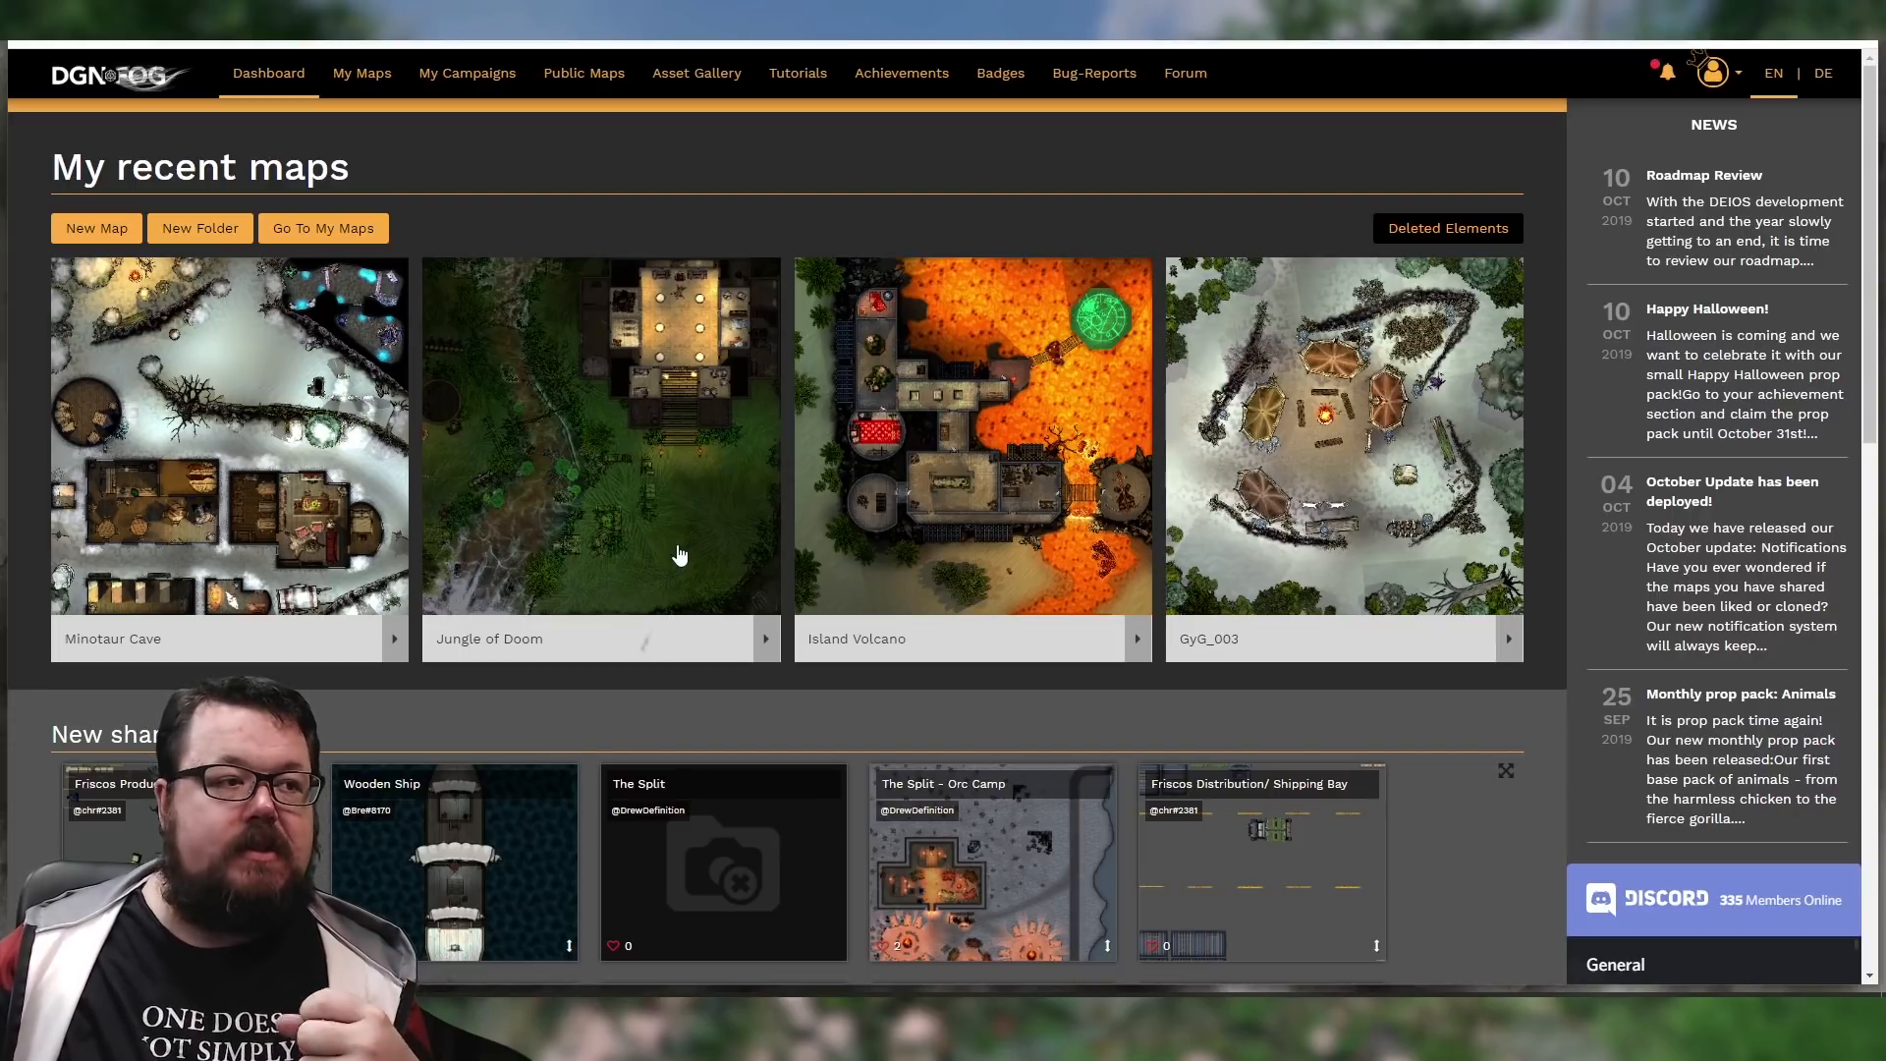
Start a new map titled Zulu with the Rectangle grid style
click(117, 236)
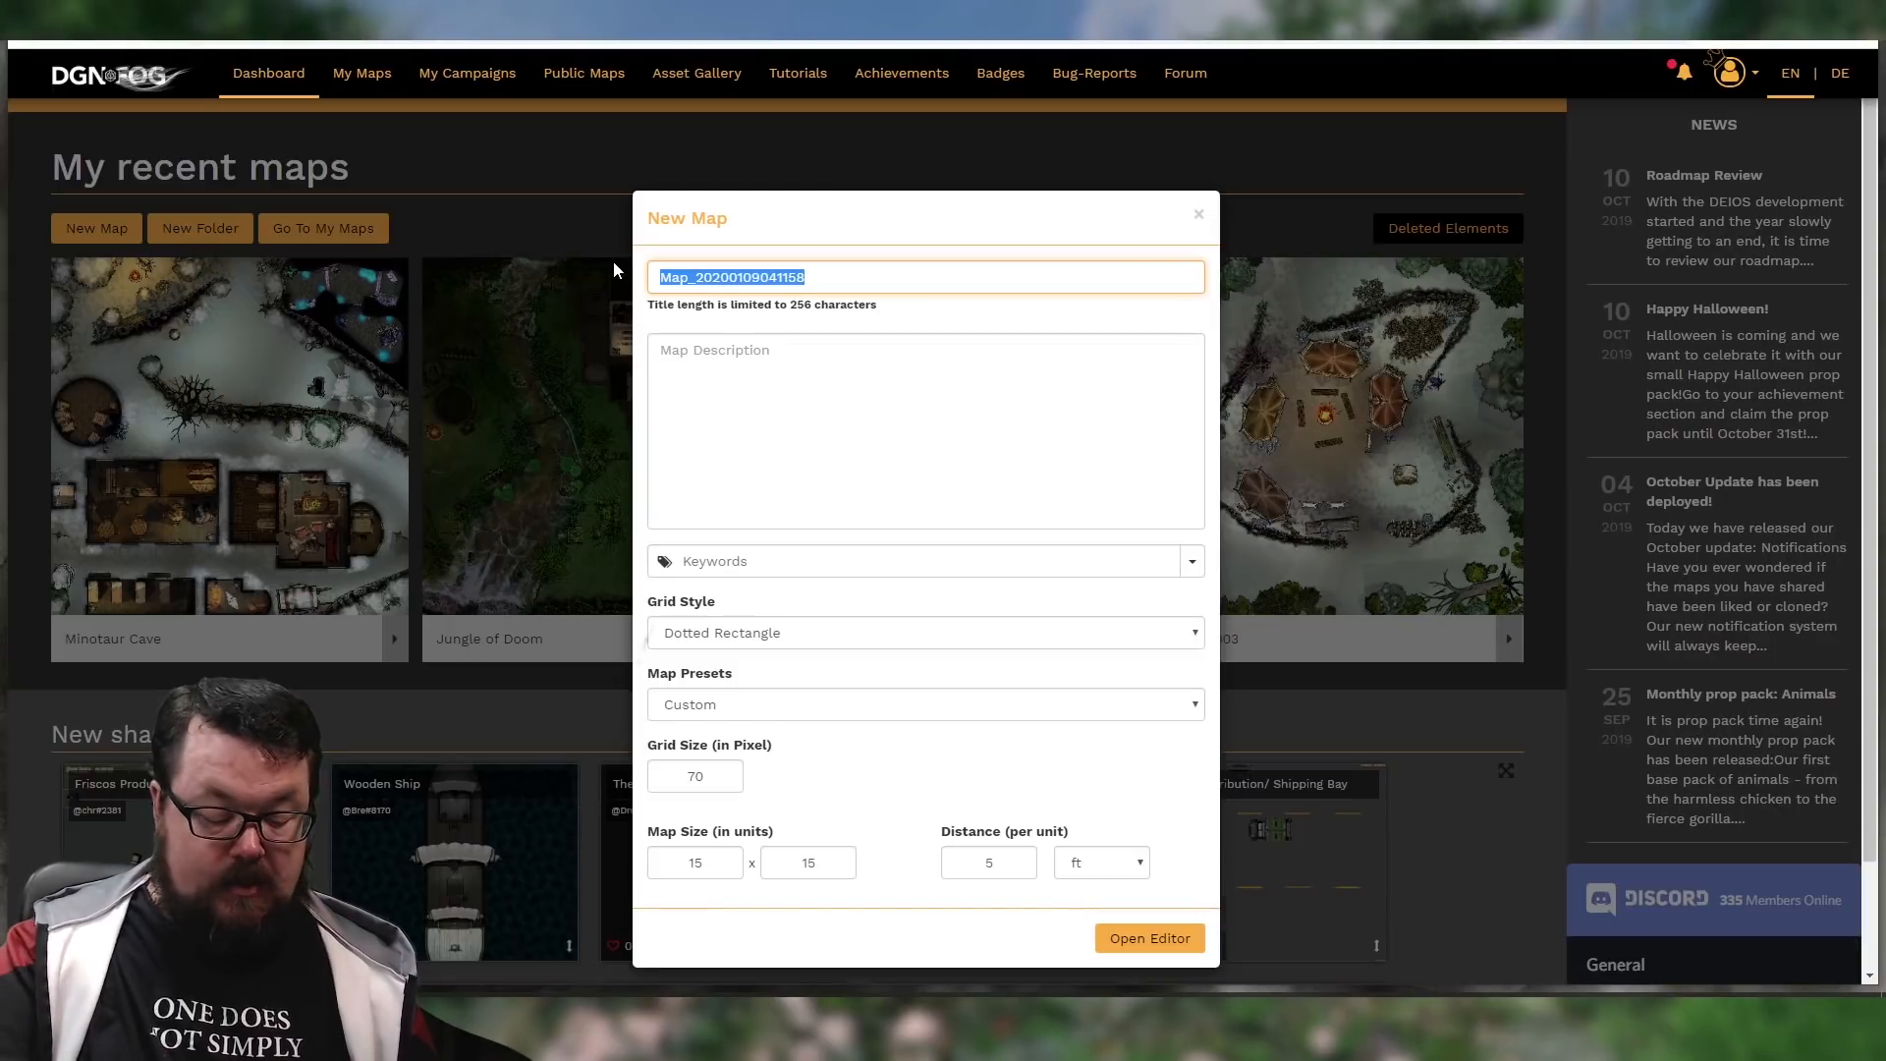
text(Zulu)
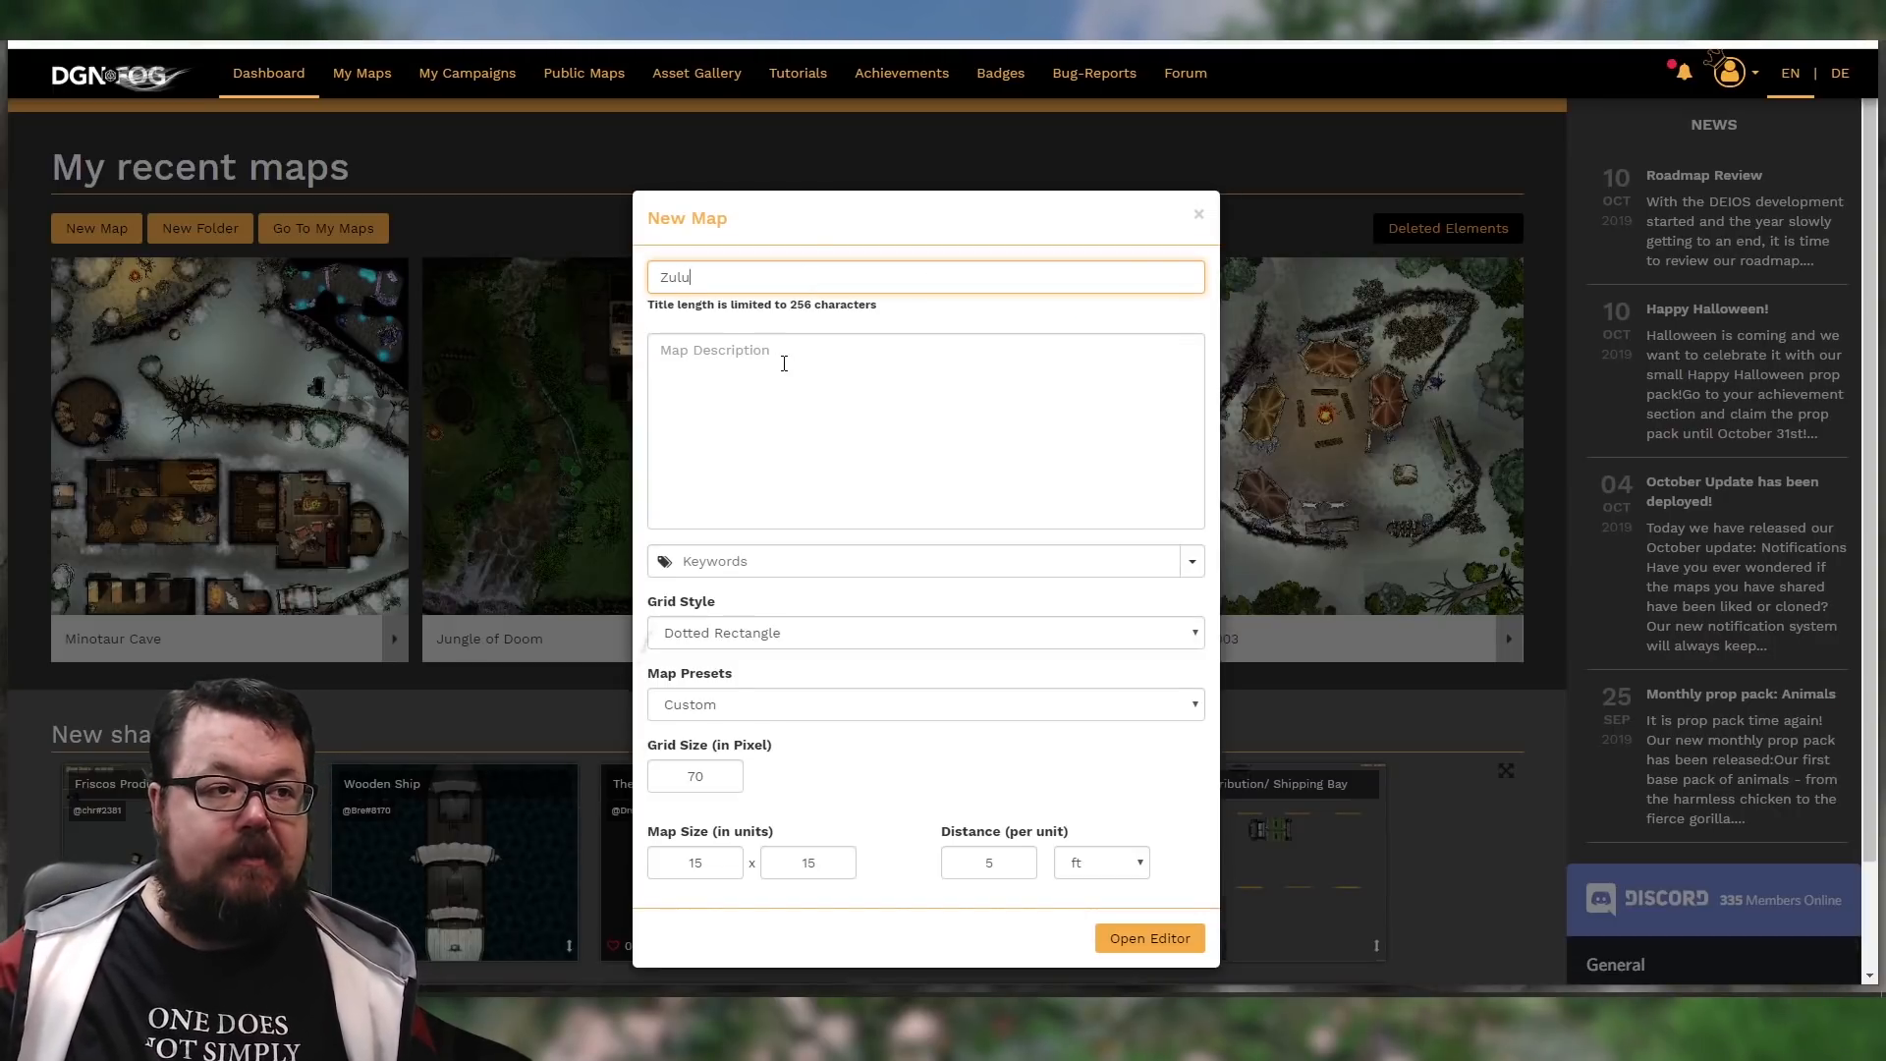
click(739, 634)
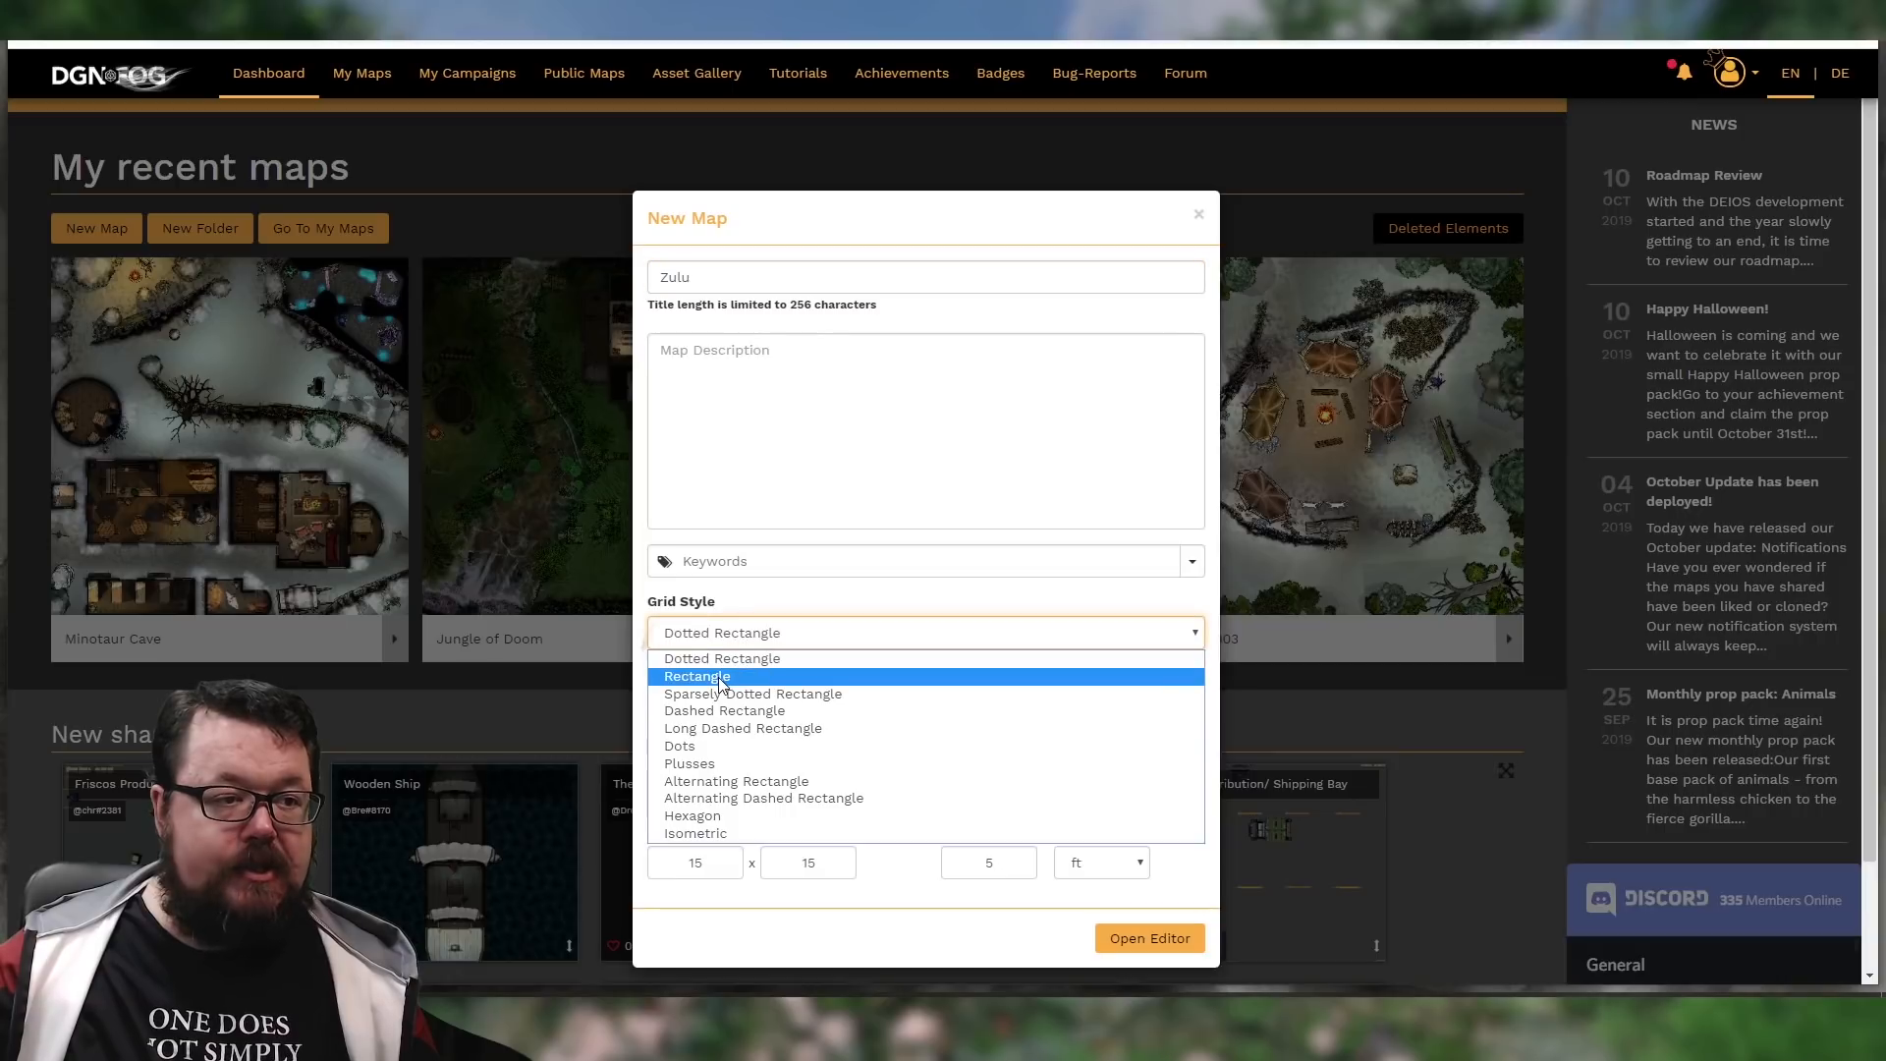
click(811, 676)
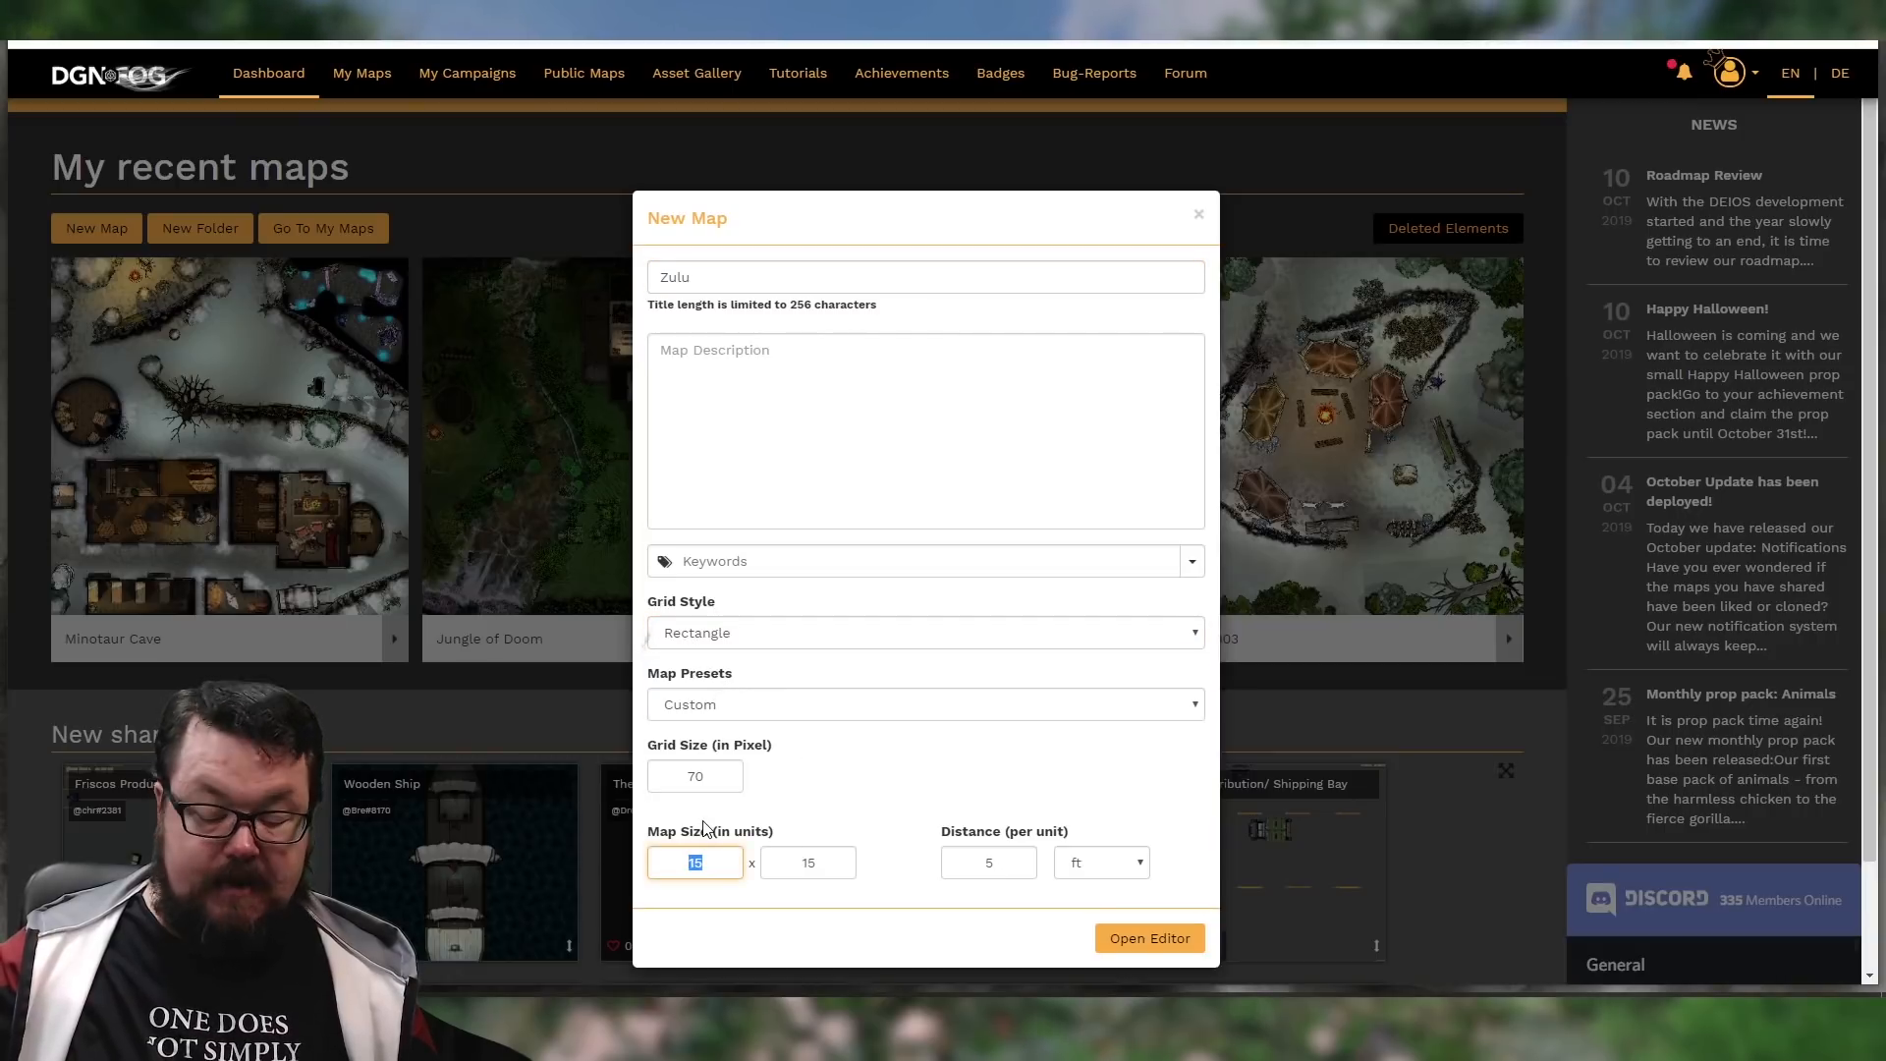
Set the map size to 35 x 35 units and open the map in the editor
key(BackSpace)
key(BackSpace)
text(35)
key(Tab)
text(35)
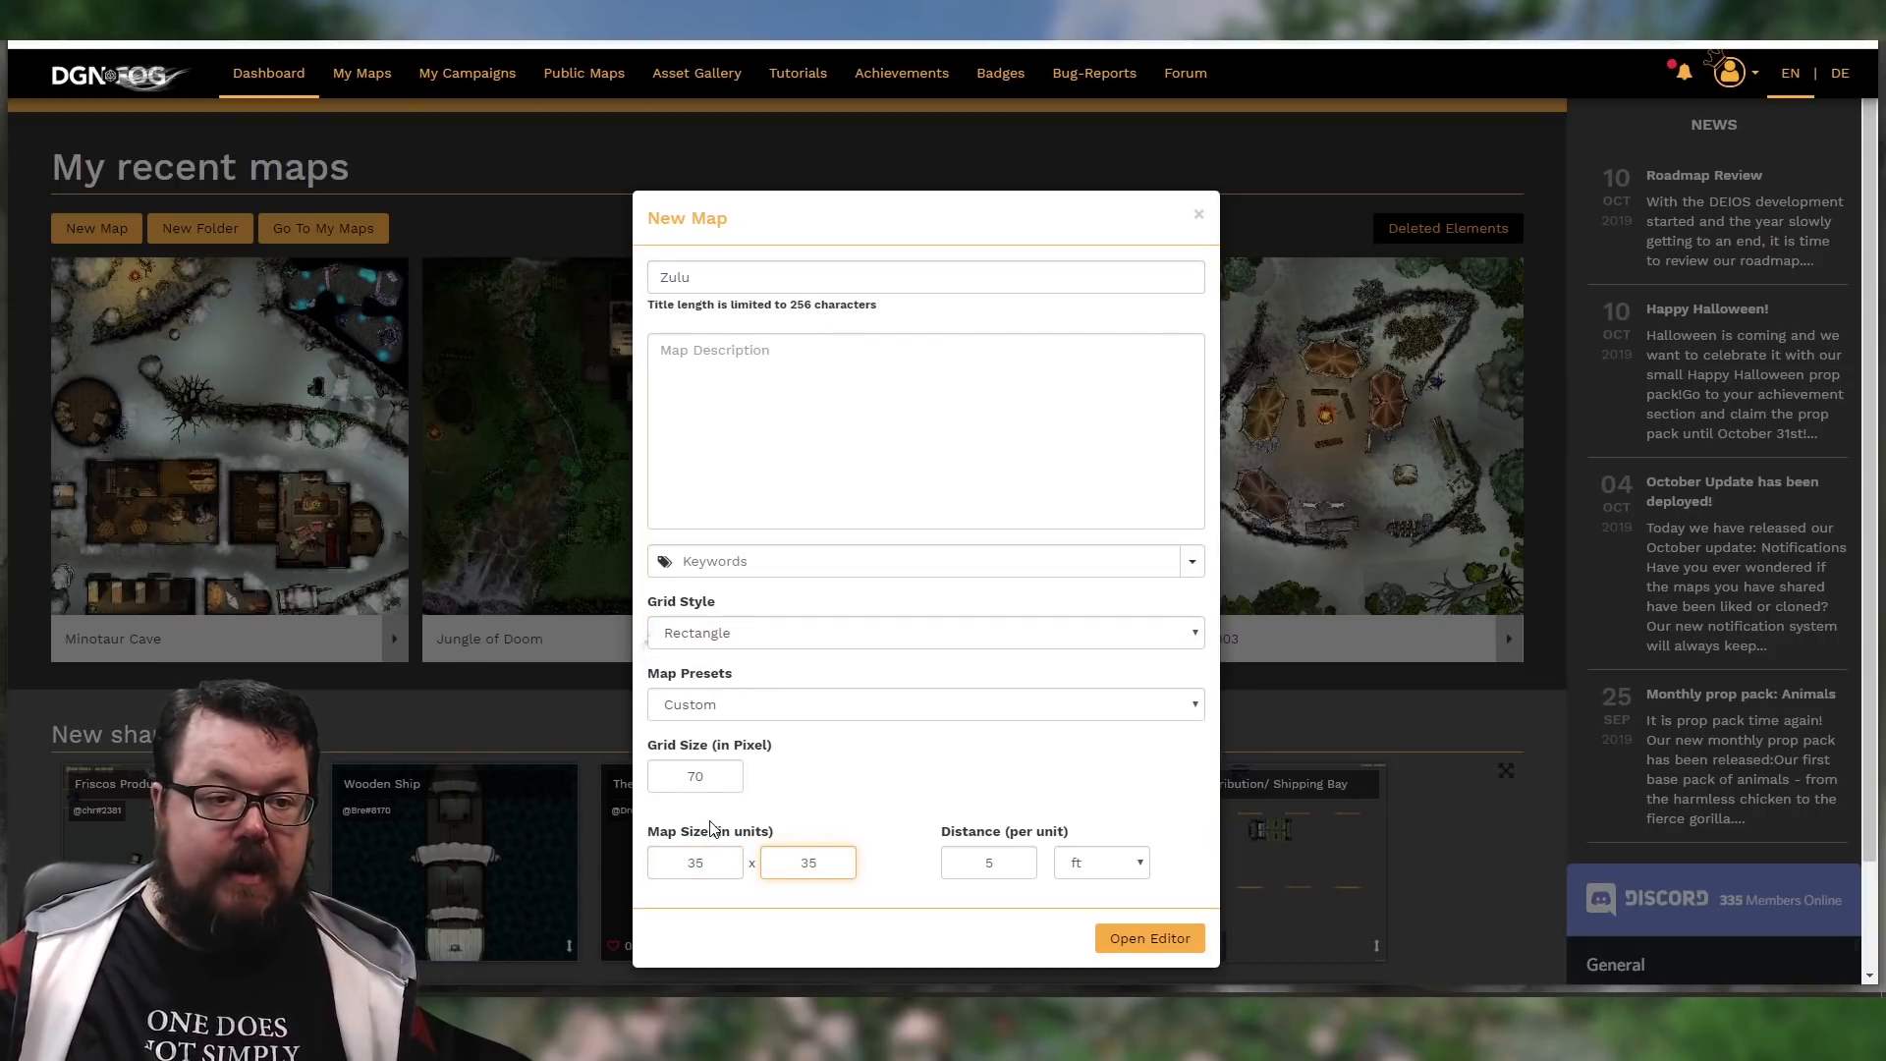
click(1137, 940)
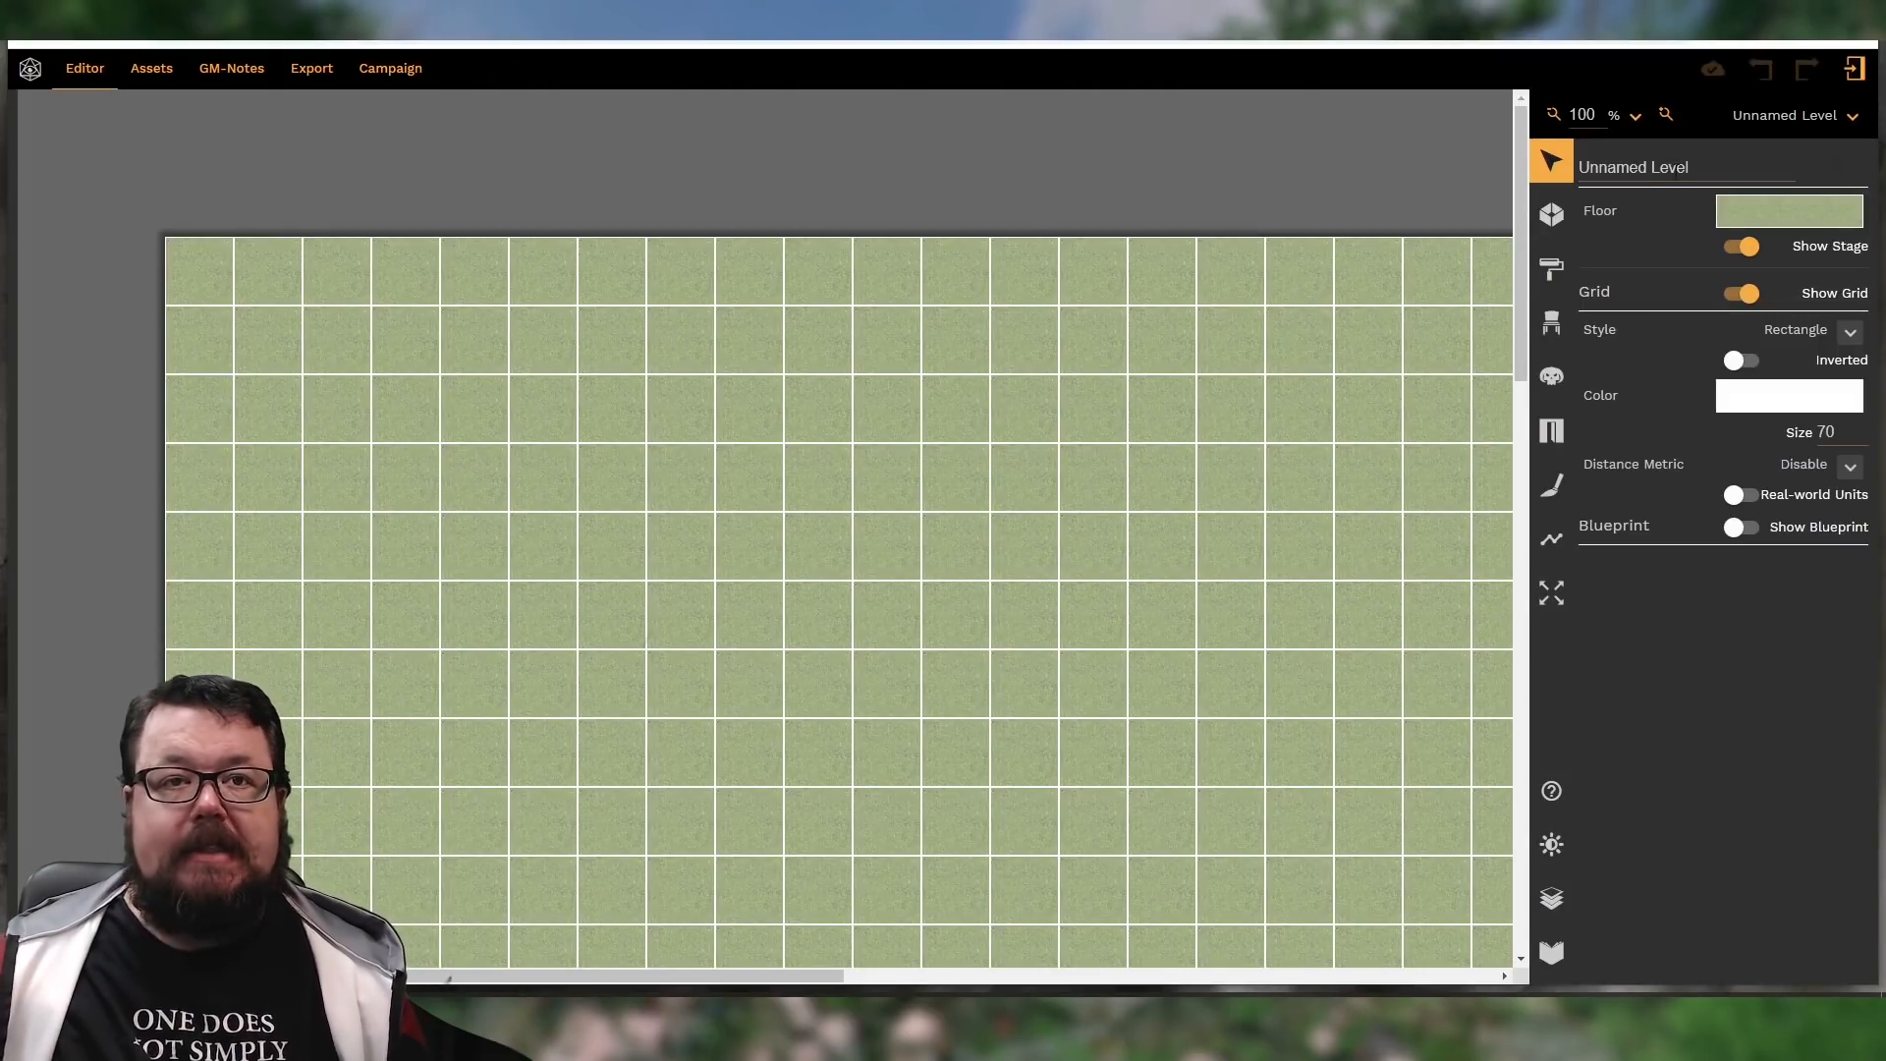
Rename the map's unnamed level to plan
click(1551, 898)
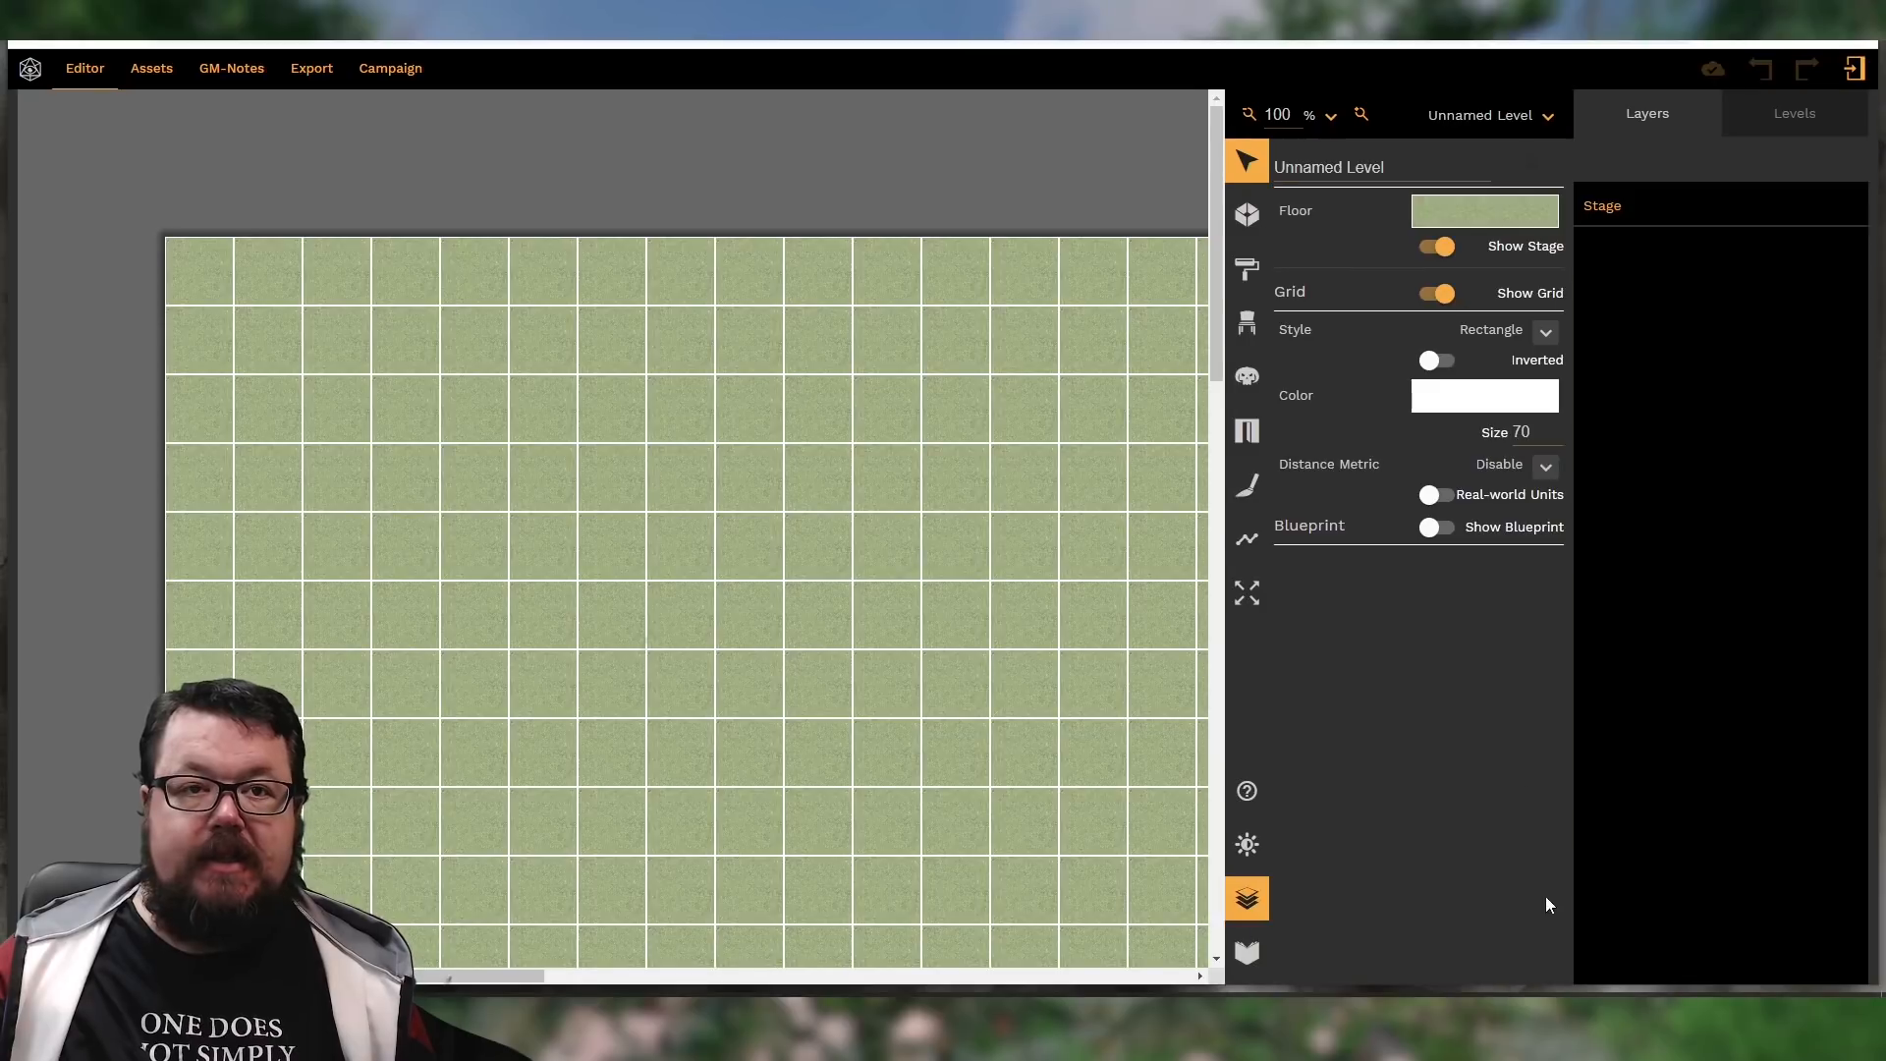
click(1789, 114)
double_click(1717, 218)
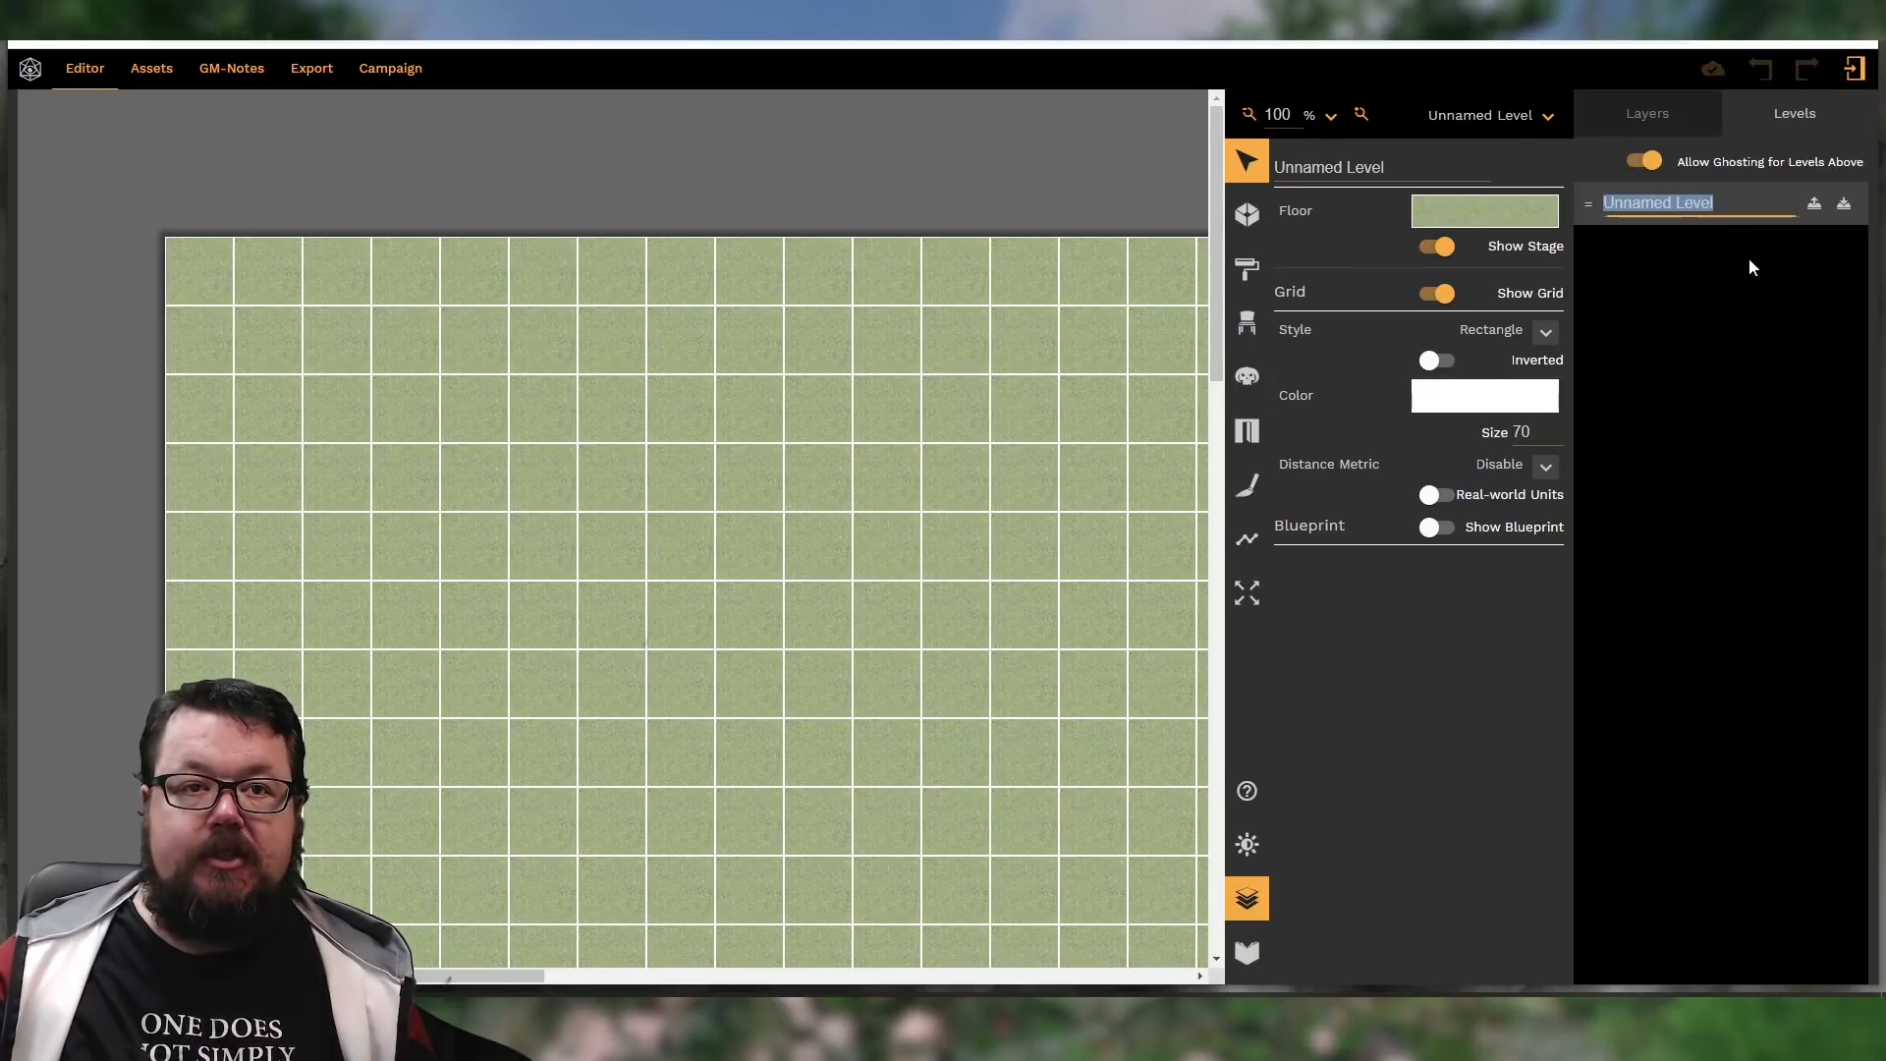
text(plan)
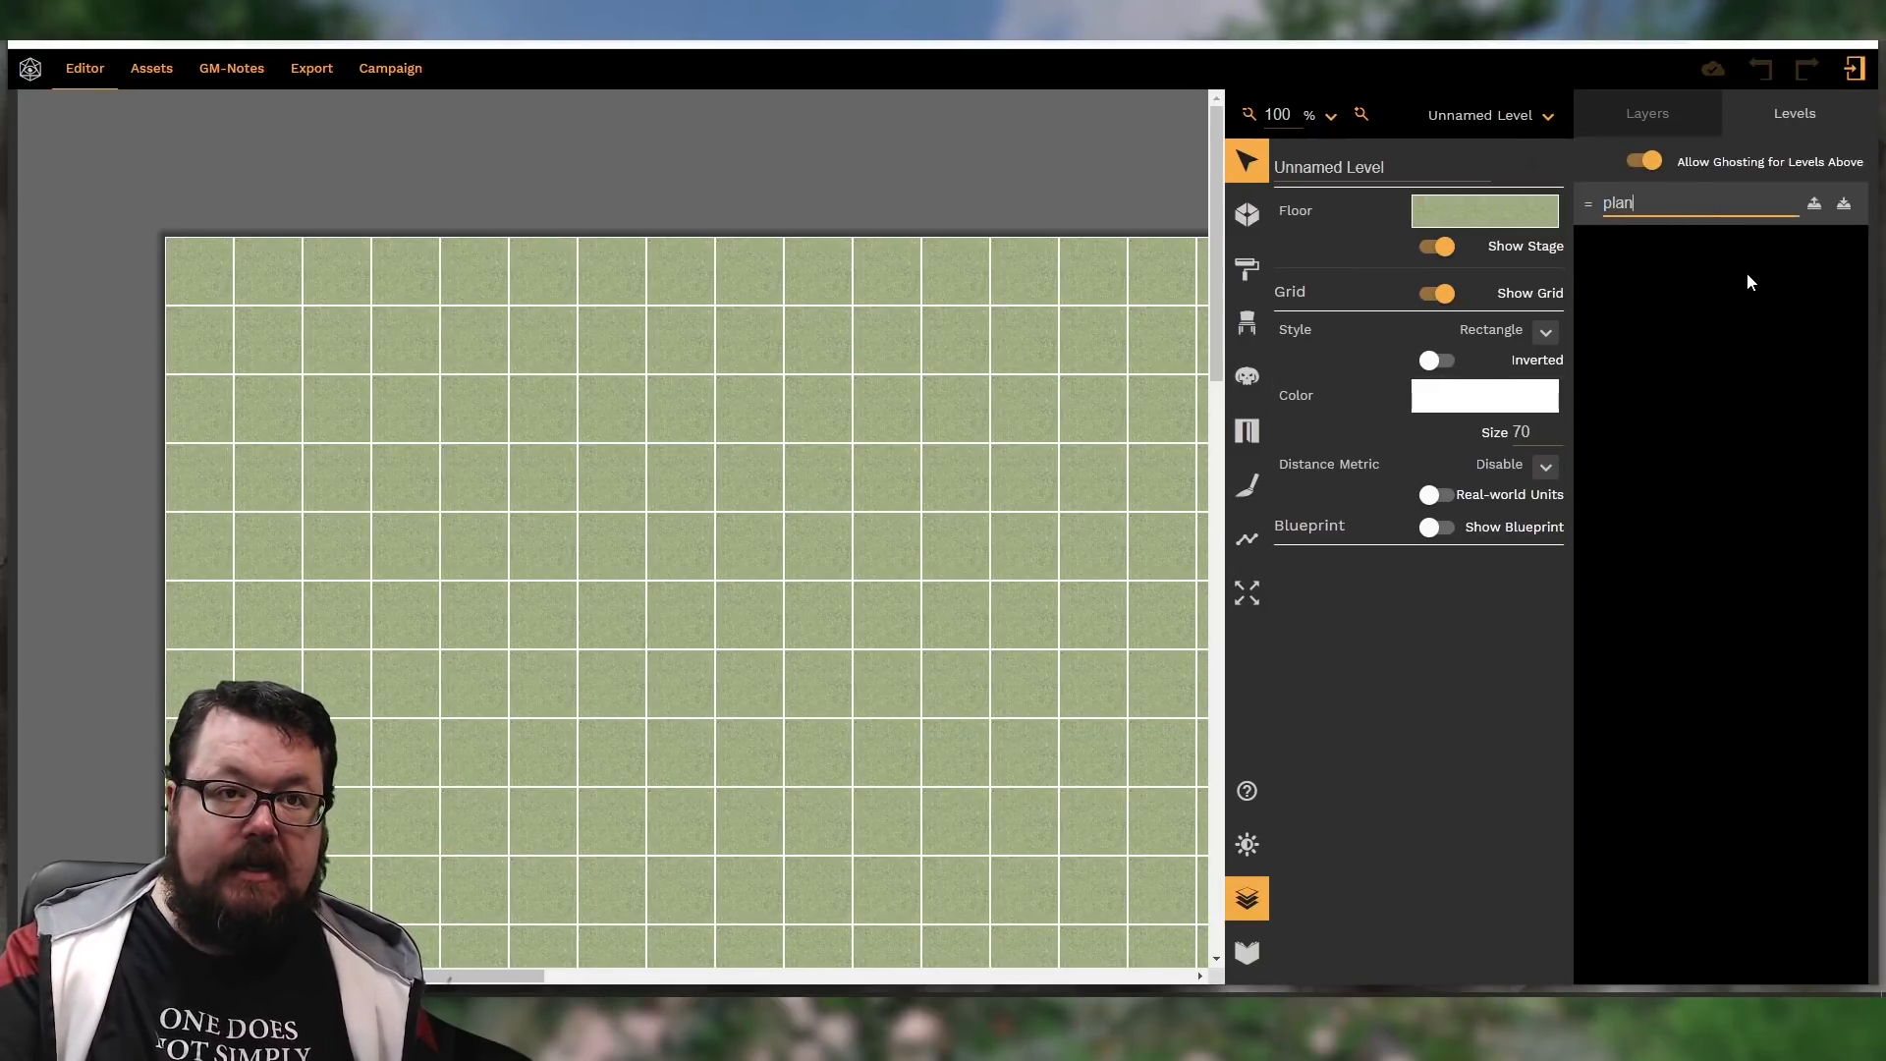
key(Return)
Add a new level above plan and name it ground
click(1814, 203)
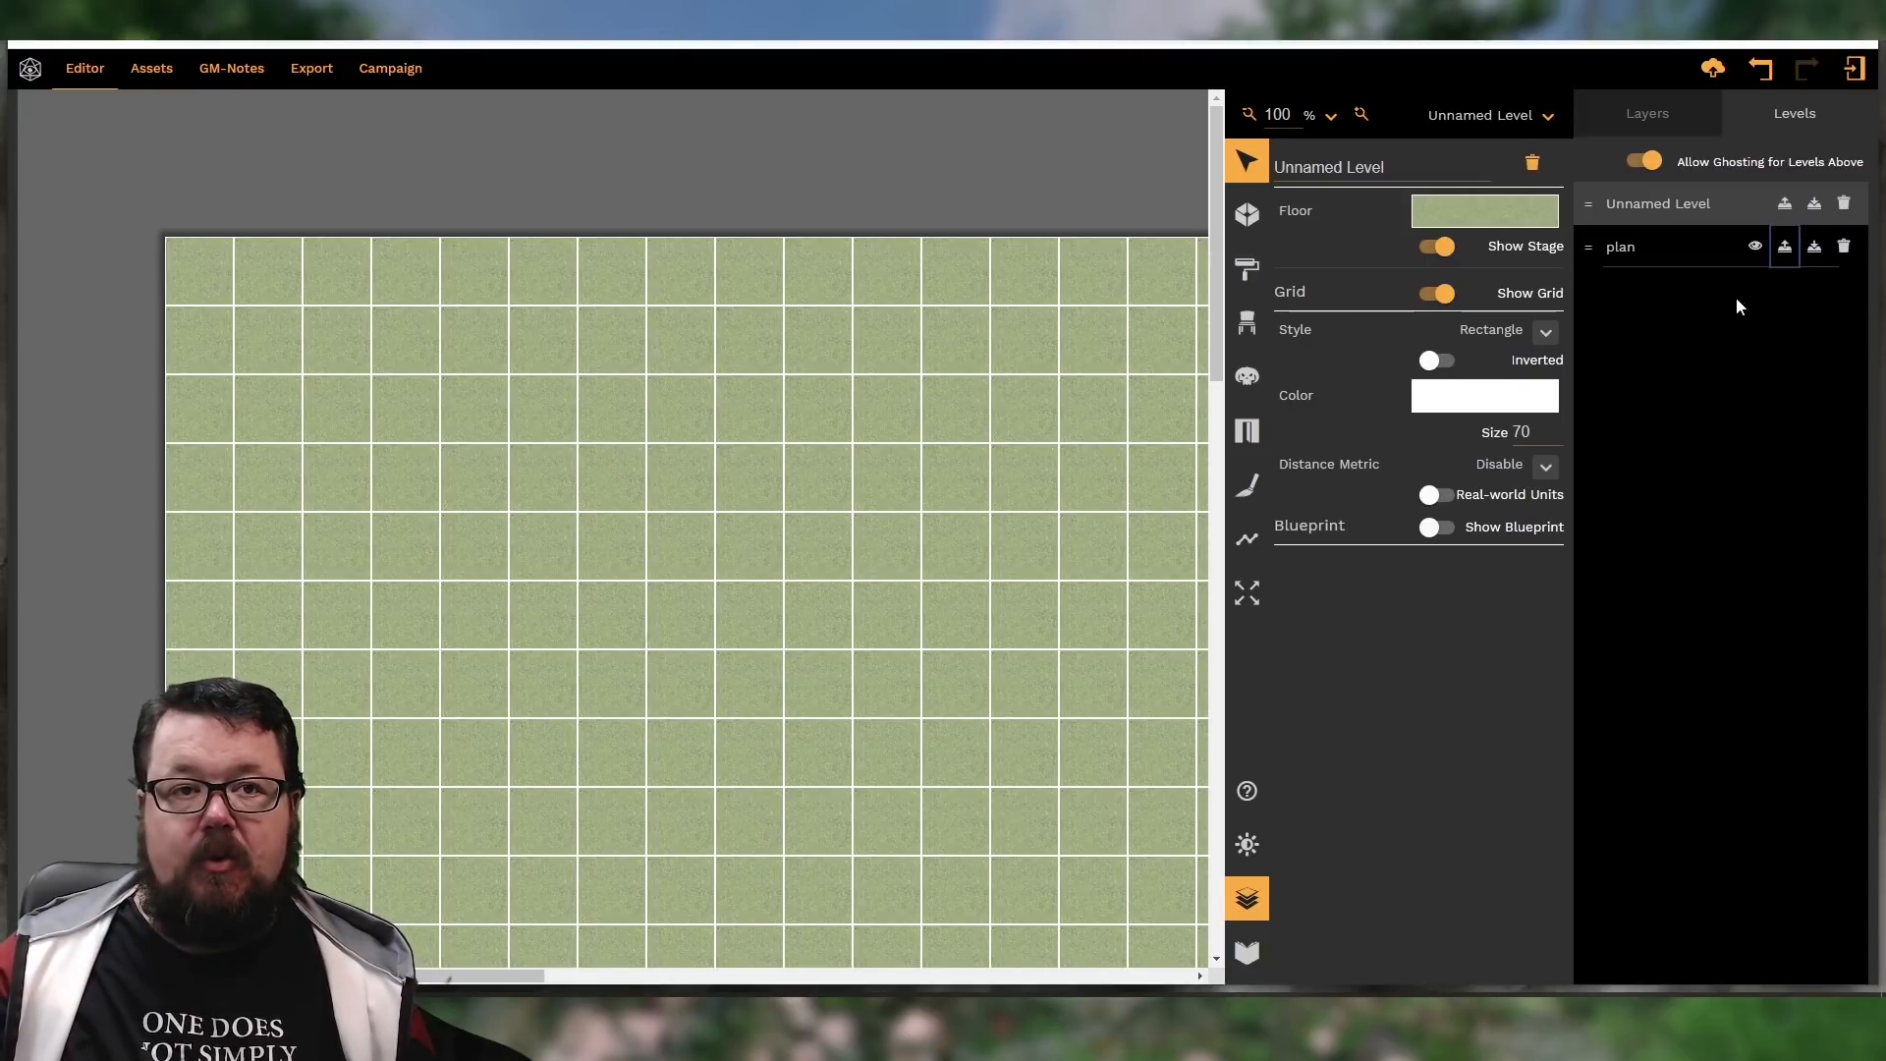
double_click(1696, 204)
text(ground)
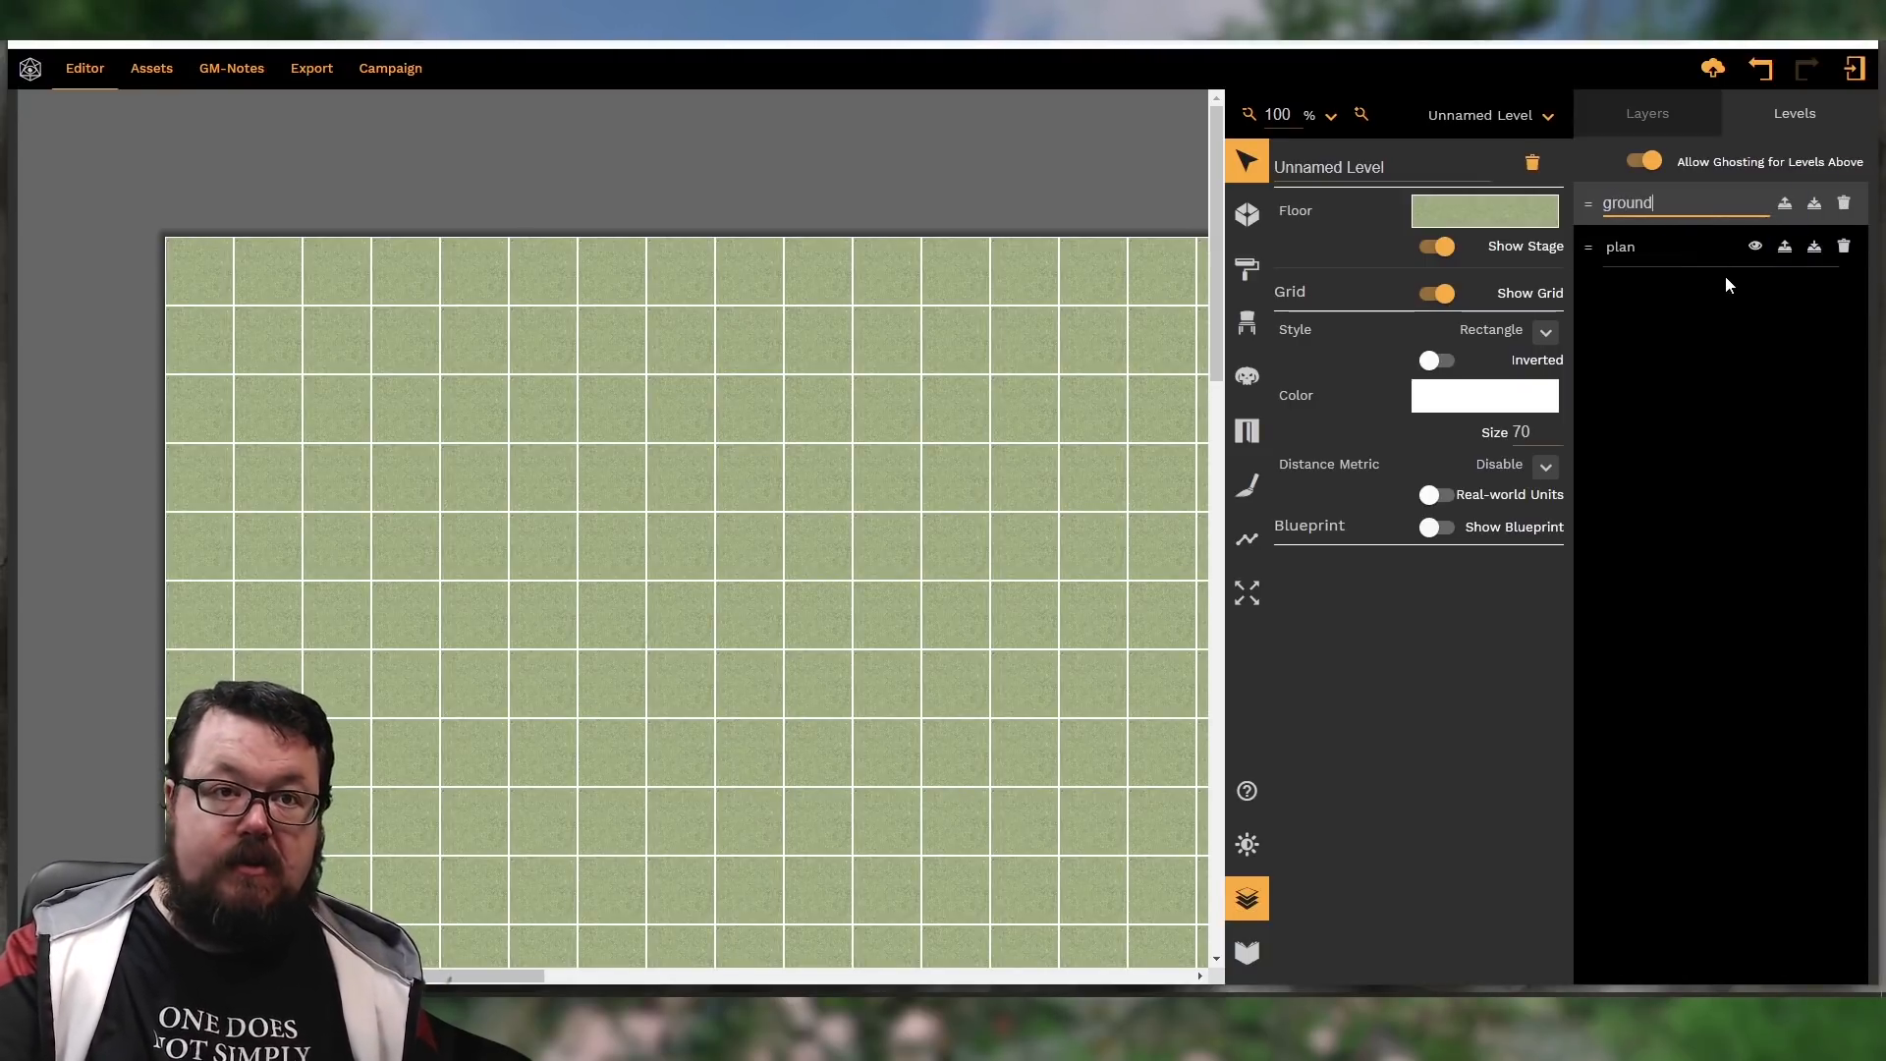
key(Return)
Make plan the active level with ground hidden, and give its floor the solid near-white color #fff7f7
click(1689, 252)
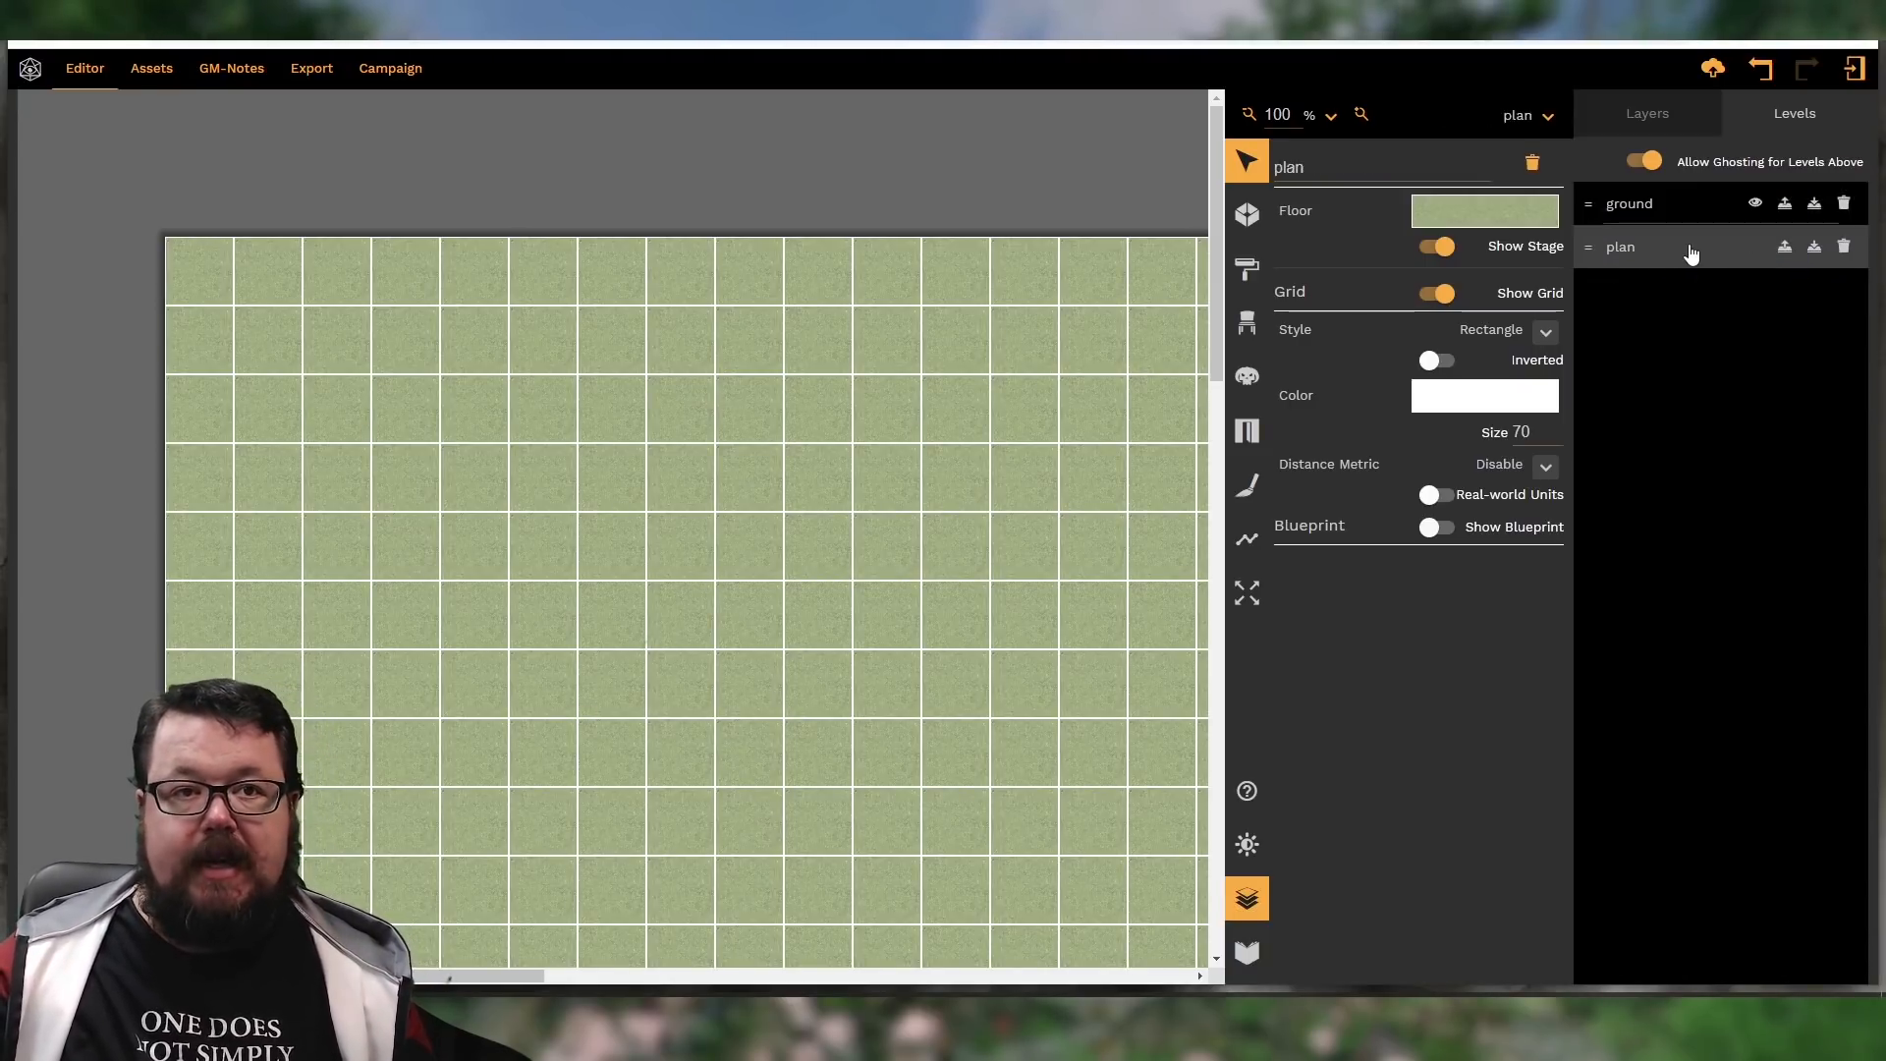
click(1755, 203)
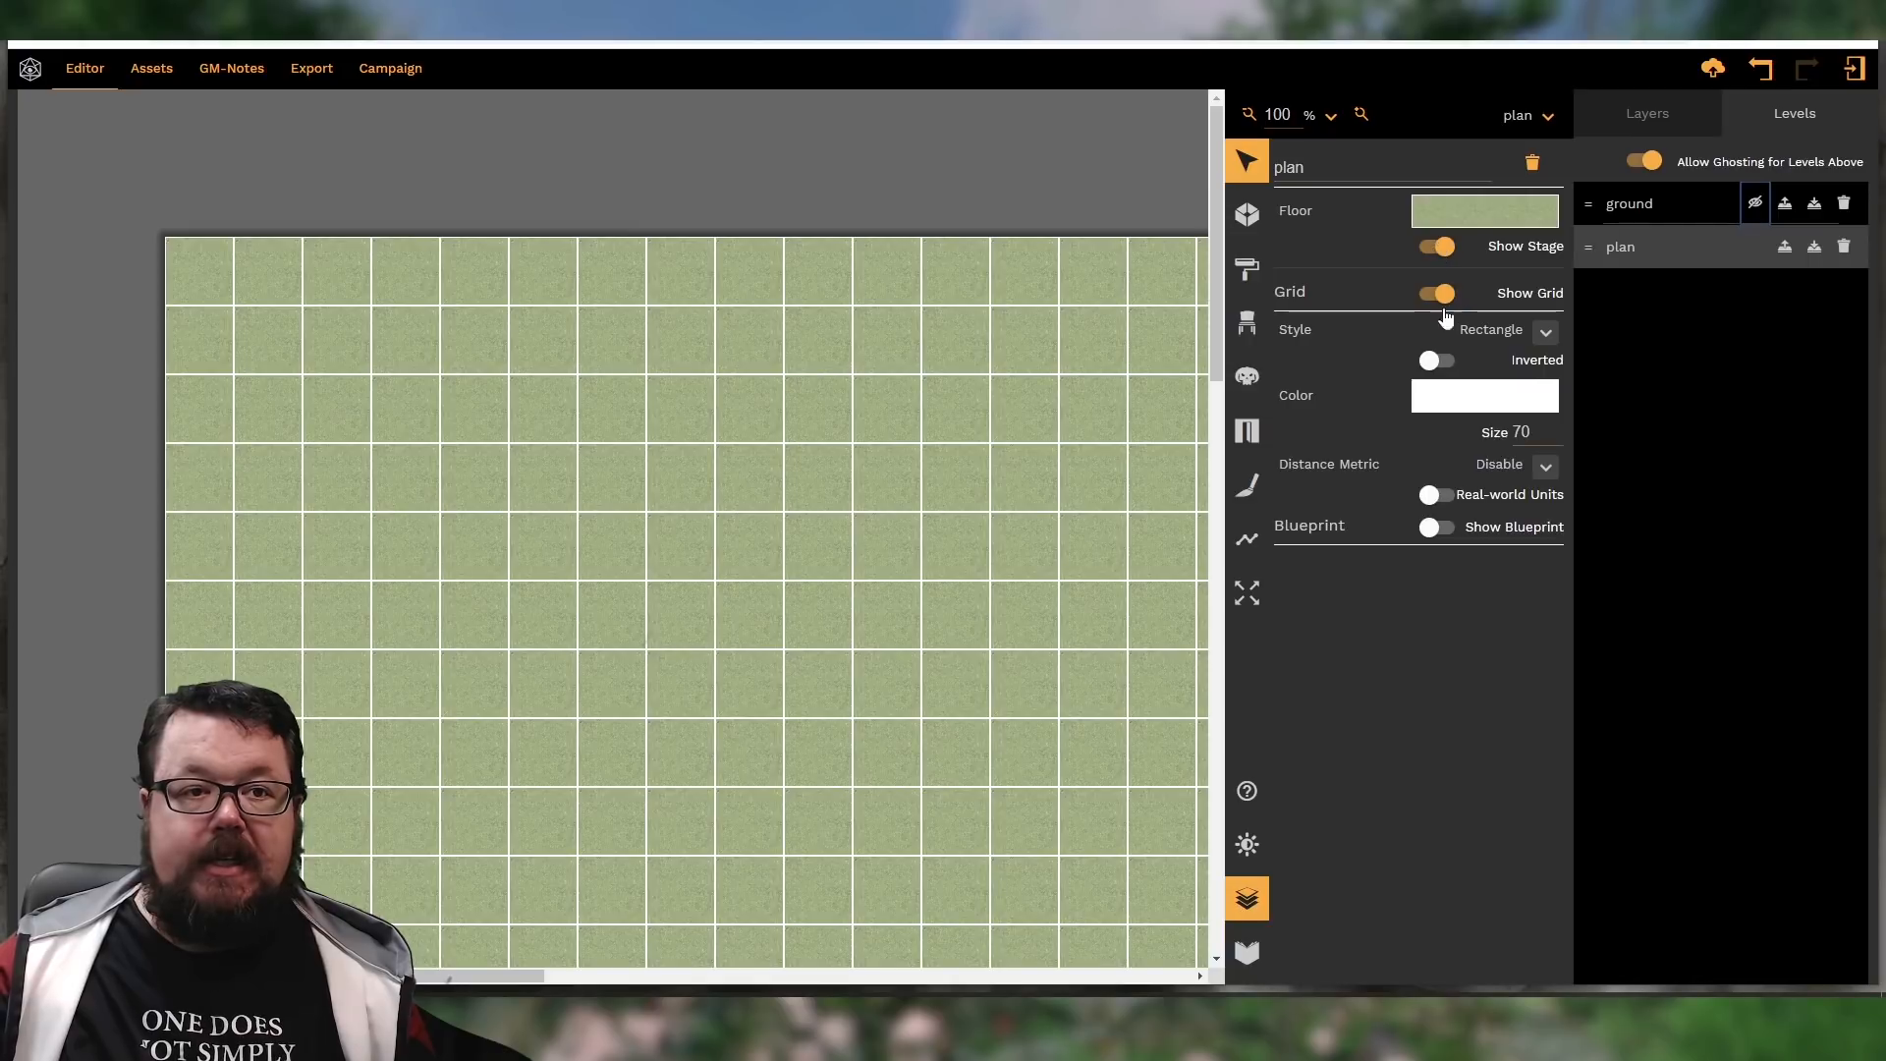
click(1485, 210)
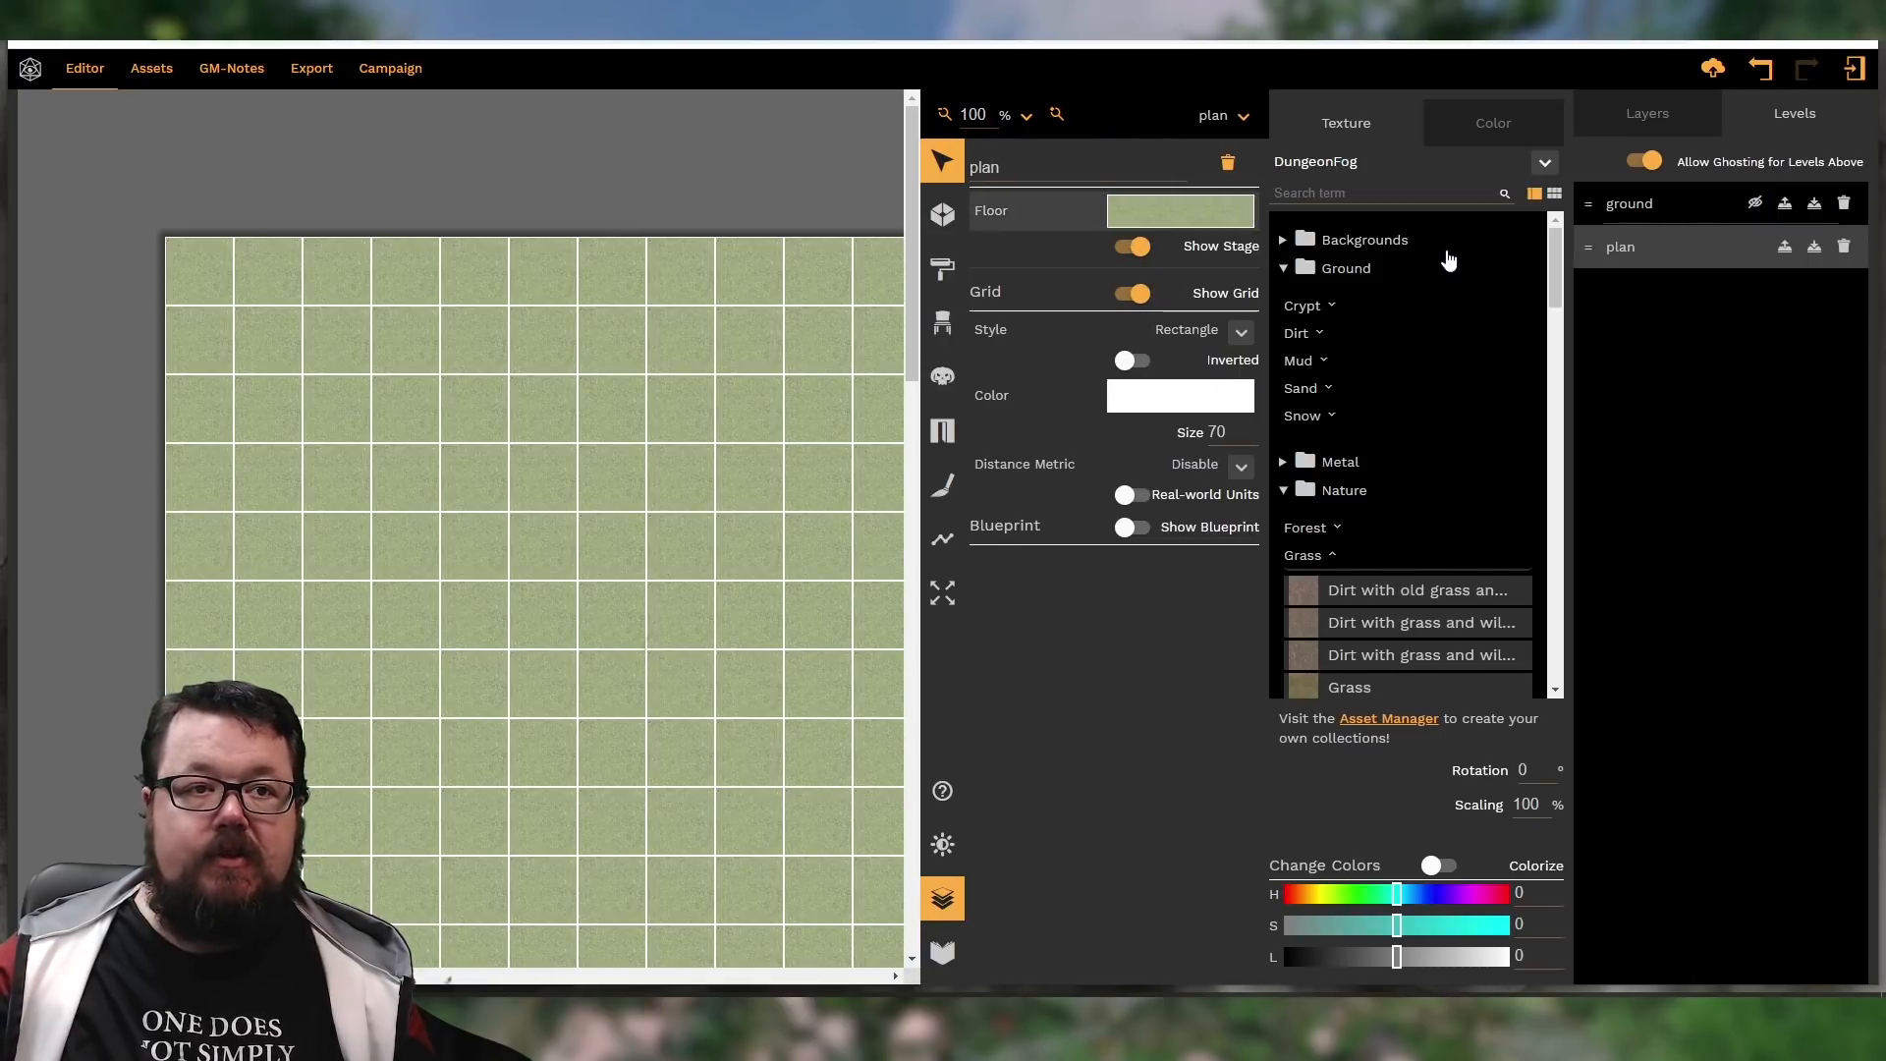
click(1488, 123)
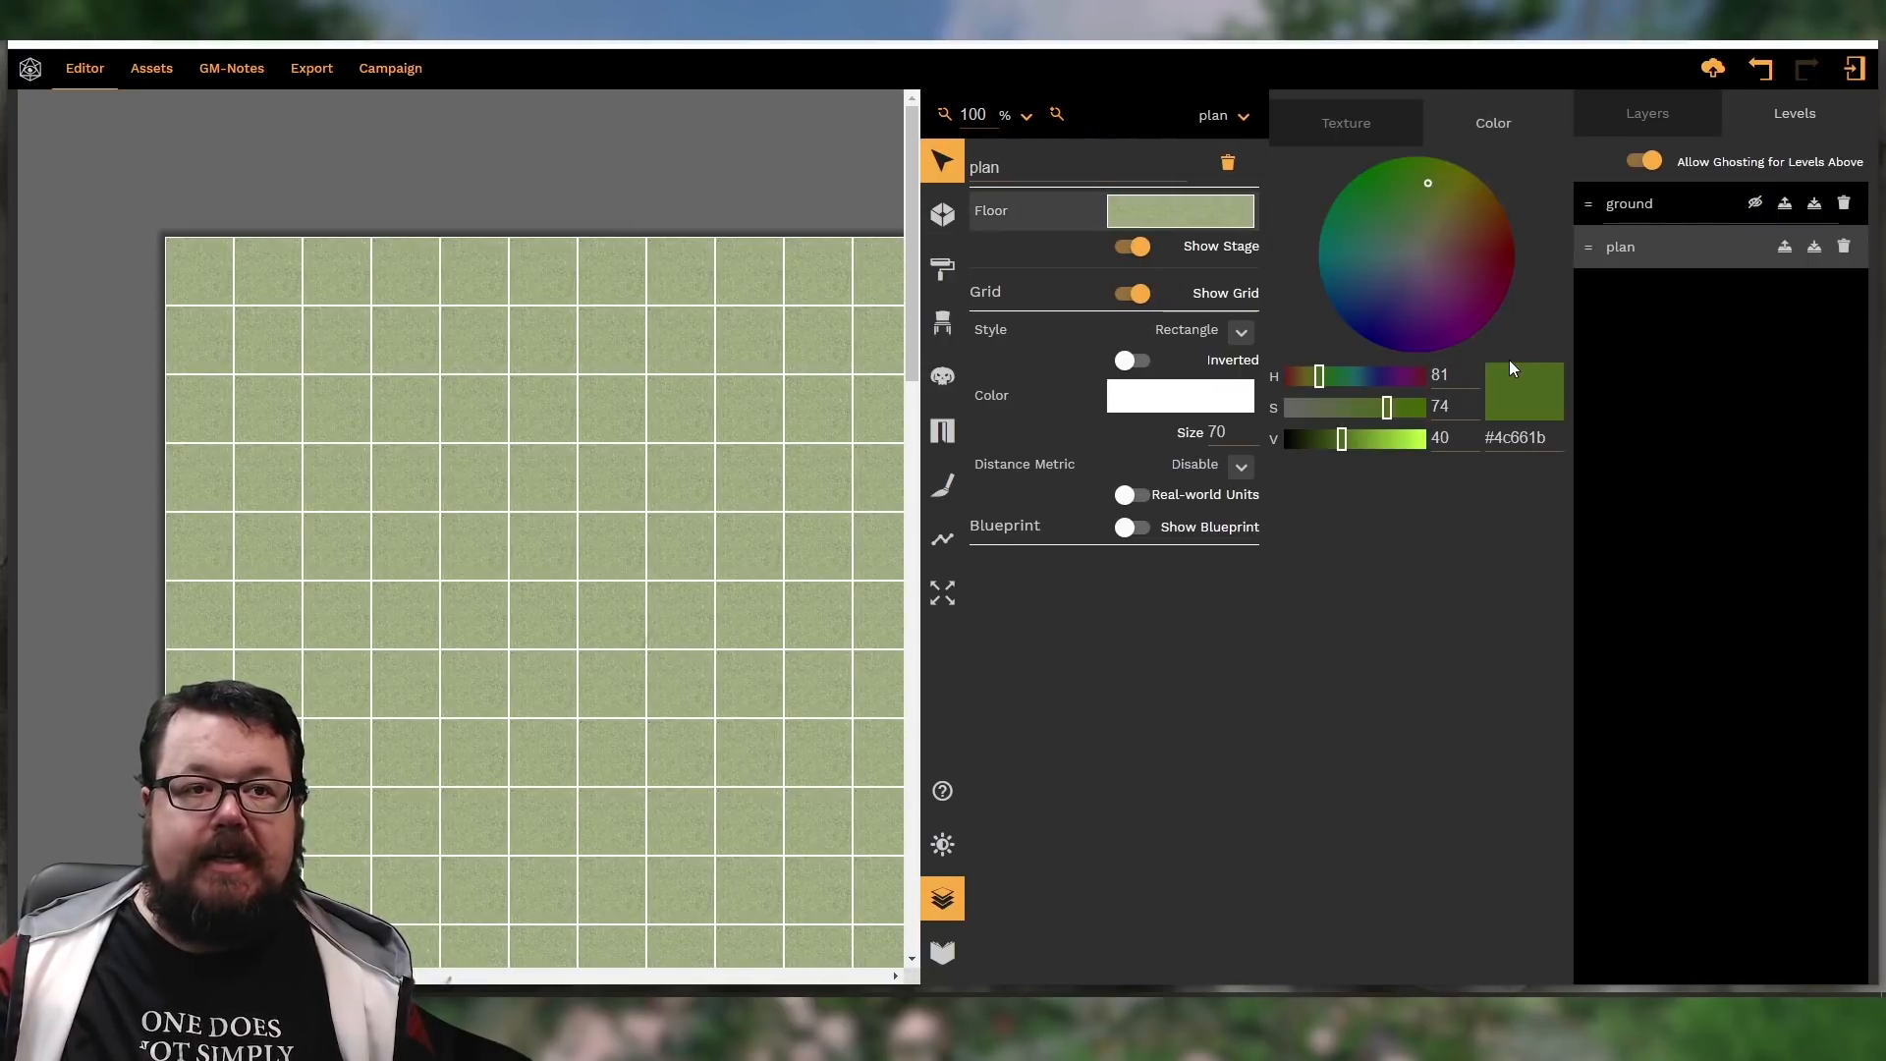
click(1419, 254)
drag(1390, 440, 1659, 459)
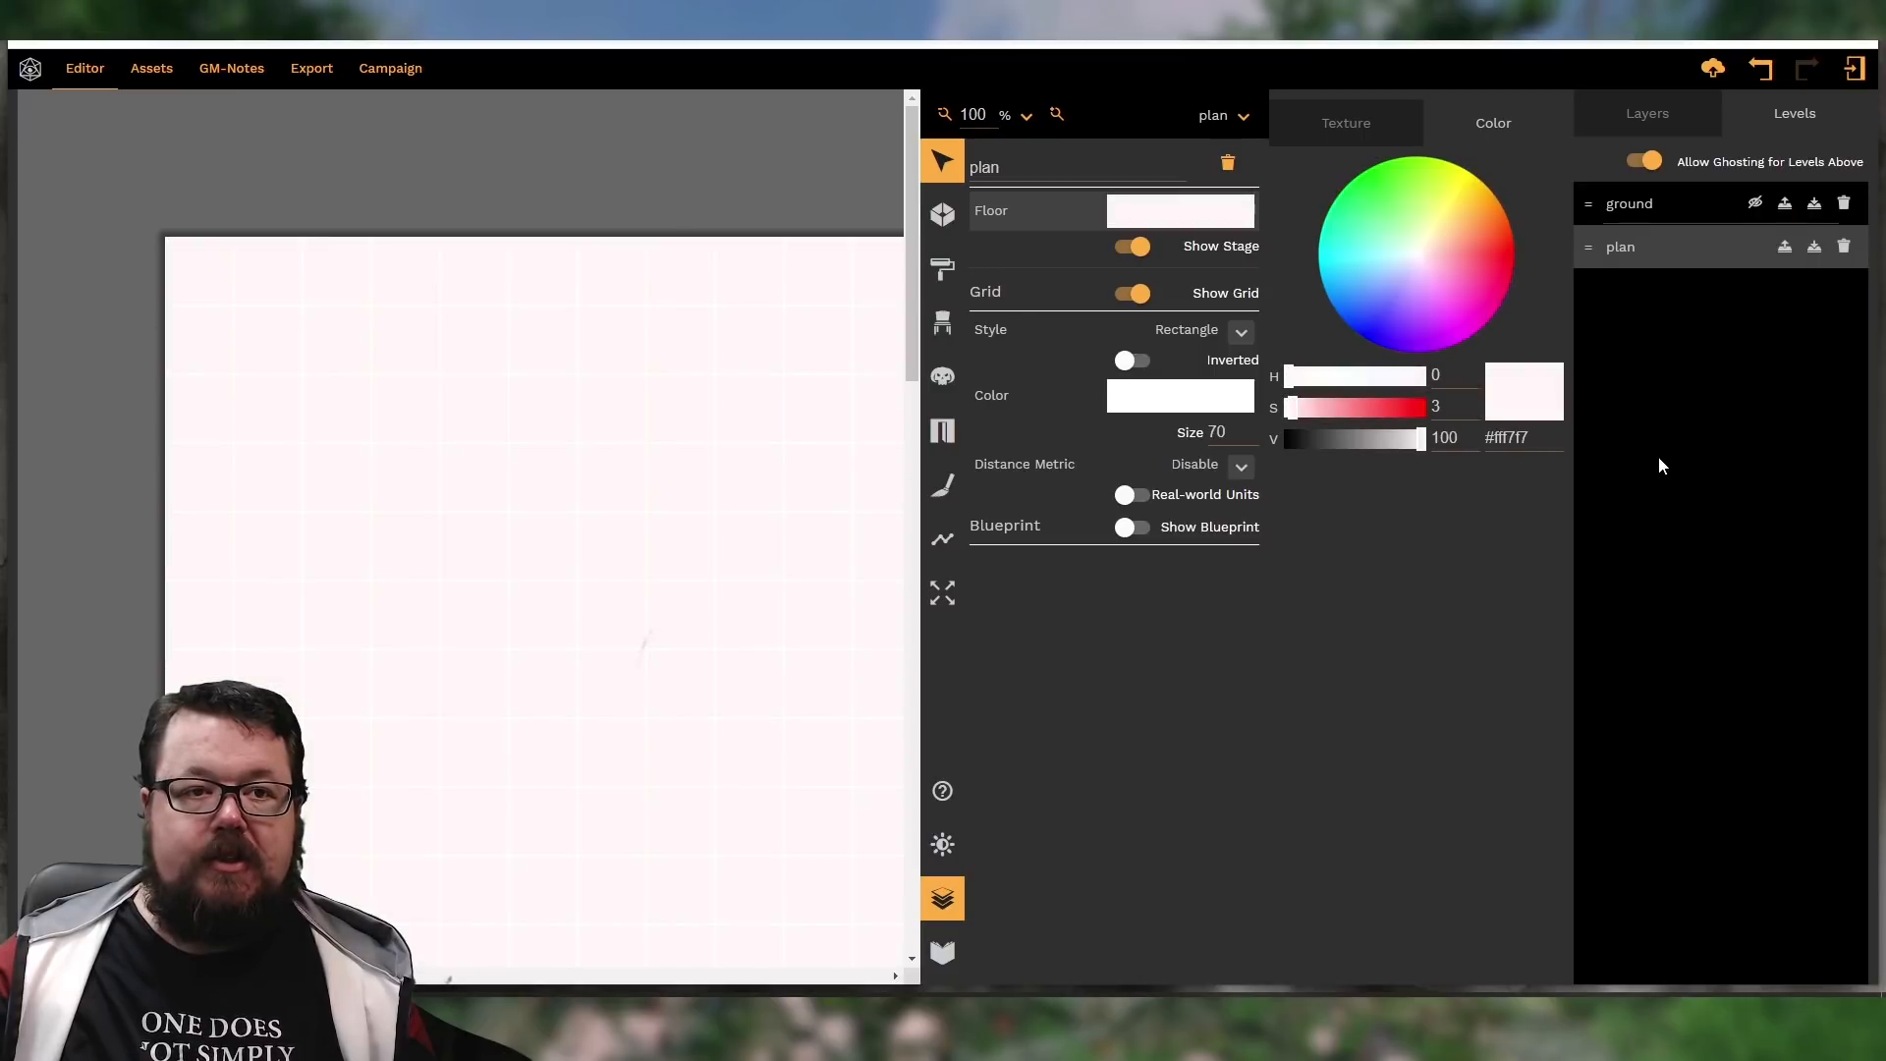
Change the plan level's grid color to gray #9c9c9c with an alpha of 29
click(941, 909)
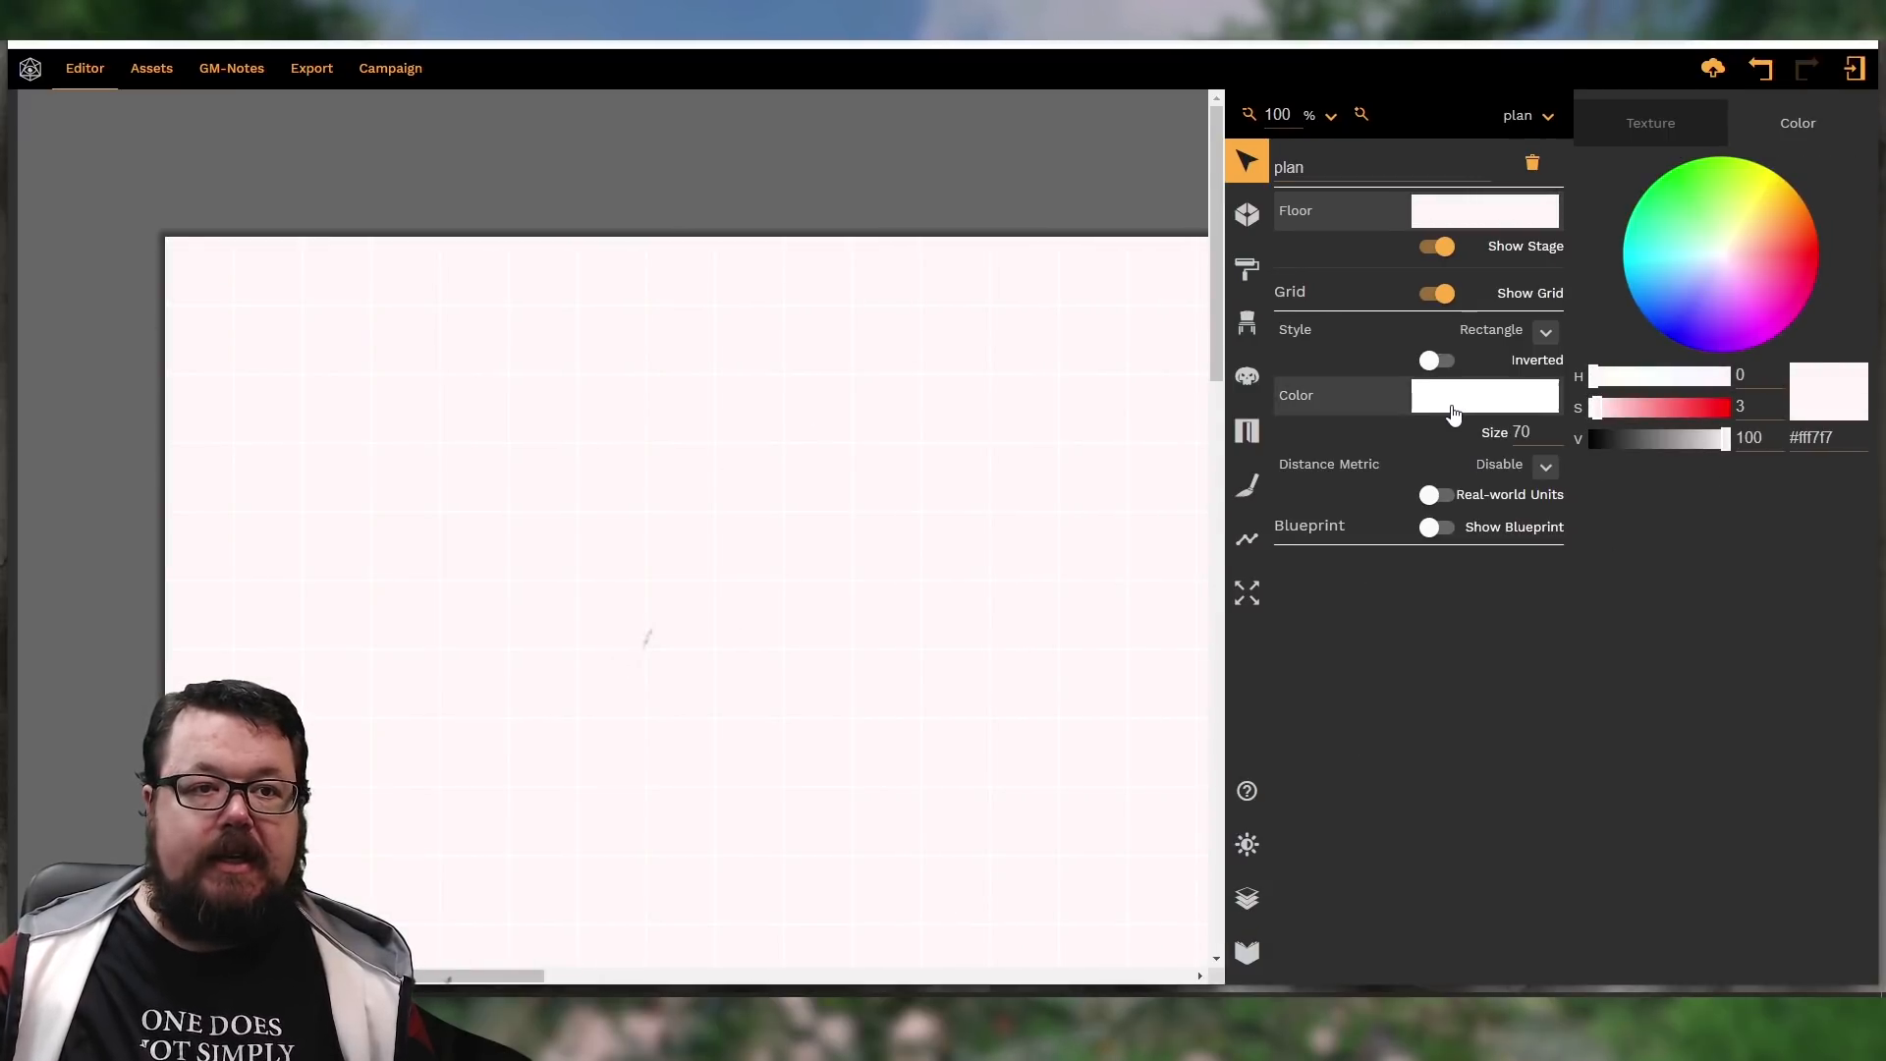
click(1485, 395)
mouse_move(1635, 389)
mouse_down()
mouse_move(1681, 391)
mouse_move(1644, 417)
mouse_up()
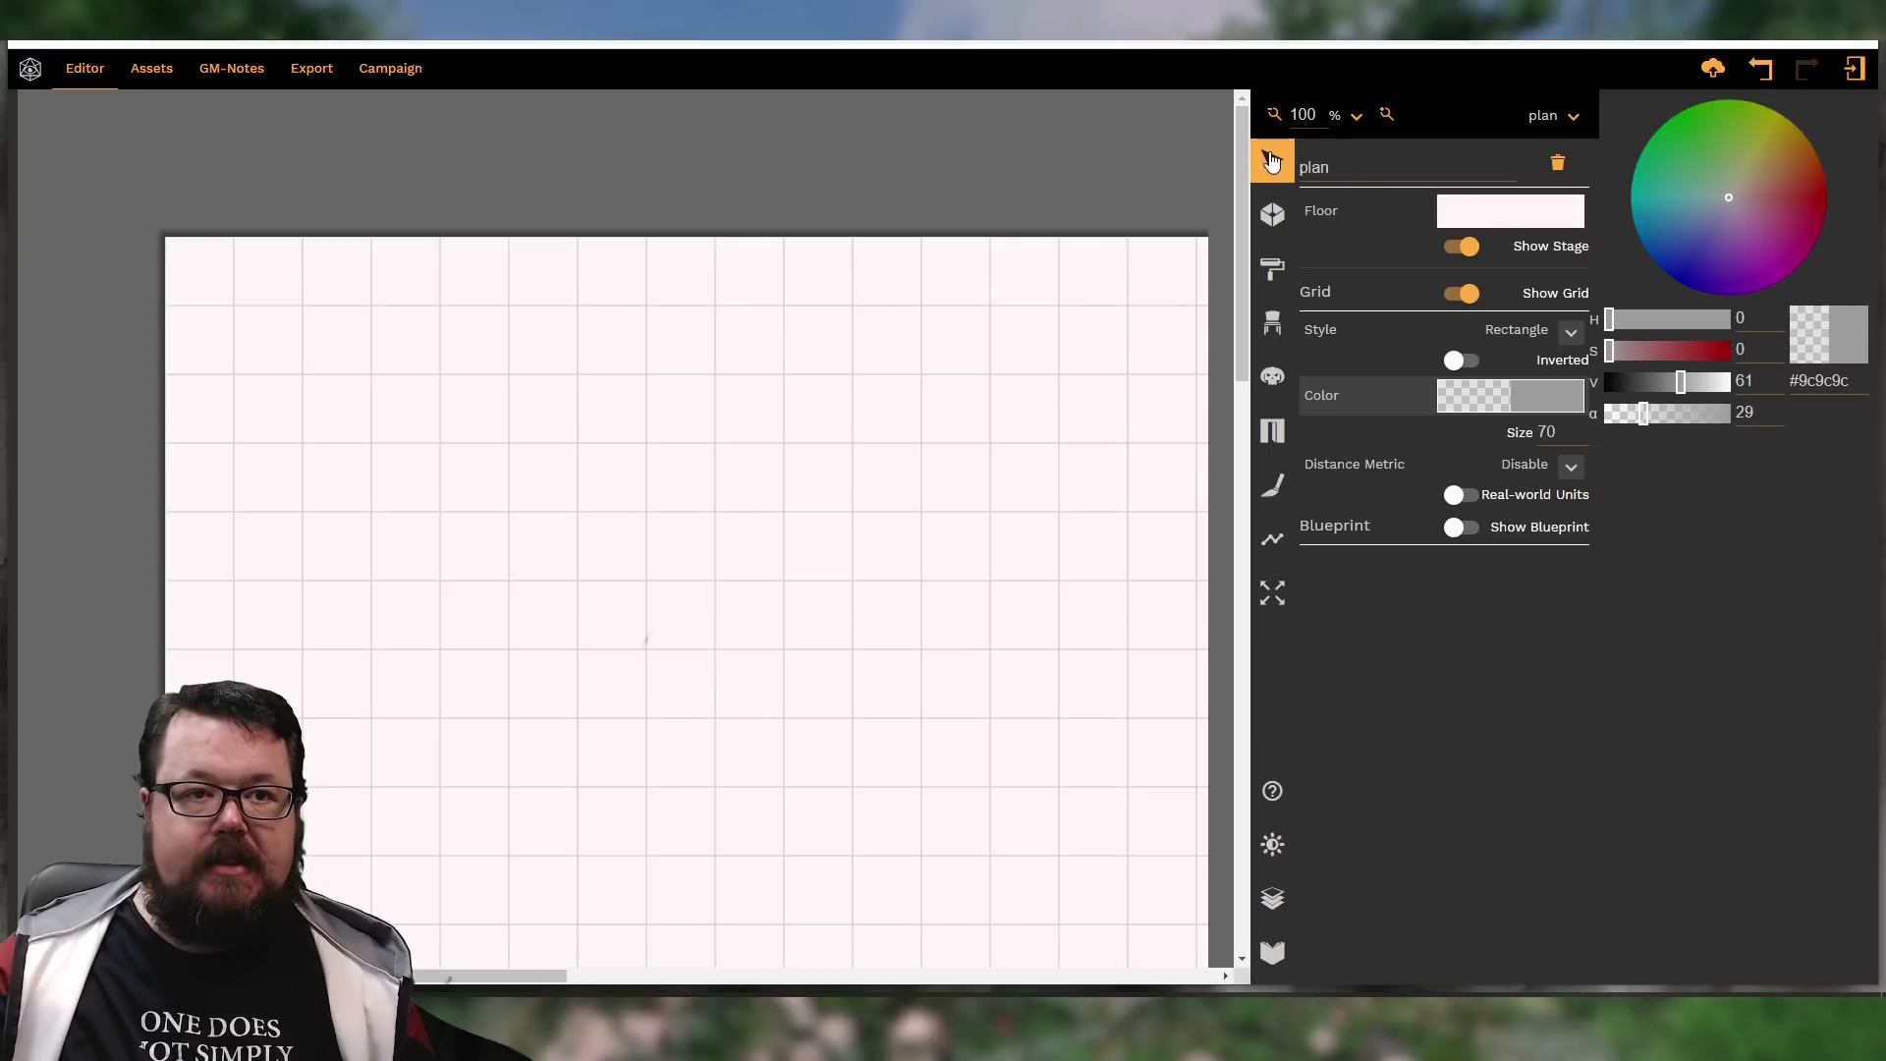
Brush a large orange ring about 24 squares wide around the middle of the plan level, leaving a gap at its southwest
click(1272, 485)
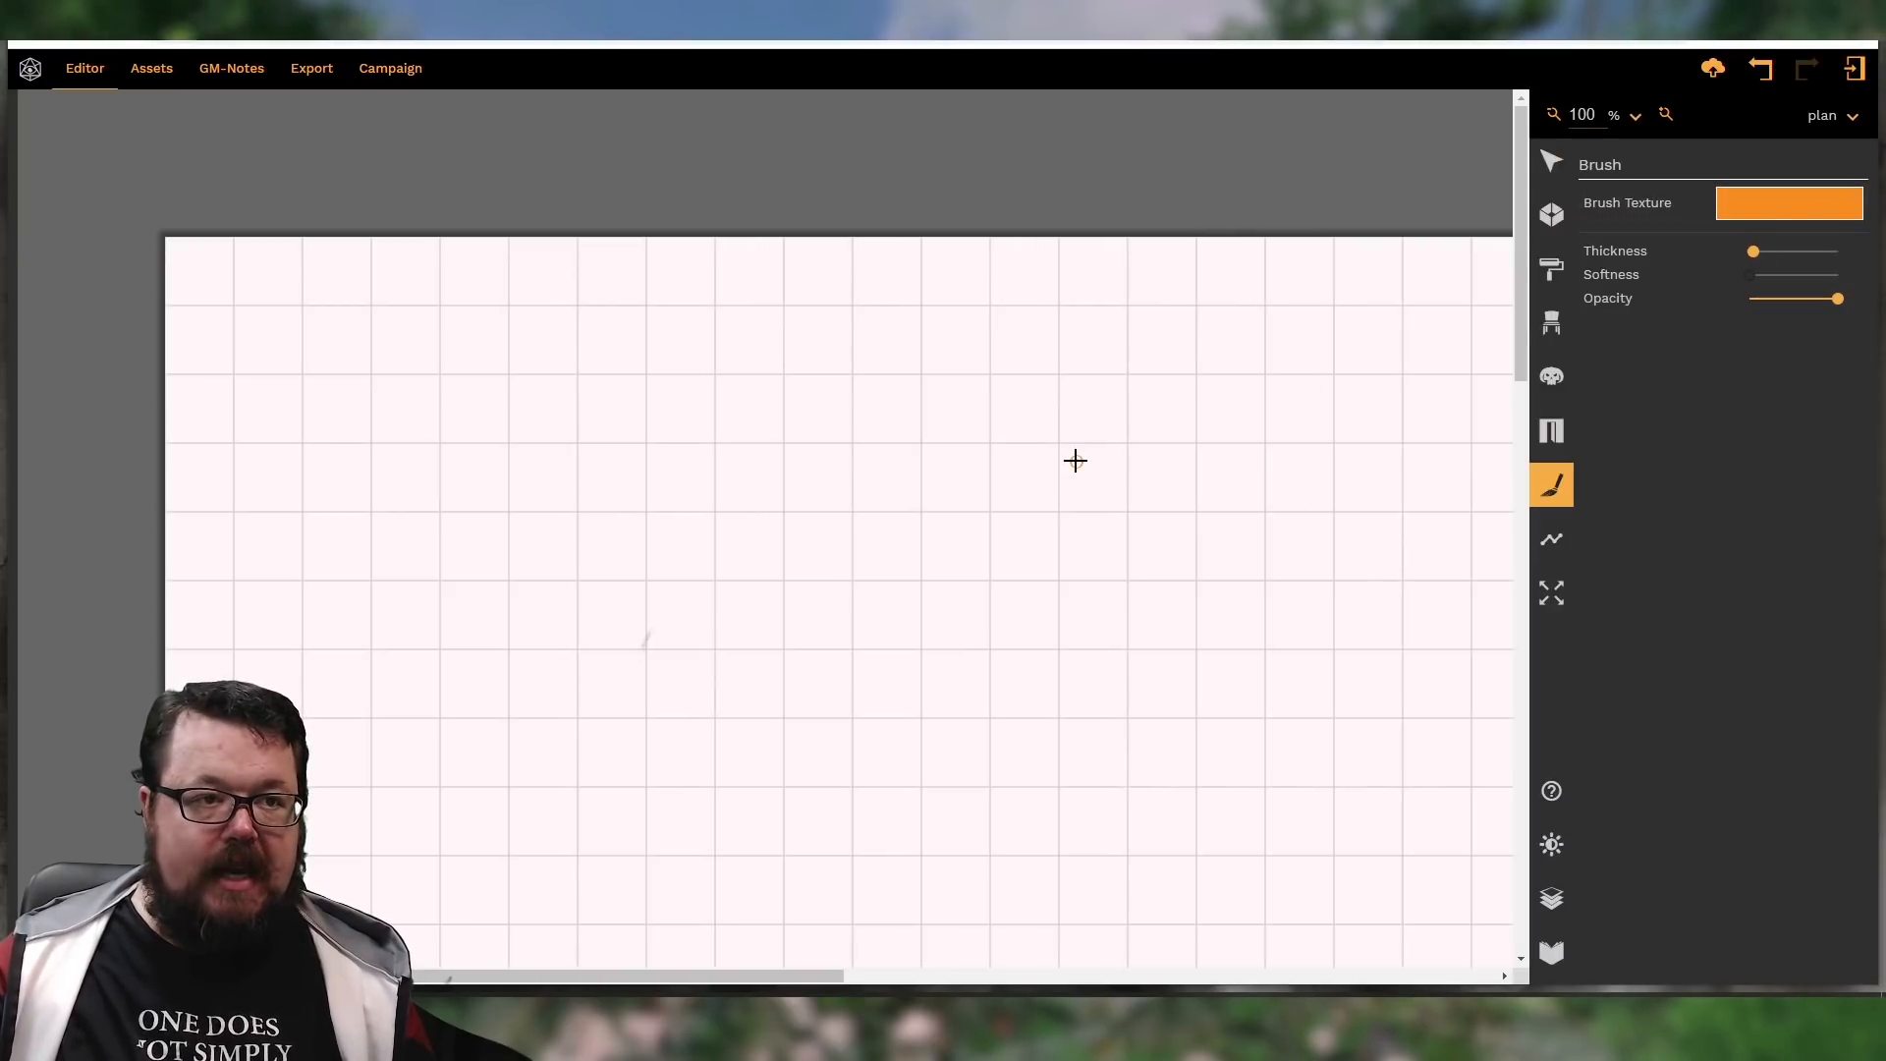
scroll(1075, 461, down, 6)
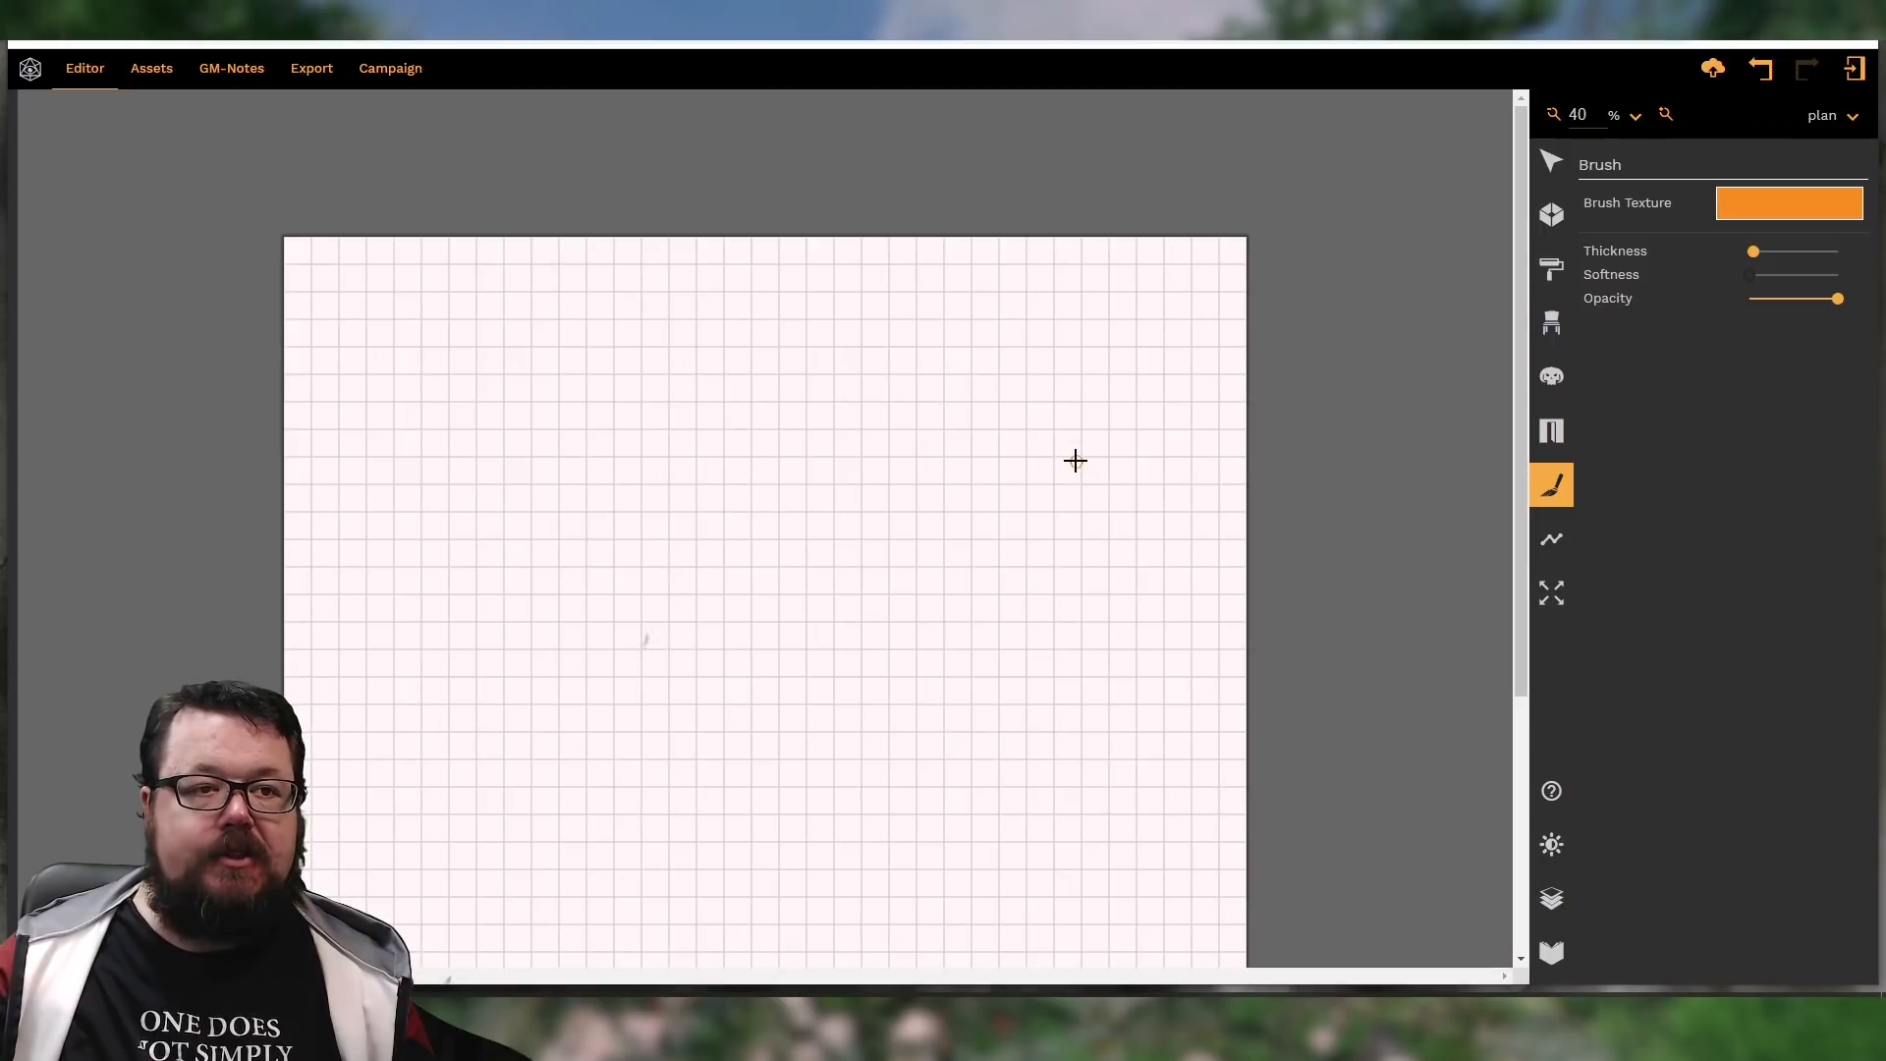
scroll(1075, 461, down, 3)
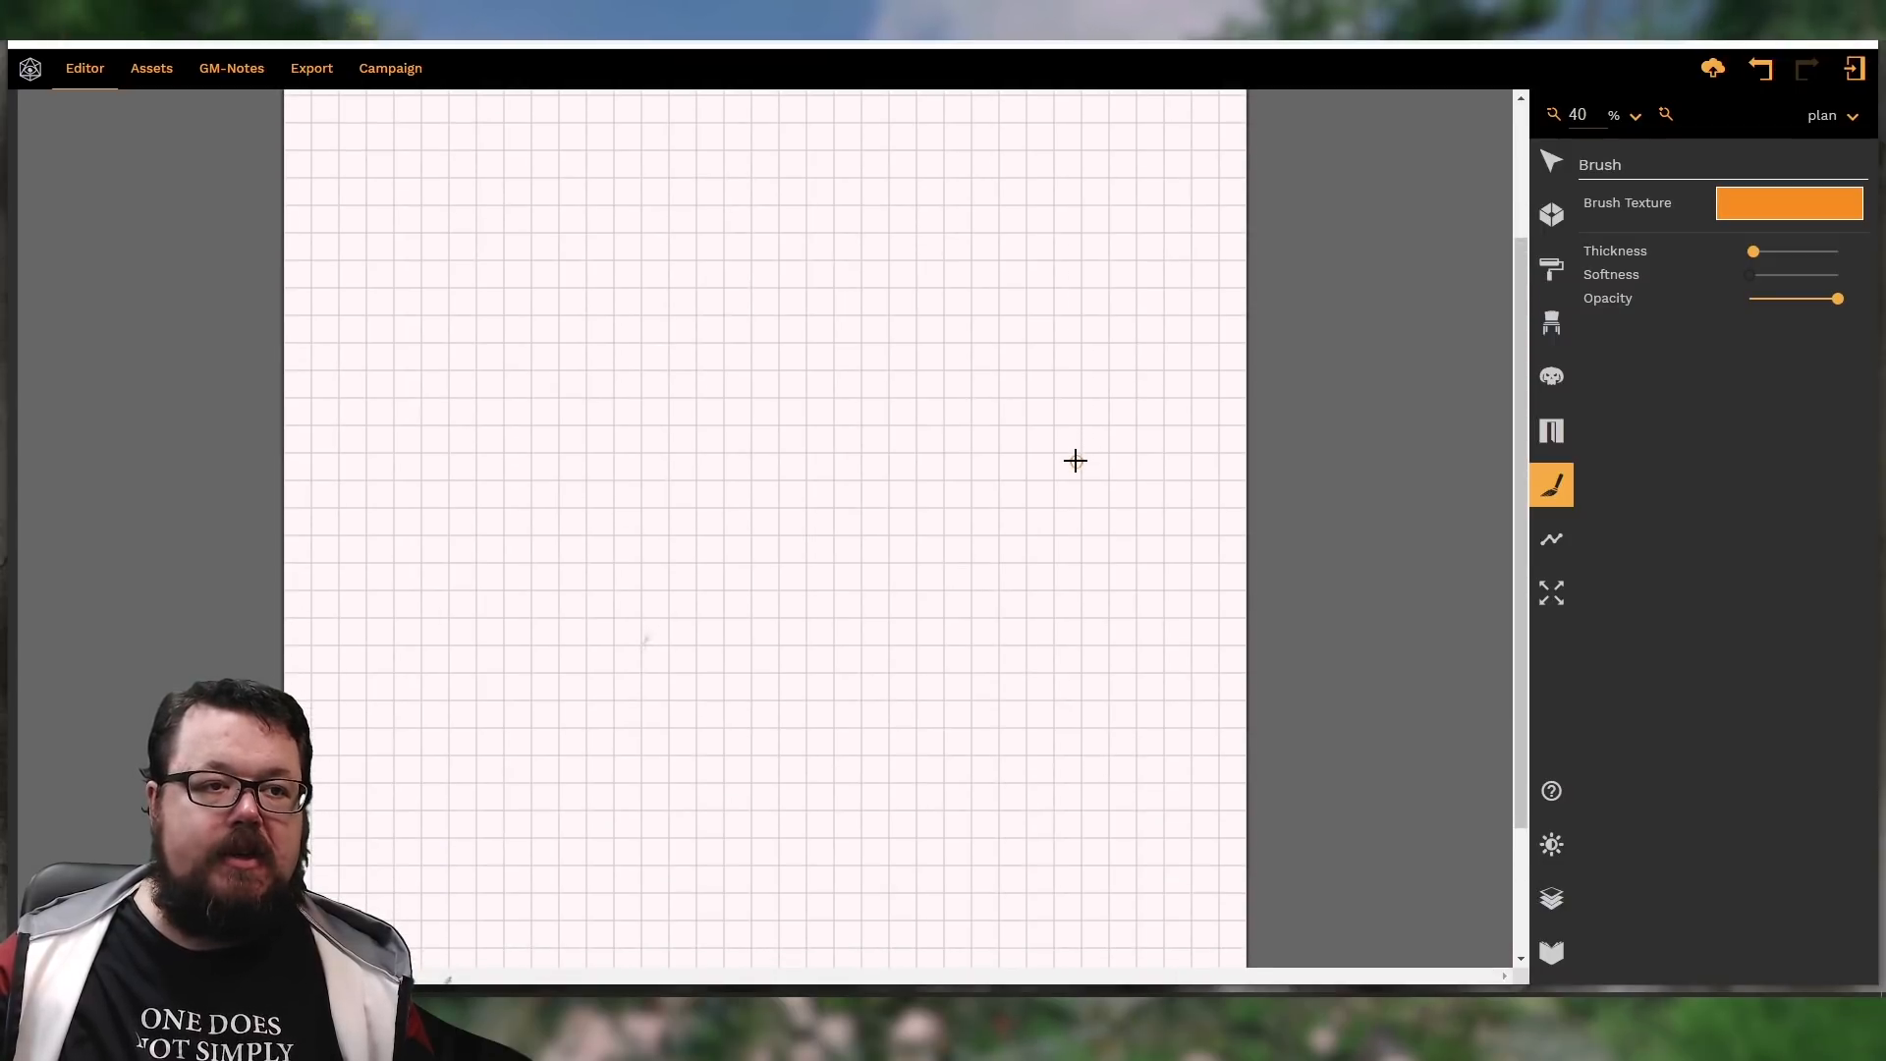
scroll(1071, 476, up, 1)
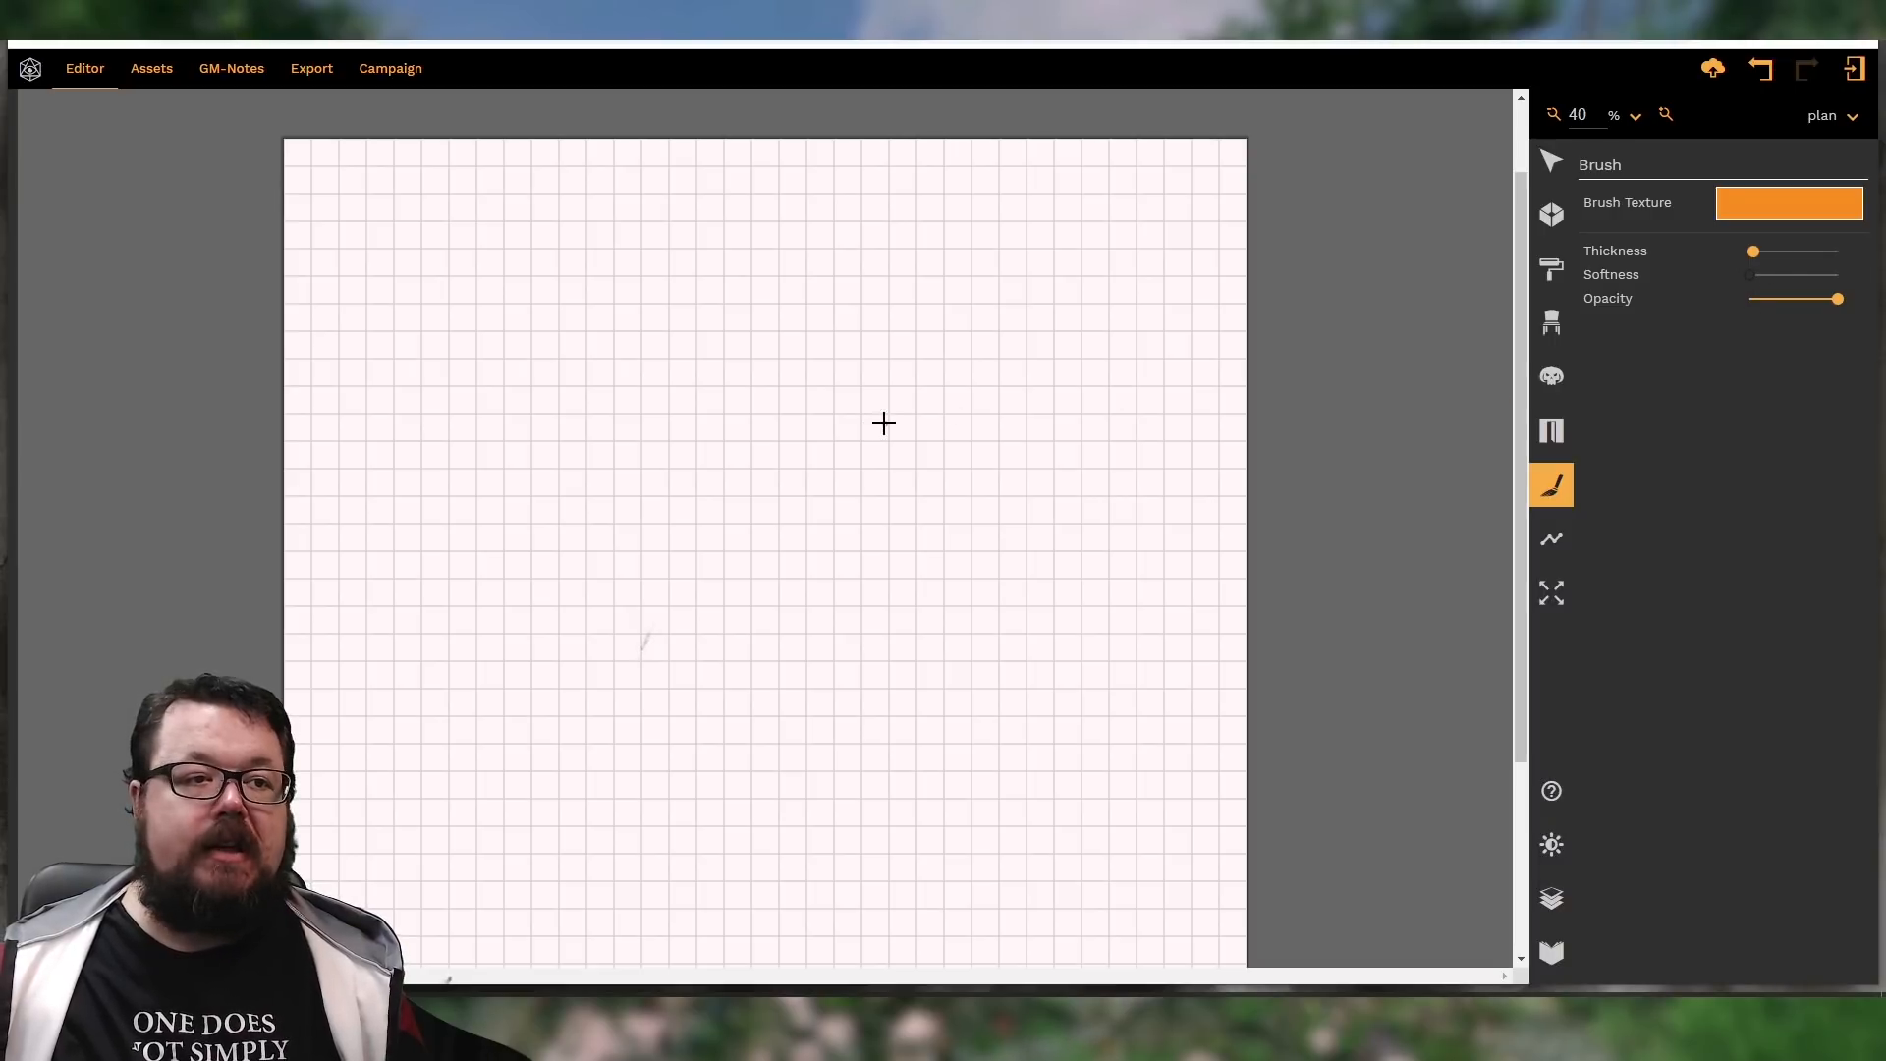
scroll(750, 477, down, 1)
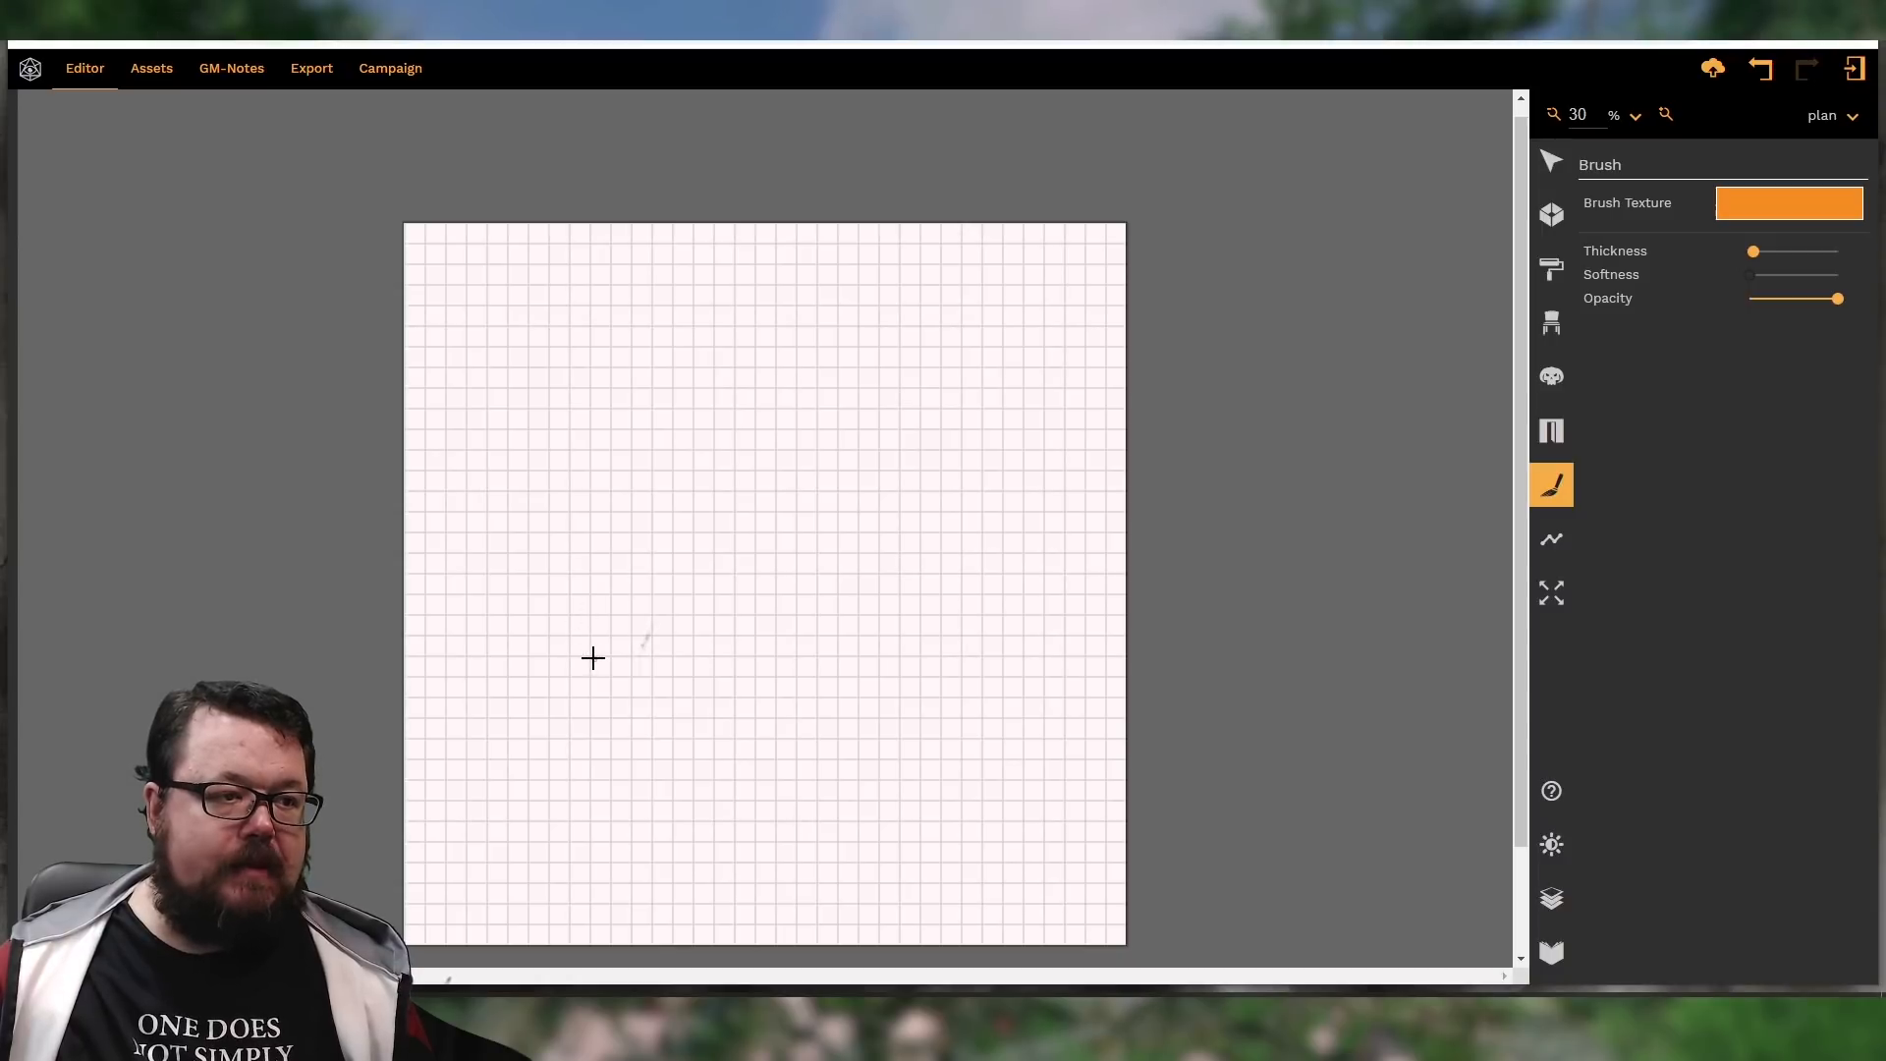
mouse_move(559, 618)
mouse_down()
mouse_move(535, 458)
mouse_move(648, 350)
mouse_move(863, 354)
mouse_move(1010, 479)
mouse_move(993, 665)
mouse_move(851, 779)
mouse_move(711, 779)
mouse_move(661, 754)
mouse_up()
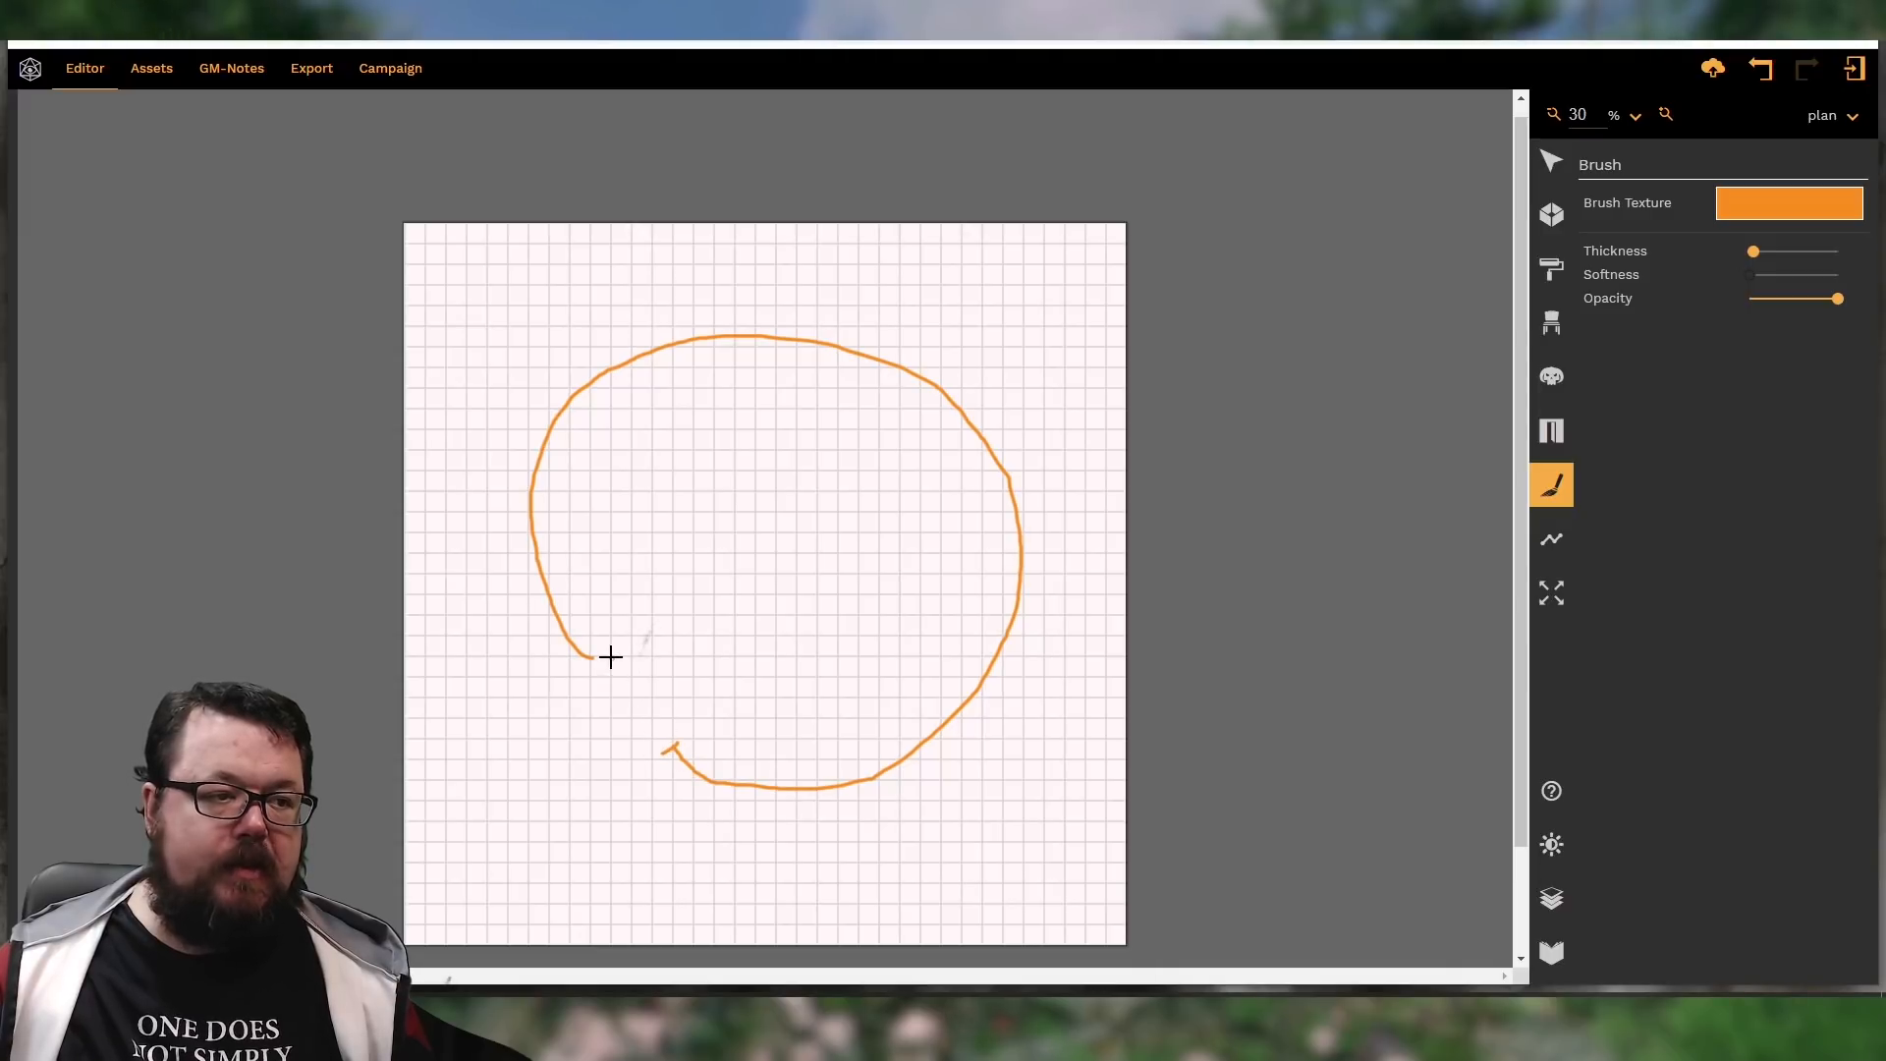
Sketch a hut outline on each side of the ring's gap, a larger circle to the northwest, and two tiny shapes along the west edge
mouse_move(610, 657)
mouse_down()
mouse_move(556, 615)
mouse_move(619, 586)
mouse_move(618, 623)
mouse_up()
mouse_move(757, 707)
mouse_down()
mouse_move(703, 707)
mouse_move(754, 749)
mouse_move(758, 714)
mouse_up()
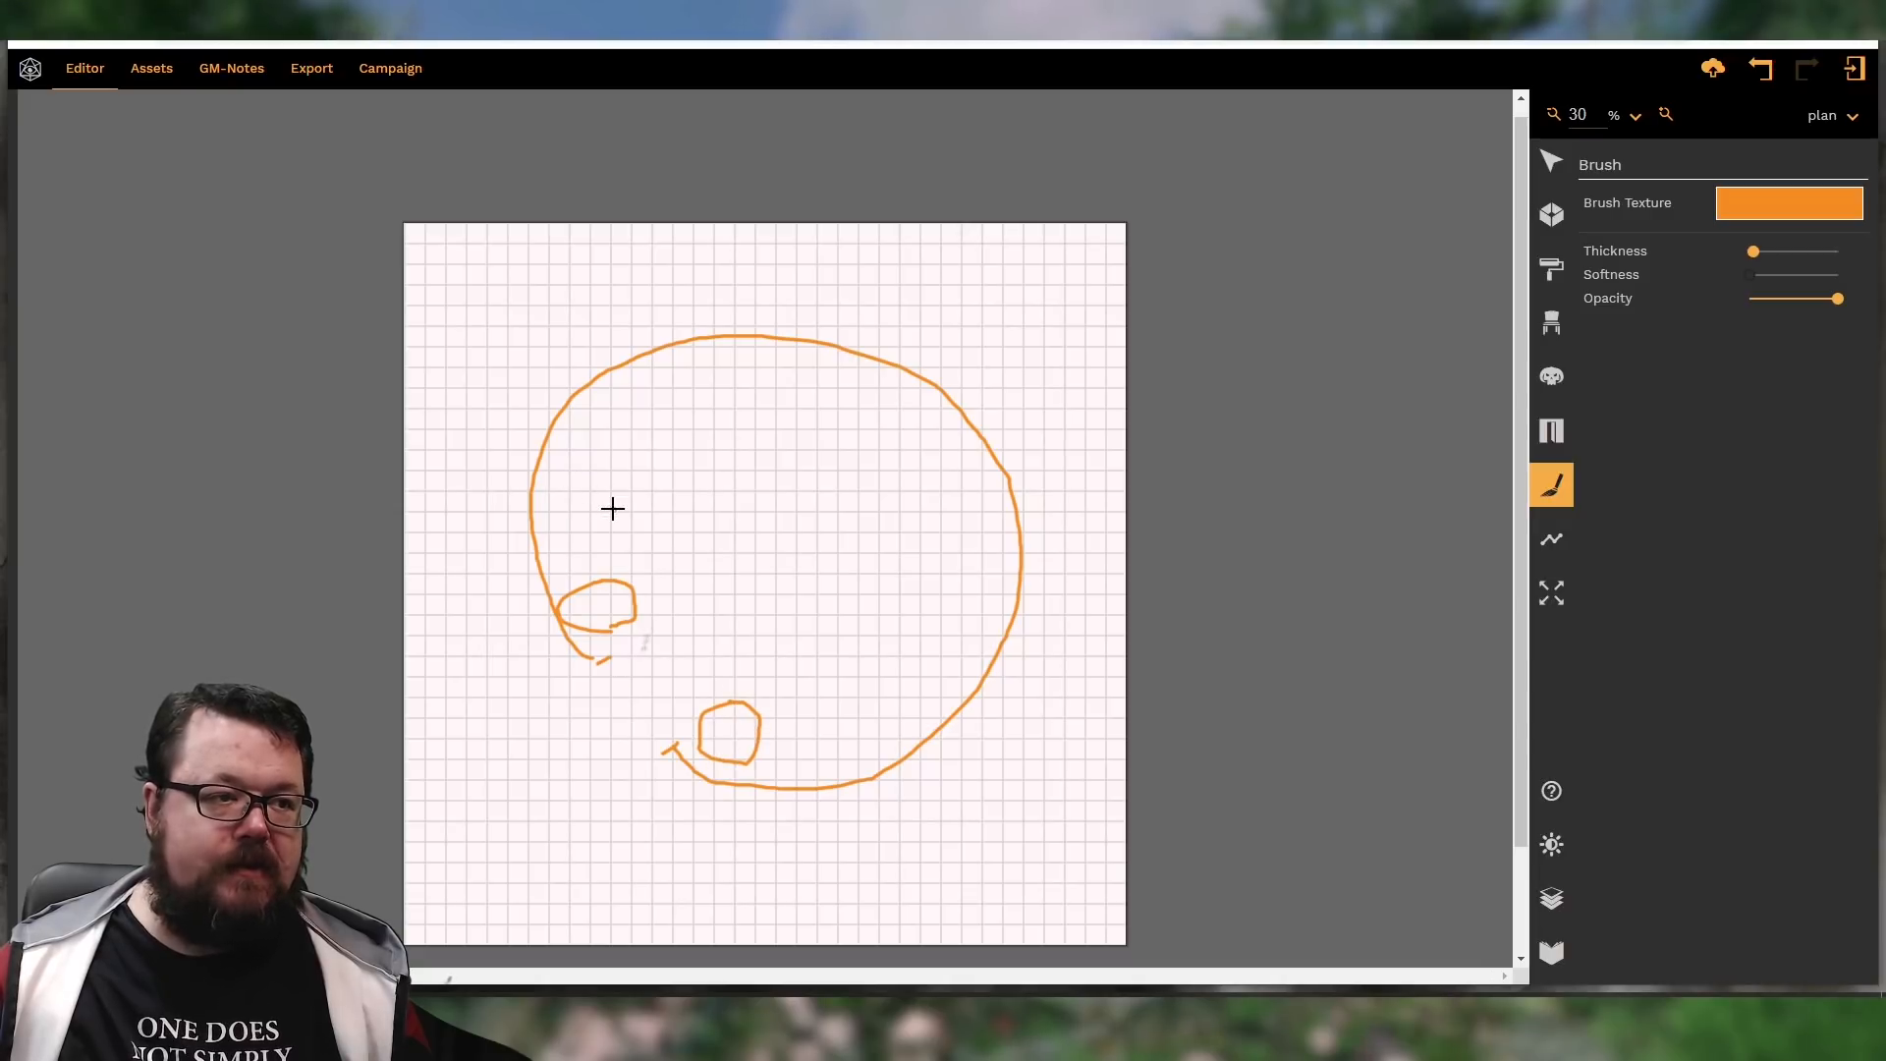
mouse_move(613, 508)
mouse_down()
mouse_move(540, 485)
mouse_move(629, 435)
mouse_up()
mouse_move(617, 501)
mouse_down()
mouse_move(540, 540)
mouse_move(575, 561)
mouse_up()
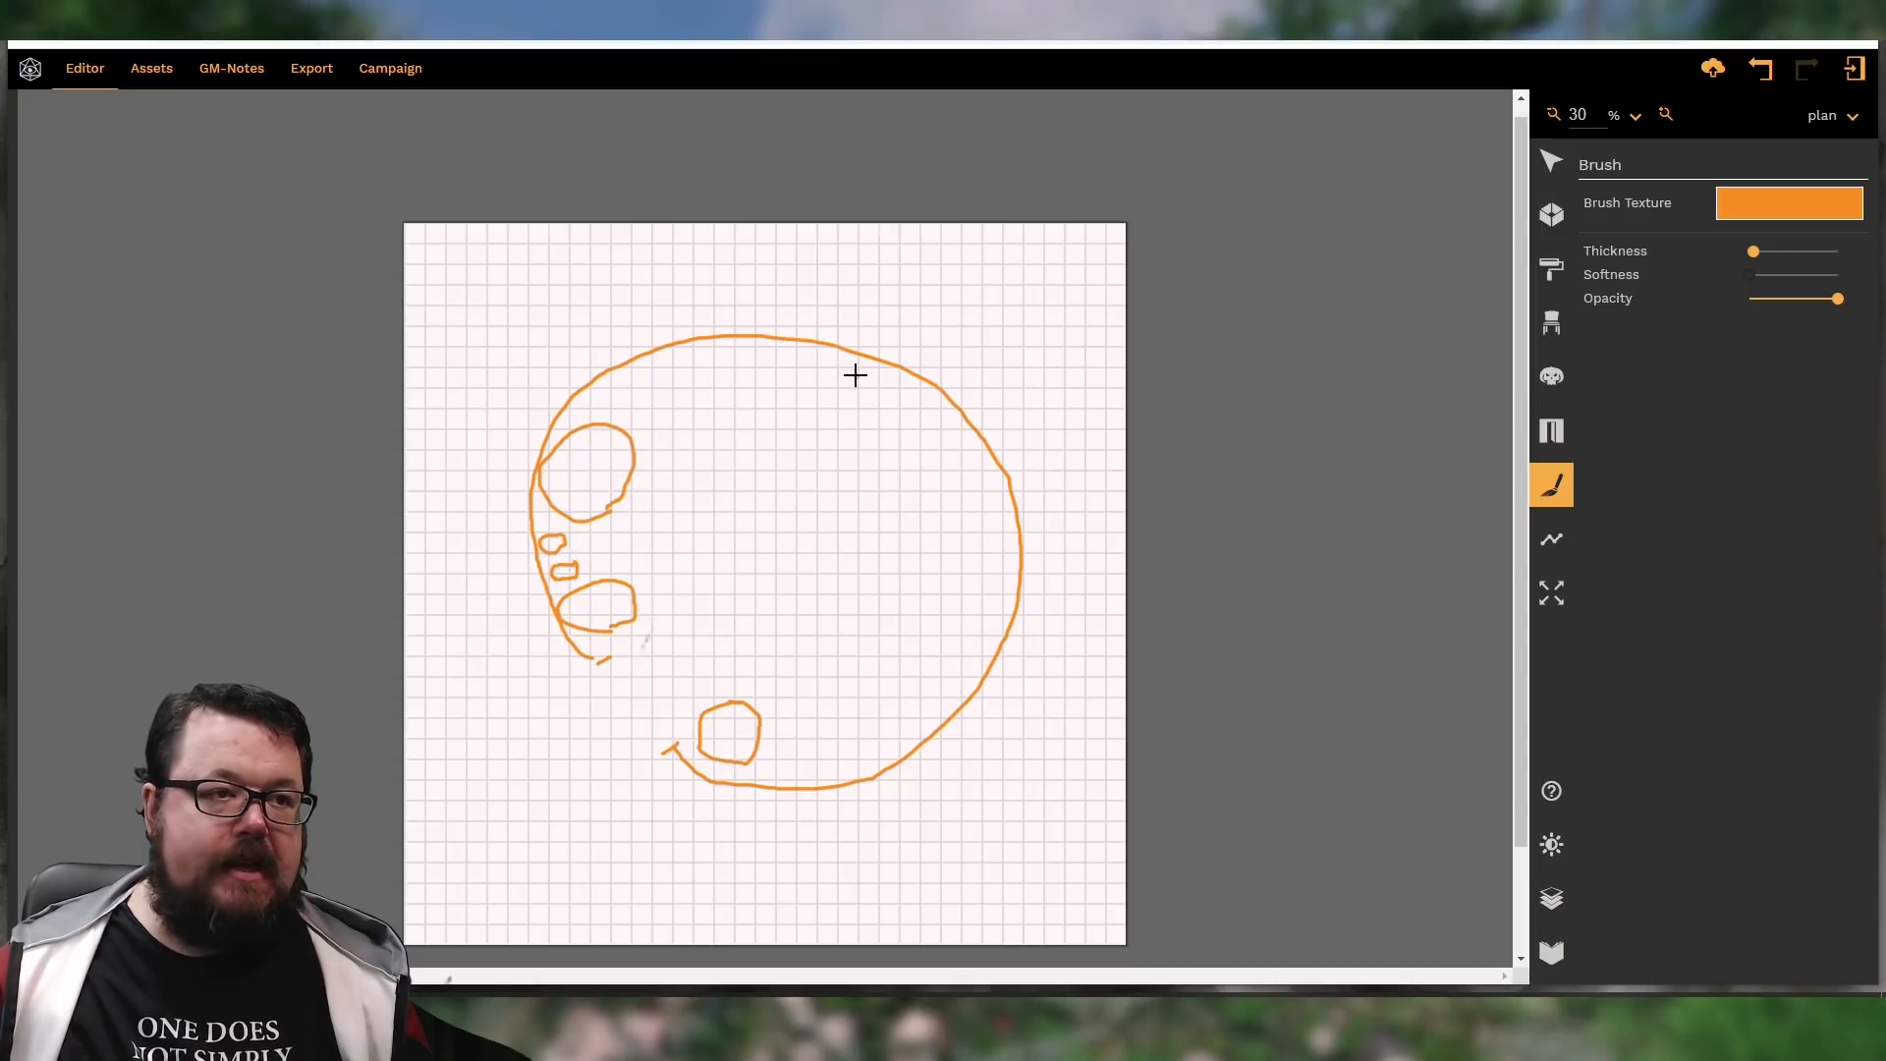
Sketch a double circle at the ring's northeast, seven more circles along its inner edge, and a central circle about 7 squares wide
mouse_move(815, 385)
mouse_down()
mouse_move(842, 455)
mouse_move(930, 417)
mouse_move(872, 362)
mouse_move(784, 414)
mouse_move(880, 455)
mouse_move(922, 411)
mouse_up()
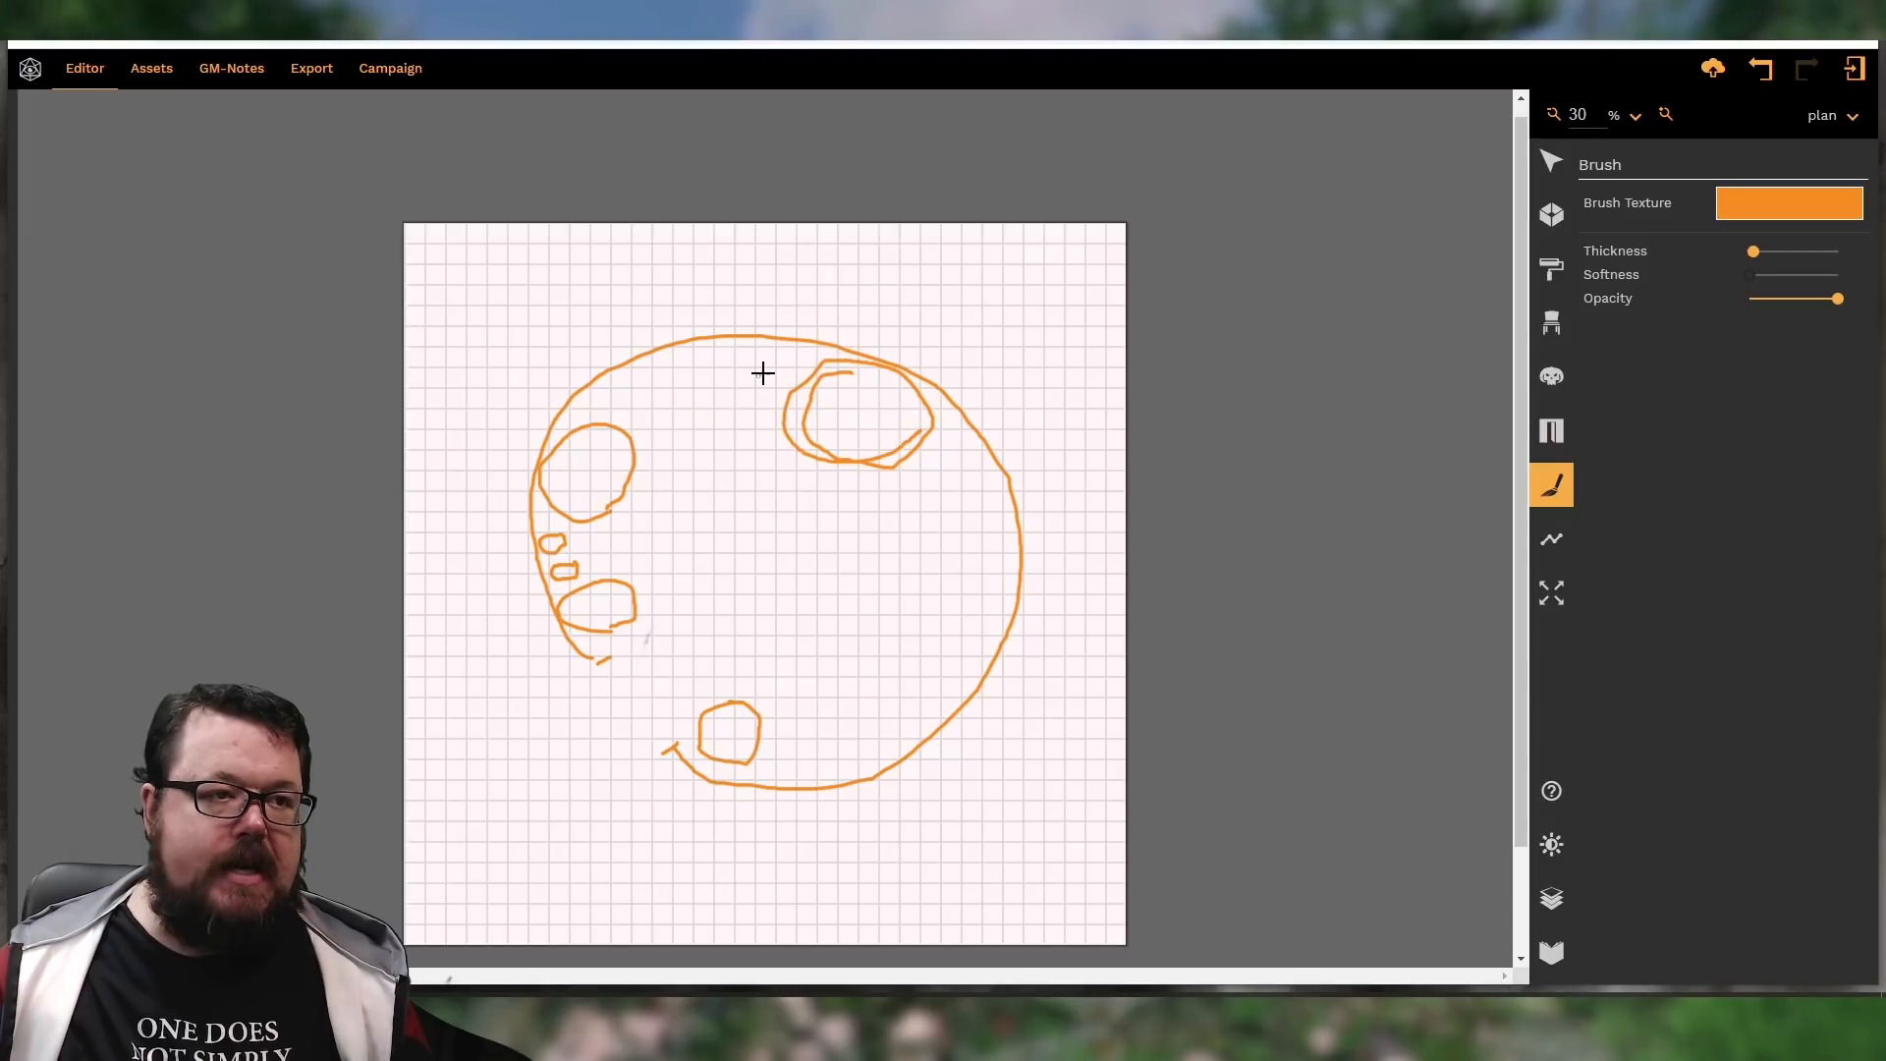
mouse_move(742, 369)
mouse_down()
mouse_move(687, 400)
mouse_move(762, 413)
mouse_move(758, 370)
mouse_move(622, 409)
mouse_move(666, 381)
mouse_up()
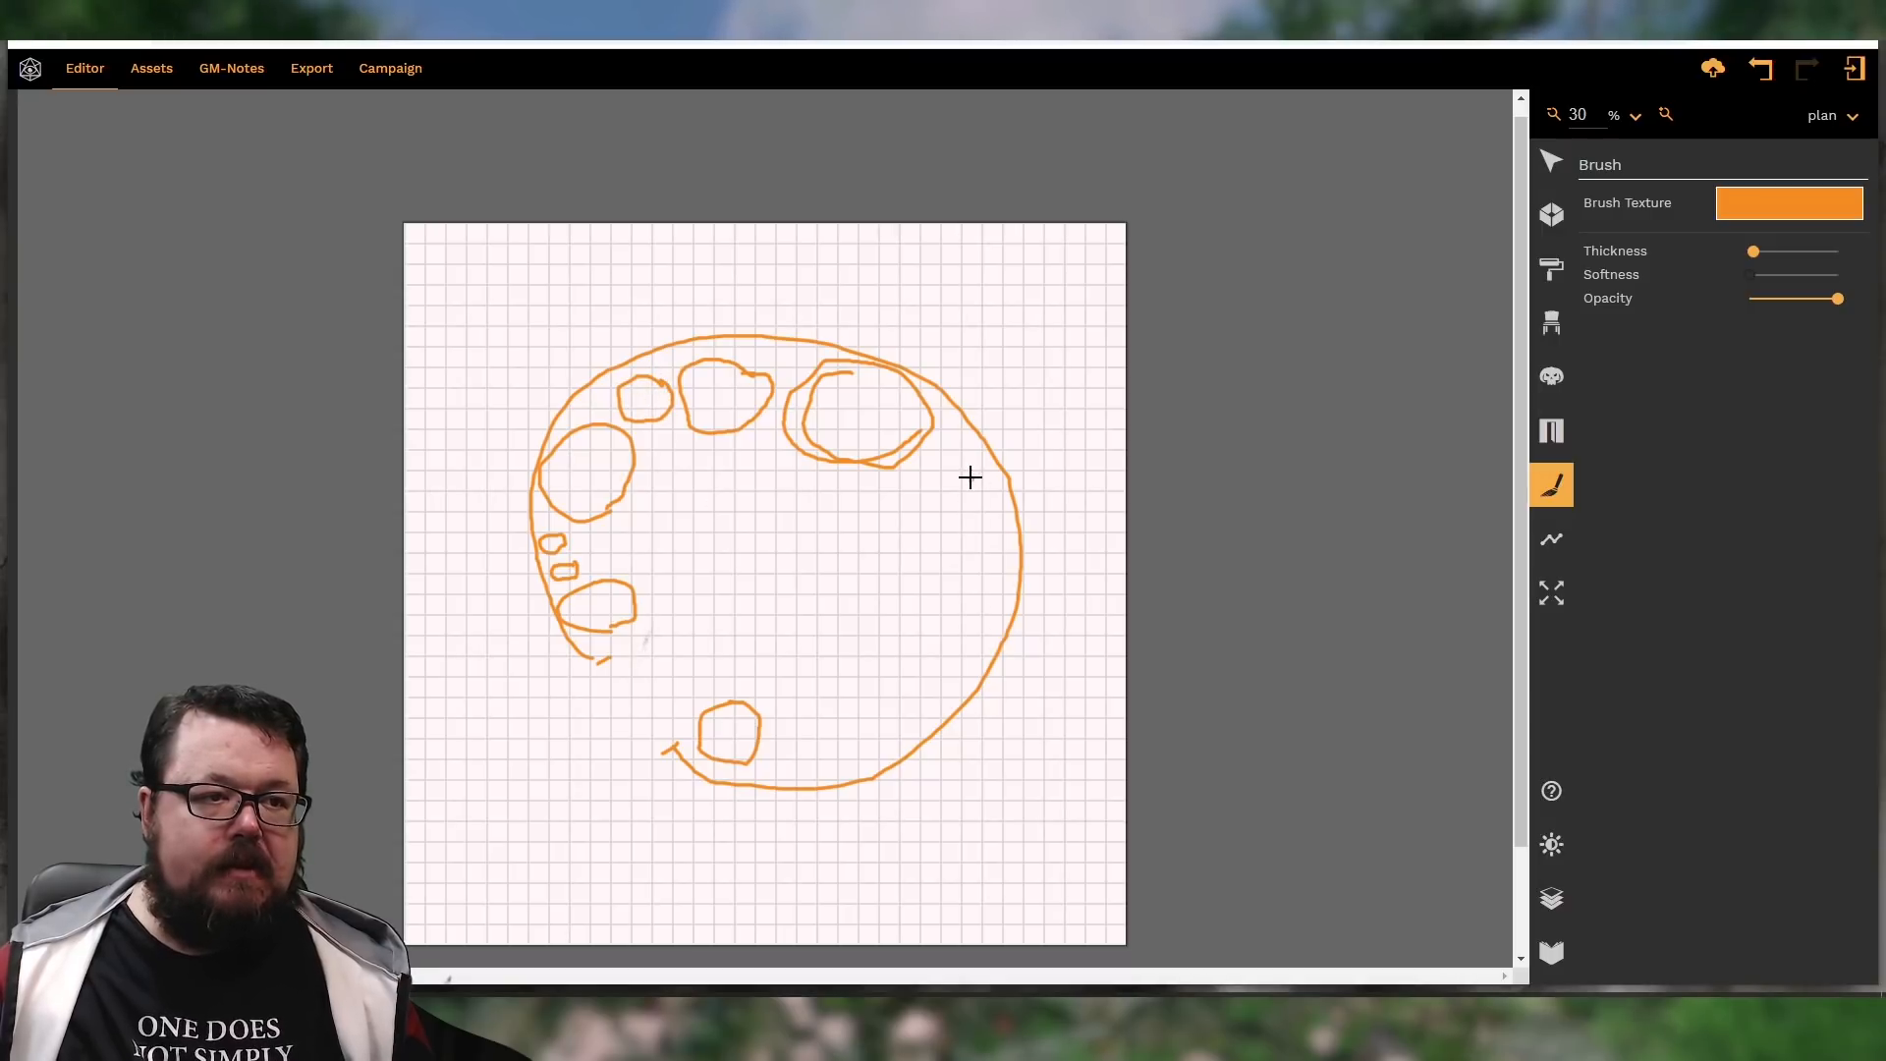
mouse_move(970, 477)
mouse_down()
mouse_move(917, 467)
mouse_move(943, 535)
mouse_move(1002, 497)
mouse_move(962, 465)
mouse_up()
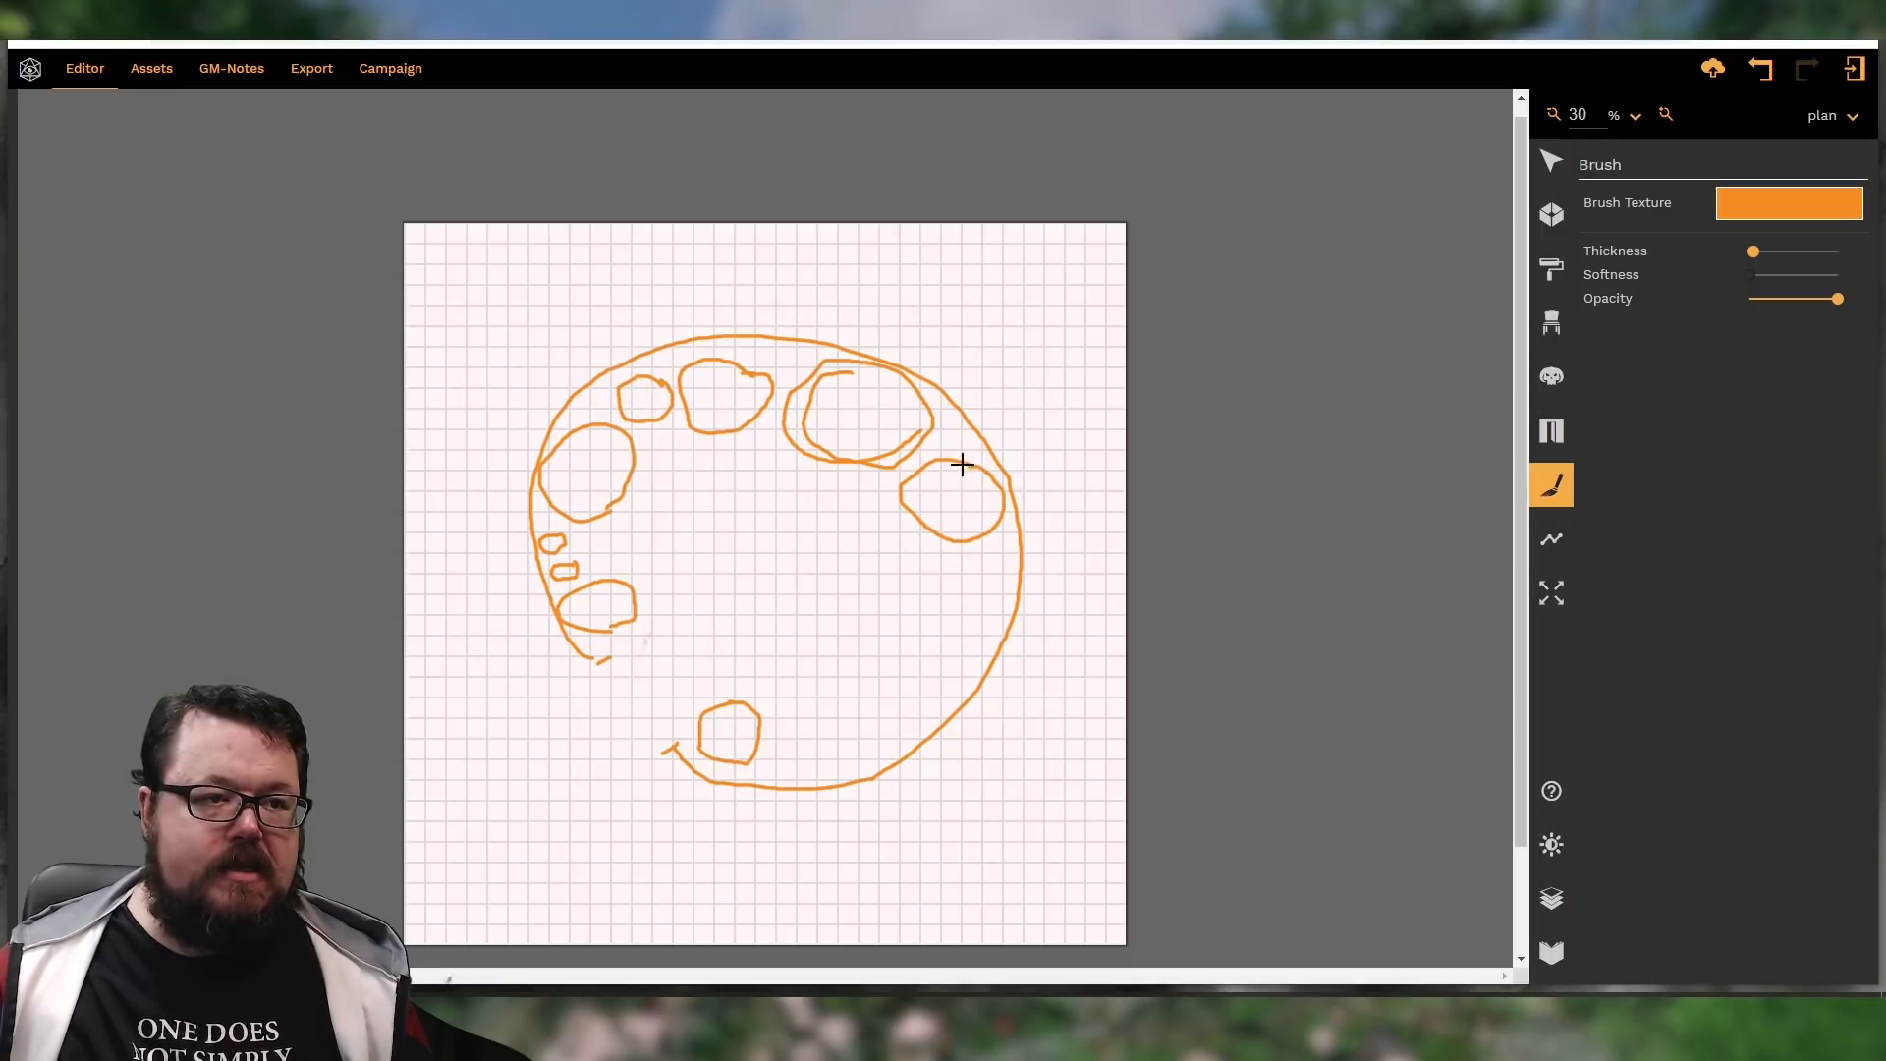
mouse_move(994, 597)
mouse_down()
mouse_move(943, 573)
mouse_move(976, 640)
mouse_move(985, 597)
mouse_up()
mouse_move(938, 693)
mouse_down()
mouse_move(914, 640)
mouse_move(854, 716)
mouse_move(922, 716)
mouse_move(938, 678)
mouse_up()
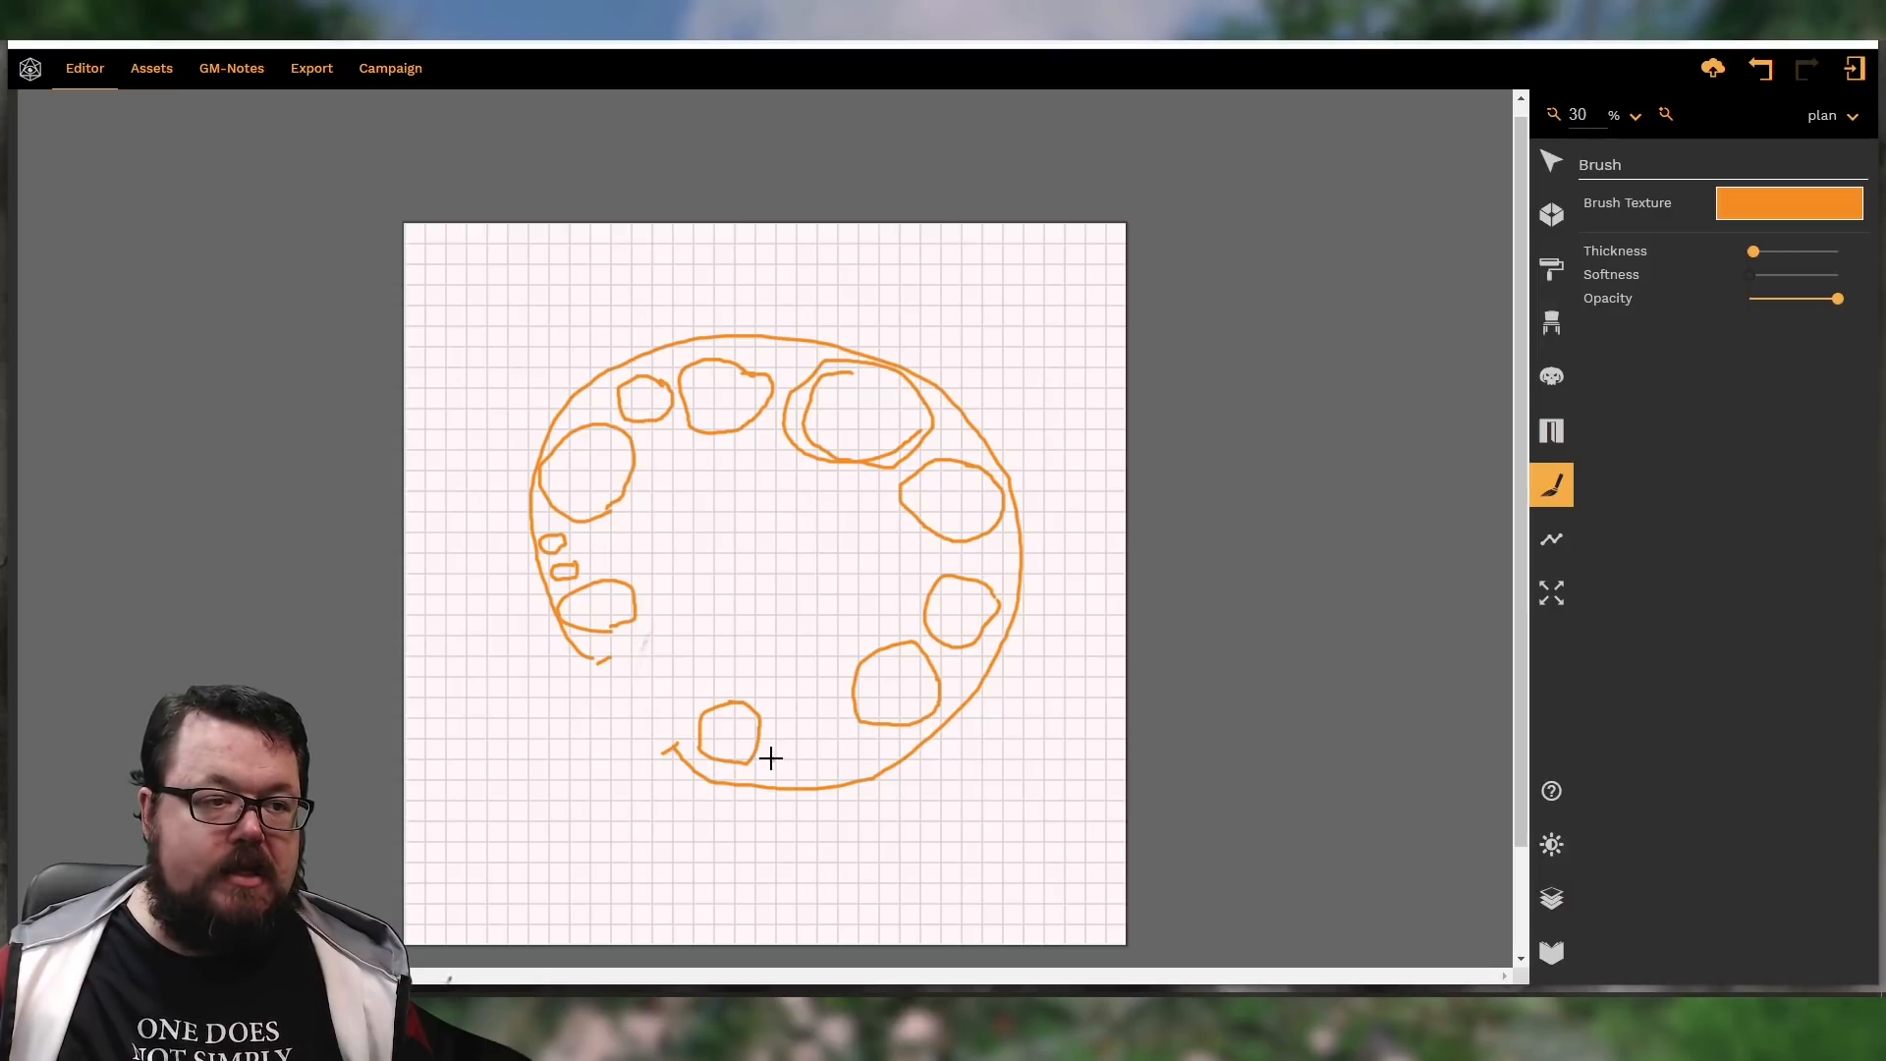
mouse_move(802, 722)
mouse_down()
mouse_move(804, 766)
mouse_move(772, 727)
mouse_move(844, 727)
mouse_up()
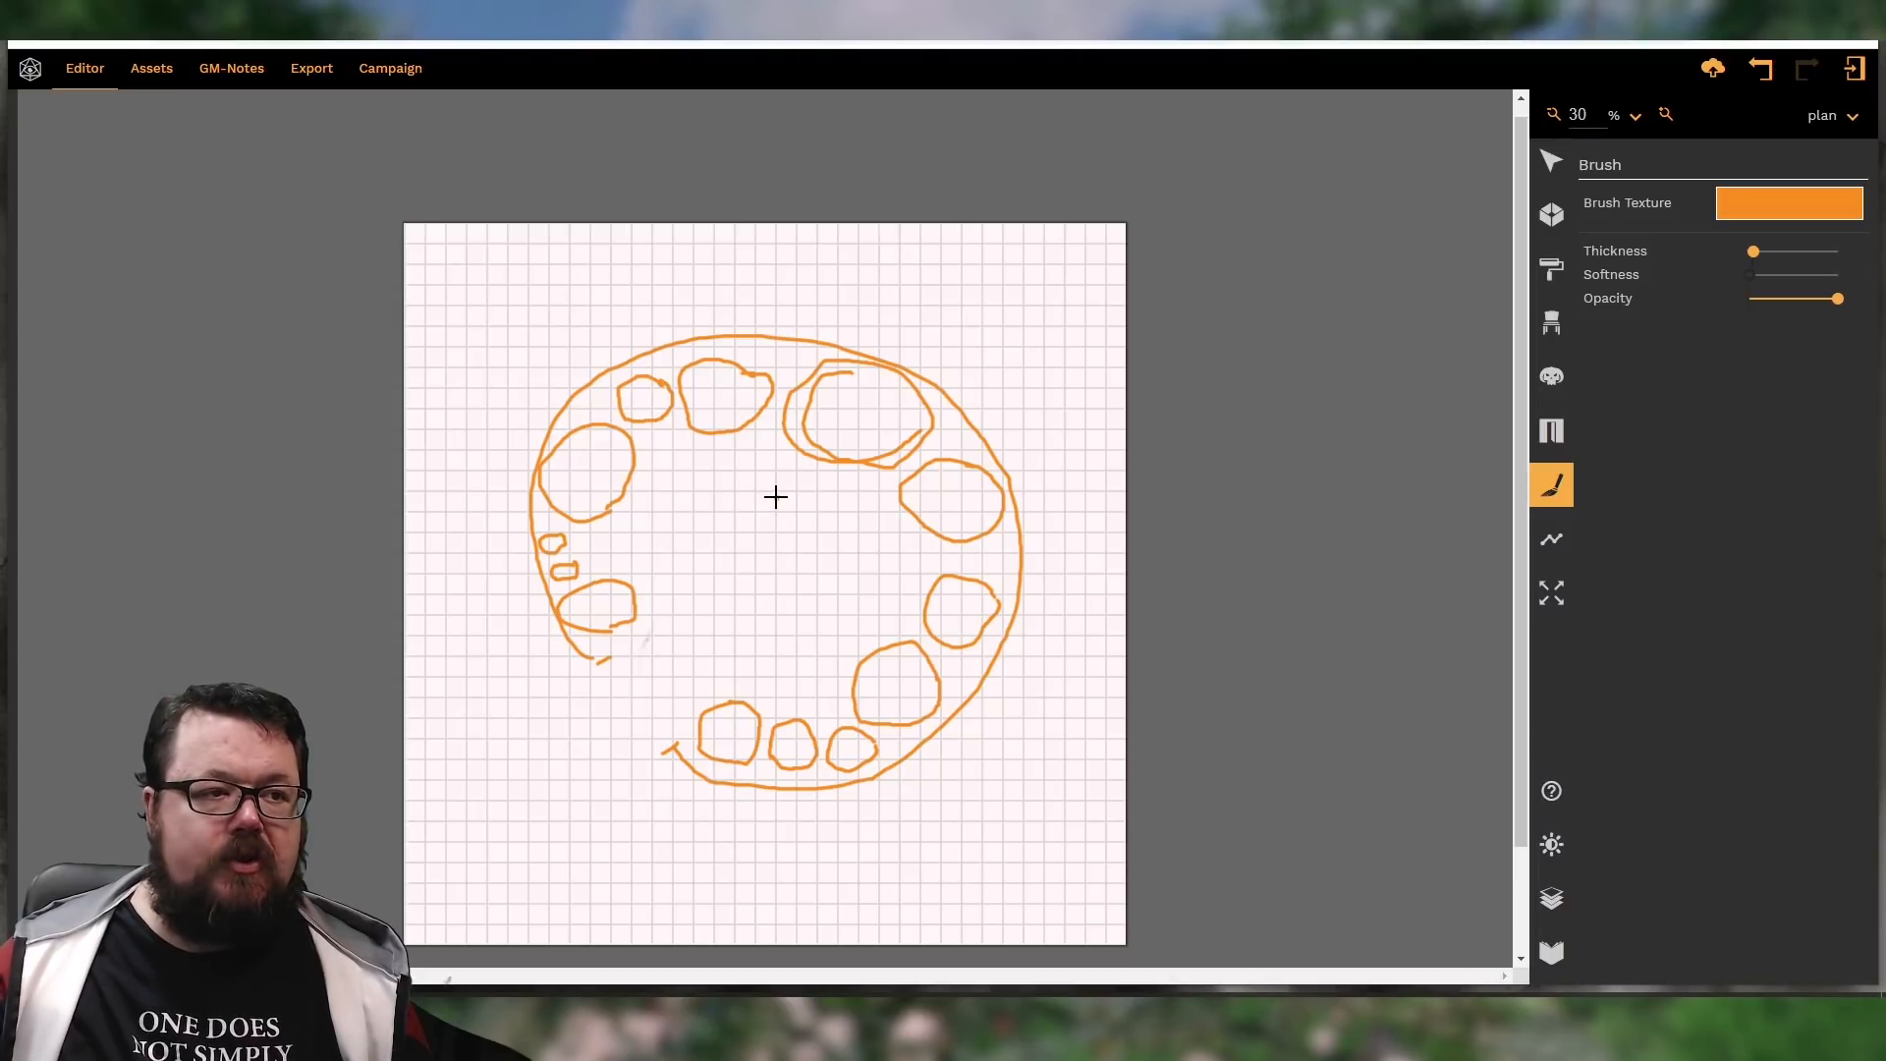
mouse_move(775, 496)
mouse_down()
mouse_move(707, 535)
mouse_move(775, 628)
mouse_move(846, 560)
mouse_move(804, 501)
mouse_up()
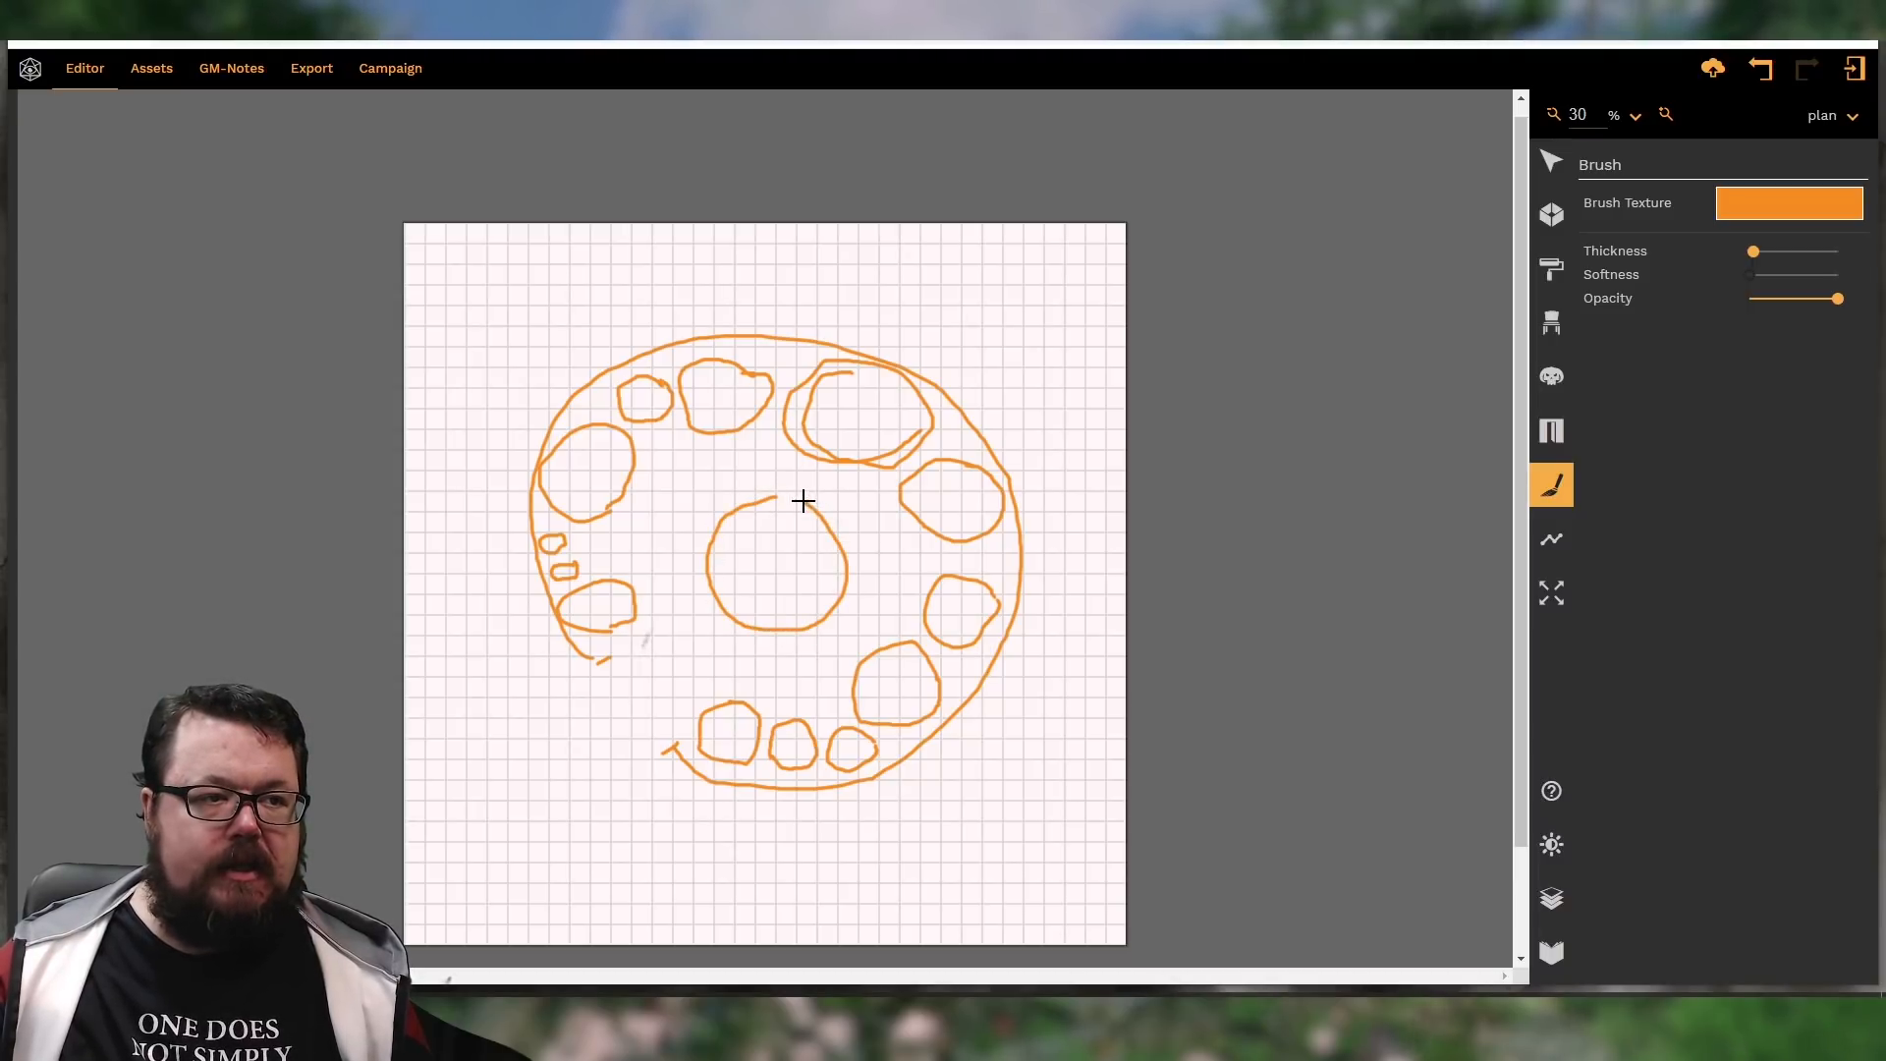
Make ground the active level and turn off its stage display
click(1547, 902)
click(1764, 126)
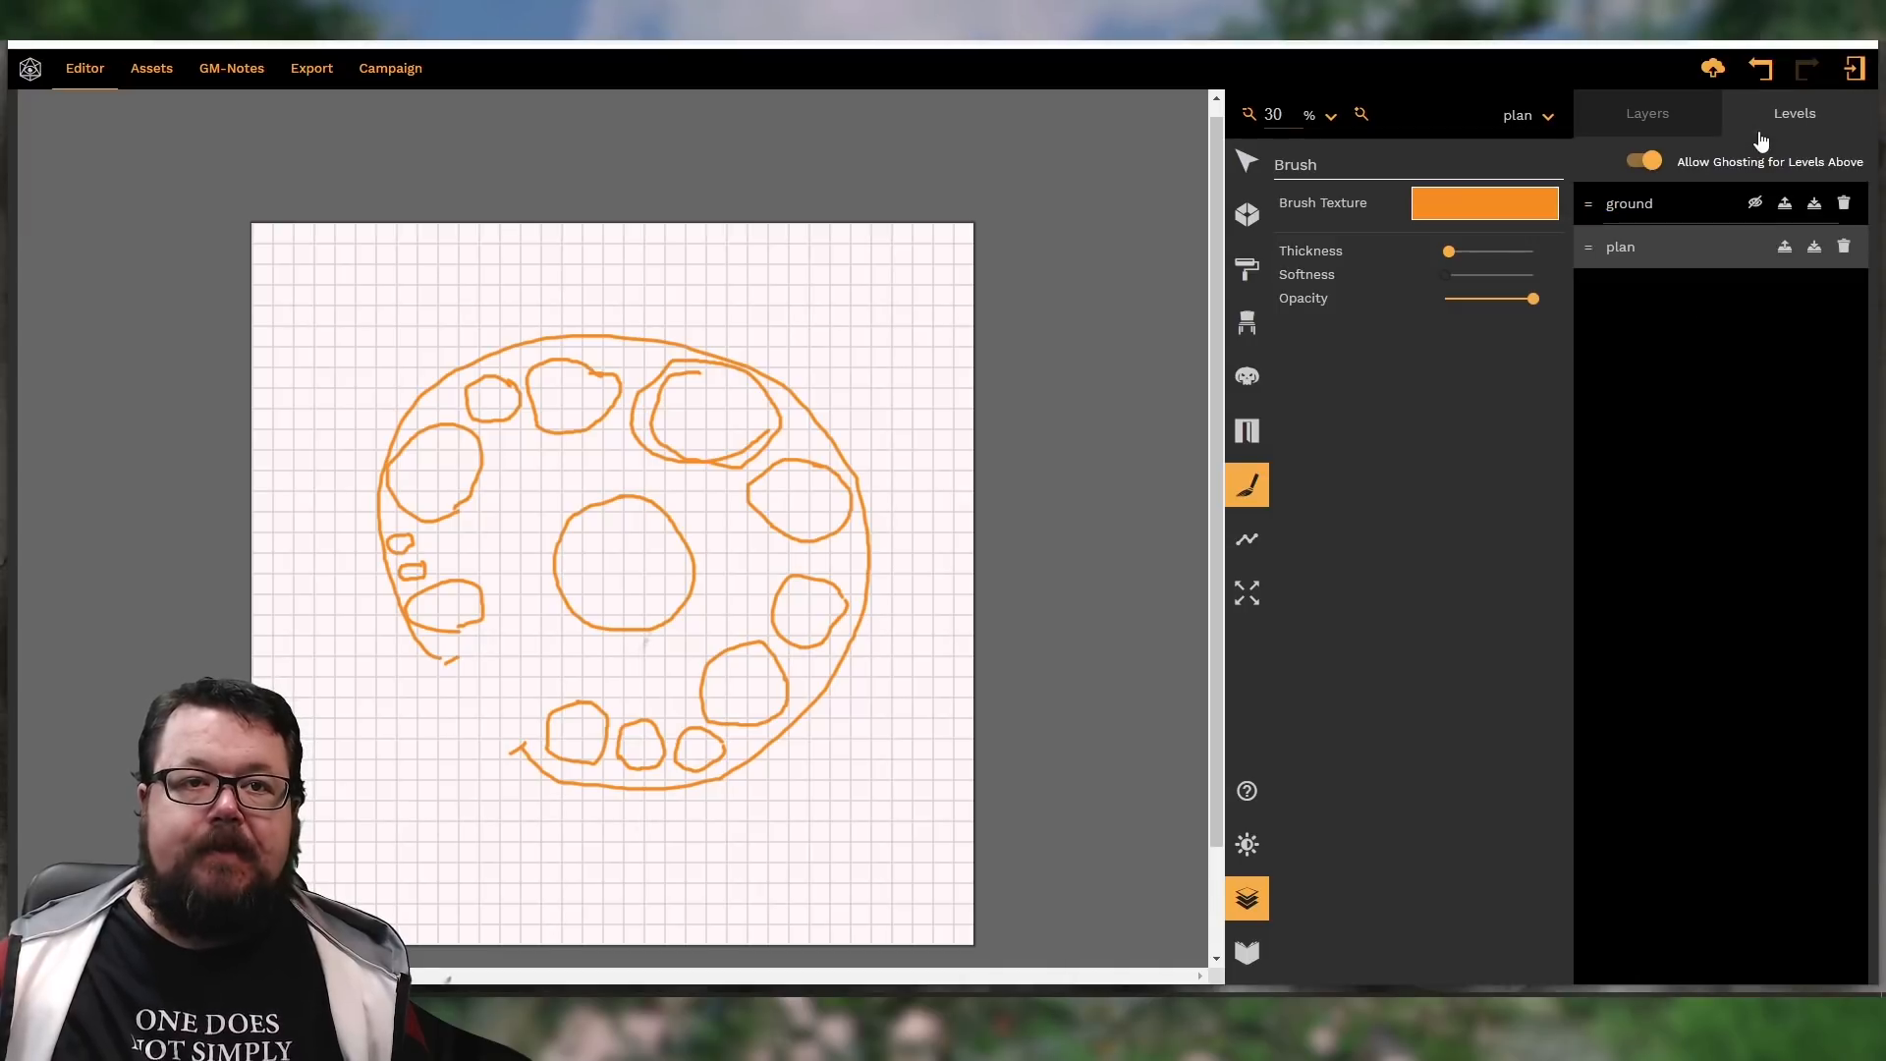
click(1707, 201)
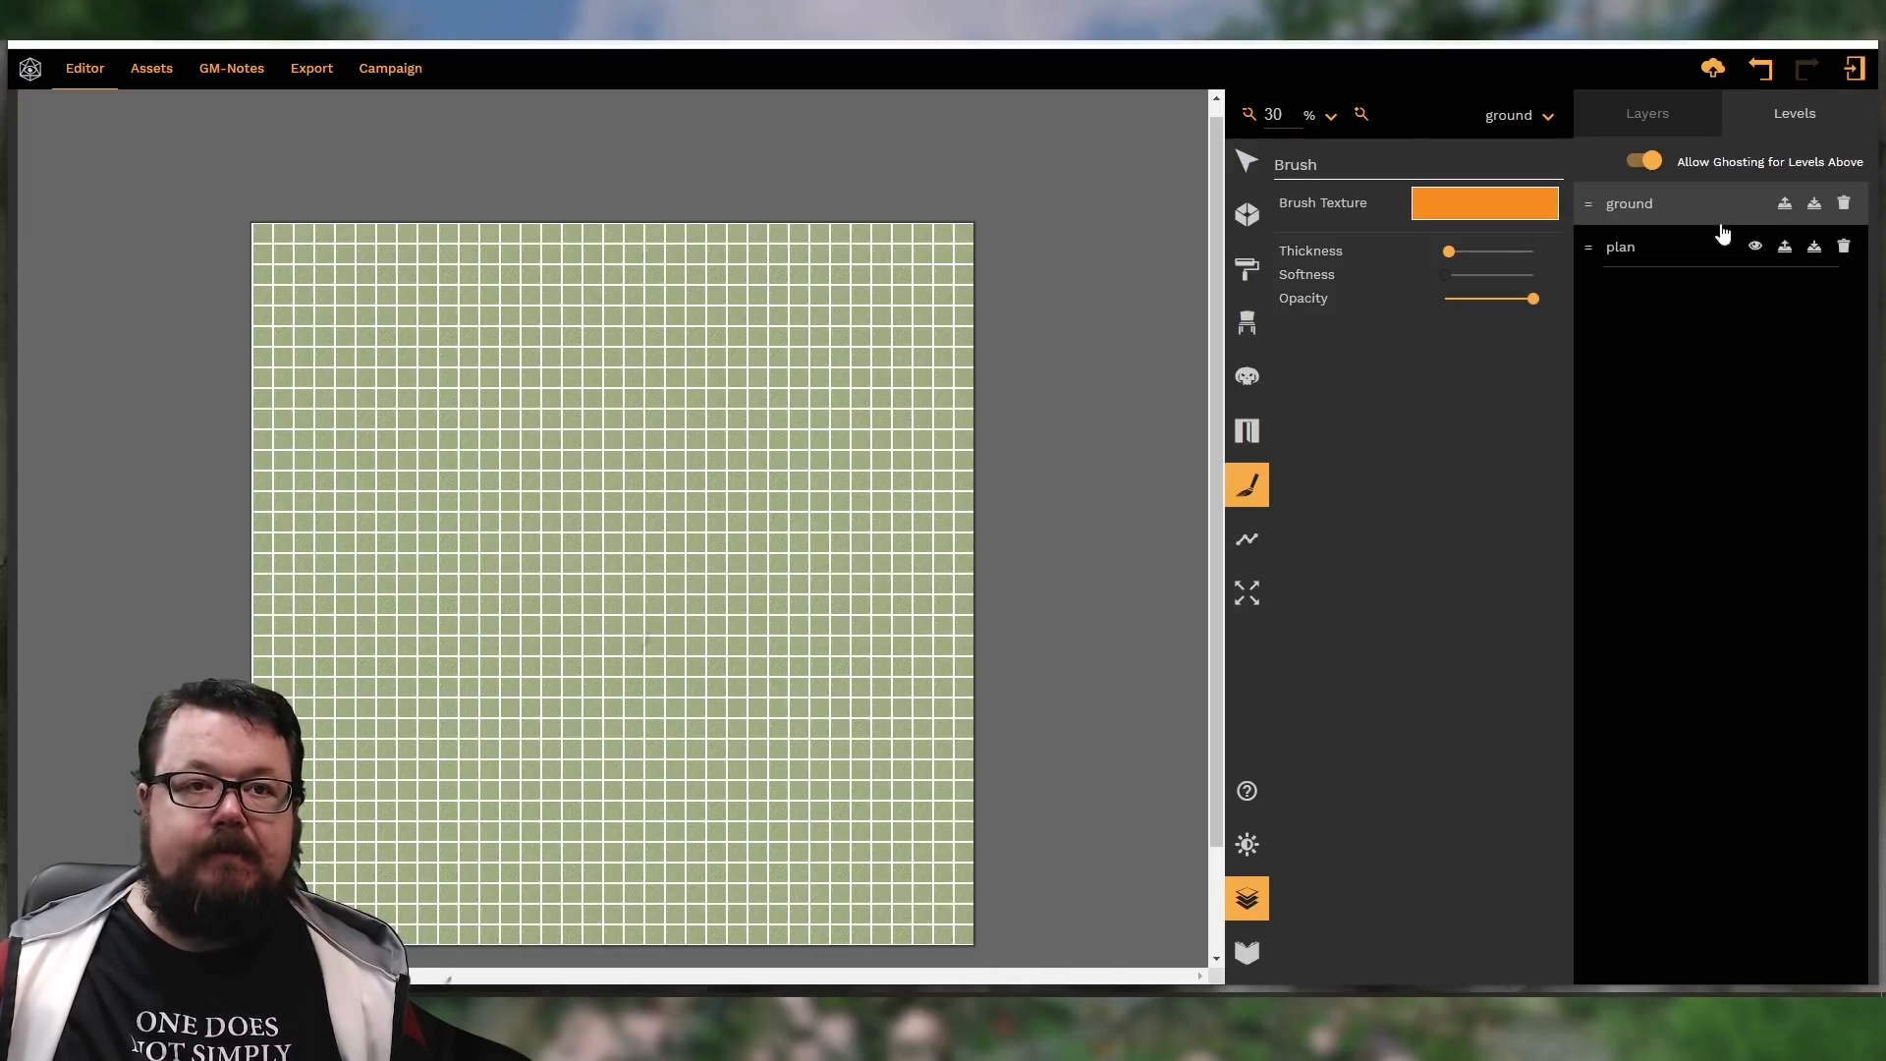
click(1248, 165)
click(1418, 246)
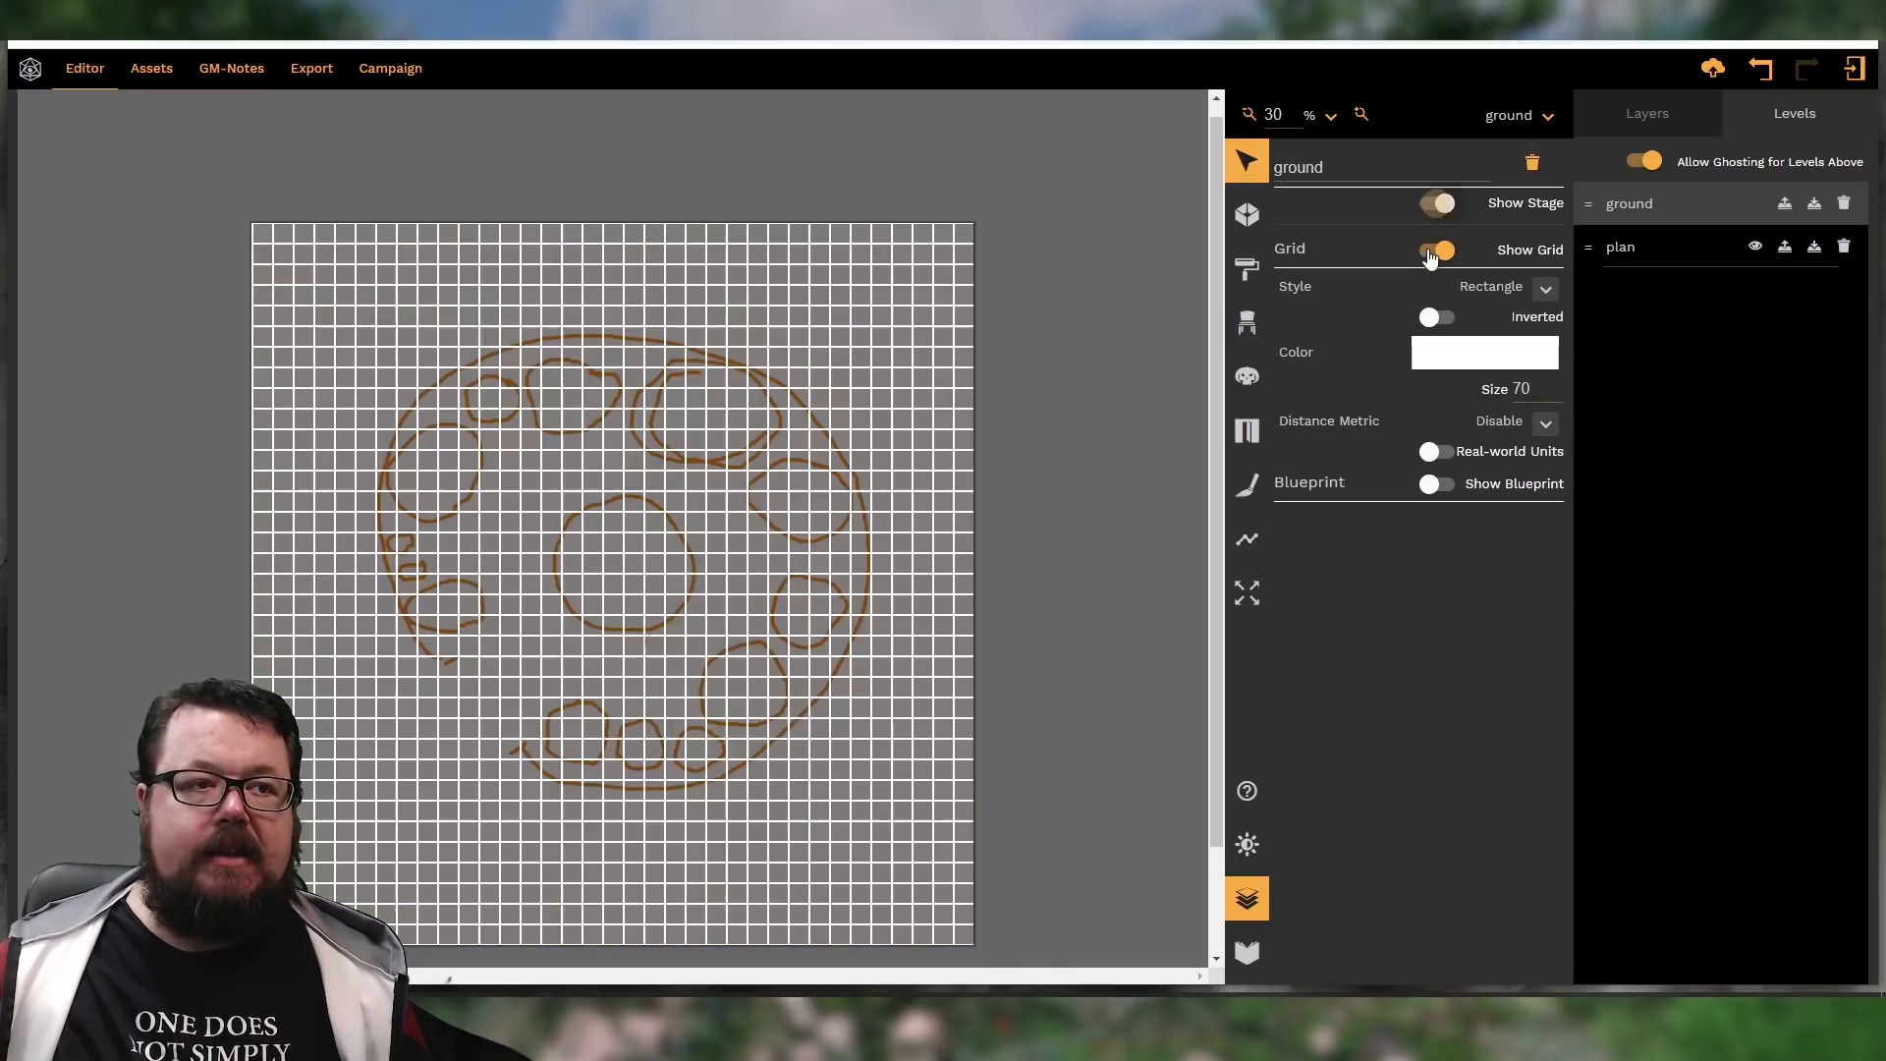
Lower the opacity of the ground level's white grid colour to 12
click(1455, 366)
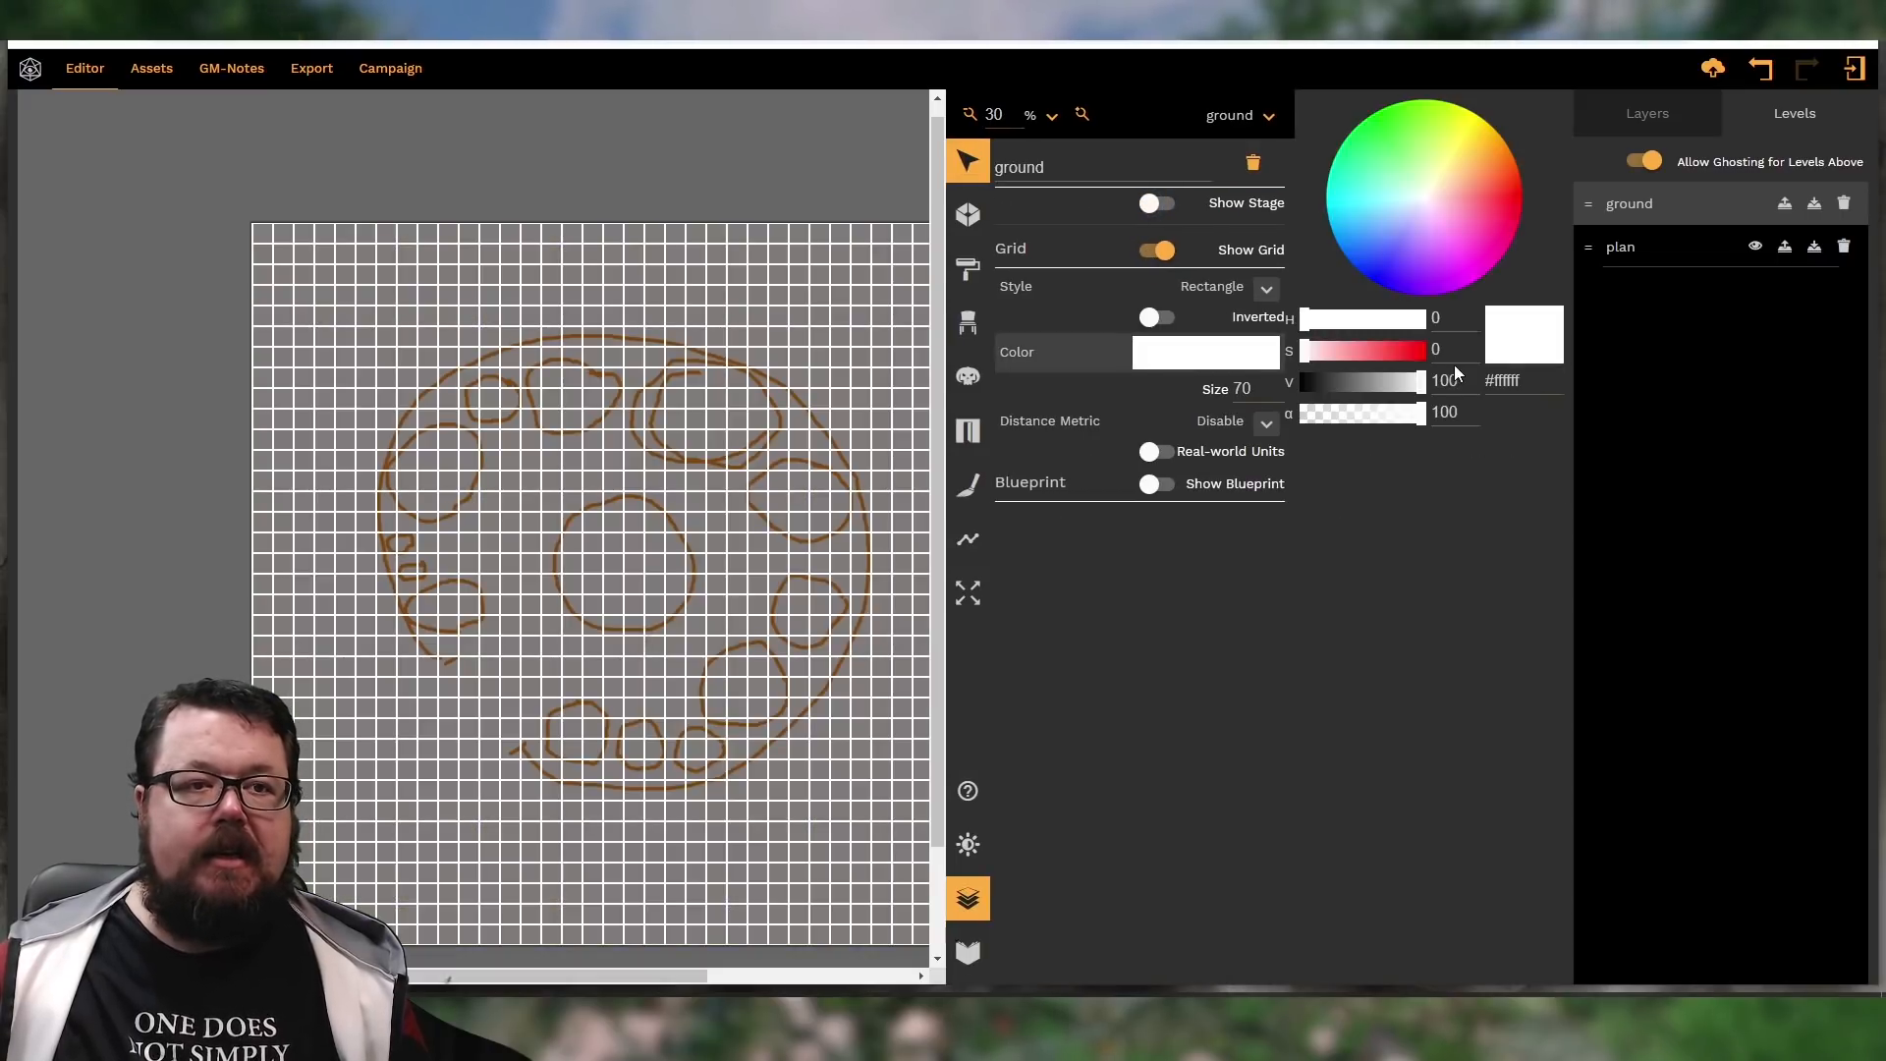
drag(1362, 422, 1318, 422)
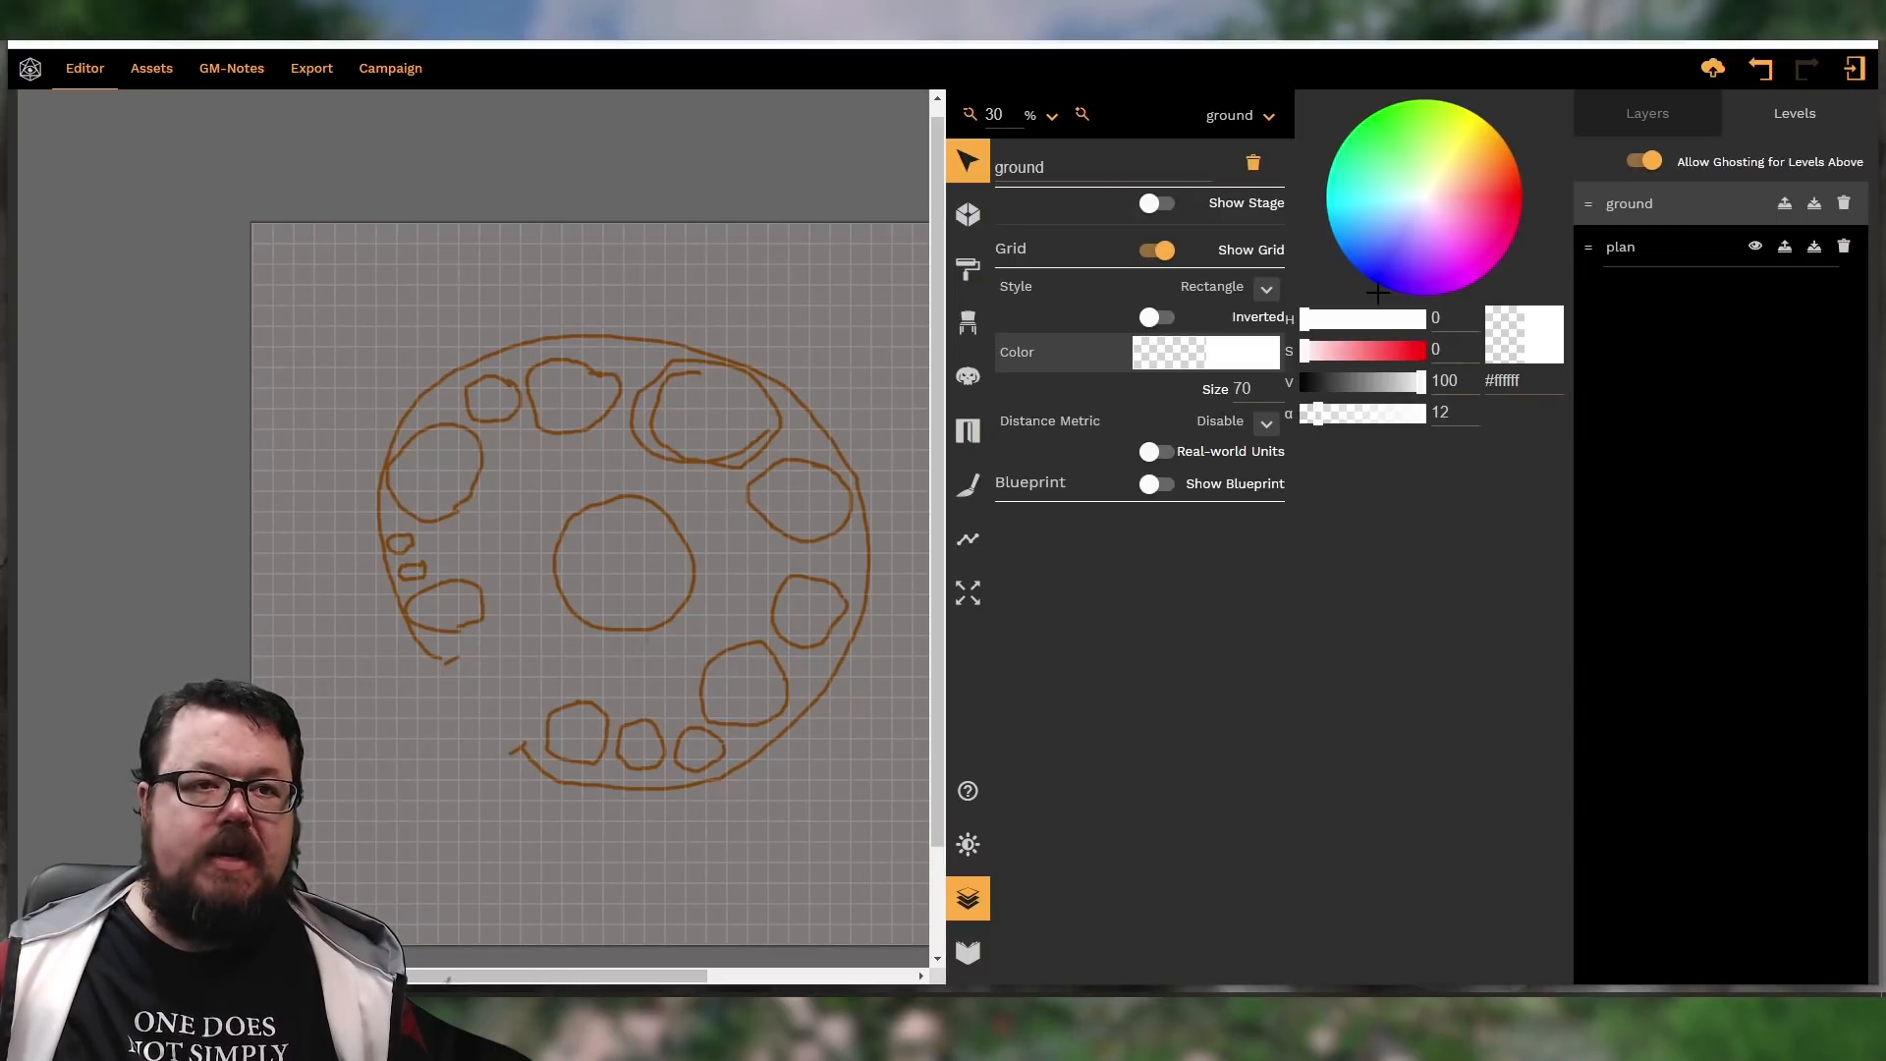
Examine the textures available for the floor and walls of a new room
click(983, 218)
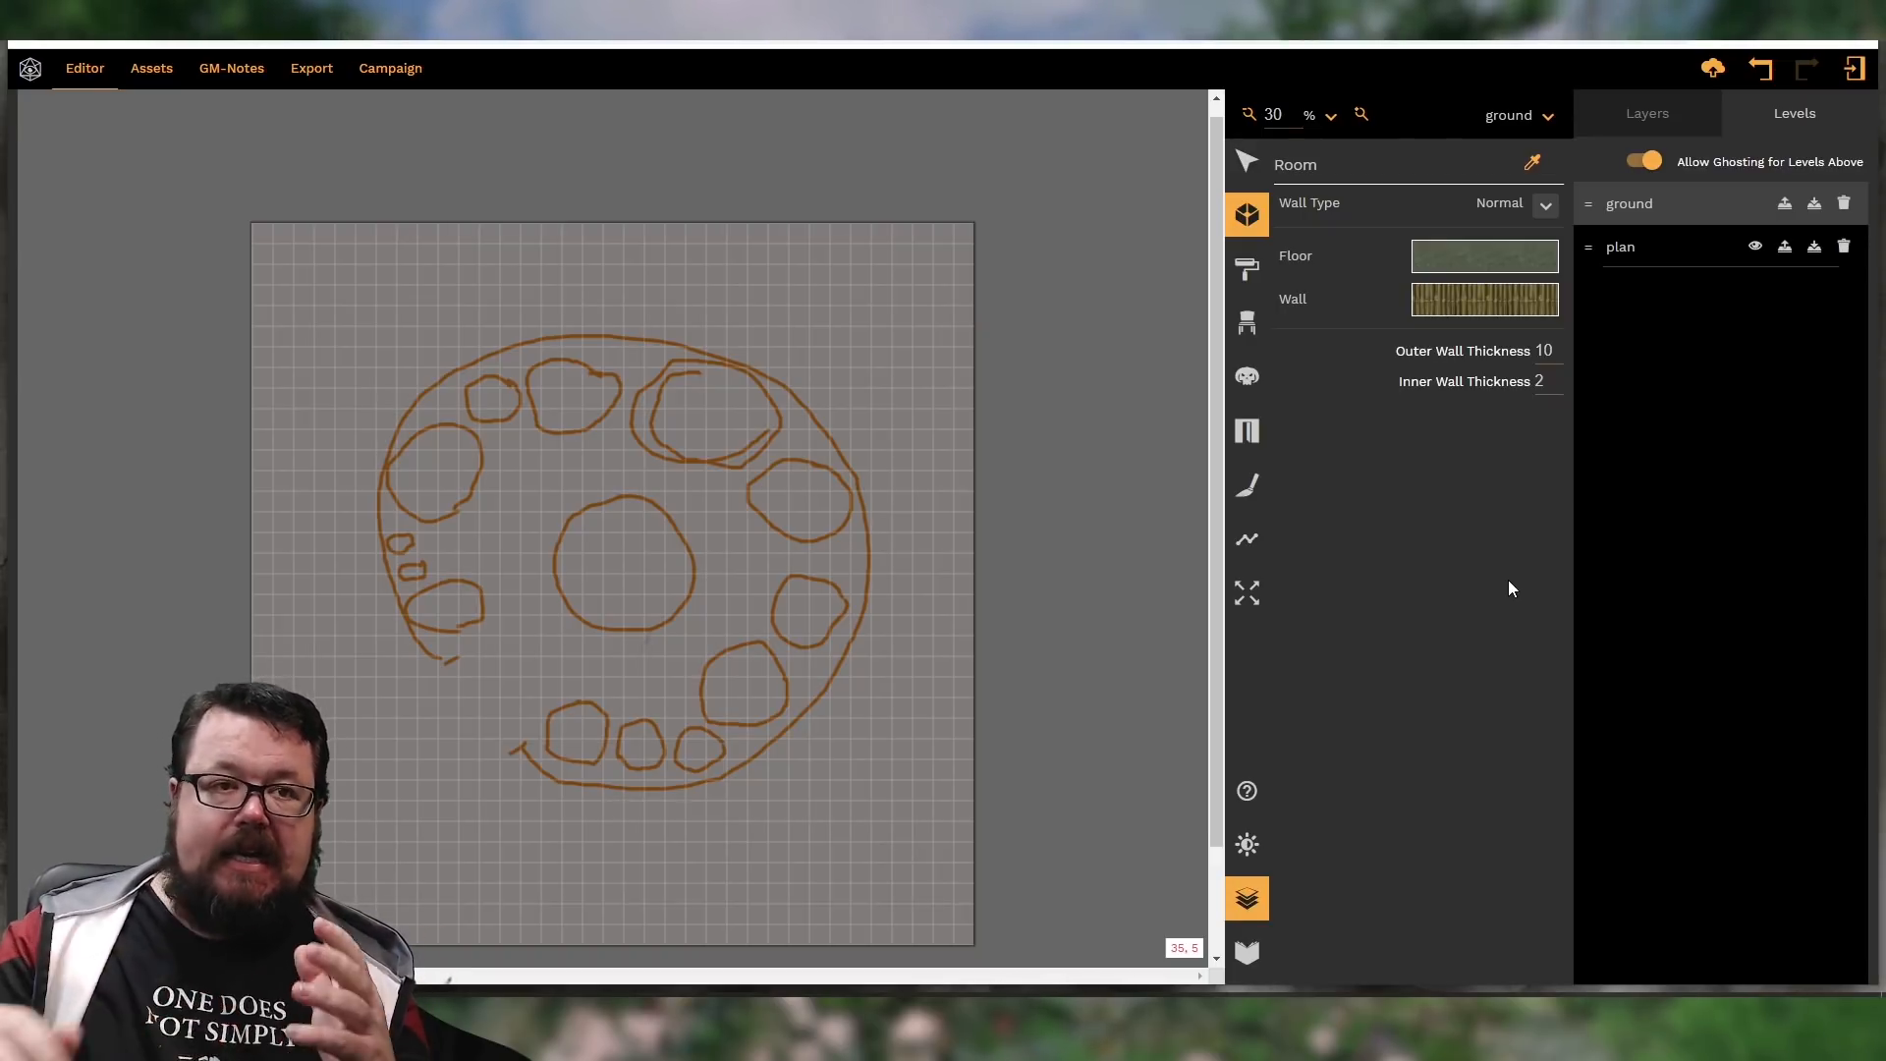
click(1482, 260)
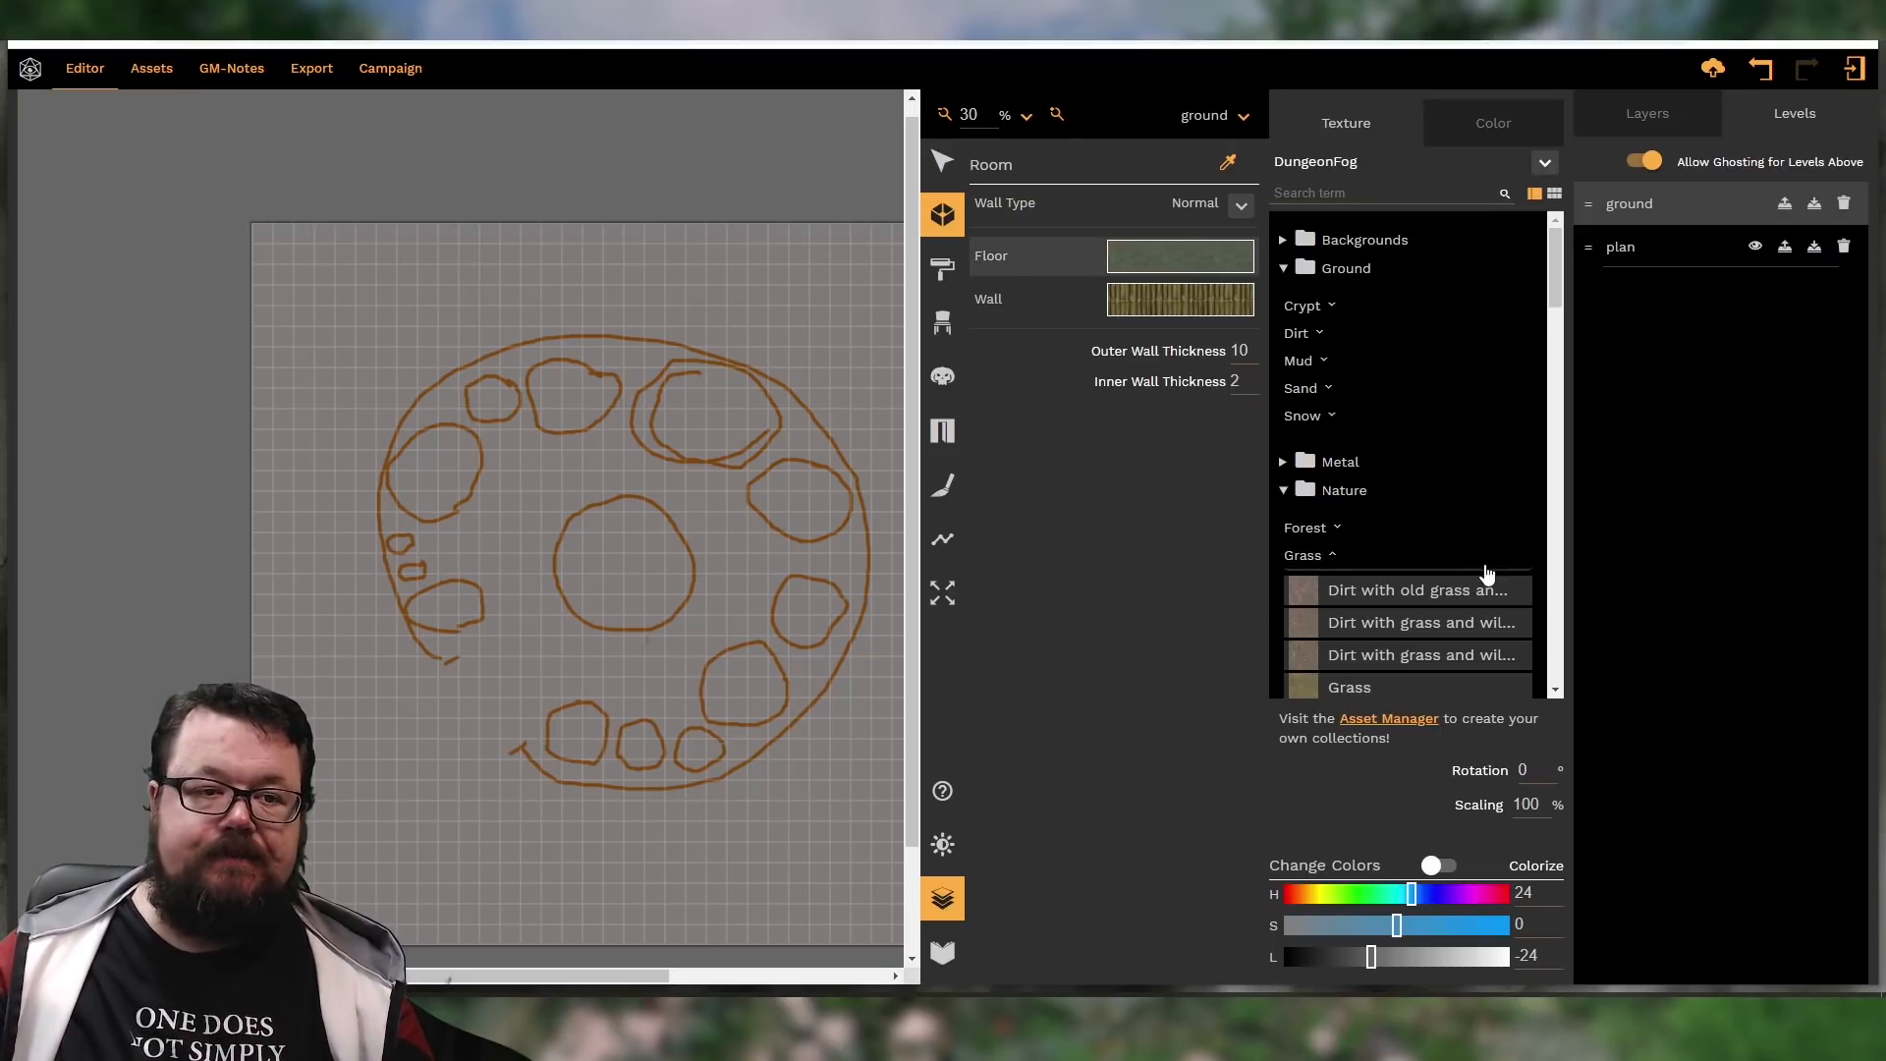
click(963, 905)
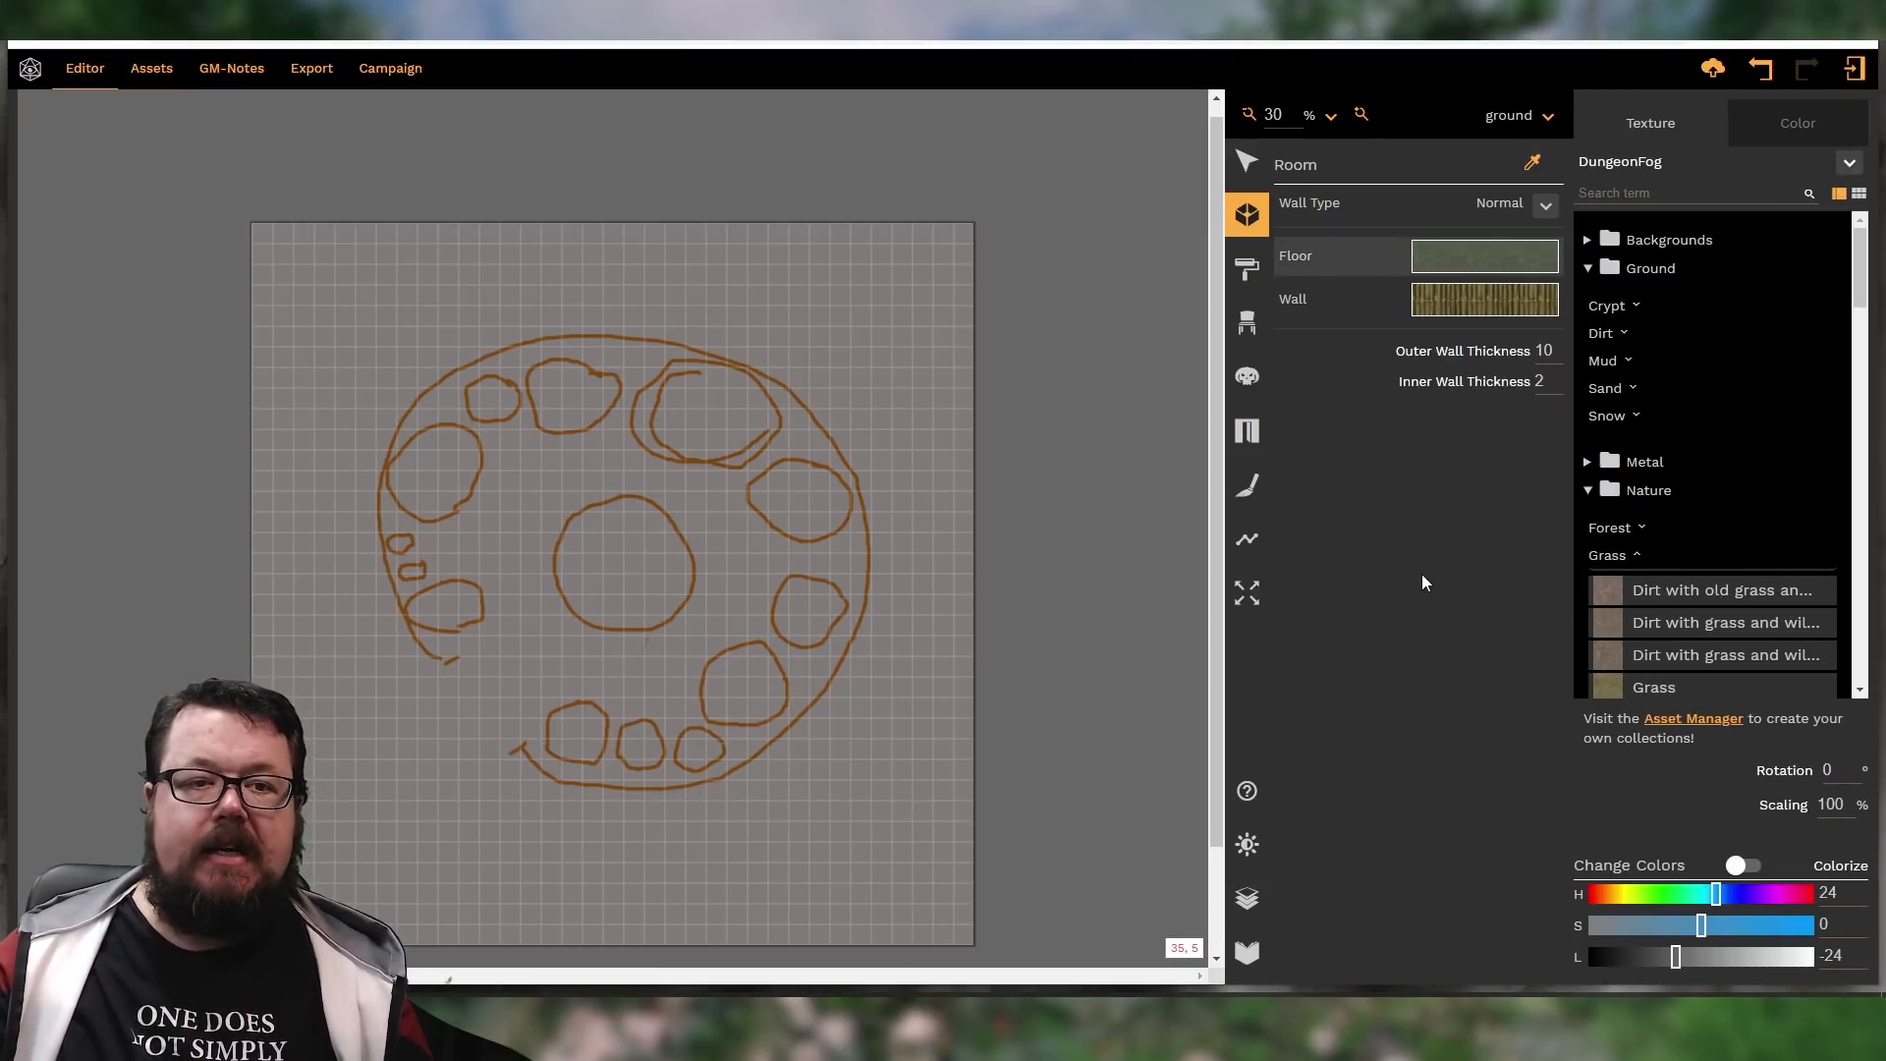
scroll(1776, 415, down, 8)
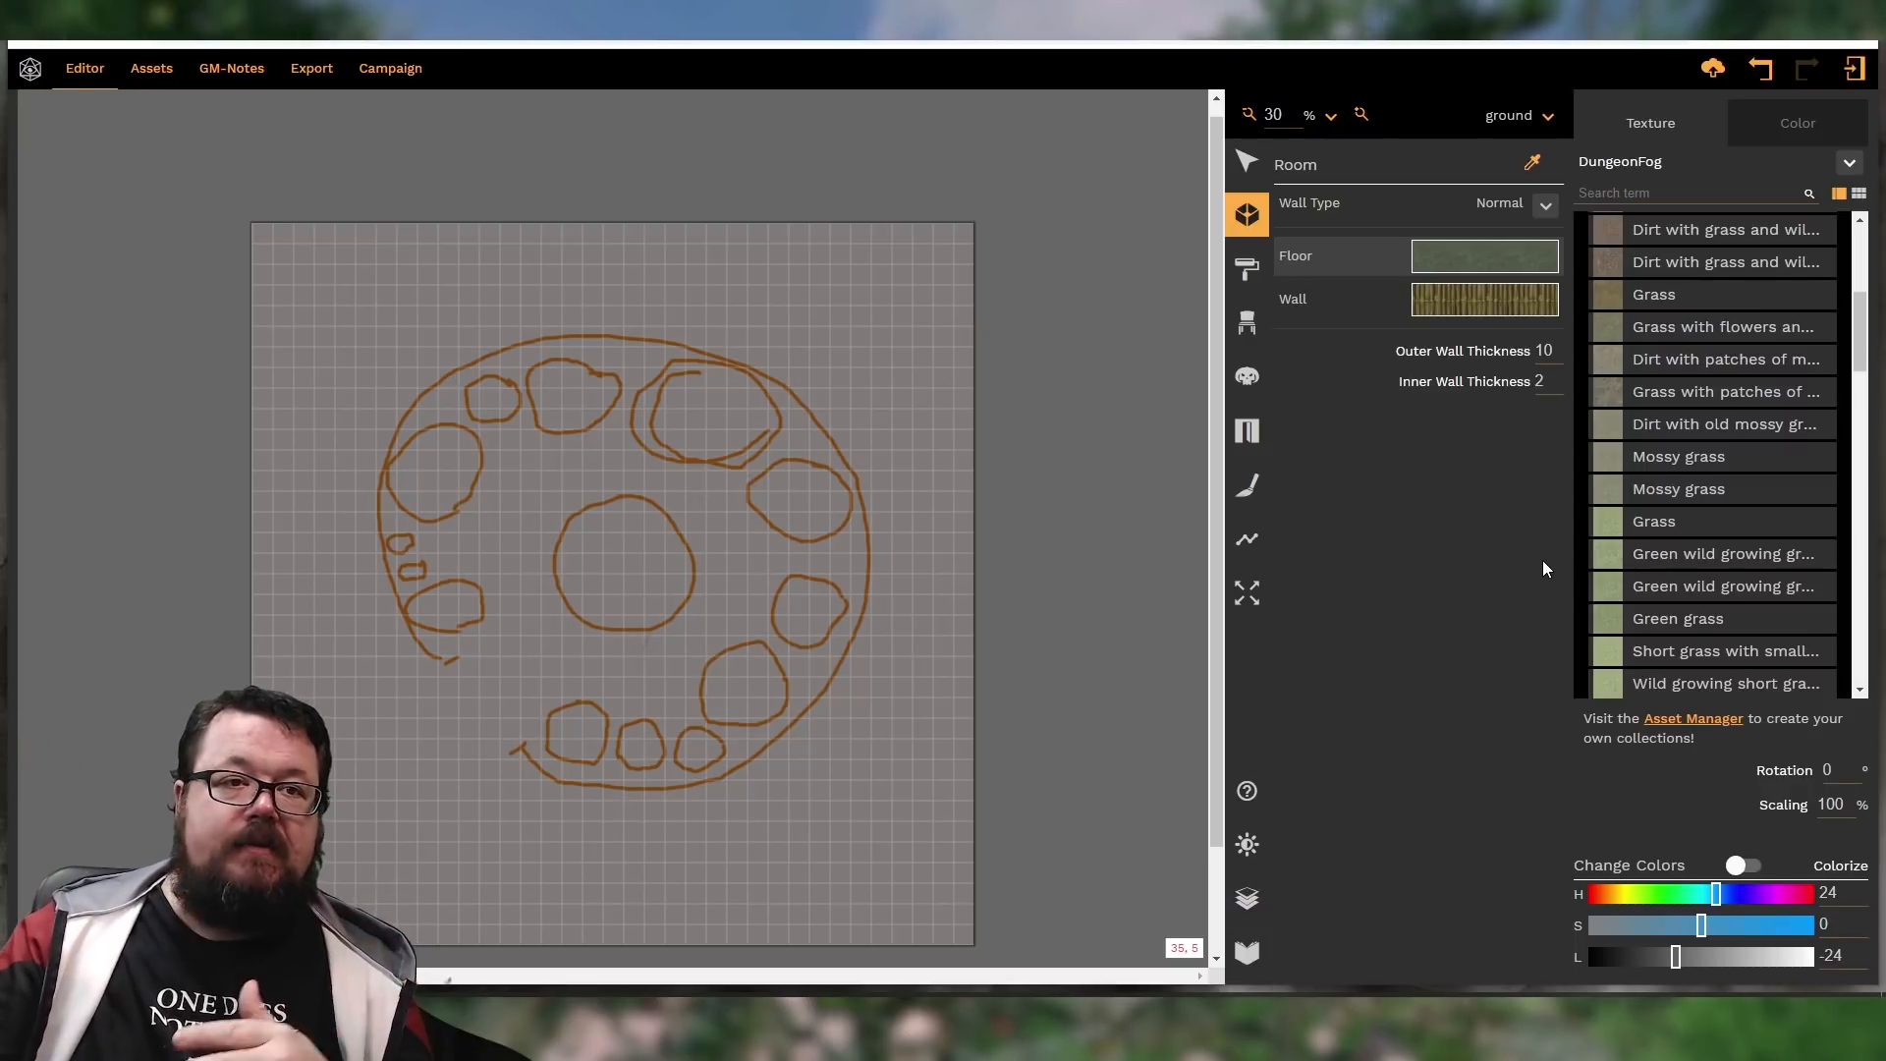
click(1513, 306)
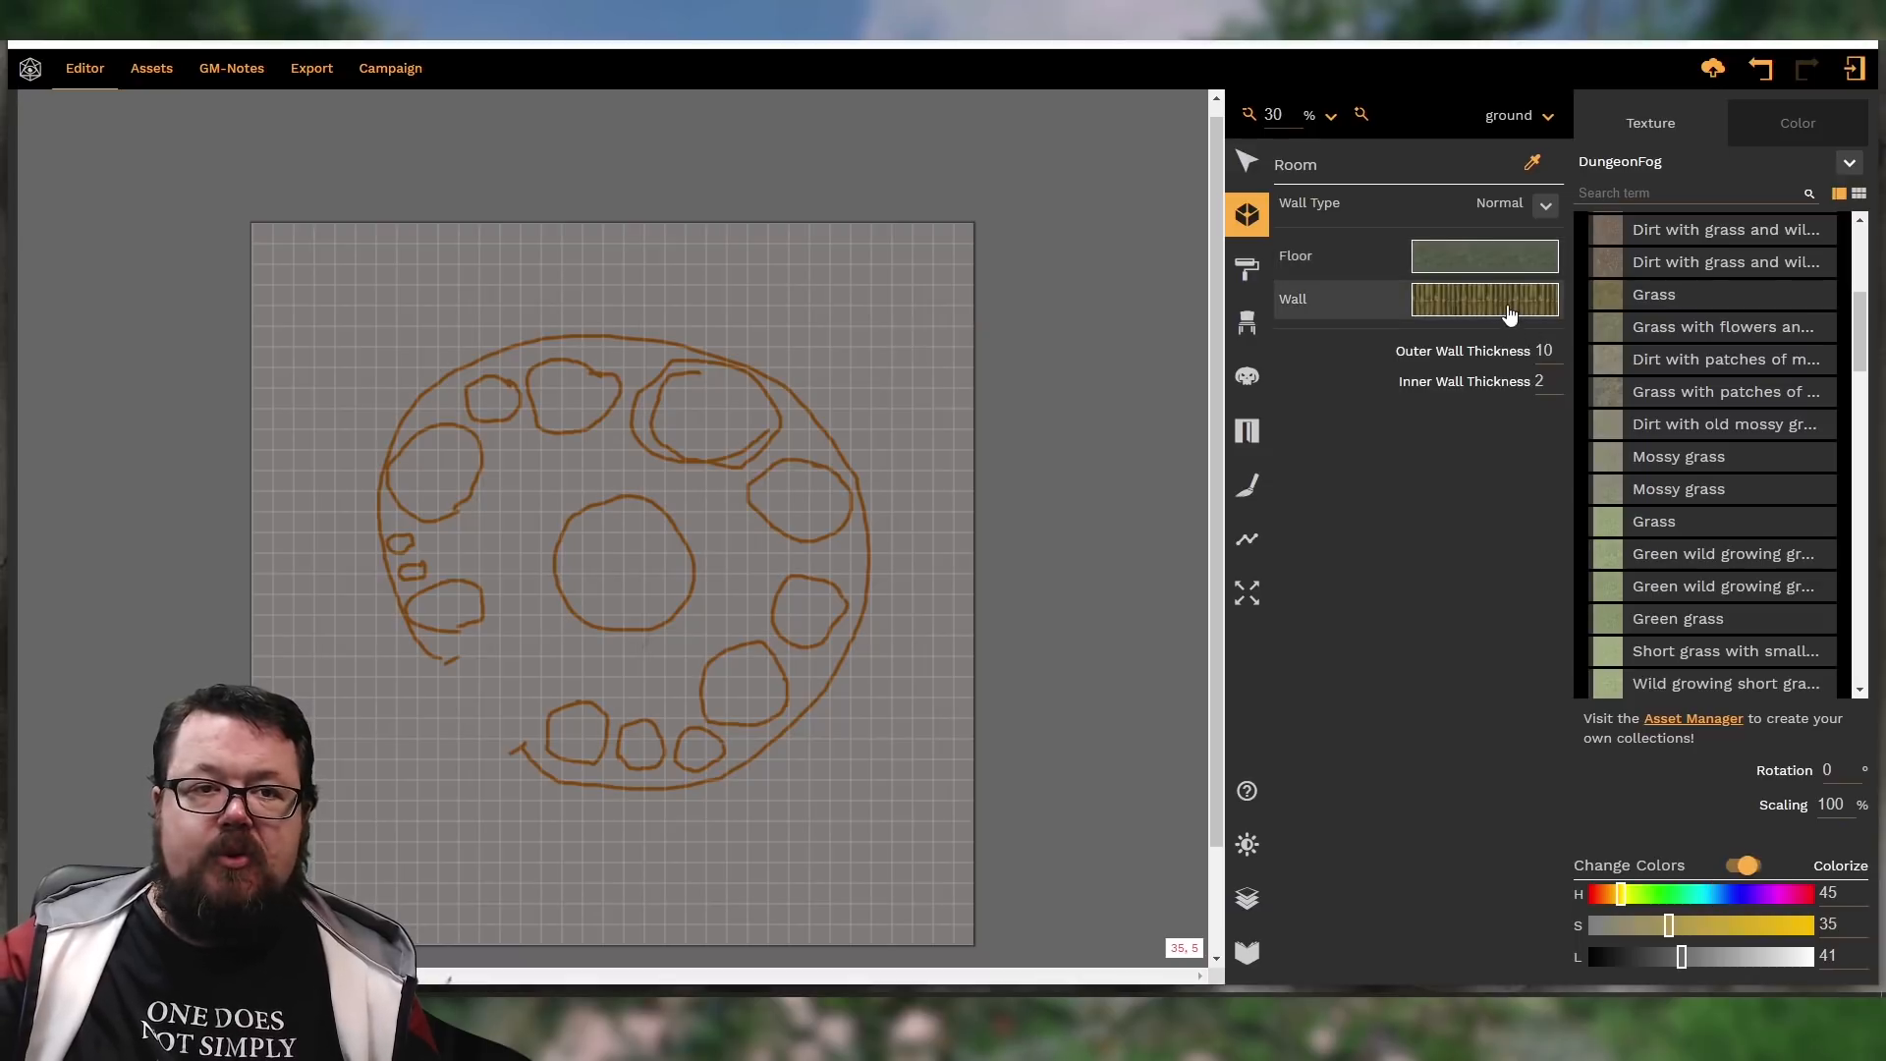
scroll(1682, 454, down, 1)
scroll(1682, 454, down, 10)
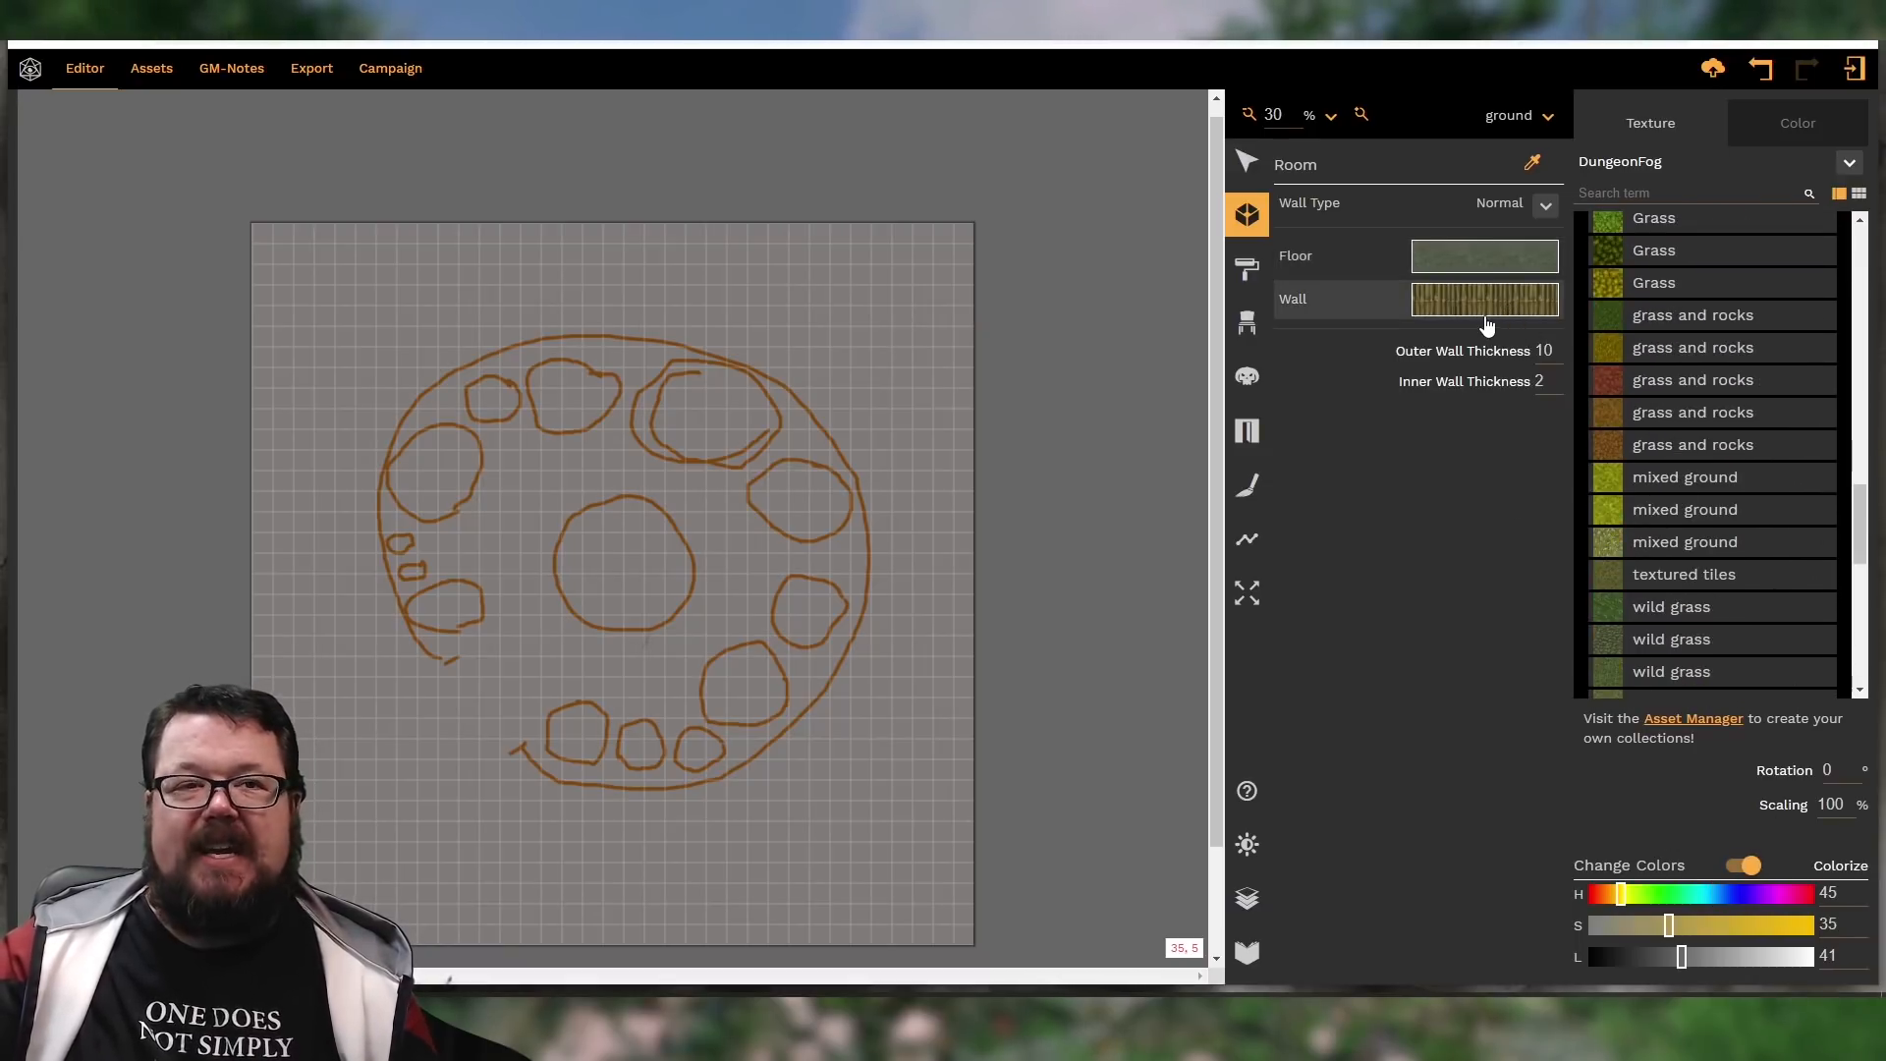
click(1496, 259)
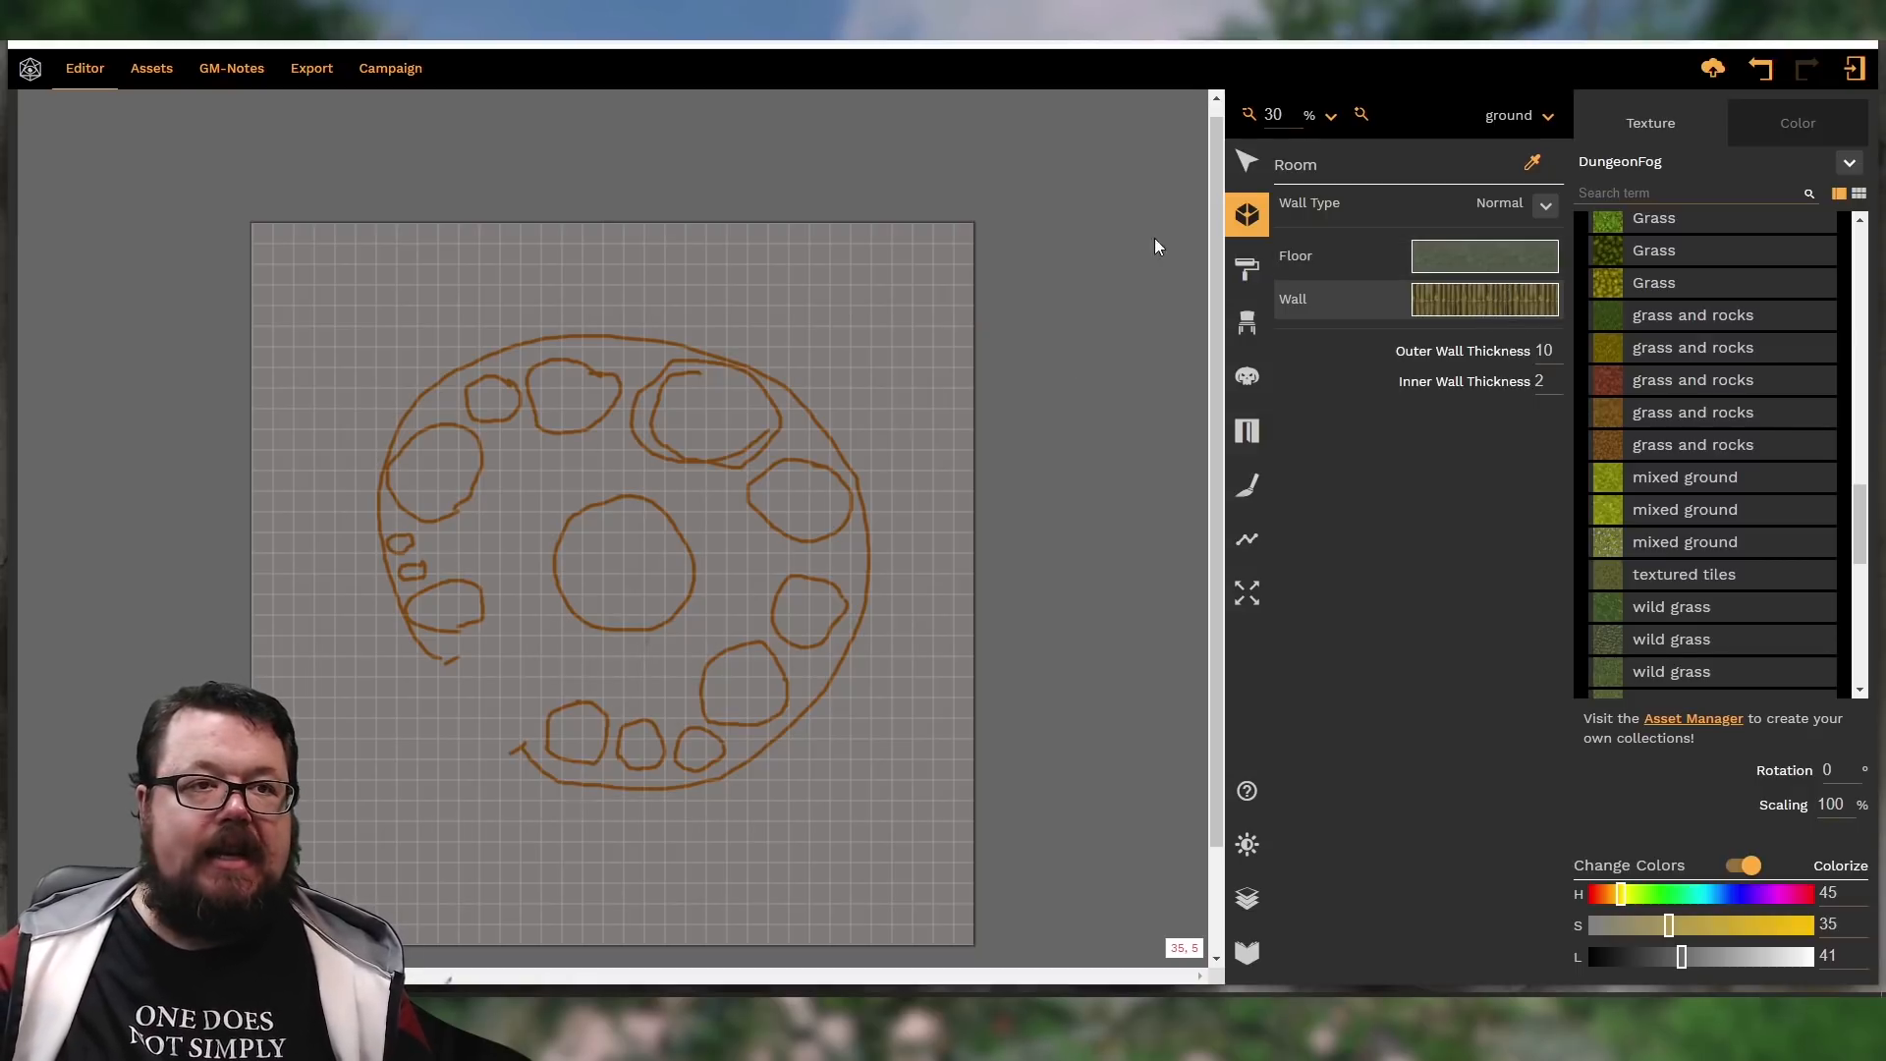
click(176, 457)
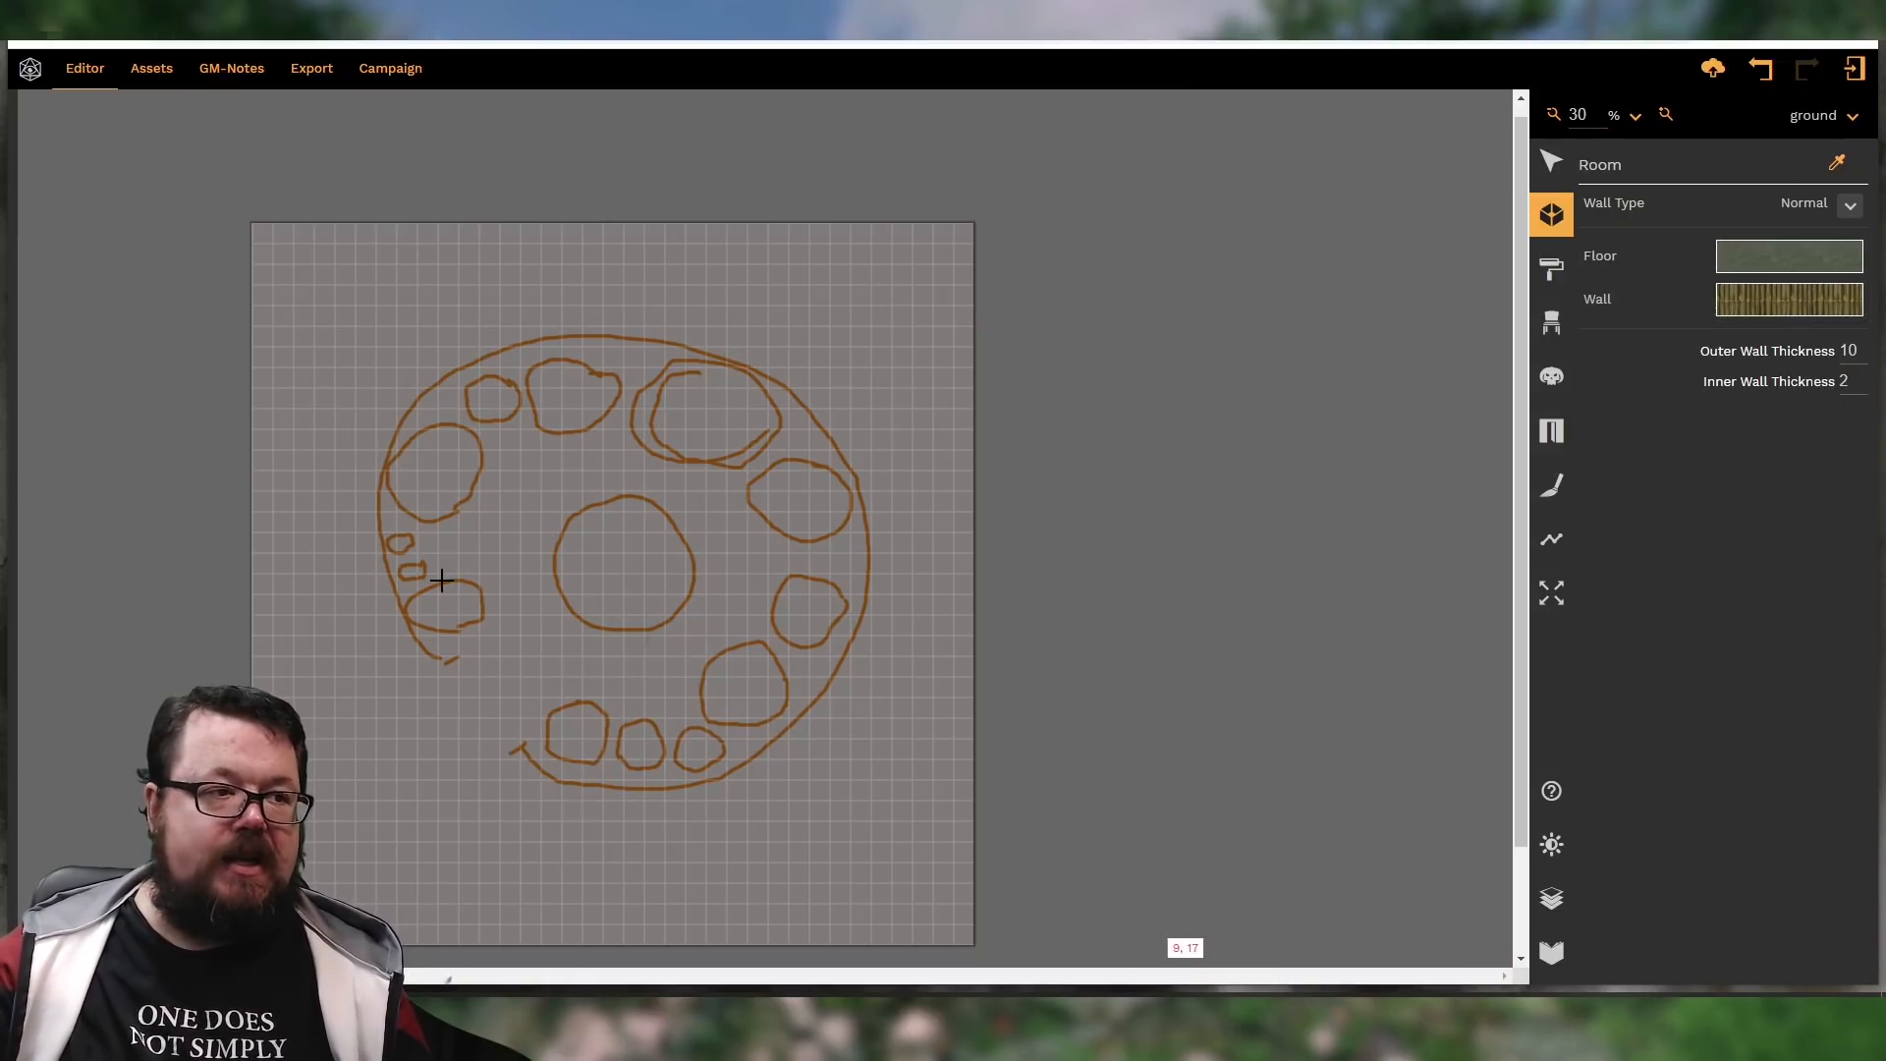
Draw a 2 x 2 square room over the eastern part of the sketched hut northwest of the ring's gap
scroll(437, 594, up, 5)
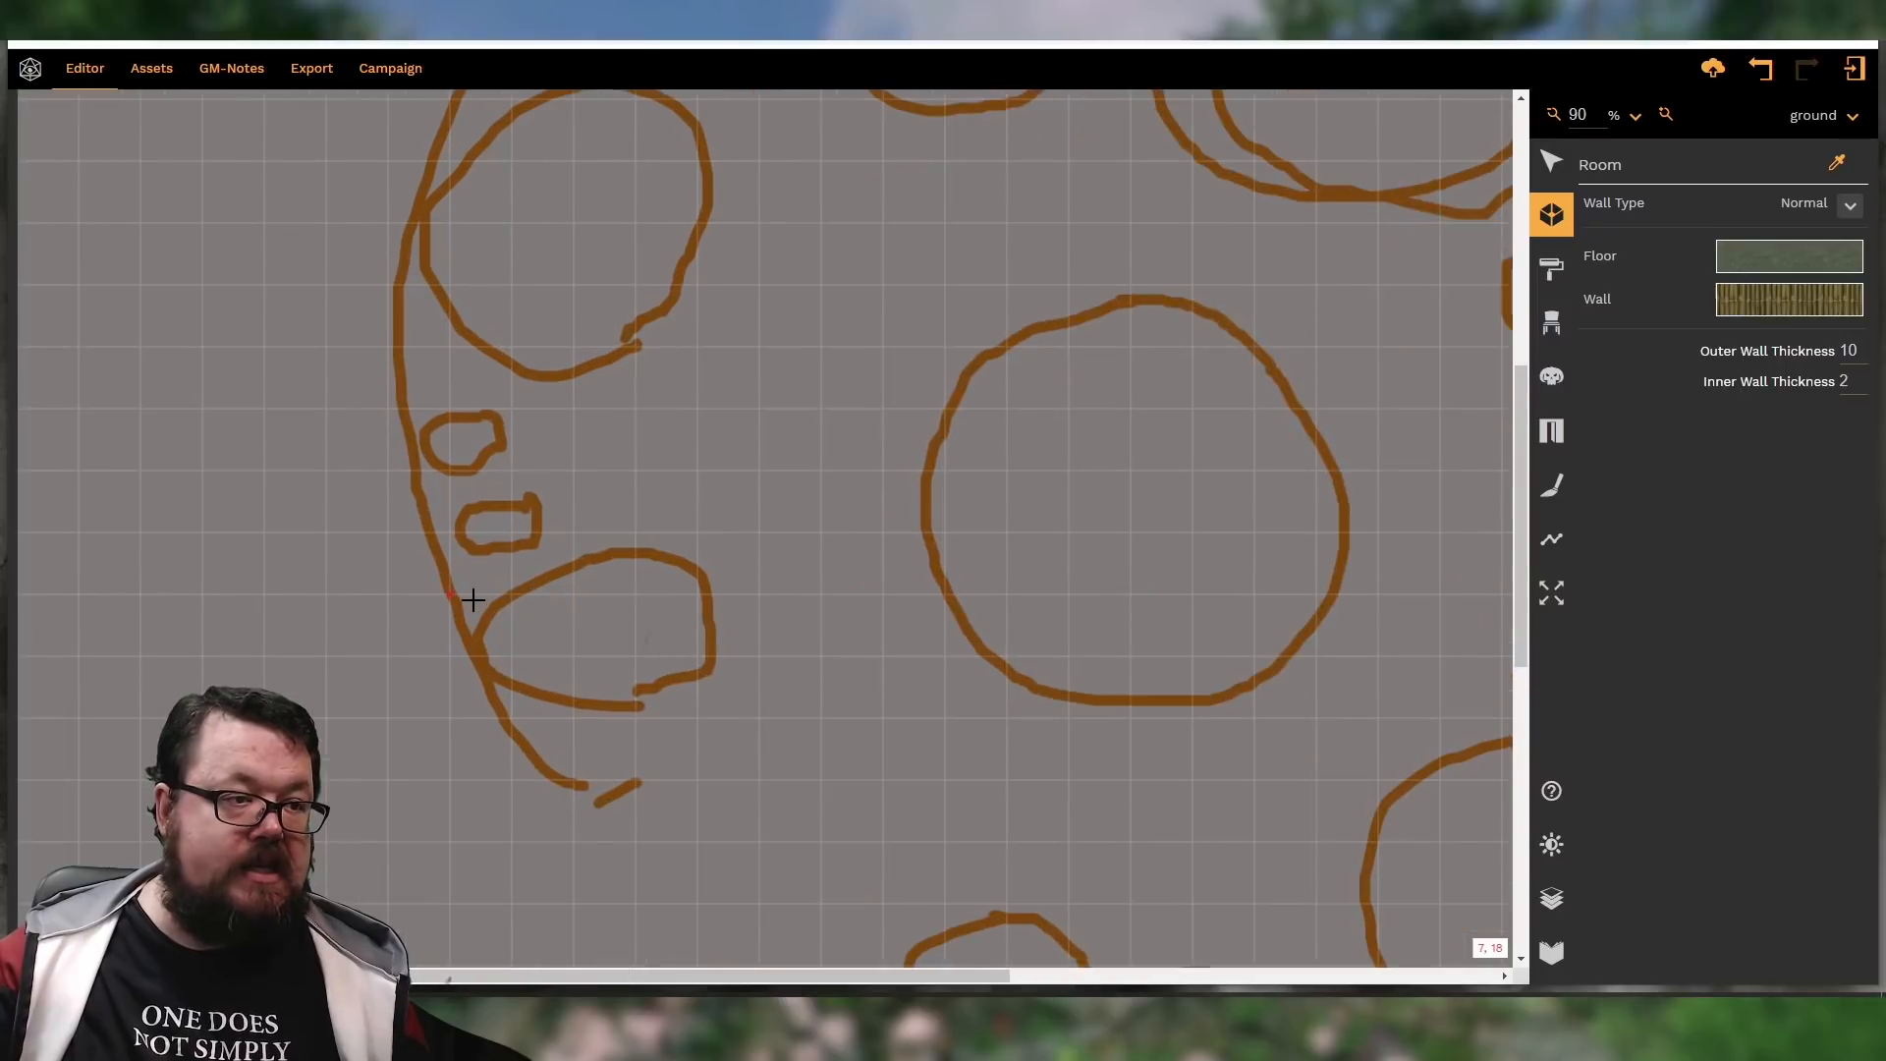
scroll(653, 589, down, 1)
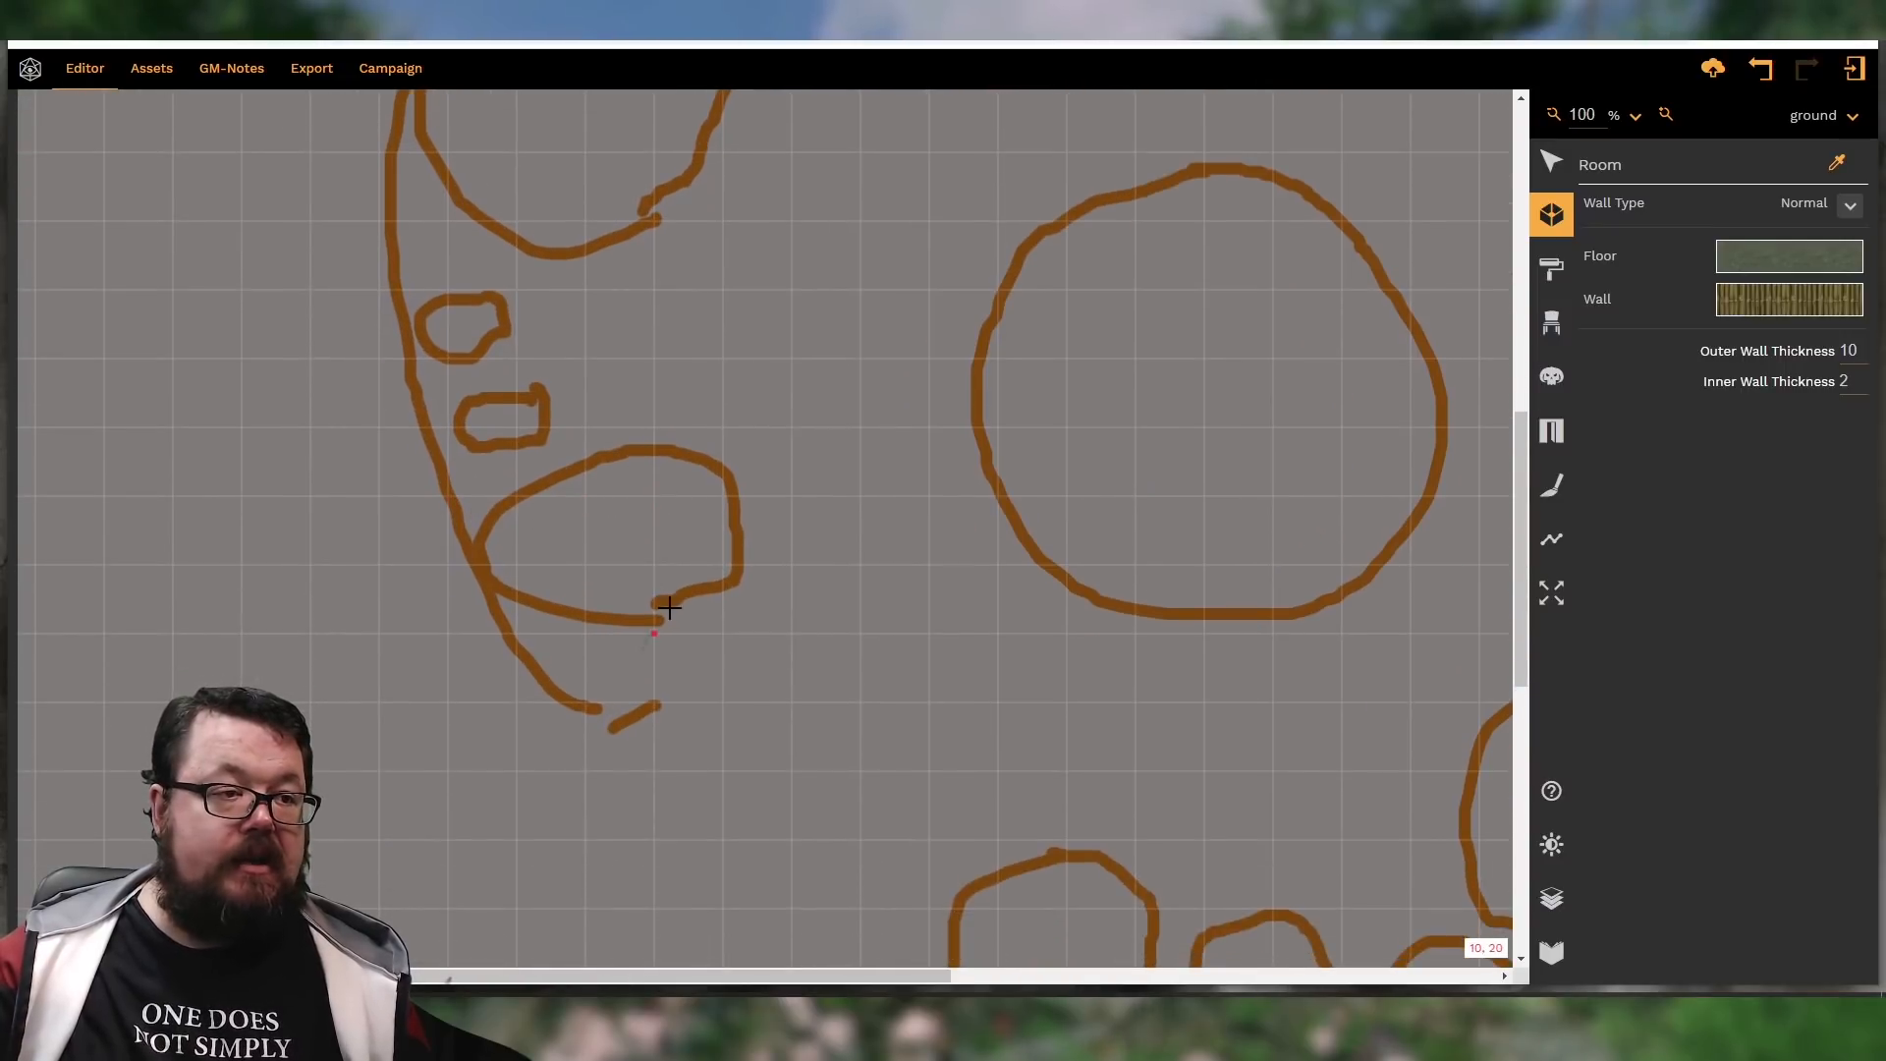
click(588, 501)
click(695, 619)
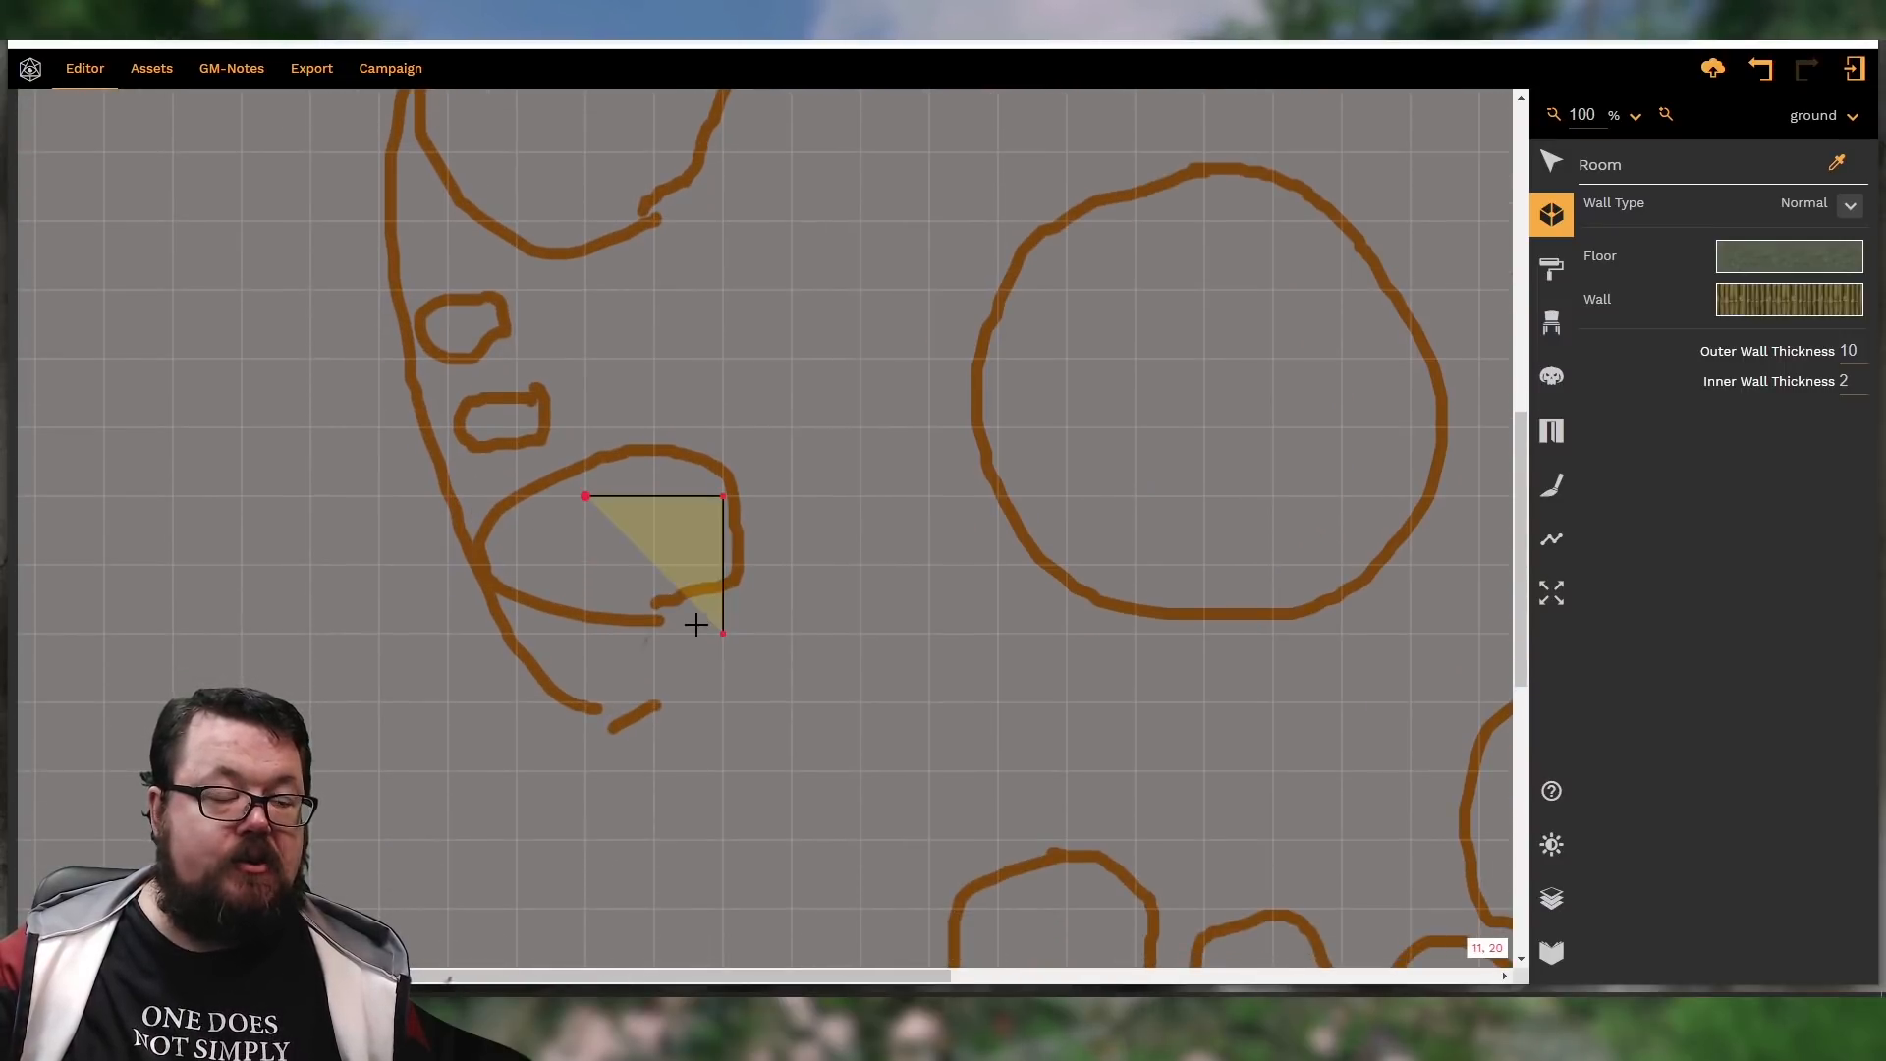
click(576, 617)
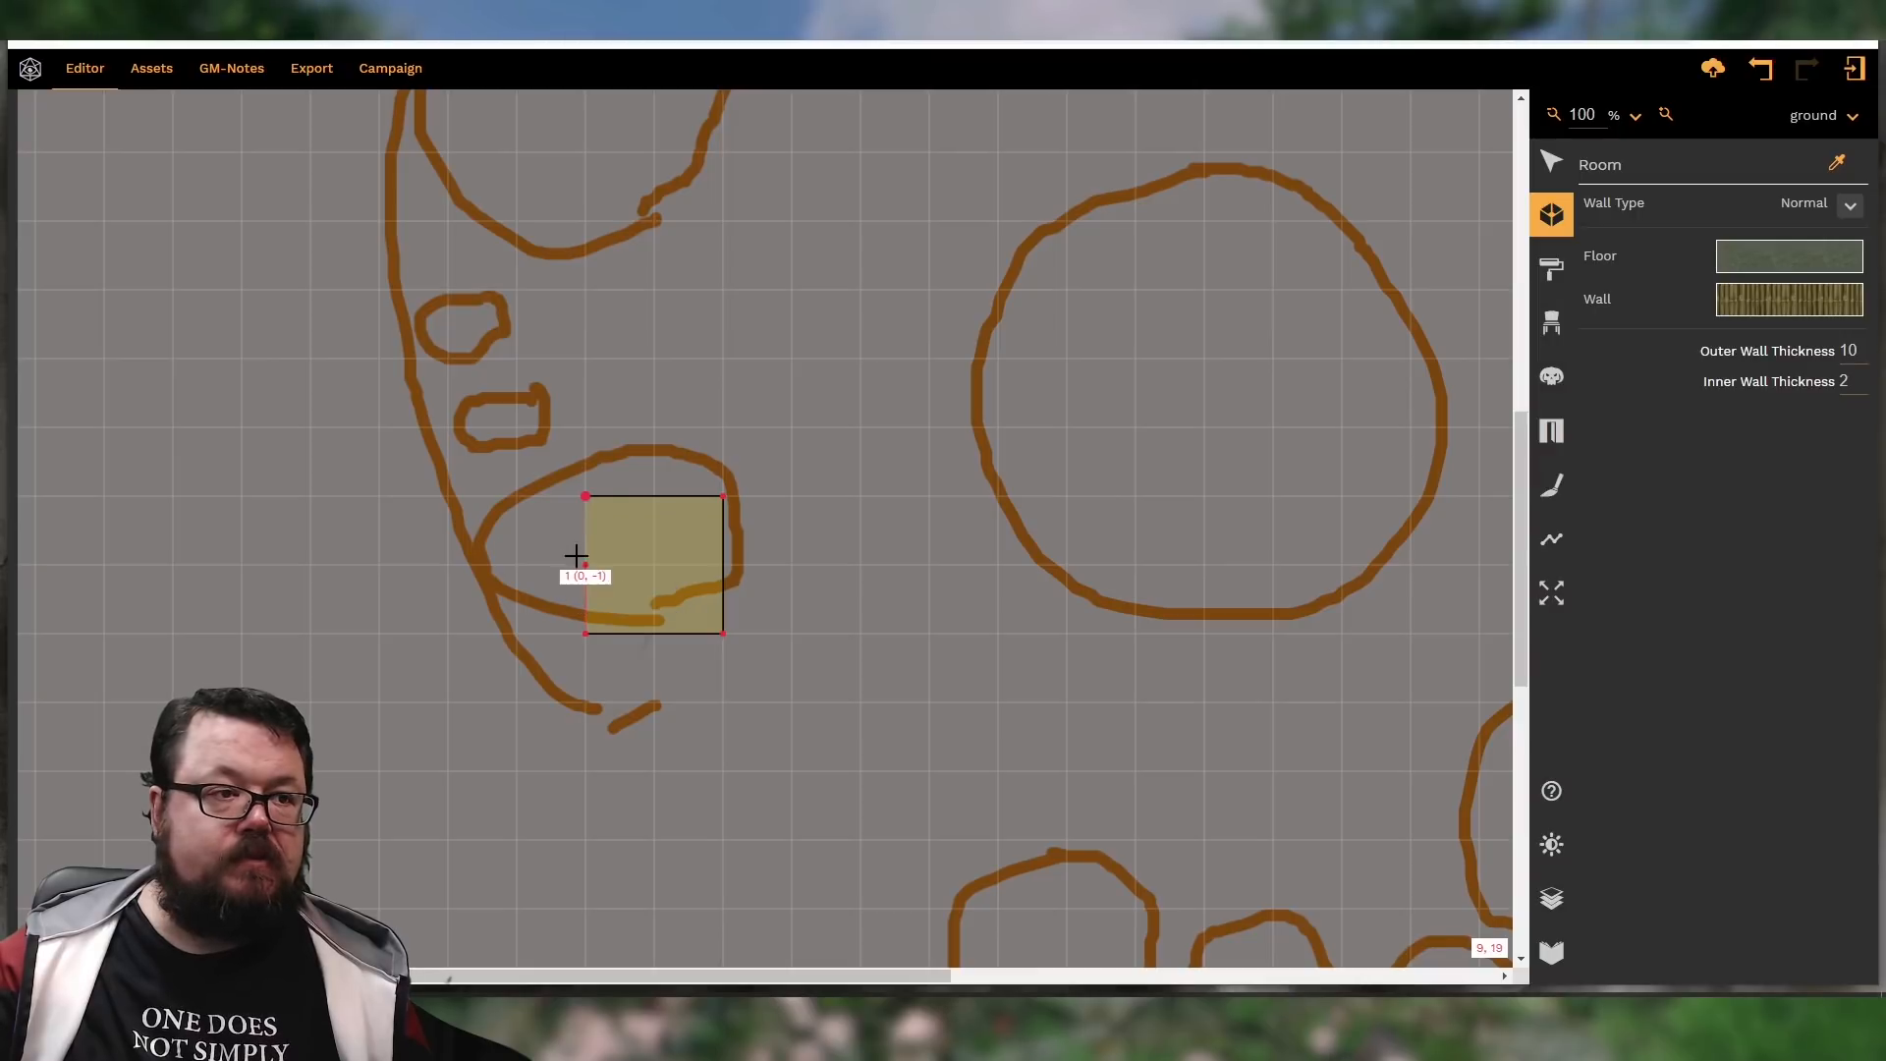
click(580, 501)
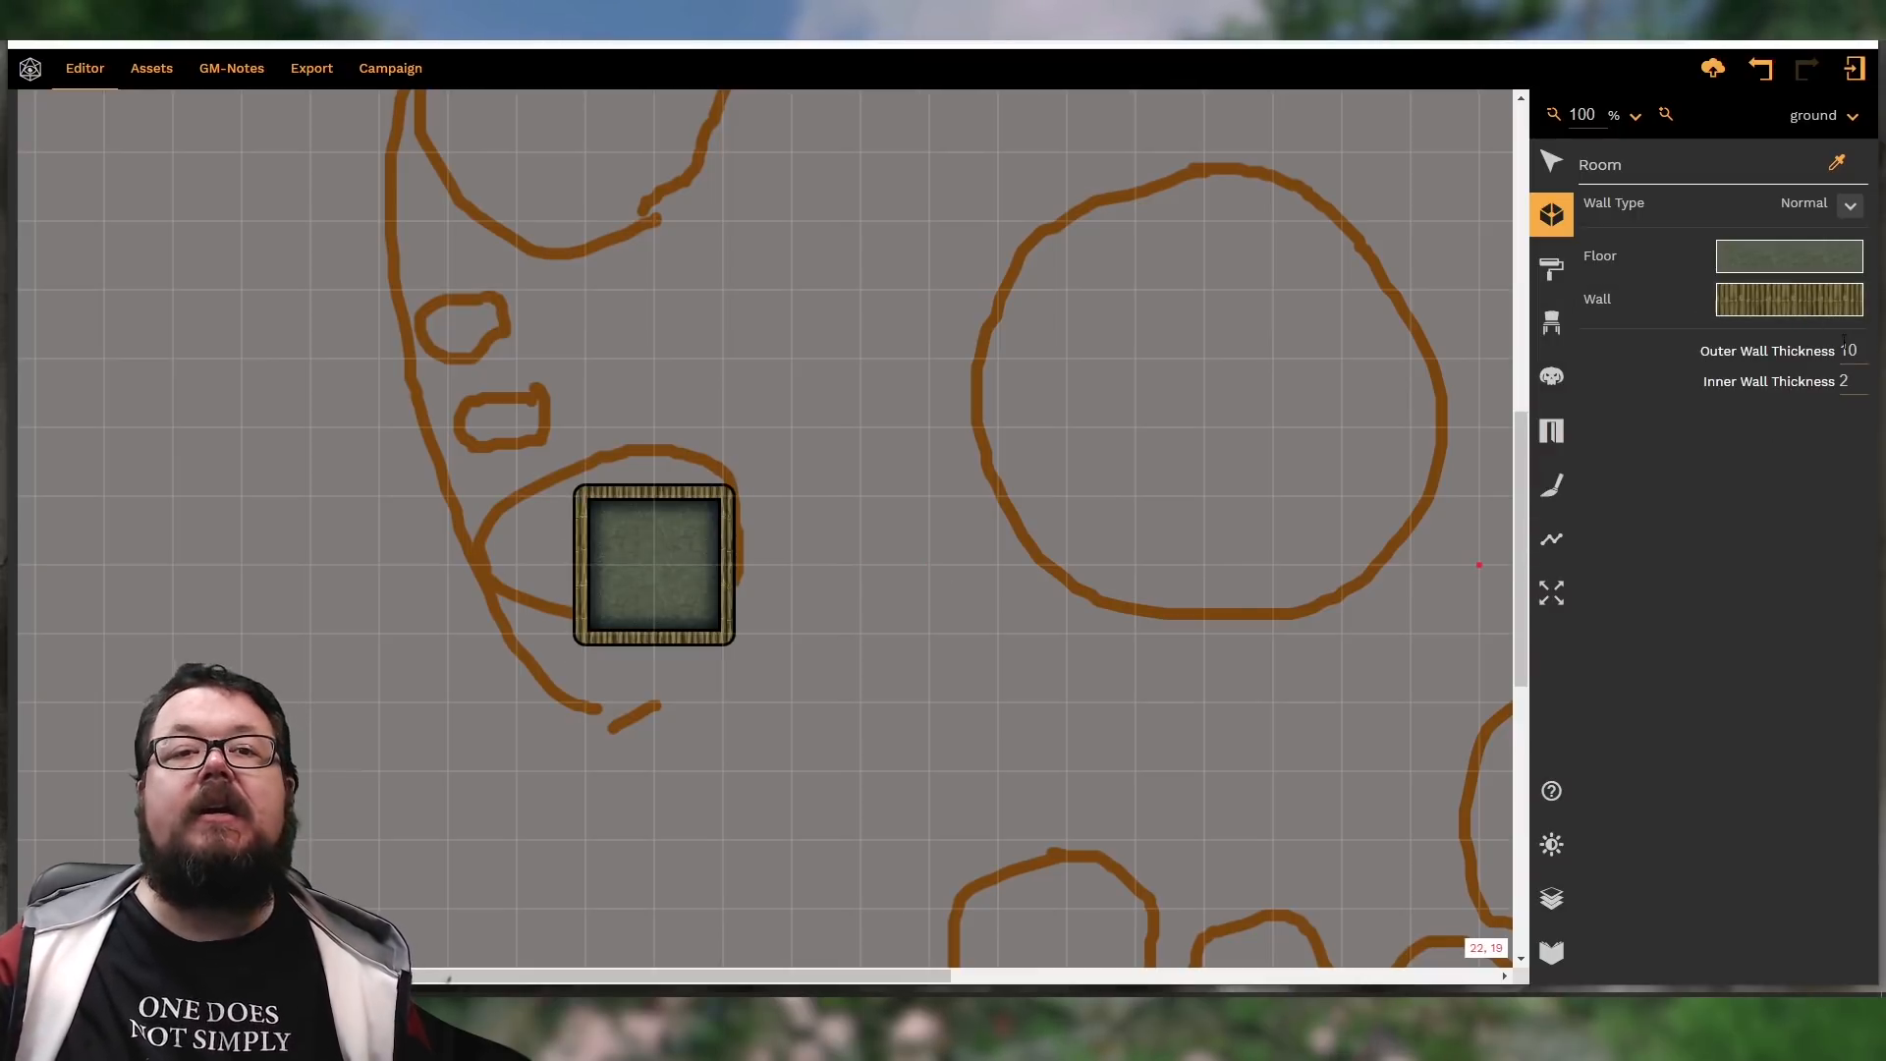
Set the outer wall thickness for new rooms to 5 and delete the existing square room
double_click(1839, 354)
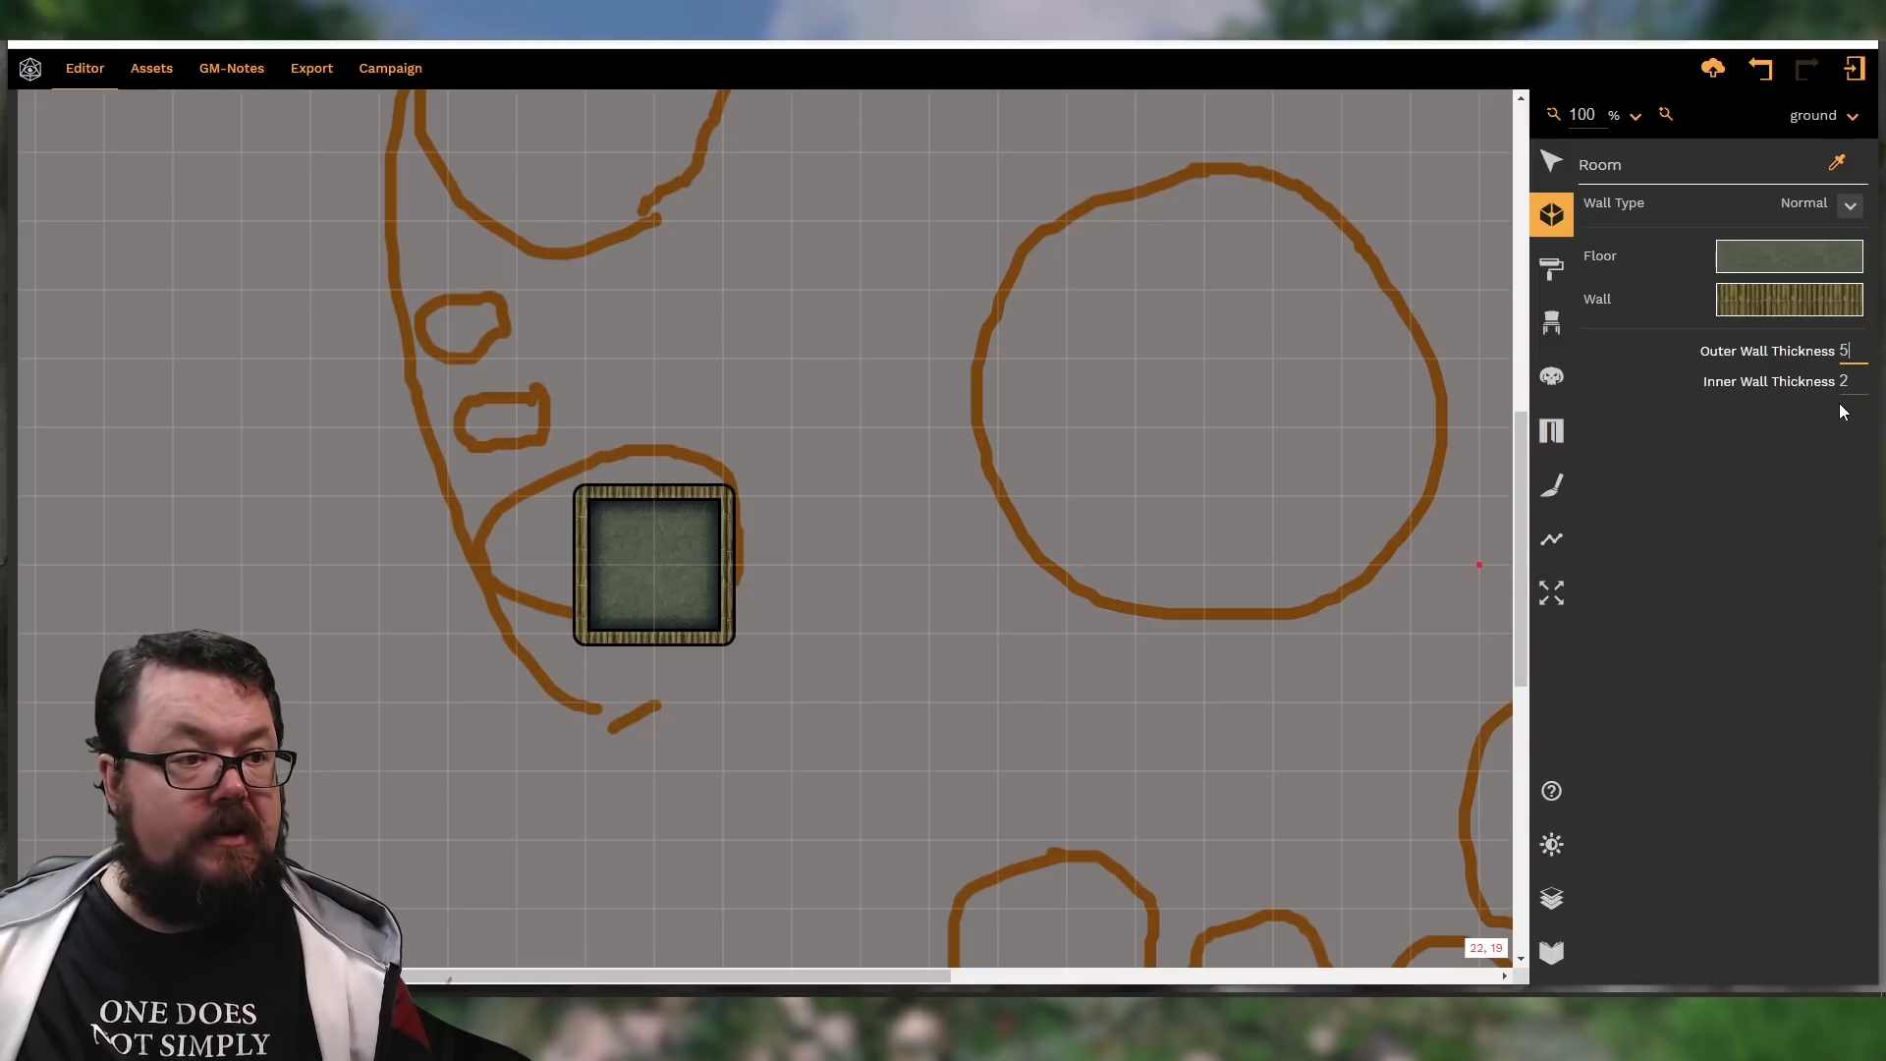
click(1552, 162)
click(660, 548)
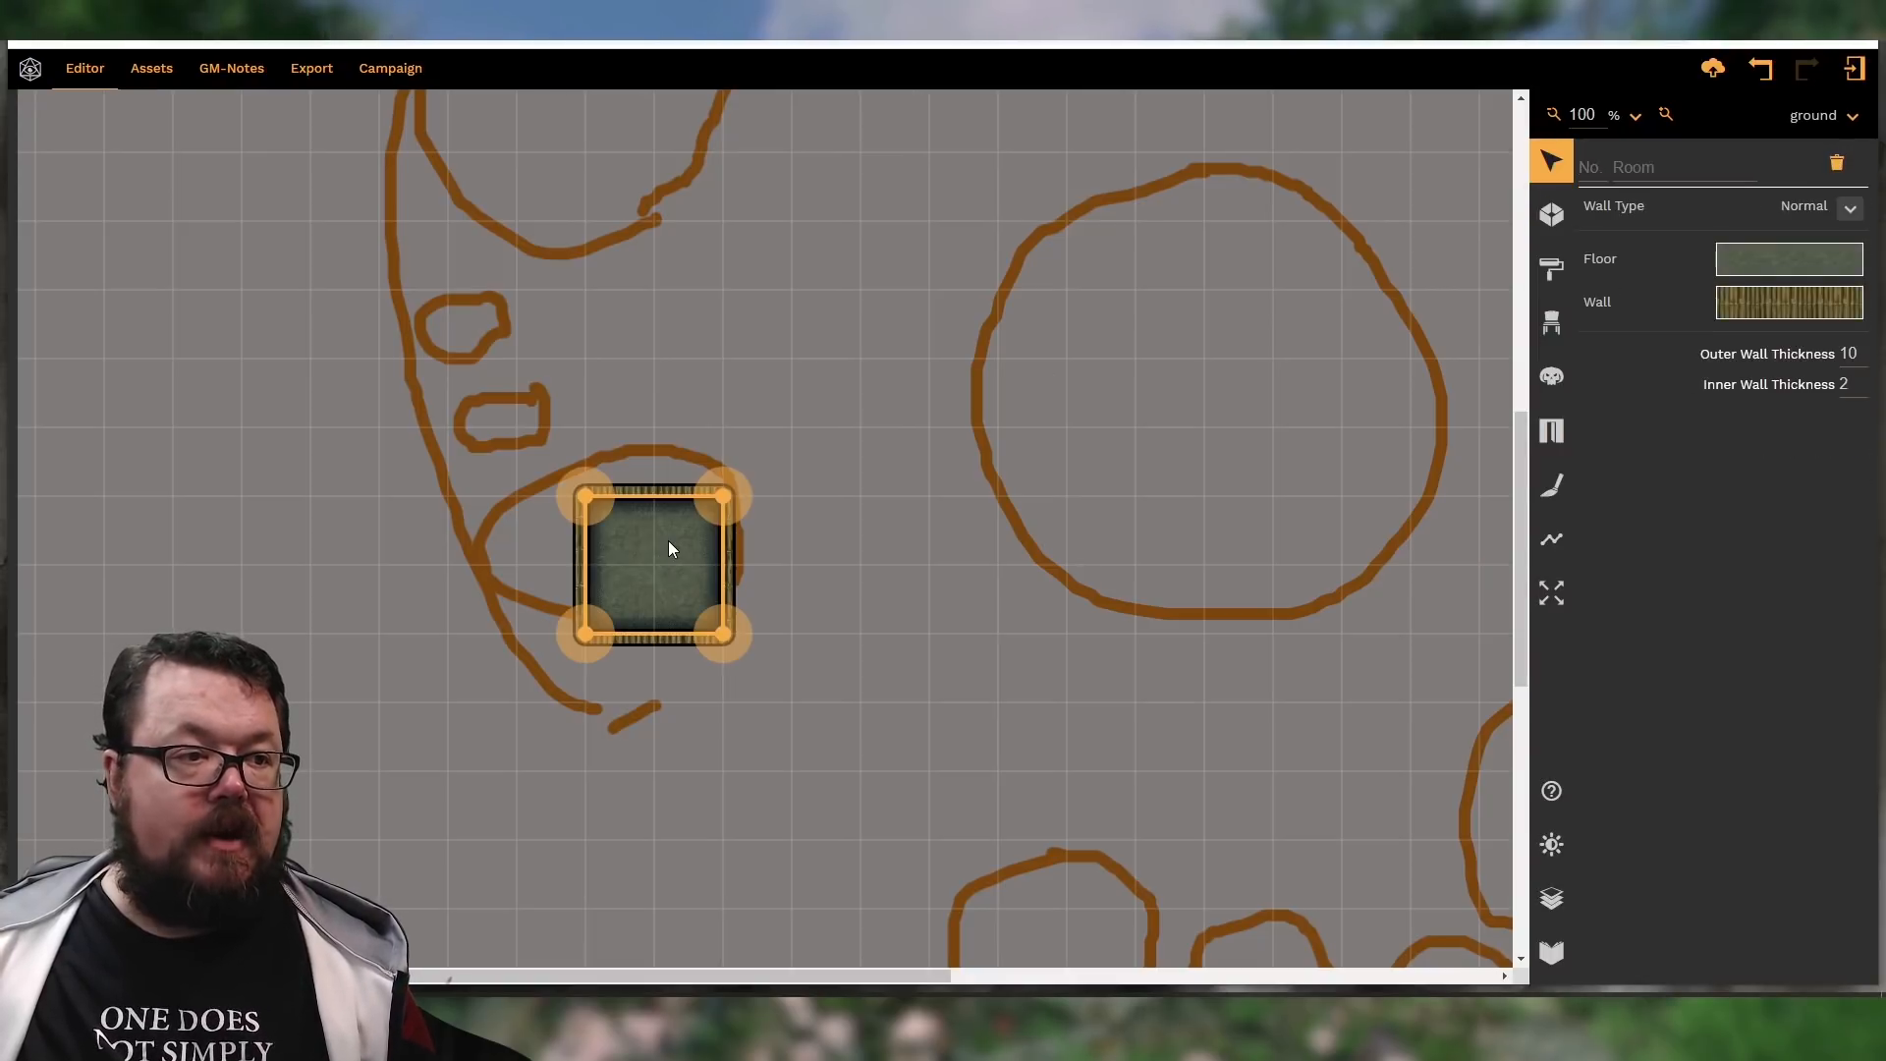
key(Delete)
Draw a 2 x 2 square room with the thinner outer wall over the western part of the same hut outline
click(1568, 210)
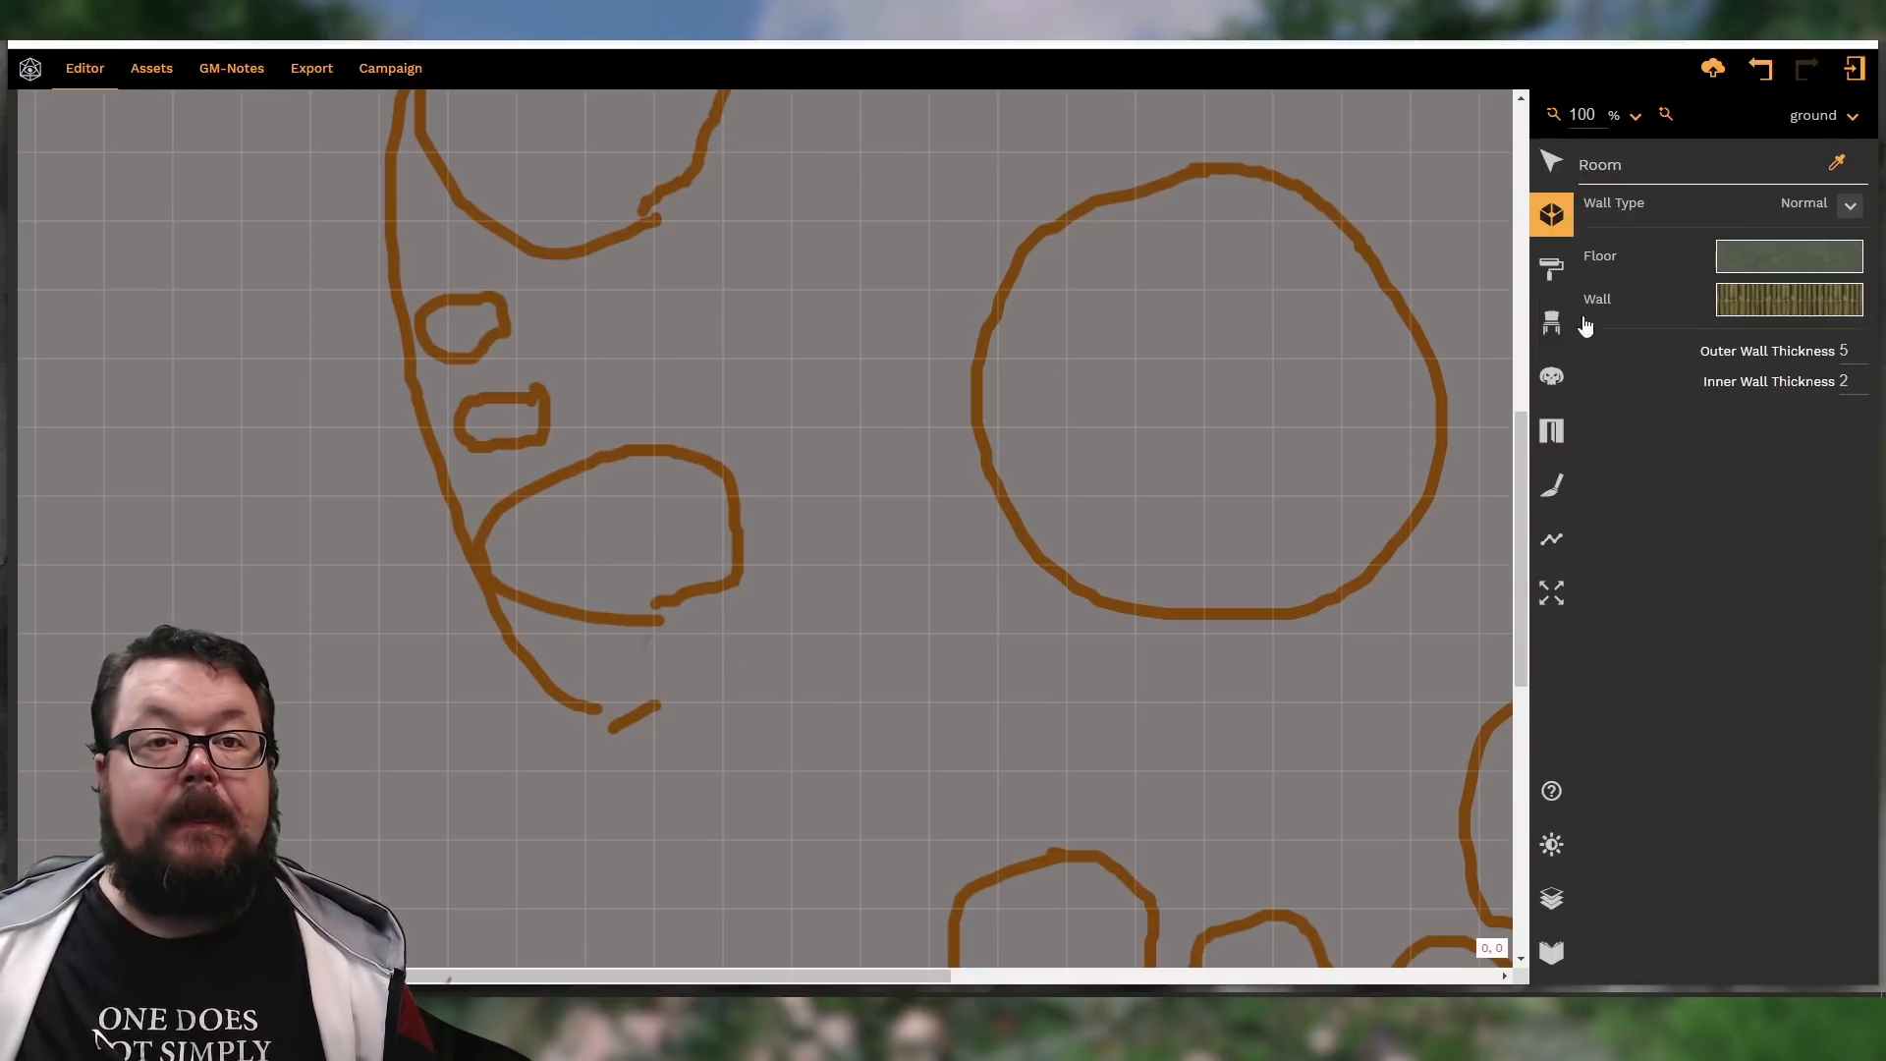
click(528, 499)
click(652, 502)
click(653, 630)
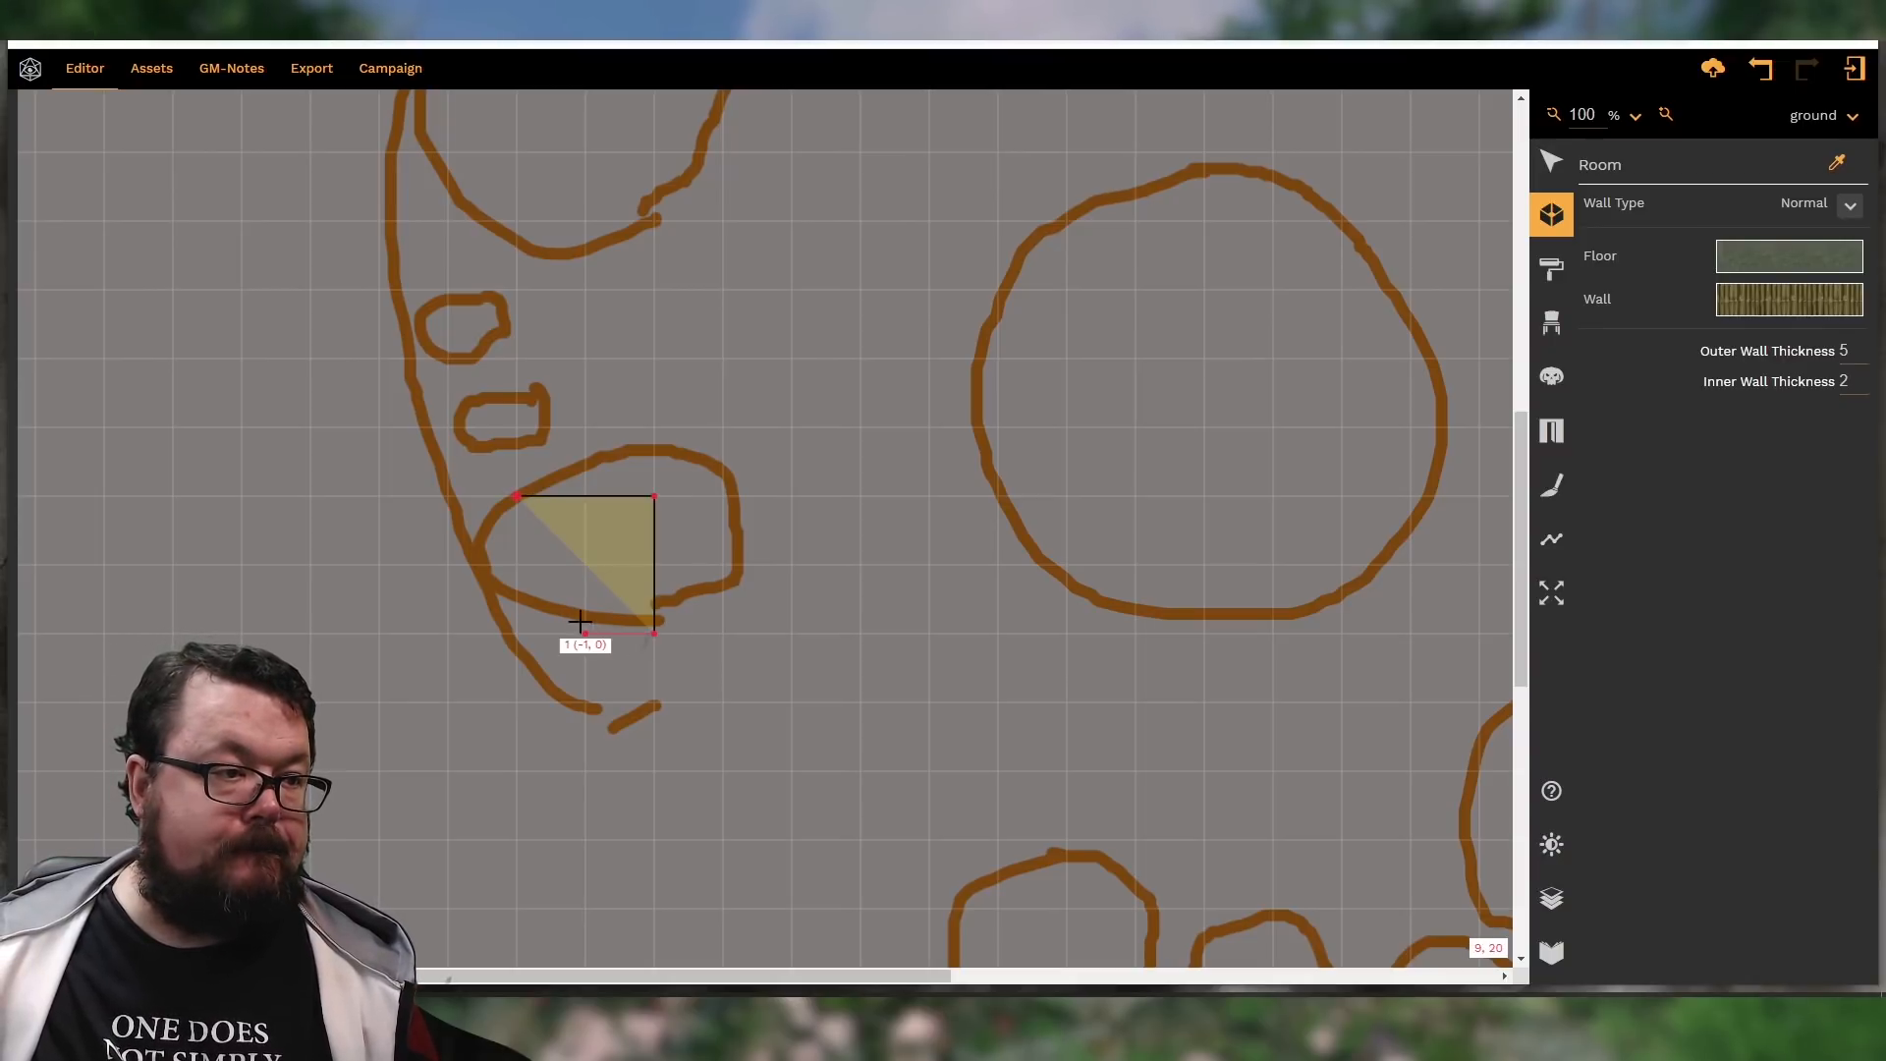
click(517, 633)
click(518, 498)
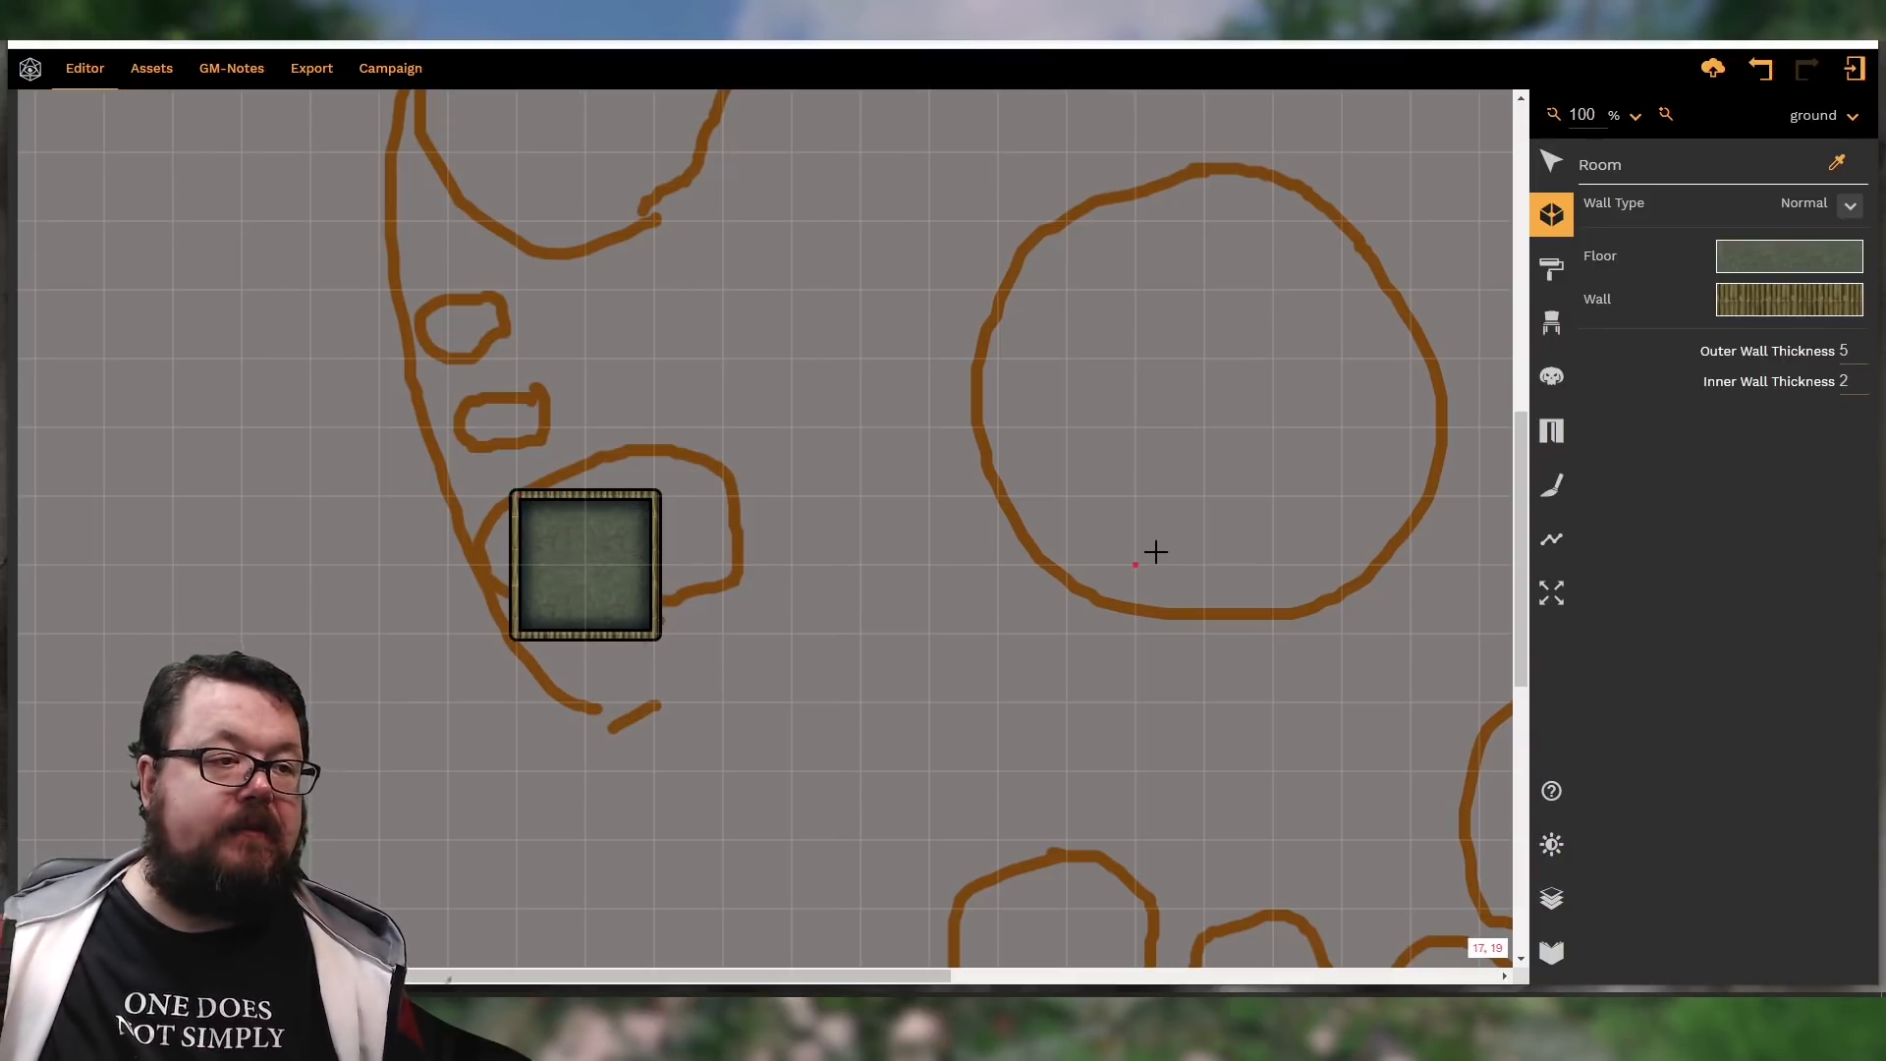
Change the room's north wall to a Circle segment with cave edges inside and outside
click(1552, 162)
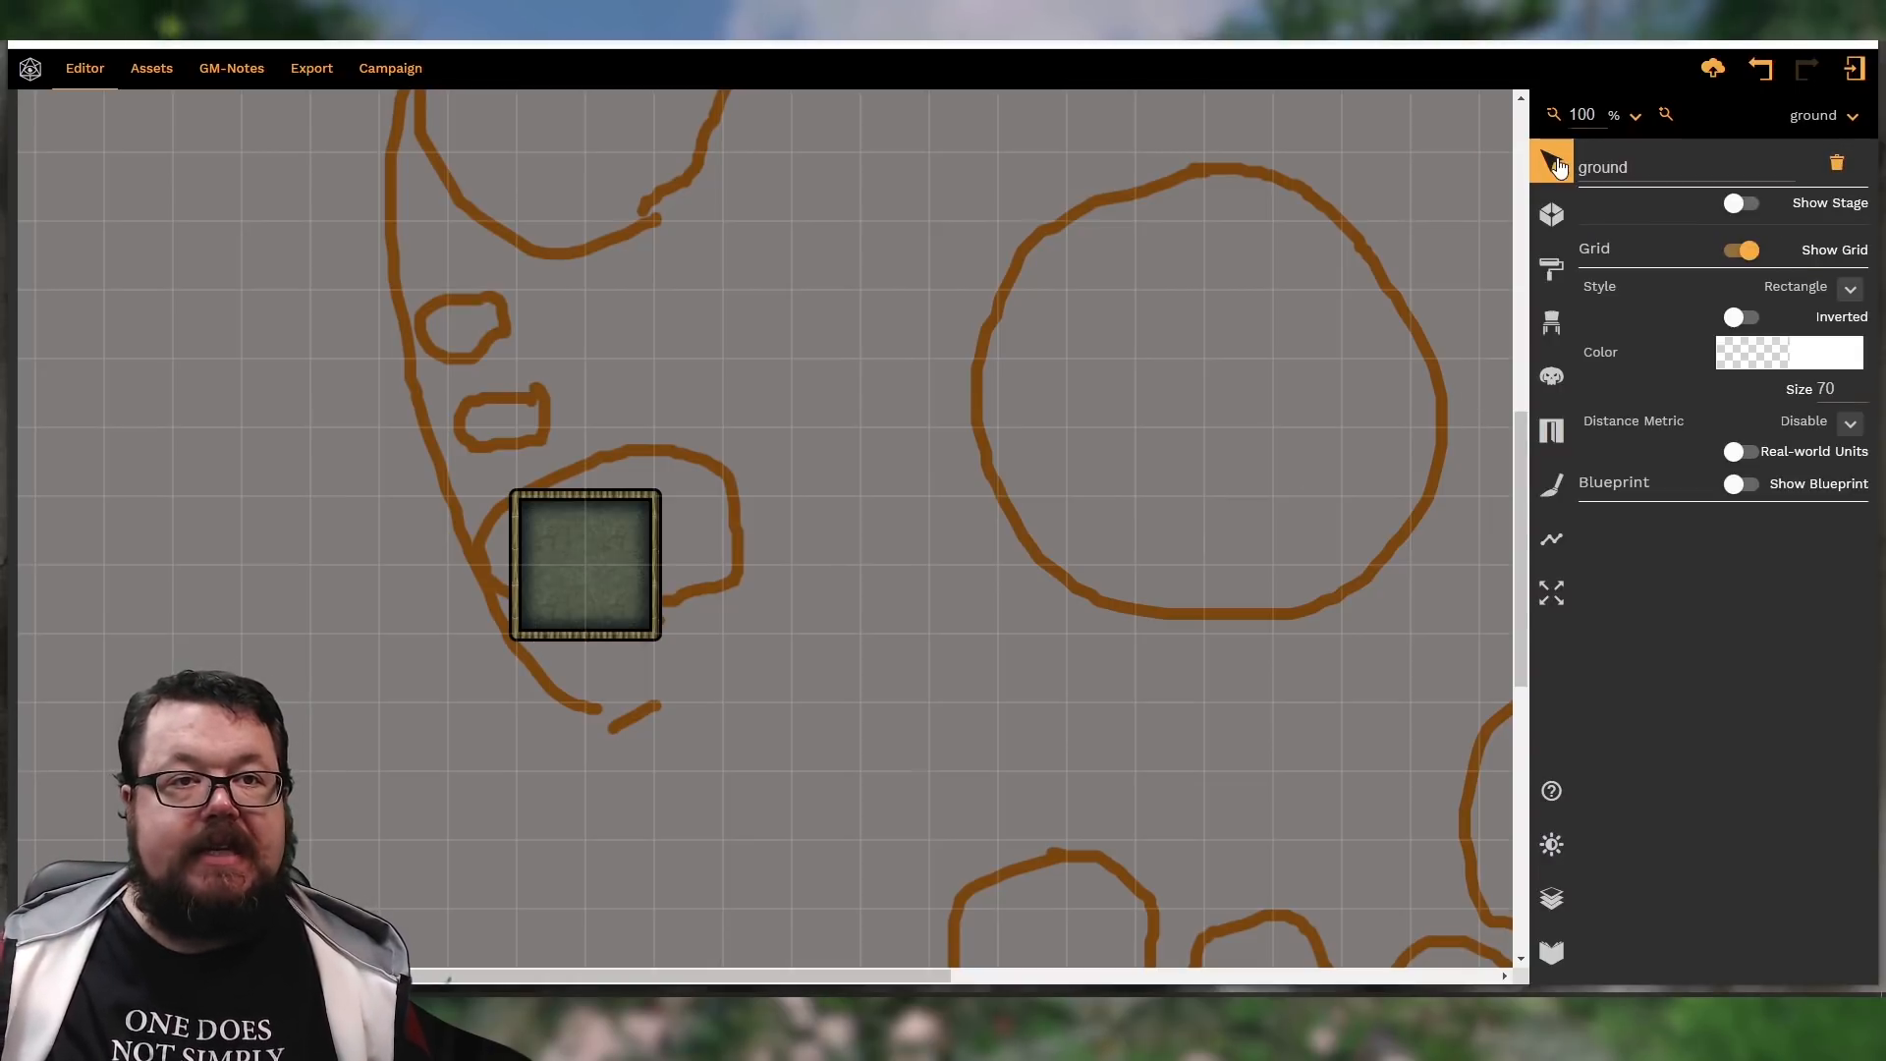
click(602, 548)
click(597, 498)
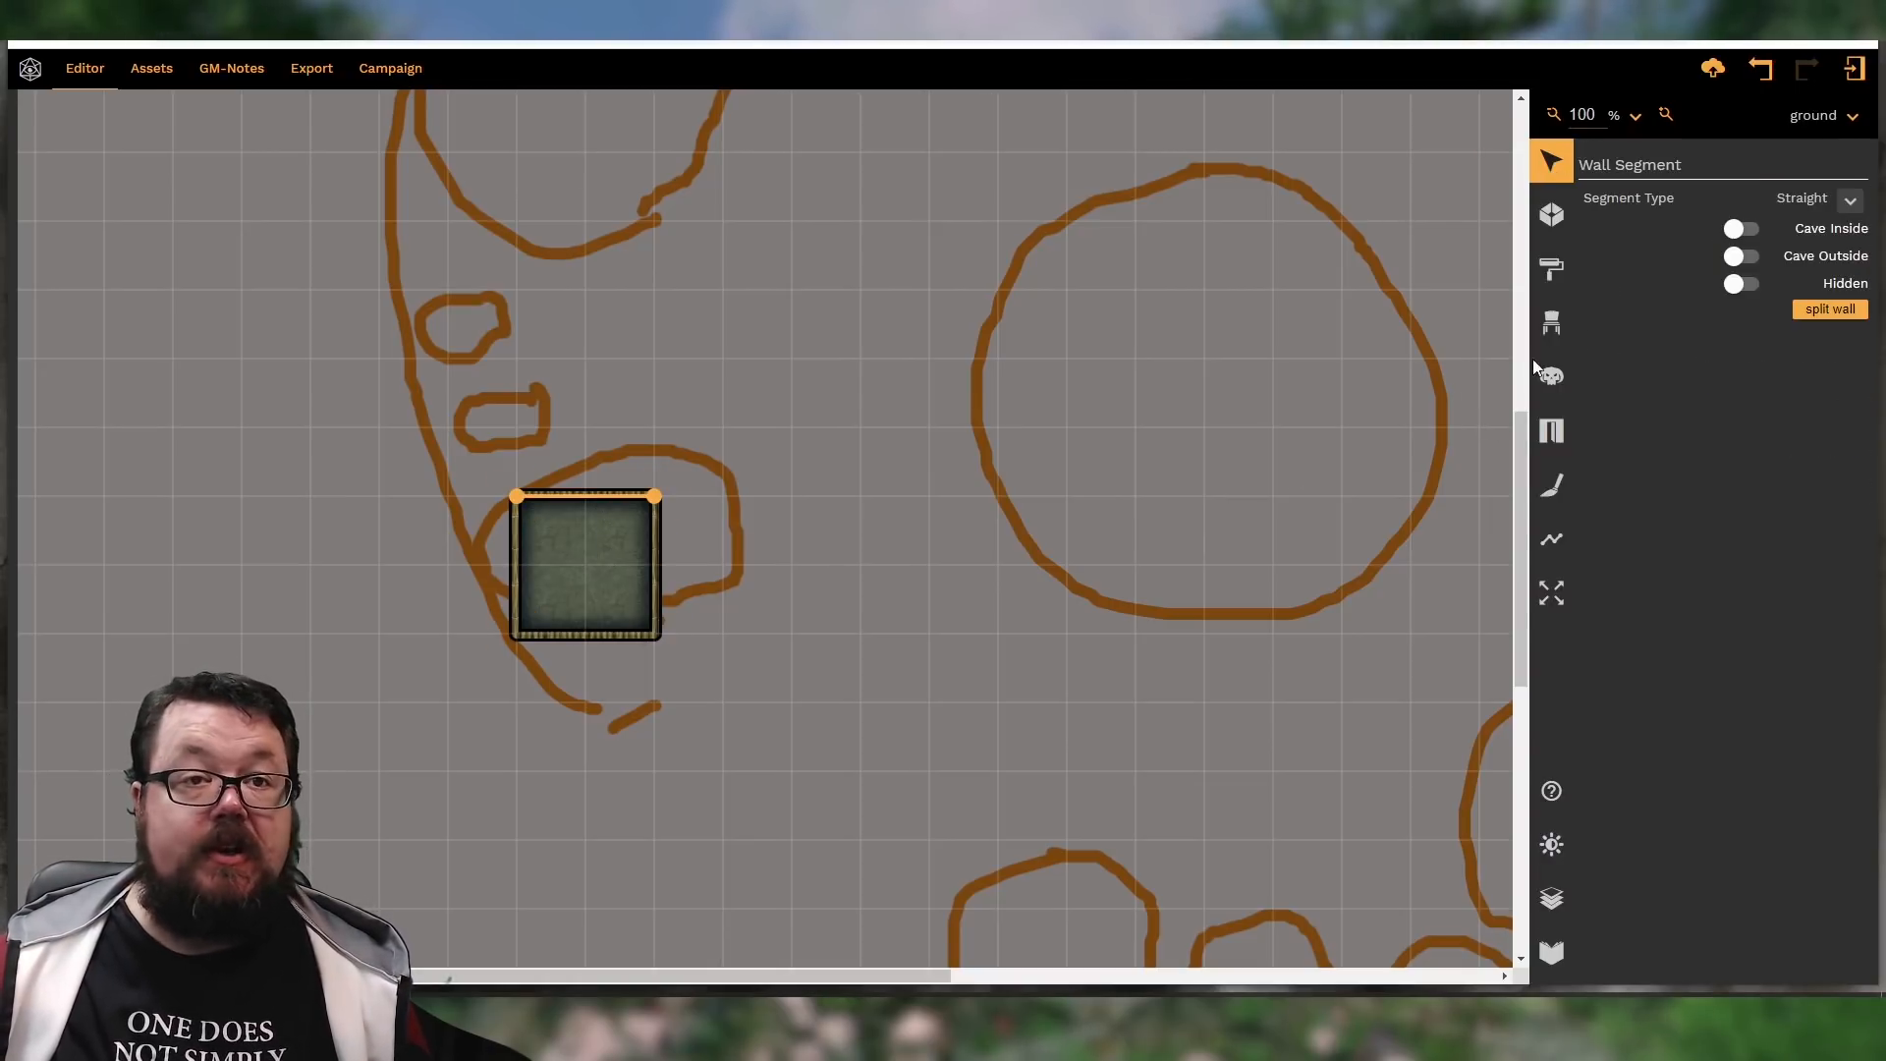
click(1834, 198)
click(1788, 287)
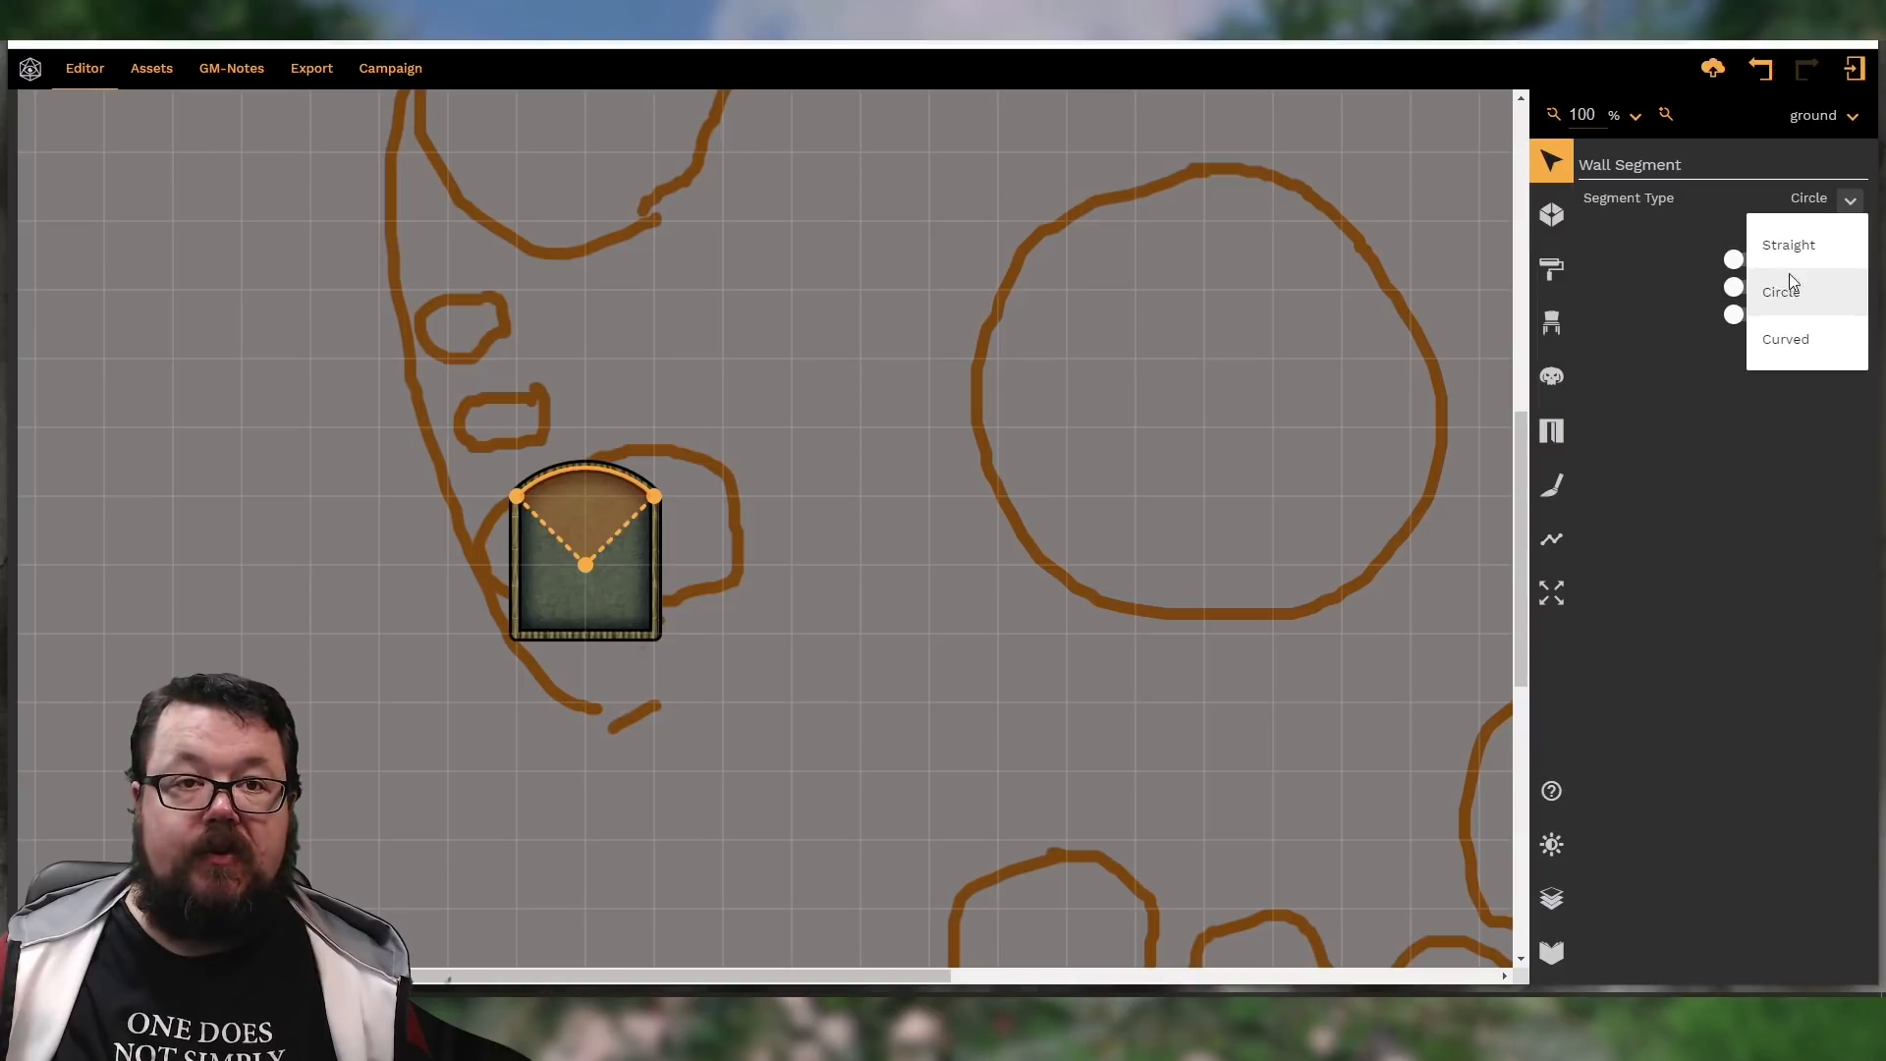
click(1744, 259)
click(1746, 288)
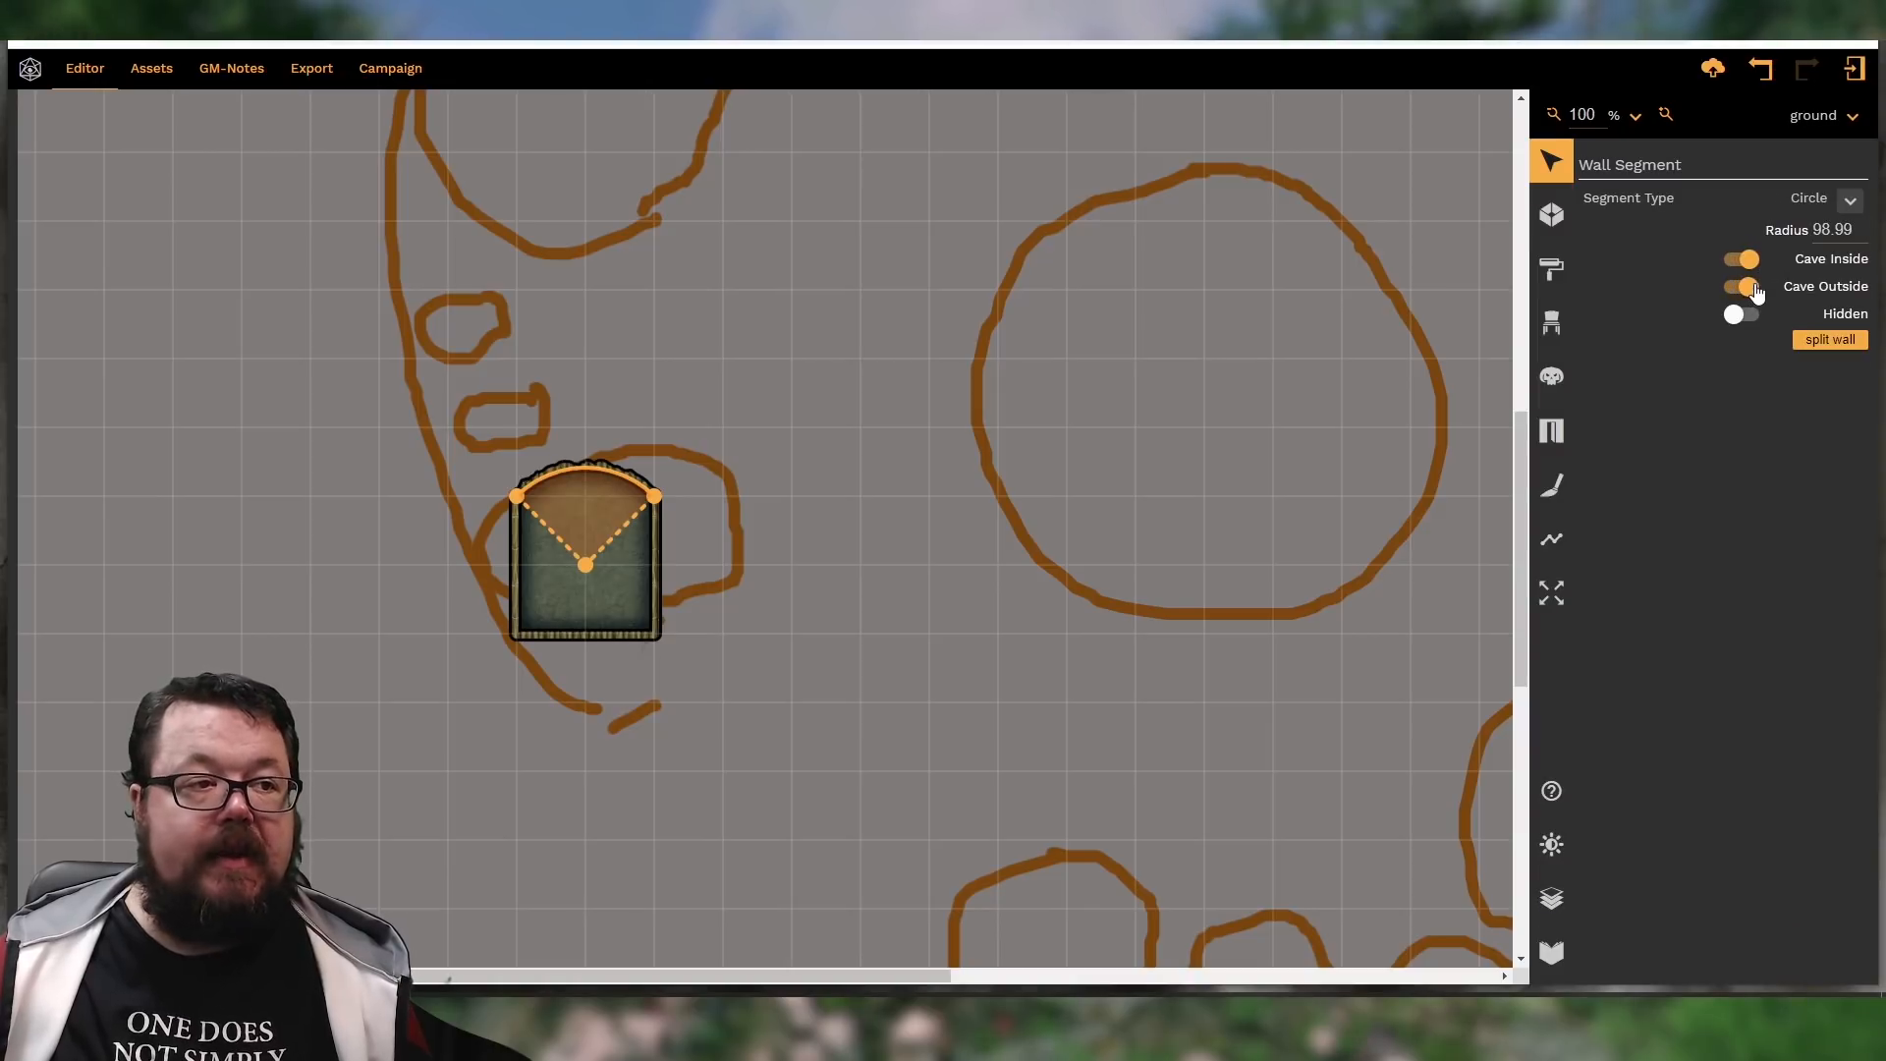
Give the room's east wall cave edges inside and outside and make it a Circle segment
click(628, 570)
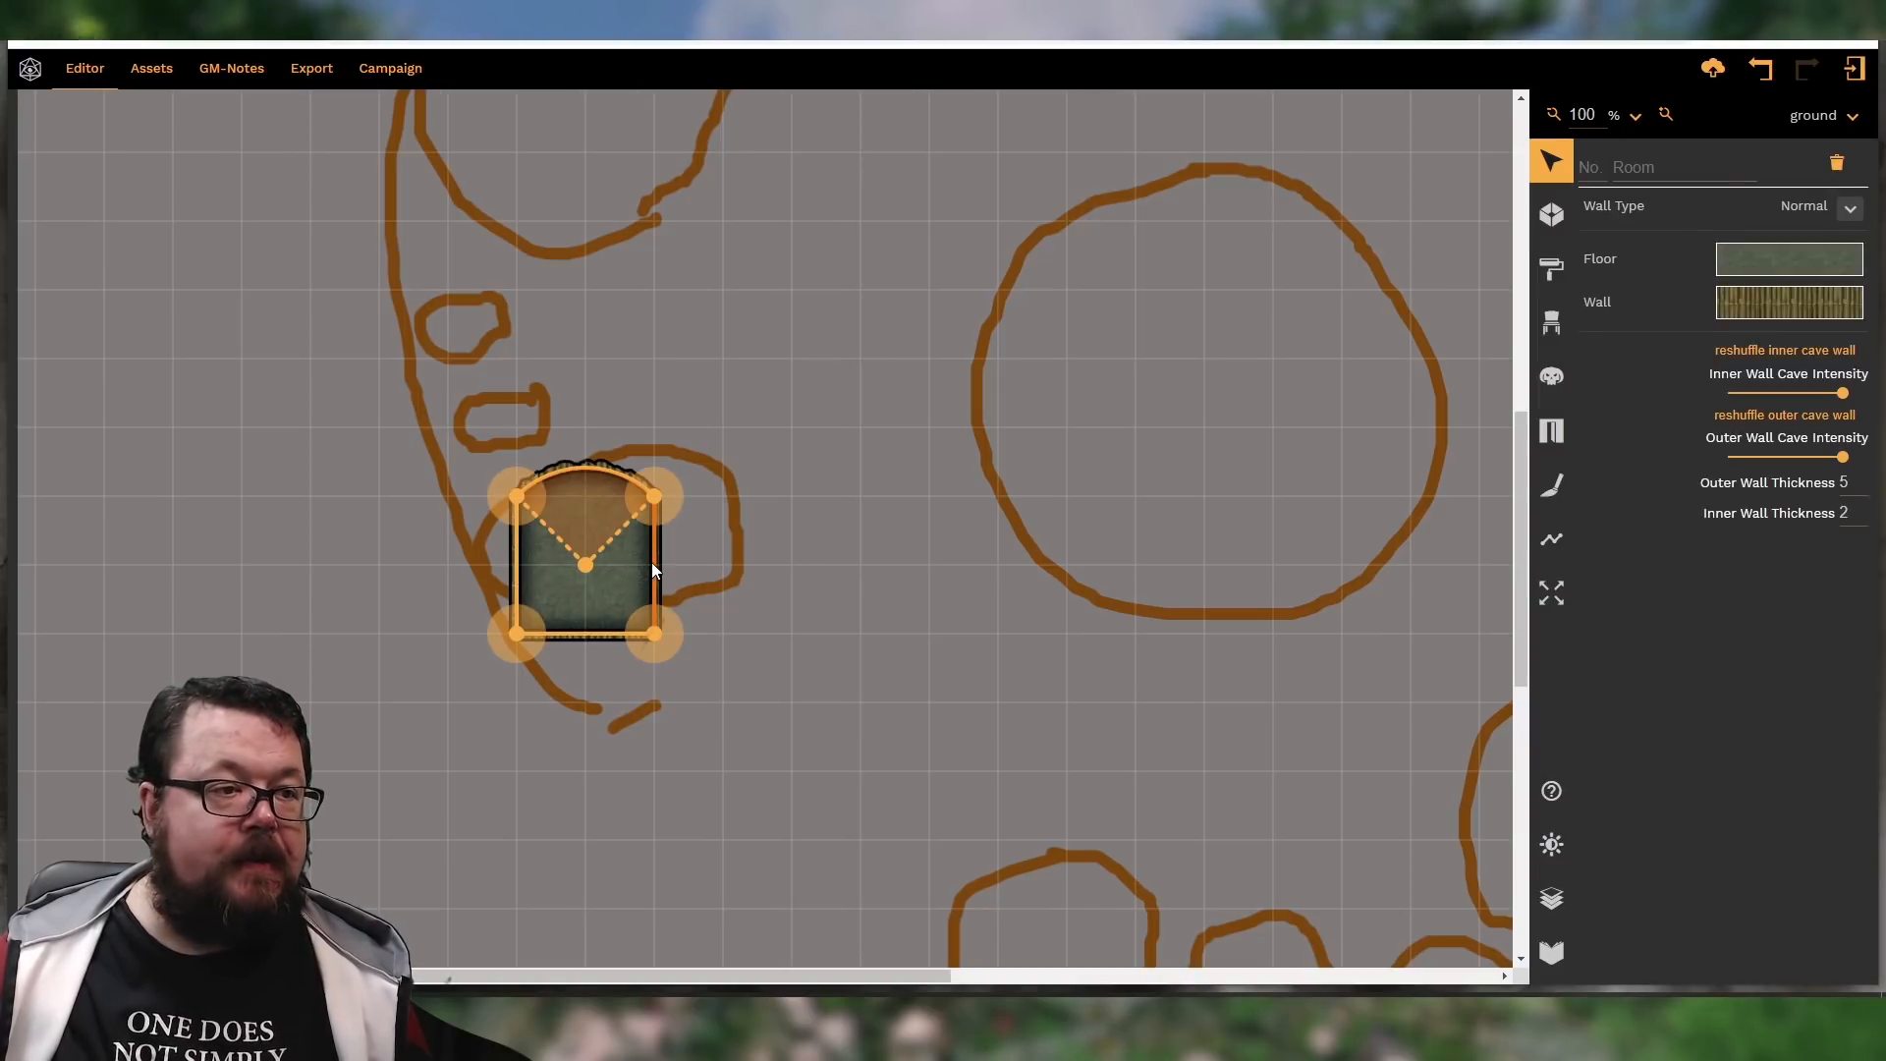
click(654, 562)
click(1743, 228)
click(1746, 257)
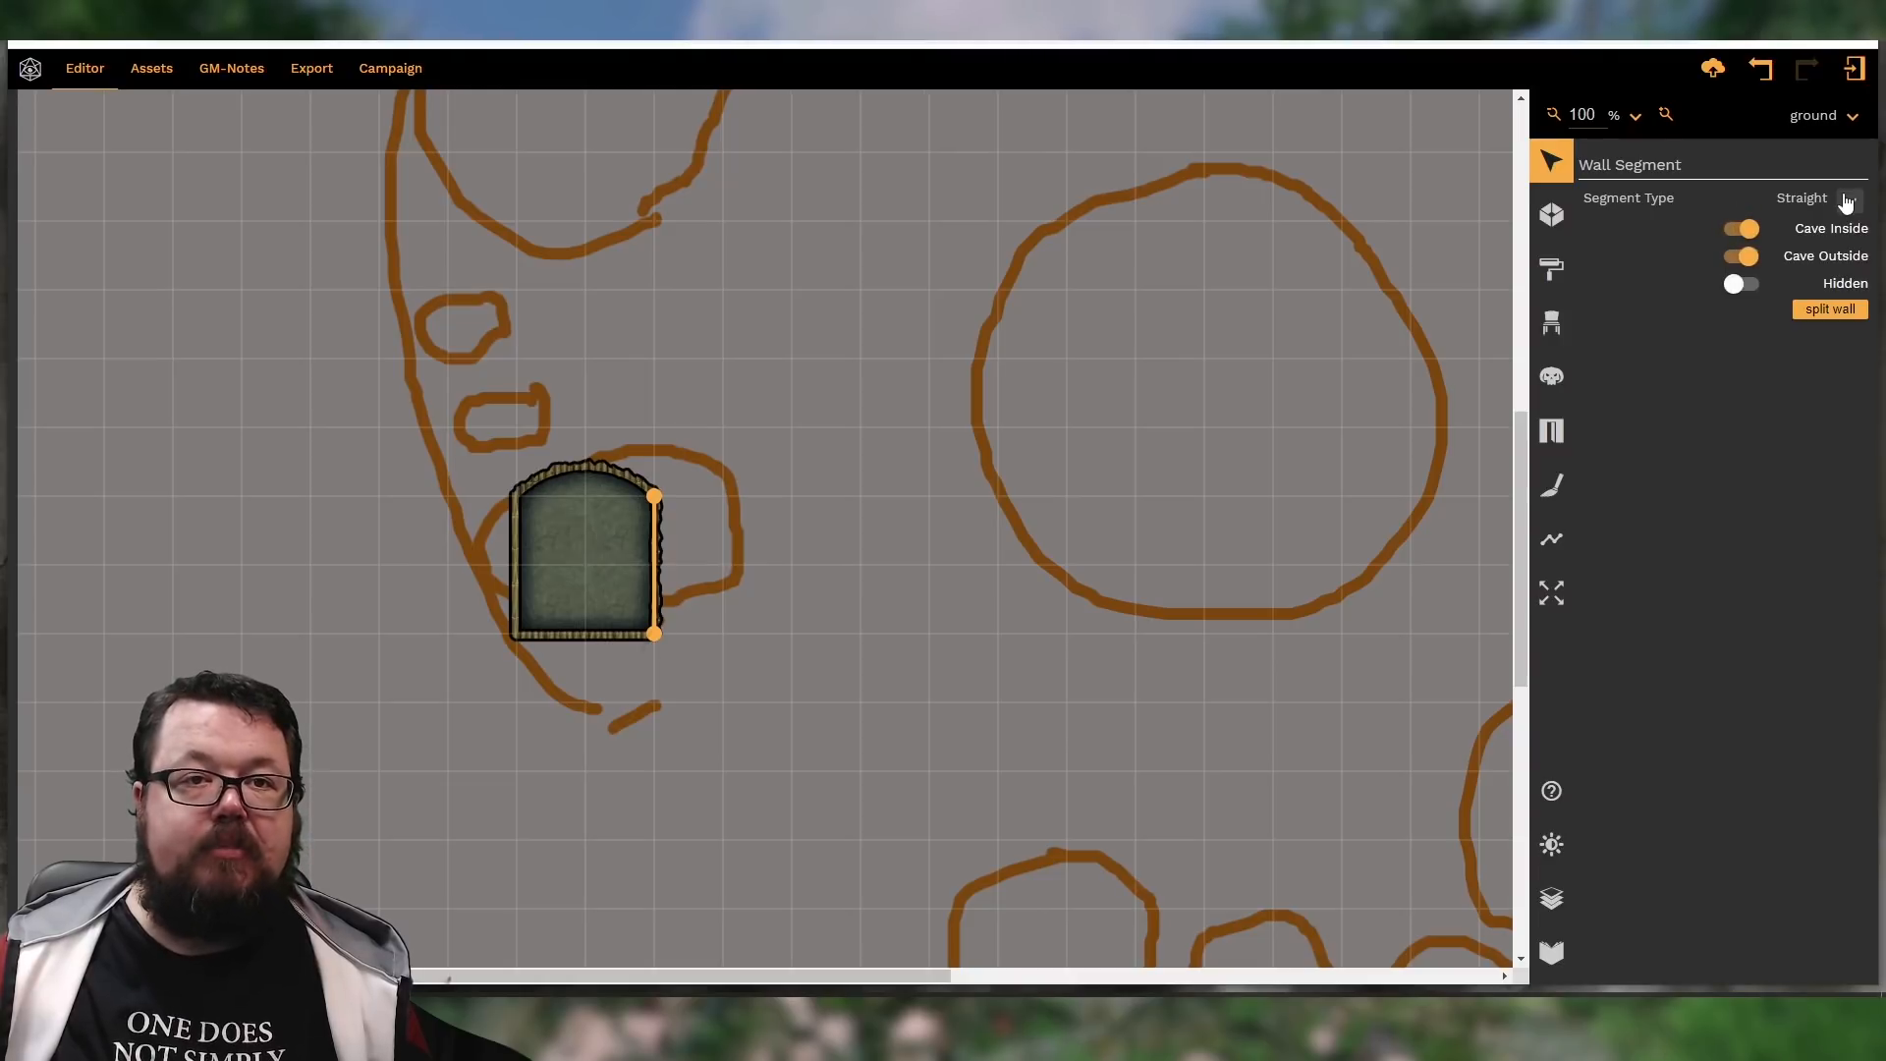
click(1850, 200)
click(1790, 292)
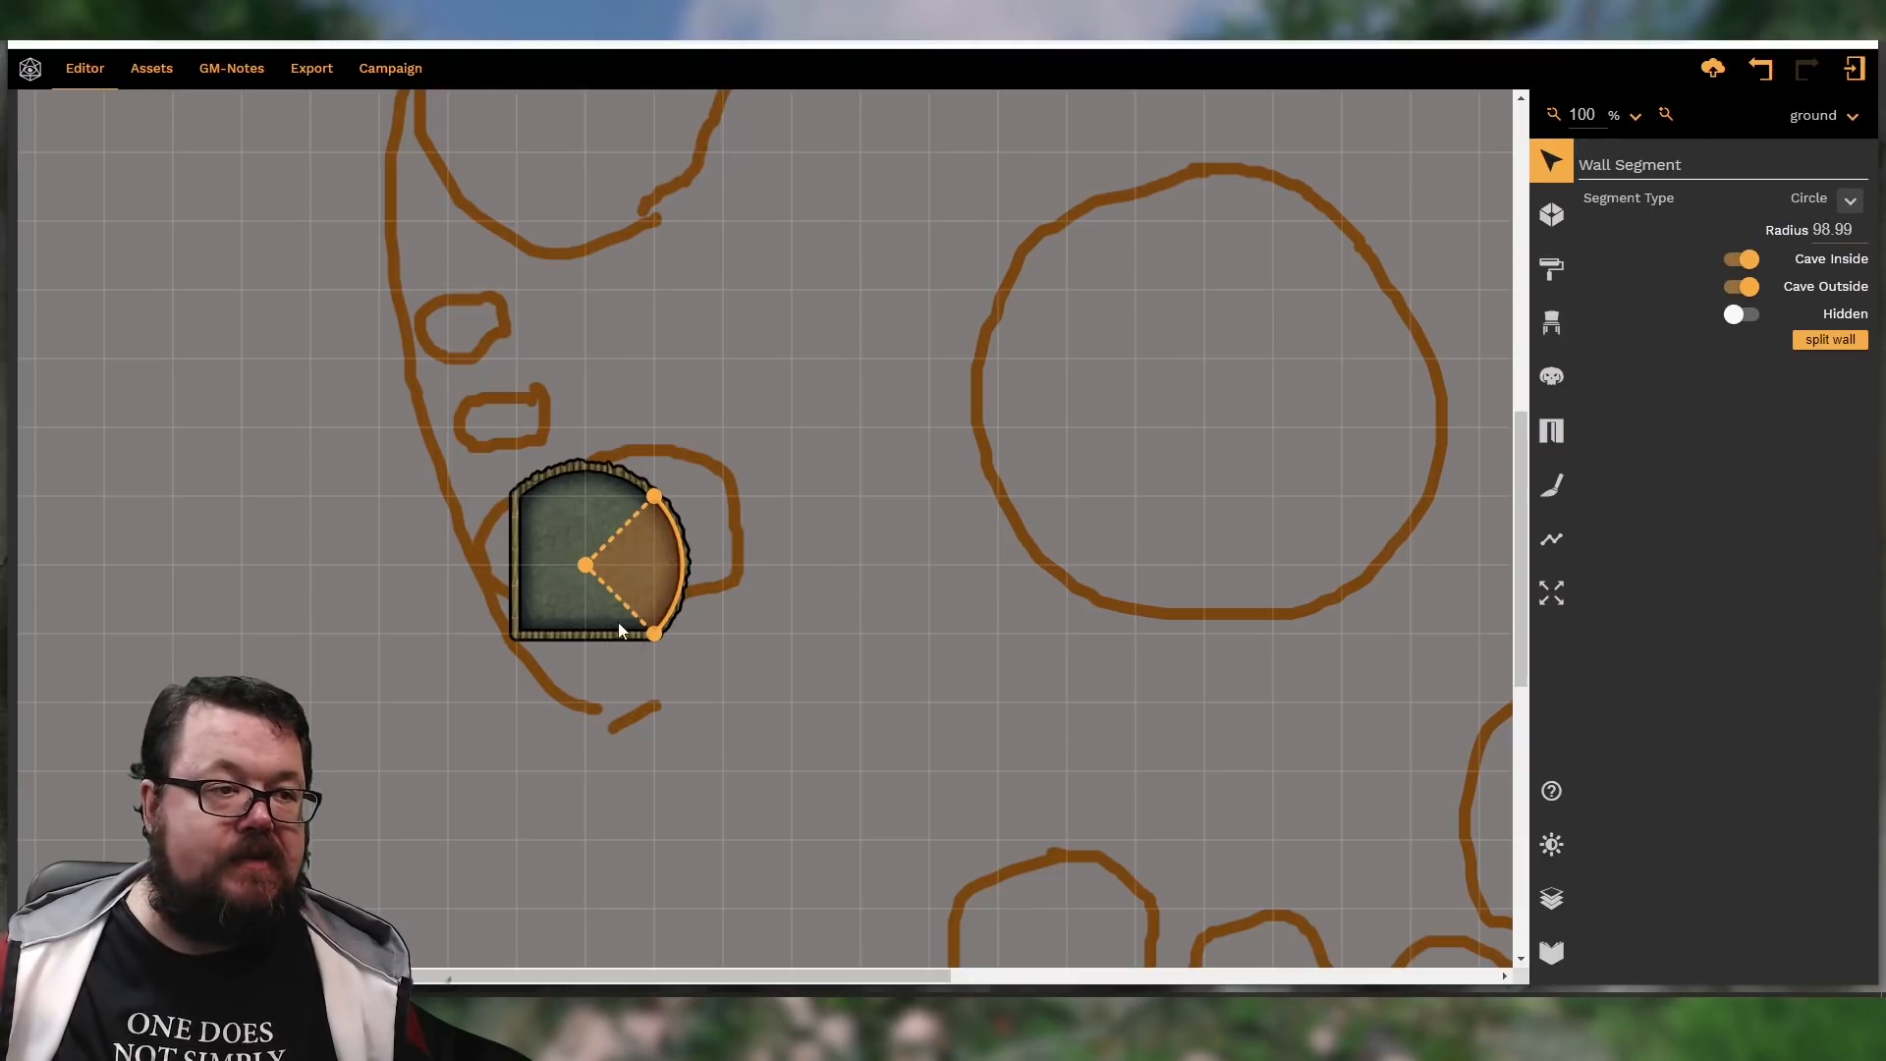
Give the room's south wall cave edges inside and outside and make it a Circle segment
click(577, 627)
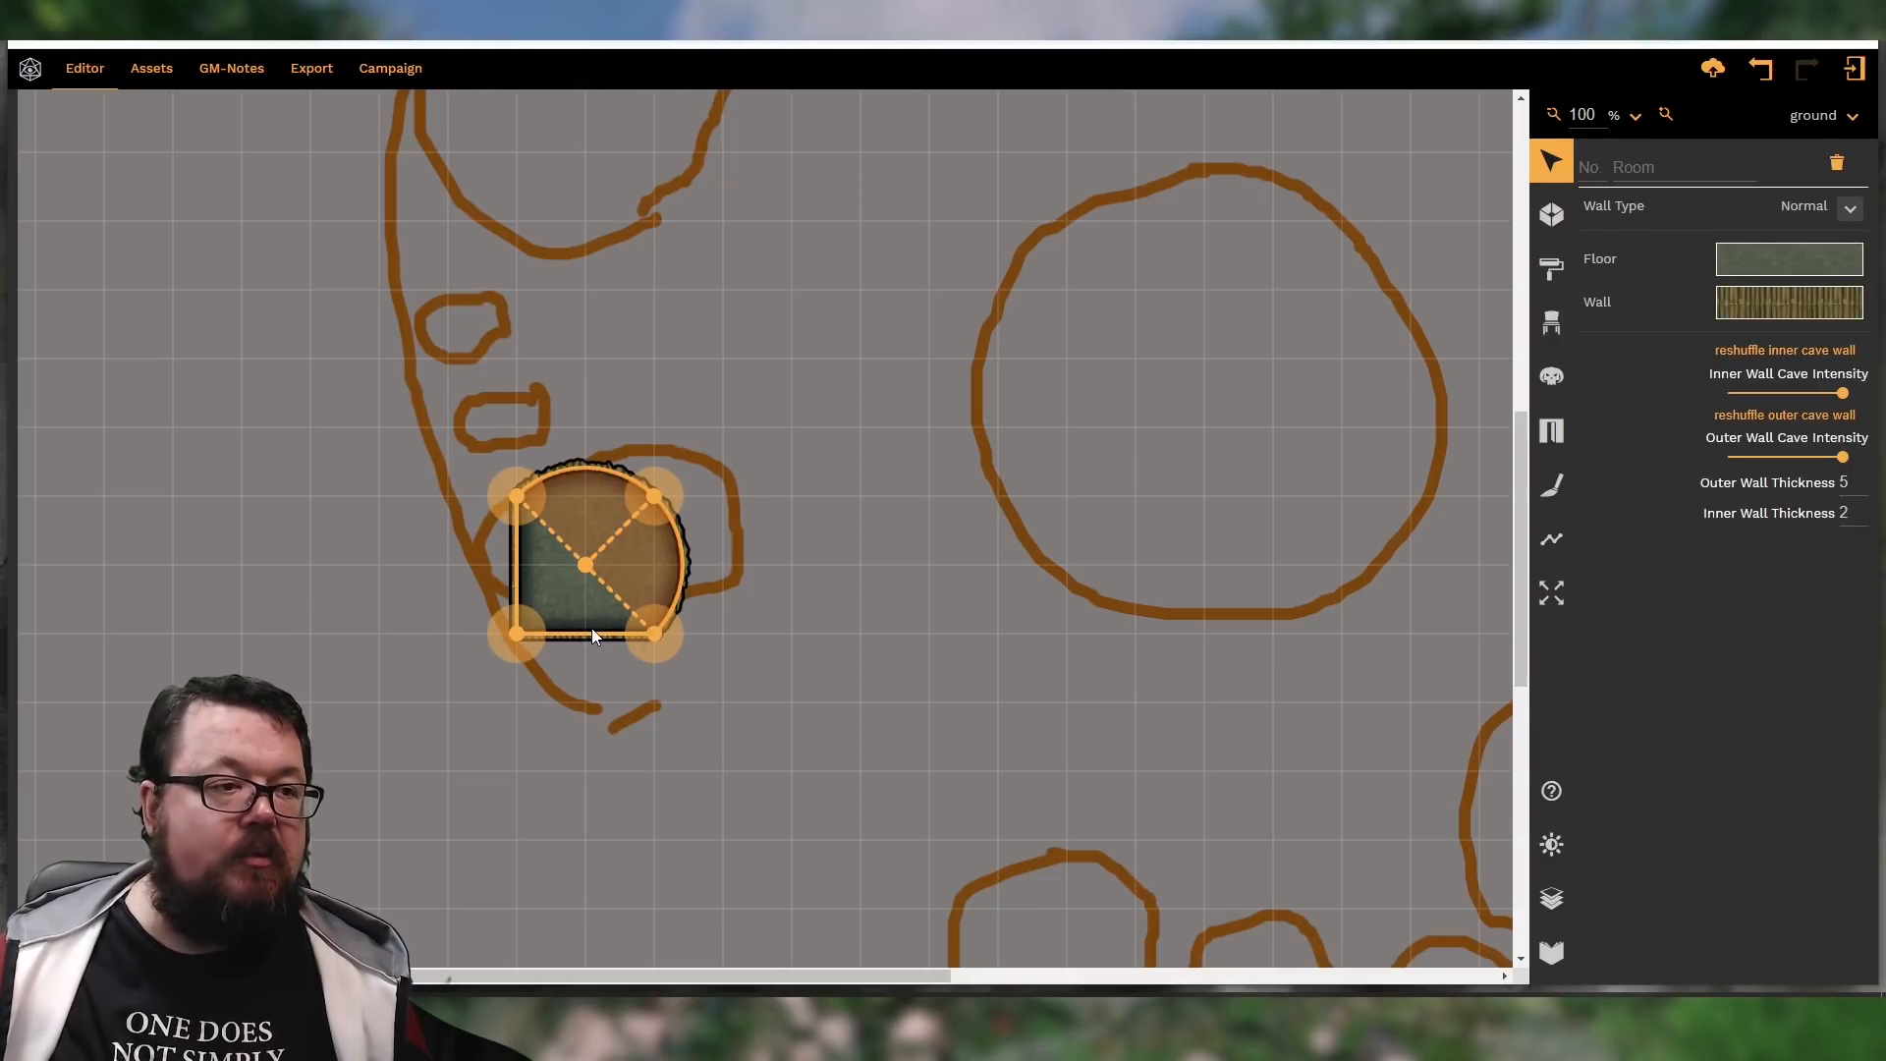
click(599, 632)
click(1744, 229)
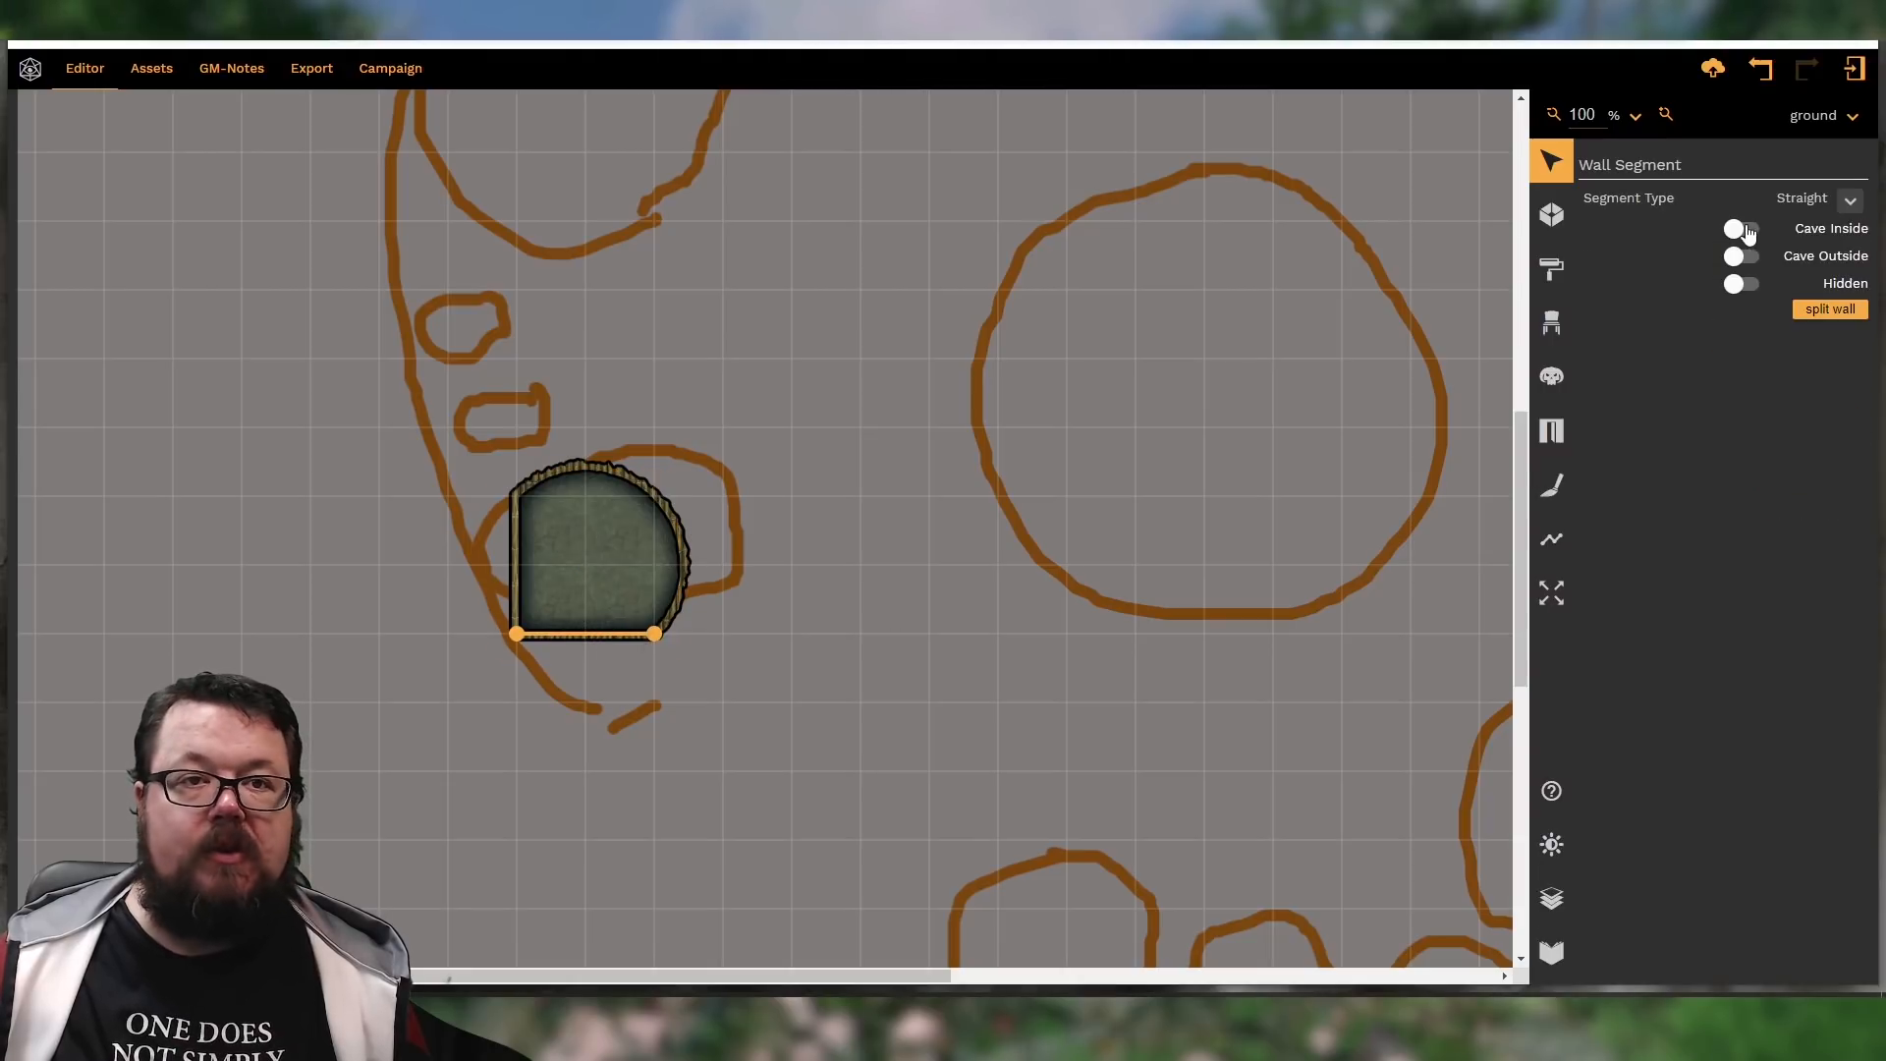
click(1743, 256)
click(1851, 200)
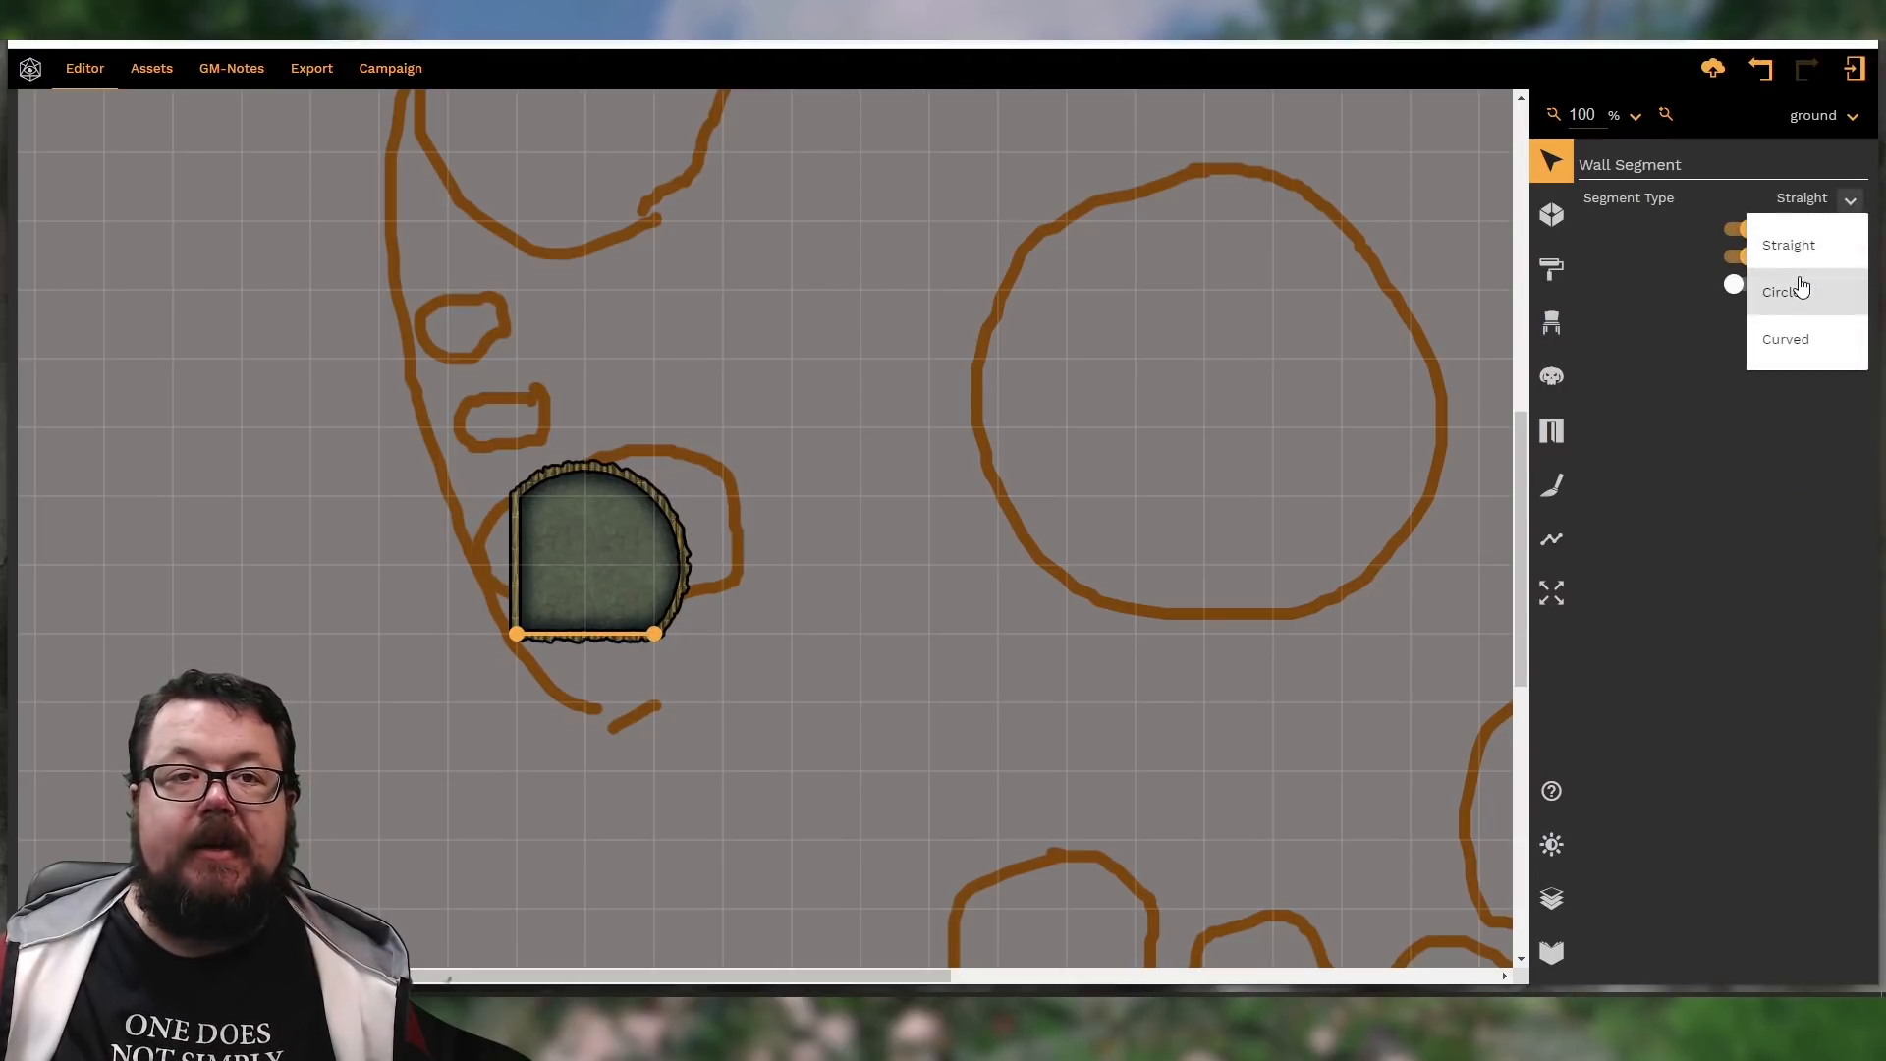
click(1795, 287)
Round the room's west wall as a Circle segment with cave edges inside and outside to complete the circular hut
click(538, 548)
click(518, 557)
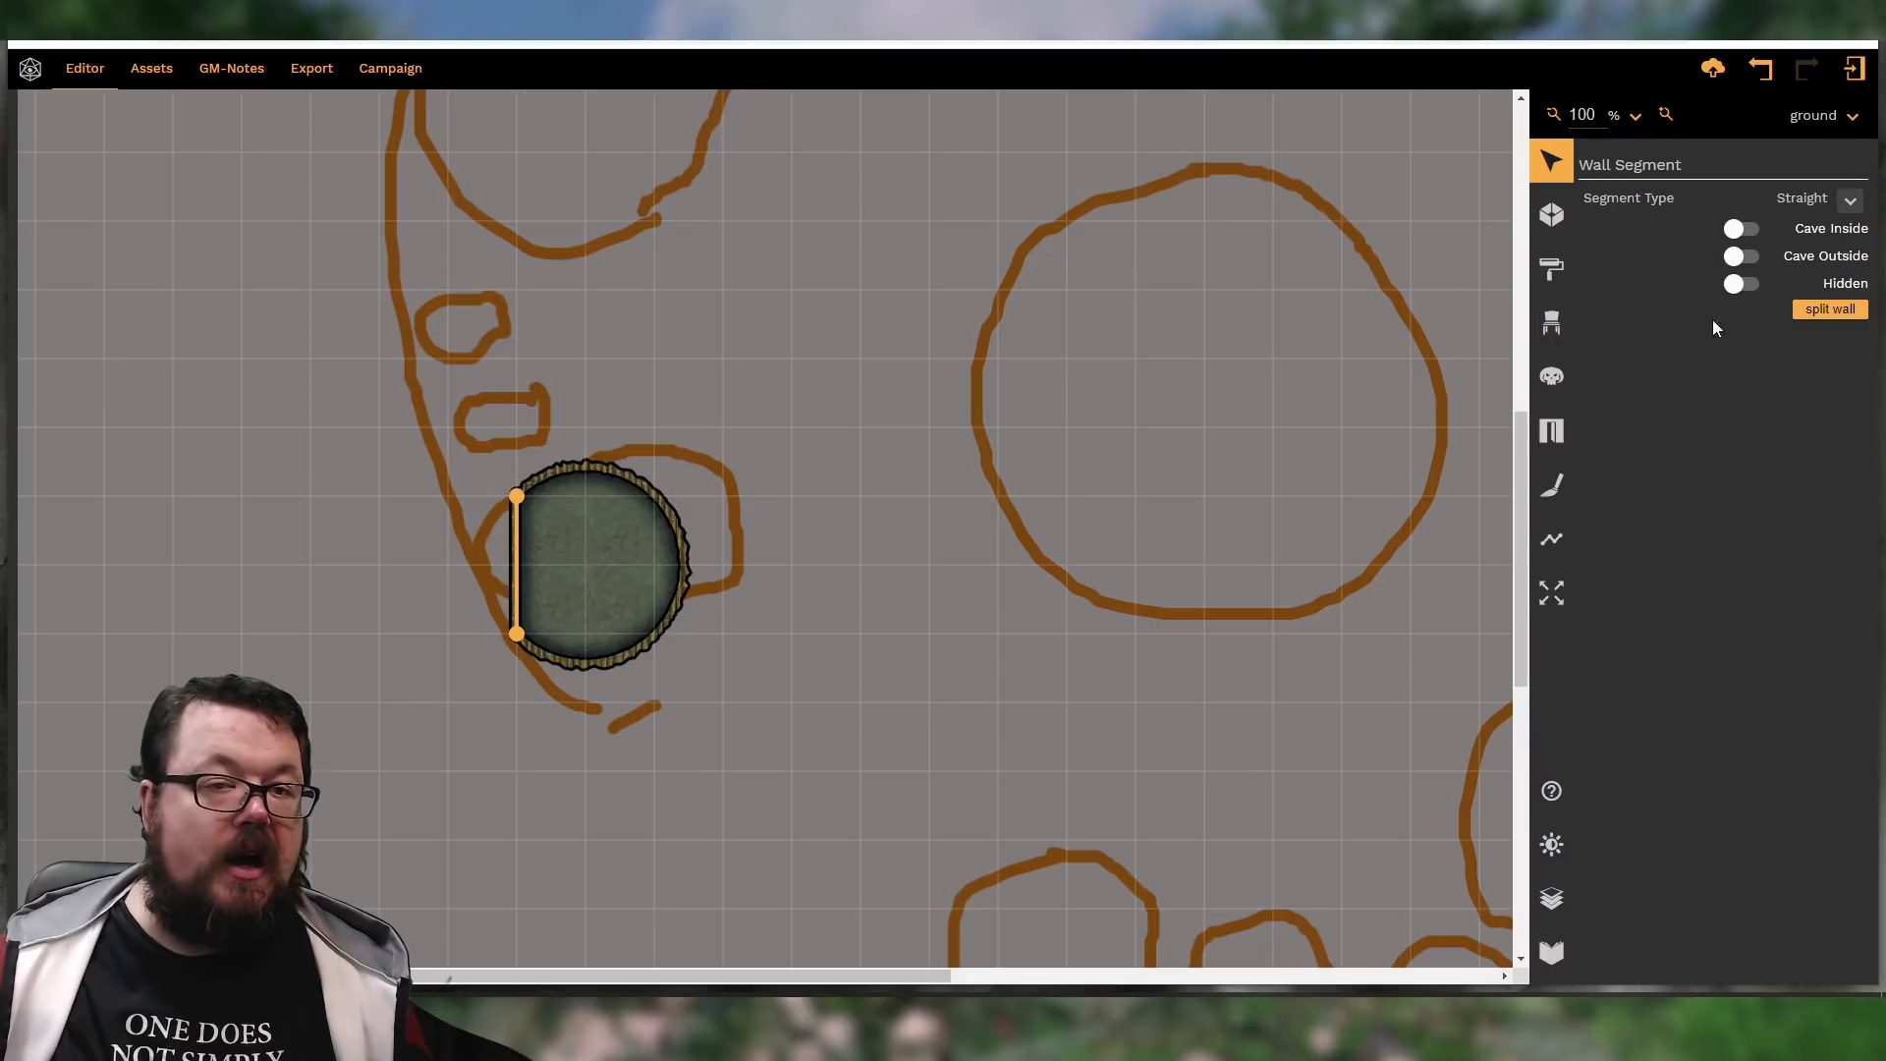
click(1736, 230)
click(1736, 256)
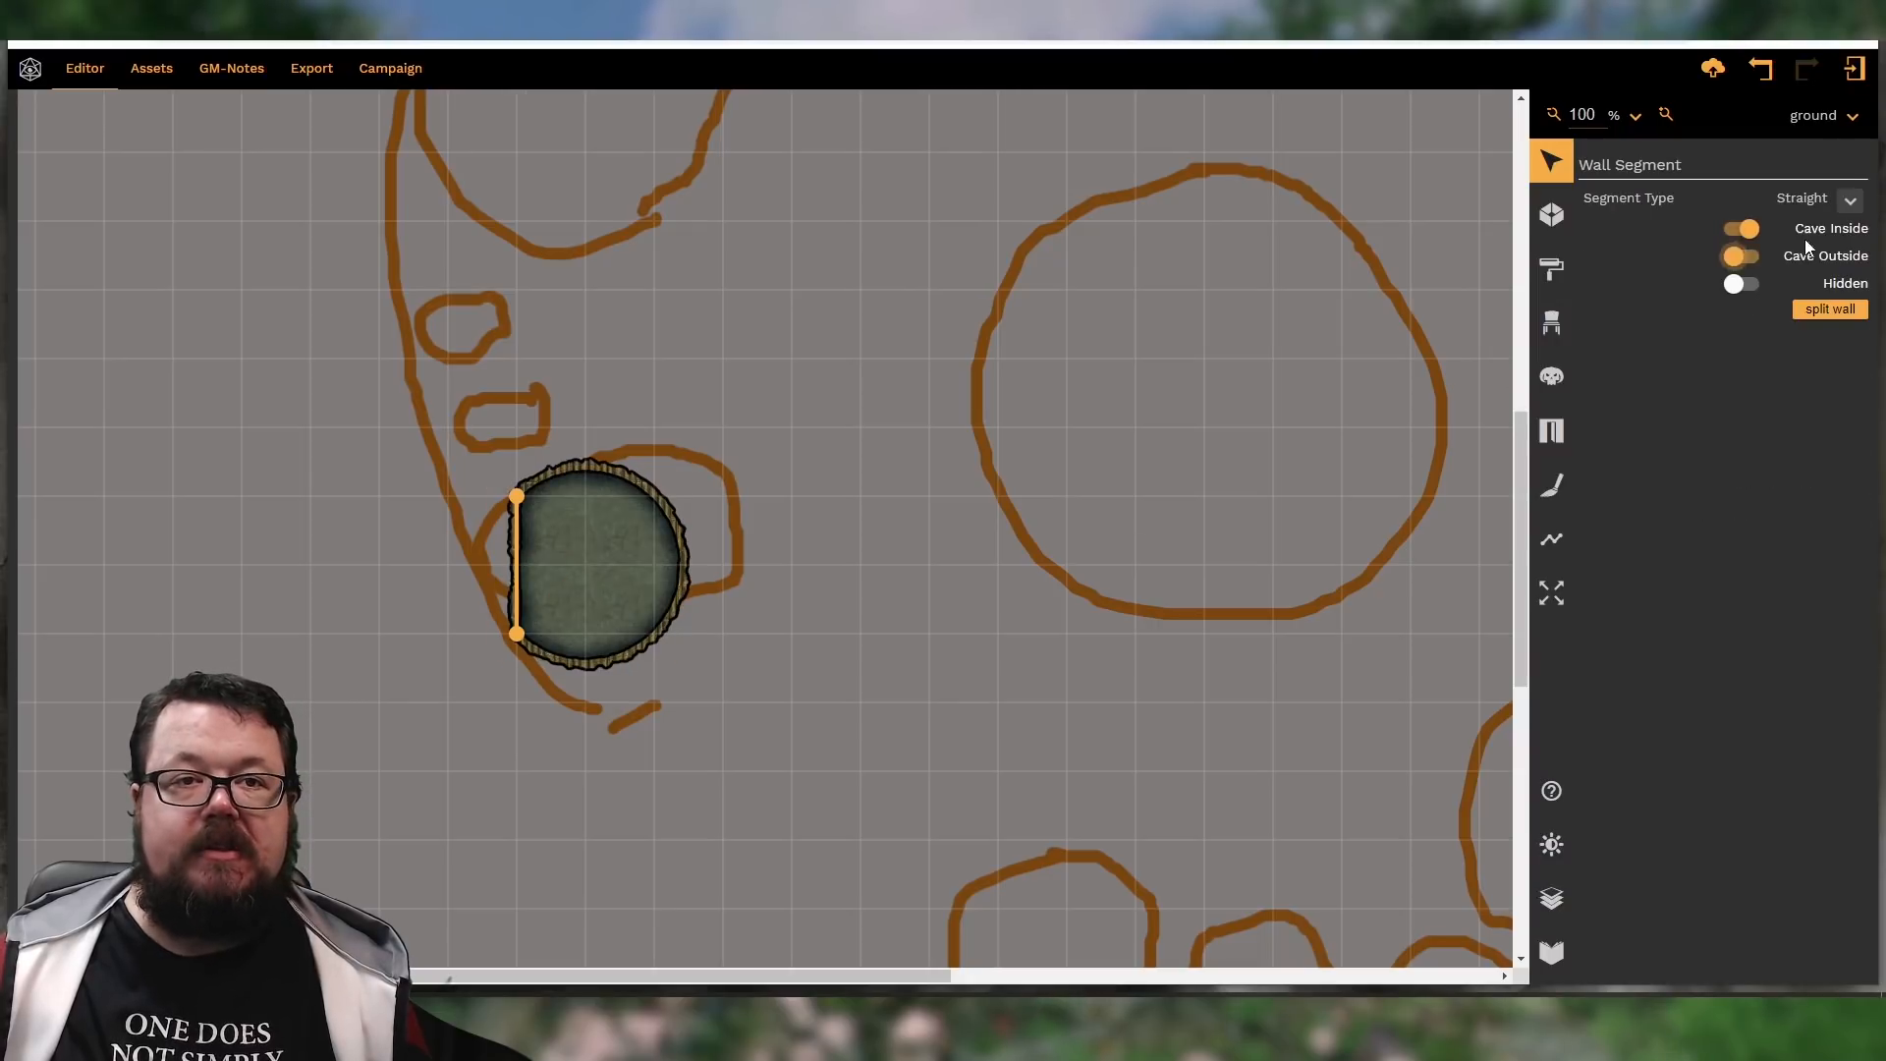
click(1850, 200)
click(1782, 291)
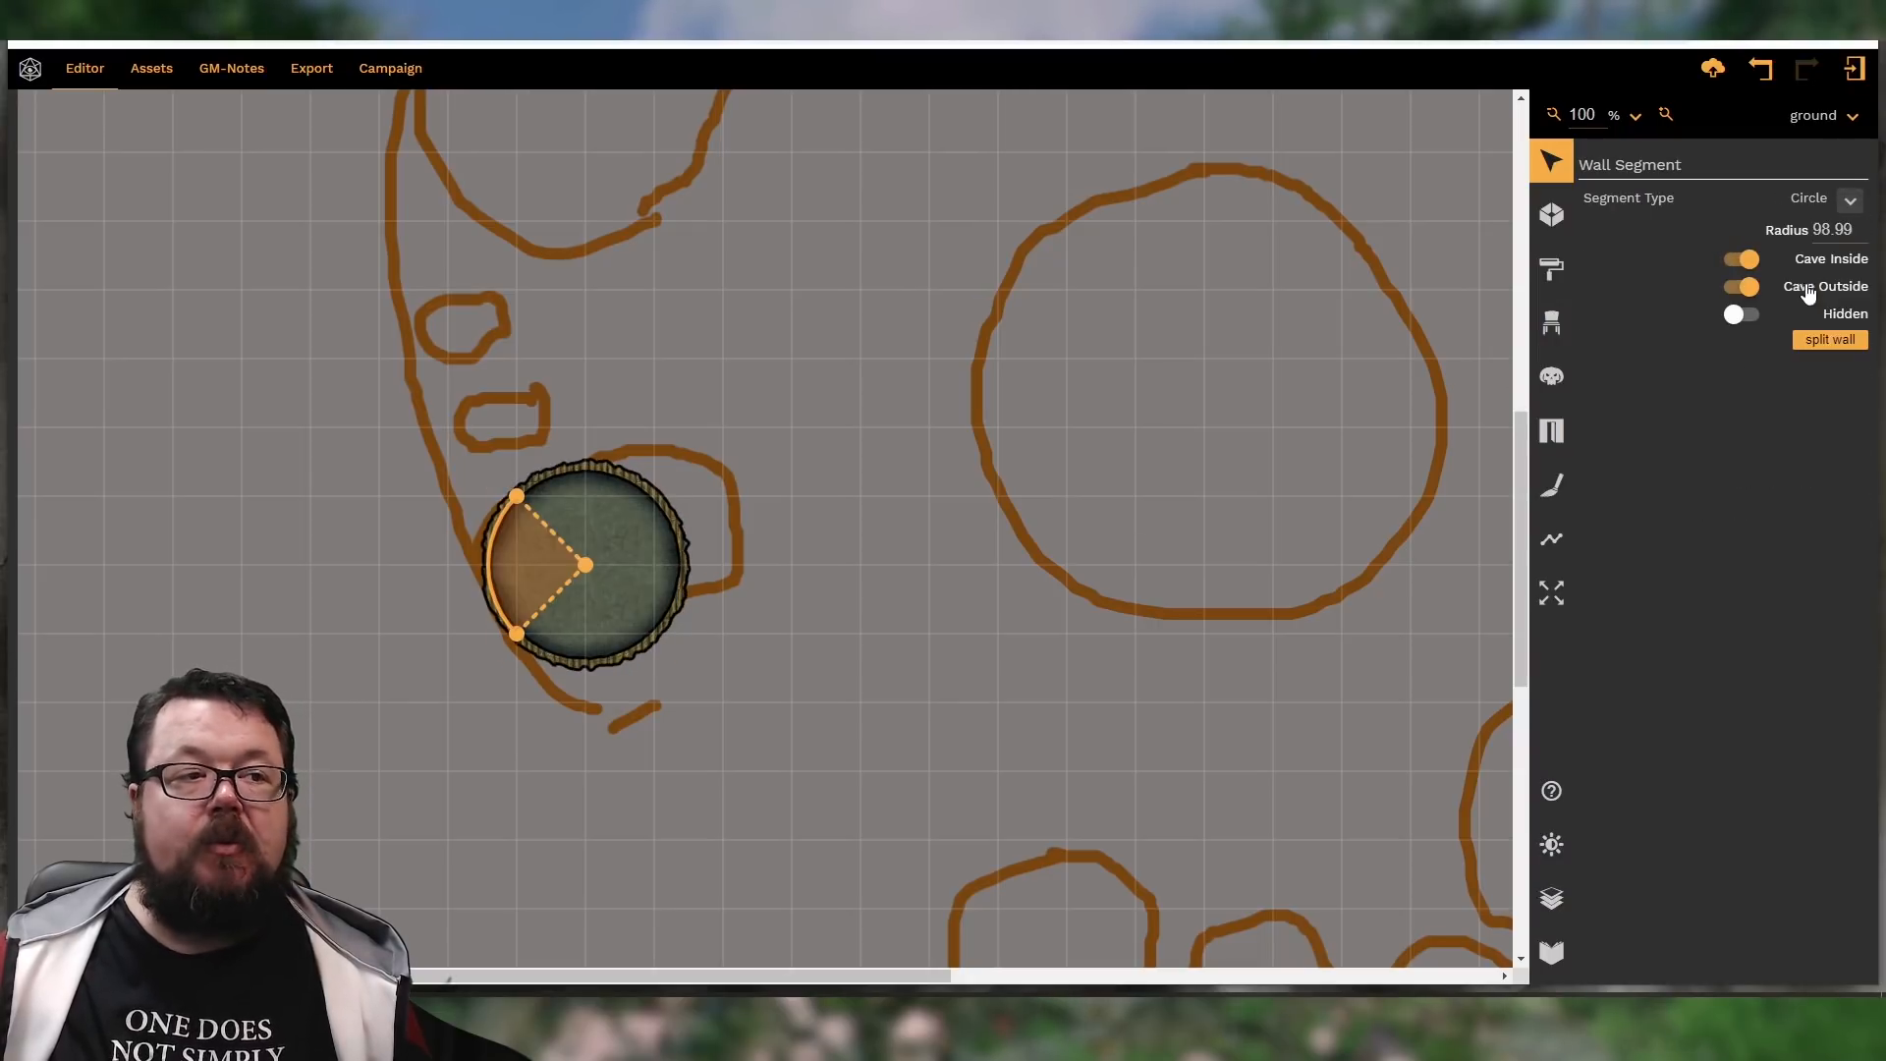
Move the round hut one square east within its sketched outline and deselect it
click(621, 554)
drag(669, 484, 713, 474)
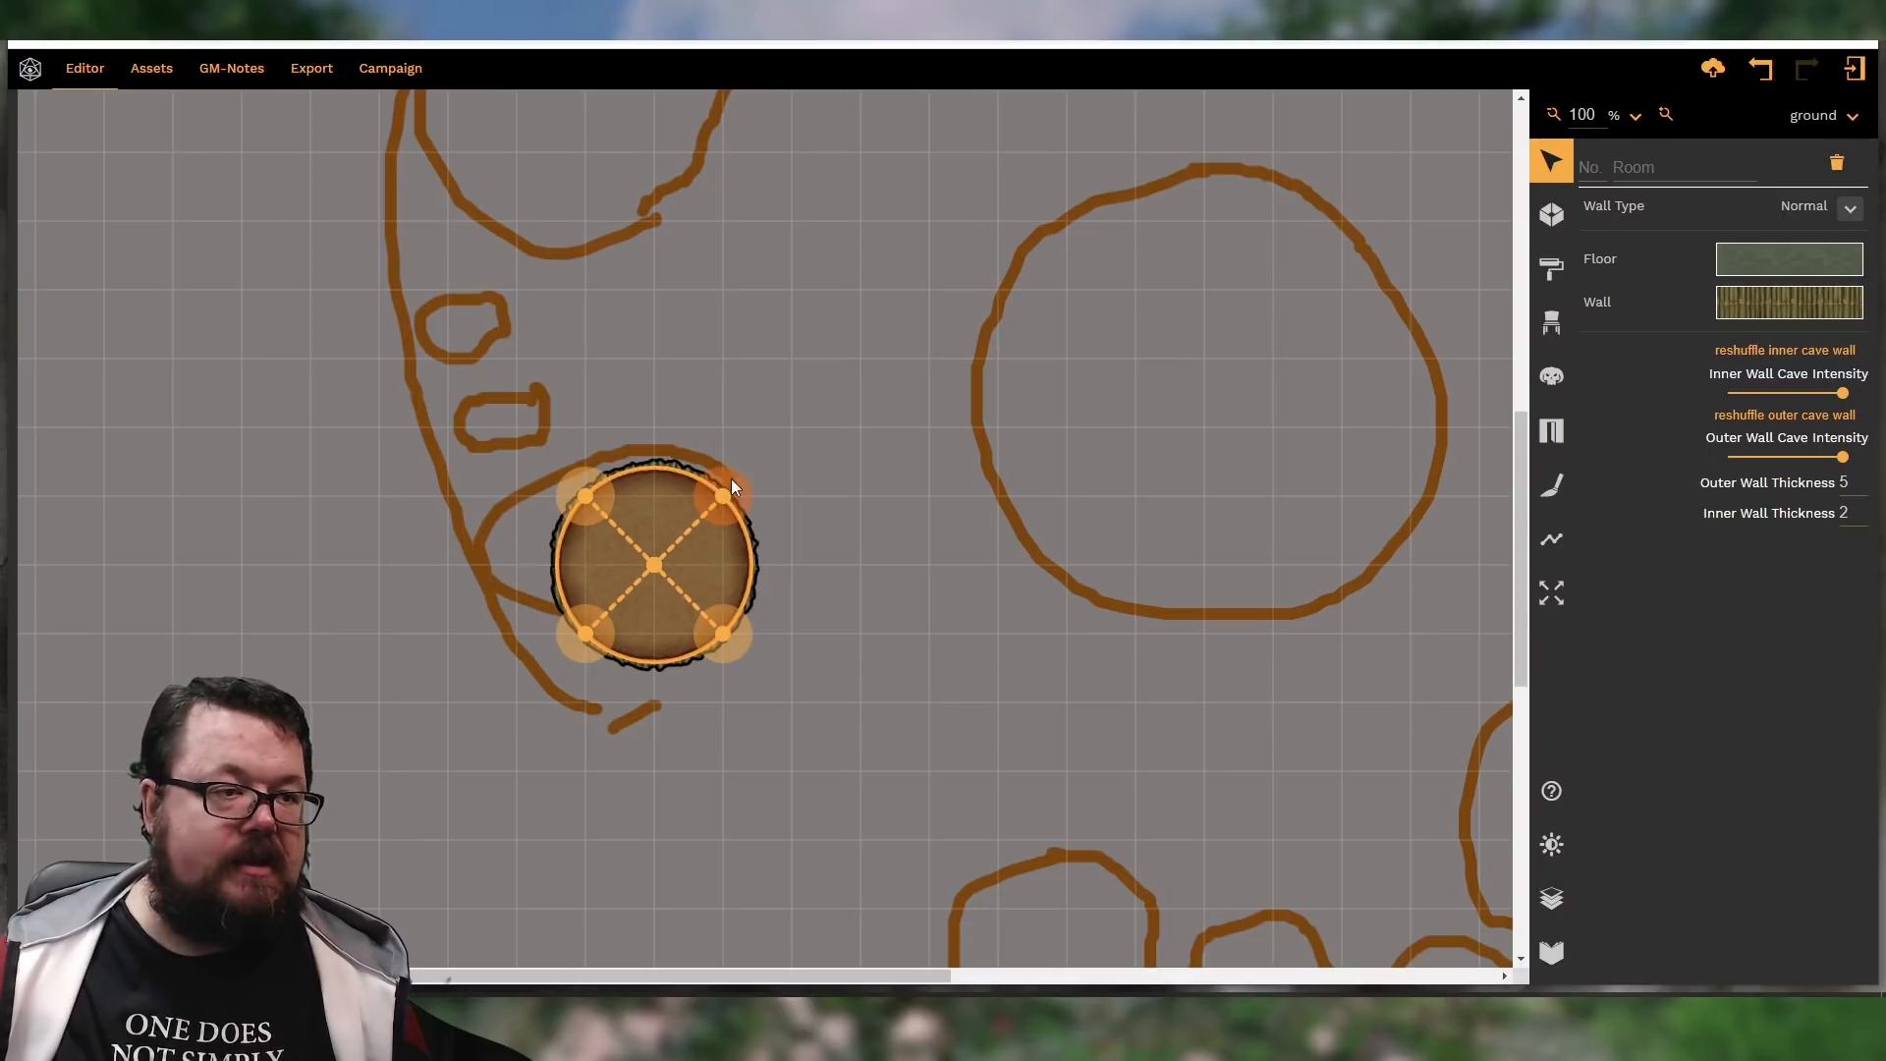
click(943, 587)
scroll(963, 605, up, 3)
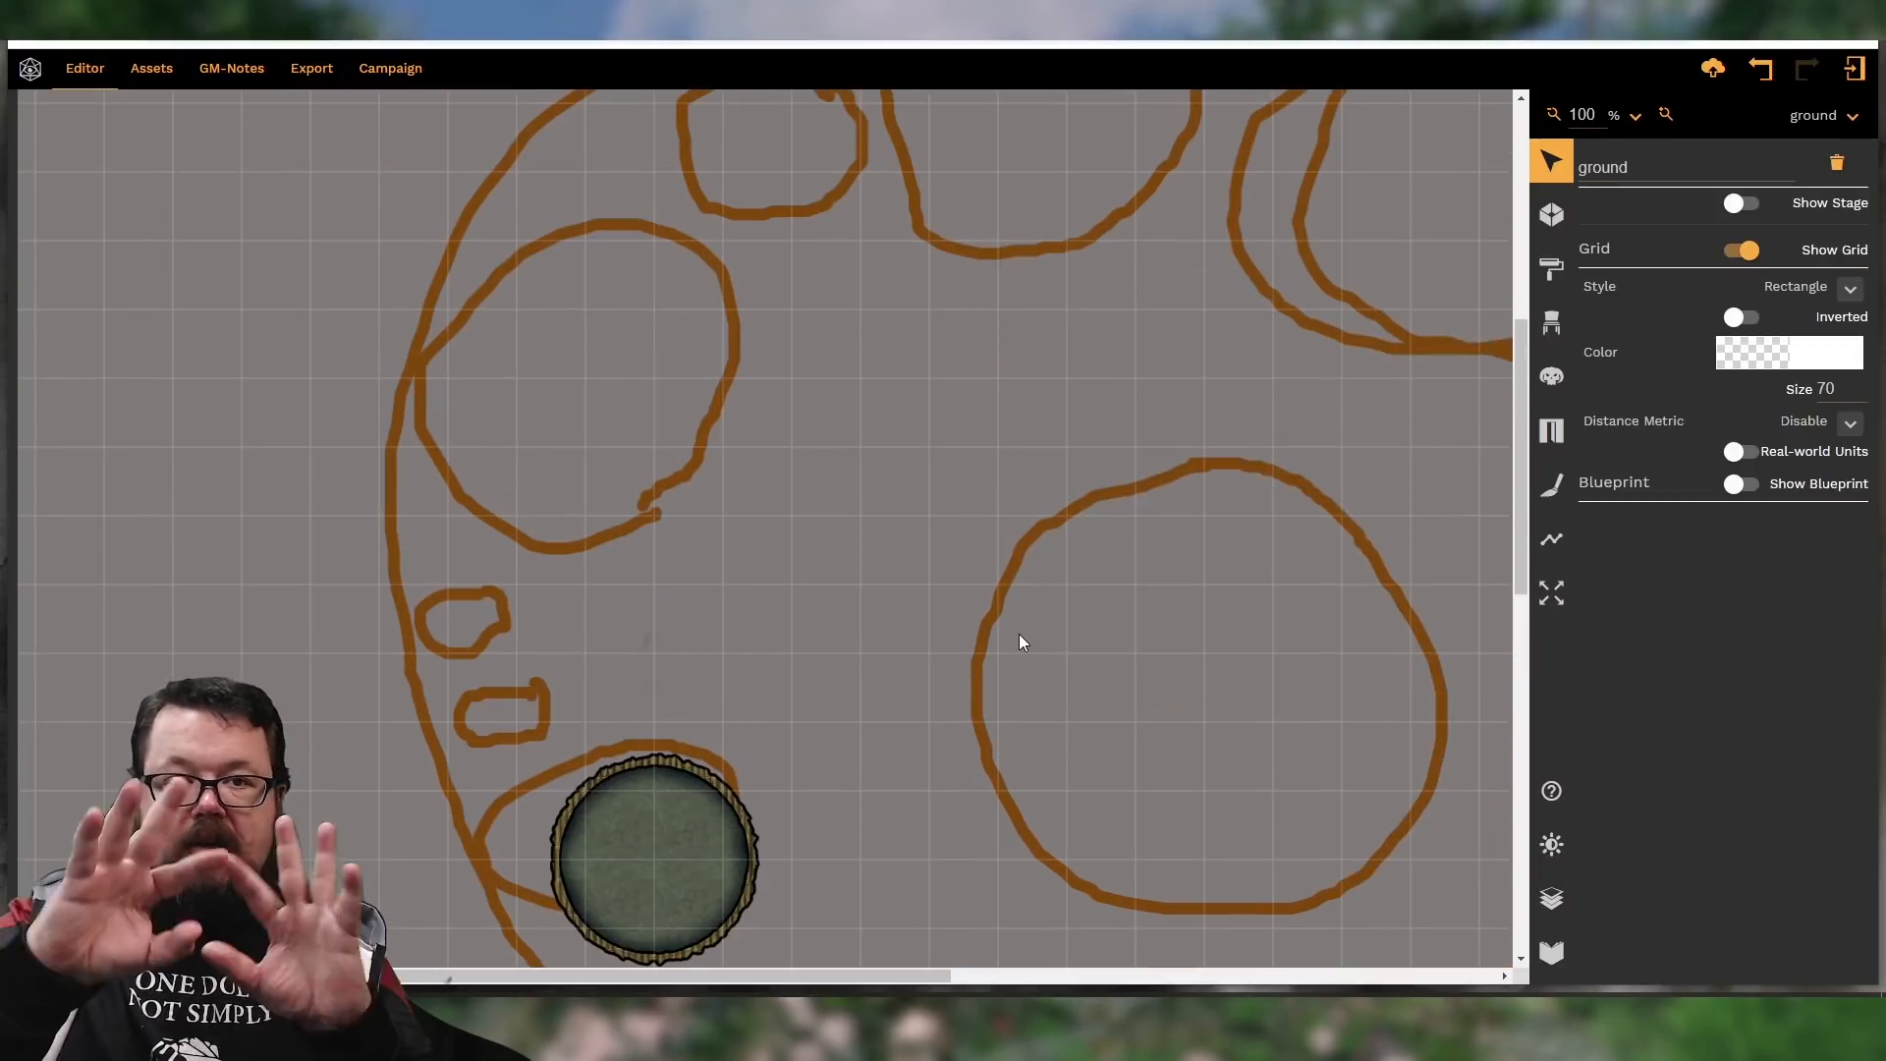
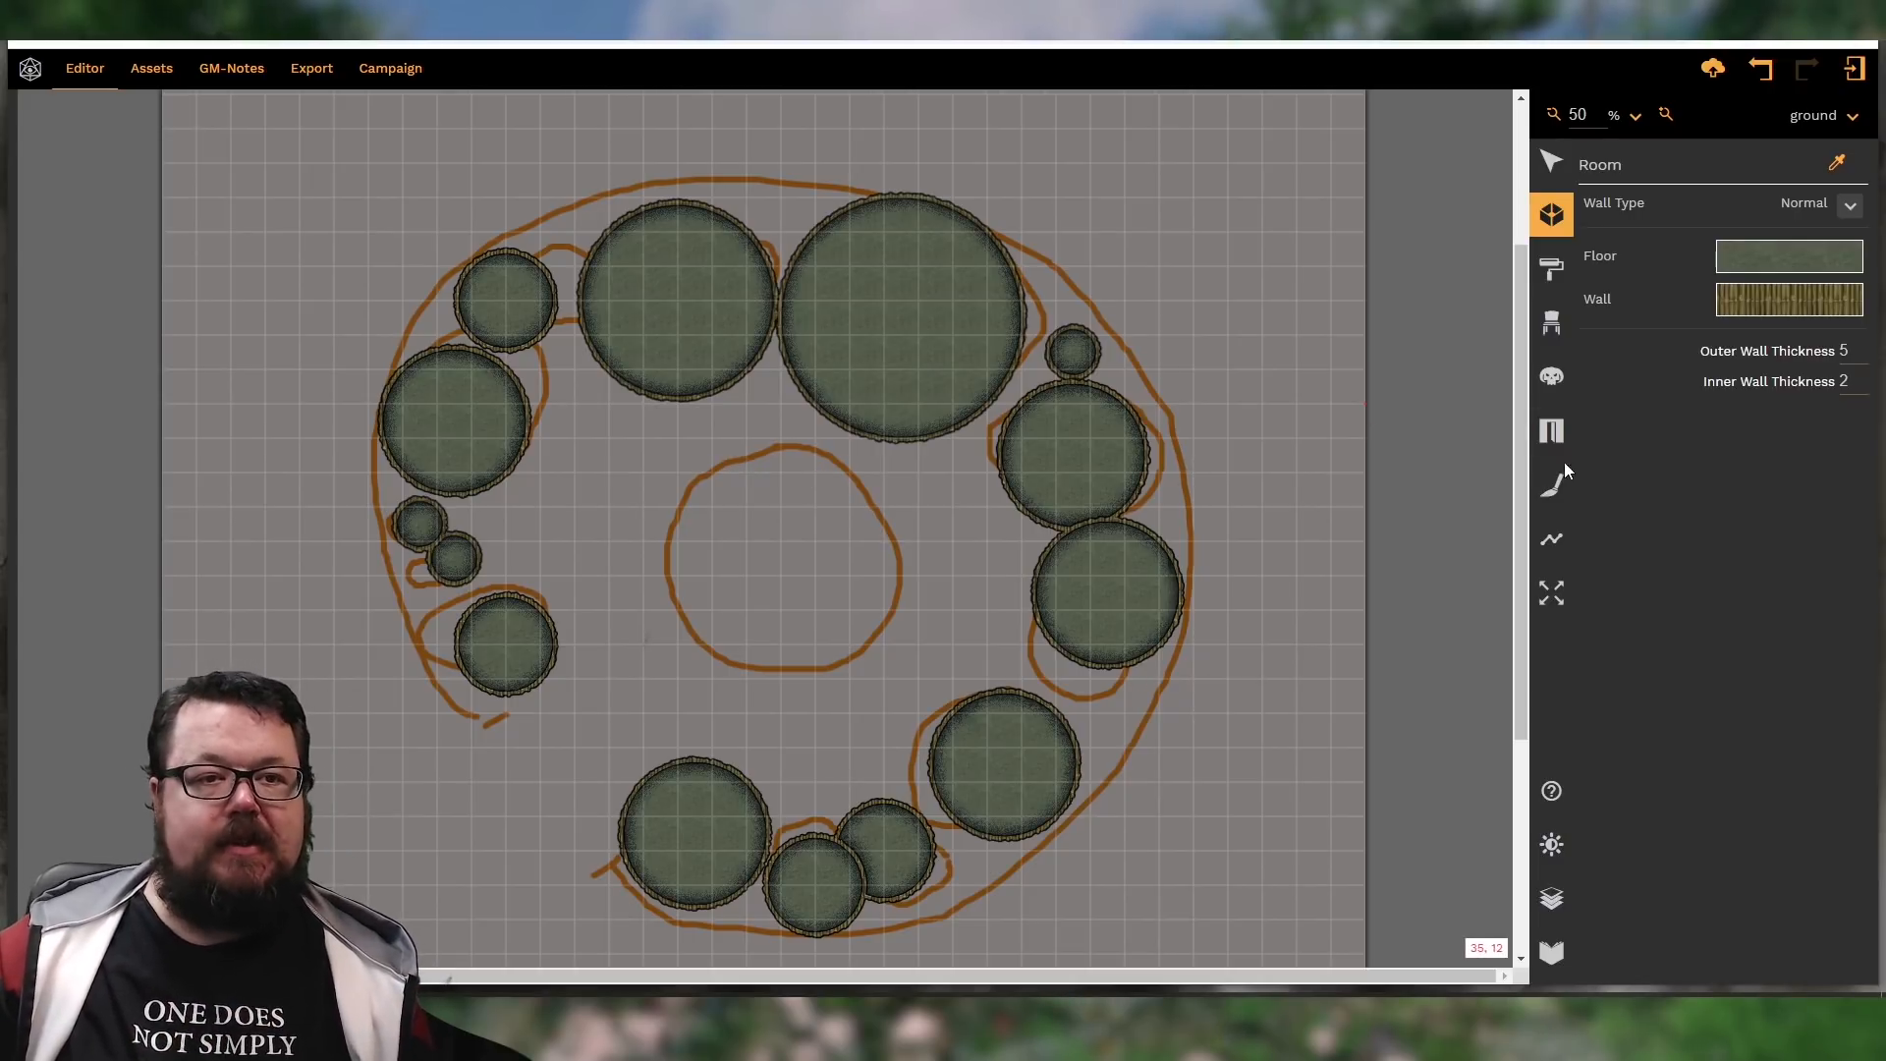
Begin a Shape outline at about grid 15,13, tracing an irregular curve around the central clearing's north and east edges to about 23,18
click(1551, 539)
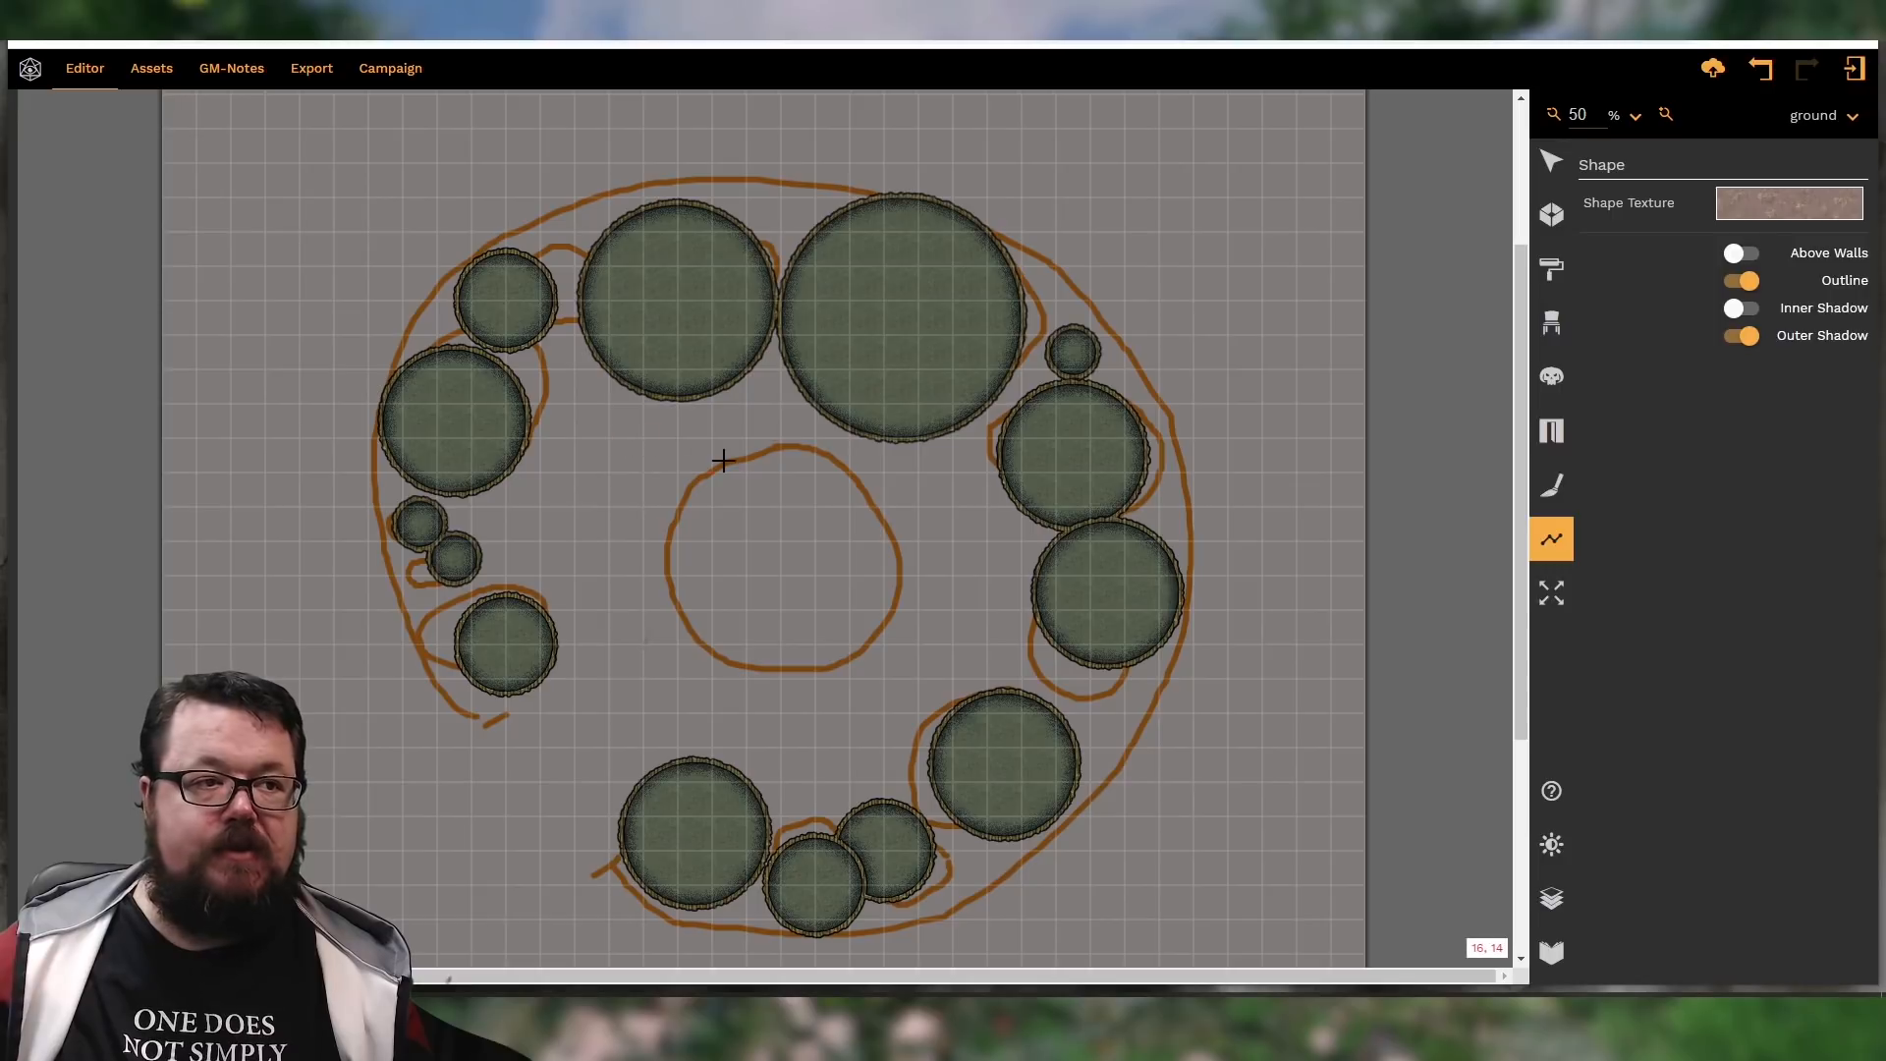
click(667, 448)
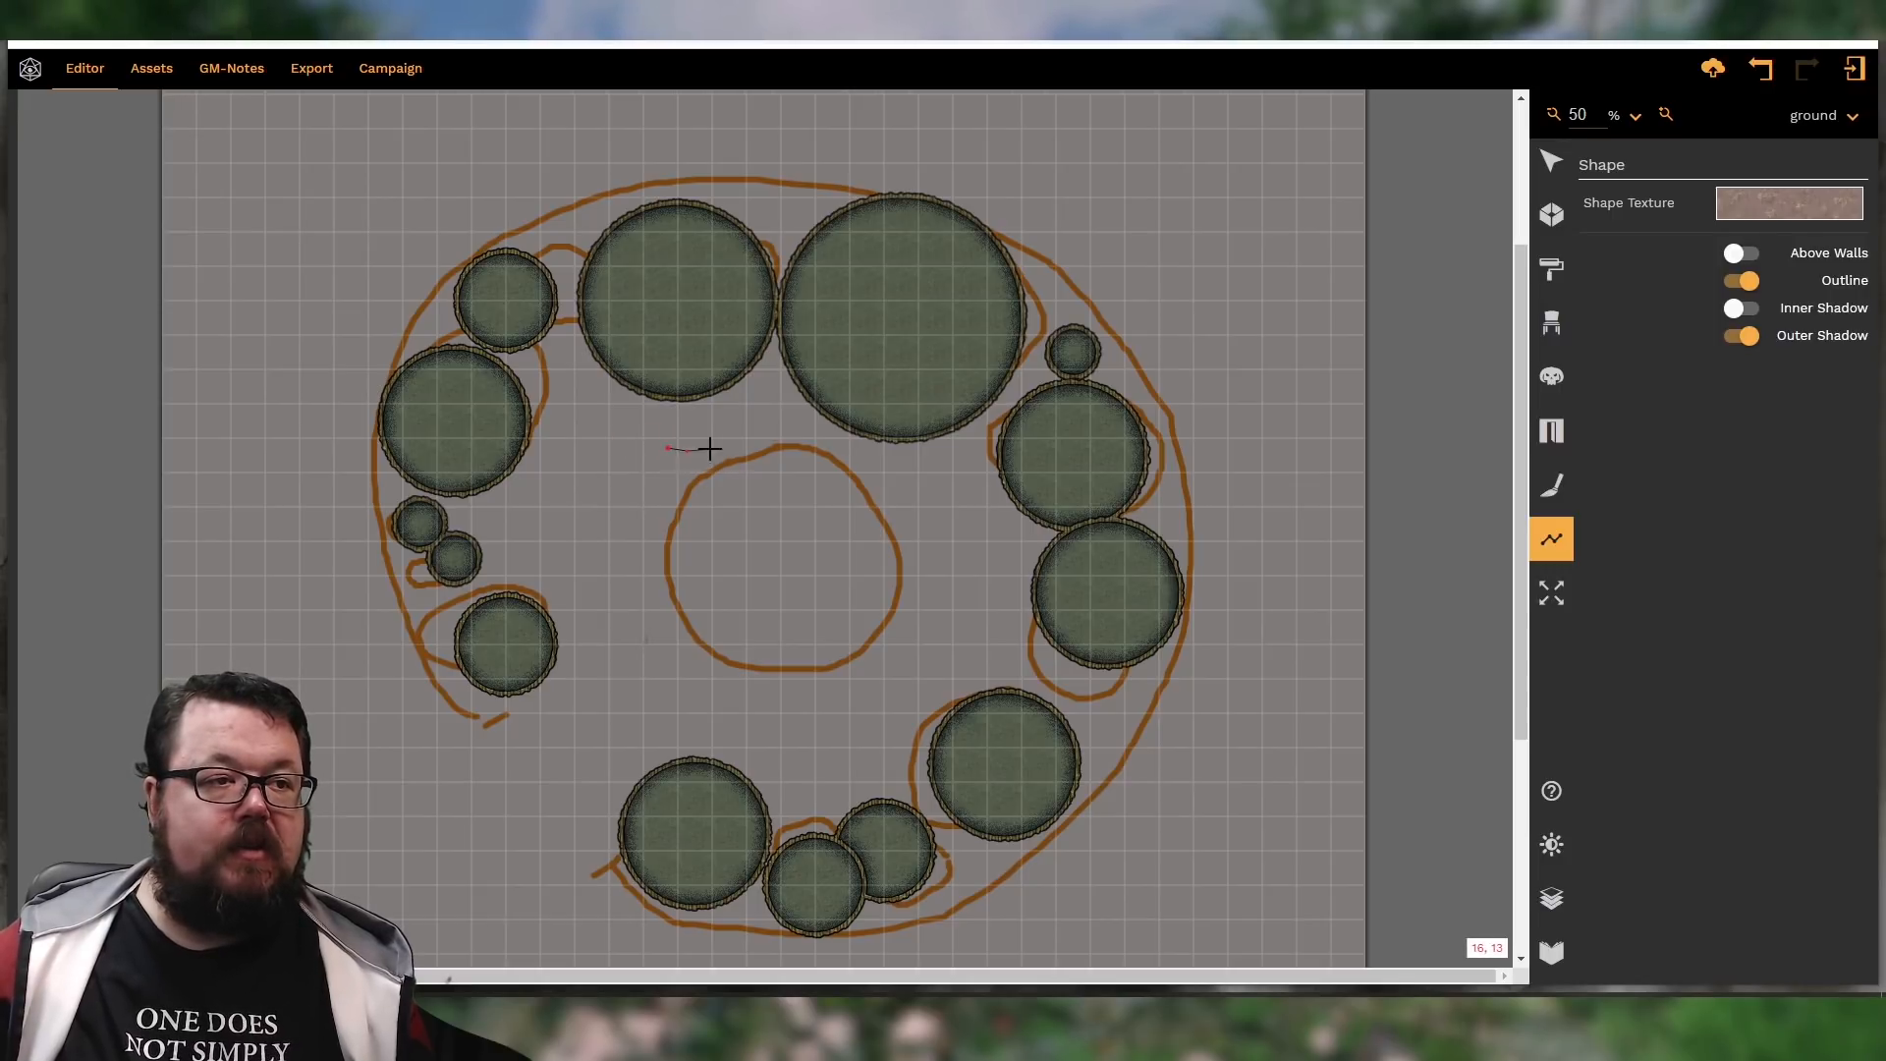
click(754, 446)
click(777, 473)
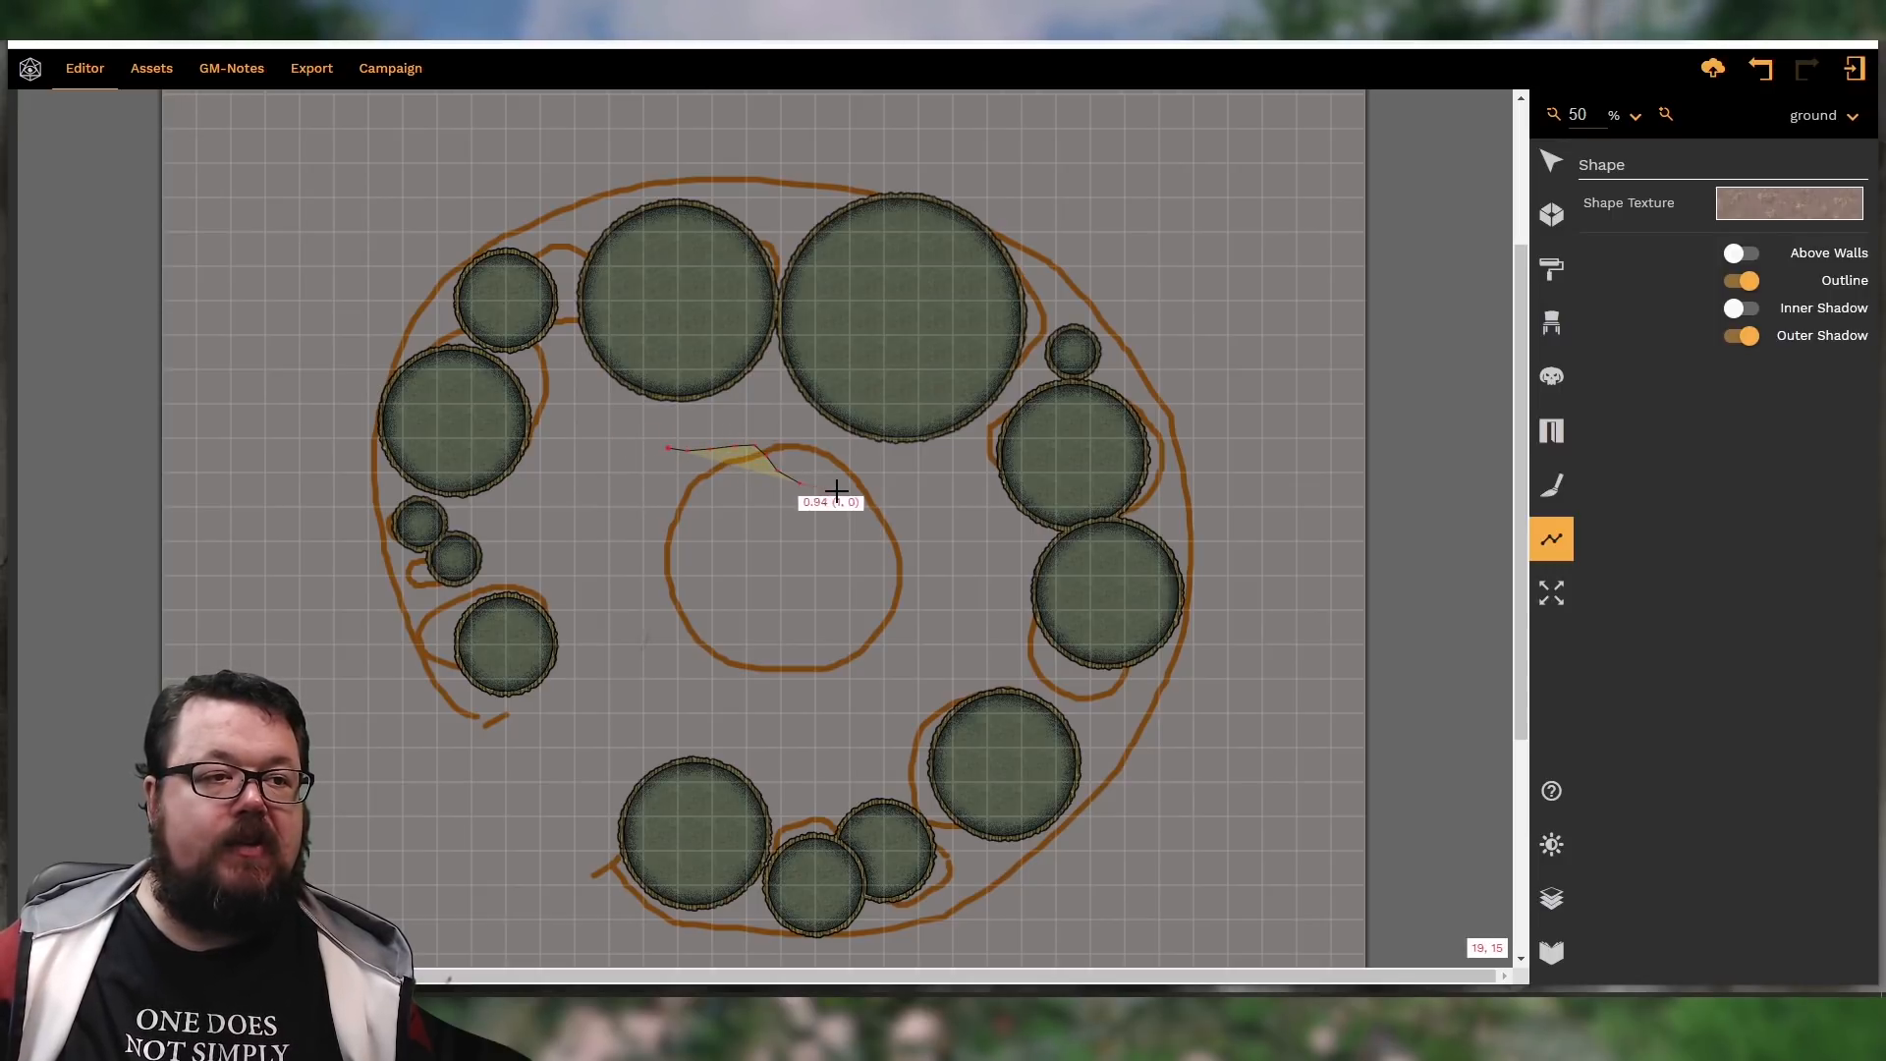
click(799, 481)
click(892, 495)
click(910, 508)
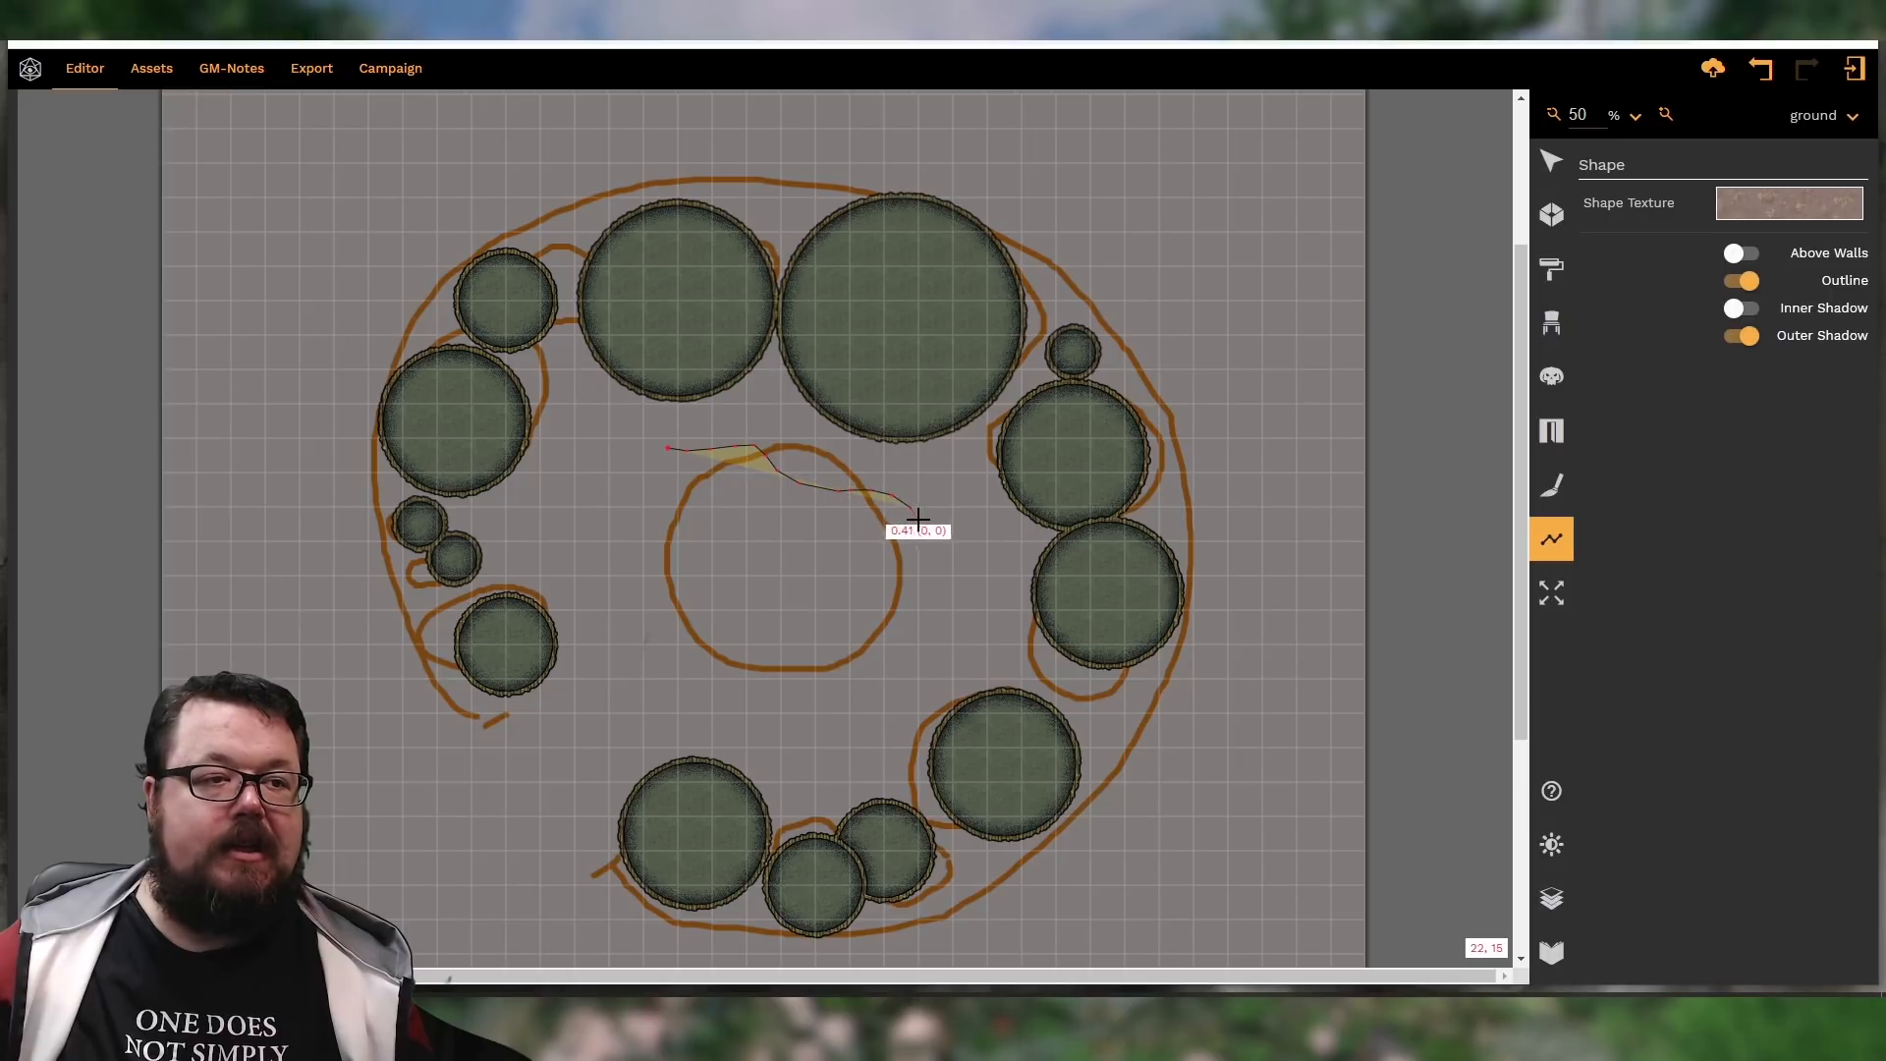
click(919, 520)
click(929, 539)
click(940, 553)
click(955, 567)
click(961, 595)
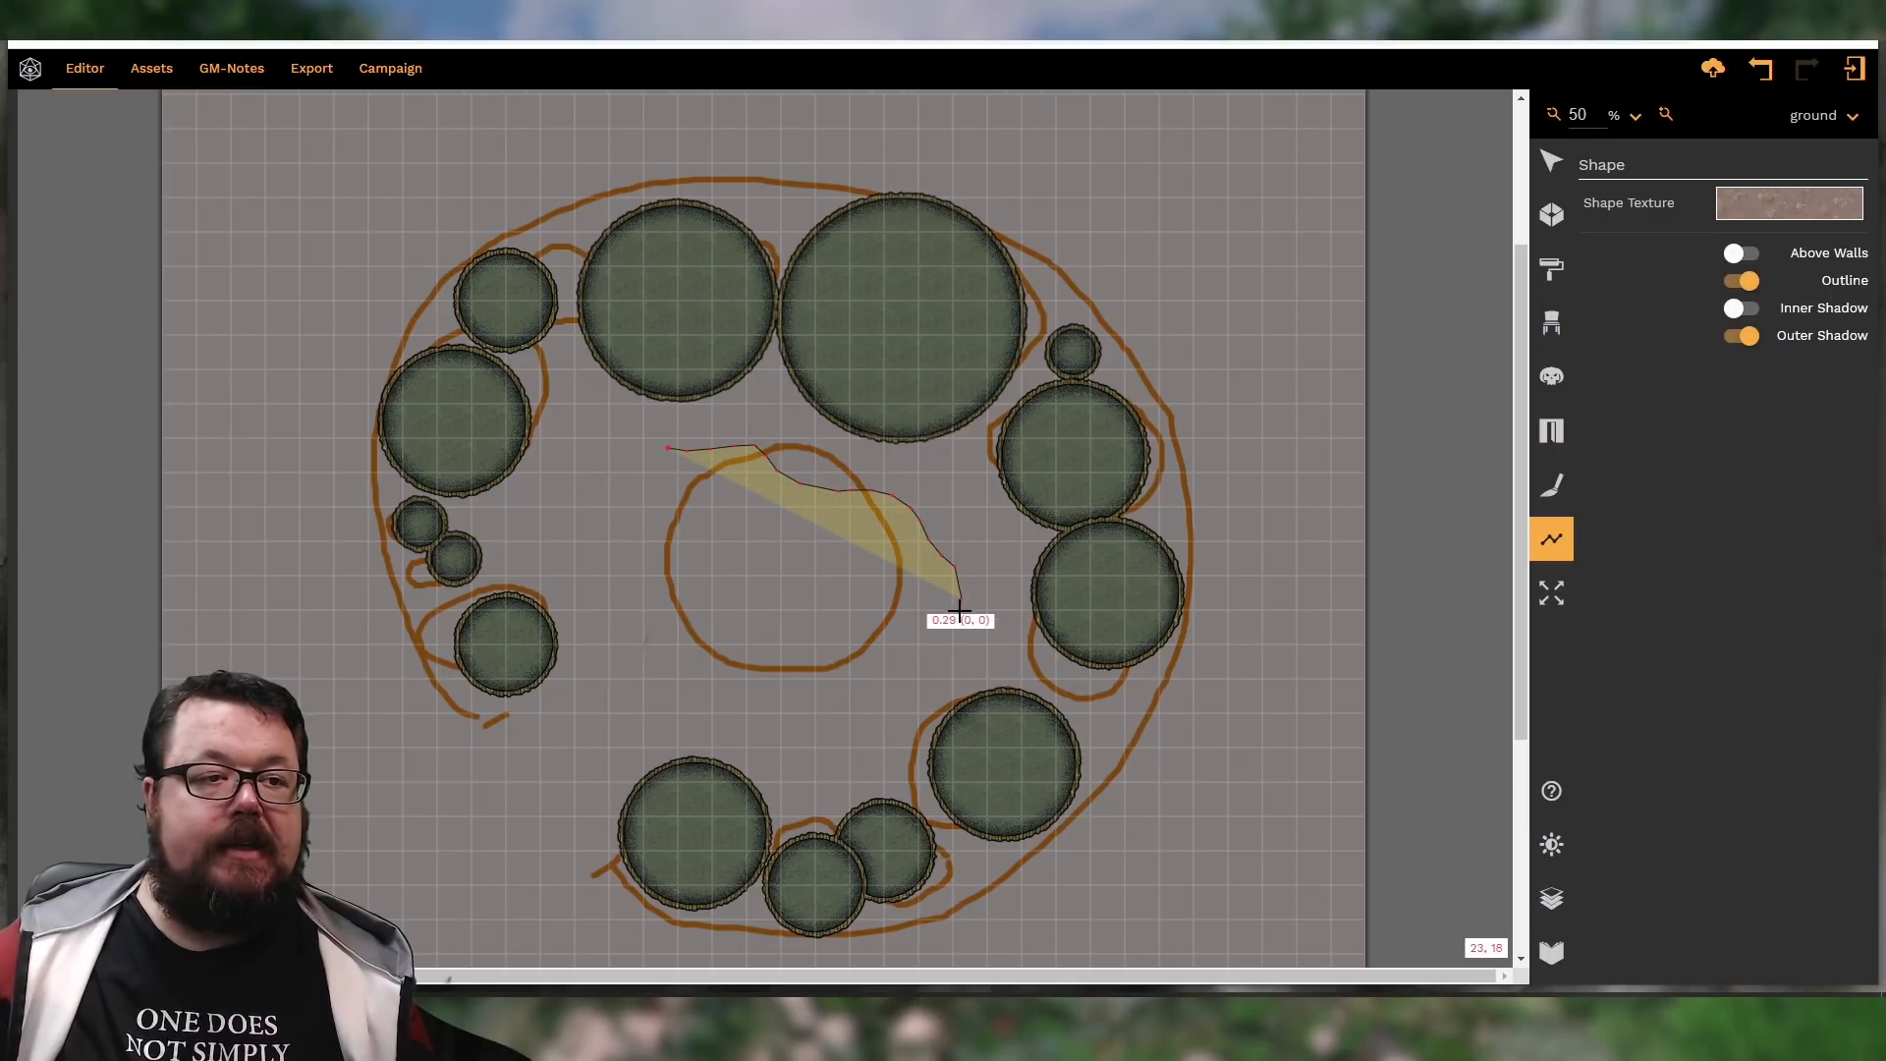
click(948, 629)
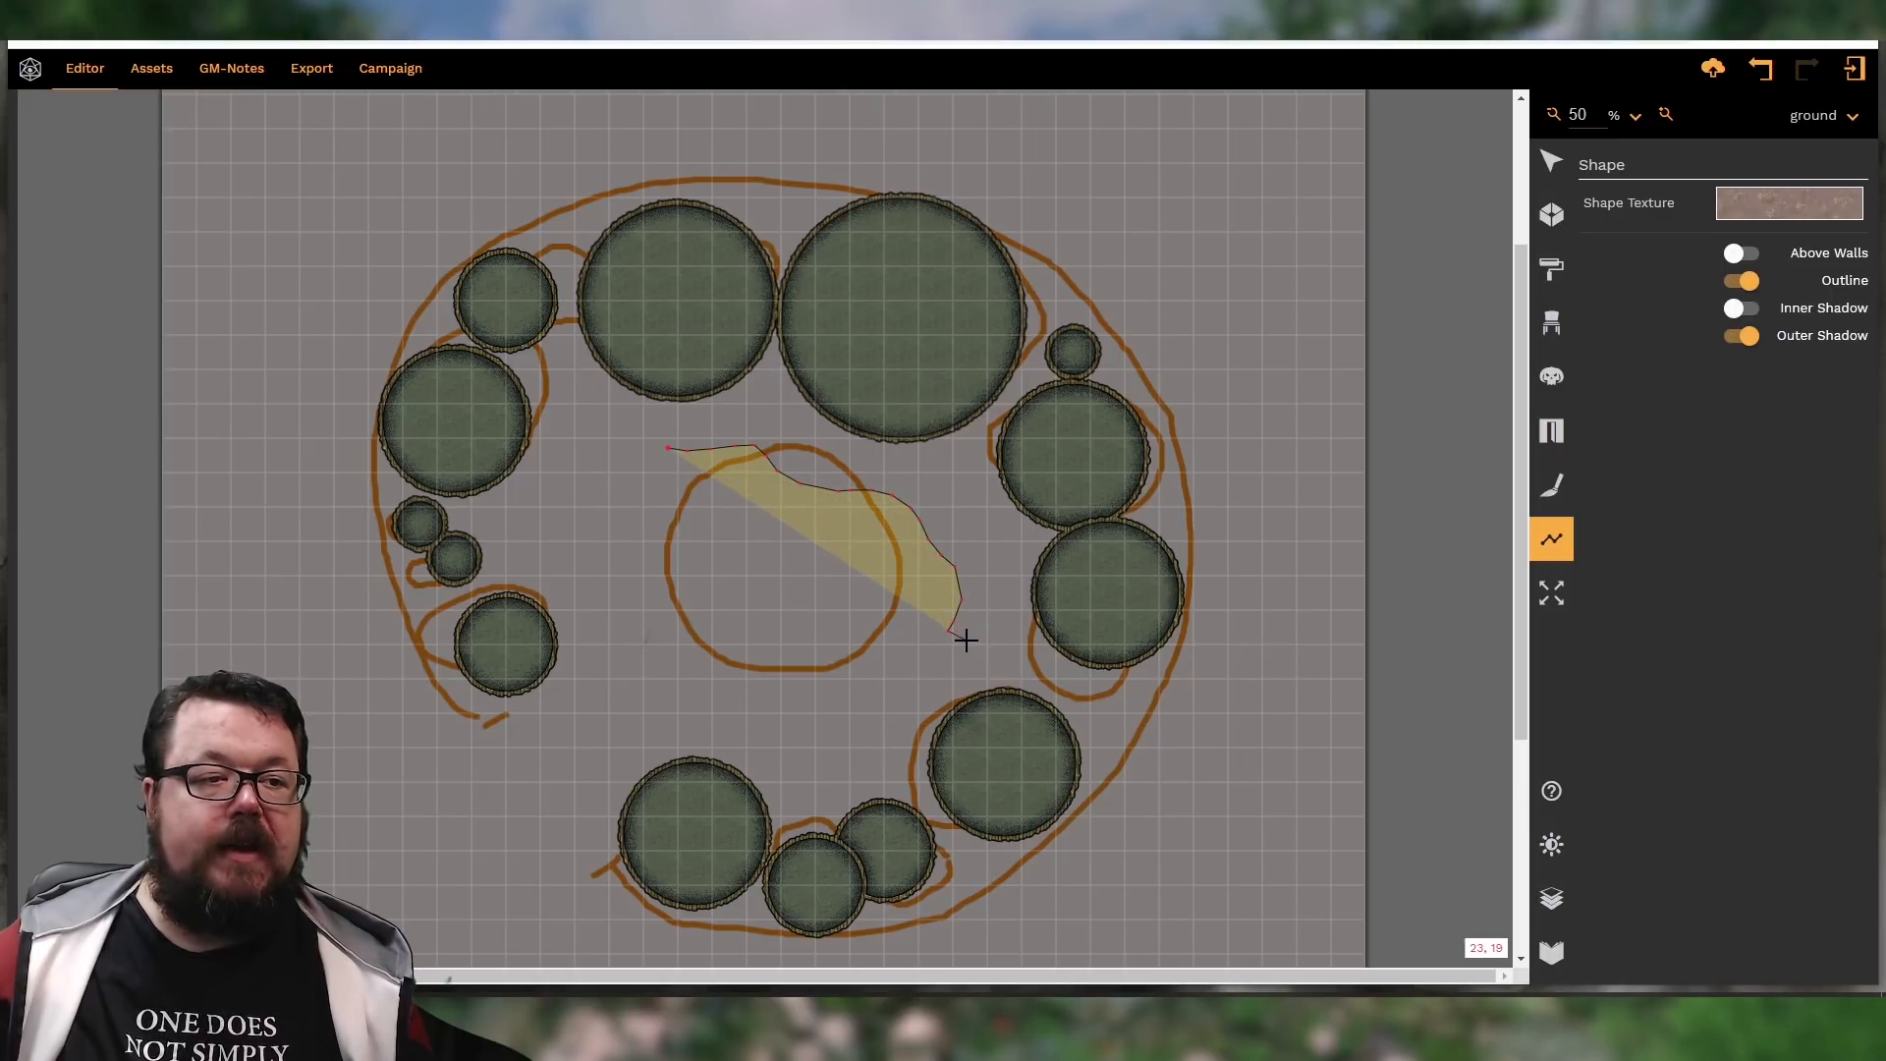
Extend the shape outline eastward in an uneven curve beneath the lower east hut, reaching about grid 34,16 near the map's east edge
click(967, 638)
click(997, 624)
click(1030, 629)
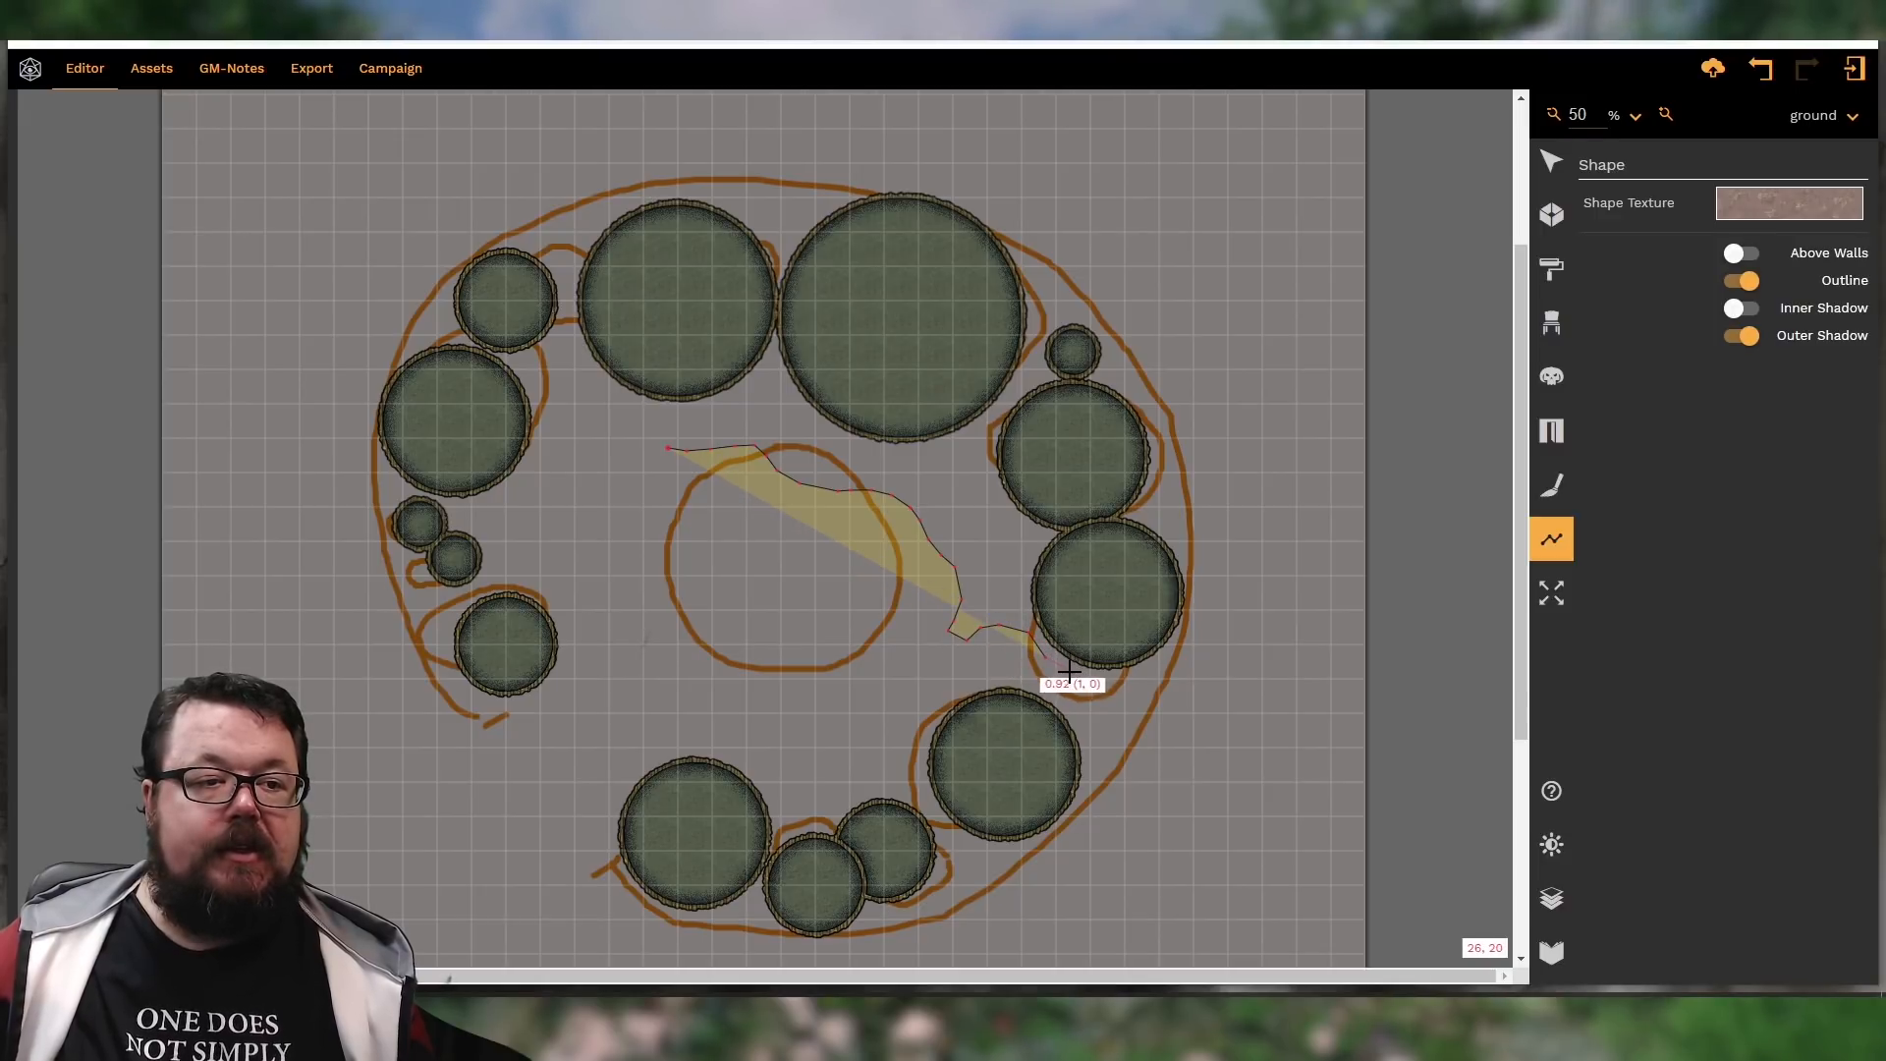
click(1054, 664)
click(1122, 681)
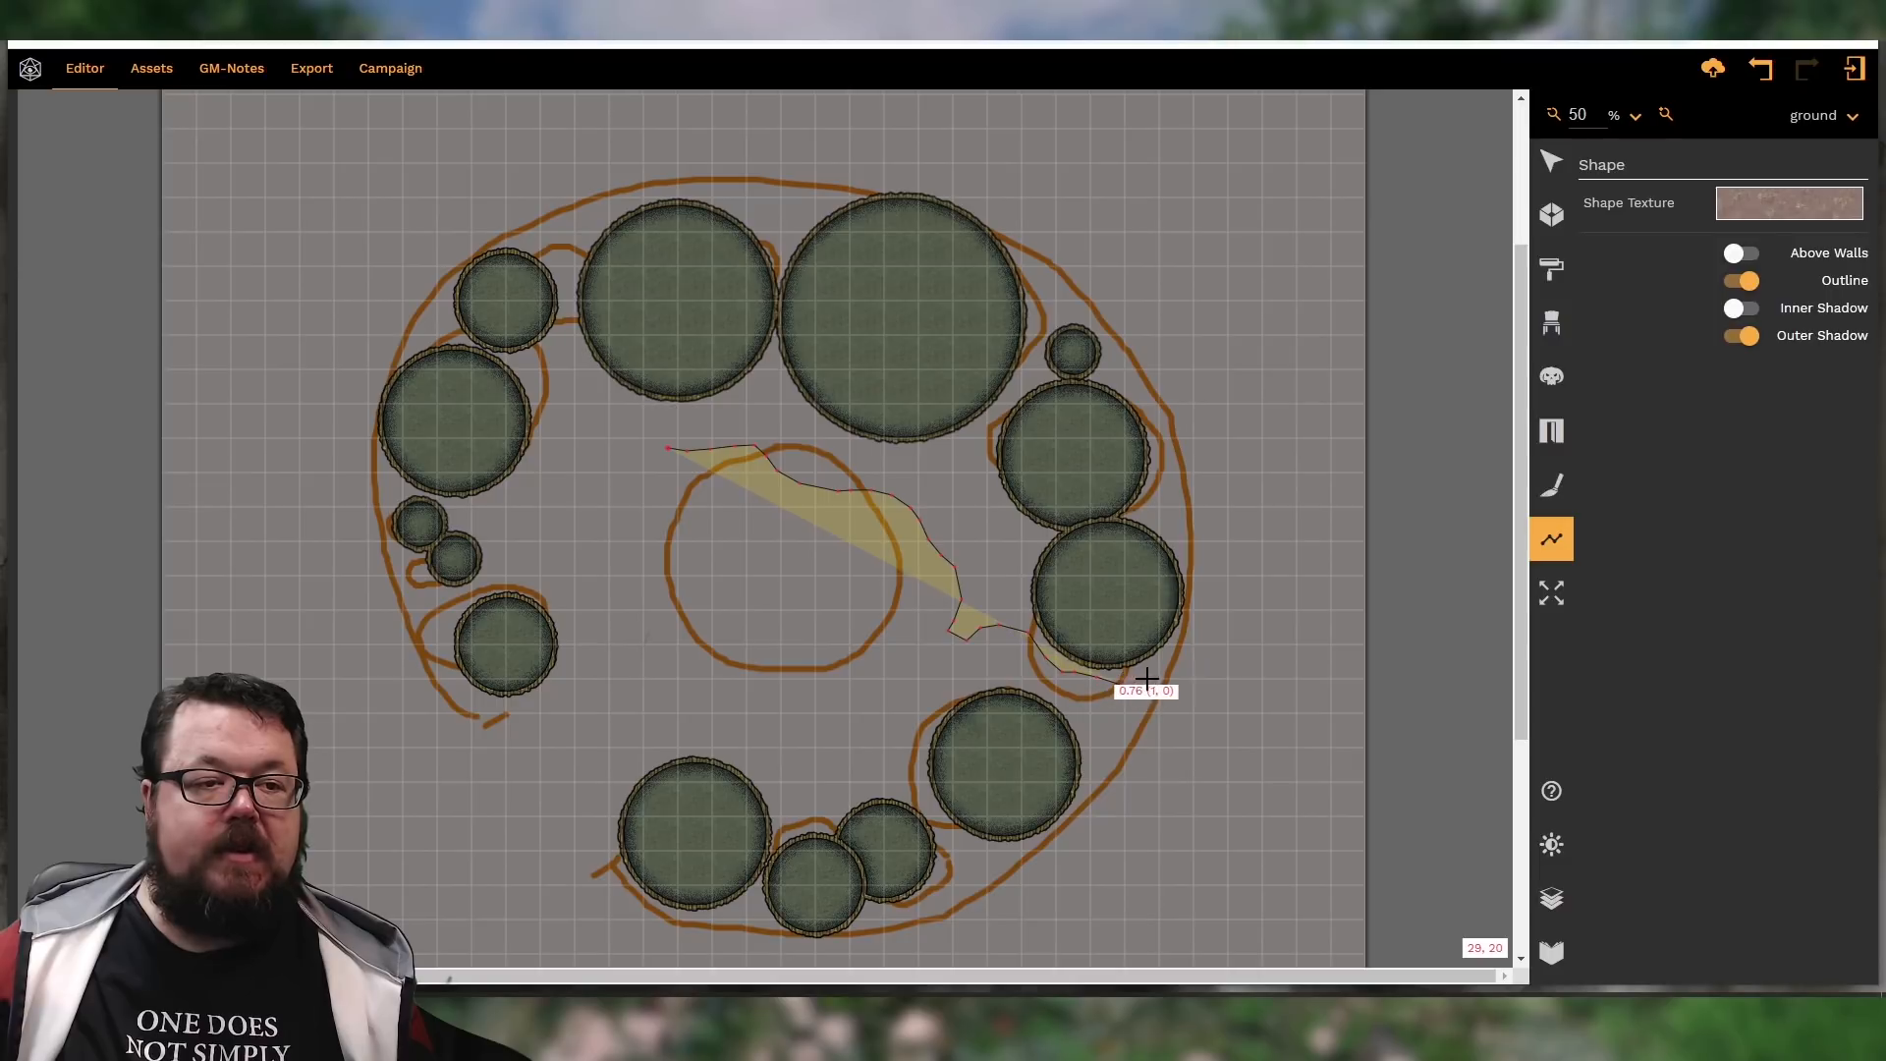
click(1189, 675)
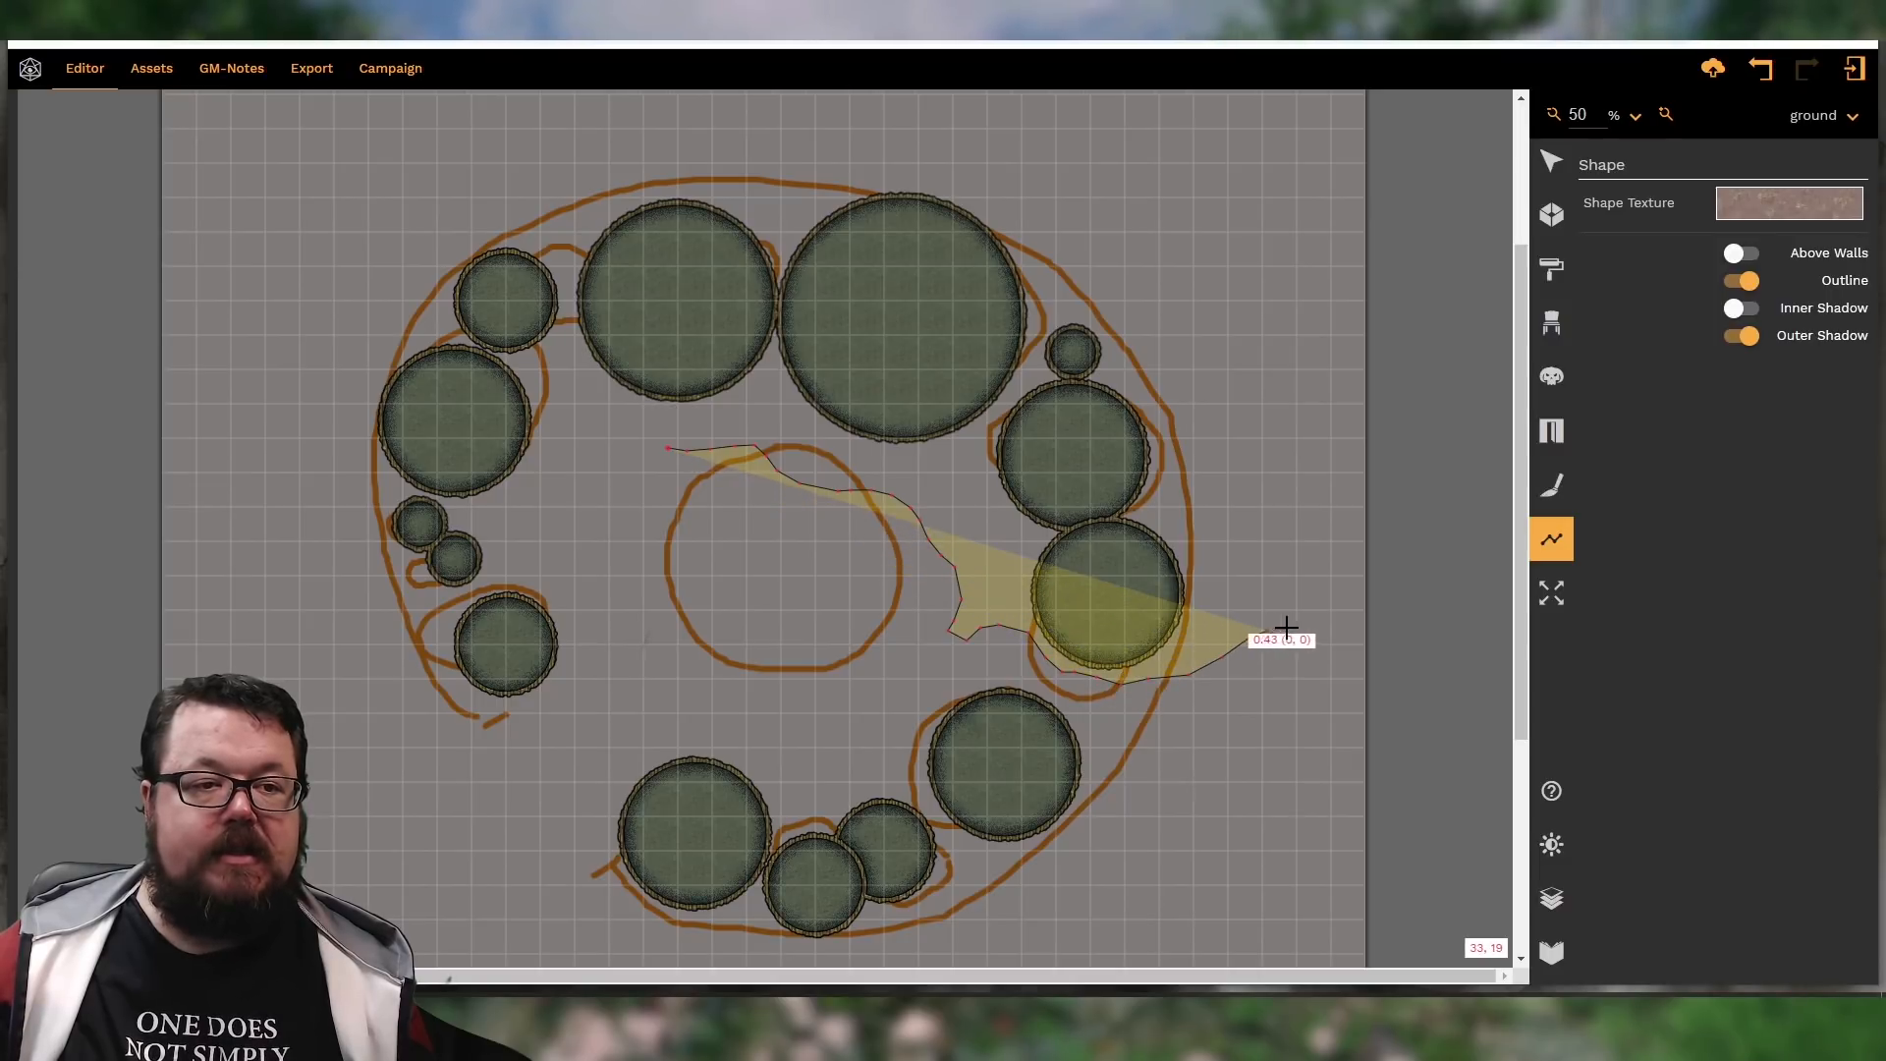
click(1328, 620)
click(1343, 601)
click(1341, 576)
click(1328, 554)
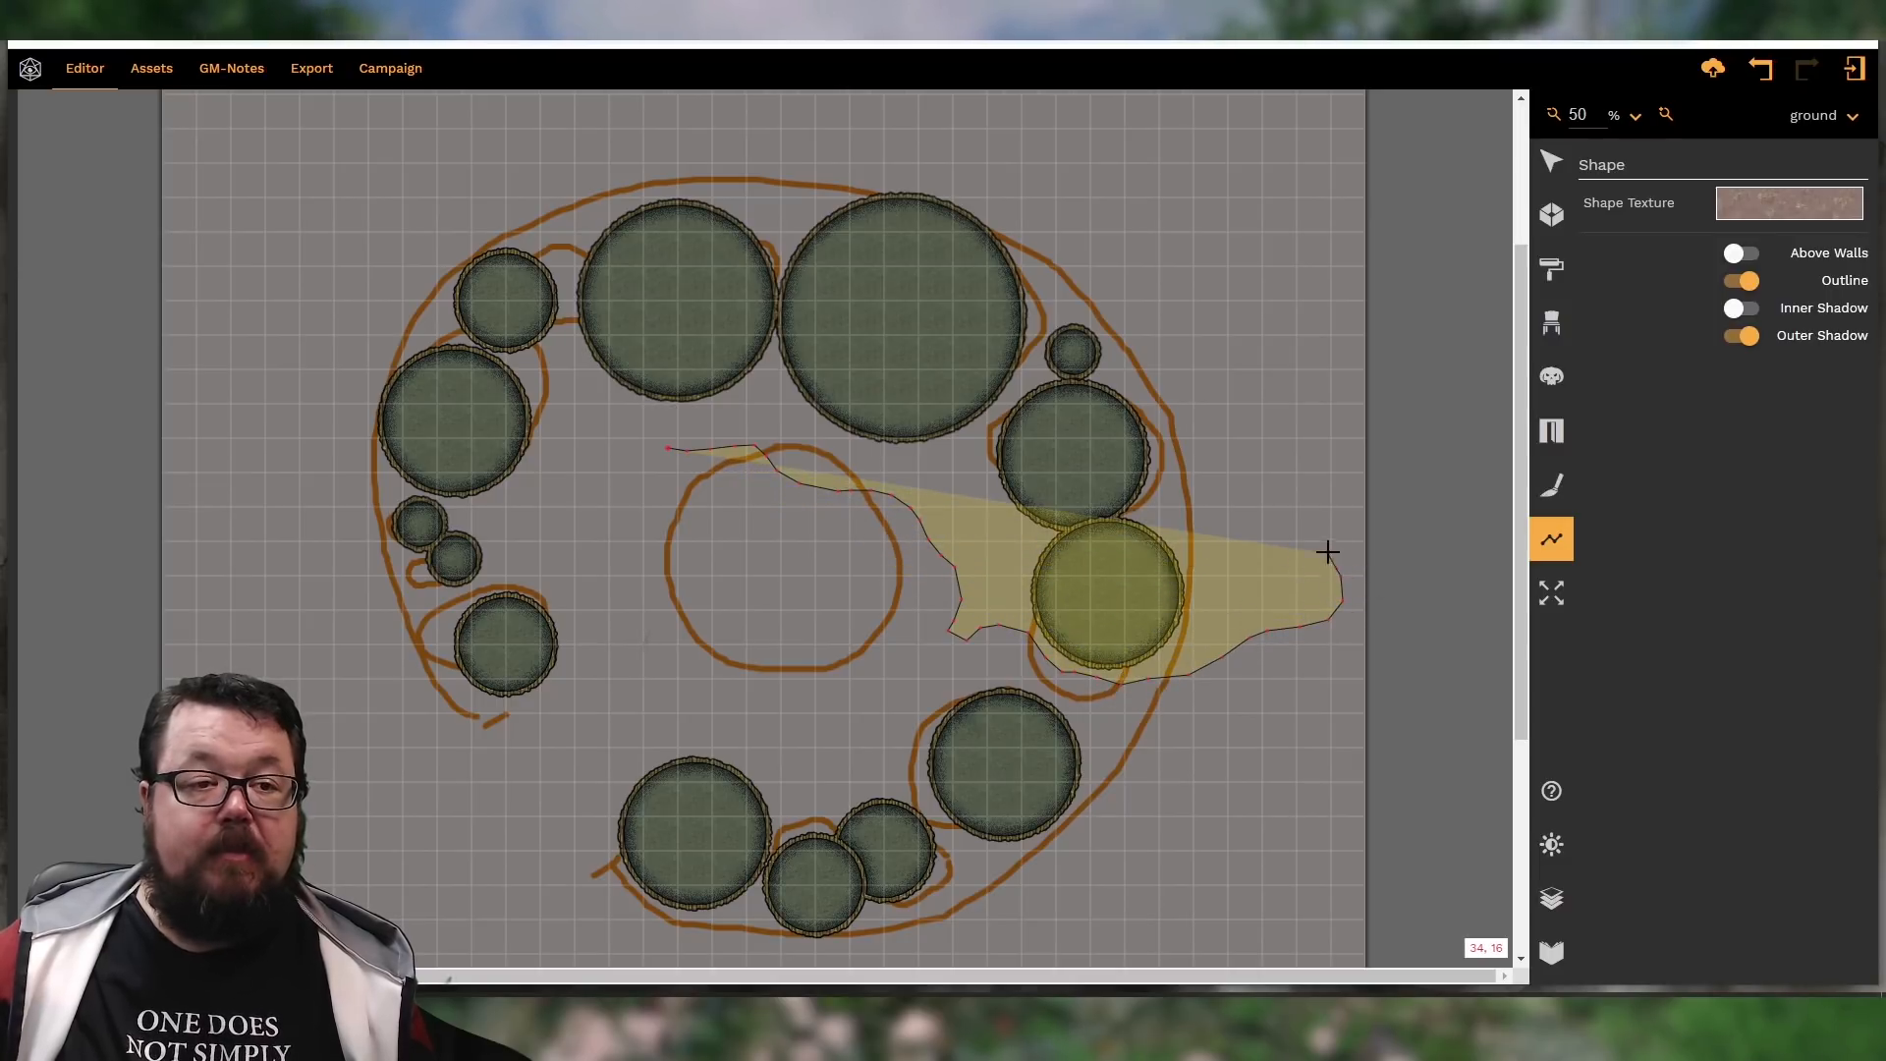
Run the shape outline unevenly north beside the map's east edge, meet the edge at about 35,7 and follow it to the northeast corner
click(1332, 520)
click(1339, 476)
click(1331, 432)
click(1313, 401)
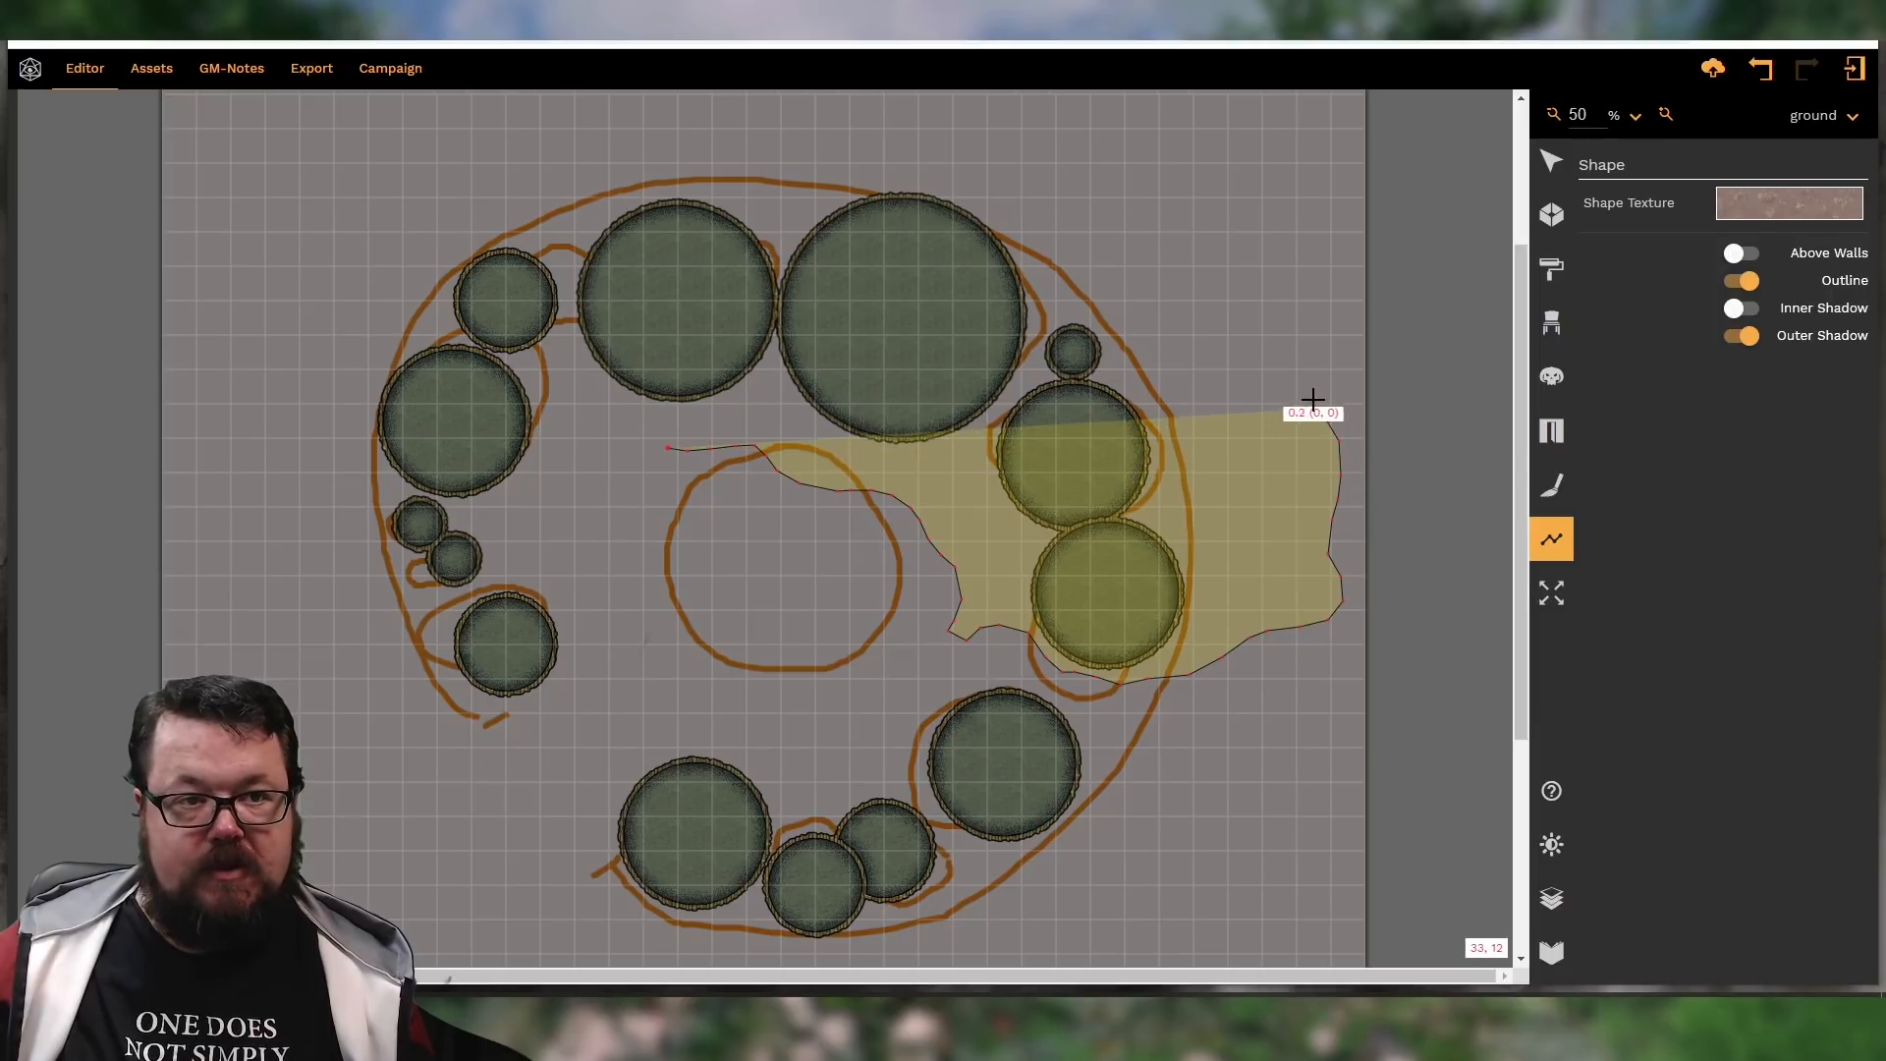
click(1321, 375)
click(1333, 359)
click(1343, 325)
click(1344, 290)
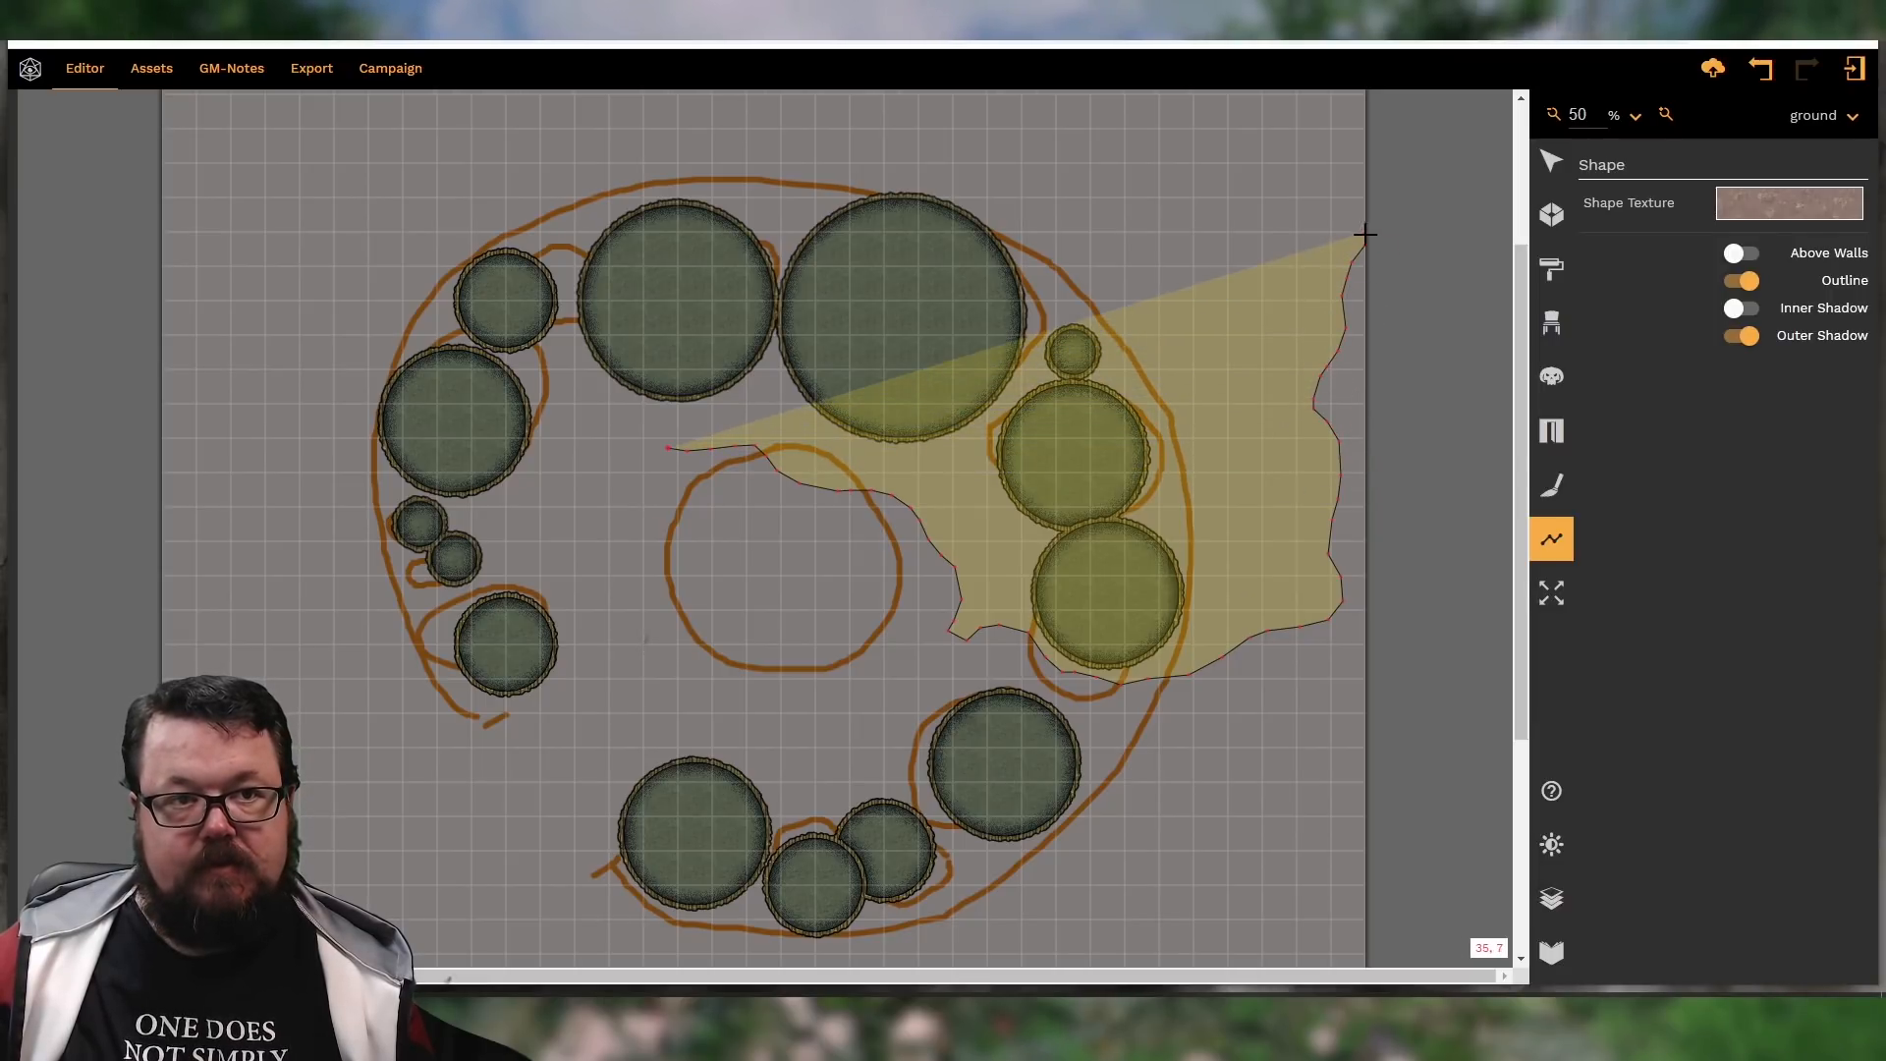
click(1365, 235)
scroll(1370, 167, up, 2)
click(1363, 188)
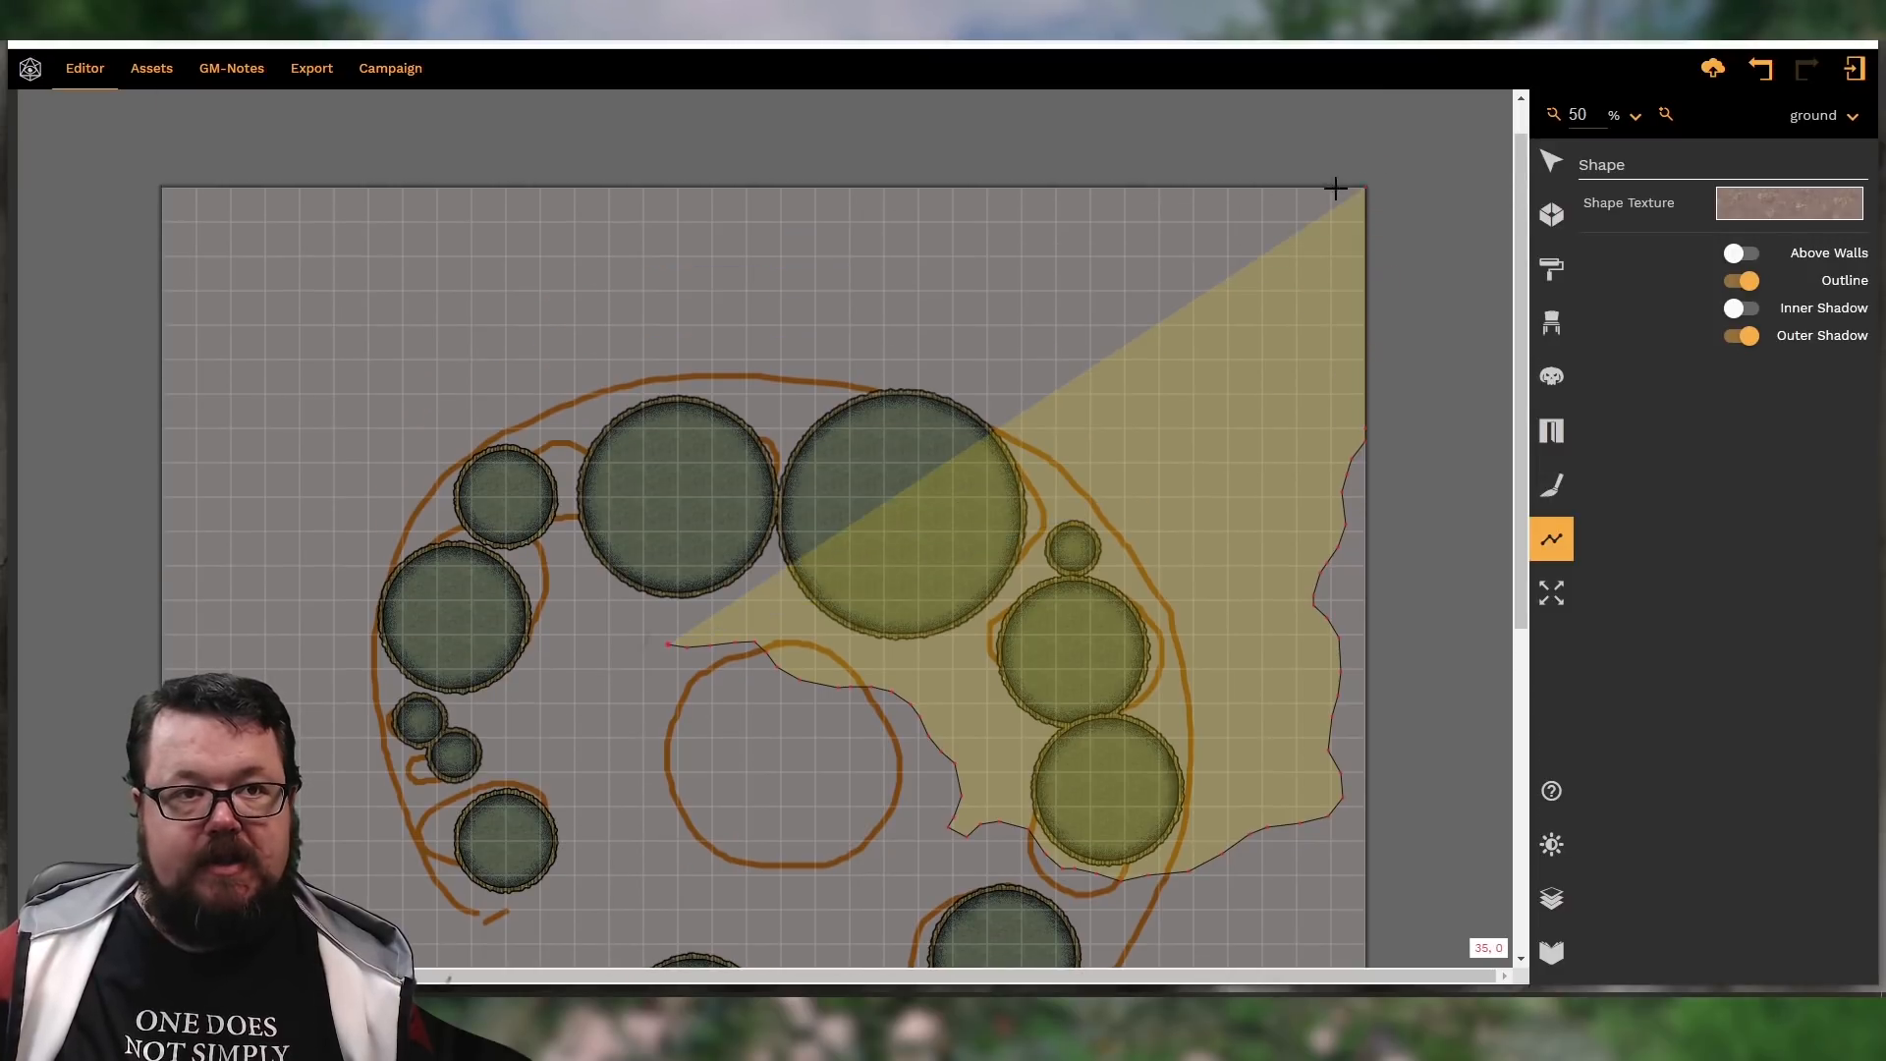
Extend the shape outline straight along the north and west map edges through the northwest corner to the southwest corner
click(163, 188)
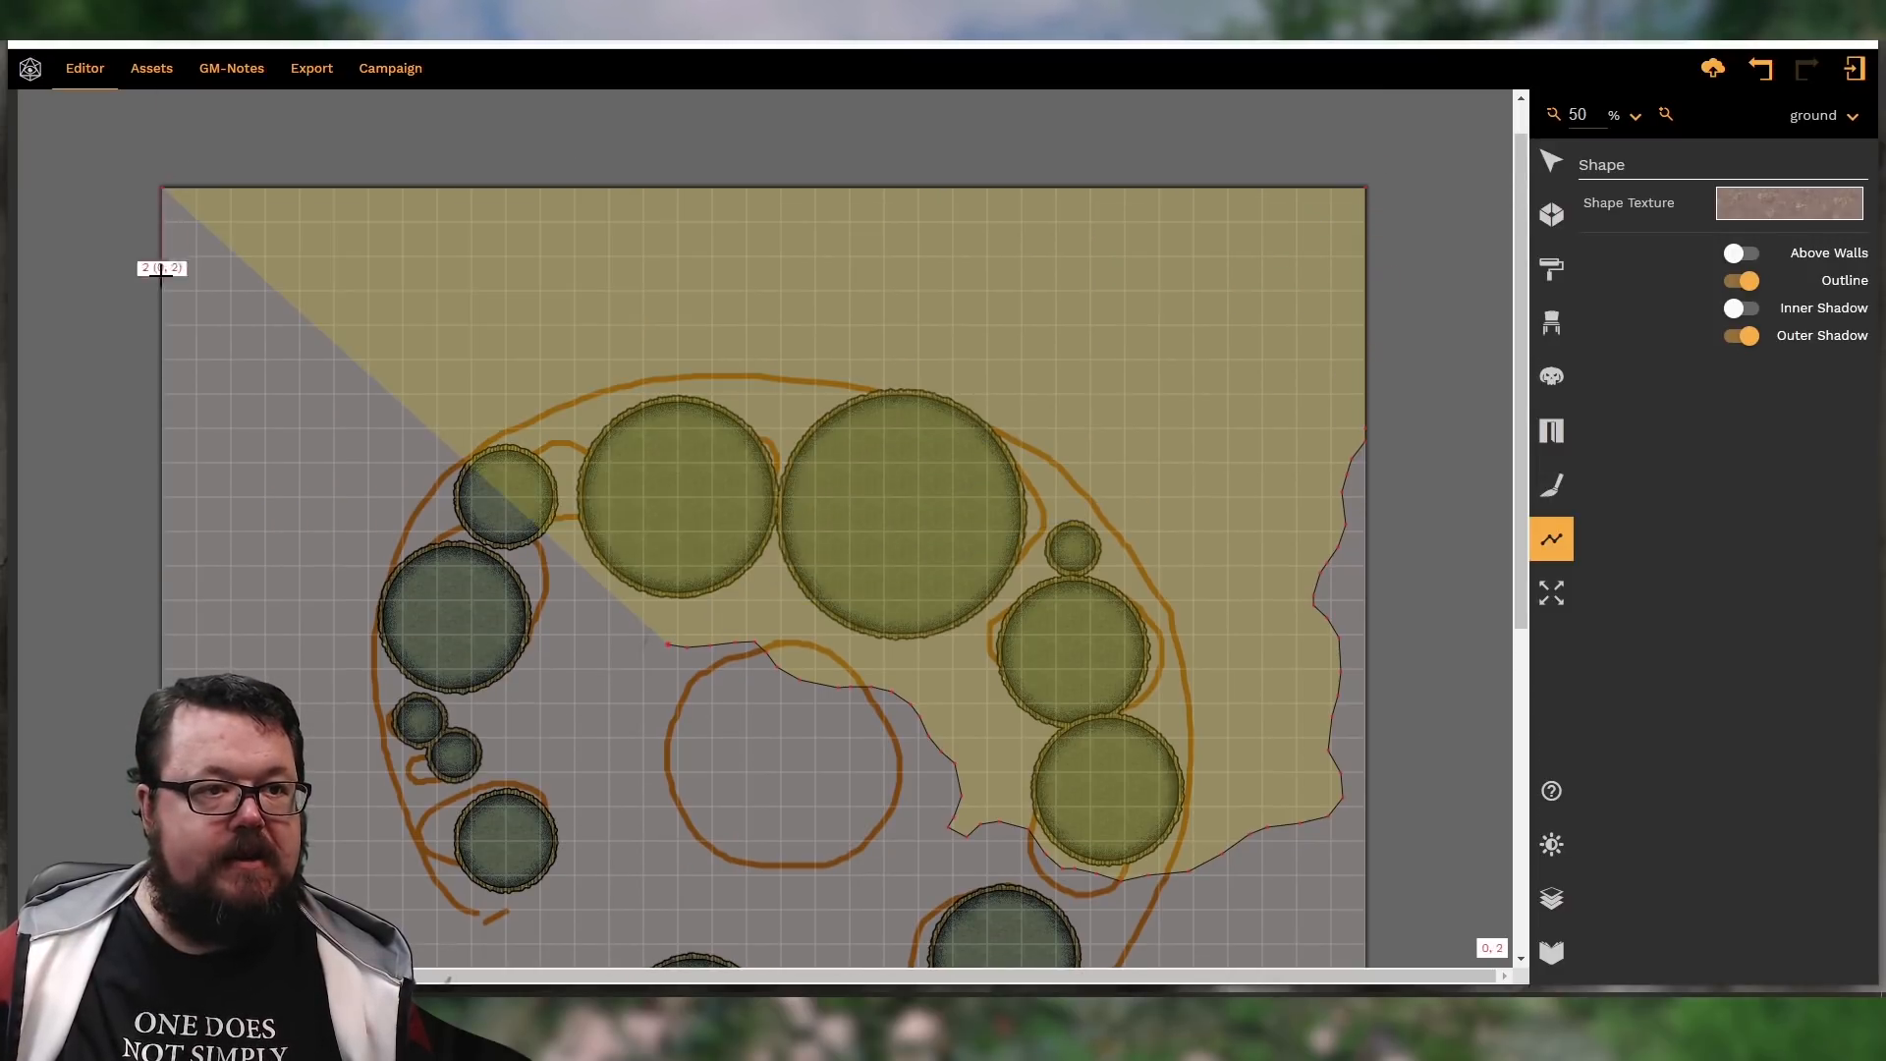
scroll(162, 295, down, 4)
scroll(162, 376, down, 2)
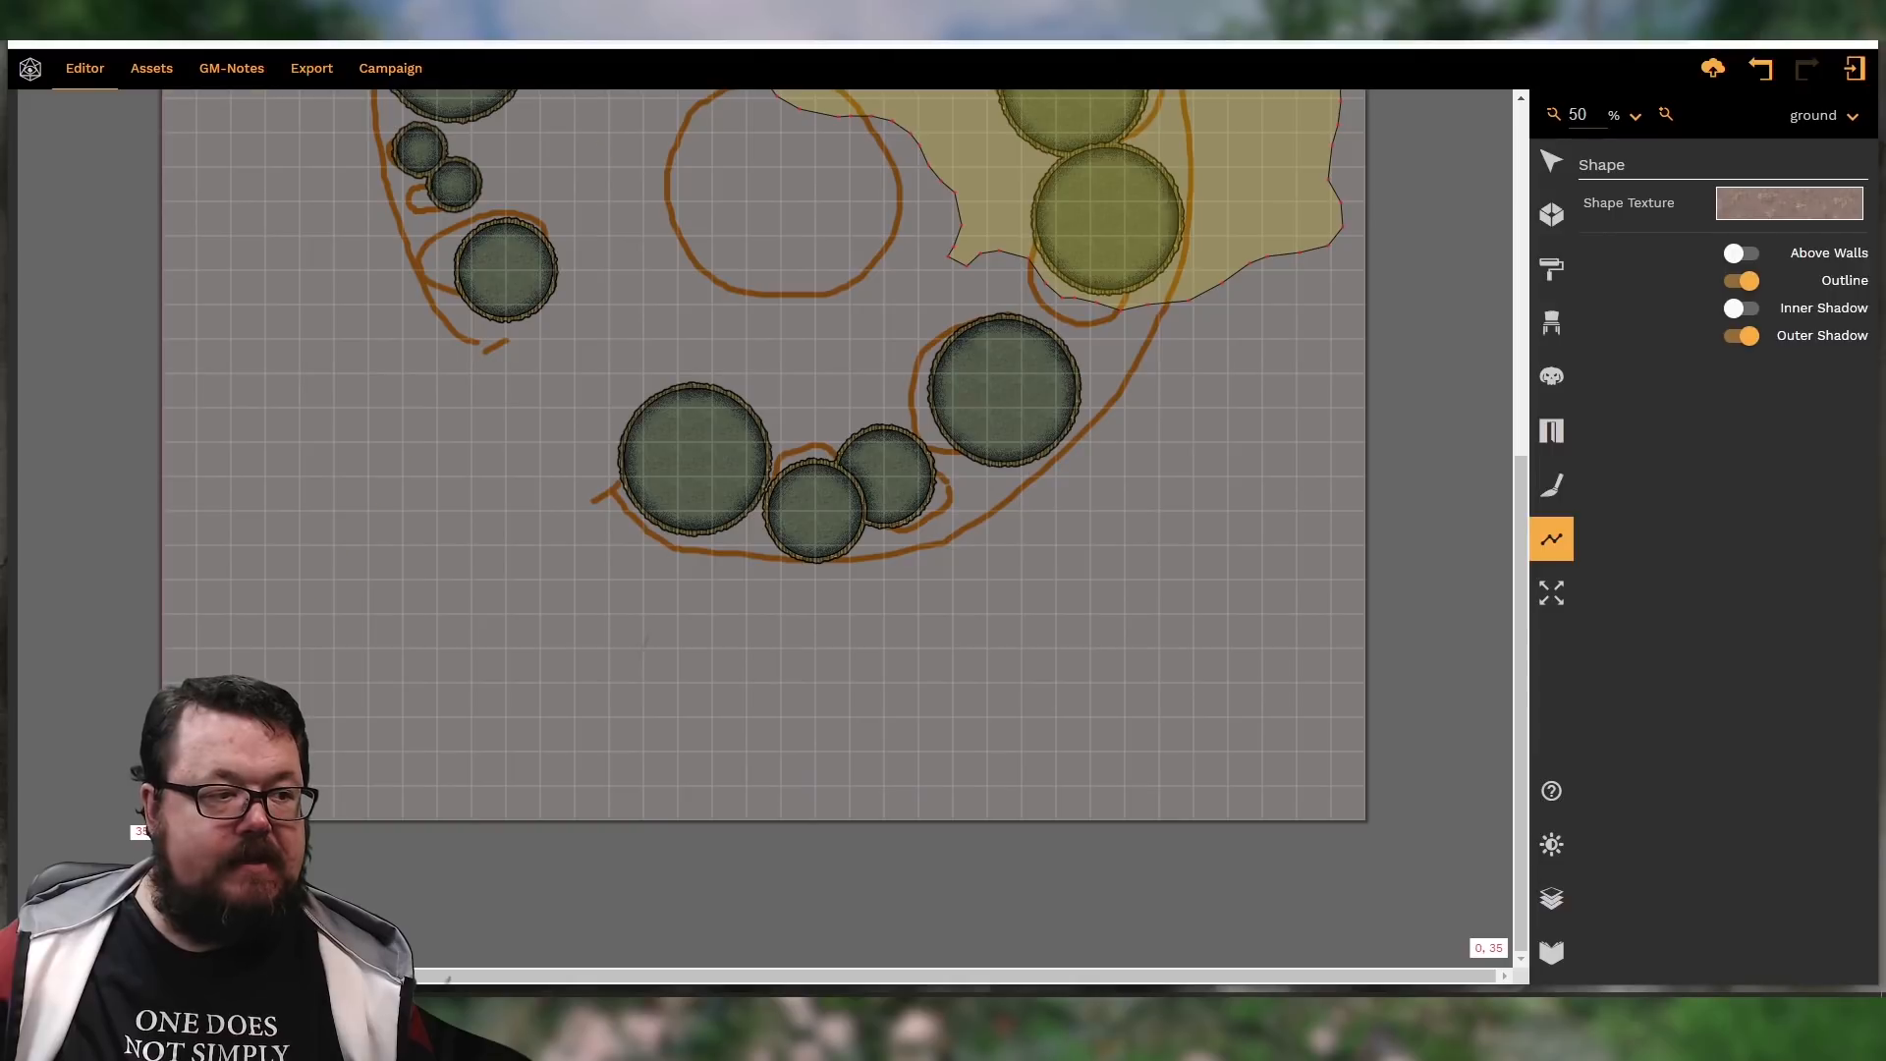
click(162, 819)
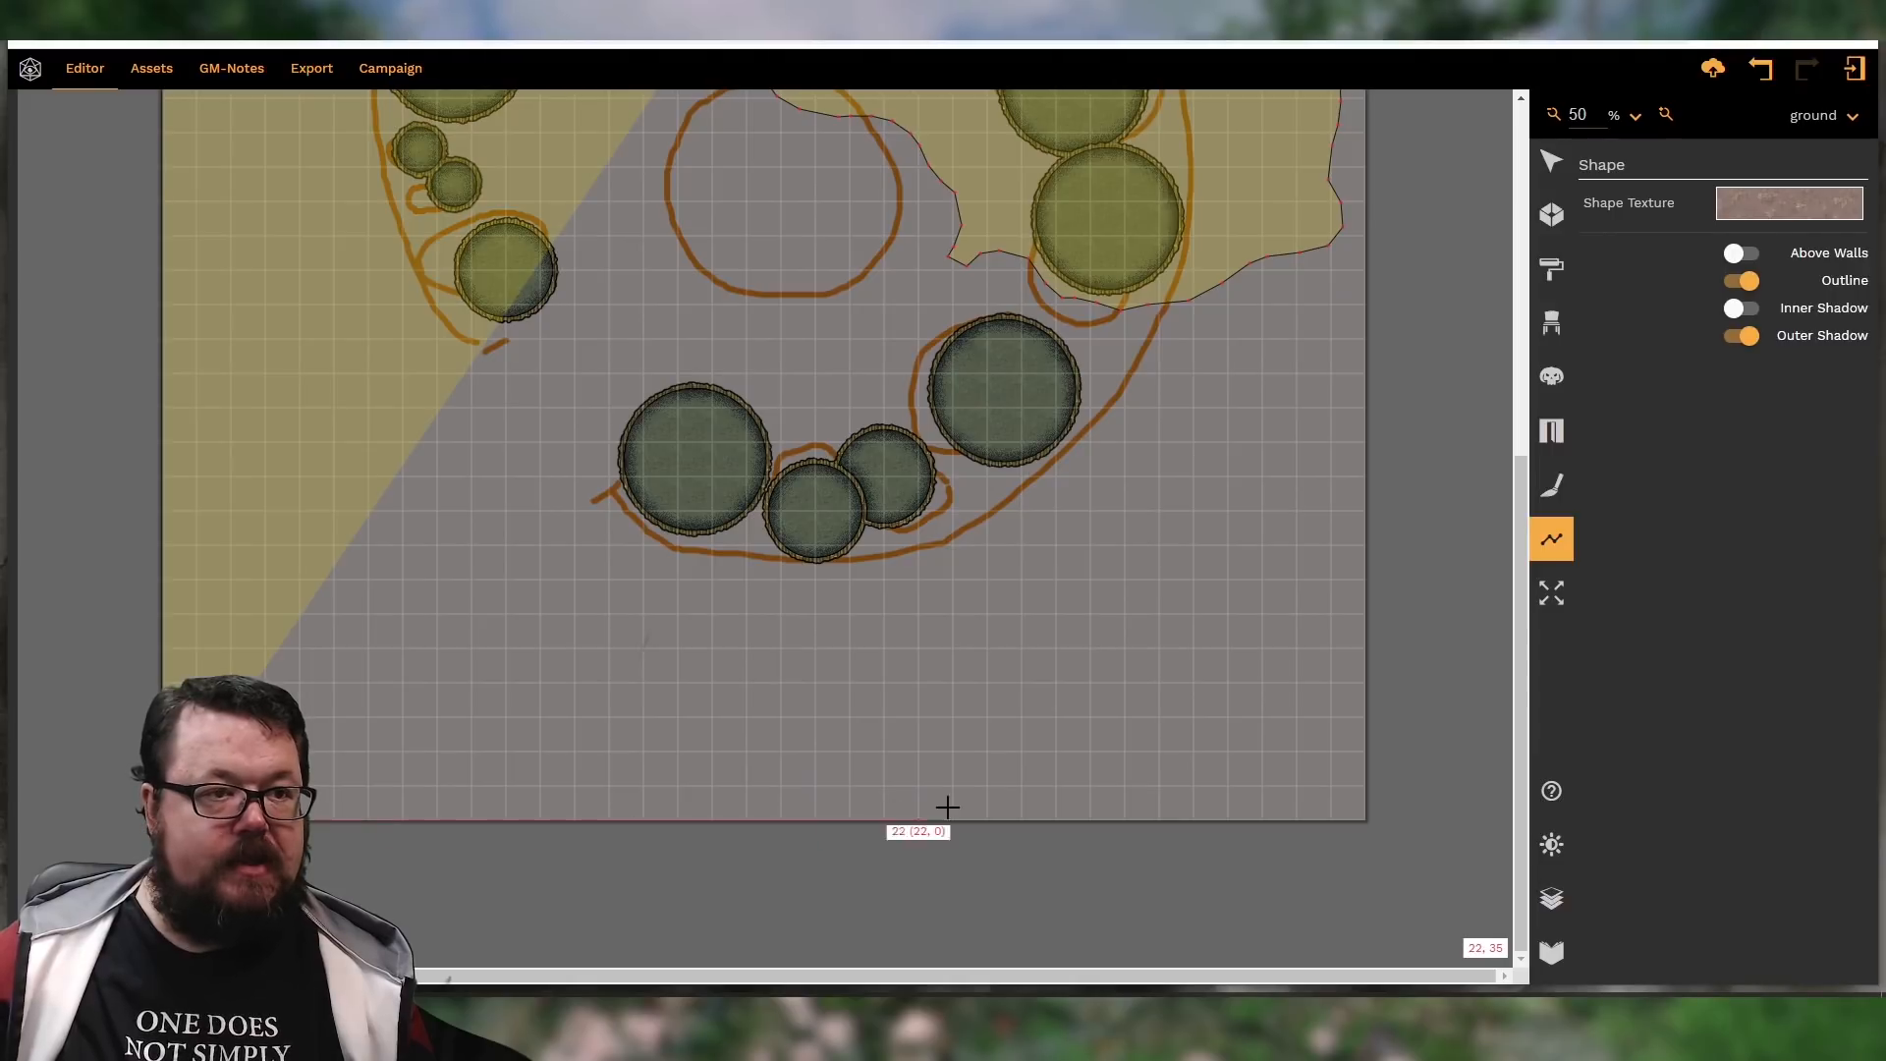
Follow the south map edge to about column 26 and wind the shape outline northeast to about grid 29,31
click(1066, 818)
click(1081, 800)
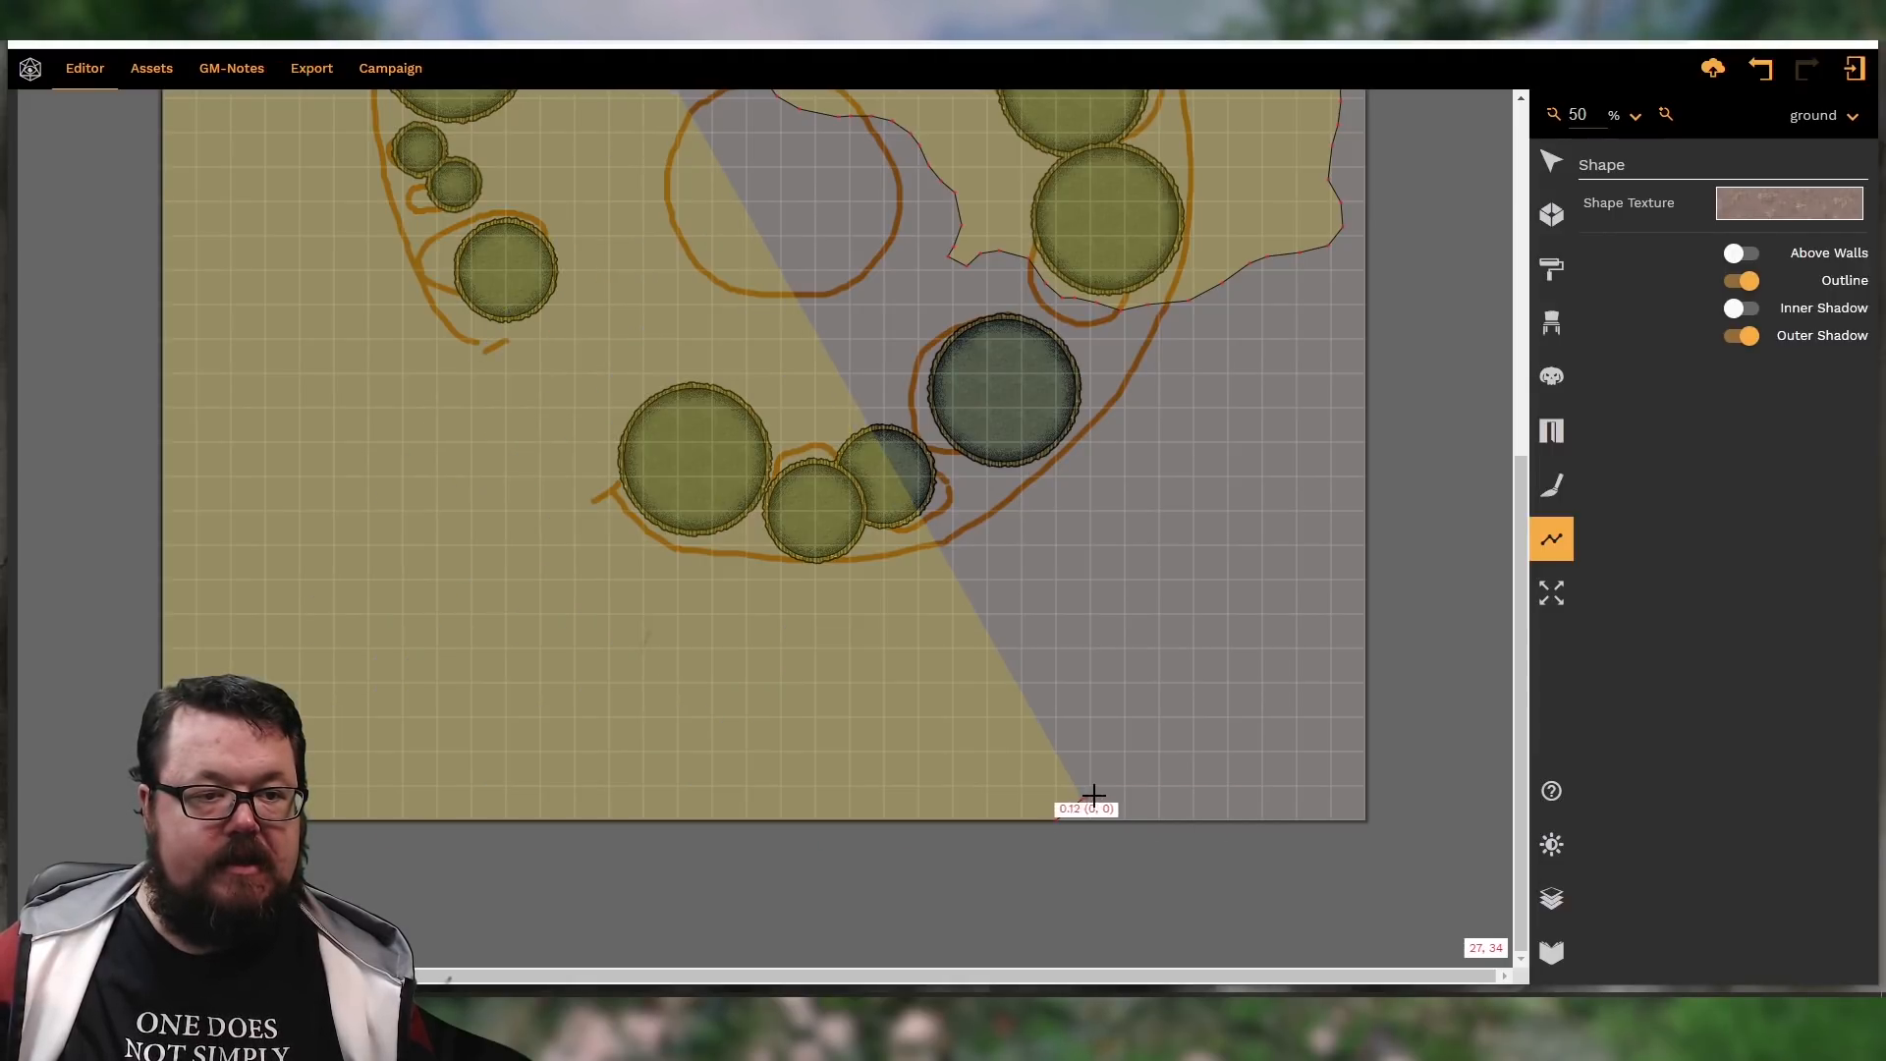
click(1103, 793)
click(1117, 796)
click(1130, 783)
click(1130, 757)
click(1125, 738)
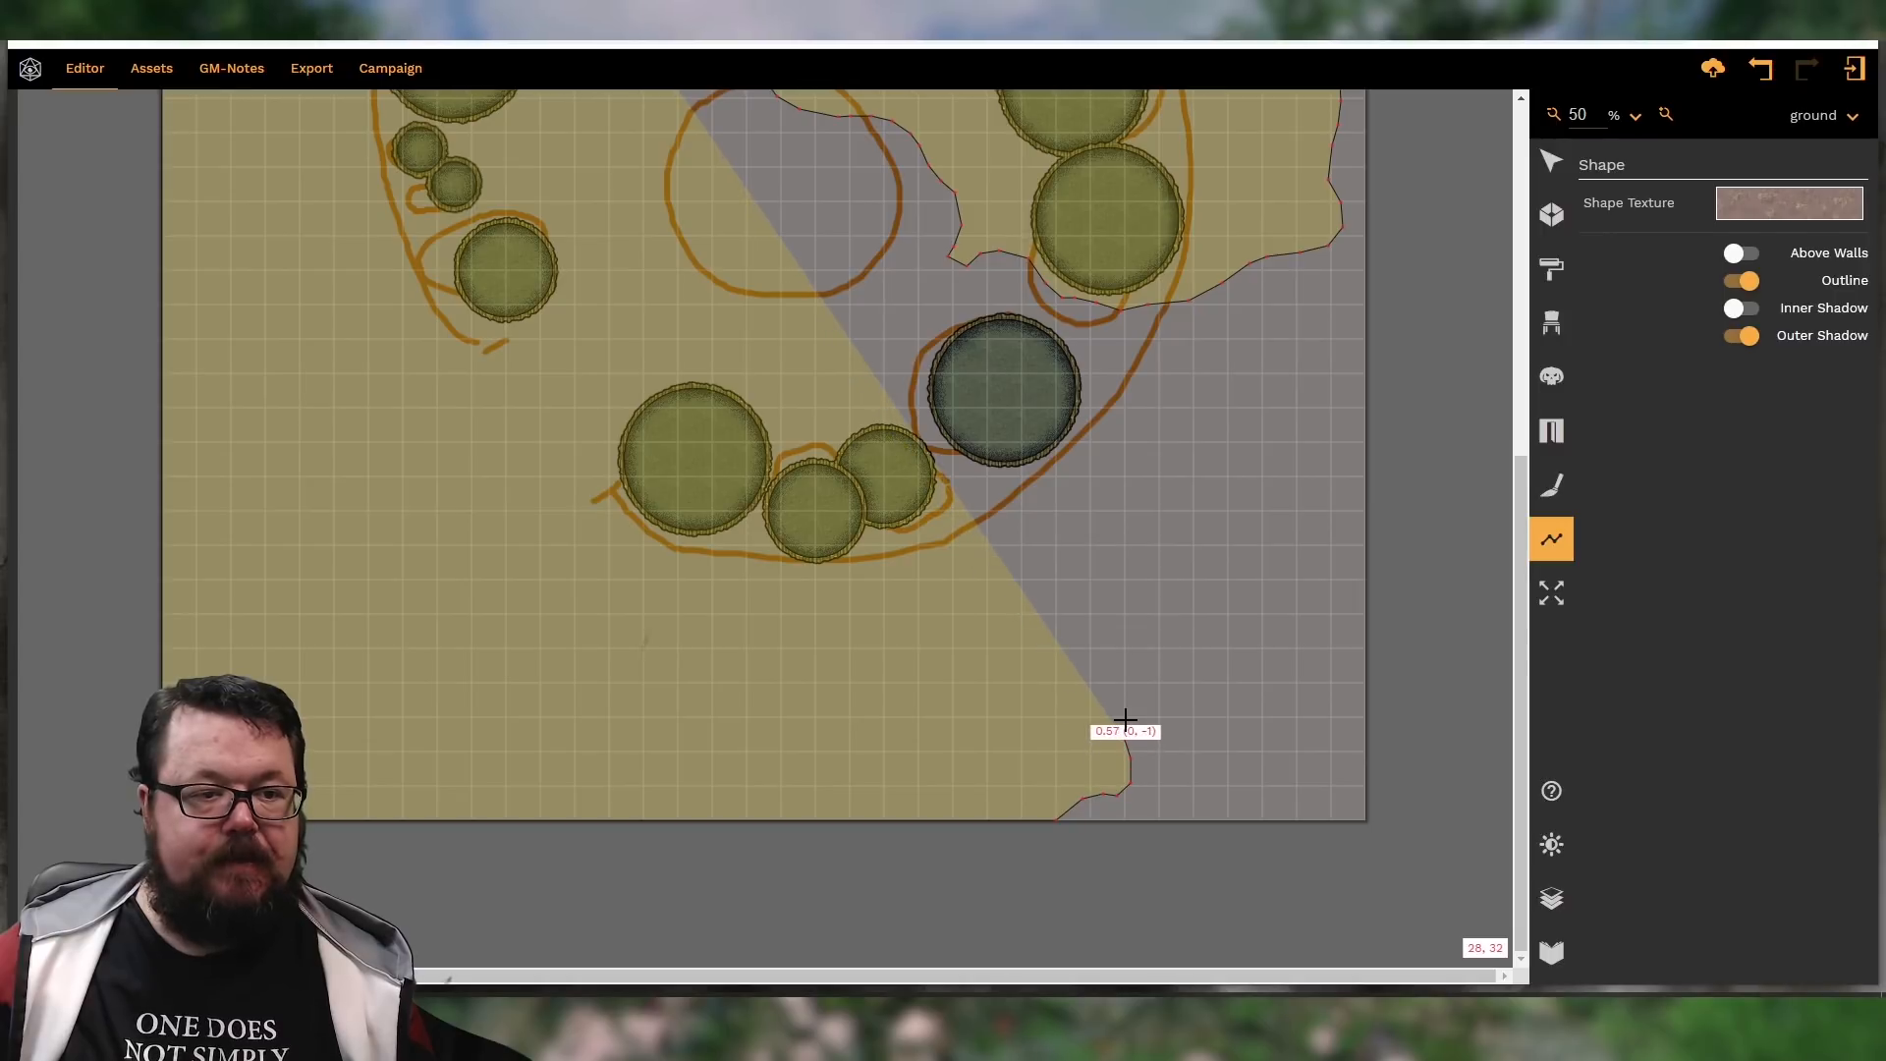
click(1127, 720)
click(1137, 707)
click(1150, 692)
click(1160, 684)
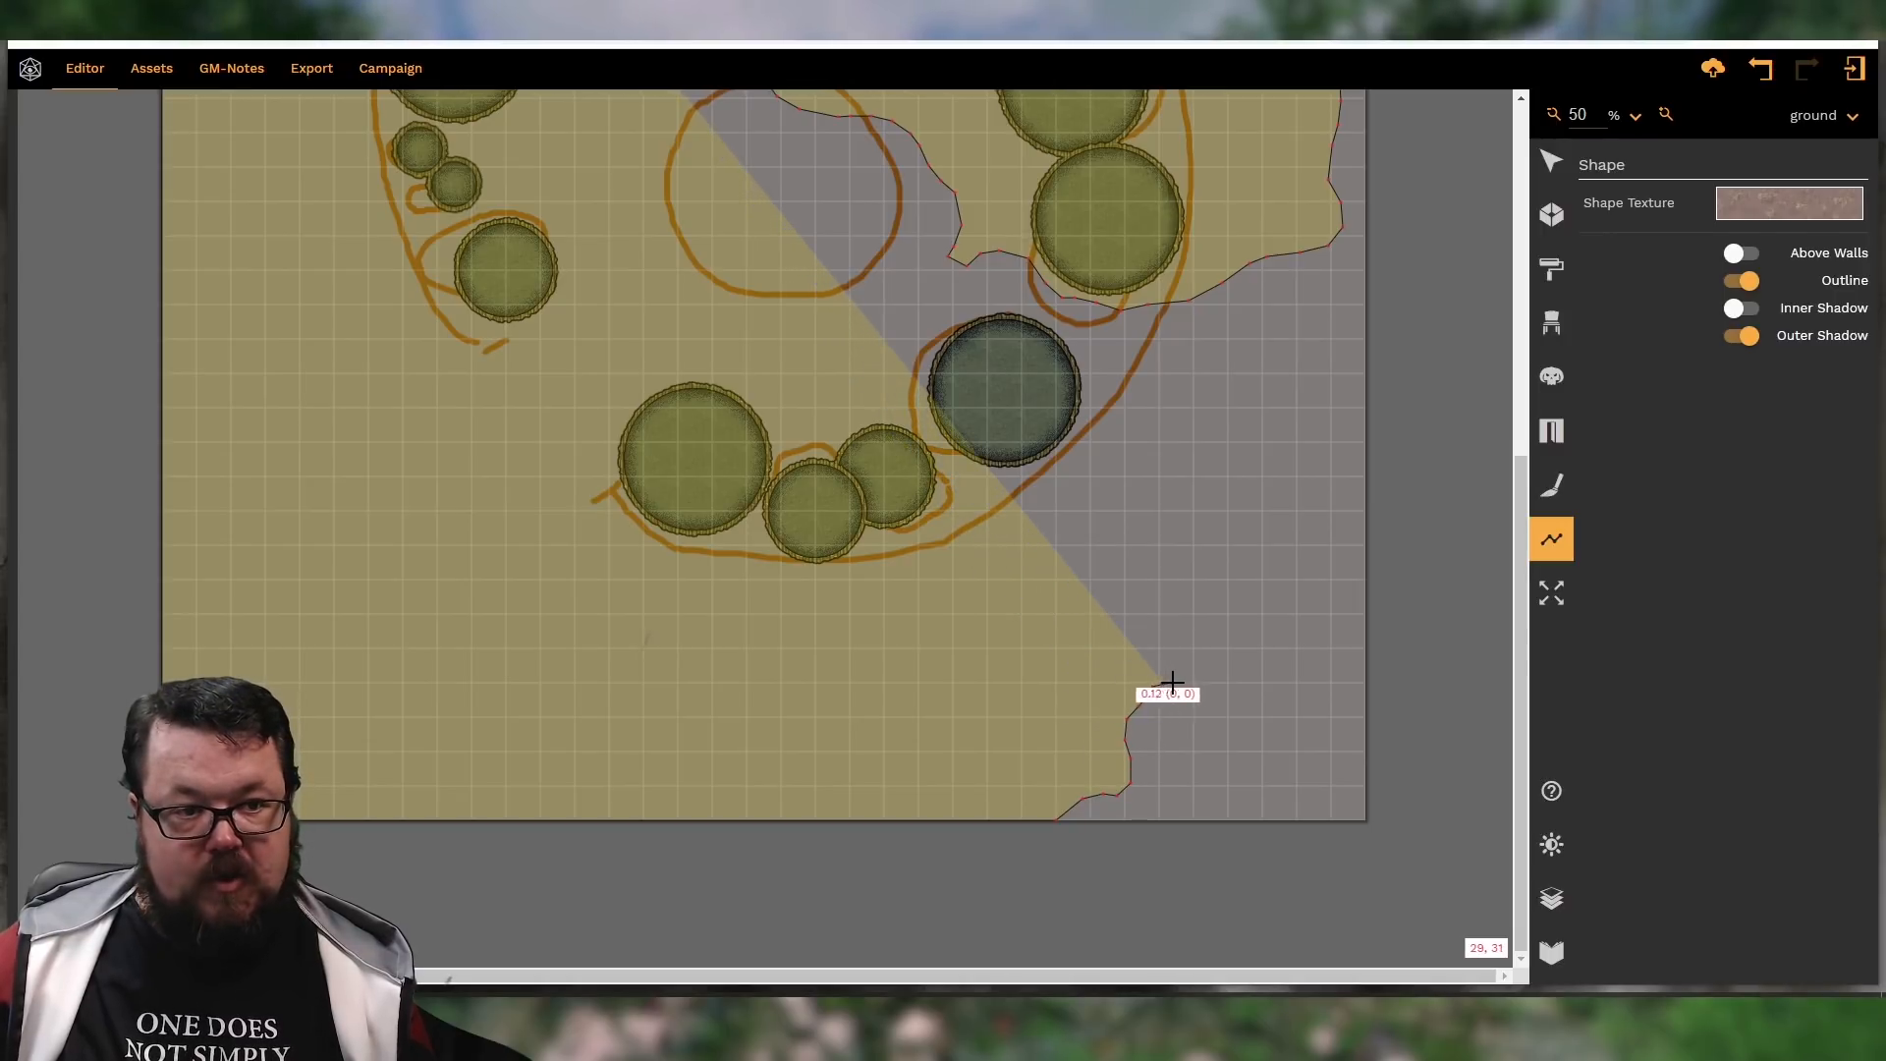
Continue the shape outline northeast from about grid 29,31, bending inward near 29,29 and out to about 32,26
click(1175, 678)
click(1193, 658)
click(1191, 644)
click(1180, 628)
click(1166, 620)
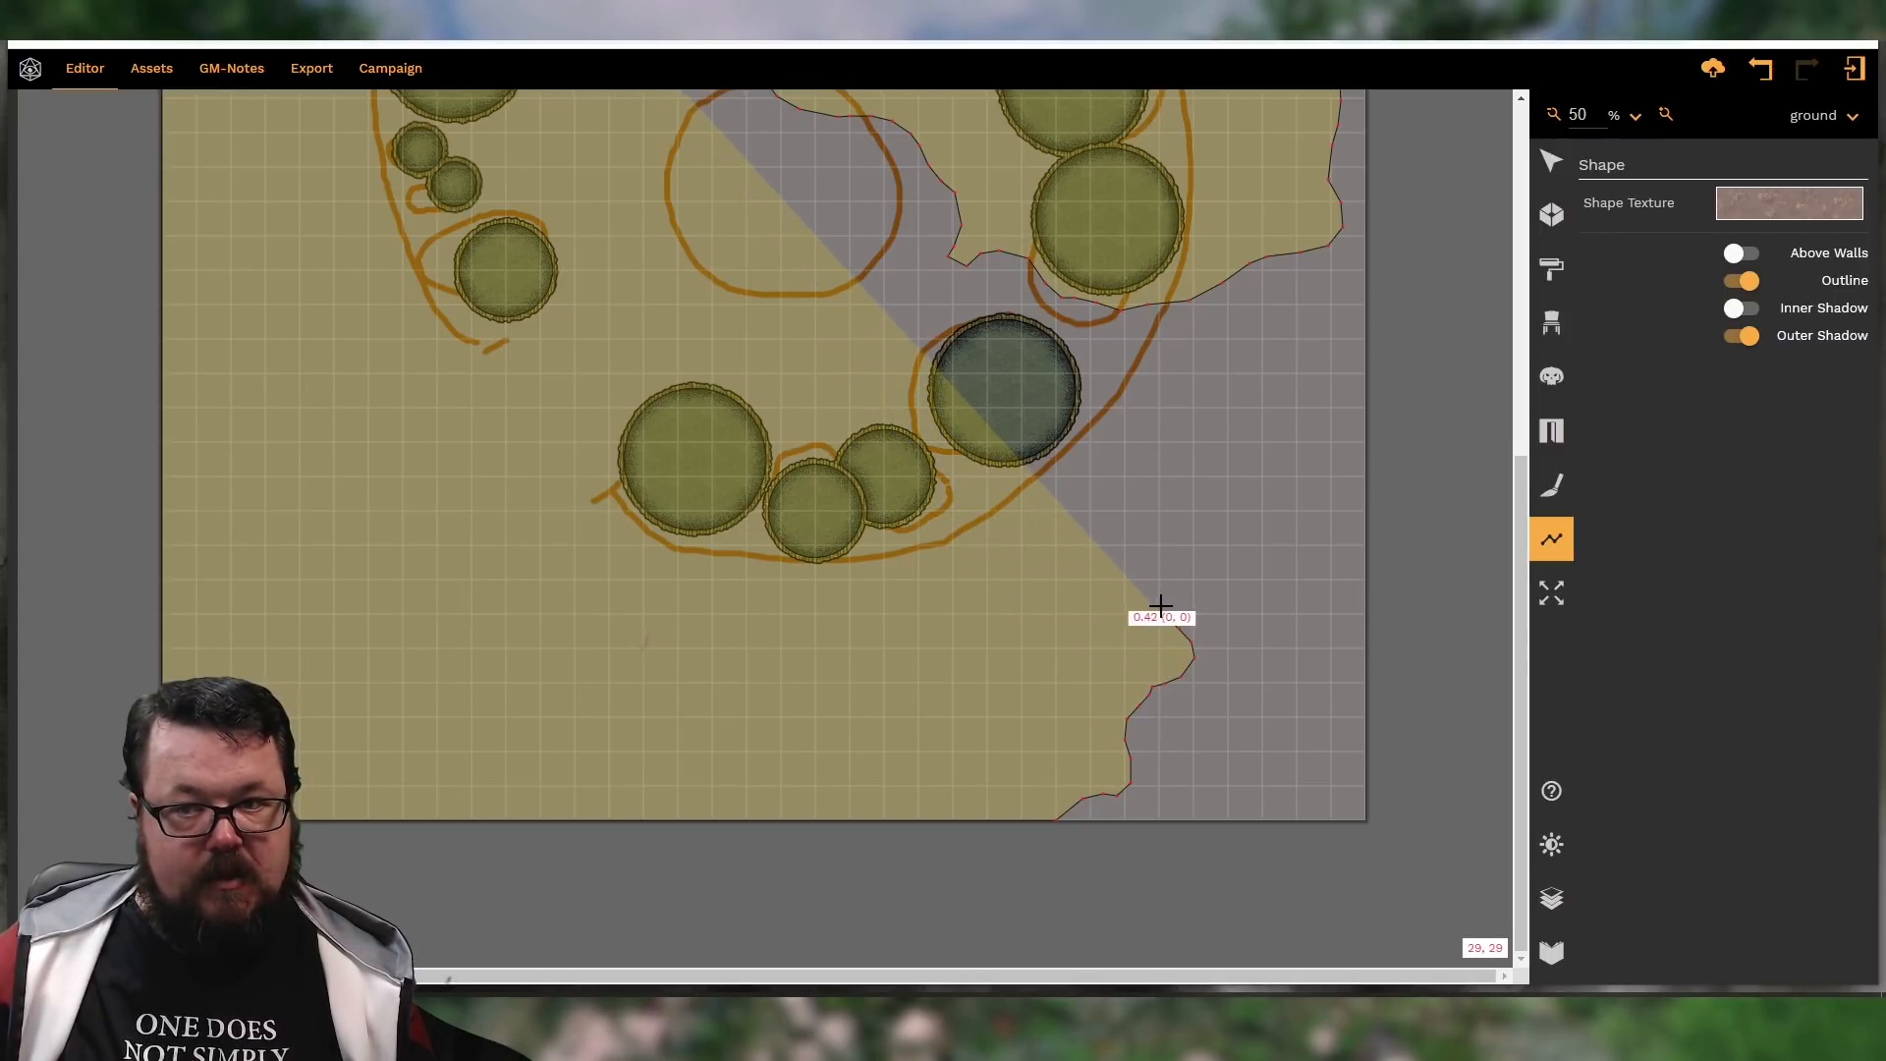
click(1163, 606)
click(1164, 591)
click(1172, 578)
click(1183, 568)
click(1202, 561)
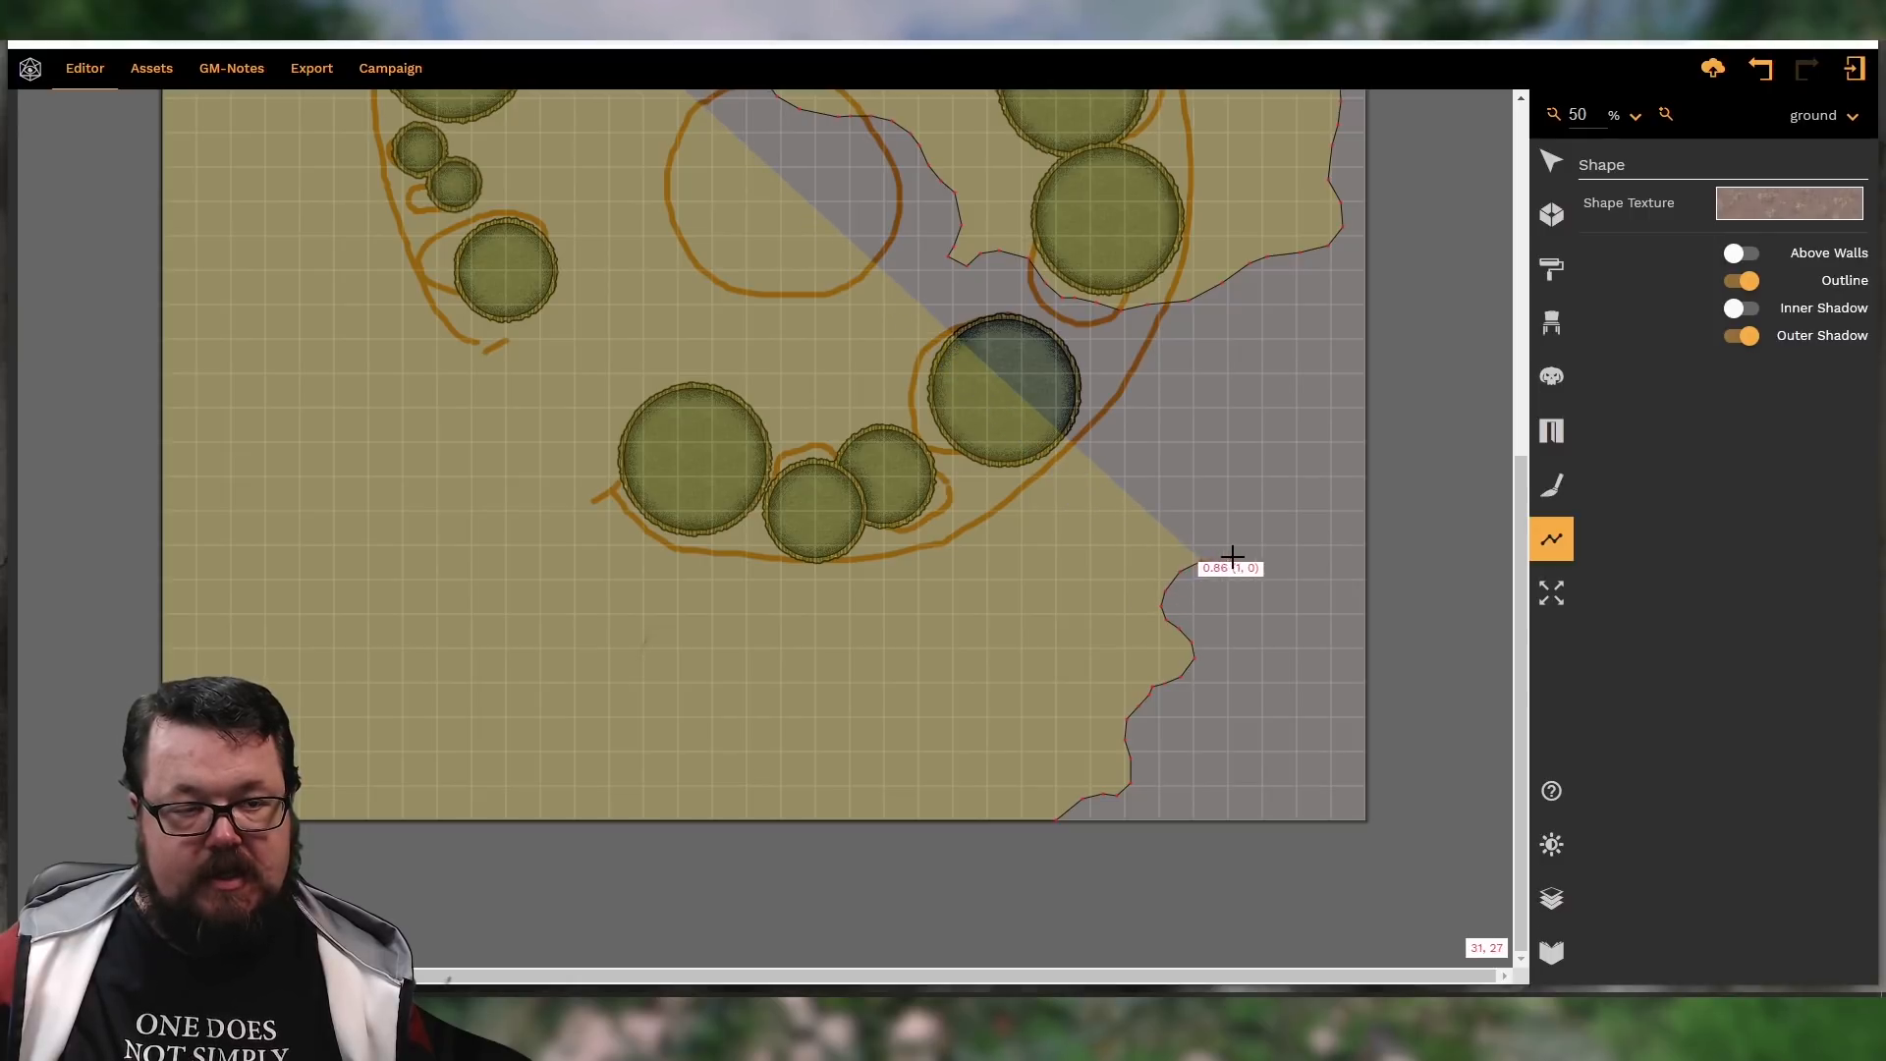
click(1233, 557)
click(1270, 518)
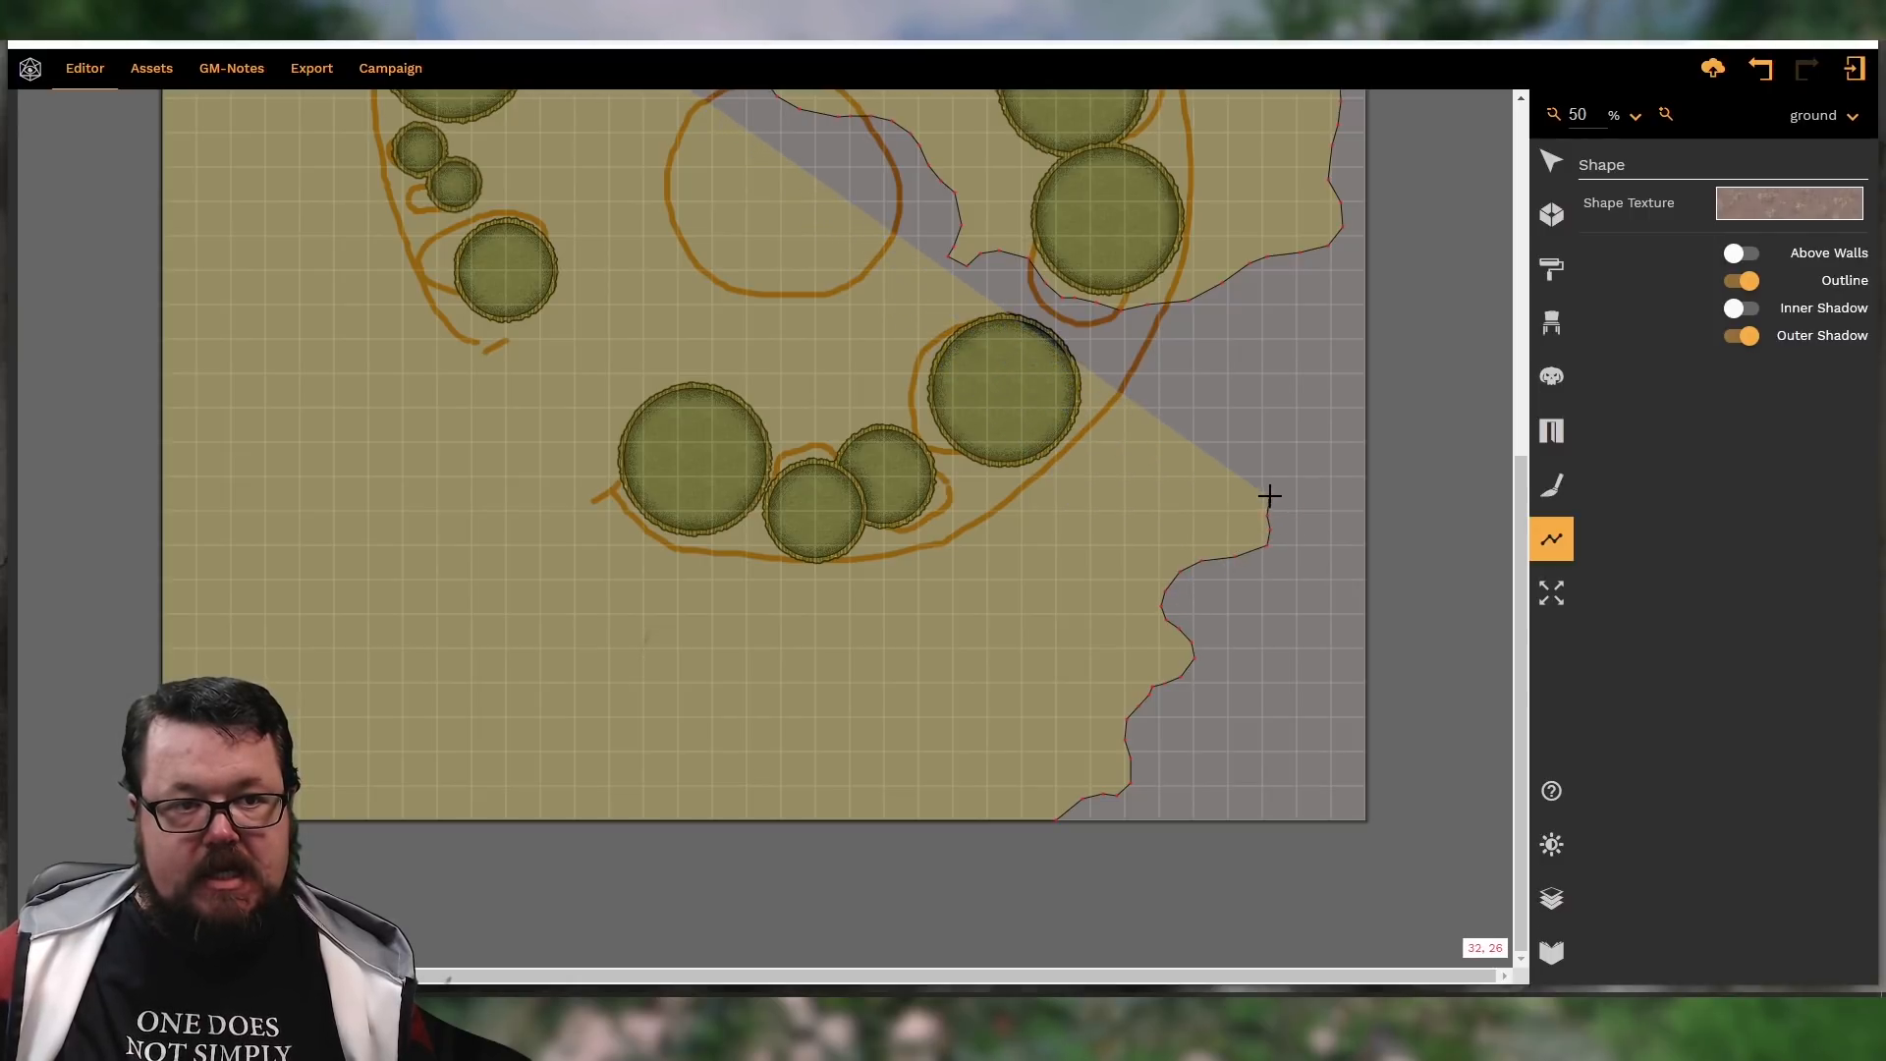
Round the shape outline over a bulge southeast of the huts, curving back northwest from about grid 32,26 to 29,22
click(1272, 491)
click(1280, 478)
click(1277, 449)
click(1268, 436)
click(1258, 426)
click(1245, 420)
click(1226, 417)
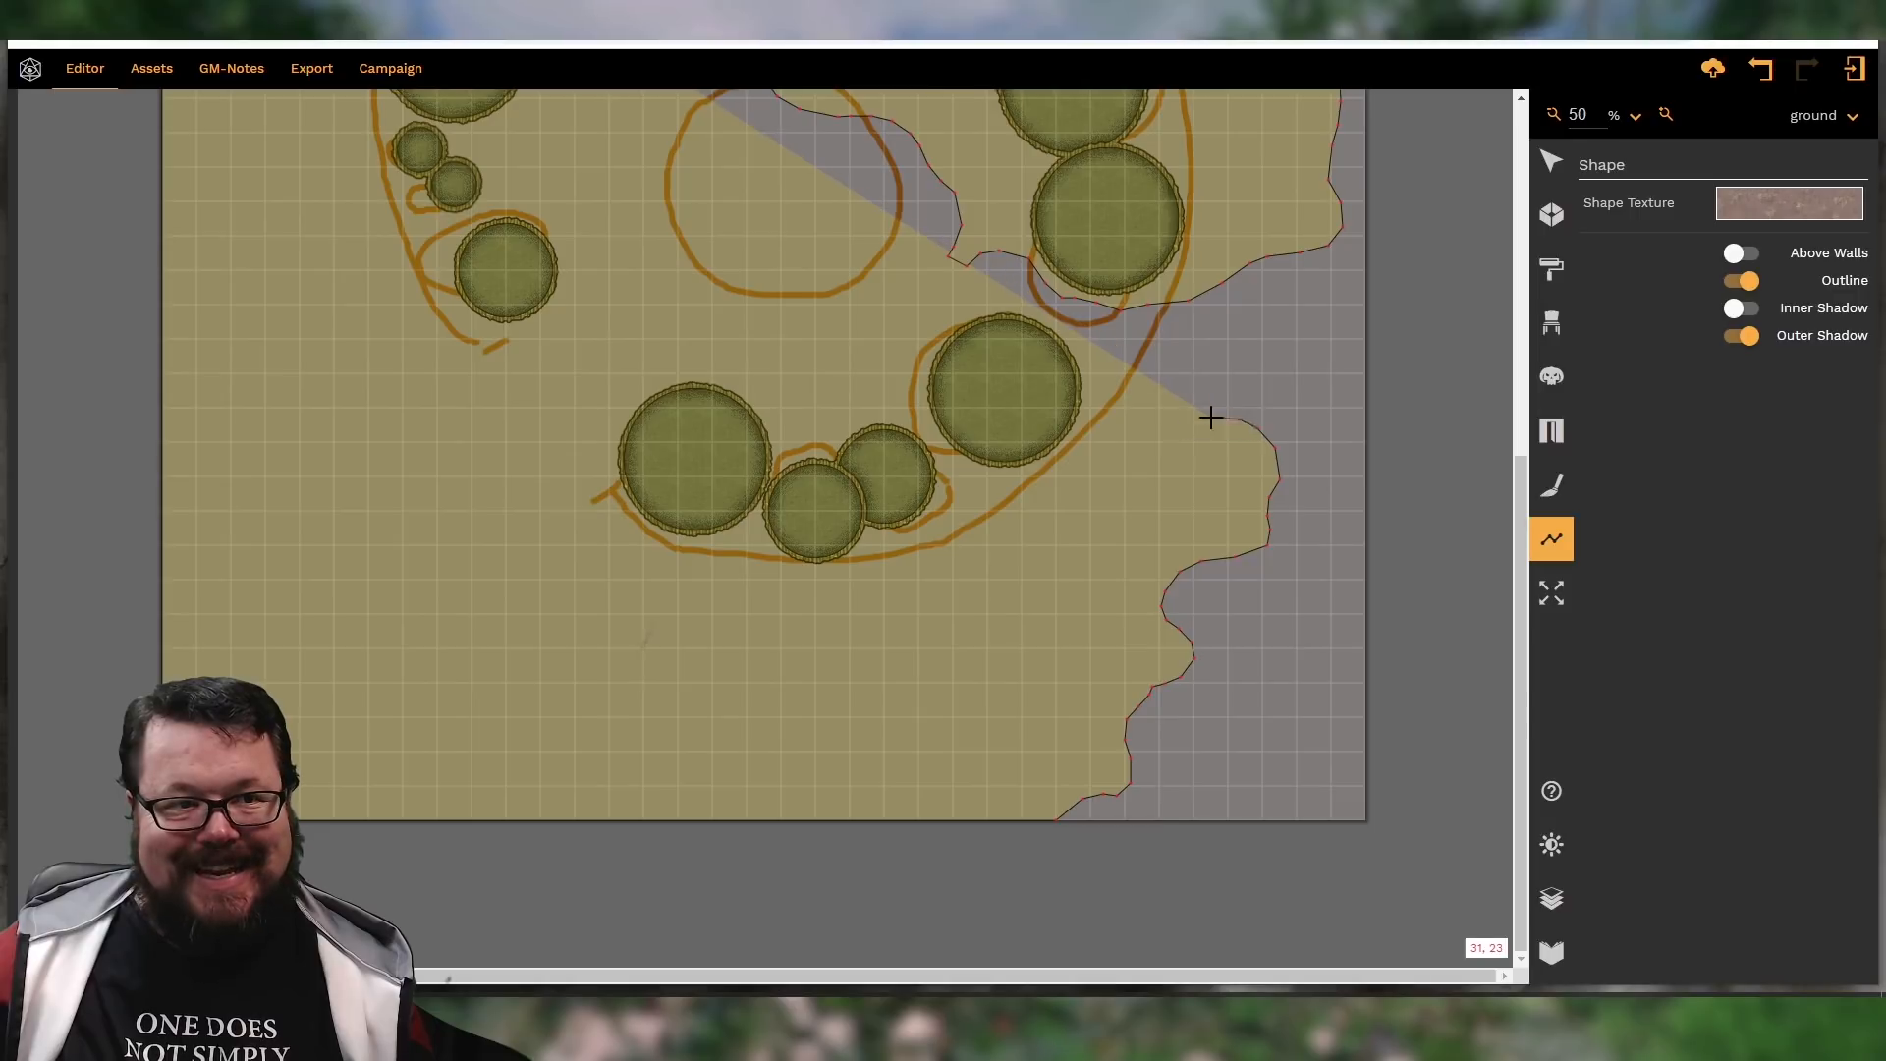
click(1210, 414)
click(1189, 401)
click(1181, 373)
click(1159, 364)
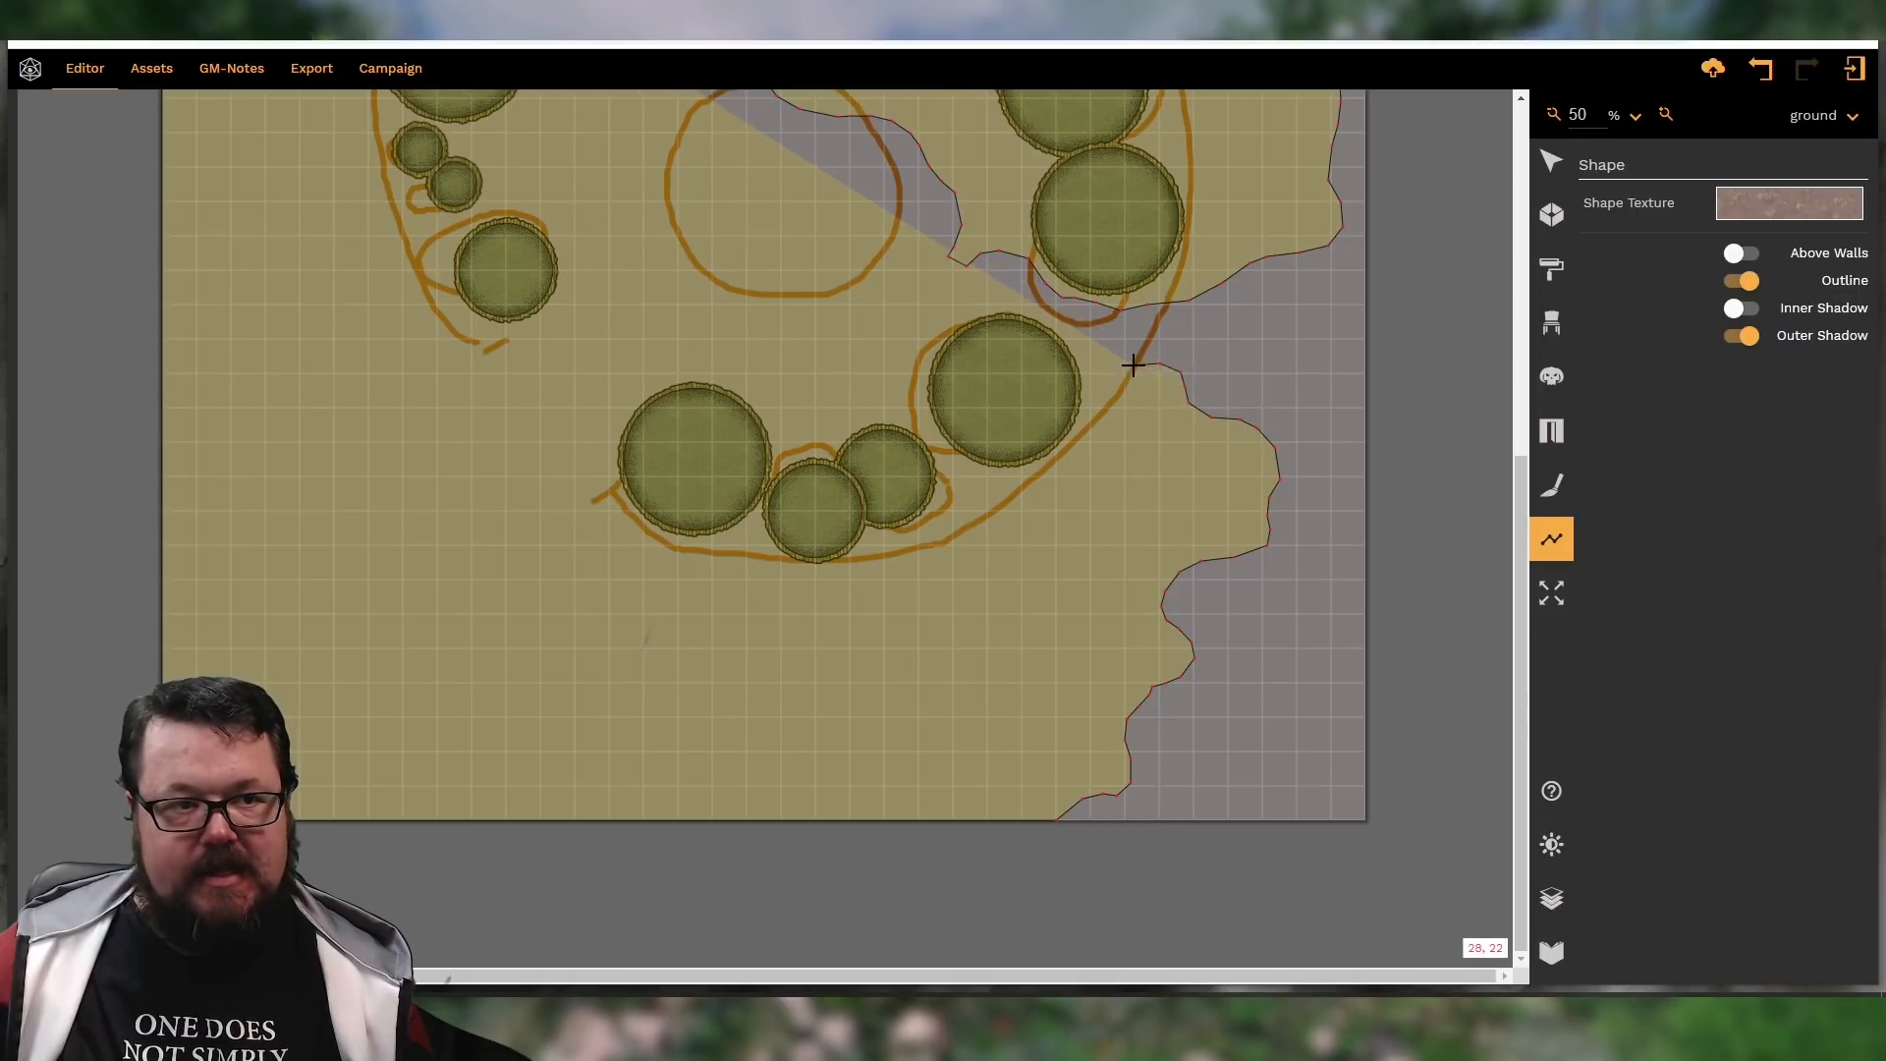
Trace the shape outline west over the top of the southeast hut, leaving a narrow passage below the lower east hut
click(1100, 352)
click(1092, 339)
click(1080, 327)
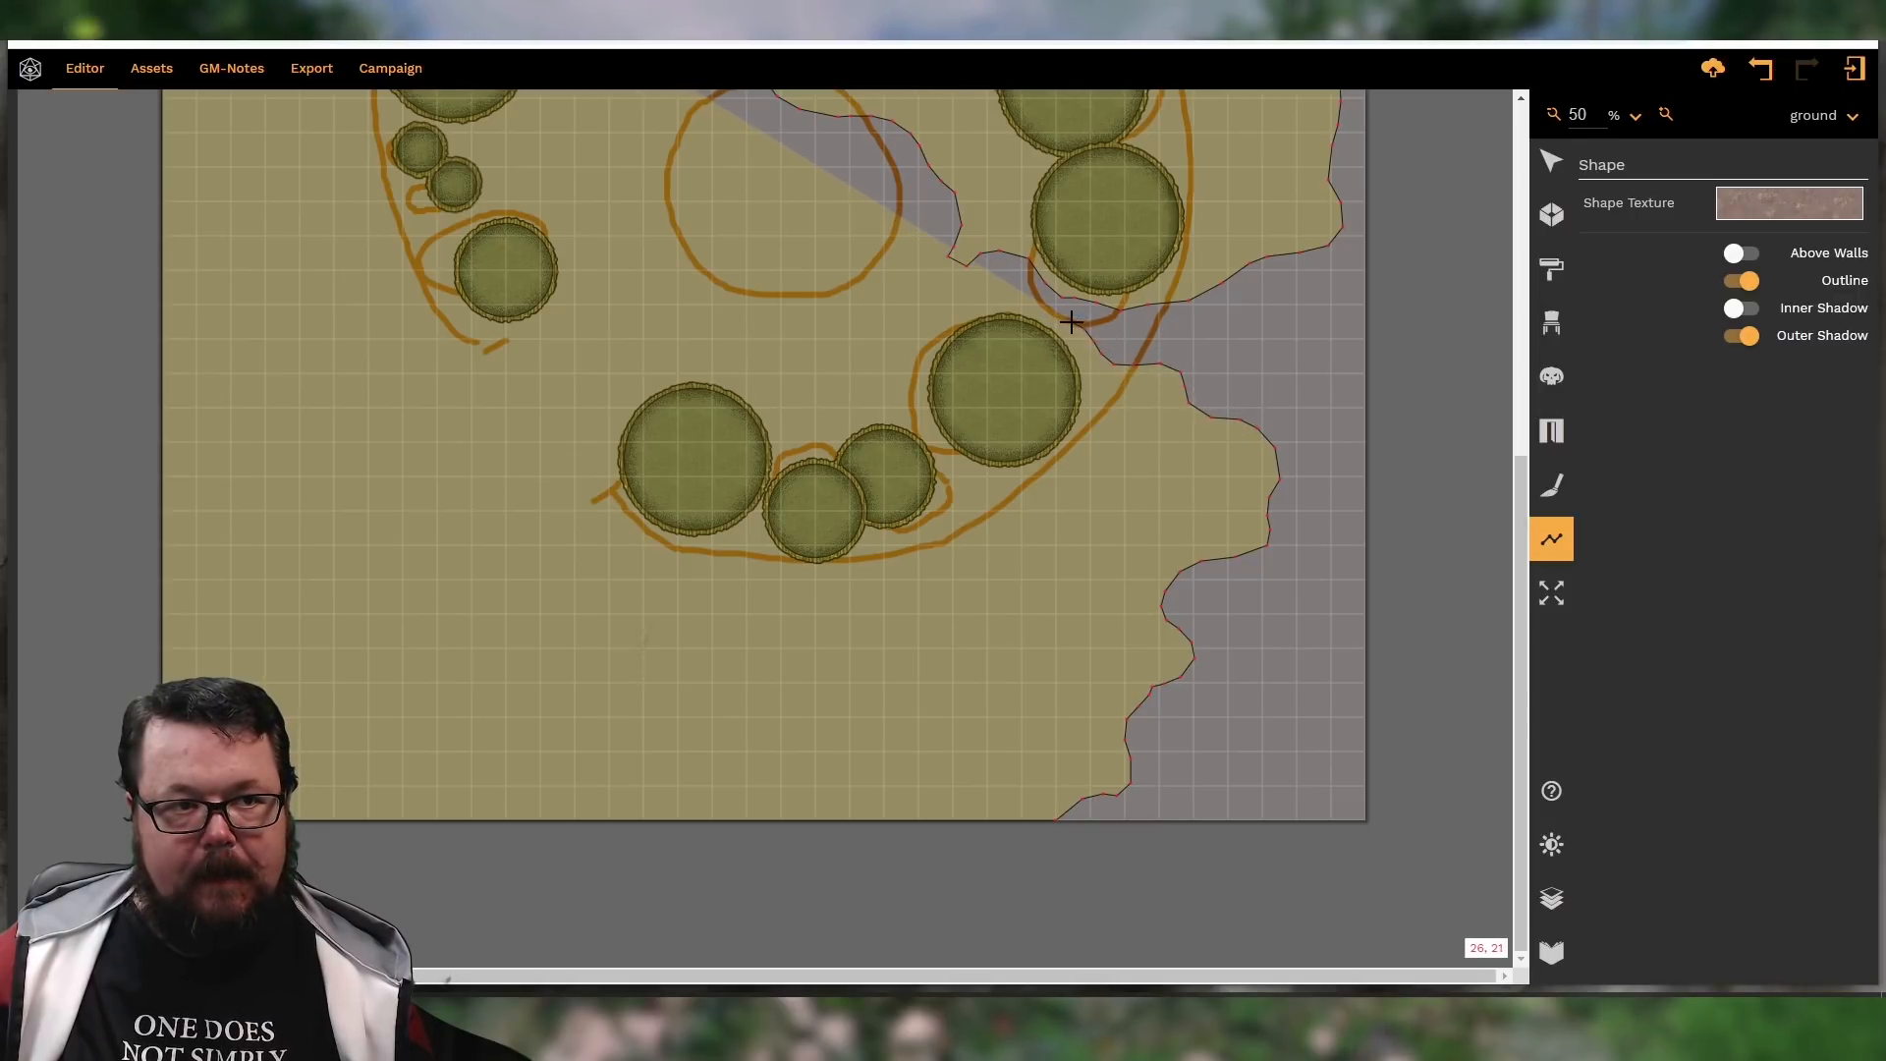
click(1054, 318)
click(1029, 308)
click(1009, 285)
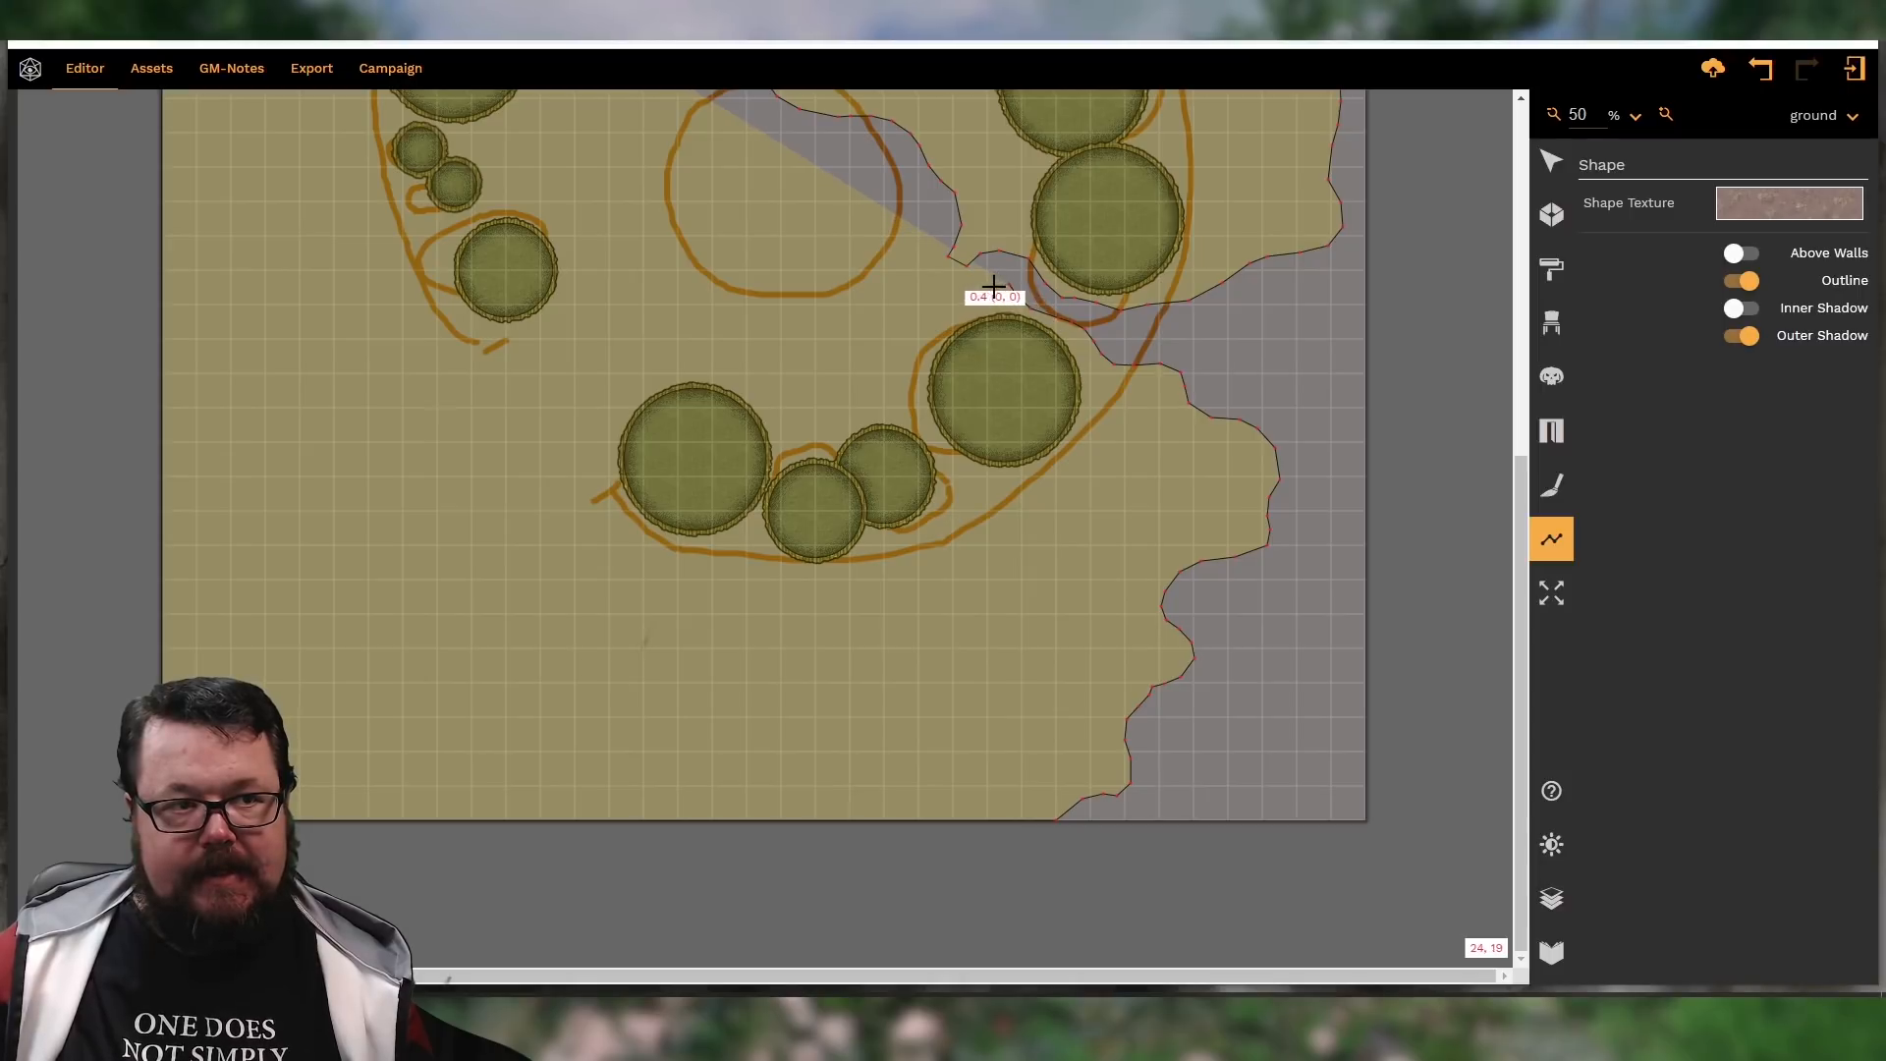
click(991, 287)
click(980, 298)
click(967, 302)
click(950, 307)
click(930, 319)
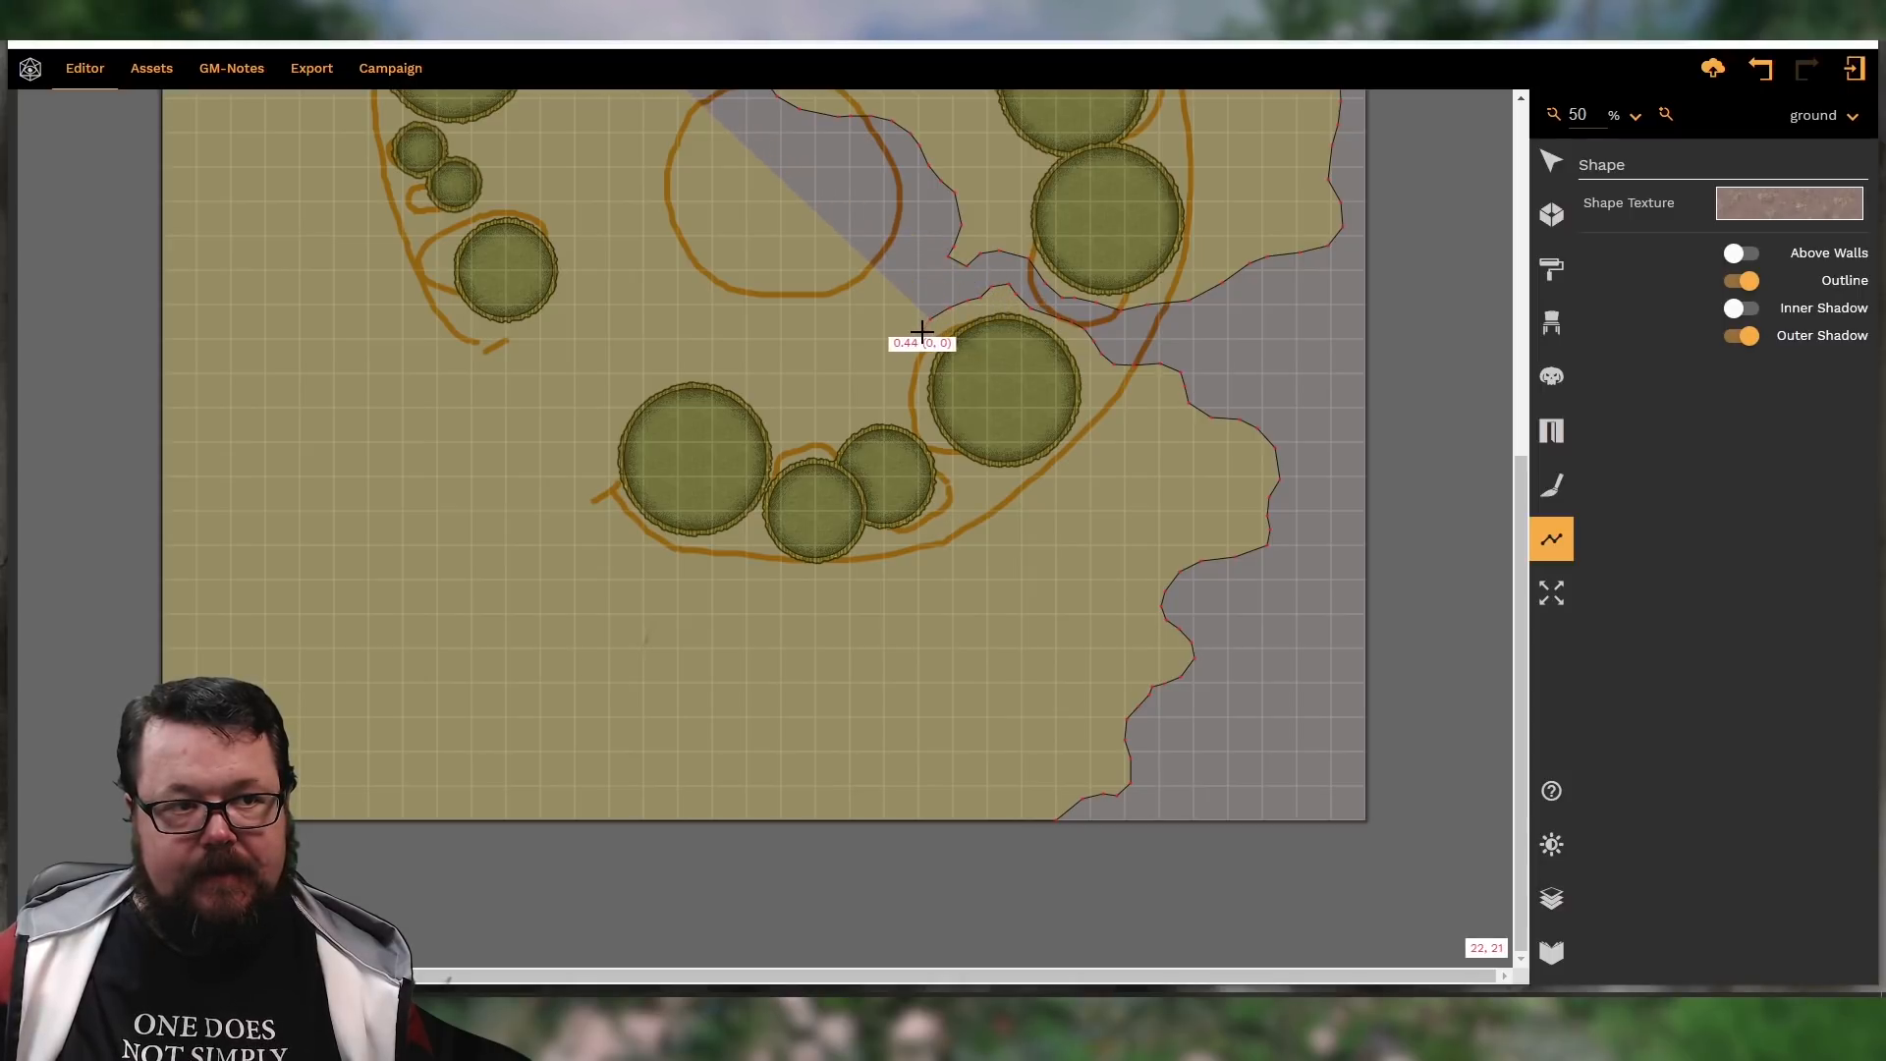
Trace the shape outline unevenly along the central clearing's south edge and up its southwest side to about grid 12,18
click(918, 334)
click(894, 337)
click(869, 336)
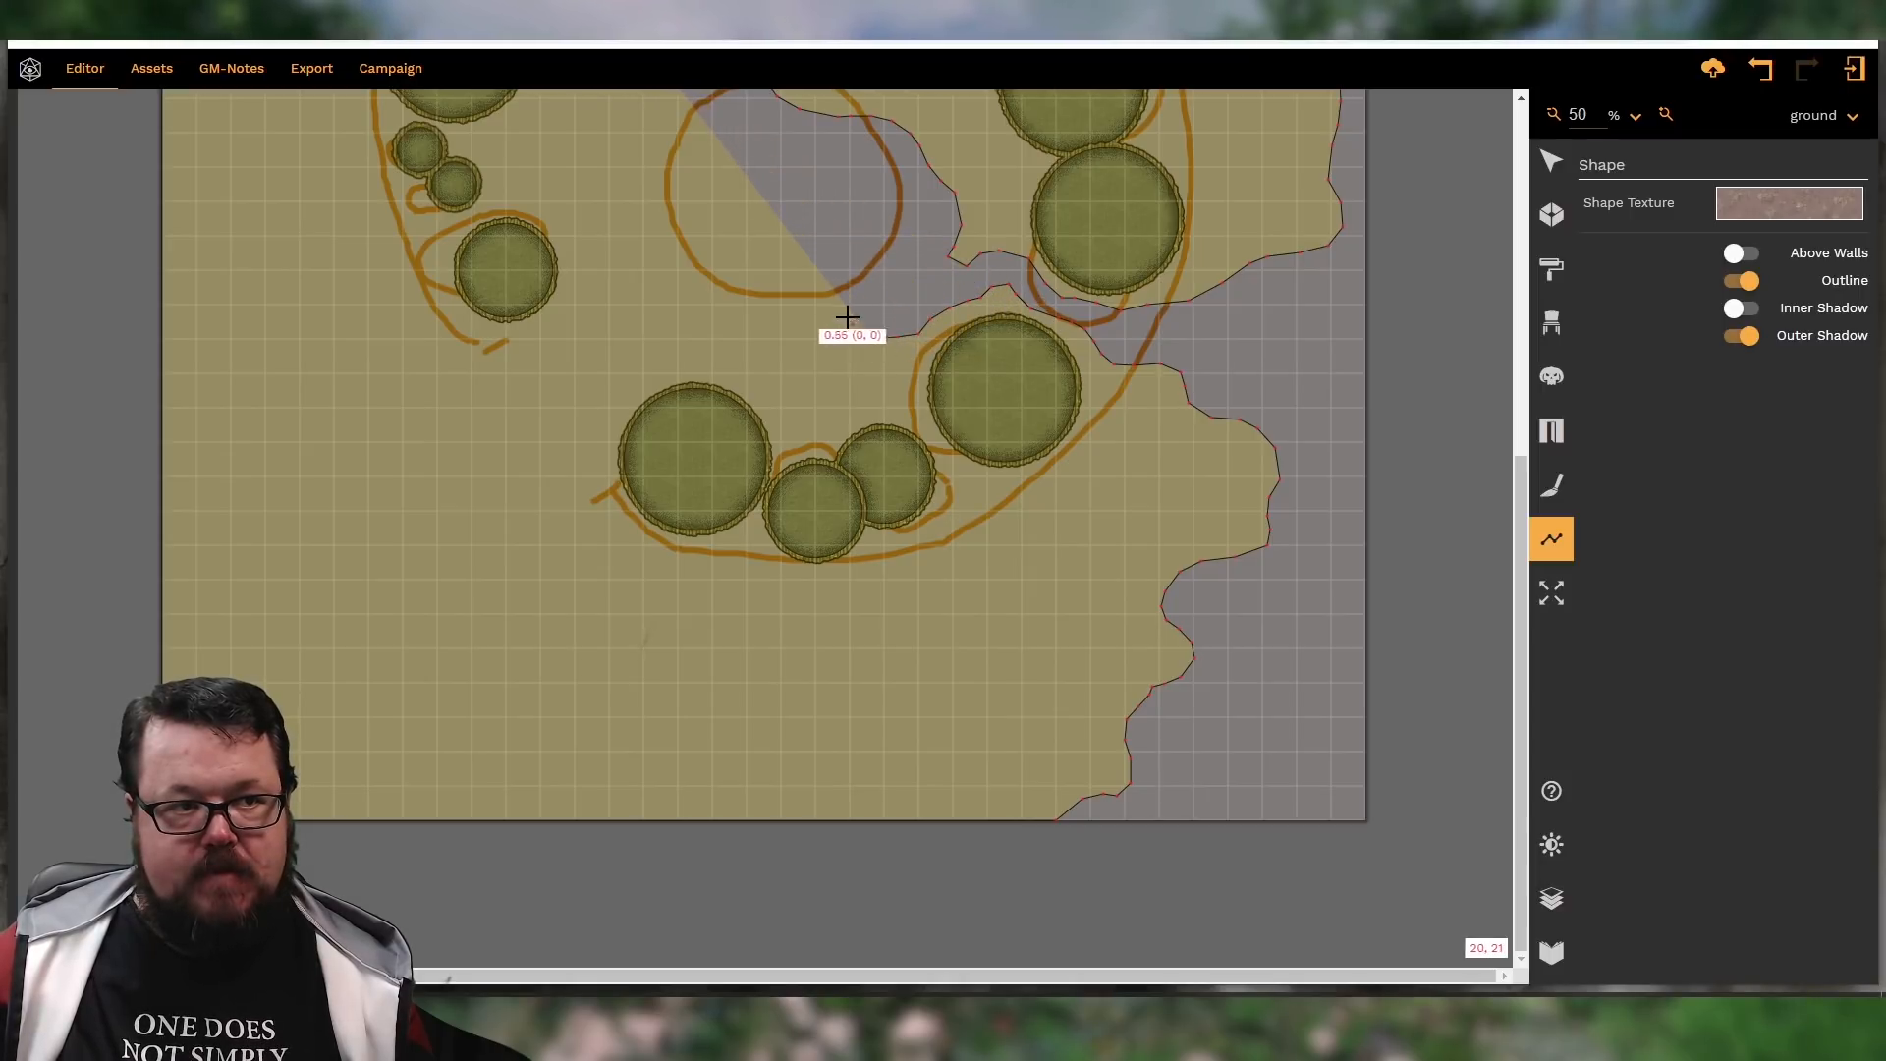
click(848, 328)
click(805, 321)
click(785, 339)
click(766, 342)
click(717, 339)
click(695, 336)
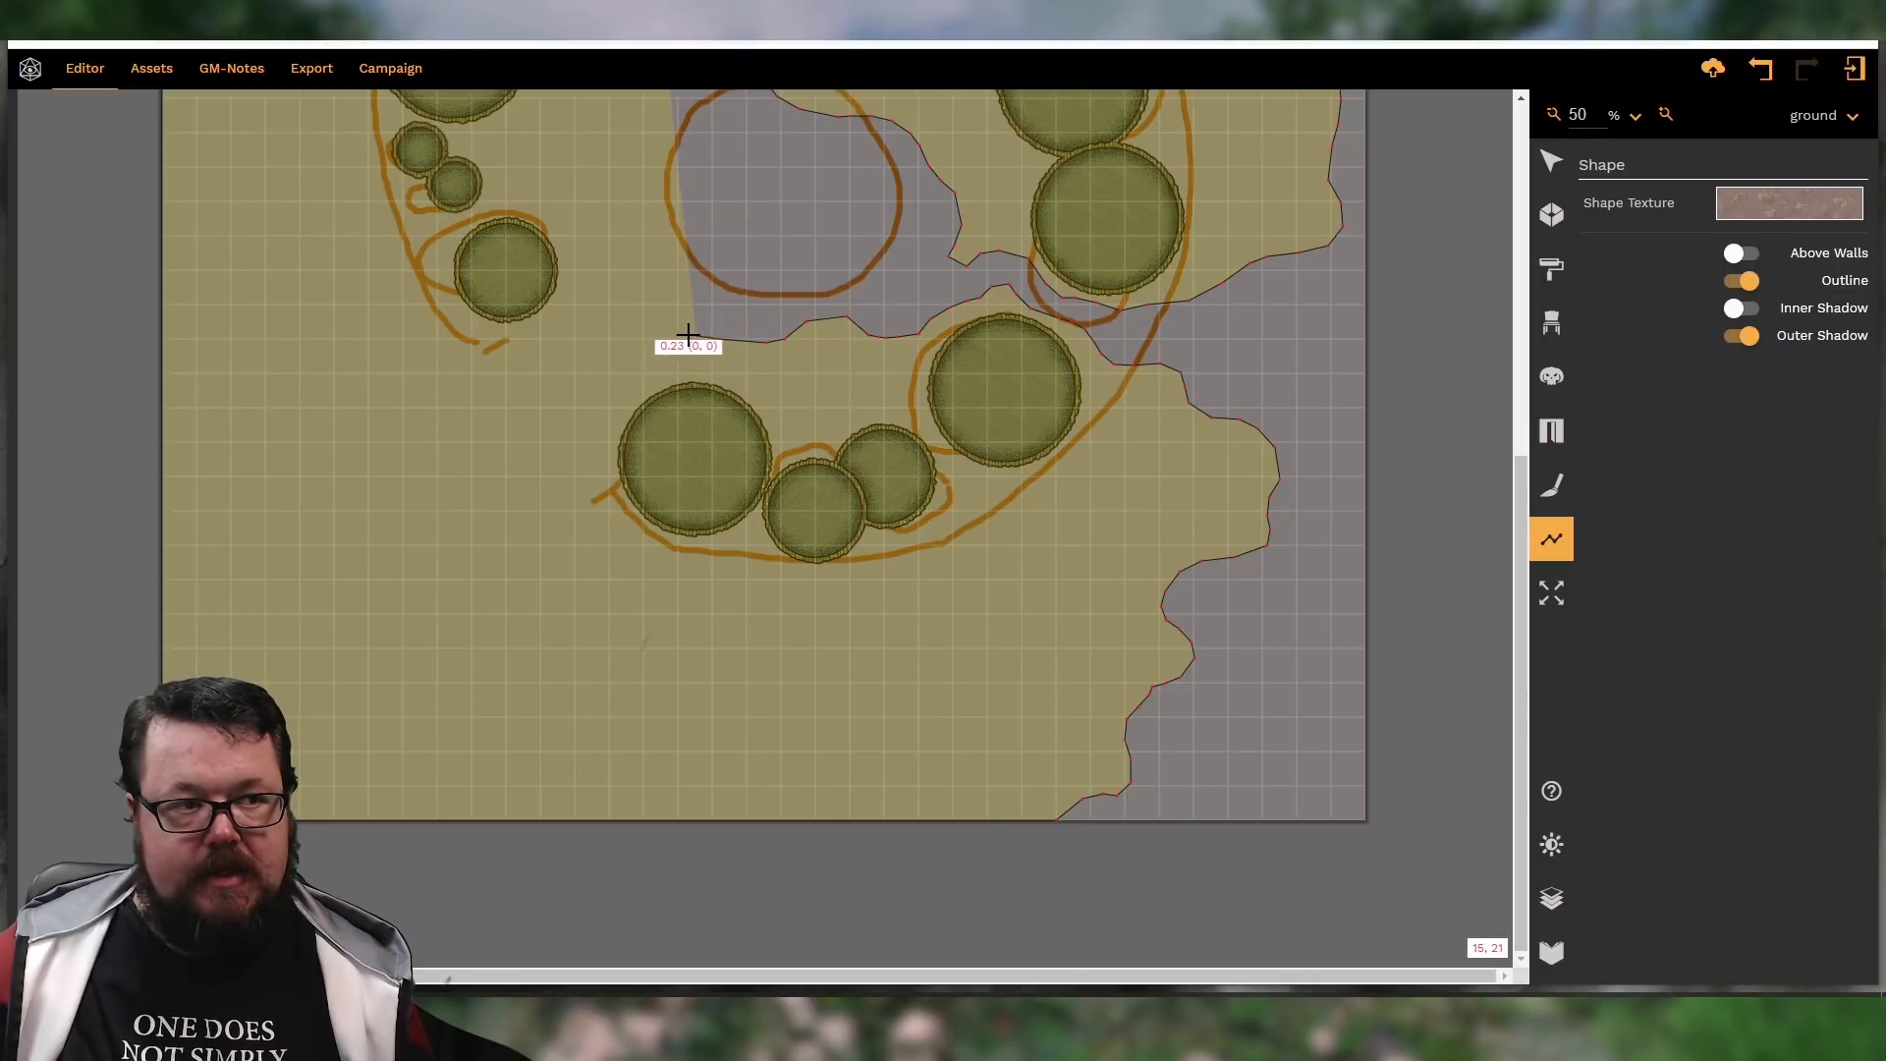
click(666, 324)
click(638, 283)
click(611, 258)
click(587, 236)
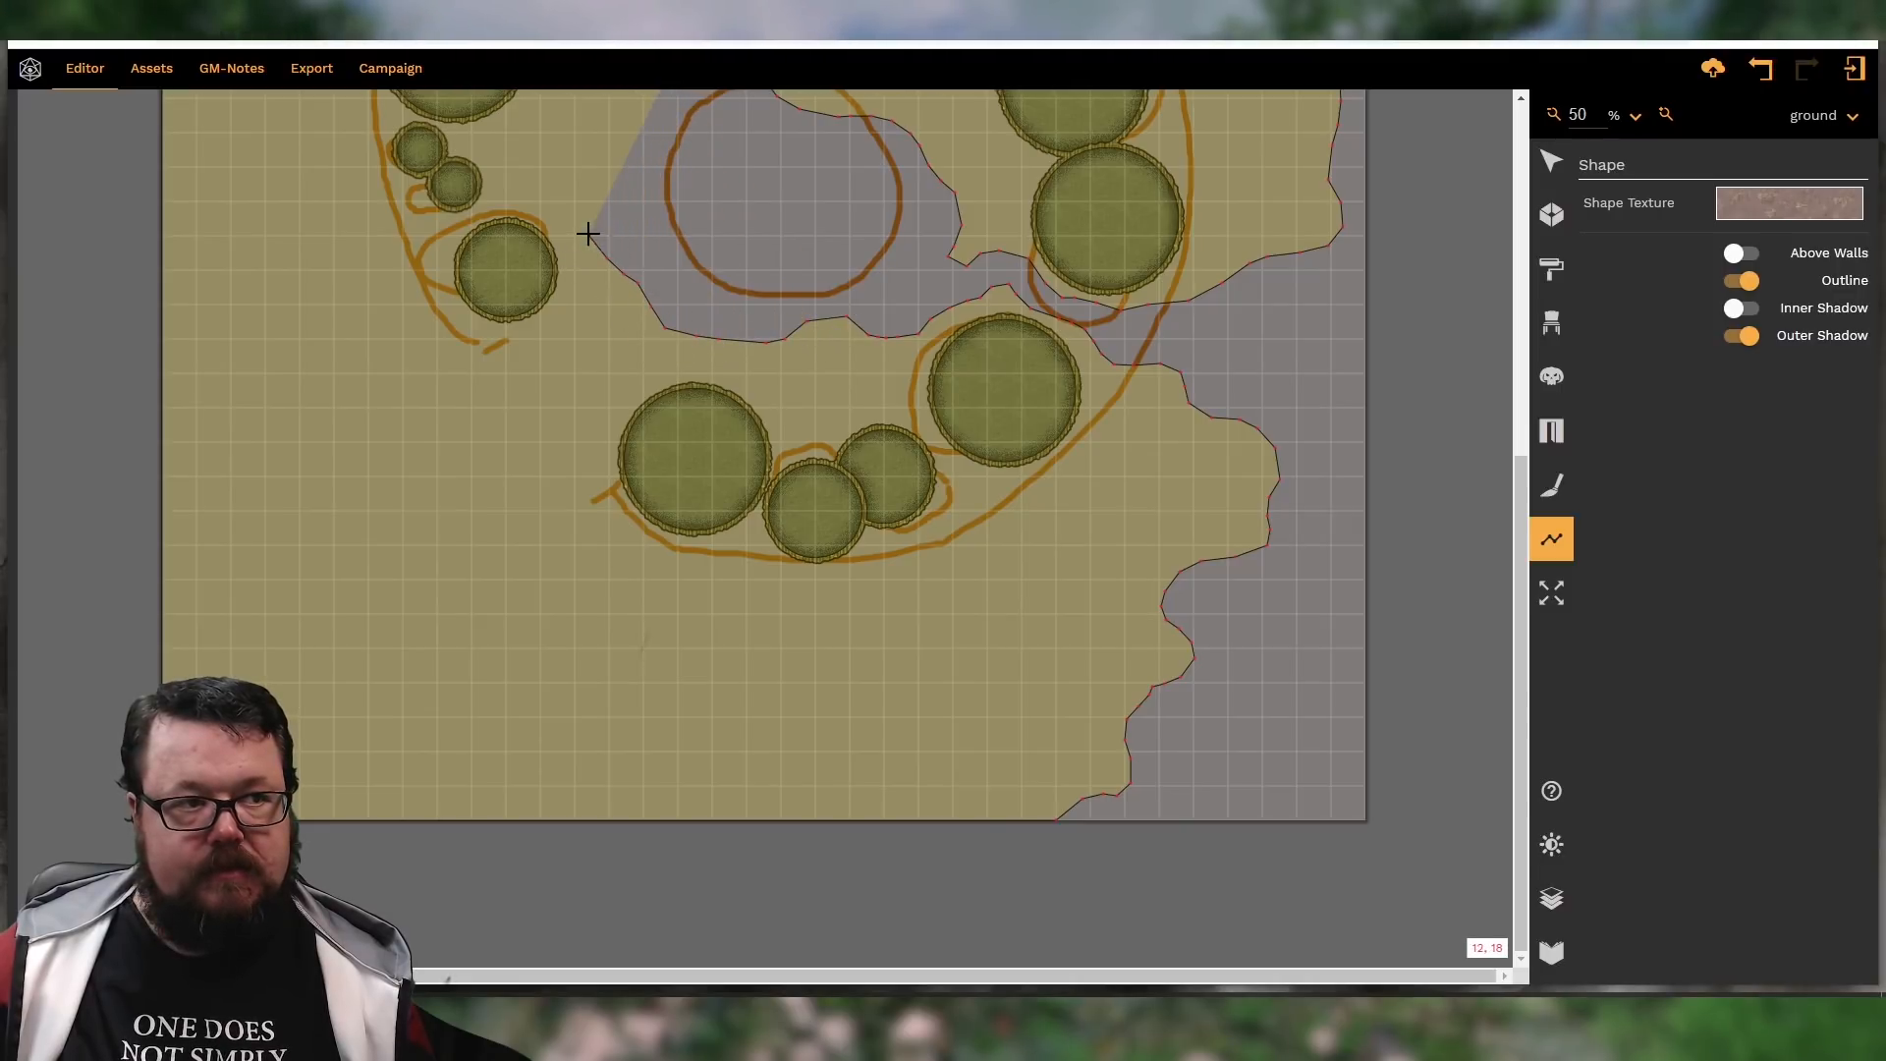
Continue the shape outline unevenly up the central clearing's west edge to about grid 12,15
click(609, 211)
click(603, 199)
click(585, 188)
click(578, 167)
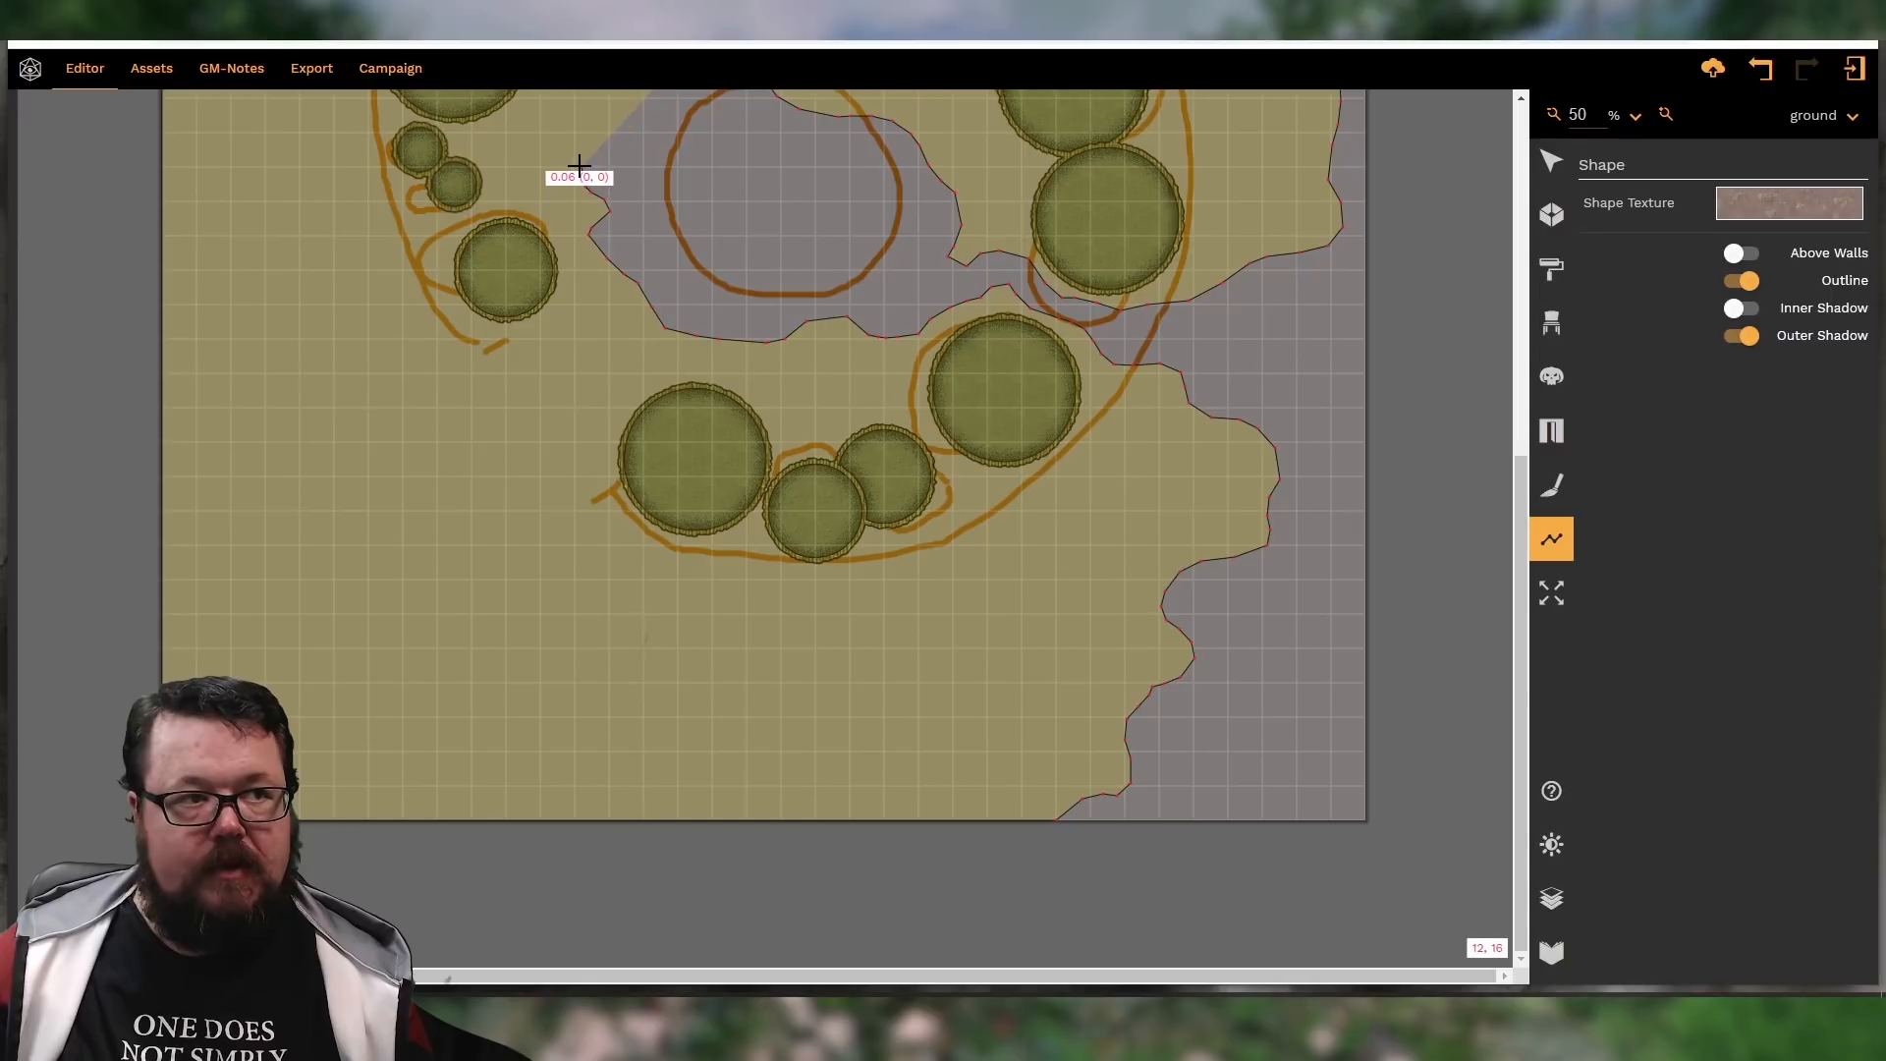
scroll(577, 173, up, 1)
scroll(578, 173, up, 3)
click(562, 437)
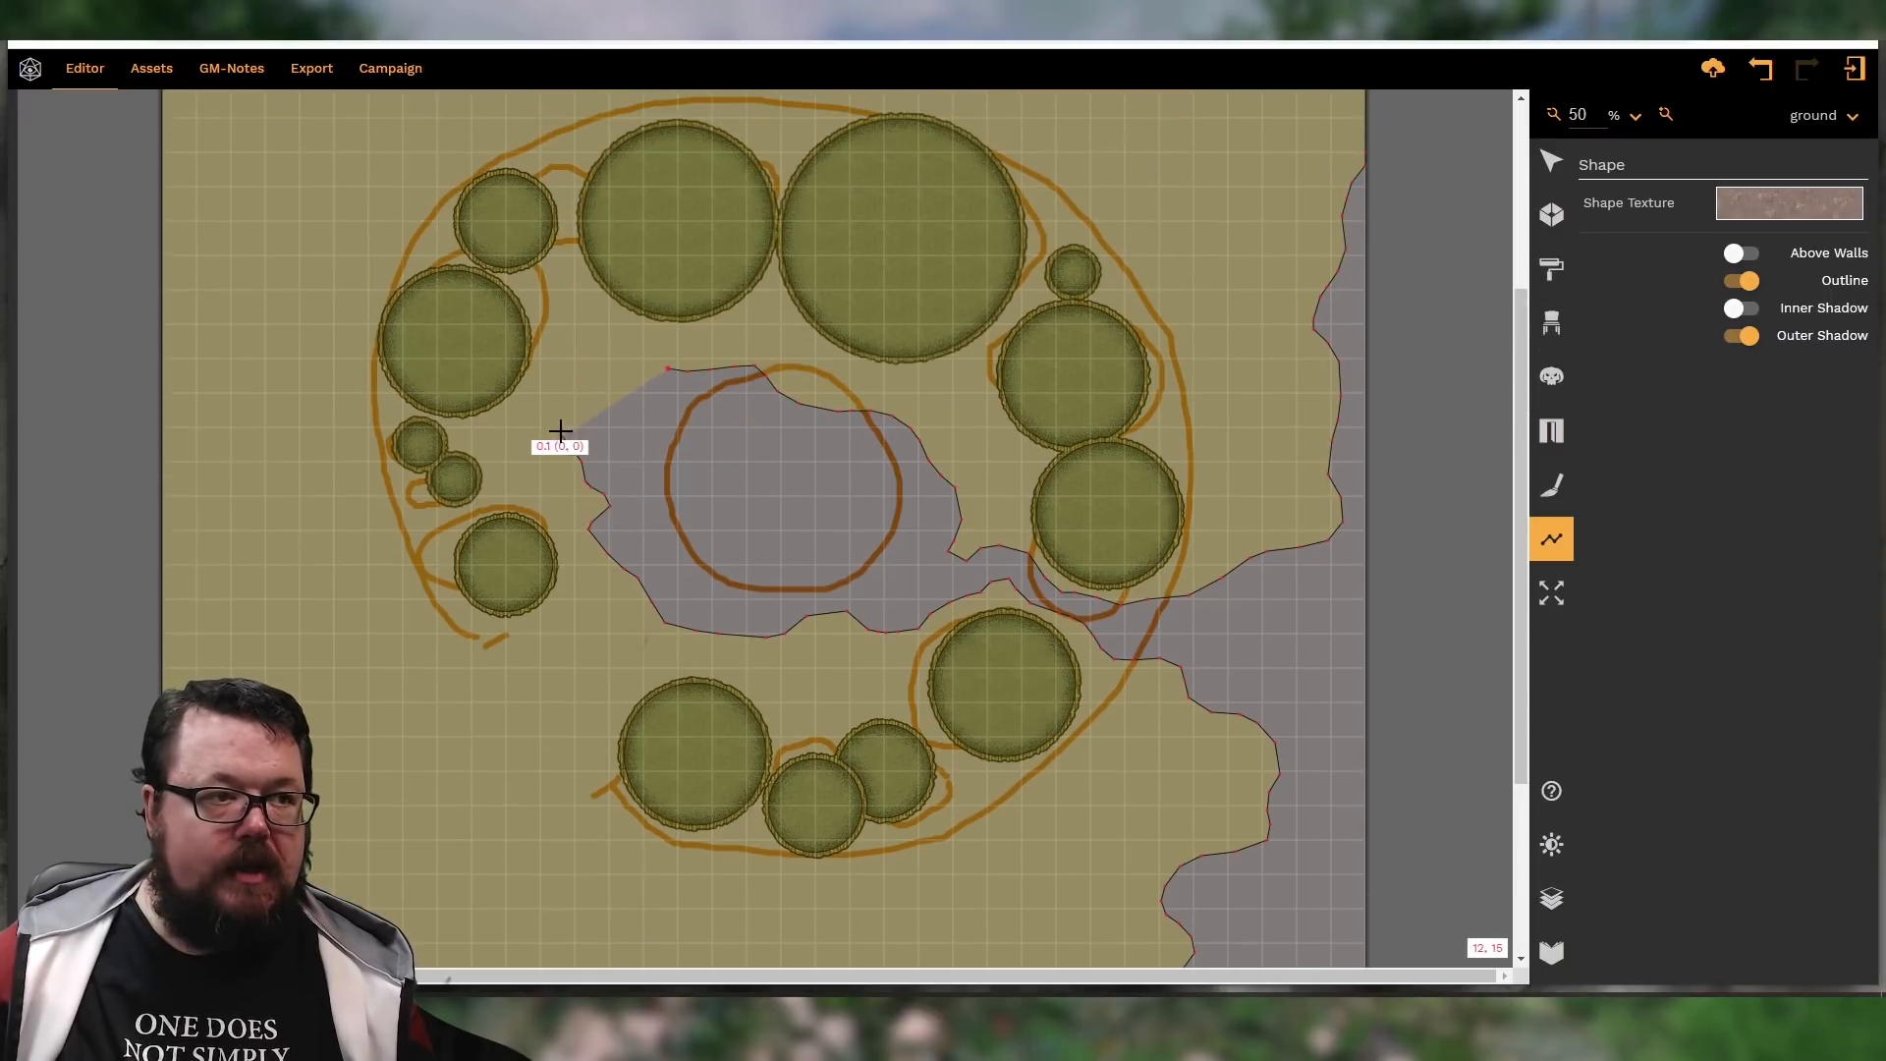
Round the clearing's northwest corner with the shape outline and close it at its starting point near grid 15,13
click(587, 369)
click(610, 363)
click(632, 362)
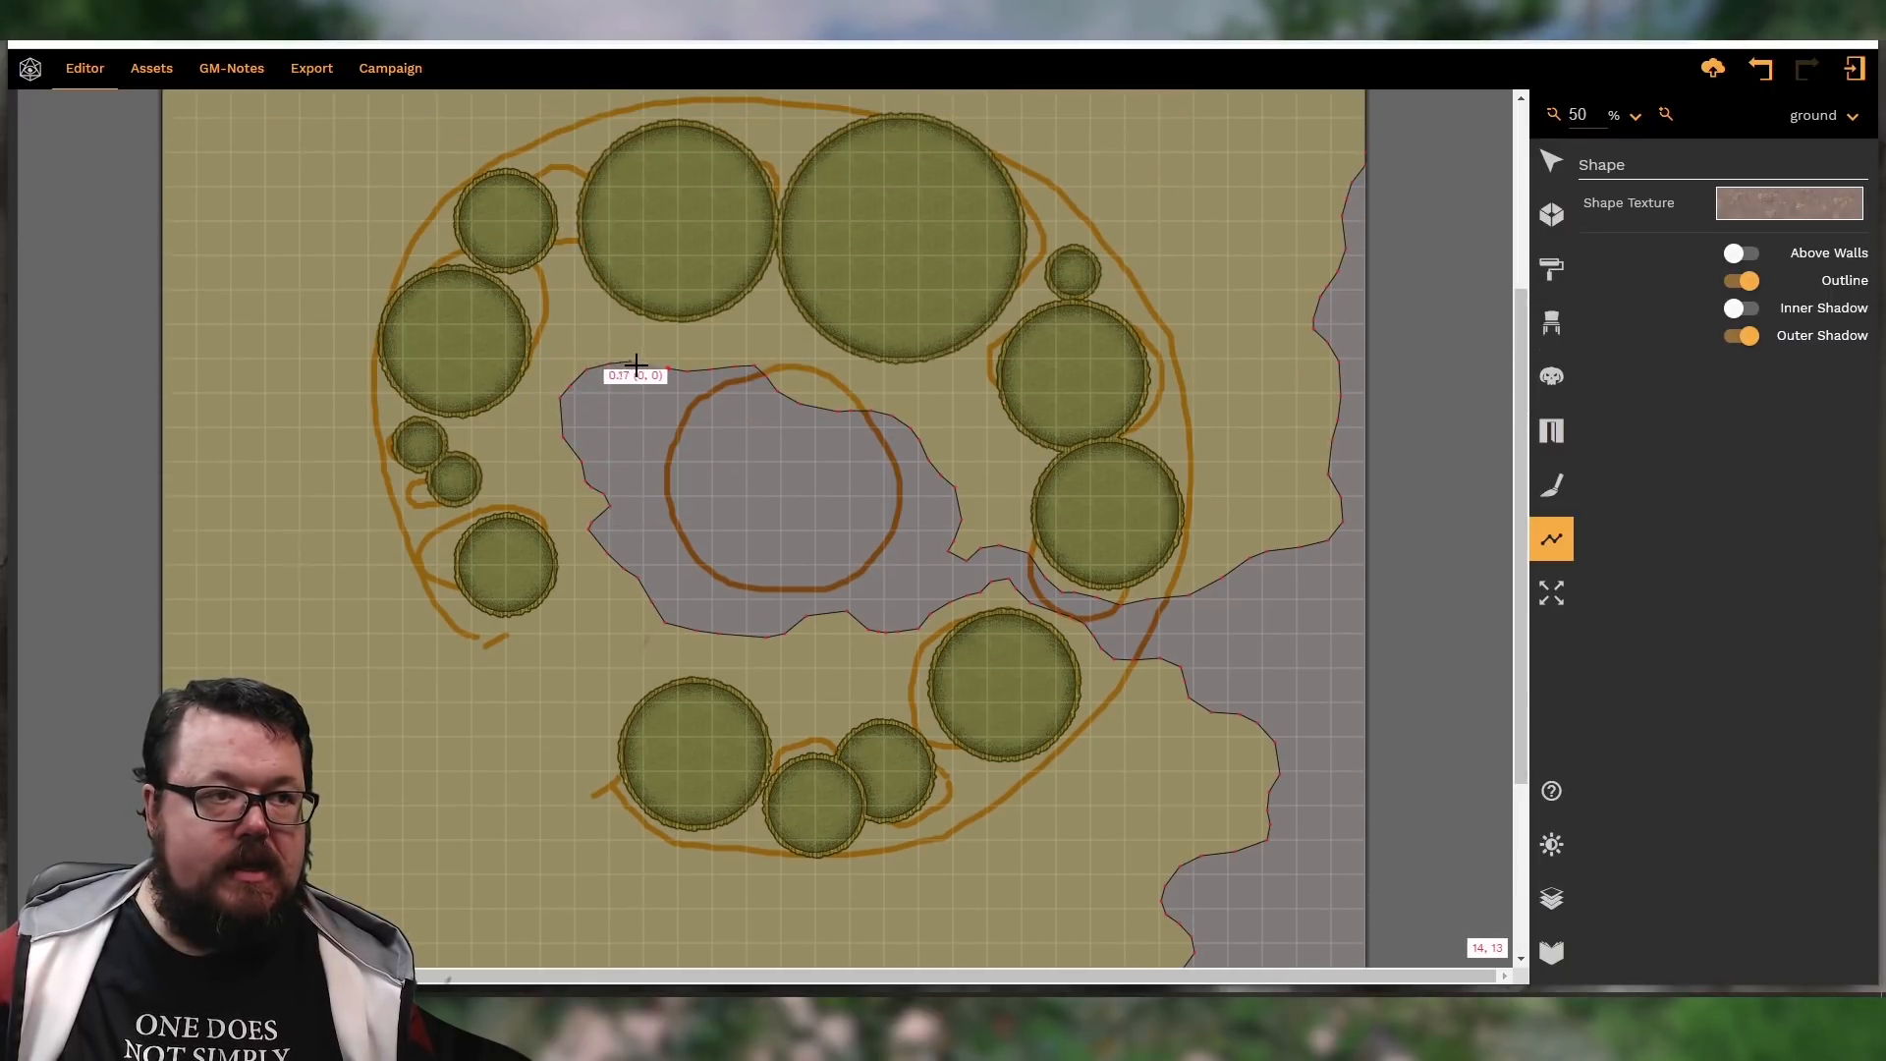
click(646, 372)
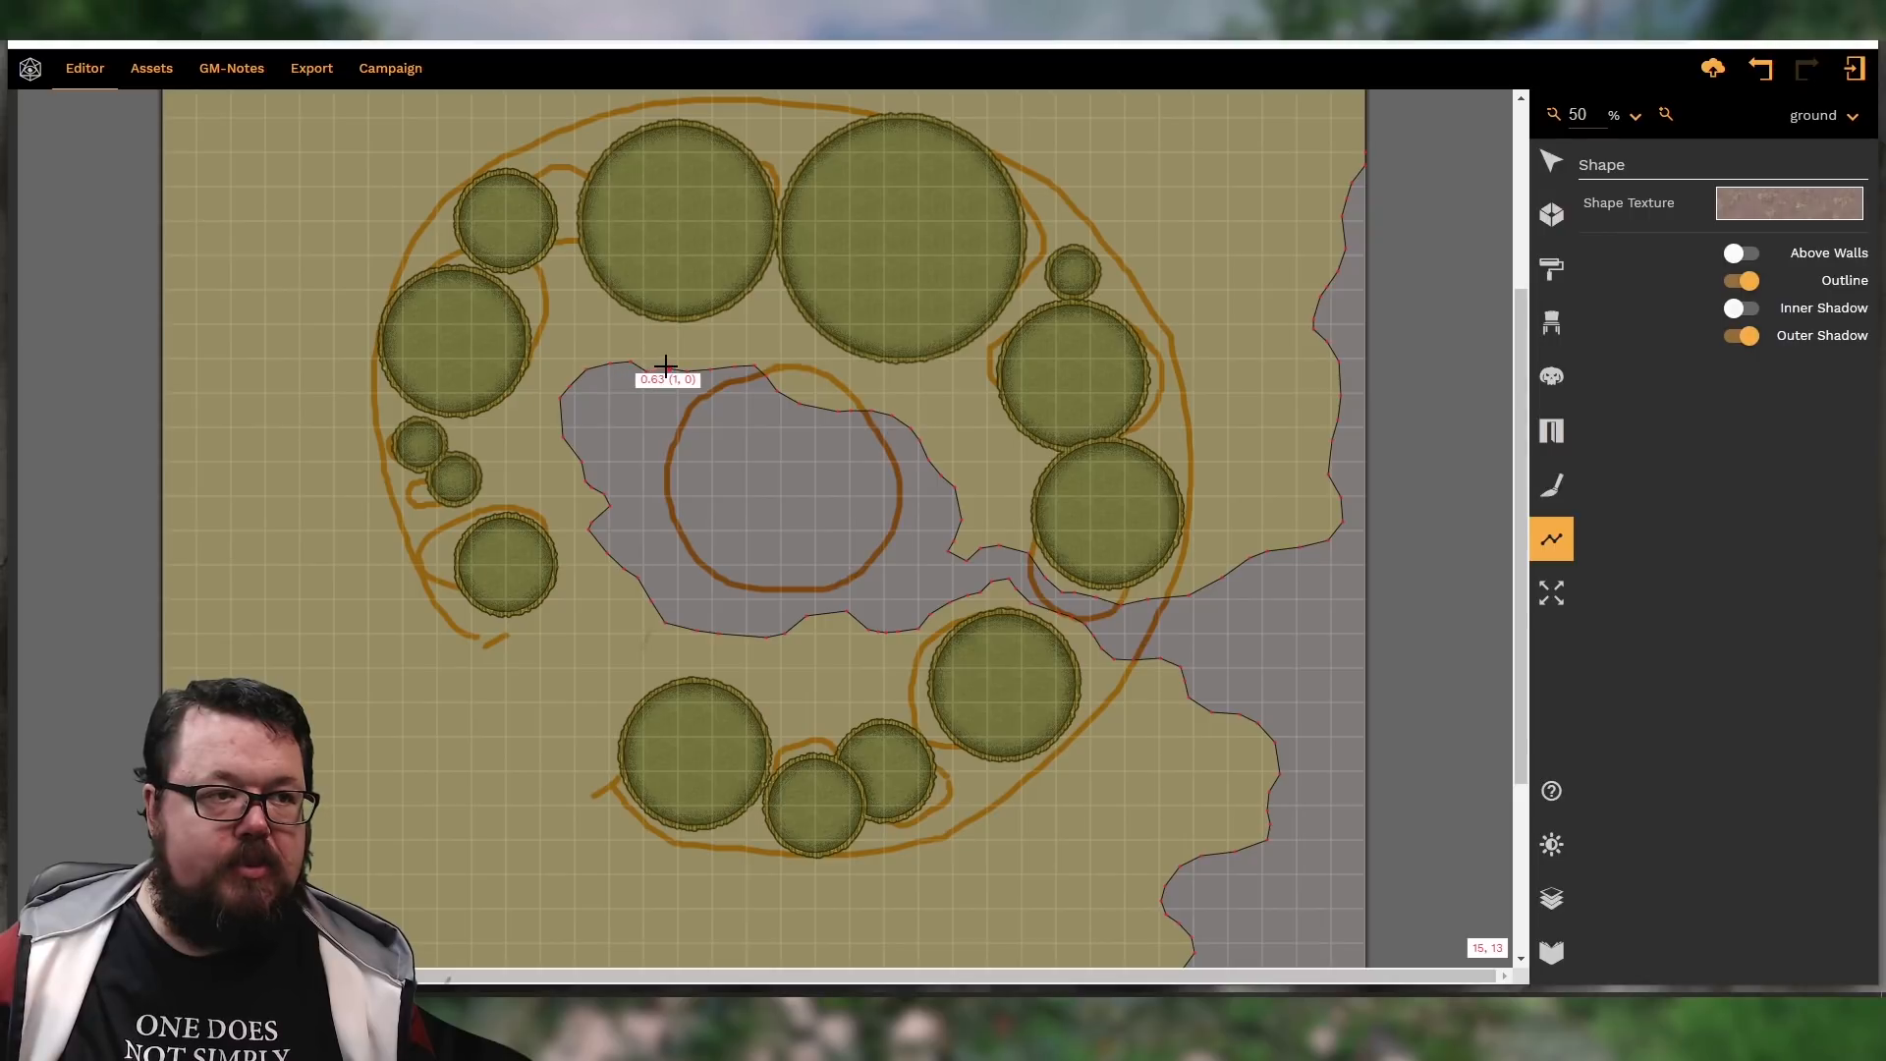
click(666, 366)
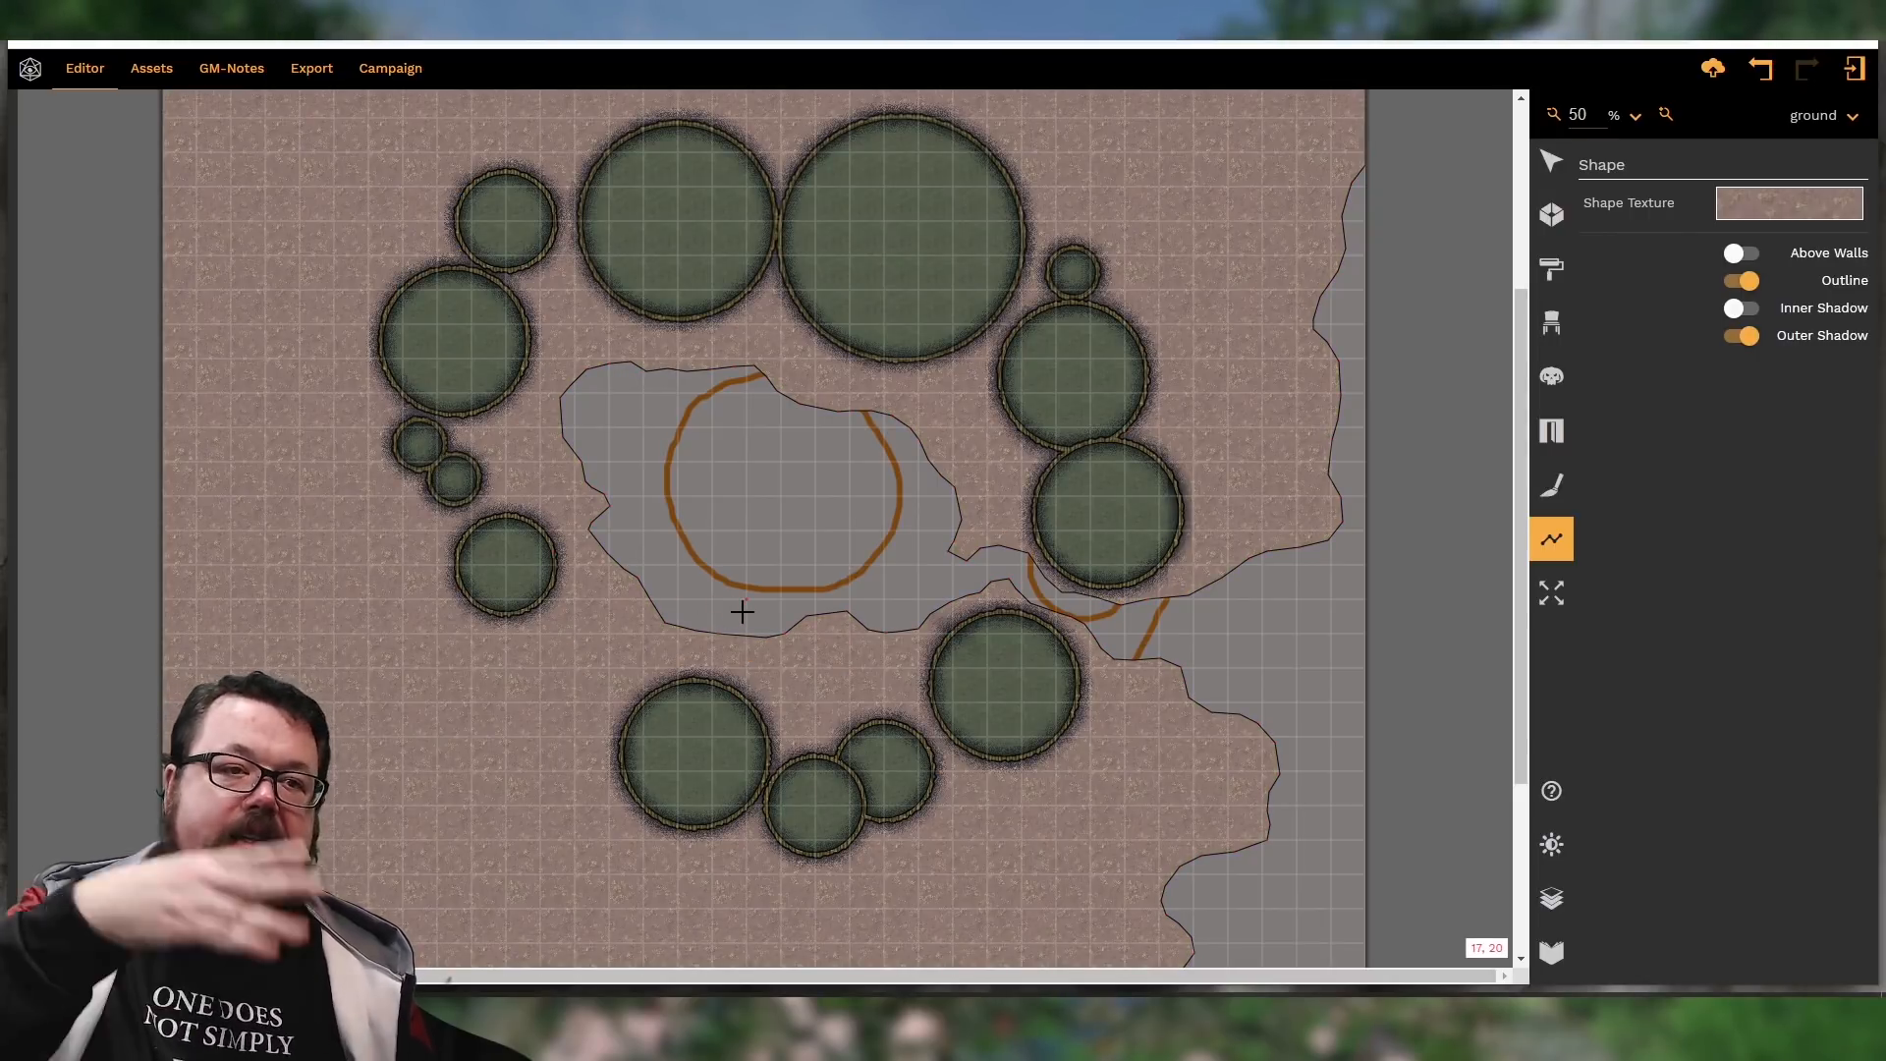
Turn off the outline and turn on the inner shadow for the large dirt shape surrounding the clearing
click(1554, 167)
click(1222, 283)
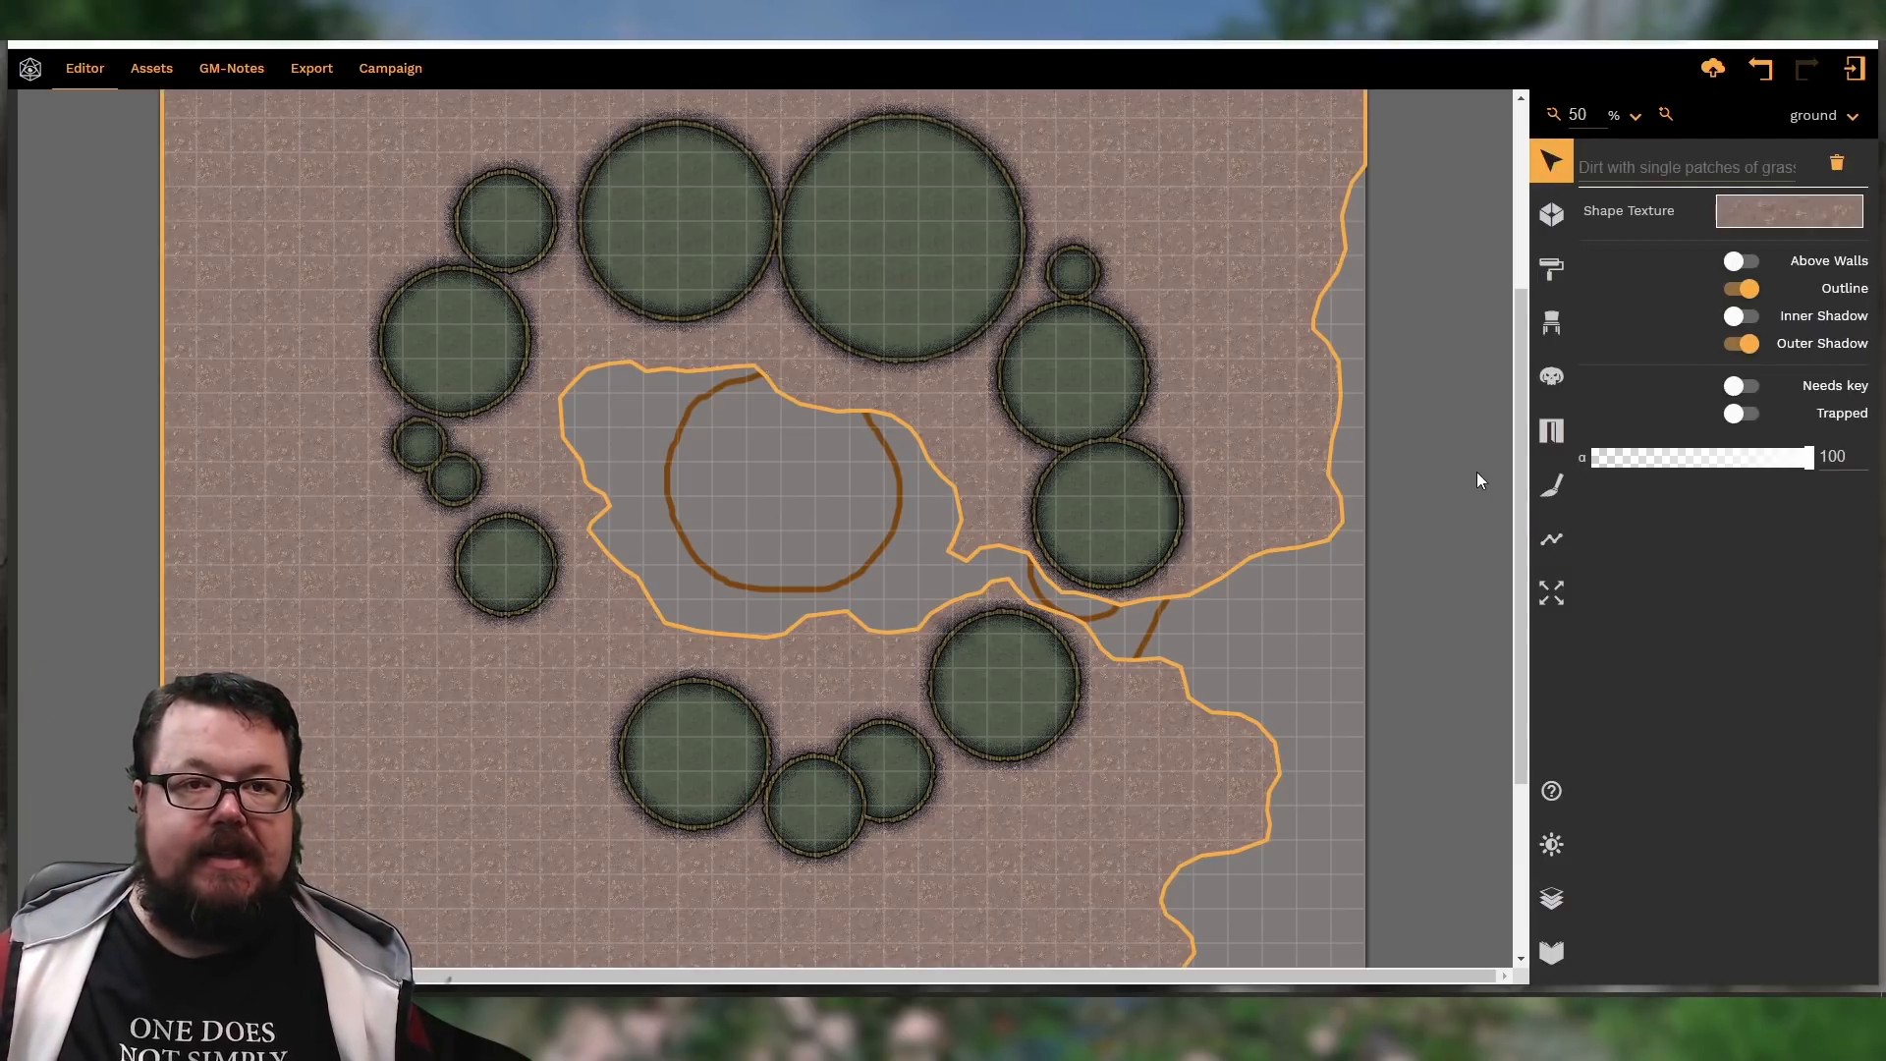
click(1741, 289)
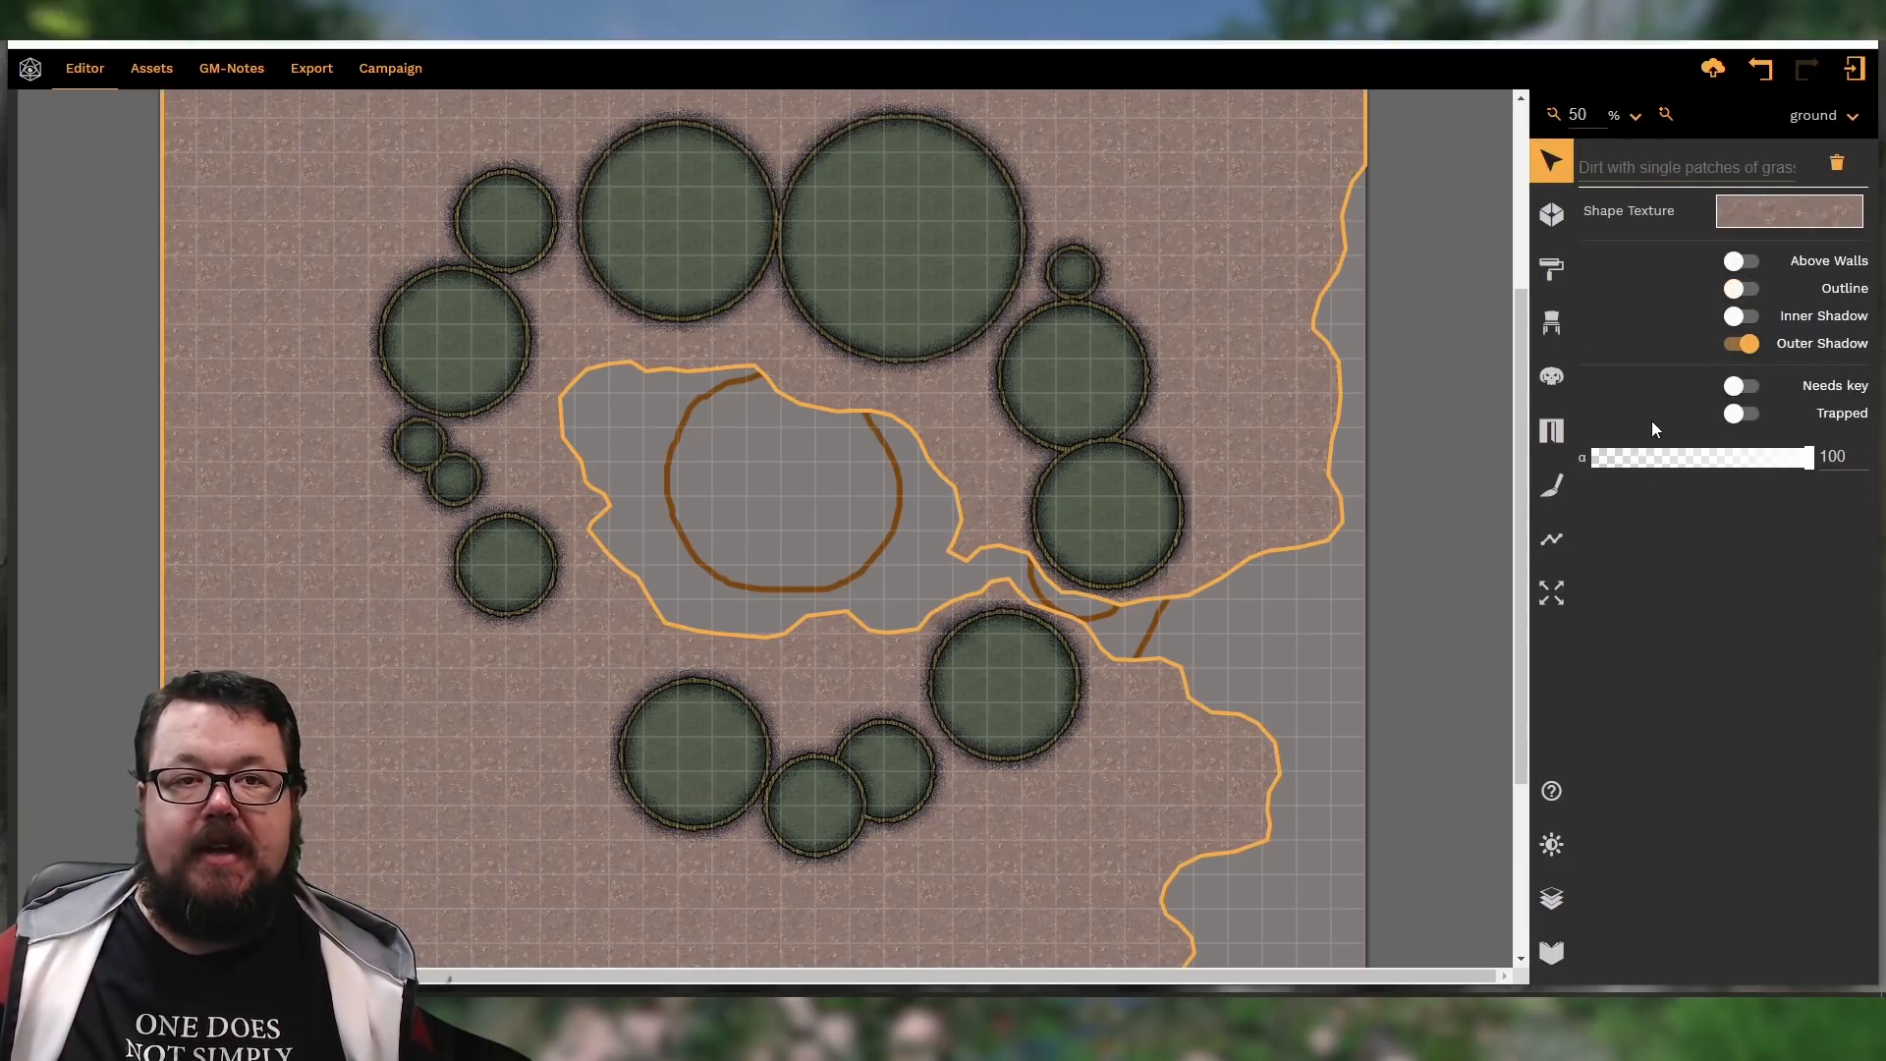
click(1749, 319)
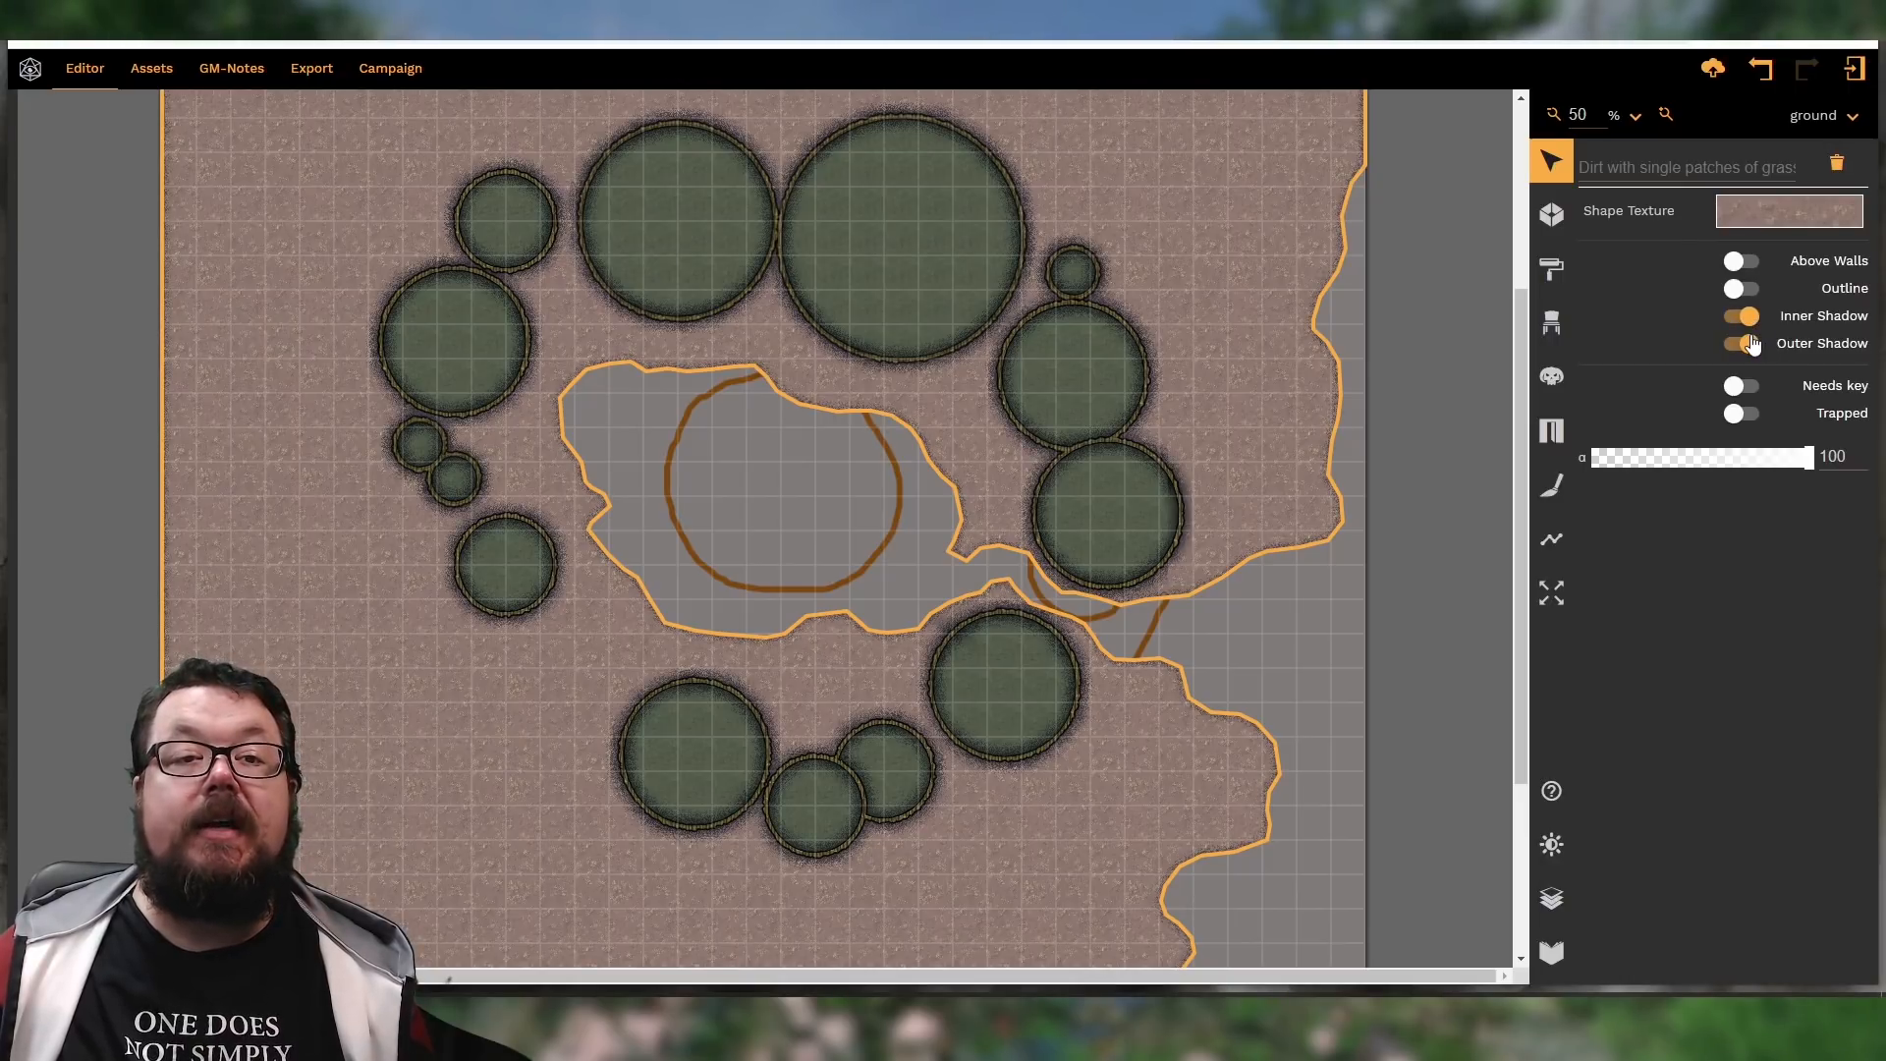
click(1271, 715)
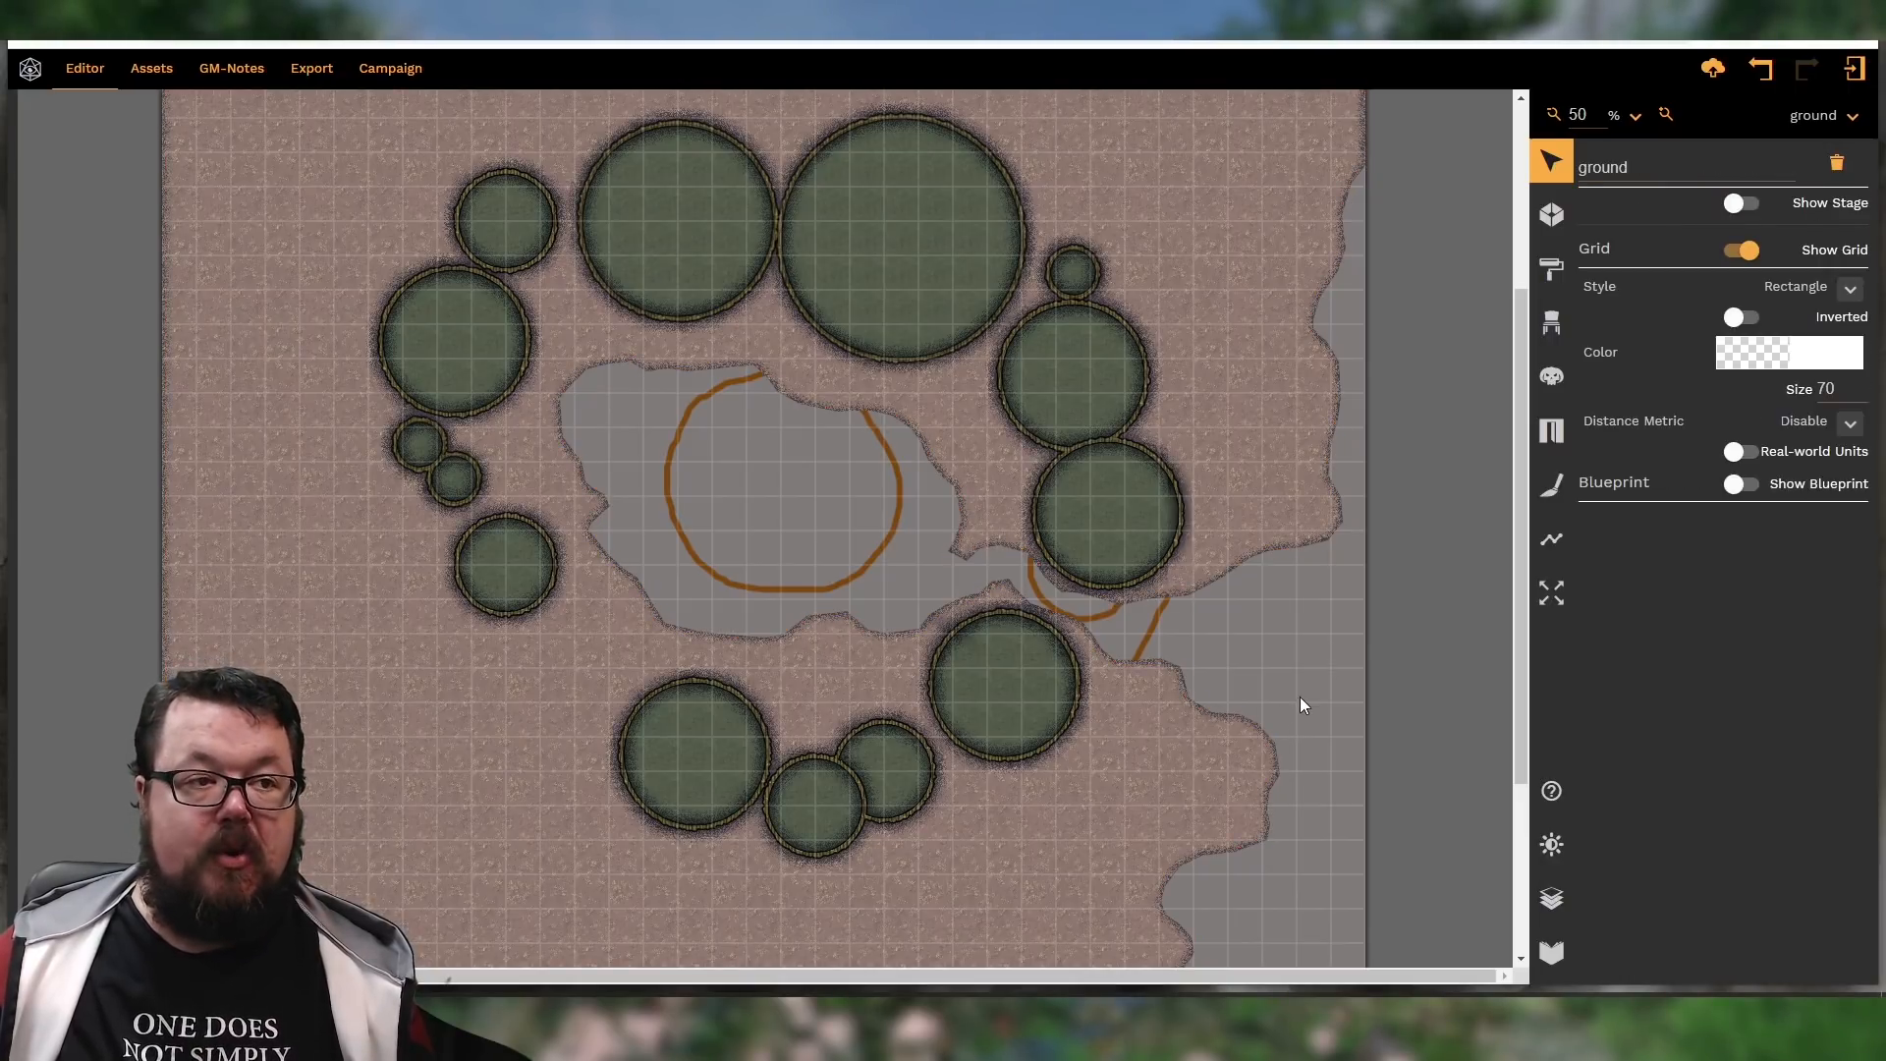
scroll(876, 546, up, 3)
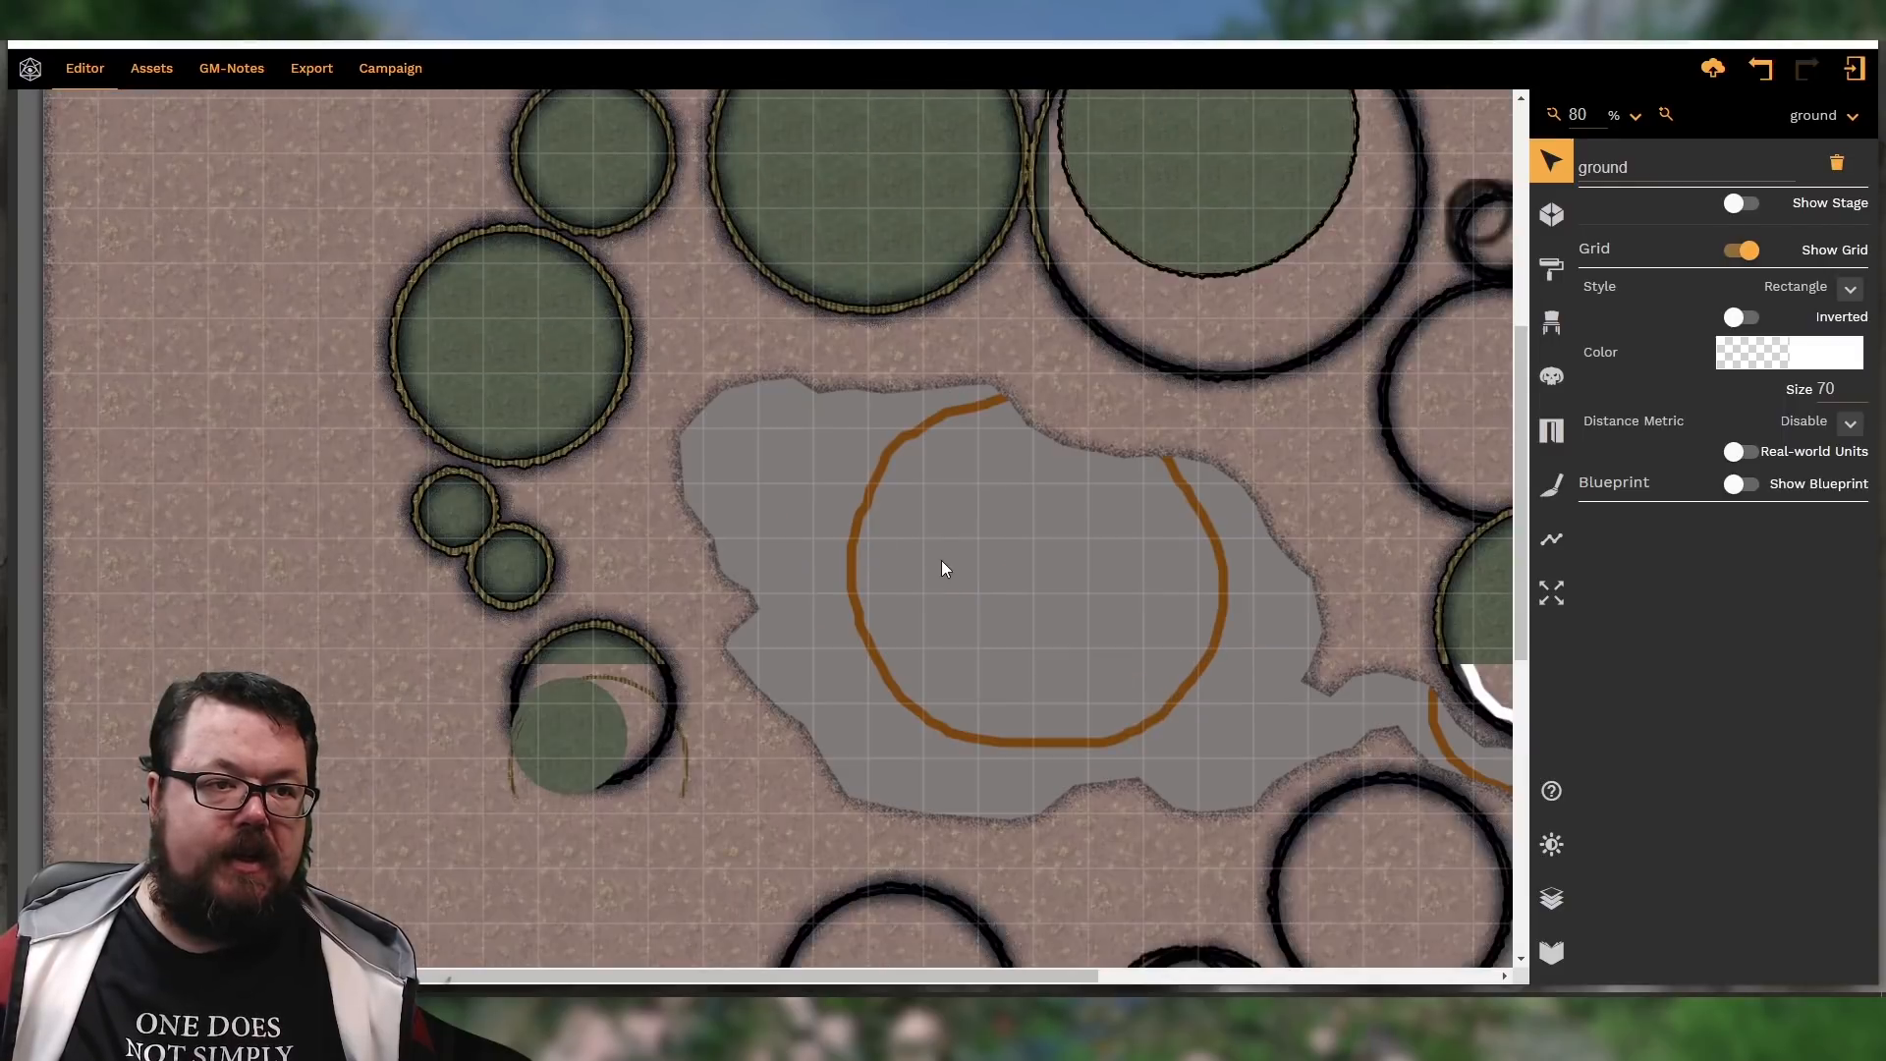
scroll(949, 562, up, 2)
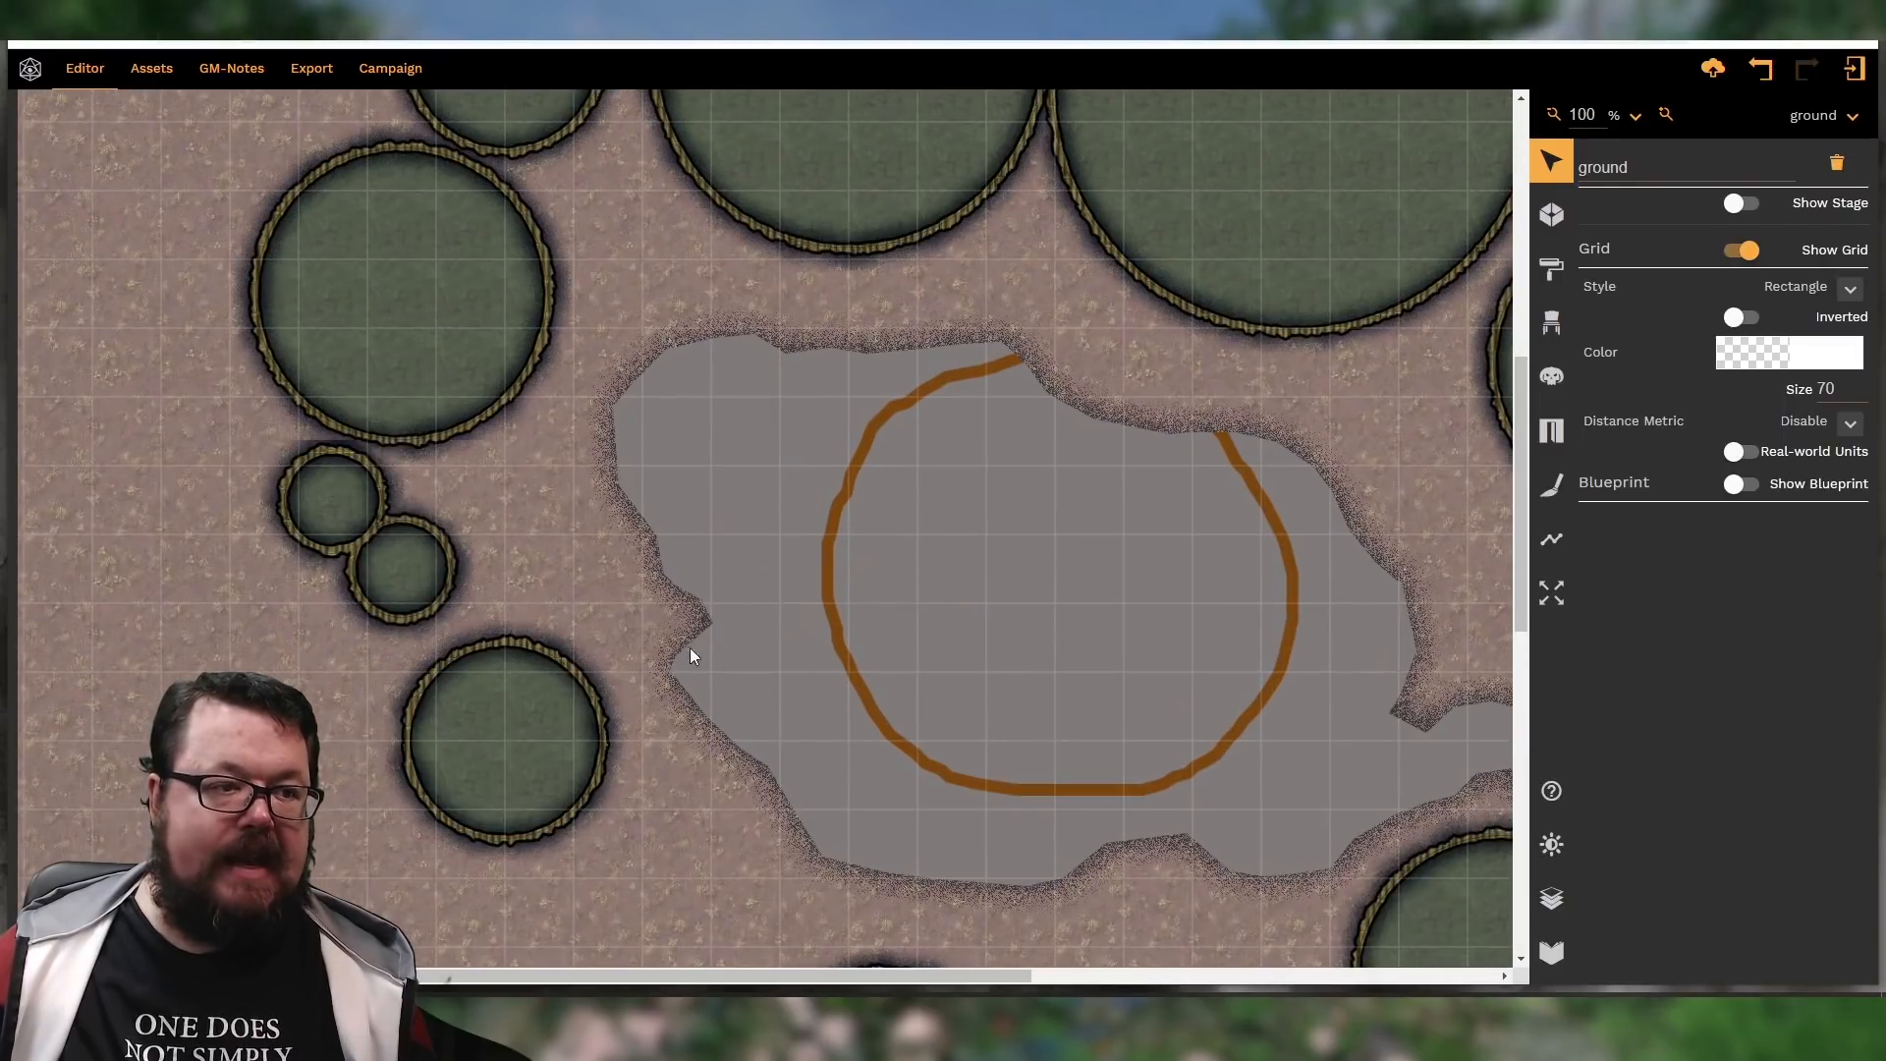
scroll(847, 512, down, 7)
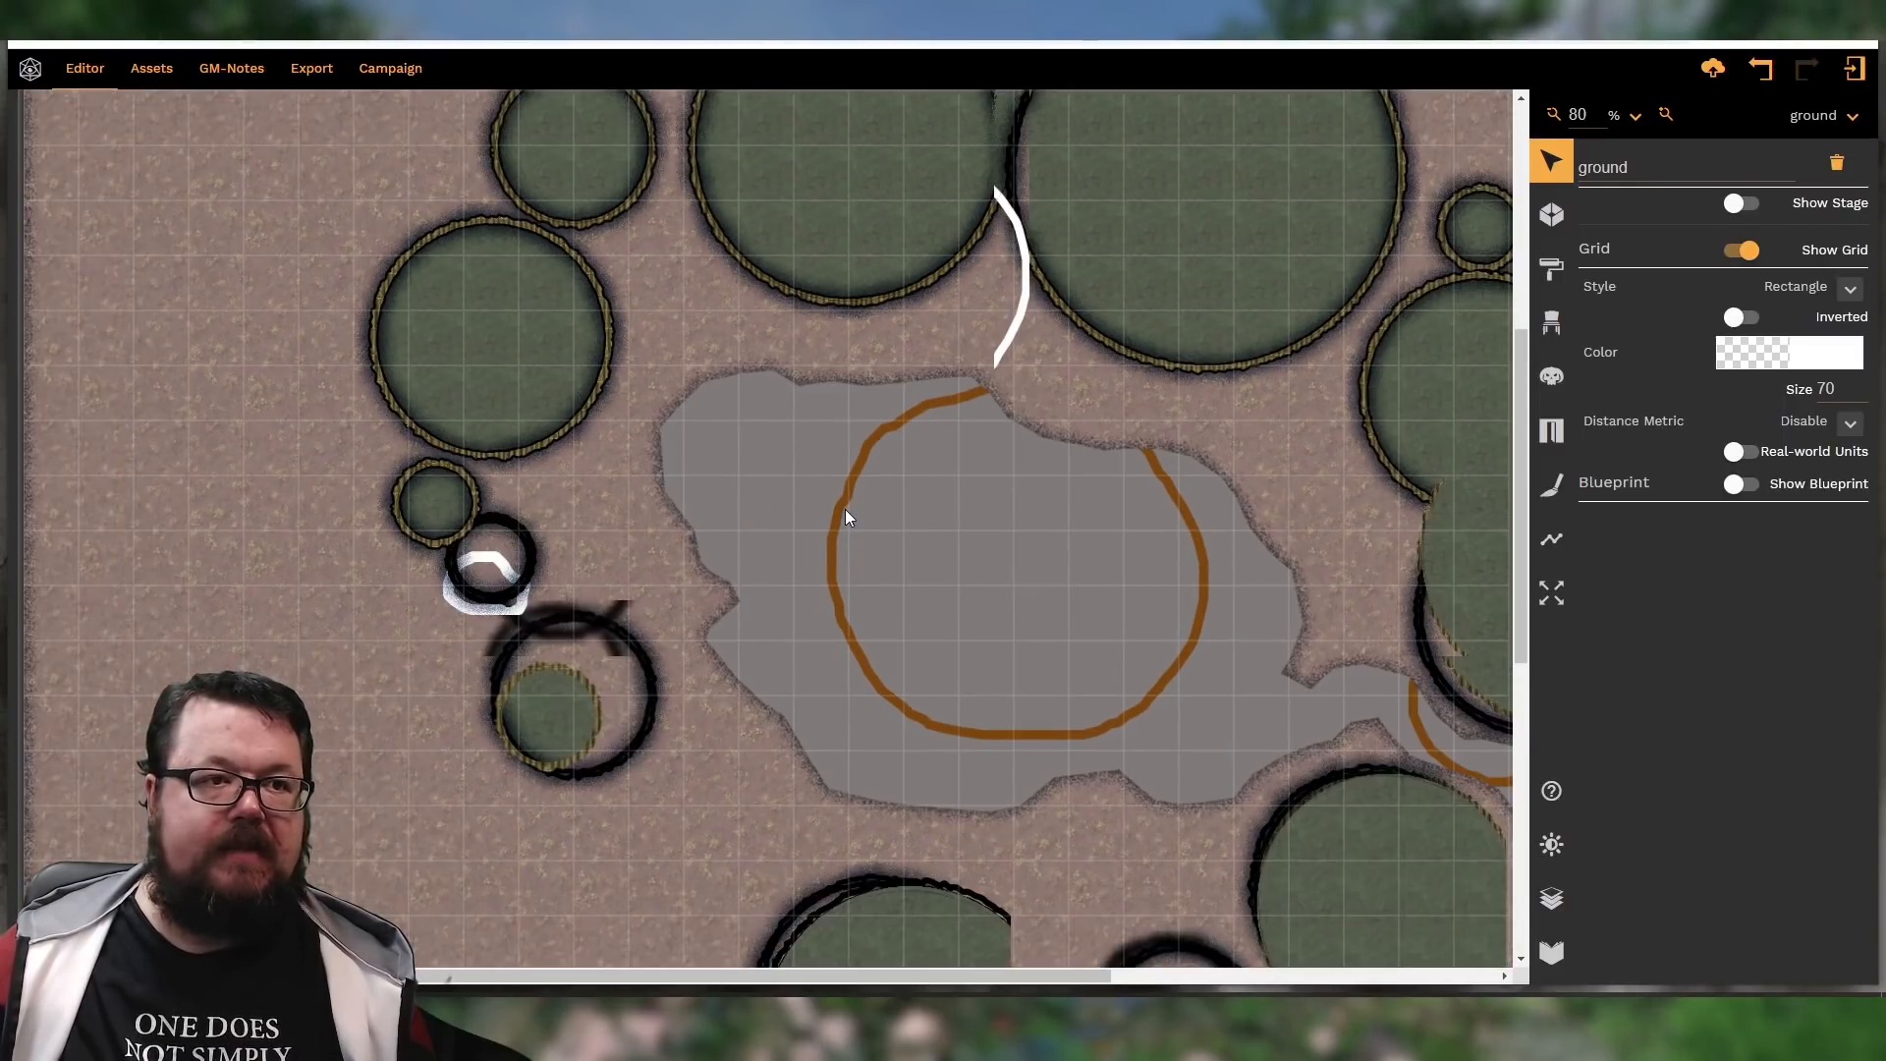
scroll(829, 510, up, 1)
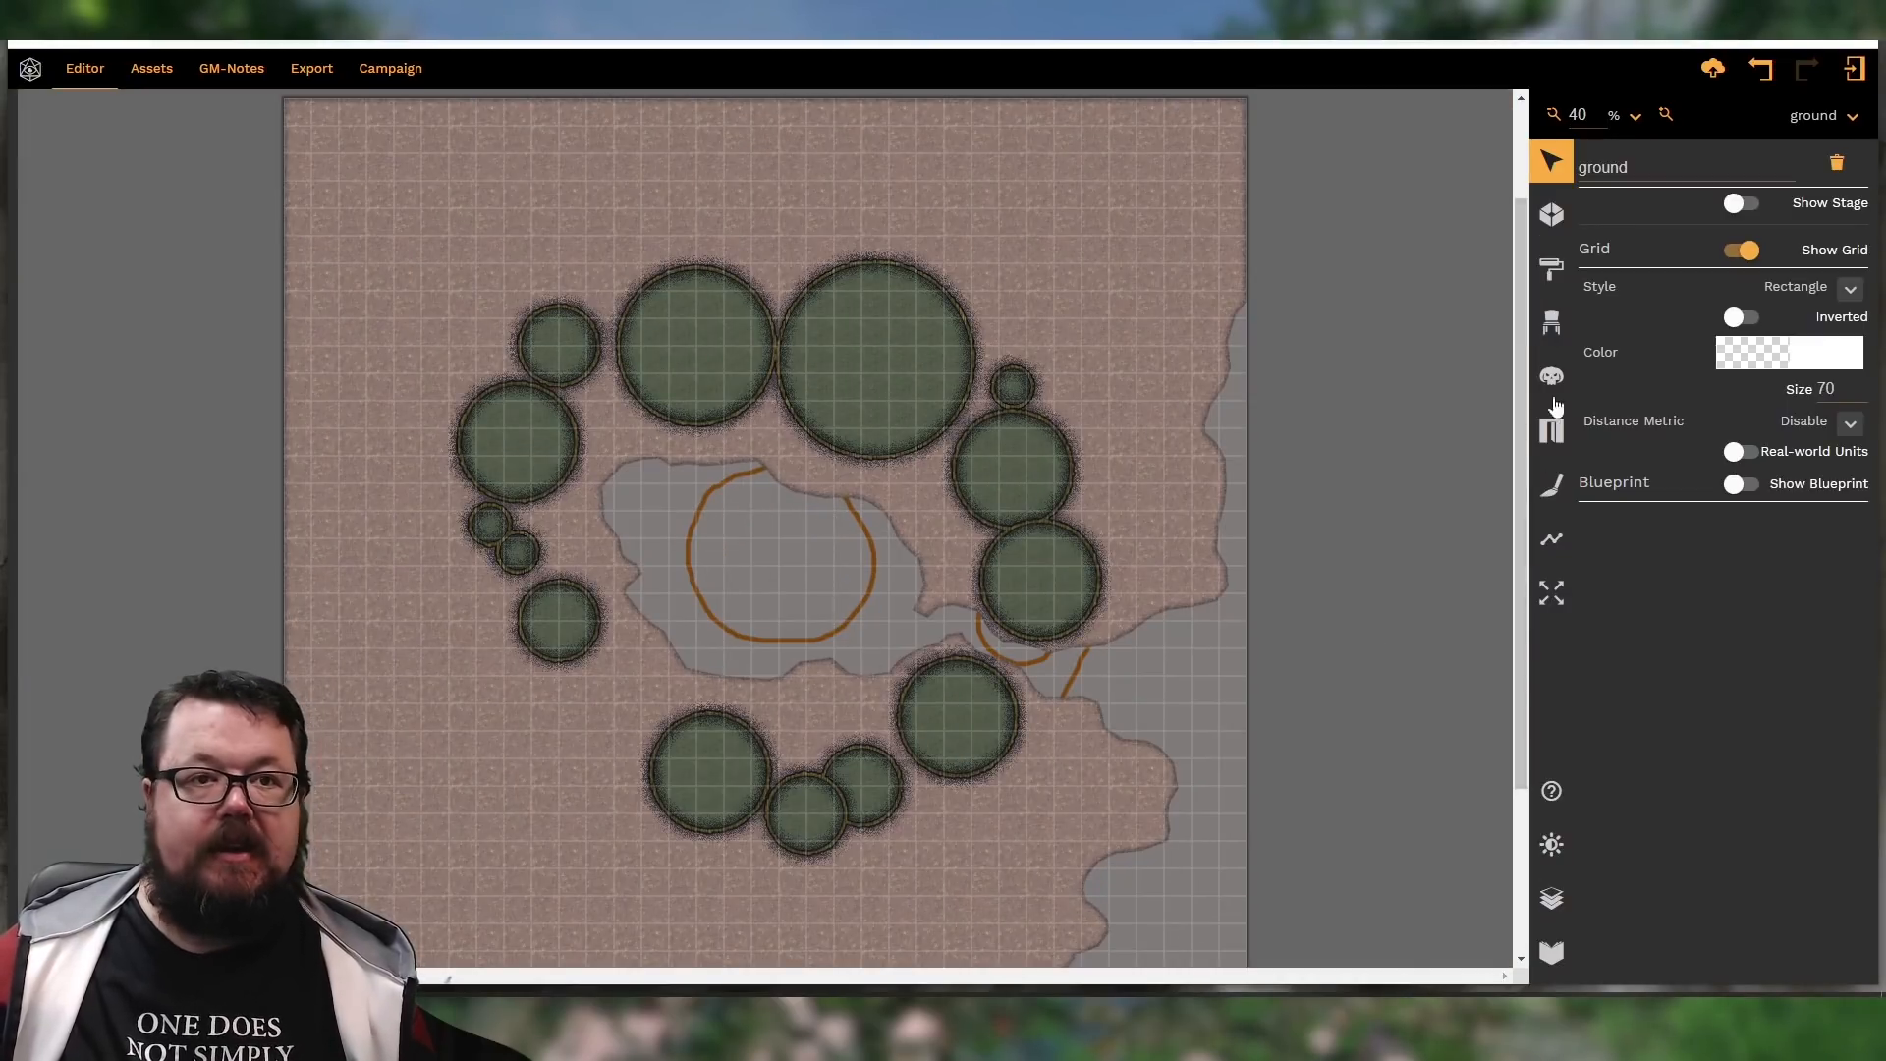
click(1552, 214)
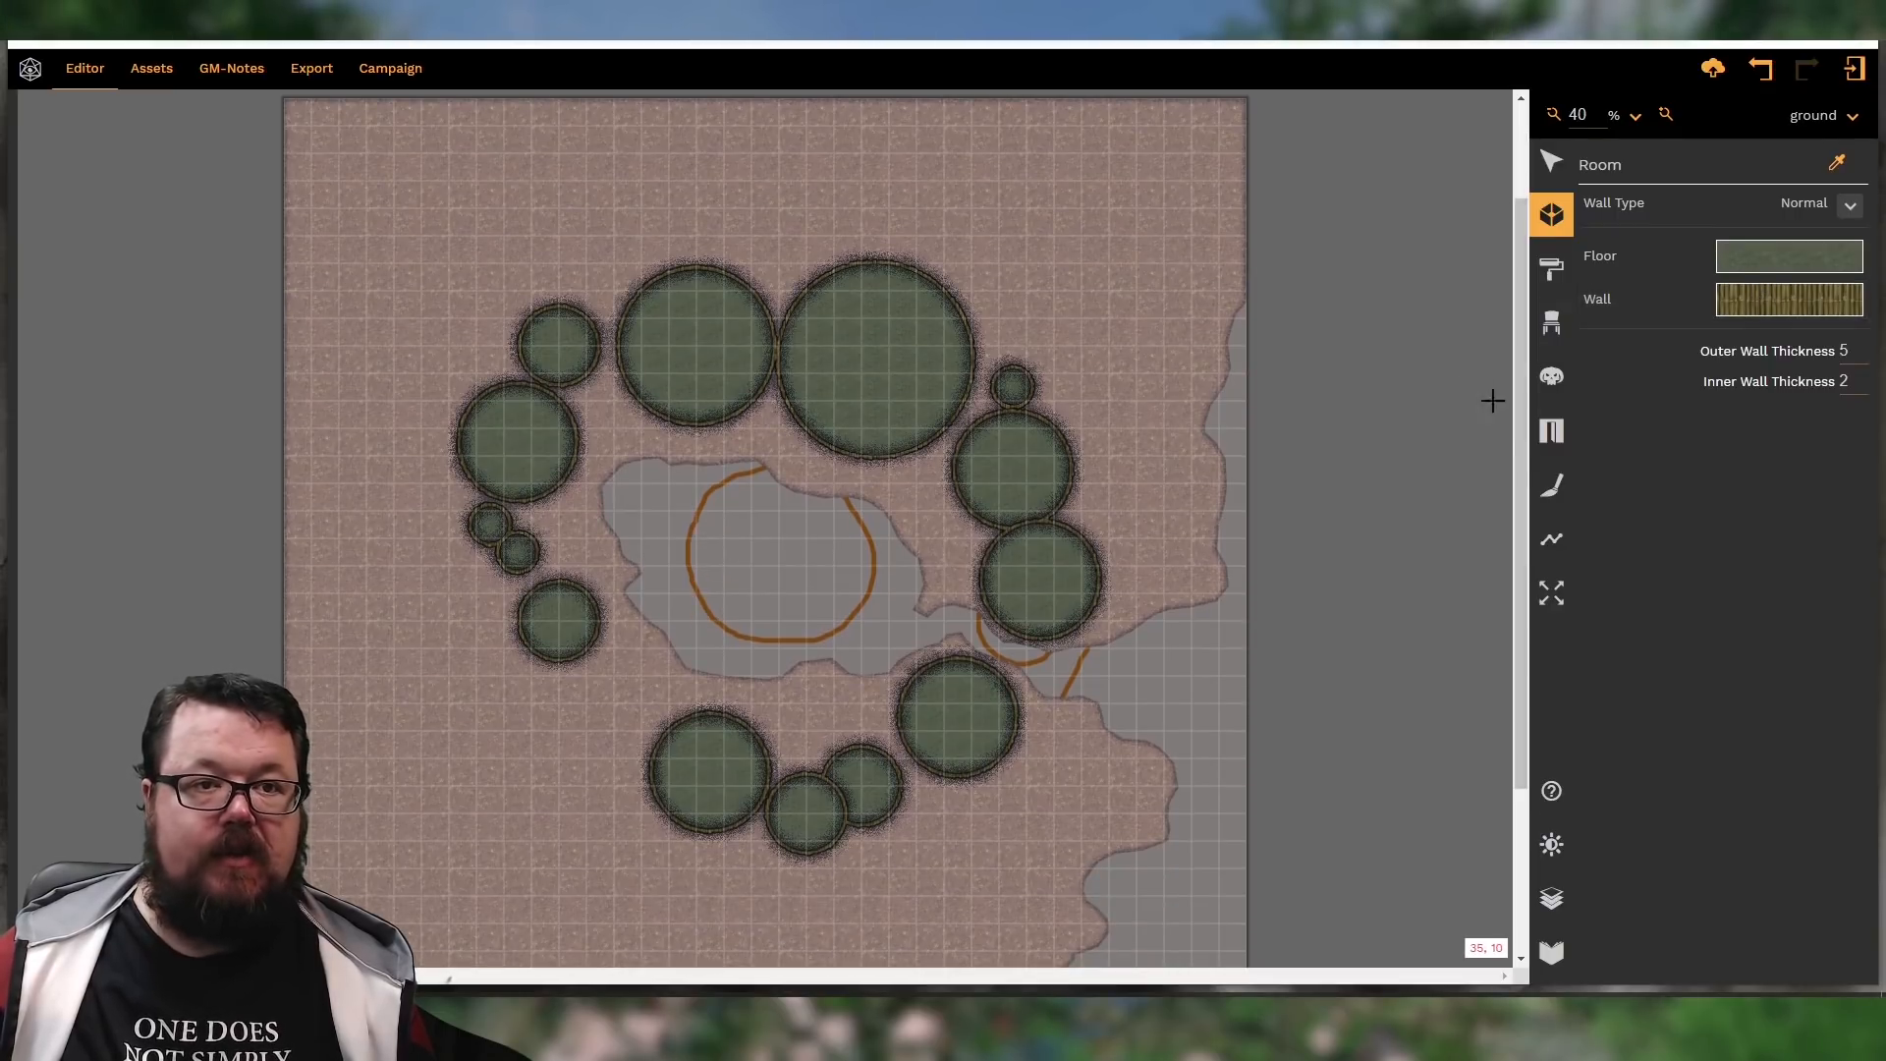
Start a second shape inside the central clearing, rounding its northwest lobe from about grid 18,15 to 16,16
click(1551, 539)
scroll(675, 629, up, 1)
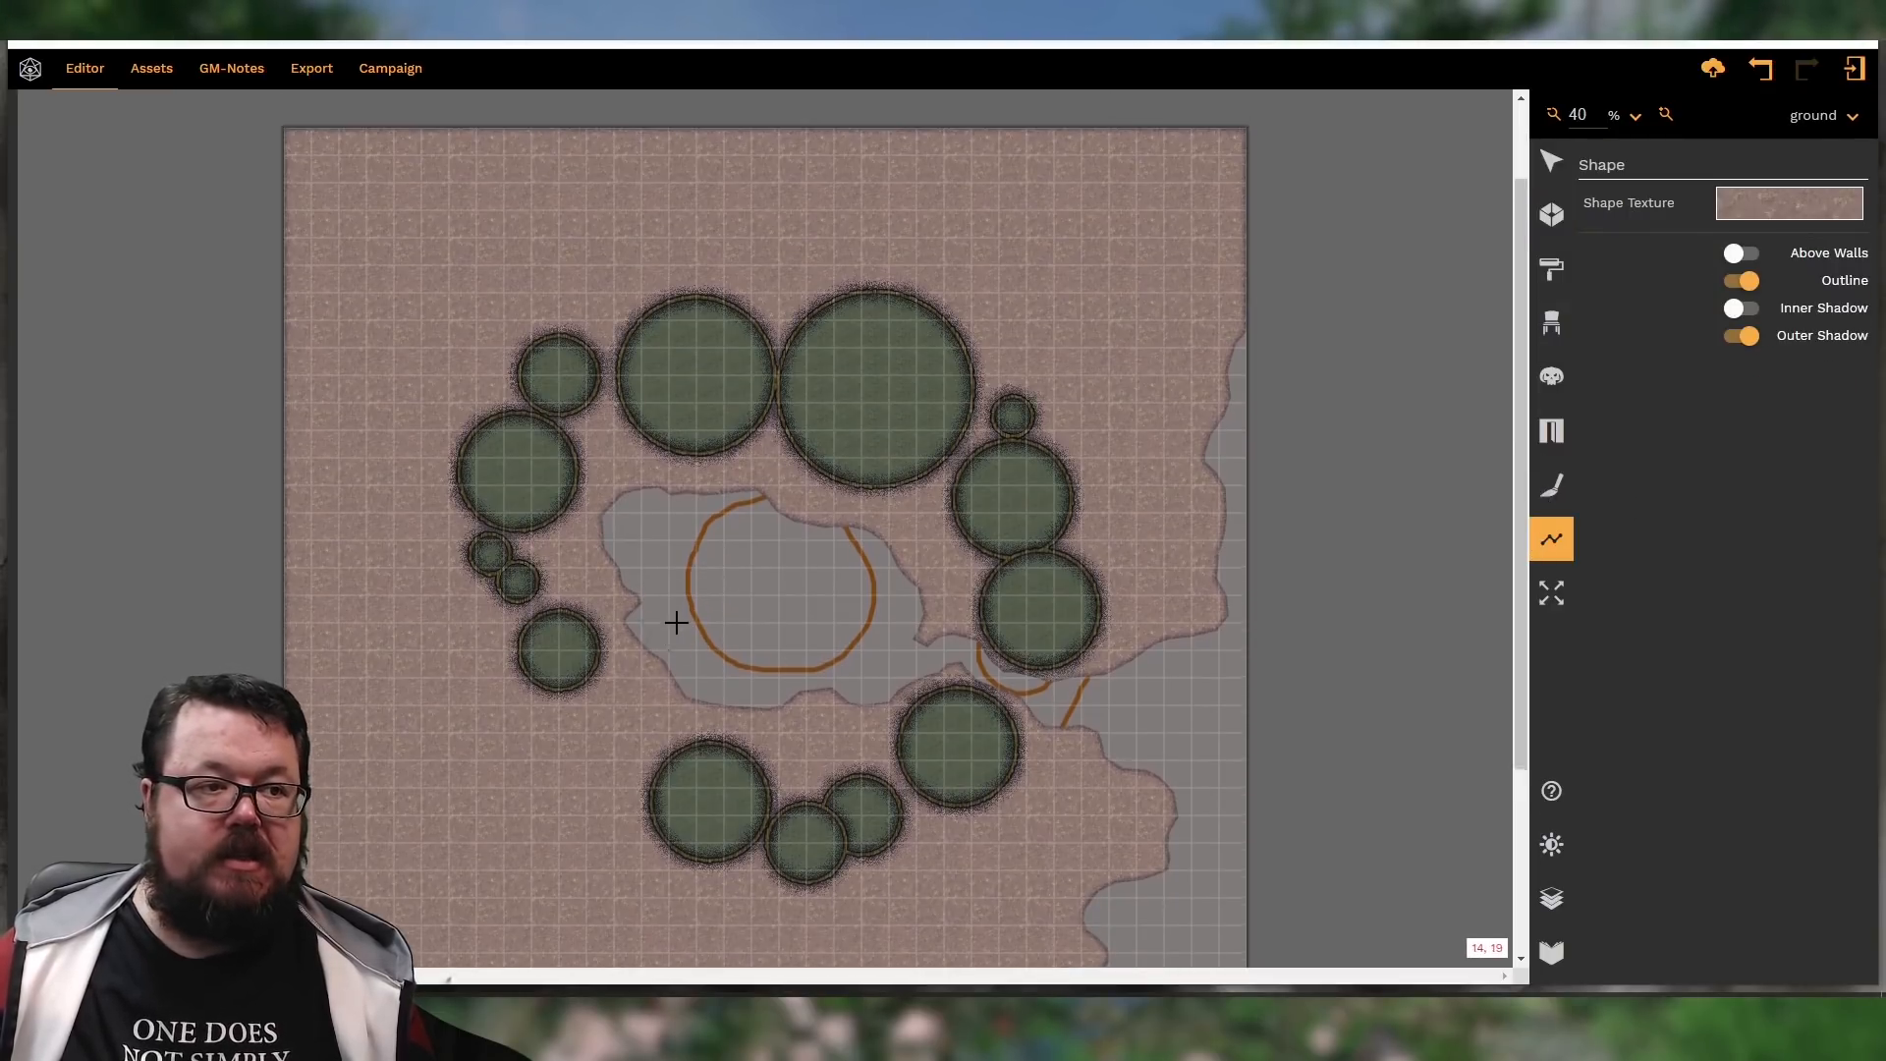
scroll(675, 621, up, 4)
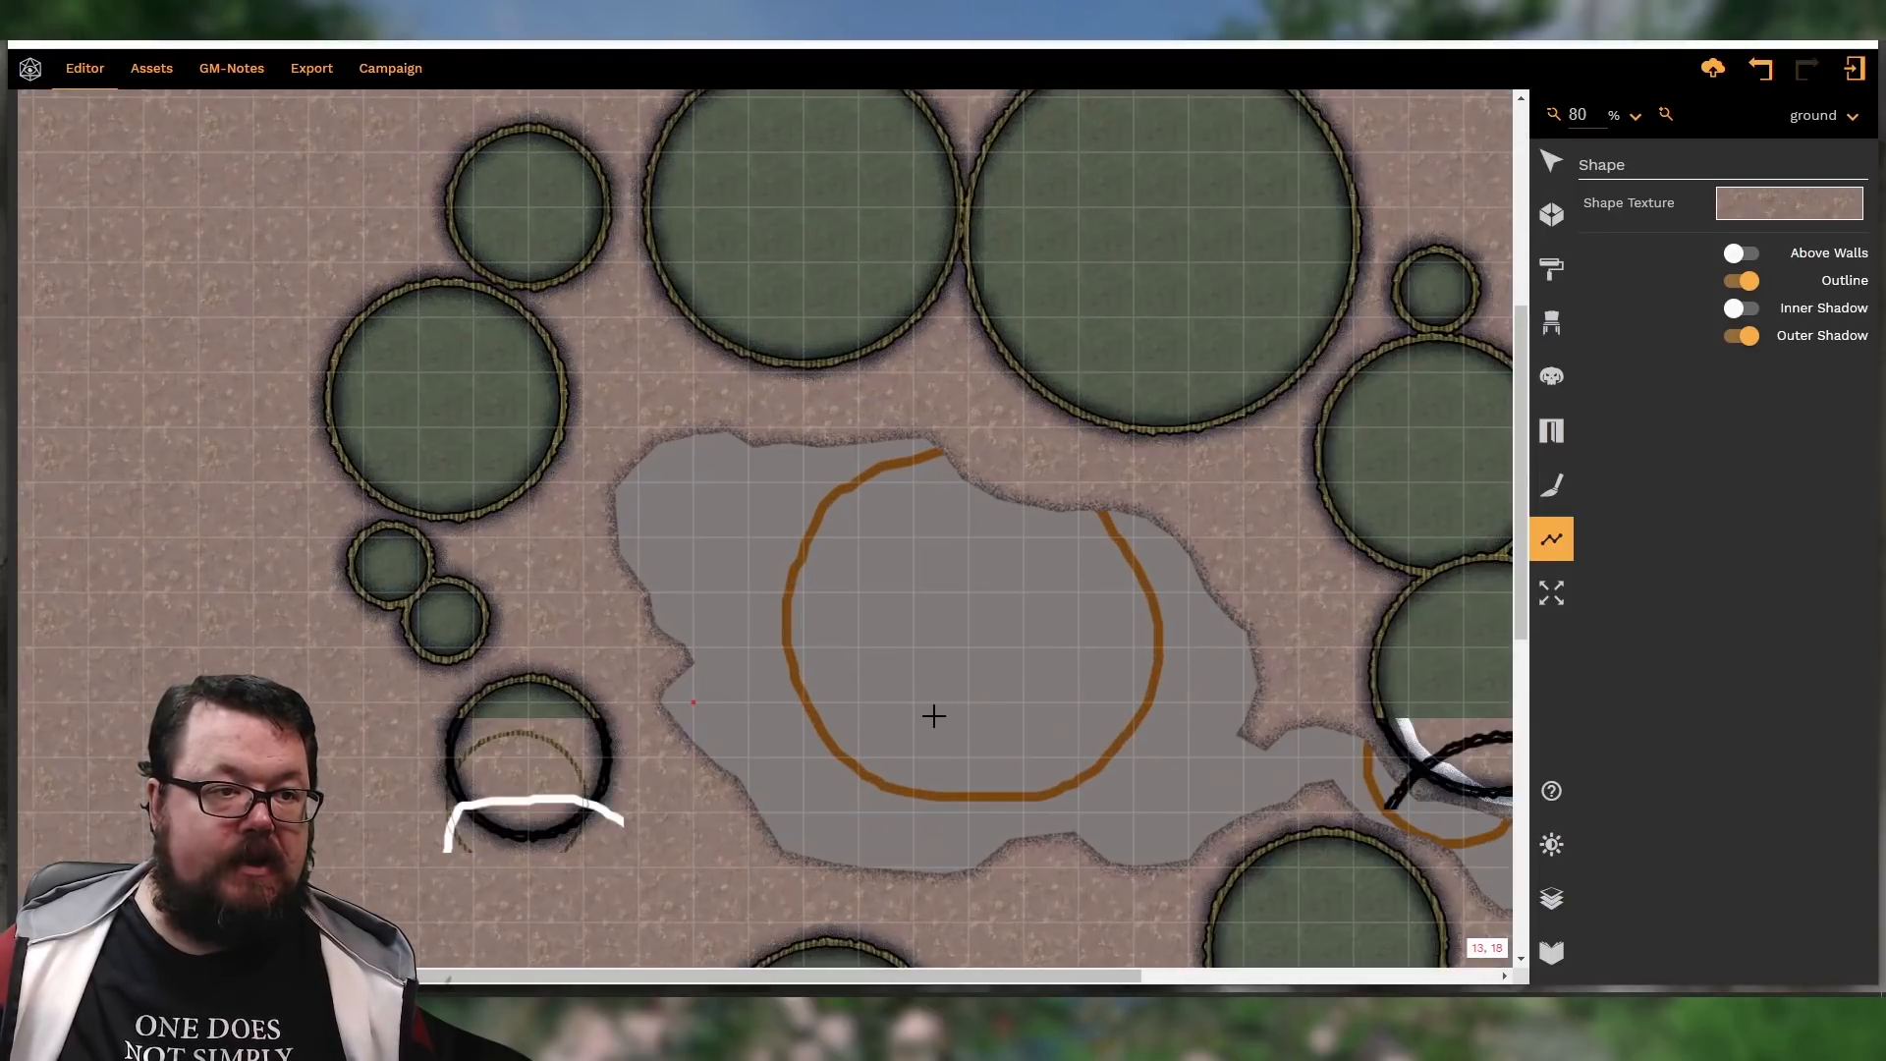
scroll(934, 713, up, 2)
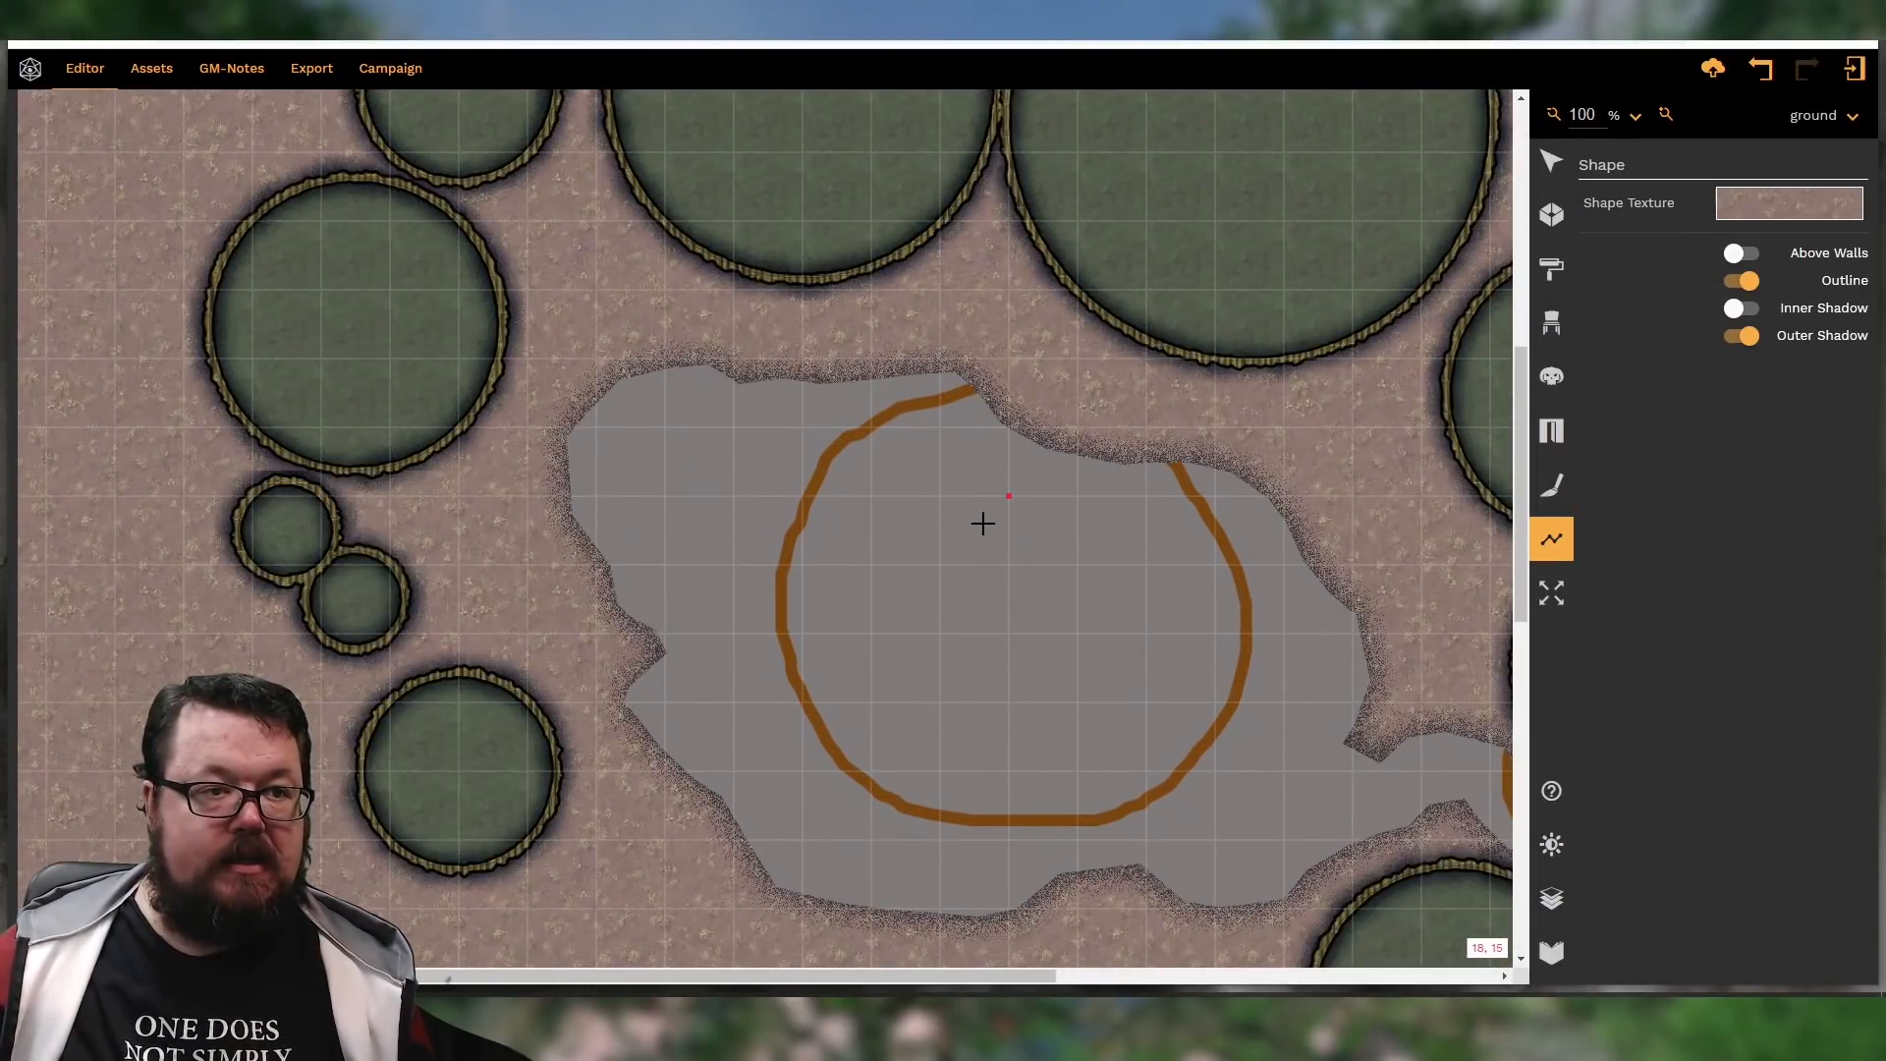
click(1005, 512)
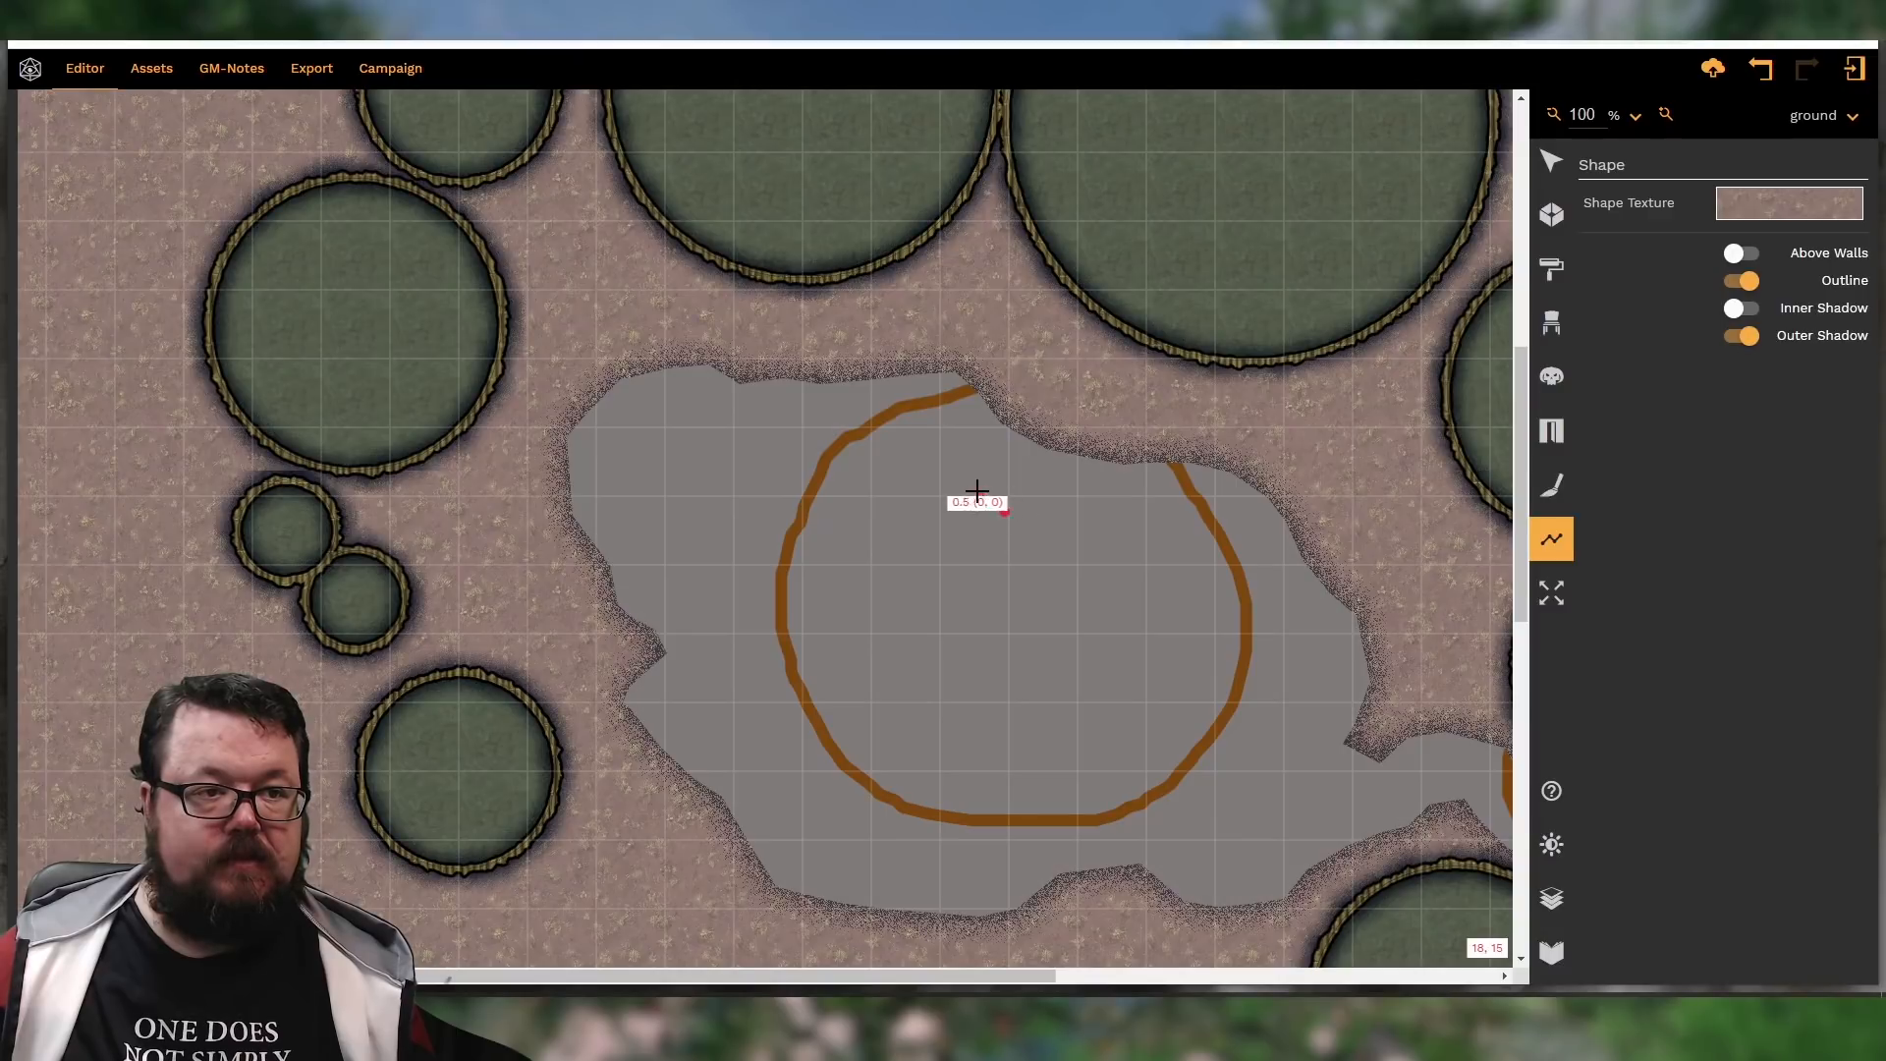
click(977, 490)
click(943, 488)
click(904, 494)
click(883, 511)
click(868, 538)
click(863, 577)
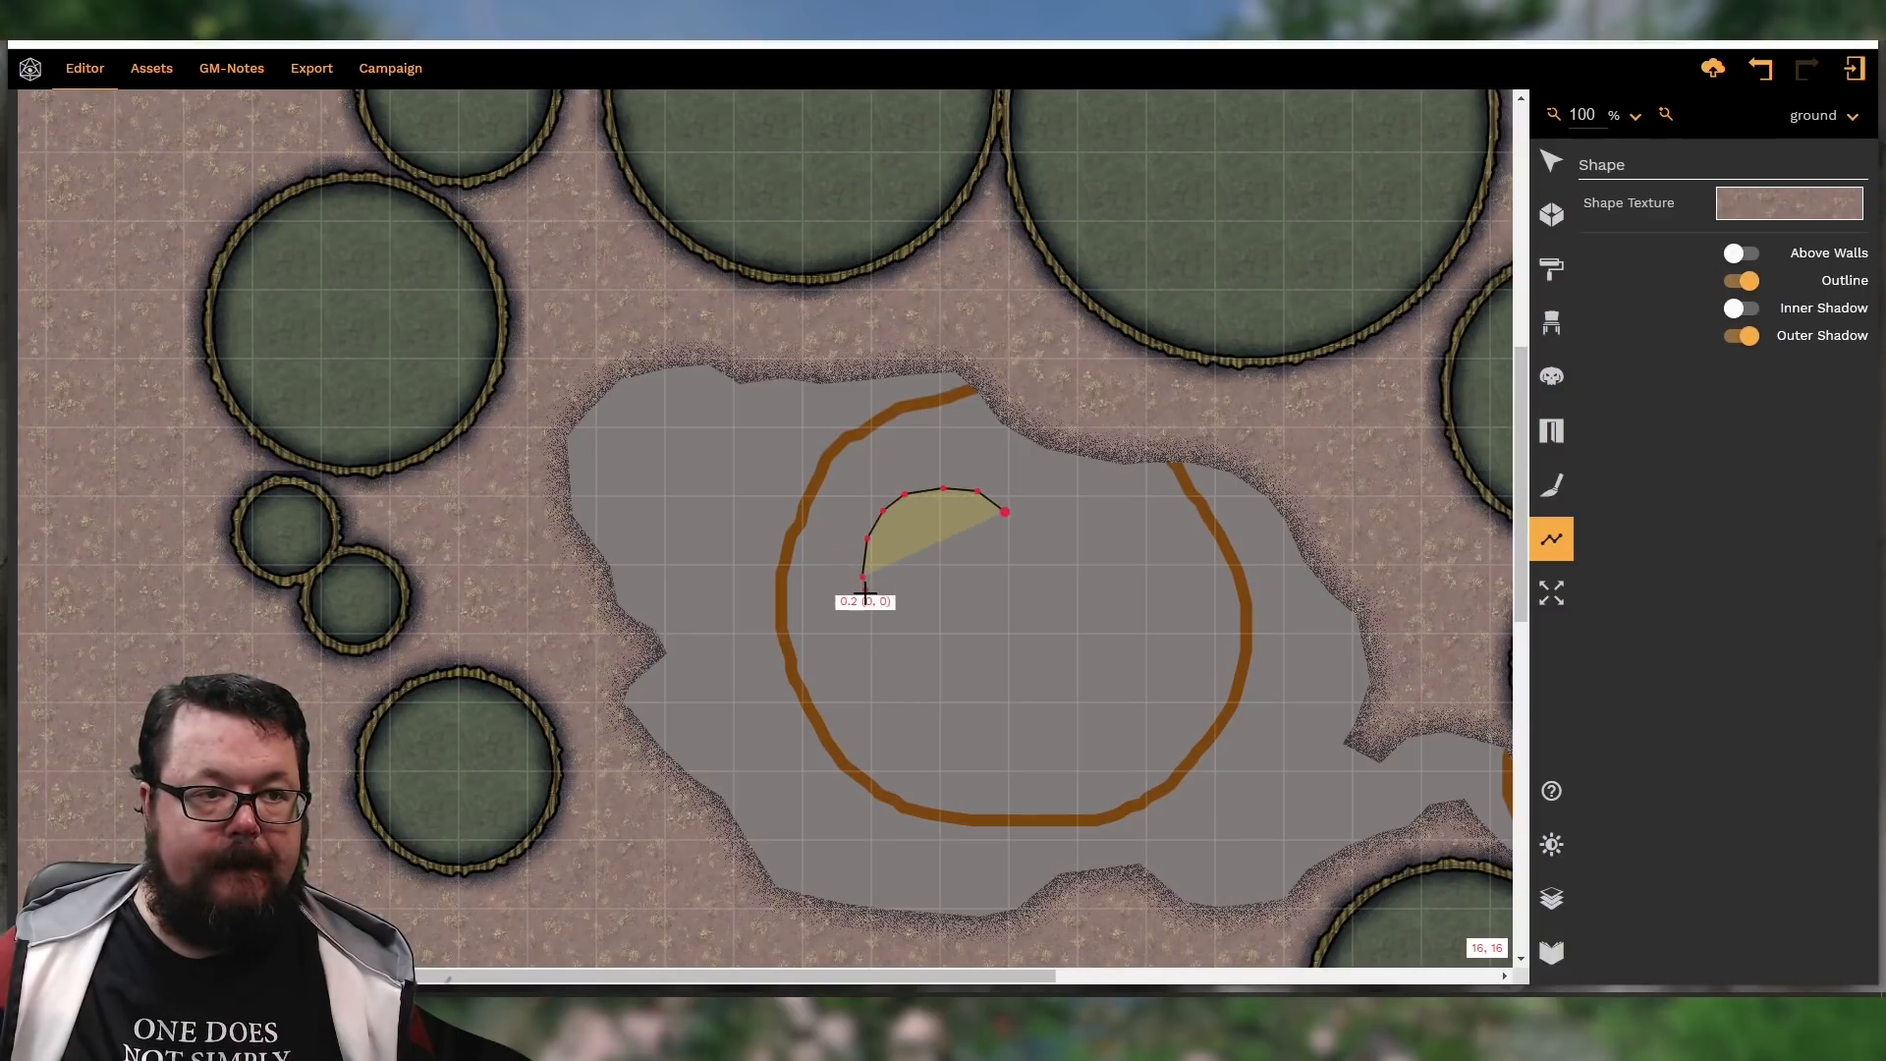
Trace the inner shape's outline along its southwest and south sides from about grid 16,16 to 21,18
click(867, 596)
click(873, 631)
click(907, 647)
click(945, 648)
click(972, 674)
click(991, 707)
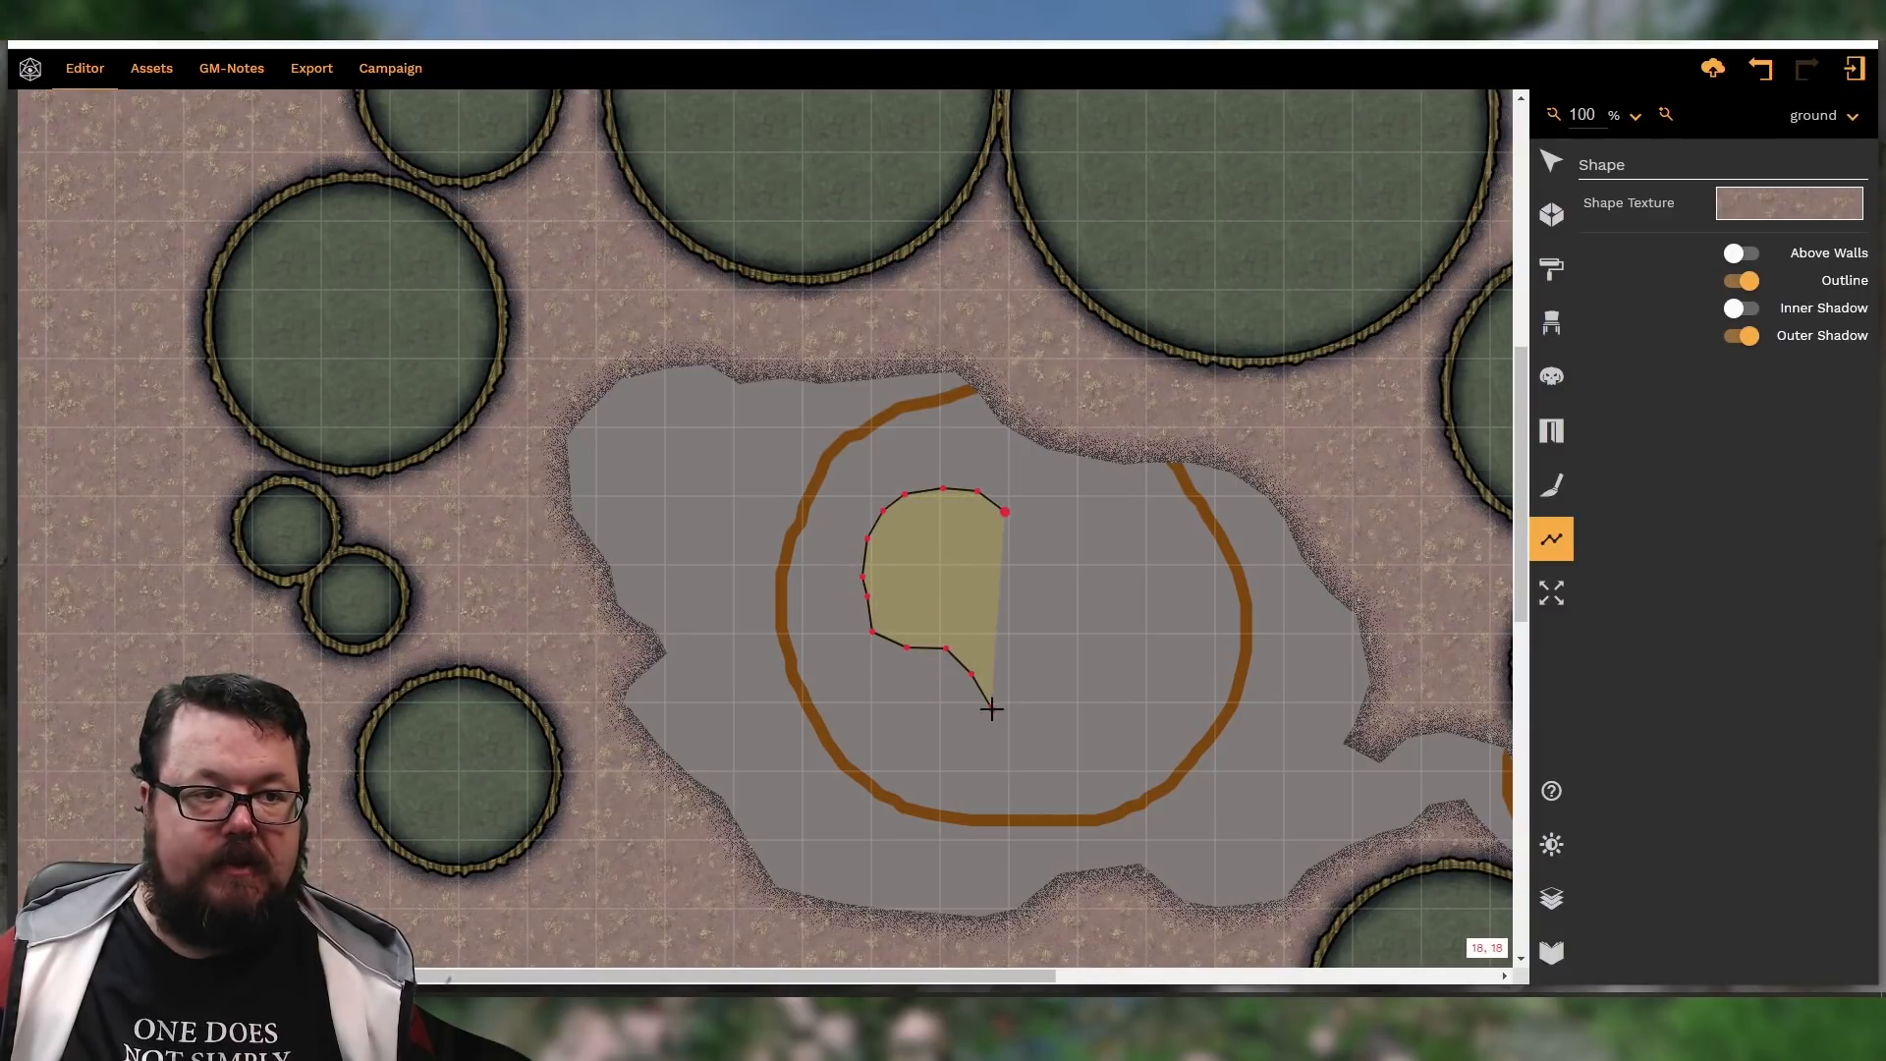
click(1068, 729)
click(1110, 737)
click(1146, 733)
click(1190, 722)
click(1218, 699)
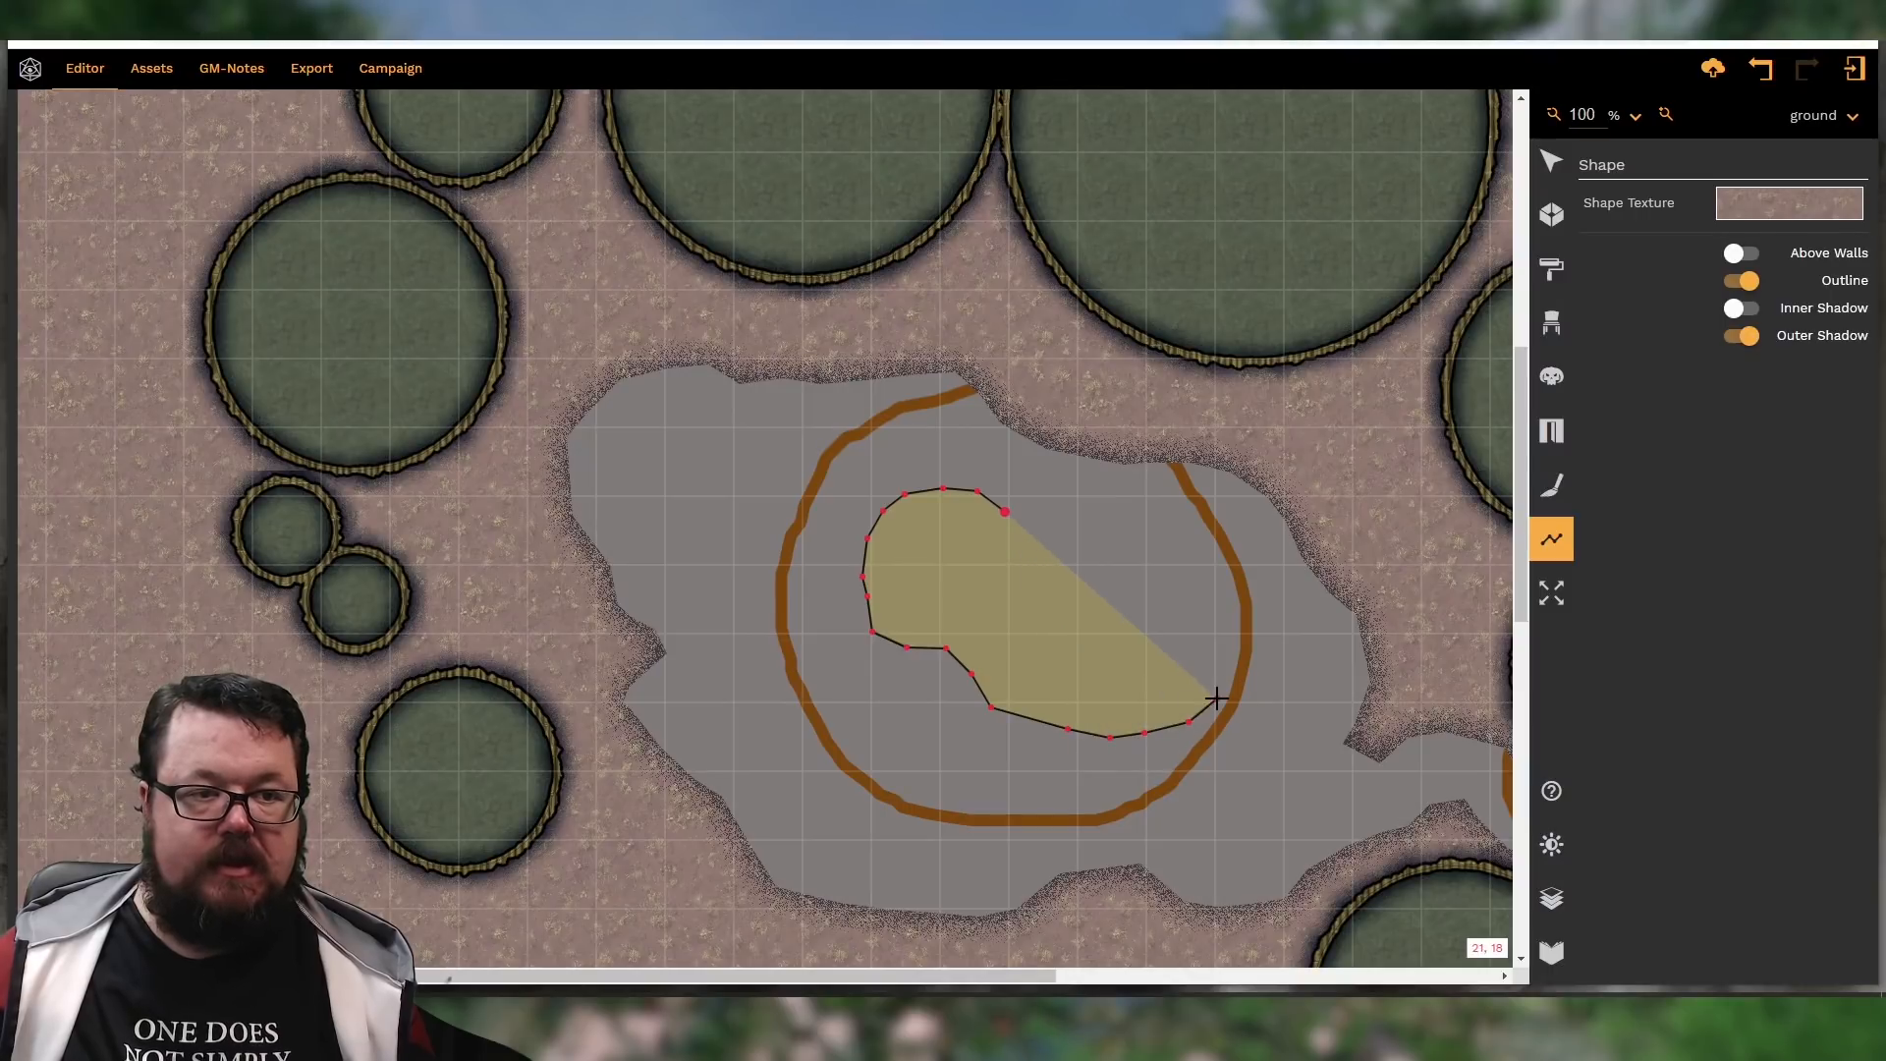
Bring the inner shape's outline up its east side and back along the north, closing it near grid 18,15
click(1220, 674)
click(1207, 632)
click(1170, 609)
click(1157, 571)
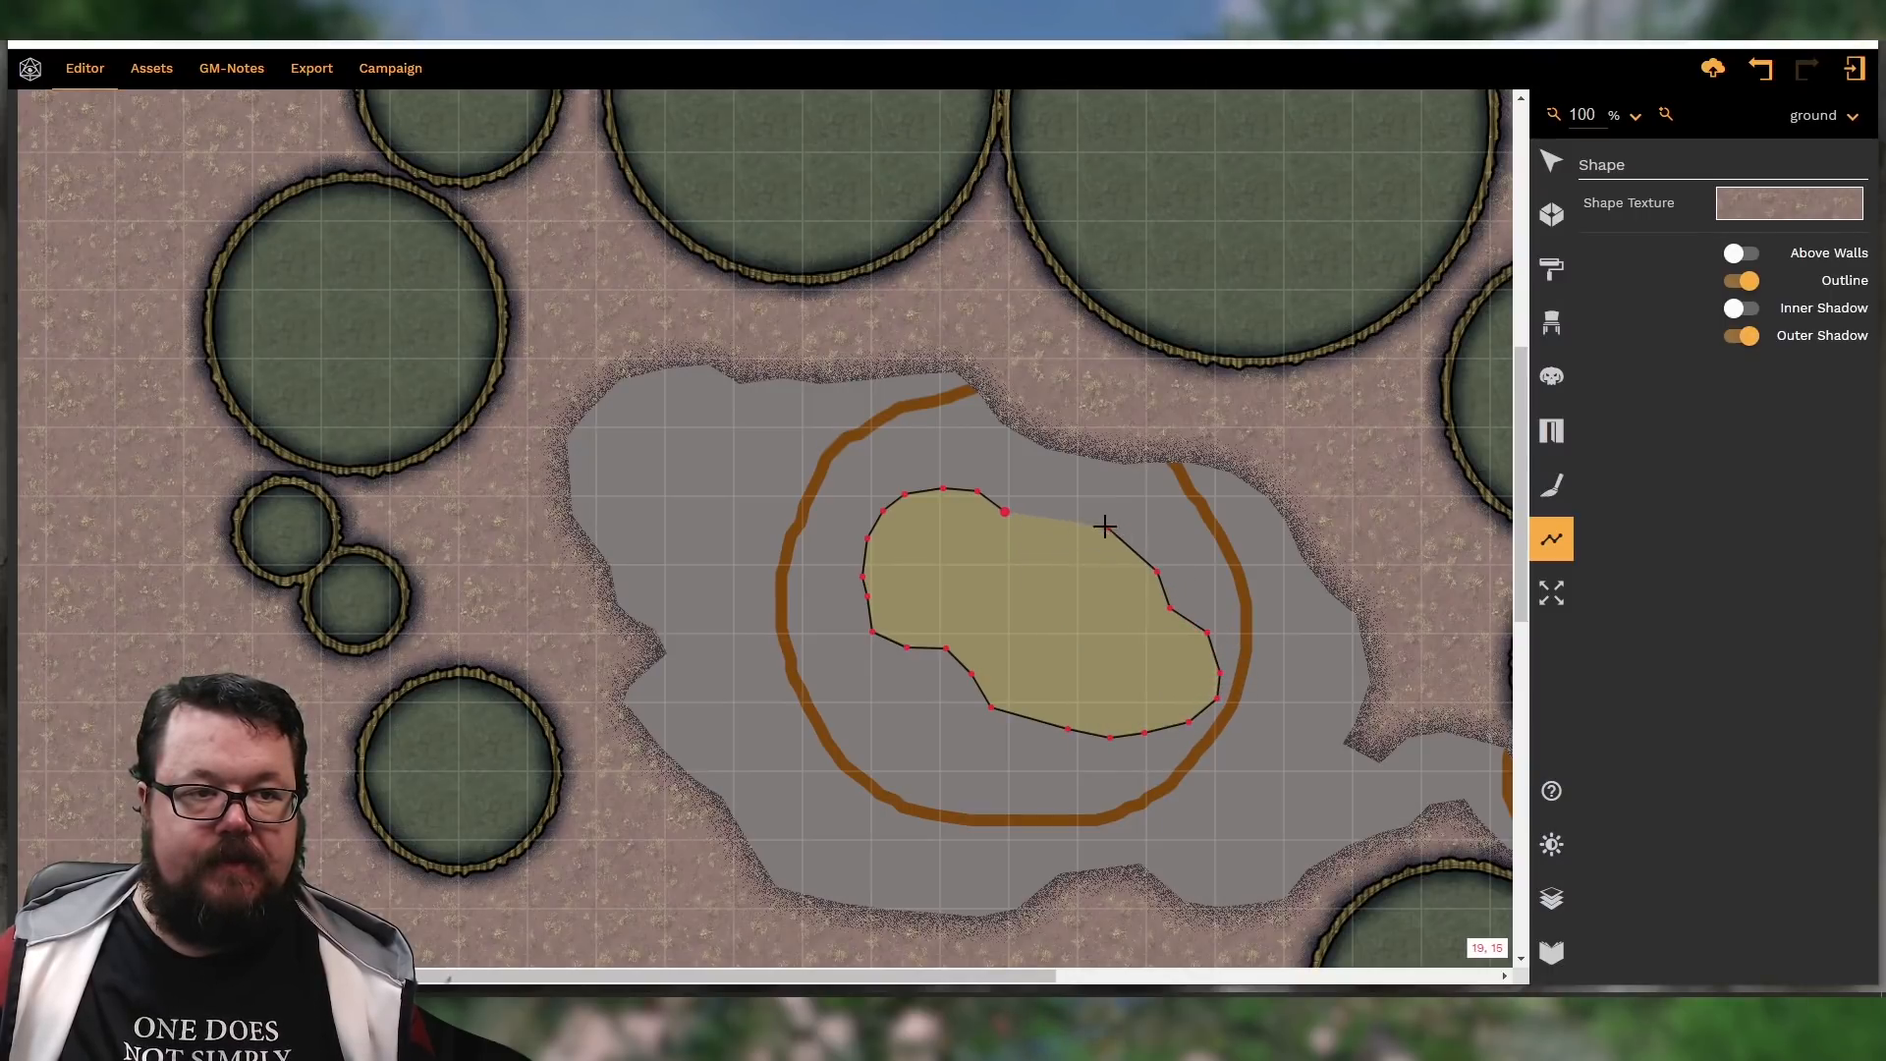
click(1106, 528)
click(1056, 517)
click(1004, 512)
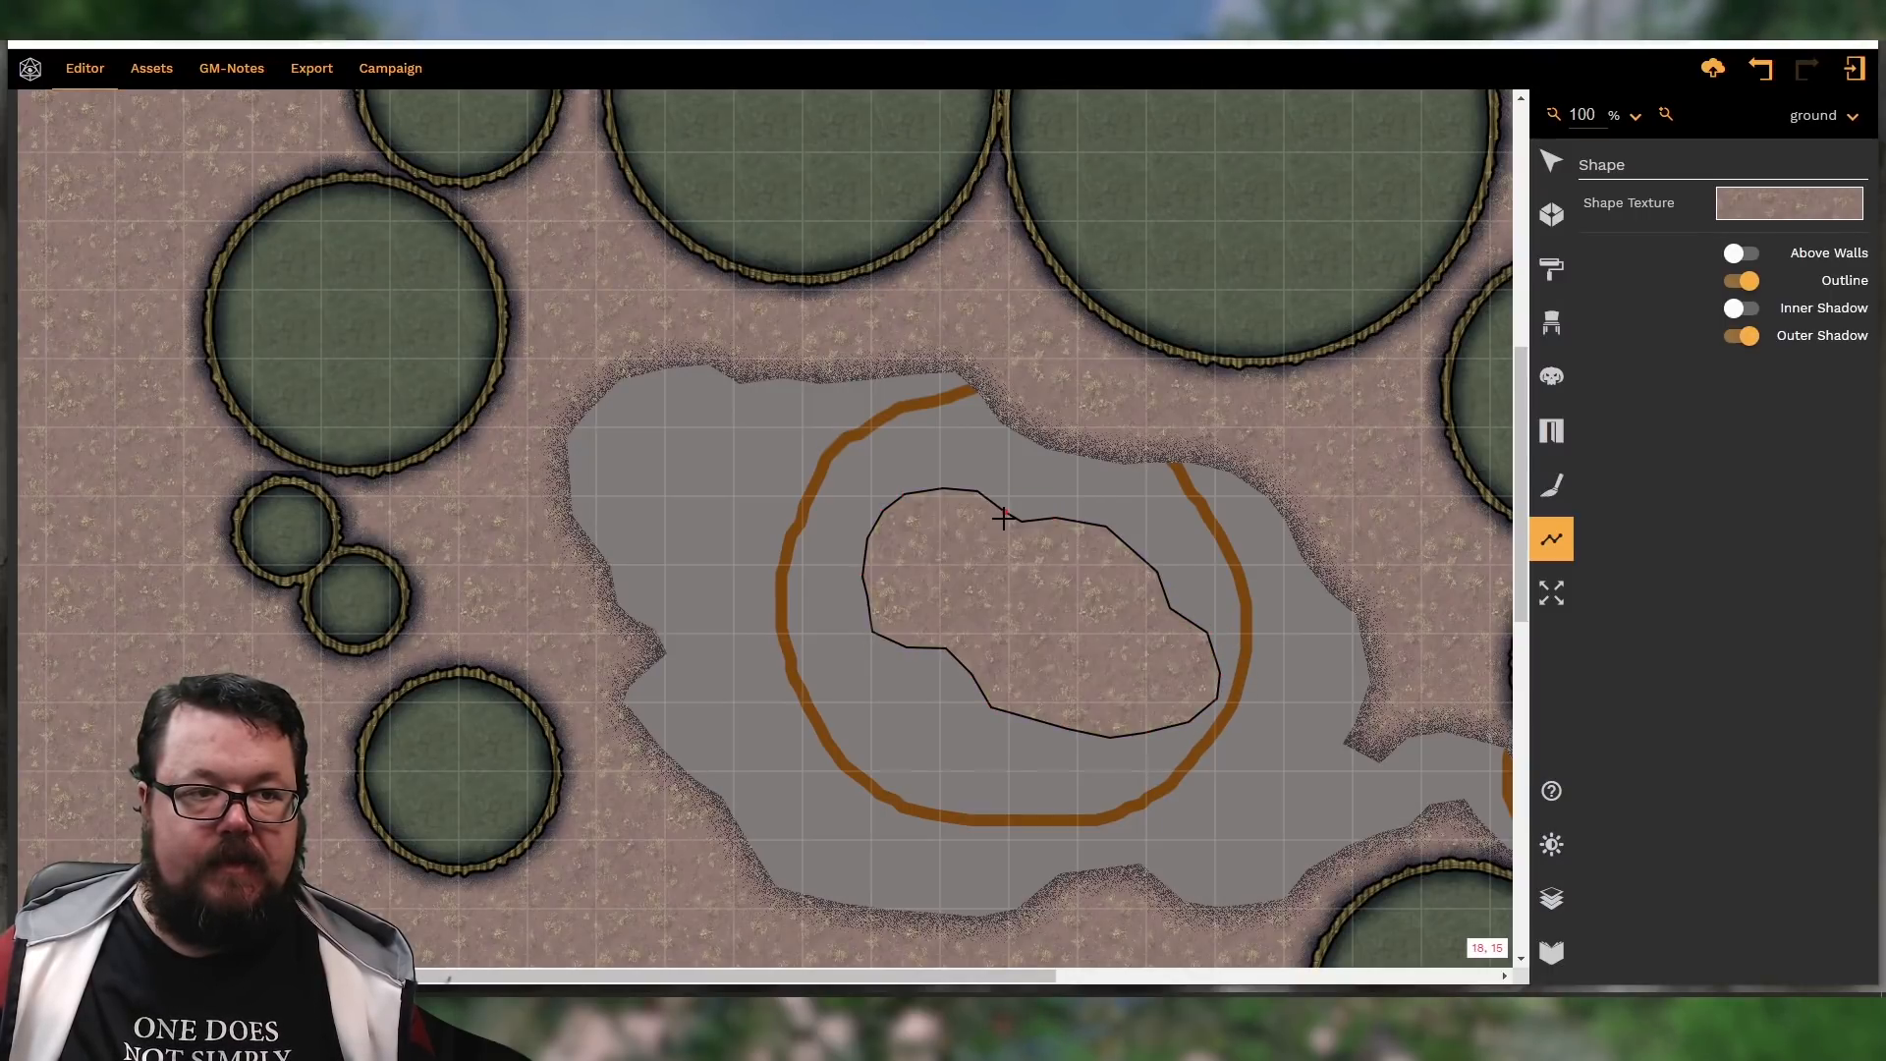
key(Escape)
Turn off the outline and turn on the inner shadow for the small dirt shape inside the clearing
click(1038, 675)
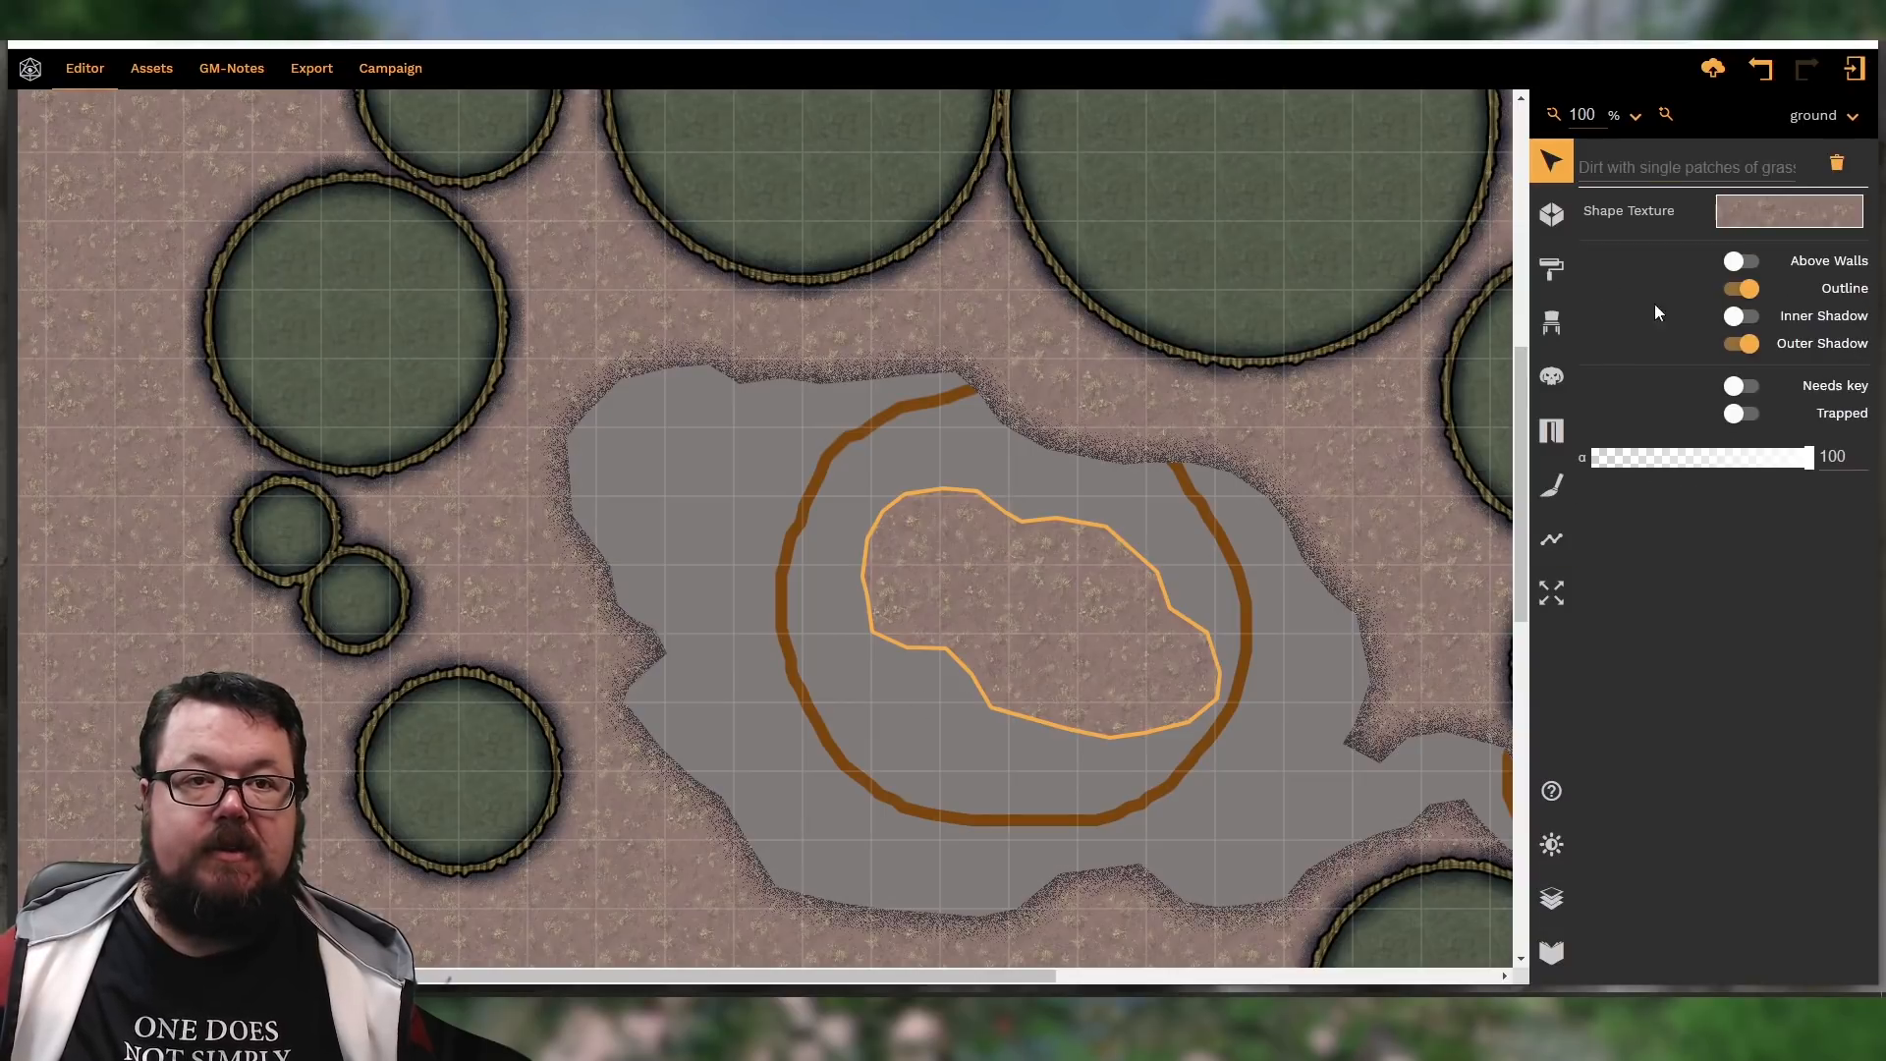
click(1740, 315)
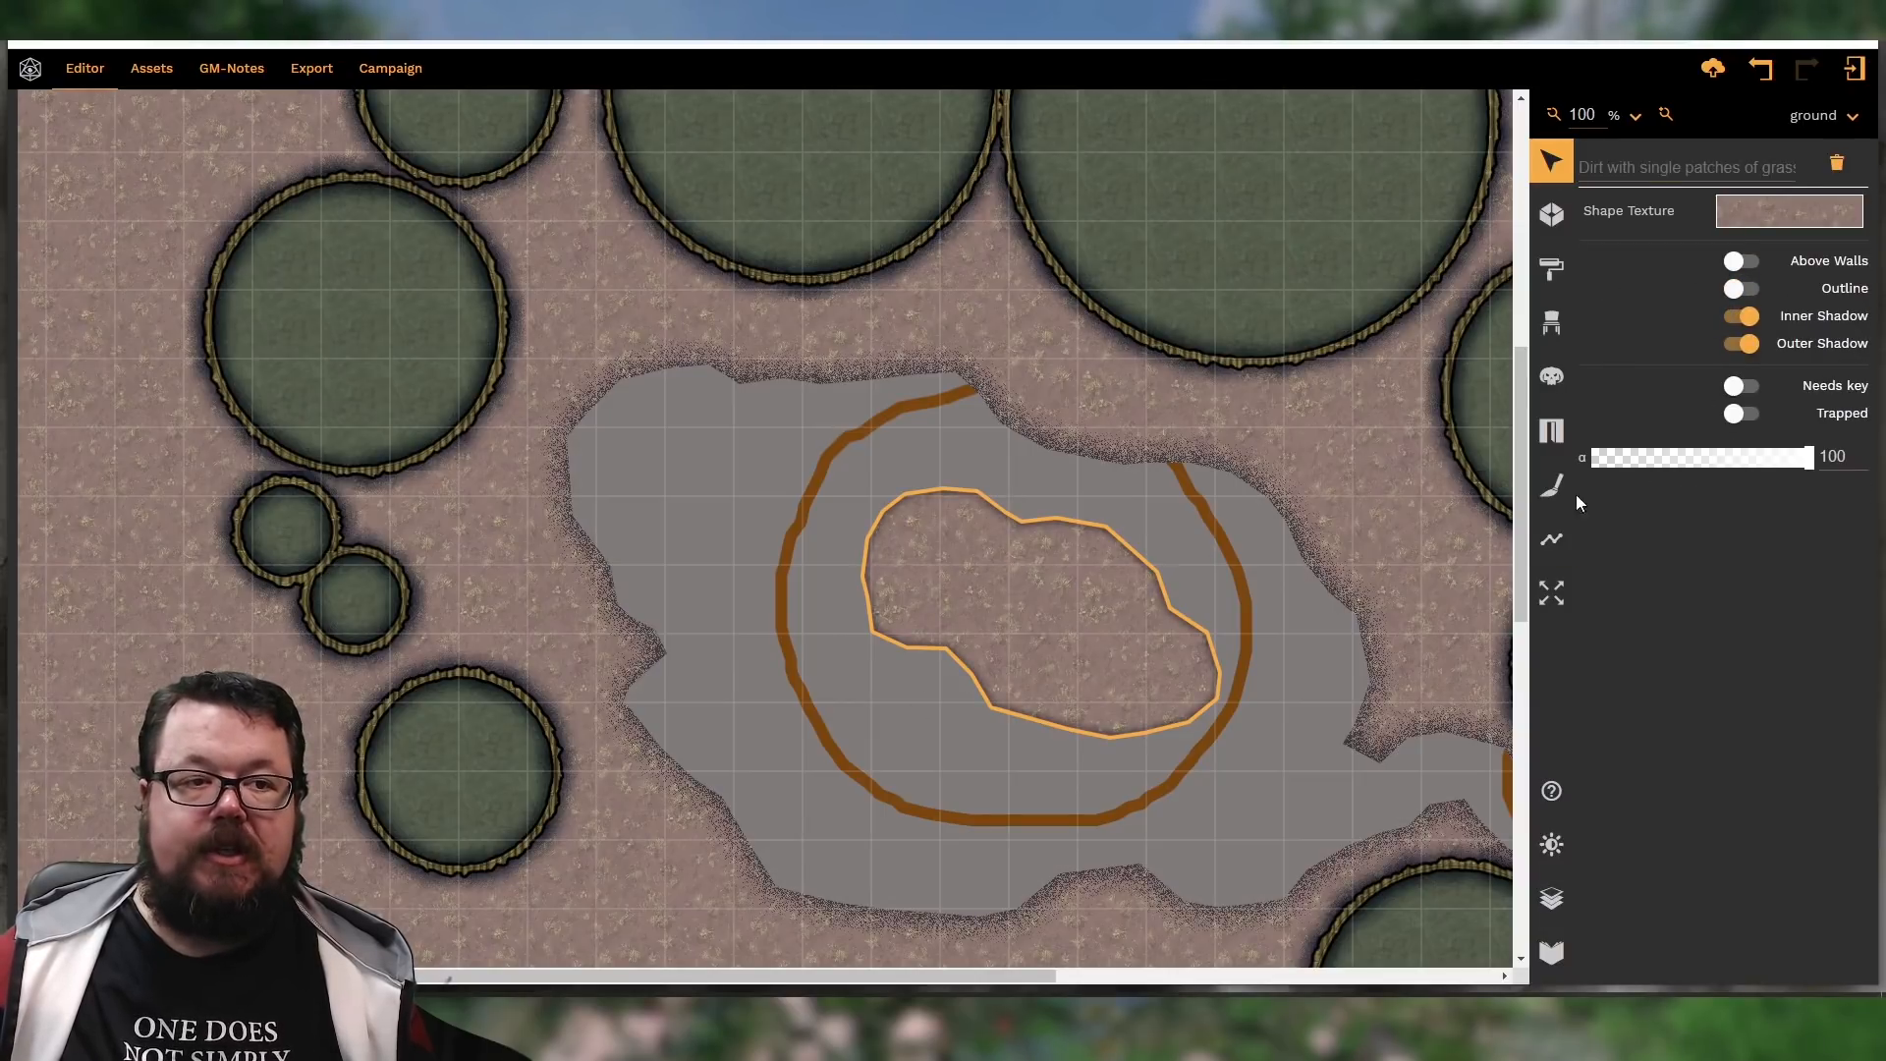
click(1228, 776)
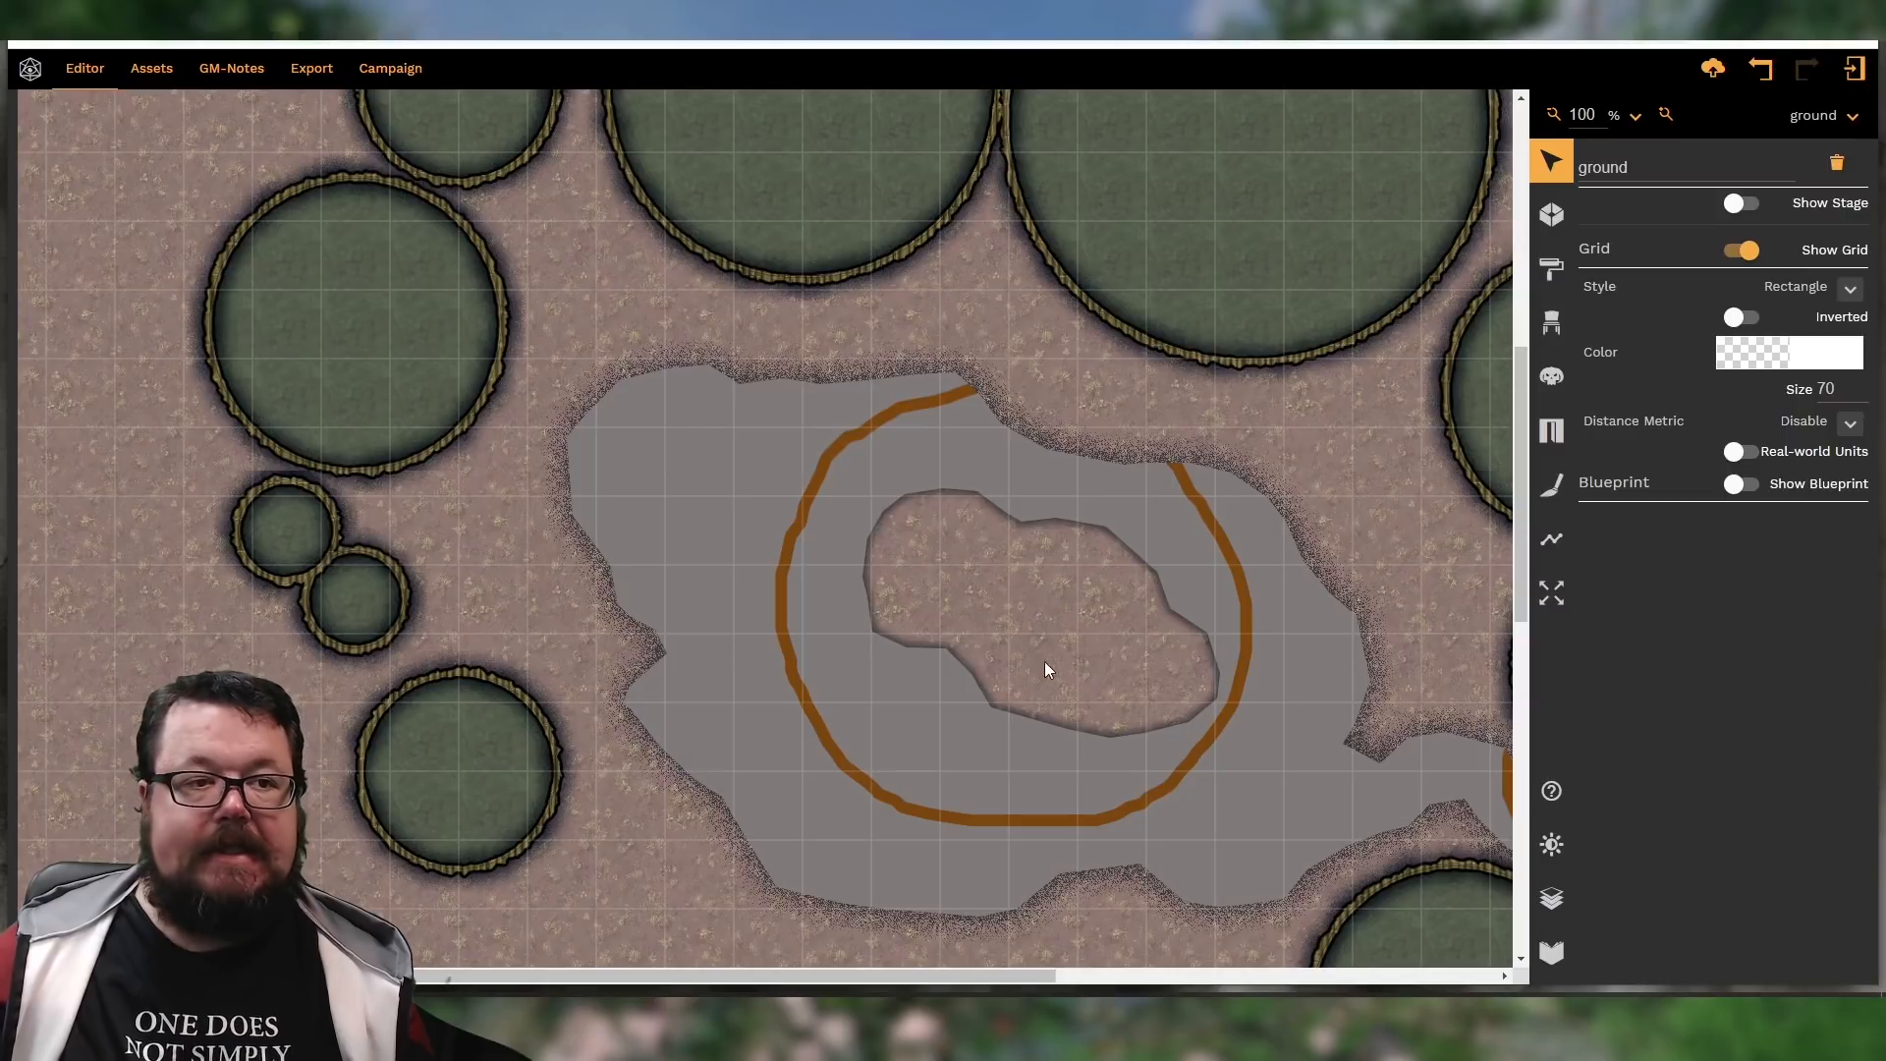
Check the surrounding dirt shape and the small inner shape separately, and view them on the whole map
click(1553, 216)
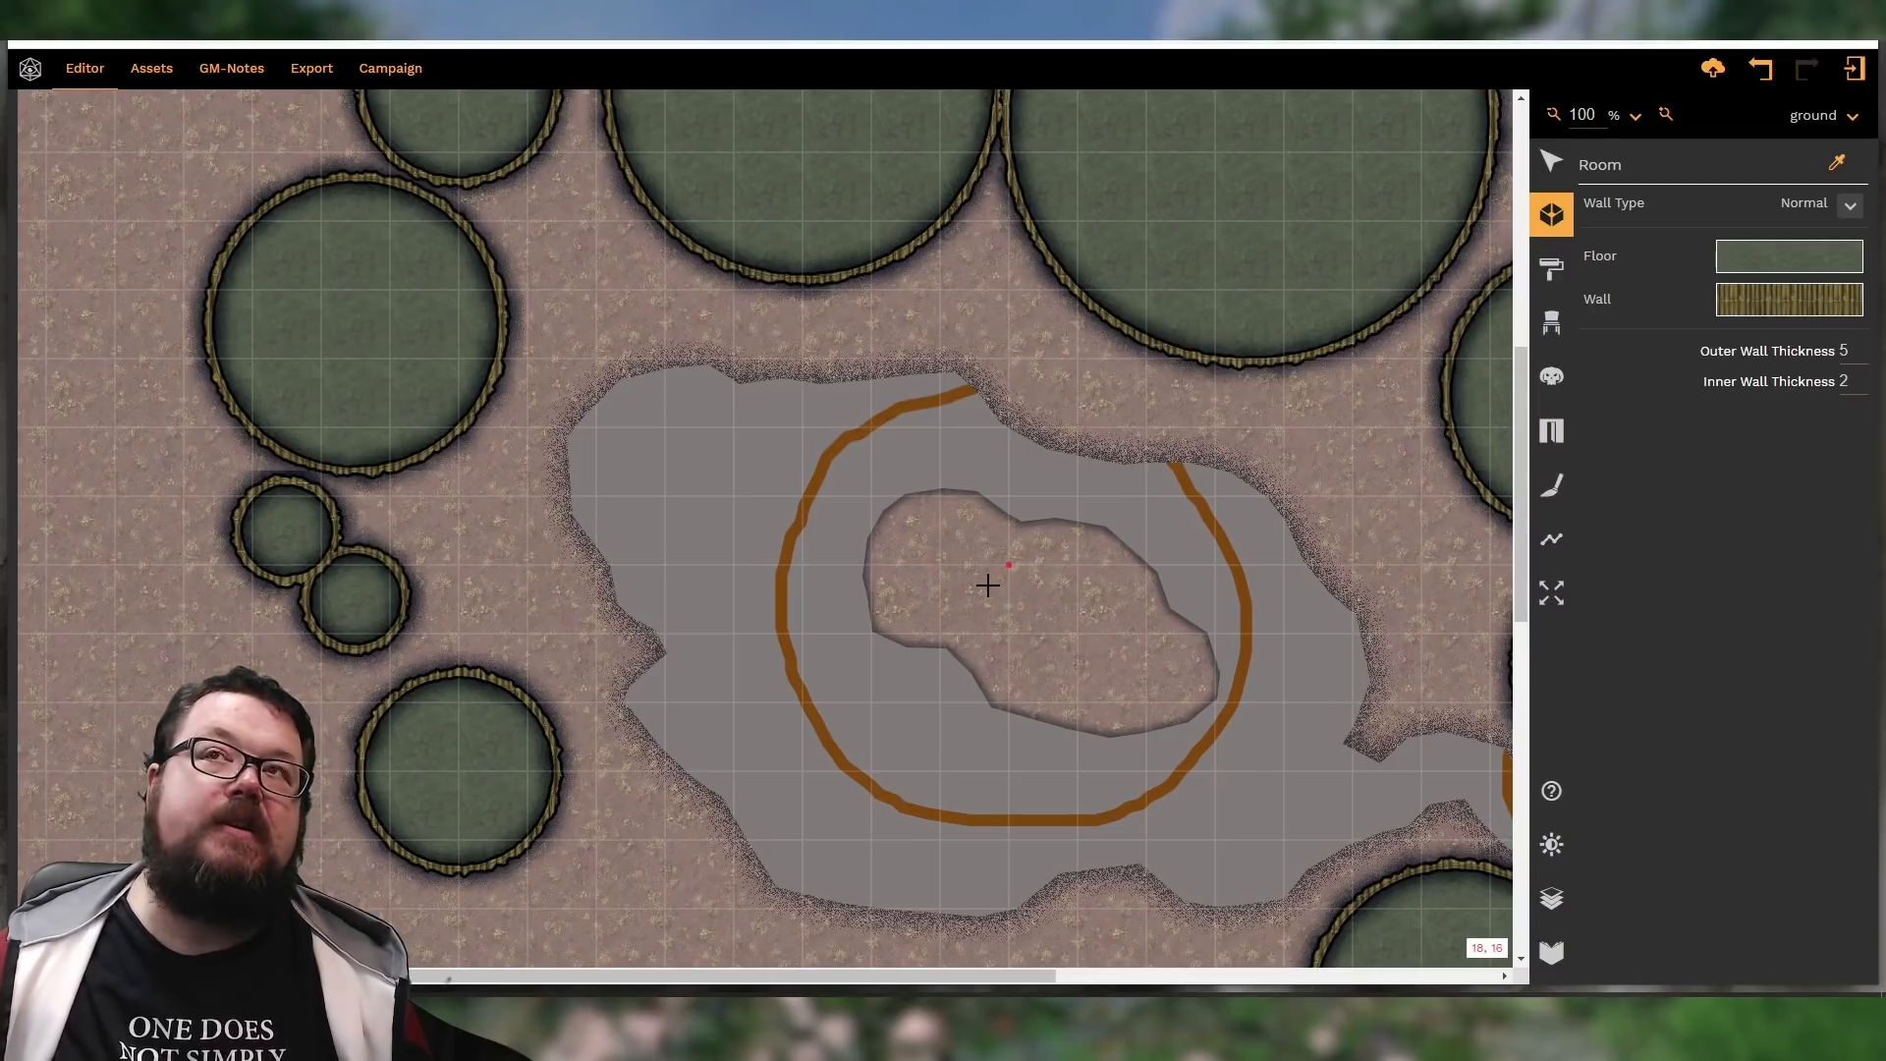
click(1551, 167)
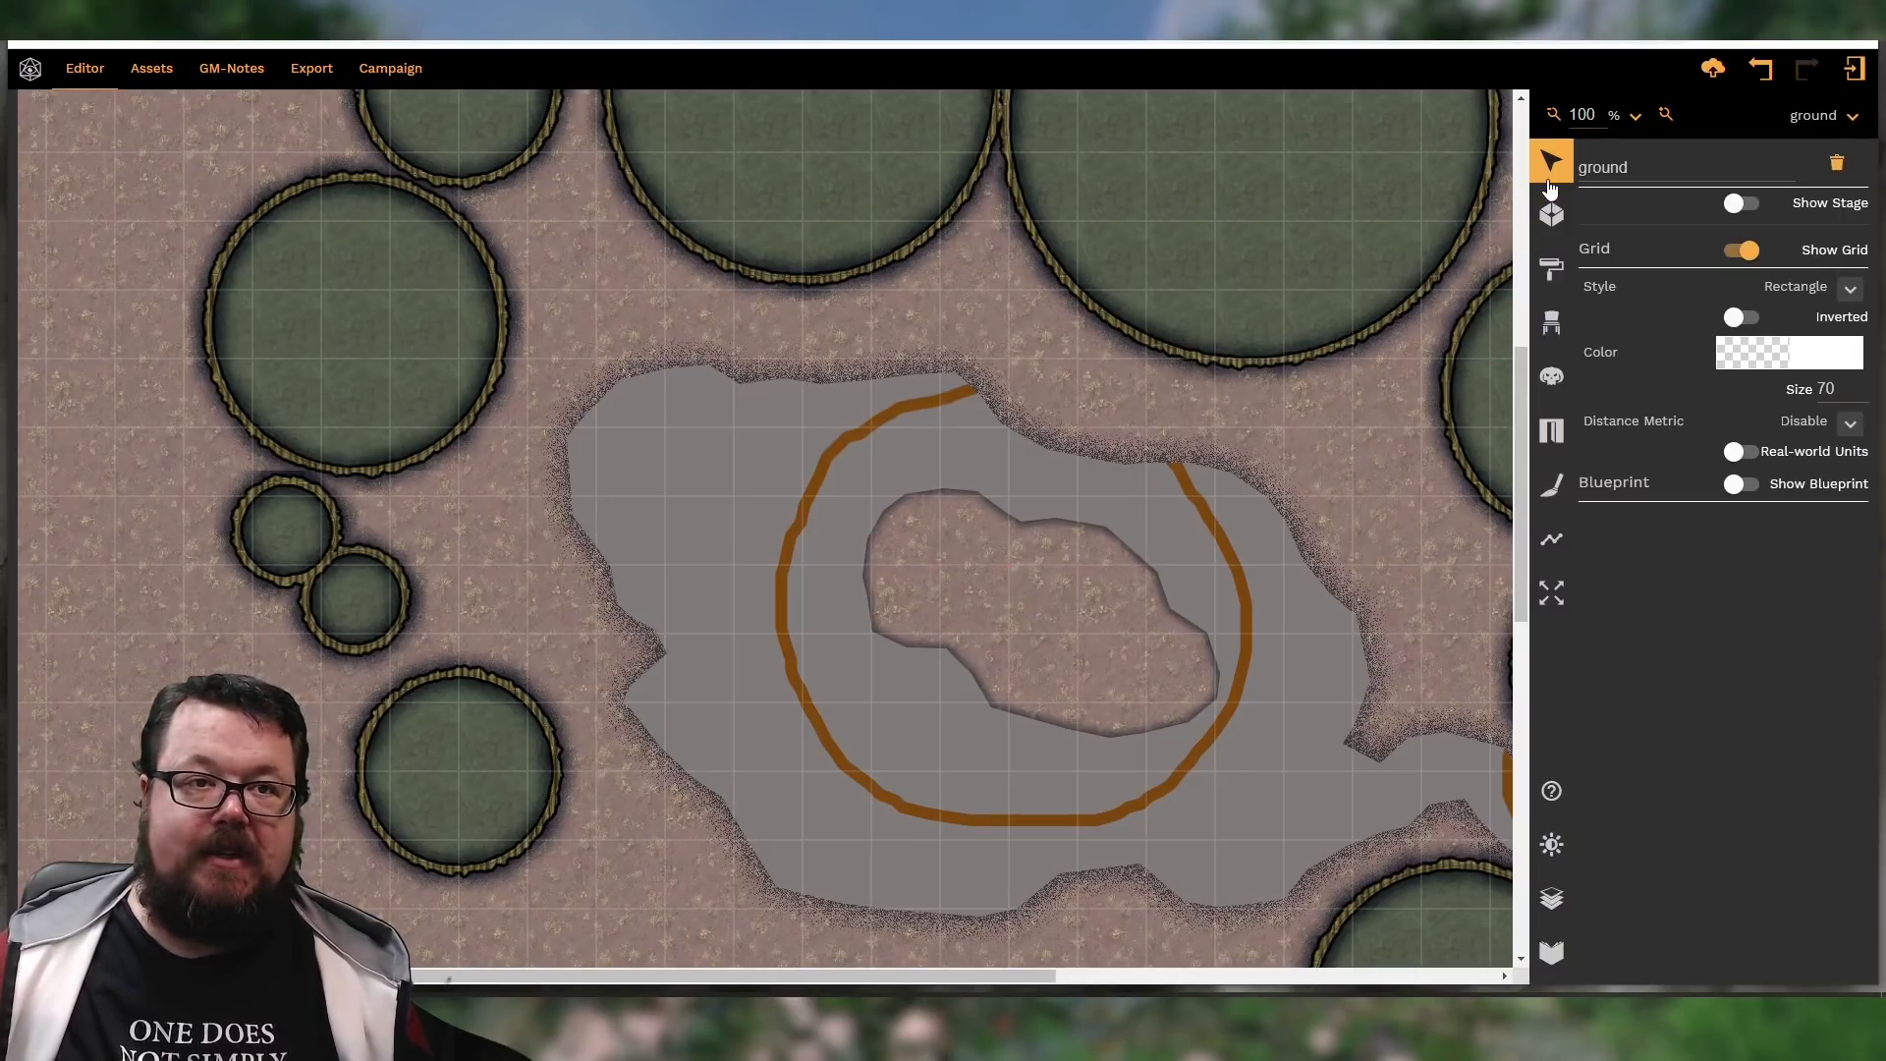
click(1290, 466)
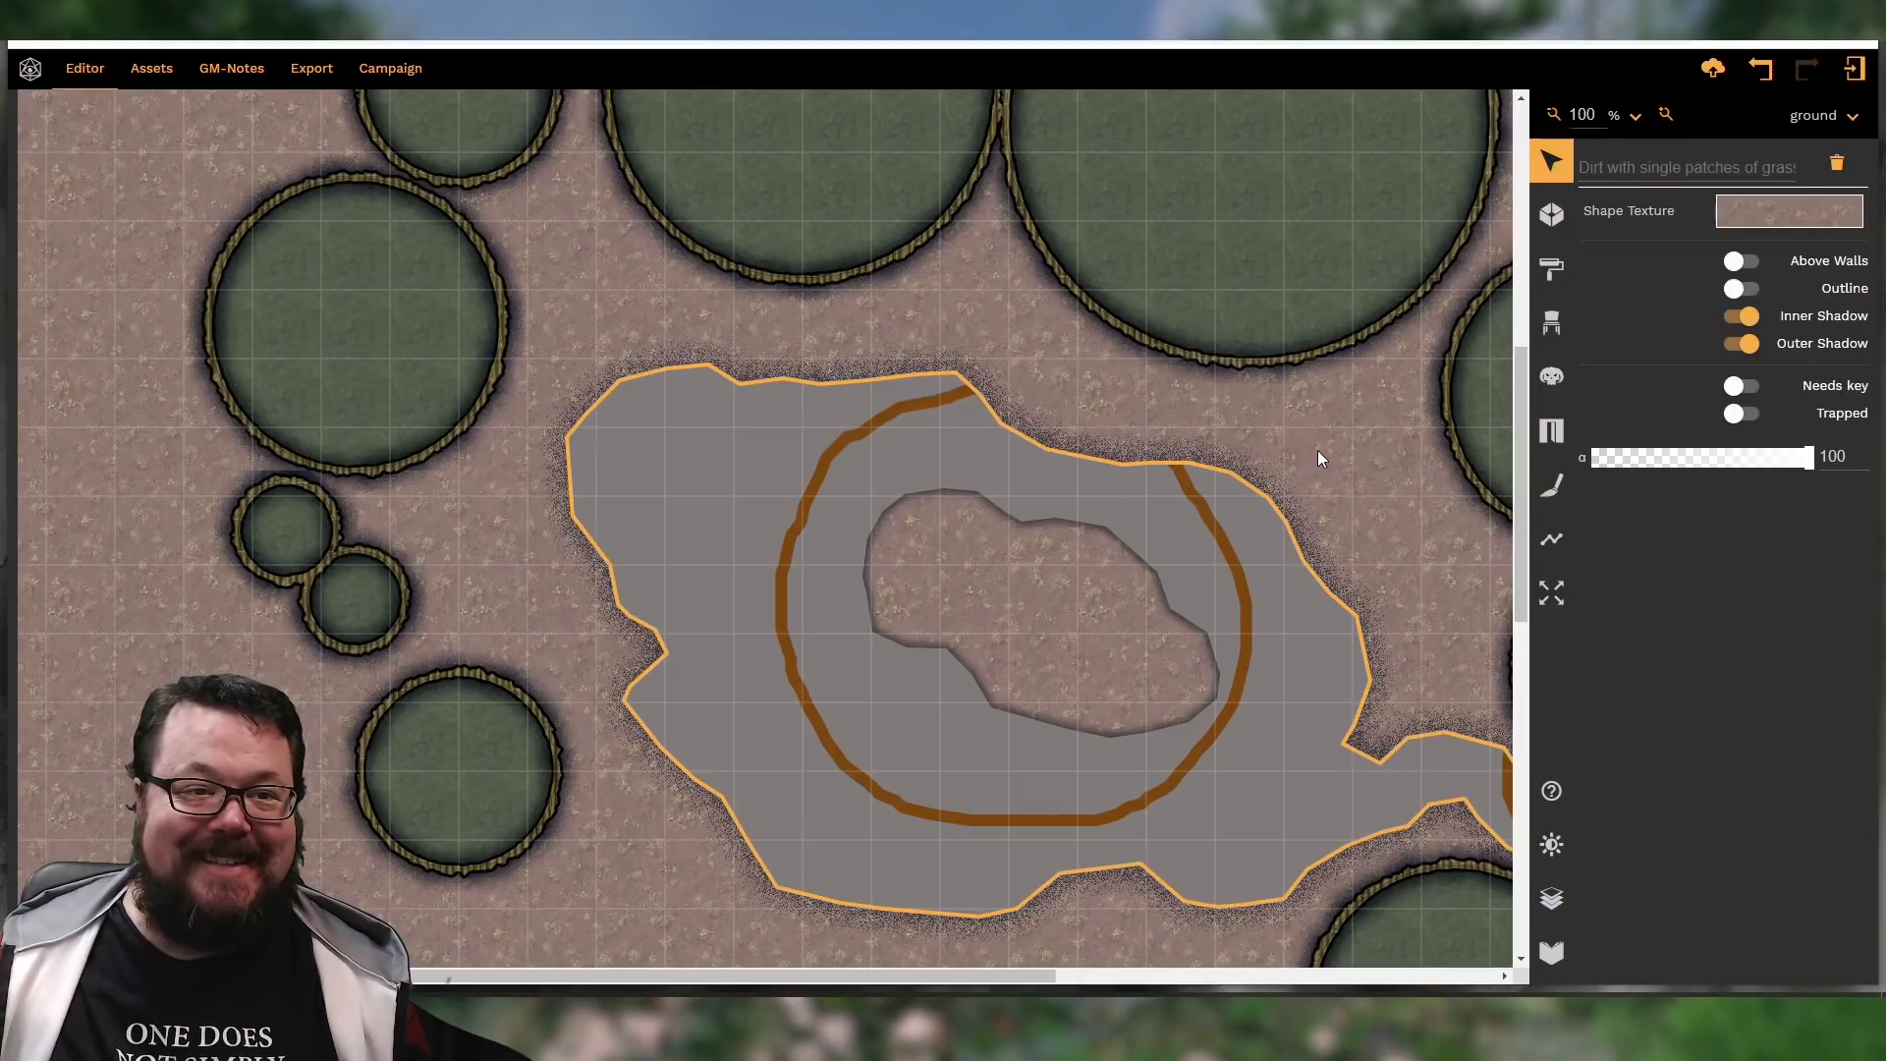
click(1087, 613)
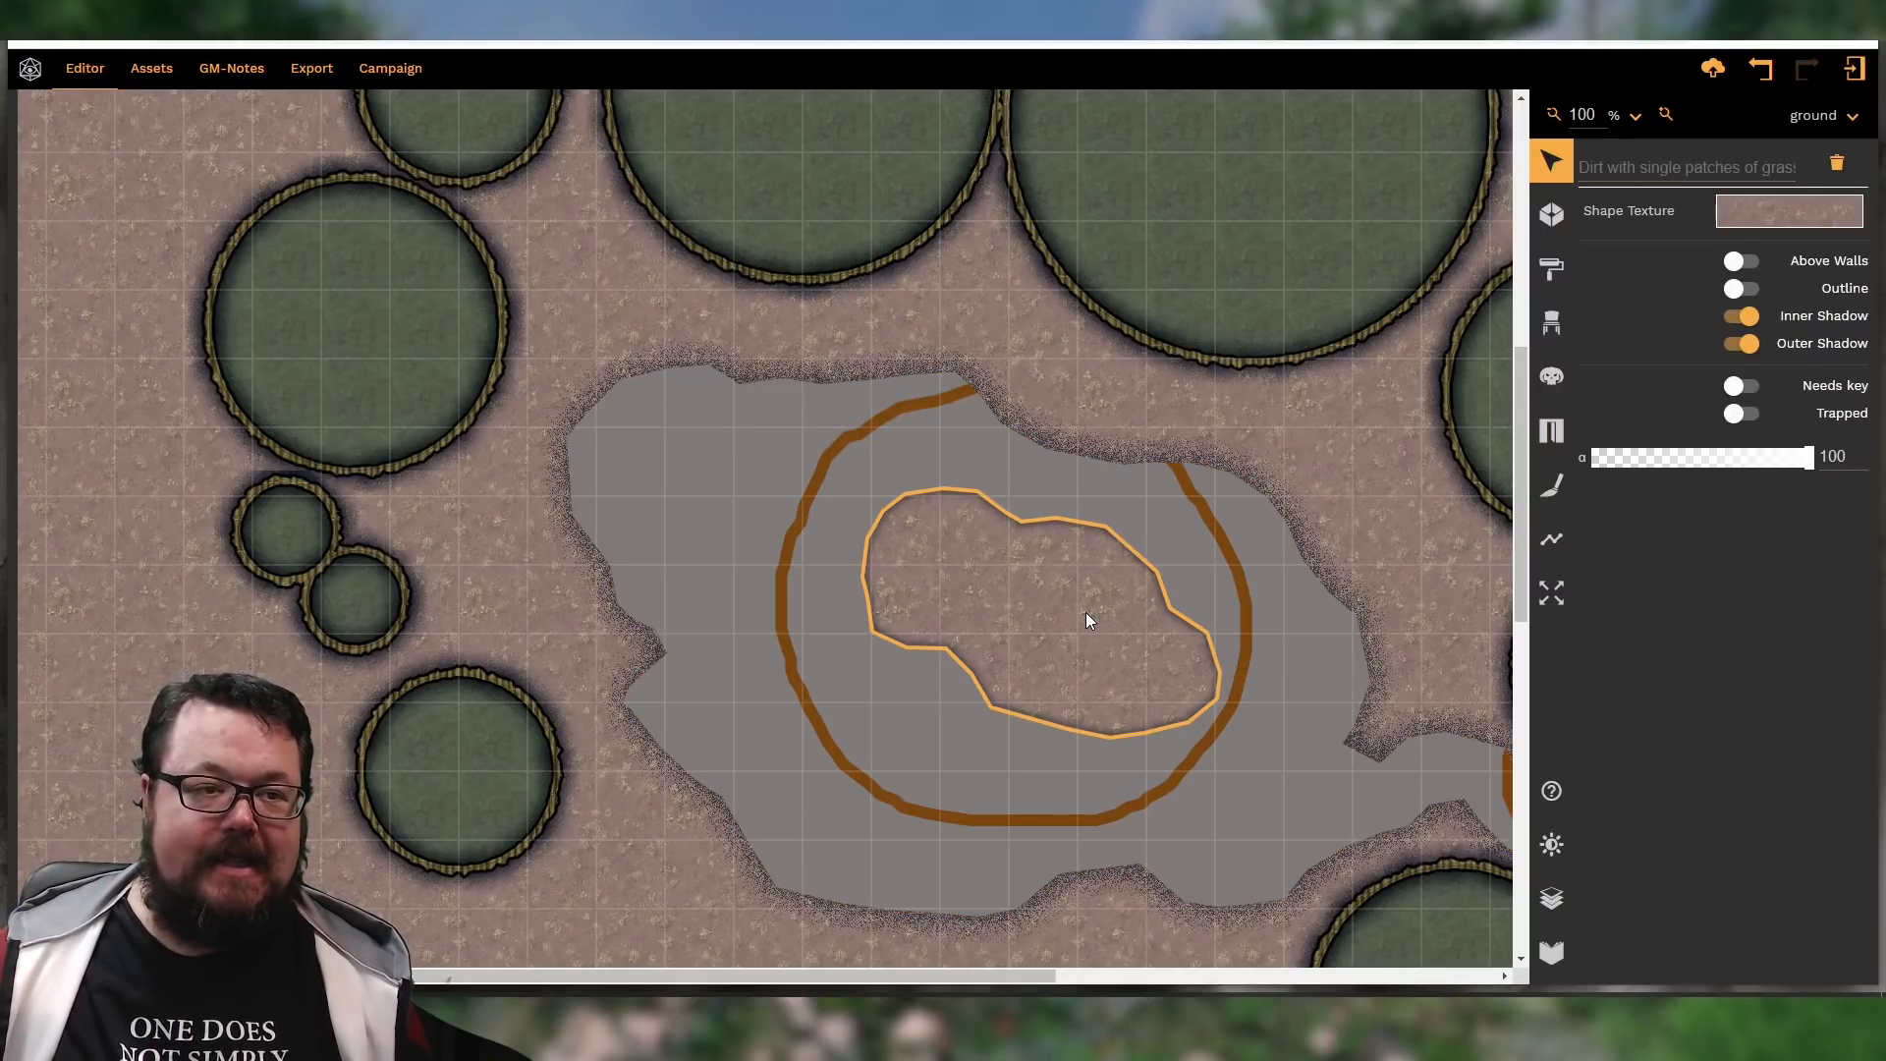
scroll(917, 586, down, 3)
scroll(923, 569, up, 1)
scroll(924, 562, down, 6)
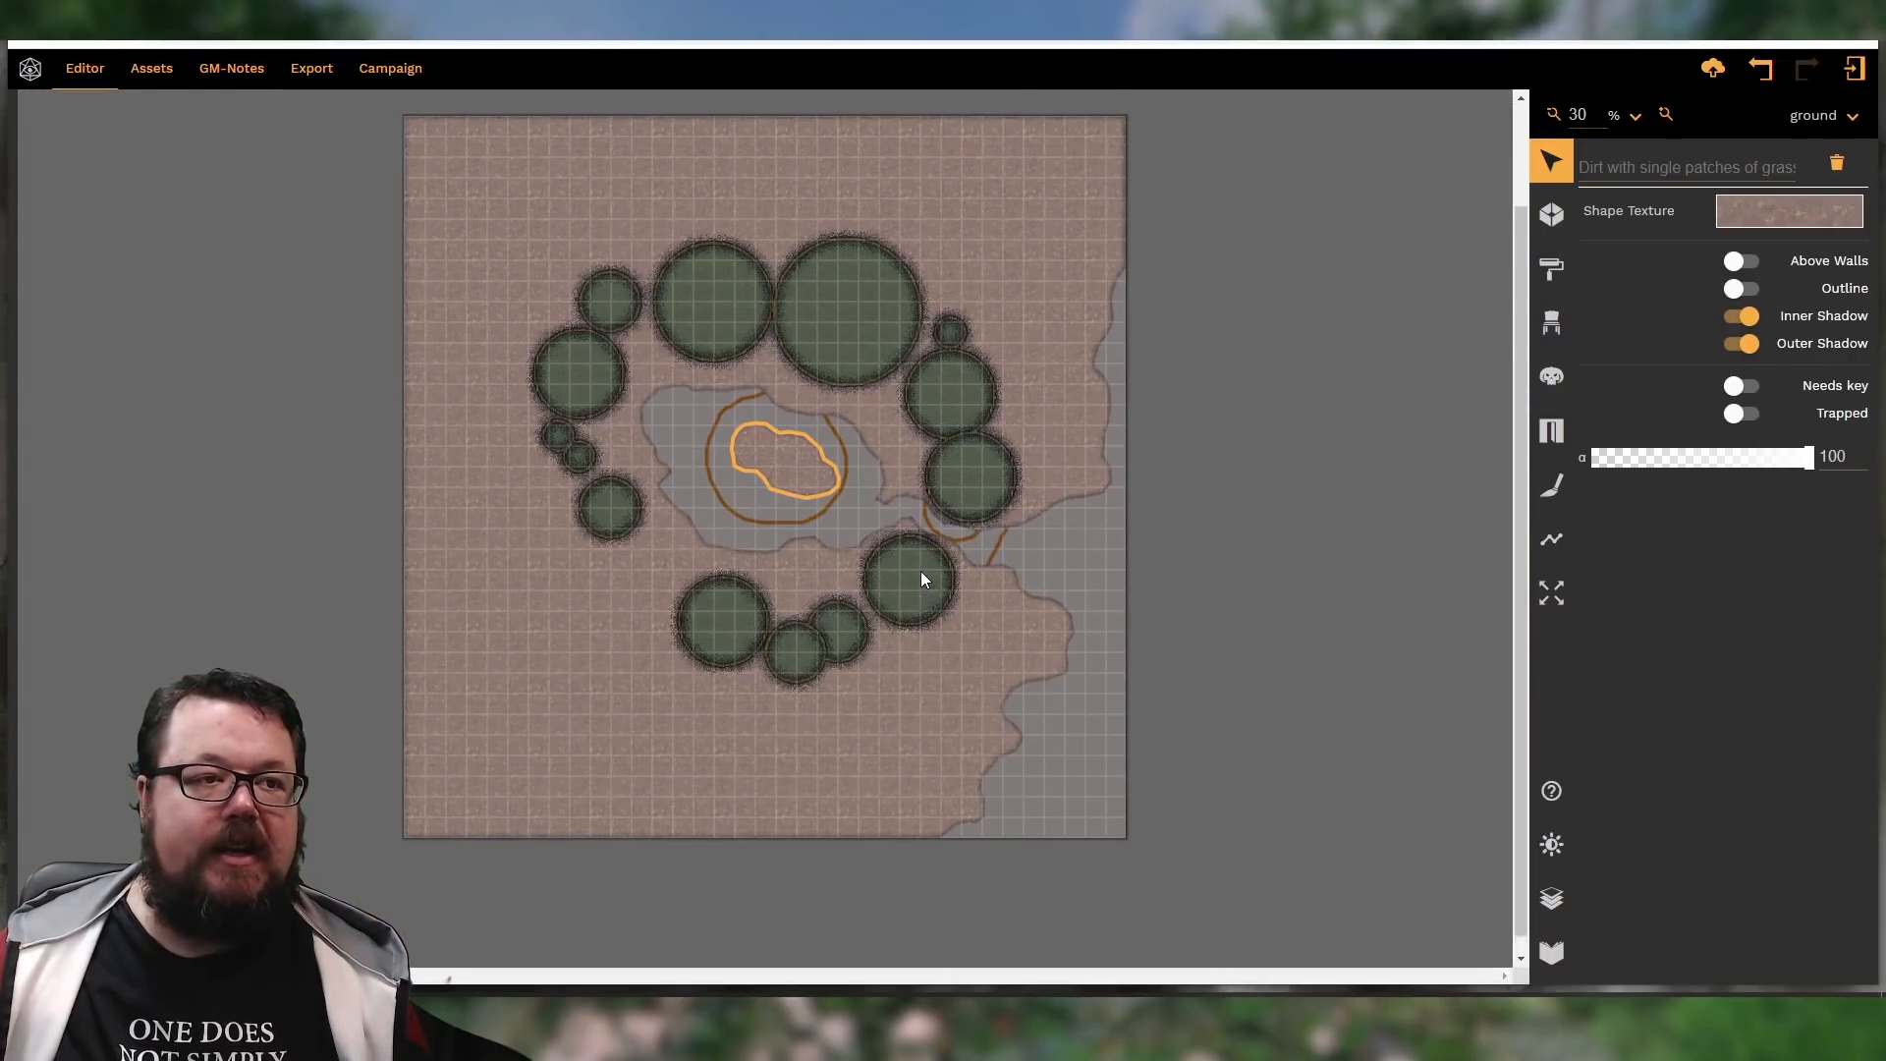
scroll(907, 622, up, 1)
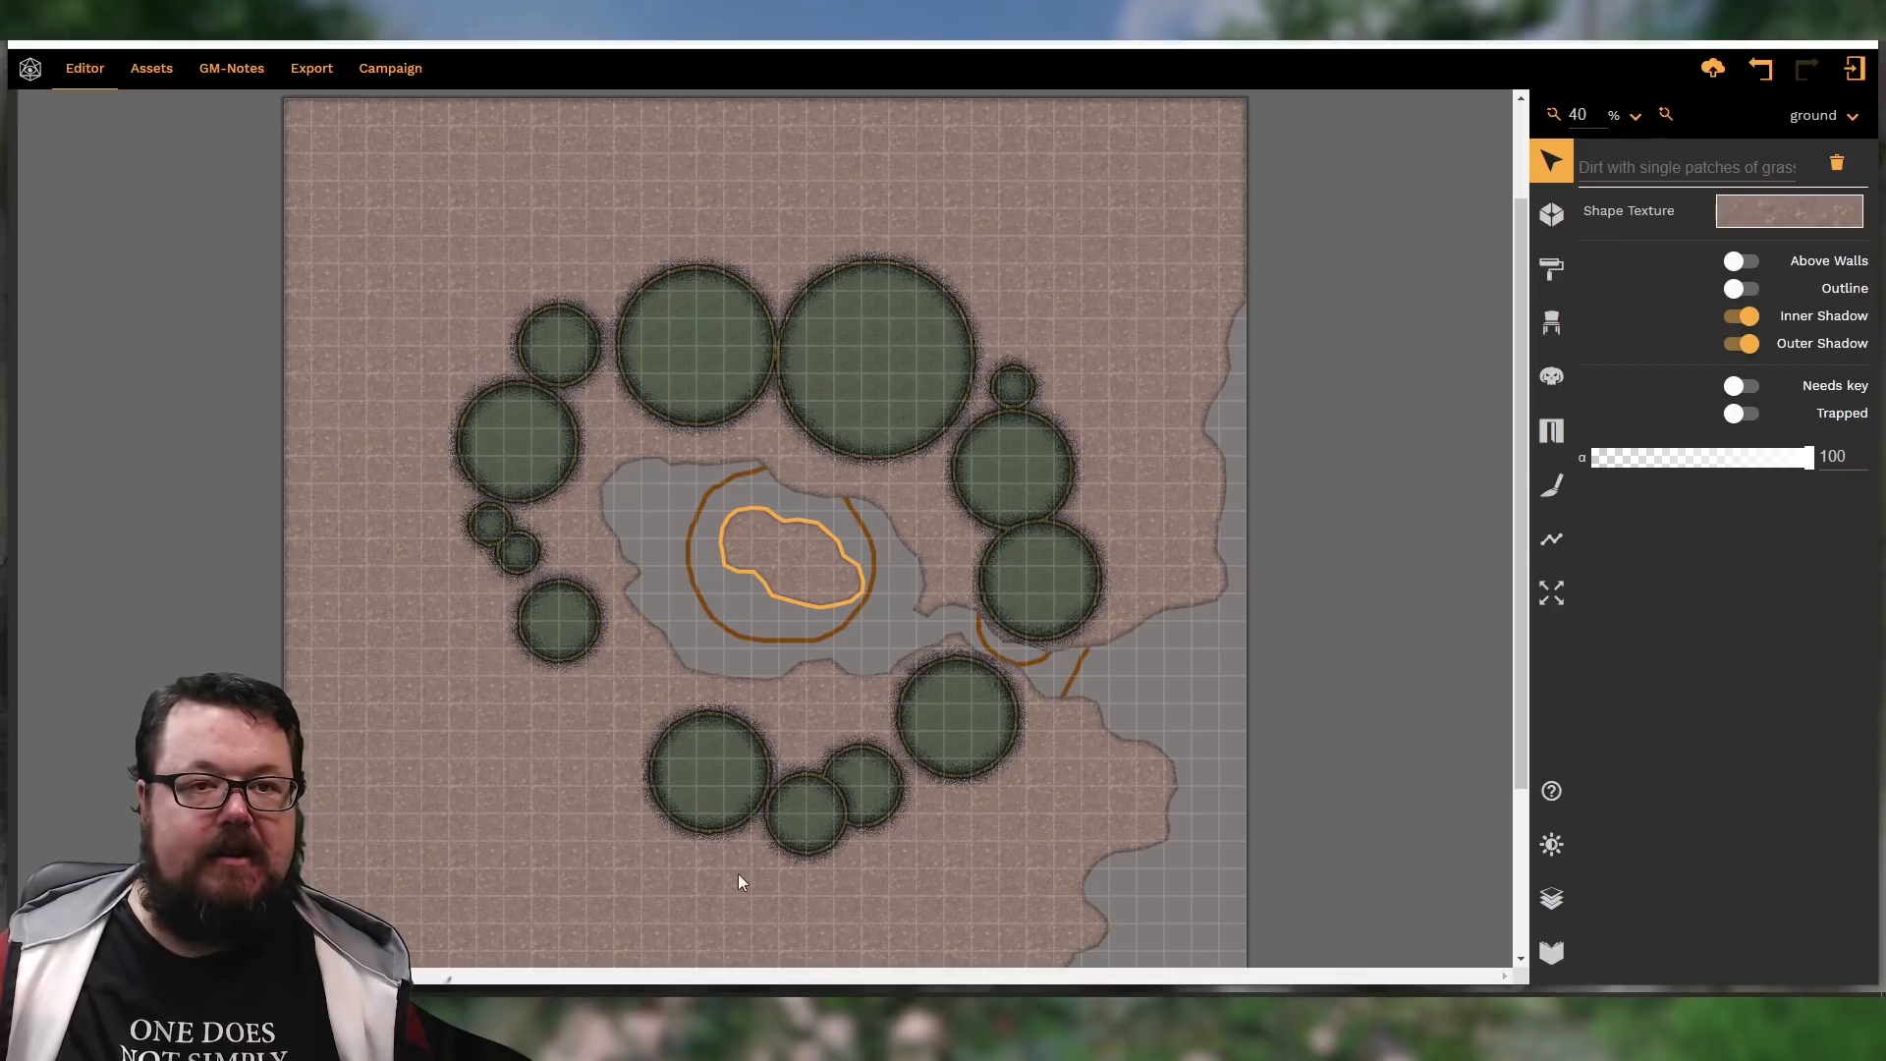
Show the map's list of levels and switch from the ground level to the plan level
click(1549, 900)
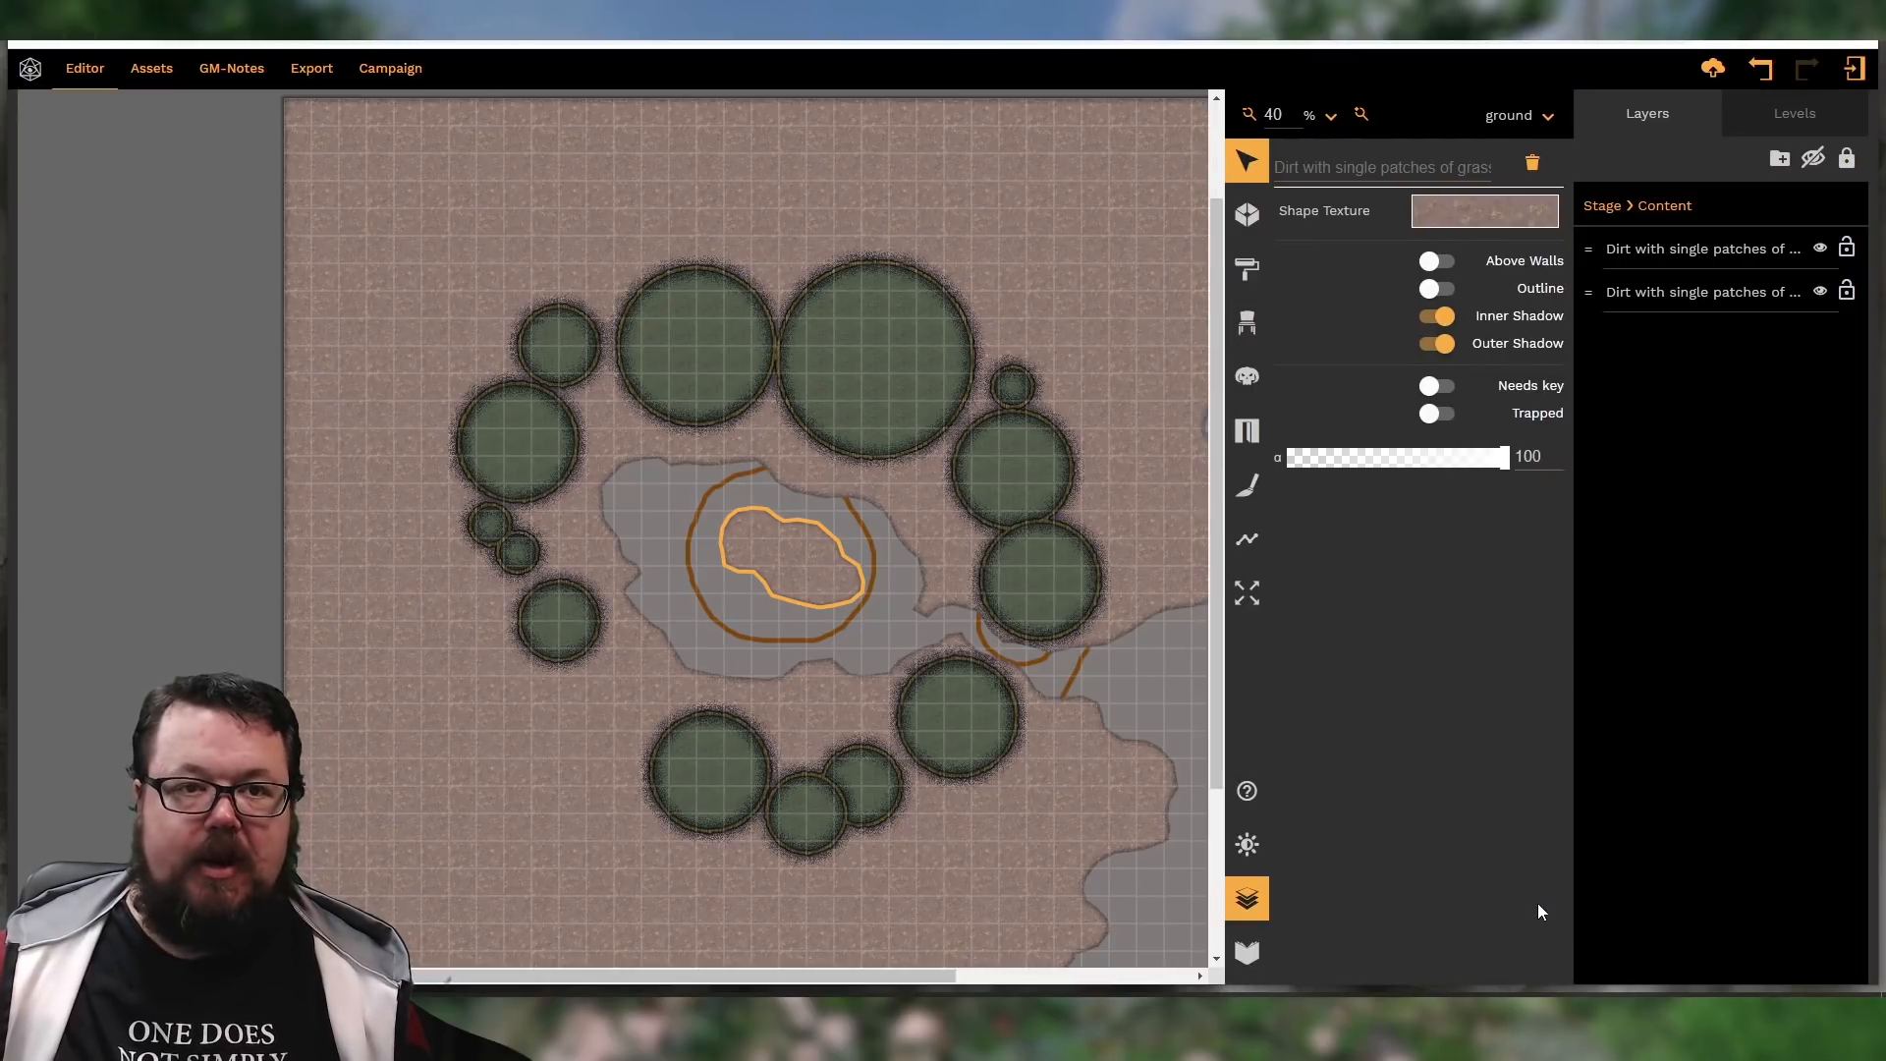
click(1793, 115)
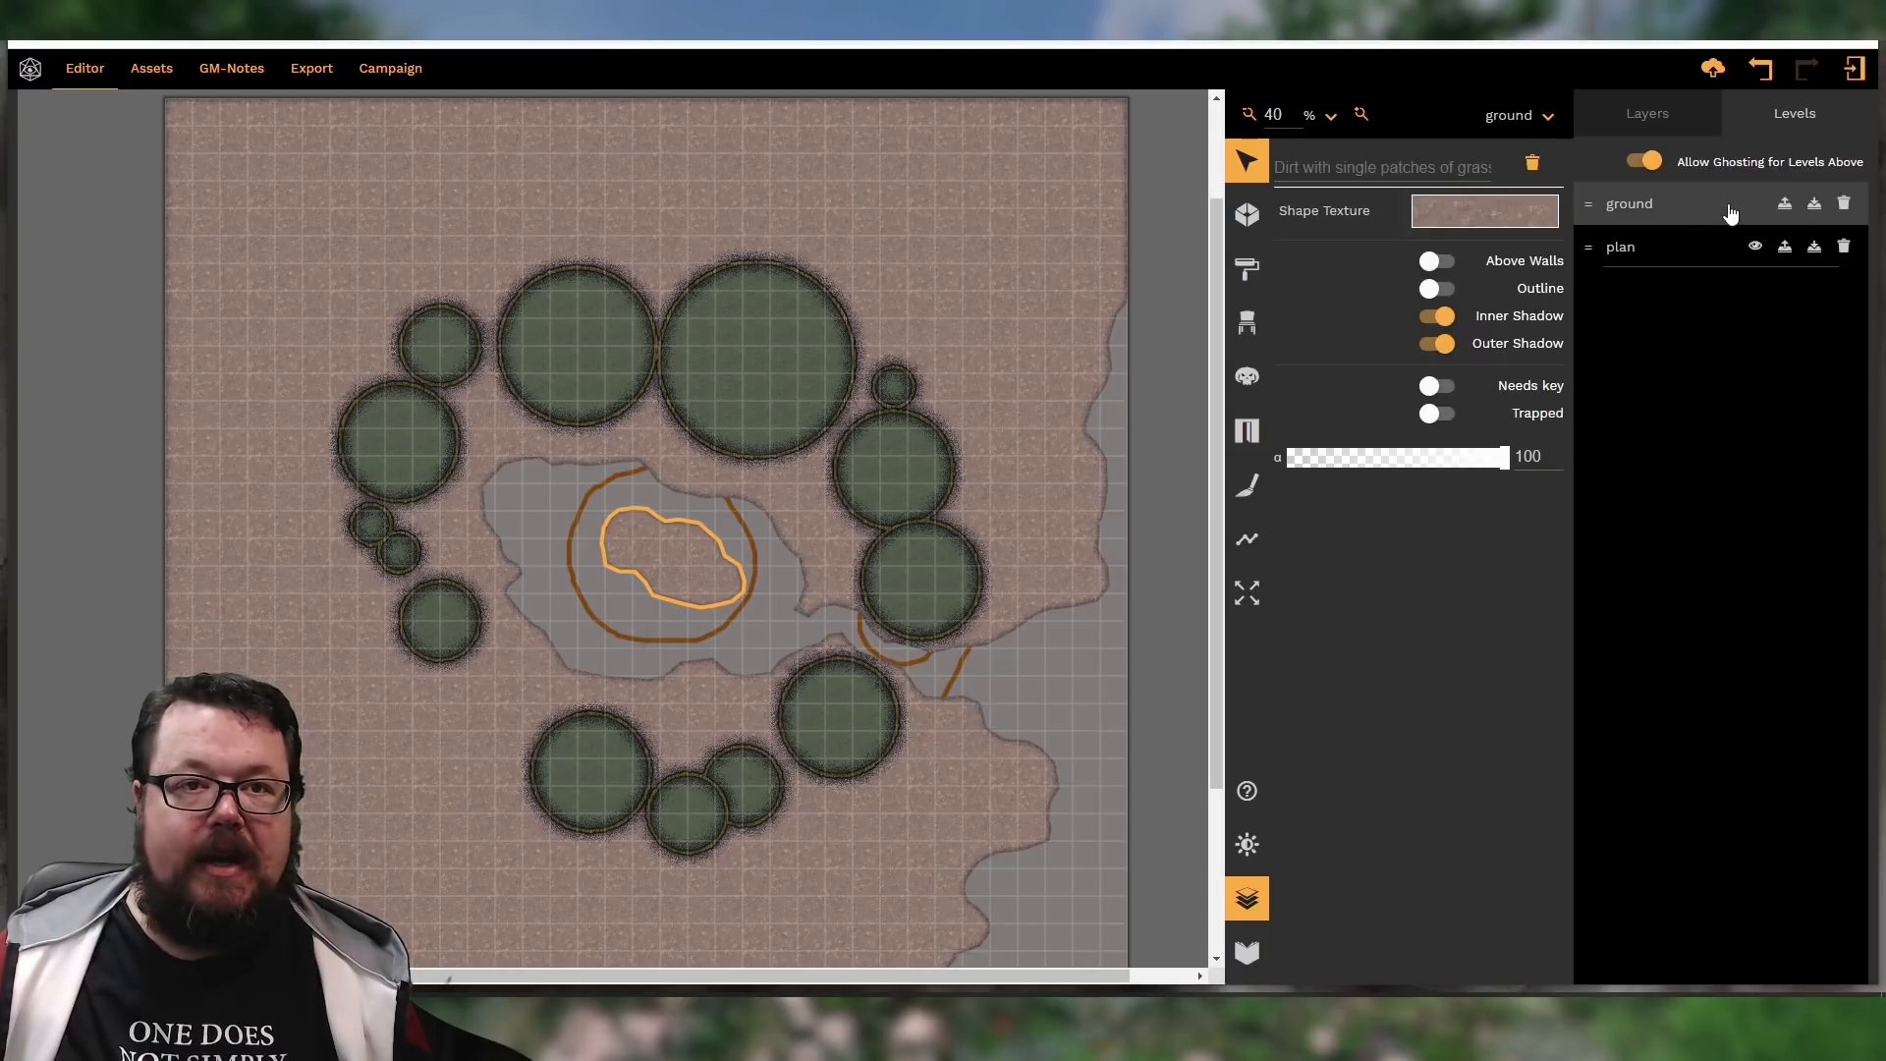
click(1712, 252)
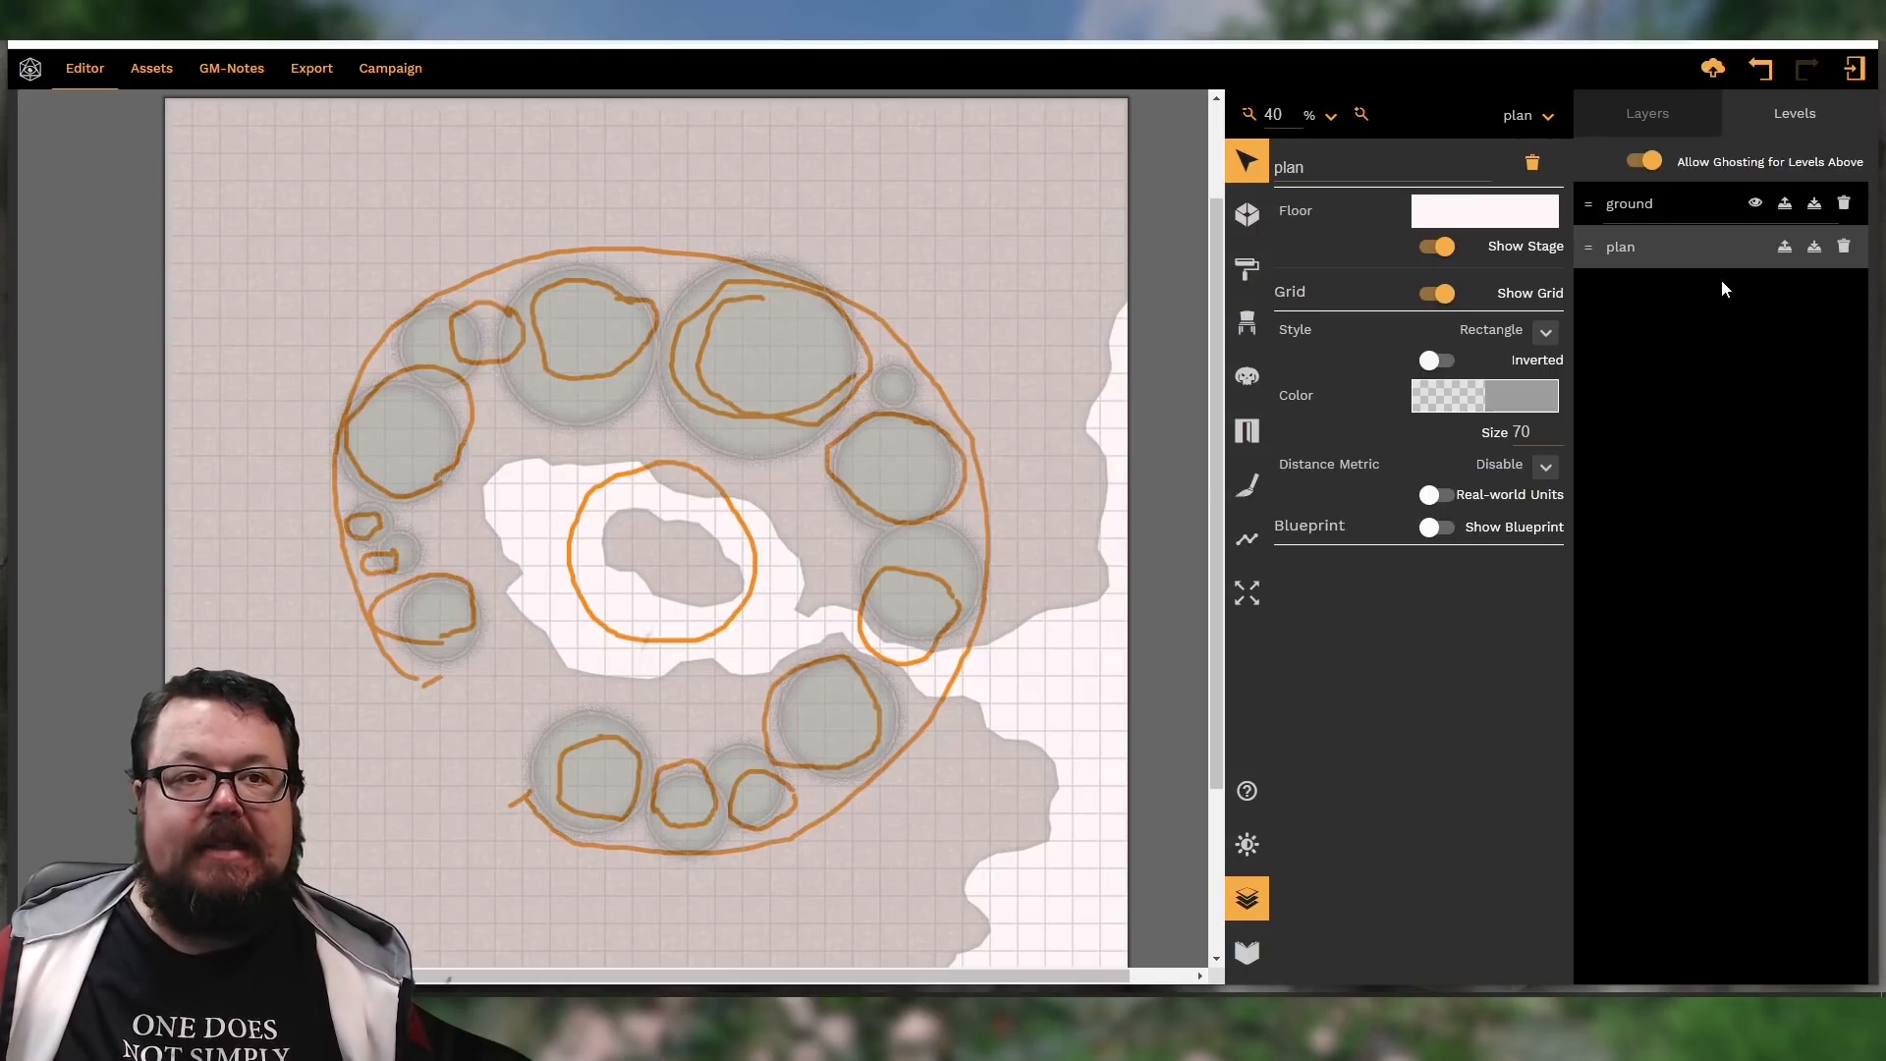
Rename the plan level as undgrand
double_click(1635, 248)
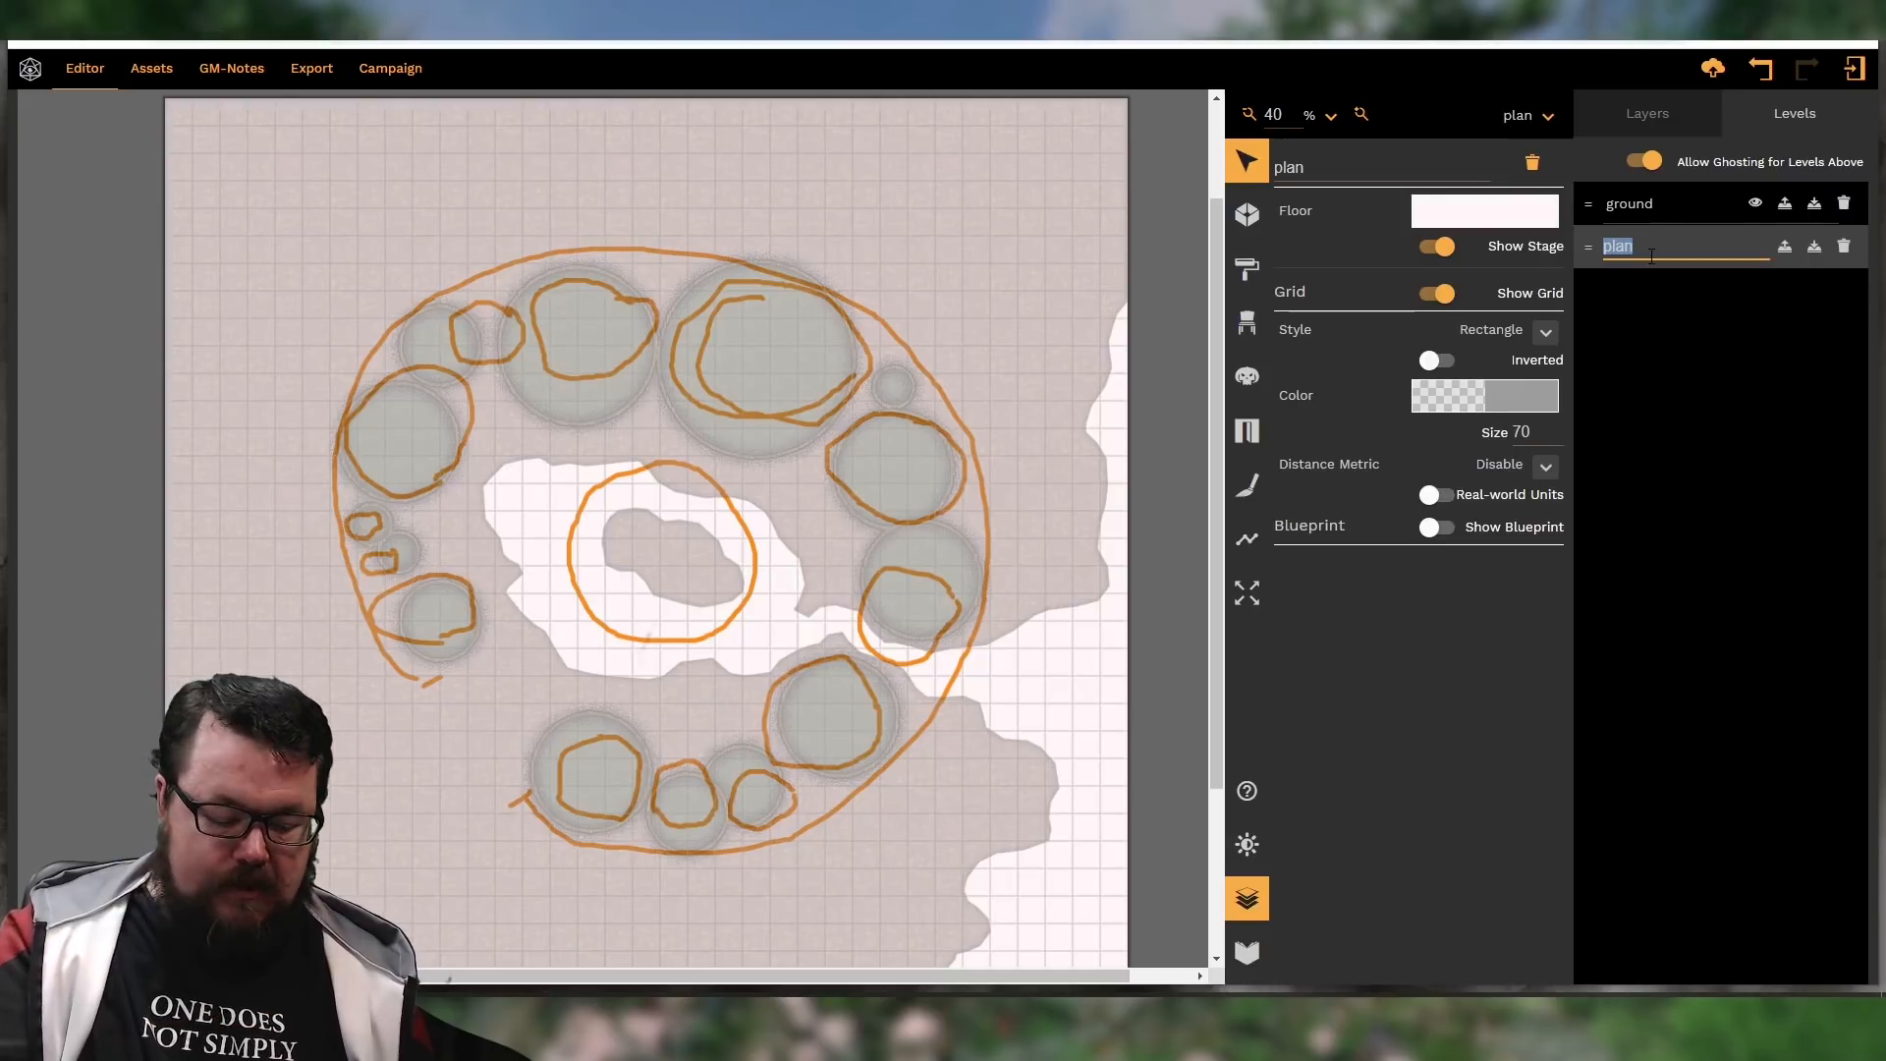
text(rand)
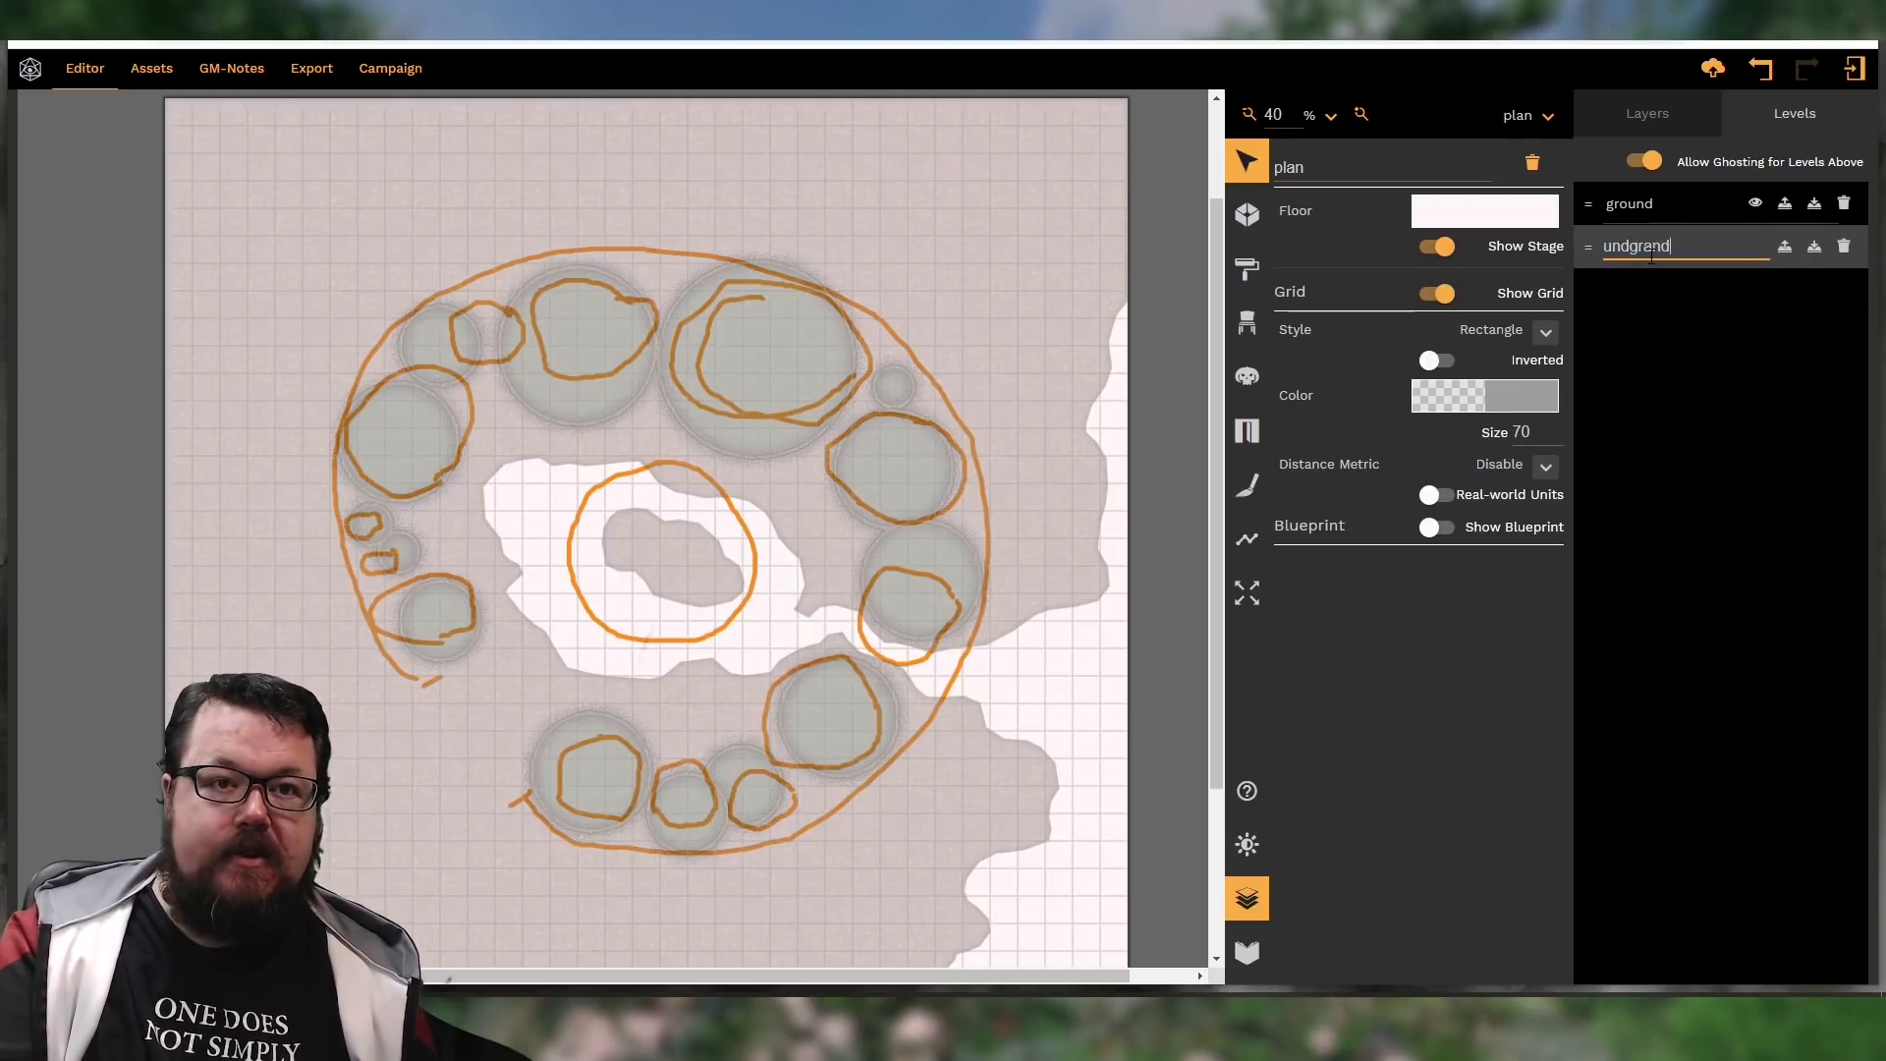
key(Return)
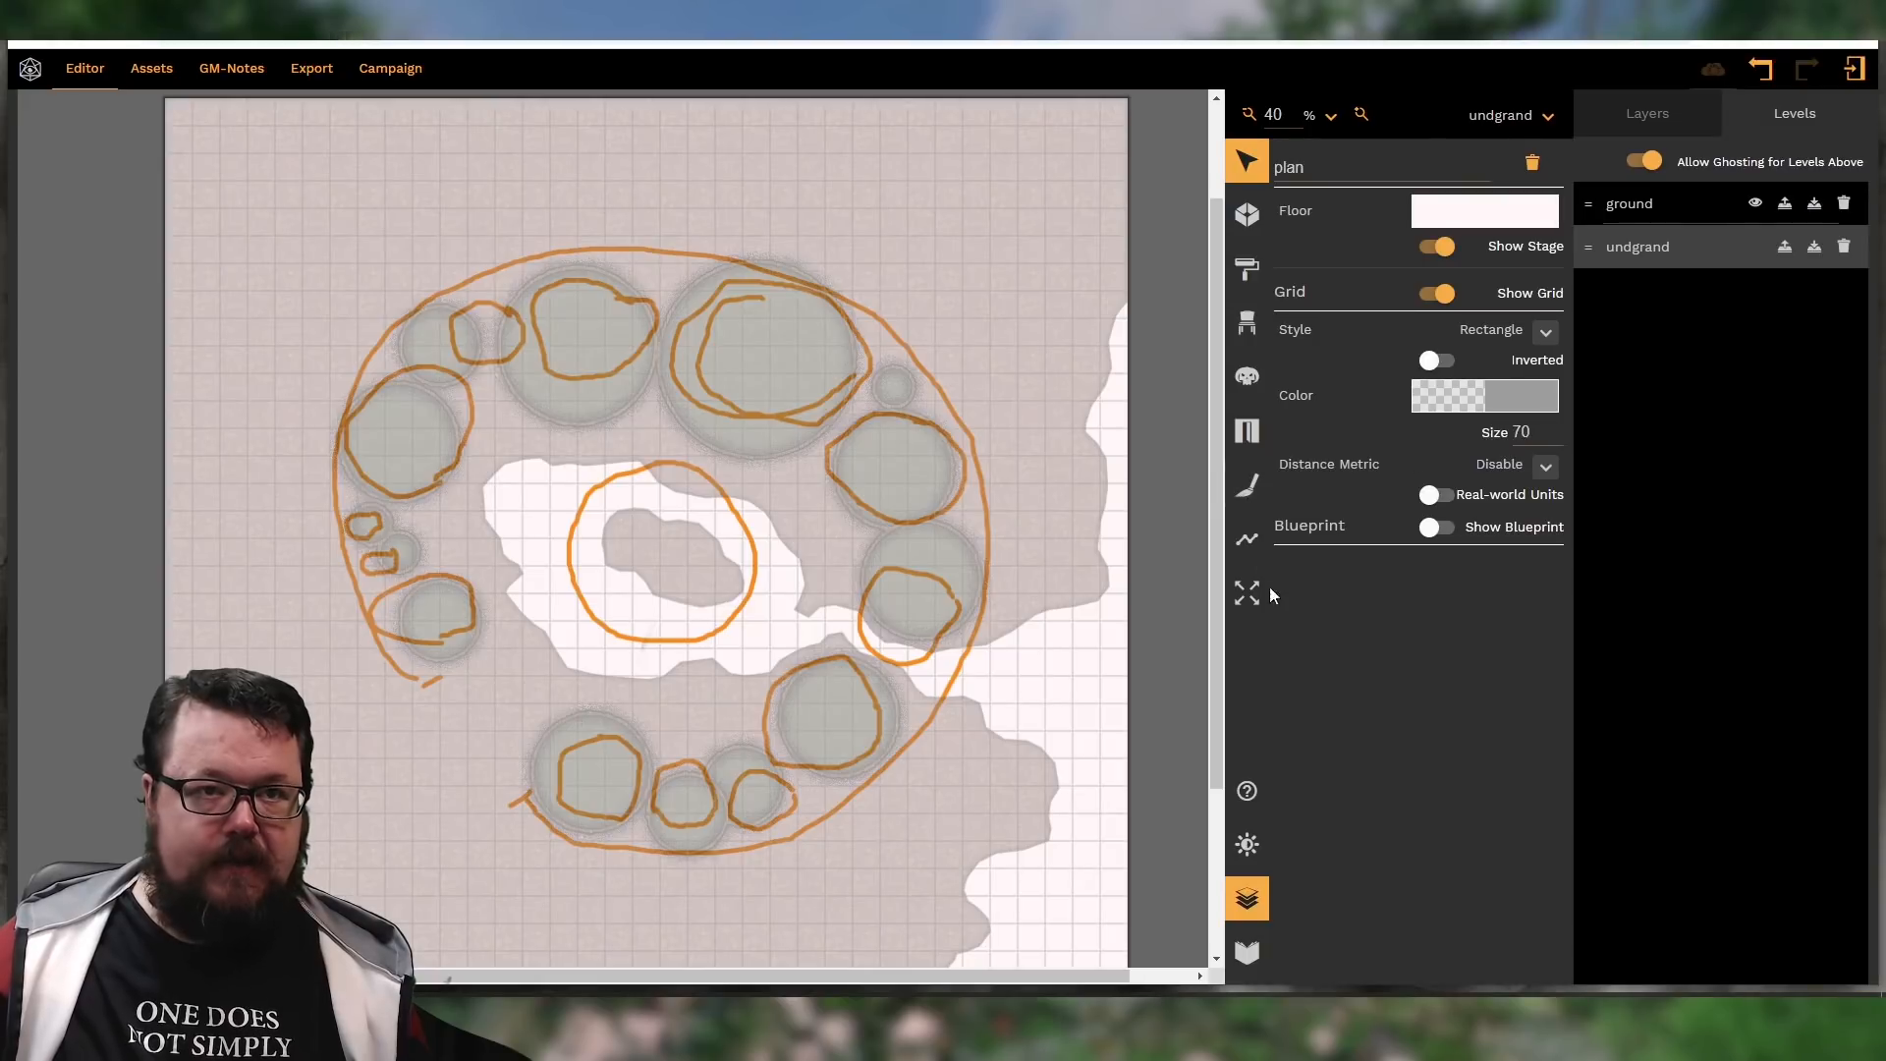
Delete the orange sketch strokes around the northeastern huts, the central clearing ring and the large outer ring
click(859, 385)
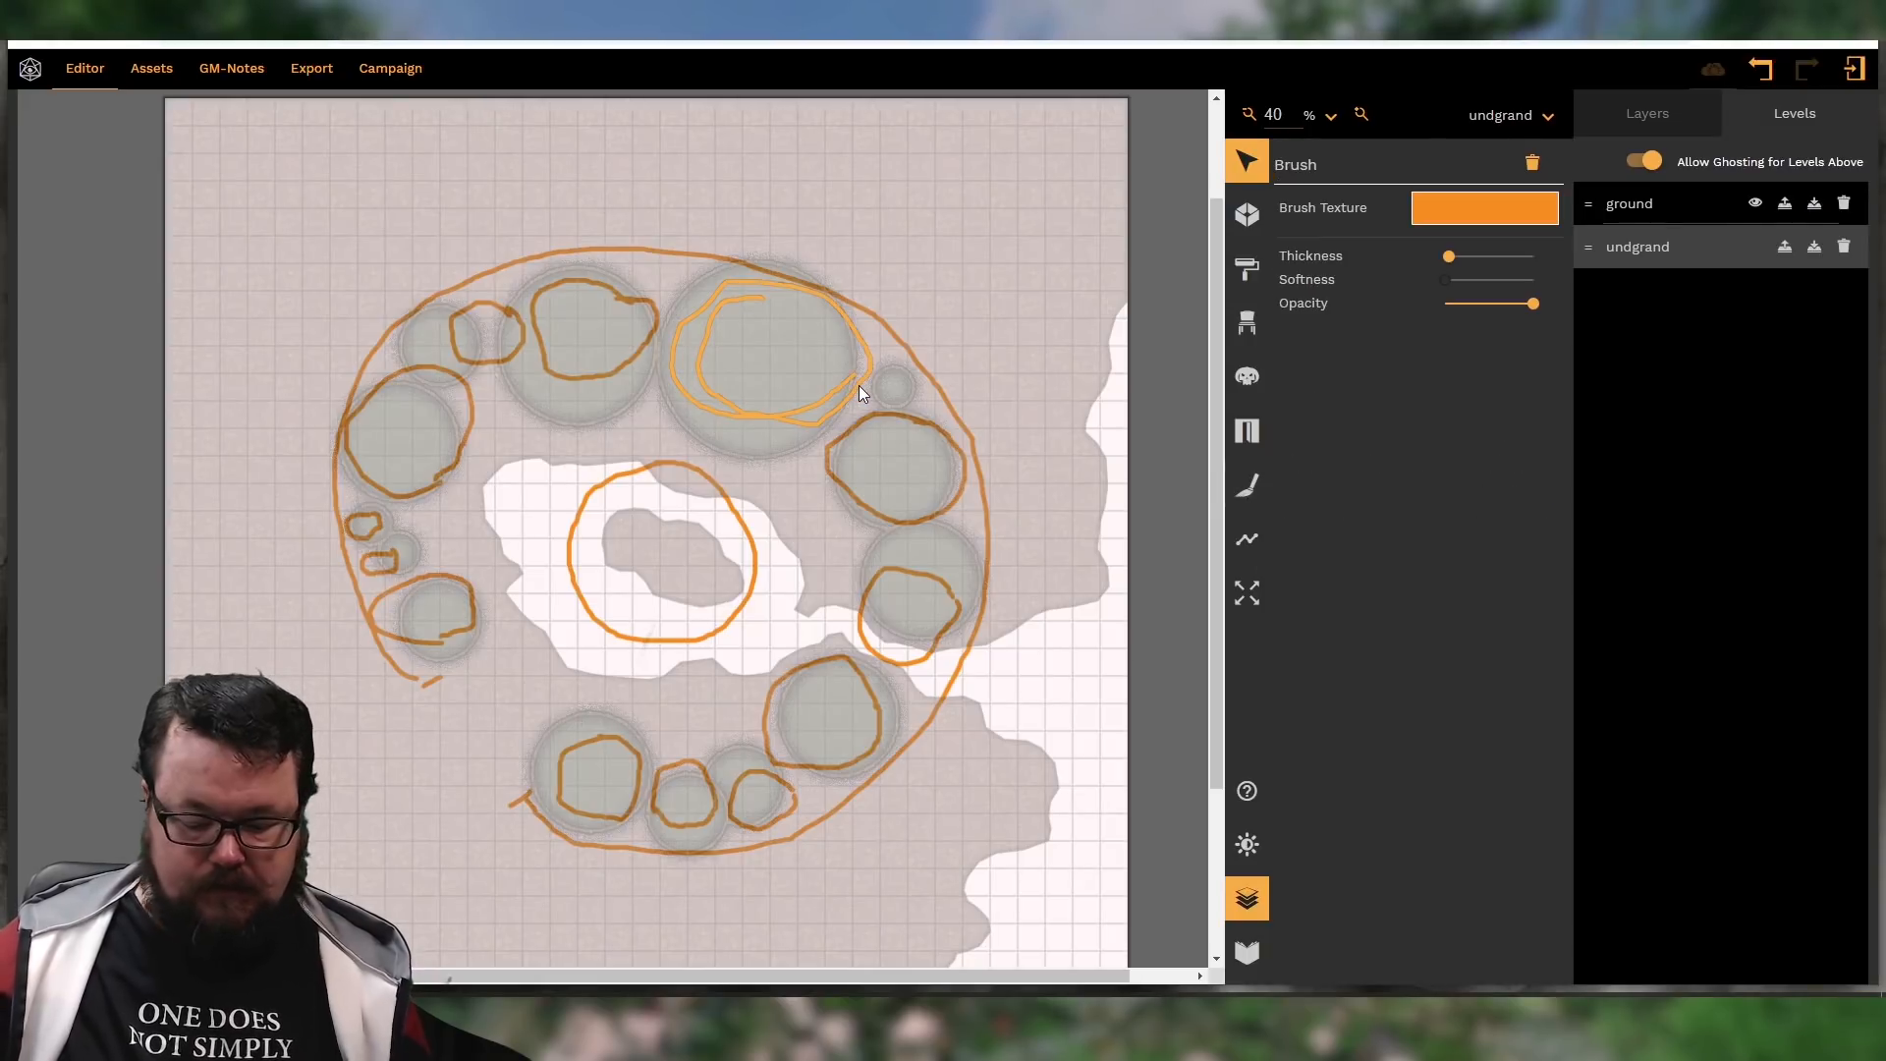
key(Delete)
click(848, 432)
key(Delete)
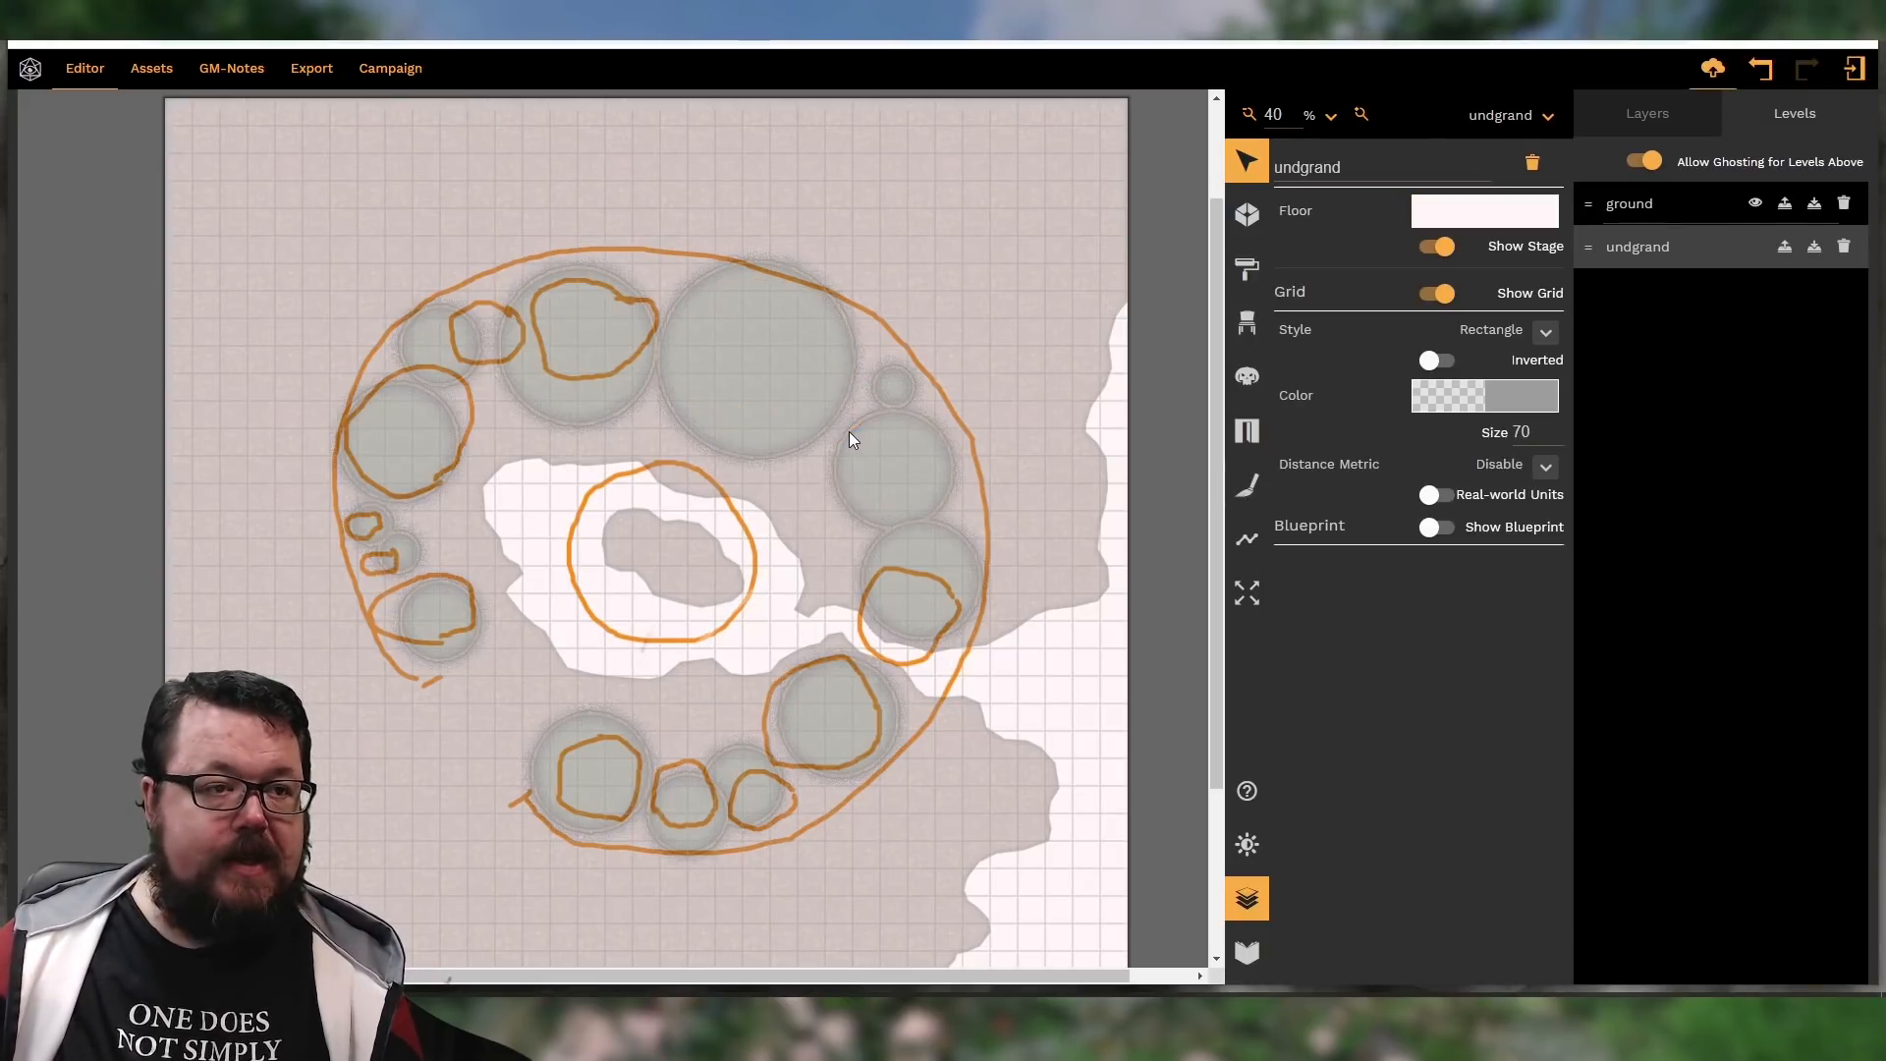
click(729, 509)
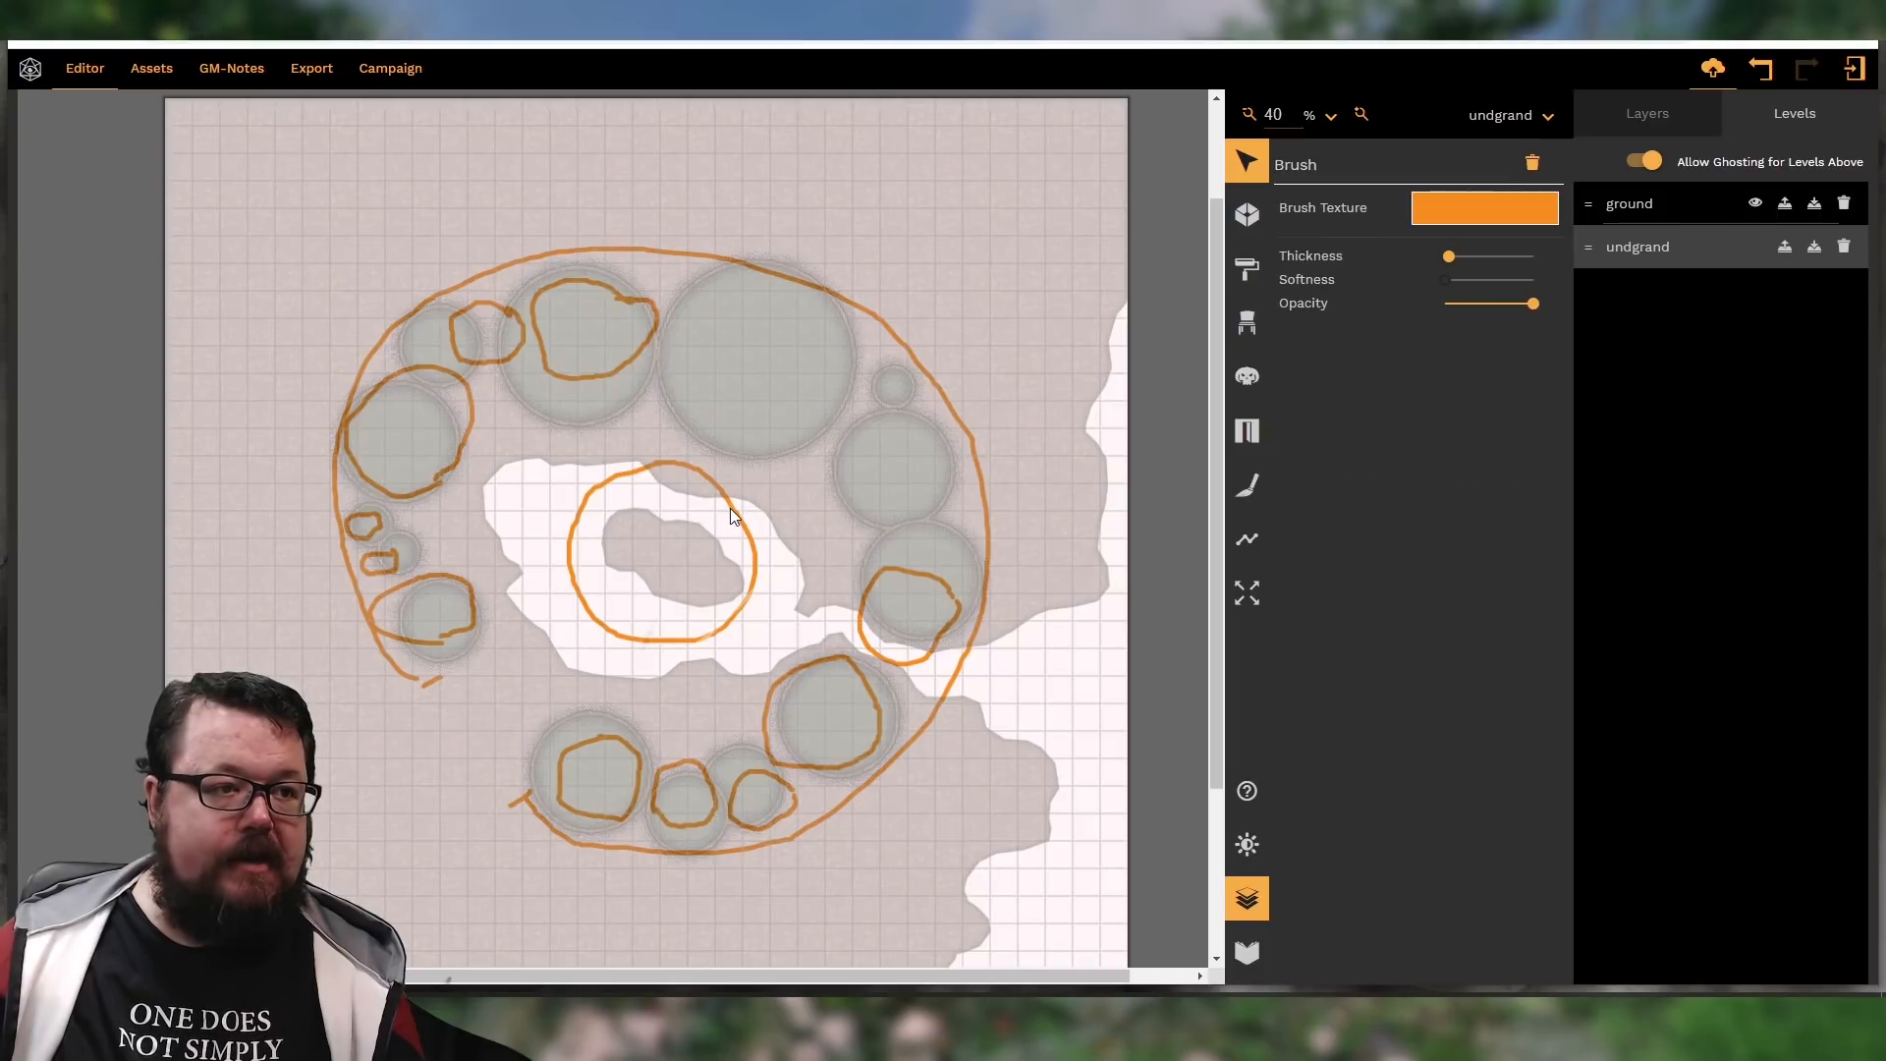
key(Delete)
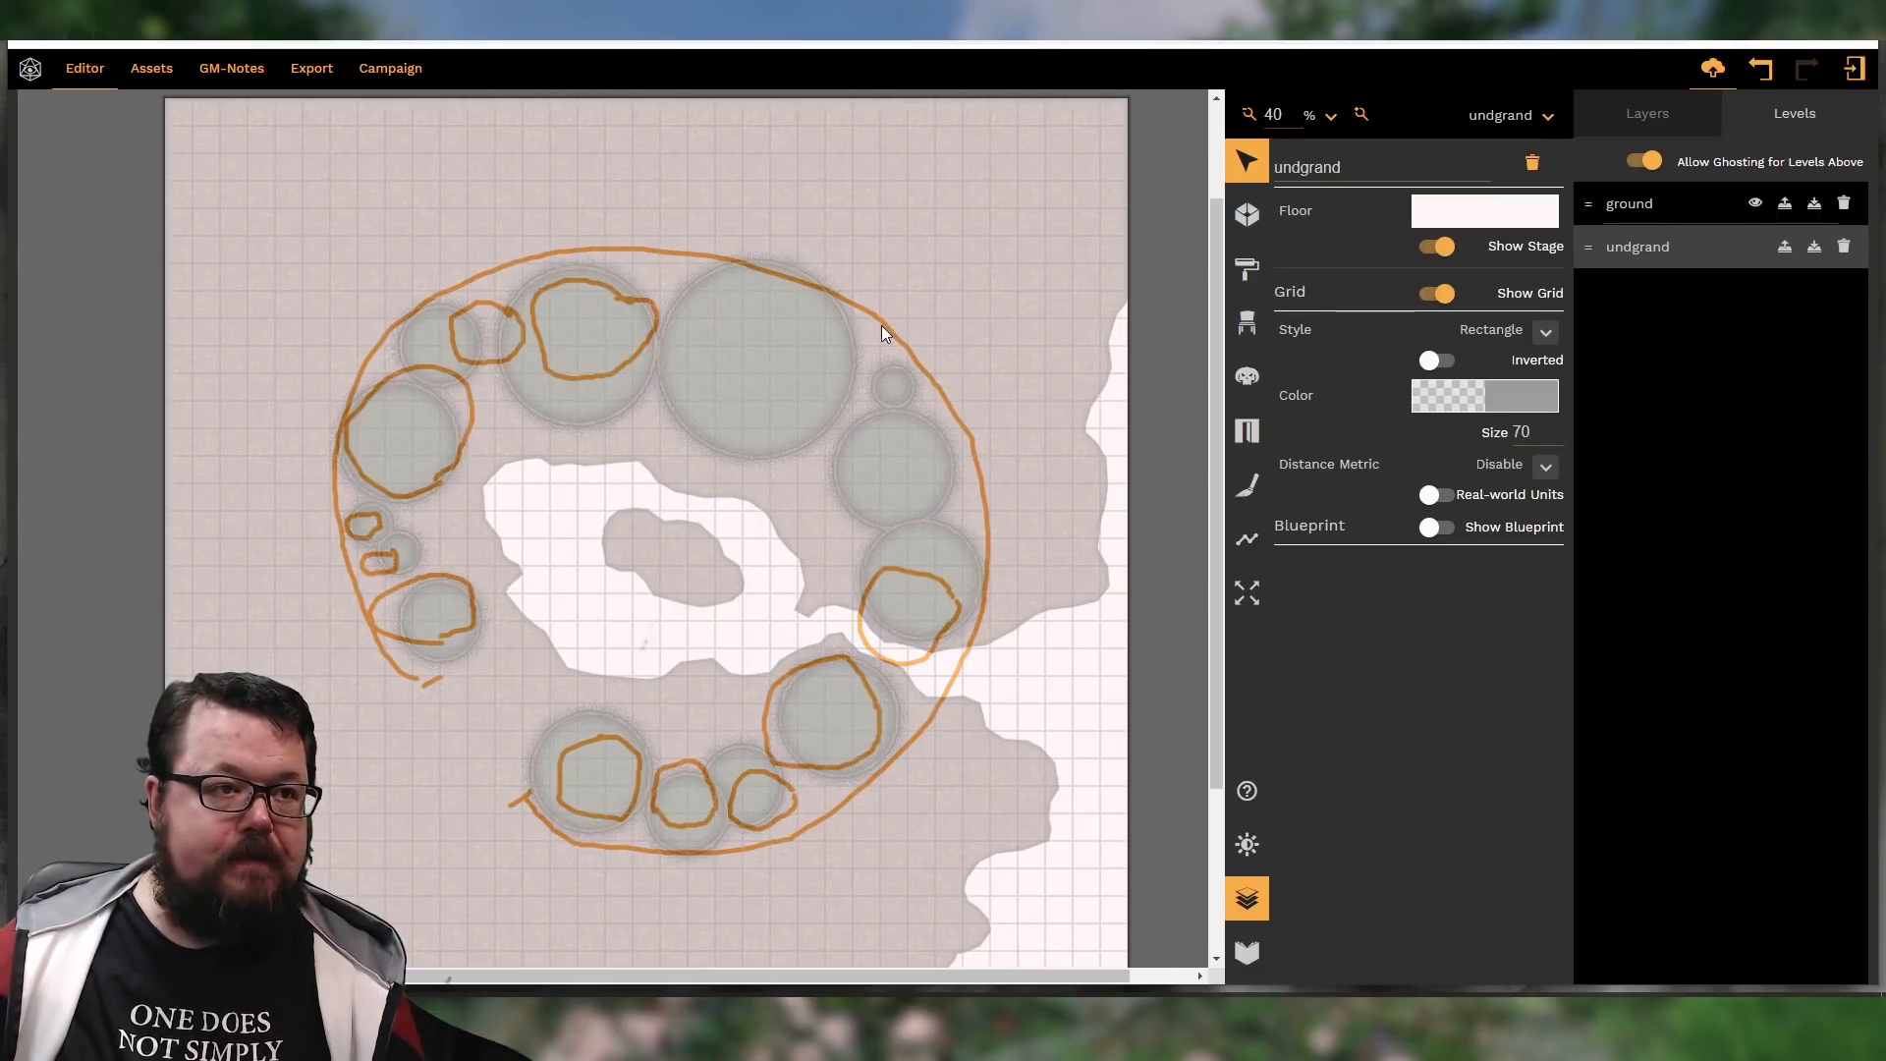
click(884, 328)
key(Delete)
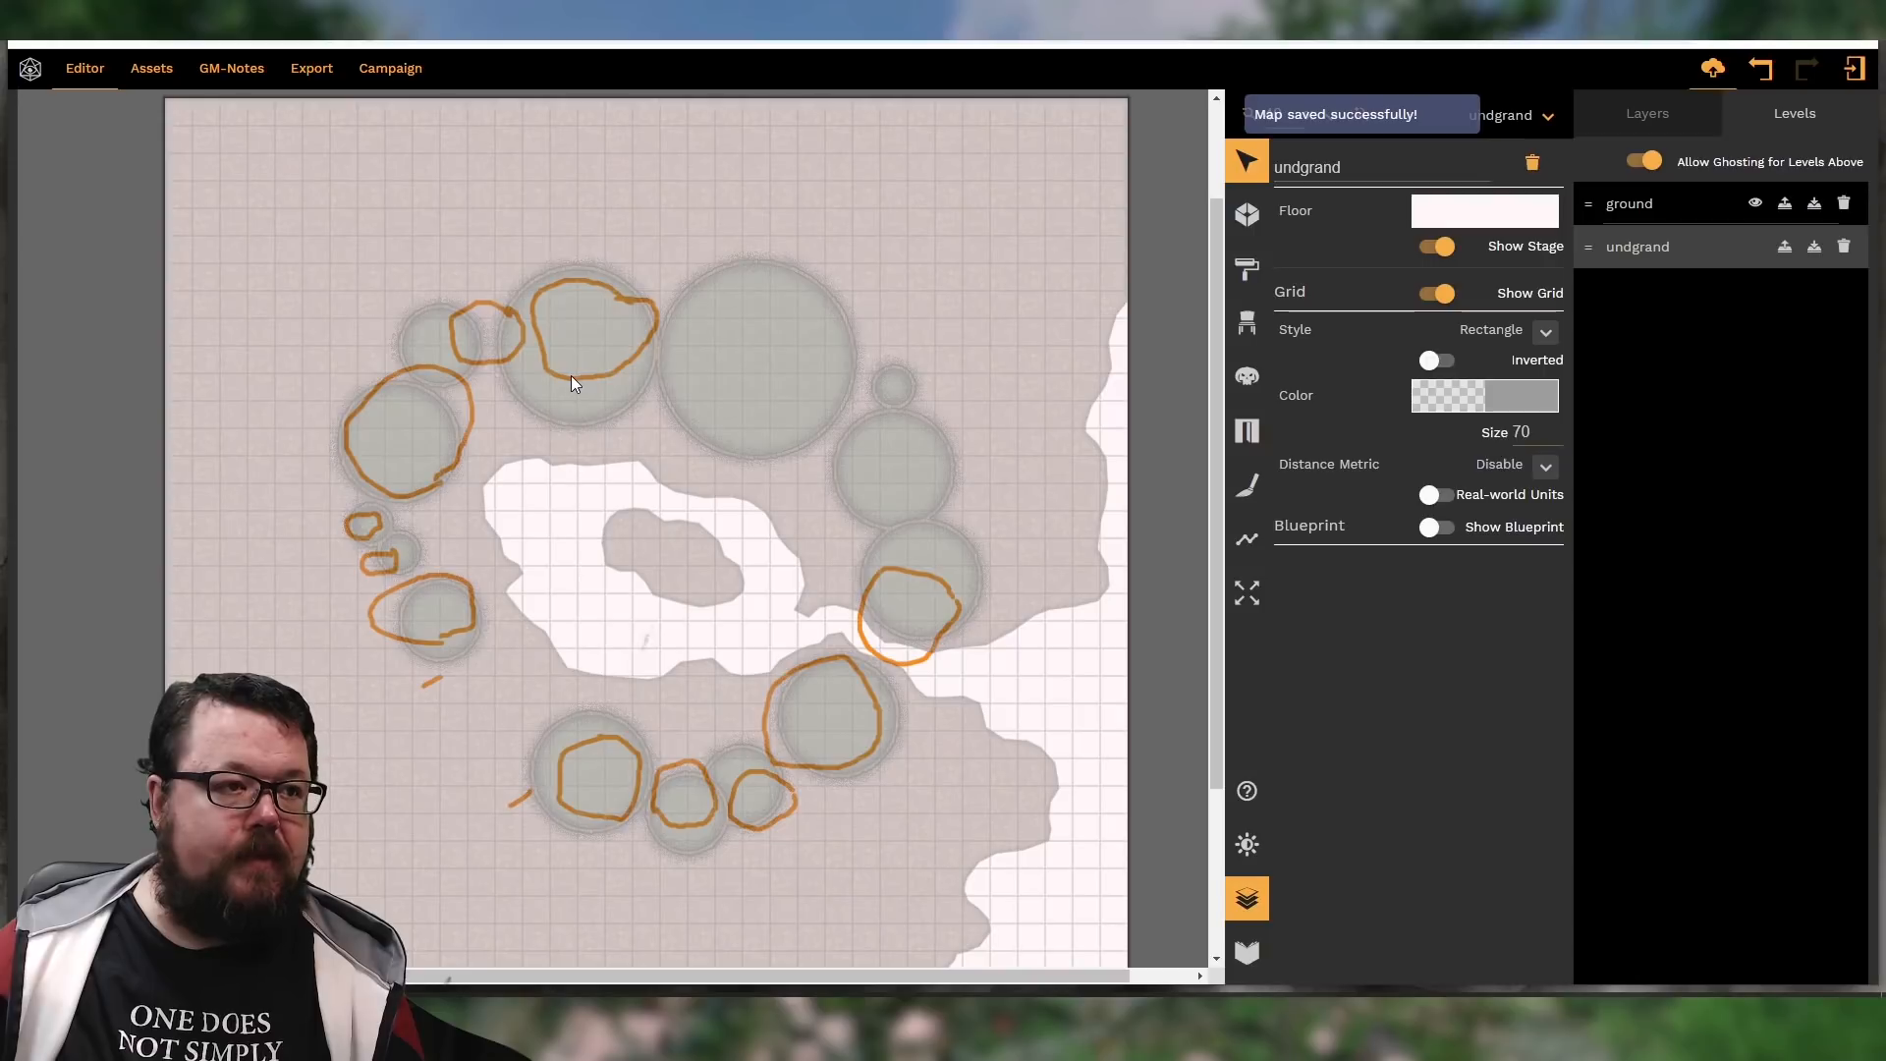
Delete the orange sketch outlines around the northern, northwestern, eastern and southeastern huts
click(562, 375)
key(Delete)
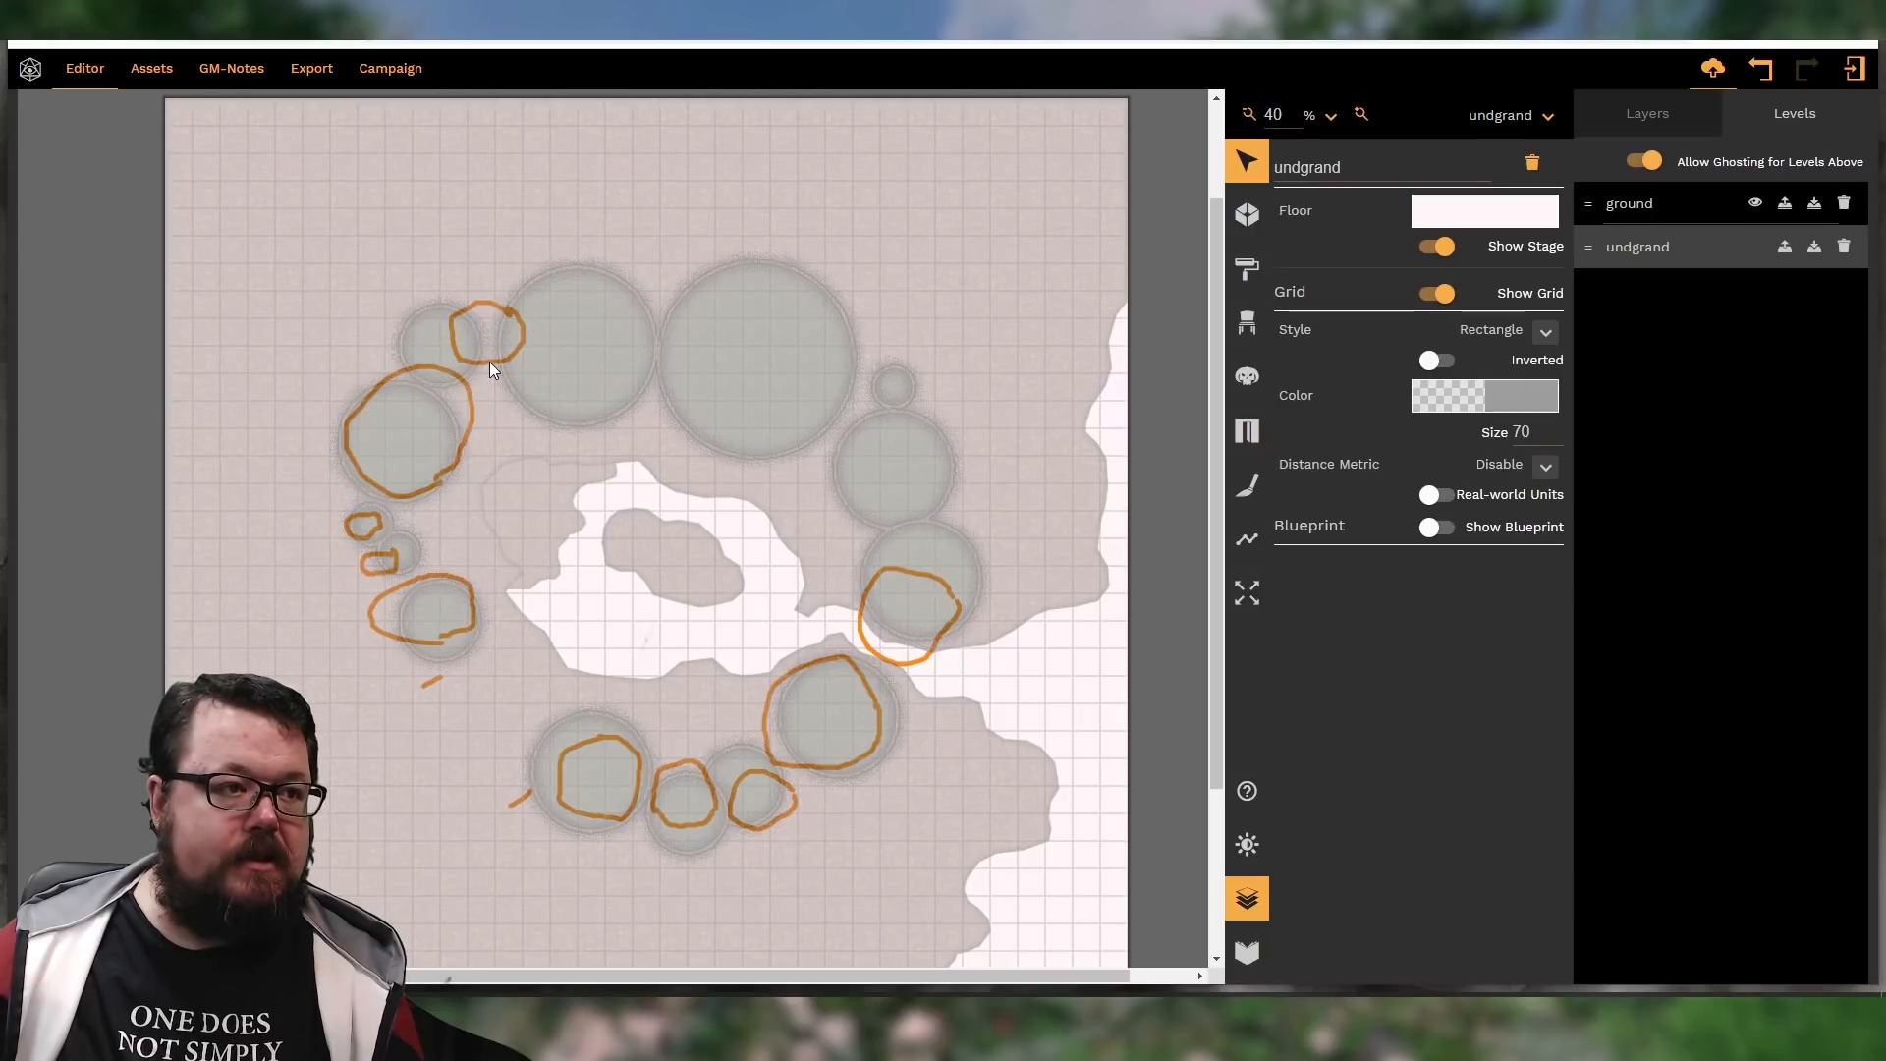
click(490, 362)
key(Delete)
click(469, 432)
key(Delete)
click(868, 643)
key(Delete)
click(851, 667)
key(Delete)
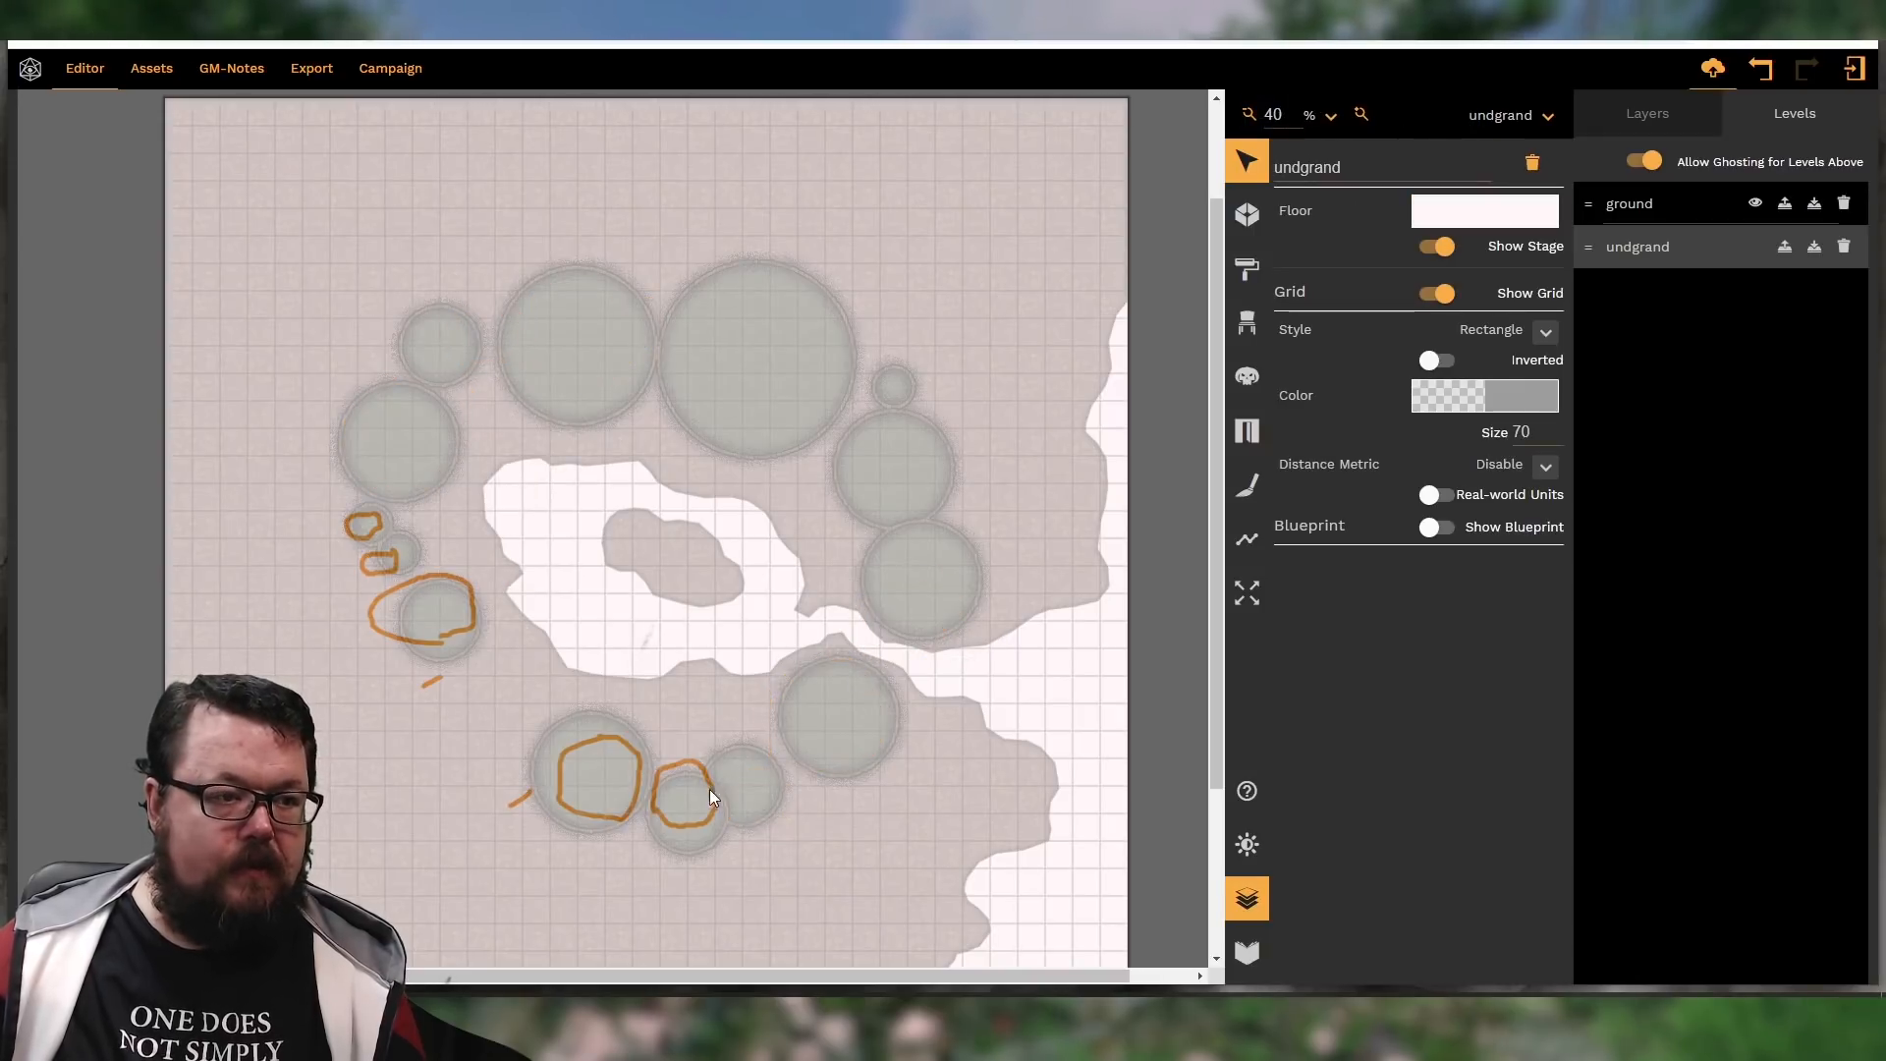
Delete the remaining orange sketch strokes around the western and southern huts, including the short entrance marks
click(472, 619)
key(Delete)
click(396, 564)
key(Delete)
click(365, 538)
key(Delete)
click(431, 681)
key(Delete)
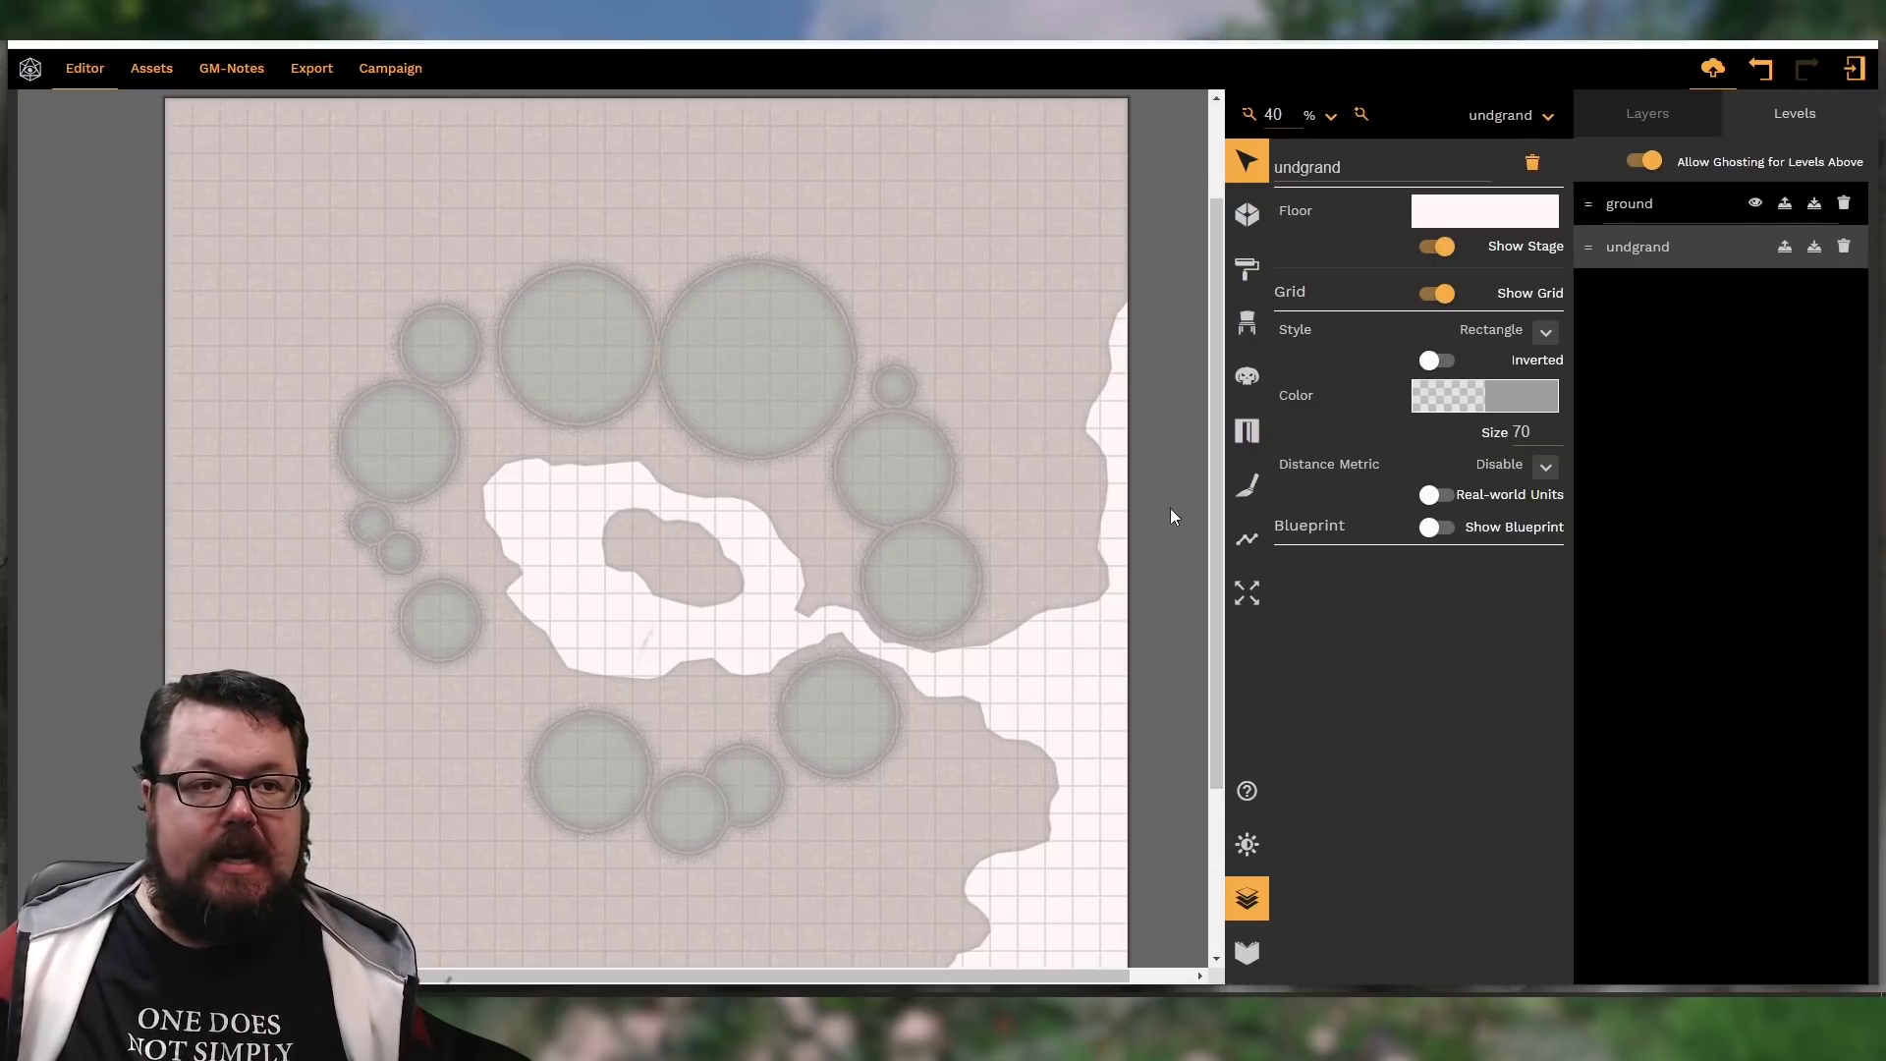
Set the Brush texture to Rocky soil from the Dirt group of the Ground textures
click(1246, 491)
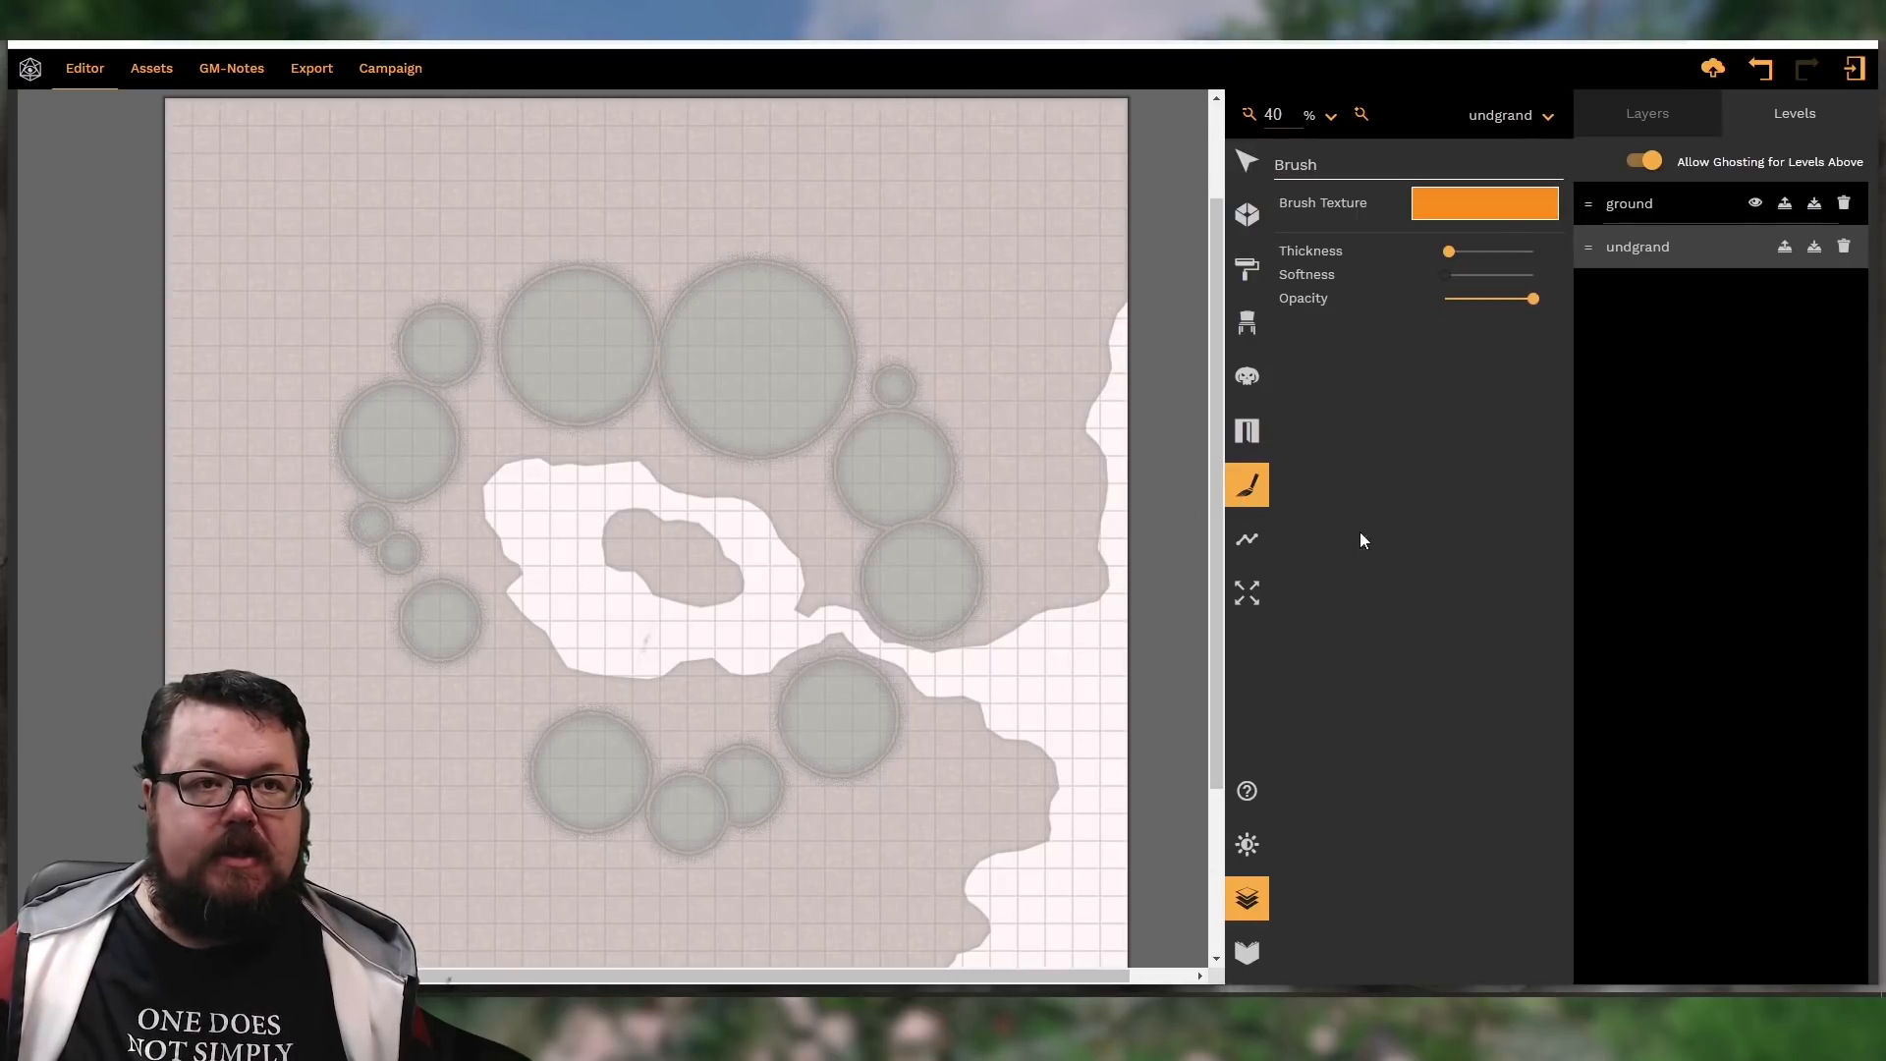
click(1678, 126)
click(1500, 211)
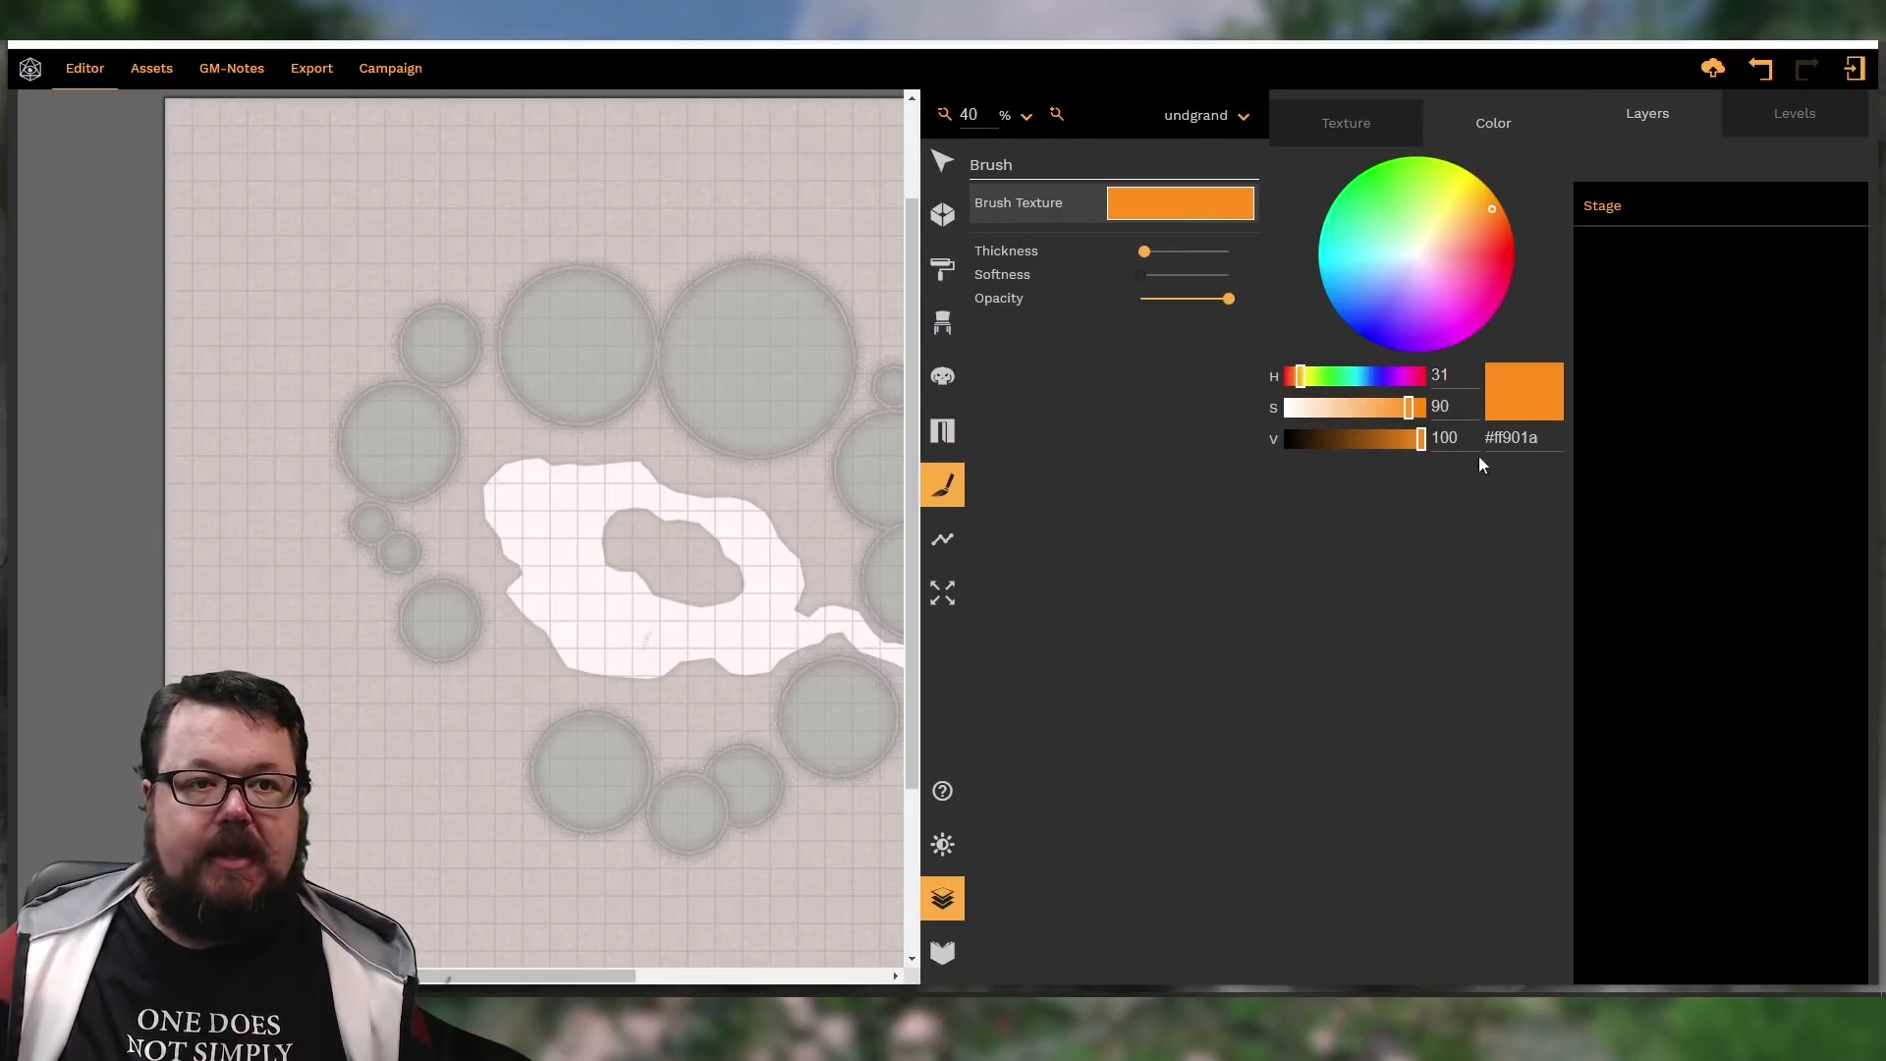
click(1373, 131)
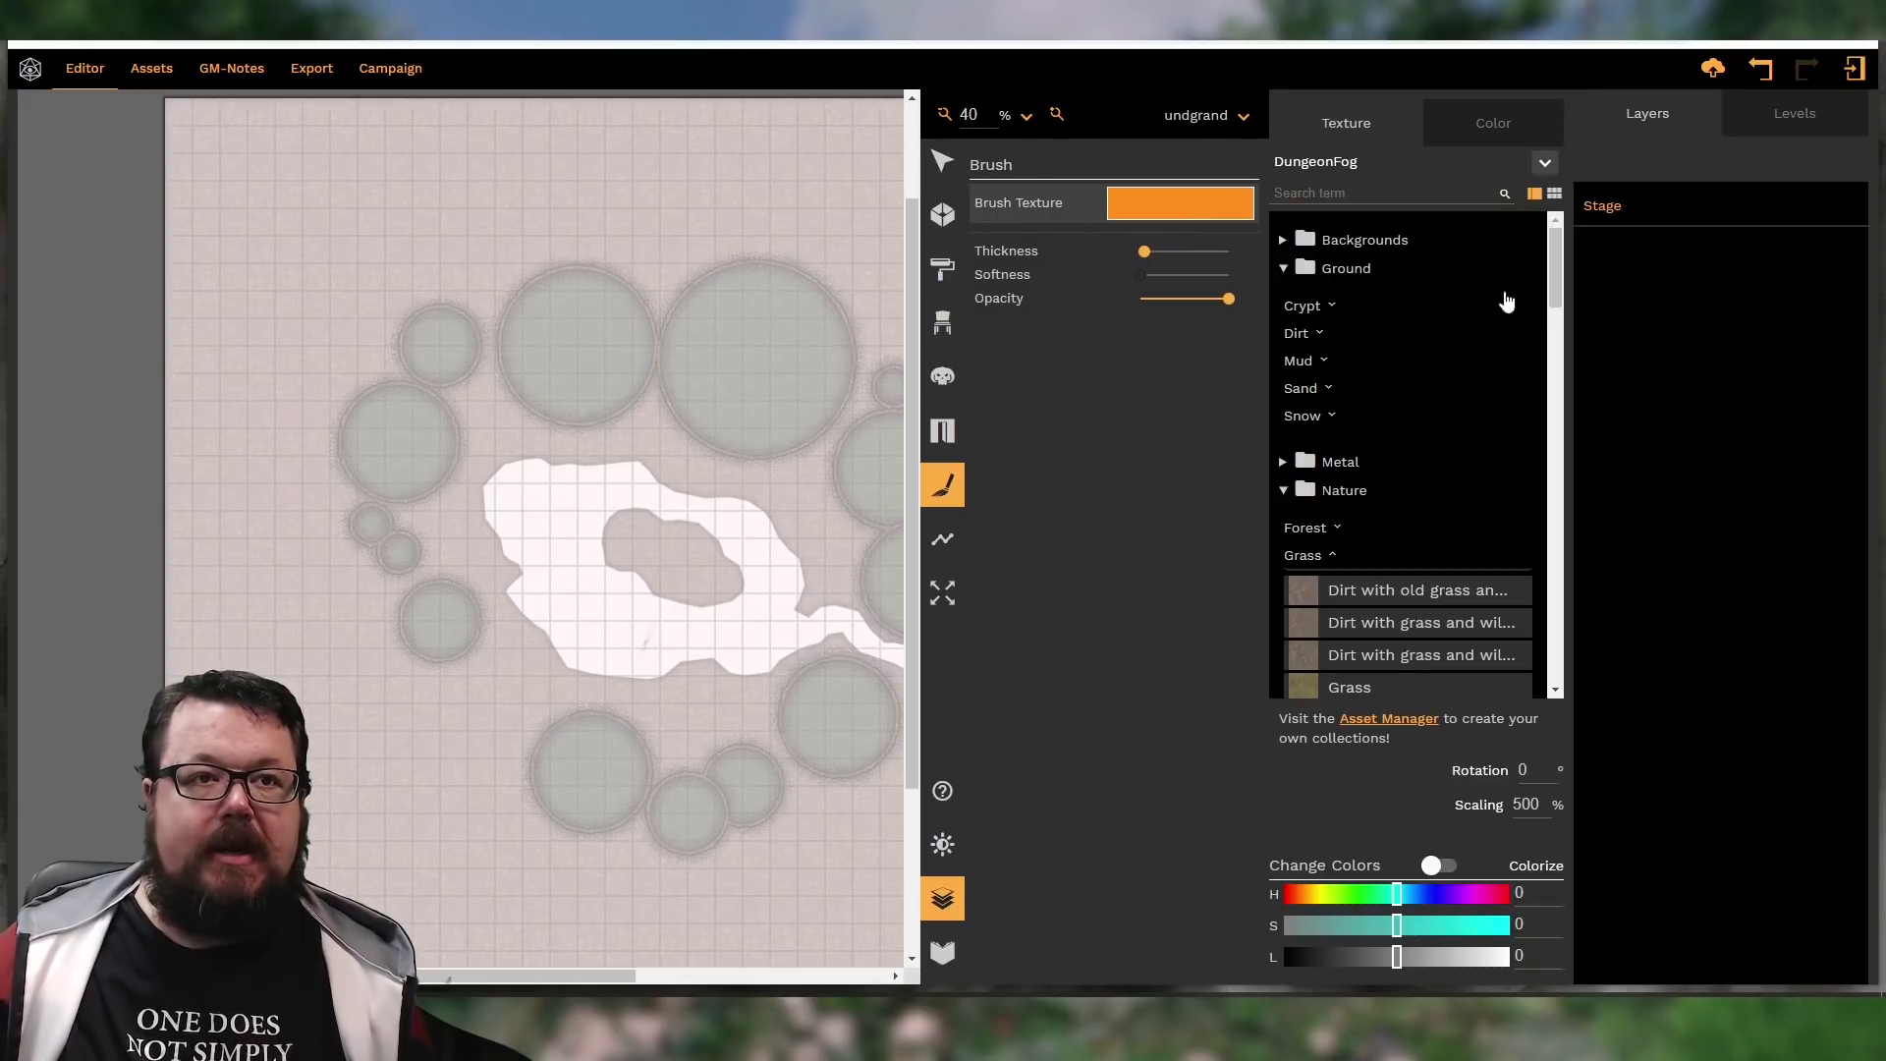
click(942, 899)
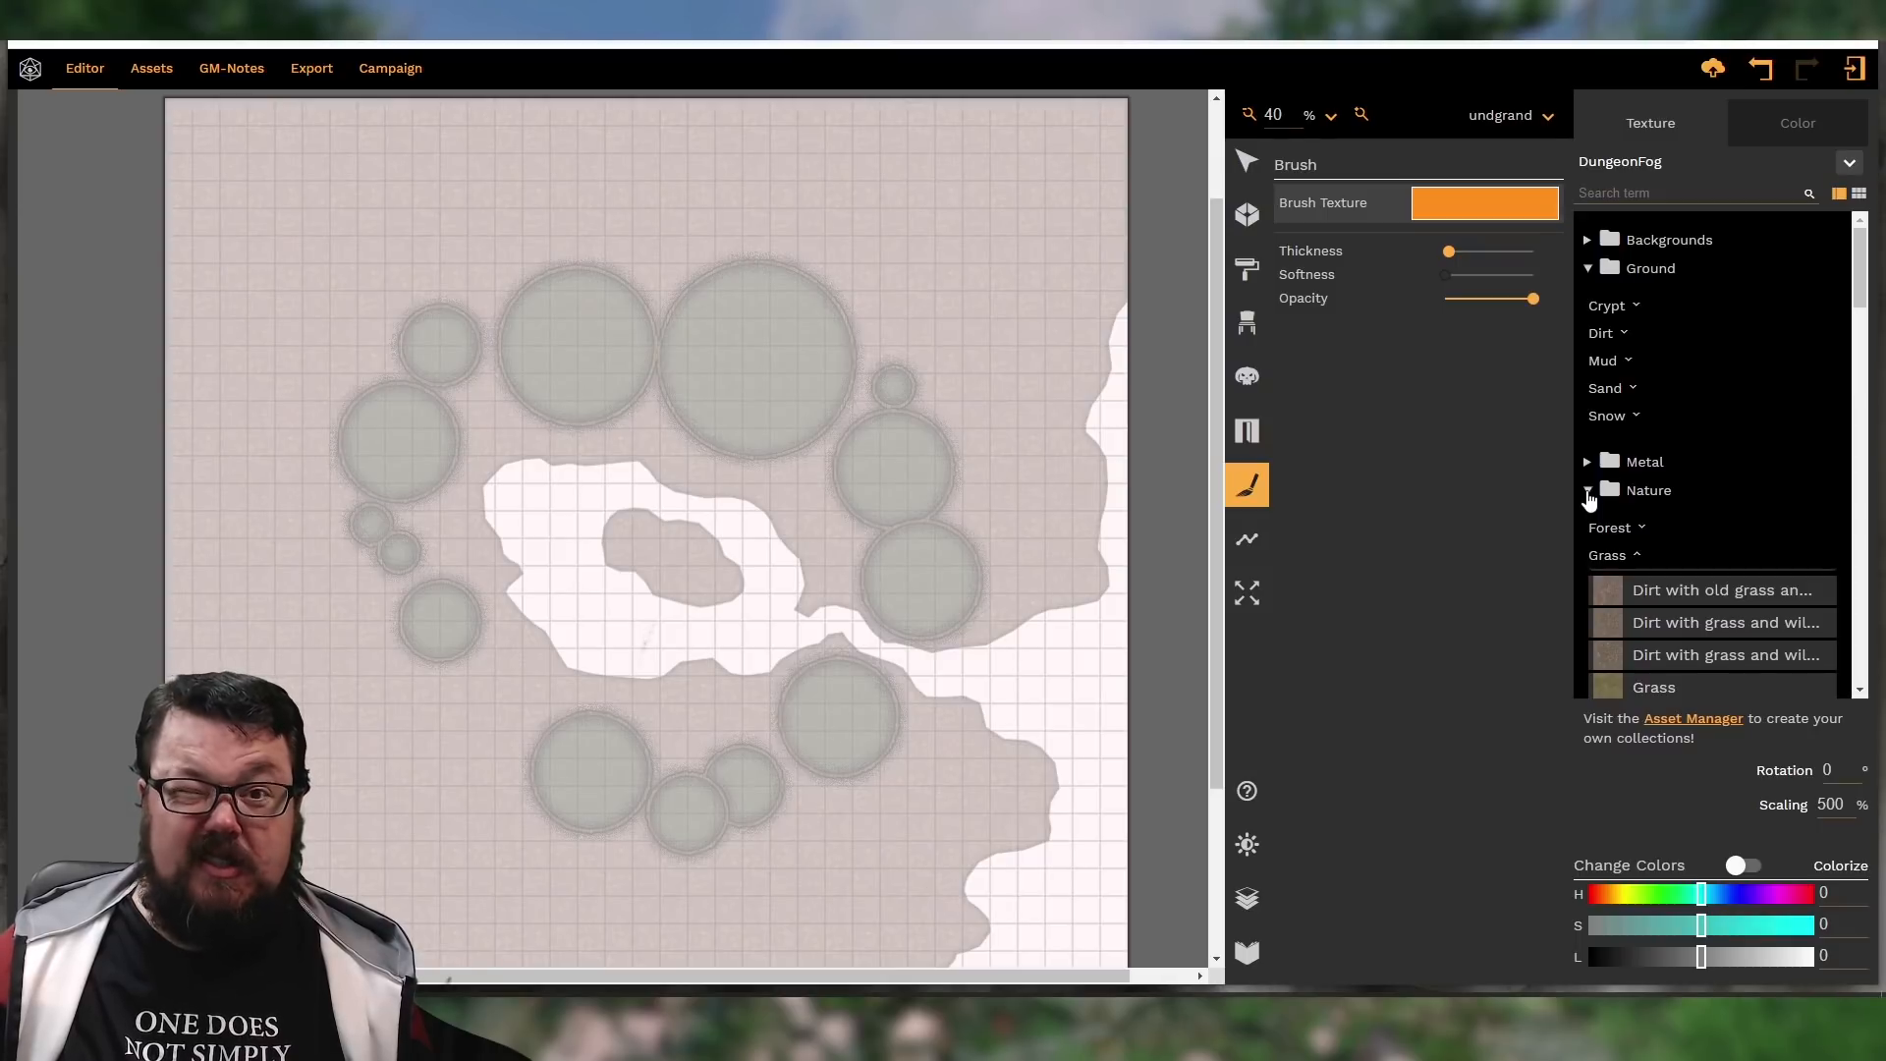
scroll(1696, 509, down, 1)
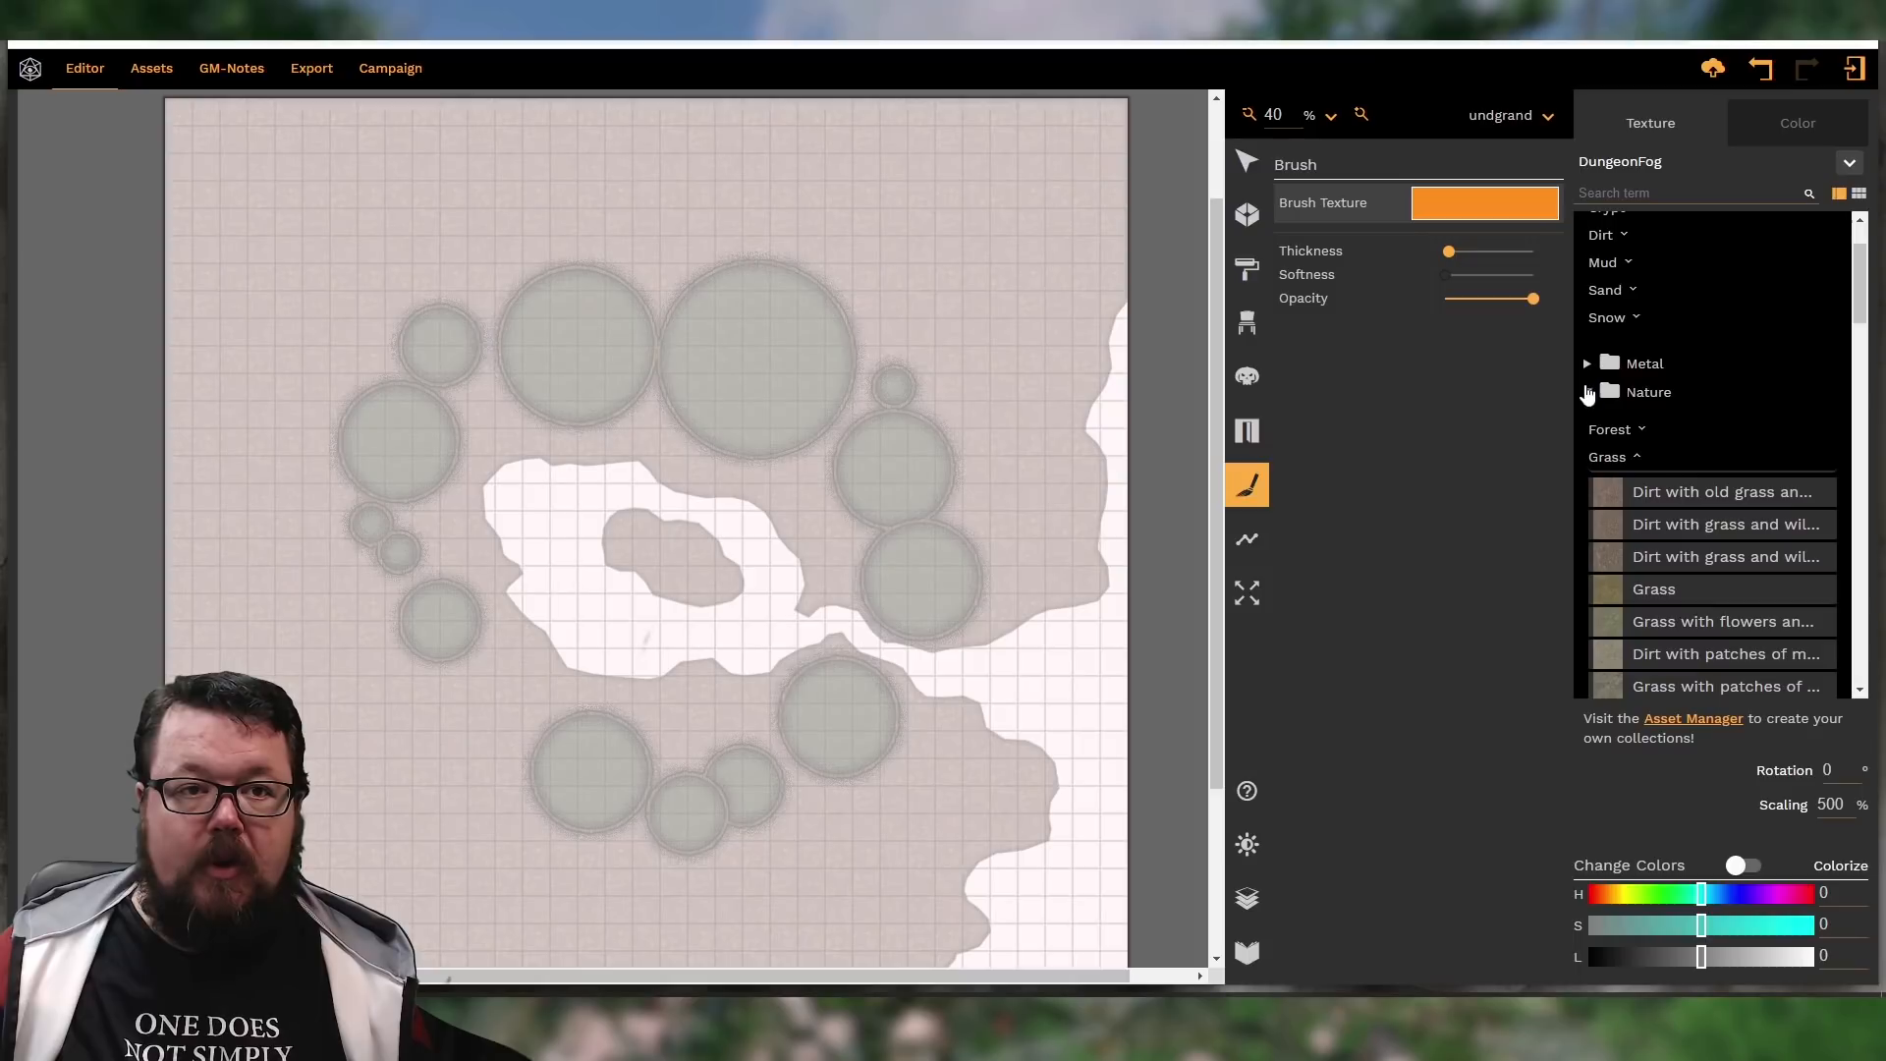
click(1588, 392)
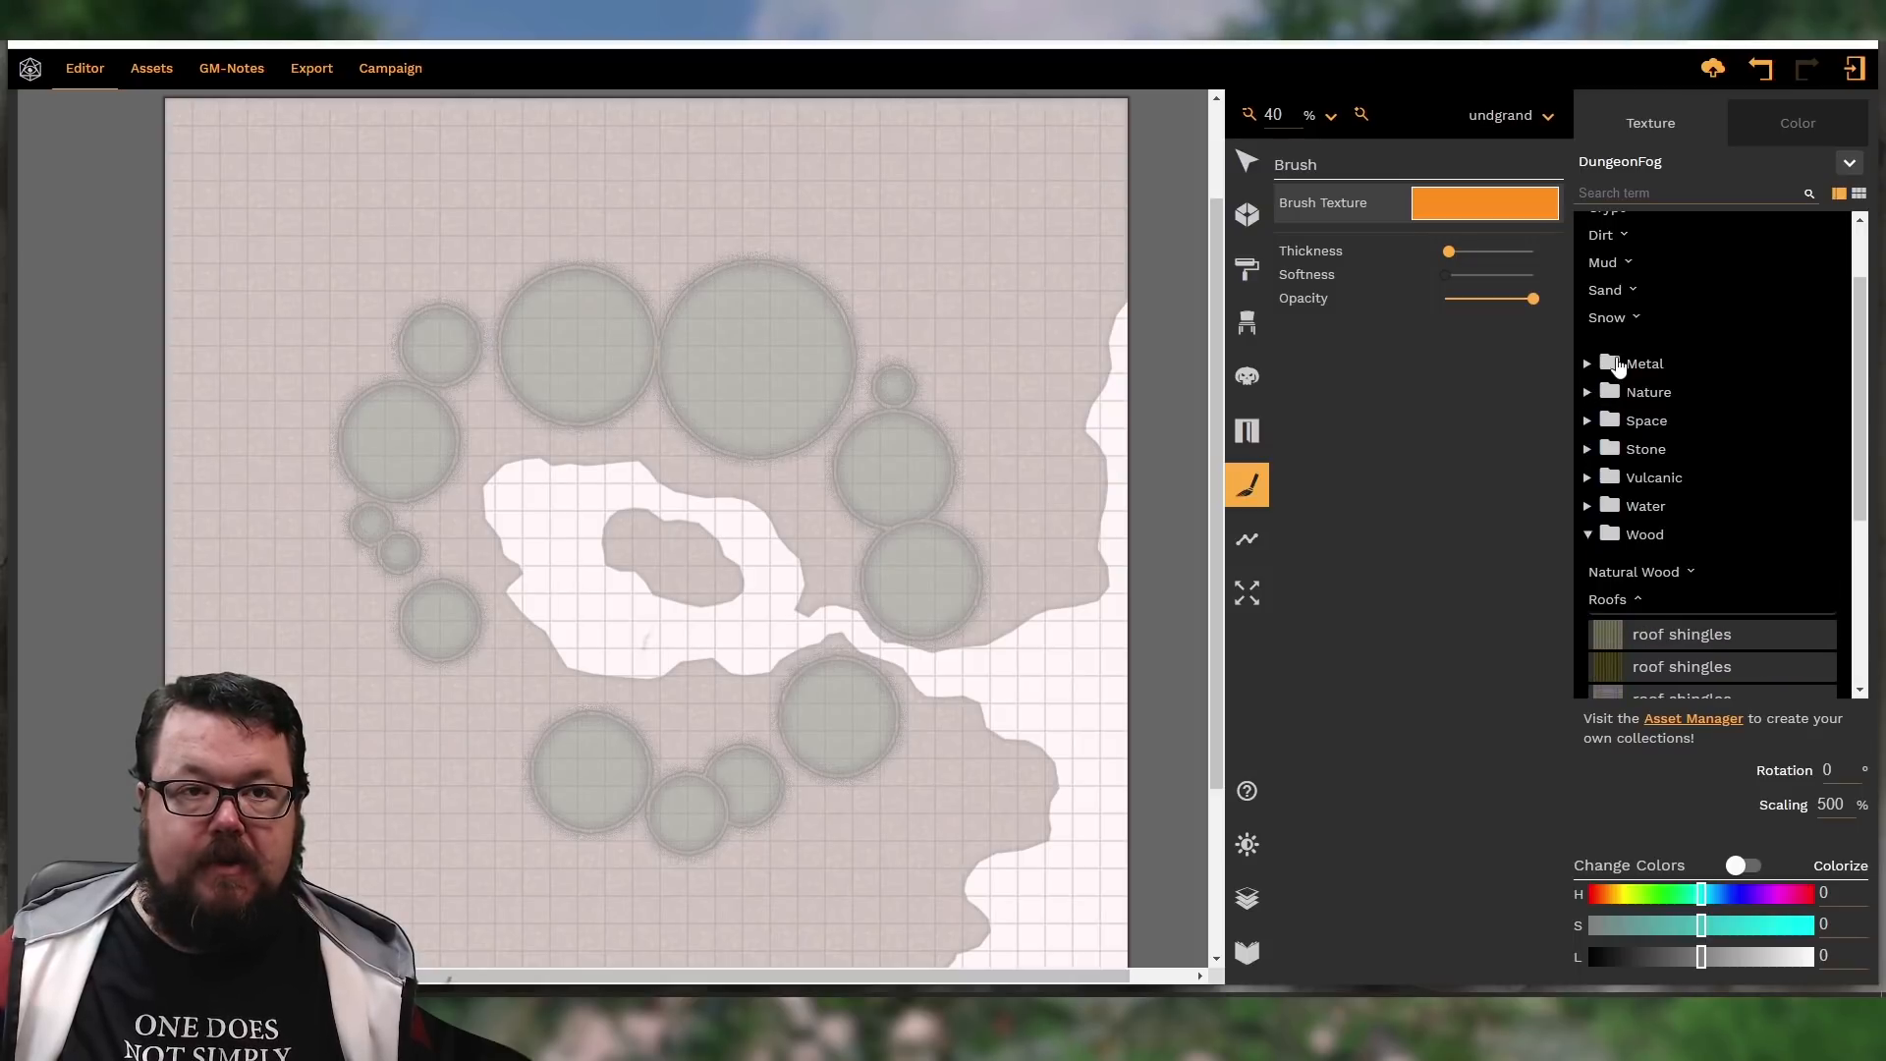
click(1601, 236)
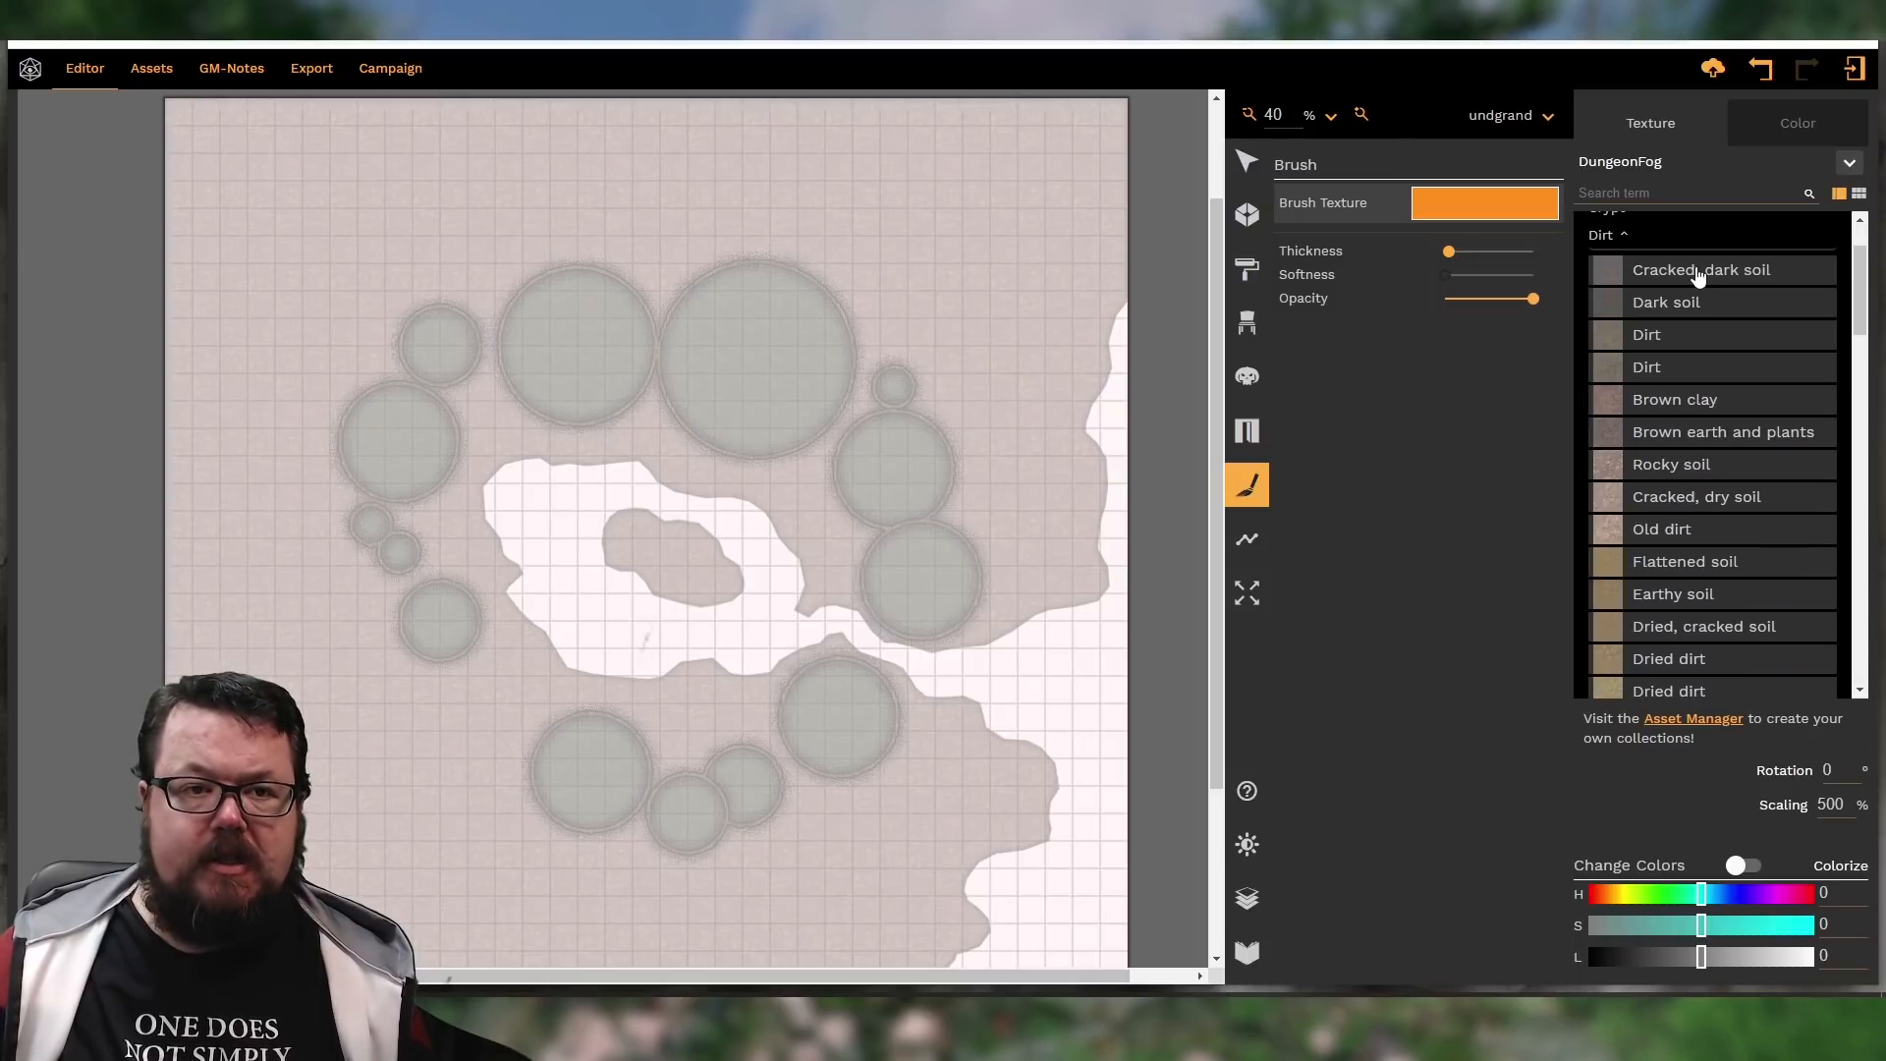
click(1699, 465)
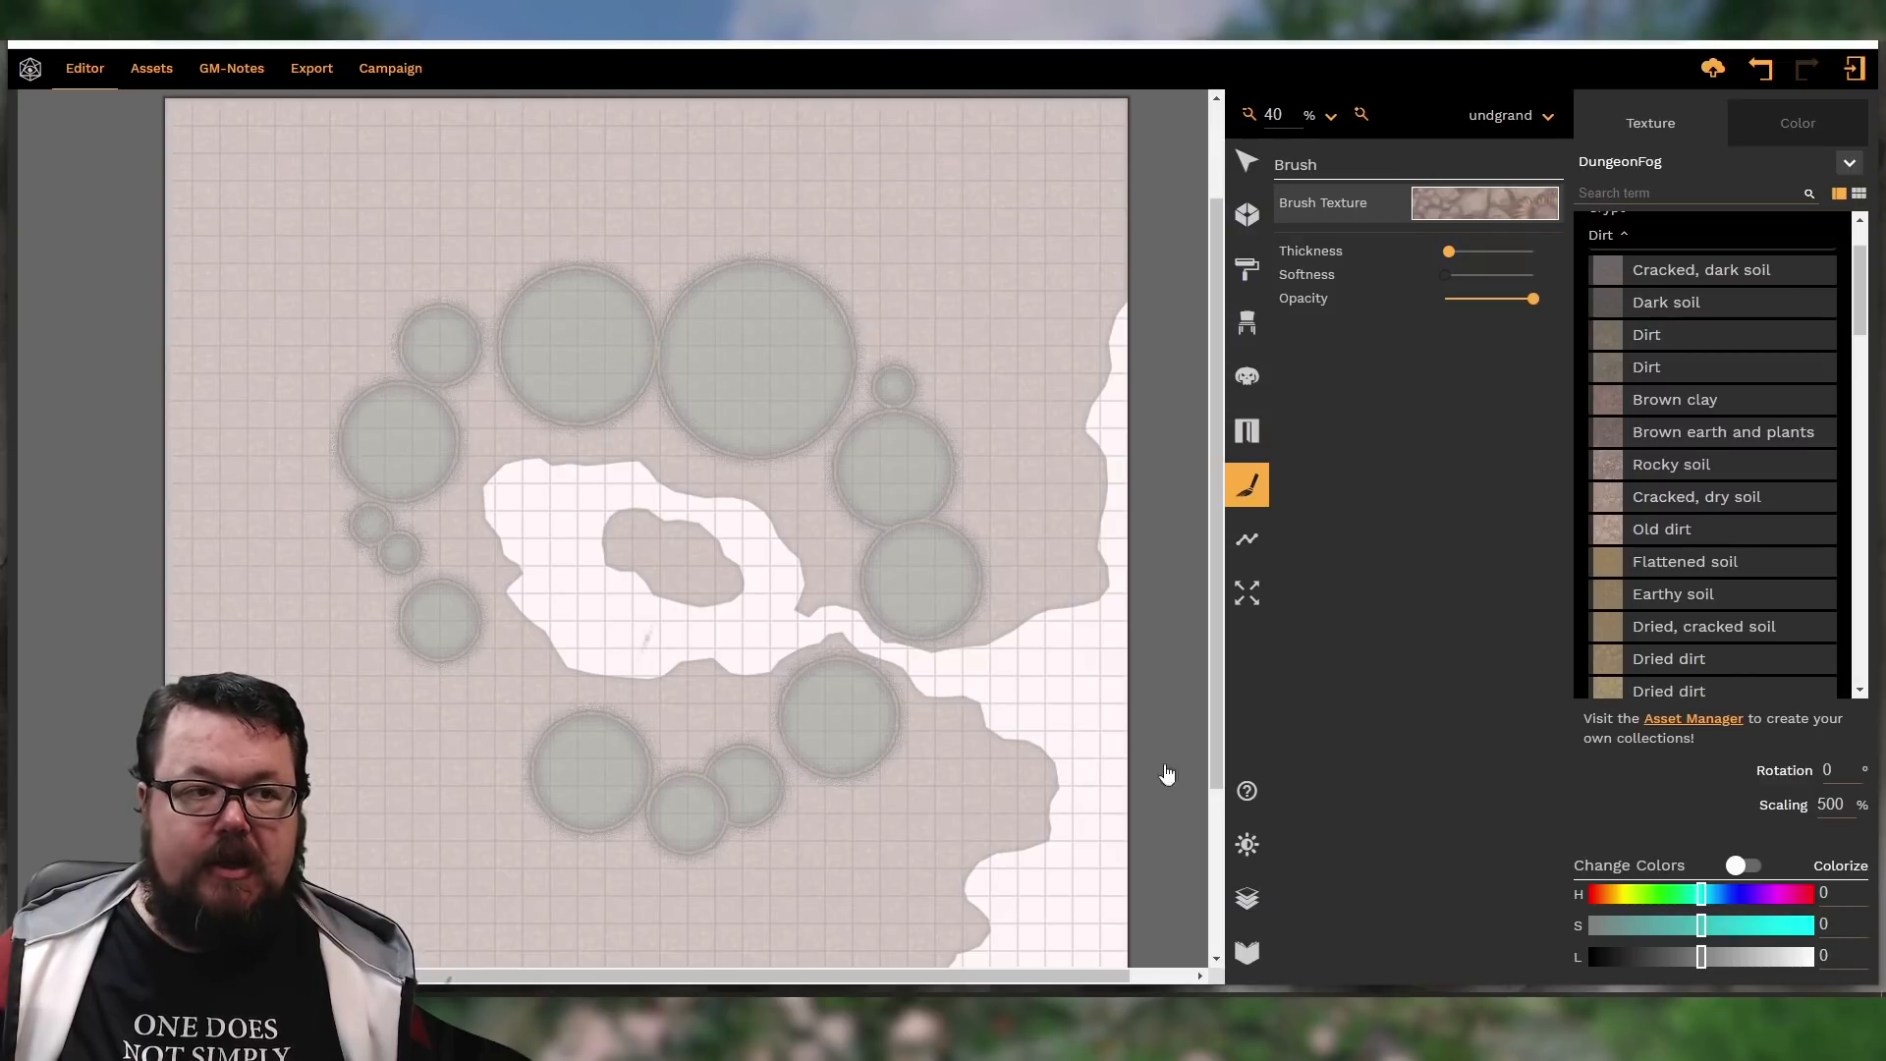
Set the brush to maximum thickness and paint rocky soil over the central clearing and the eastern path down to the map's southern edge
drag(766, 604, 769, 616)
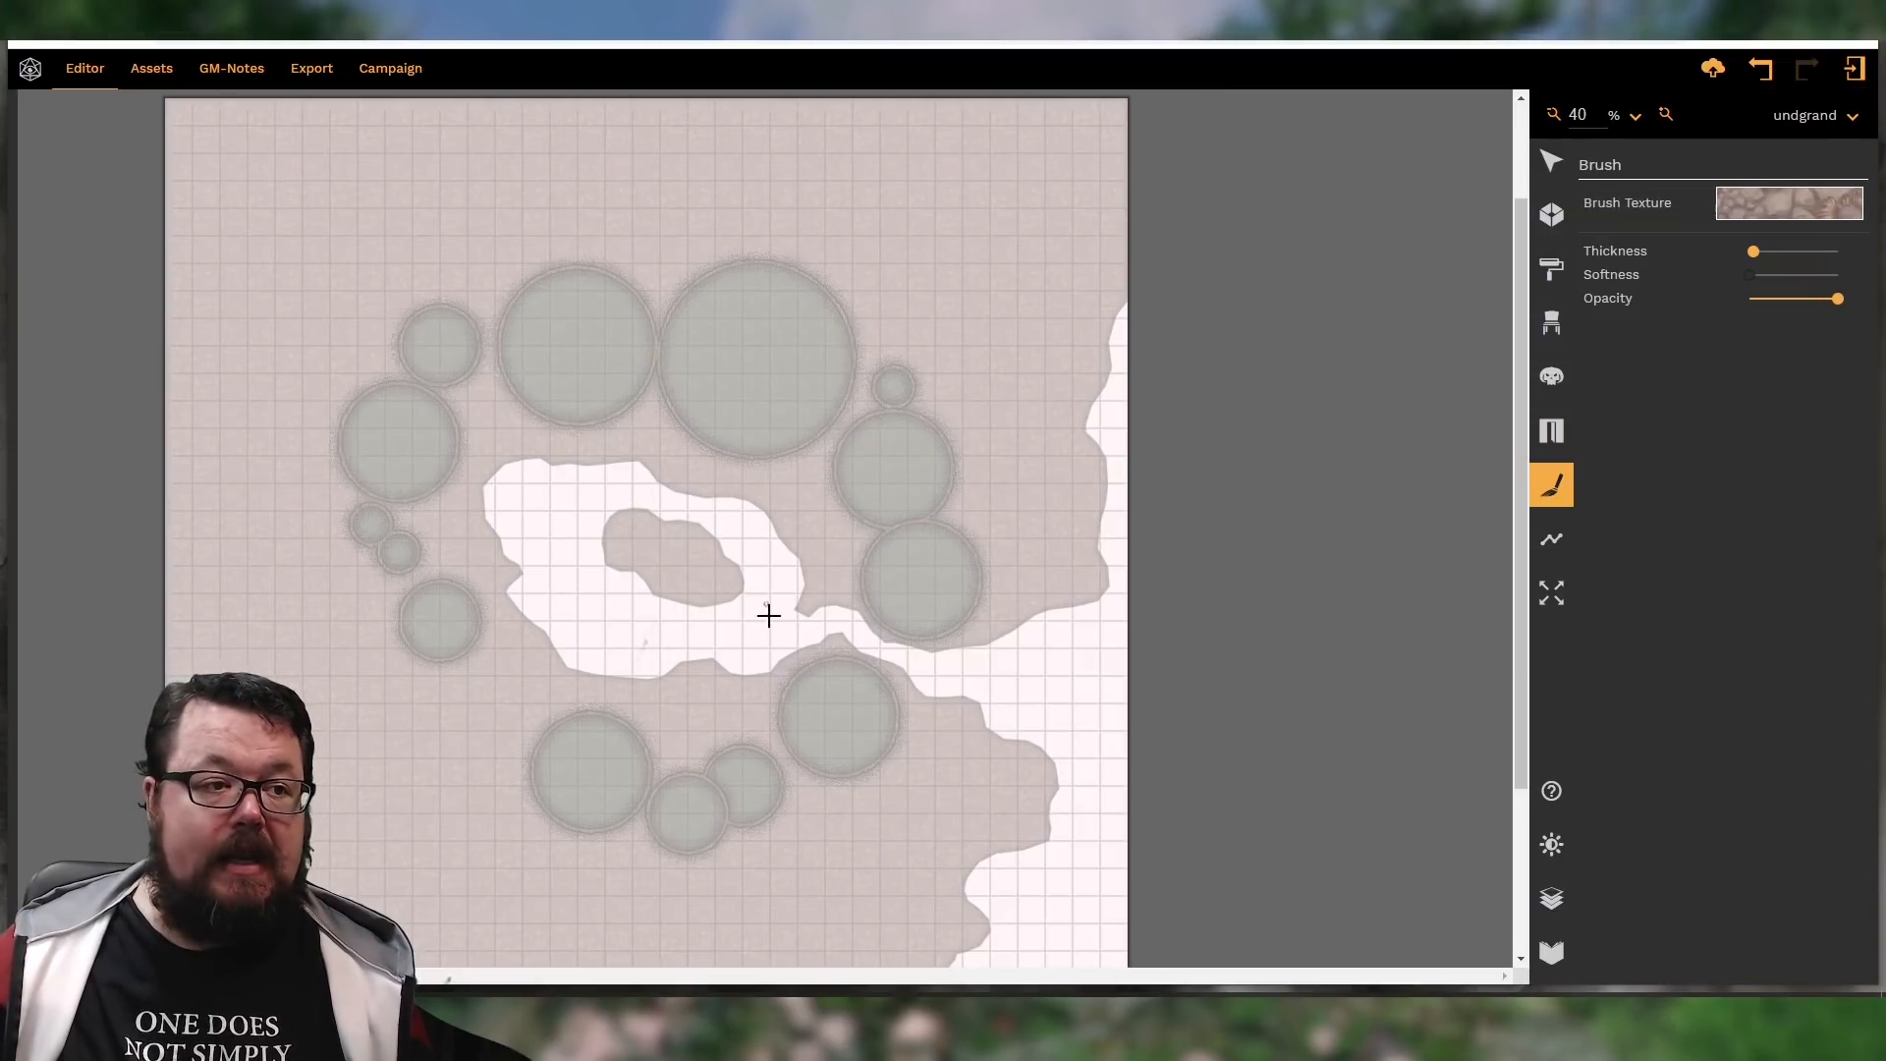
drag(1755, 252, 1859, 258)
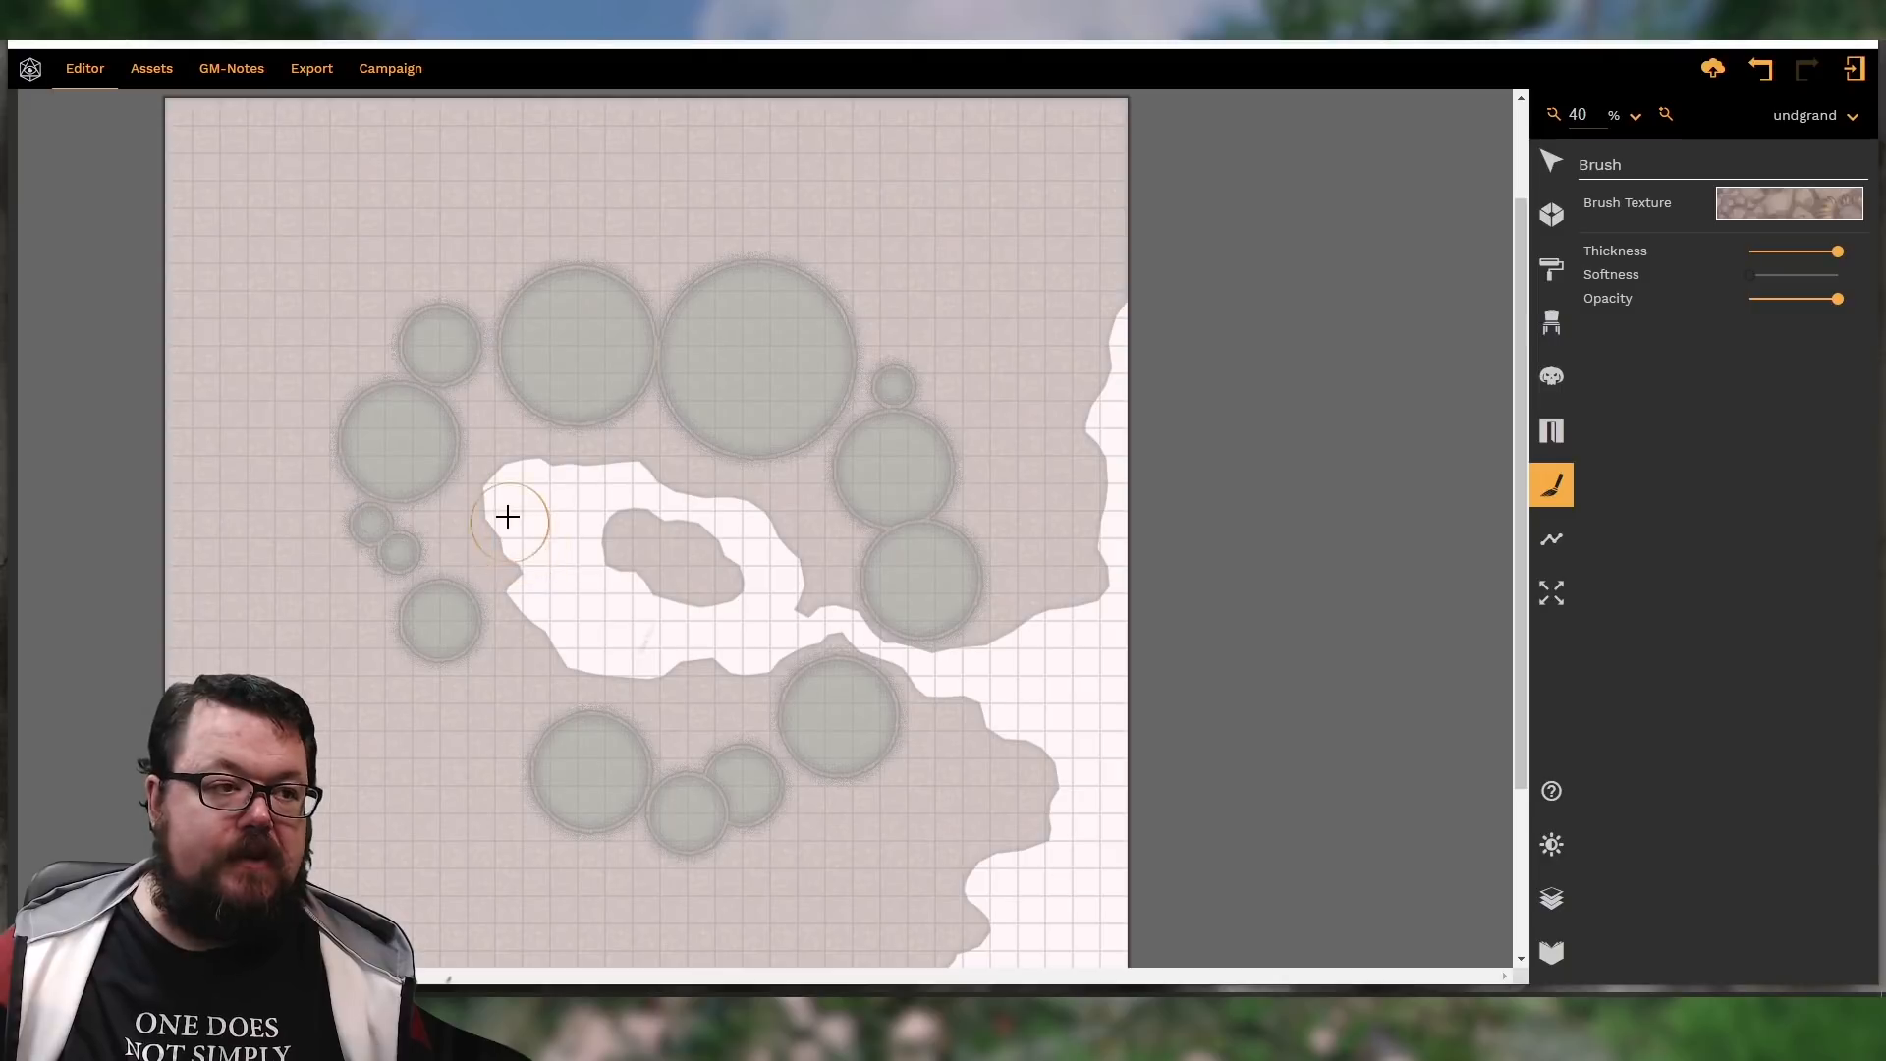
mouse_move(504, 512)
mouse_down()
mouse_move(522, 485)
mouse_move(602, 476)
mouse_move(560, 488)
mouse_move(511, 590)
mouse_move(638, 596)
mouse_move(775, 540)
mouse_move(716, 615)
mouse_move(812, 619)
mouse_move(957, 689)
mouse_move(1041, 623)
mouse_move(1129, 593)
mouse_move(1083, 765)
mouse_move(1115, 643)
mouse_move(1124, 315)
mouse_move(1109, 716)
mouse_move(1015, 905)
mouse_move(1108, 842)
mouse_move(1101, 976)
mouse_move(977, 964)
mouse_up()
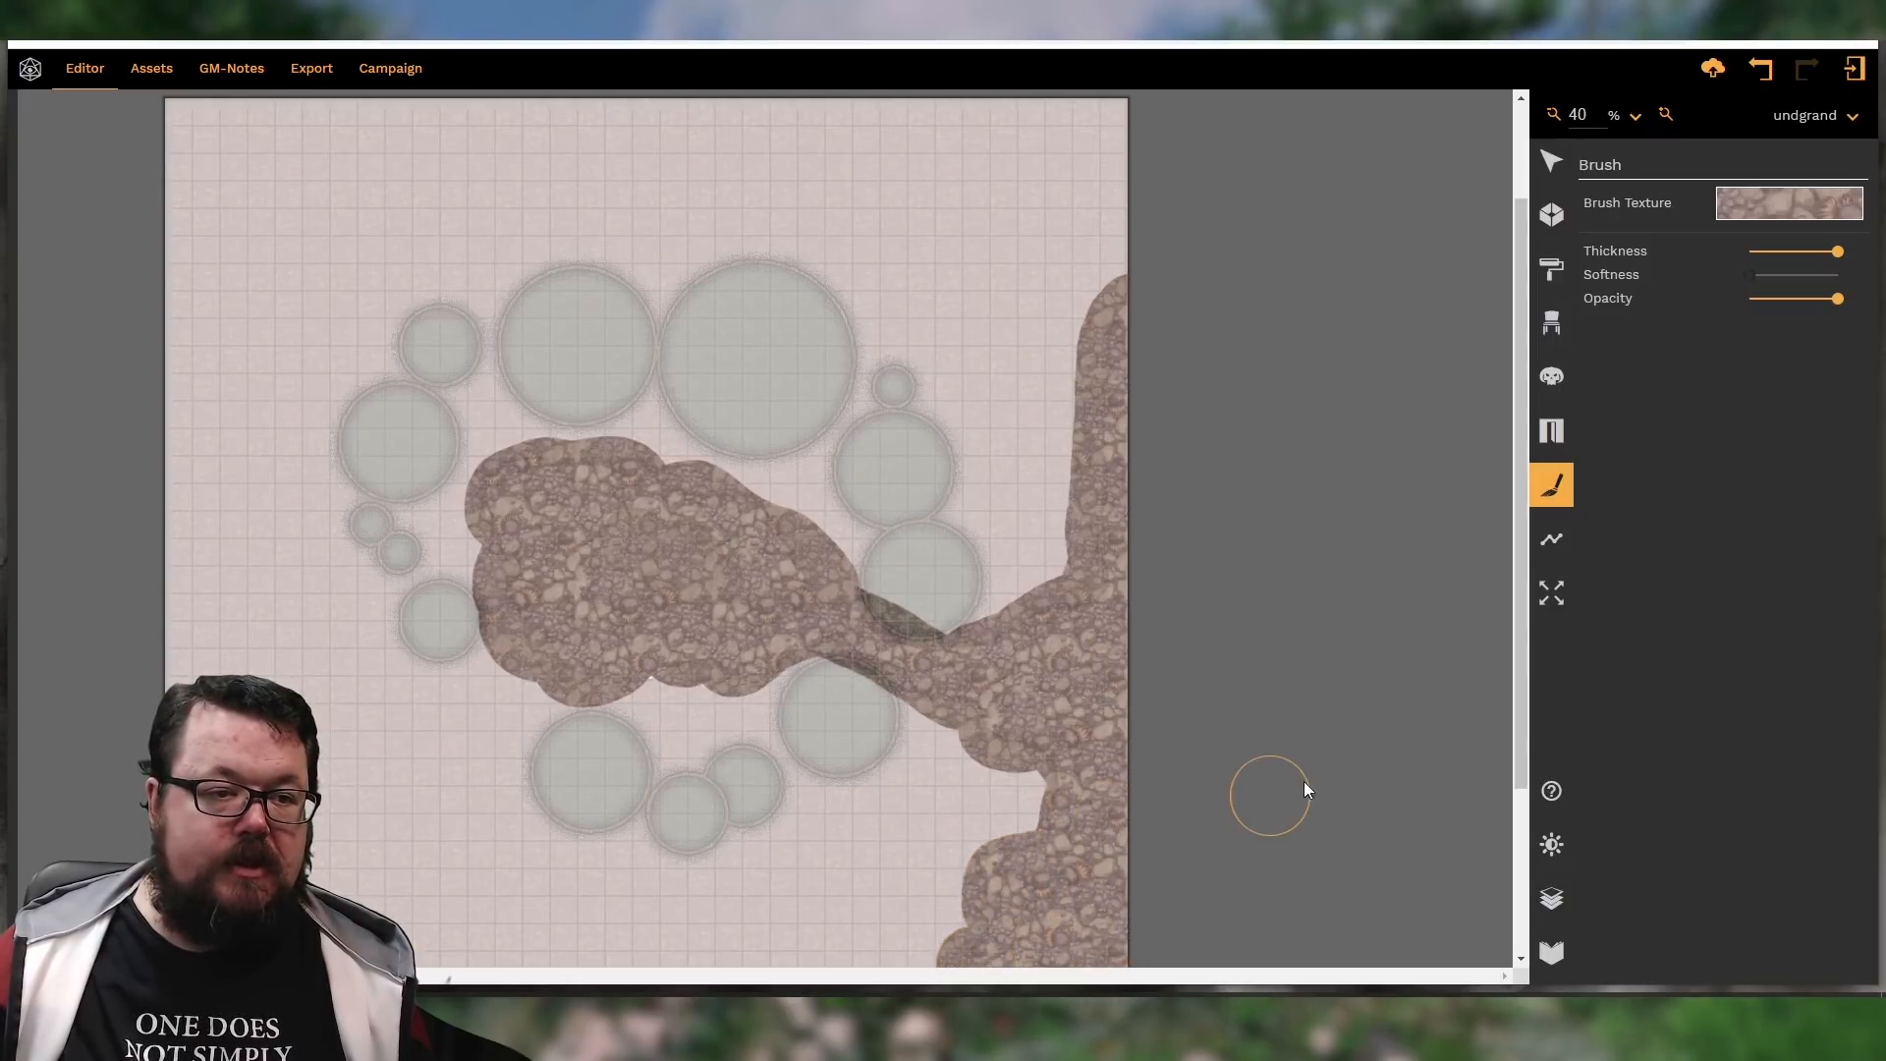
scroll(1304, 783, down, 3)
mouse_move(1096, 748)
mouse_down()
mouse_move(1071, 787)
mouse_move(1145, 792)
mouse_move(1218, 745)
mouse_up()
drag(1093, 751, 1092, 752)
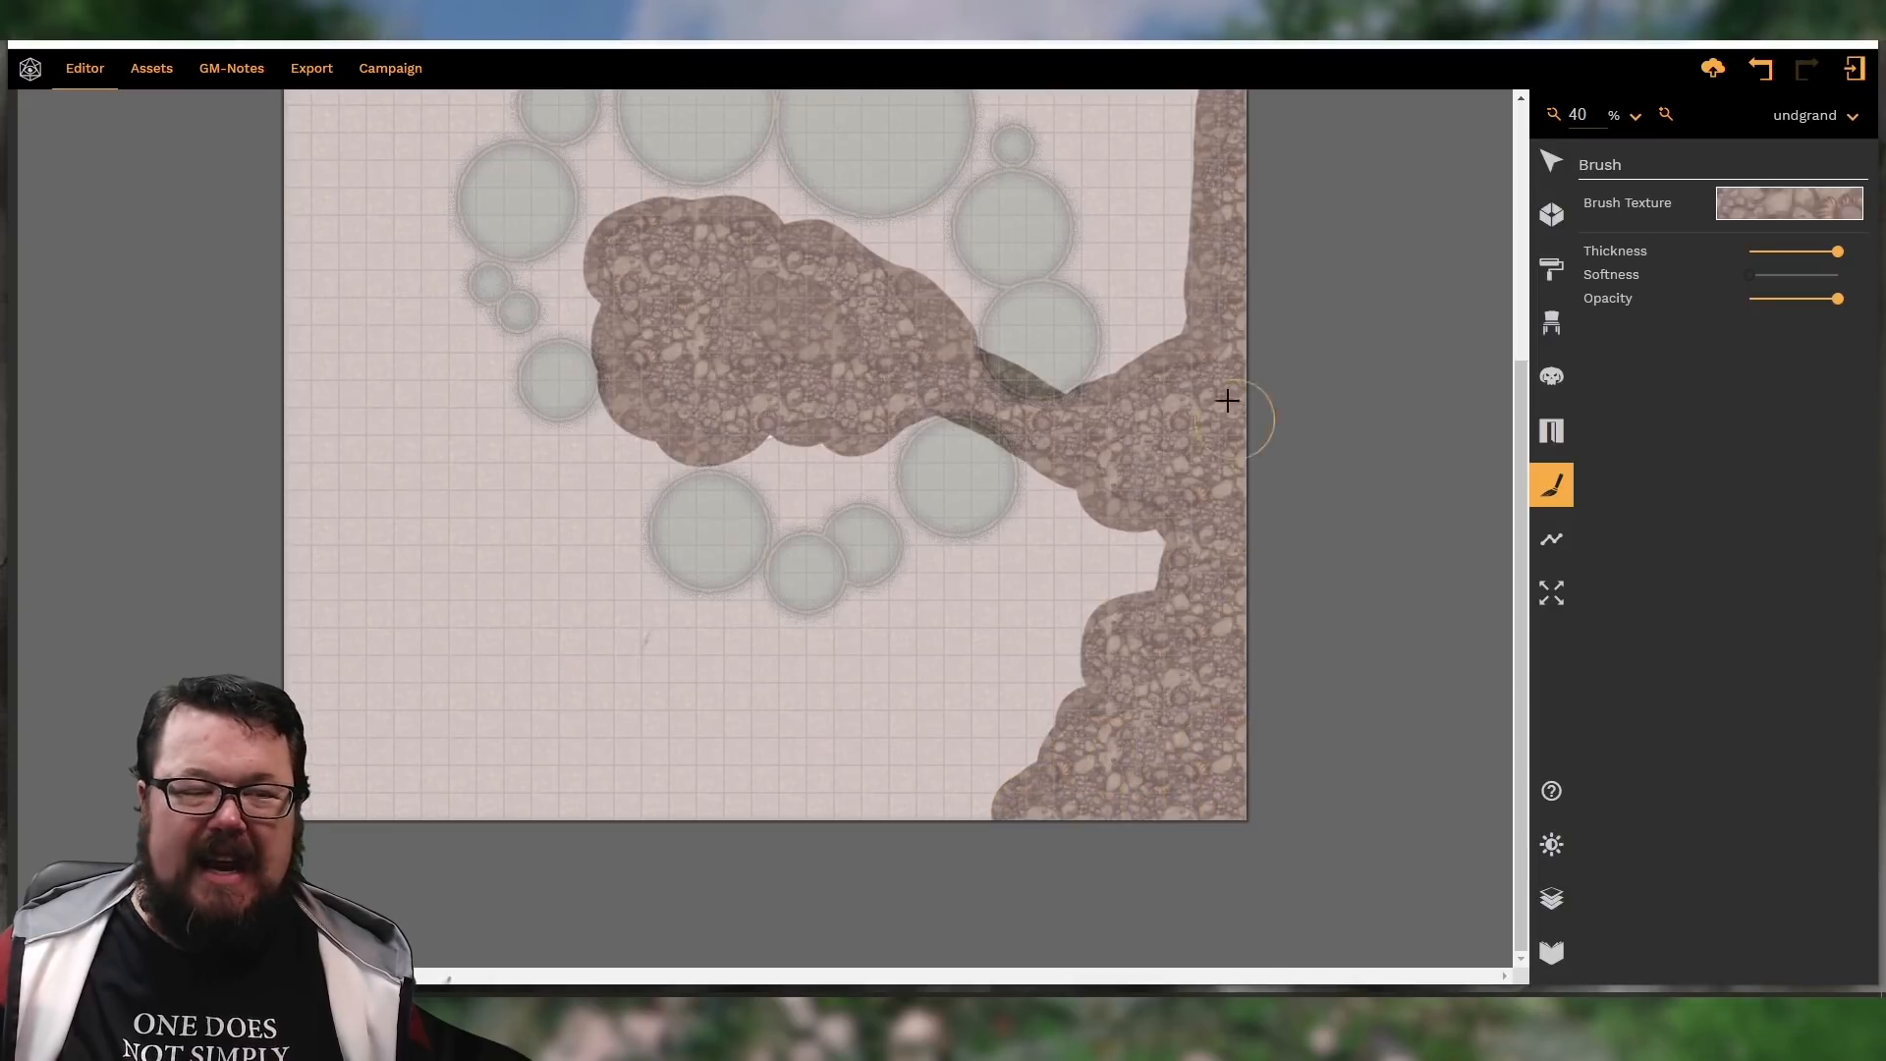
scroll(1351, 602, up, 2)
scroll(1326, 653, up, 4)
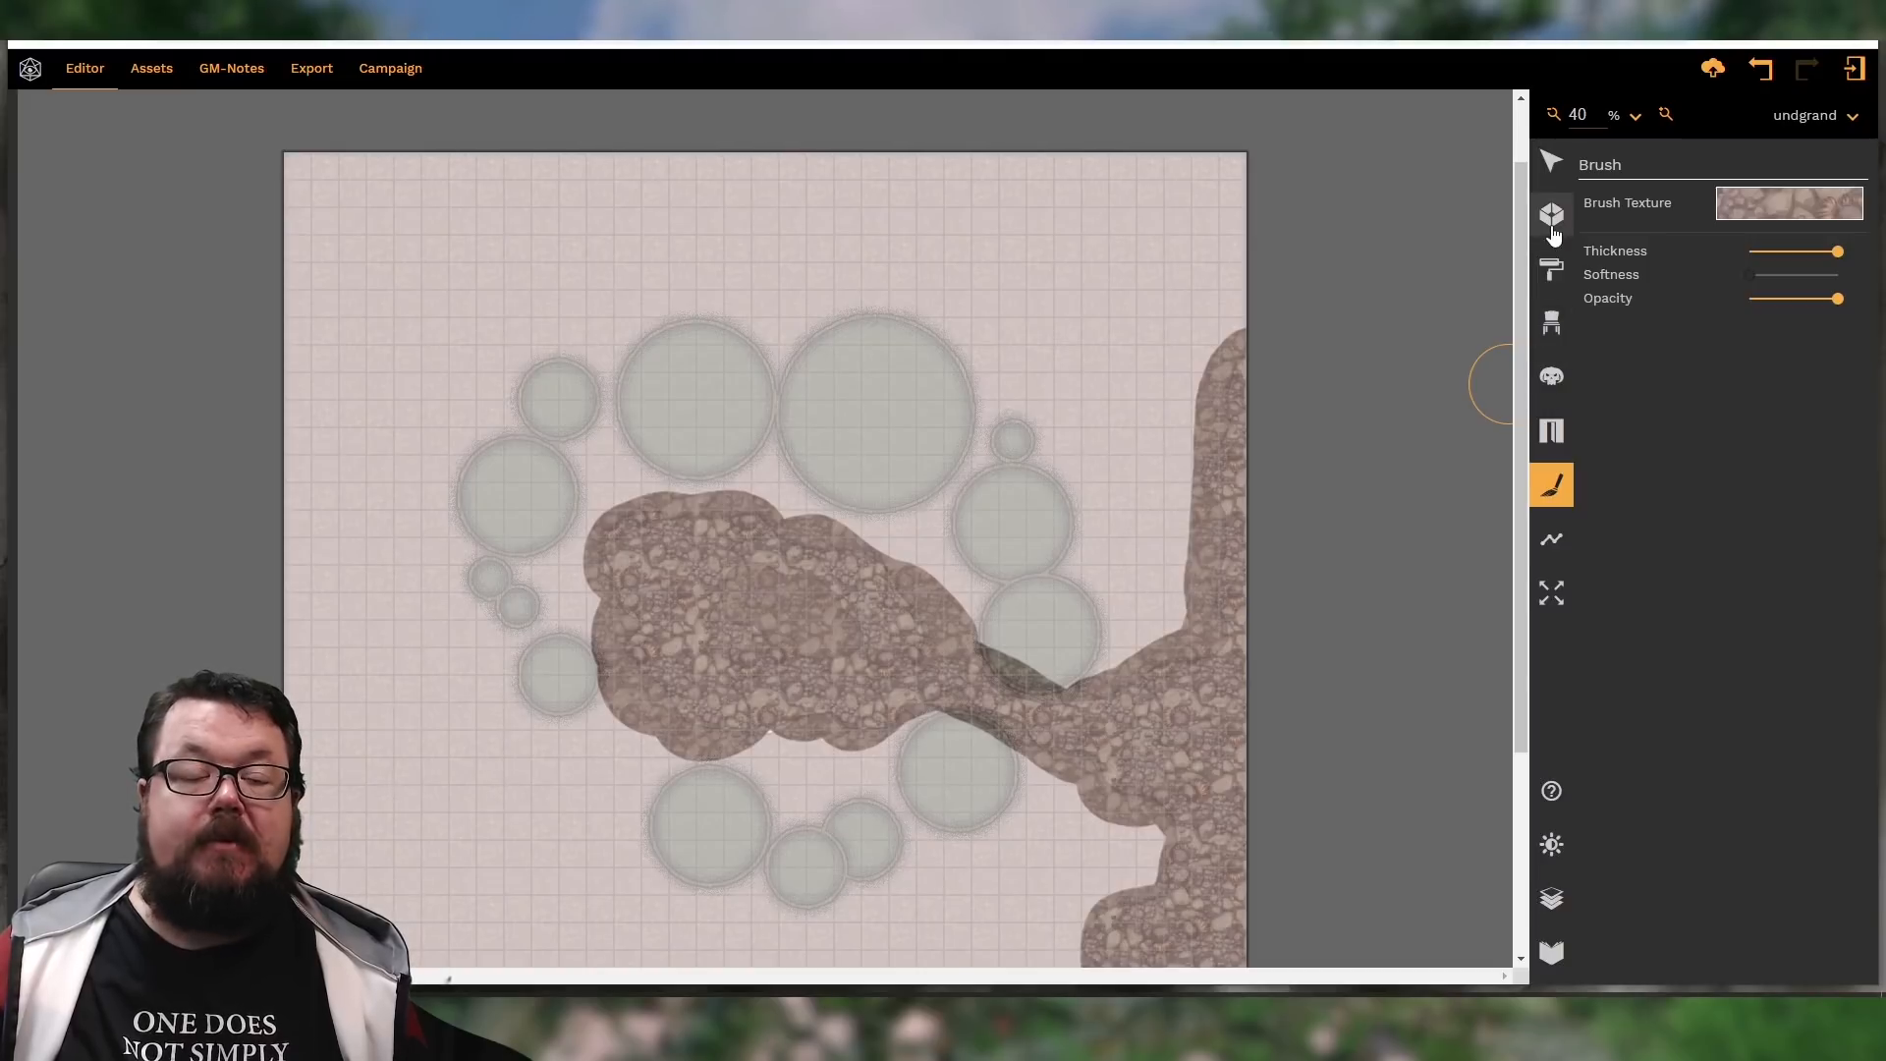
Choose the shore grass prop from the Pirates group of the Flavour props
click(1551, 322)
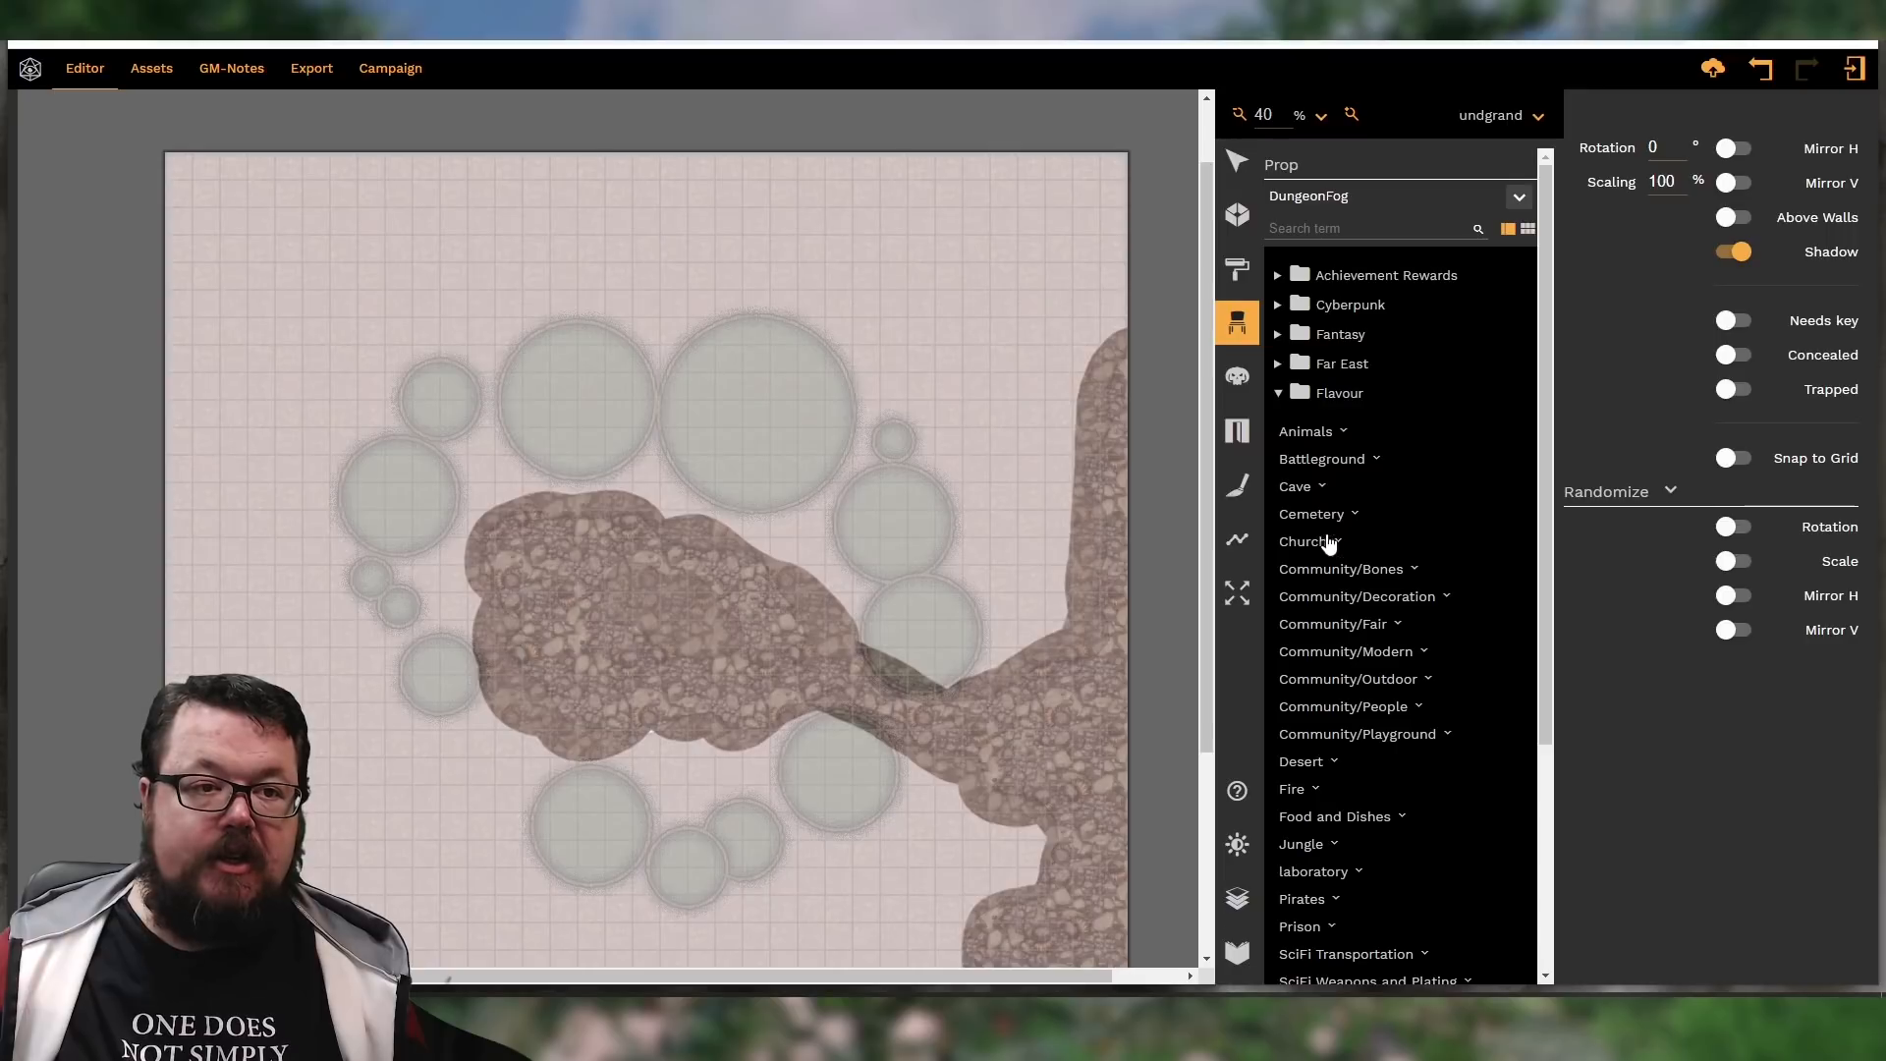
scroll(1386, 759, down, 2)
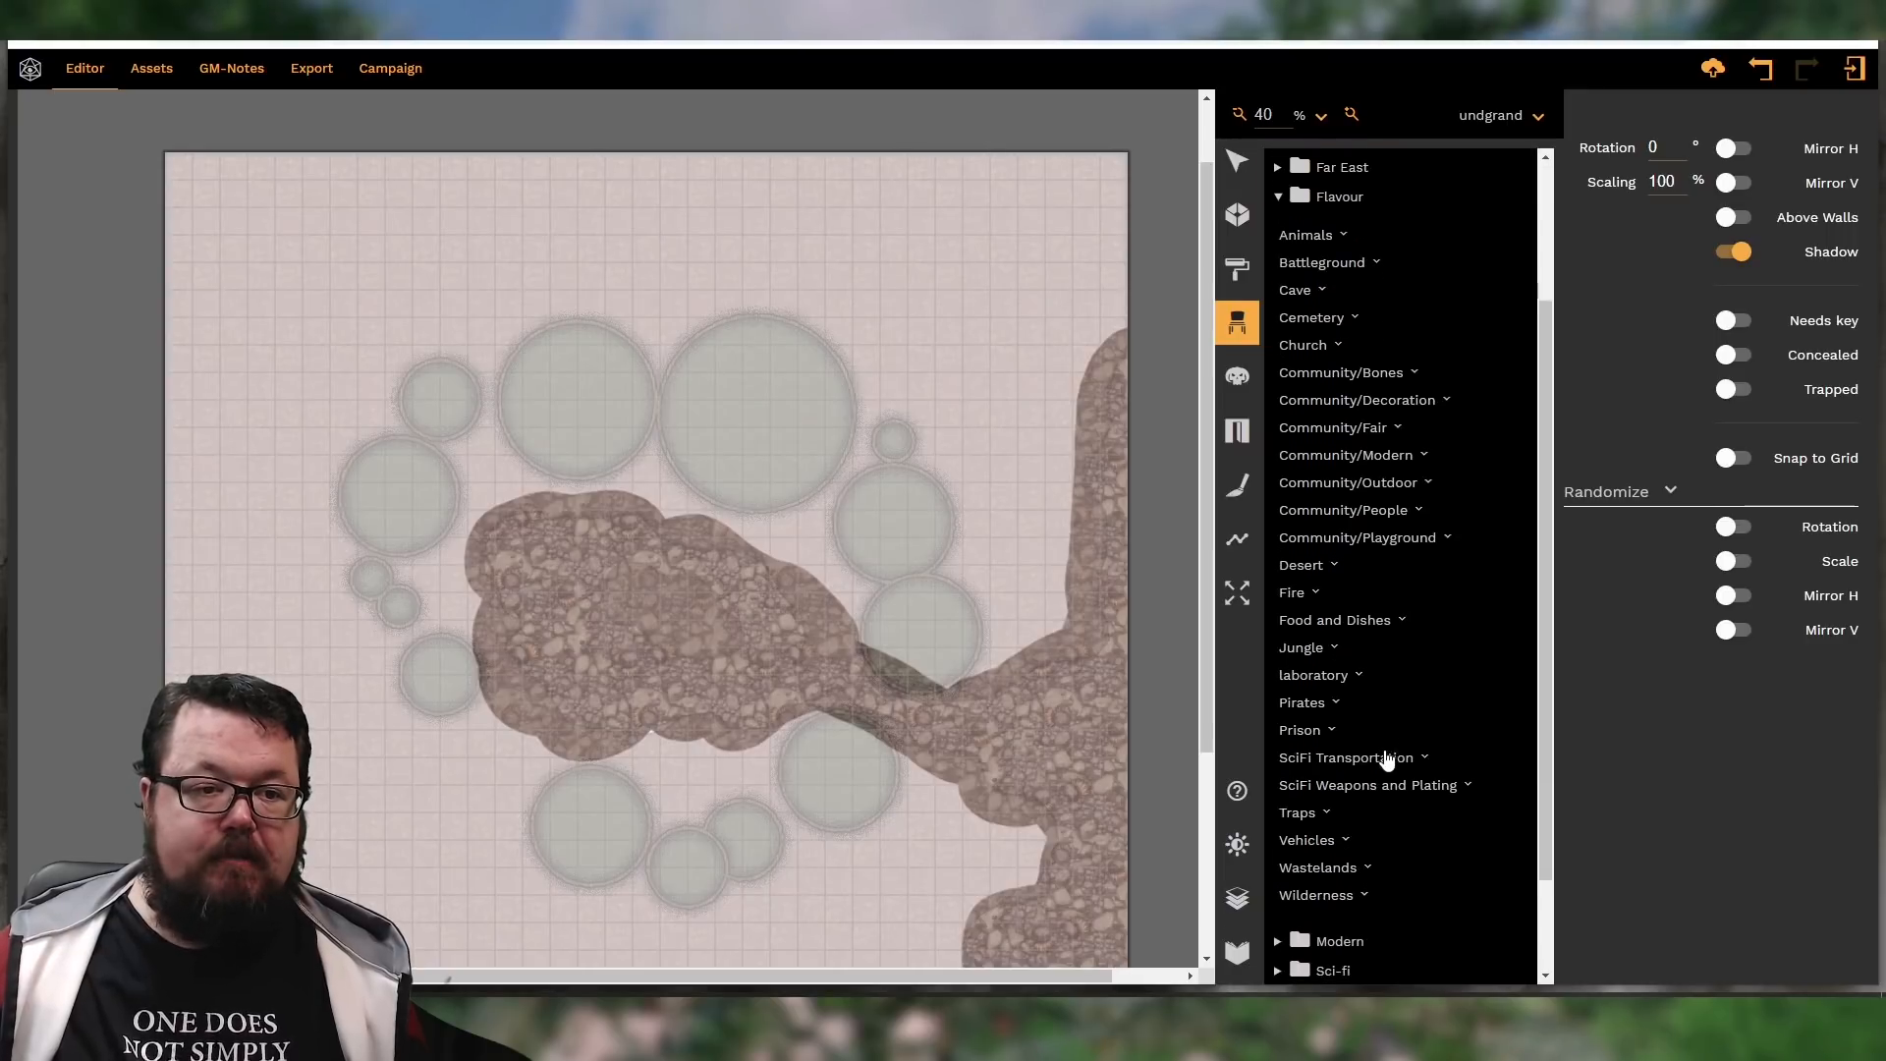
click(1326, 703)
scroll(1440, 534, down, 3)
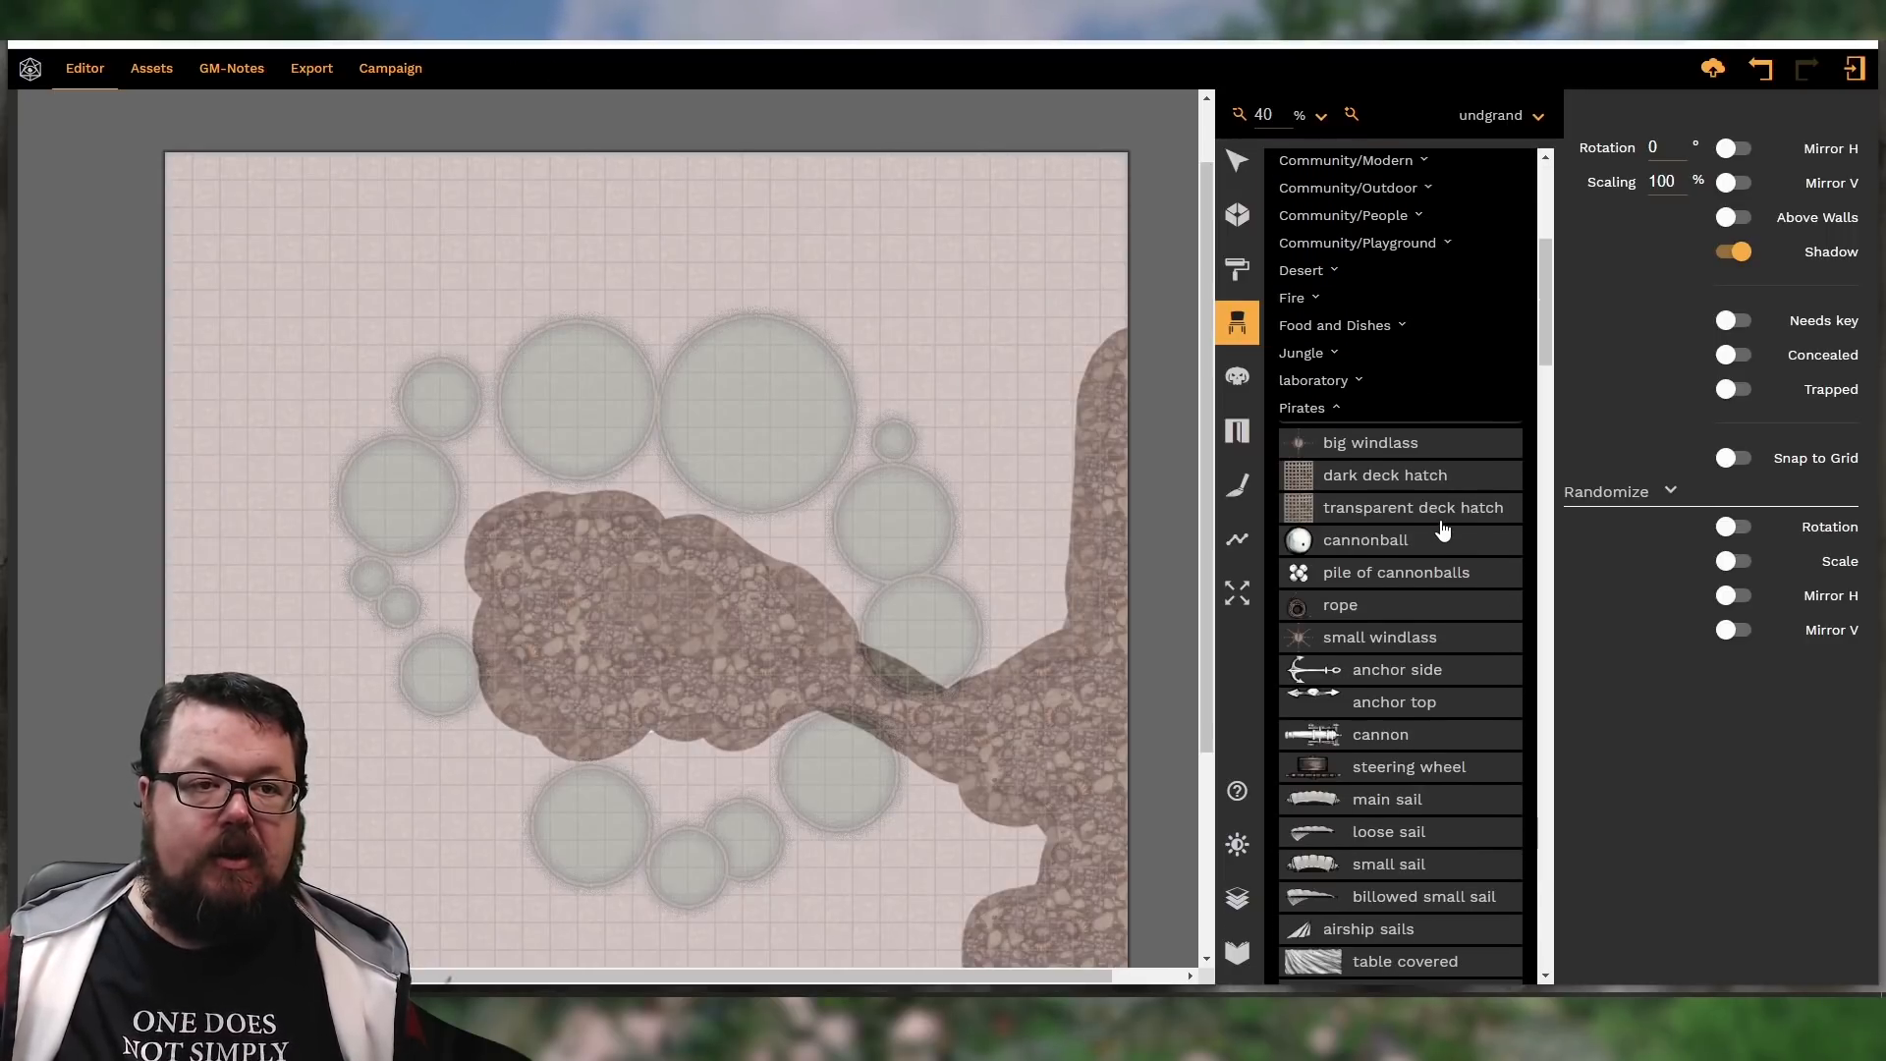
scroll(1440, 530, down, 6)
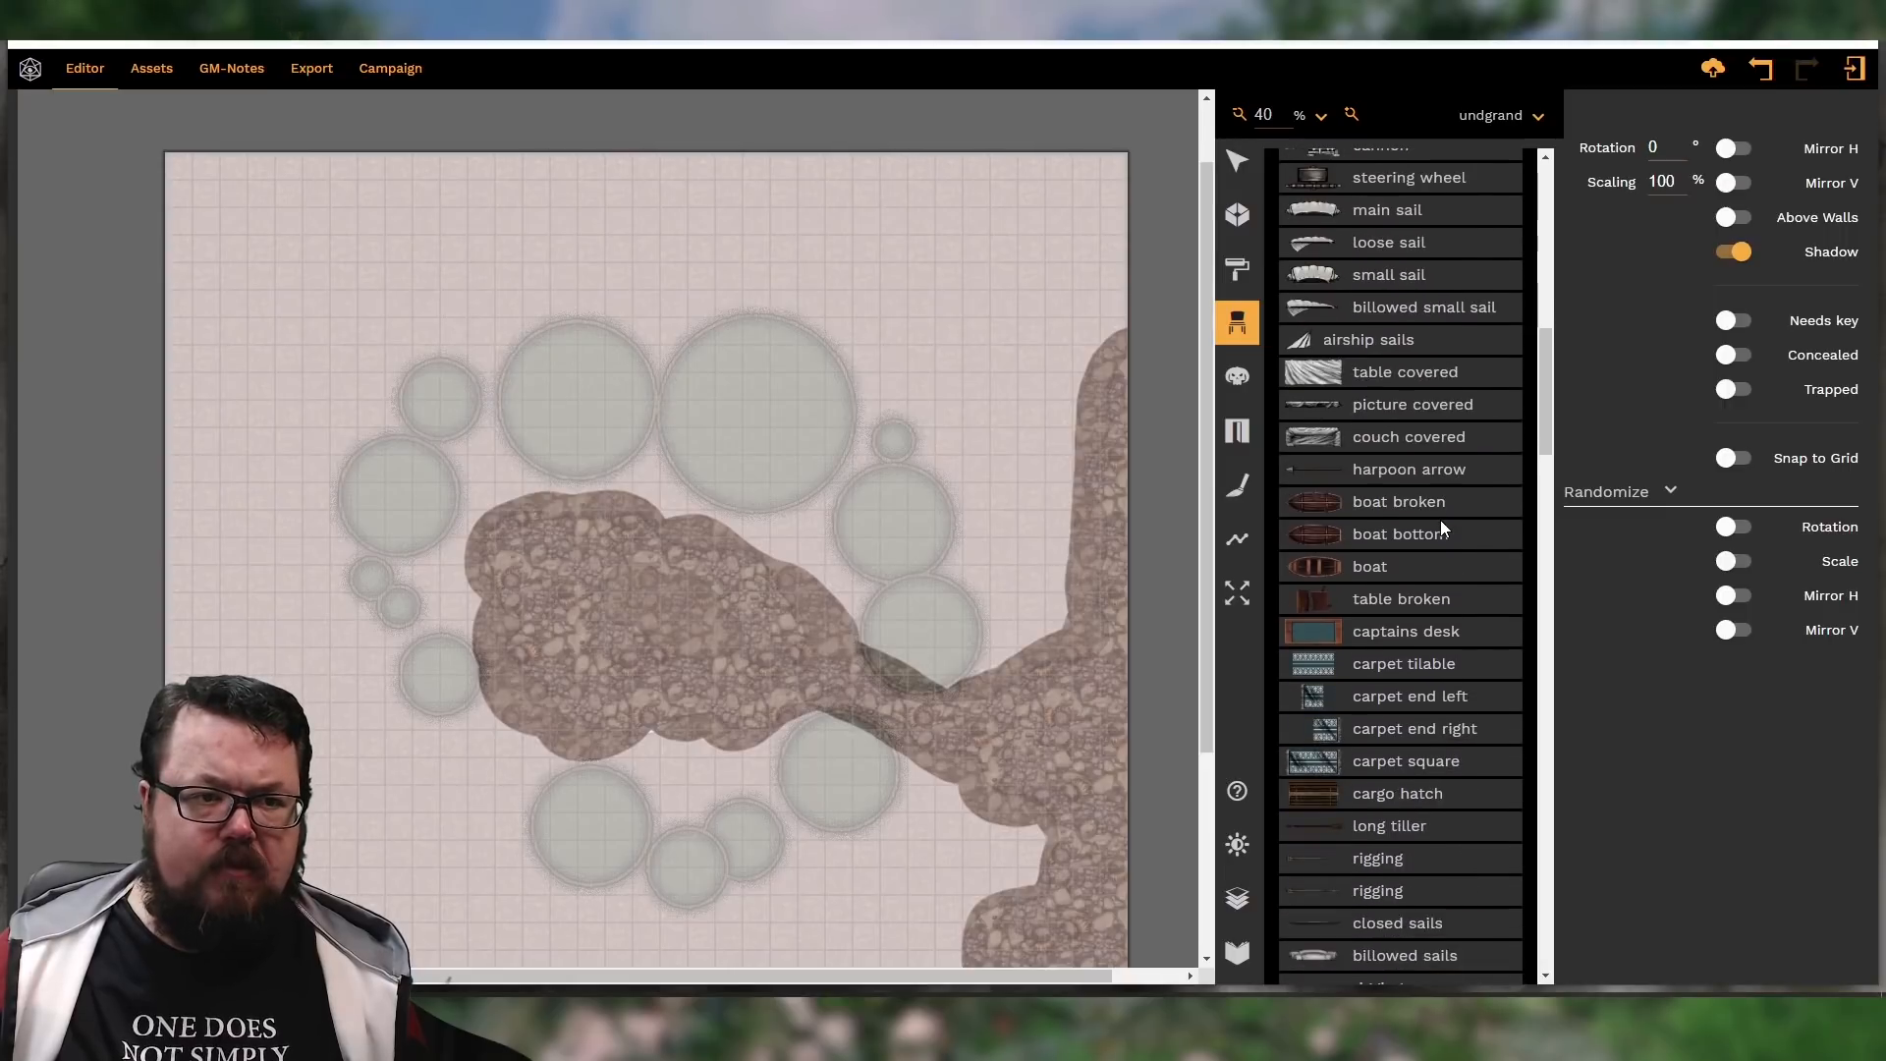
scroll(1441, 528, down, 4)
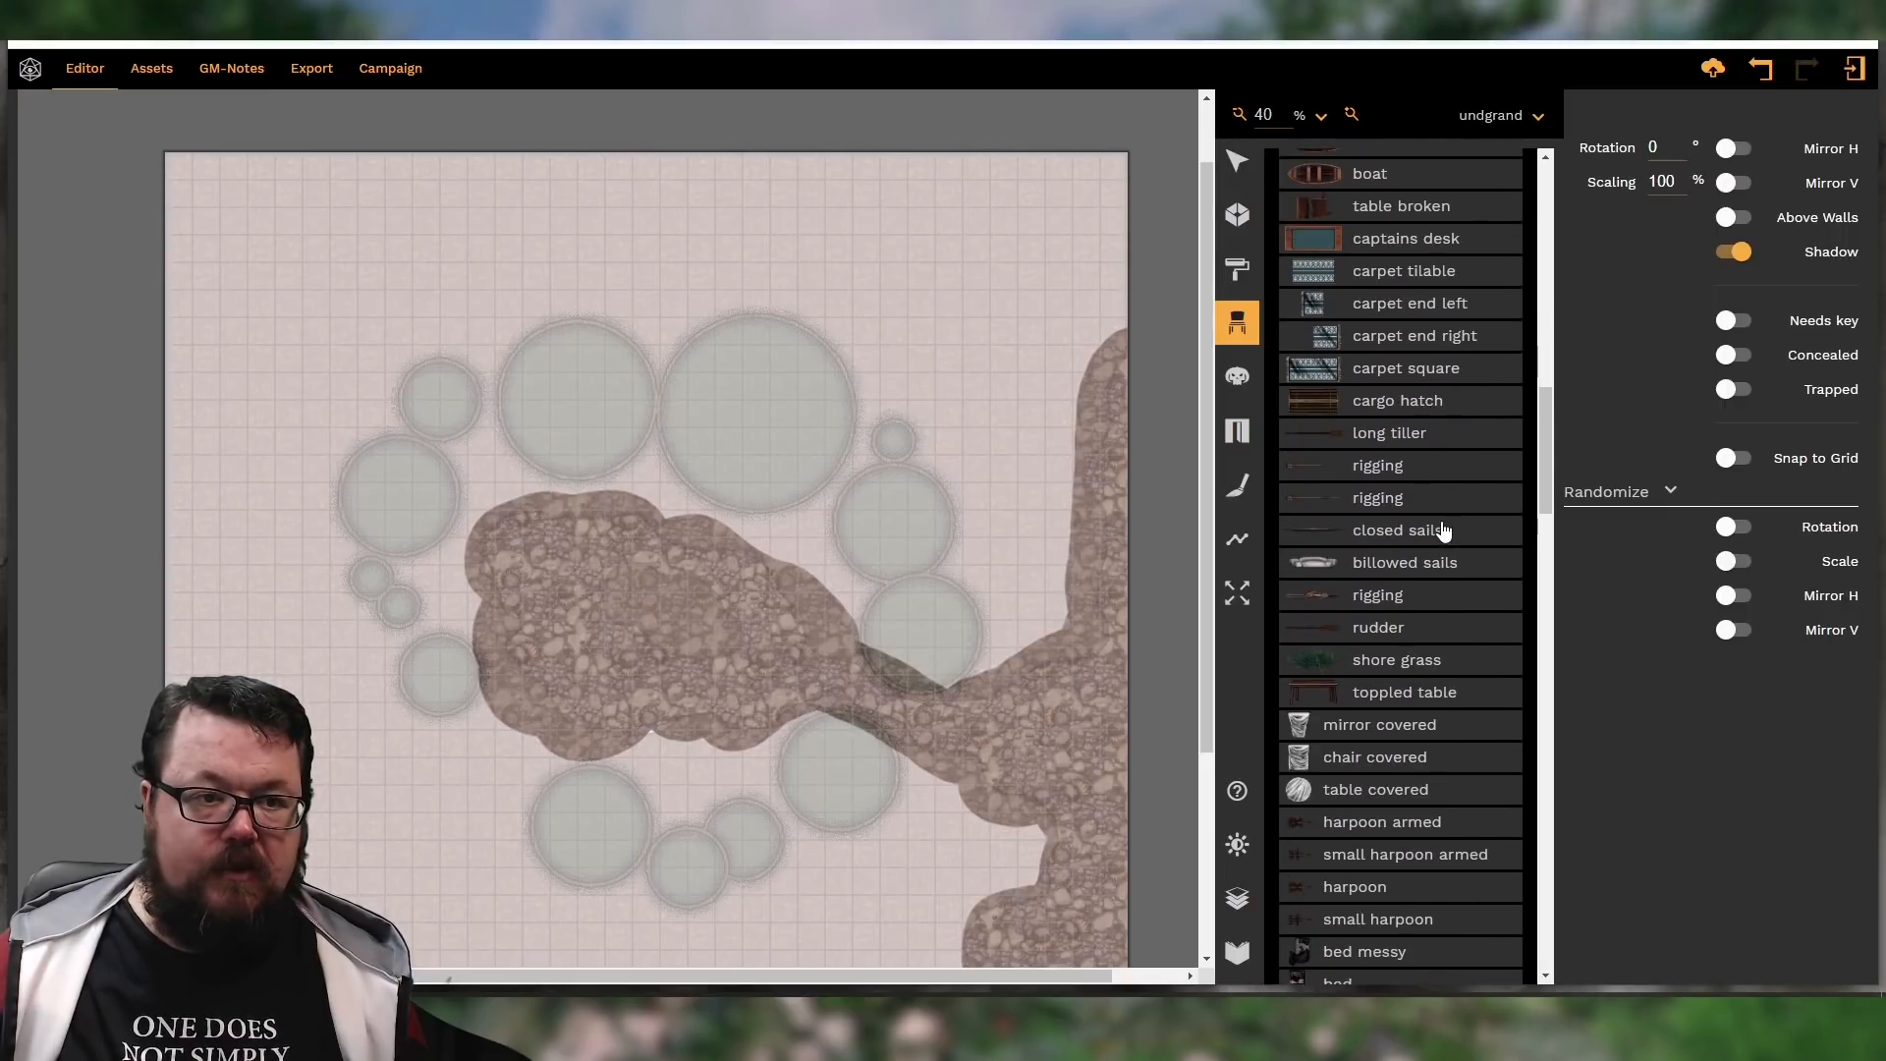
click(1385, 666)
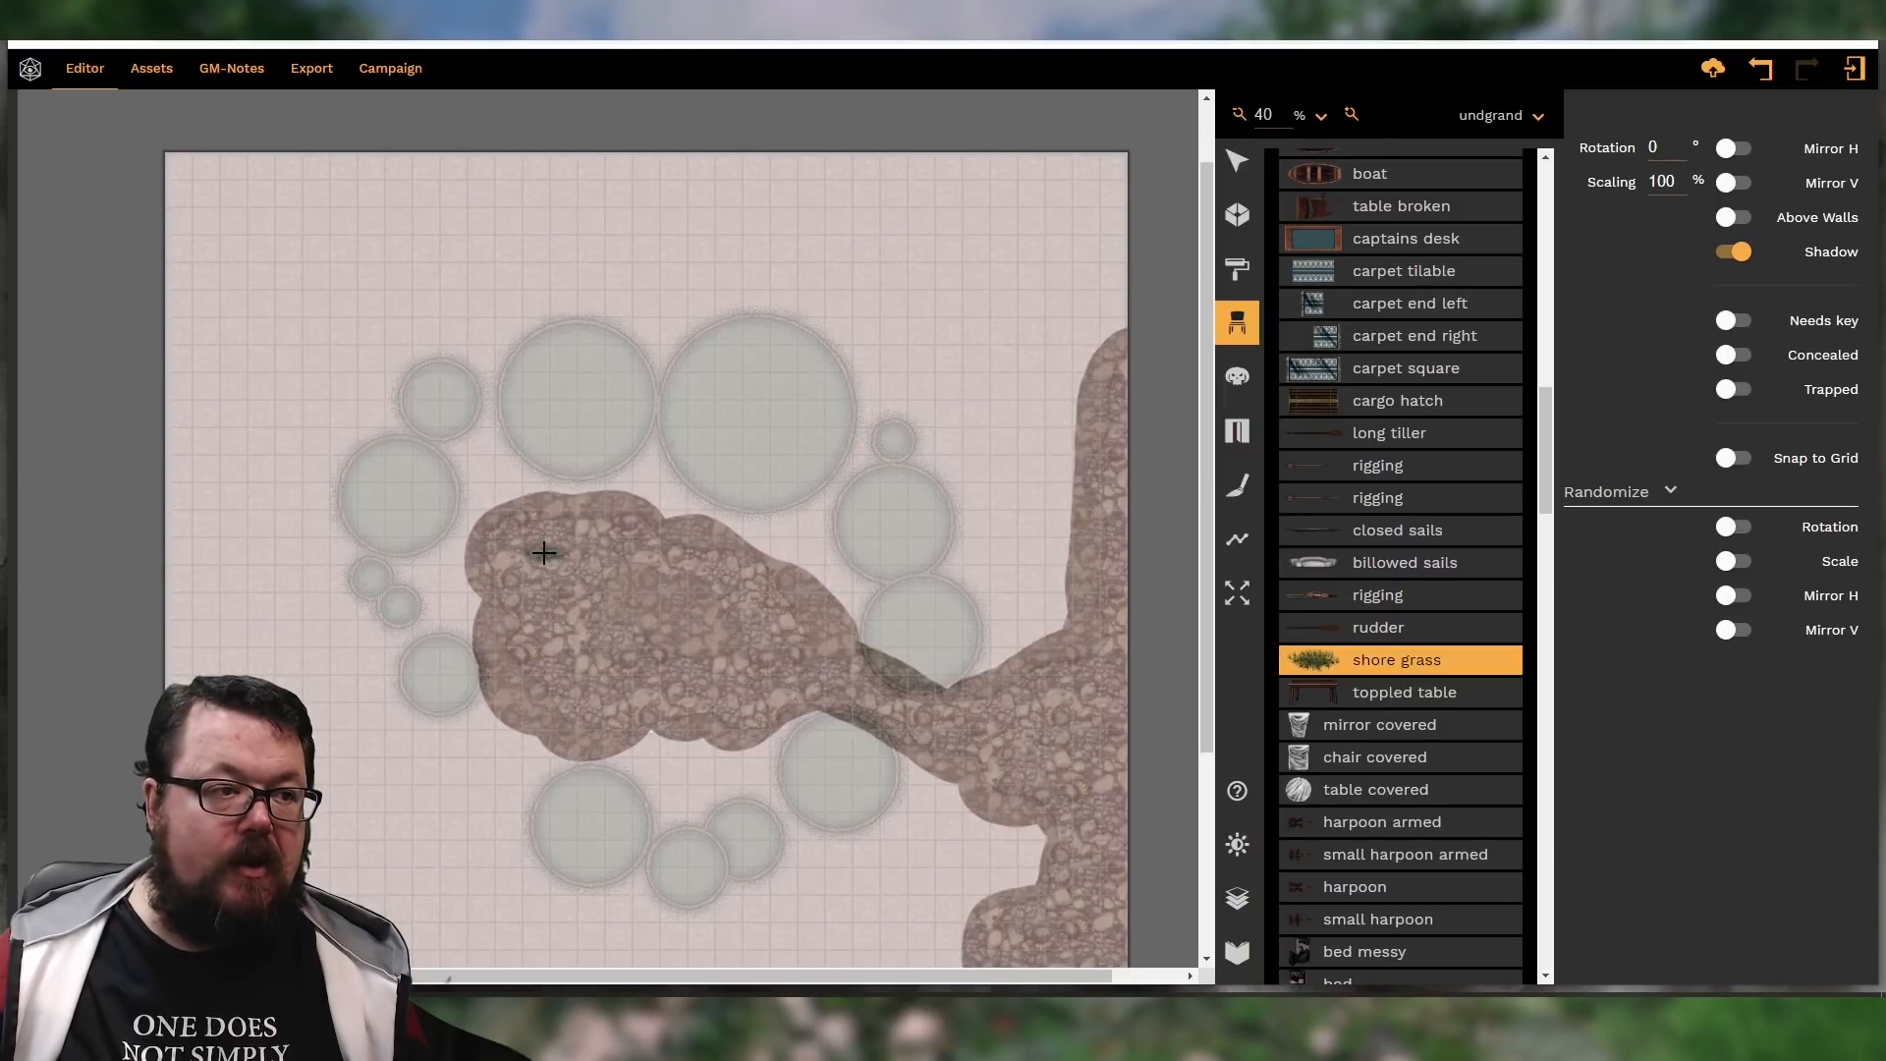
Scale the shore grass to 145% and place rotated clumps along the northern edge of the rocky clearing
scroll(544, 553, up, 4)
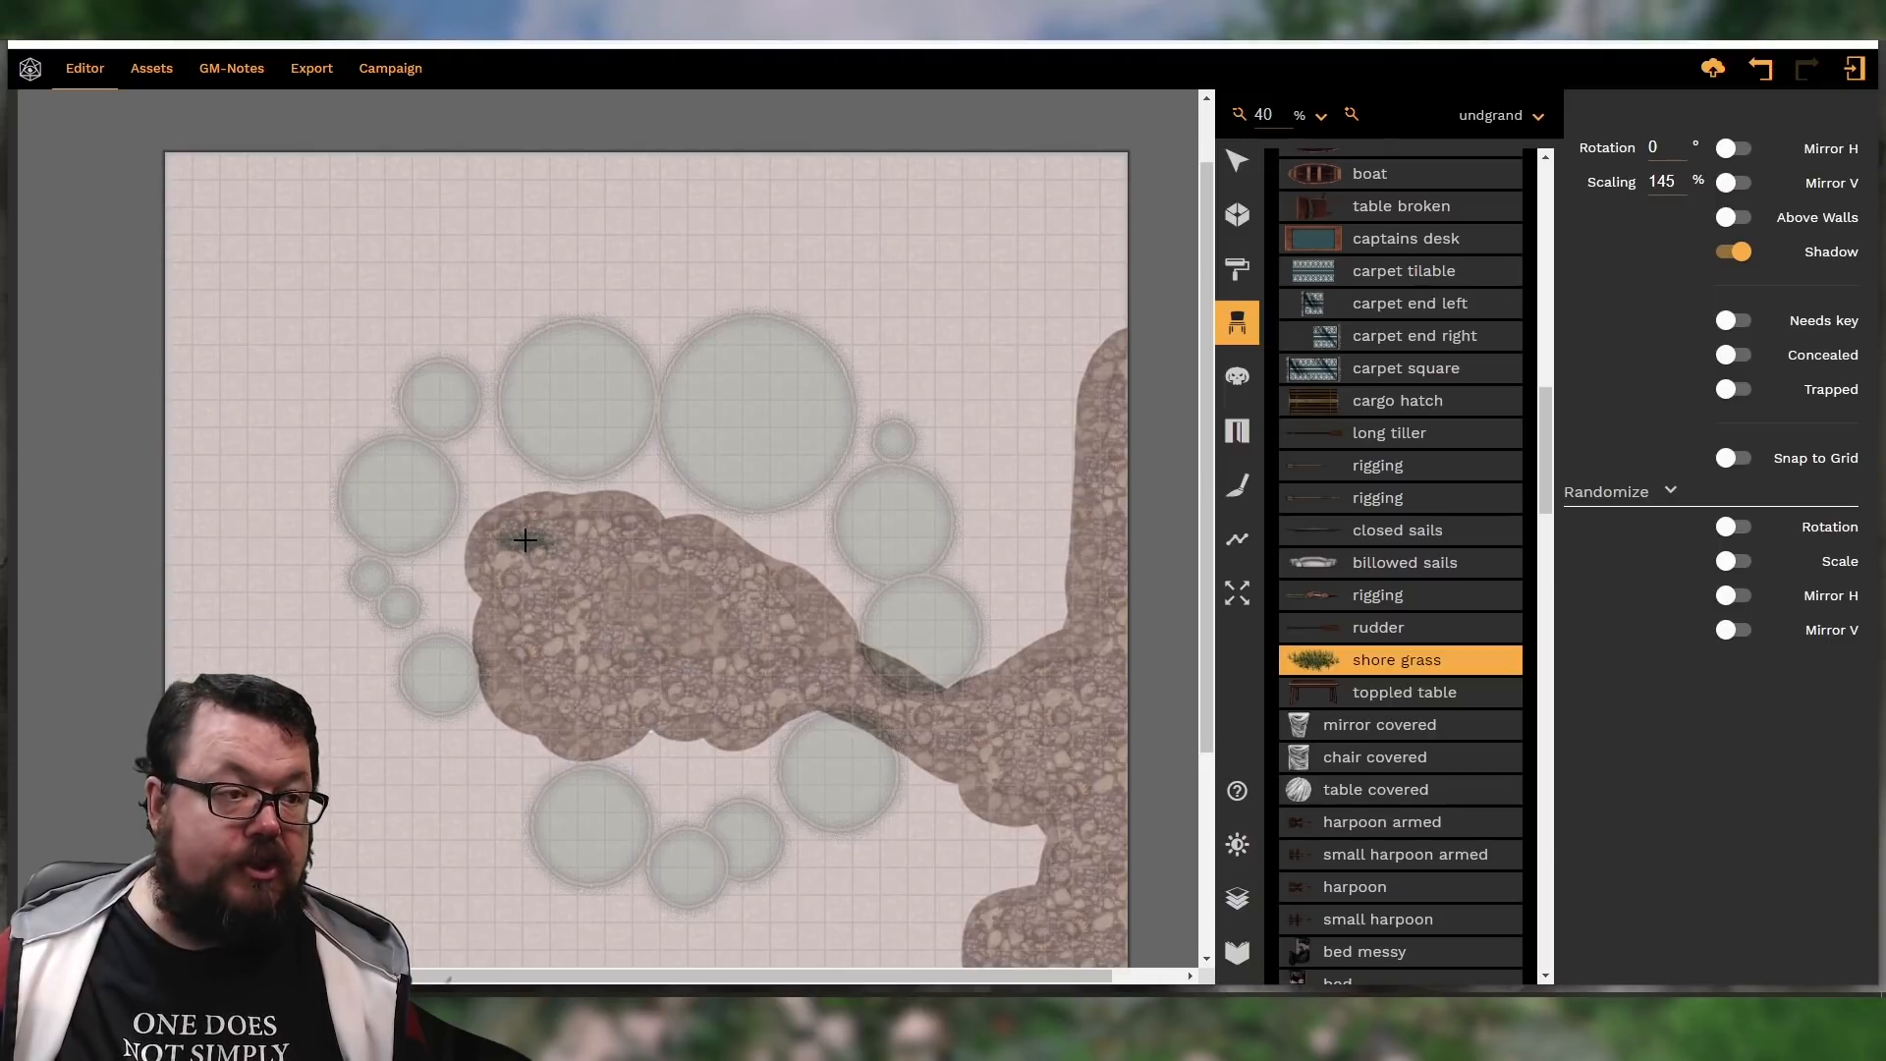
click(517, 518)
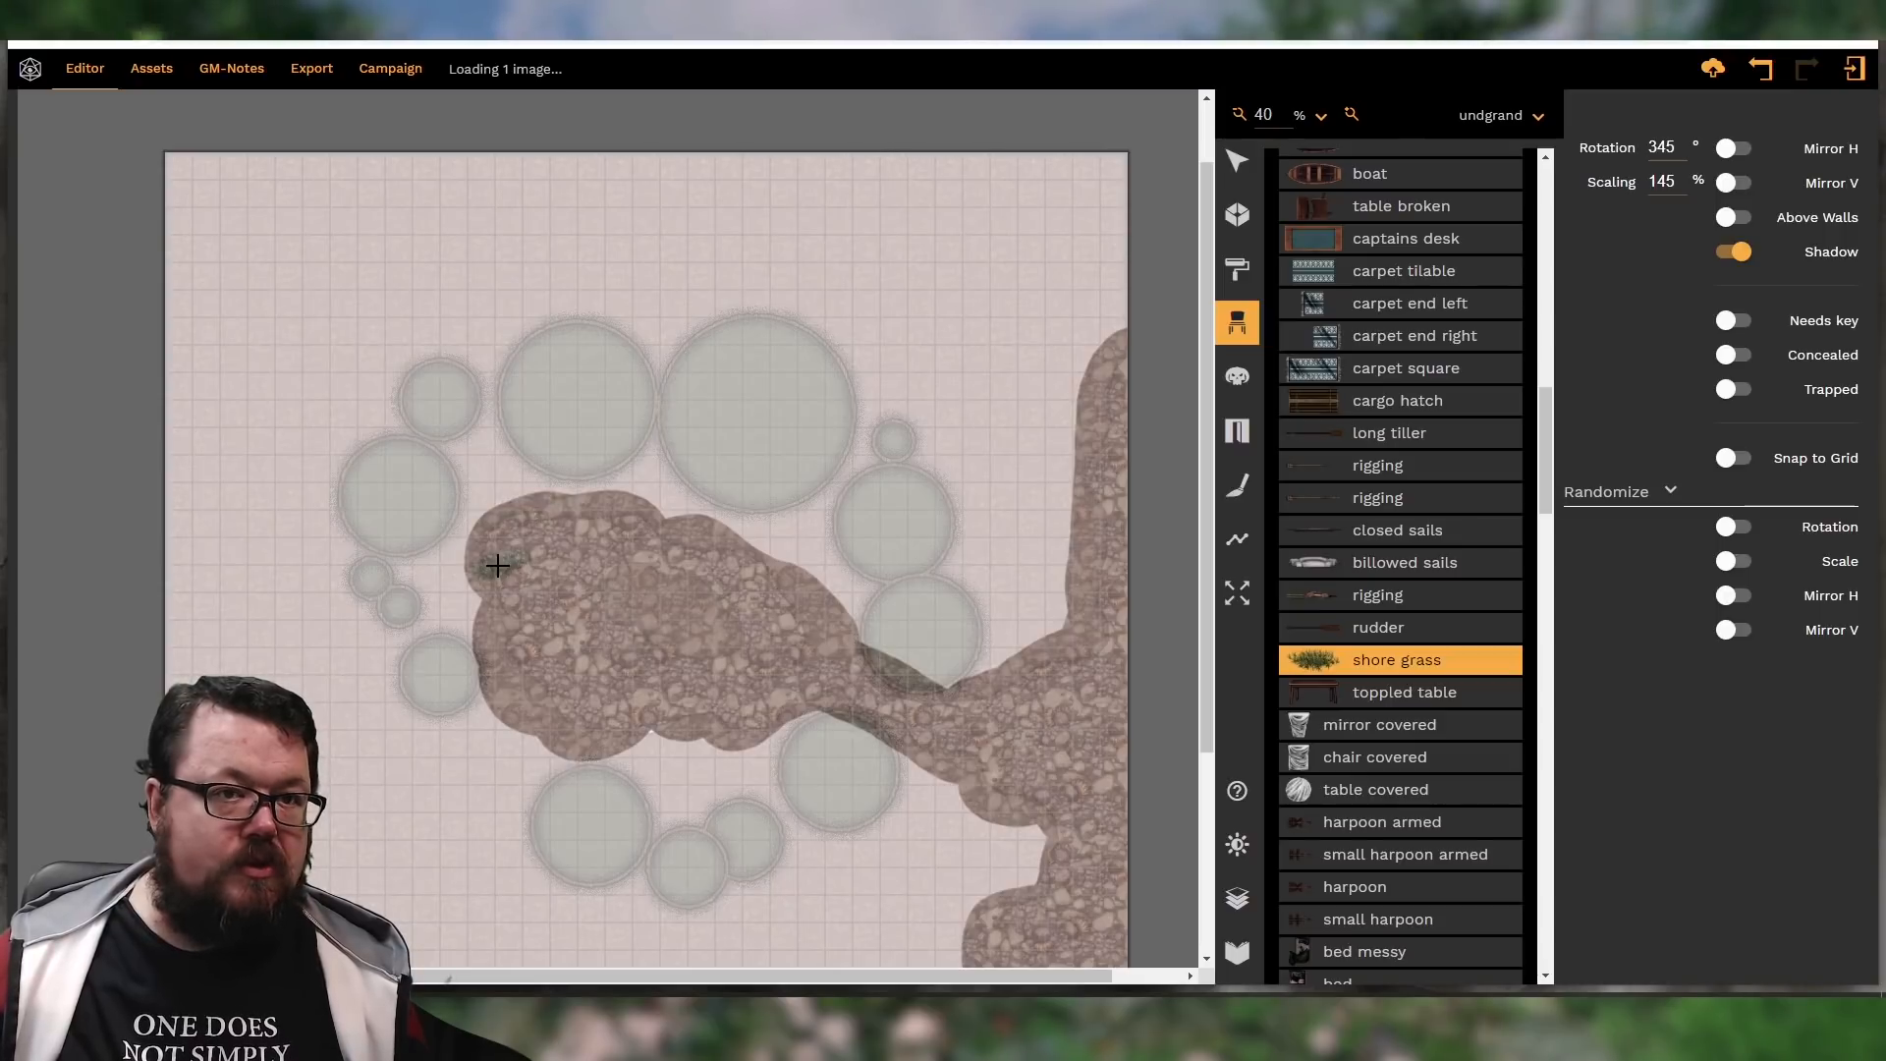
scroll(567, 520, up, 1)
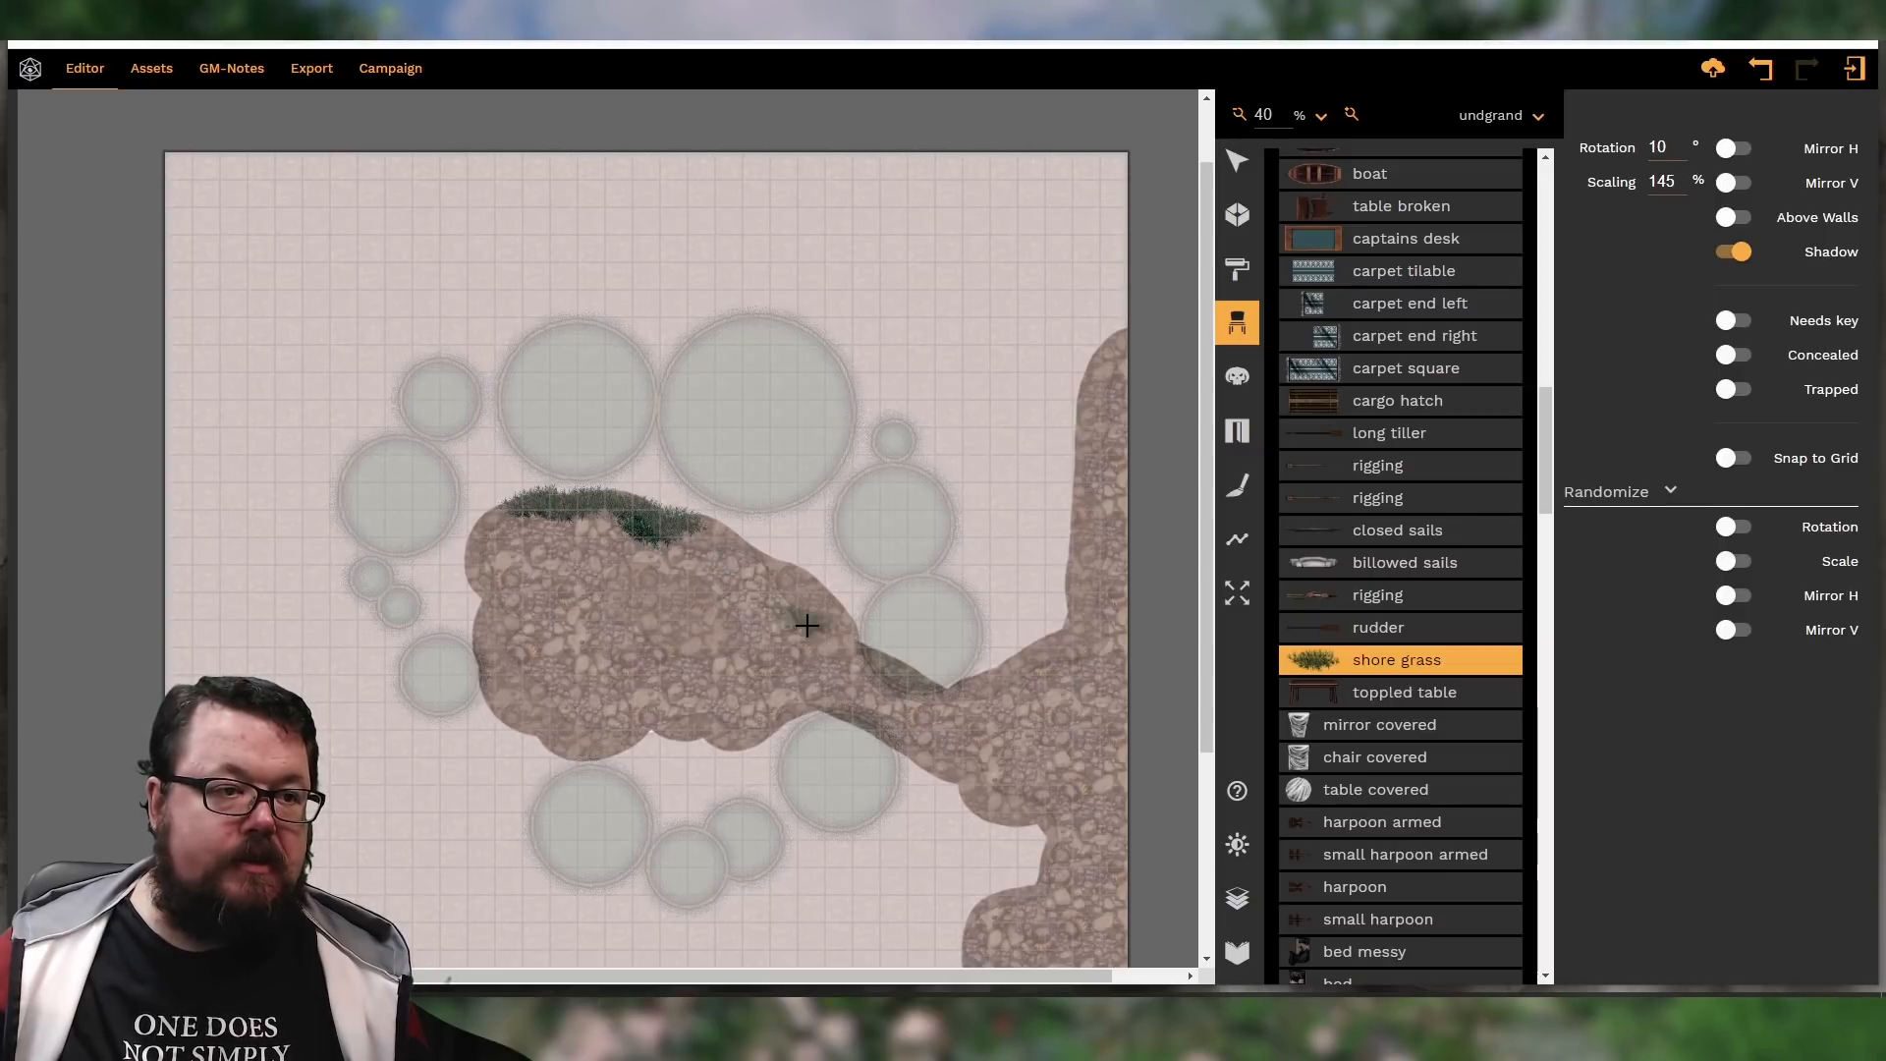
Place rotated shore grass clumps along the northern edge of the narrow path leading east out of the rocky clearing
shift+scroll(828, 639, up, 2)
shift+scroll(830, 638, up, 3)
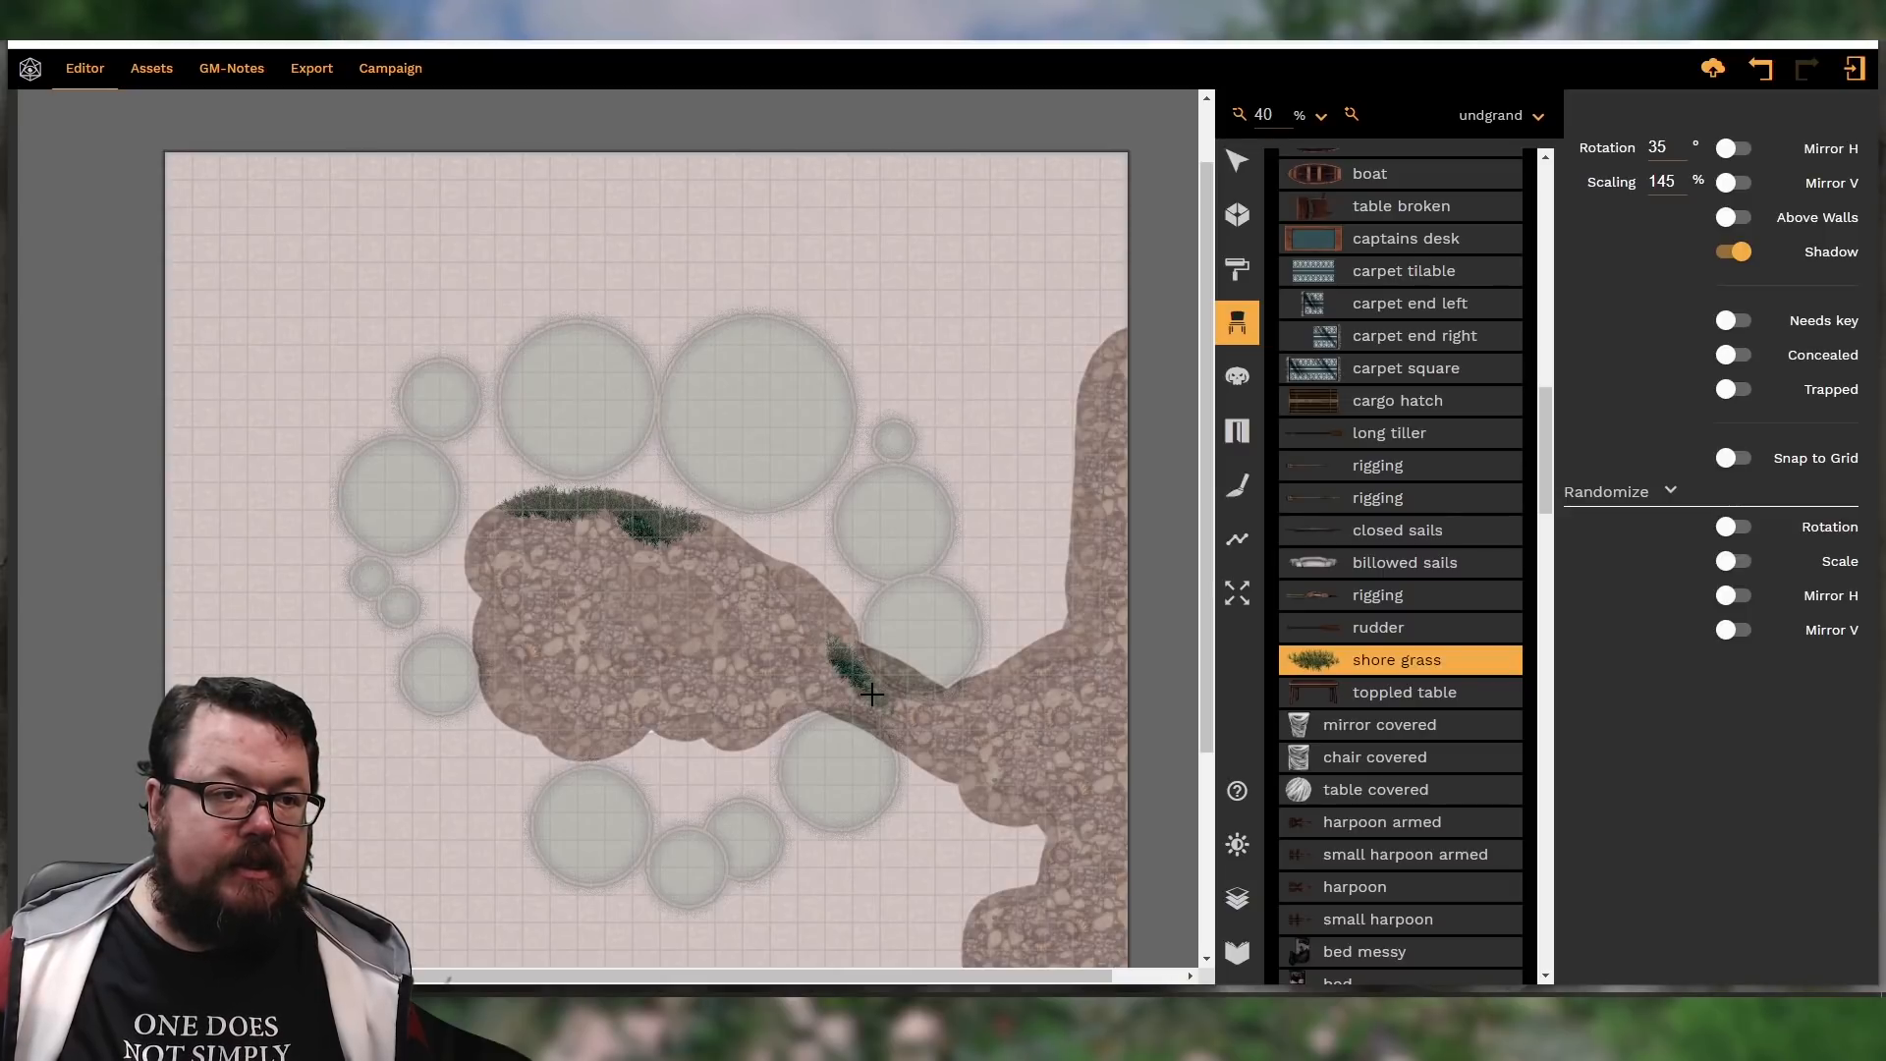
shift+scroll(913, 698, down, 2)
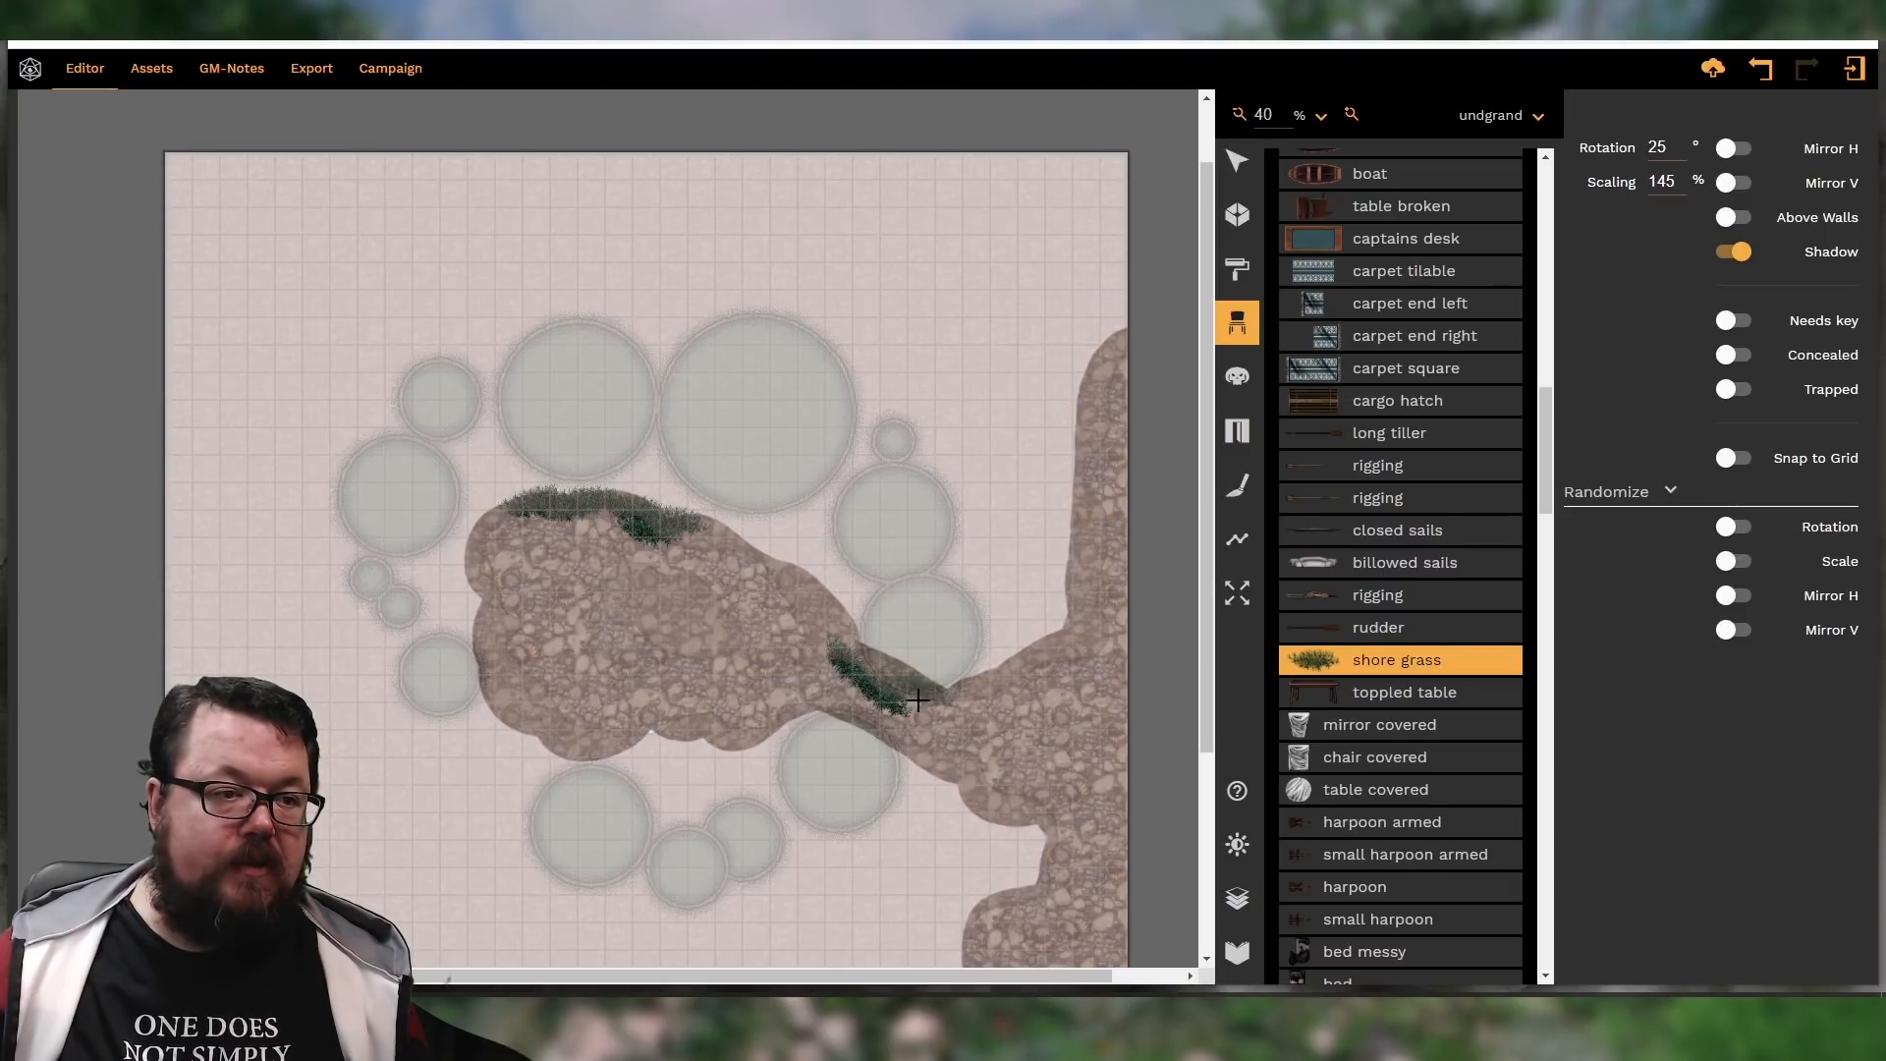
click(946, 706)
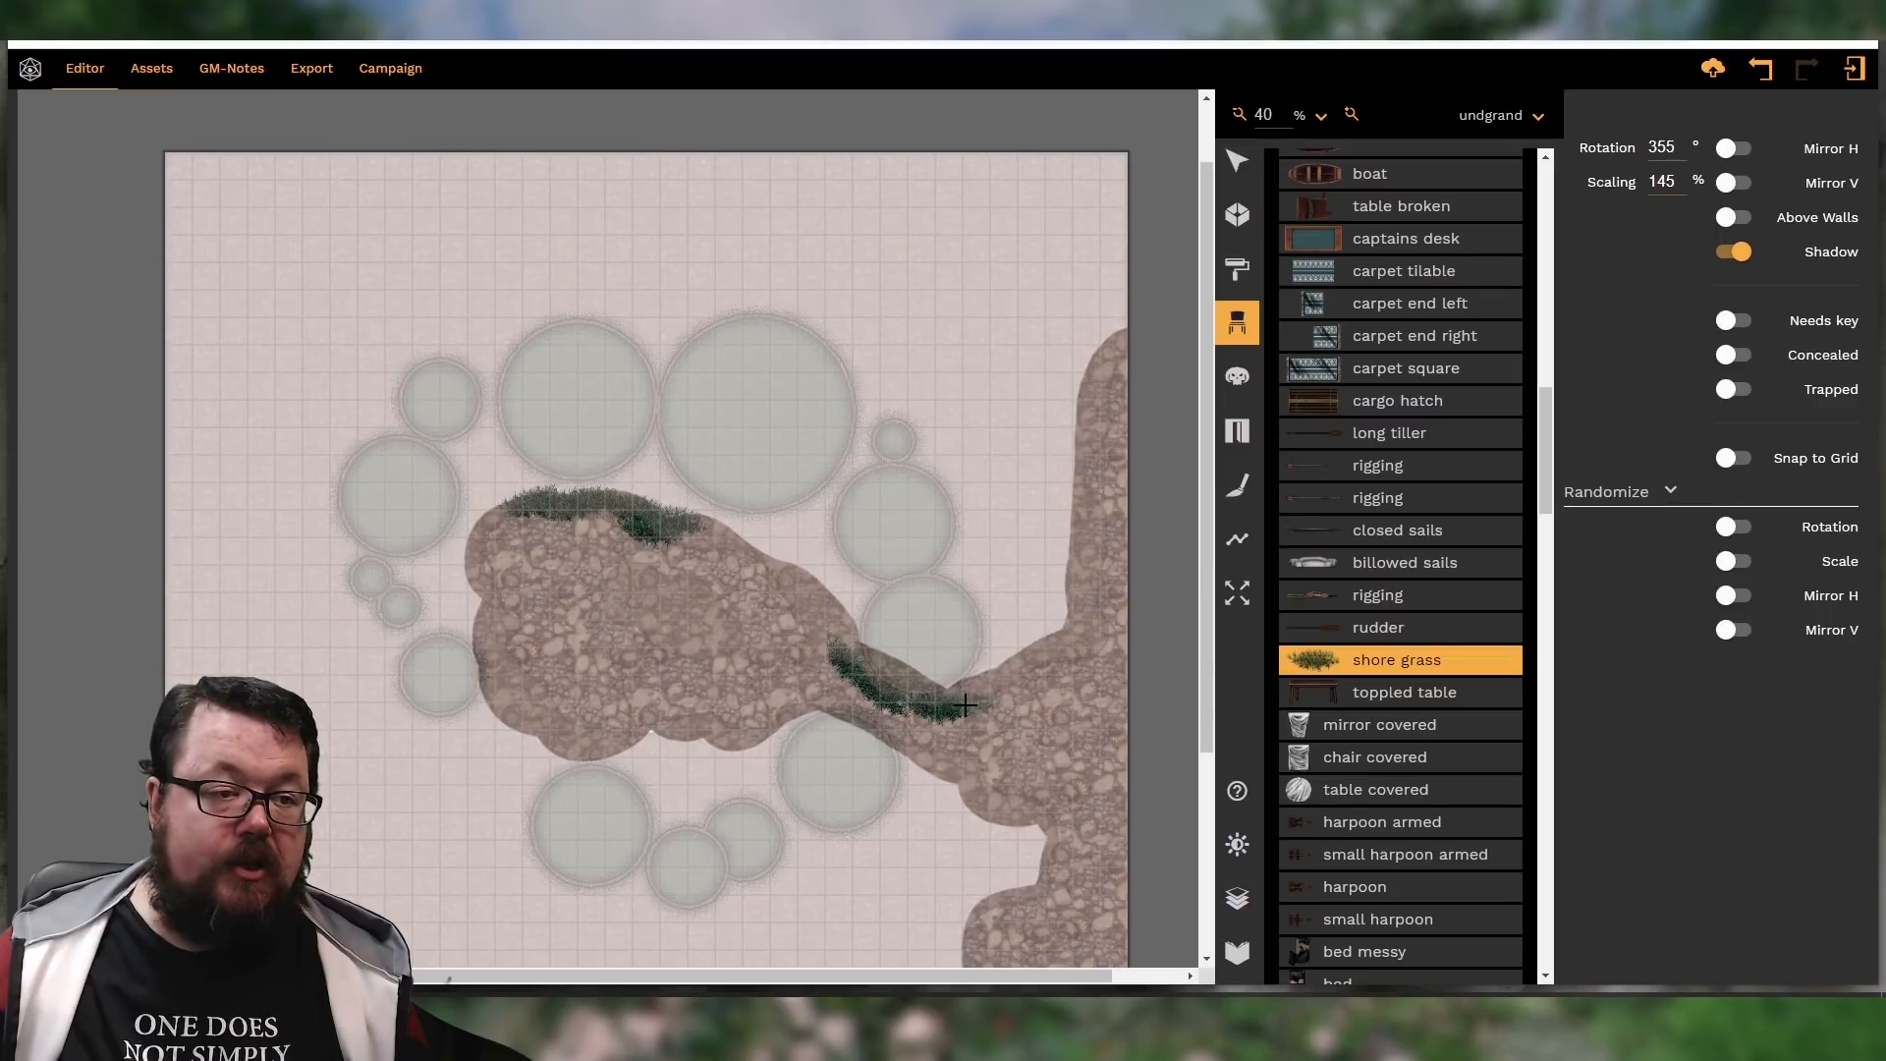
click(977, 705)
Line the narrow path's southern edge and the clearing's southeastern edge with rotated shore grass clumps
shift+scroll(970, 744, up, 2)
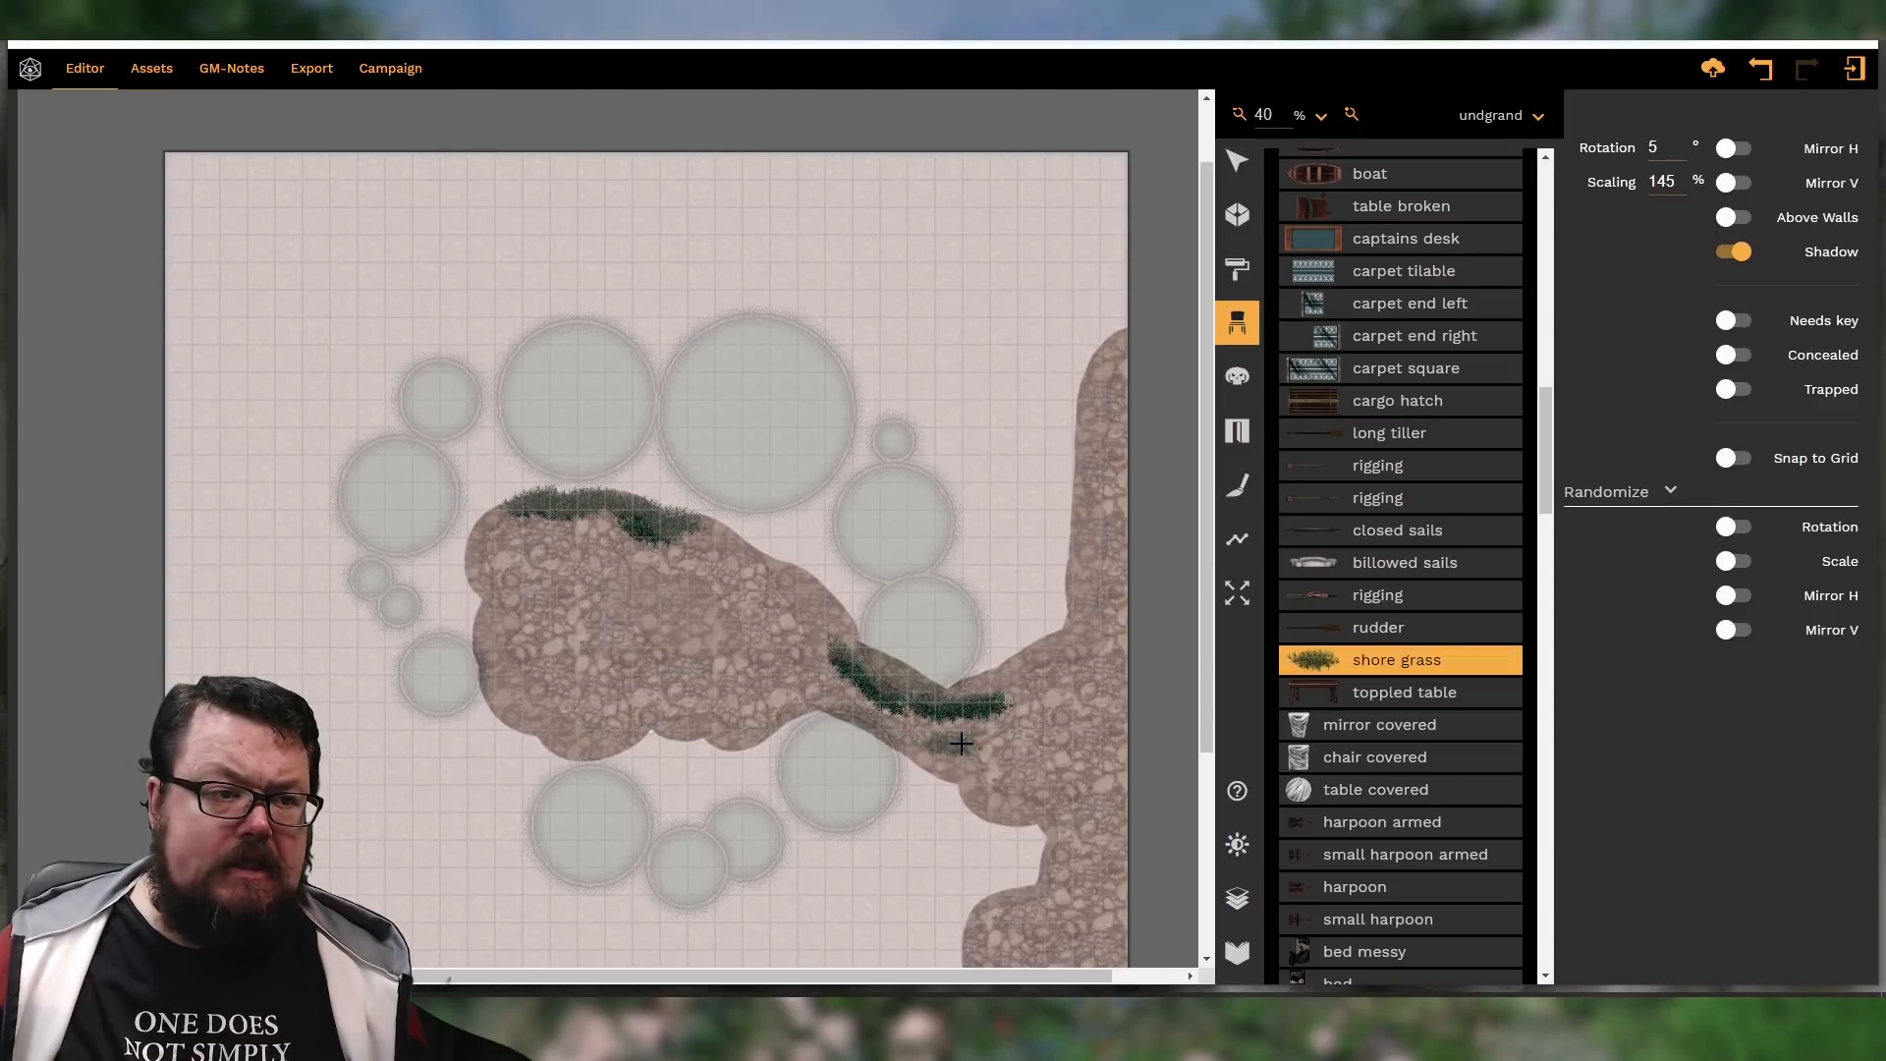
click(962, 744)
shift+scroll(913, 739, up, 2)
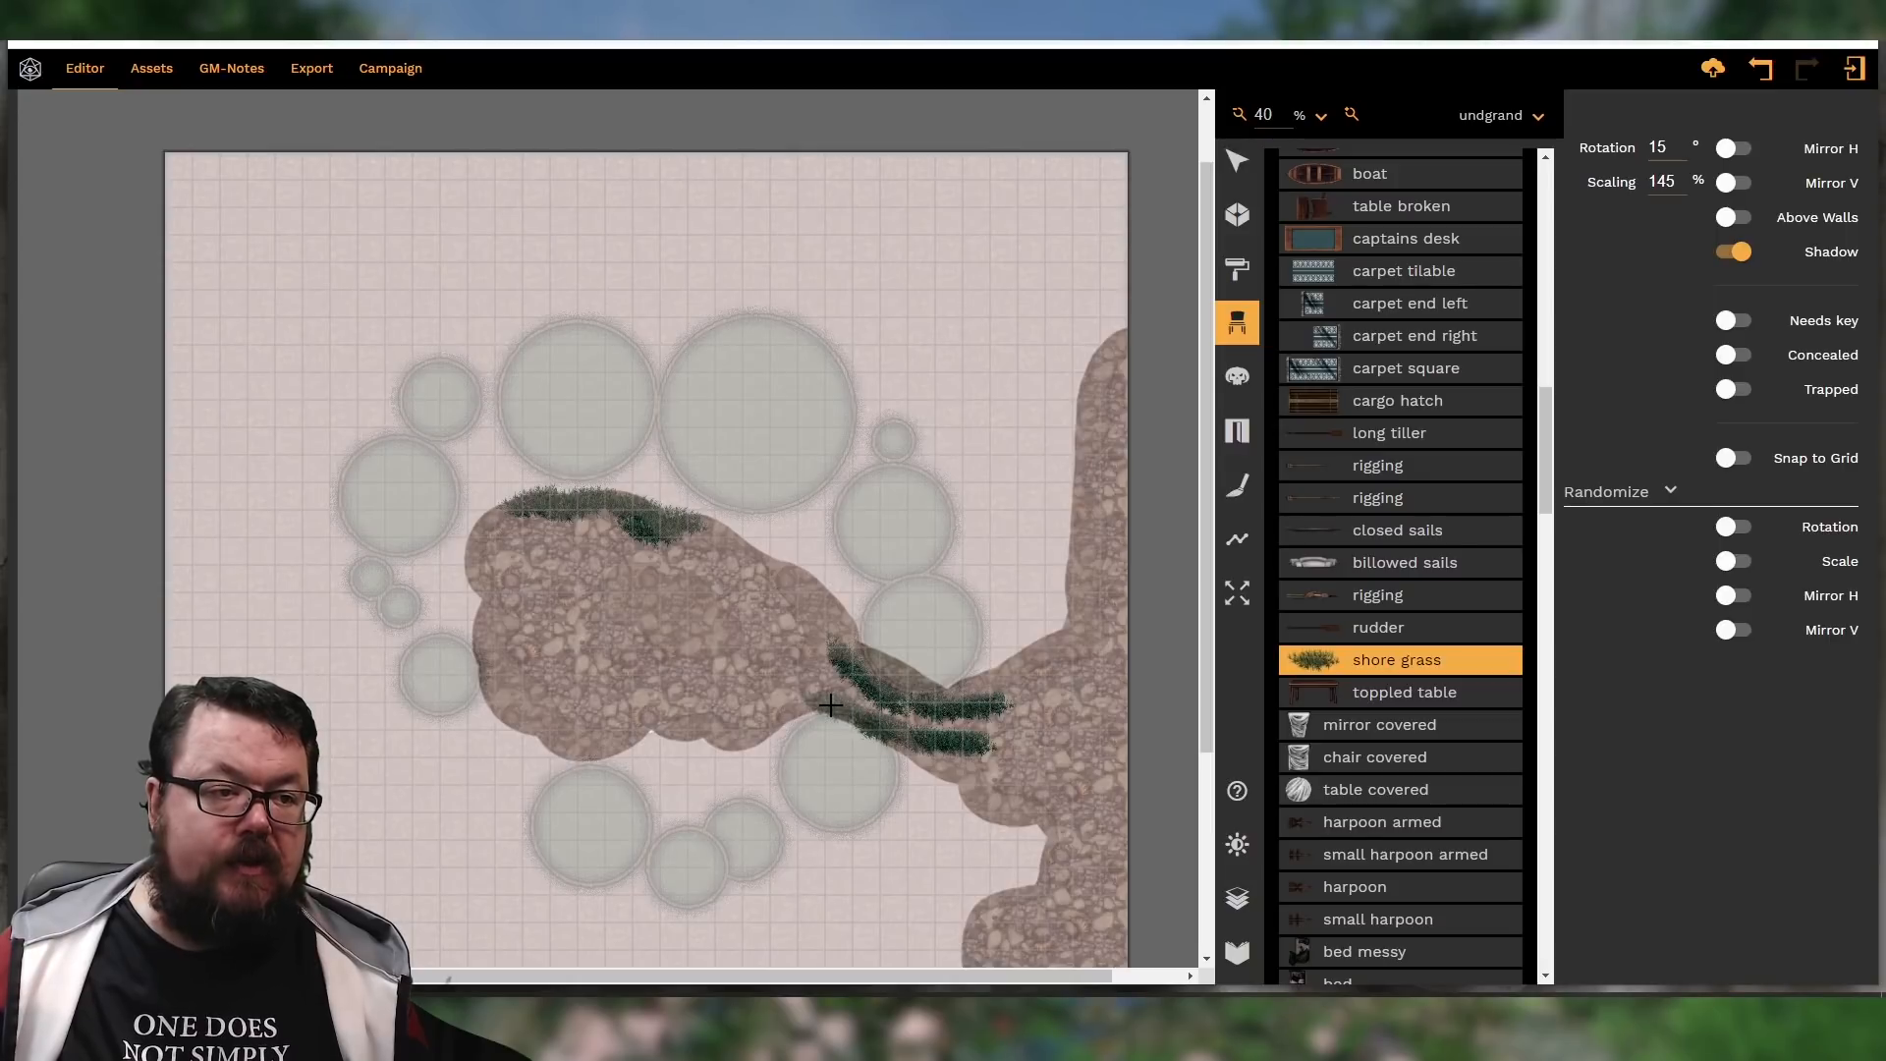
shift+scroll(687, 705, down, 2)
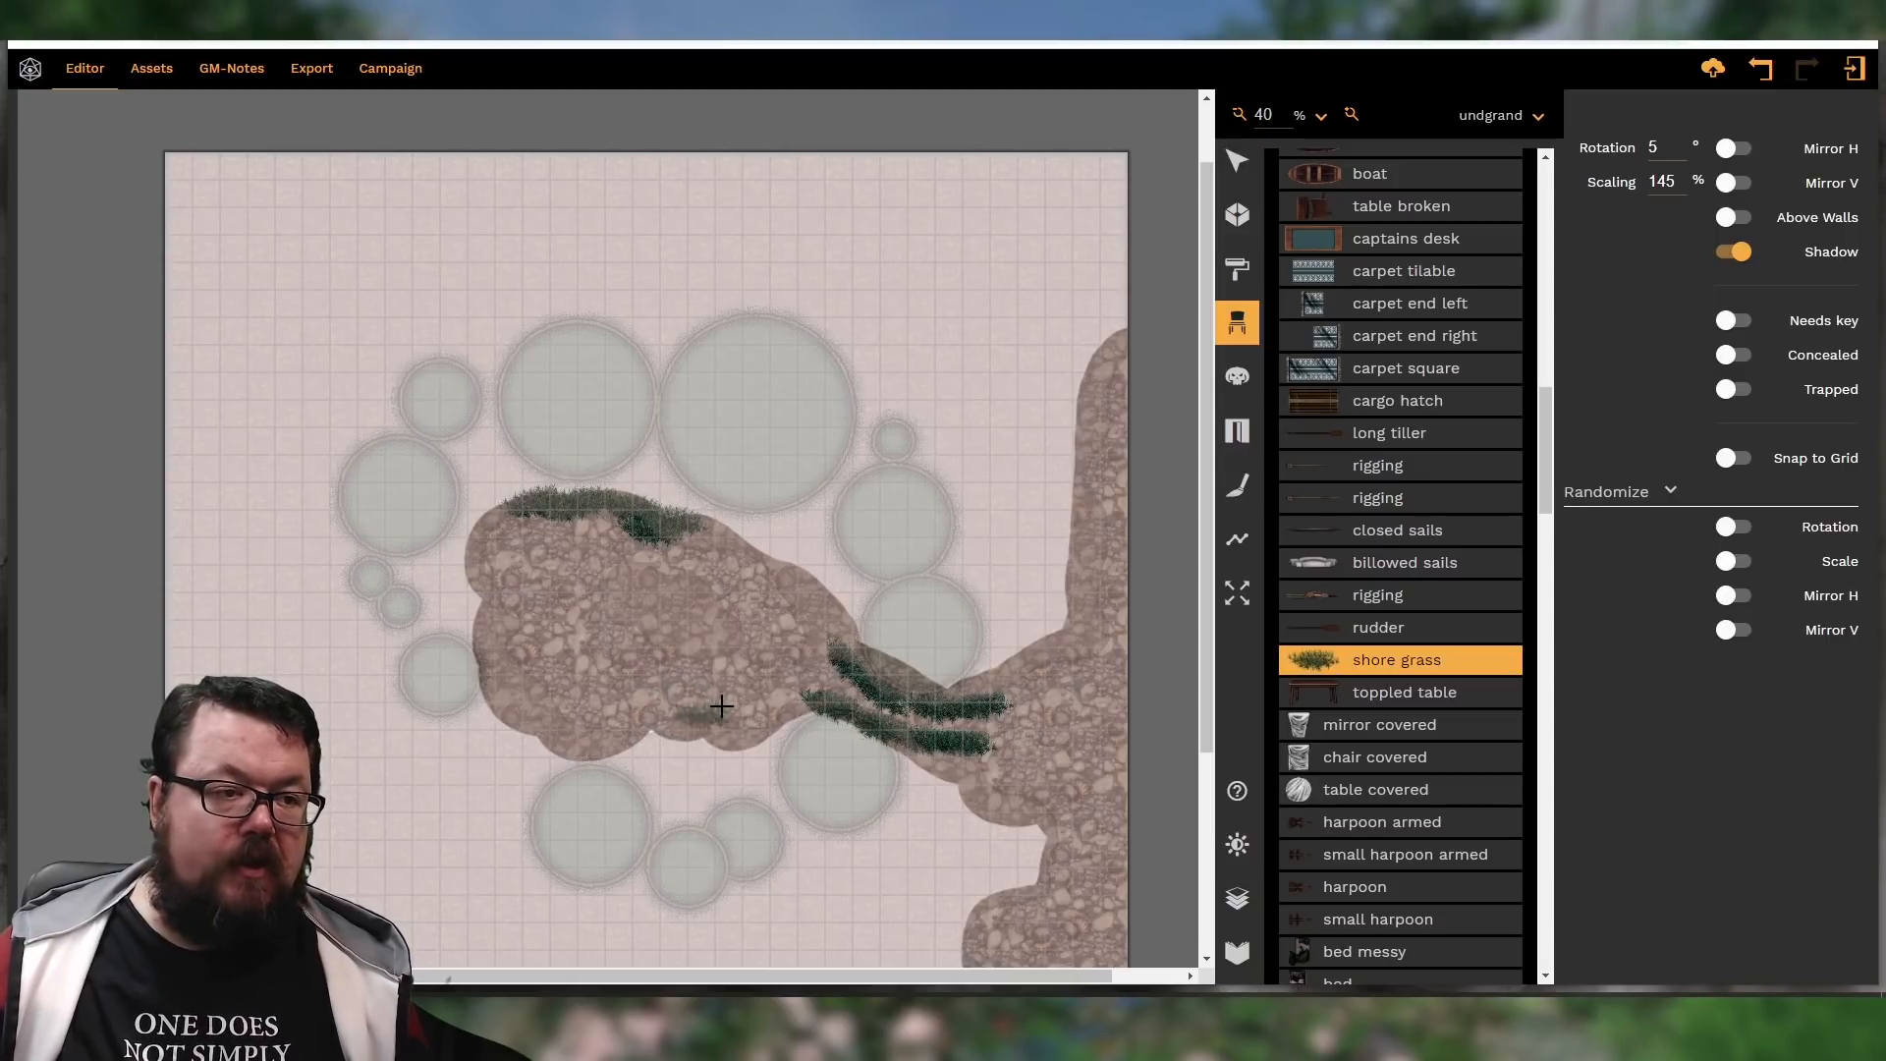
shift+scroll(751, 714, down, 2)
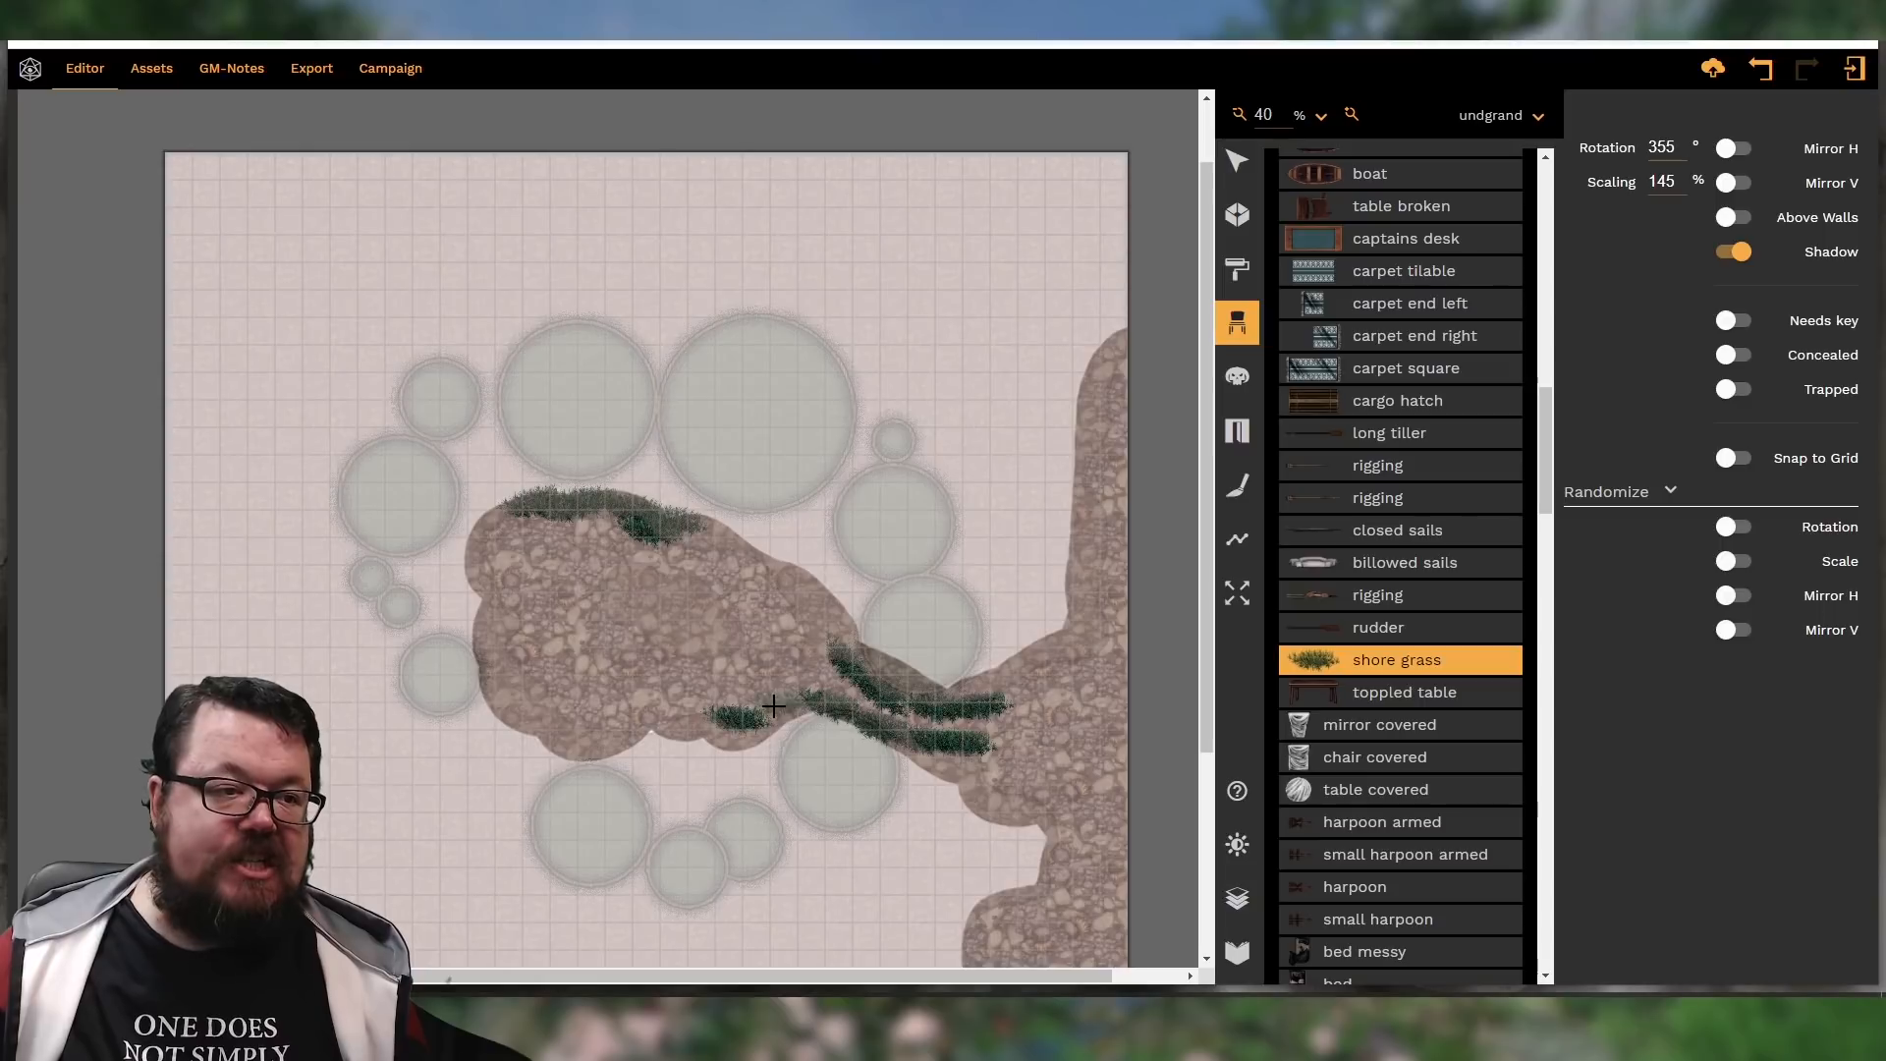
click(773, 706)
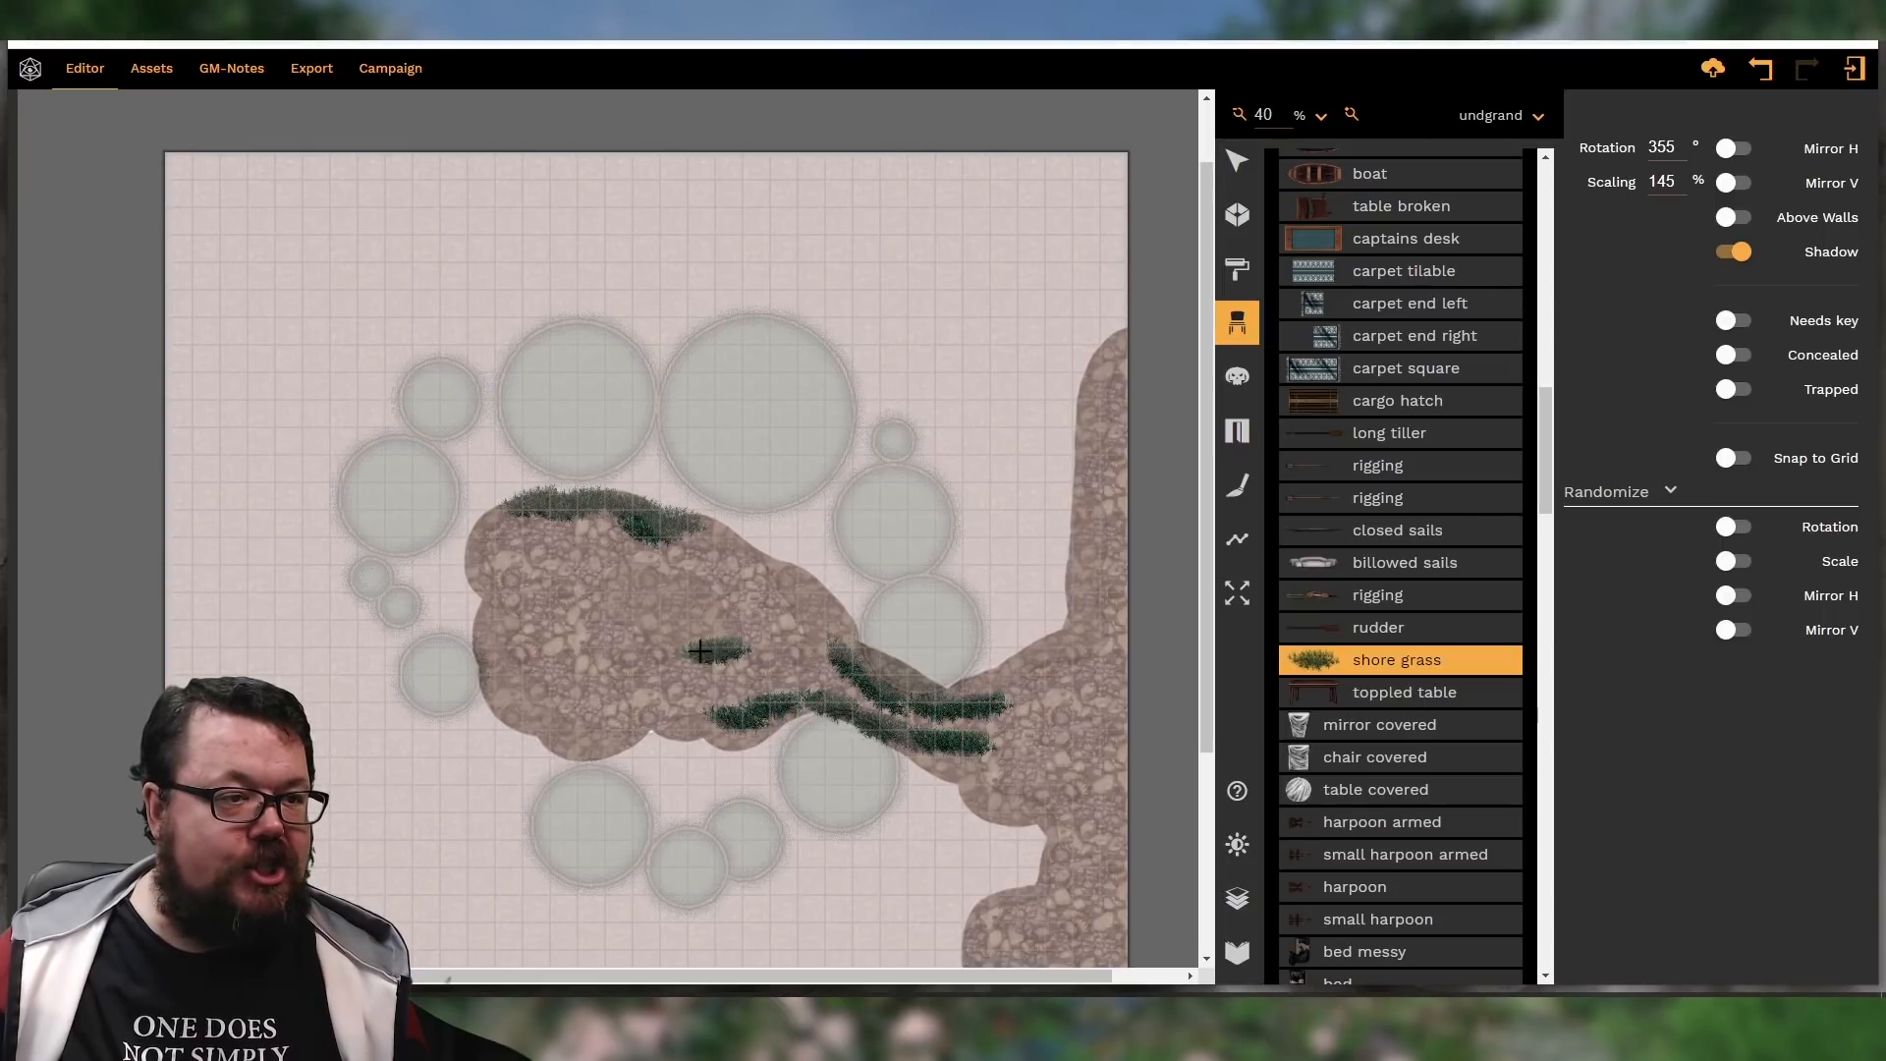
Place rotated shore grass clumps in a curved band inside the rocky clearing, open toward the west
scroll(663, 648, down, 2)
shift+scroll(626, 553, up, 6)
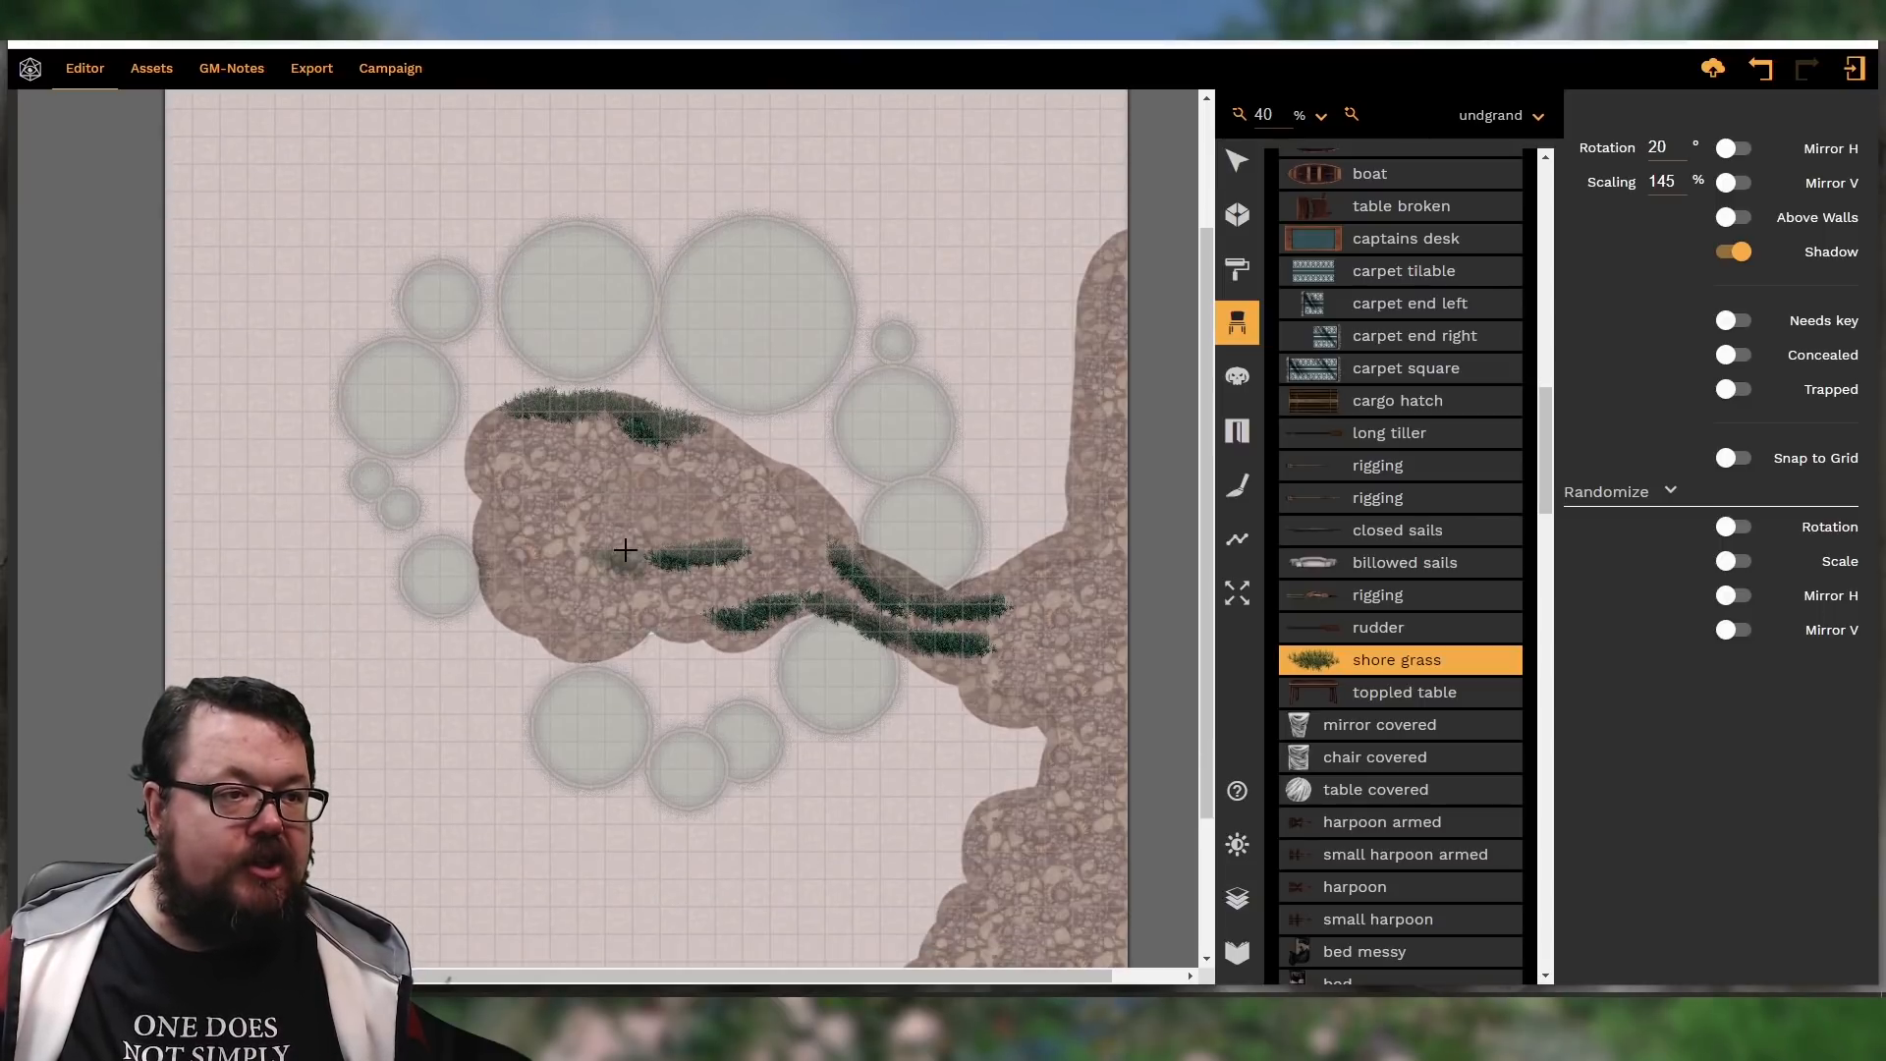
click(628, 543)
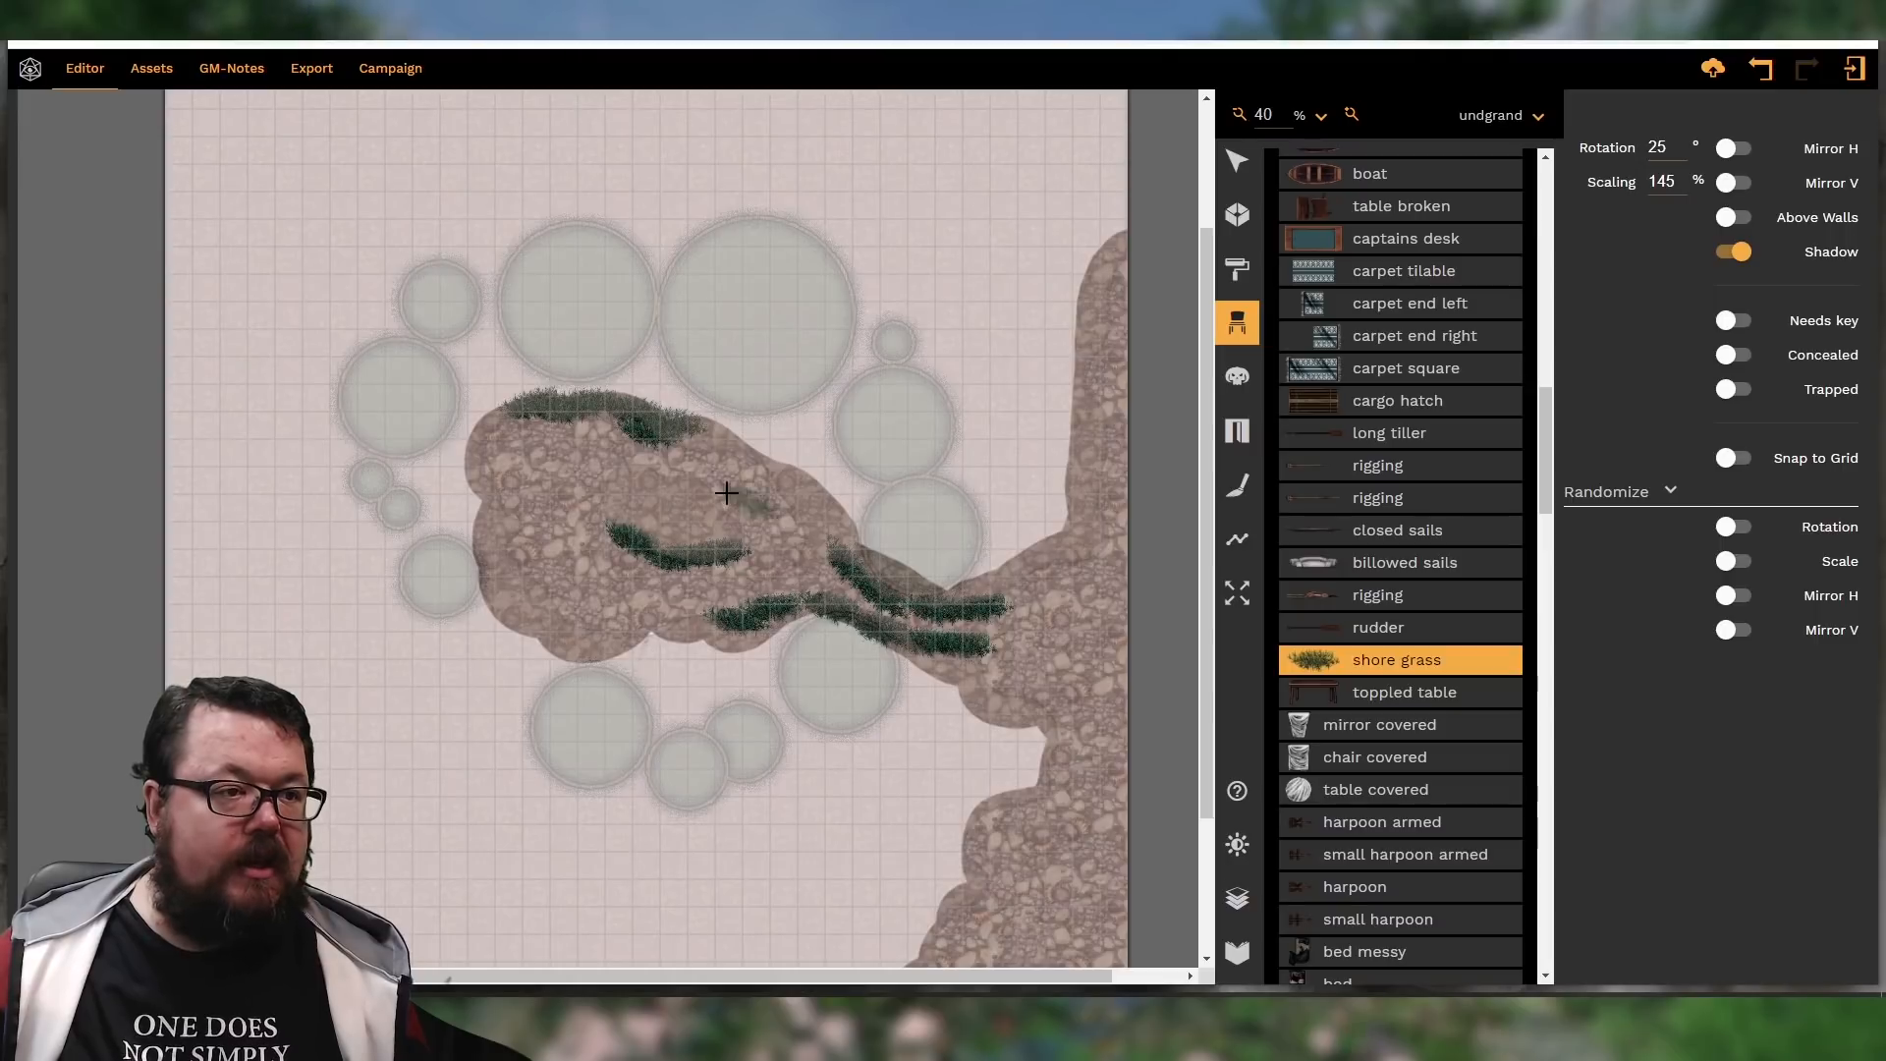
shift+scroll(708, 491, up, 2)
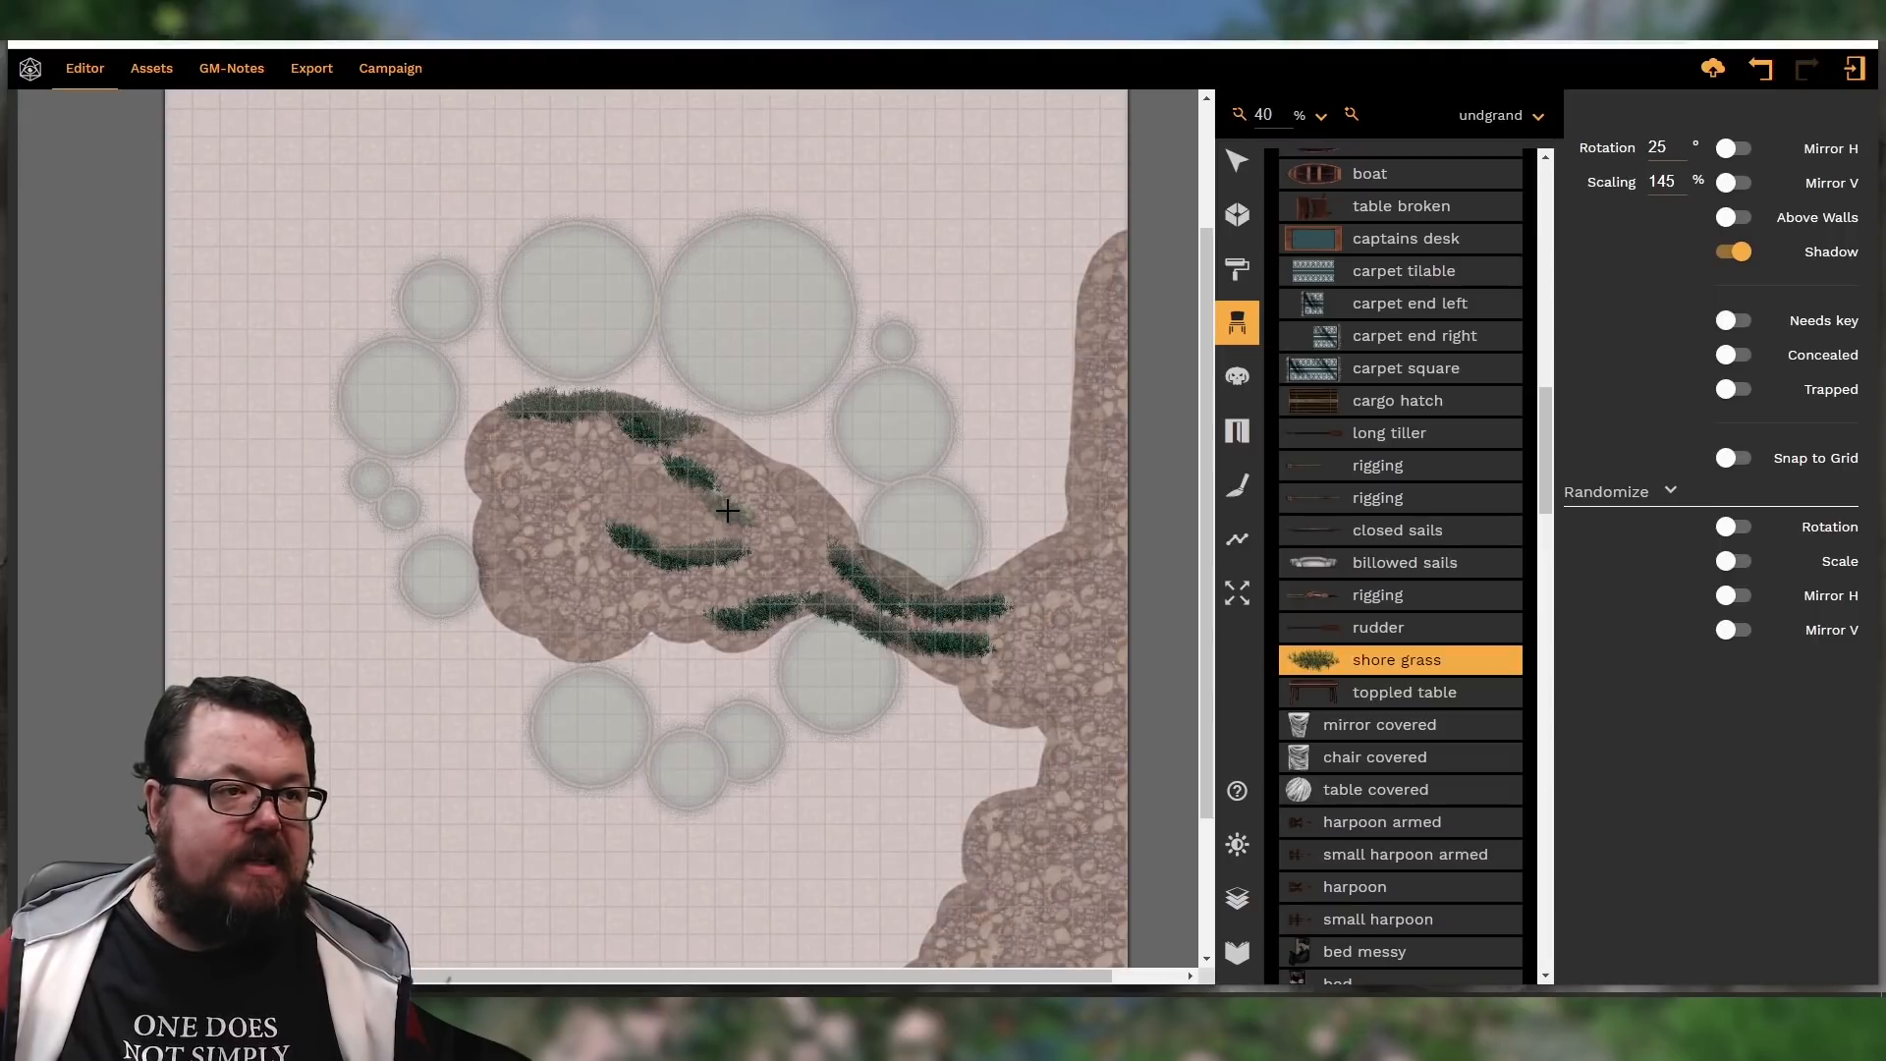
click(727, 511)
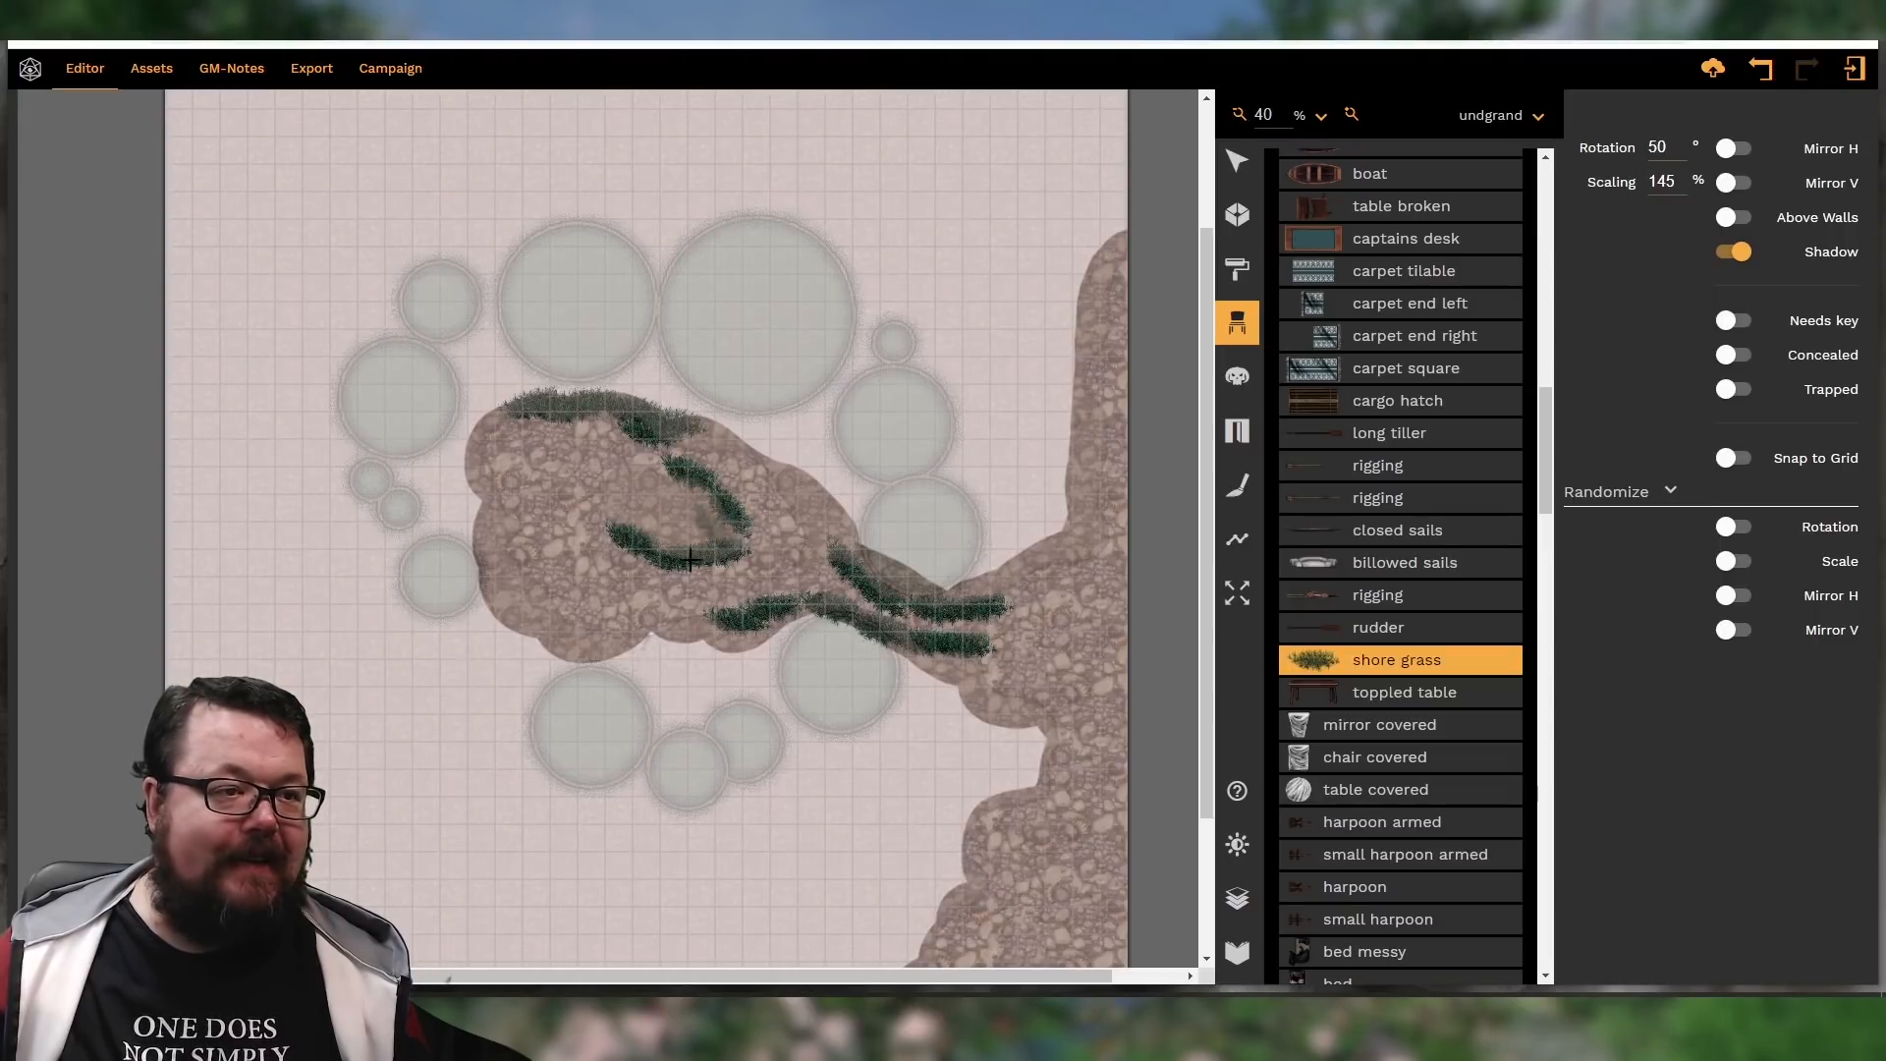
Place rotated shore grass clumps along the clearing's southwestern and western edges, plus an unrotated clump on the southern edge
drag(561, 597, 487, 506)
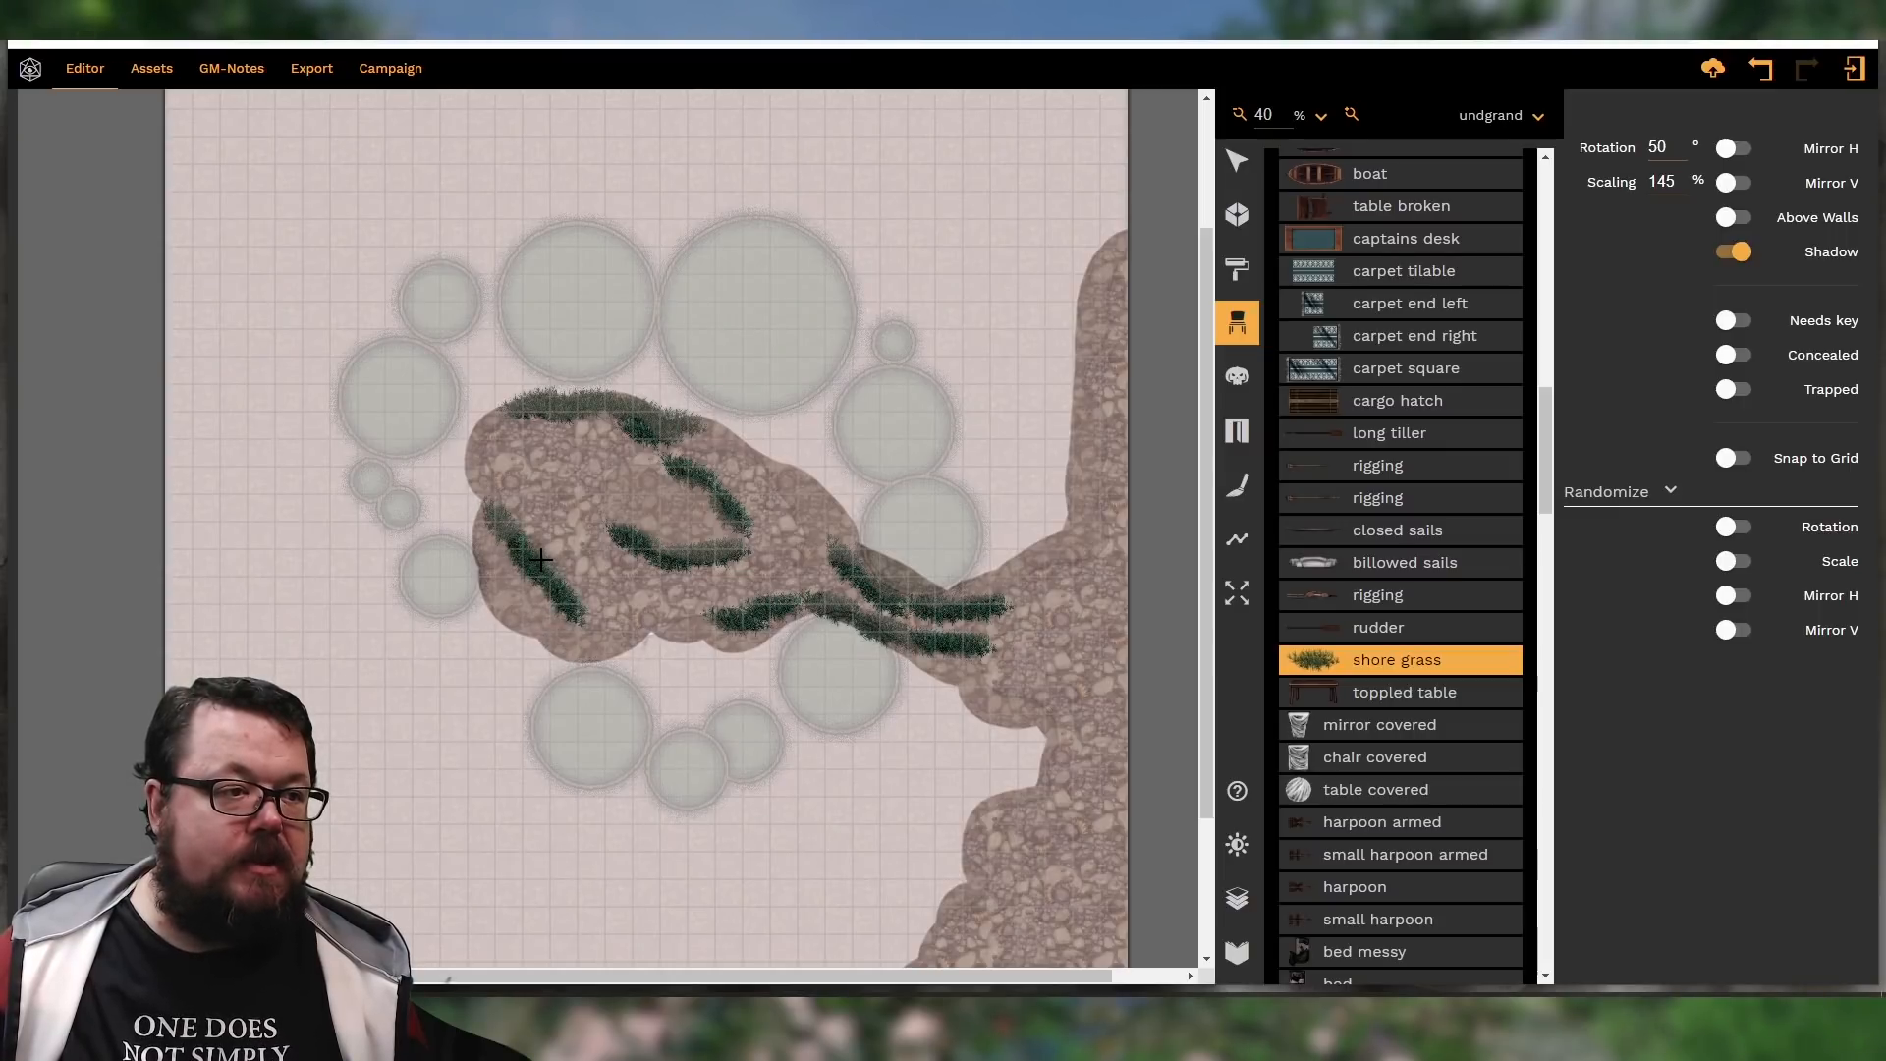
click(543, 560)
scroll(479, 475, up, 3)
scroll(481, 472, up, 4)
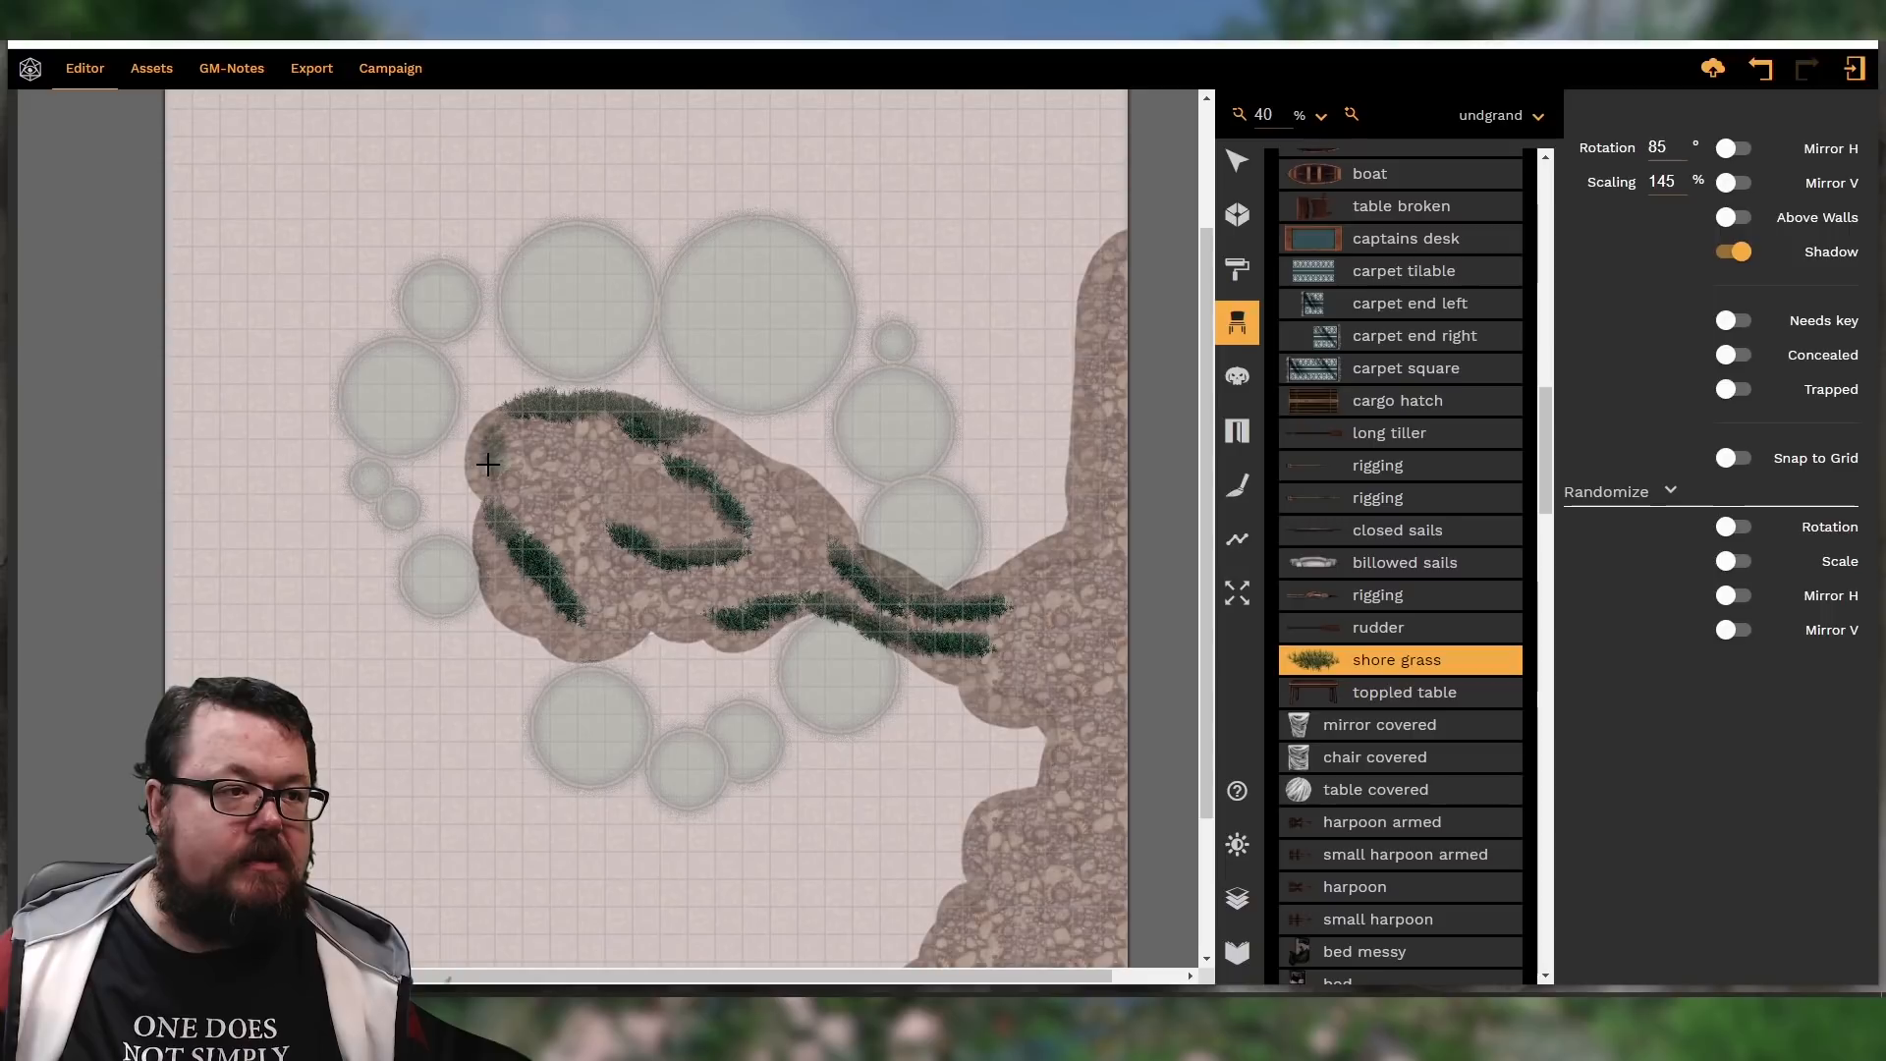
click(485, 469)
scroll(506, 440, up, 3)
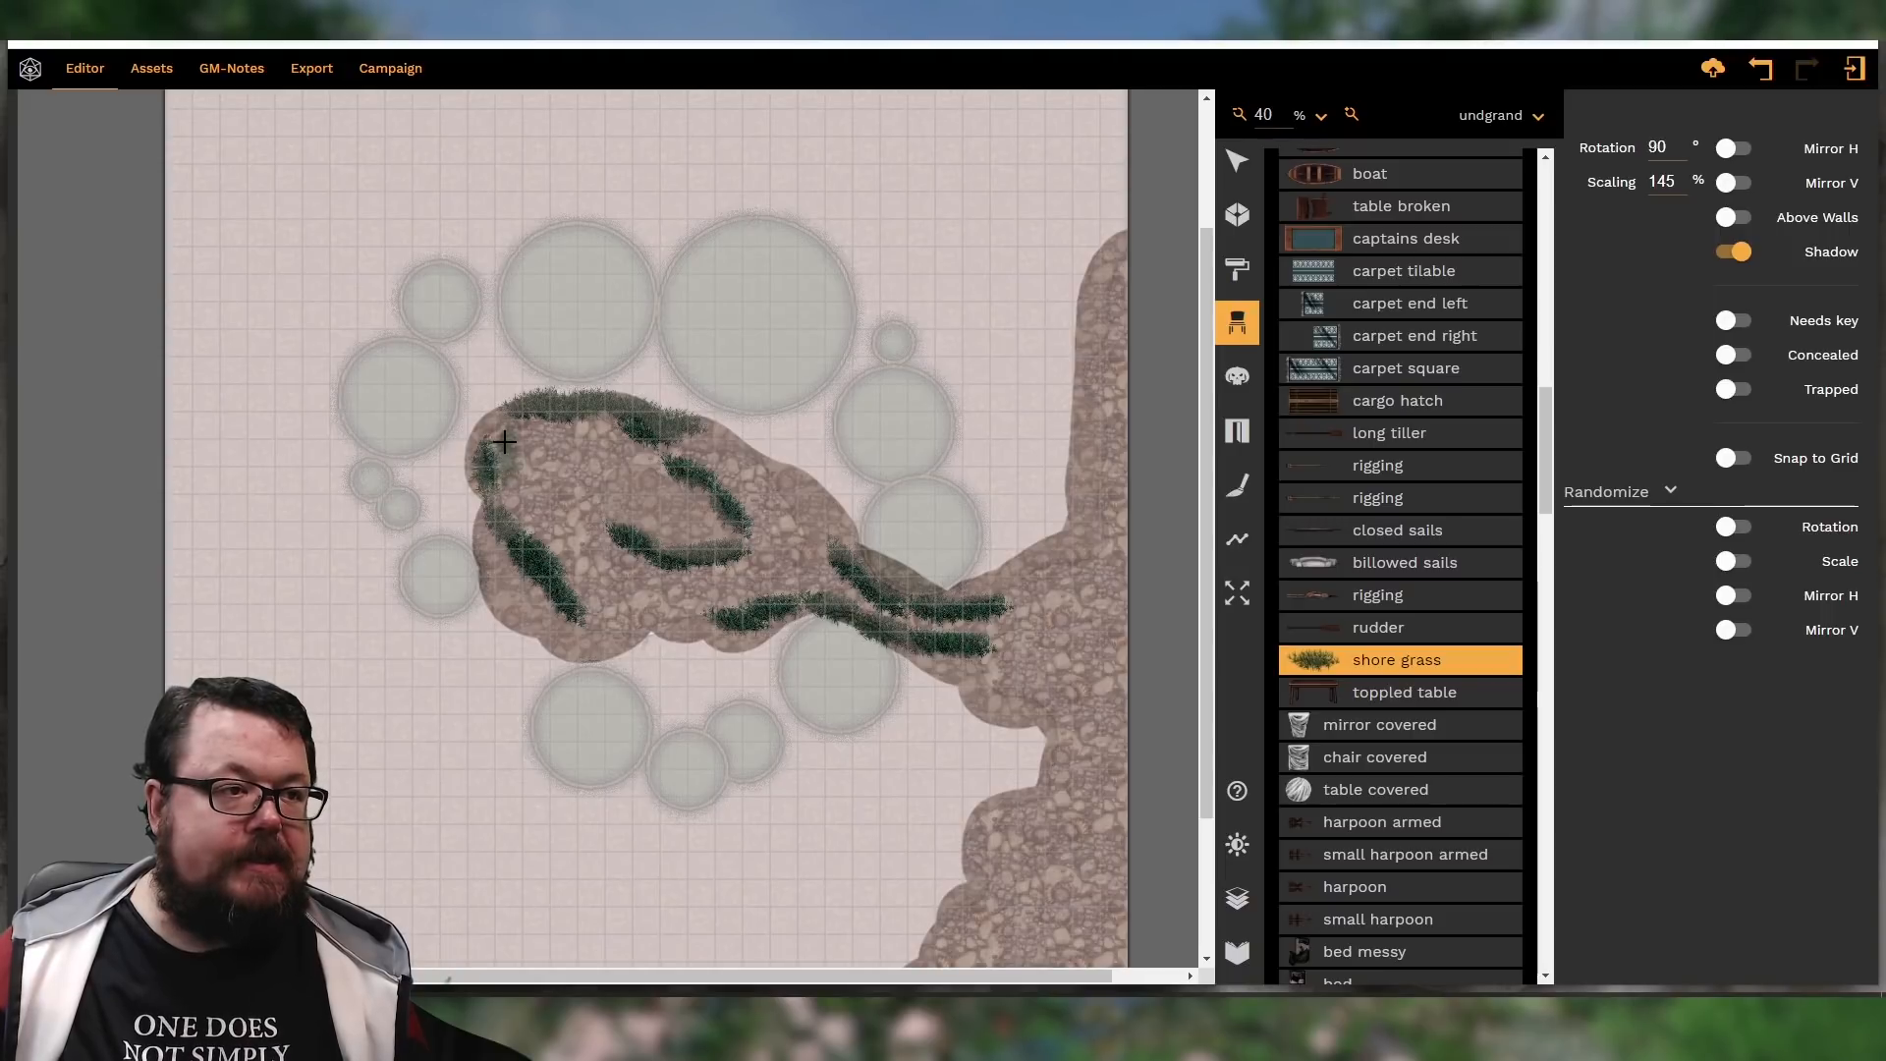
scroll(625, 536, down, 11)
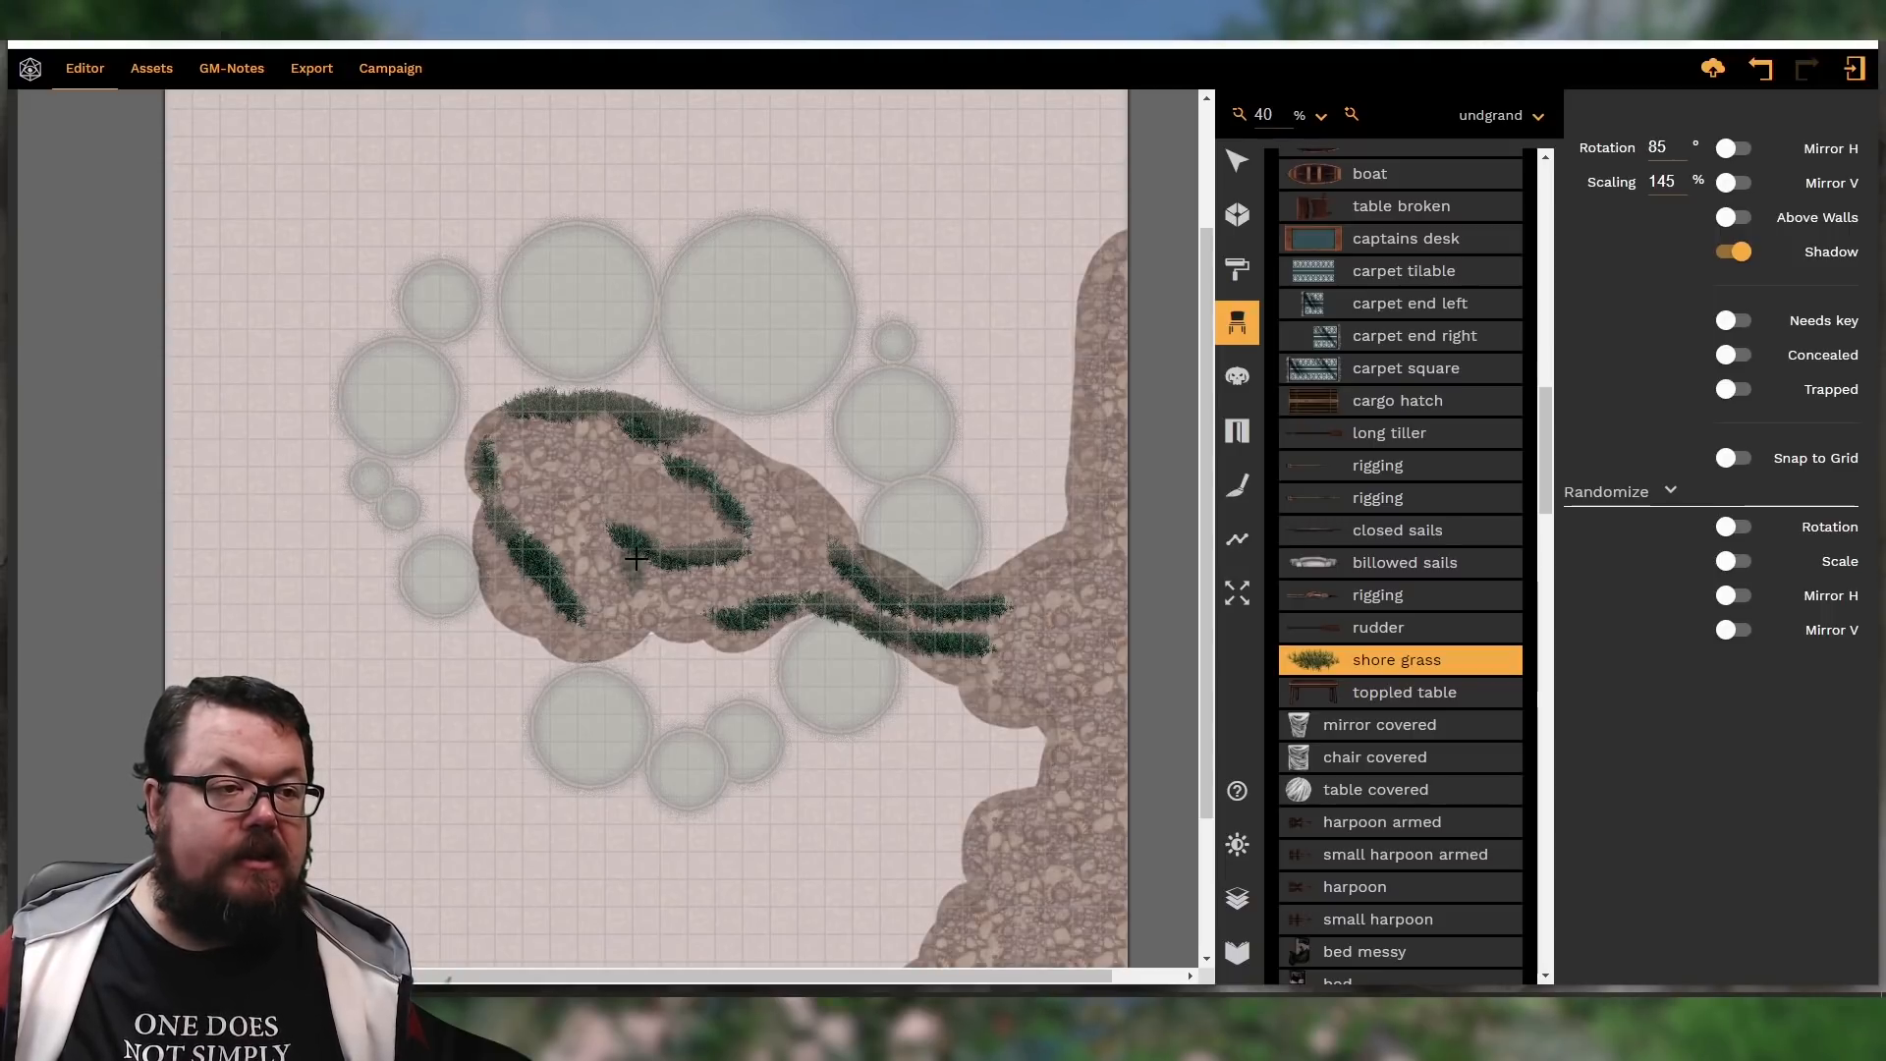
scroll(653, 610, down, 9)
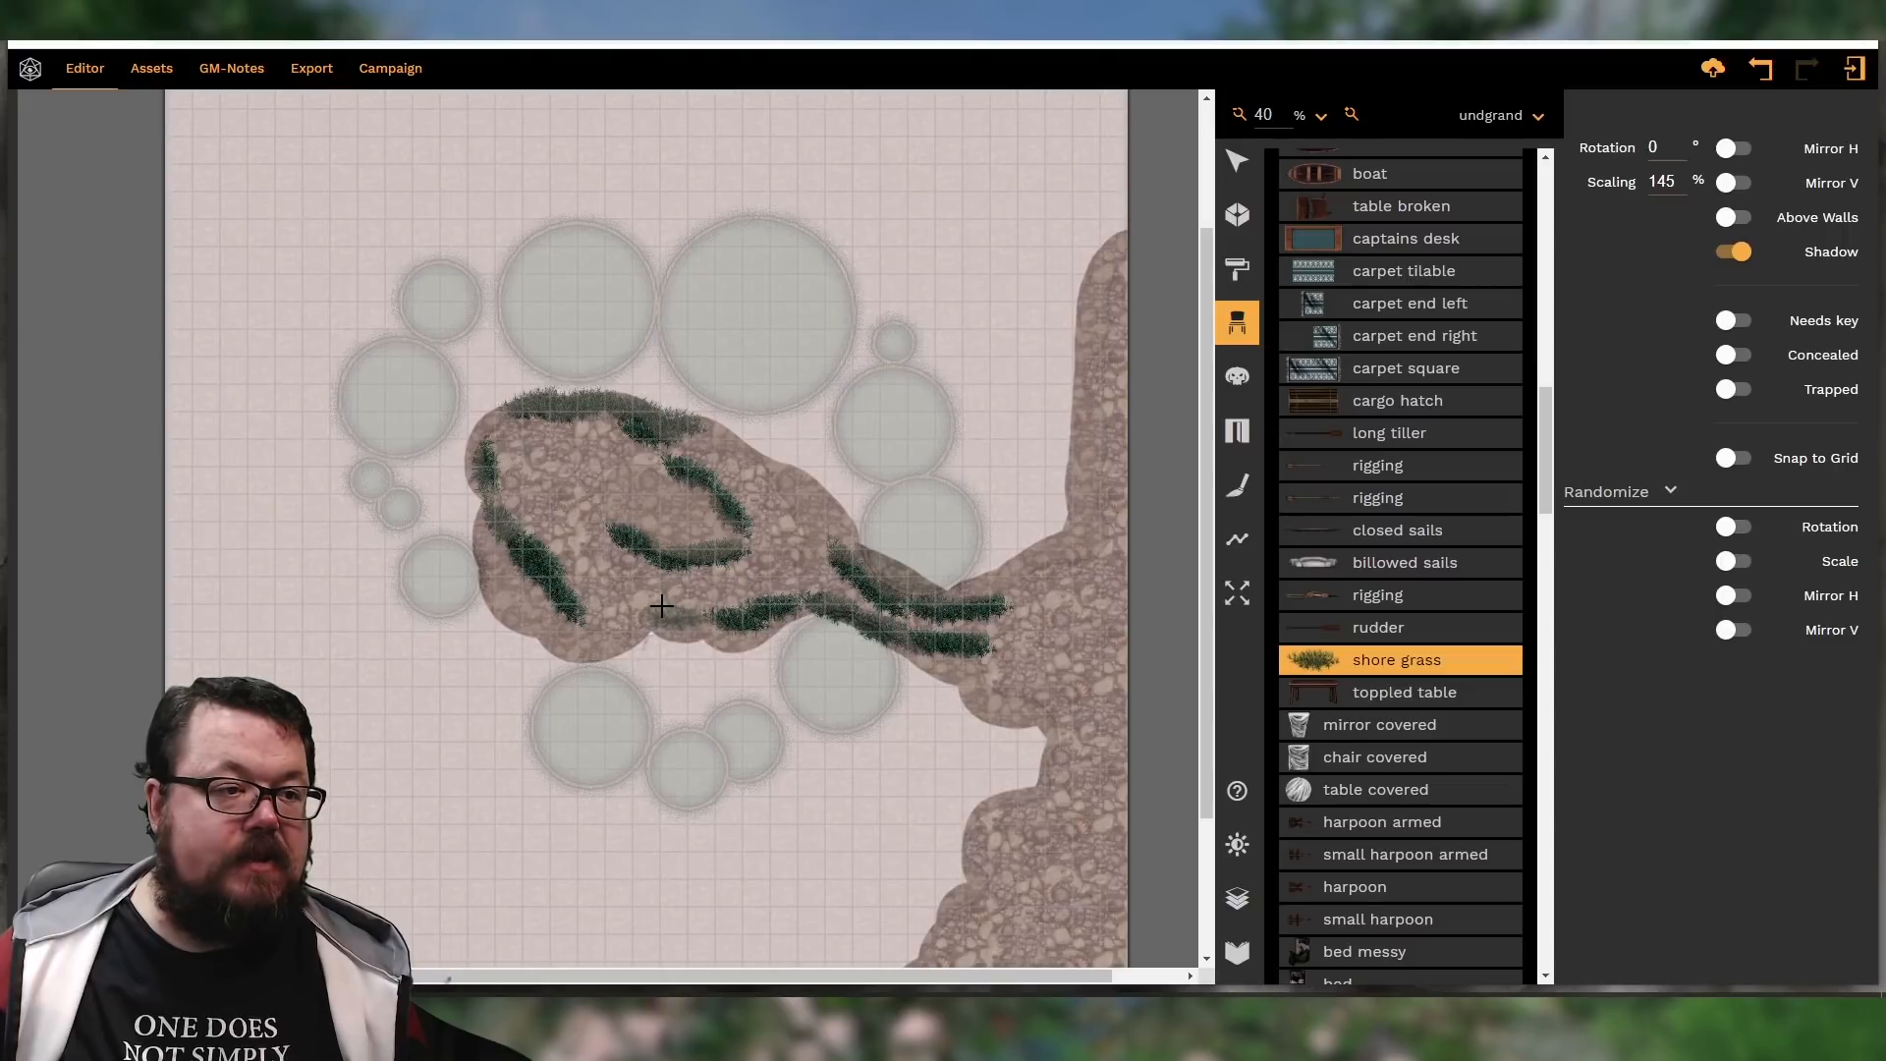
click(634, 620)
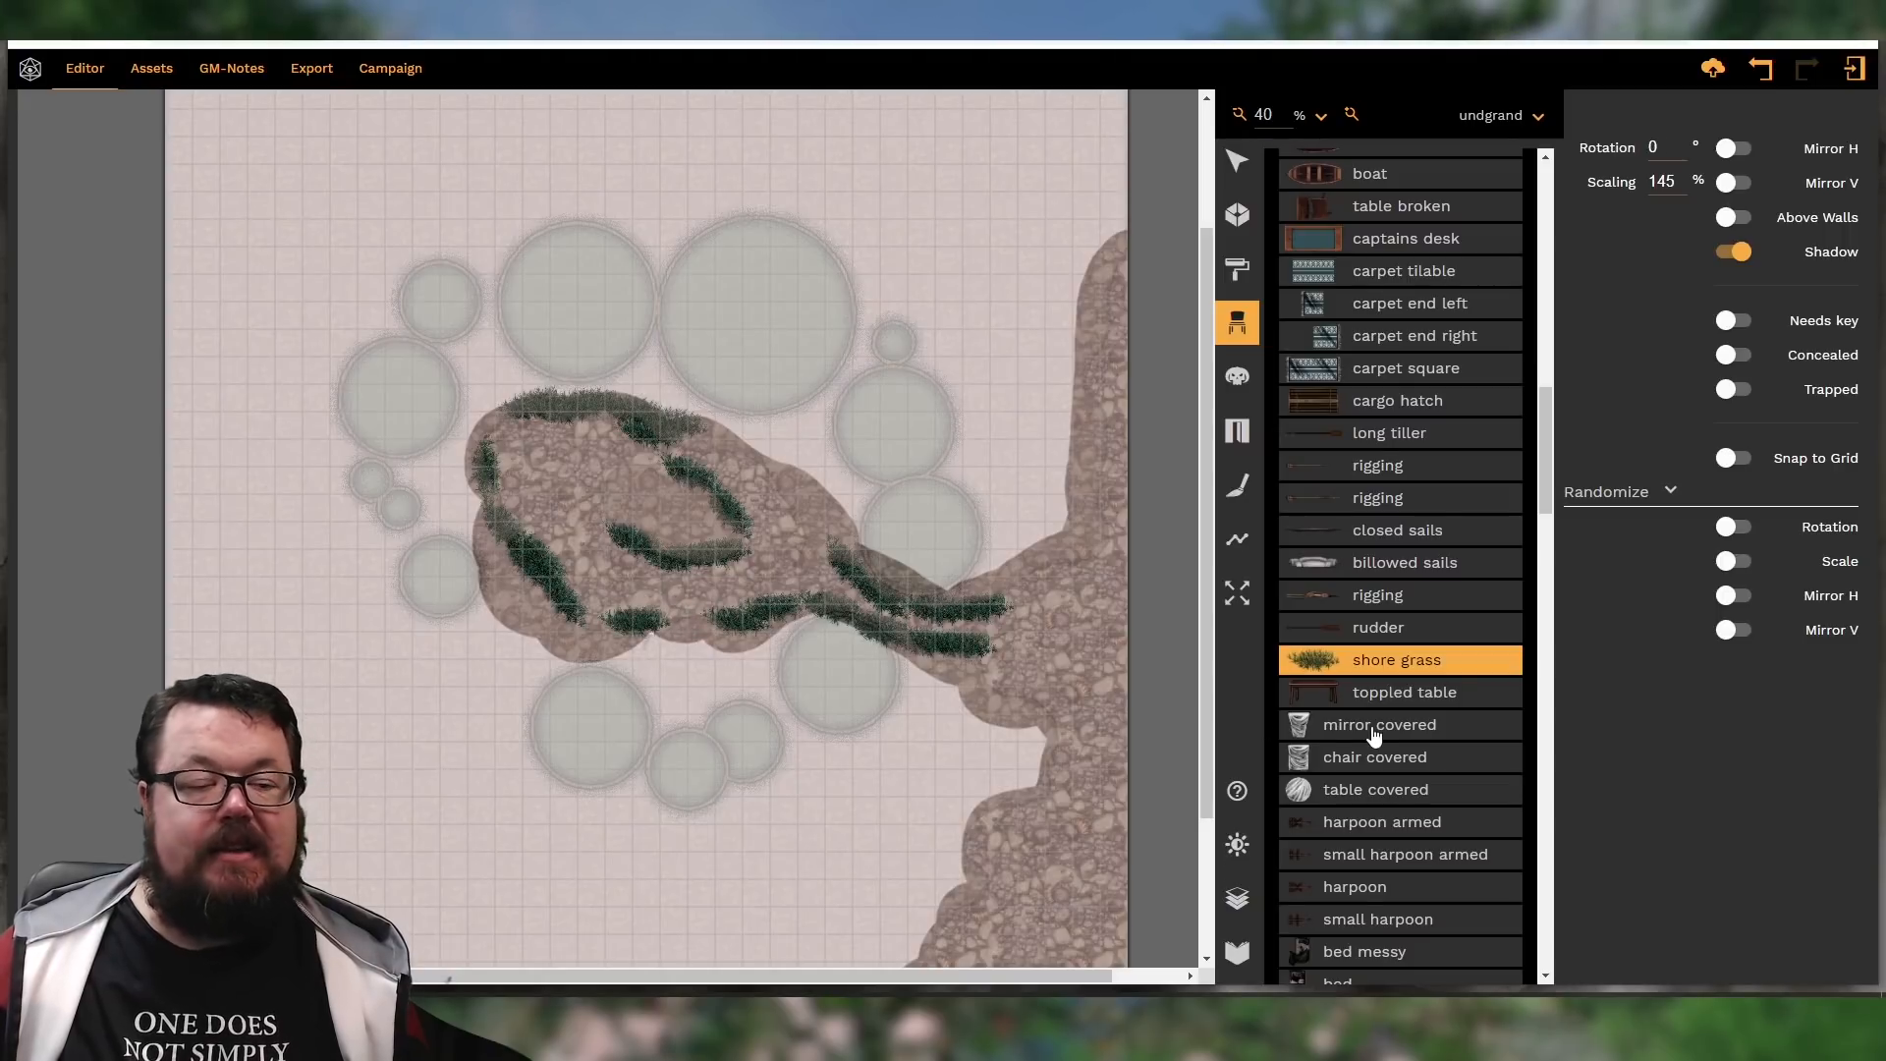
Choose the seagrass prop for placement
scroll(1415, 672, down, 9)
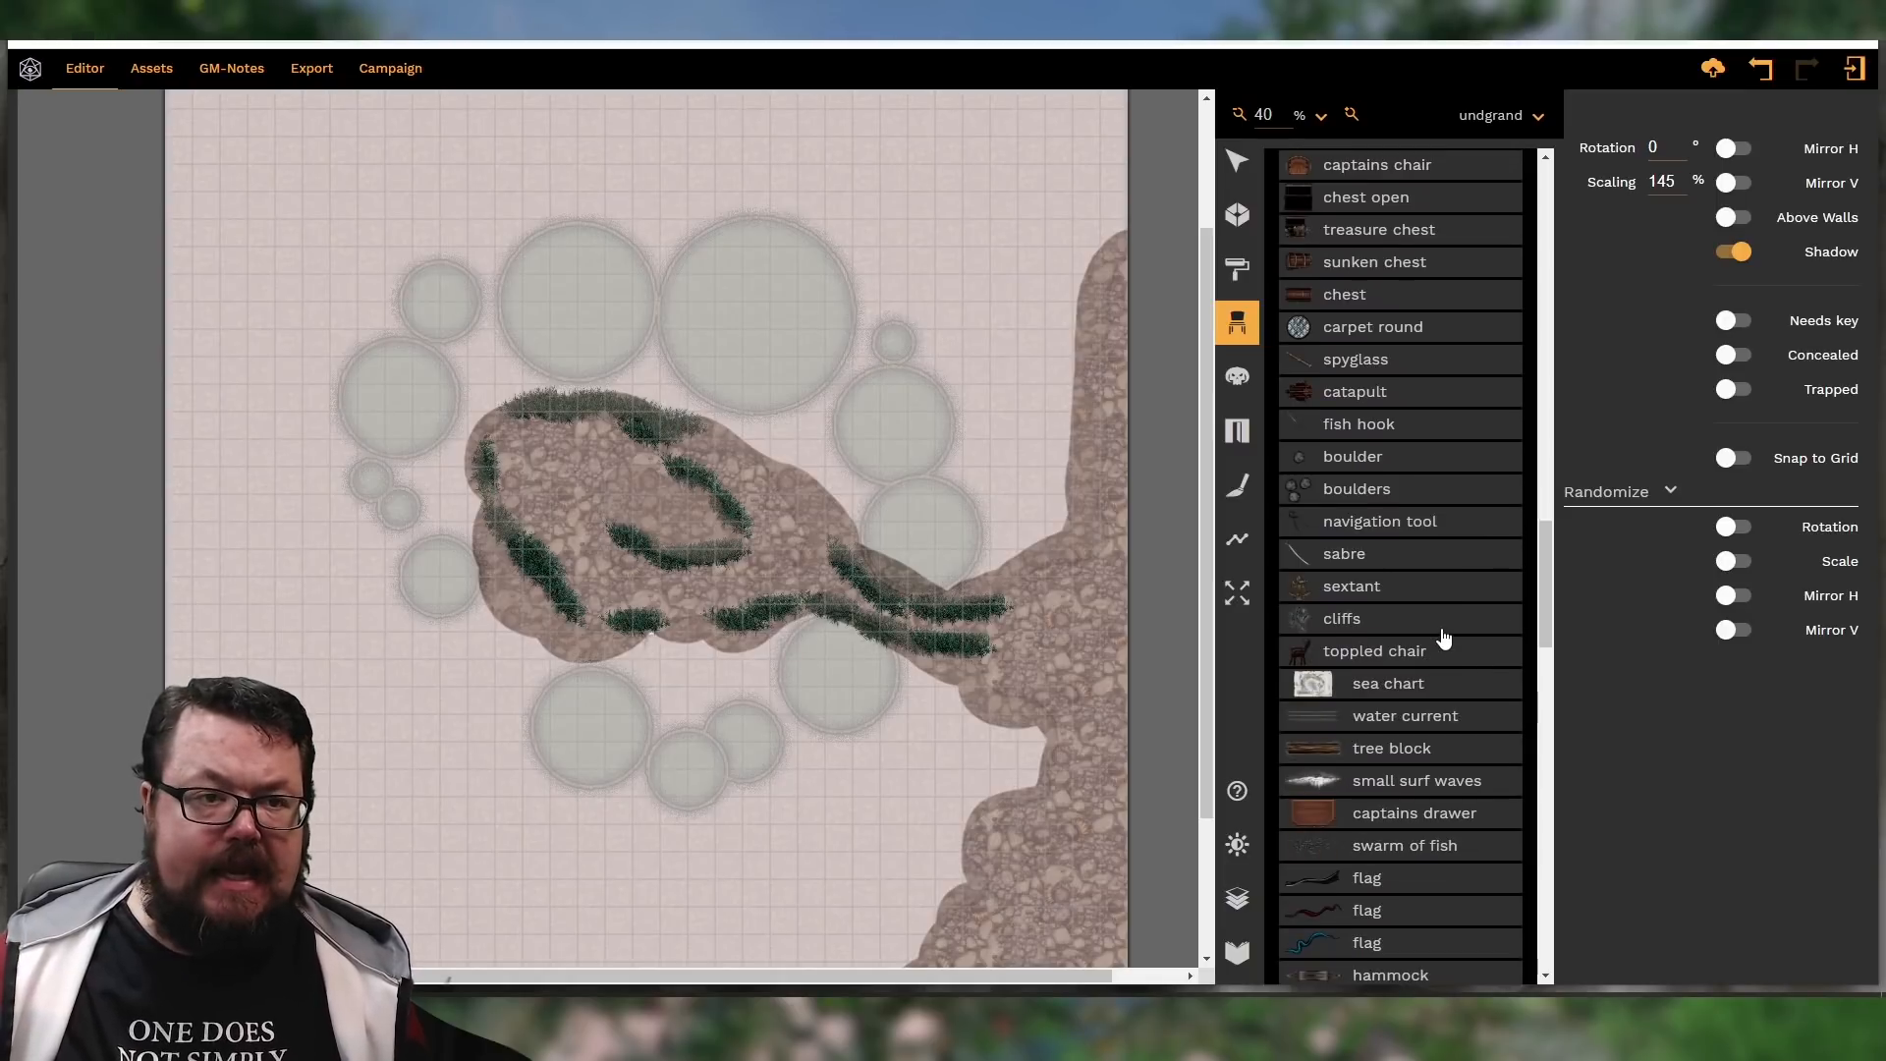
scroll(1443, 640, down, 3)
scroll(1443, 640, down, 3)
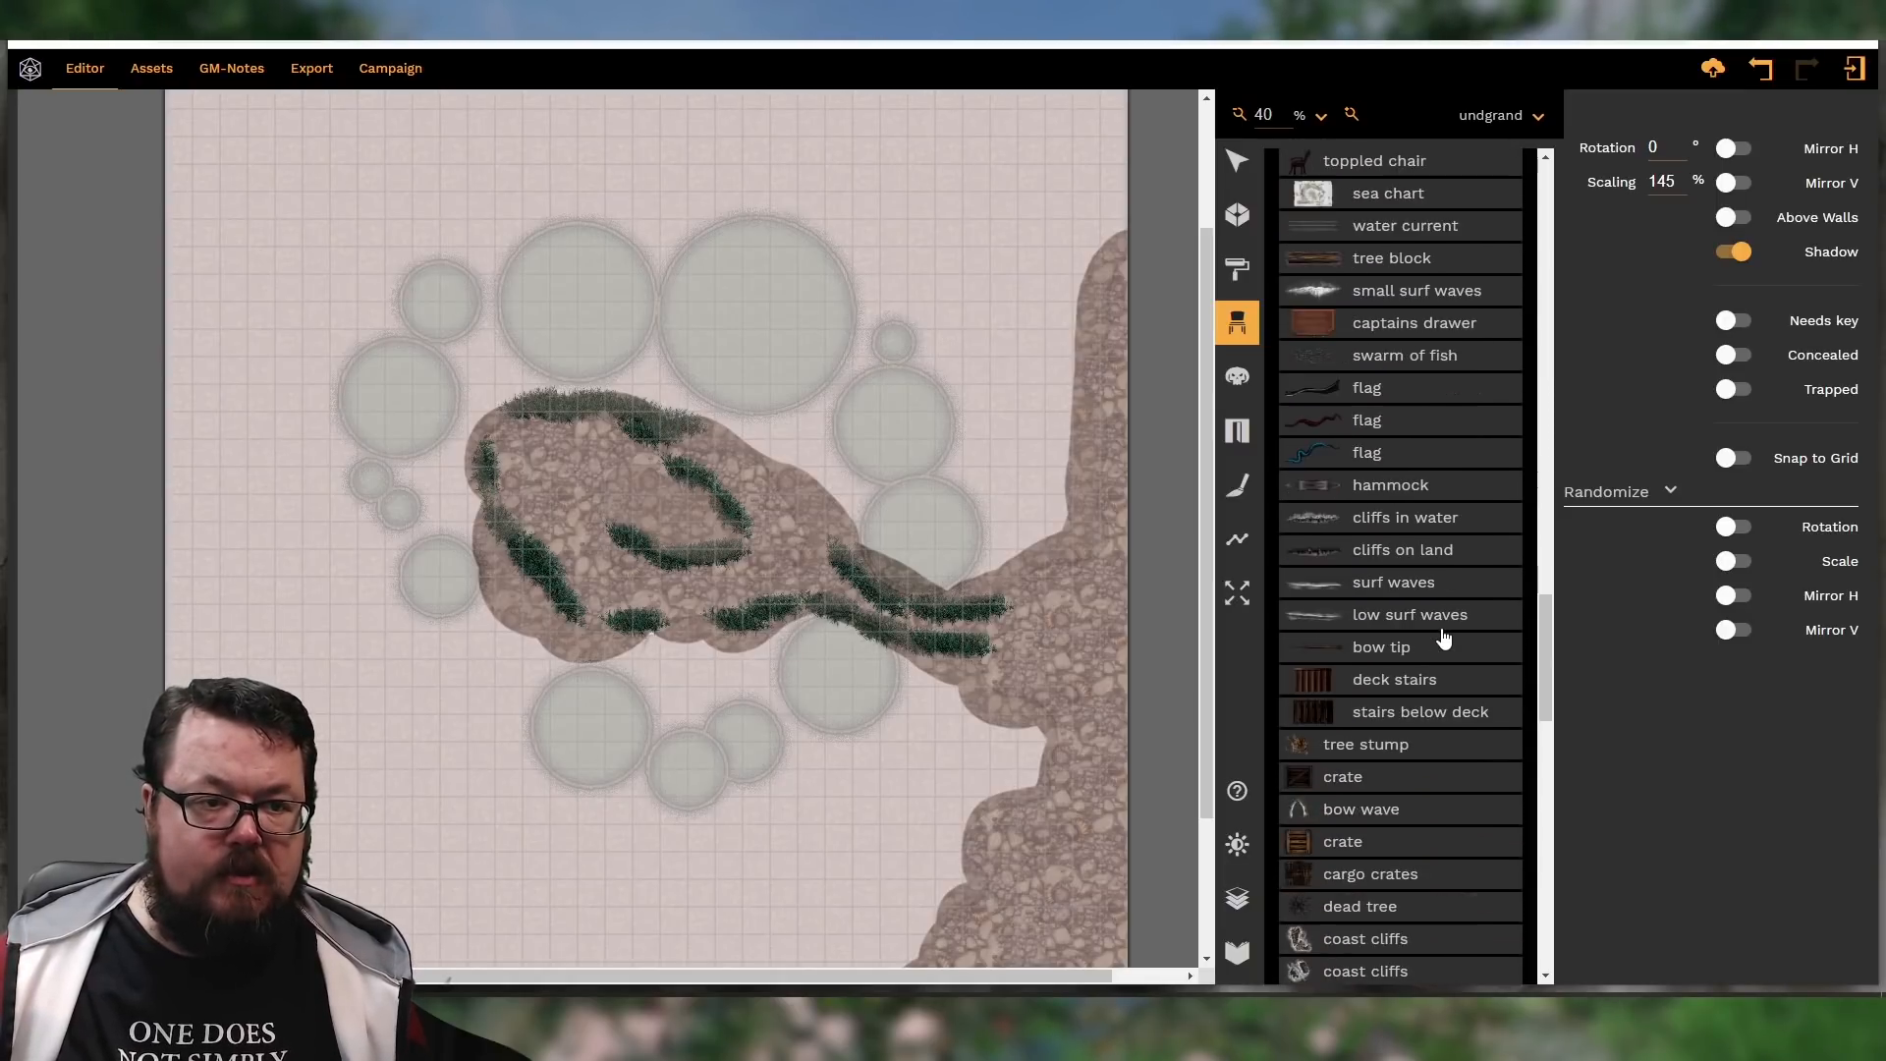
scroll(1441, 635, down, 2)
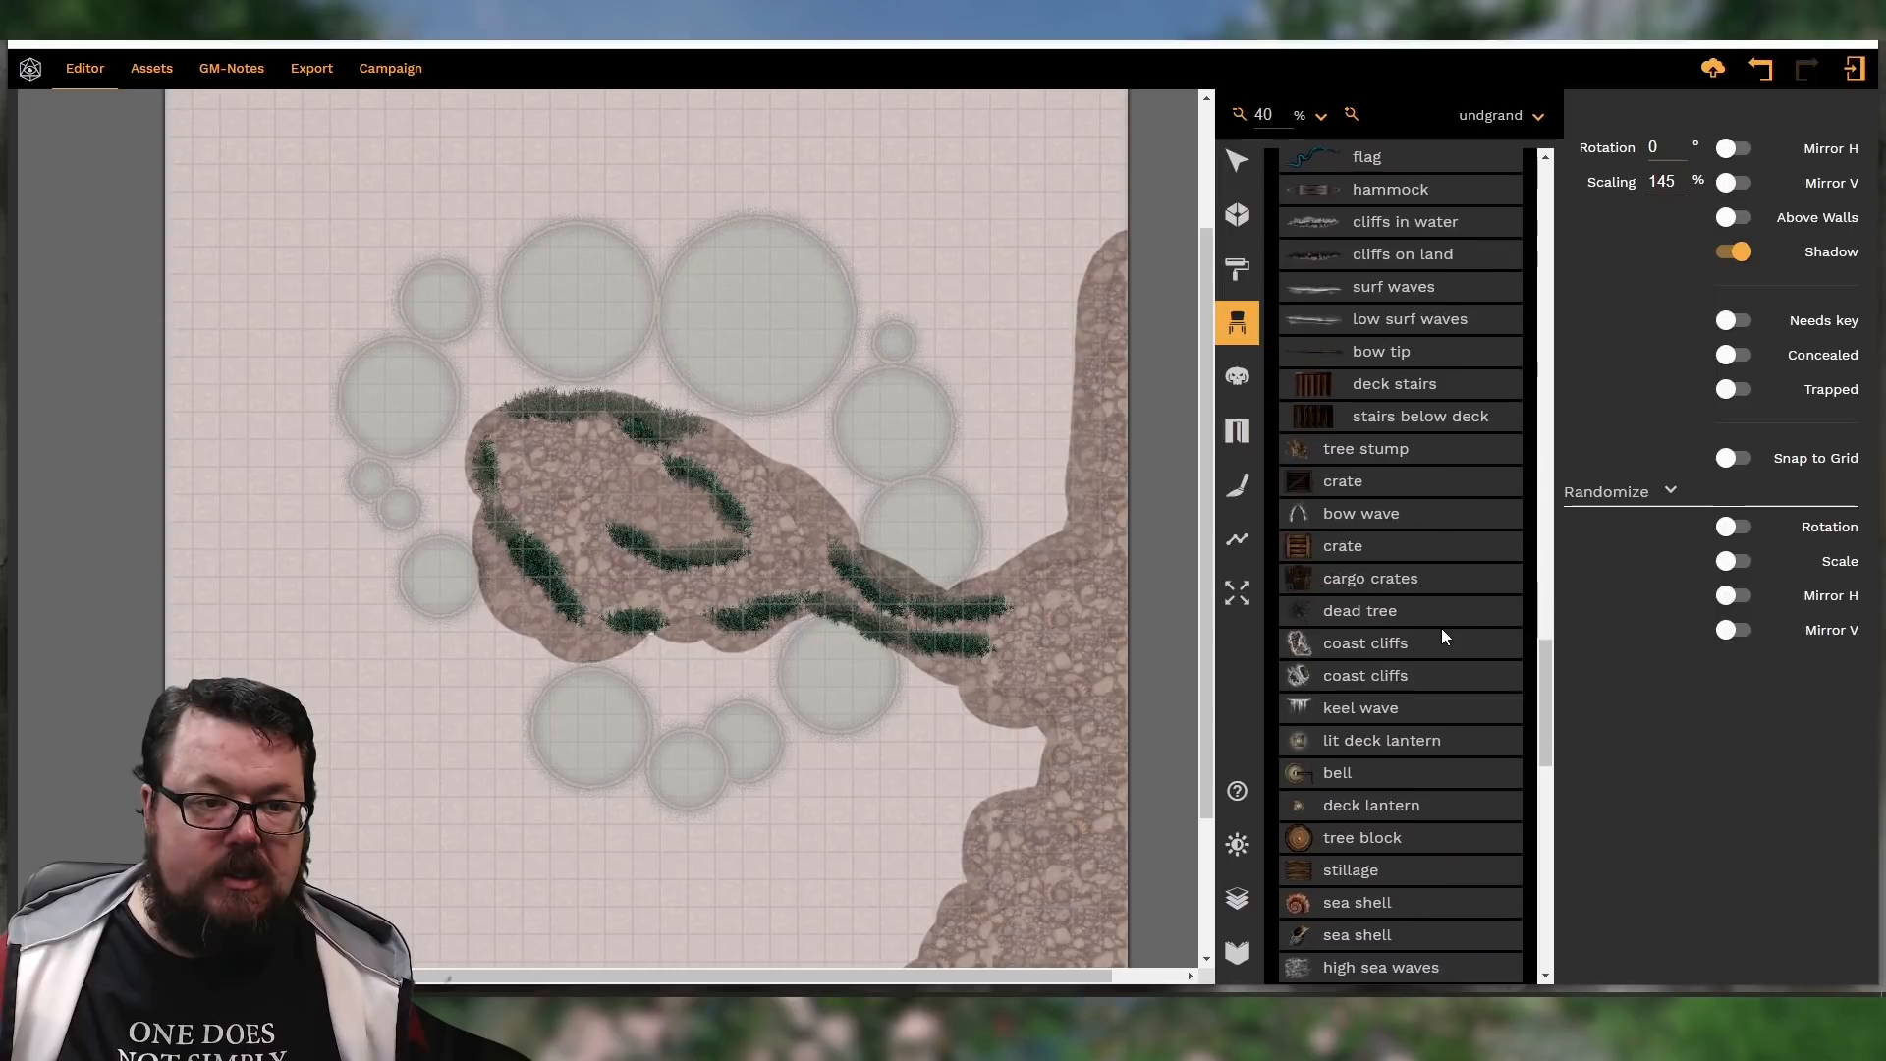
scroll(1441, 635, down, 1)
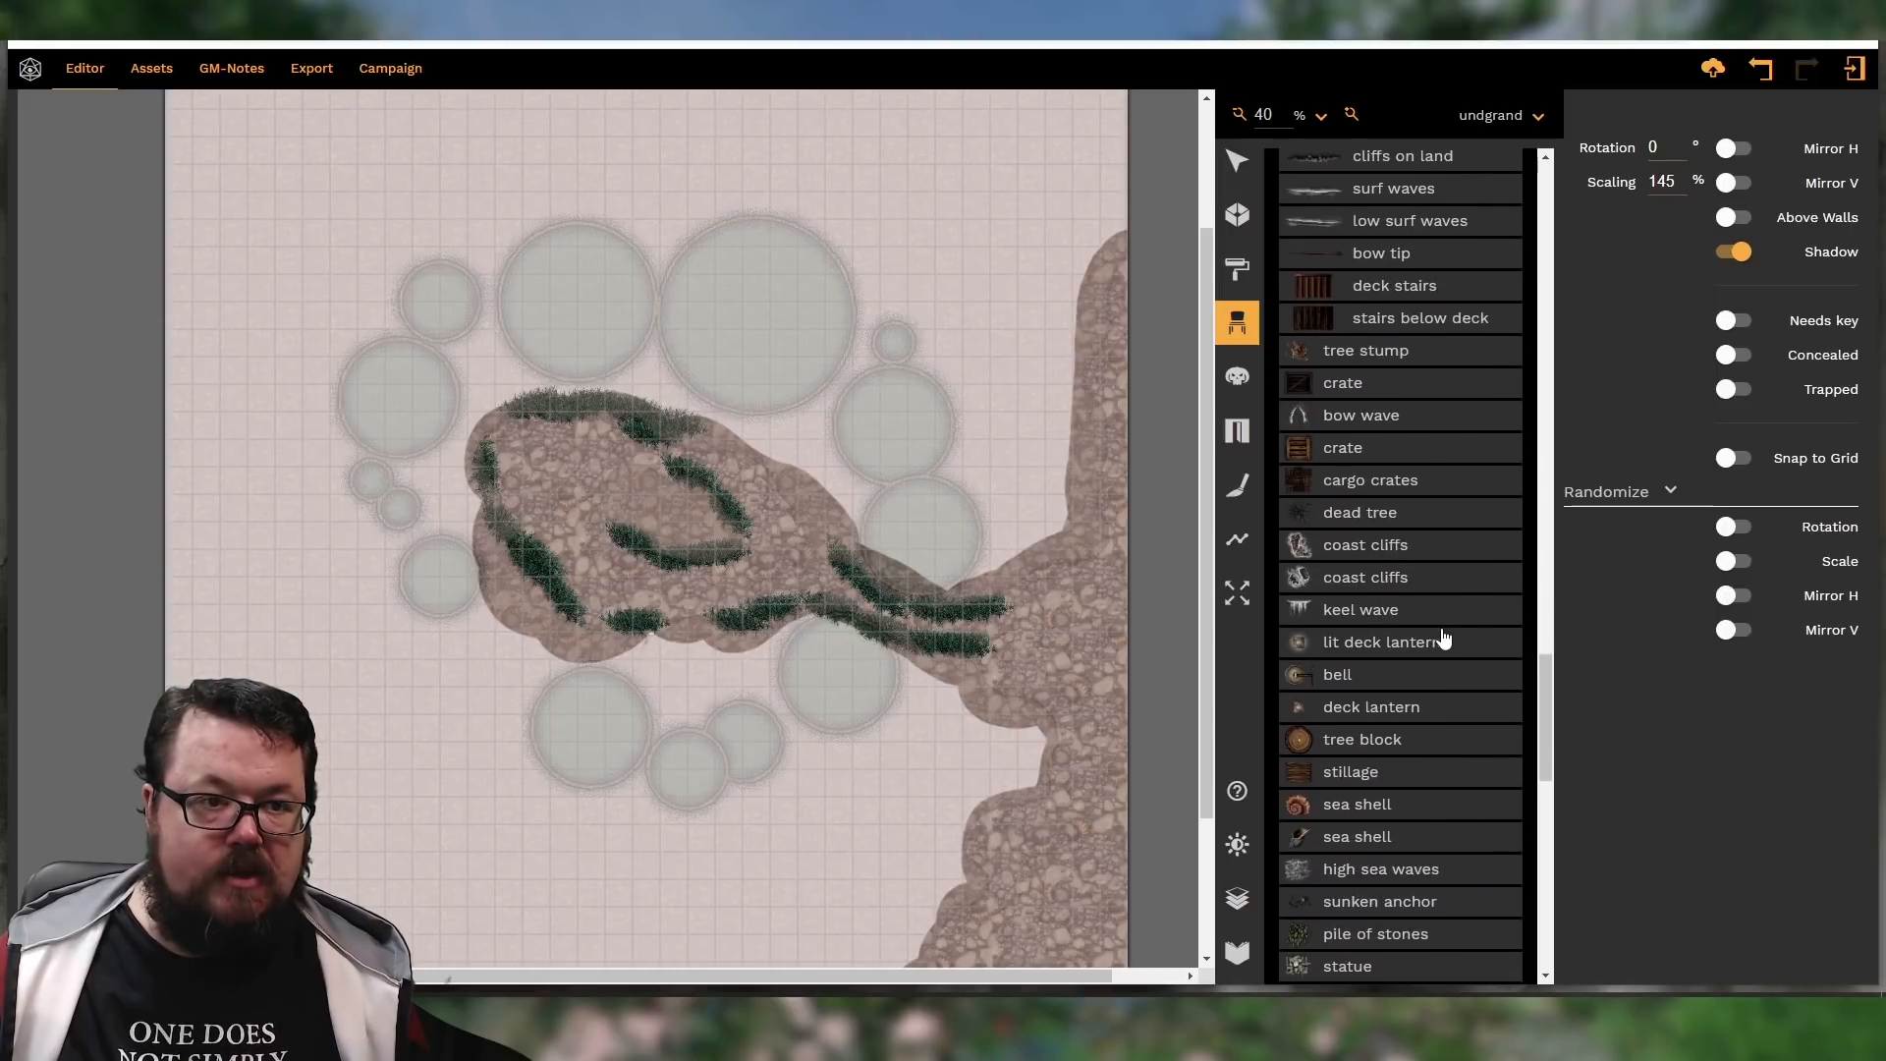
scroll(1408, 714, down, 2)
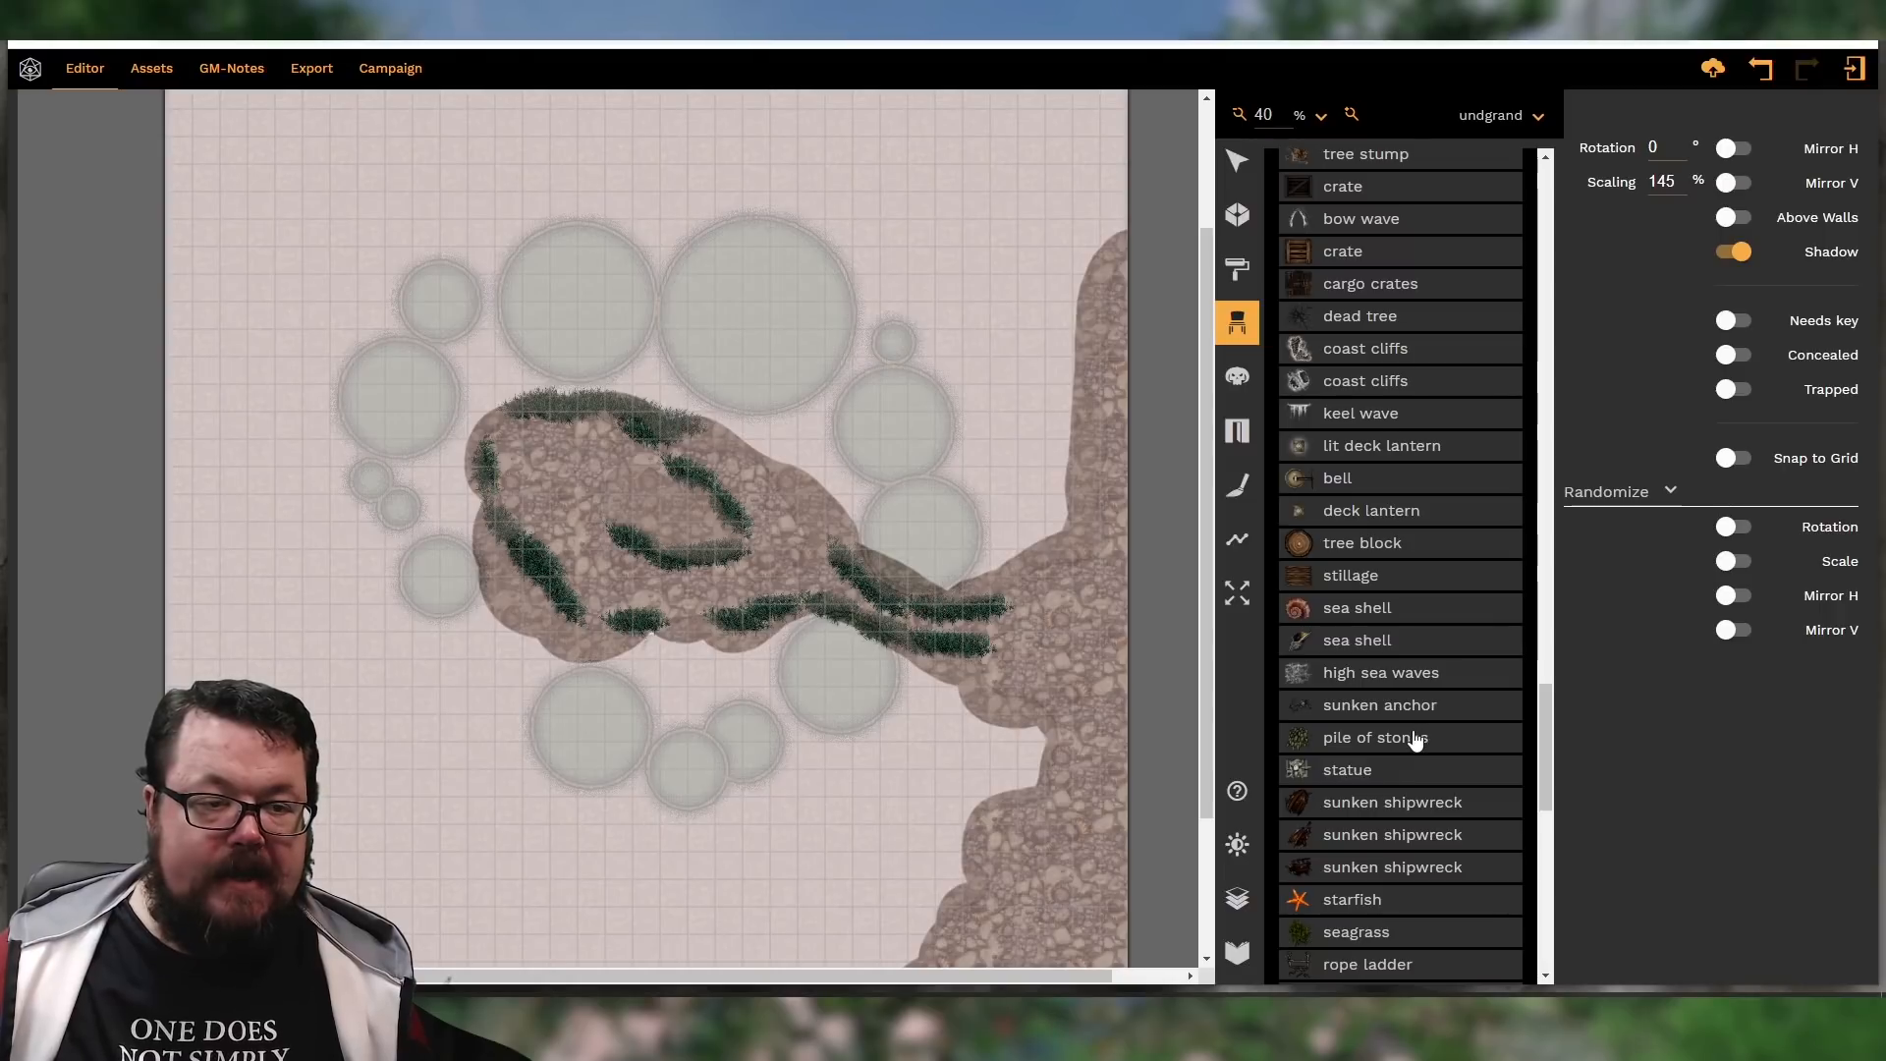
scroll(1414, 739, down, 3)
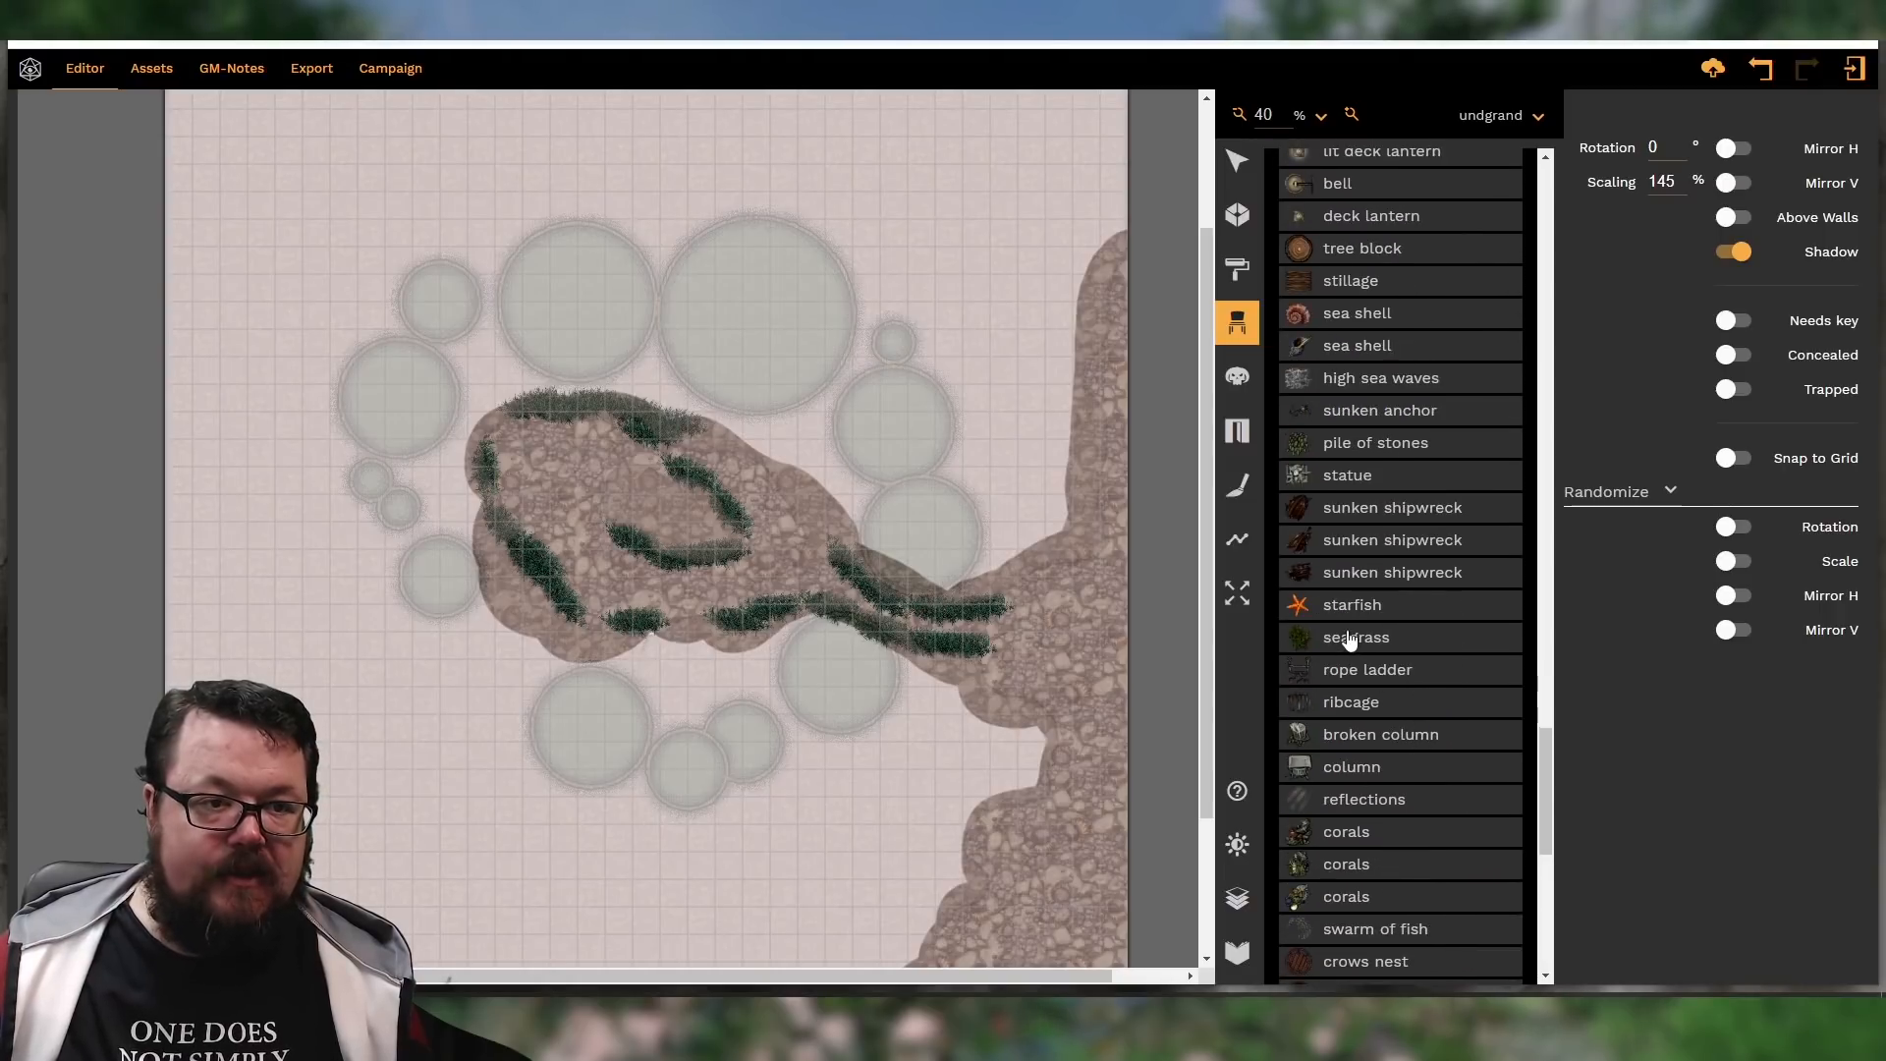
click(1349, 638)
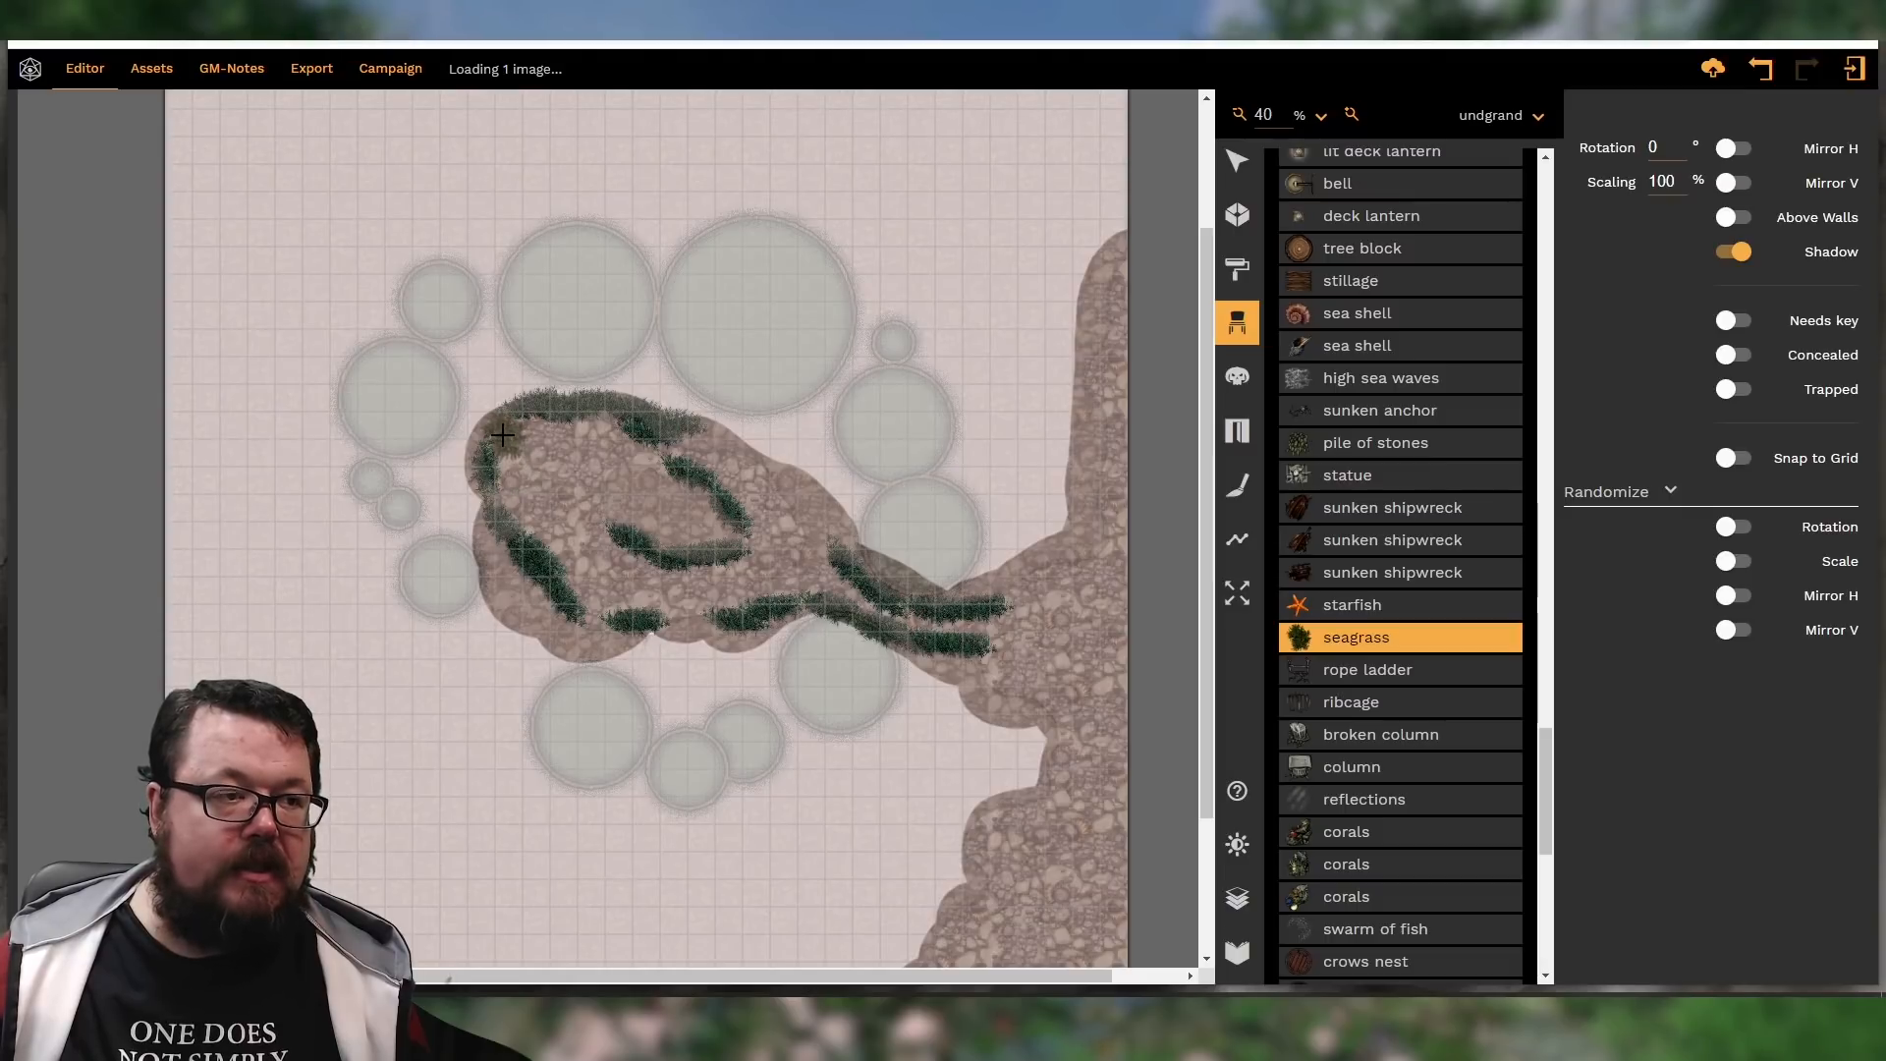
Place rotated seagrass at 100% scale in the clearing's northwest corner, the inner curve's east end, the southwestern edge and the path's southeastern end
shift+scroll(593, 610, down, 5)
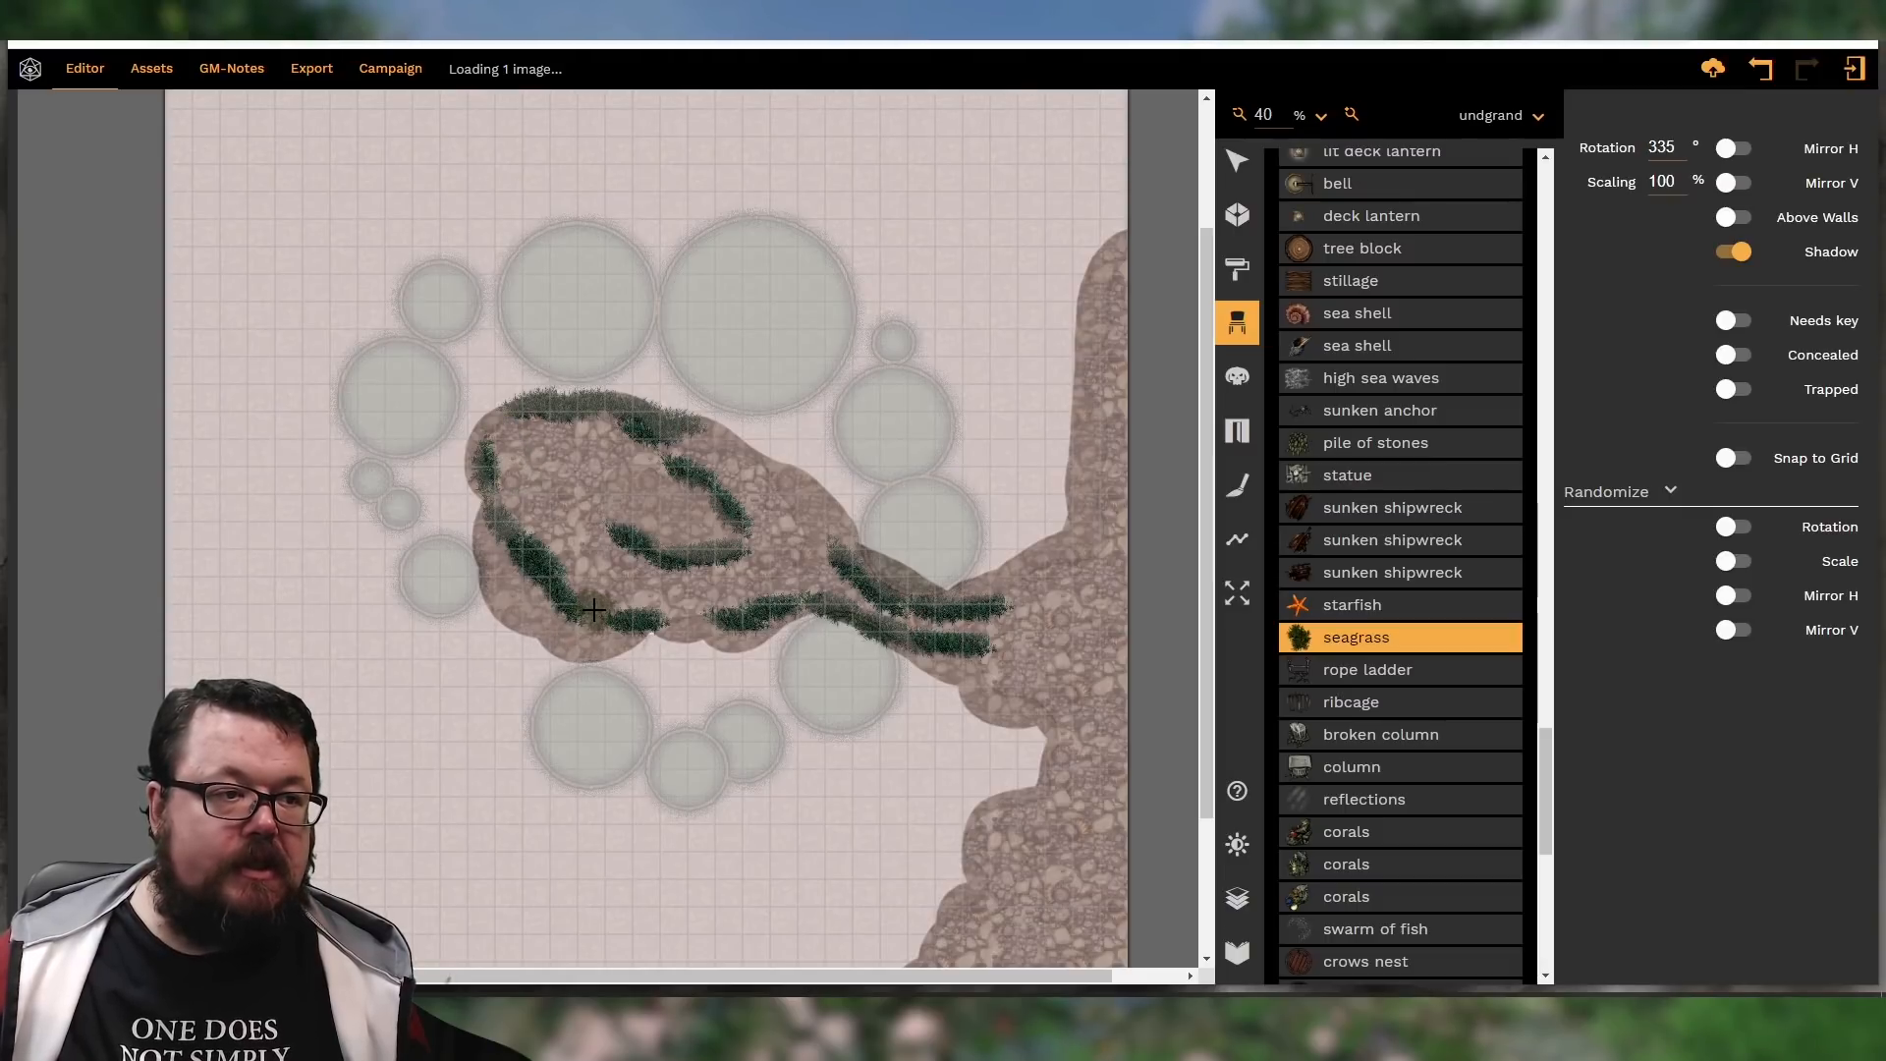
shift+scroll(594, 610, down, 9)
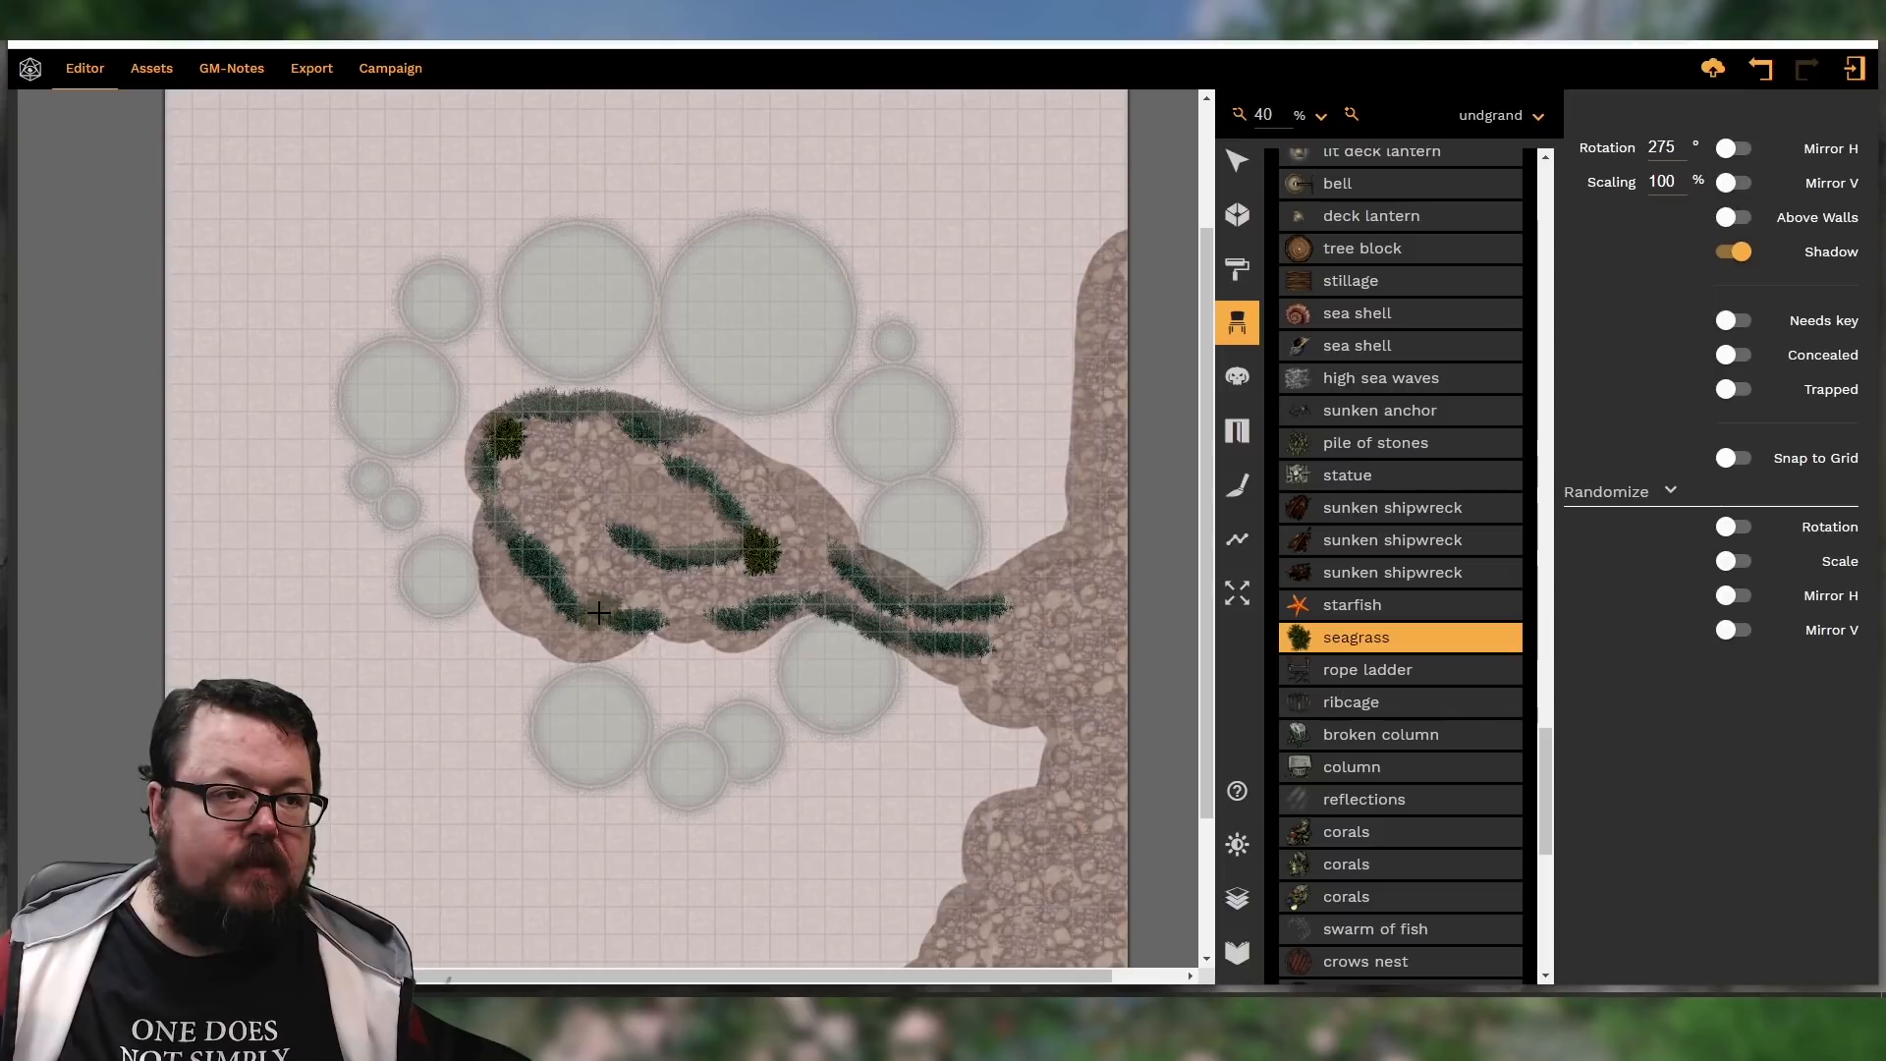
click(598, 613)
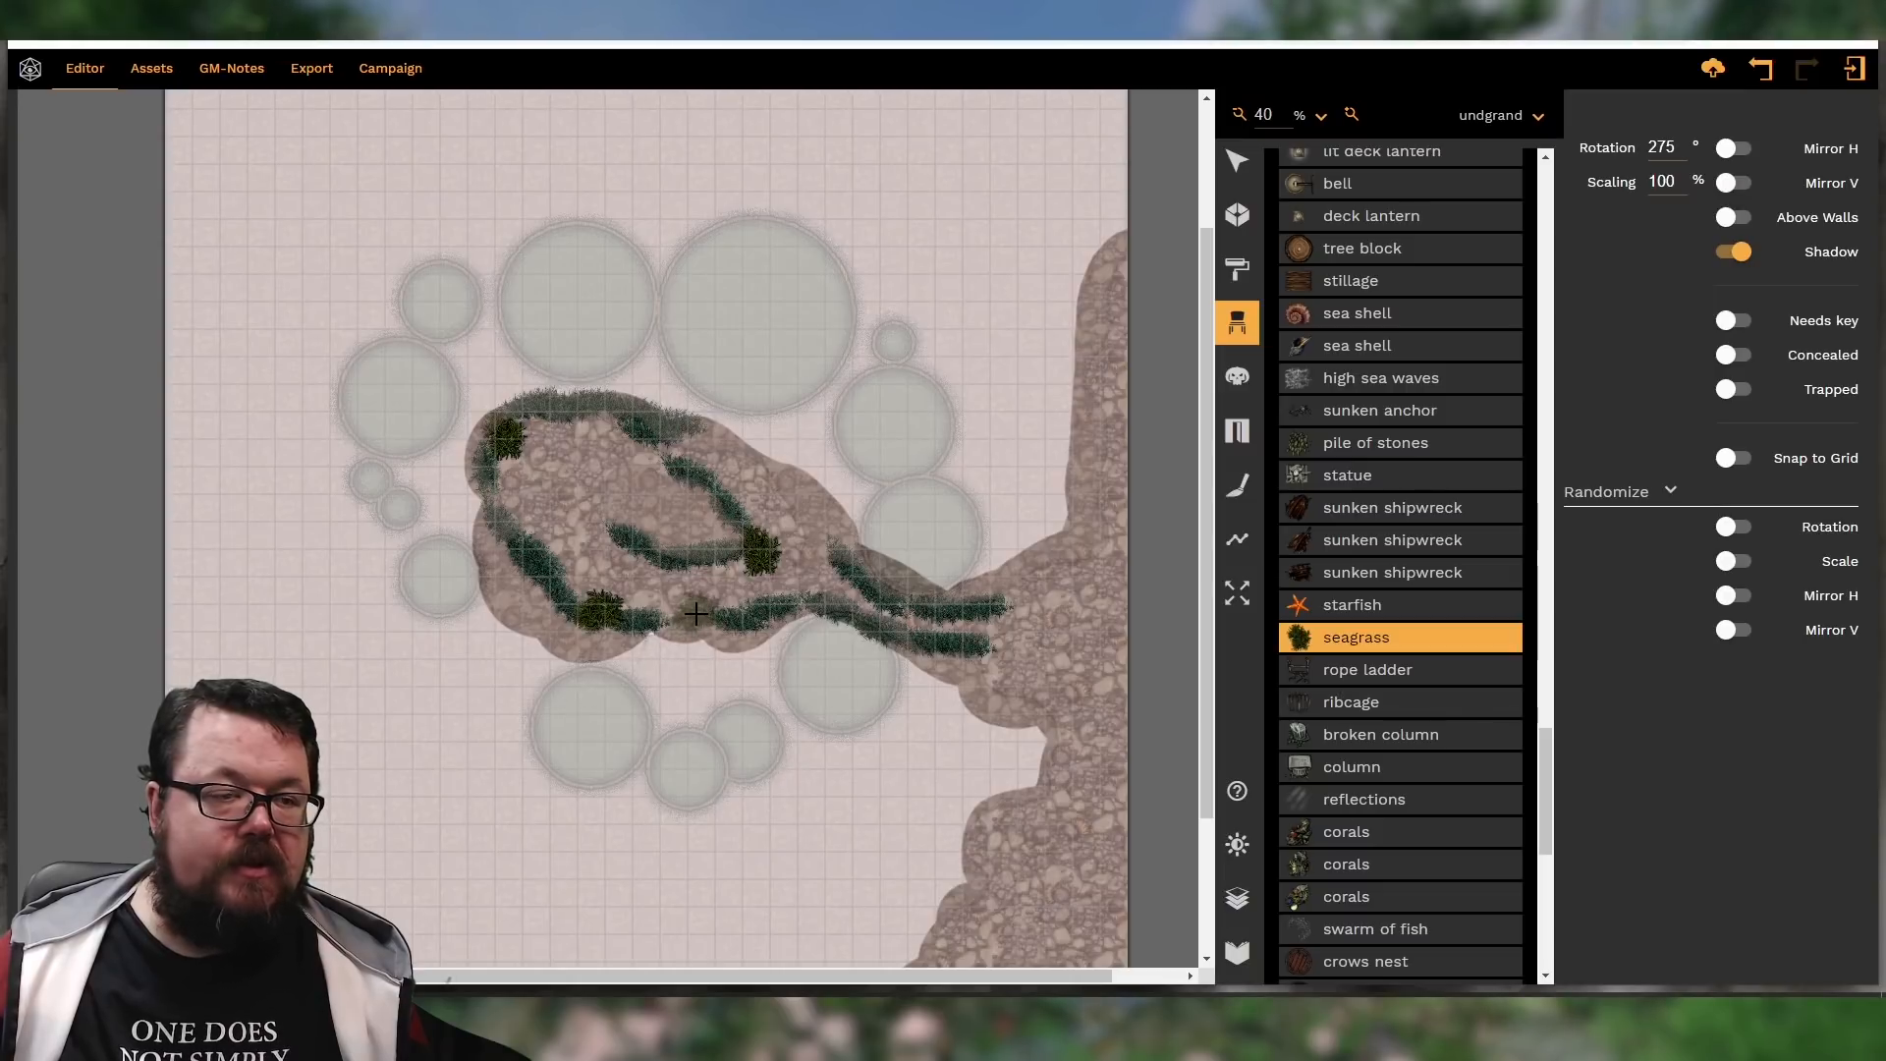
shift+scroll(1002, 663, up, 8)
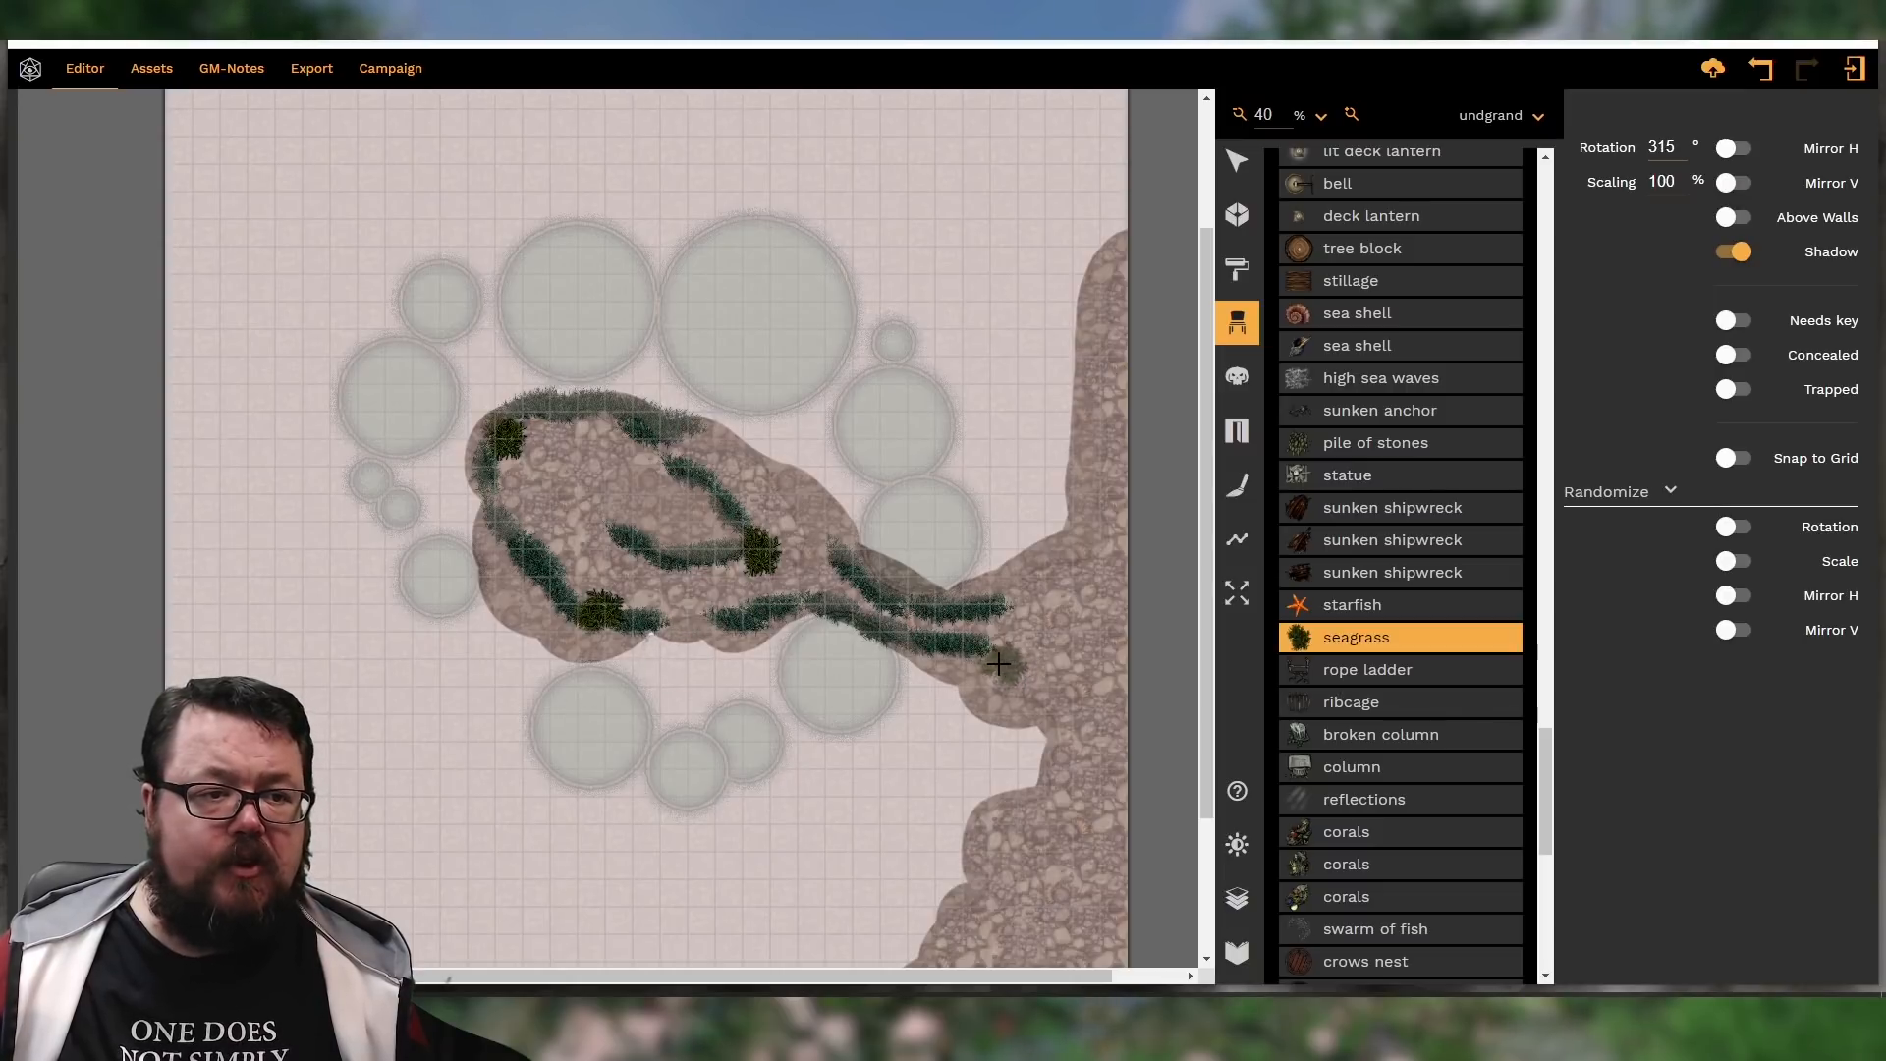
click(998, 664)
Scale the seagrass to 145% and place rotated clumps on both sides of the junction where the narrow path meets the eastern path
shift+scroll(1081, 575, up, 8)
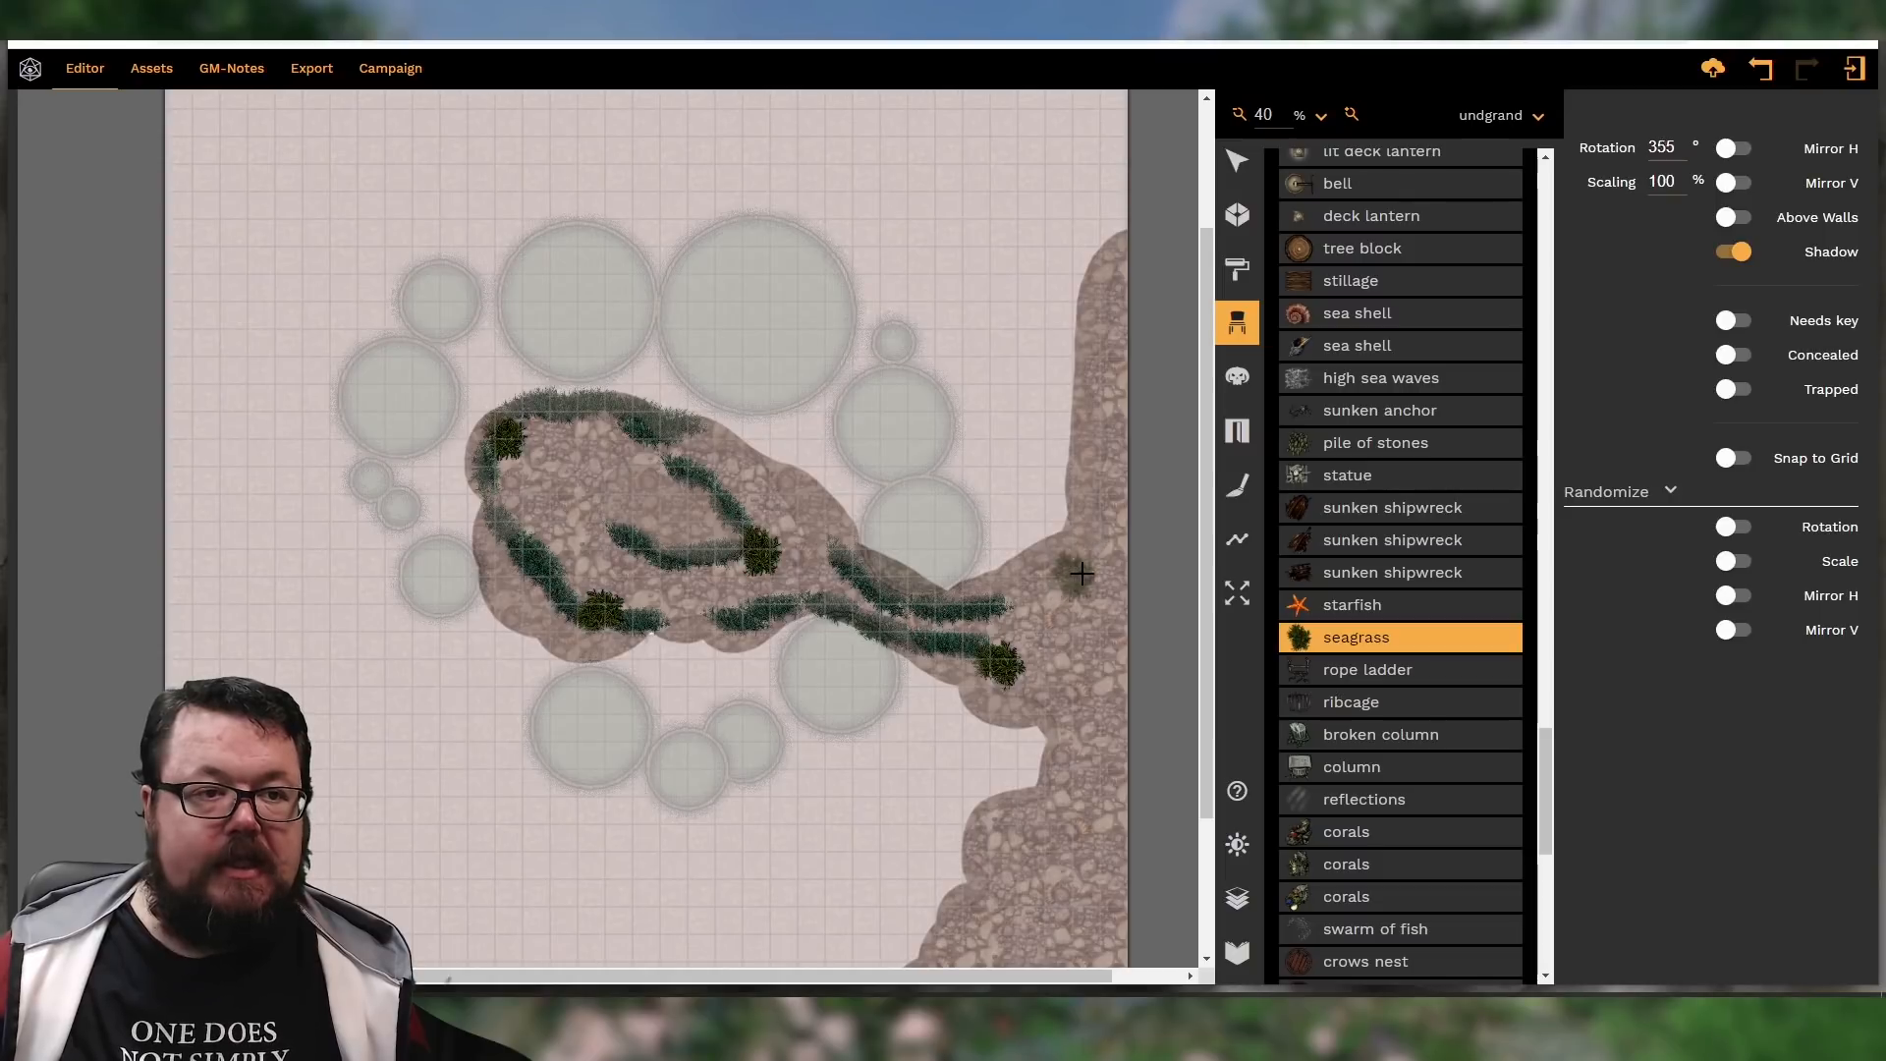
shift+scroll(1082, 574, up, 6)
ctrl+scroll(1081, 570, up, 9)
shift+scroll(1091, 555, up, 8)
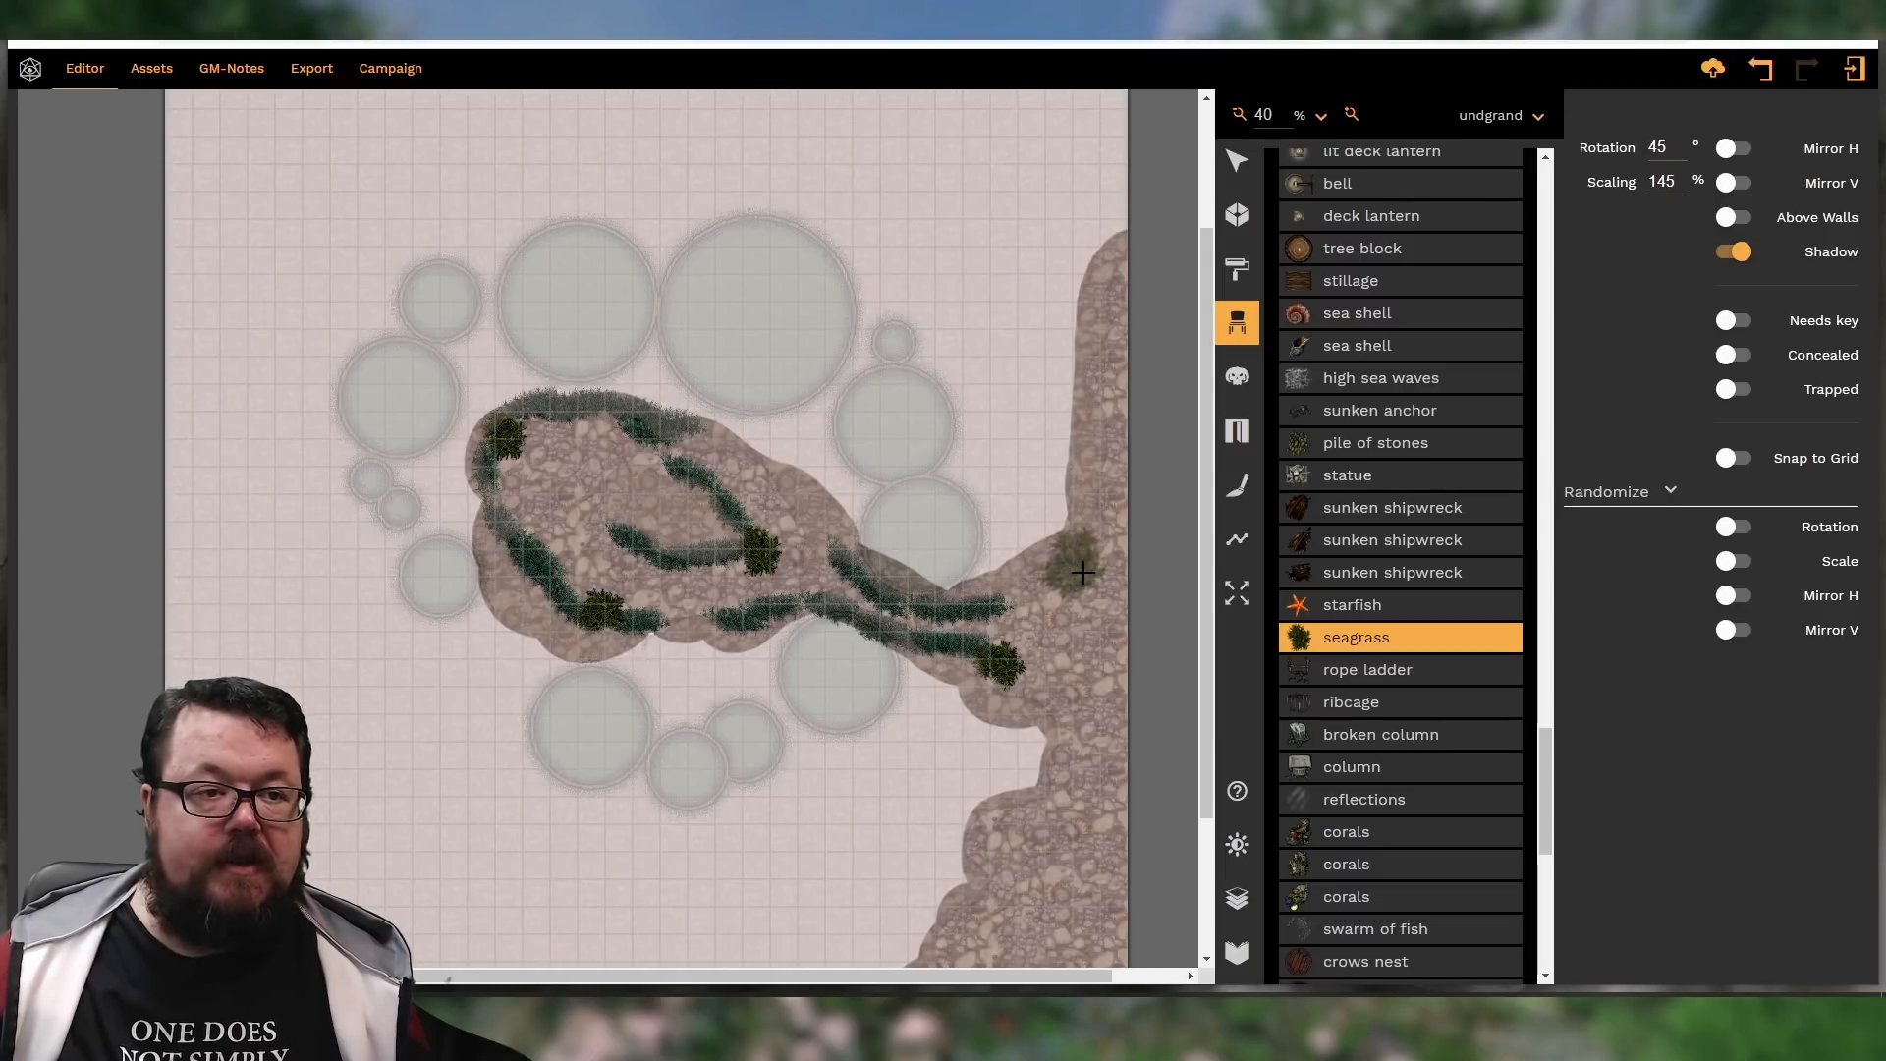
click(1099, 538)
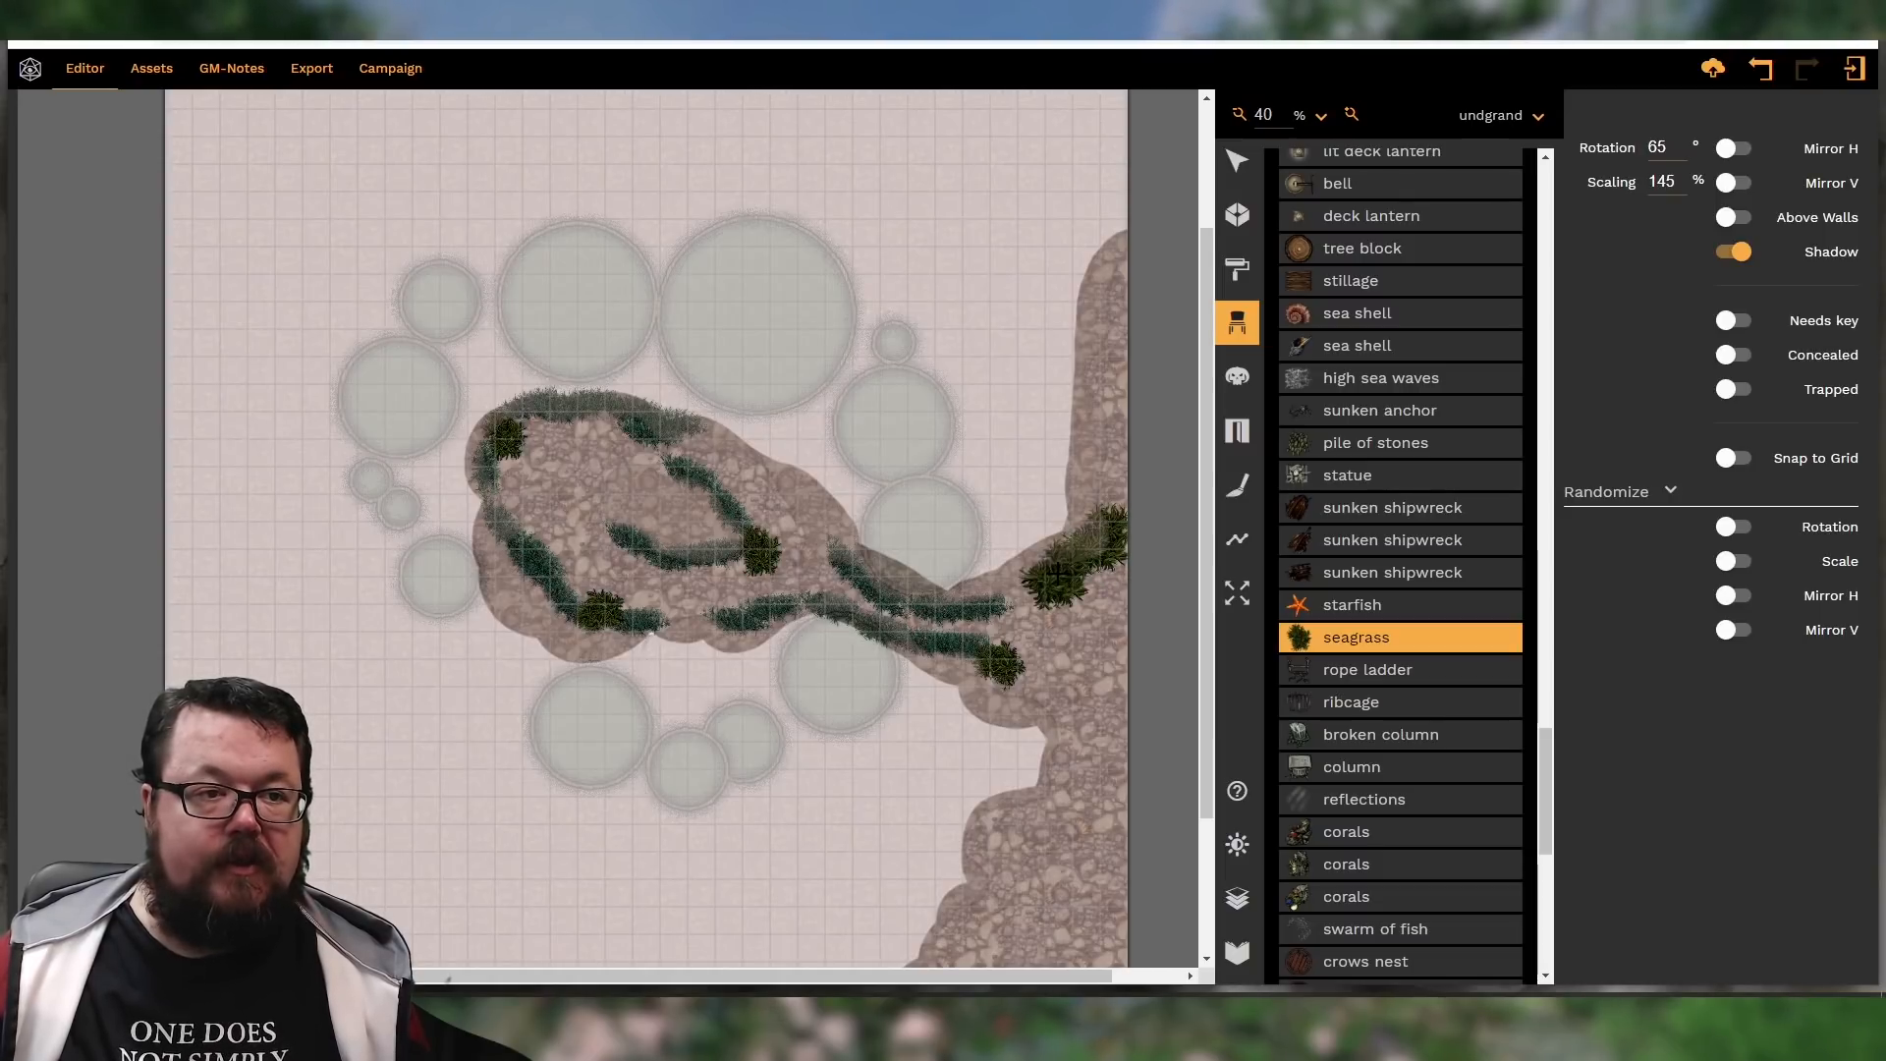
click(1023, 597)
shift+scroll(1083, 593, down, 7)
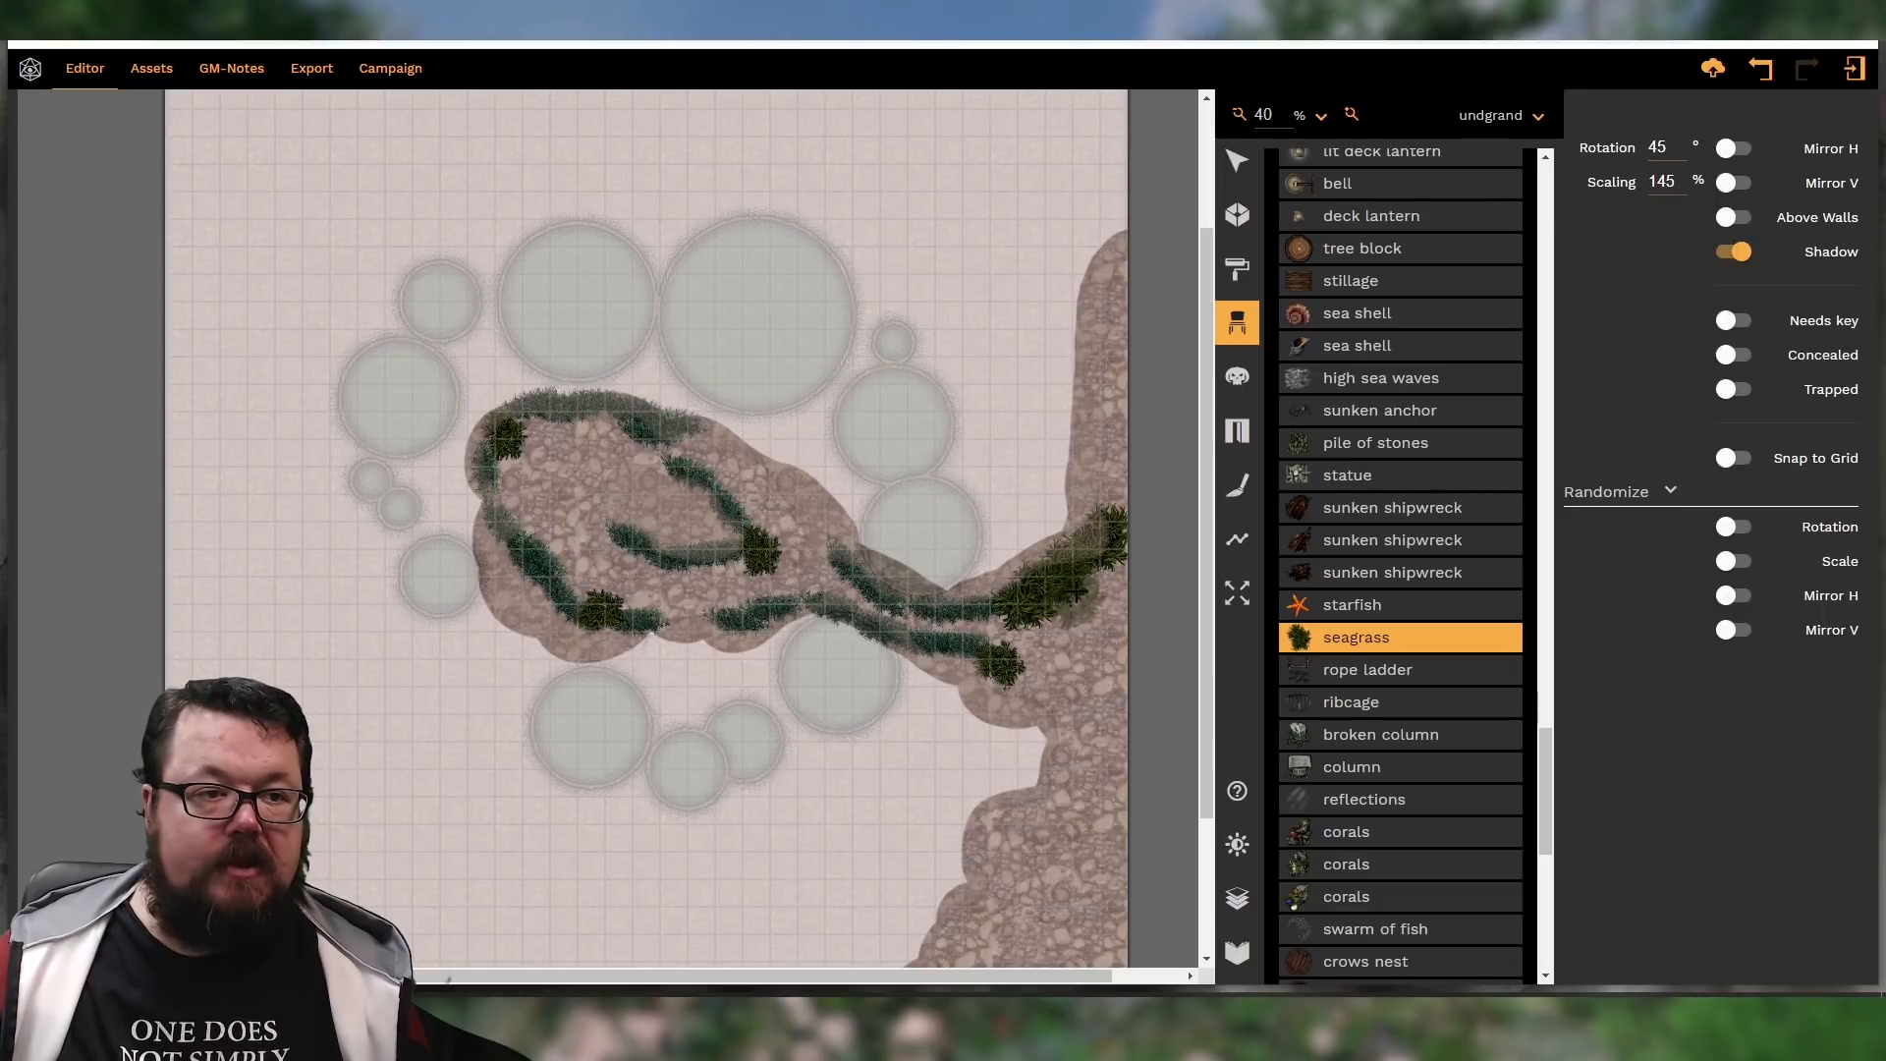
click(1085, 597)
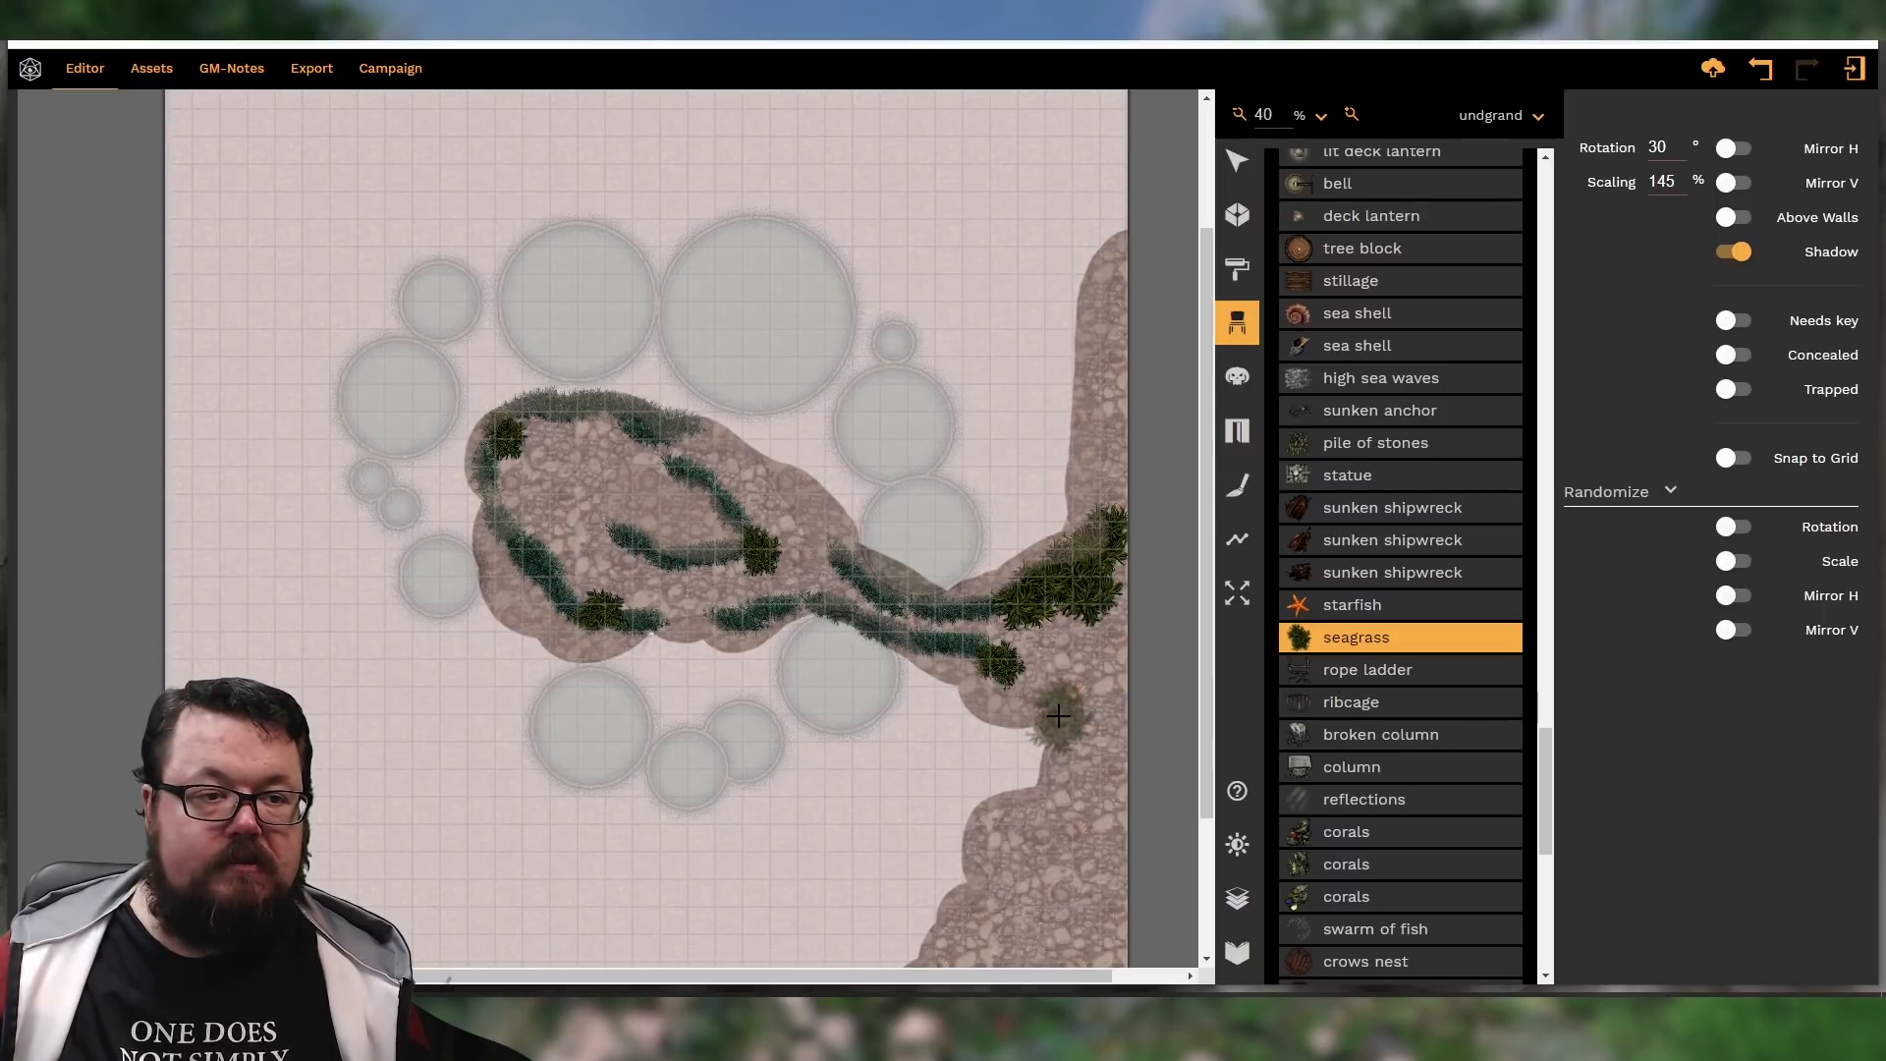
click(1059, 719)
shift+scroll(1042, 693, down, 4)
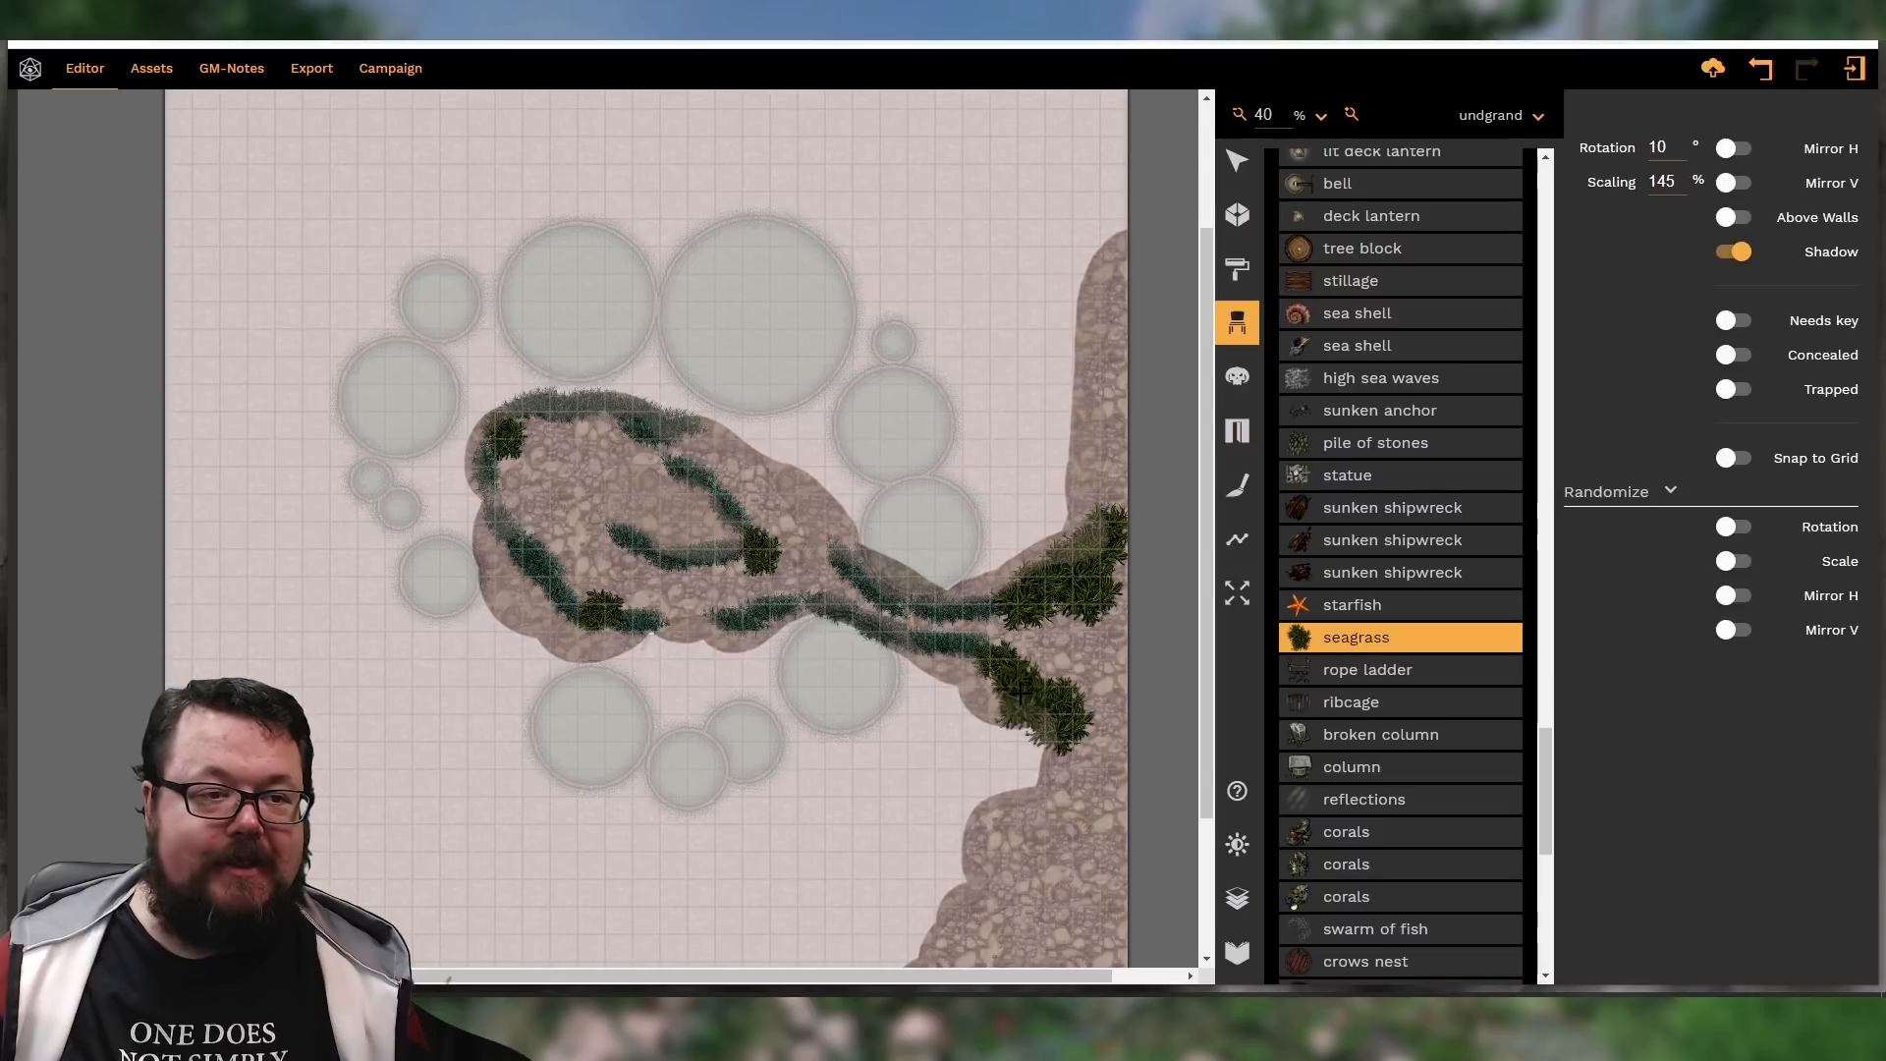
Place seagrass clumps at 145% scale, rotated between 10° and 45°, along the eastern path's western edge down to the map's southern border
click(1026, 699)
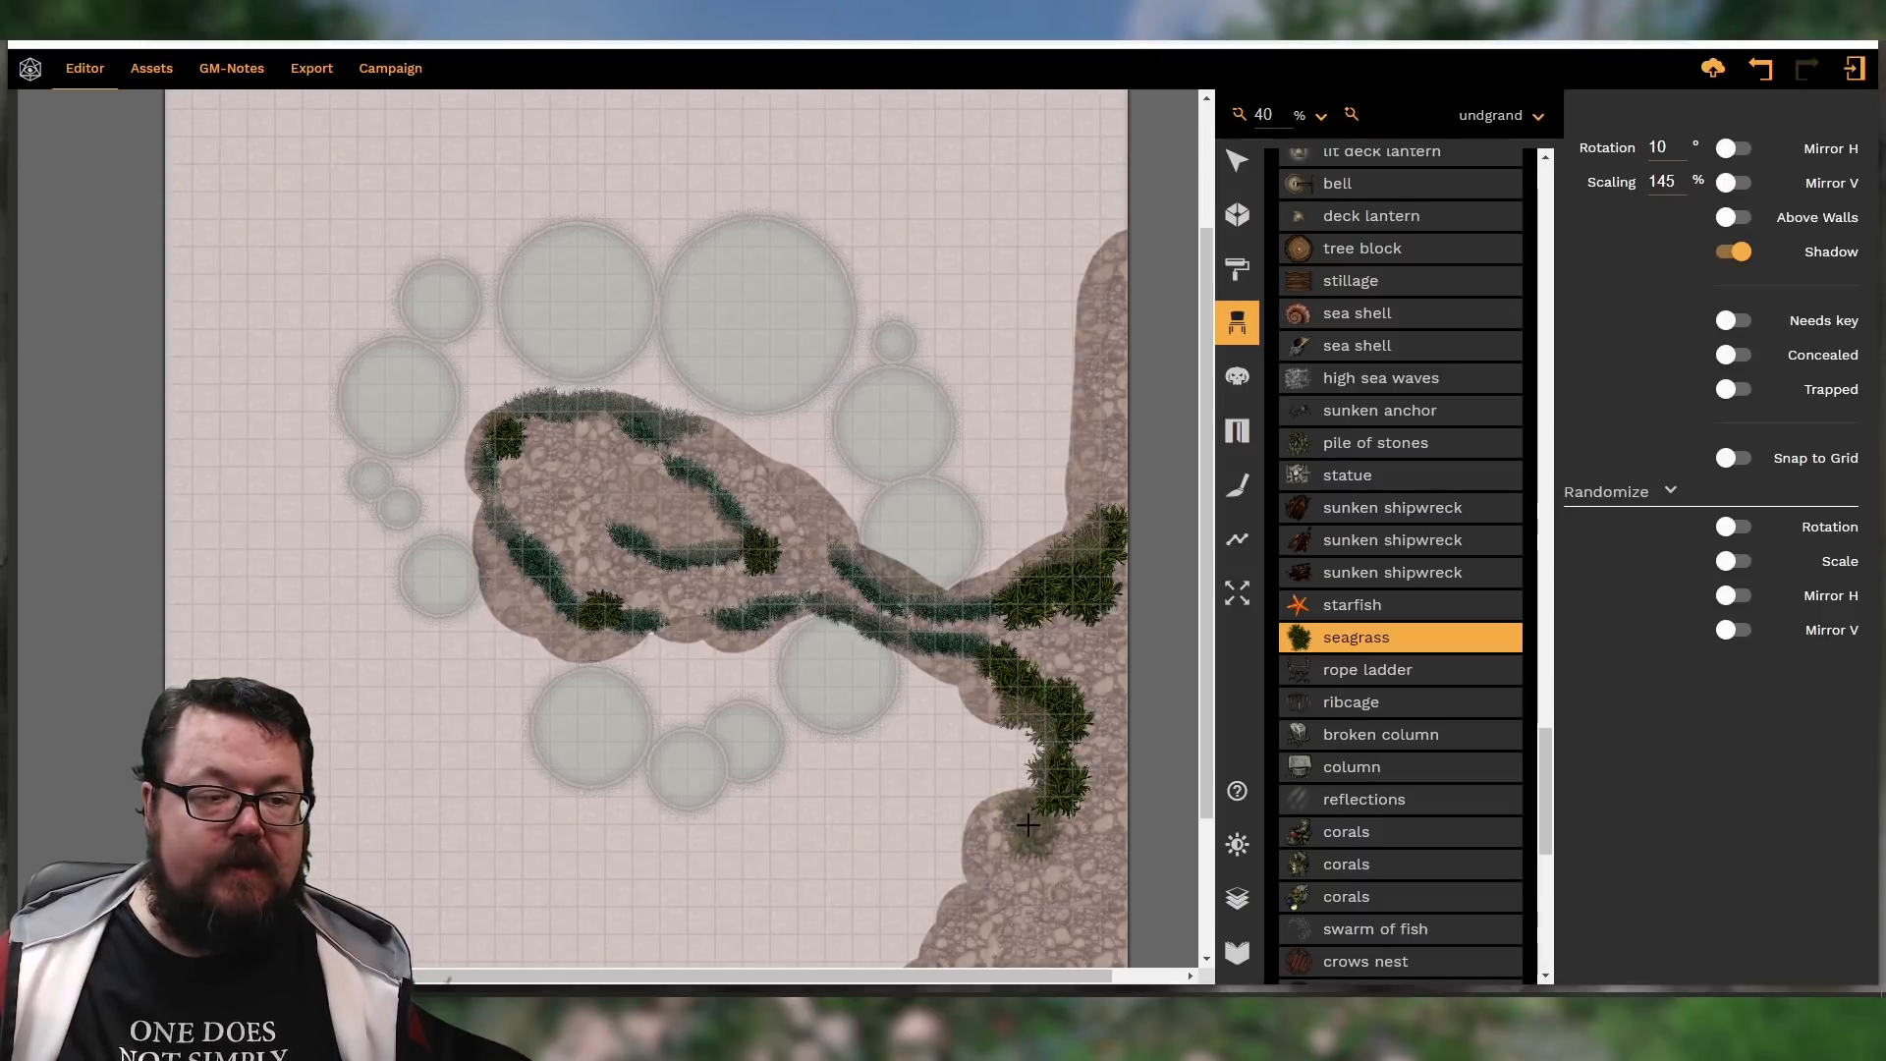
click(1044, 820)
scroll(1022, 815, down, 2)
shift+scroll(972, 741, up, 7)
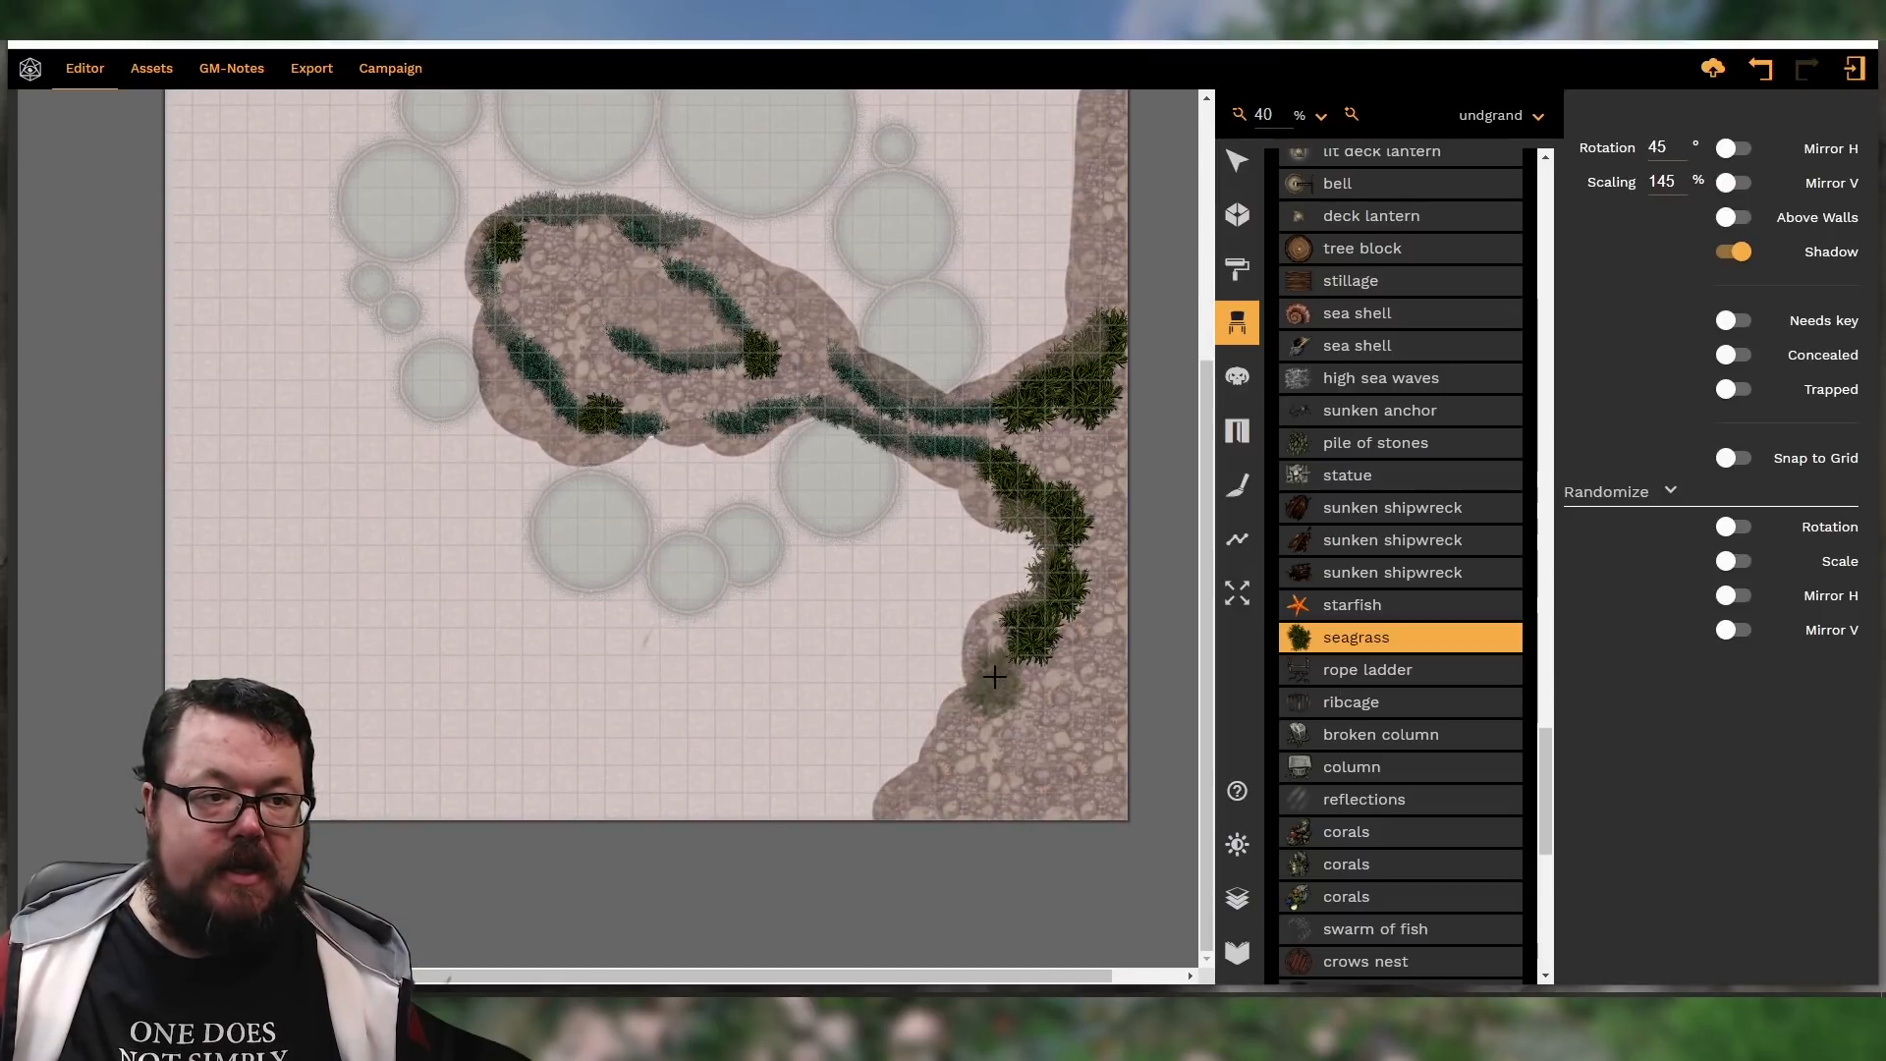
click(987, 693)
click(971, 715)
click(951, 781)
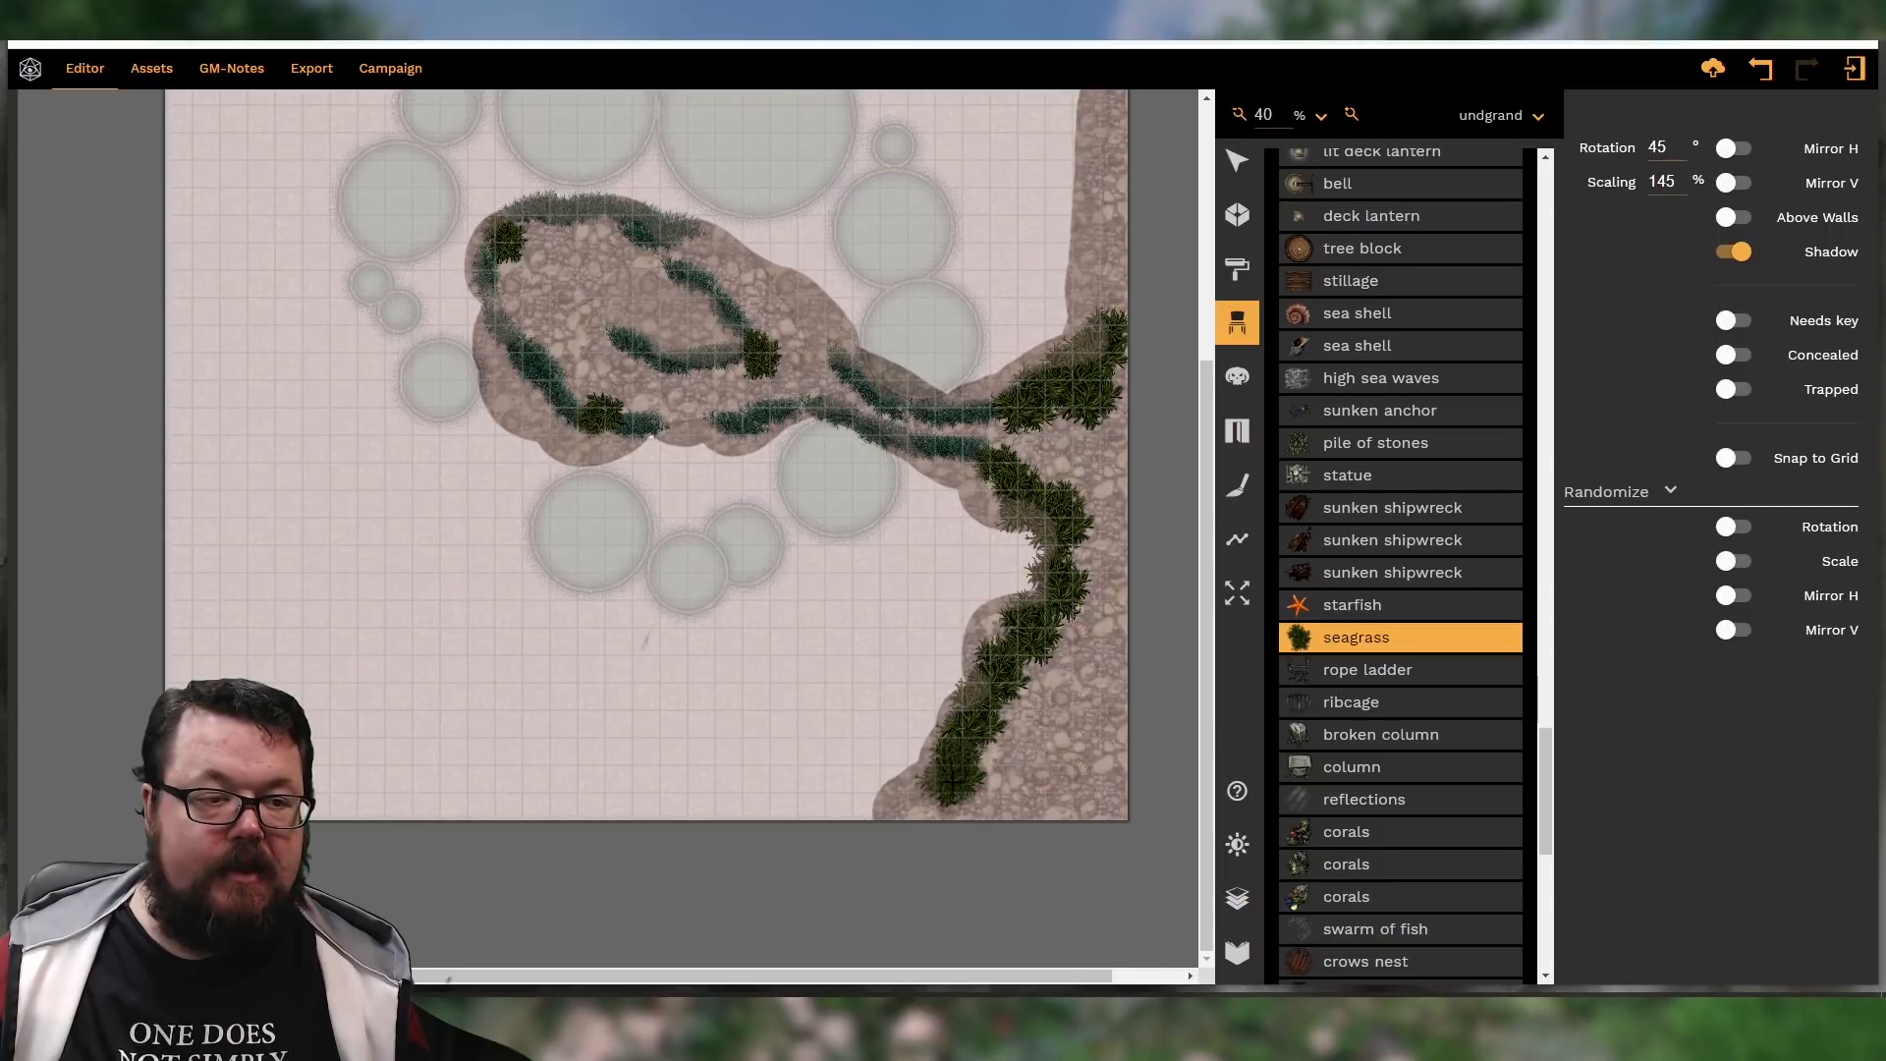
shift+scroll(951, 786, down, 2)
click(928, 808)
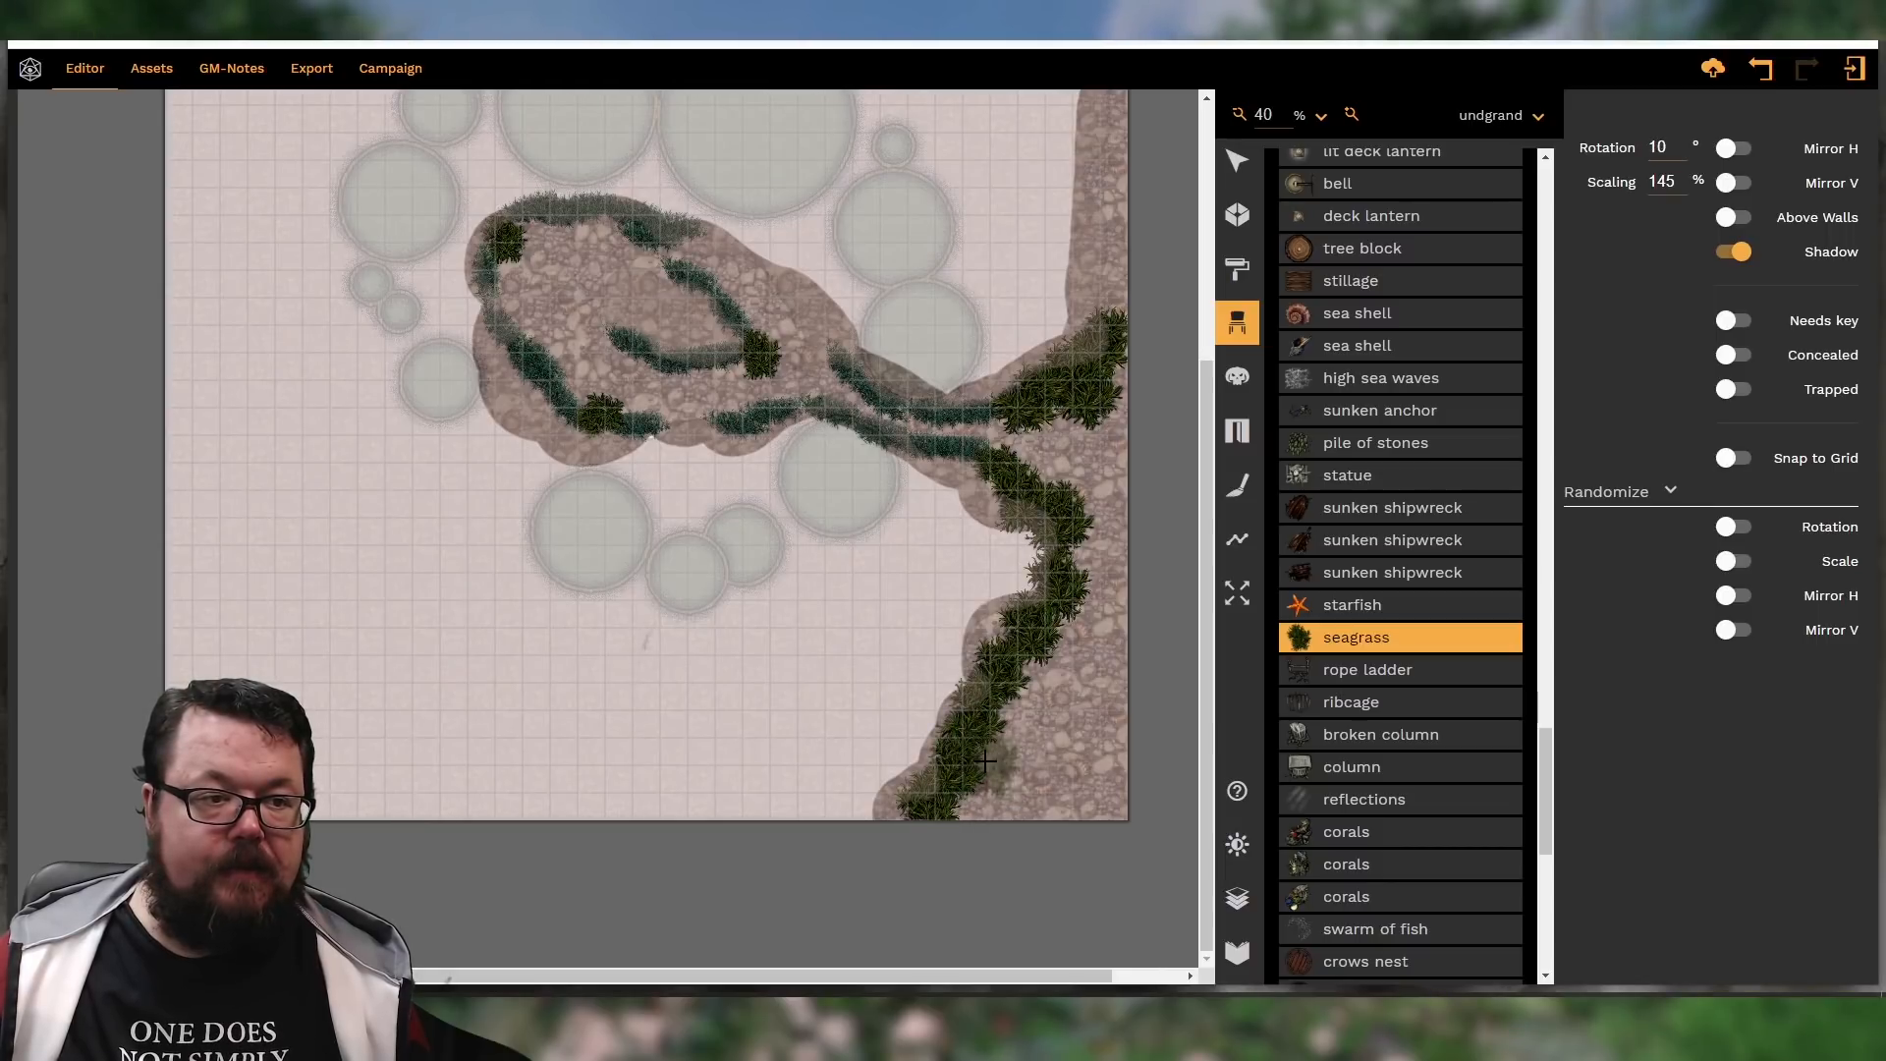
click(991, 758)
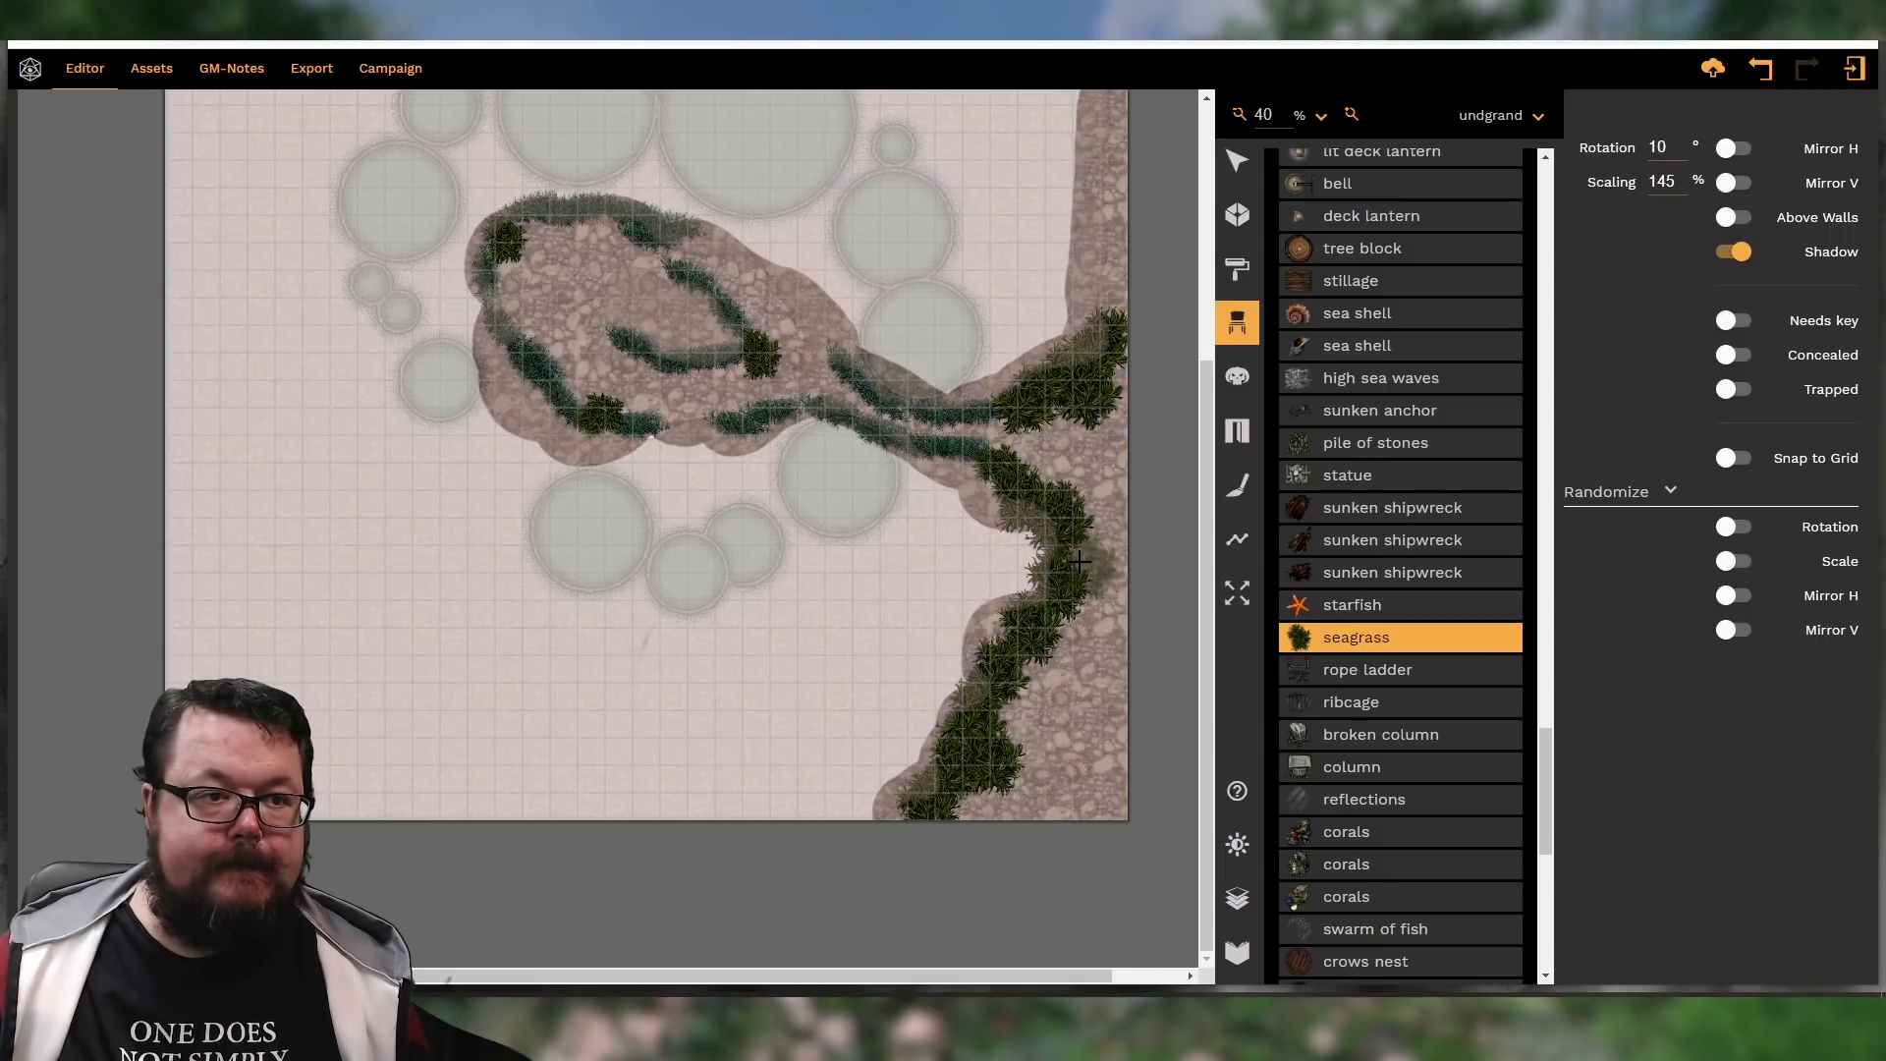
Scale the seagrass to 120% and place rotated clumps up the northern stretch of the eastern path and along the clearing's northeastern edge
ctrl+scroll(1077, 558, down, 5)
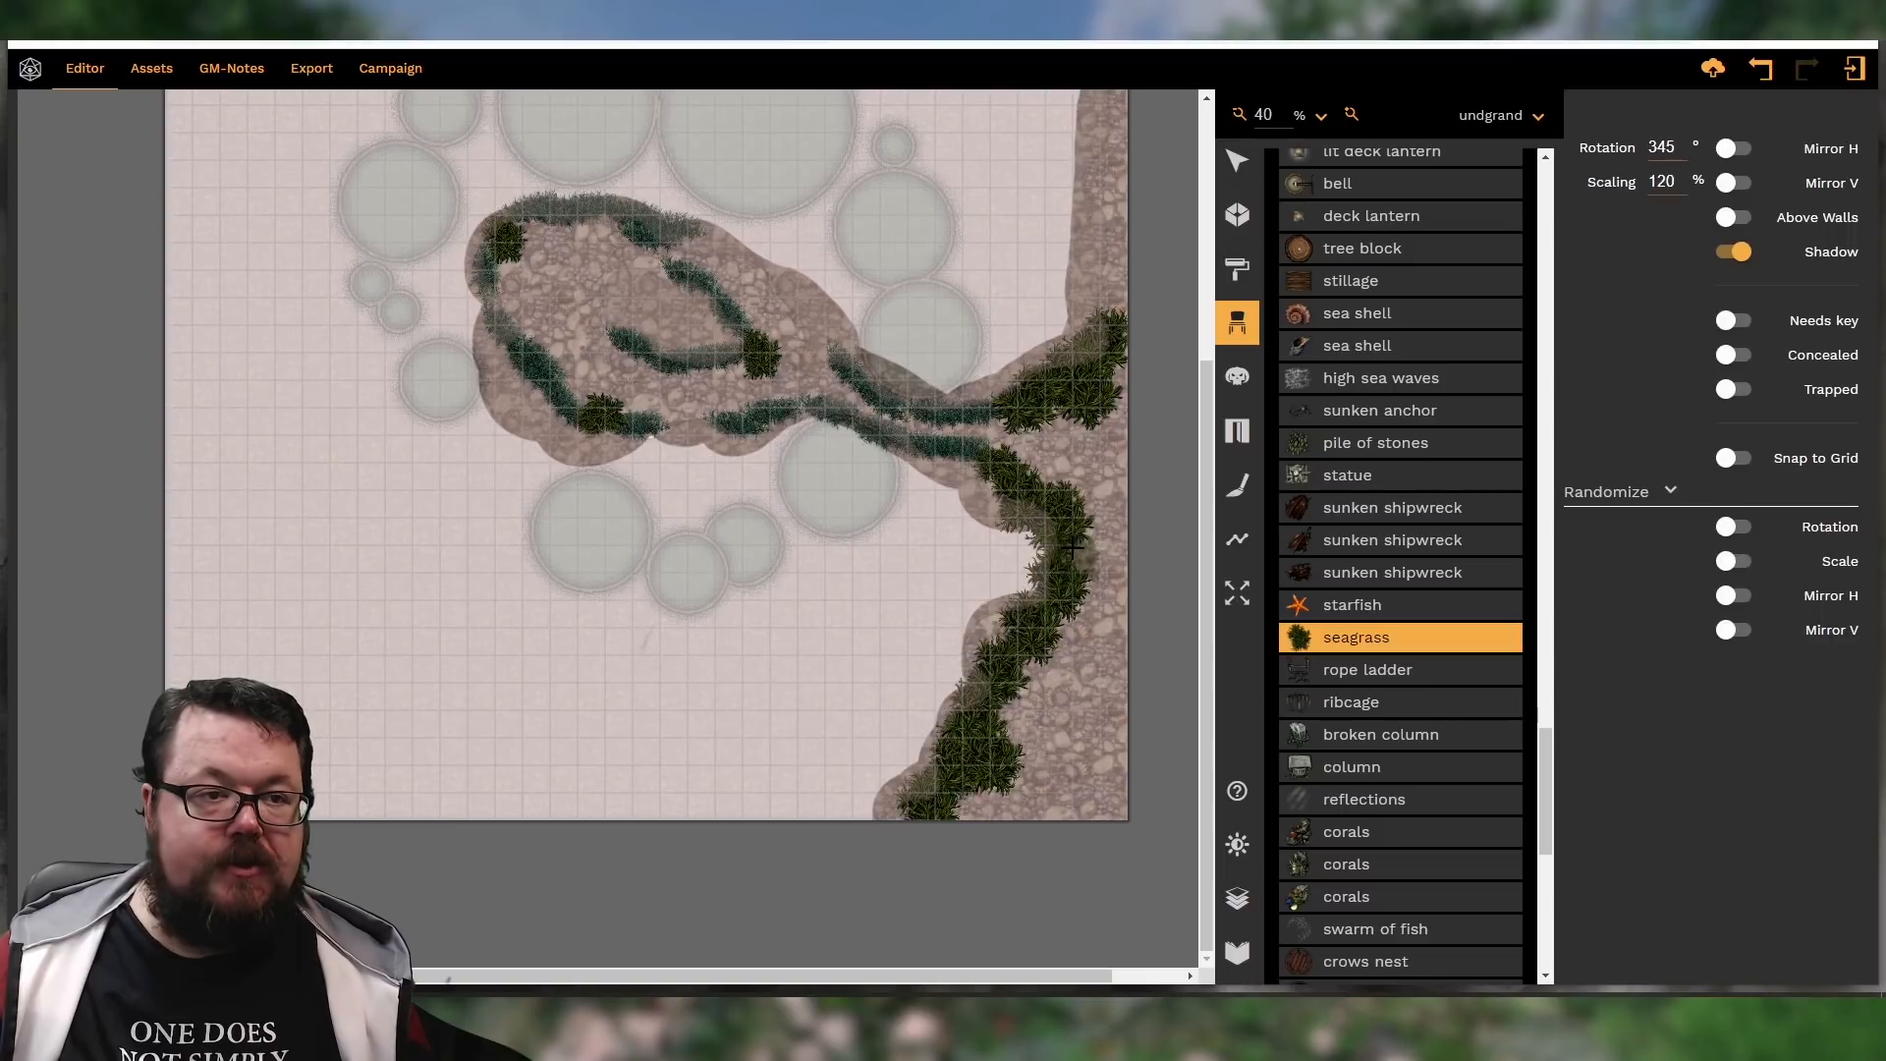
shift+scroll(1074, 546, down, 3)
scroll(1073, 558, up, 4)
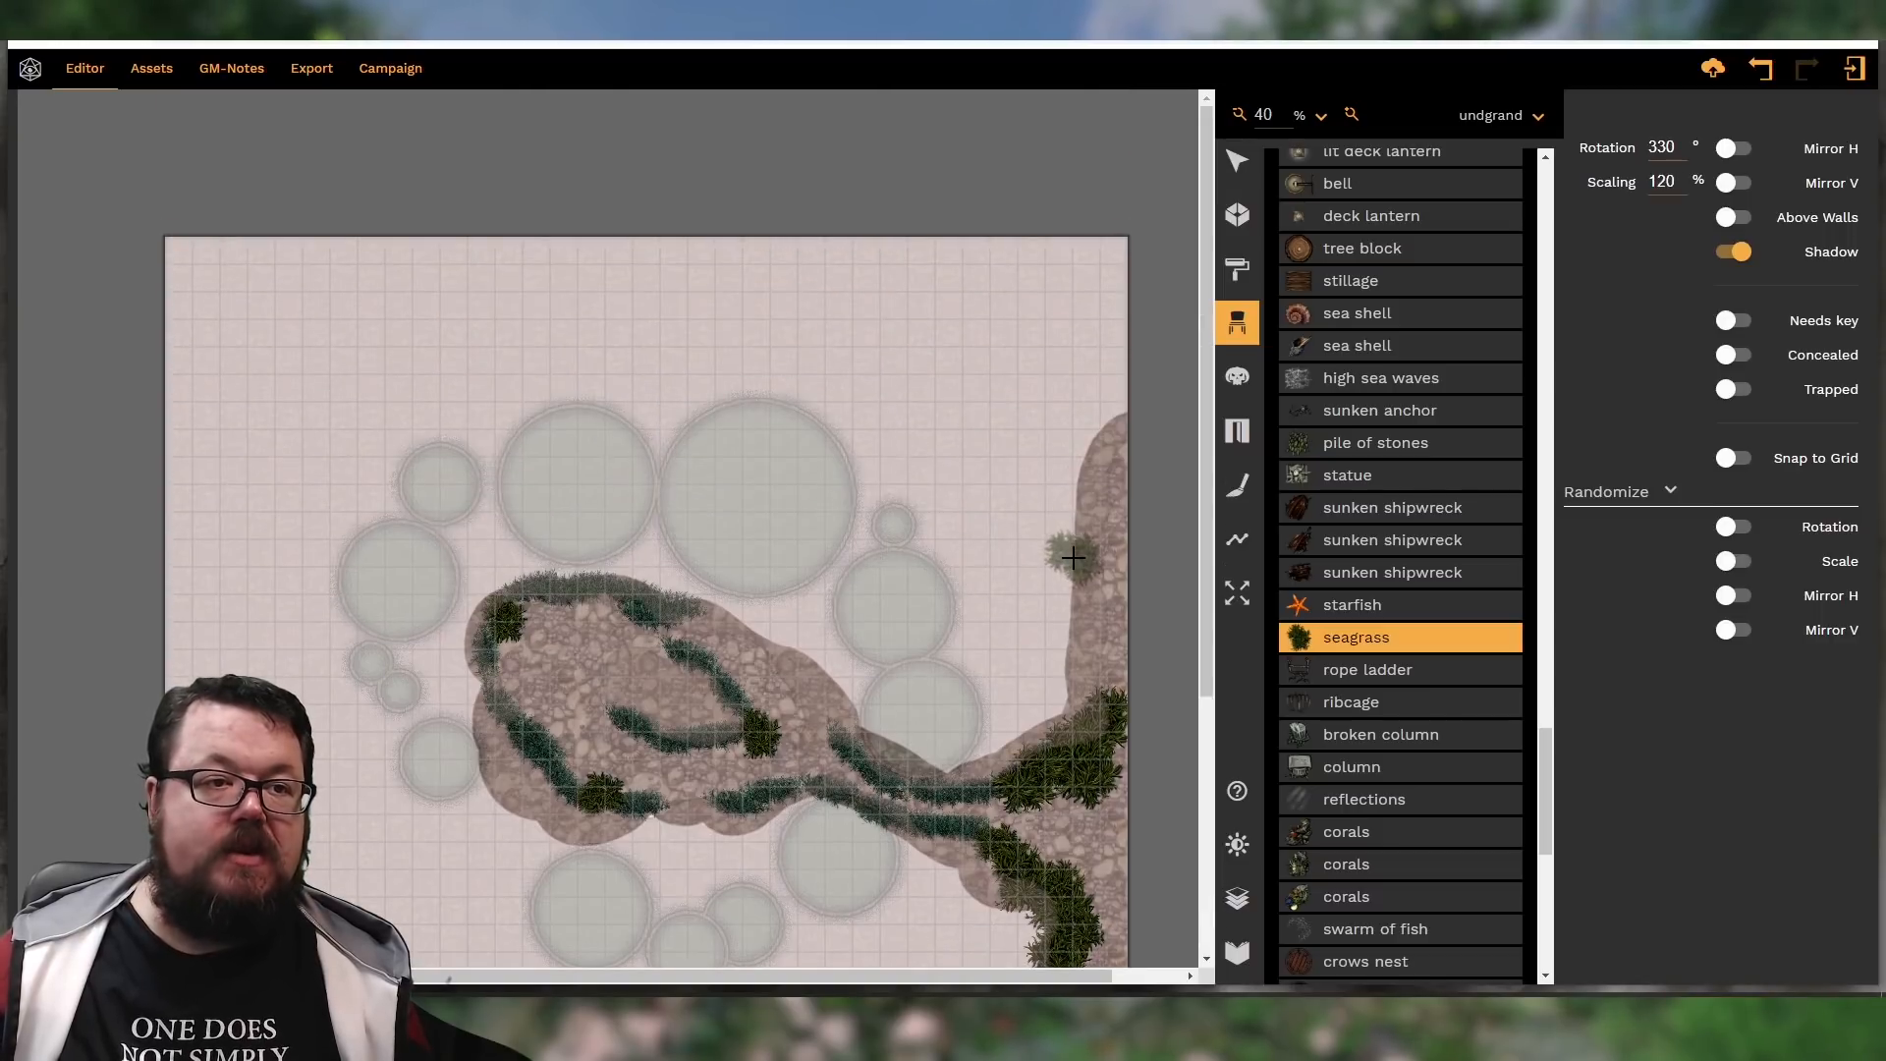
scroll(1073, 558, down, 1)
shift+scroll(1115, 567, up, 10)
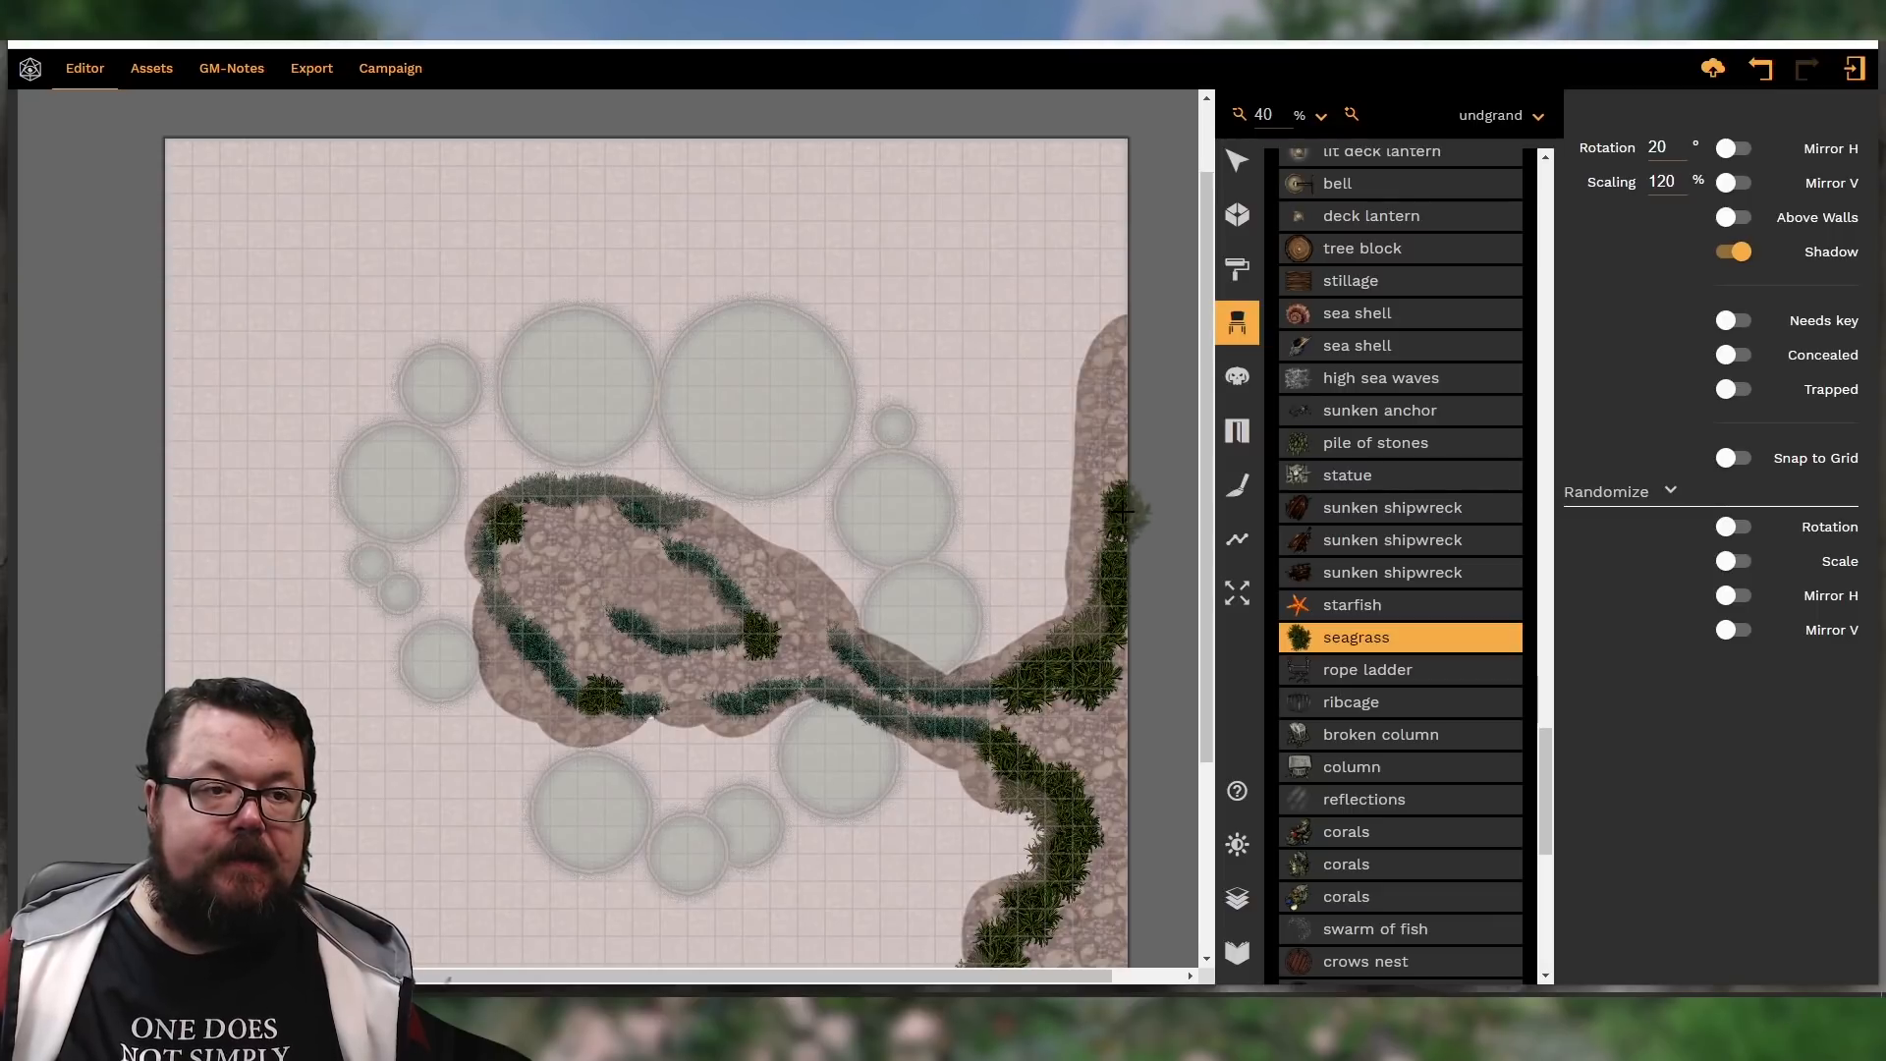
click(1122, 456)
click(1127, 407)
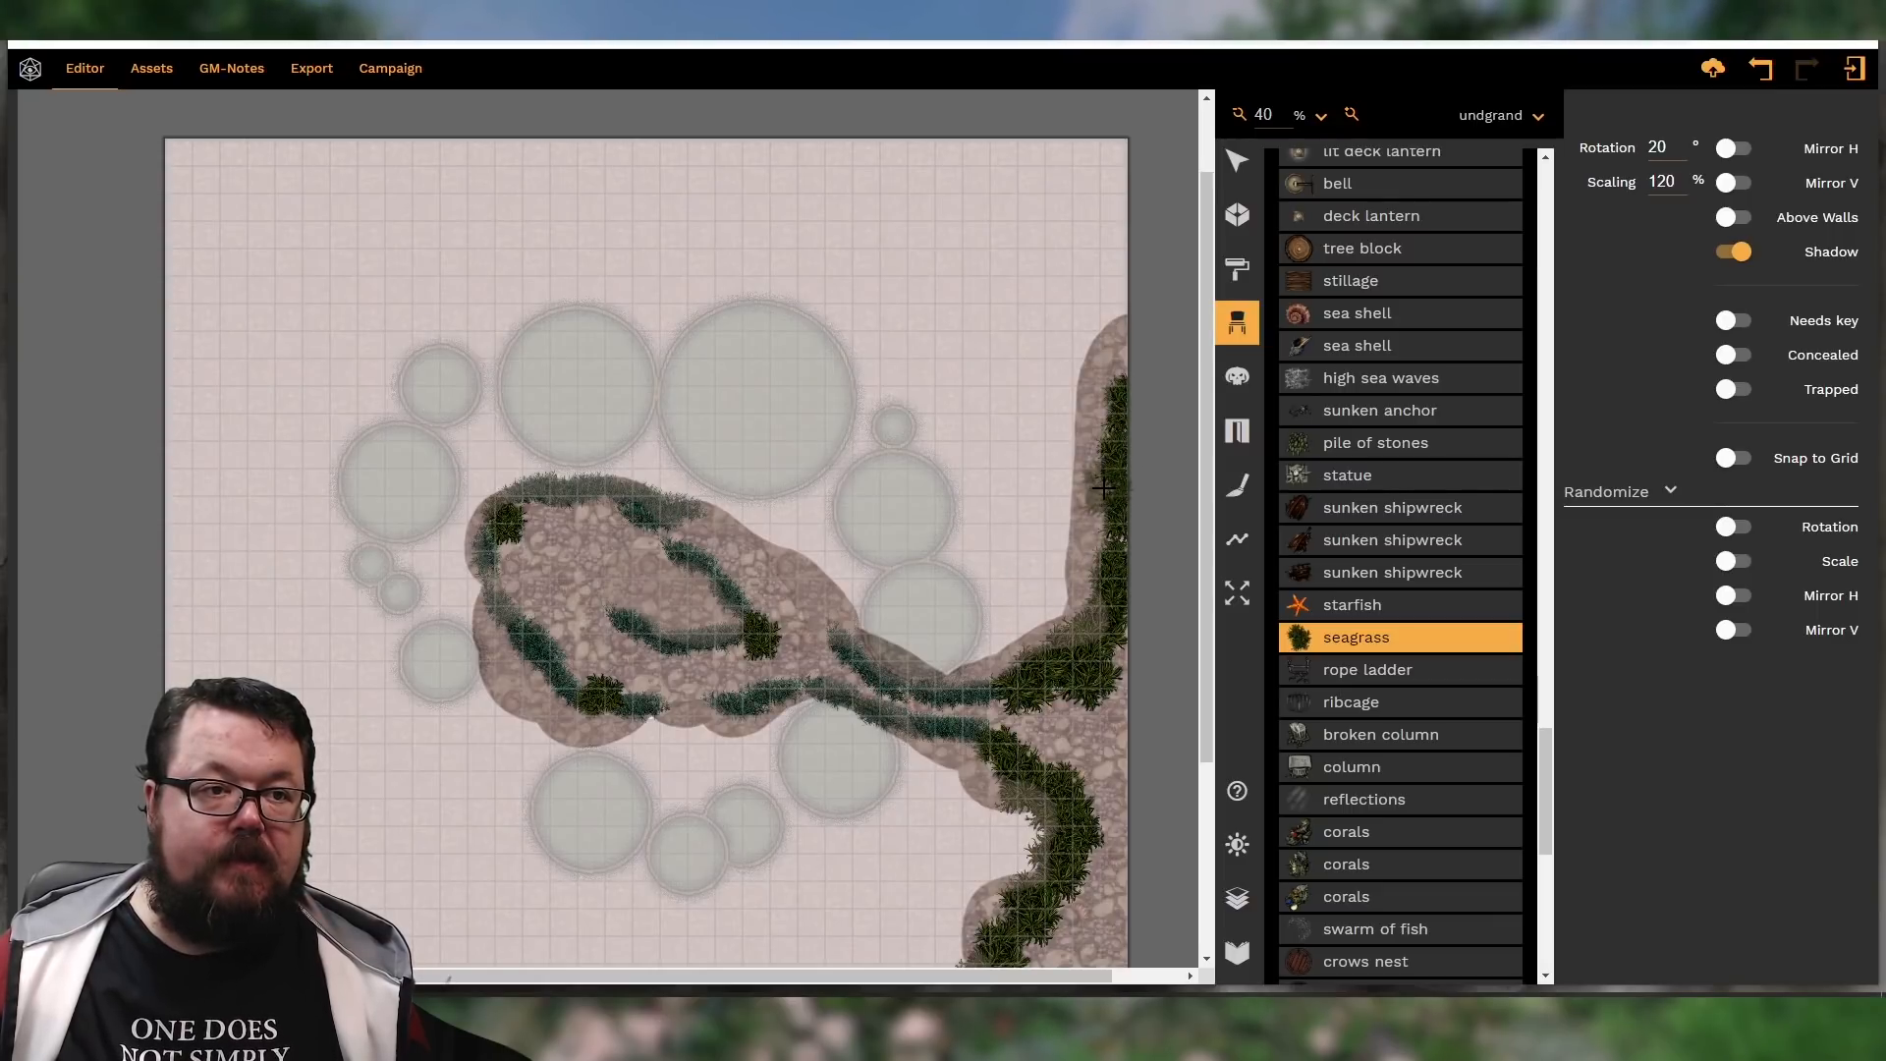
shift+scroll(1105, 510, down, 8)
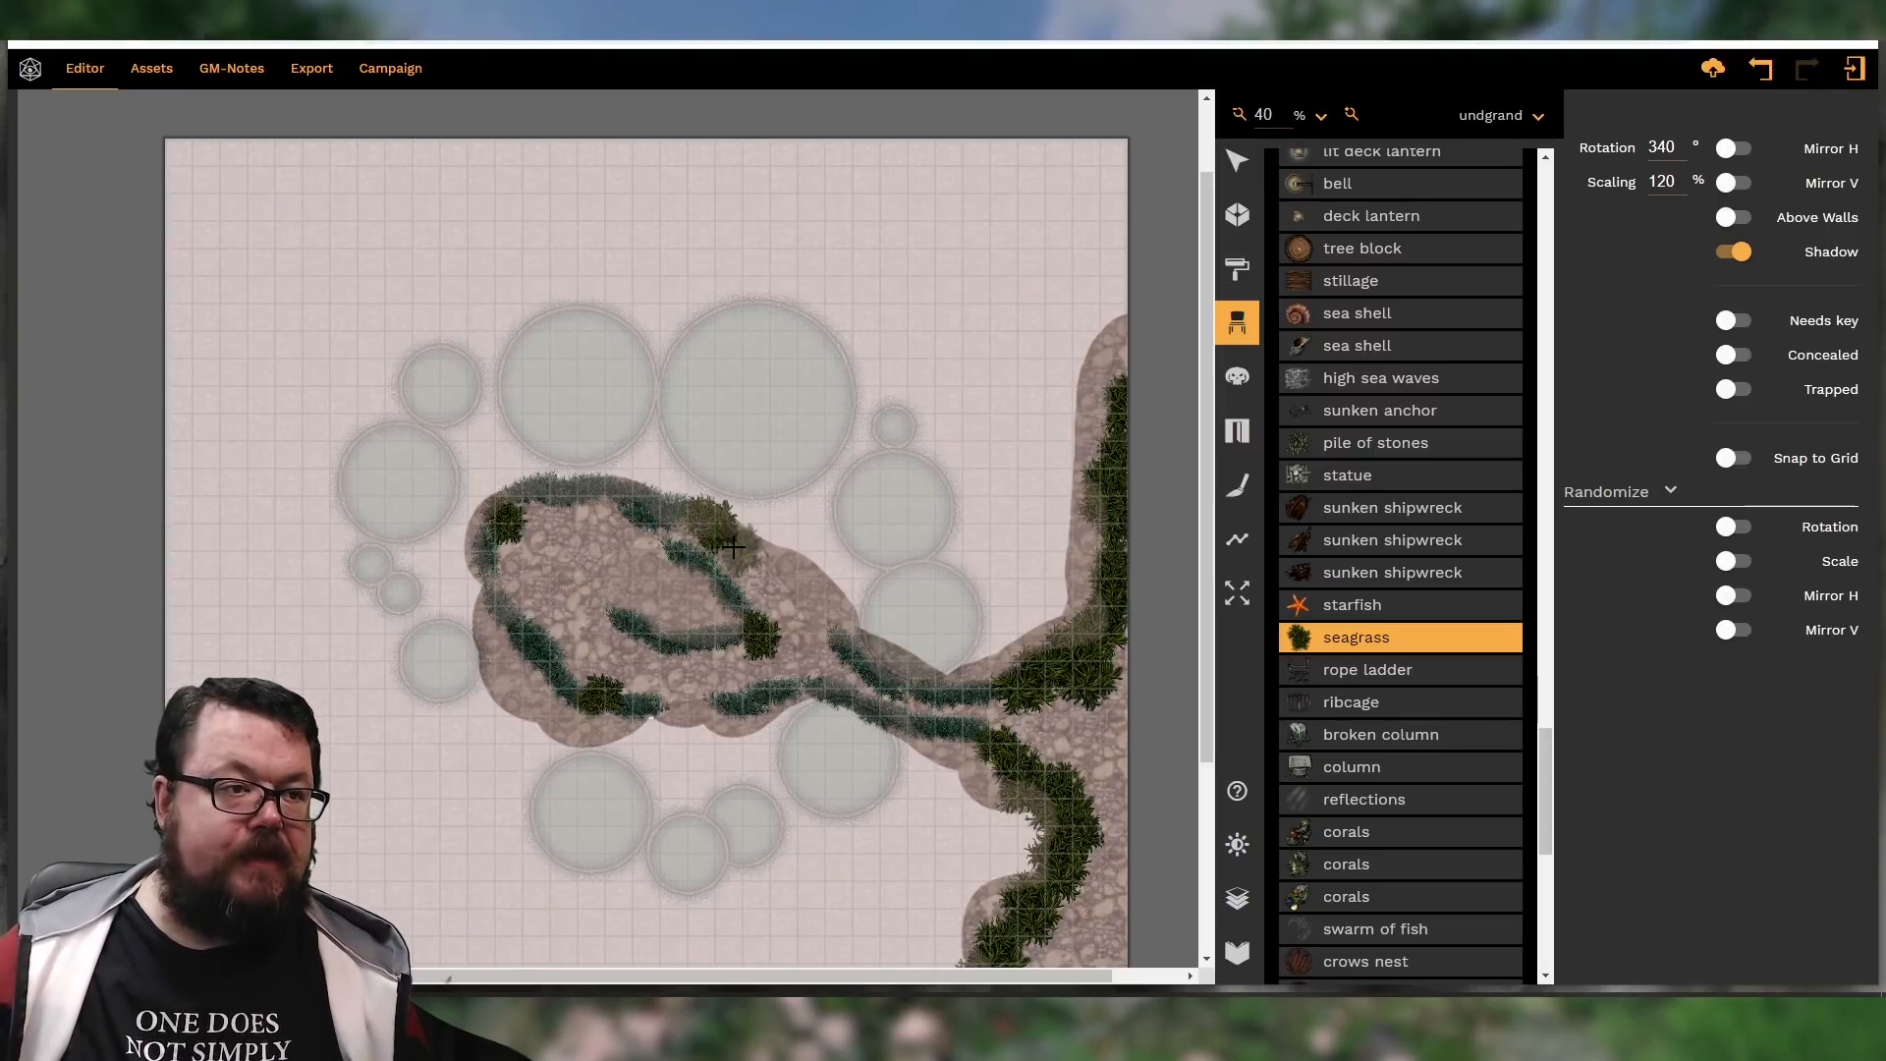
Place a ribcage at 100% scale, rotated 325°, beside the seagrass on the southern part of the eastern path
click(1365, 701)
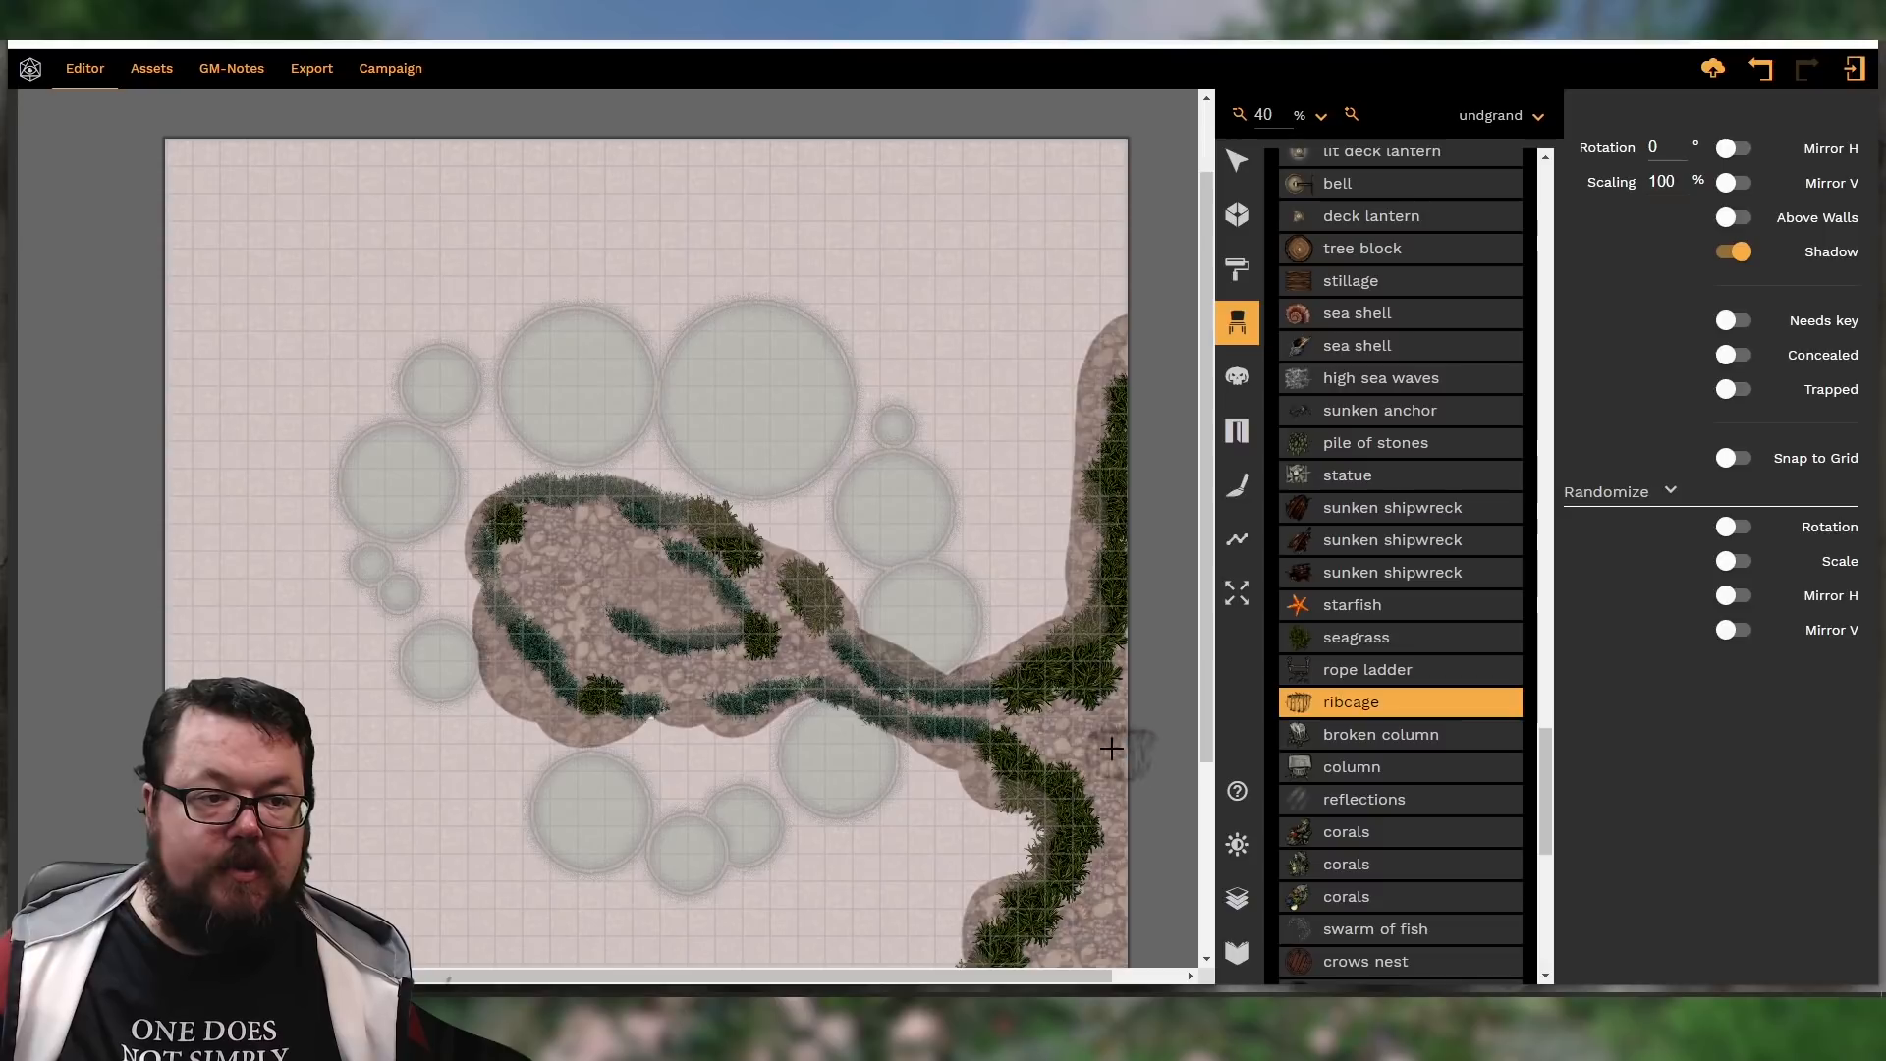
scroll(1095, 747, down, 2)
shift+scroll(1085, 783, down, 6)
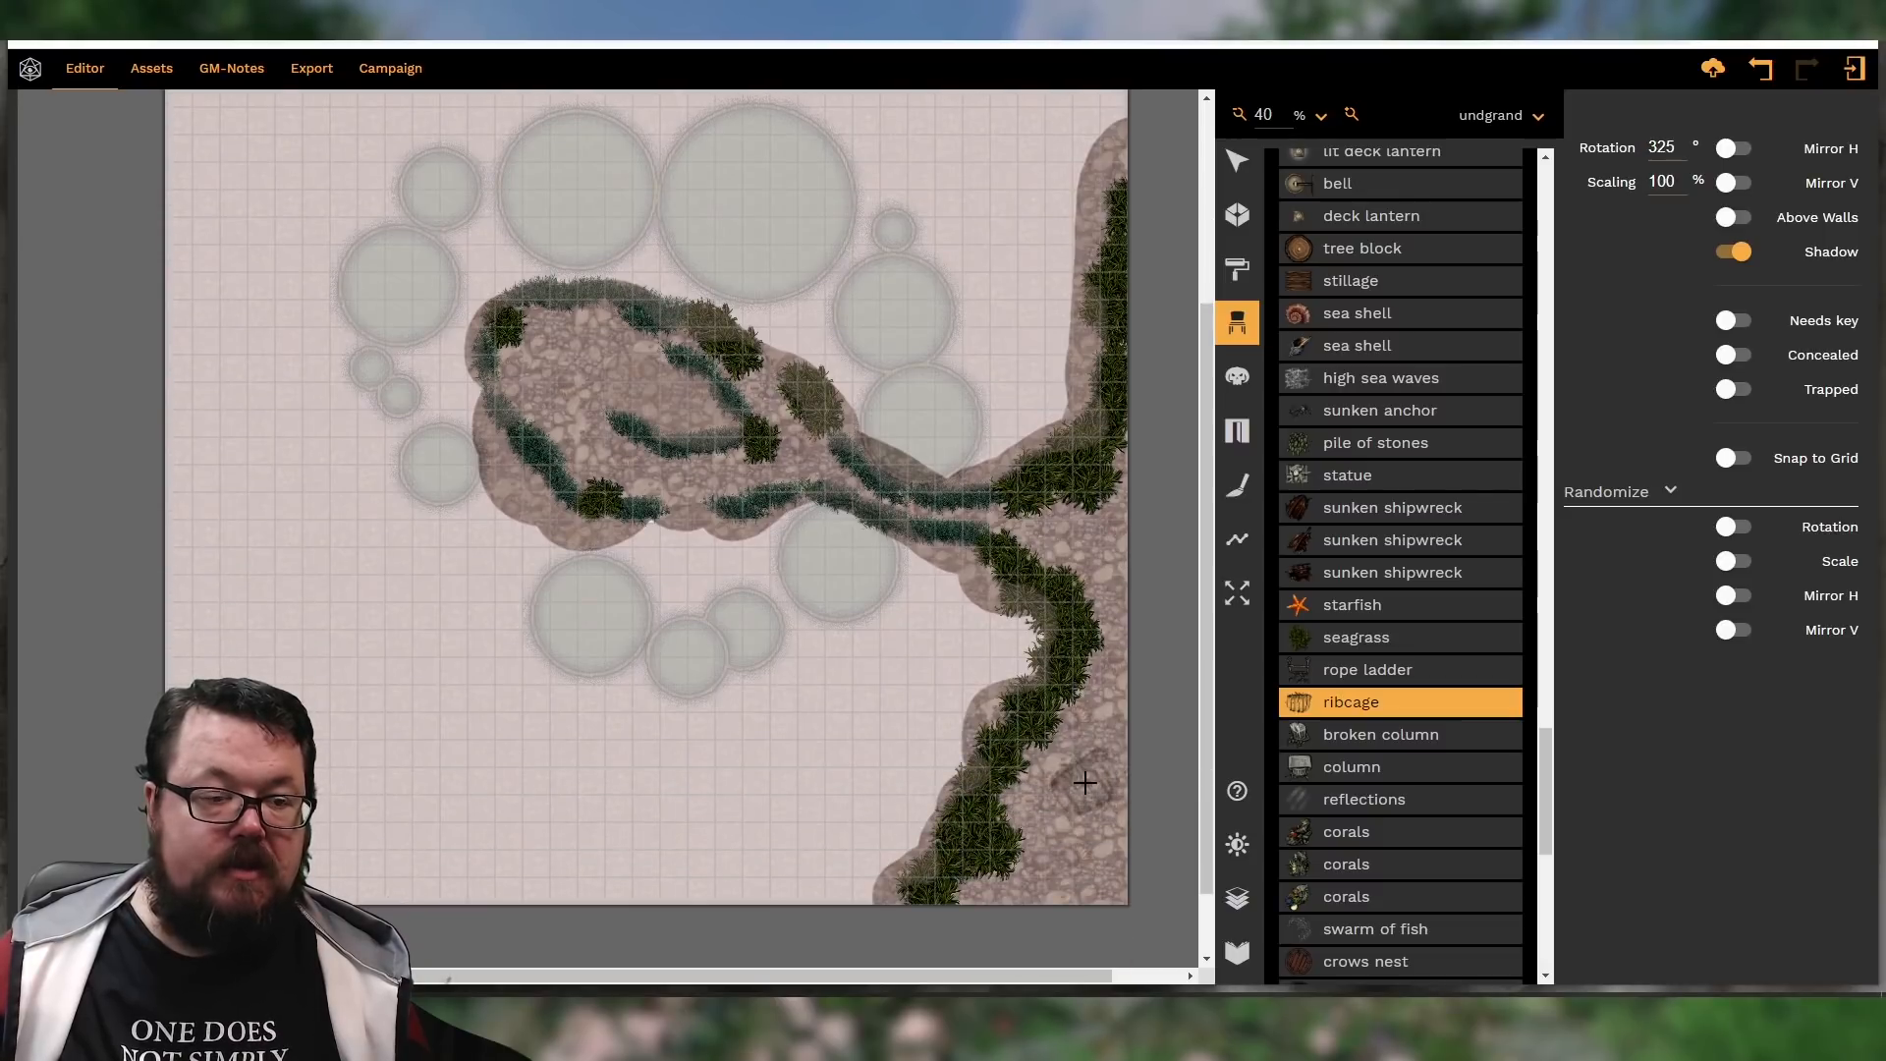
click(1041, 782)
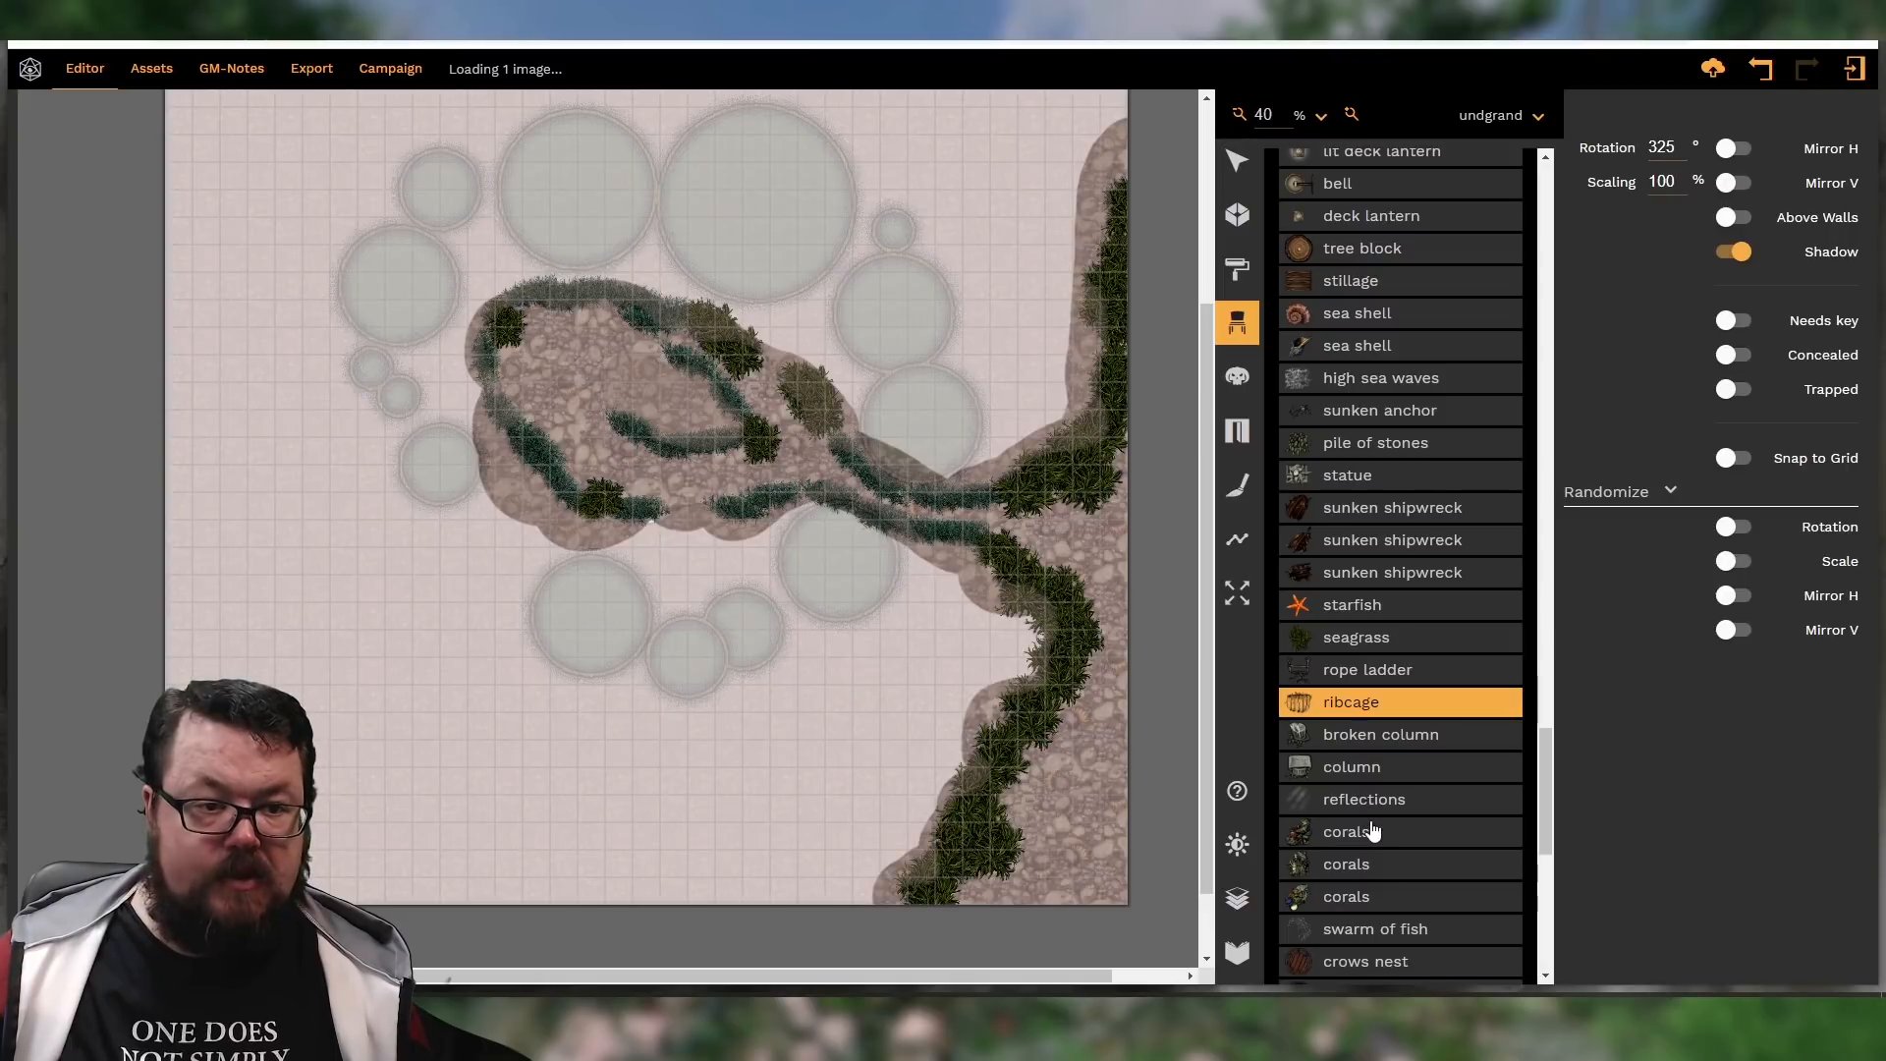
Place swarms of fish in the clearing: one at 30° and 145% in the northwest, one at 95° and 185% near the inner curve's east end
click(1377, 930)
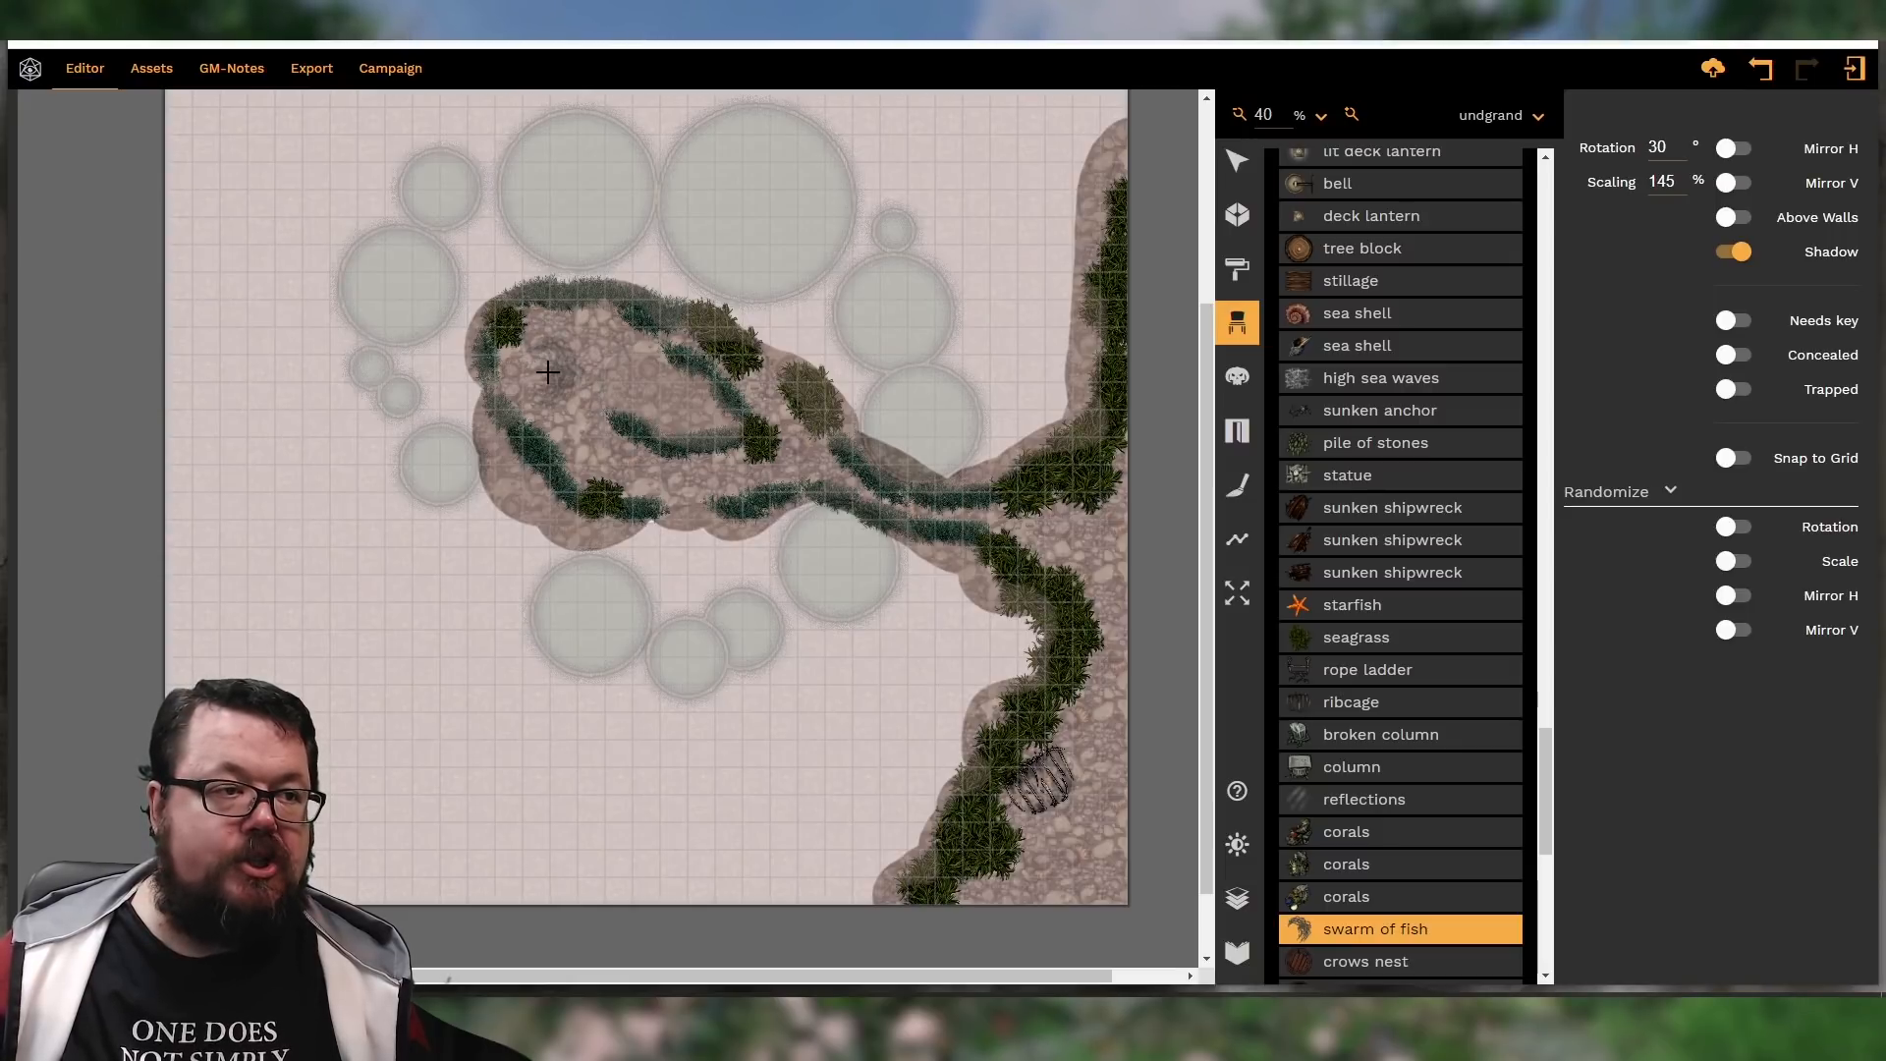
click(549, 365)
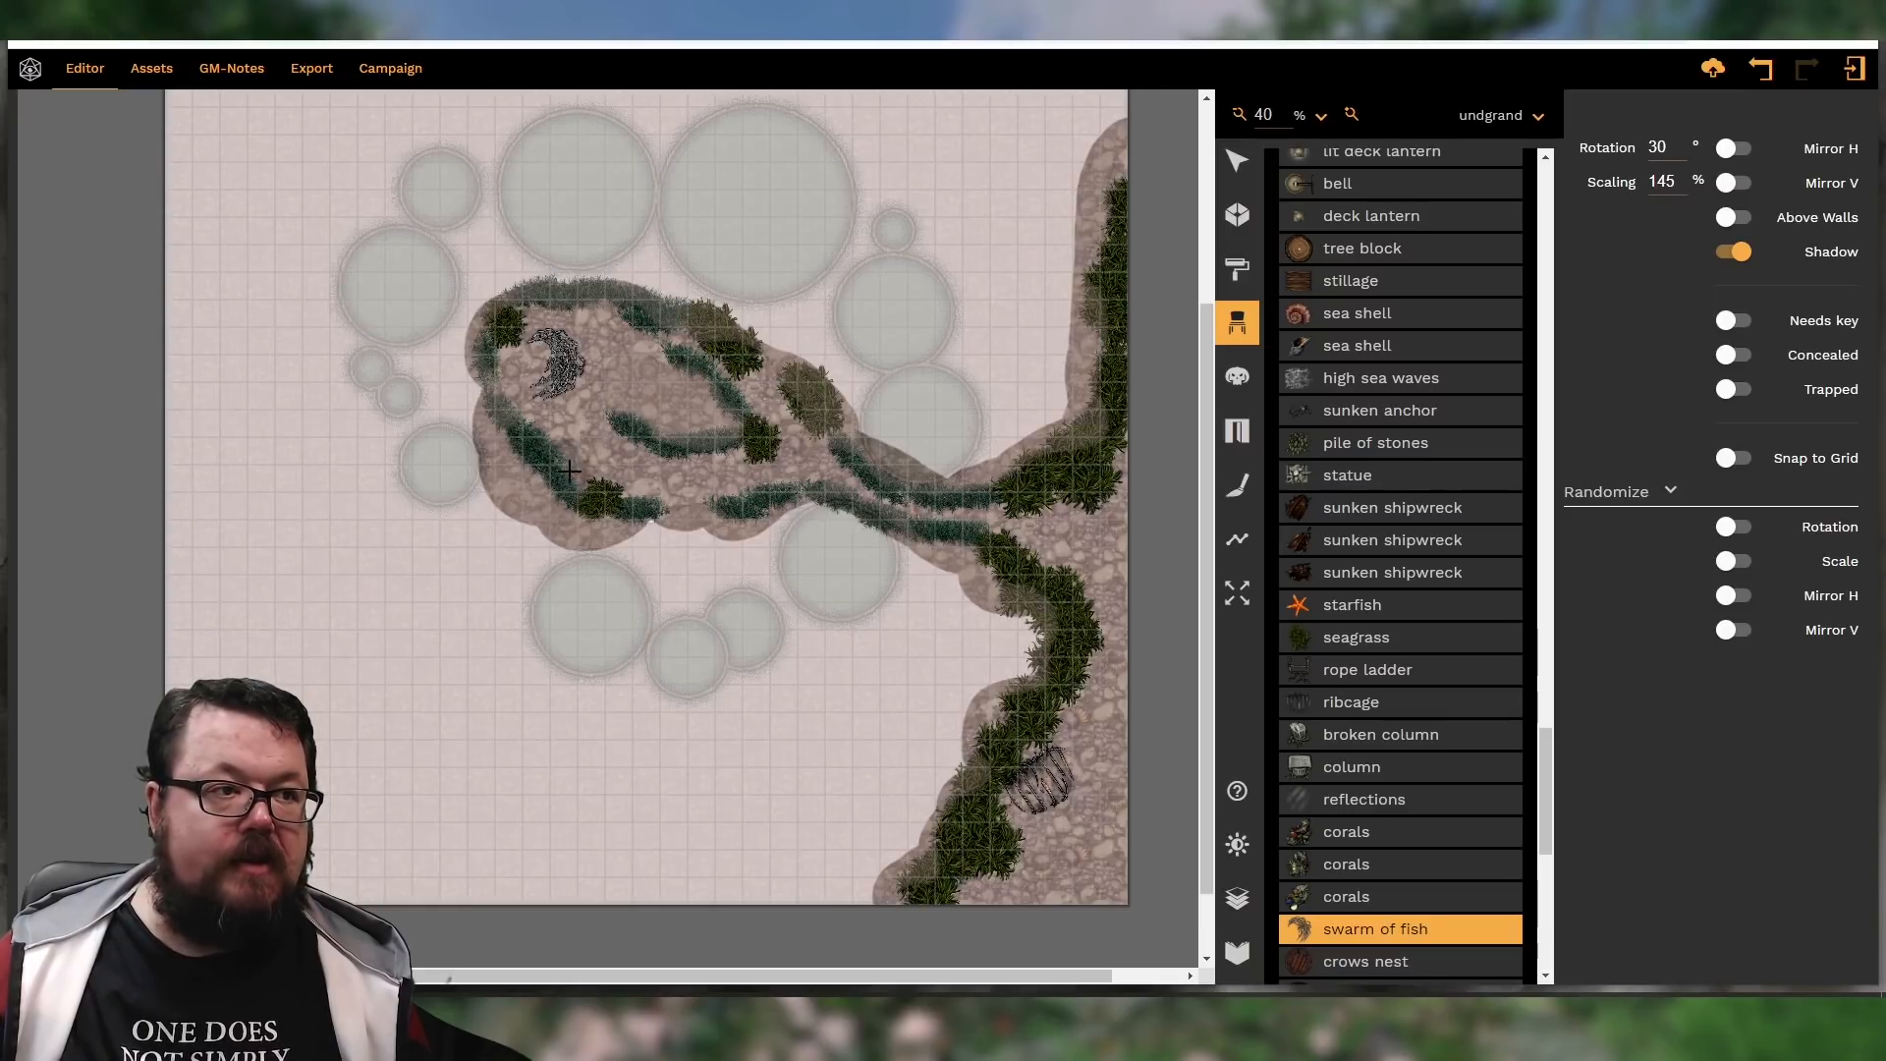
shift+scroll(732, 475, up, 7)
shift+scroll(742, 454, up, 4)
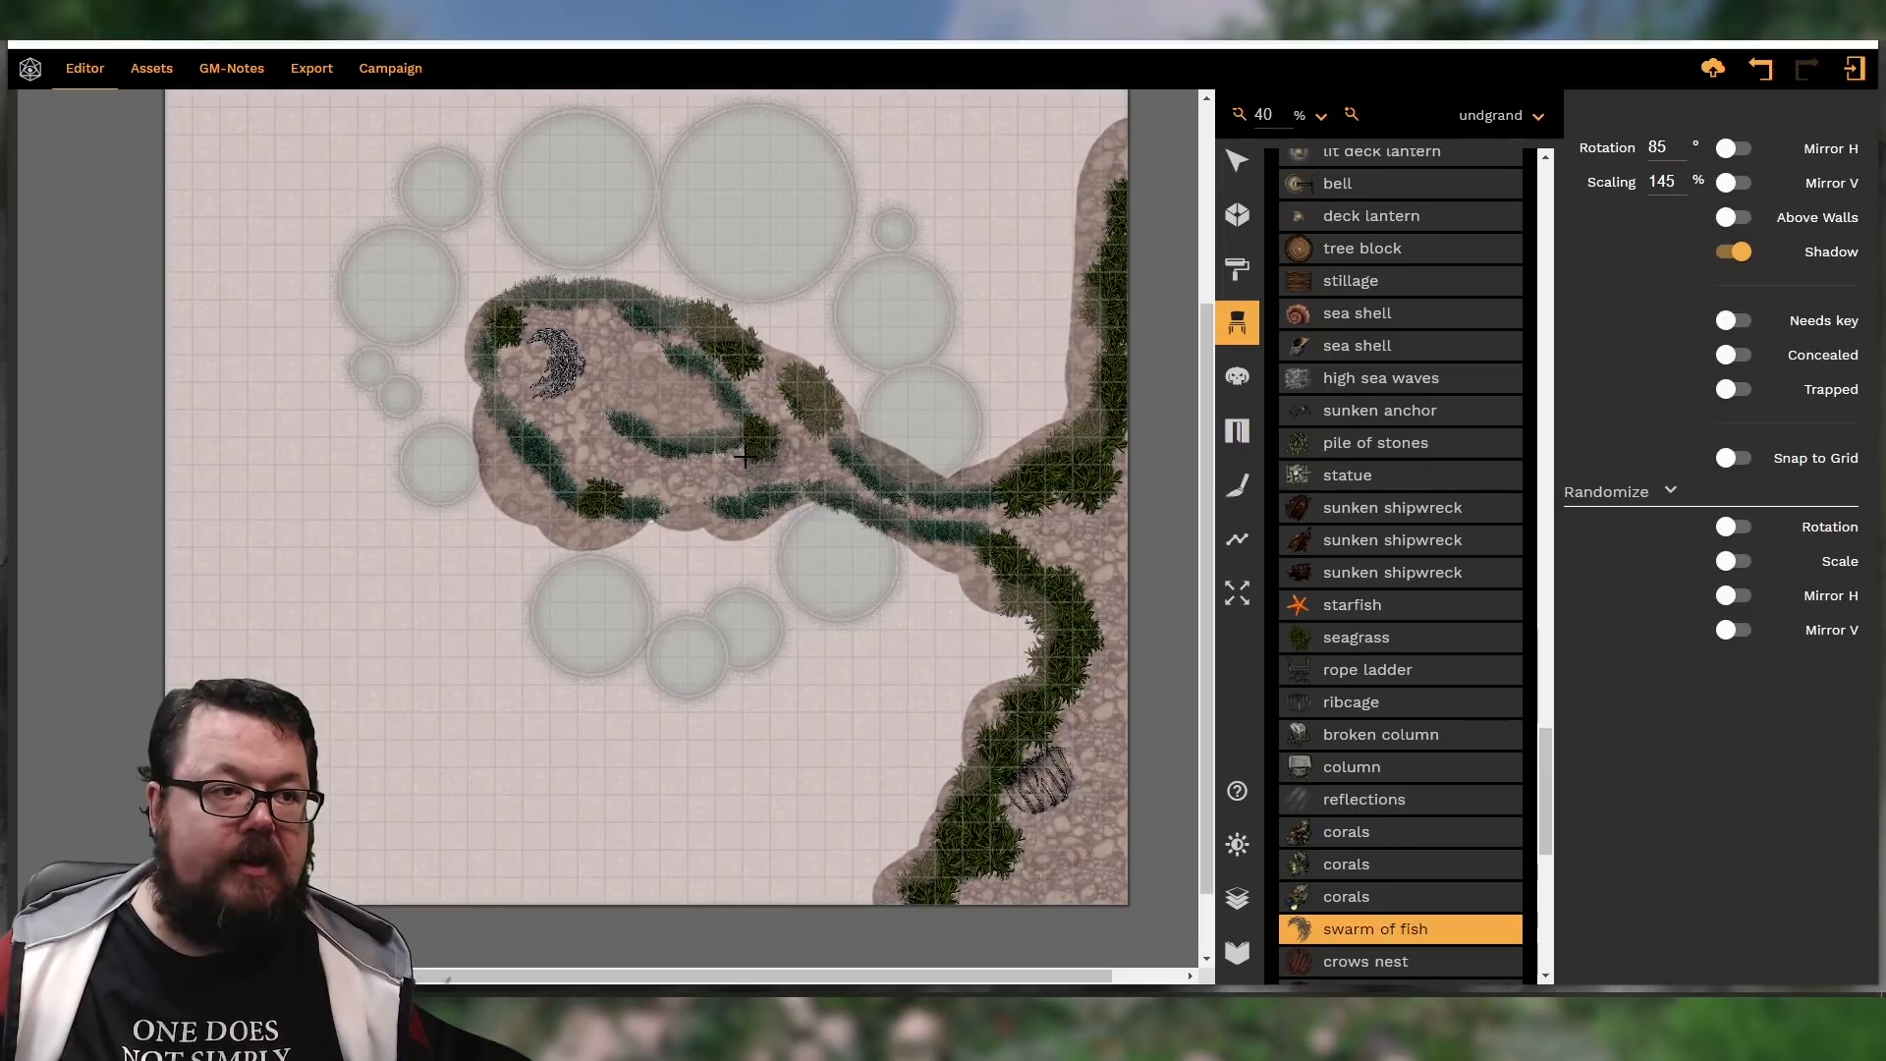
shift+scroll(735, 451, up, 2)
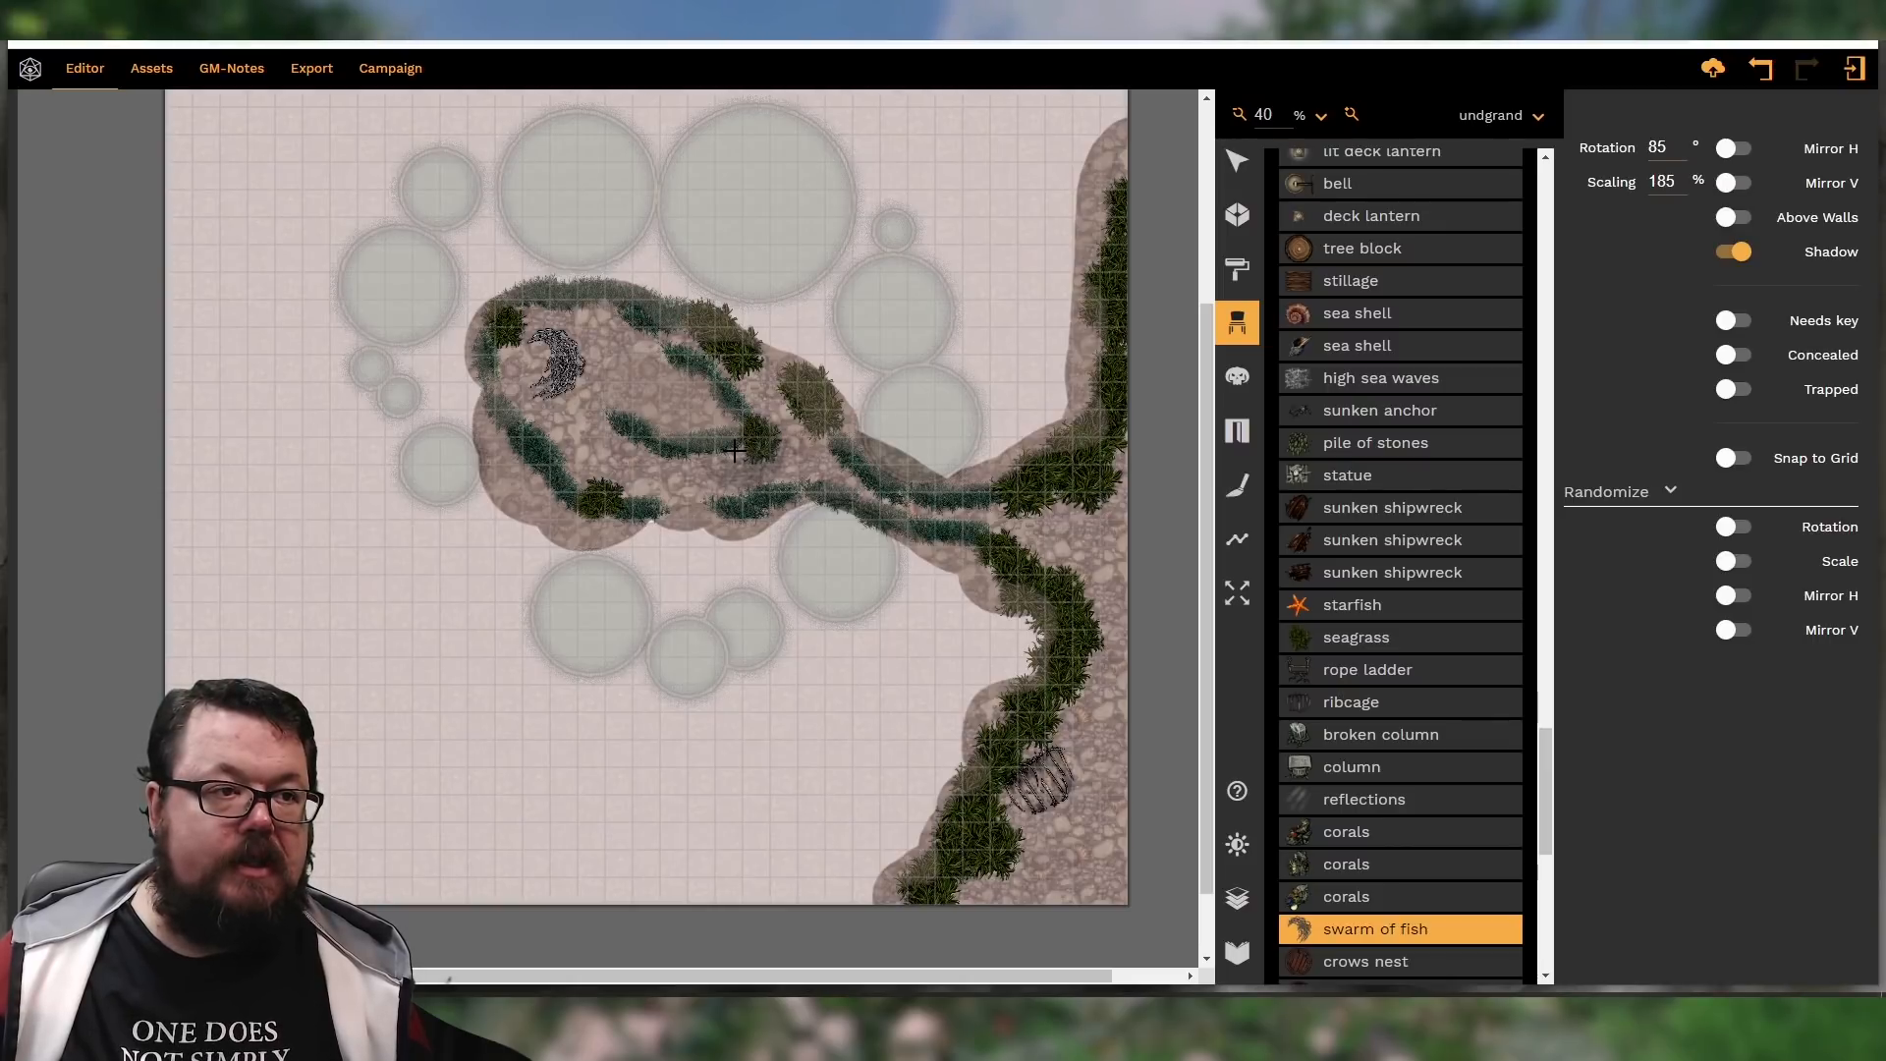
alt+scroll(729, 449, up, 4)
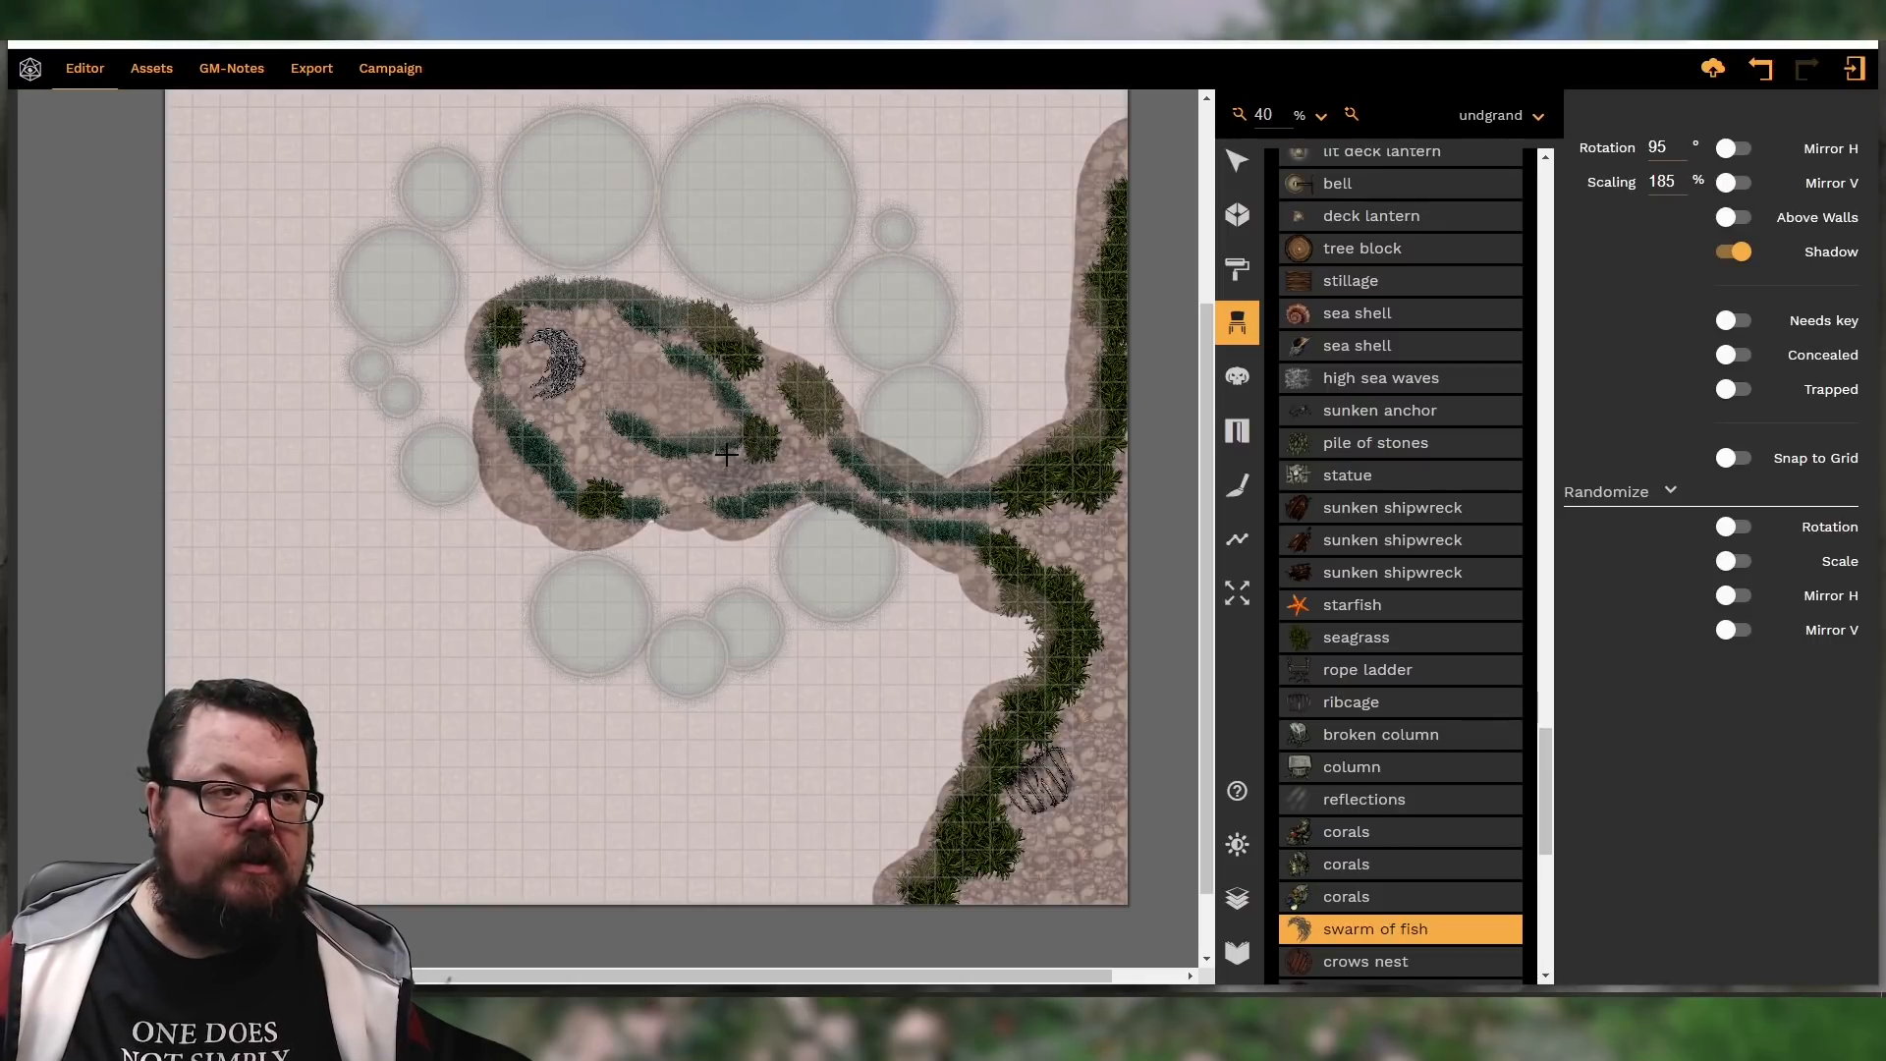
click(726, 454)
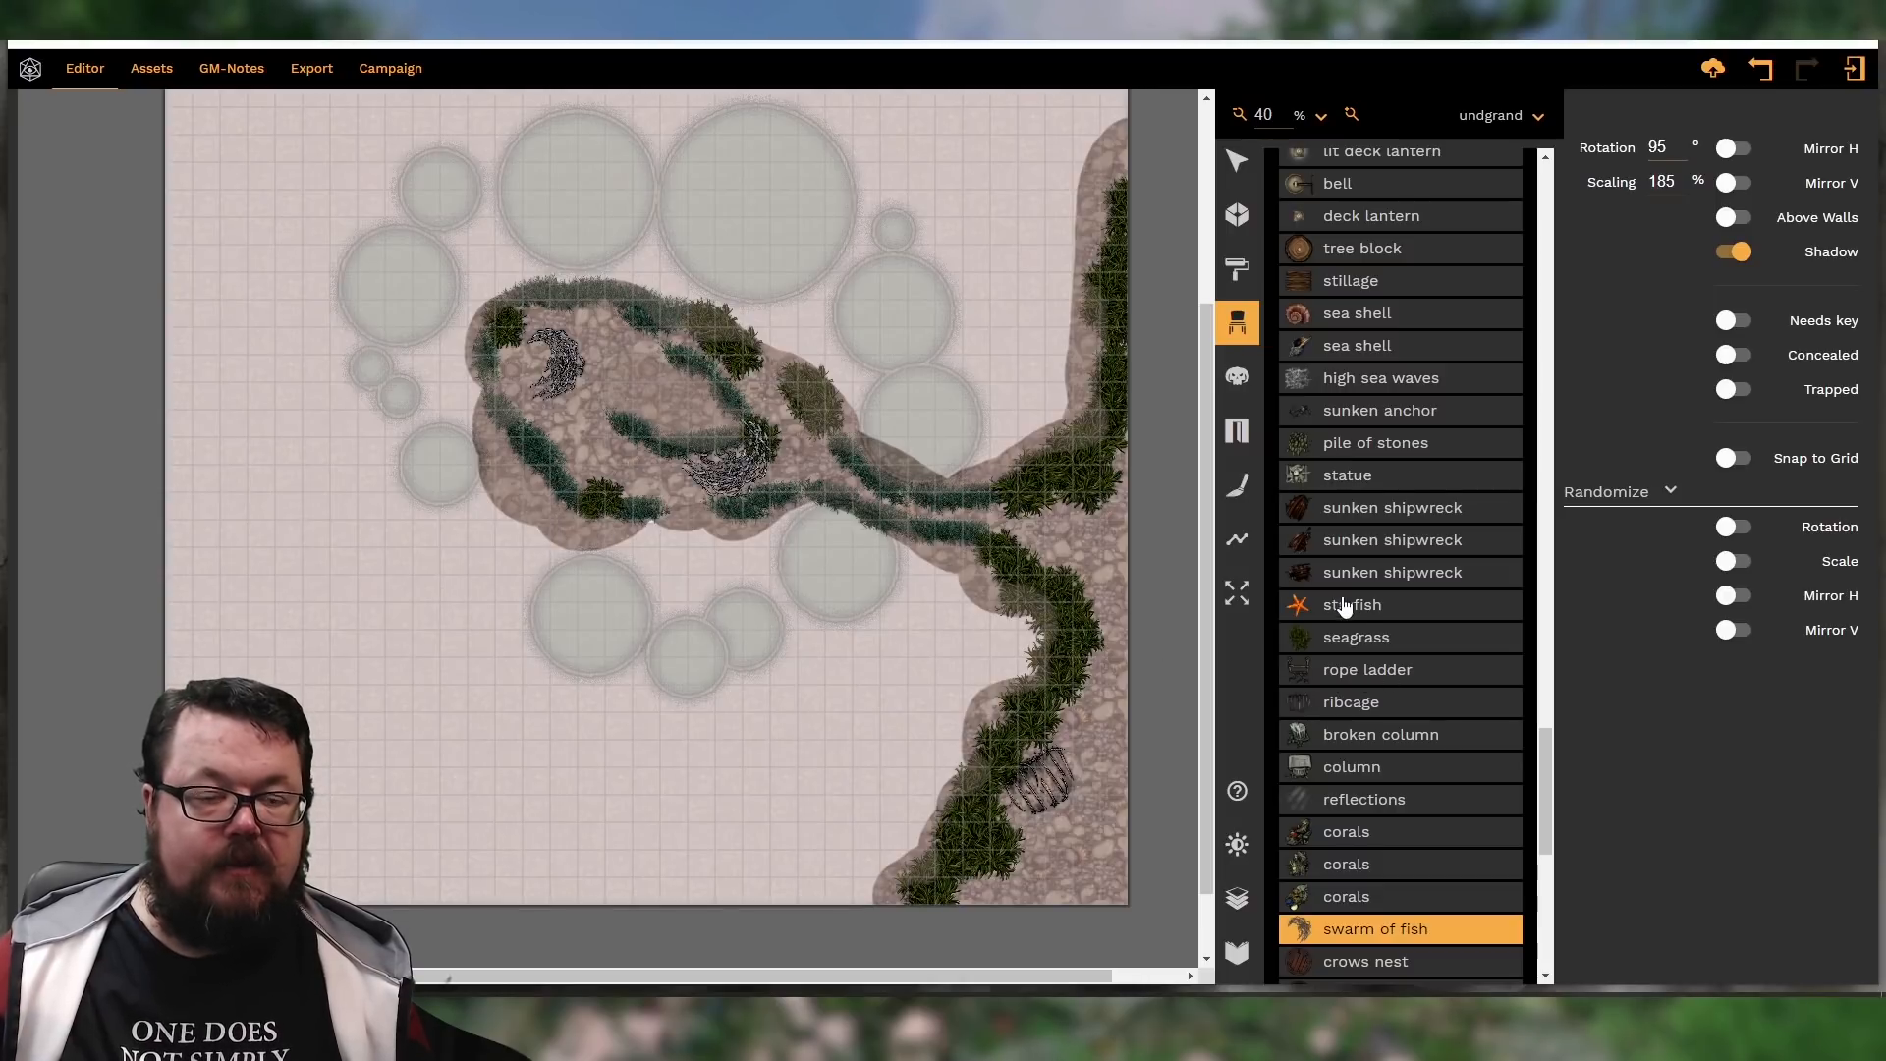
Browse the coastal and underwater props for further decorations
scroll(1425, 699, down, 5)
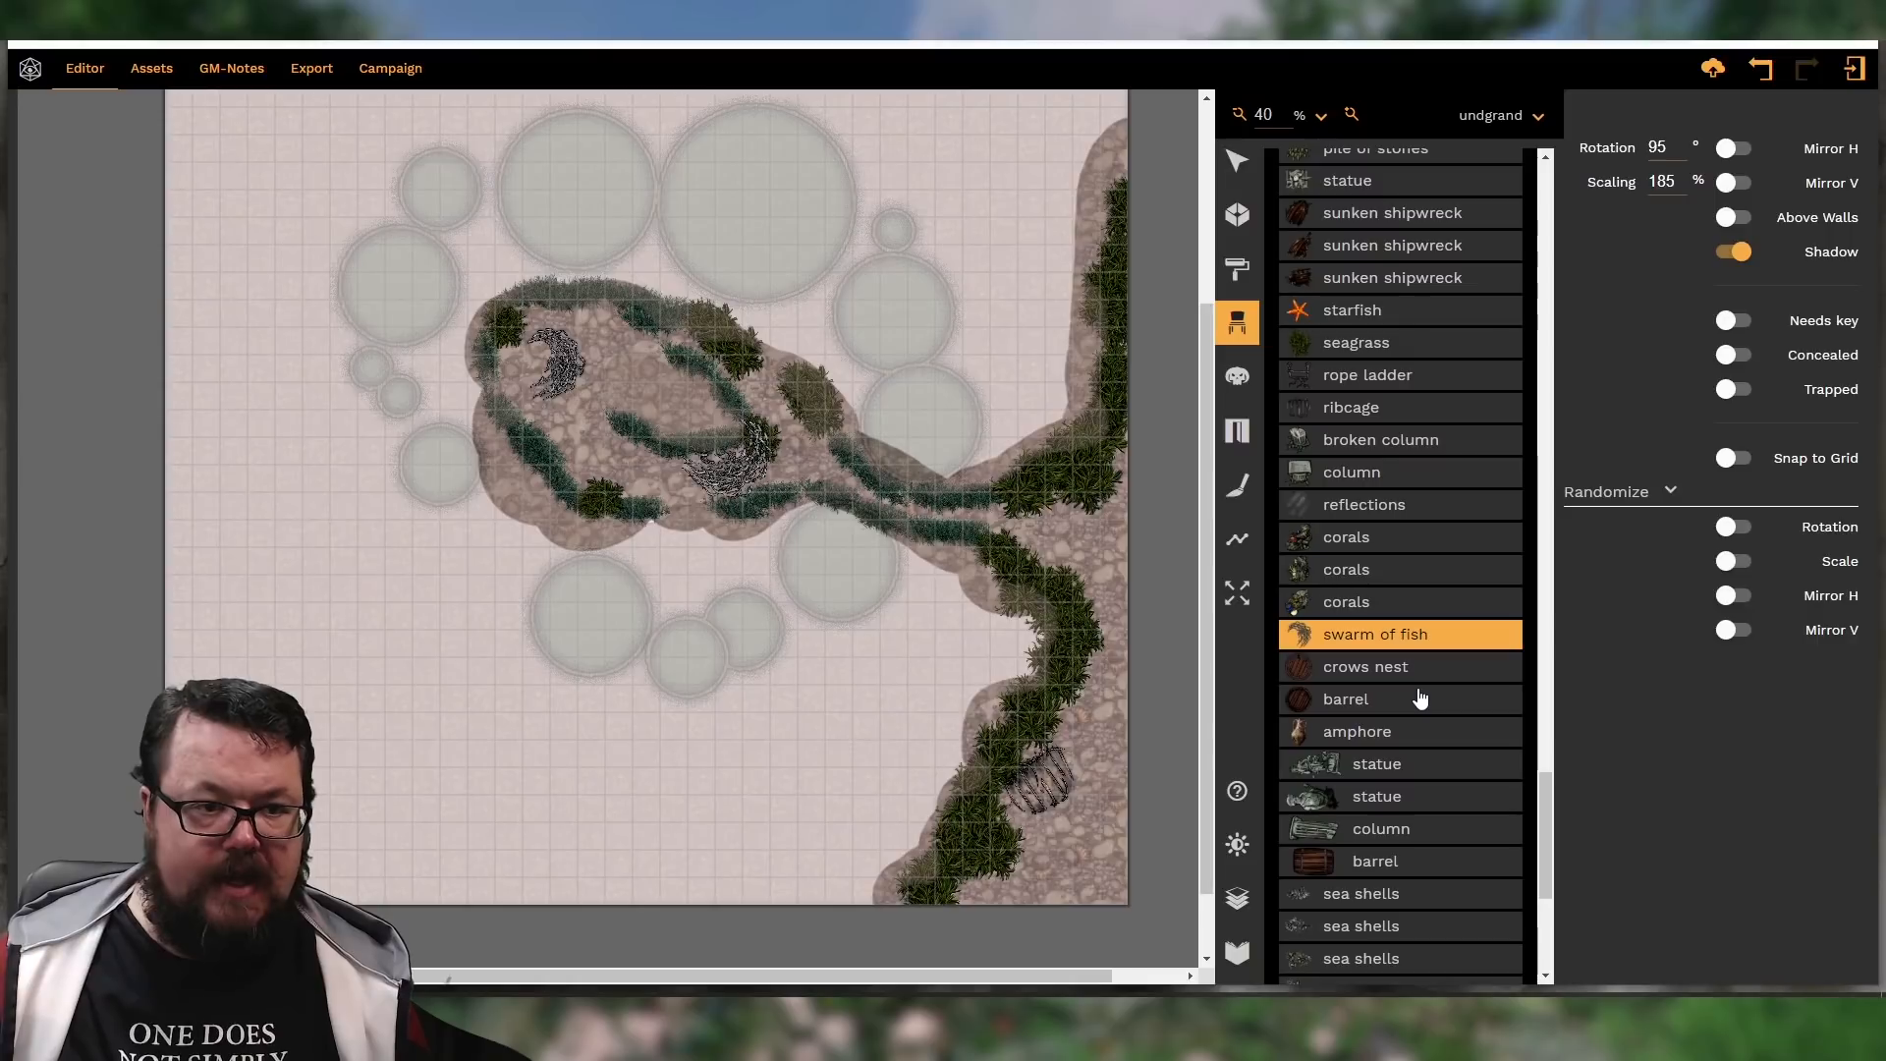
scroll(1420, 699, down, 1)
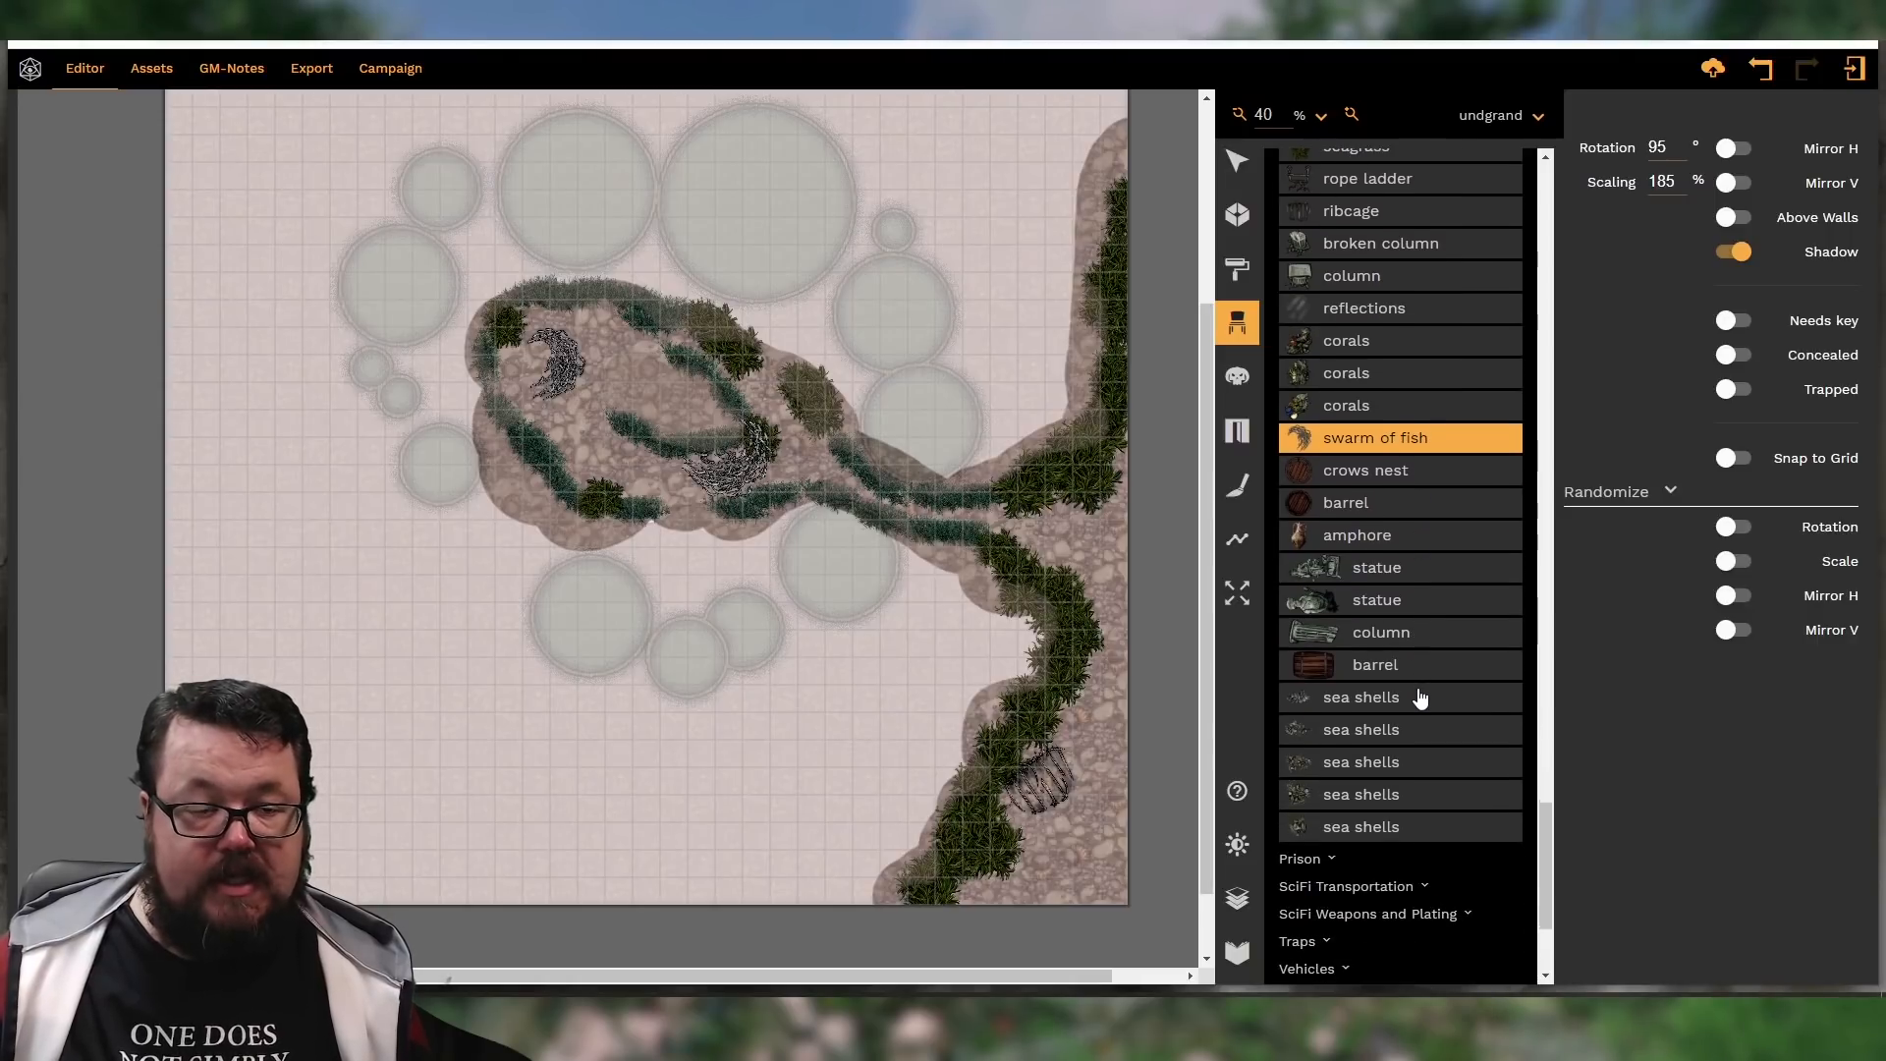
scroll(1420, 698, up, 2)
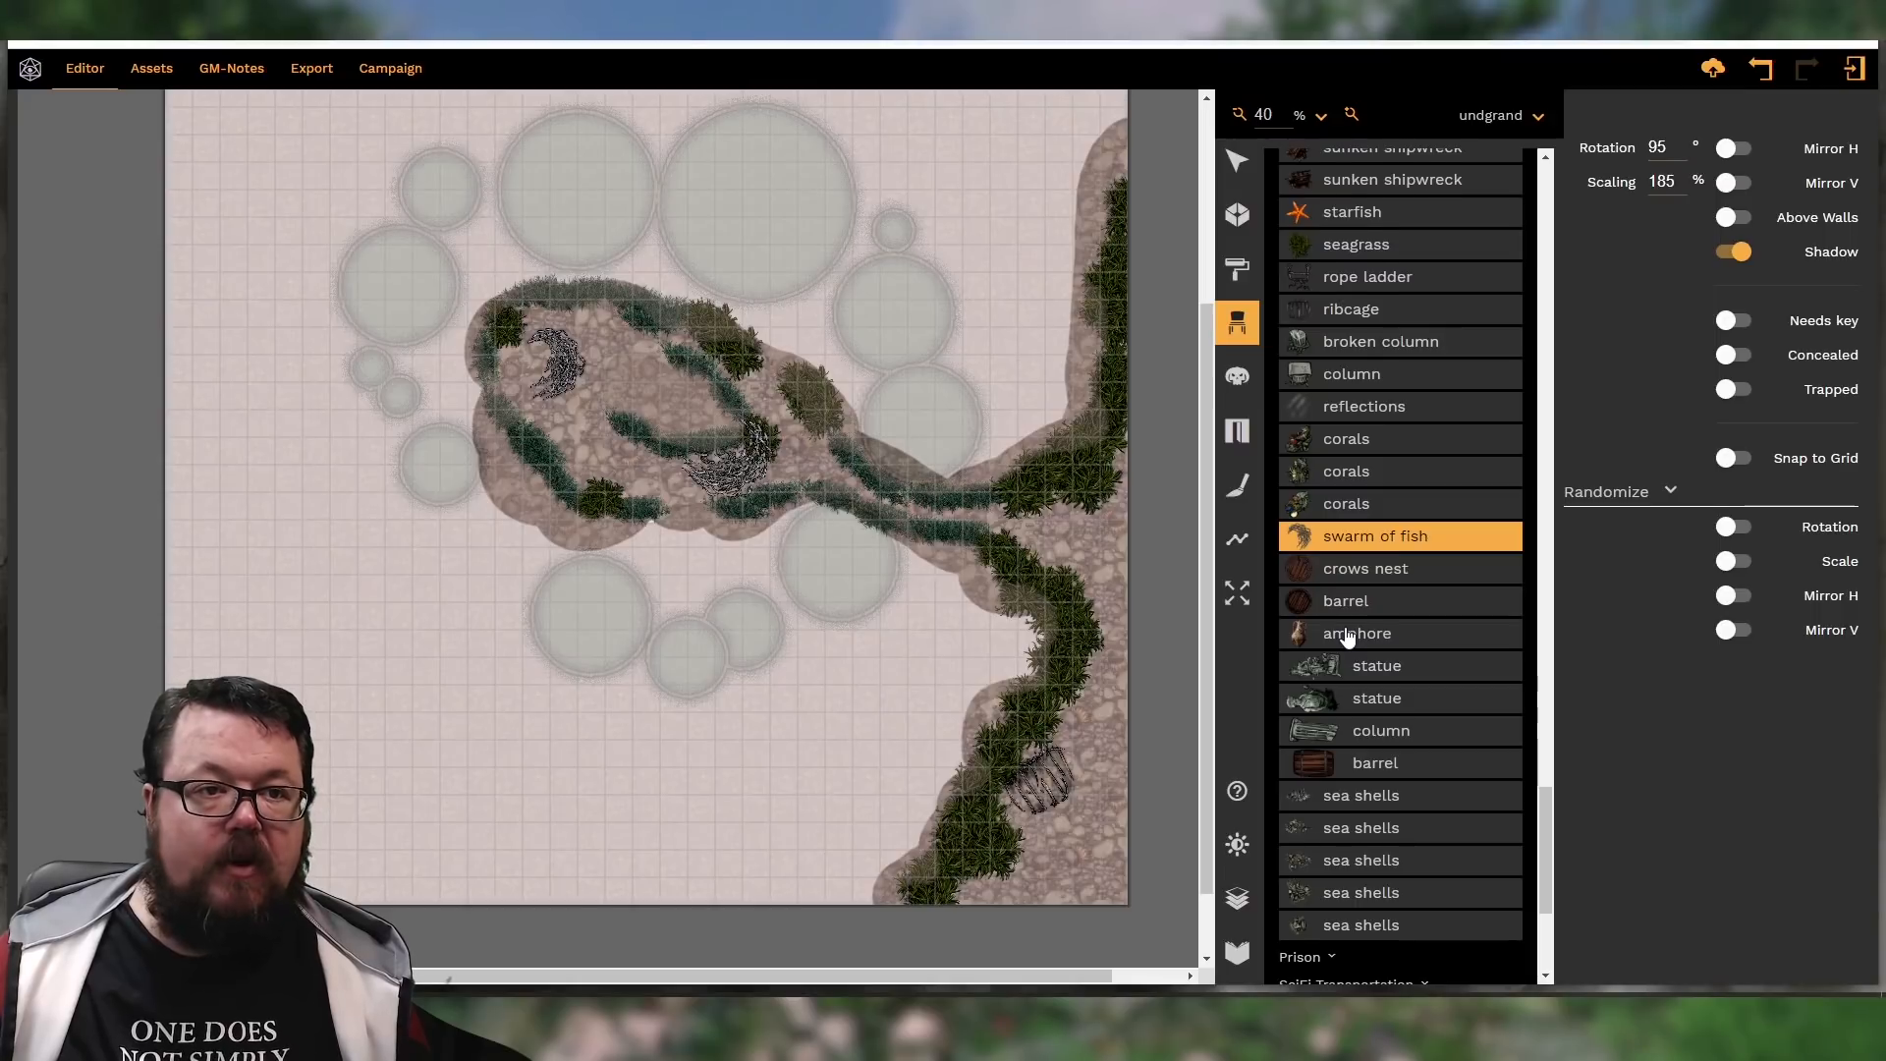
scroll(1348, 637, up, 6)
scroll(1348, 637, up, 4)
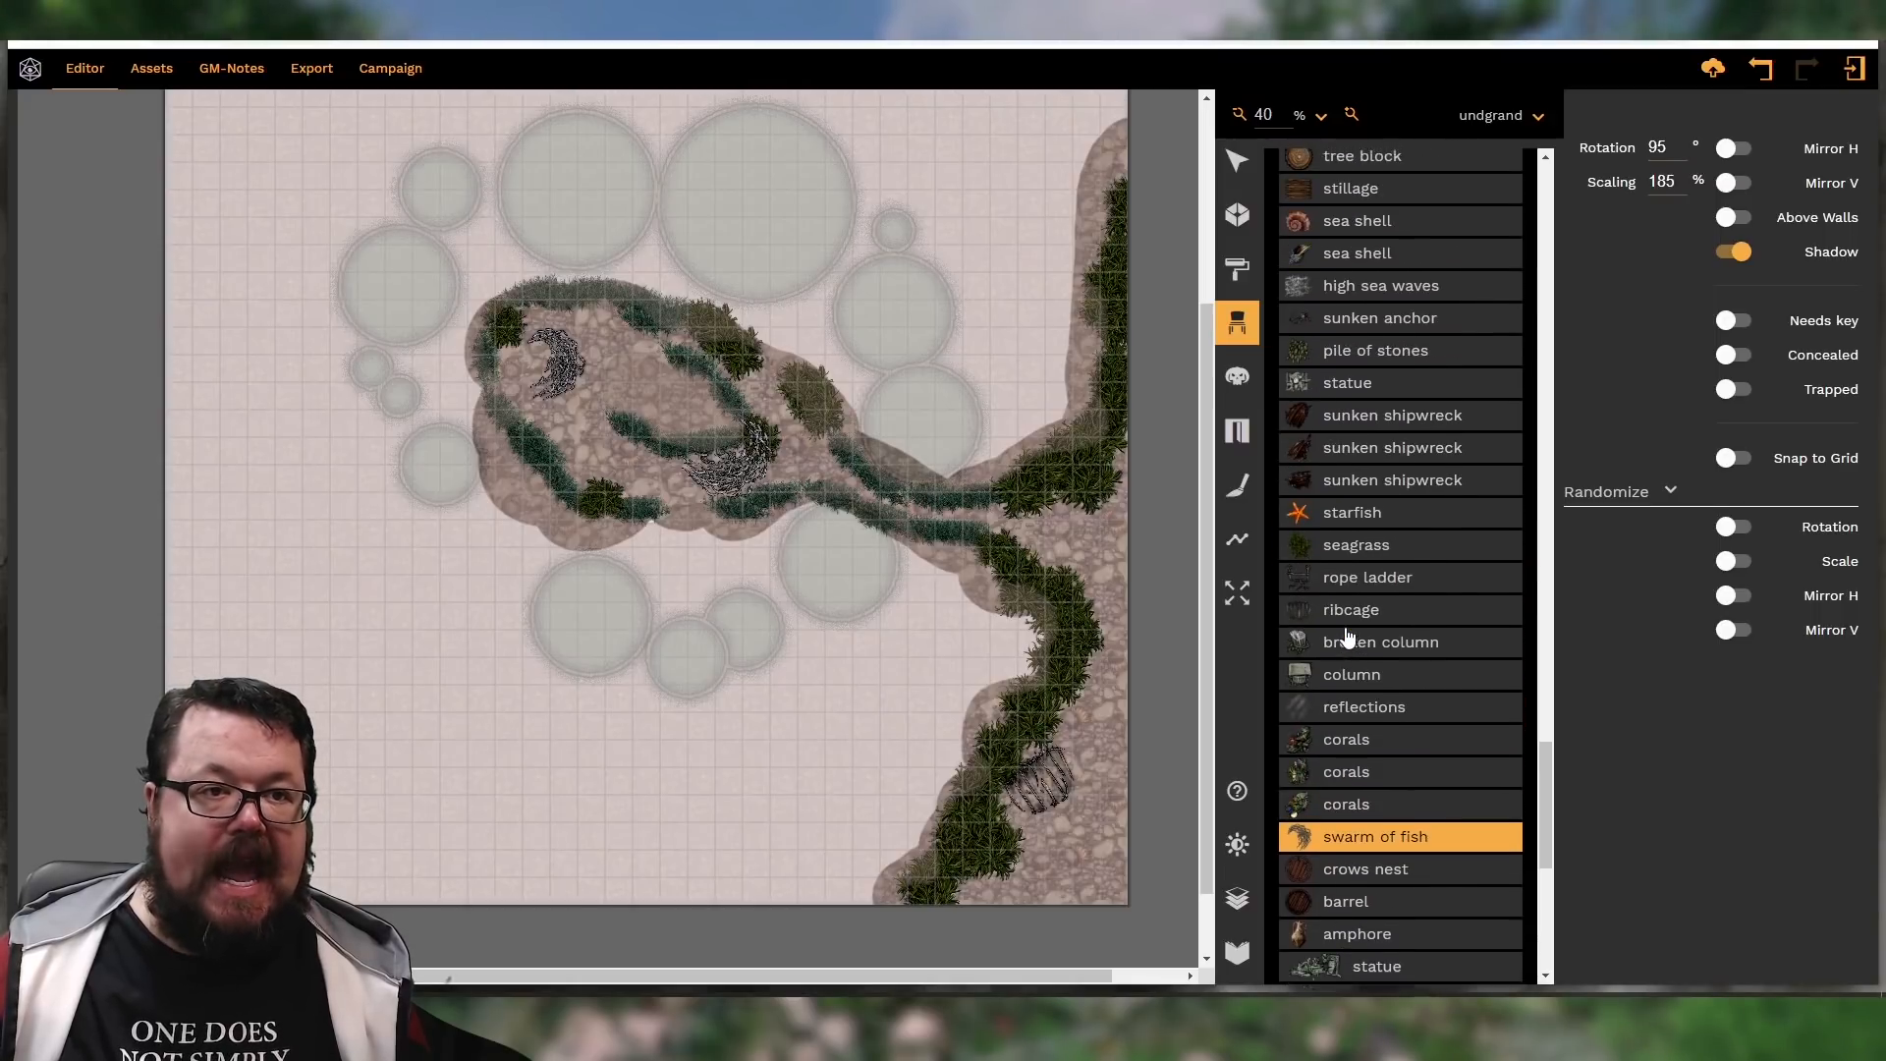
scroll(1347, 638, up, 4)
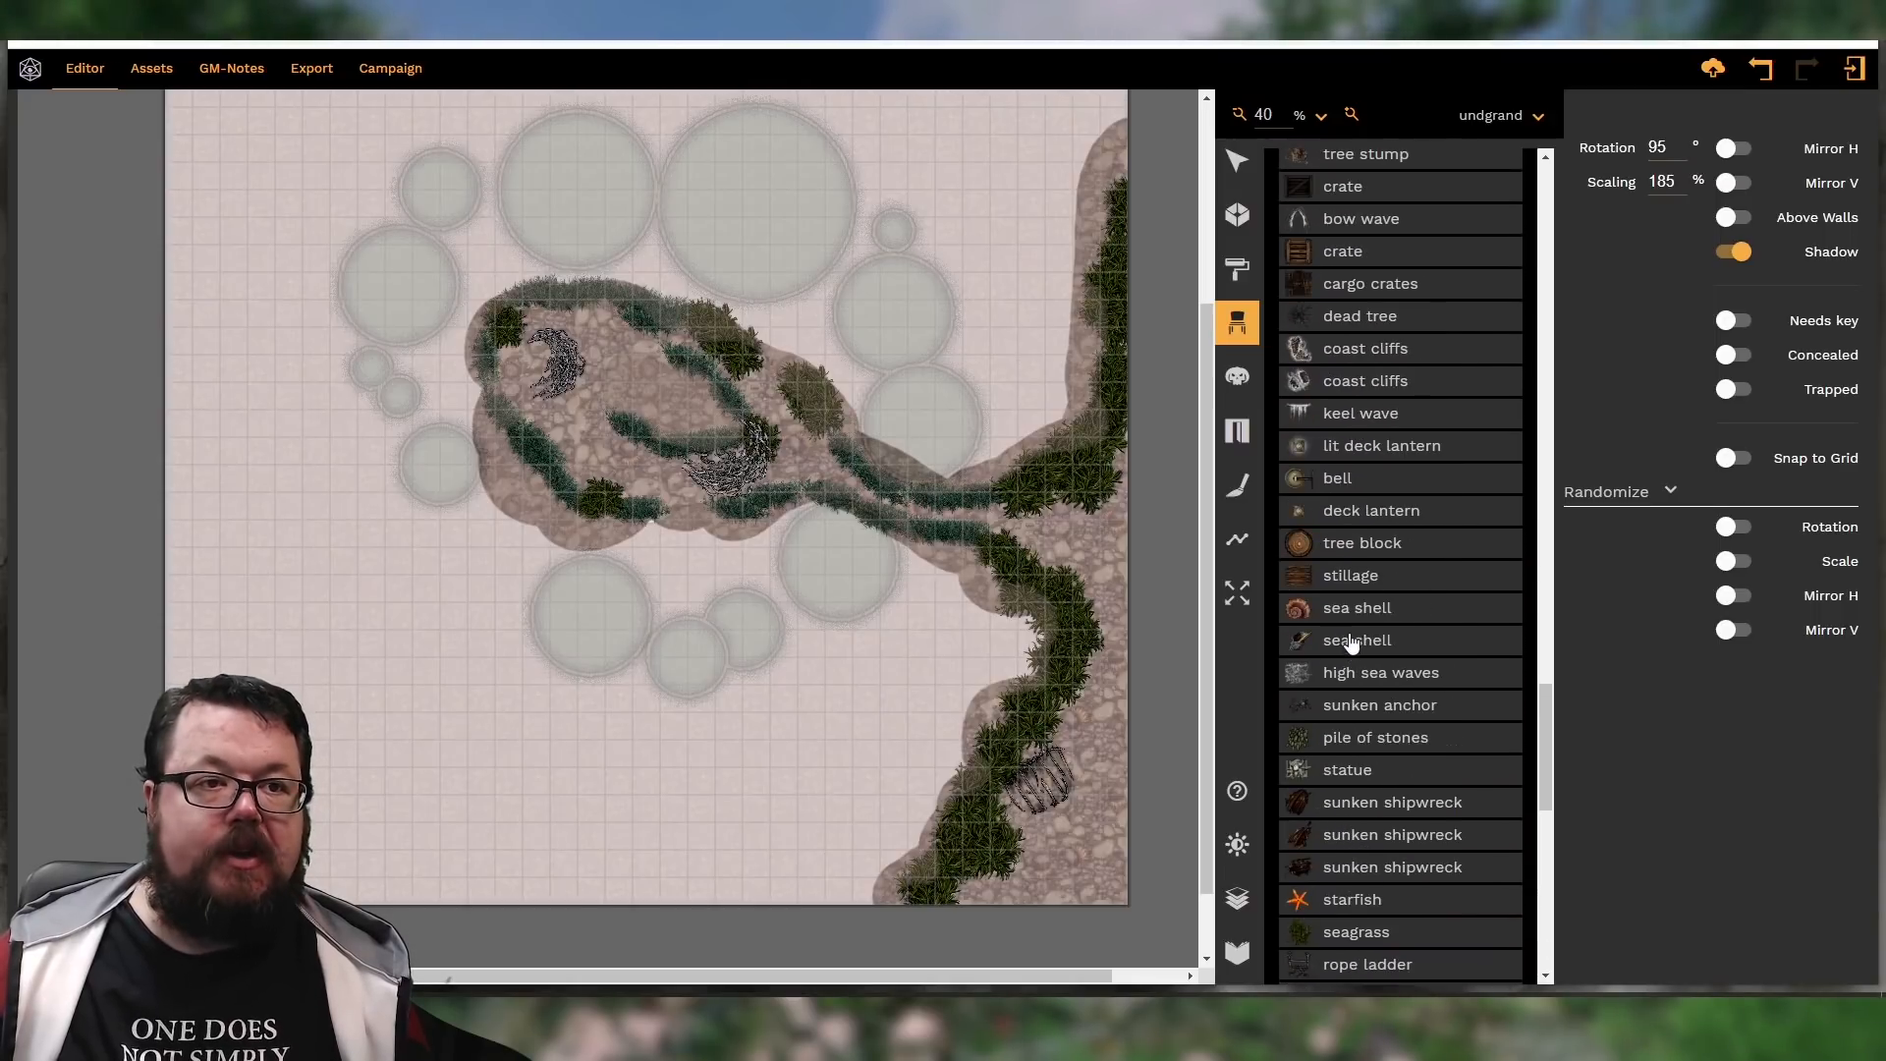
scroll(1378, 630, up, 4)
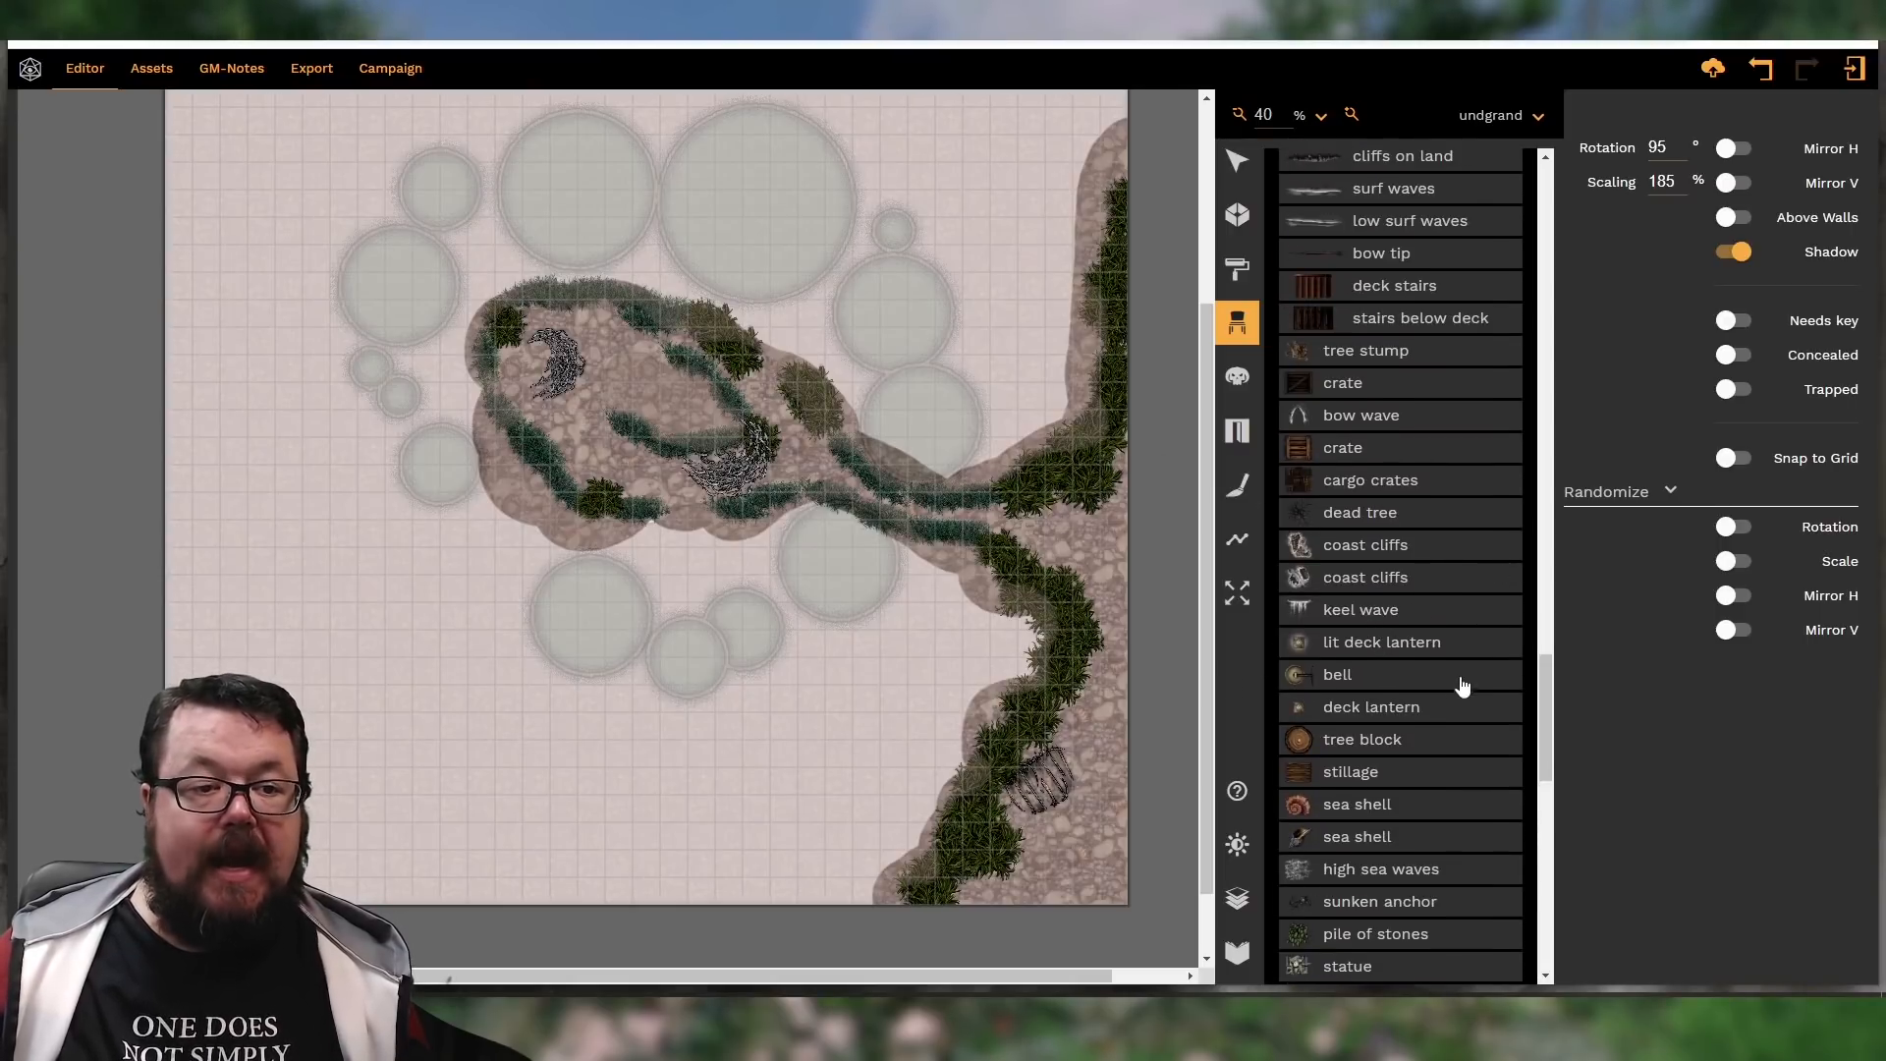
Switch to the ground level to examine how the decorated lower level shows through its openings, and return to the undgrand level
click(1237, 899)
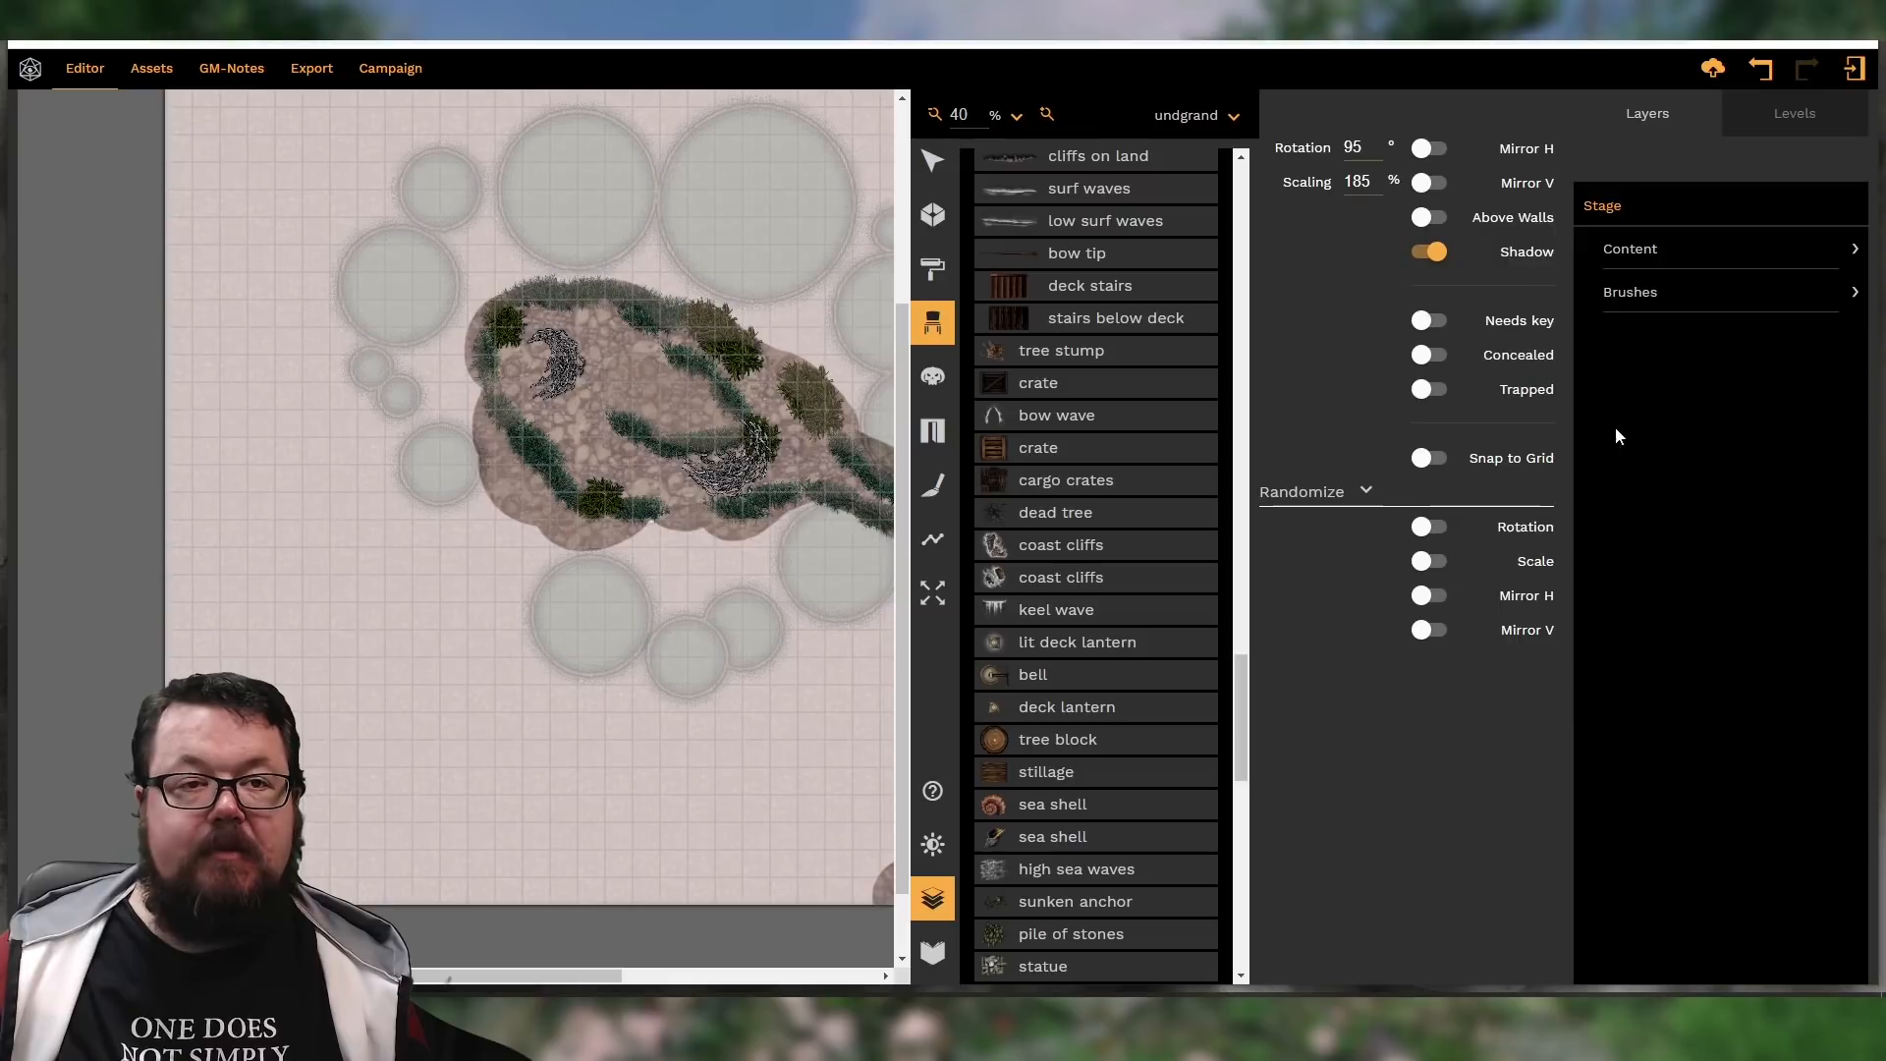
click(1778, 118)
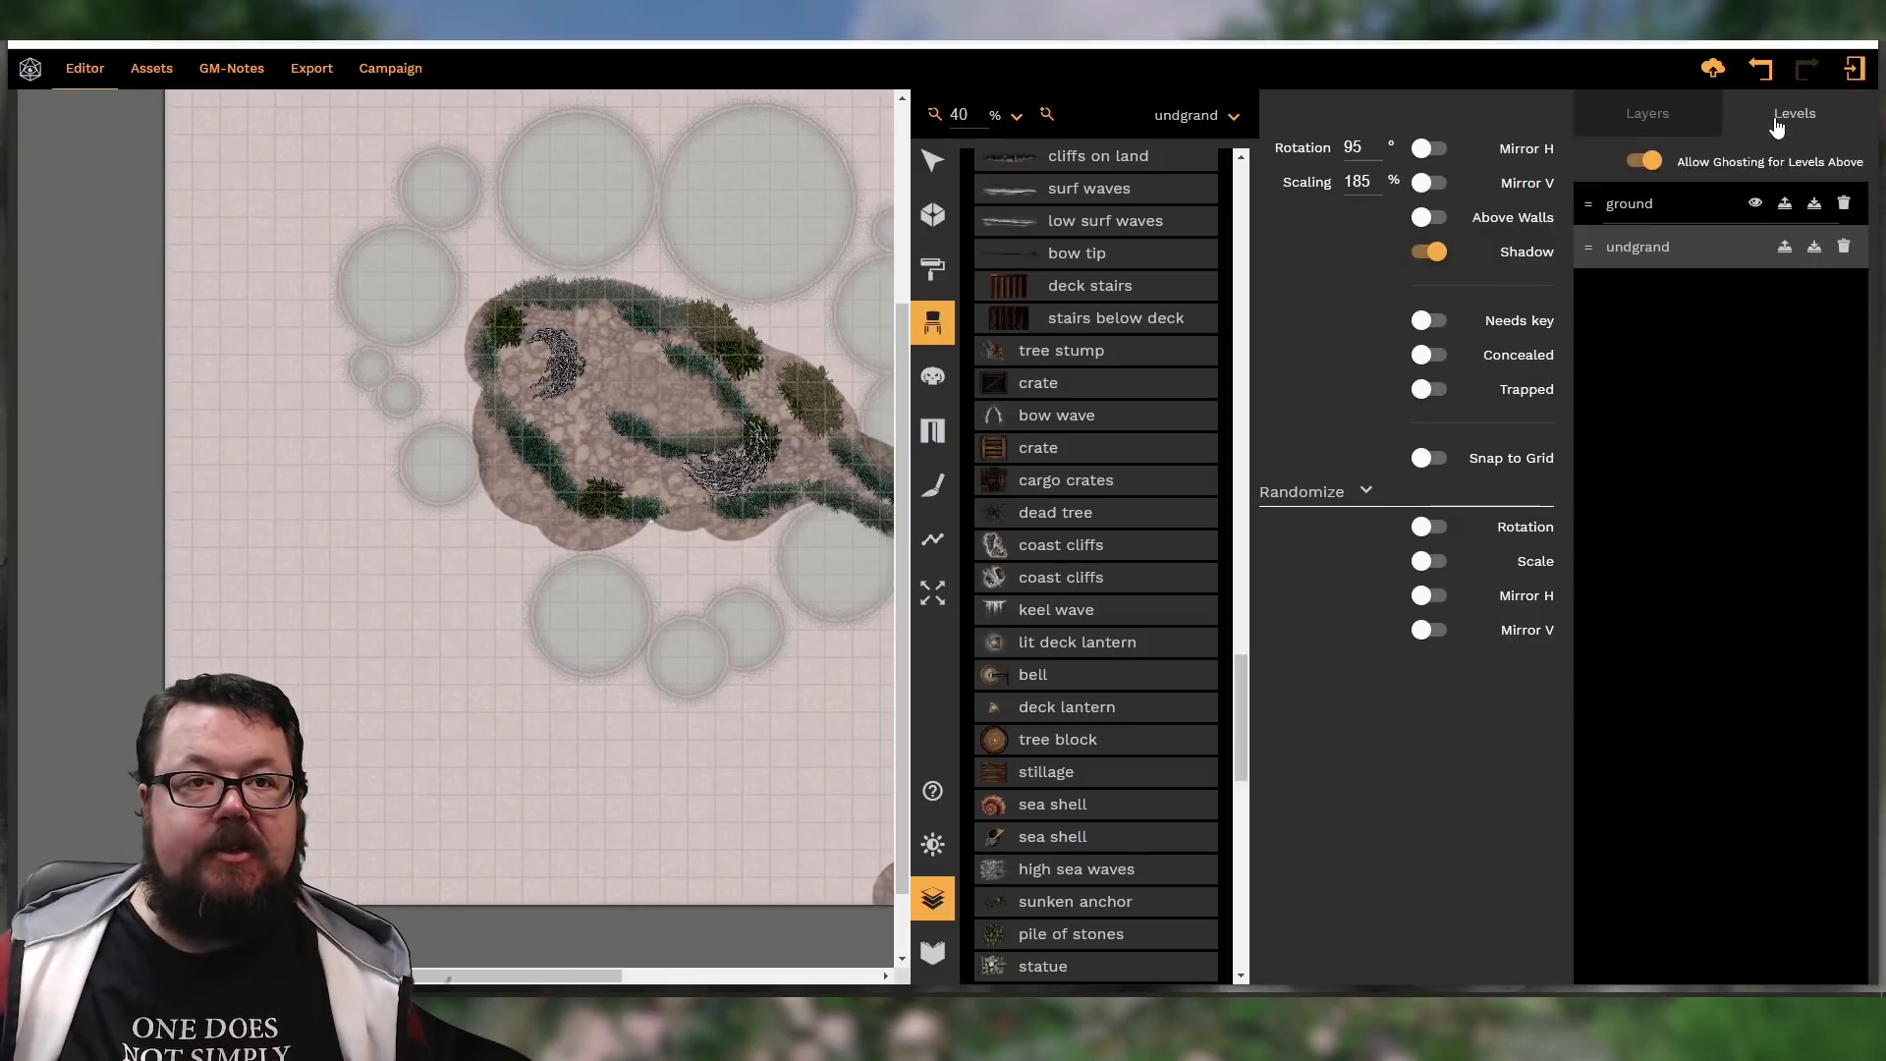
click(1700, 201)
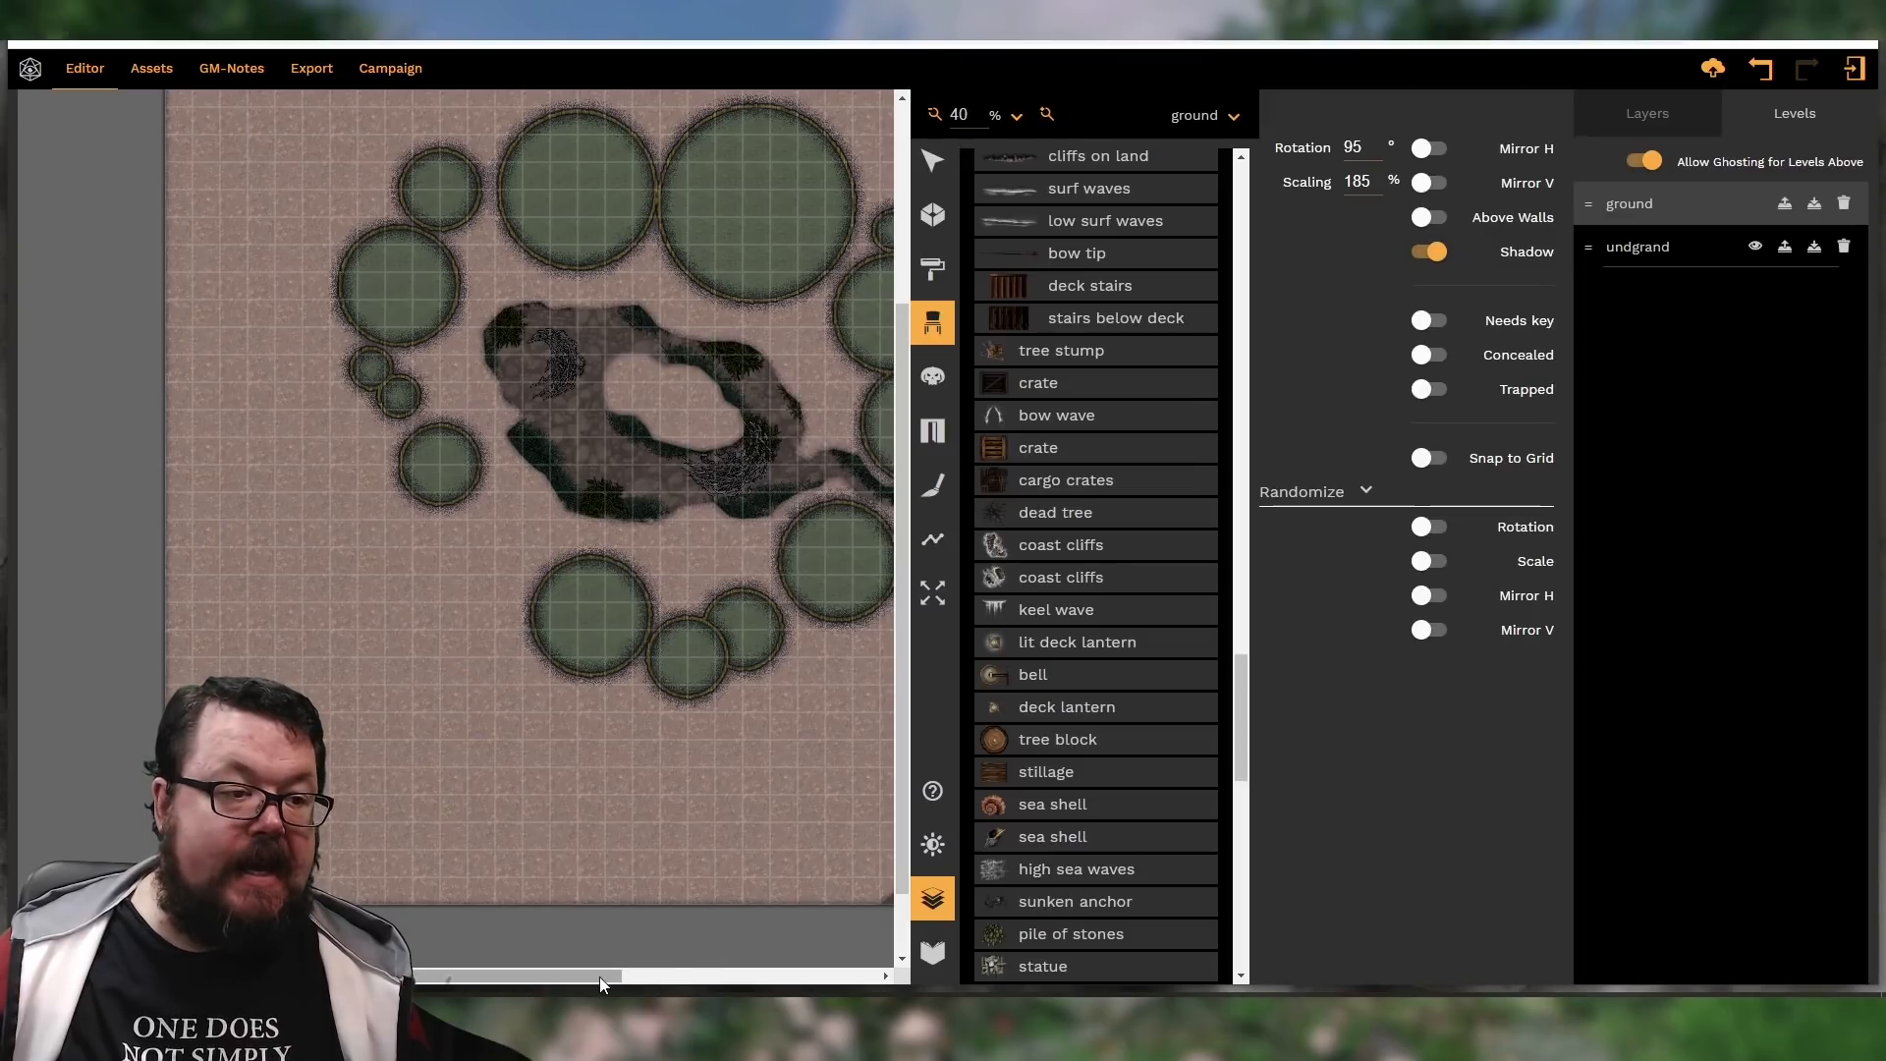
drag(599, 976, 796, 975)
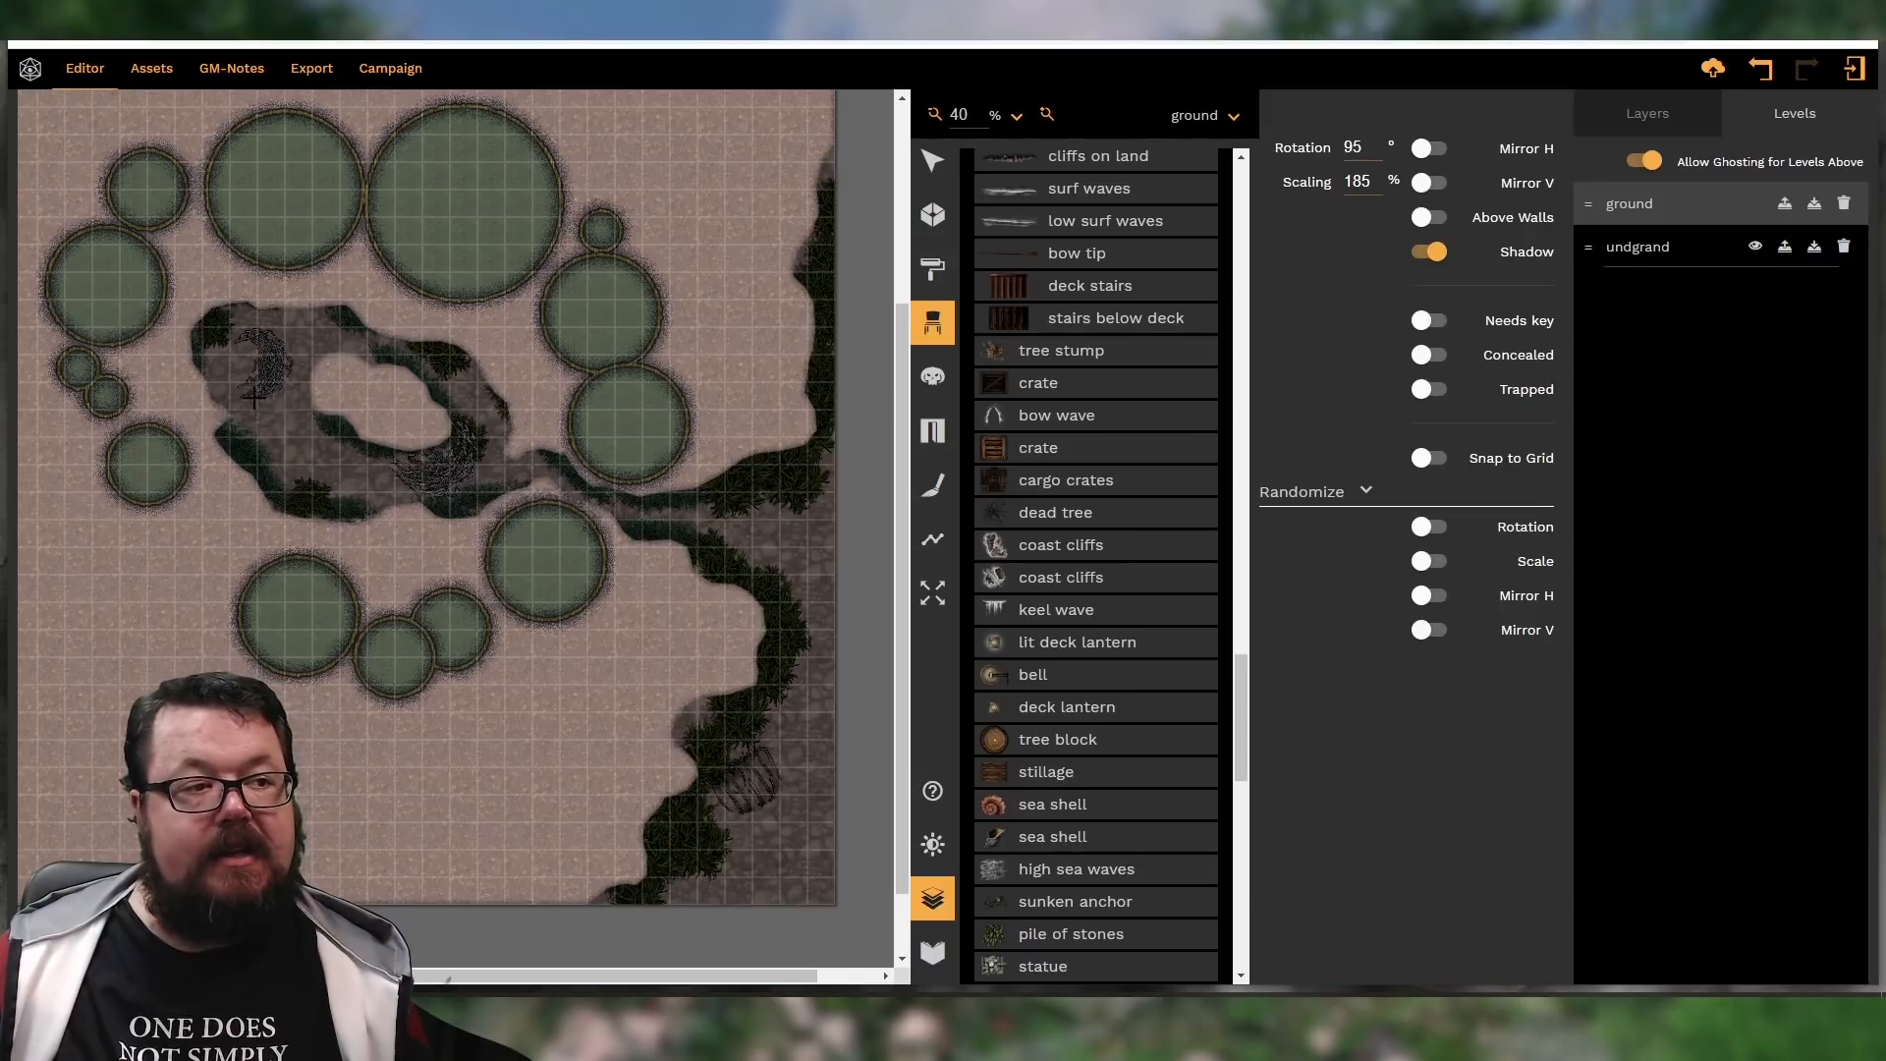
click(1694, 252)
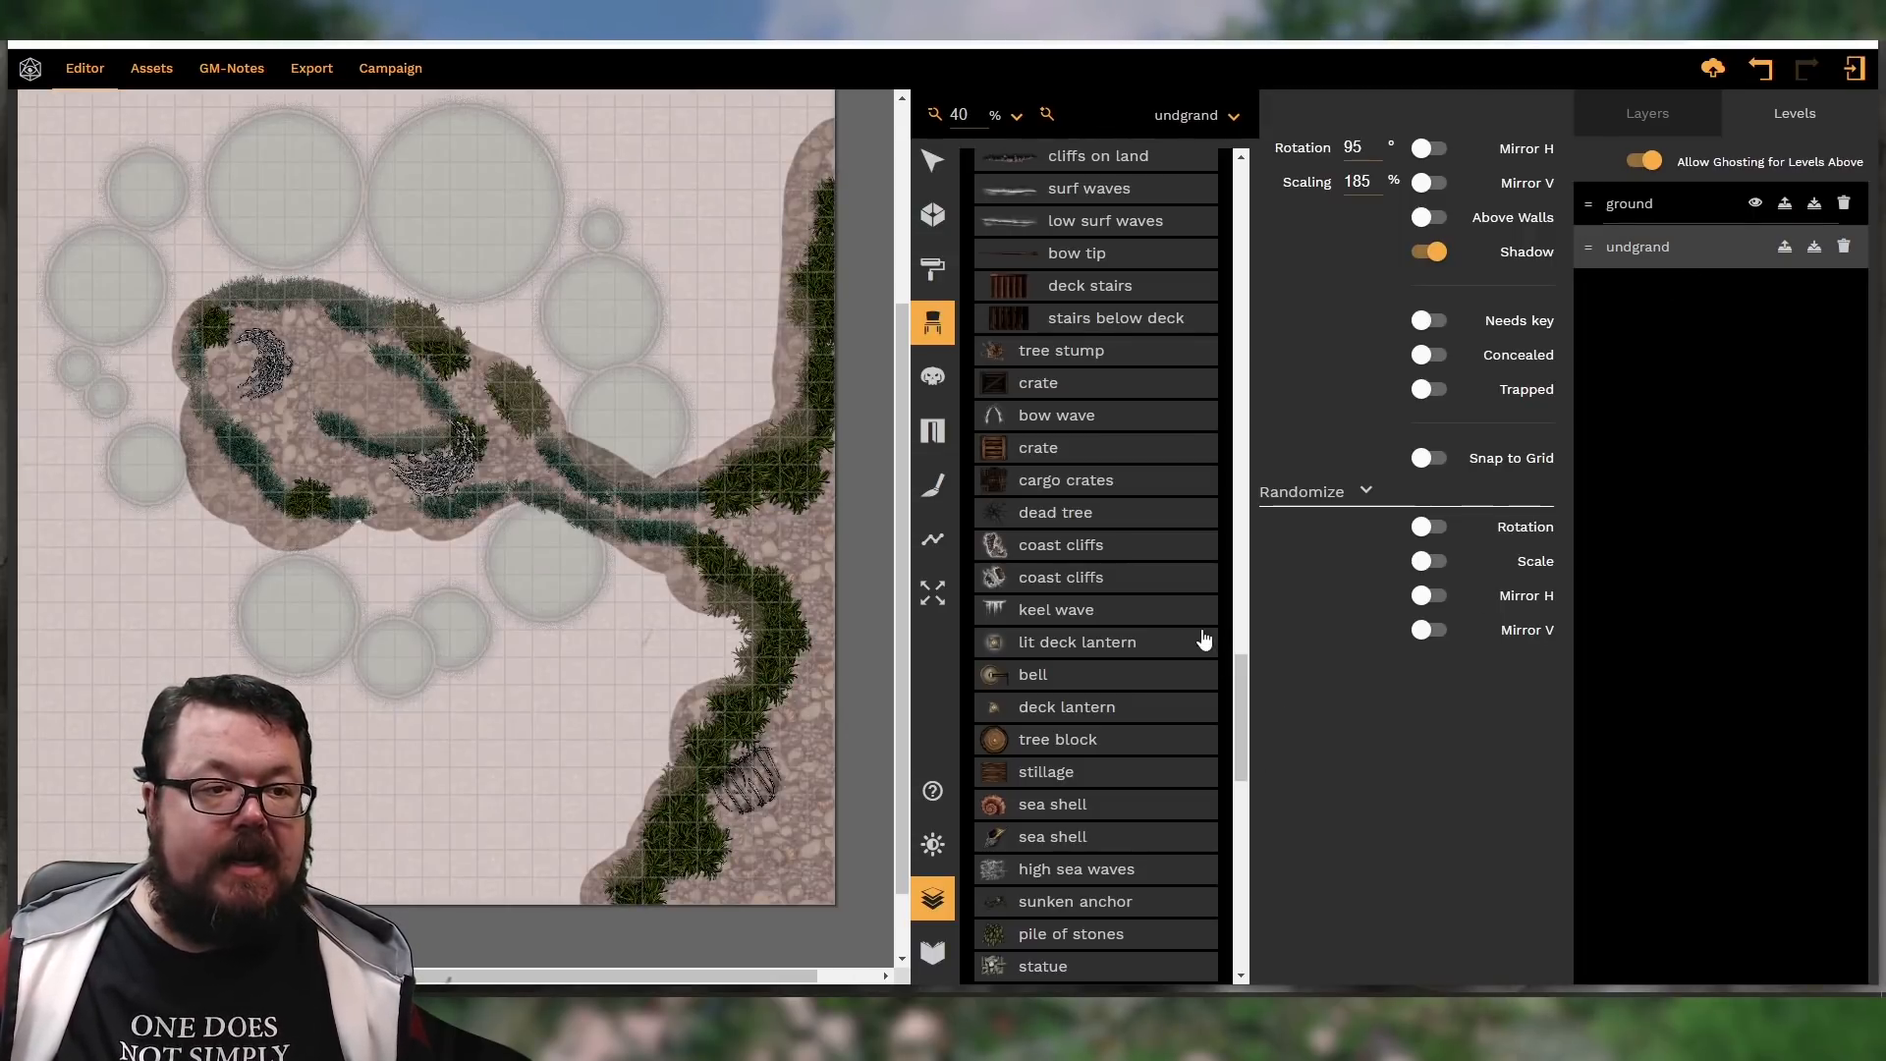
Set the texture for a new freeform shape to Shimmering green water from the water textures
click(936, 586)
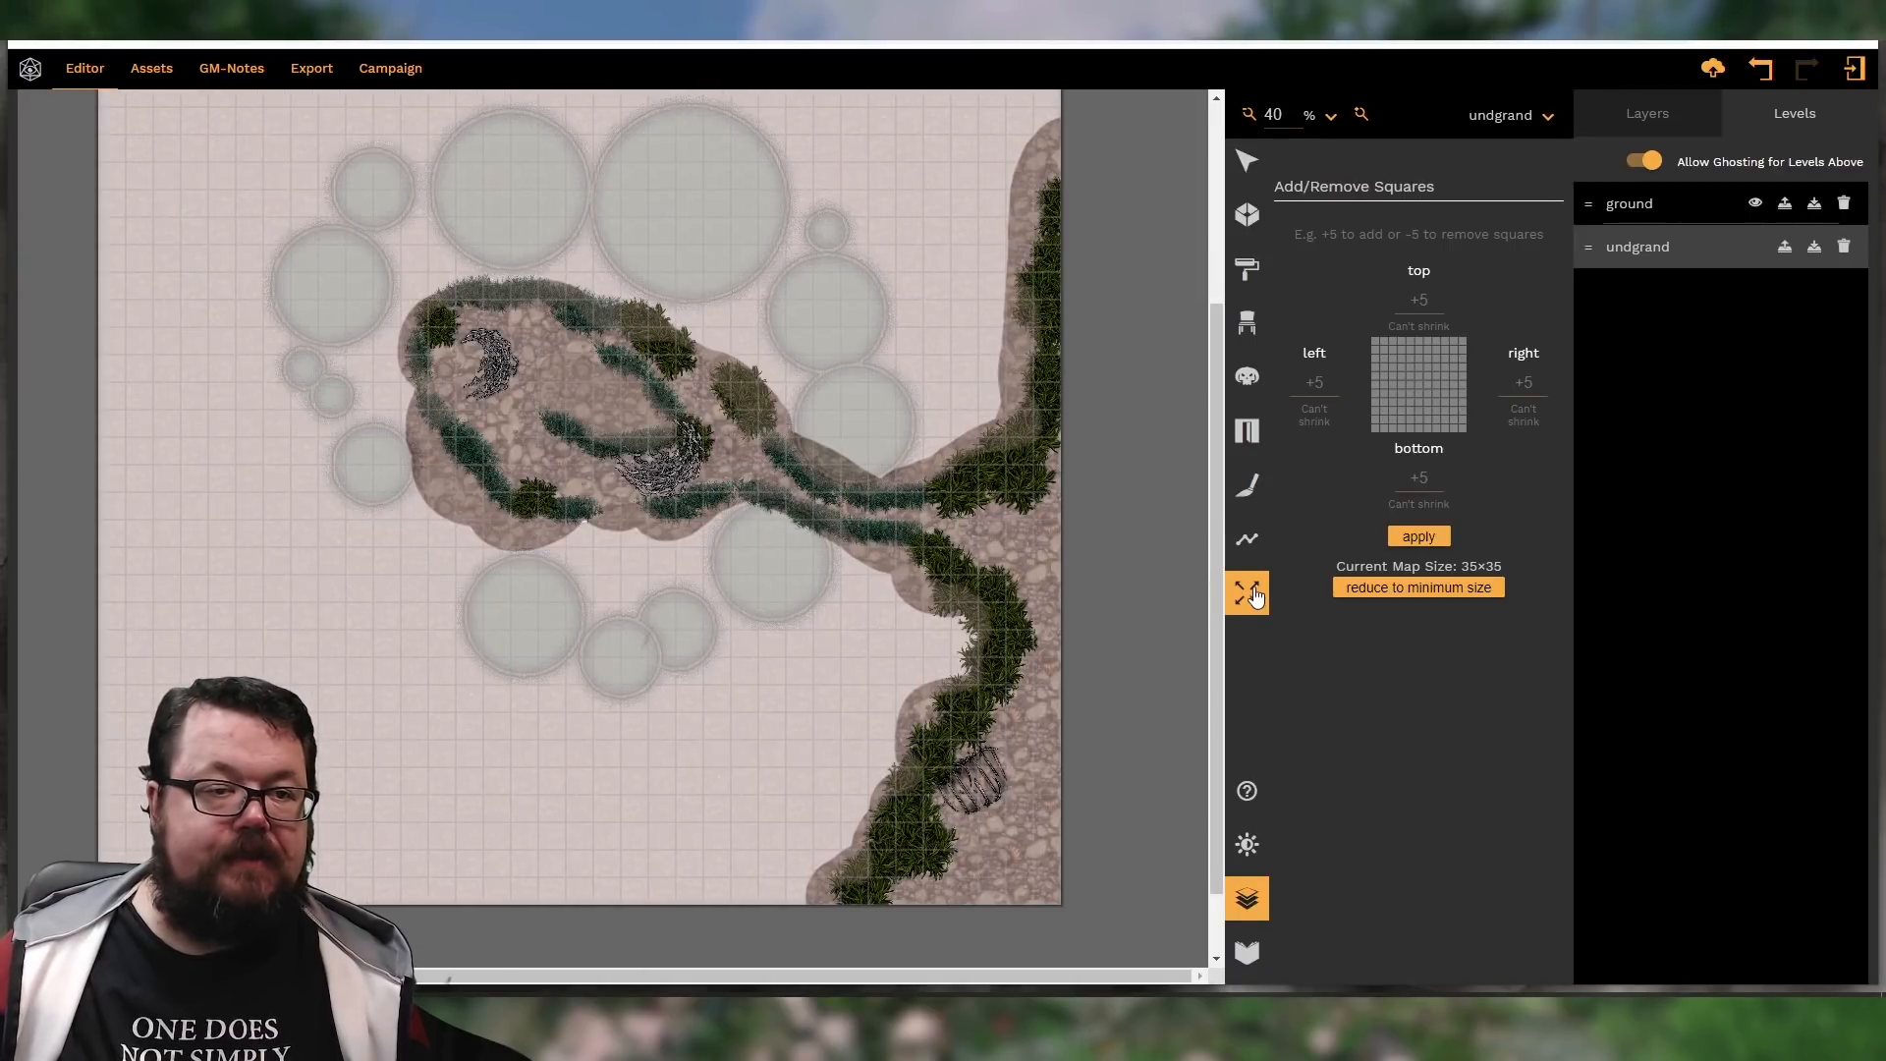
click(1247, 542)
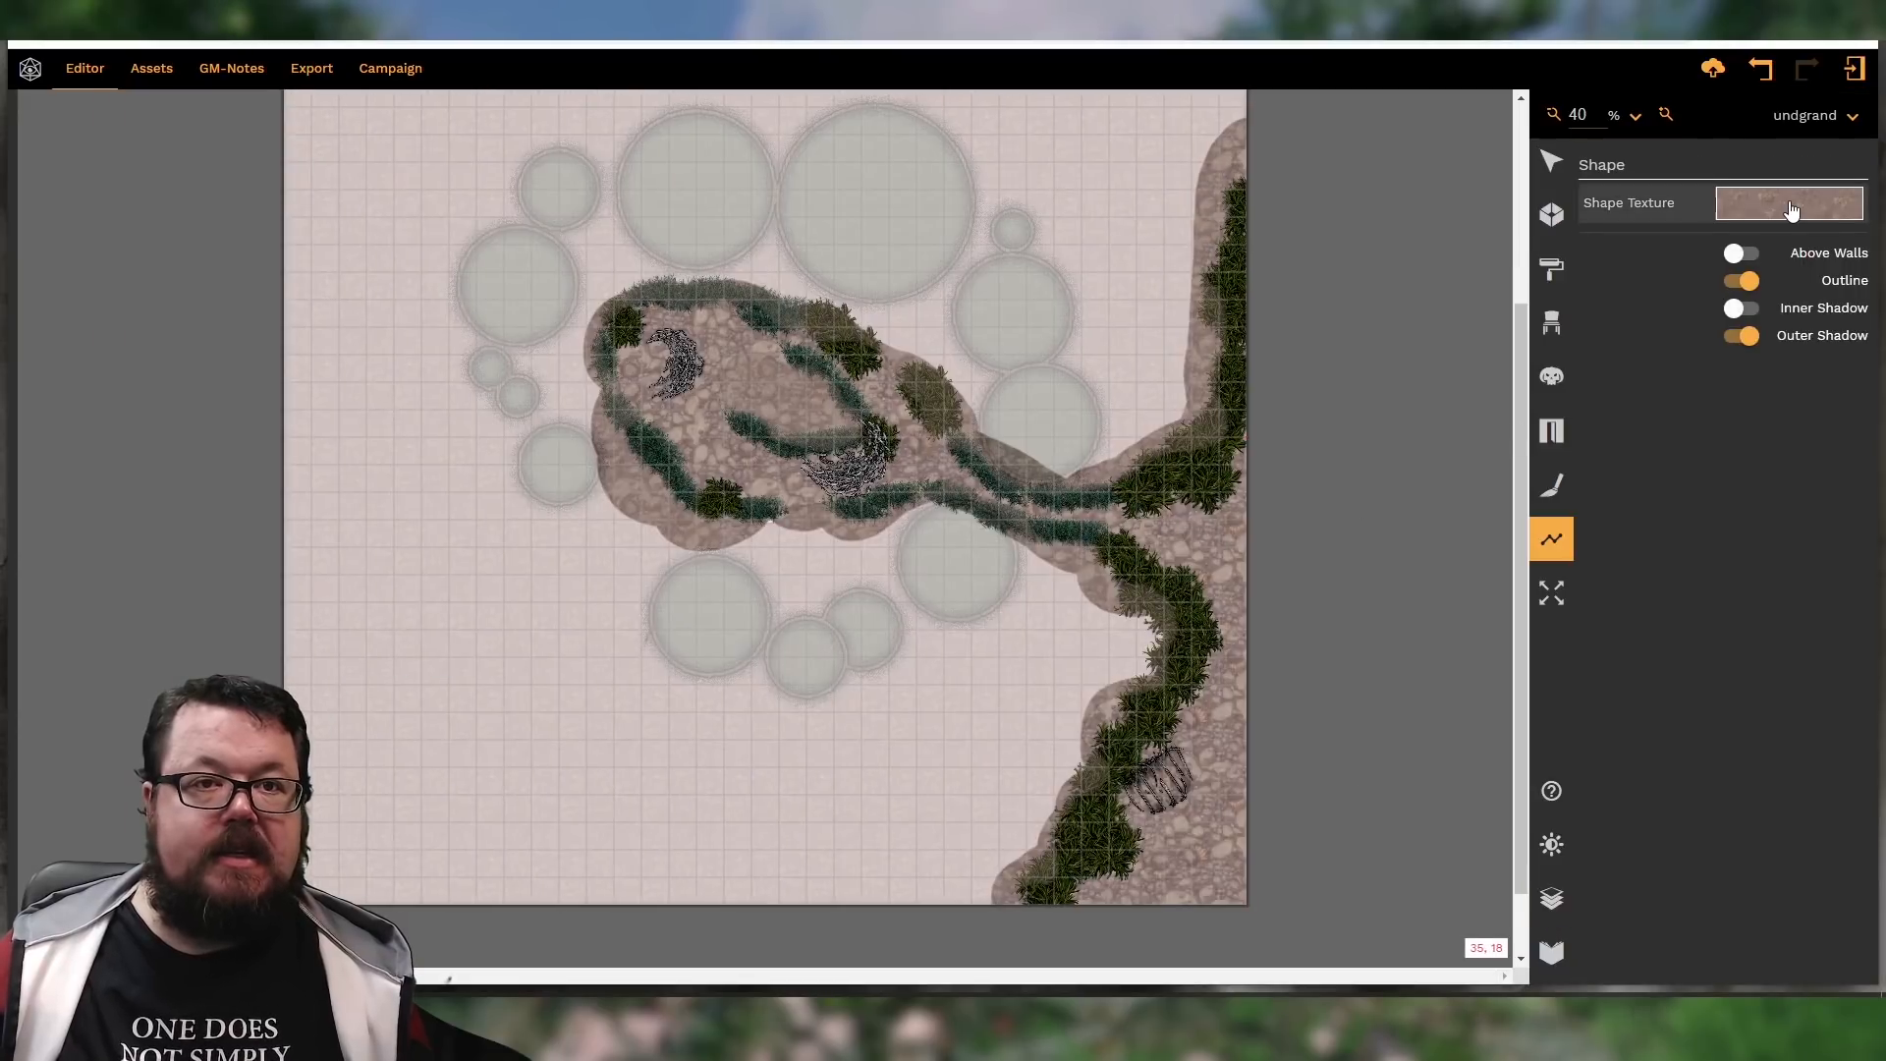
click(1793, 204)
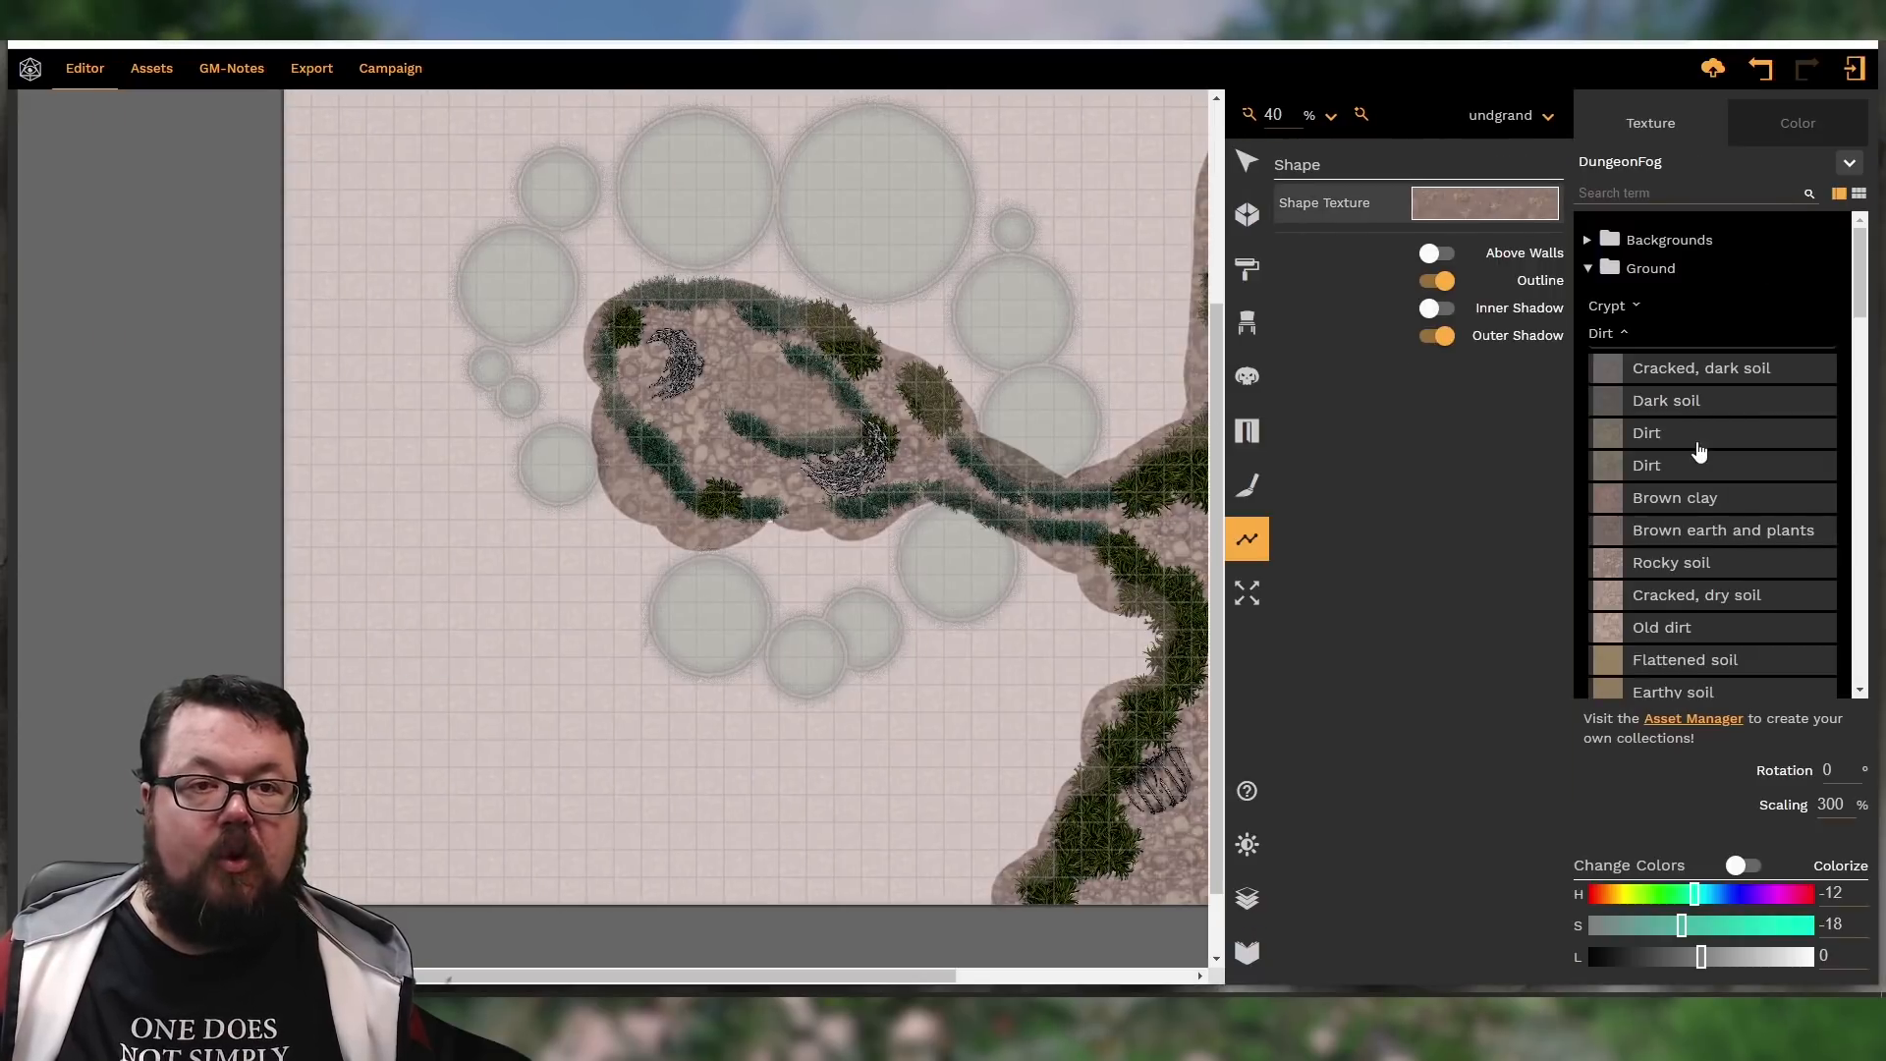
click(1624, 335)
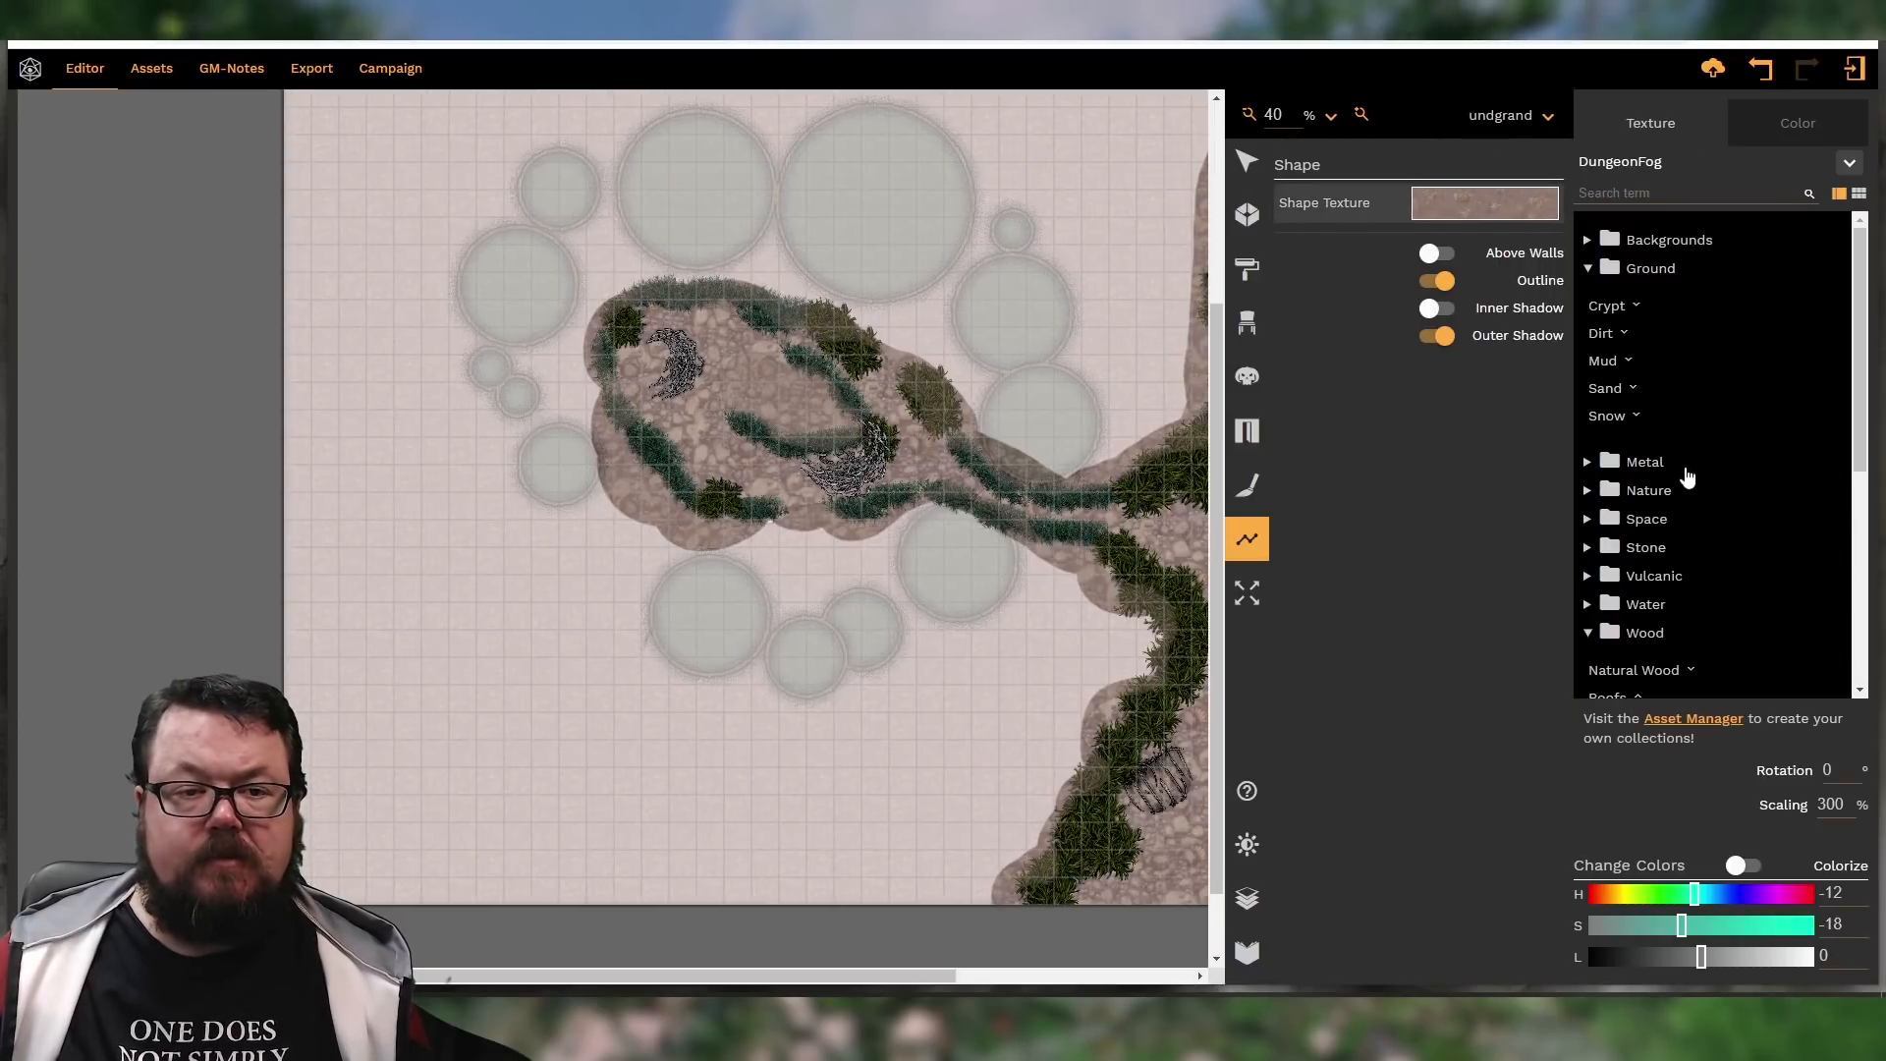
click(1592, 608)
scroll(1635, 604, down, 4)
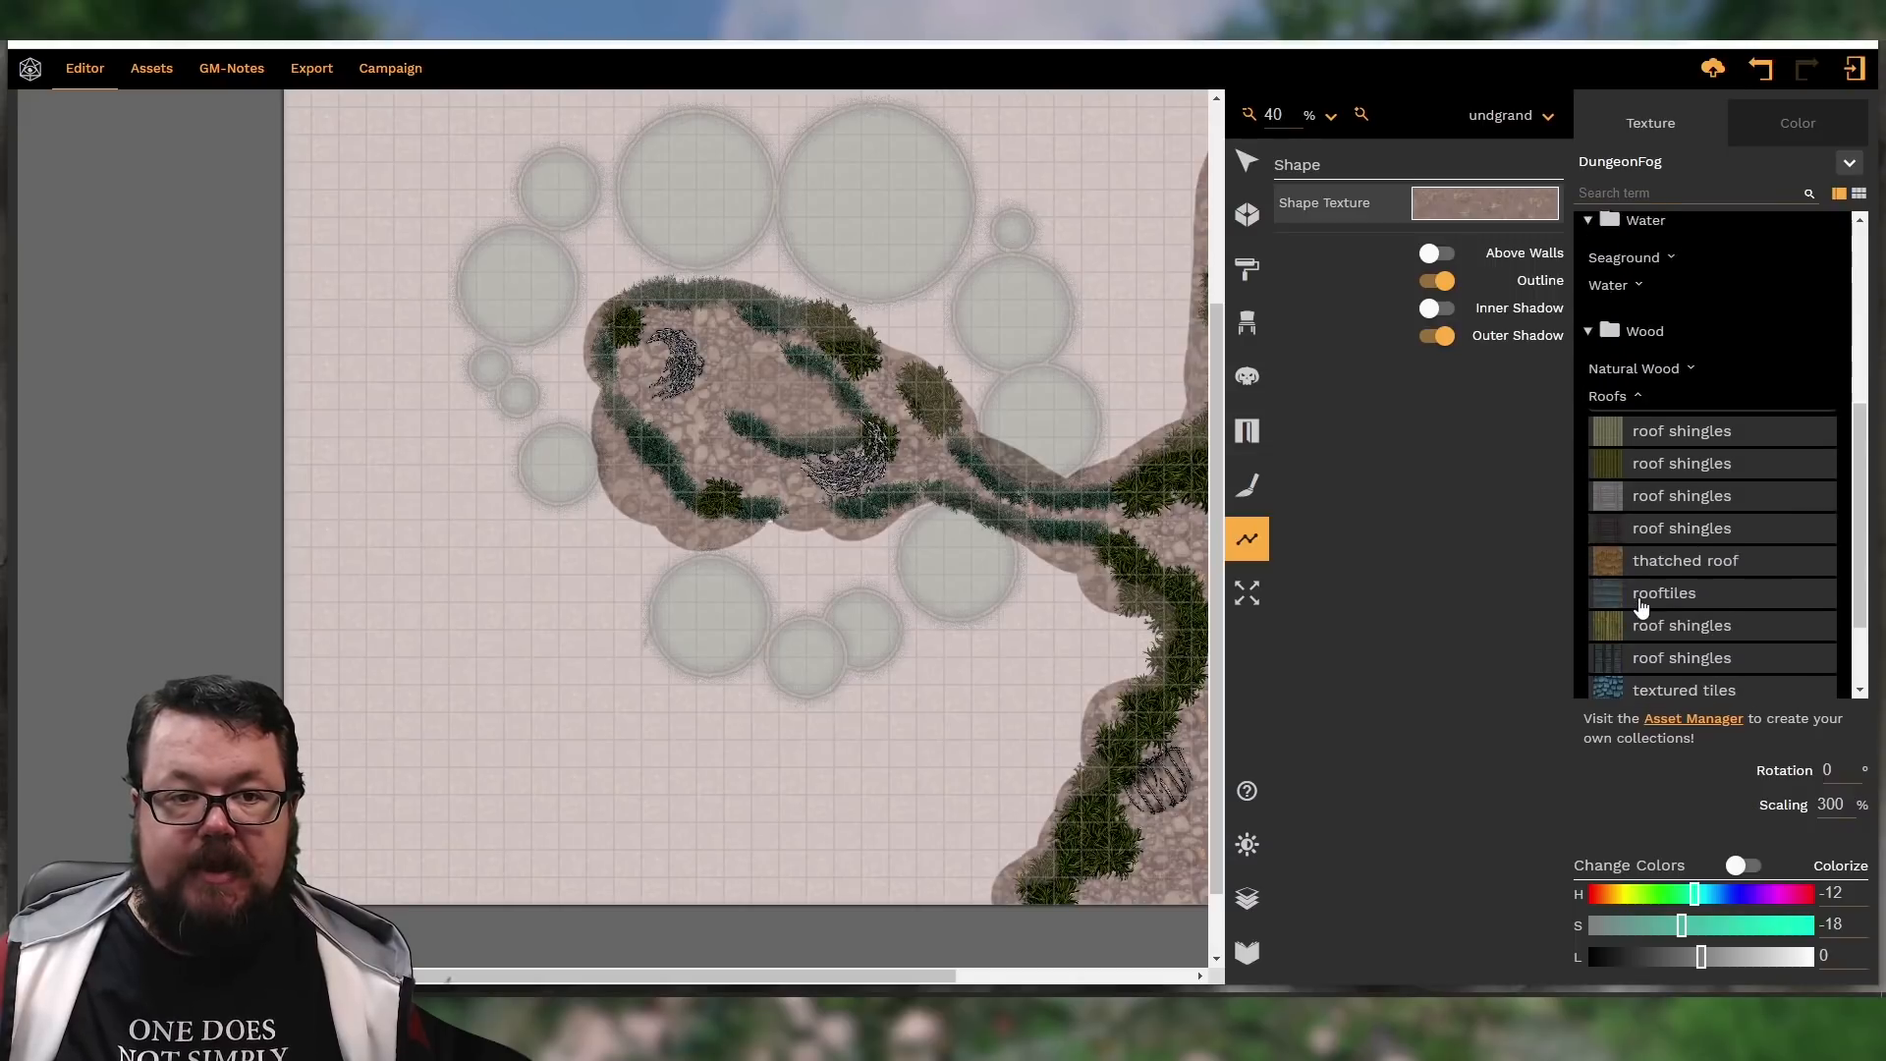
scroll(1650, 386, up, 3)
click(1616, 476)
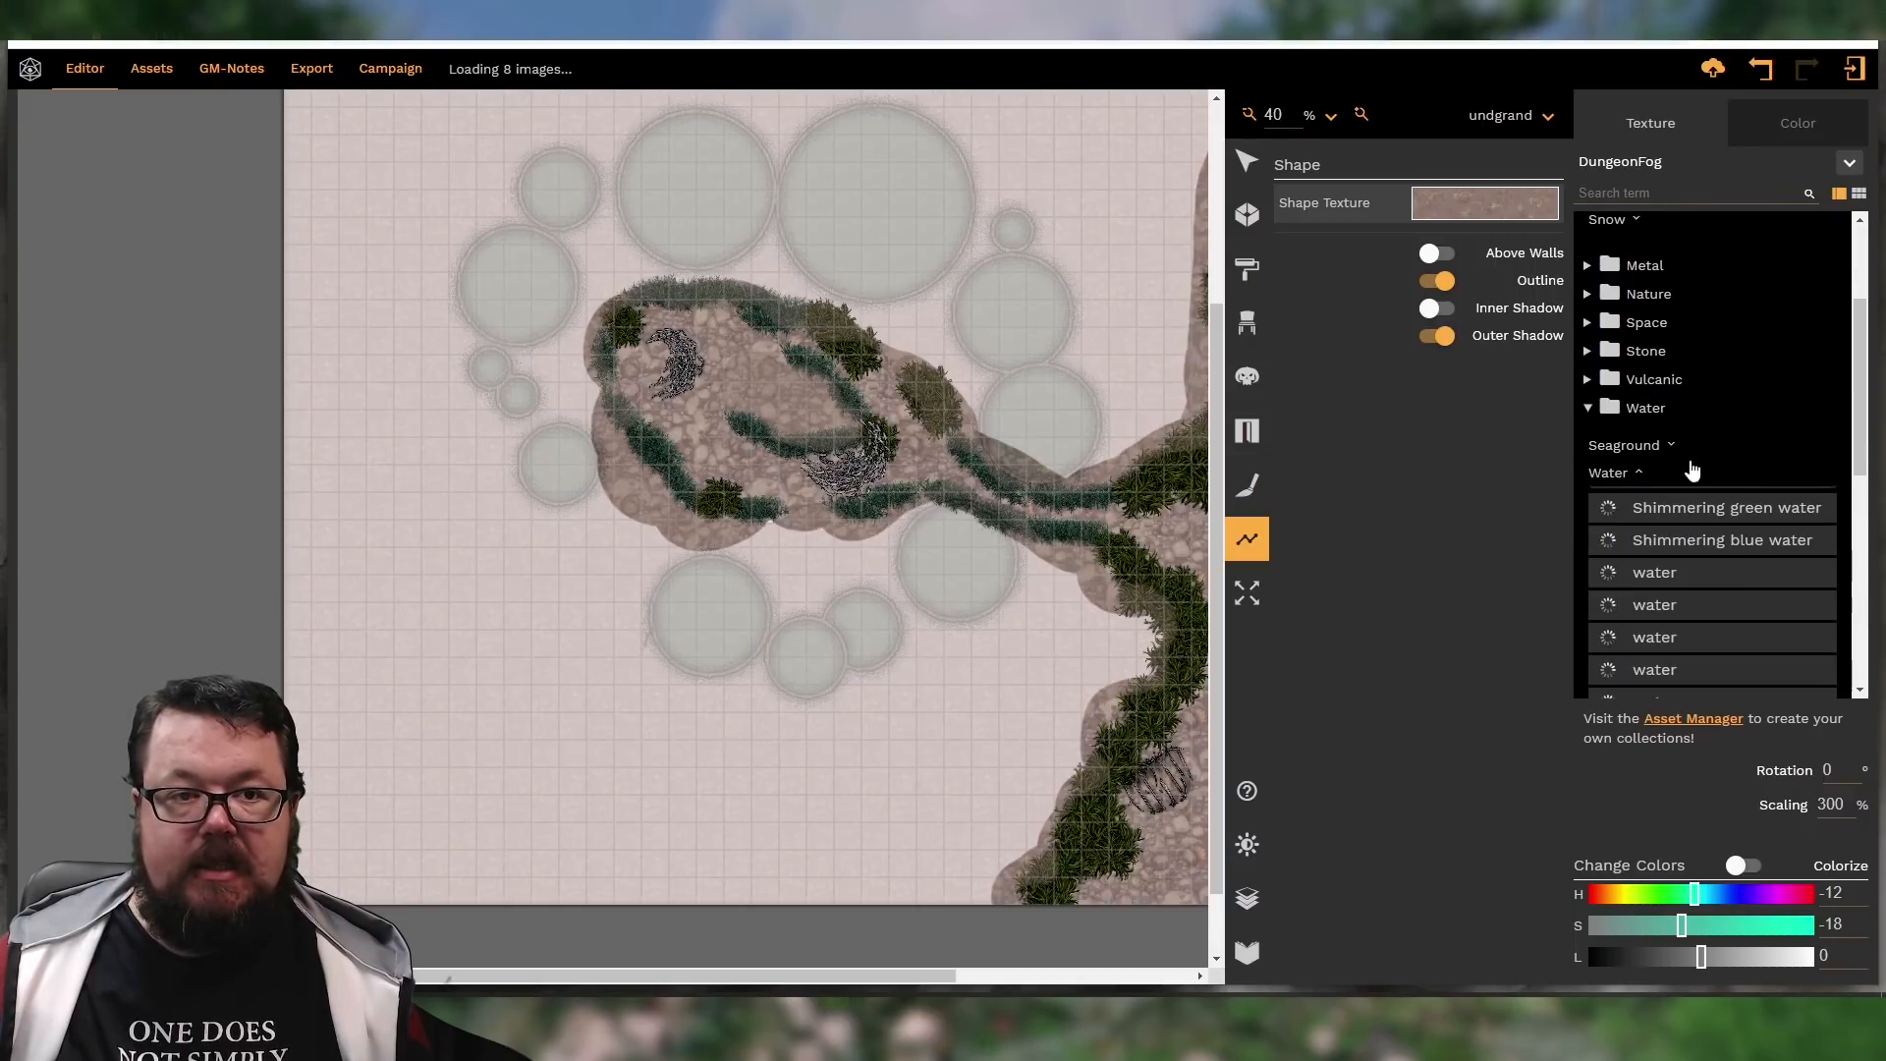
scroll(1689, 471, down, 3)
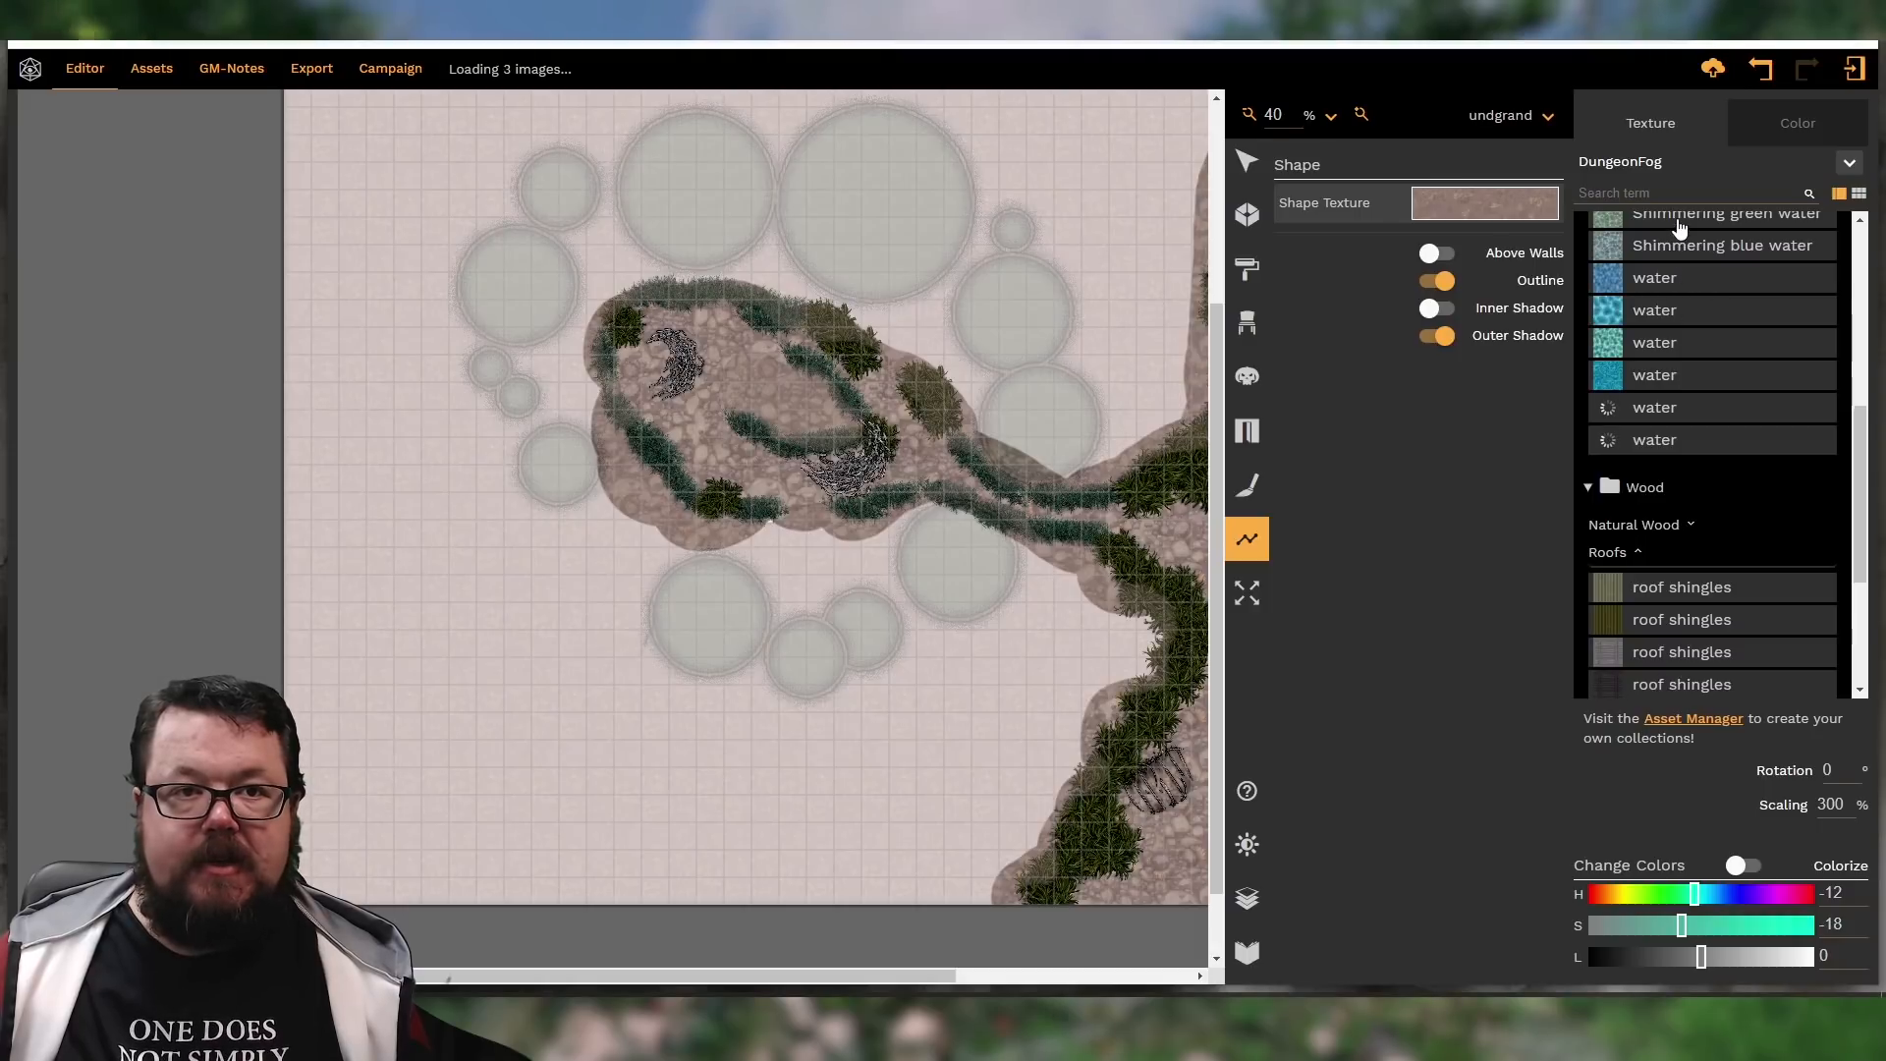
scroll(1710, 334, up, 2)
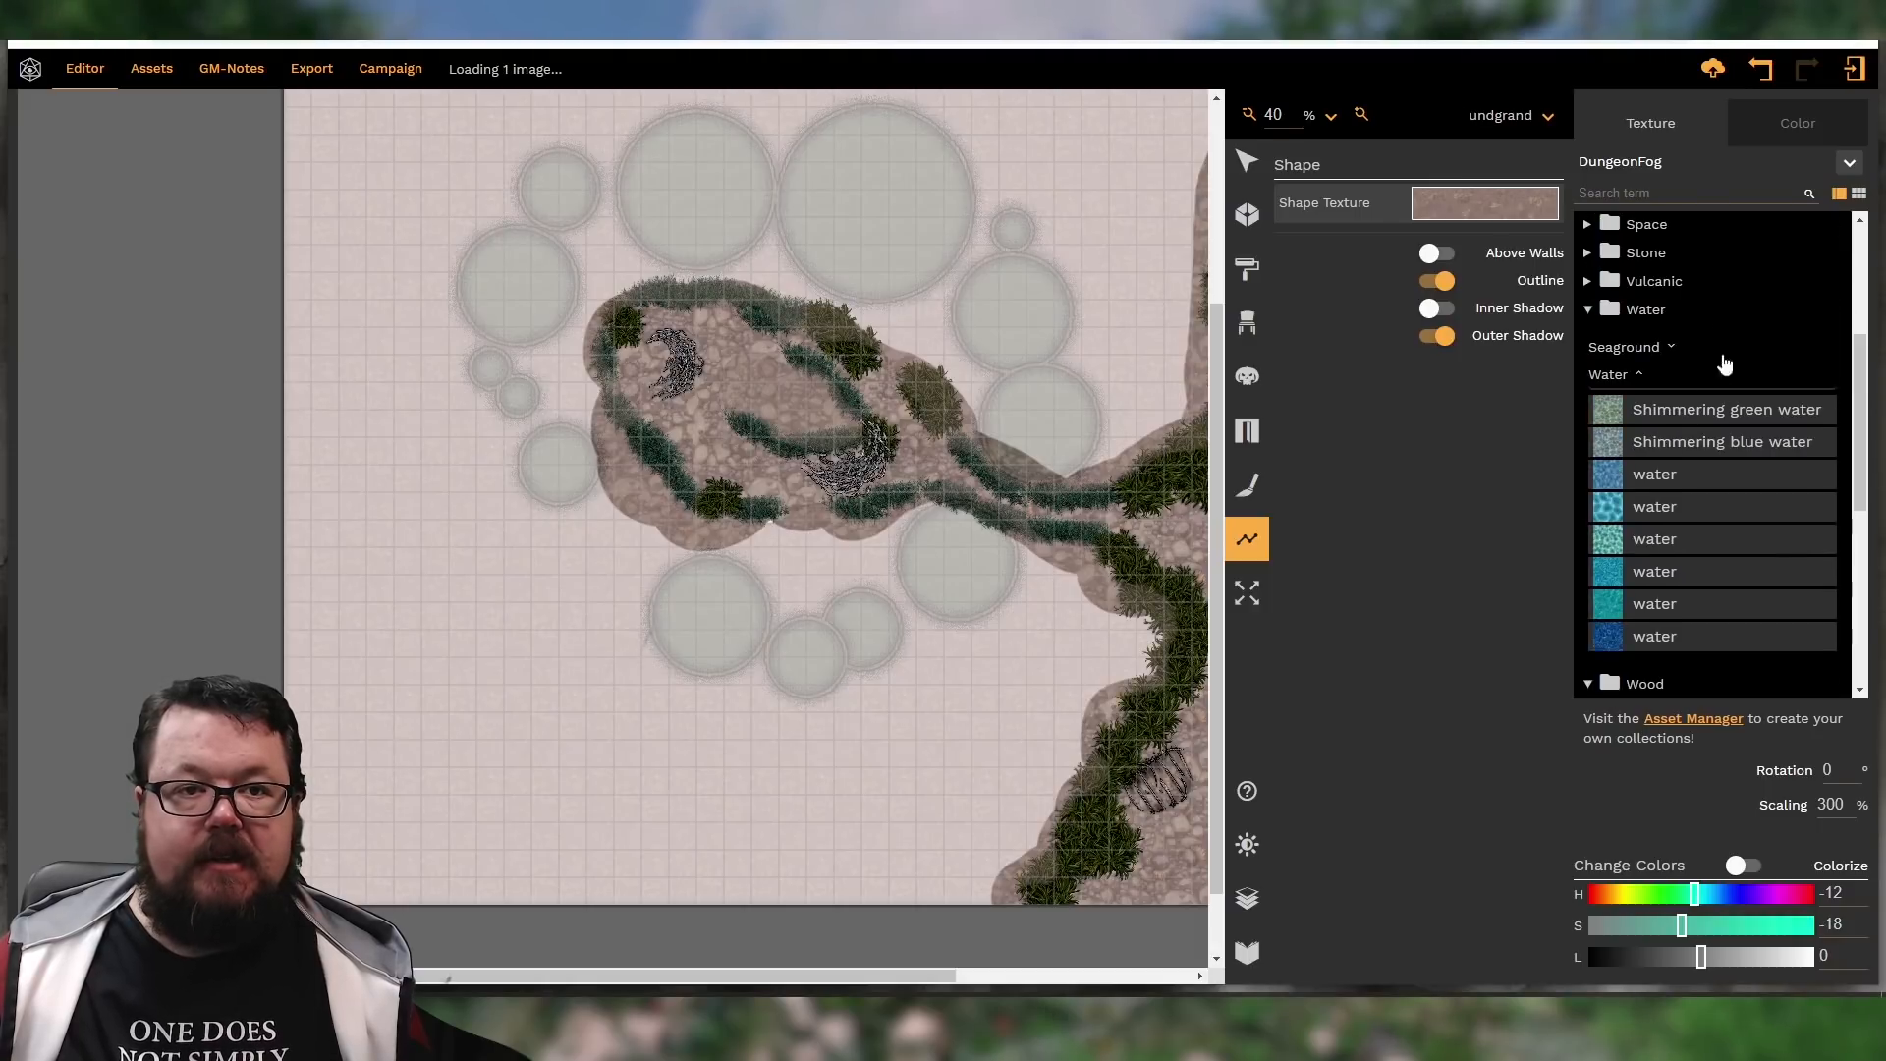
click(1701, 416)
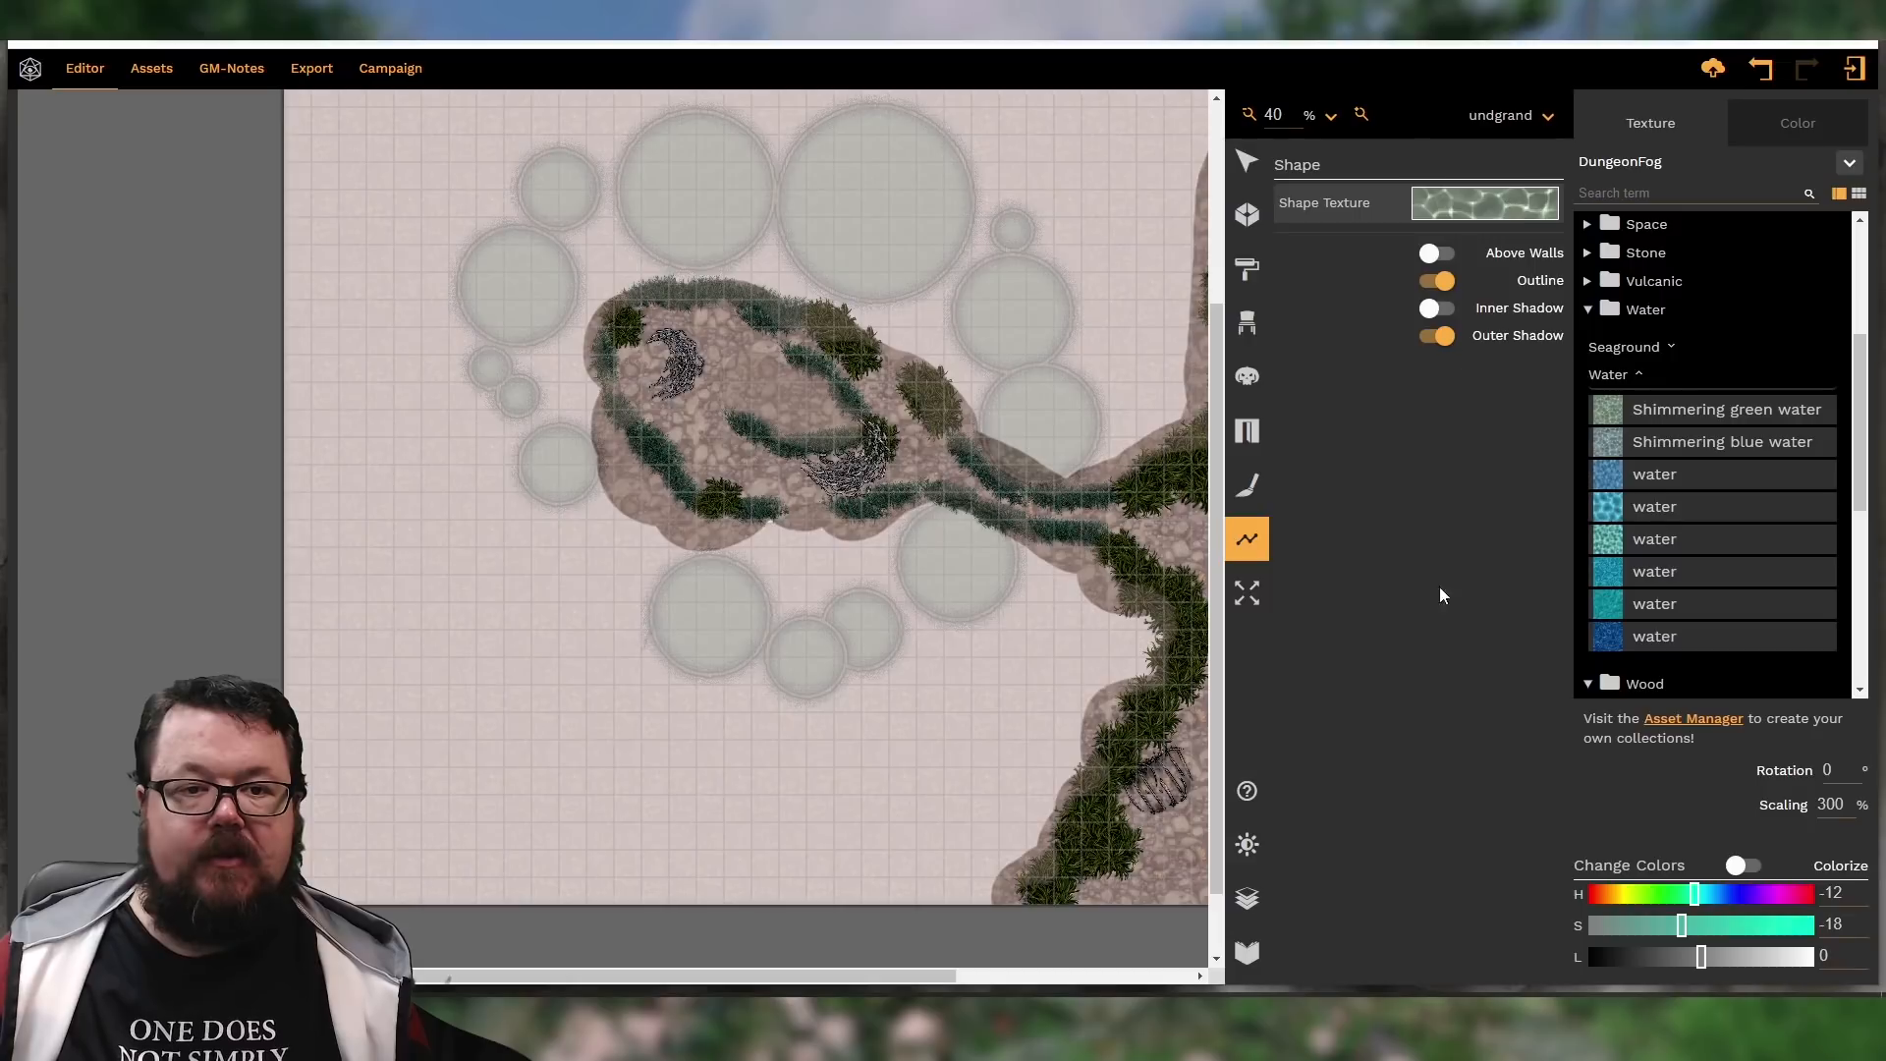
Draw a closed water polygon around the rocky clearing, its connecting channel and the whole eastern path down to the map's southeast corner
click(790, 397)
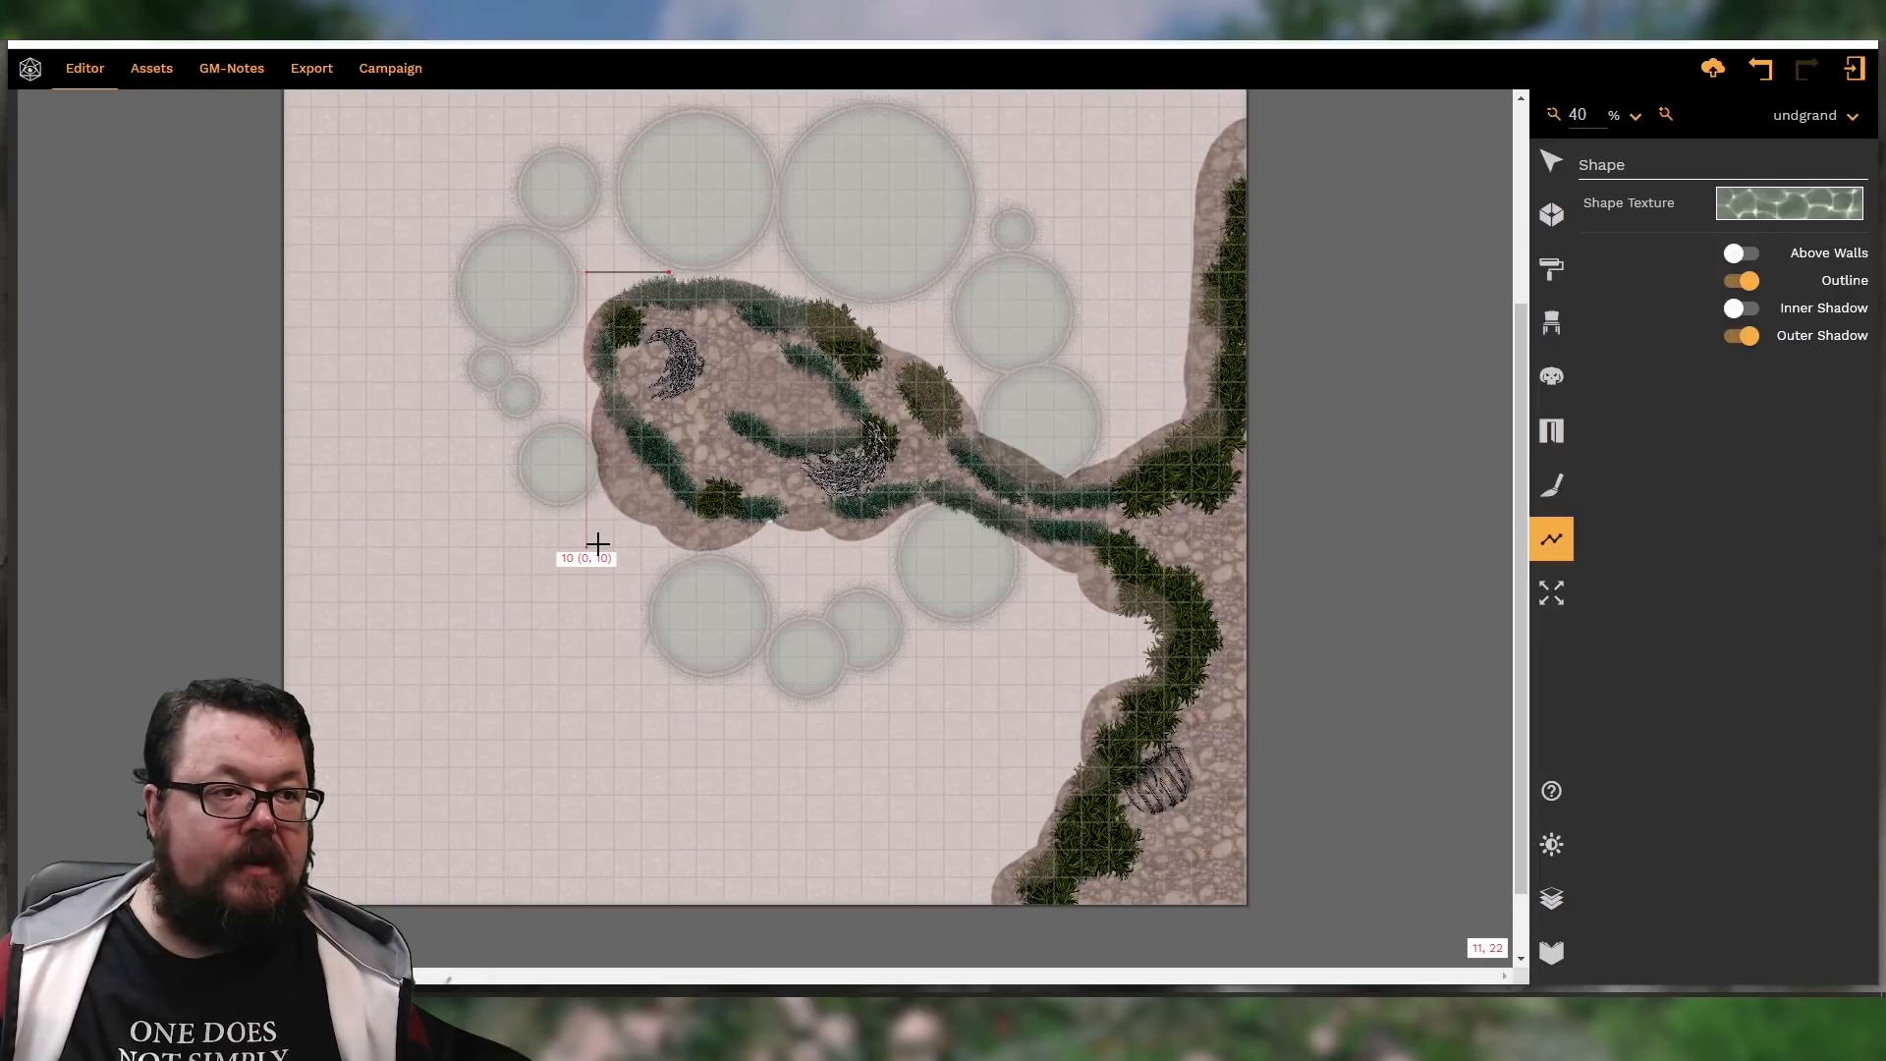
click(597, 544)
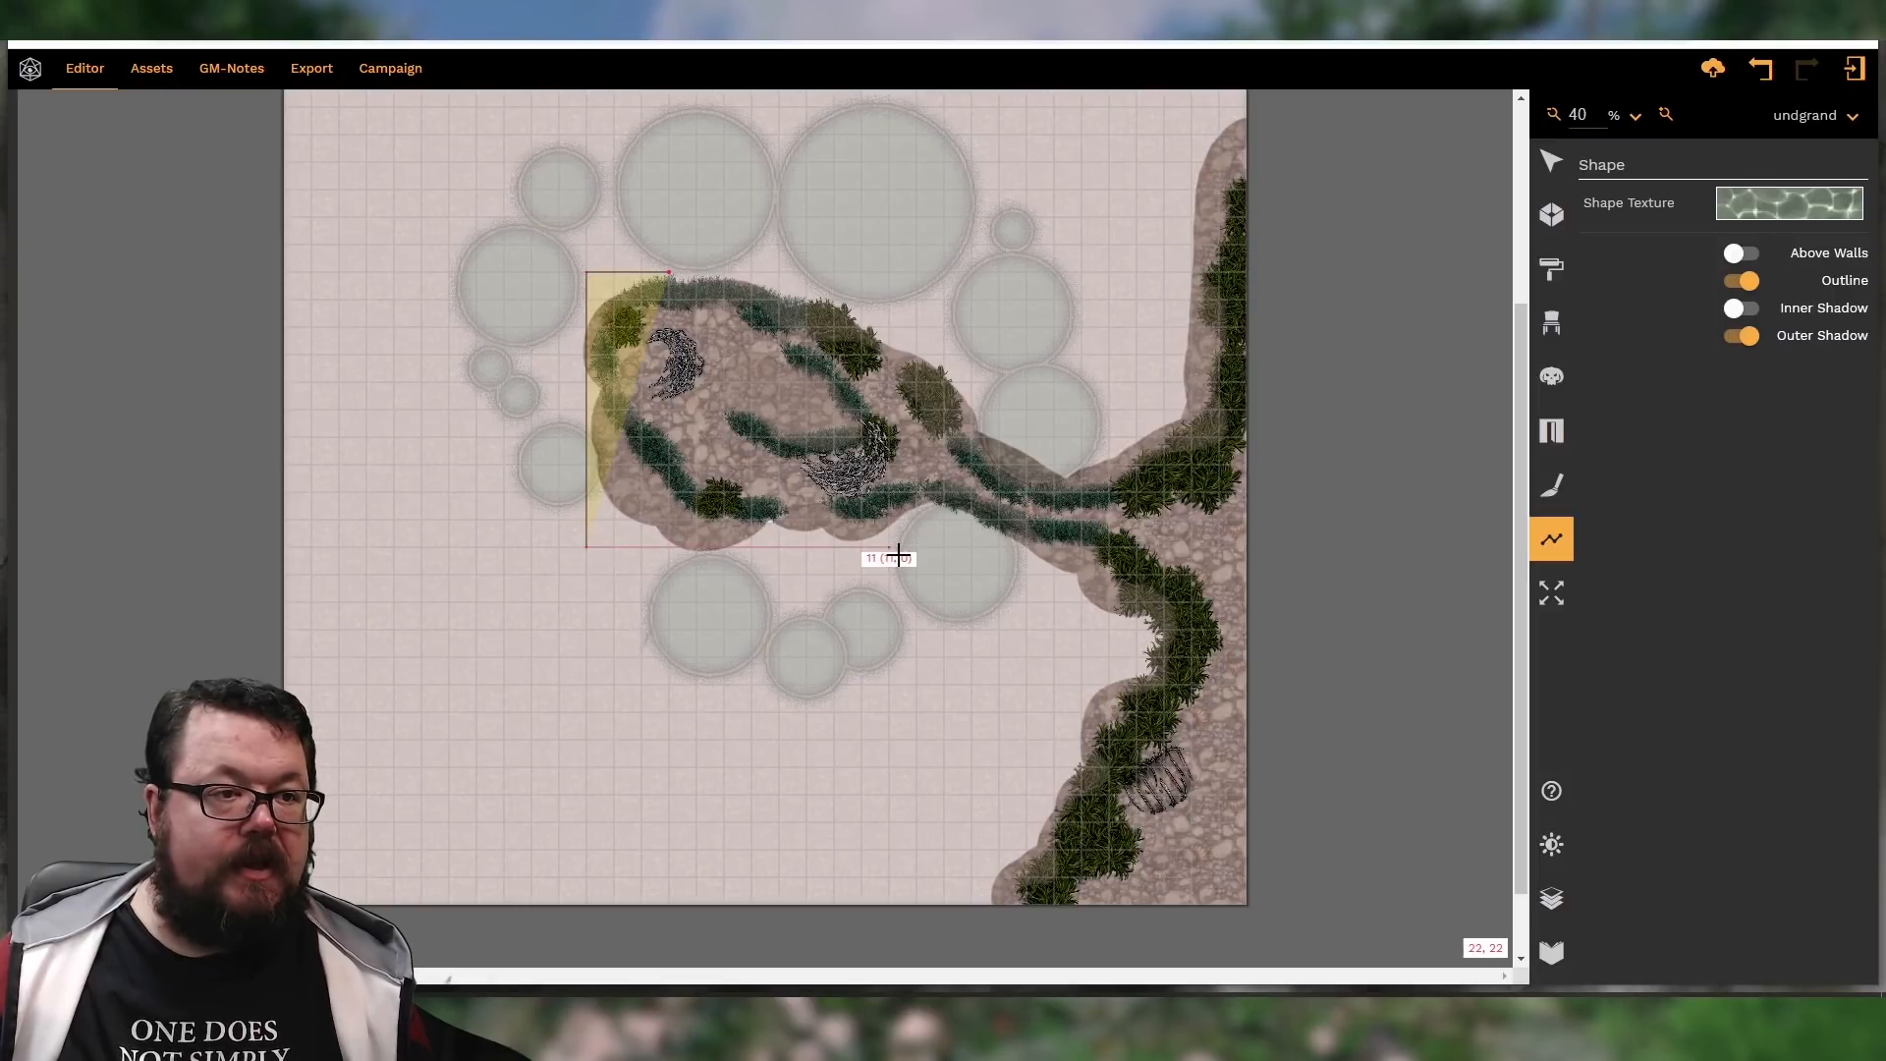
click(994, 553)
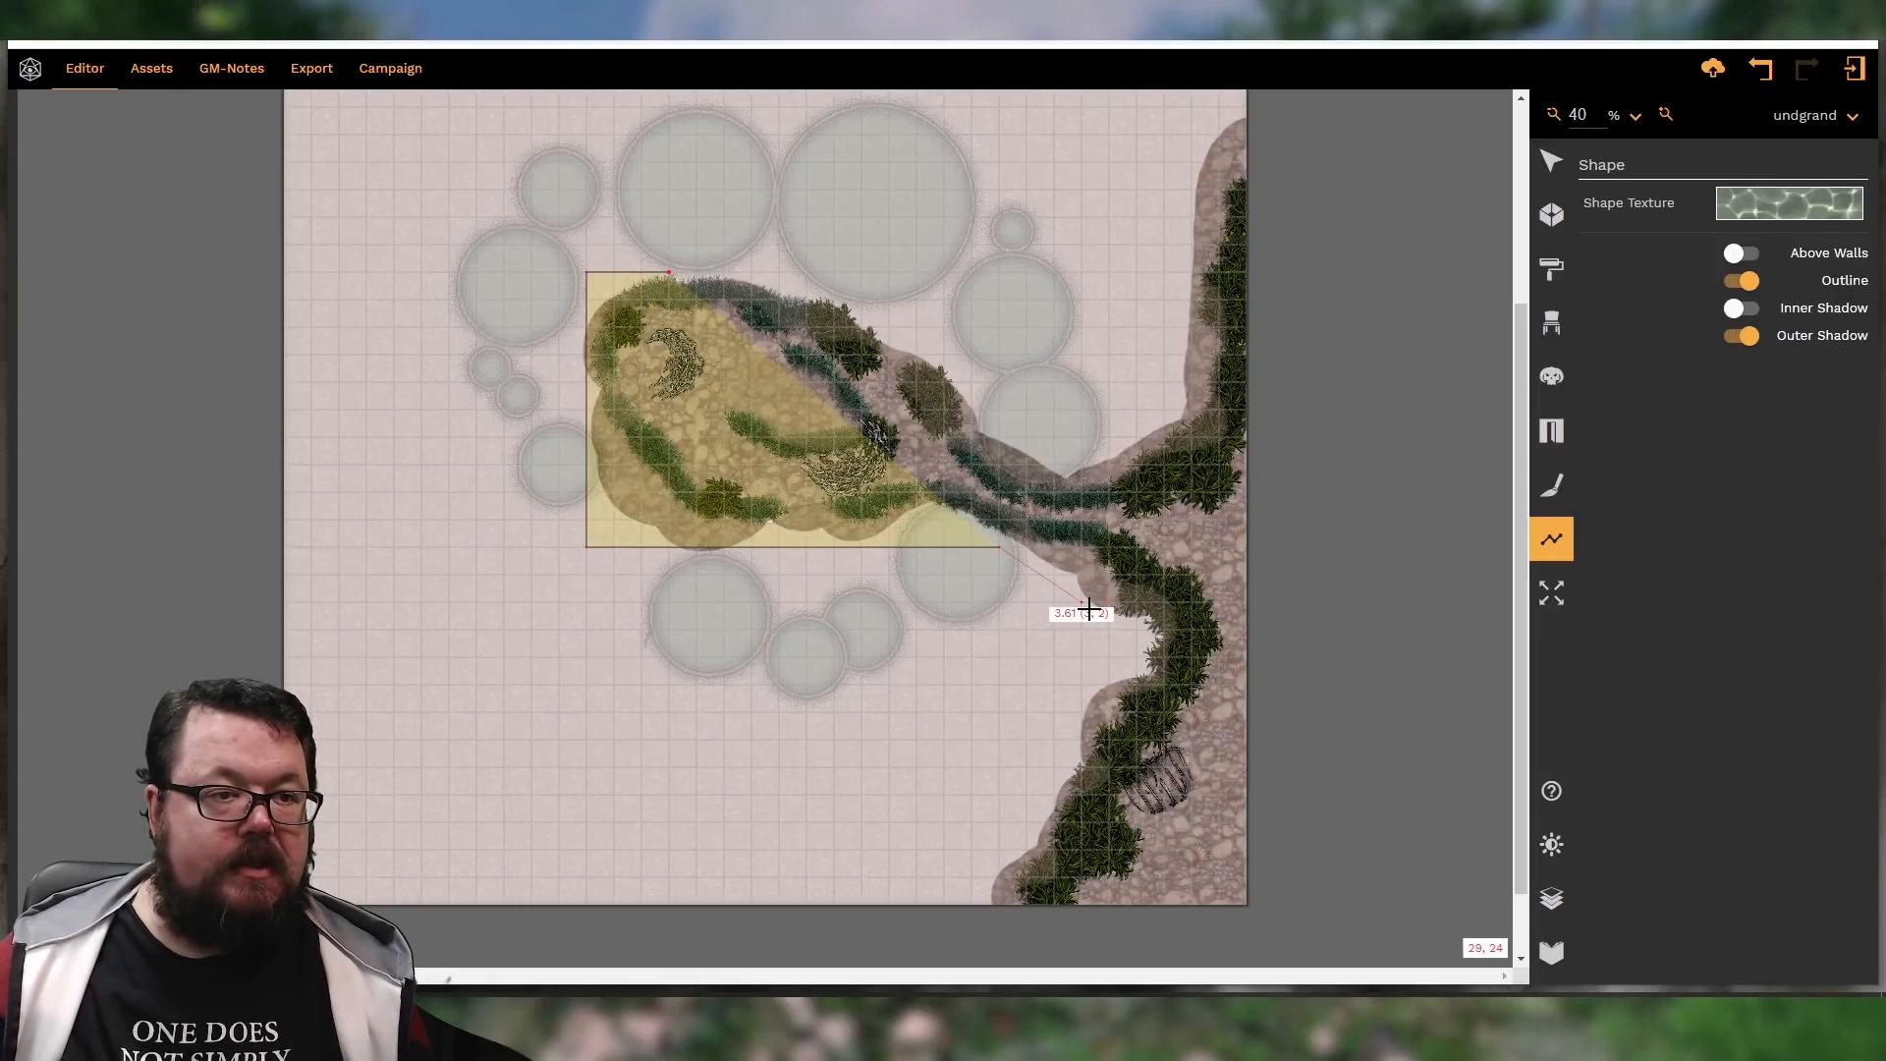
click(1135, 654)
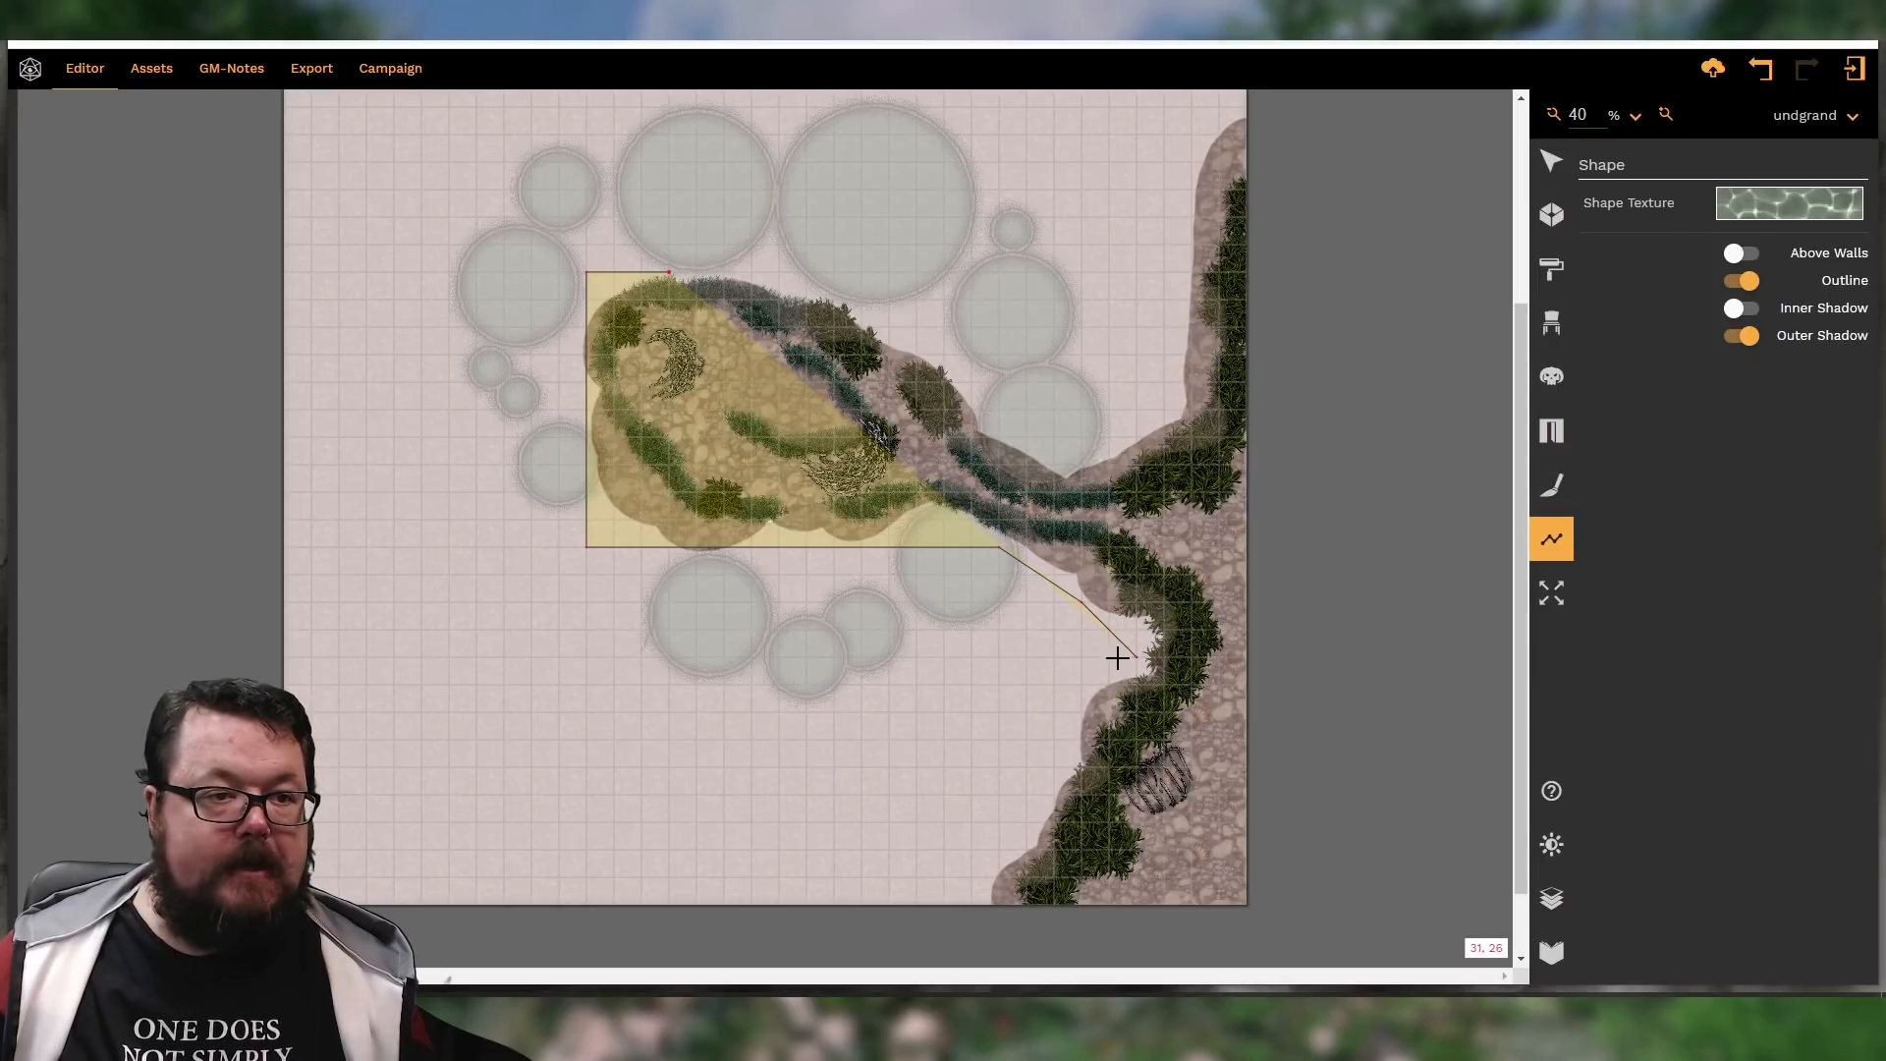
click(1081, 710)
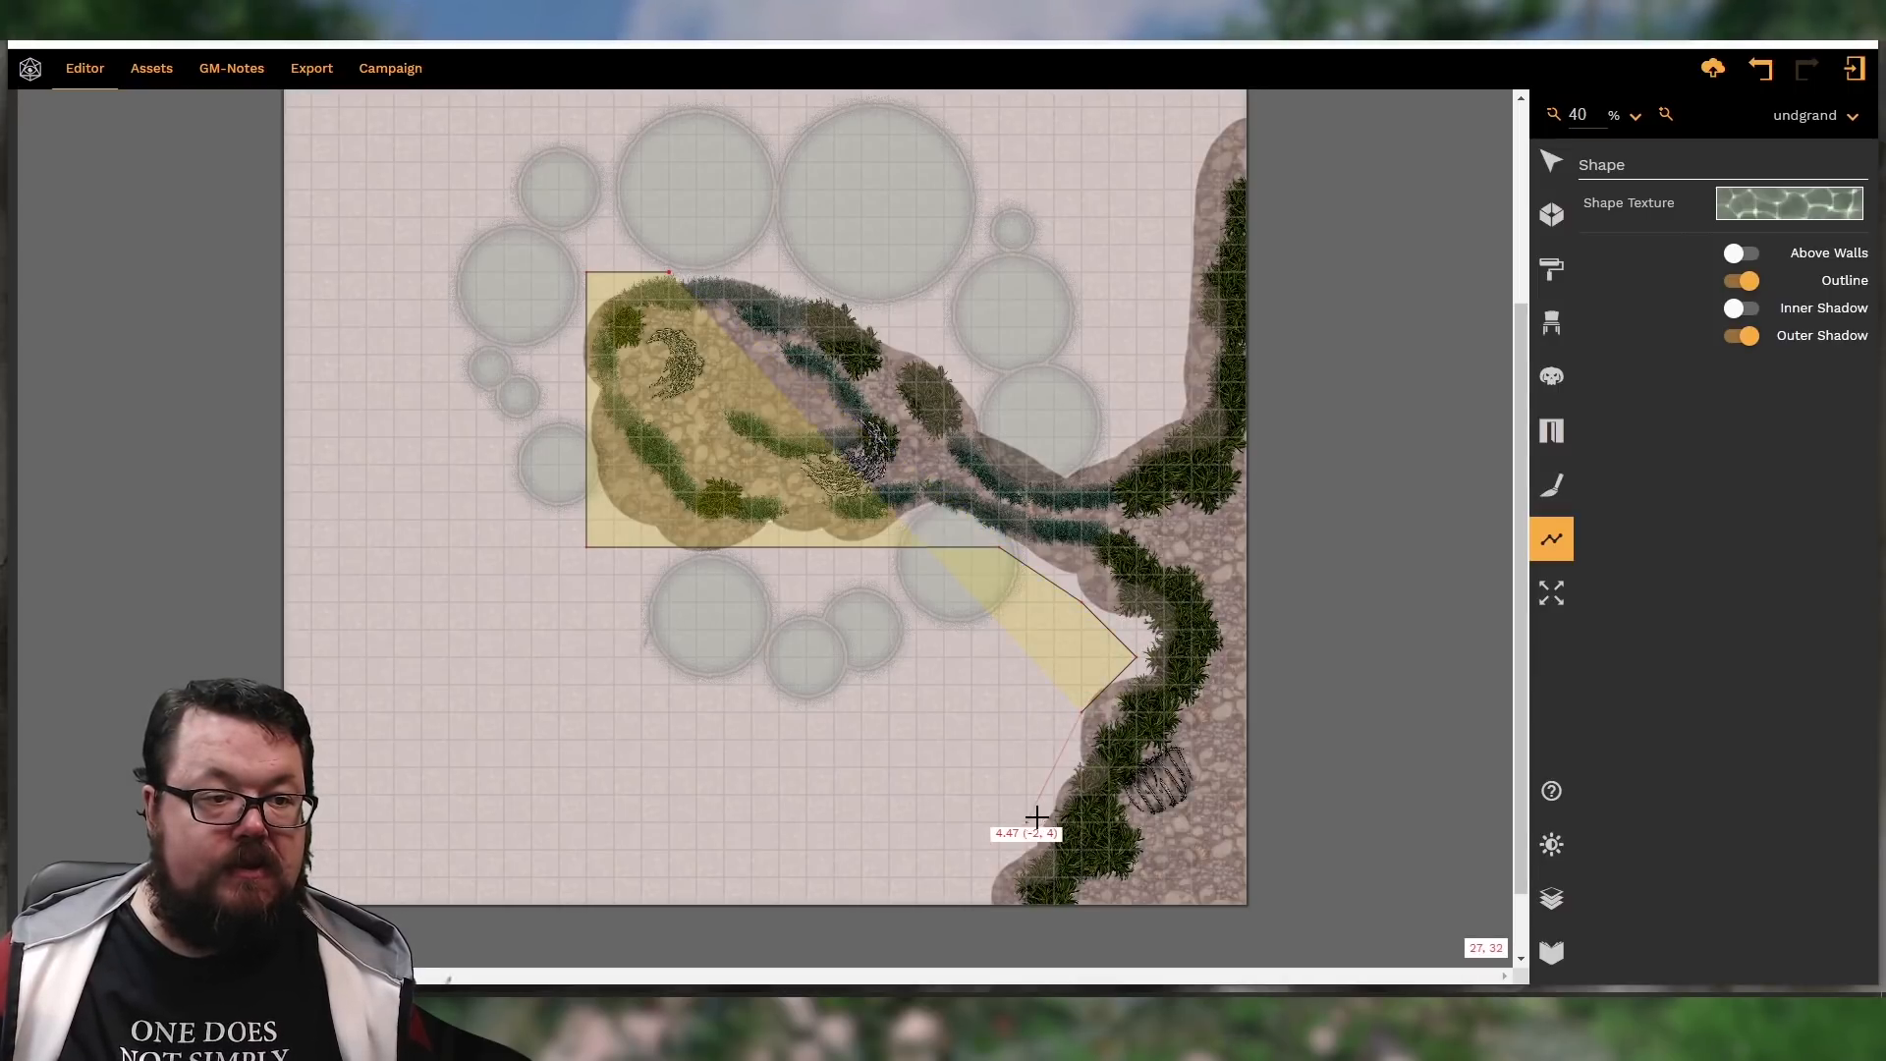
click(975, 914)
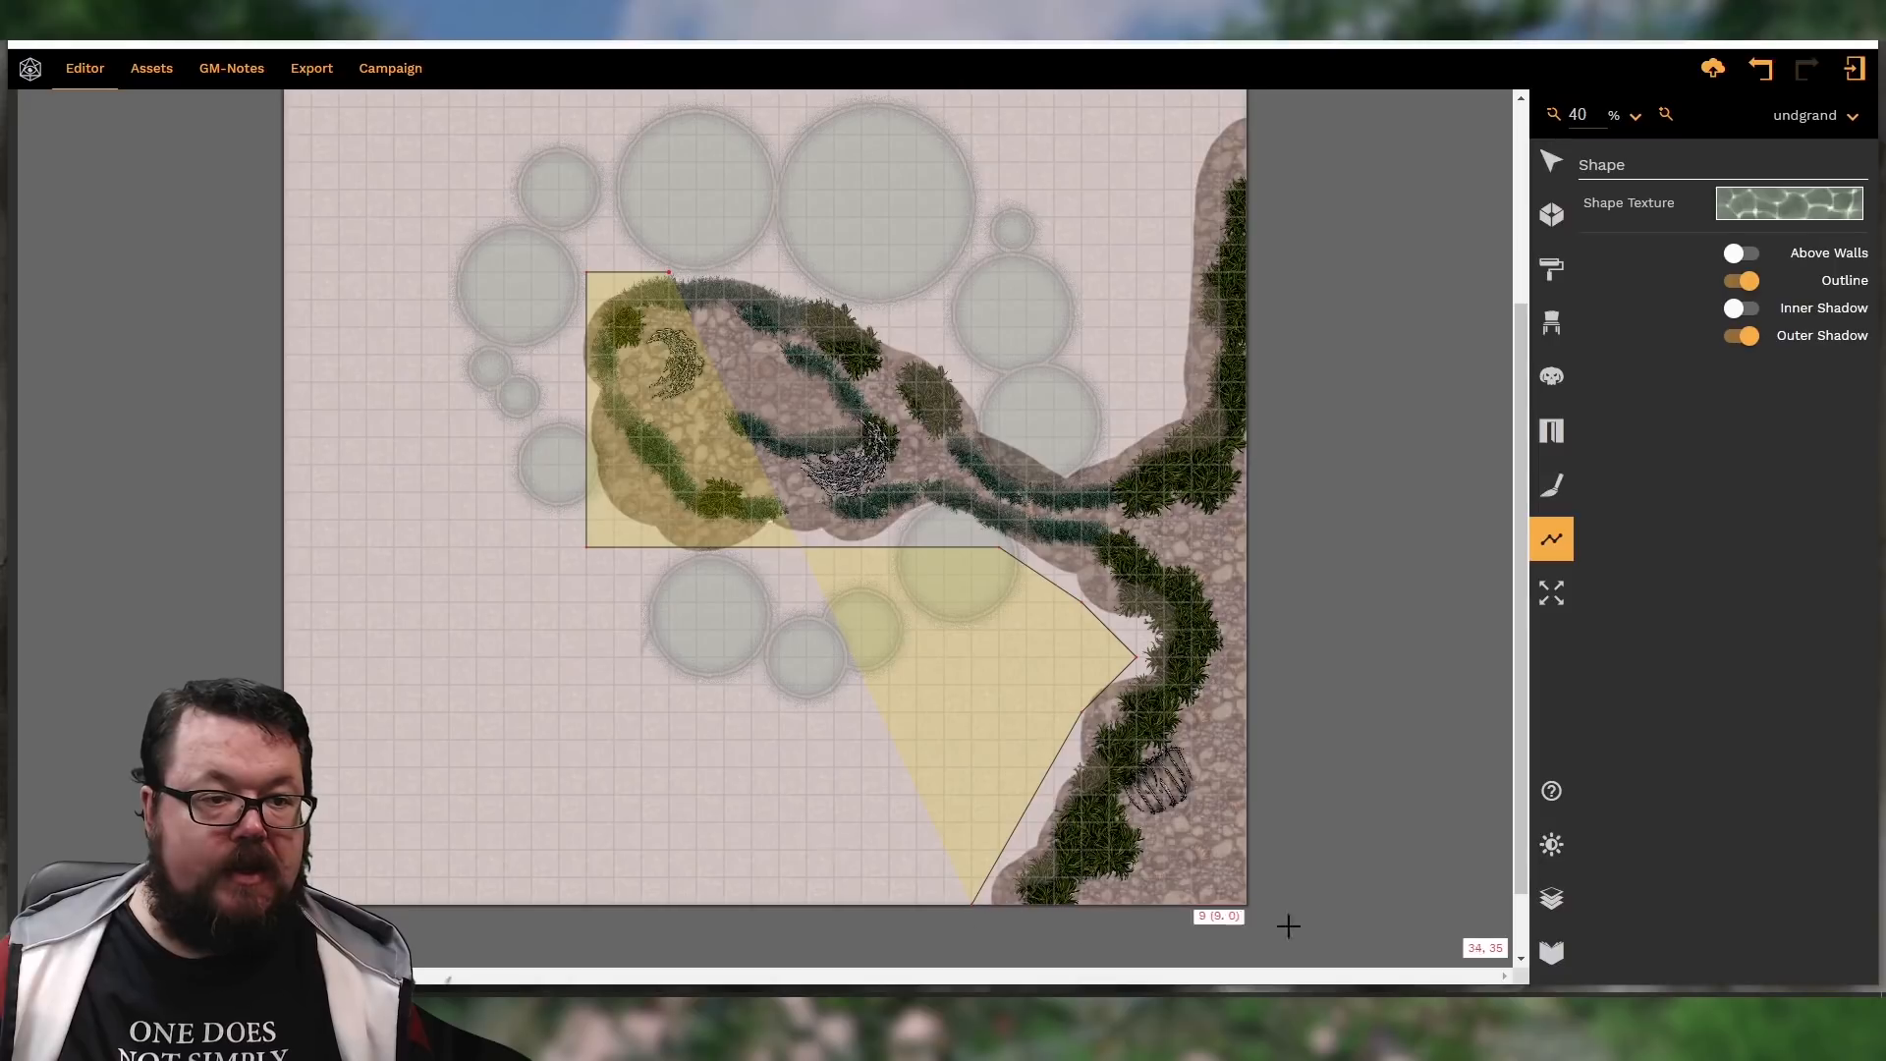
click(1297, 920)
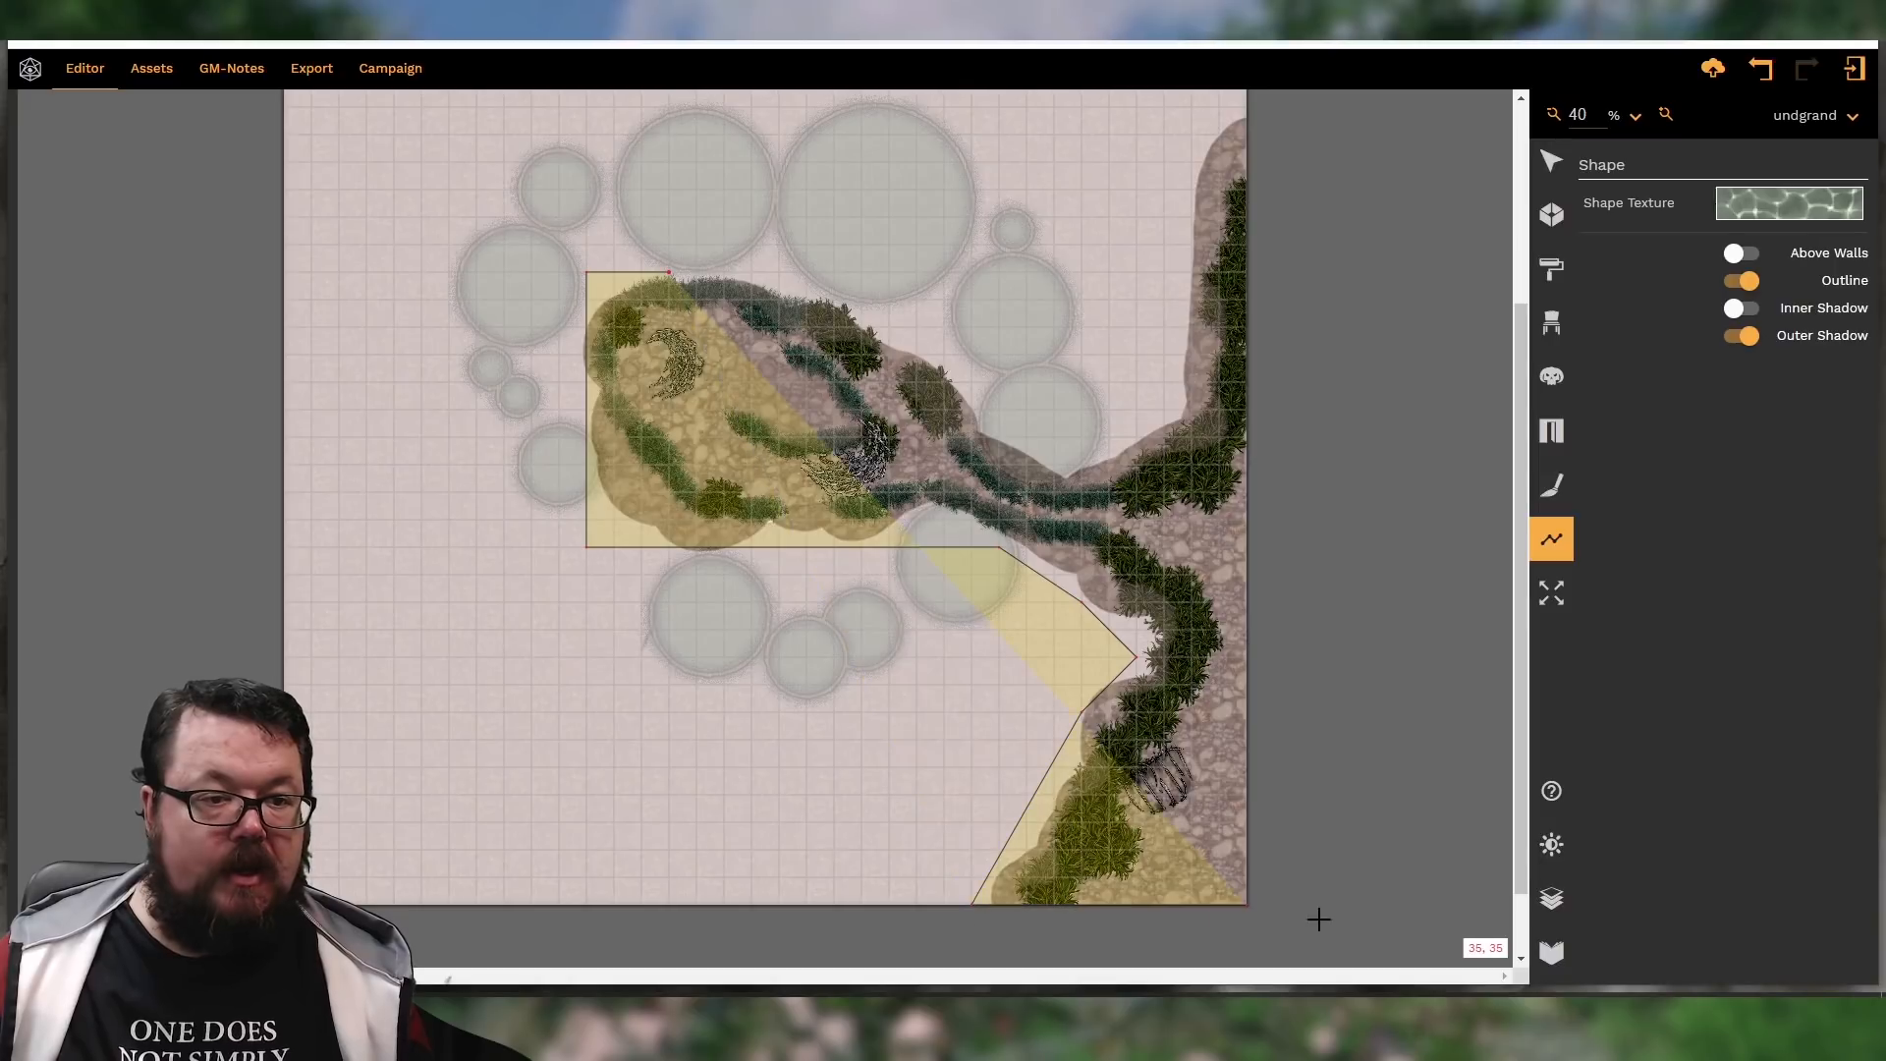
click(1279, 116)
click(1193, 135)
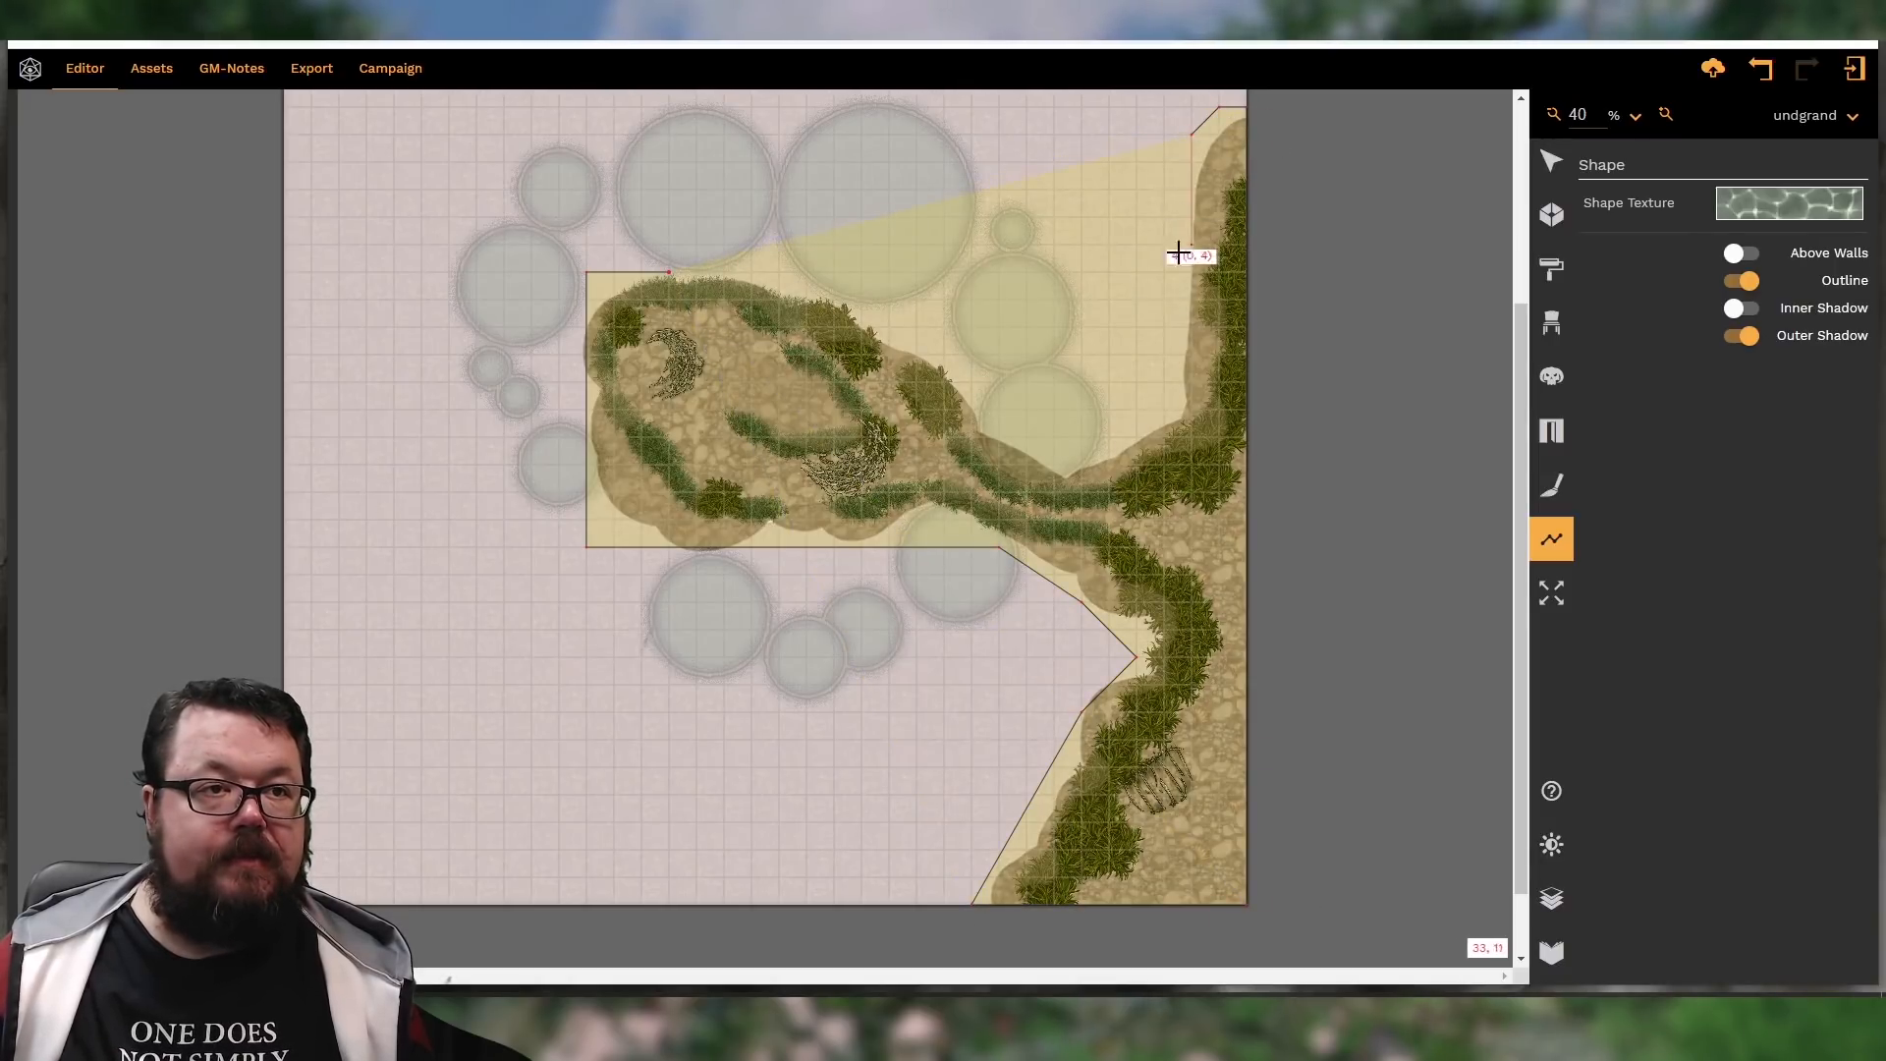
click(1165, 407)
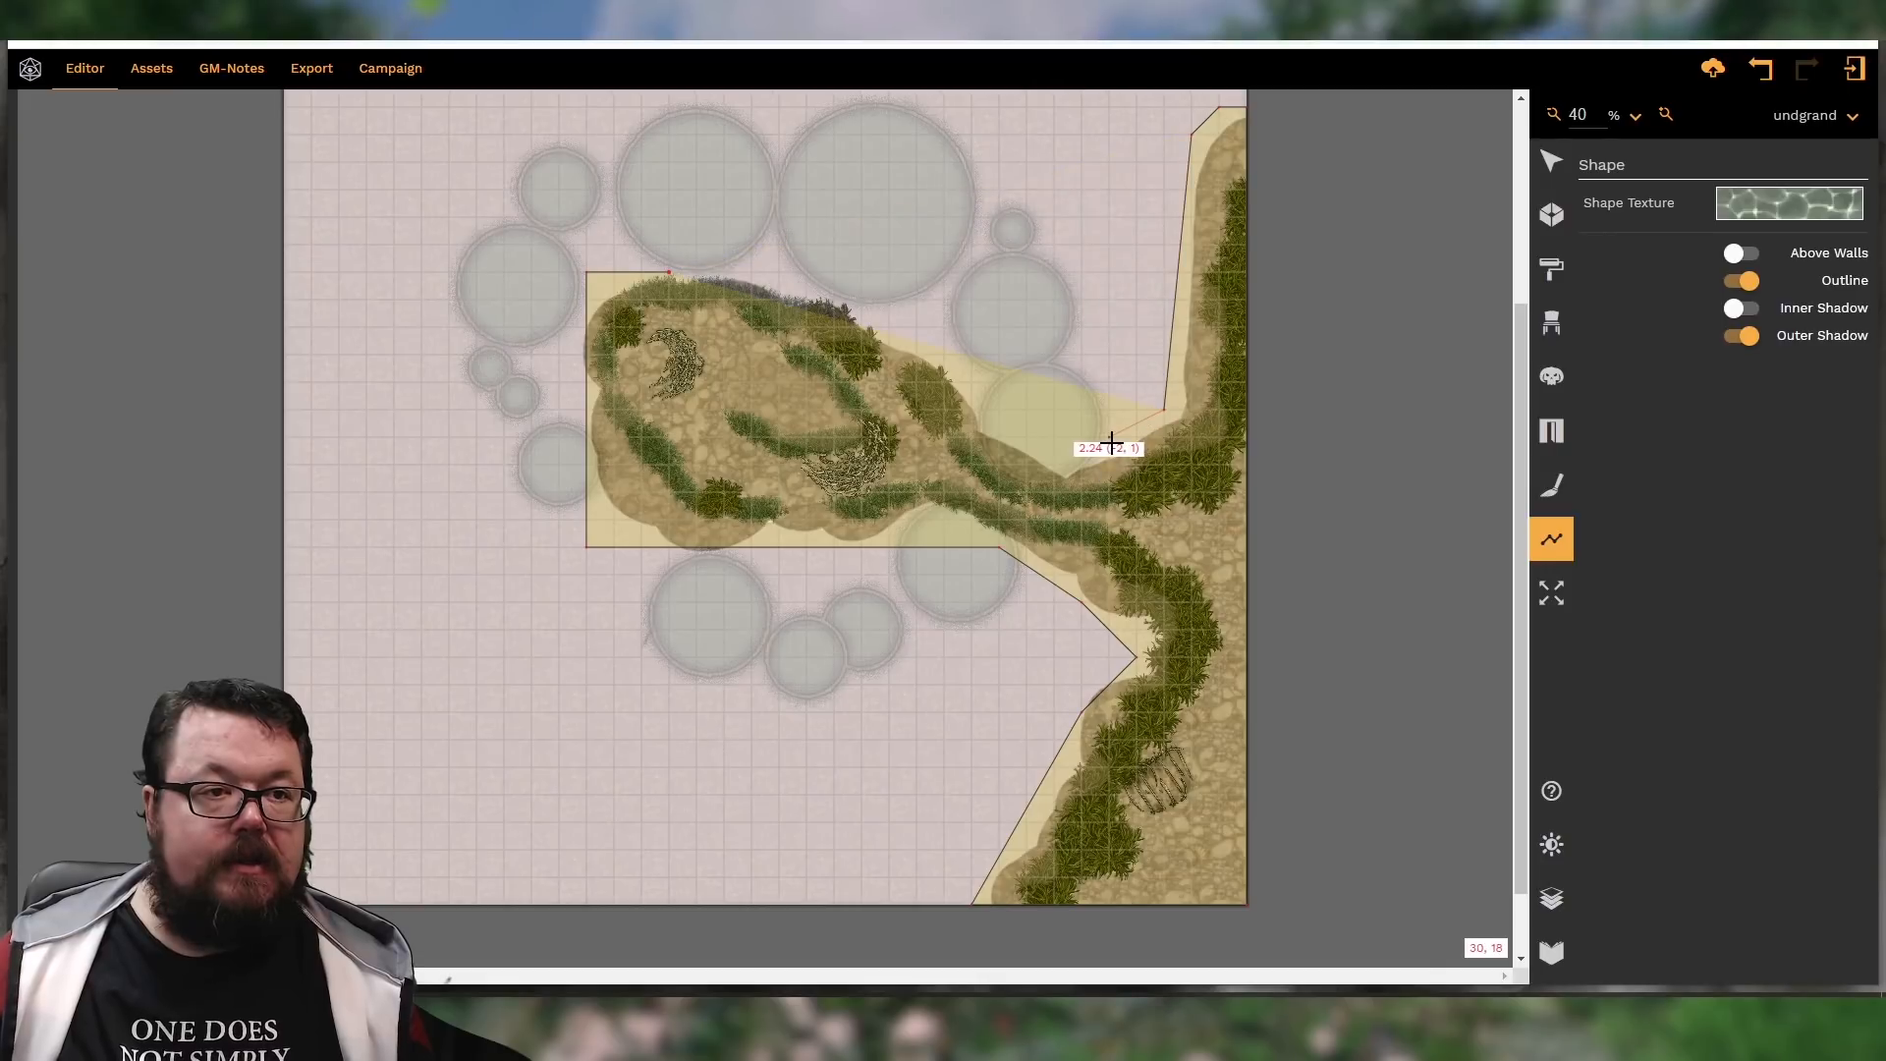
click(1064, 454)
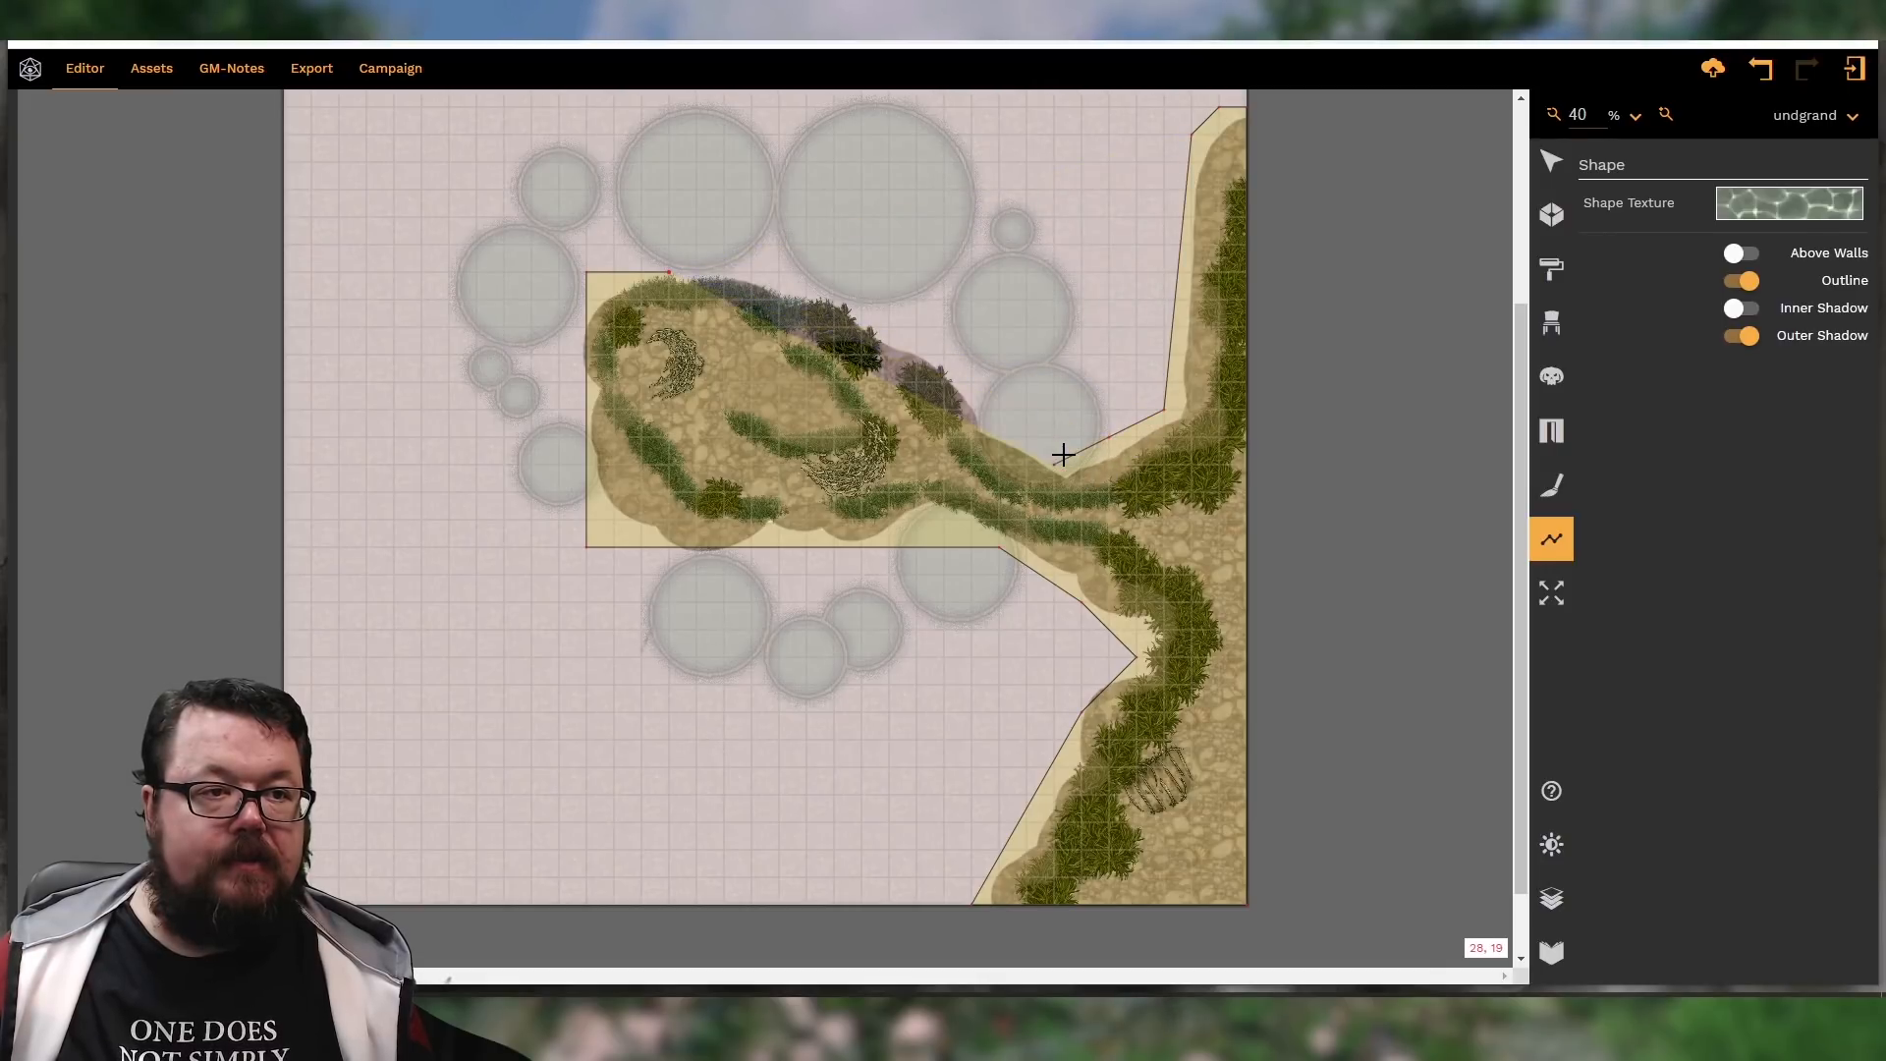
click(997, 439)
click(970, 380)
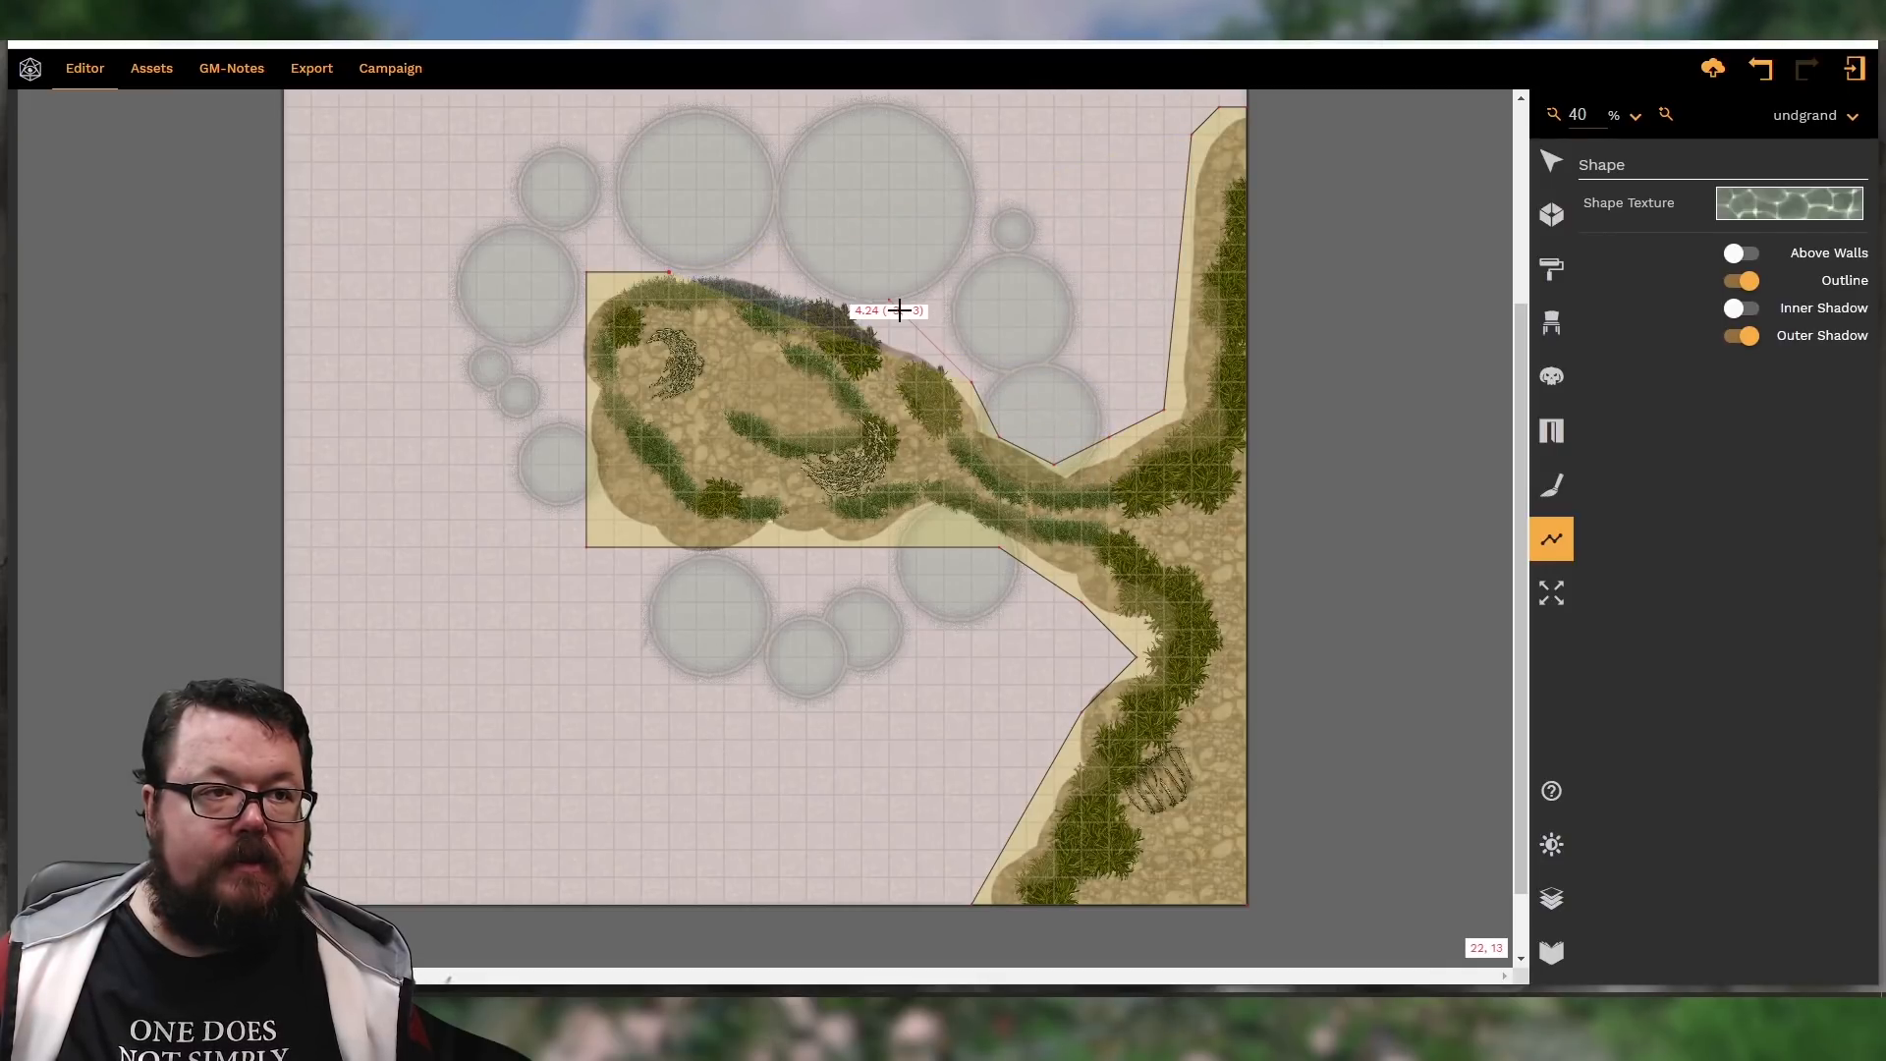
click(893, 314)
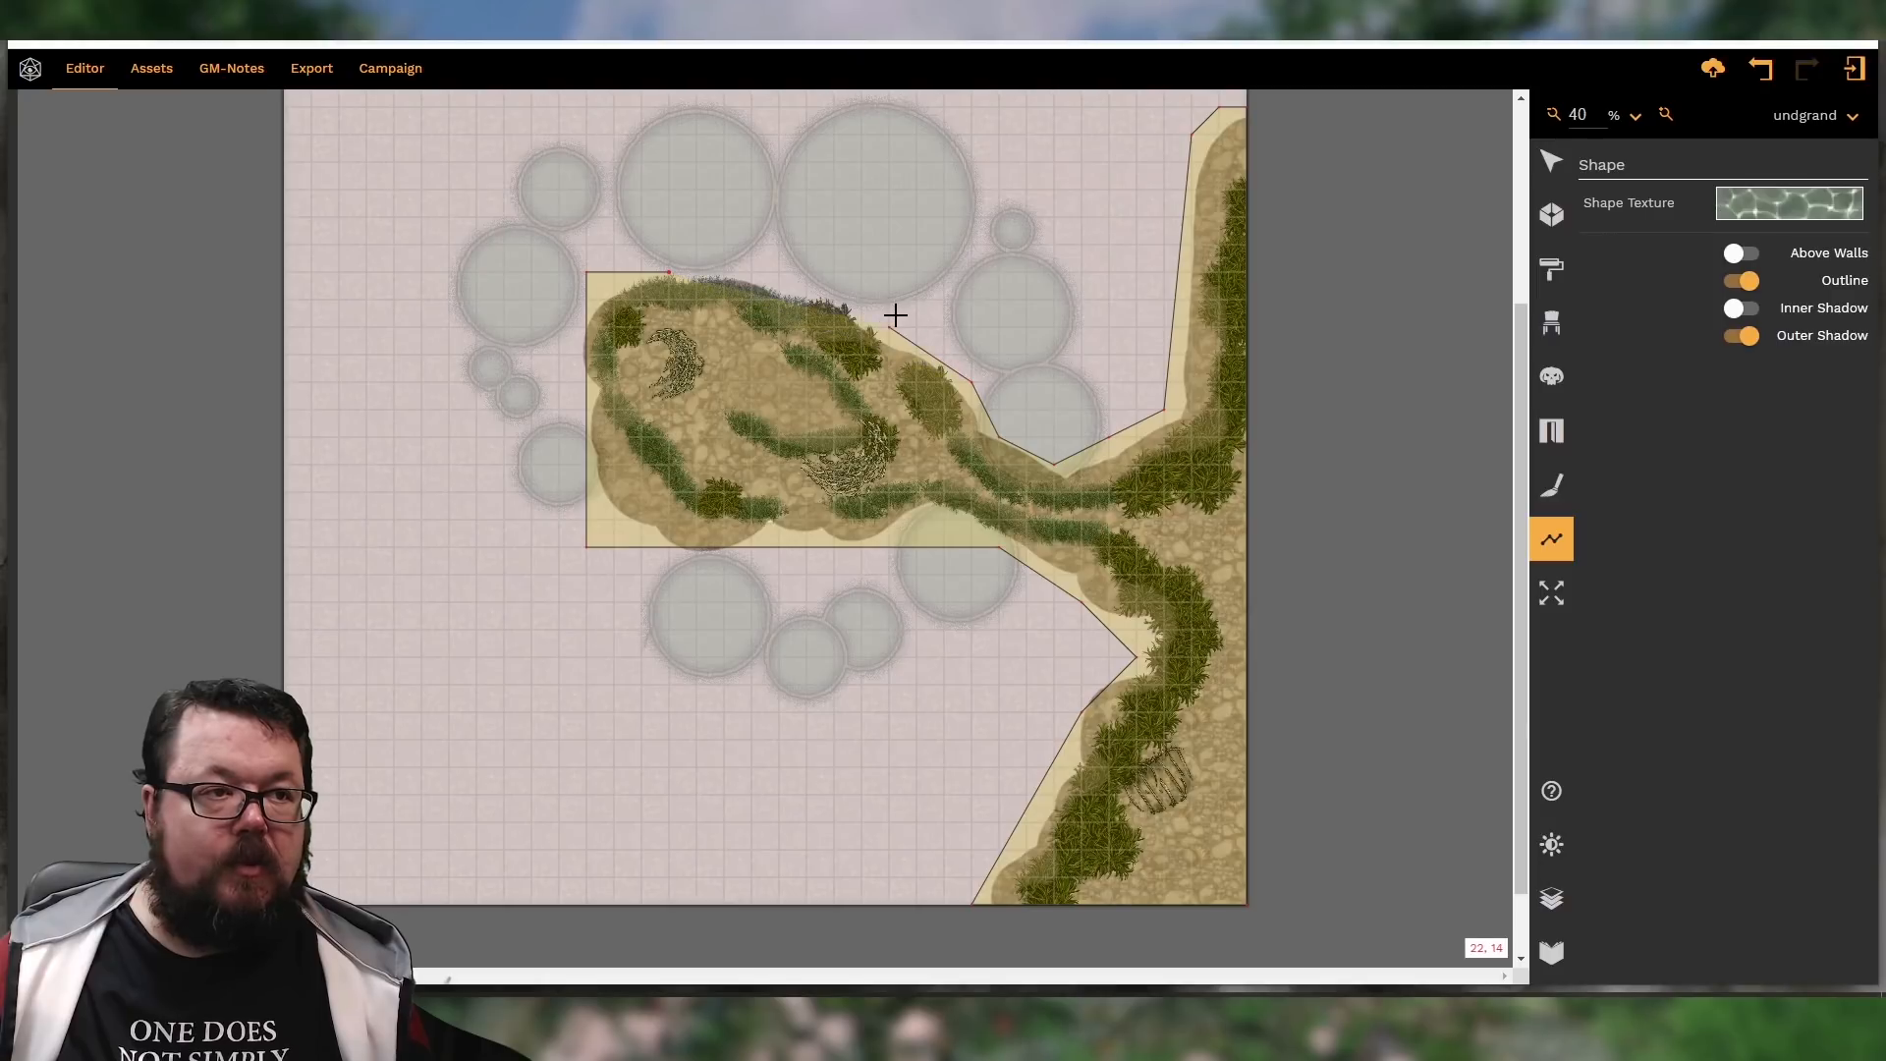
click(752, 244)
double_click(672, 278)
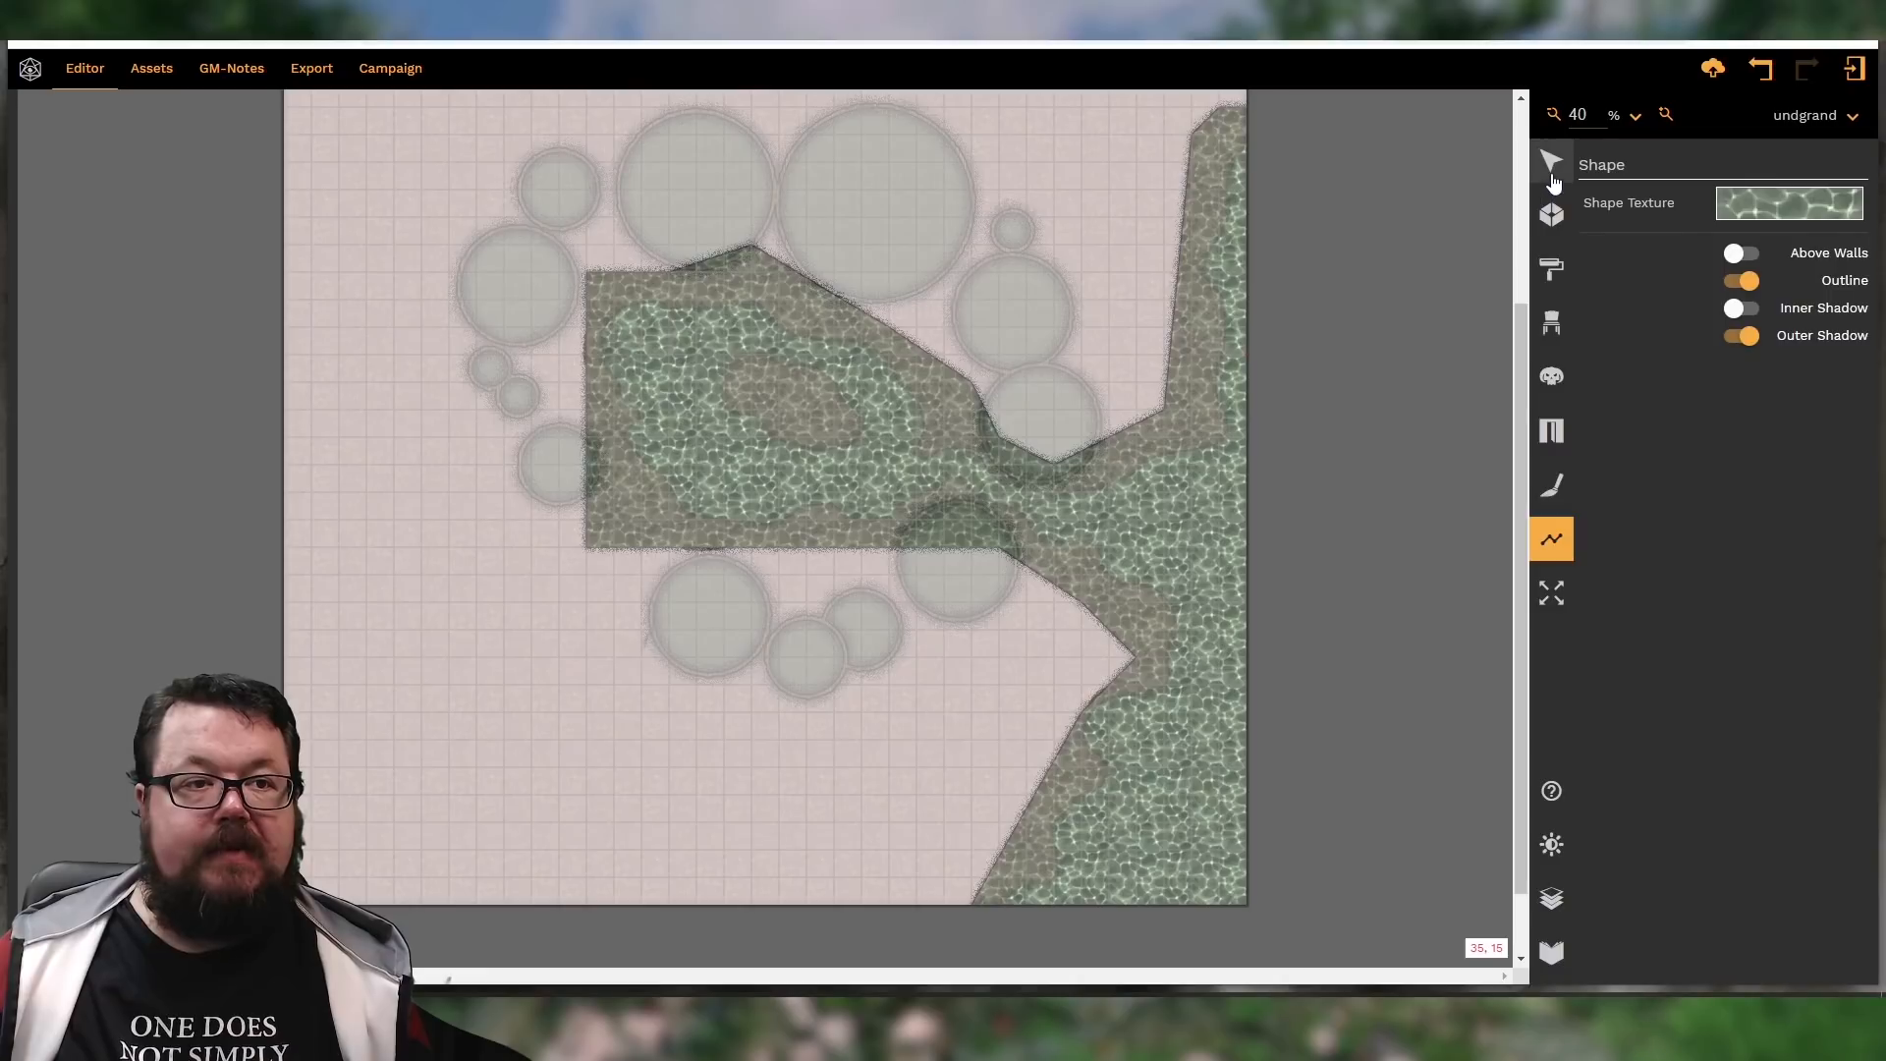
Turn off the outline and outer shadow of the water shape
click(1552, 165)
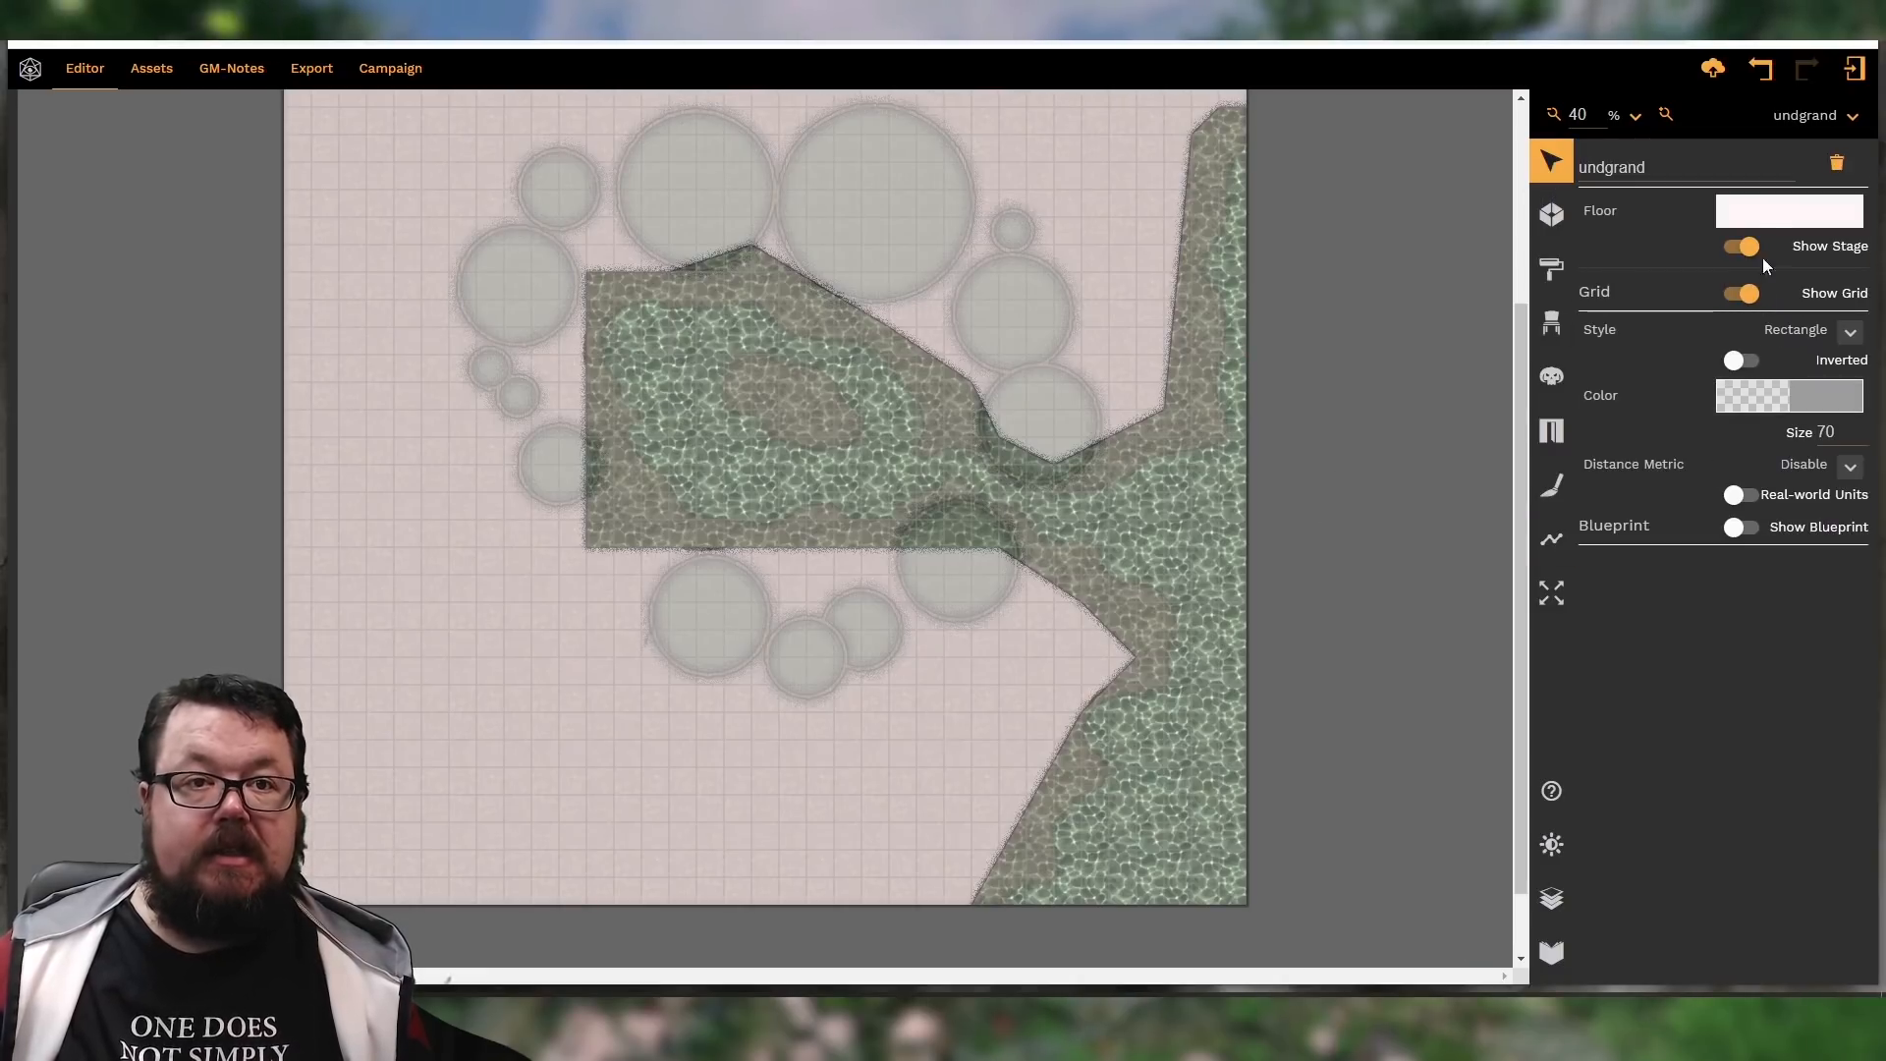
click(1086, 535)
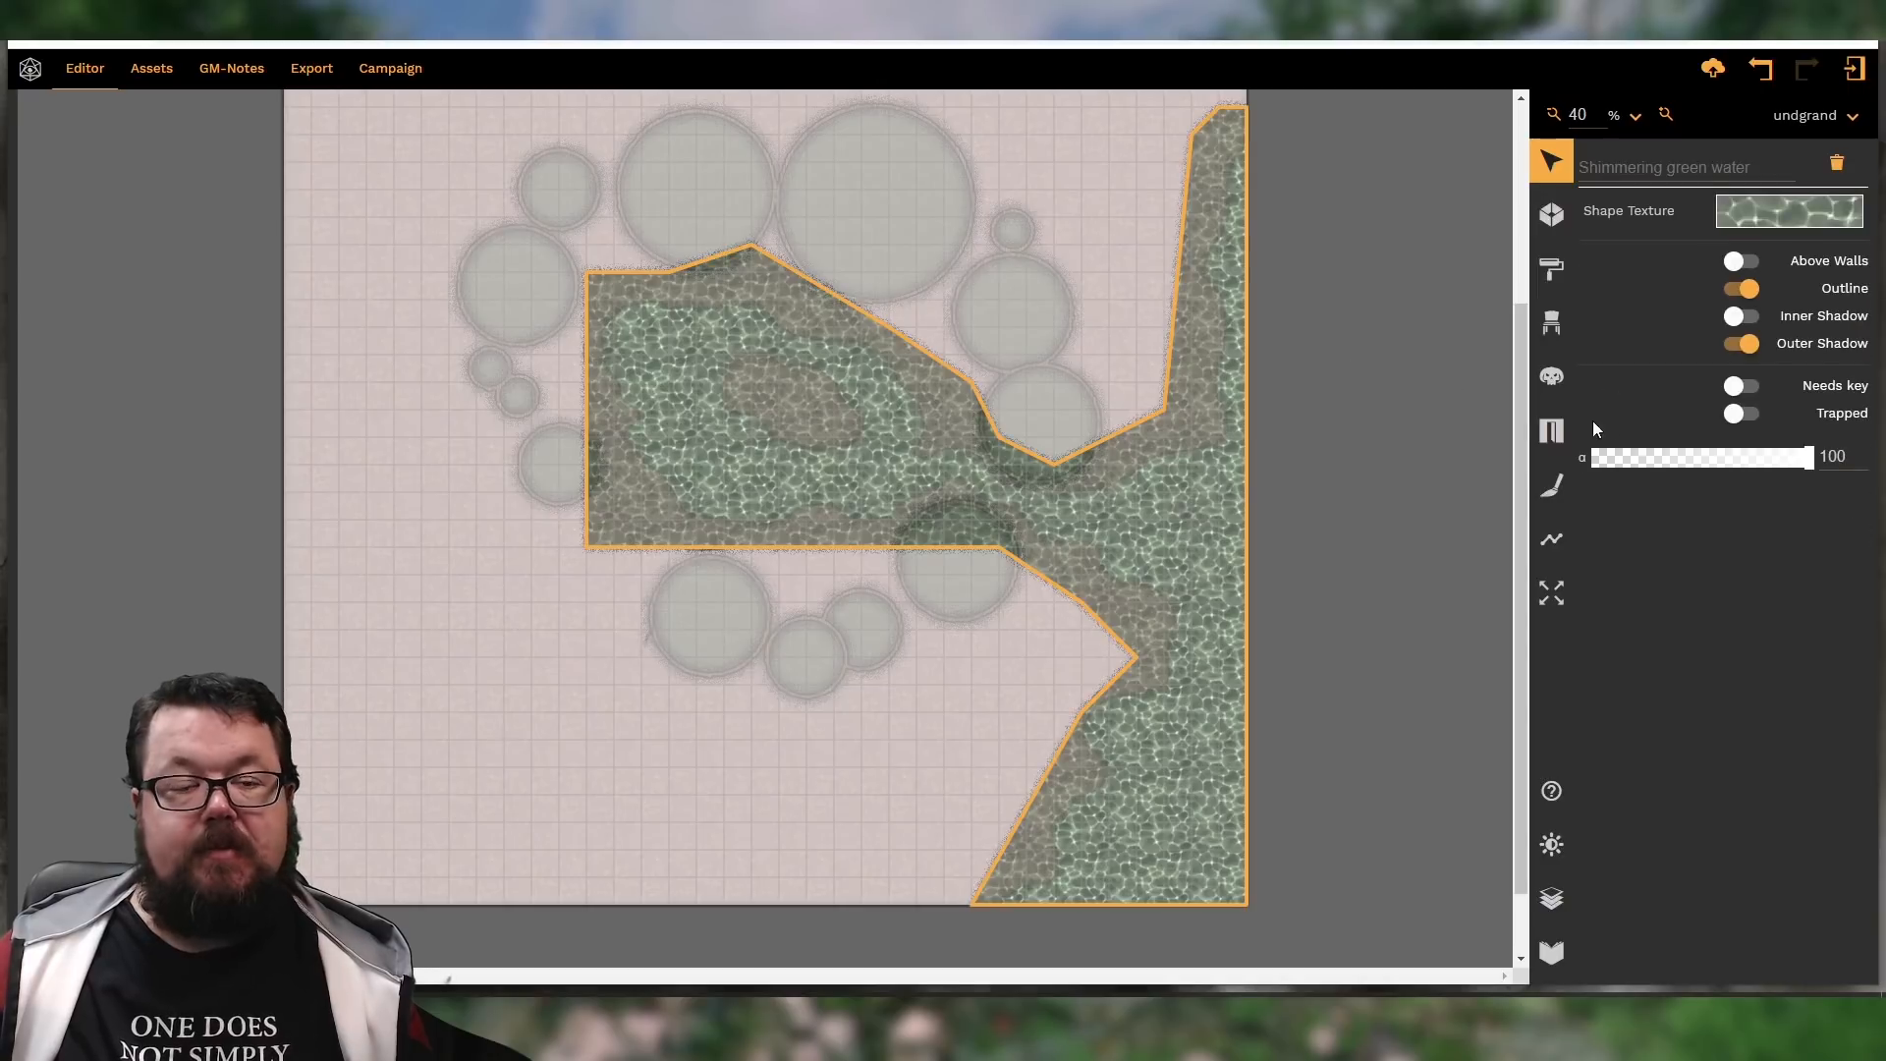
click(1740, 343)
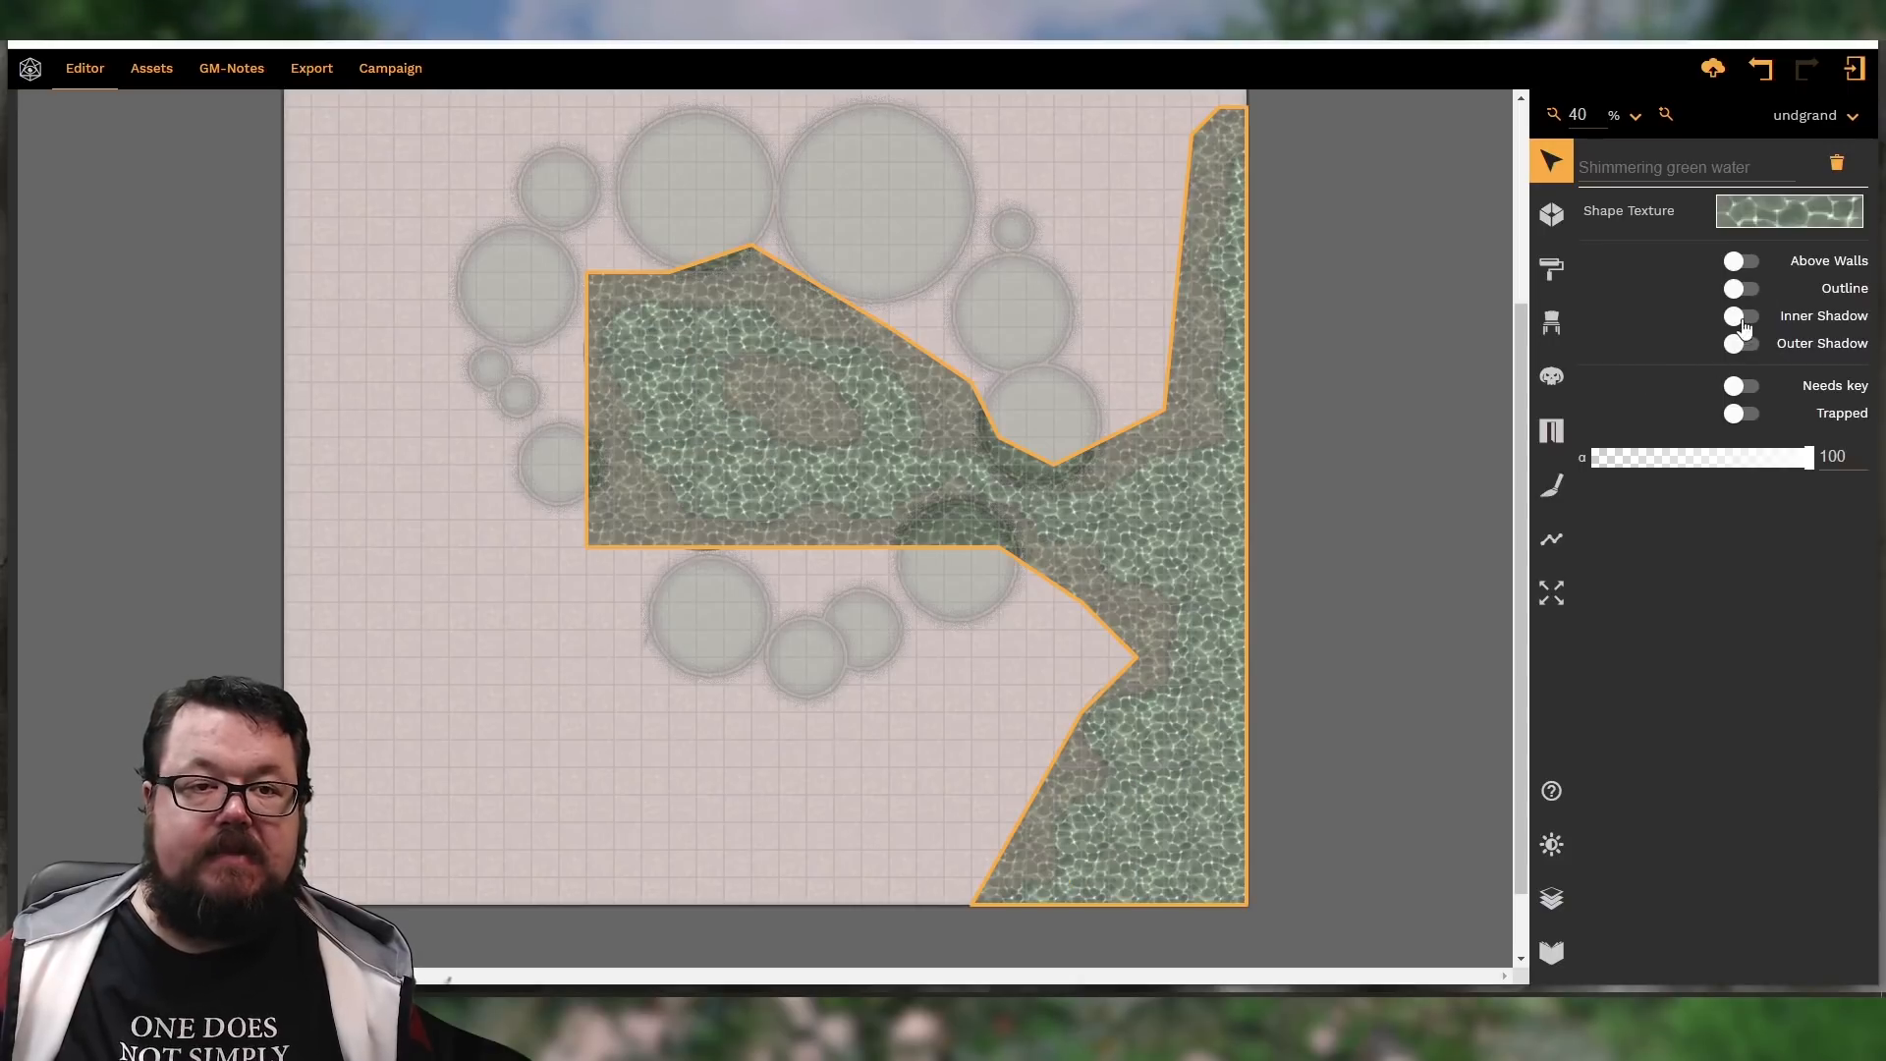
Scale the water shape's texture to 600% and reduce the shape's opacity to 56
click(1684, 461)
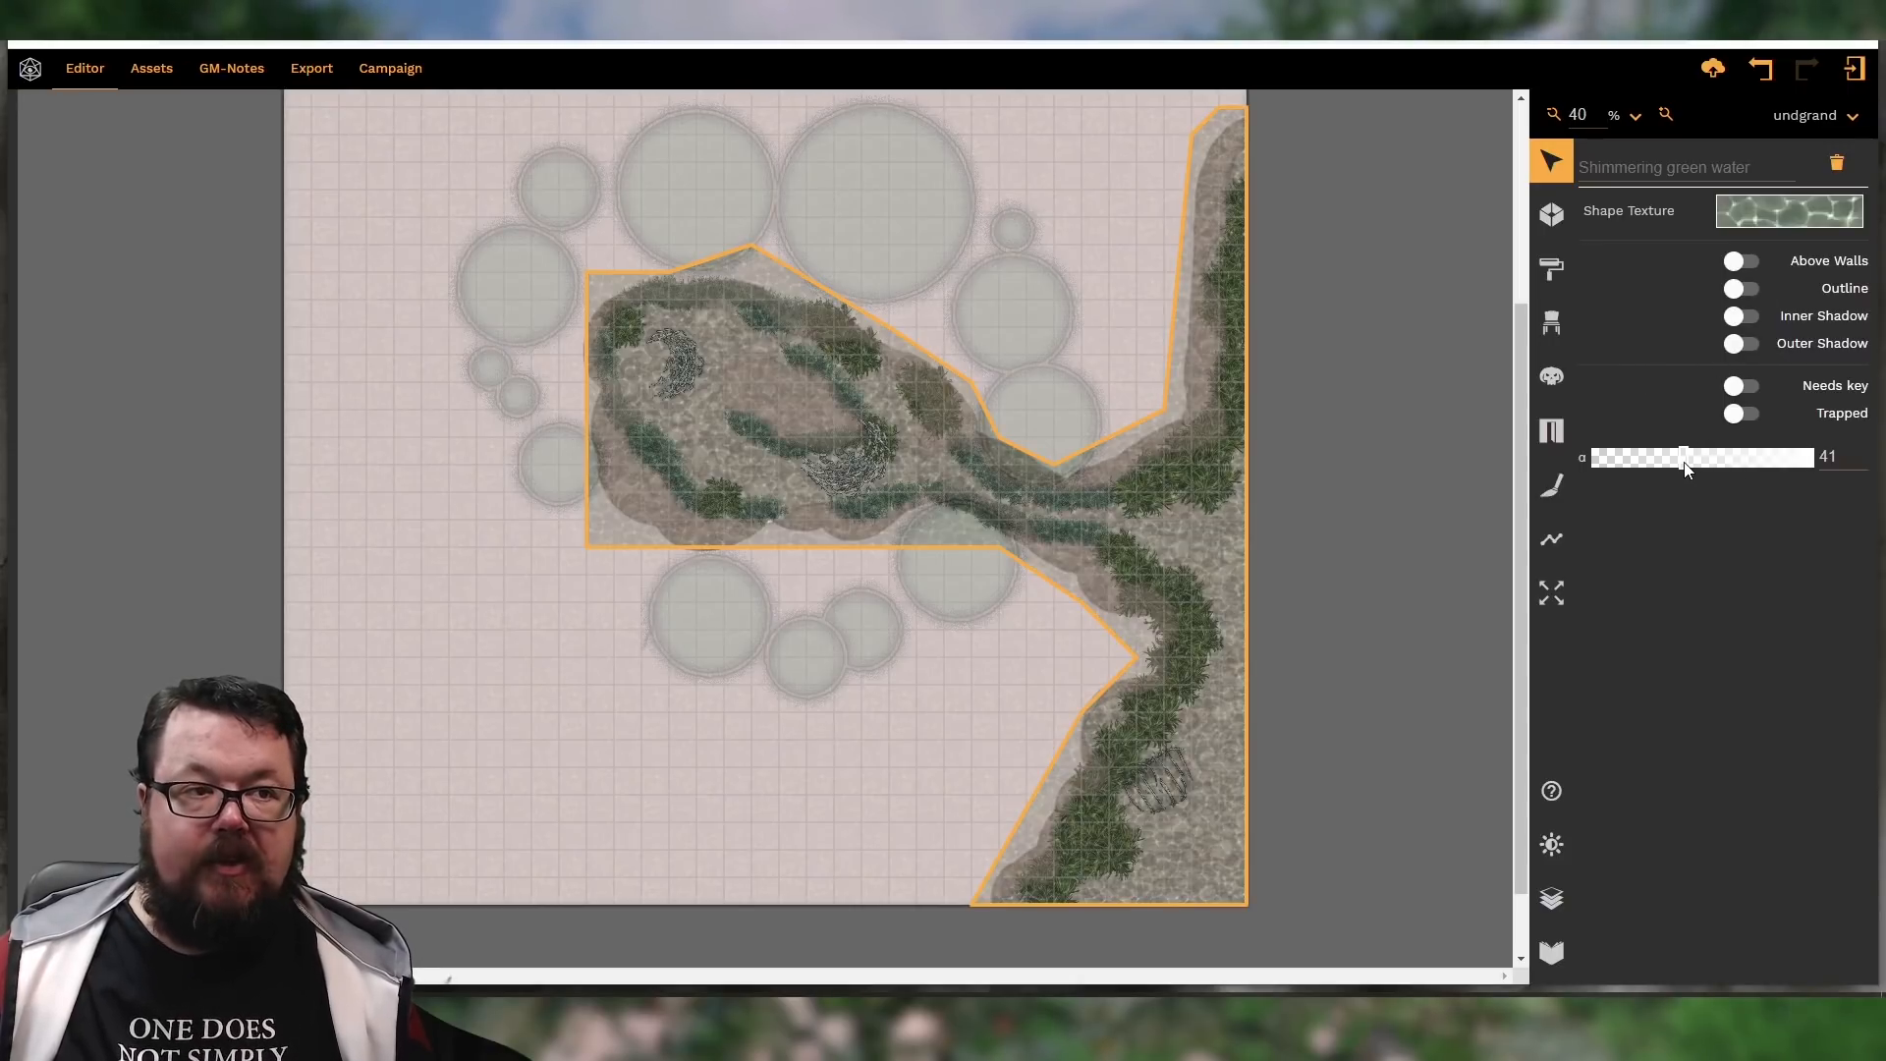
drag(1702, 466, 1819, 462)
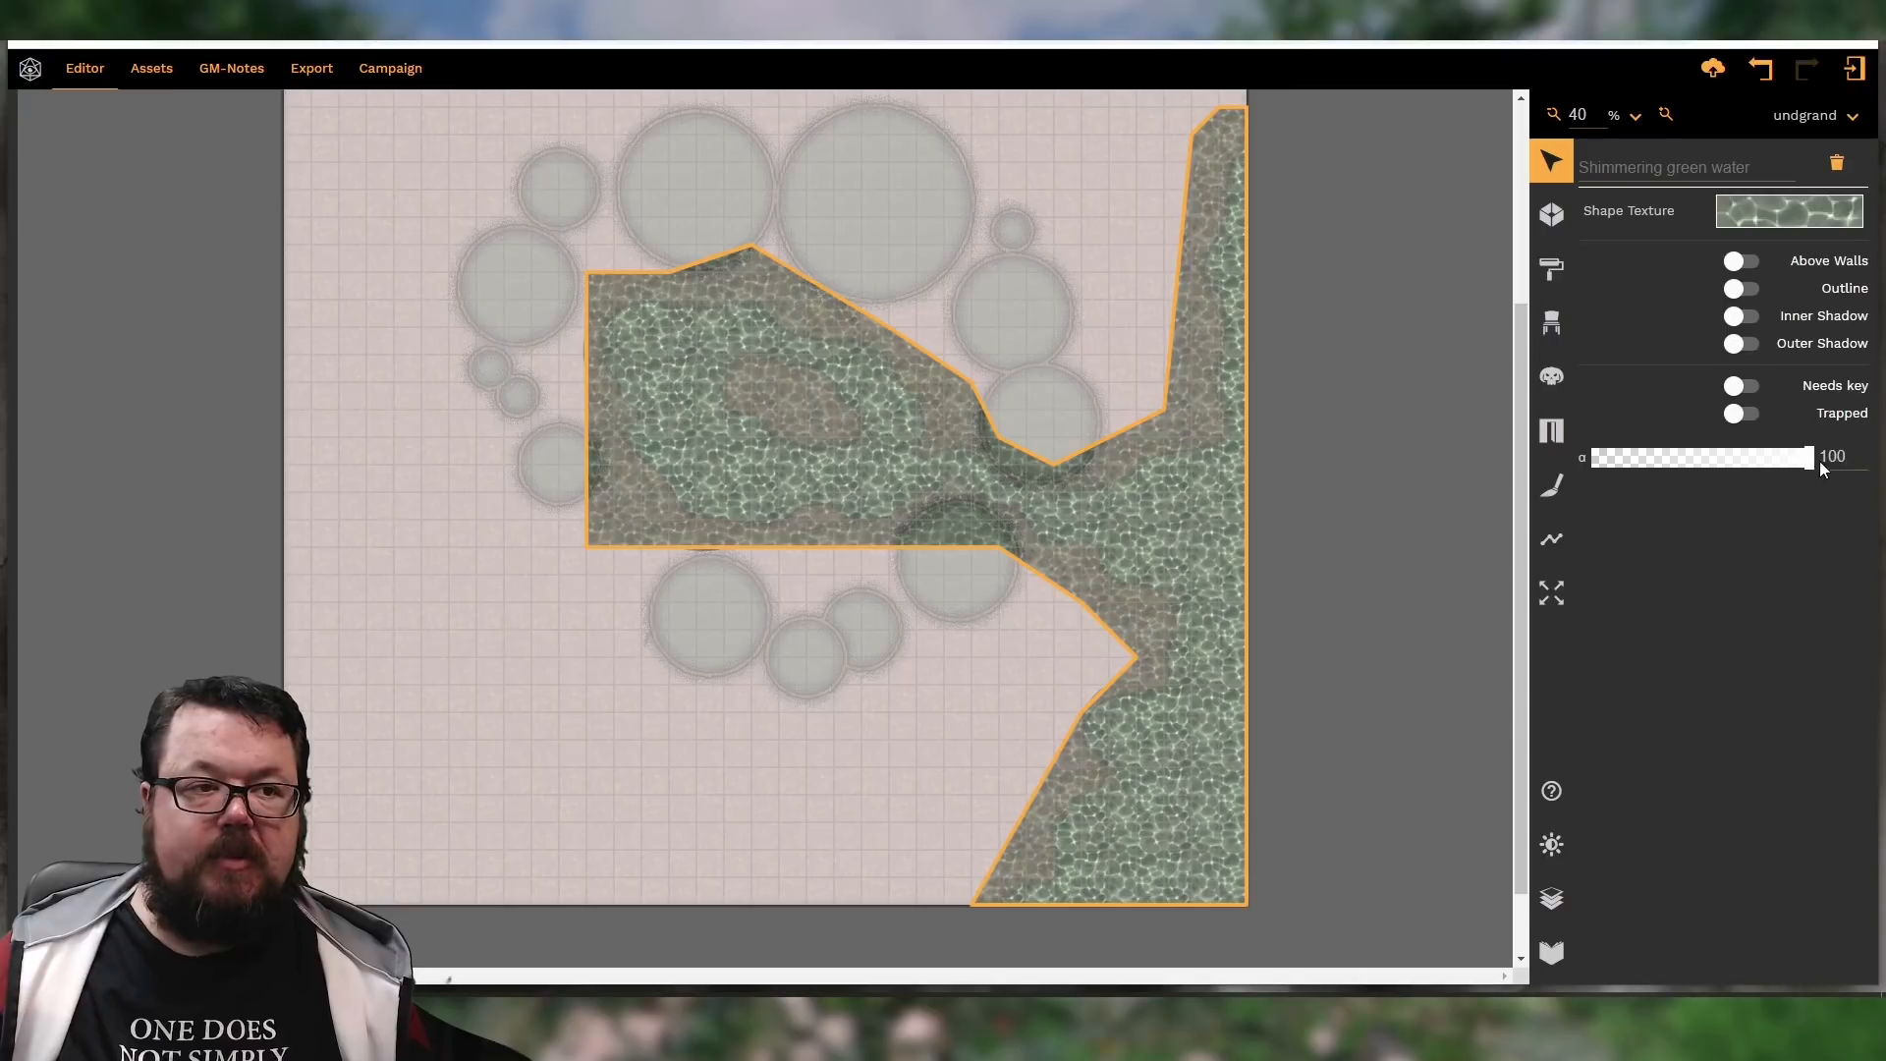
click(1782, 217)
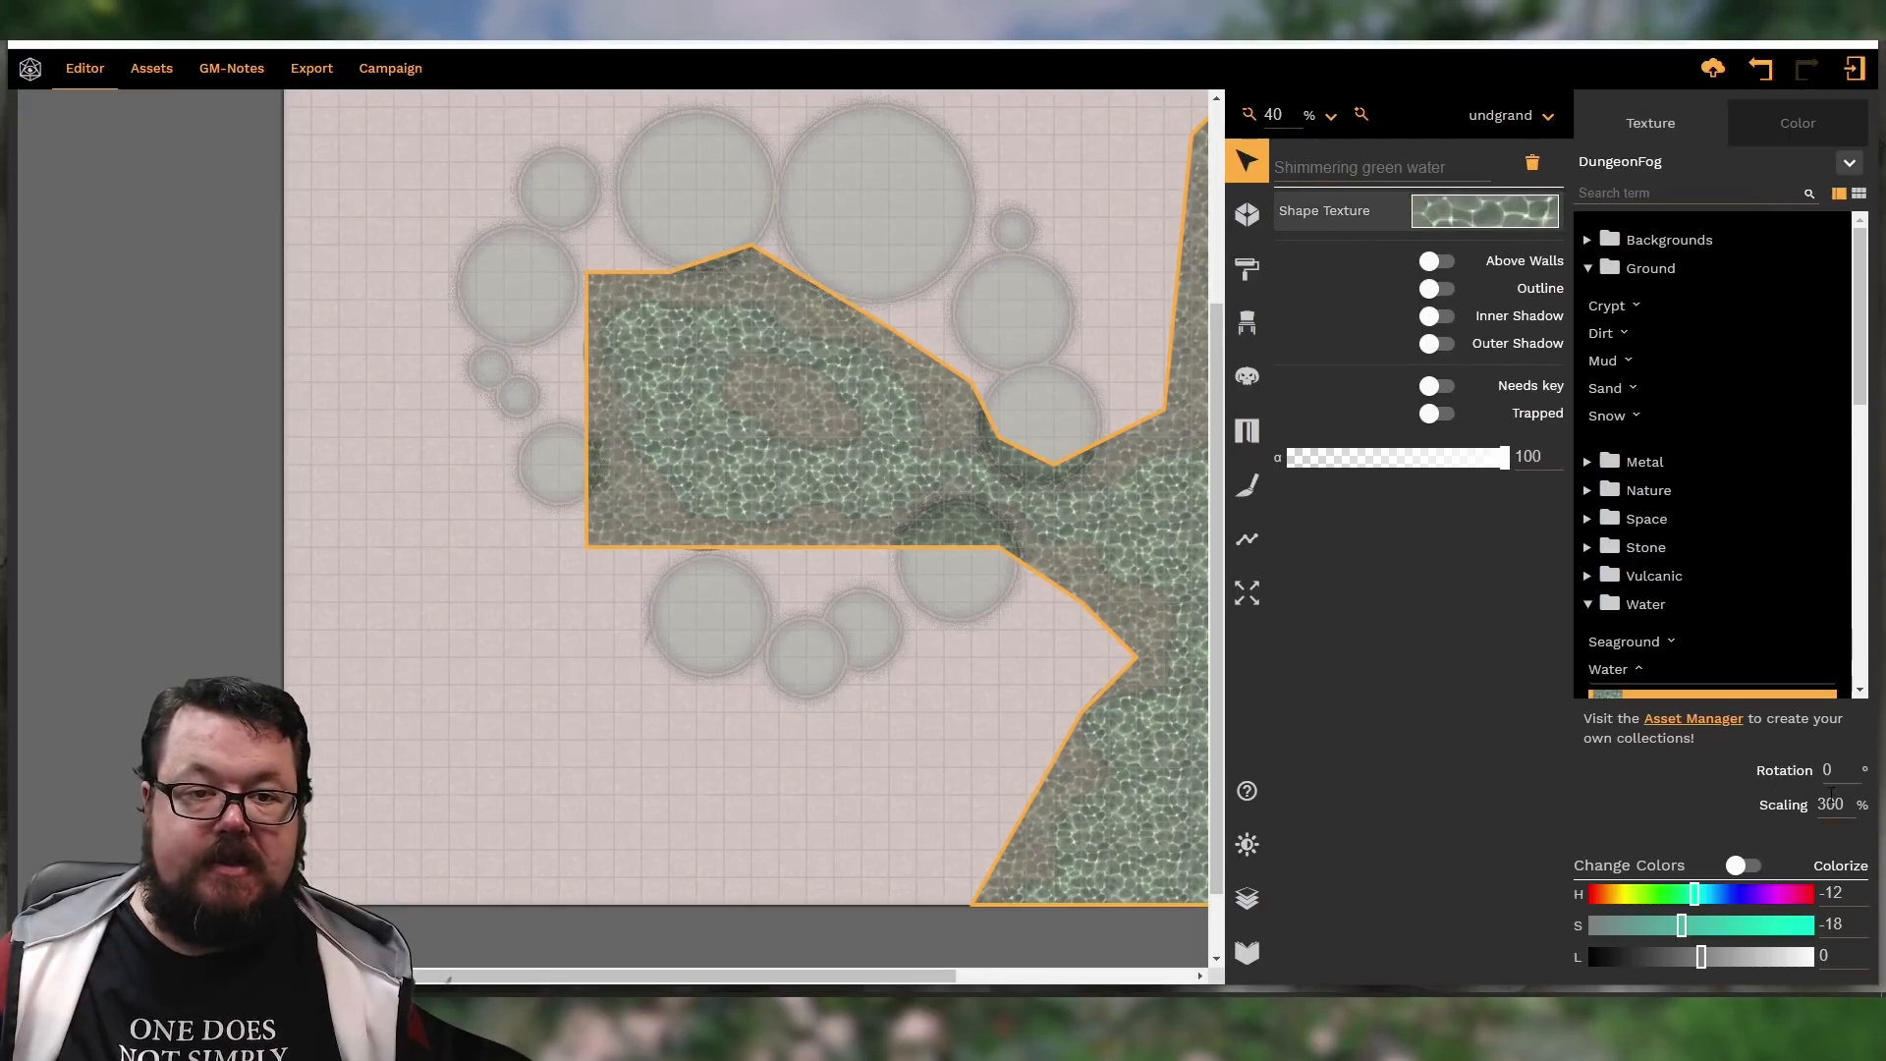
drag(1828, 804, 1746, 805)
text(6)
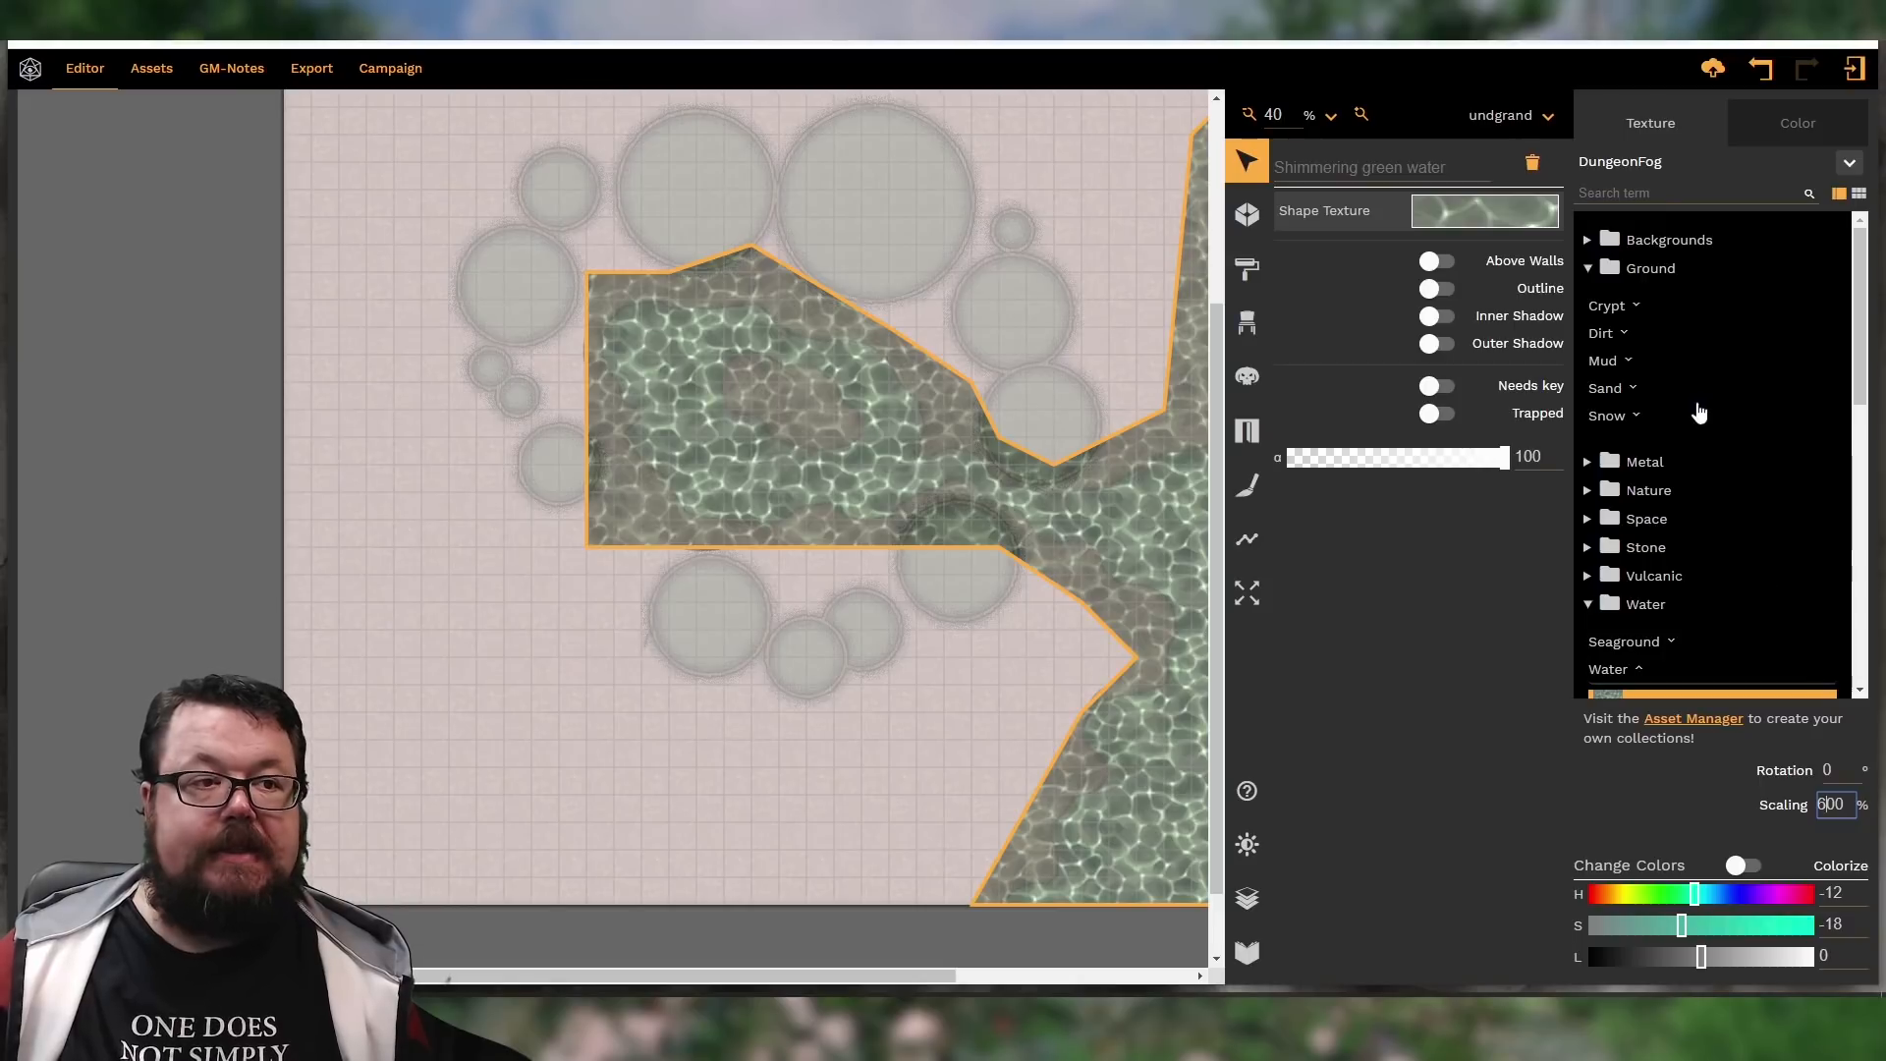
click(1376, 464)
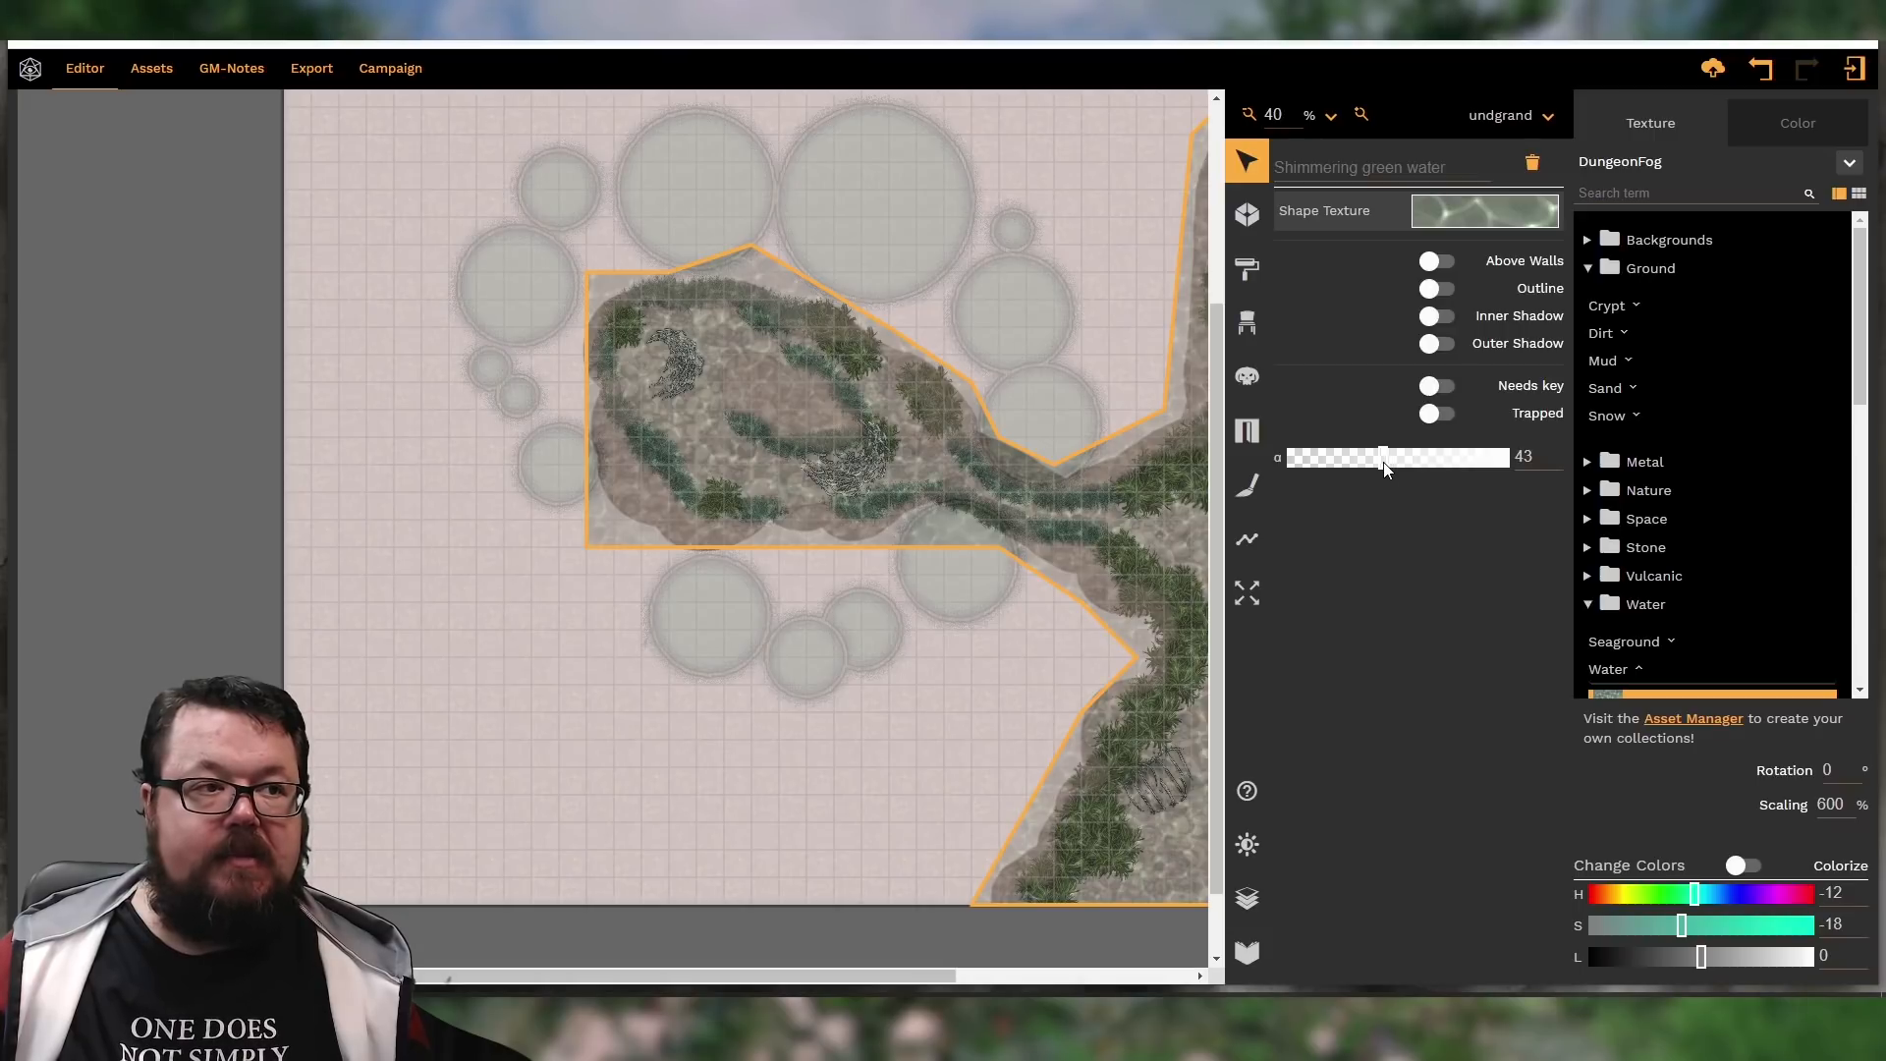
drag(1386, 468, 1408, 469)
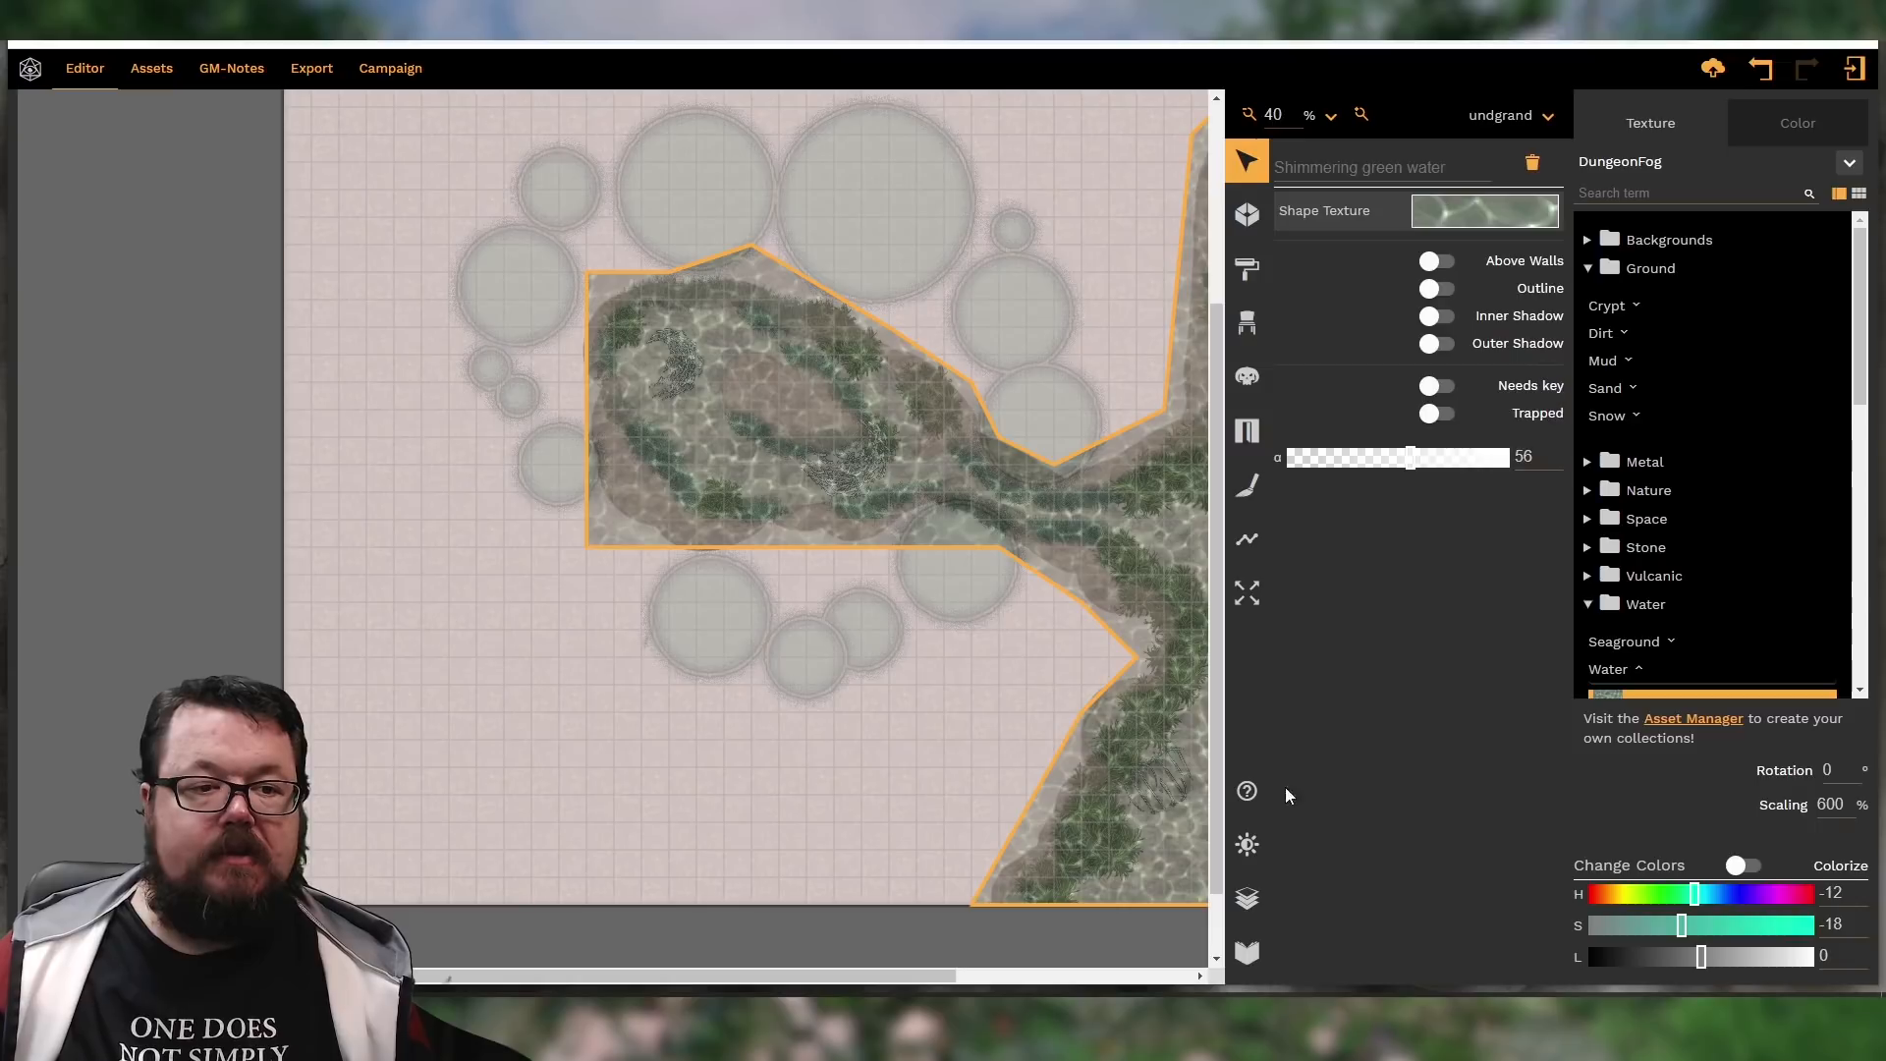
Switch to the ground level, examine the translucent water through its central opening, and activate the Brush tool
click(1247, 898)
click(1788, 115)
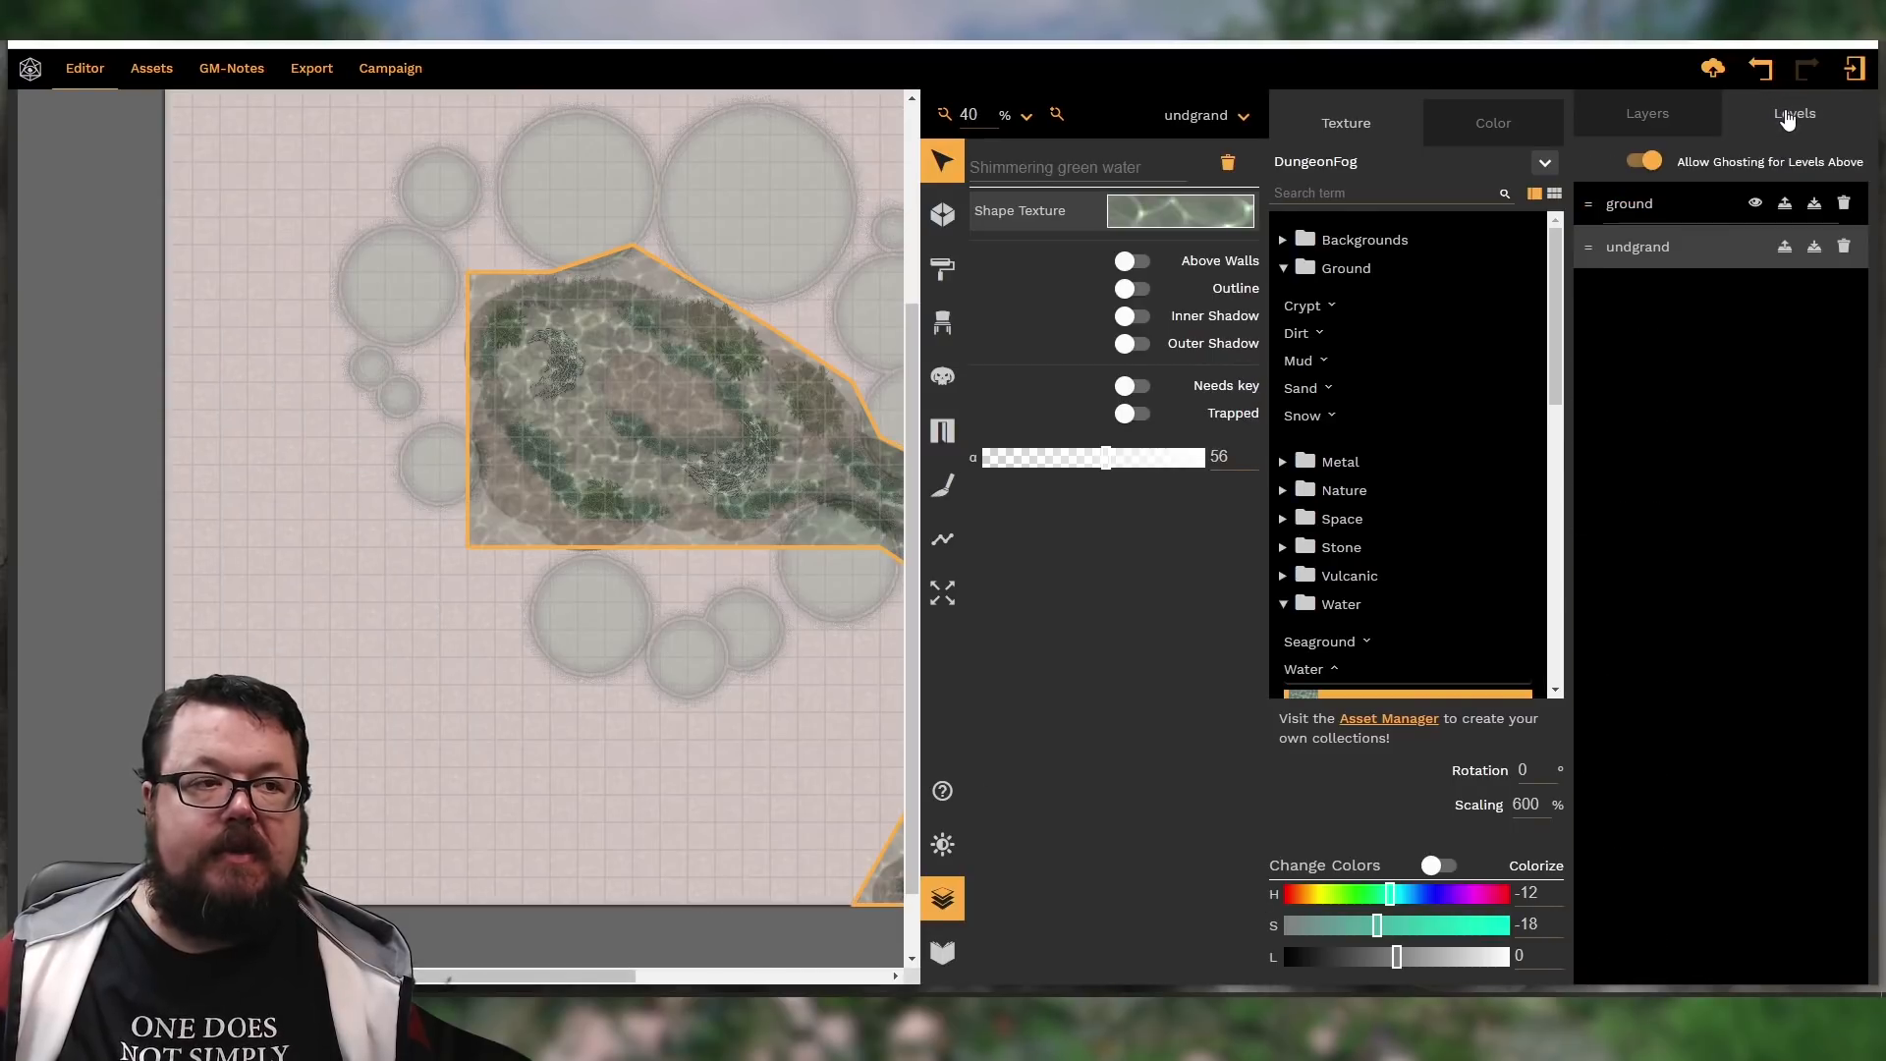
click(1710, 196)
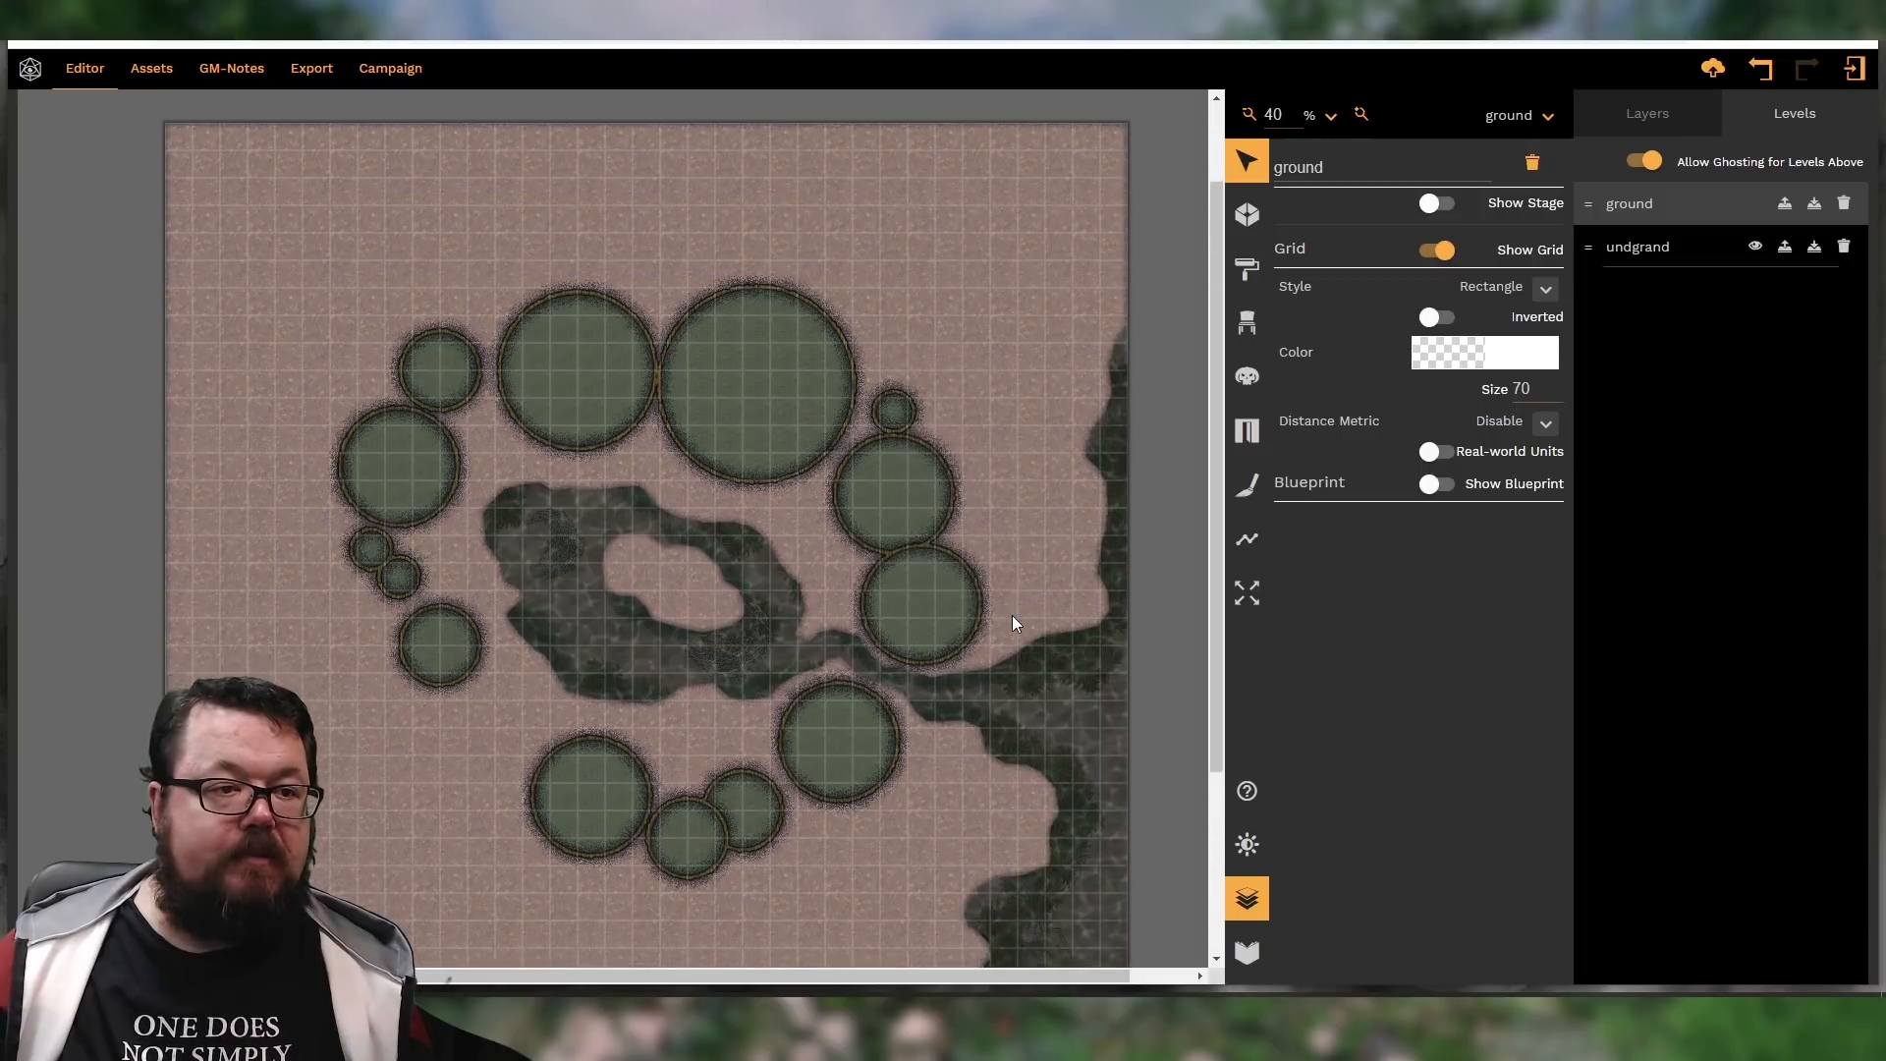
scroll(768, 662, up, 3)
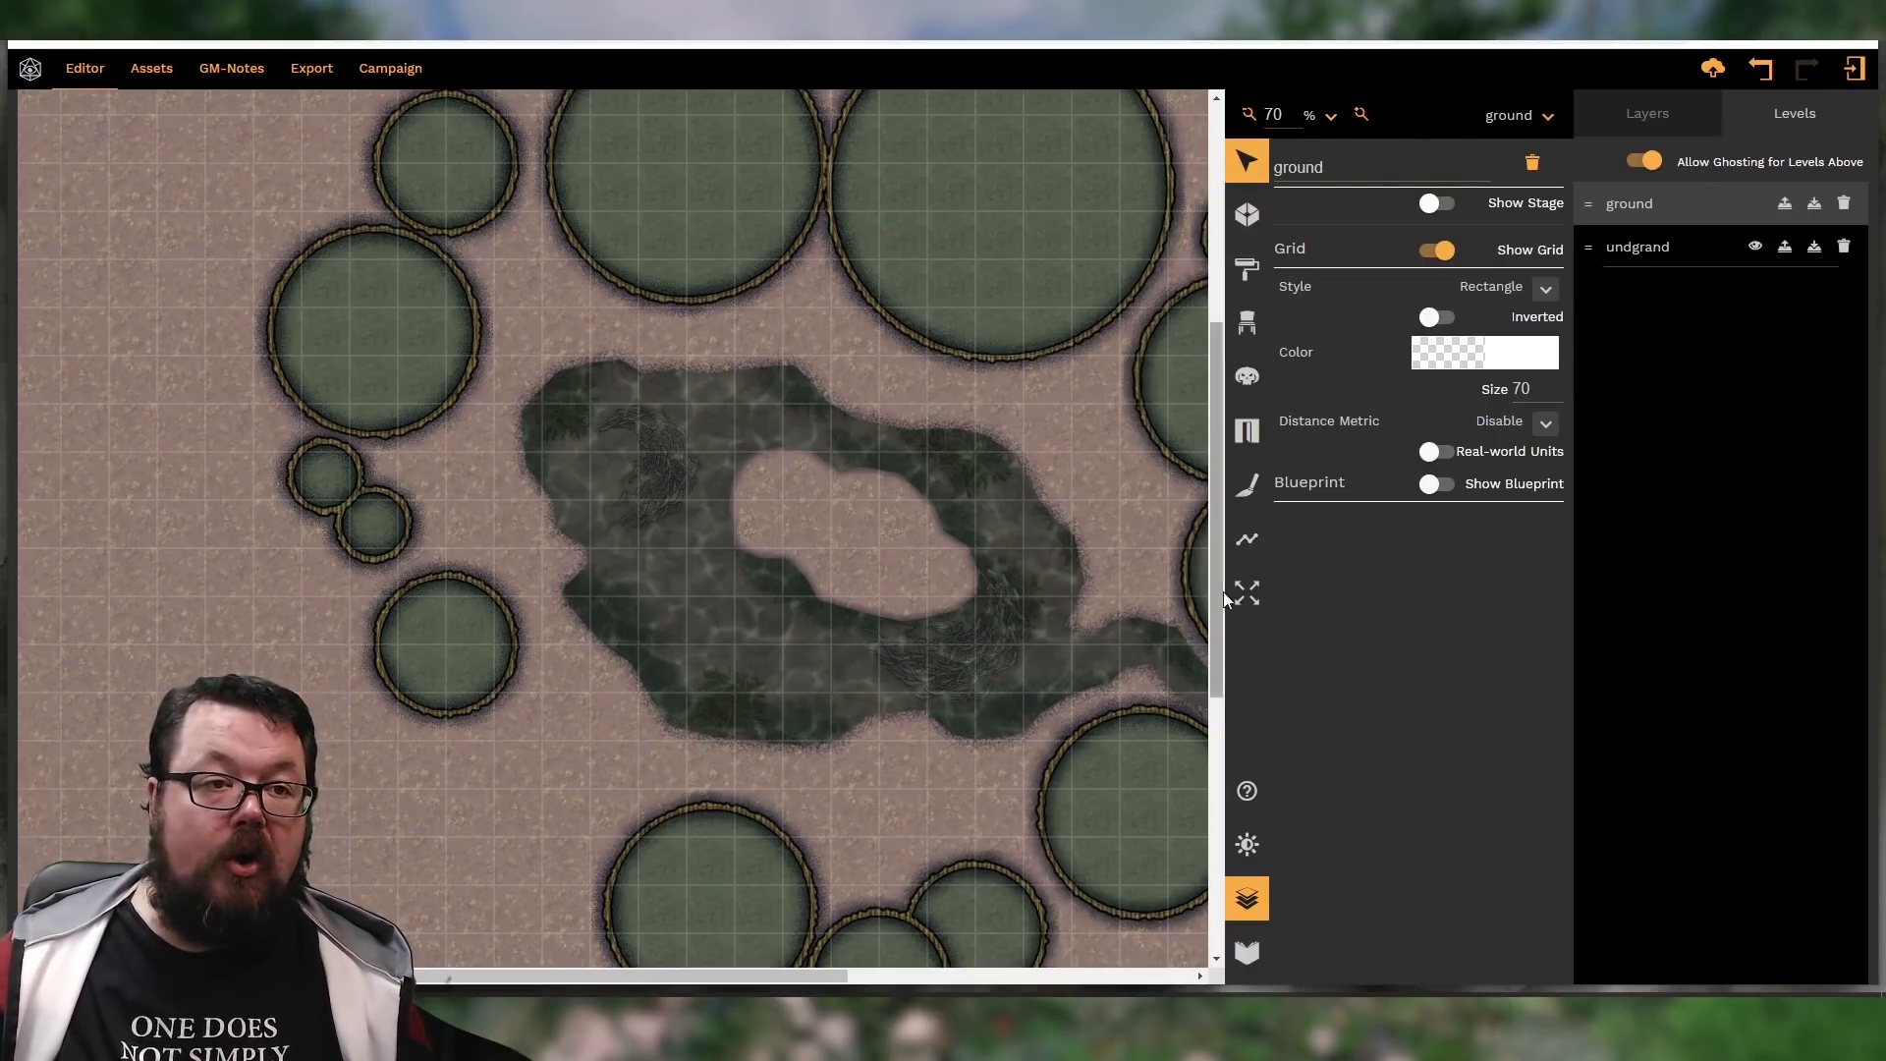
click(1262, 491)
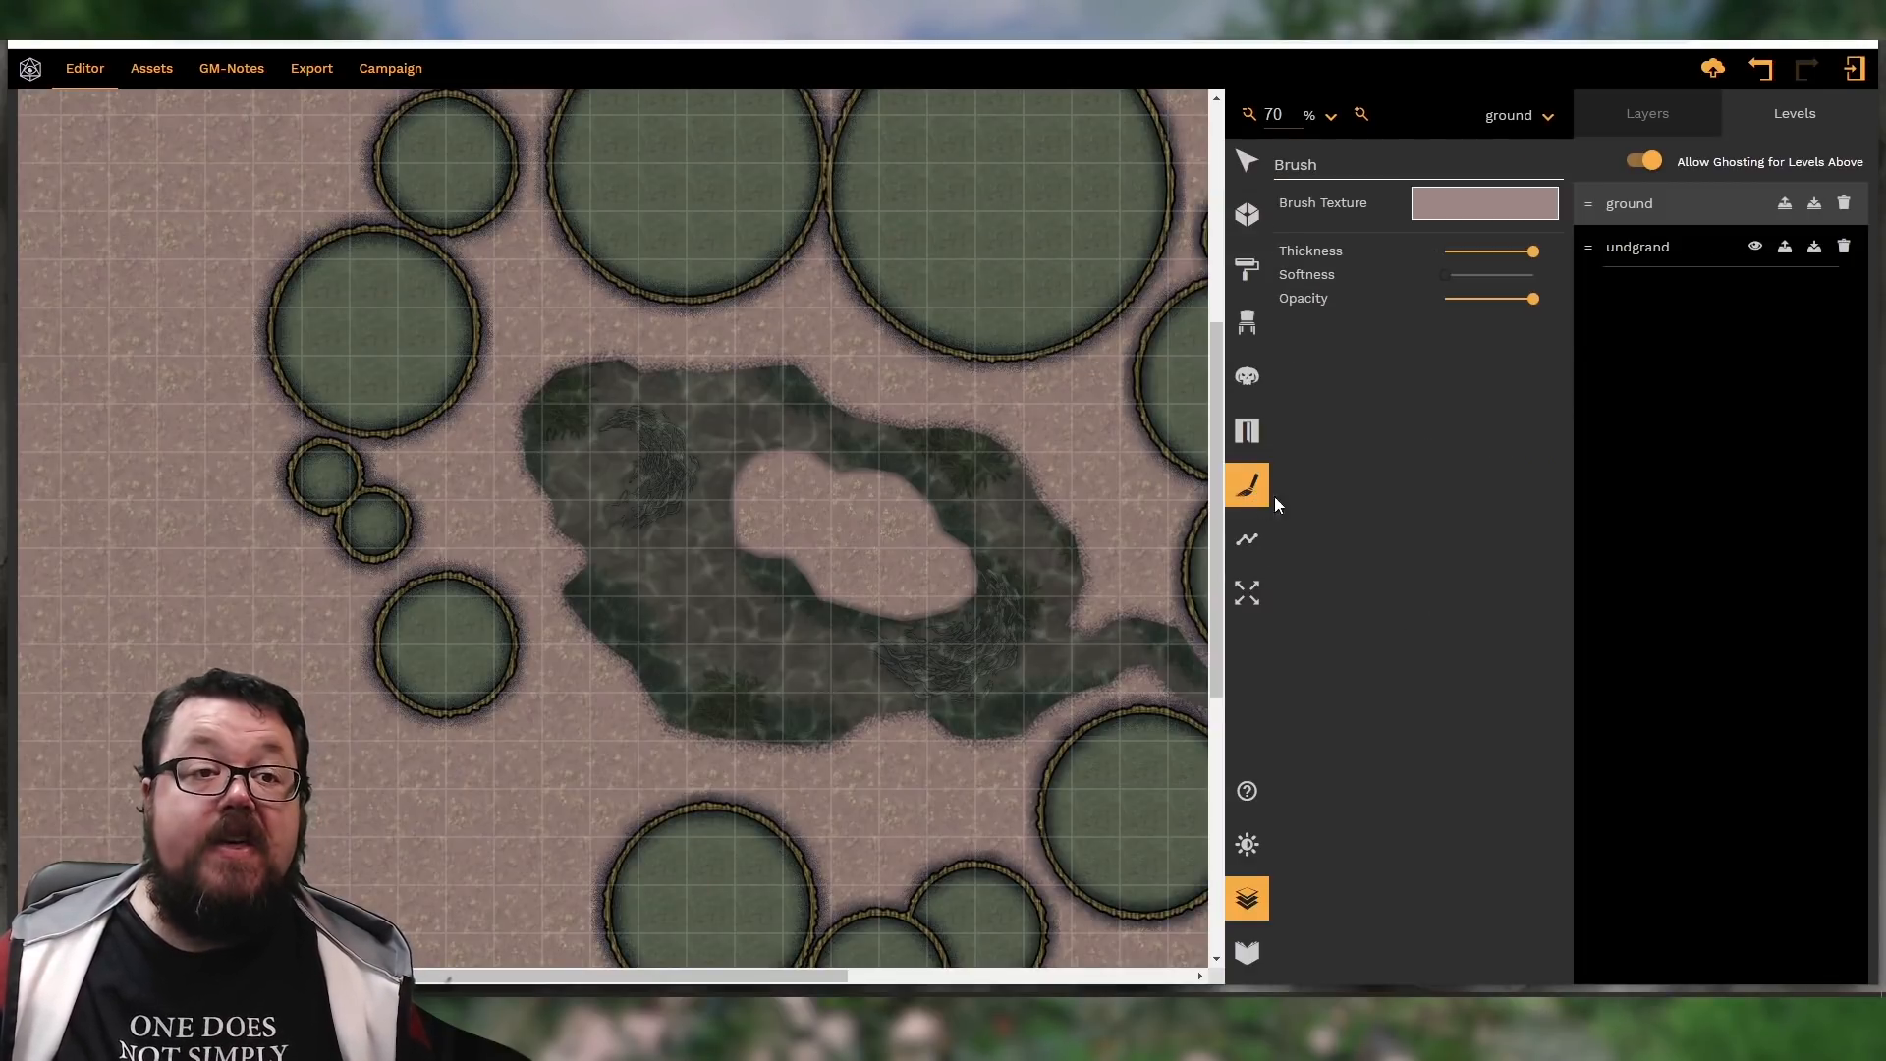
Paint teal water texture over the central pool and its channel with medium brush thickness, fairly high softness and reduced opacity
click(1475, 212)
scroll(1387, 509, down, 2)
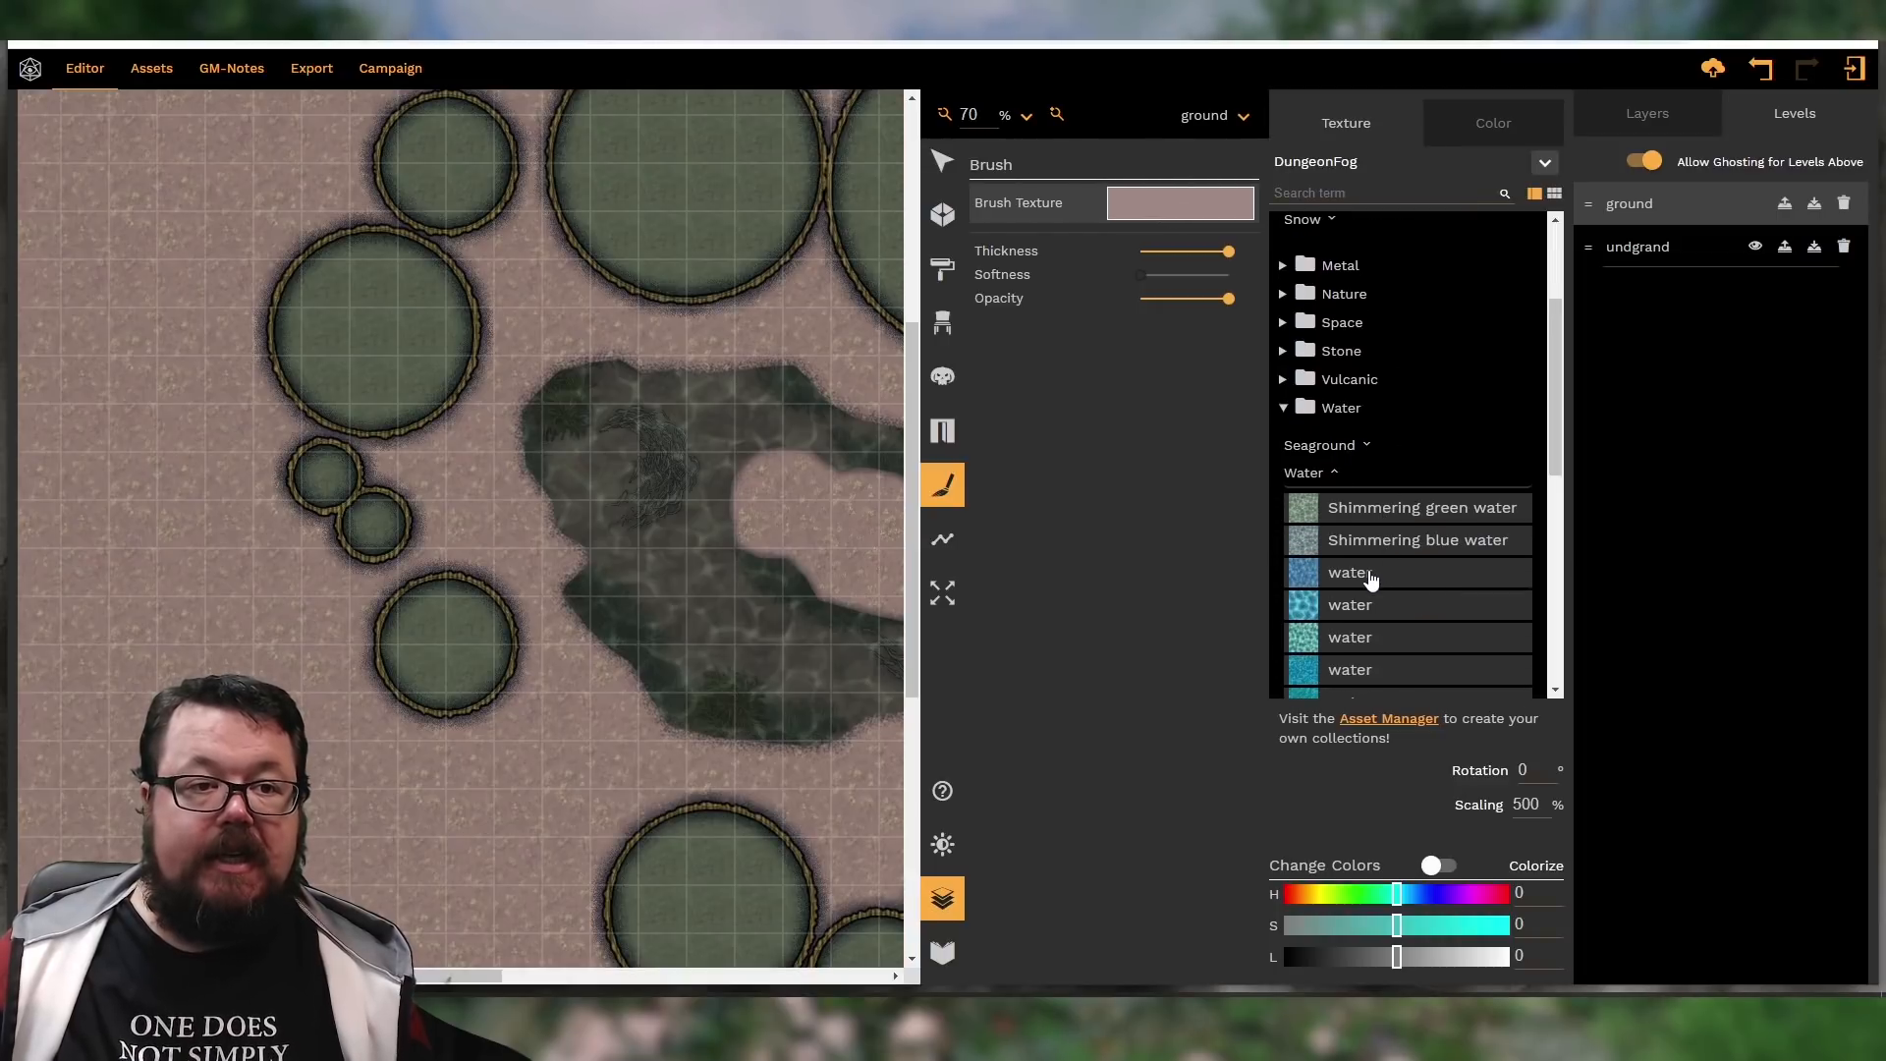
click(1357, 638)
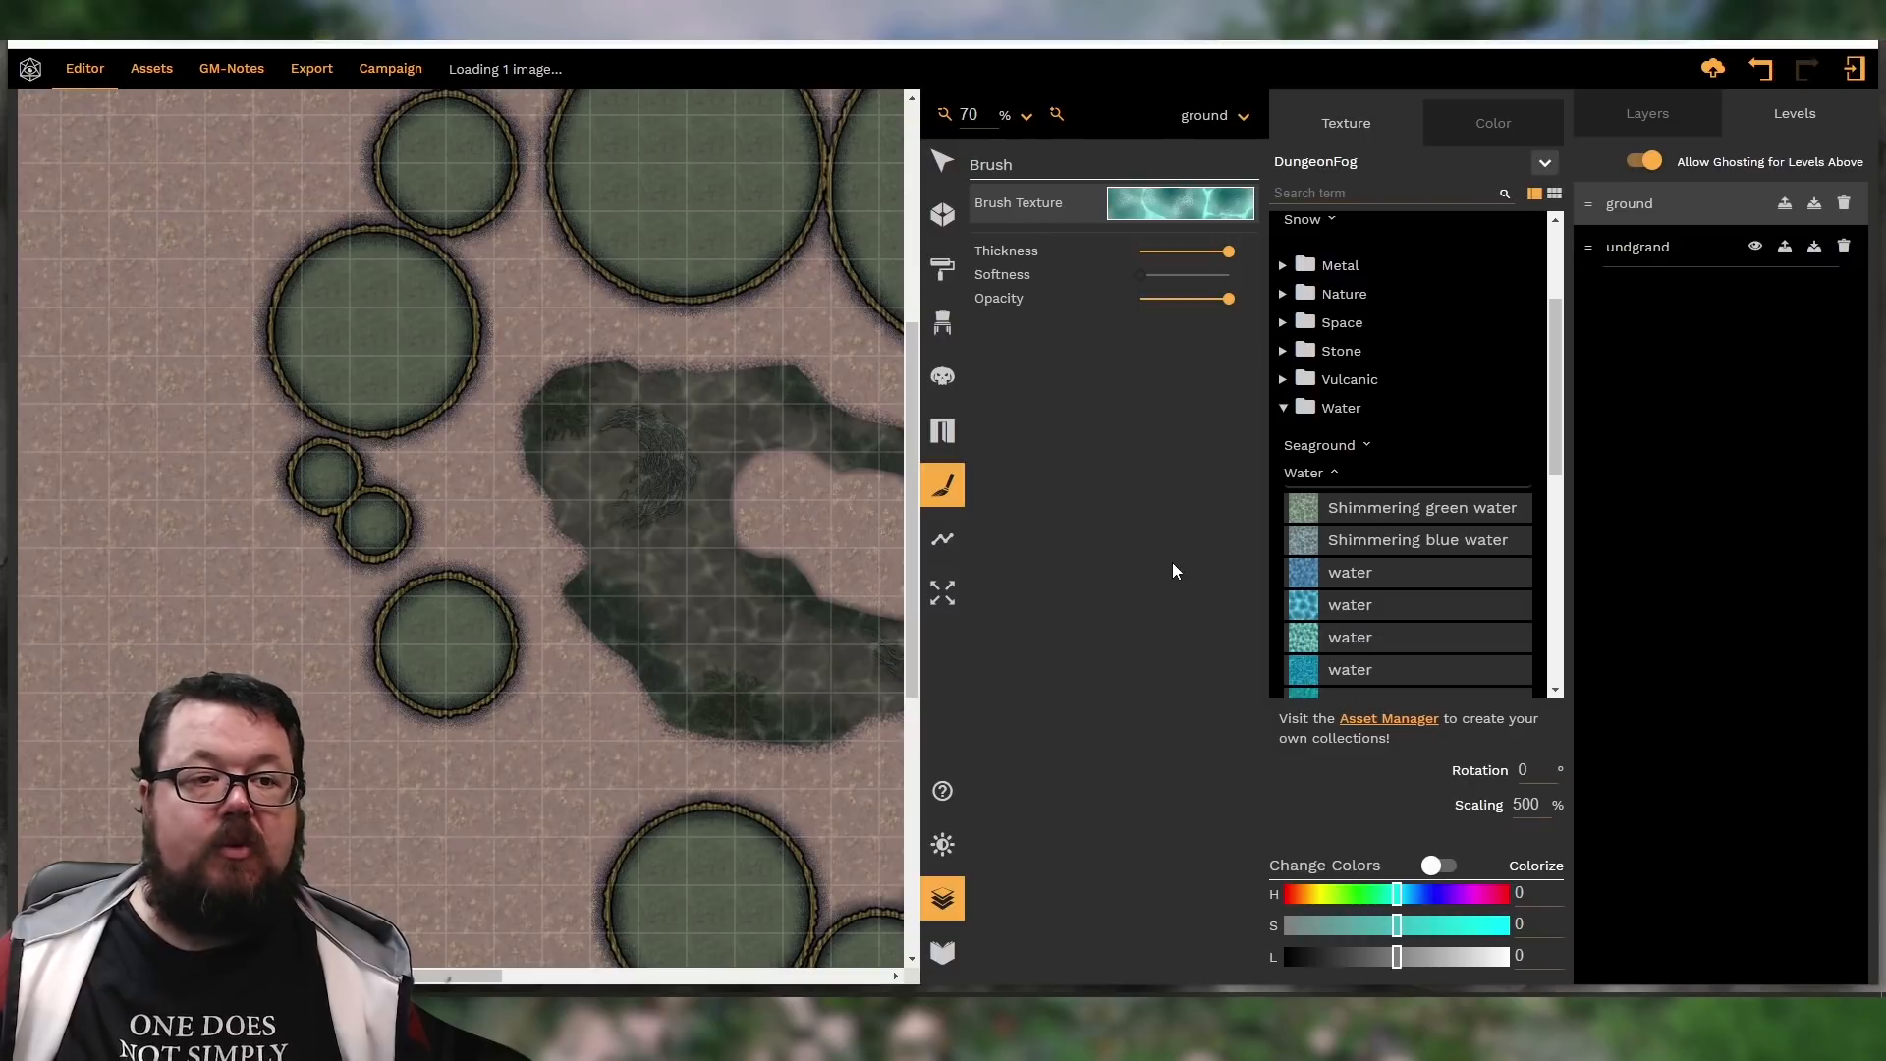
click(644, 560)
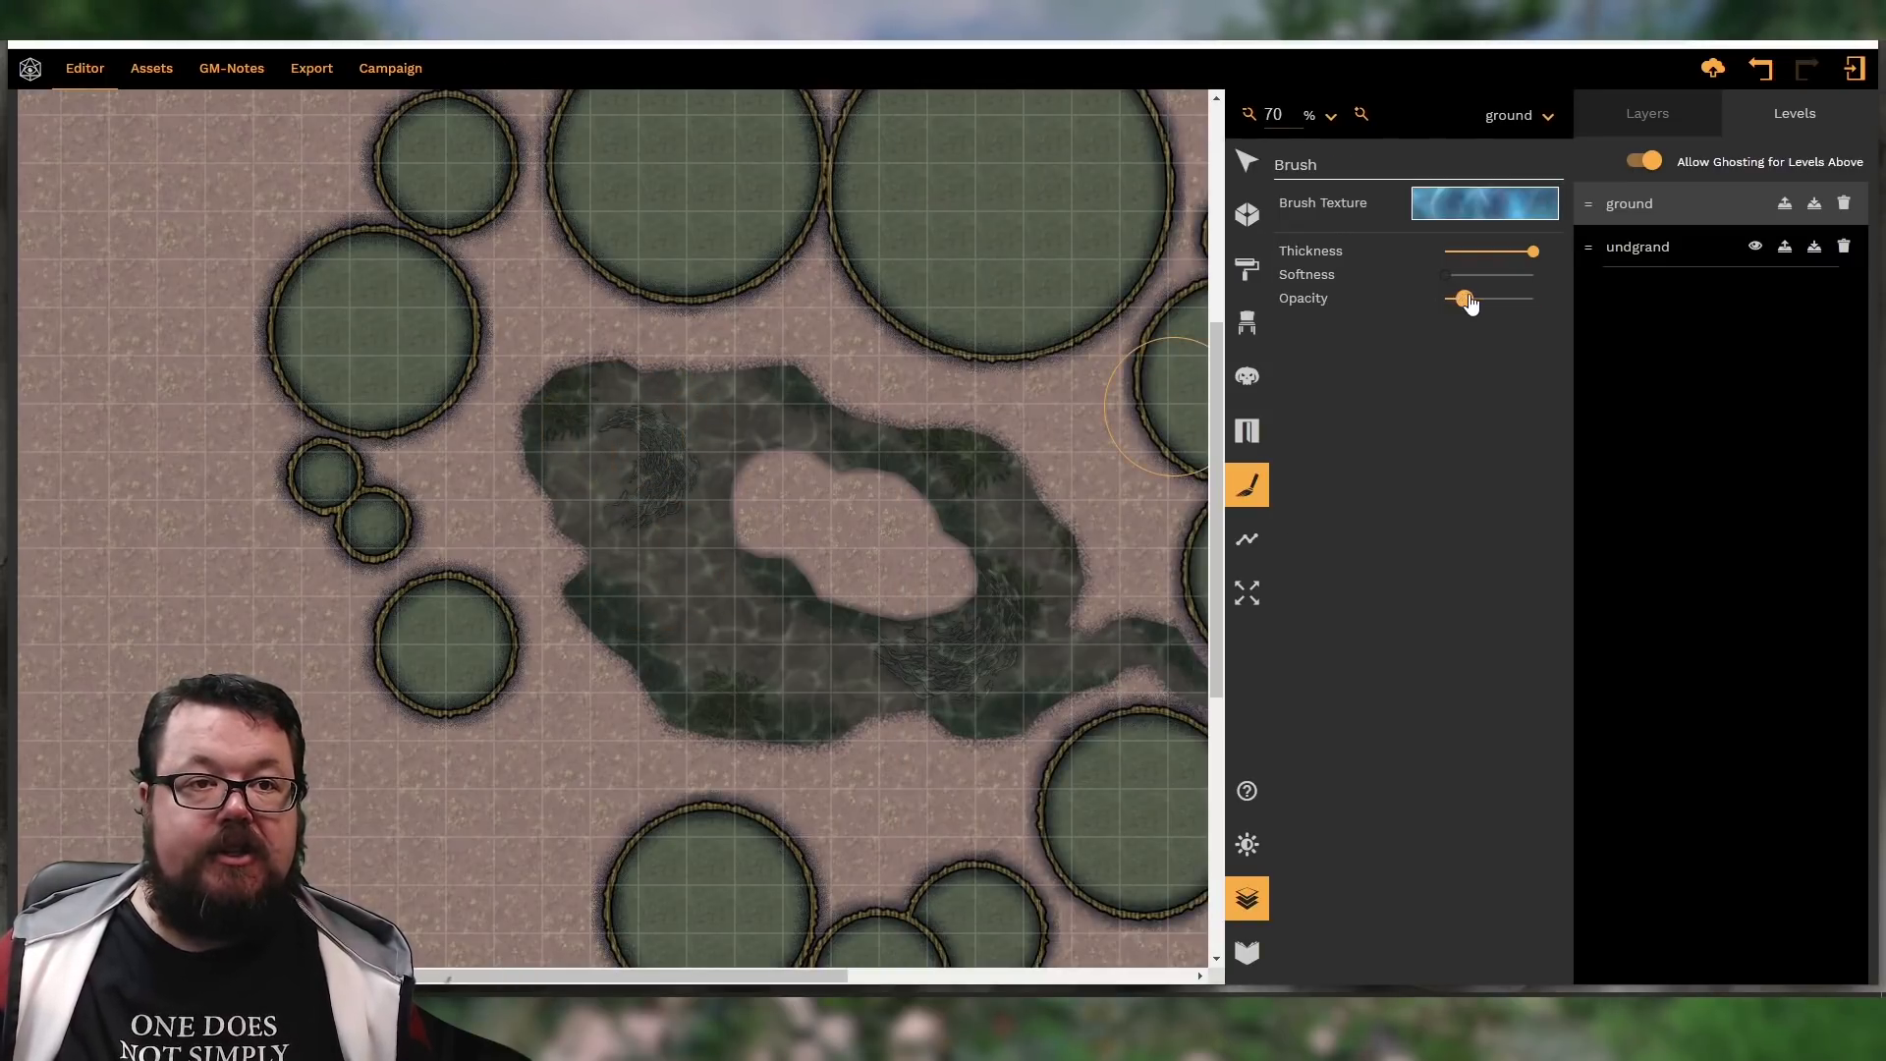
drag(1467, 299, 1506, 275)
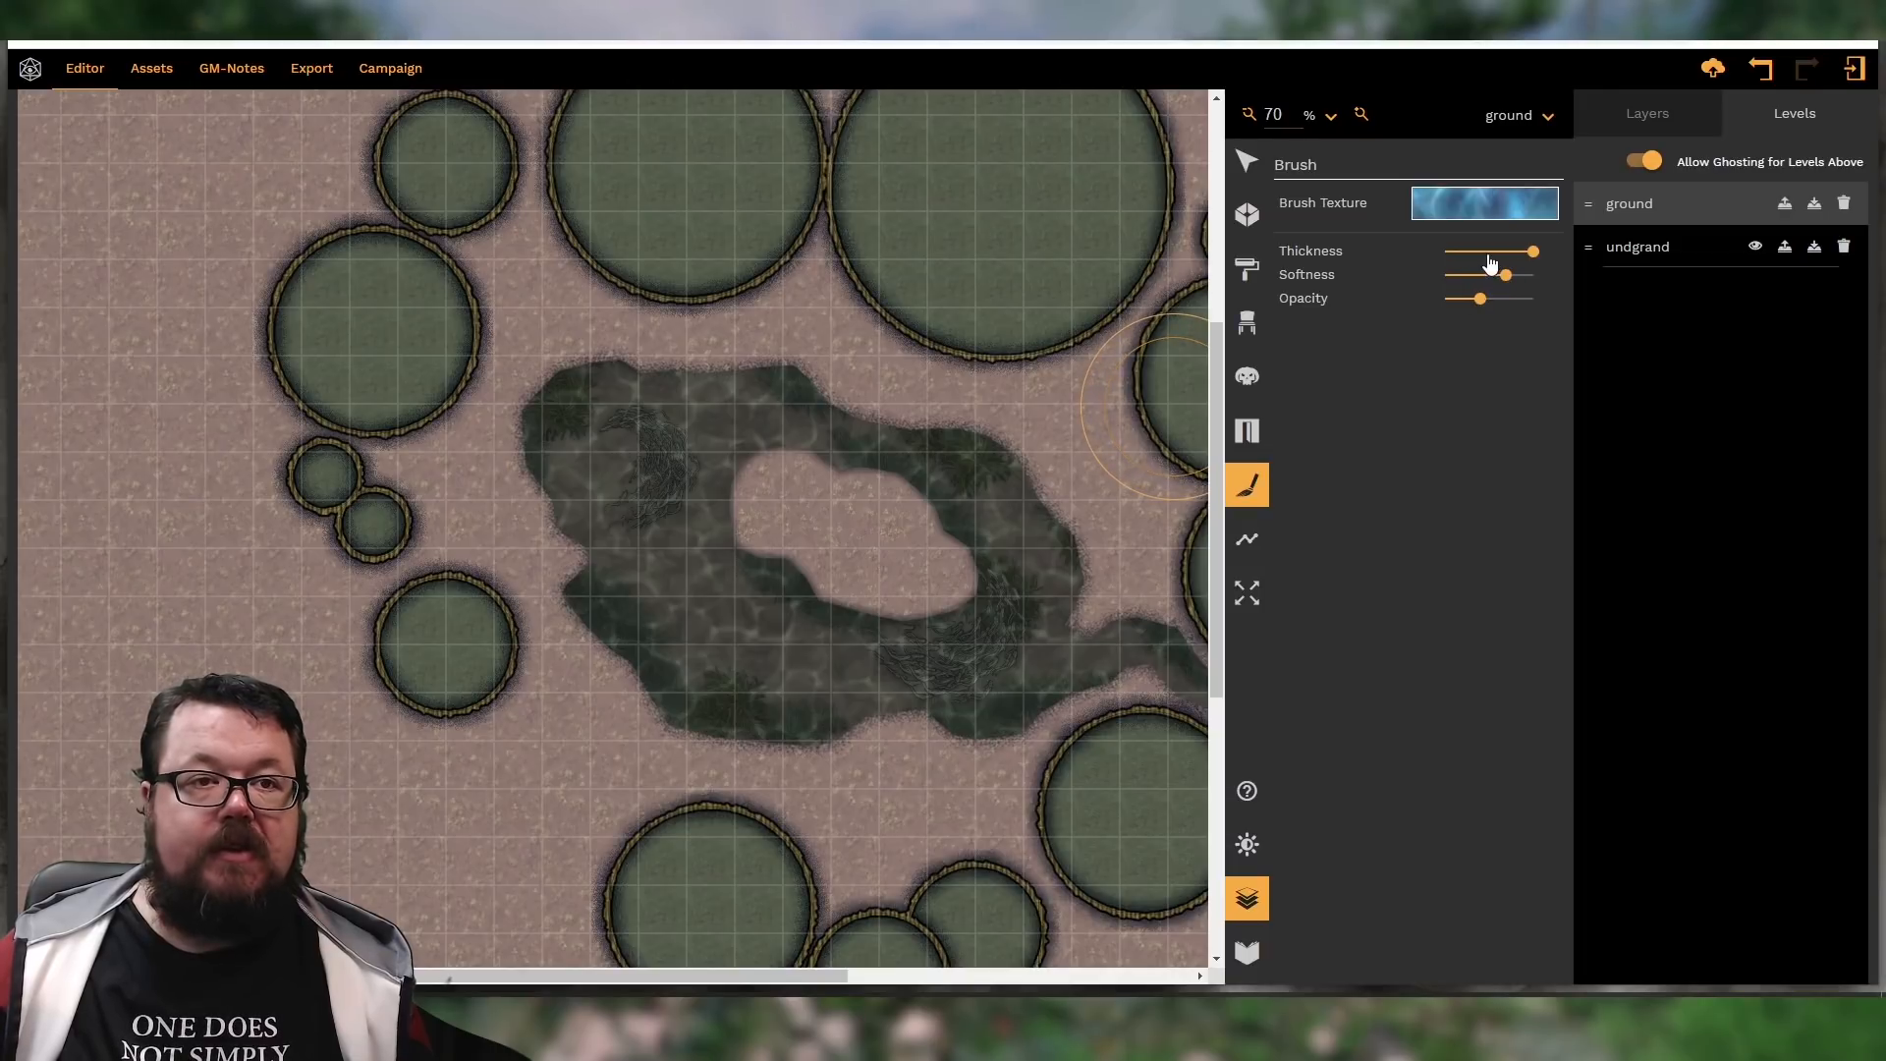
click(1485, 252)
mouse_move(586, 404)
mouse_down()
mouse_move(766, 403)
mouse_move(915, 453)
mouse_move(1016, 567)
mouse_move(1022, 620)
mouse_move(891, 690)
mouse_move(968, 643)
mouse_move(695, 611)
mouse_move(842, 650)
mouse_move(727, 568)
mouse_move(702, 472)
mouse_move(674, 532)
mouse_move(590, 503)
mouse_move(614, 590)
mouse_move(750, 694)
mouse_move(1034, 681)
mouse_move(1136, 632)
mouse_move(1164, 644)
mouse_up()
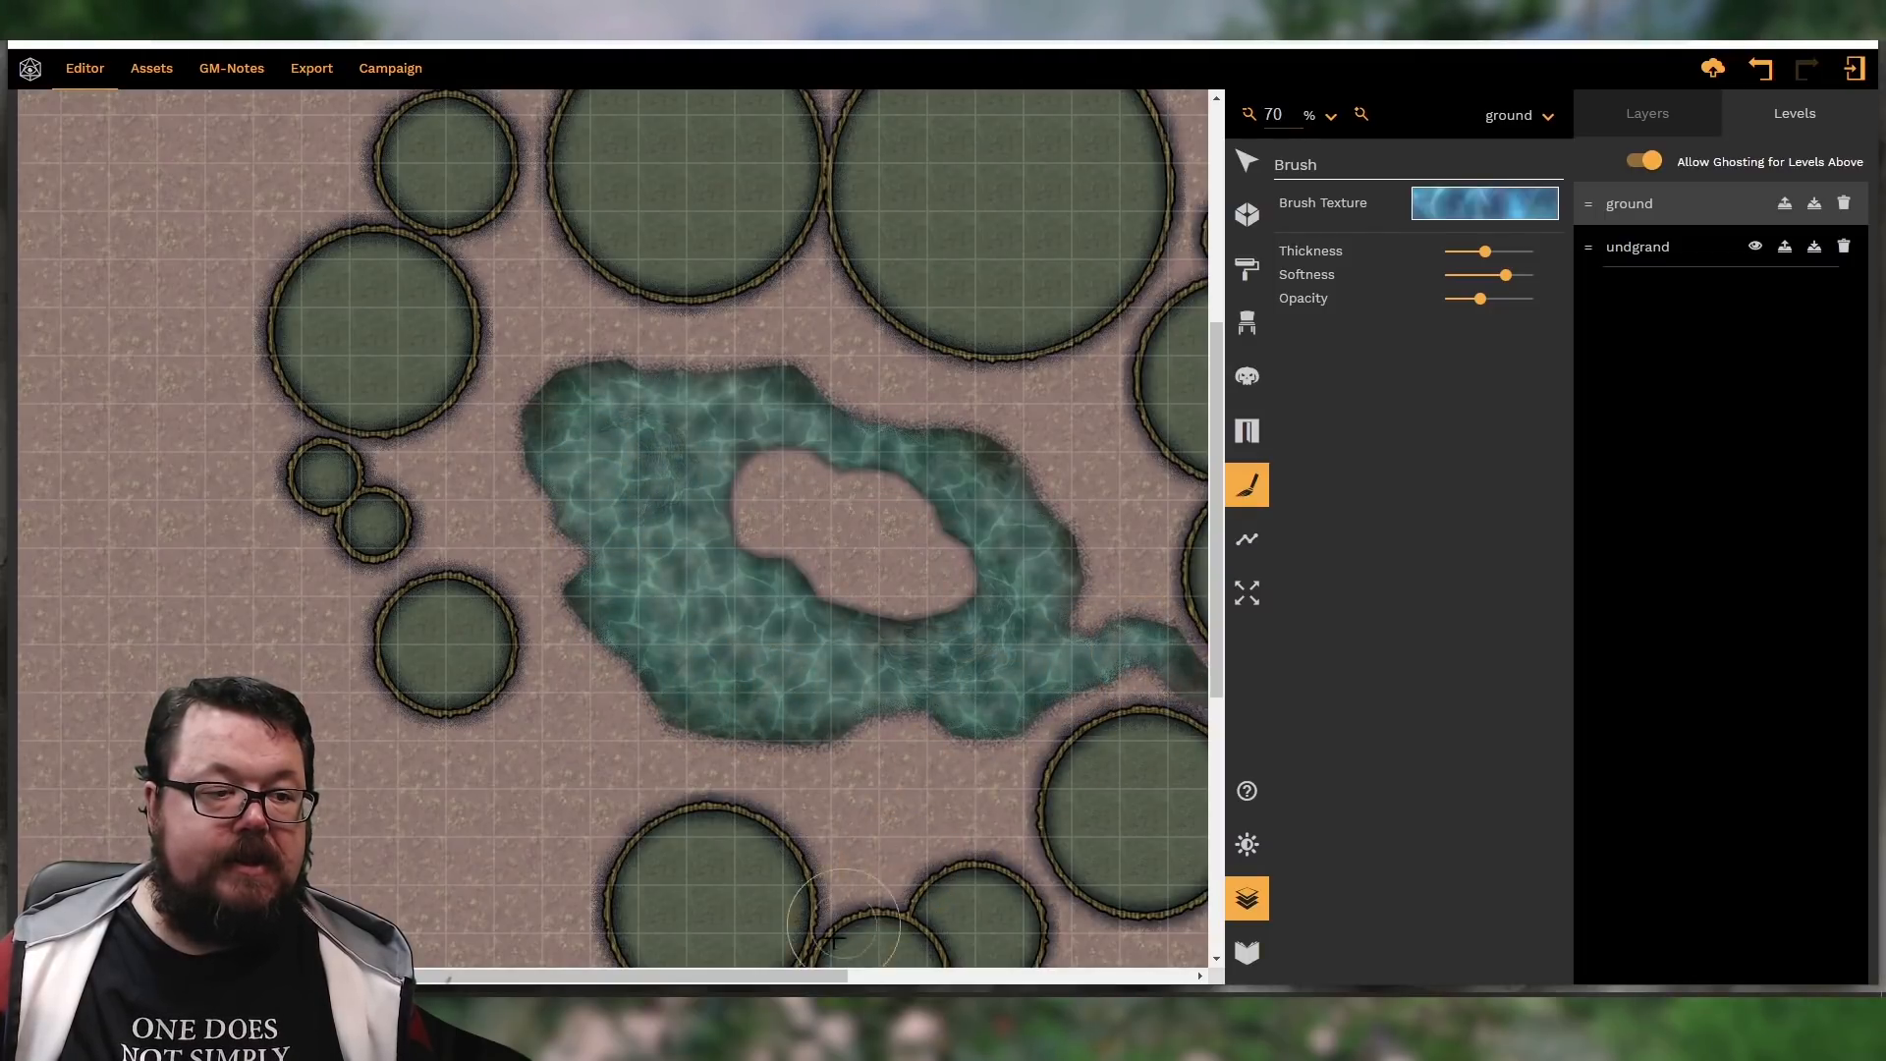
Lower the opacity of the water brush stroke in the central pool to a low level
click(1251, 167)
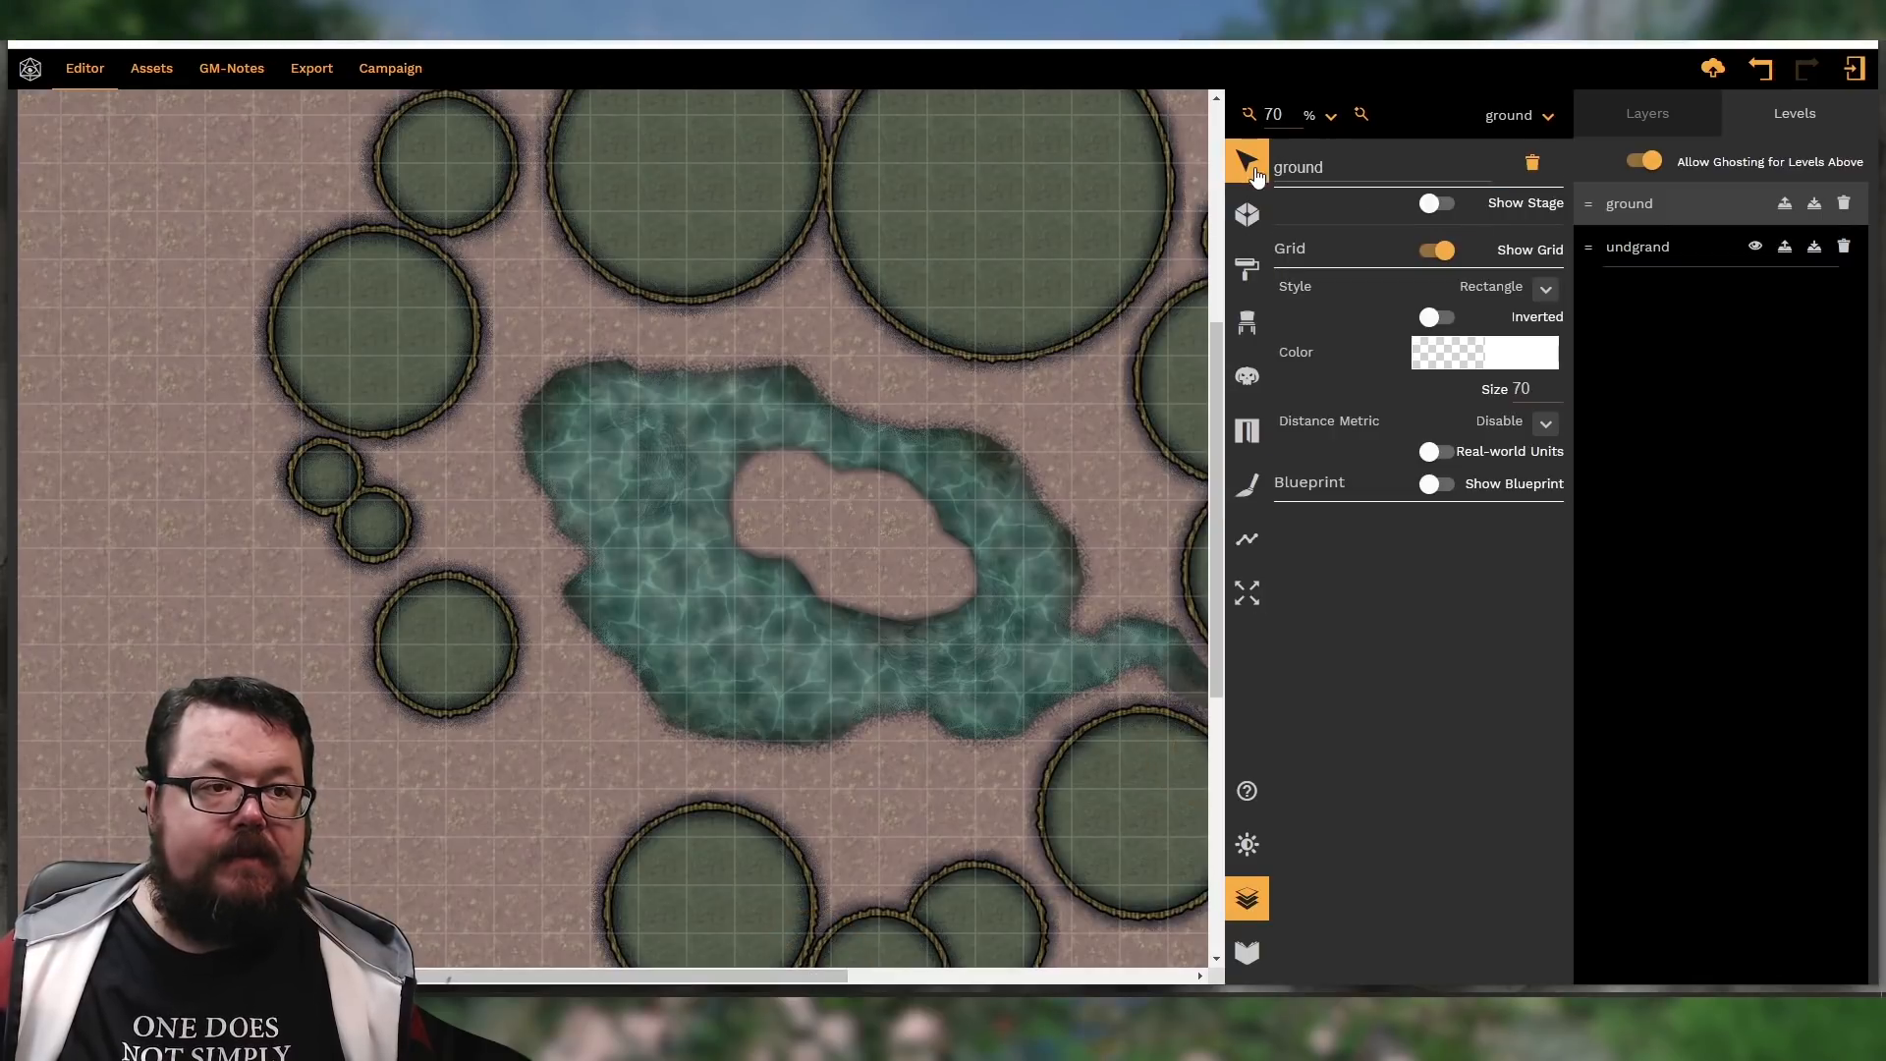
click(1030, 603)
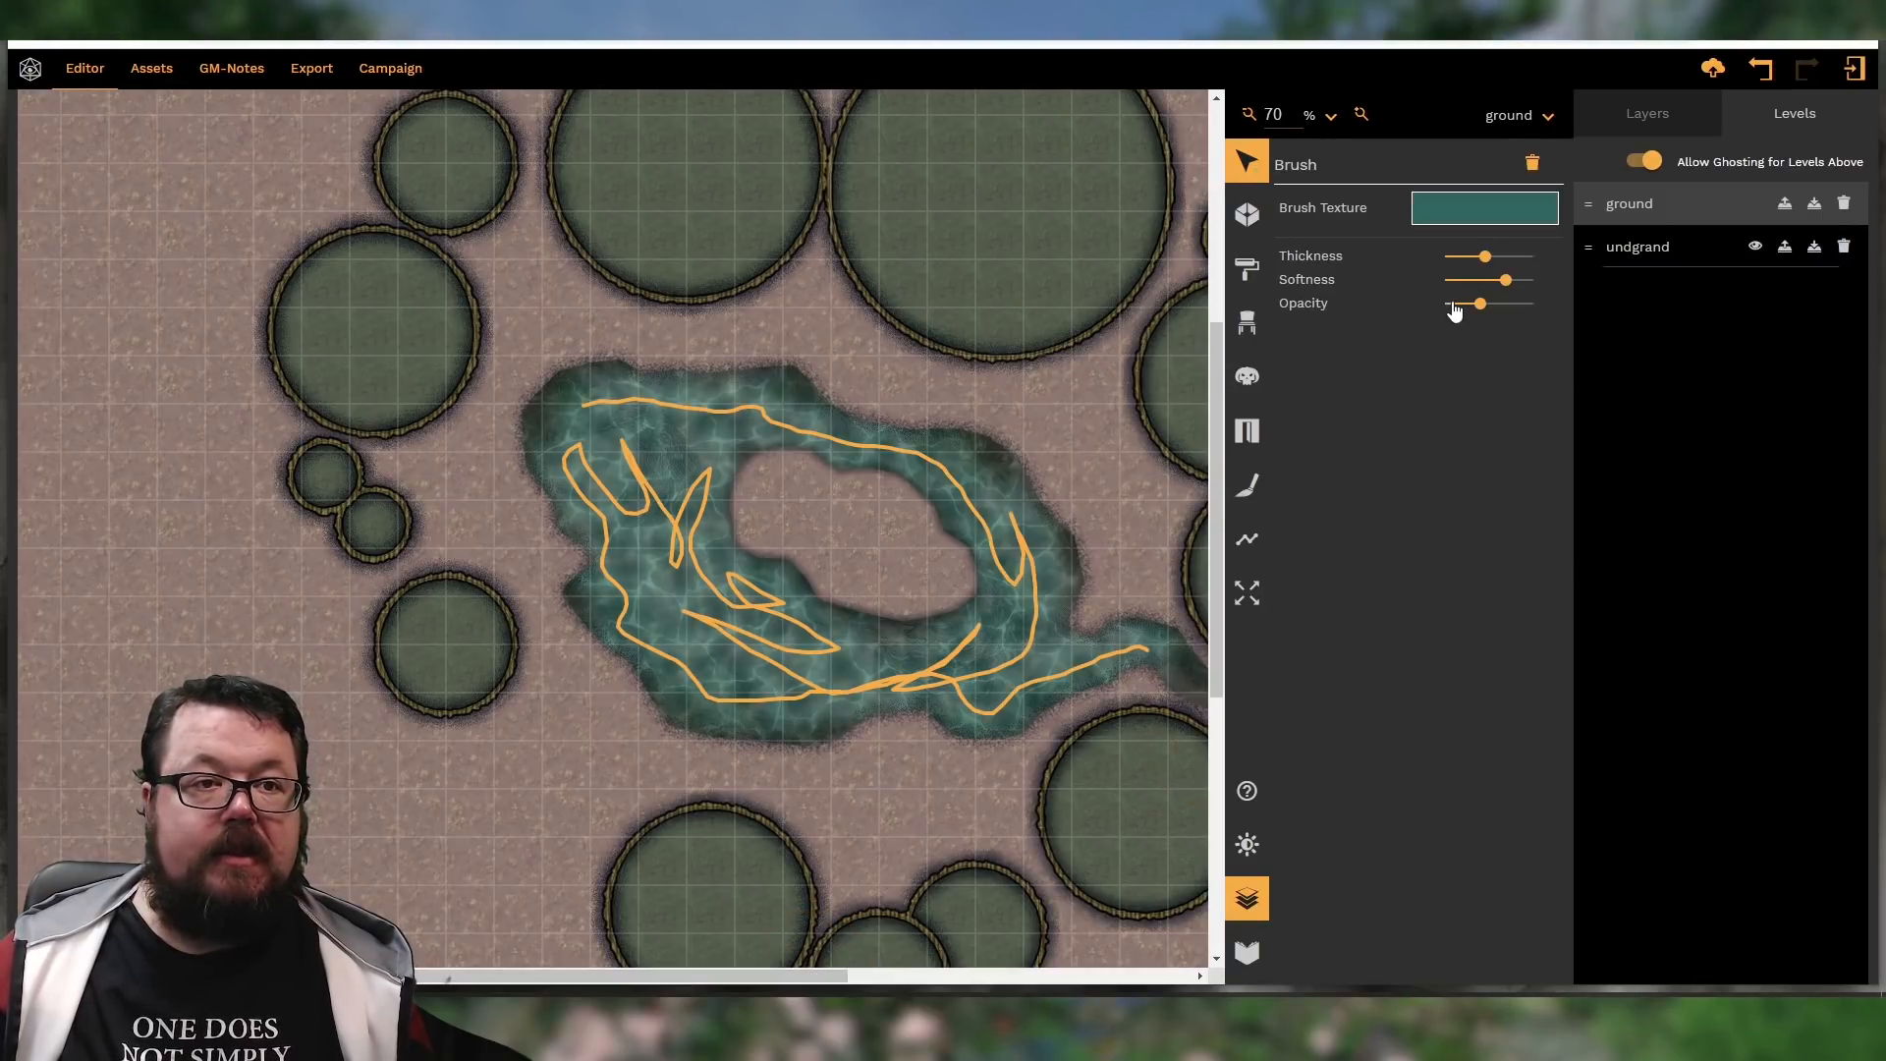
drag(1465, 307, 1460, 308)
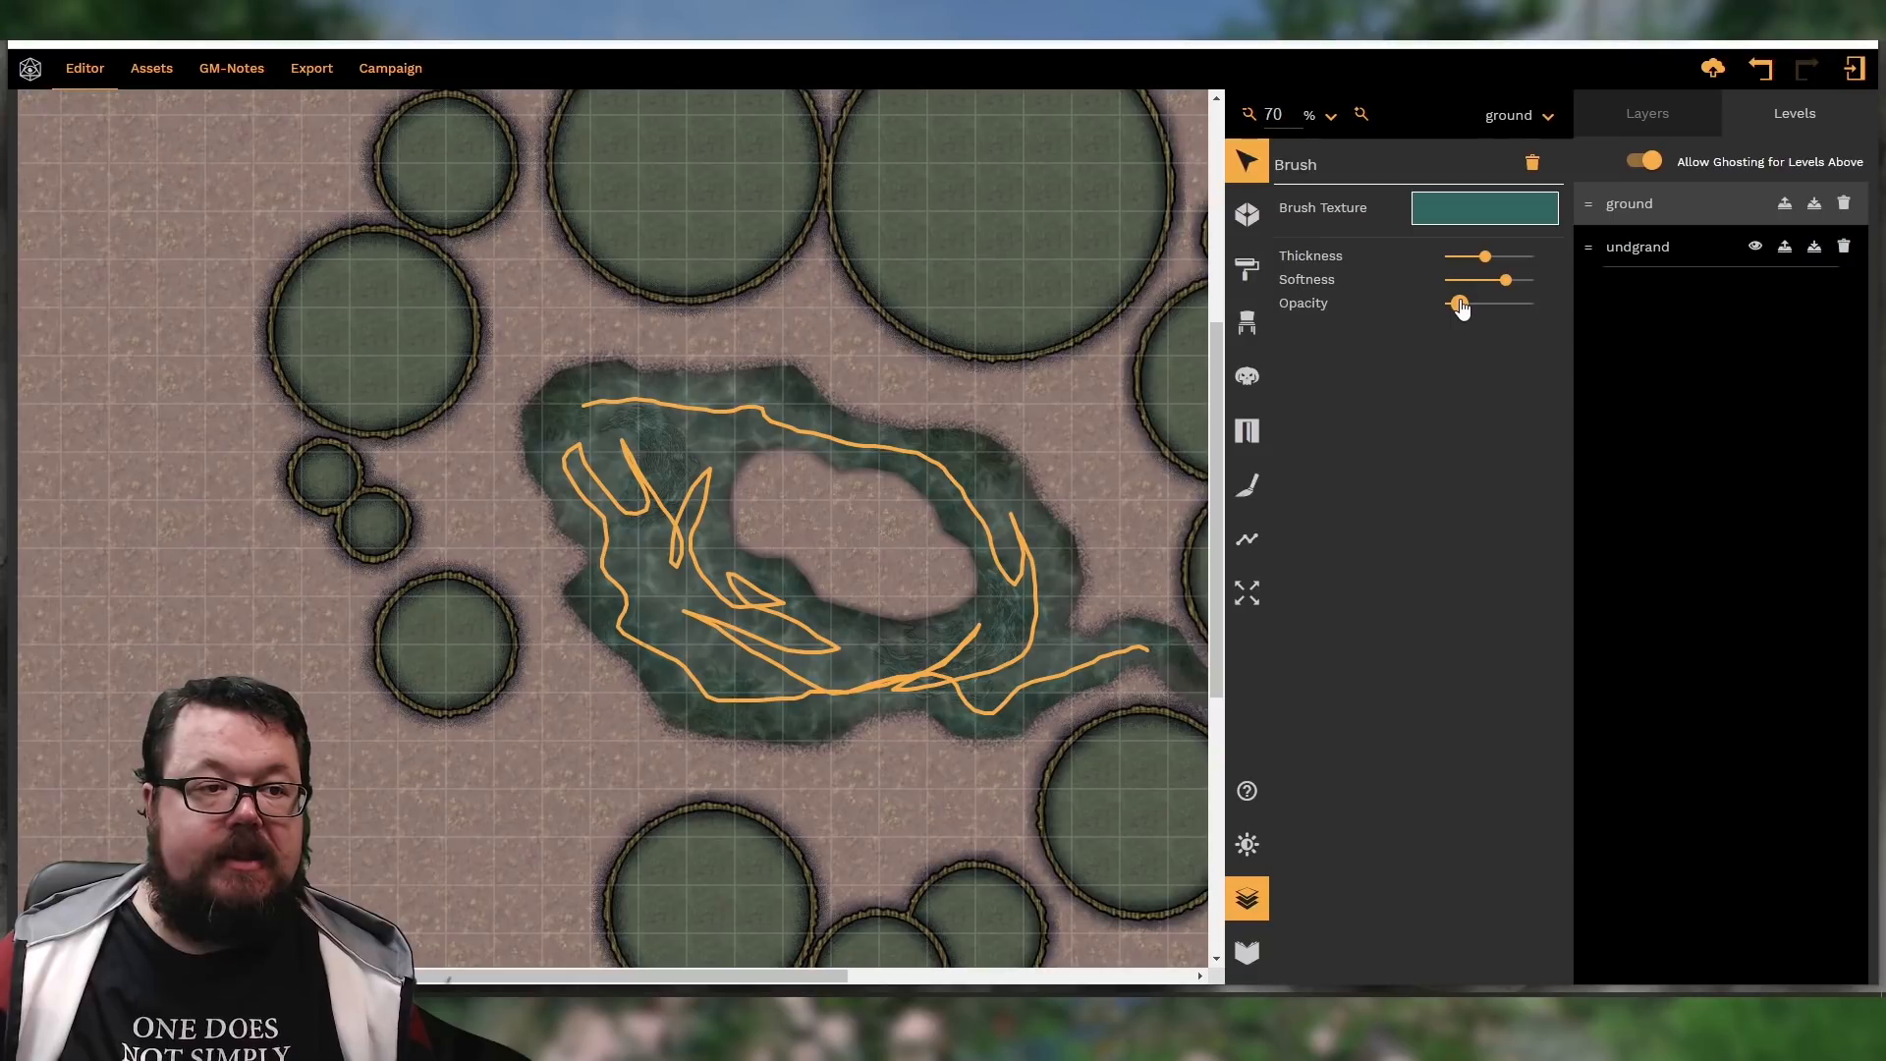
click(1065, 463)
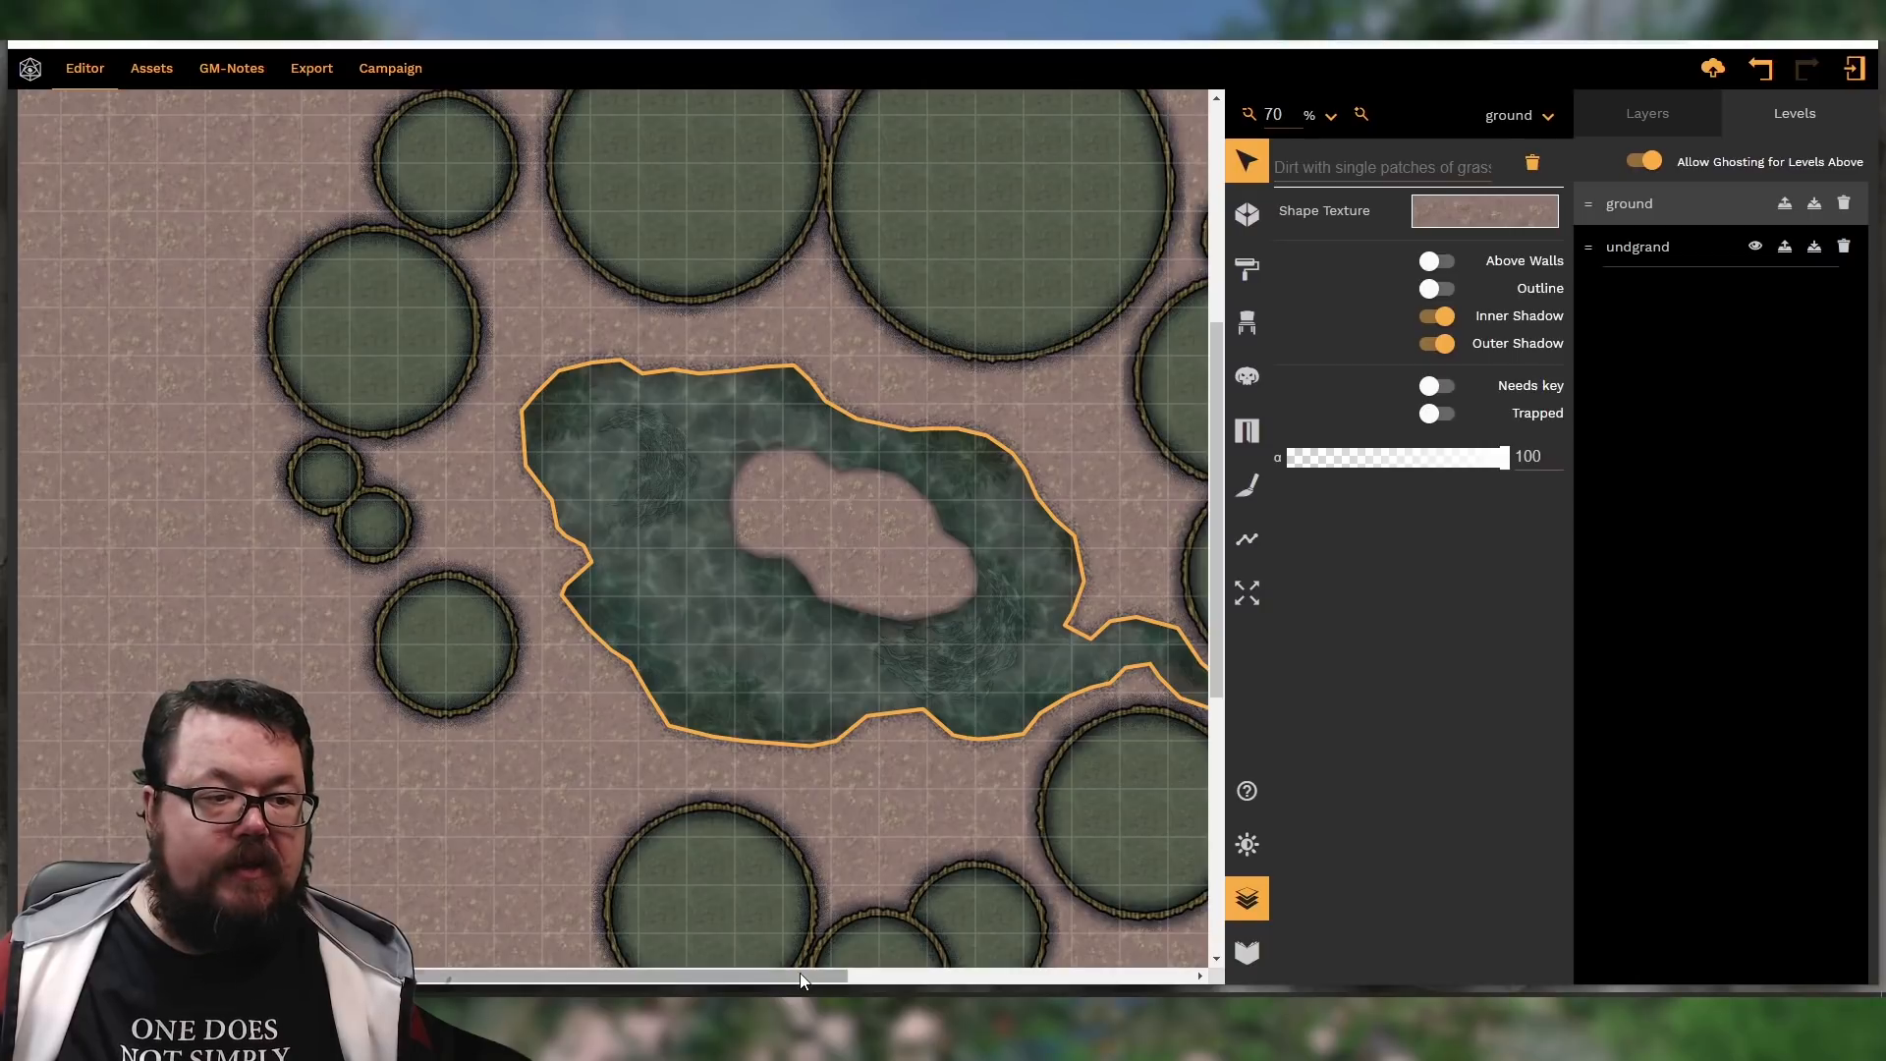
Load the Brush with the blue water texture listed directly below Shimmering blue water, for the eastern waterway
drag(800, 972, 1112, 722)
scroll(1114, 729, down, 2)
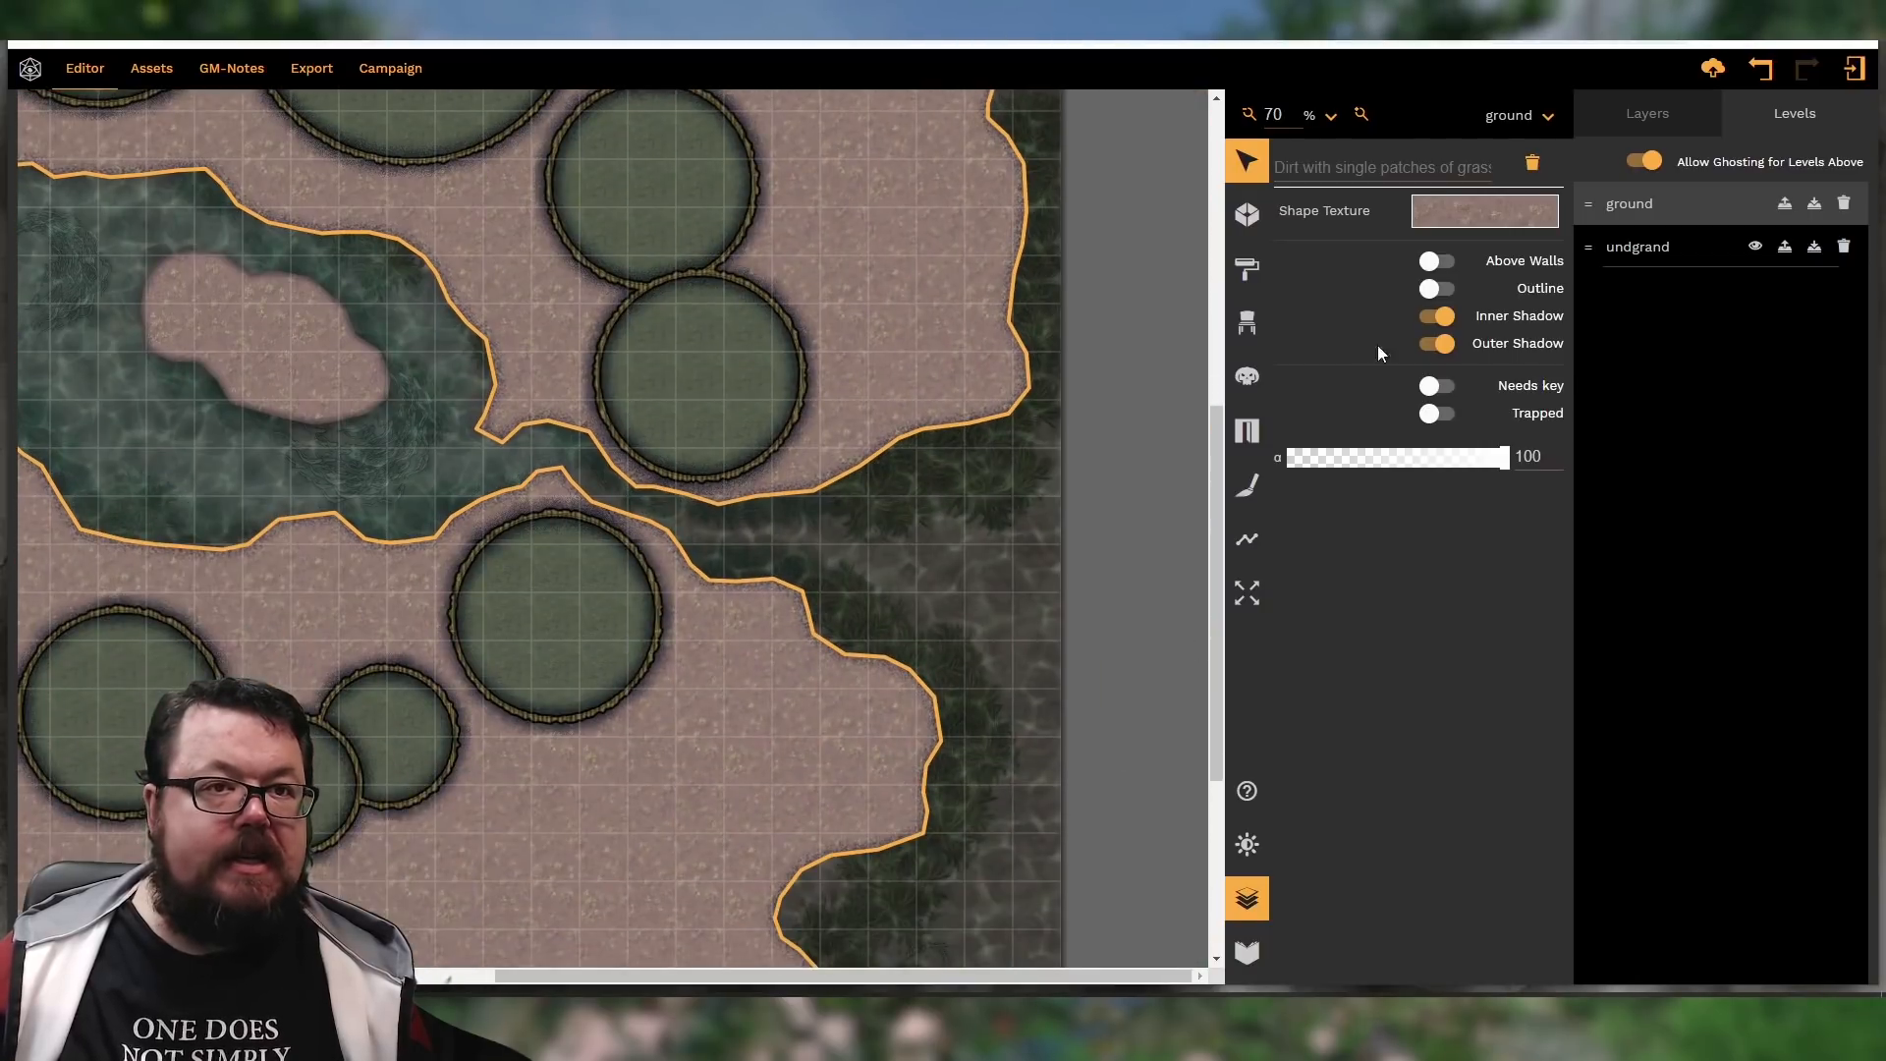
click(1479, 216)
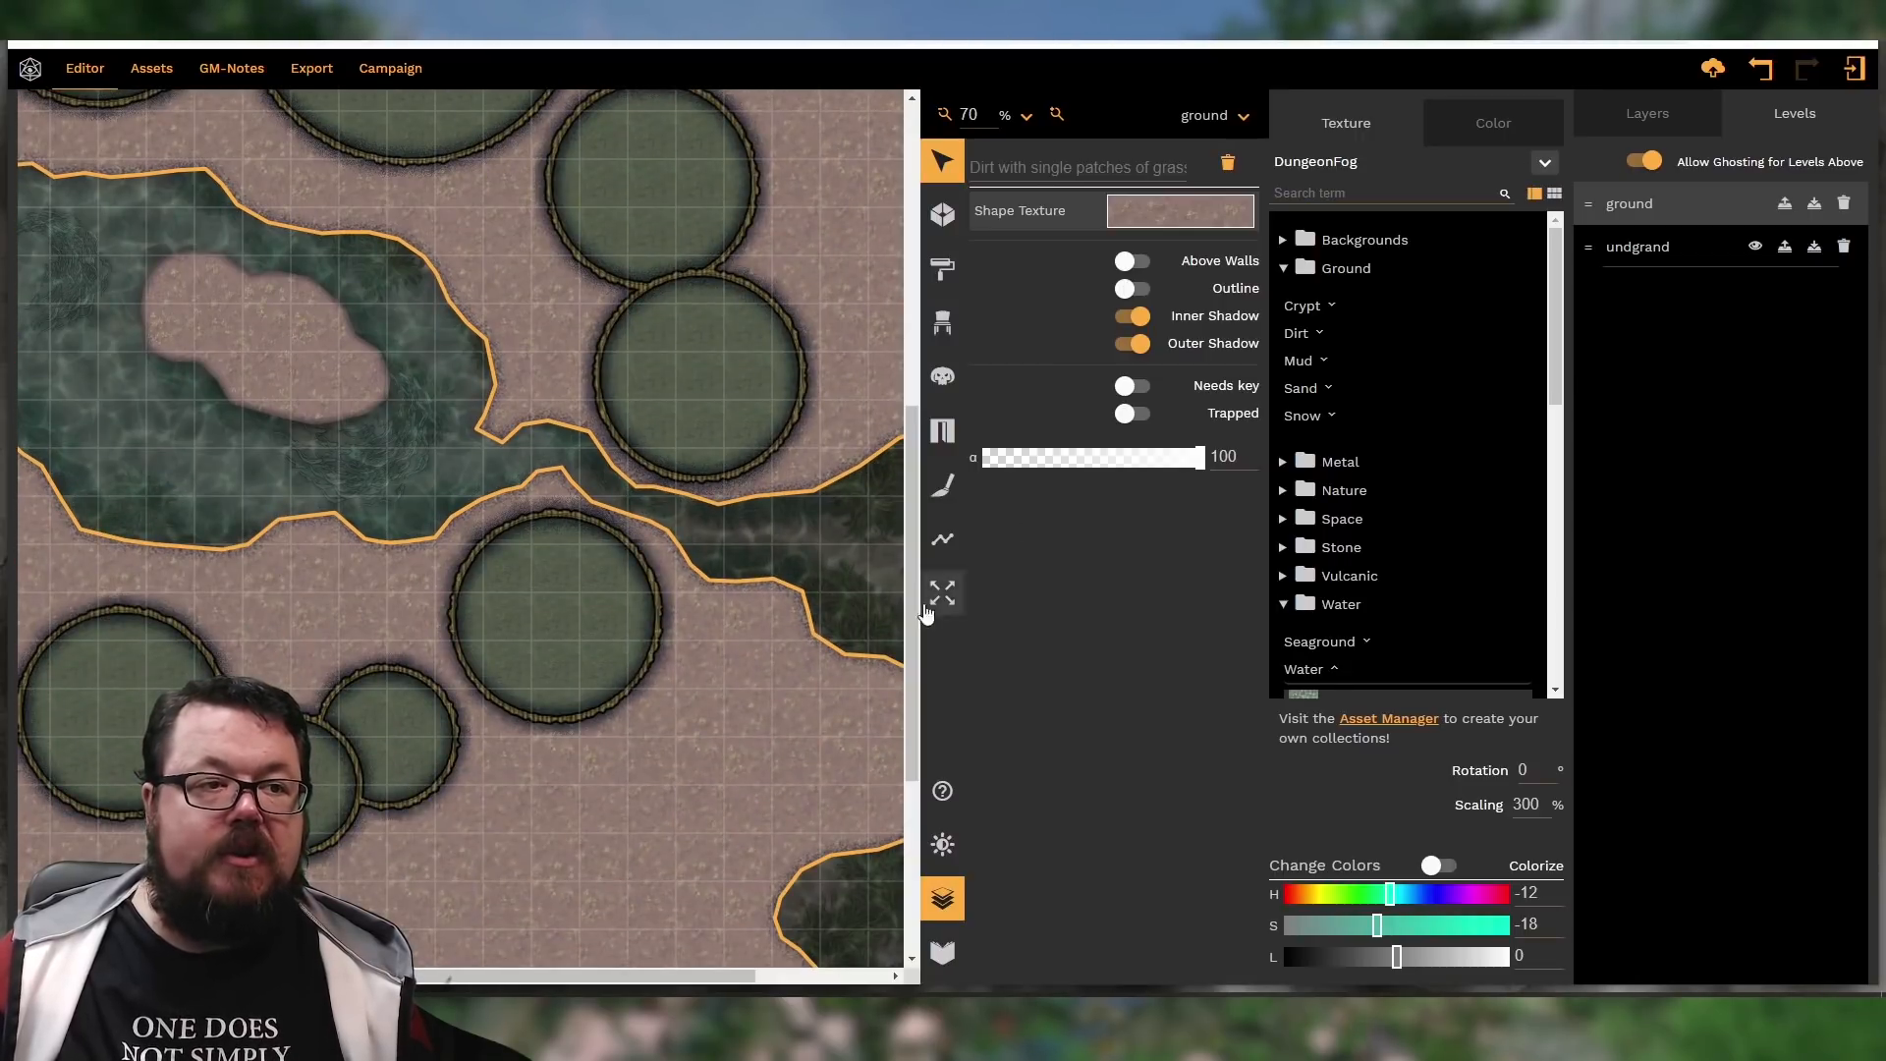
click(845, 586)
click(1257, 485)
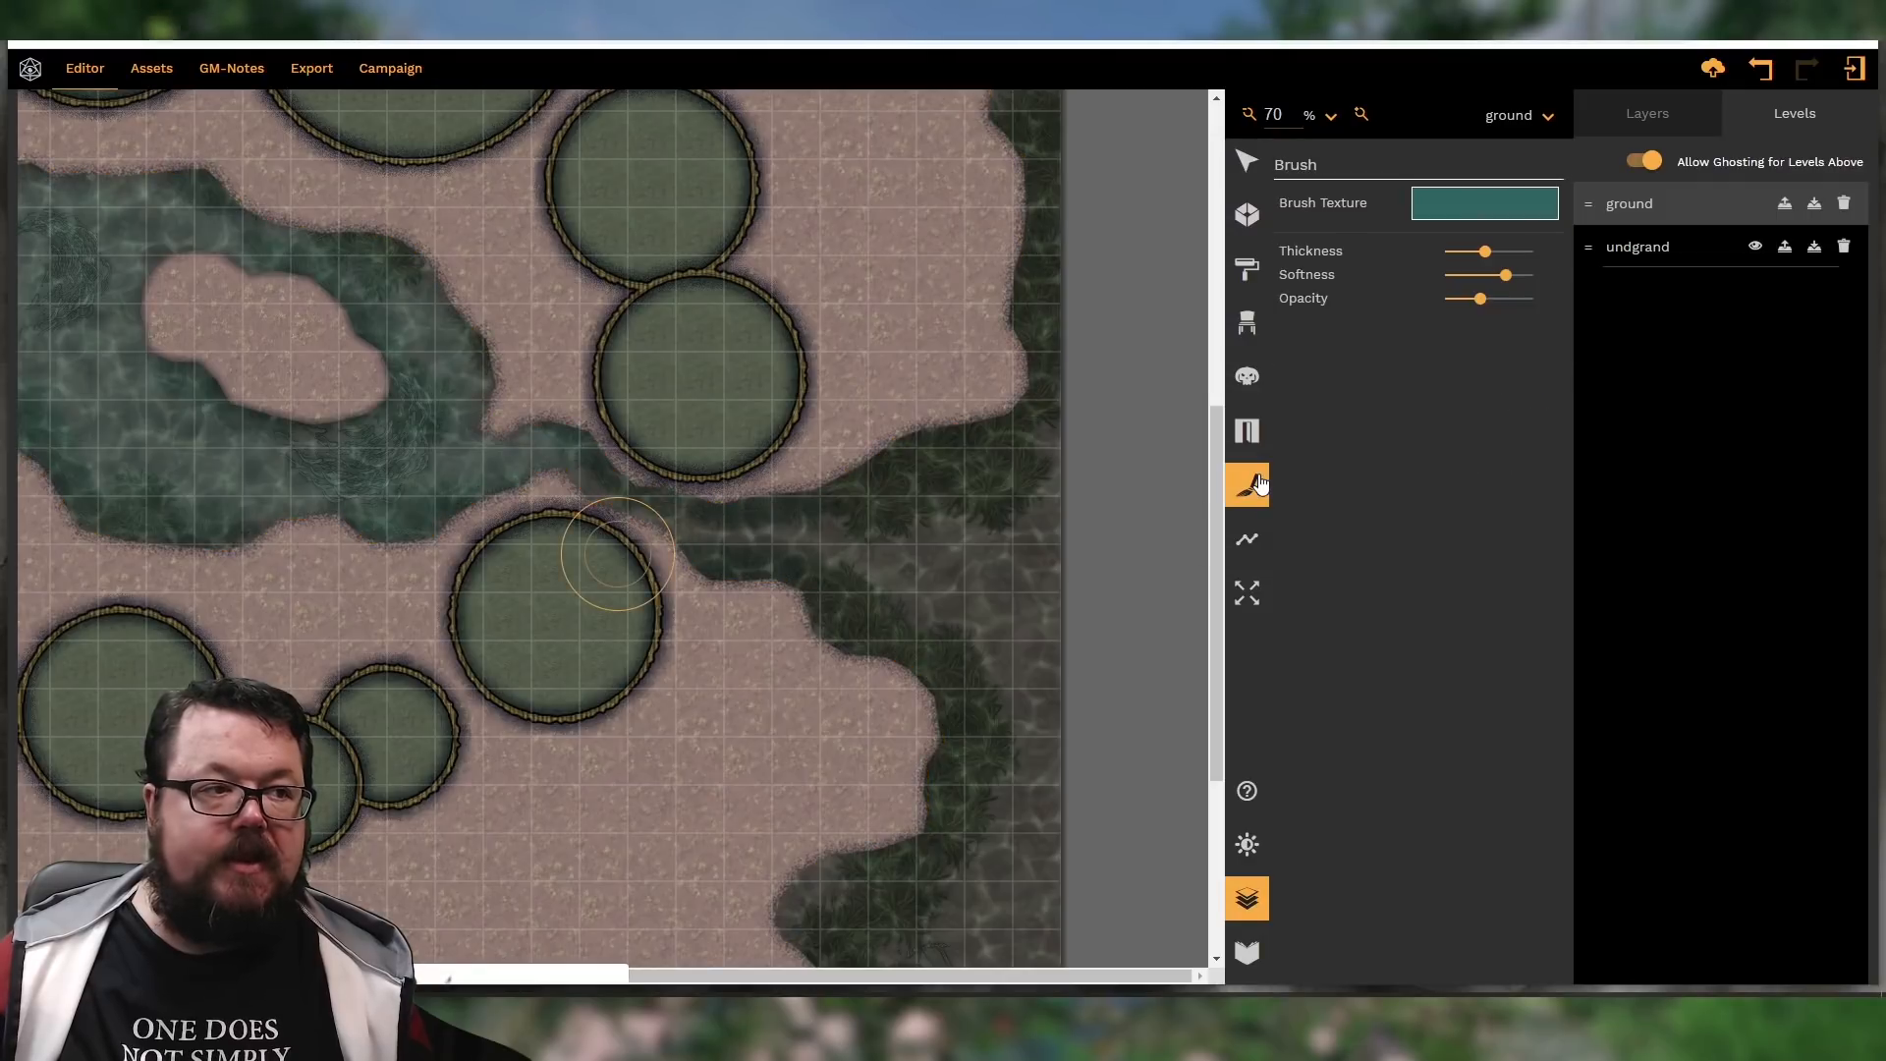
click(1494, 202)
scroll(1415, 482, down, 3)
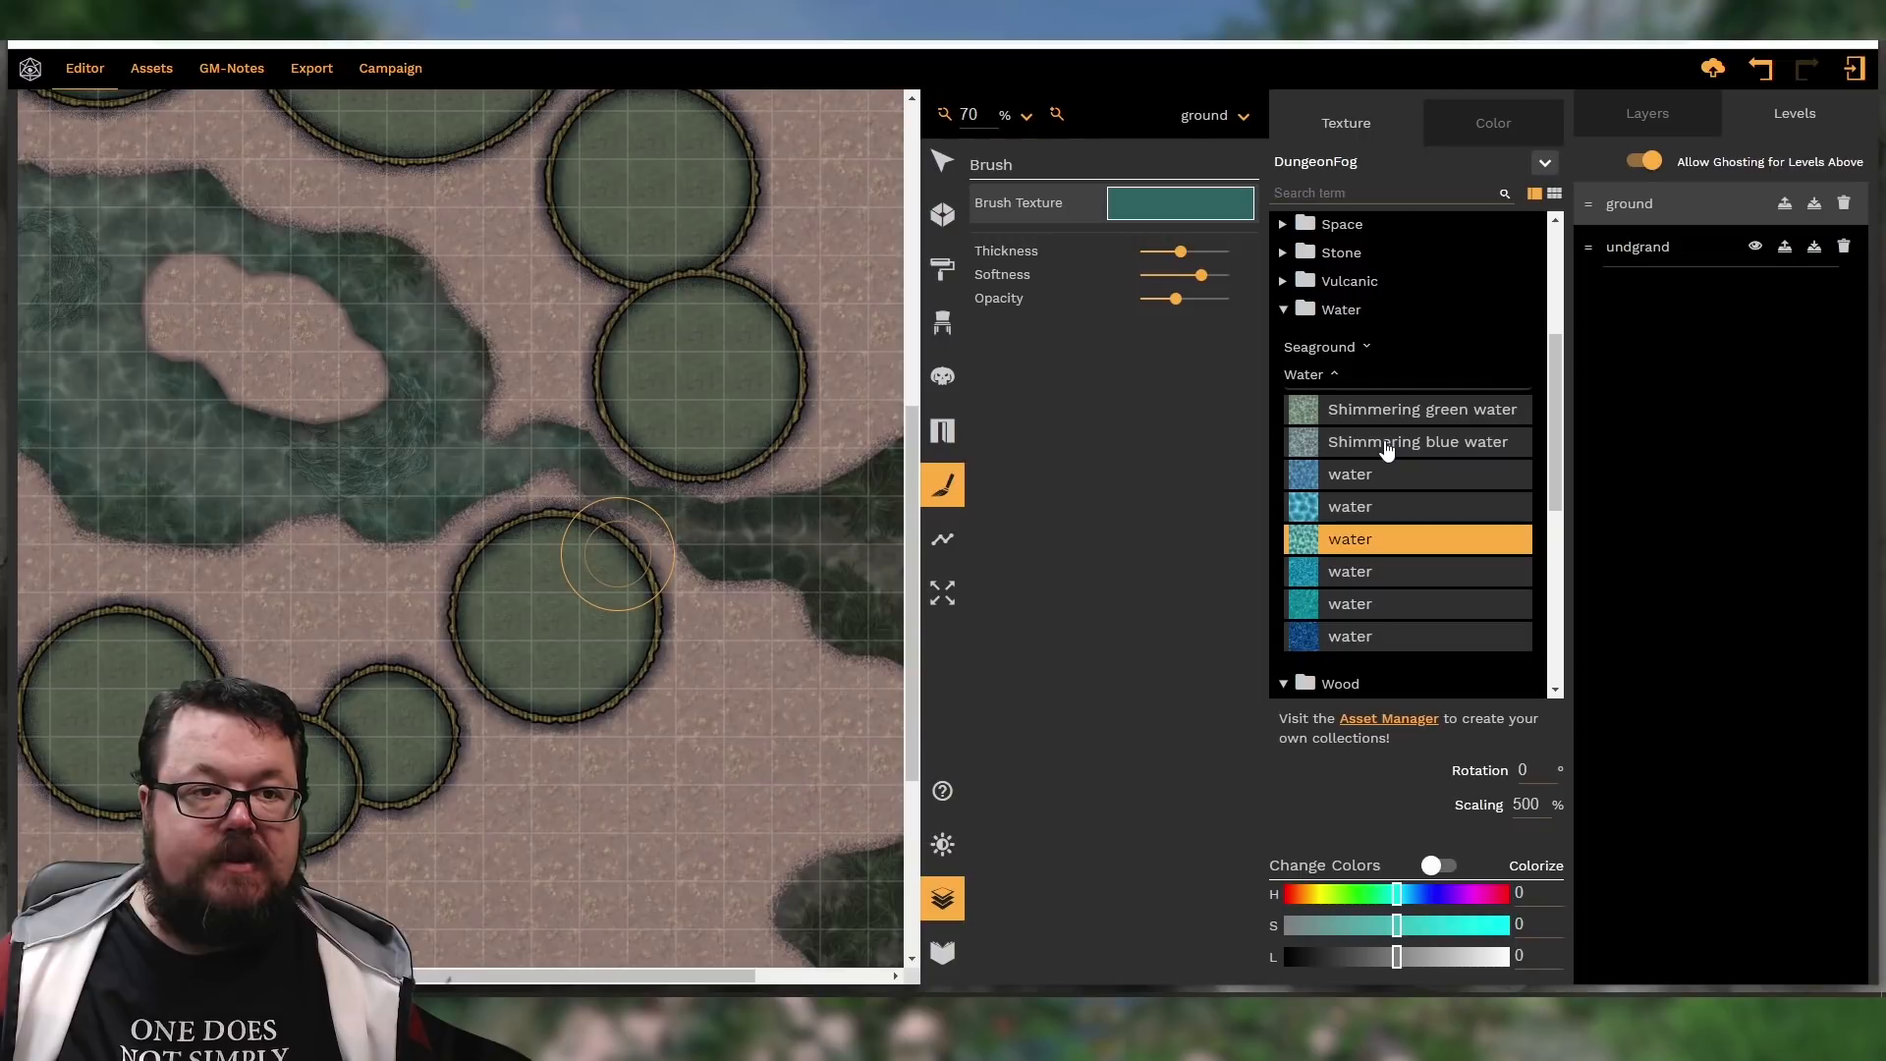
click(1371, 486)
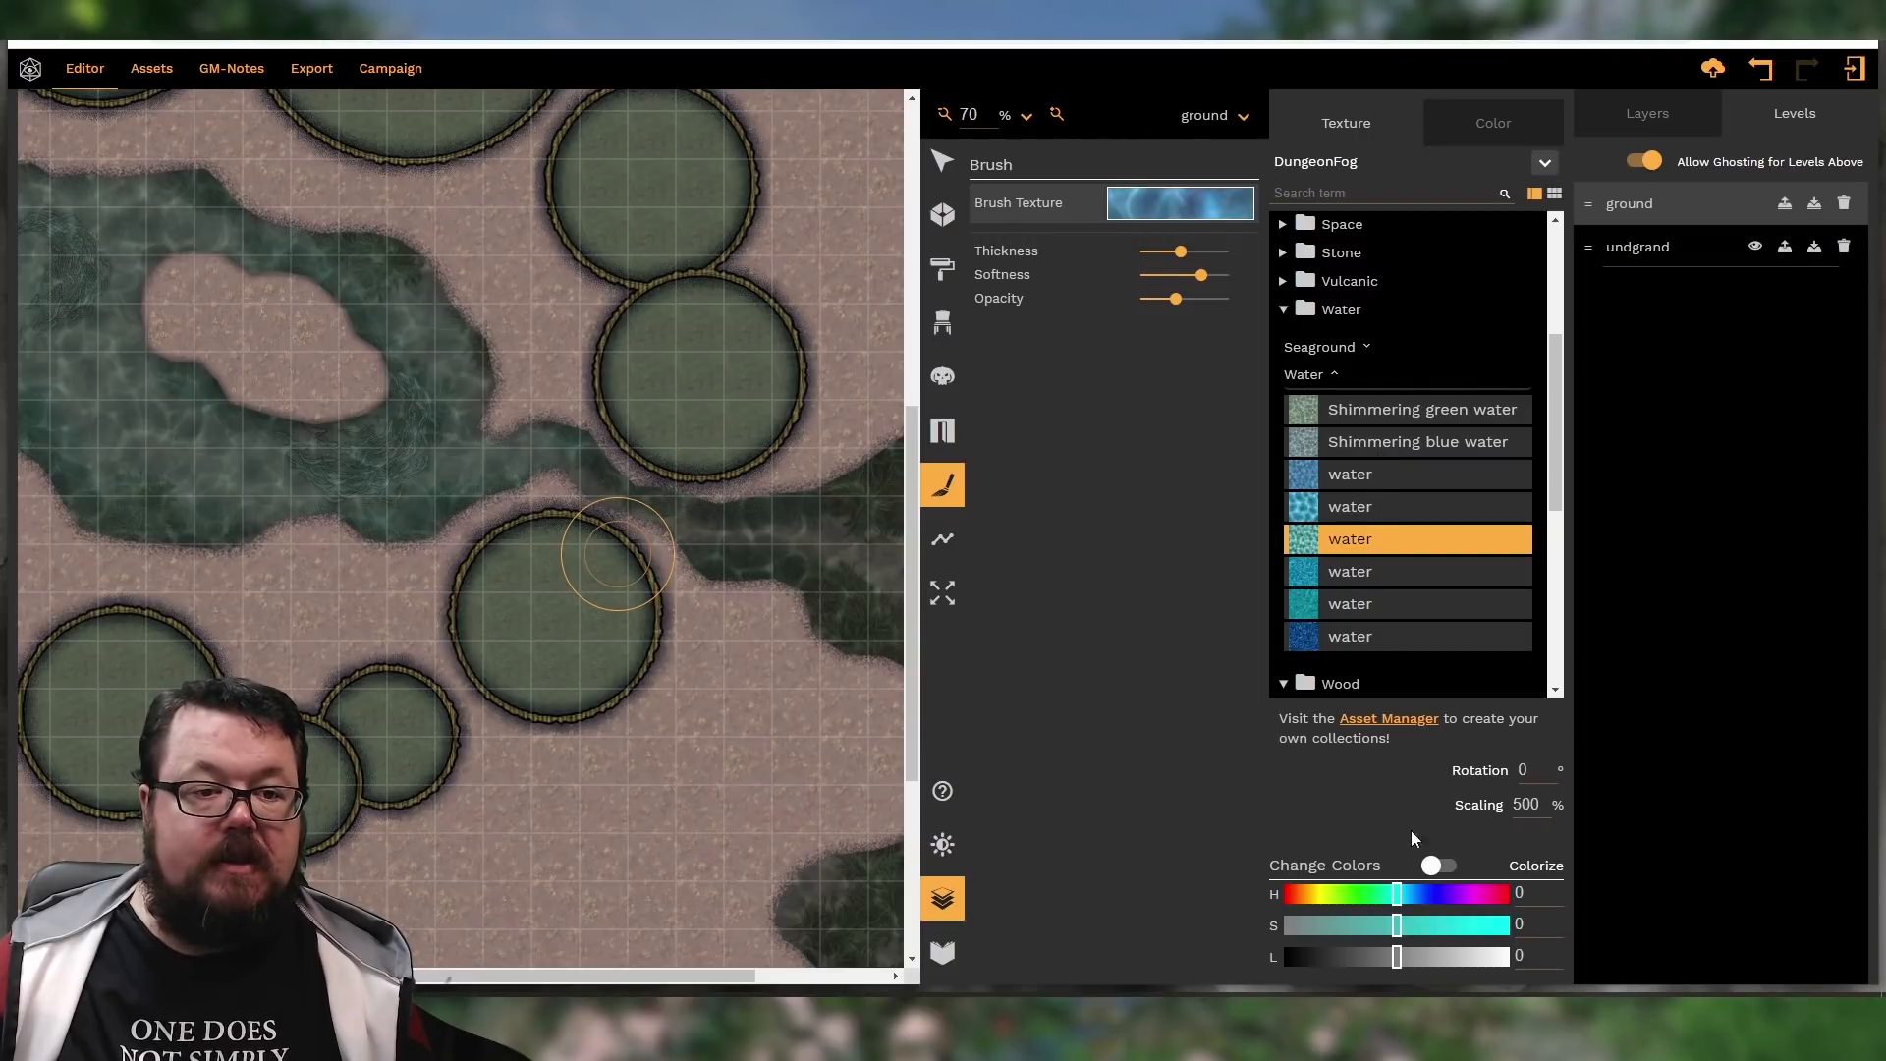
Recolour the brush texture to murky green with hue -54, saturation -25 and lightness -21
mouse_move(1385, 904)
mouse_down()
mouse_move(1340, 901)
mouse_move(1380, 902)
mouse_up()
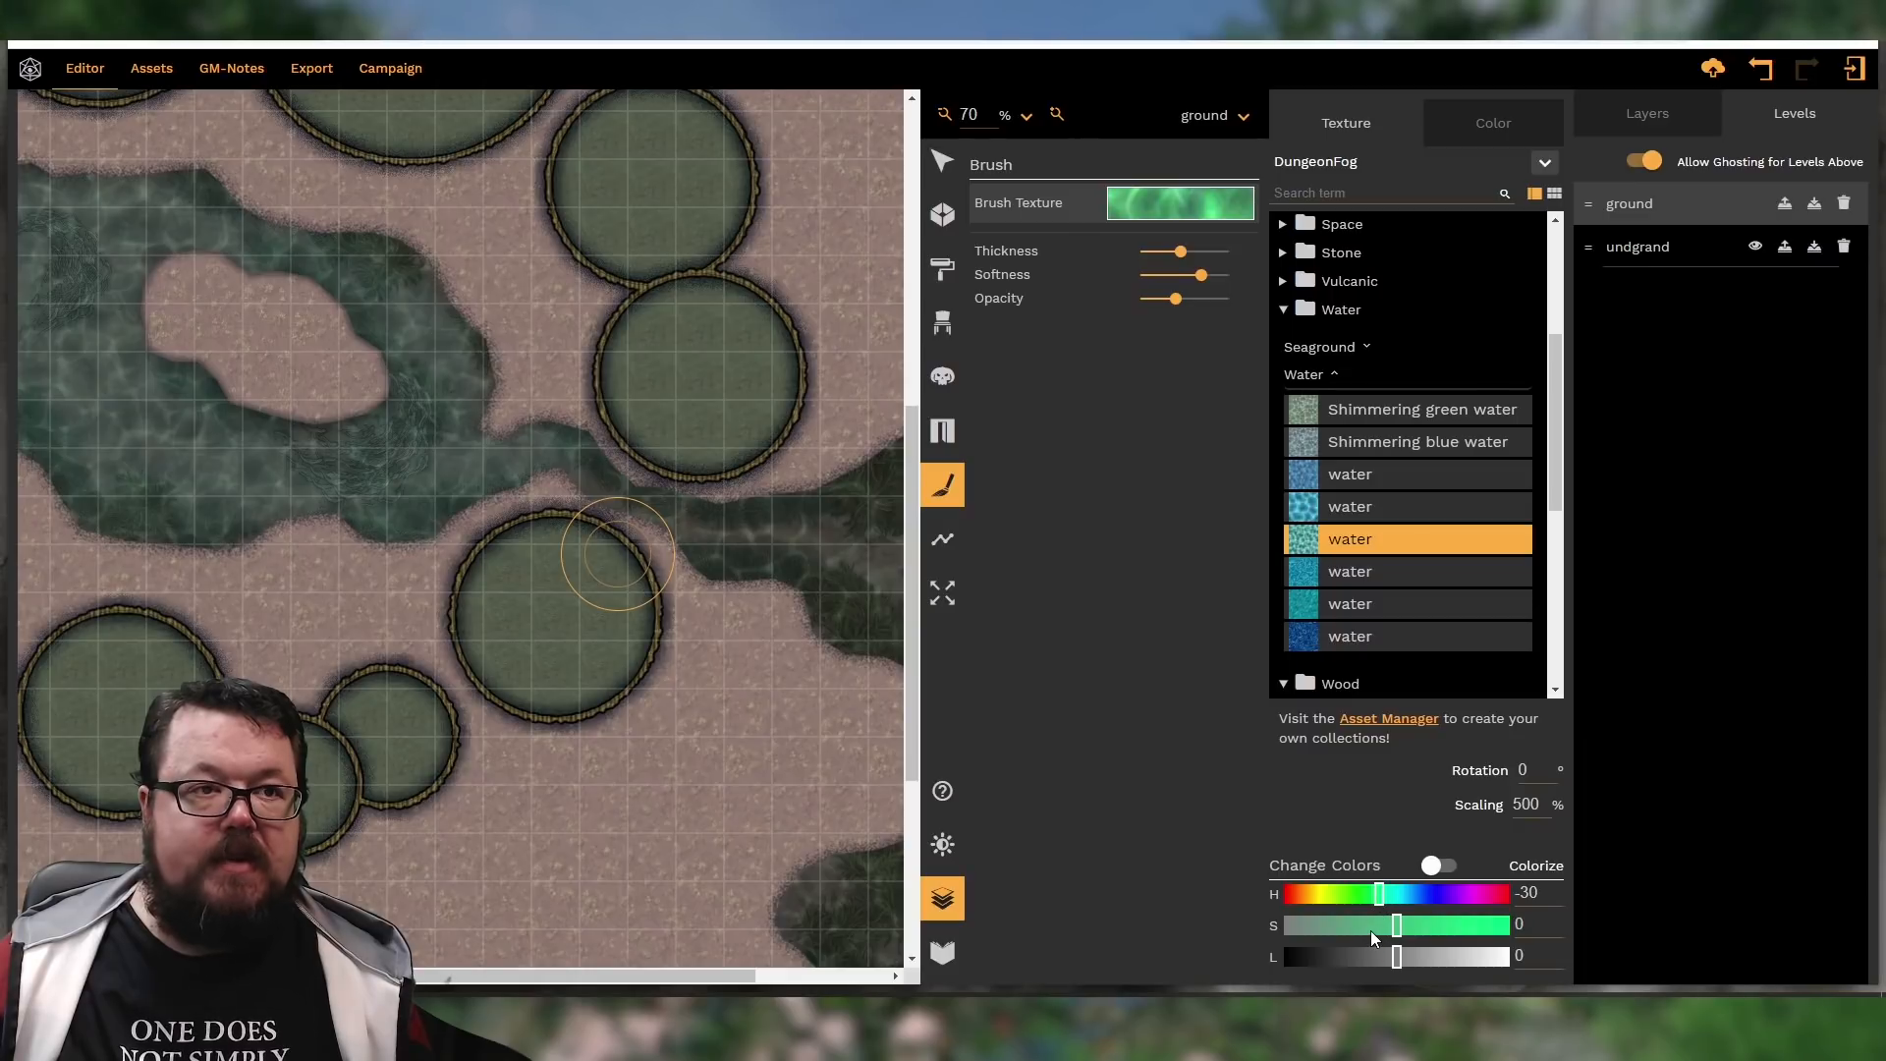
click(1370, 927)
click(1375, 953)
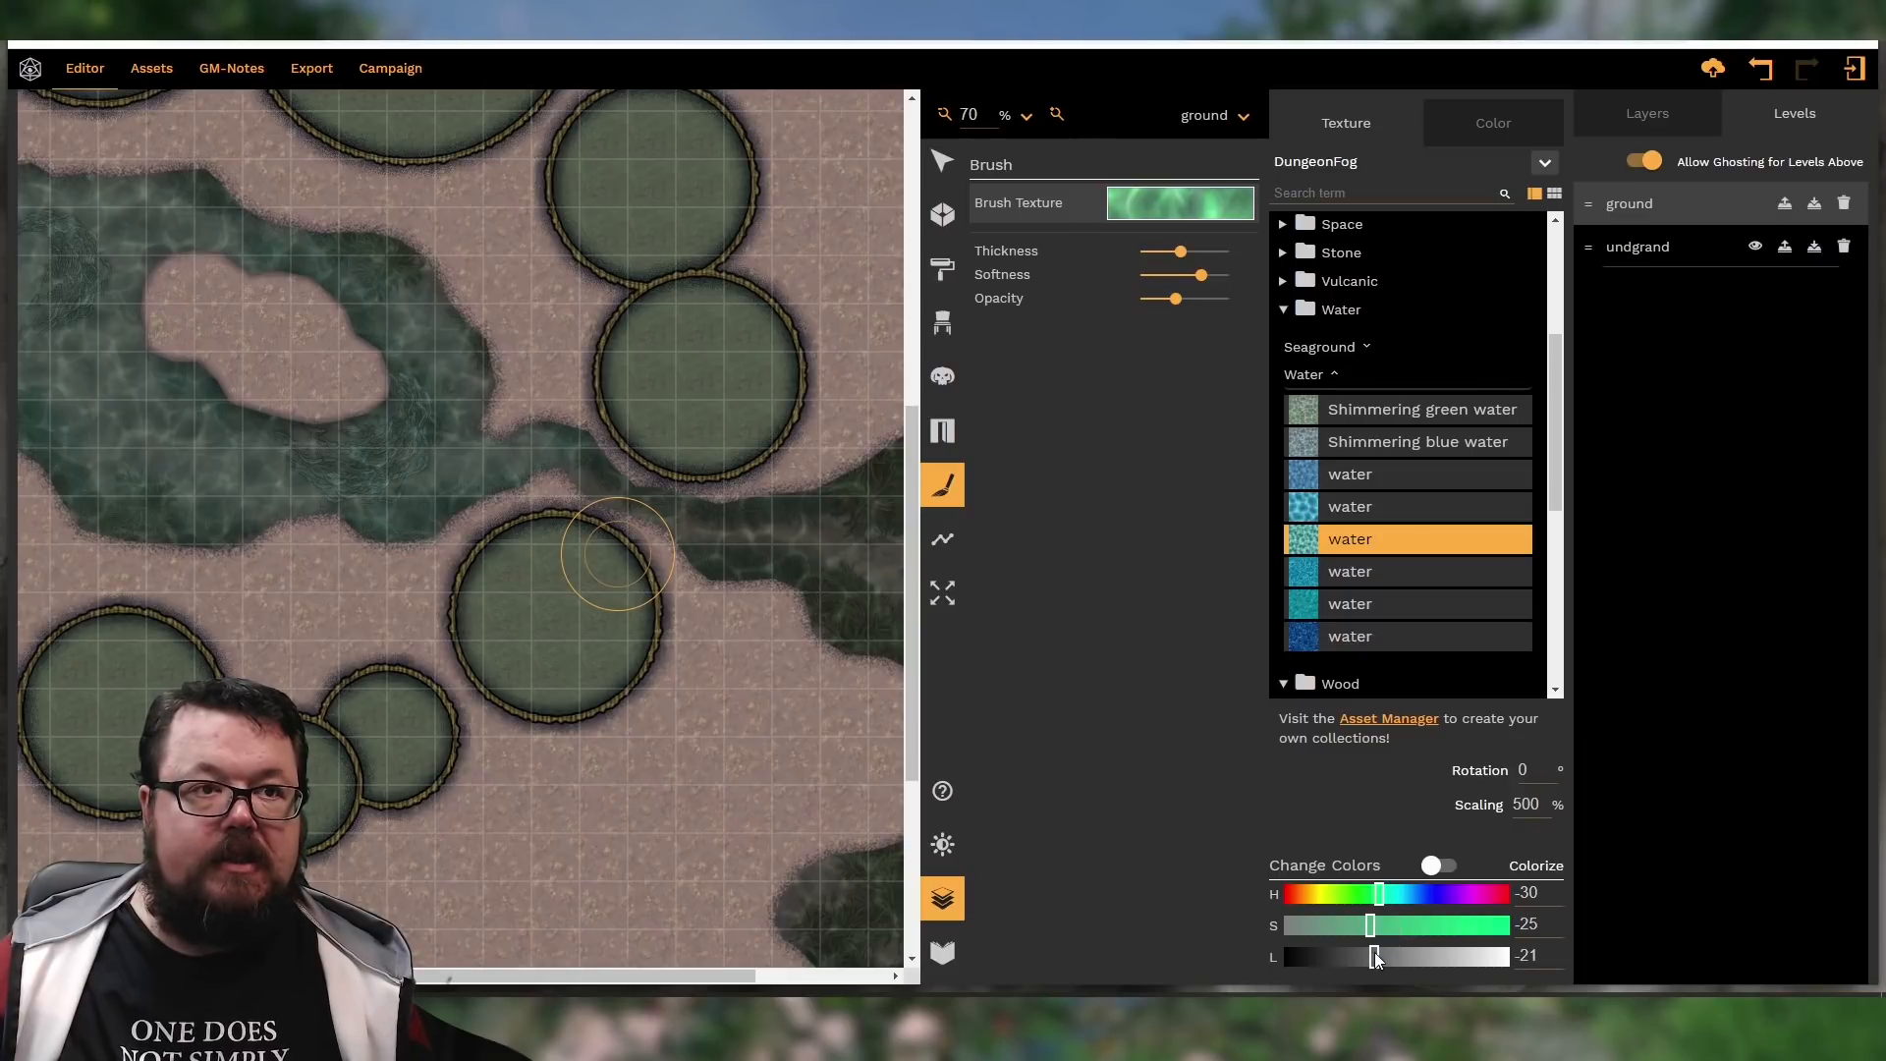
click(1365, 896)
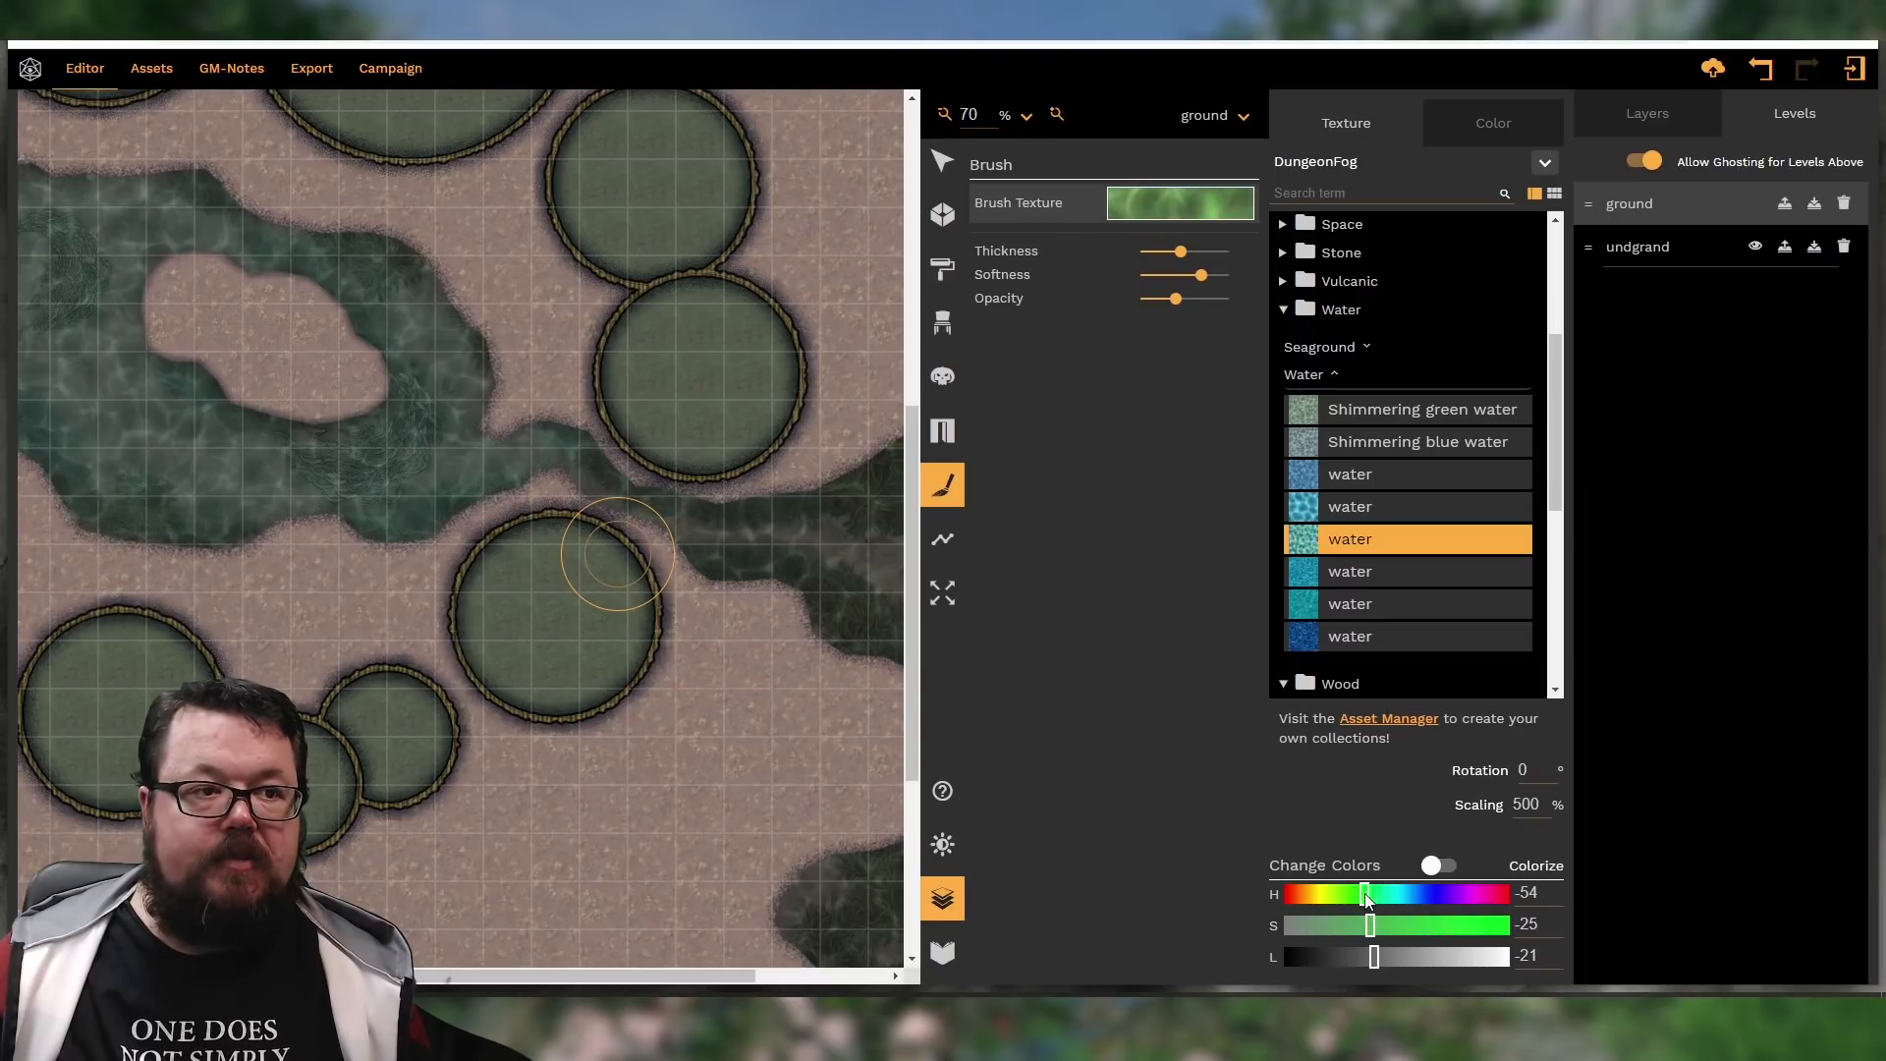
click(794, 600)
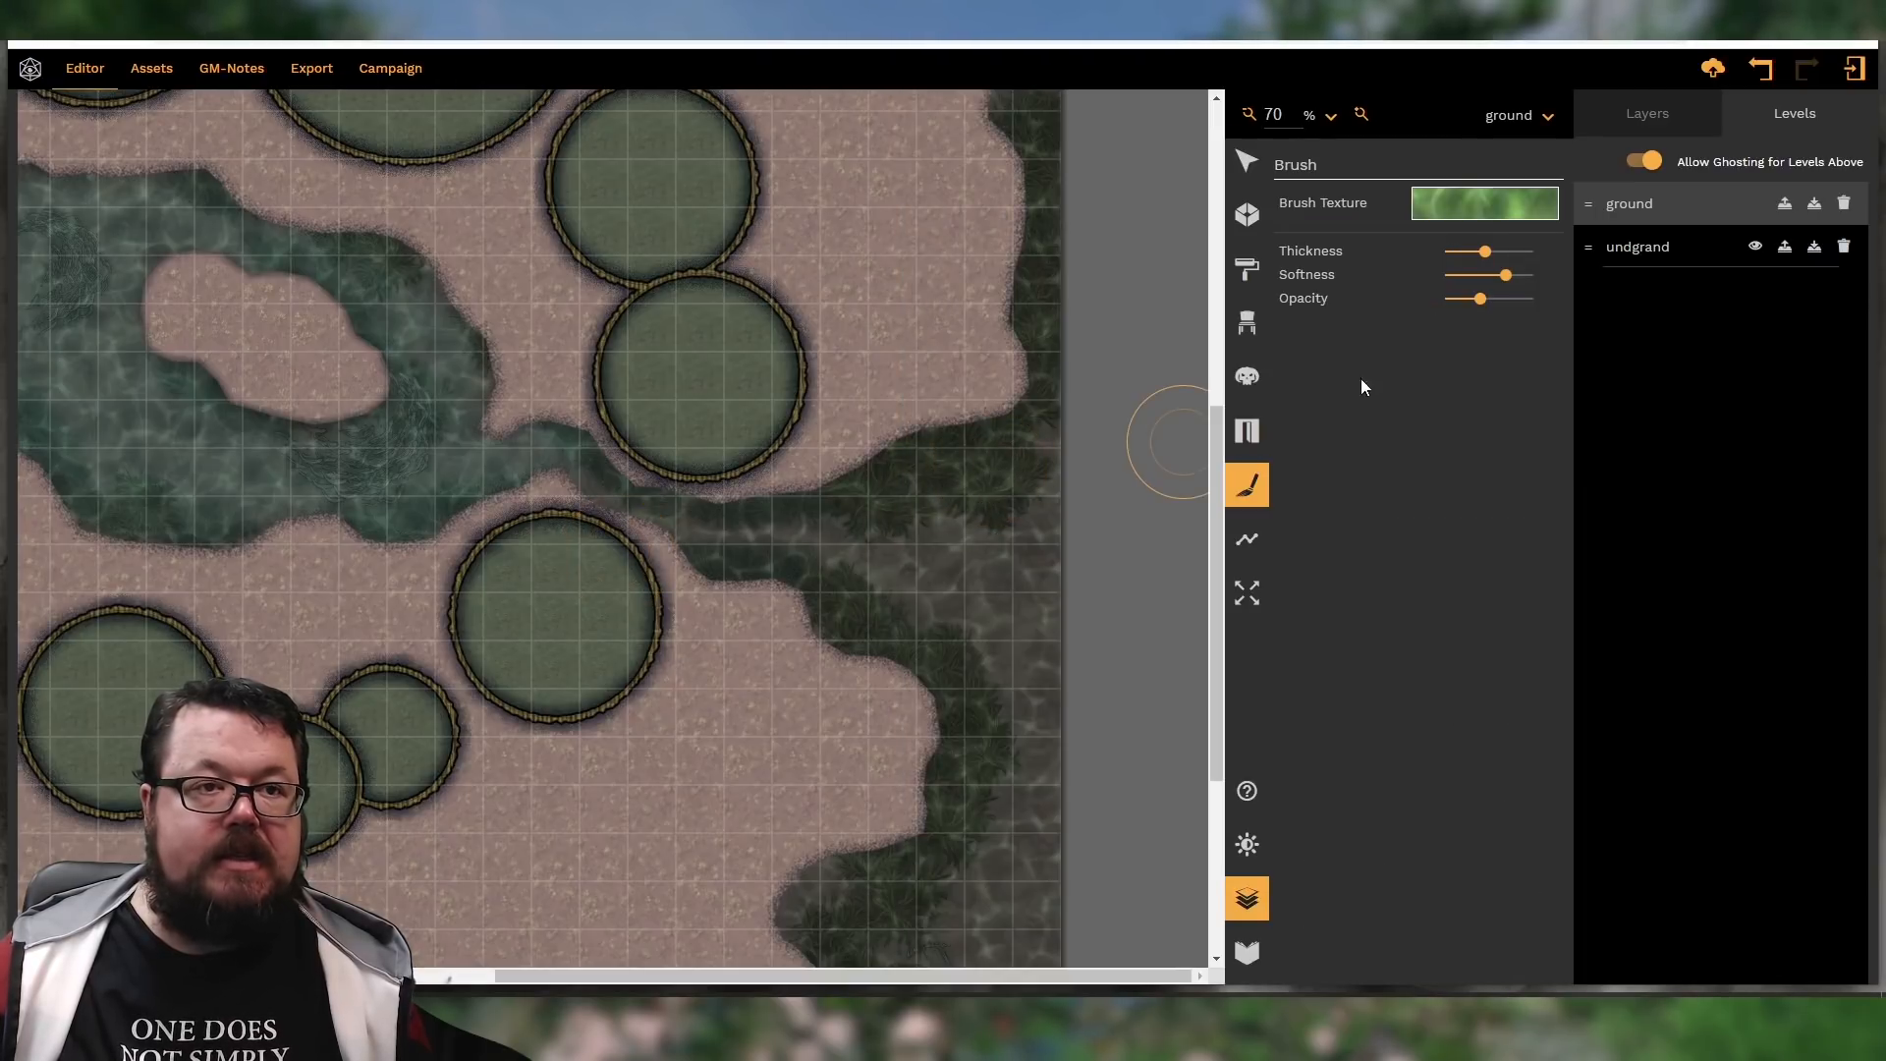
Increase the brush thickness and paint the green water over the eastern waterway, from its northern end down to the map's southeast corner
drag(1484, 252, 1521, 255)
mouse_move(1028, 455)
mouse_down()
mouse_move(871, 532)
mouse_move(688, 516)
mouse_move(842, 602)
mouse_move(952, 722)
mouse_move(1074, 631)
mouse_move(927, 905)
mouse_move(828, 906)
mouse_move(1048, 838)
mouse_move(1074, 261)
mouse_move(1031, 85)
mouse_move(1051, 109)
mouse_up()
scroll(1136, 408, up, 3)
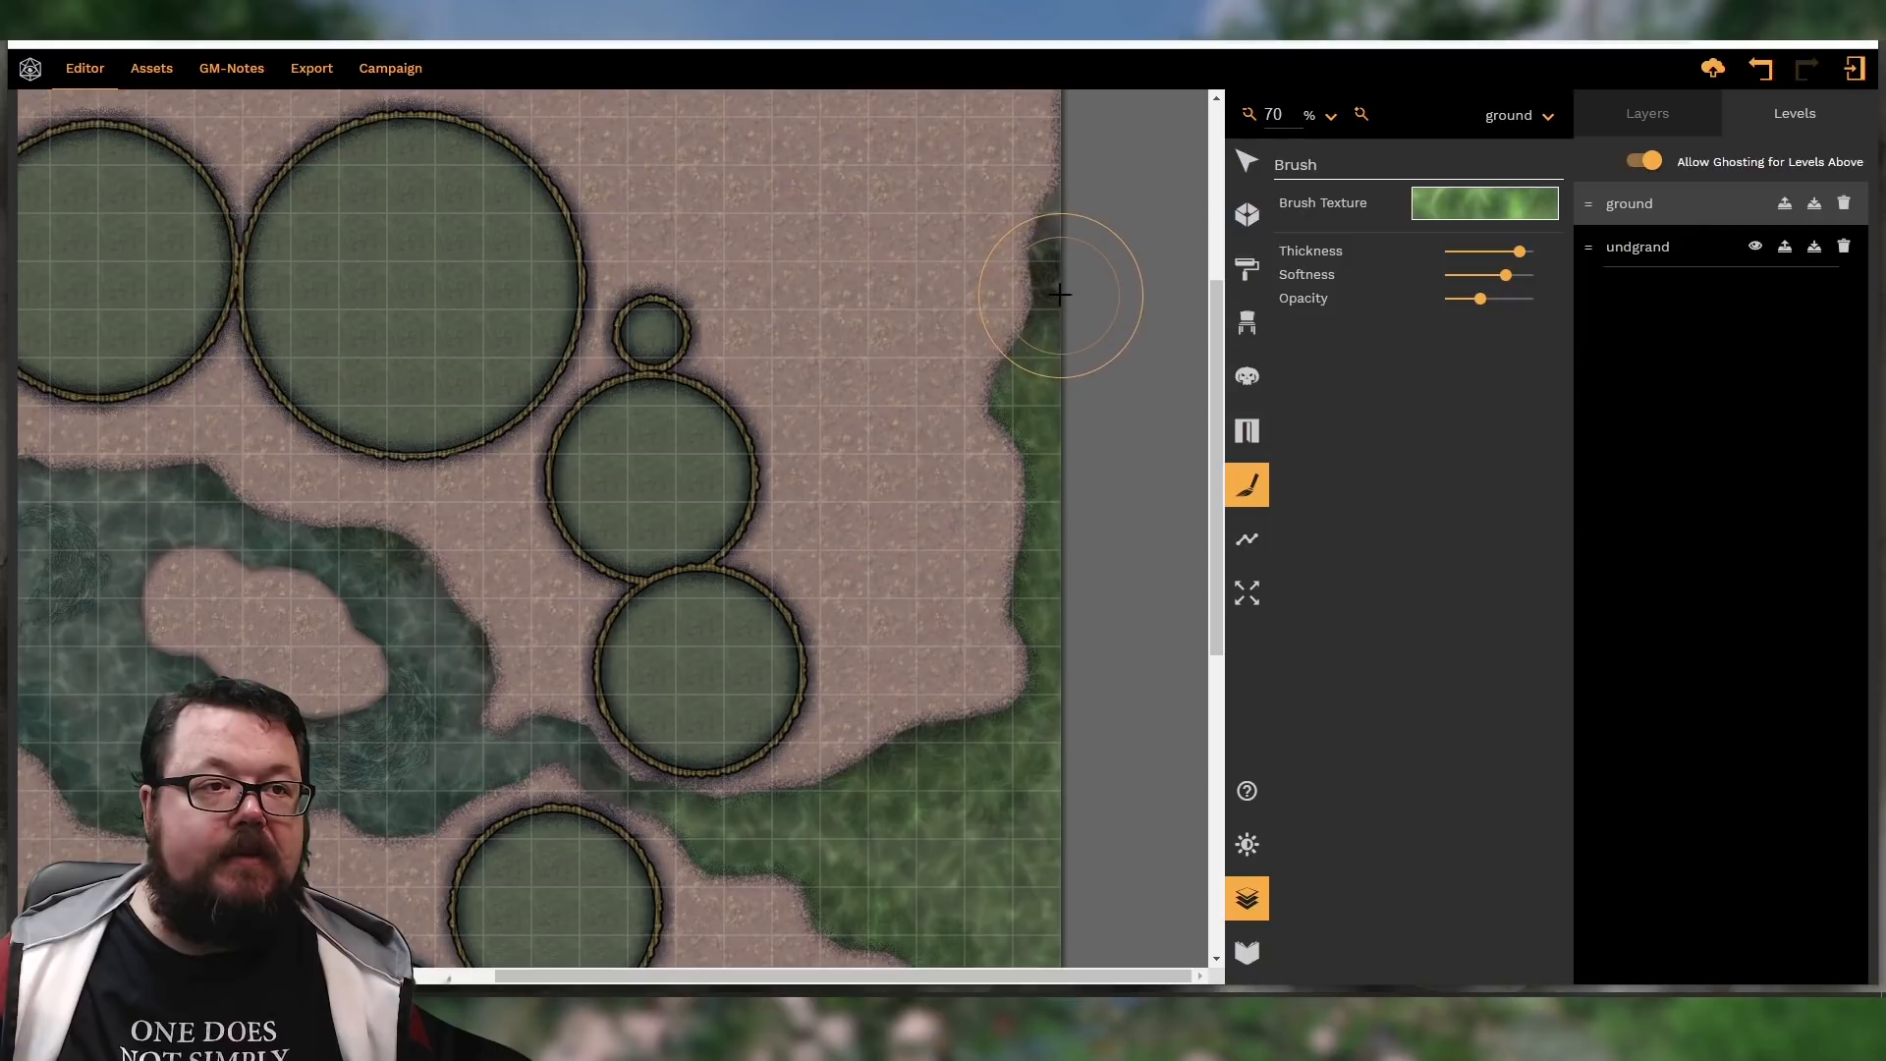
scroll(1146, 438, down, 6)
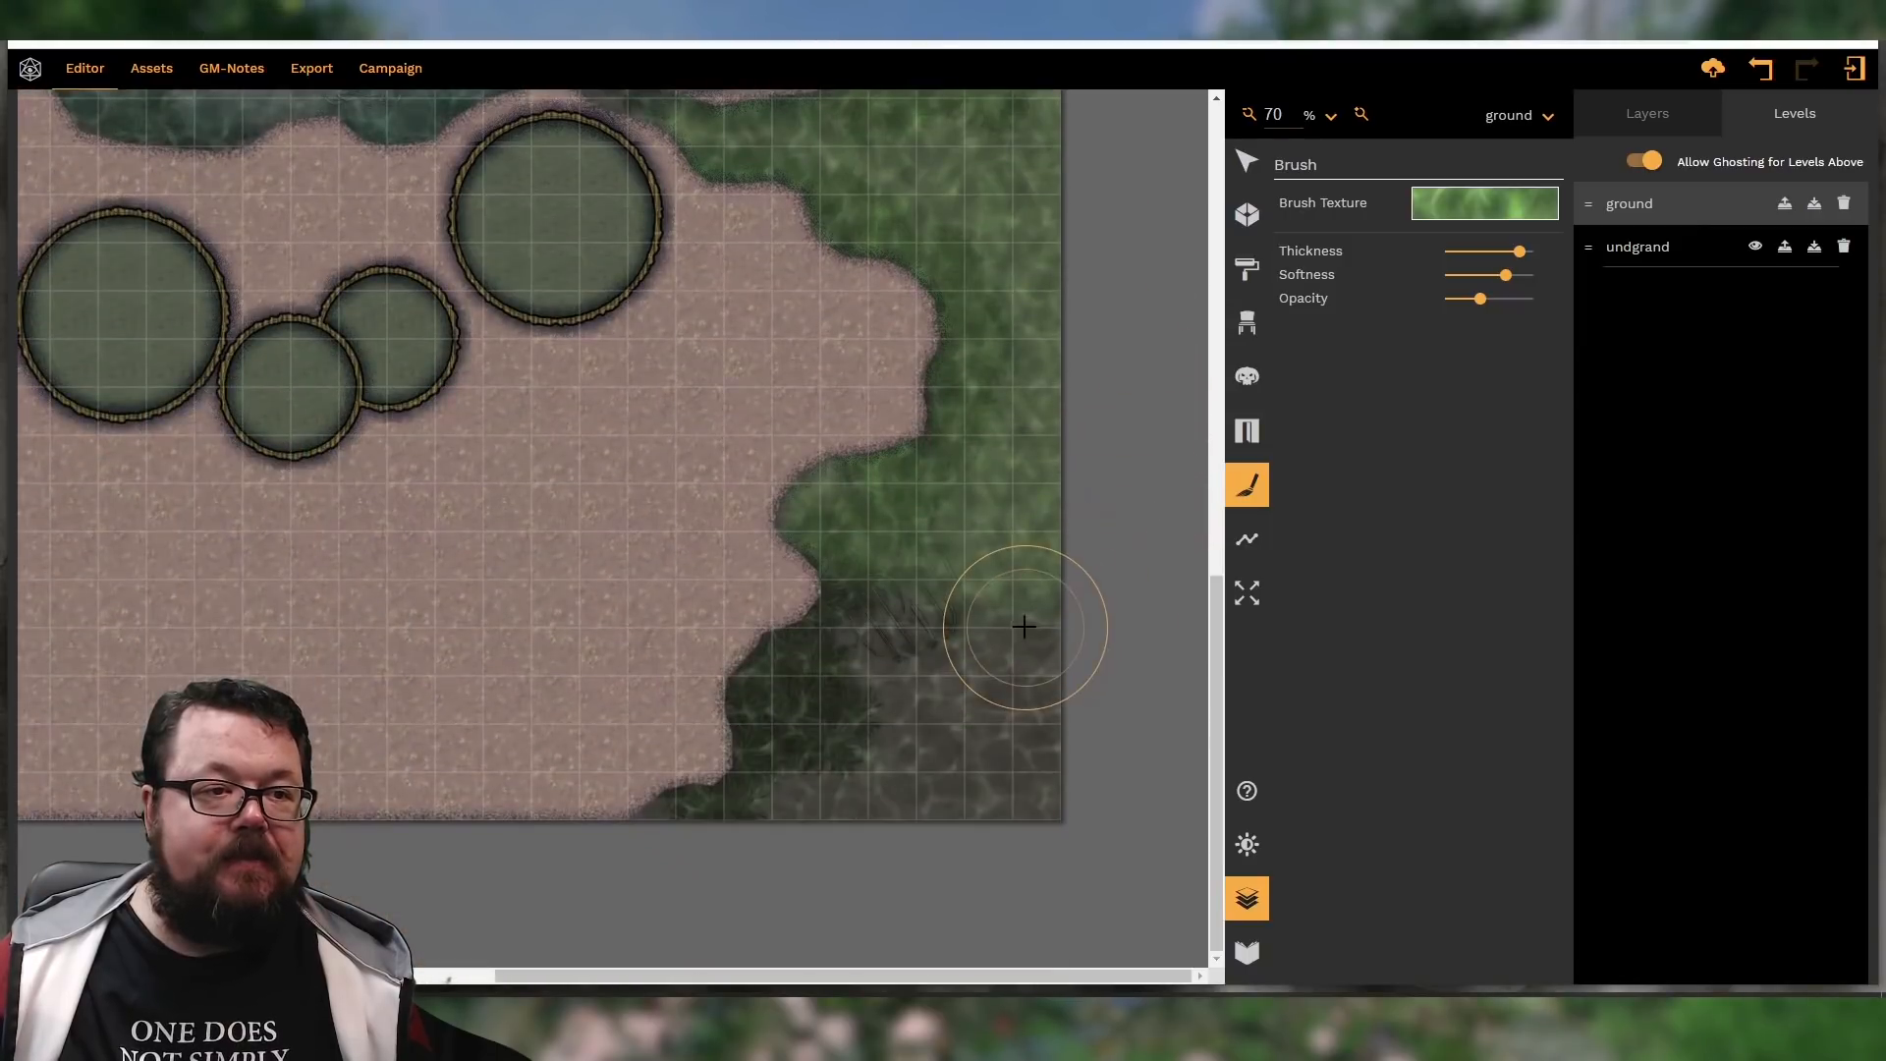
mouse_move(858, 648)
mouse_down()
mouse_move(934, 699)
mouse_move(713, 828)
mouse_up()
Shift the hue of the large brush stroke along the eastern waterway to a brownish -79
click(1256, 159)
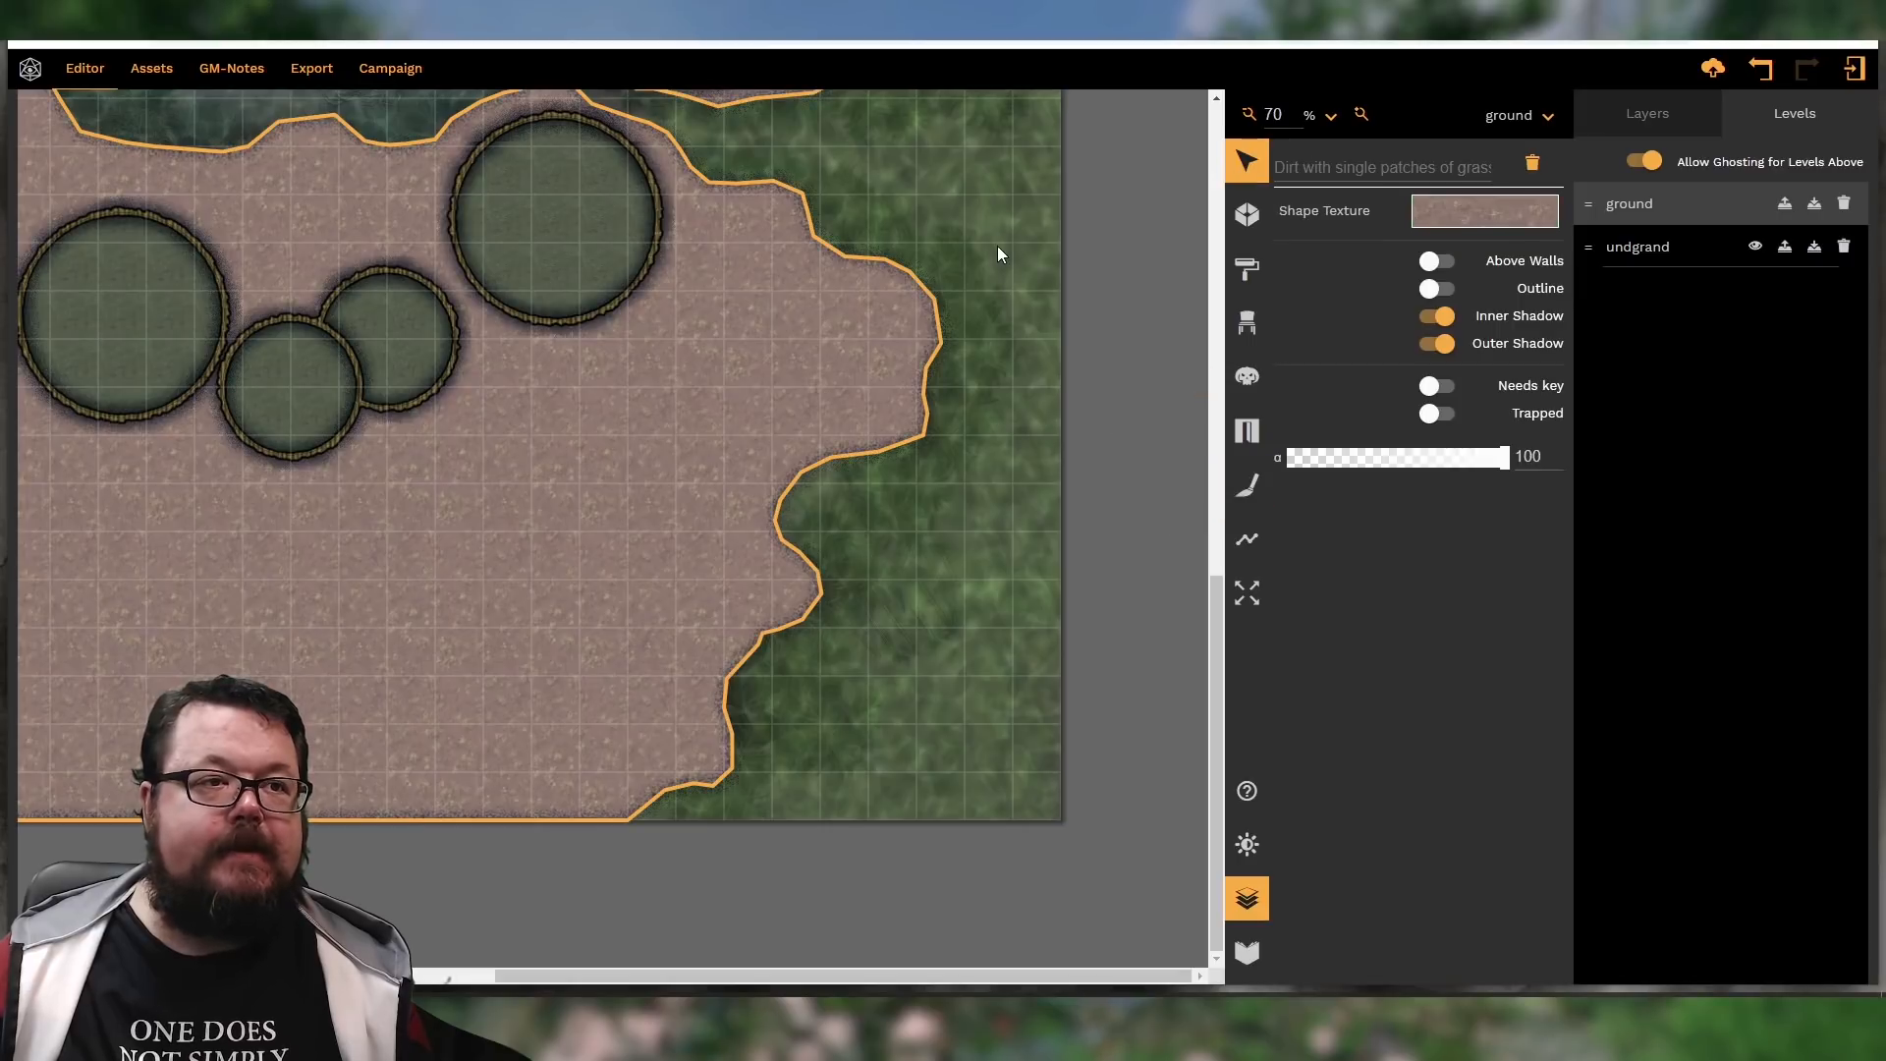
click(998, 245)
click(1476, 224)
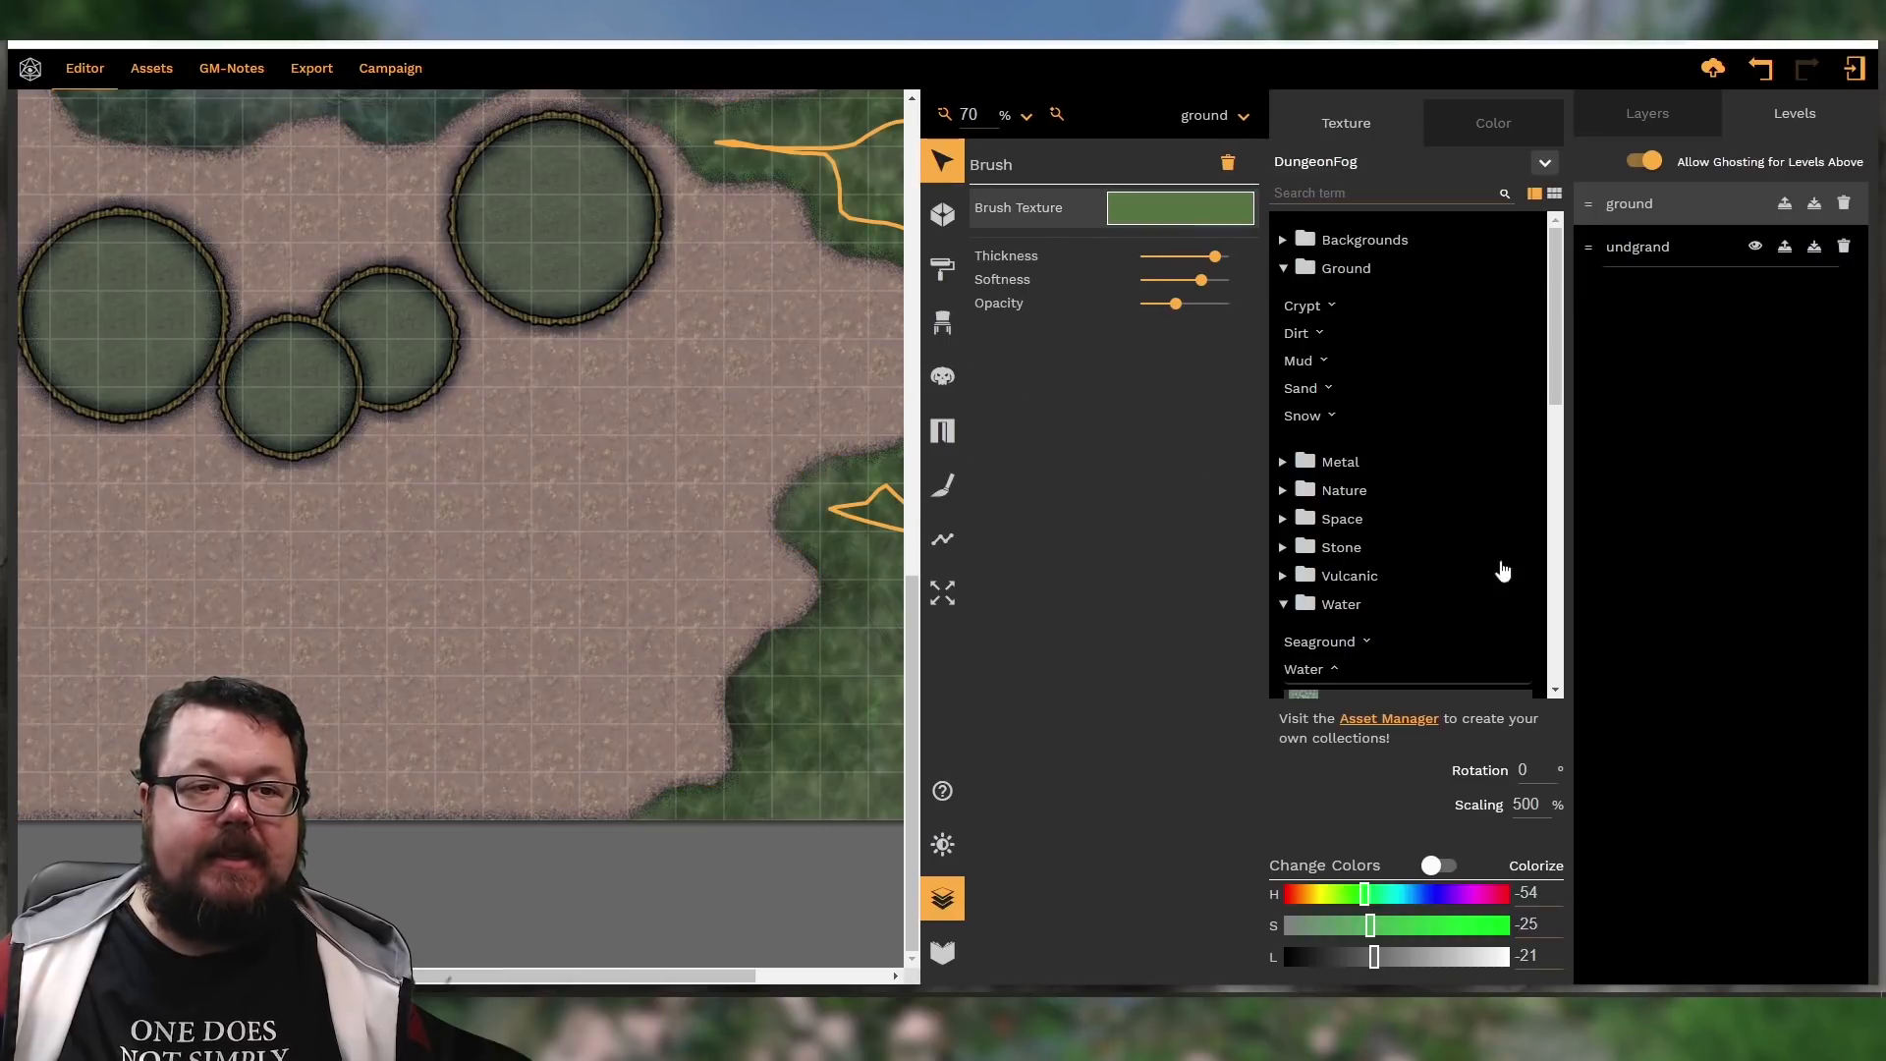
drag(1363, 902, 1357, 902)
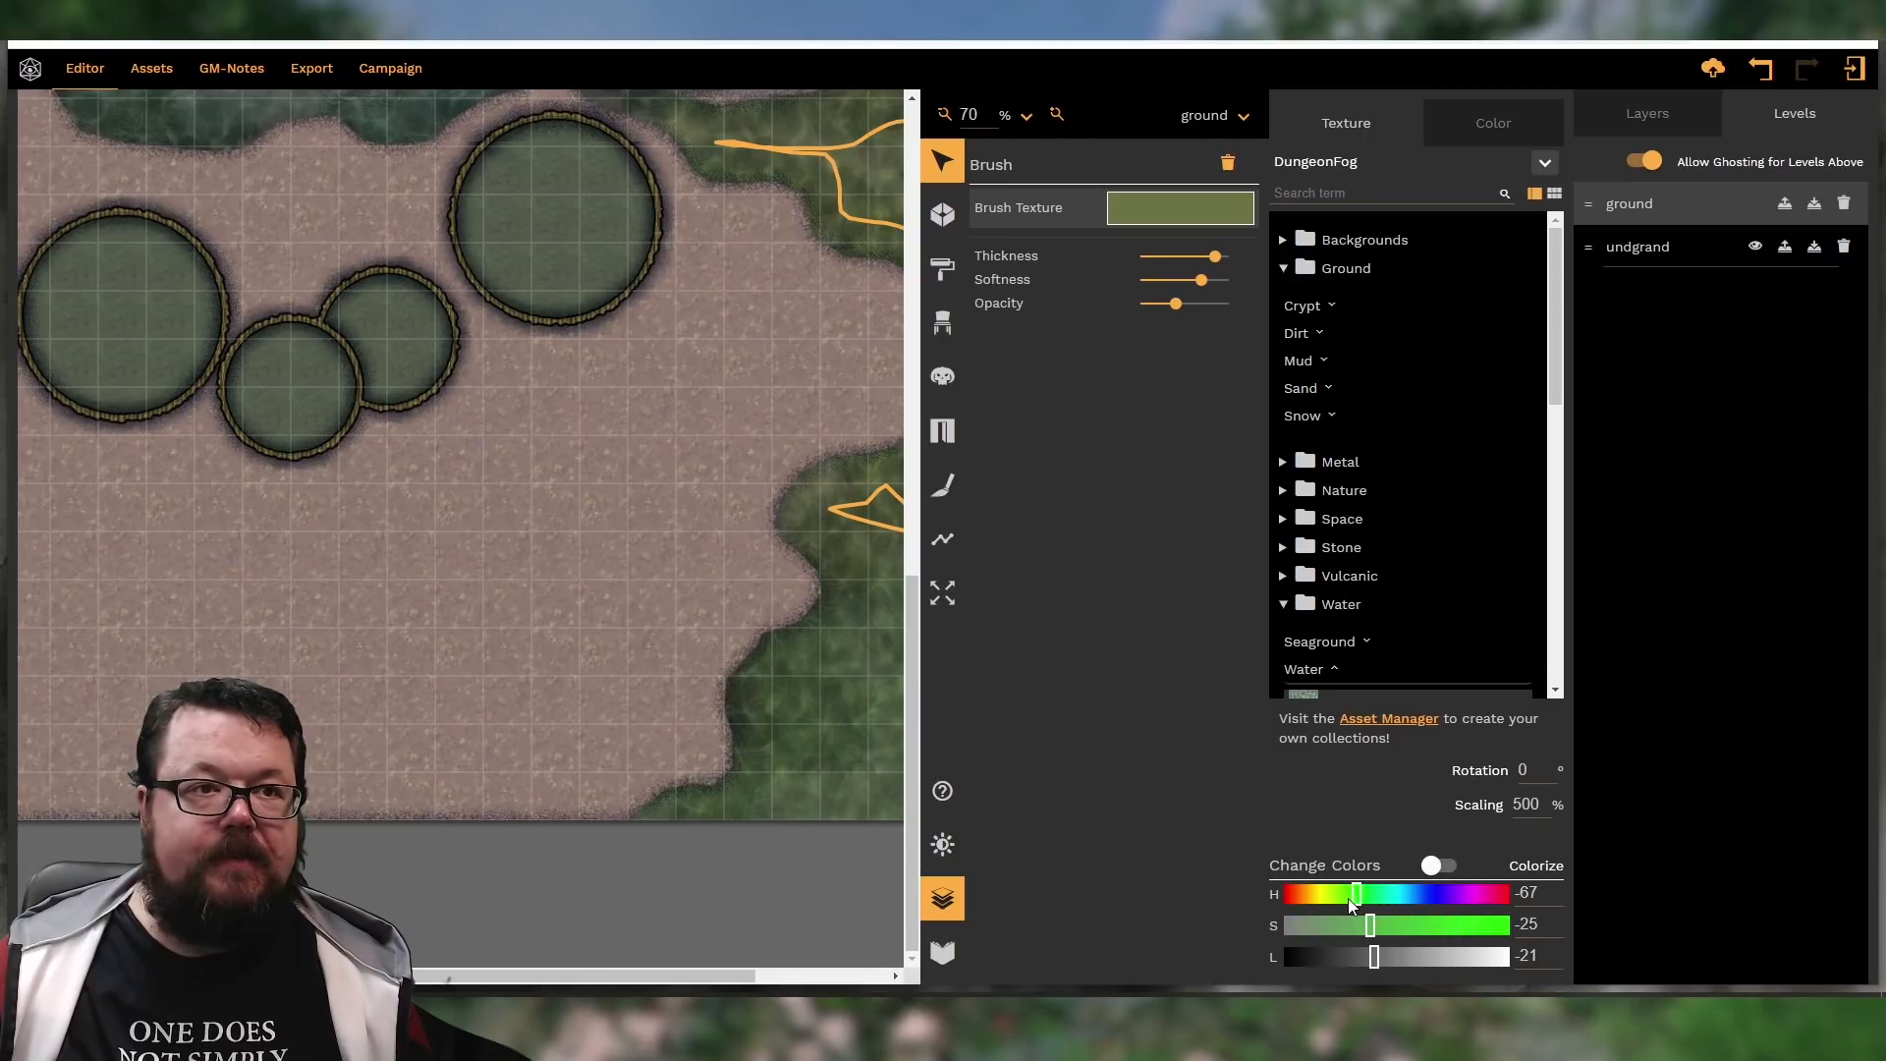
click(1349, 898)
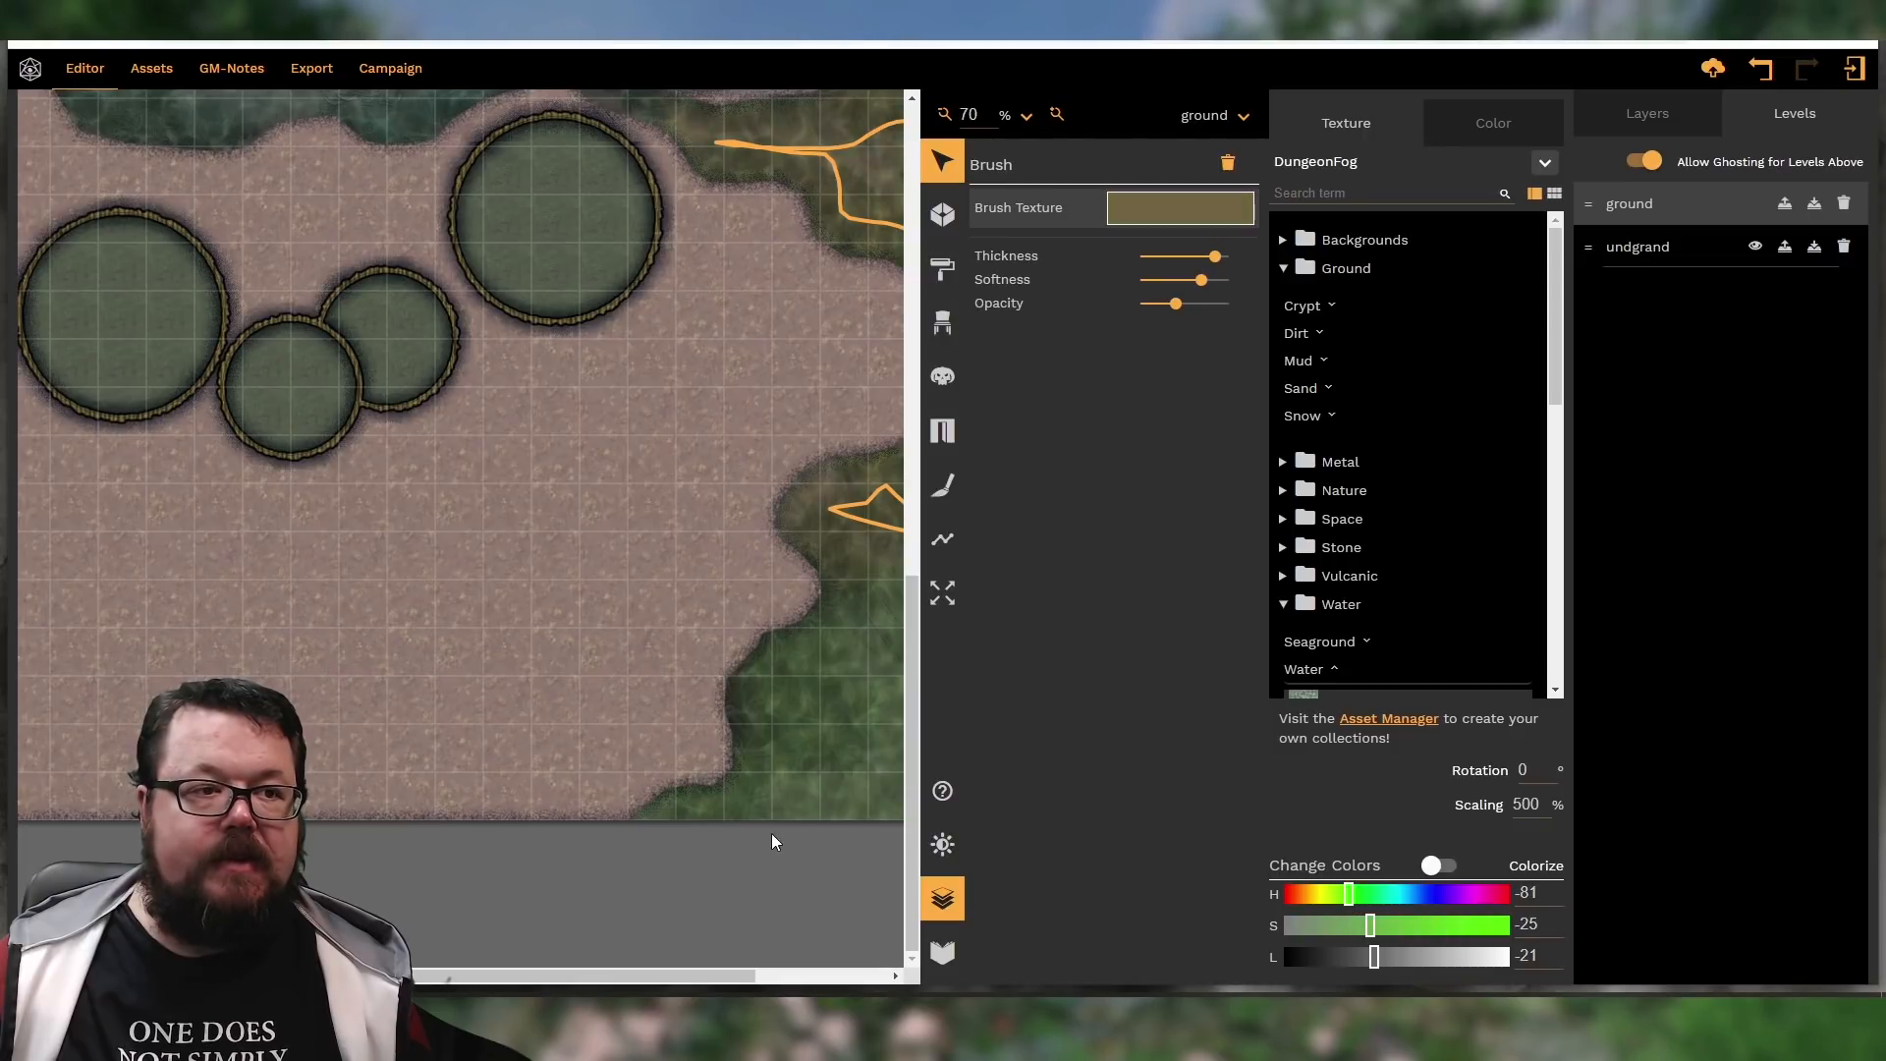
click(758, 900)
scroll(920, 814, up, 5)
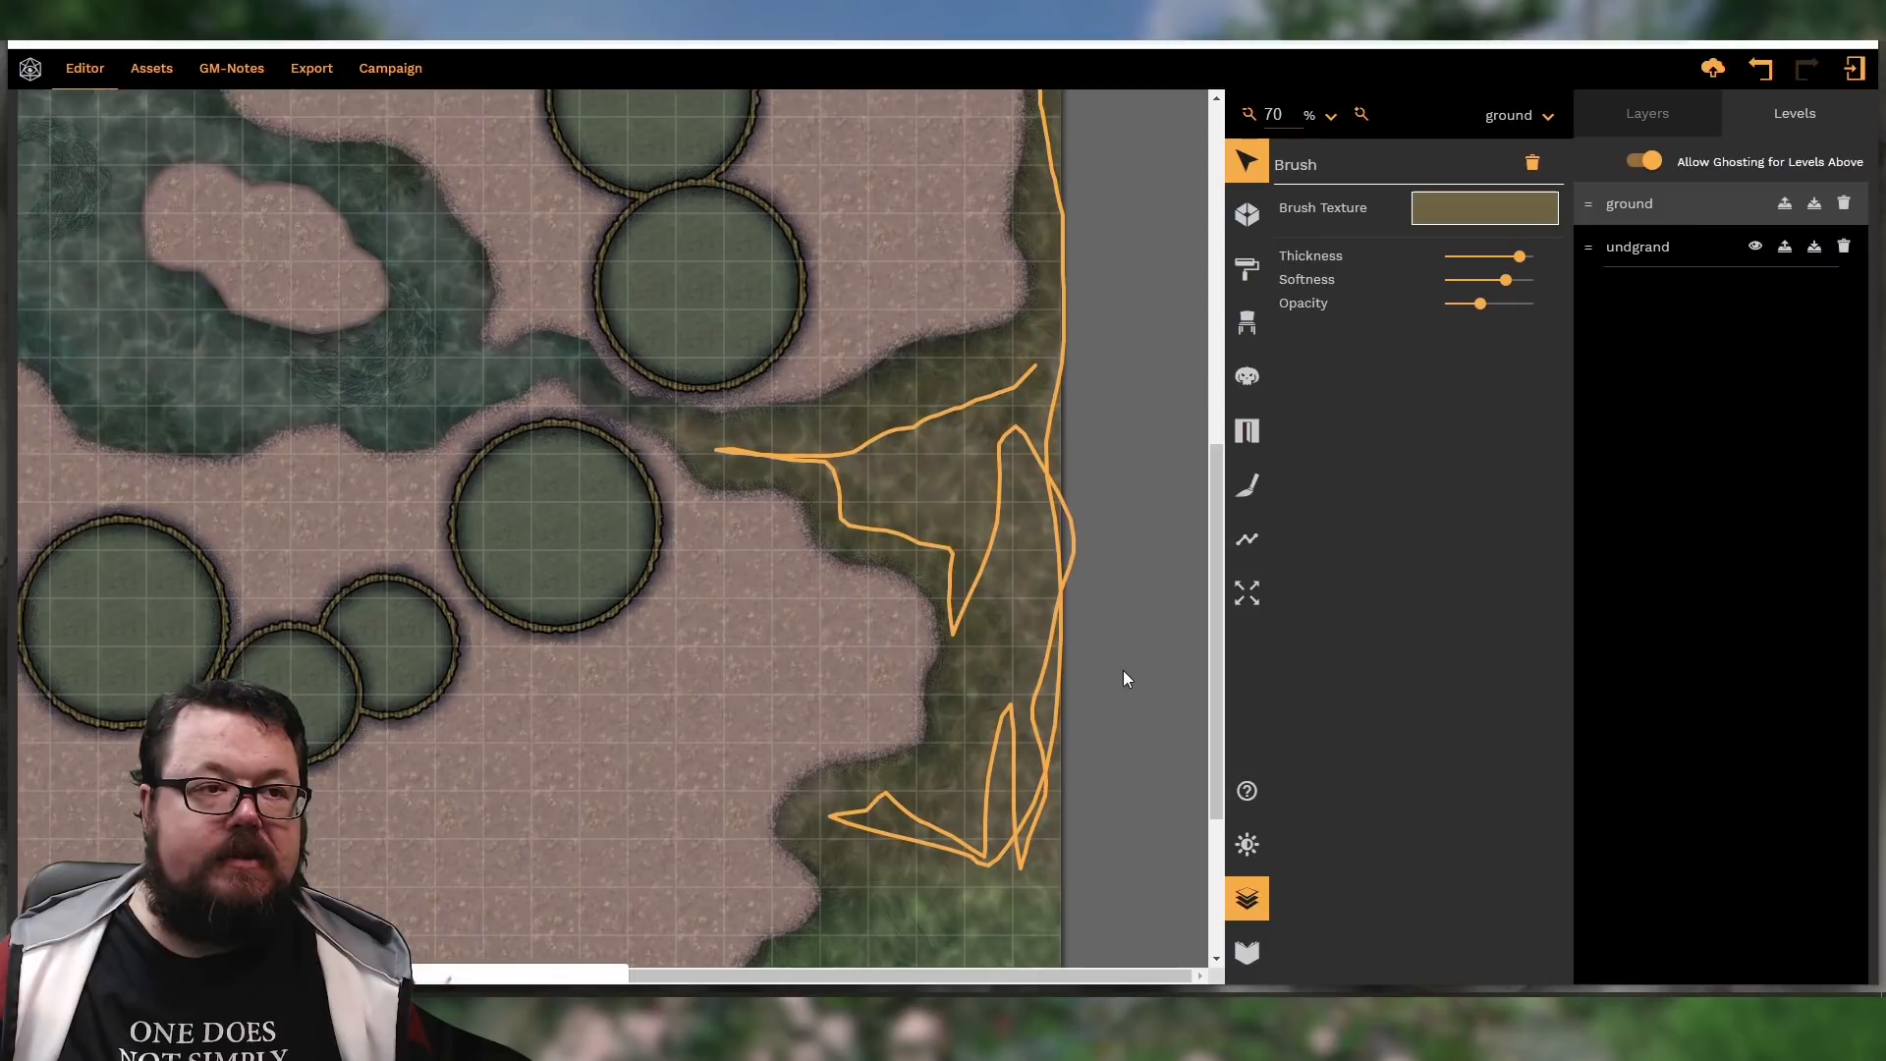
scroll(1115, 609, up, 5)
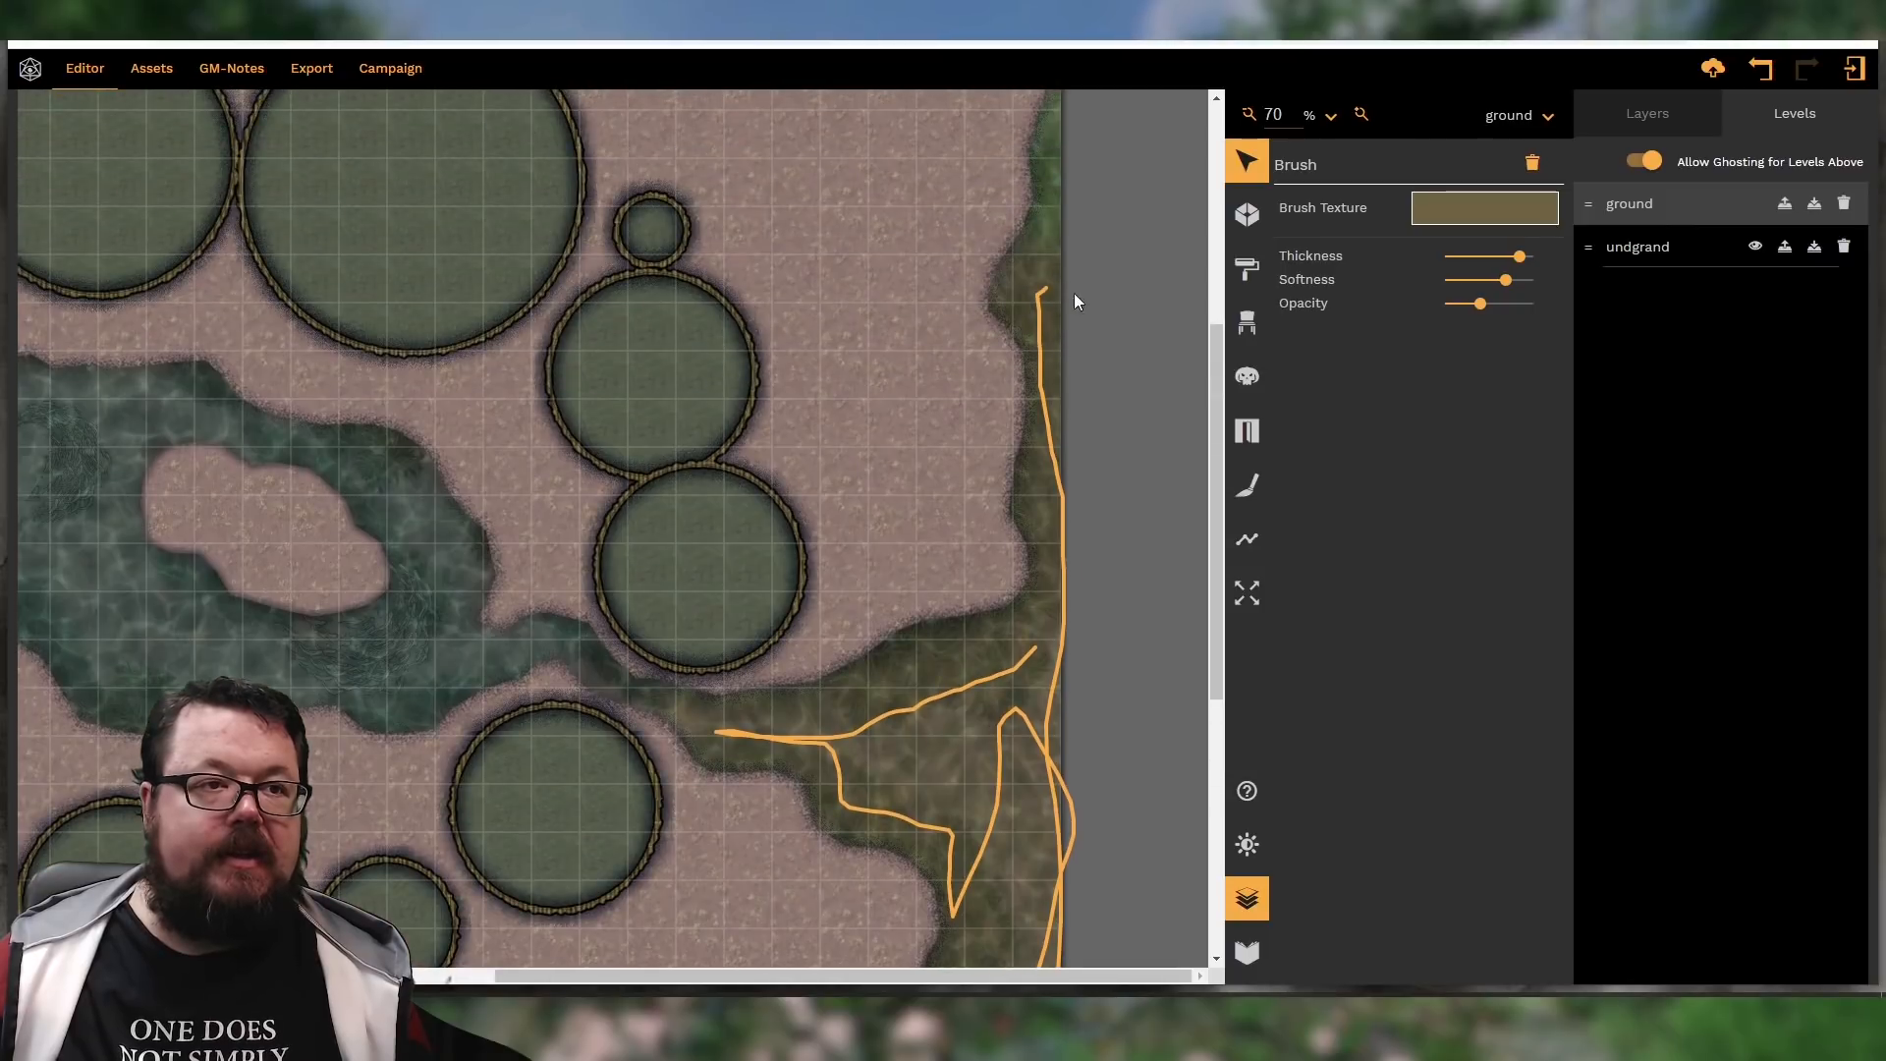
click(1474, 209)
click(1341, 894)
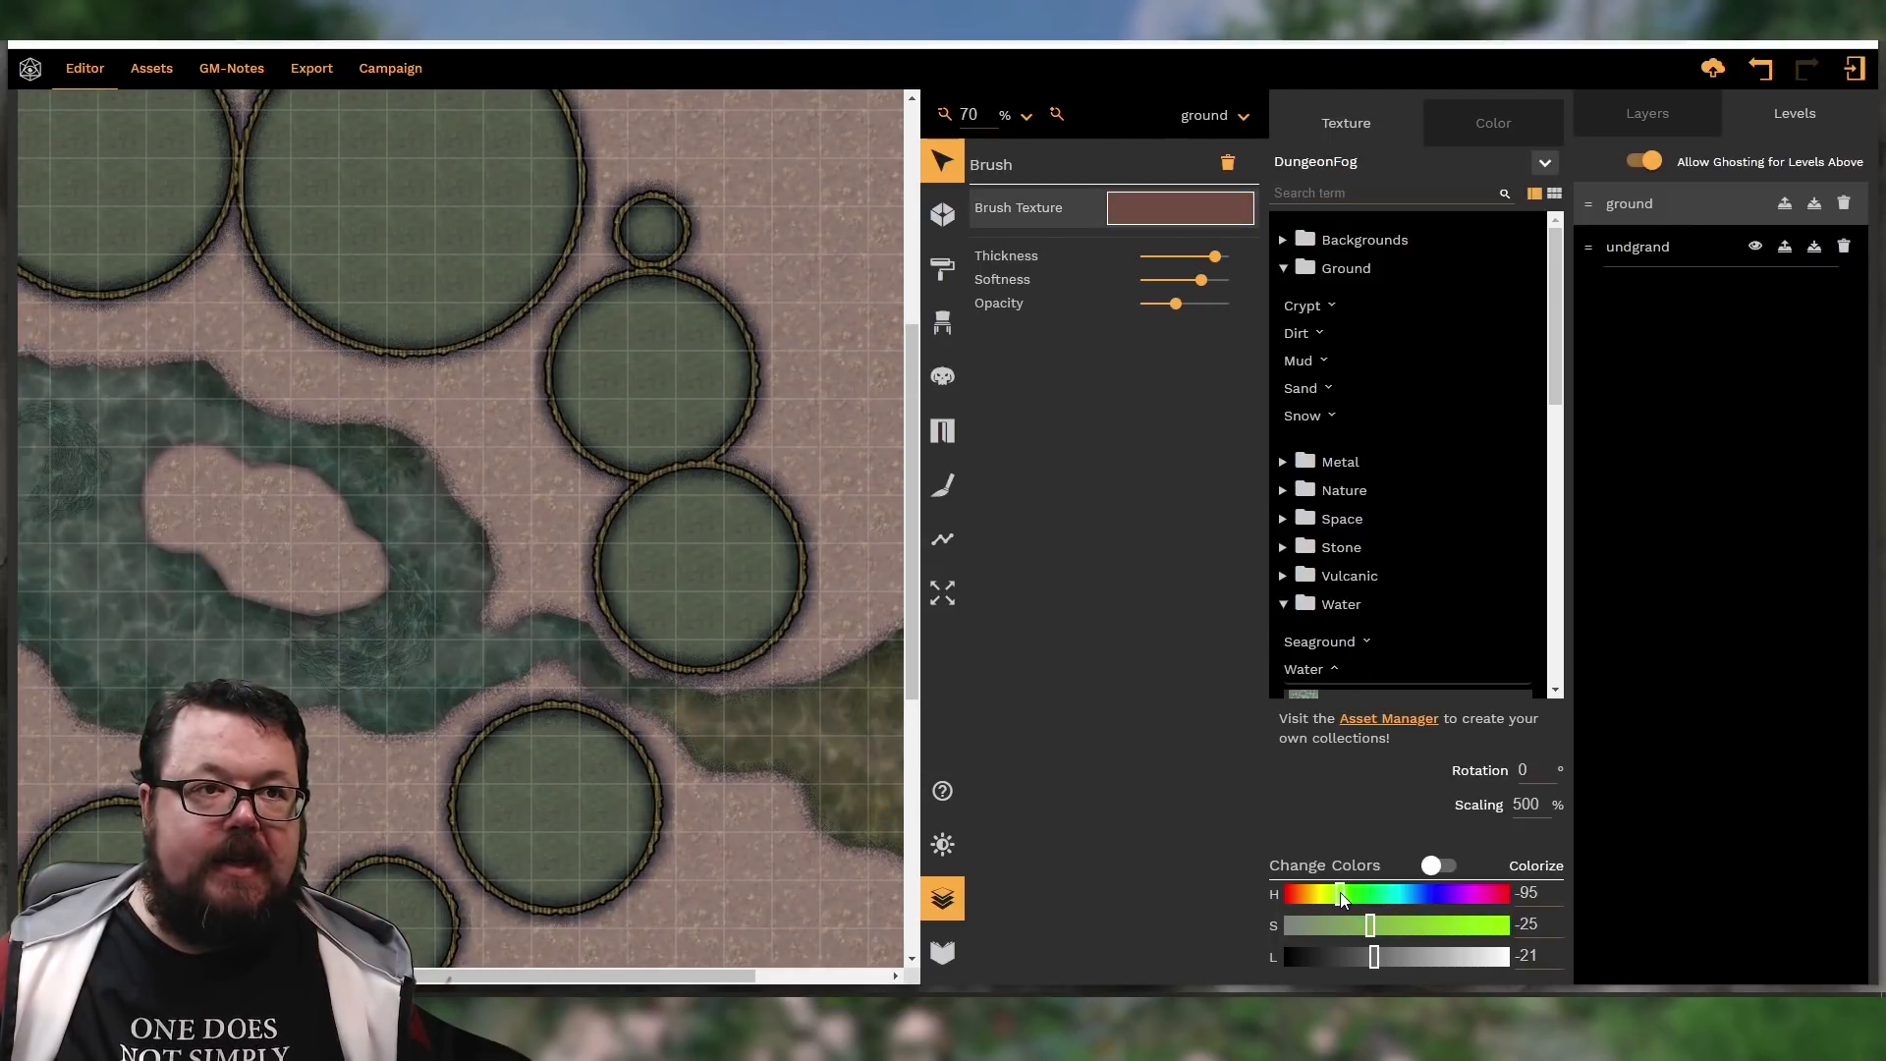
drag(1343, 898, 1352, 900)
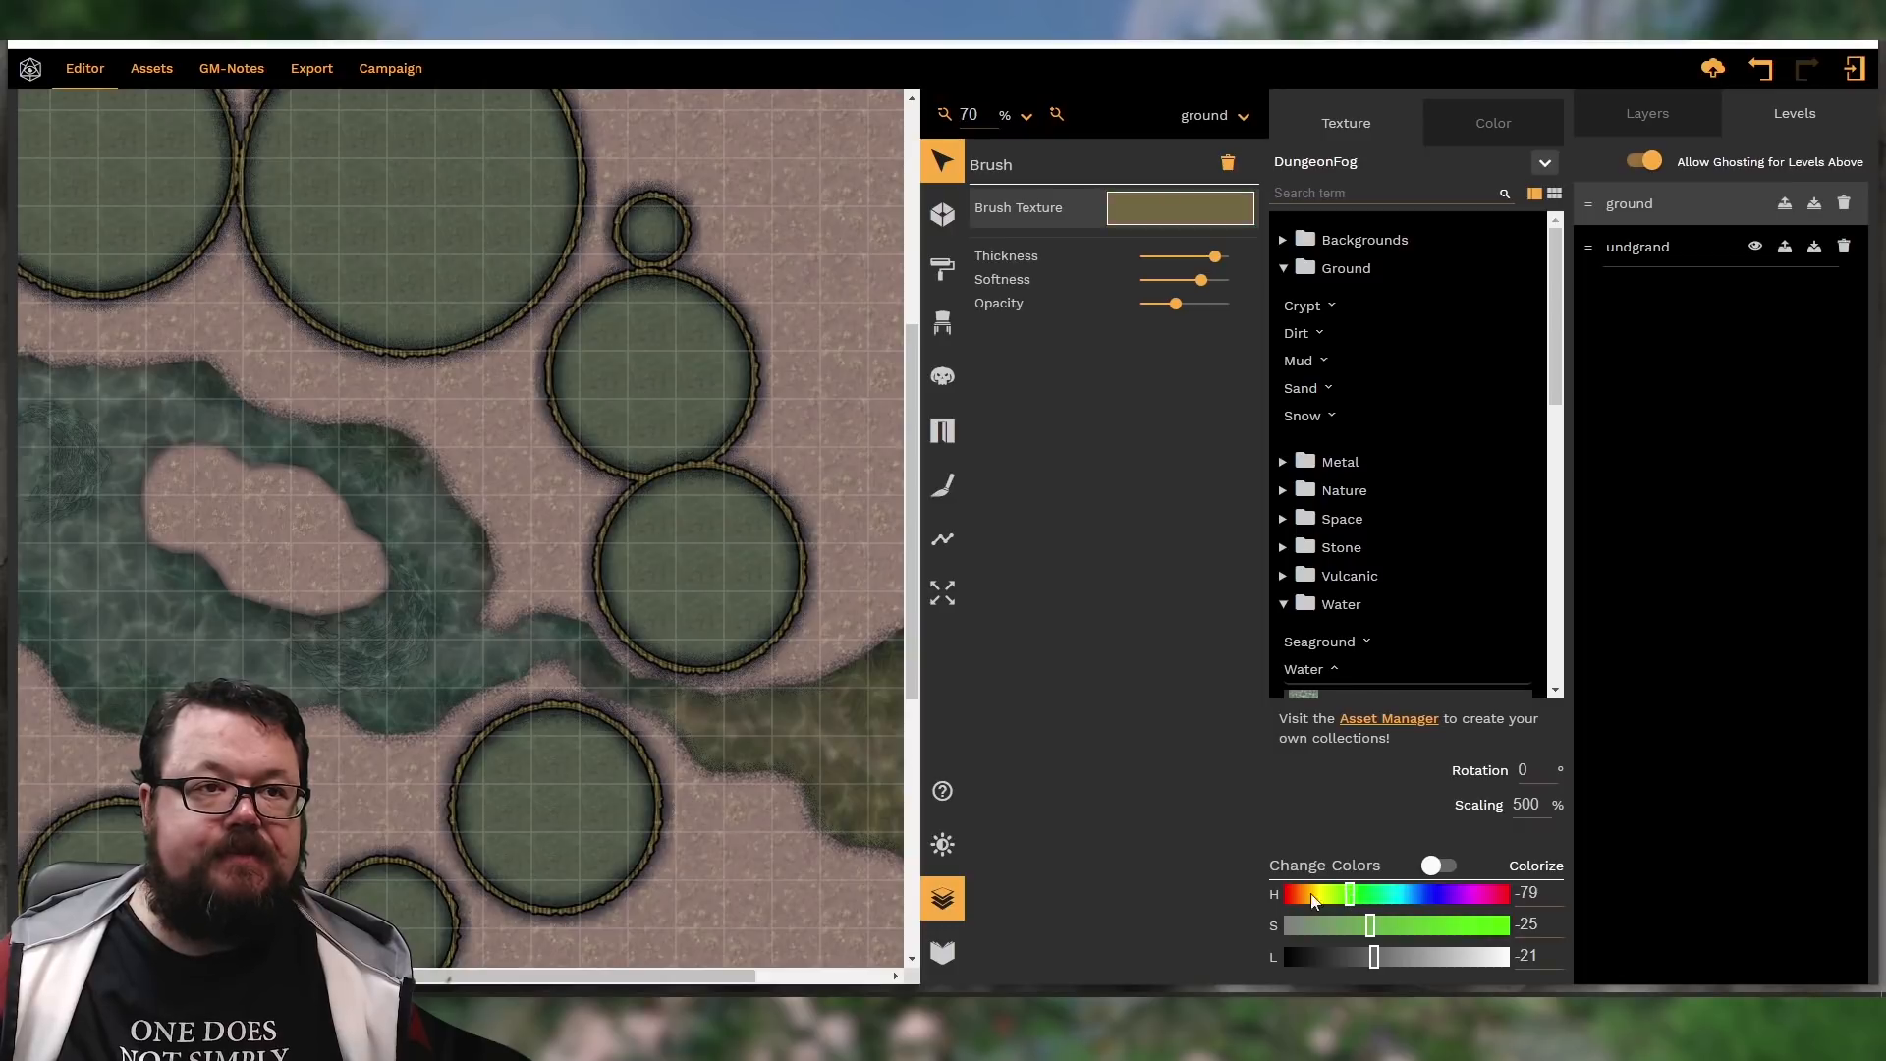
click(786, 921)
Shift the hue of the remaining green brush stroke near the southeast corner to -81
scroll(984, 735, down, 3)
click(957, 892)
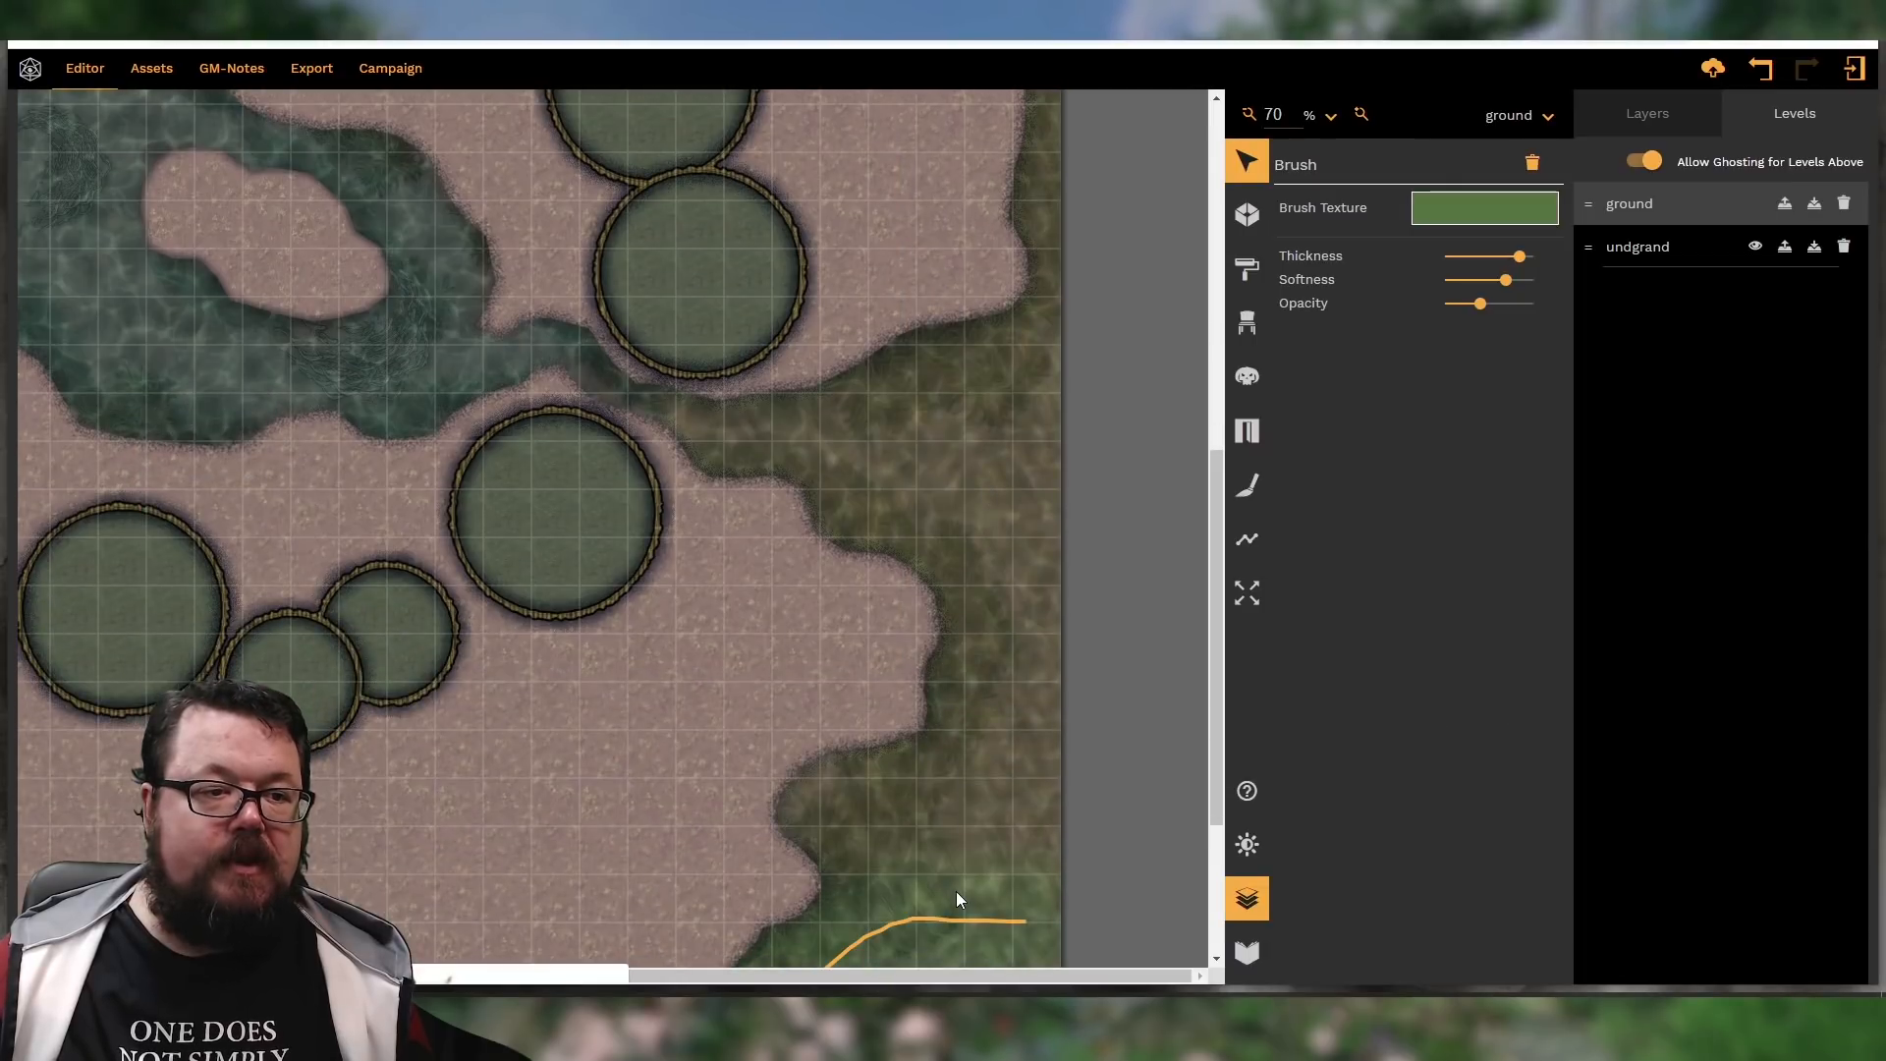
click(1473, 211)
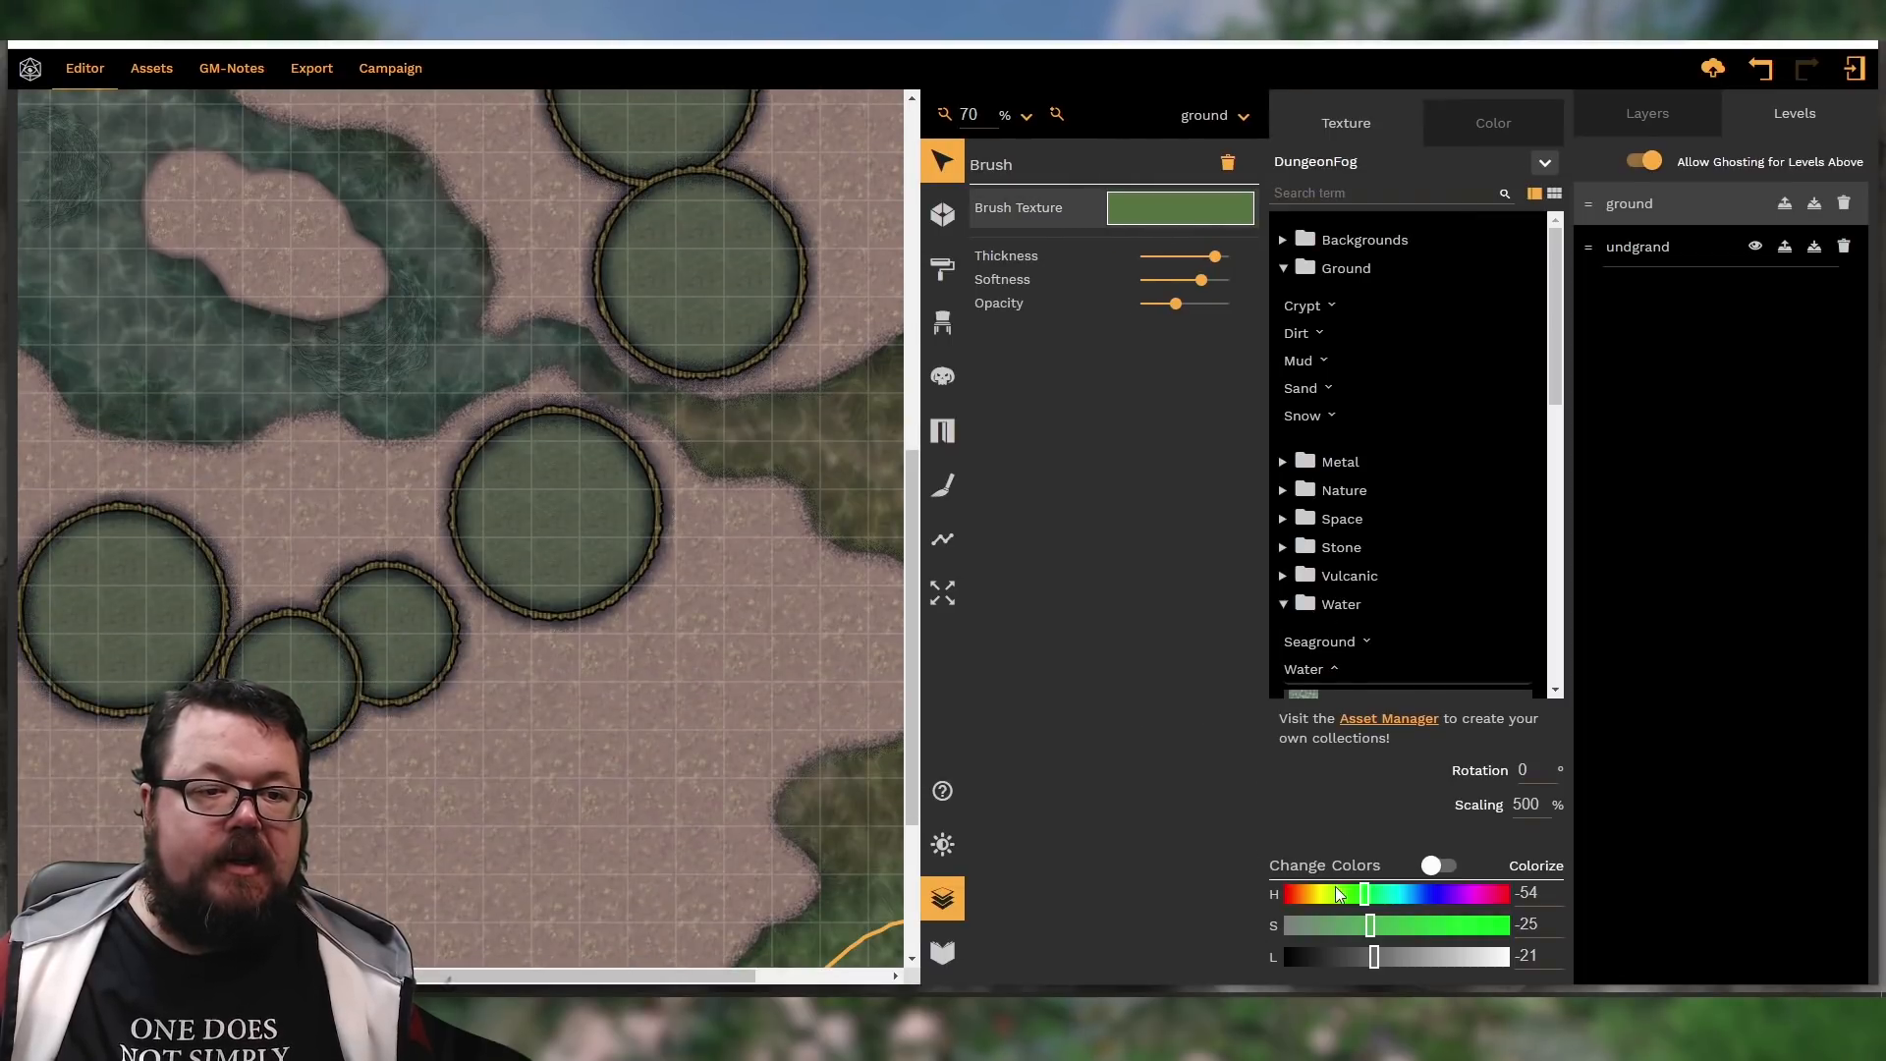
drag(1335, 886, 1348, 900)
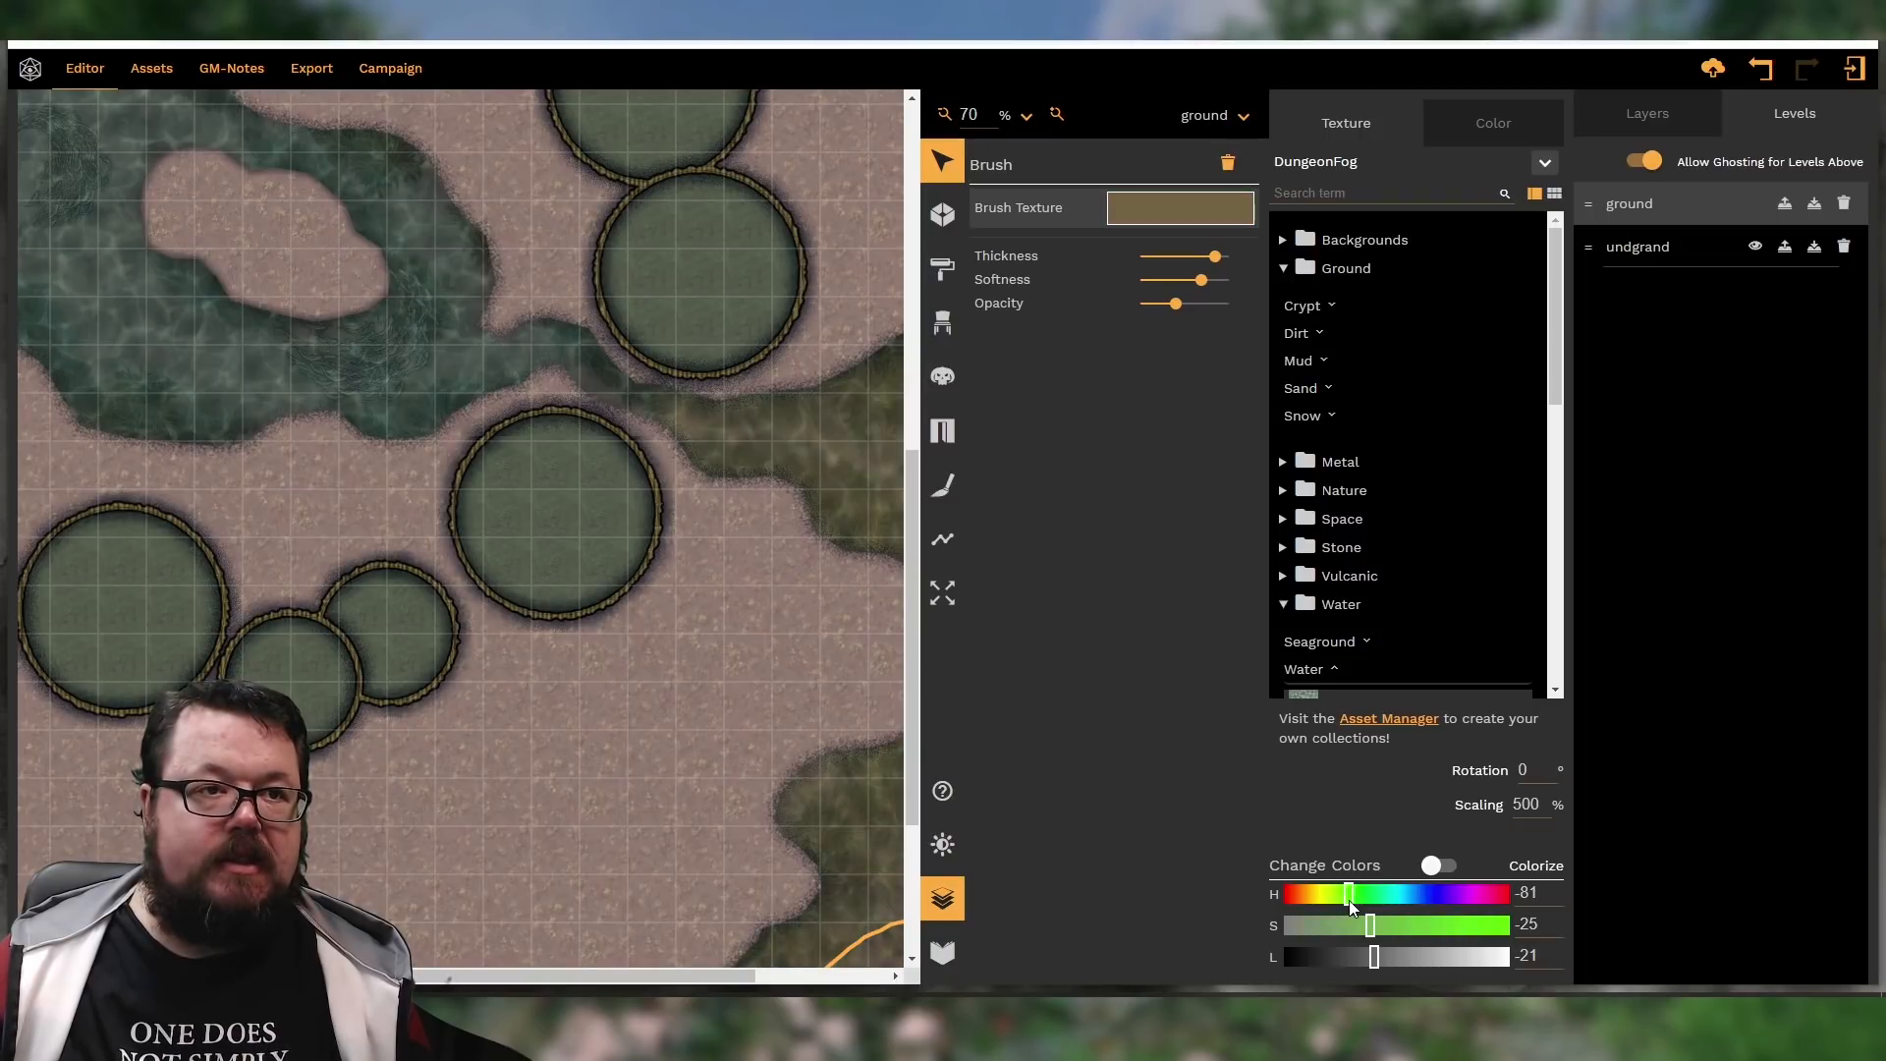
Lower the opacity of the three brownish brush strokes tinting the river along the map's eastern edge and southeastern corner
click(880, 646)
click(926, 410)
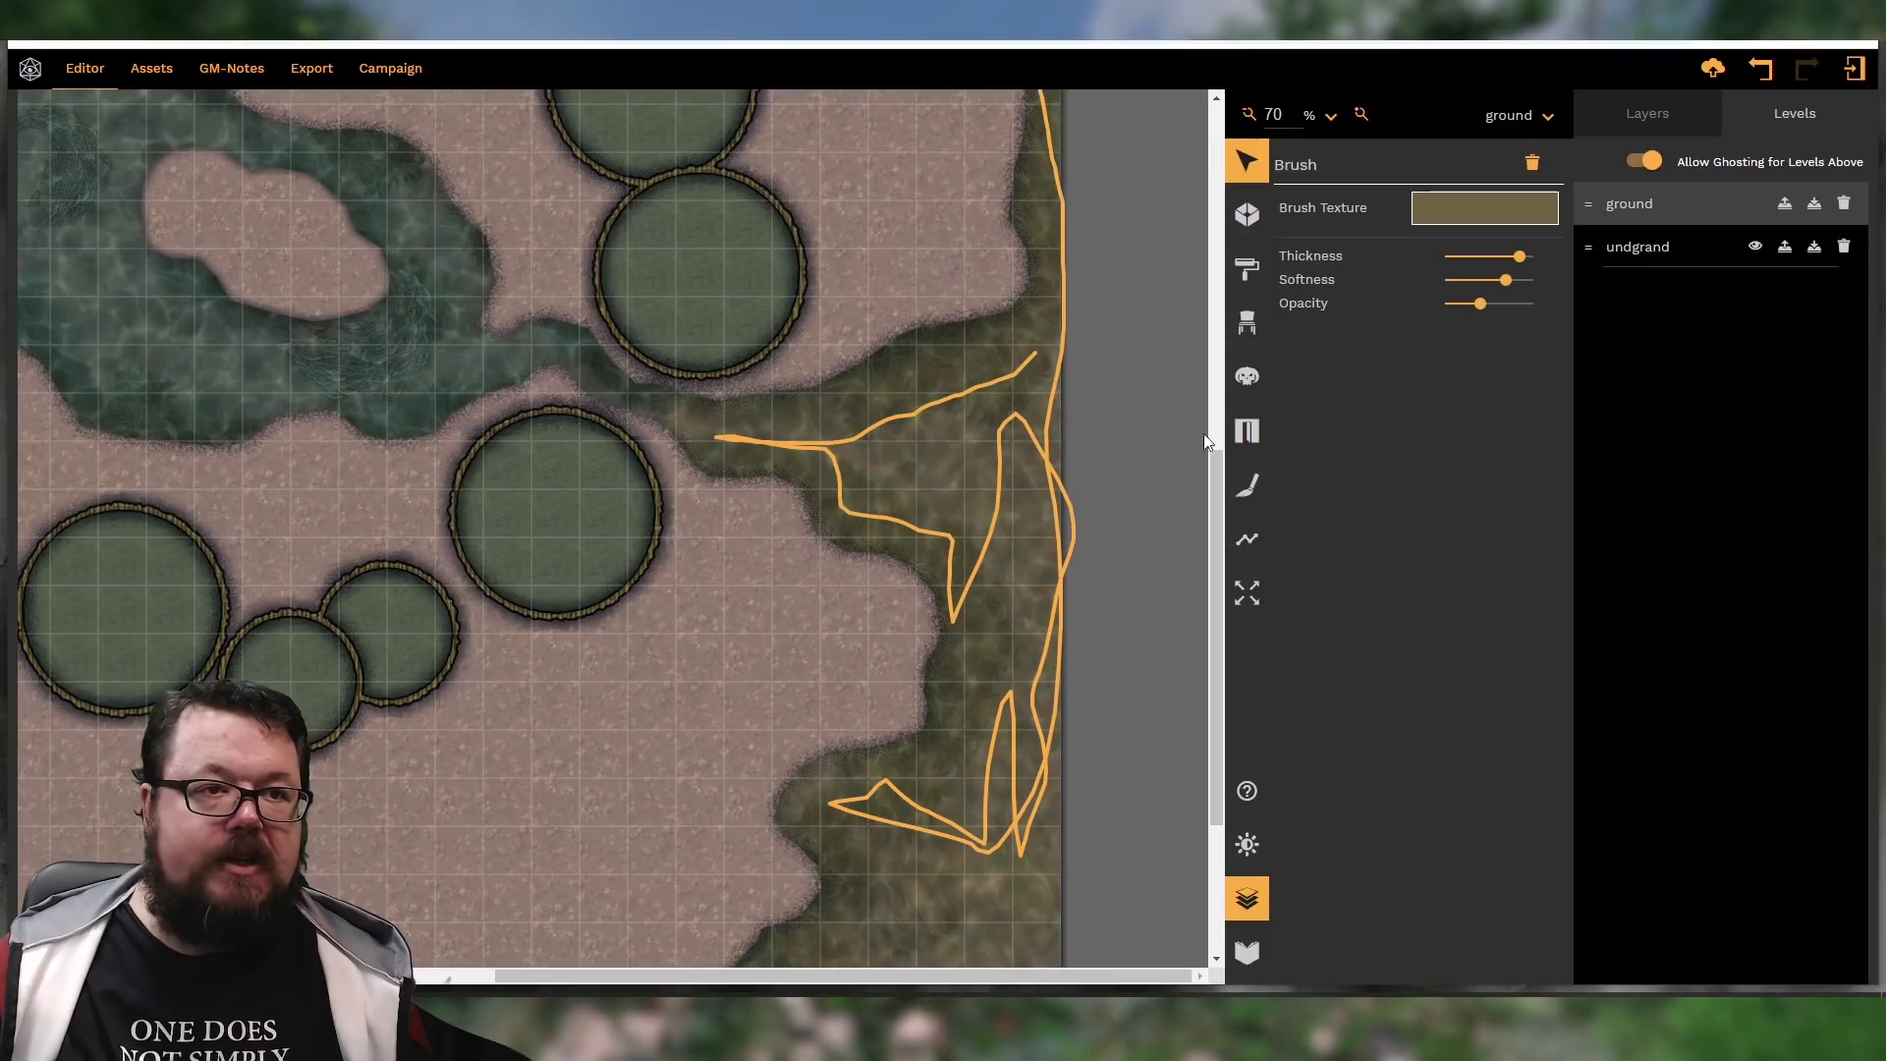
drag(1480, 306, 1469, 309)
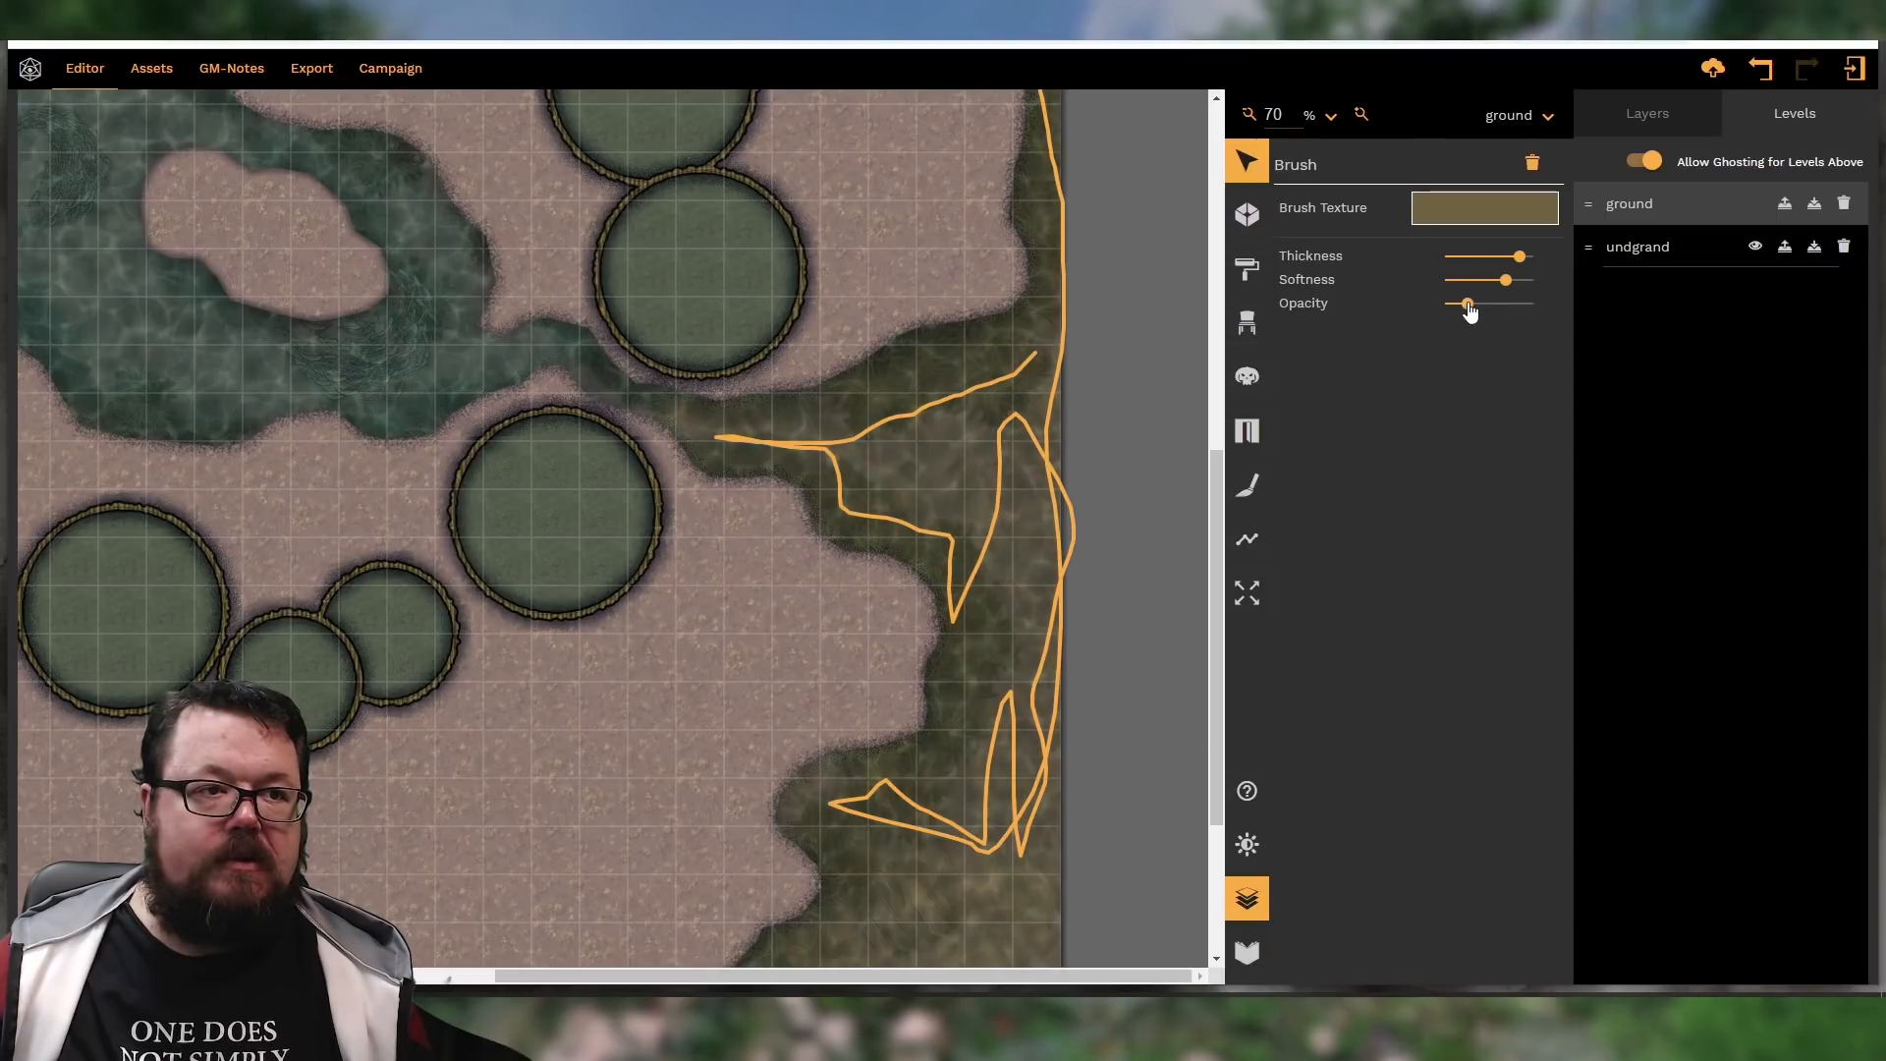
scroll(1062, 232, up, 2)
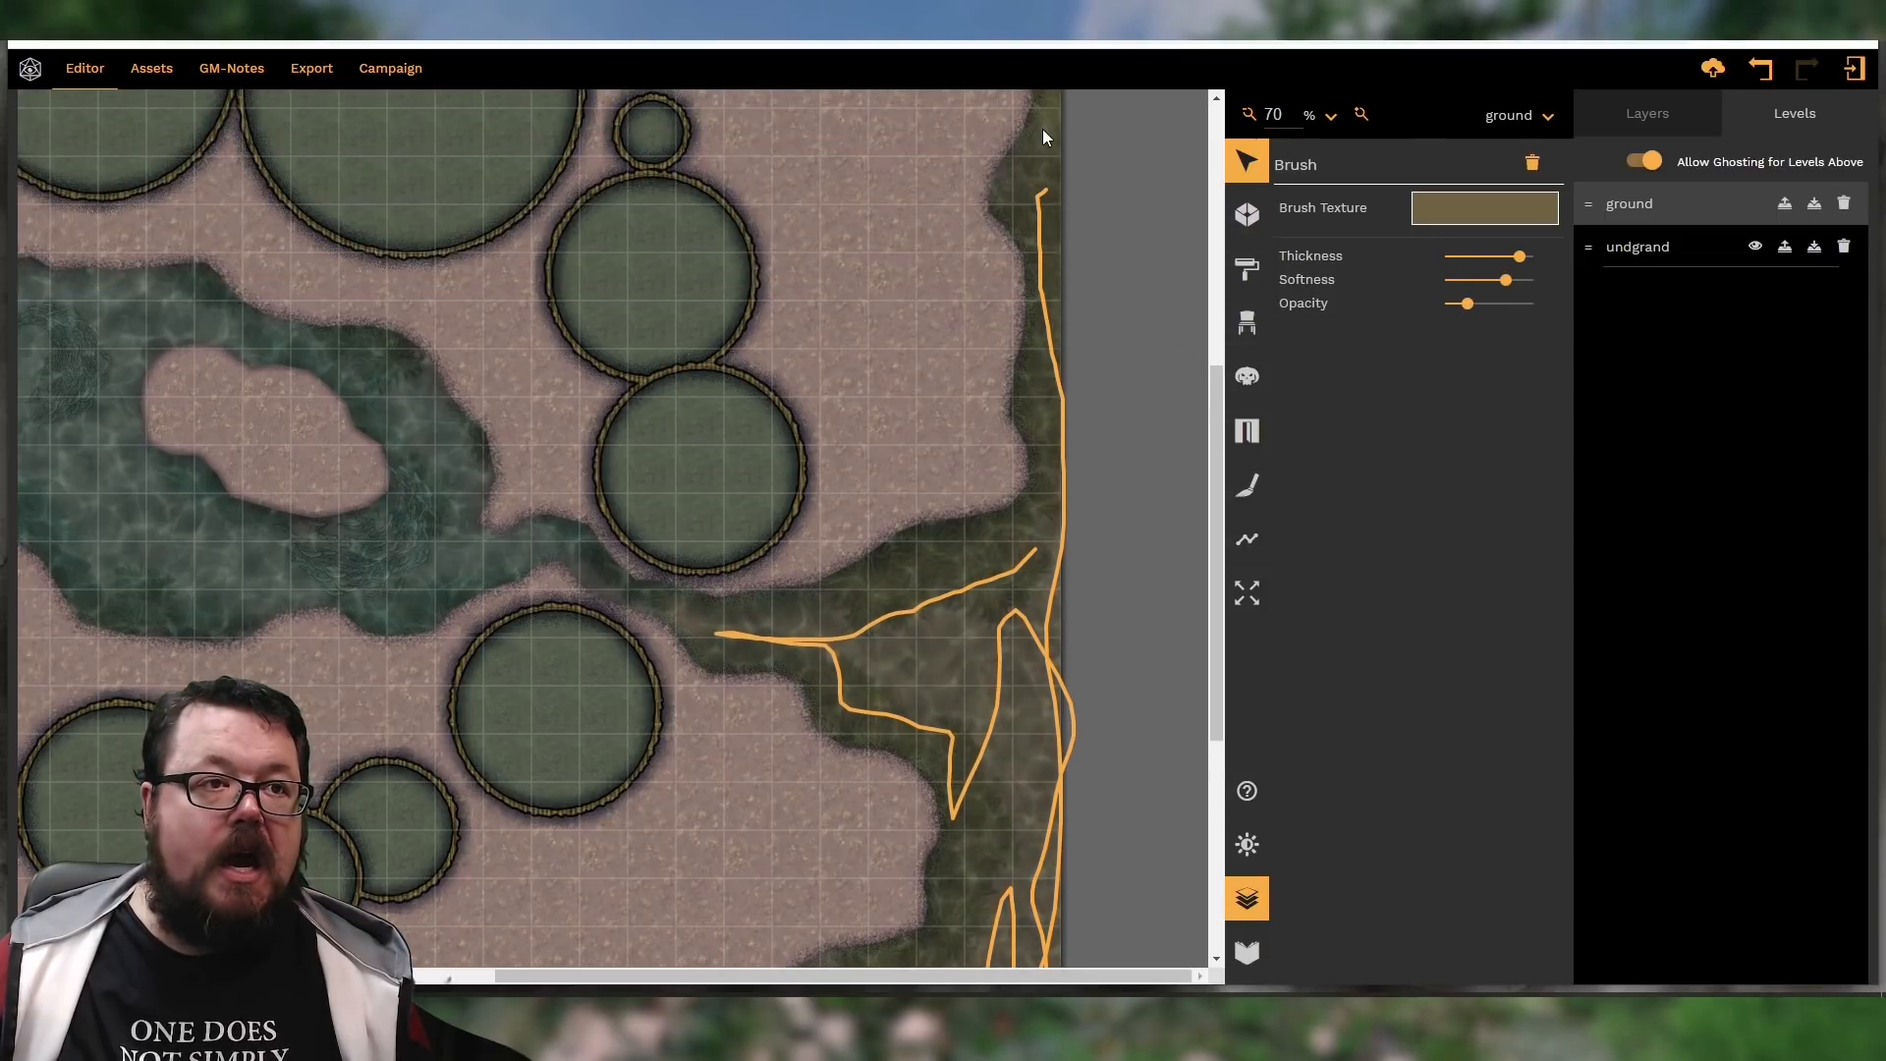
scroll(1064, 206, up, 2)
click(1053, 270)
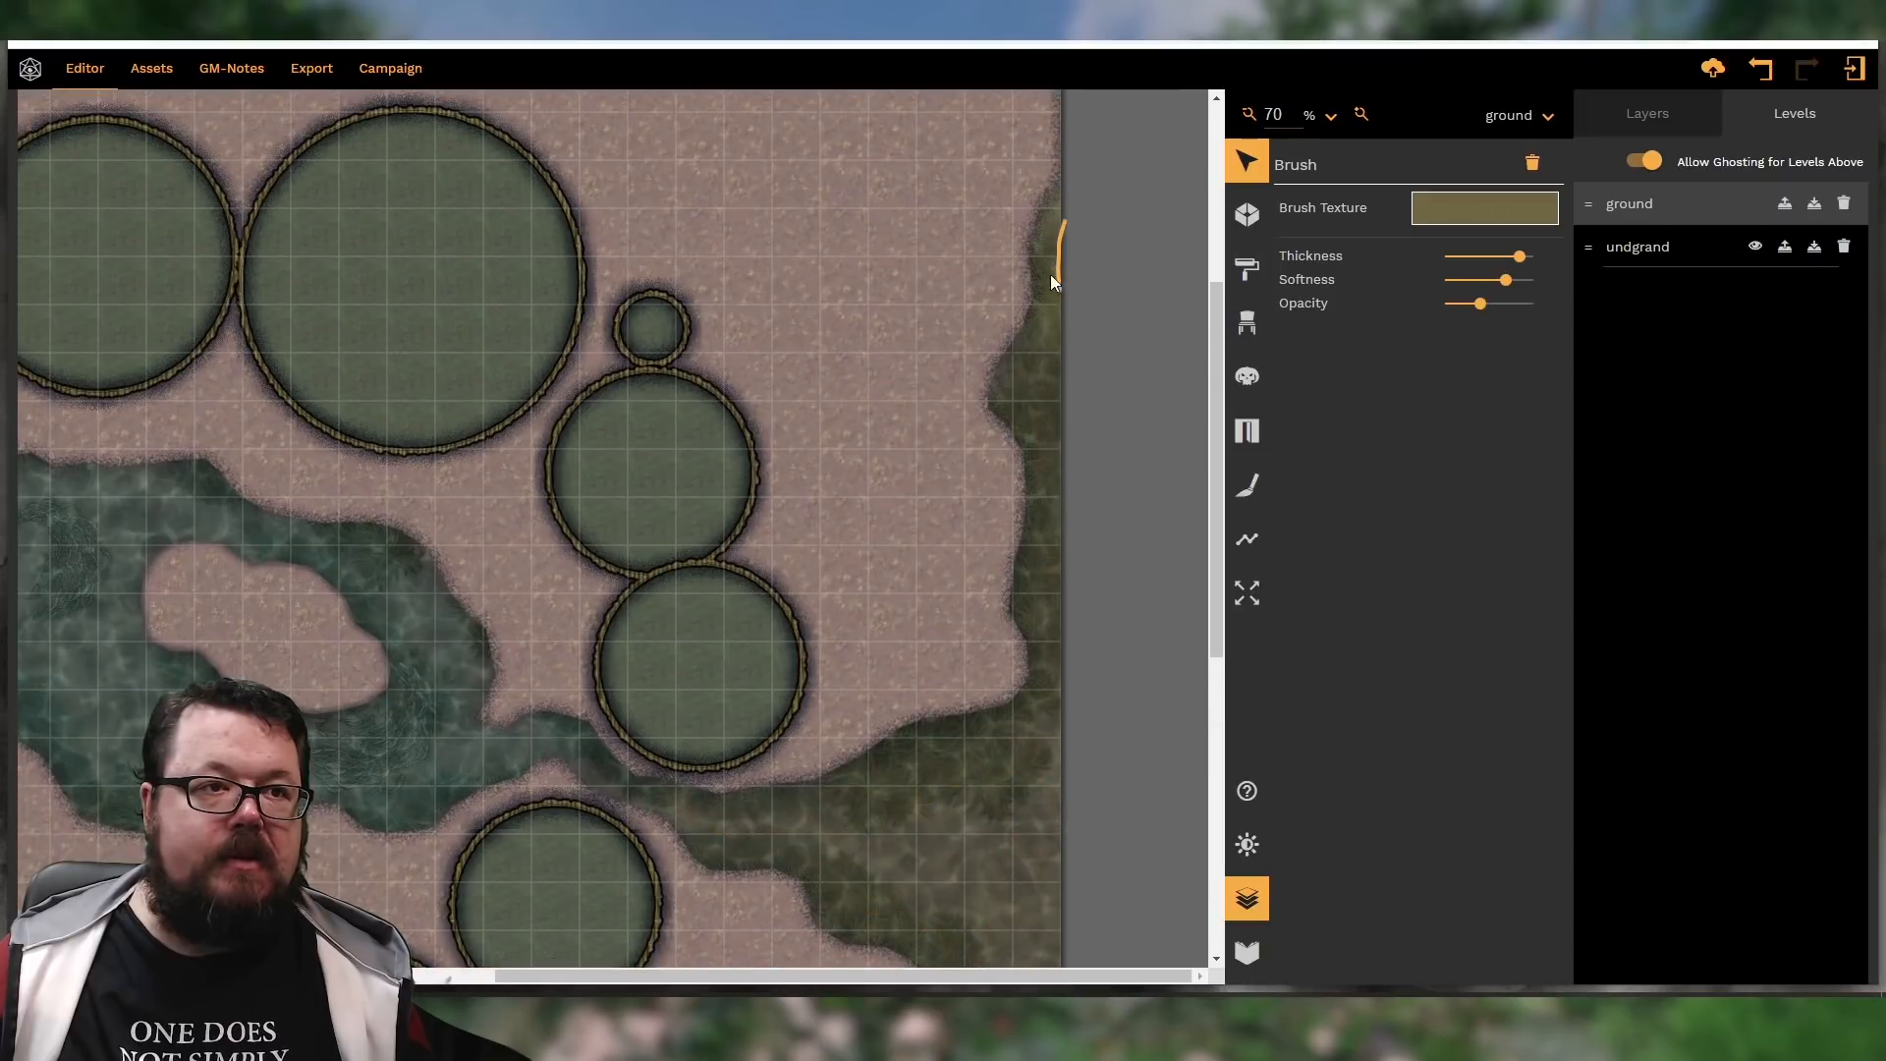
click(1469, 307)
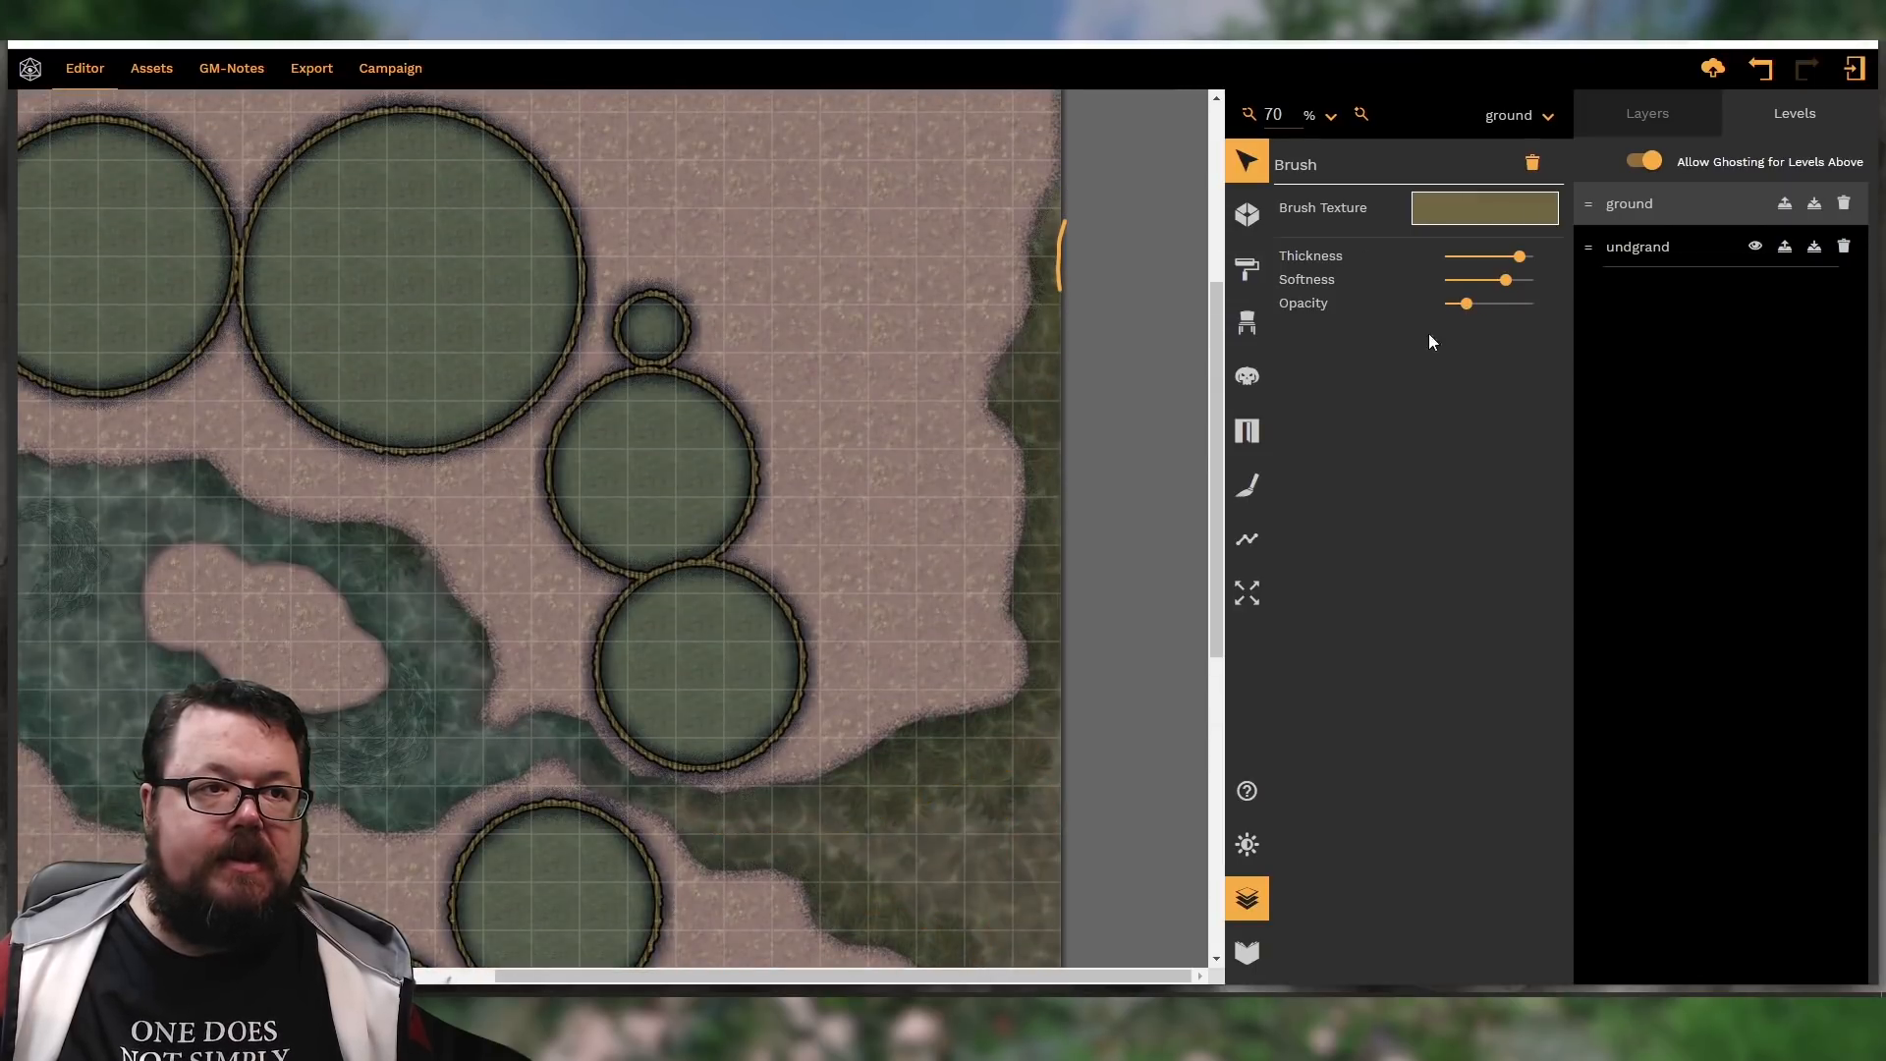
scroll(1110, 511, down, 4)
click(961, 717)
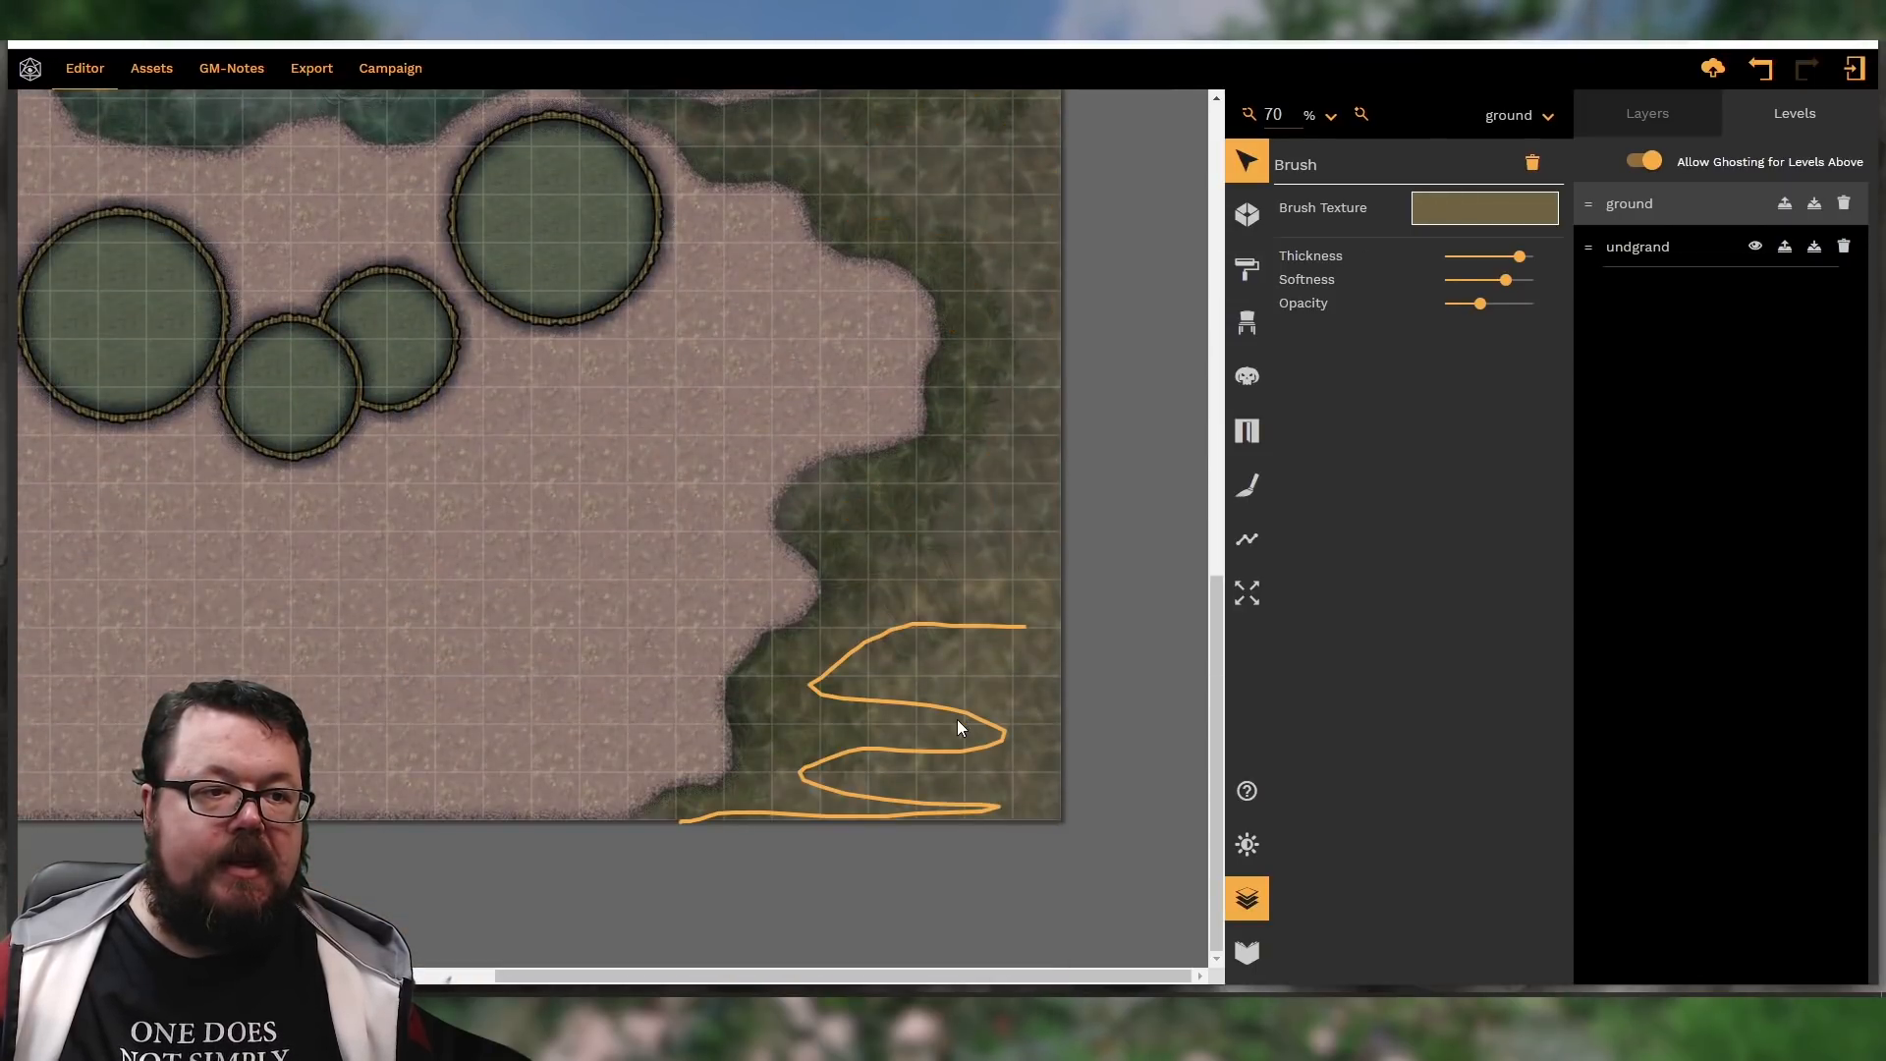
click(1462, 307)
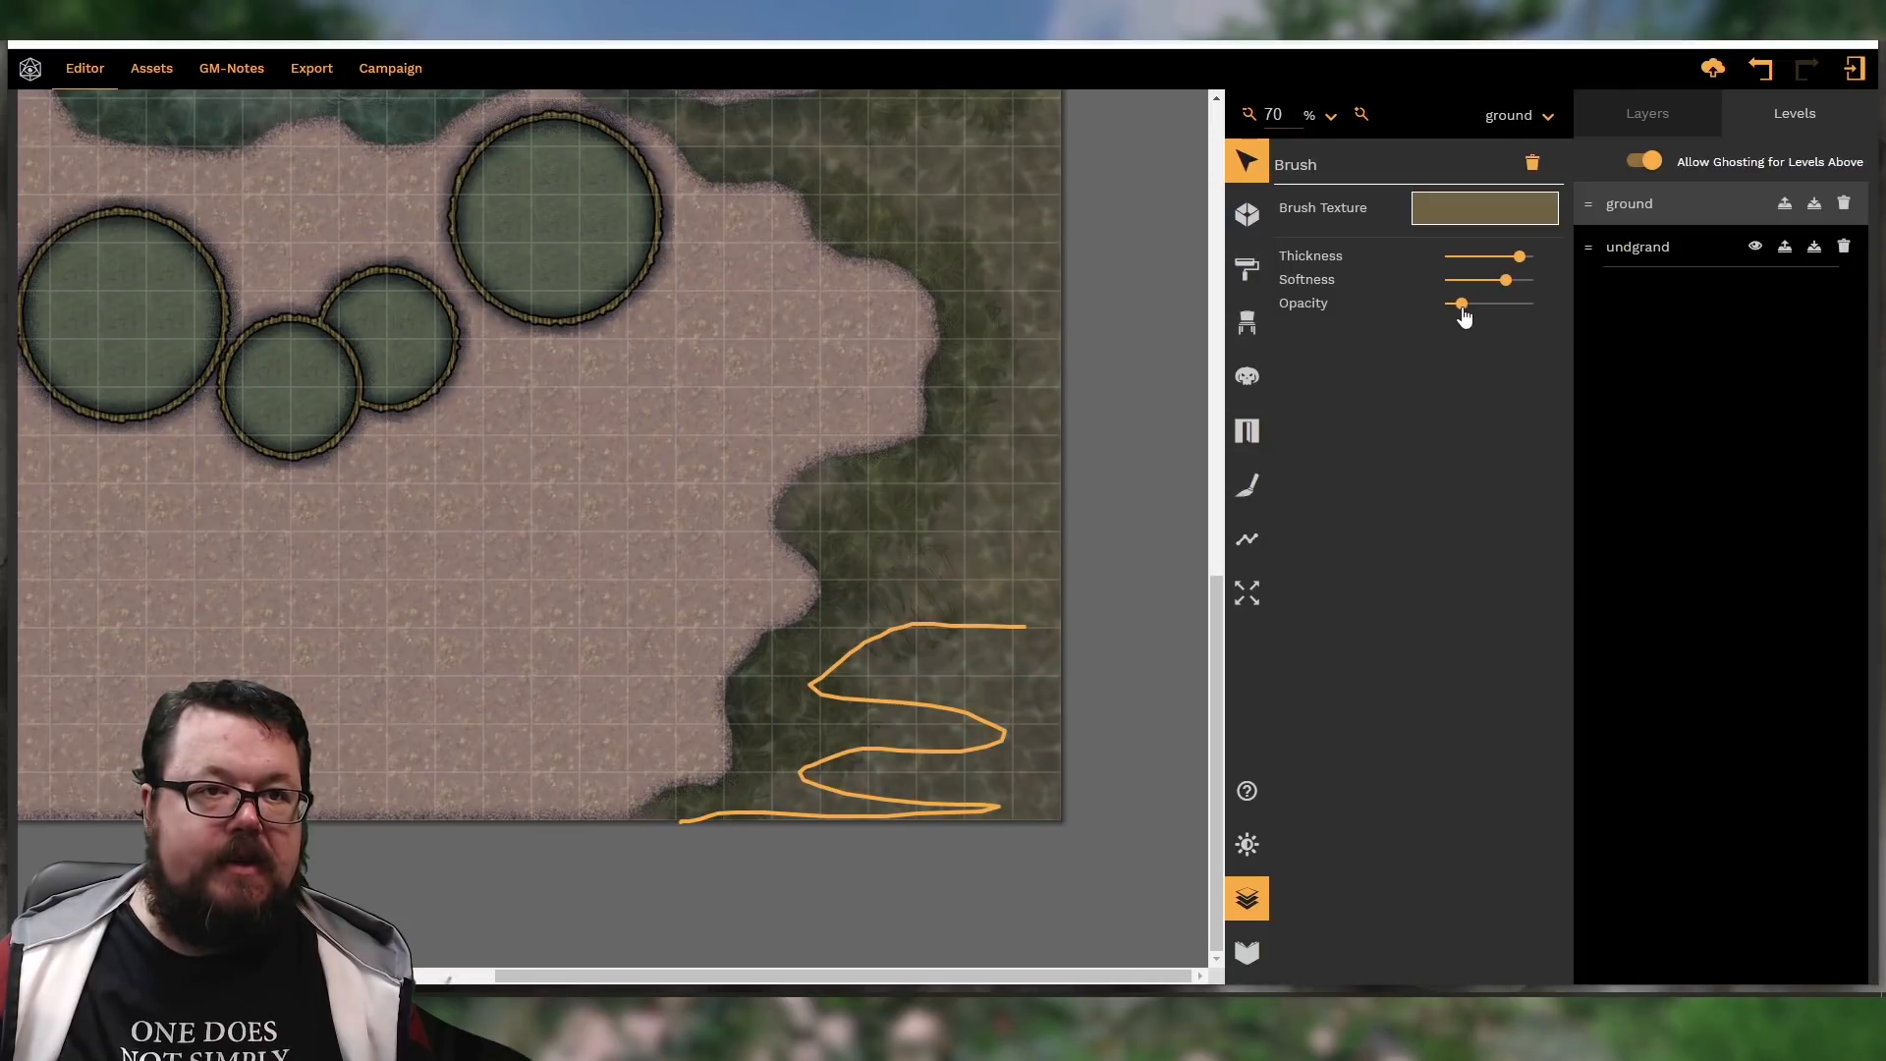
Switch to the undgrand level and choose the crocodile prop from the Desert group of the Flavour props
click(1670, 250)
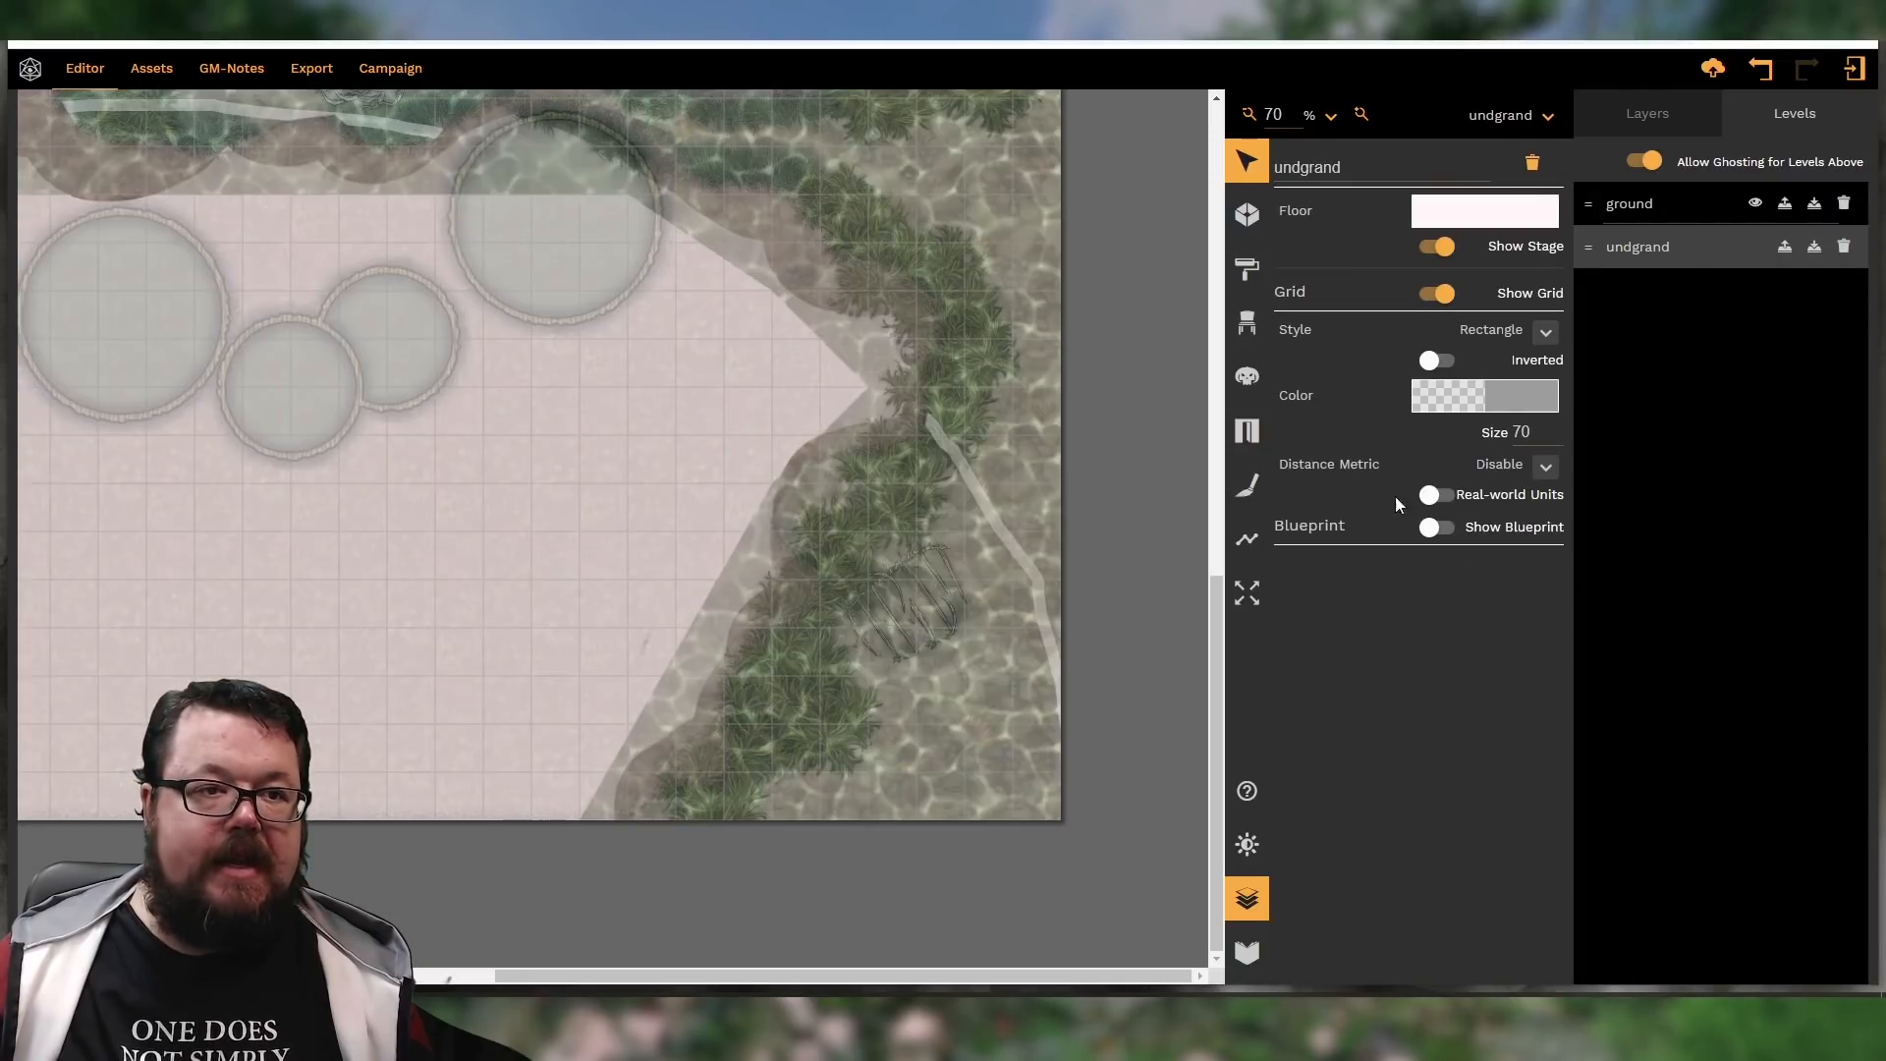
click(1247, 323)
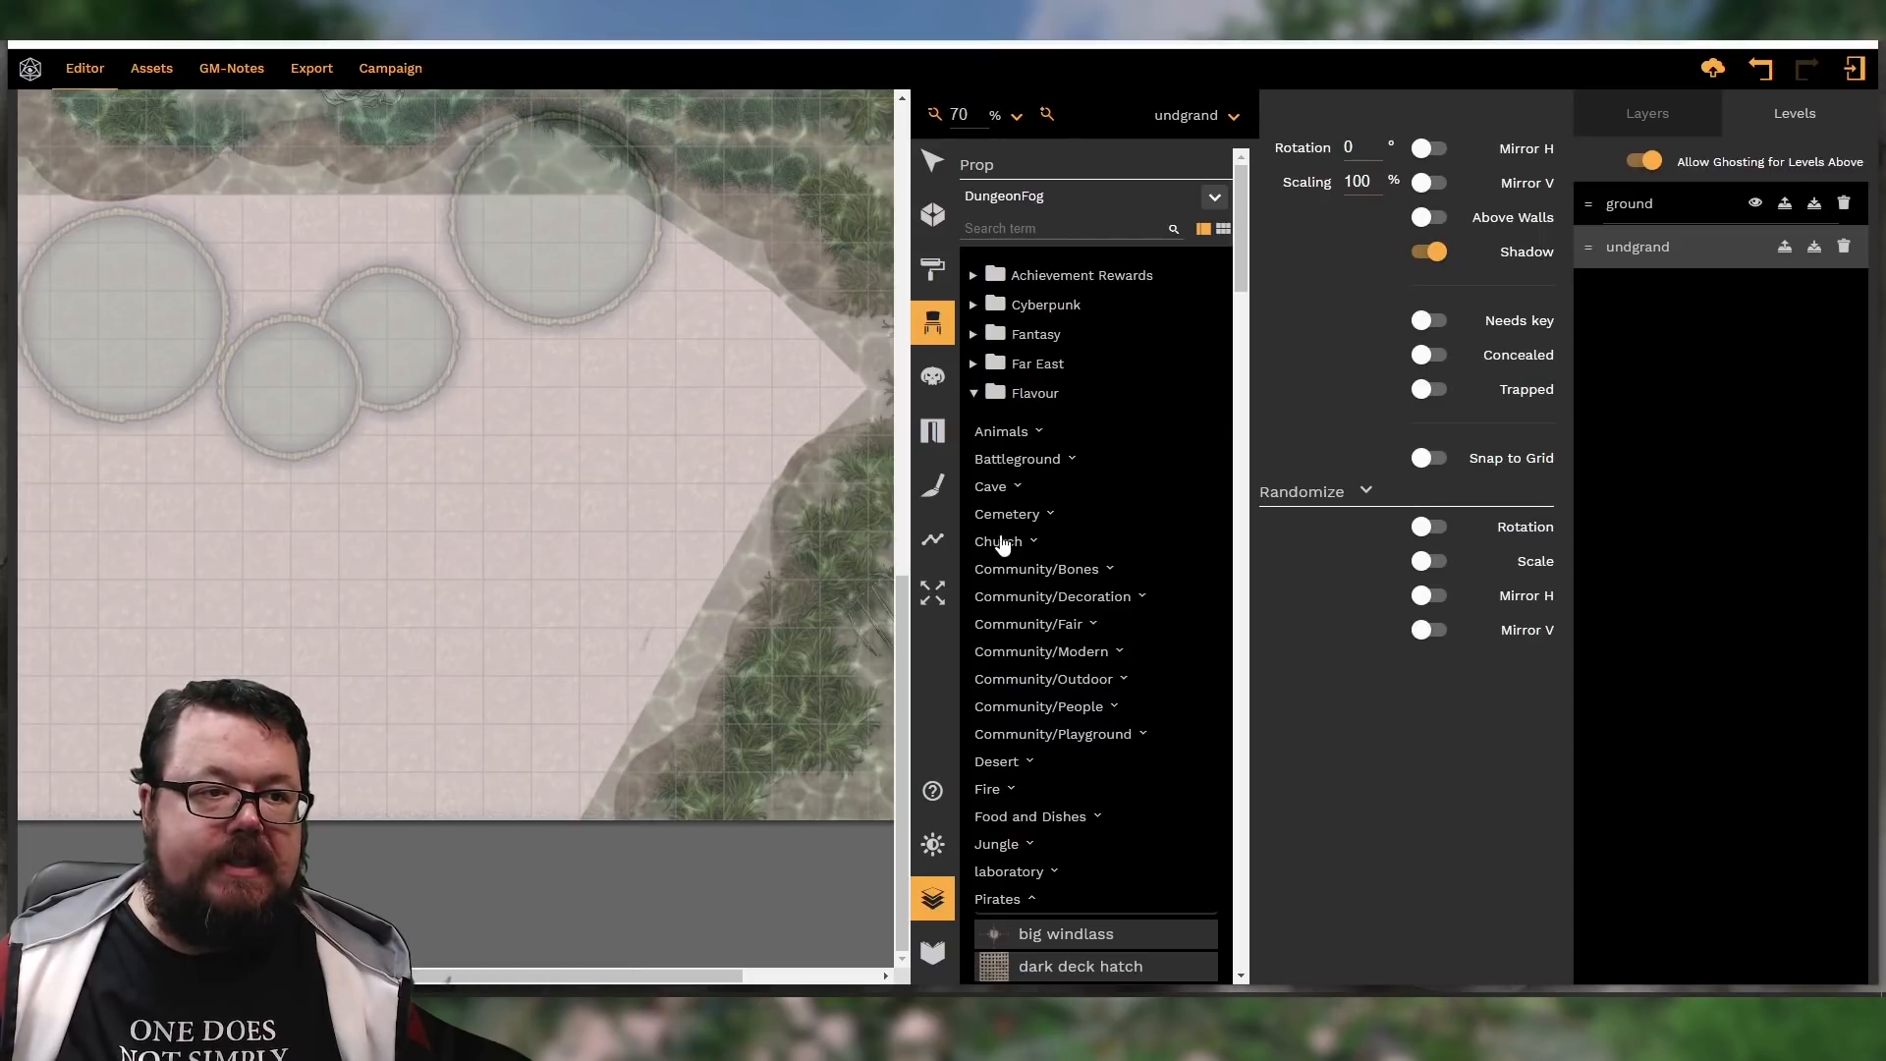
click(1015, 904)
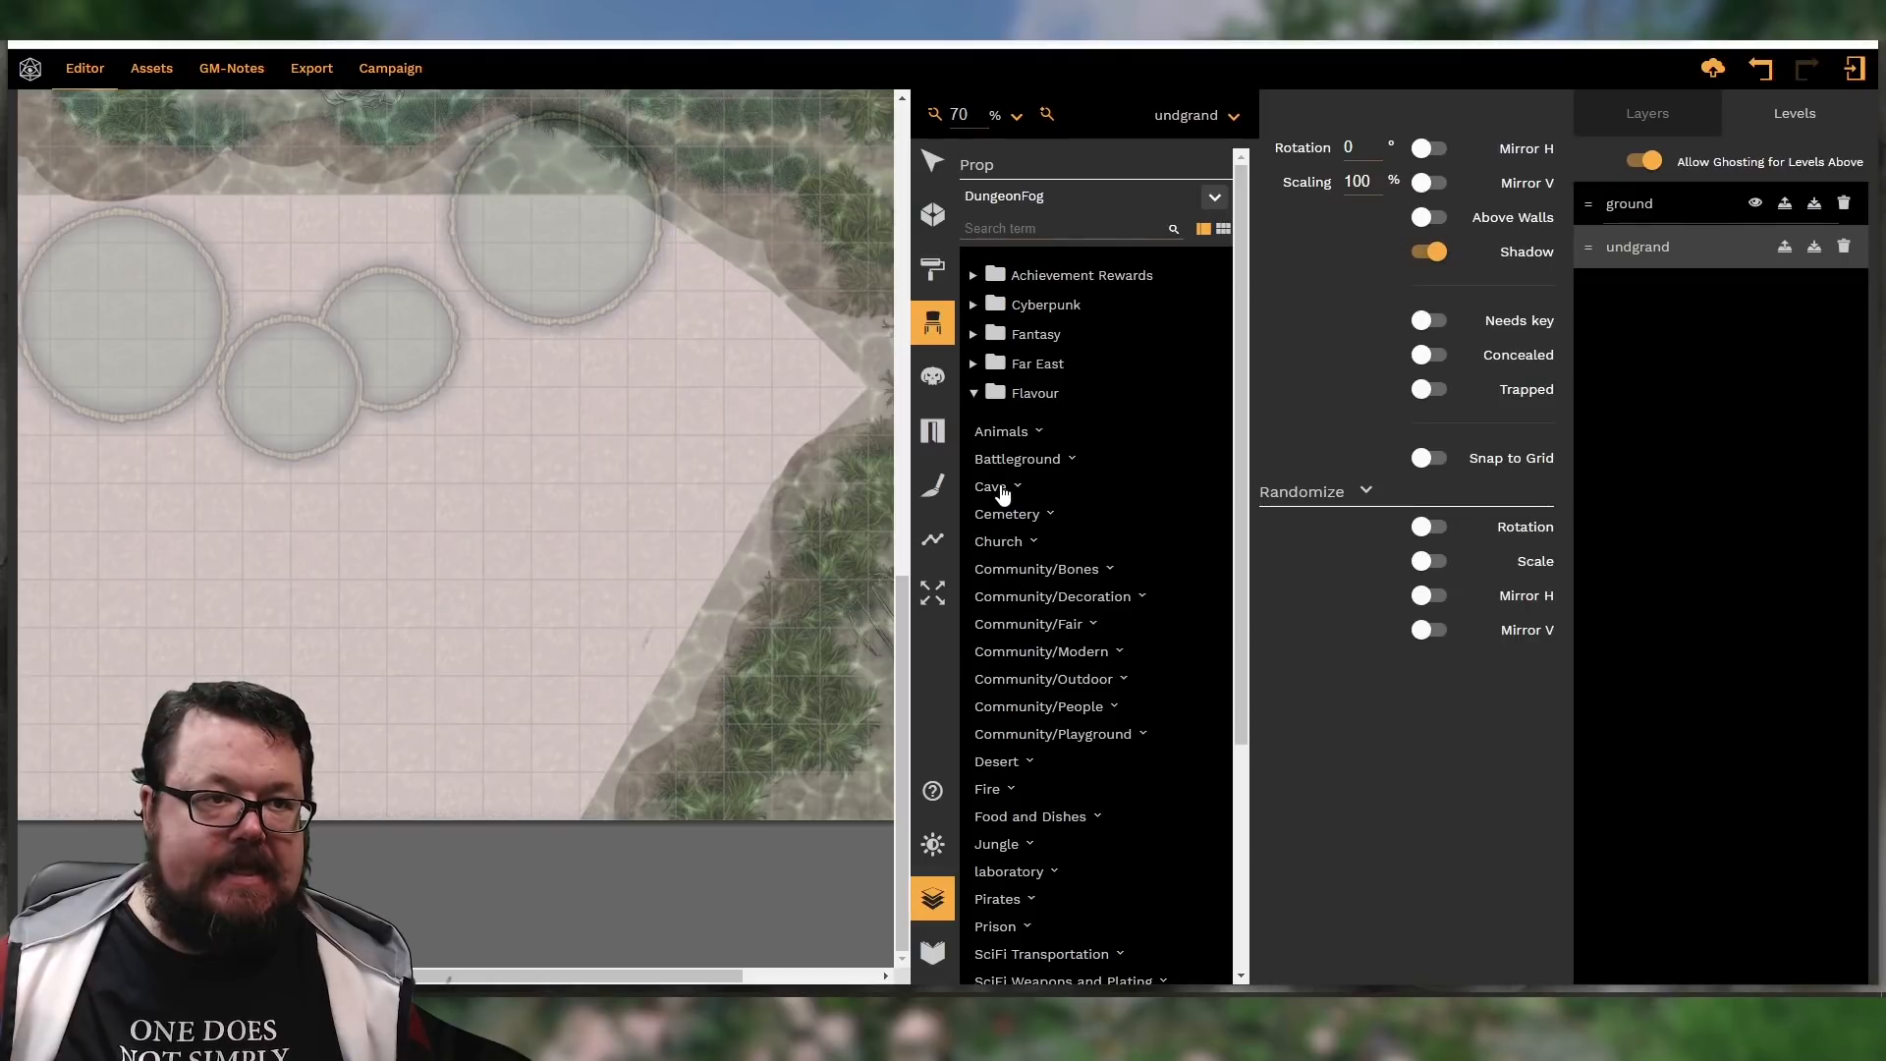
click(1013, 763)
scroll(1150, 631, down, 5)
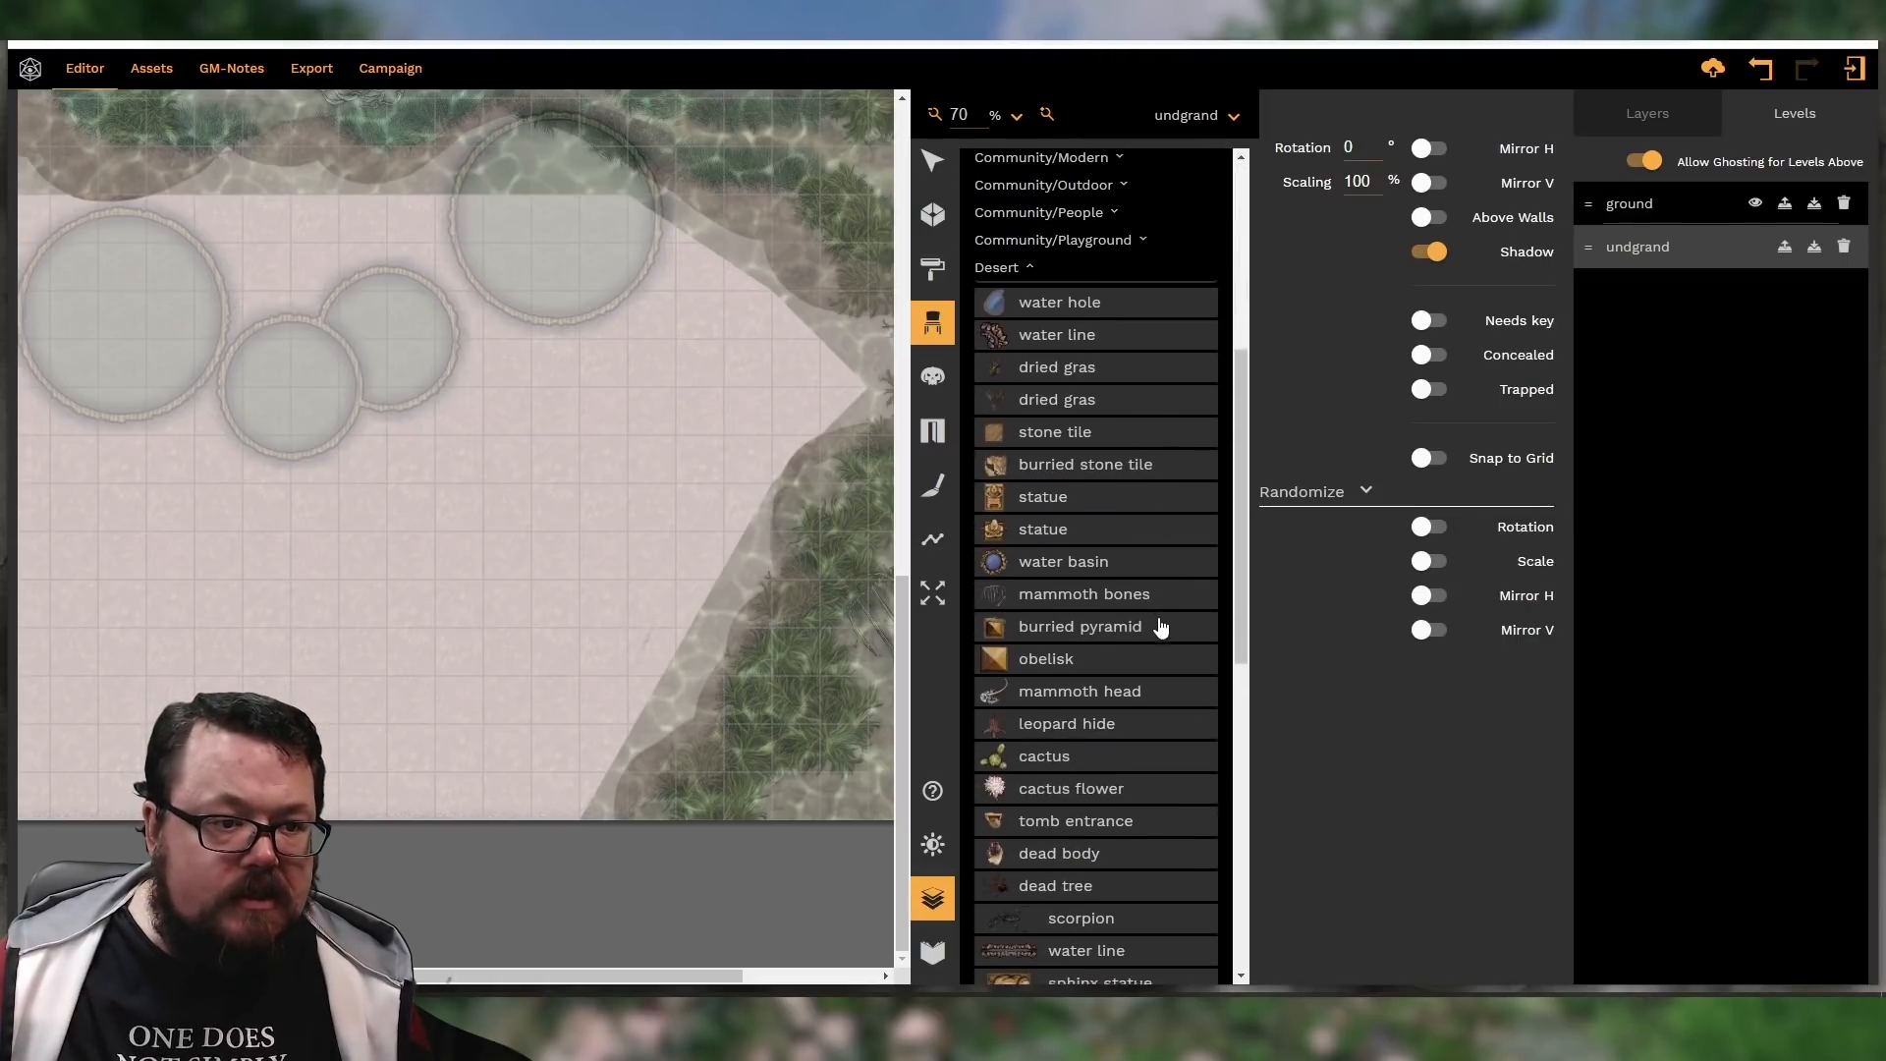
scroll(1160, 628, down, 4)
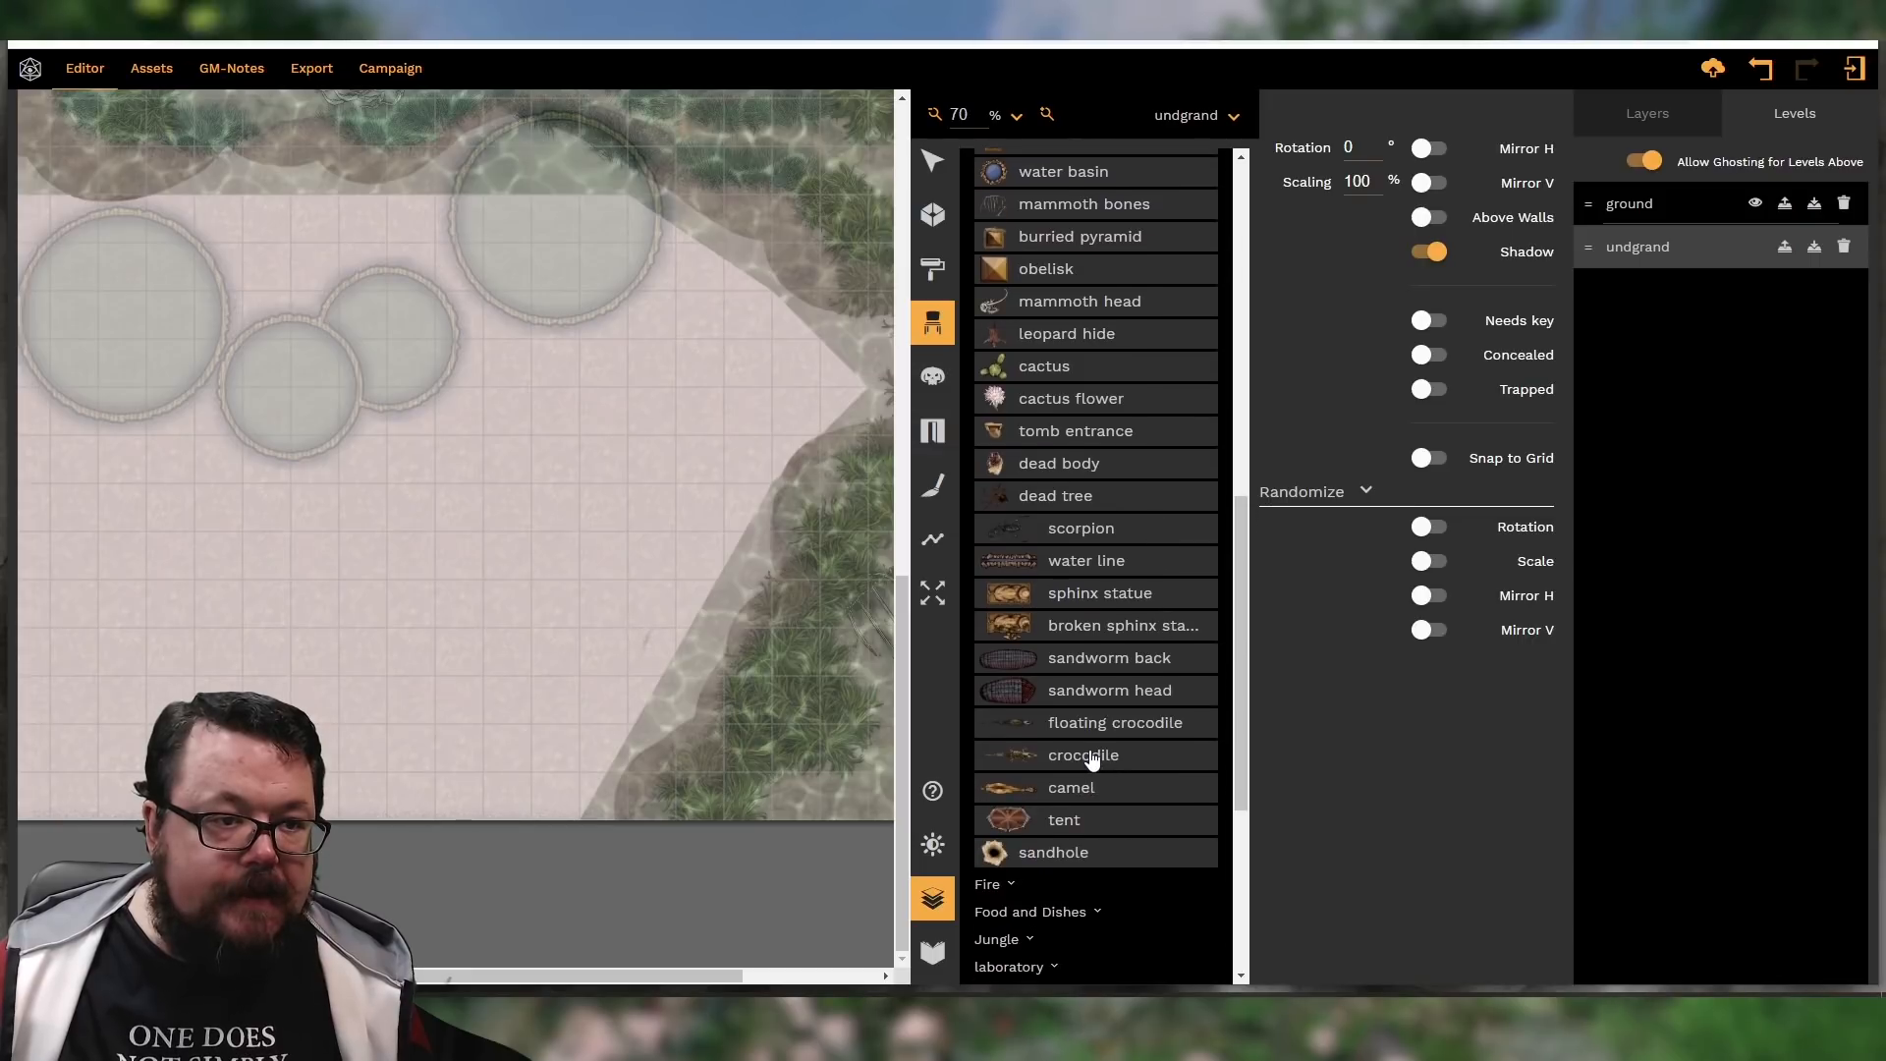
click(1092, 756)
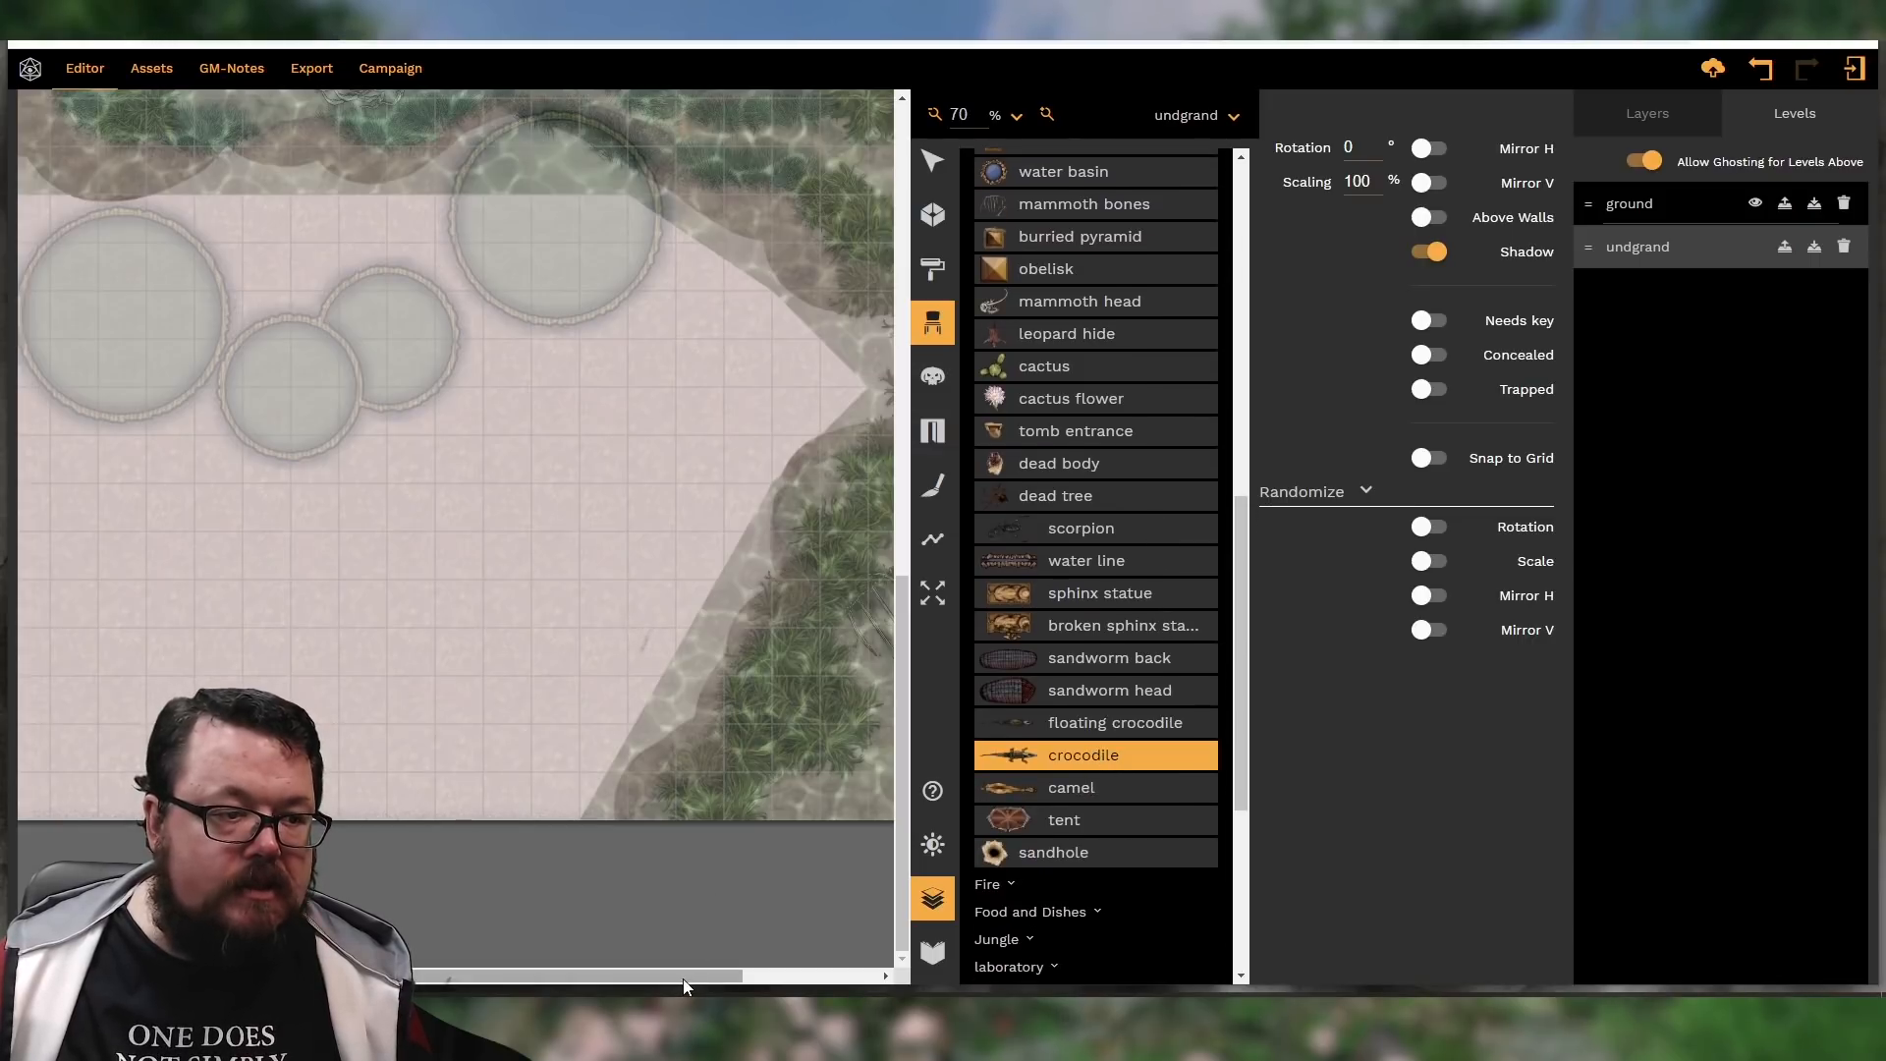
Place the crocodile at 365 % scaling and 270° rotation in the water near the map's southeastern corner, beside the ribcage
drag(685, 975, 888, 963)
scroll(649, 727, up, 1)
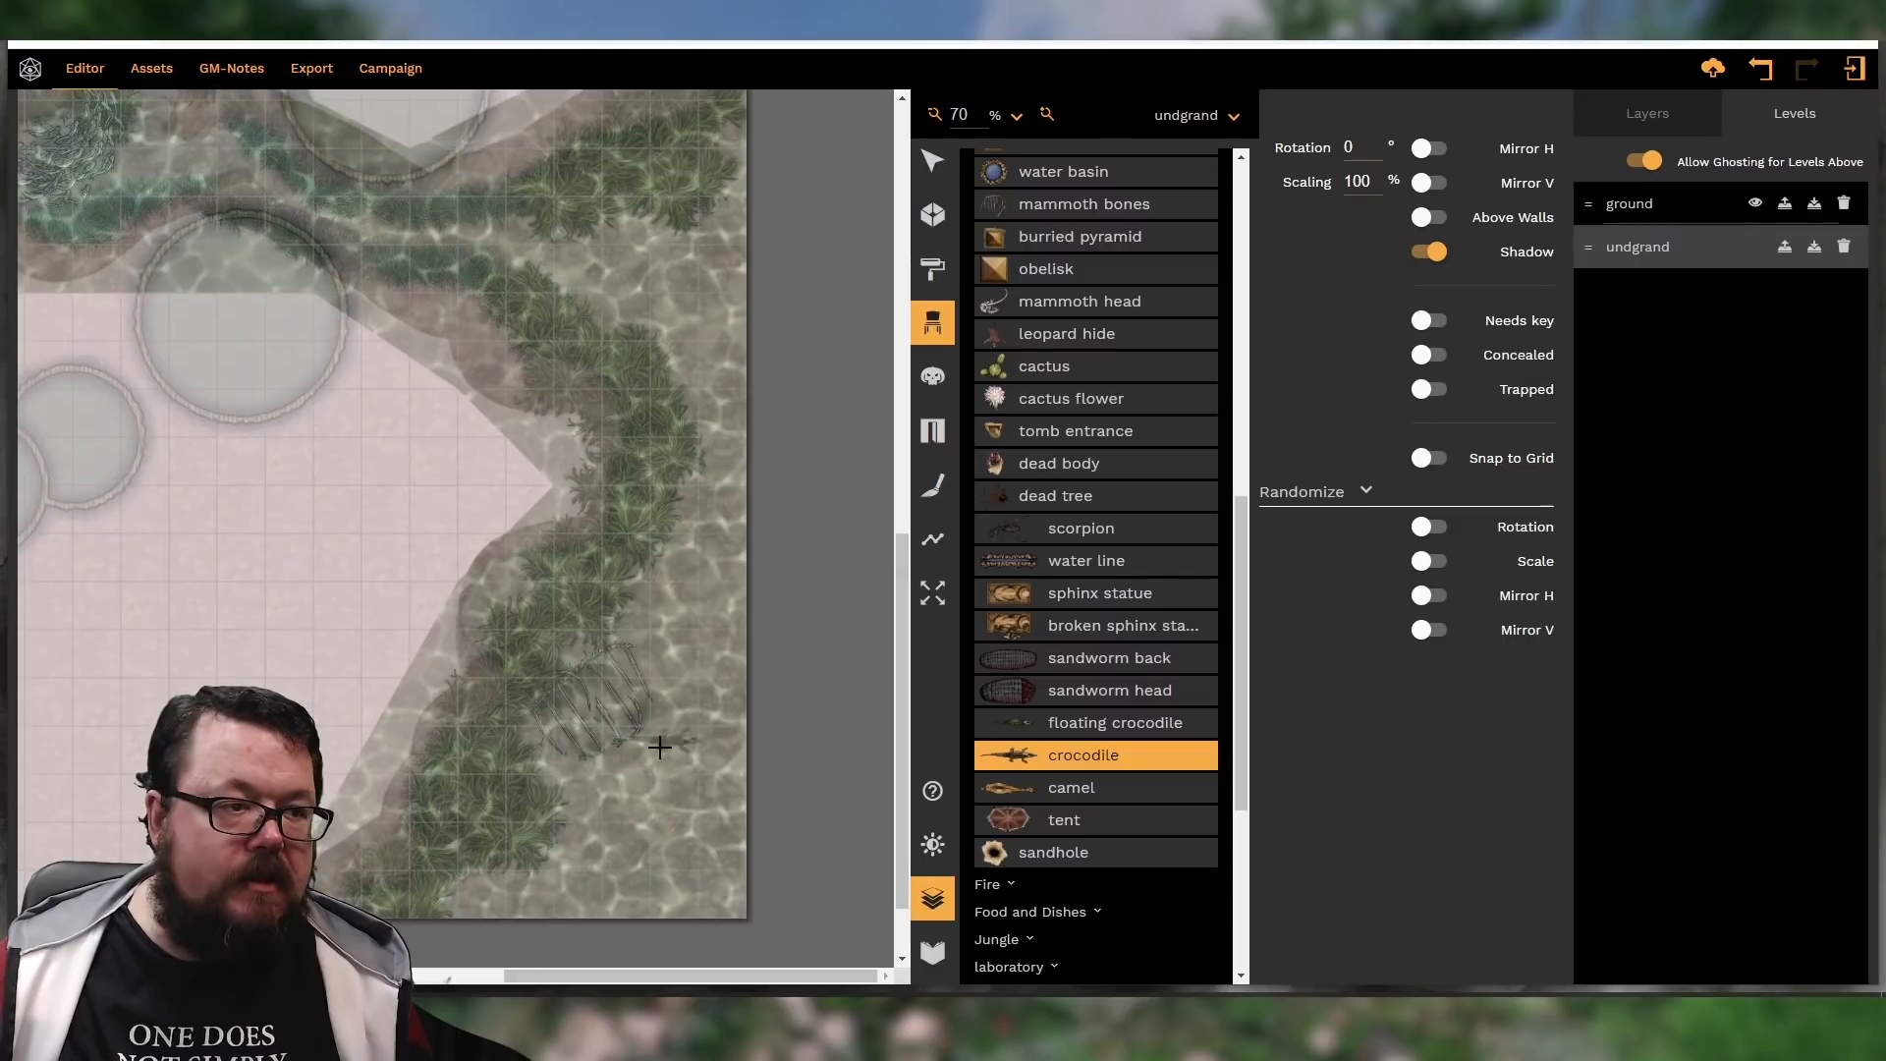
shift+scroll(664, 789, up, 14)
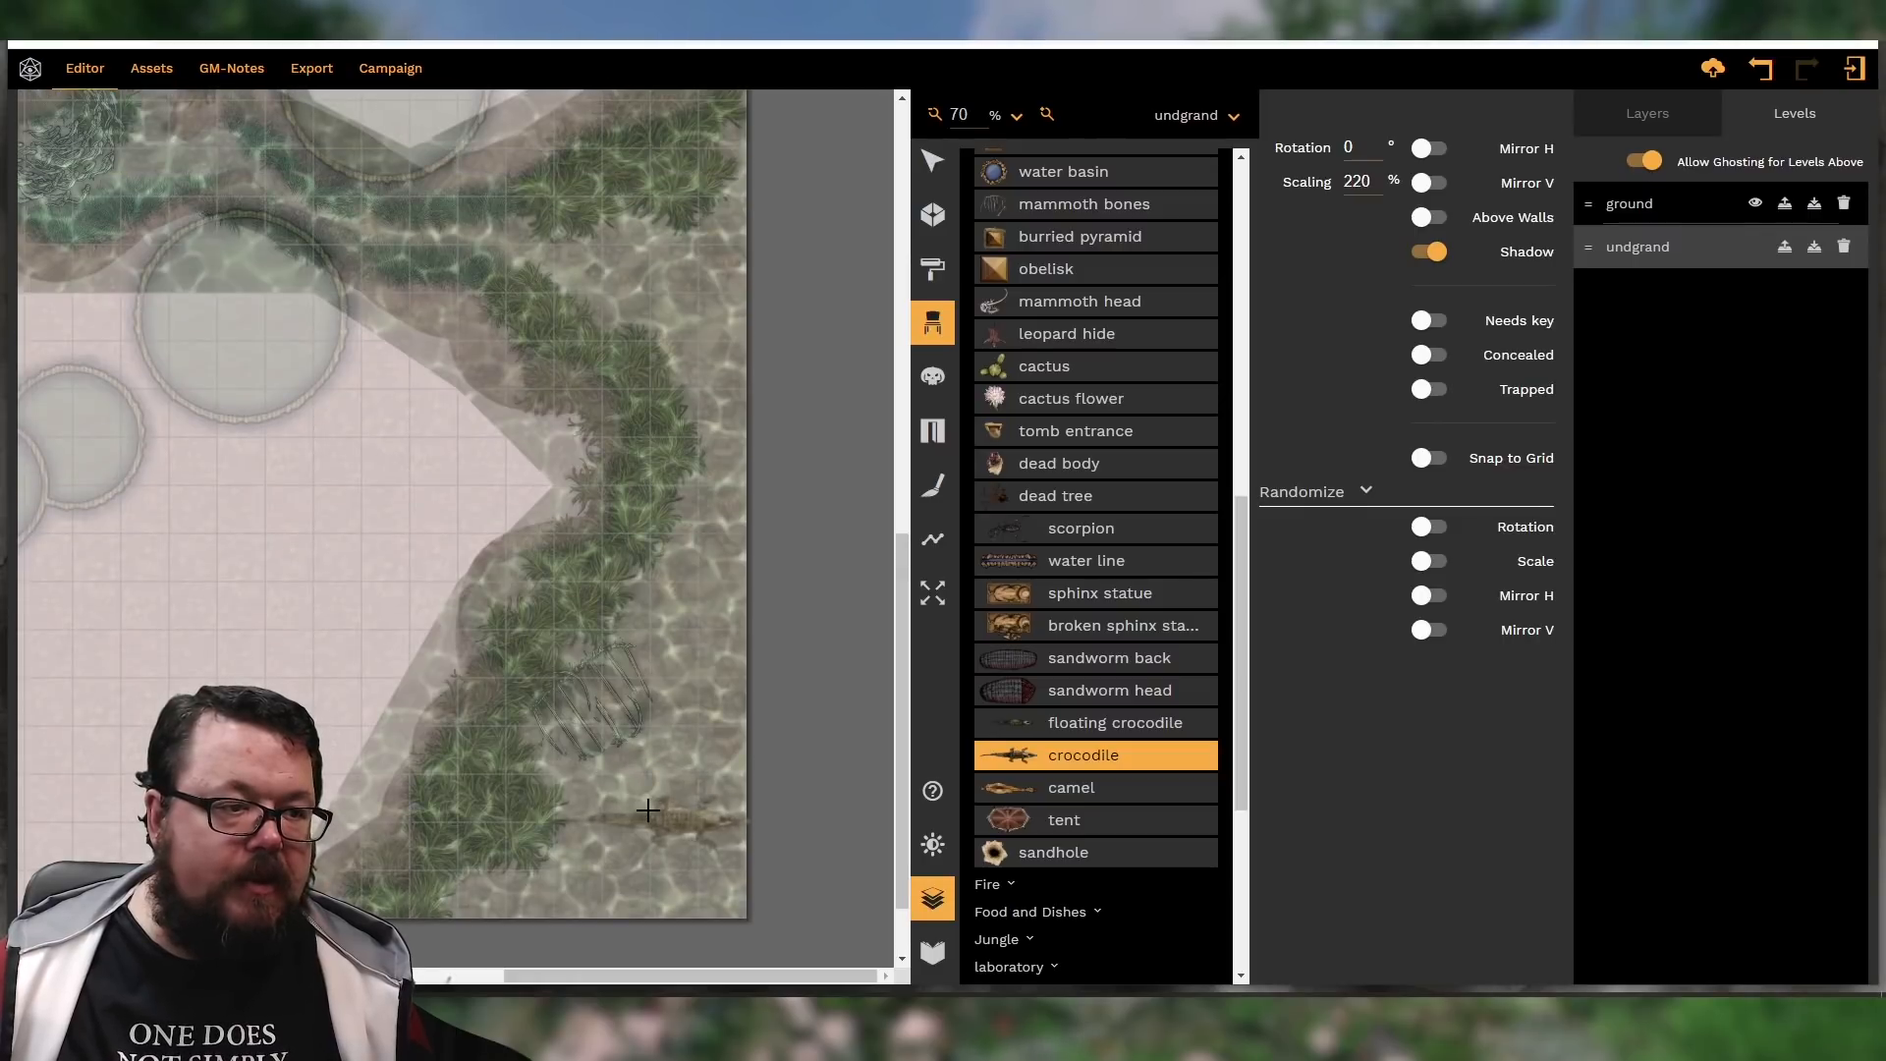
shift+scroll(649, 812, up, 8)
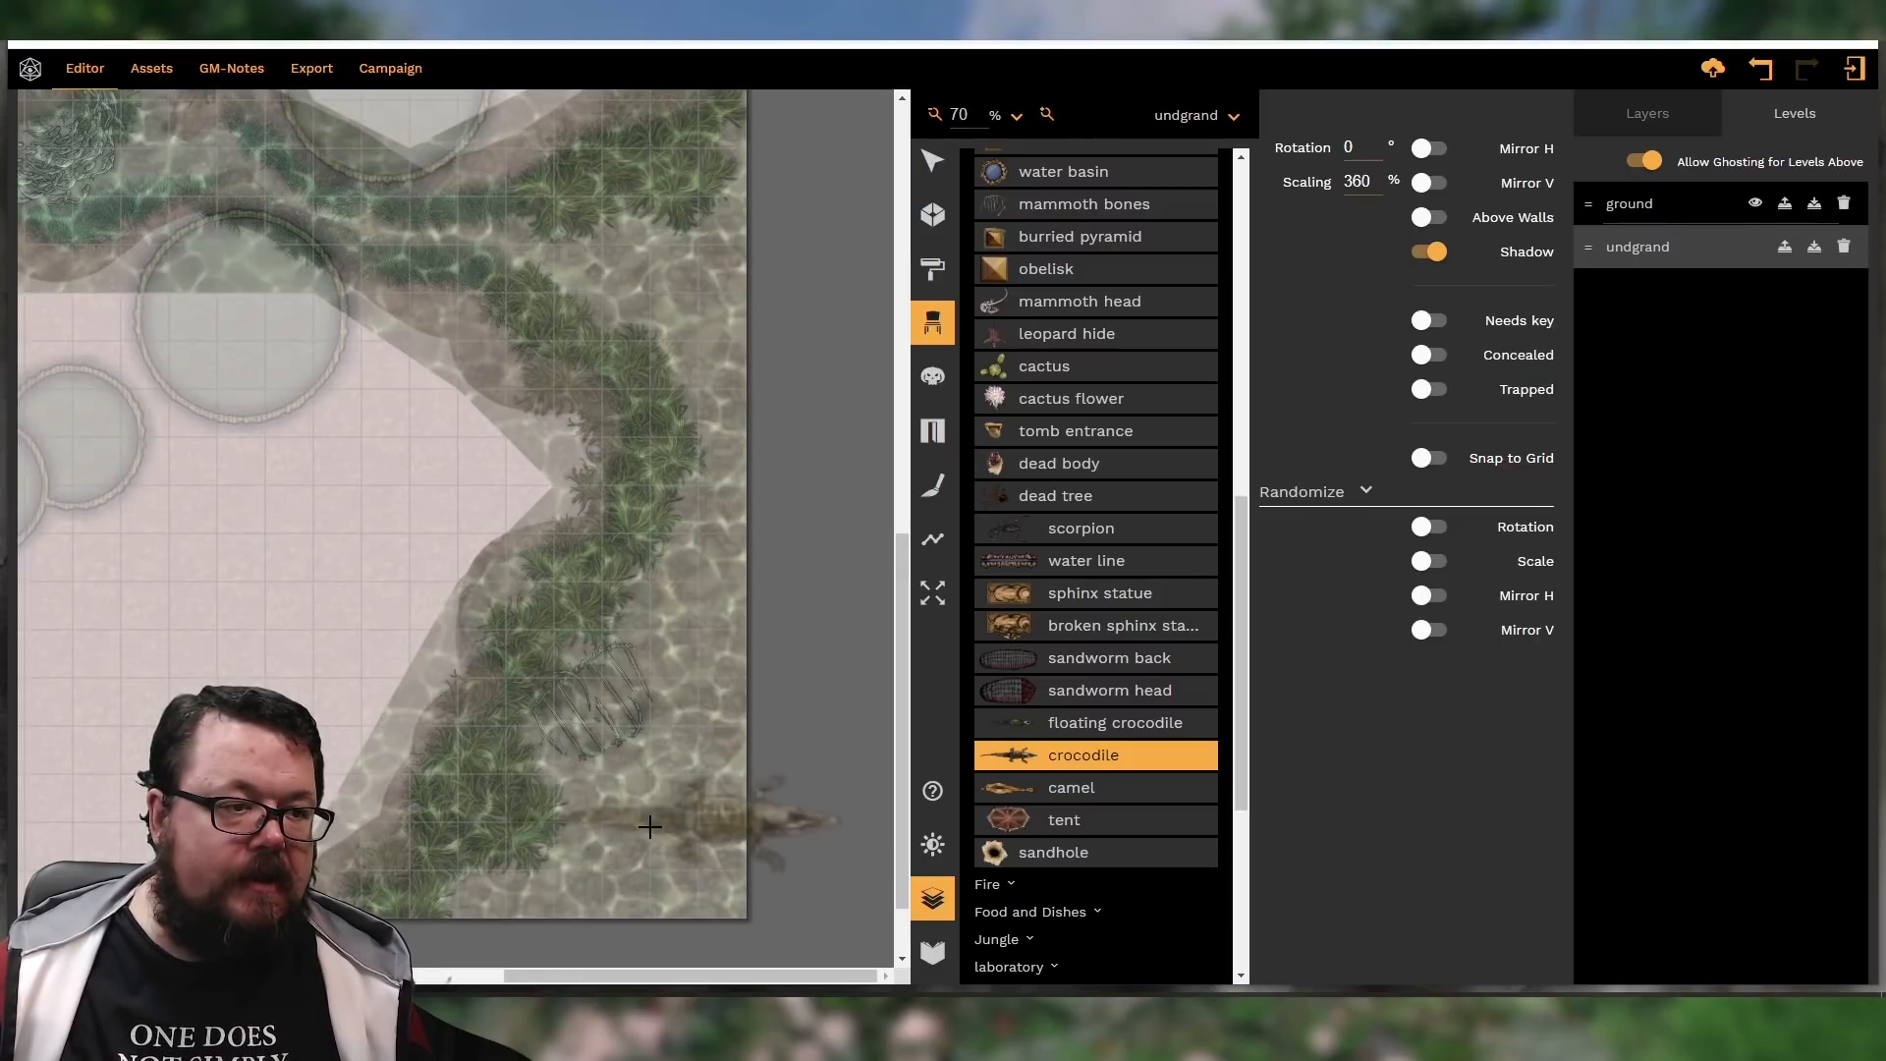
ctrl+scroll(648, 845, down, 13)
ctrl+scroll(654, 845, down, 5)
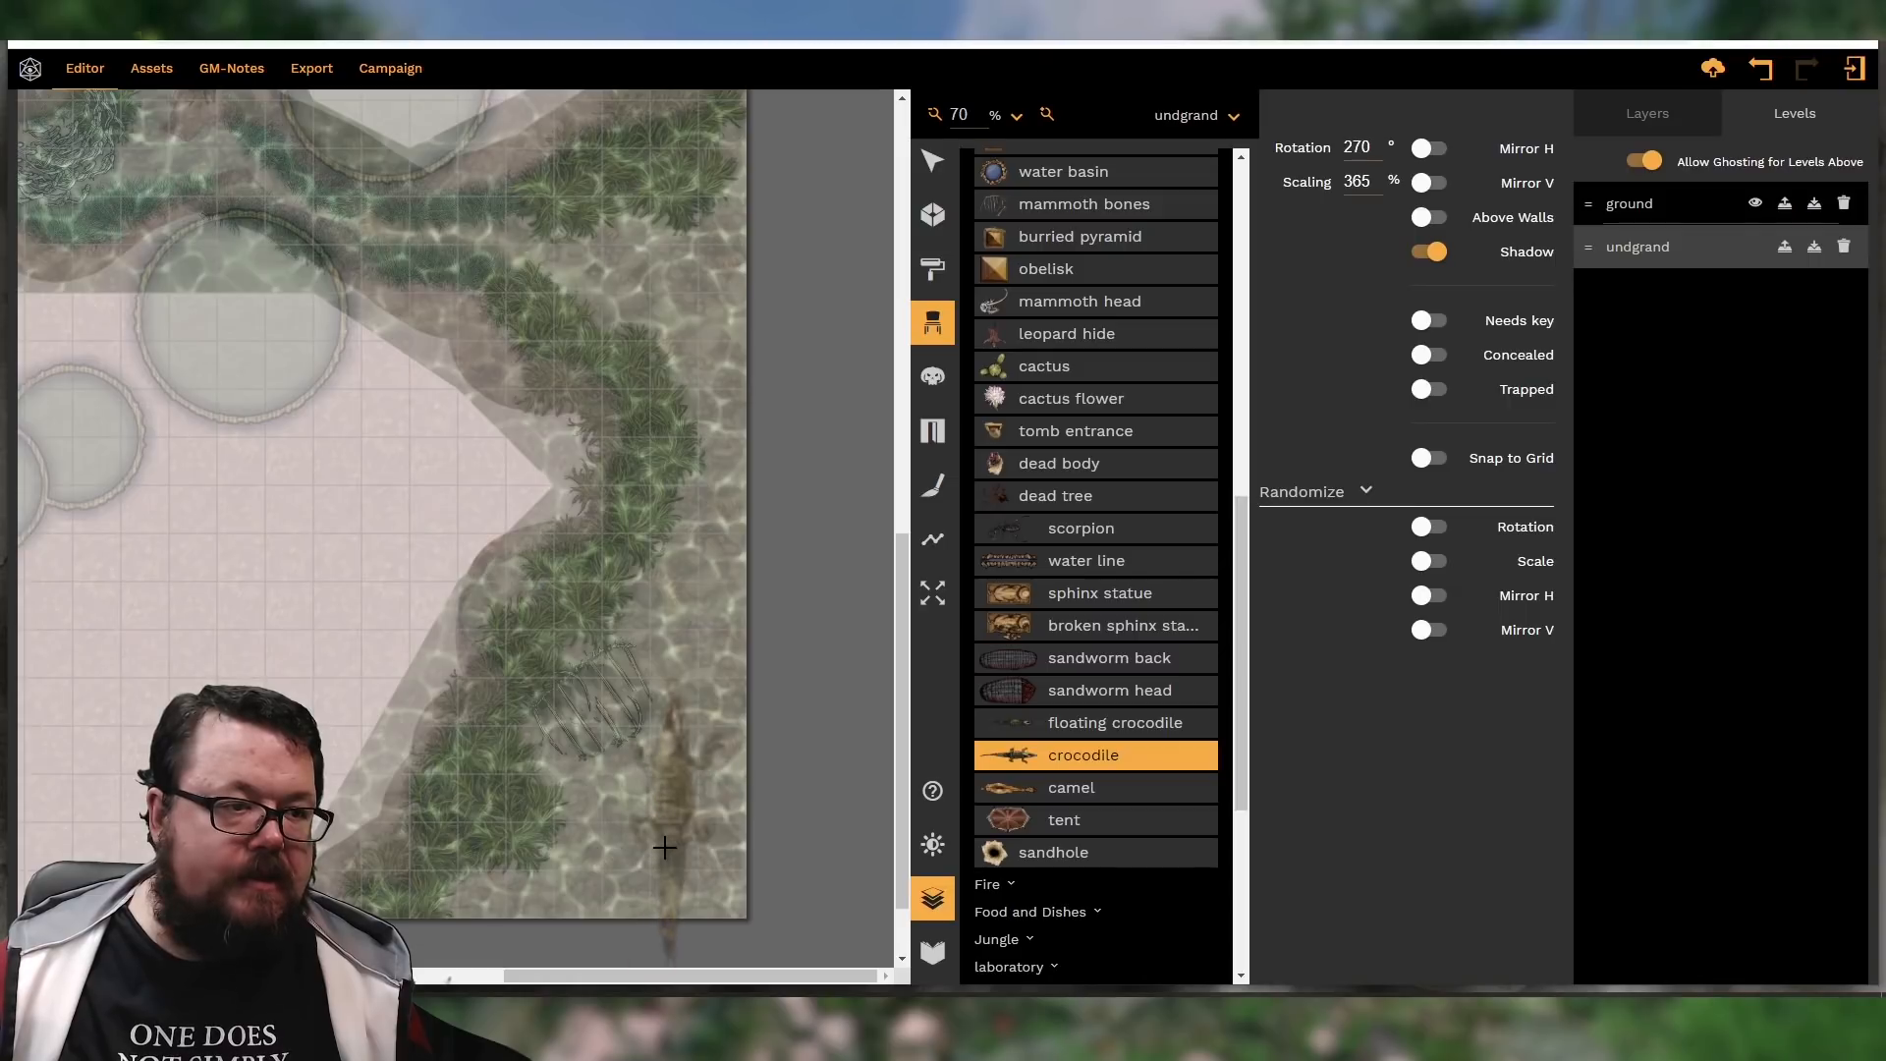
click(693, 737)
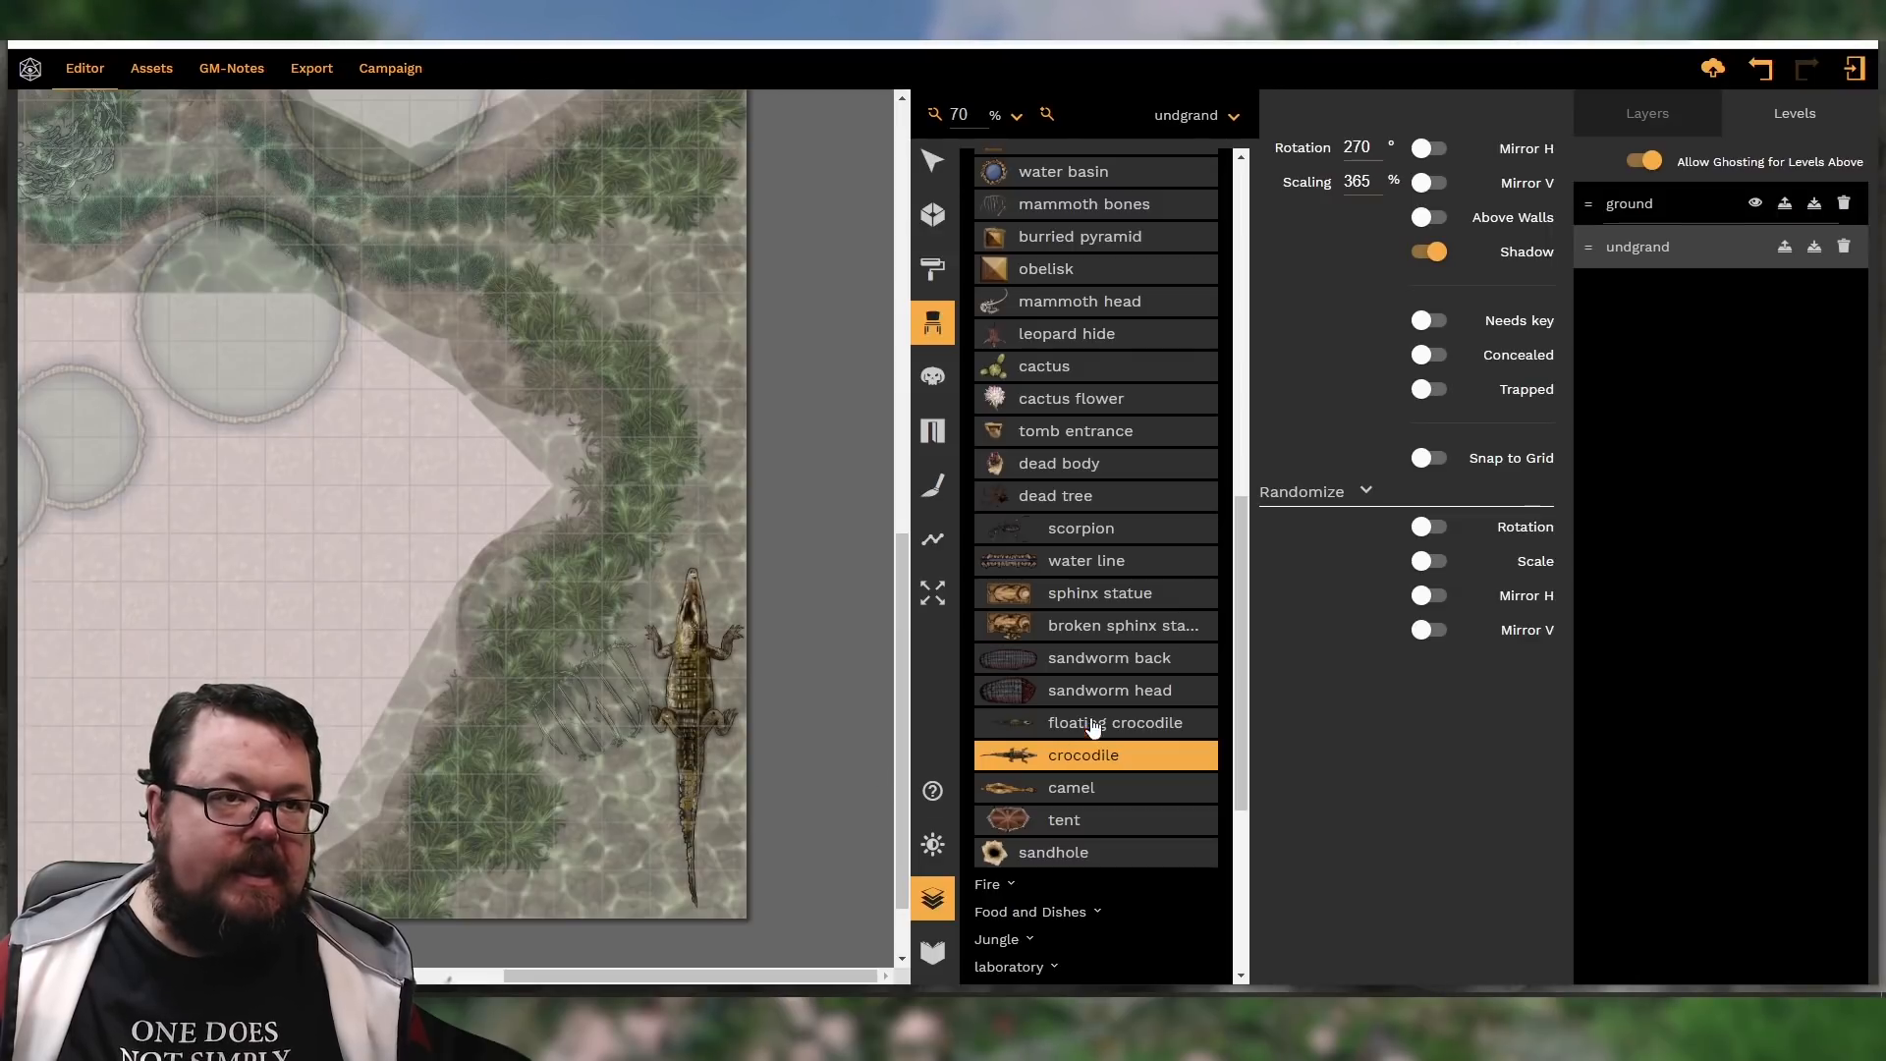
Reorder the stage content so the crocodile lies beneath the Shimmering green water and among the seagrass items
click(1682, 132)
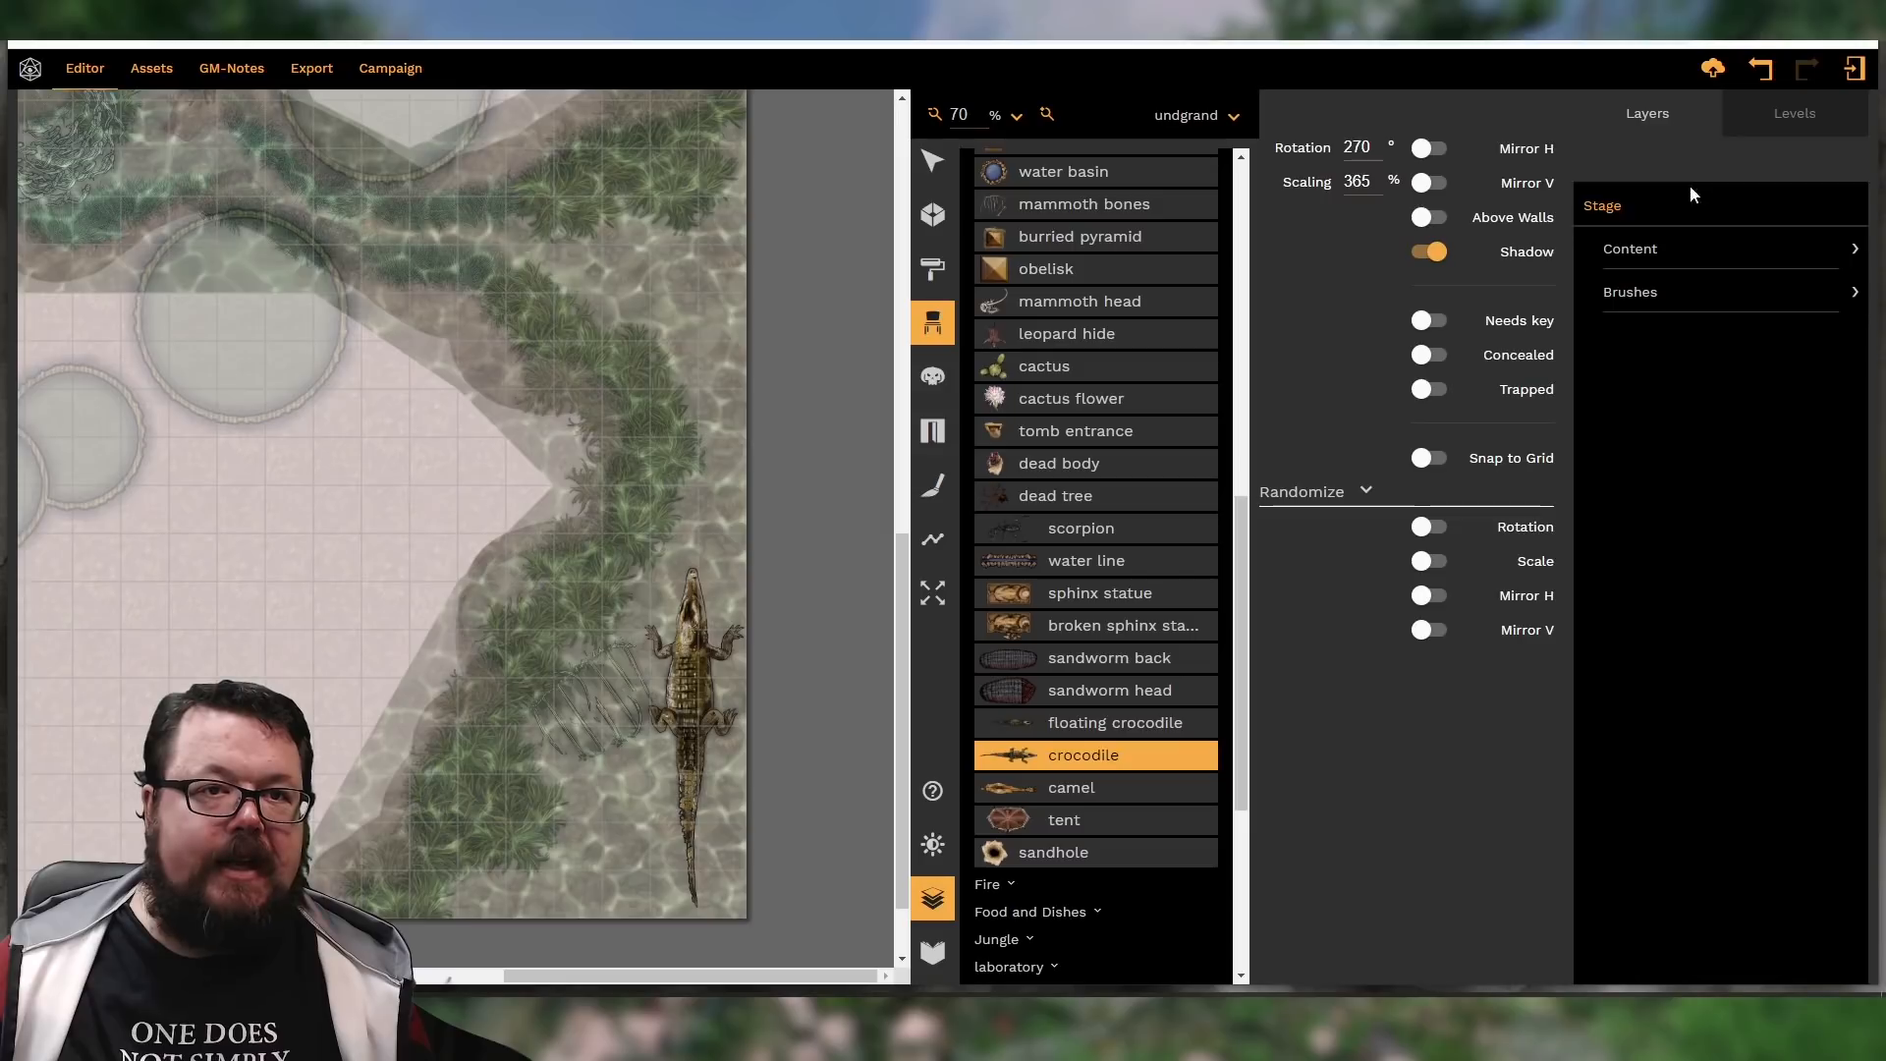
click(1682, 246)
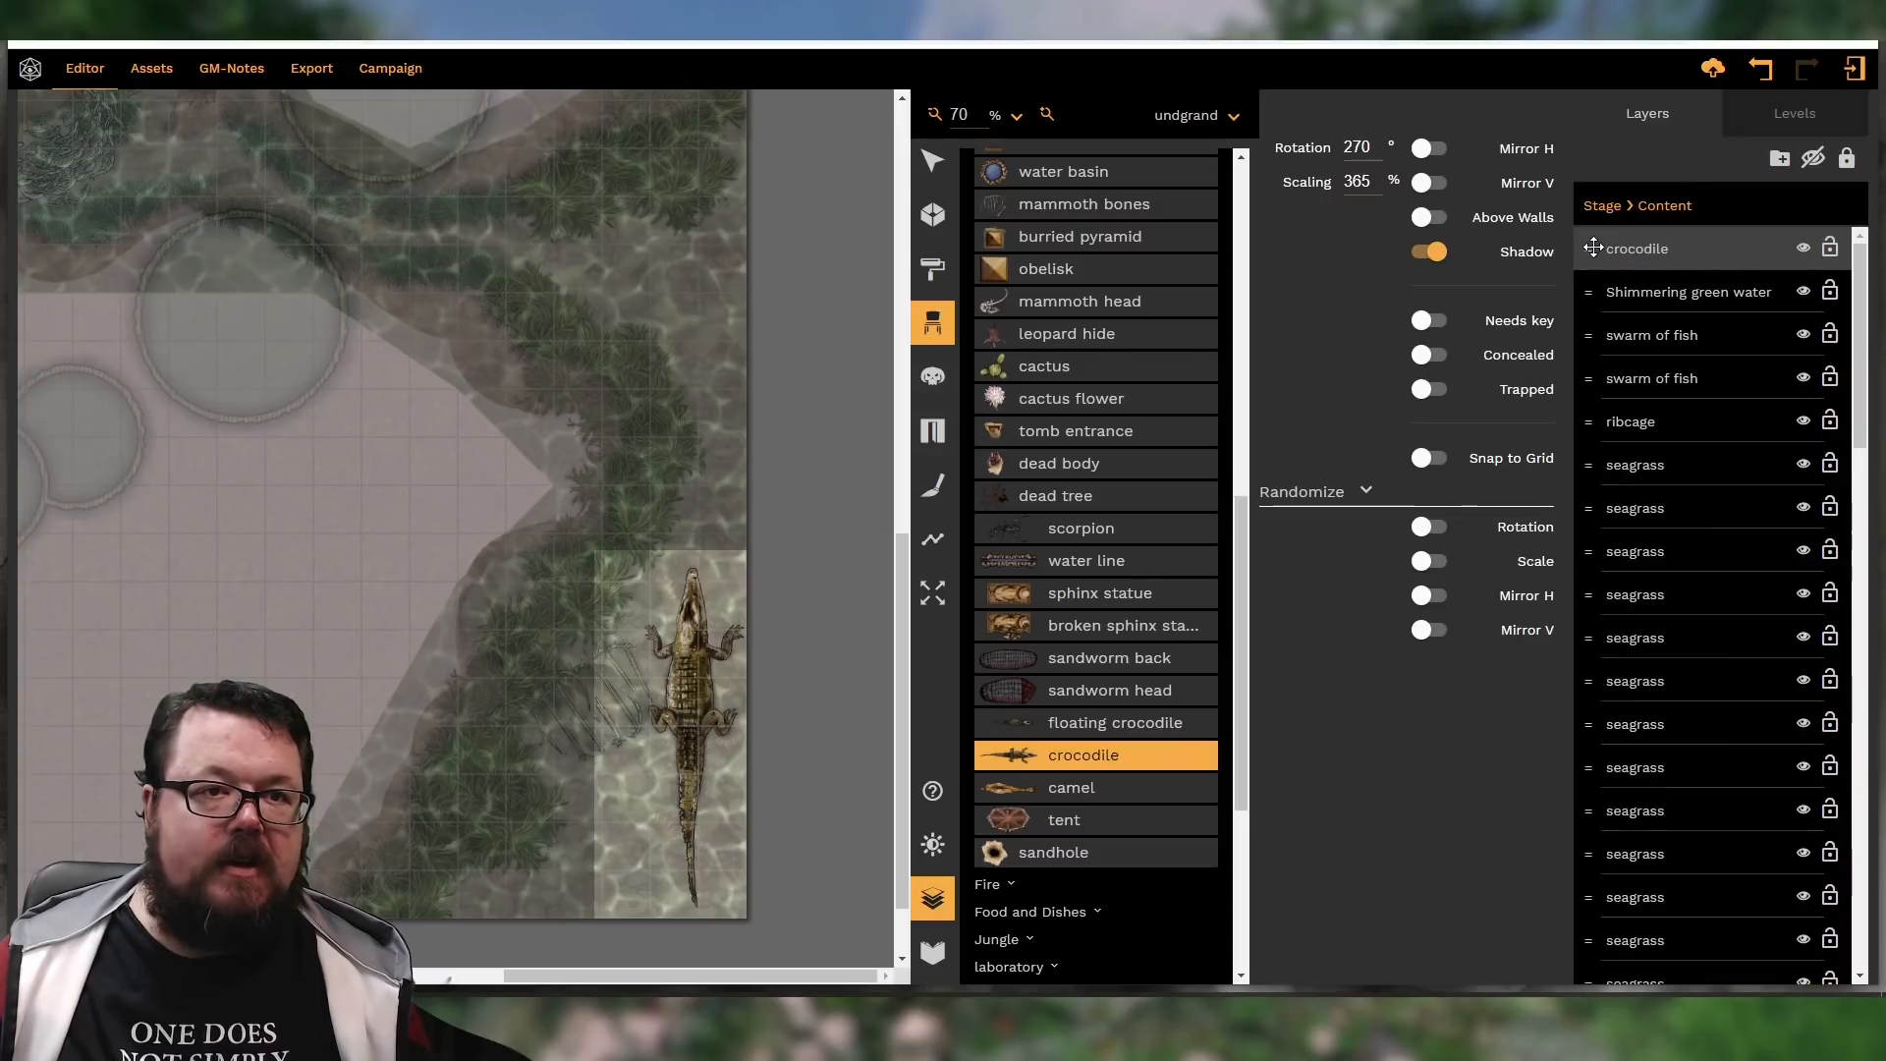
drag(1593, 276, 1650, 911)
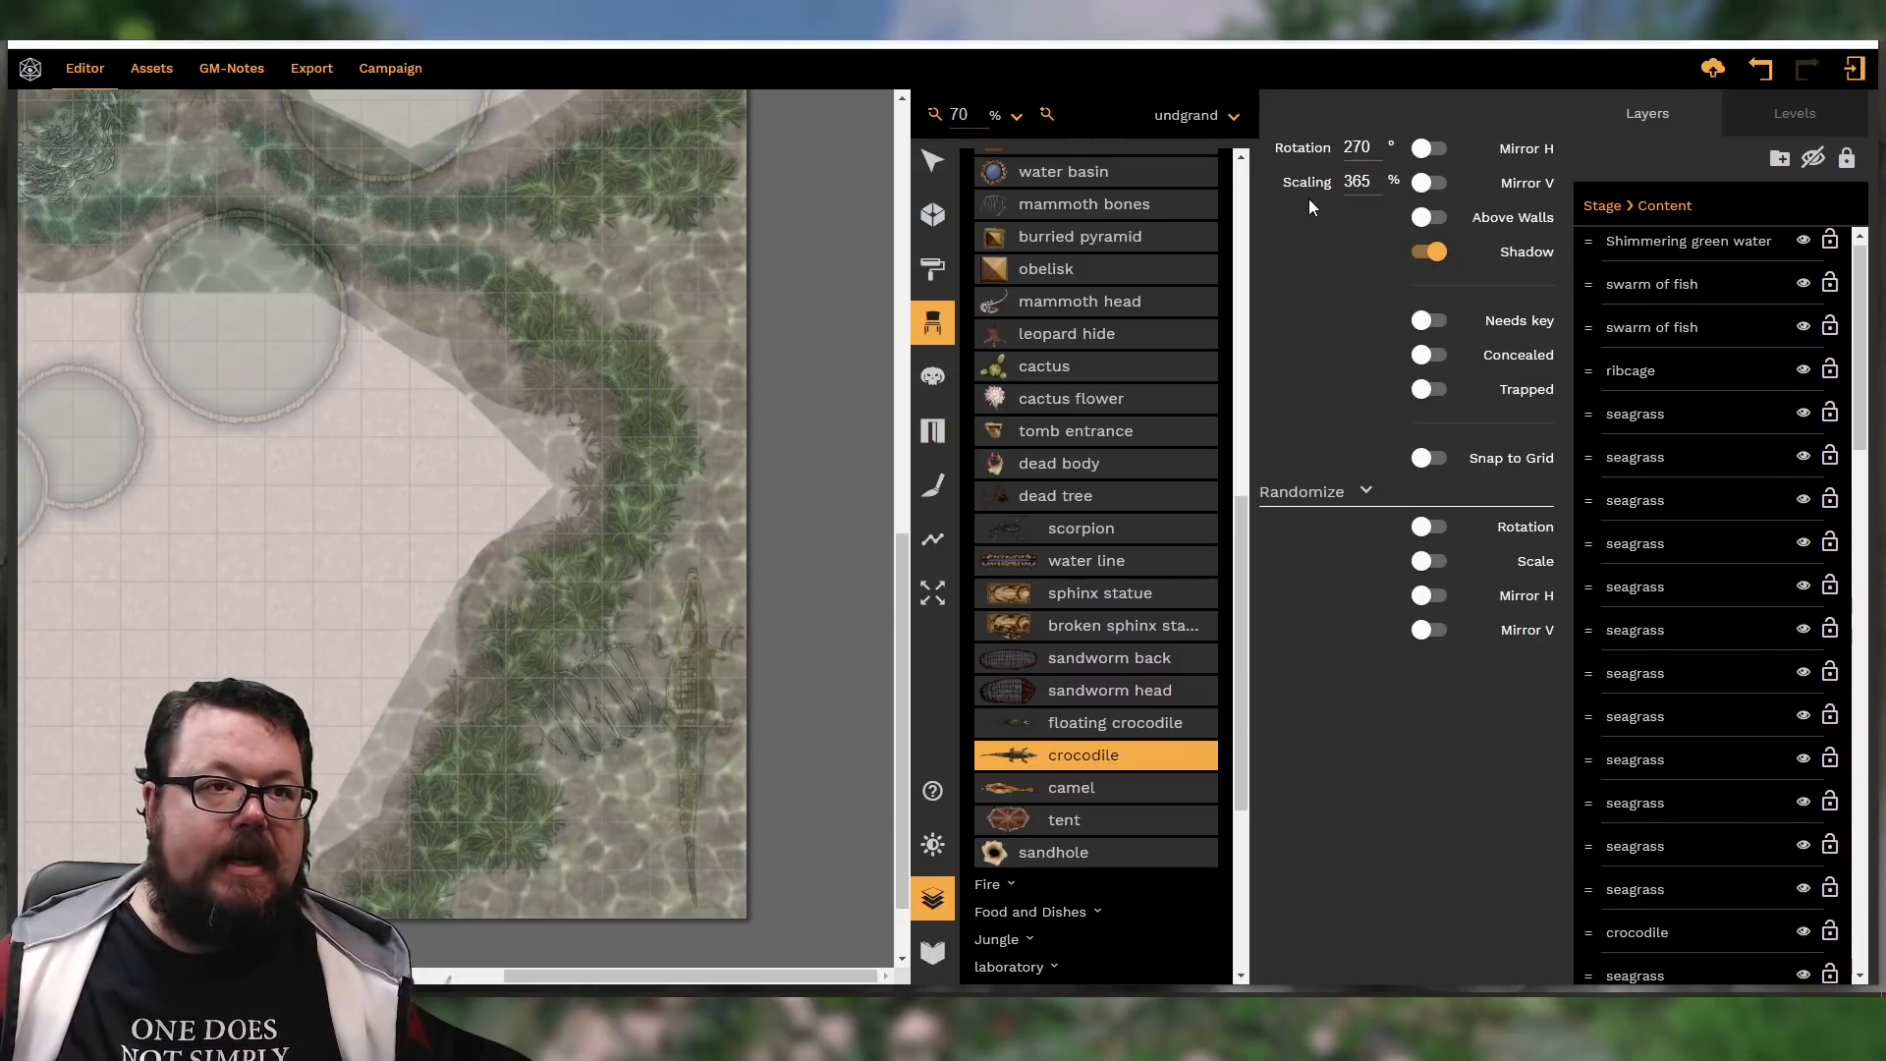
Set the alpha of the Shimmering green water shape to 39
click(932, 161)
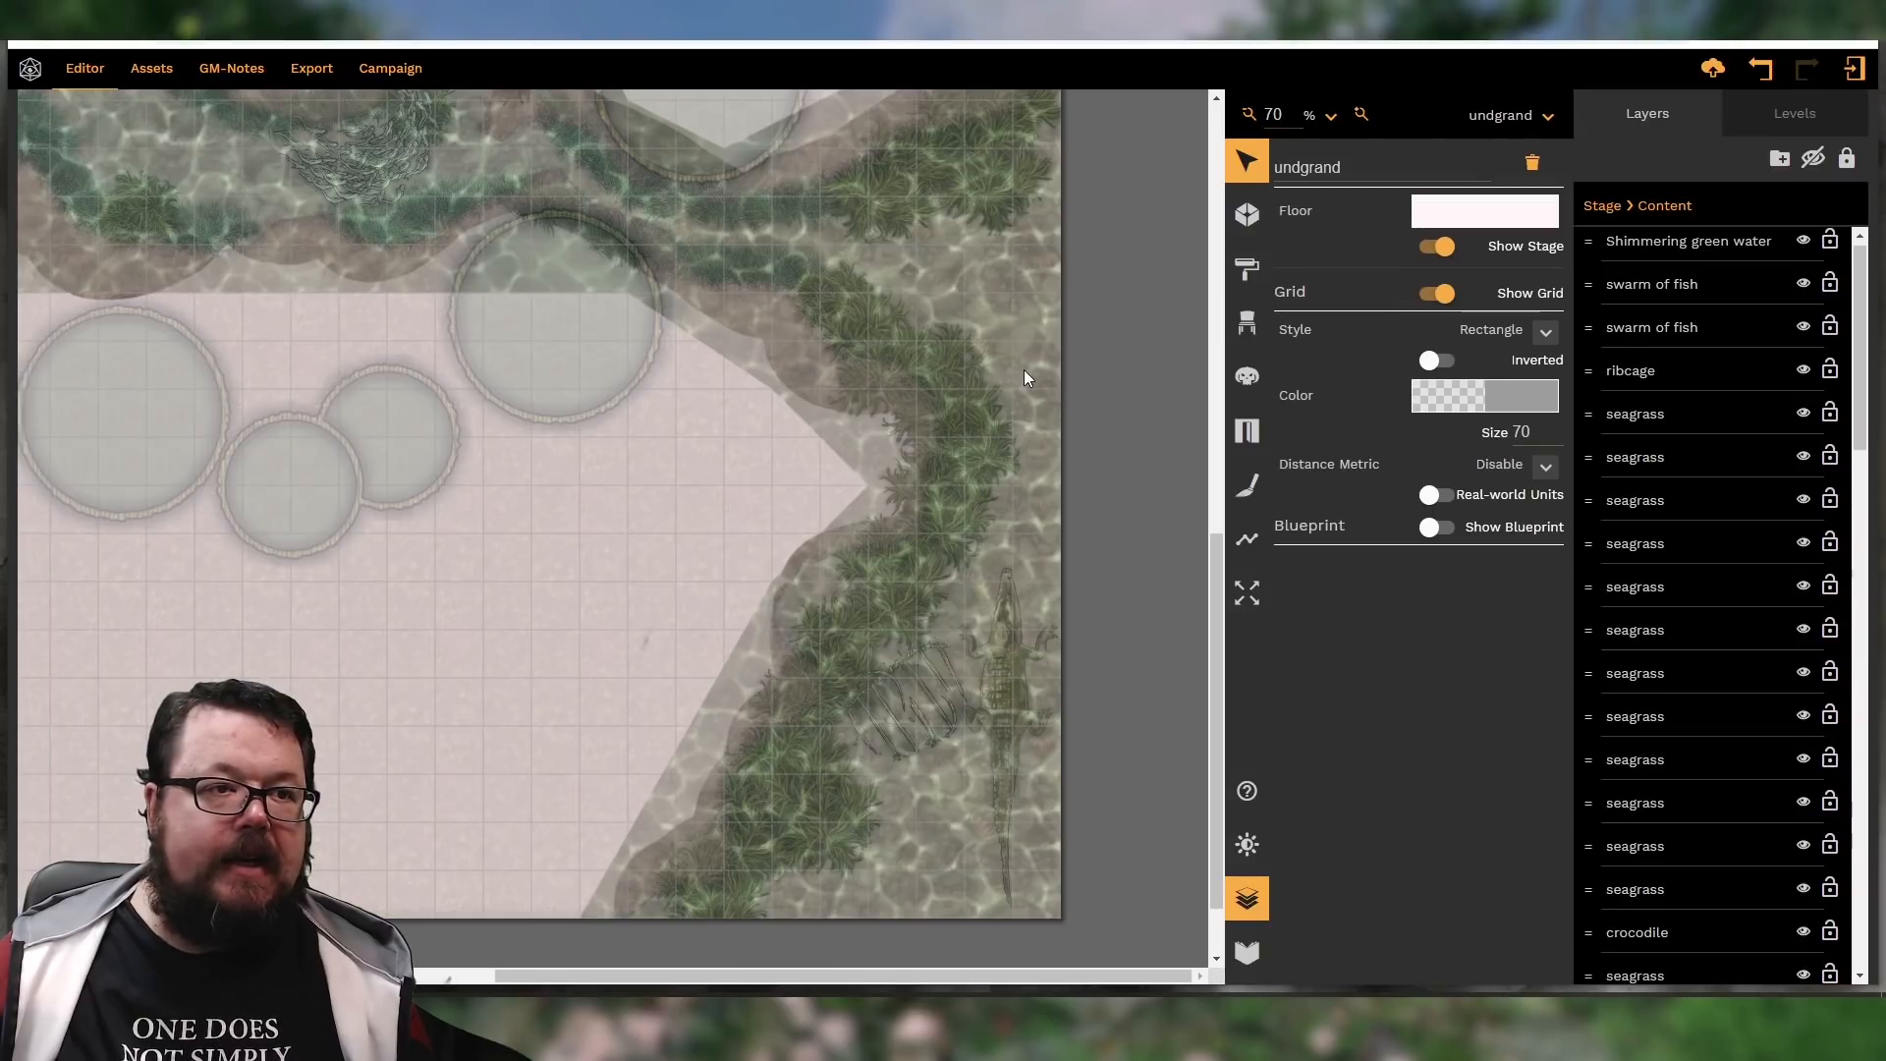
click(1042, 338)
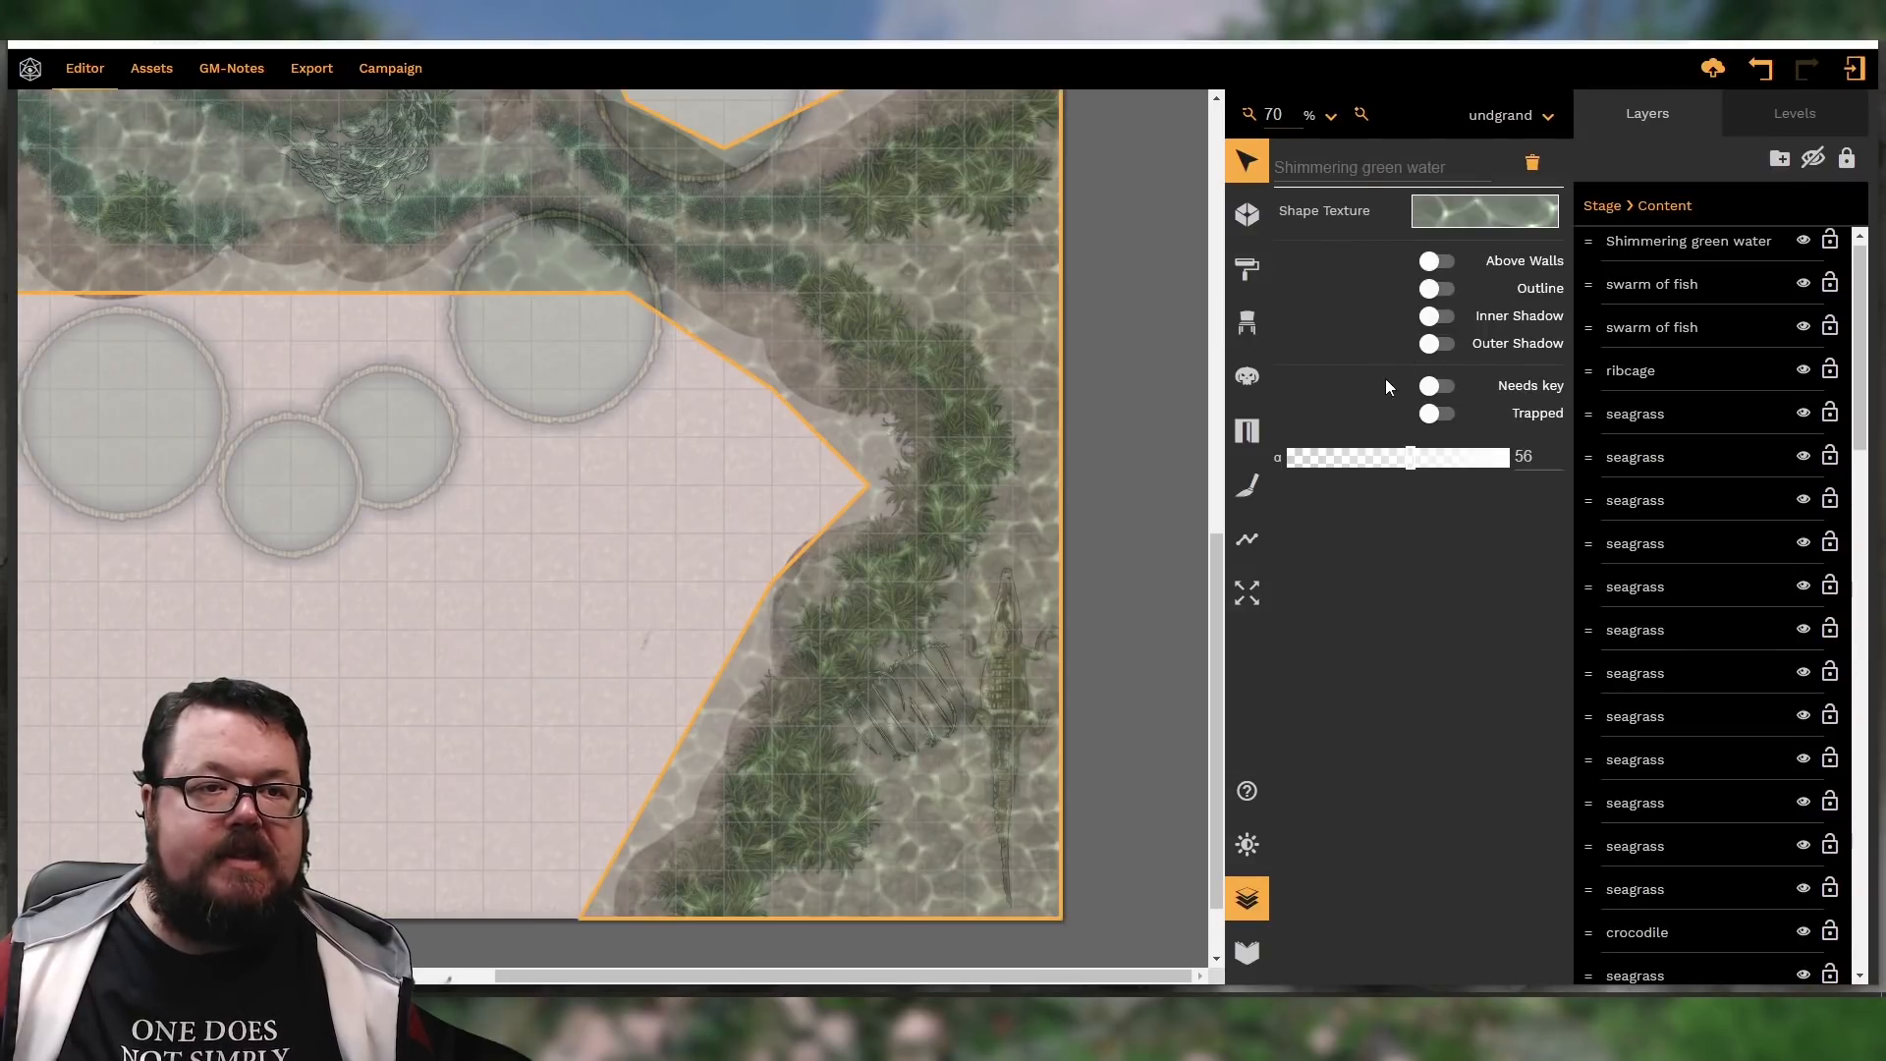
drag(1381, 461, 1388, 464)
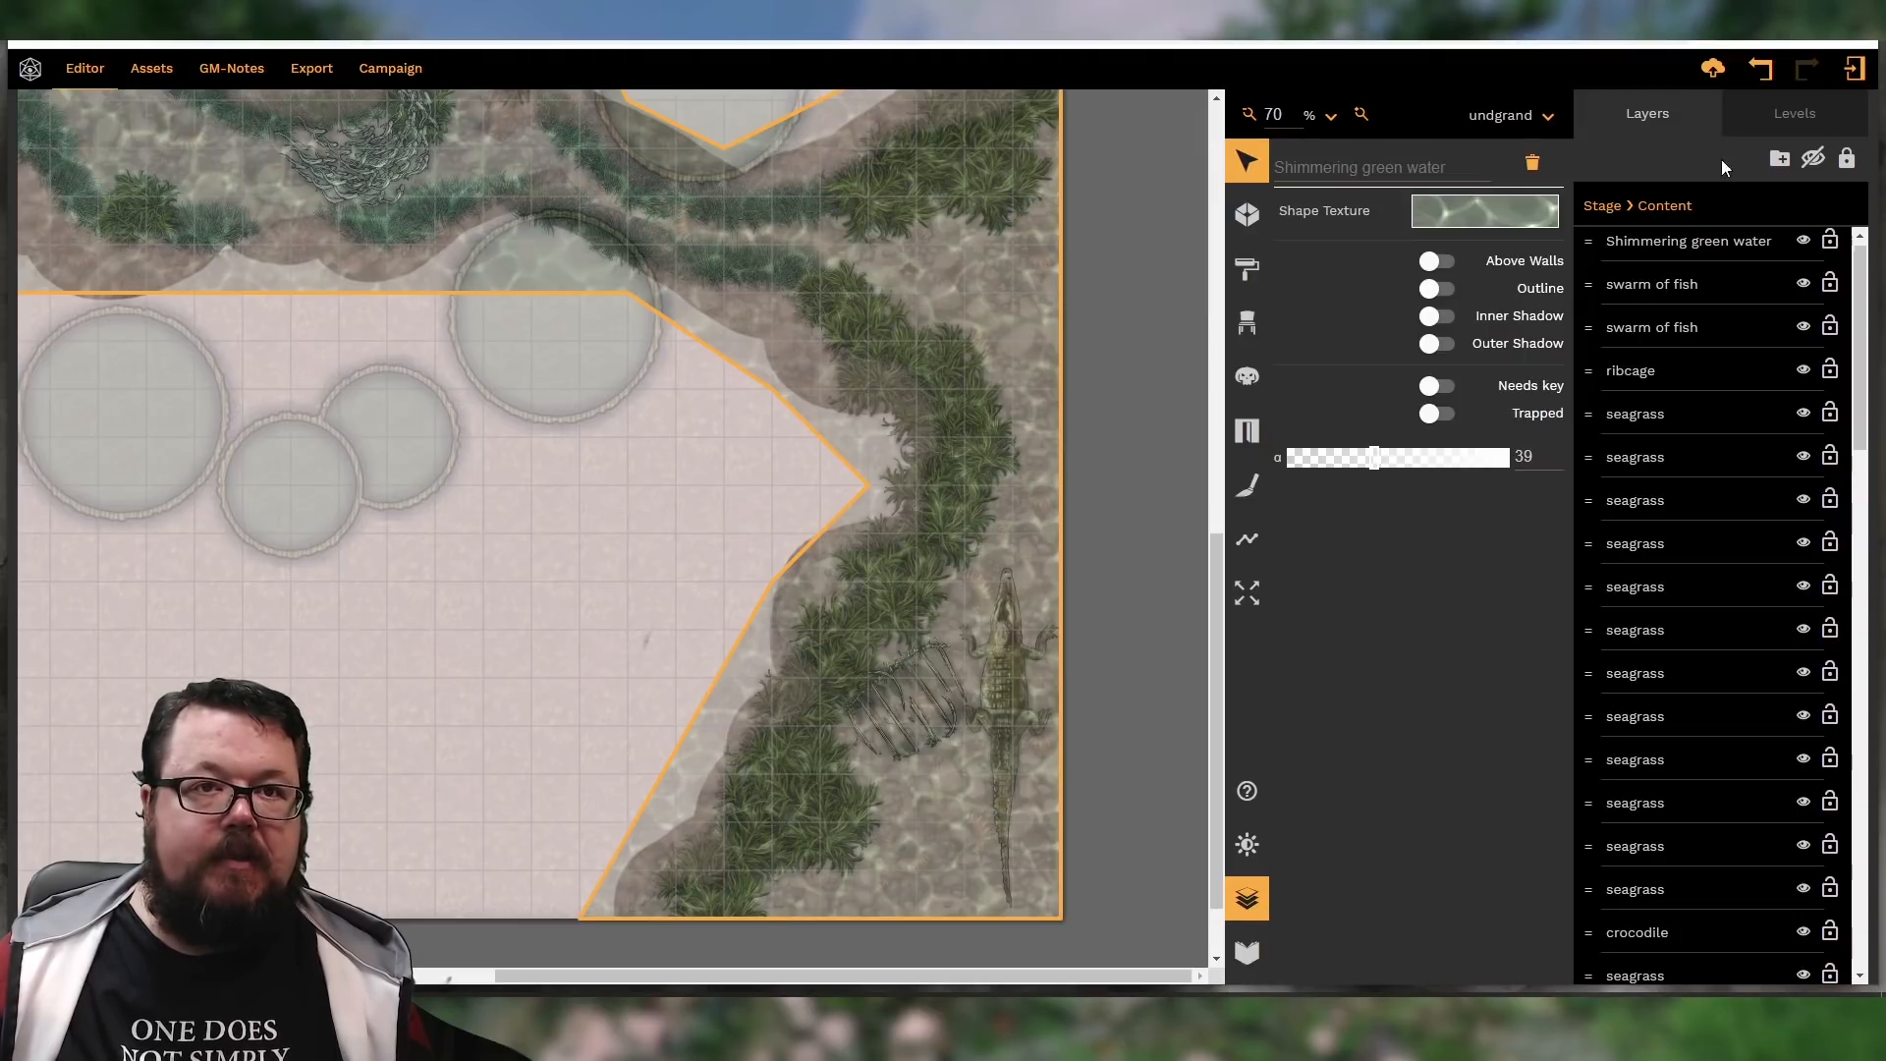
Return to the ground level and inspect the eastern river, its shoreline and the central pond
click(1783, 115)
click(1726, 203)
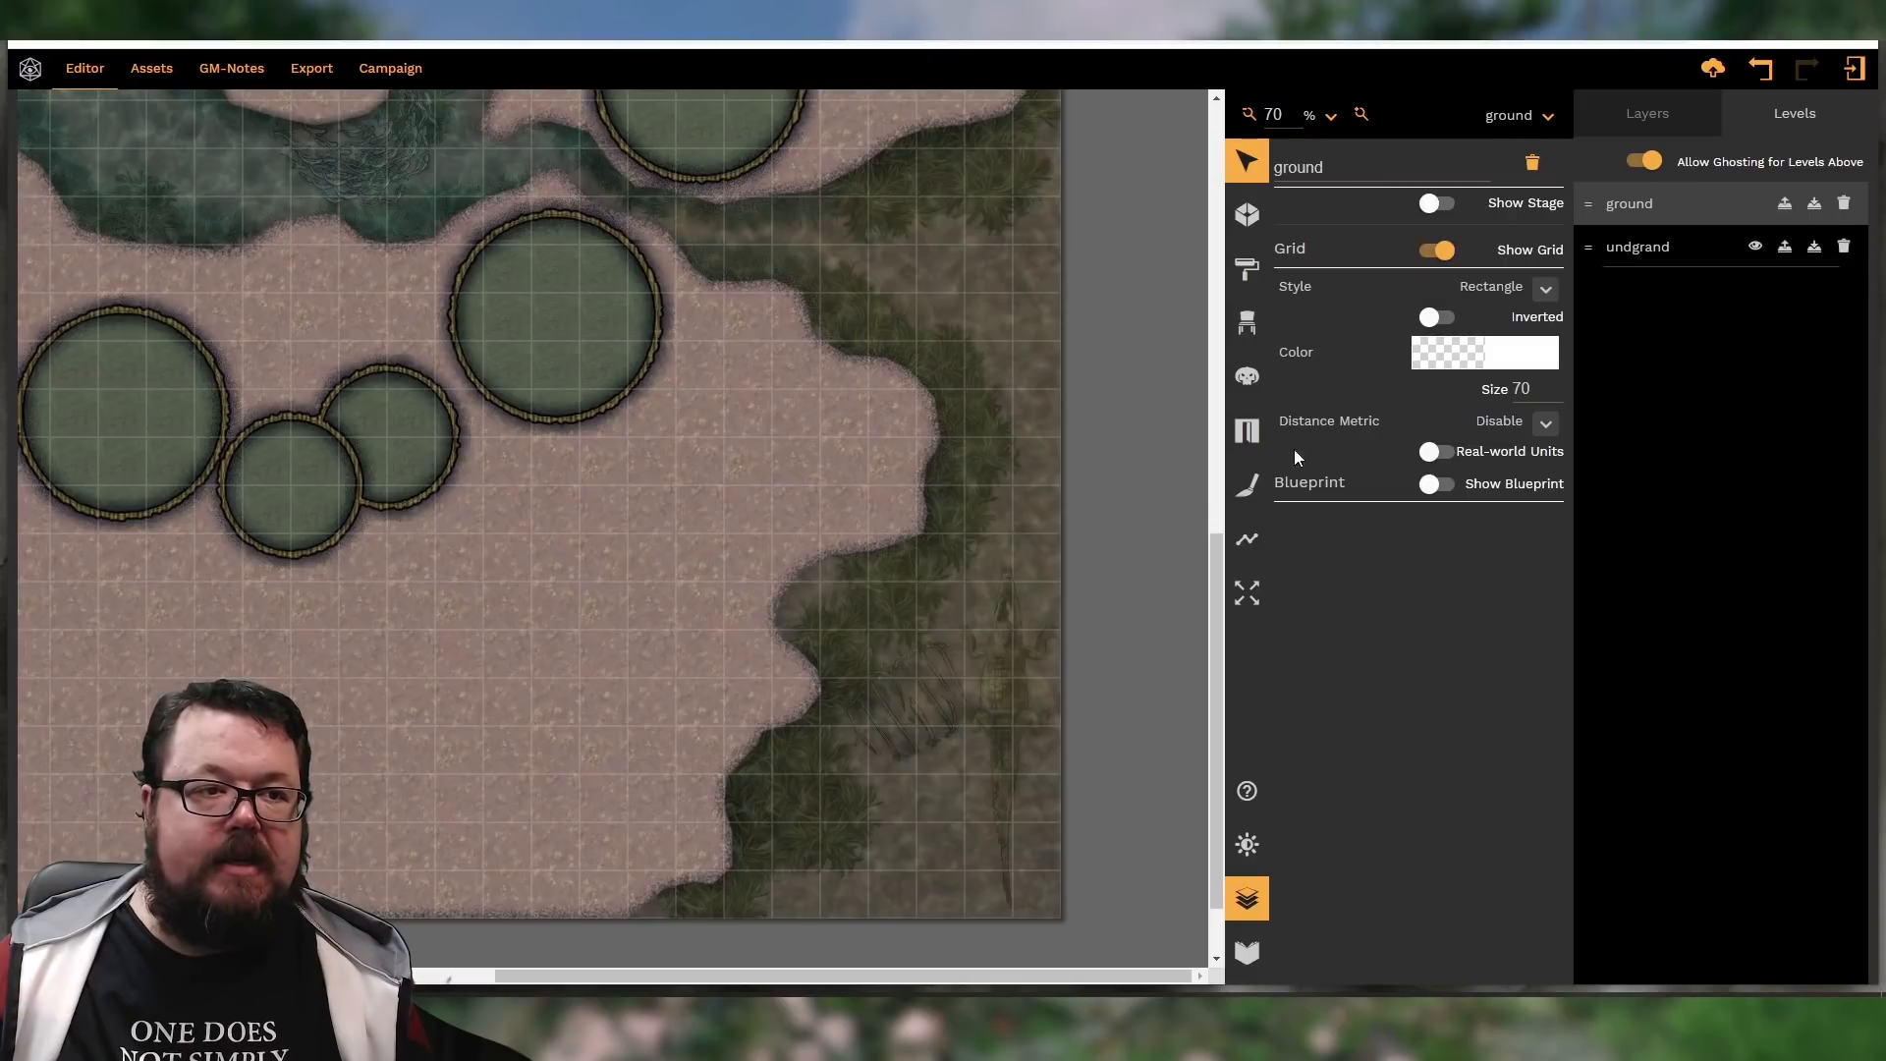
click(1130, 520)
click(1142, 641)
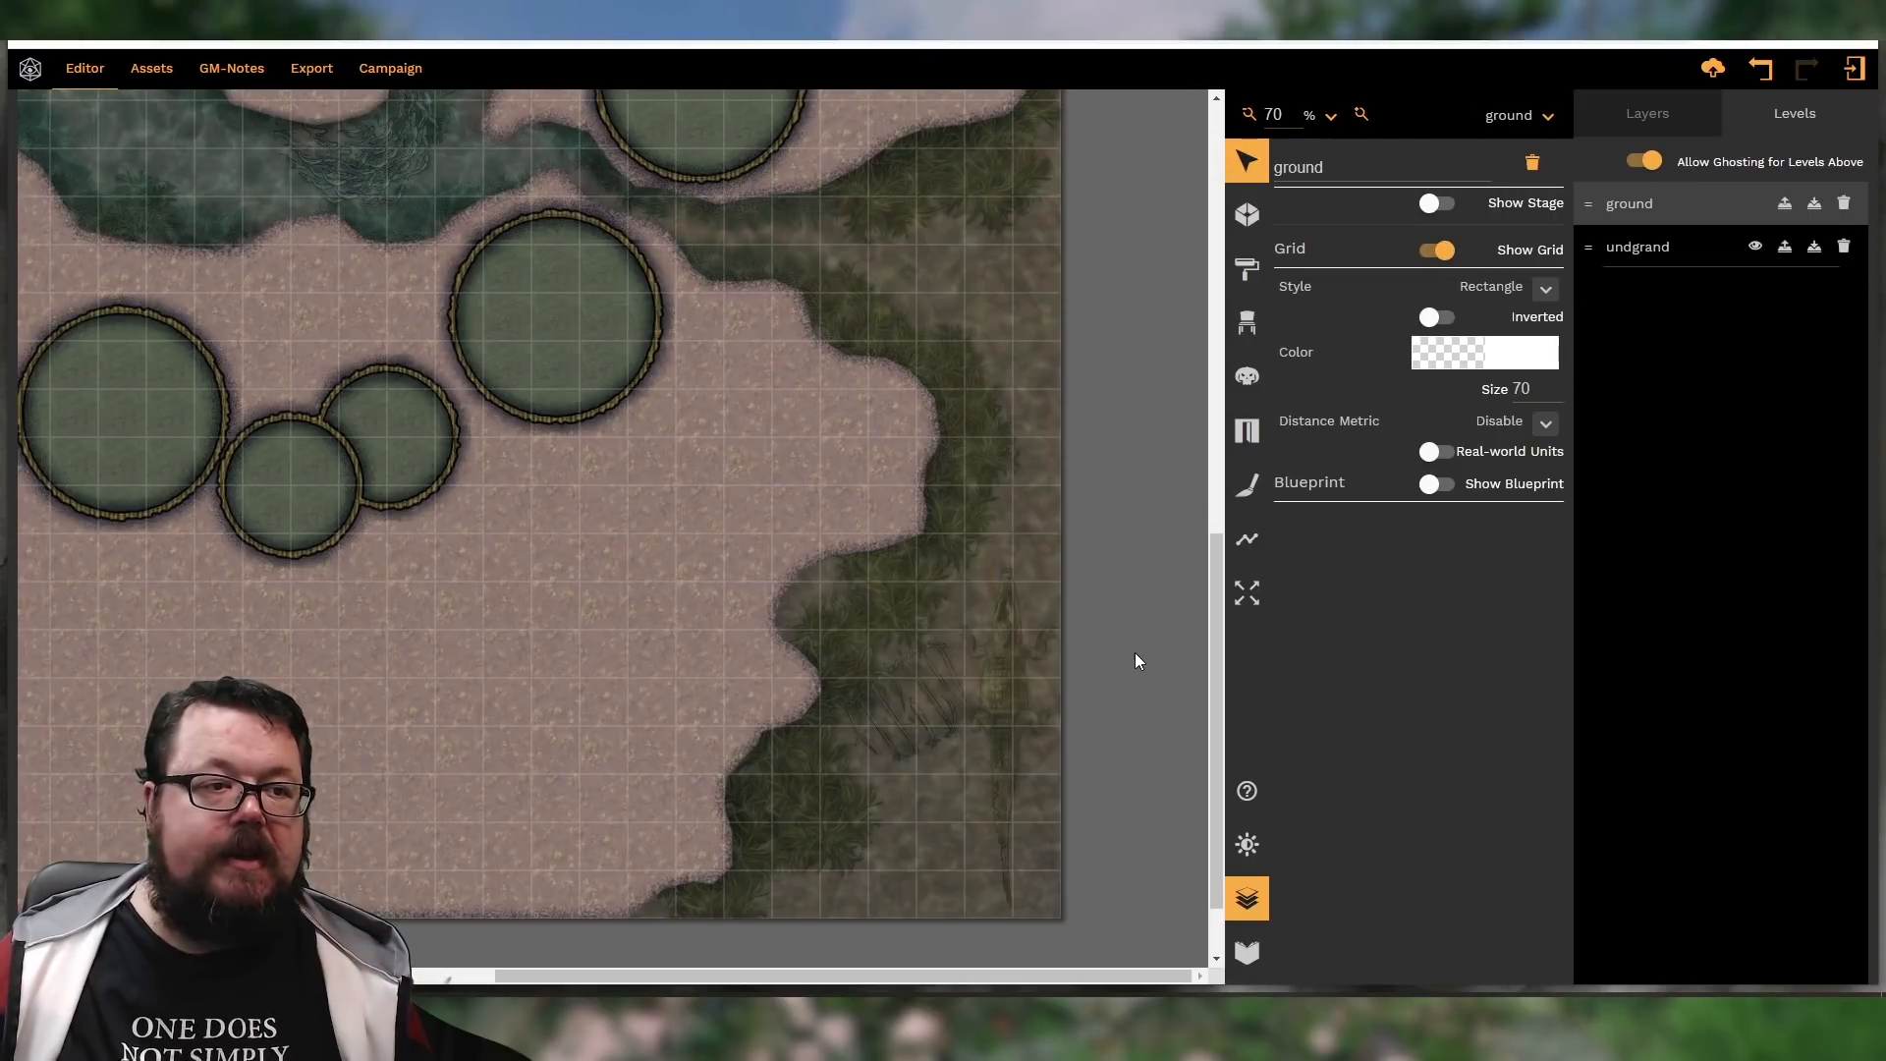
scroll(1135, 656, up, 1)
scroll(1183, 623, up, 4)
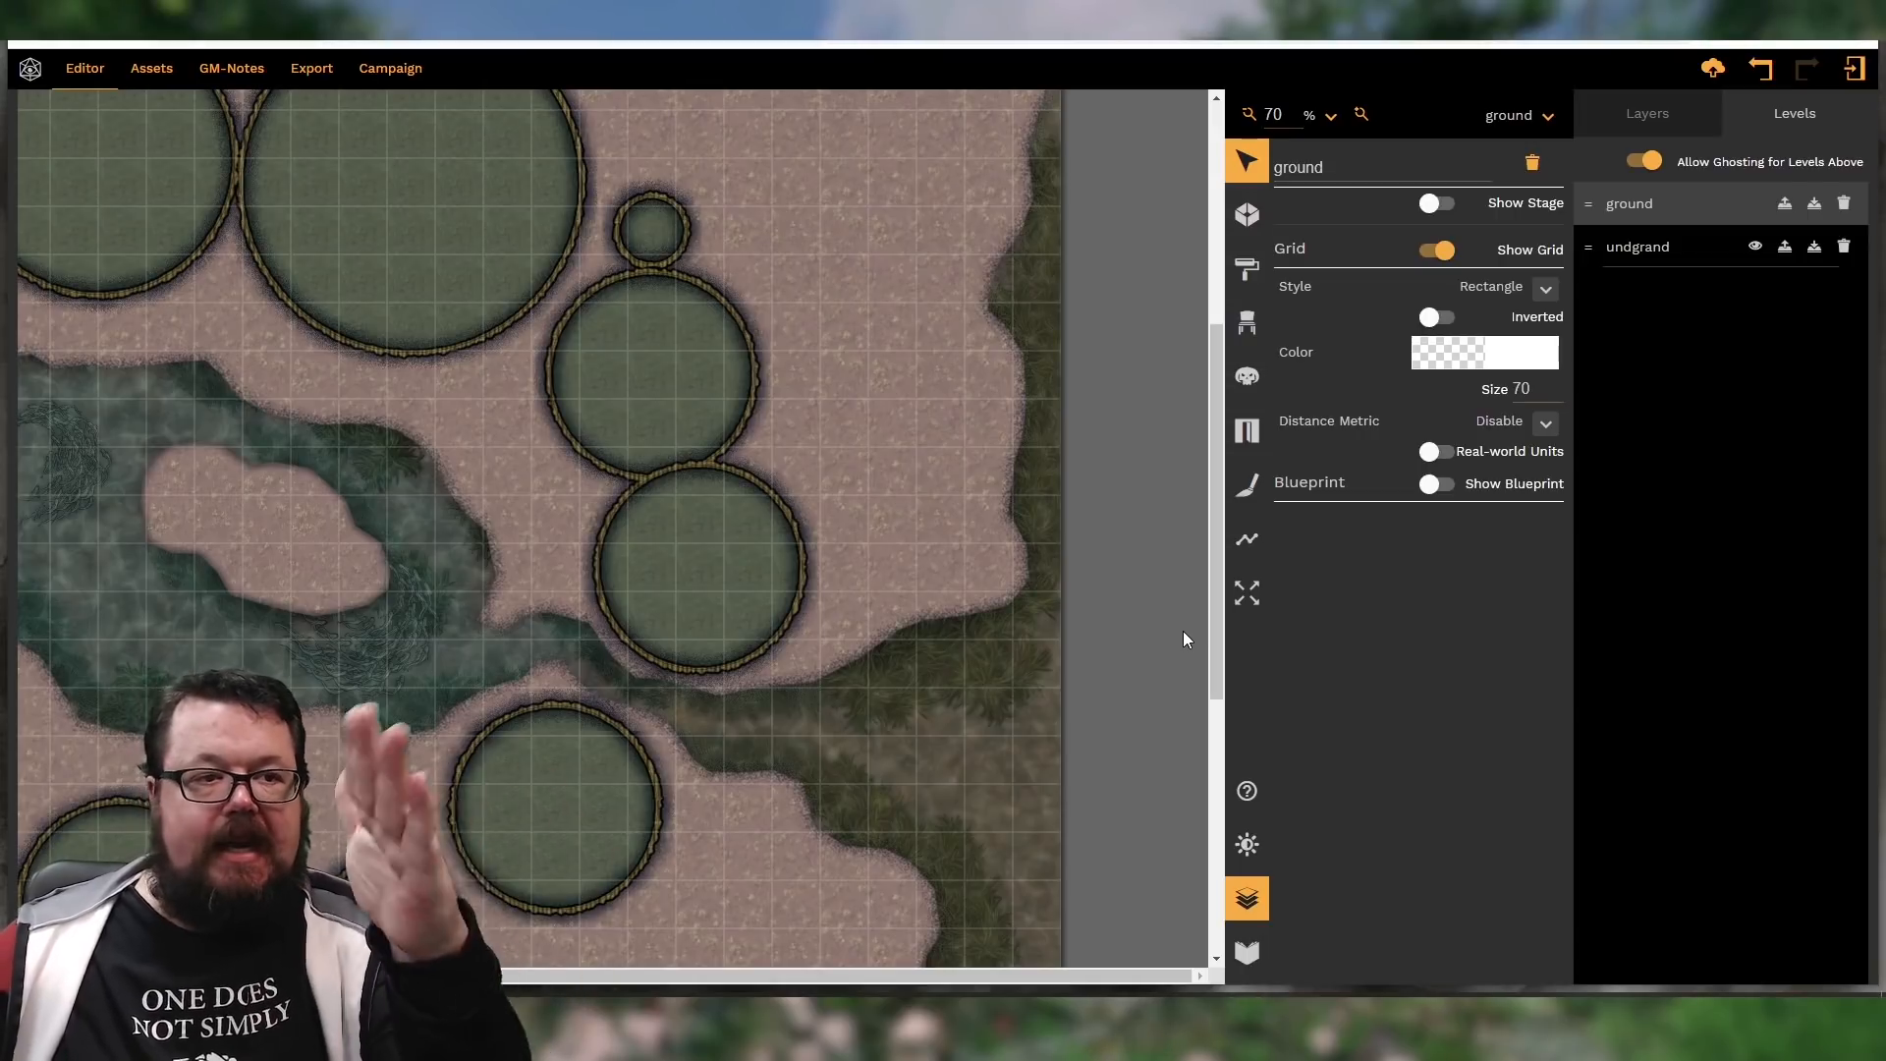
scroll(1182, 627, down, 3)
scroll(675, 450, up, 2)
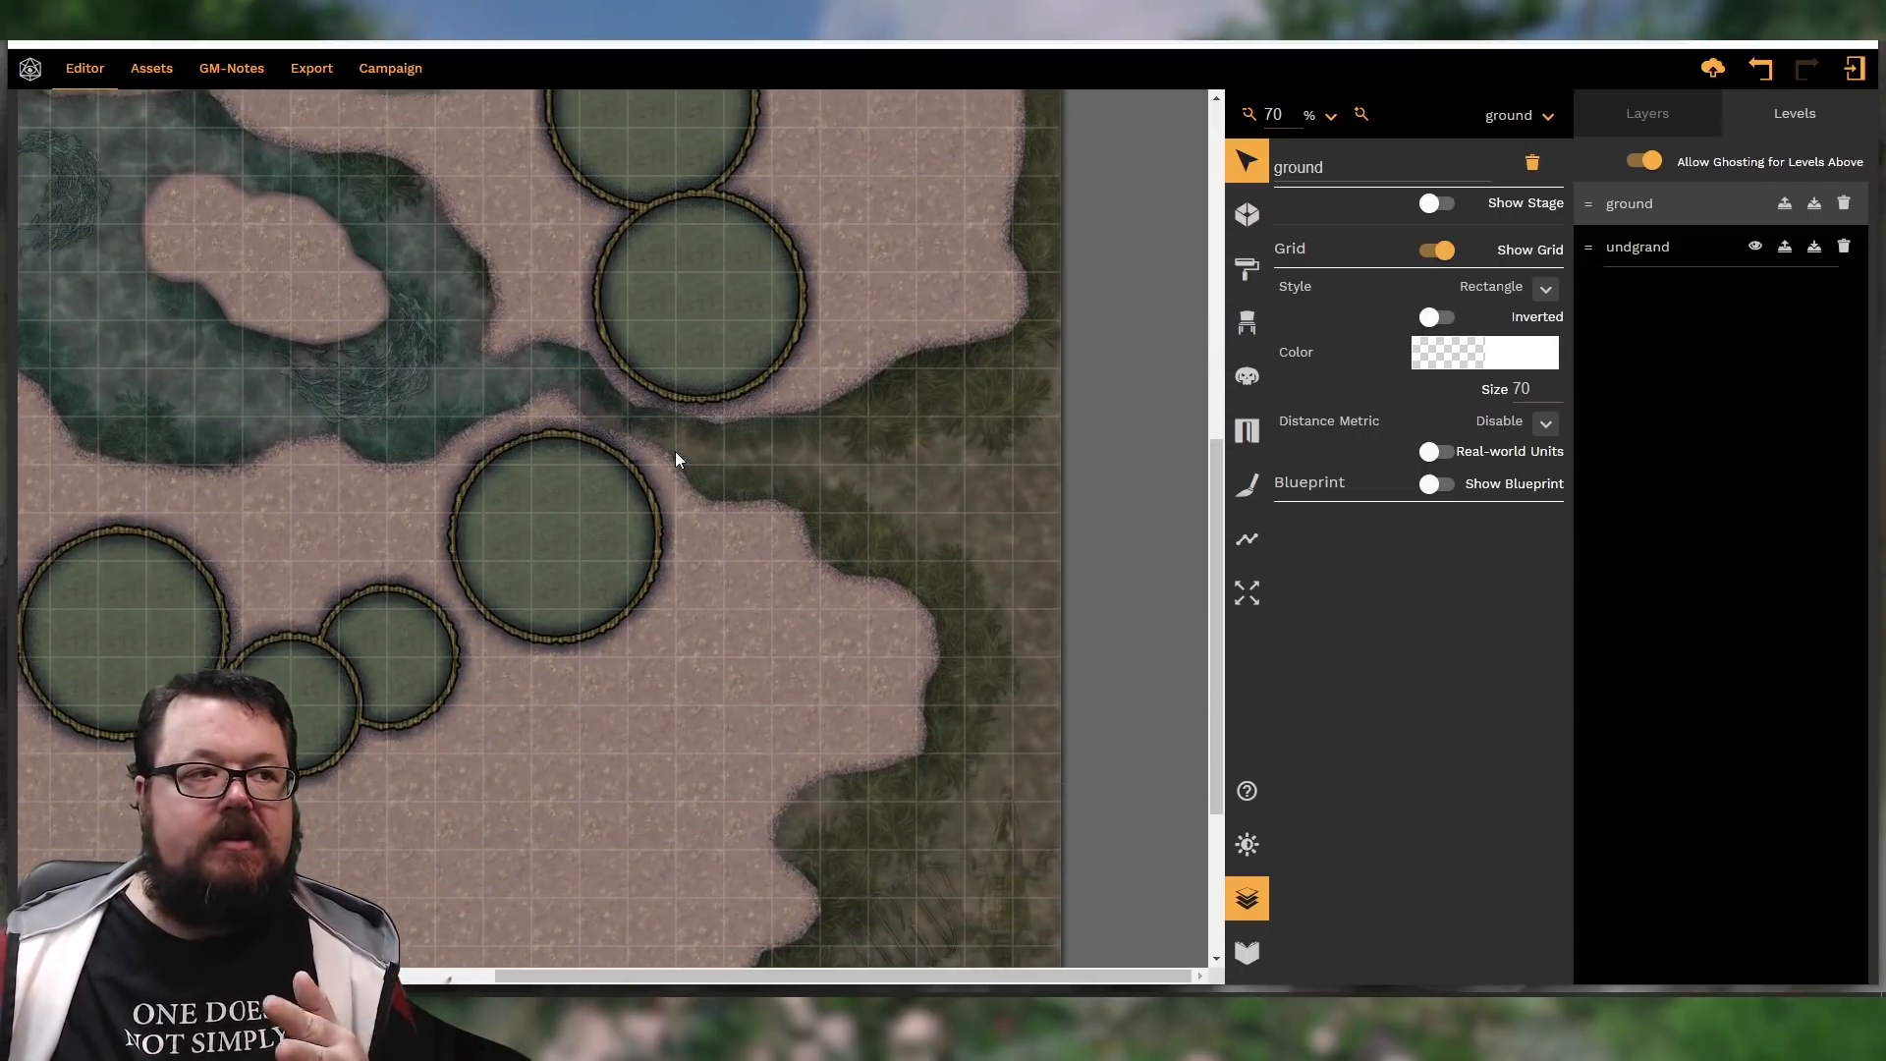
drag(886, 974, 686, 988)
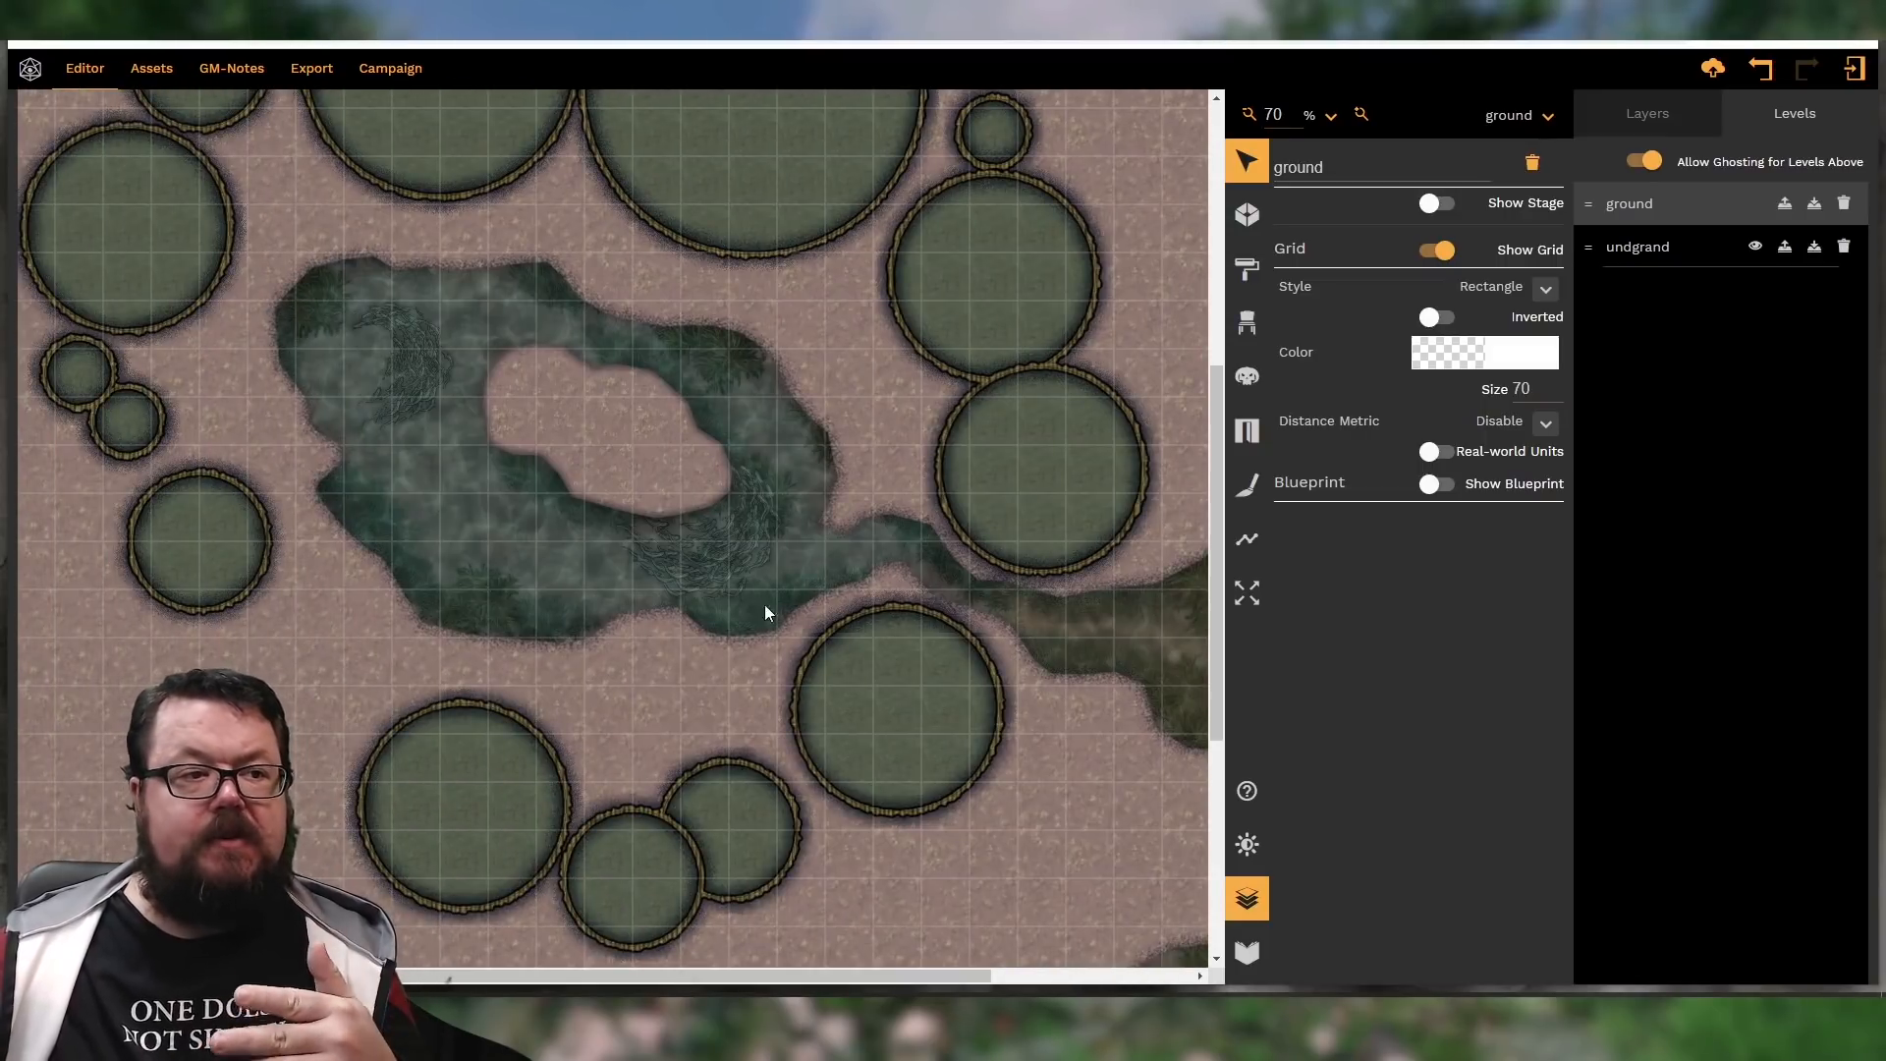
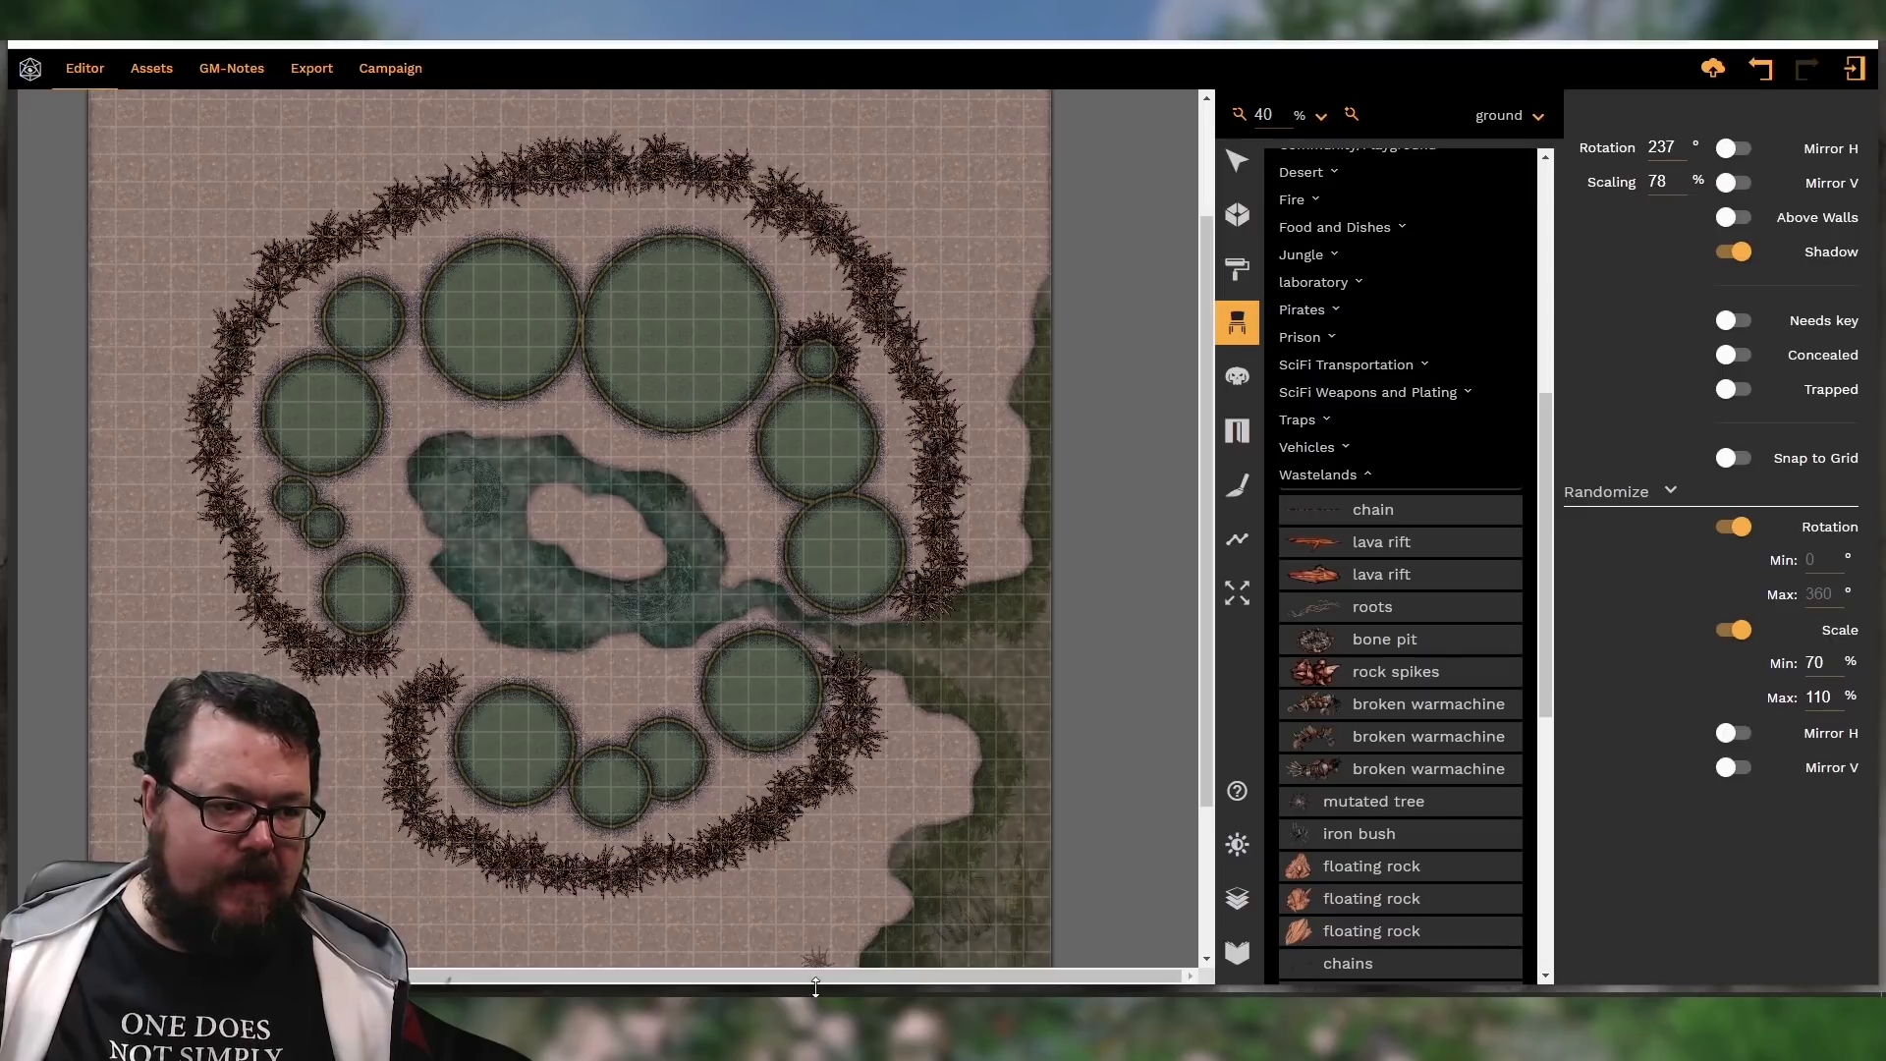
drag(815, 980, 685, 976)
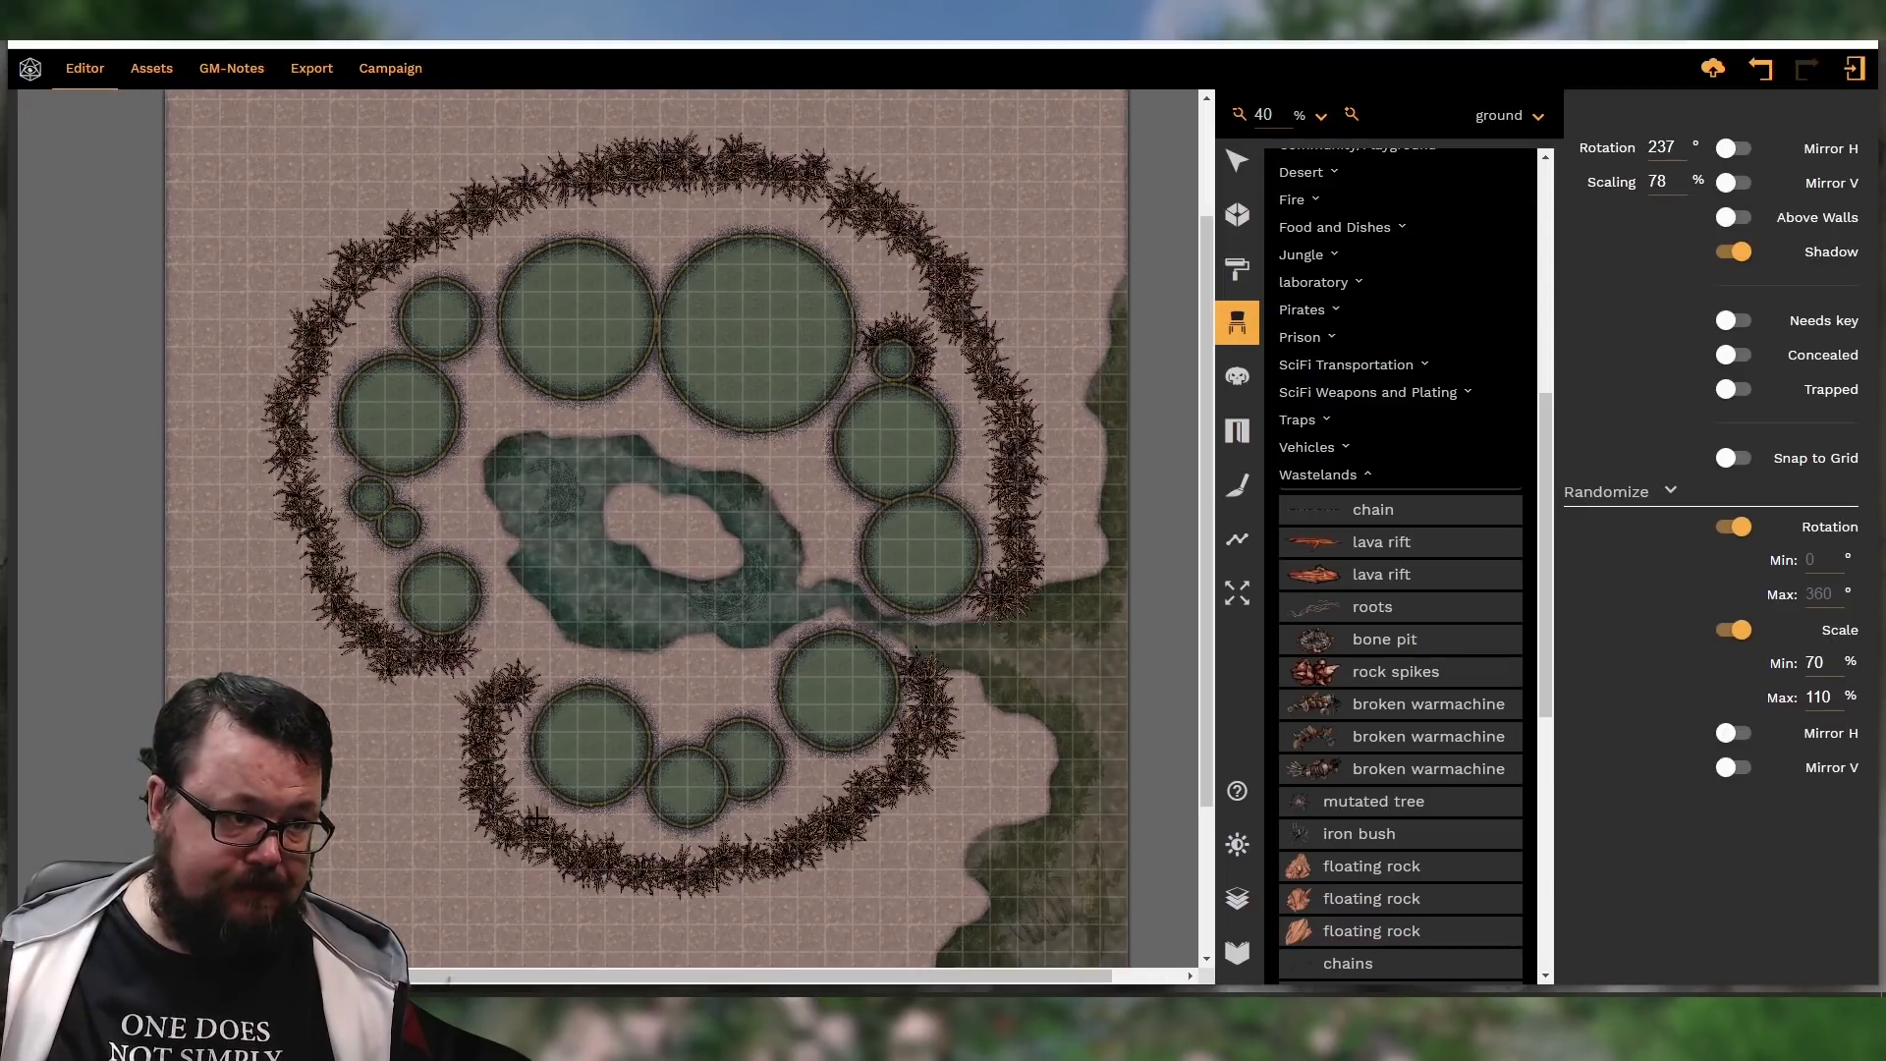
scroll(459, 759, up, 5)
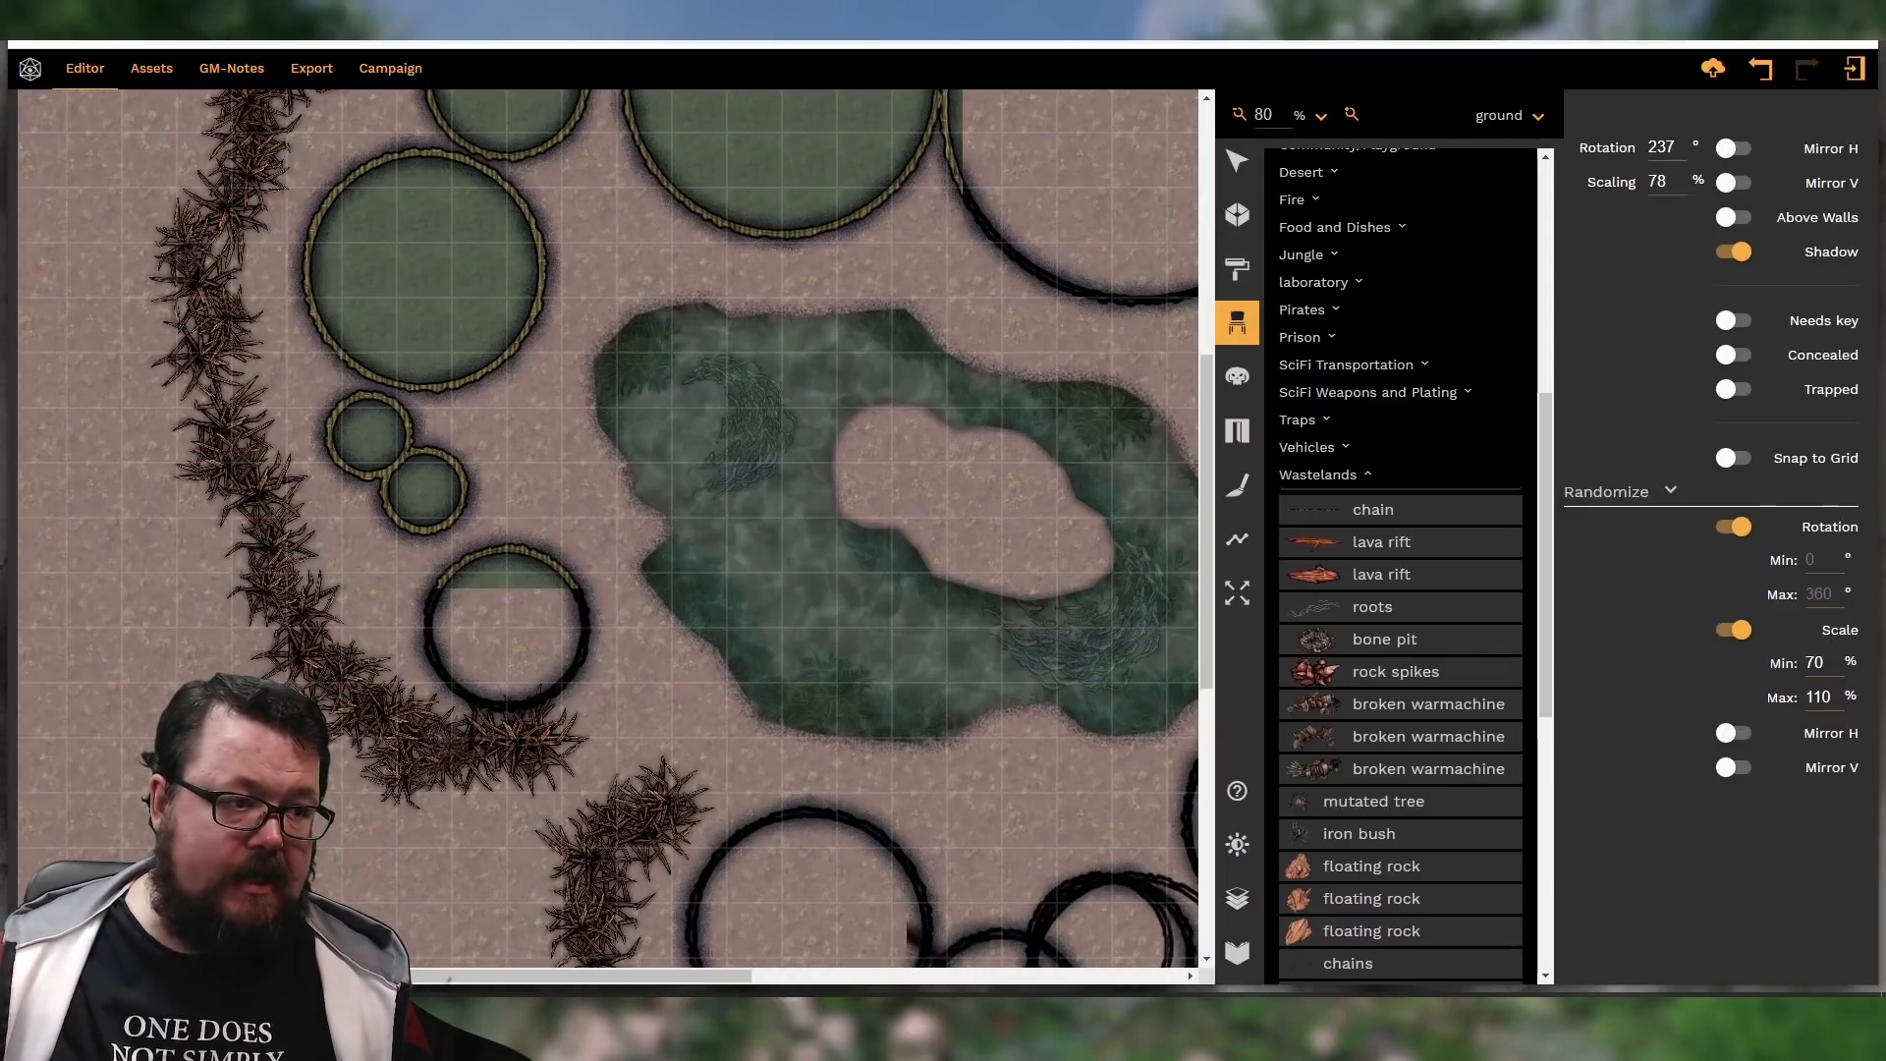
scroll(587, 857, up, 3)
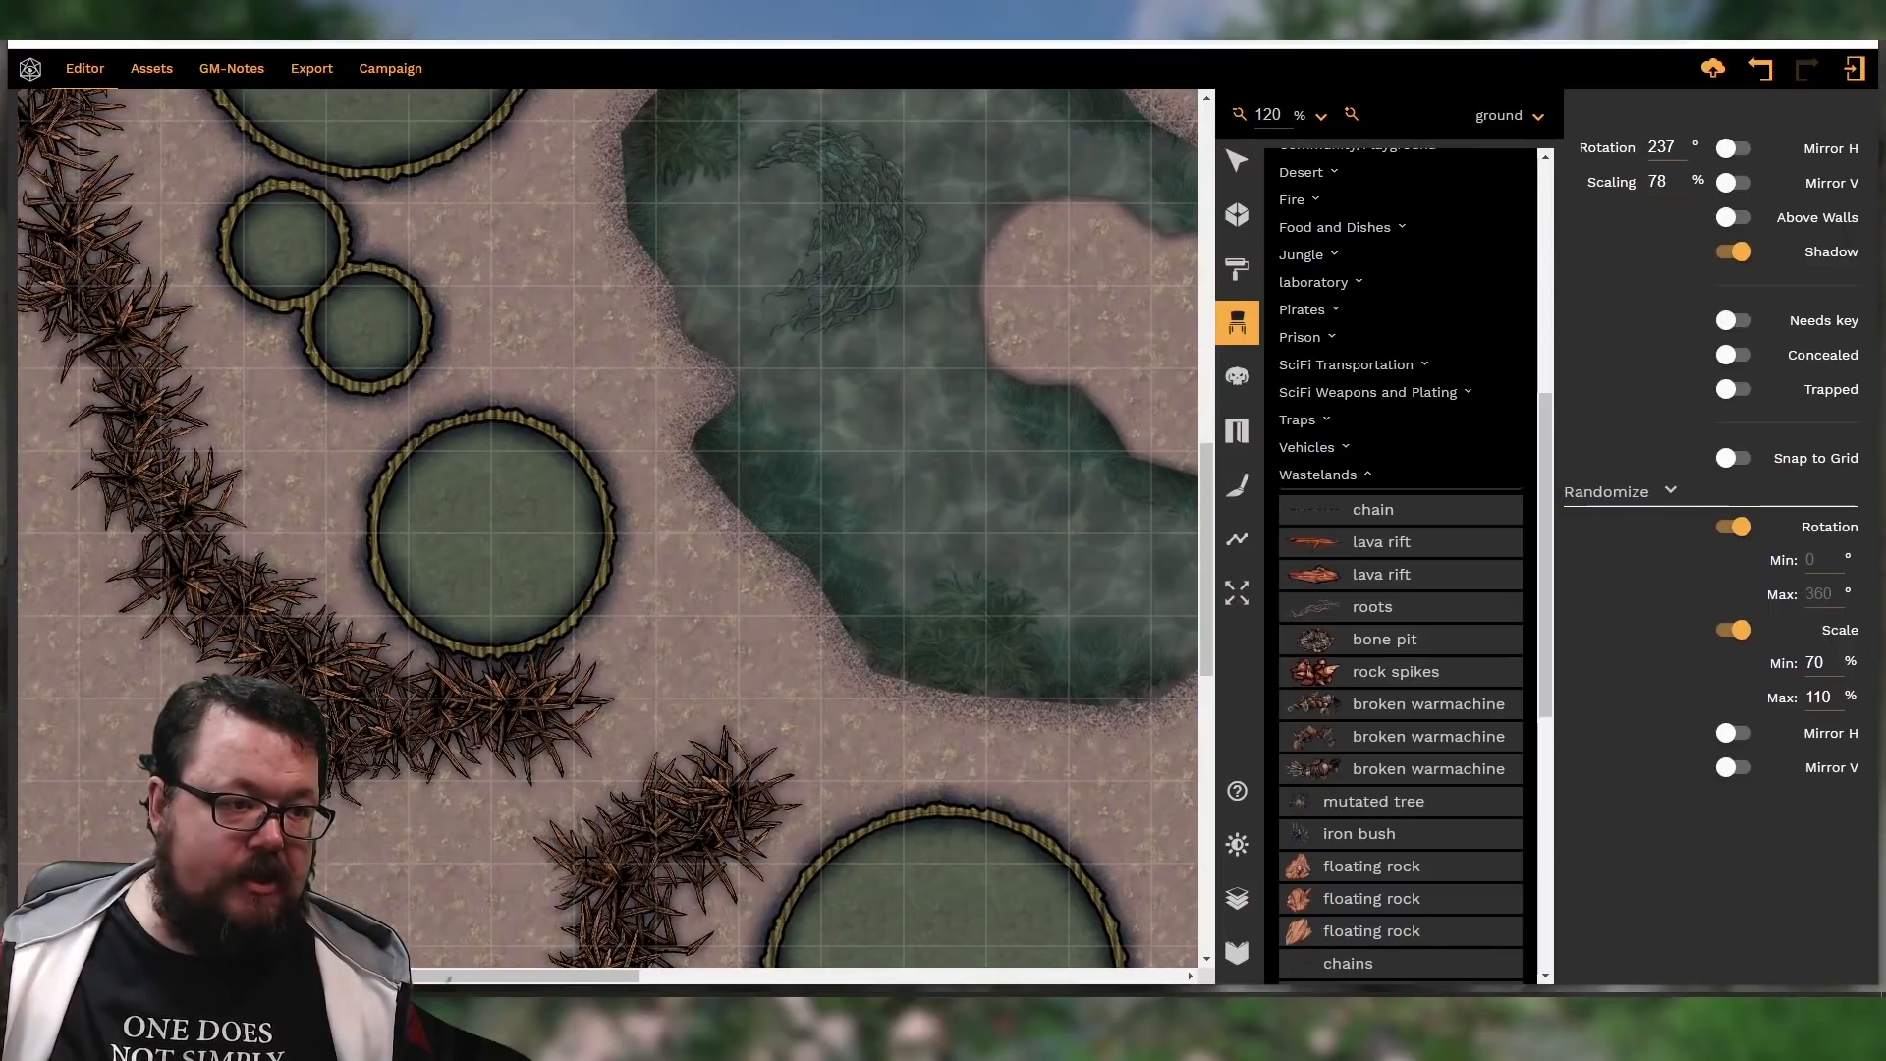
scroll(586, 858, up, 1)
click(698, 572)
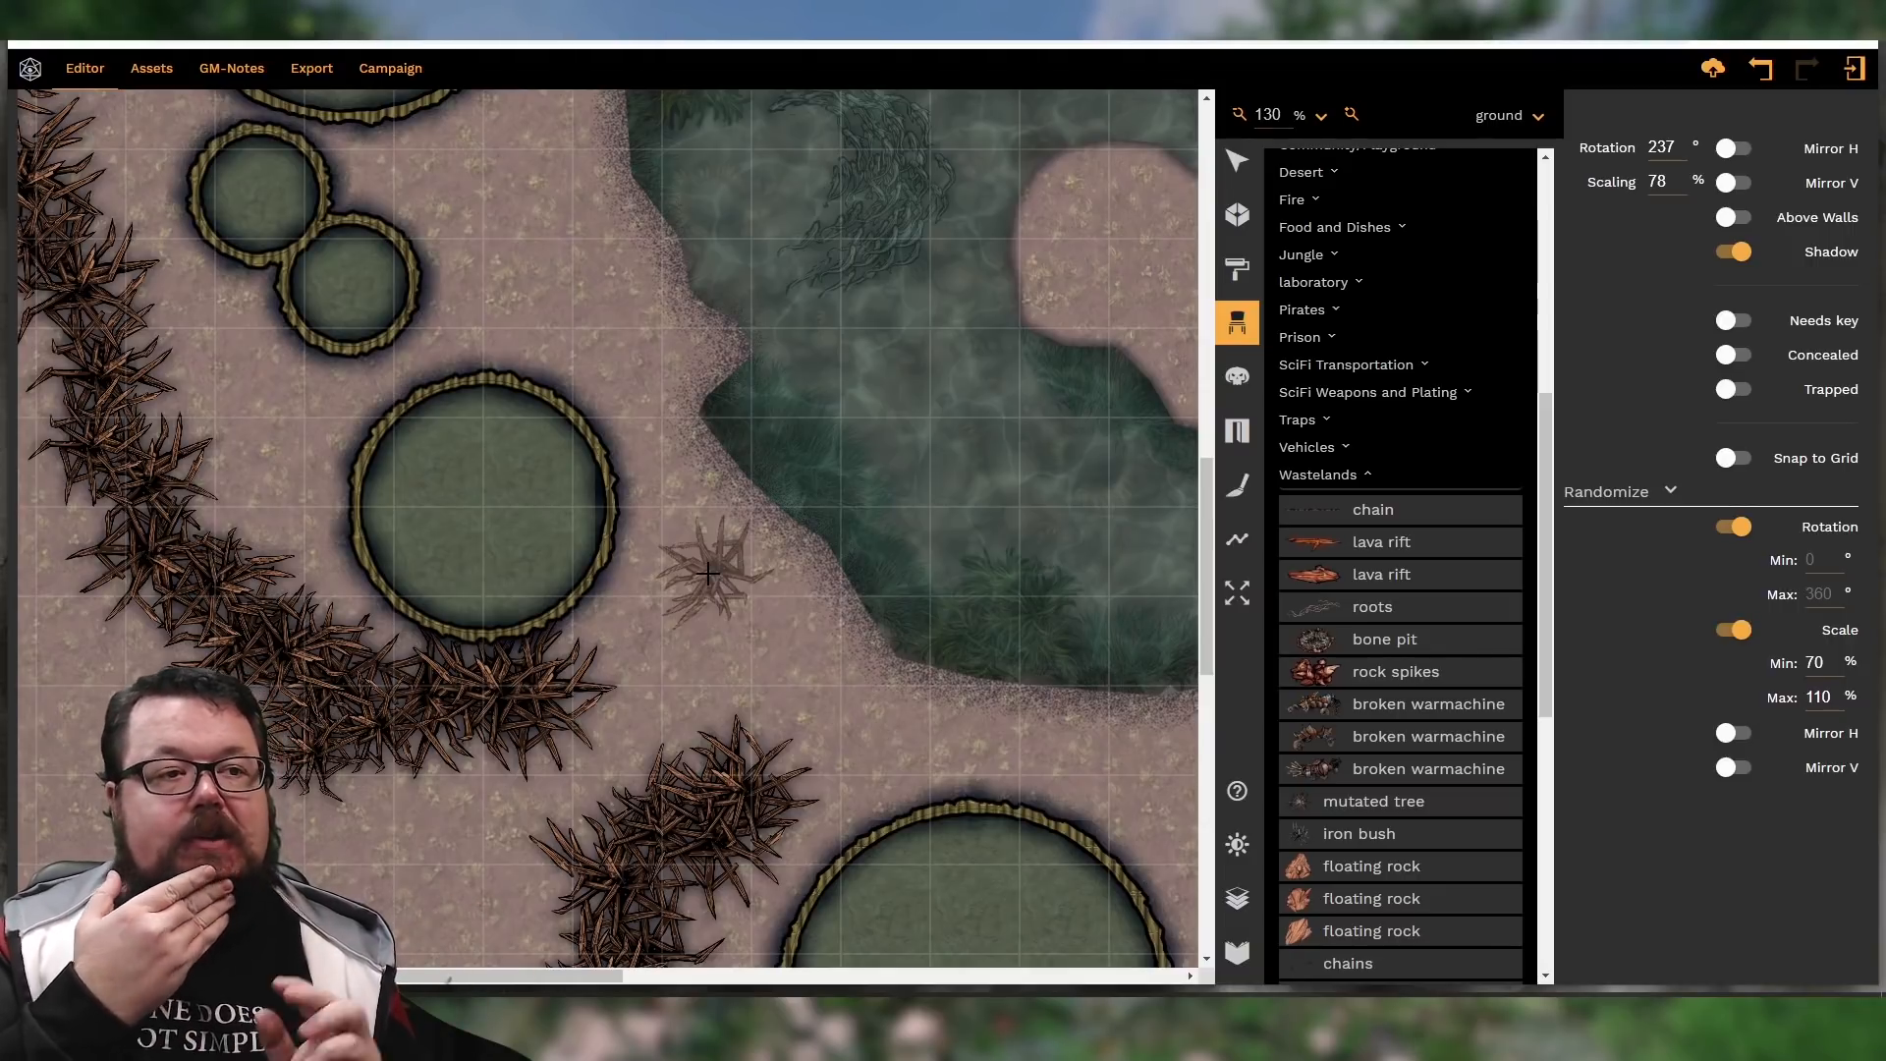
scroll(732, 555, up, 4)
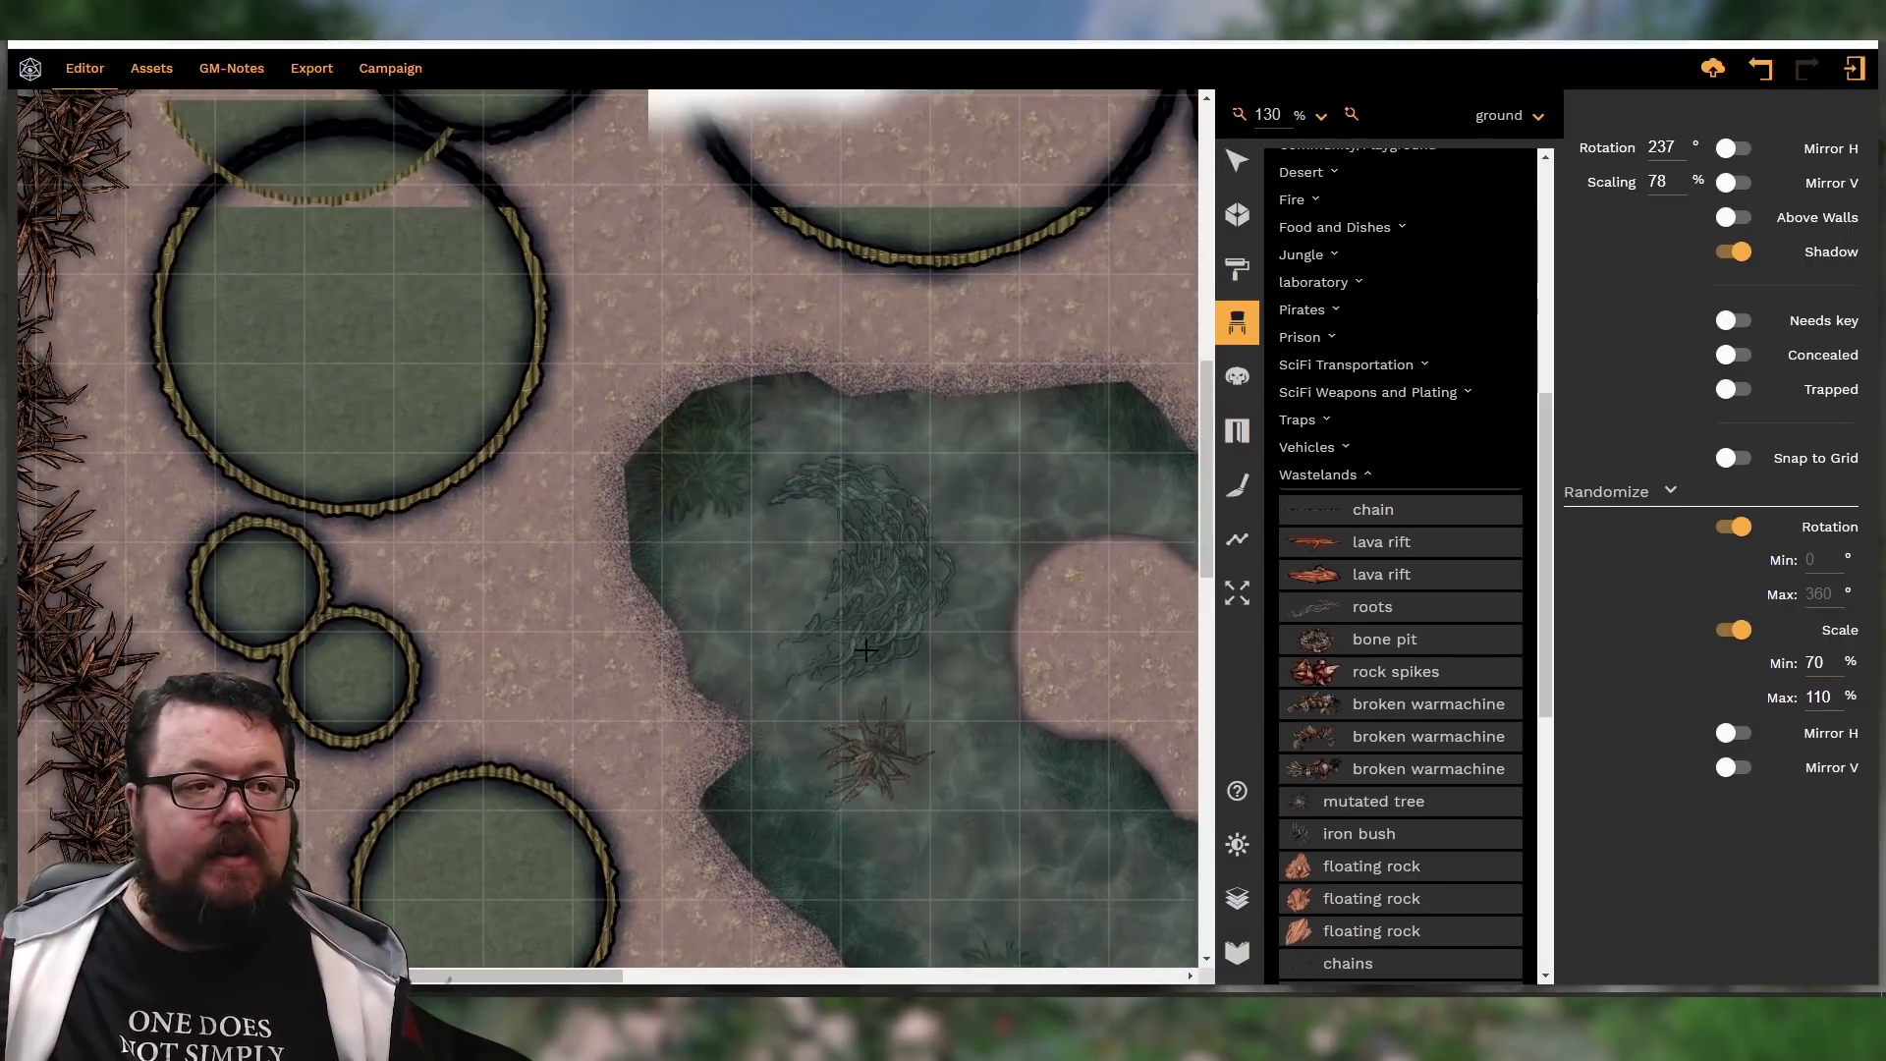
Inspect the ground level around the pond, the southeastern river with its crocodile and ribcage, and the northeastern iron bush hedge
drag(603, 979, 870, 970)
scroll(950, 816, down, 2)
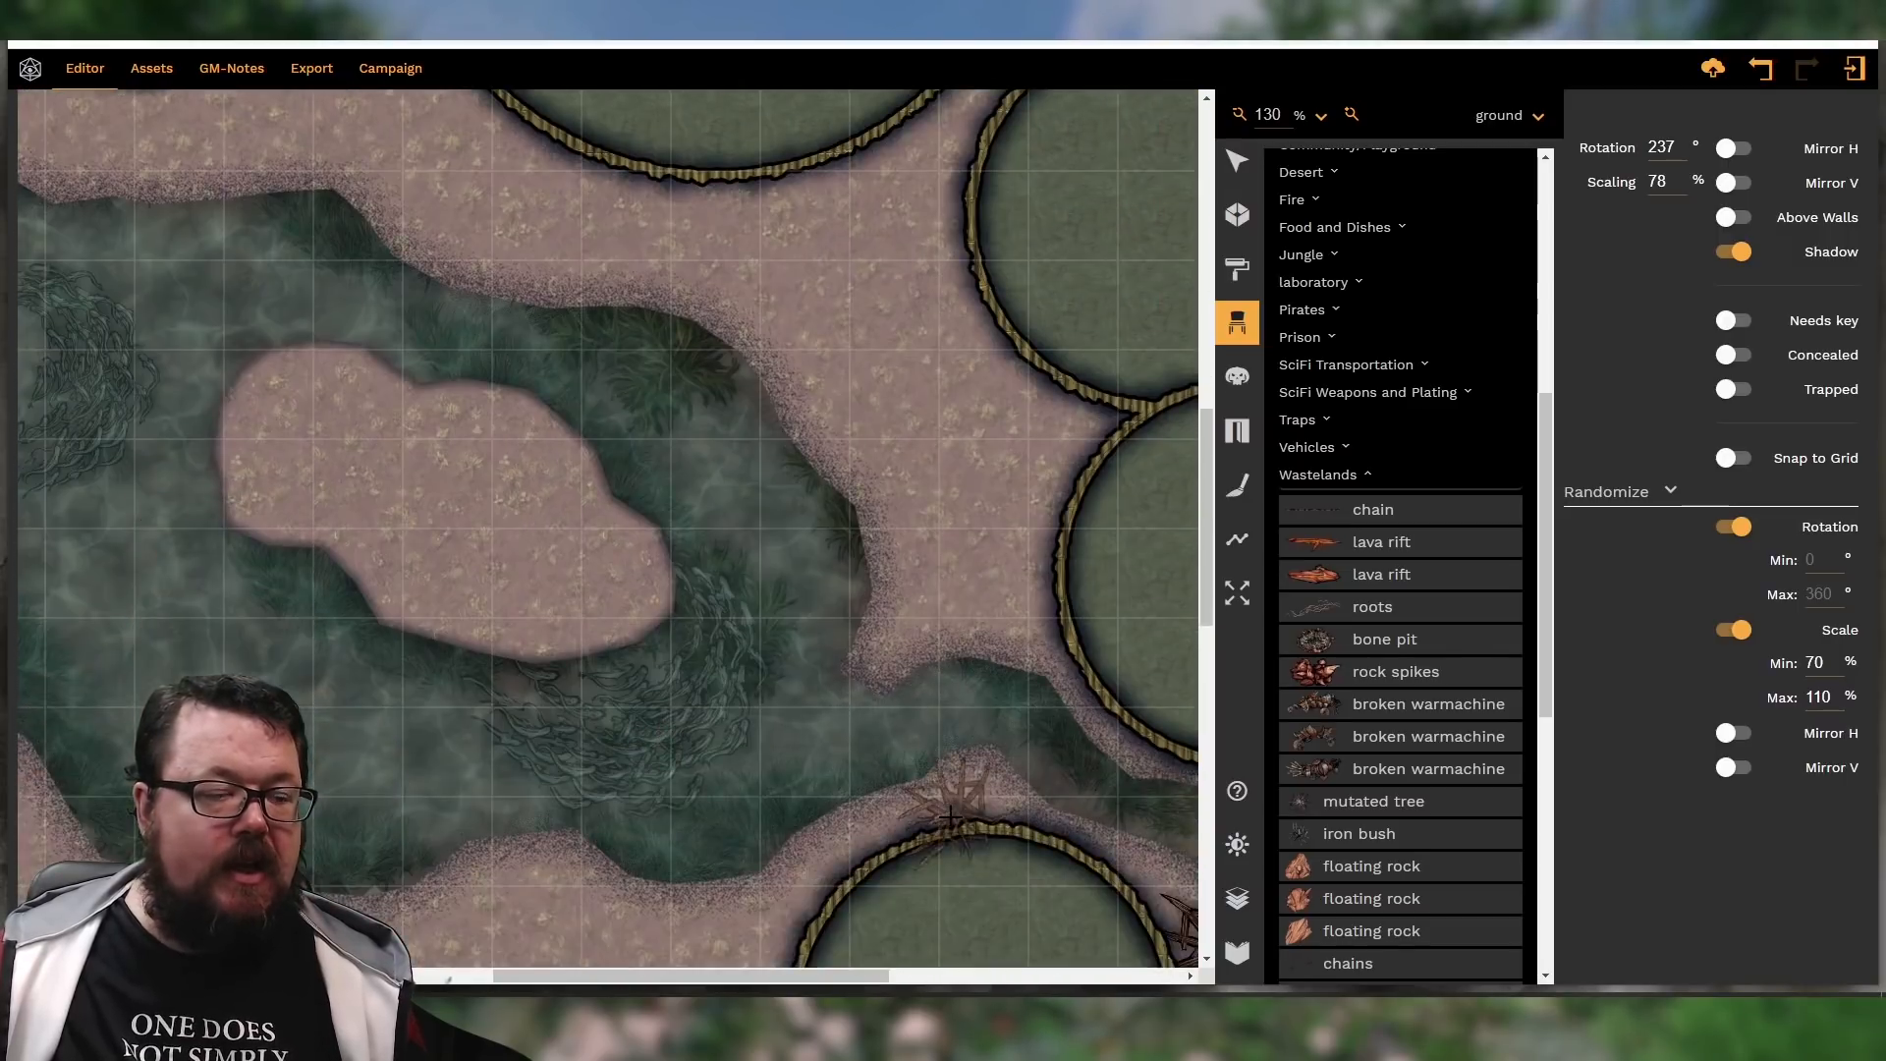
scroll(950, 816, down, 2)
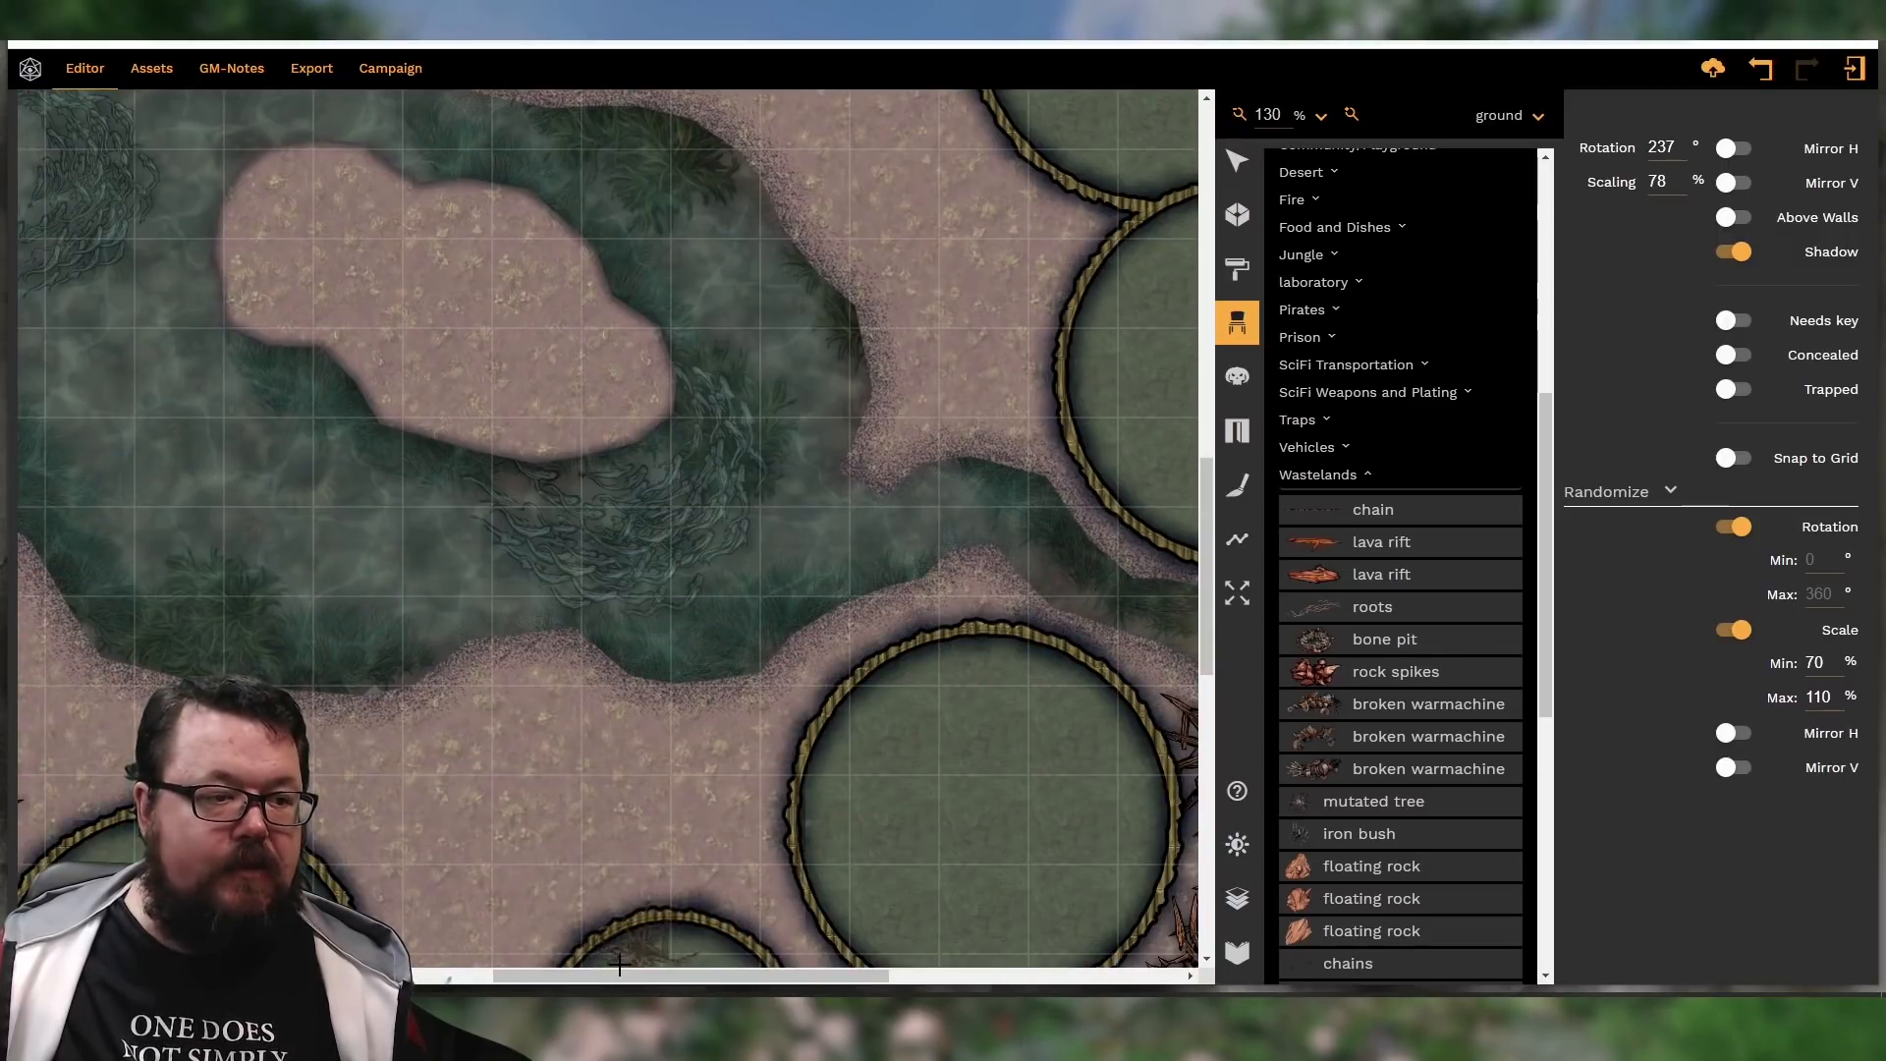
drag(611, 971, 958, 982)
scroll(898, 793, down, 1)
scroll(898, 794, down, 8)
scroll(976, 838, down, 1)
scroll(976, 836, down, 1)
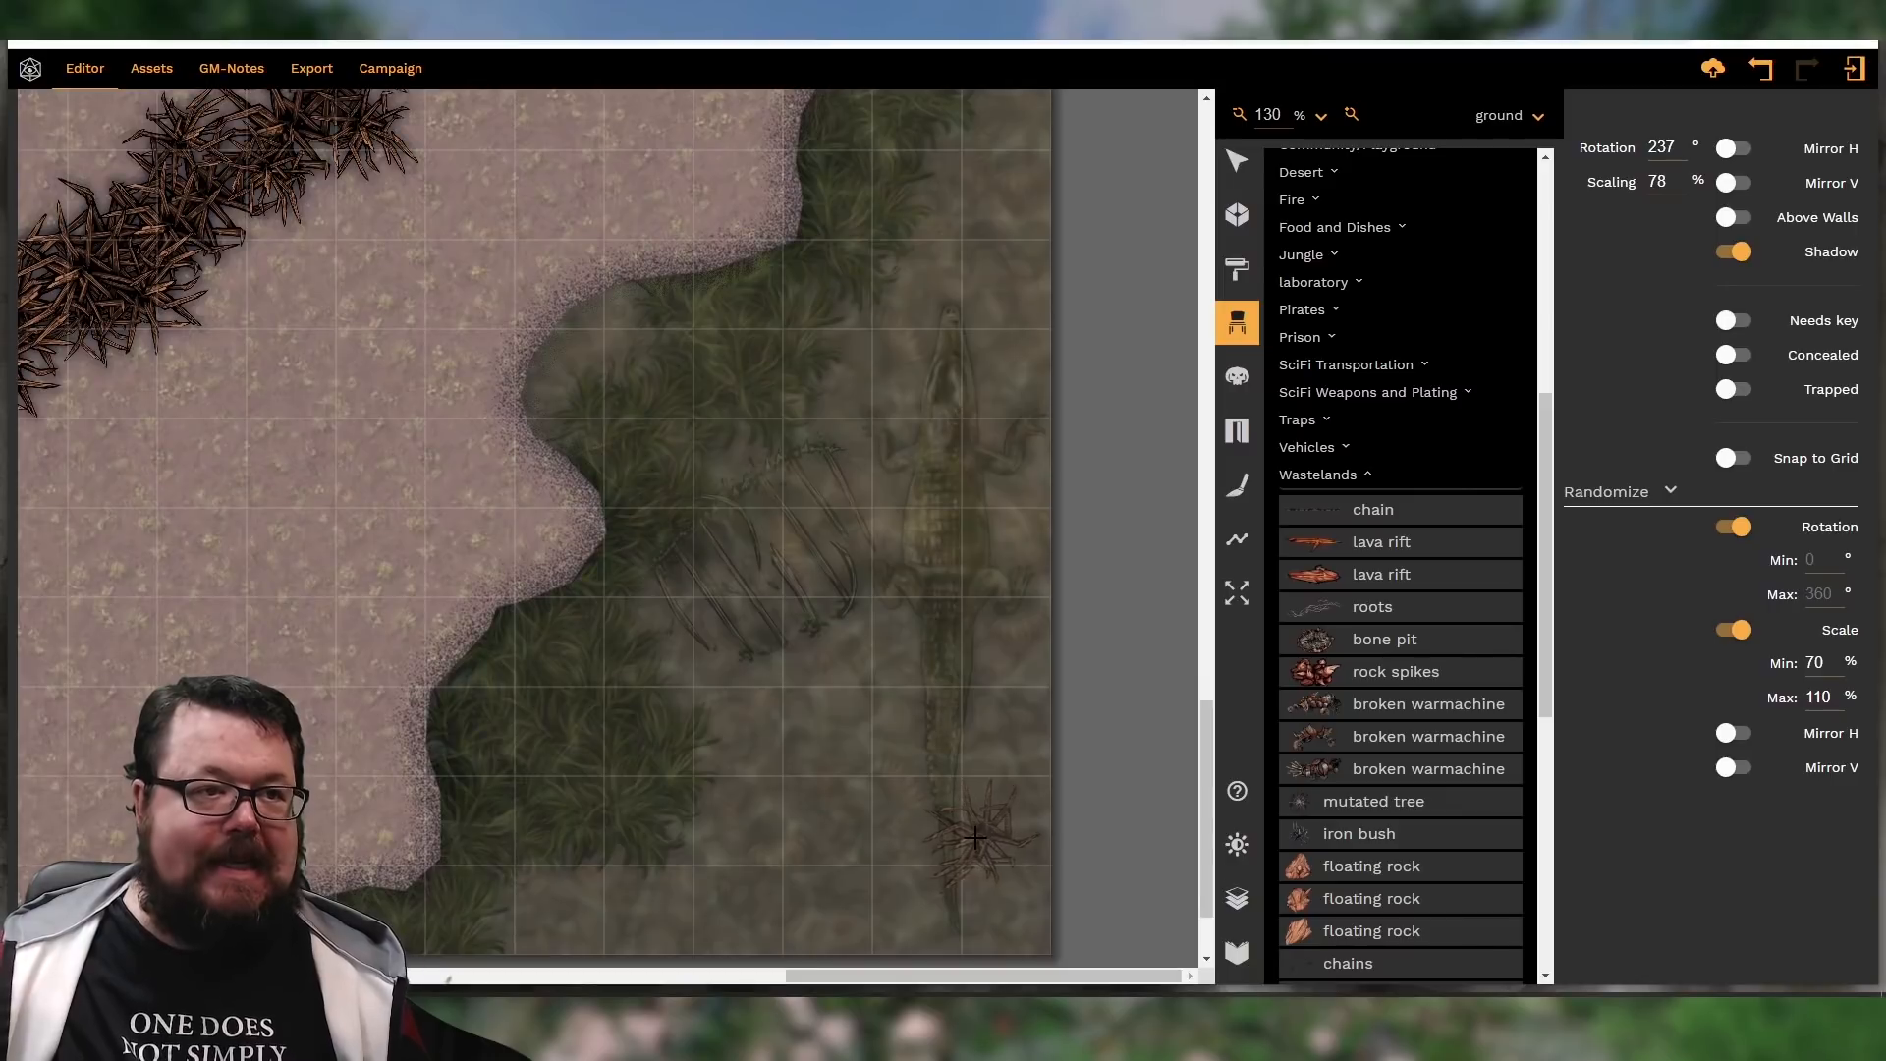
scroll(978, 837, down, 2)
scroll(727, 843, up, 10)
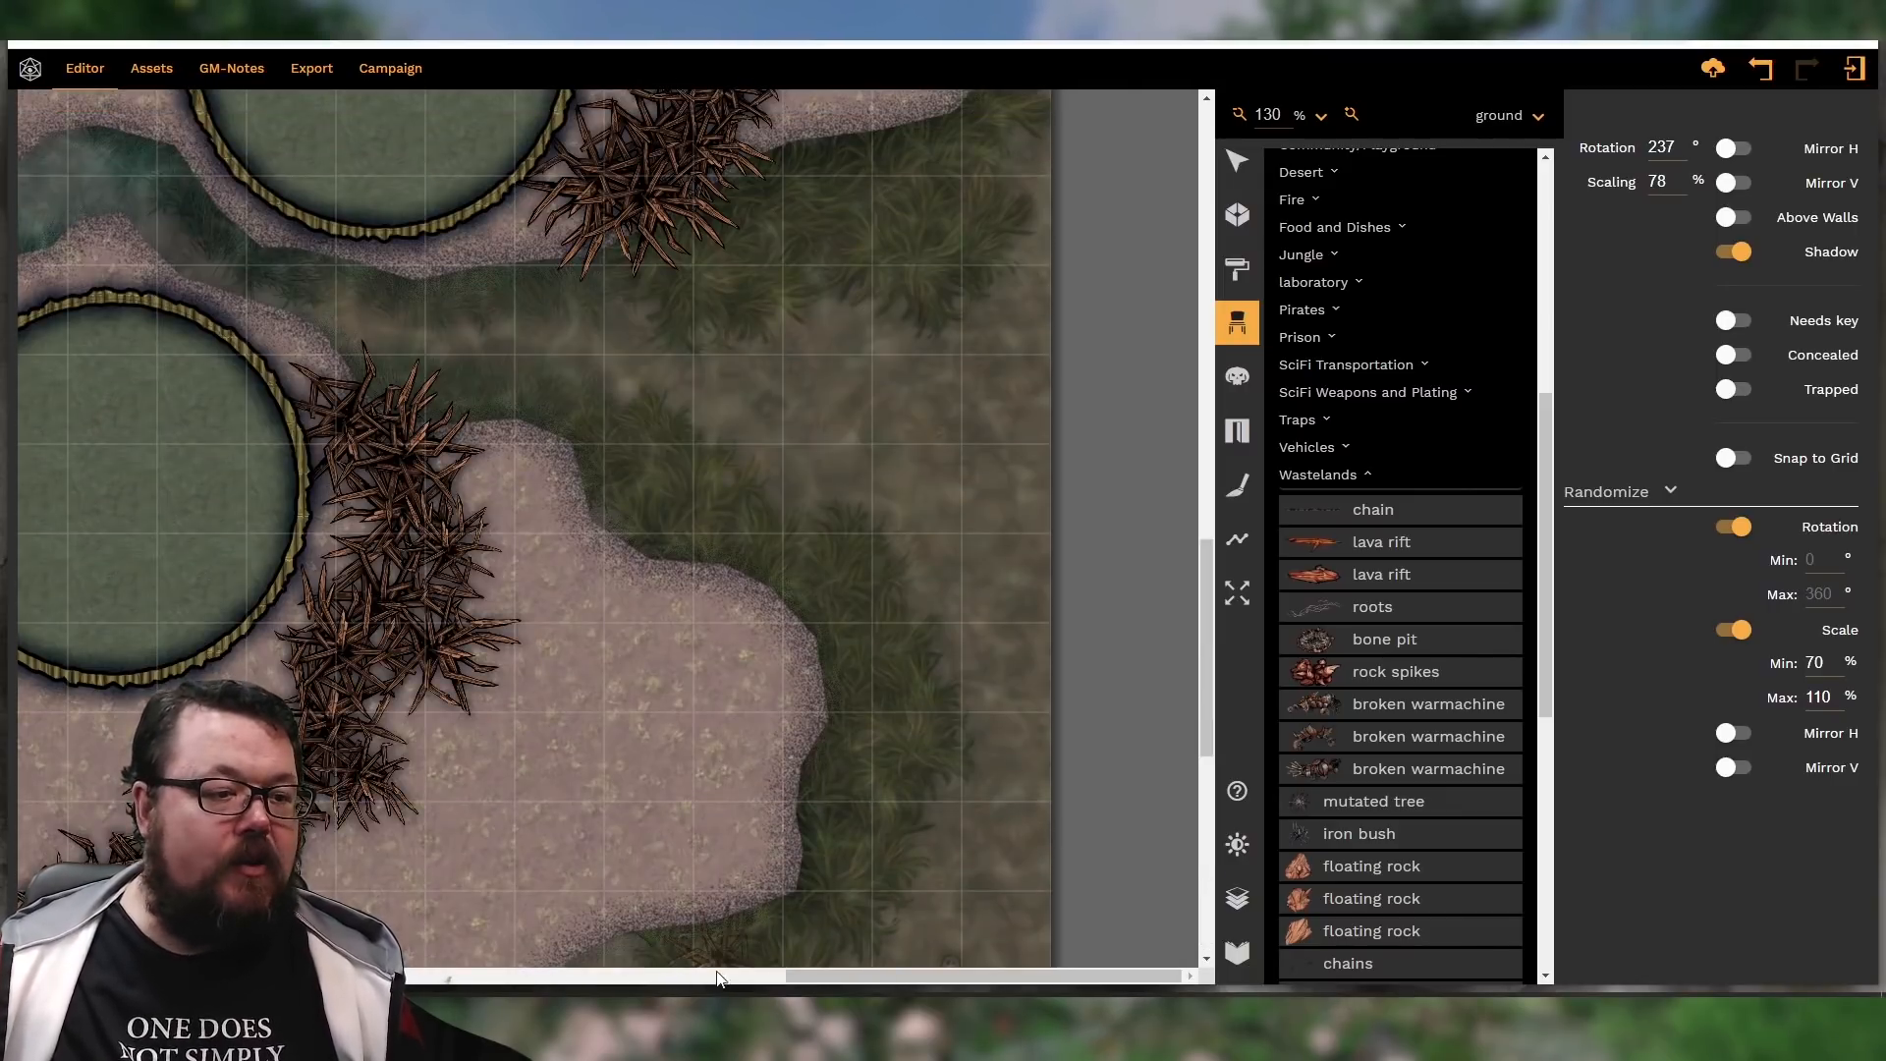
drag(821, 970, 615, 985)
scroll(825, 795, up, 15)
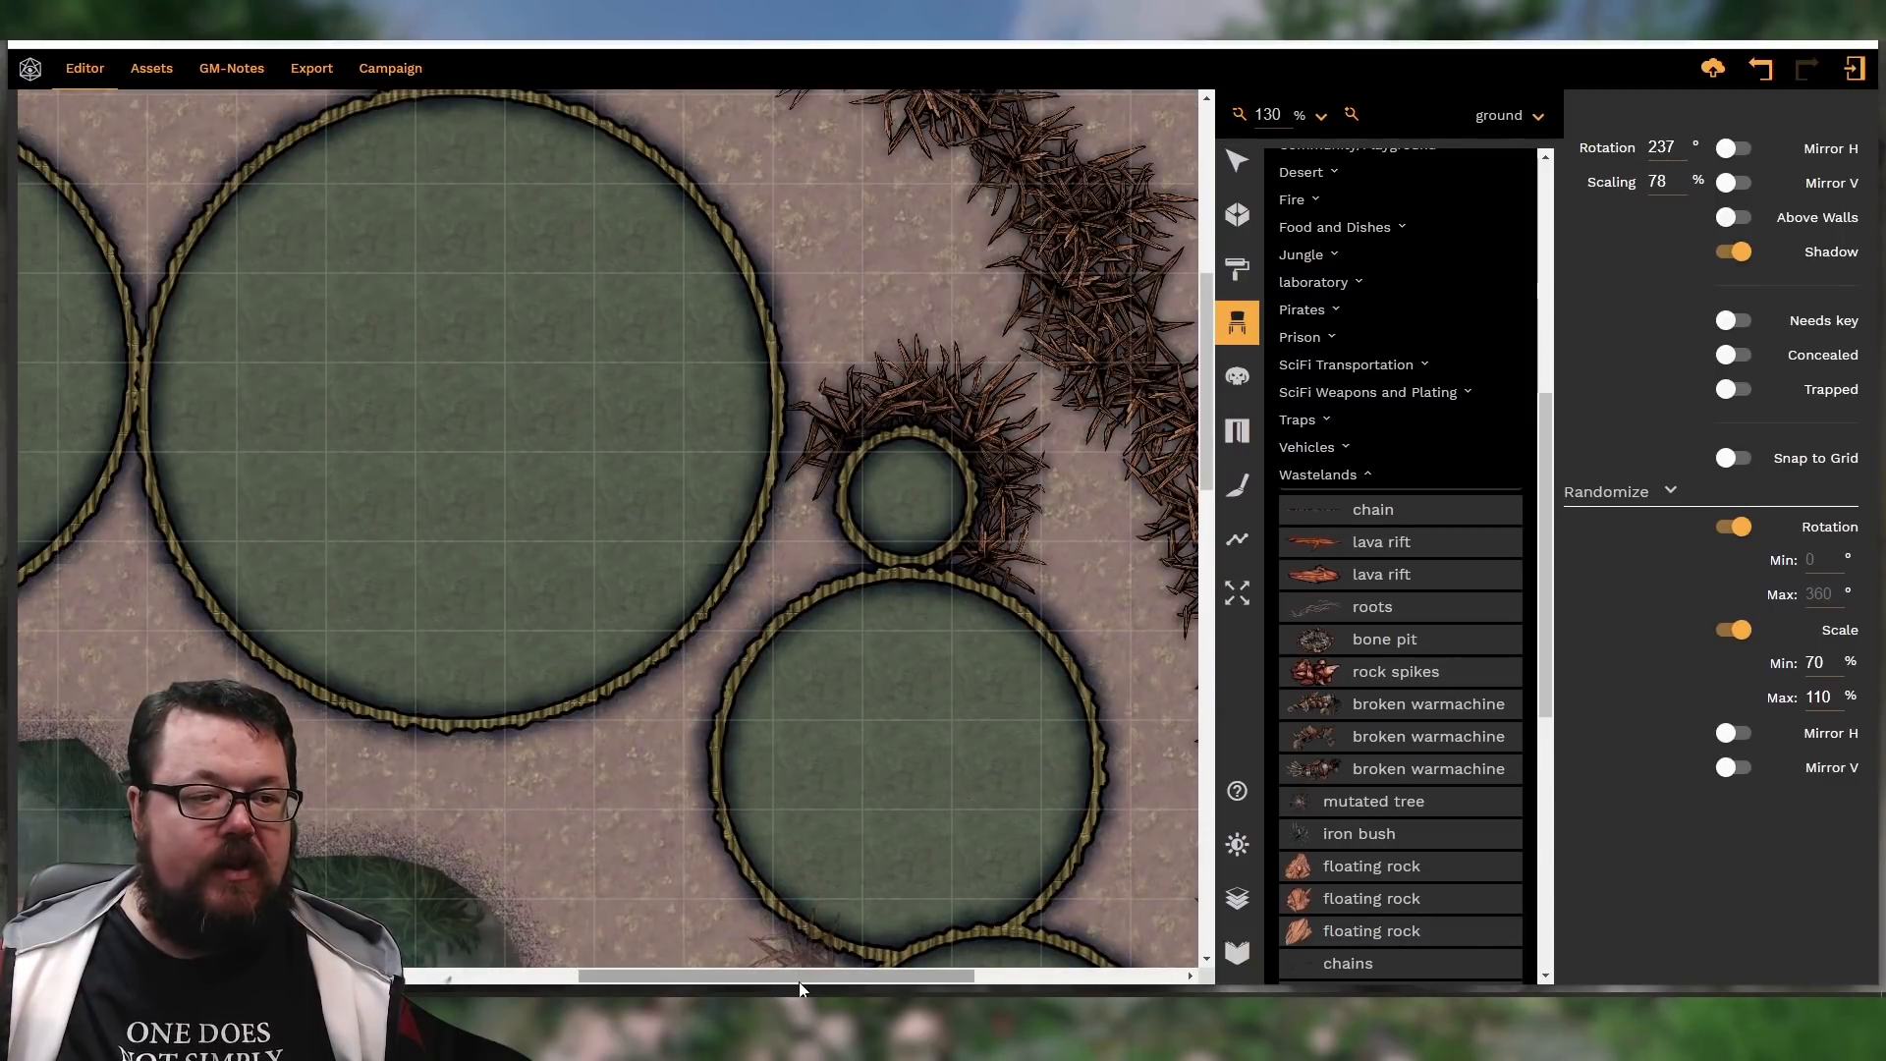
drag(801, 976, 858, 972)
scroll(594, 609, up, 5)
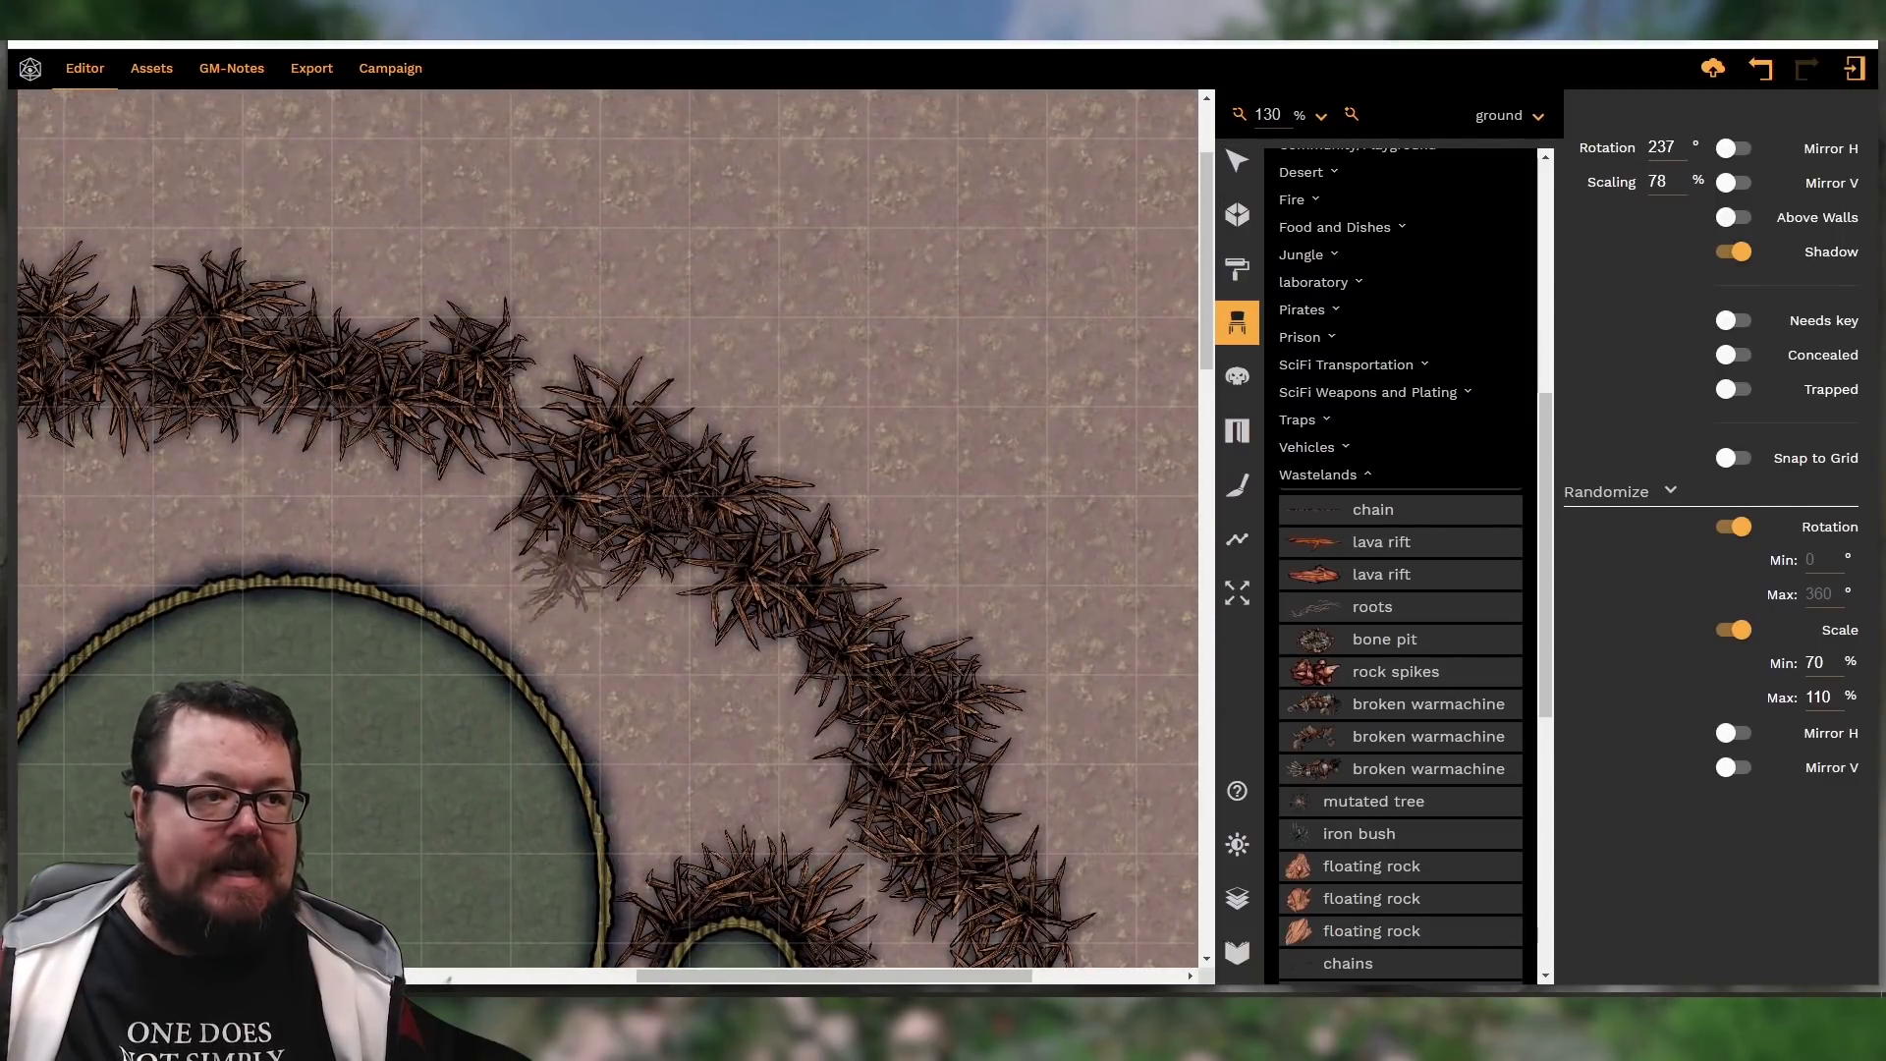
Reposition and rotate the iron bushes on both sides of the narrow gap in the hedge's northeastern stretch
click(1236, 165)
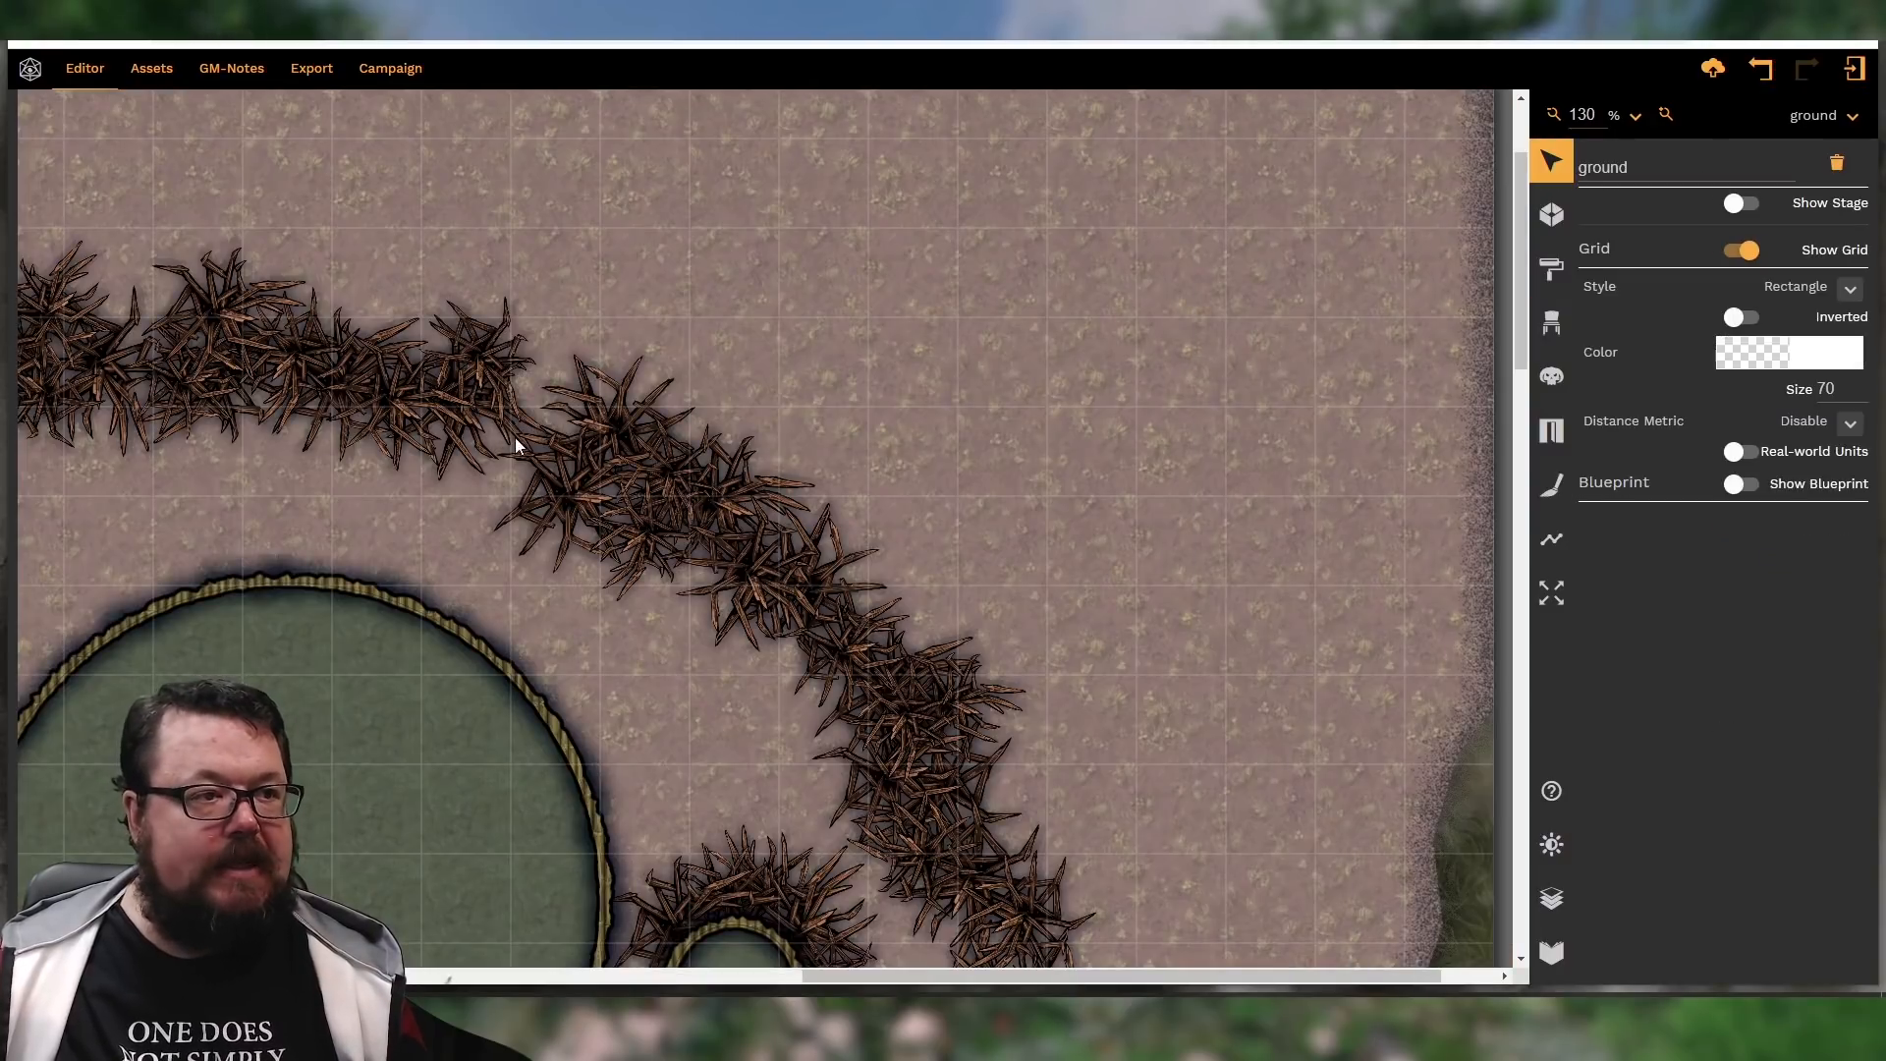
click(510, 418)
drag(547, 434, 488, 361)
click(610, 403)
click(508, 379)
click(451, 426)
click(497, 440)
click(460, 436)
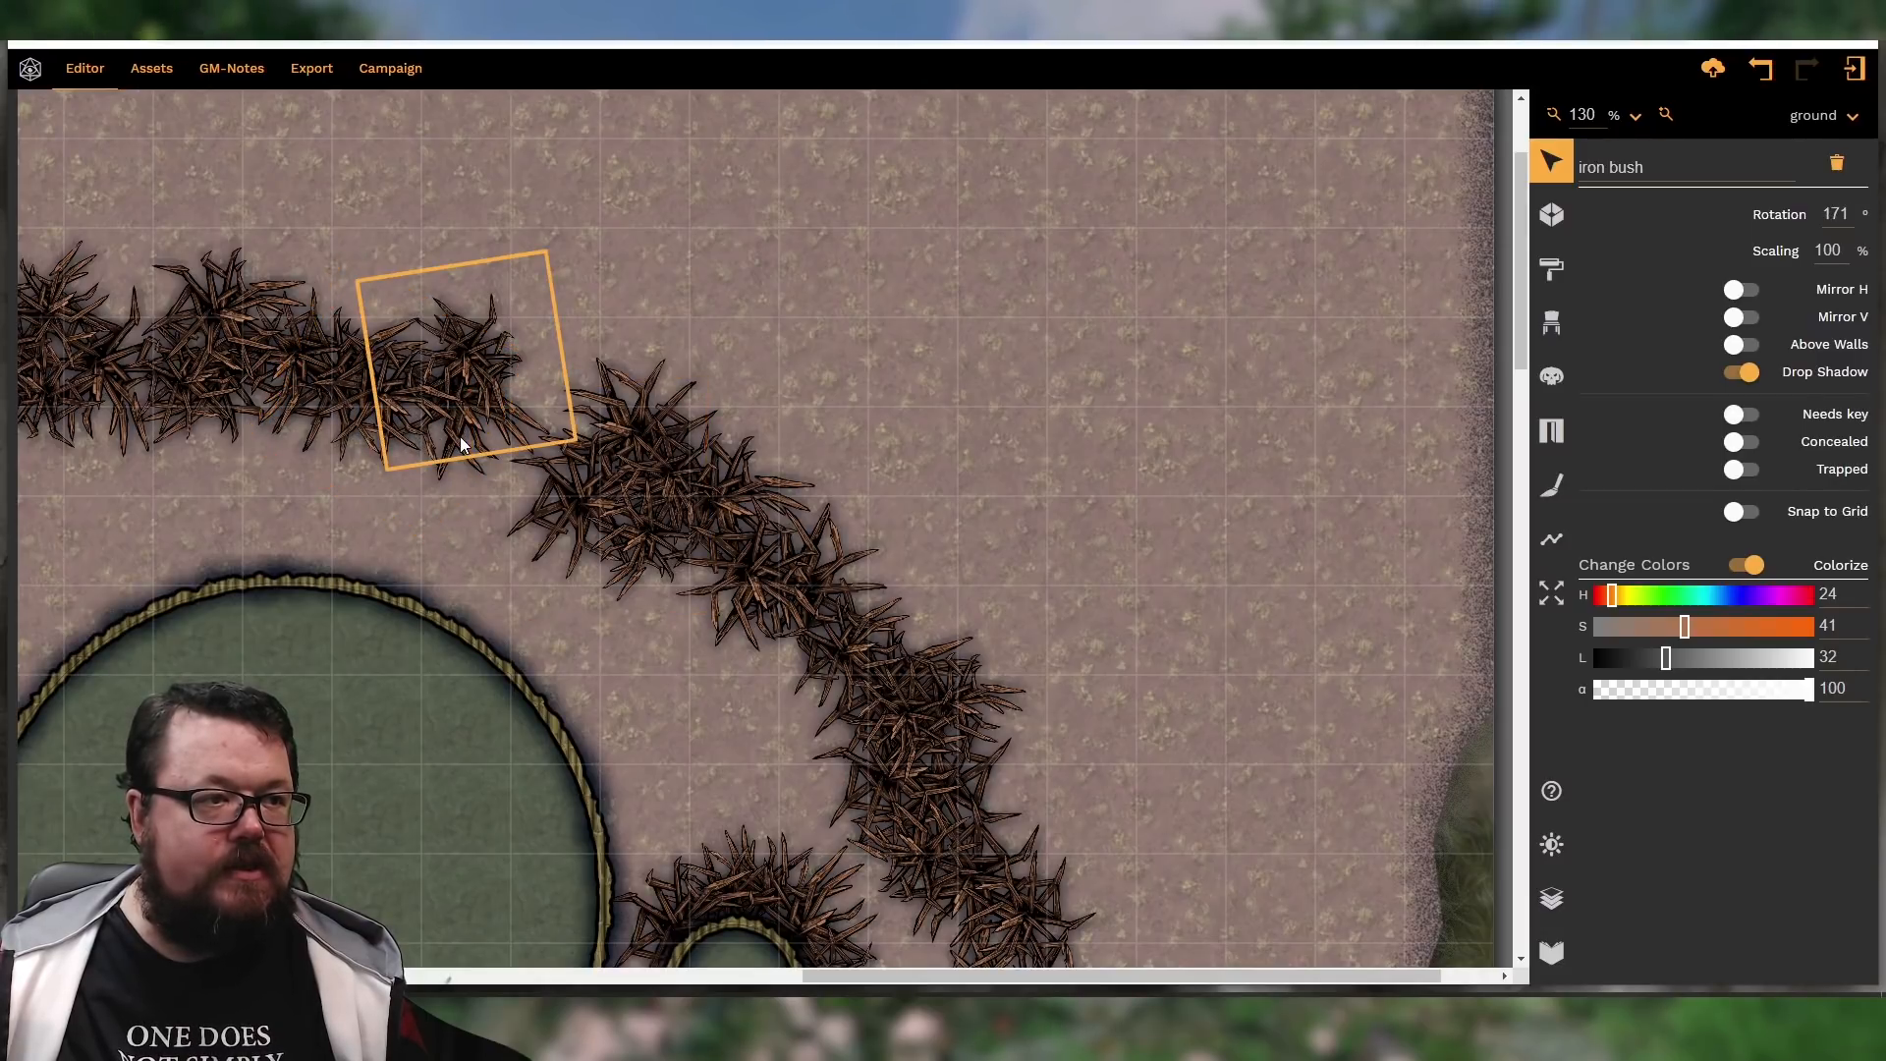
click(457, 469)
drag(457, 469, 444, 463)
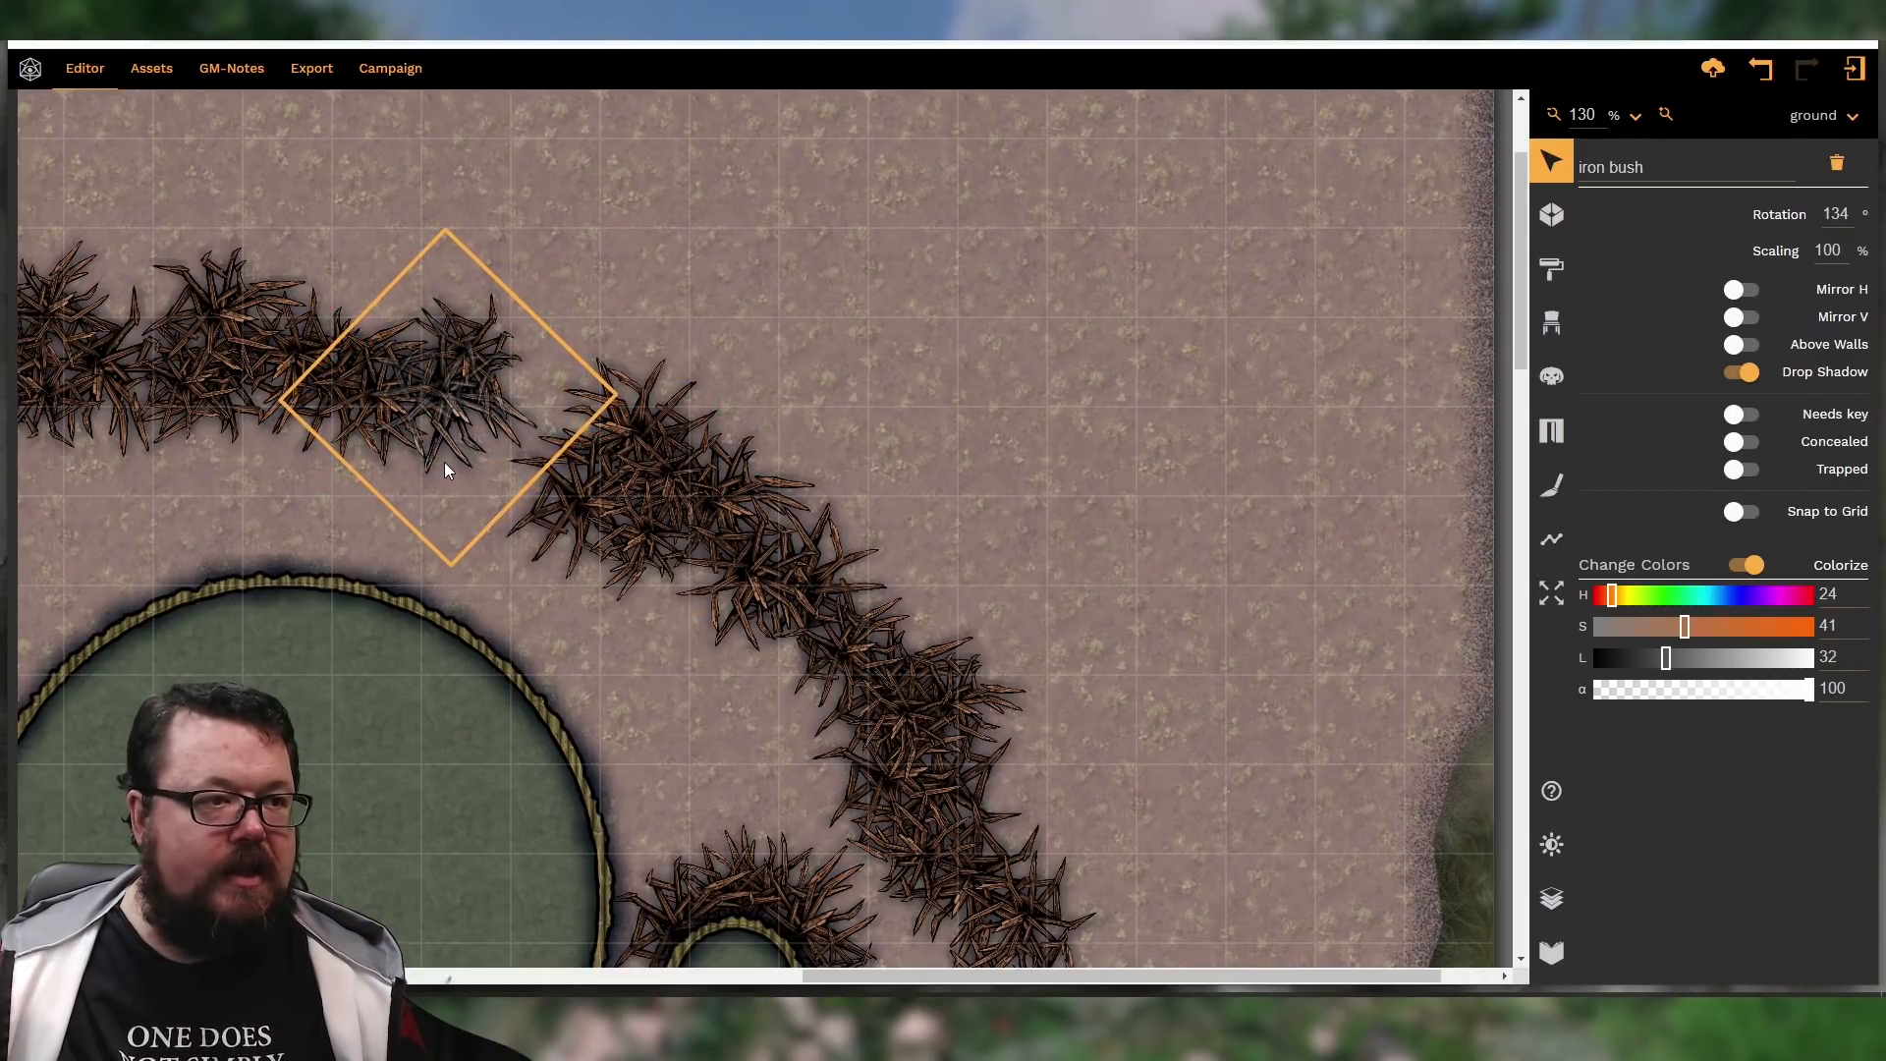
click(857, 391)
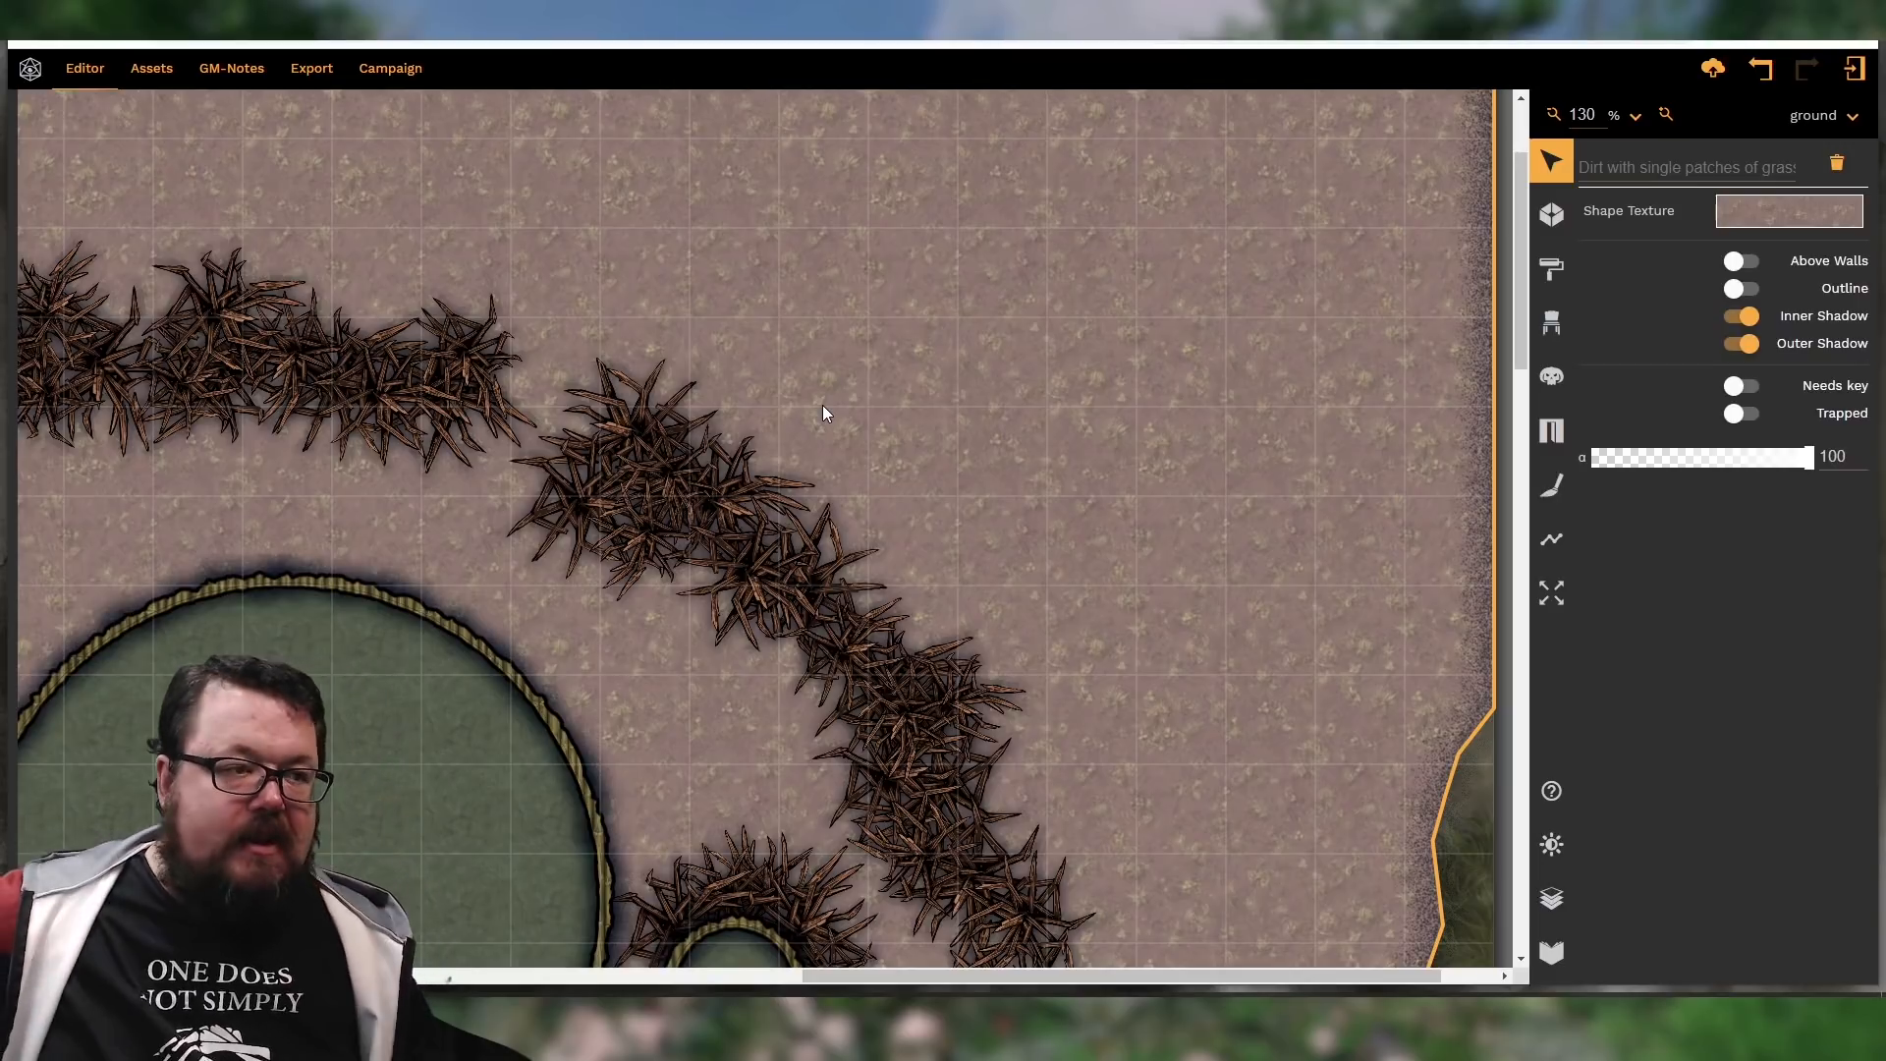
Look over the hut rings, the pond and the surrounding hedge from close up out to a village-wide view
scroll(688, 668, down, 2)
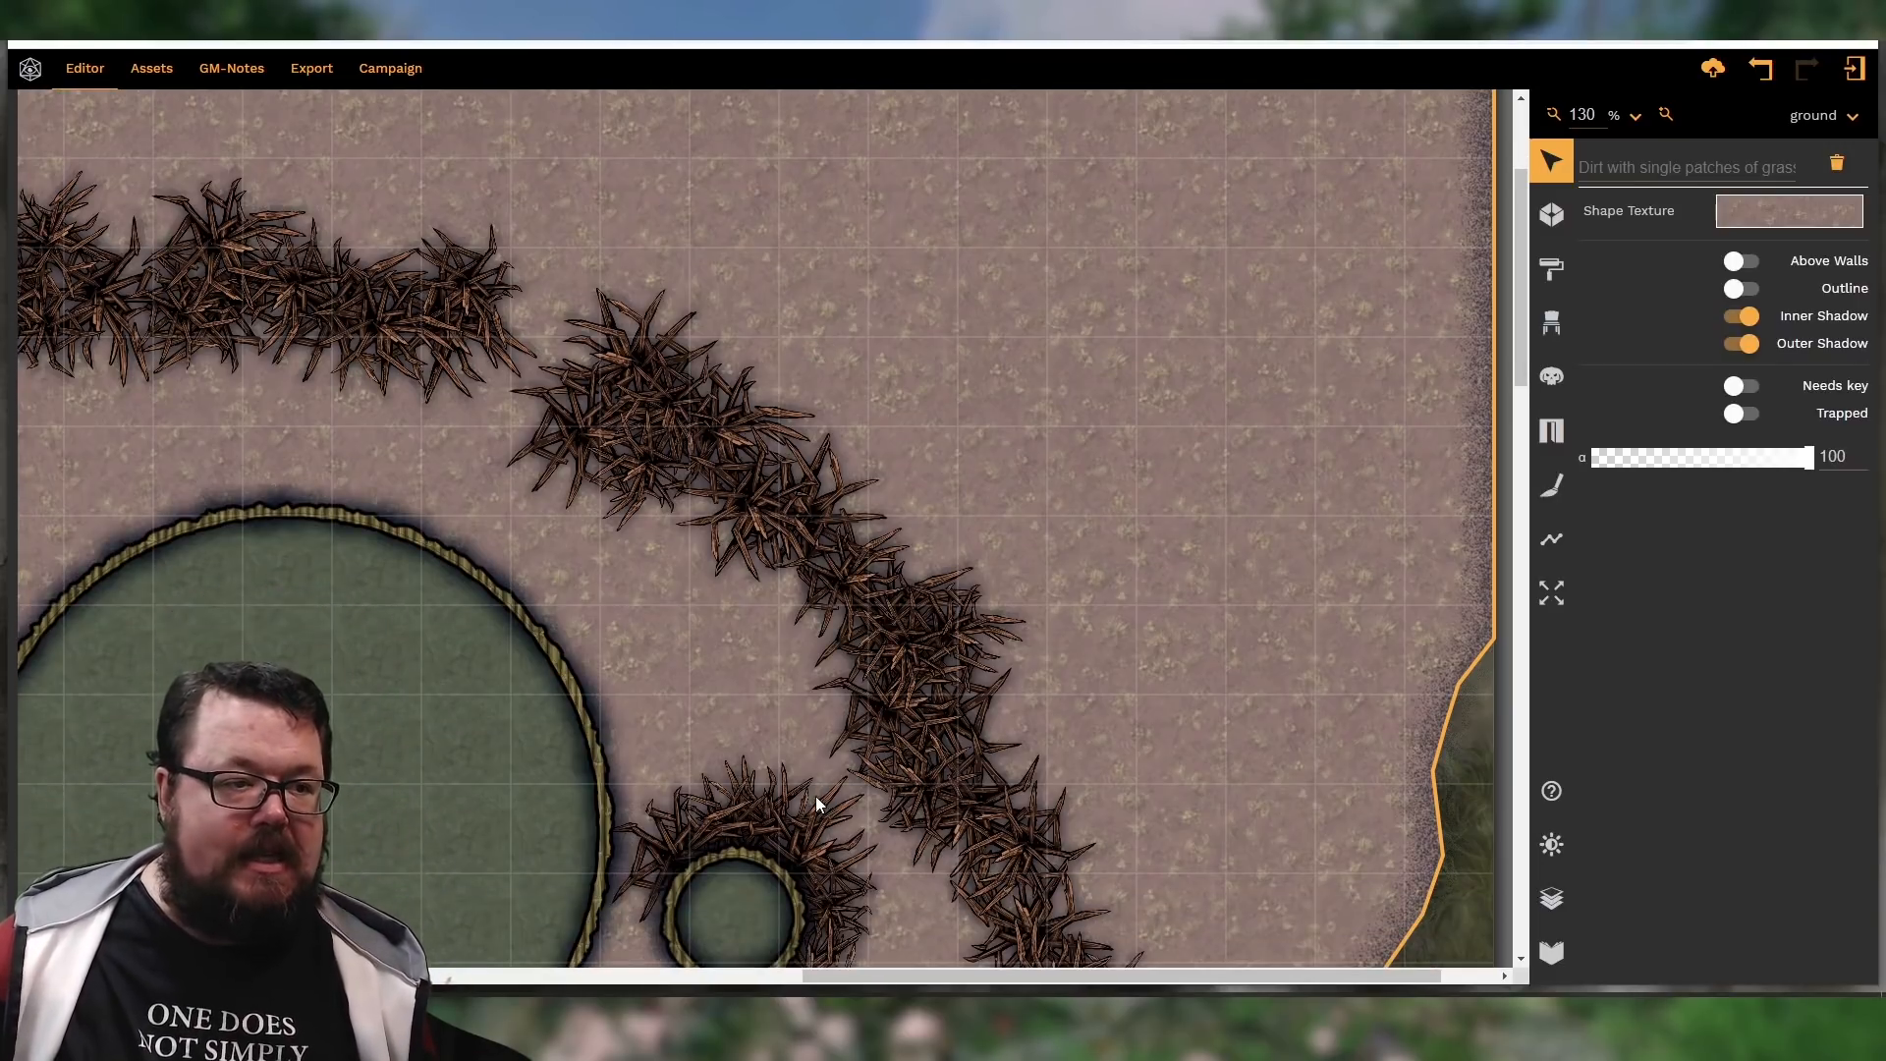
drag(879, 978, 607, 955)
scroll(703, 452, down, 8)
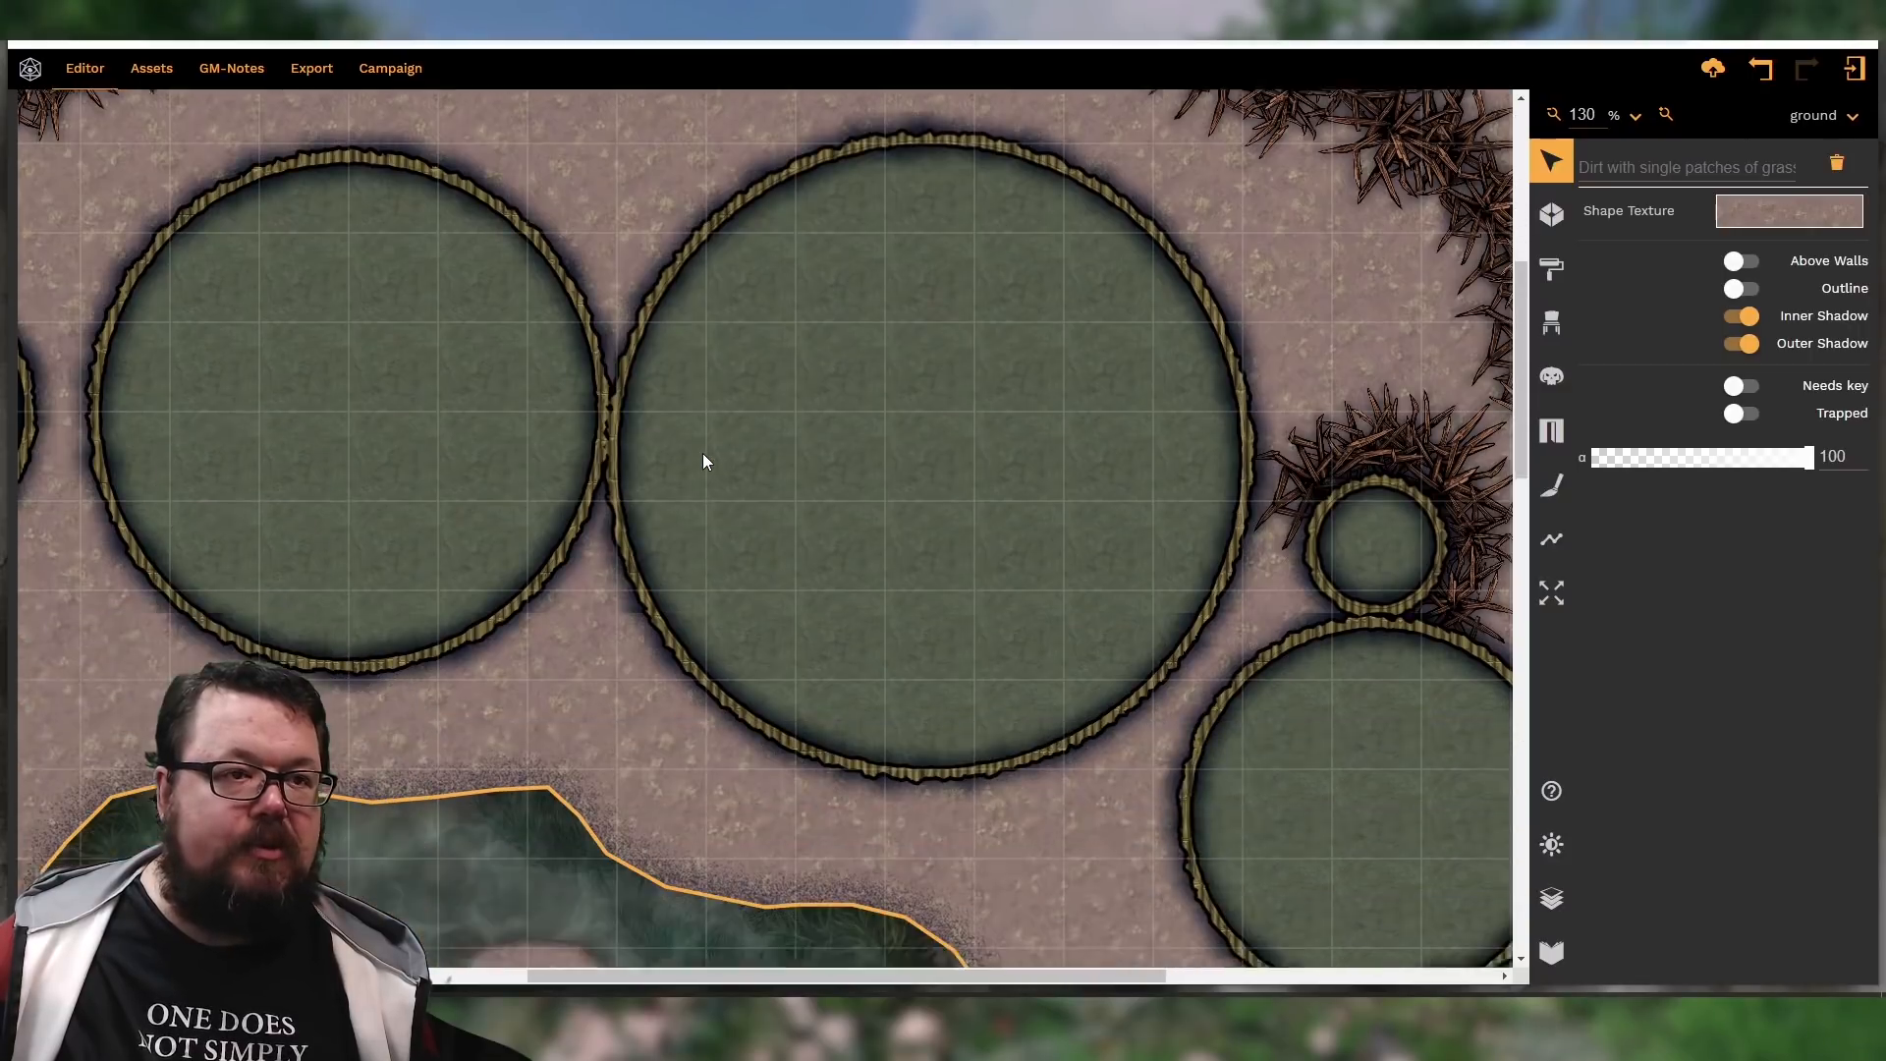
scroll(715, 538, down, 2)
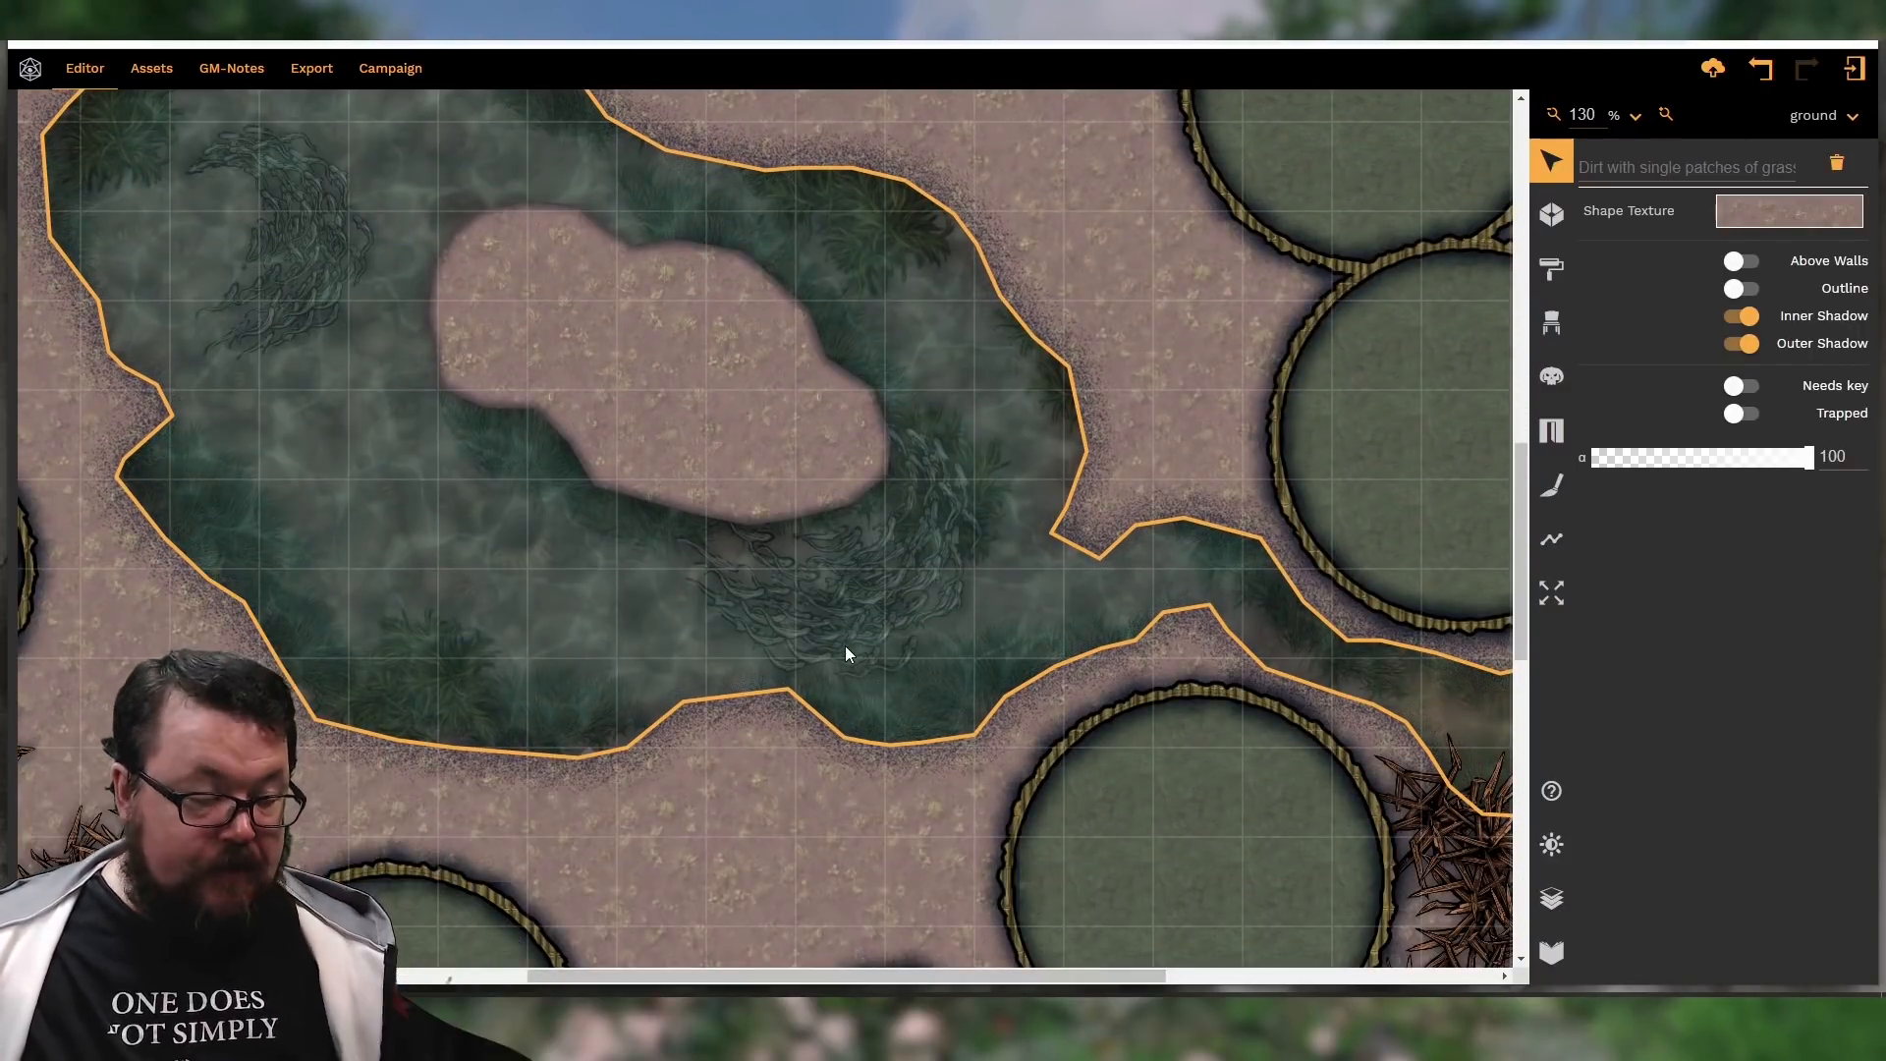
scroll(846, 647, down, 4)
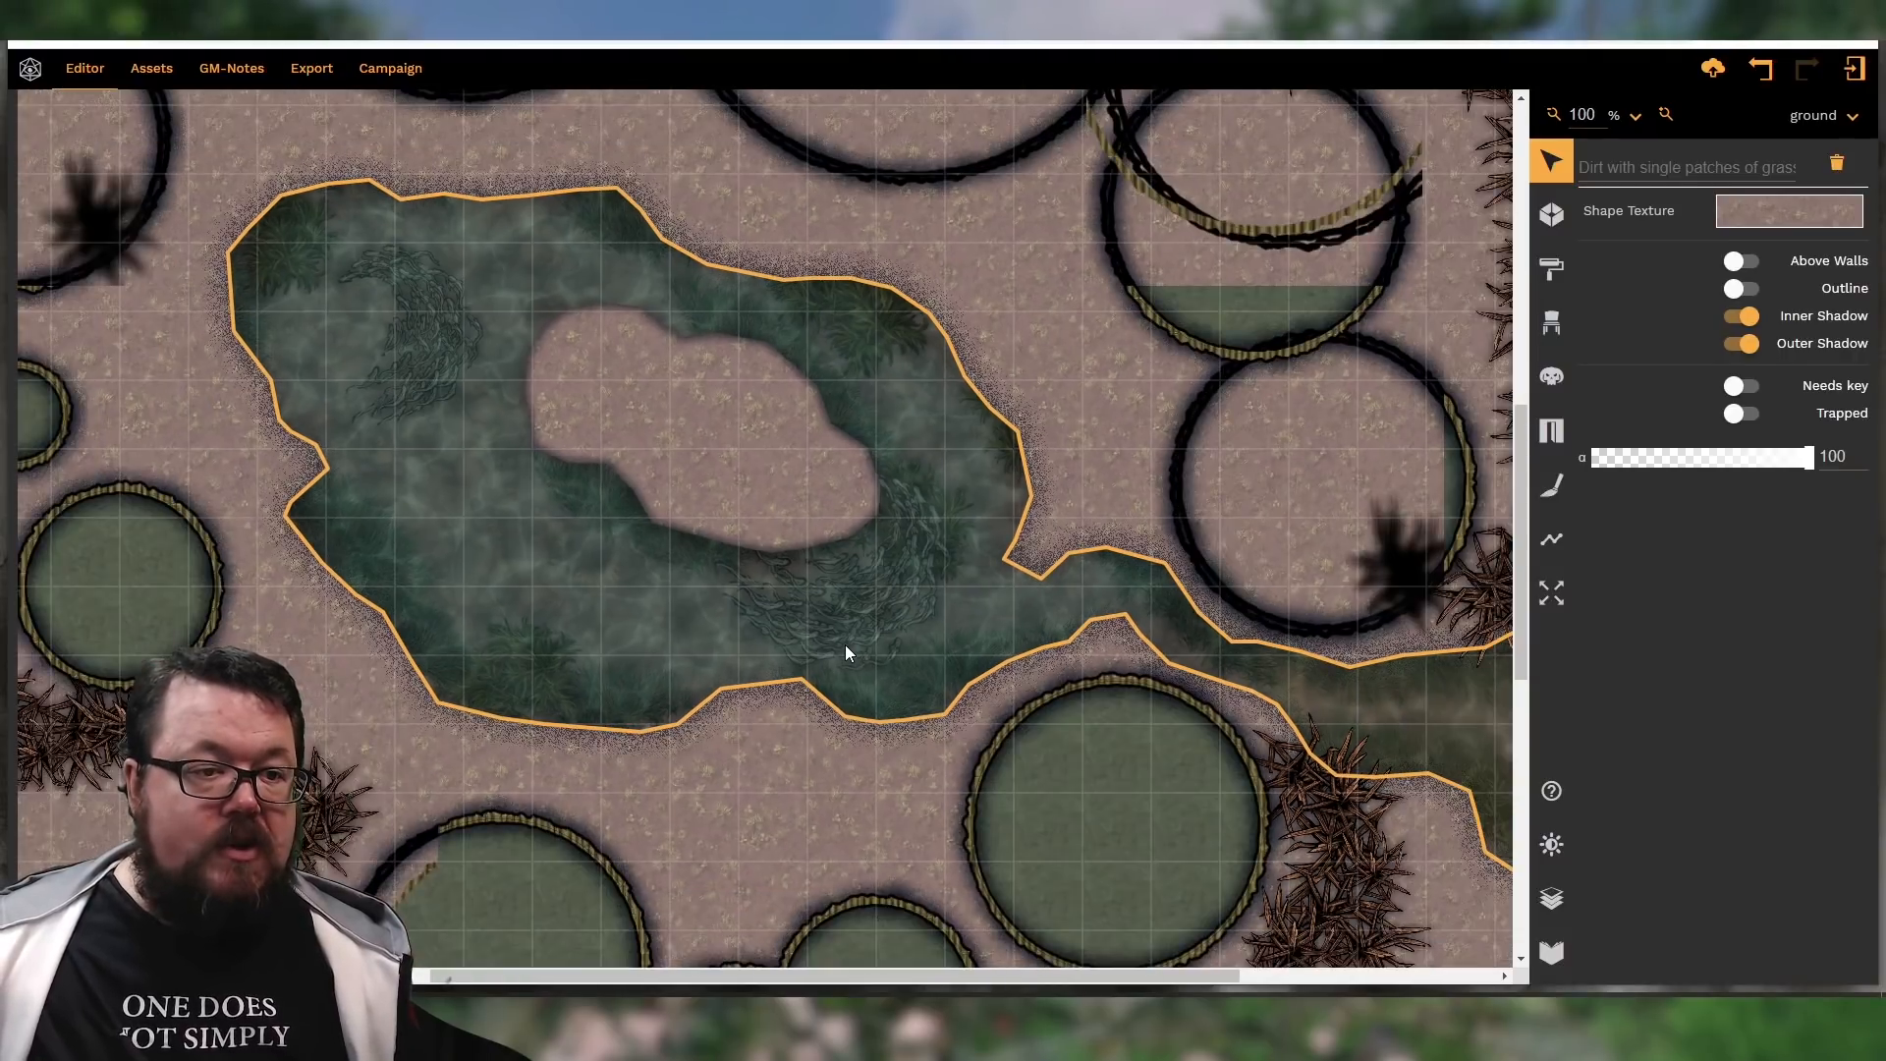
scroll(845, 653, down, 3)
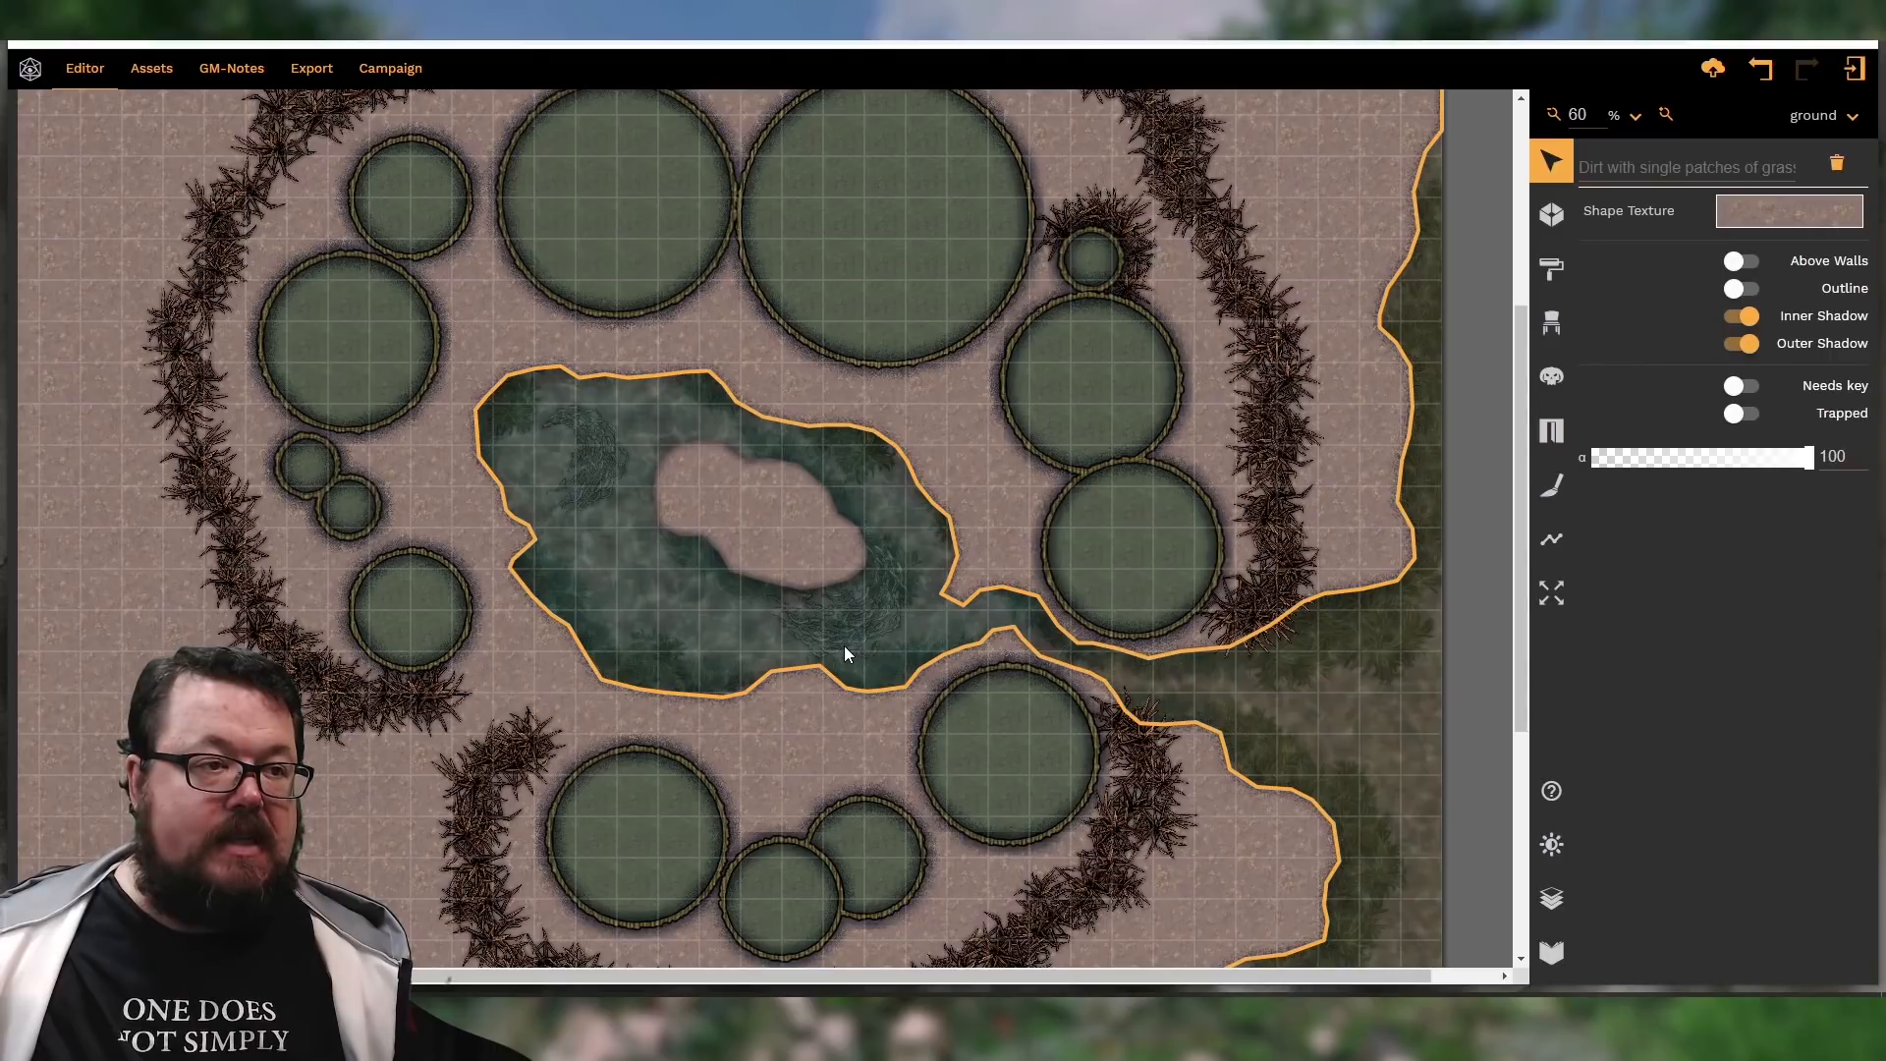
scroll(845, 653, down, 1)
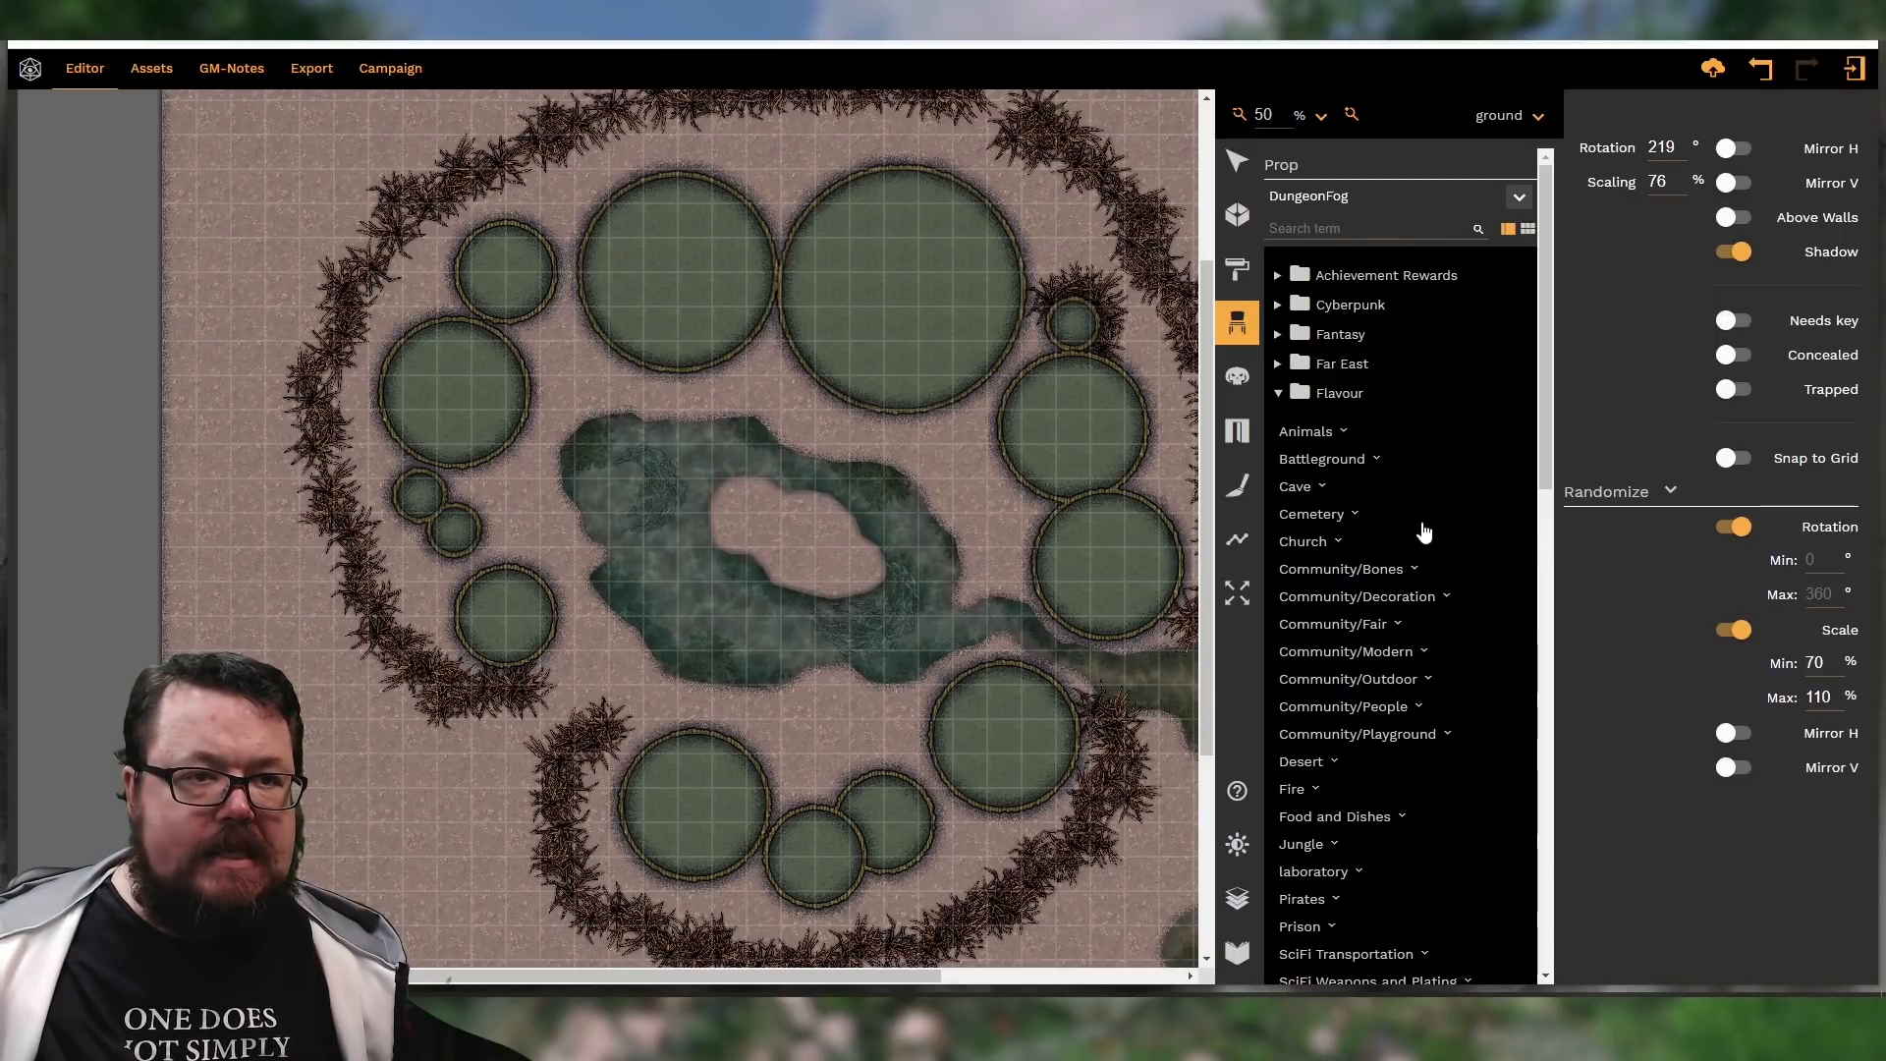
Place the third Wastelands floating rock on the pond's island at 70° rotation and 100 % scaling, and disable random rotation and scale
scroll(1423, 531, down, 1)
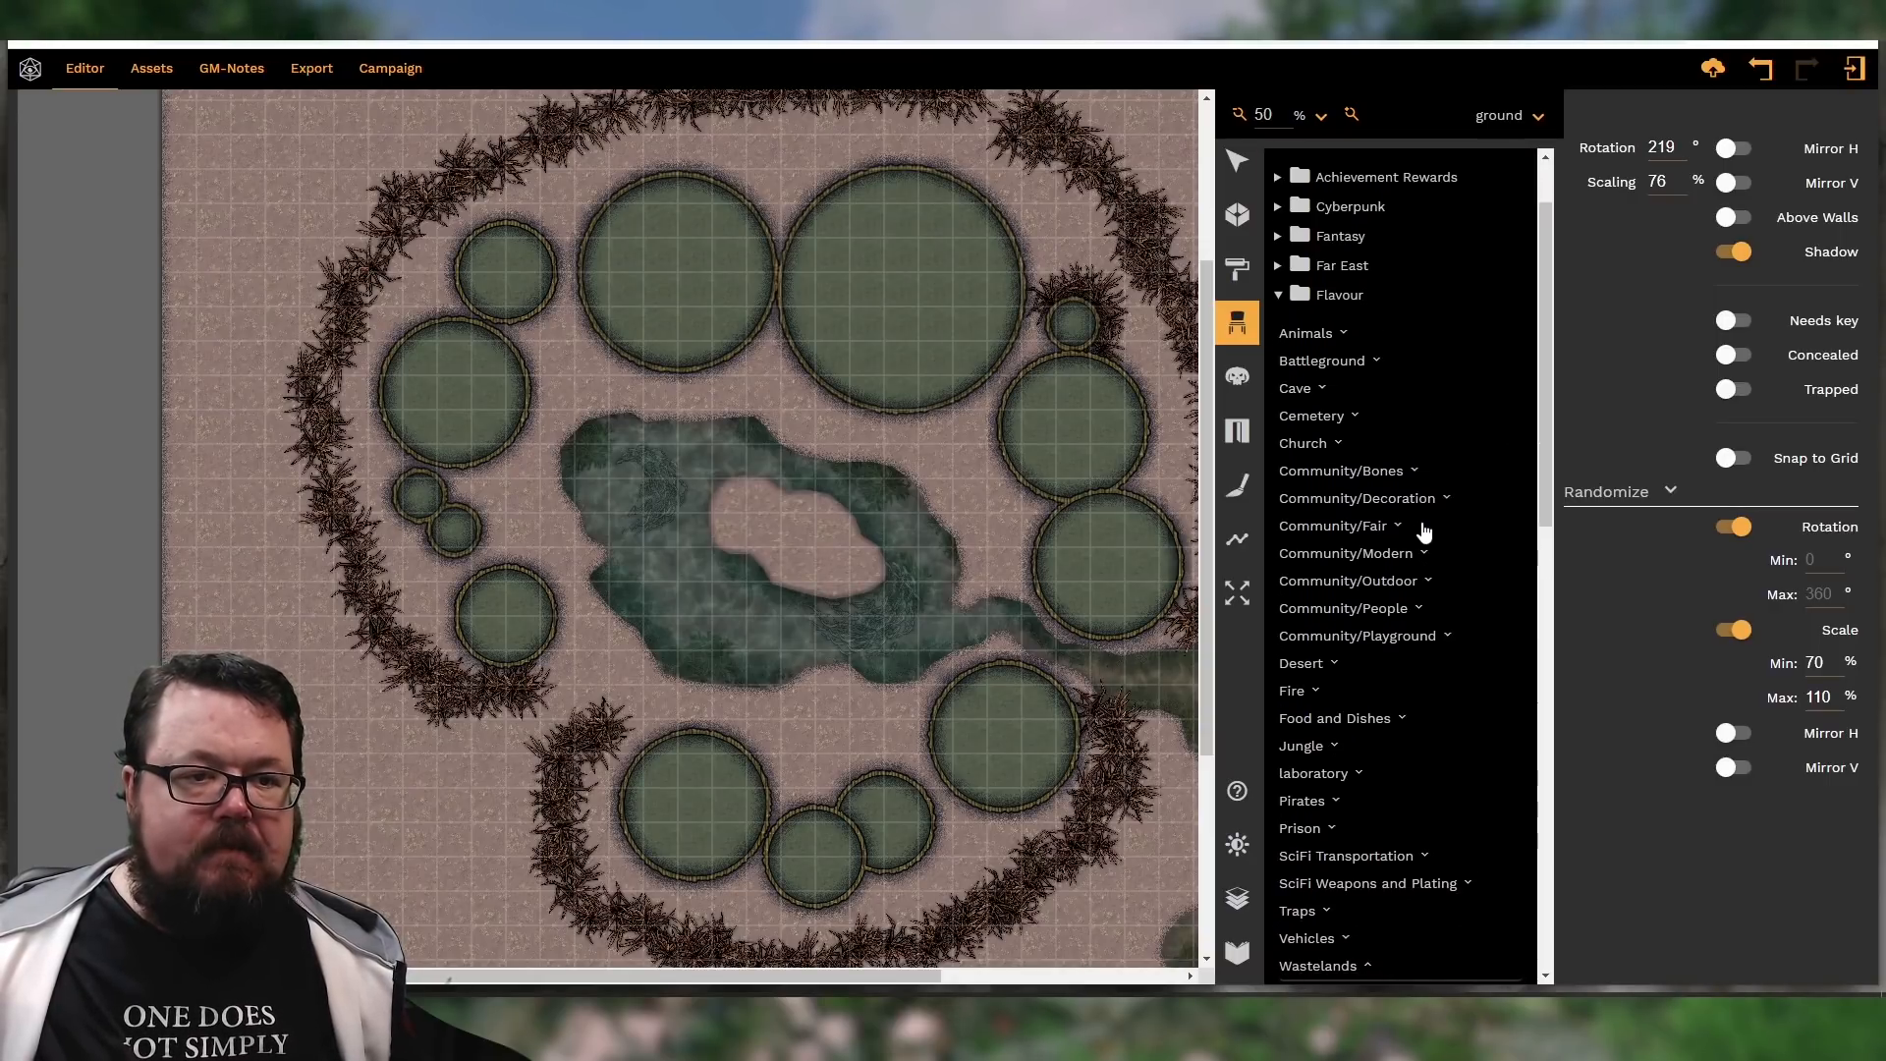
scroll(1424, 531, down, 2)
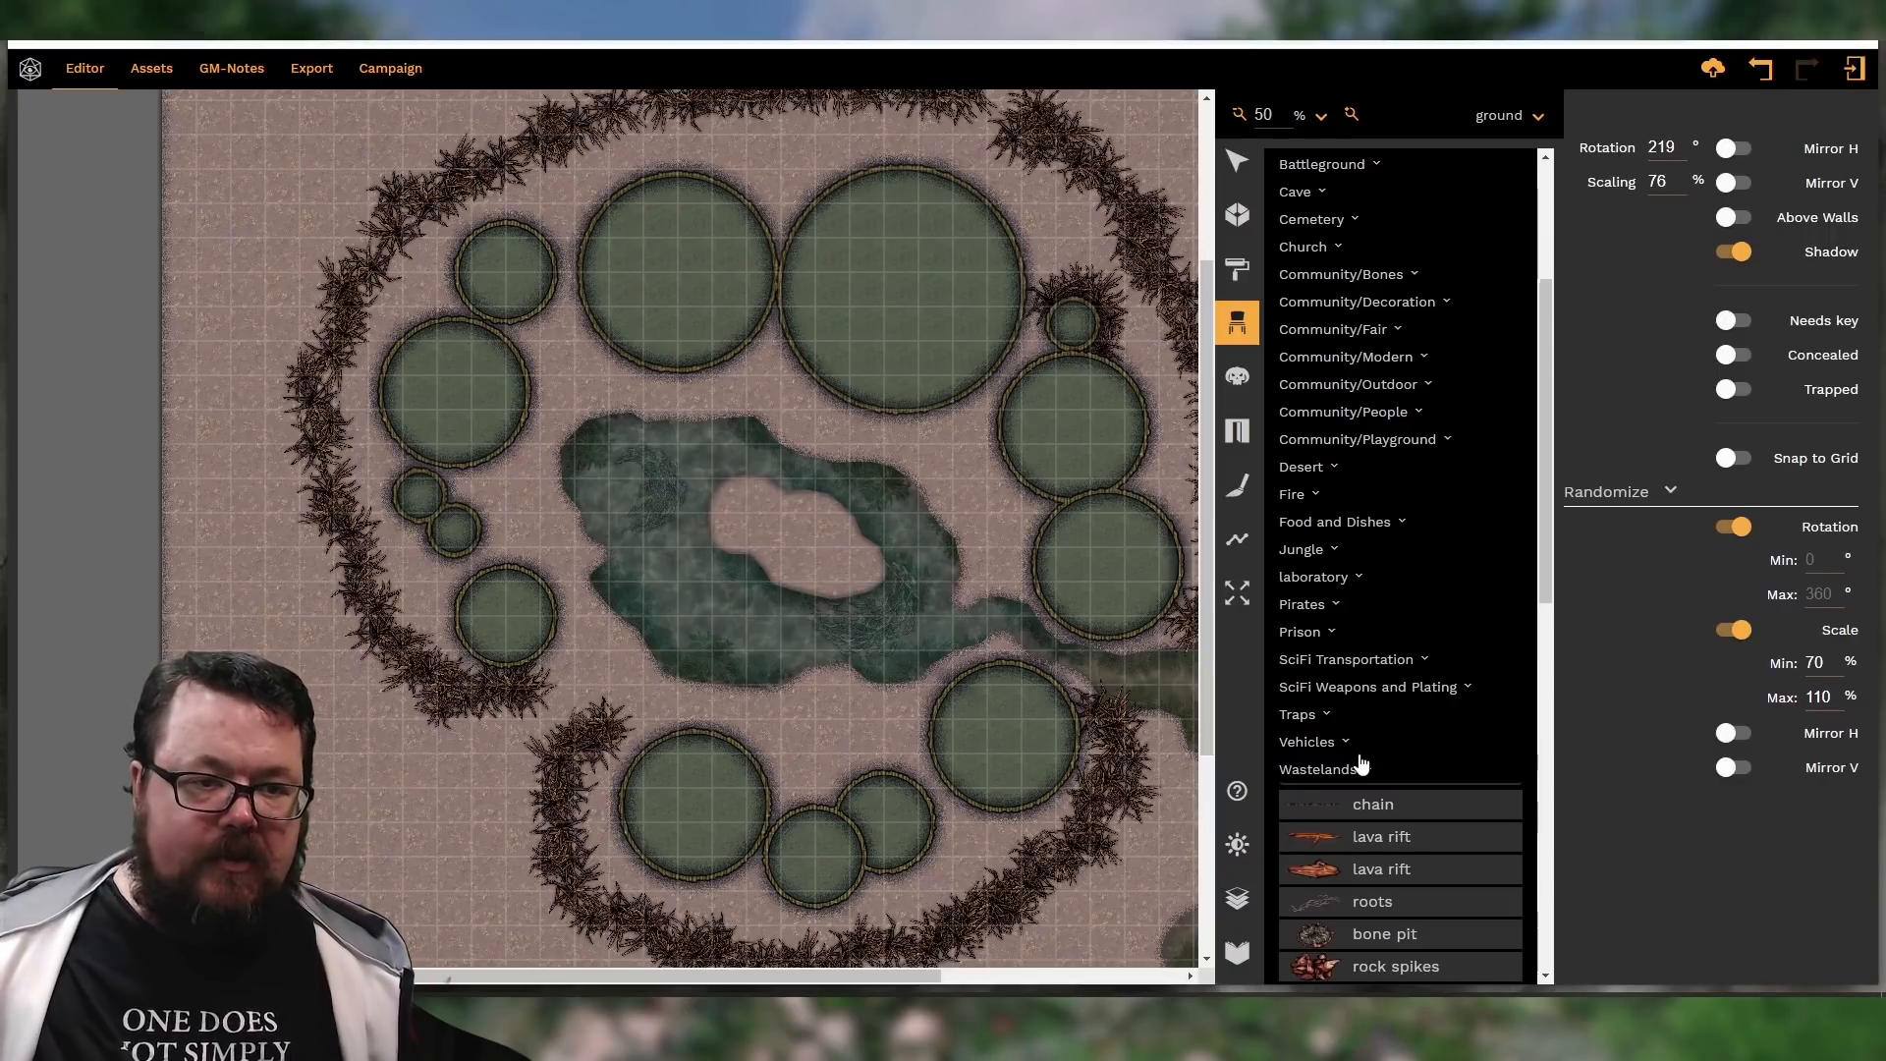
scroll(1423, 709, down, 1)
scroll(1423, 709, down, 1)
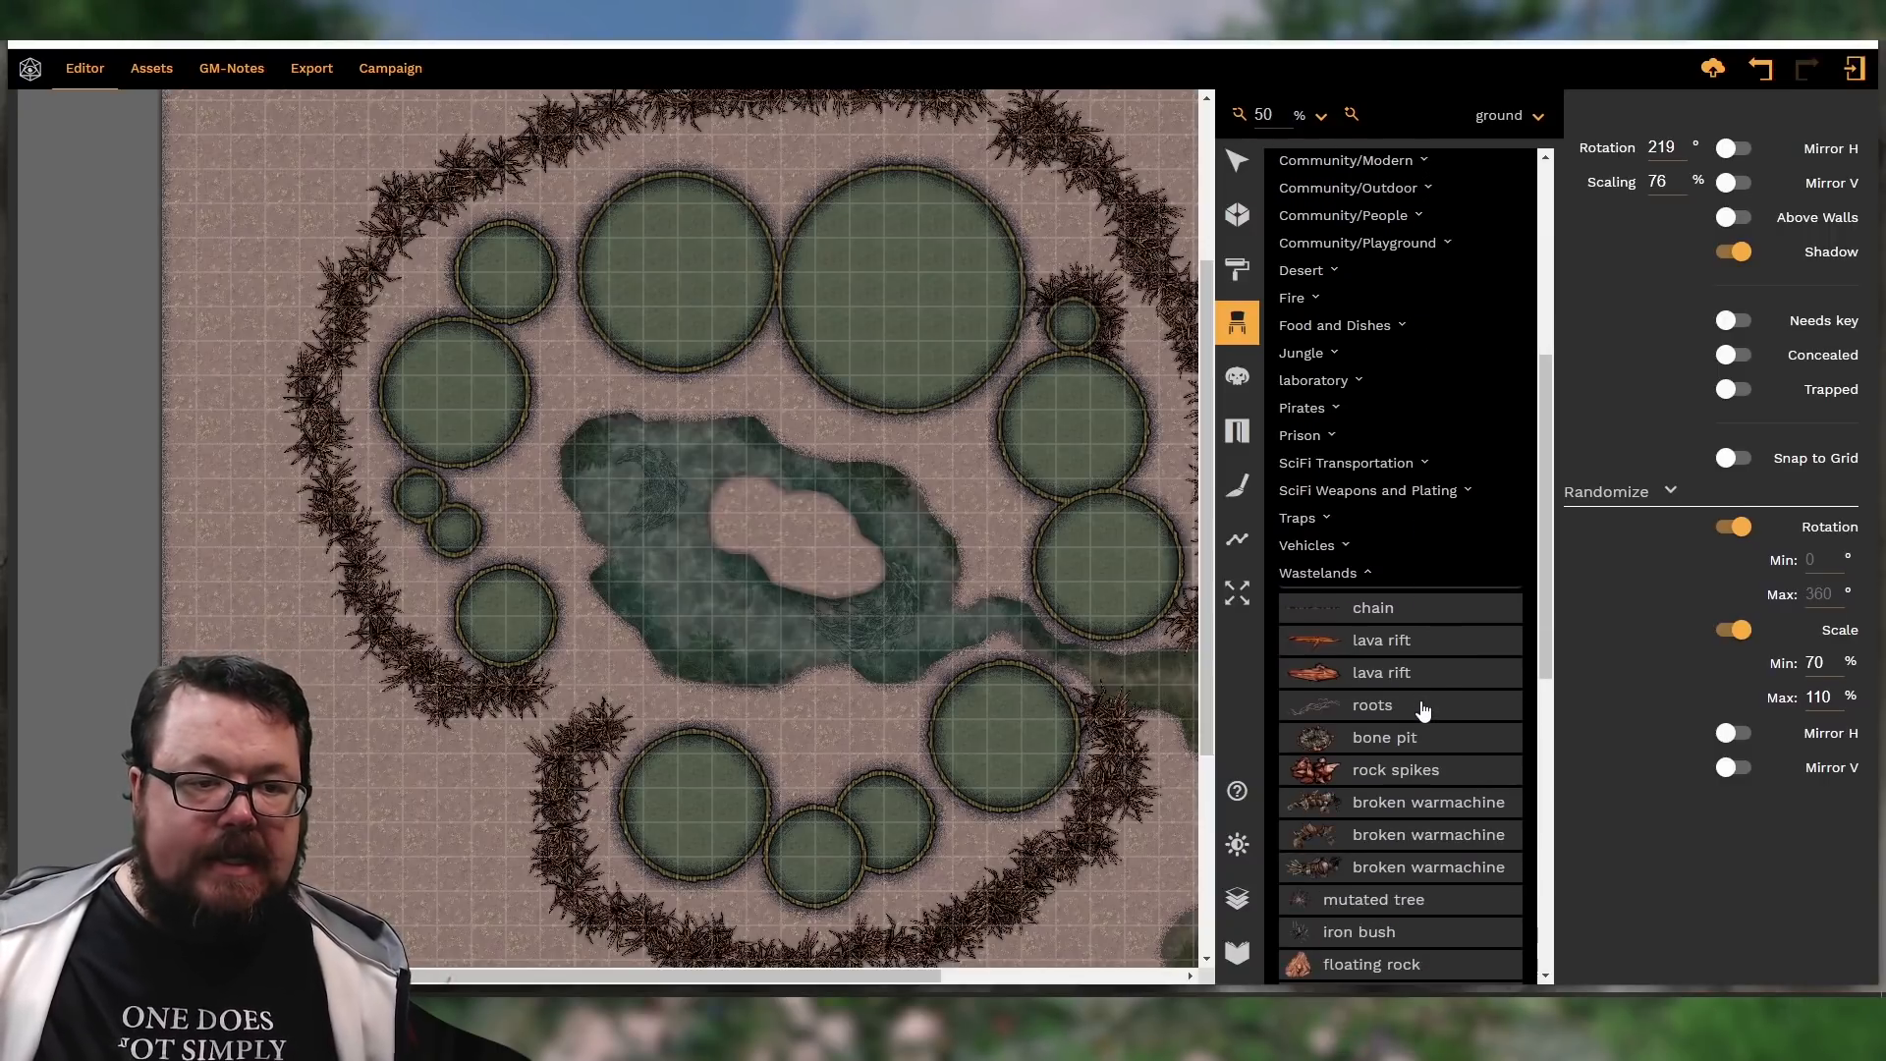
scroll(1424, 710, down, 2)
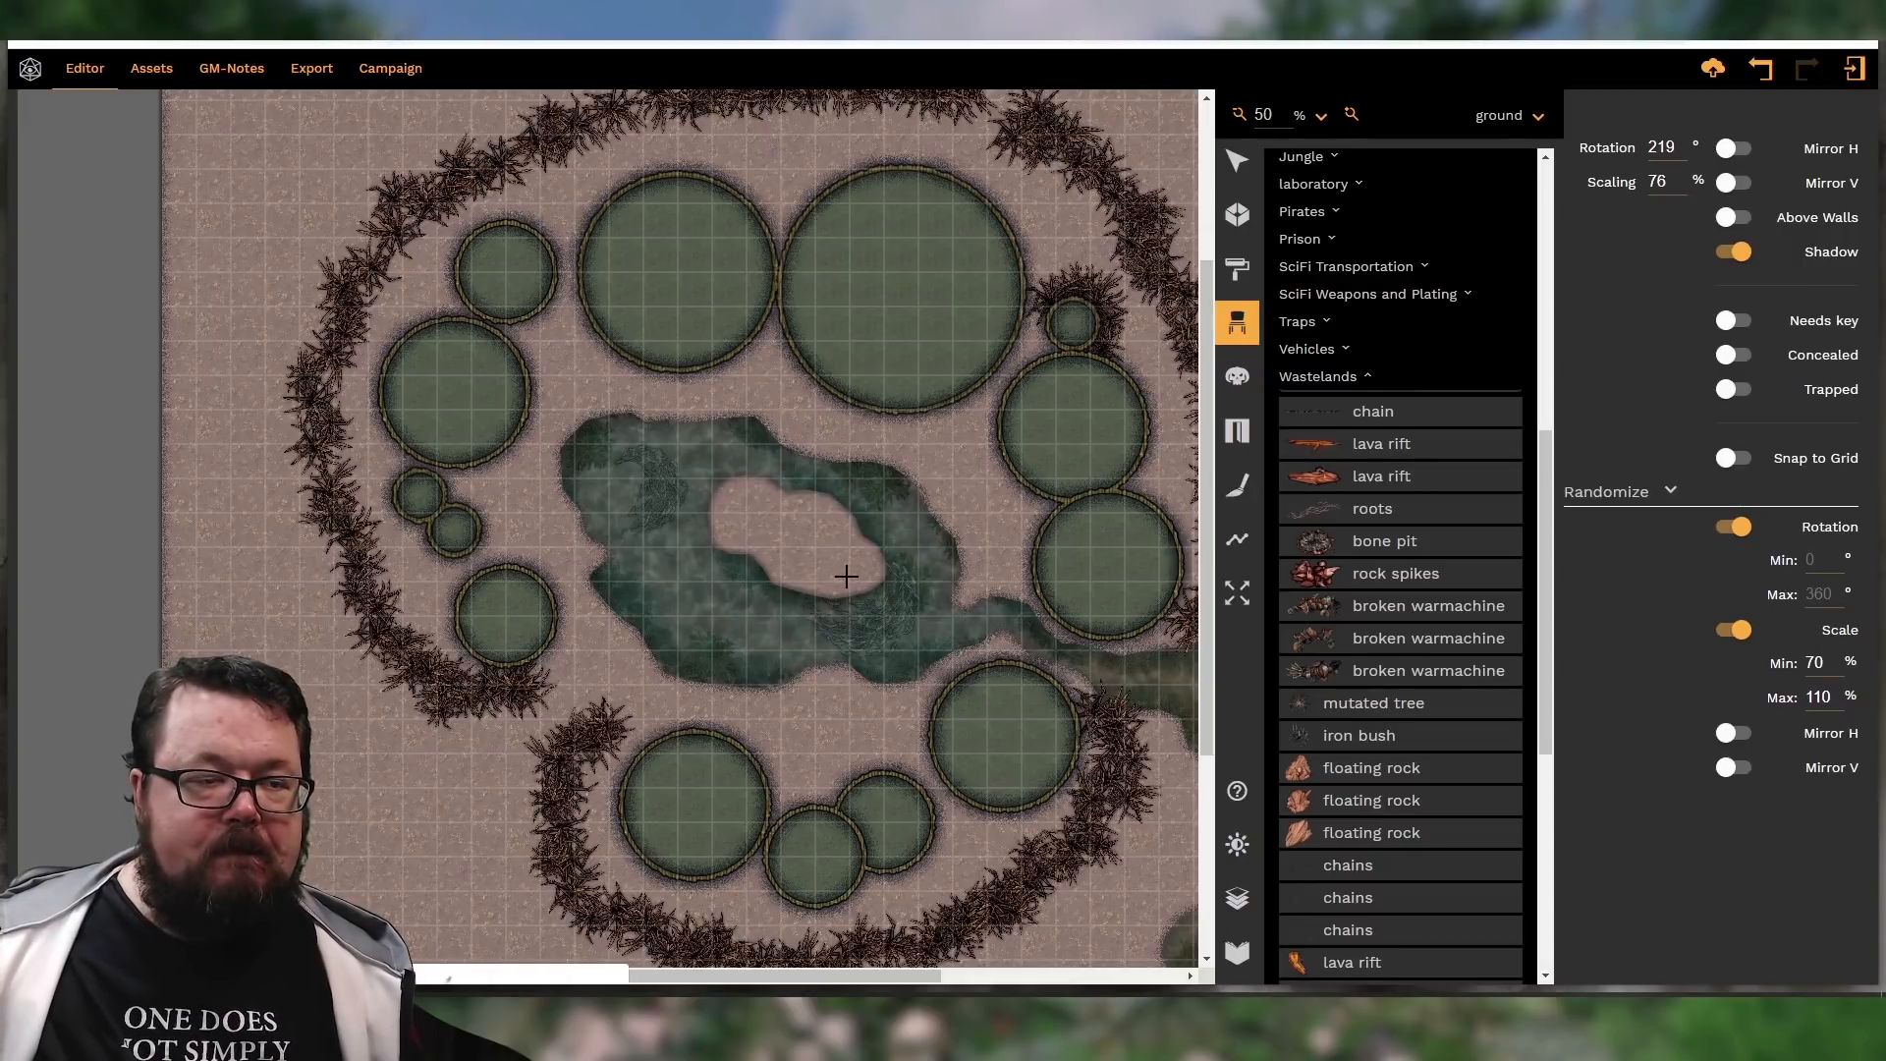
scroll(846, 577, up, 3)
scroll(847, 576, up, 3)
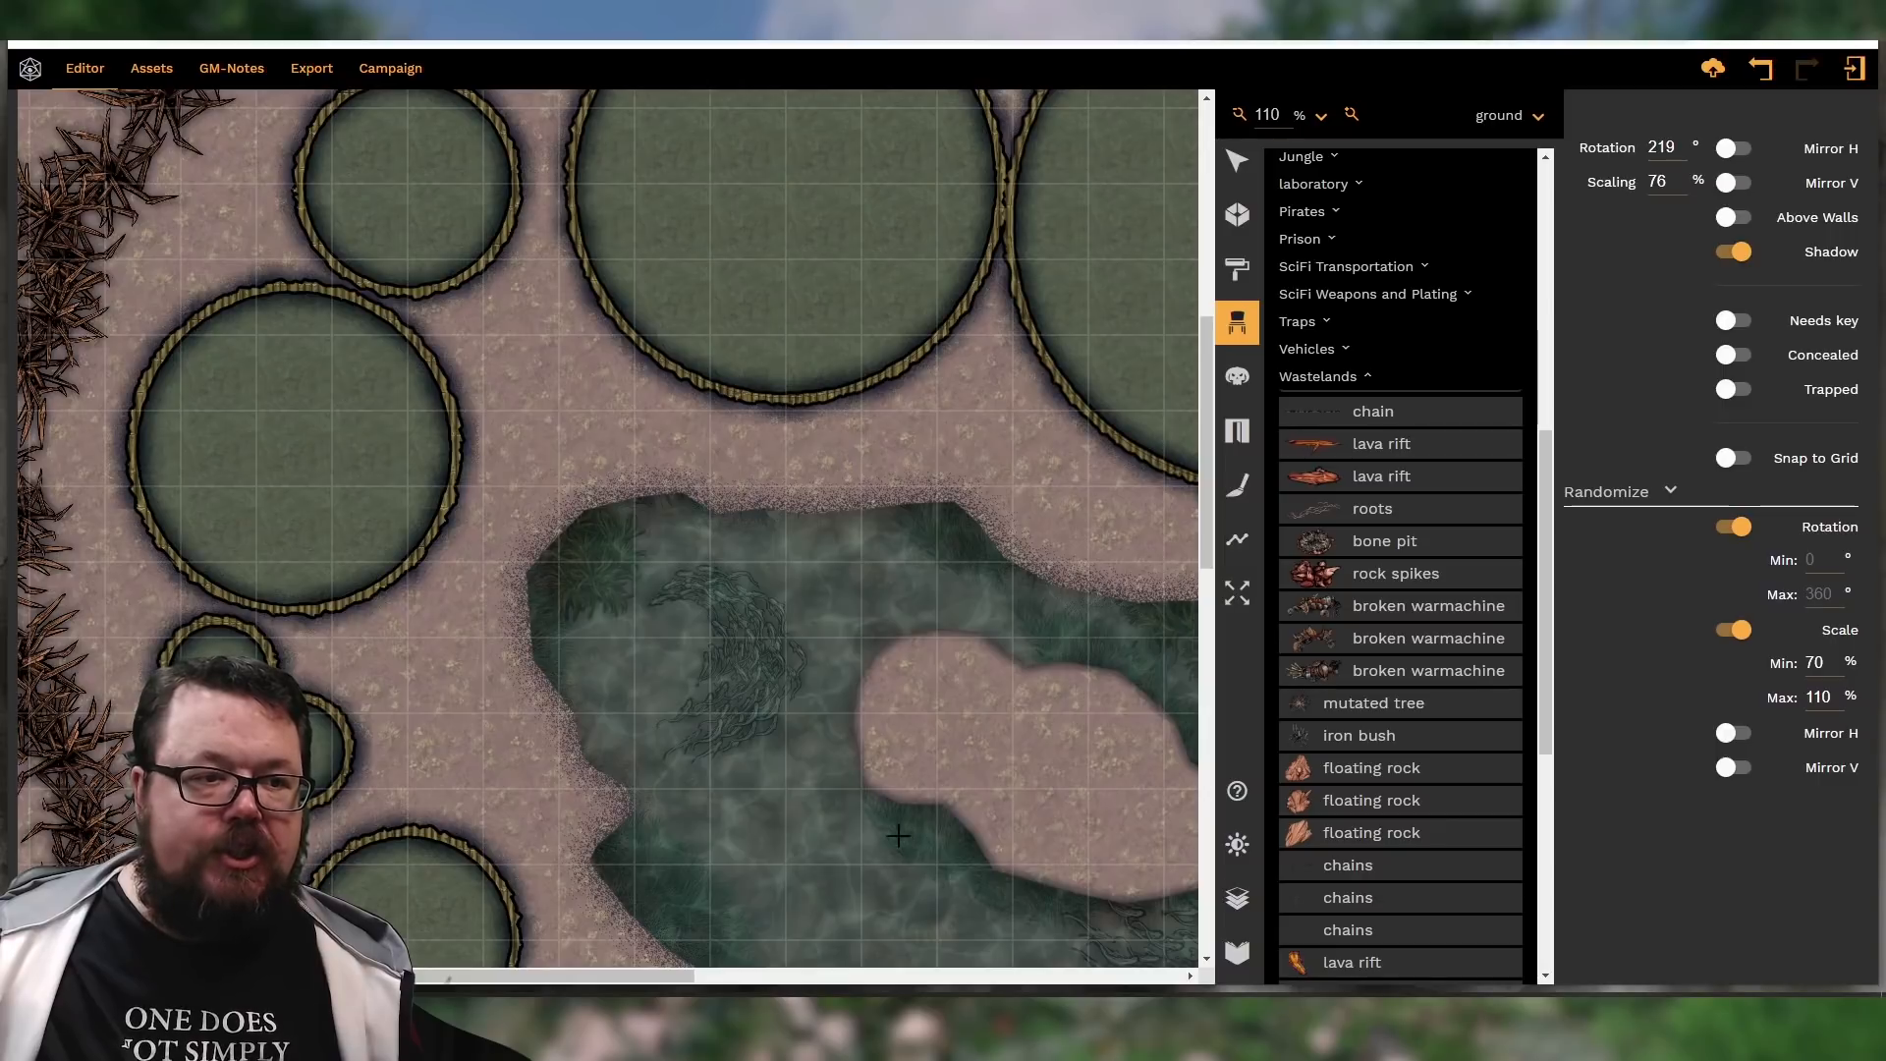
drag(672, 976, 809, 977)
scroll(846, 821, down, 2)
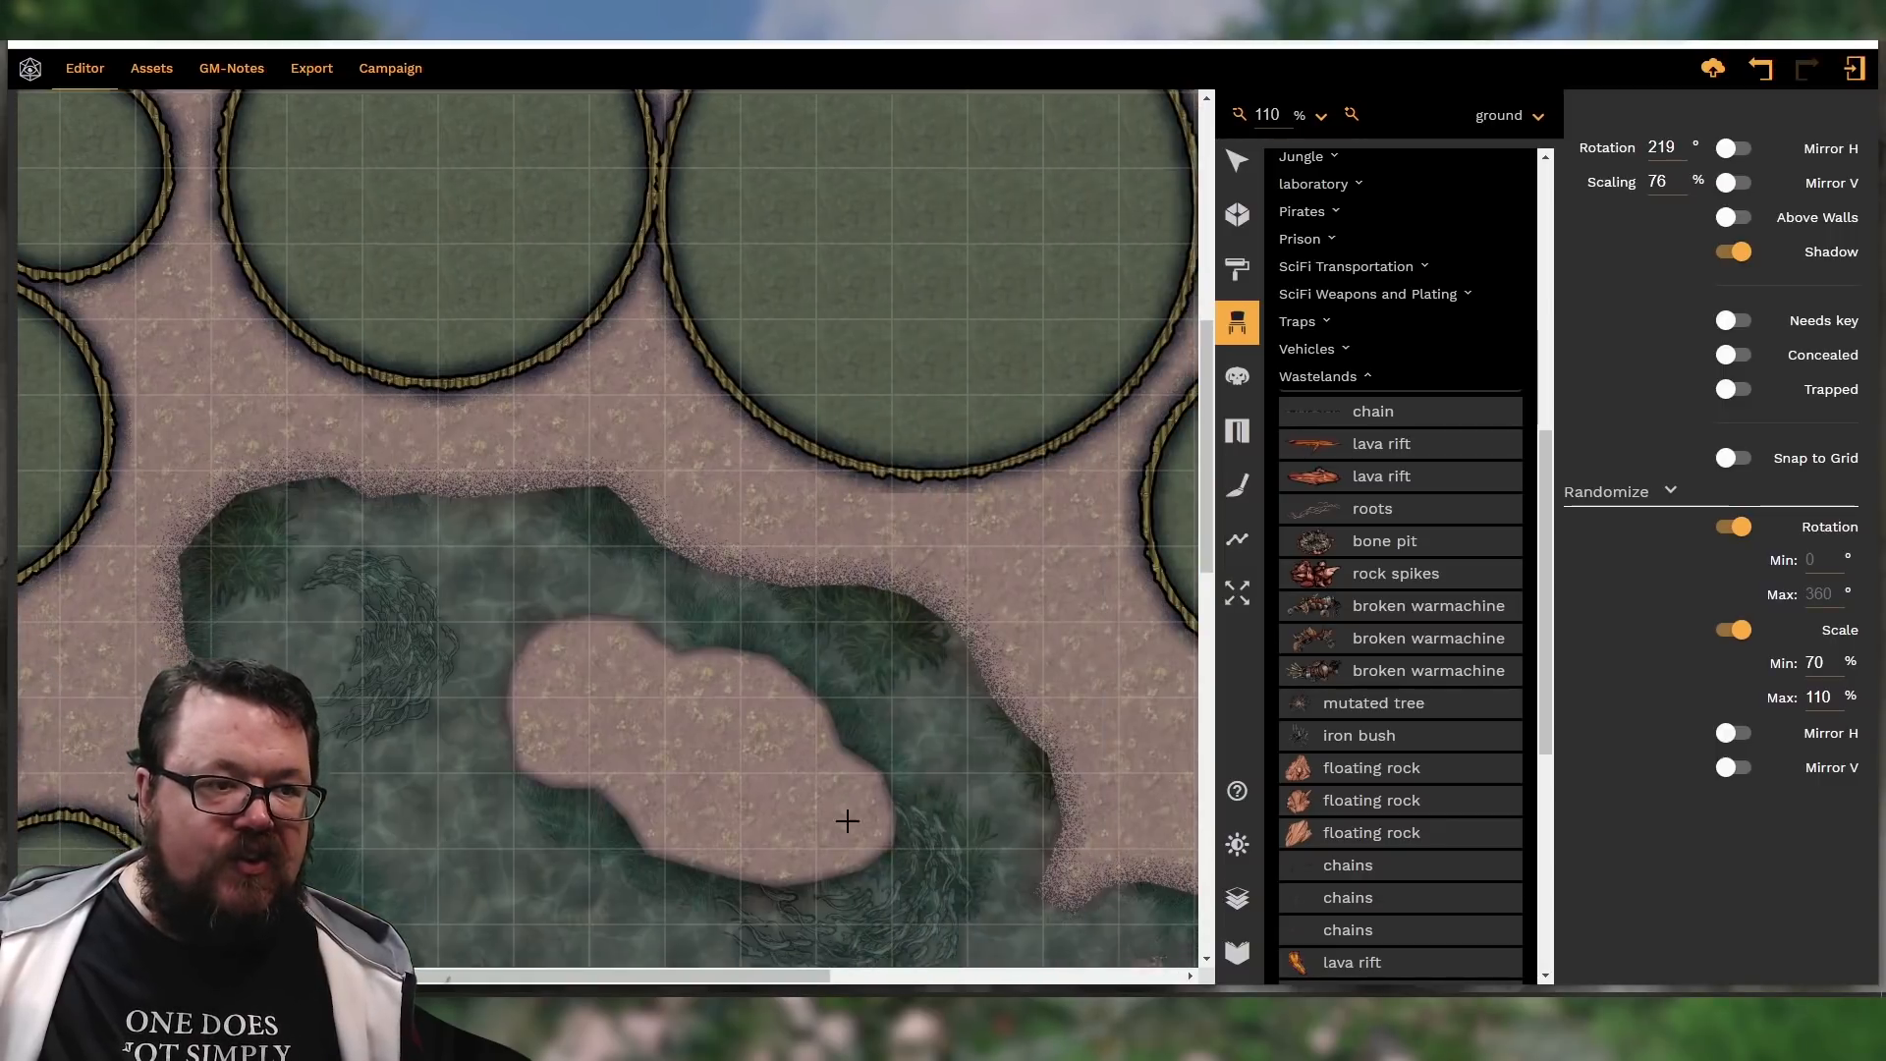
click(1359, 770)
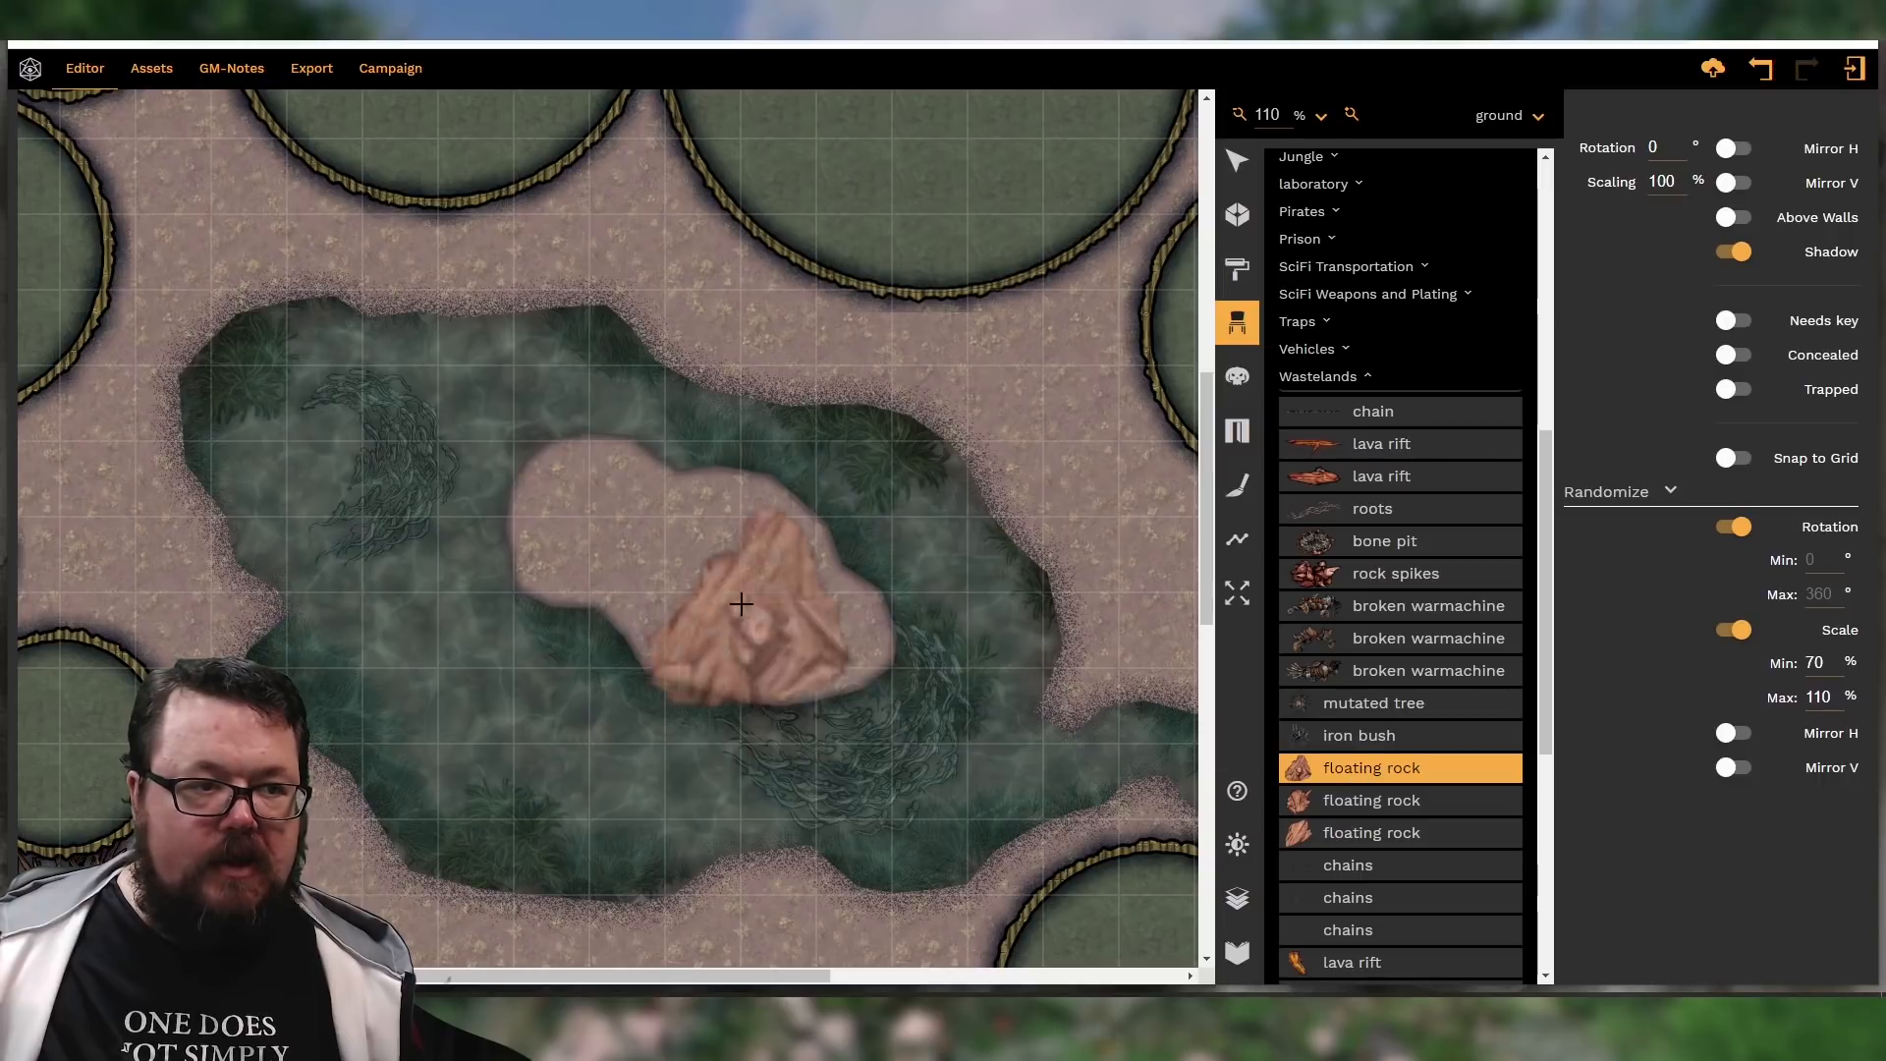
click(1342, 833)
shift+scroll(715, 597, down, 7)
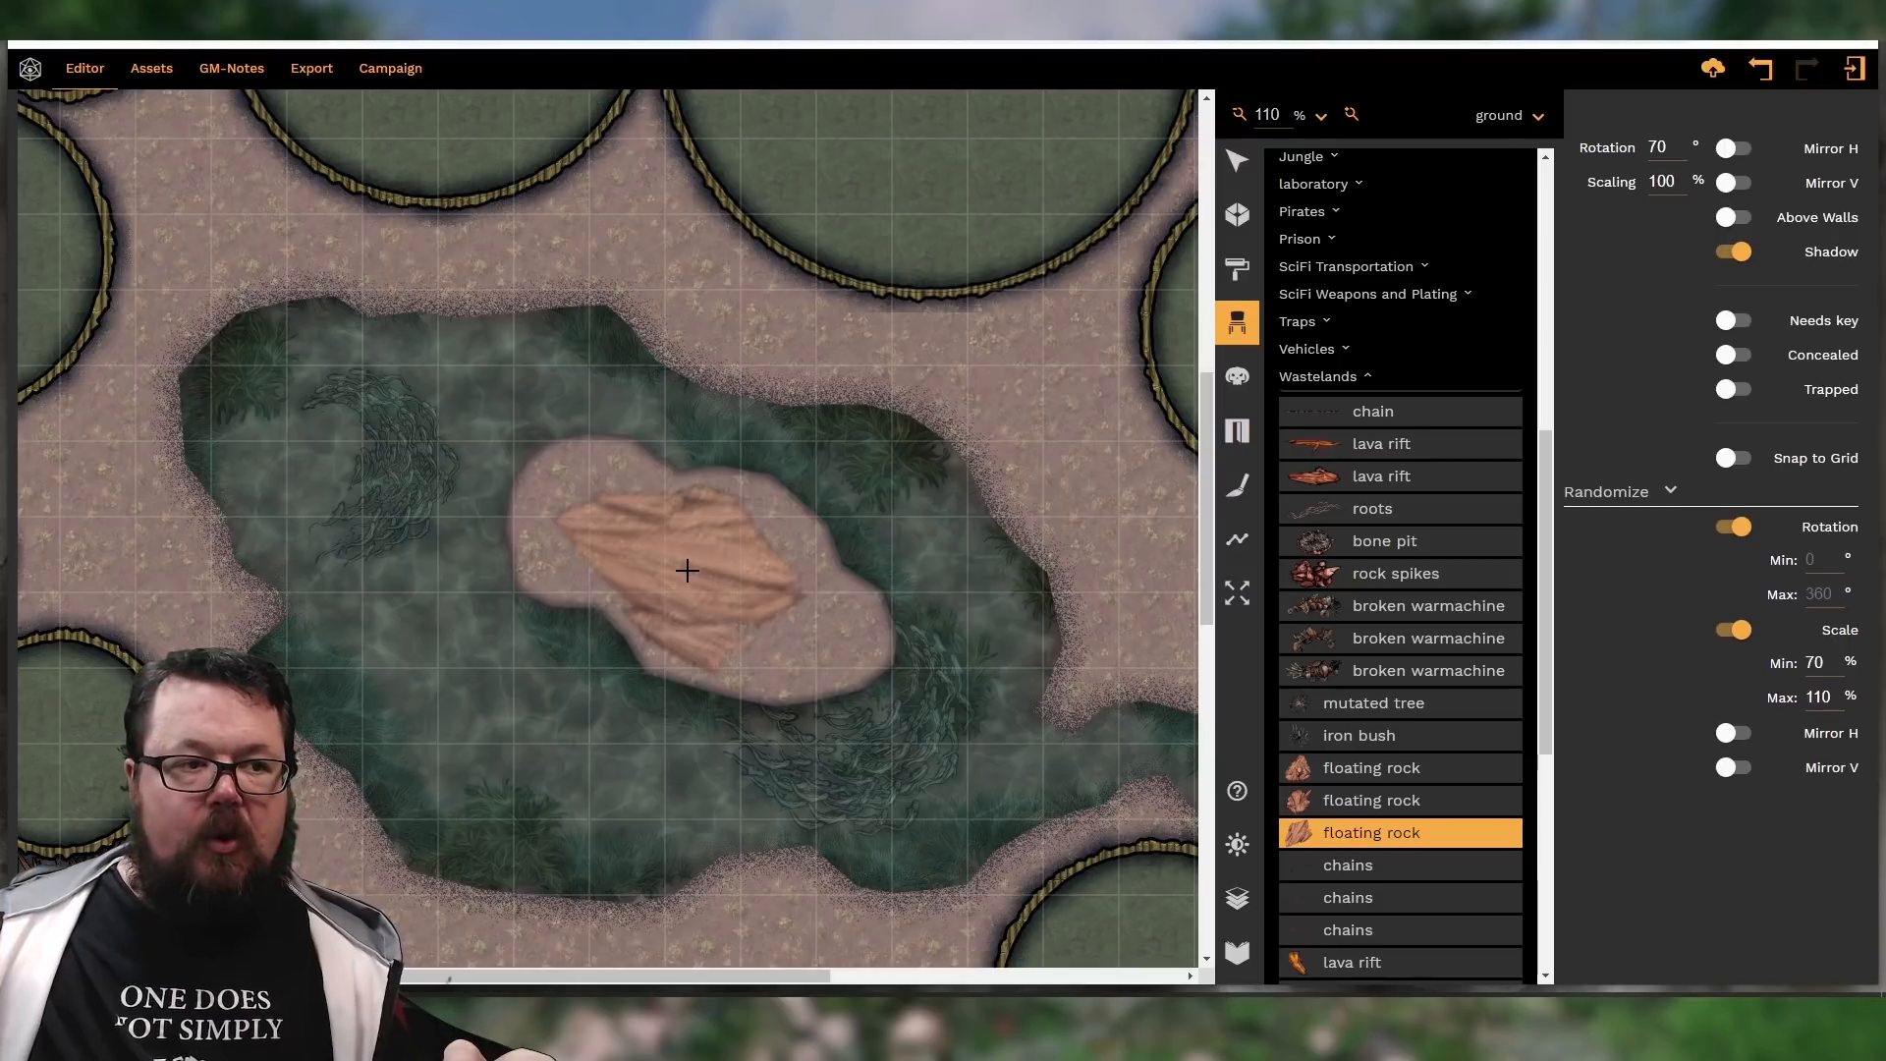
click(687, 569)
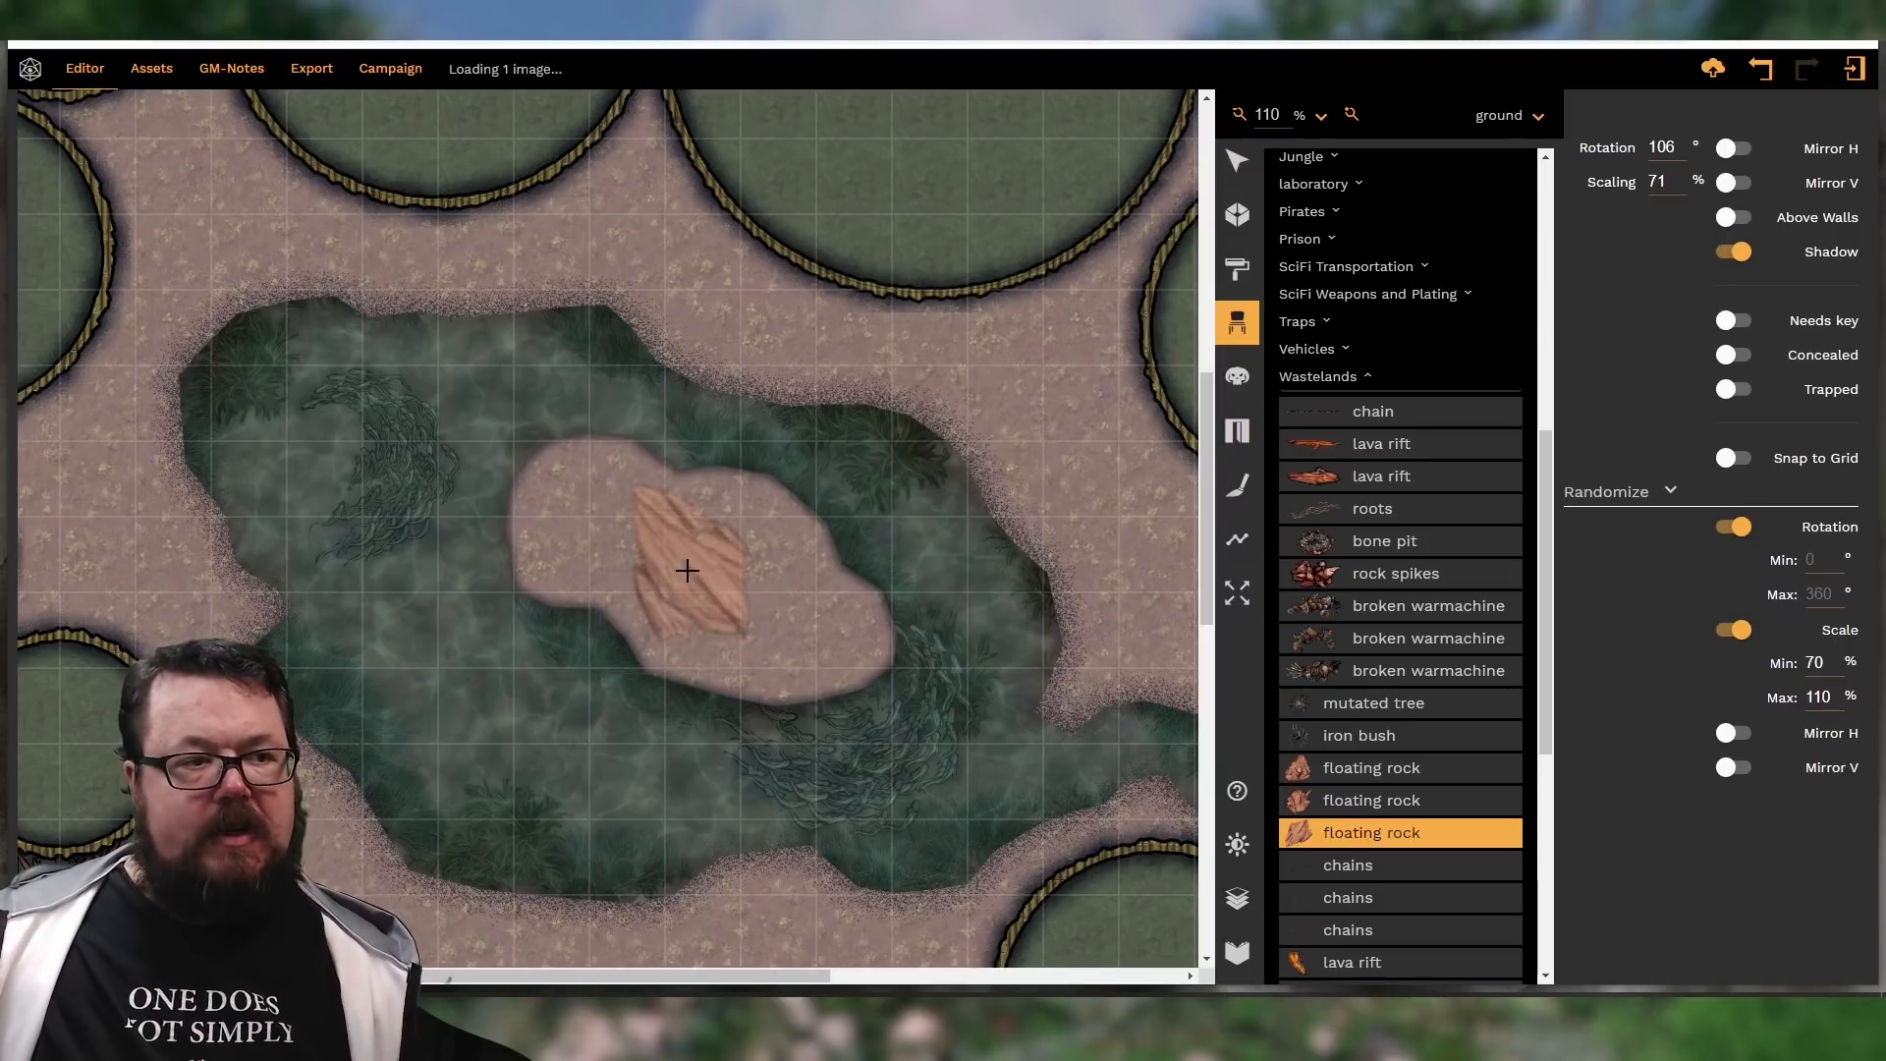
click(1736, 629)
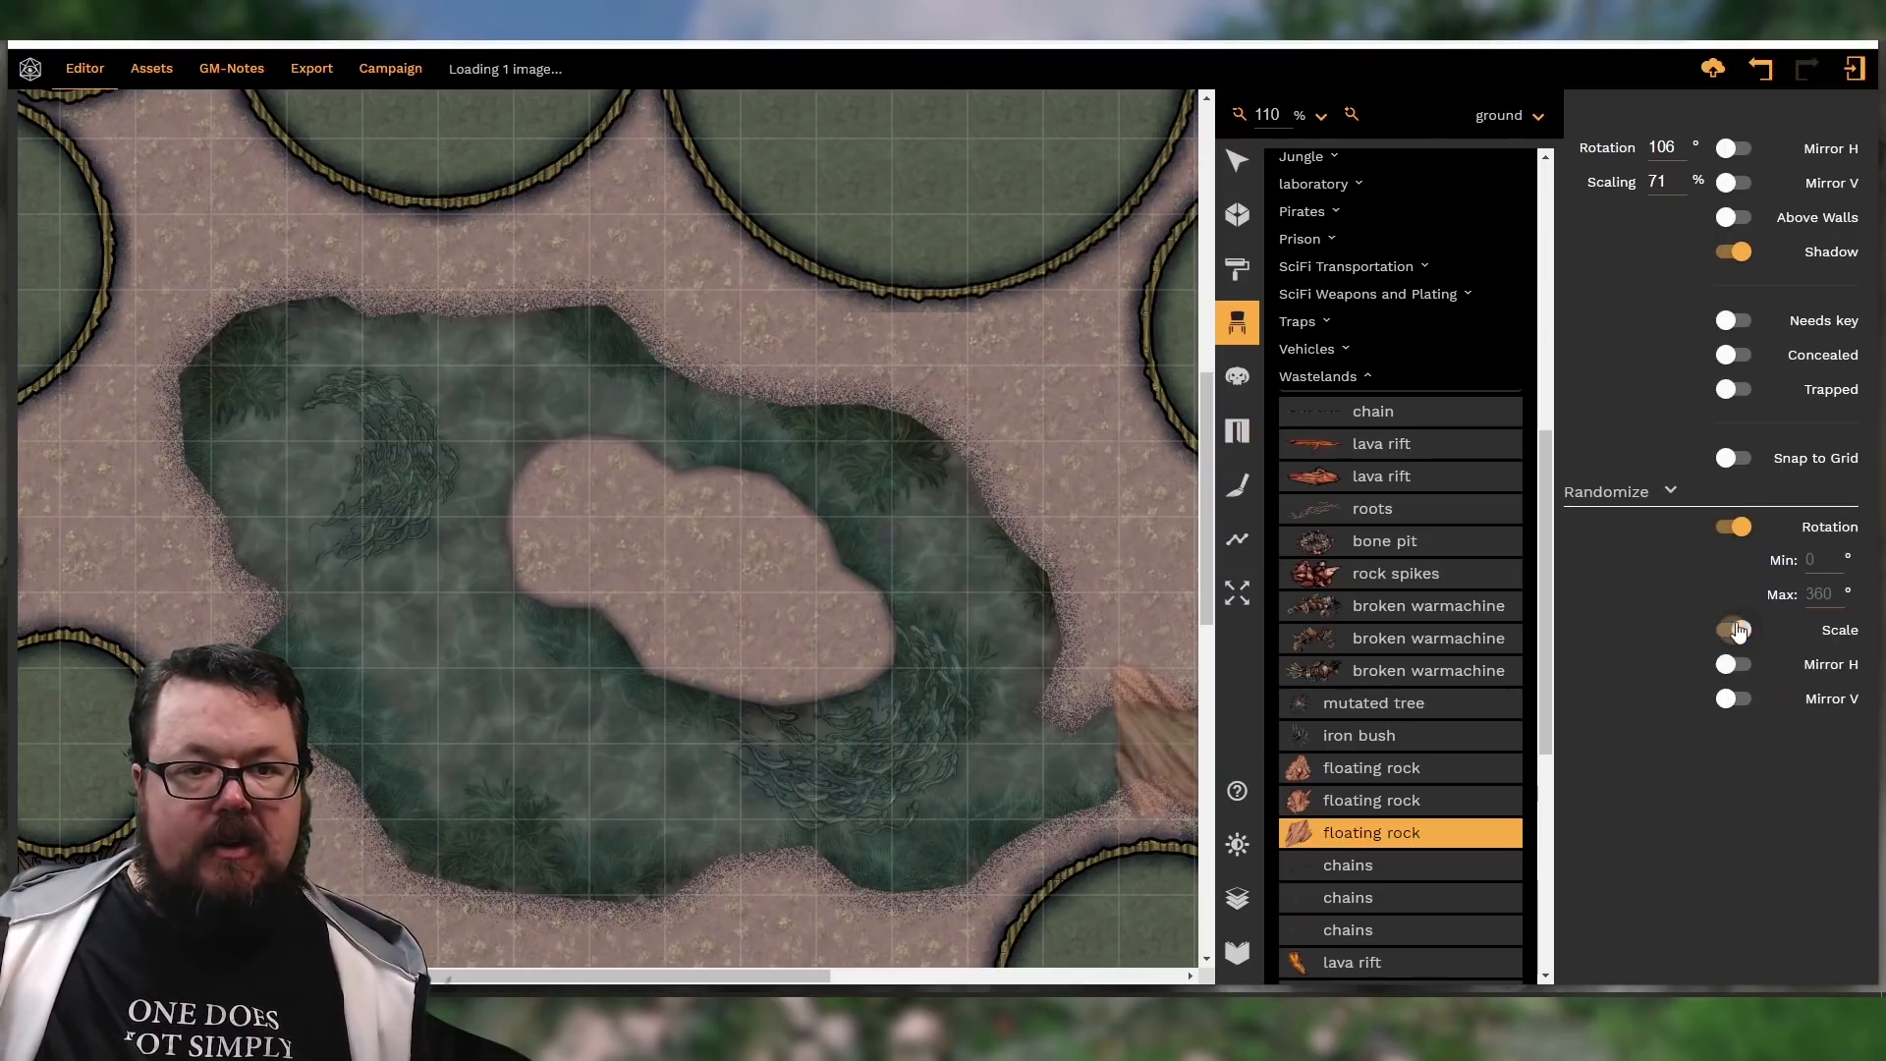
click(1733, 527)
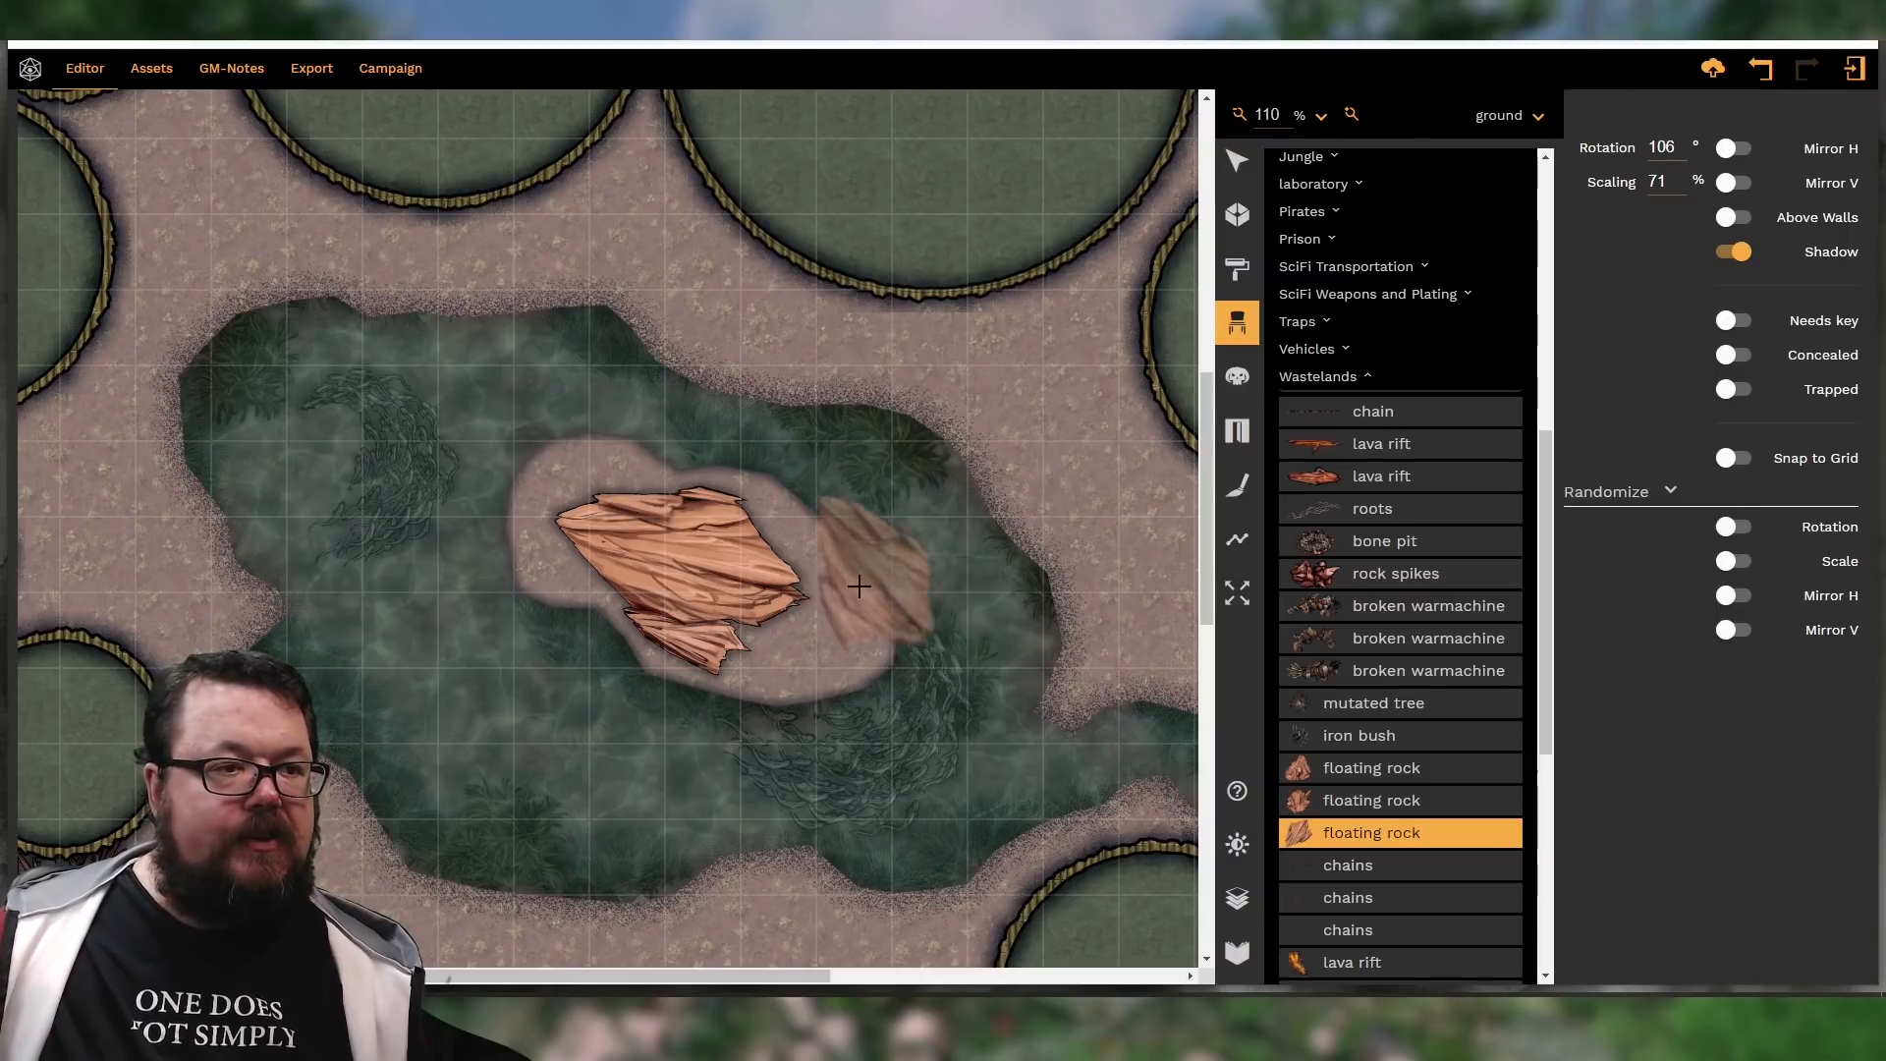
Recolour the floating rock on the island with hue 4, saturation -30 and lightness -17
click(1240, 163)
click(708, 575)
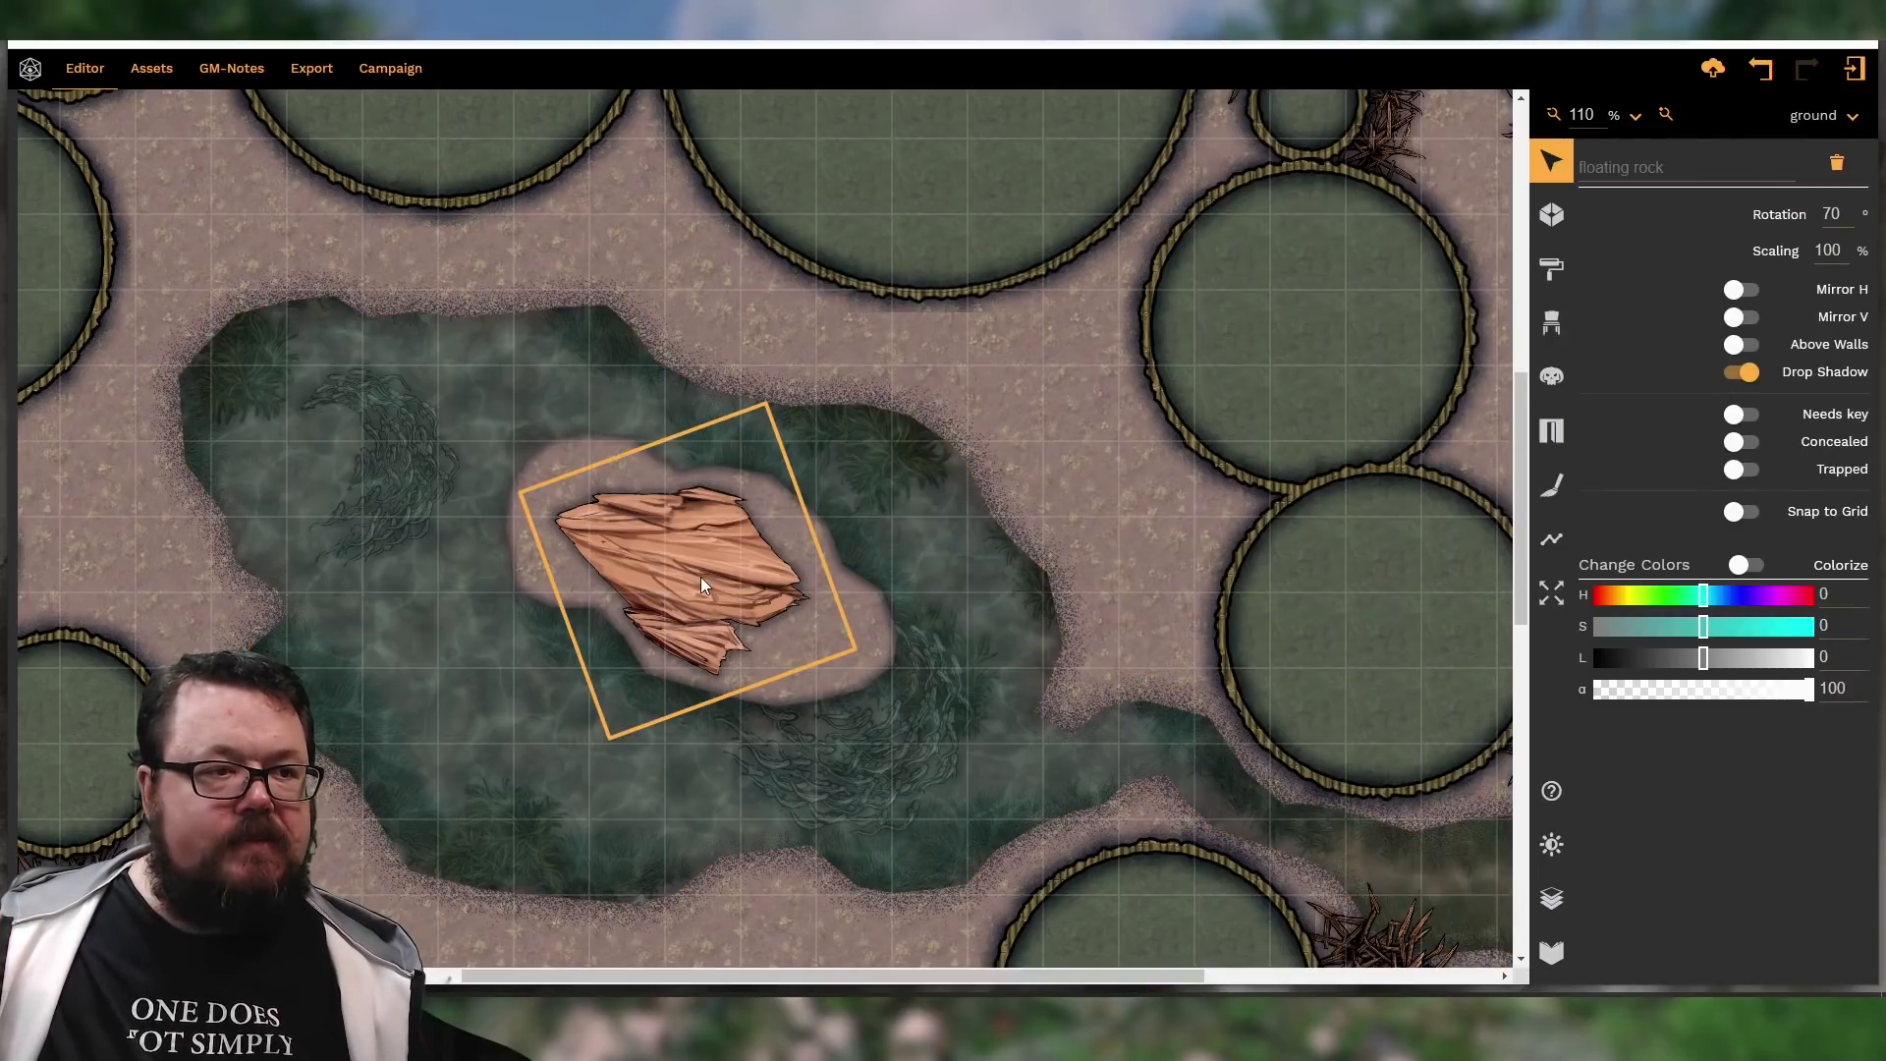
drag(1702, 605, 1688, 667)
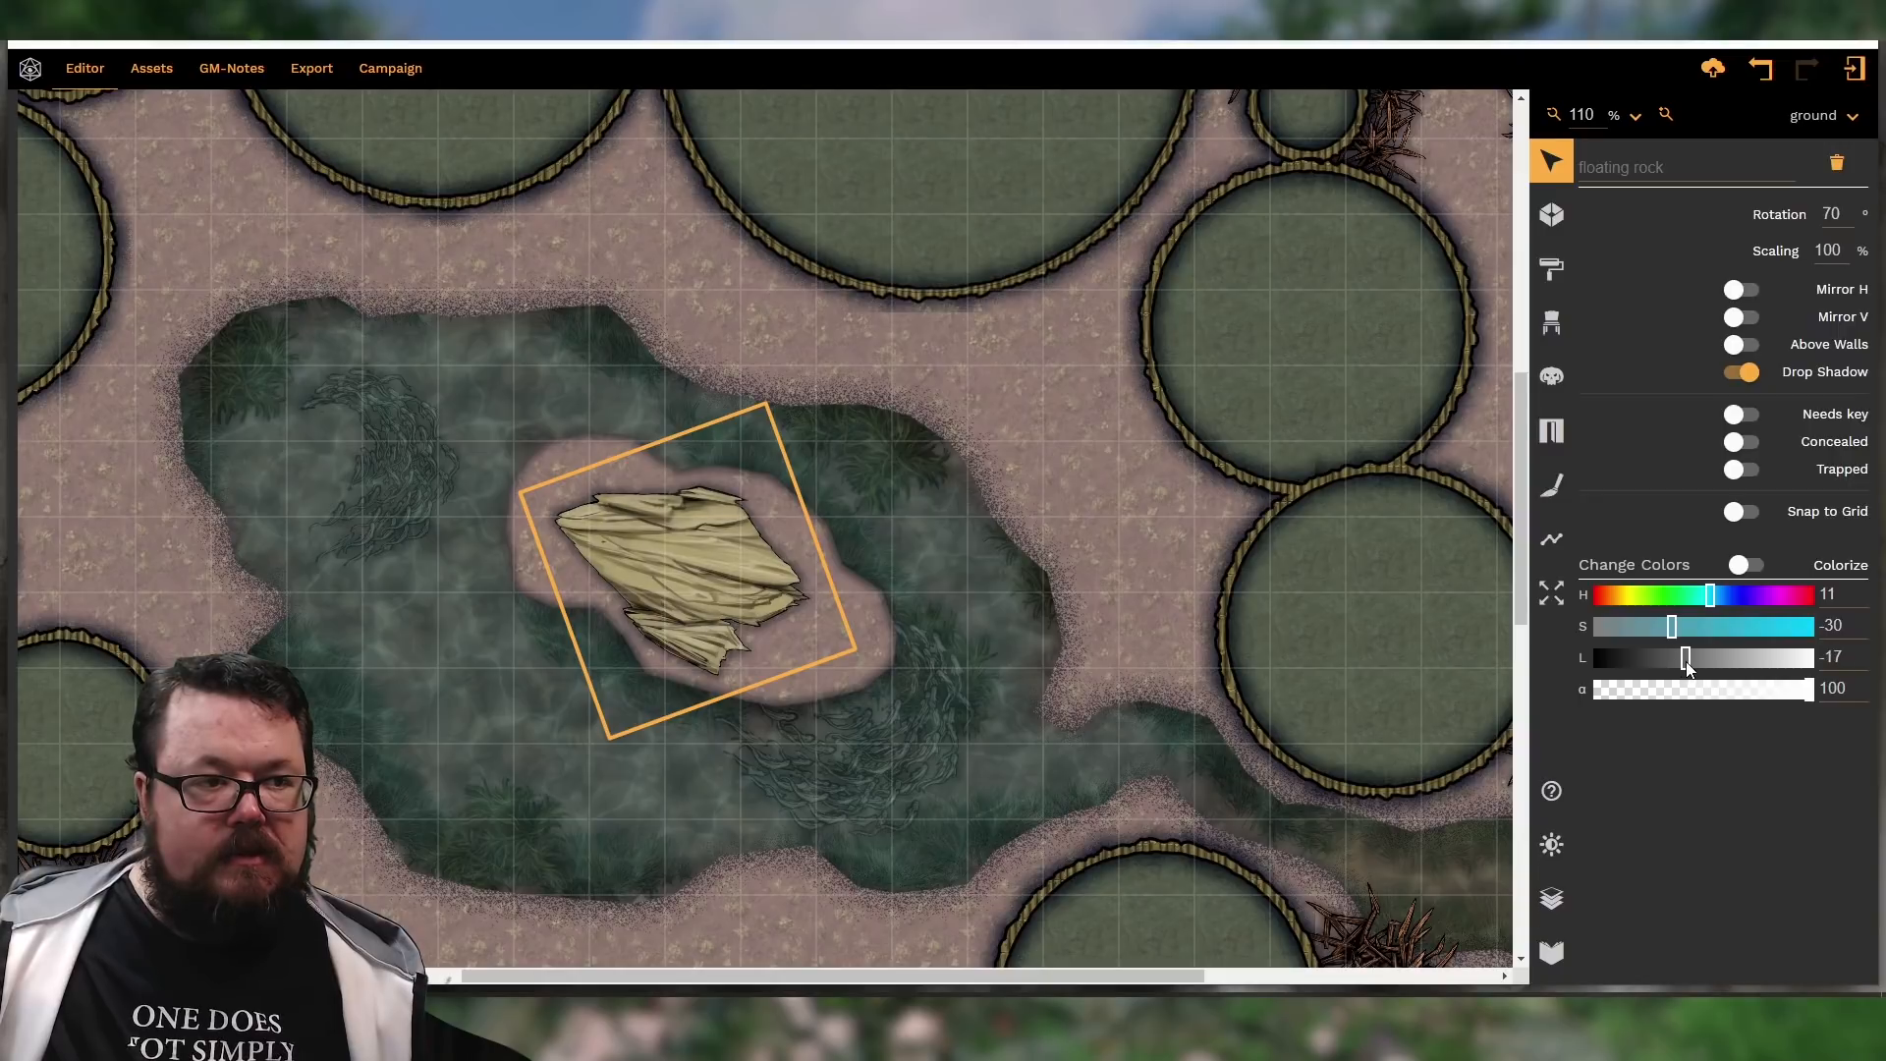
drag(1711, 596, 1706, 595)
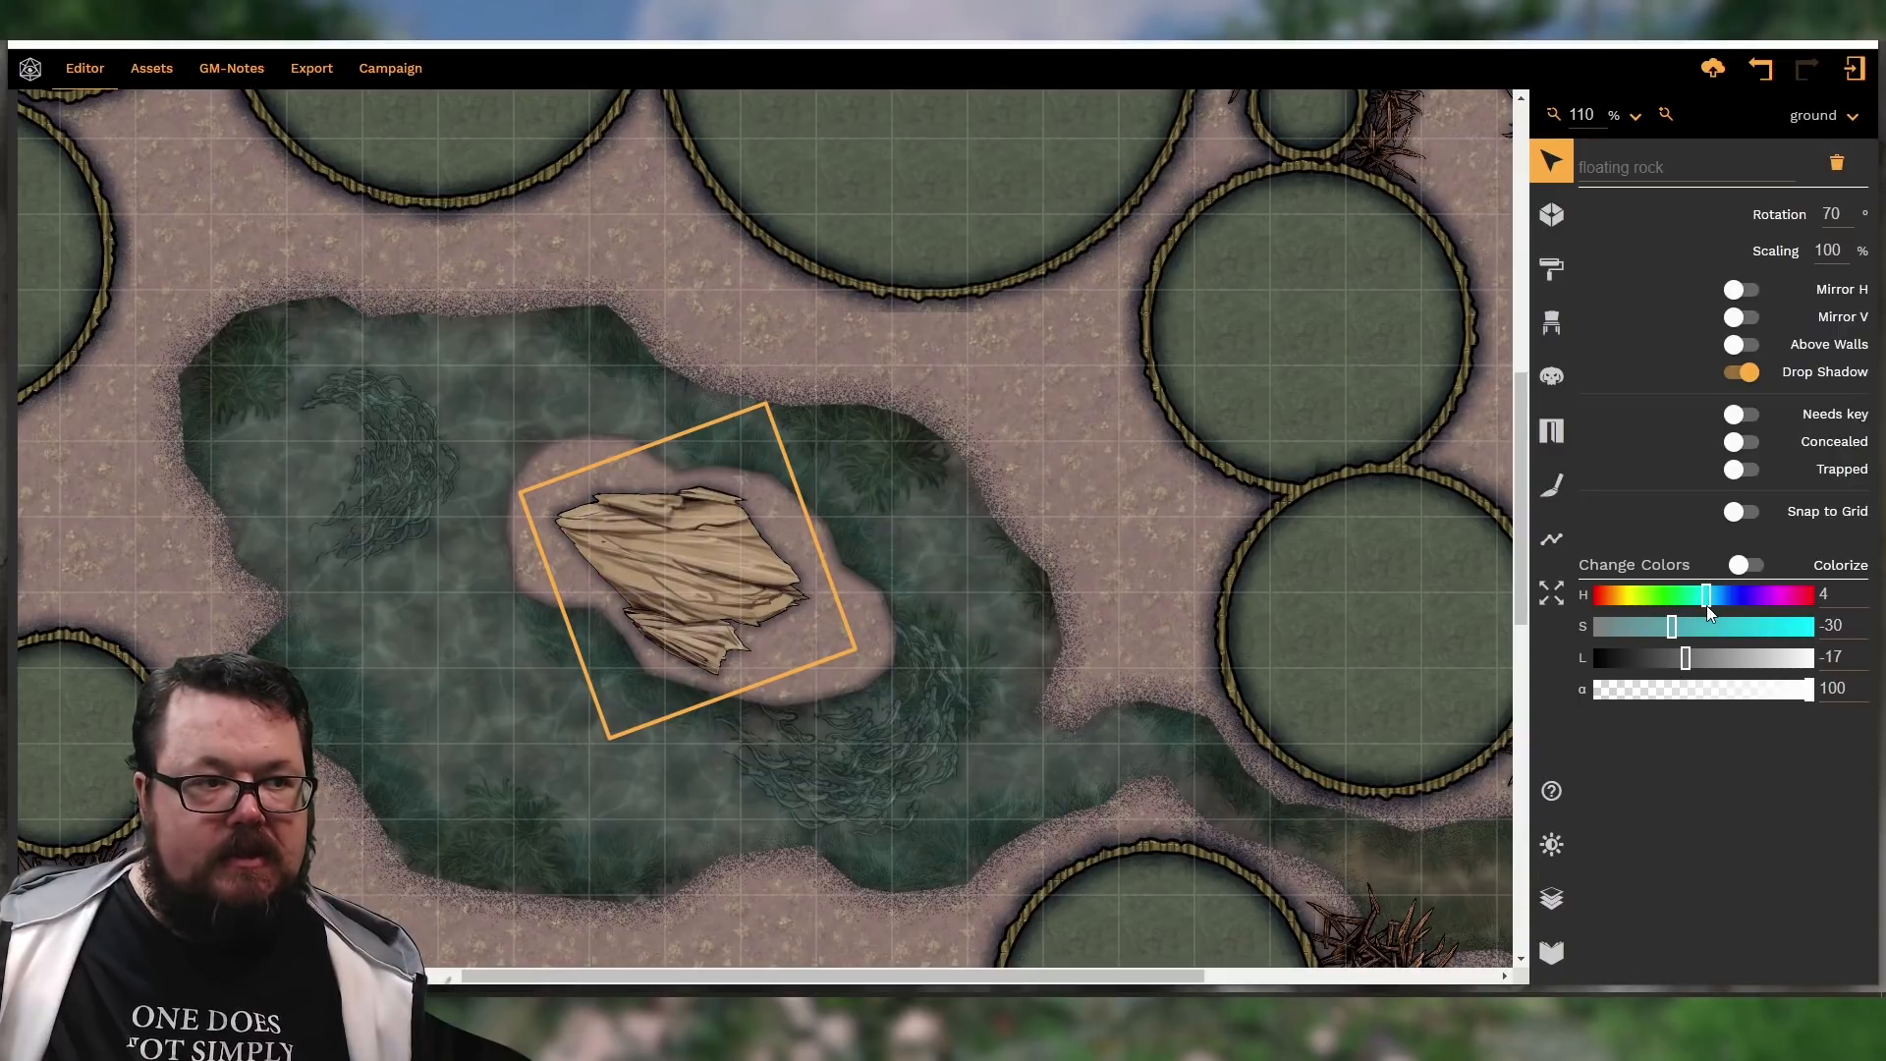
click(861, 714)
click(1097, 562)
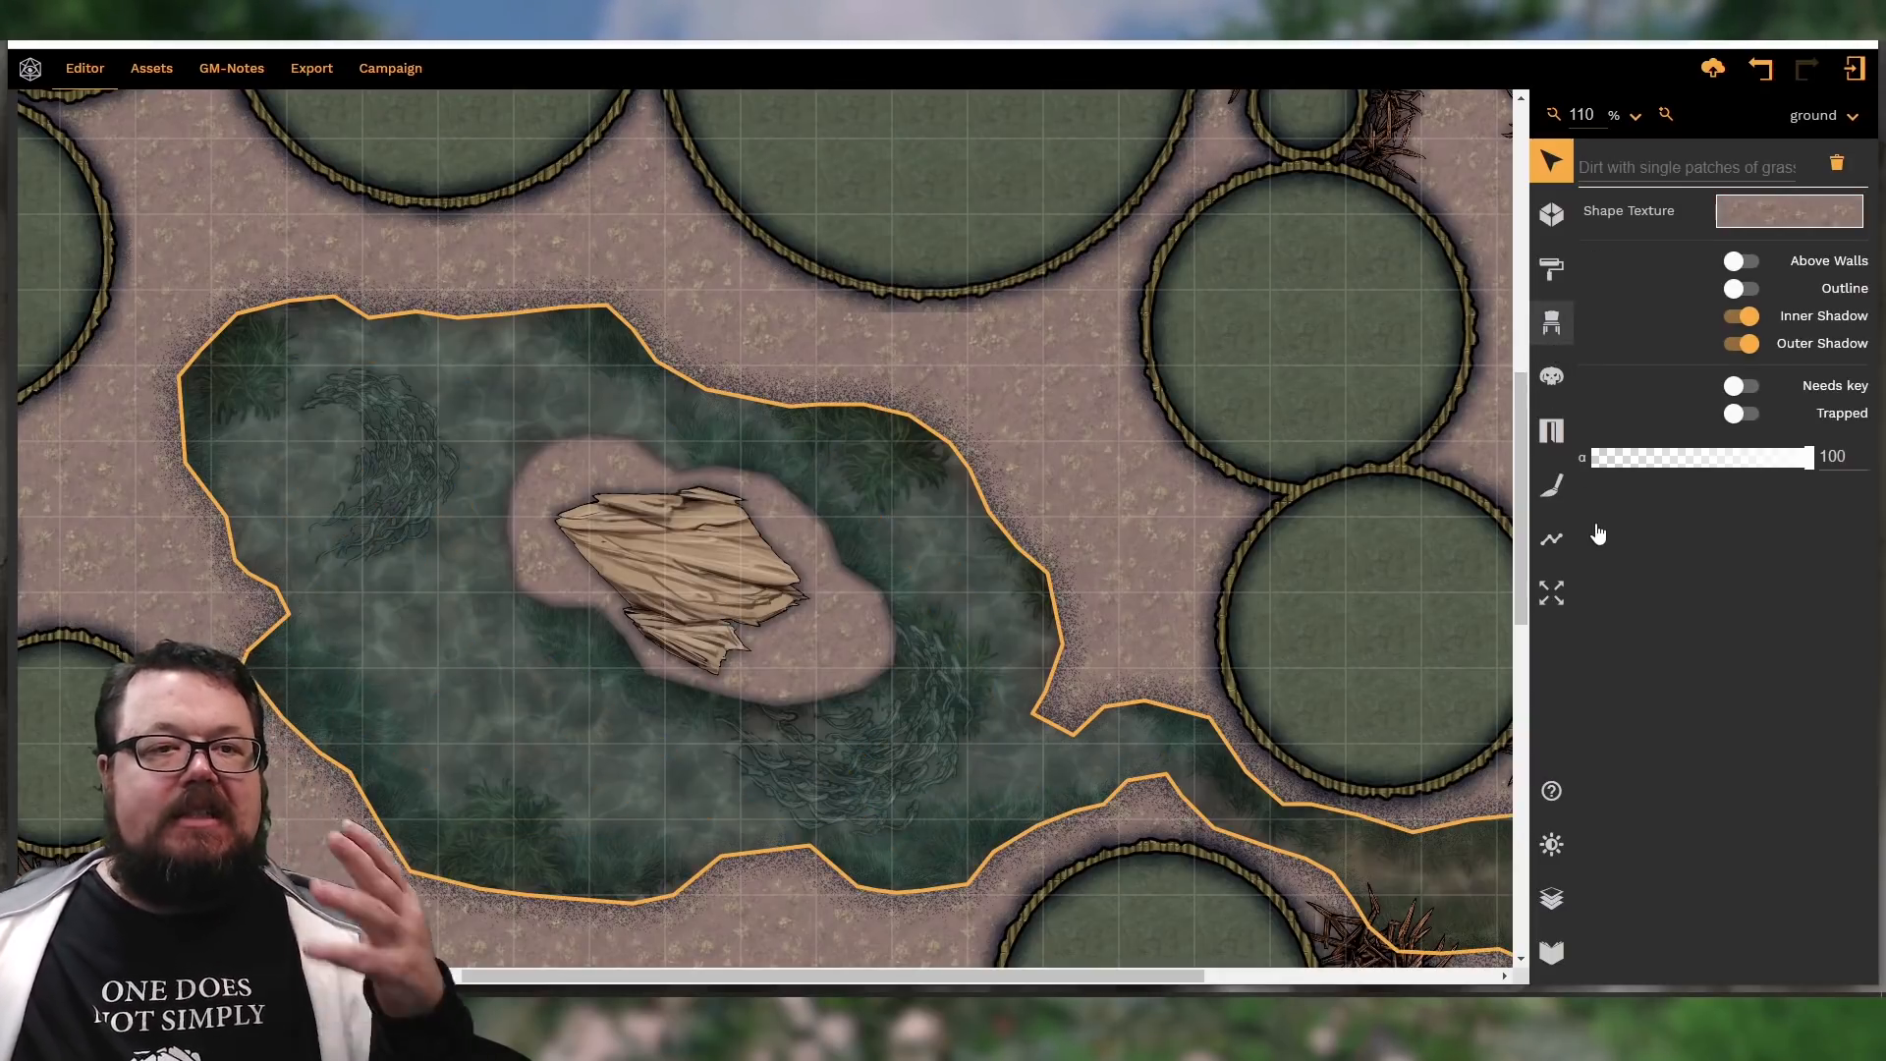
Browse the Fire and Desert props for an island centrepiece, previewing the obelisk and the sphinx statue on the map
click(1552, 323)
scroll(1439, 600, down, 3)
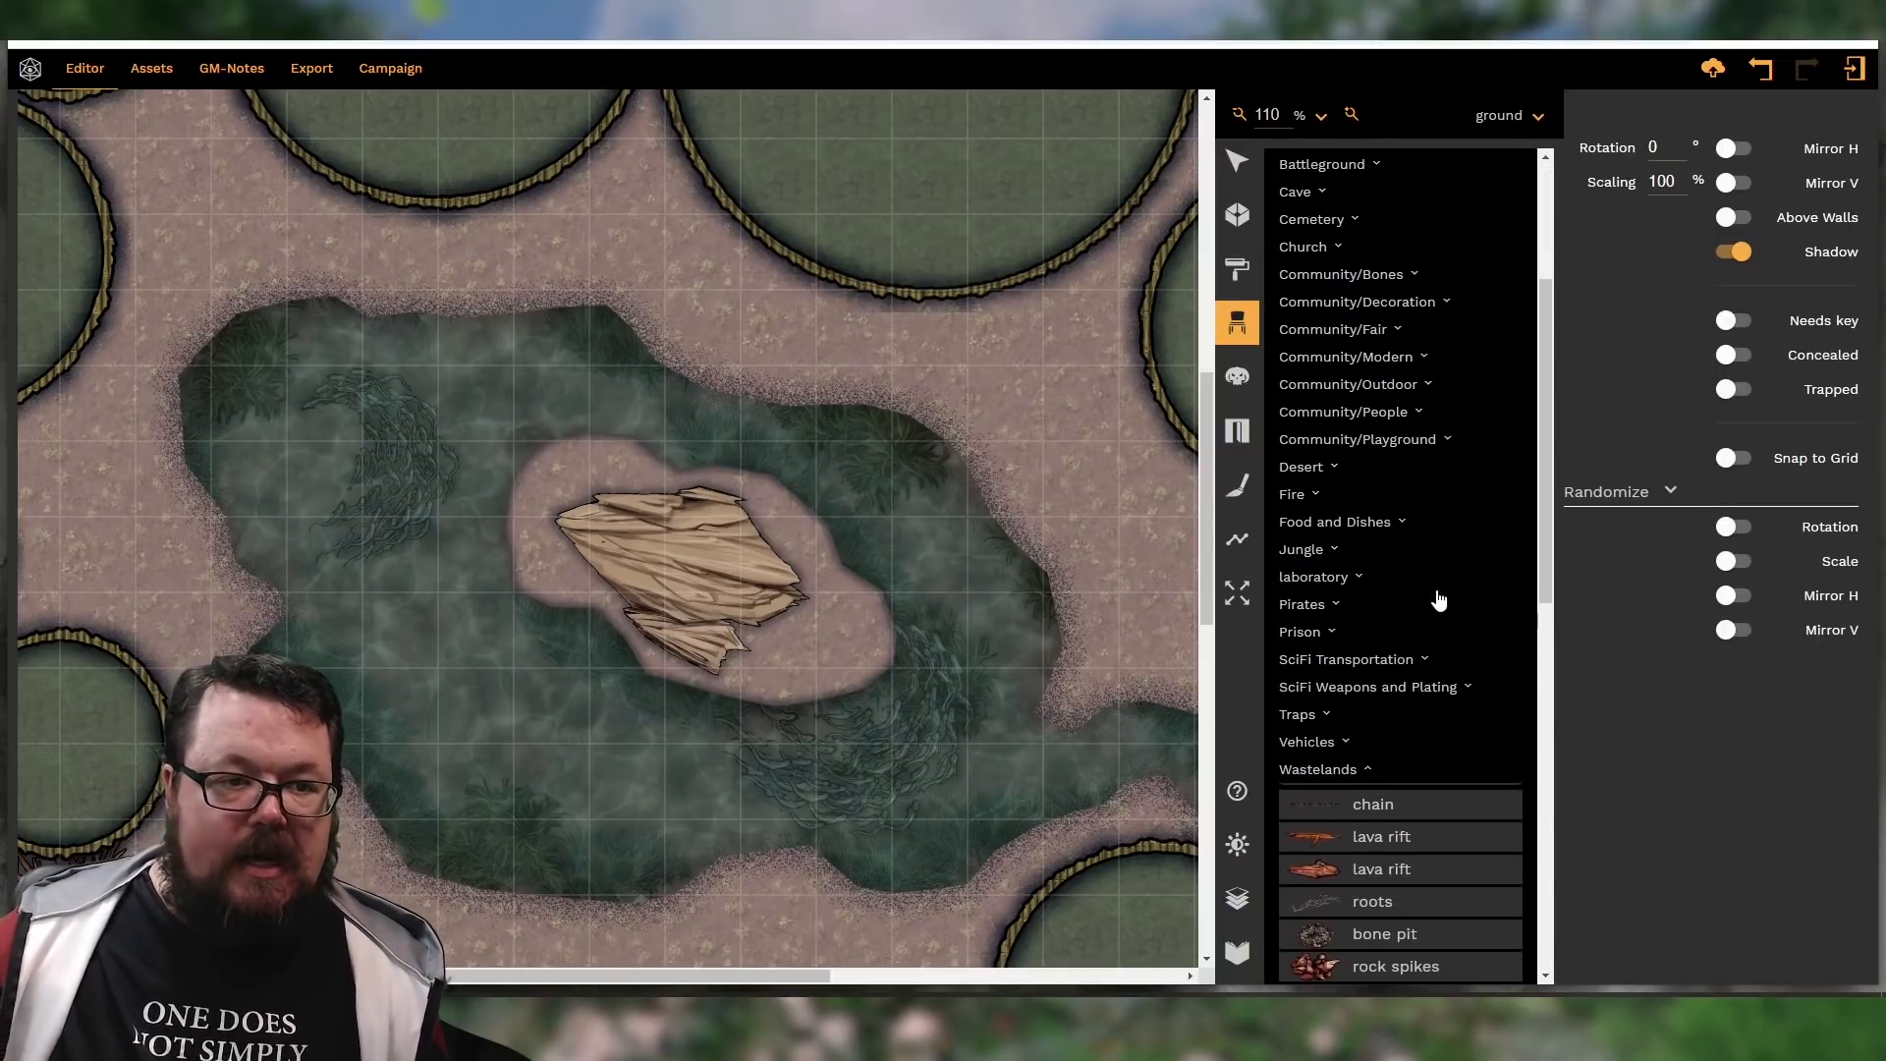
scroll(1439, 601, down, 3)
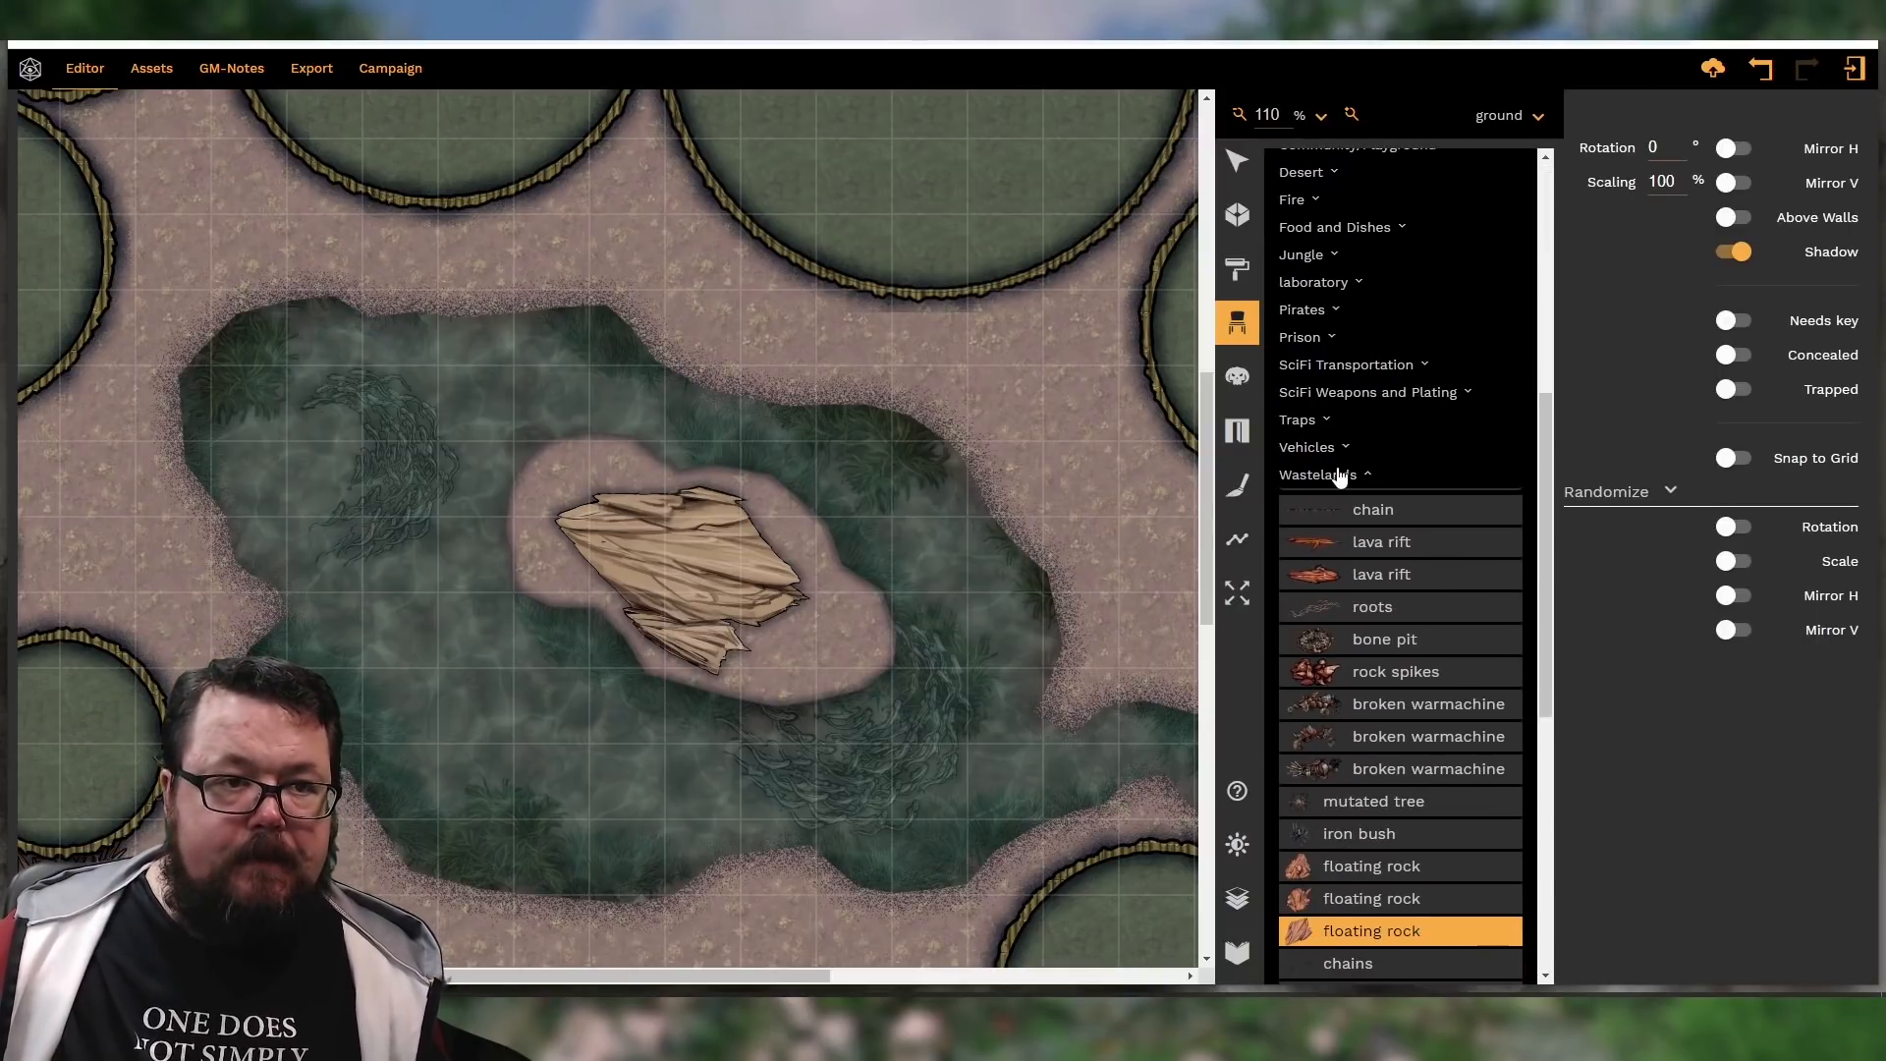
click(1341, 476)
click(1308, 472)
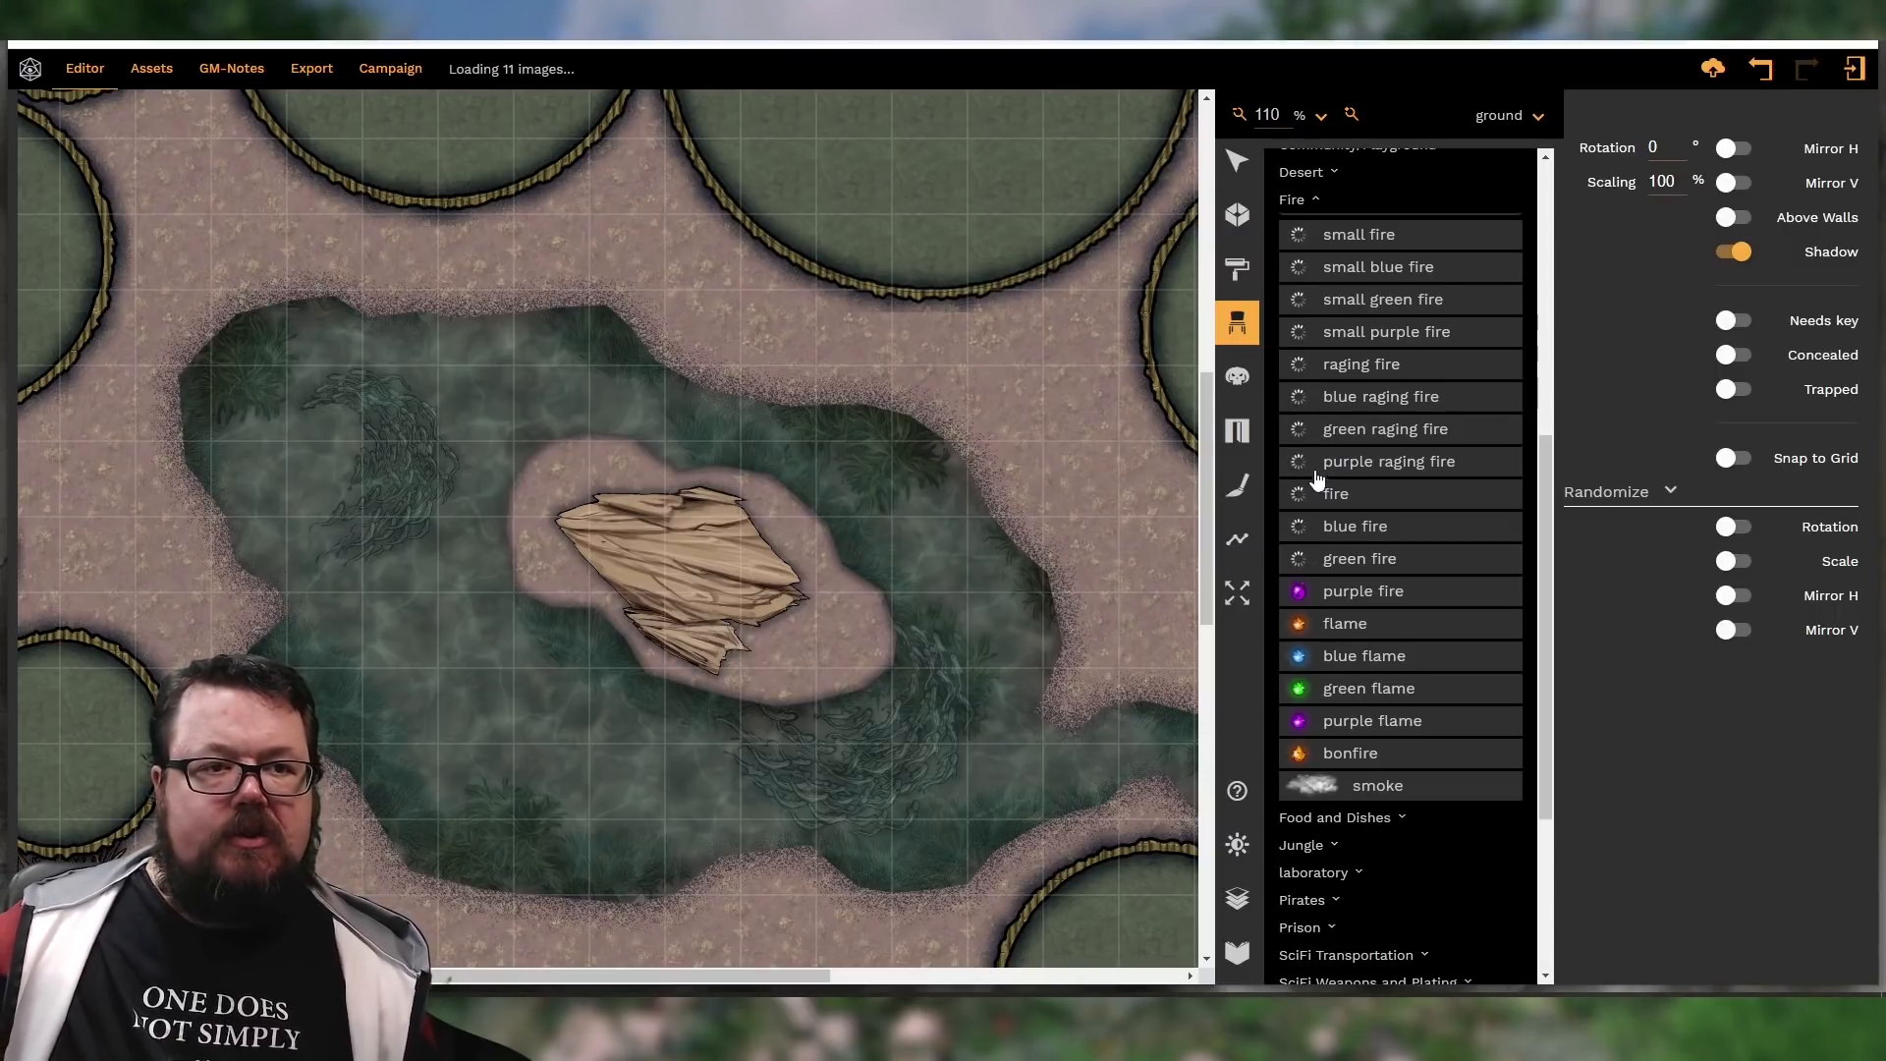
scroll(1324, 476, up, 3)
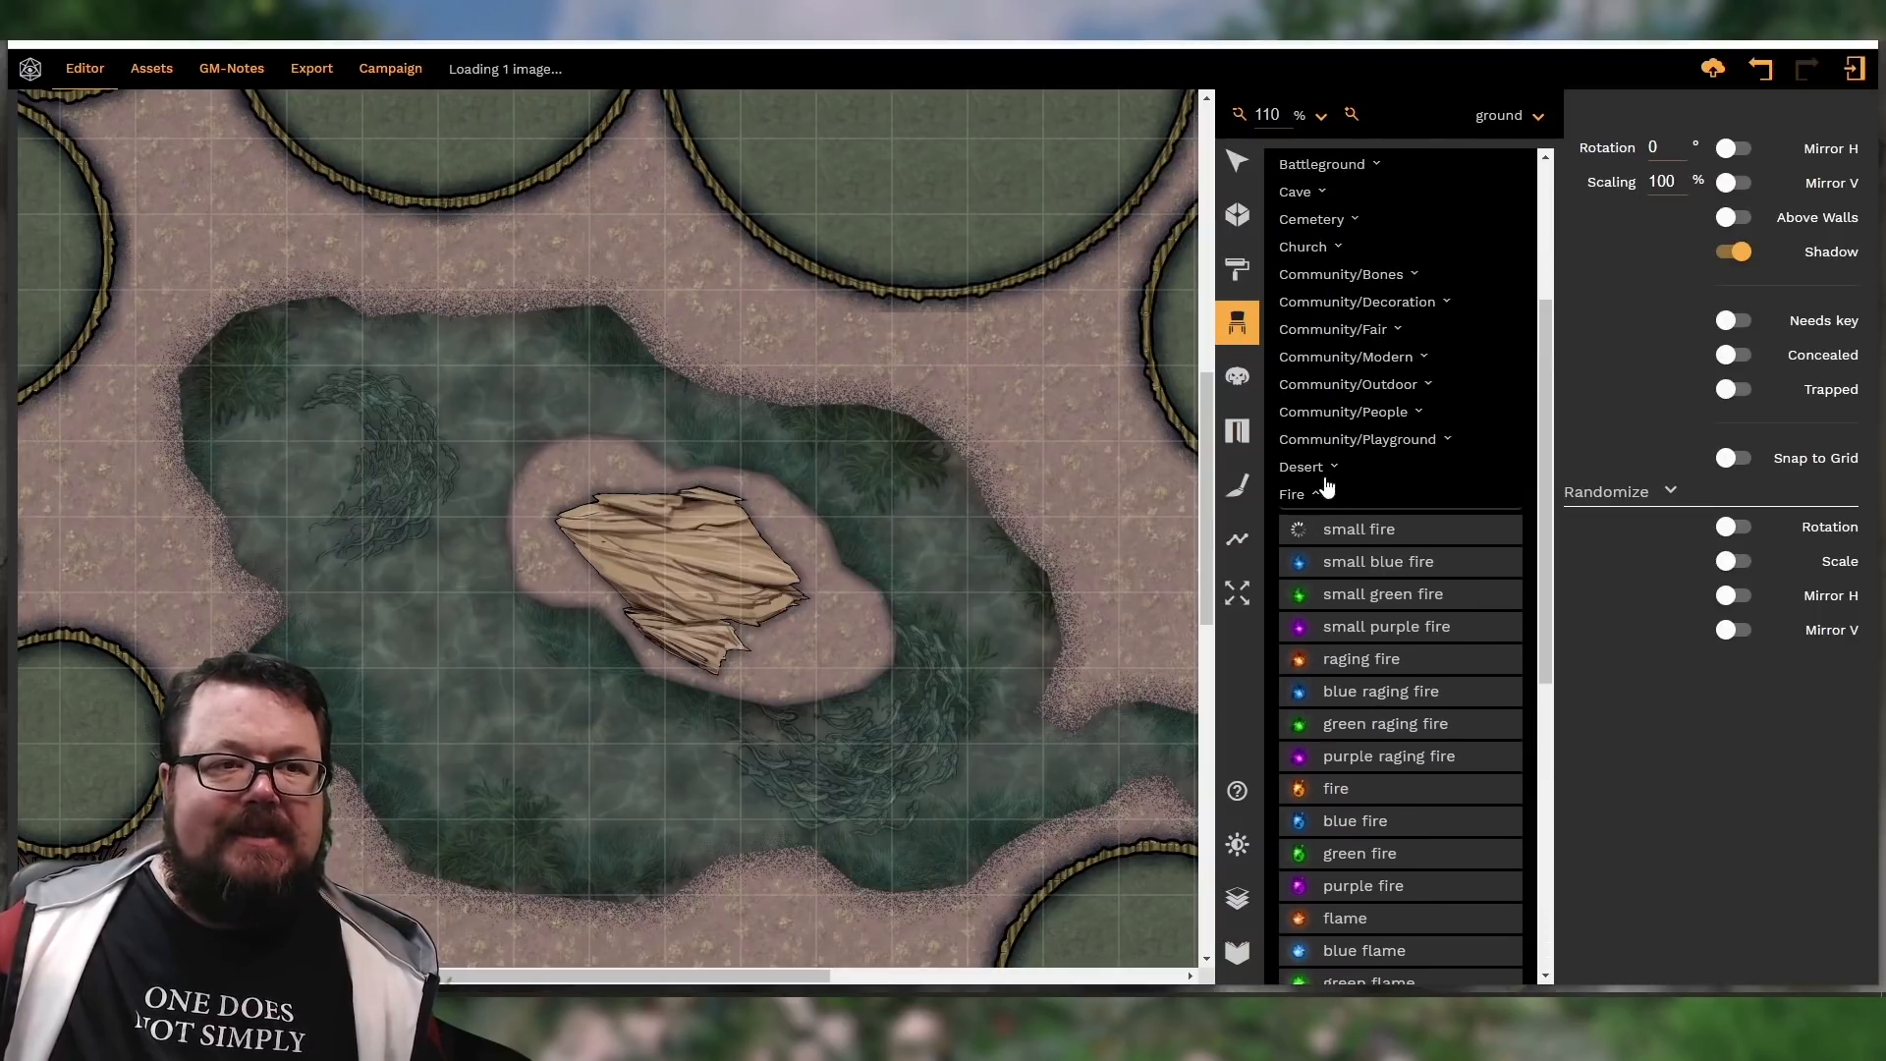
click(1307, 468)
scroll(1374, 518, down, 2)
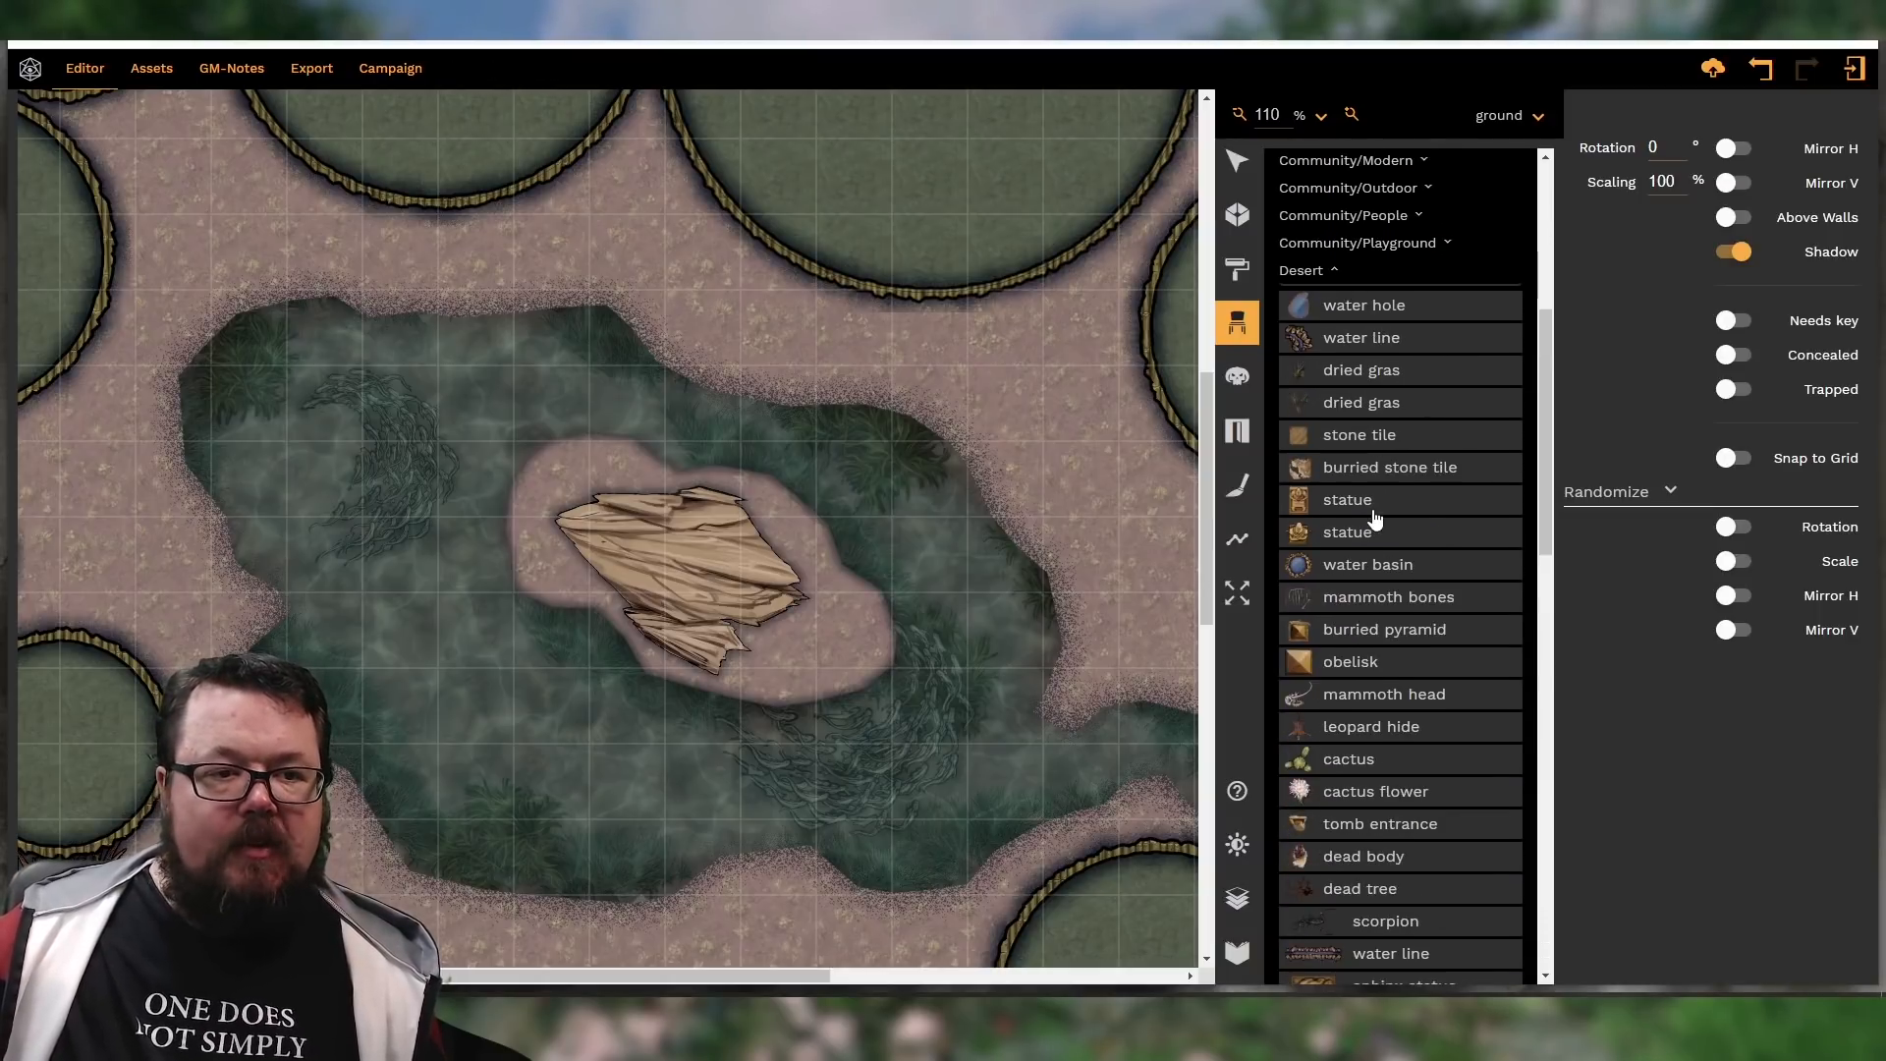
scroll(1374, 520, down, 1)
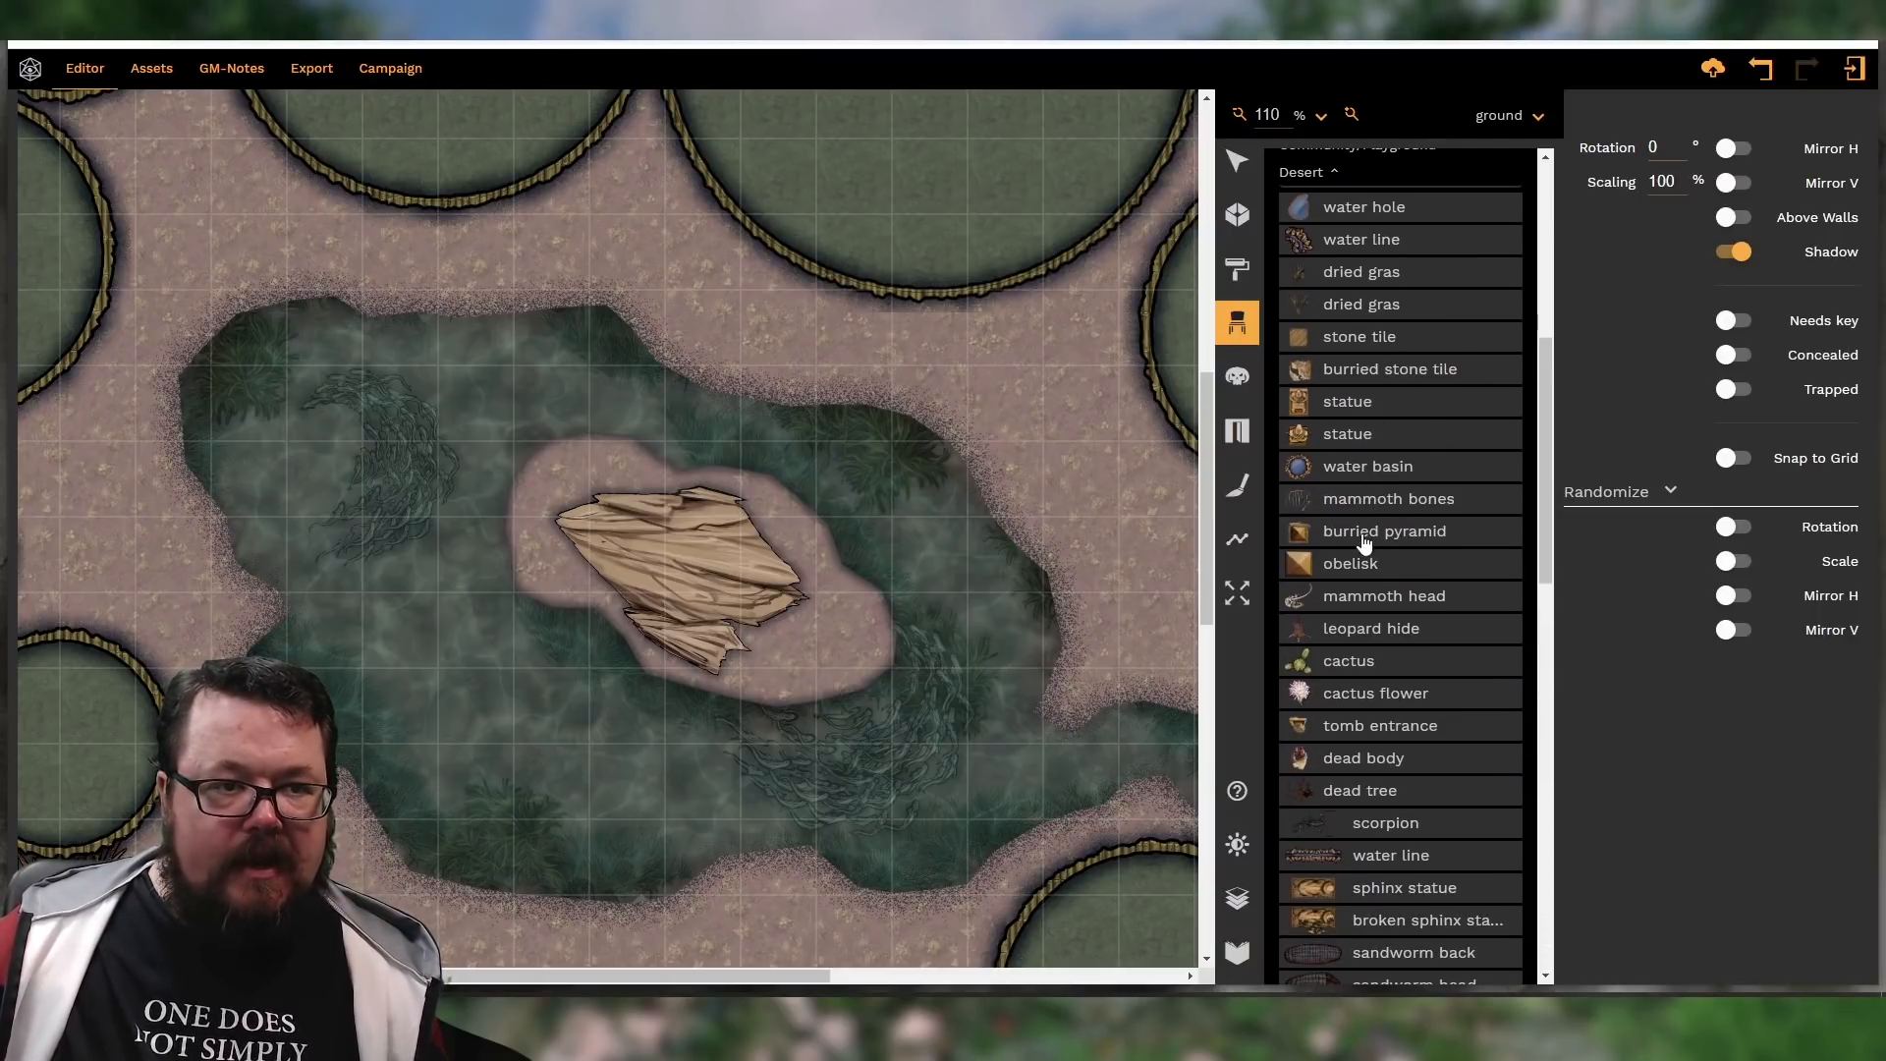
click(1340, 573)
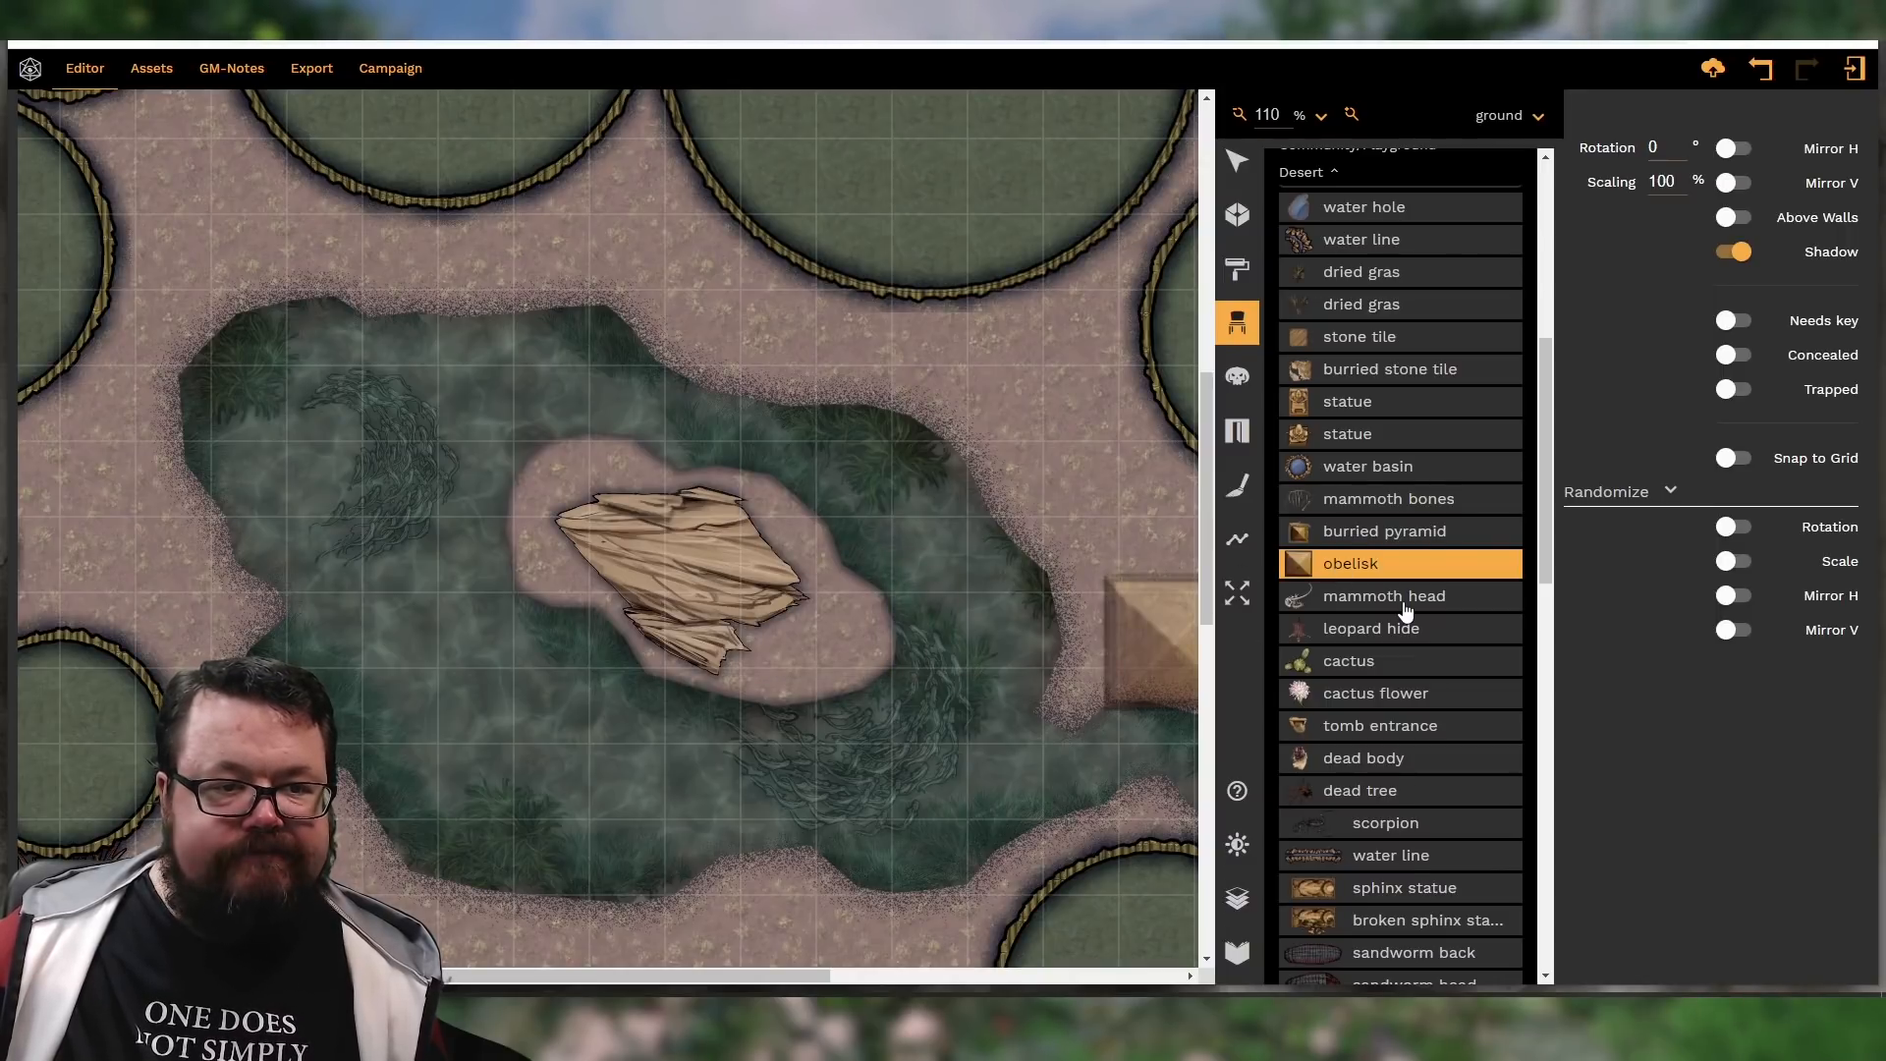
click(1328, 889)
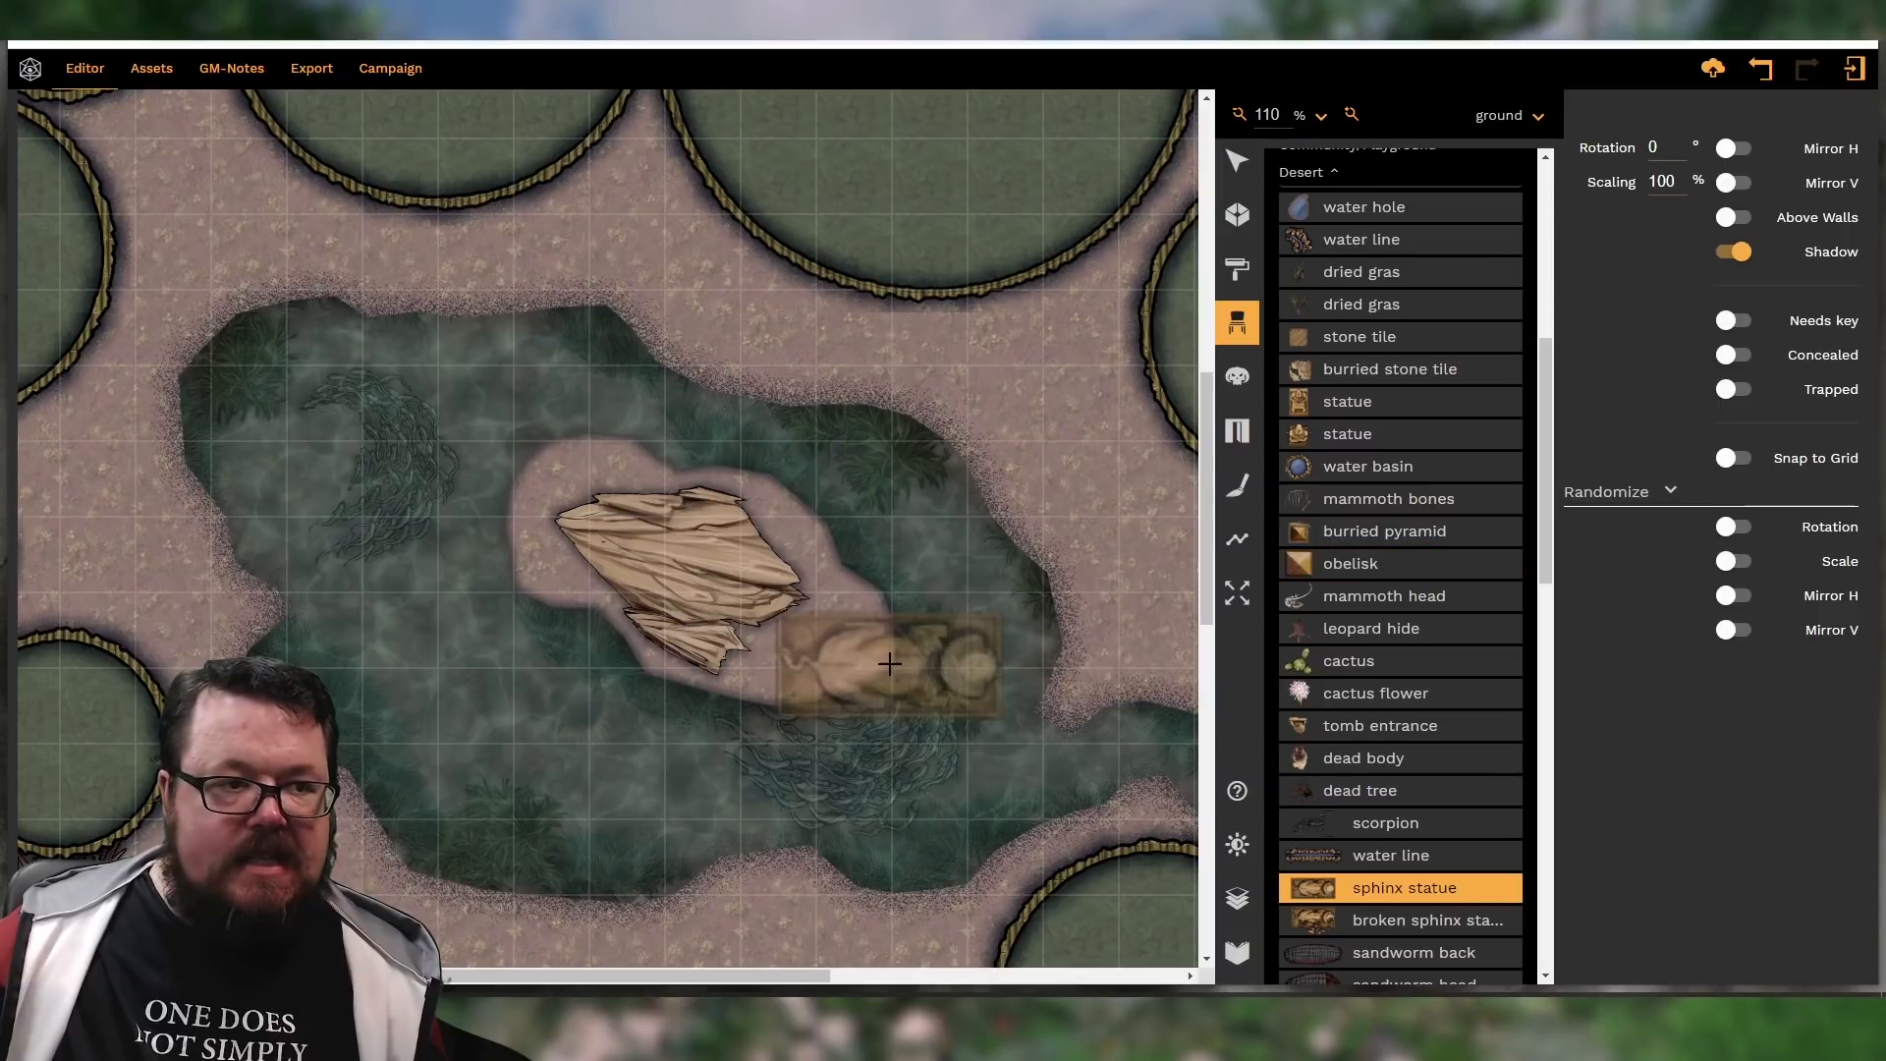
Look through the Cemetery props for an island centrepiece, previewing the third statue and the square crypt
scroll(1413, 645, up, 2)
scroll(1412, 645, up, 4)
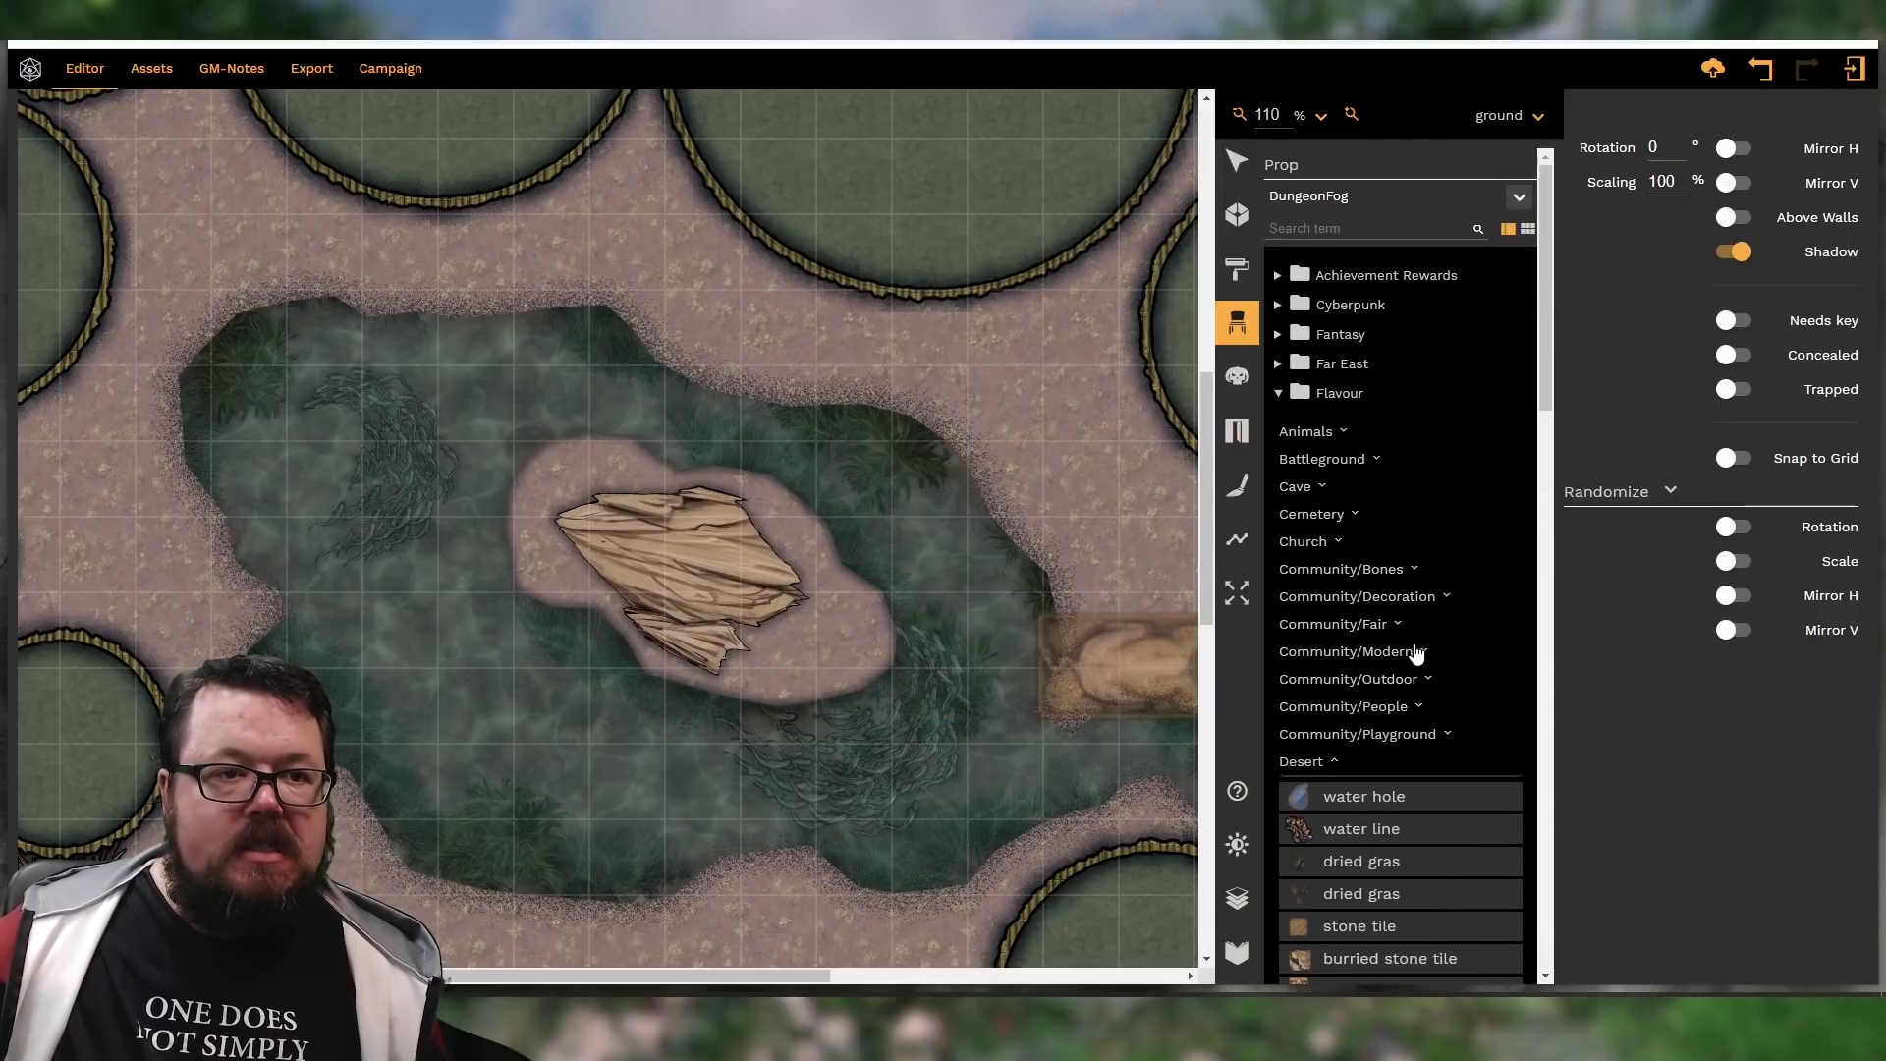
click(1312, 514)
scroll(1398, 560, down, 3)
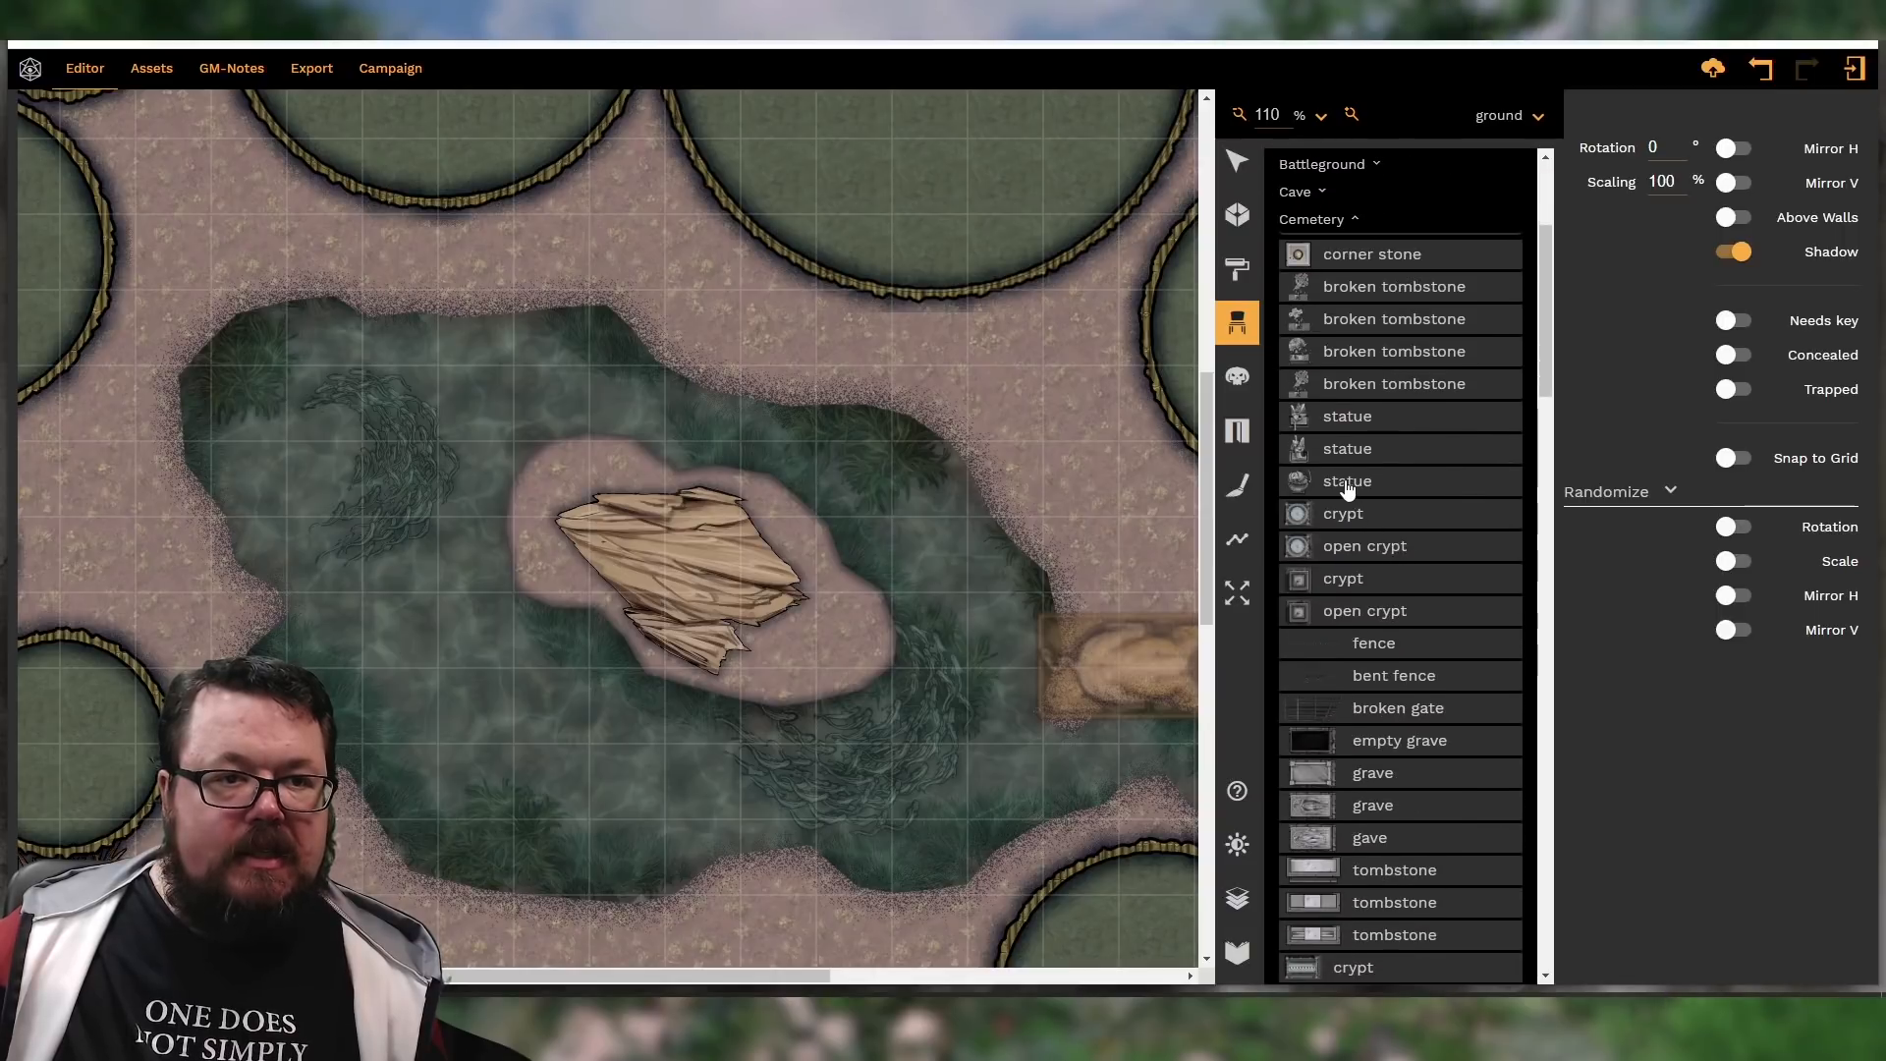
click(1346, 483)
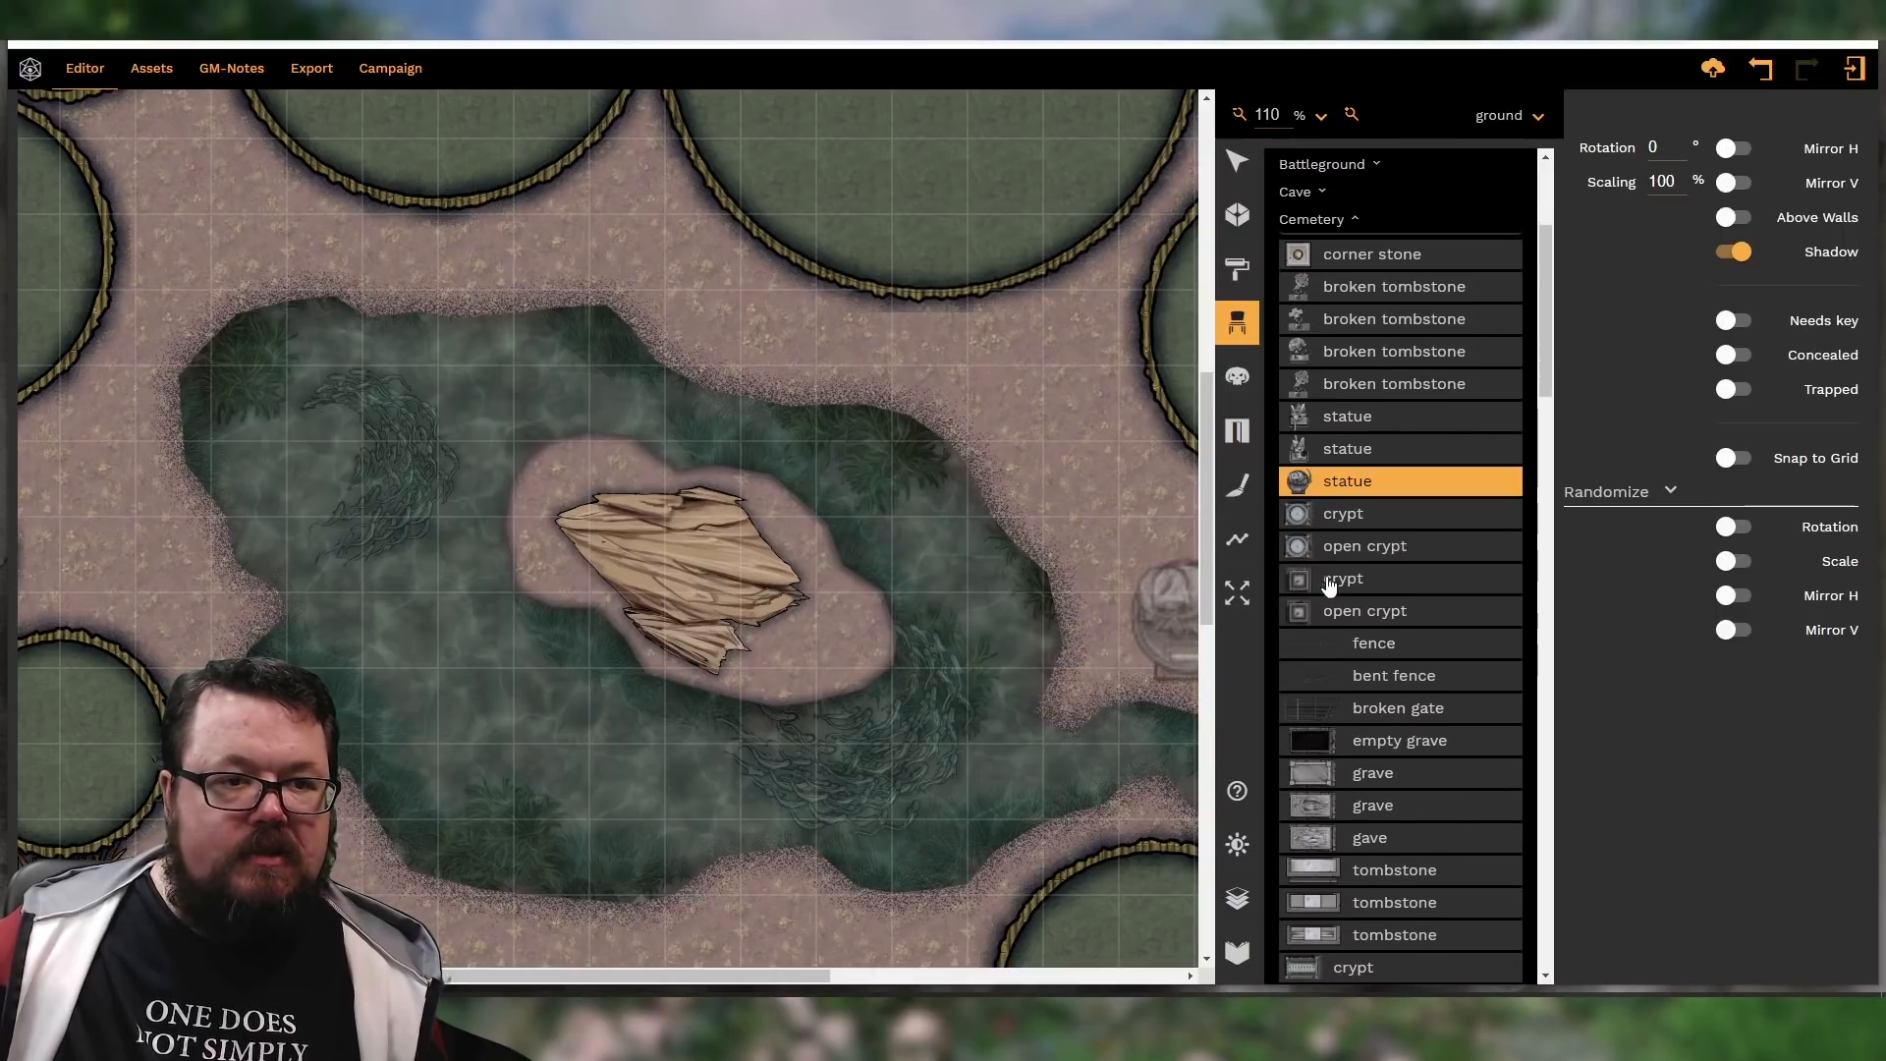
scroll(1360, 575, down, 1)
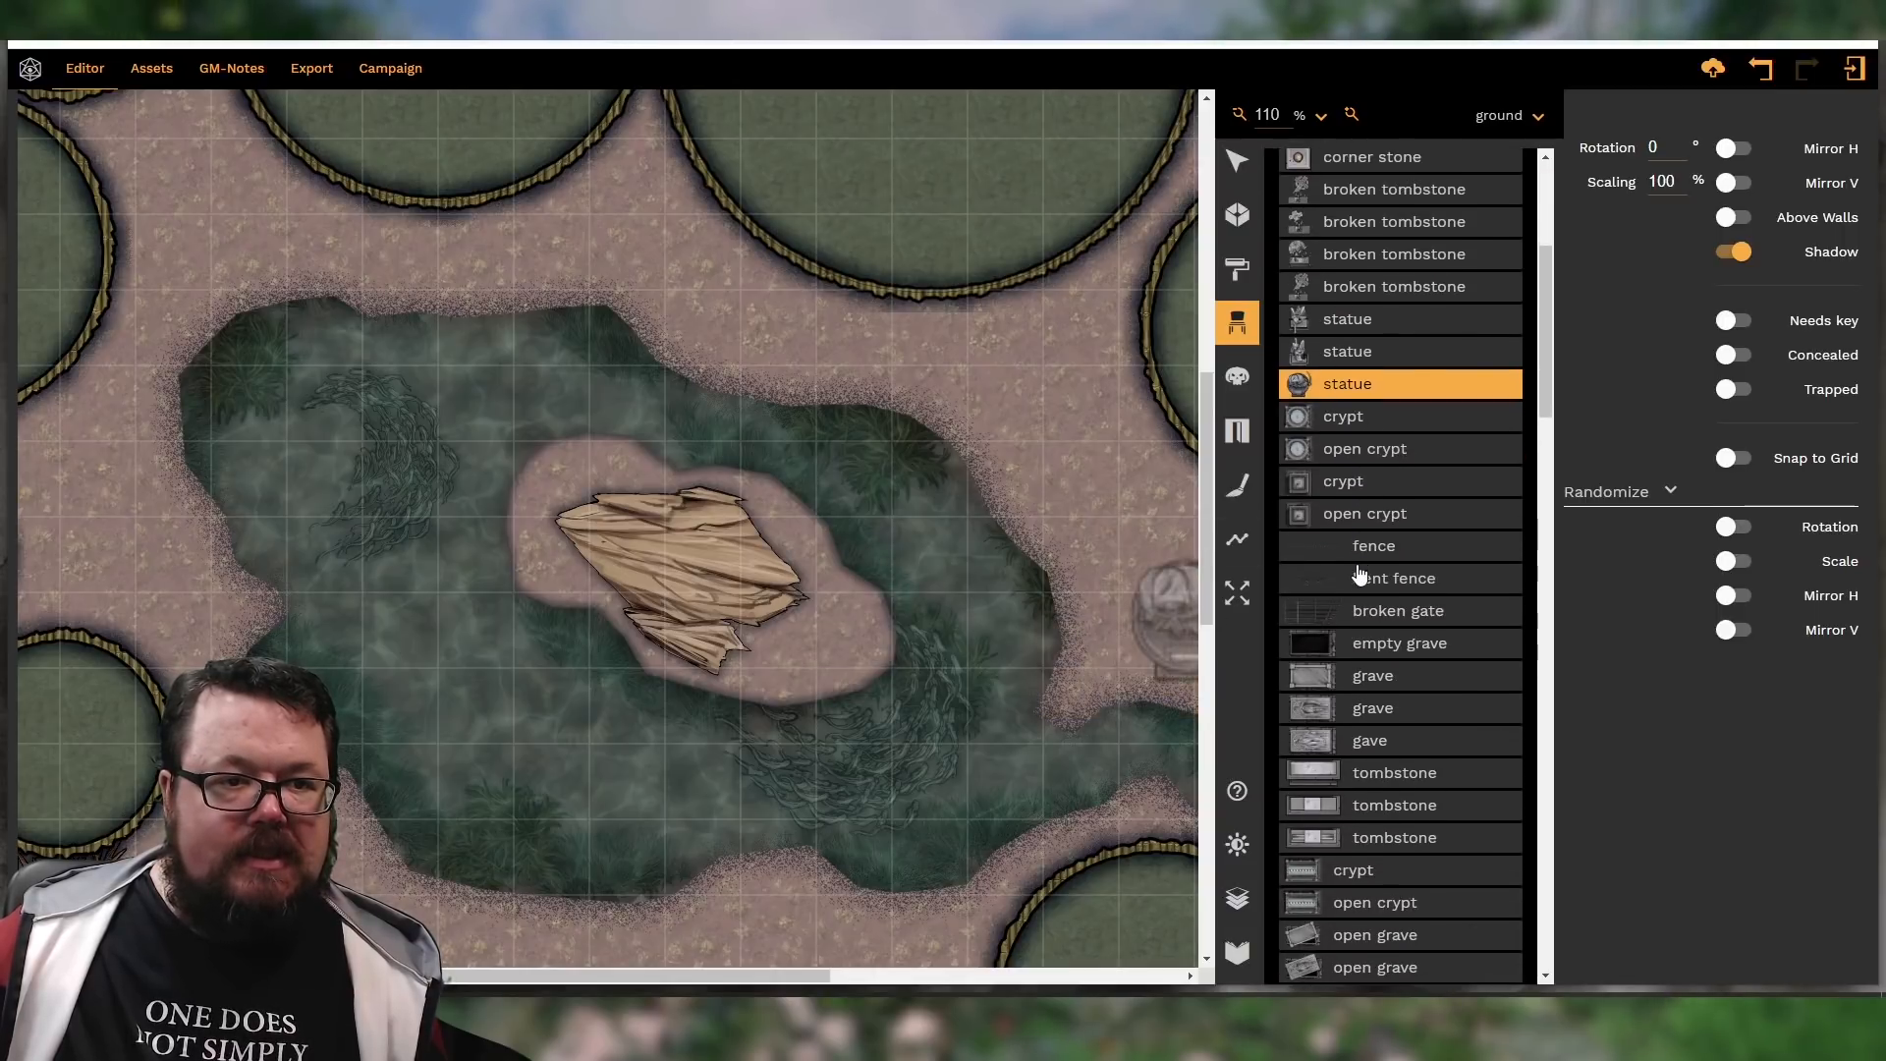
click(1345, 479)
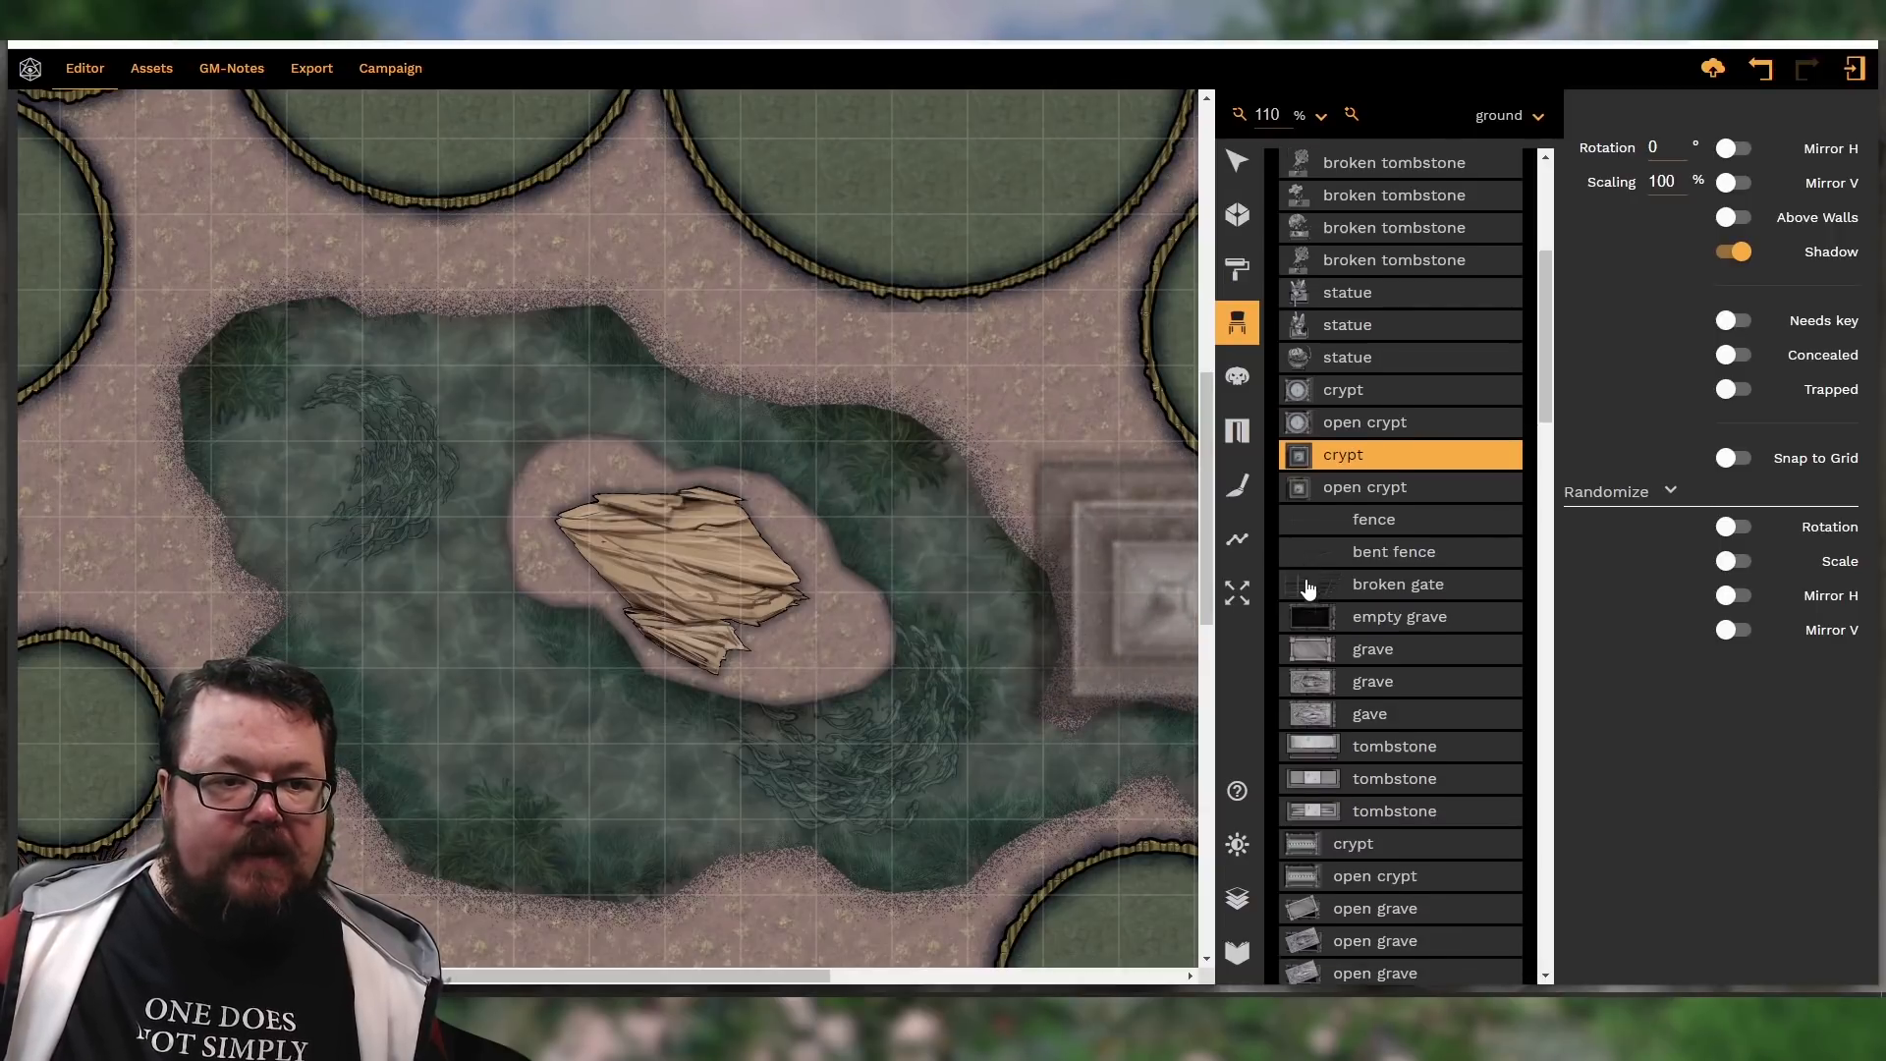
scroll(1308, 587, down, 5)
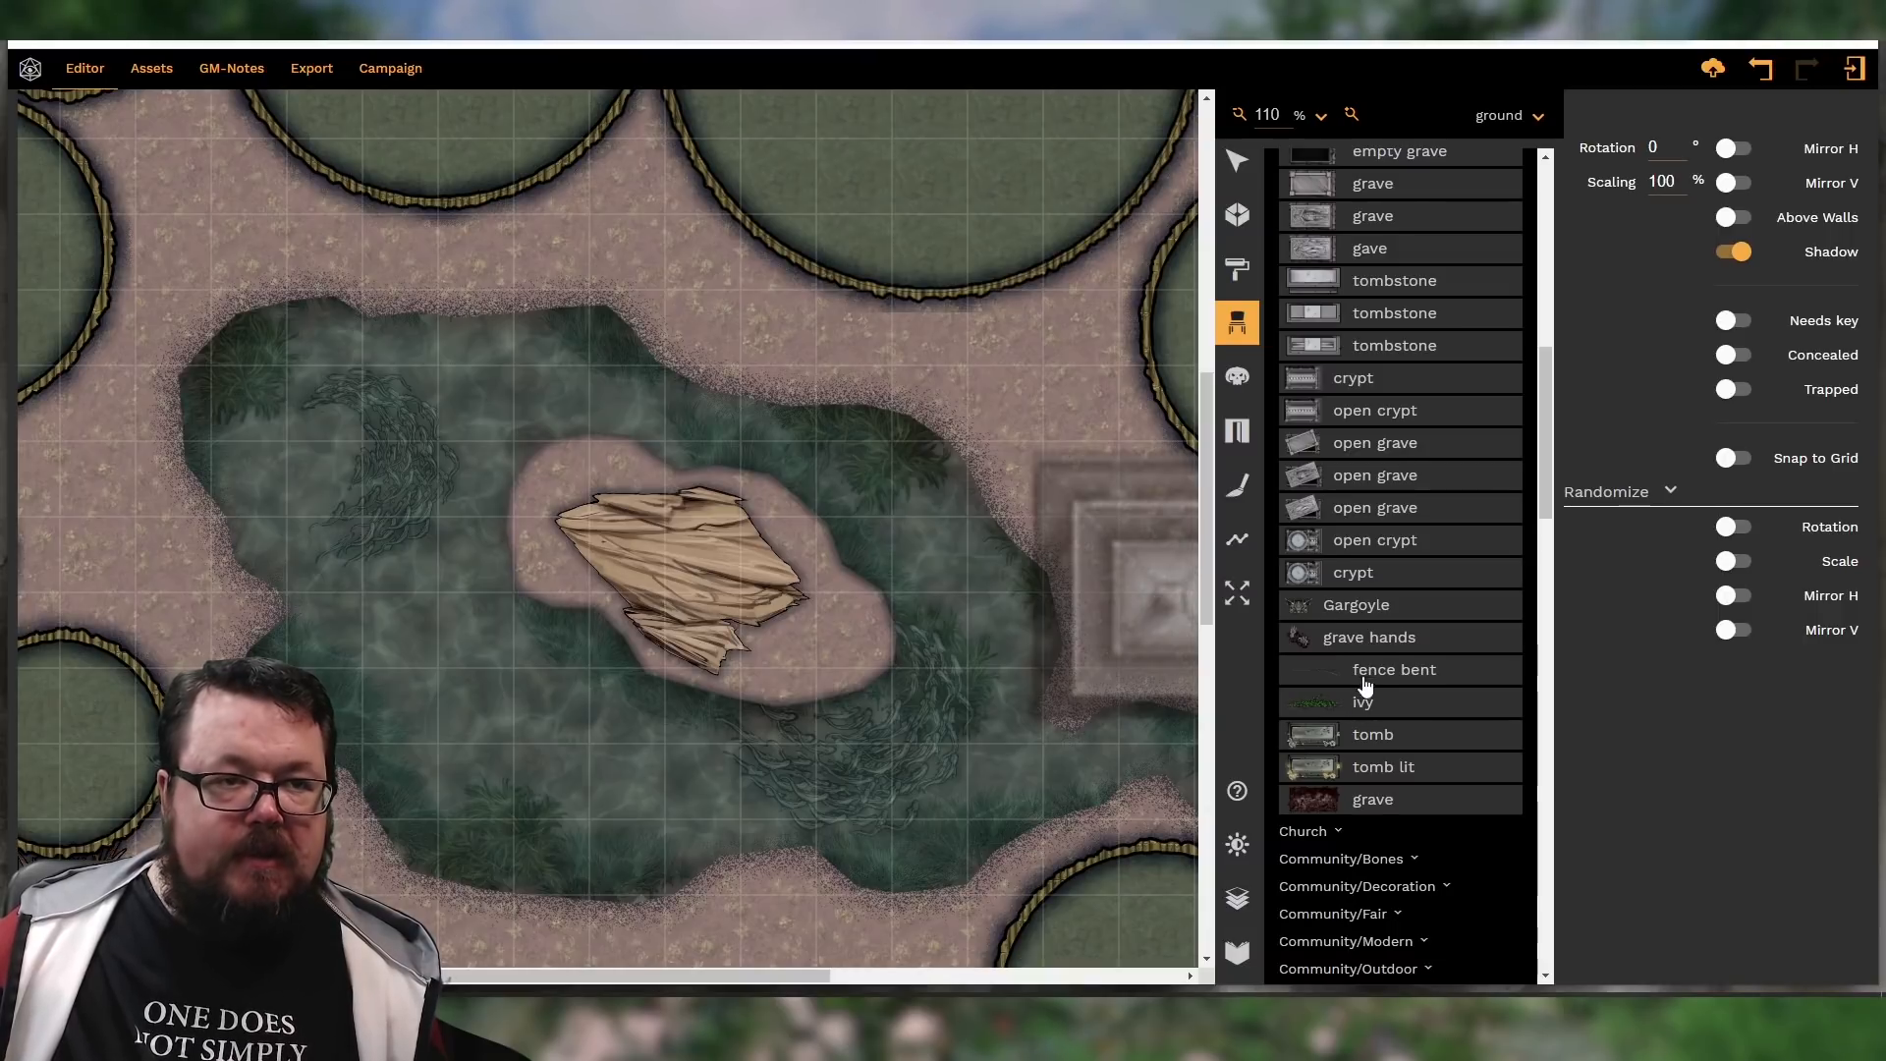
scroll(1364, 696, up, 8)
click(1313, 514)
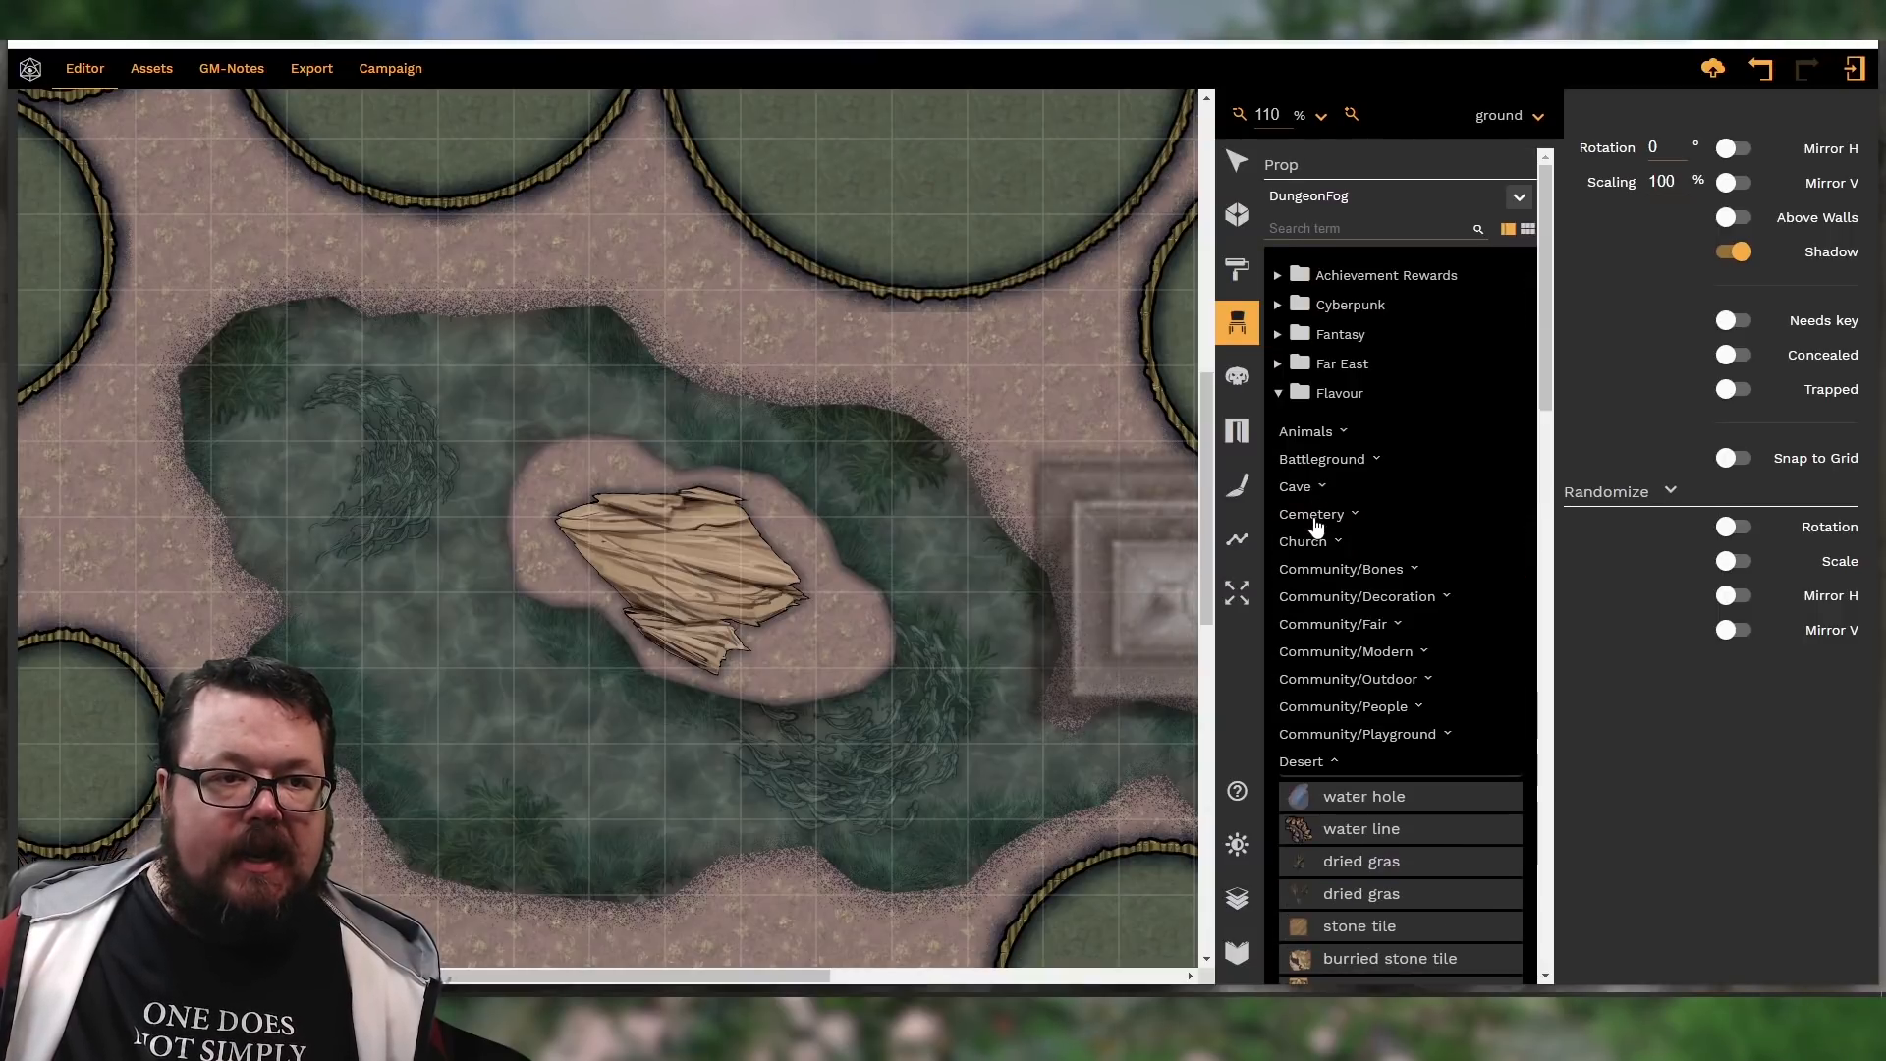
Try the Desert mammoth head over the island's floating rock at different rotations
scroll(1346, 579, down, 5)
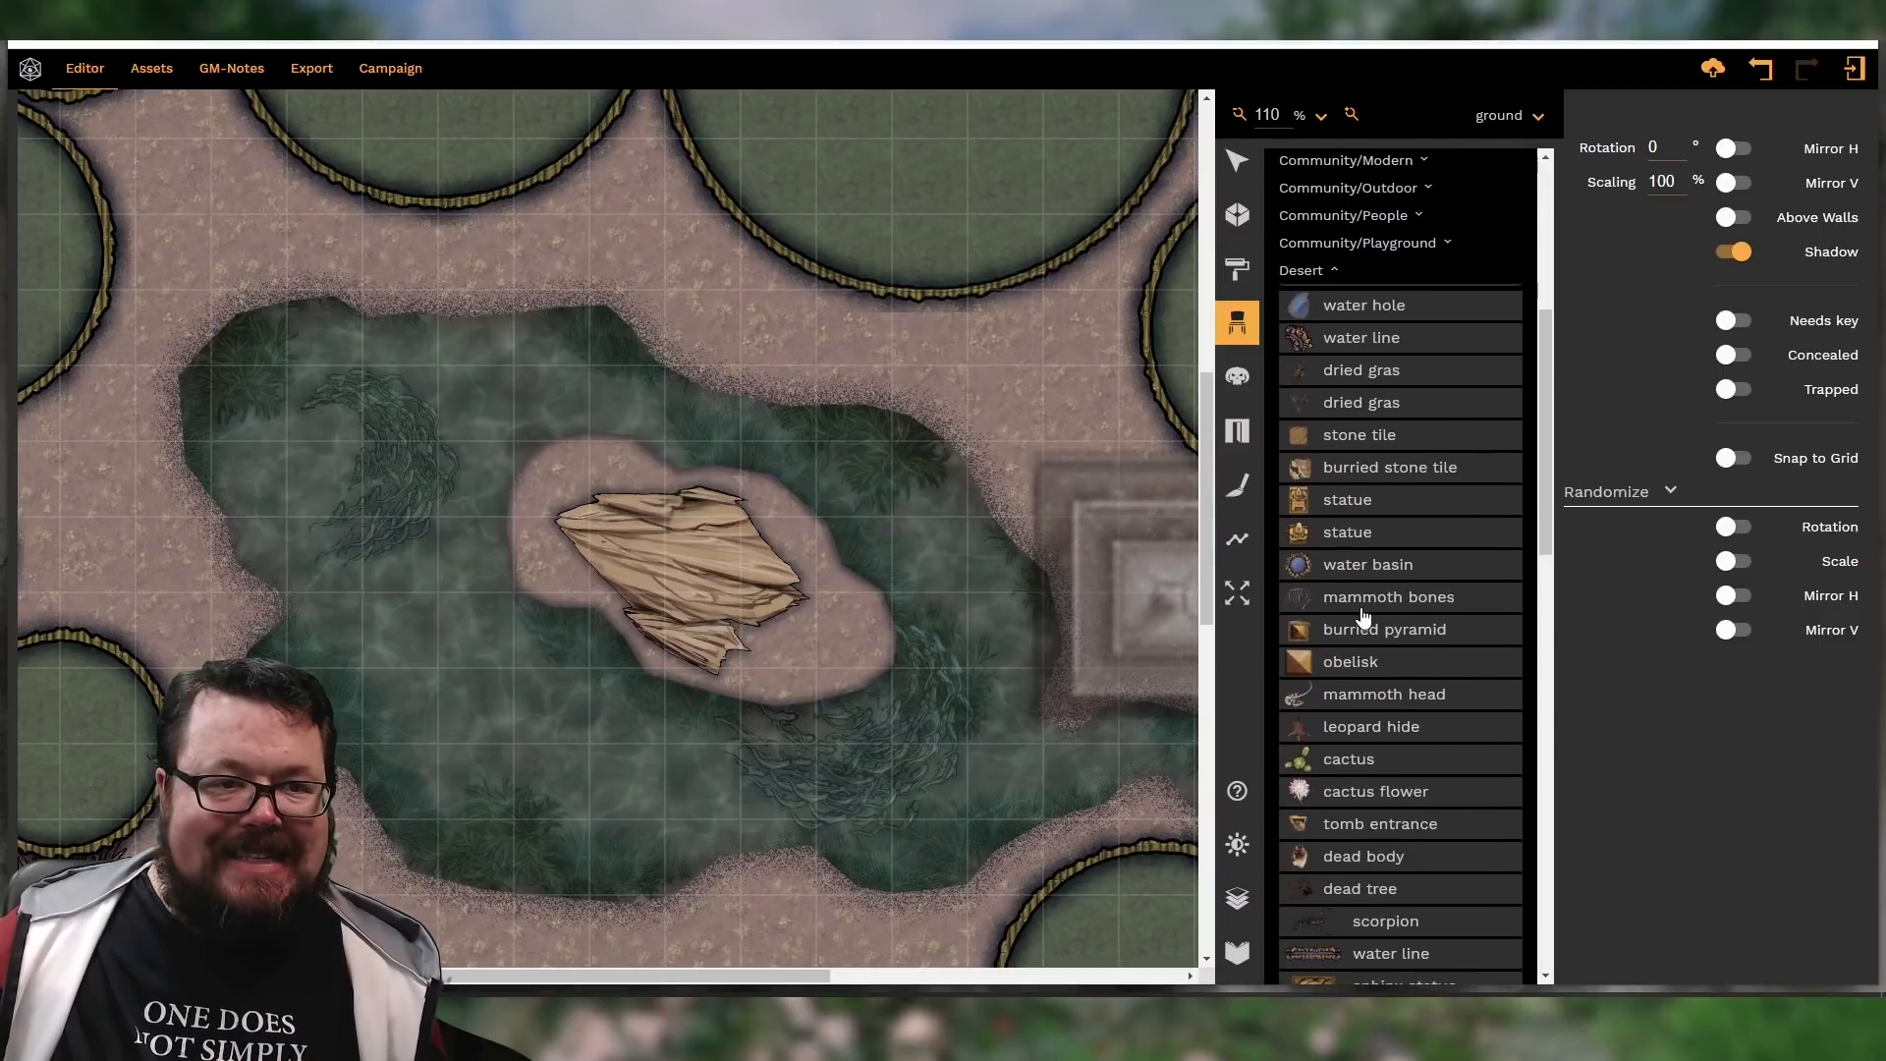
click(1318, 696)
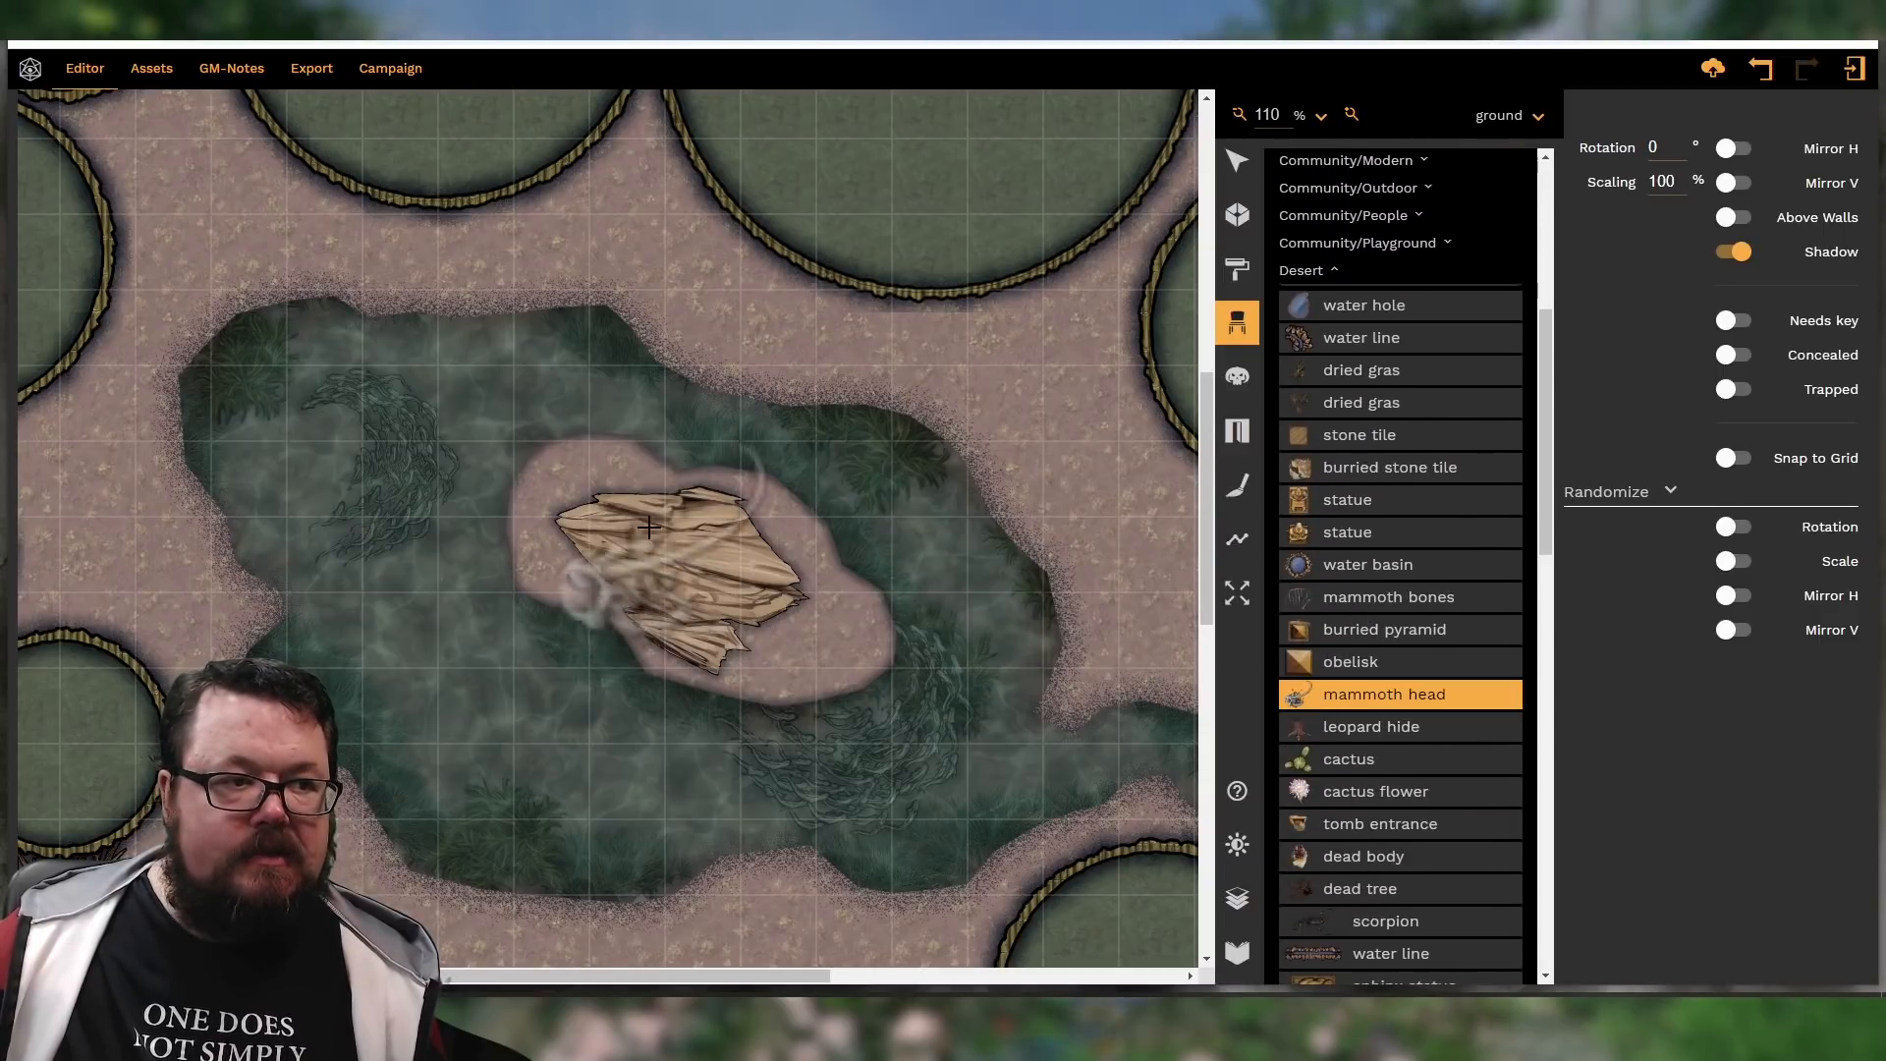
shift+scroll(681, 552, down, 12)
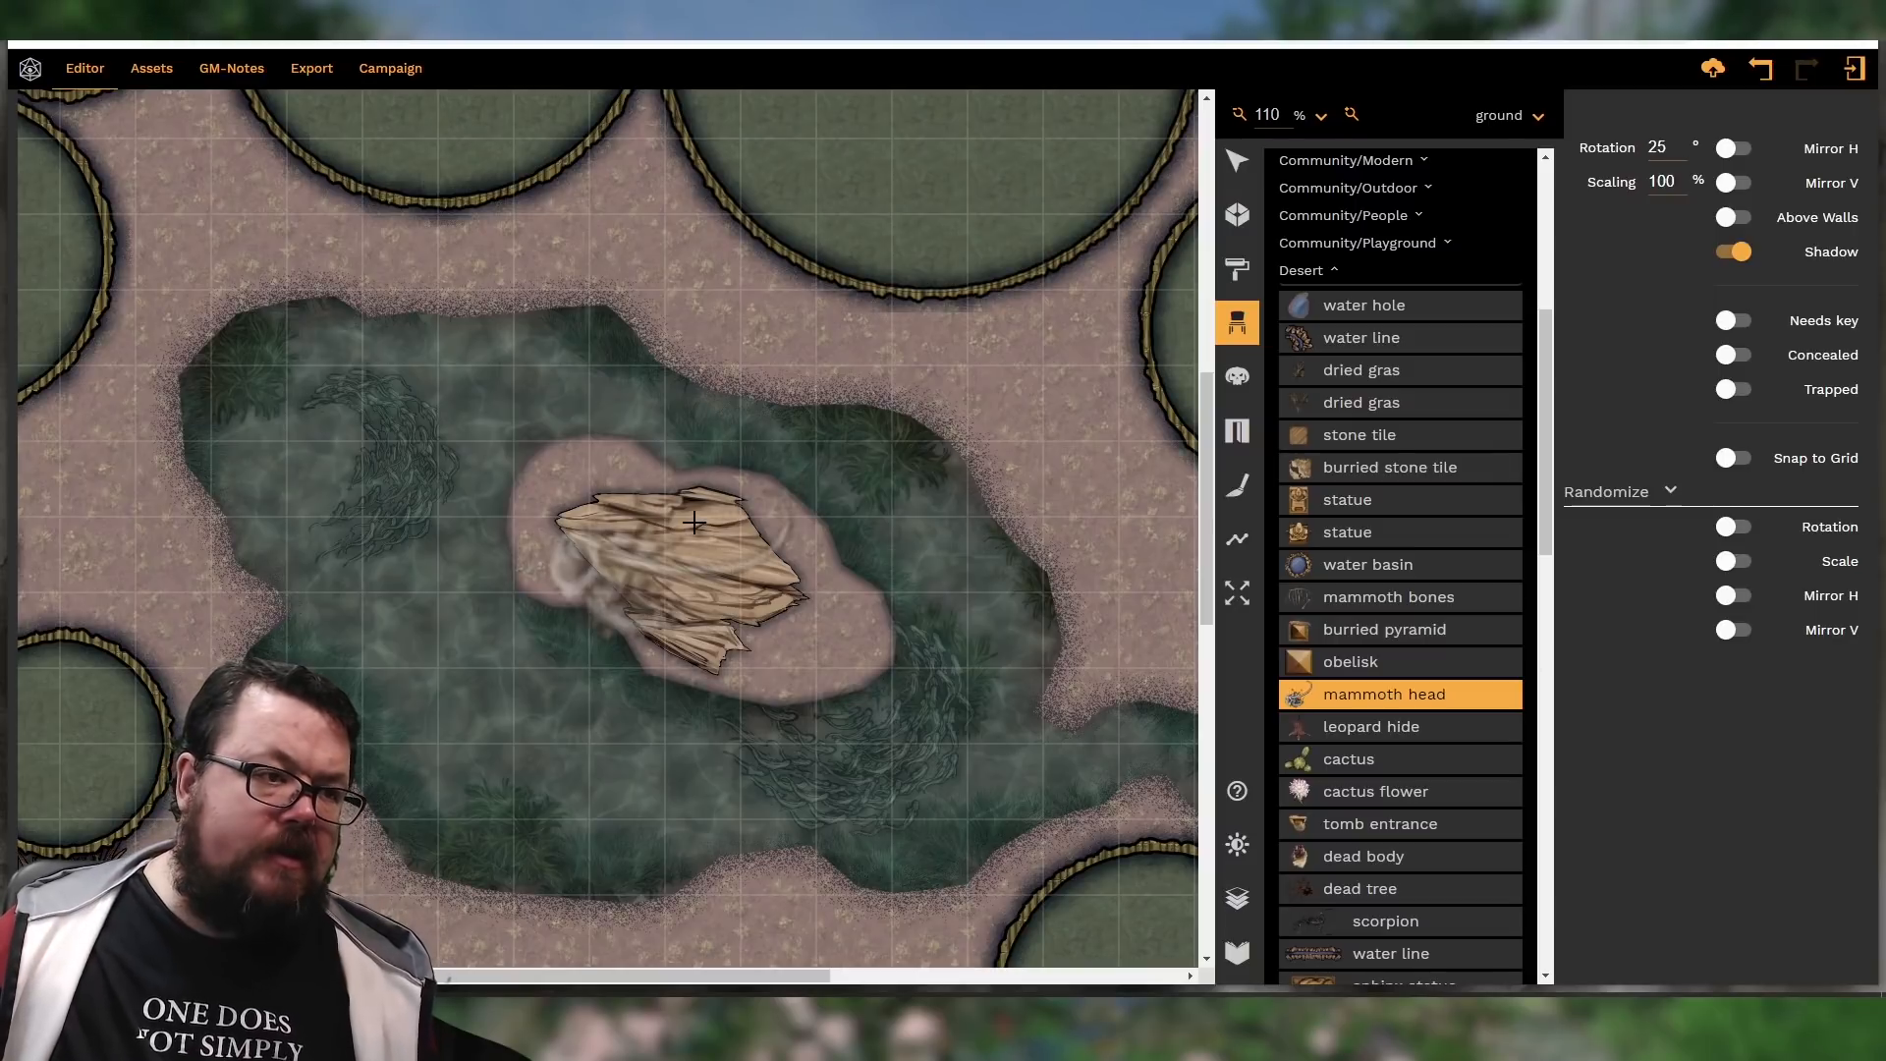
shift+scroll(844, 295, down, 18)
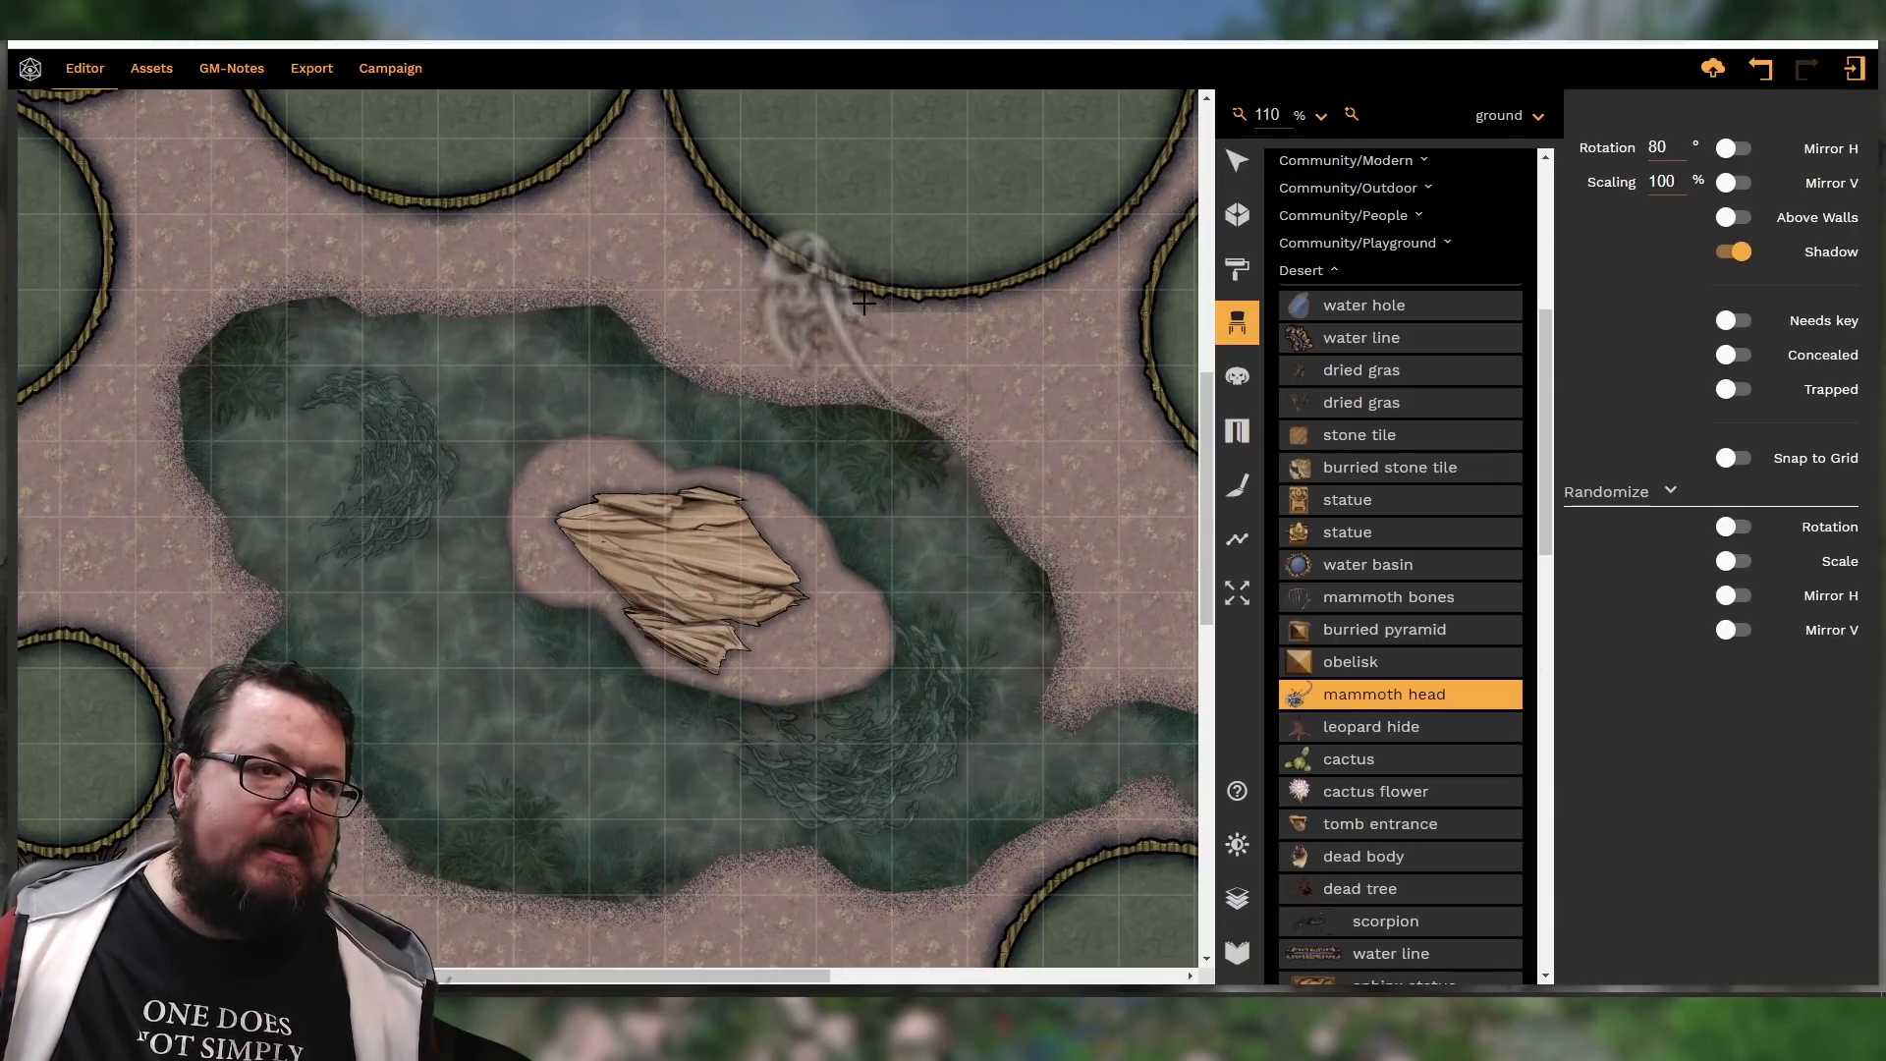
shift+scroll(864, 303, down, 12)
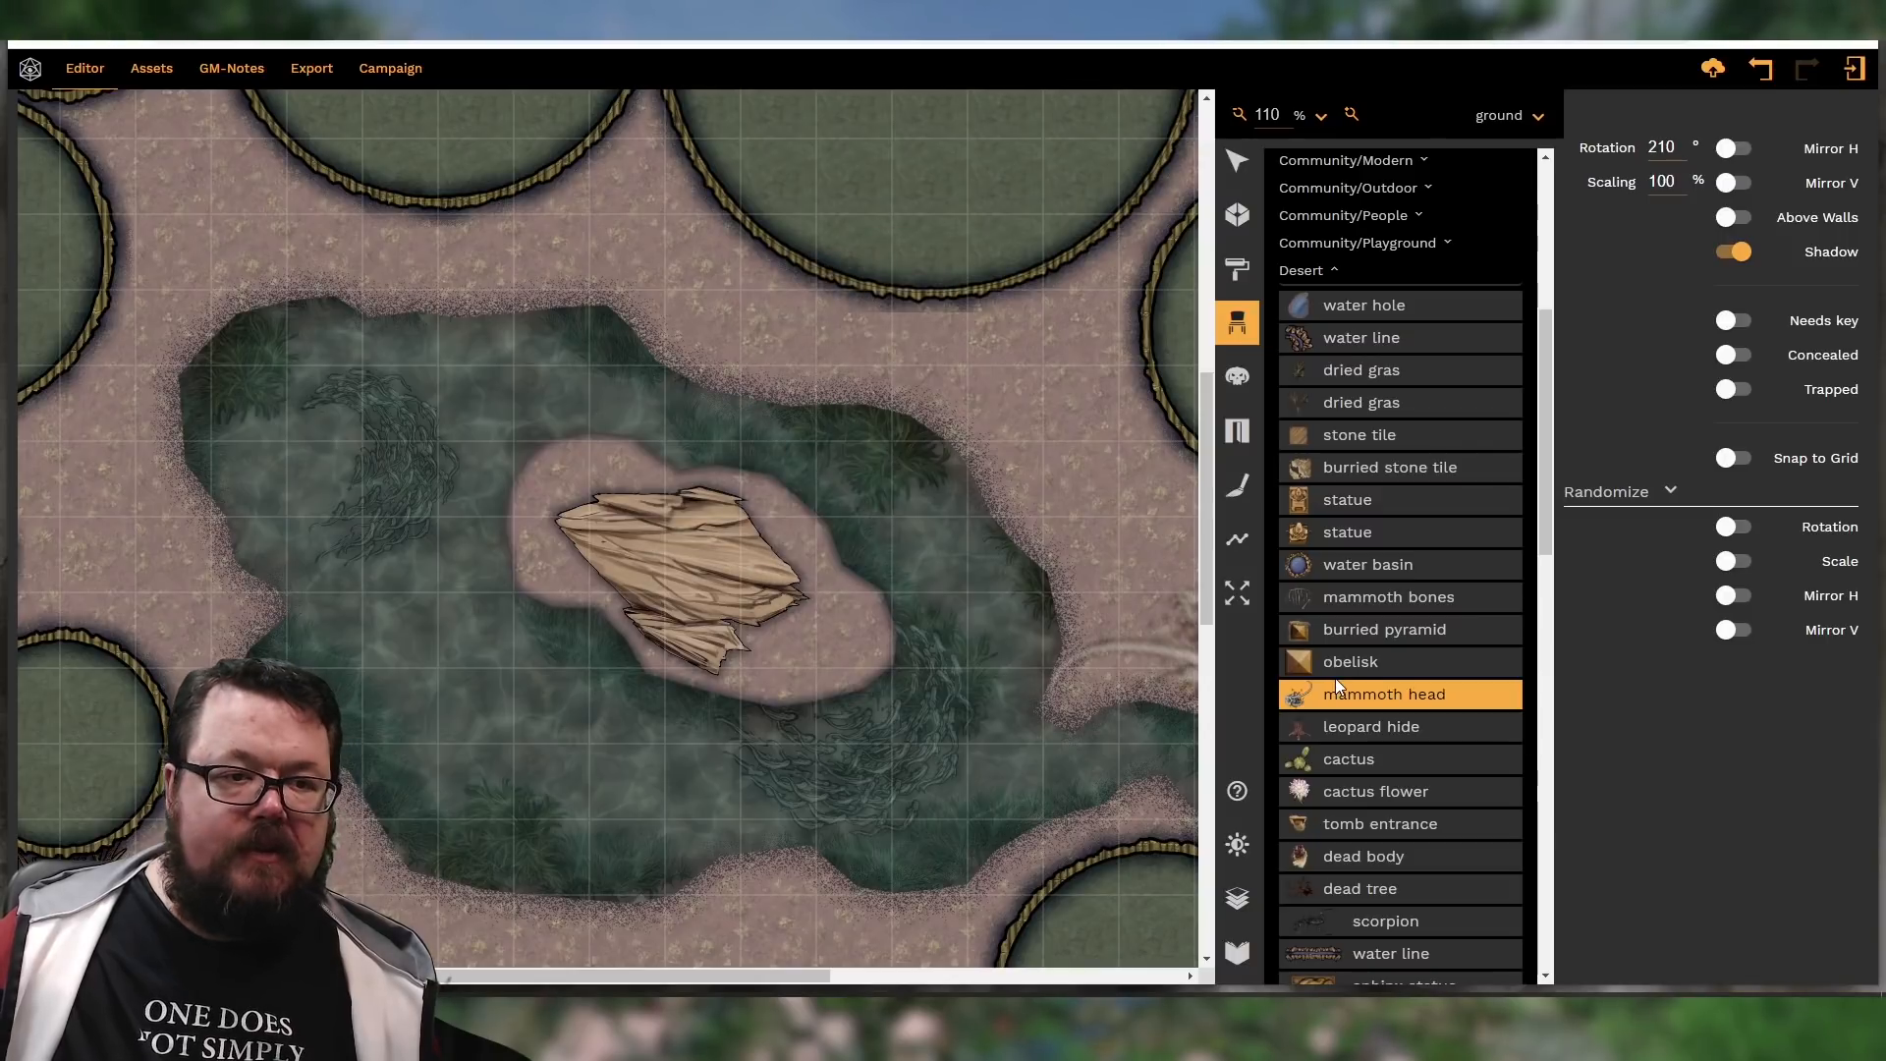
Place a leopard hide at 300° rotation and 100 % scaling on the centre of the island's floating rock
click(1368, 729)
shift+scroll(698, 566, down, 20)
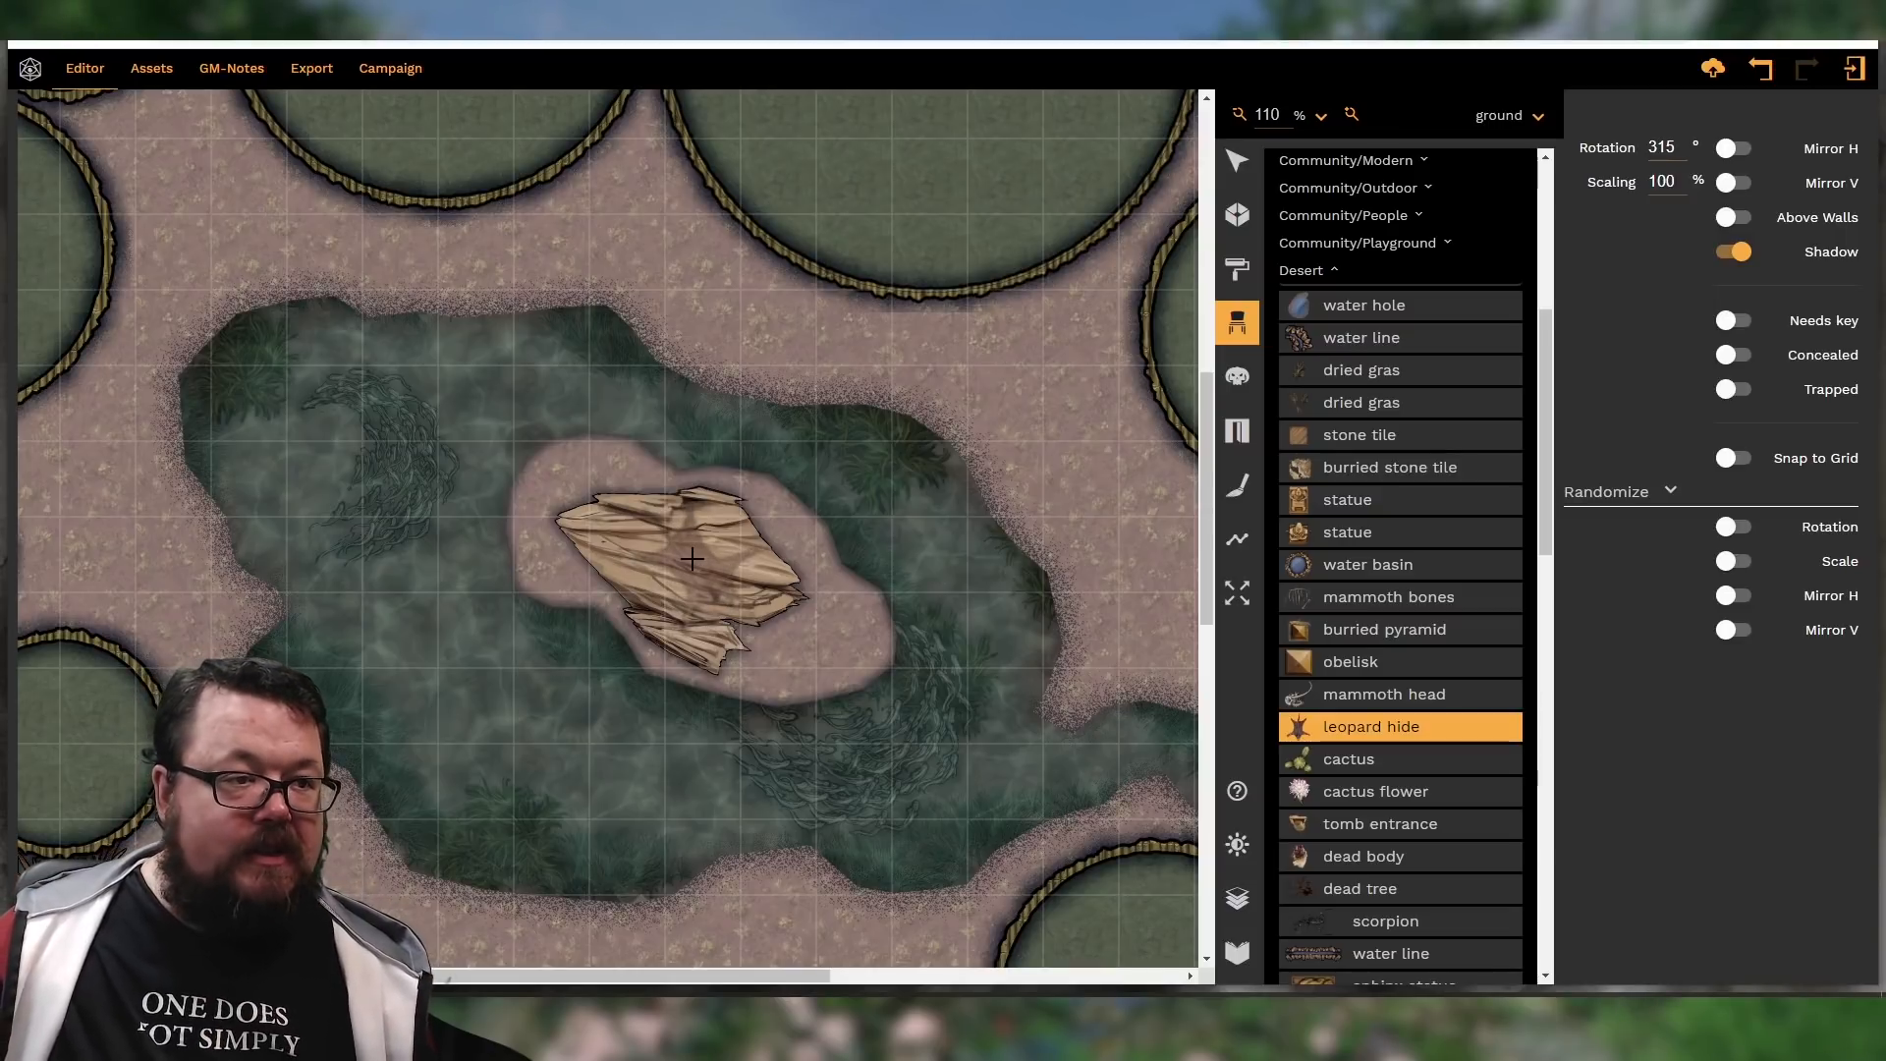
shift+scroll(692, 559, down, 1)
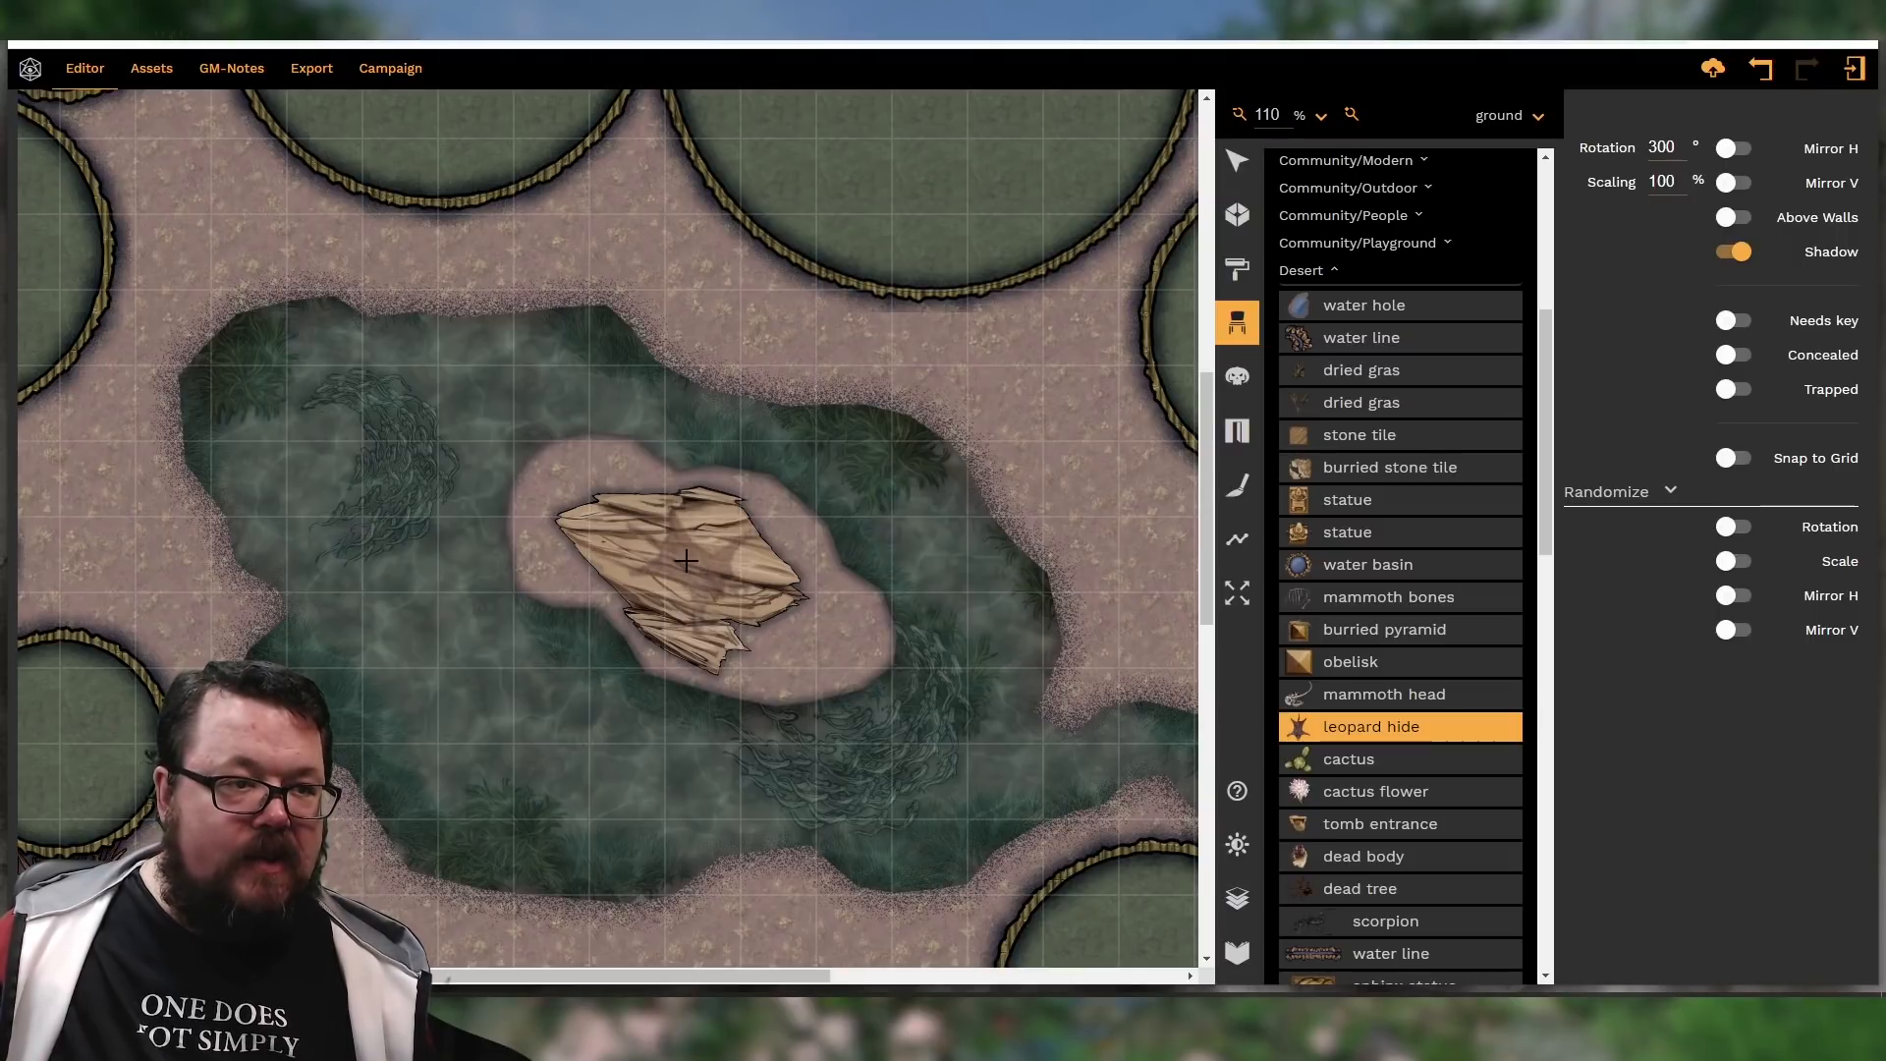
click(686, 561)
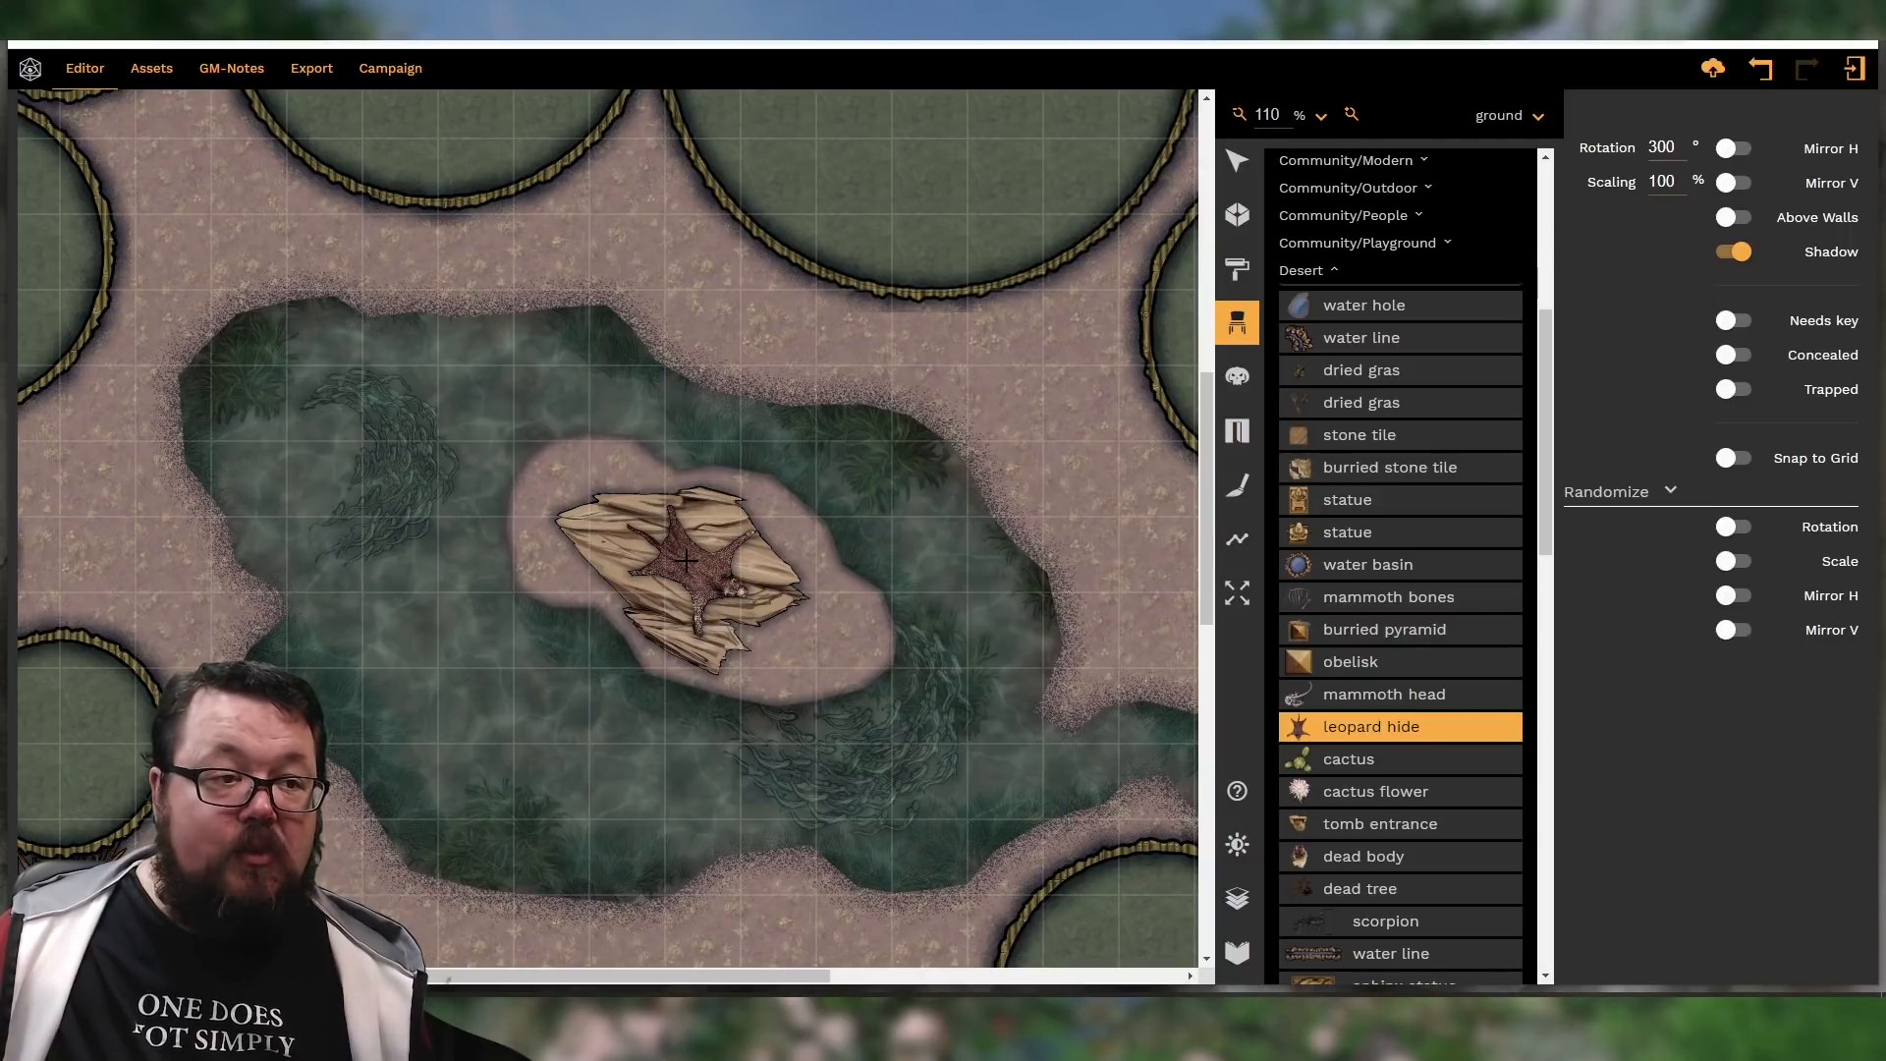
Place a Desert dead tree at 170° rotation and 100 % scaling on the island's southeastern end beside the rock
scroll(1474, 538, down, 3)
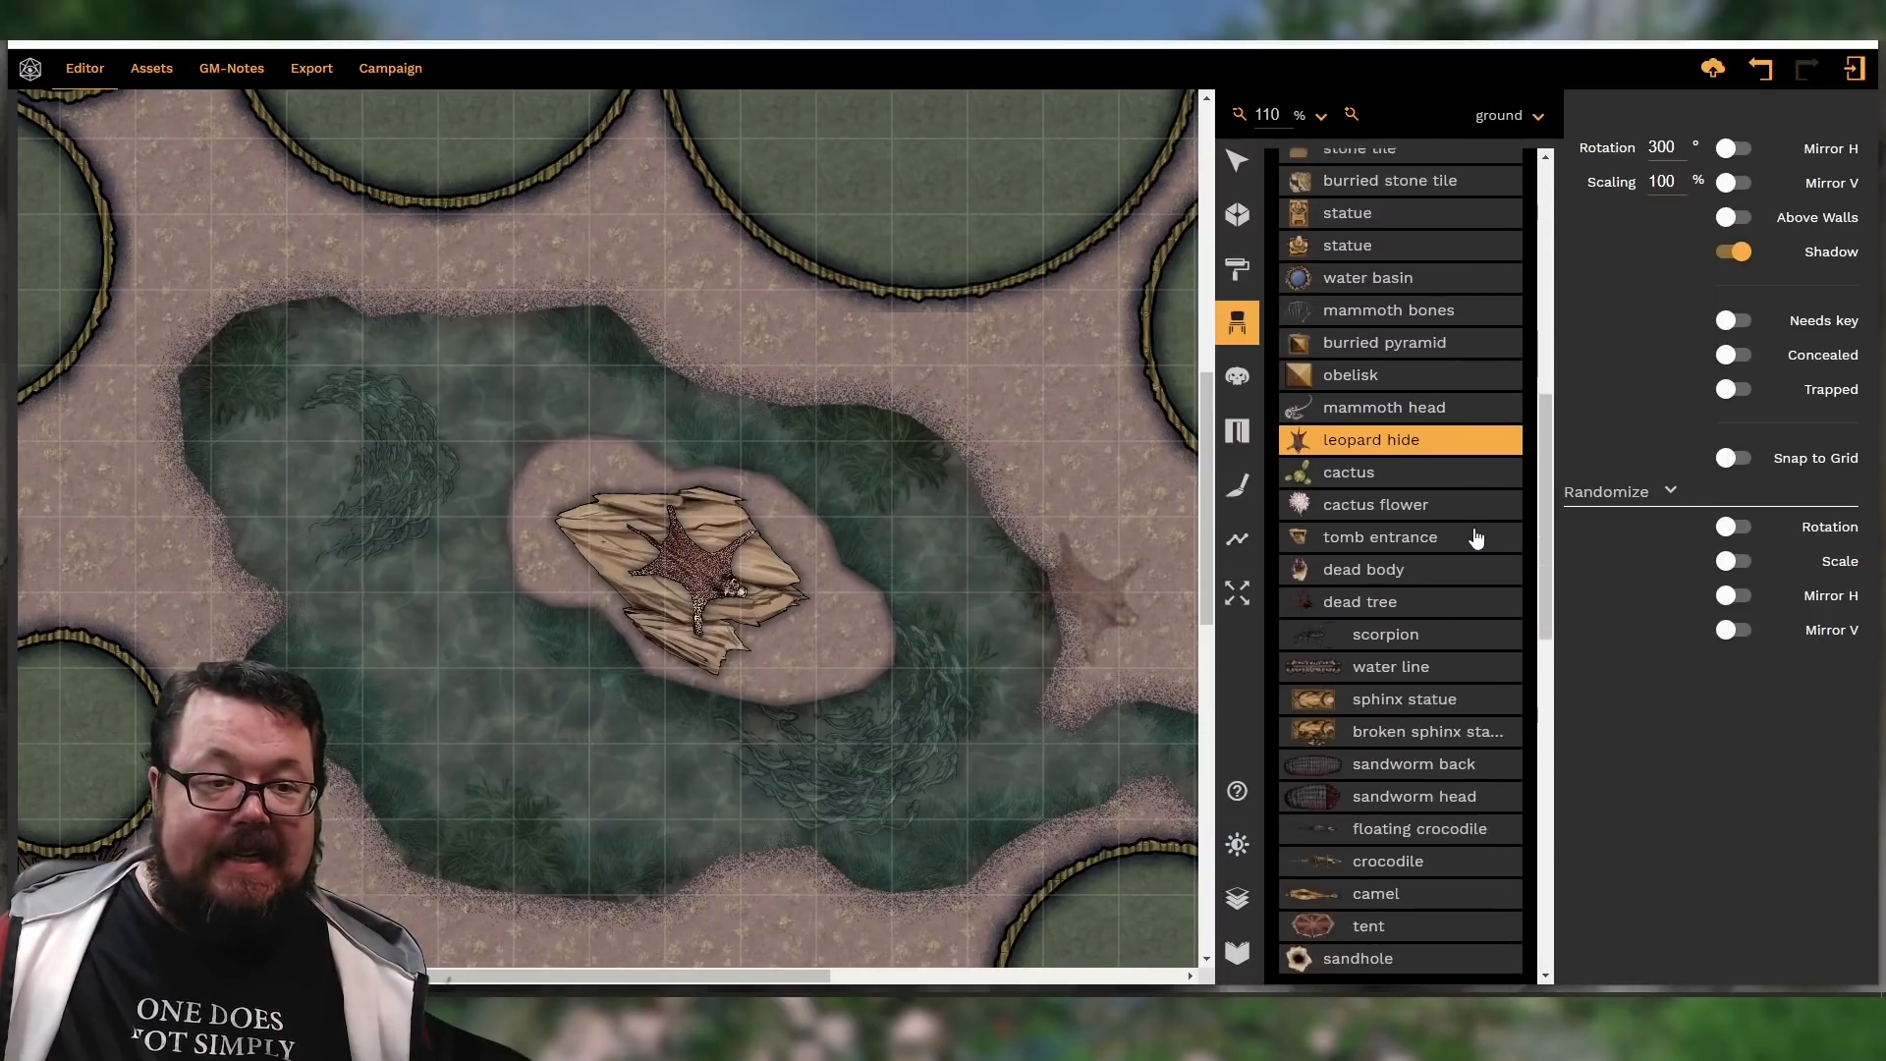
click(1404, 593)
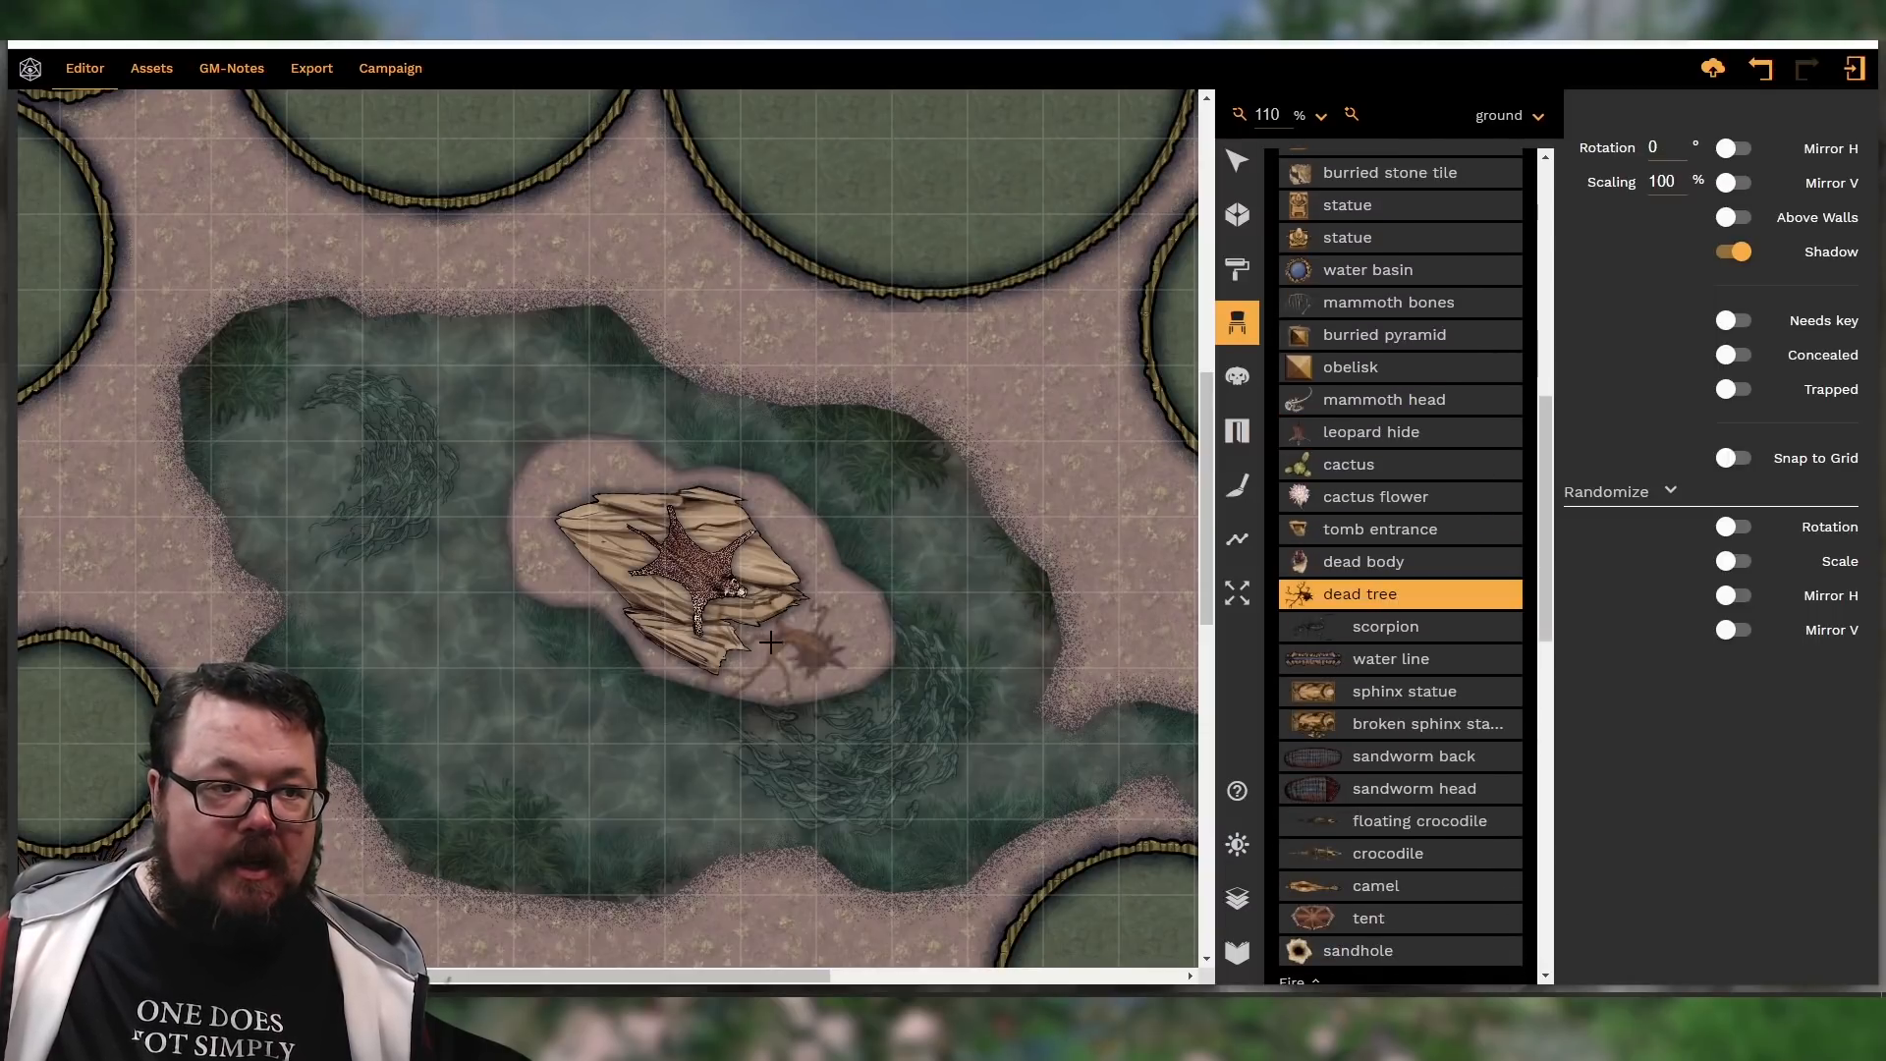
scroll(787, 625, down, 20)
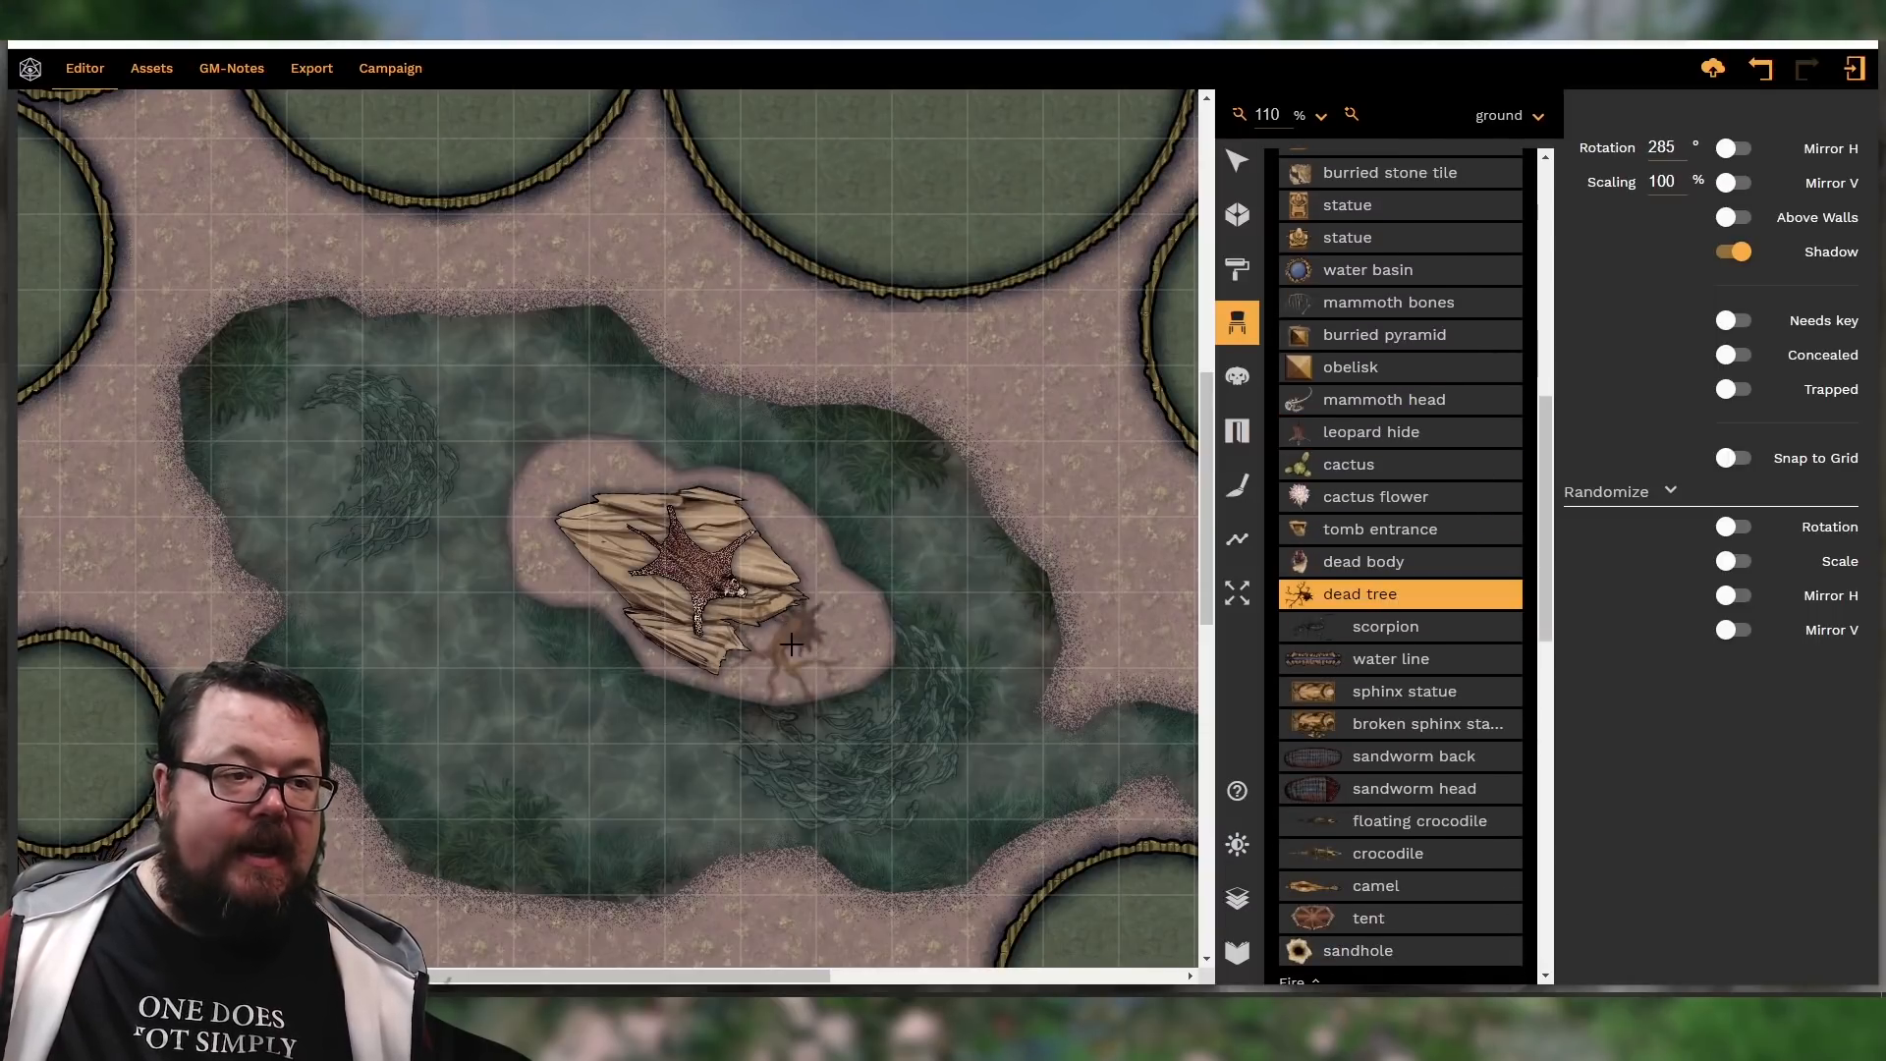
scroll(813, 643, down, 10)
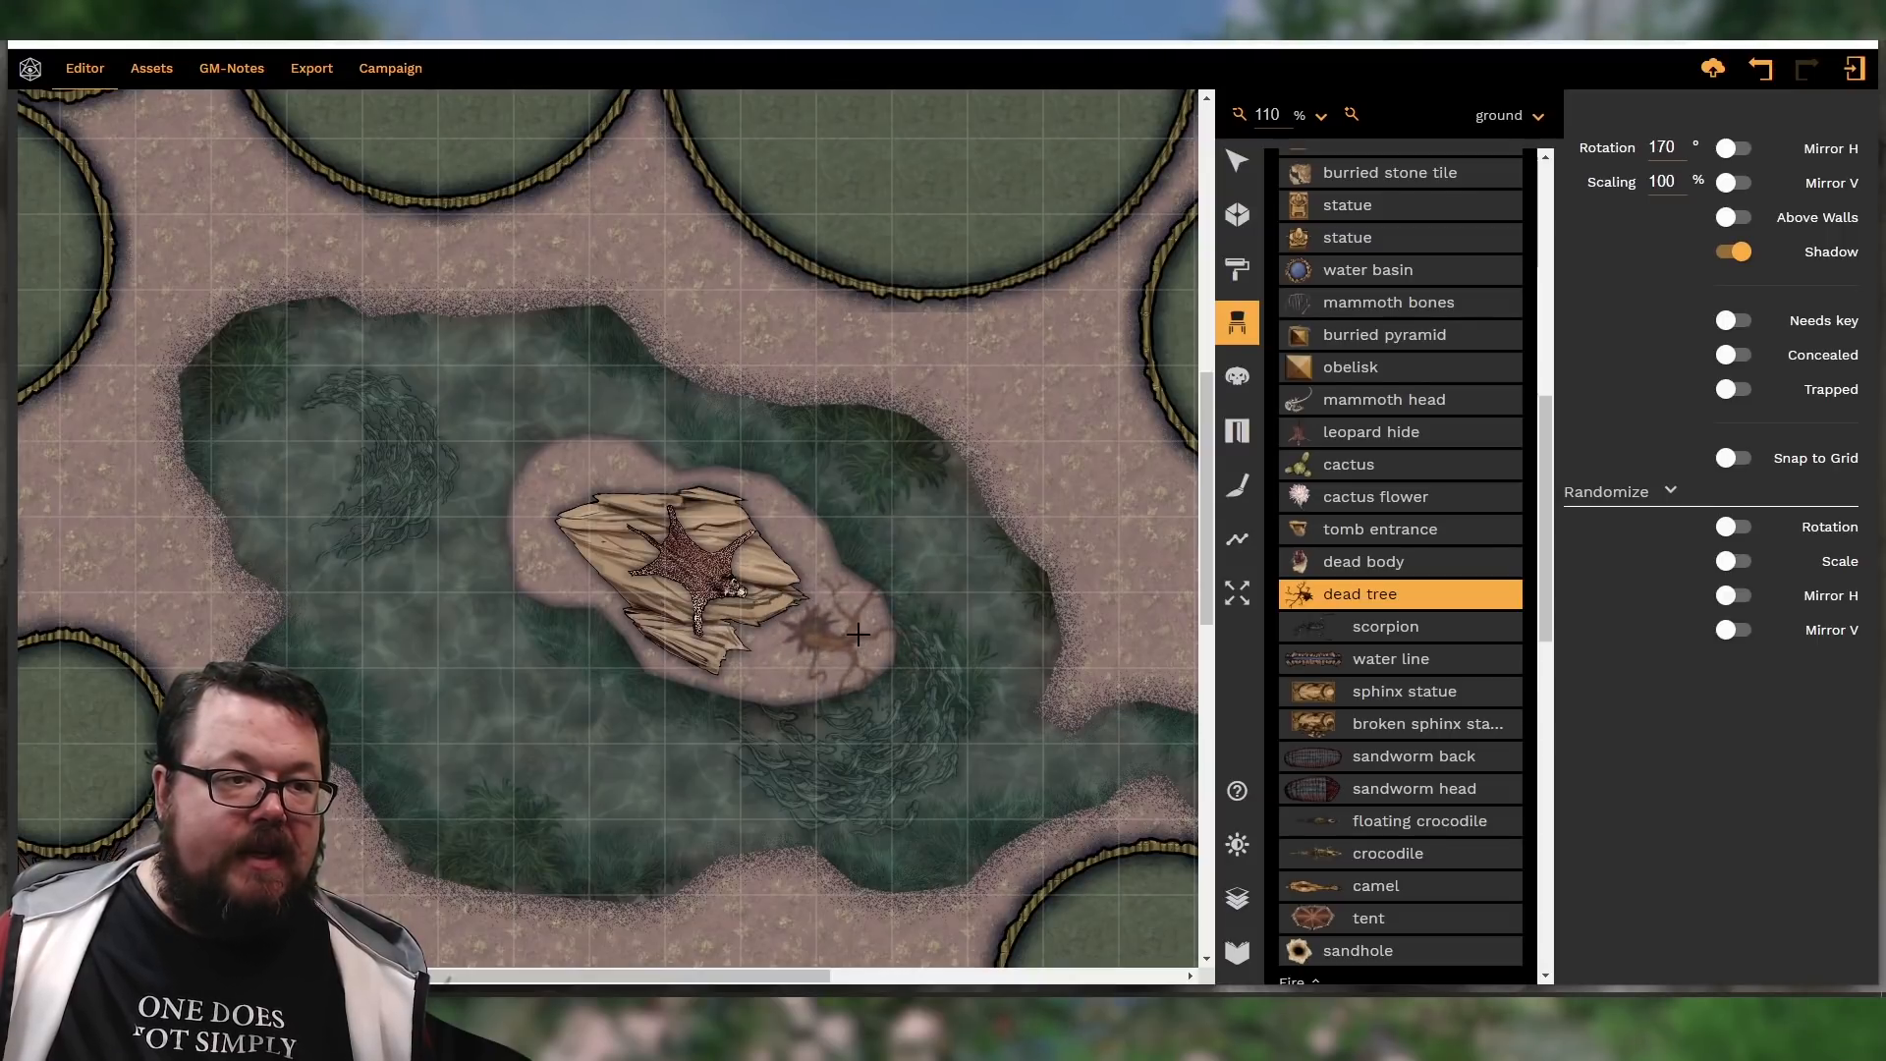
click(857, 634)
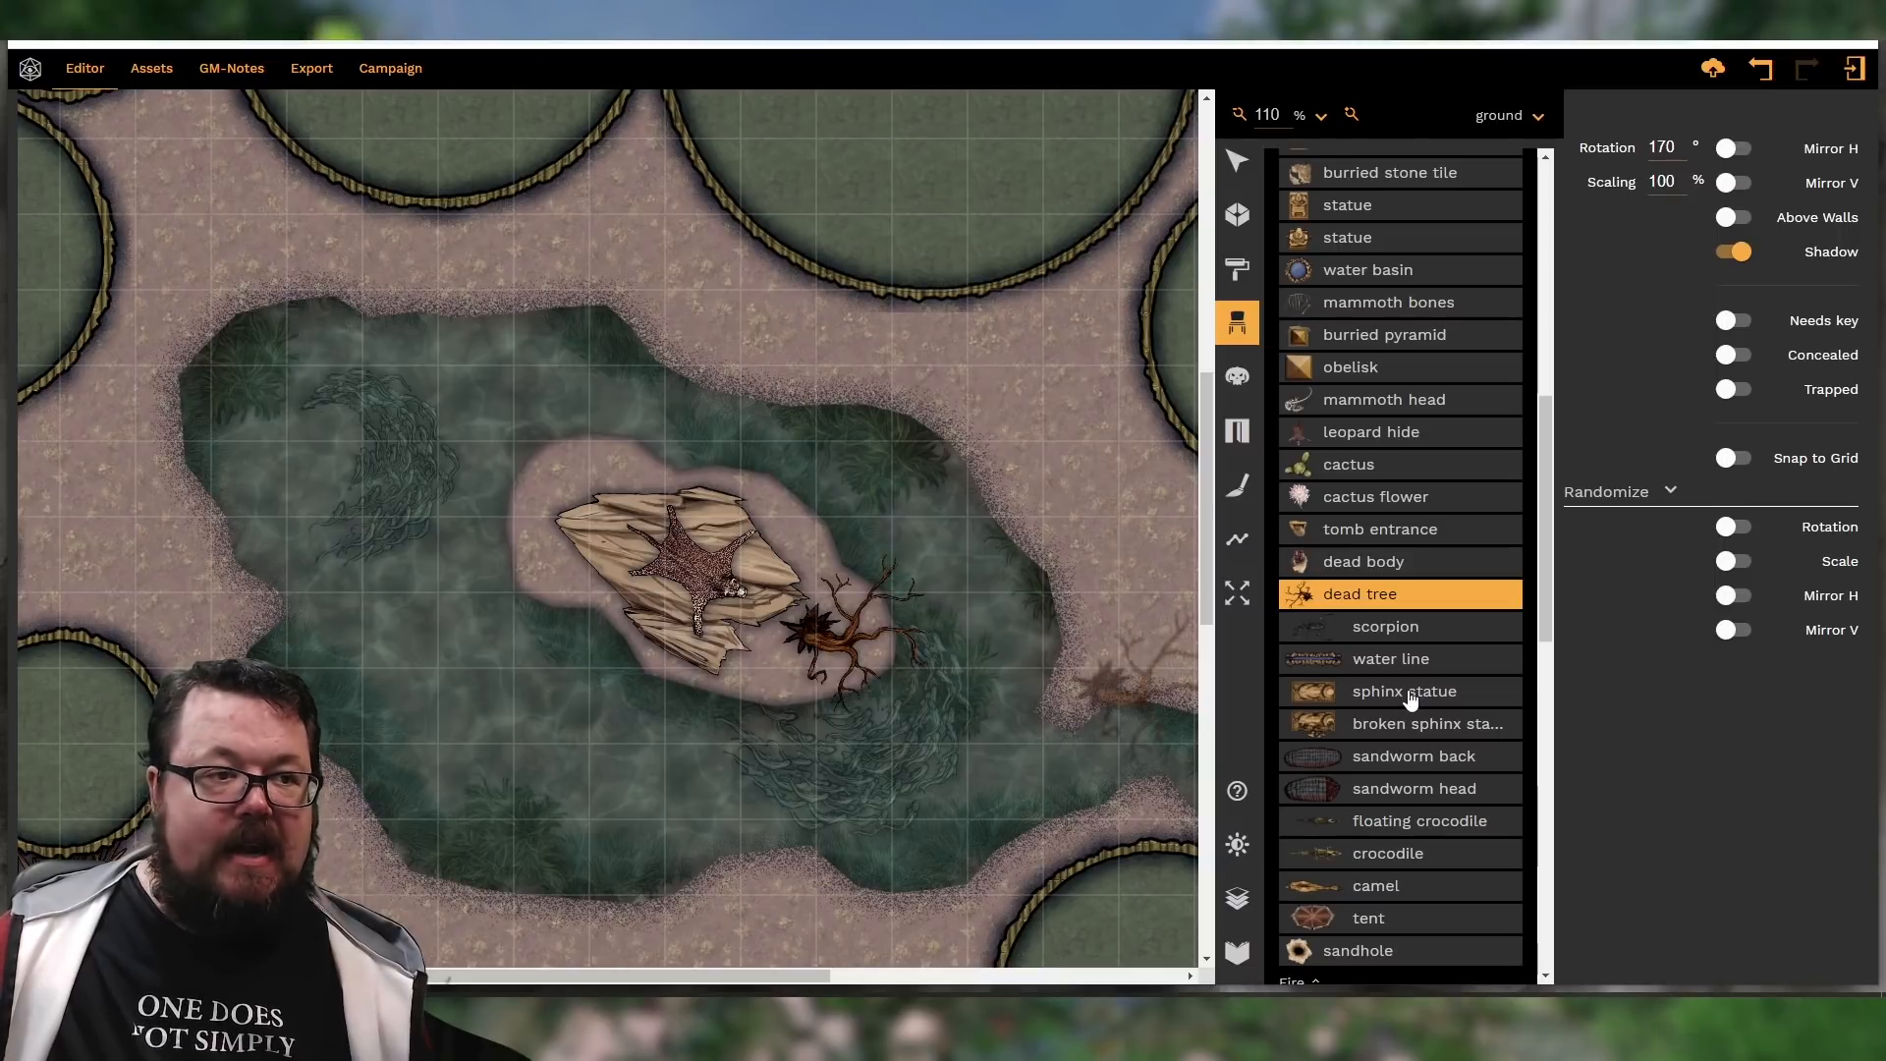
Place a Community/Bones ribcage at 85° rotation and 55 % scaling on the leopard hide
scroll(1411, 699, down, 2)
scroll(1411, 700, up, 6)
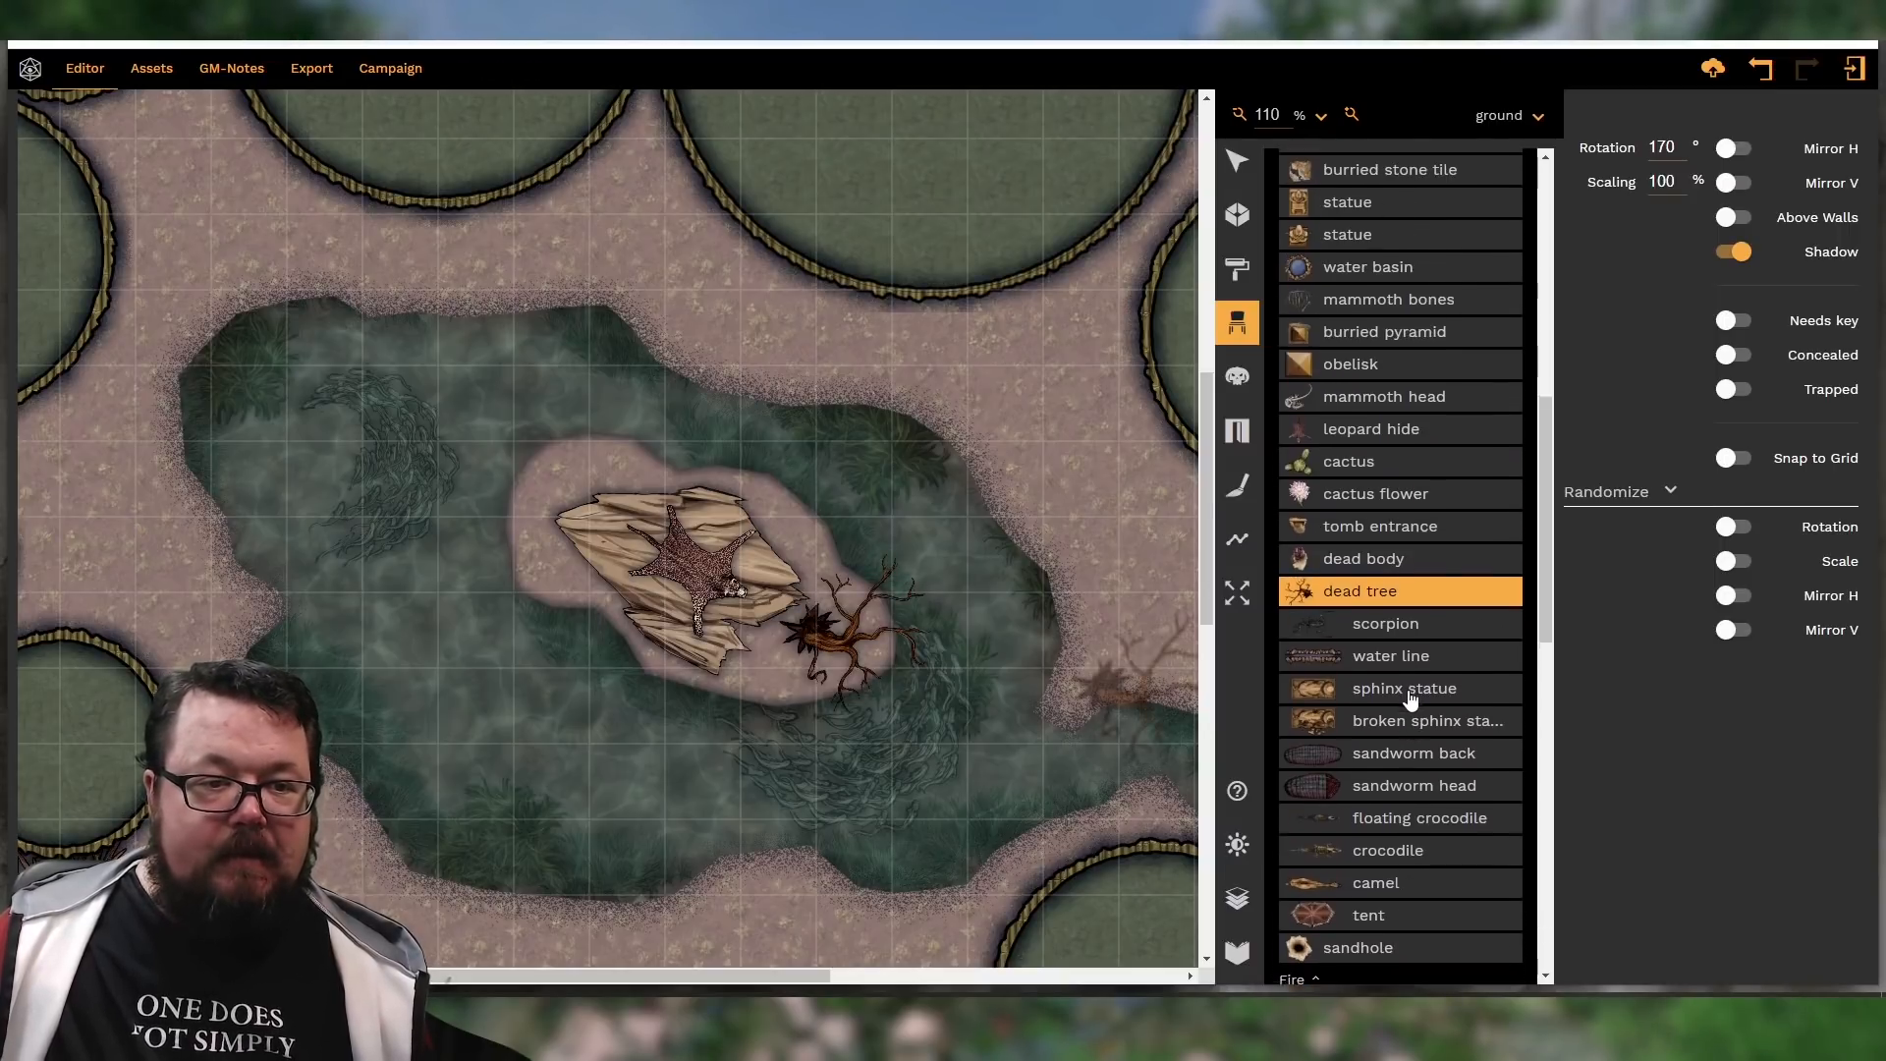
scroll(1411, 699, up, 3)
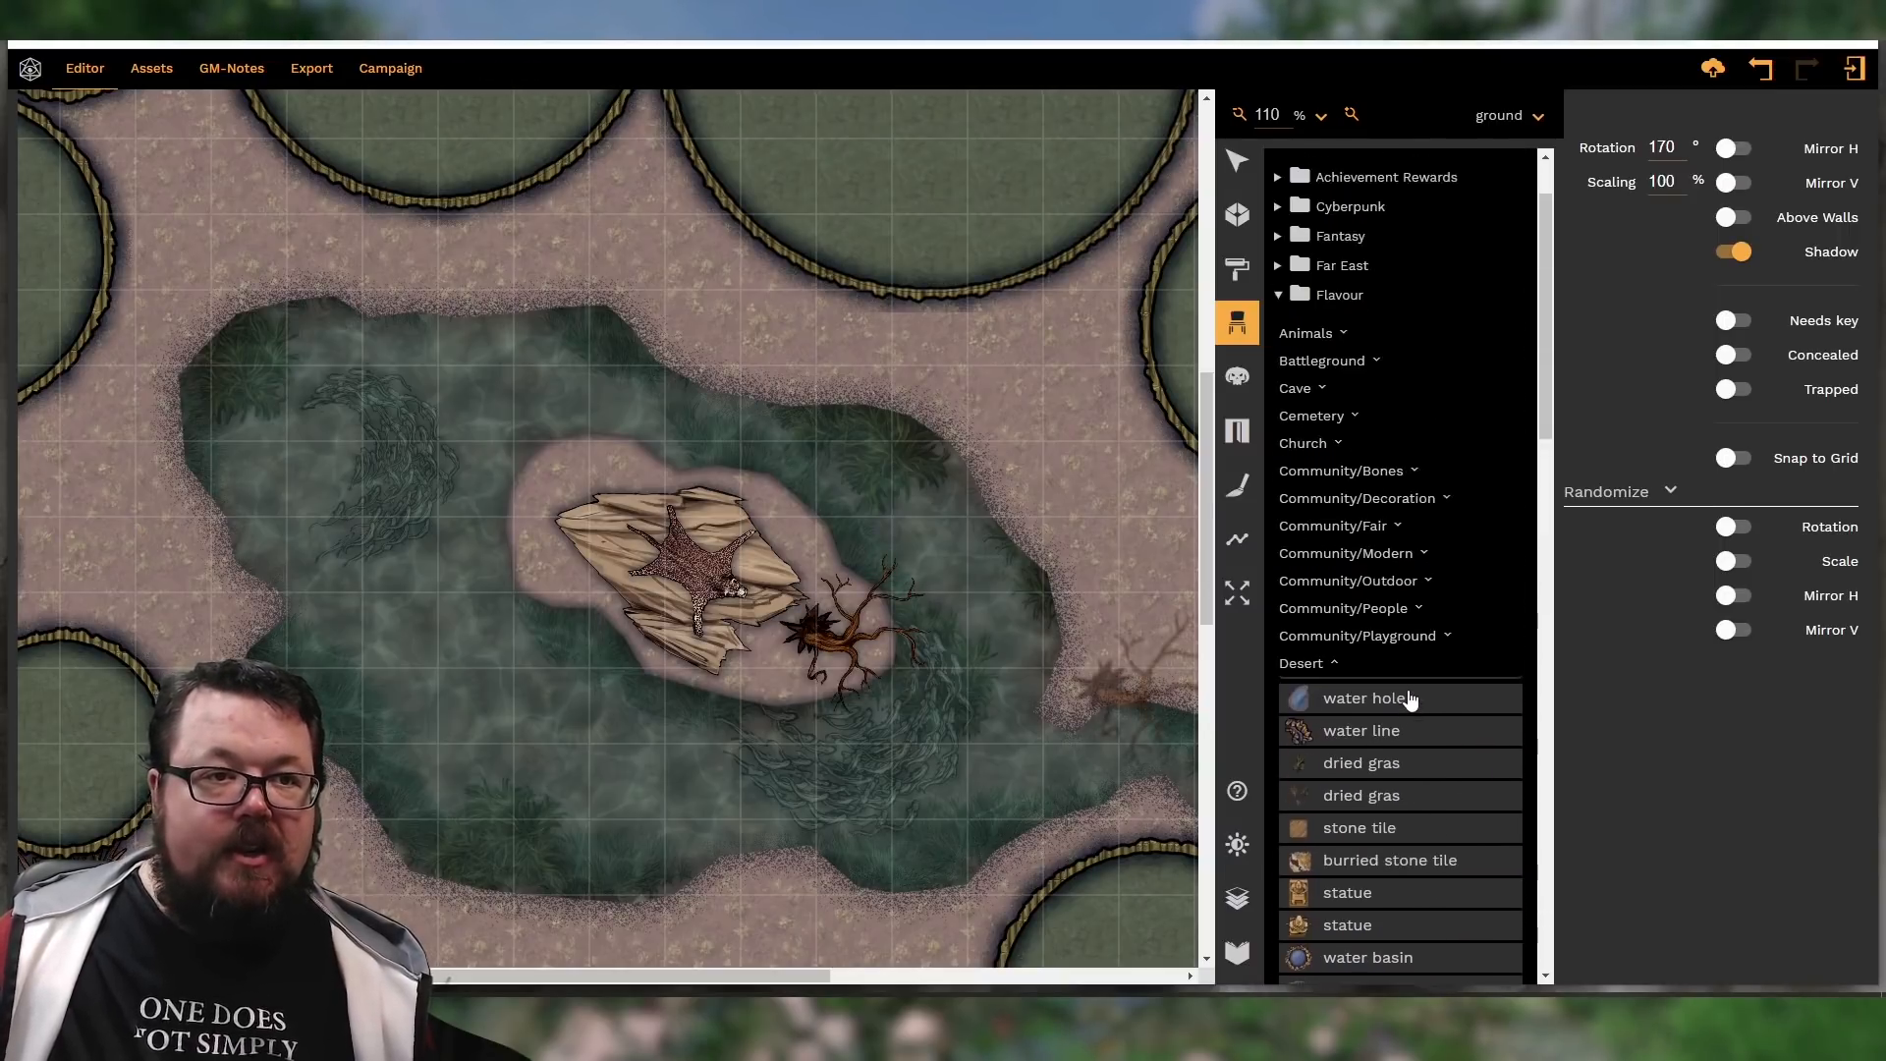
click(1347, 666)
click(1346, 471)
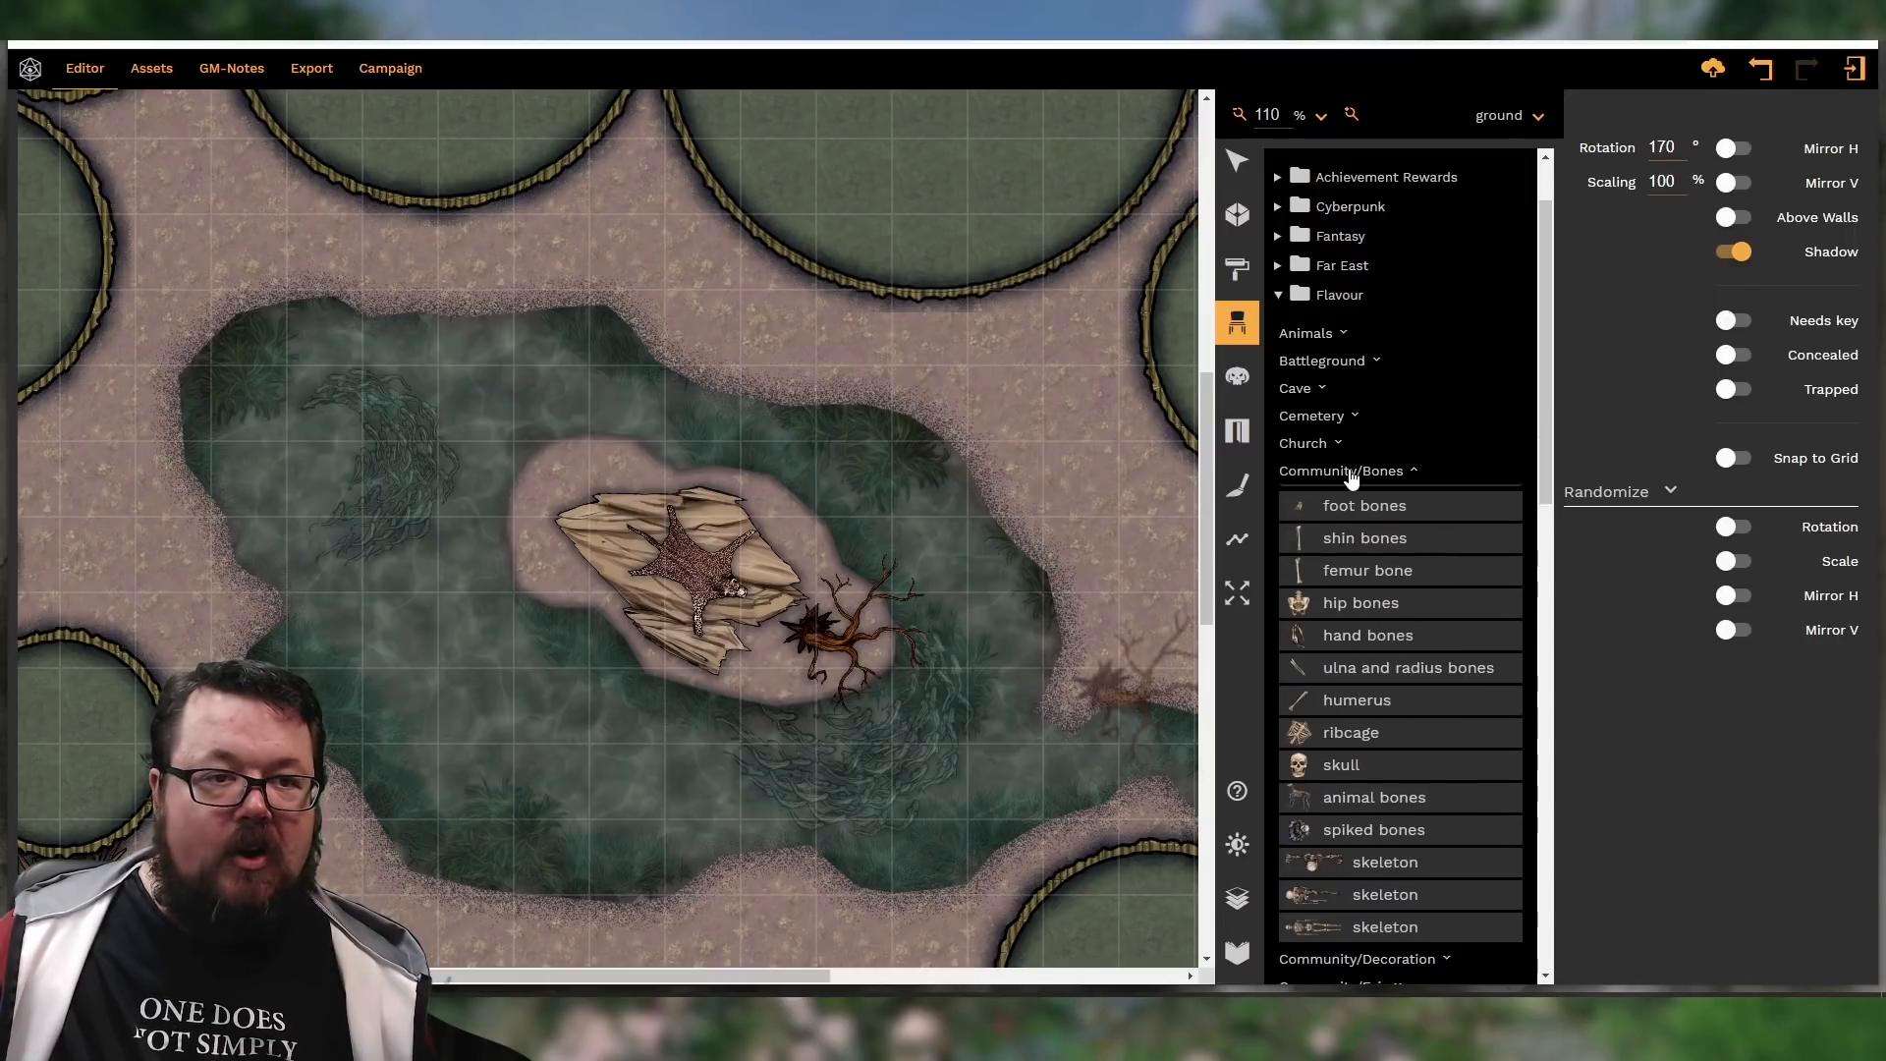
scroll(1412, 481, down, 3)
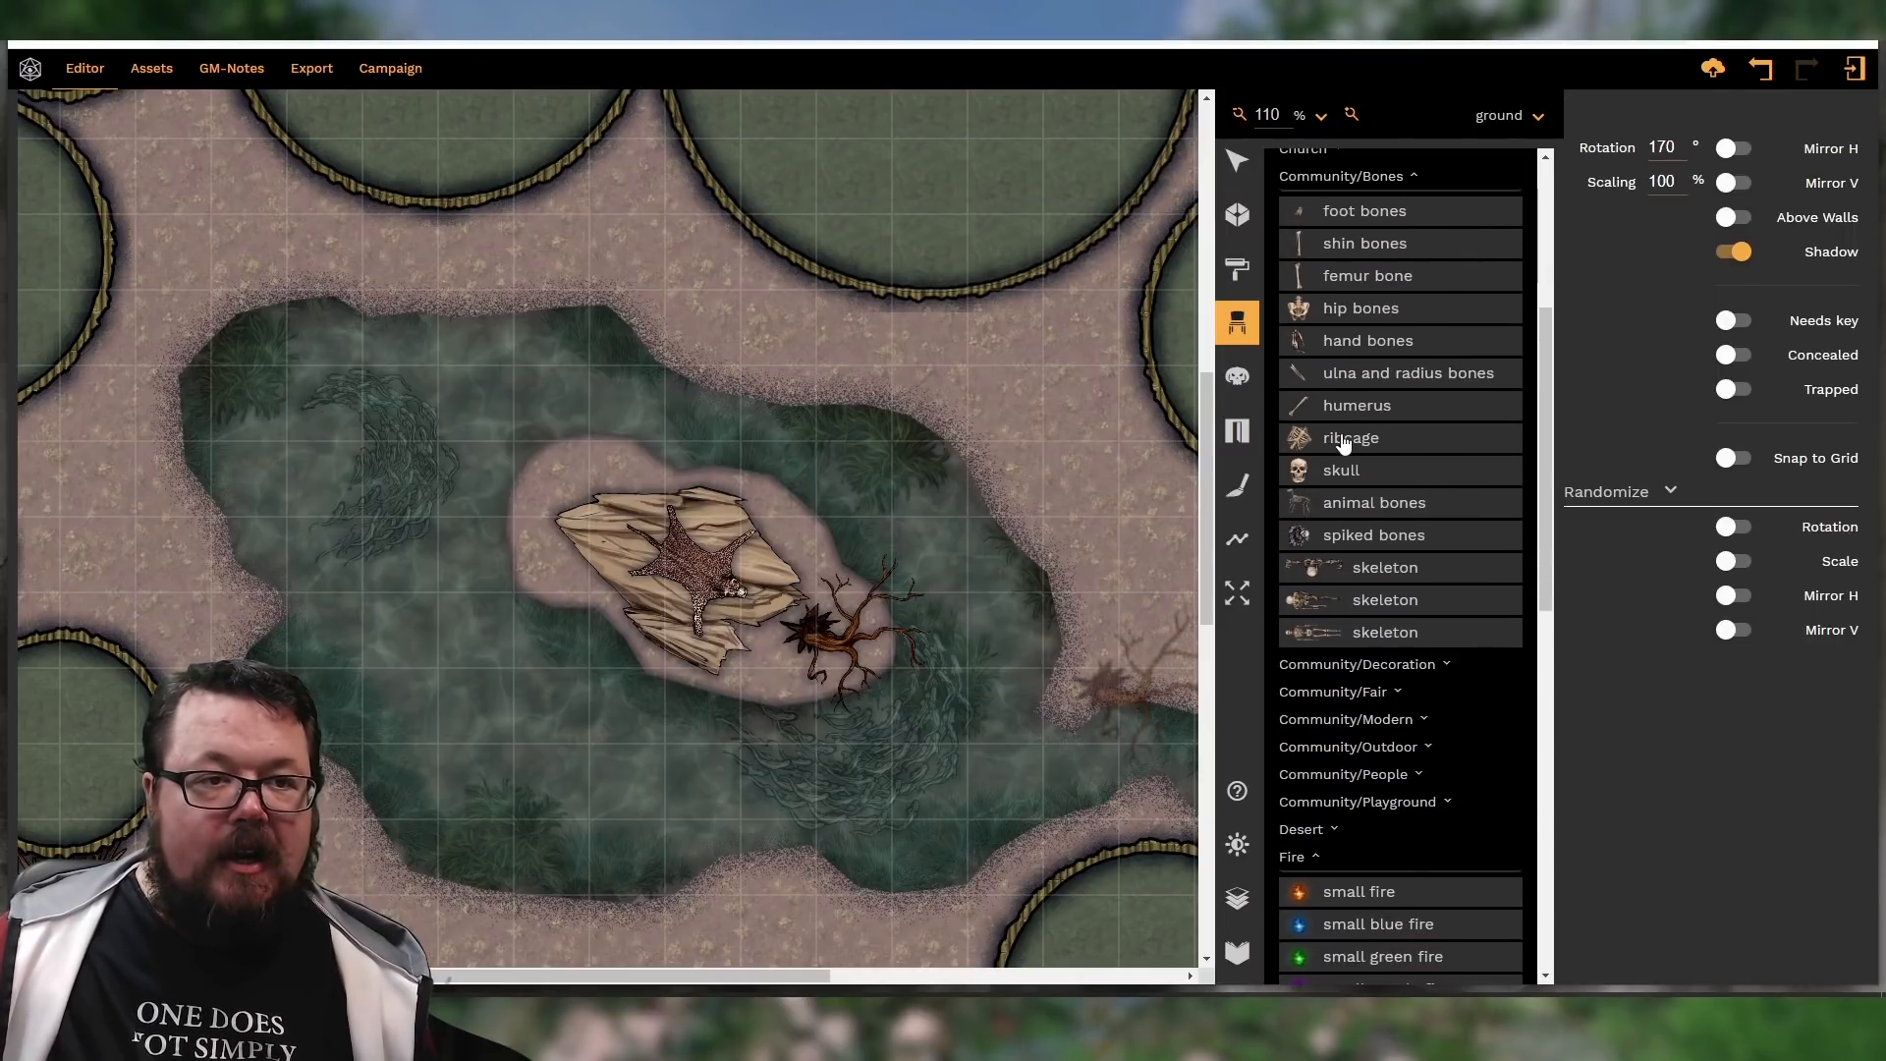
click(1344, 439)
scroll(685, 572, down, 10)
scroll(685, 573, up, 3)
shift+scroll(686, 573, down, 9)
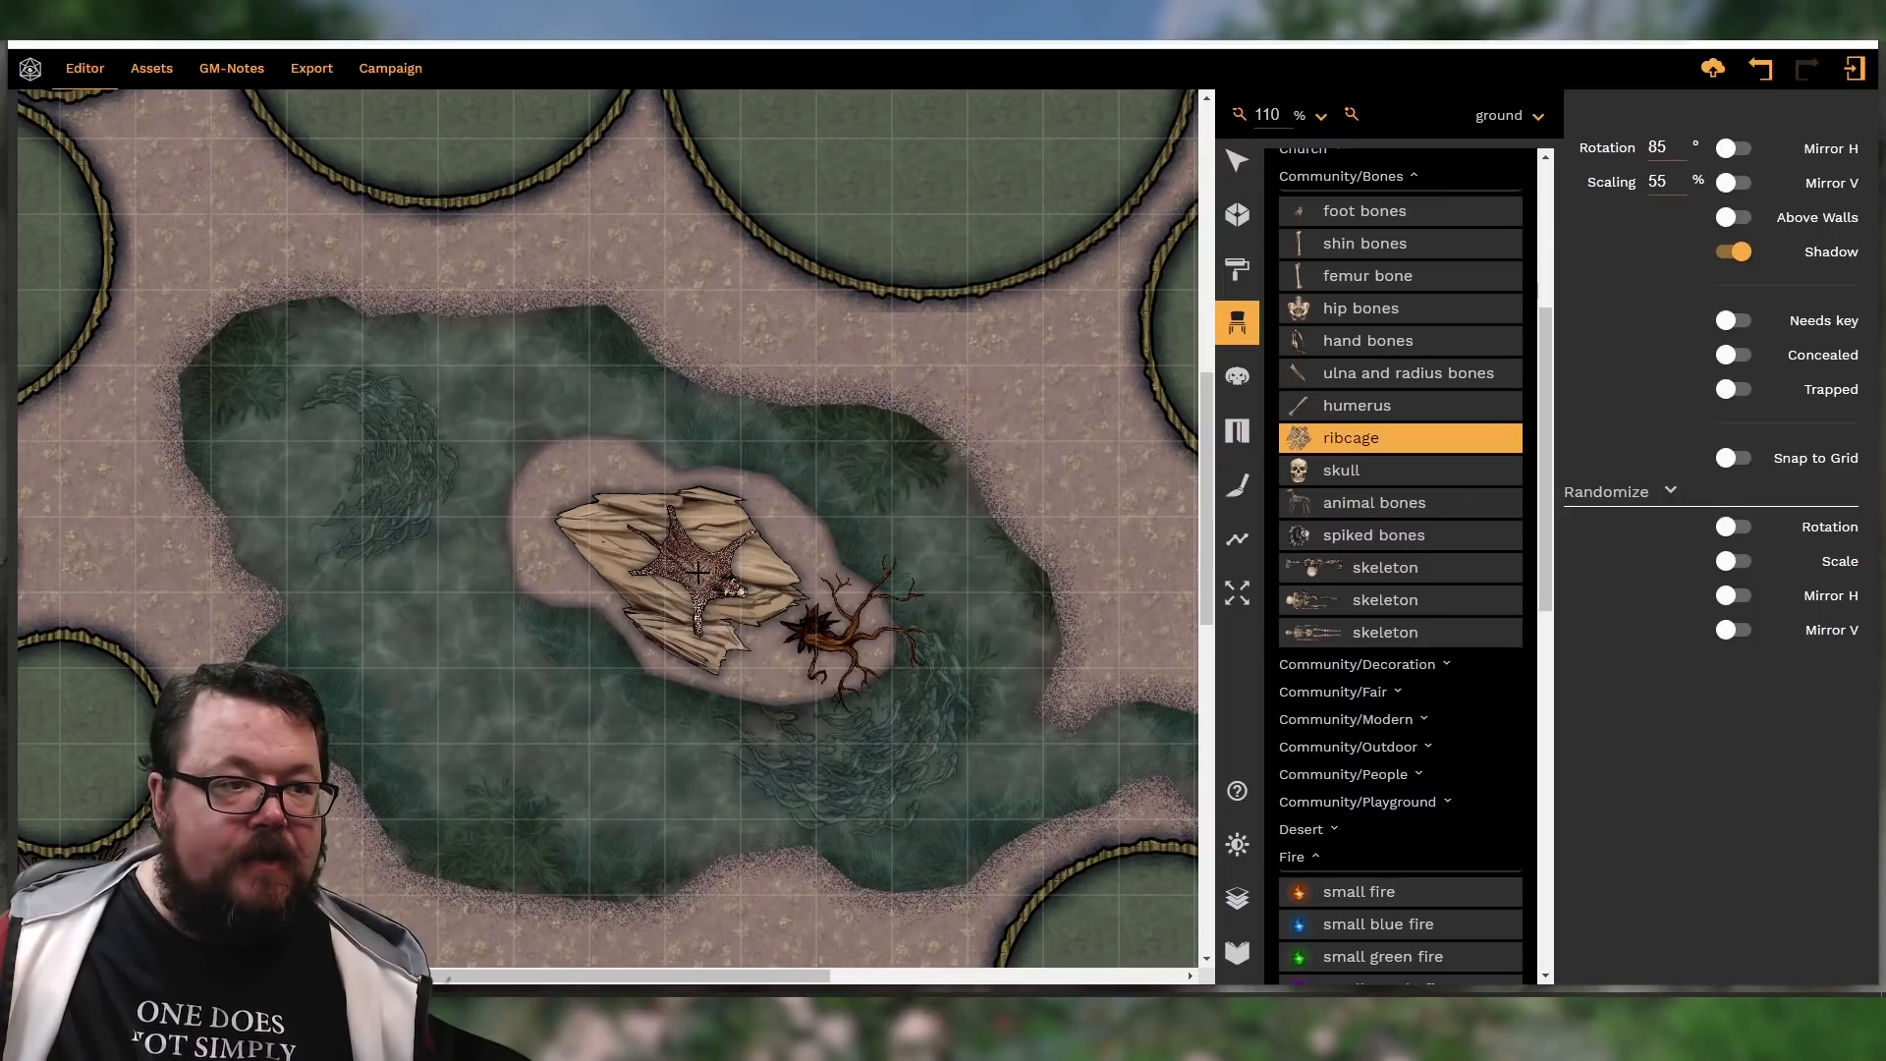
click(705, 571)
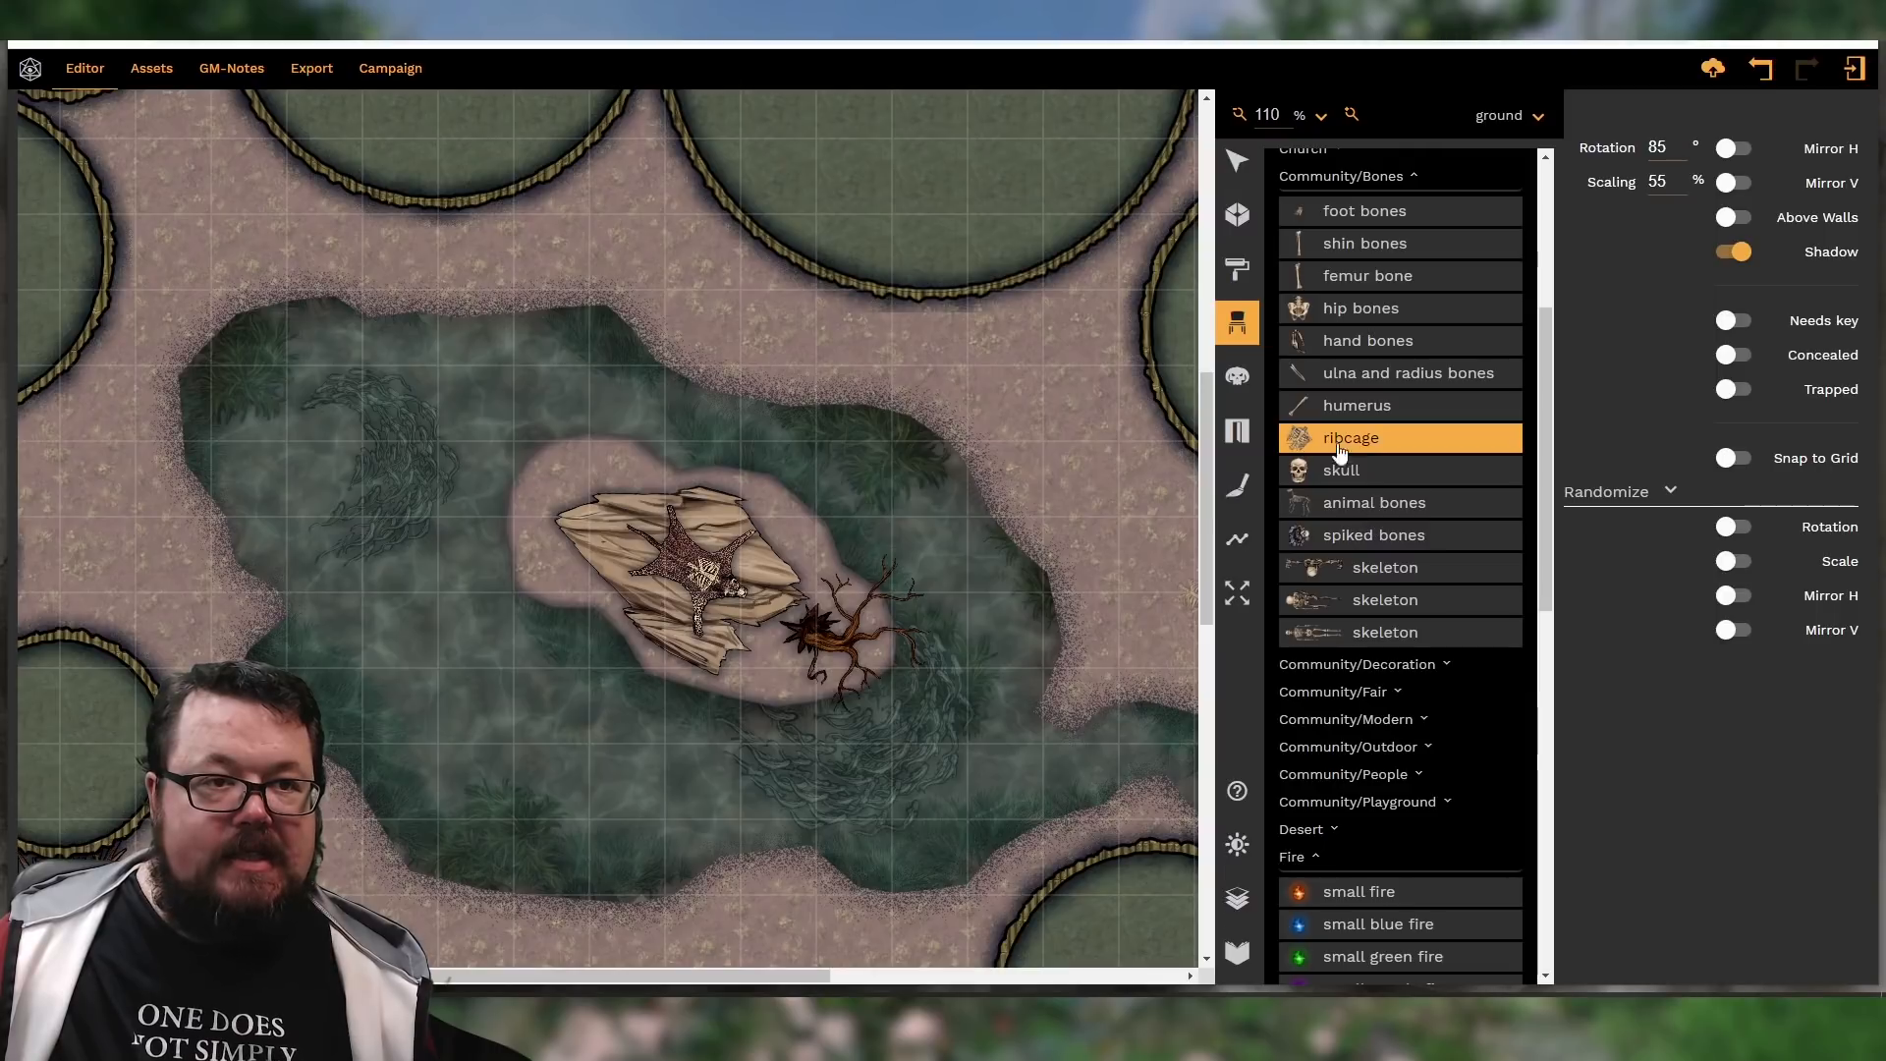
Place a humerus at 25° rotation and 55 % scaling and hand bones at 25° and 35 % near the ribcage on the floating rock
click(1321, 408)
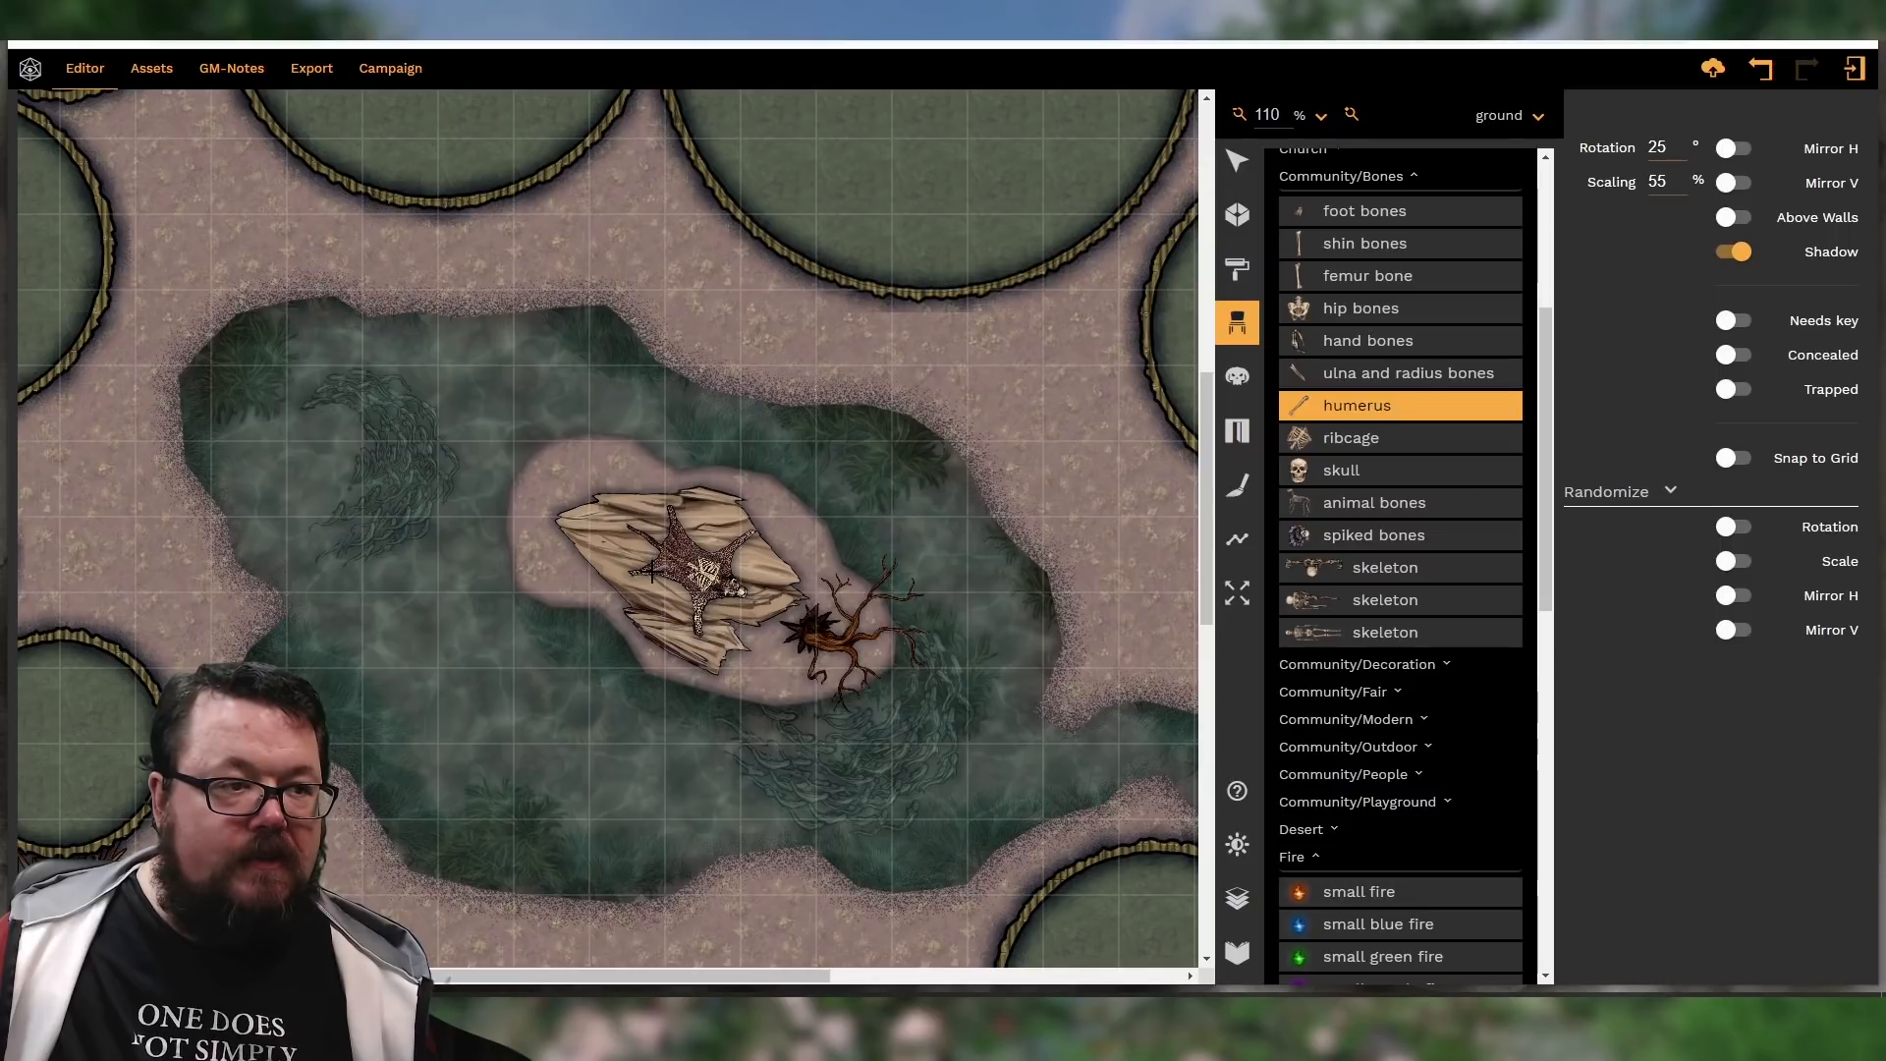
click(630, 606)
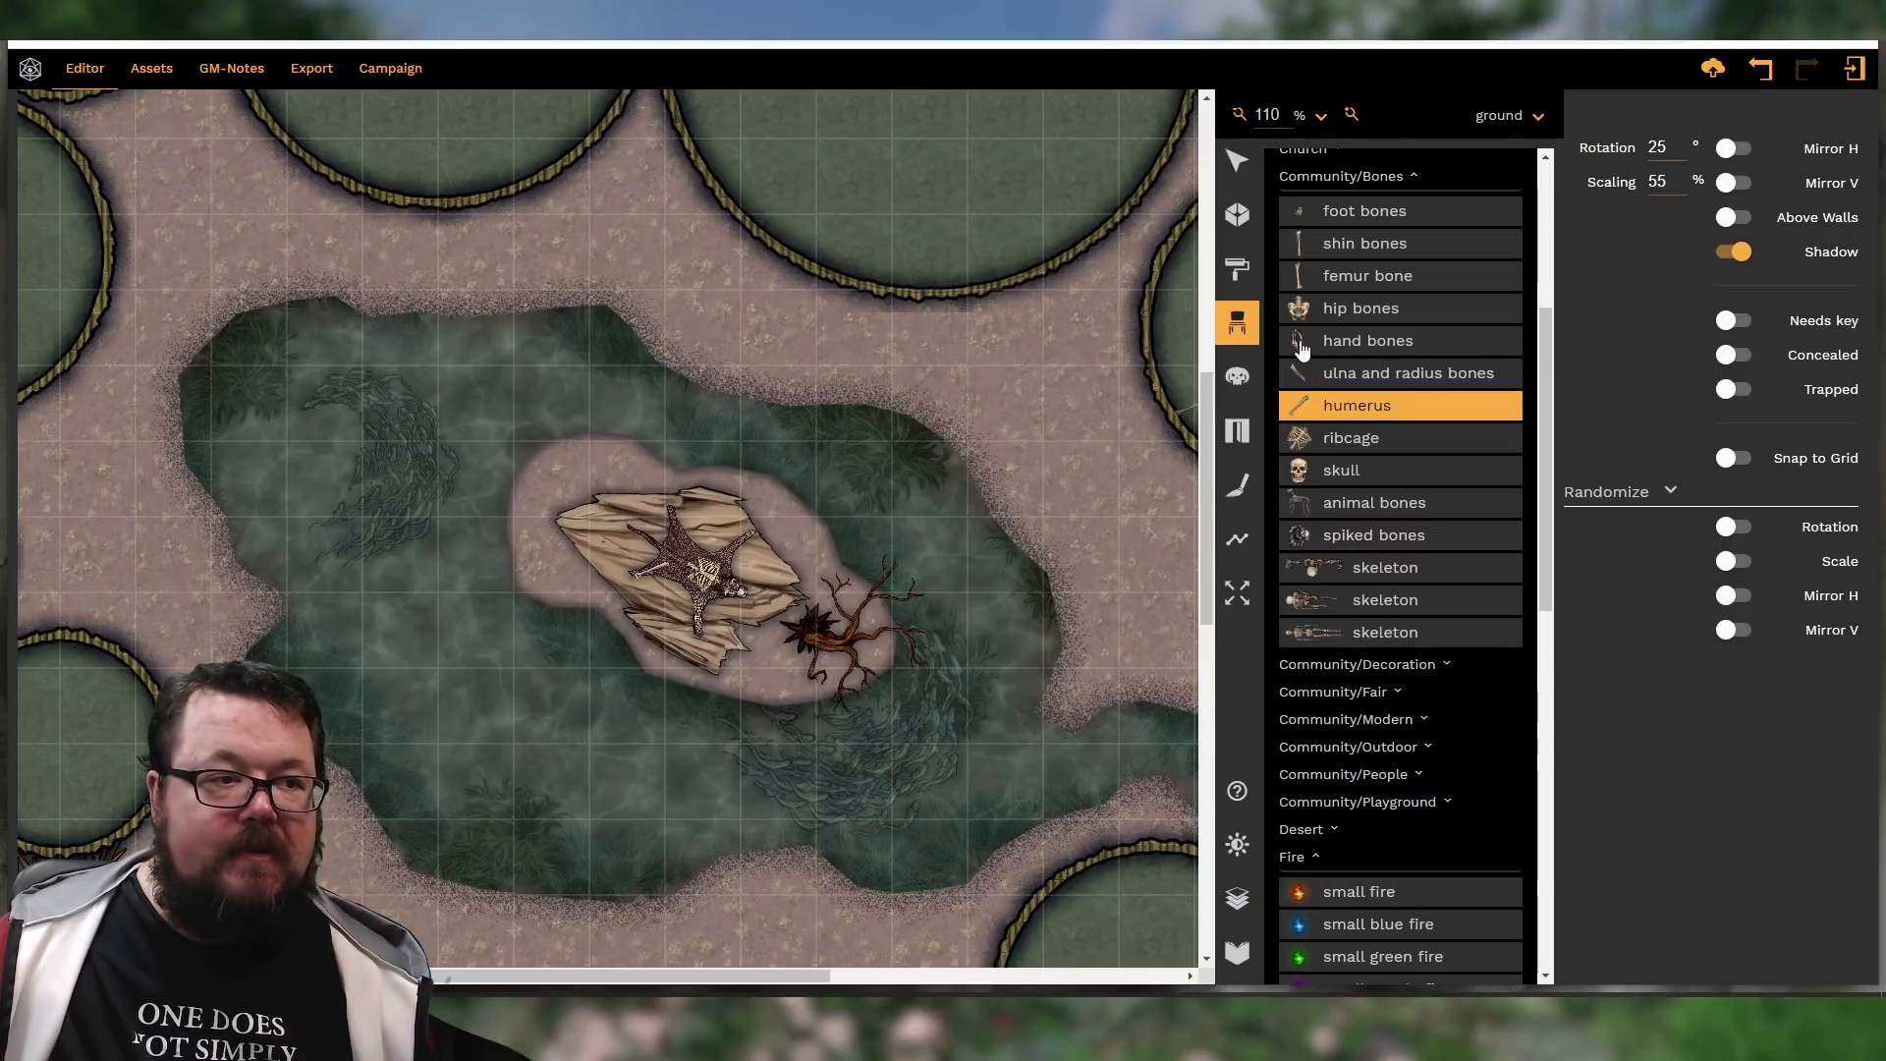
click(1301, 341)
scroll(705, 519, down, 5)
scroll(705, 519, down, 5)
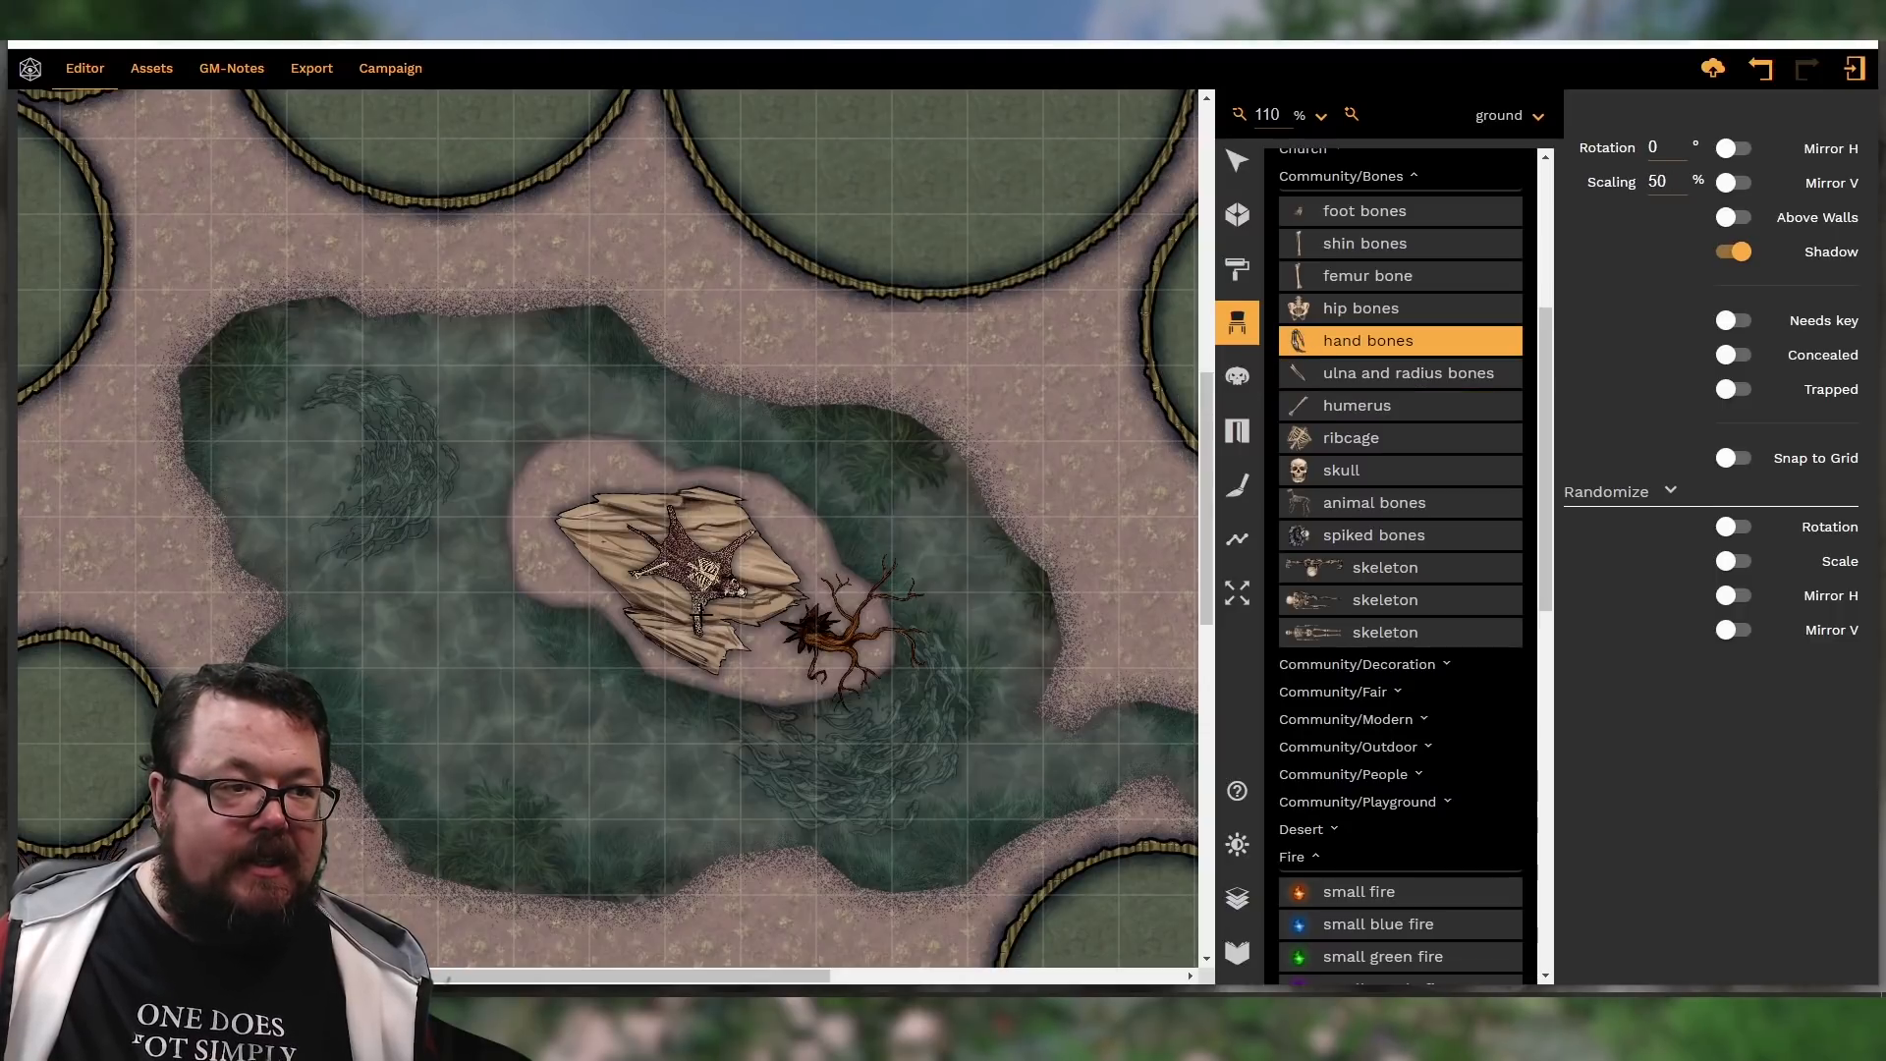
scroll(703, 645, up, 1)
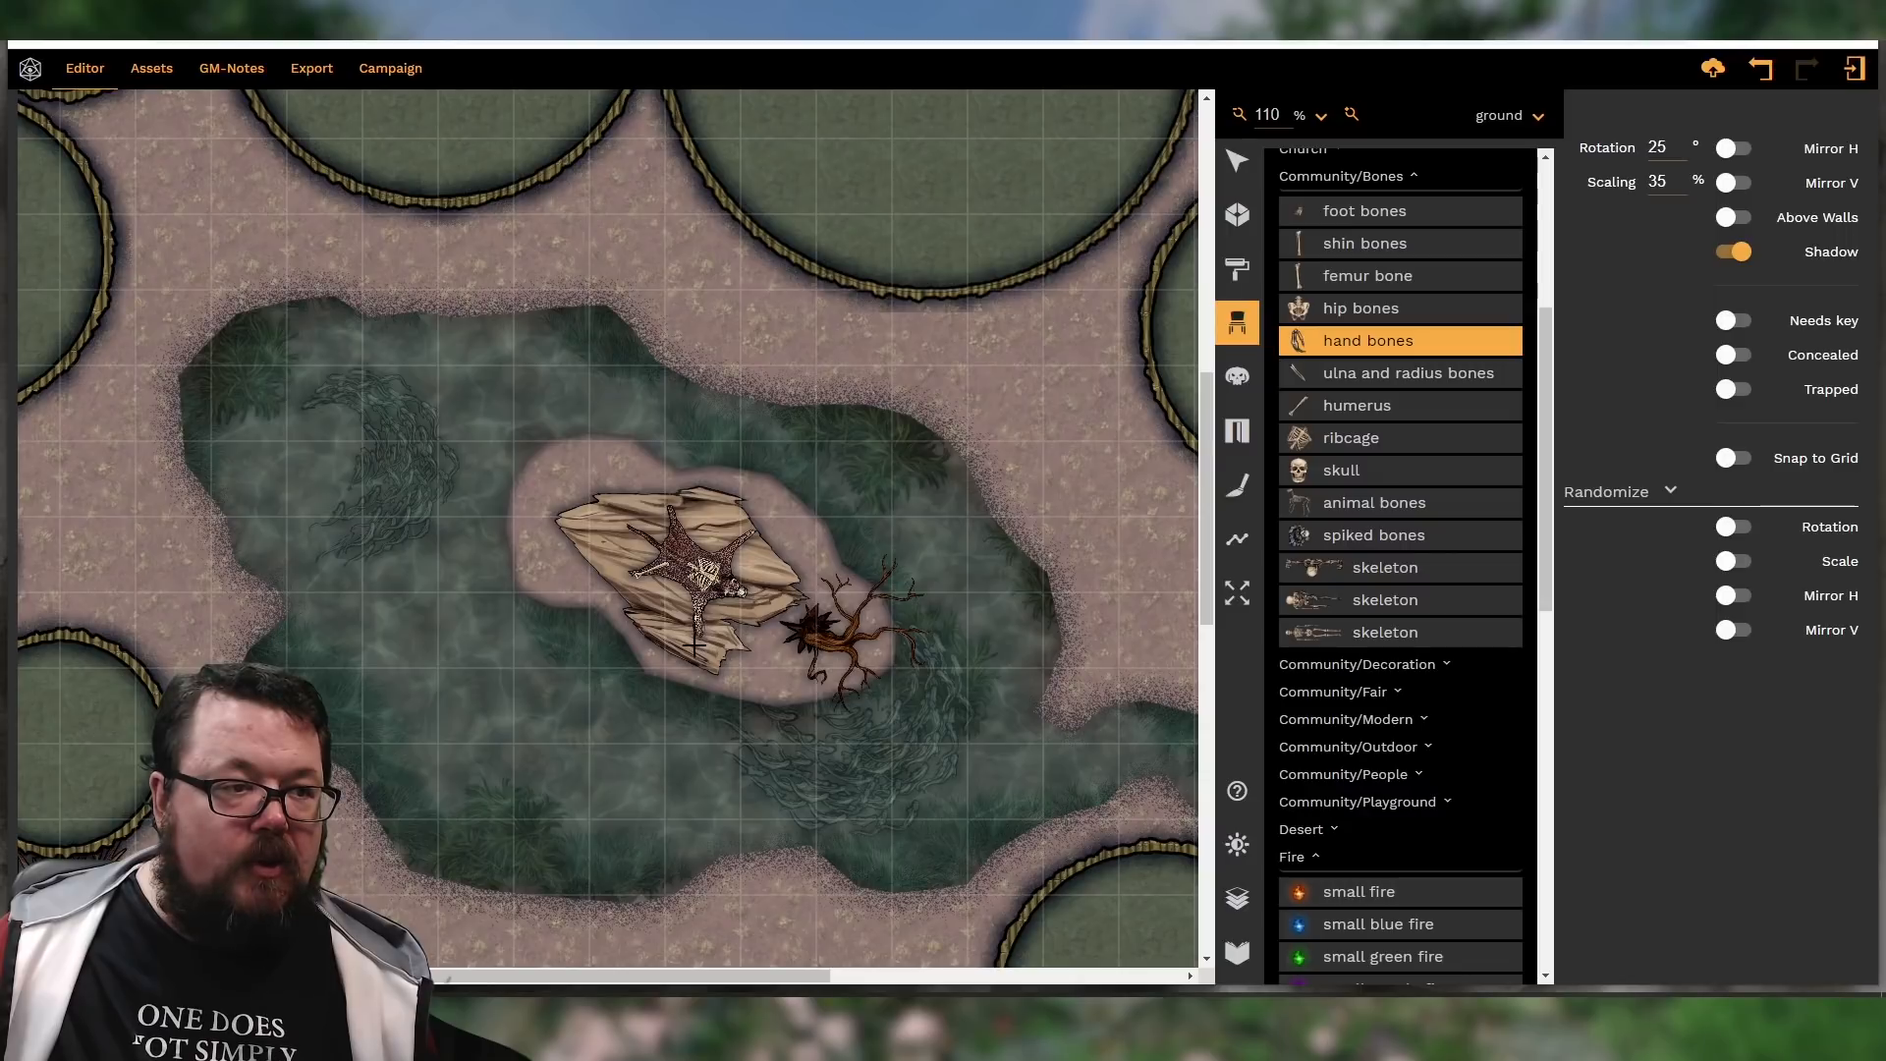
click(693, 650)
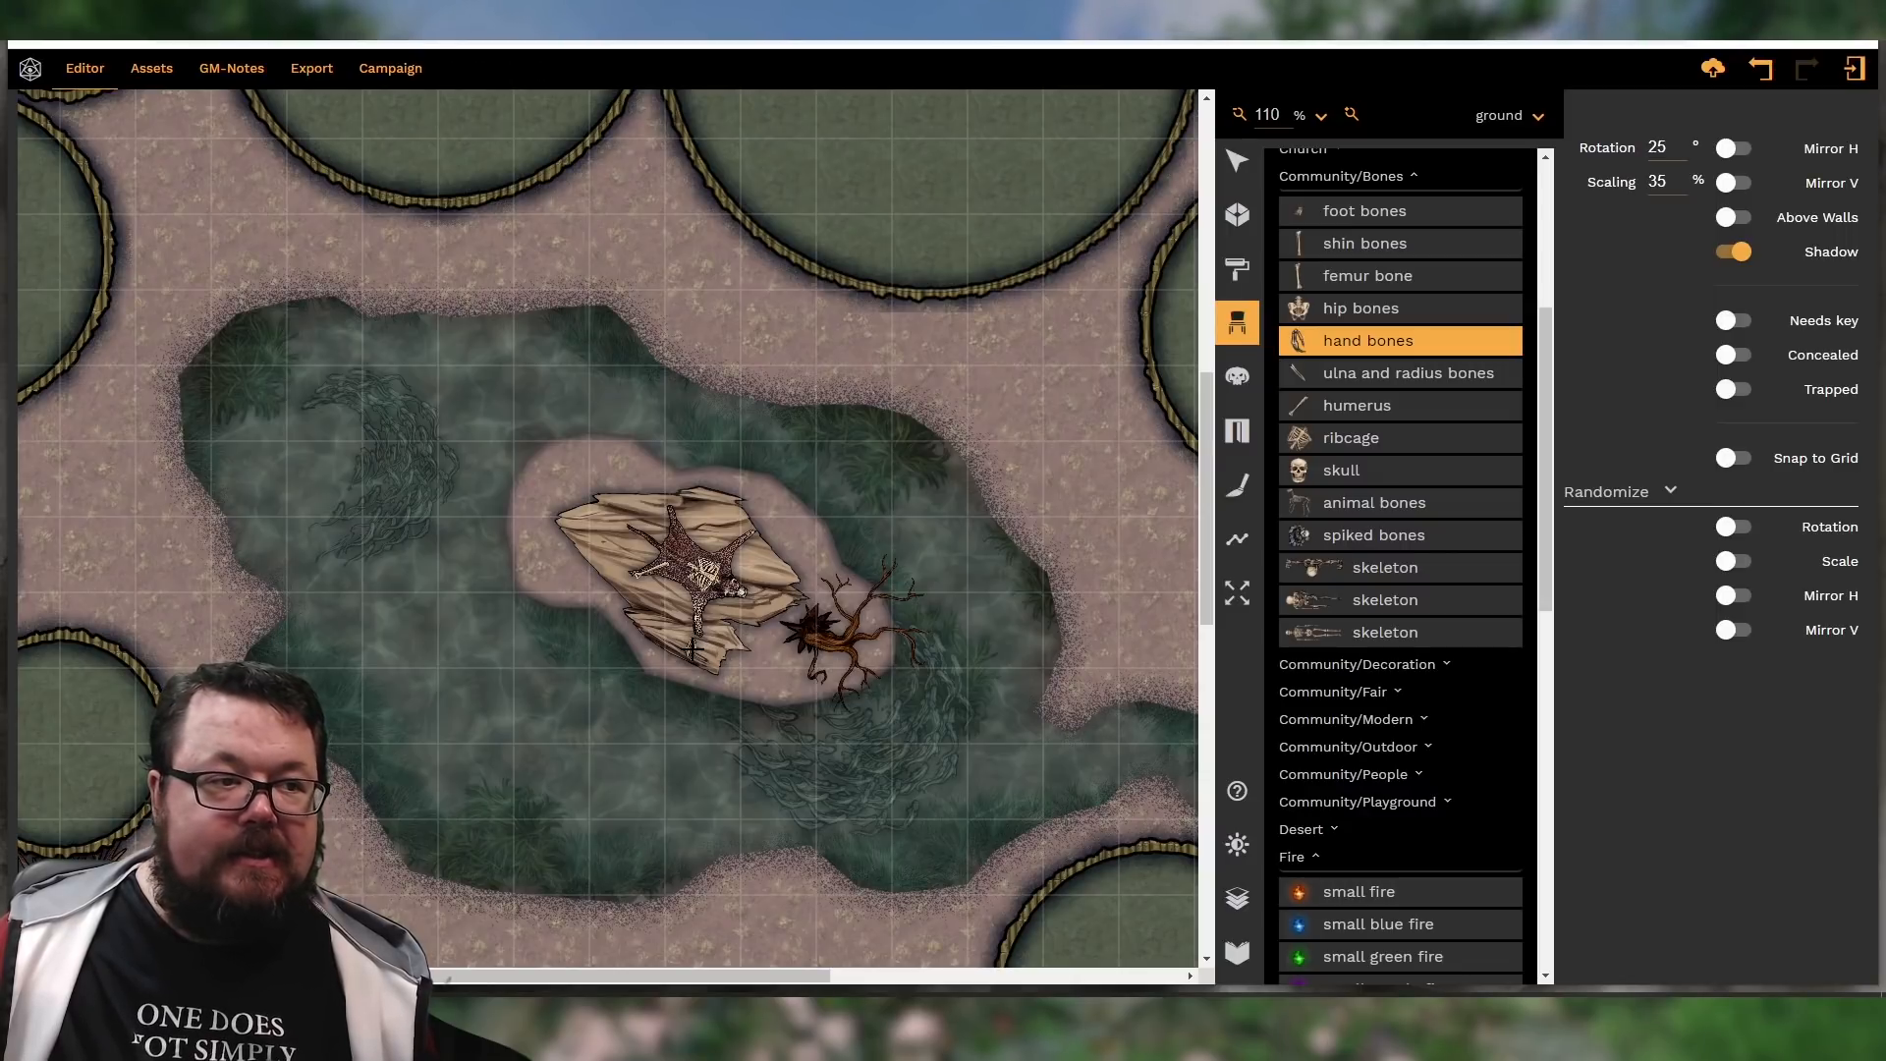
Place Community/Bones hip bones at 85° rotation and 55 % scaling on the western half of the floating rock
click(1318, 312)
scroll(615, 519, down, 7)
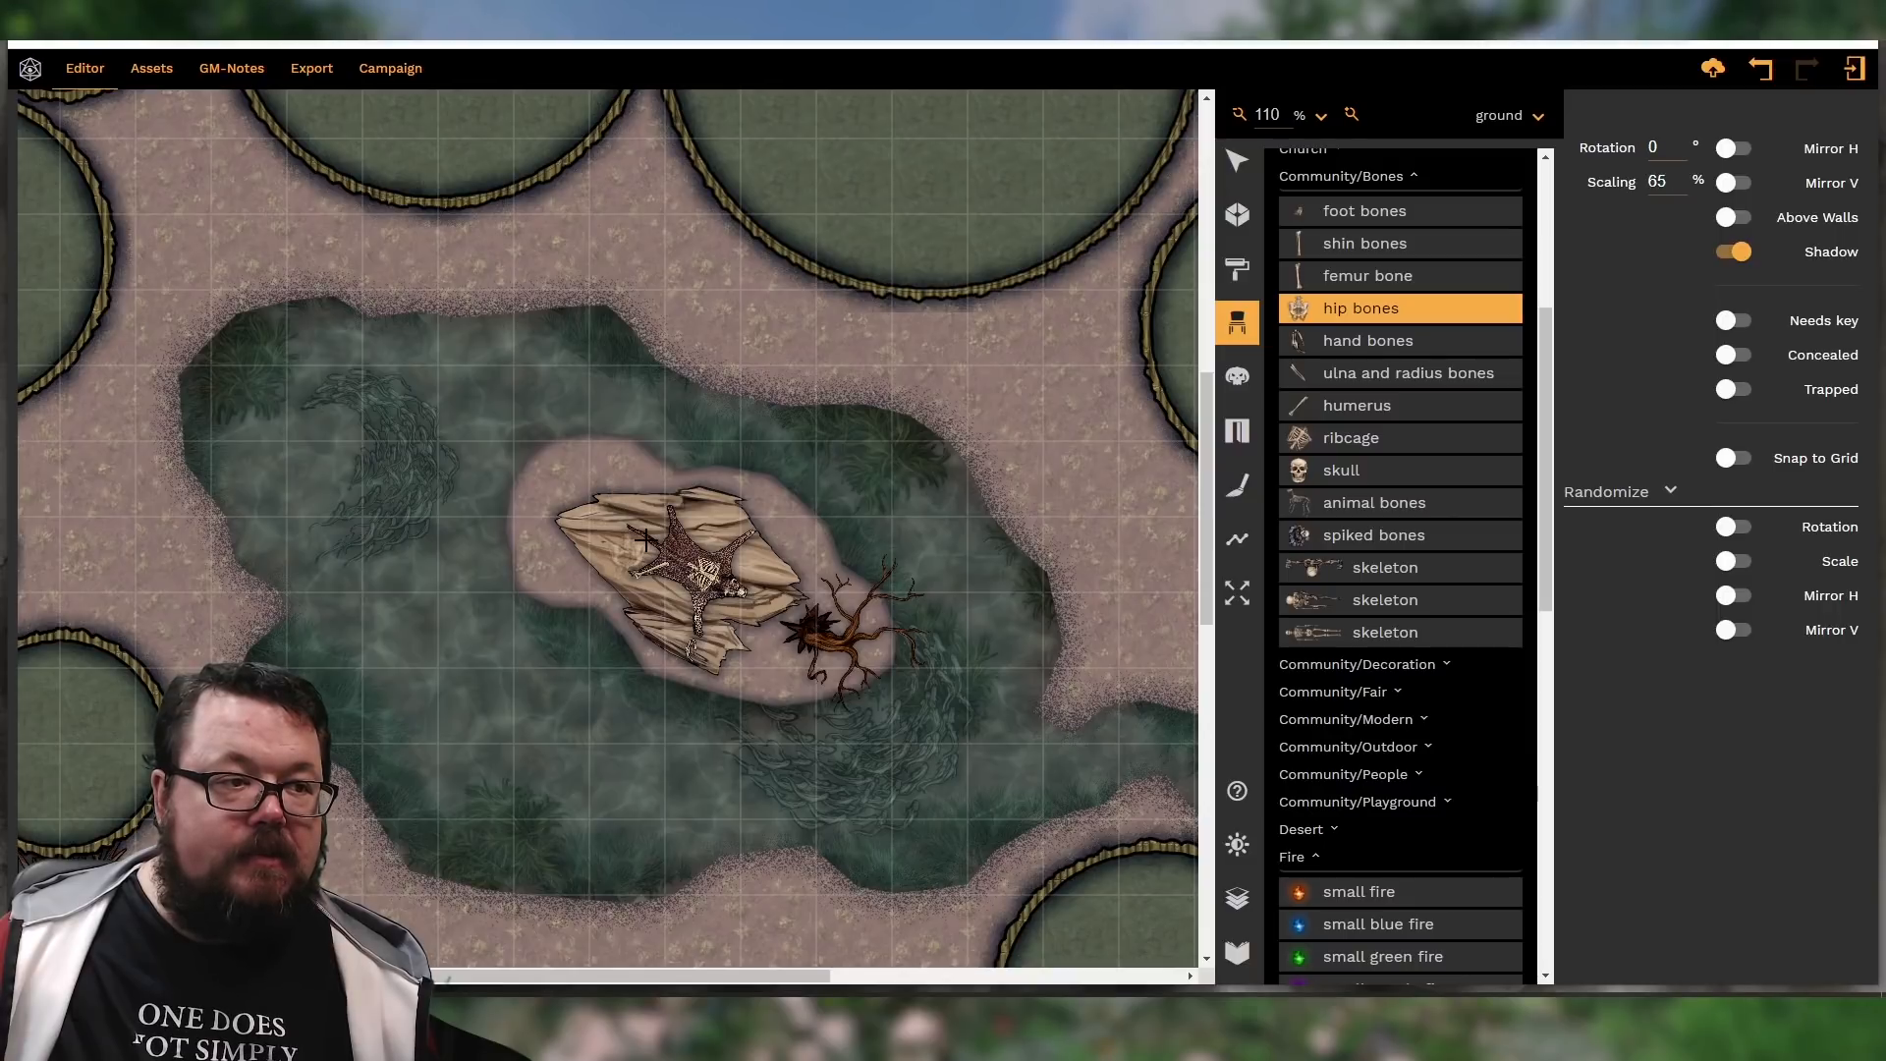
scroll(645, 540, up, 20)
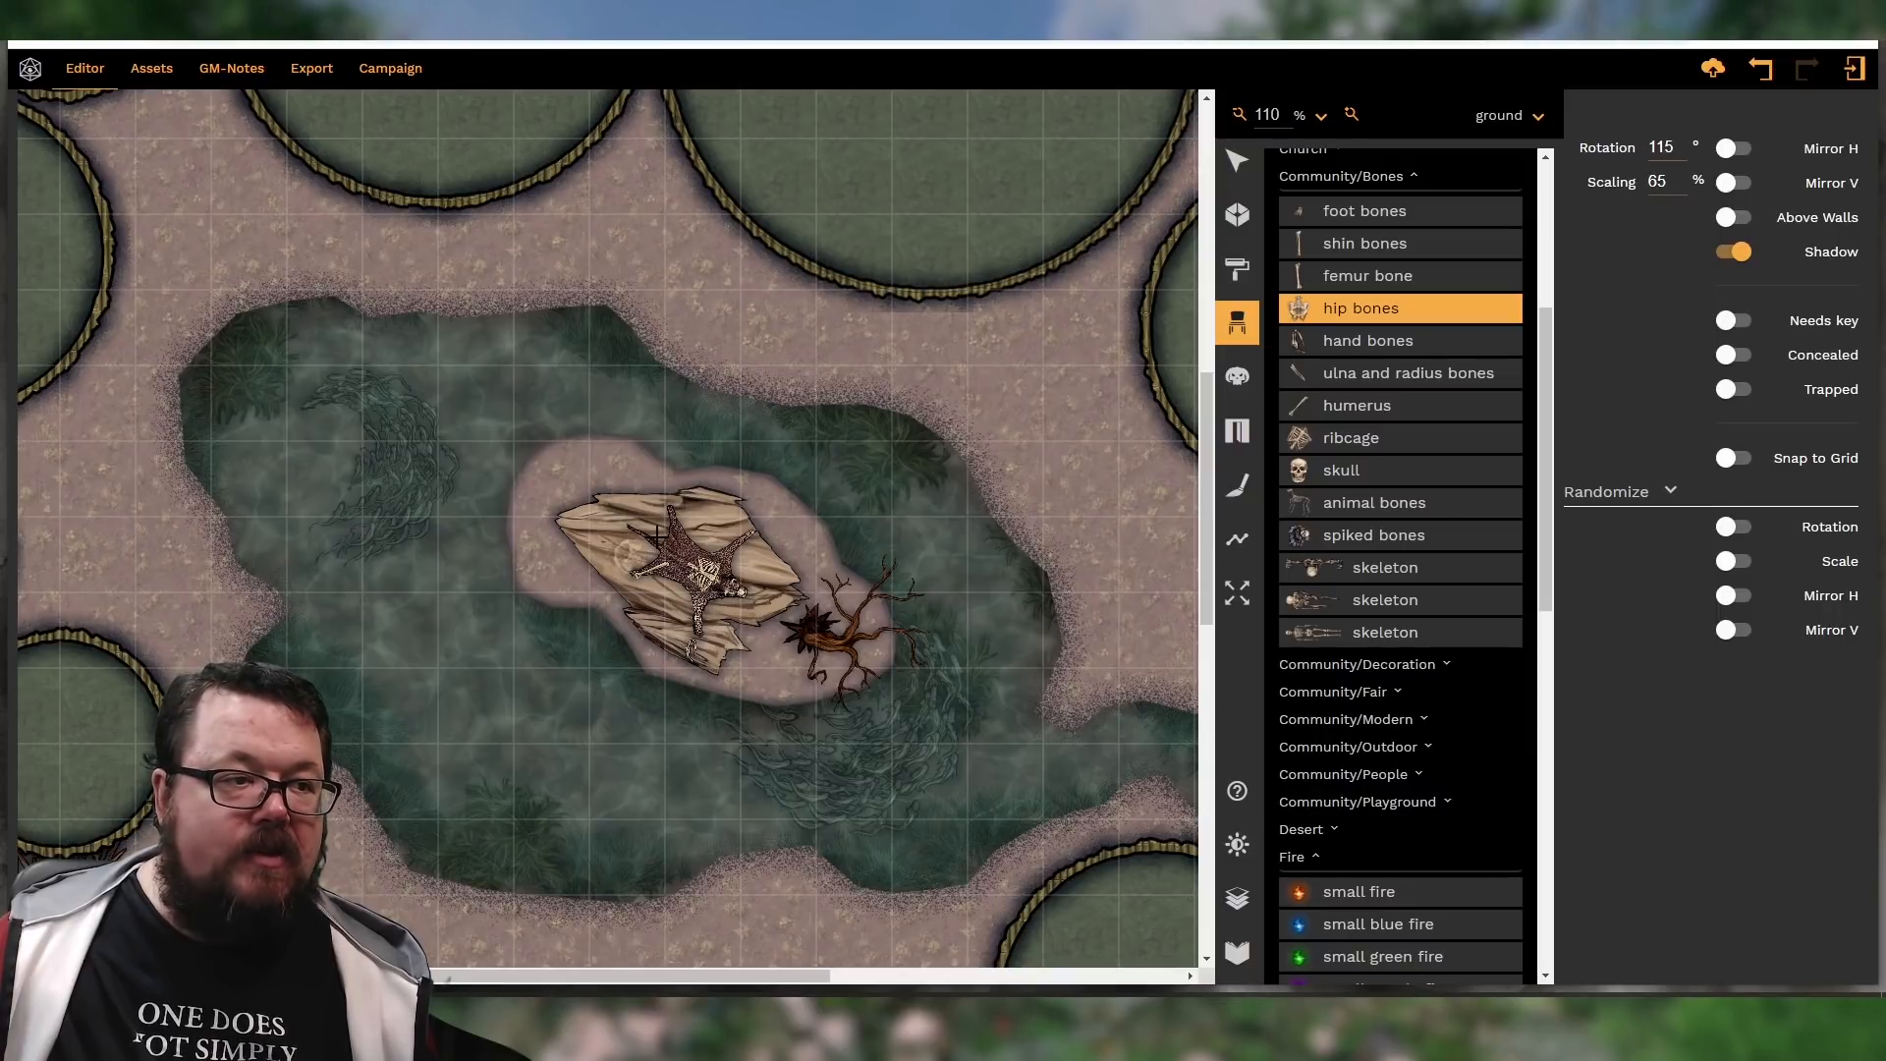
scroll(665, 552, down, 1)
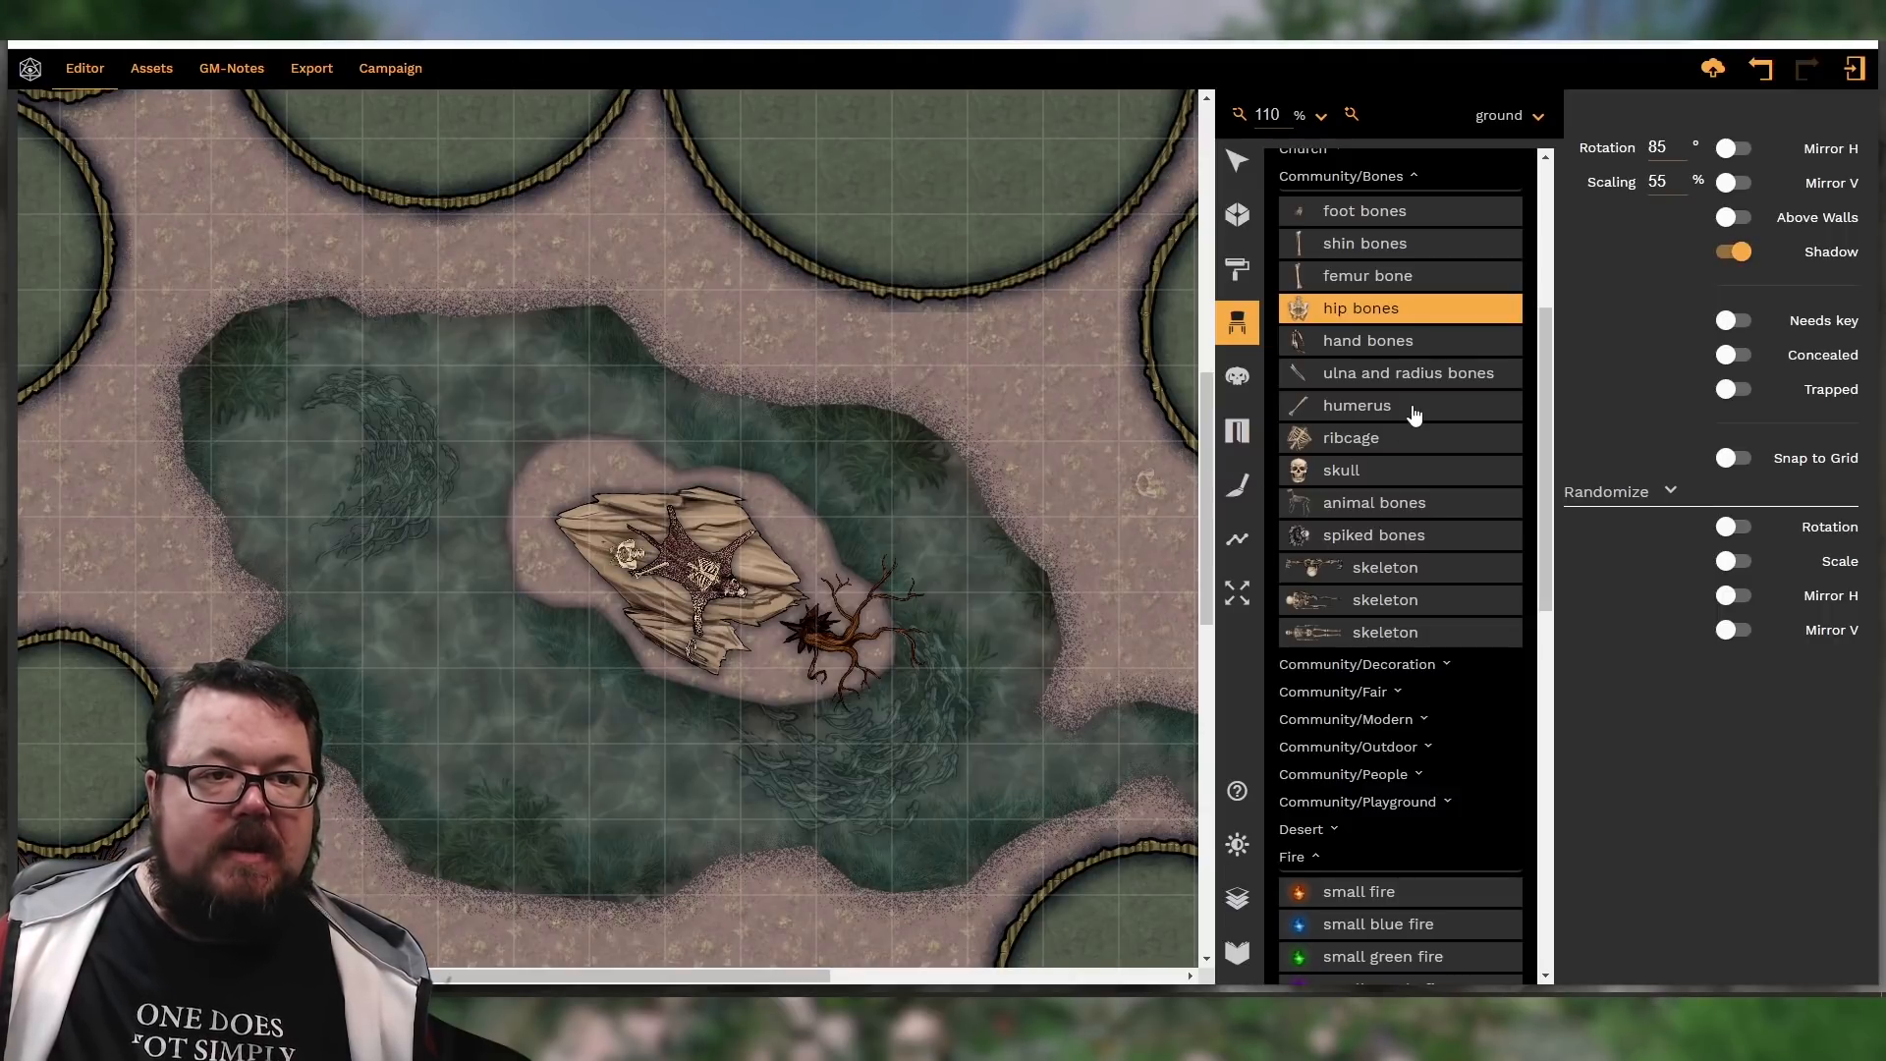
Place Community/Bones shin bones at 80° rotation and 60 % scaling on the sand just north of the floating rock
click(1368, 245)
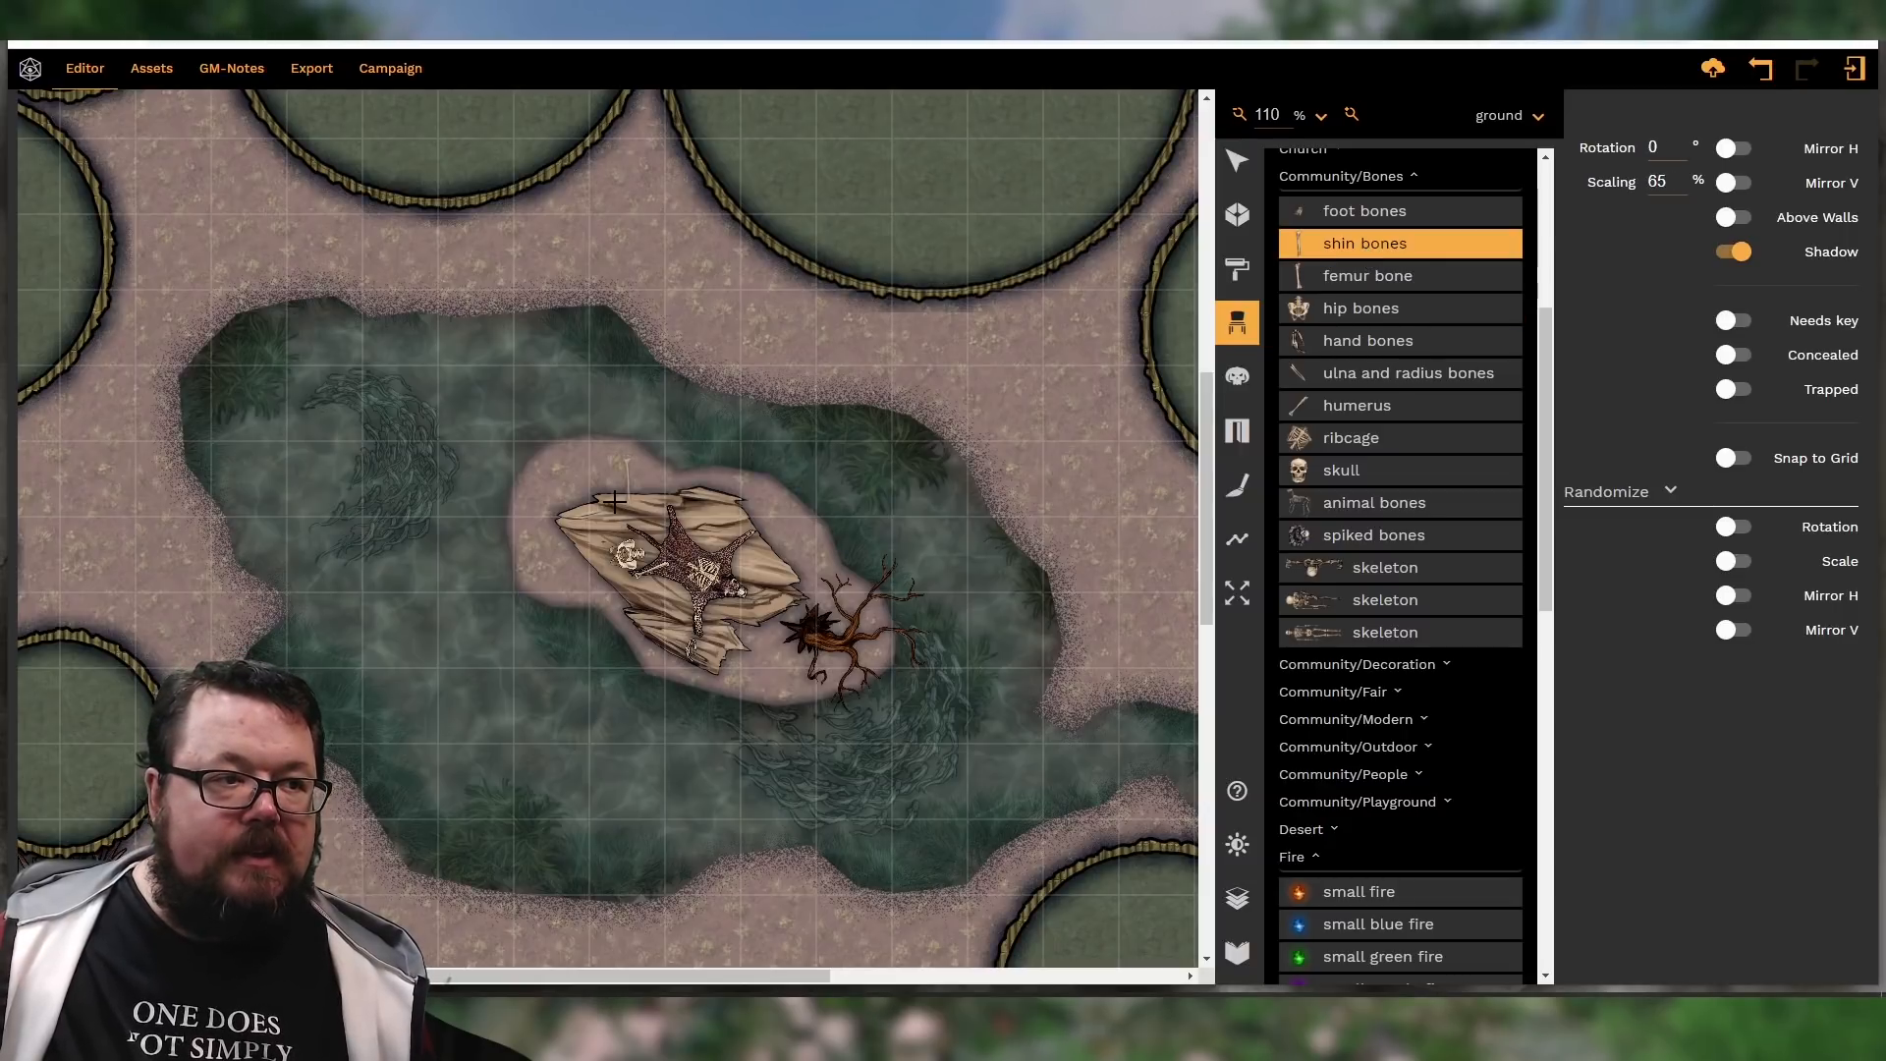
key(Right)
key(Right)
key(Right)
key(Right)
key(Right)
key(Right)
key(Right)
key(Right)
key(Up)
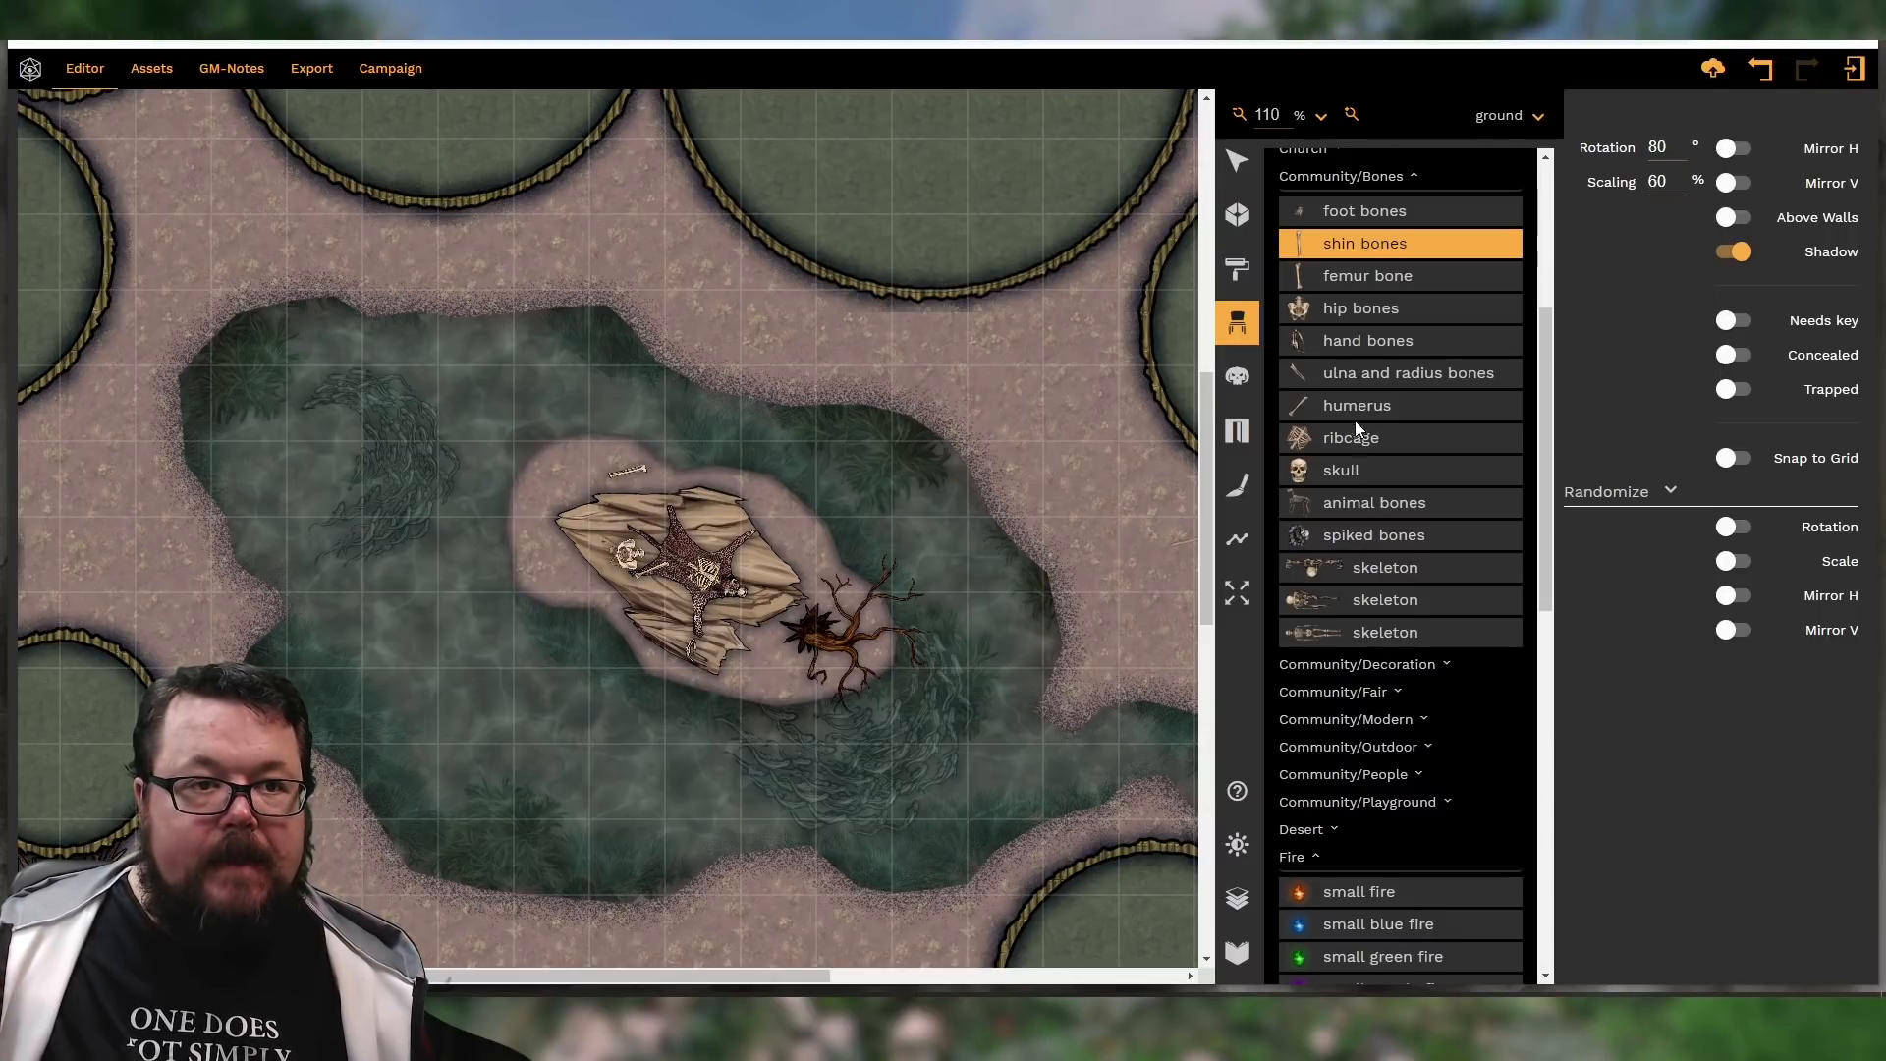
click(1347, 503)
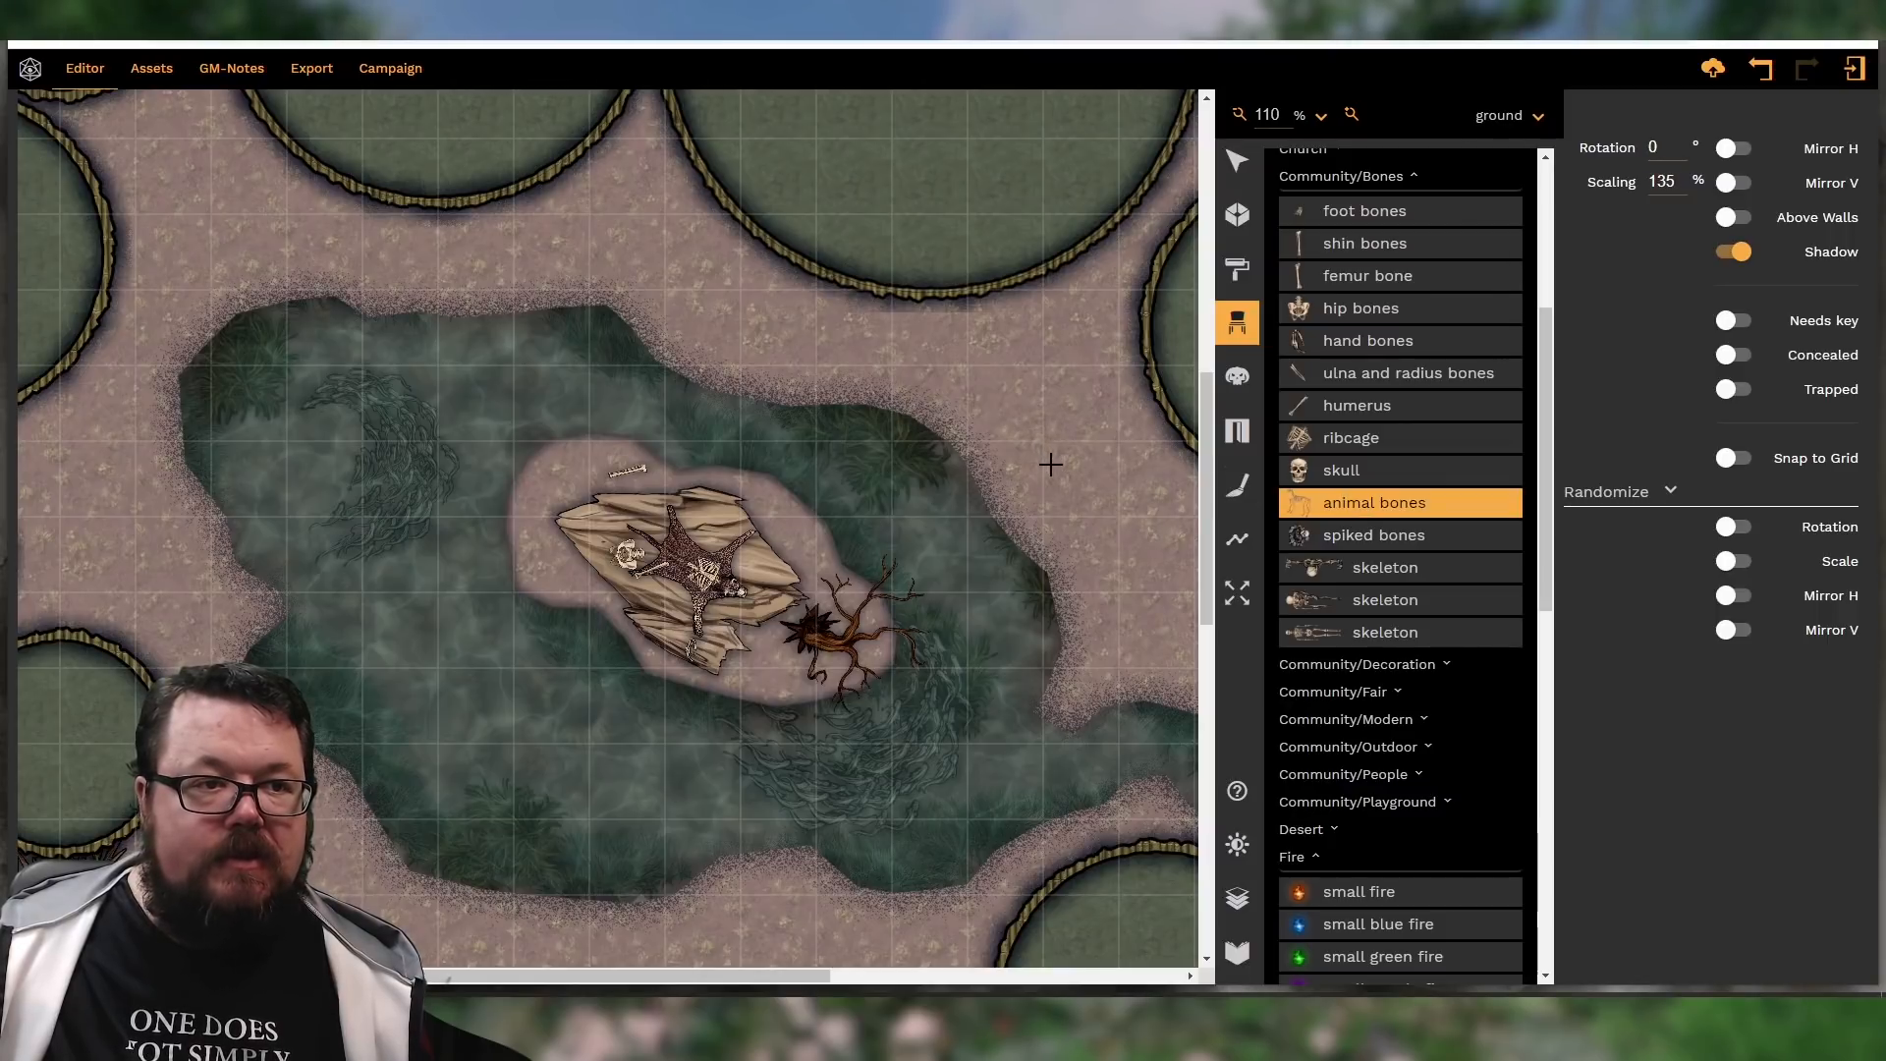
alt+scroll(1051, 465, up, 8)
scroll(1051, 464, up, 5)
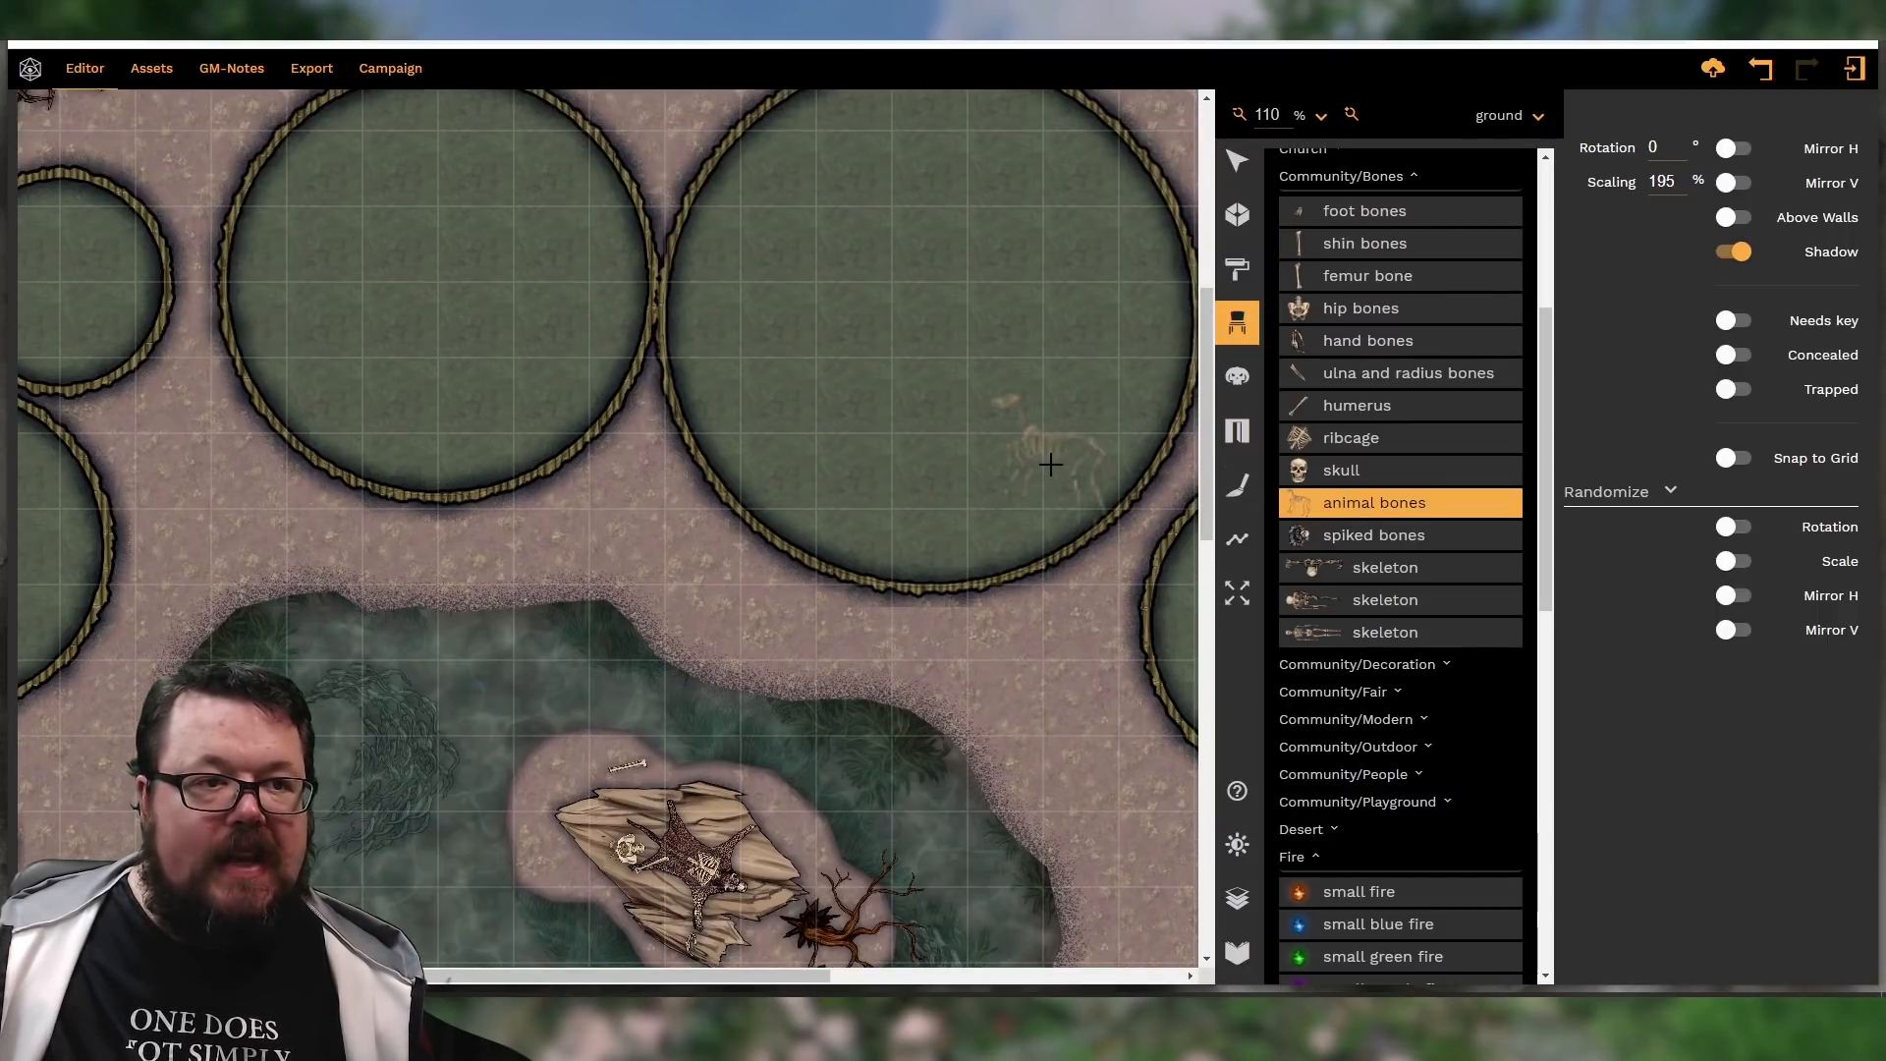
scroll(1051, 464, up, 1)
scroll(979, 548, down, 4)
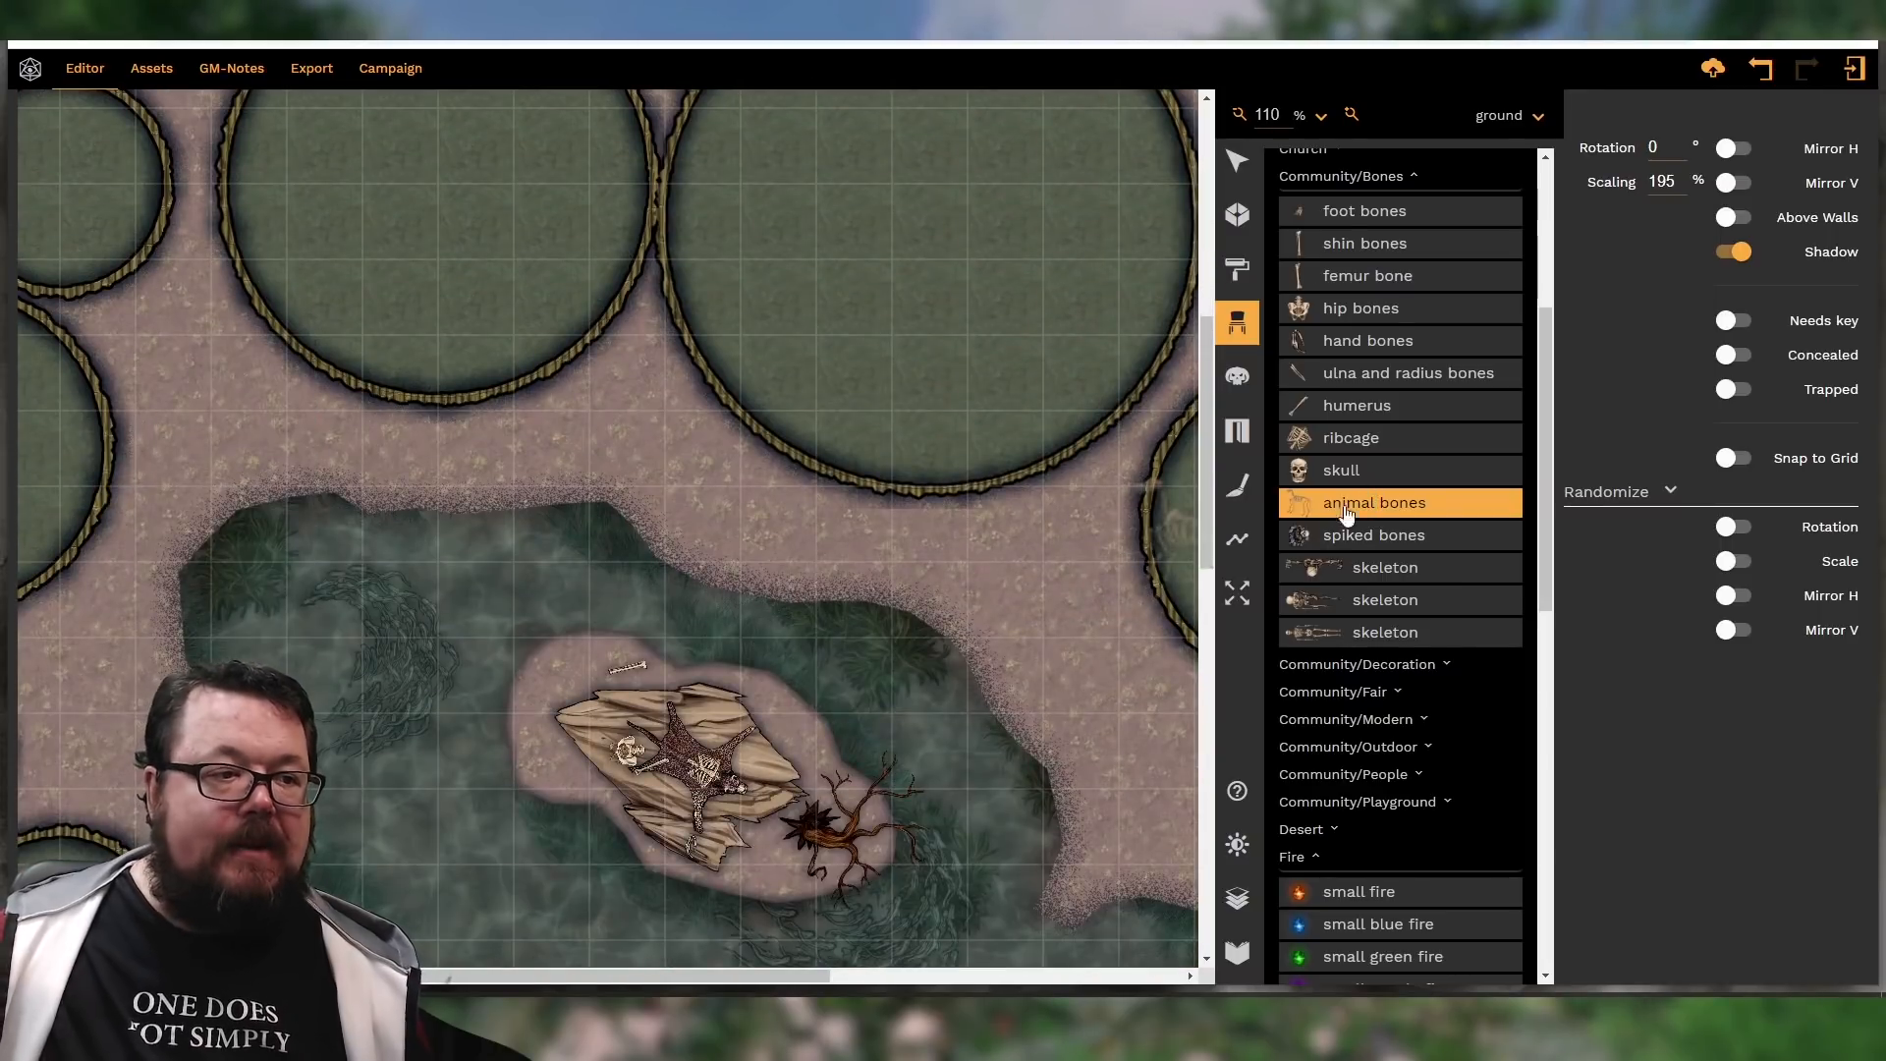
scroll(1140, 630, down, 2)
Collapse the Community/Bones and Fire prop groups and expand the Dungeon group of the Victorian props
scroll(1437, 550, up, 3)
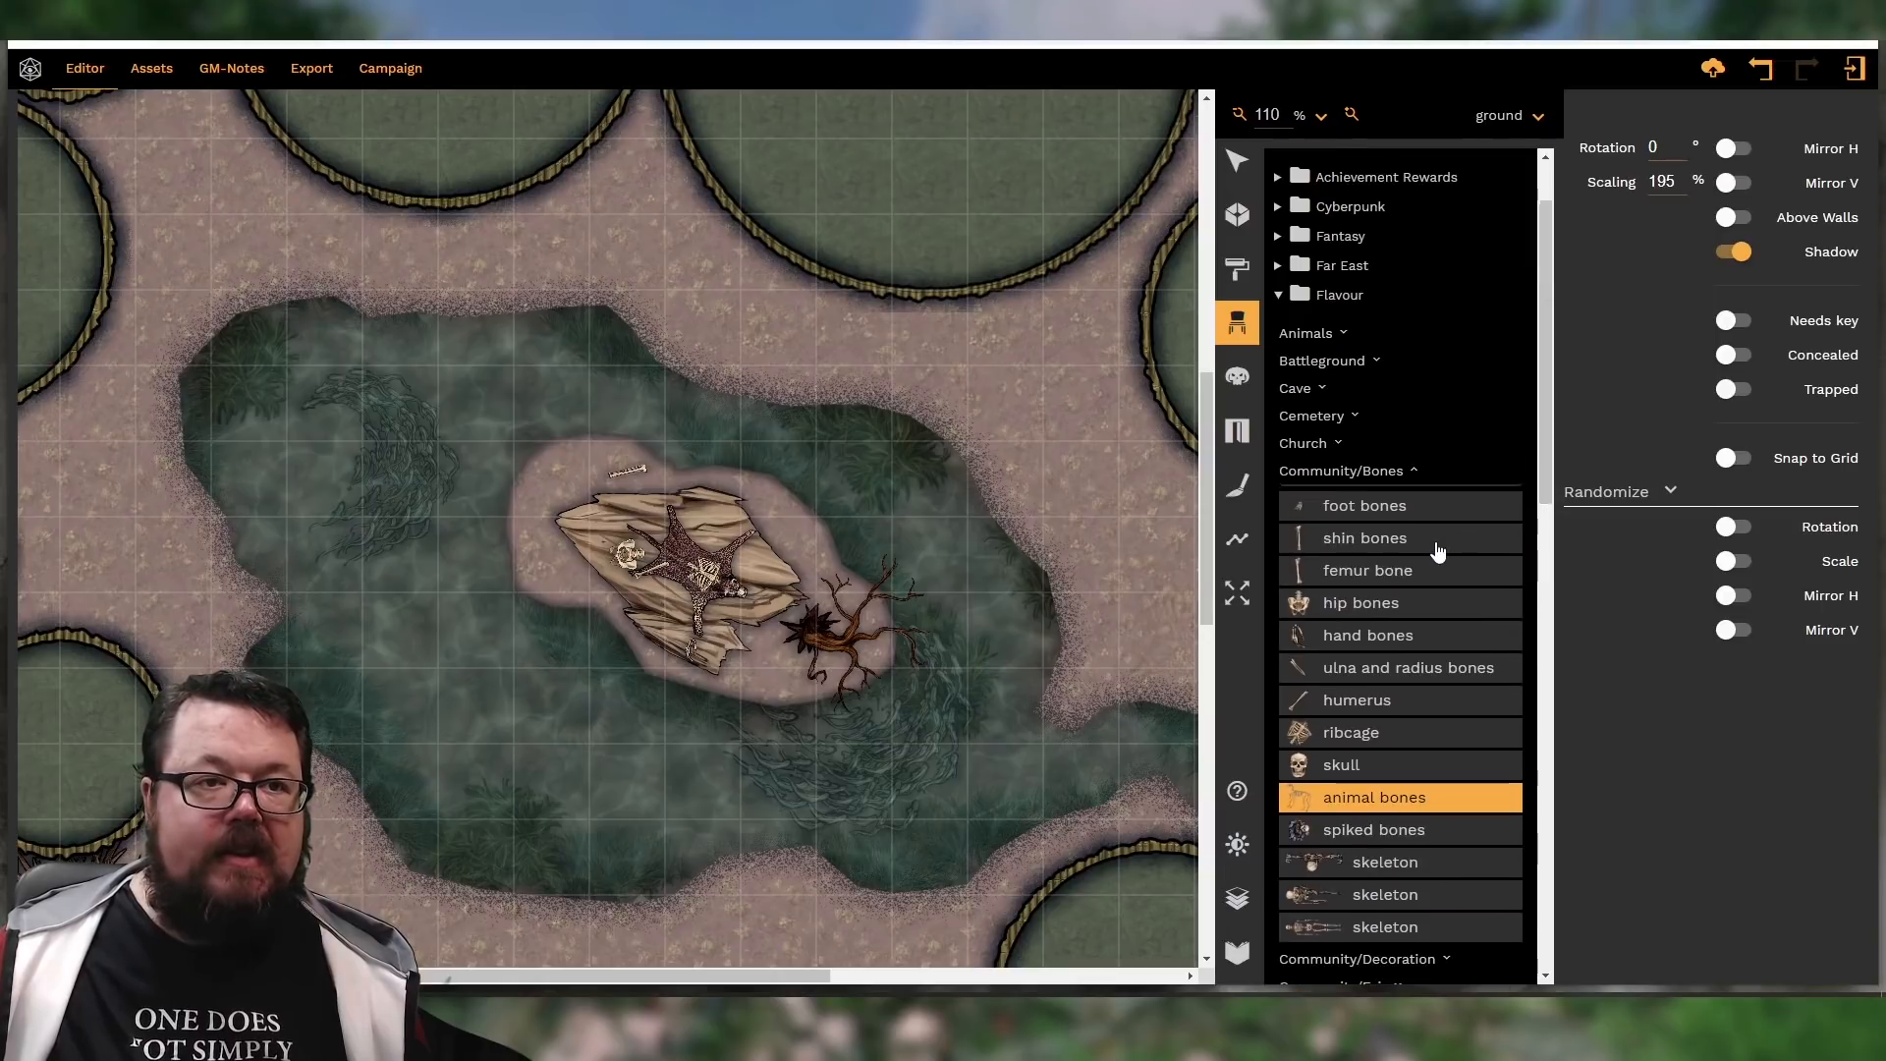
click(1366, 471)
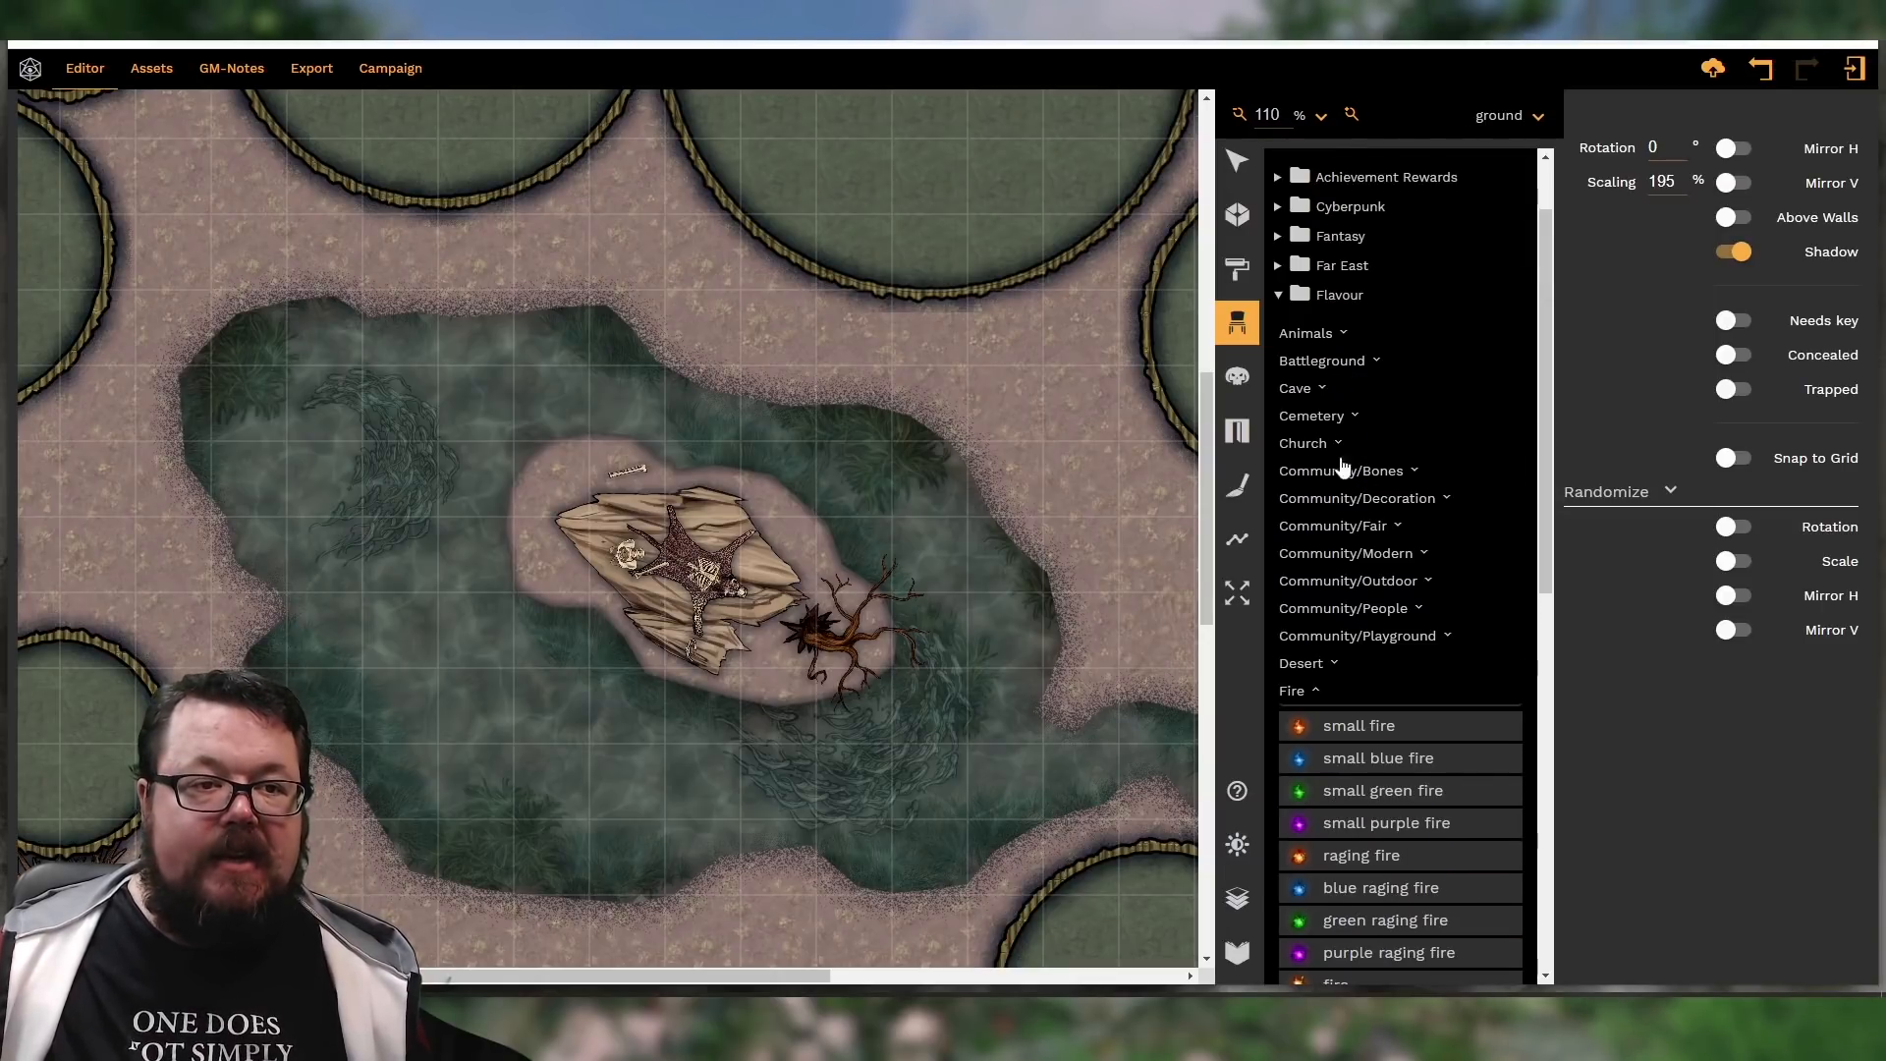
click(1310, 689)
scroll(1360, 696, down, 1)
scroll(1361, 695, down, 2)
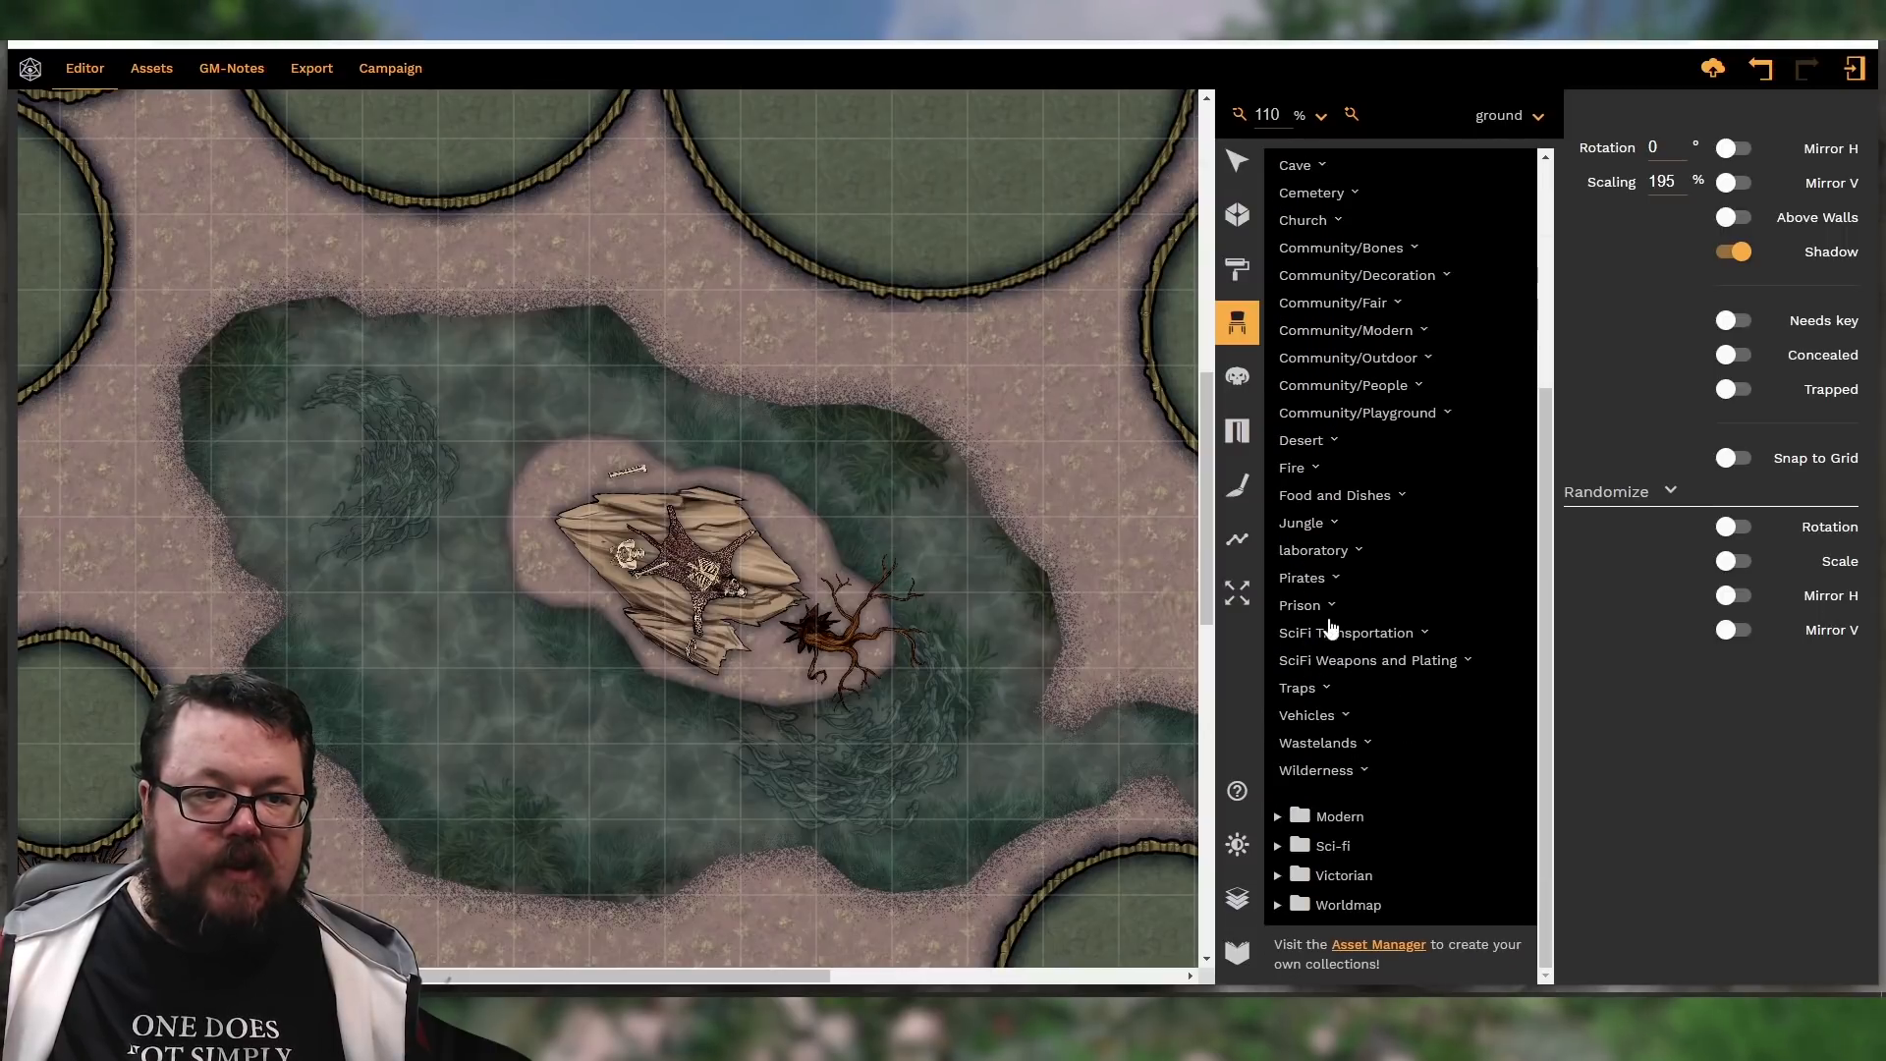
click(1336, 874)
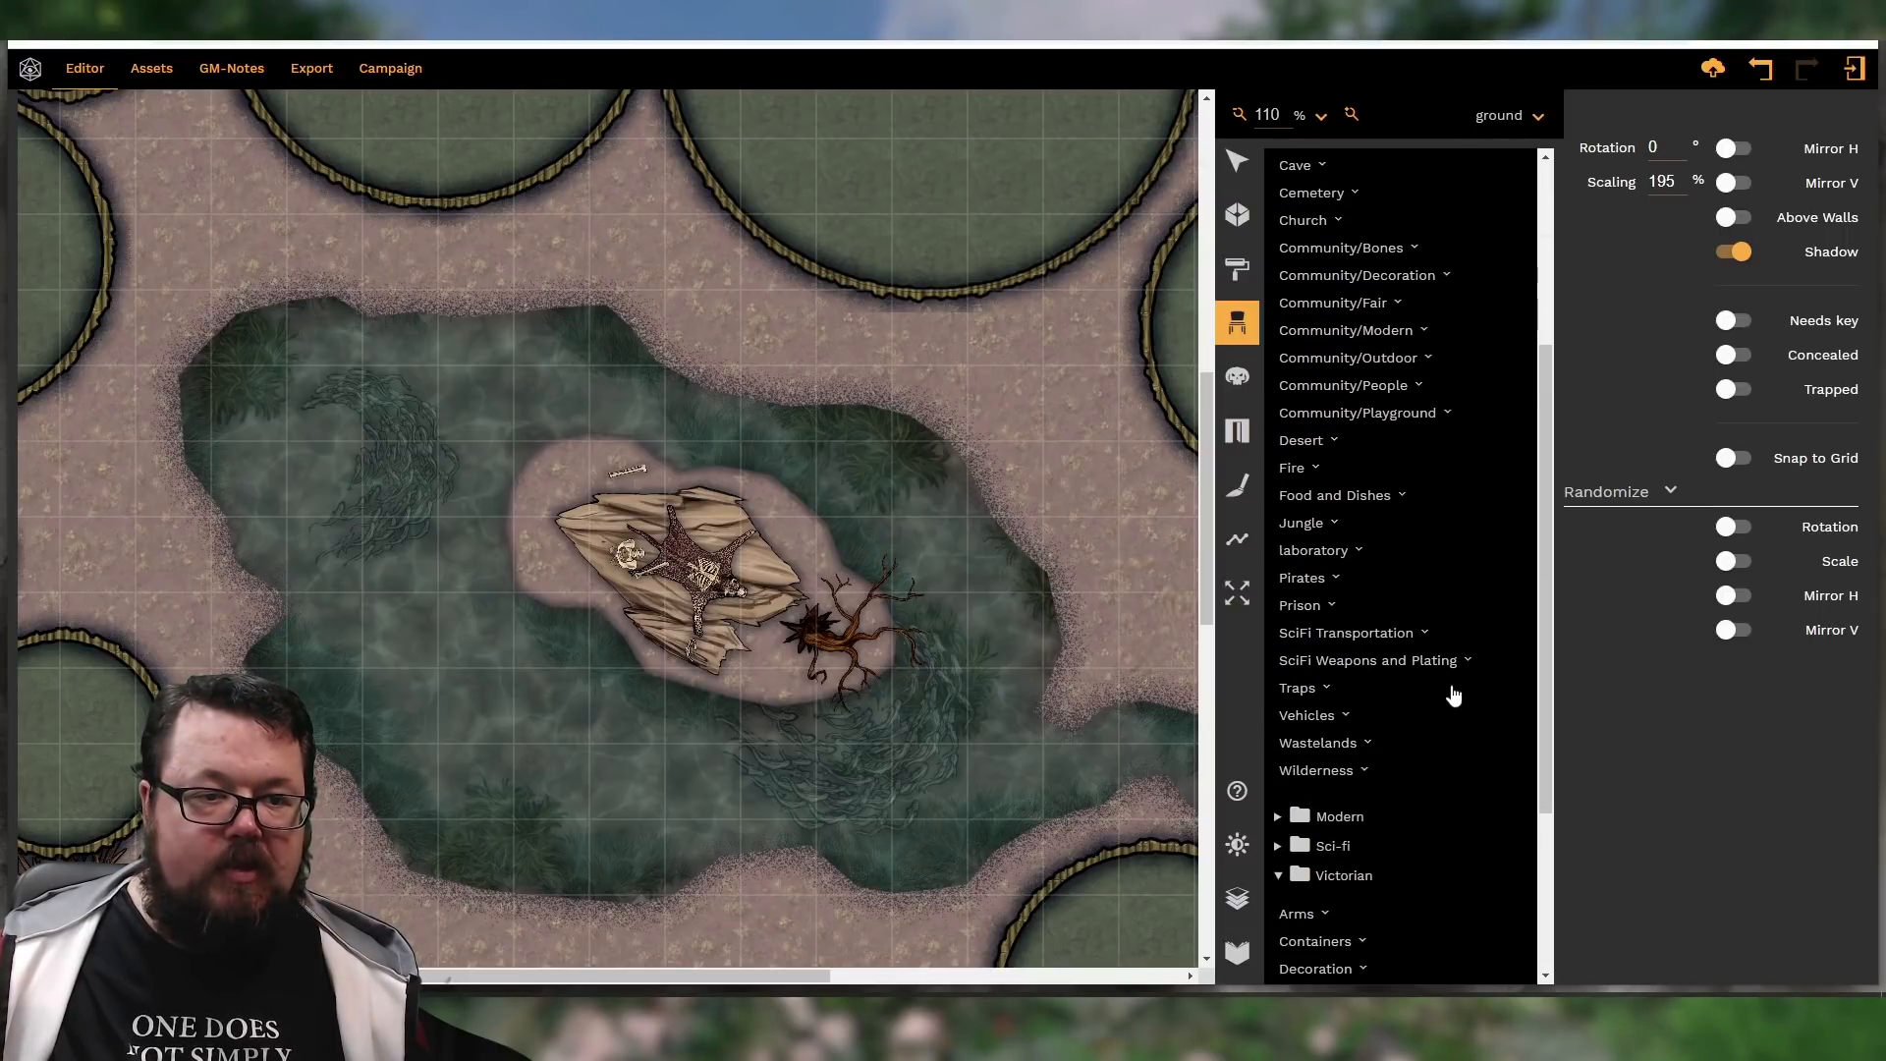
scroll(1448, 716, down, 3)
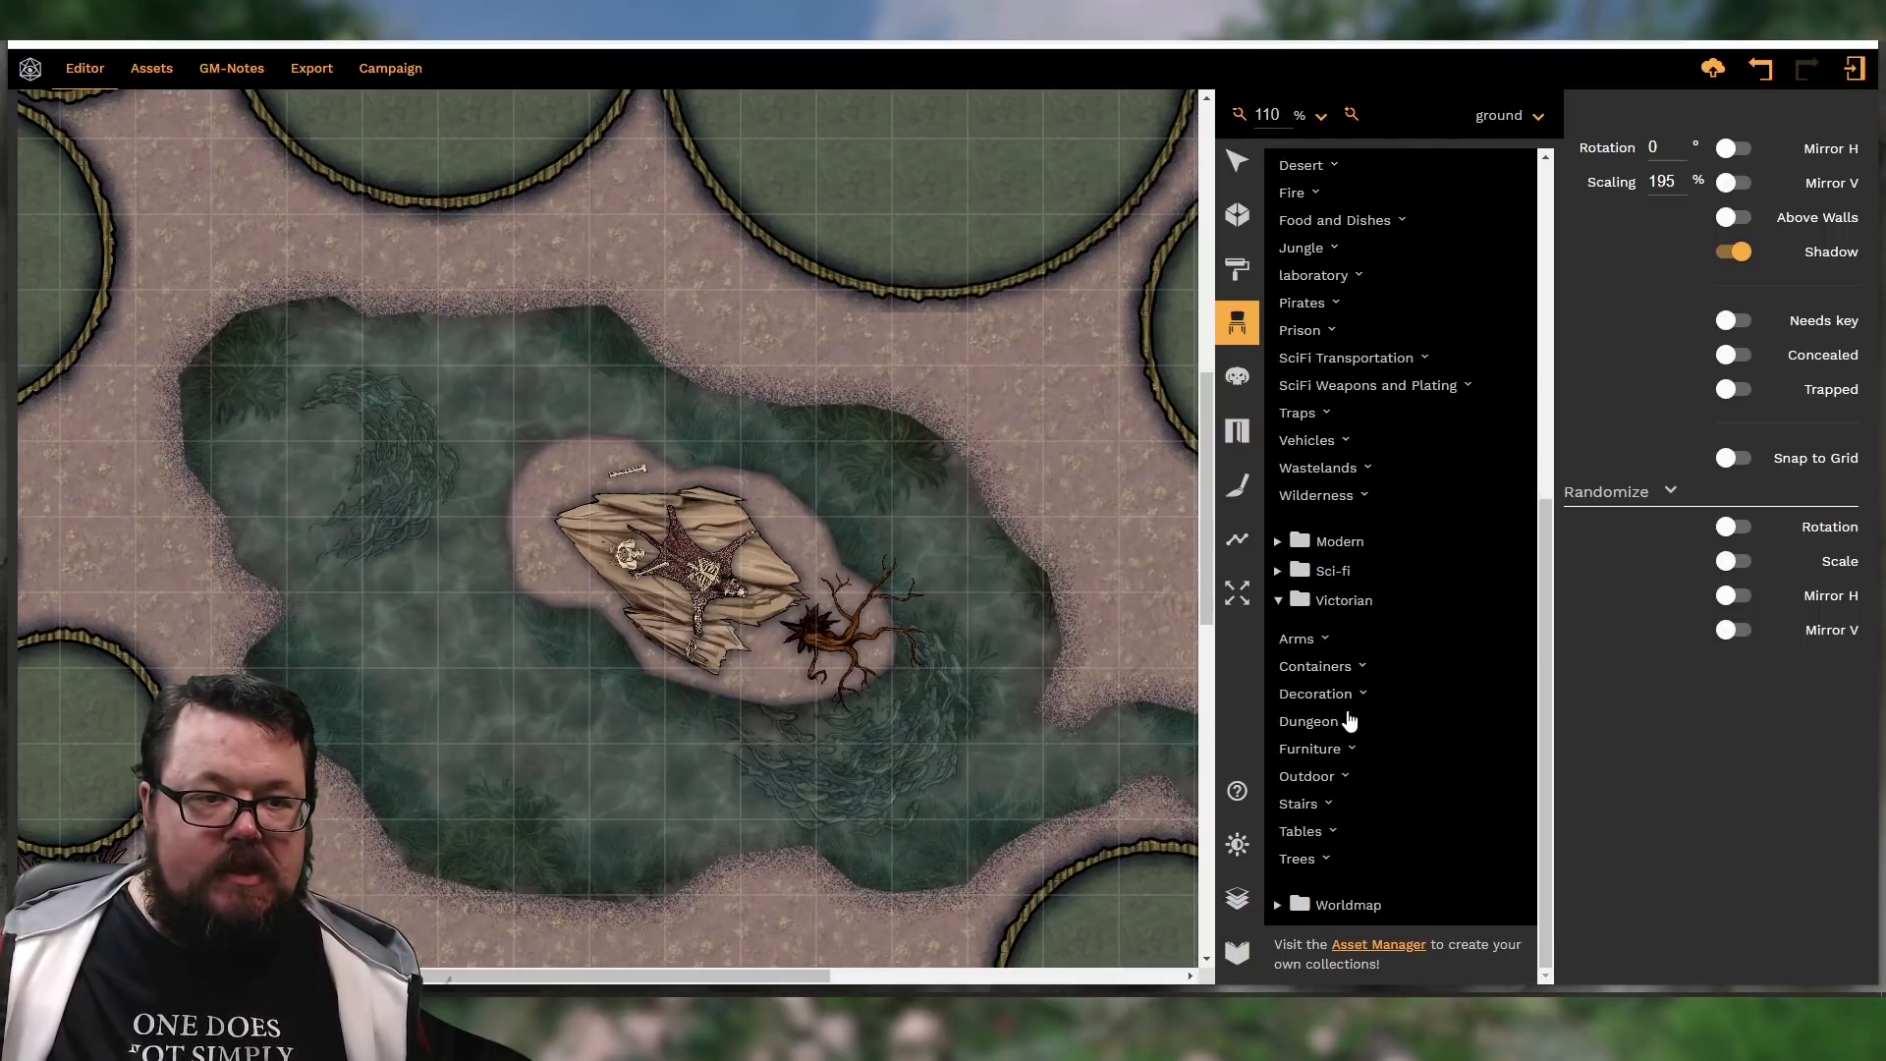
click(1336, 721)
scroll(1423, 674, down, 3)
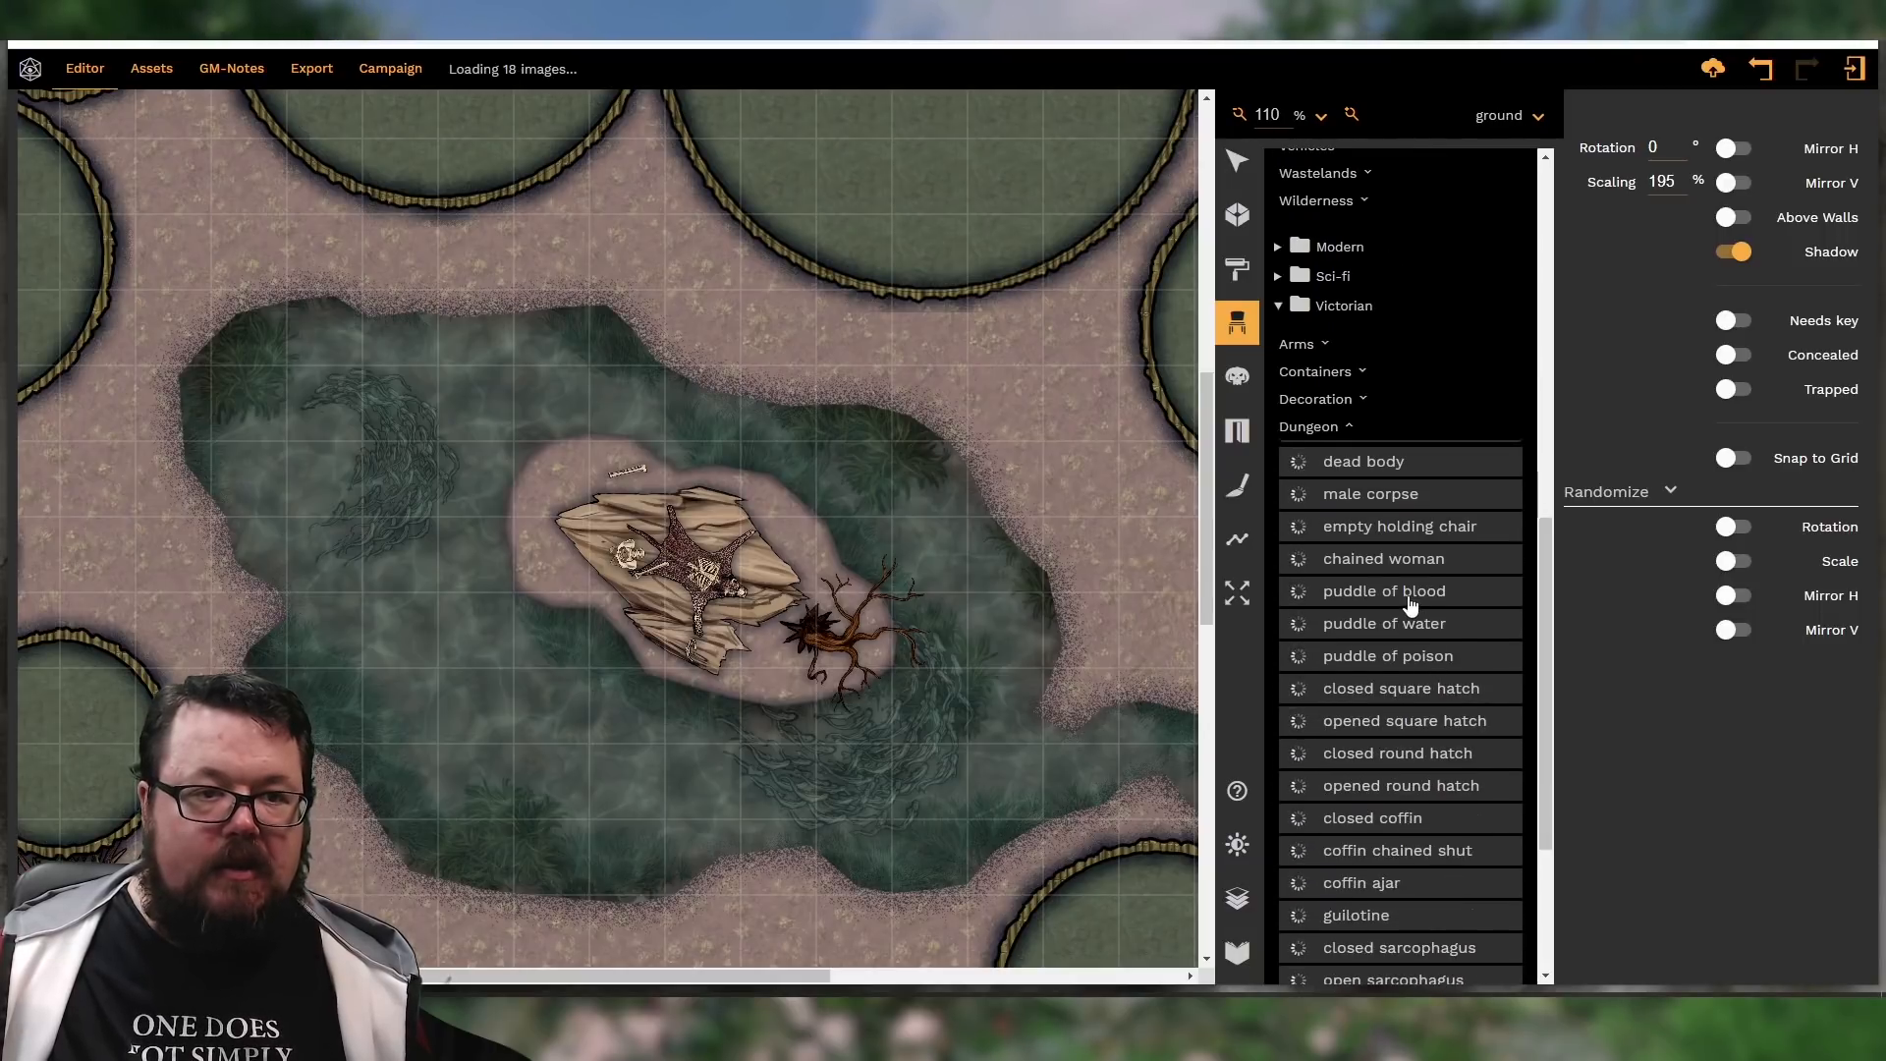
Place a puddle of blood at 320° rotation and 235 % scaling over the leopard hide on the floating rock
click(1411, 595)
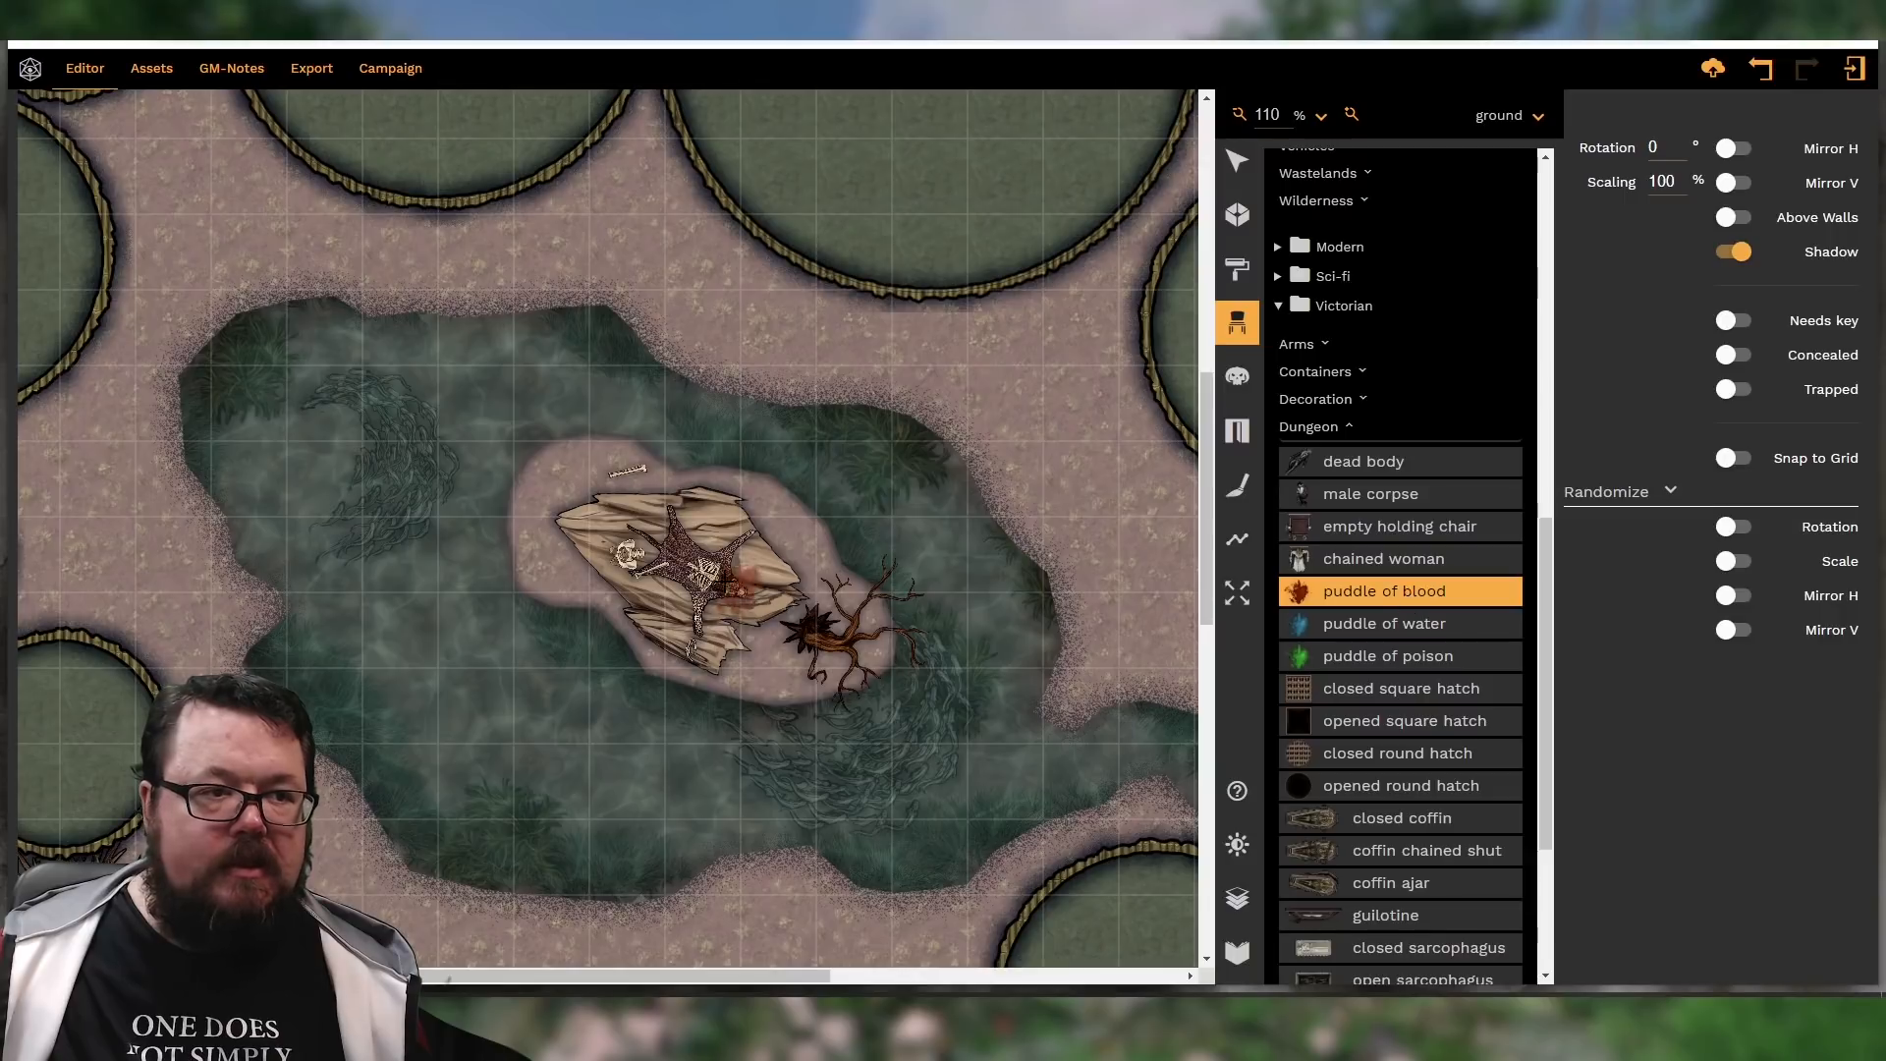
ctrl+scroll(701, 568, up, 19)
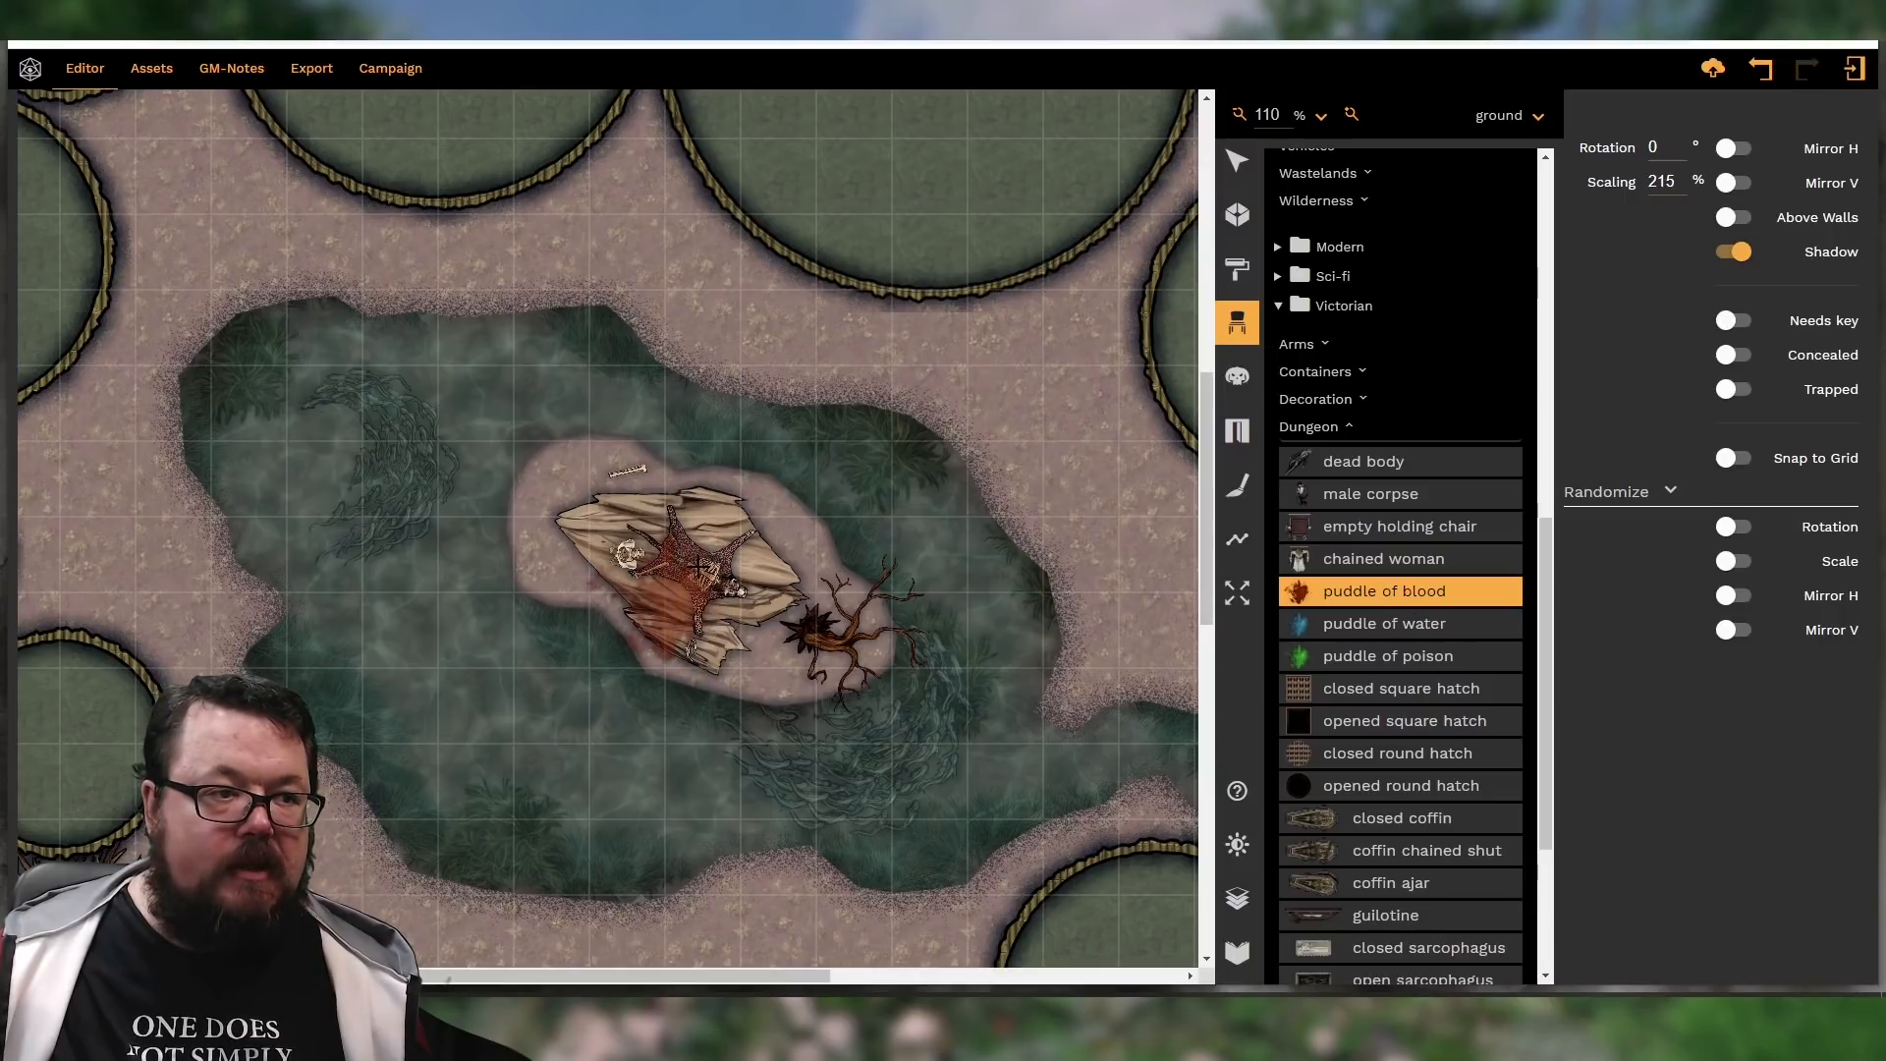
shift+scroll(689, 563, down, 5)
shift+scroll(690, 562, down, 3)
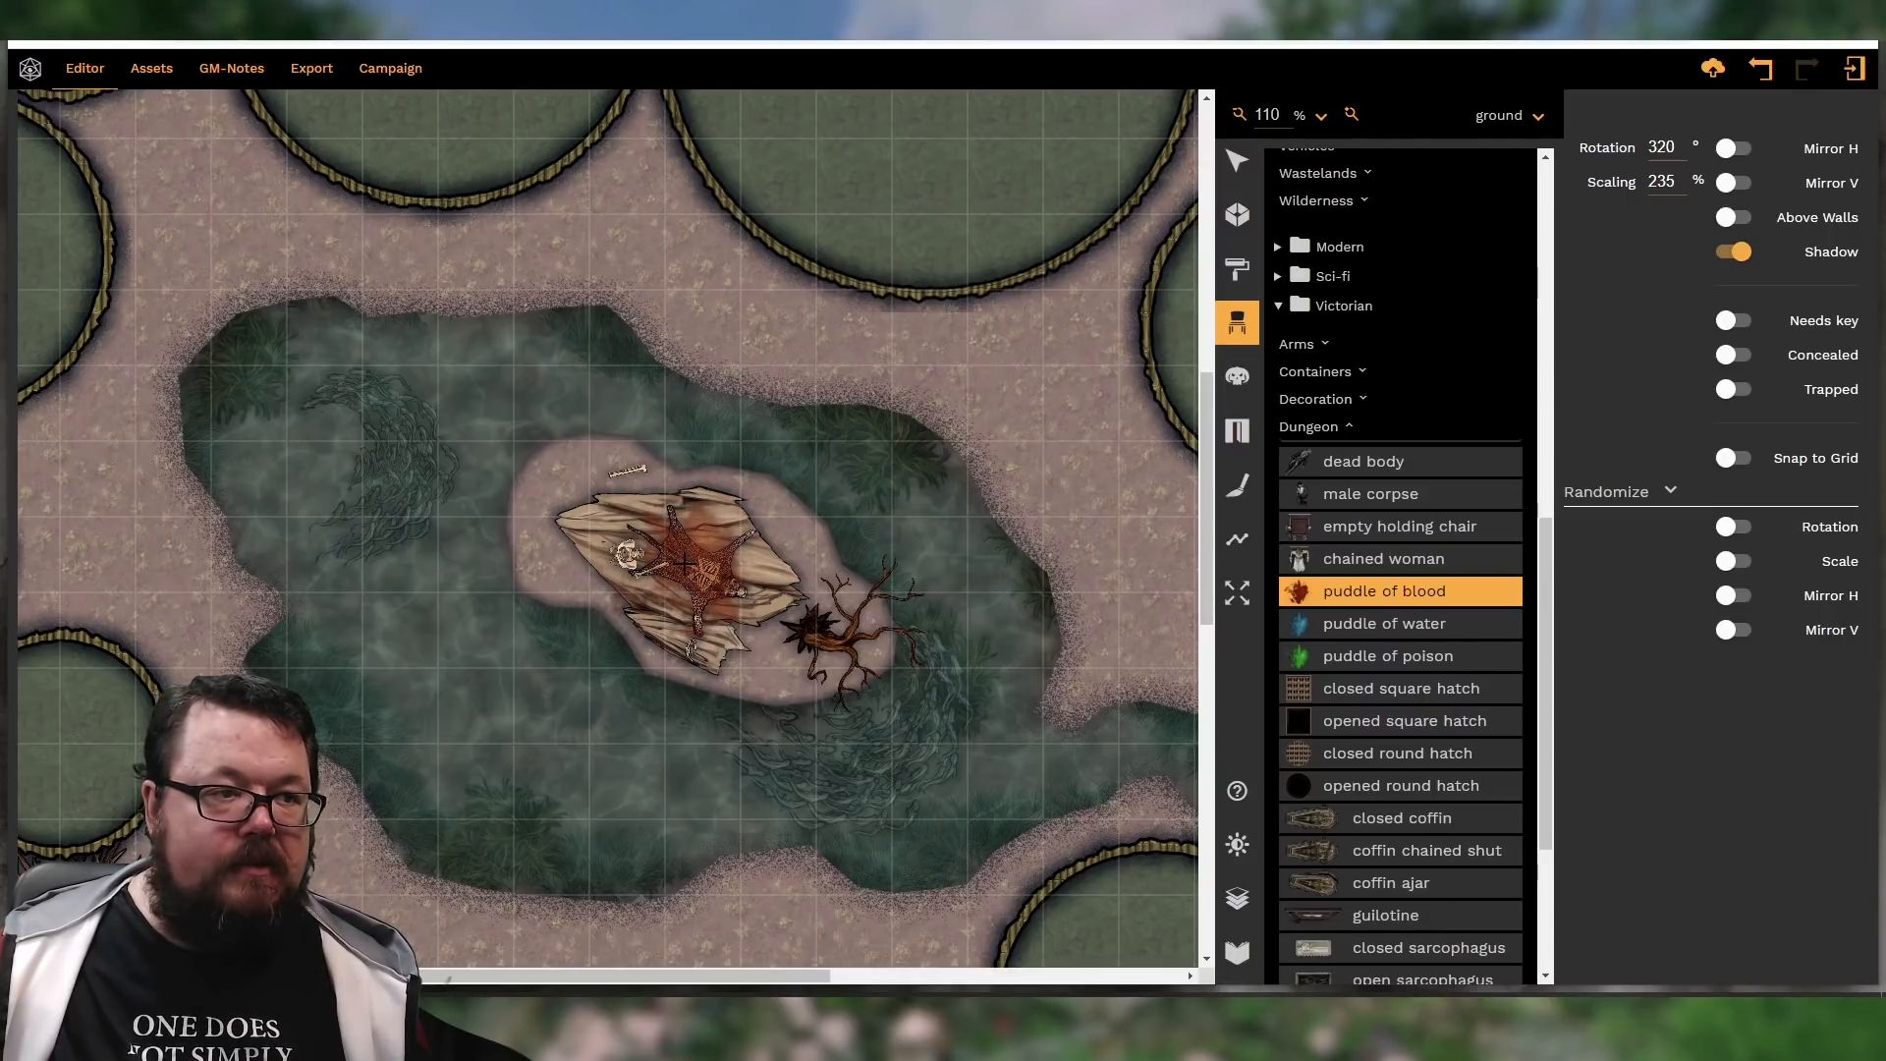
click(691, 557)
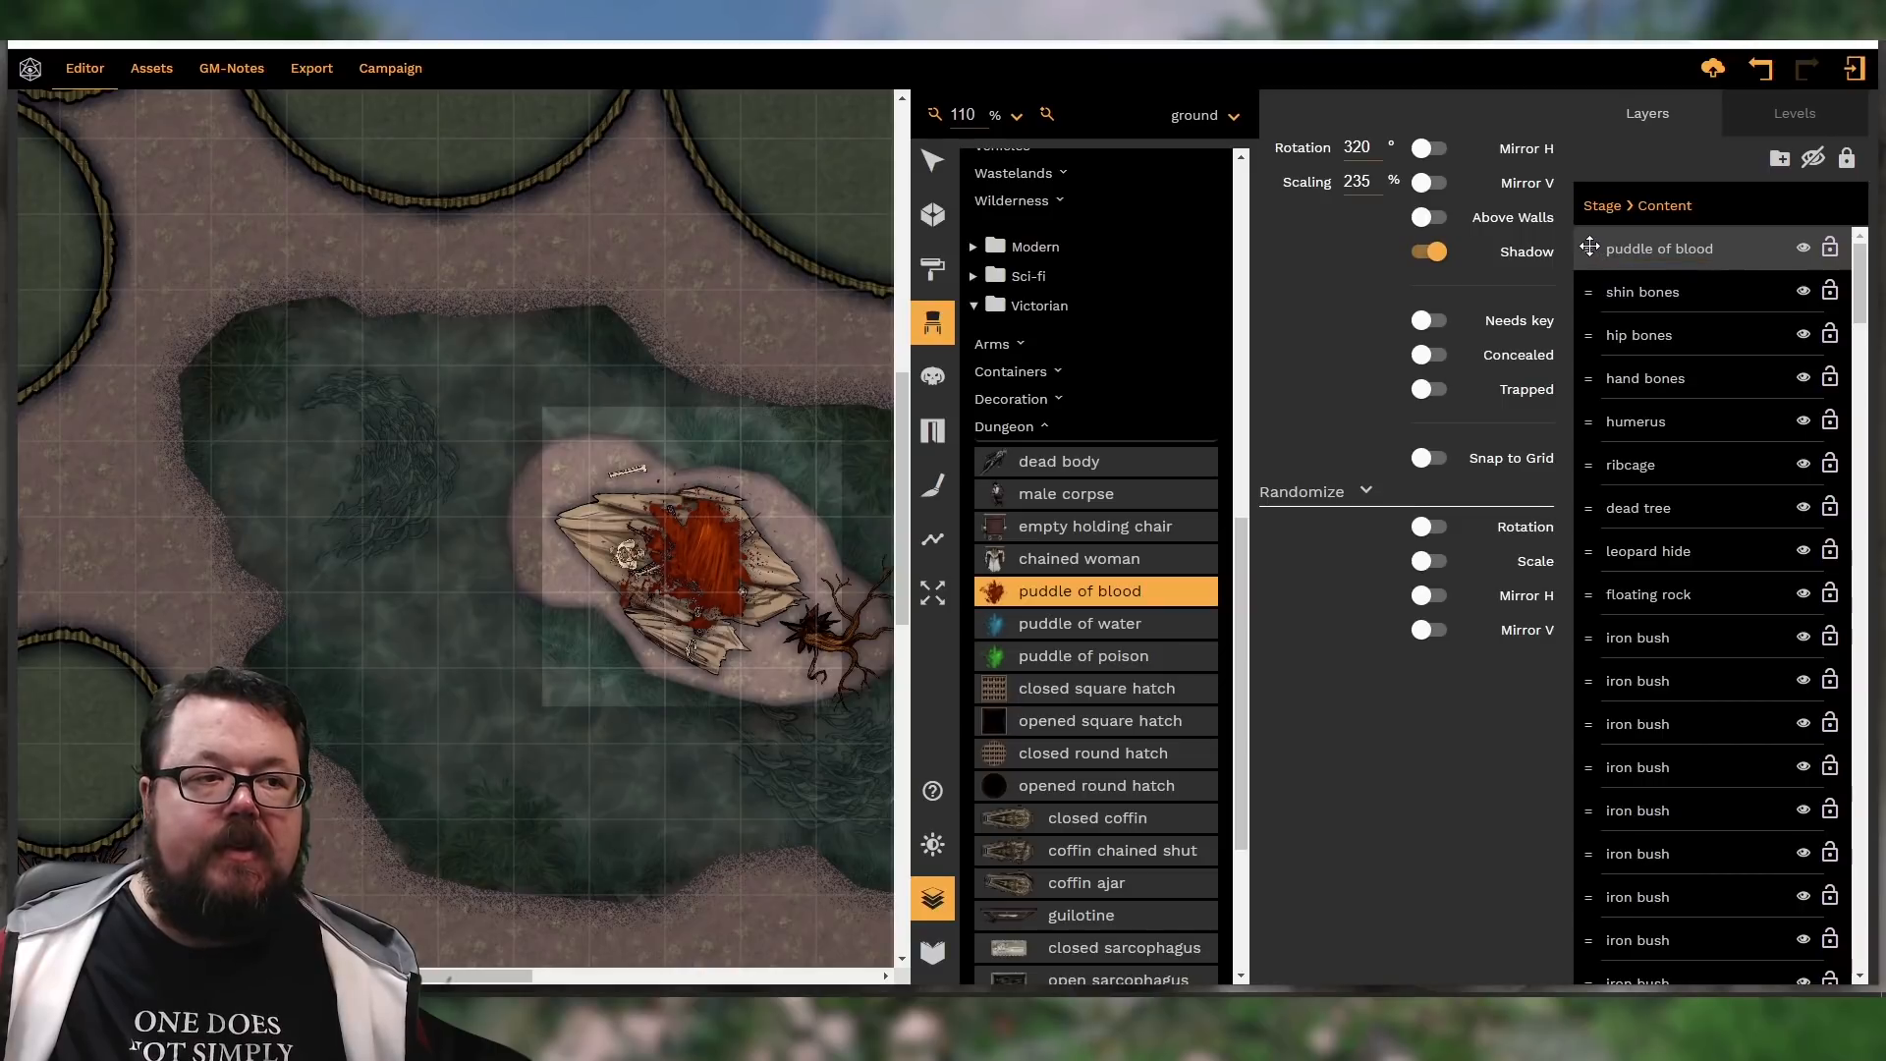
Move the puddle of blood directly beneath the leopard hide in the layer order and set its alpha to 67
drag(1589, 247, 1601, 533)
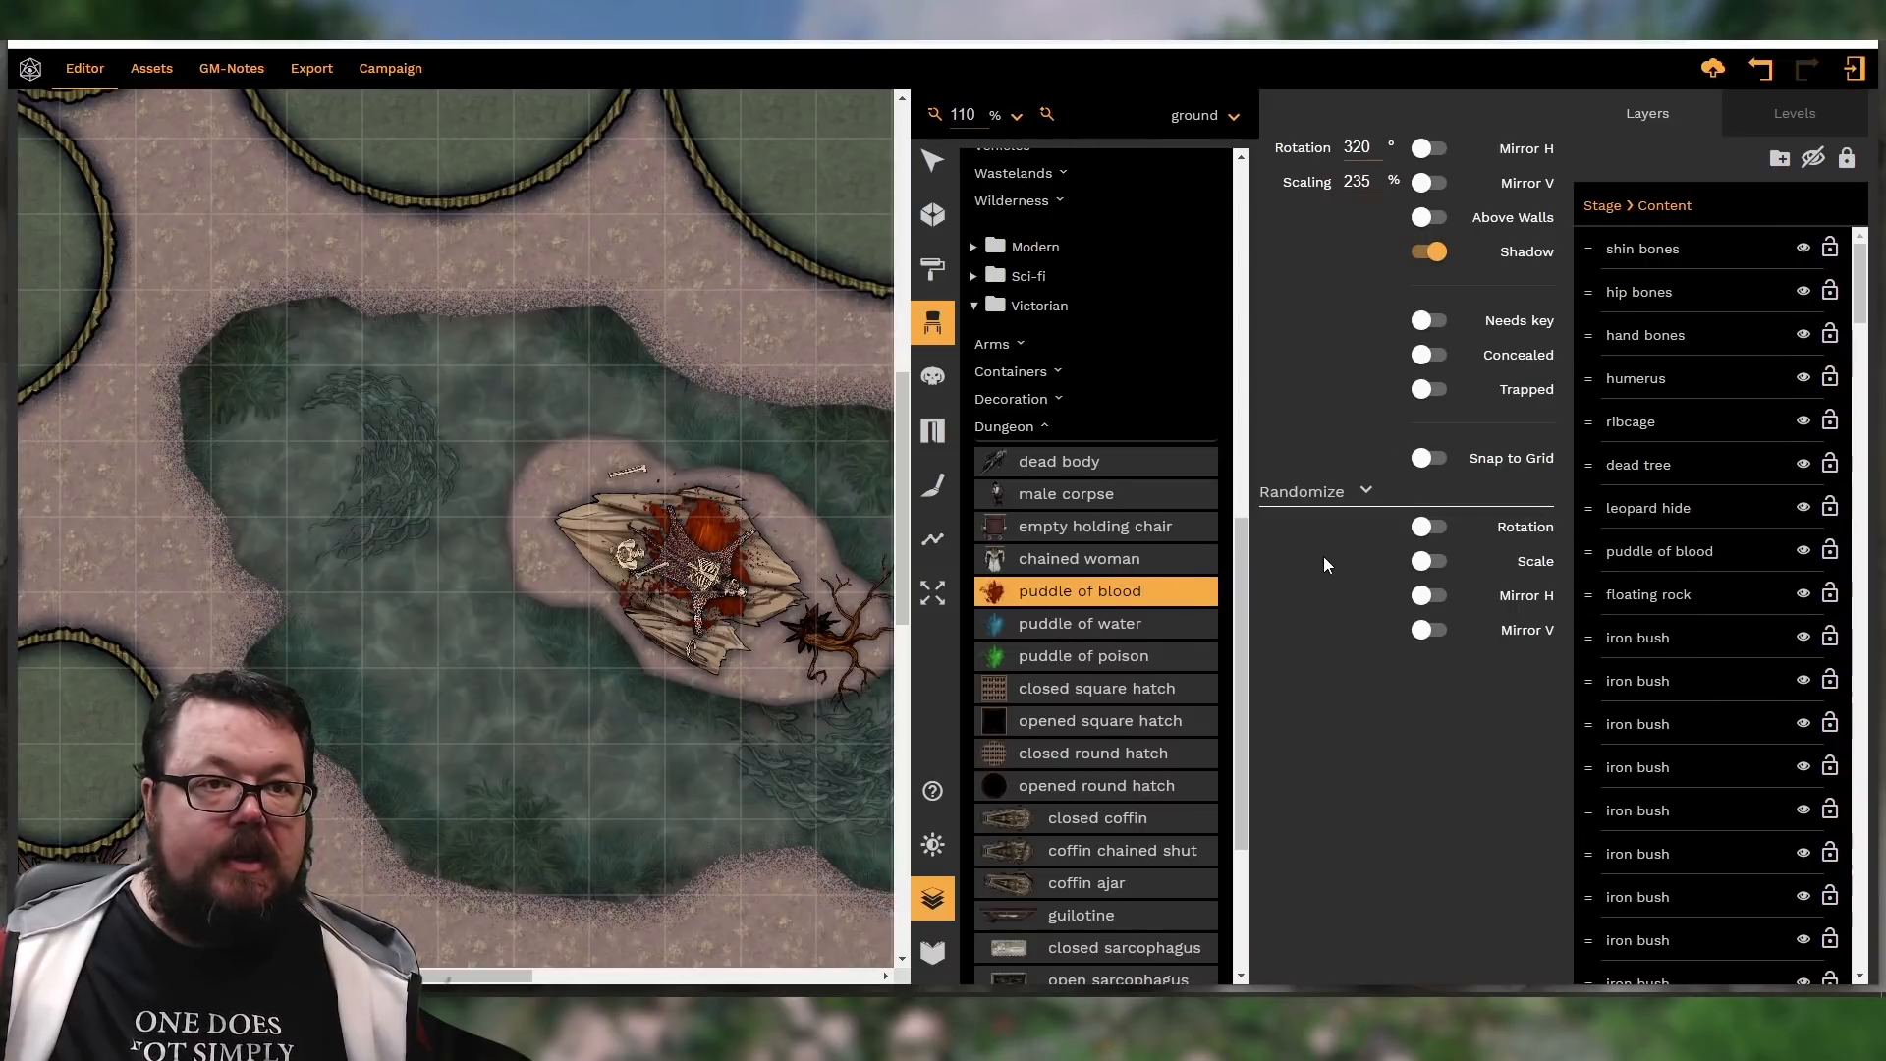
click(933, 163)
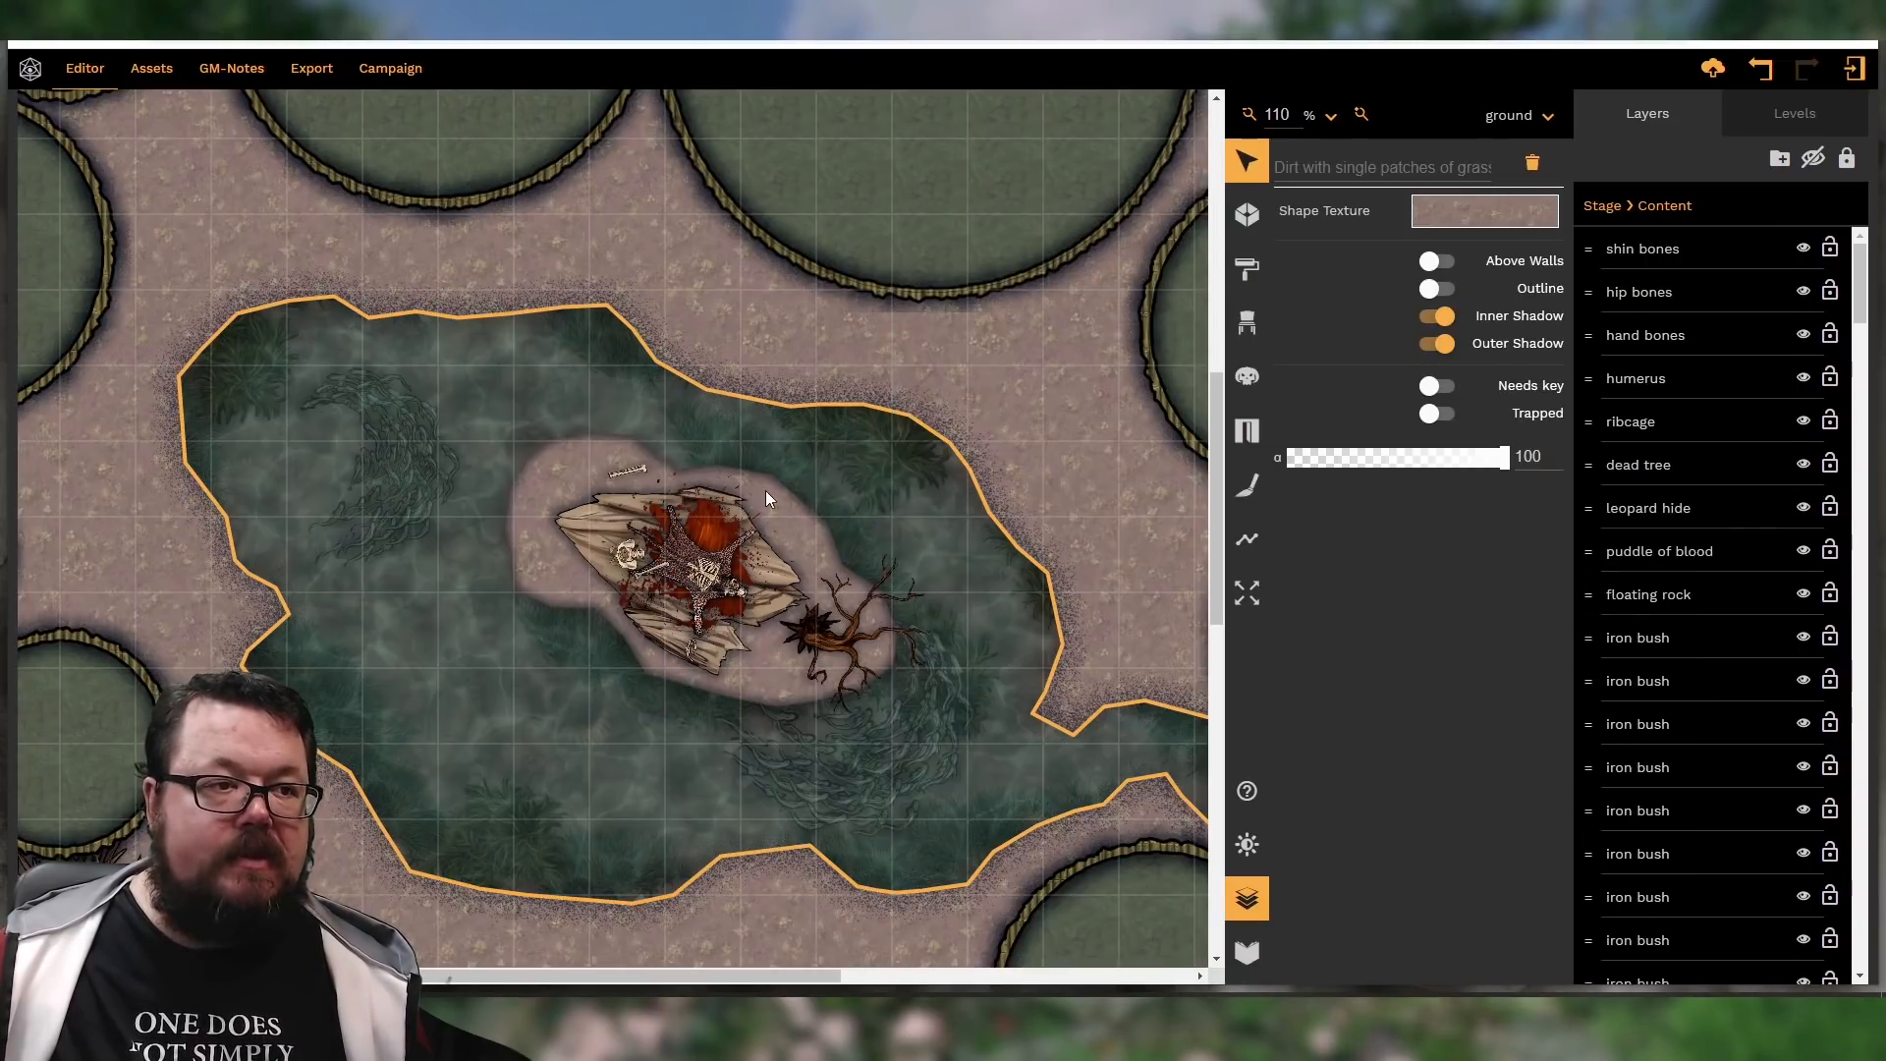
click(713, 541)
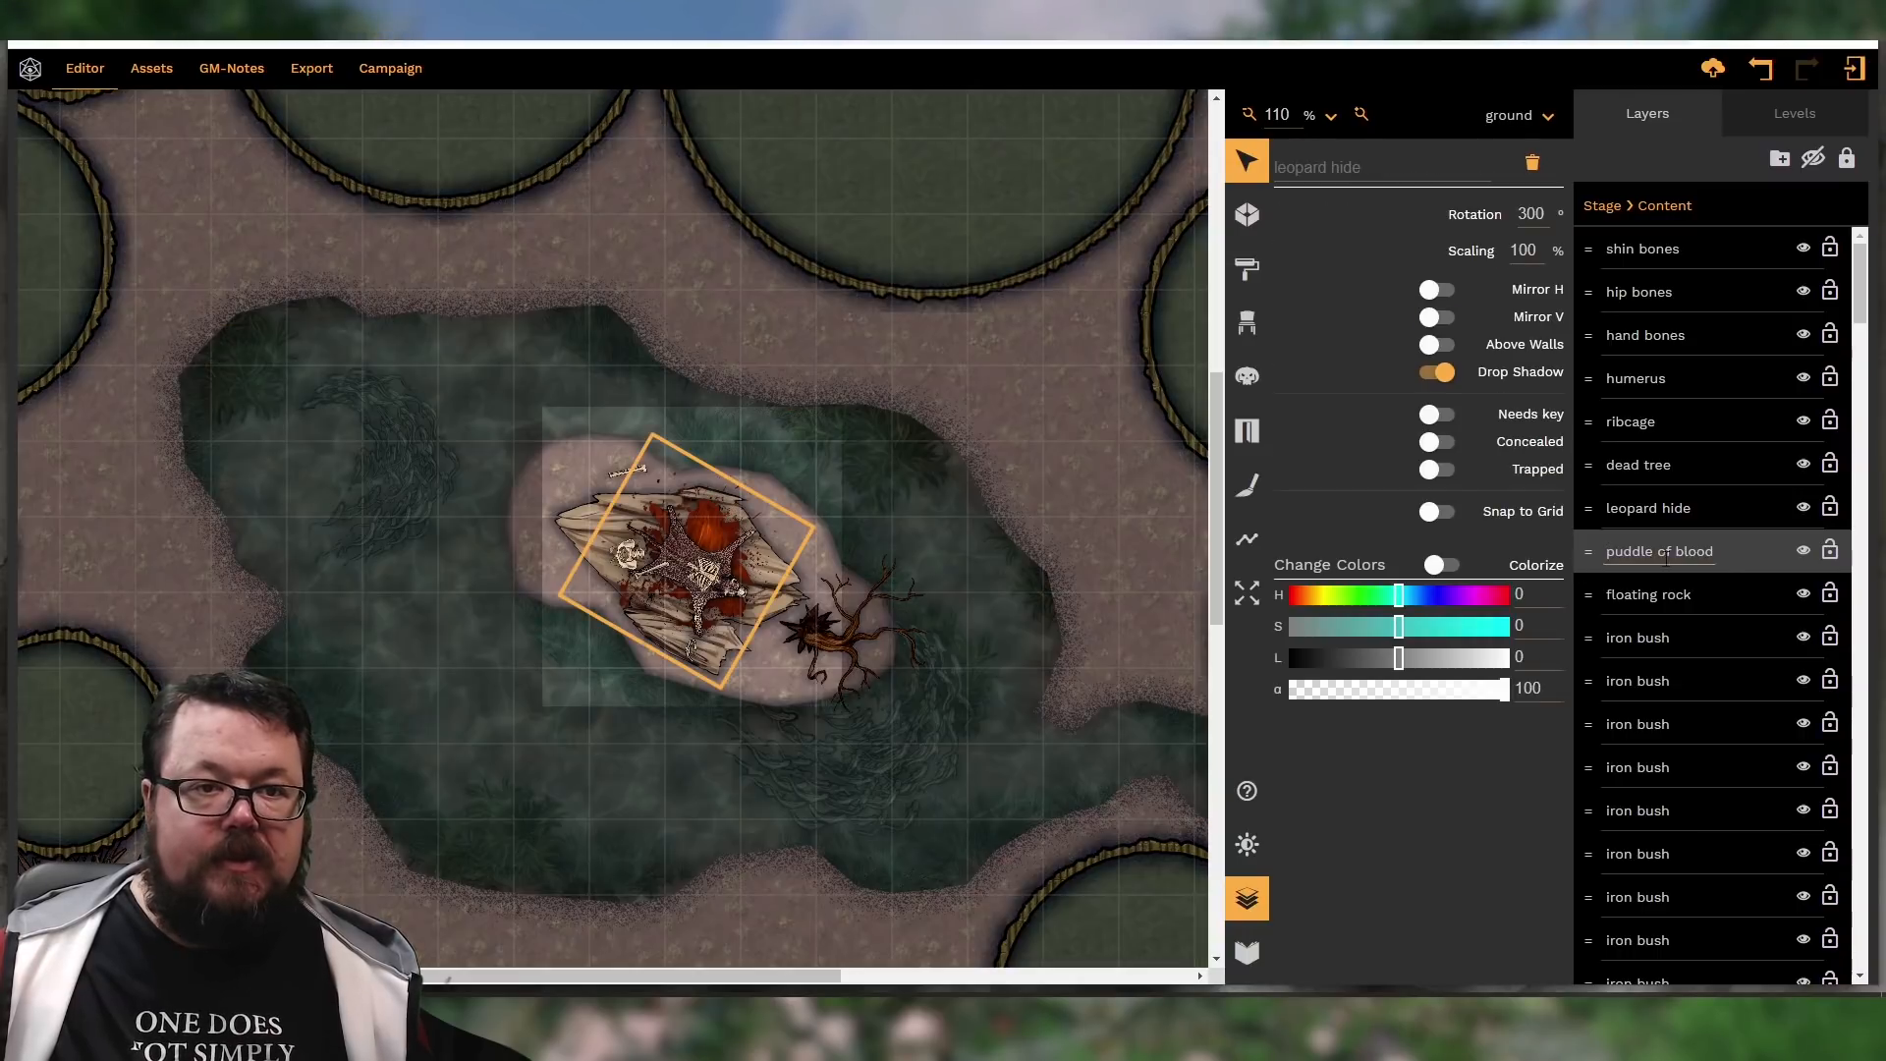
click(1734, 551)
drag(1503, 688, 1430, 696)
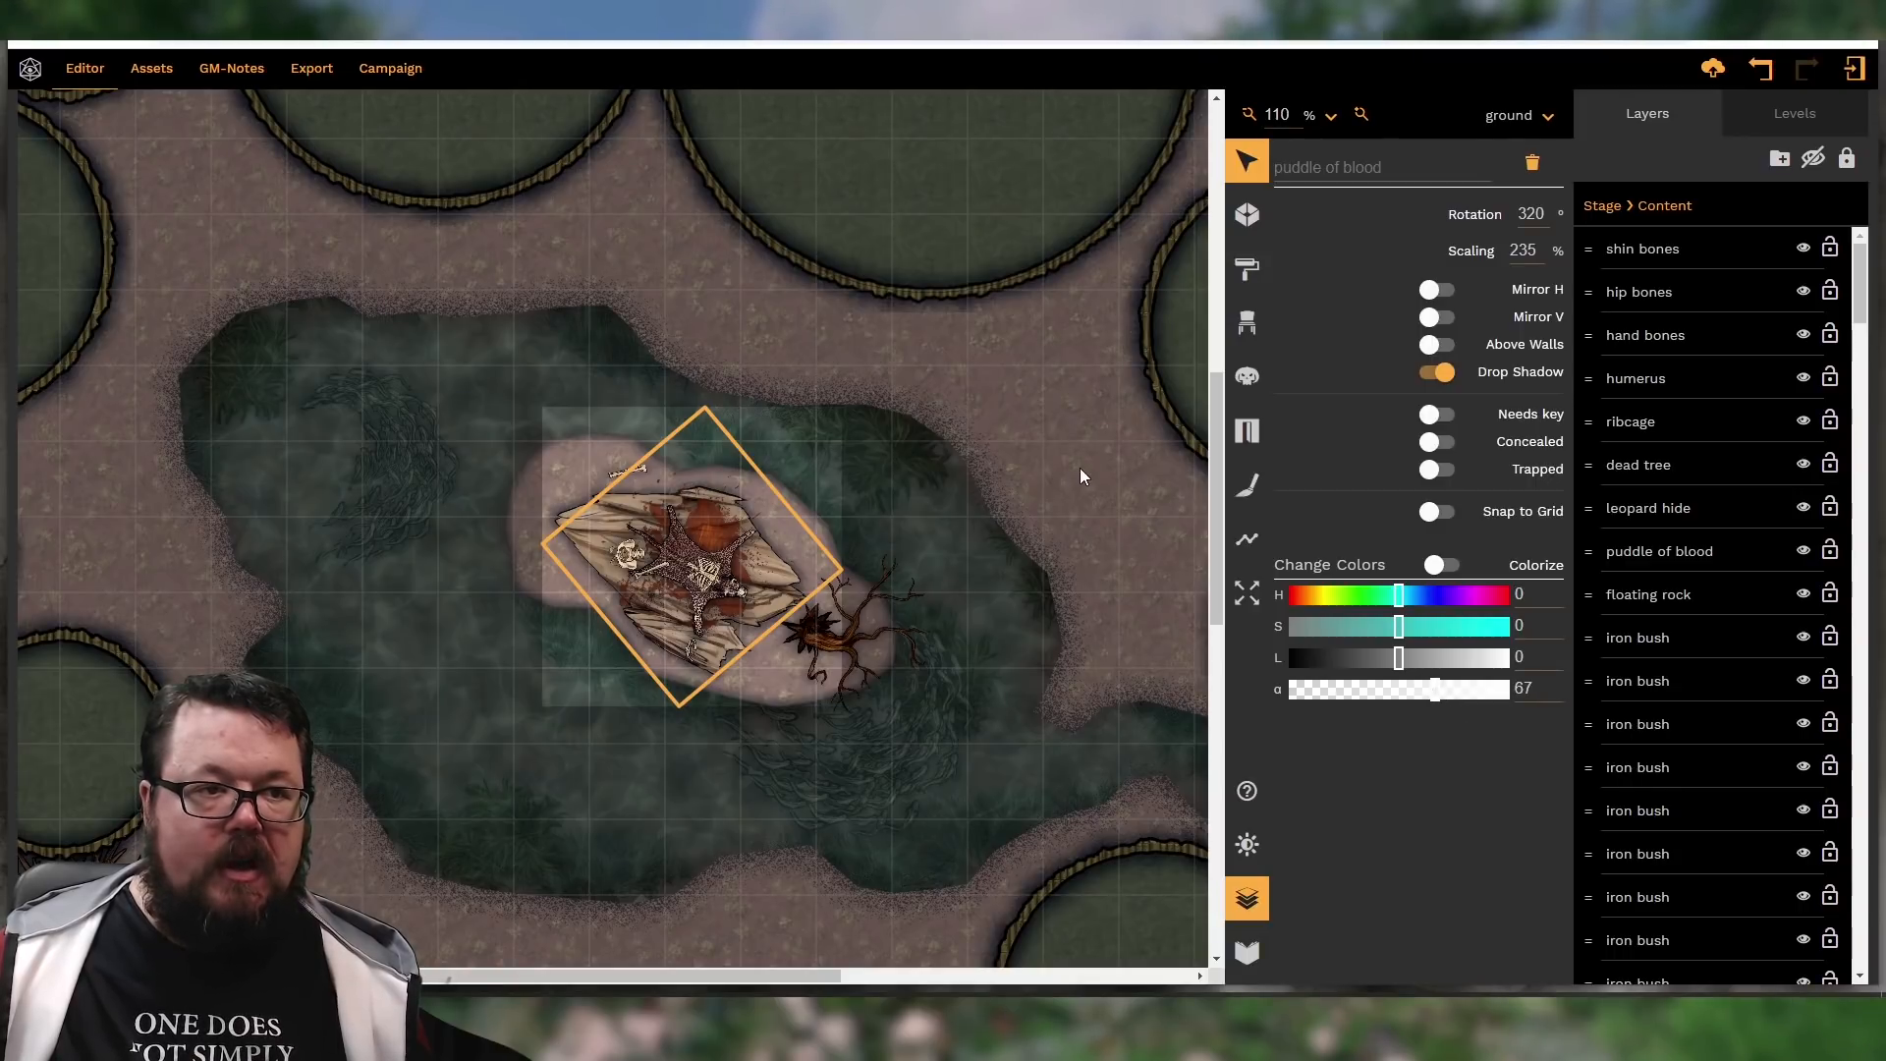
click(1130, 564)
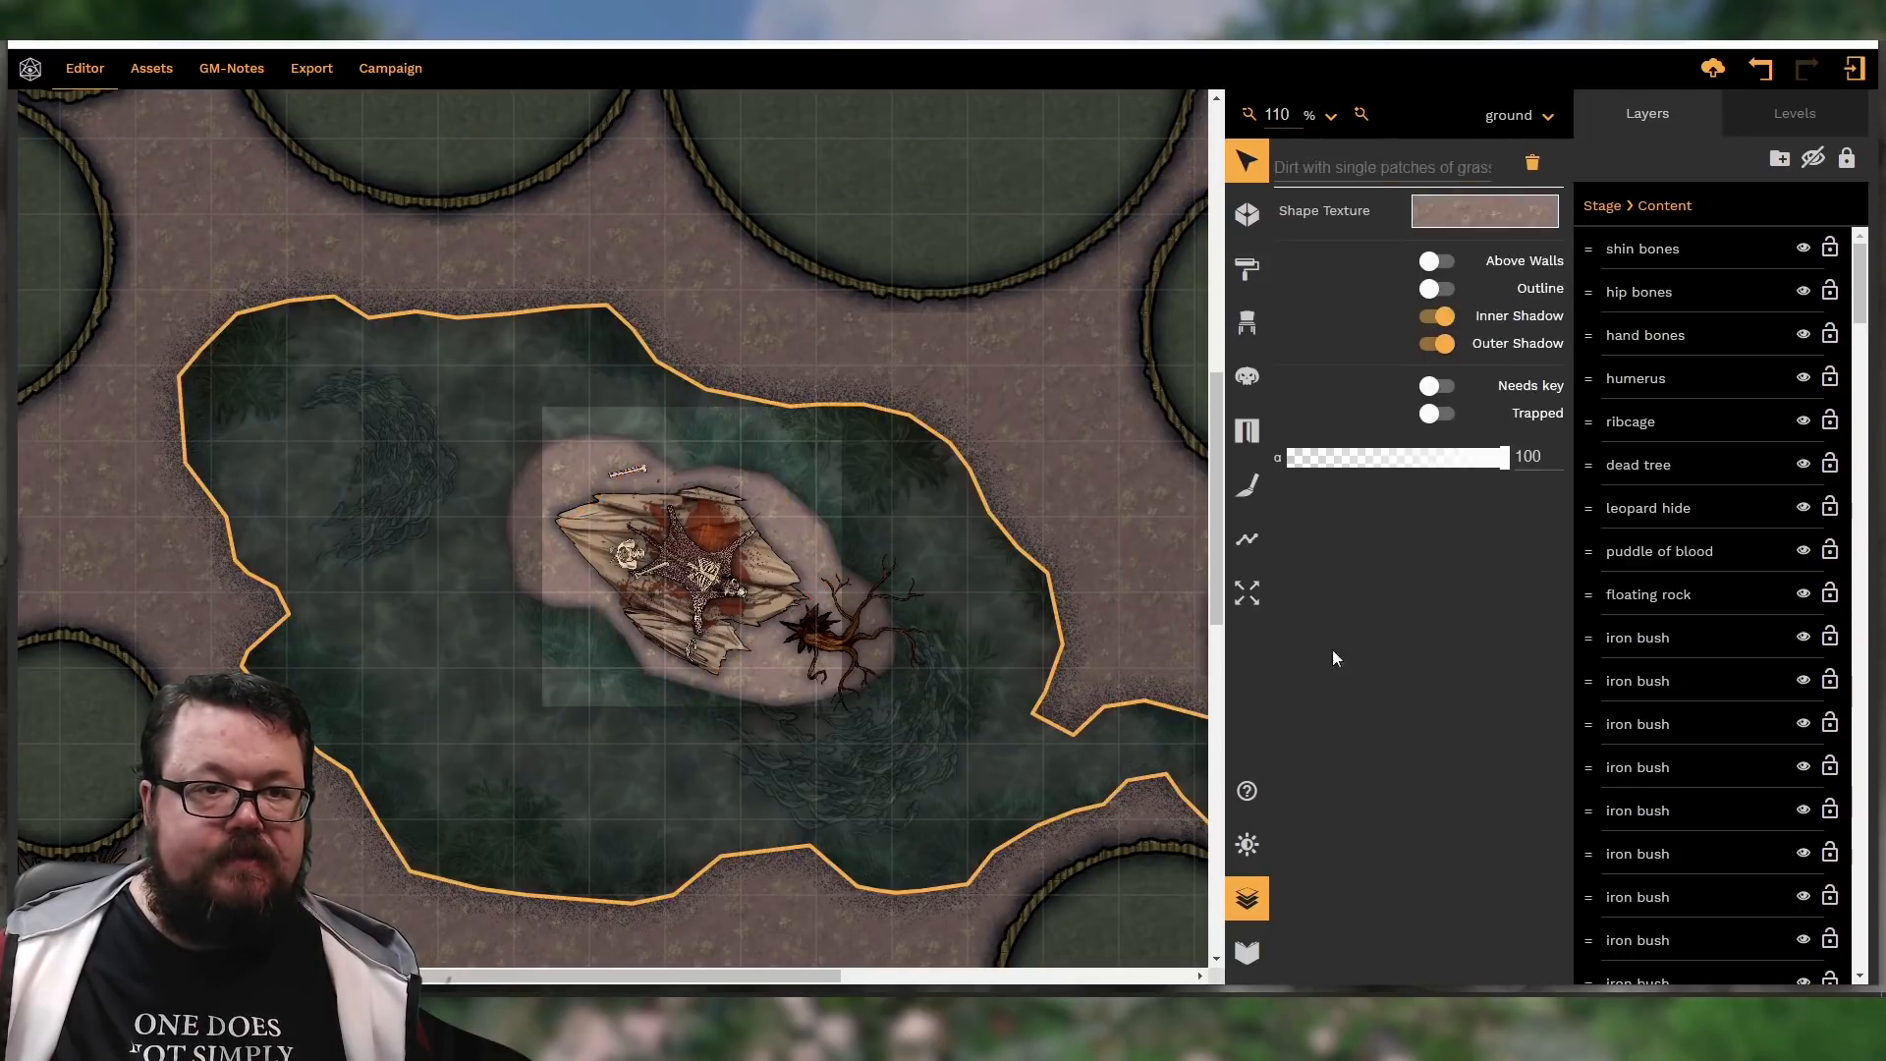
click(1247, 899)
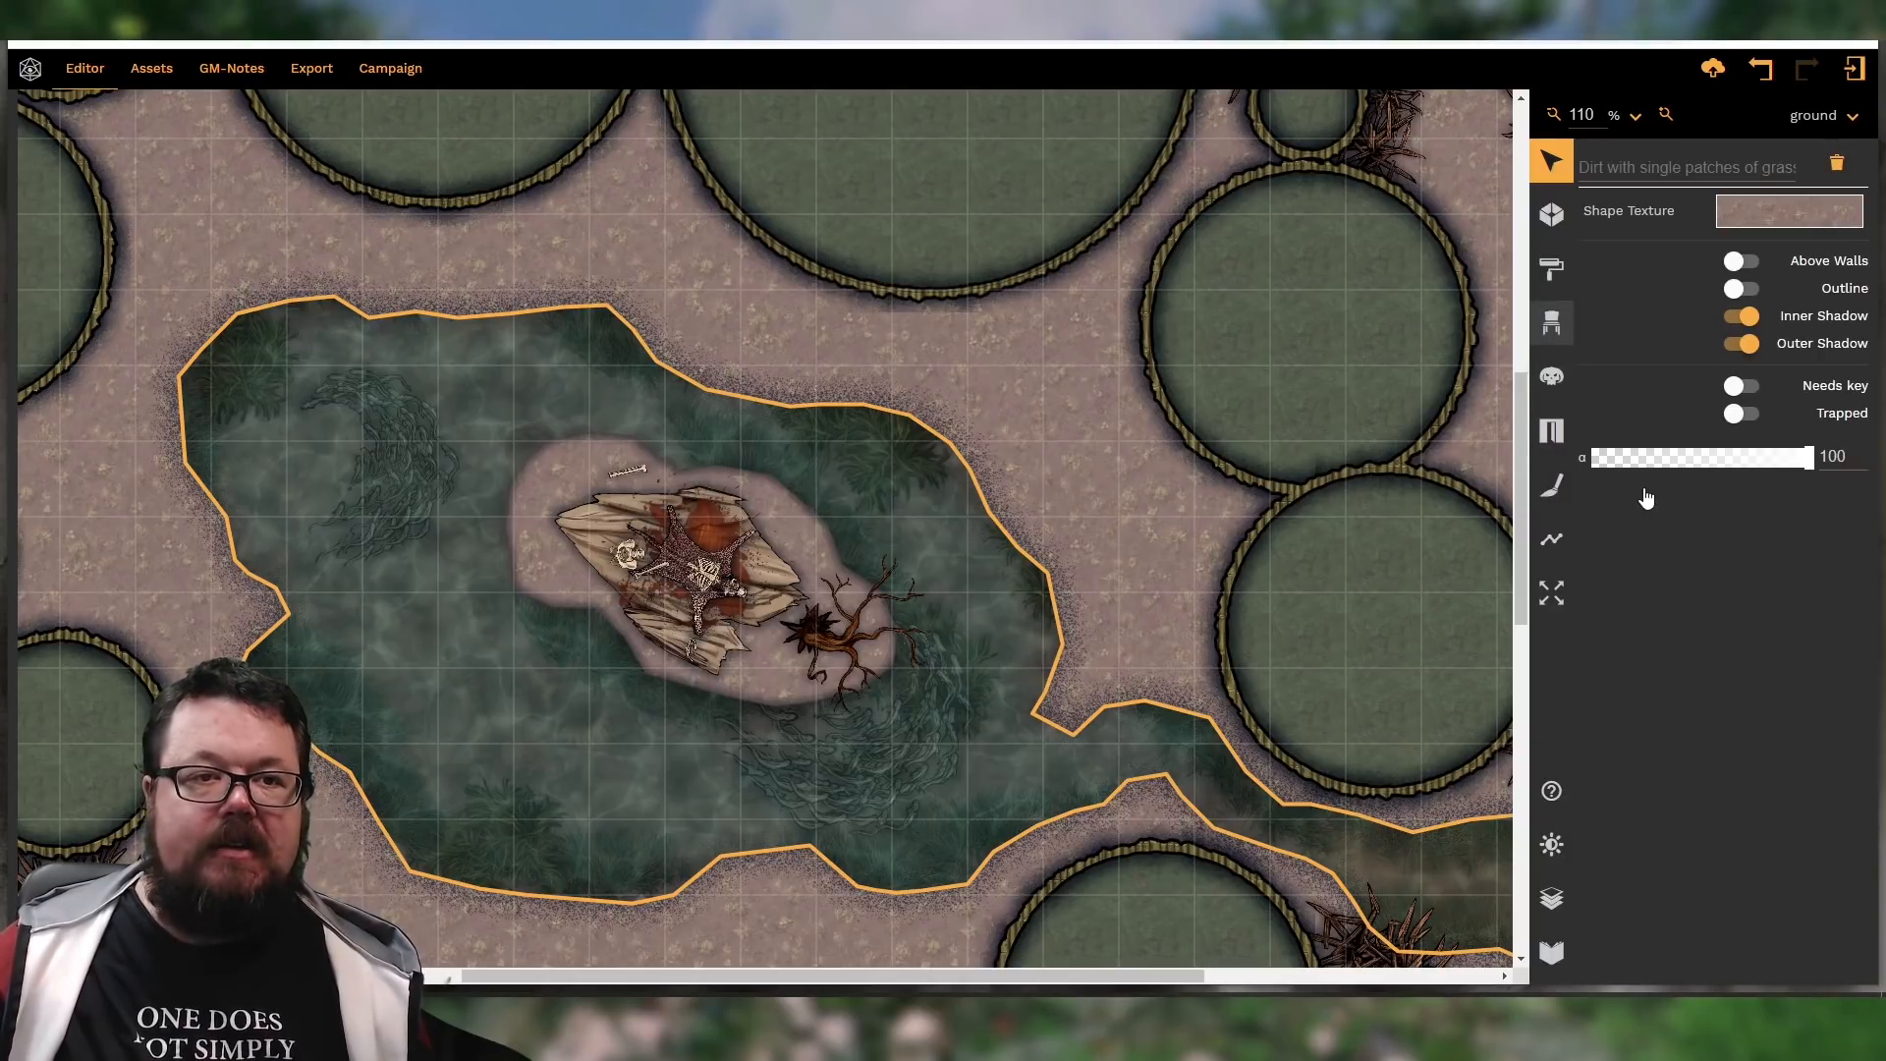
Place two Desert dried gras props at 130 % scaling on the island: one west of the floating rock at 55° rotation, one southeast at 100°
click(1551, 322)
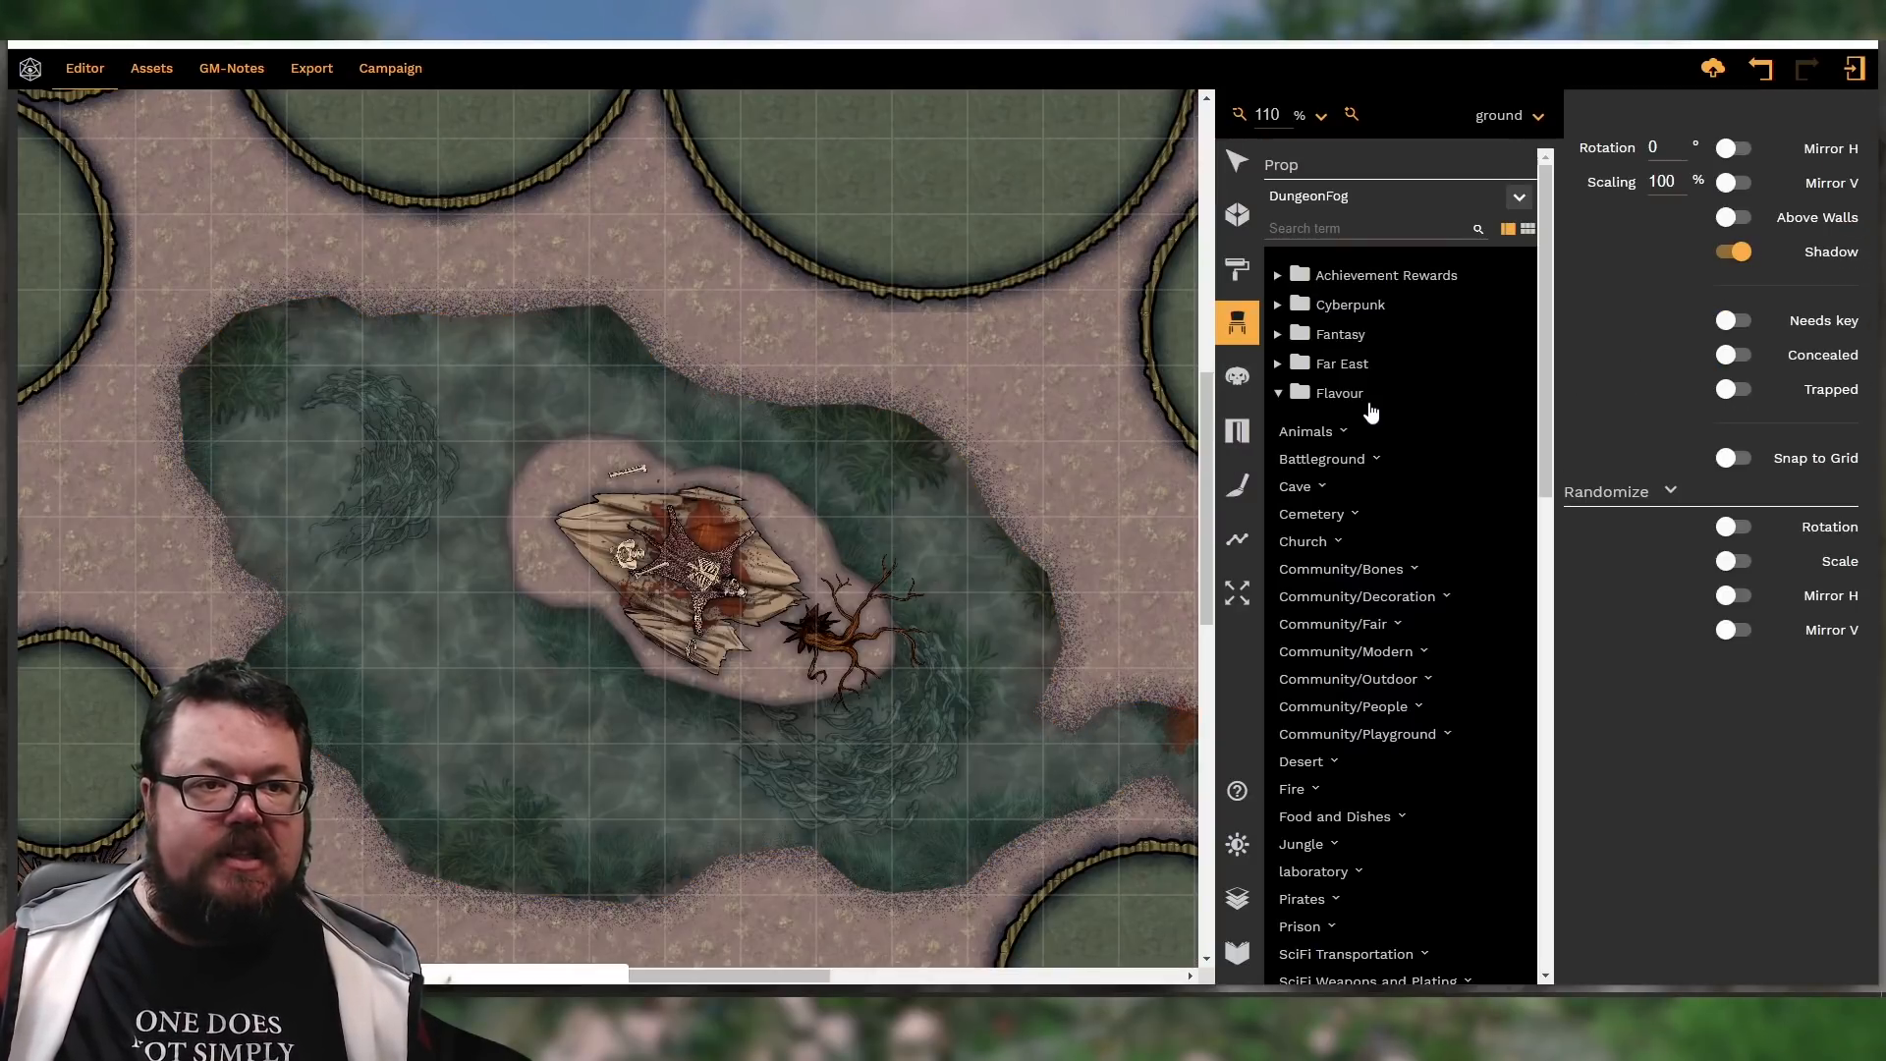
scroll(1365, 649, down, 3)
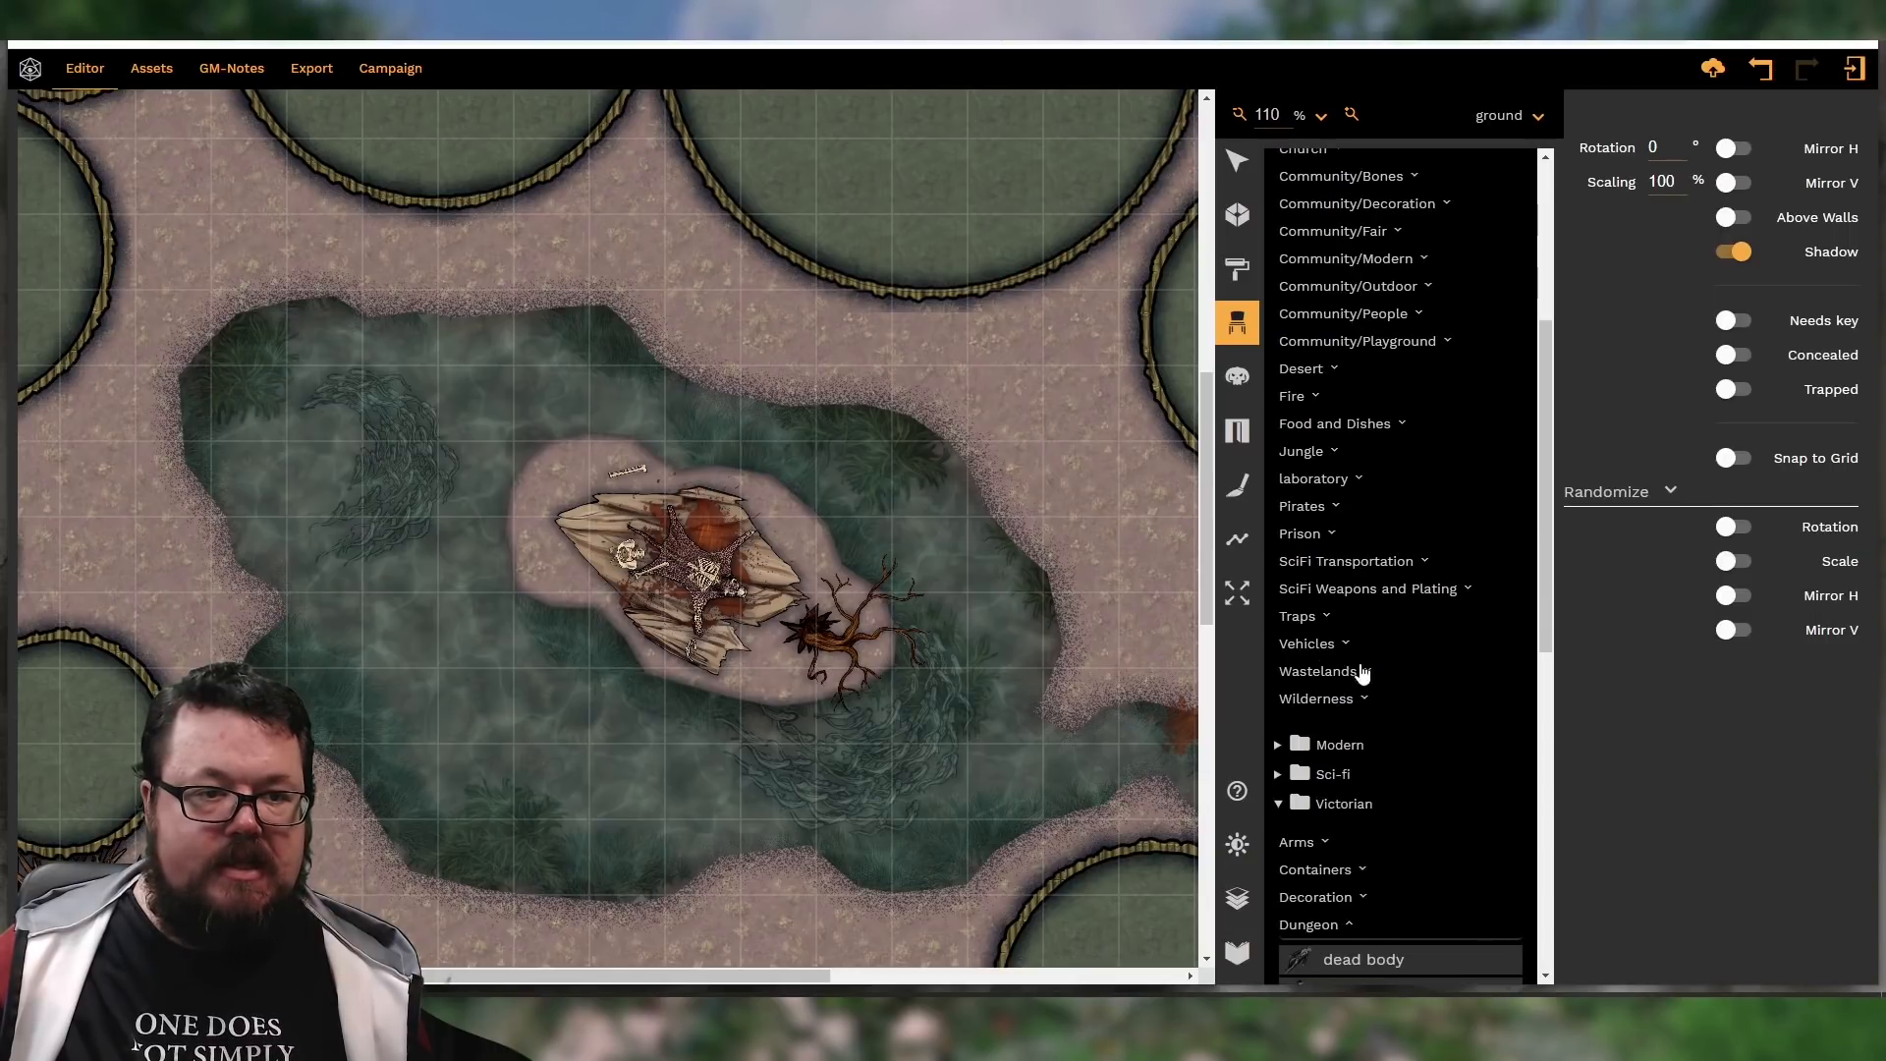
click(1319, 370)
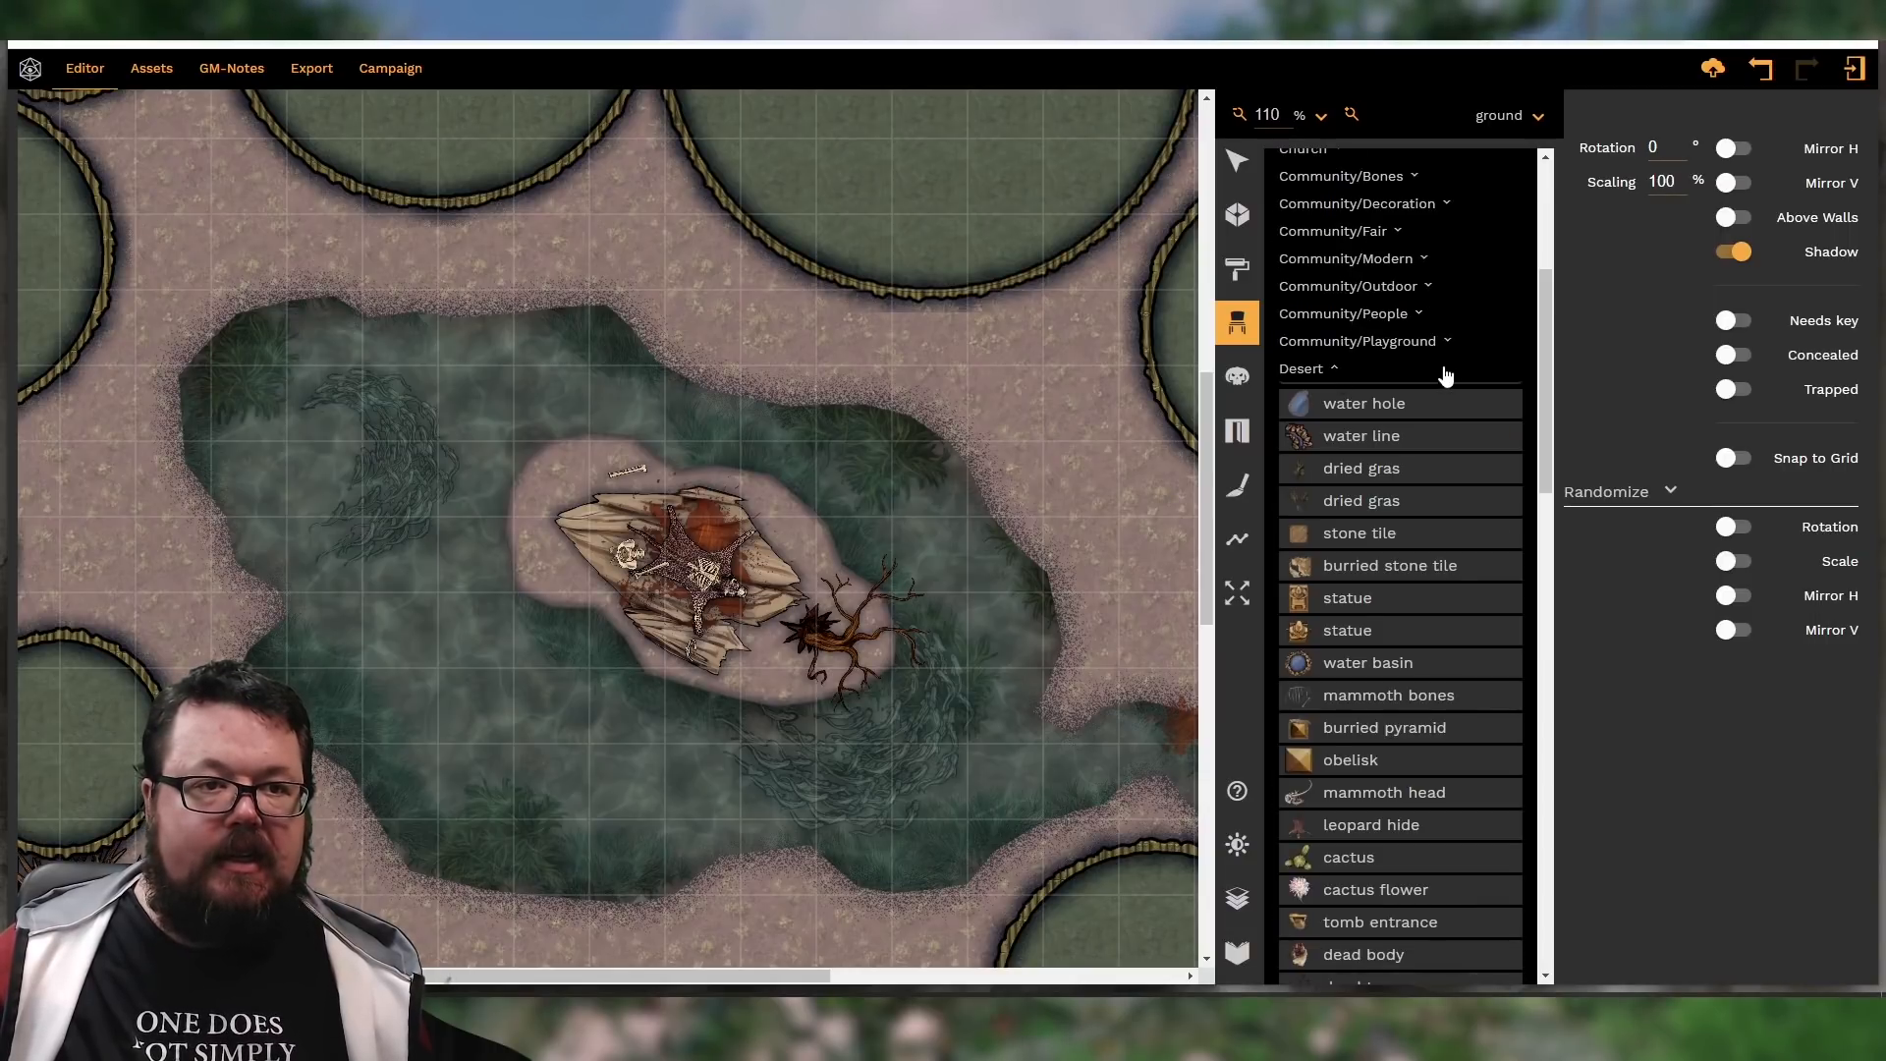
click(1368, 501)
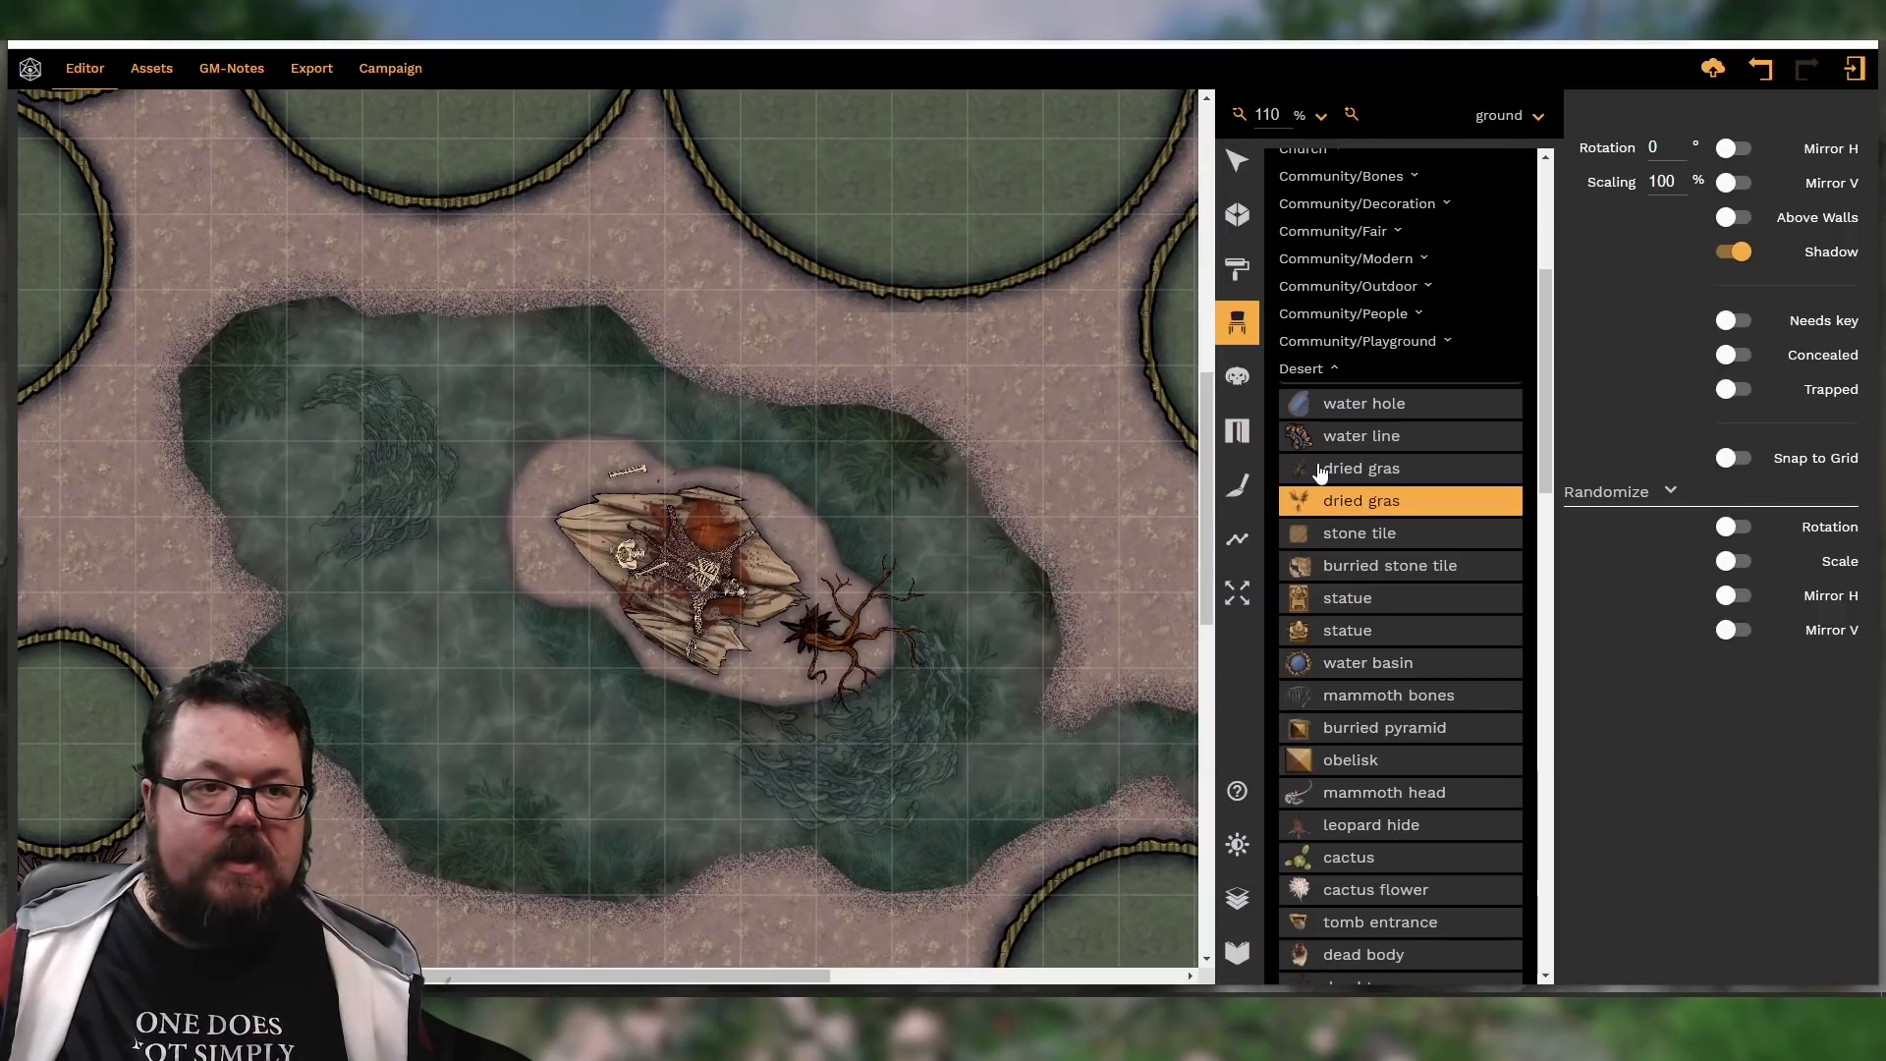
shift+scroll(774, 486, up, 3)
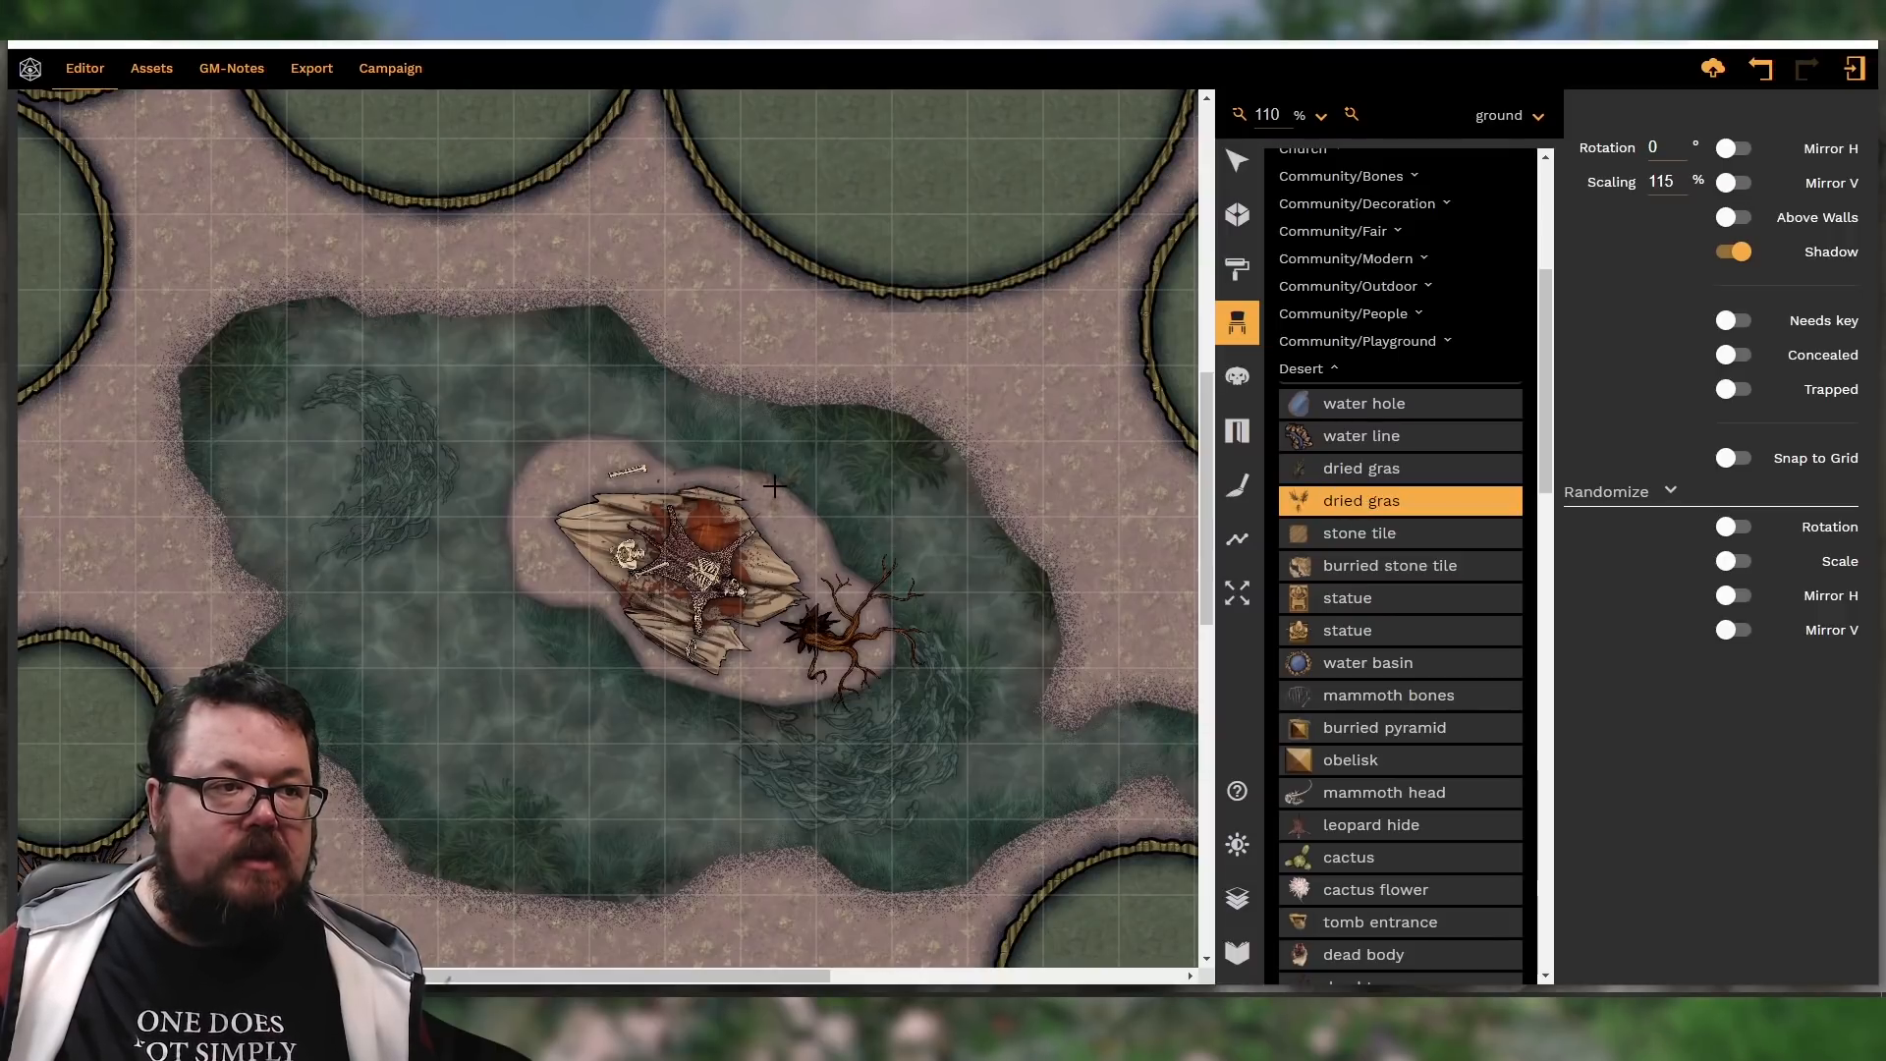
alt+scroll(774, 487, down, 5)
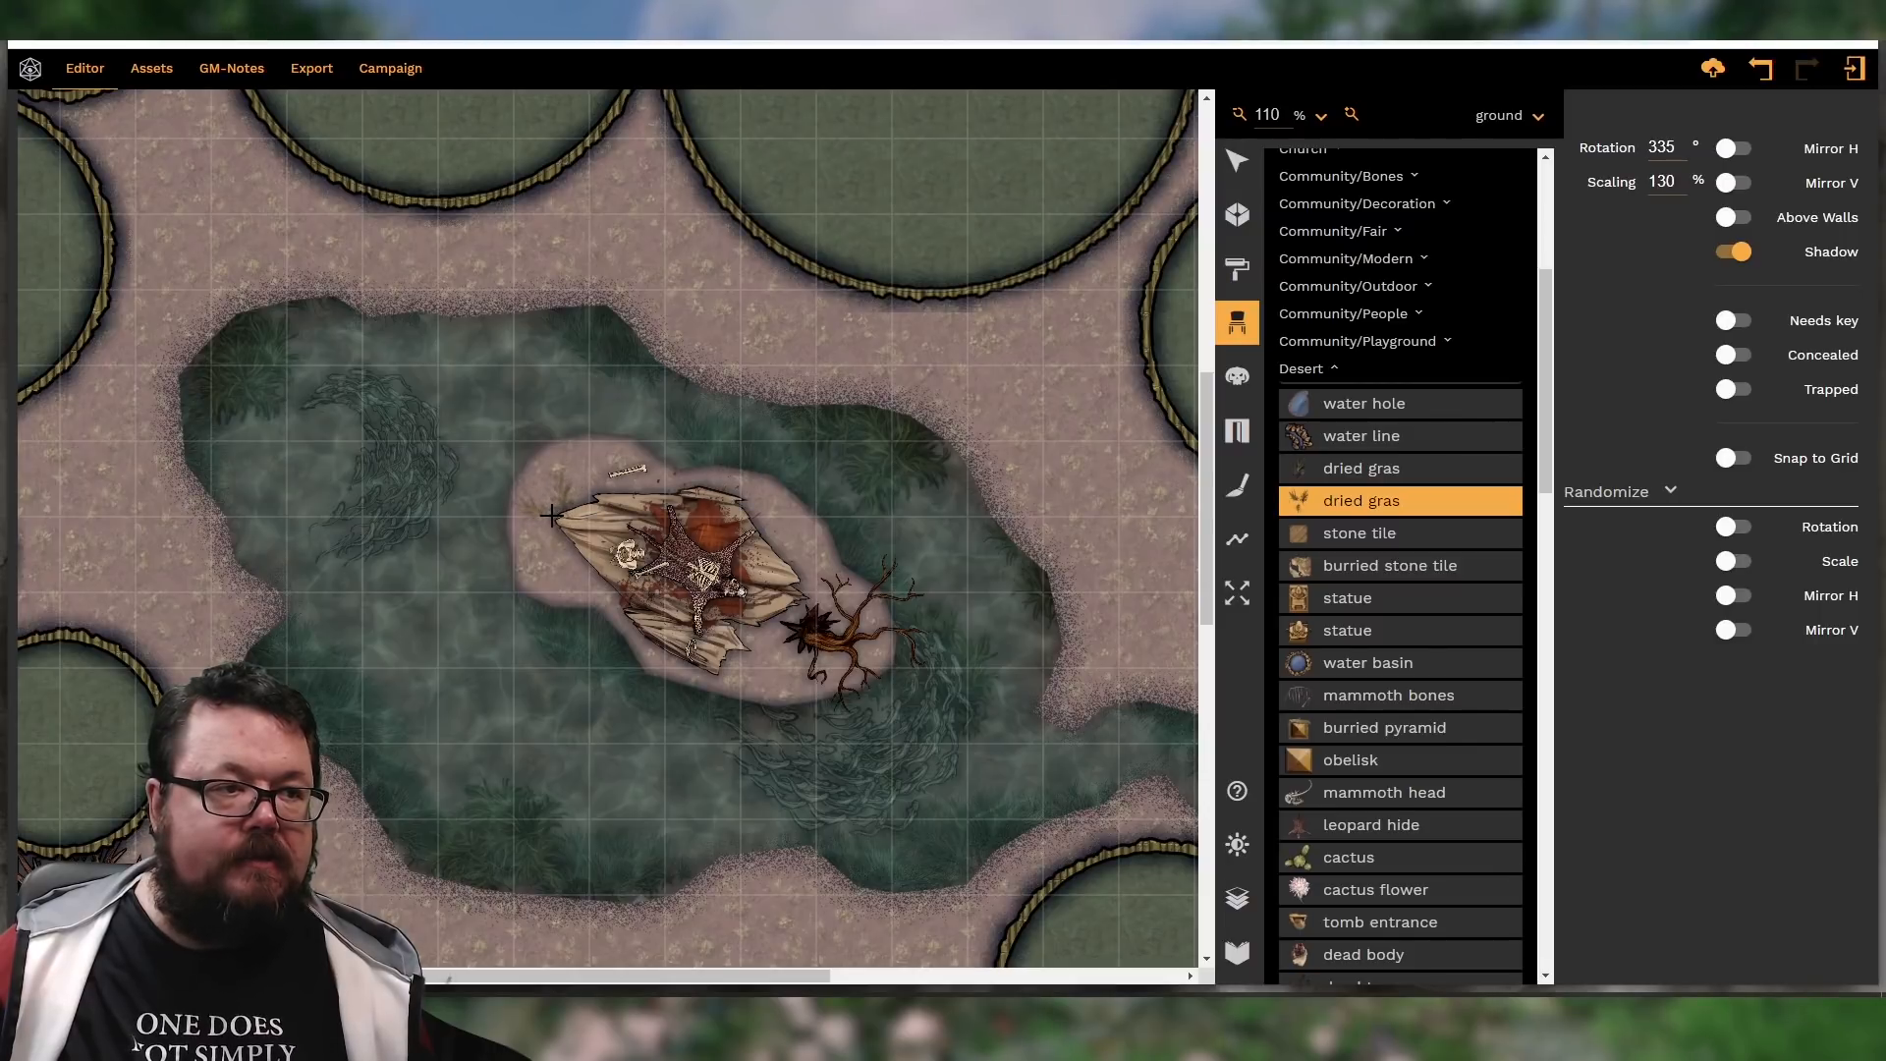
alt+scroll(546, 541, up, 12)
alt+scroll(540, 558, up, 4)
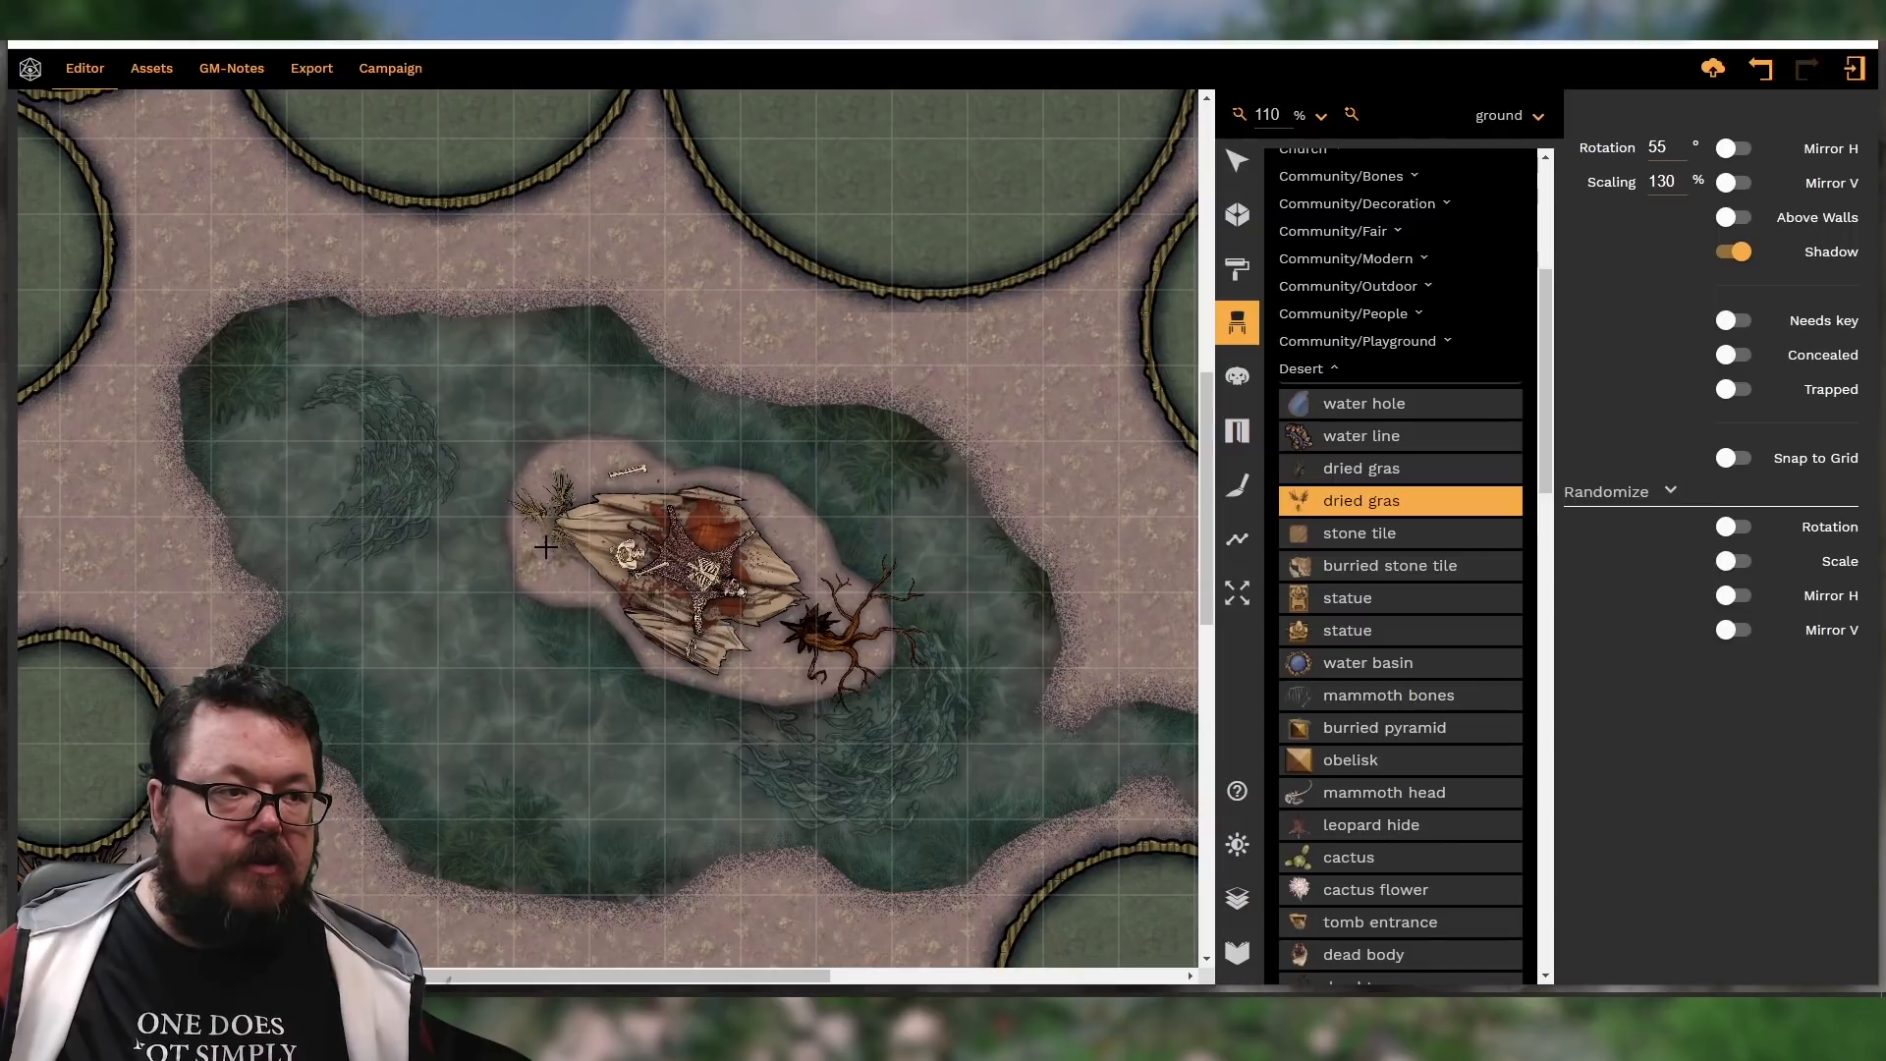
click(545, 546)
alt+scroll(756, 658, up, 8)
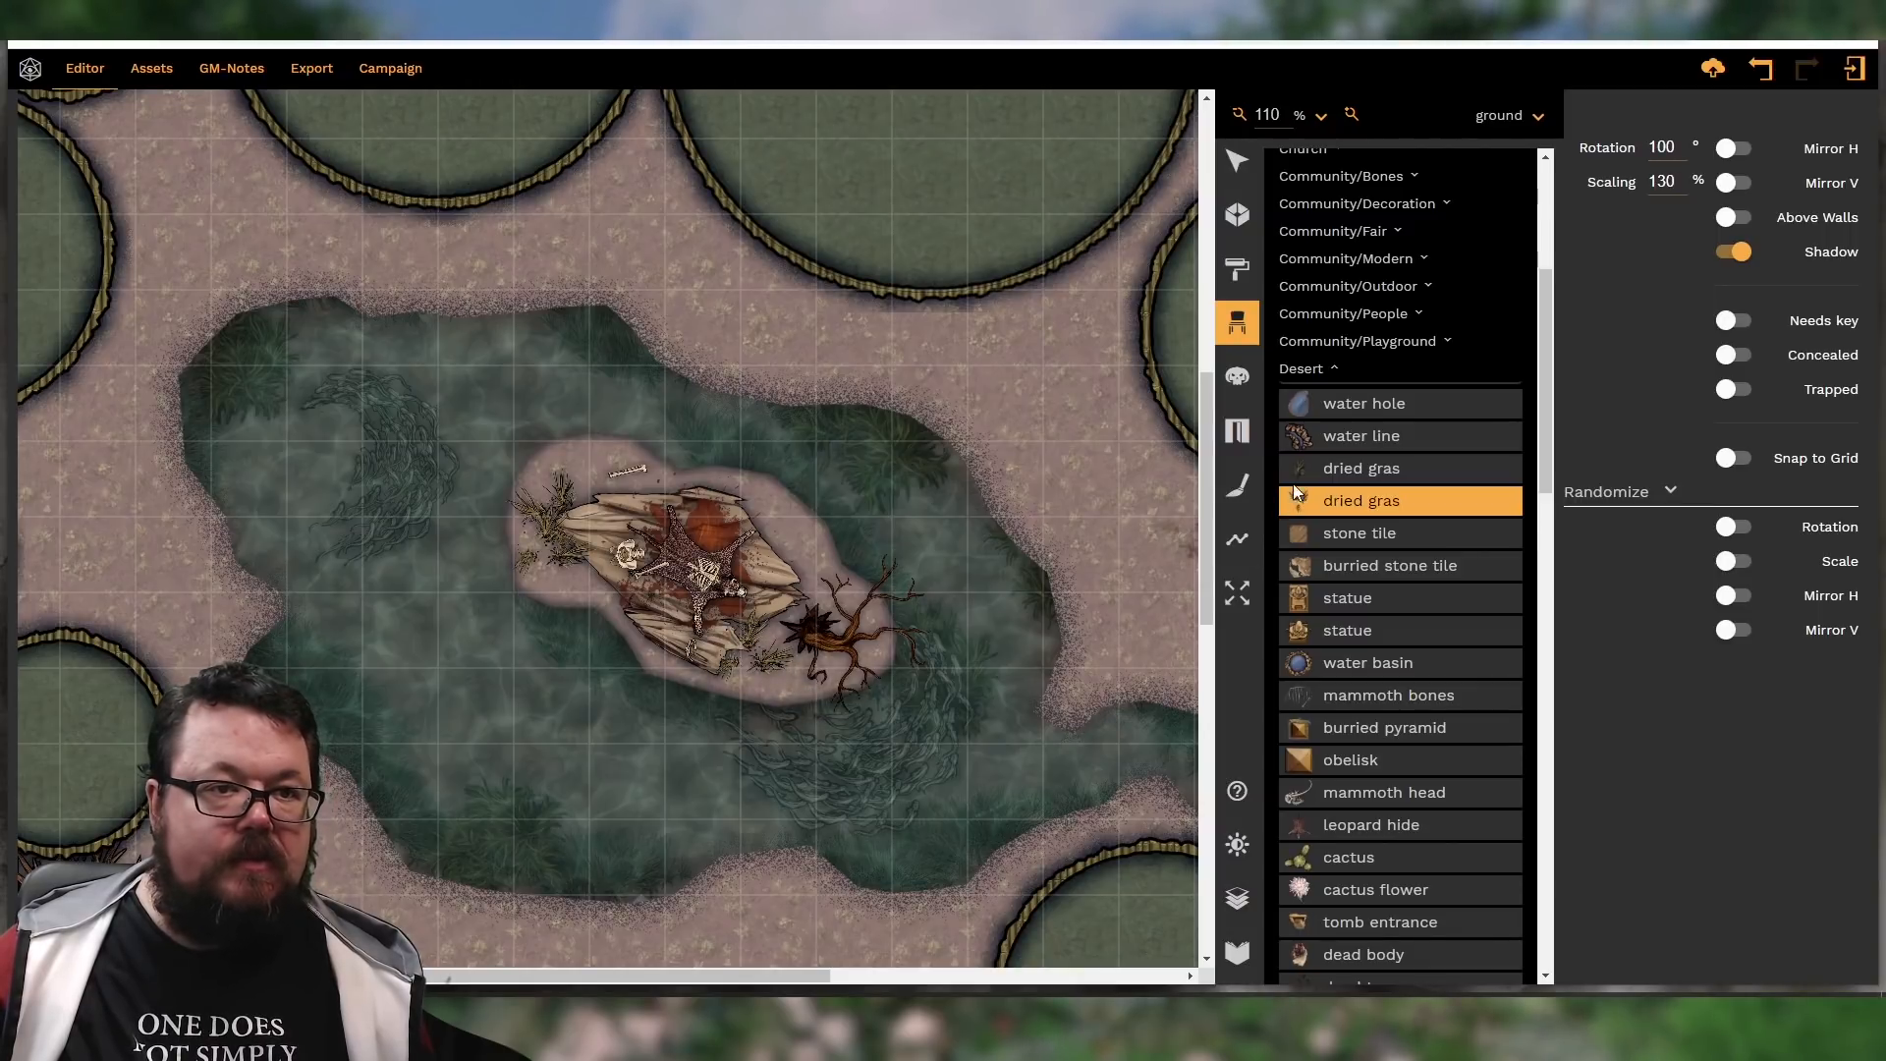
Place the other Desert dried gras variant at 0° rotation and 100 % scaling above the island's dead tree and on the dirt east of the pond
click(1361, 467)
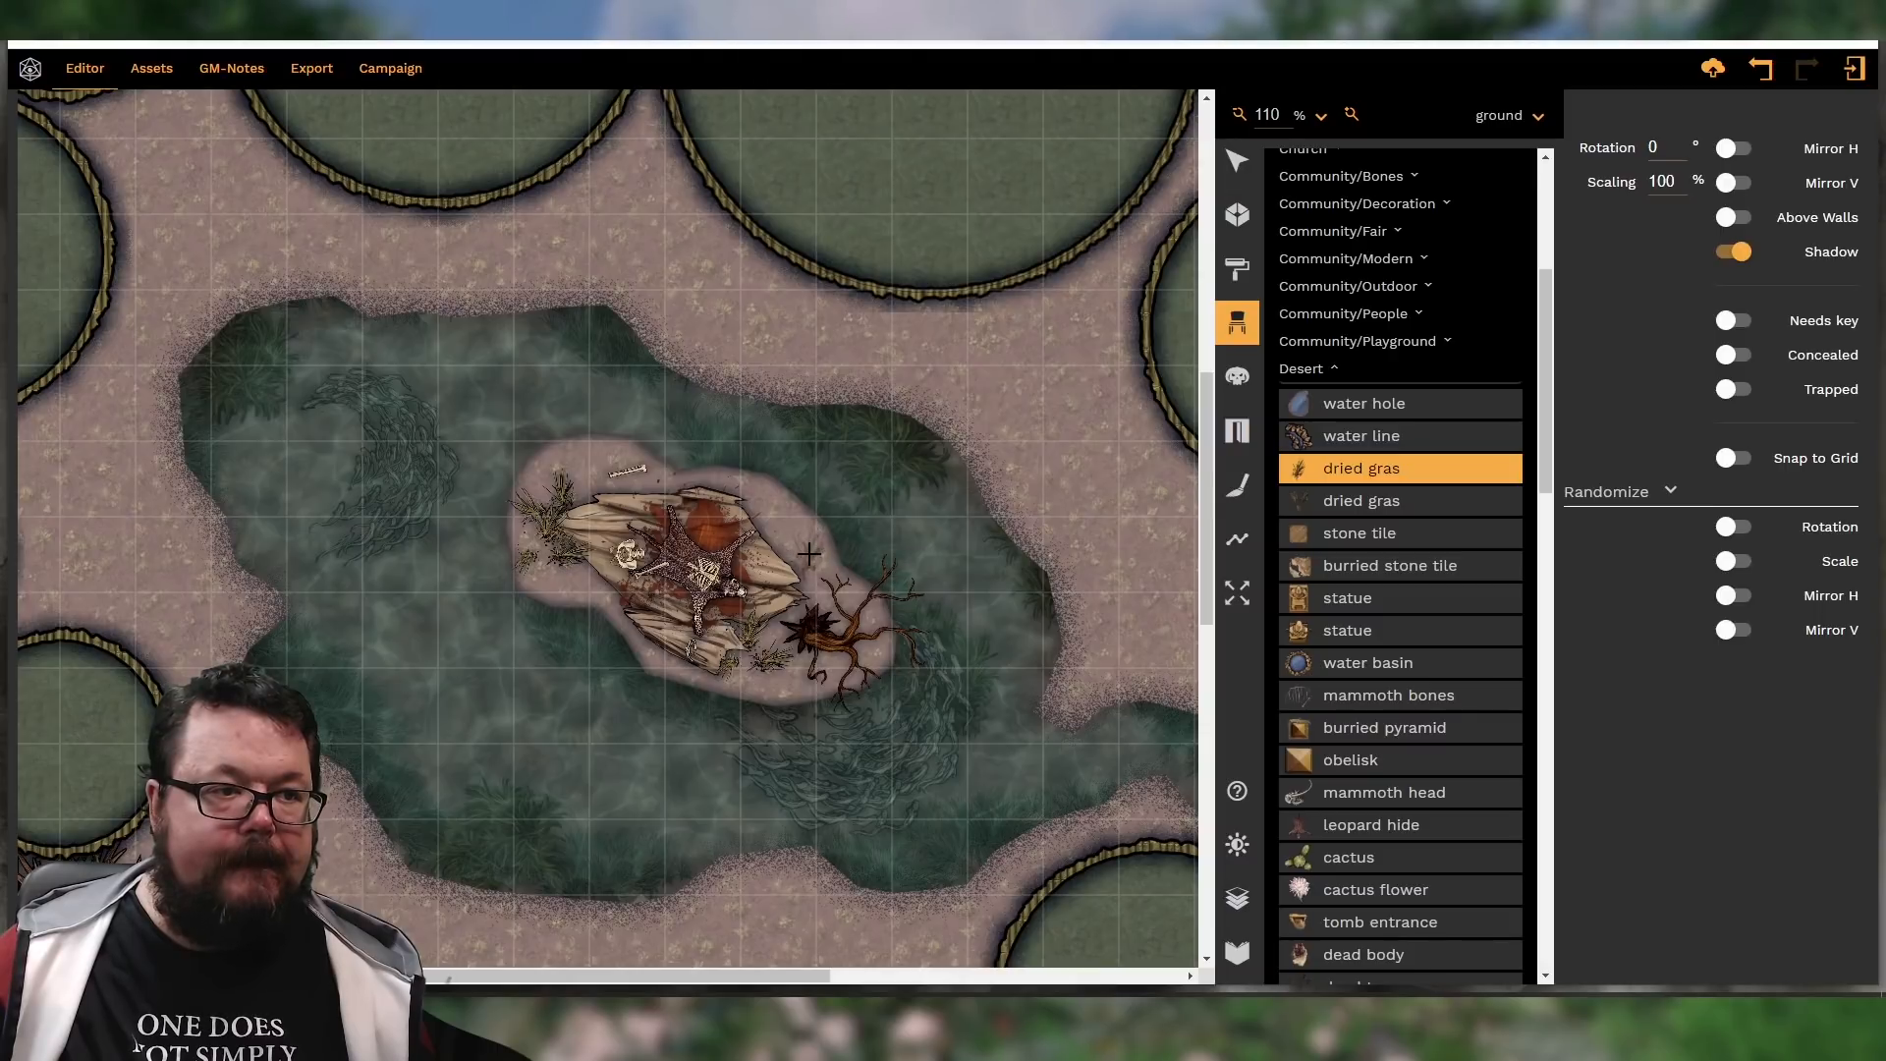
click(807, 553)
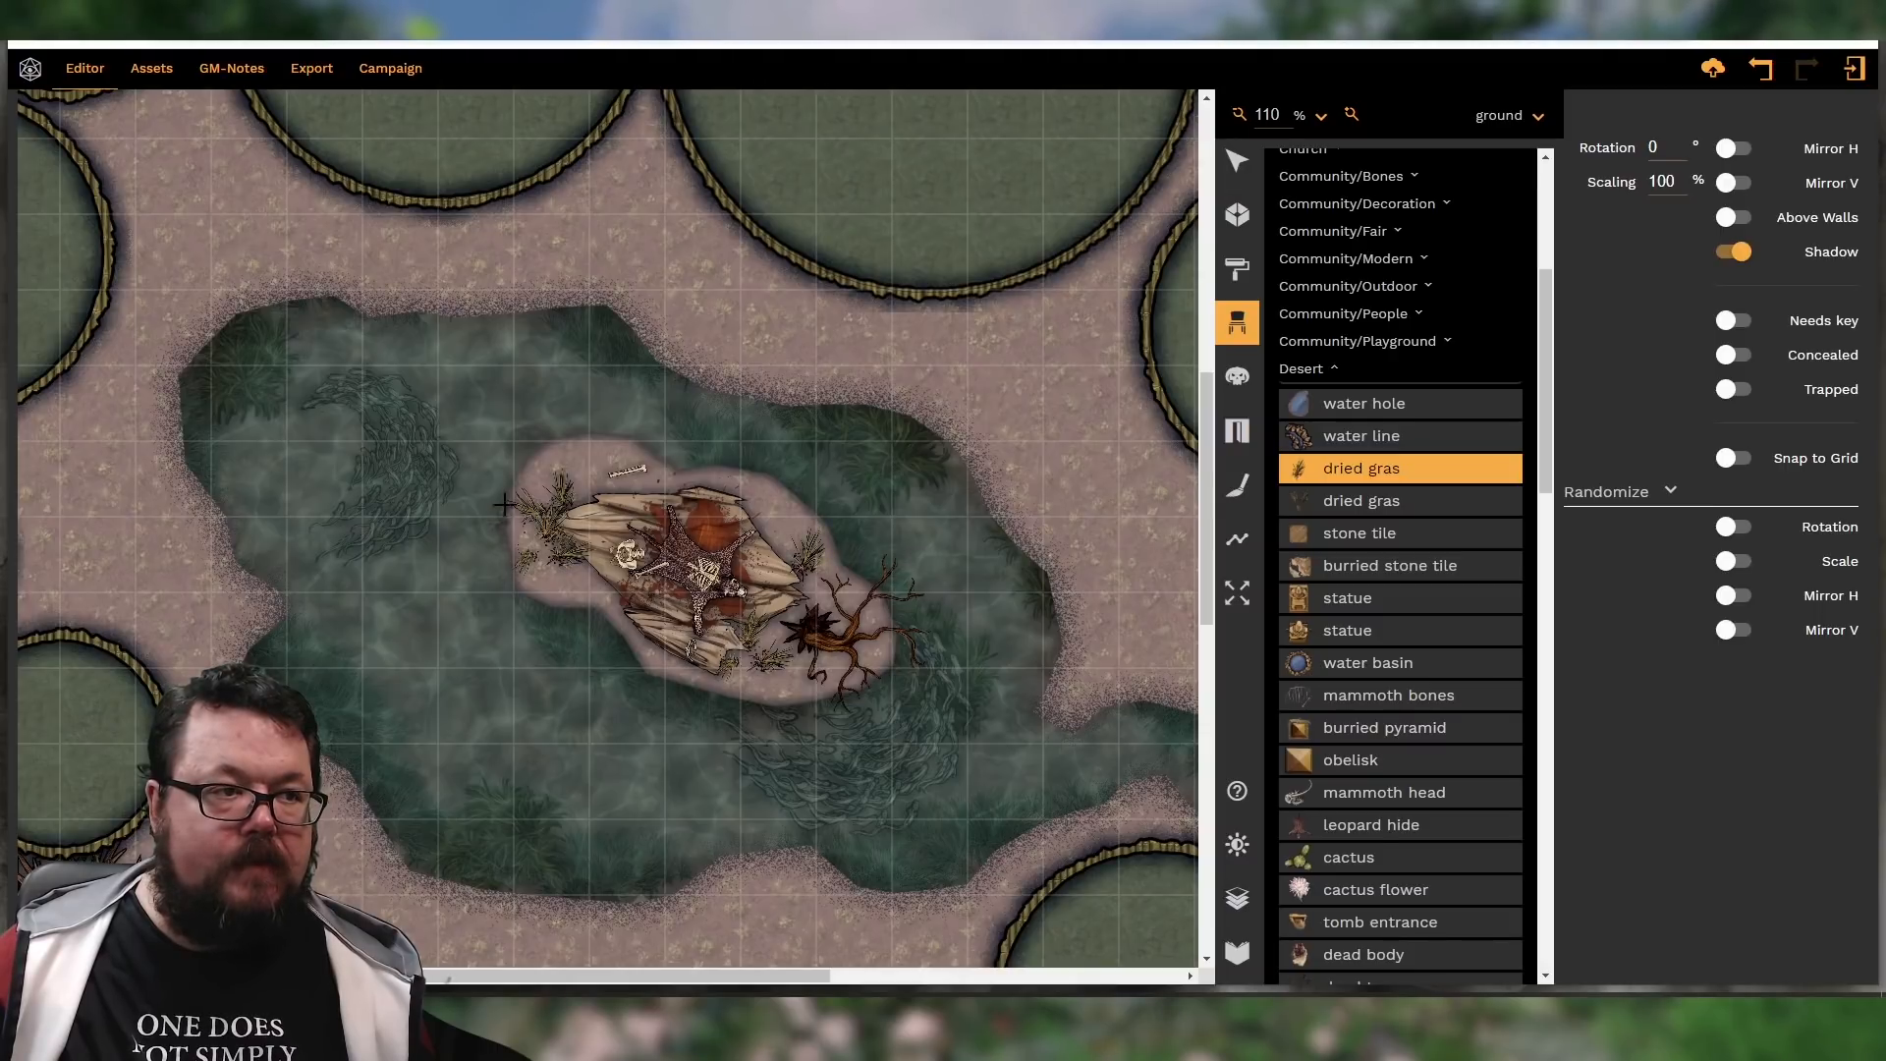
click(1144, 613)
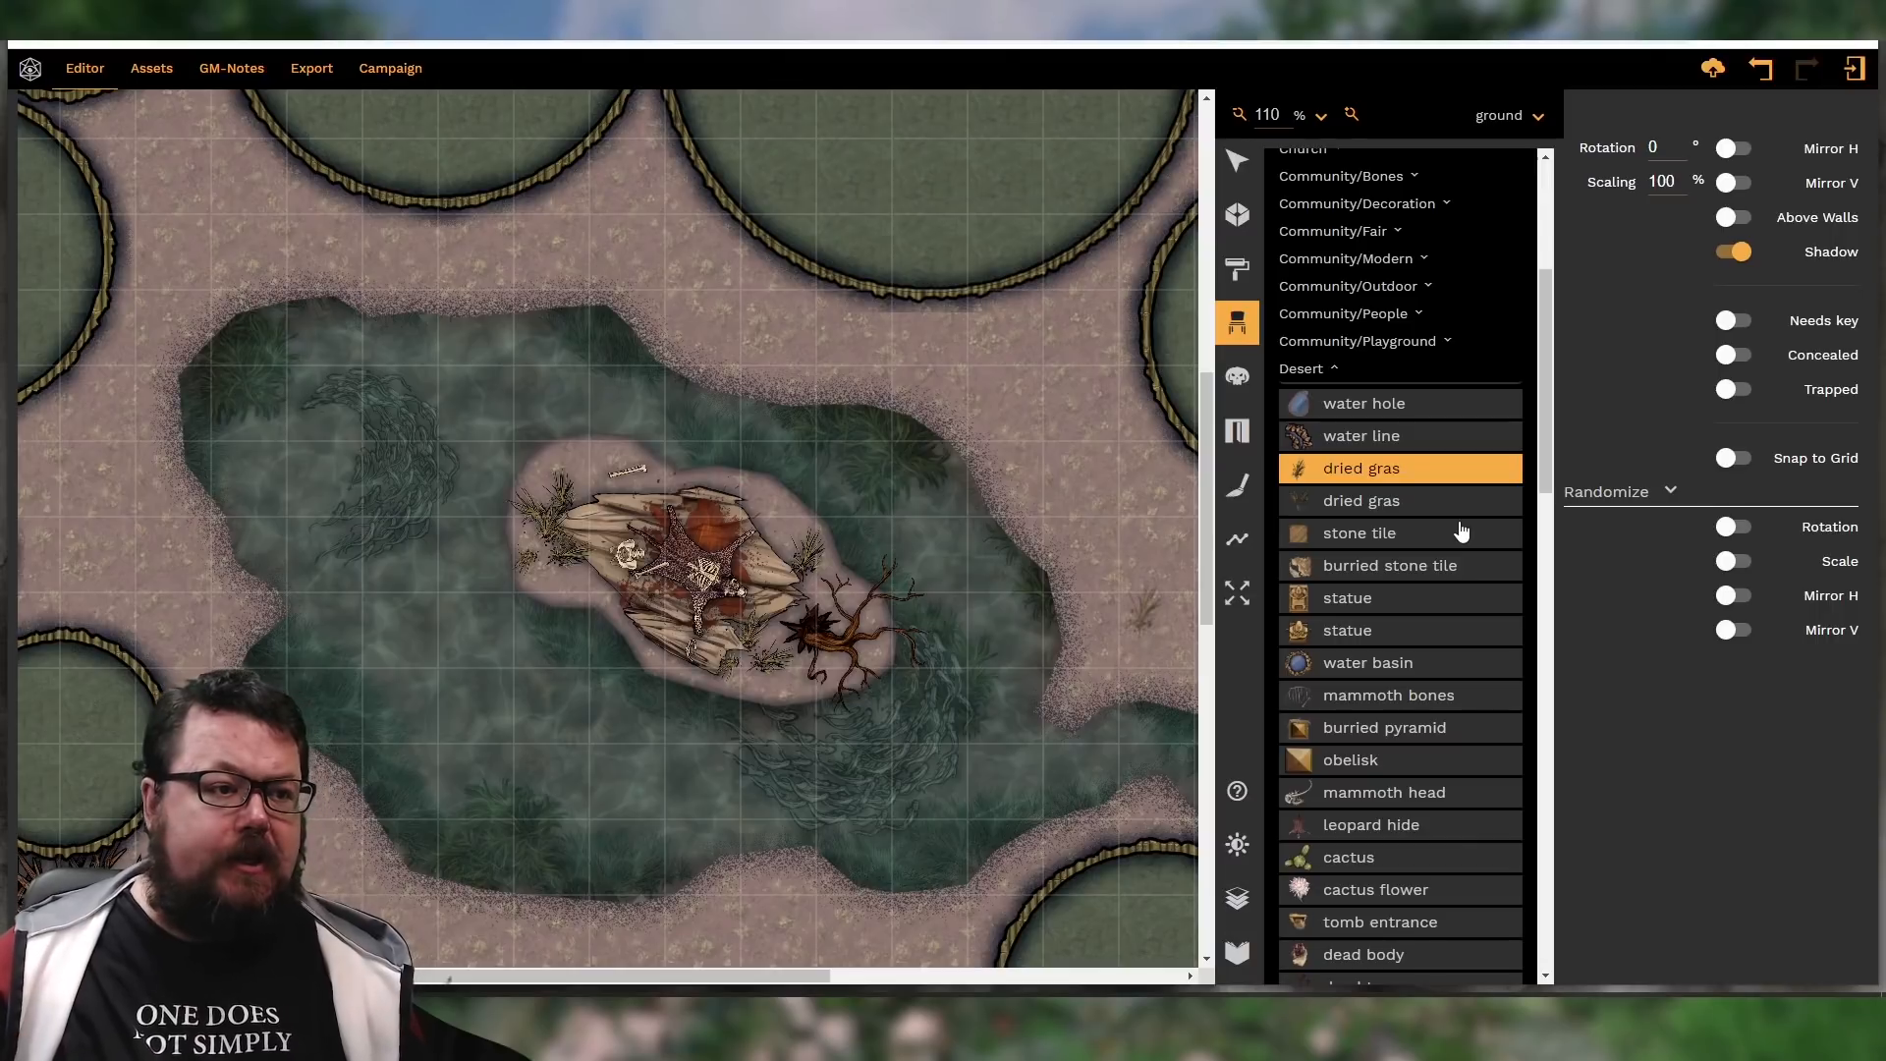
Place Fantasy wooden doors in the southwest walls of the largest hut north of the pond and the medium hut to its southeast
scroll(993, 538, up, 5)
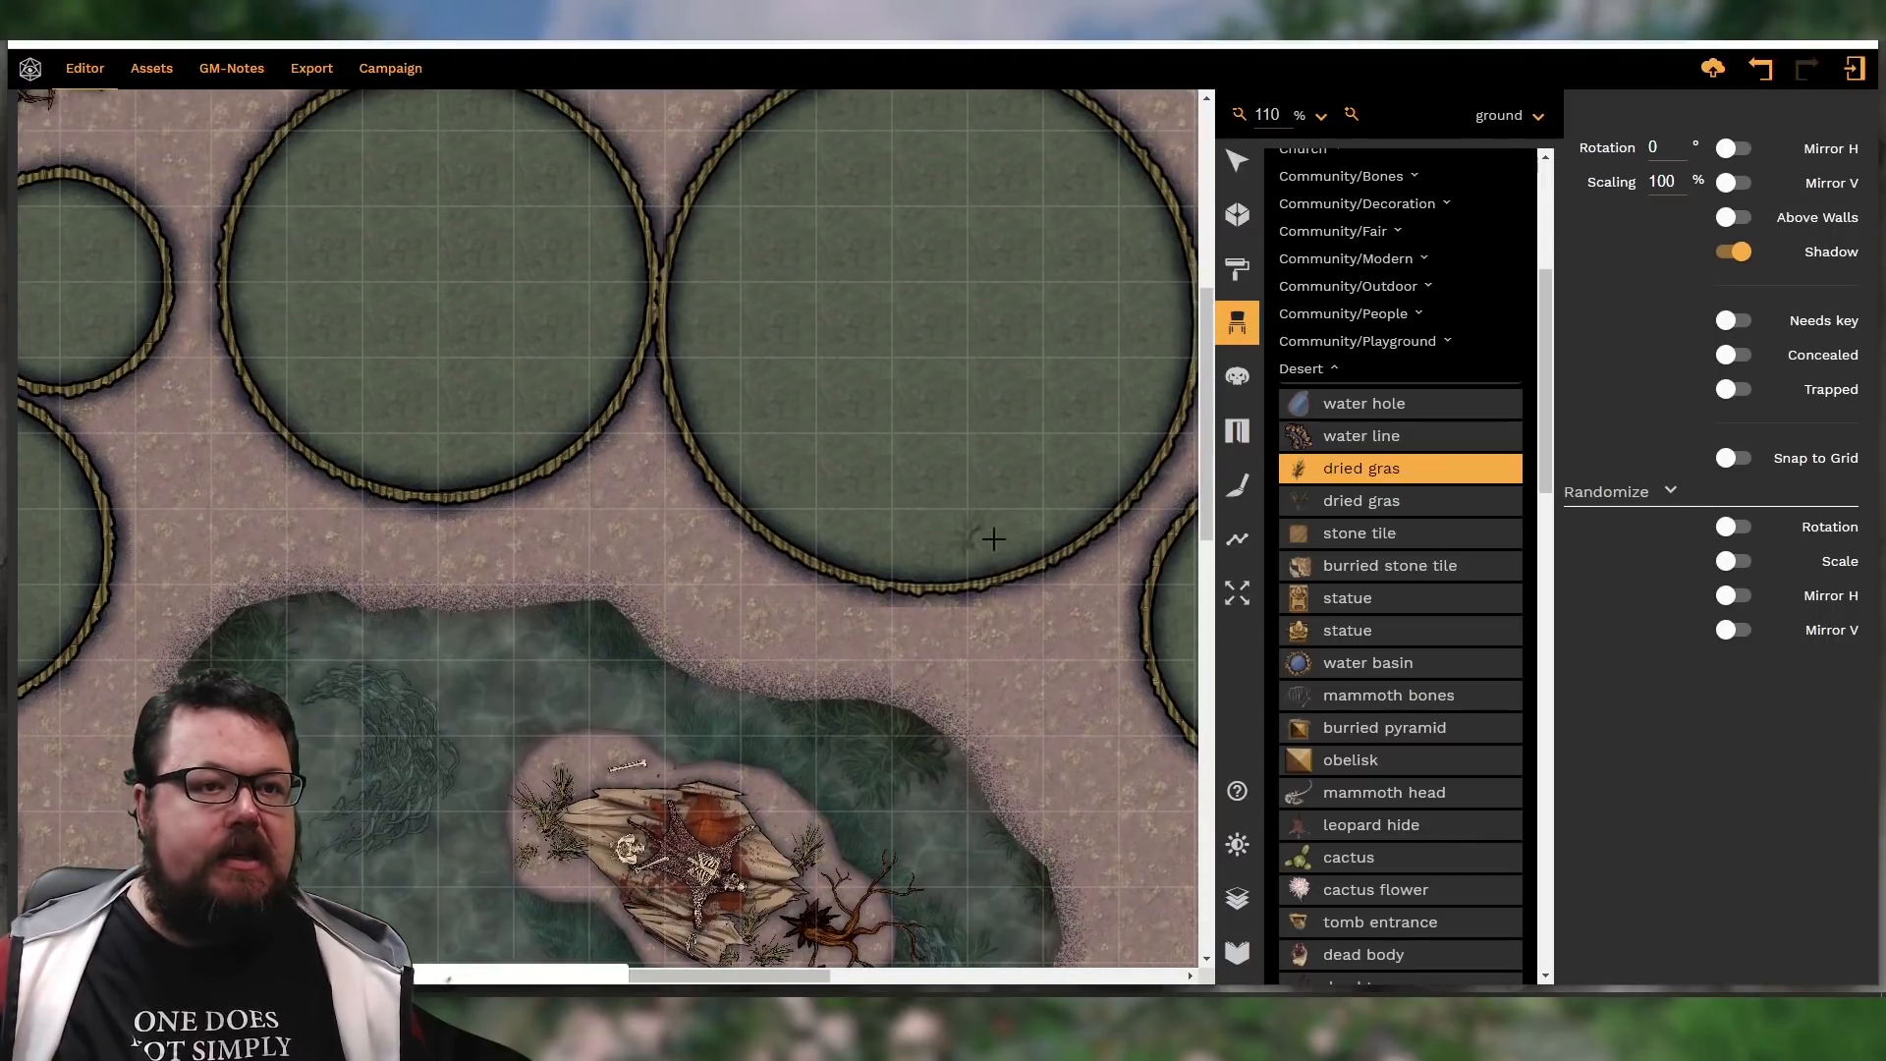
click(1237, 430)
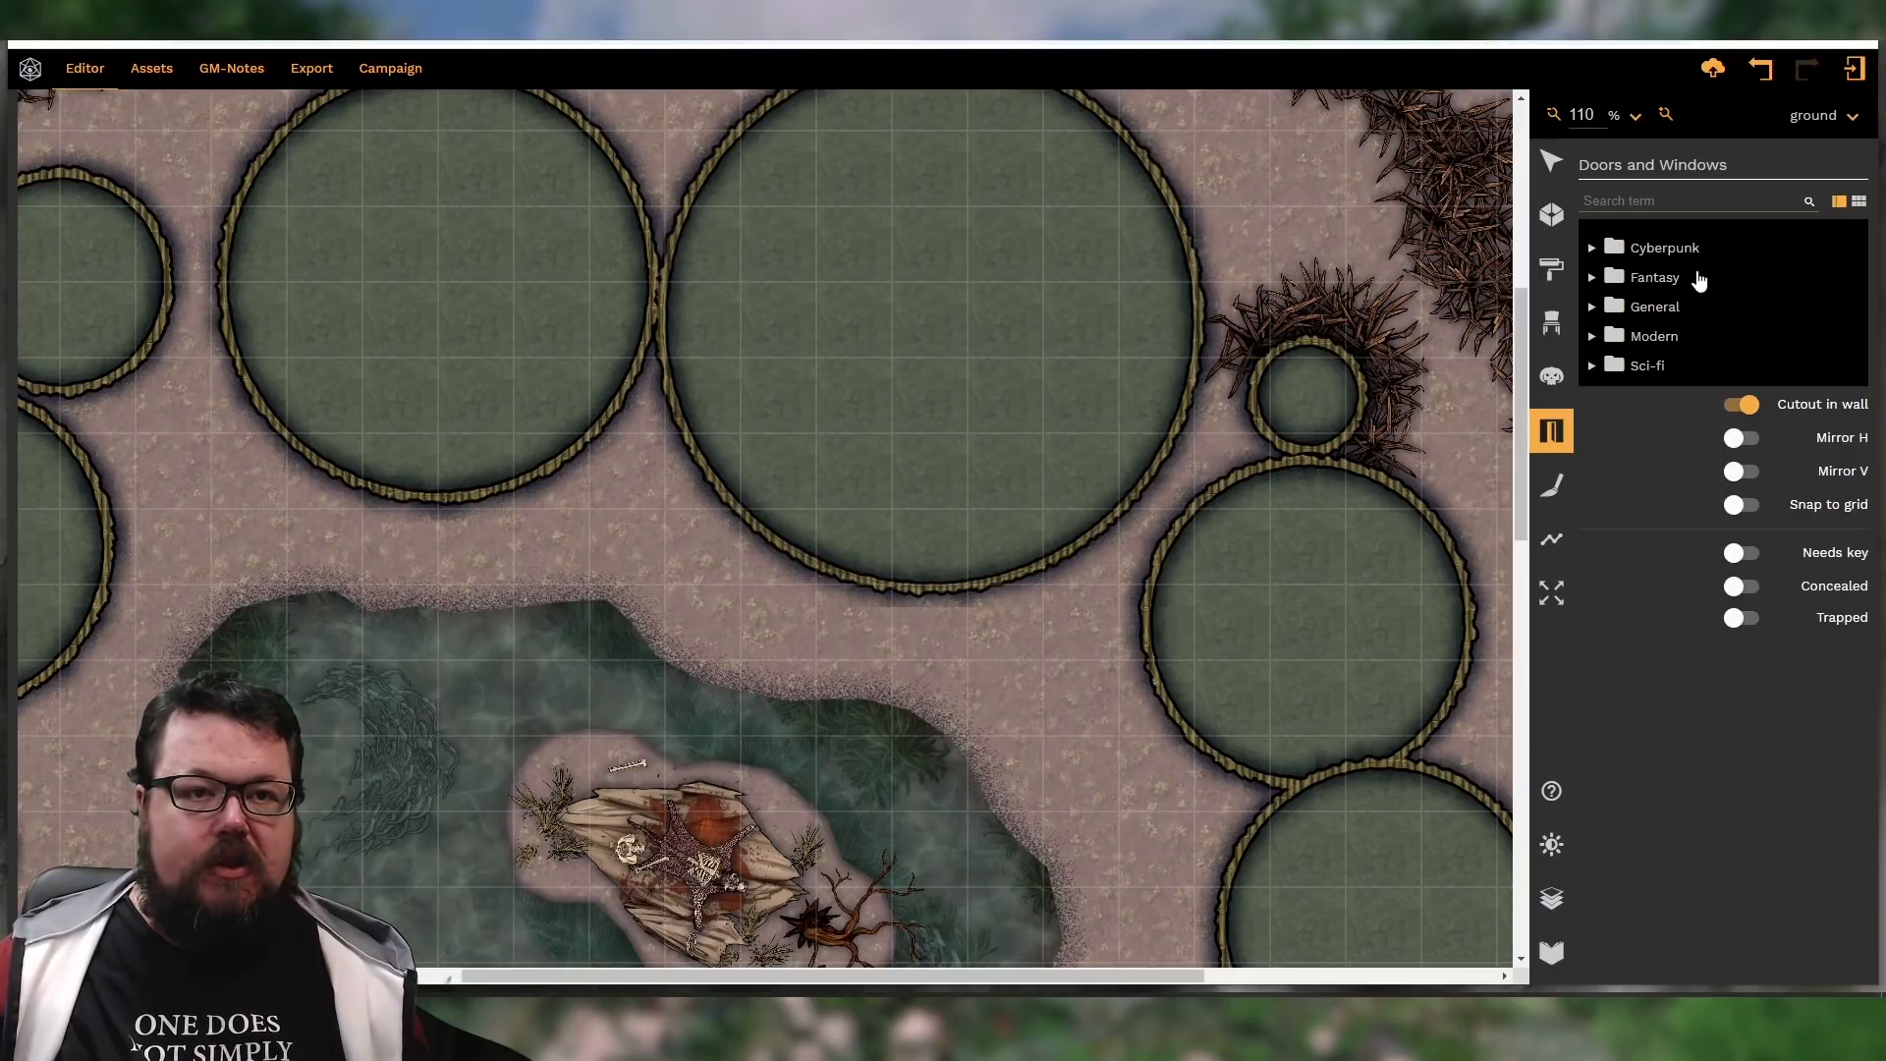
click(1601, 280)
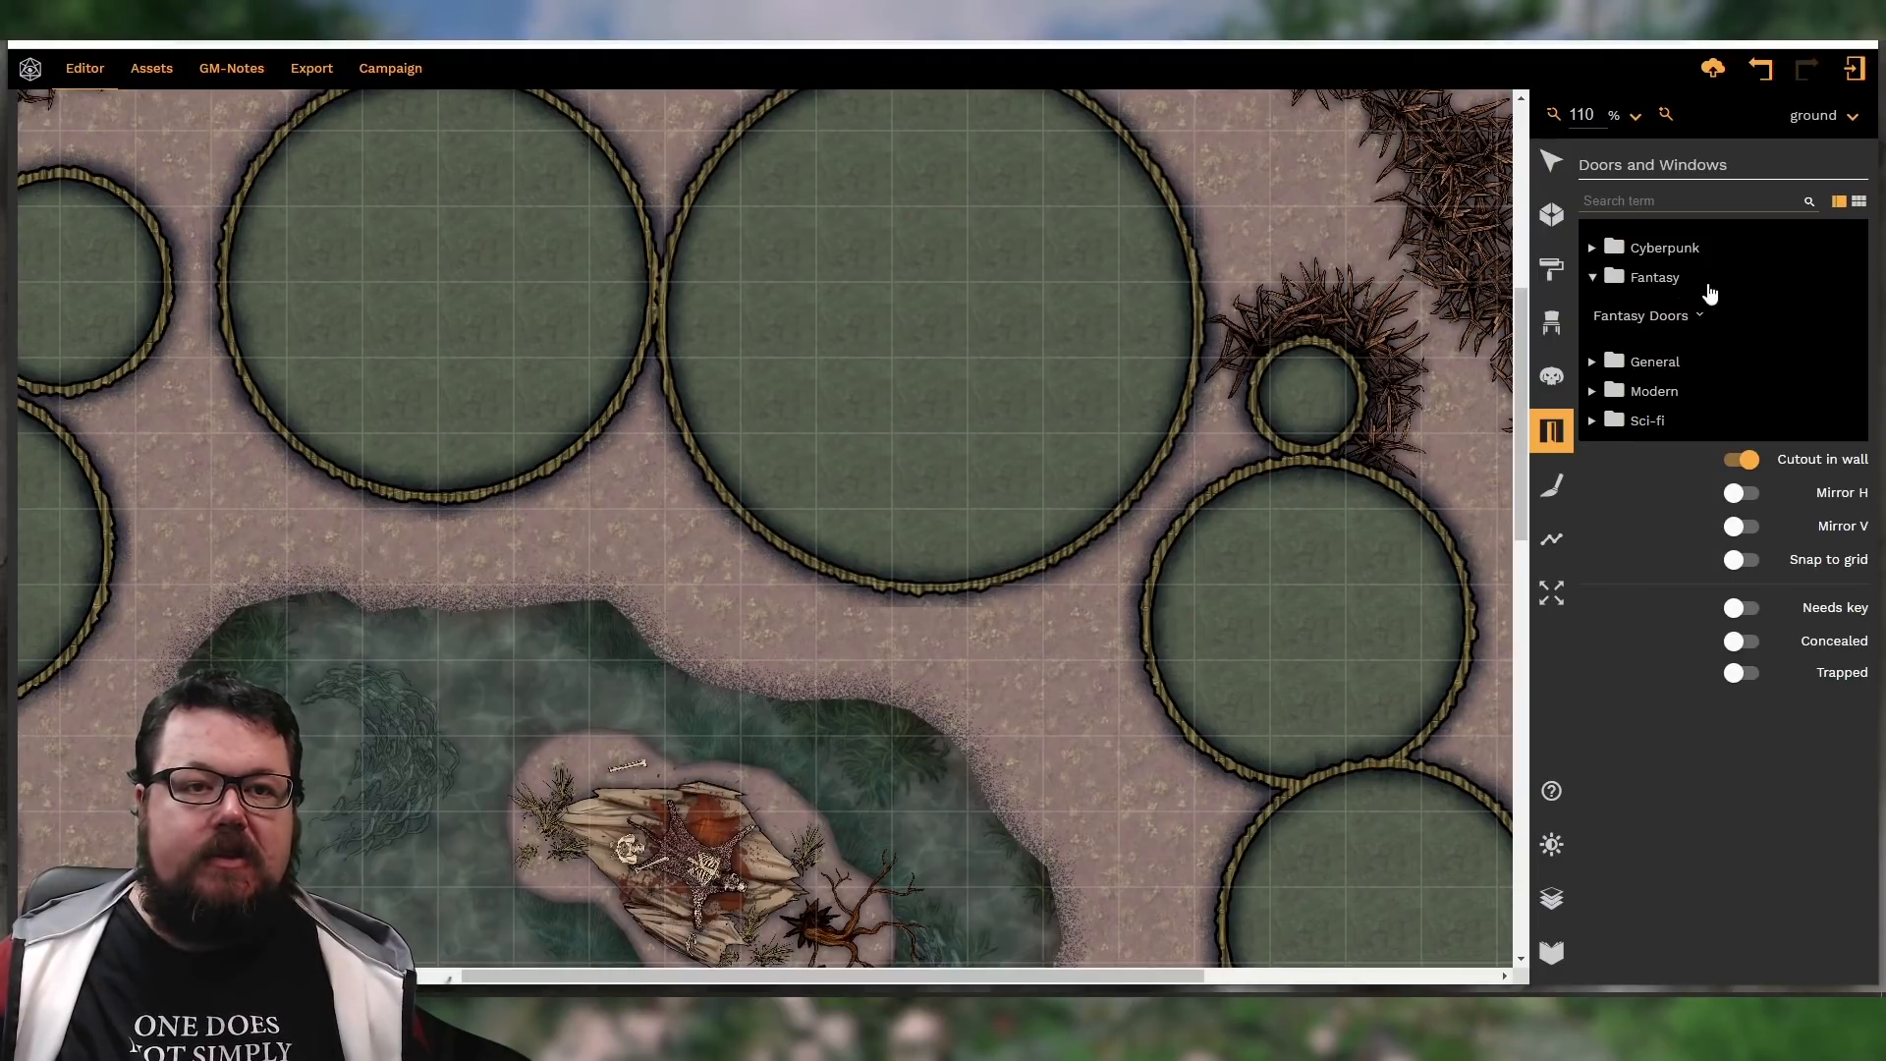
click(1679, 317)
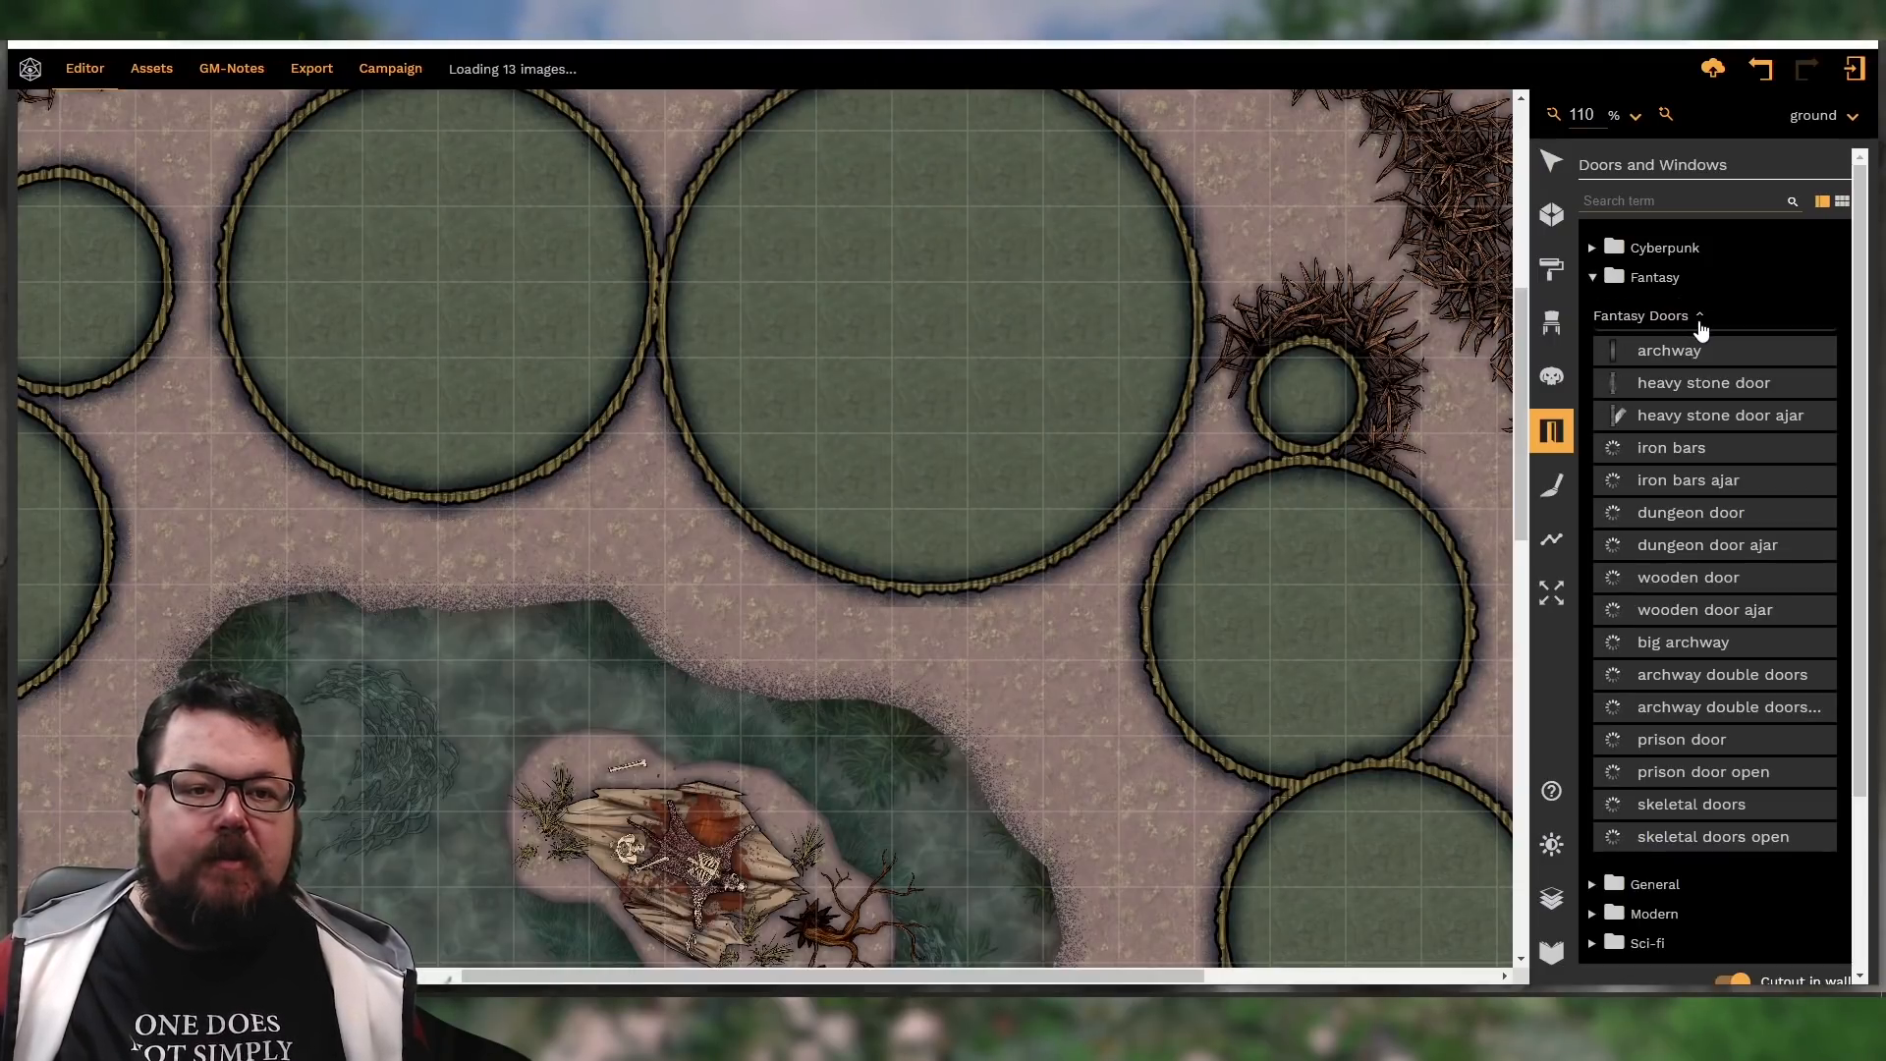
click(1677, 807)
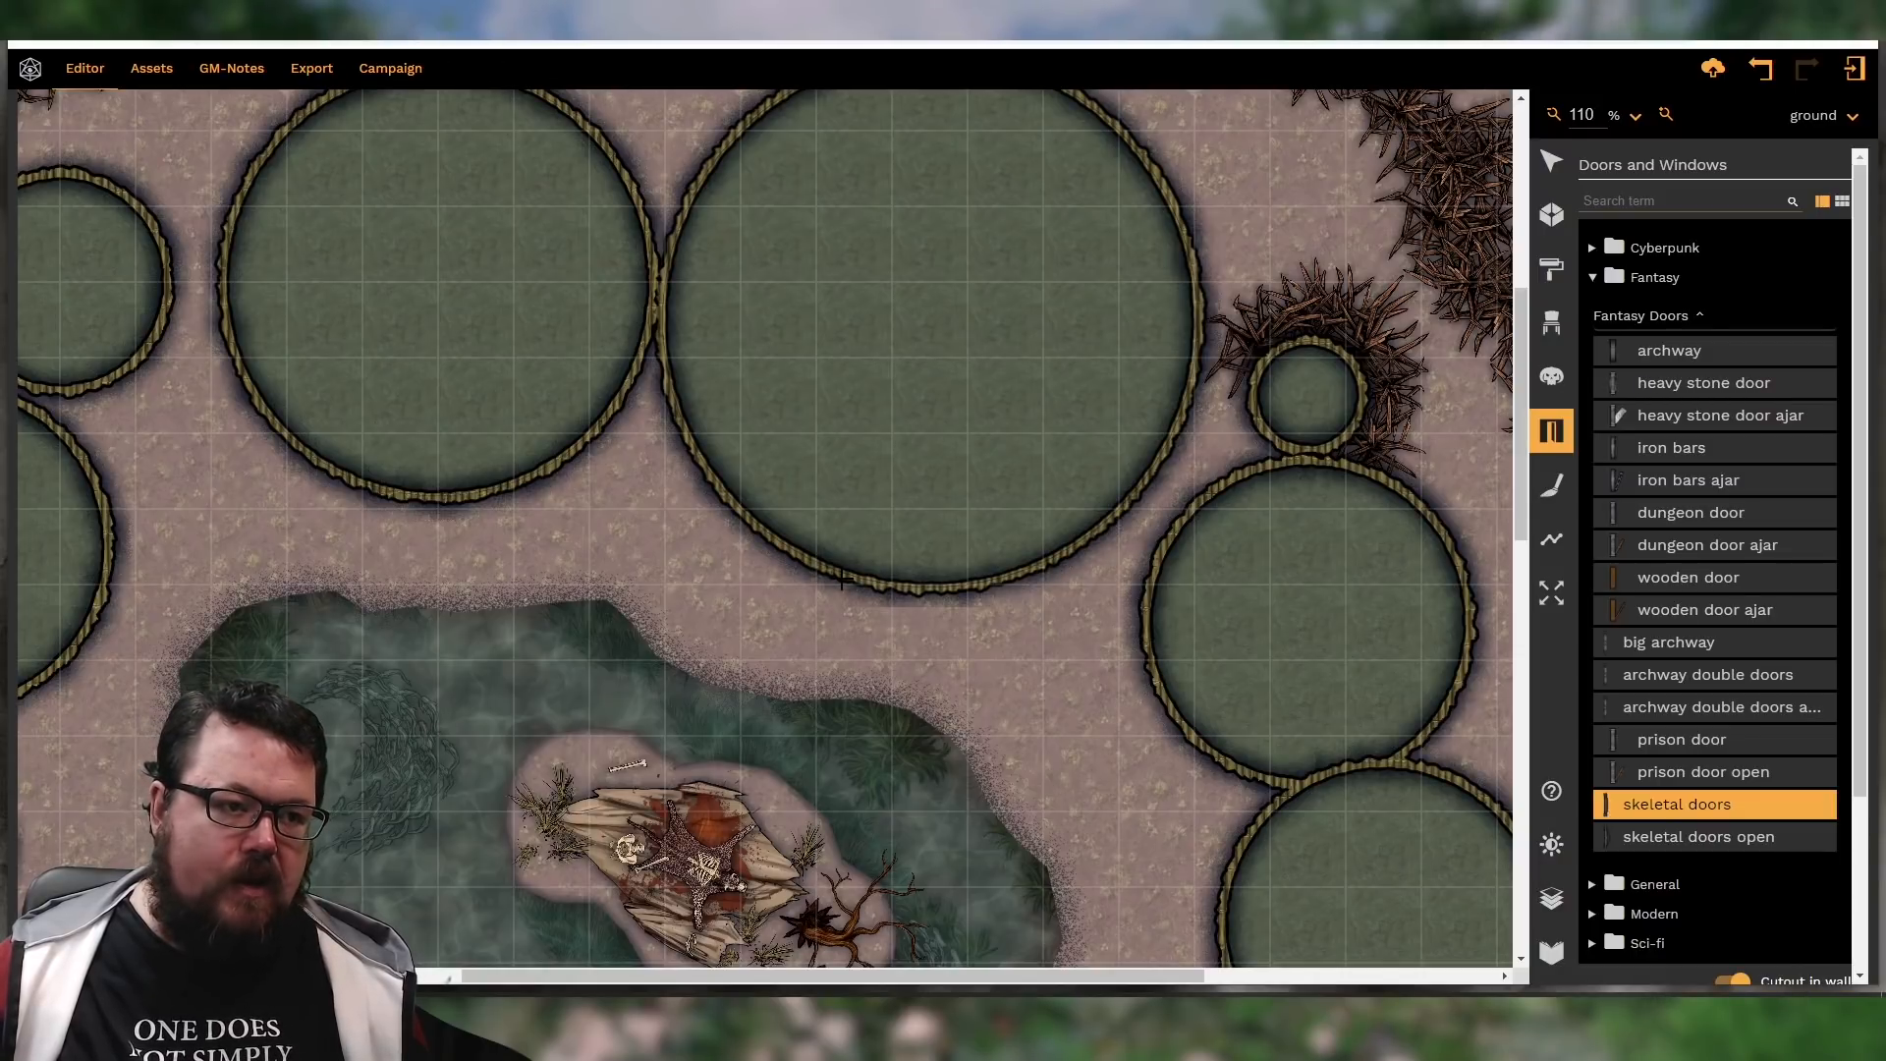
click(1682, 582)
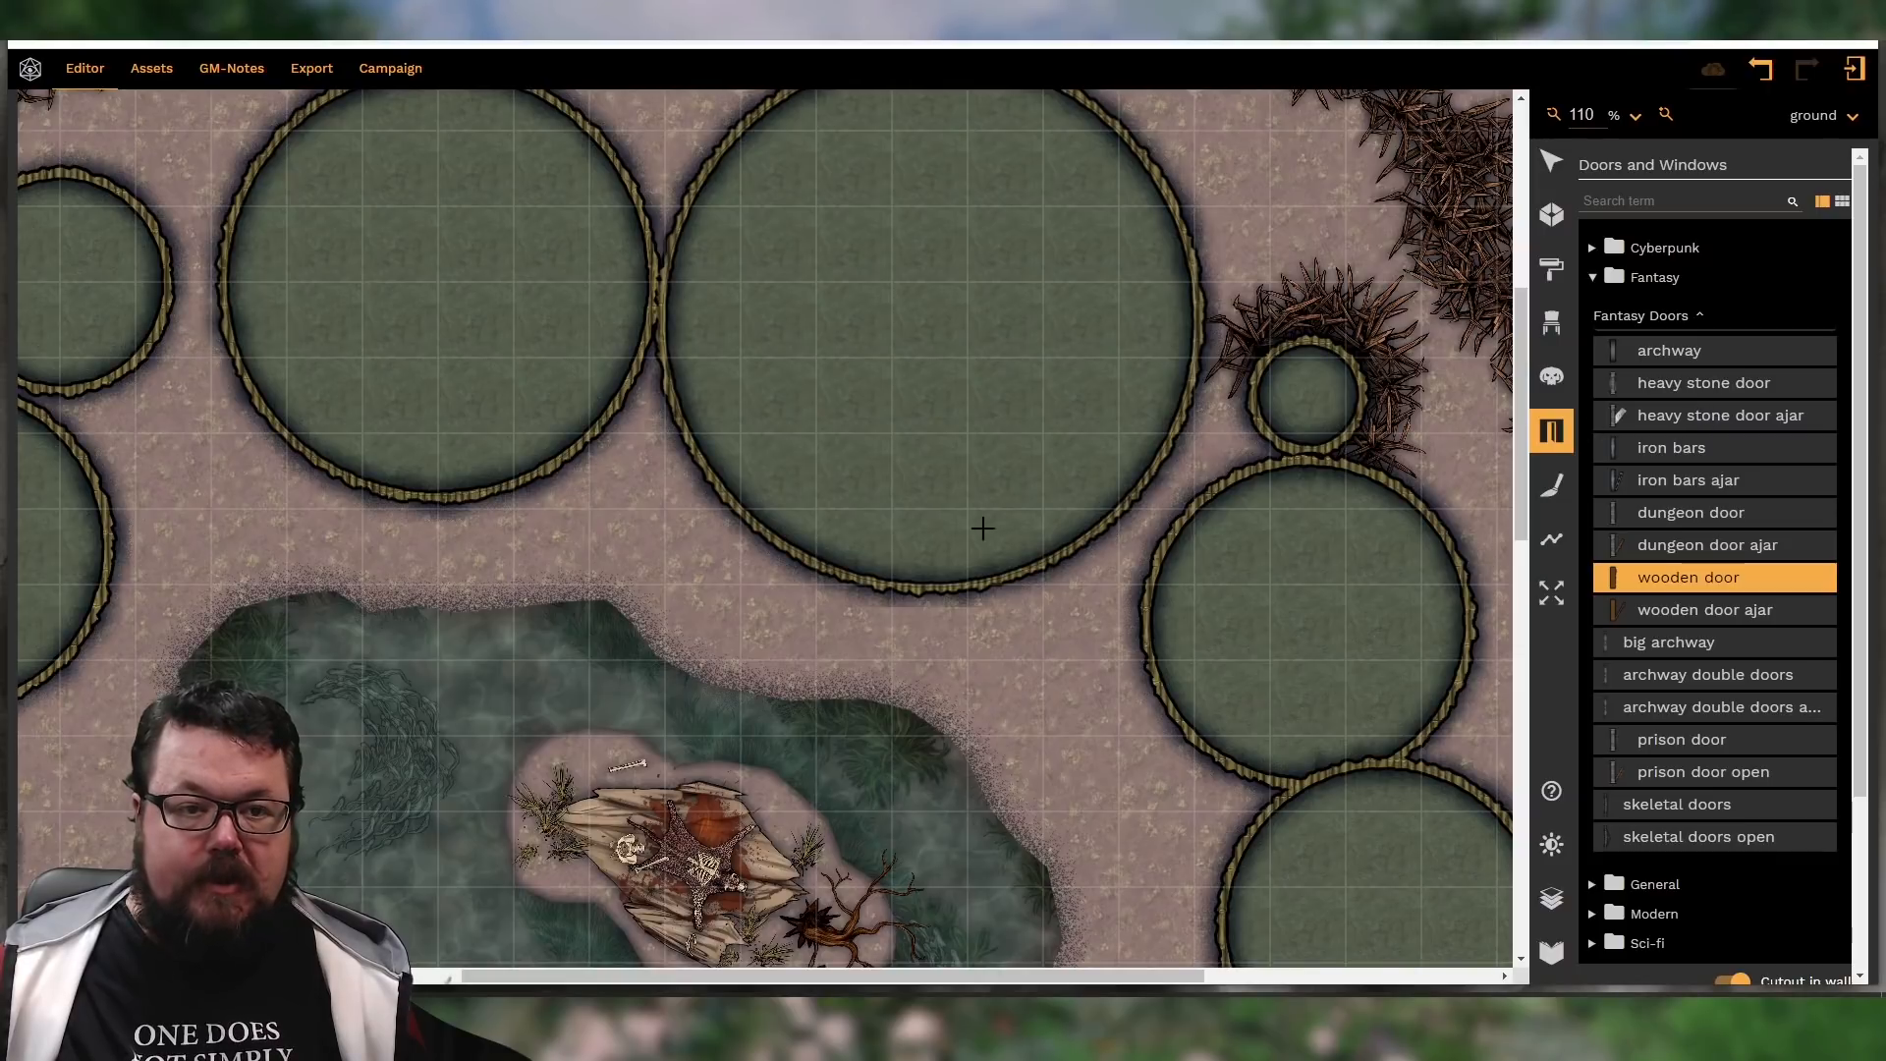
click(781, 544)
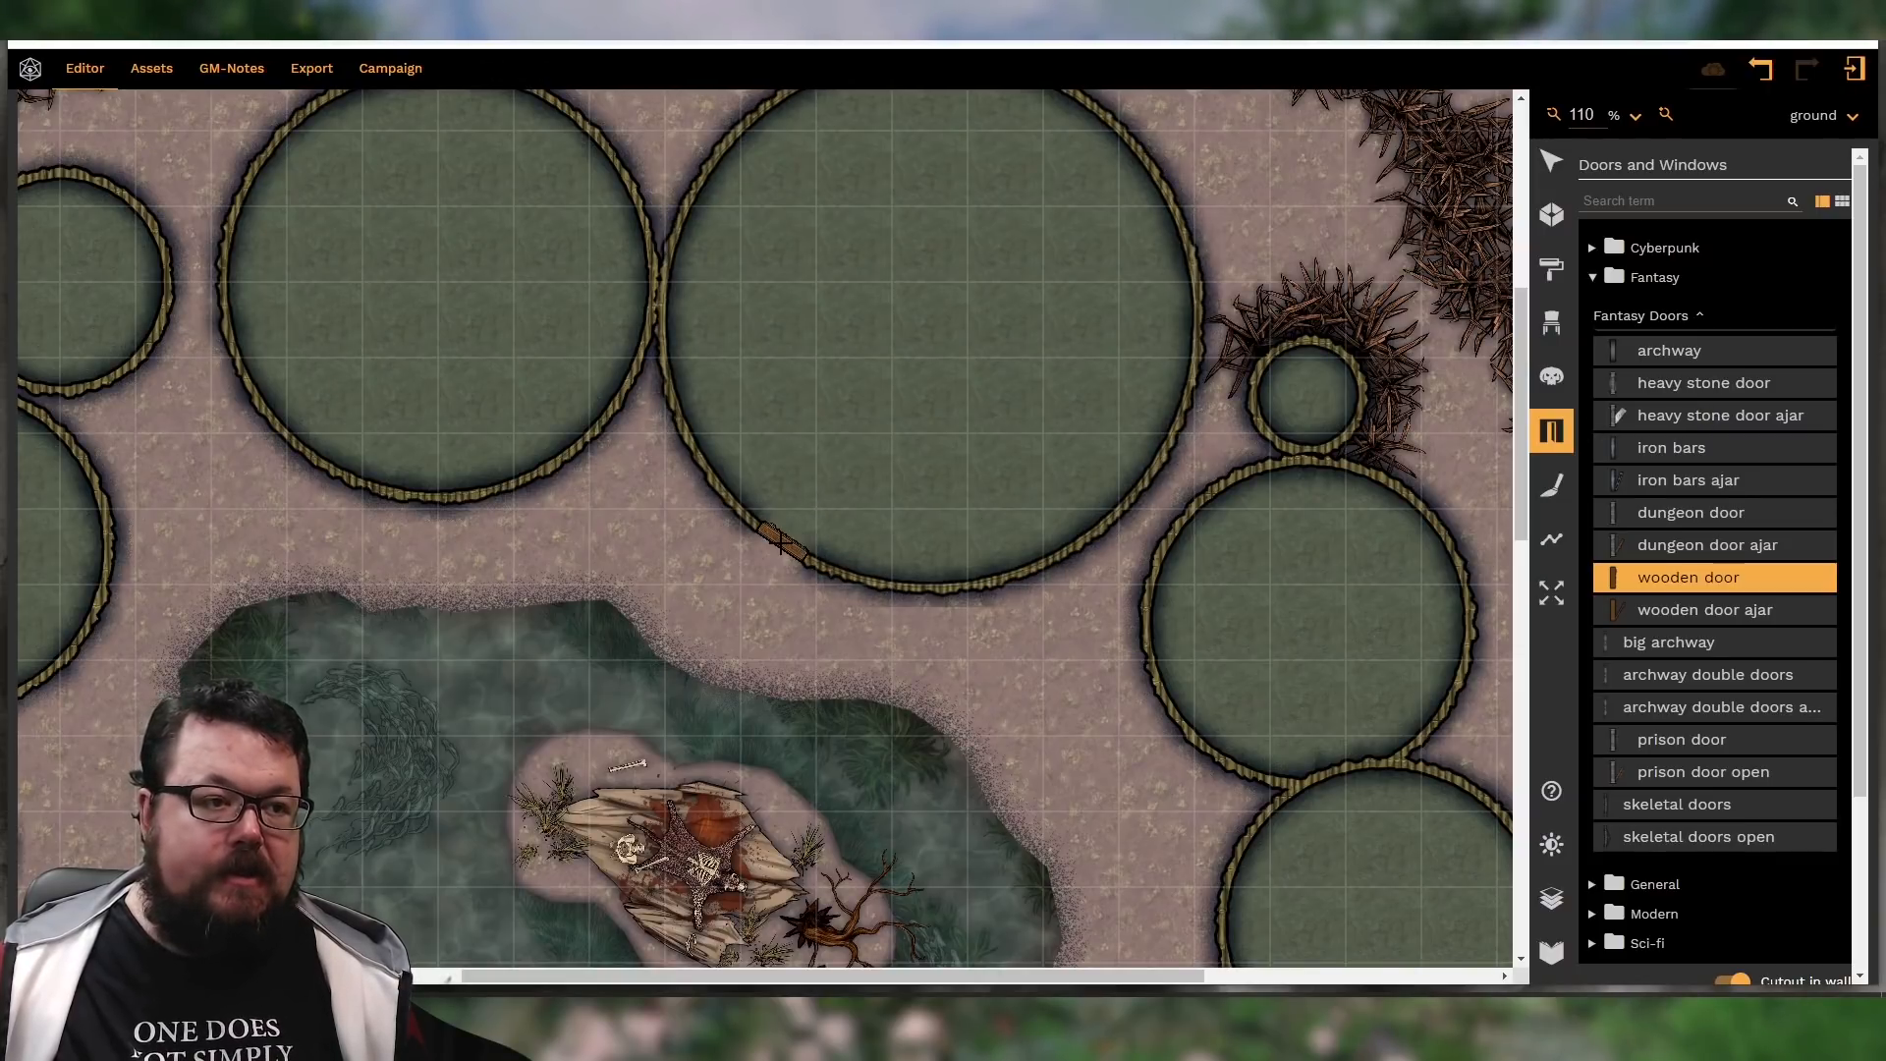
click(1165, 689)
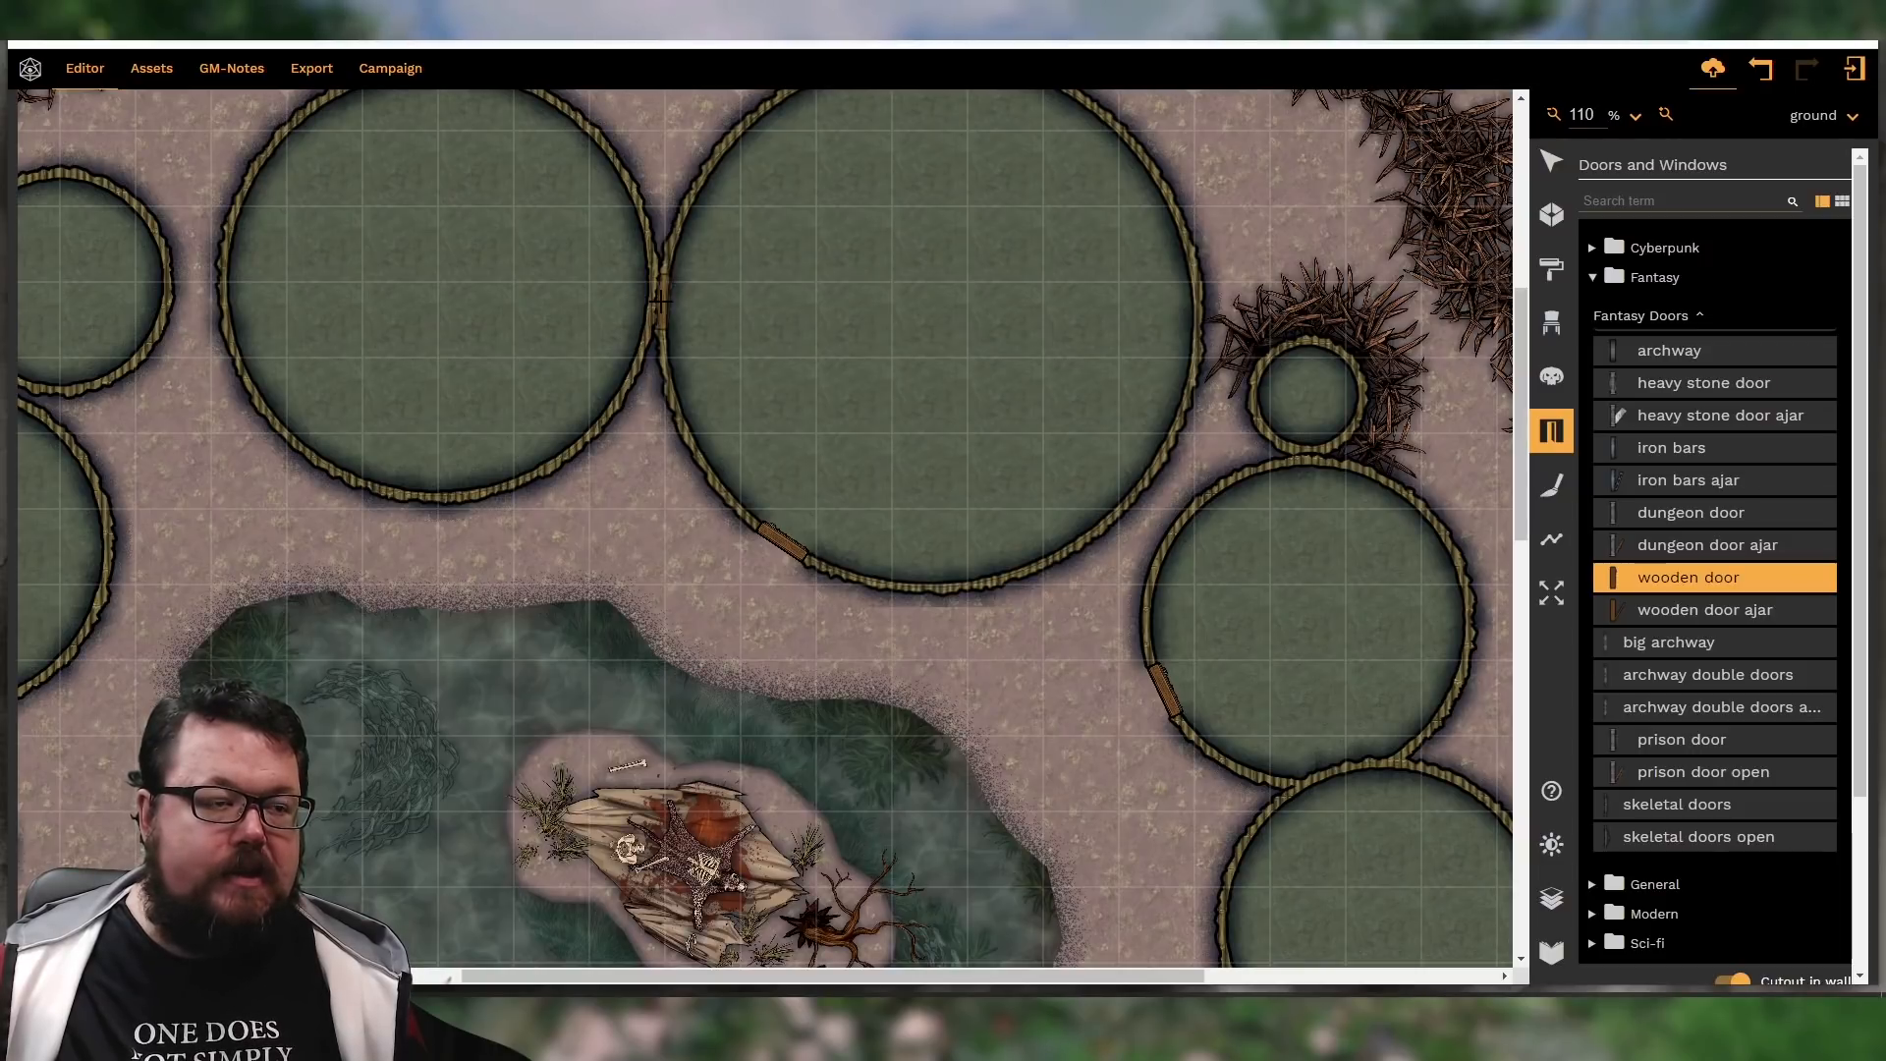
key(Escape)
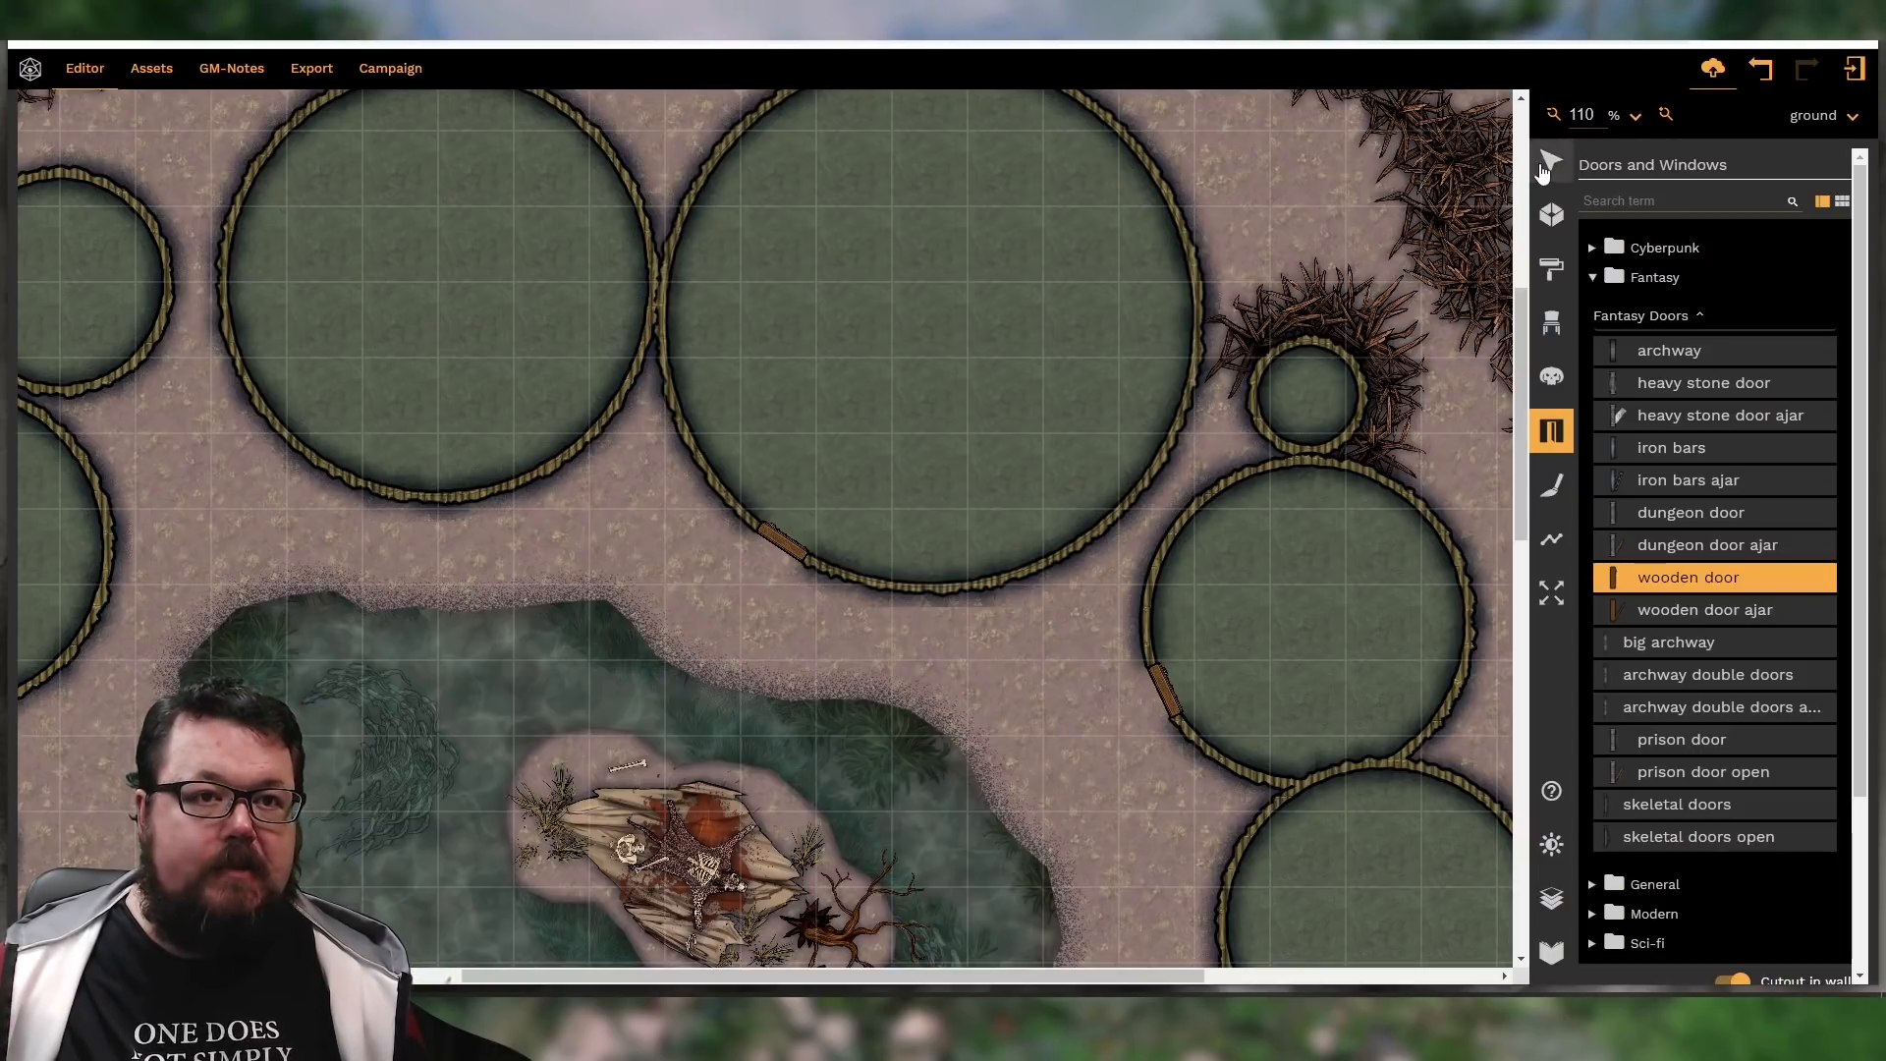
Examine the Content and Rooms layer lists for what blocks selecting the hut northwest of the island
click(557, 338)
key(ctrl+s)
scroll(433, 278, up, 2)
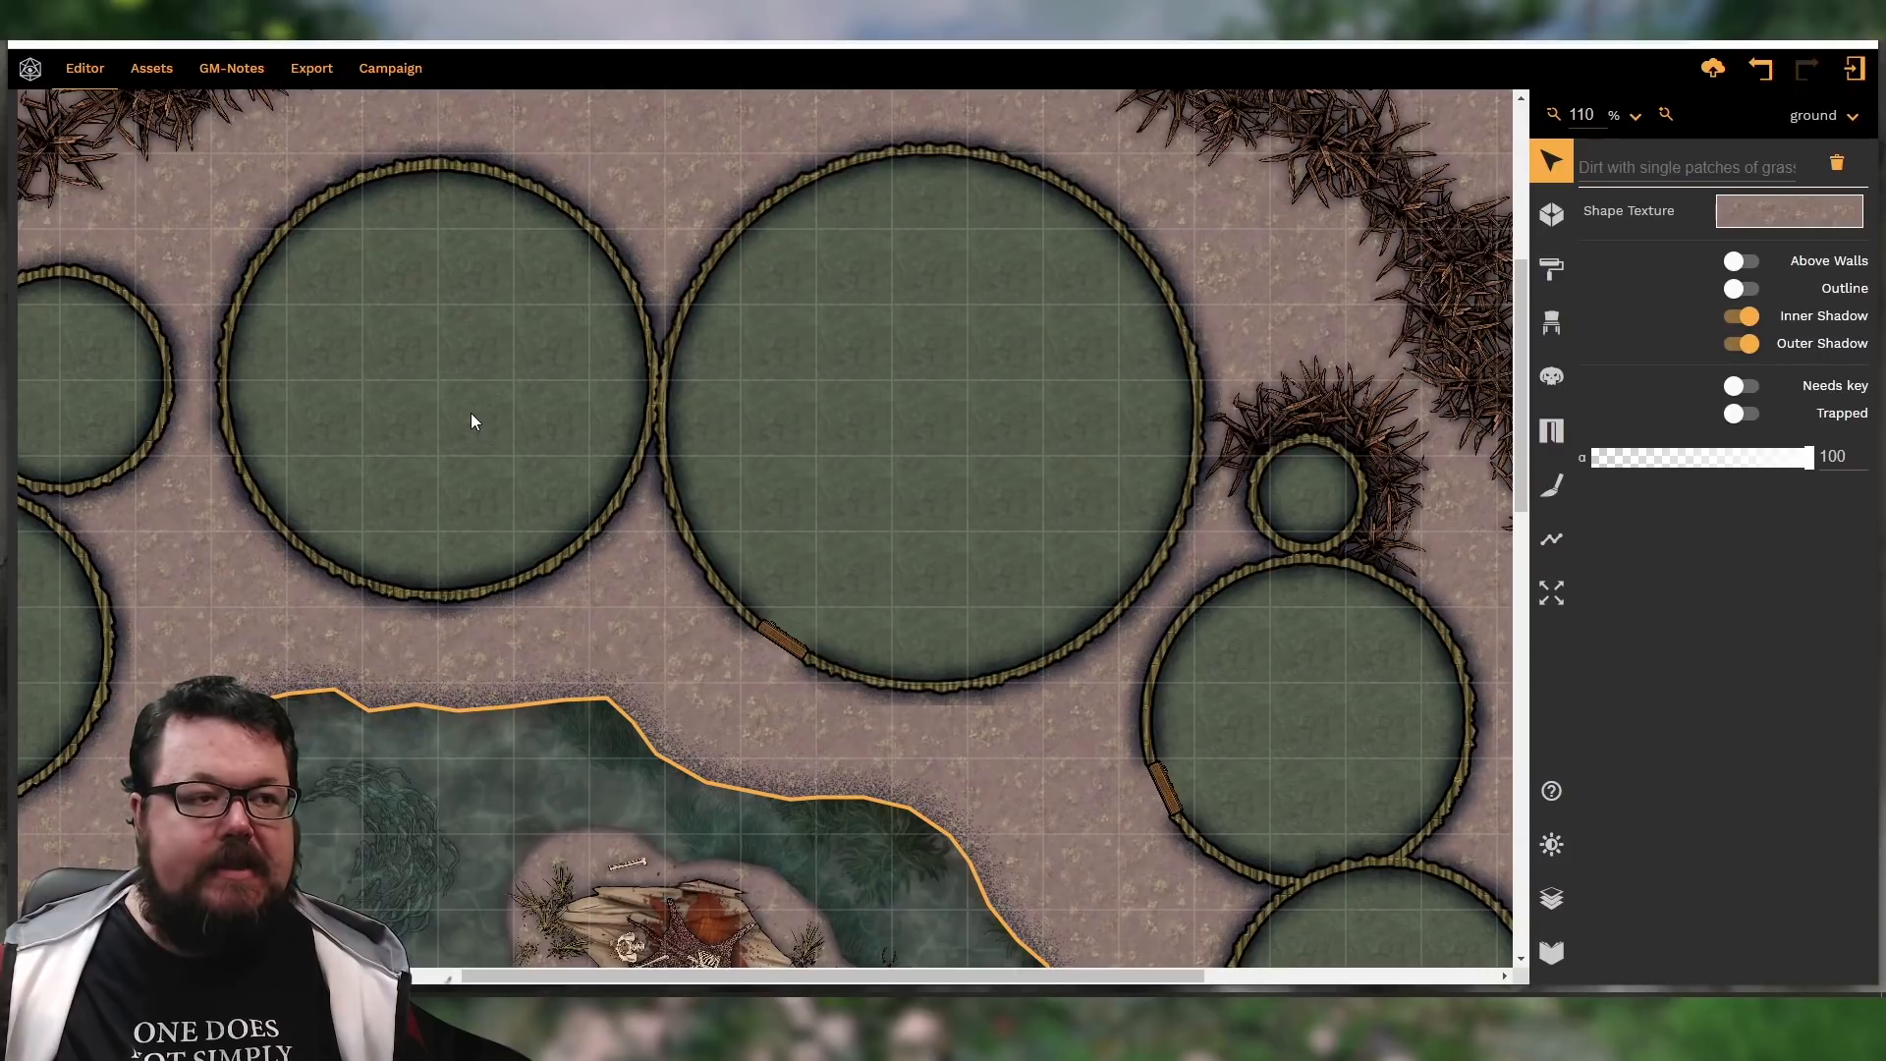
scroll(604, 517, up, 5)
scroll(1047, 312, down, 6)
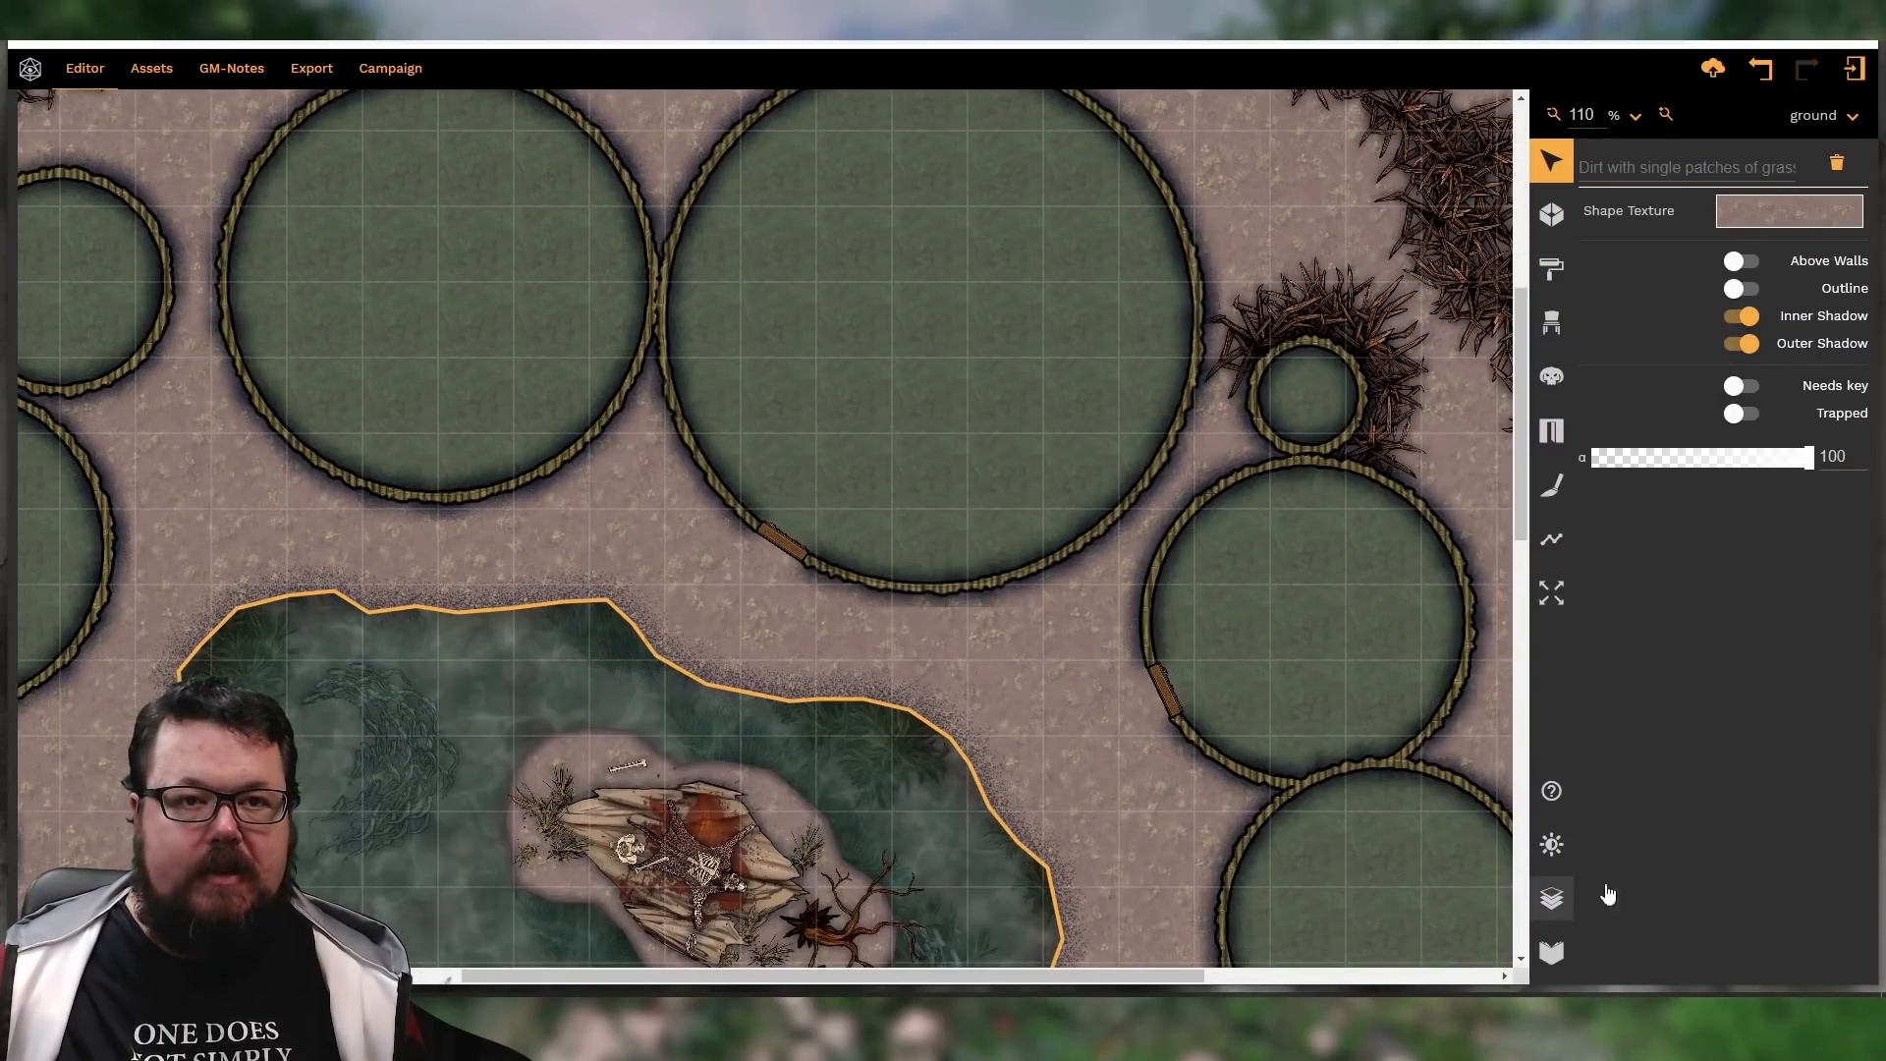
click(1558, 898)
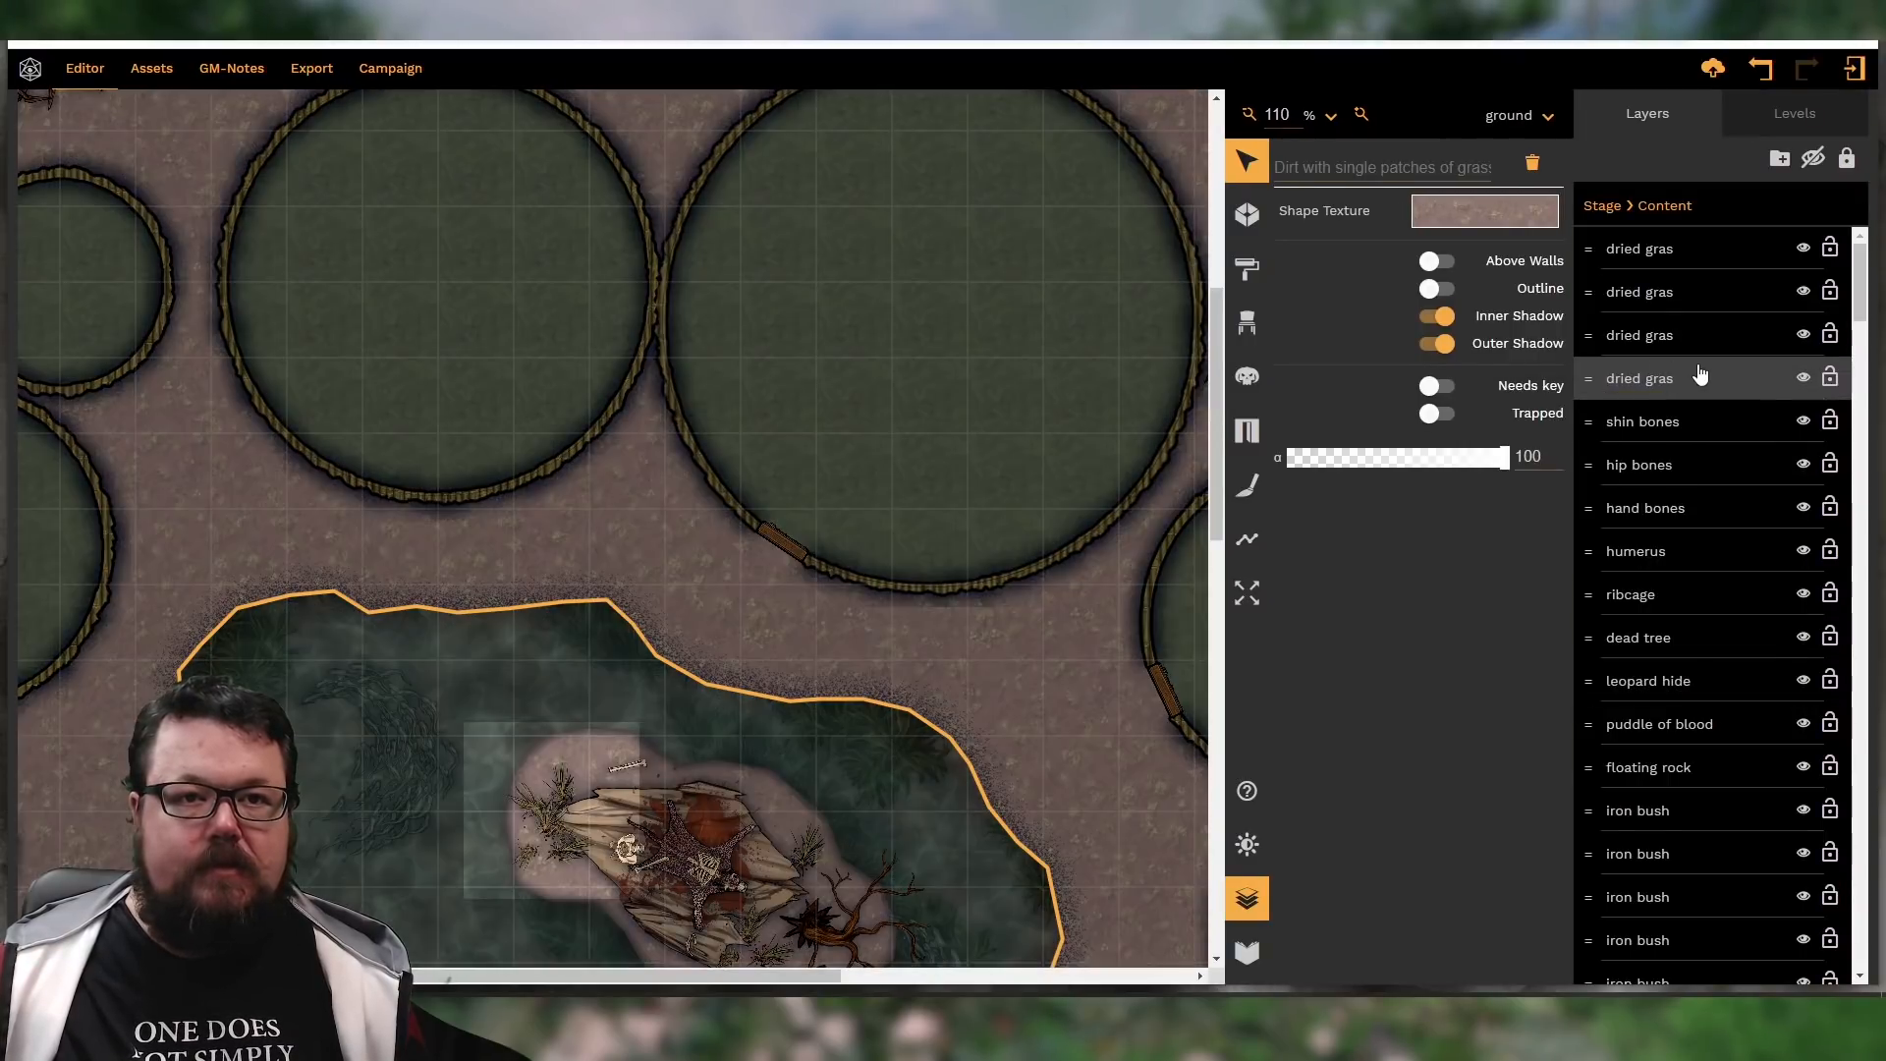
scroll(1726, 383, down, 2)
scroll(1739, 511, down, 8)
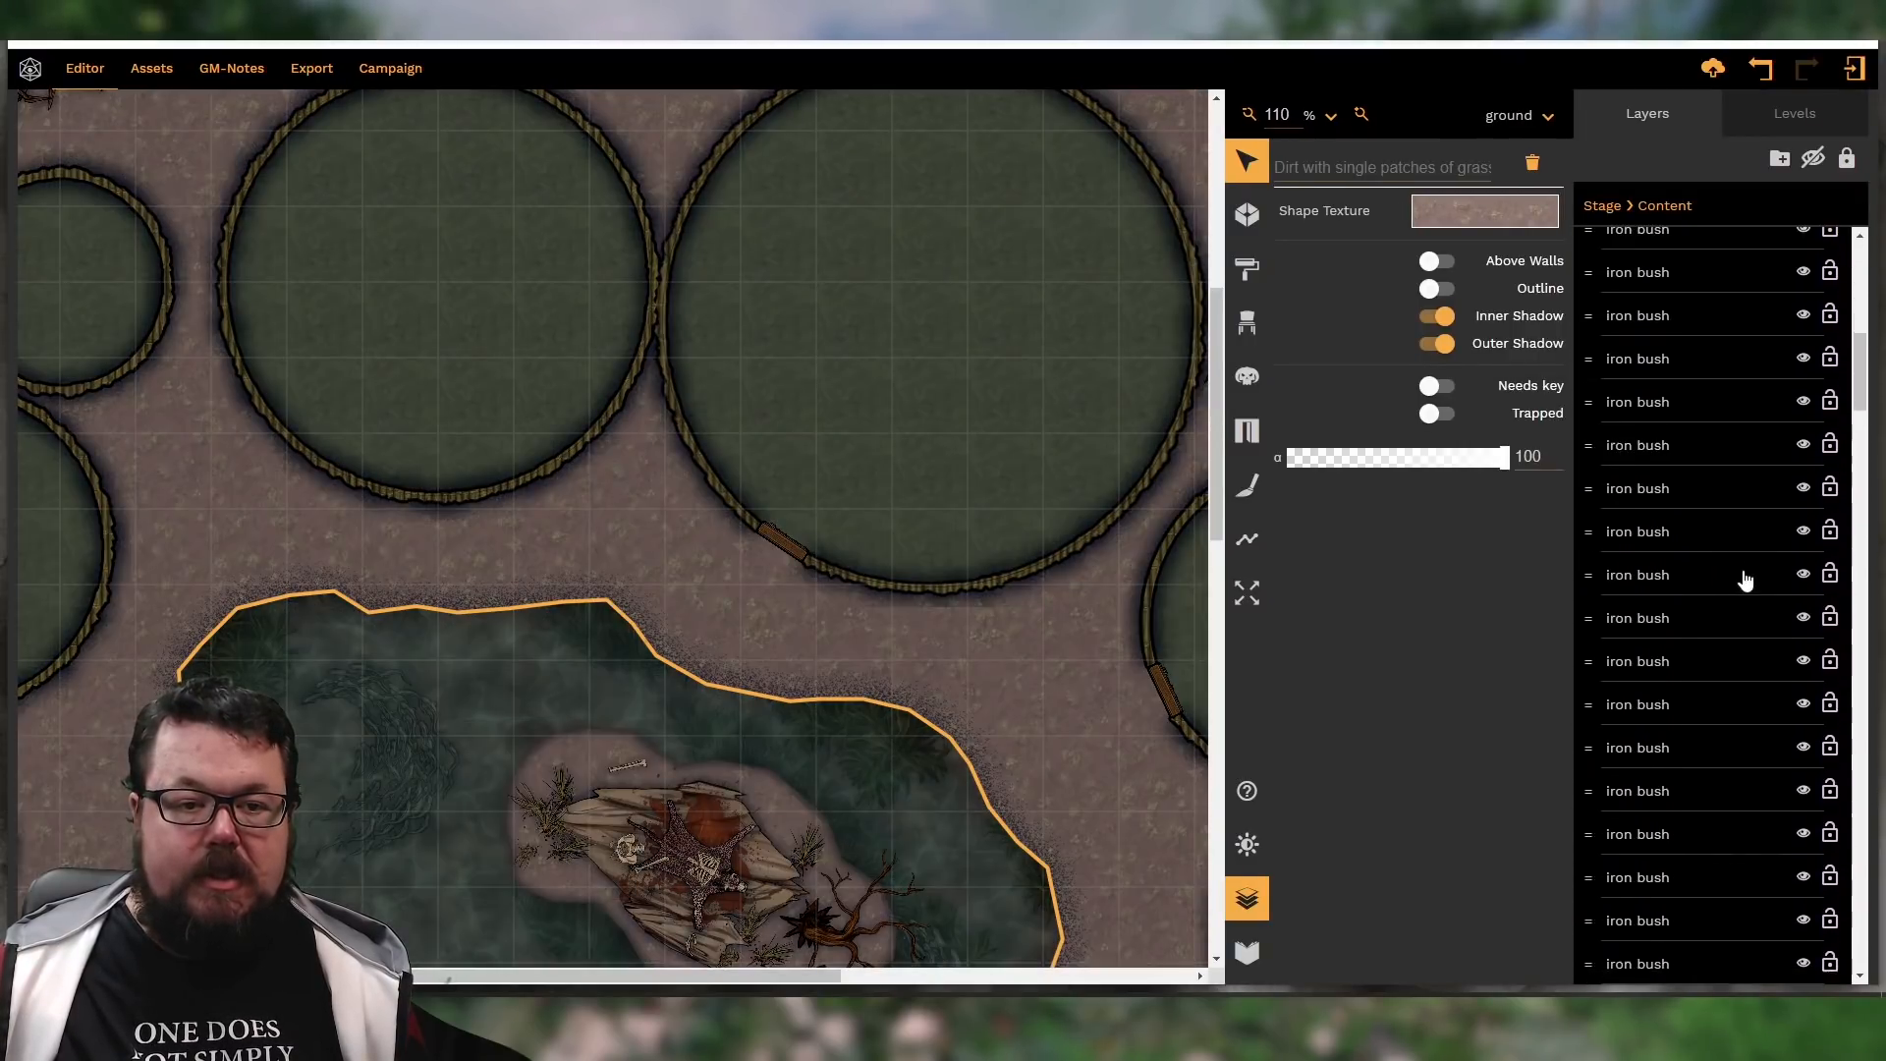
scroll(1744, 587, down, 8)
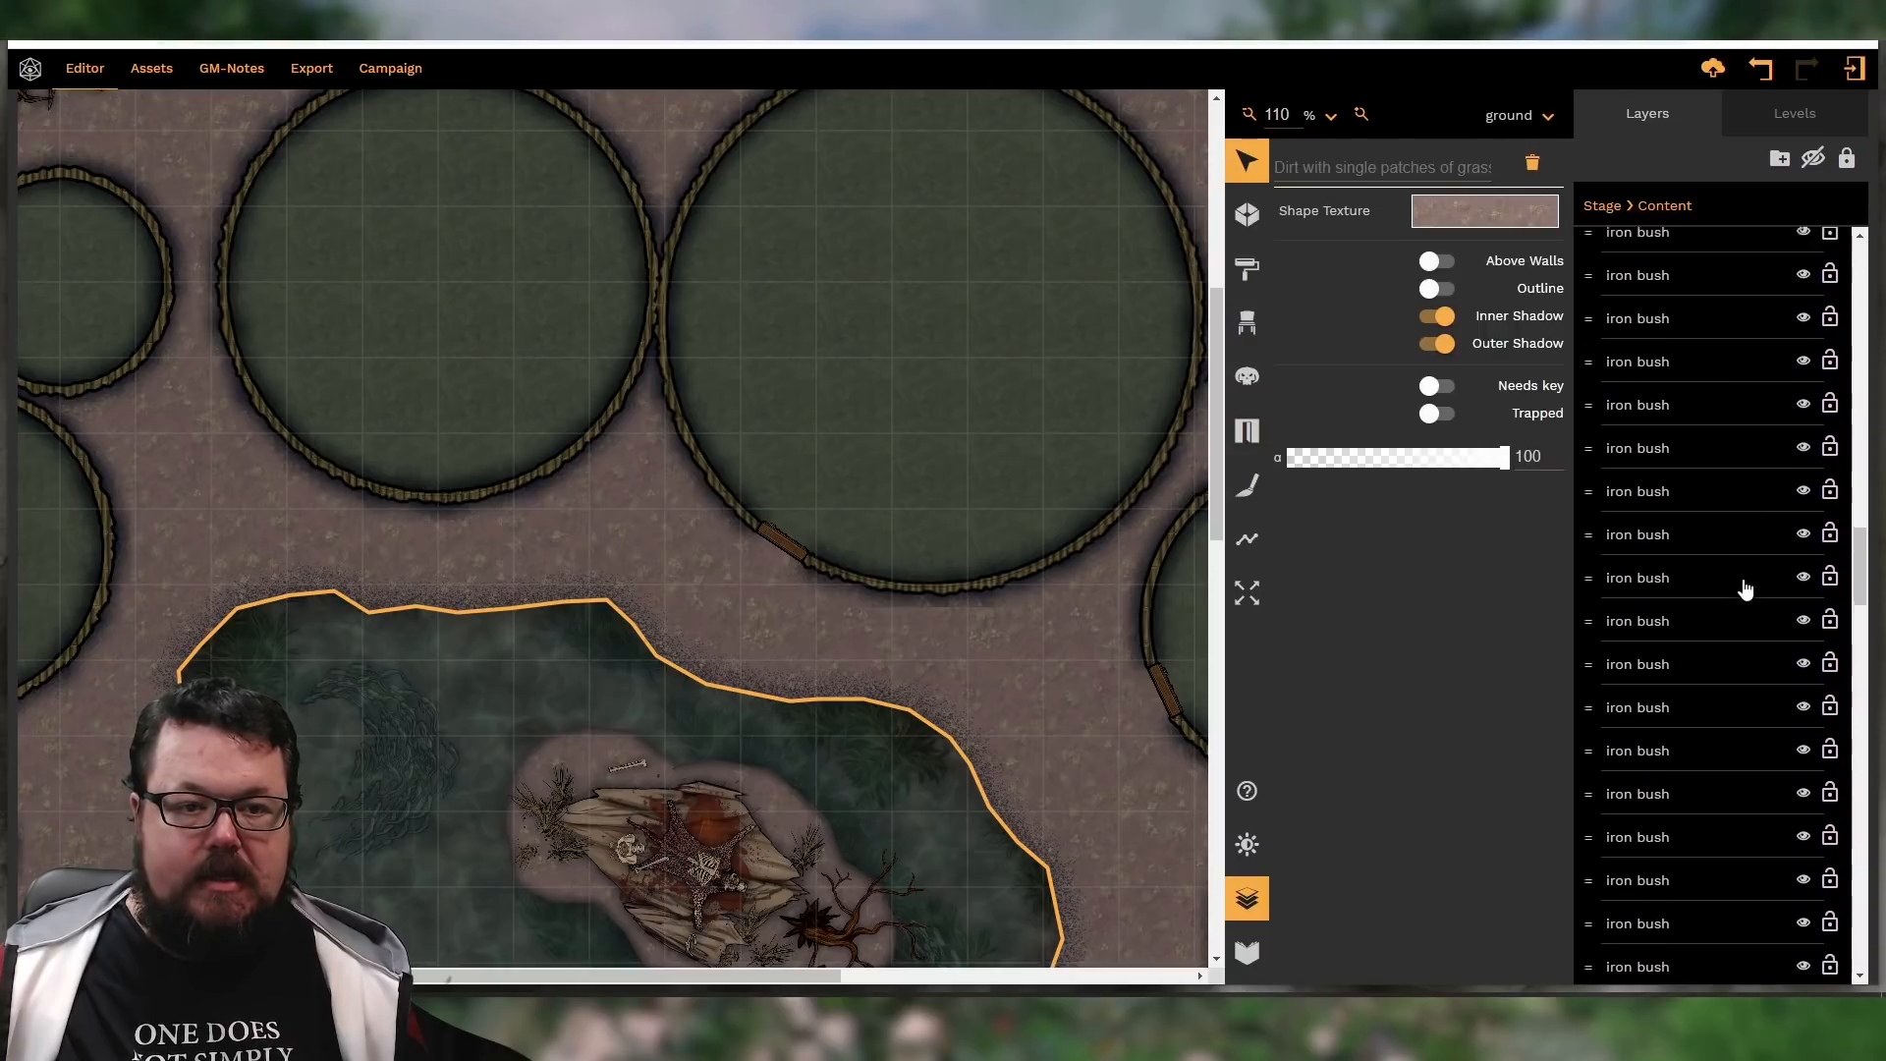
scroll(1744, 588, down, 8)
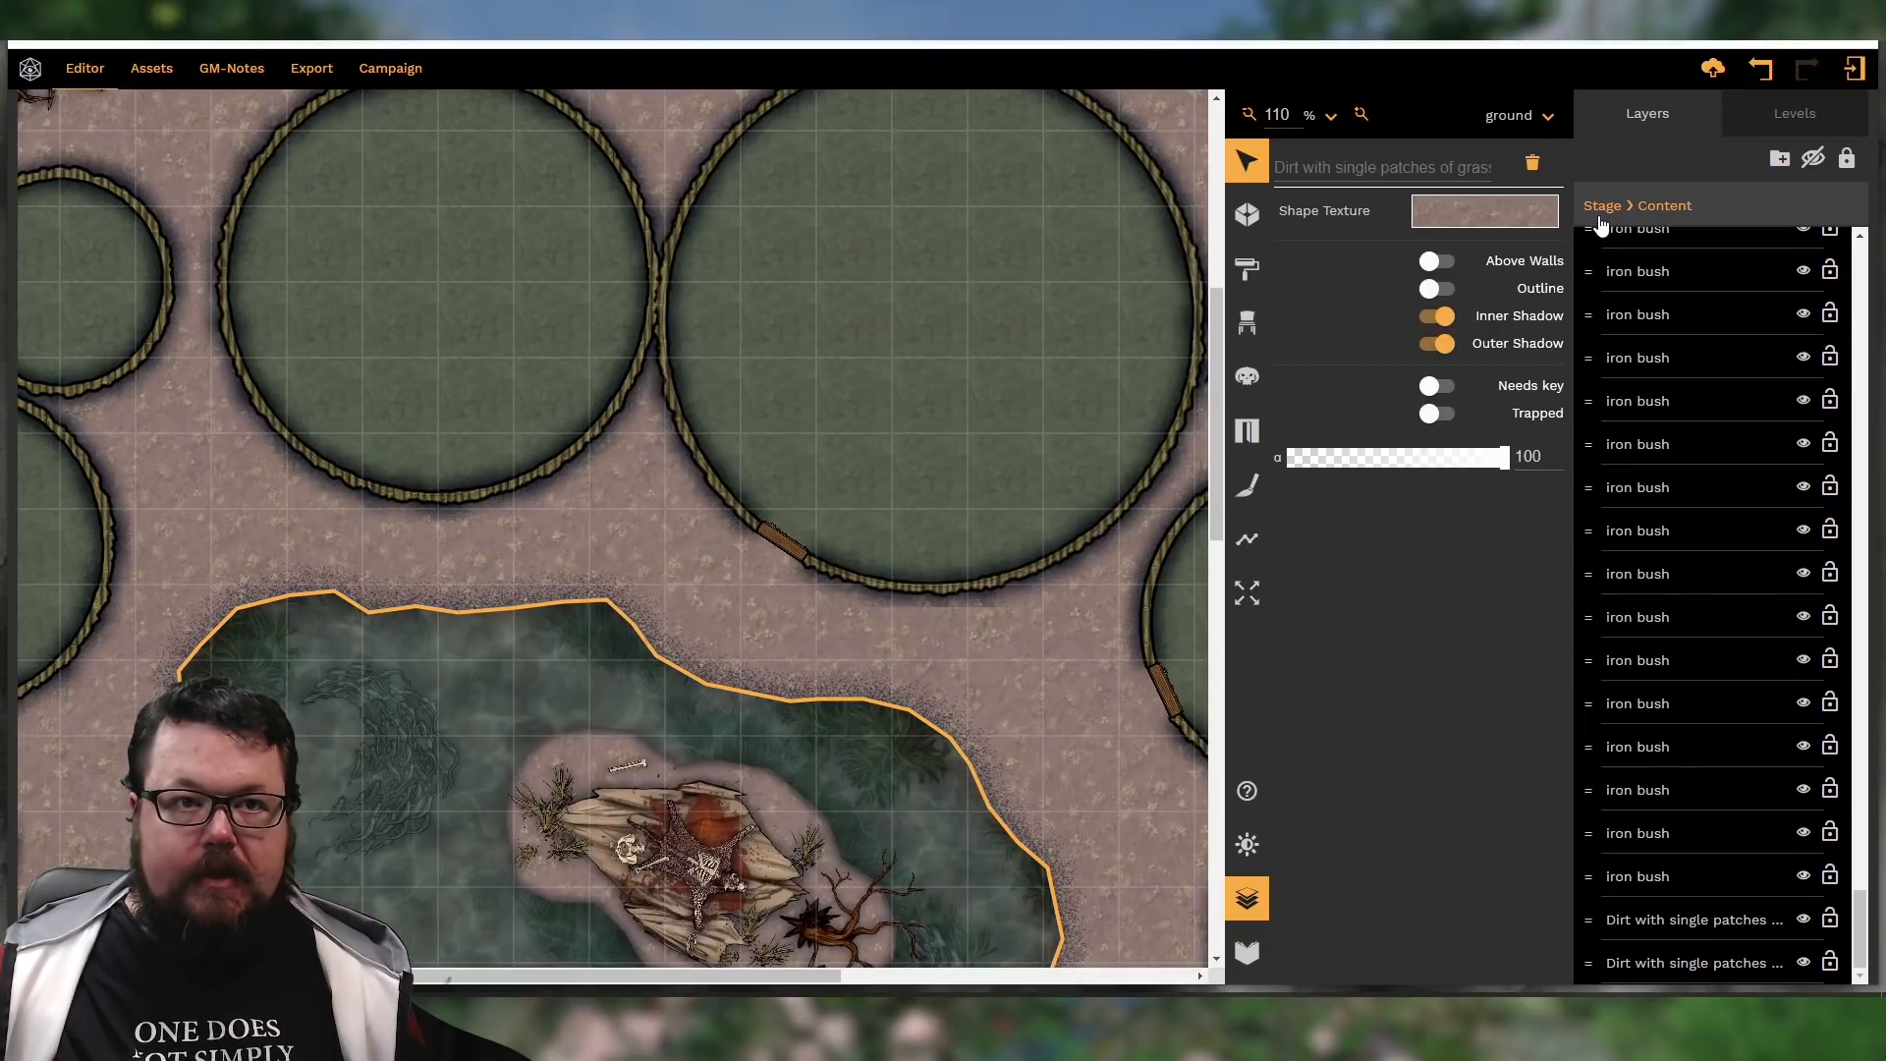
click(1605, 208)
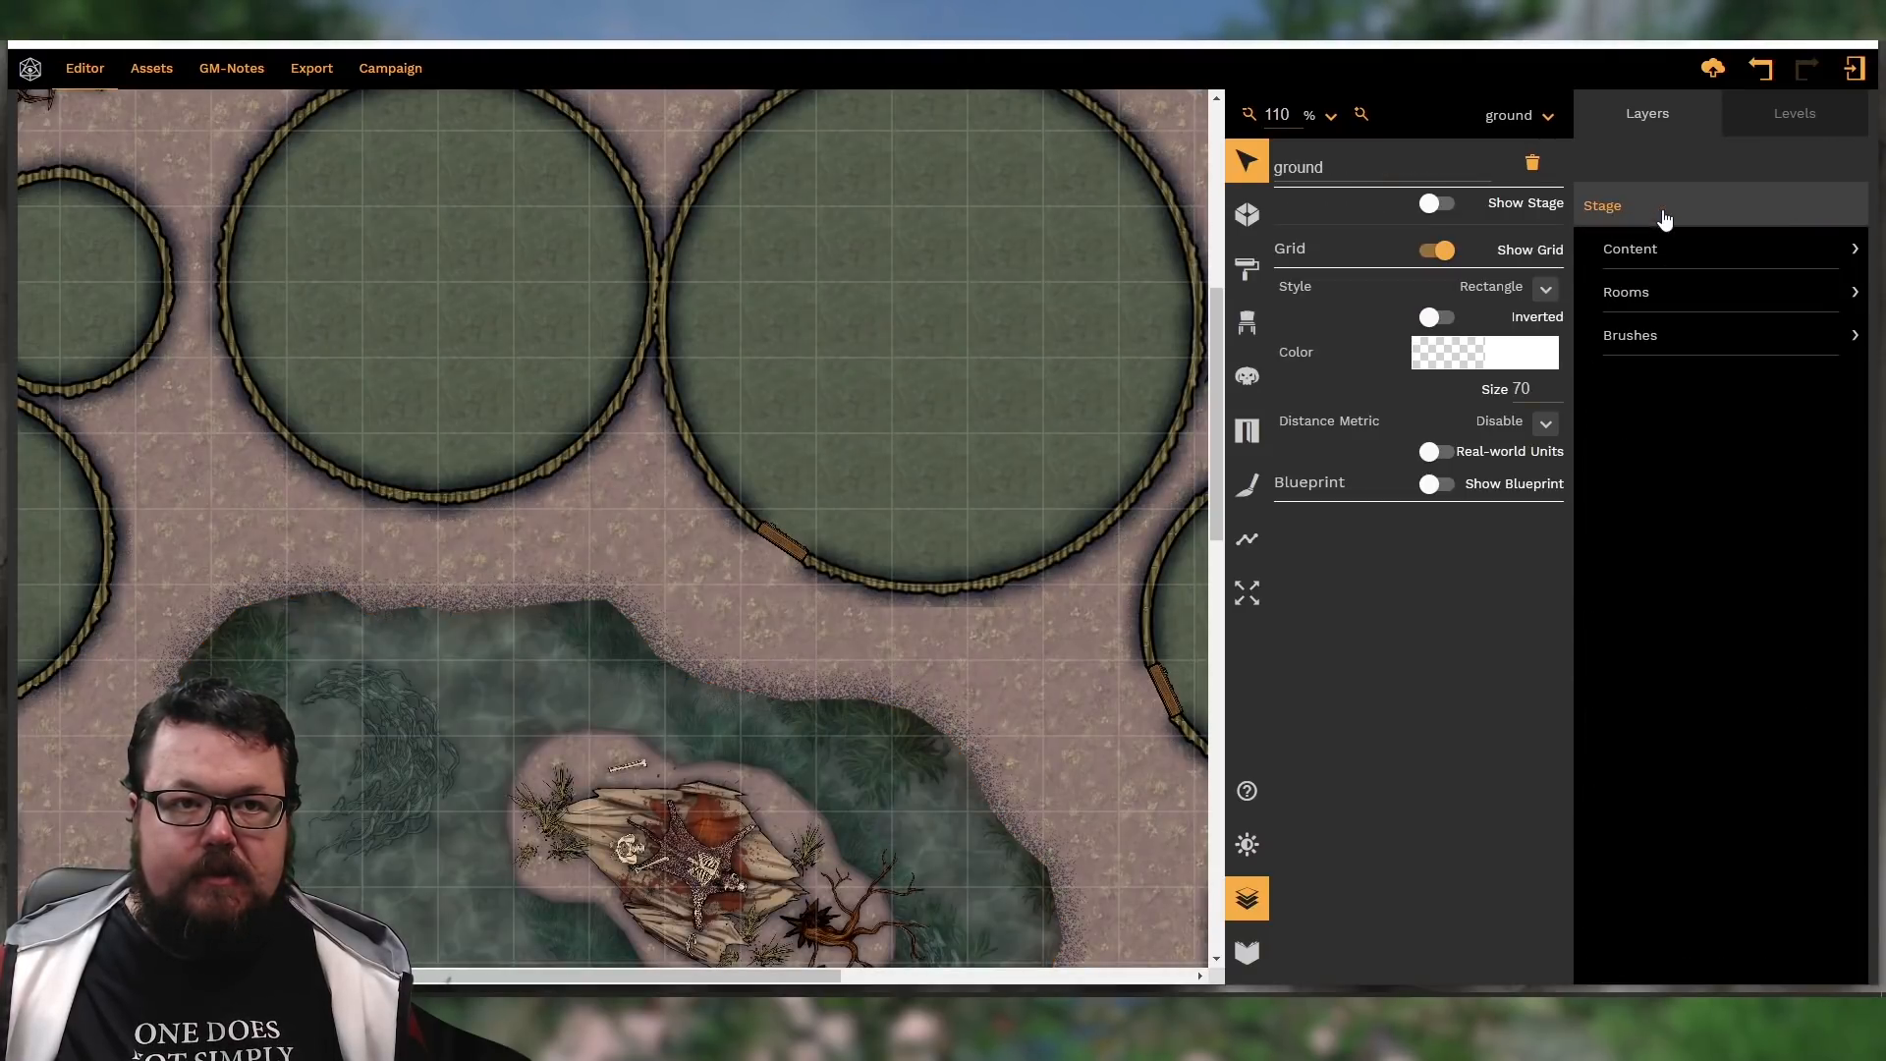
click(1670, 297)
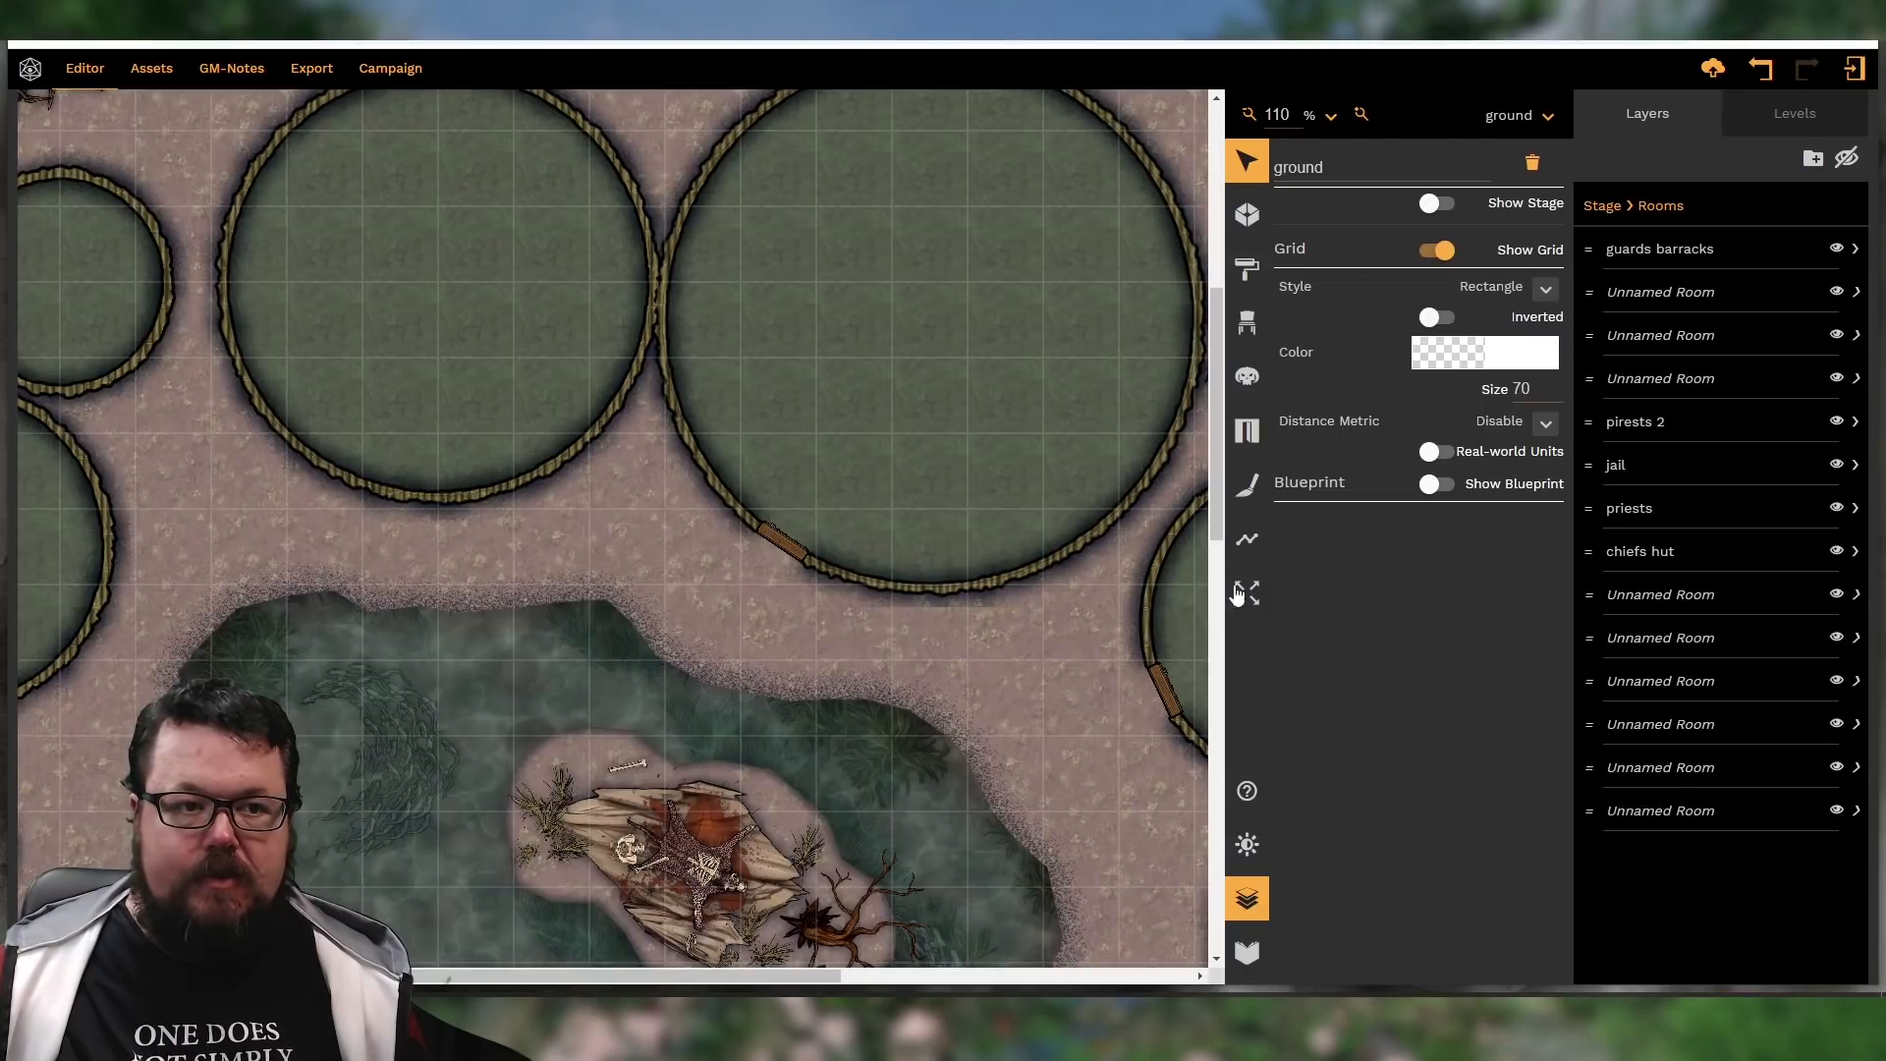
Lock the bottommost "Dirt with single patches of grass" shape in the Content layers and test selecting the huts and ground
click(464, 310)
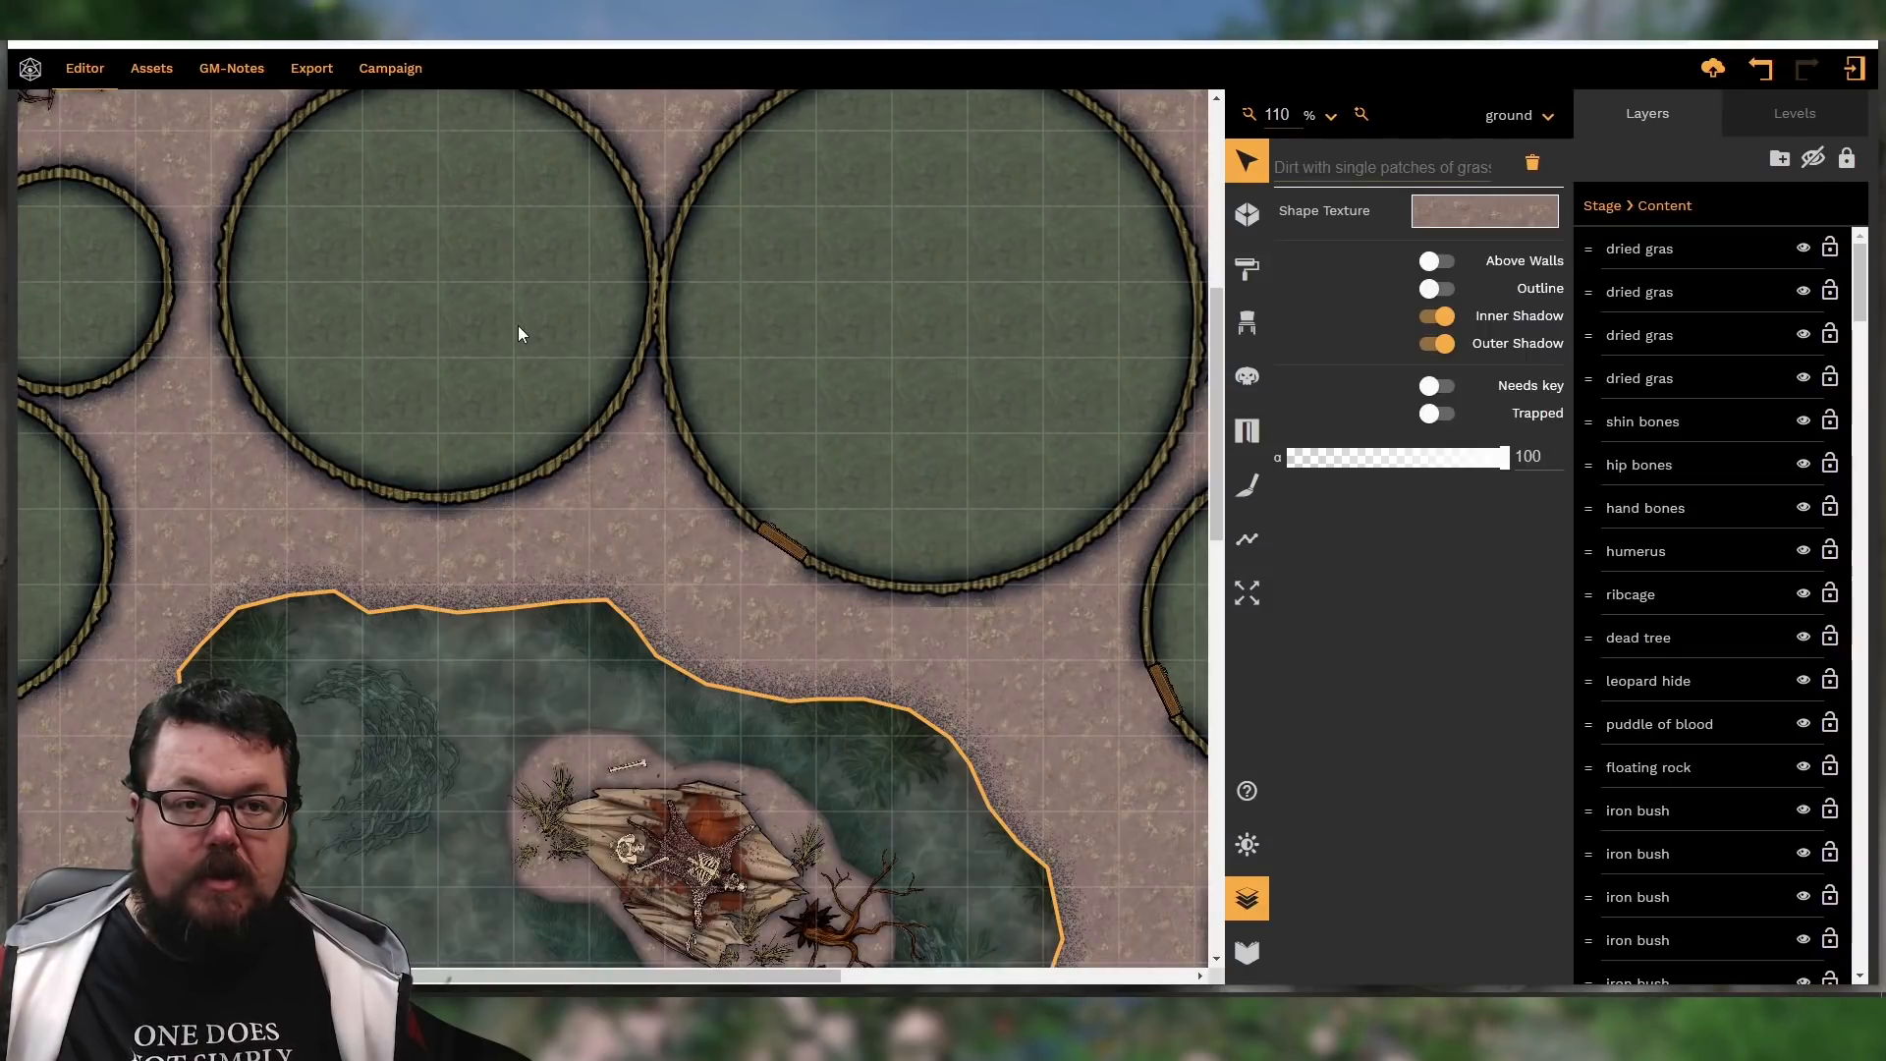
scroll(1752, 555, down, 4)
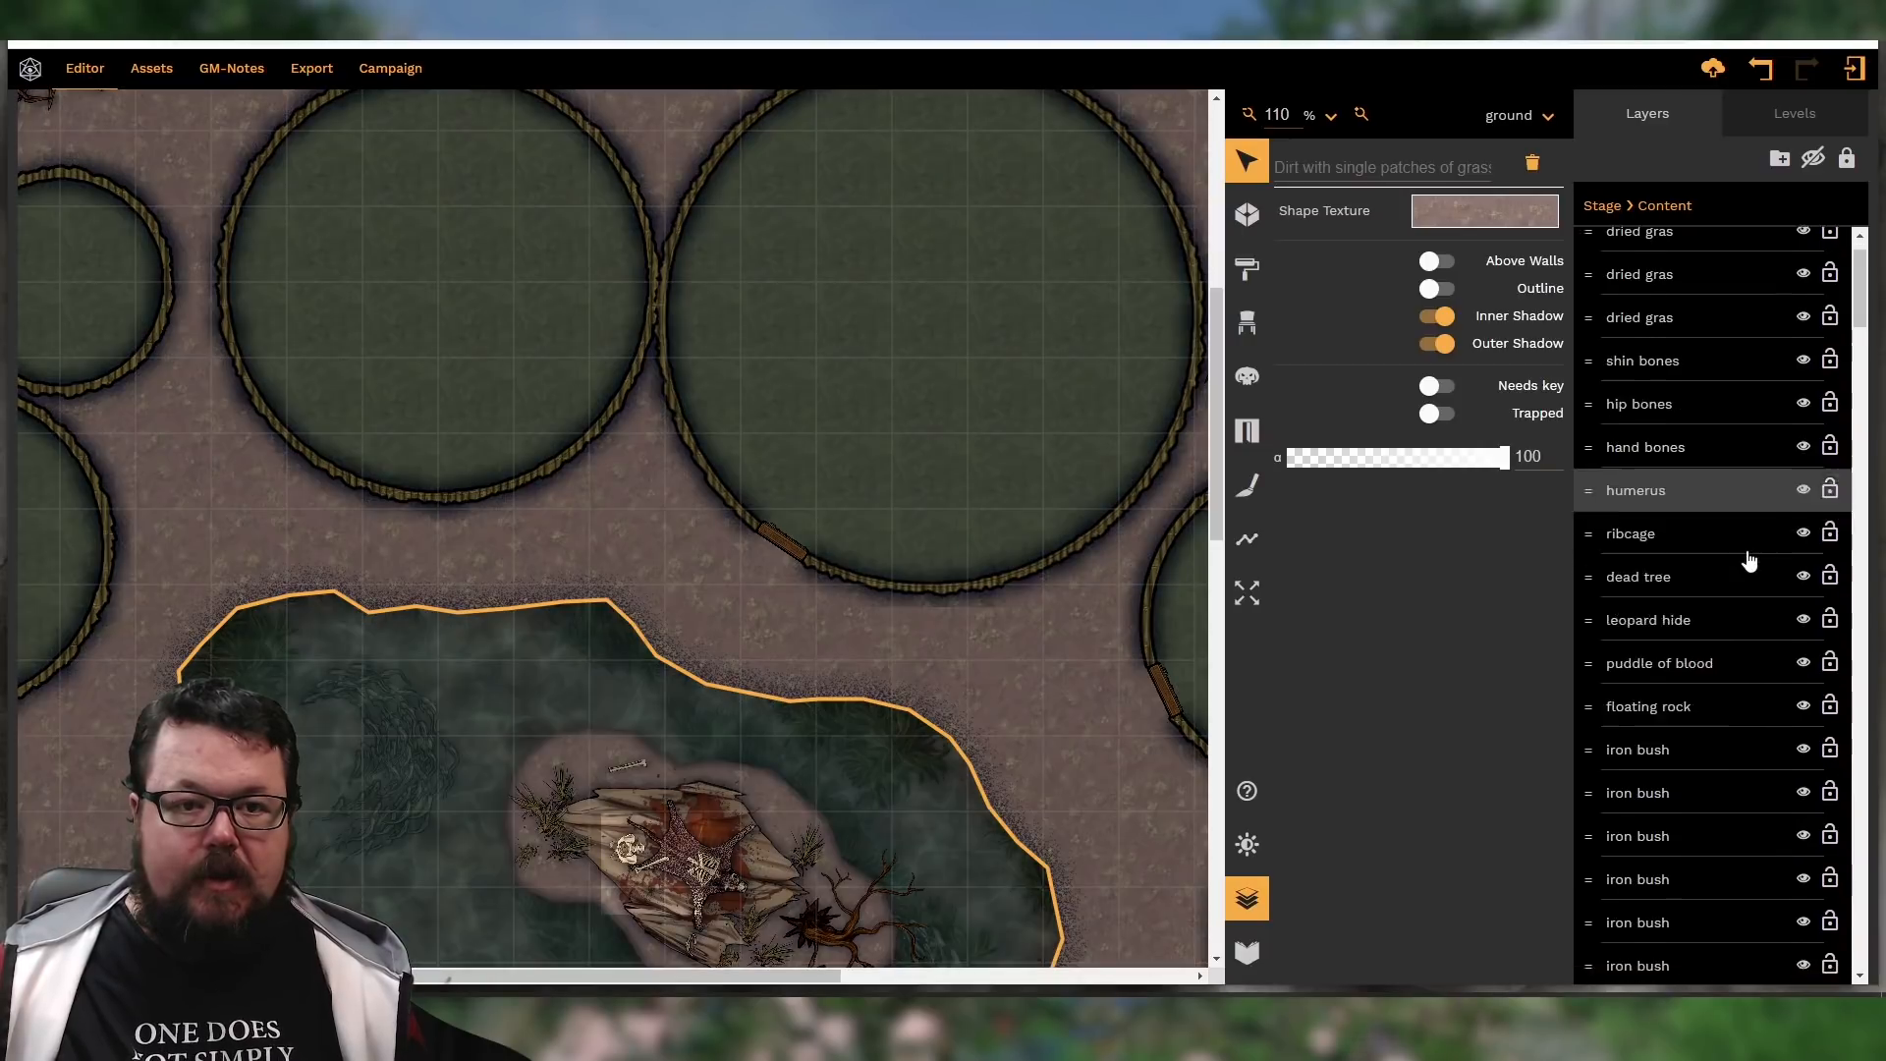
scroll(1753, 565, down, 5)
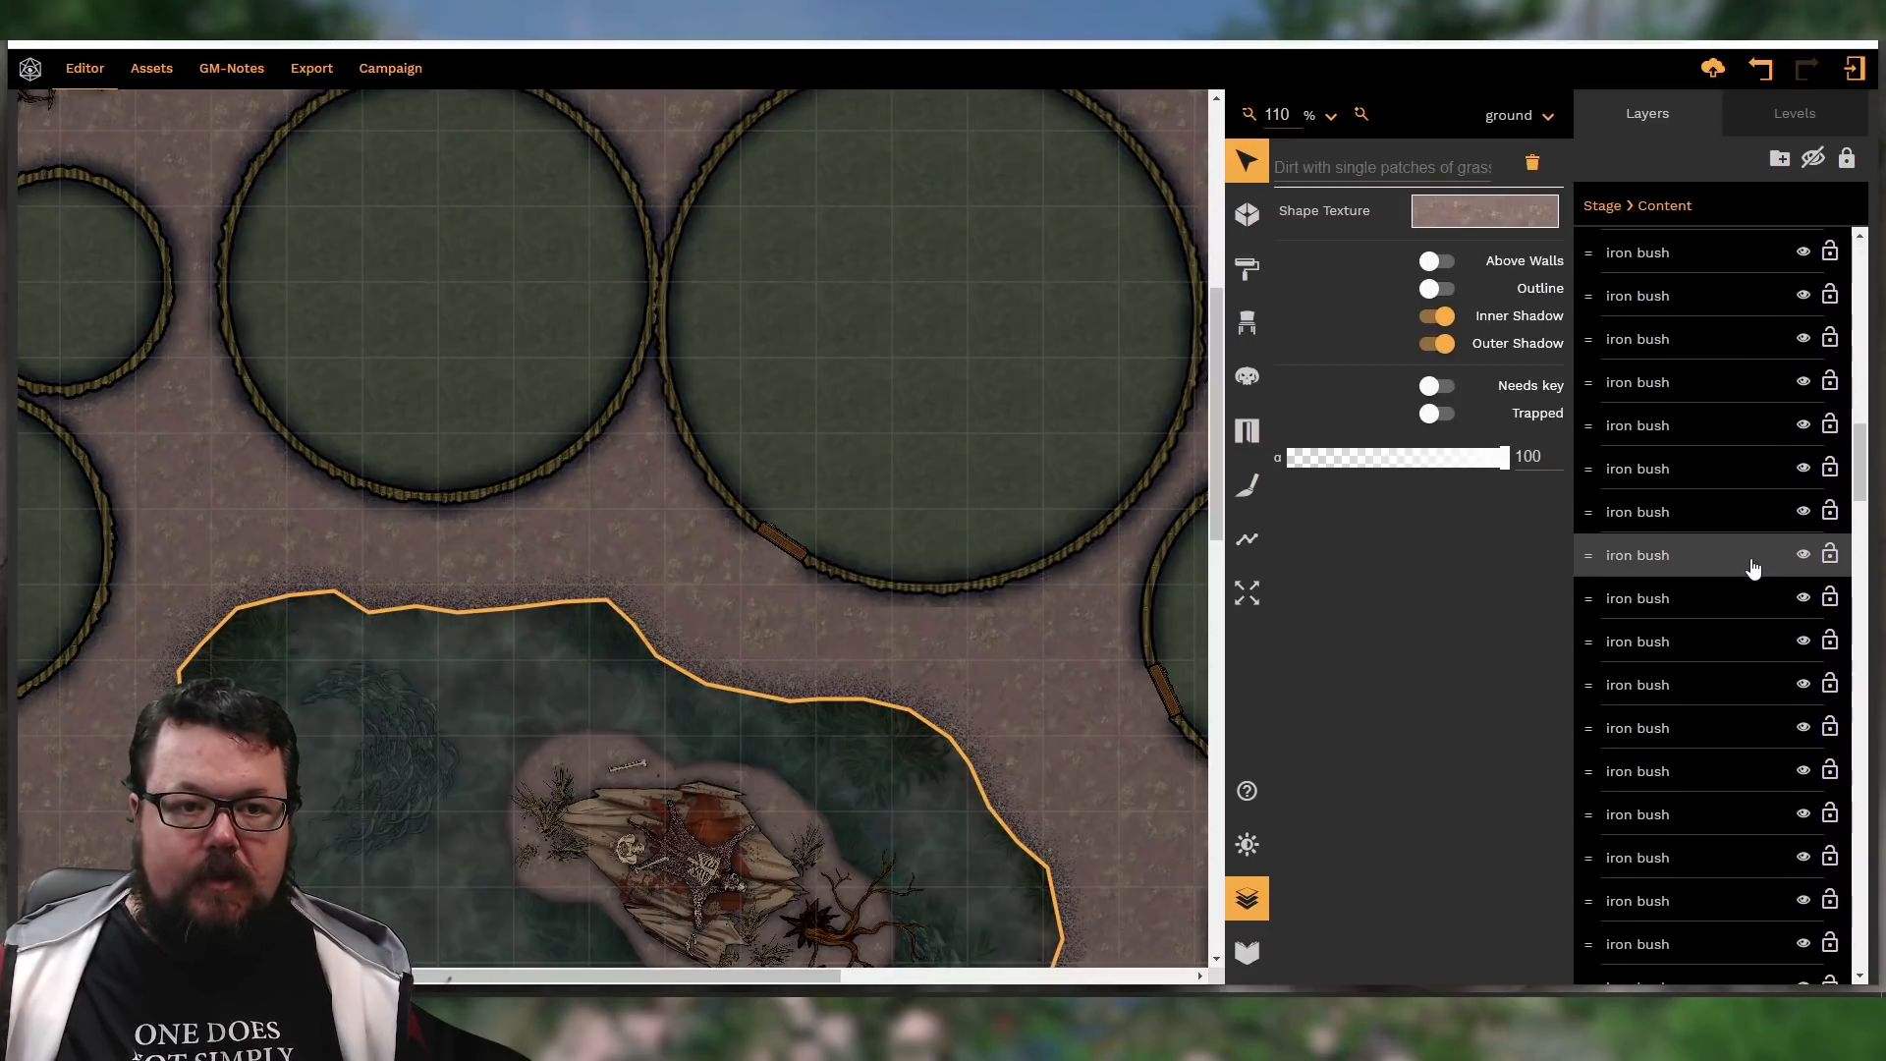
scroll(1752, 568, down, 5)
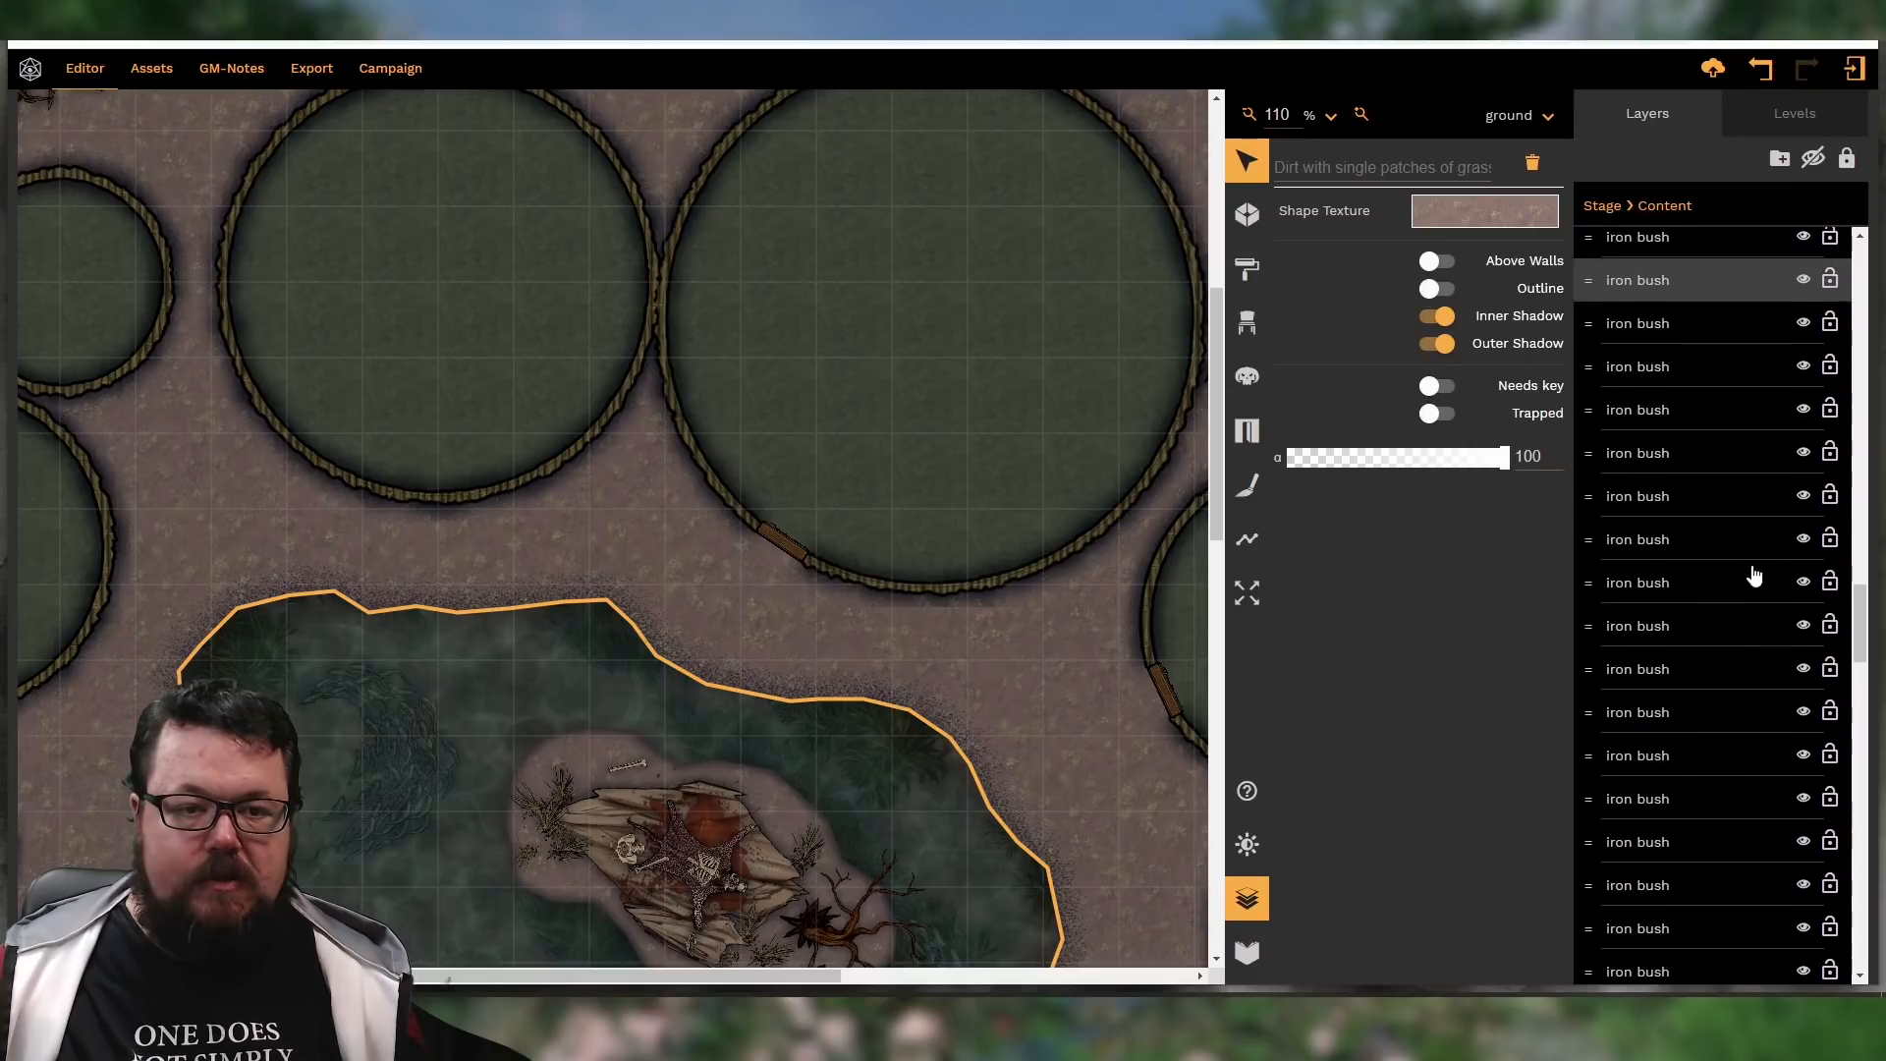
scroll(1755, 577, down, 5)
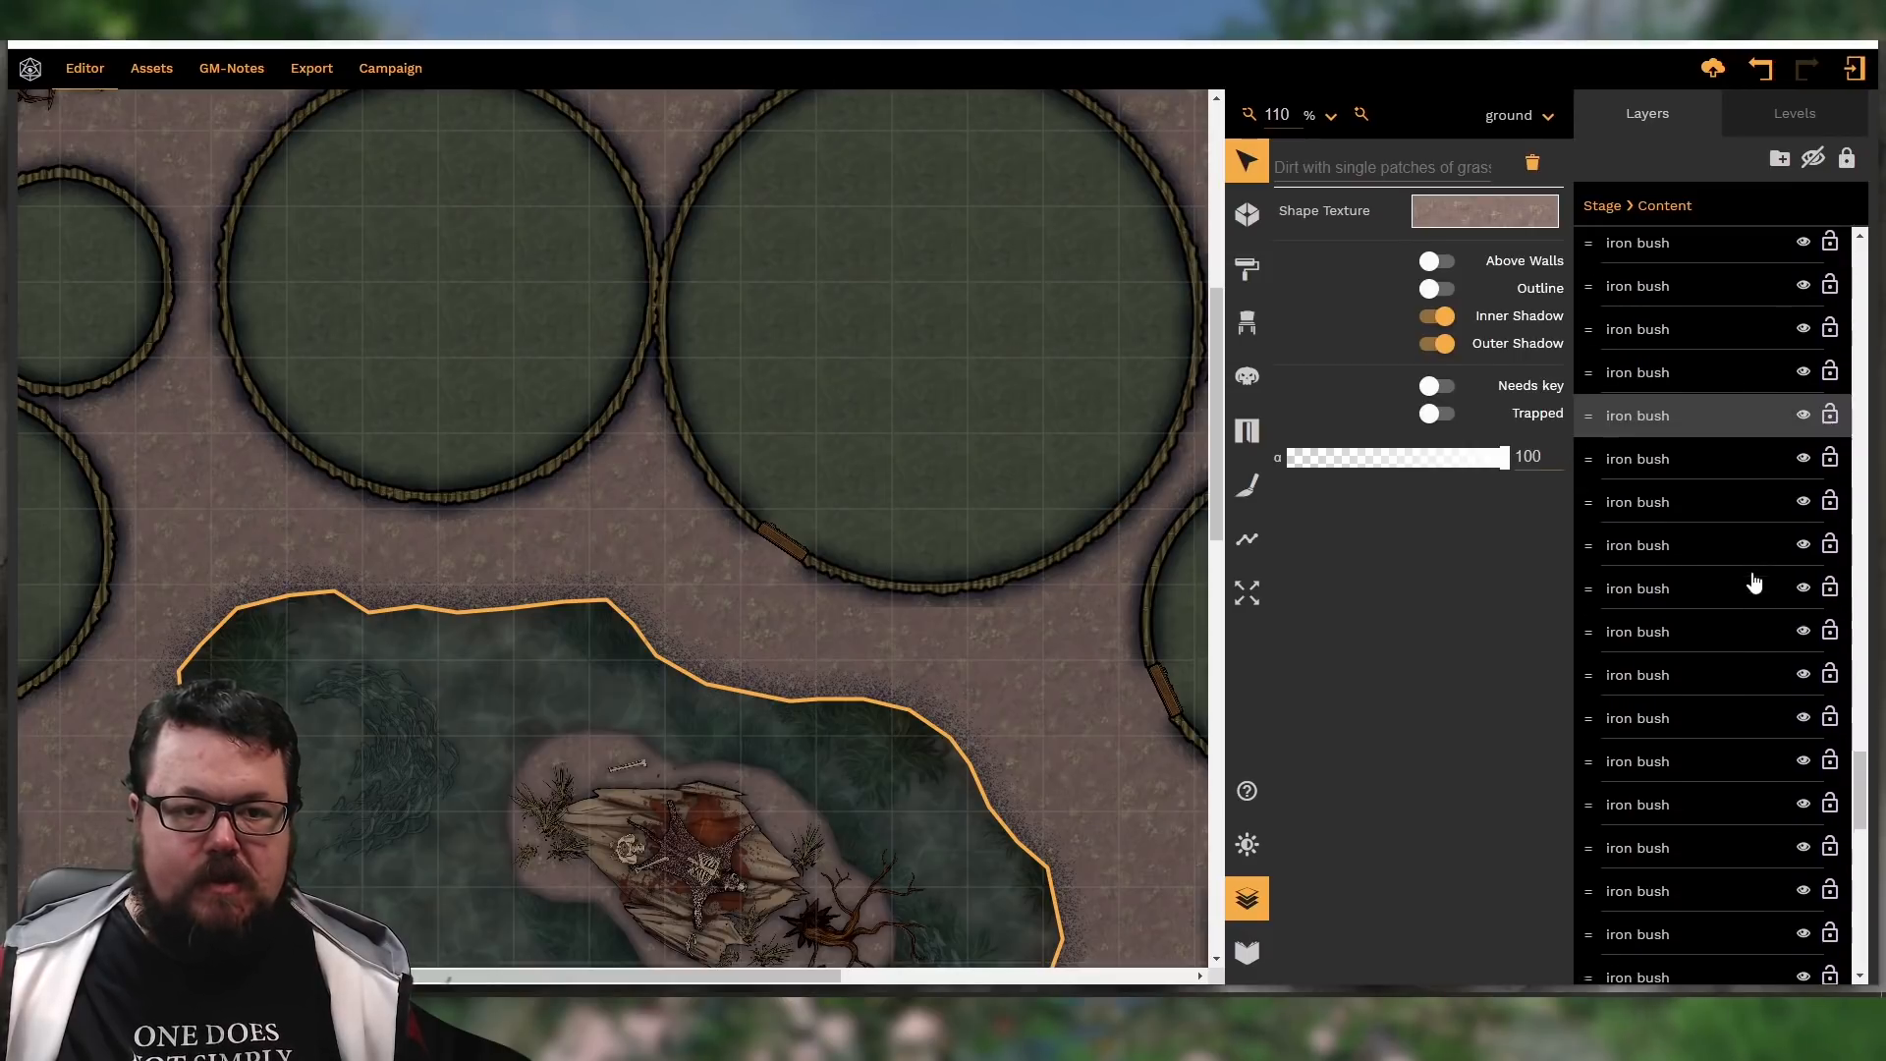
scroll(1754, 581, down, 5)
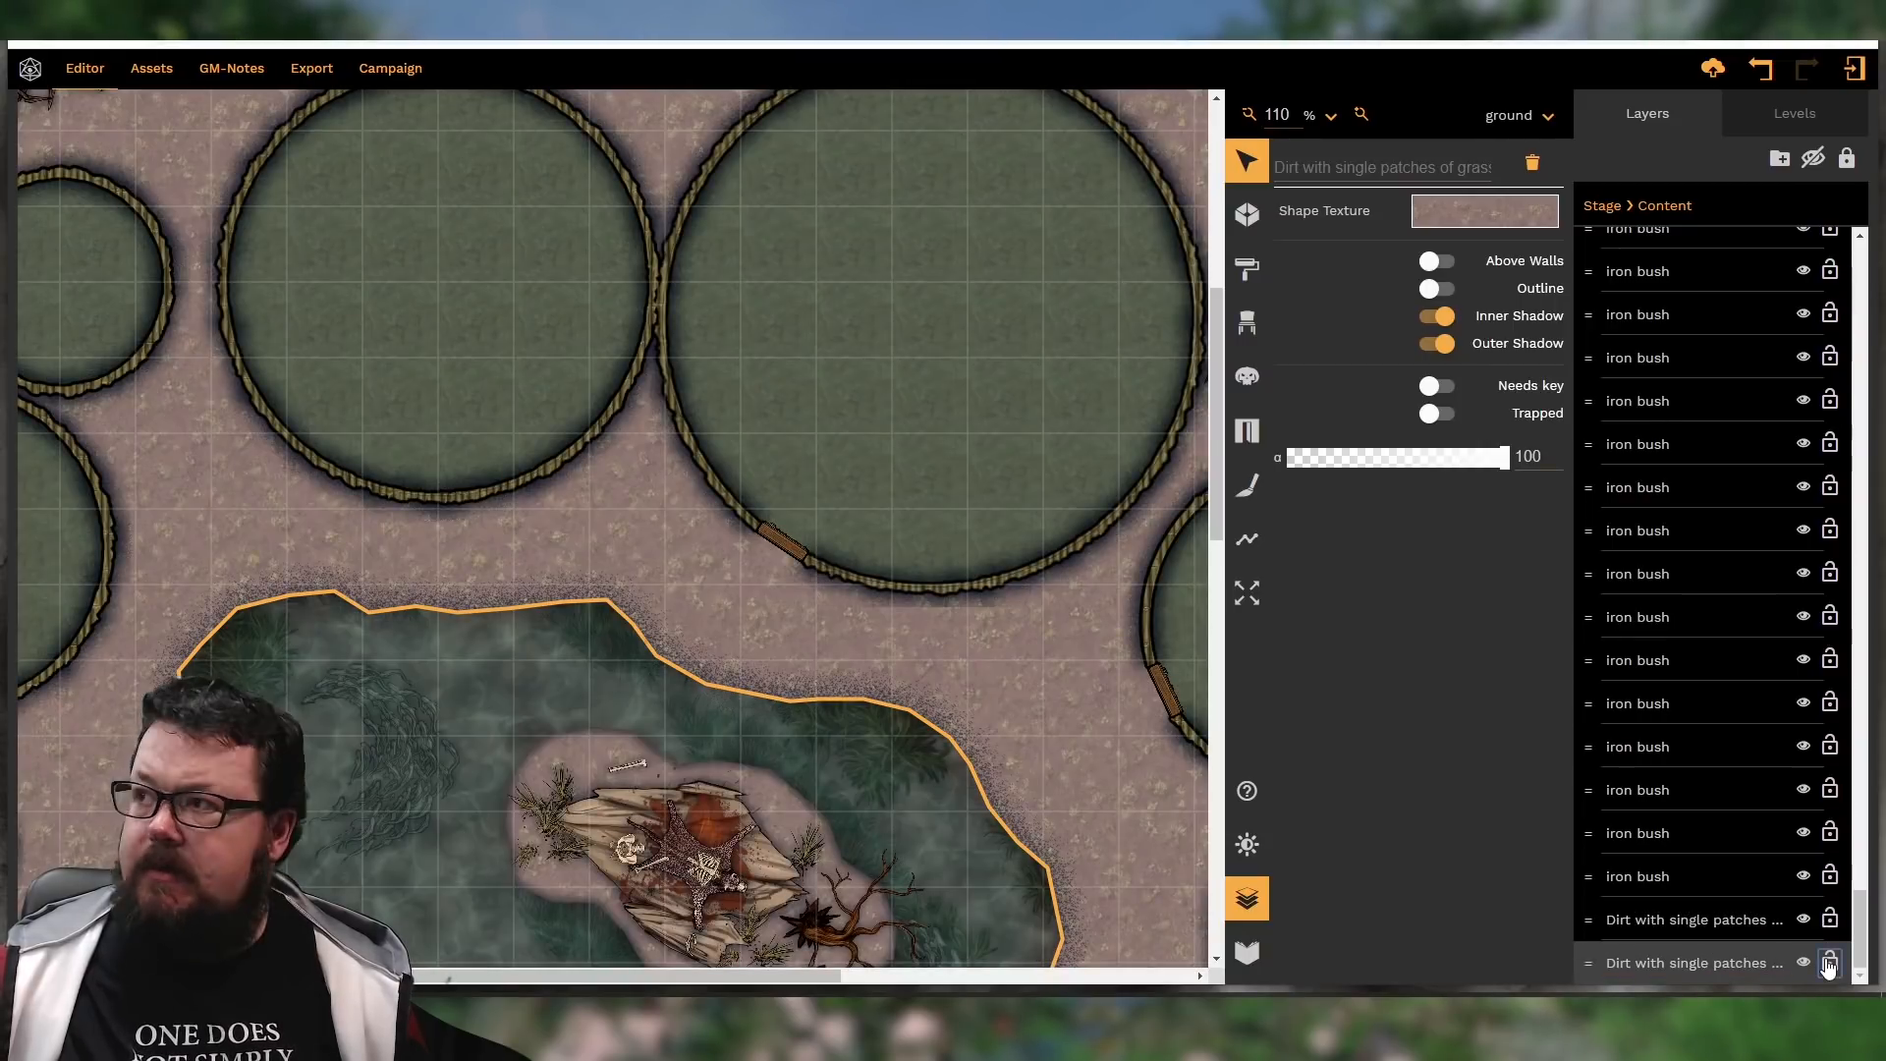
click(857, 463)
click(424, 360)
click(649, 577)
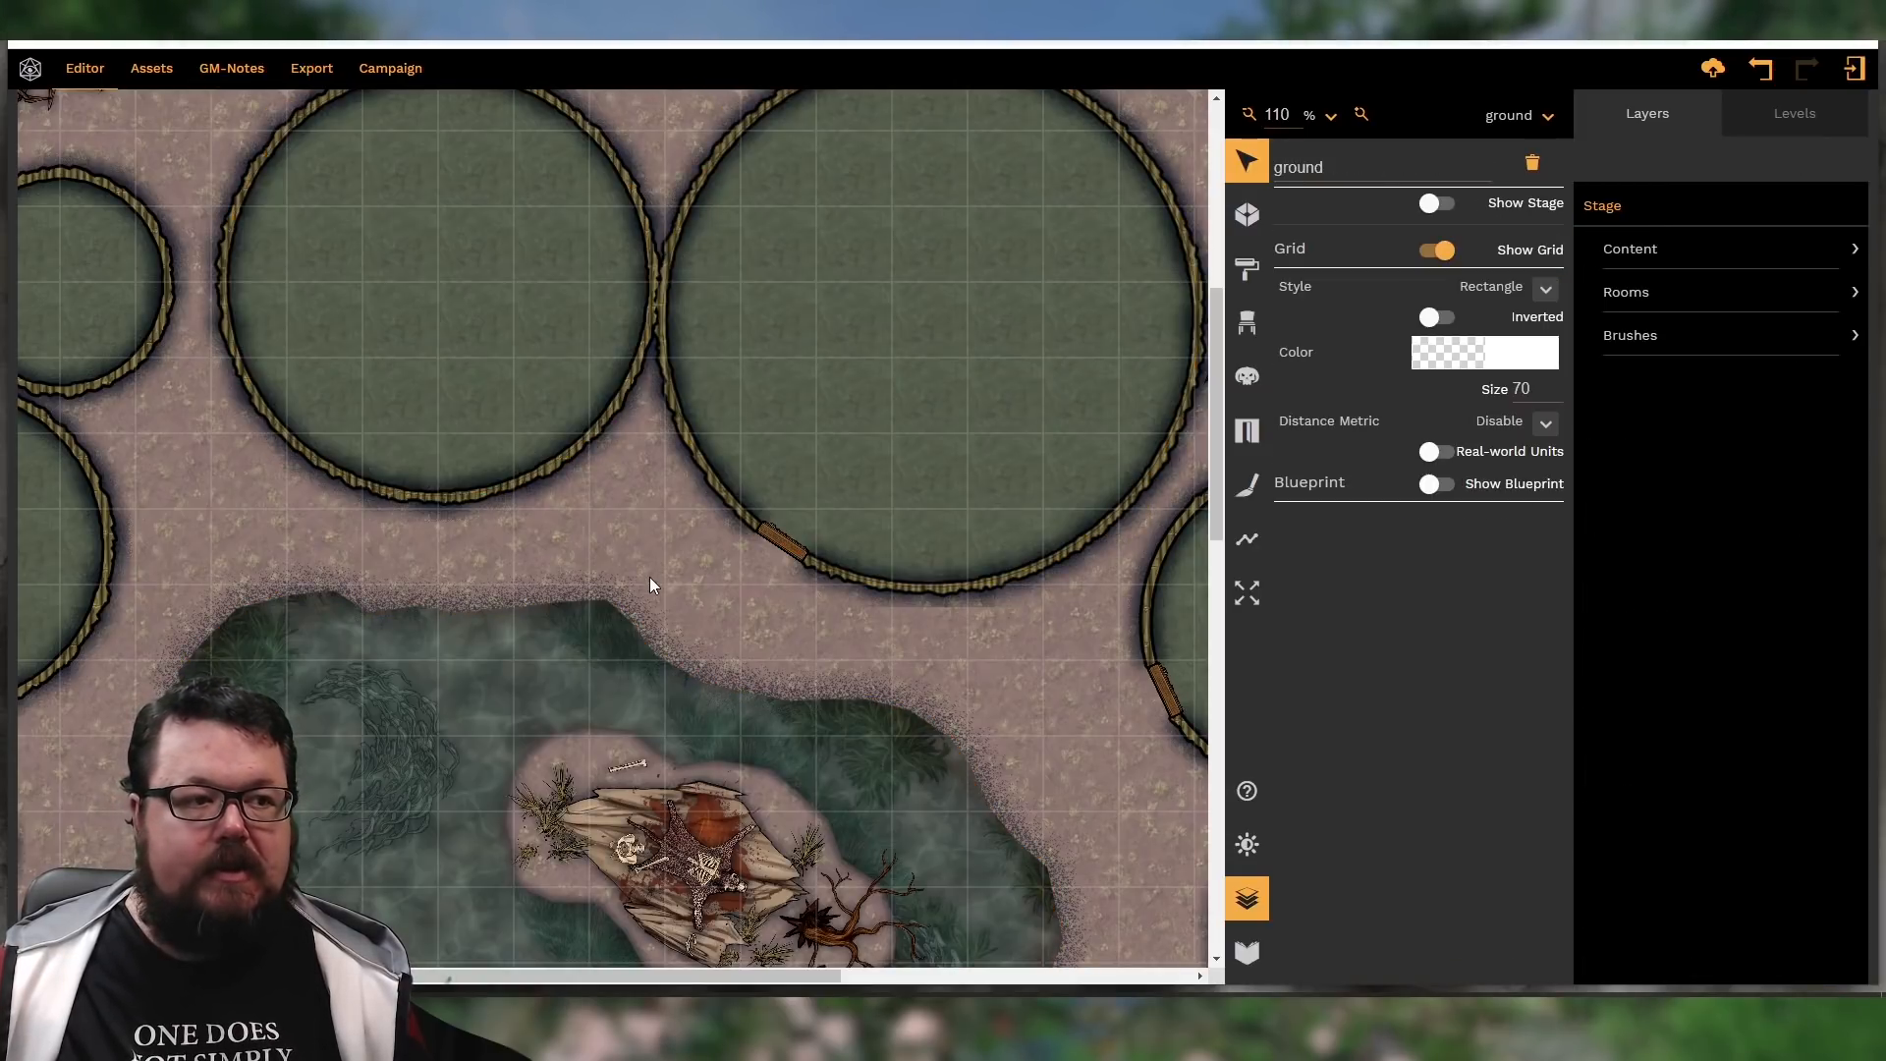
Move the large hut north of the pond one square east and slightly north so that it overlaps the chiefs hut
click(426, 321)
scroll(527, 556, up, 2)
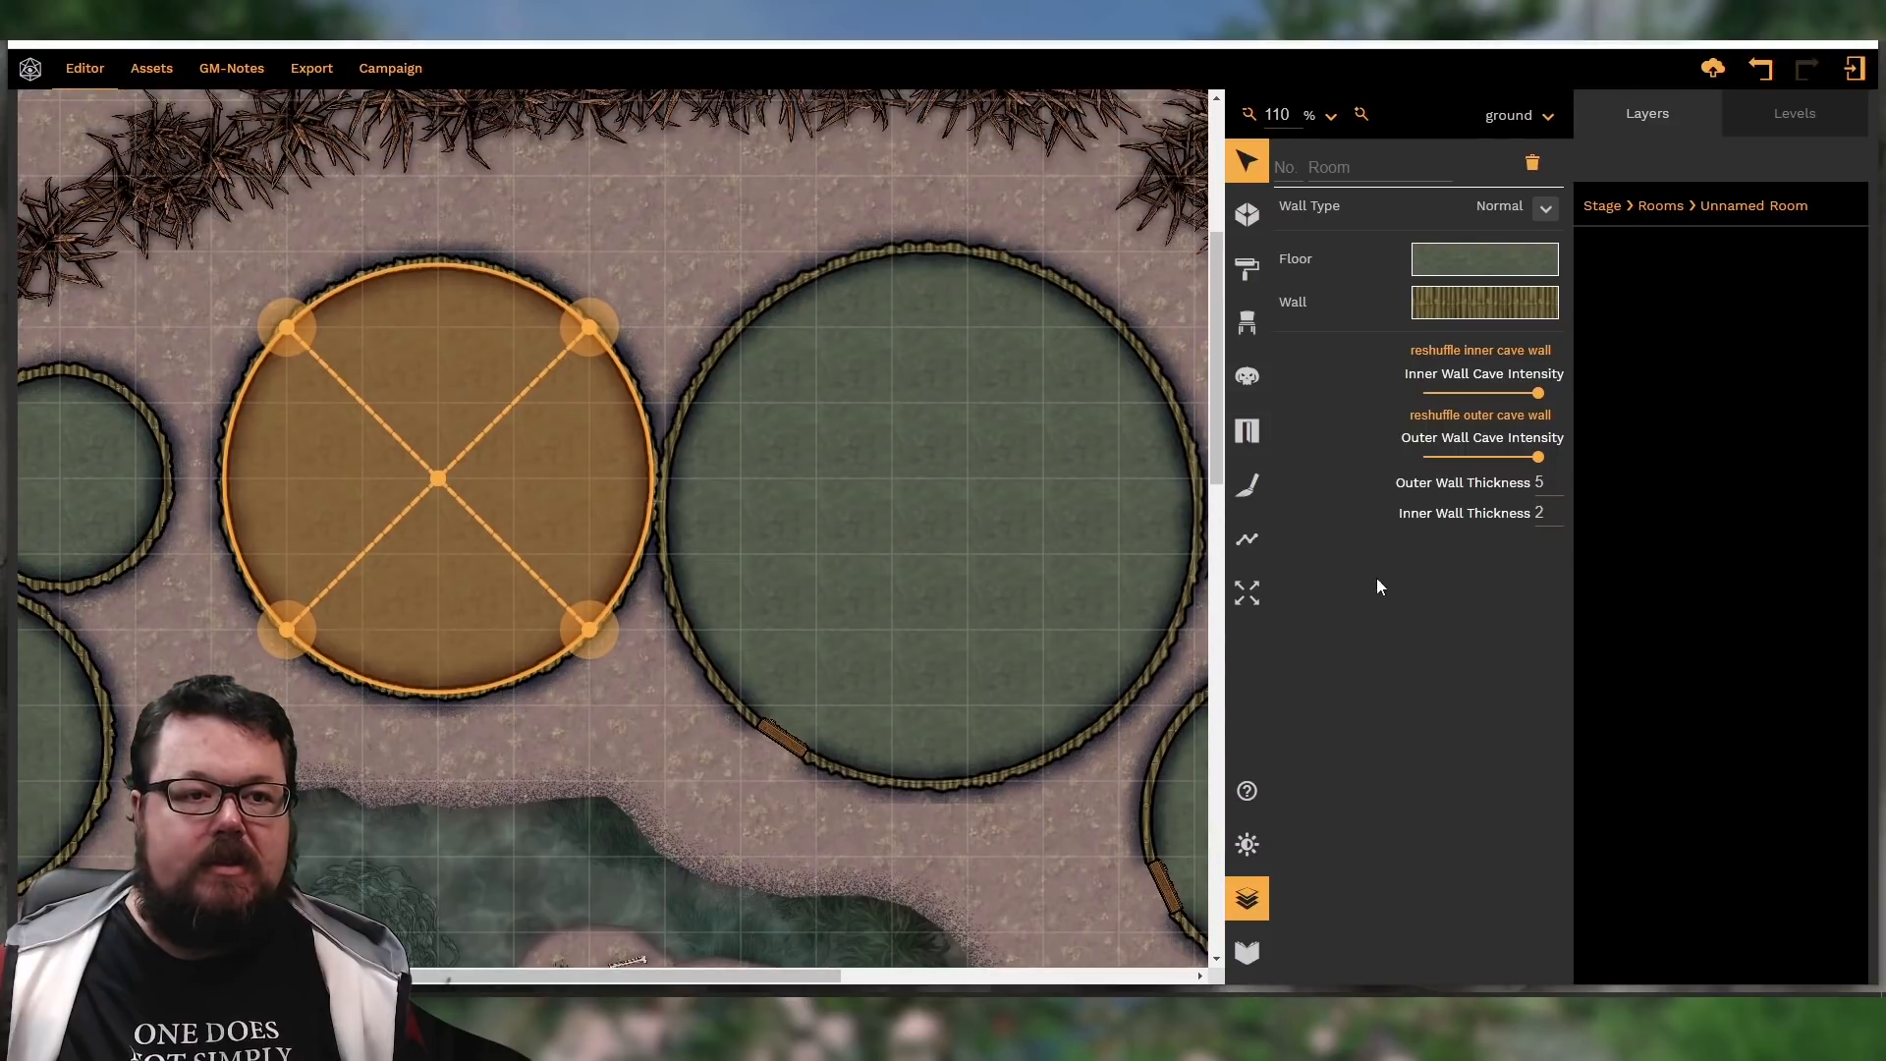
click(1257, 896)
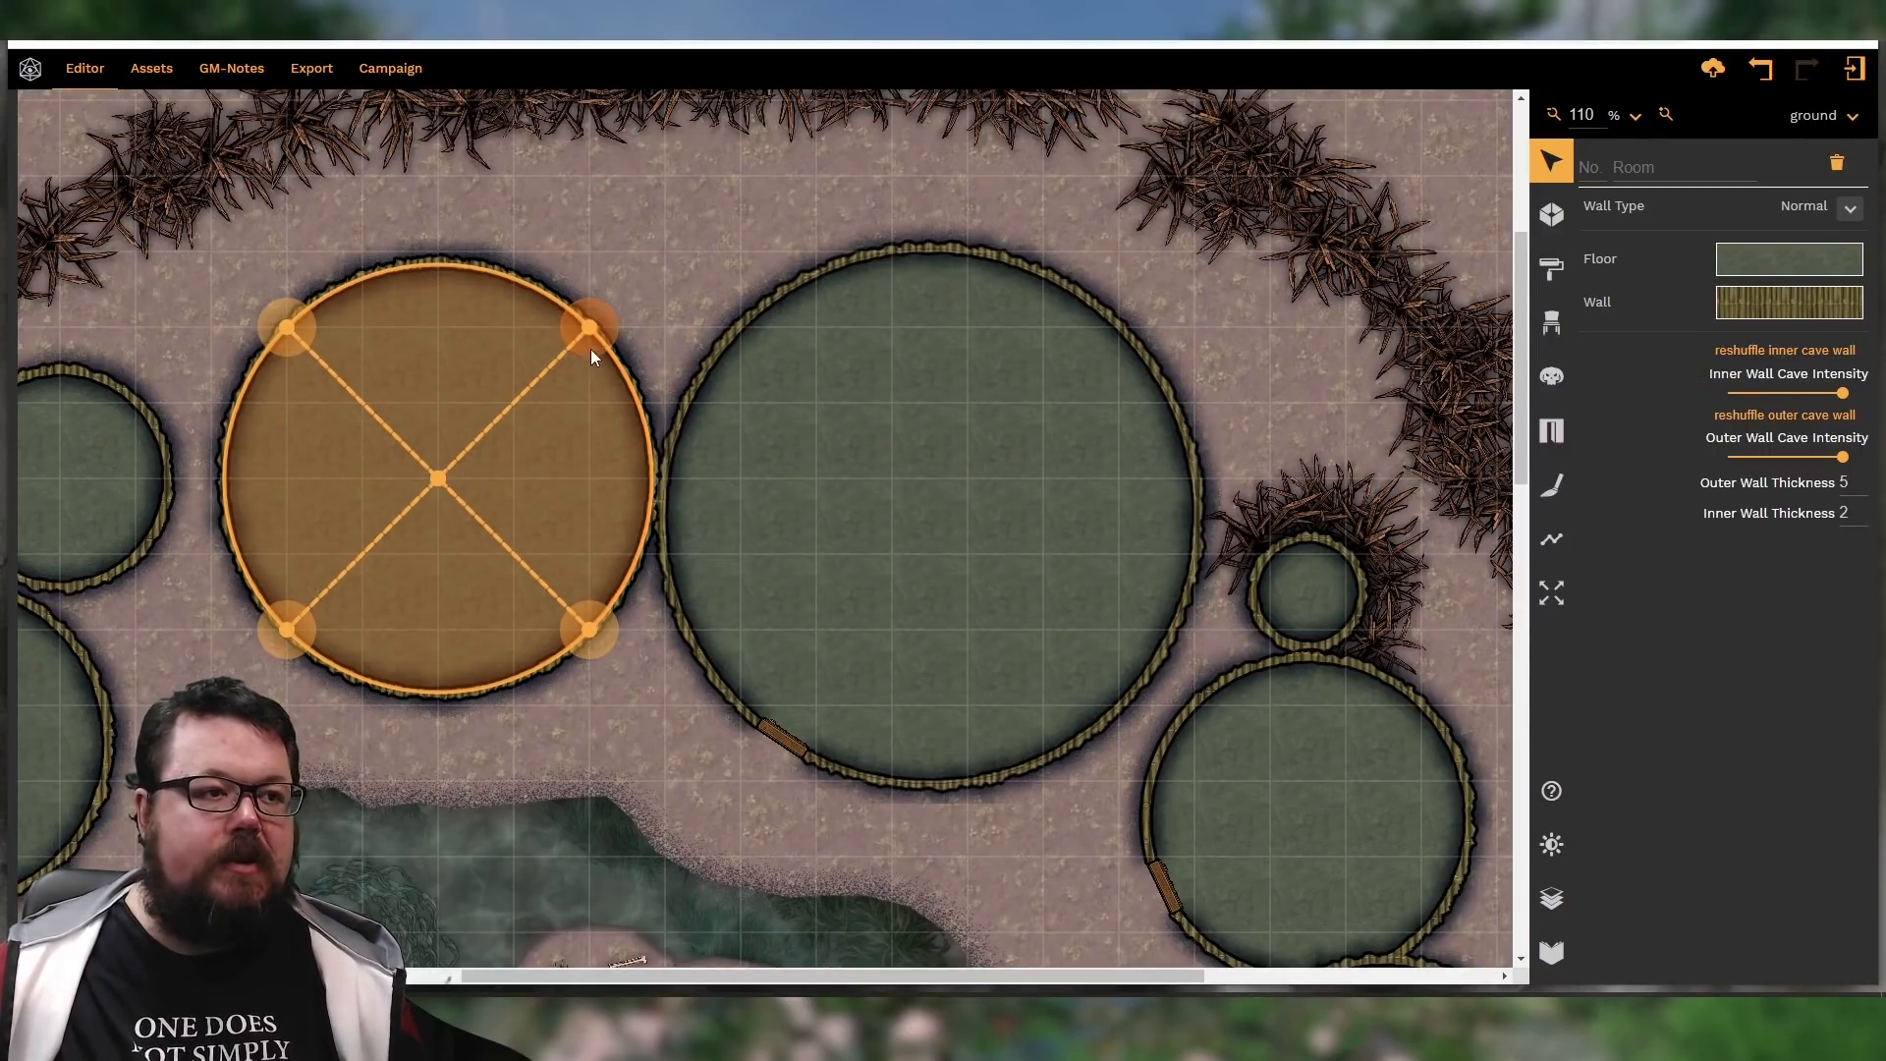
drag(611, 320, 653, 324)
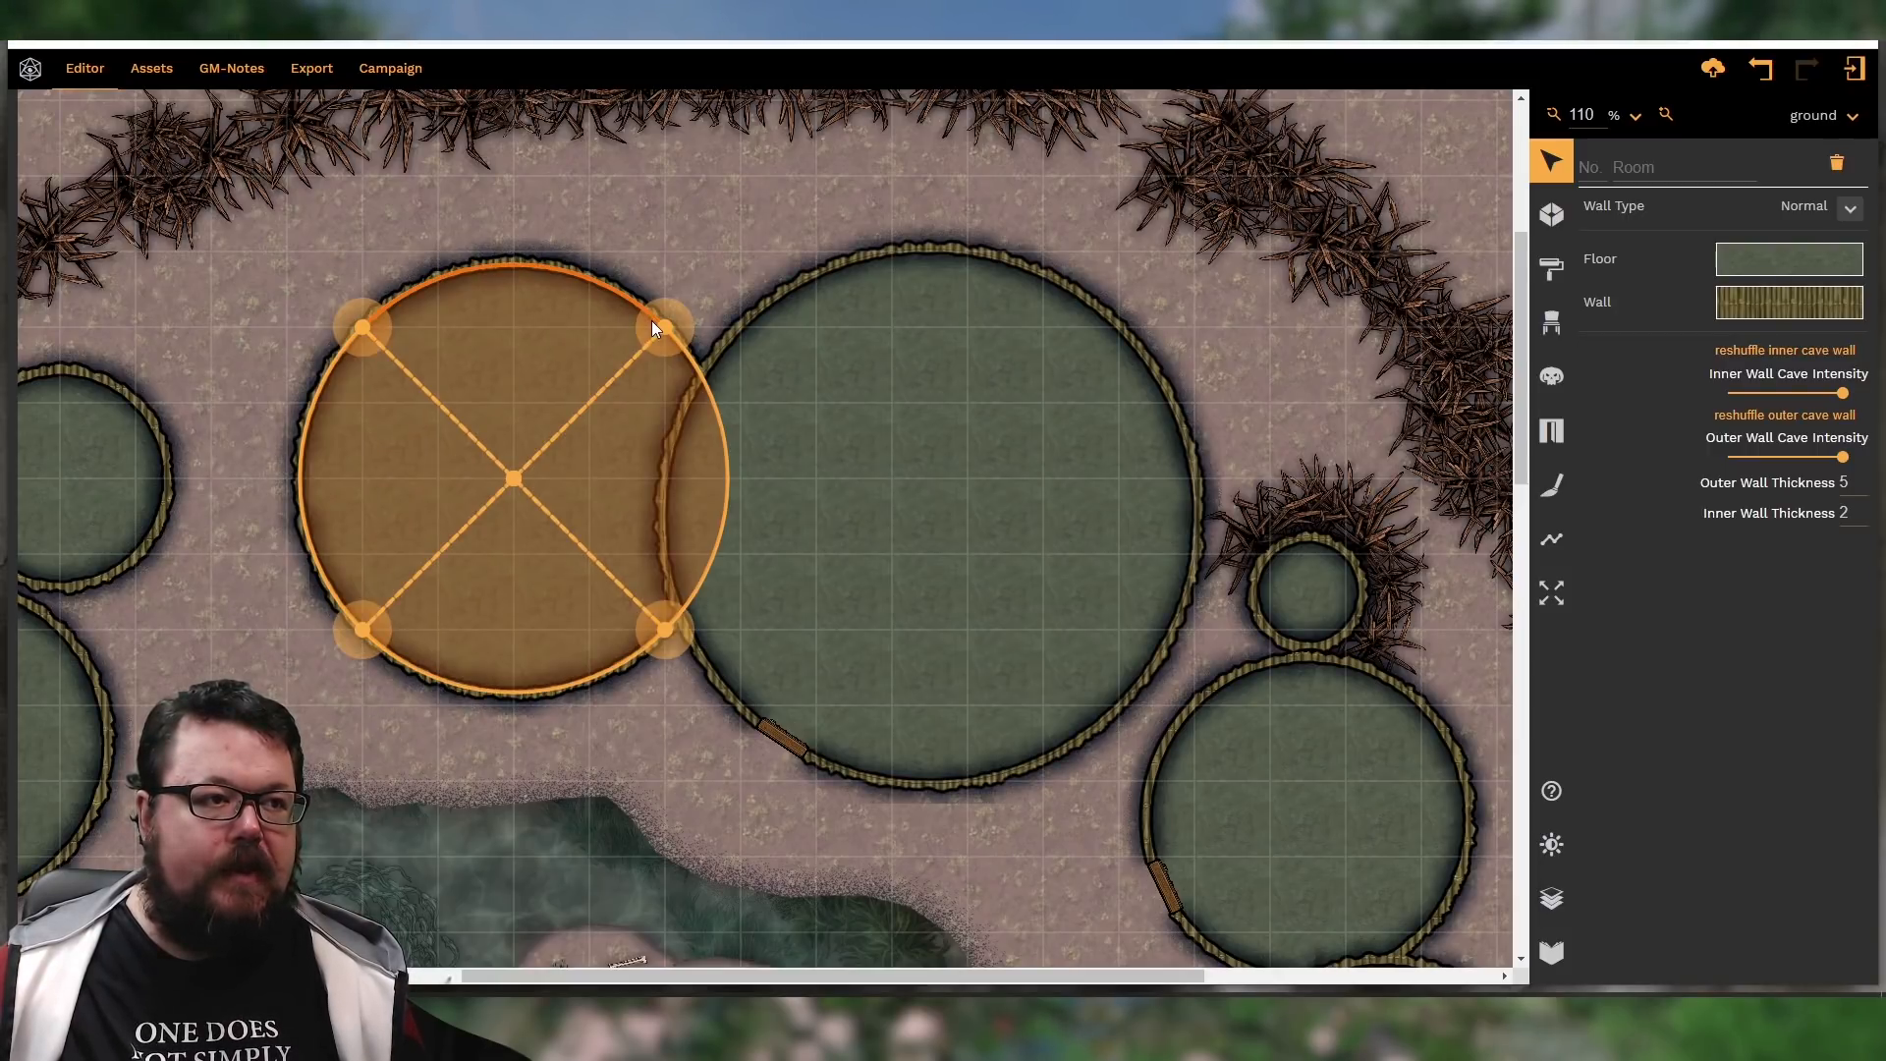
click(801, 575)
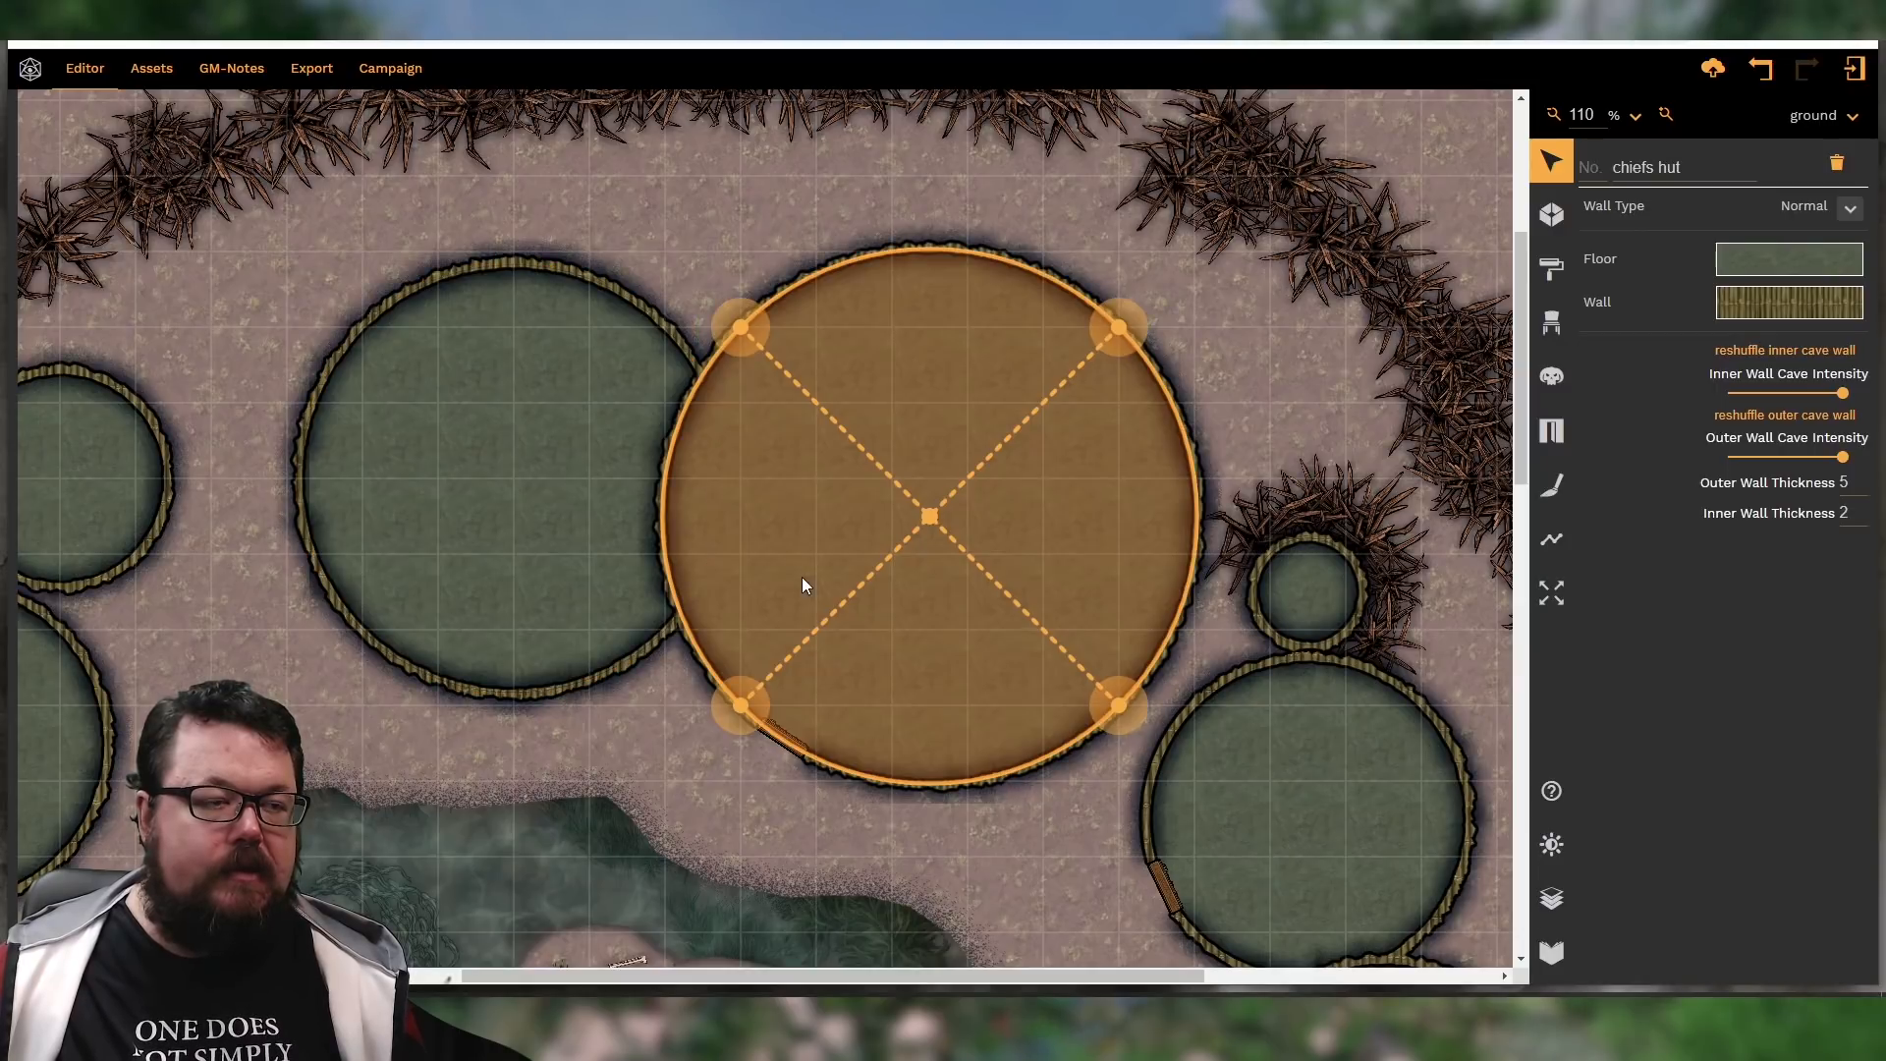
click(565, 403)
drag(666, 633, 662, 582)
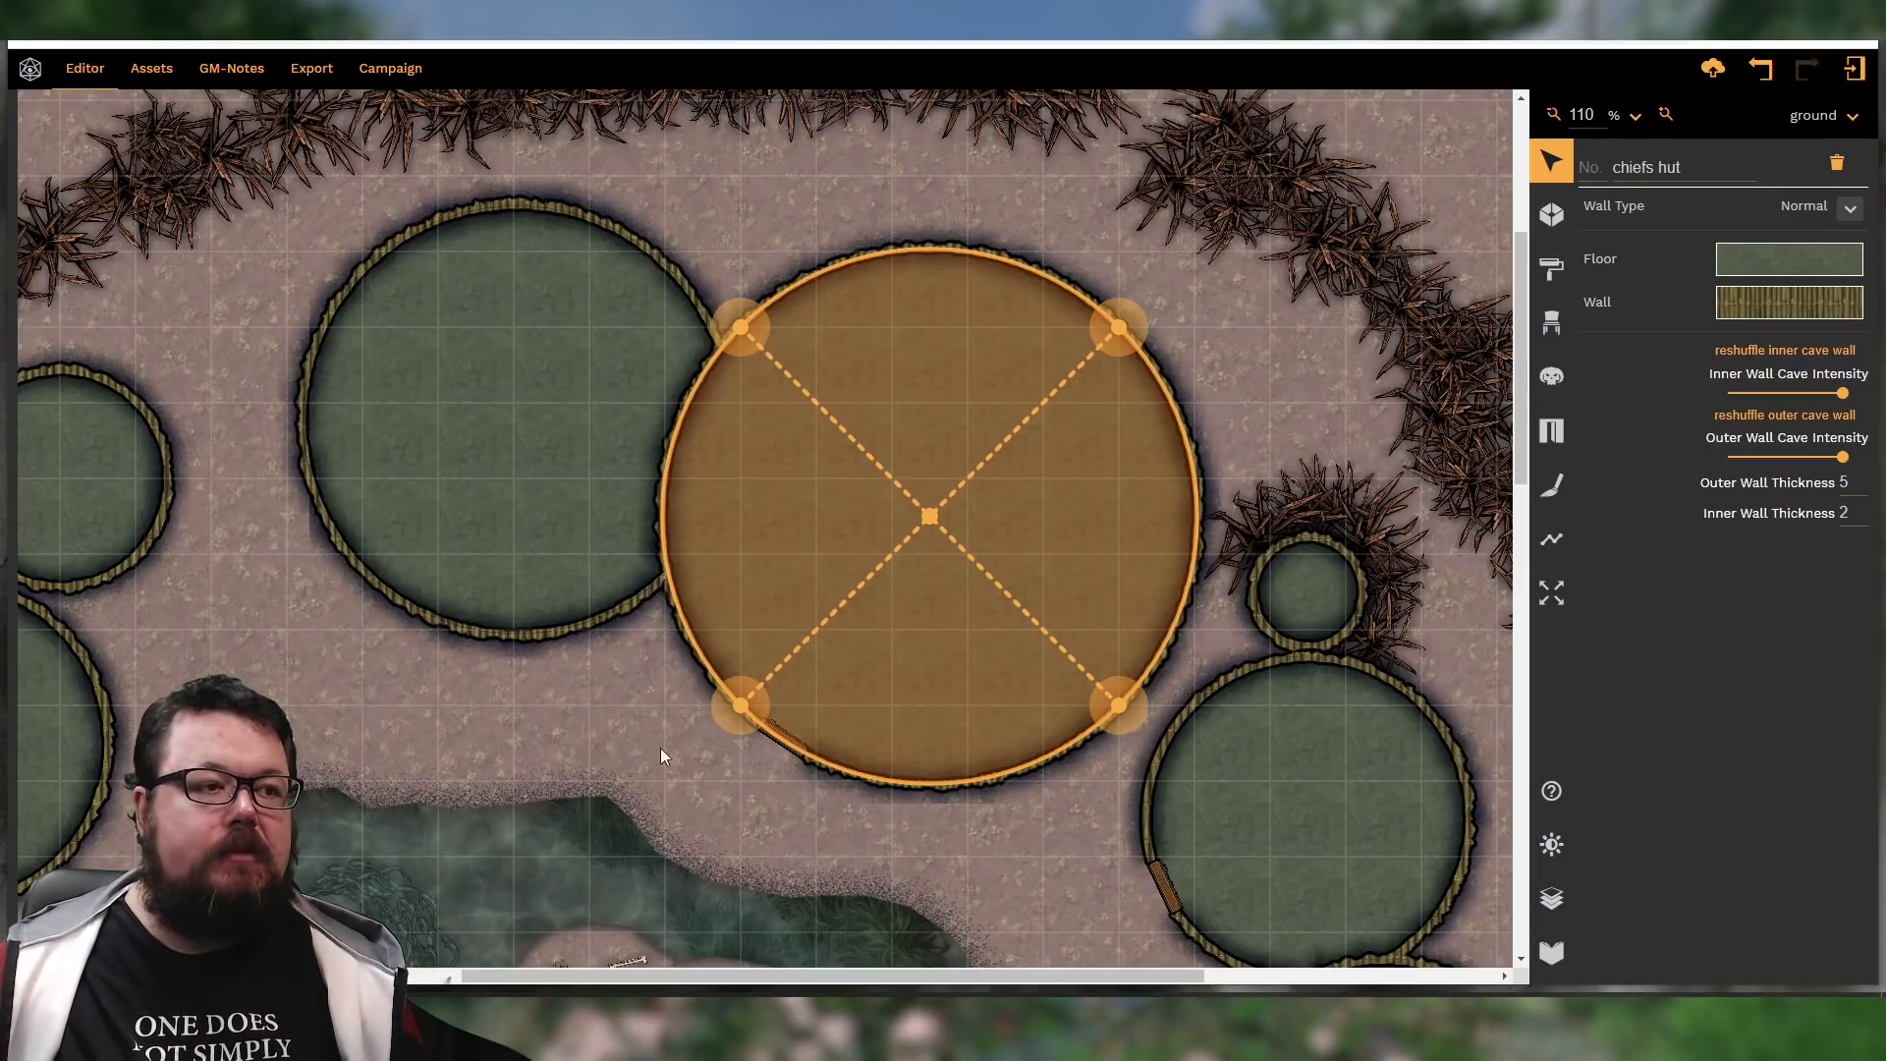
Move the small hut northwest of the pond one square east and one north, and the medium hut southwest of it one square north
click(236, 661)
click(83, 539)
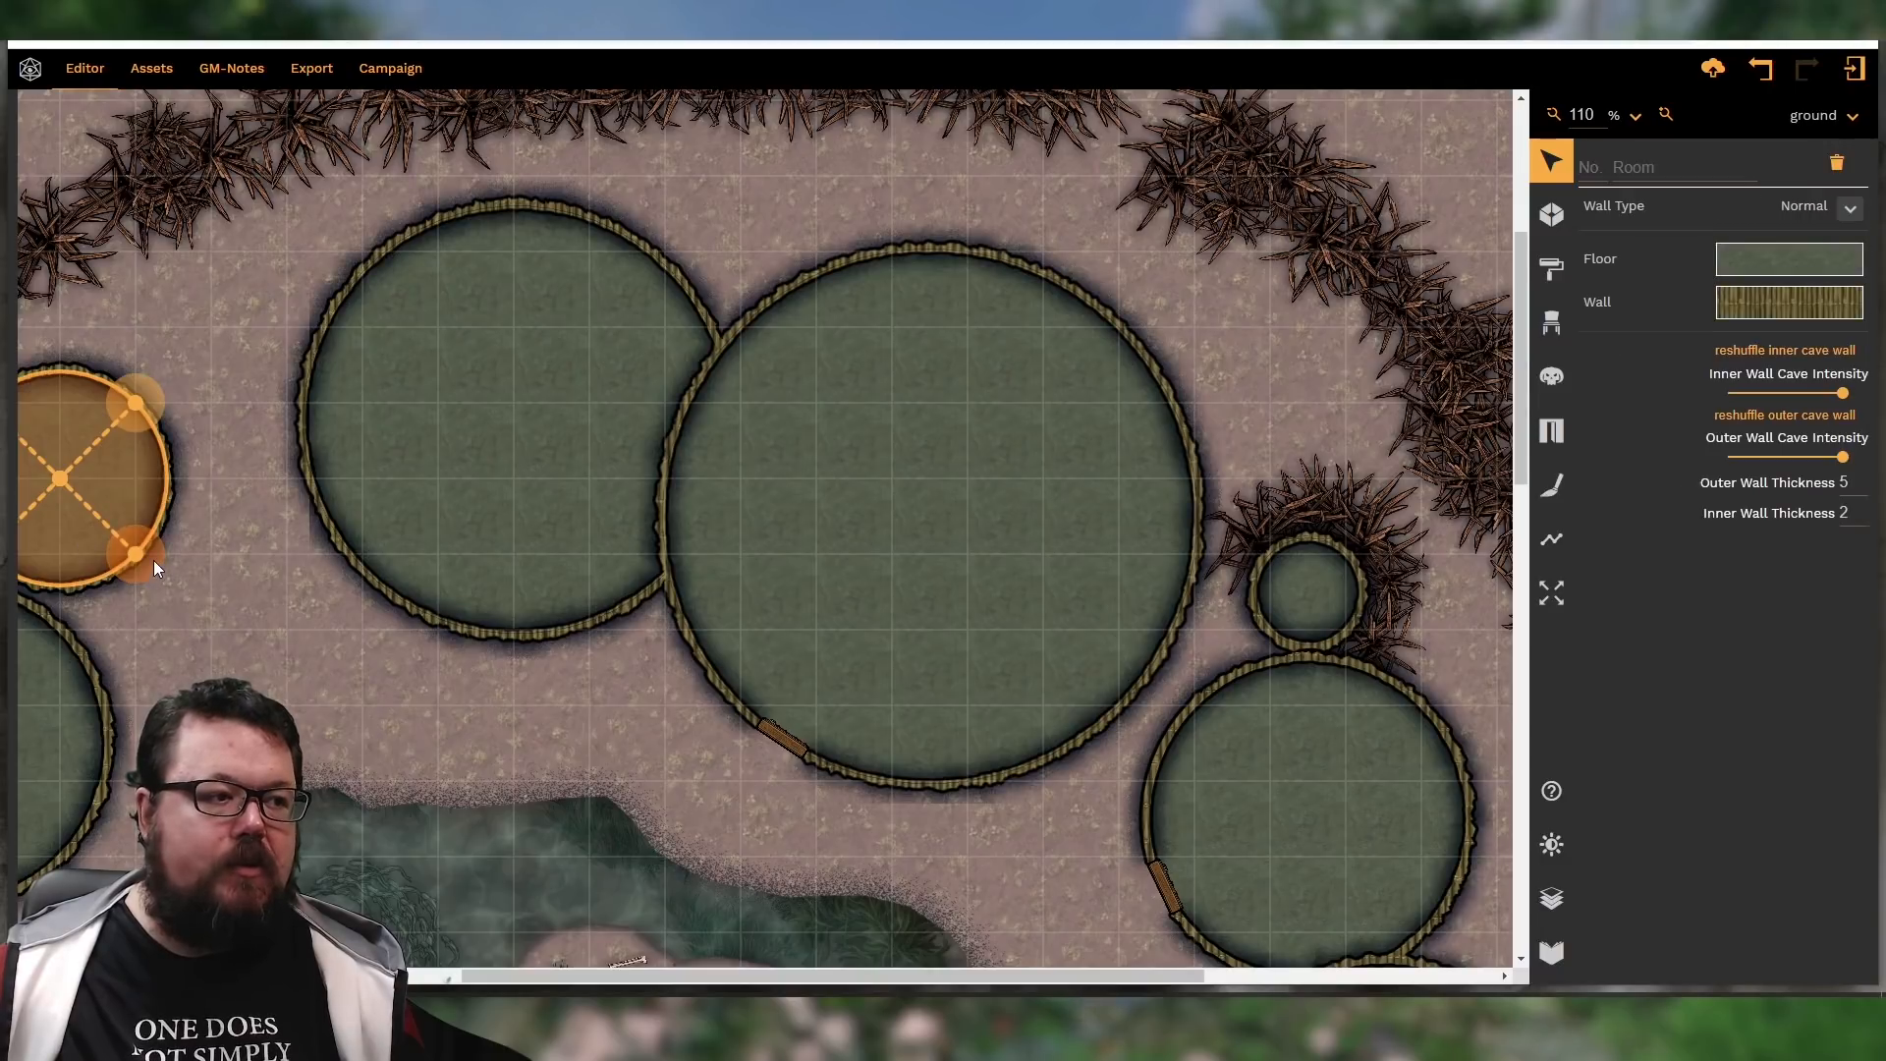
drag(168, 552, 210, 527)
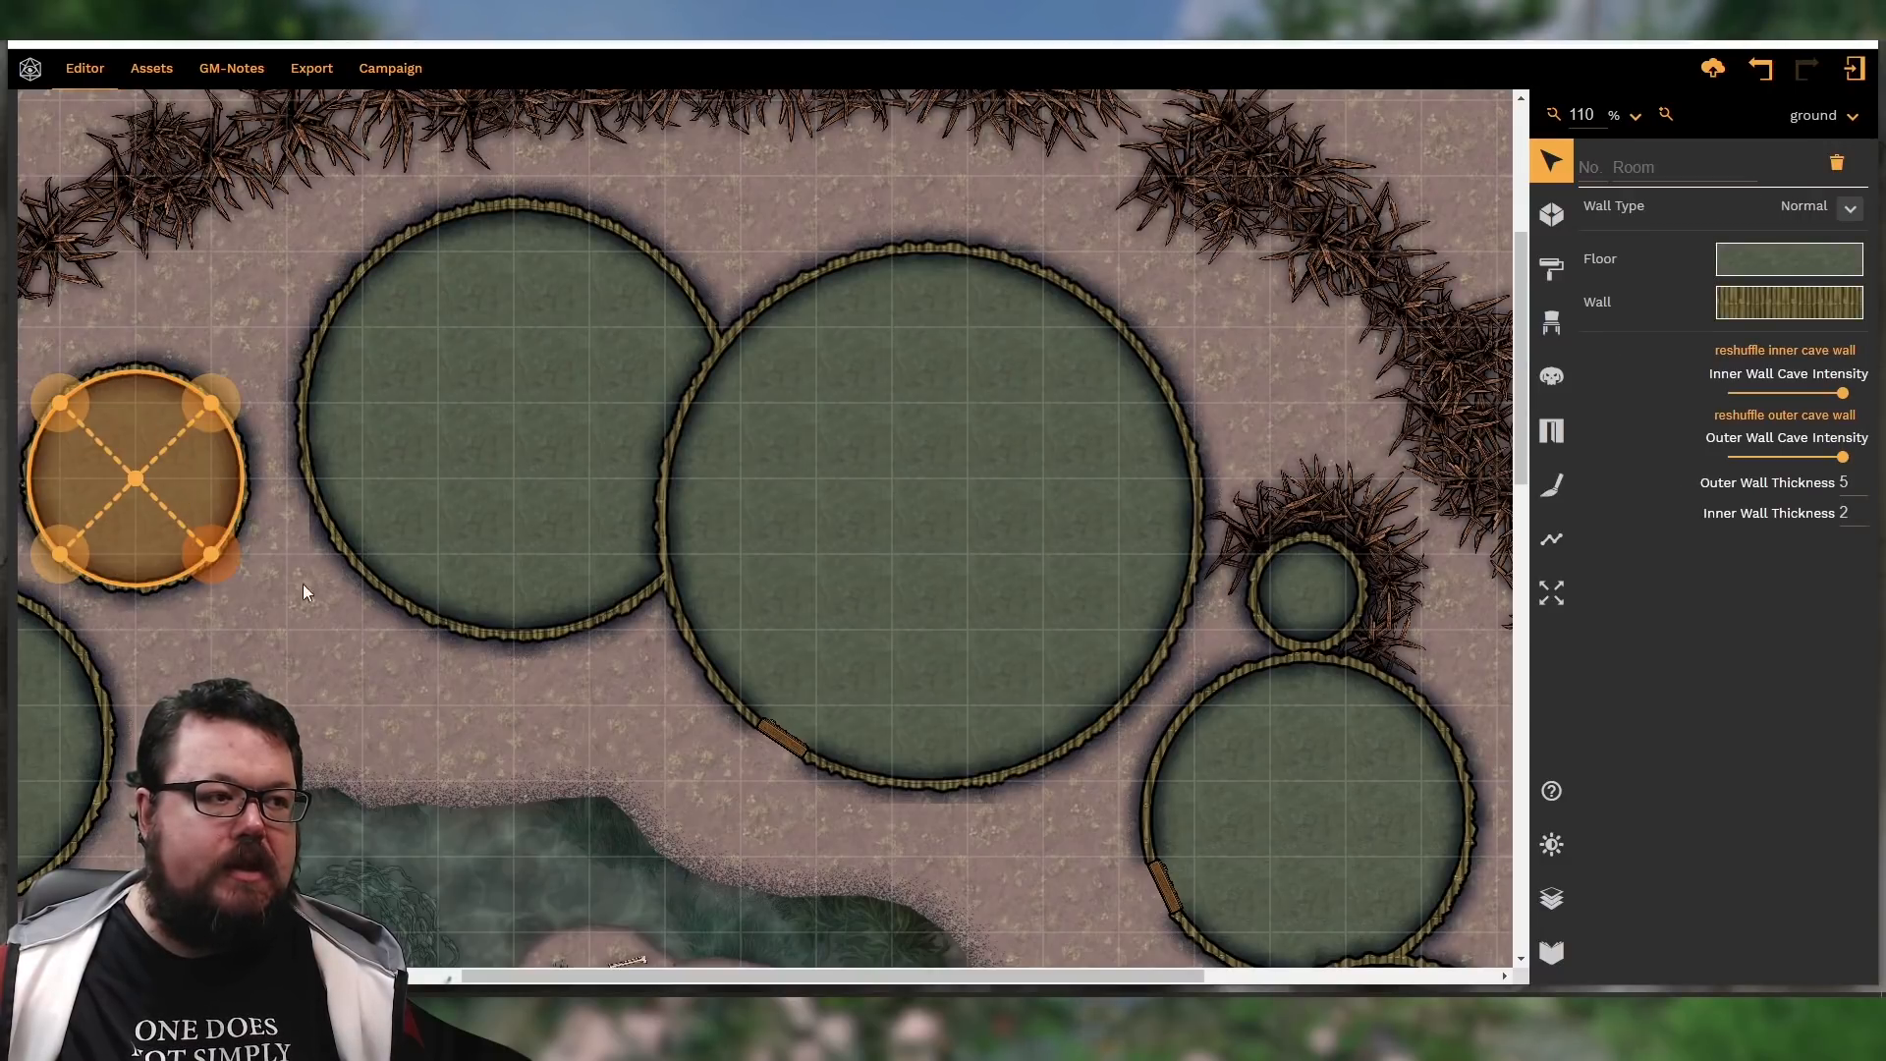
click(501, 731)
drag(794, 978, 568, 963)
click(588, 492)
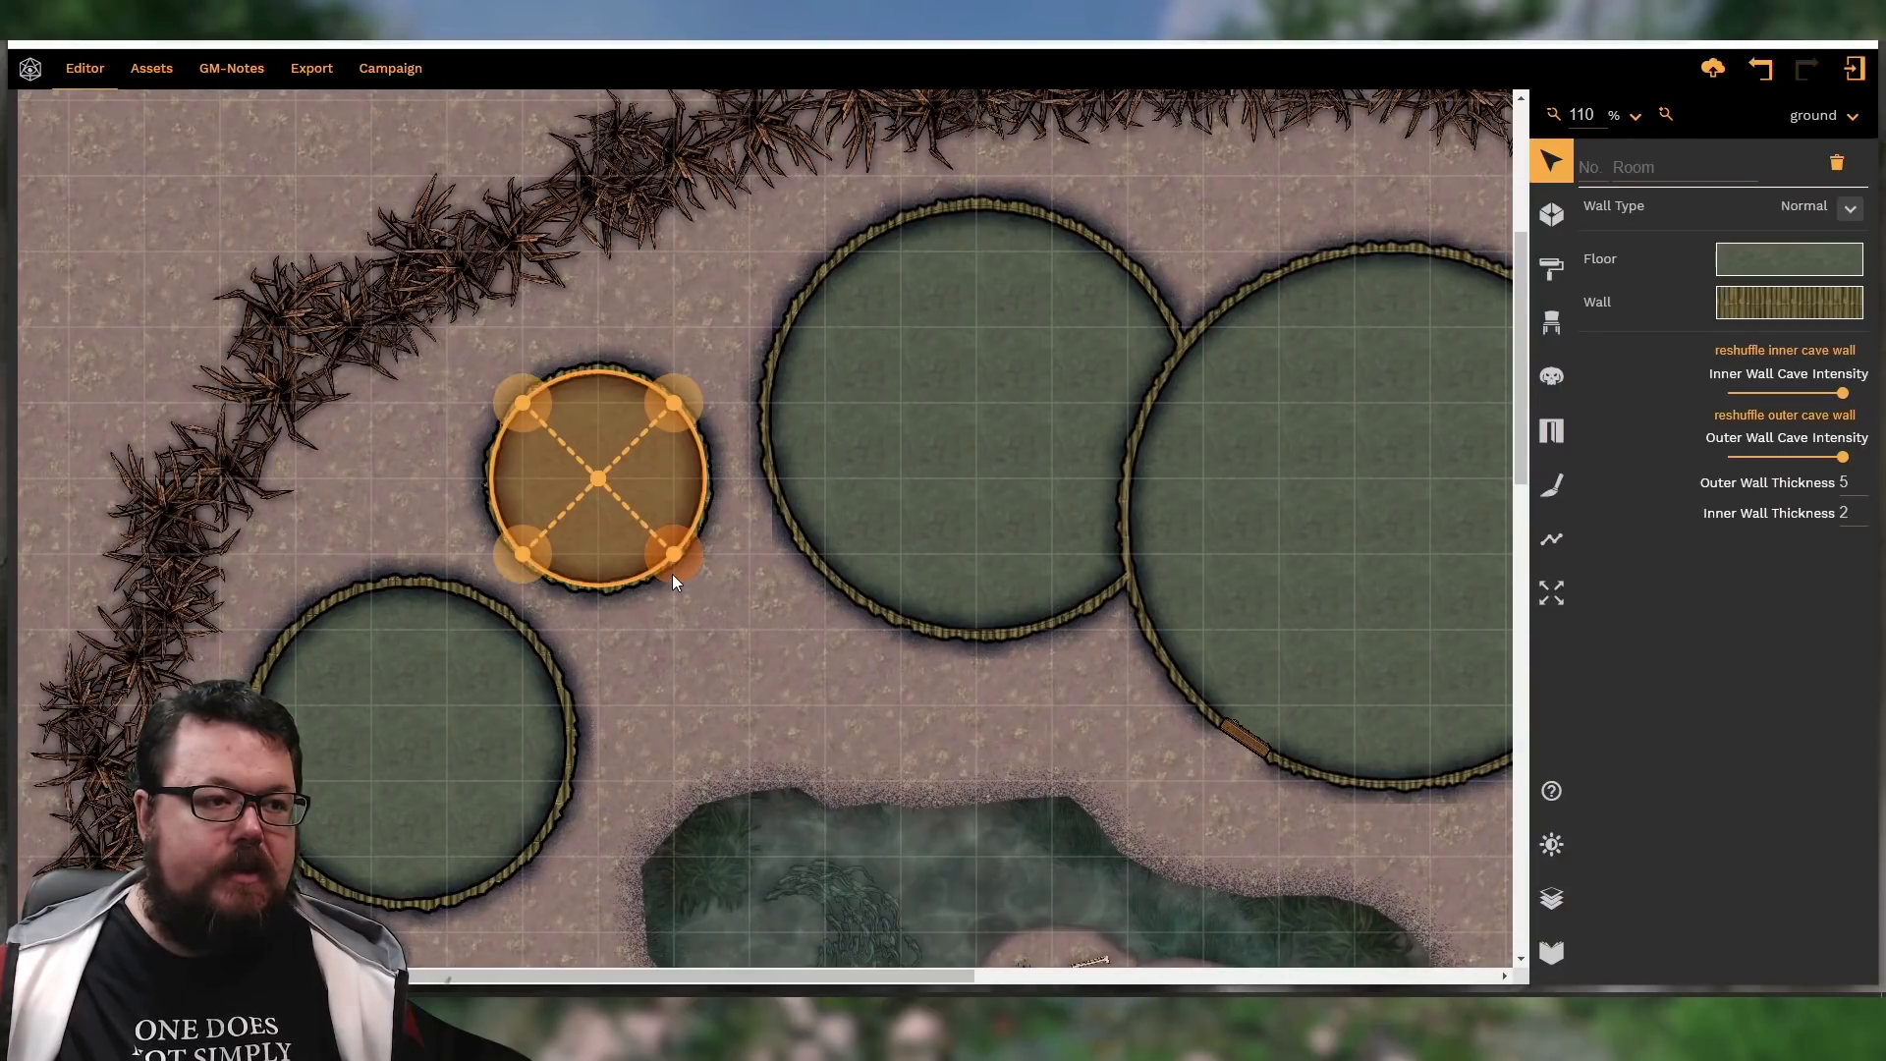
drag(676, 574, 653, 522)
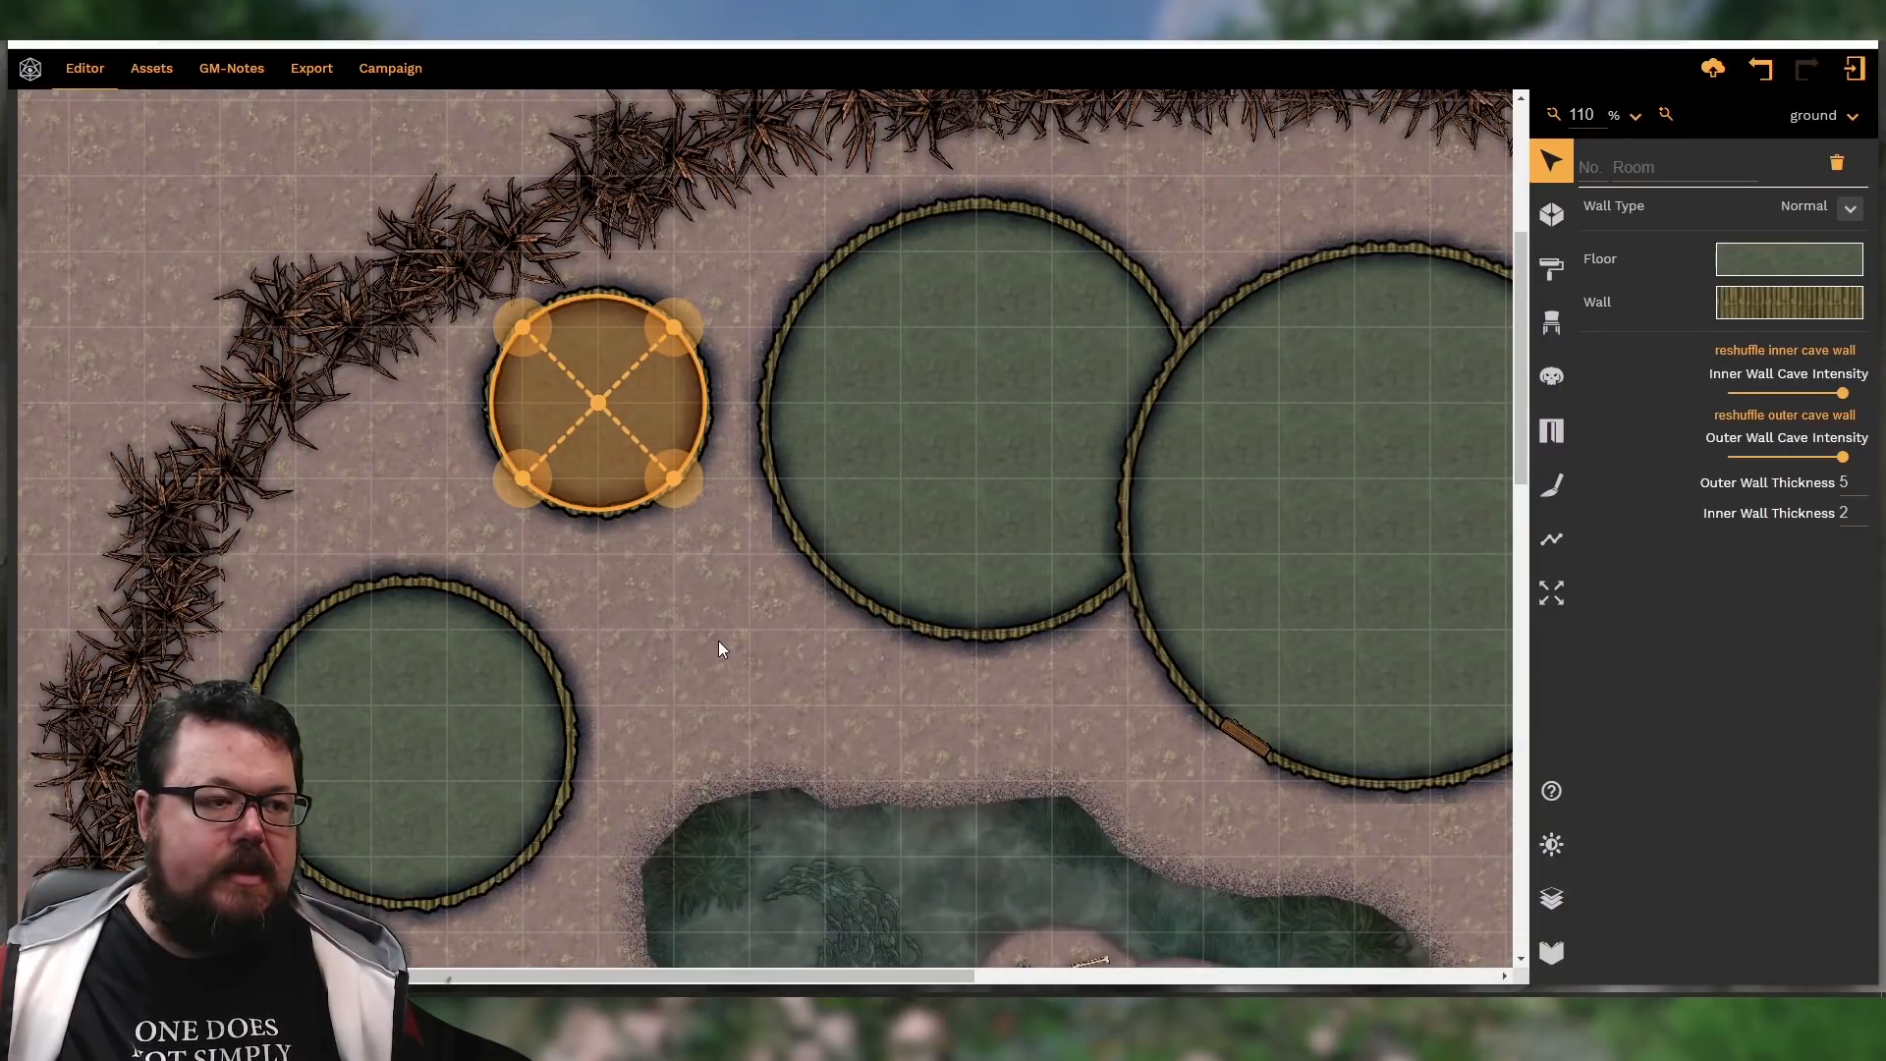
click(533, 780)
drag(522, 871, 515, 830)
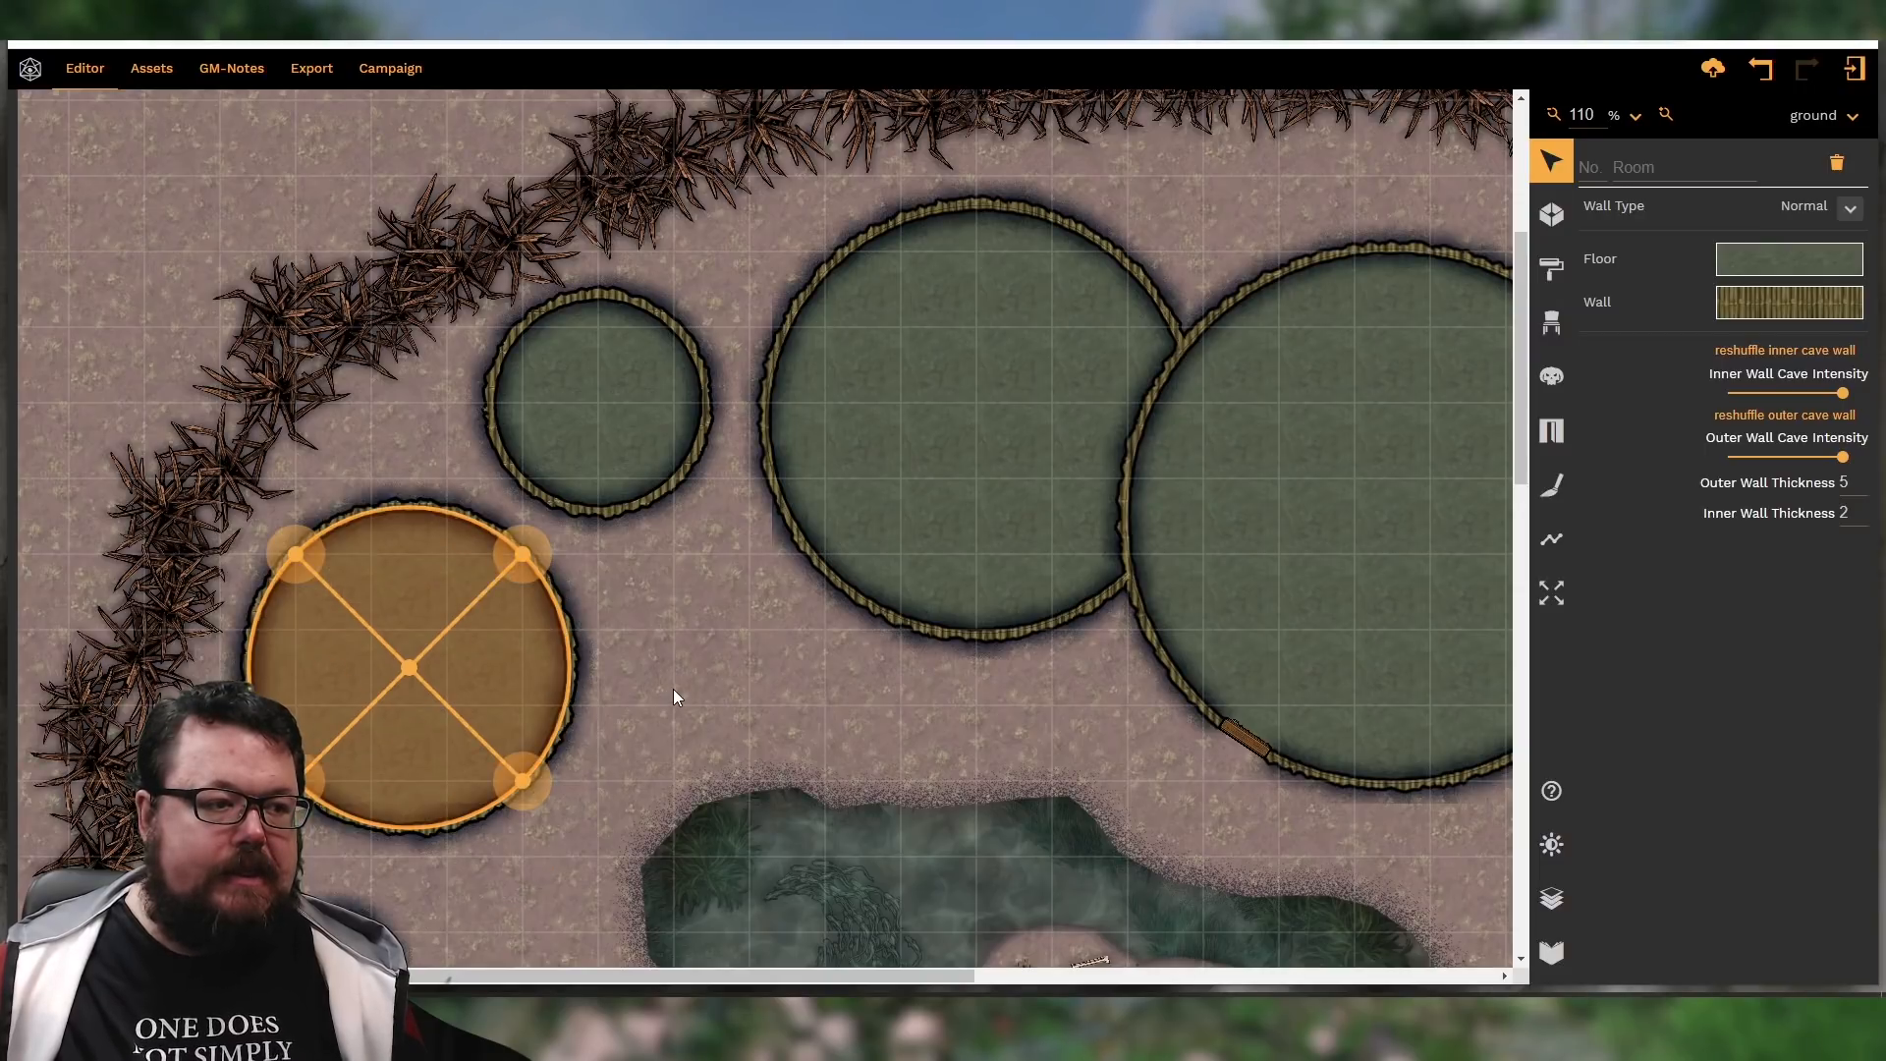
Separate the two tiny huts west of the pond by moving the upper one a square north and the lower one a square west
scroll(473, 744, down, 4)
click(346, 793)
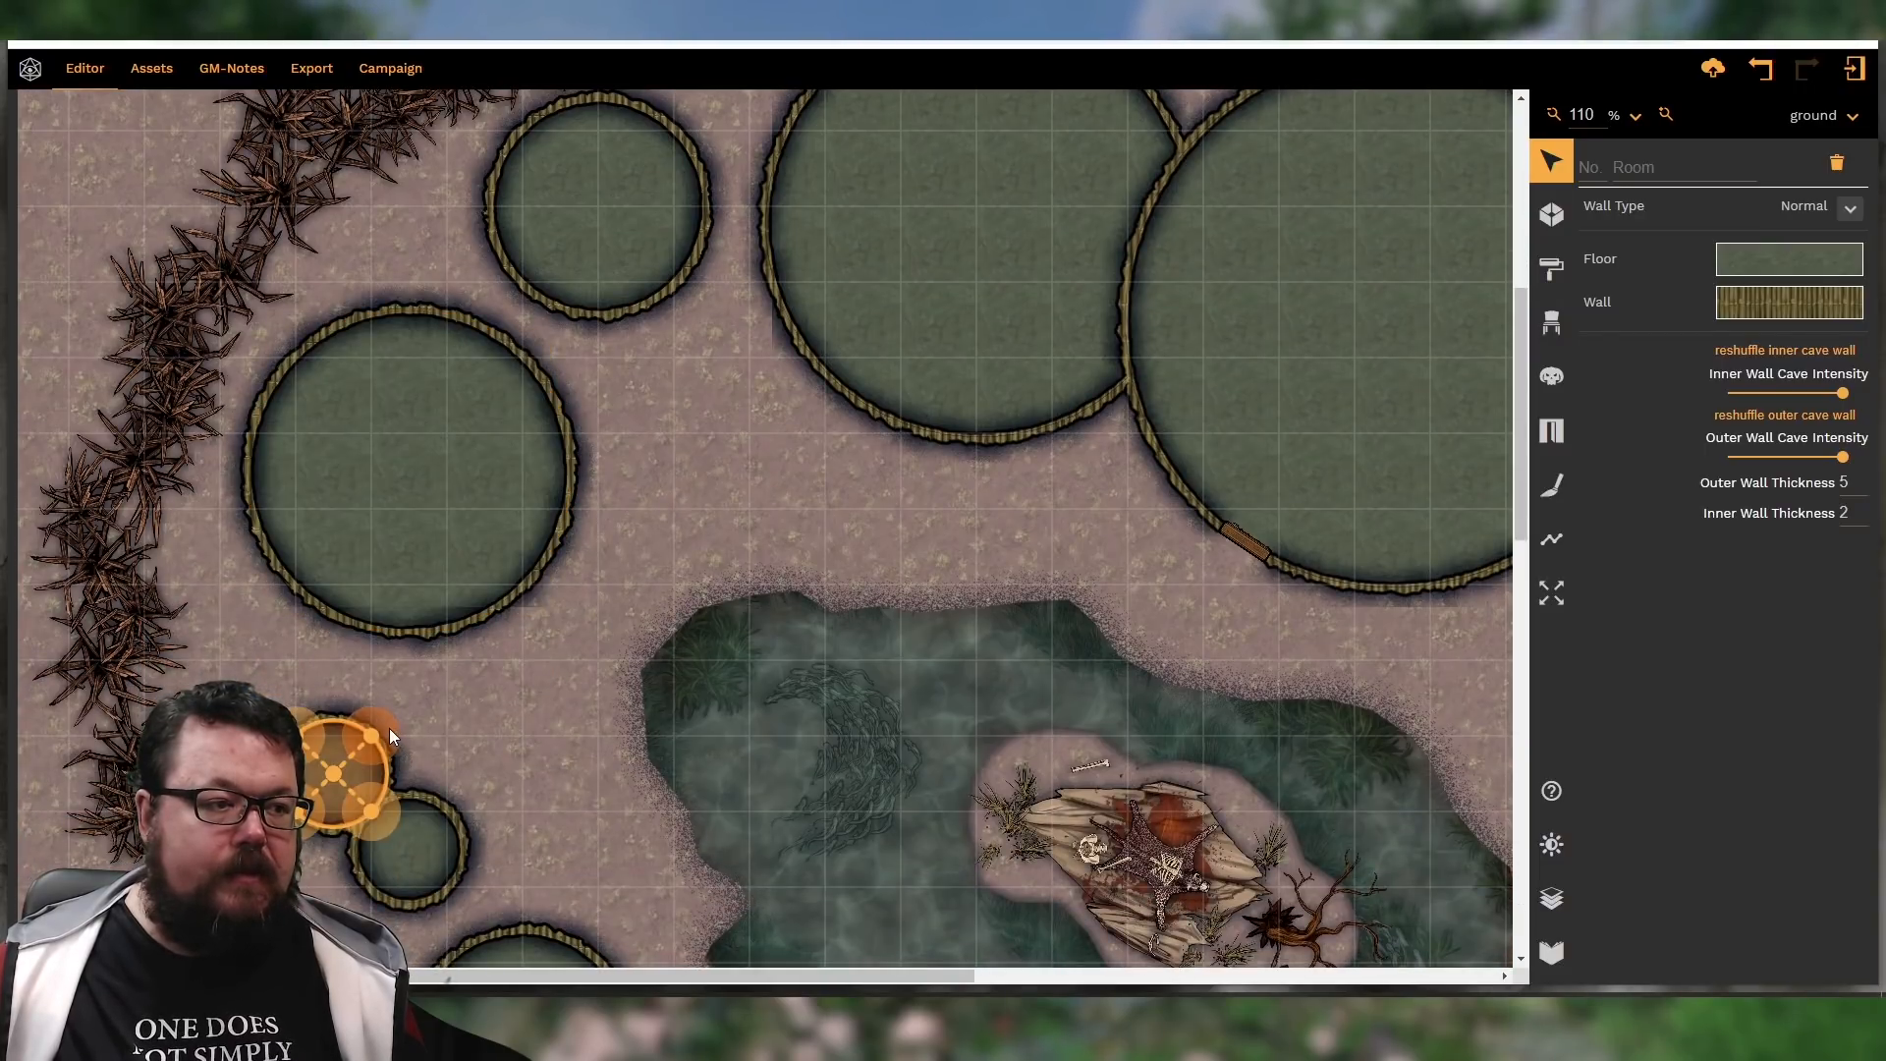
drag(348, 790, 368, 688)
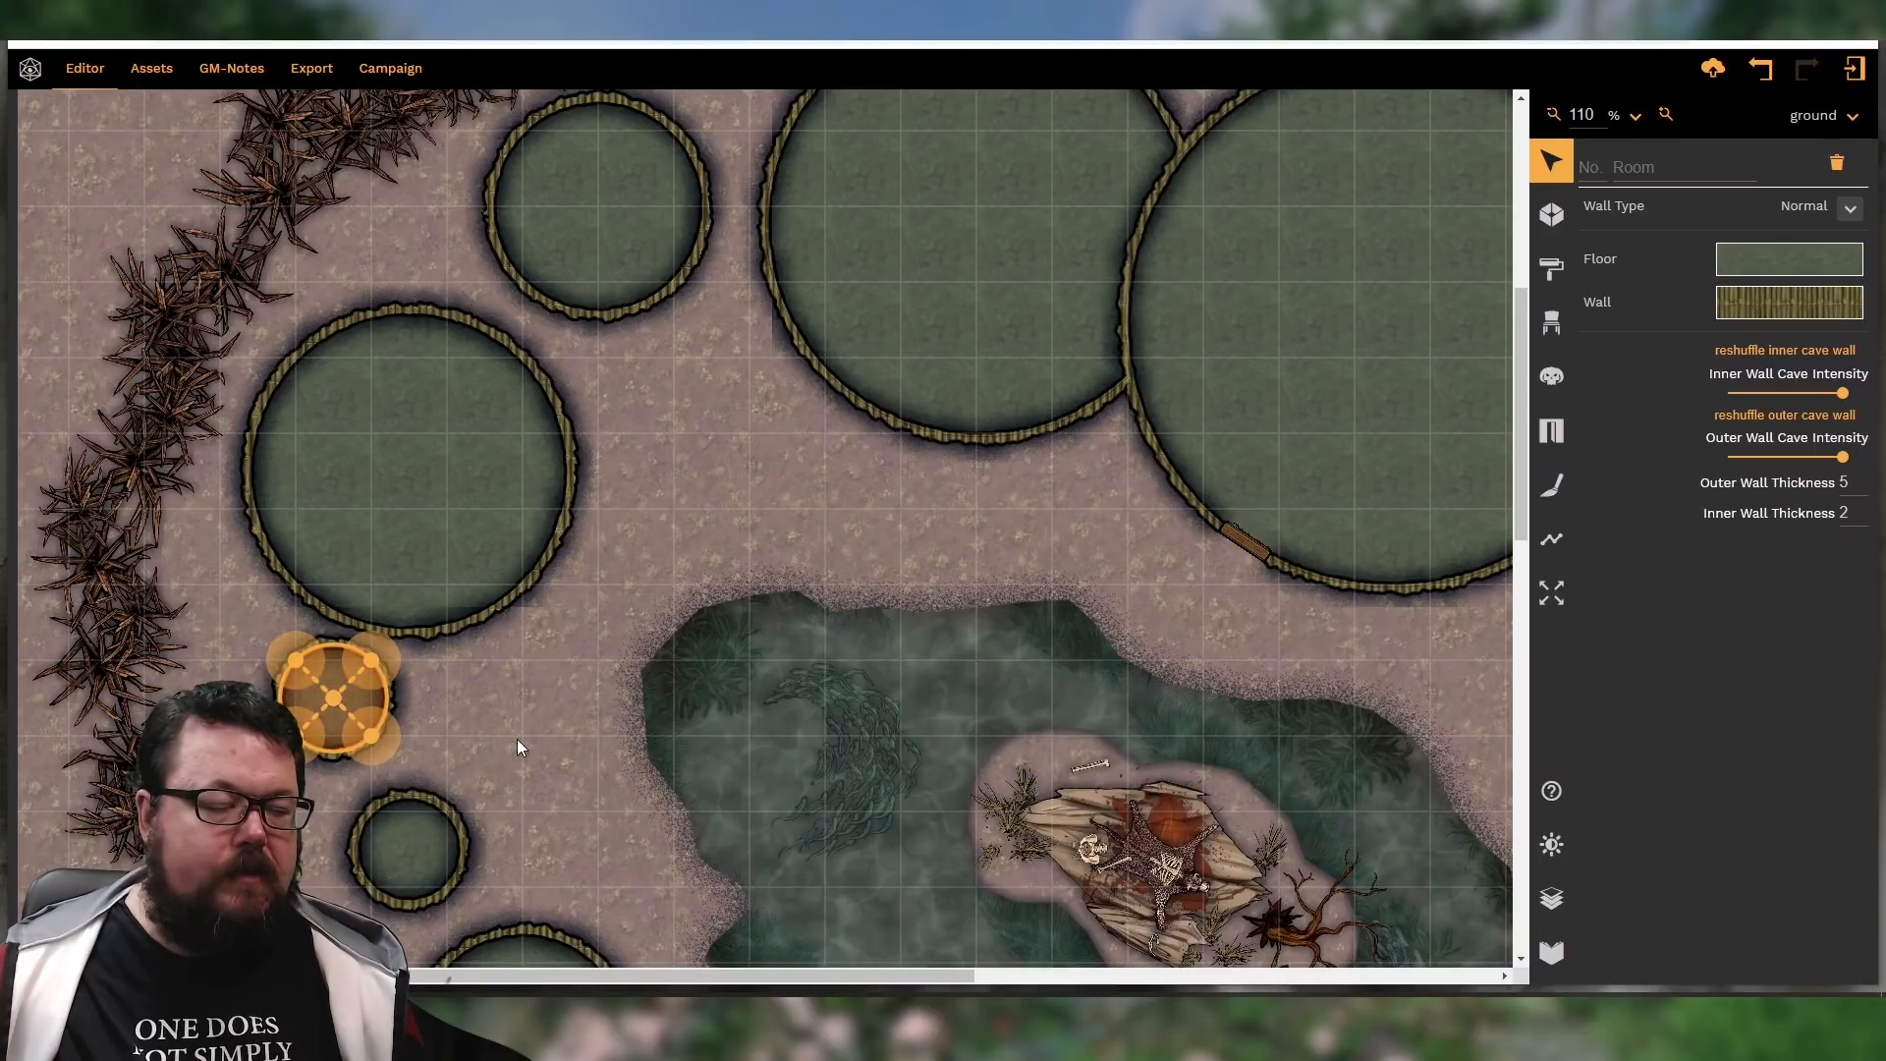
scroll(517, 739, down, 4)
click(409, 662)
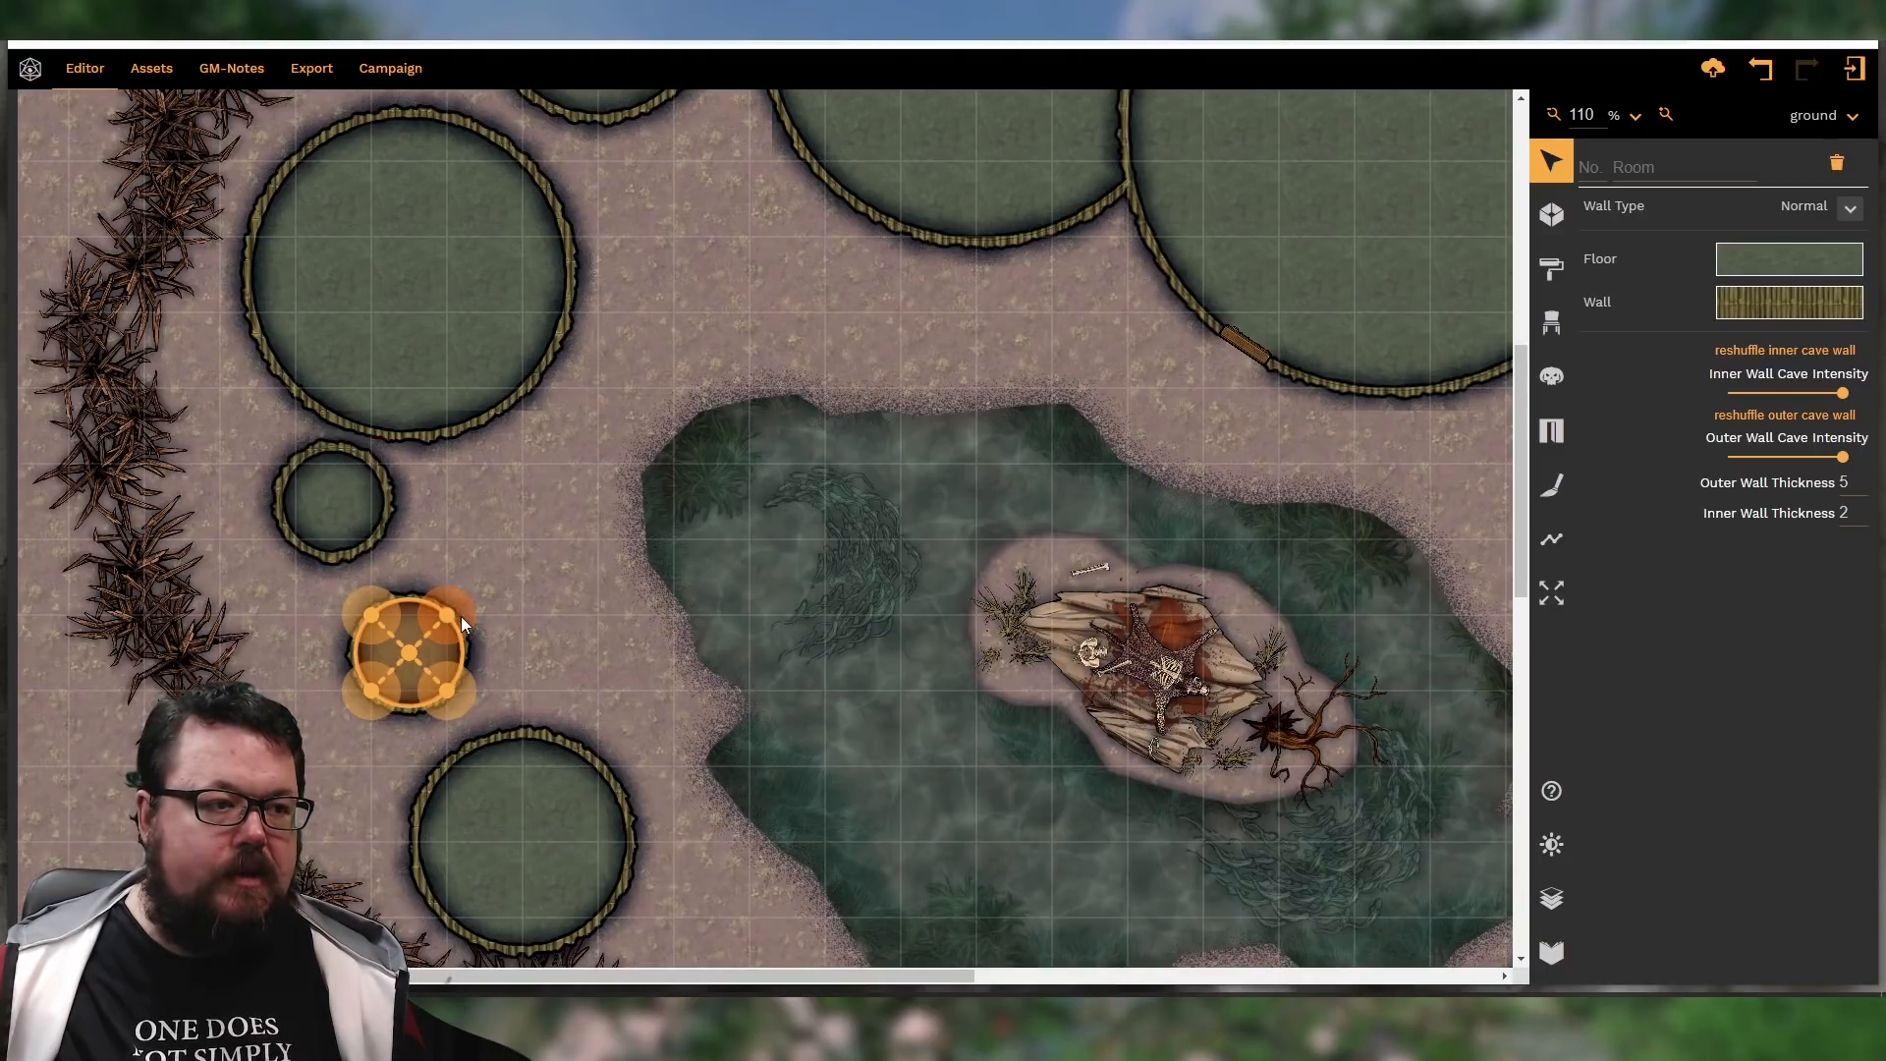
drag(428, 633, 415, 635)
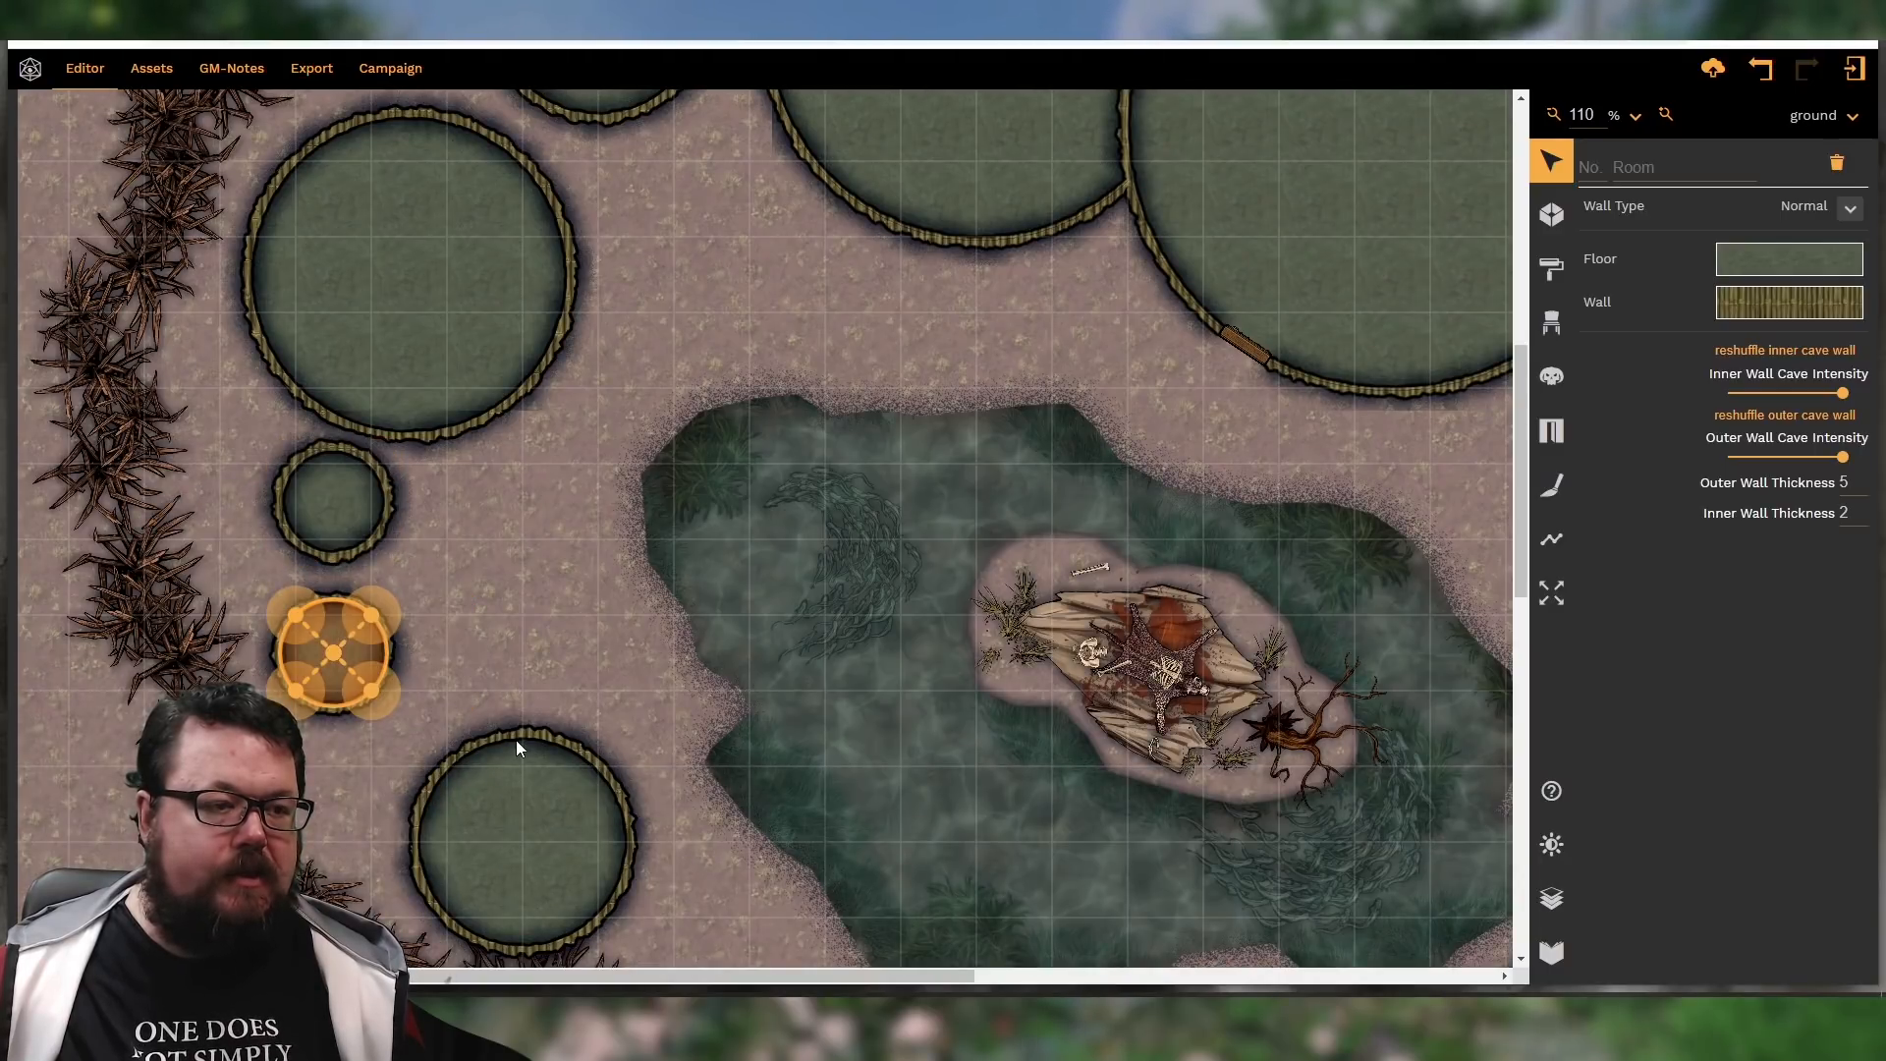
scroll(517, 743, down, 4)
click(603, 493)
Add Fantasy wooden doors to the overlapping large huts: their shared wall, the western hut's south and northeast walls, and the chiefs hut's northwest wall
scroll(688, 540, up, 5)
scroll(748, 587, up, 3)
drag(923, 977, 1149, 977)
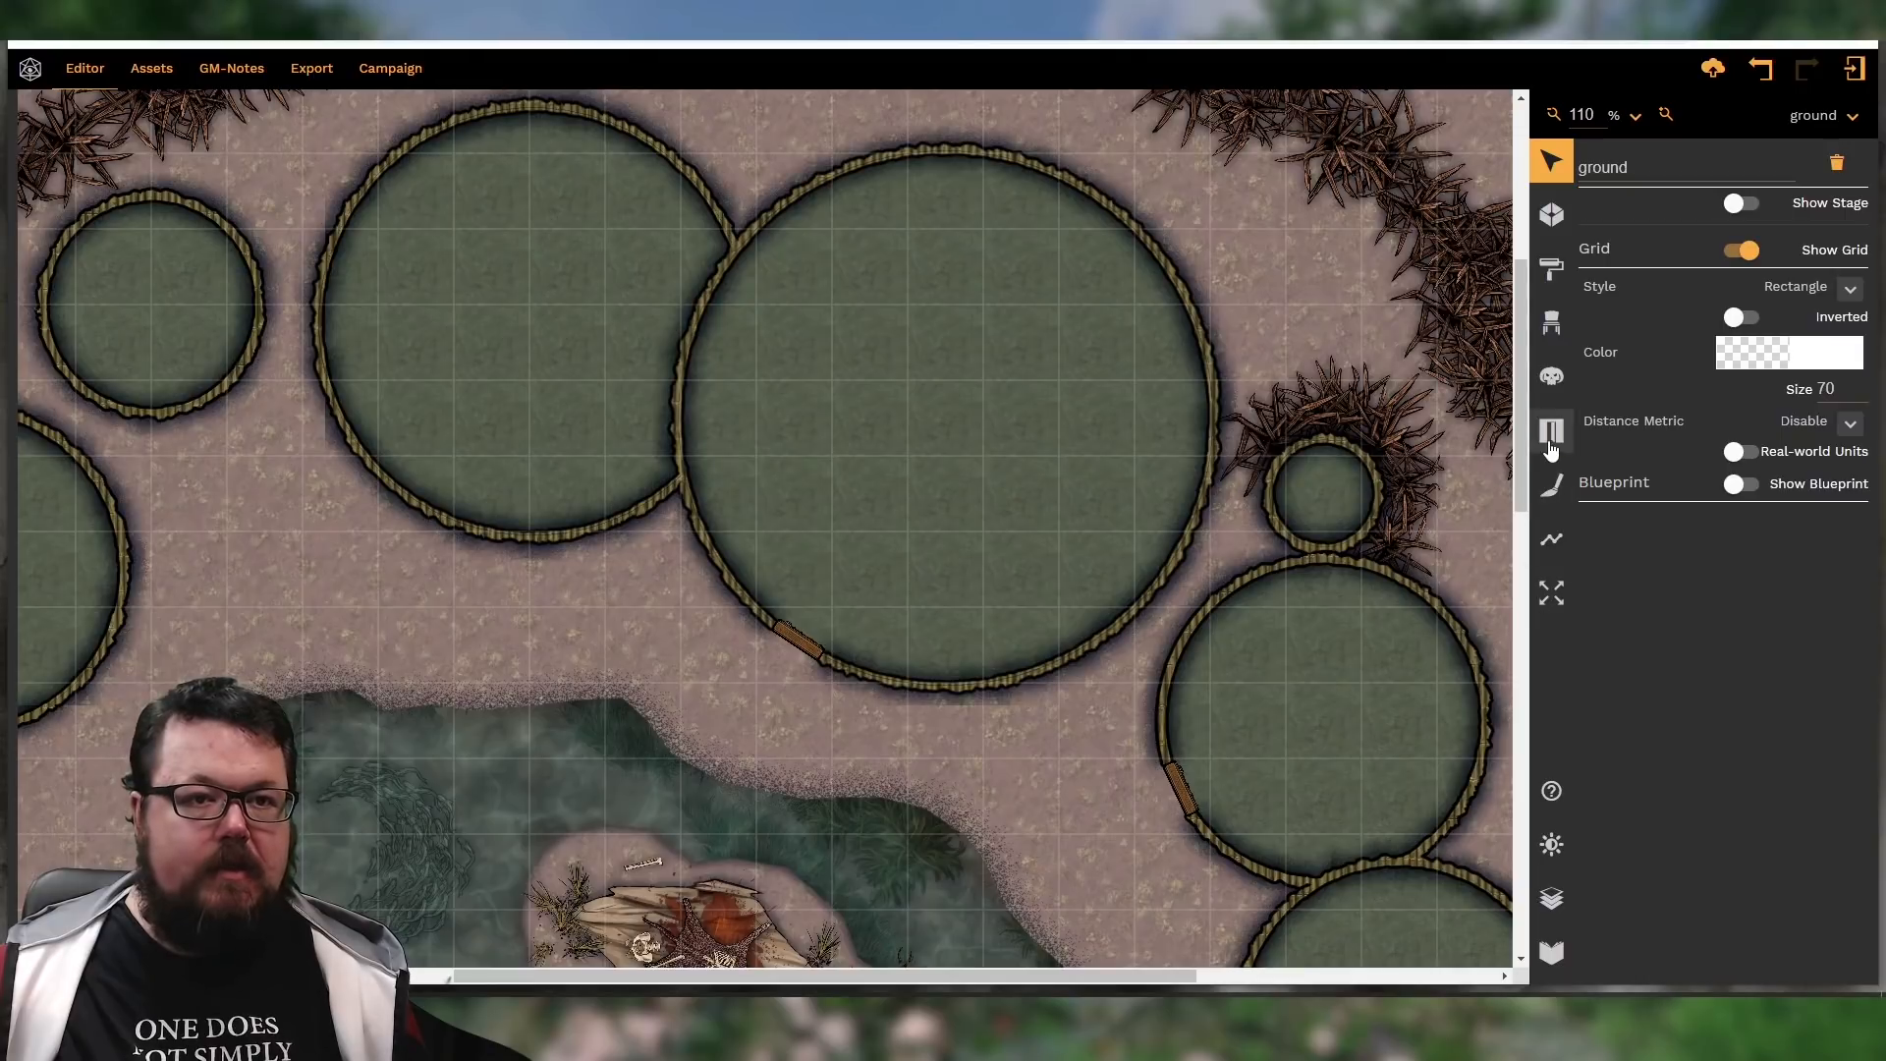
click(1550, 442)
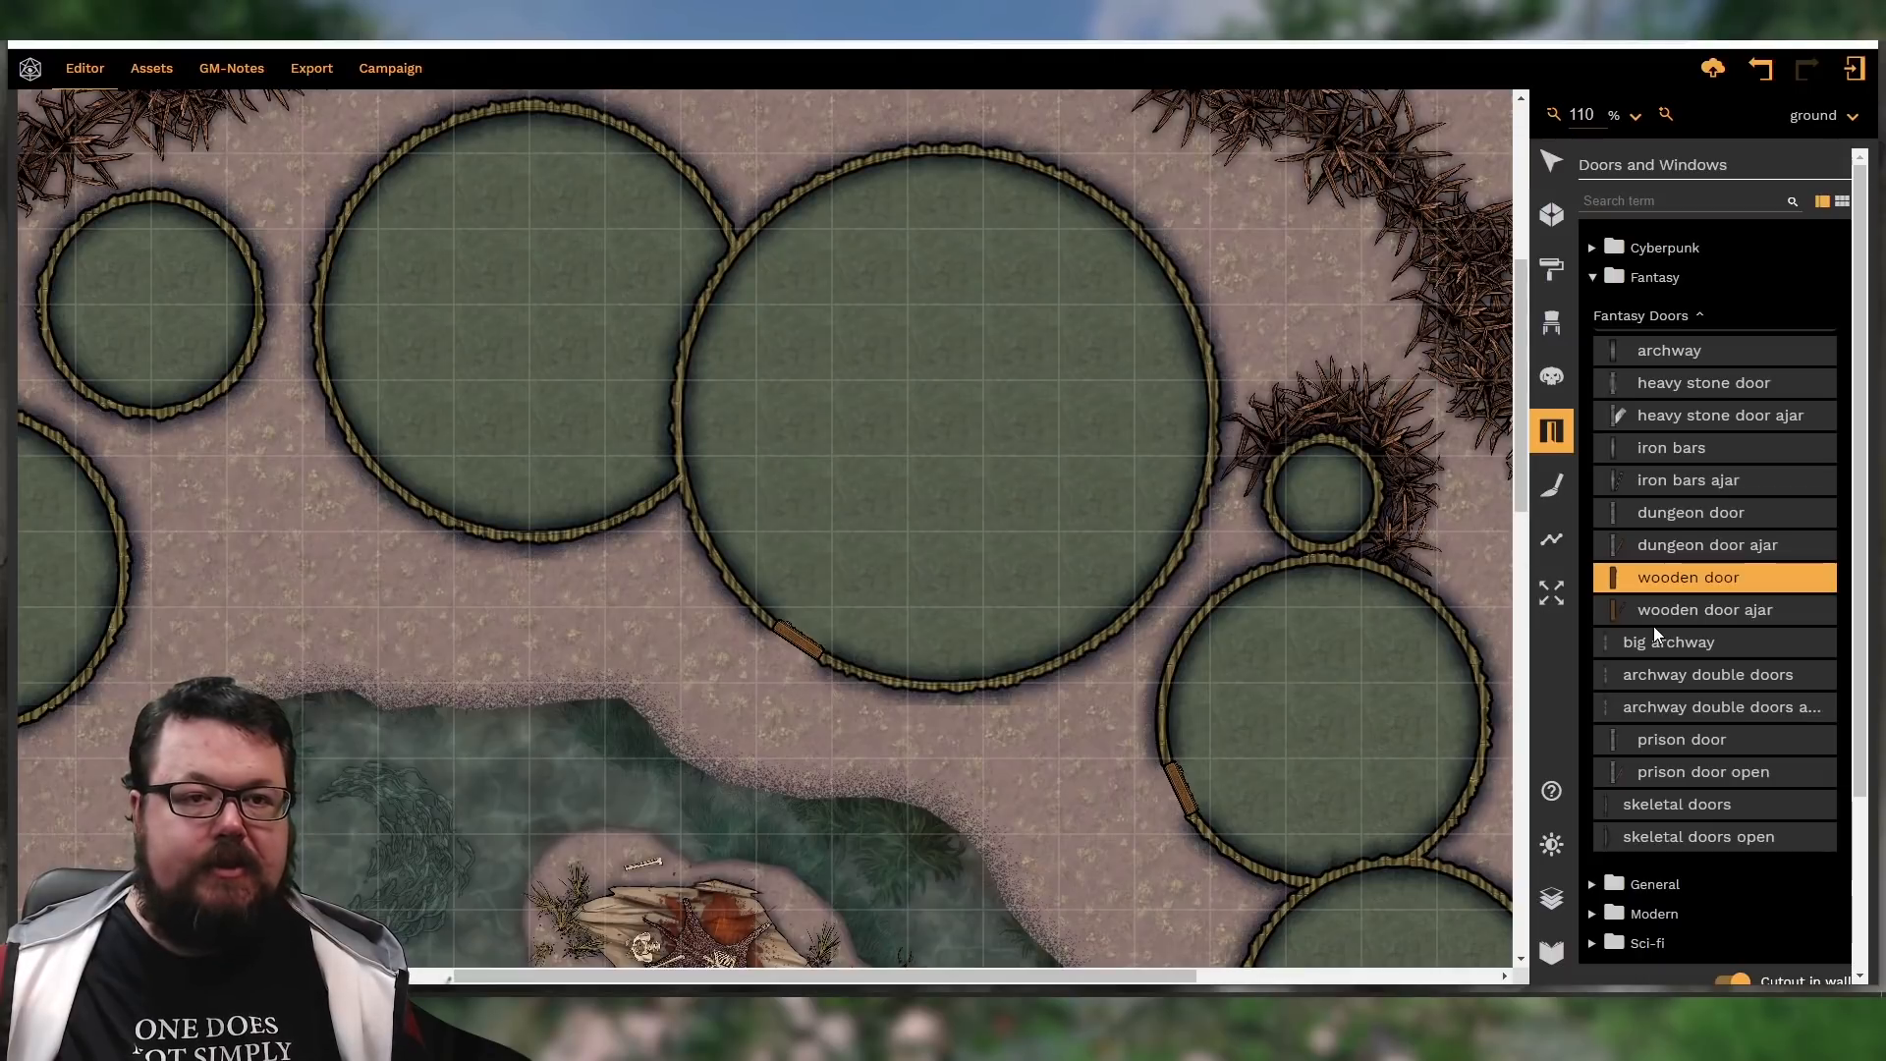
click(684, 349)
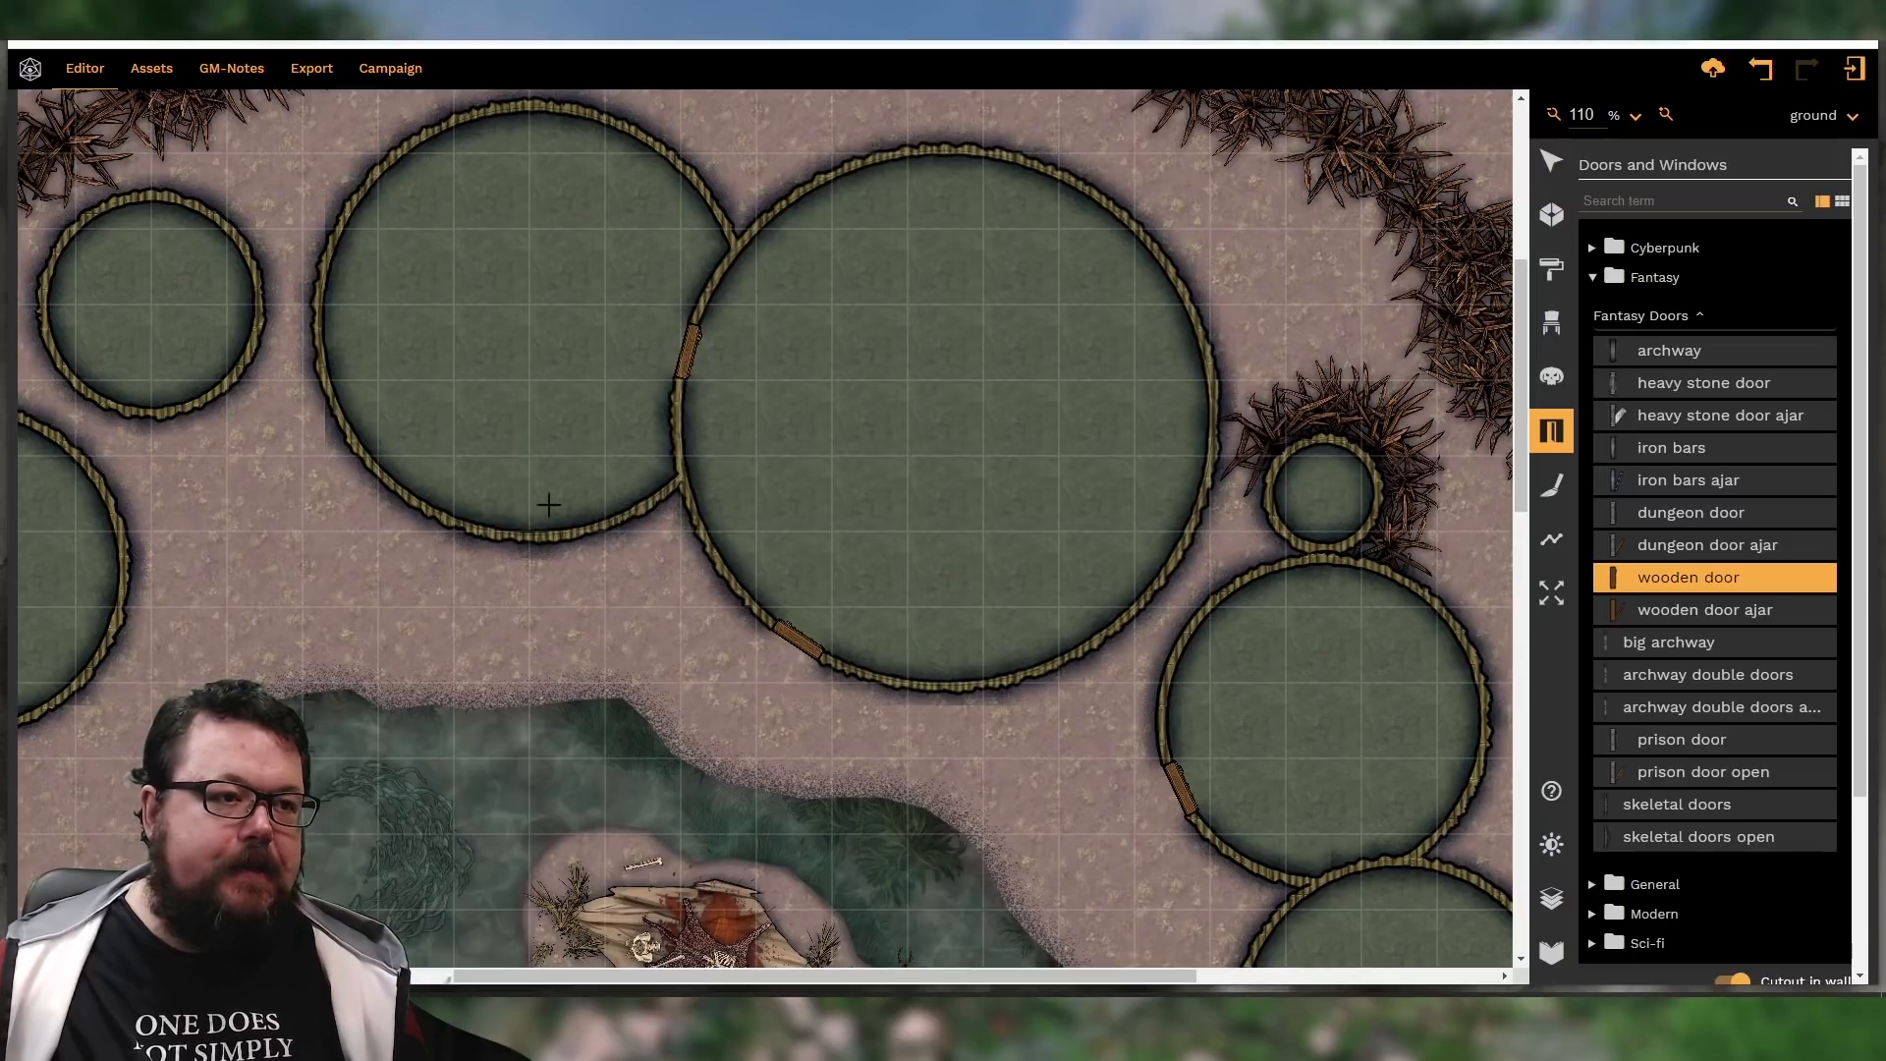
click(494, 532)
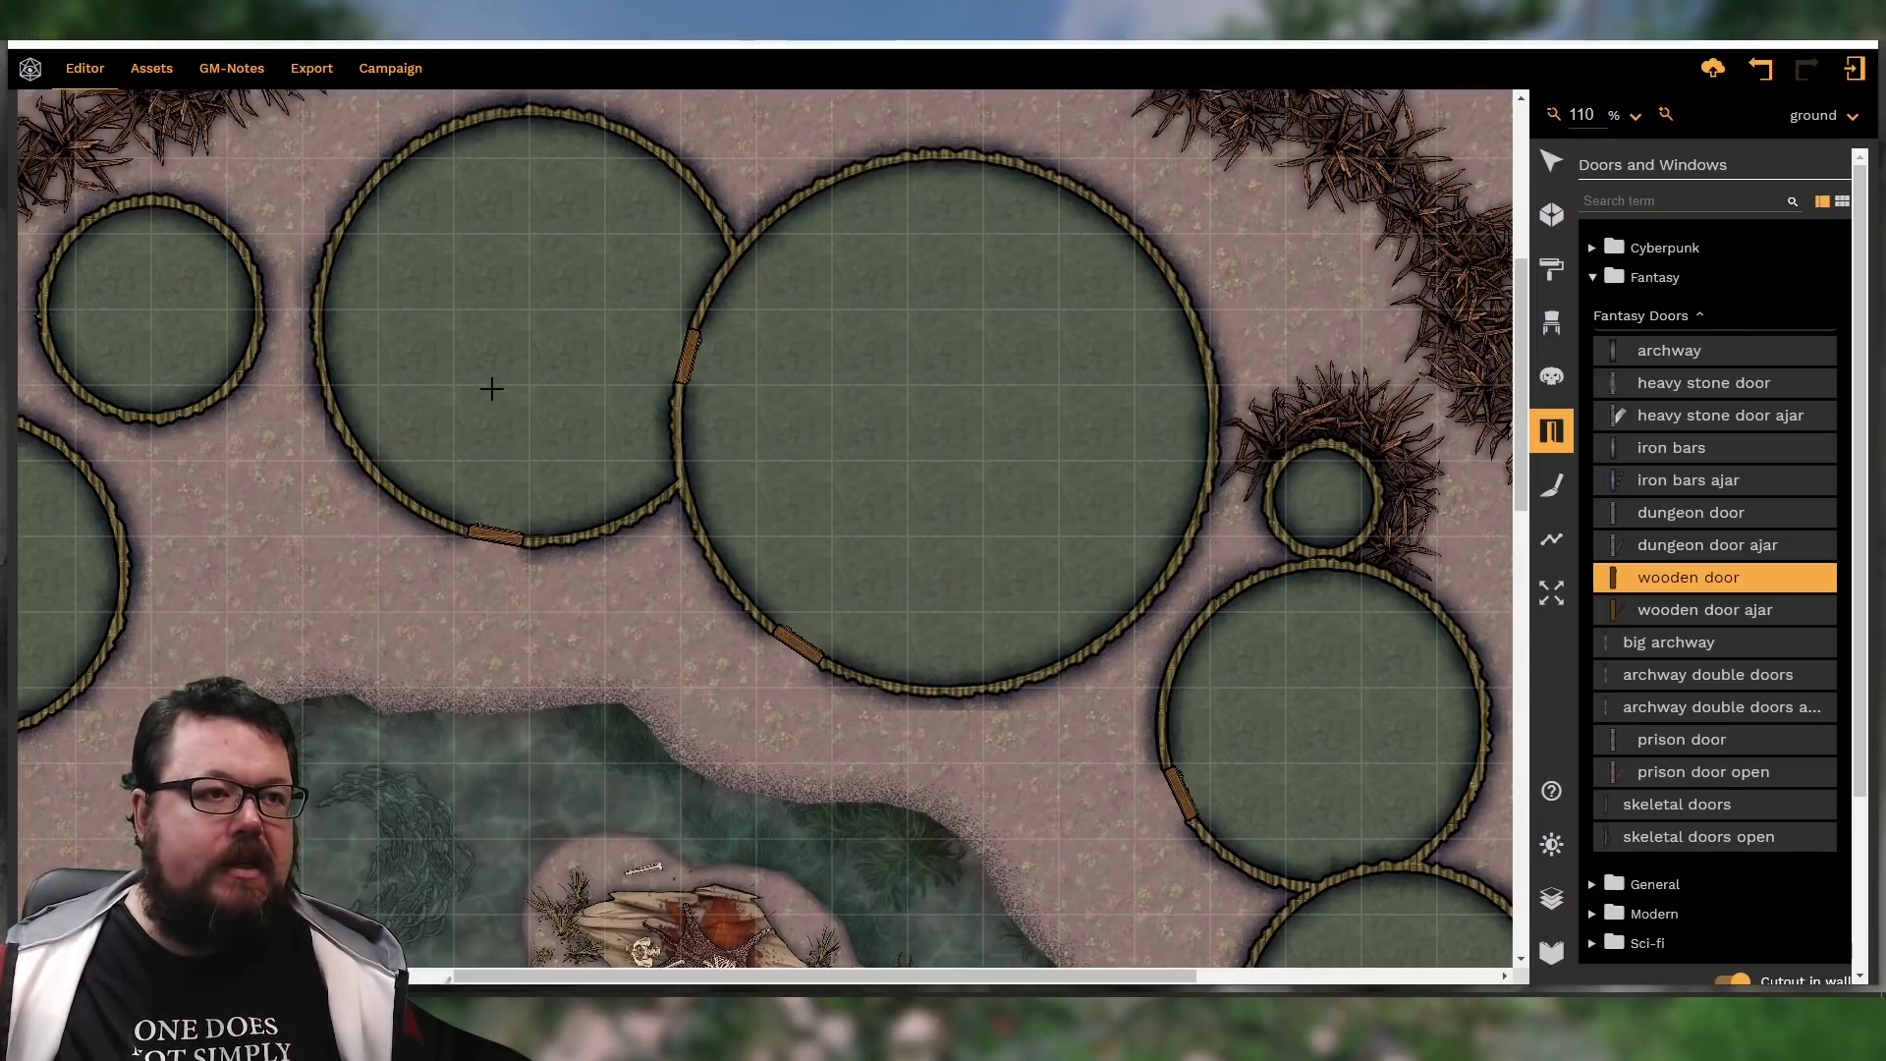
scroll(530, 369, up, 2)
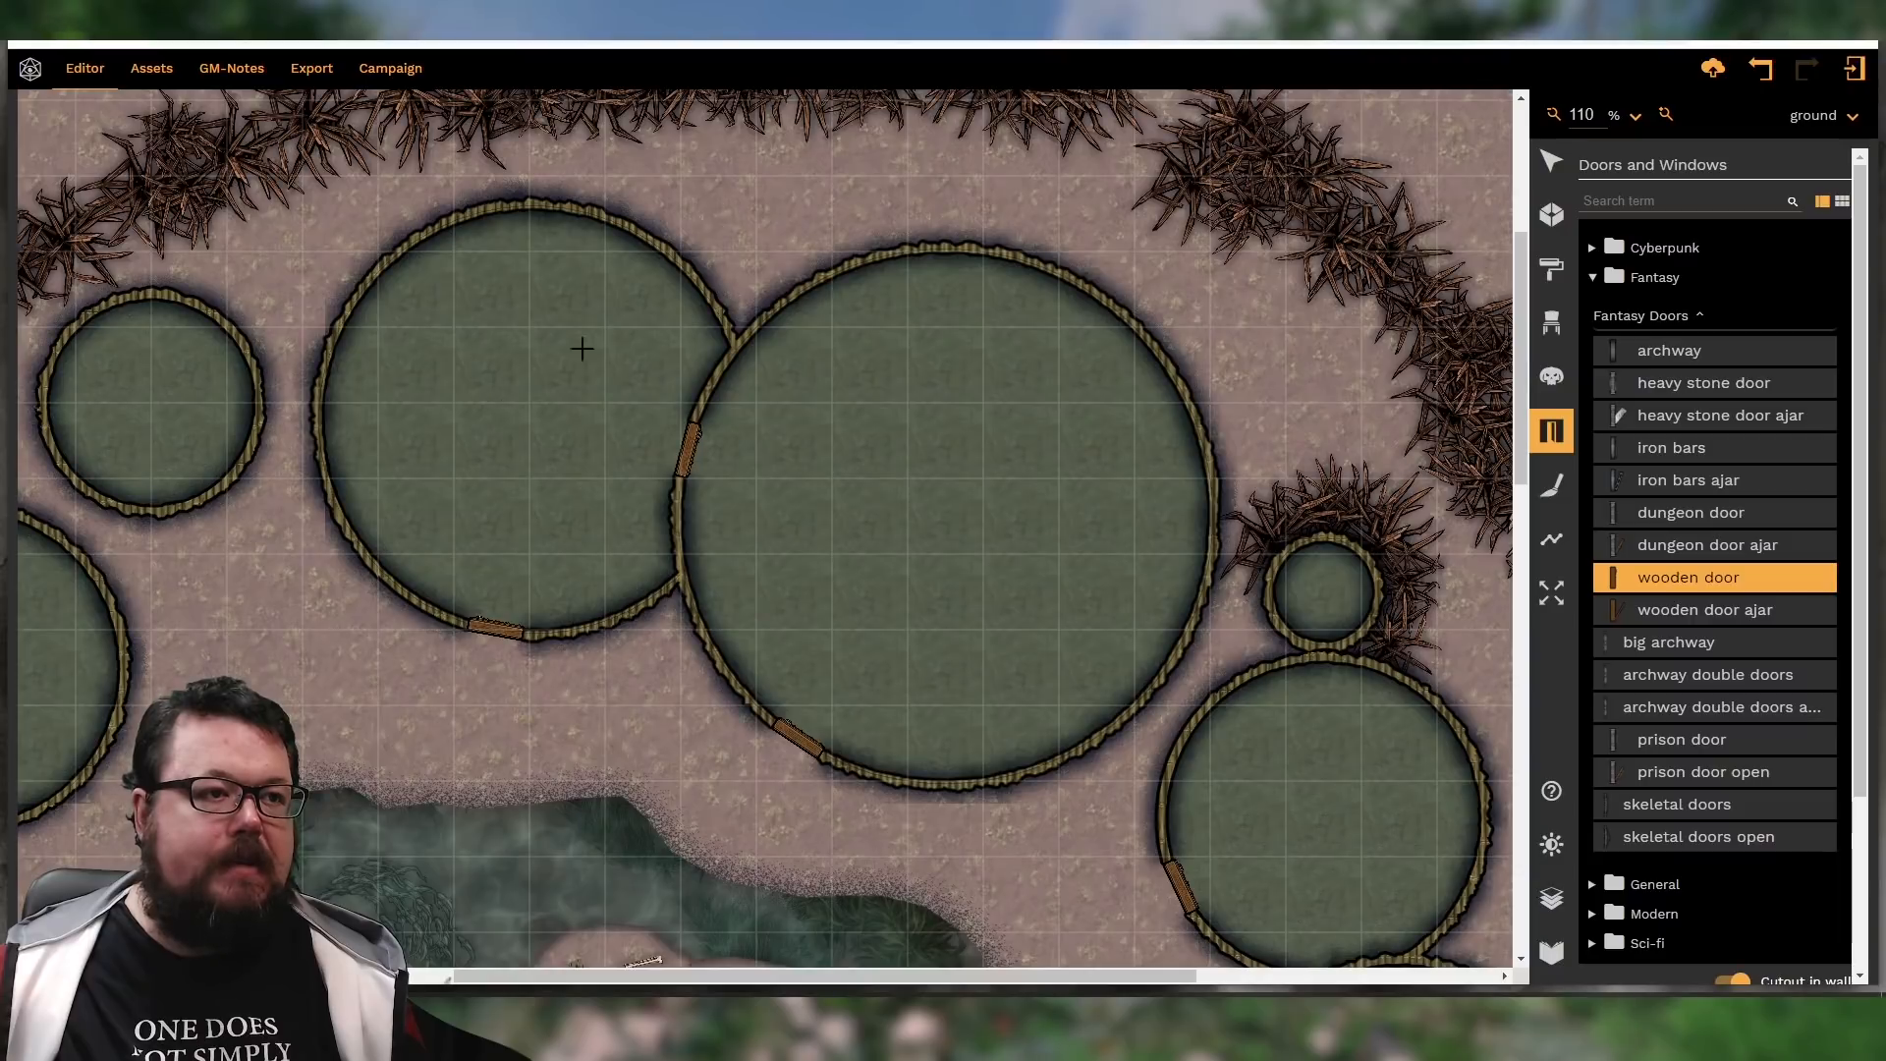
click(701, 284)
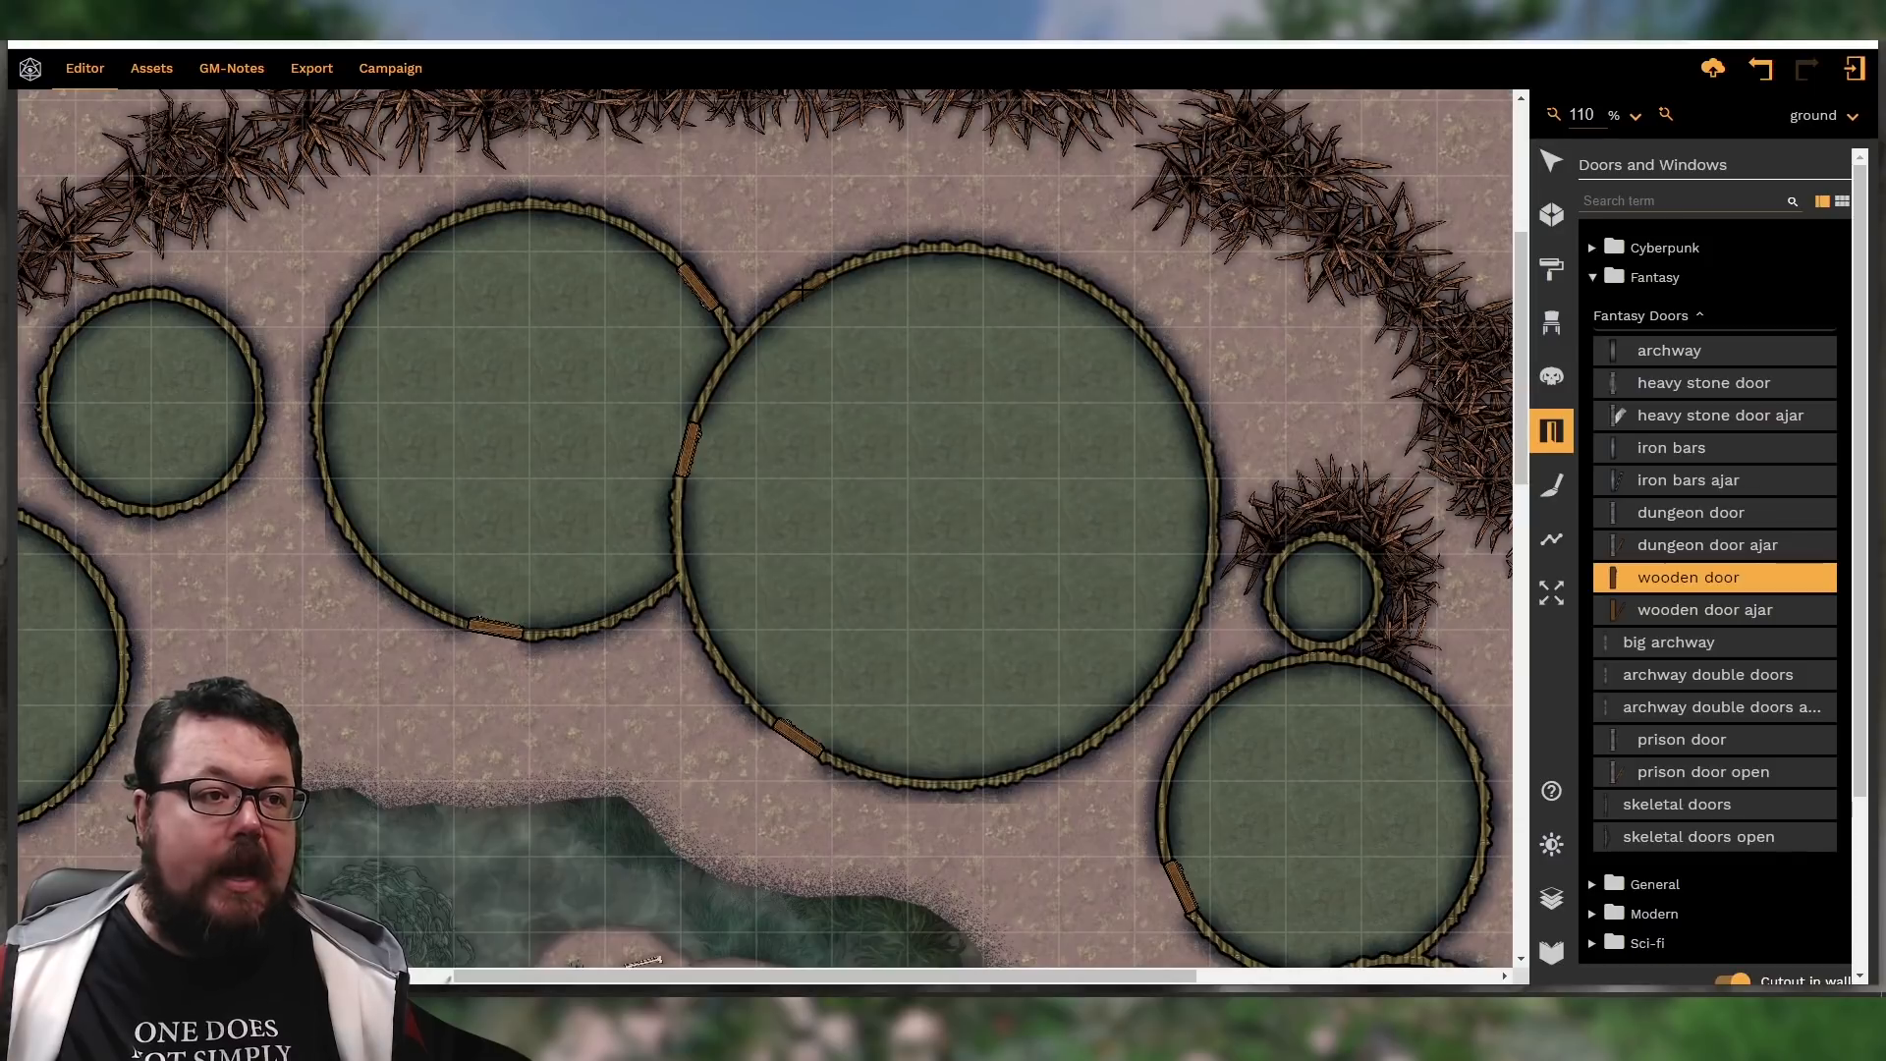
click(802, 289)
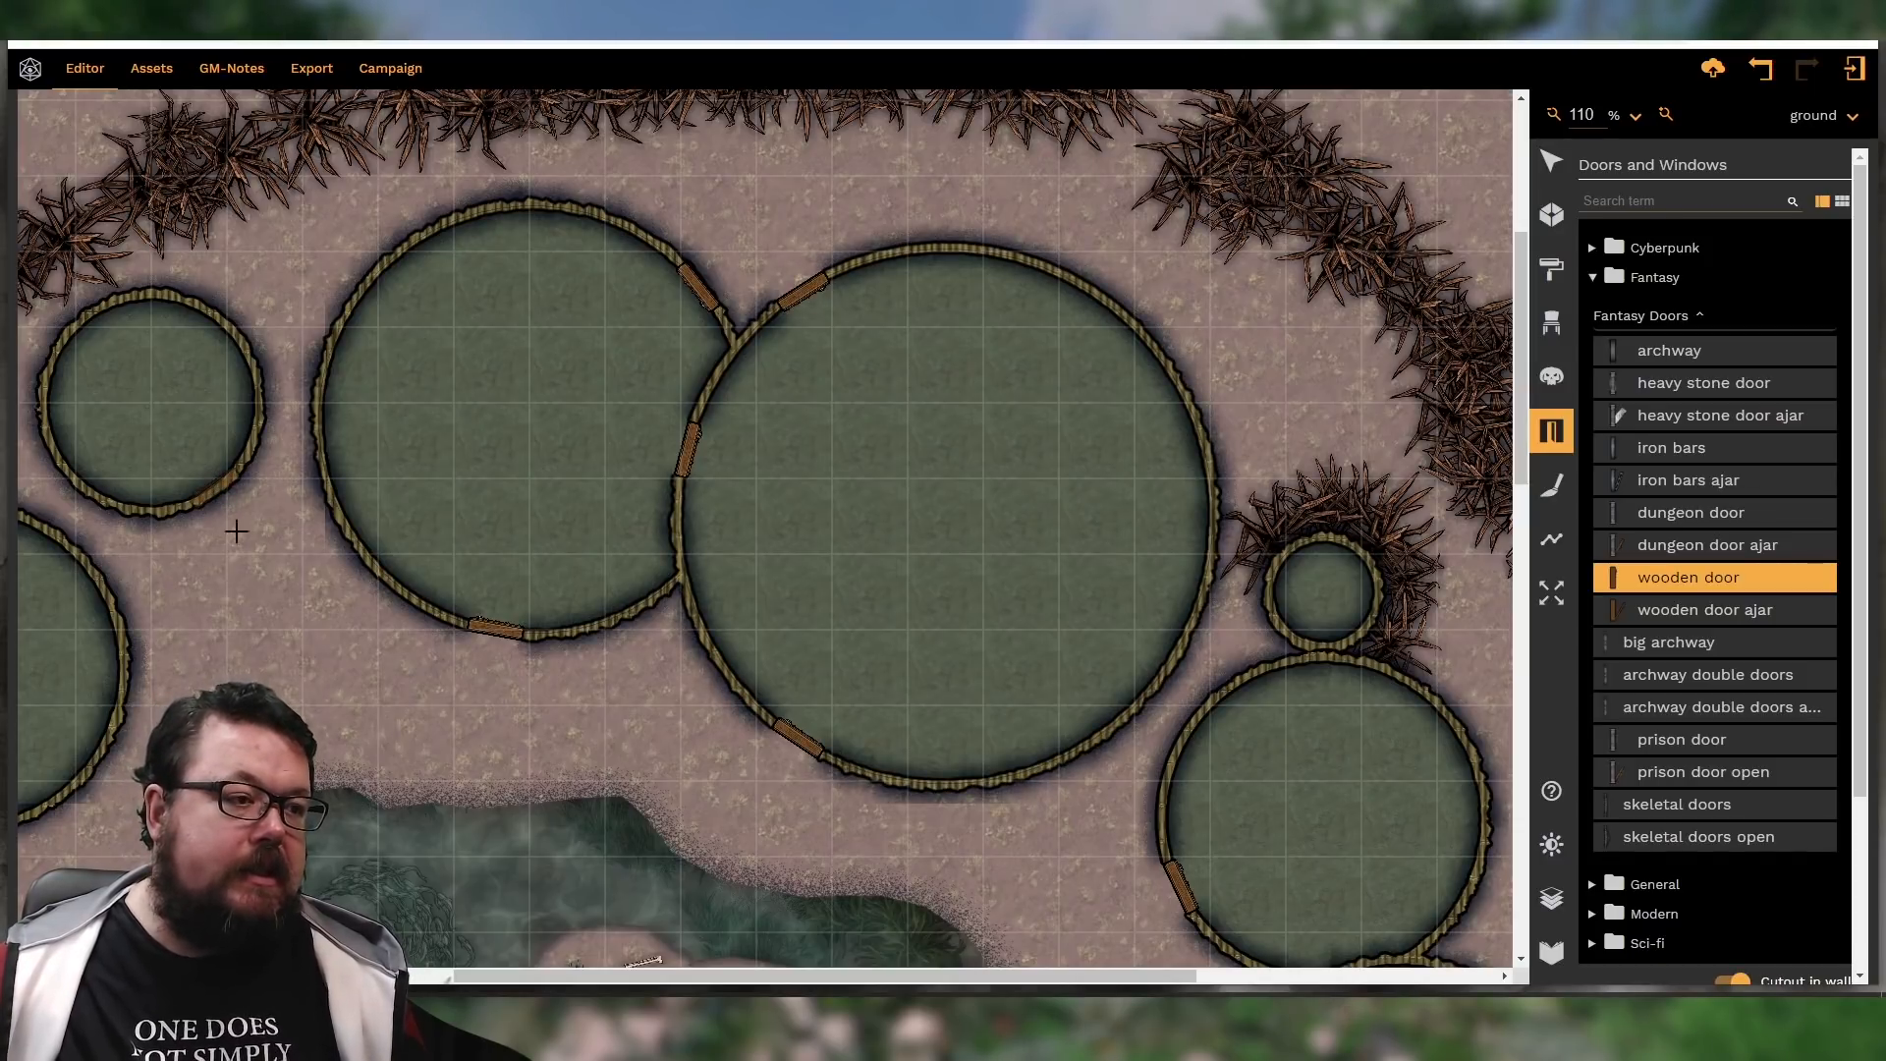
Place wooden doors in the northwestern small hut's south-southeast wall and the west walls of the thorn-ringed tiny hut and the hut east of the pond
click(211, 485)
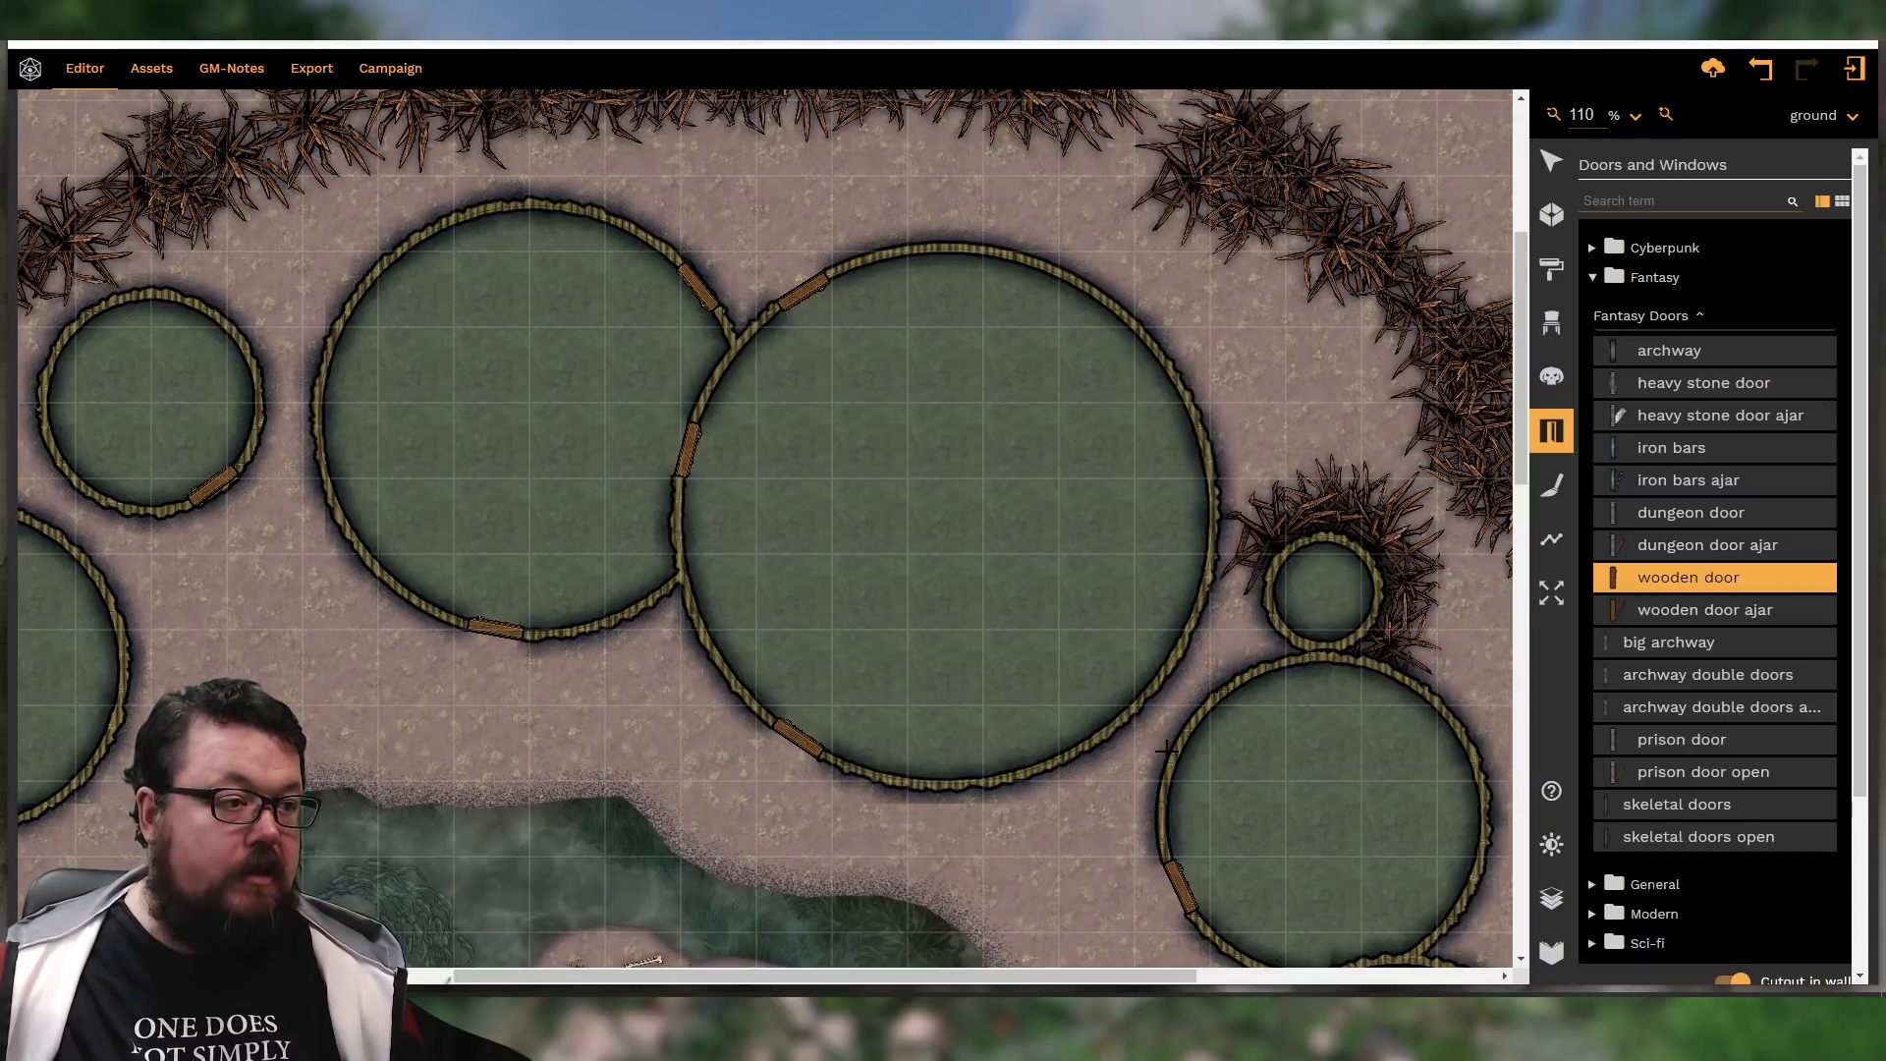
key(ctrl+z)
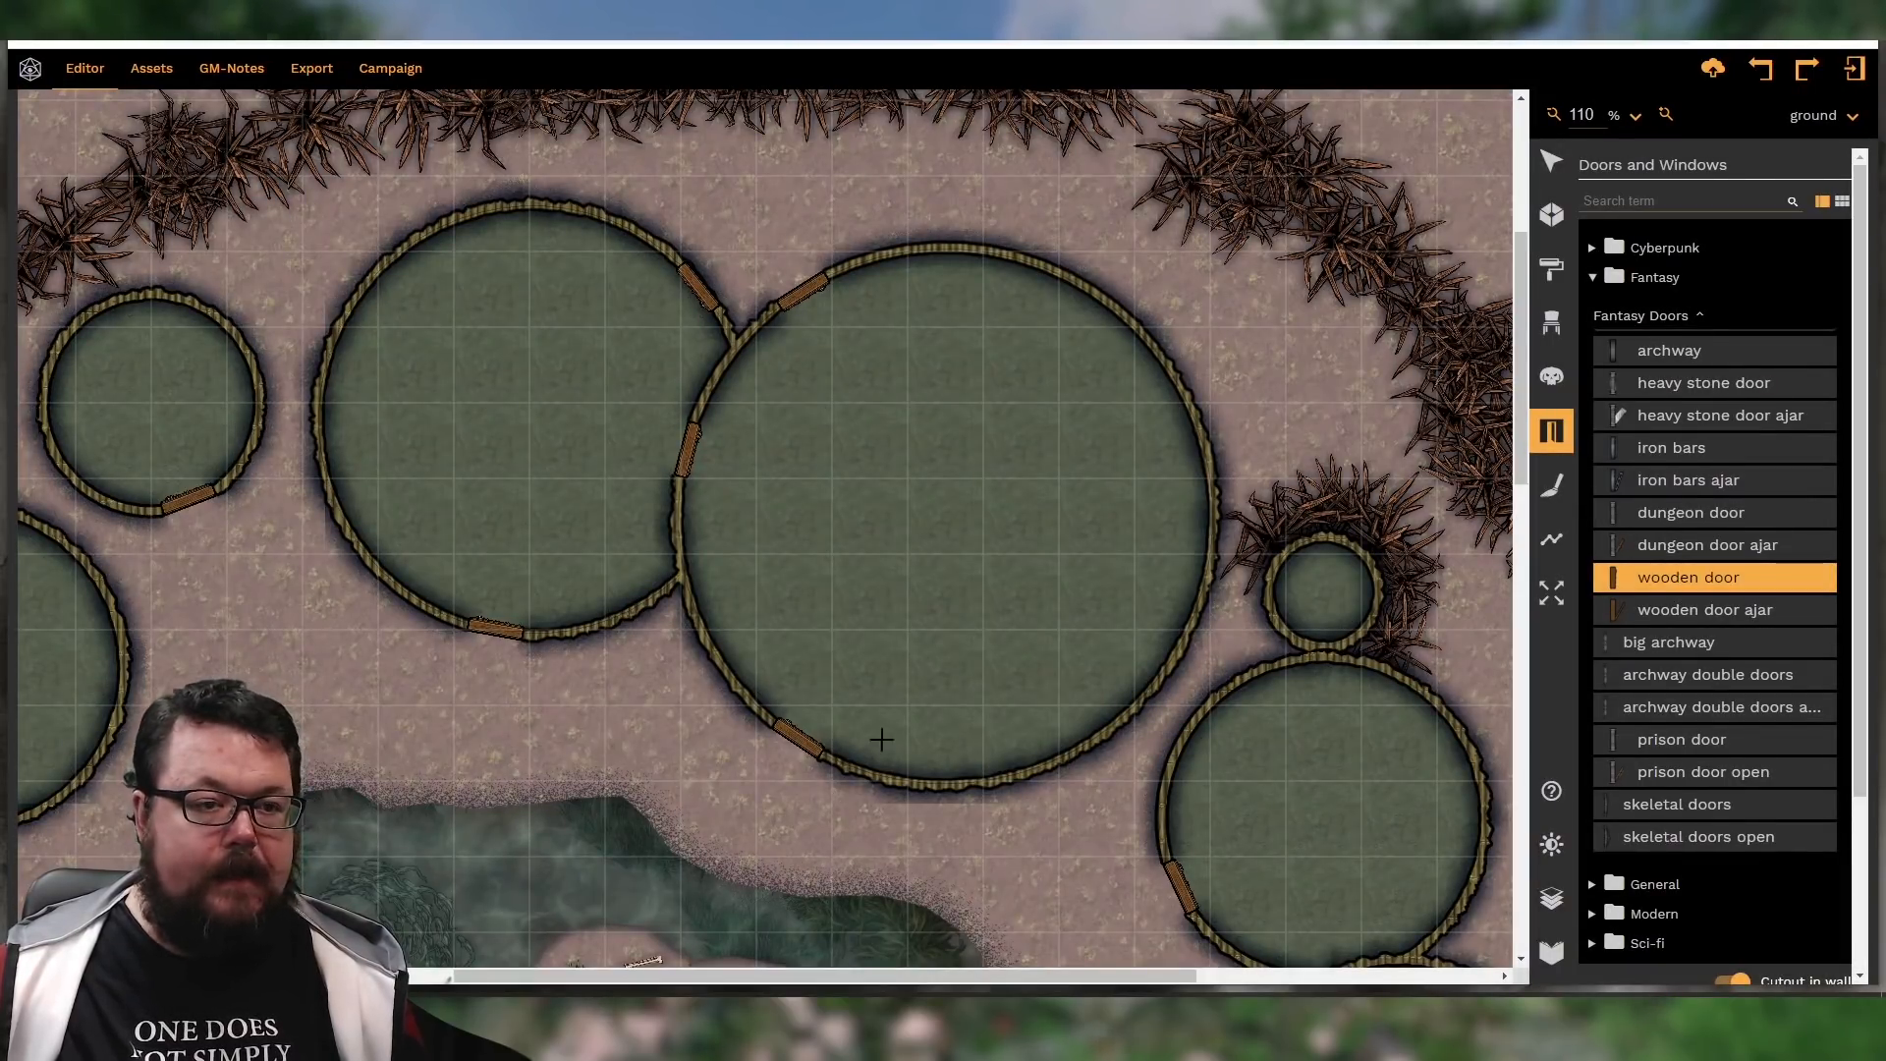
click(1267, 594)
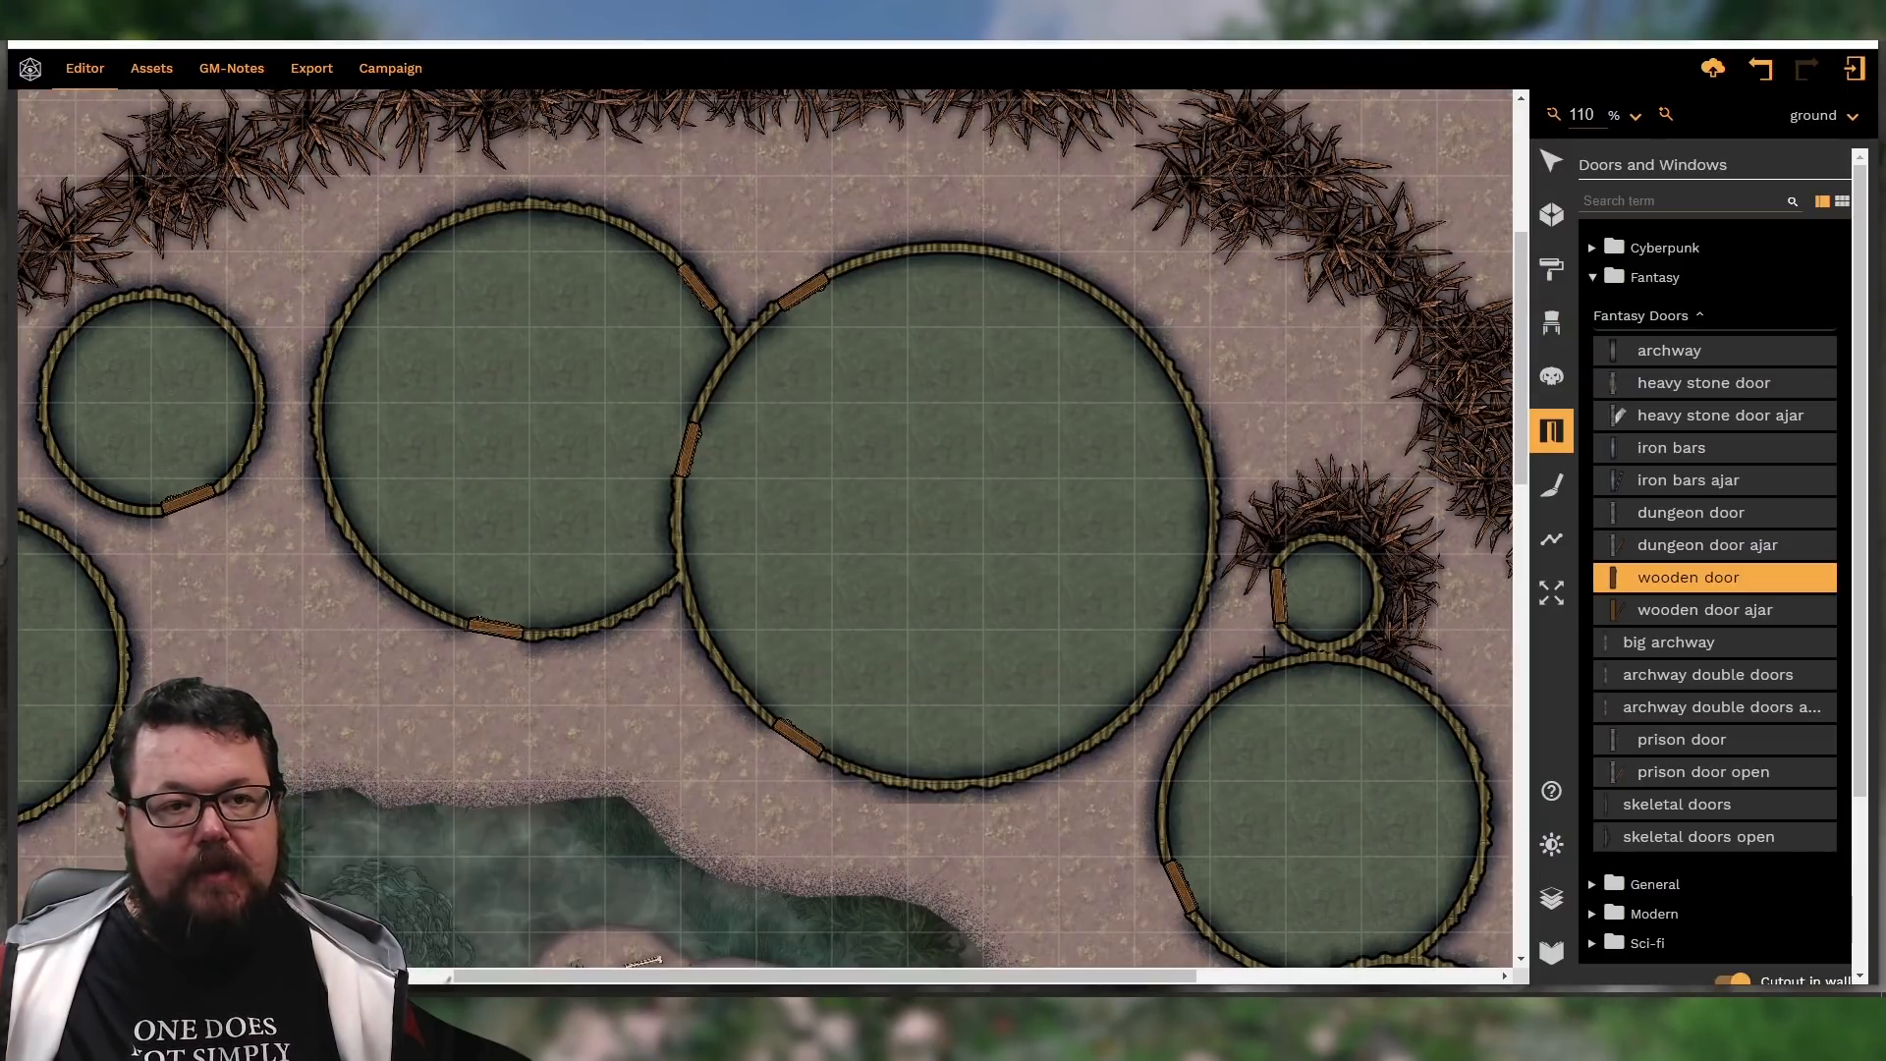
scroll(1260, 591, down, 5)
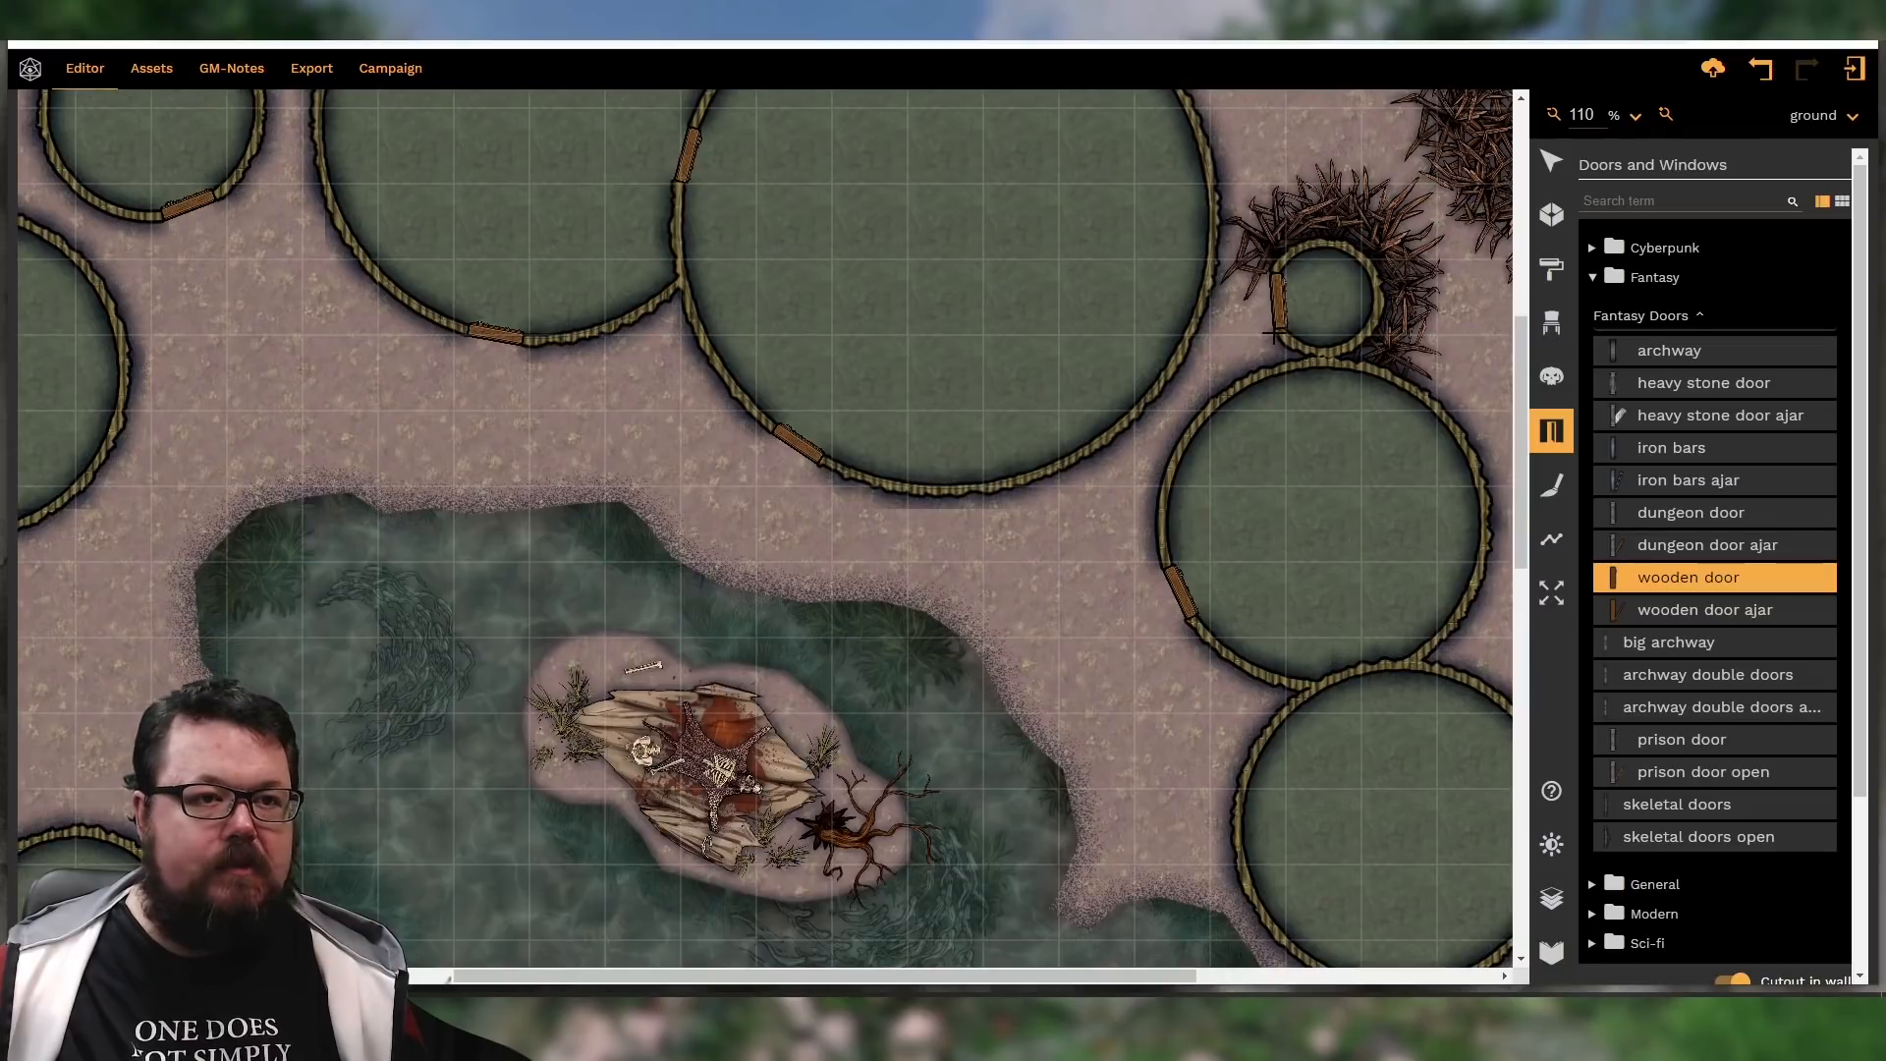
scroll(1244, 546, down, 3)
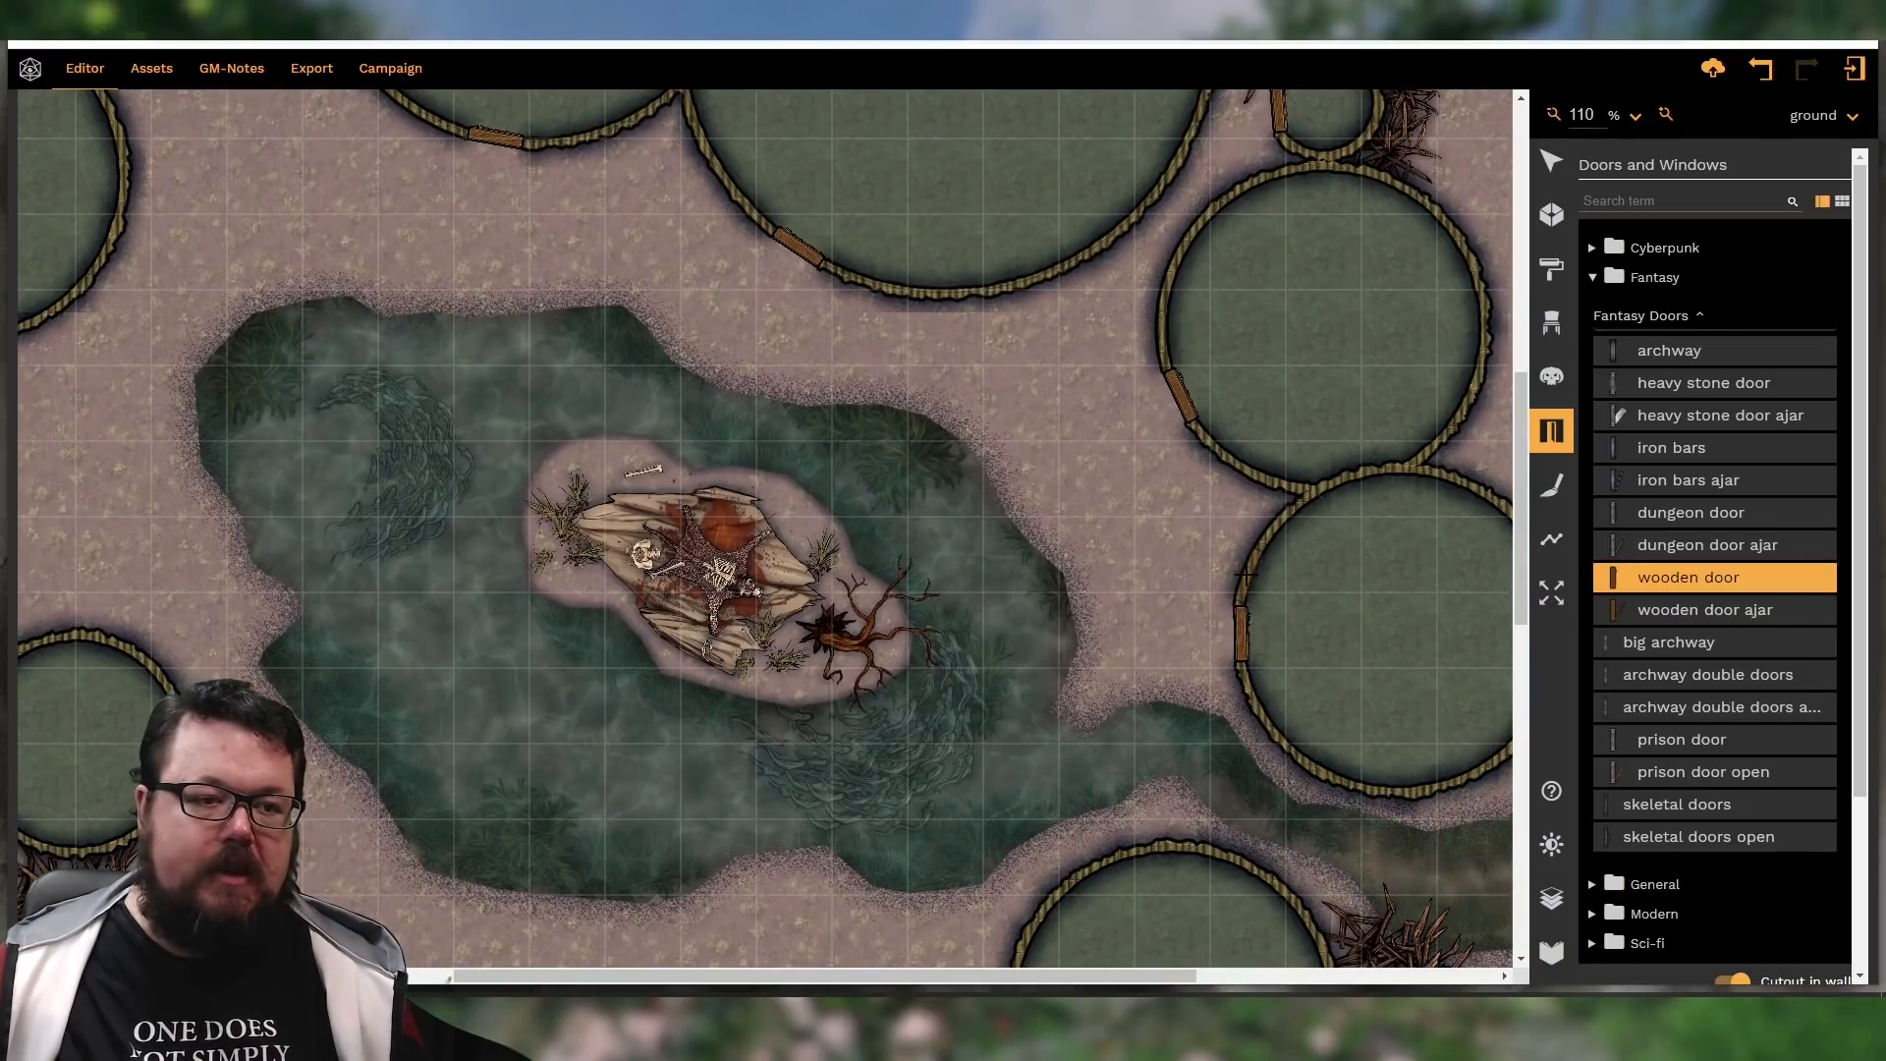
Place a wooden door in the west wall of the medium hut southeast of the pond
scroll(1110, 678, down, 7)
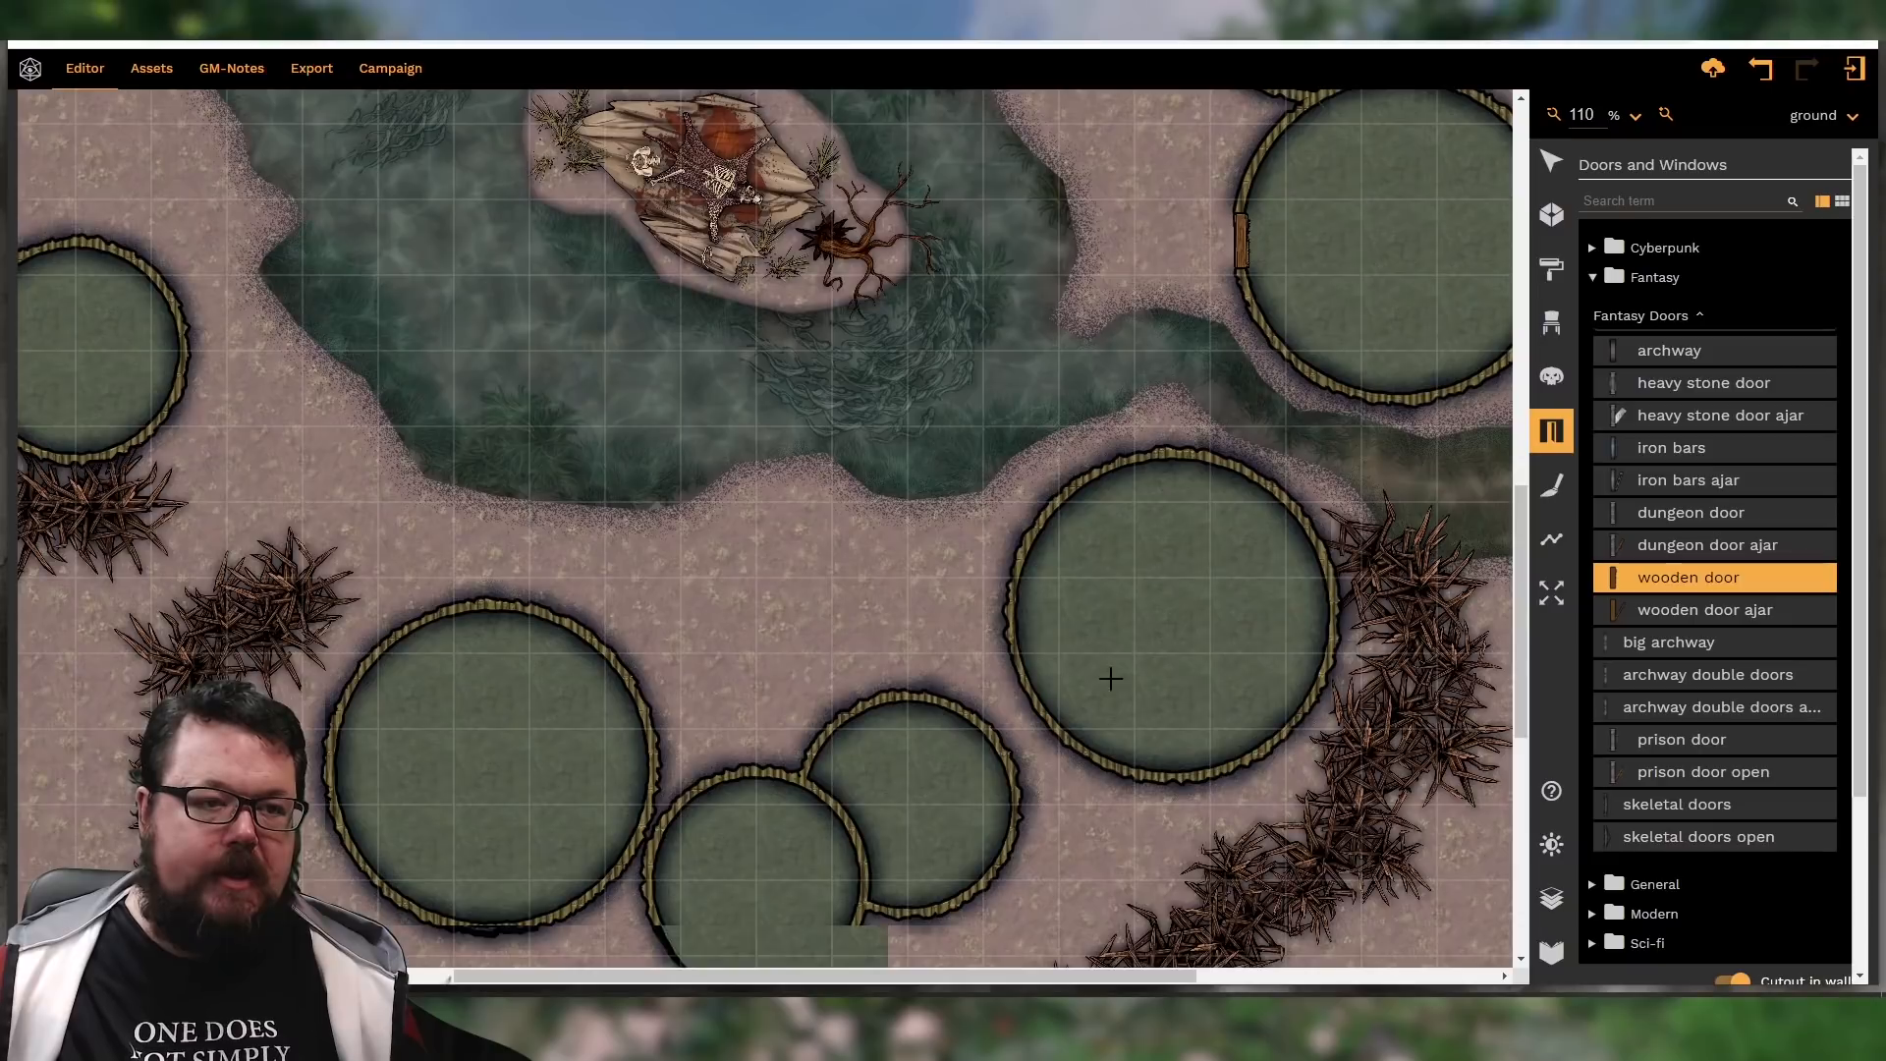
click(1127, 464)
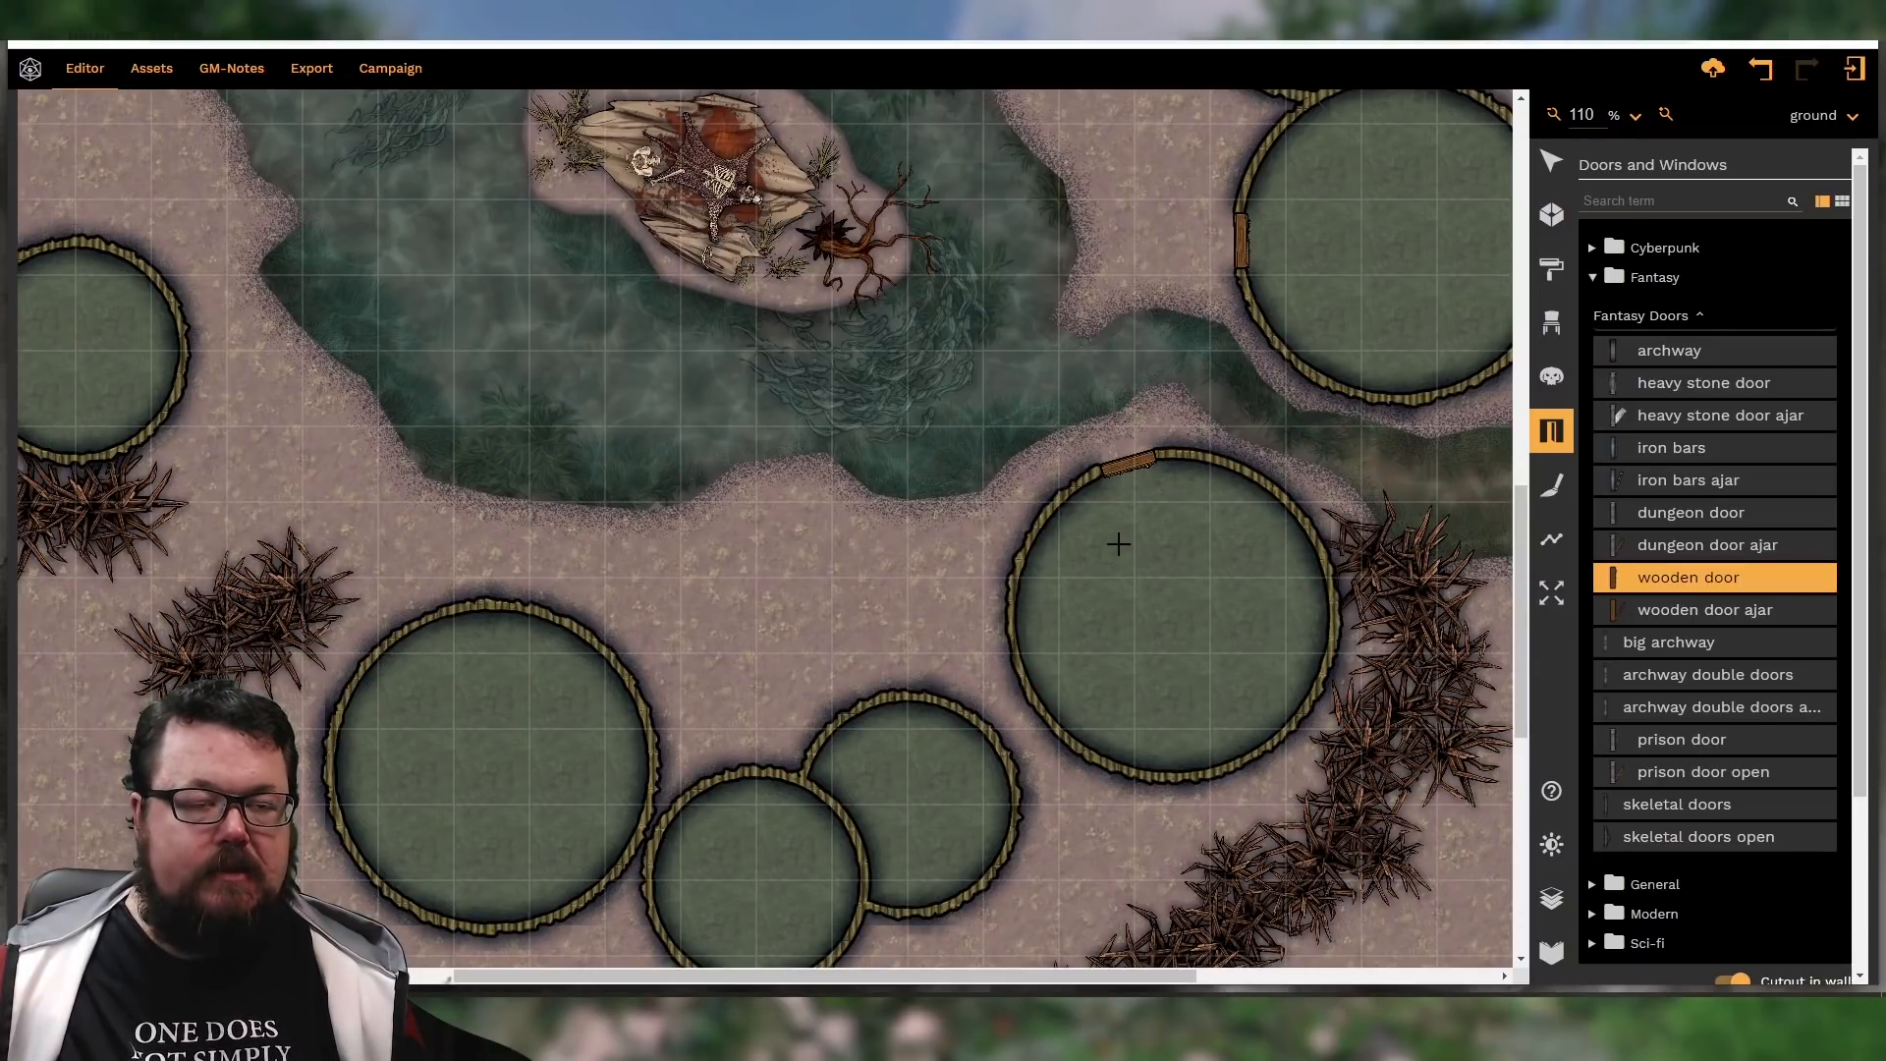
key(ctrl+z)
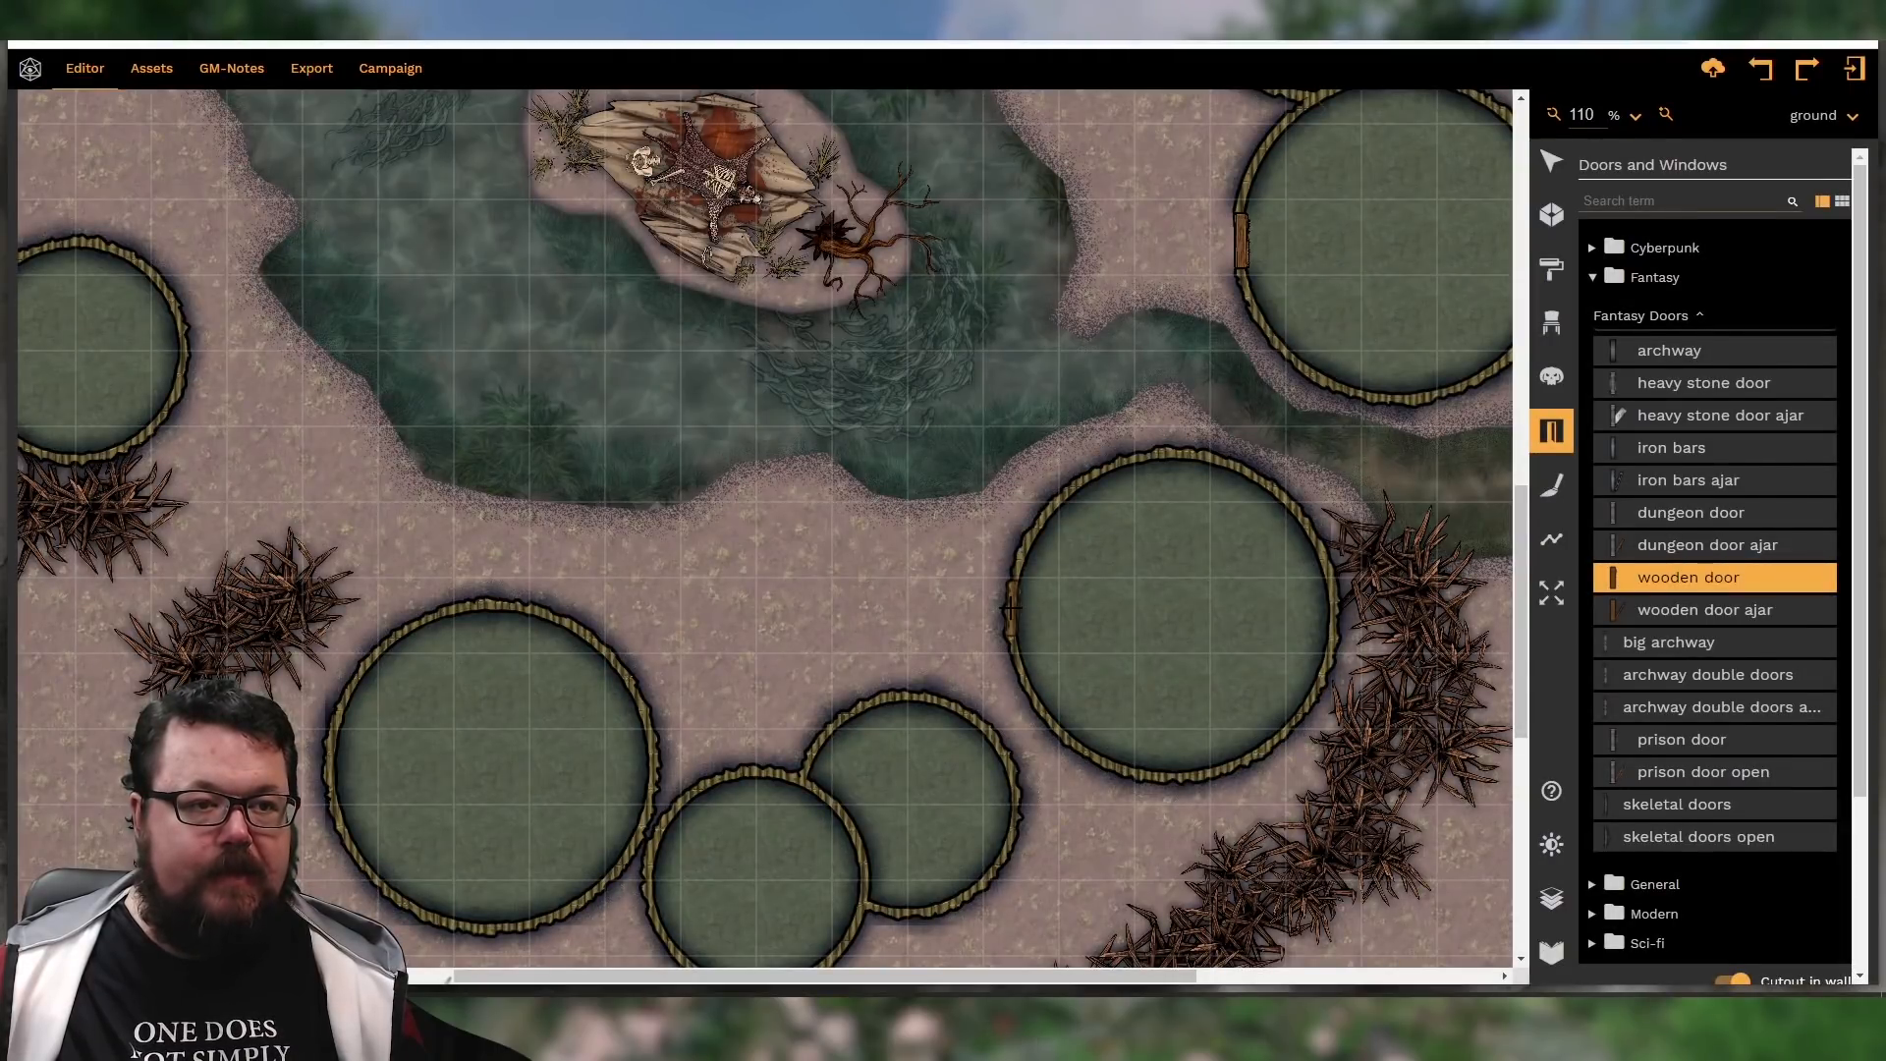
click(1011, 608)
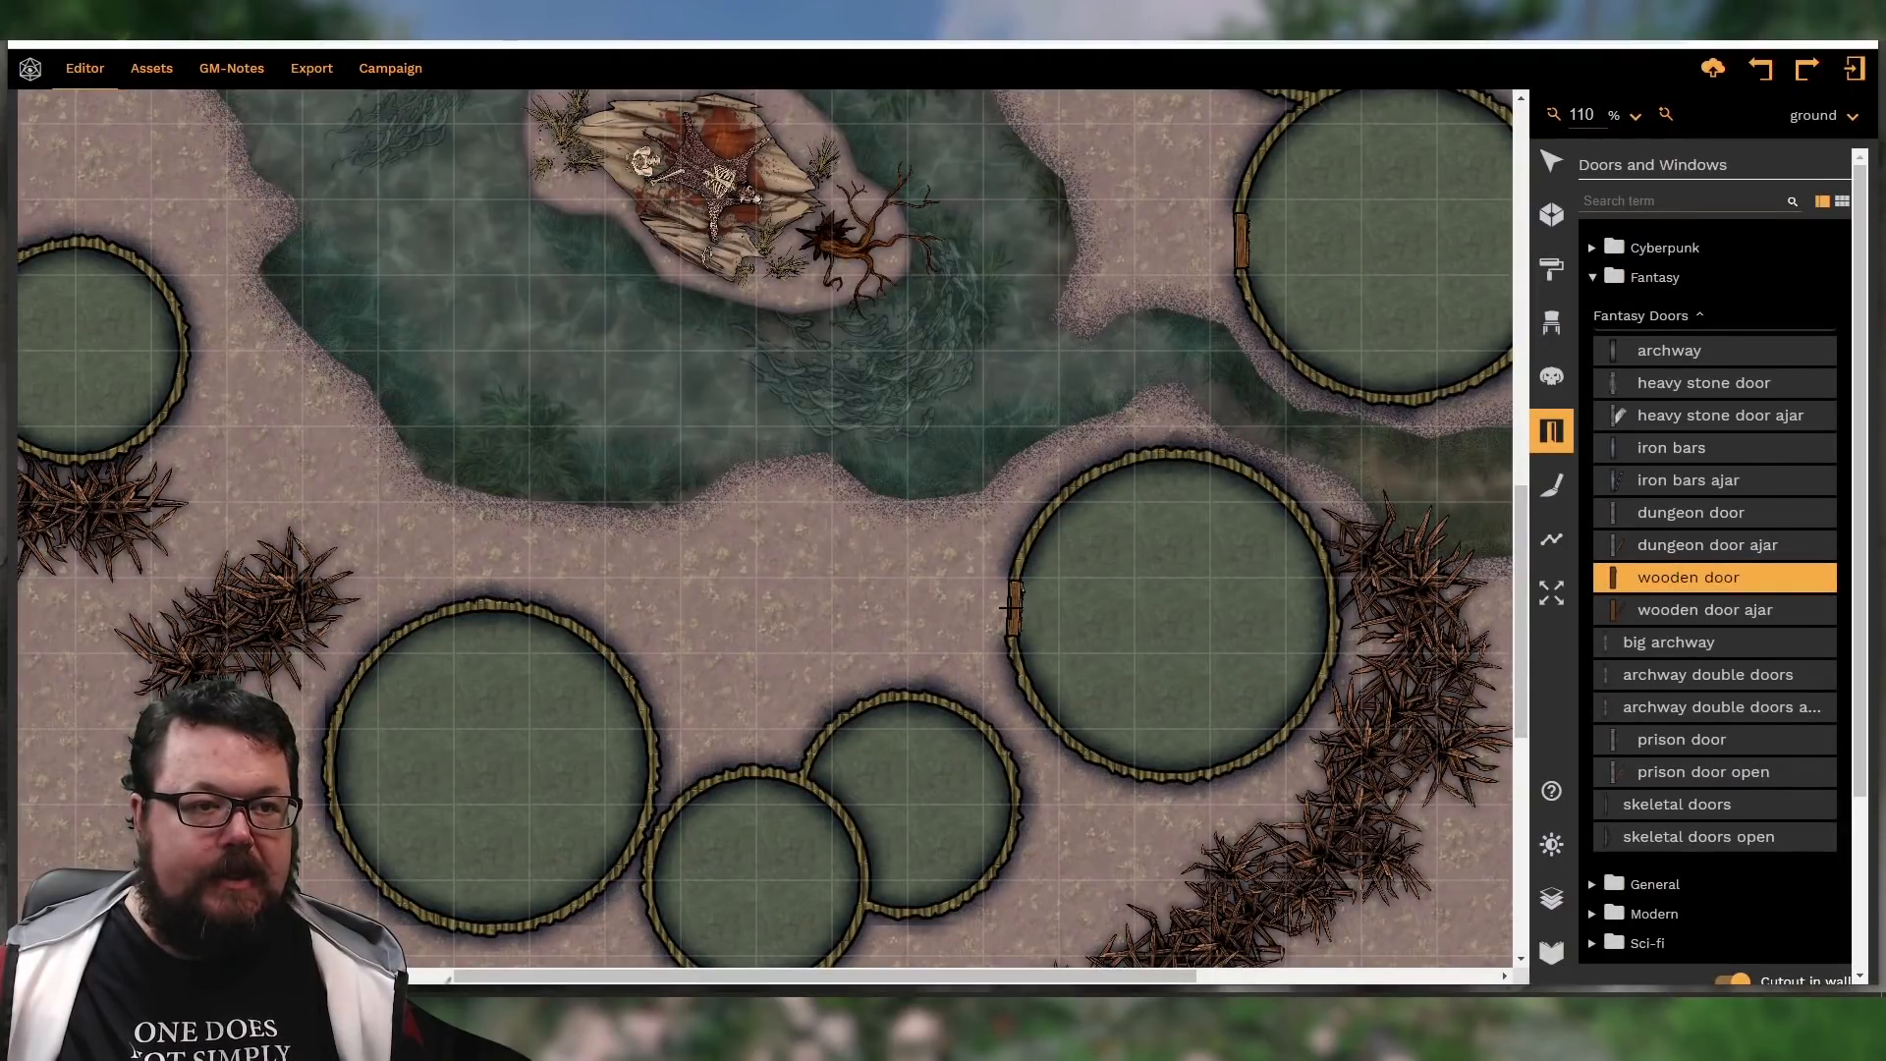
Place wooden doors in the north walls of the two overlapping small huts south of the pond and in their shared wall
click(874, 699)
click(803, 836)
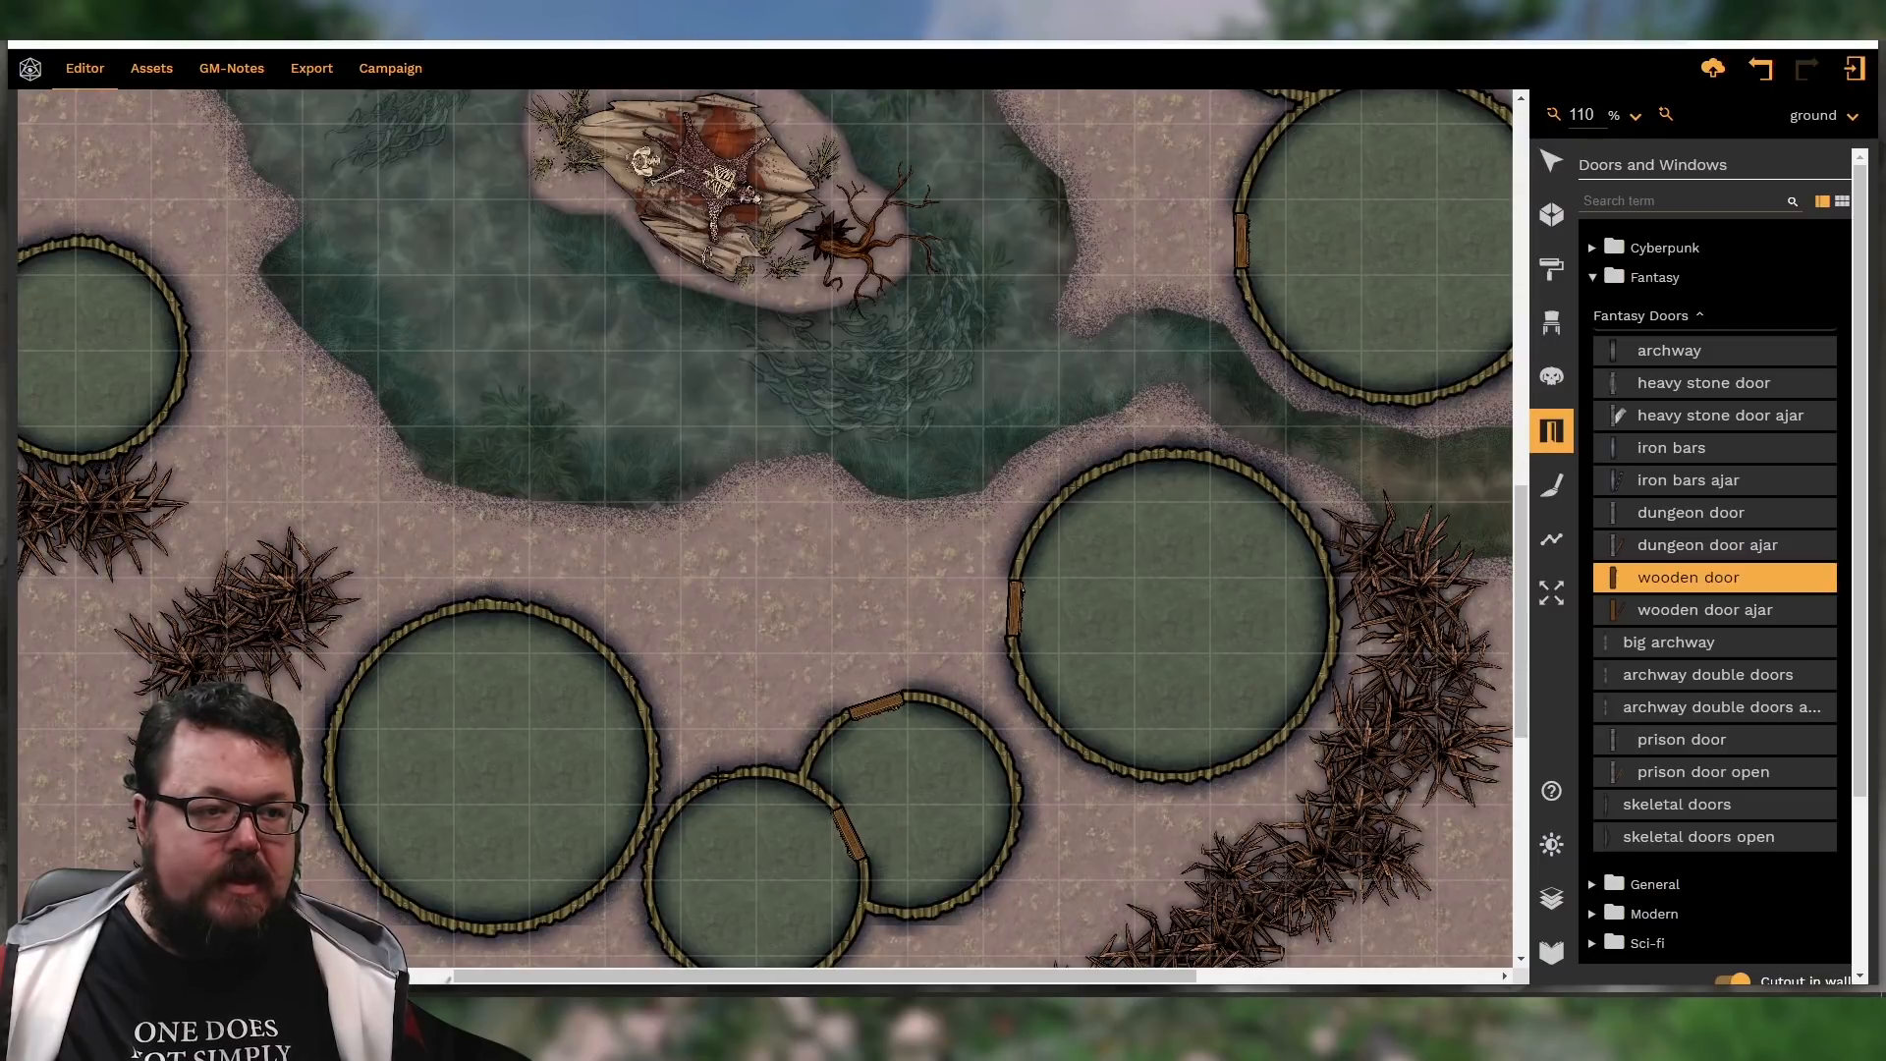
click(727, 779)
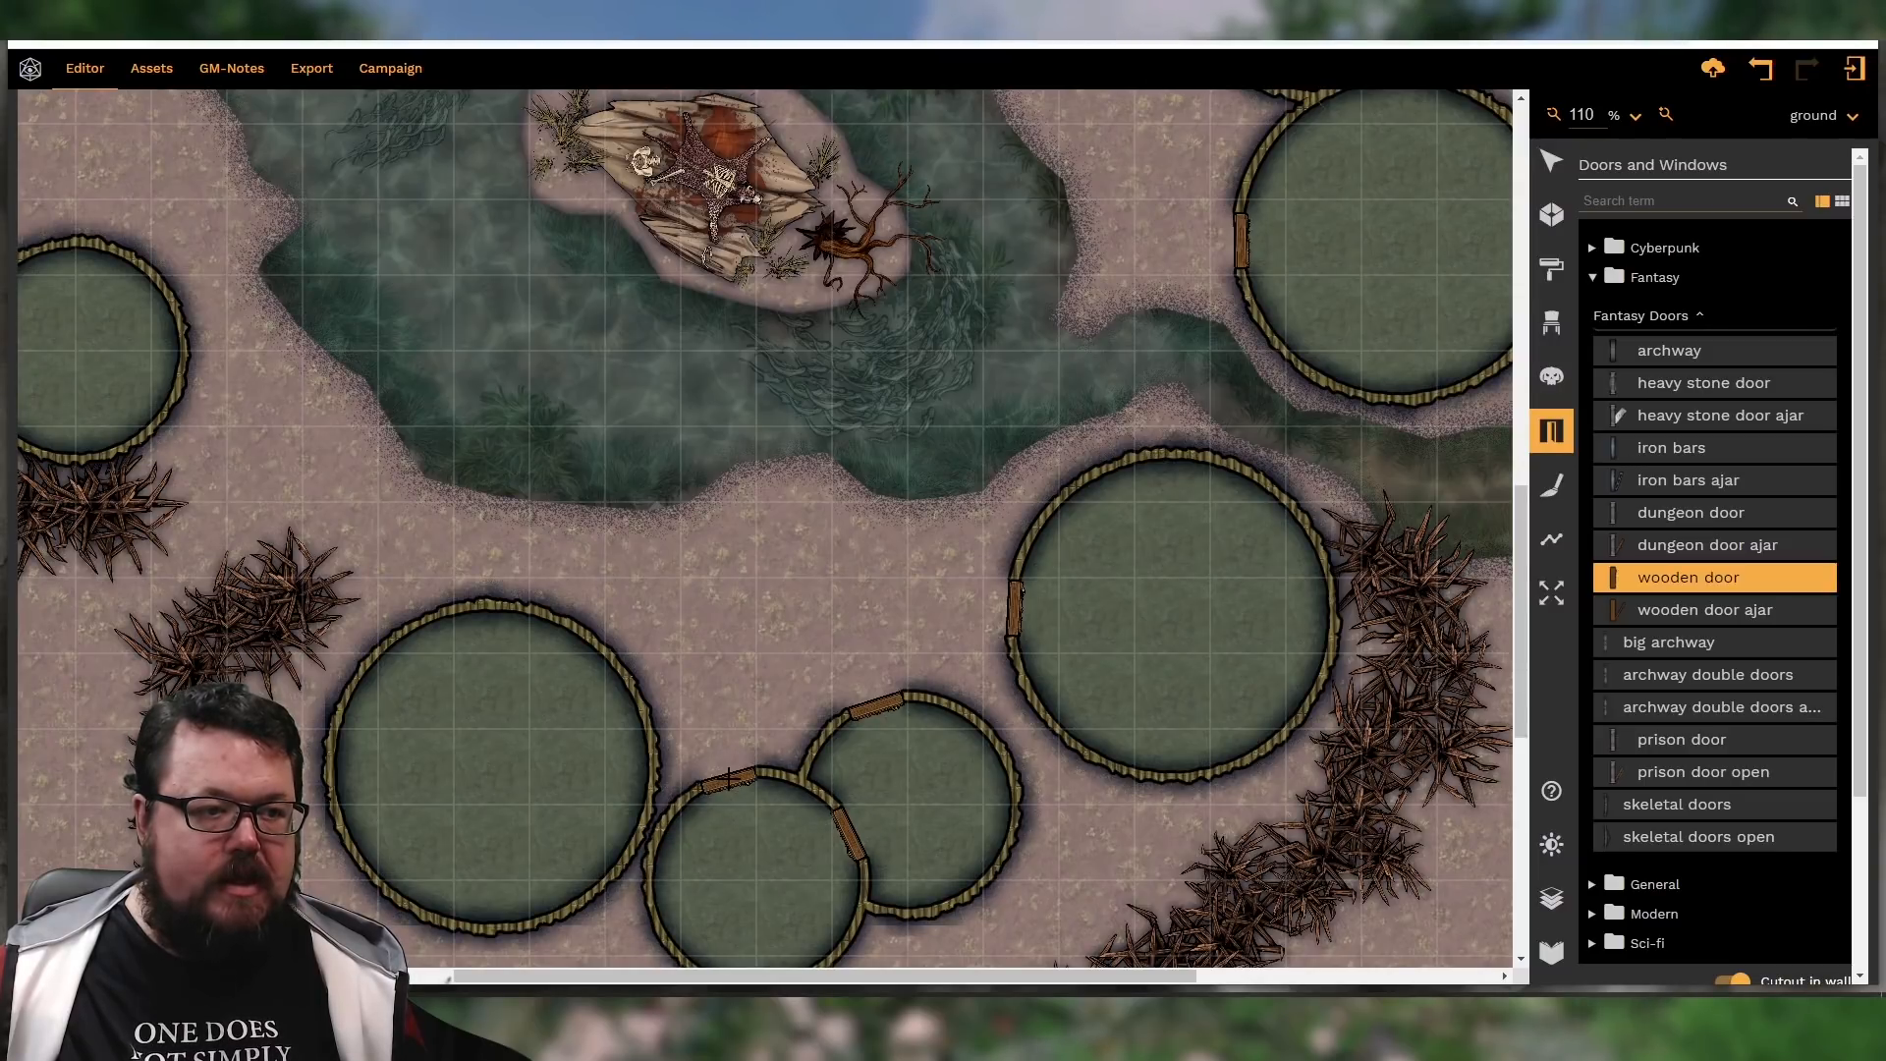
Place wooden doors in the southeast and north walls of the medium hut southwest of the two overlapping small huts' entrances
scroll(1085, 801, down, 3)
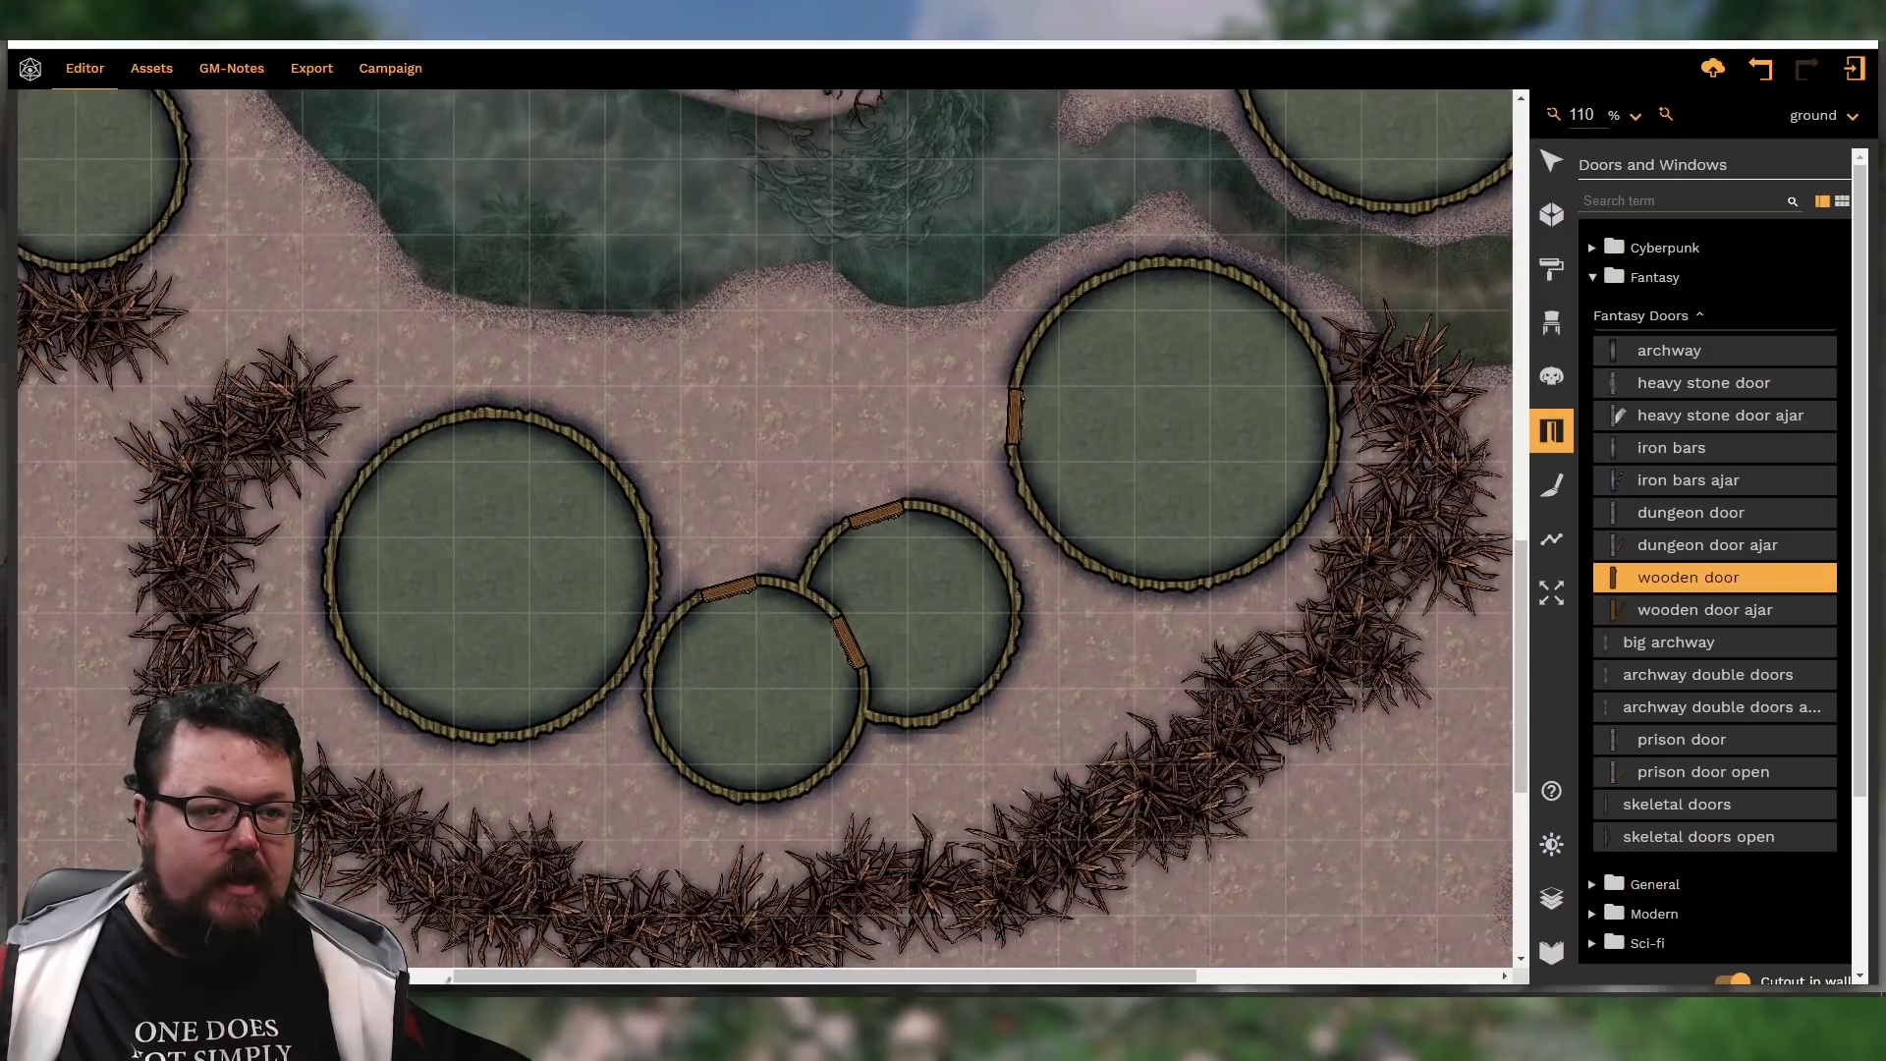
click(558, 718)
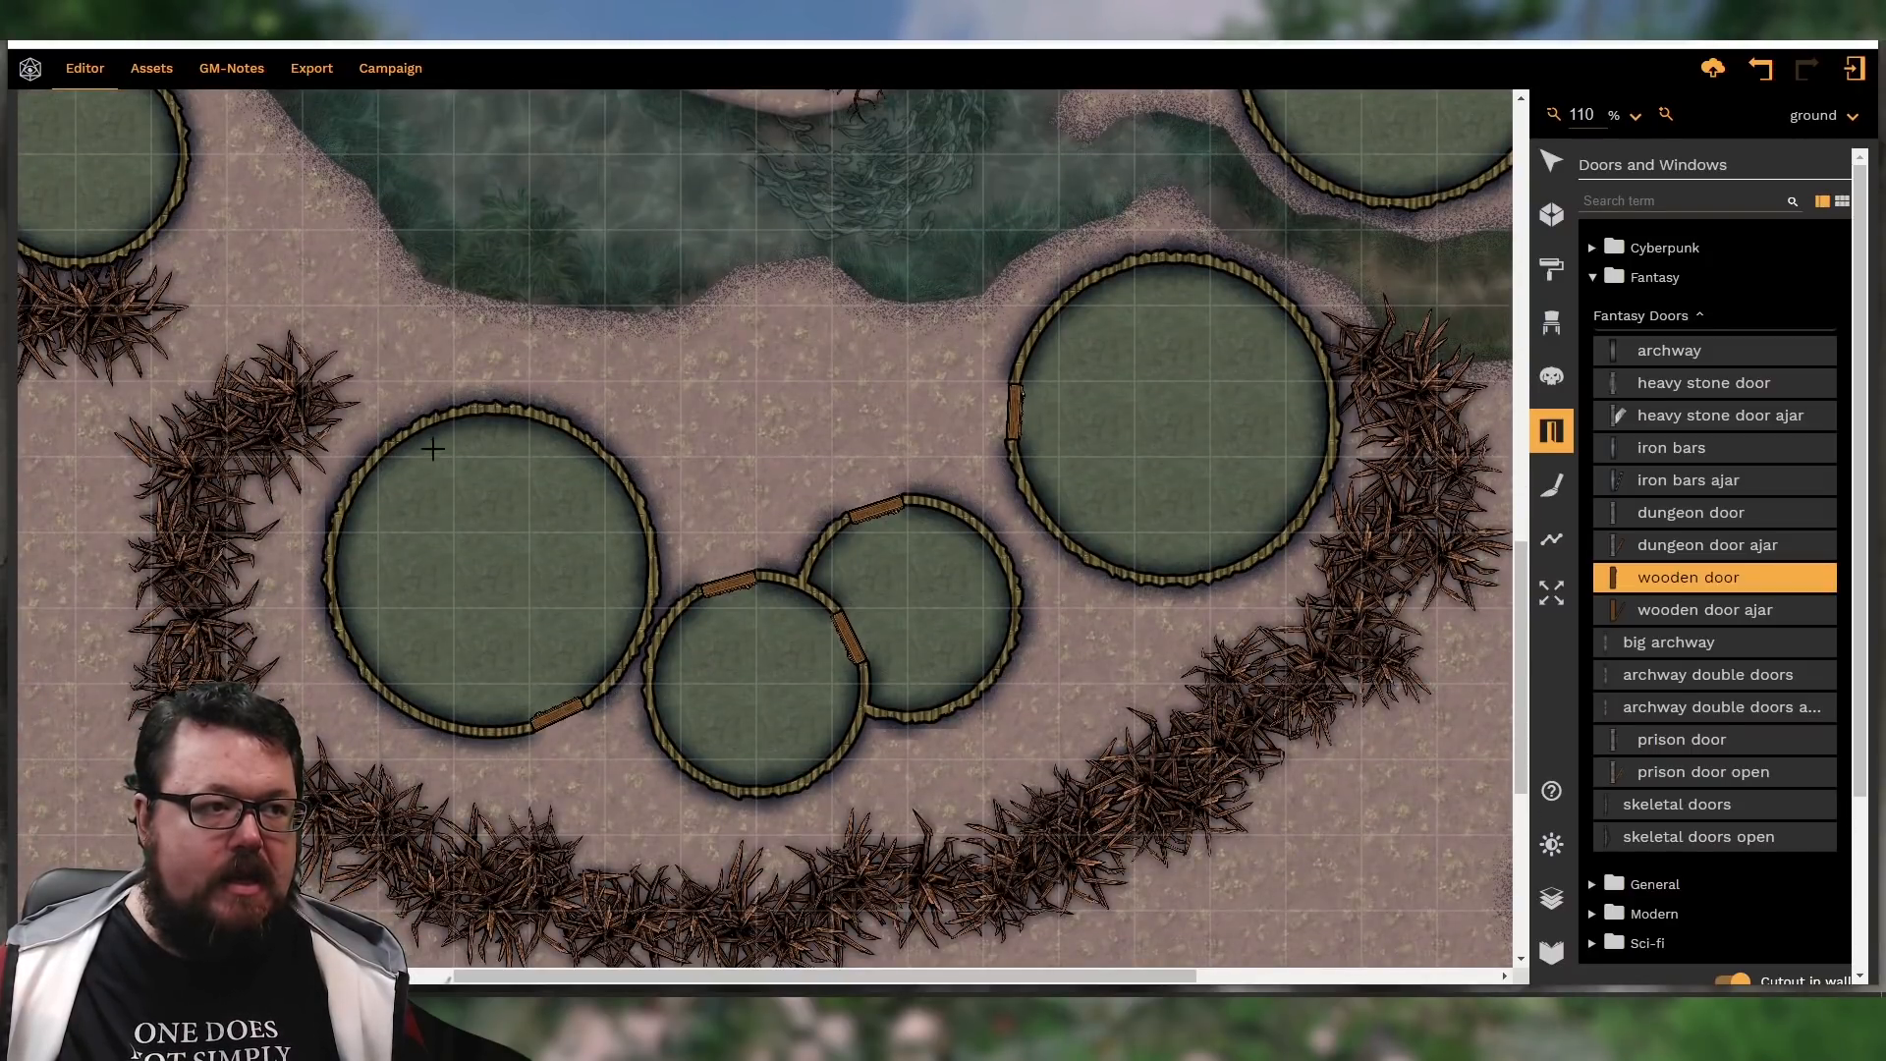
click(496, 411)
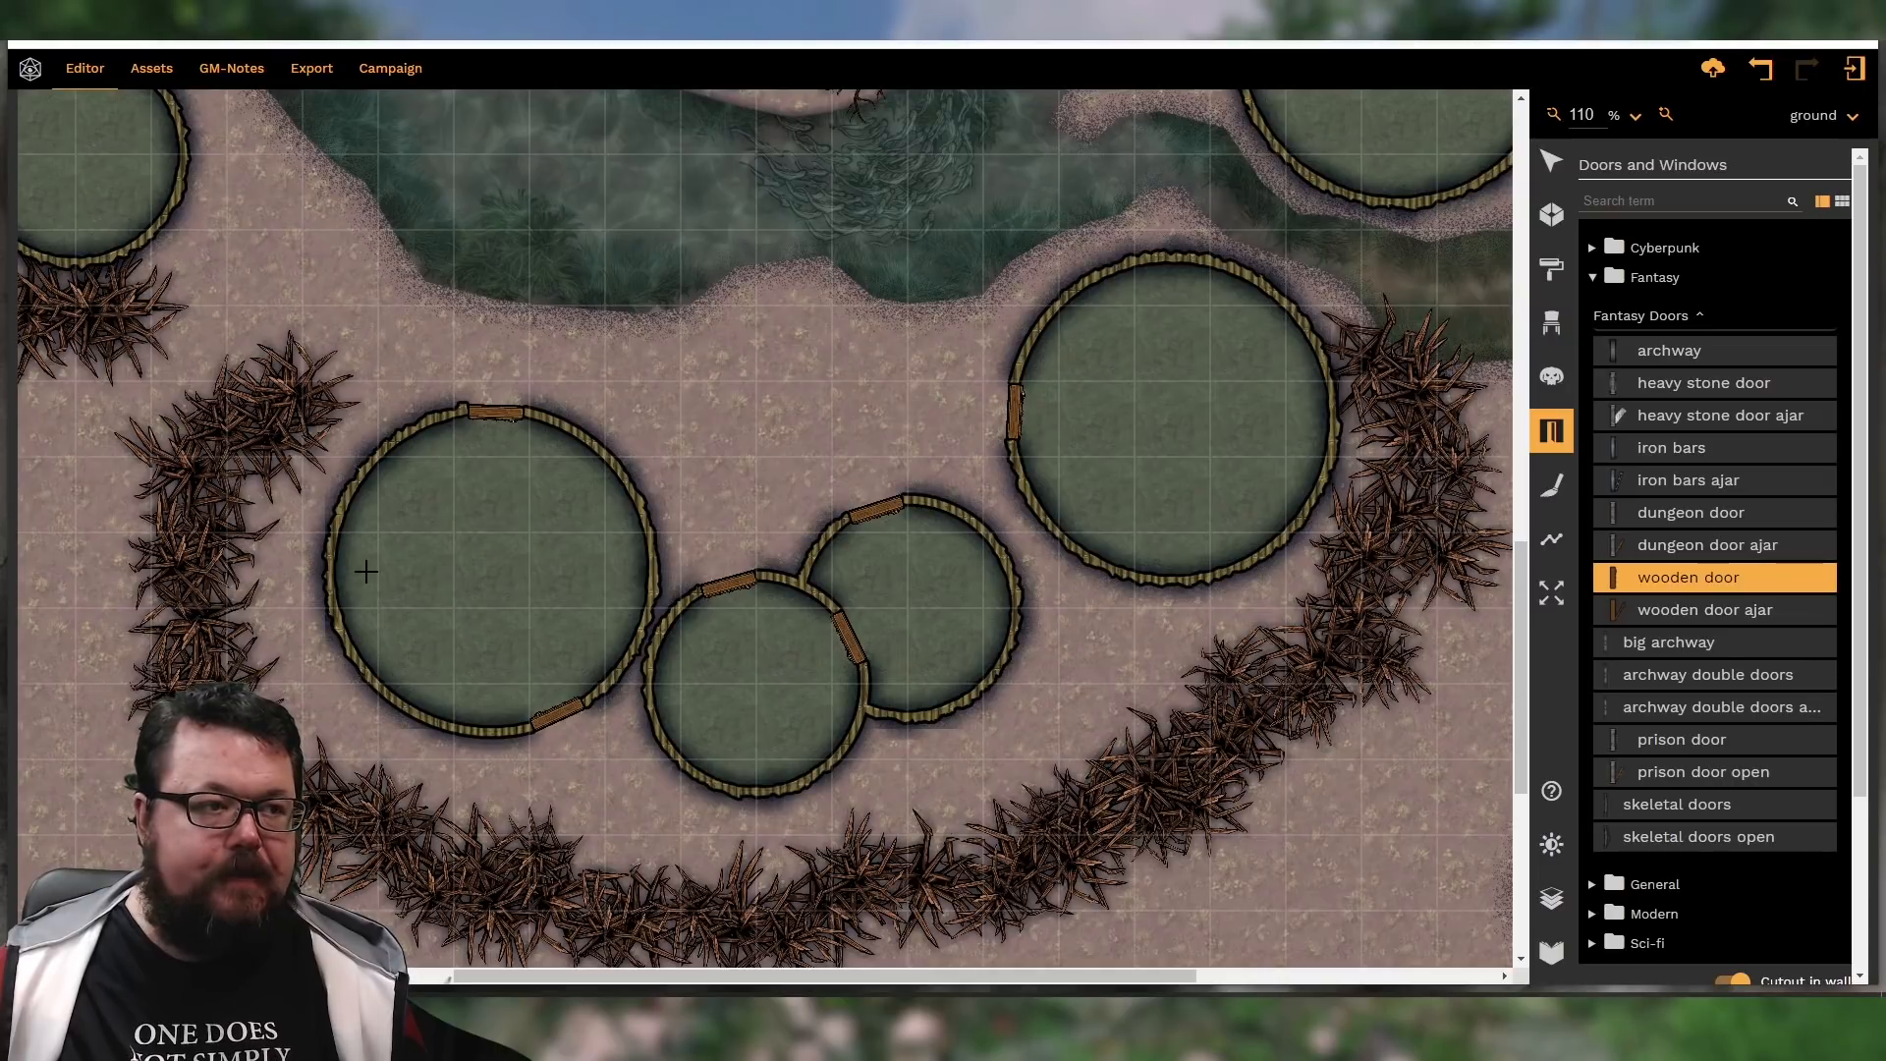
Place wooden doors in the northeast wall of the small hut southwest of the pond and the east wall of the southern tiny hut
scroll(343, 530, up, 4)
scroll(683, 832, left, 6)
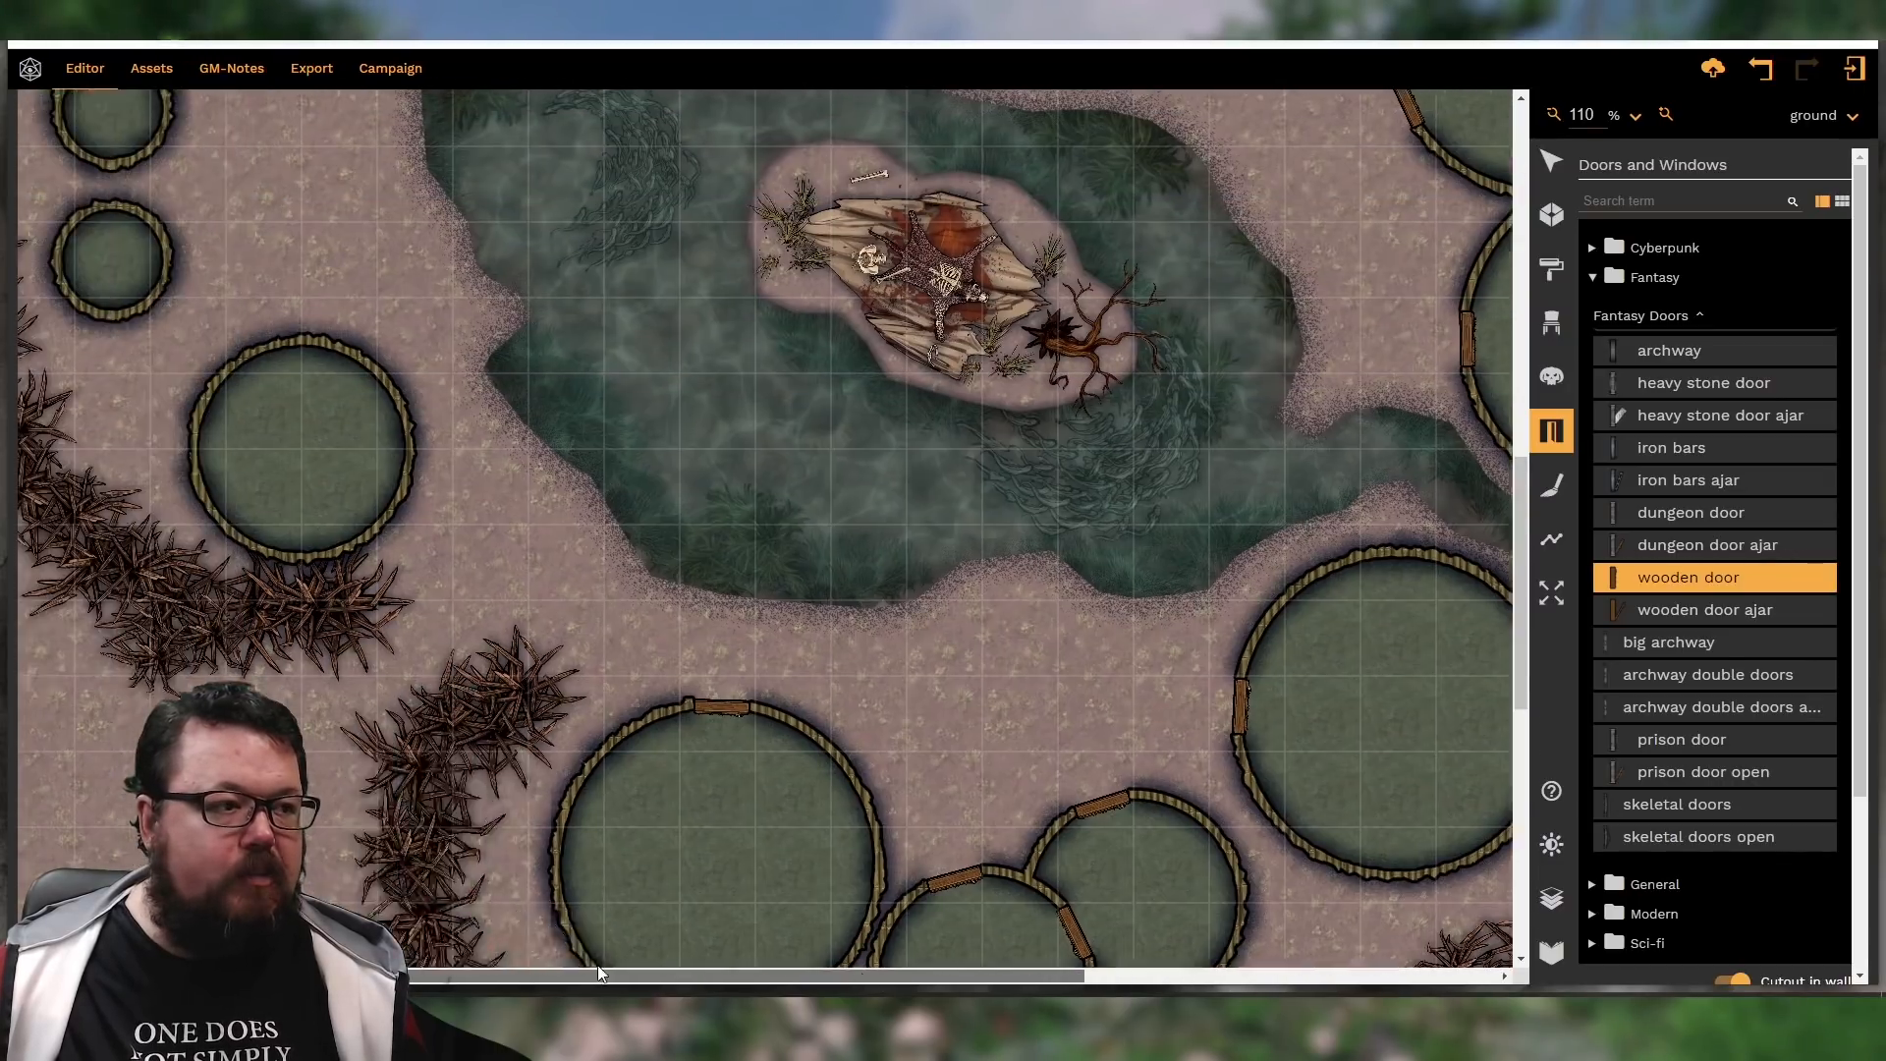
scroll(691, 549, up, 3)
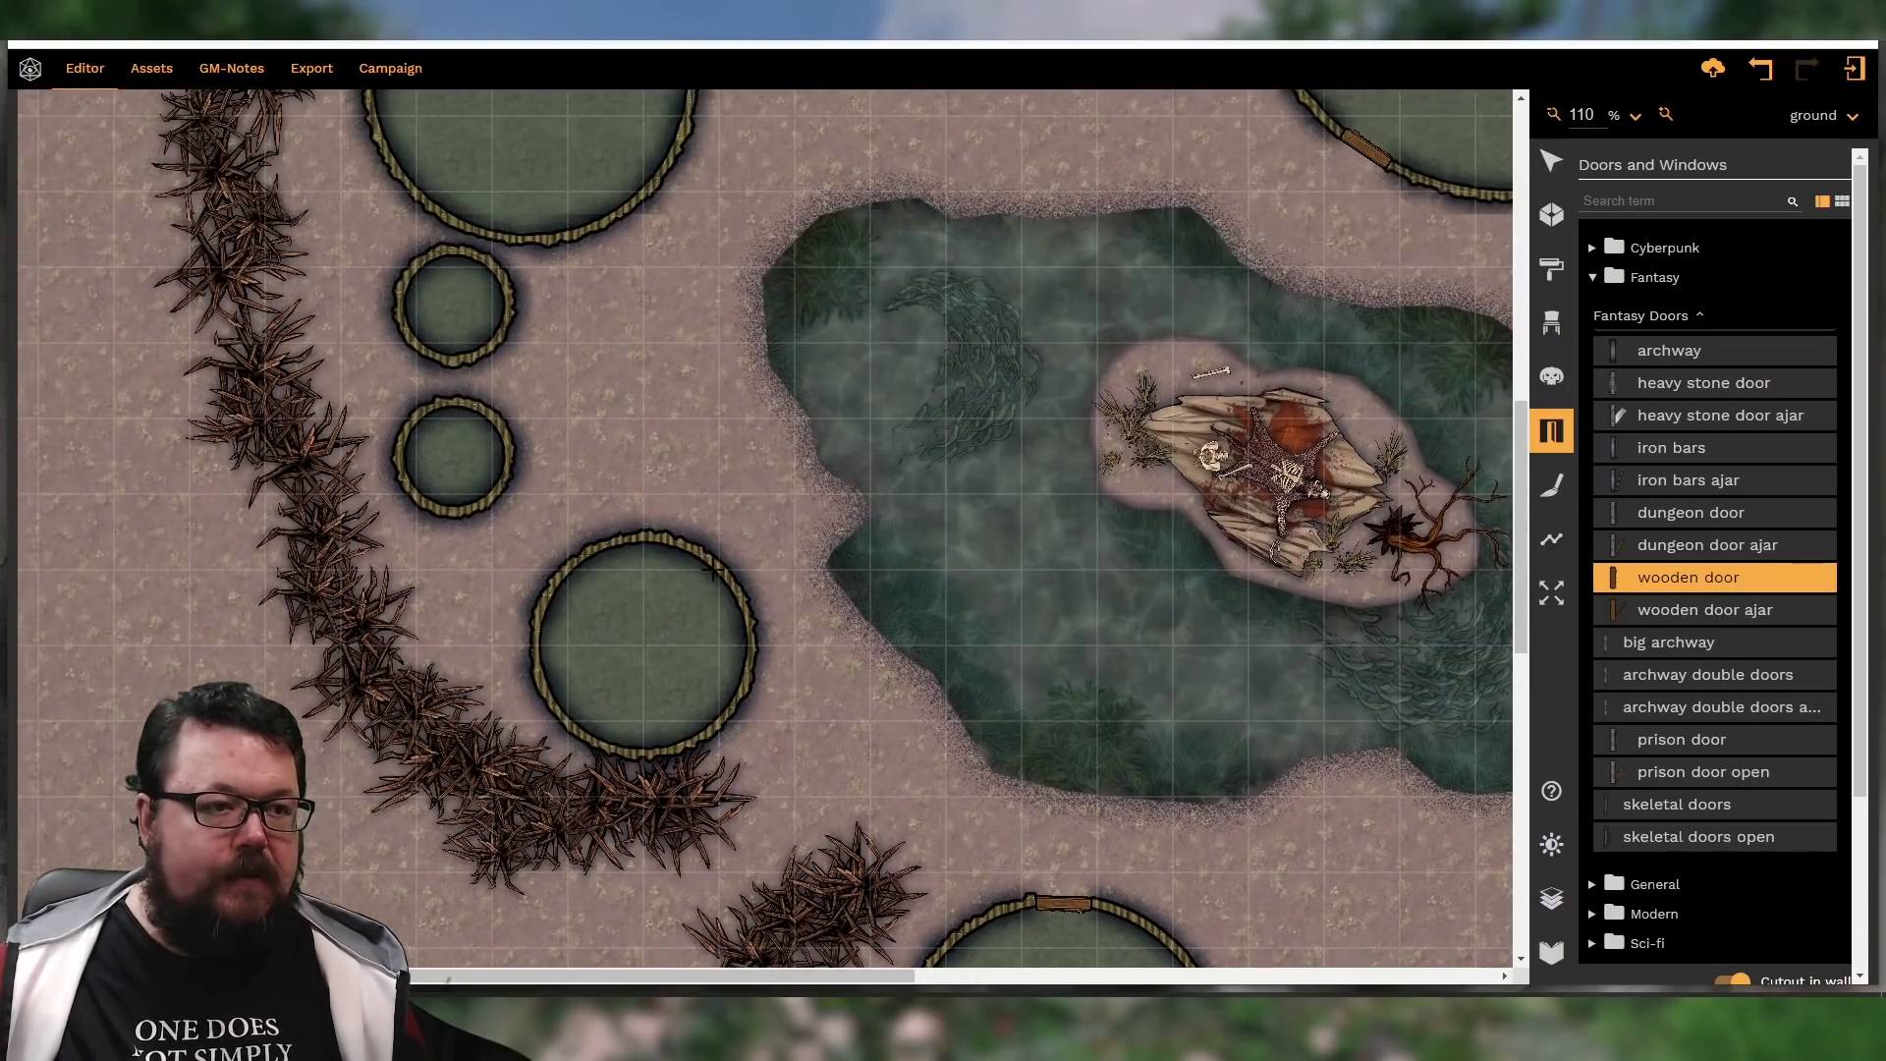
click(678, 585)
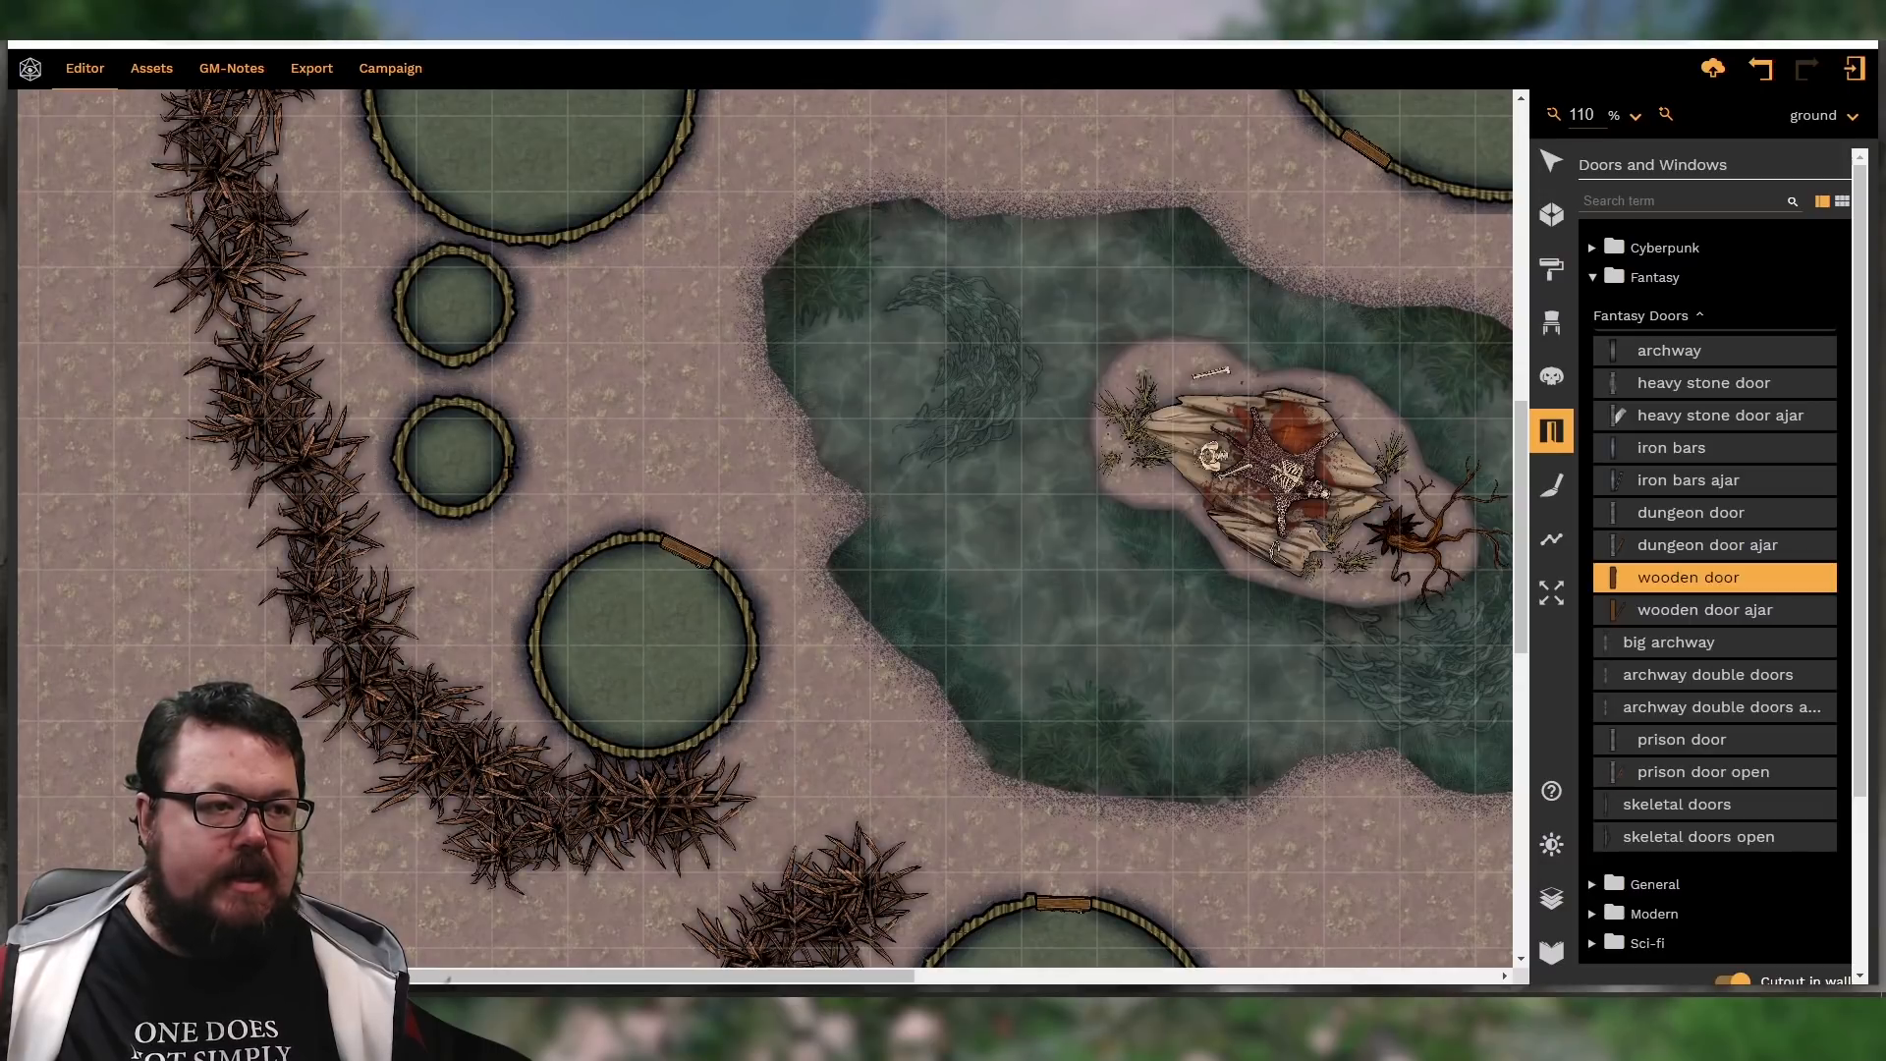
click(501, 454)
Place a wooden door in the east-southeast wall of the northern tiny hut west of the pond
click(507, 300)
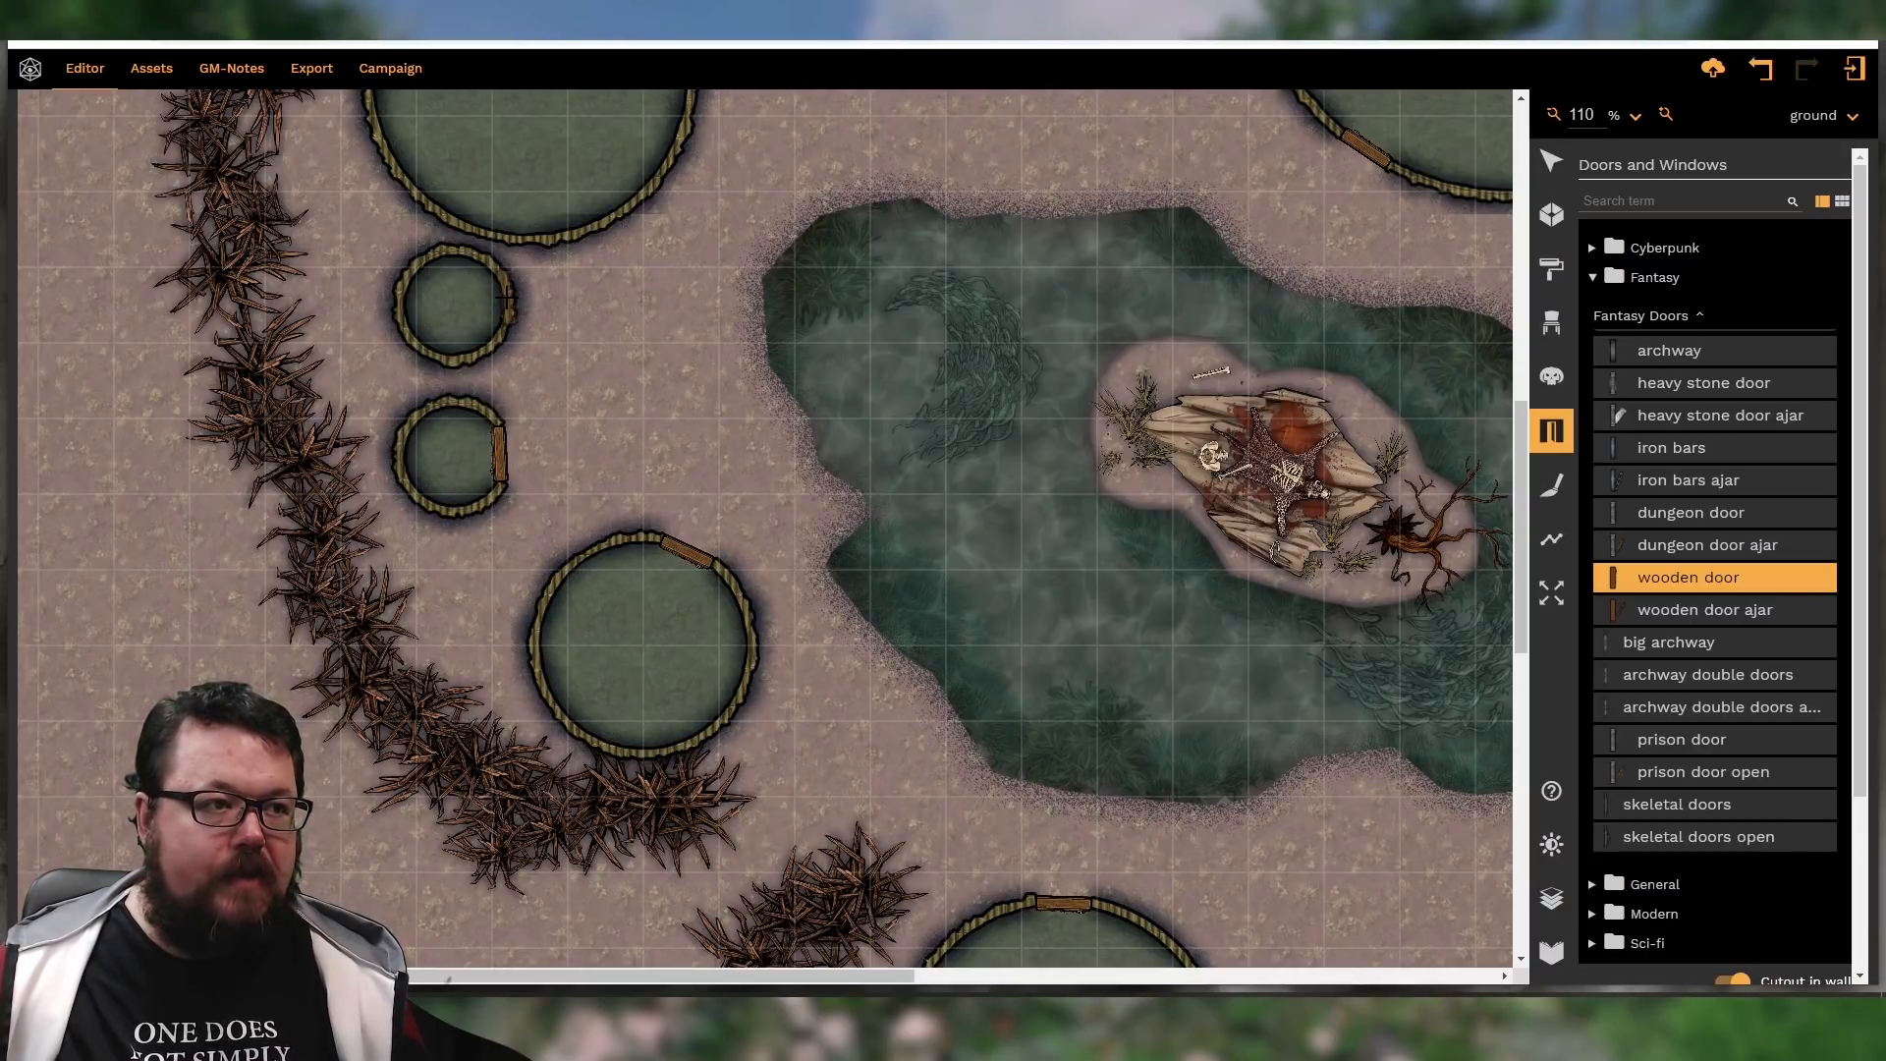
click(504, 297)
scroll(544, 338, up, 2)
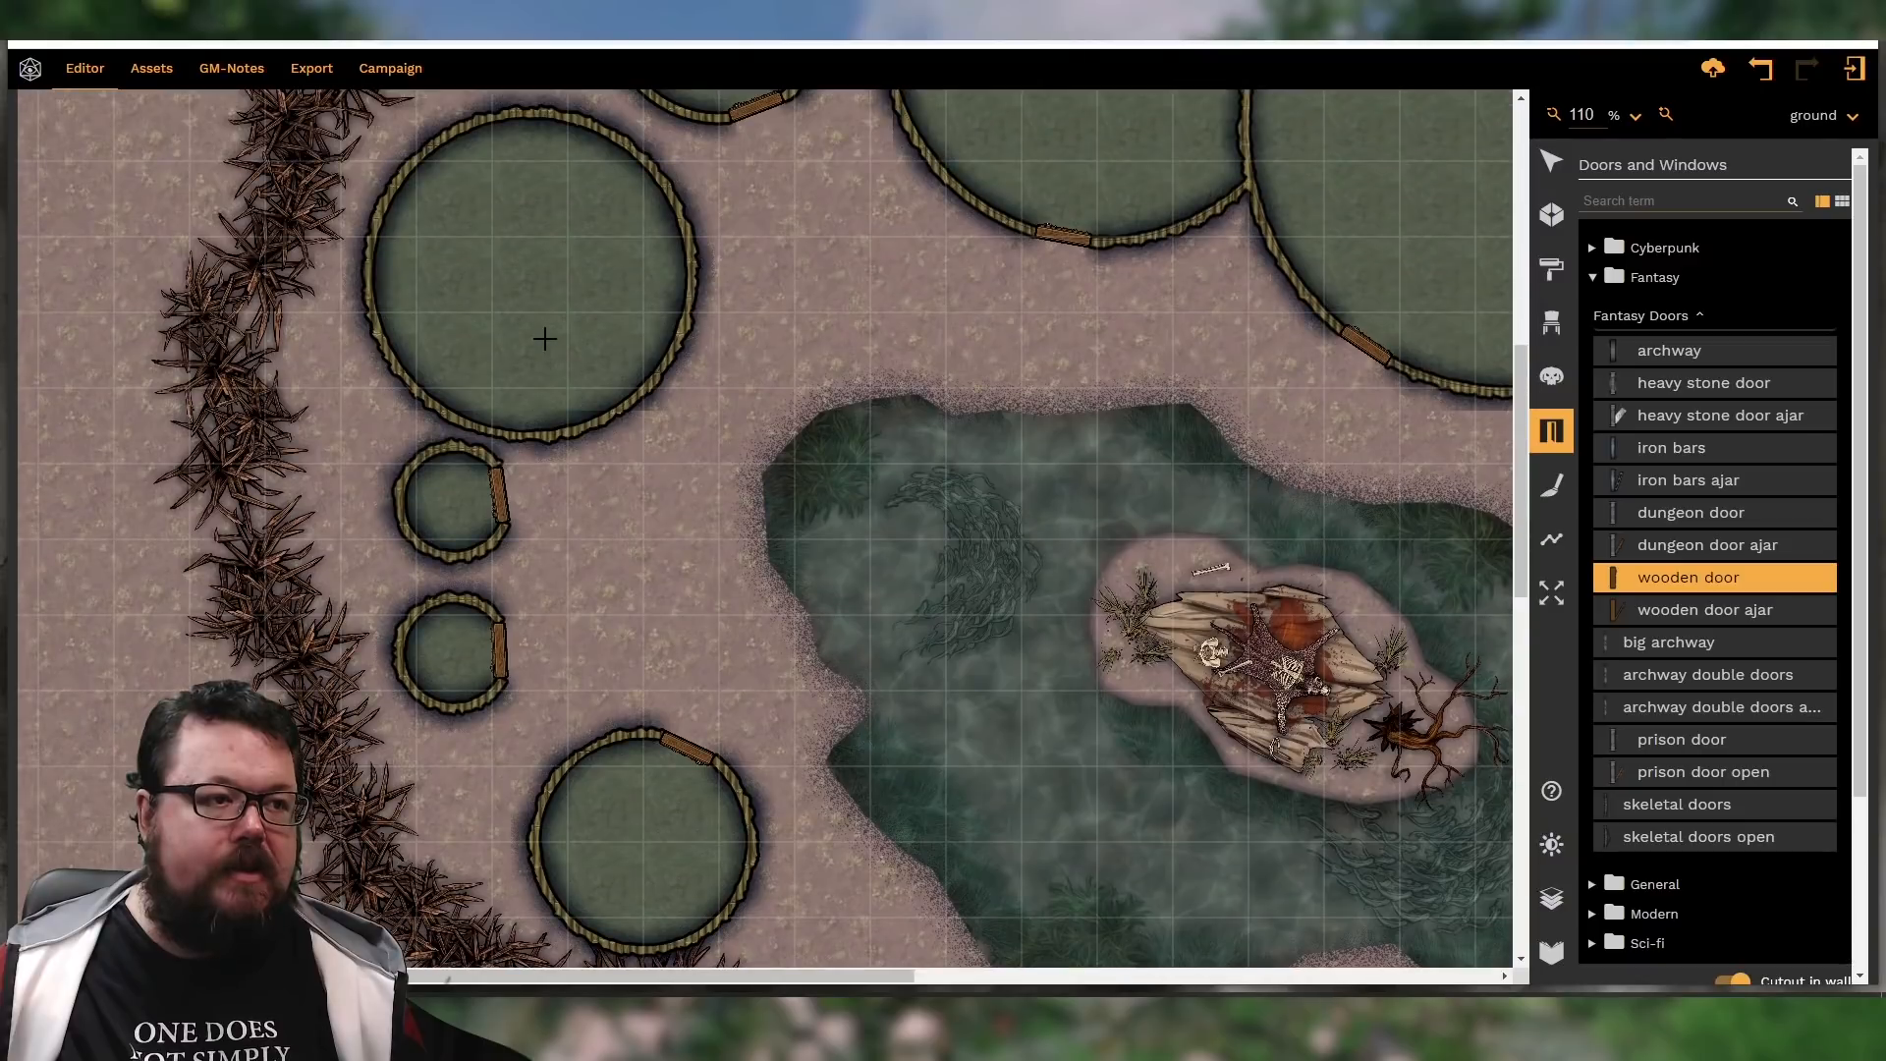
key(ctrl+z)
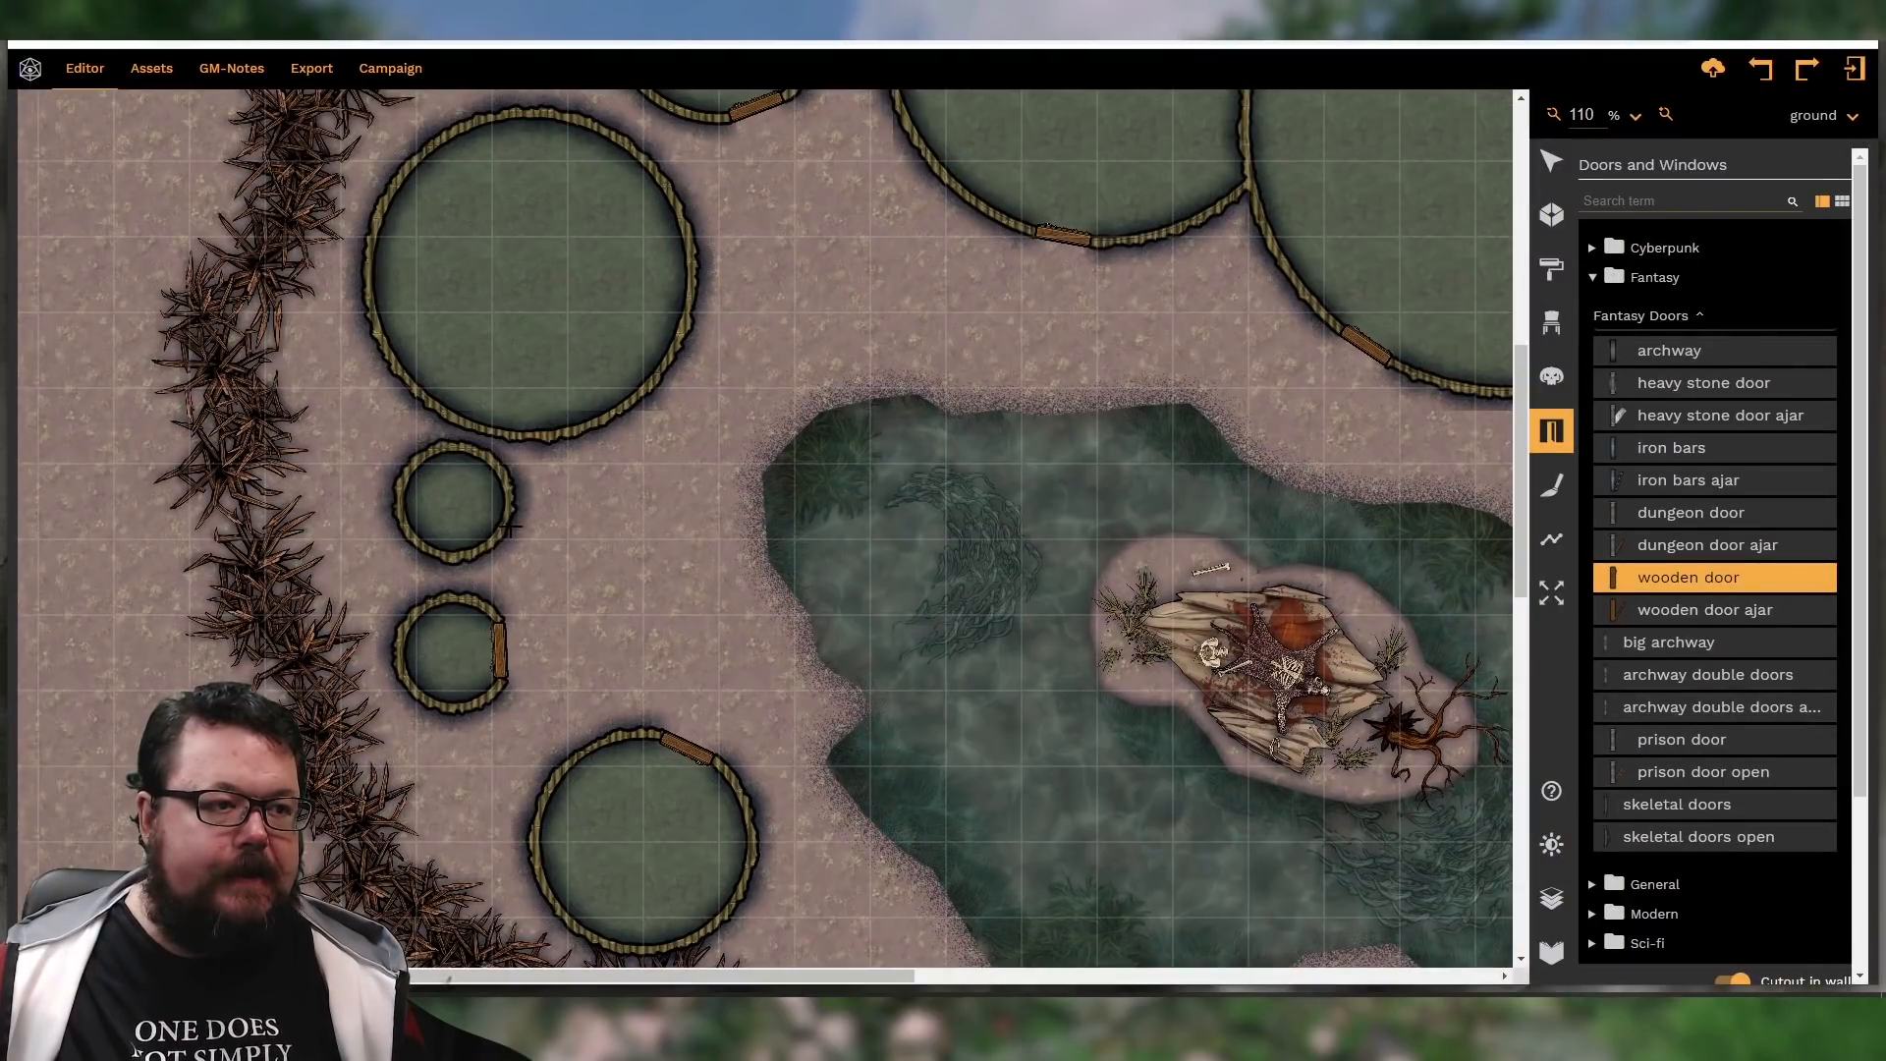
click(503, 529)
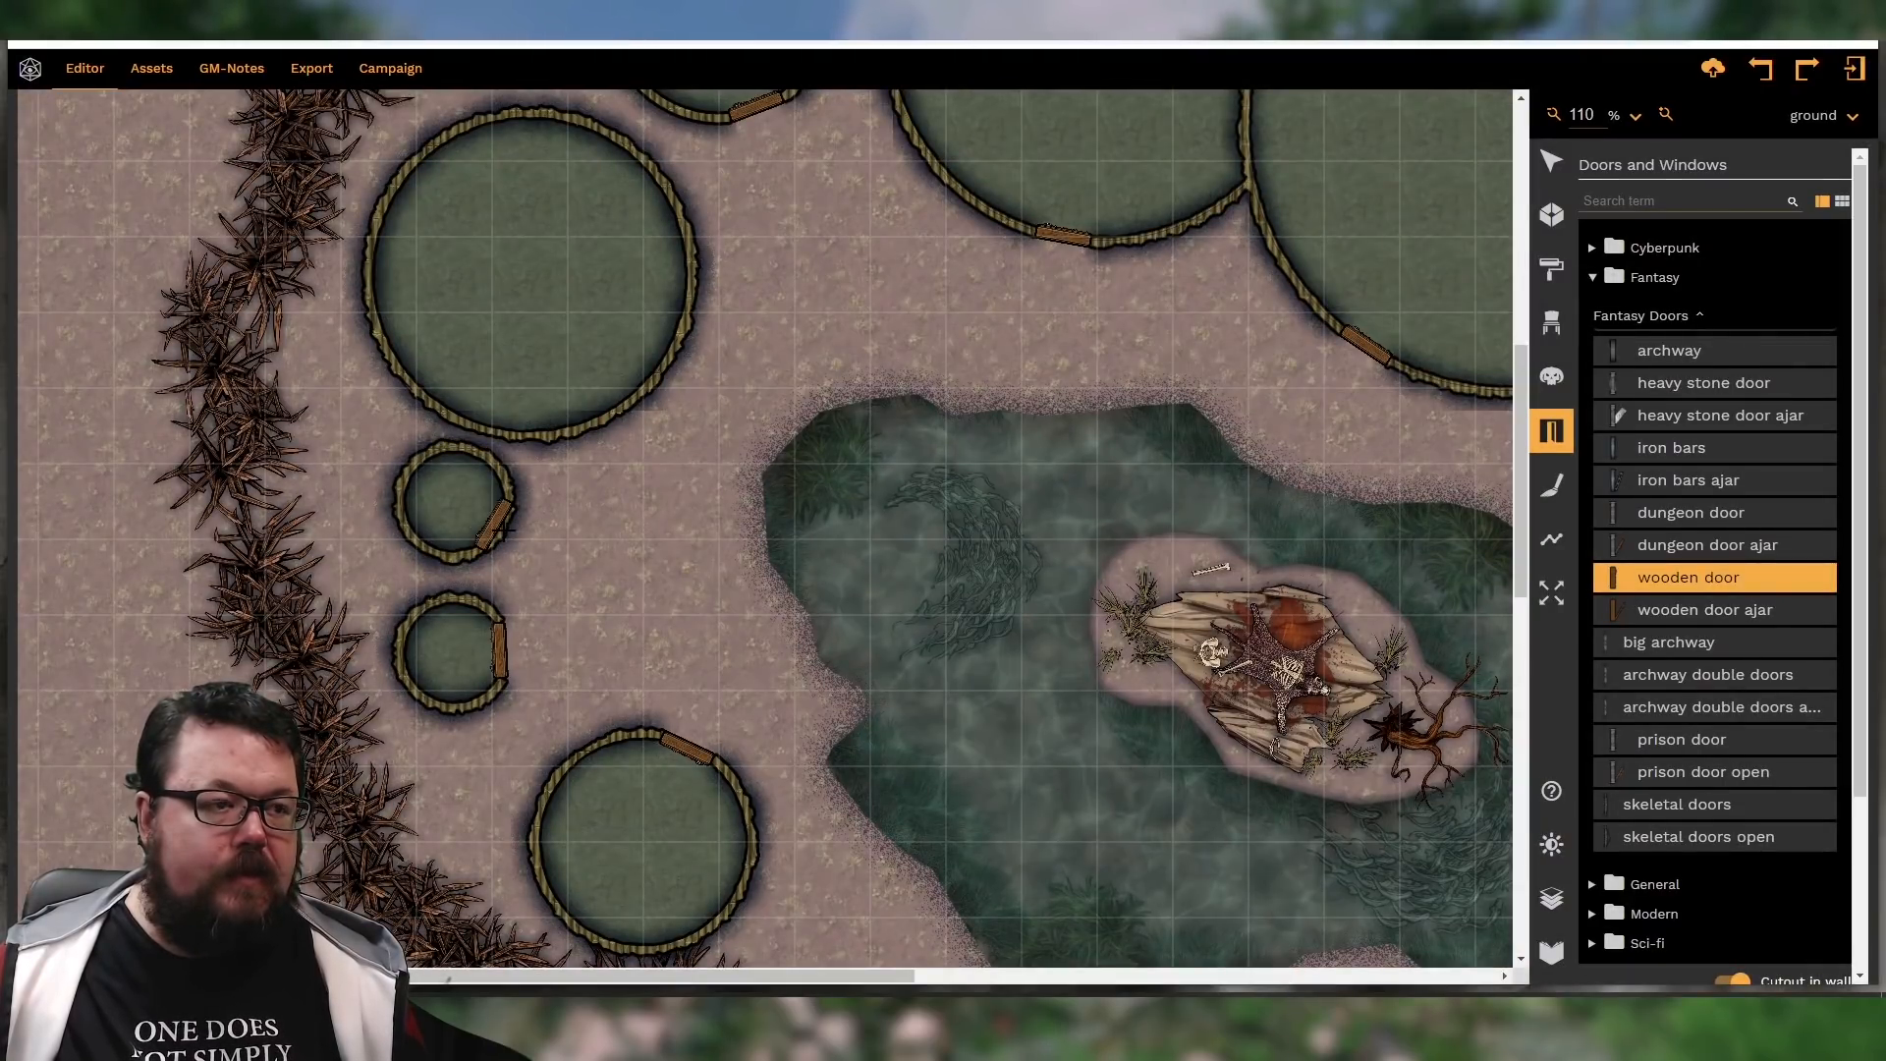
key(ctrl+z)
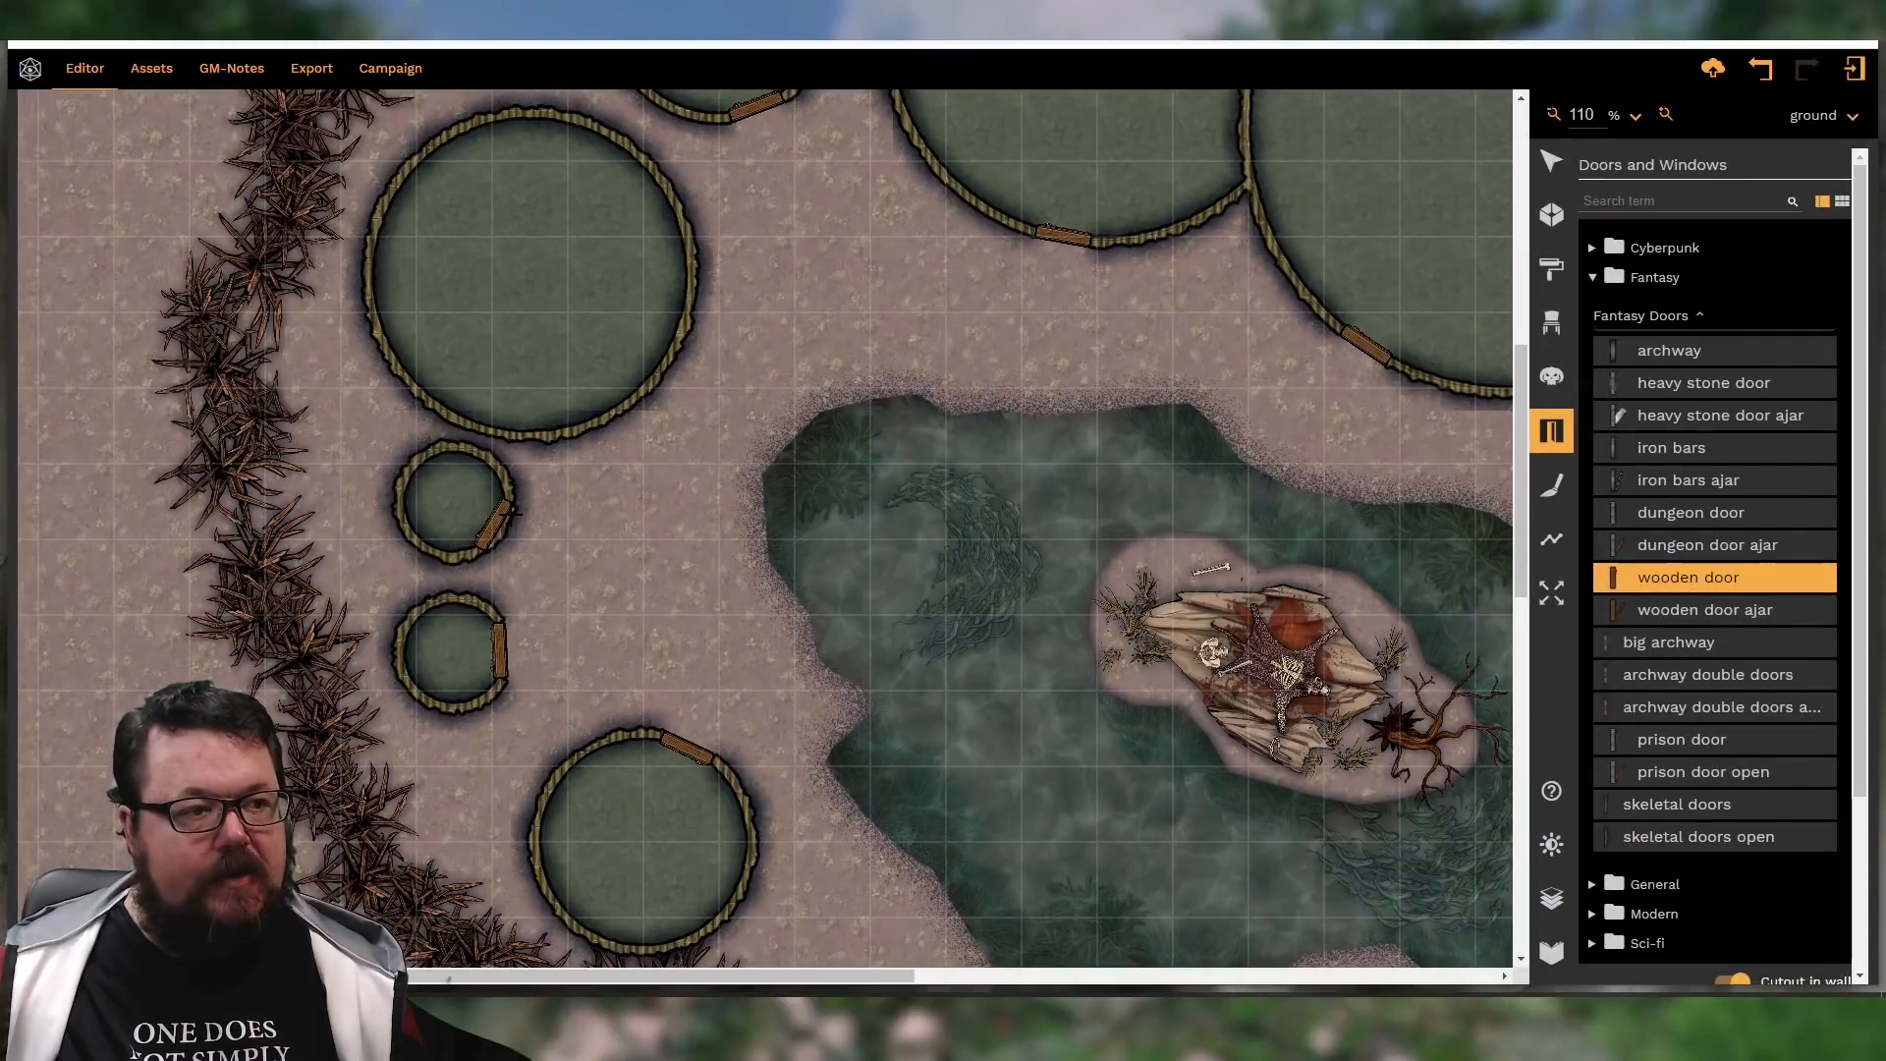
key(ctrl+y)
Place wooden doors in the northwest and southeast walls of the medium hut northwest of the pond
scroll(603, 550, up, 1)
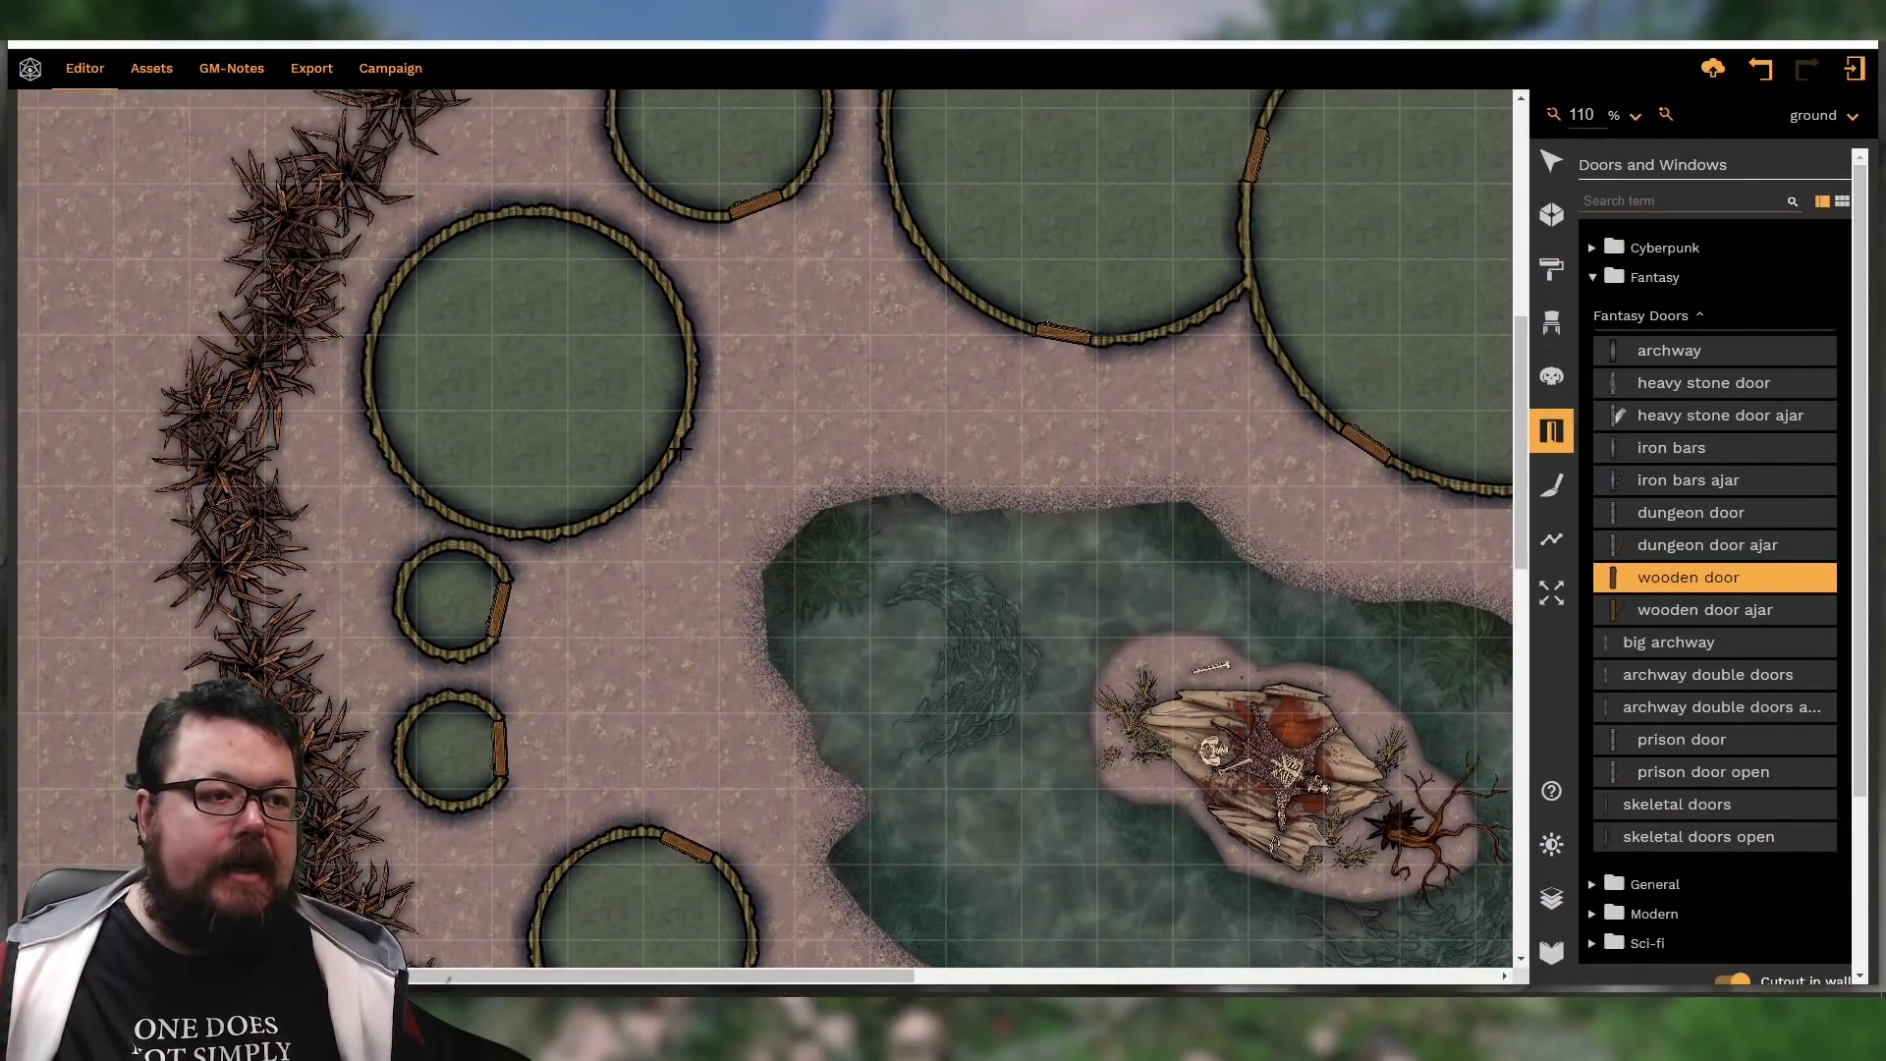
scroll(493, 484, up, 1)
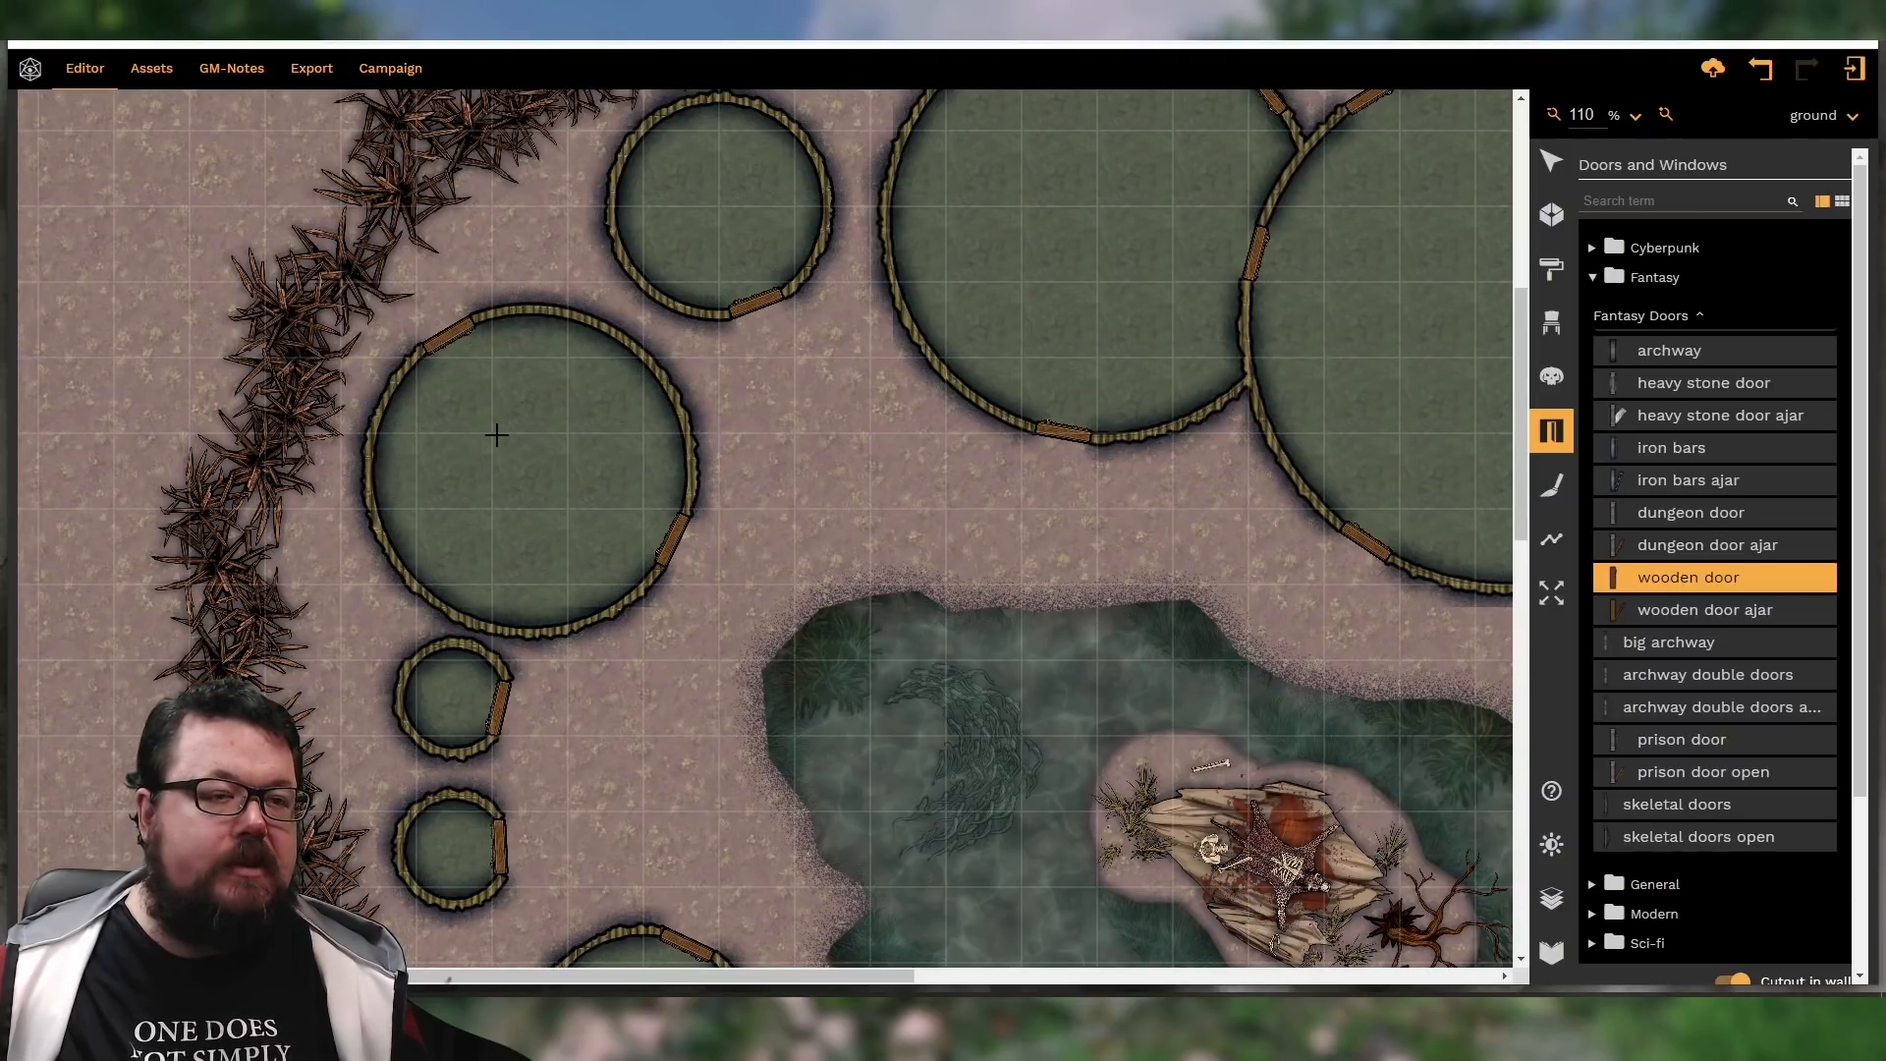
scroll(492, 426, up, 2)
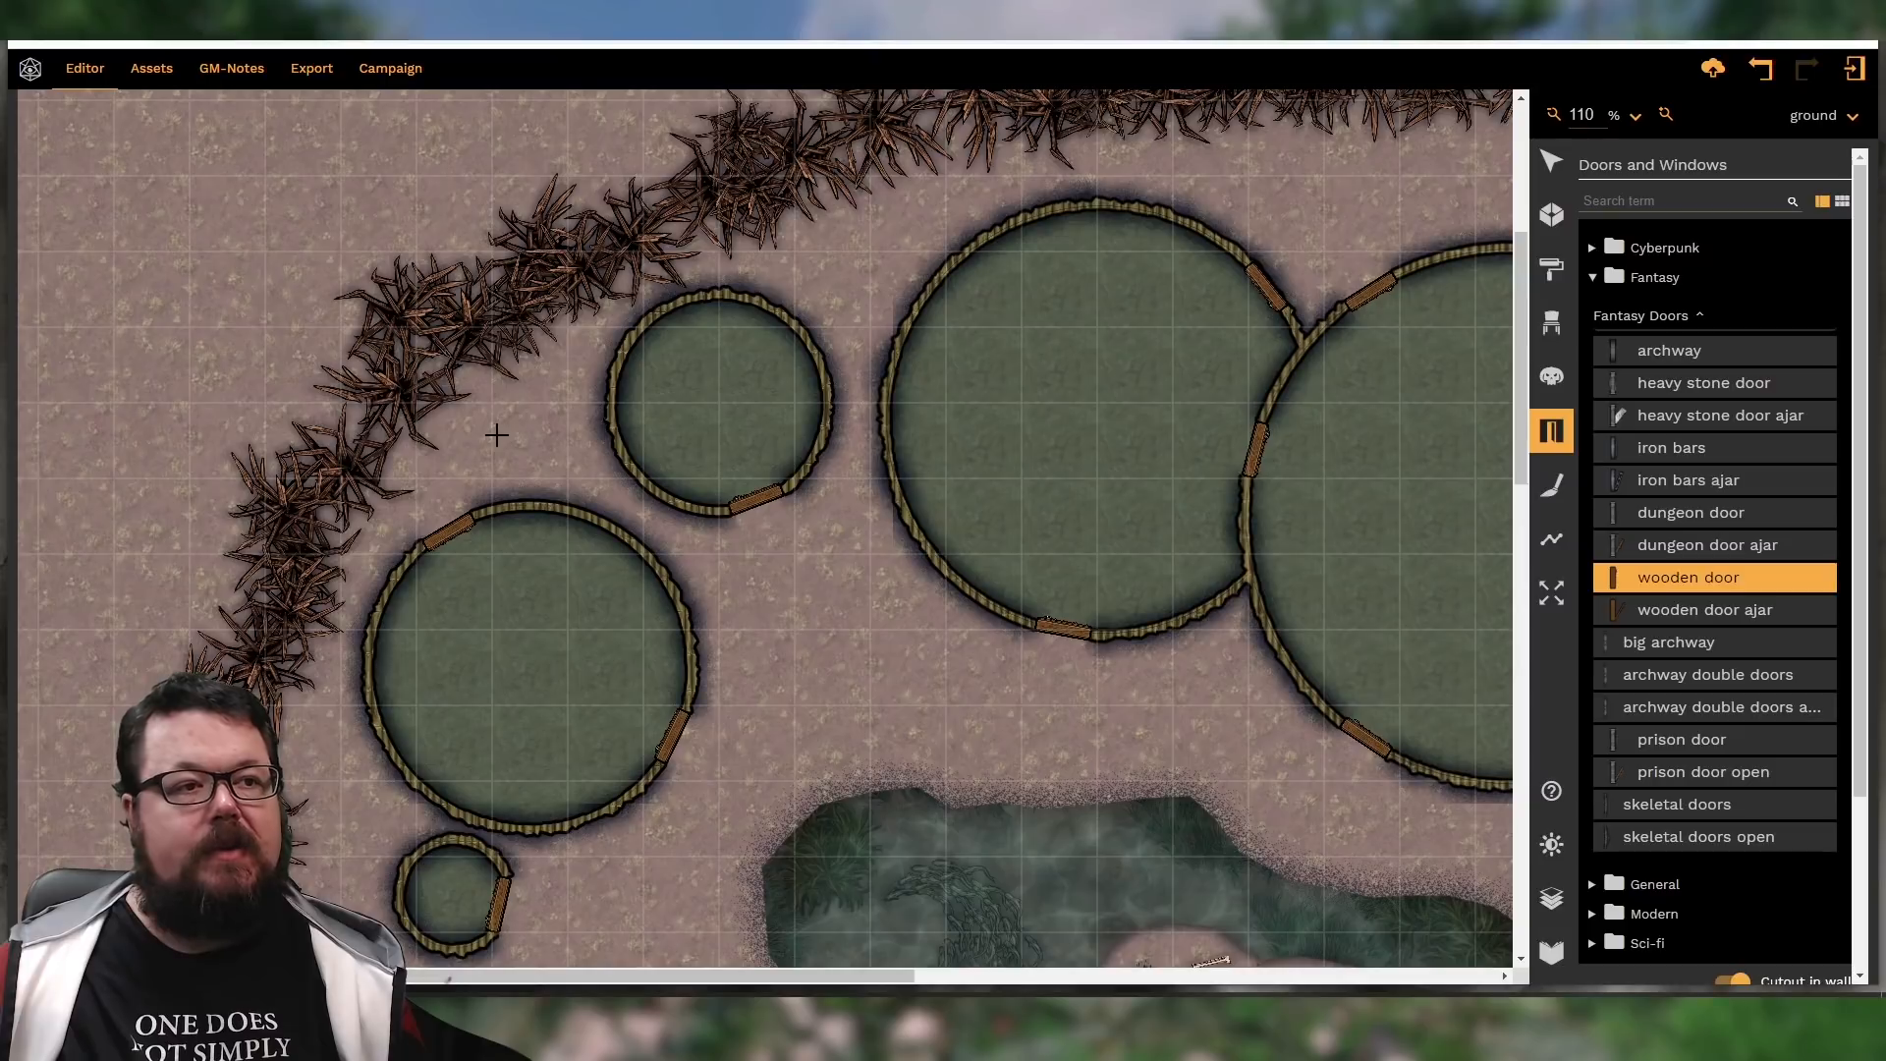
Look over the huts west and north of the pond to check their door placement
scroll(496, 434, down, 3)
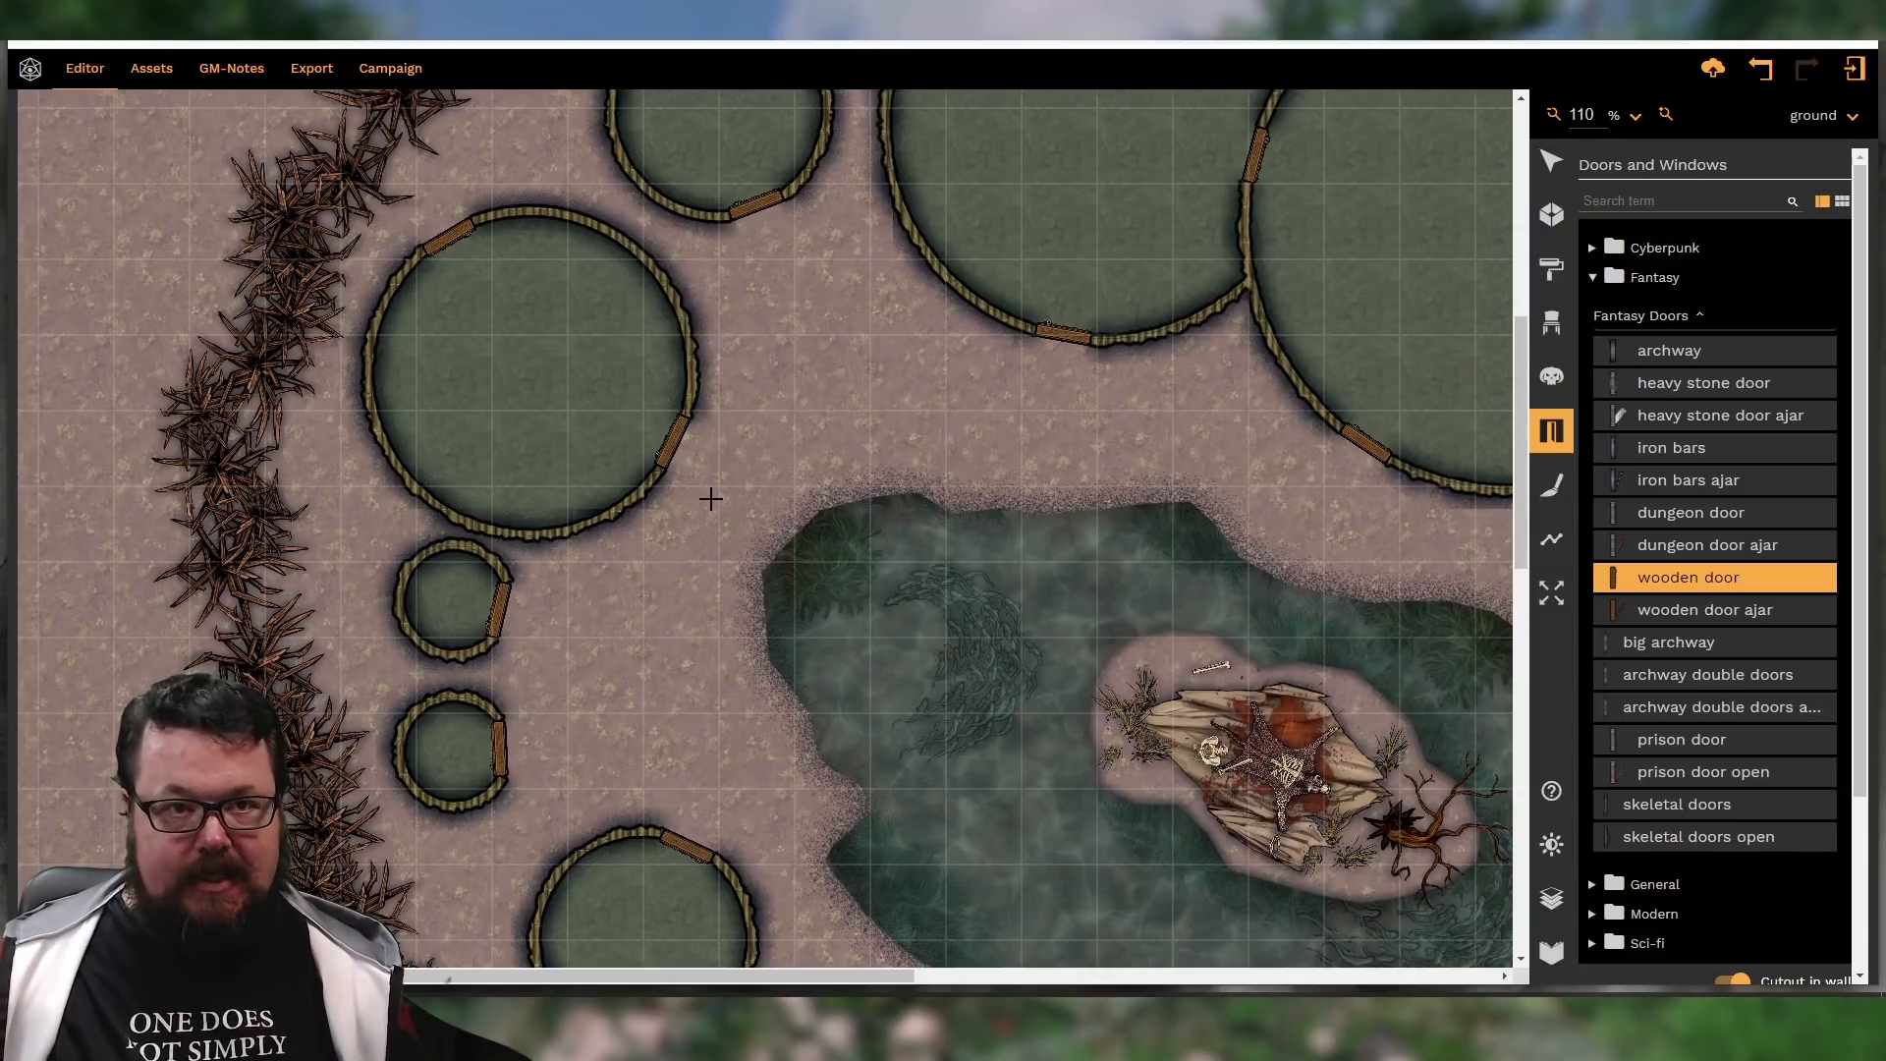
scroll(711, 499, down, 6)
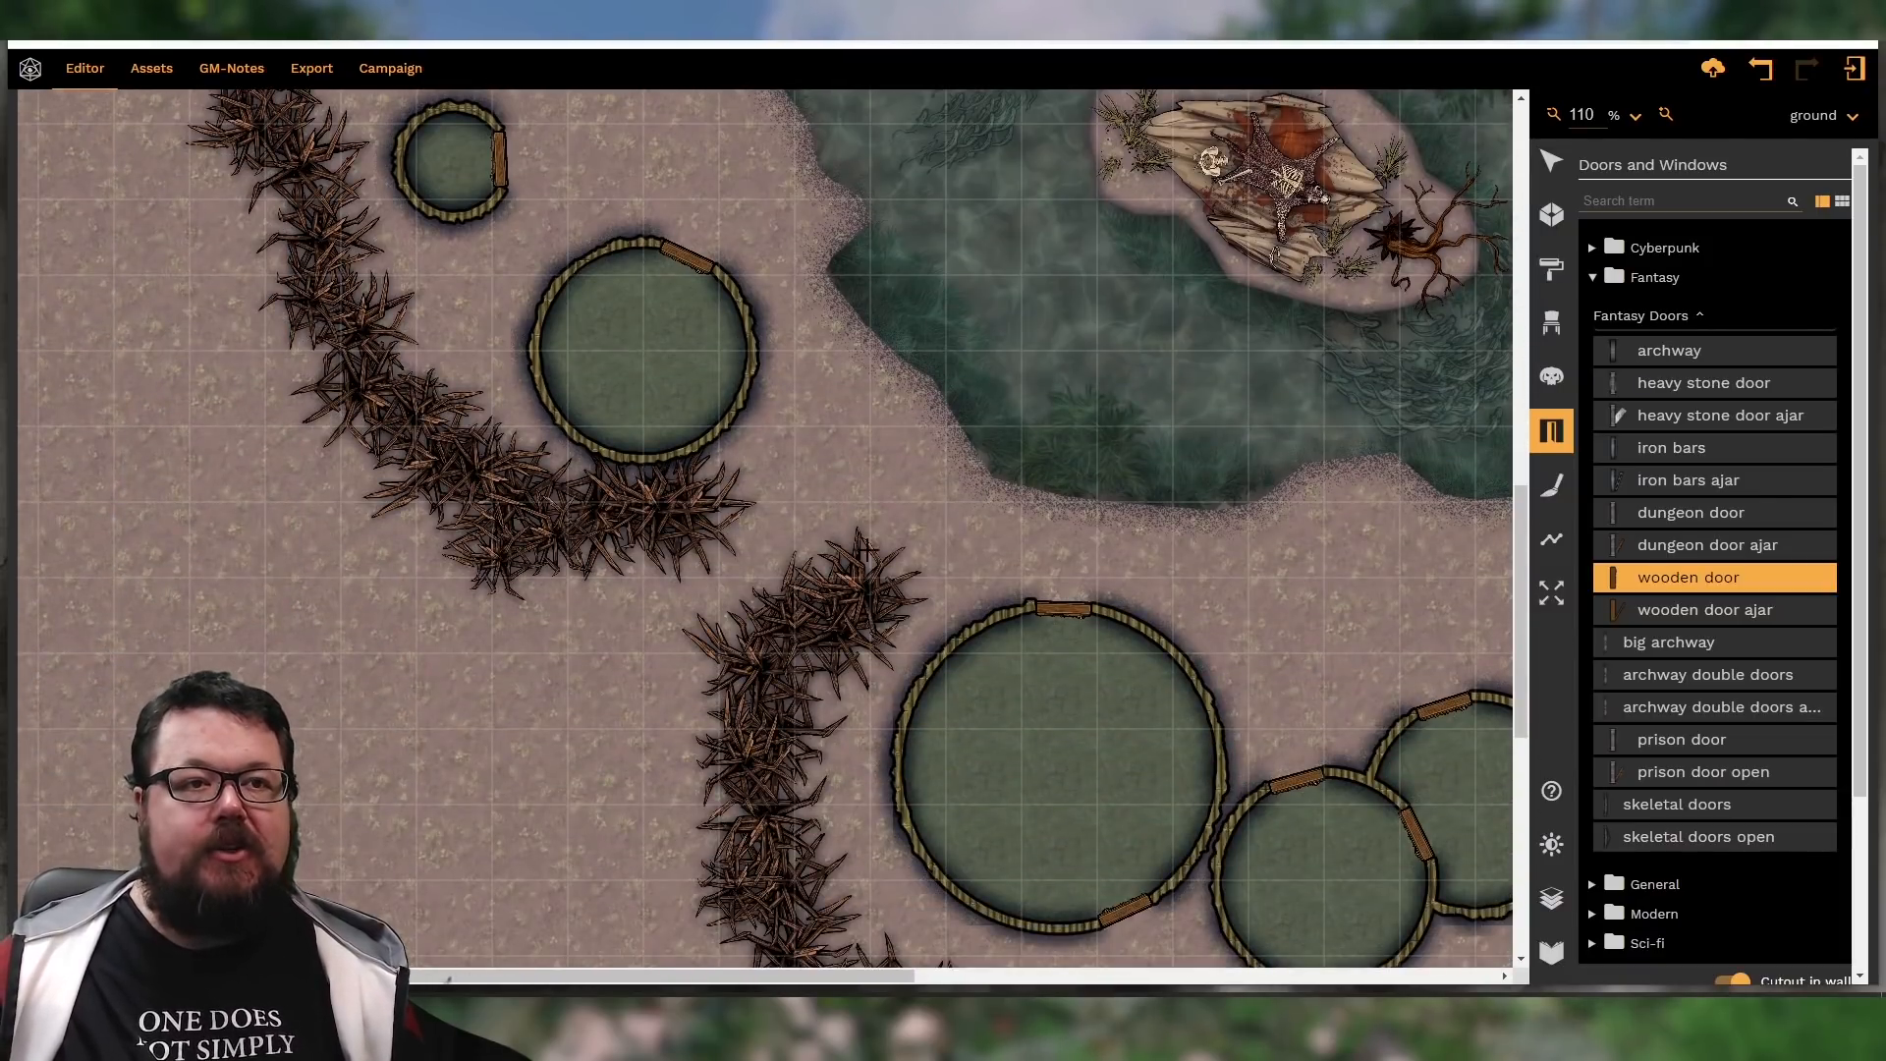
scroll(887, 546, up, 2)
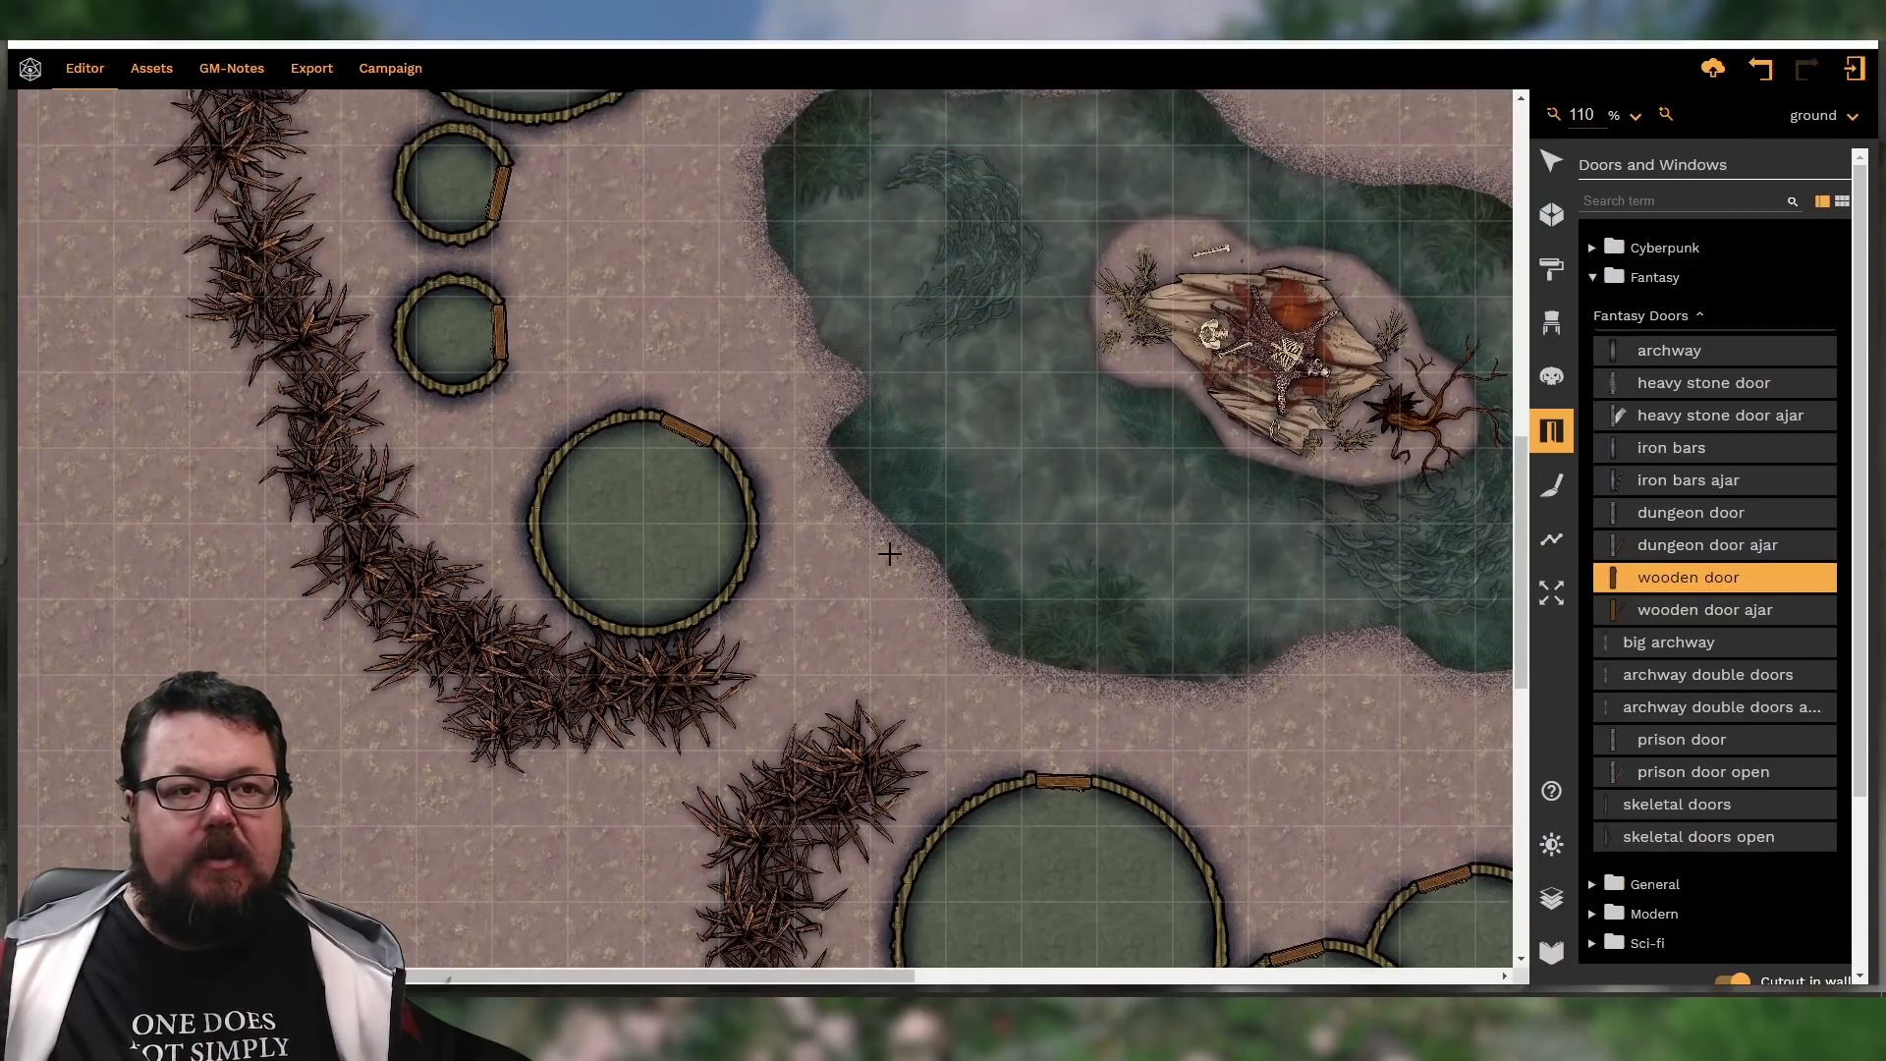
scroll(892, 556, up, 2)
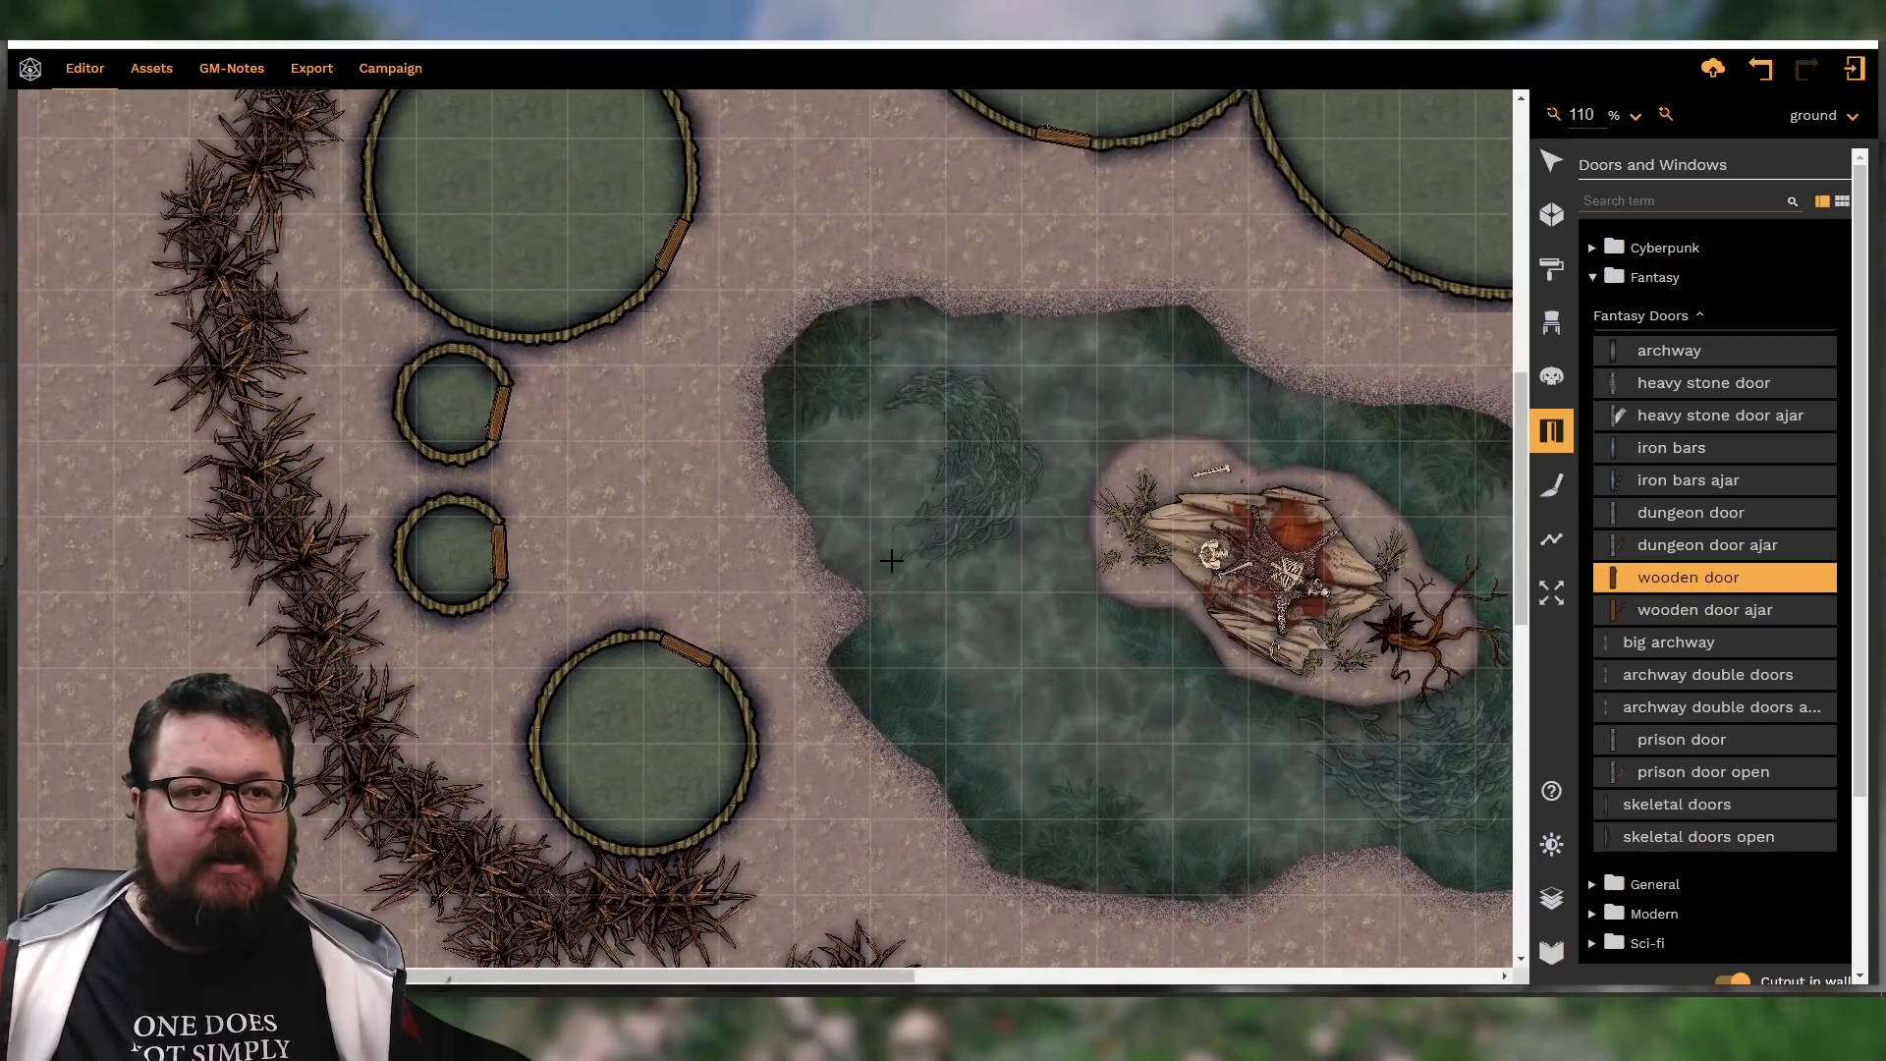
drag(852, 978, 1039, 977)
scroll(1252, 641, up, 1)
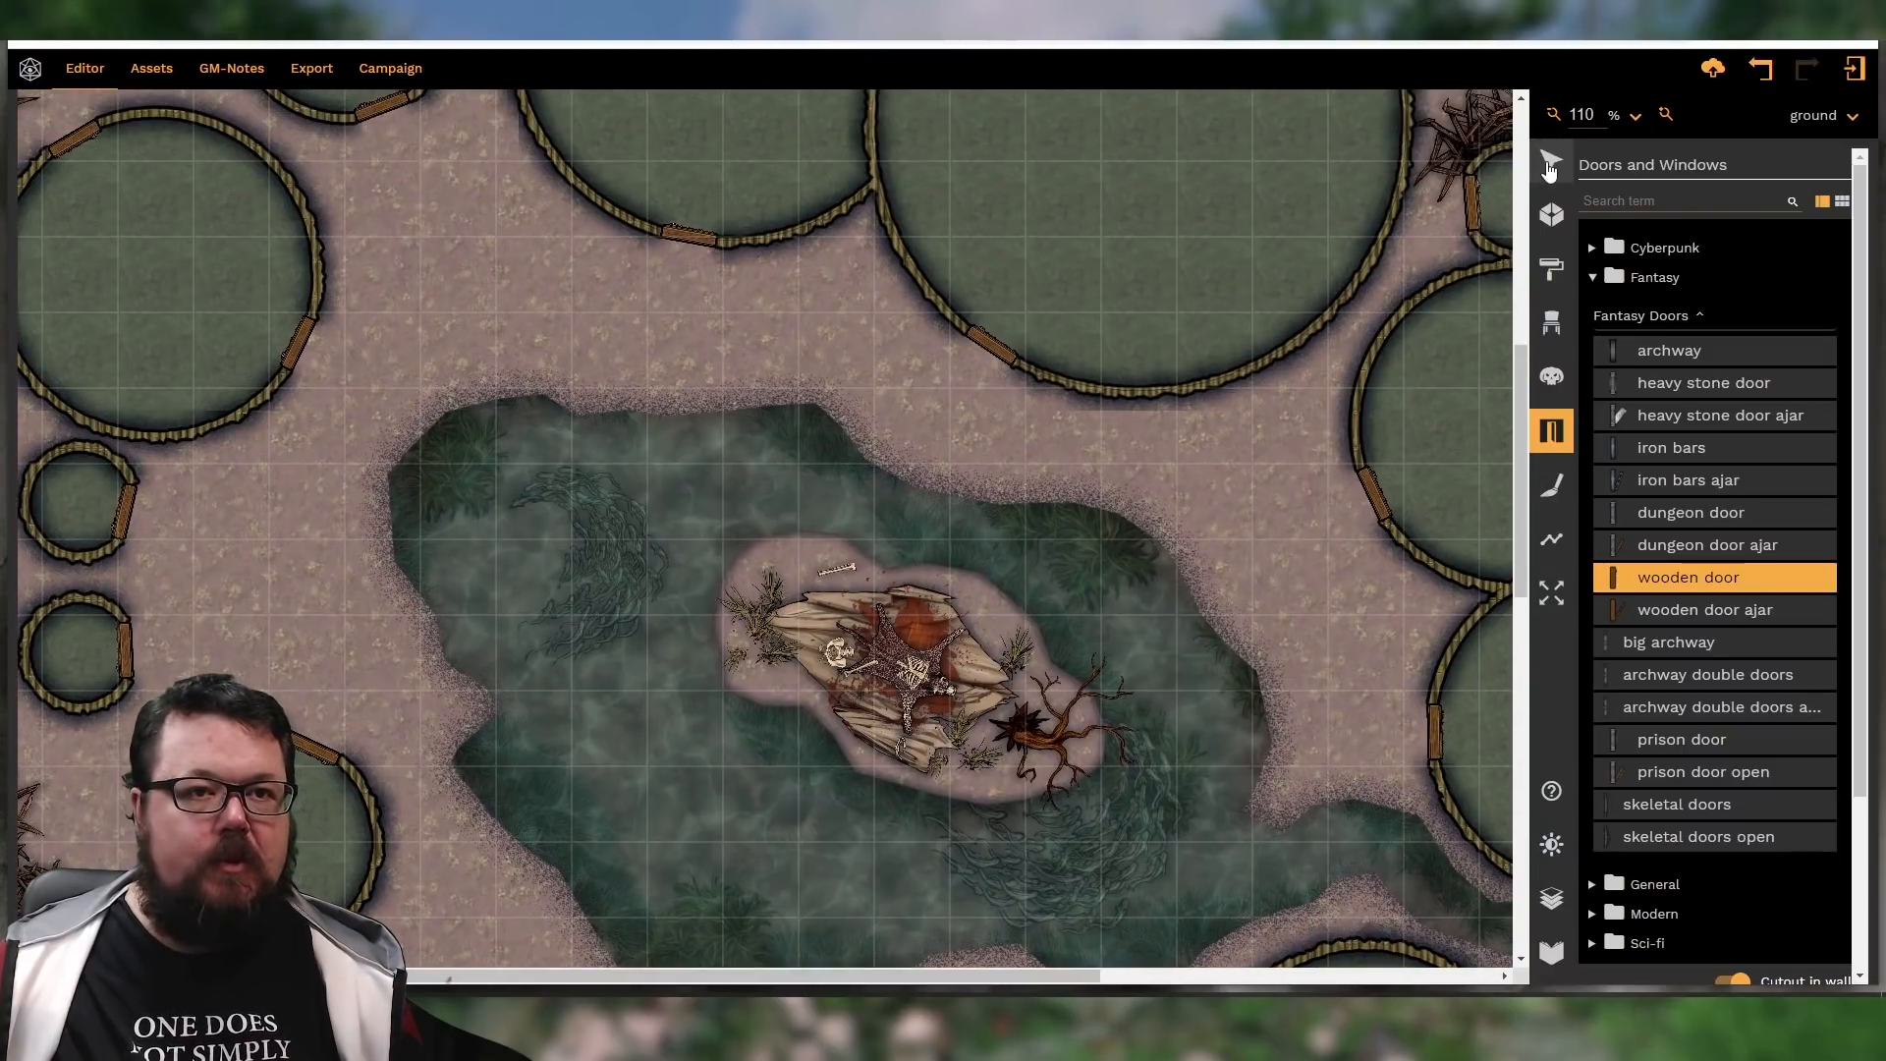
click(1551, 162)
click(1296, 501)
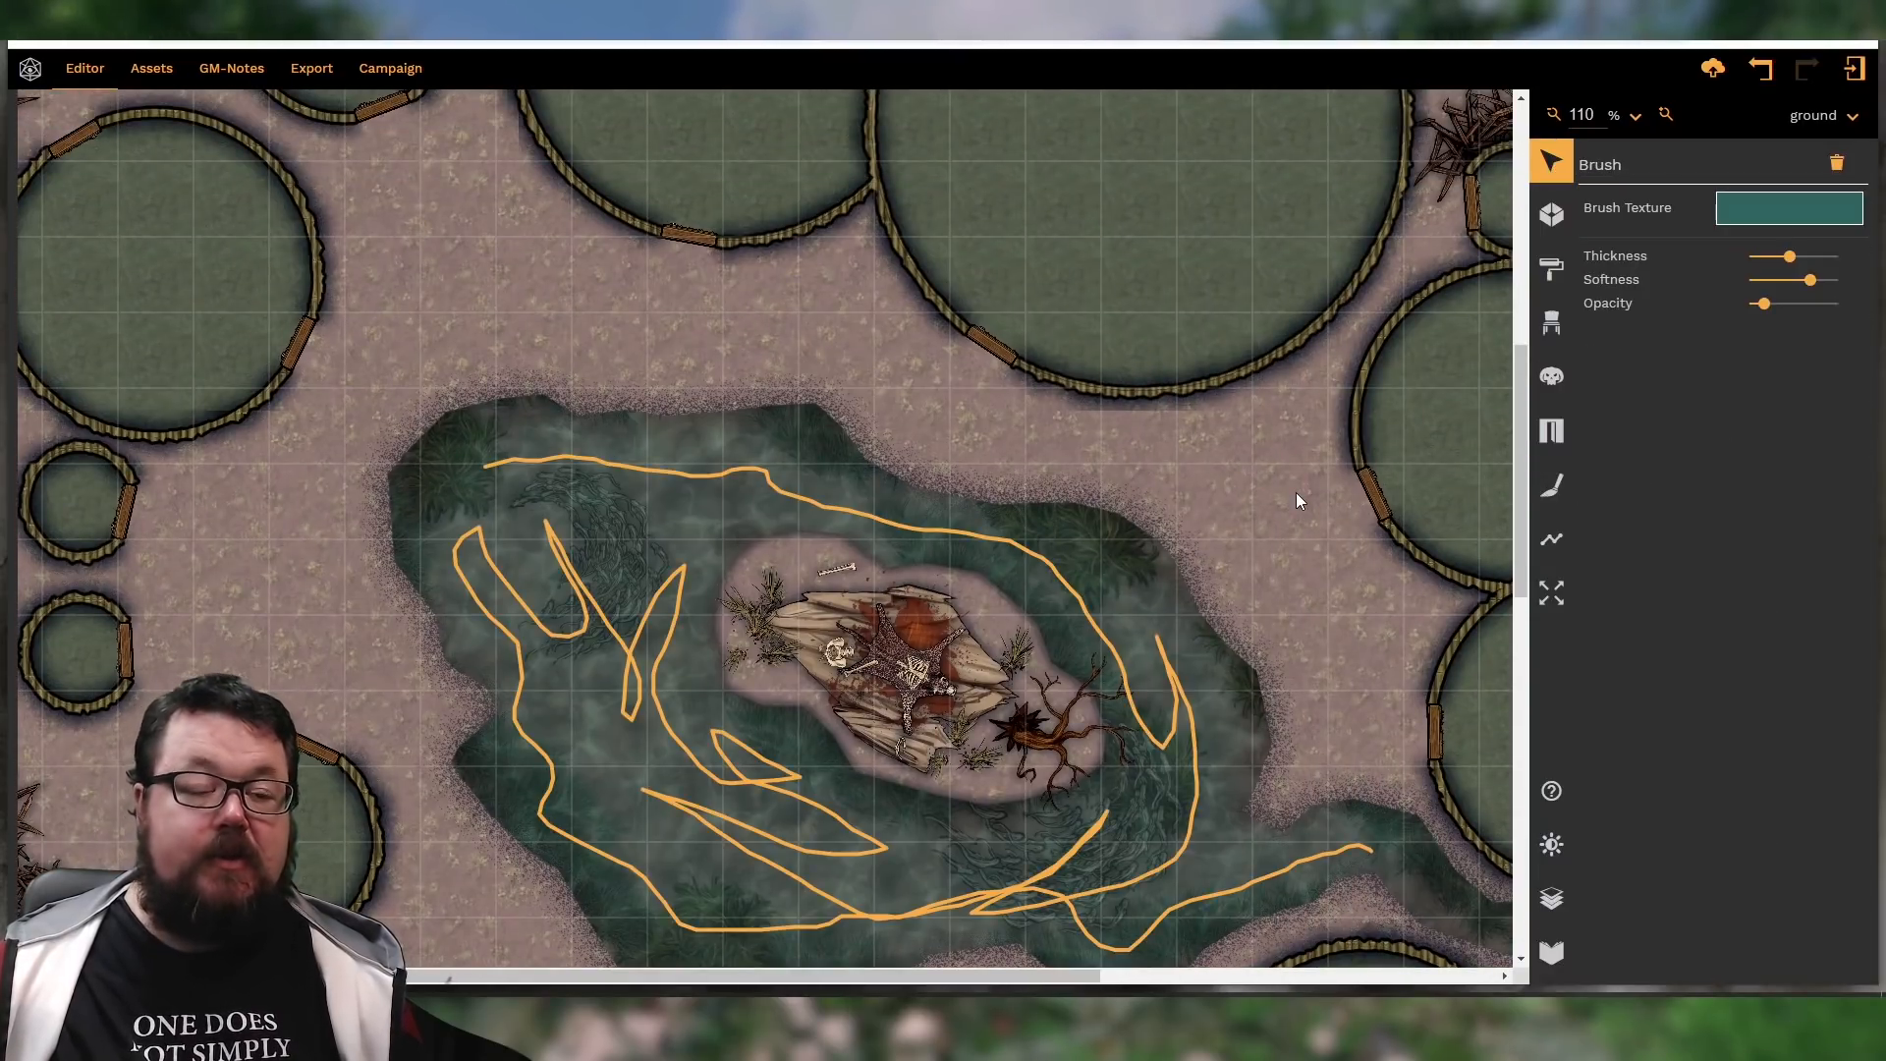
scroll(1302, 531, up, 3)
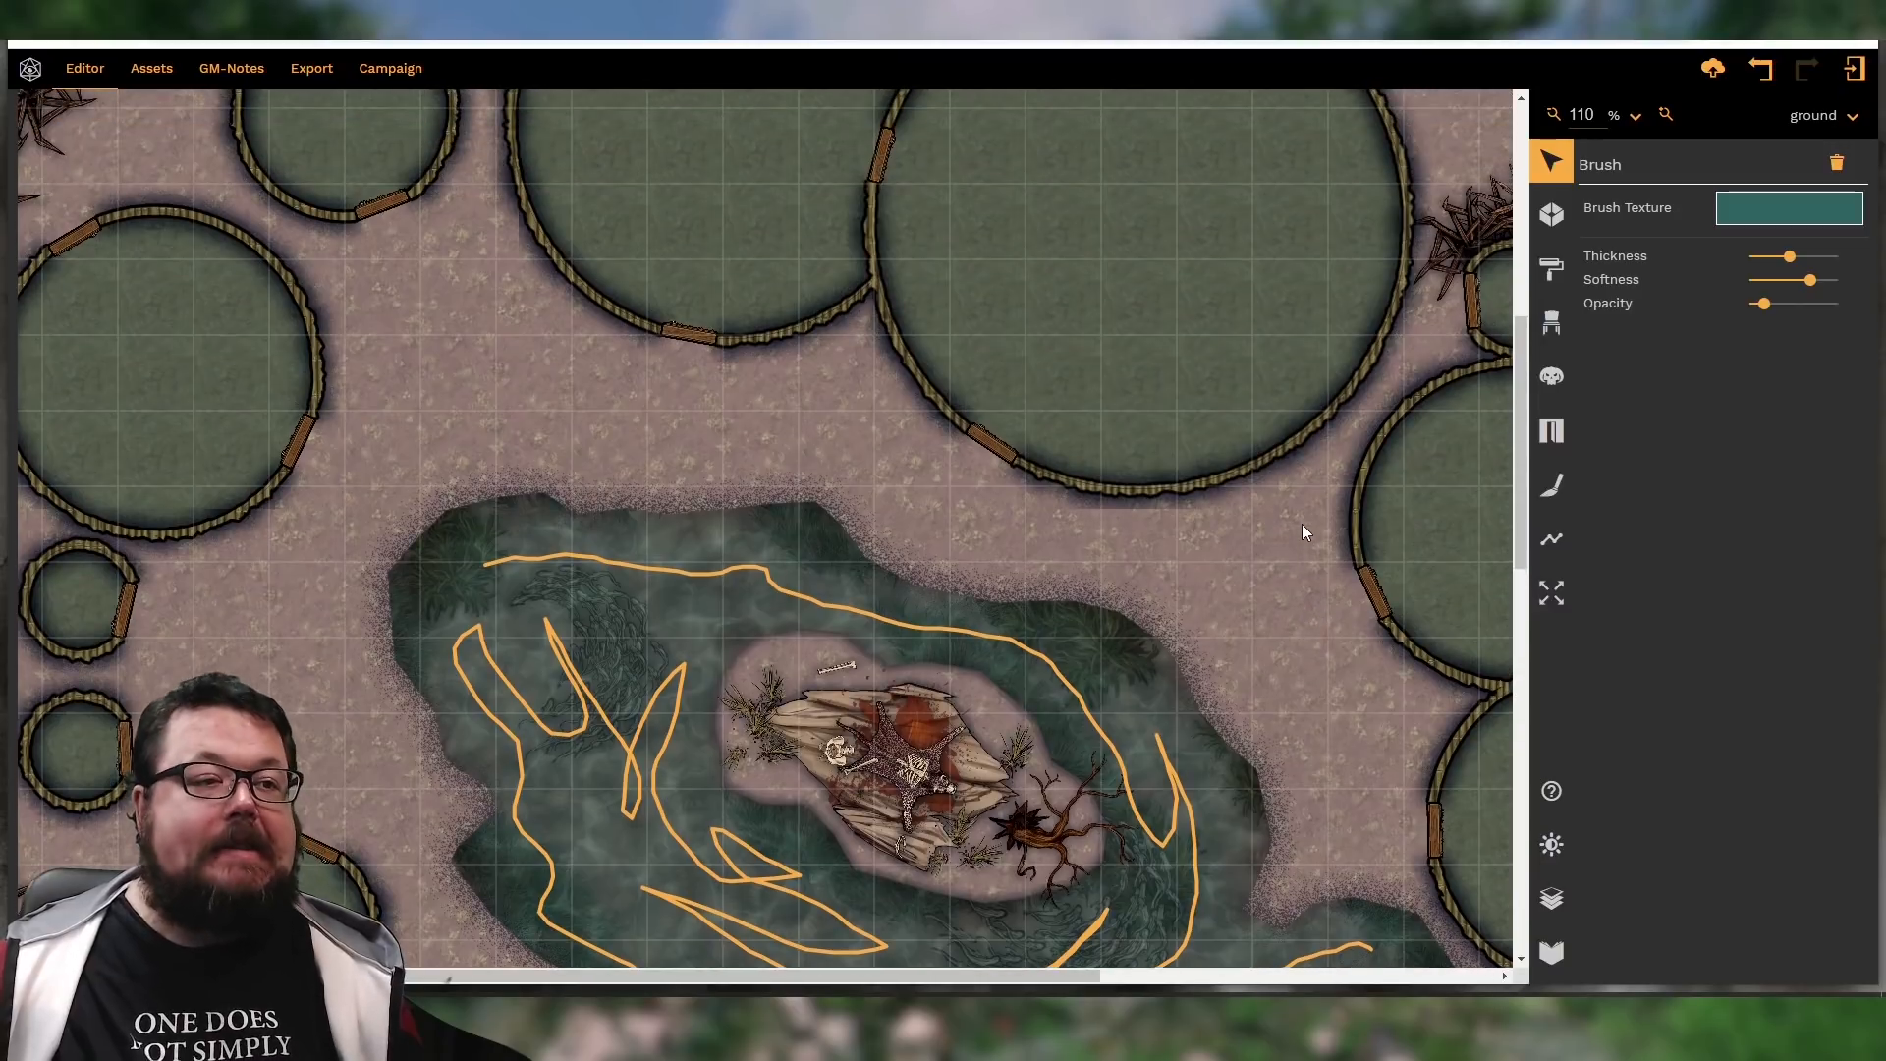
scroll(1305, 550, up, 2)
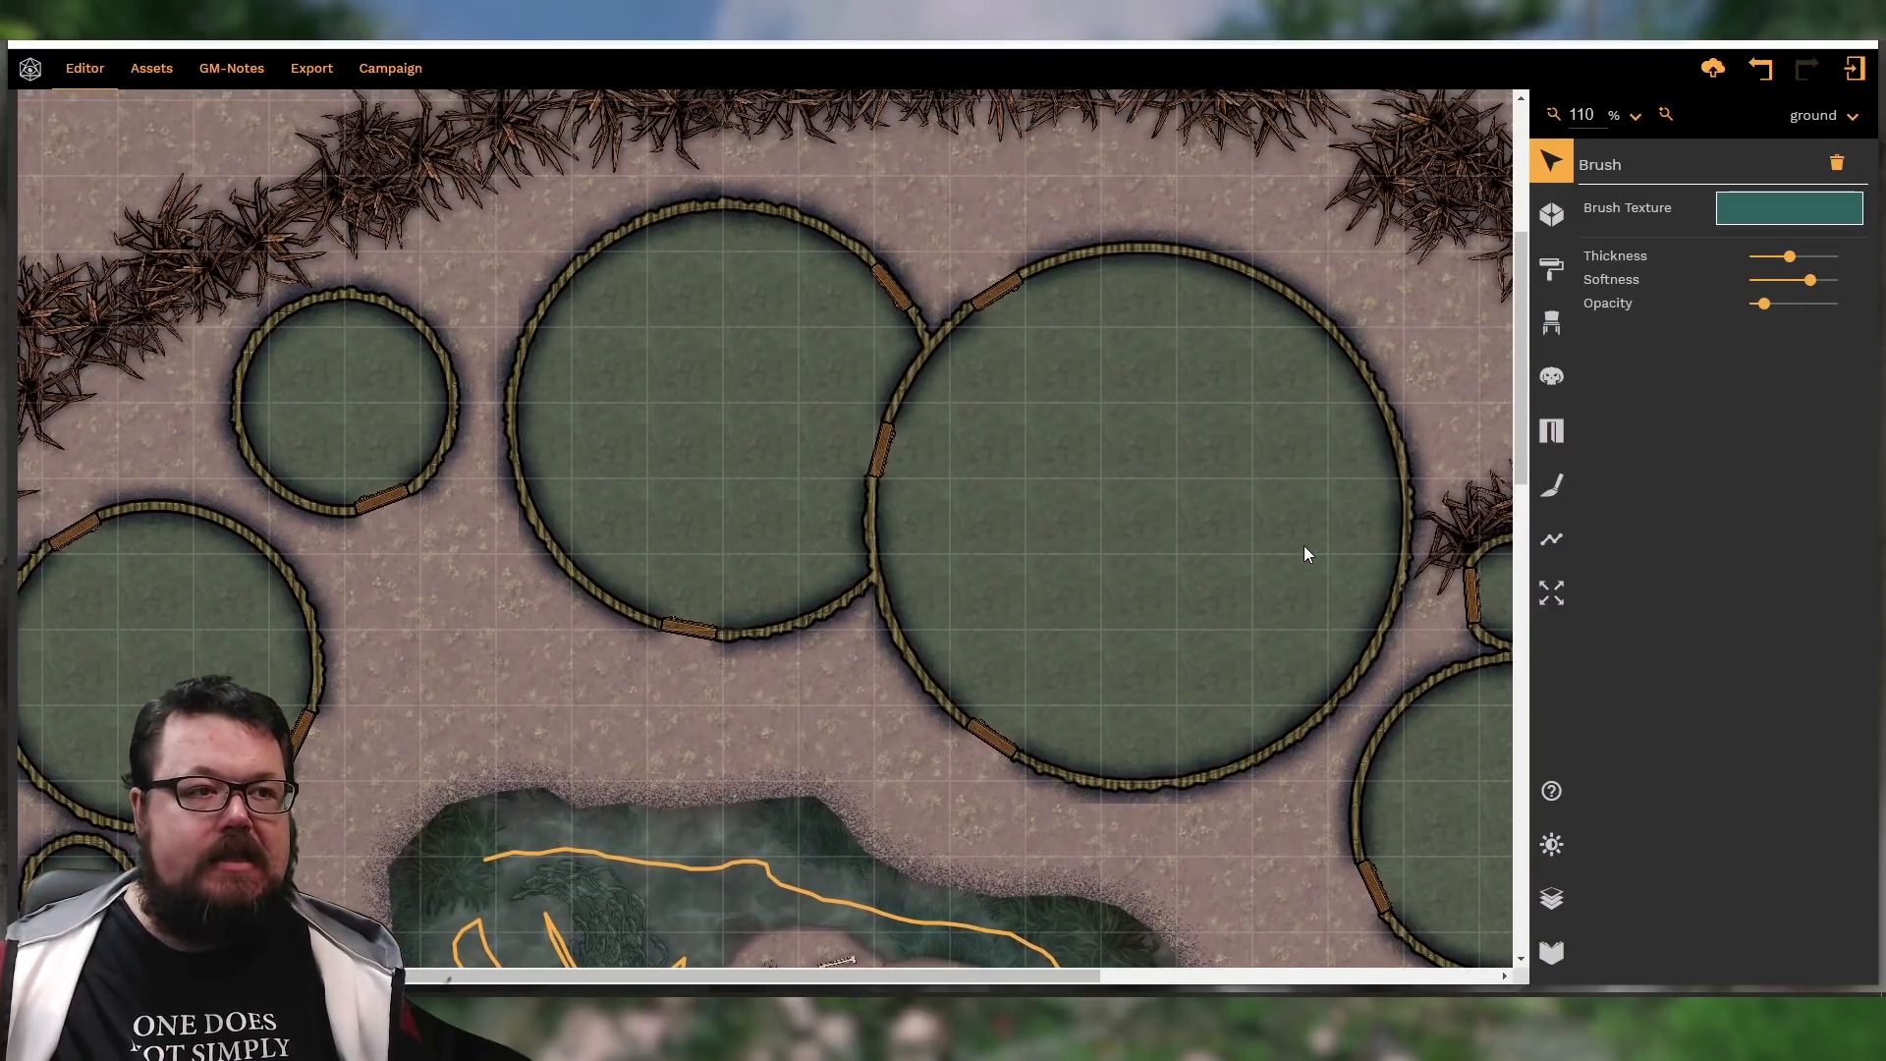
scroll(1305, 554, up, 2)
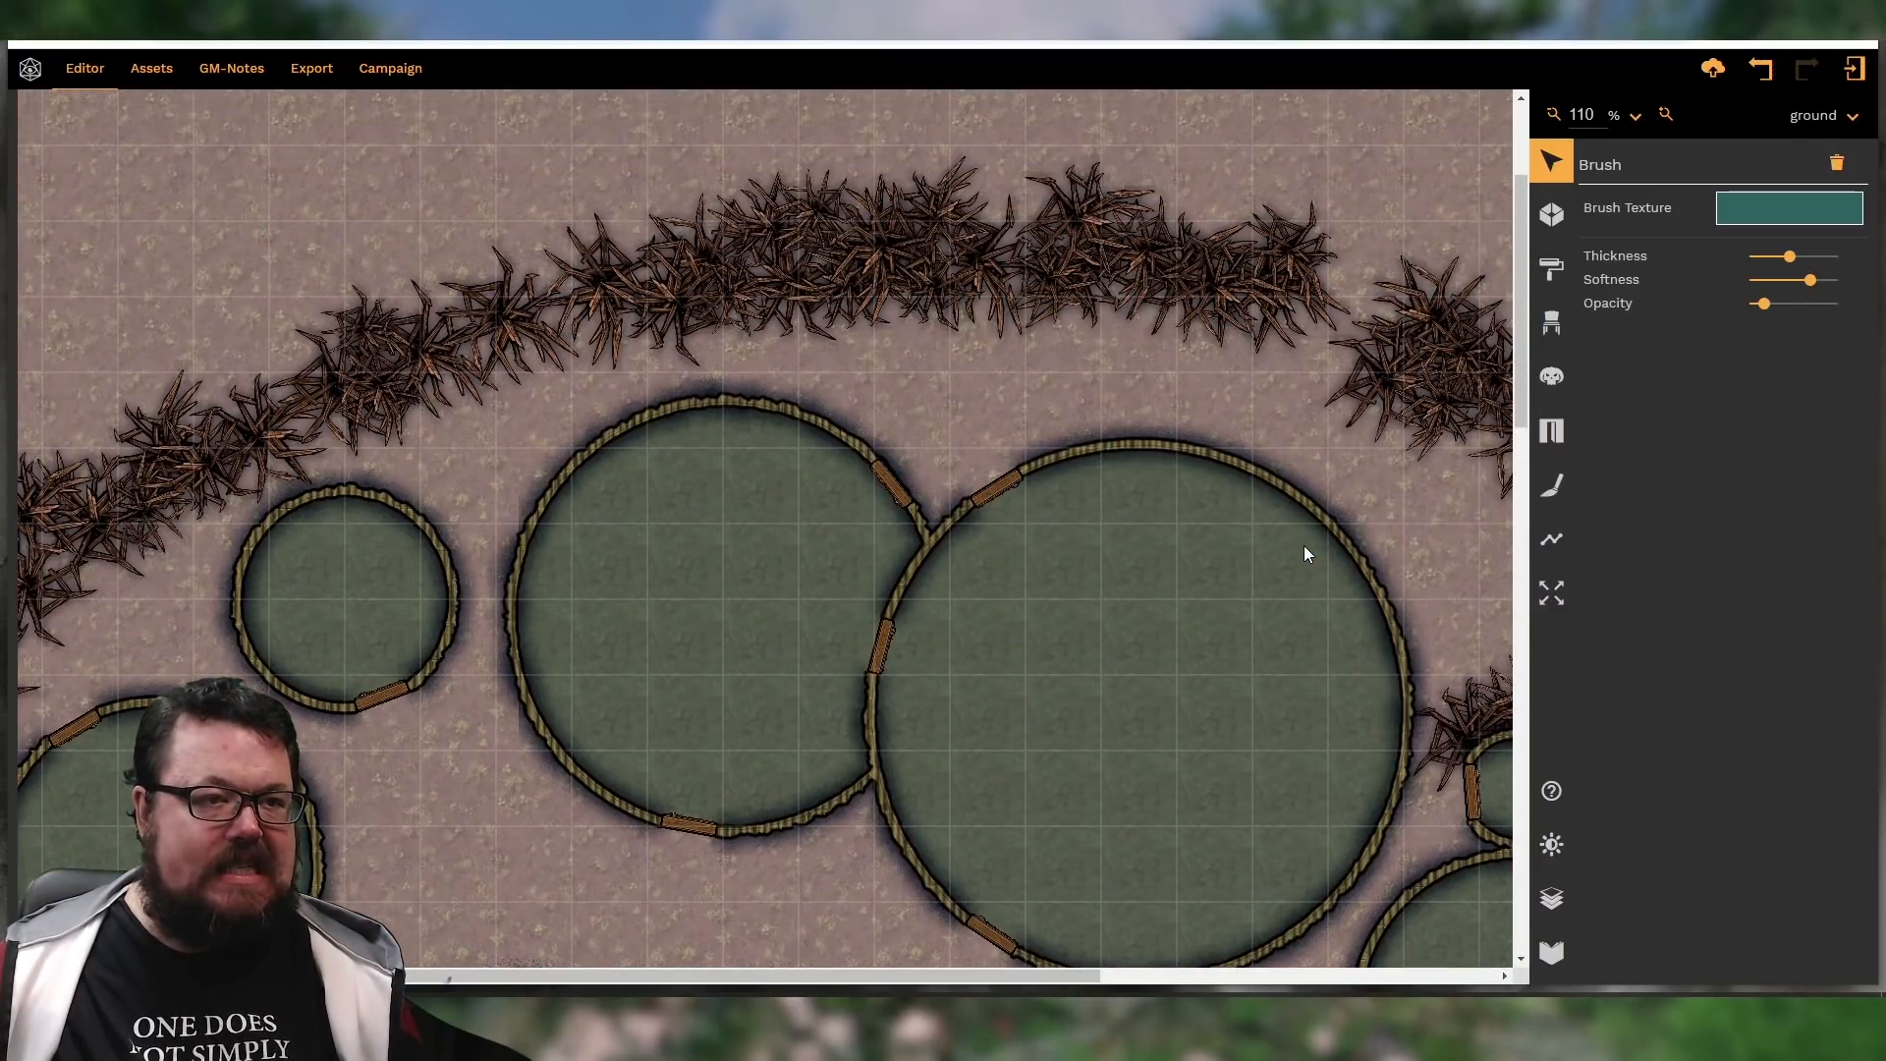
Choose the column prop from the Fantasy decoration props and set its scaling to 70%
scroll(1276, 569, down, 3)
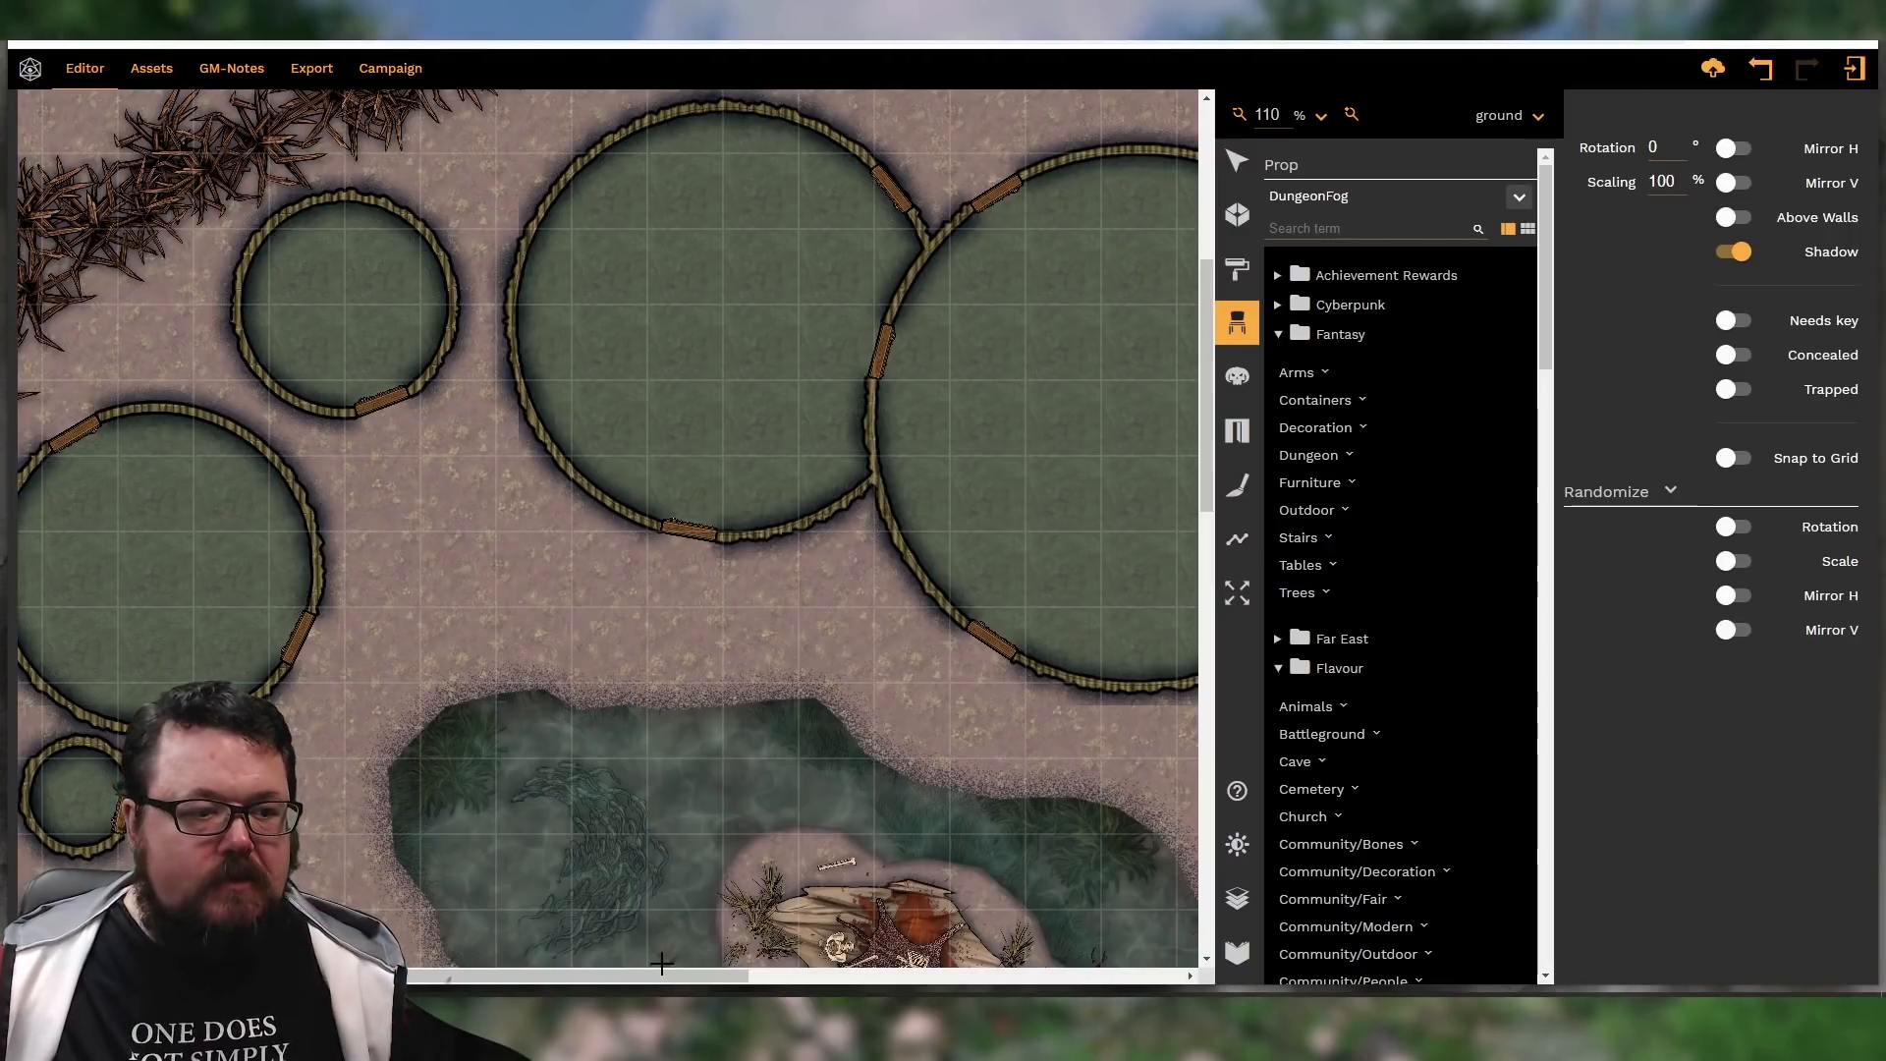
drag(652, 974, 854, 975)
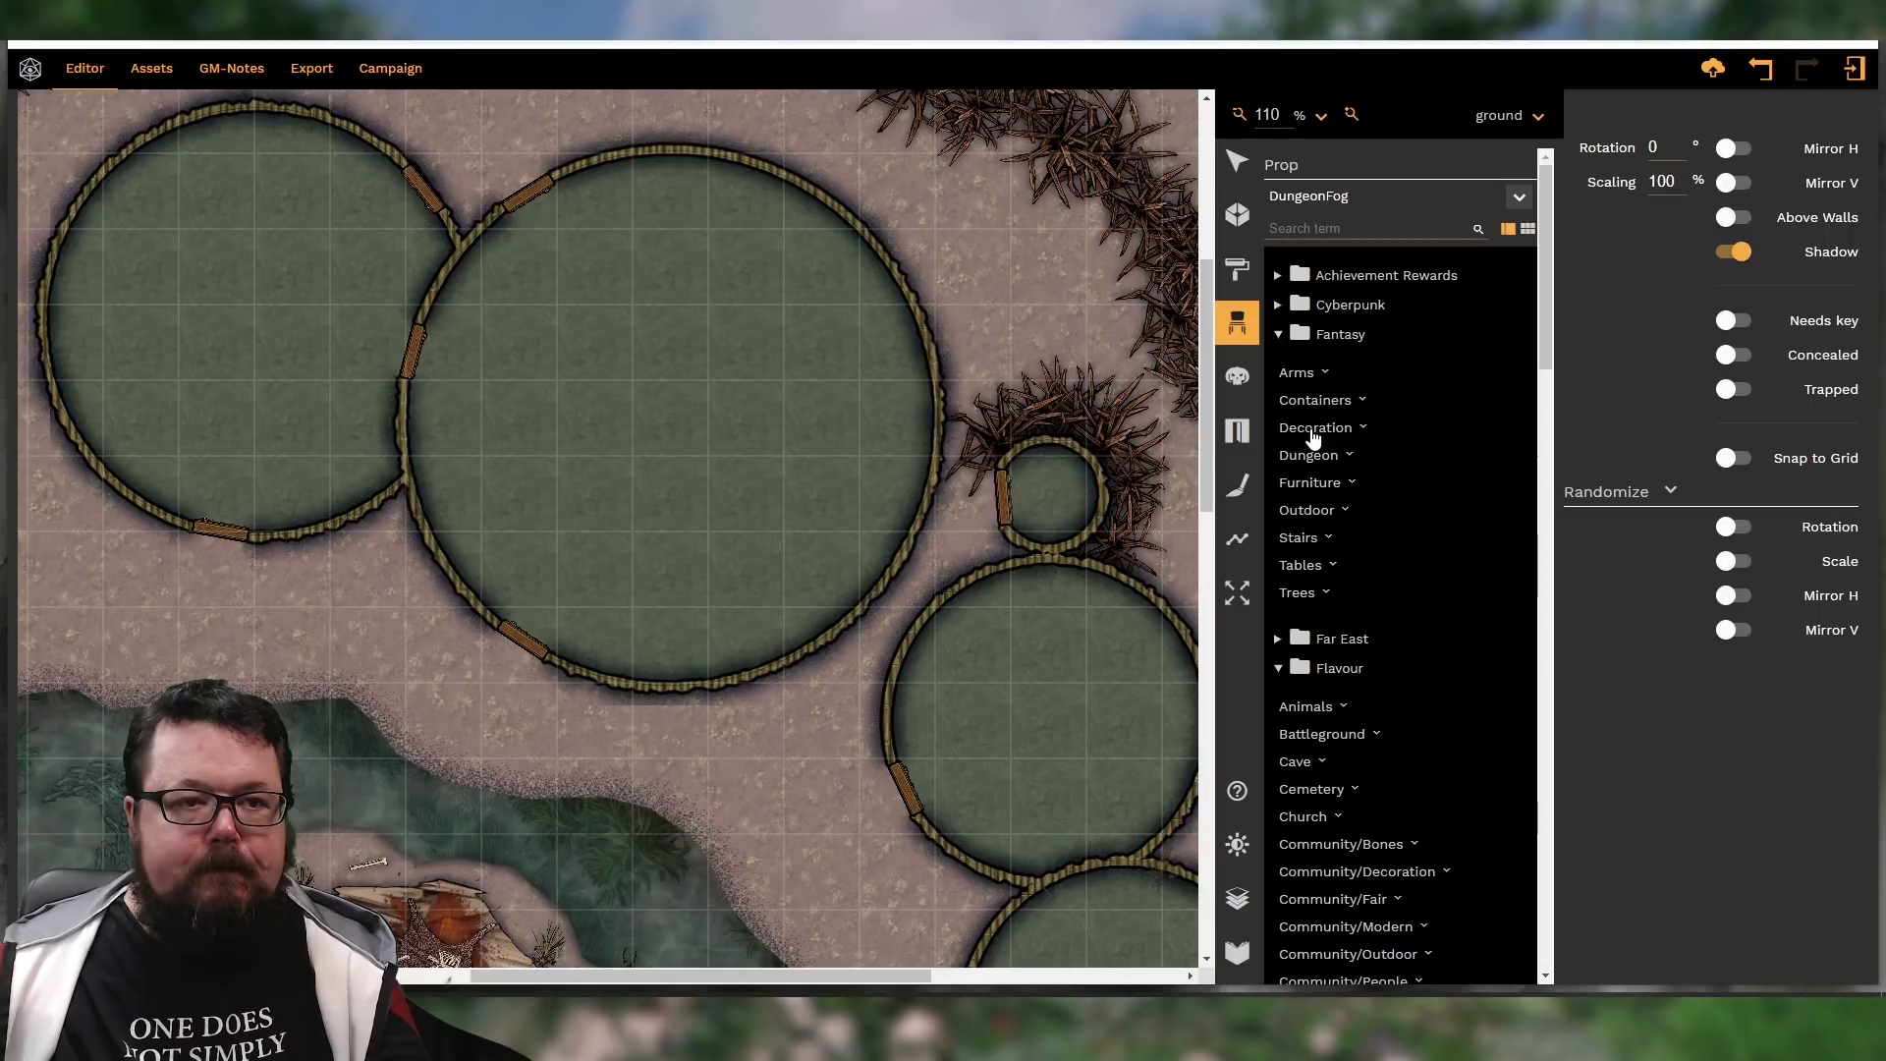
click(1313, 429)
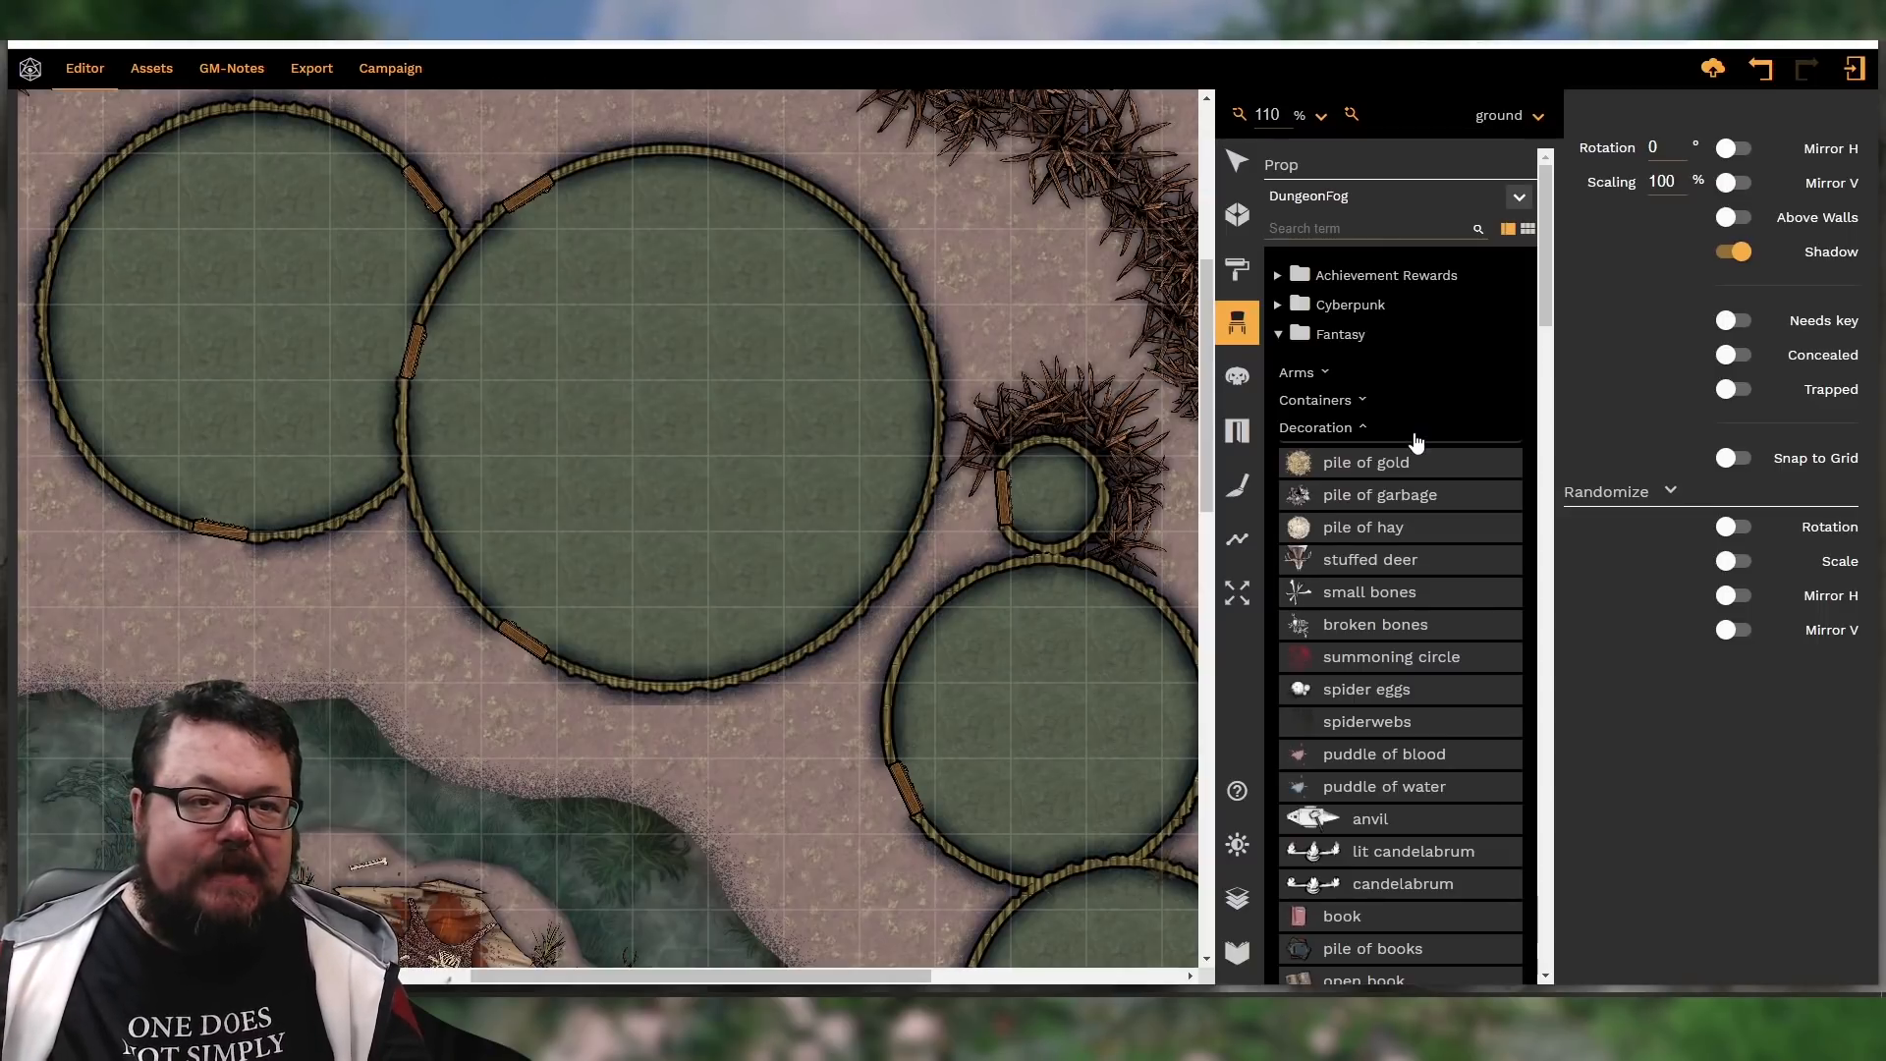
scroll(1414, 562, down, 2)
scroll(1415, 565, down, 2)
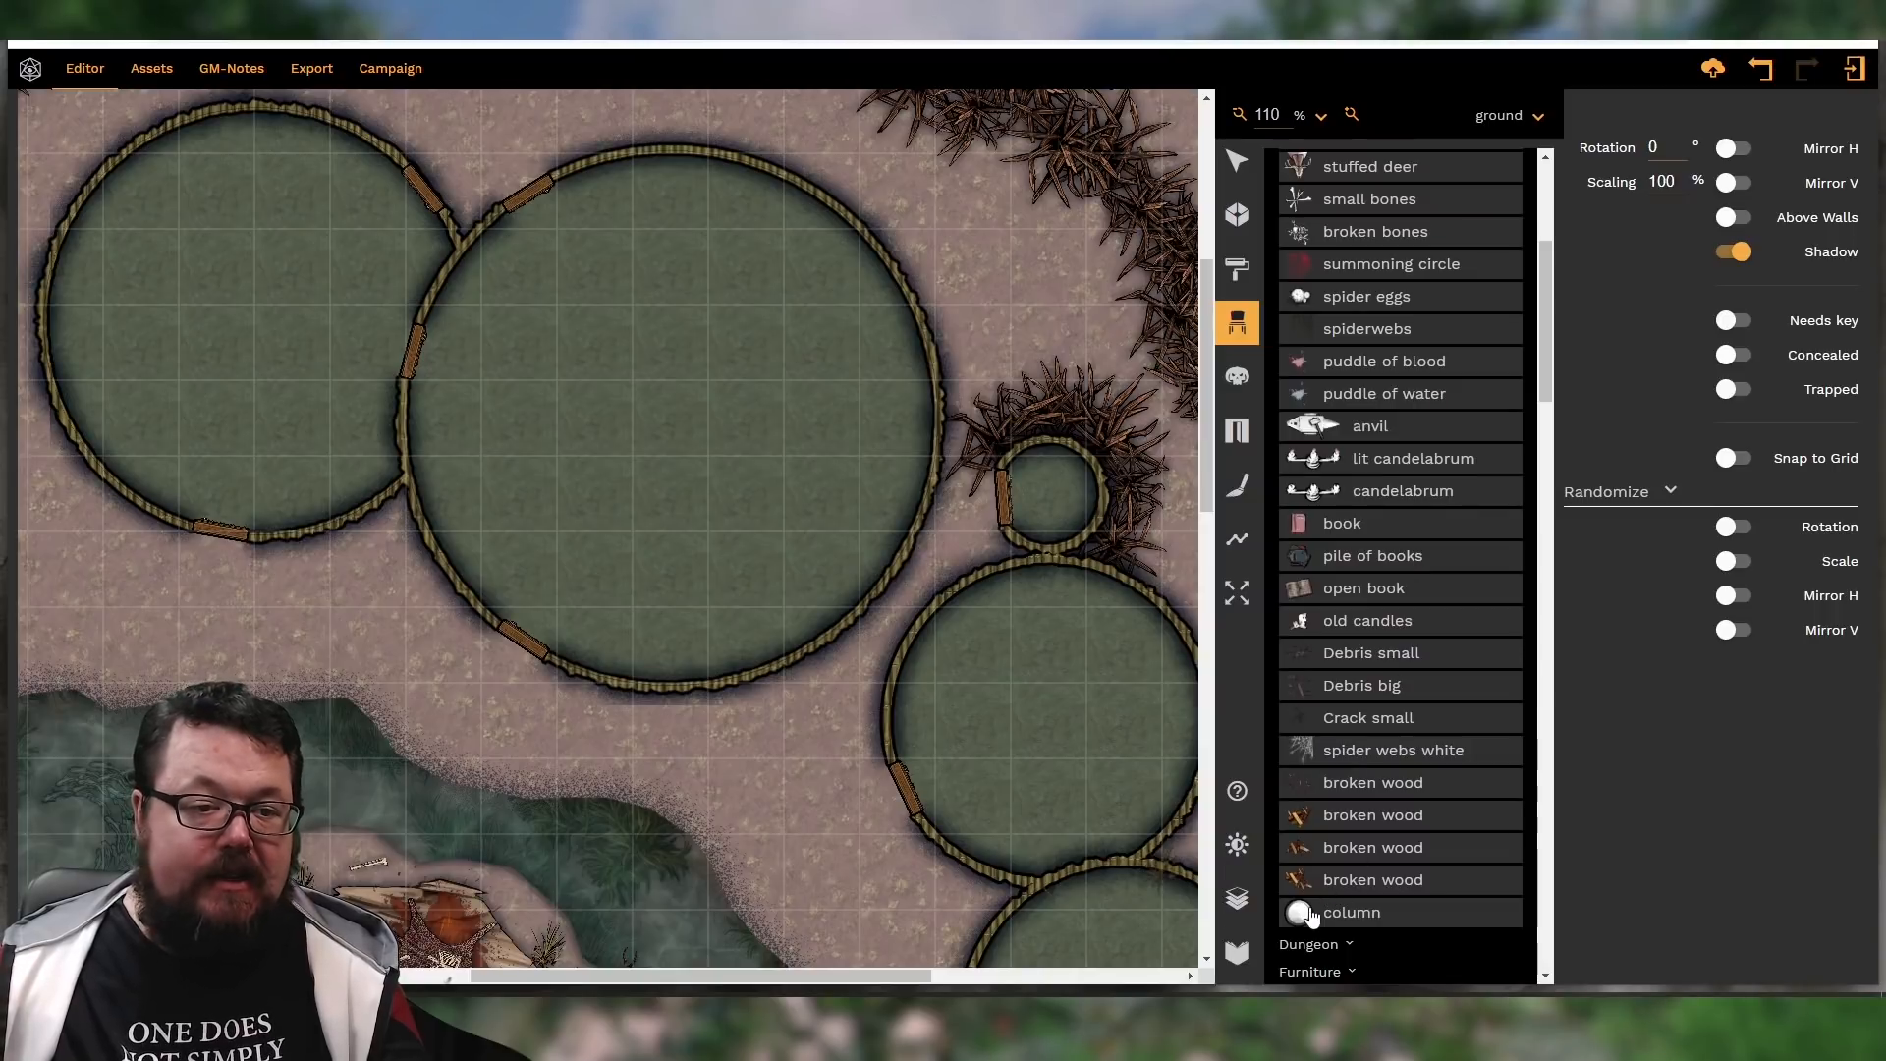
click(1310, 913)
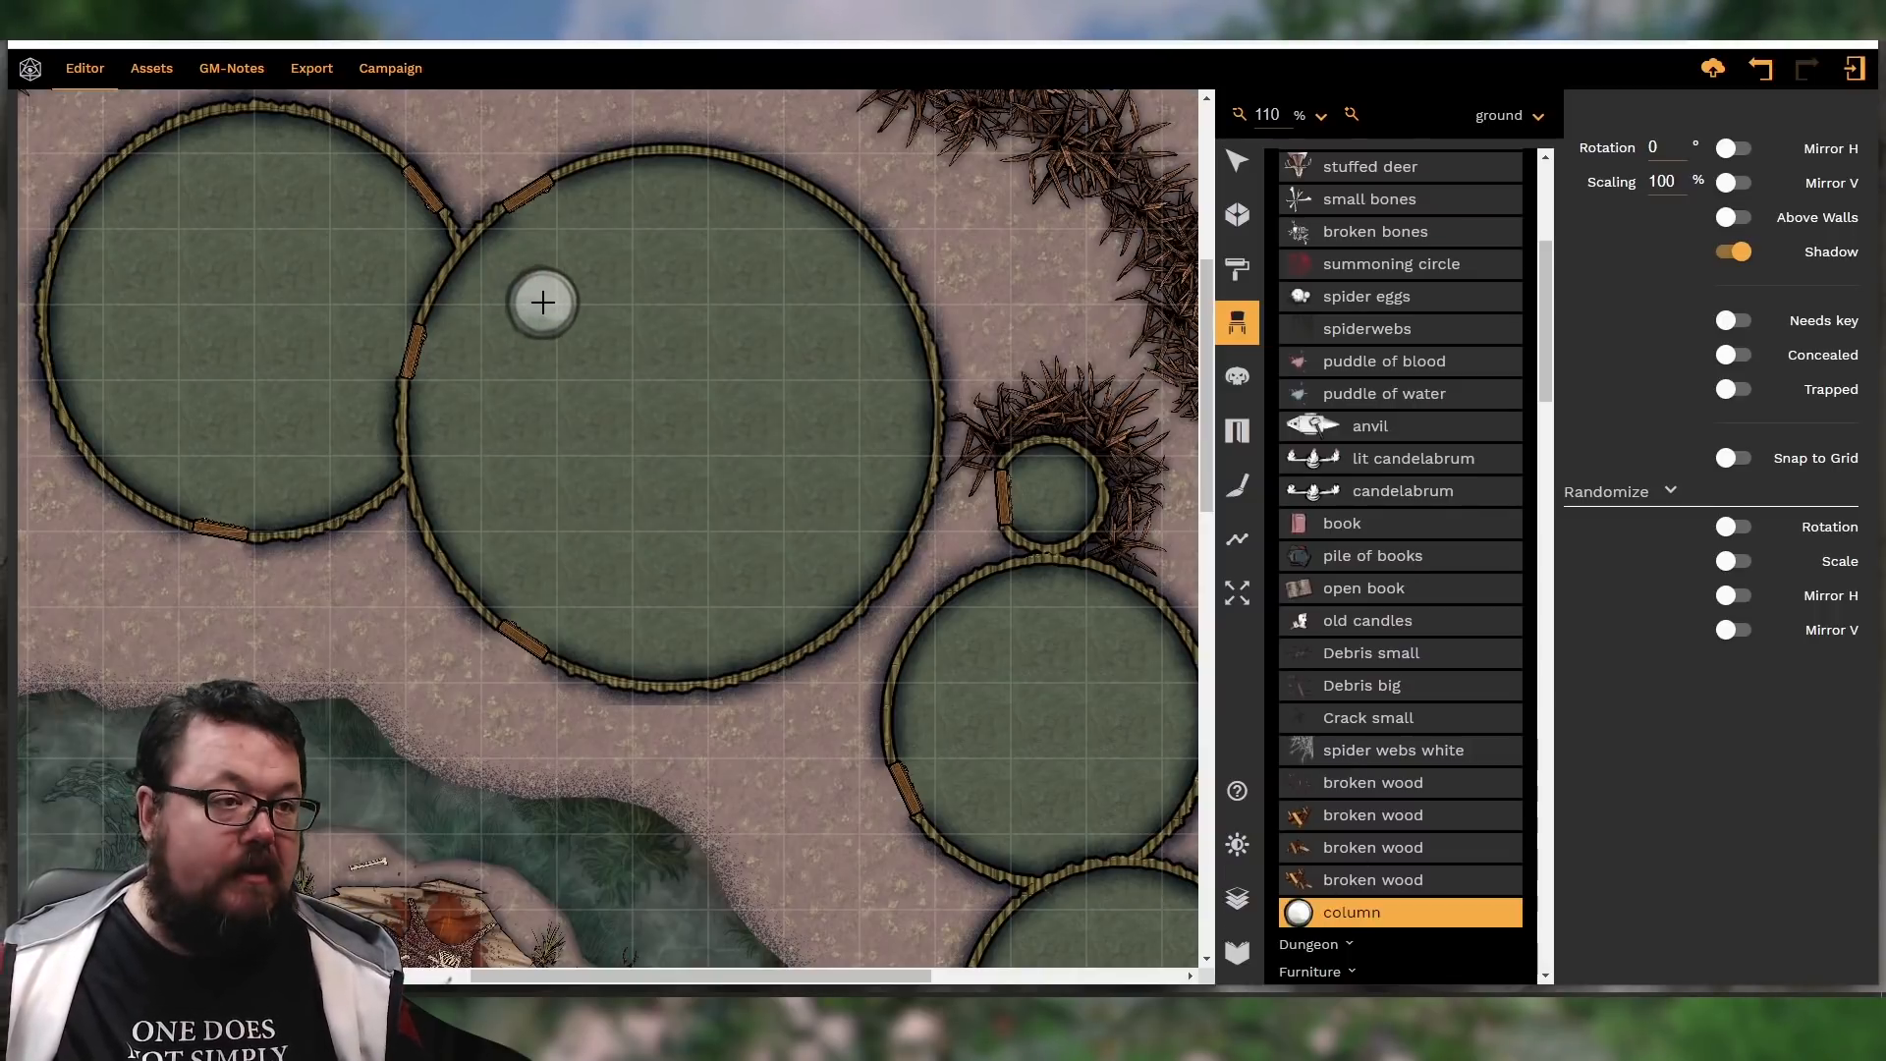
scroll(543, 302, down, 3)
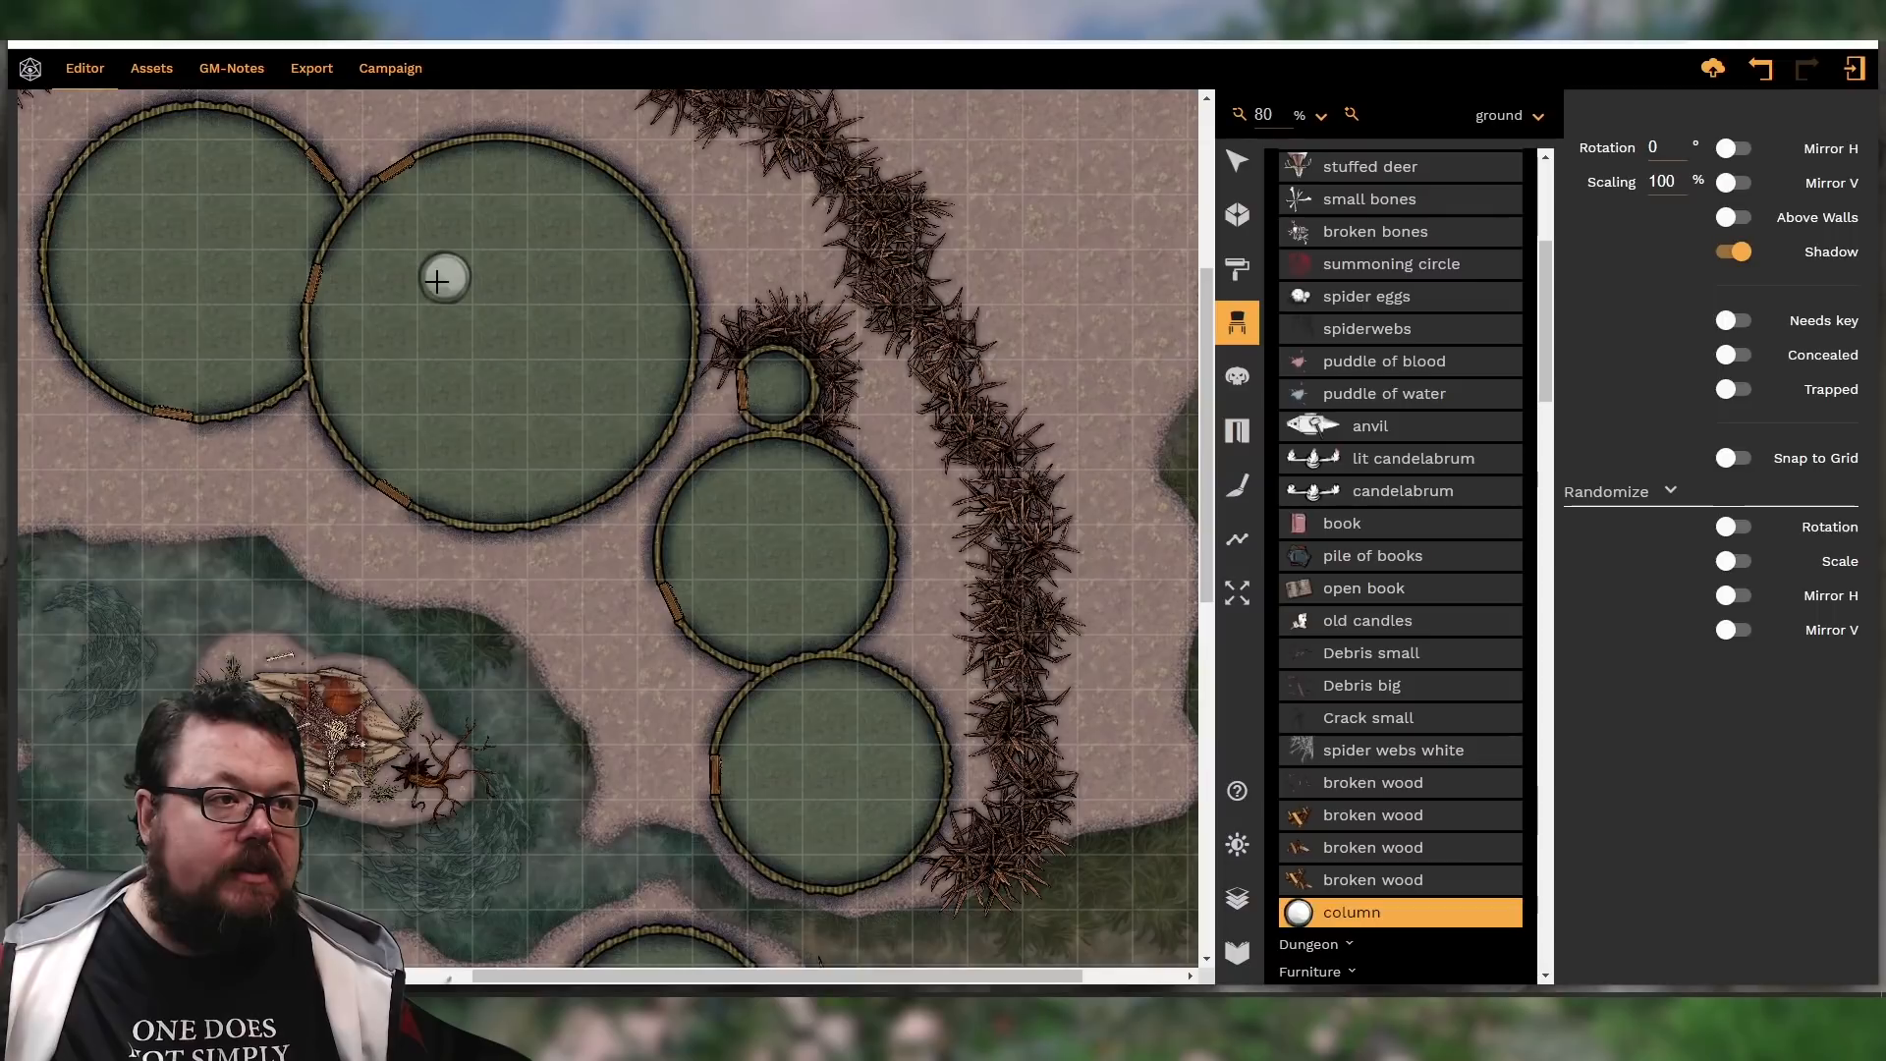
ctrl+scroll(437, 277, down, 5)
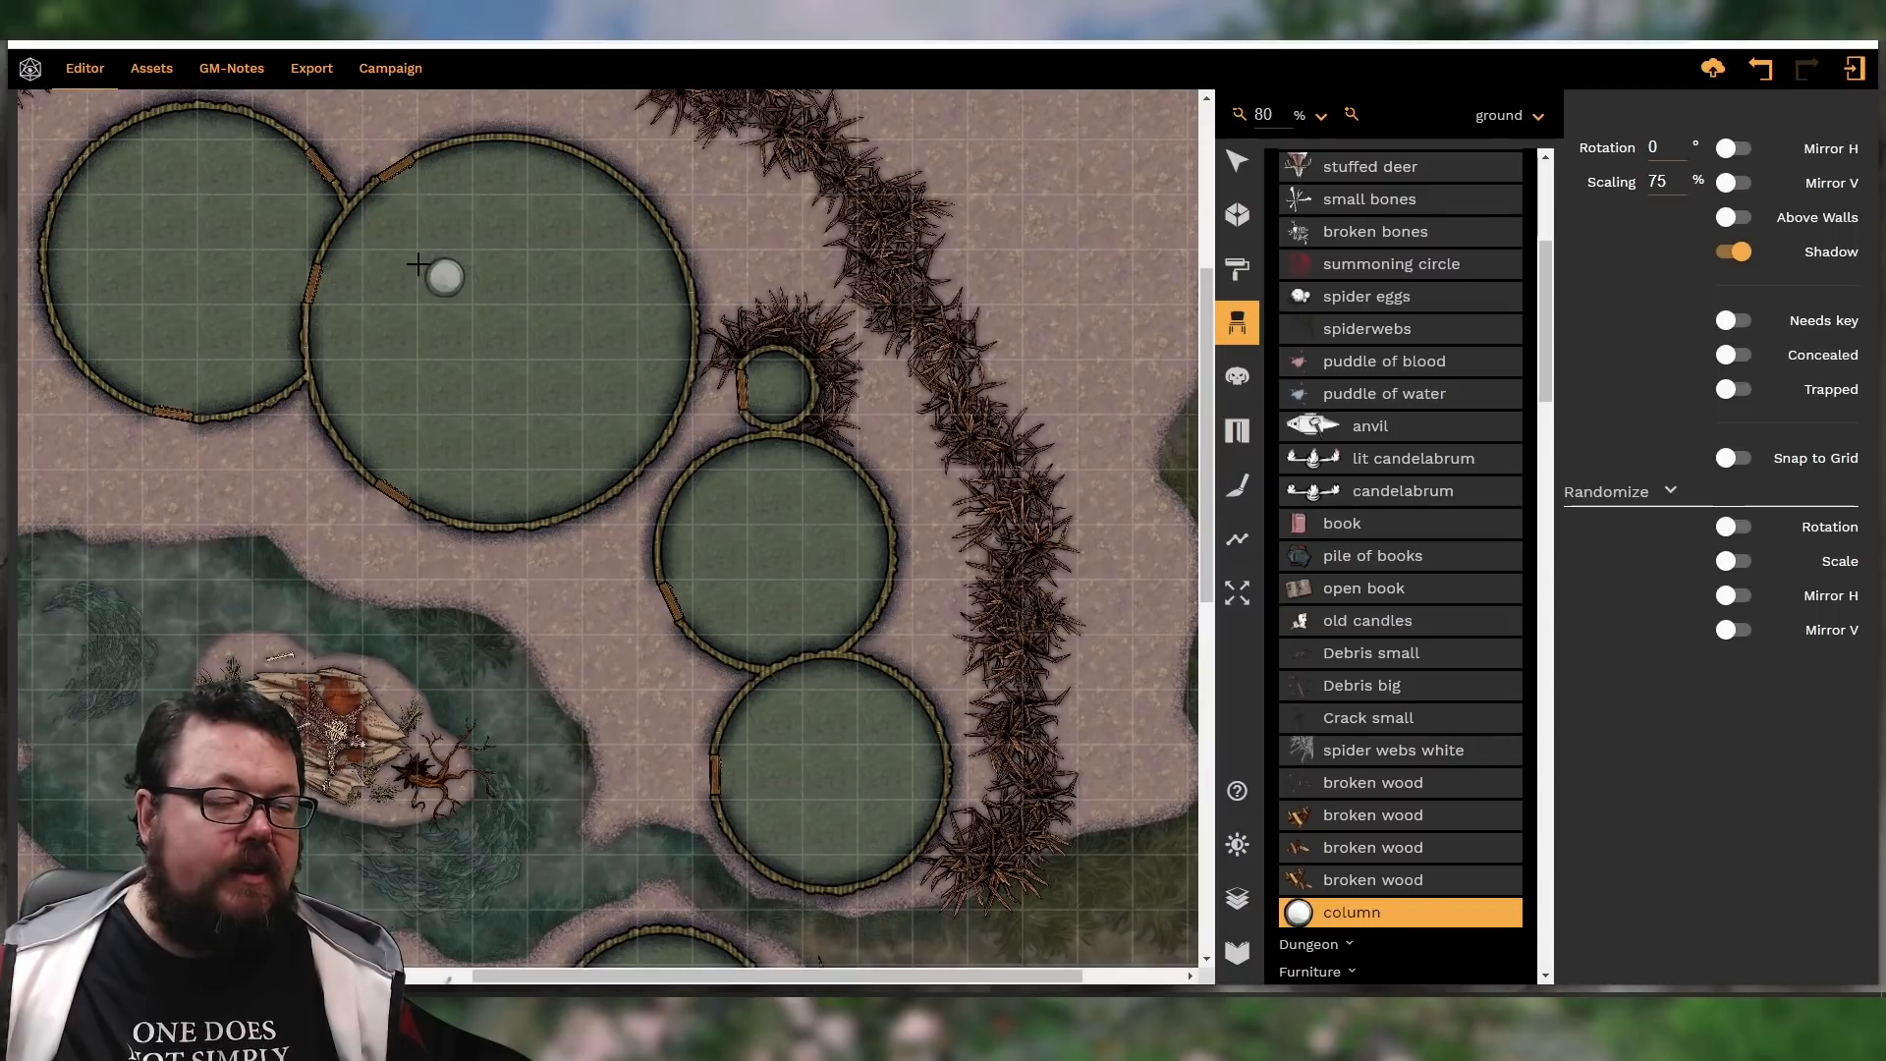
ctrl+scroll(442, 269, down, 1)
Place four columns in a square arrangement inside the large chief's hut north of the pond
click(416, 251)
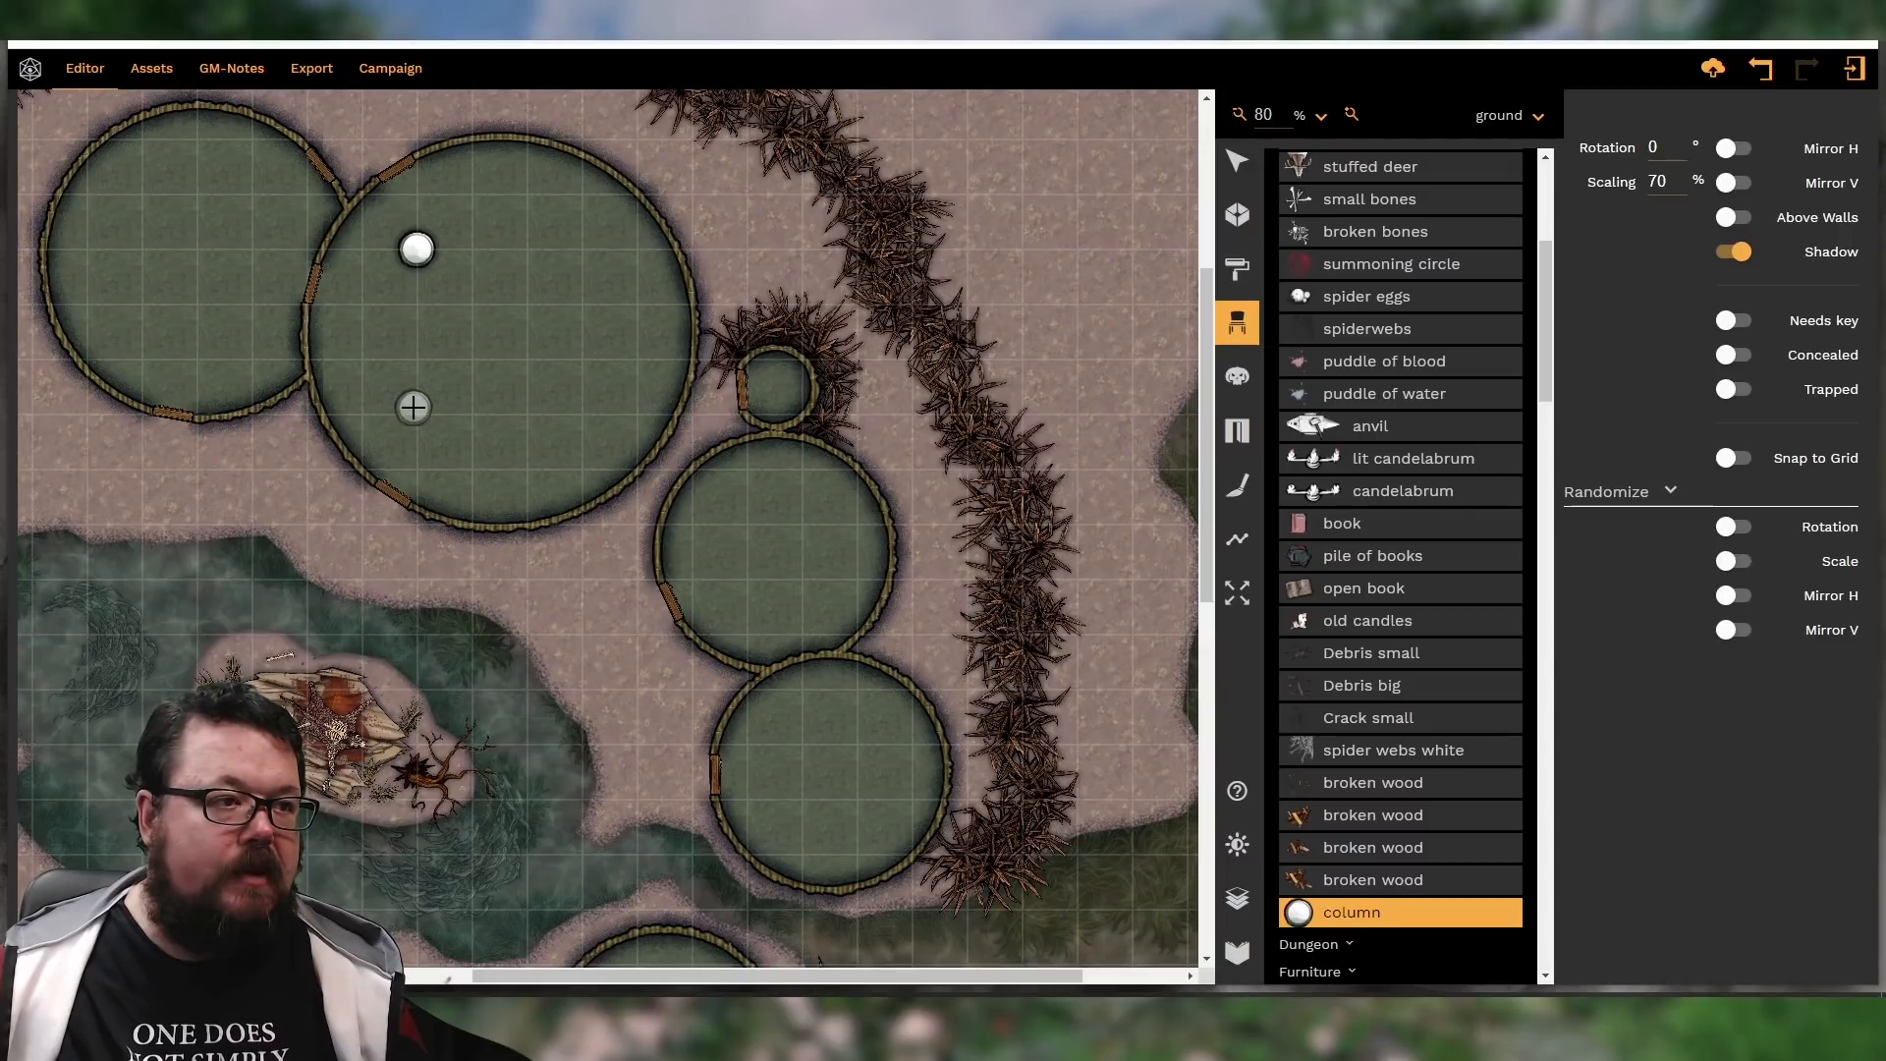
click(416, 412)
click(575, 412)
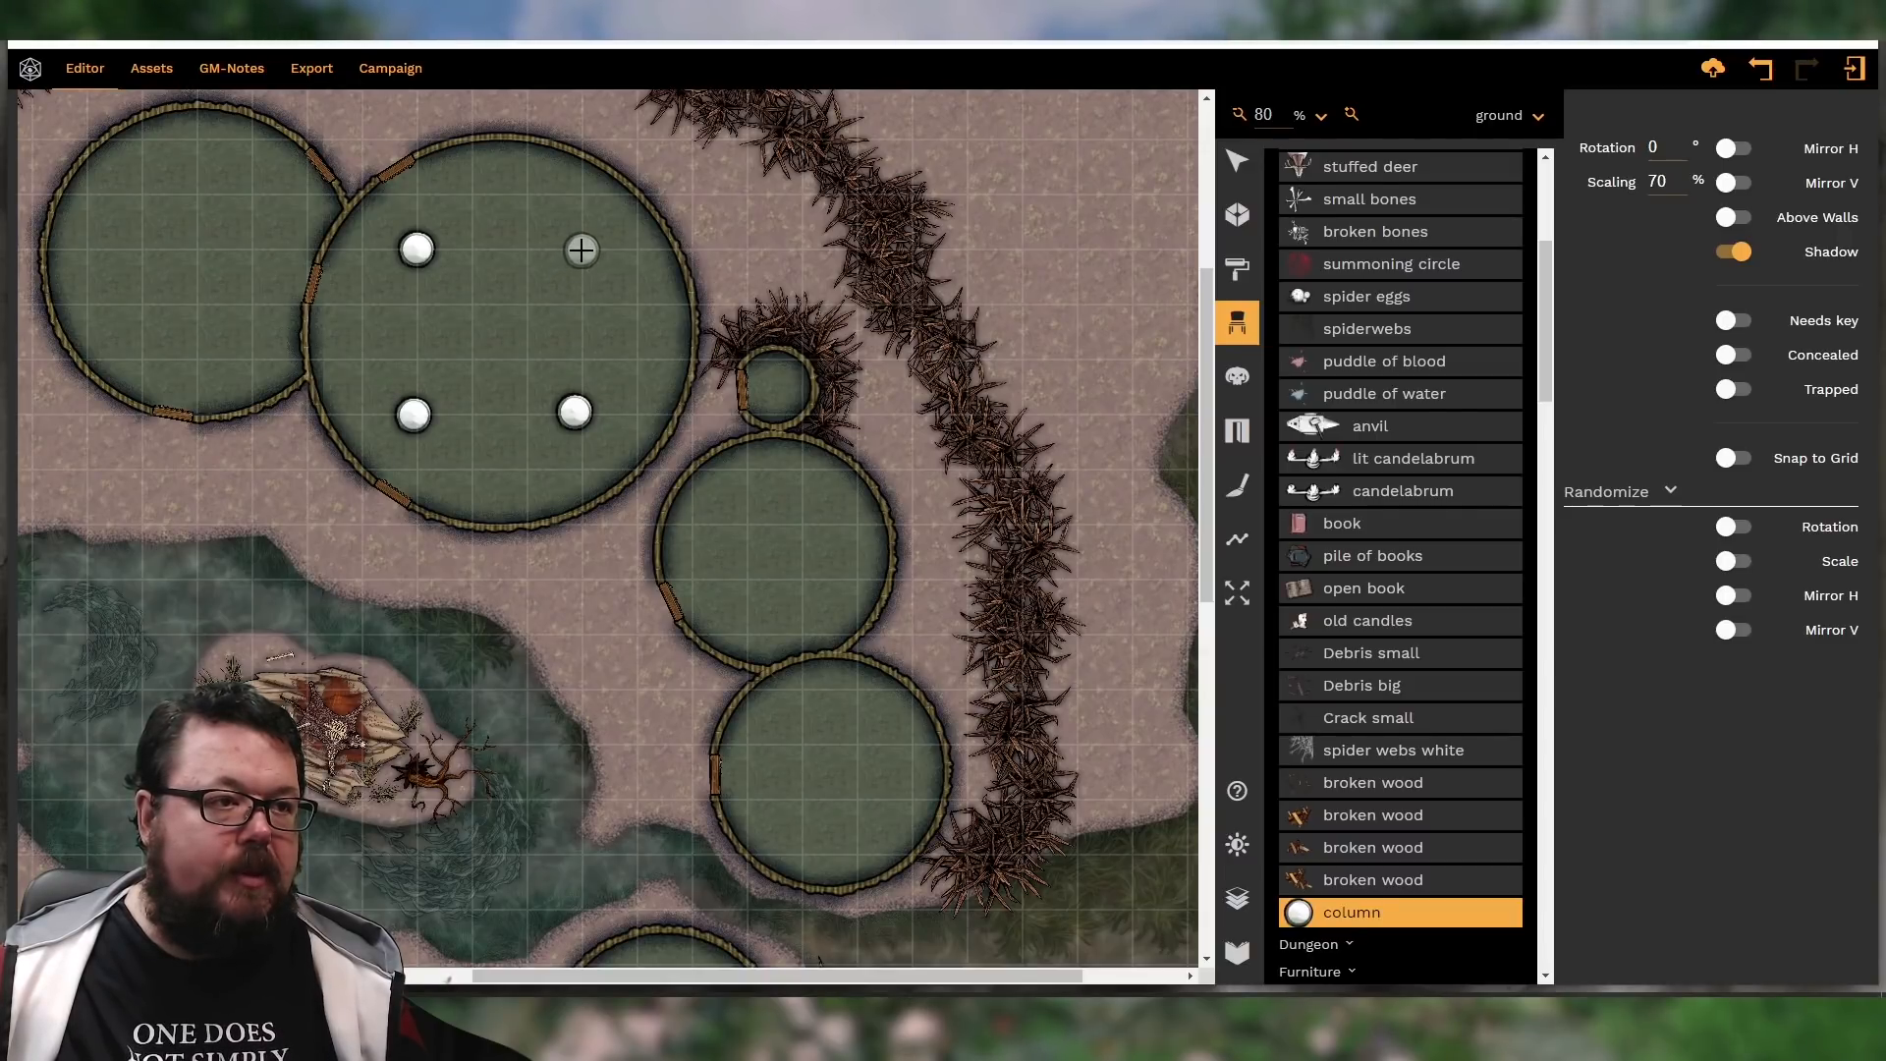
click(581, 249)
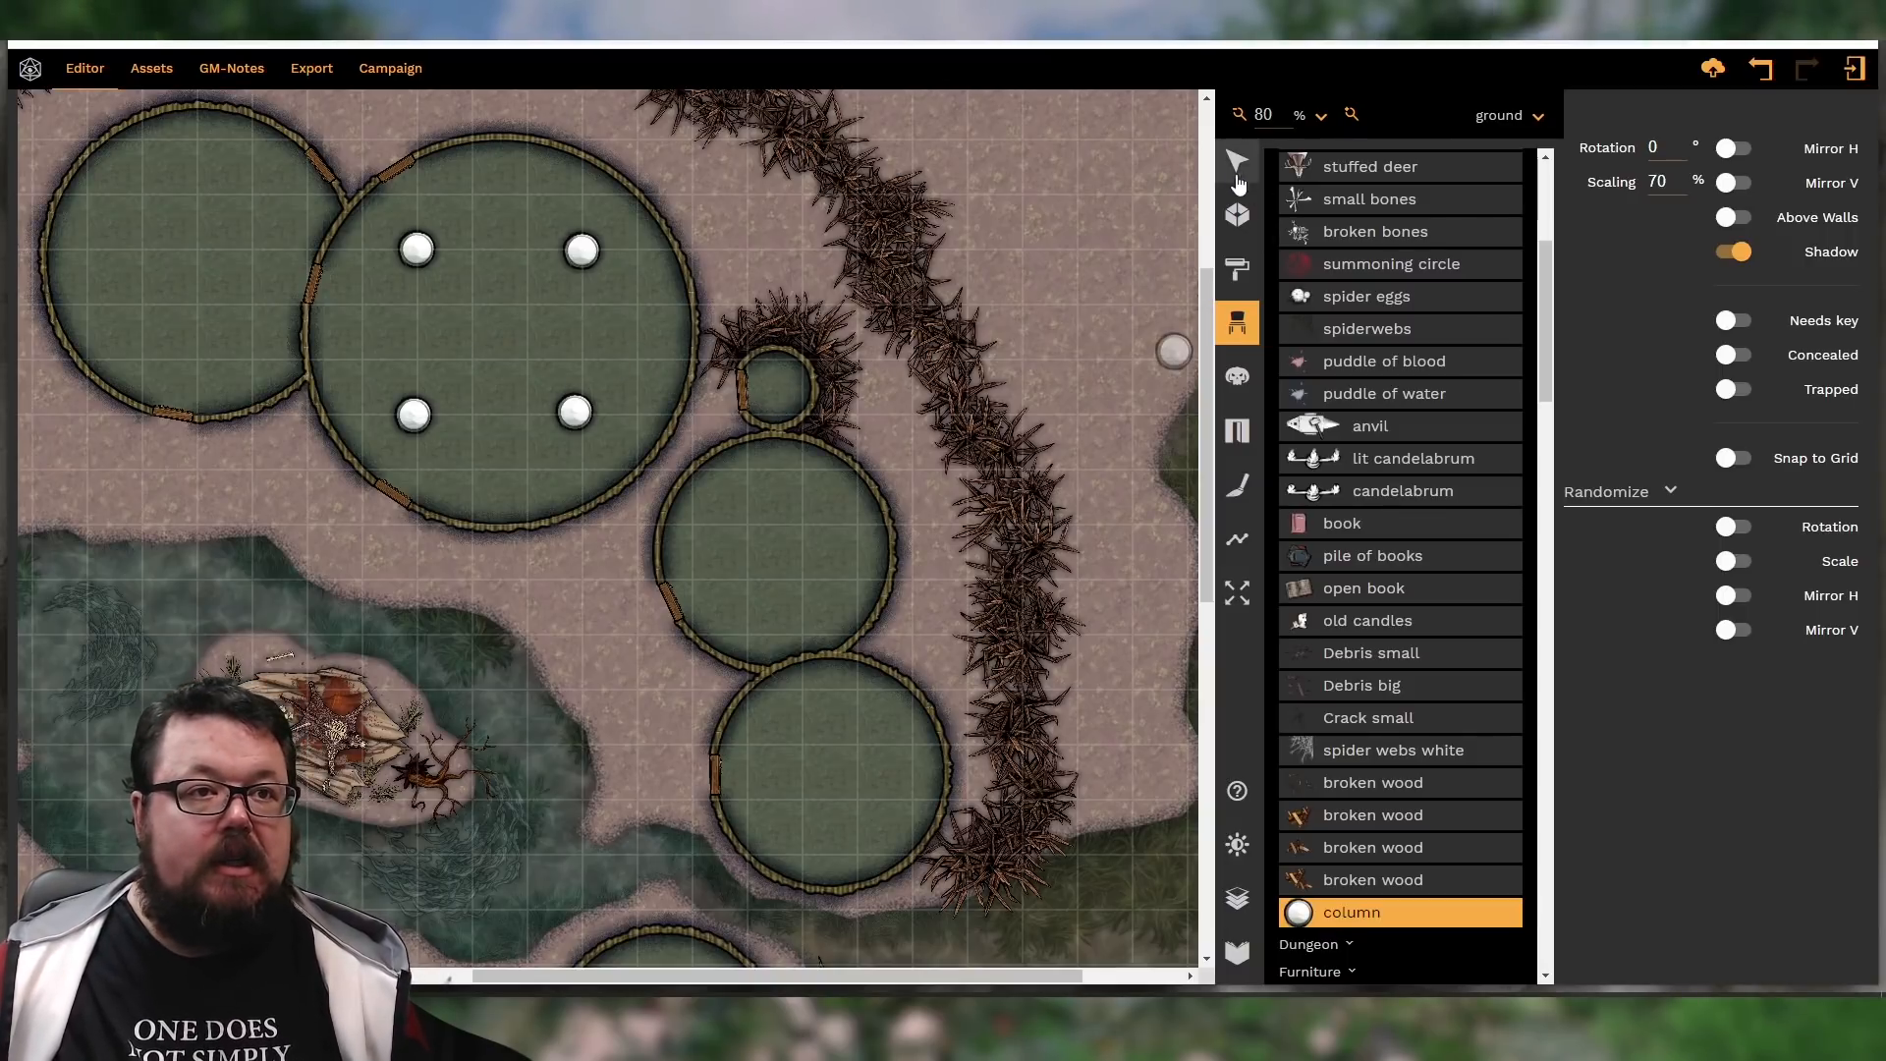
Colorize the northwest column in the chief's hut brown with hue 40, saturation 41 and lightness 17
click(1234, 165)
click(547, 252)
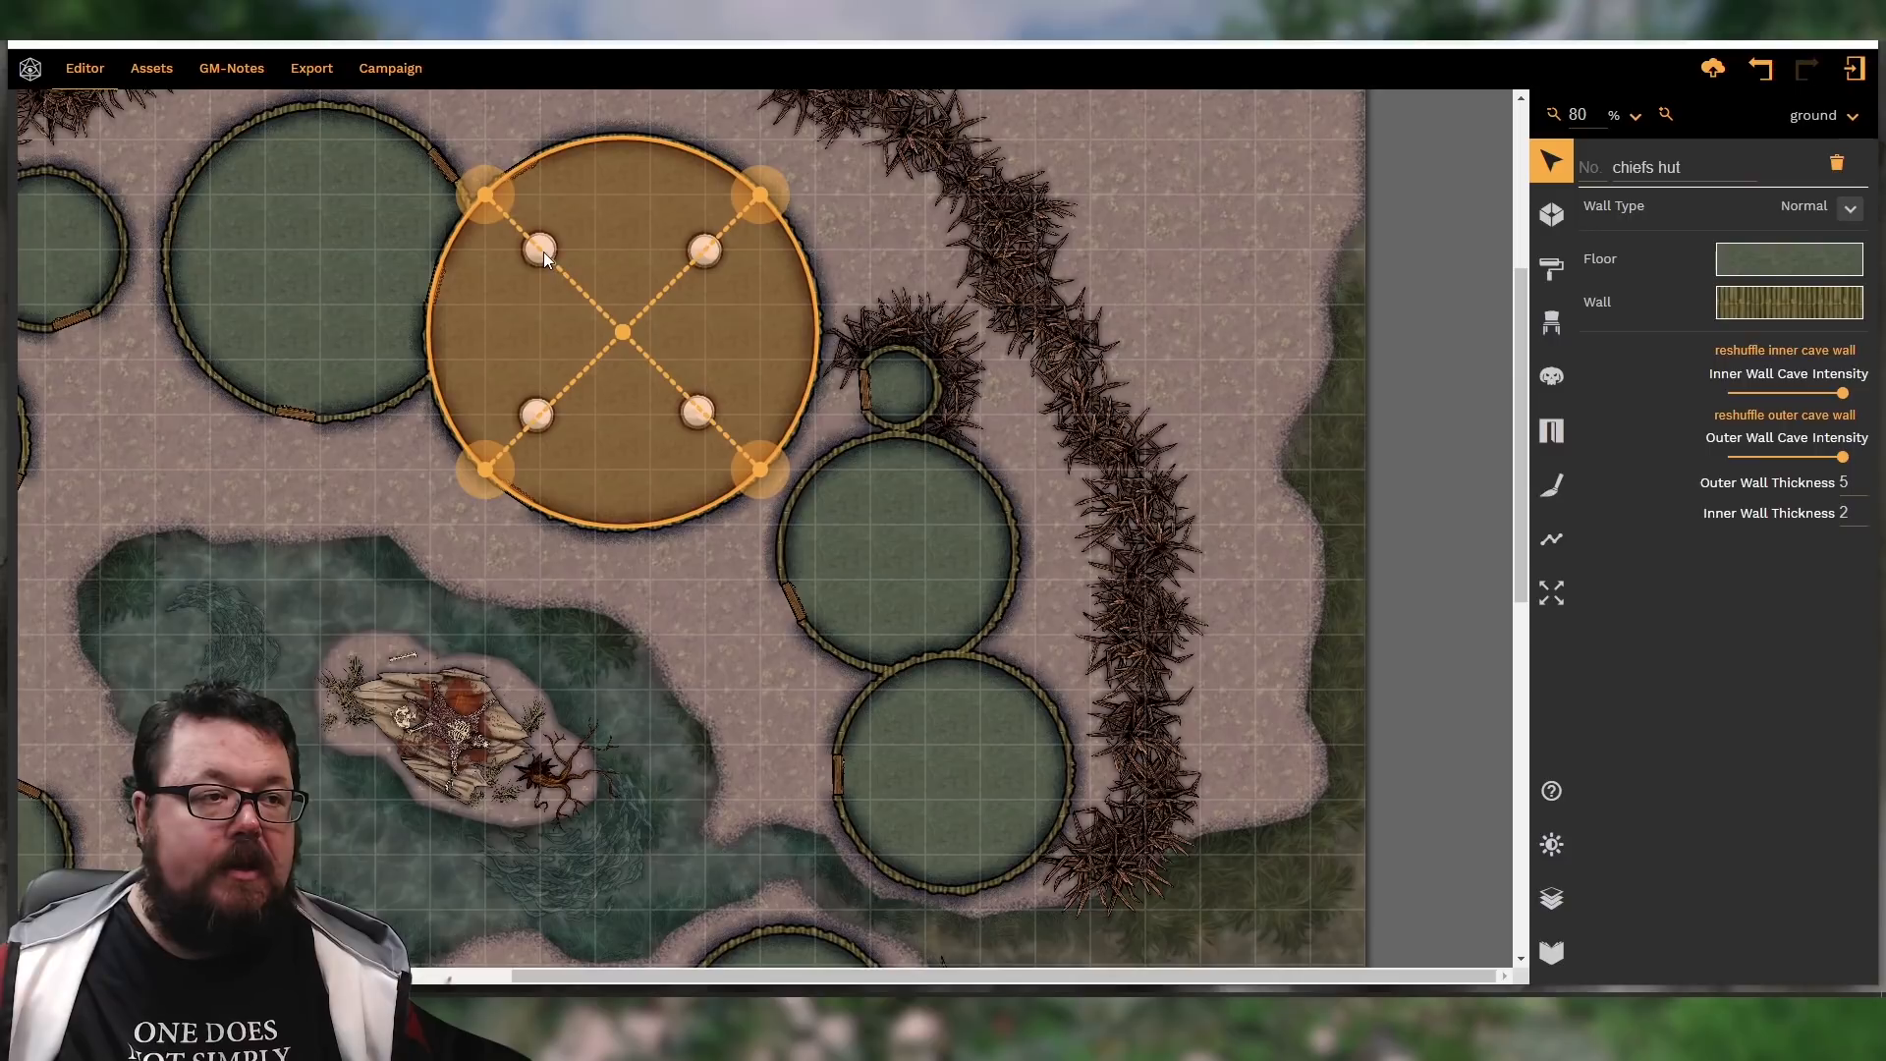
click(543, 252)
click(1754, 566)
click(1624, 595)
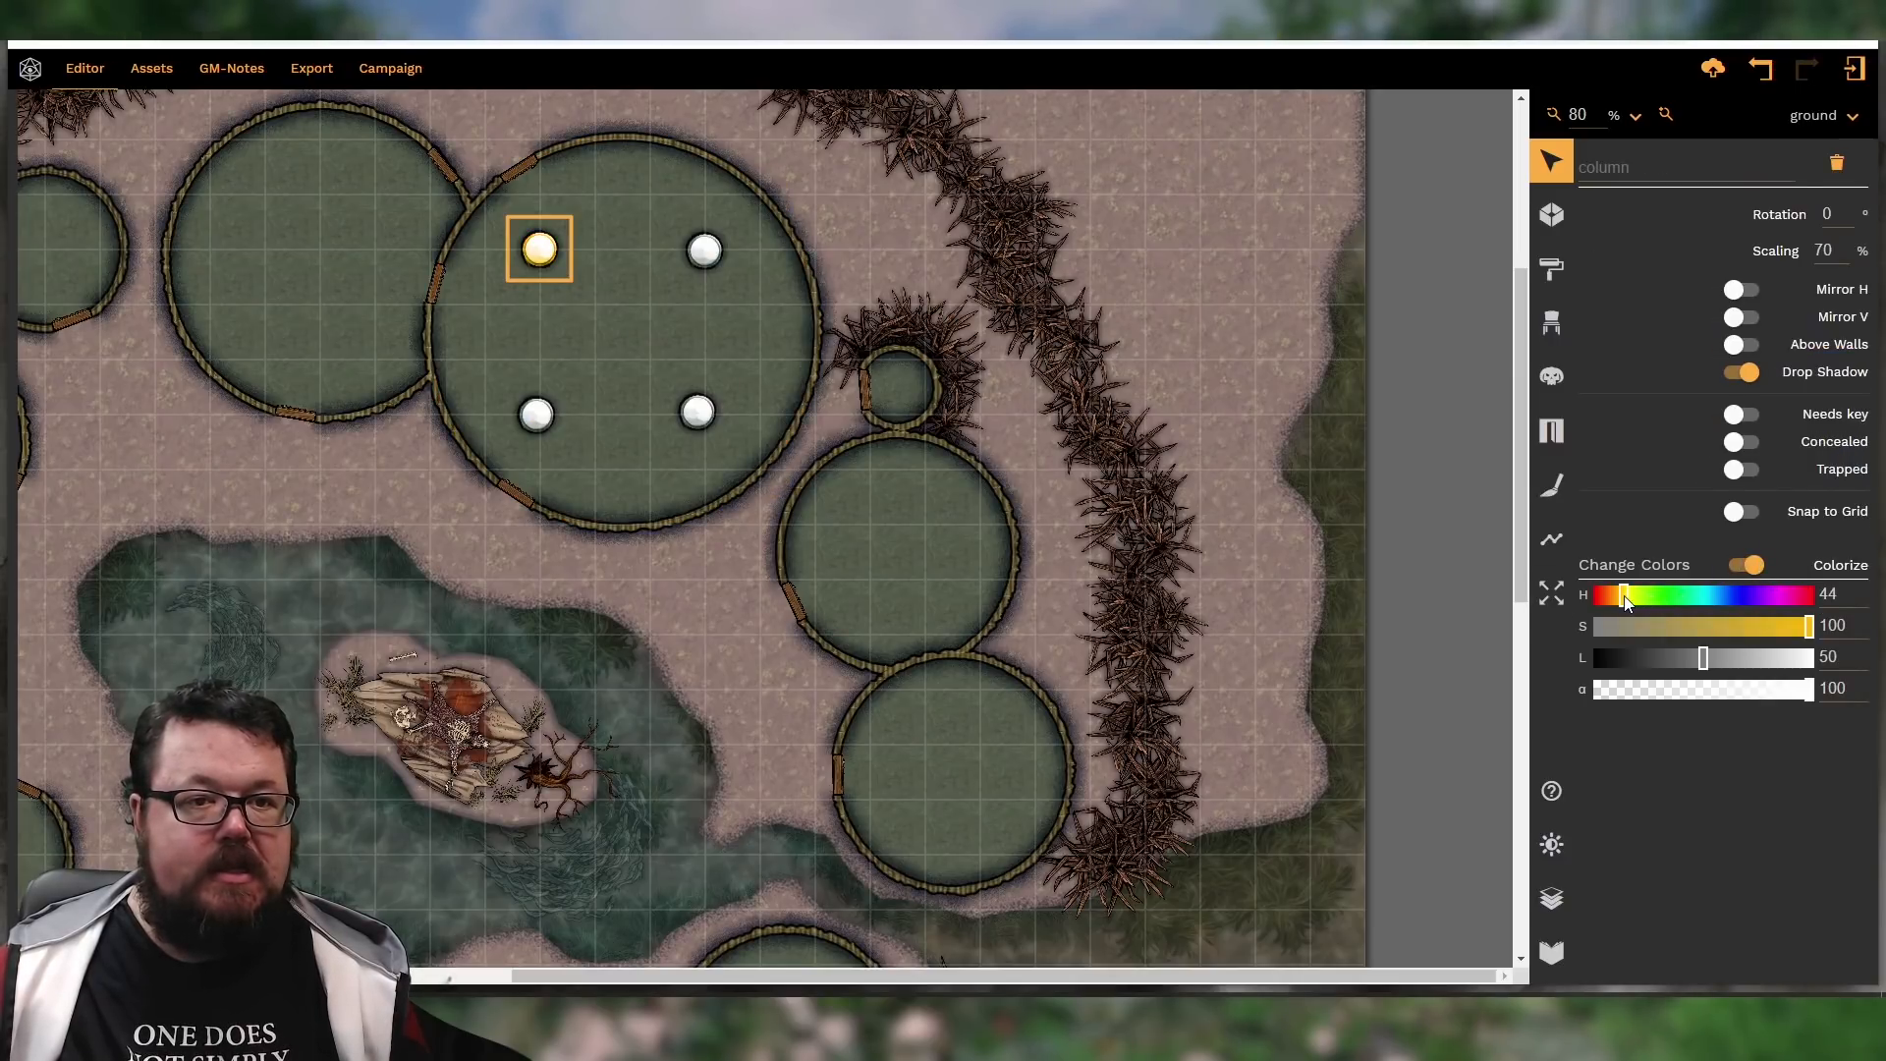
drag(1624, 601, 1621, 601)
click(1653, 657)
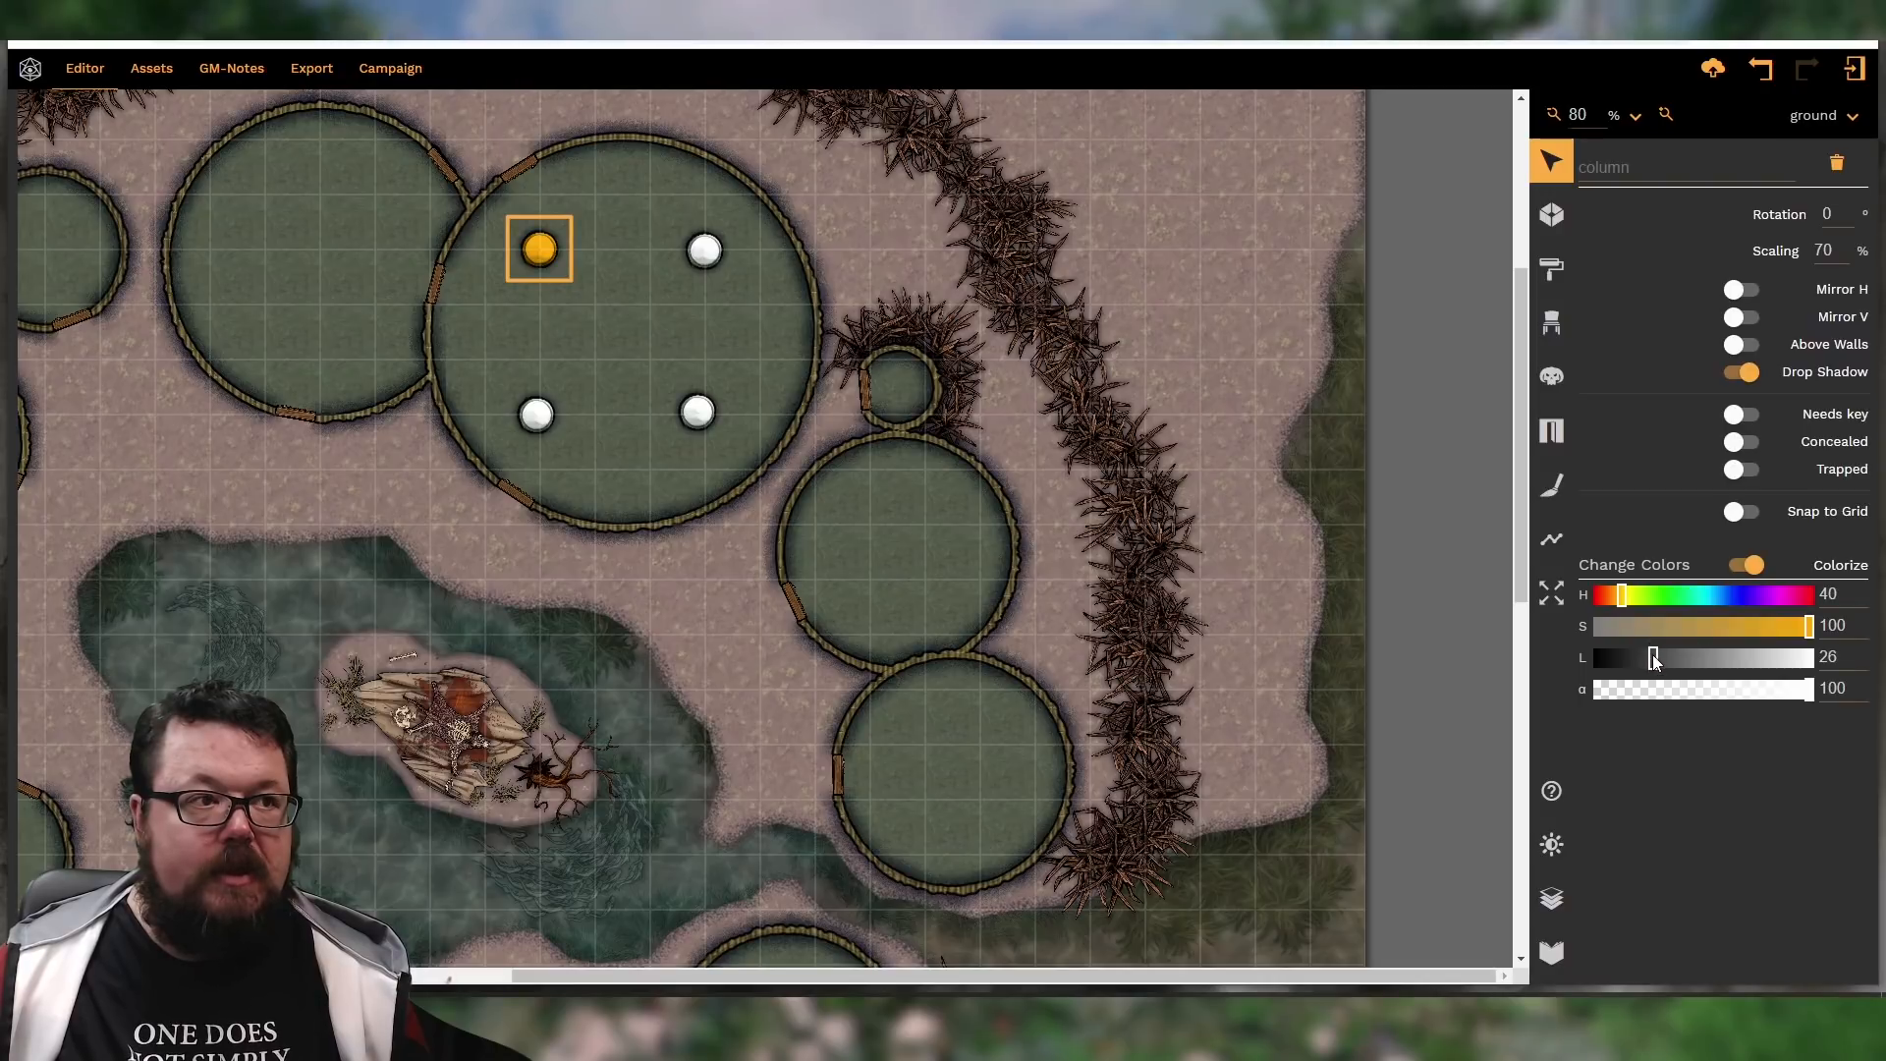
click(1686, 628)
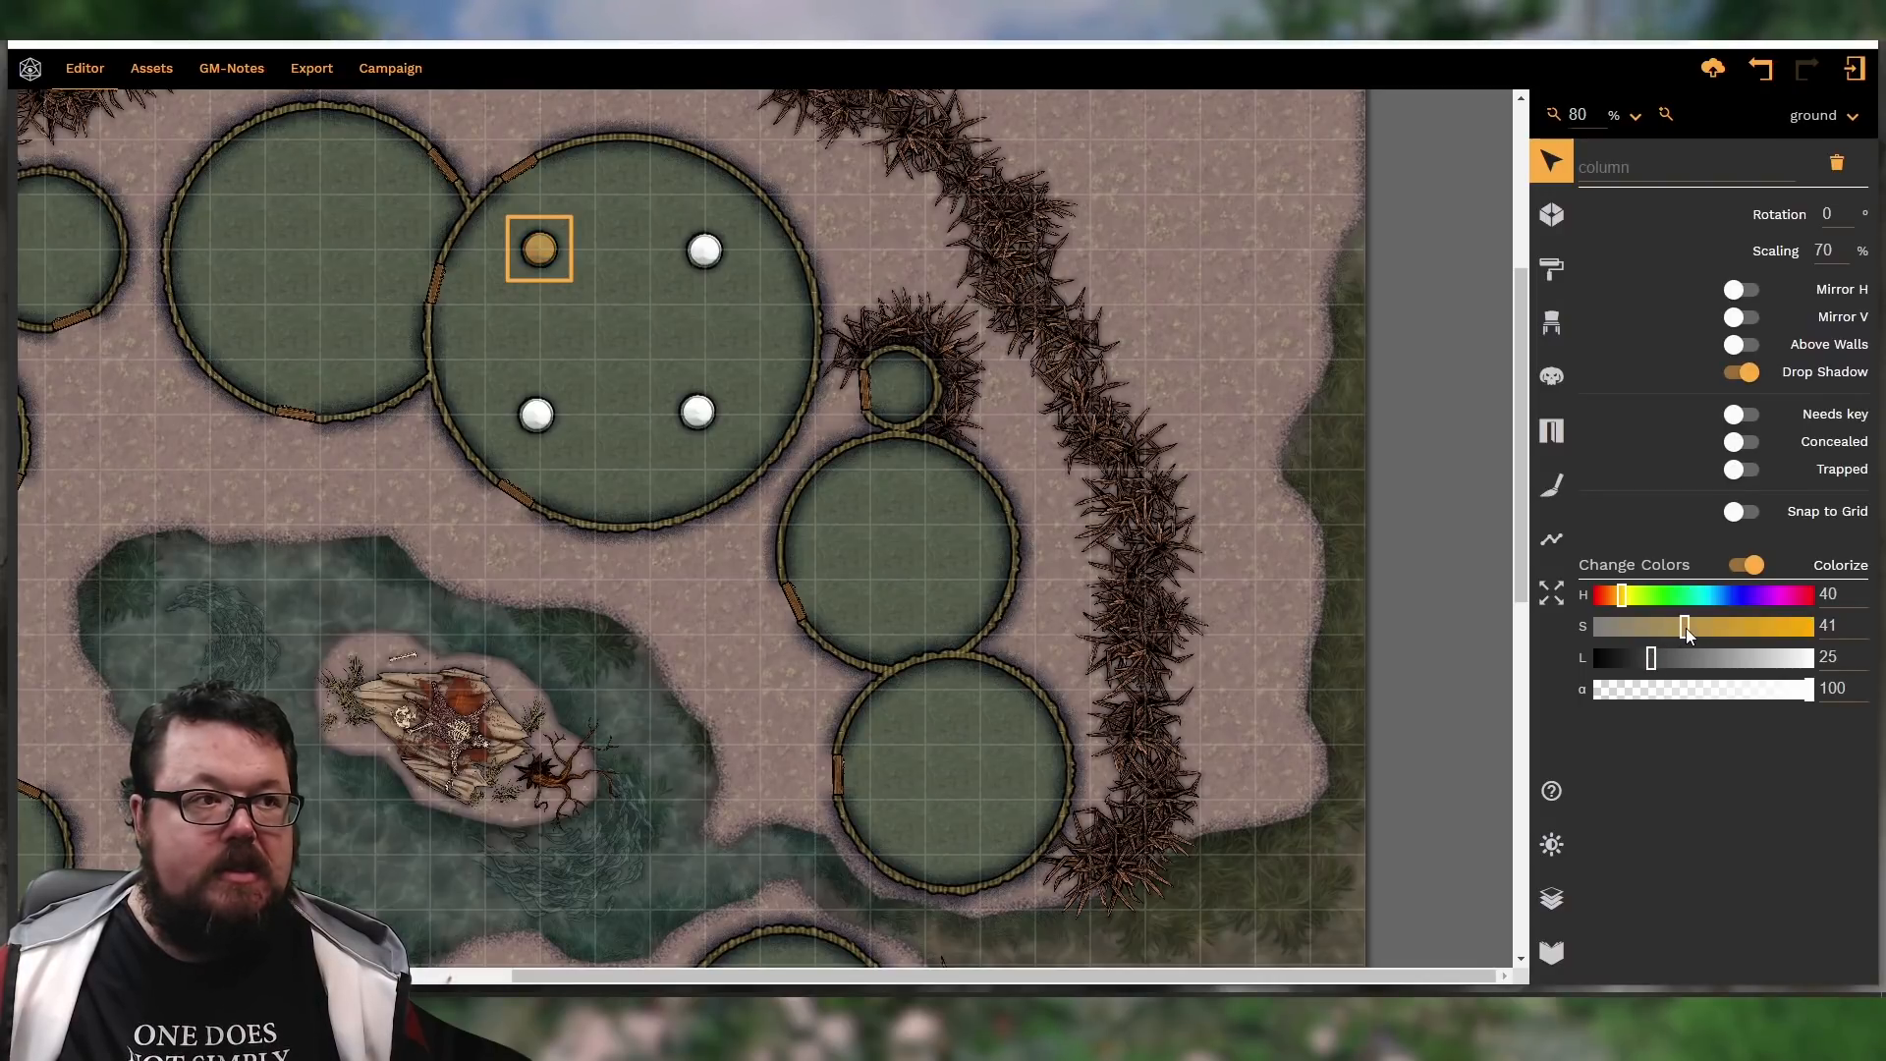
click(1634, 657)
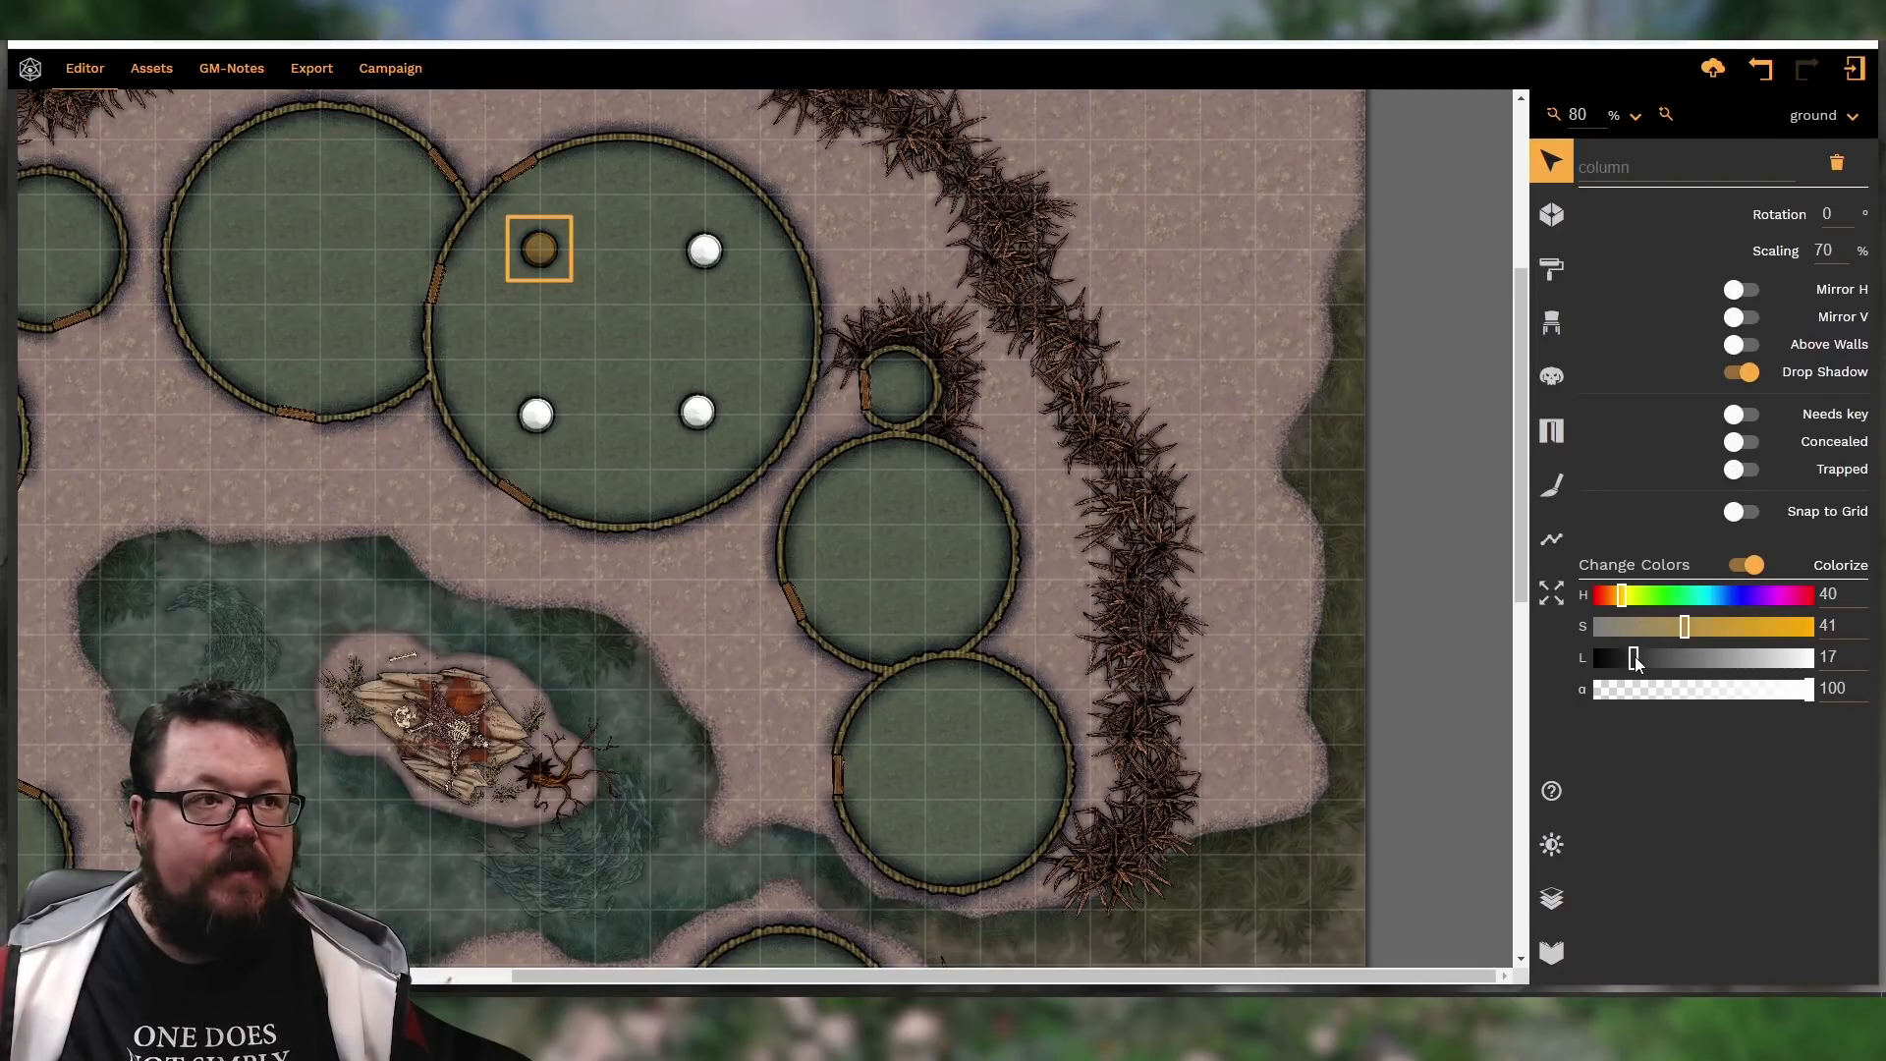
Adjust the northwest column's brown tint in the chief's hut to saturation 40 and lightness 14
click(1628, 658)
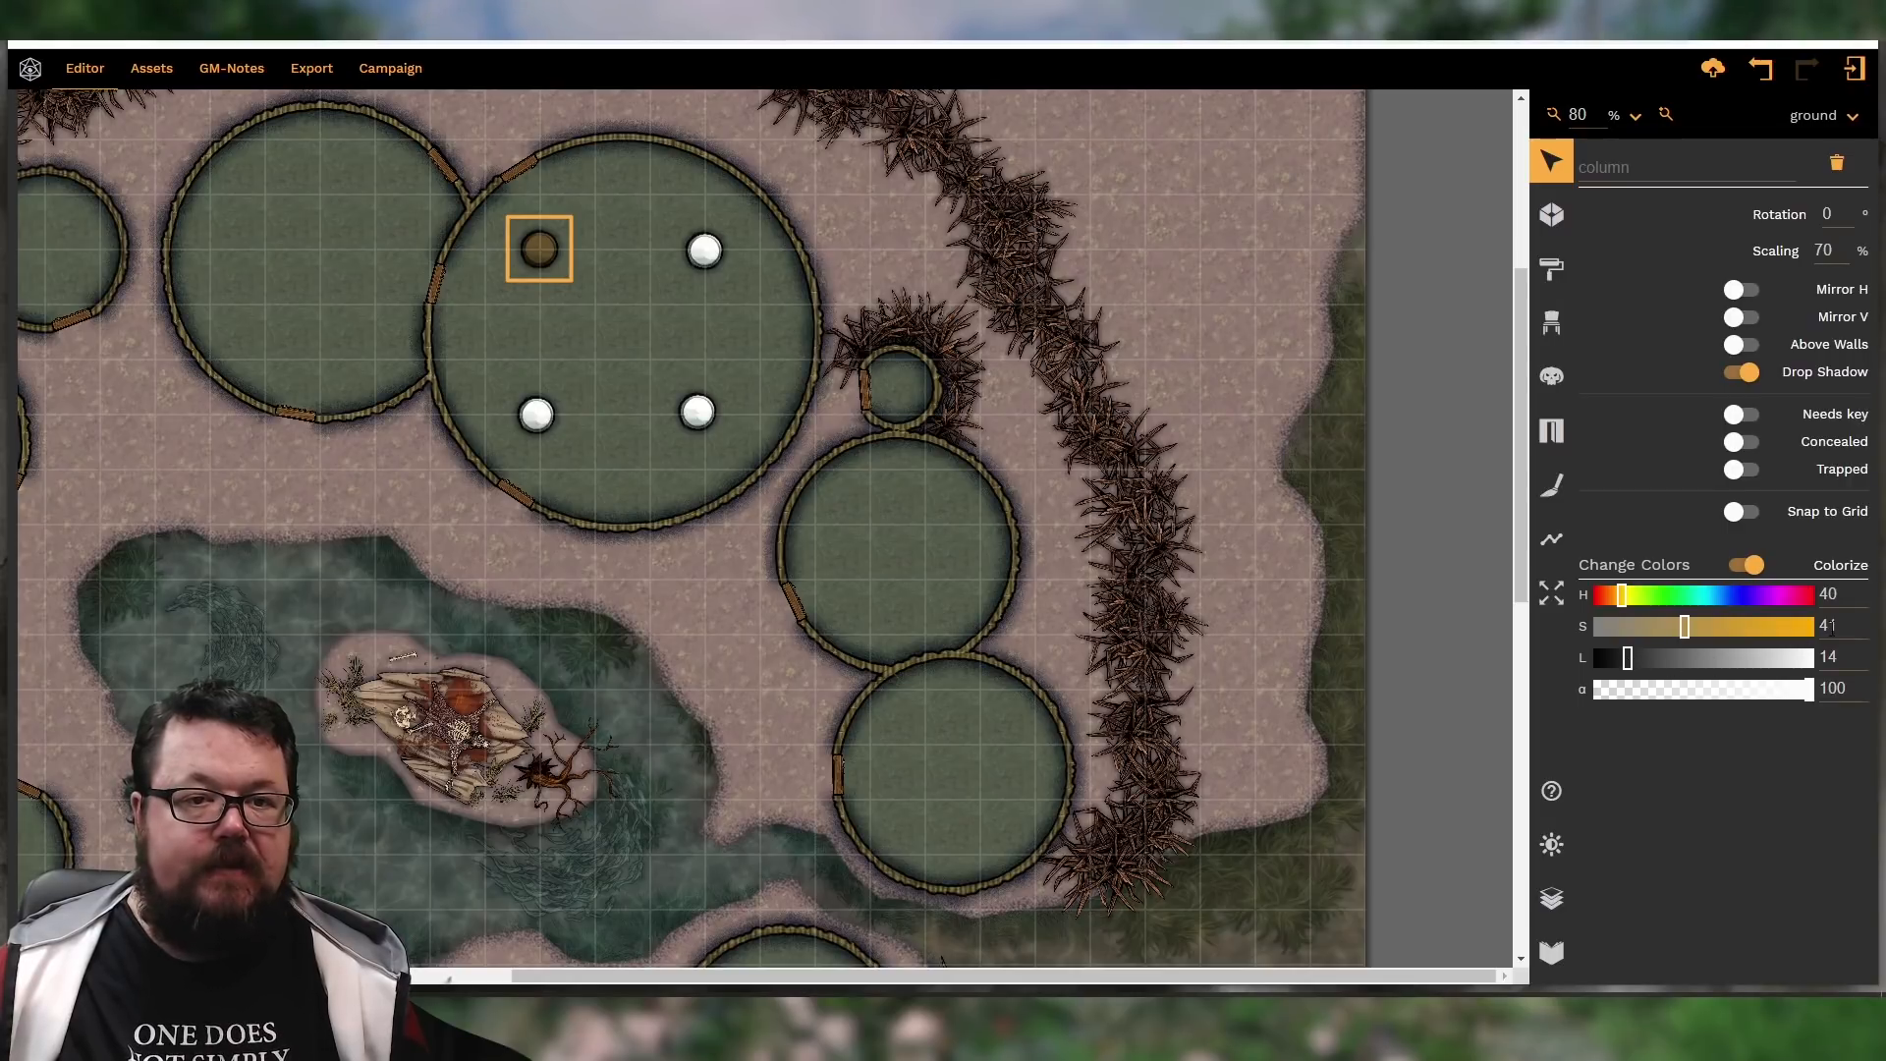
drag(1839, 623, 1828, 625)
text(0)
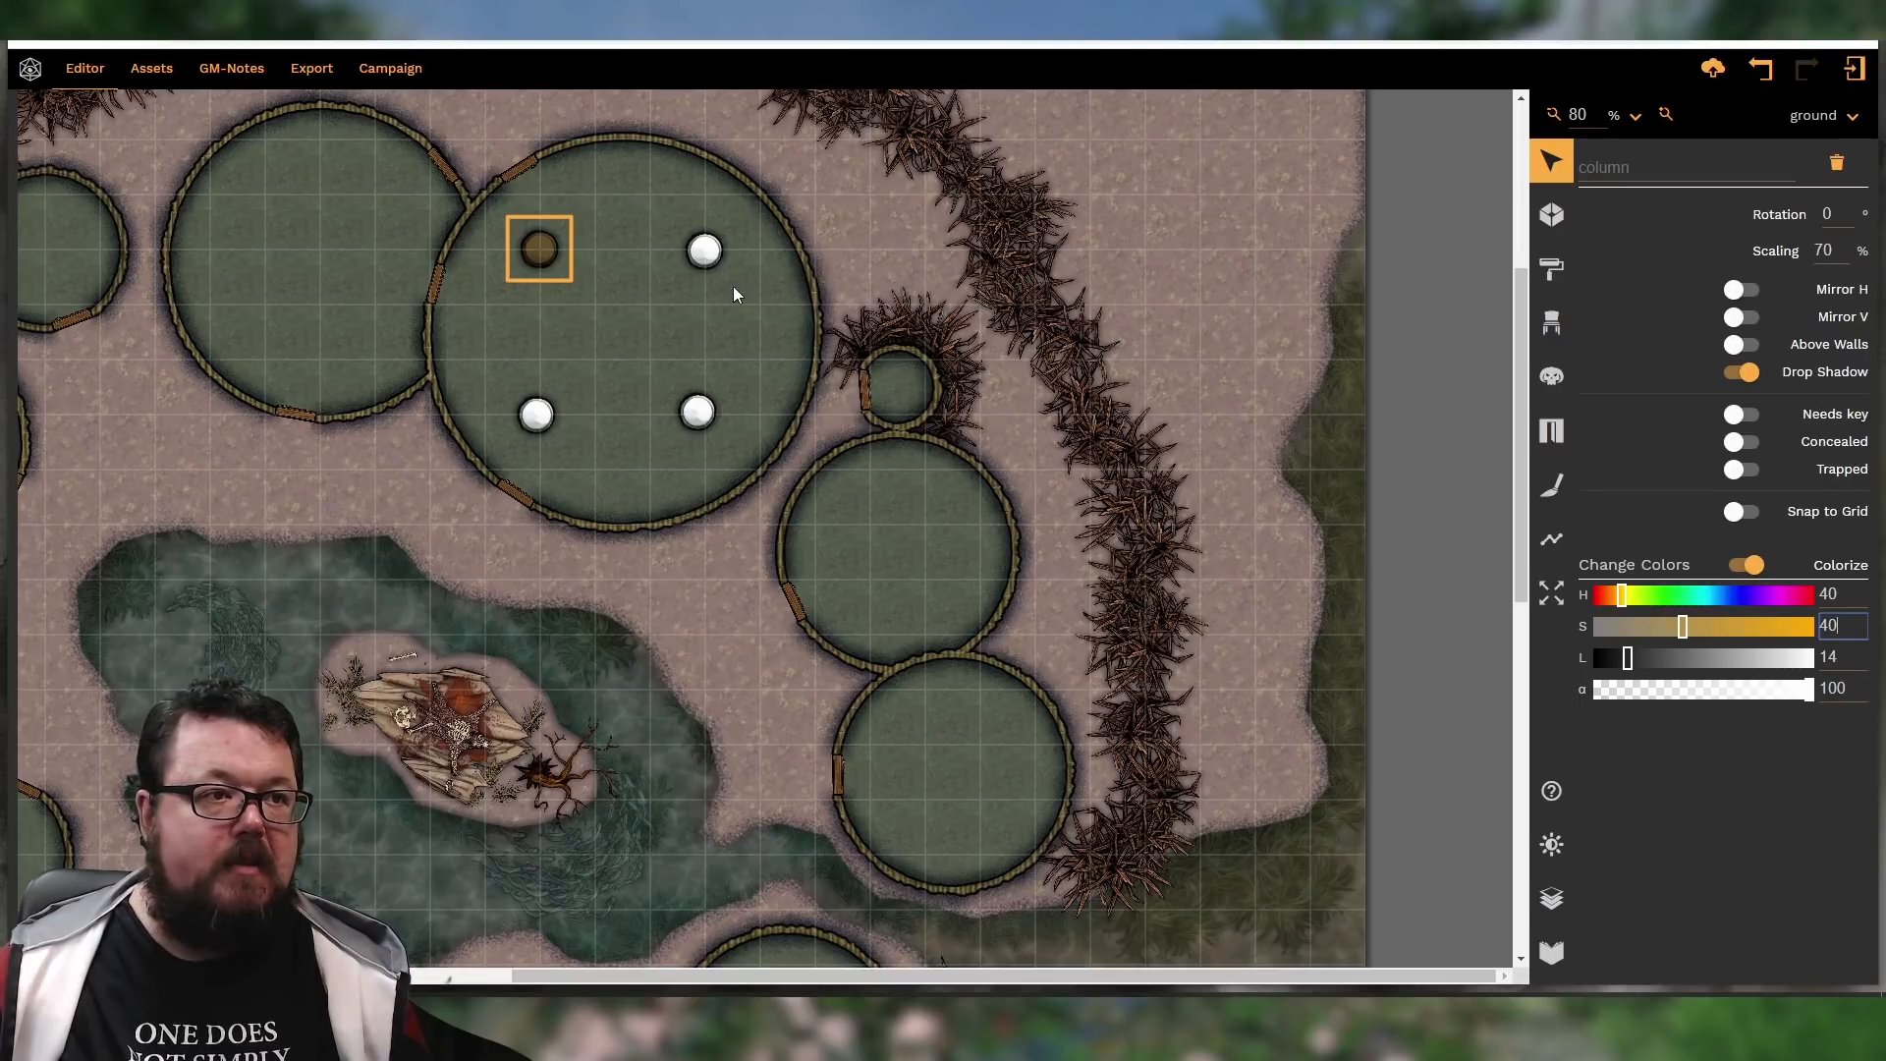
Try tinting the northeast column with hue 40, saturation 40 and lightness 14 without colorizing it
click(715, 255)
click(1837, 594)
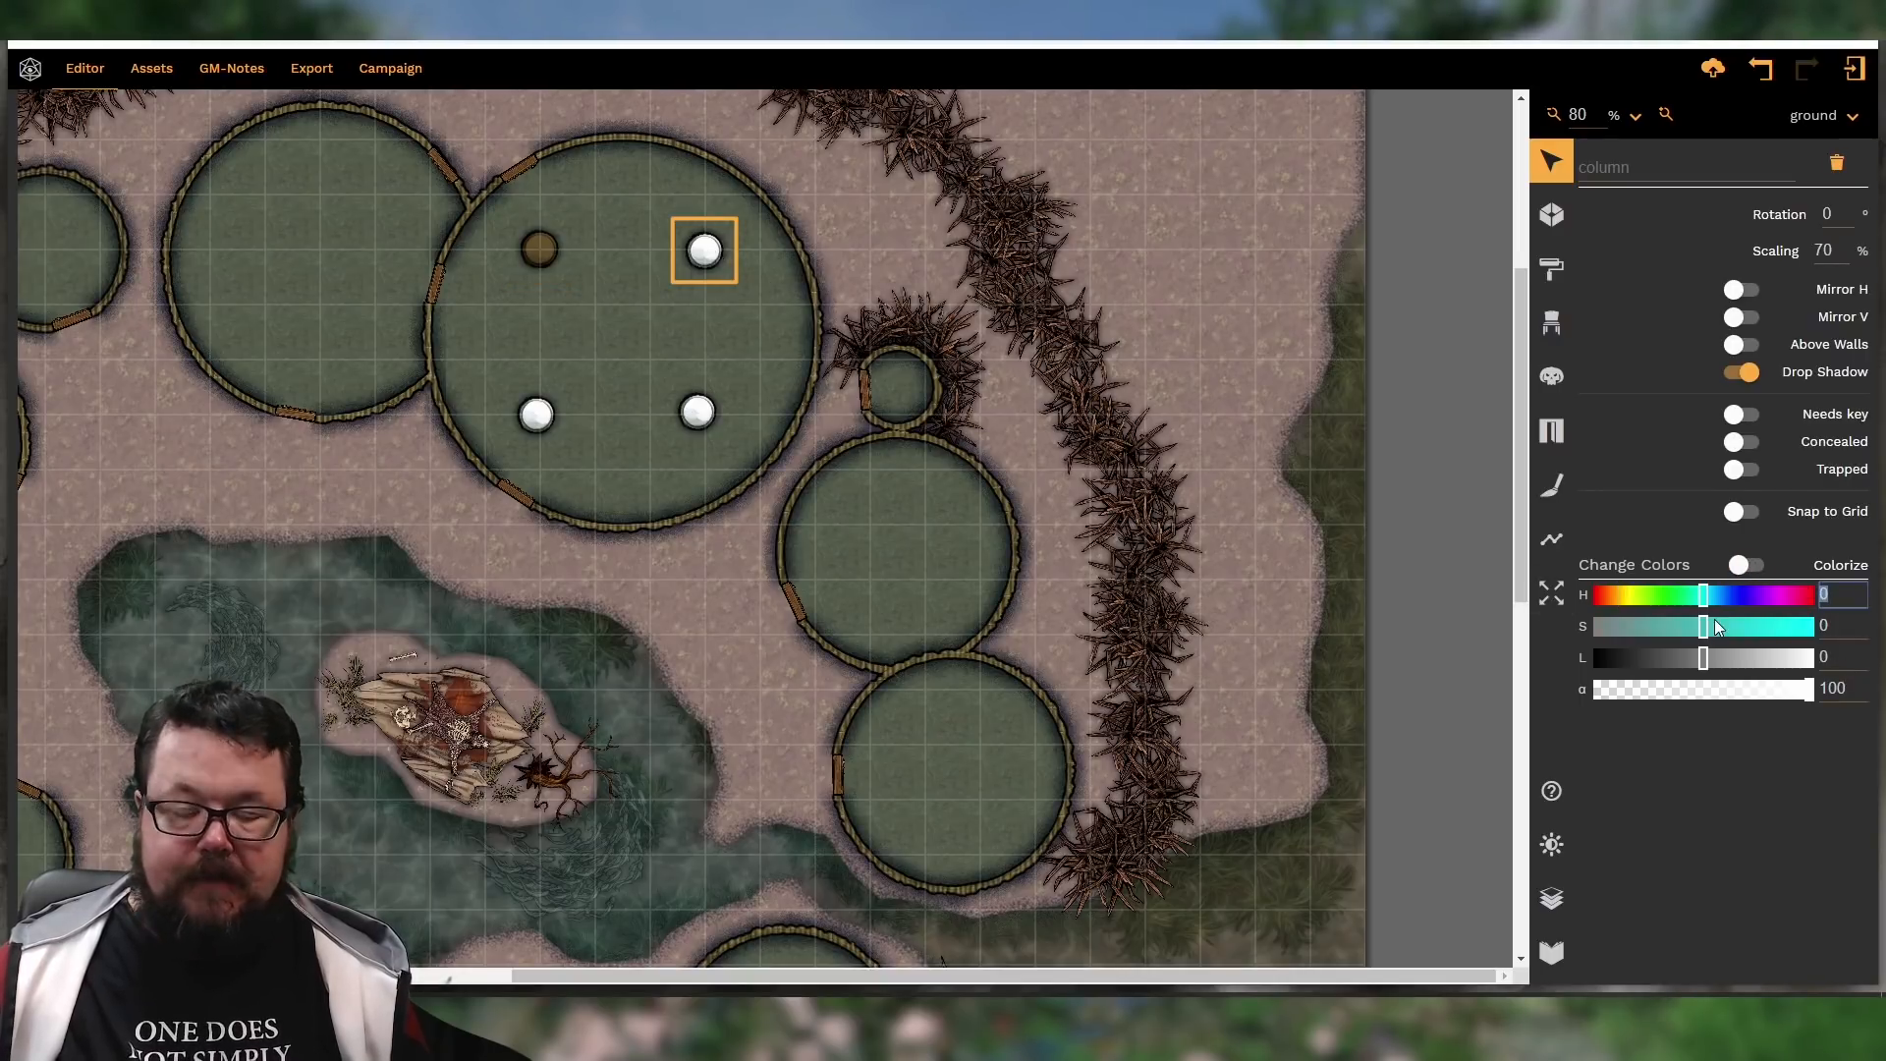
text(40)
key(Tab)
text(40)
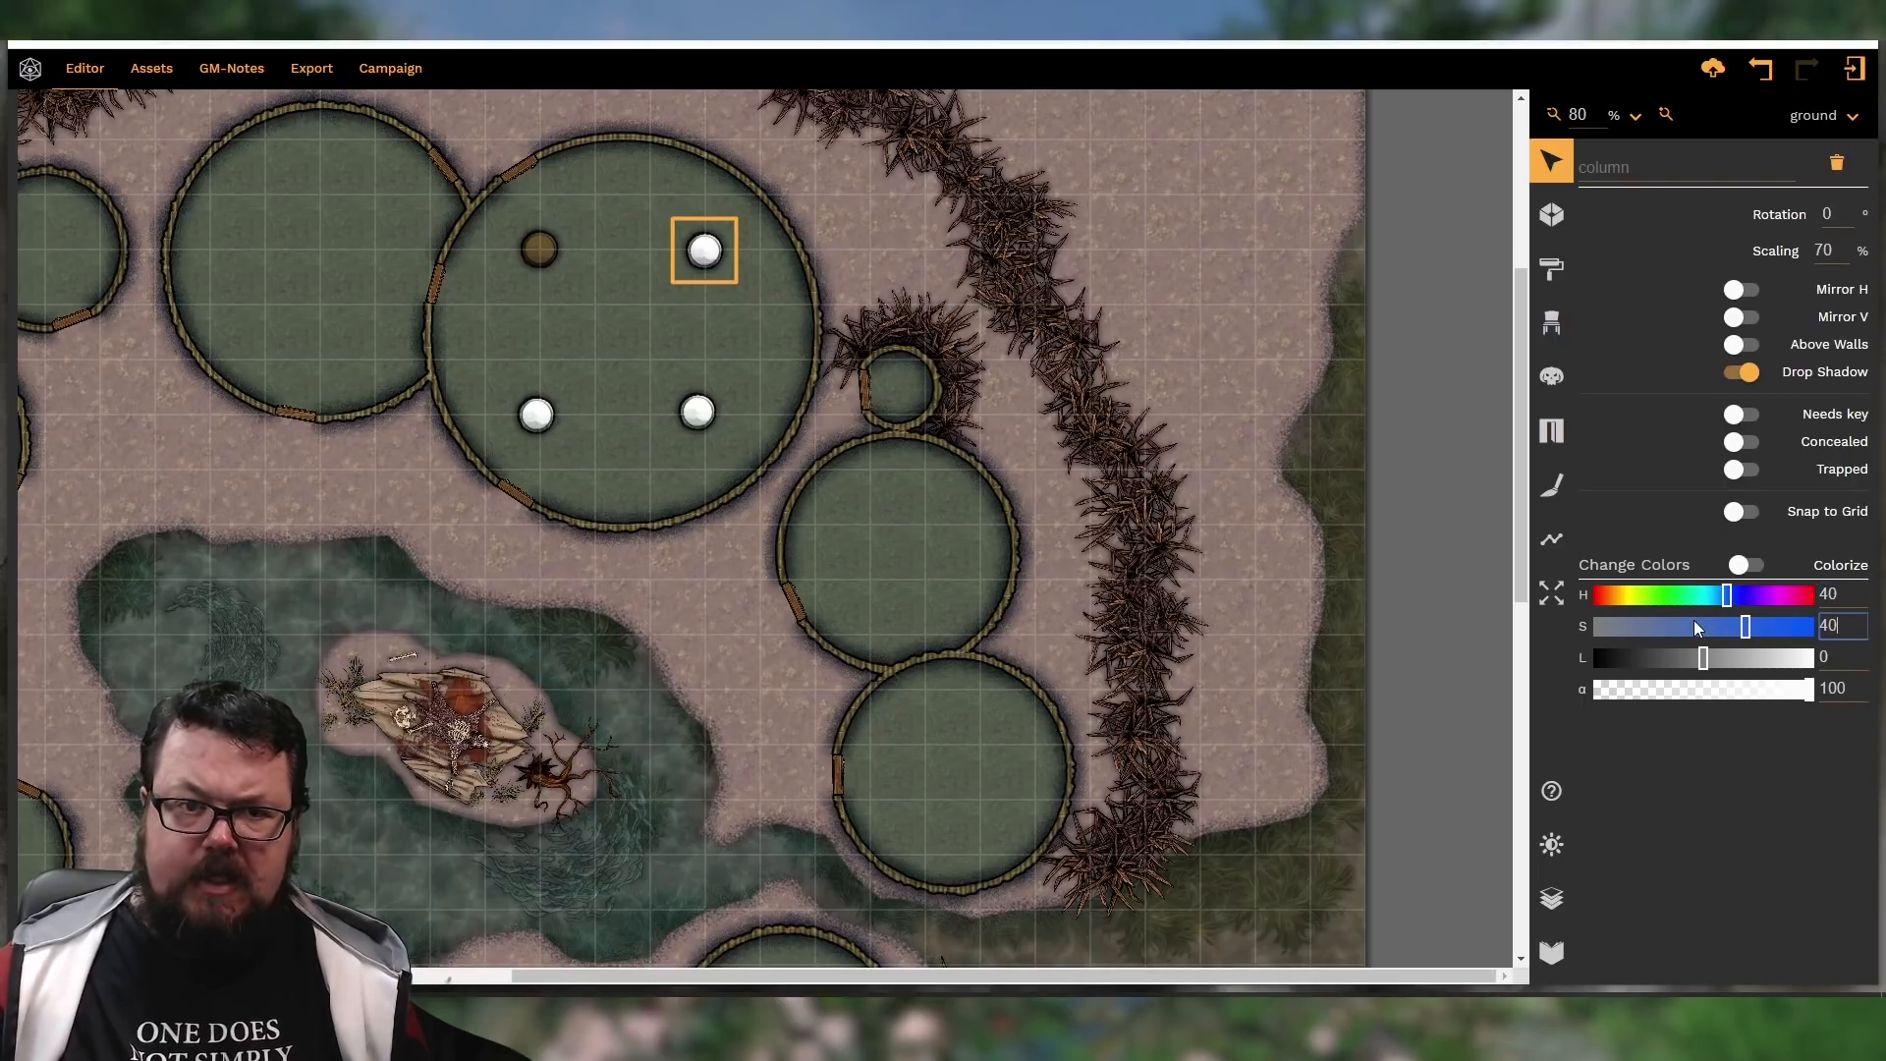
click(1815, 660)
text(14)
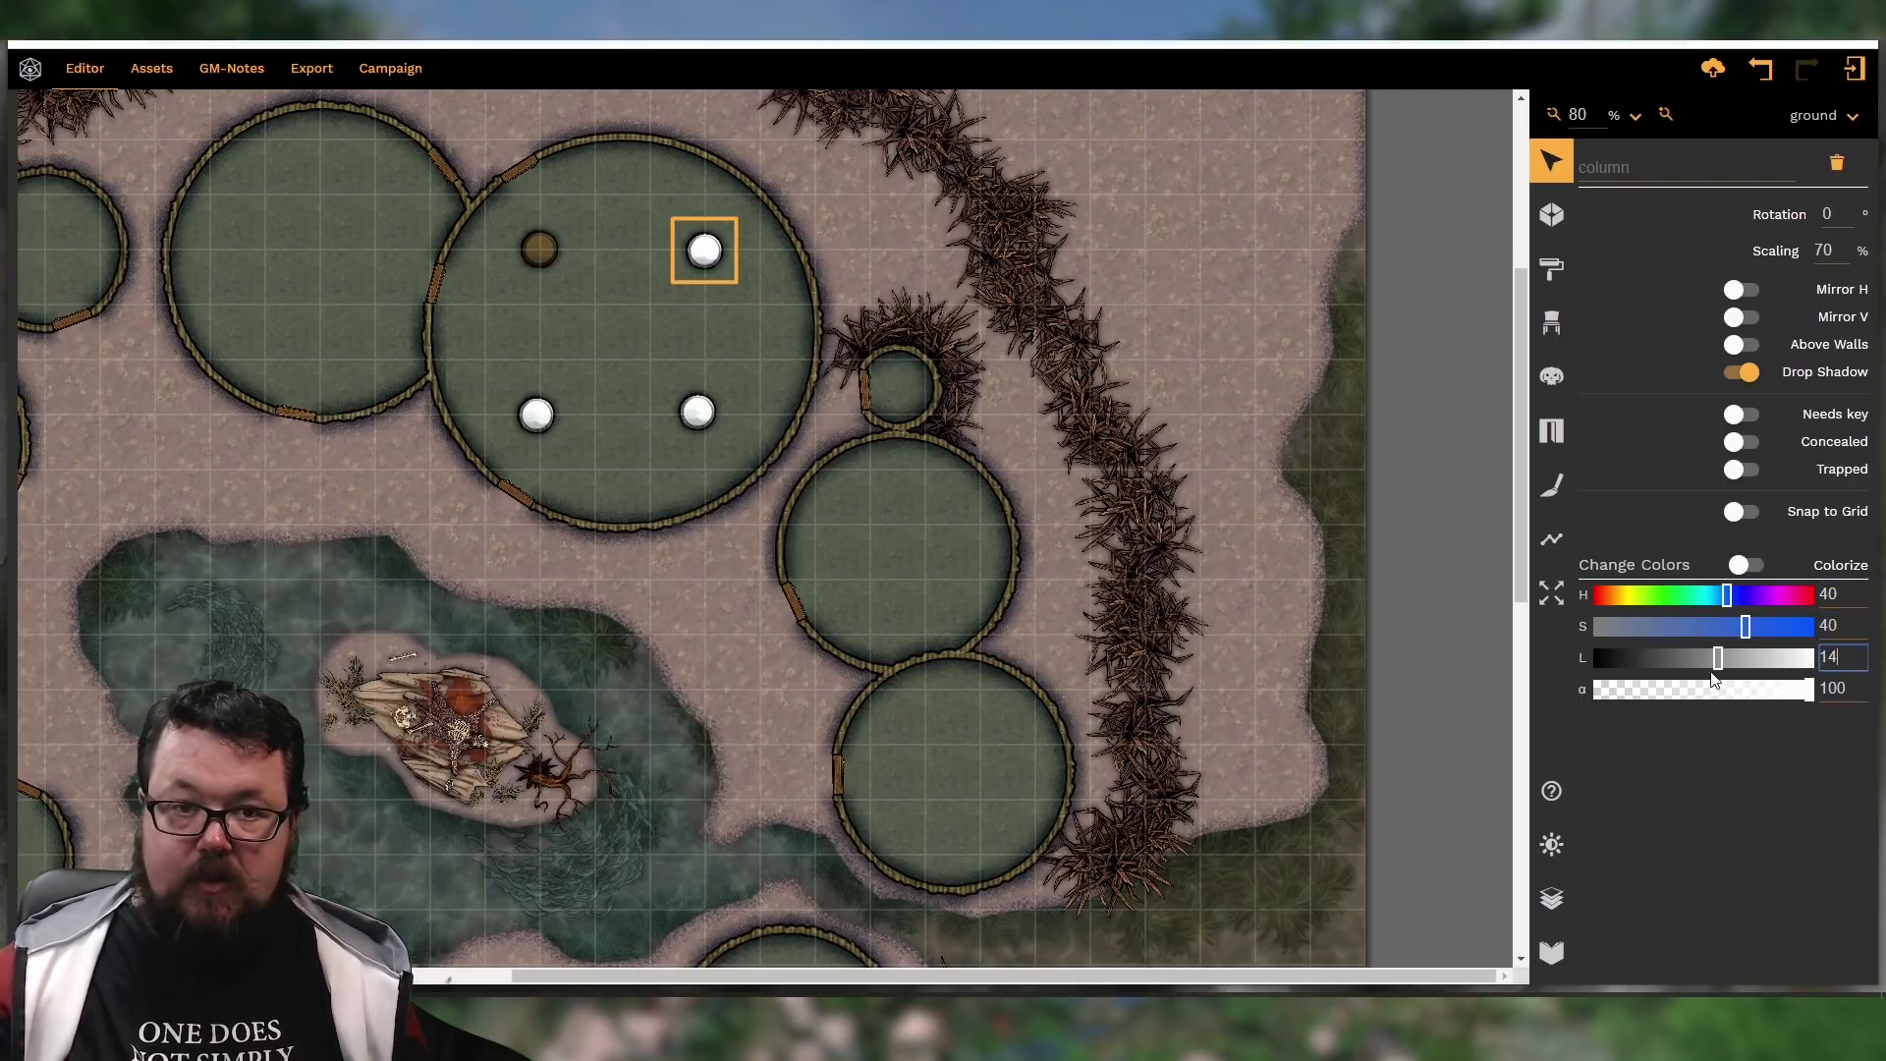
Colorize the northeast column in the chief's hut brown with hue 40, saturation 40 and lightness 14
click(1746, 566)
click(1835, 593)
text(40)
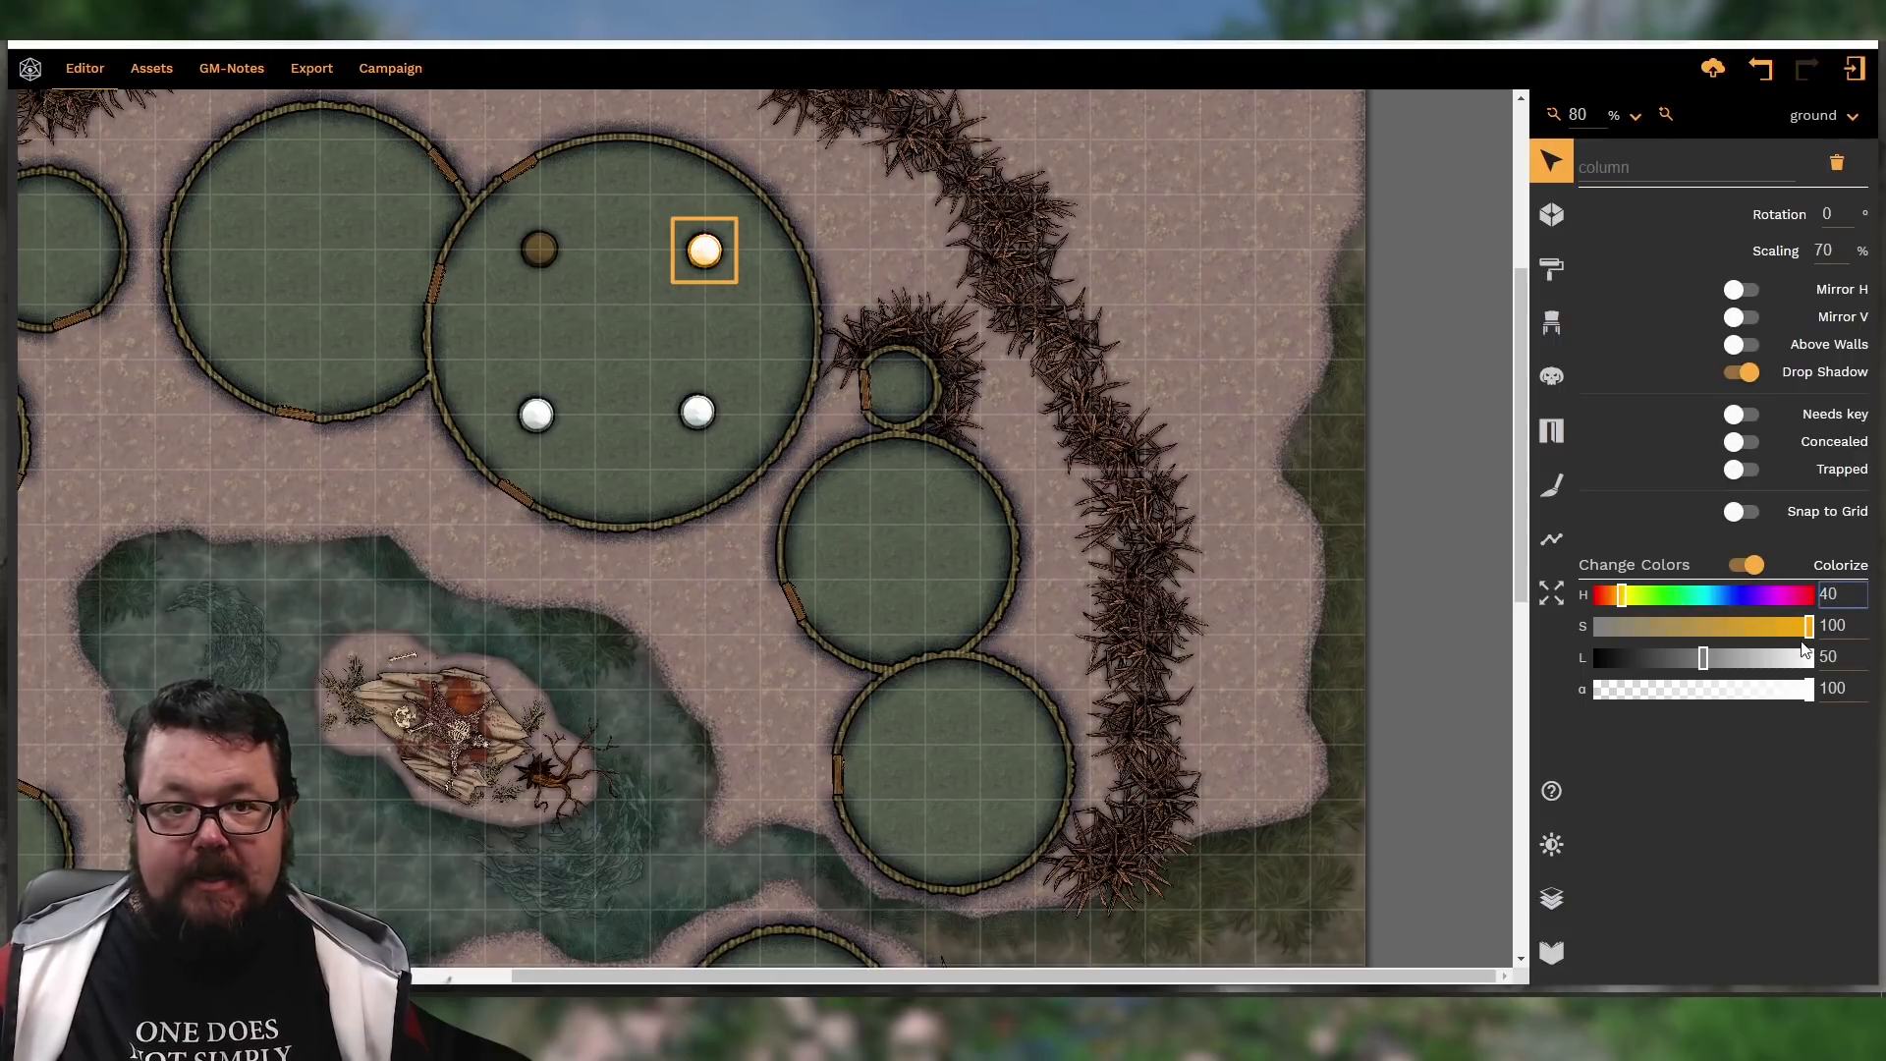
key(Tab)
text(40)
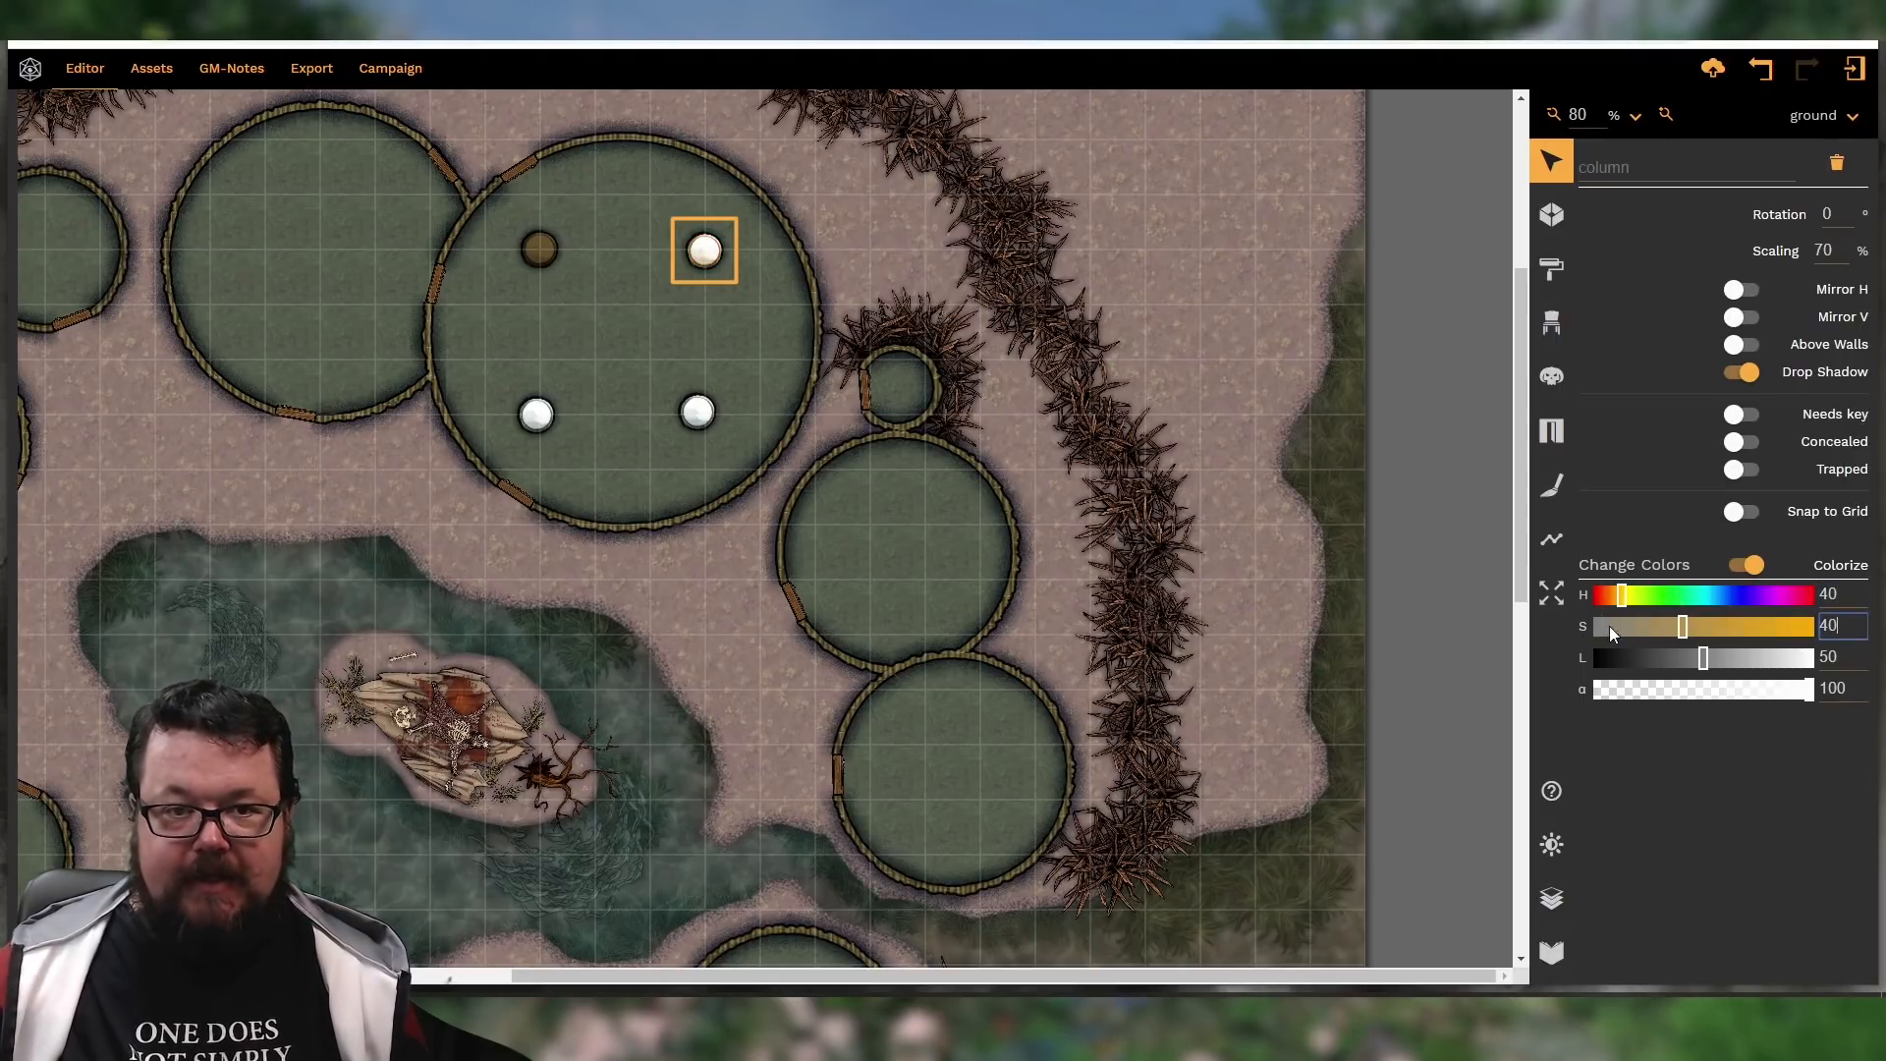
key(Tab)
text(1)
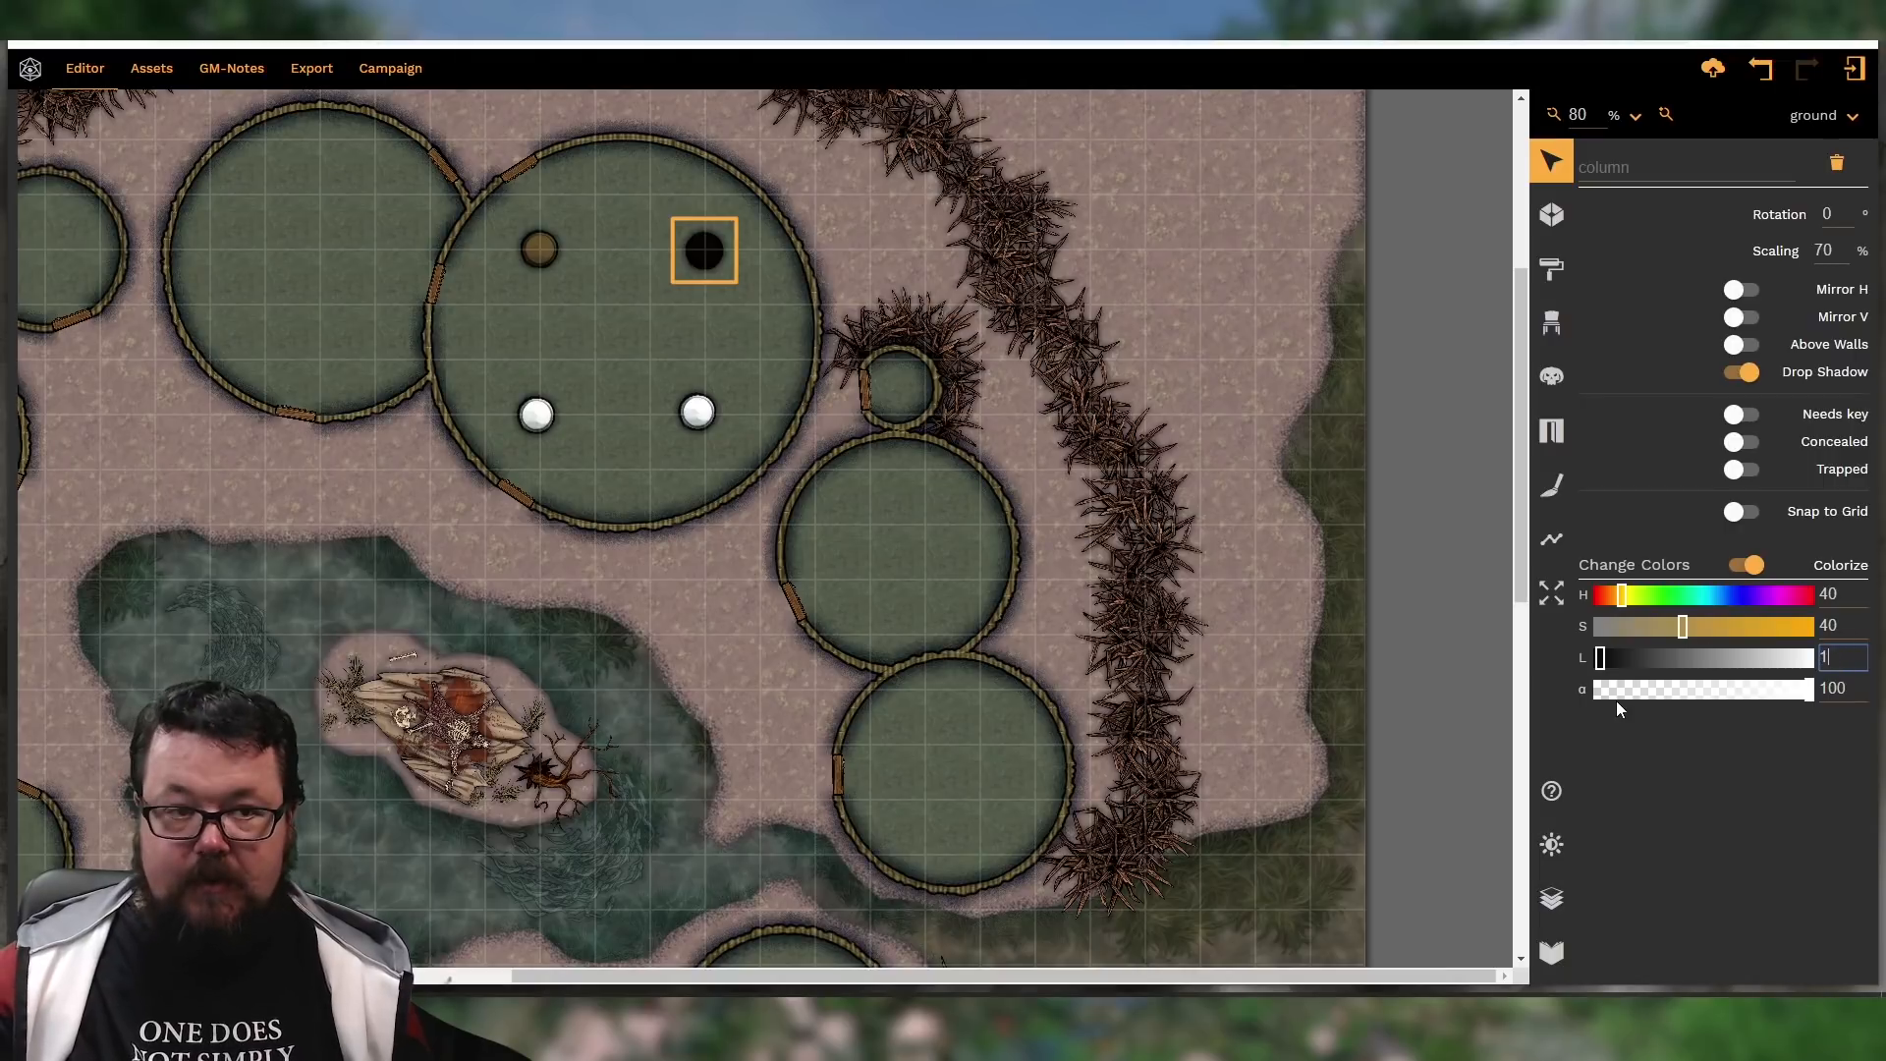
text(4)
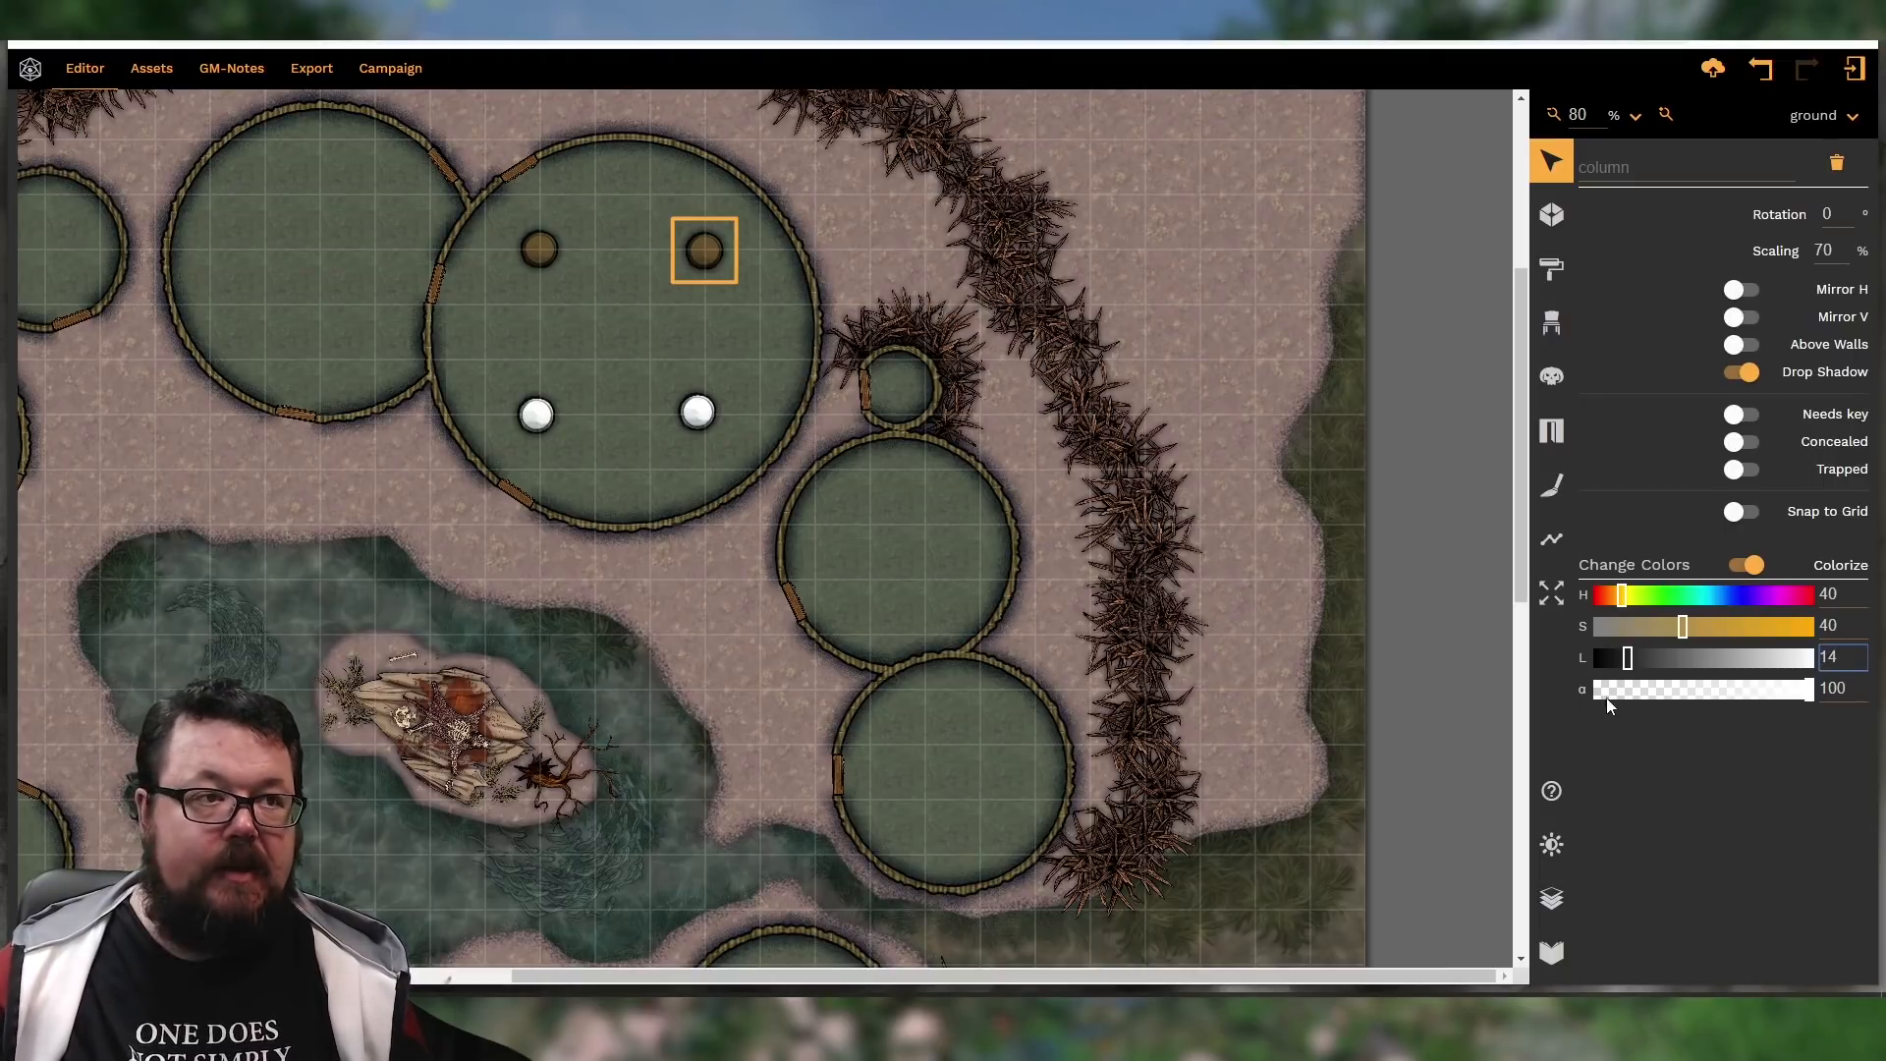
Colorize the southwest column in the chief's hut brown with hue 40, saturation 40 and lightness 14
click(536, 413)
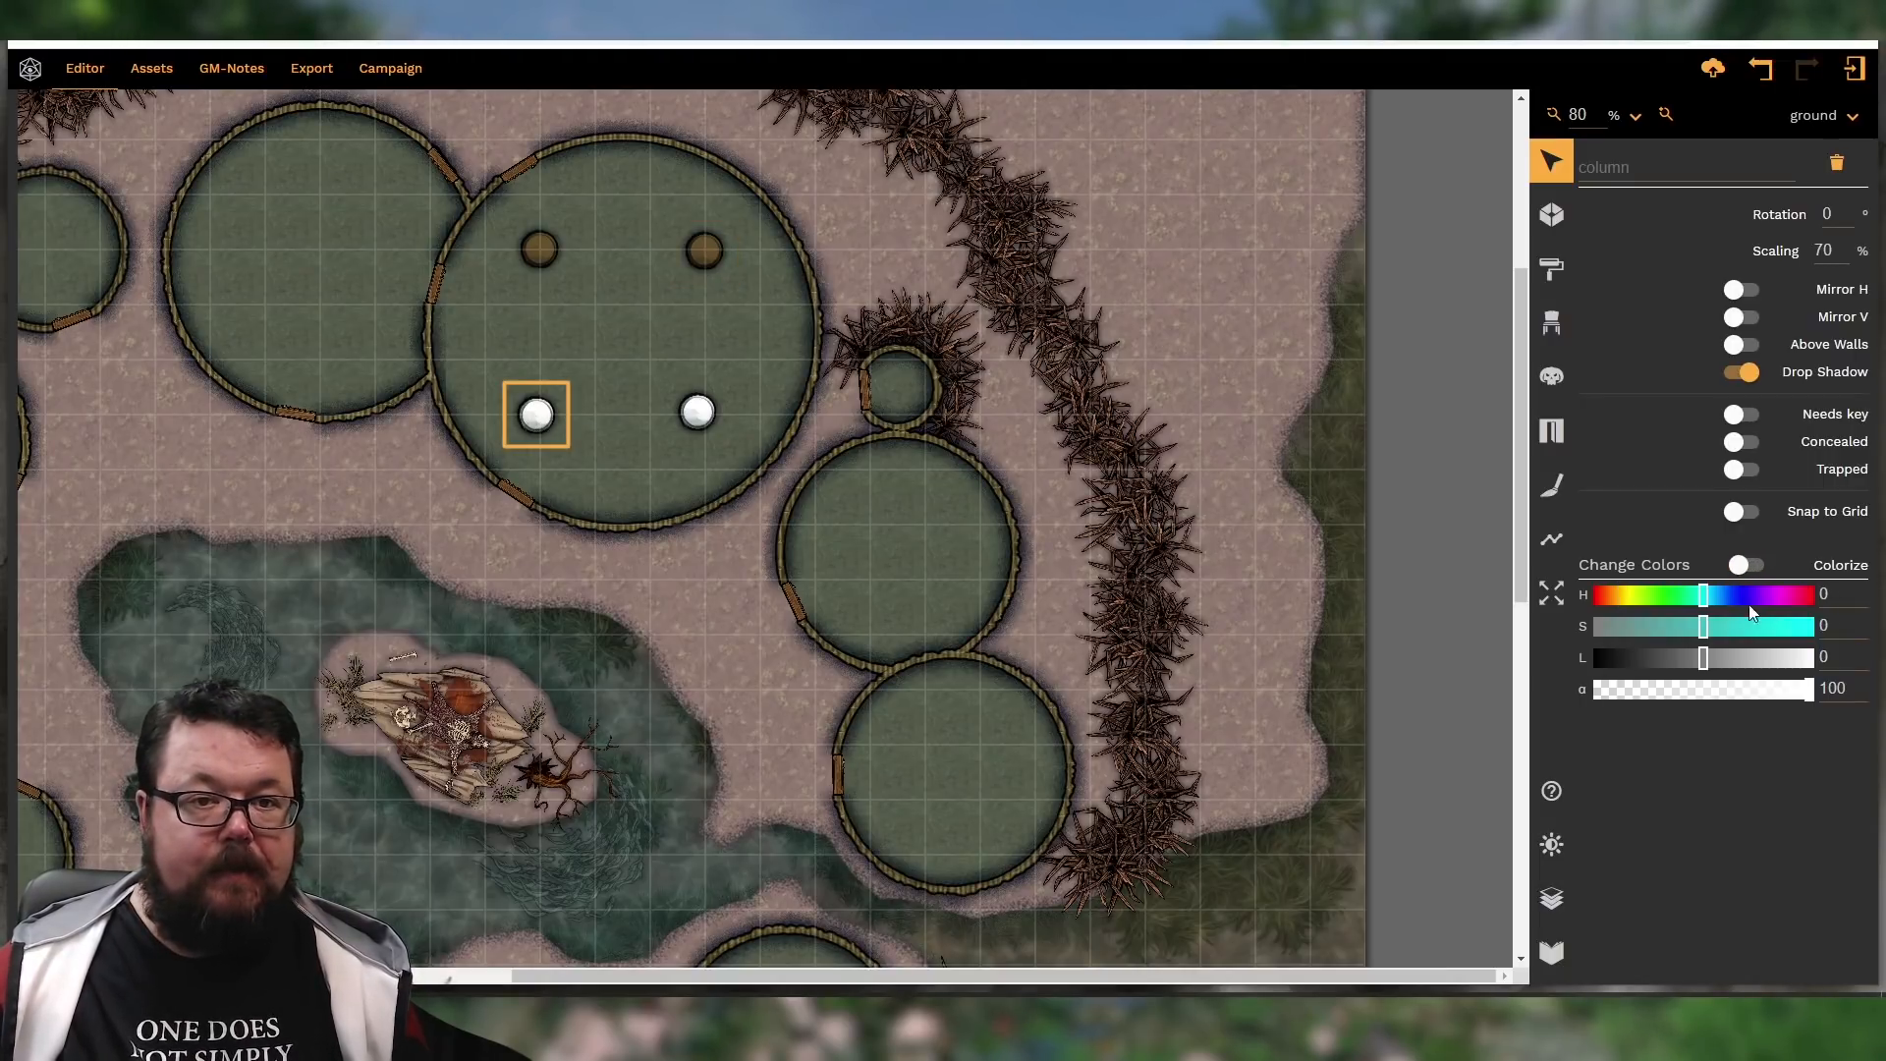
click(1743, 566)
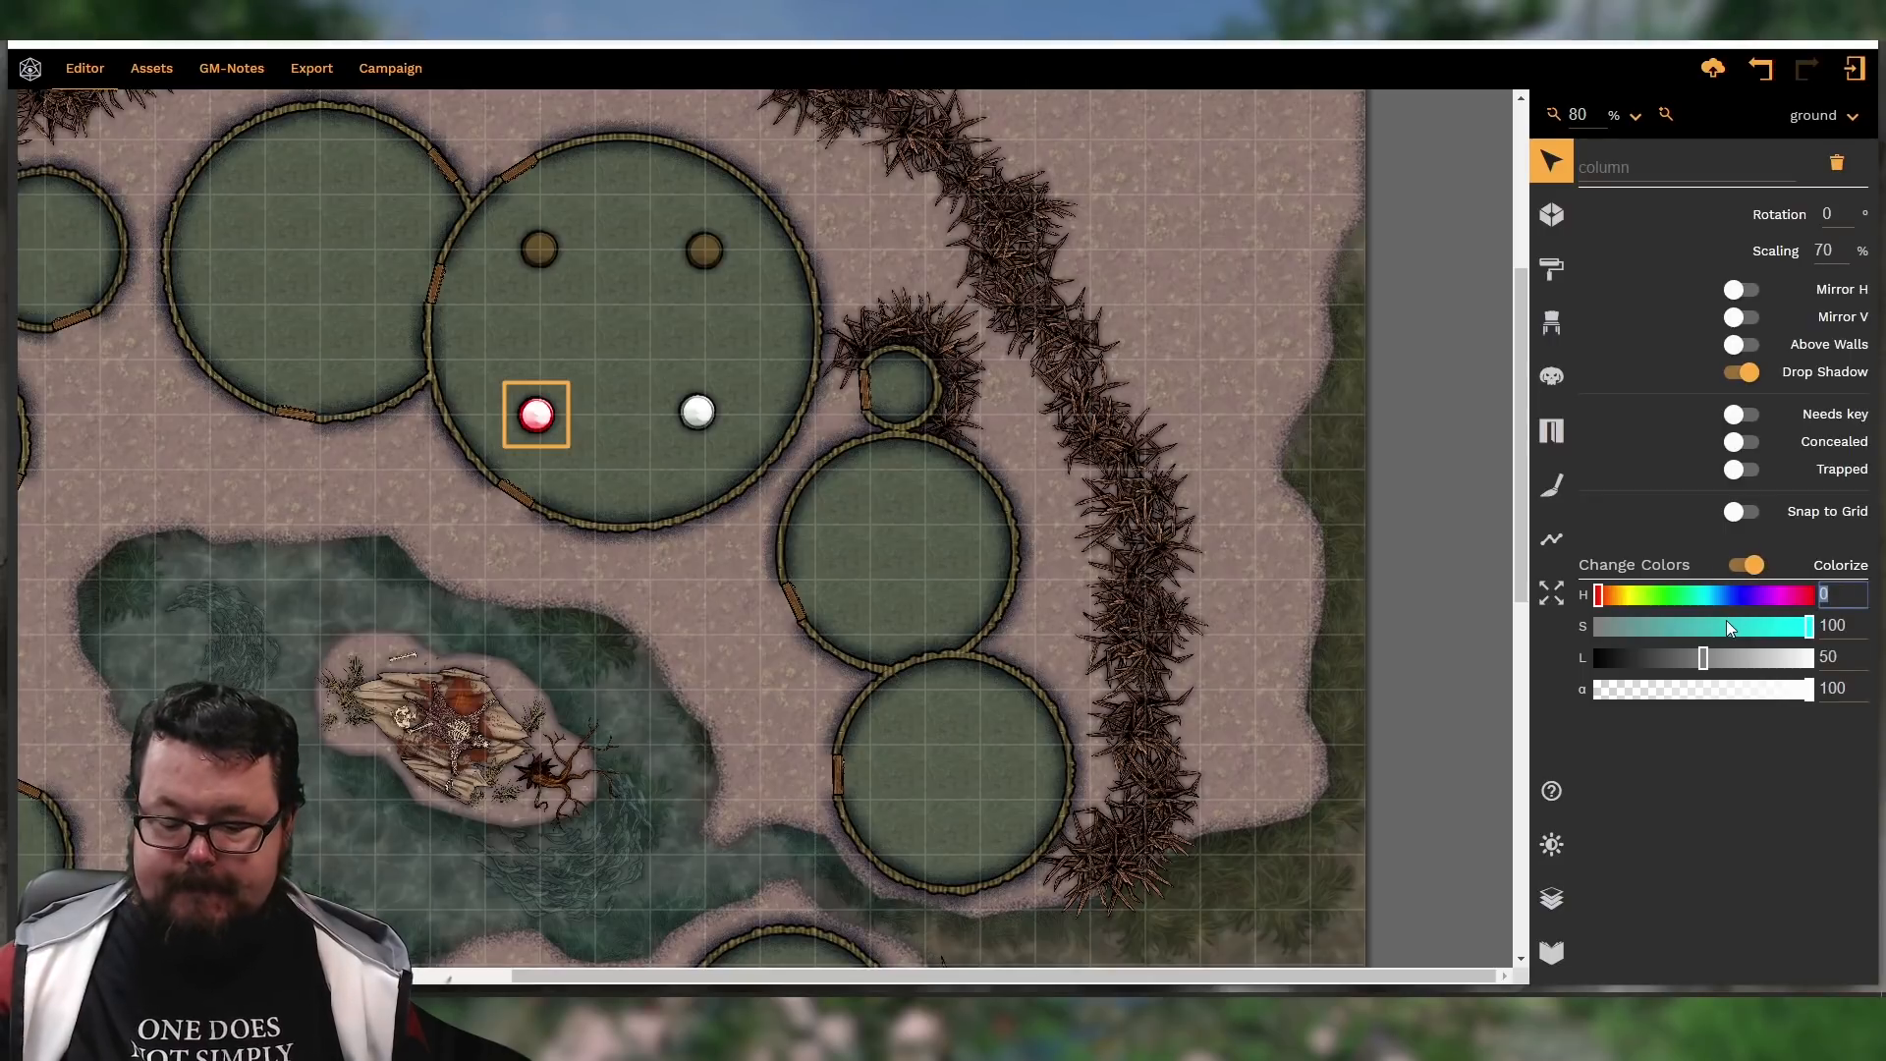
text(40)
key(Tab)
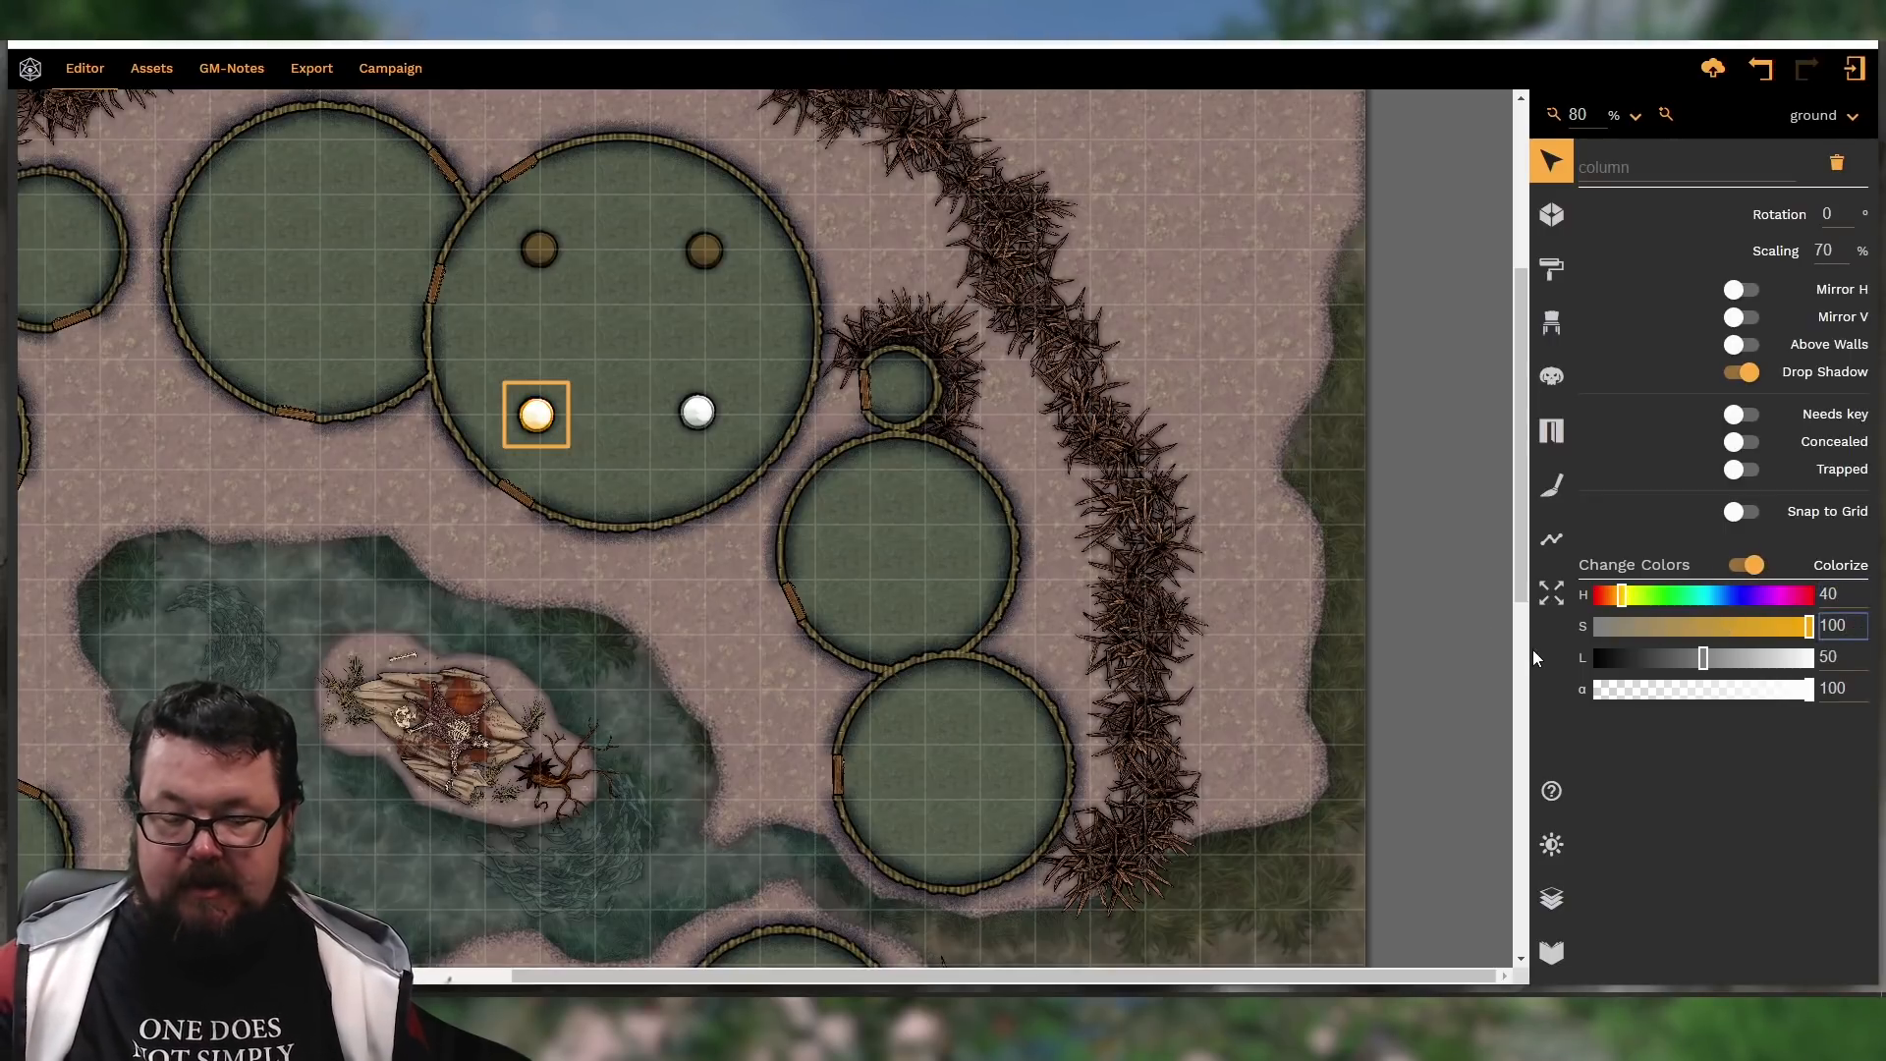
text(40)
key(BackSpace)
key(BackSpace)
key(BackSpace)
key(BackSpace)
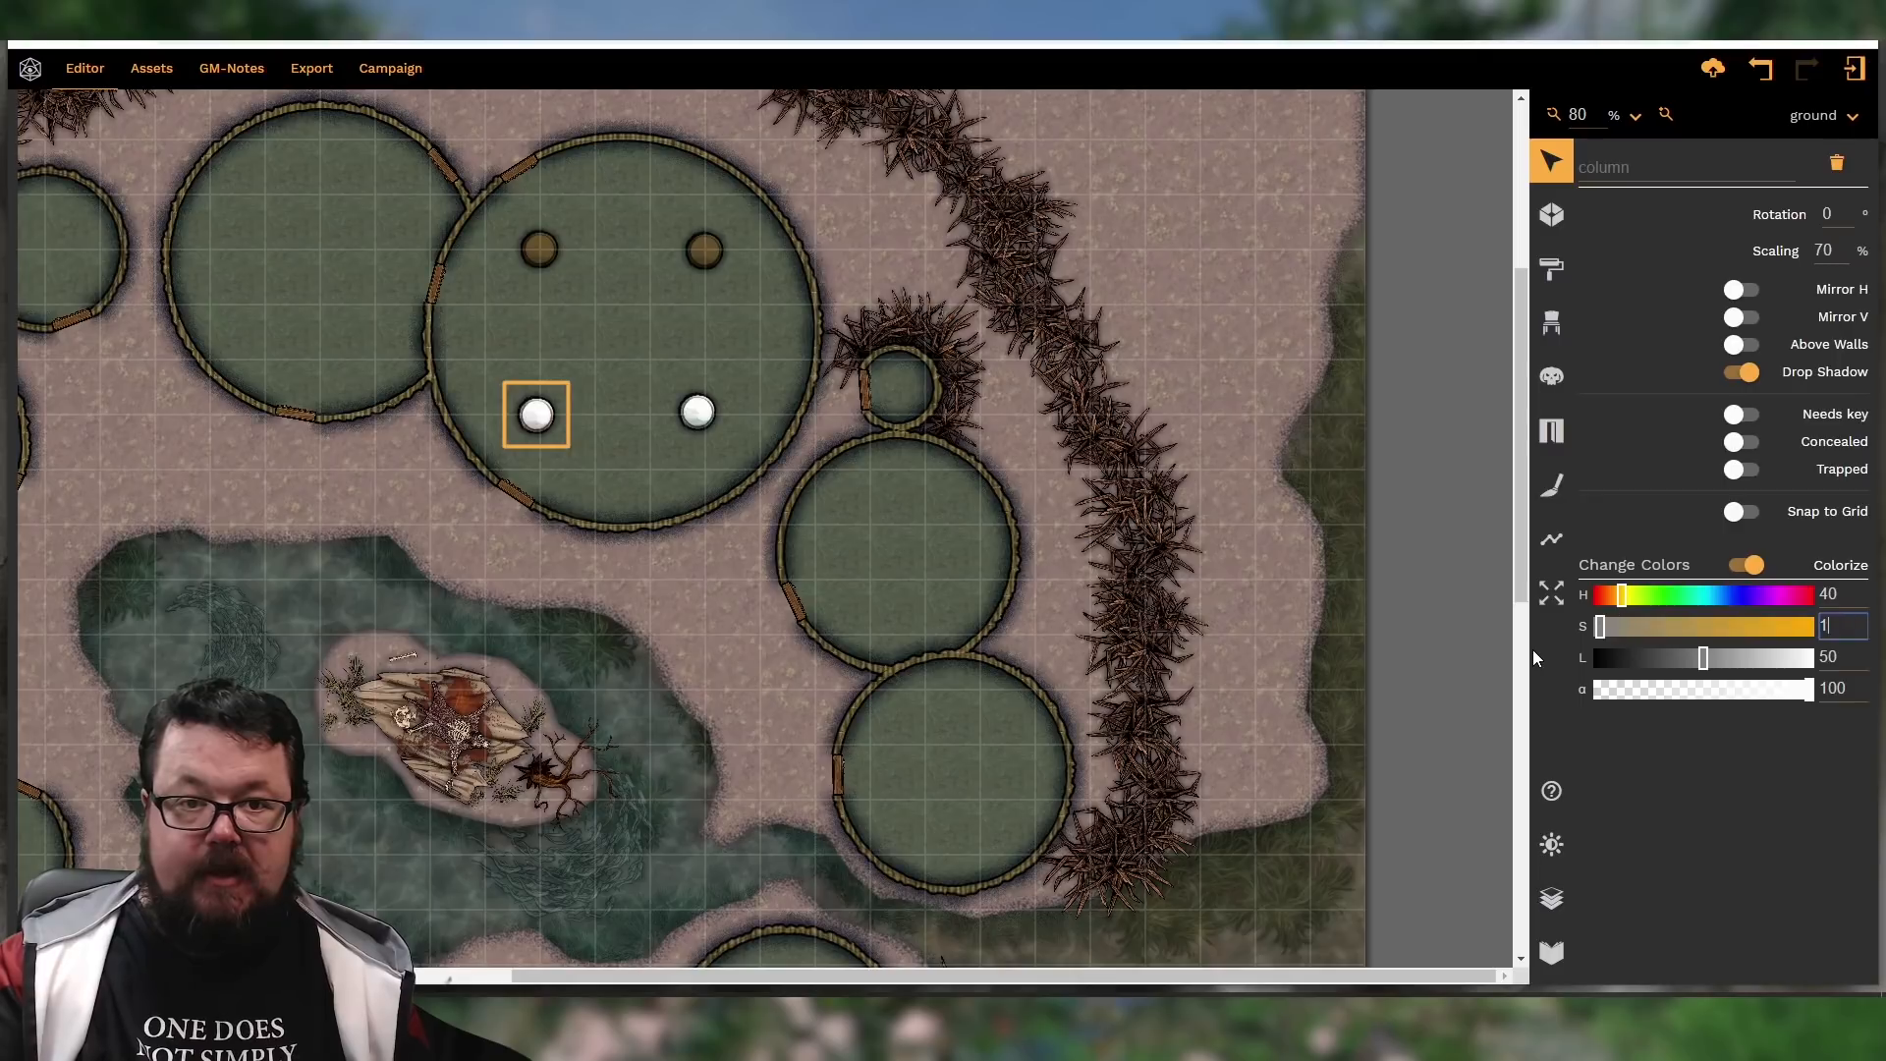
text(40)
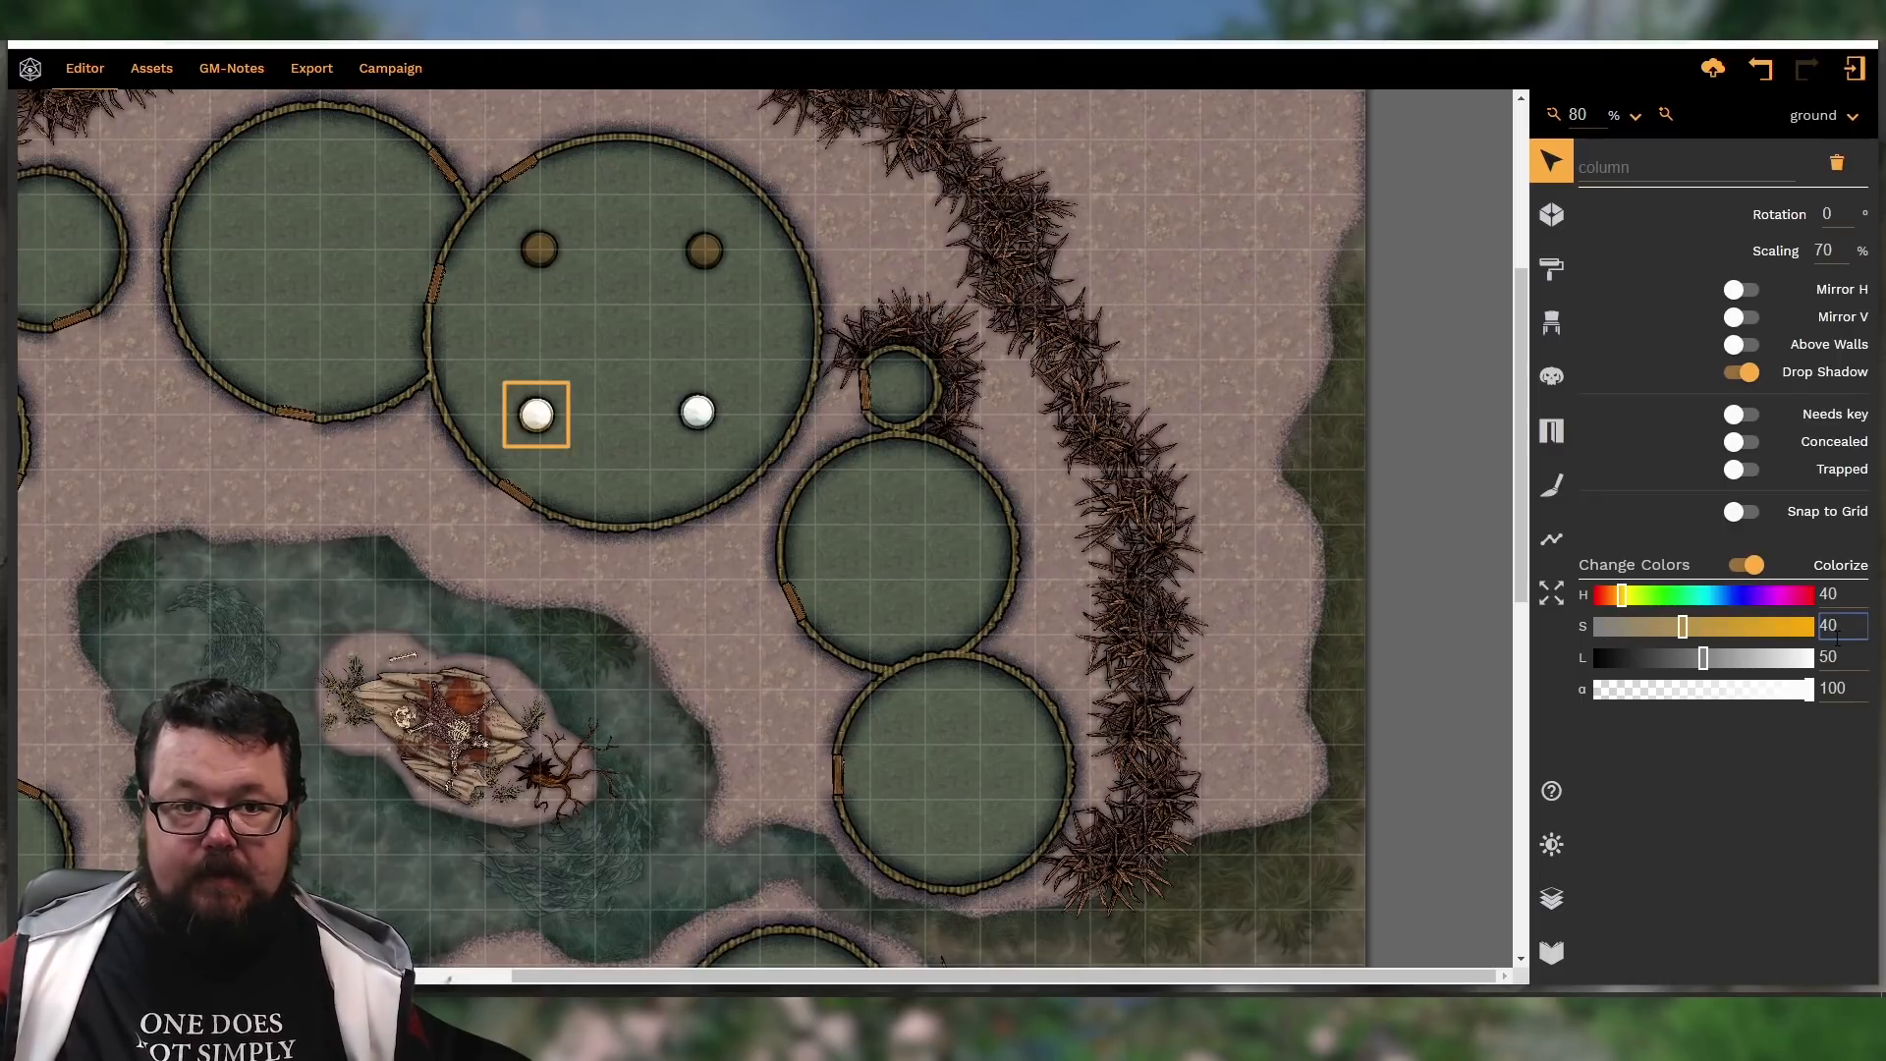
double_click(1845, 659)
text(1)
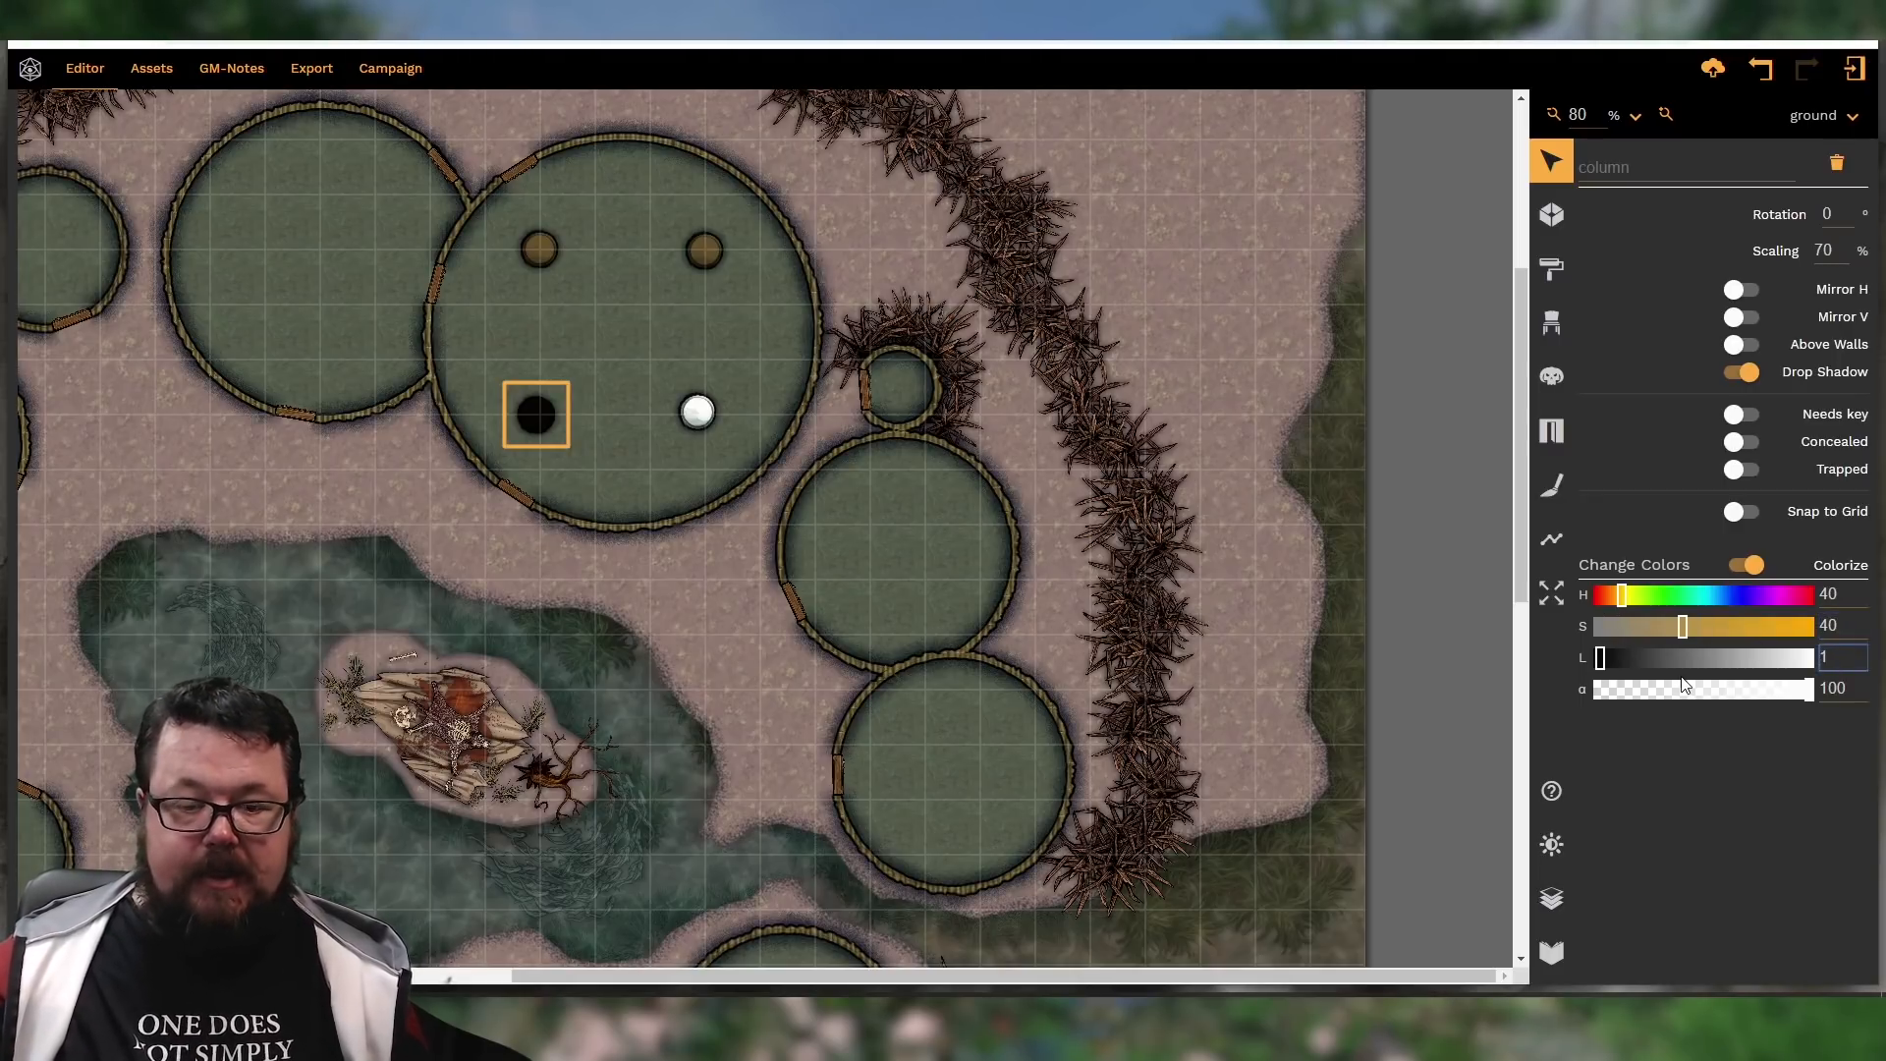
text(4)
Colorize the southeast column in the chief's hut with hue 40, saturation 40 and lightness 14, and deselect it
click(700, 413)
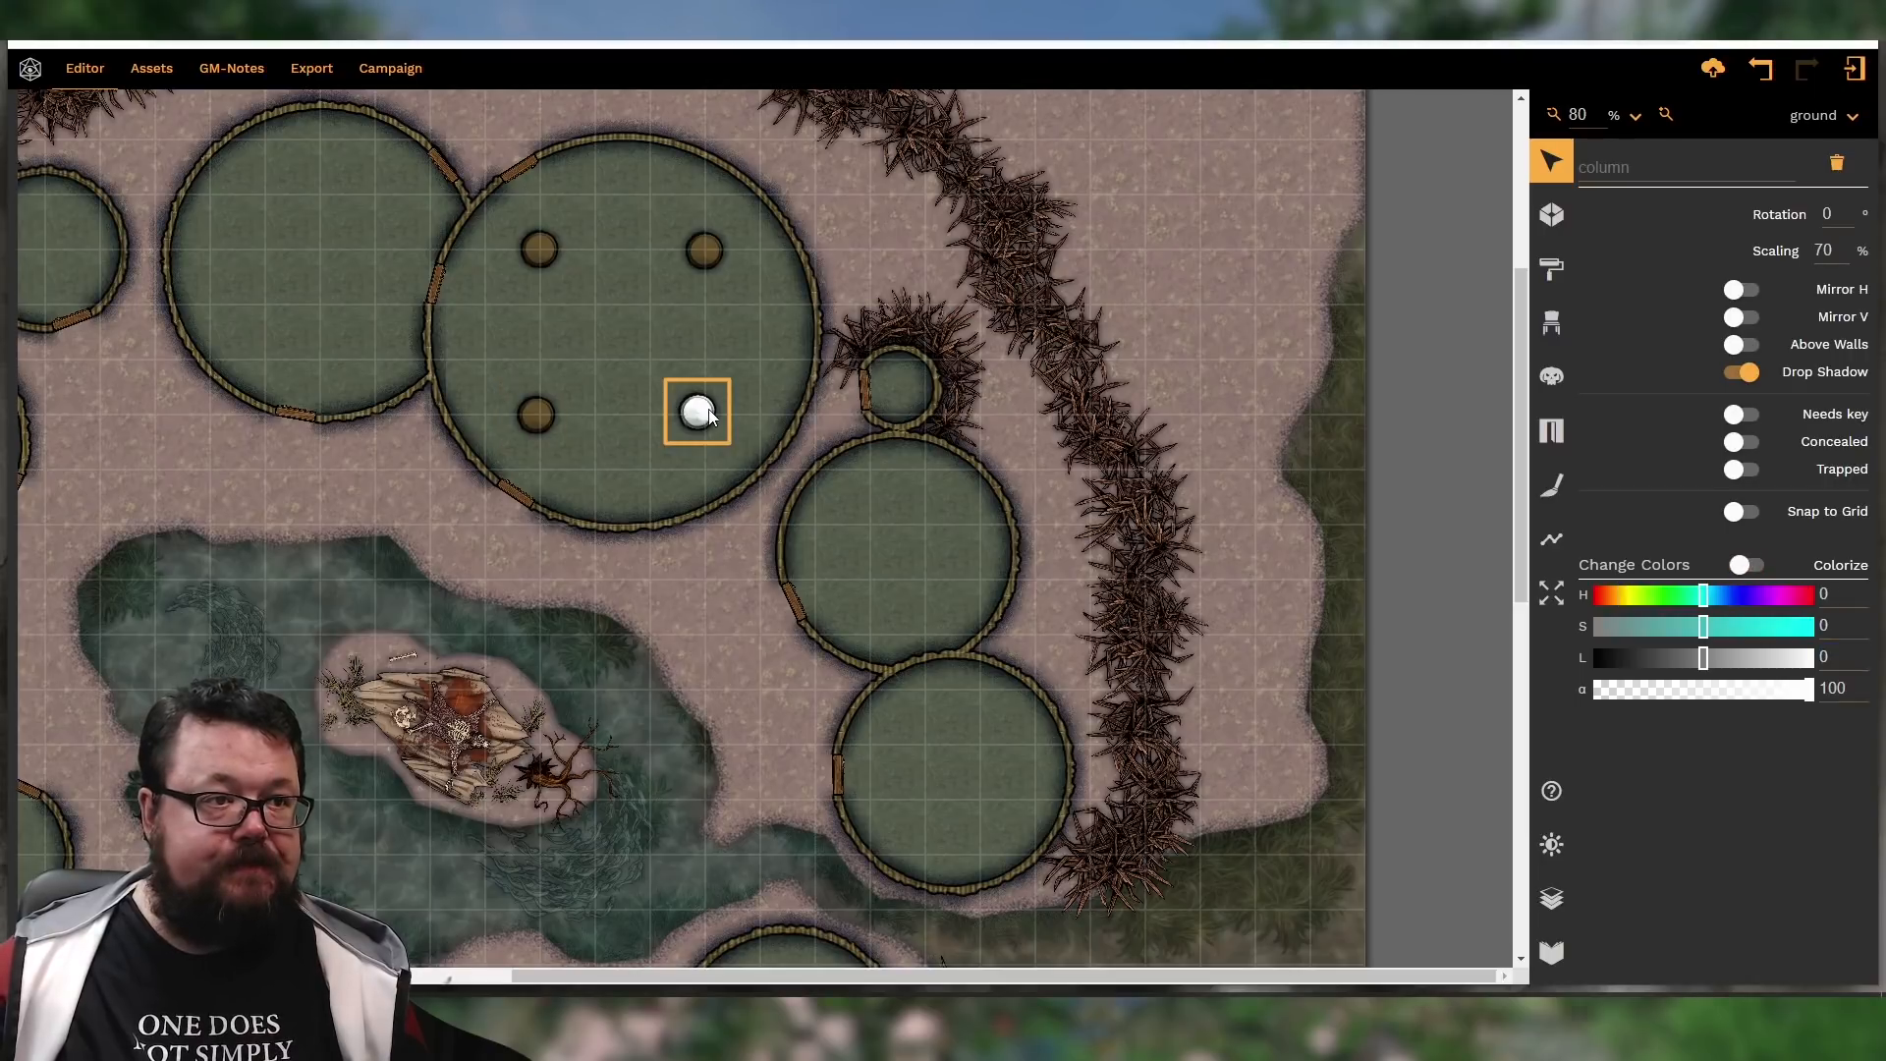
click(1747, 565)
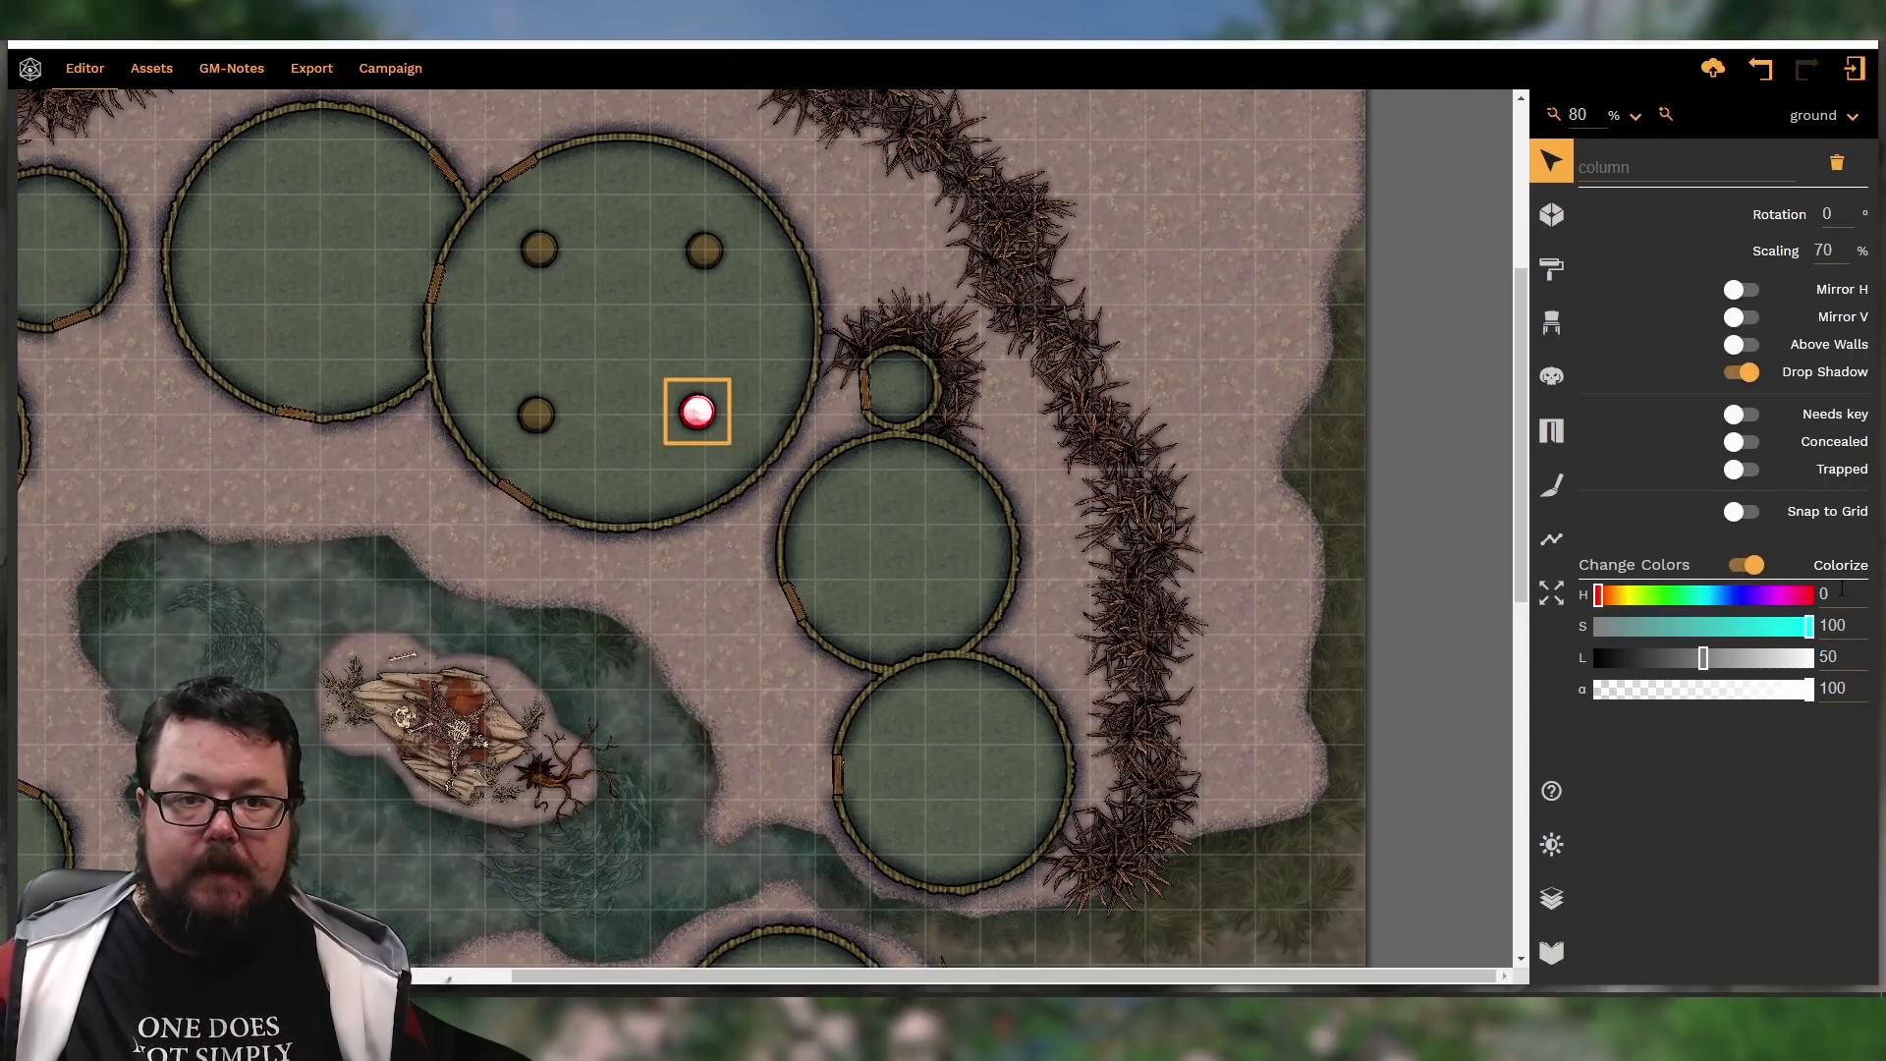
text(40)
key(Tab)
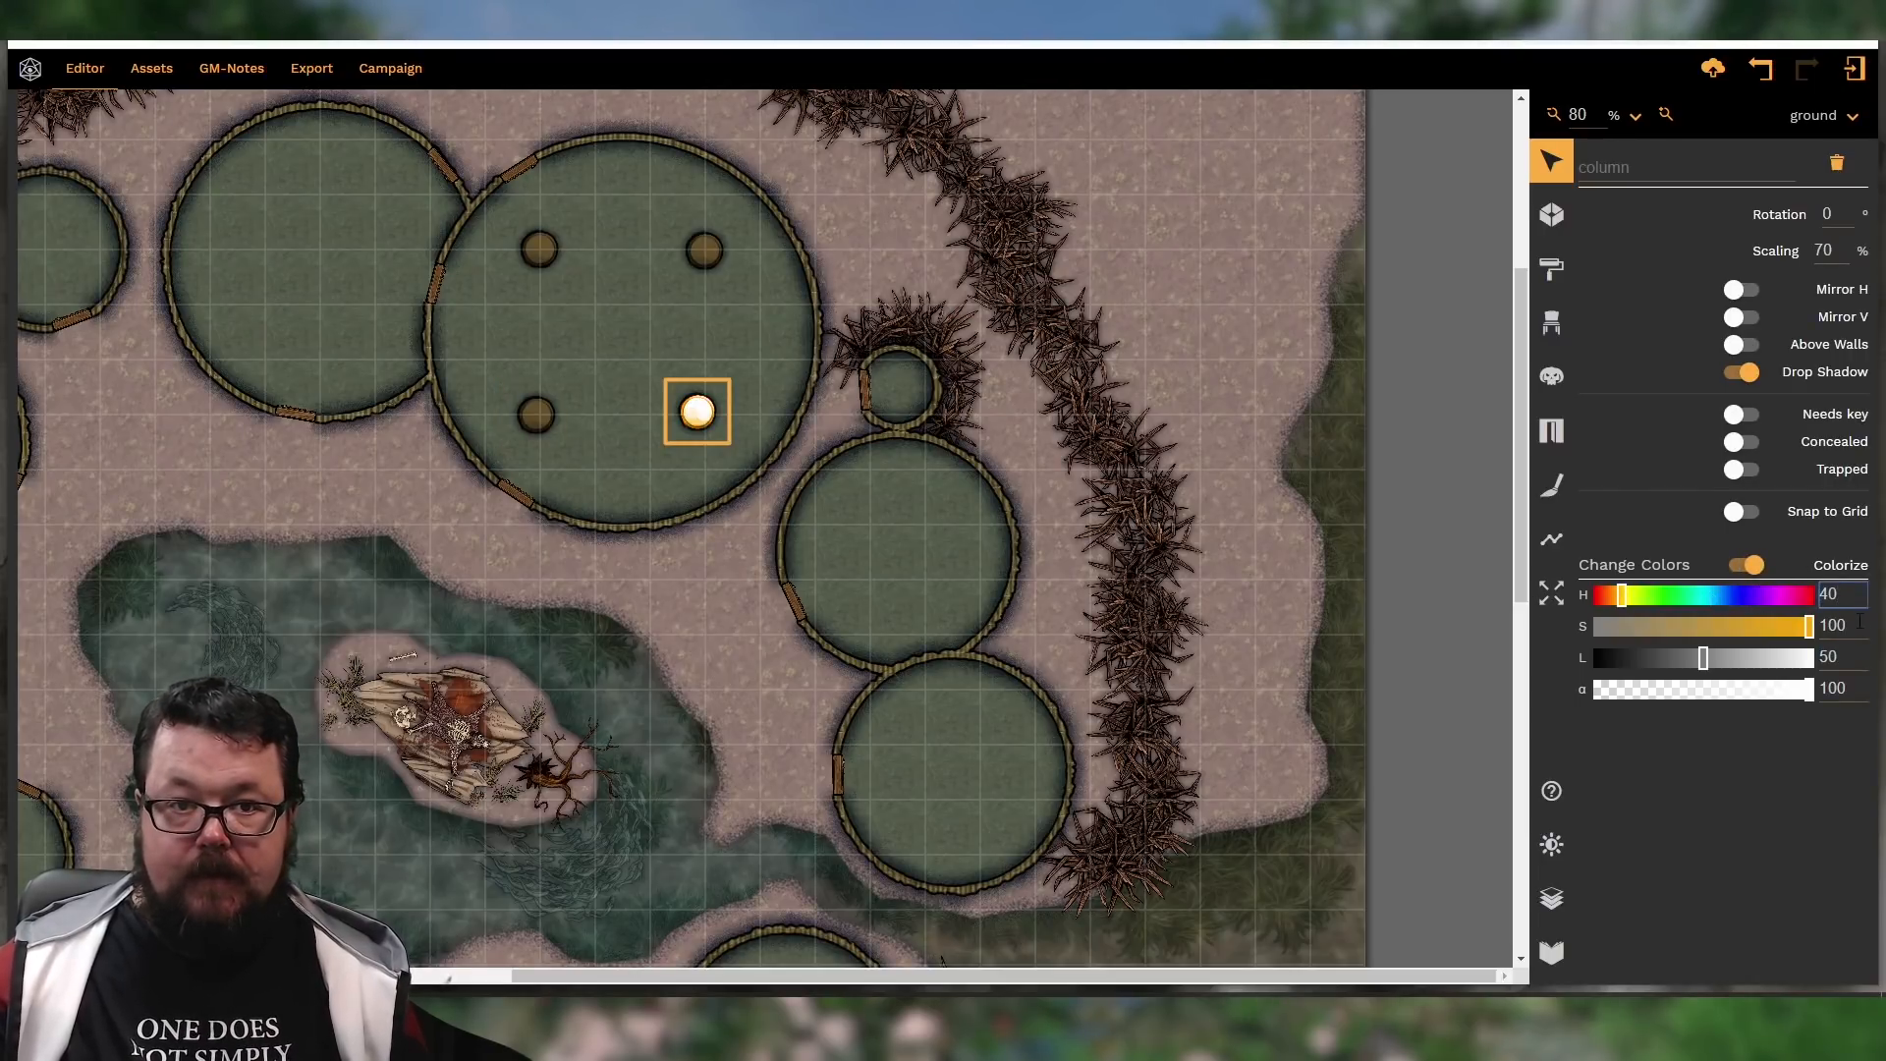
text(40)
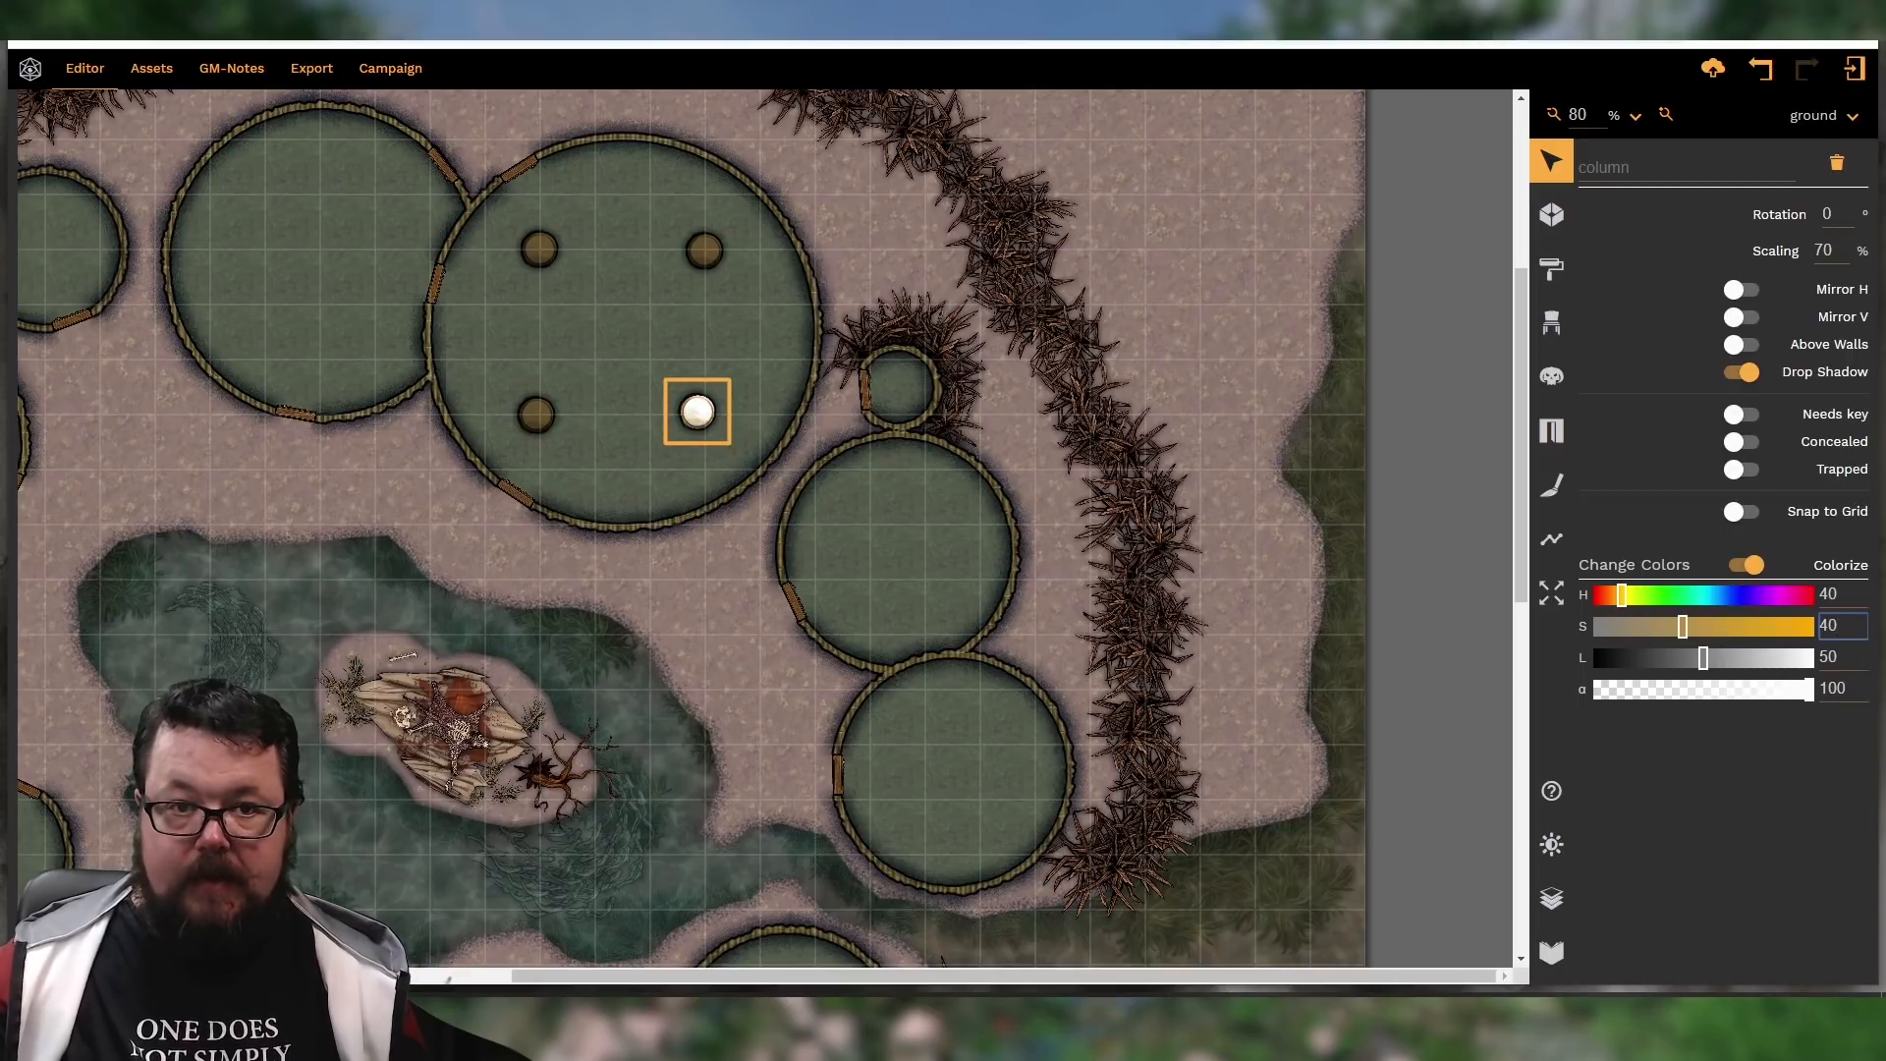
key(Tab)
text(14)
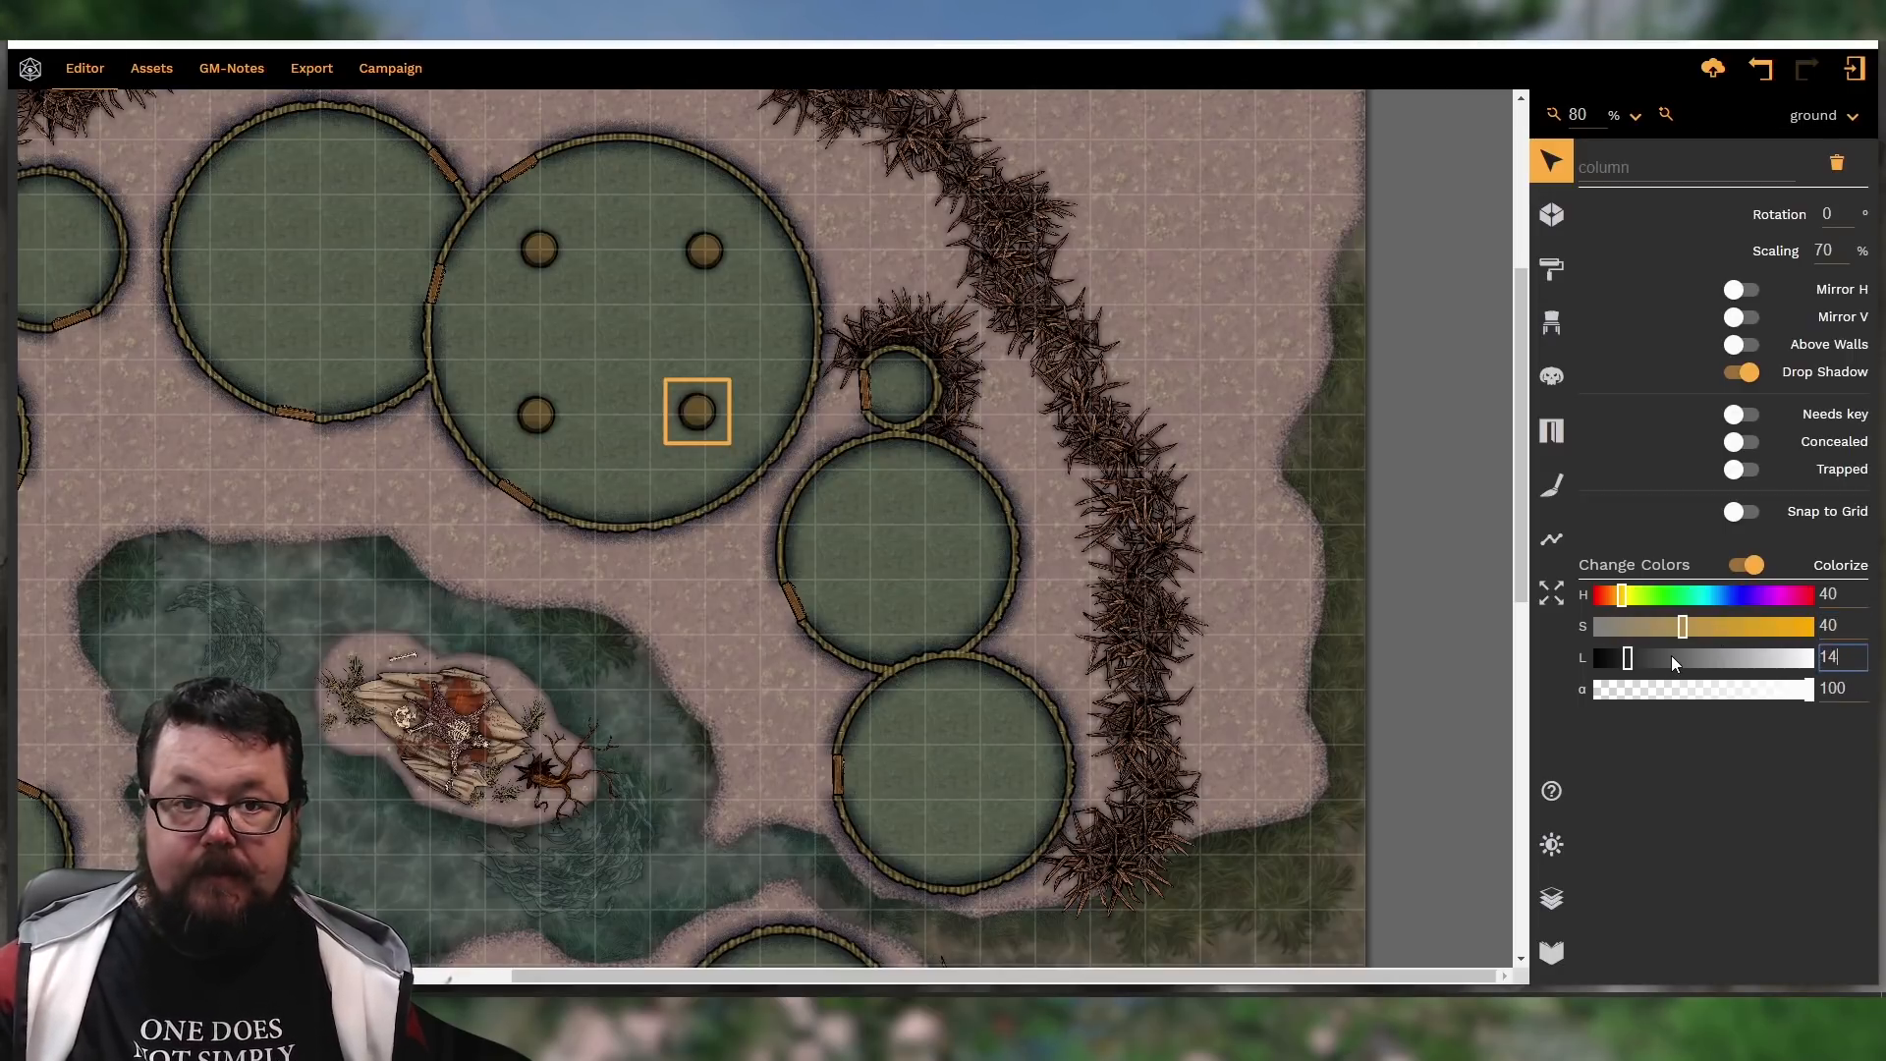
click(694, 581)
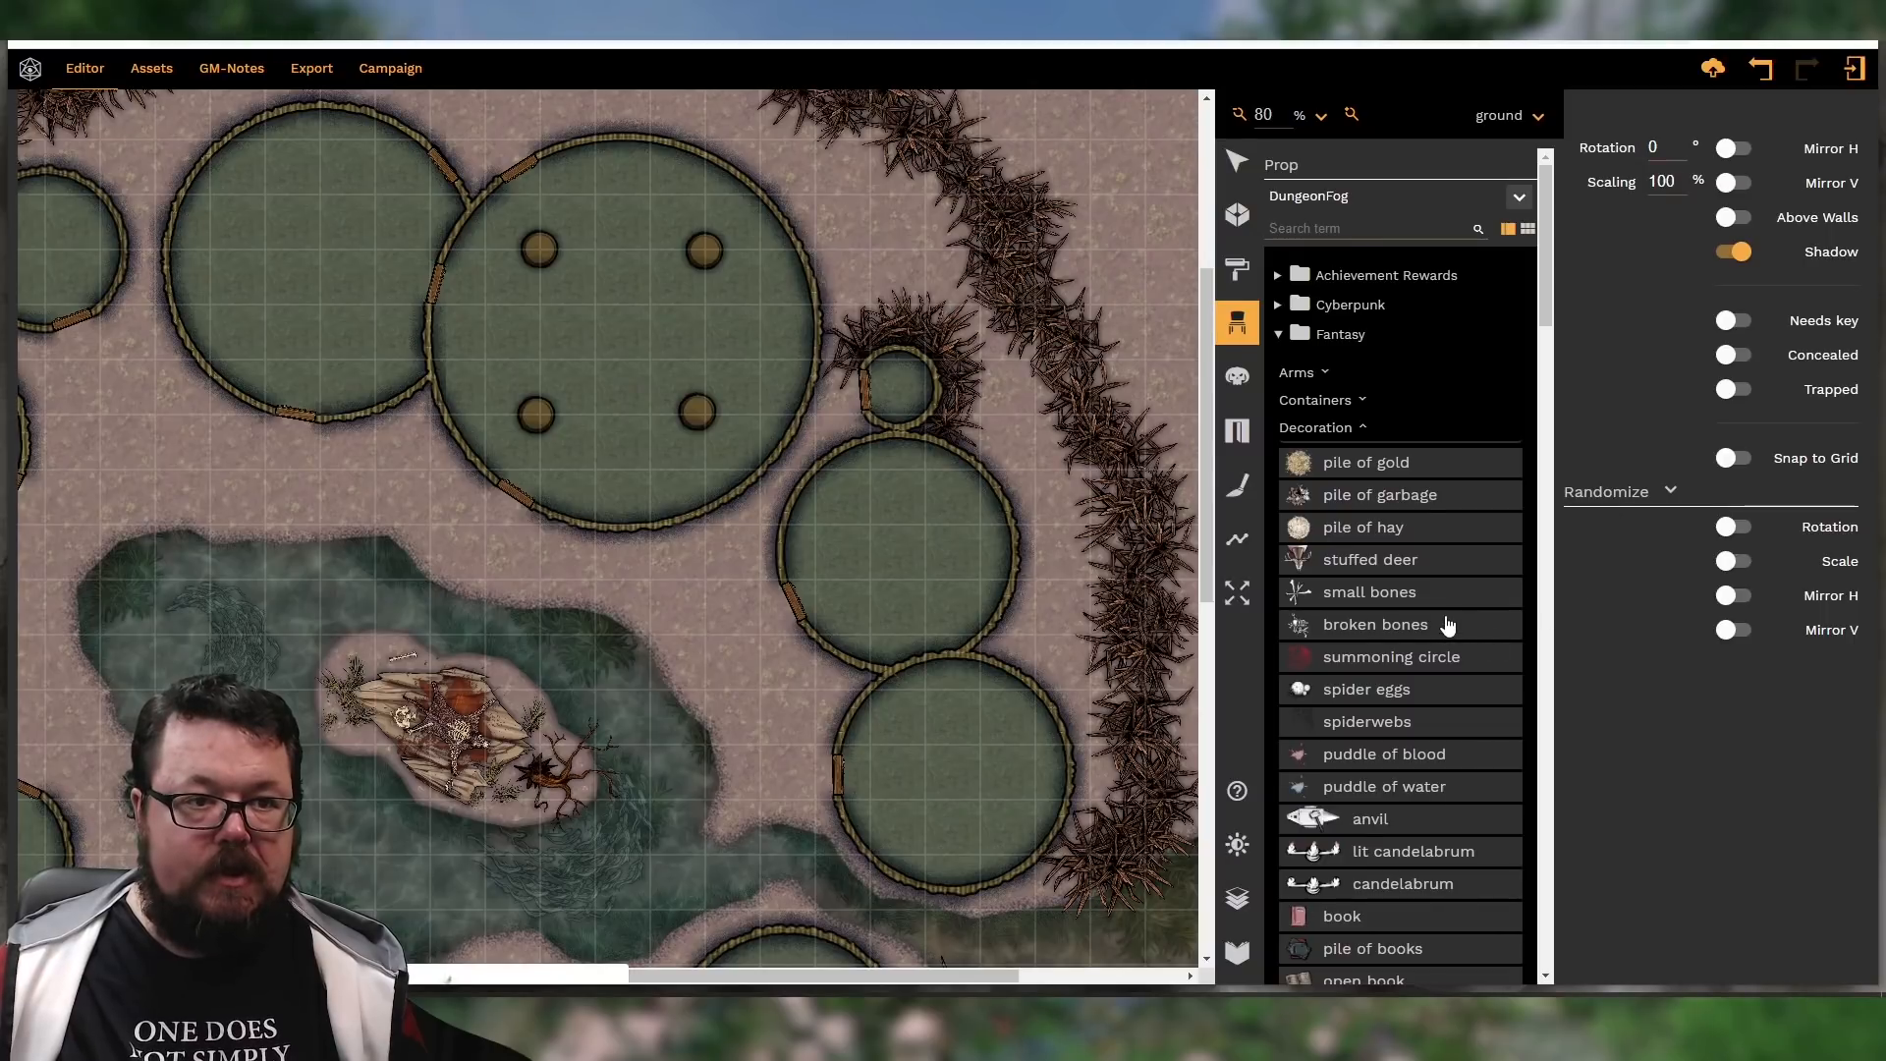
Browse the Fantasy props in the Dungeon and Decoration categories for suitable hut furnishings
click(1363, 428)
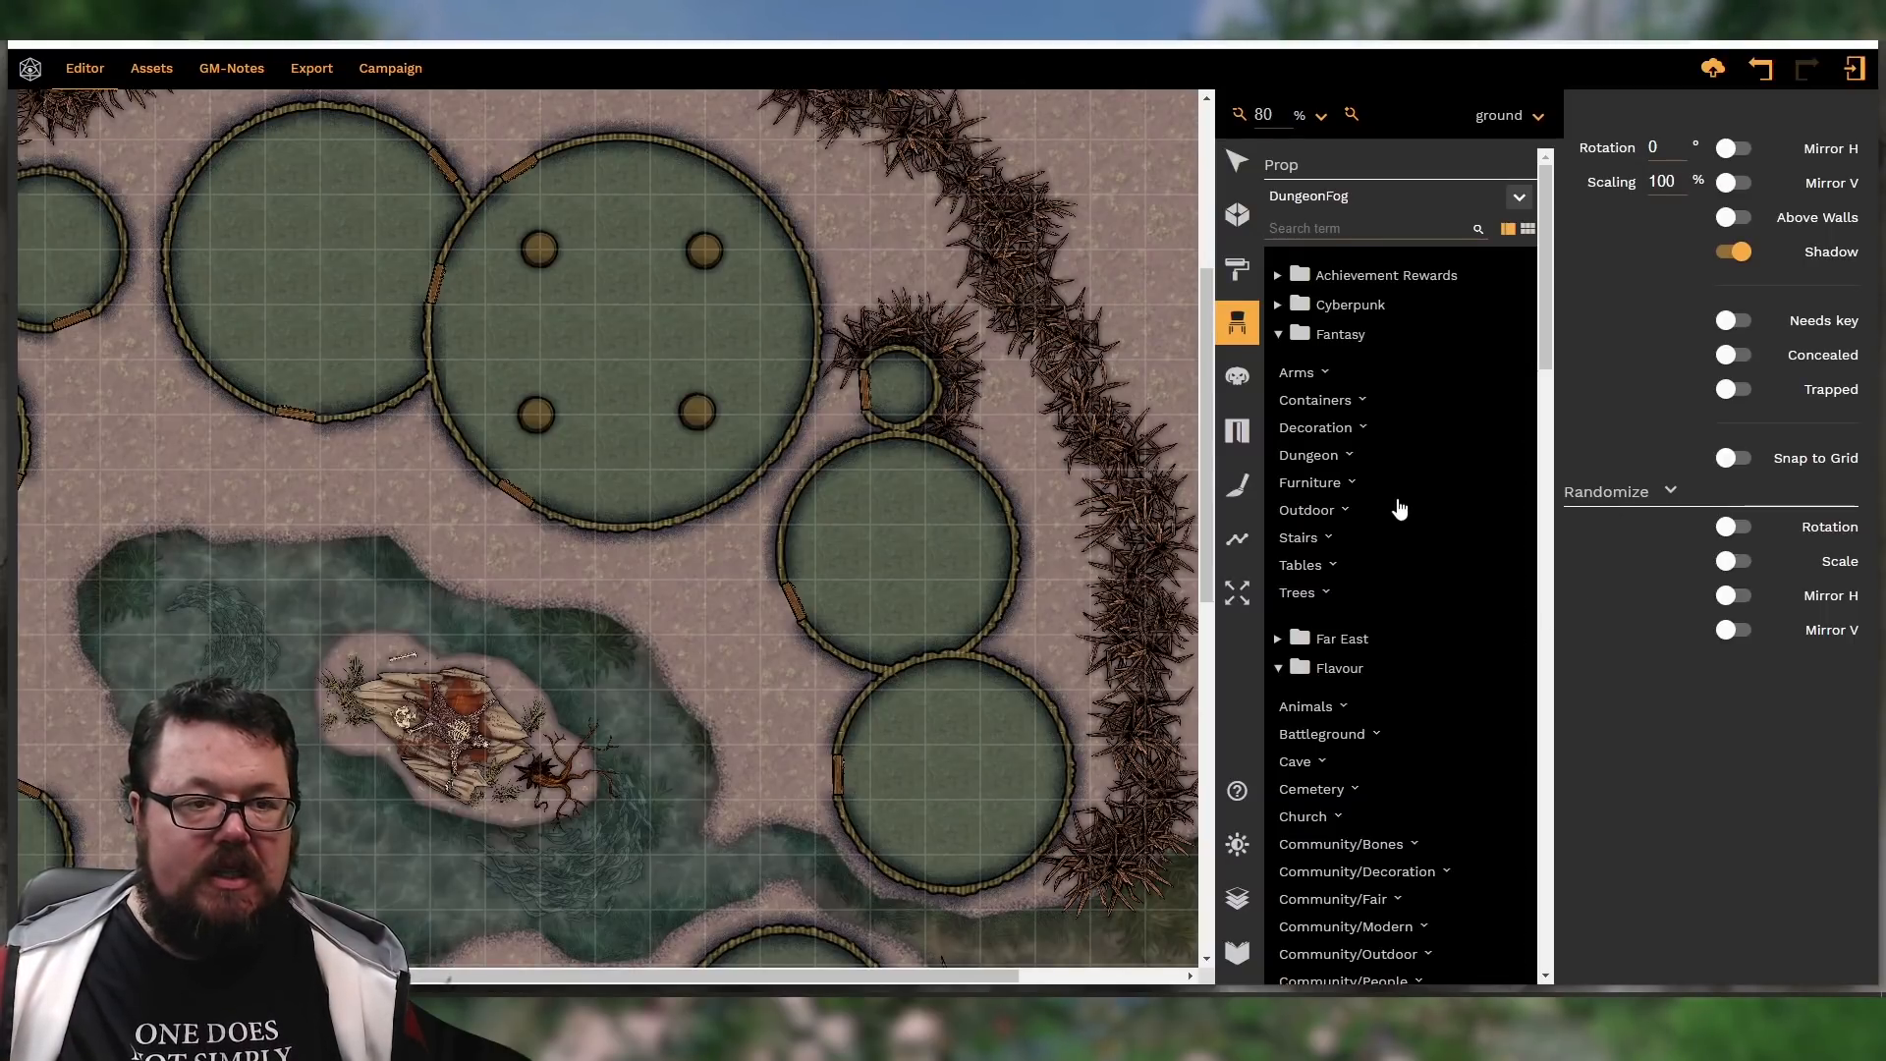
scroll(1397, 506, down, 1)
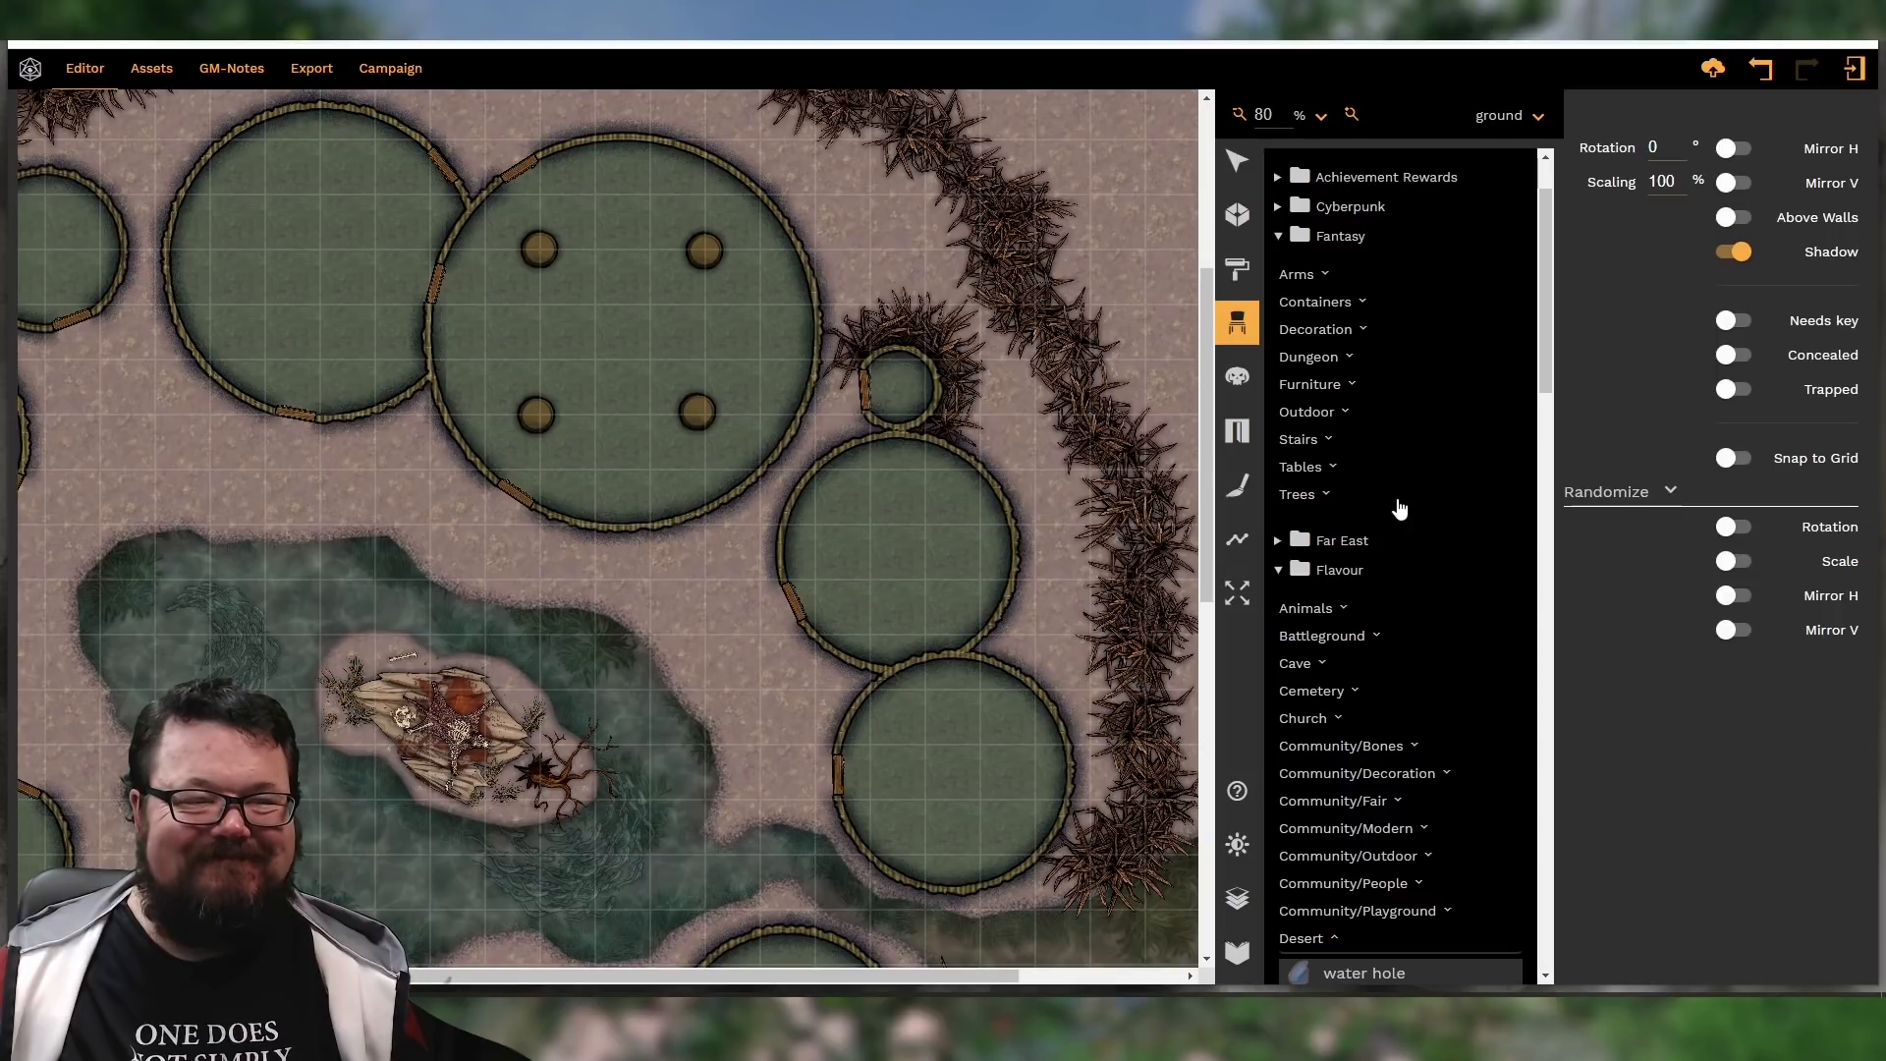
click(1334, 364)
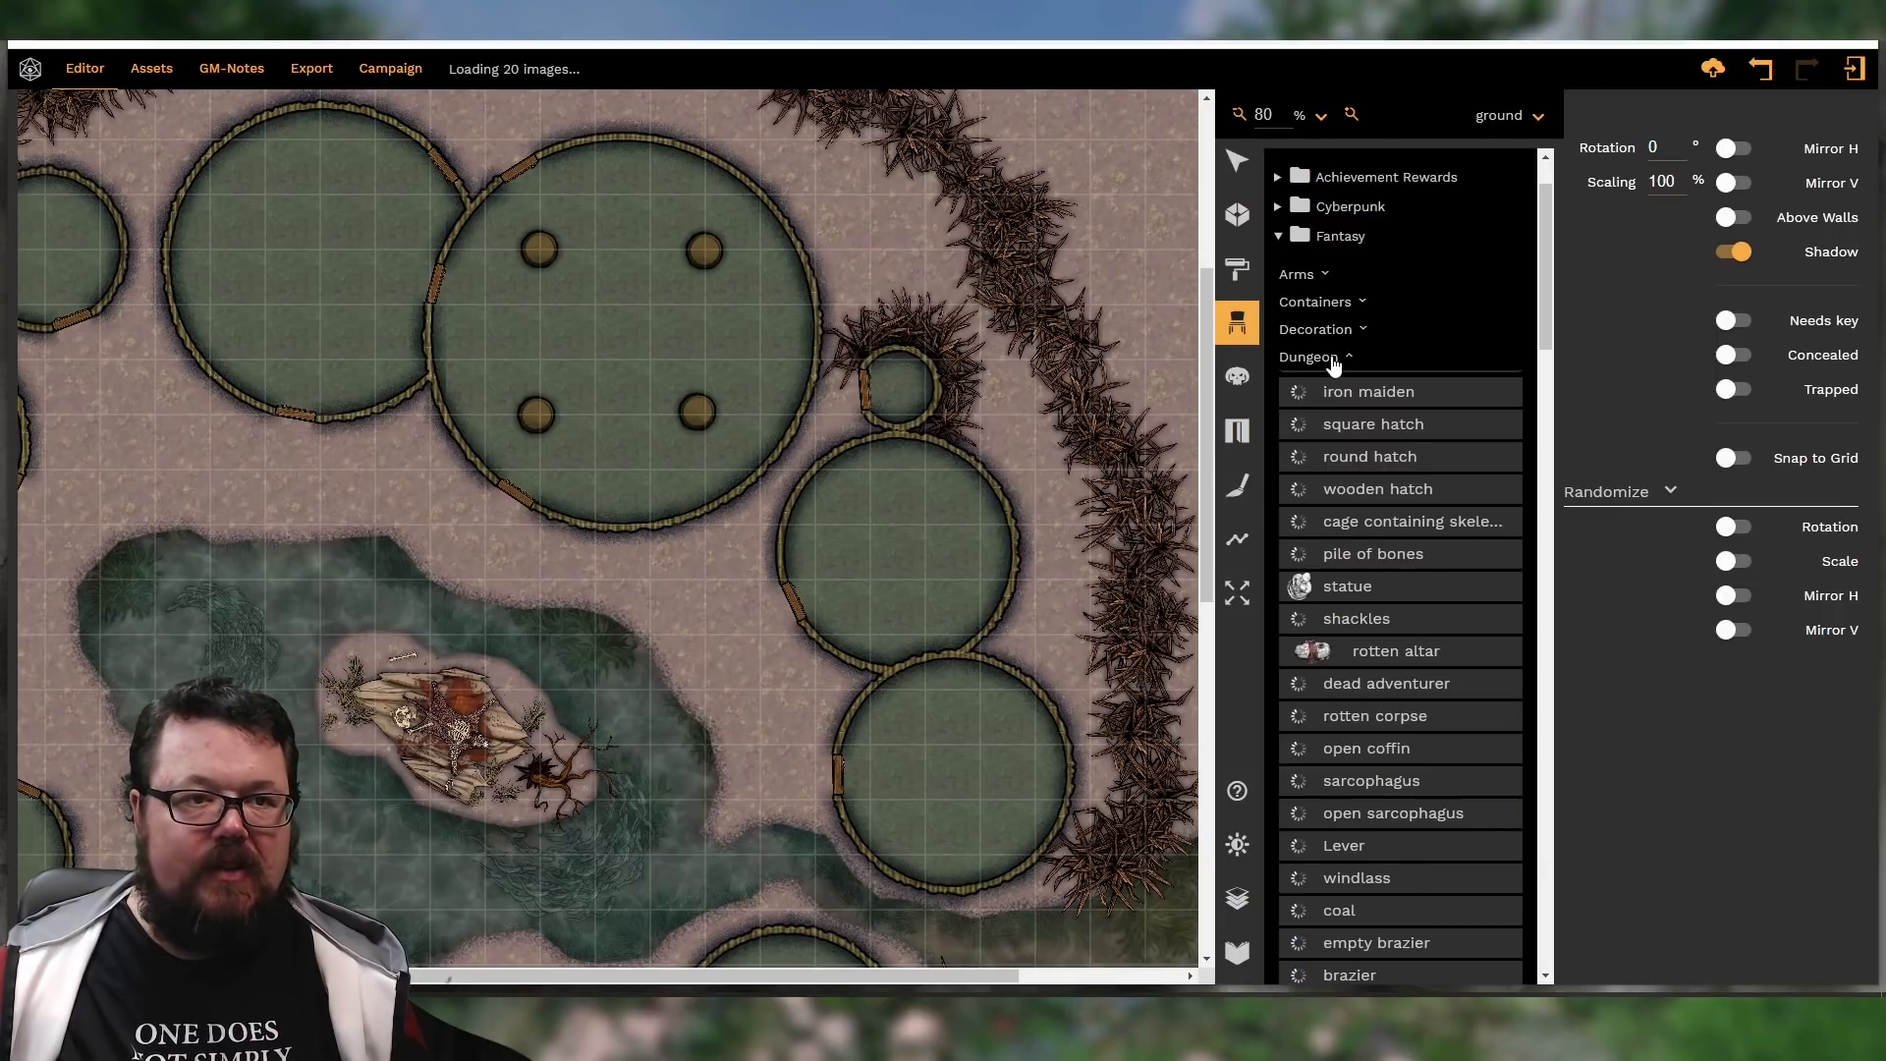
scroll(1389, 491, down, 3)
scroll(1389, 491, up, 3)
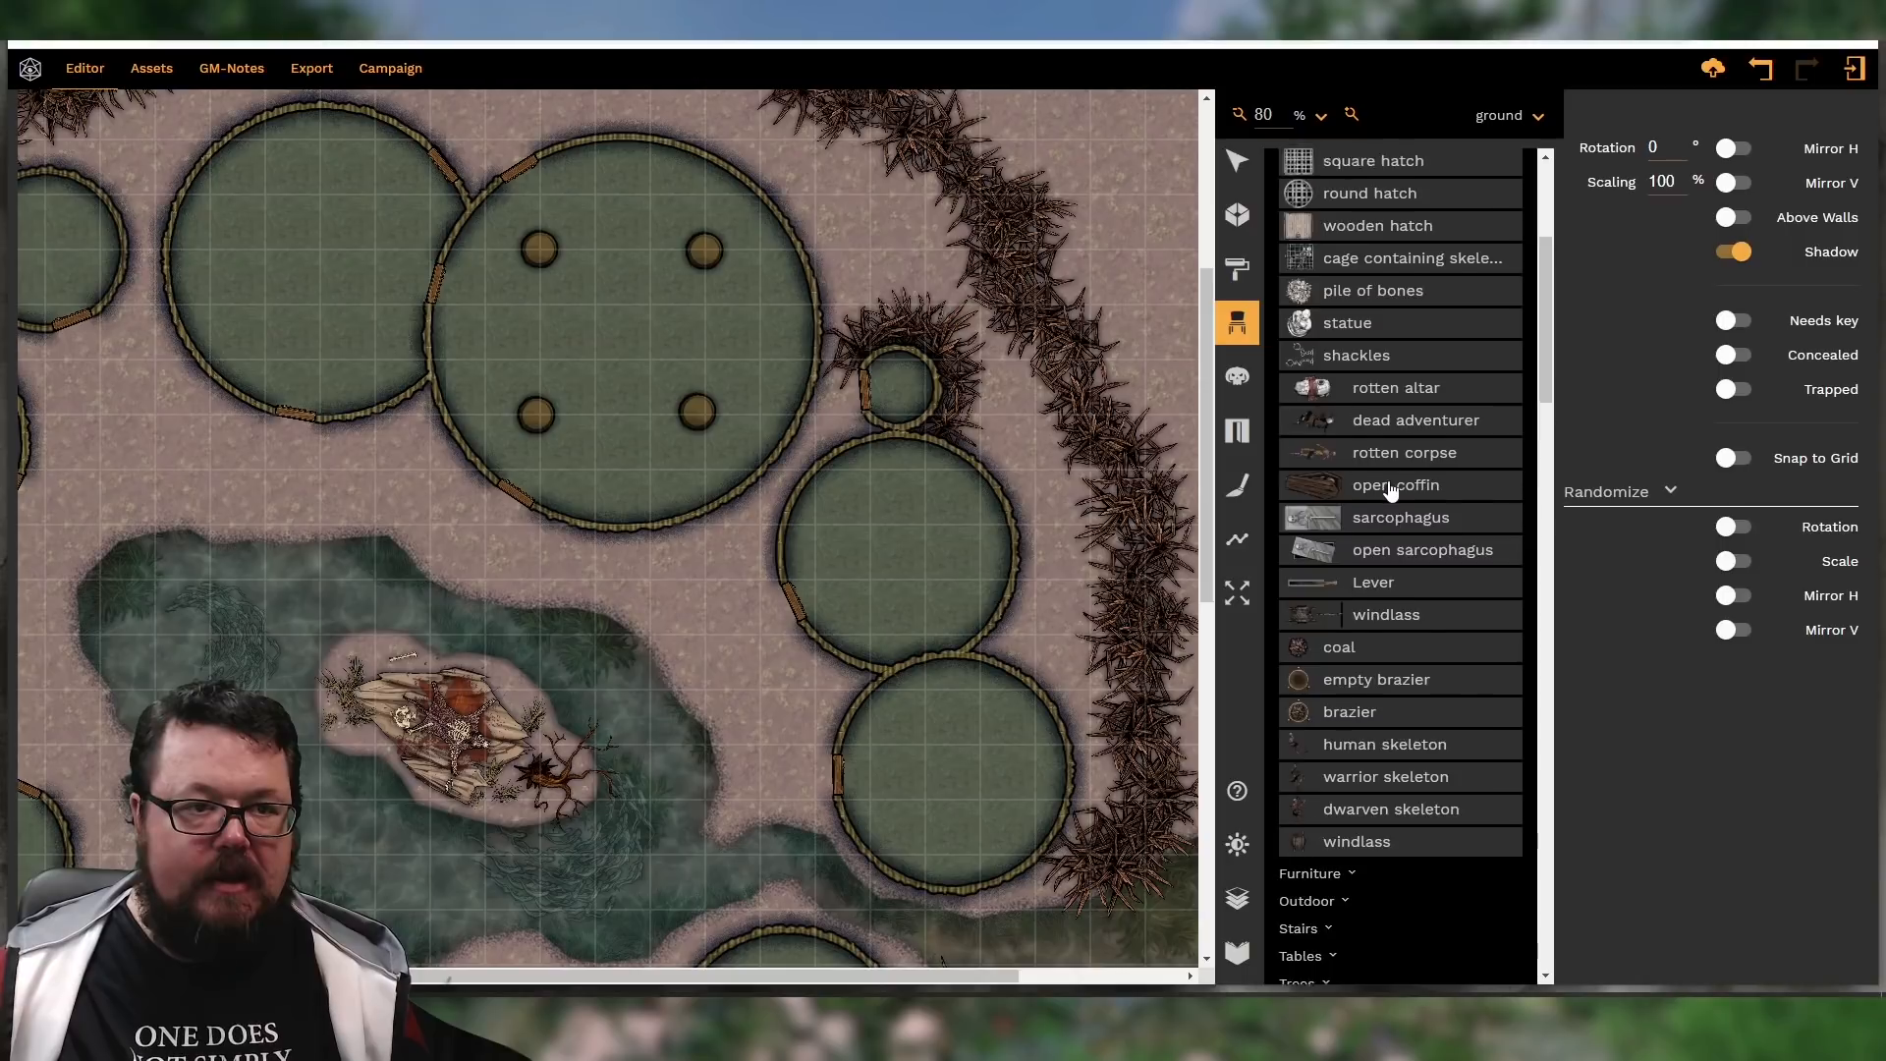
click(1341, 334)
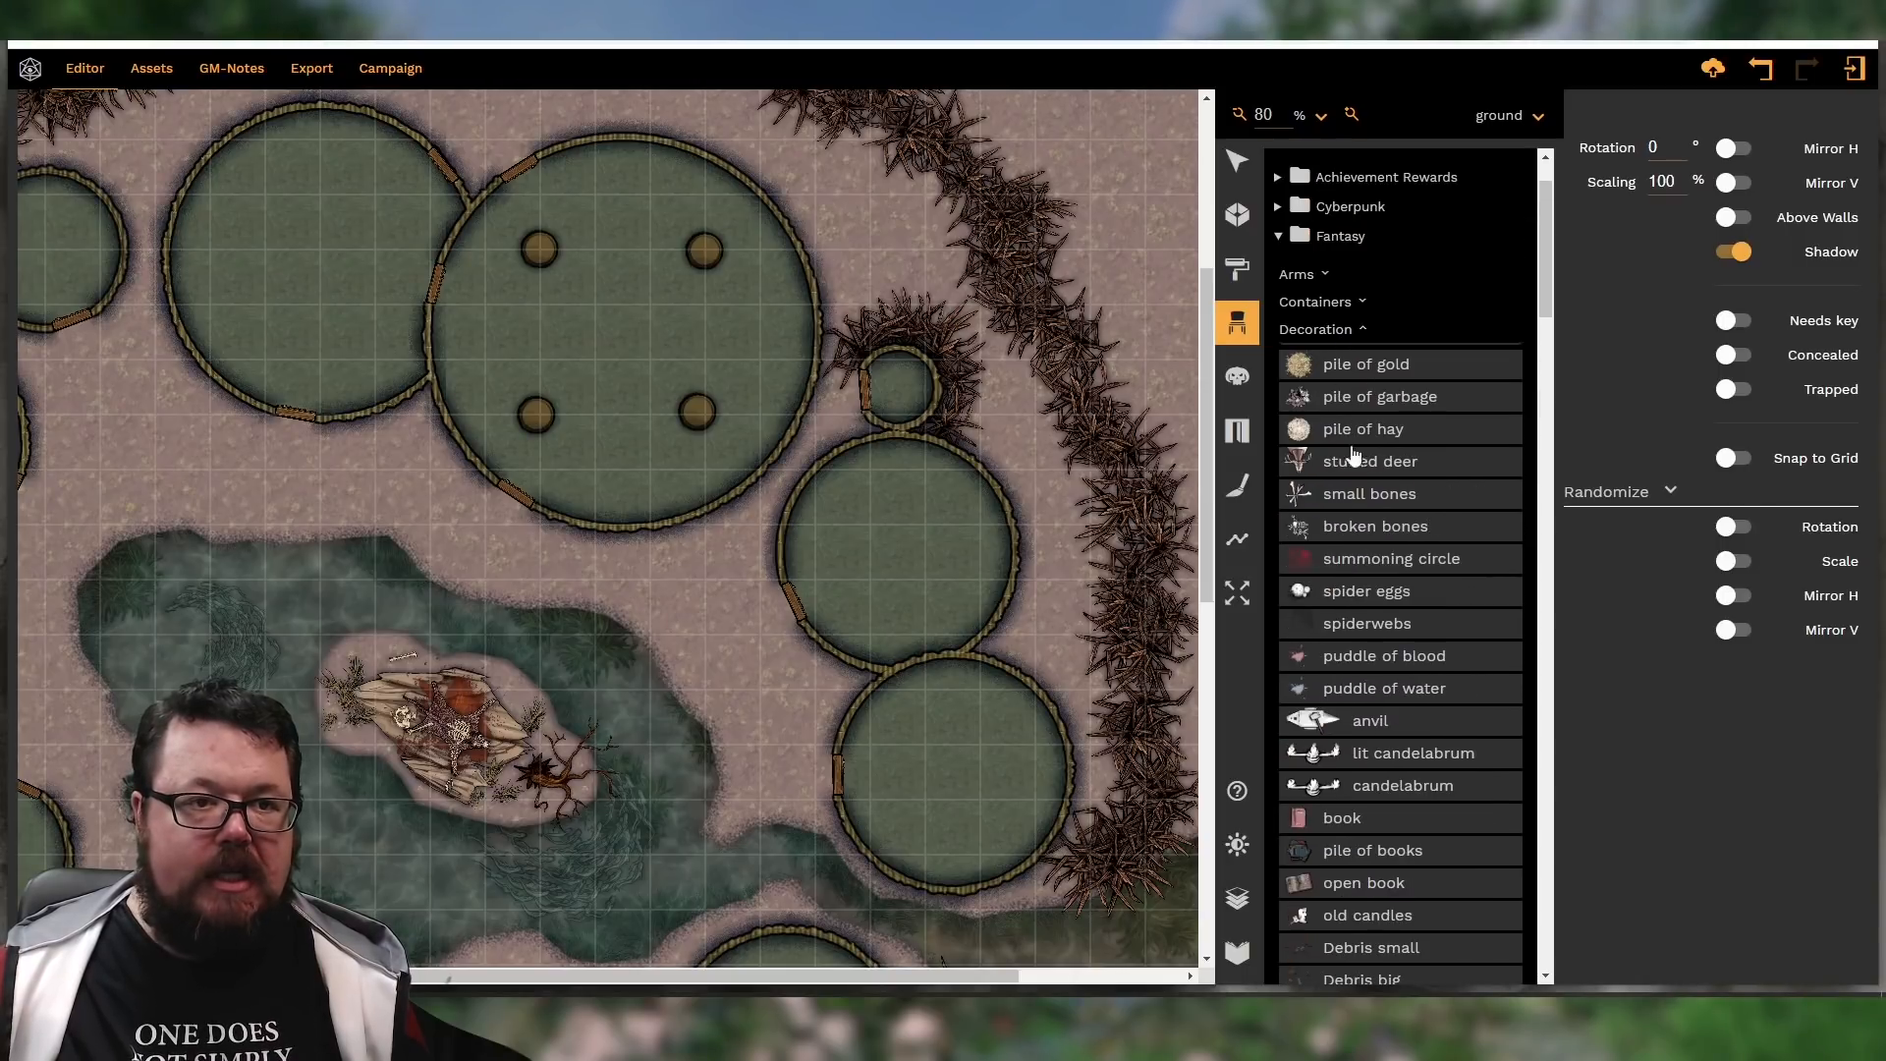
scroll(1349, 422, down, 6)
scroll(1362, 488, up, 3)
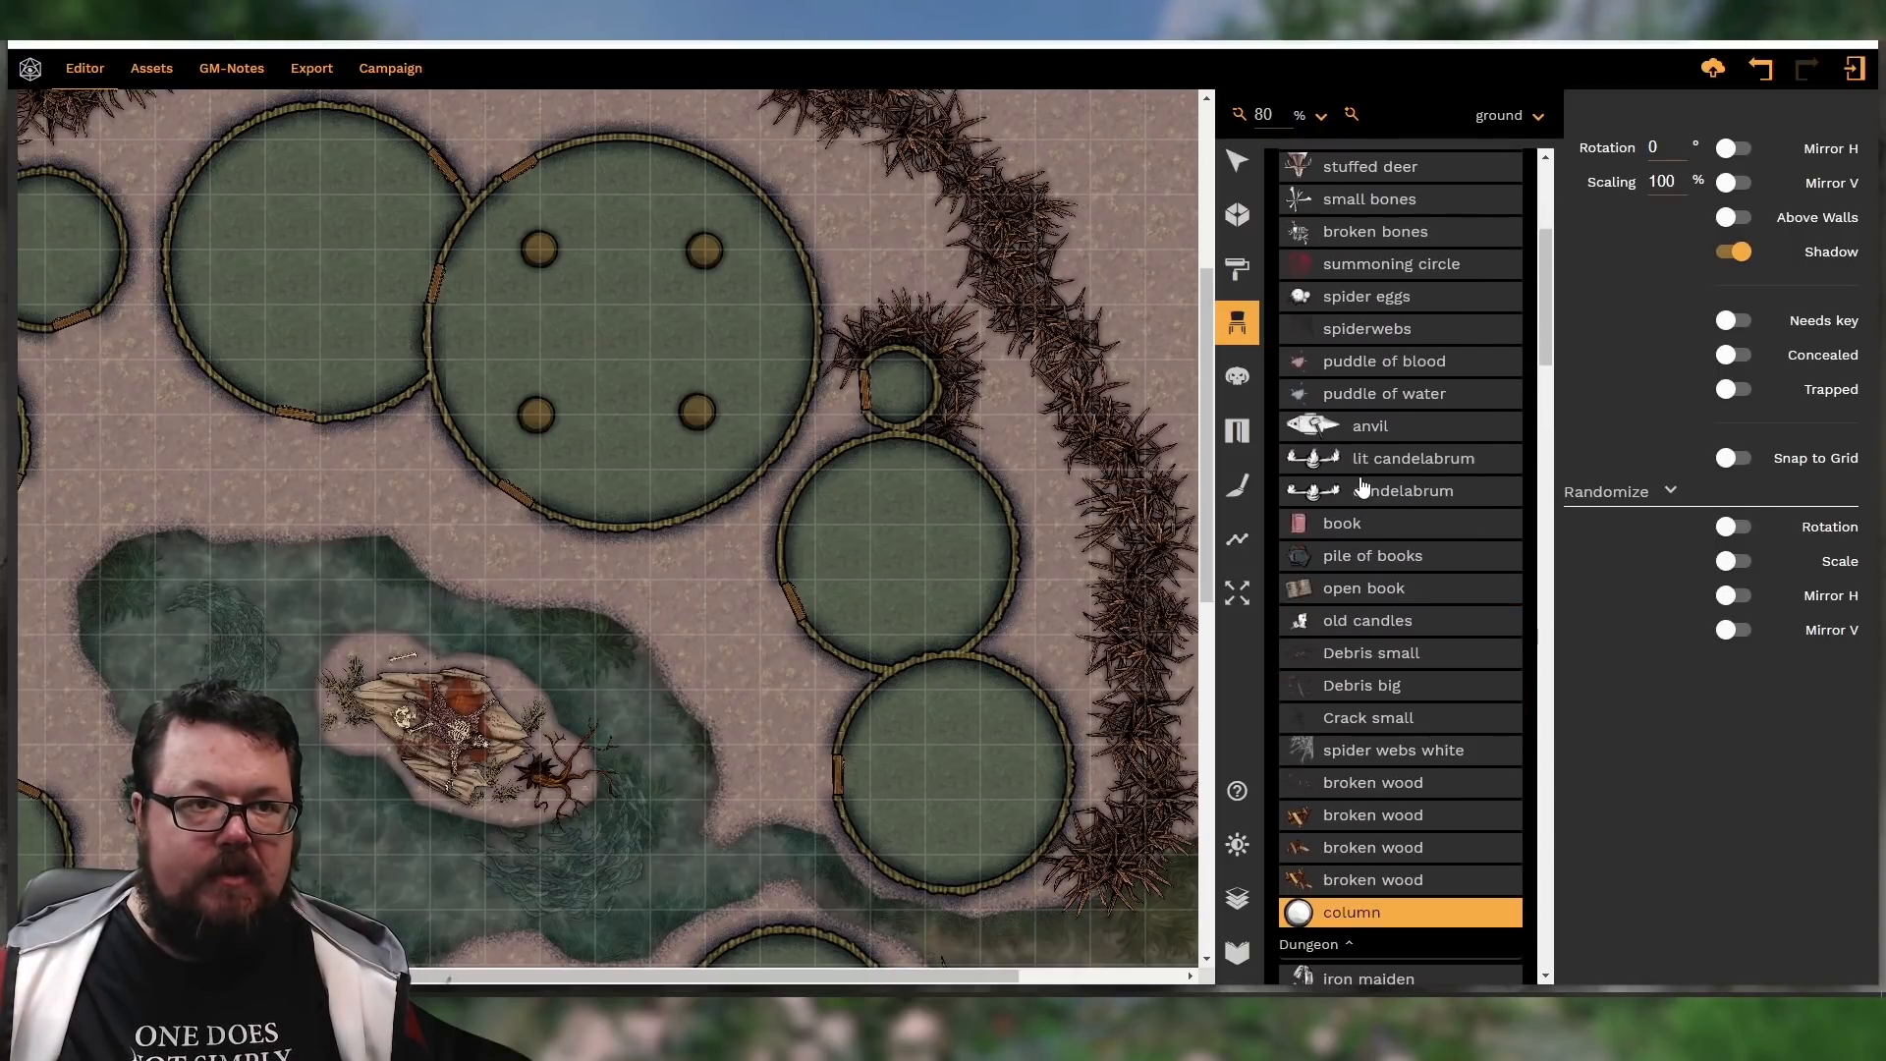
scroll(1362, 488, up, 3)
Place a long crate from the Fantasy Containers at 60% scaling and 255° rotation inside the western of the two joined small huts south of the pond
click(1327, 304)
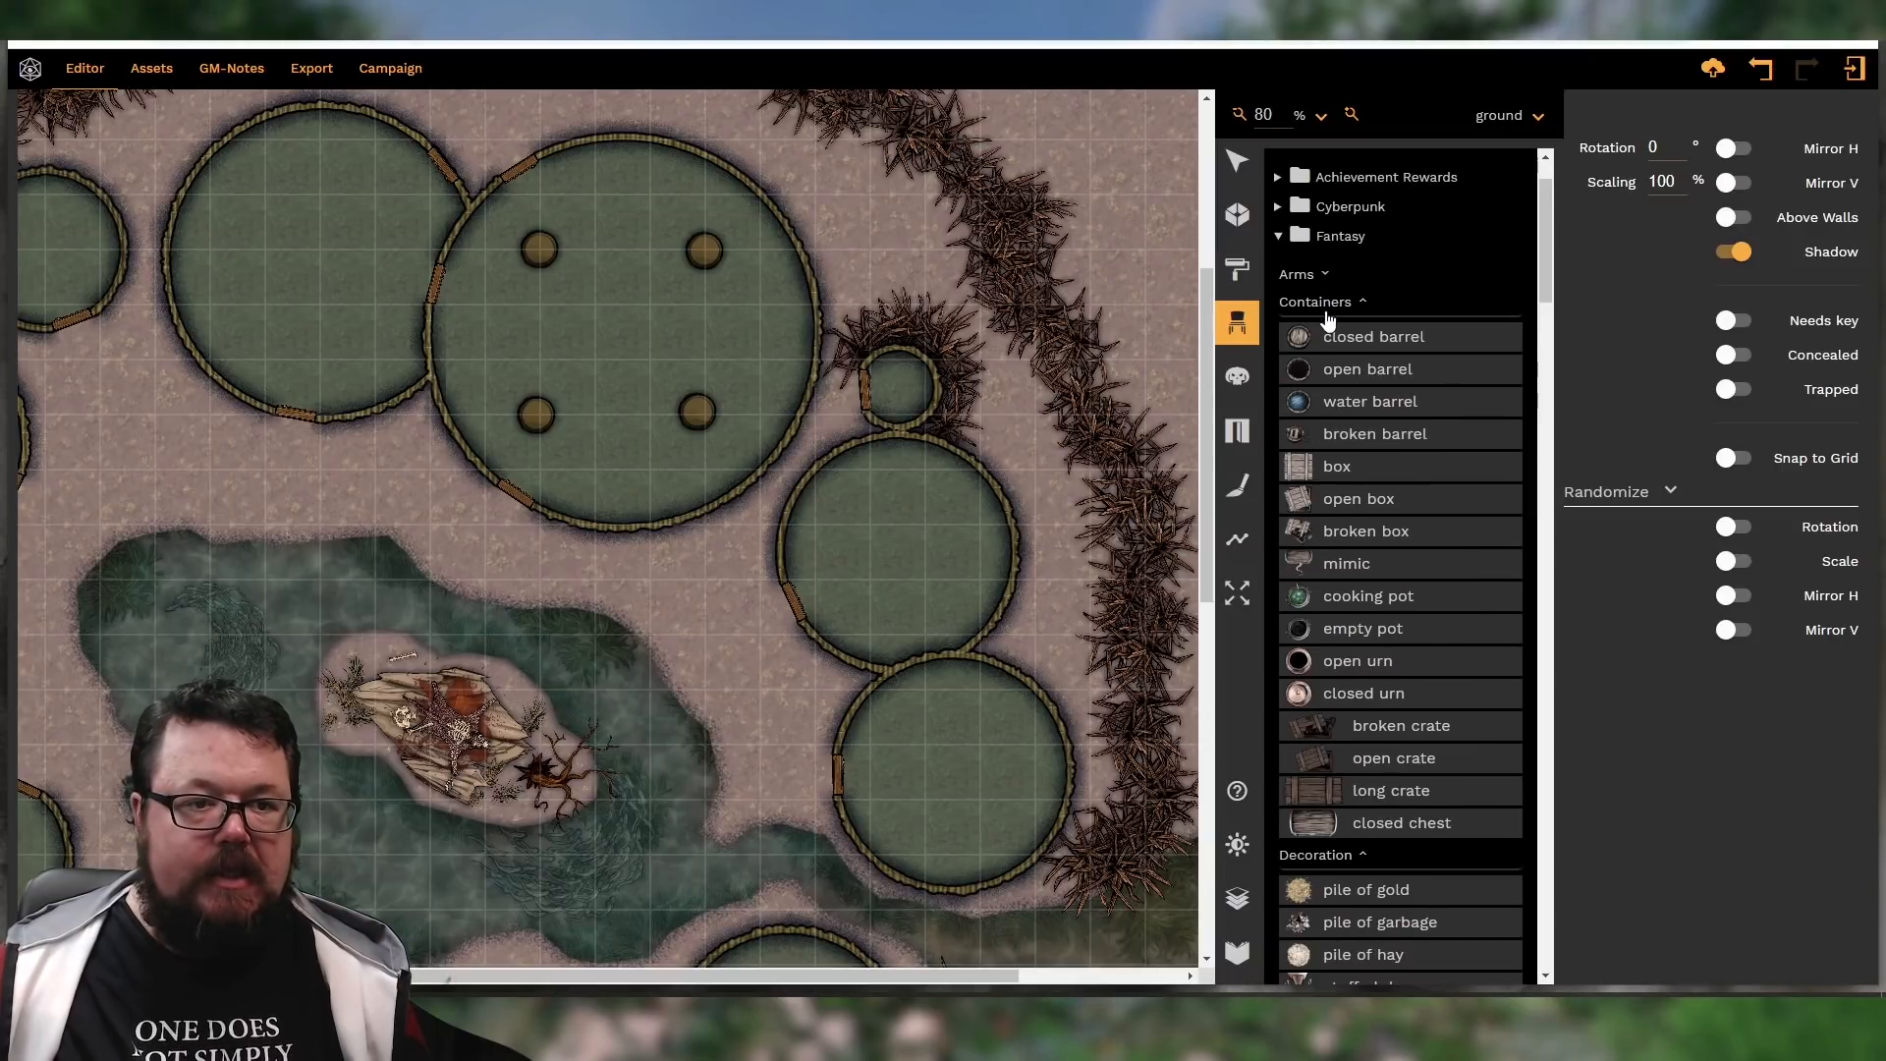
click(1332, 786)
shift+scroll(631, 292, down, 3)
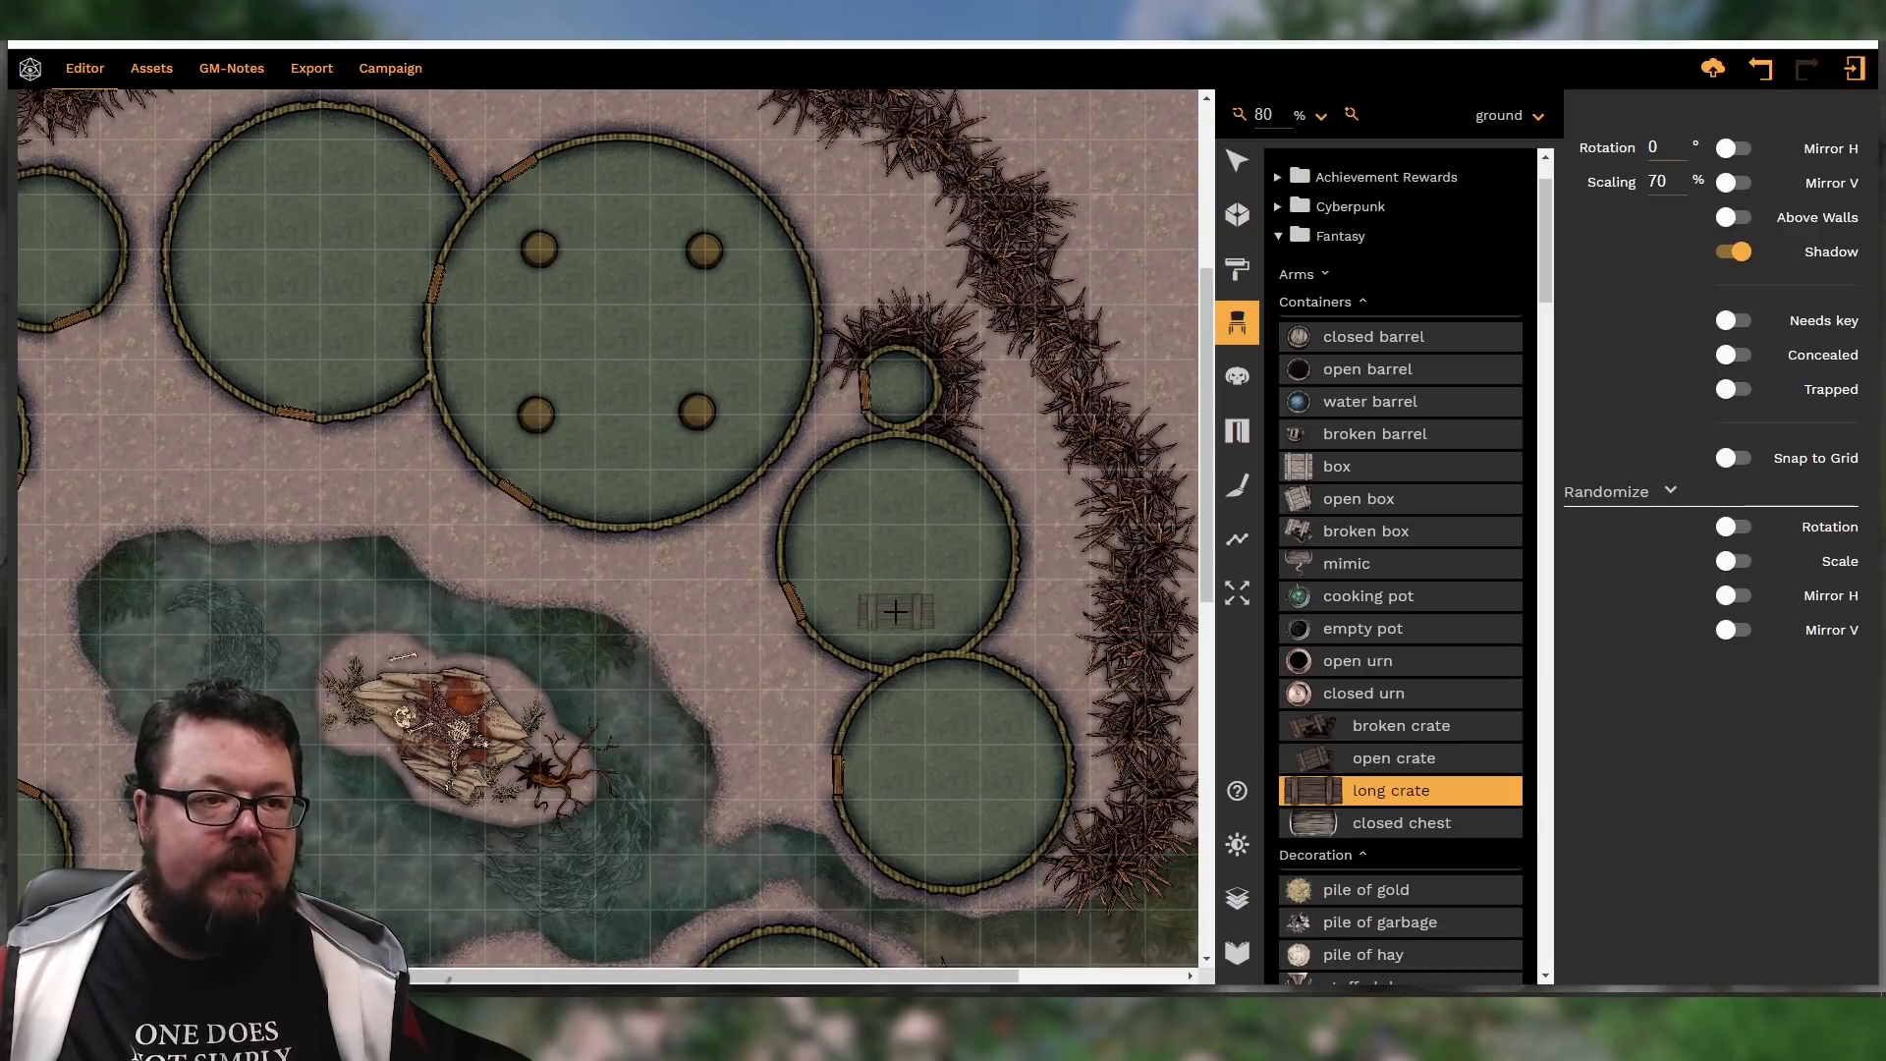
scroll(895, 611, down, 3)
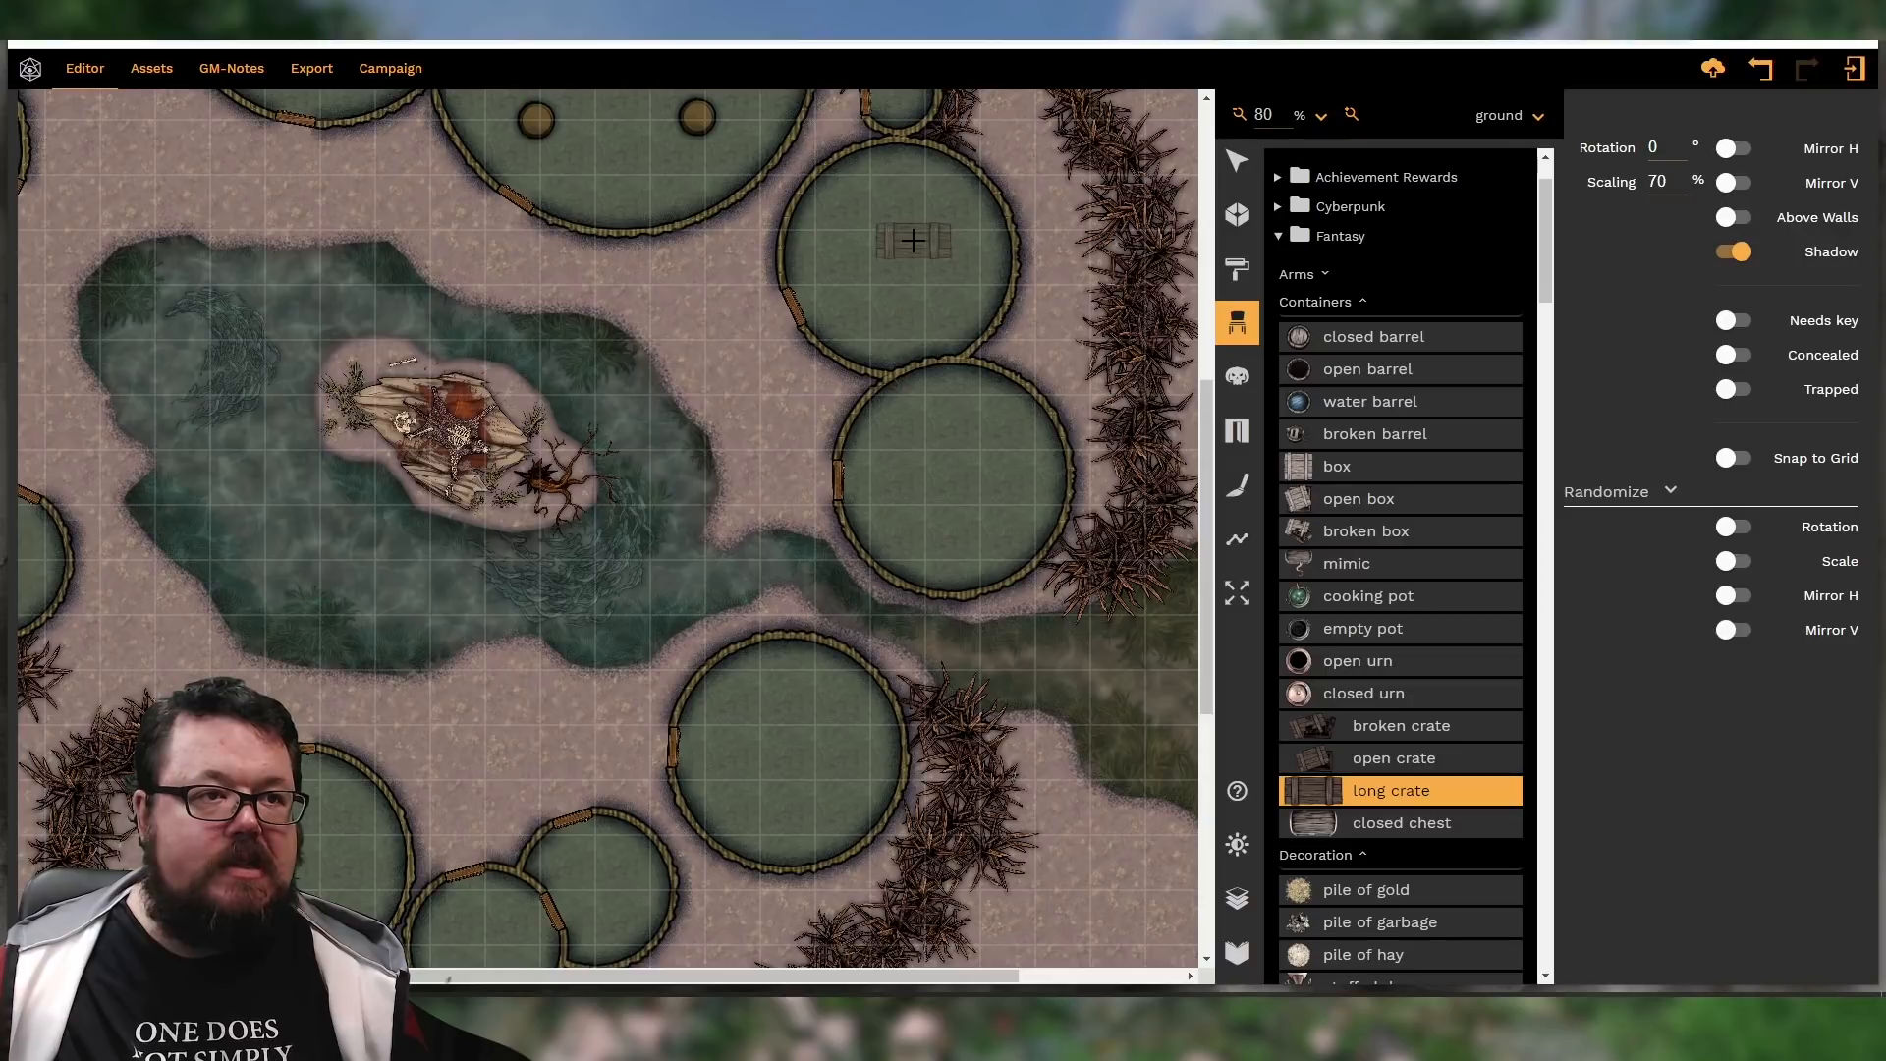
scroll(936, 469, down, 2)
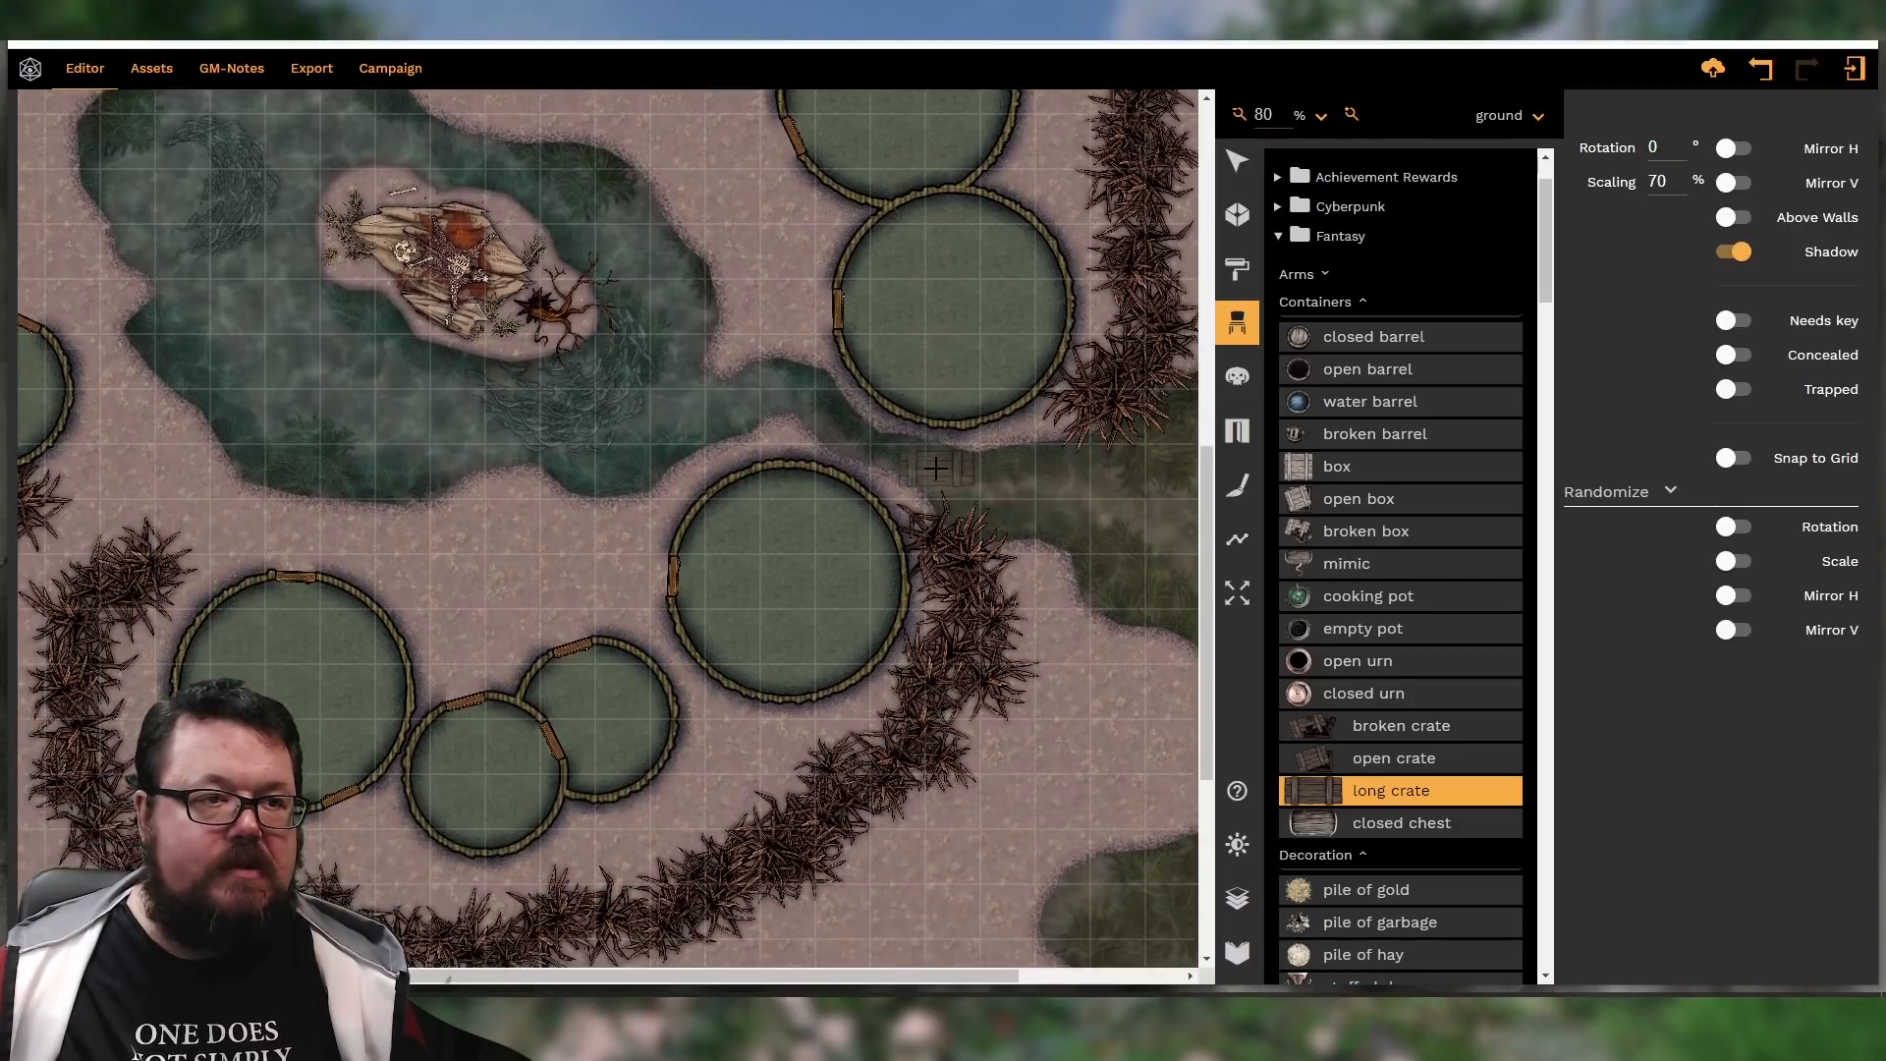
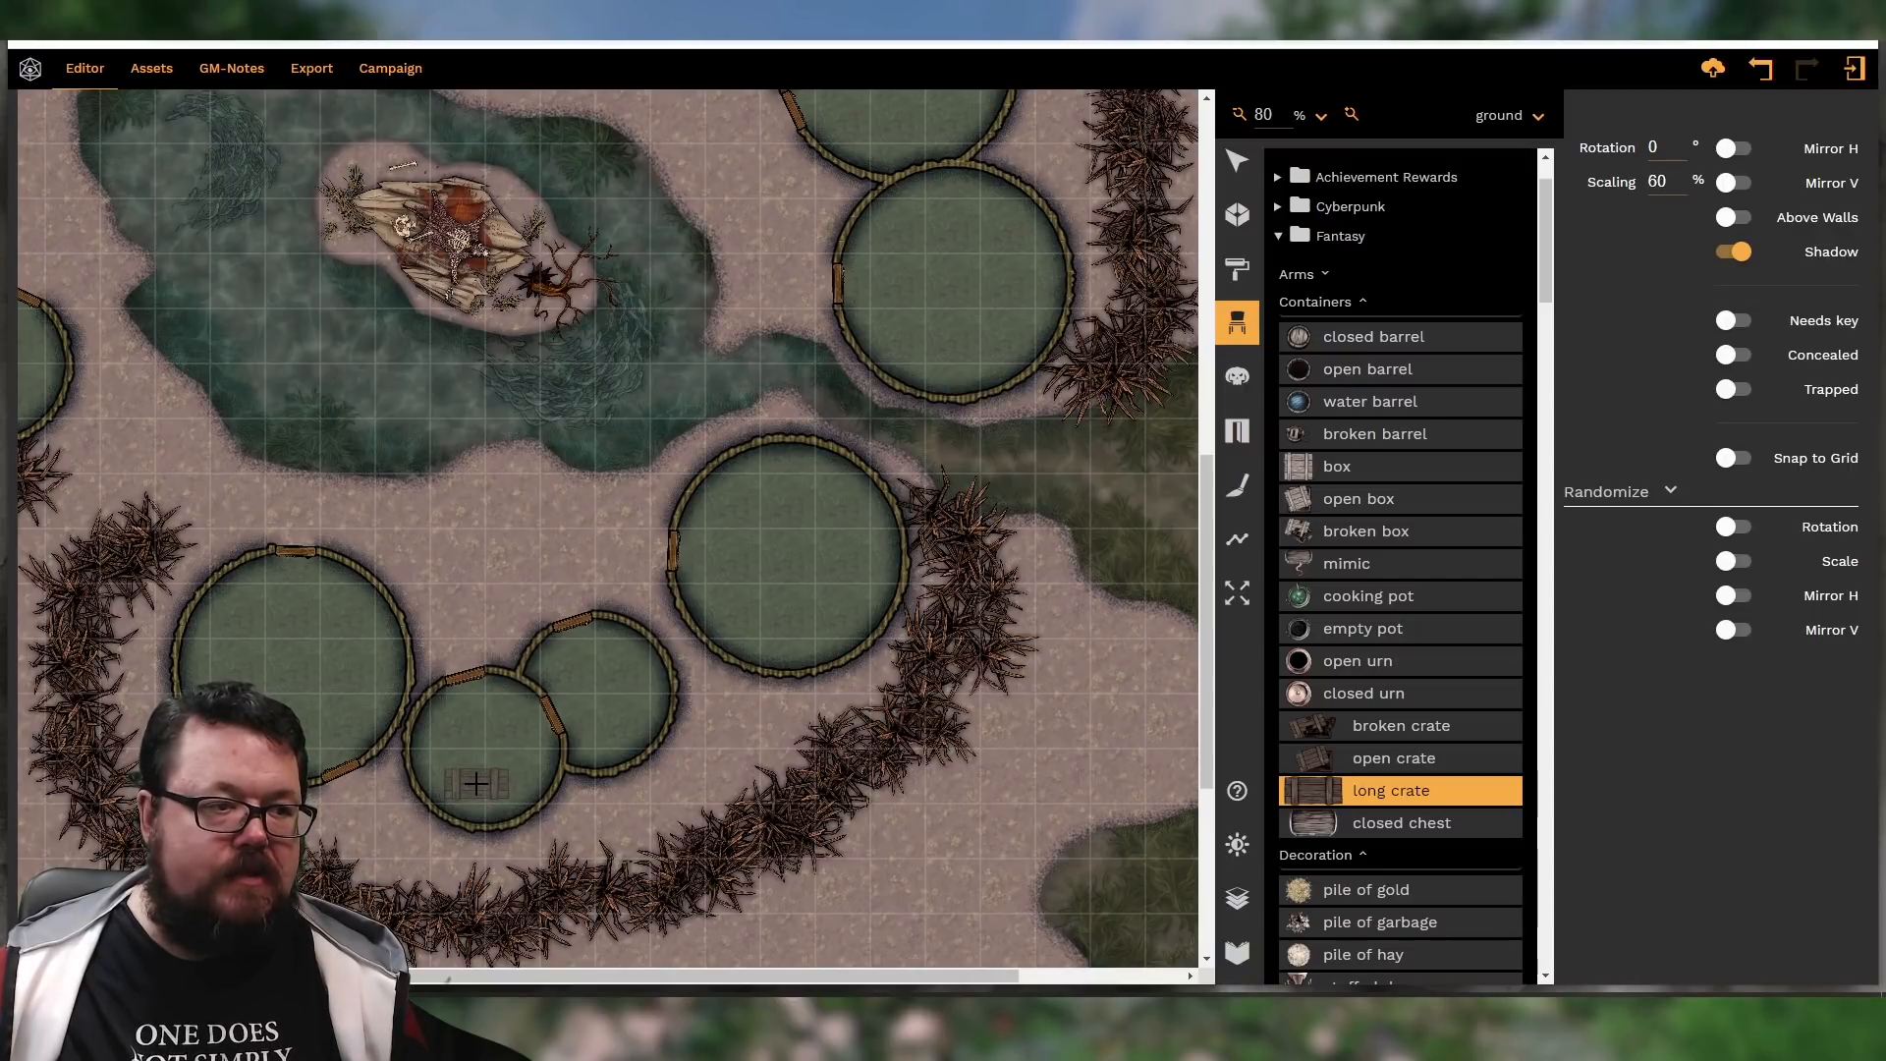
shift+scroll(477, 783, down, 16)
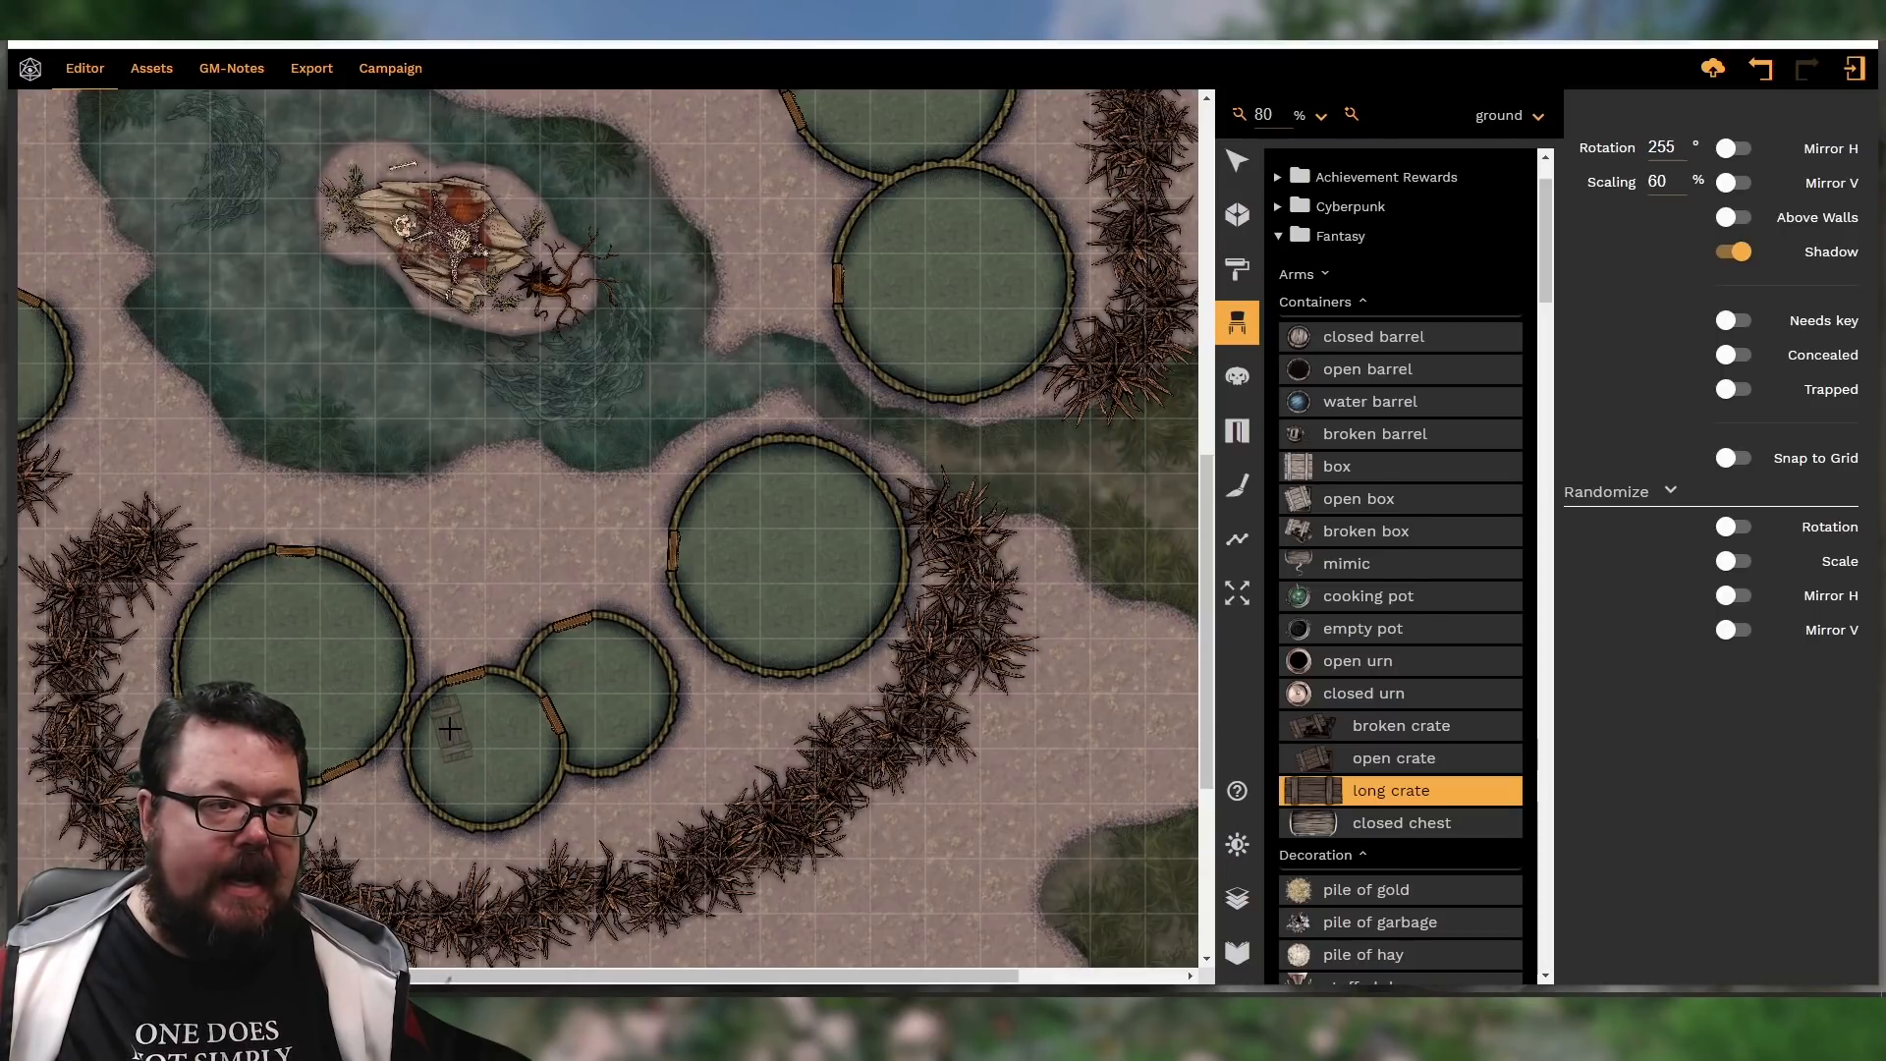
click(448, 726)
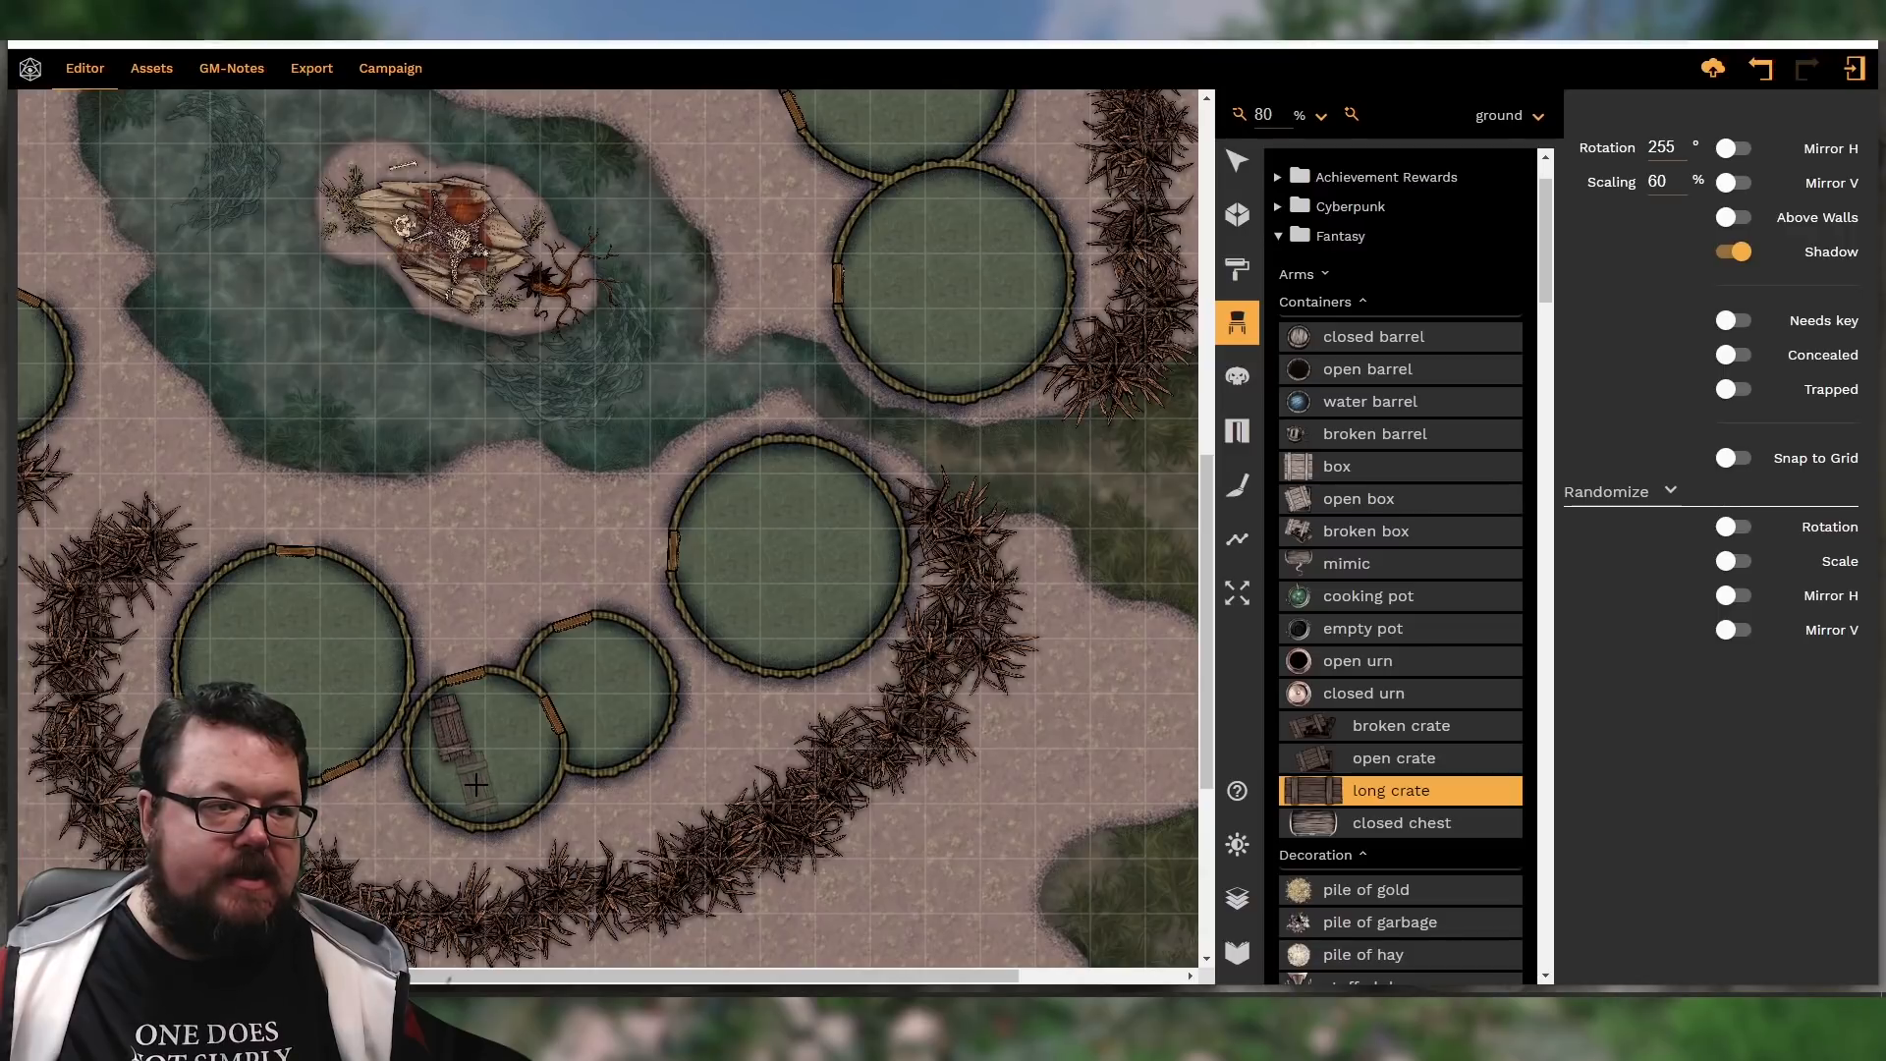
Add two more long crates to the western joined small hut, one rotated 170° by the south wall and one rotated 20° near the north wall
shift+scroll(477, 783, down, 8)
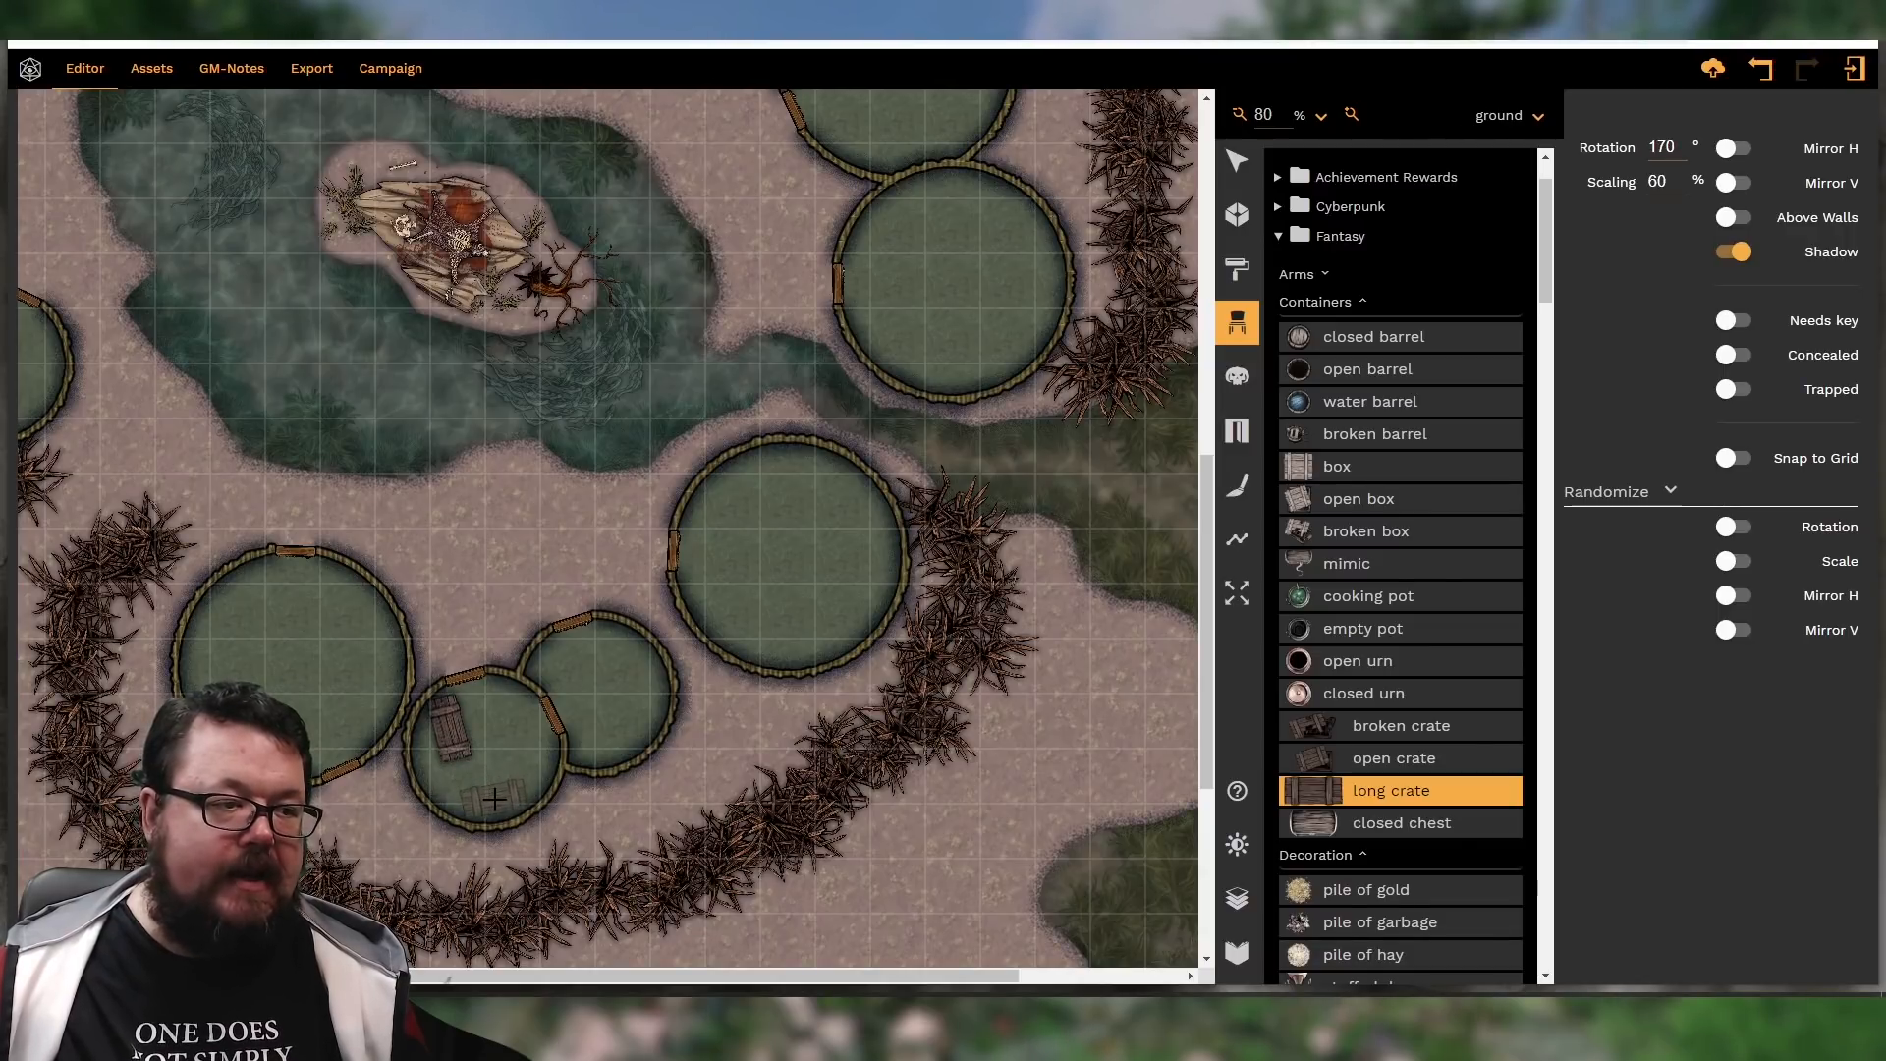
click(493, 798)
shift+scroll(520, 752, down, 7)
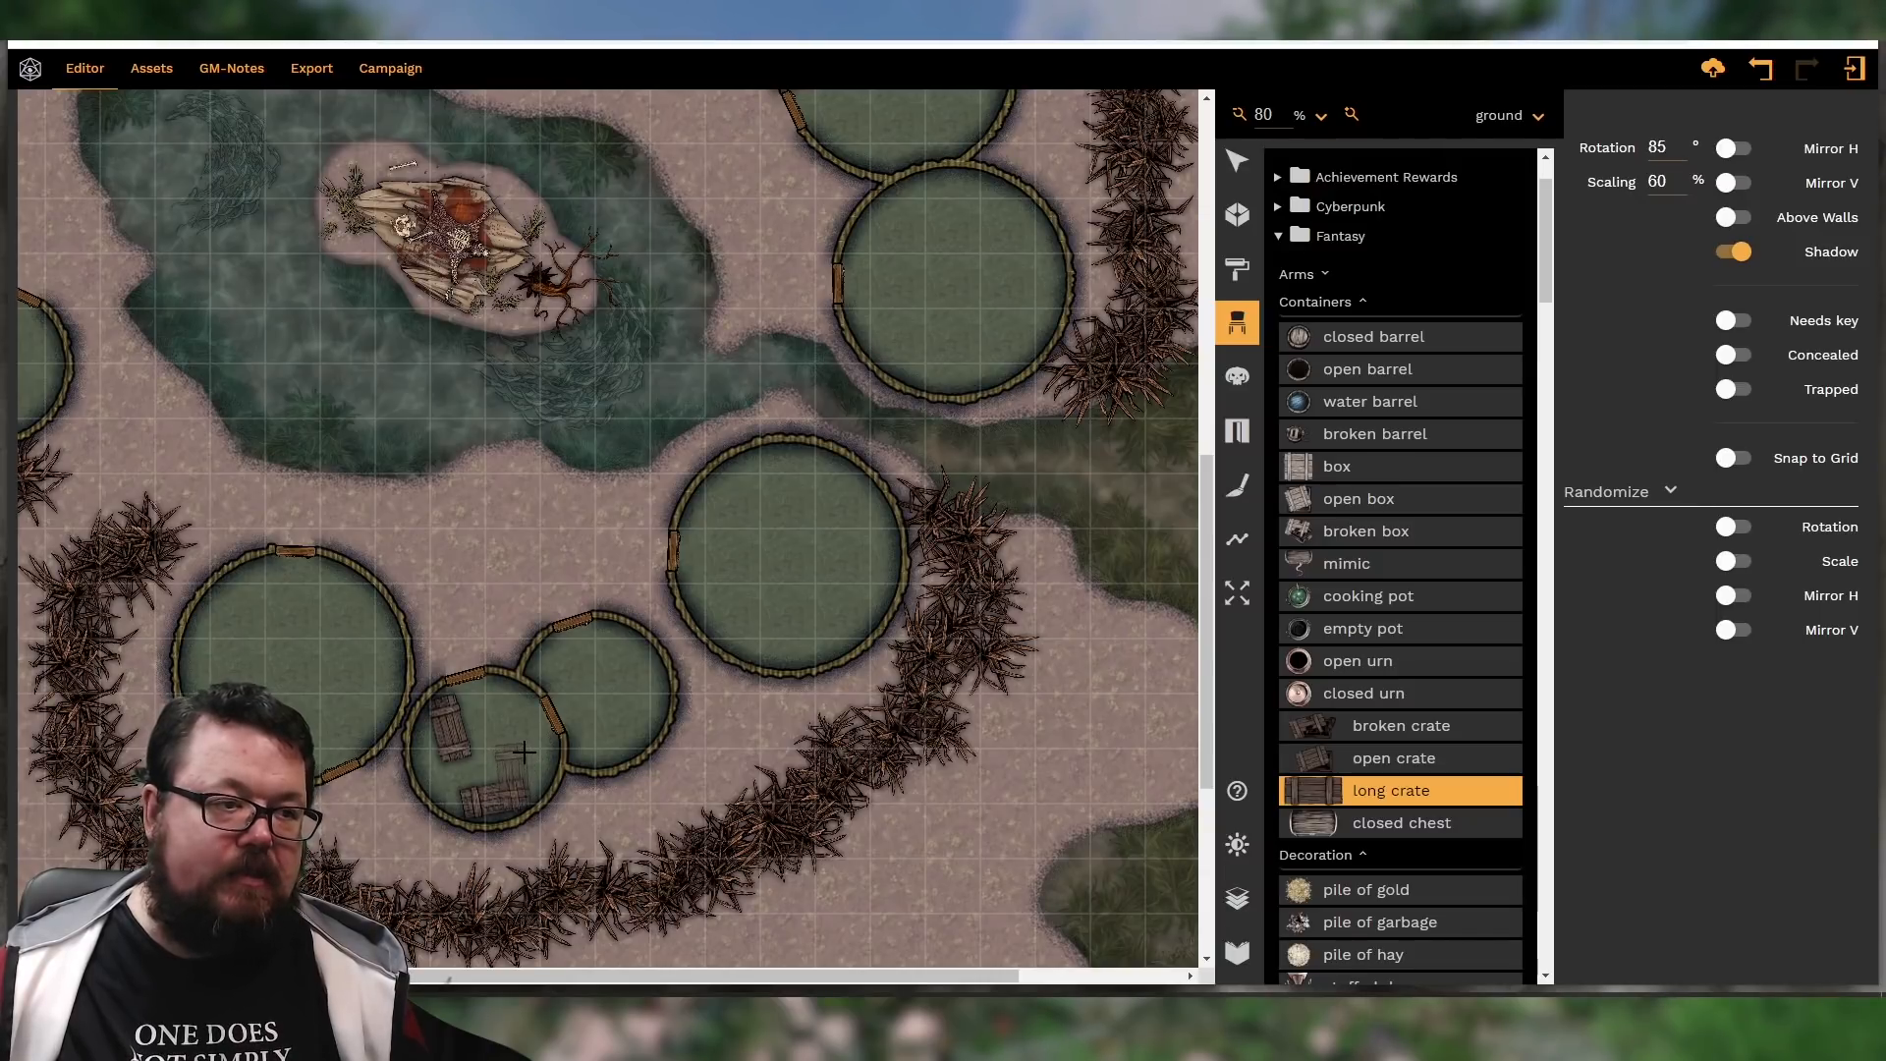
shift+scroll(533, 754, down, 10)
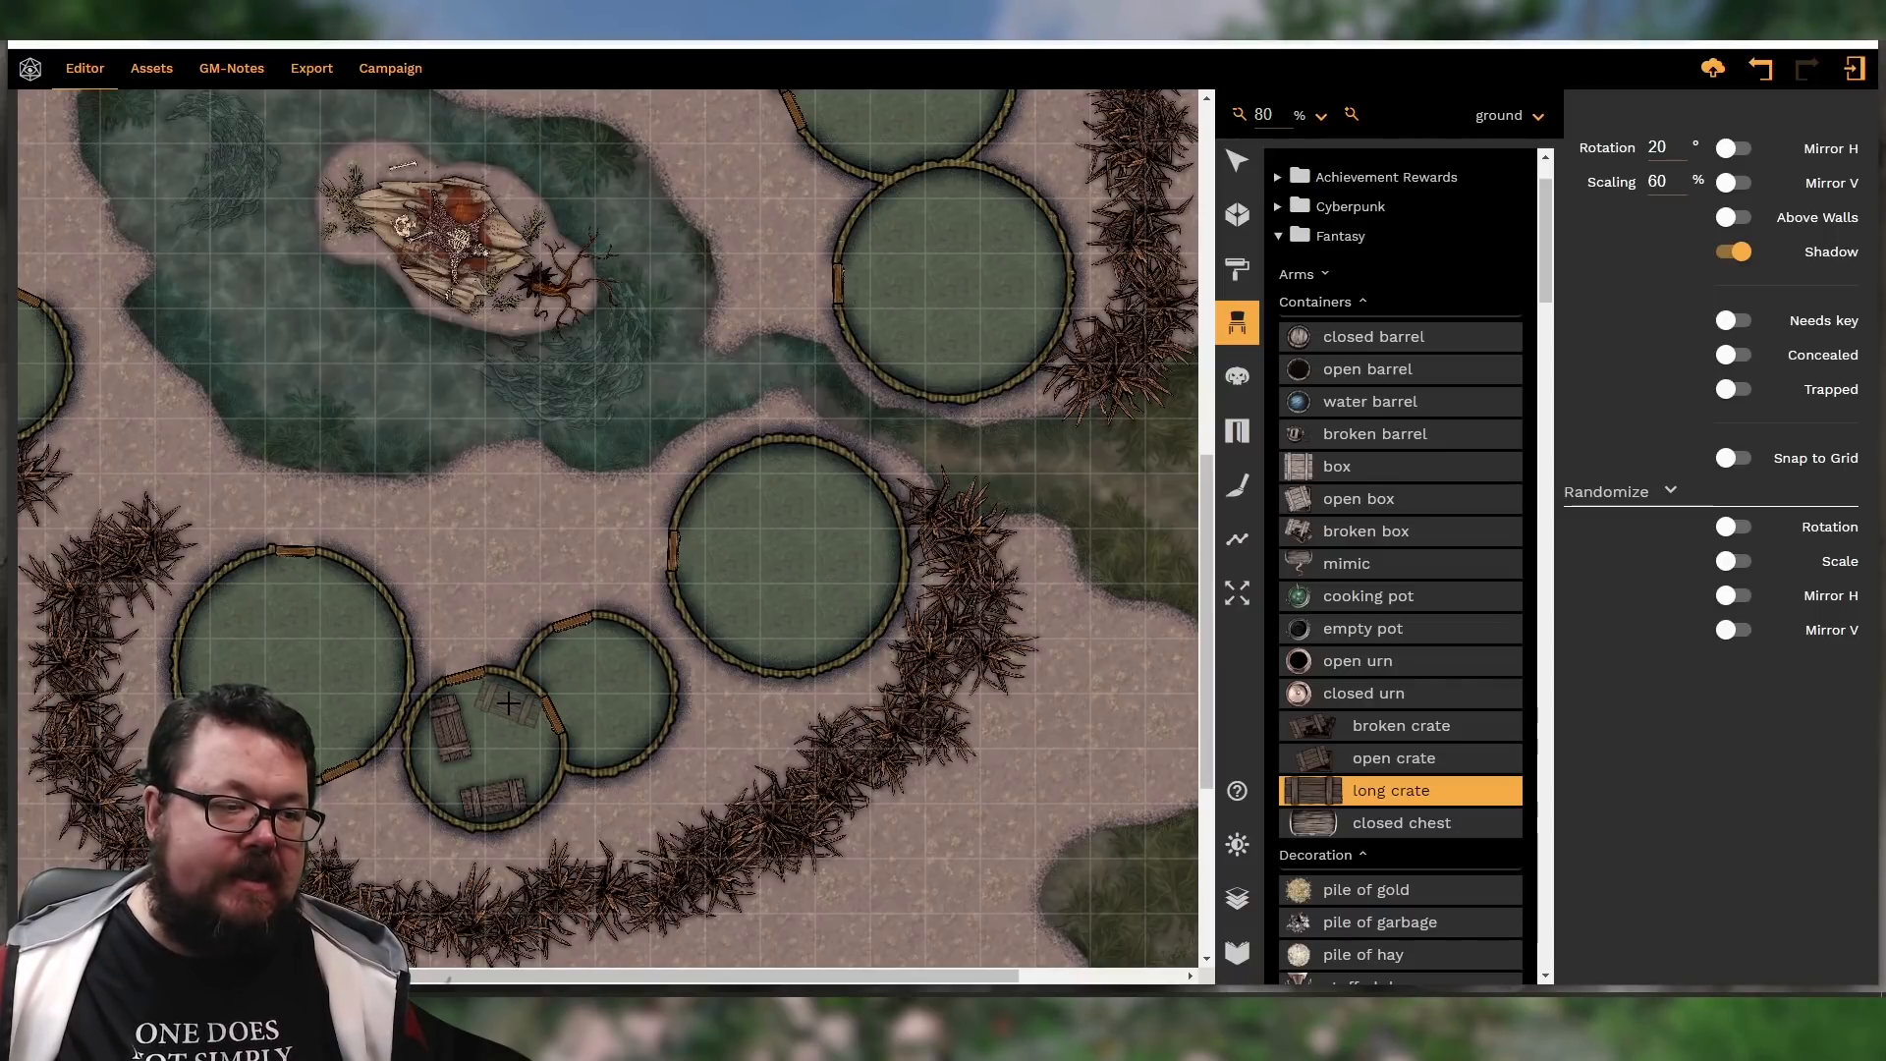
click(508, 702)
shift+scroll(491, 786, up, 3)
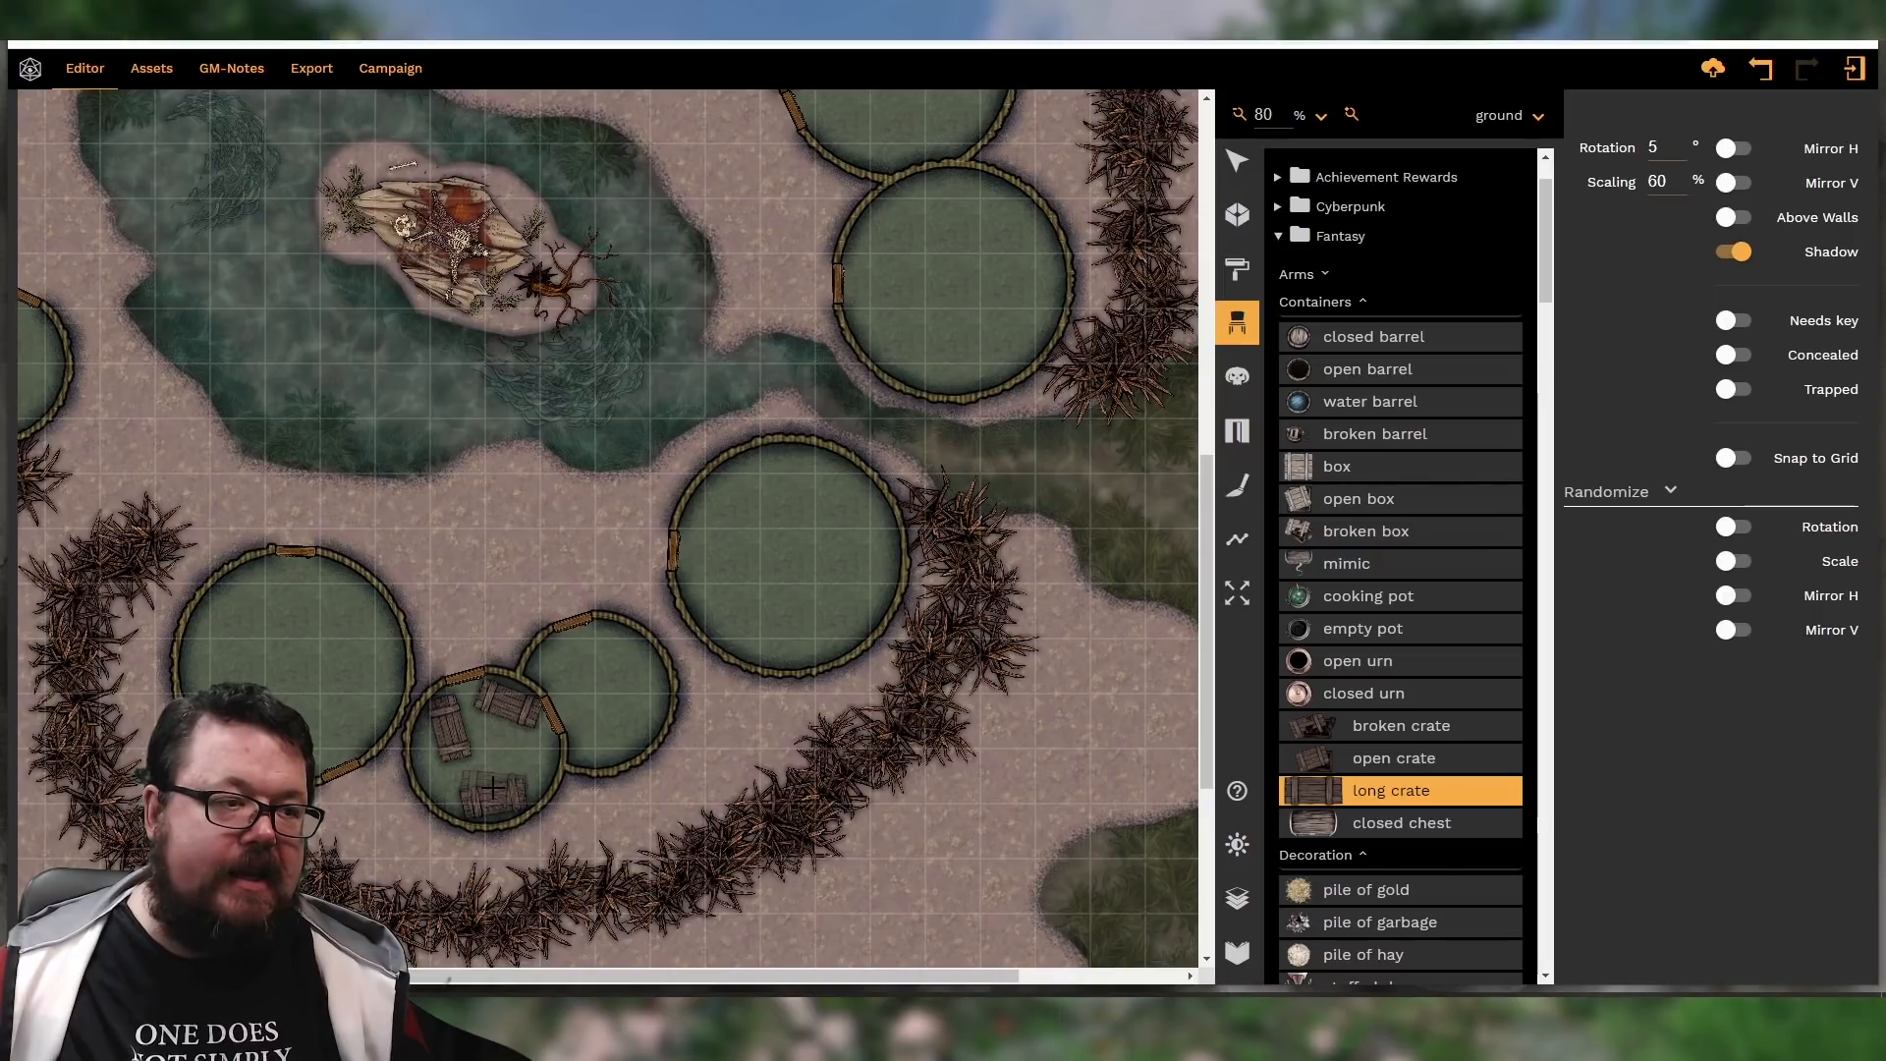
click(492, 788)
Place three long crates at 60% scaling and varied rotations along the south and east walls of the eastern joined small hut
shift+scroll(602, 705, up, 4)
shift+scroll(602, 743, down, 2)
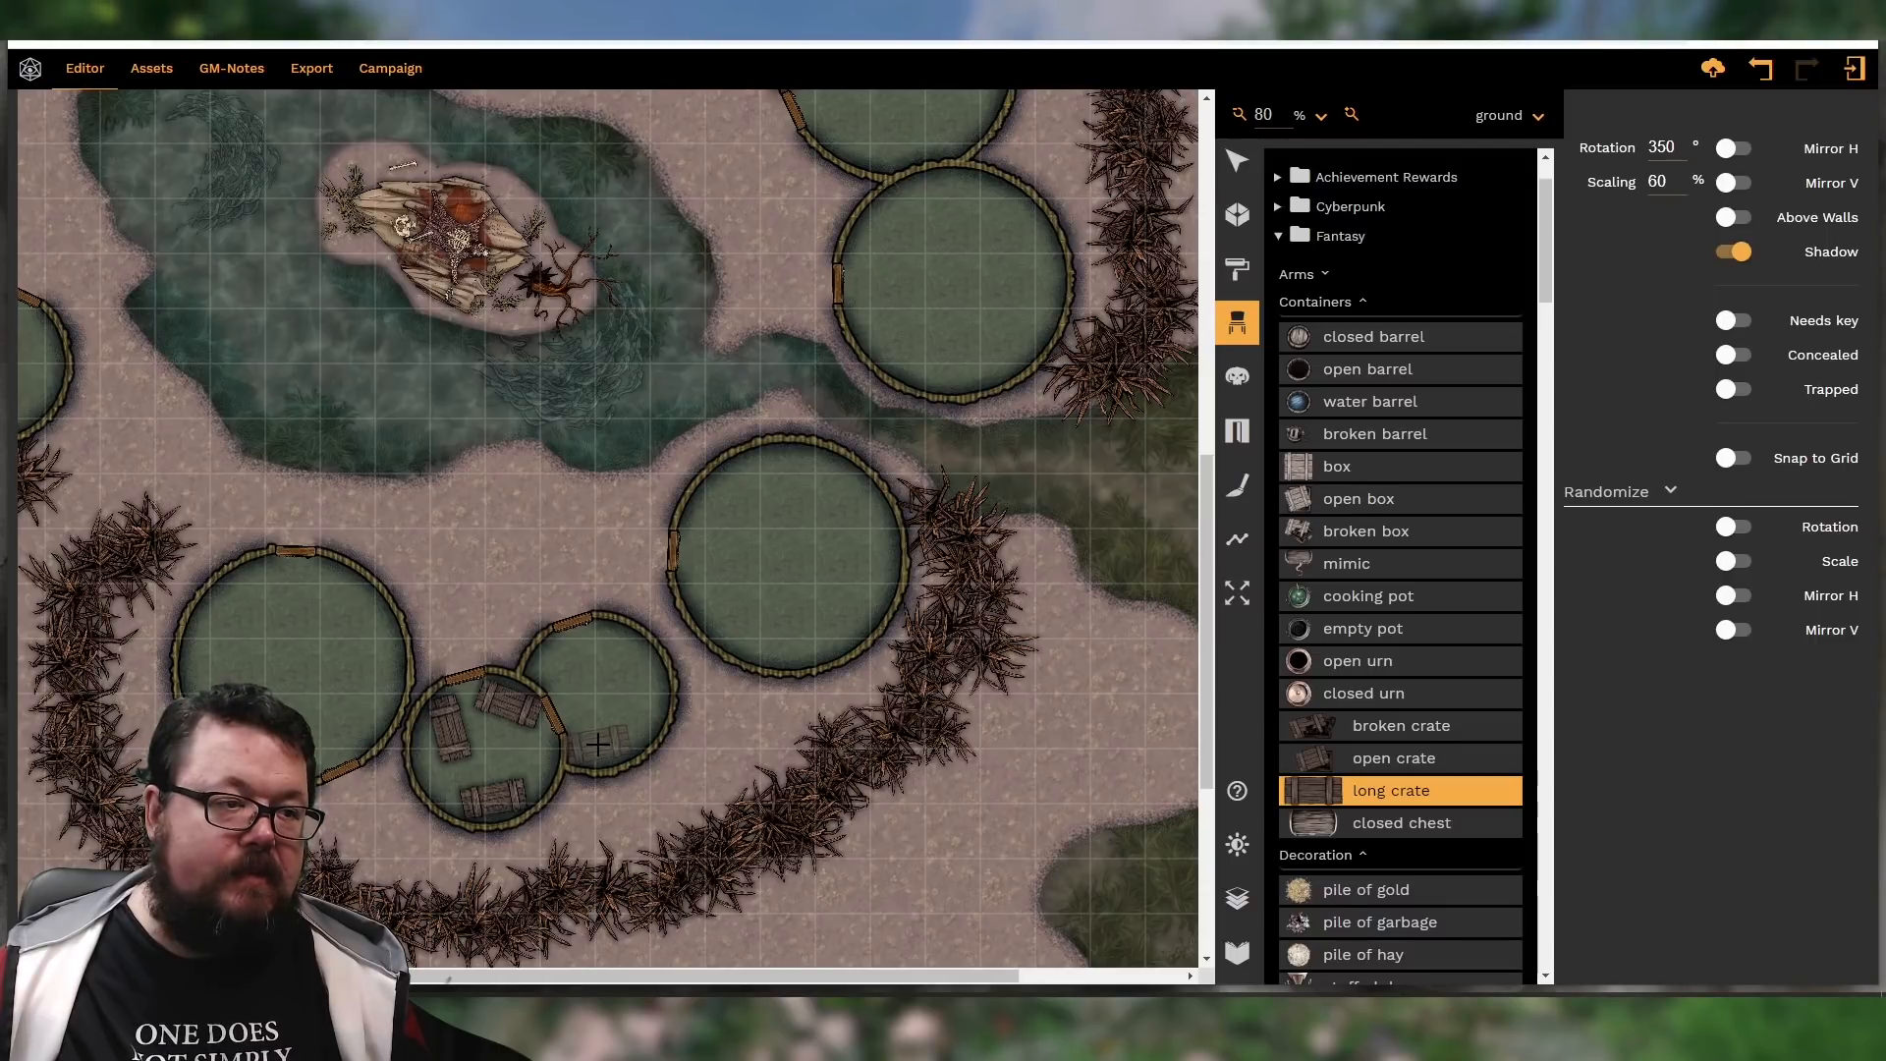
shift+scroll(615, 709, down, 6)
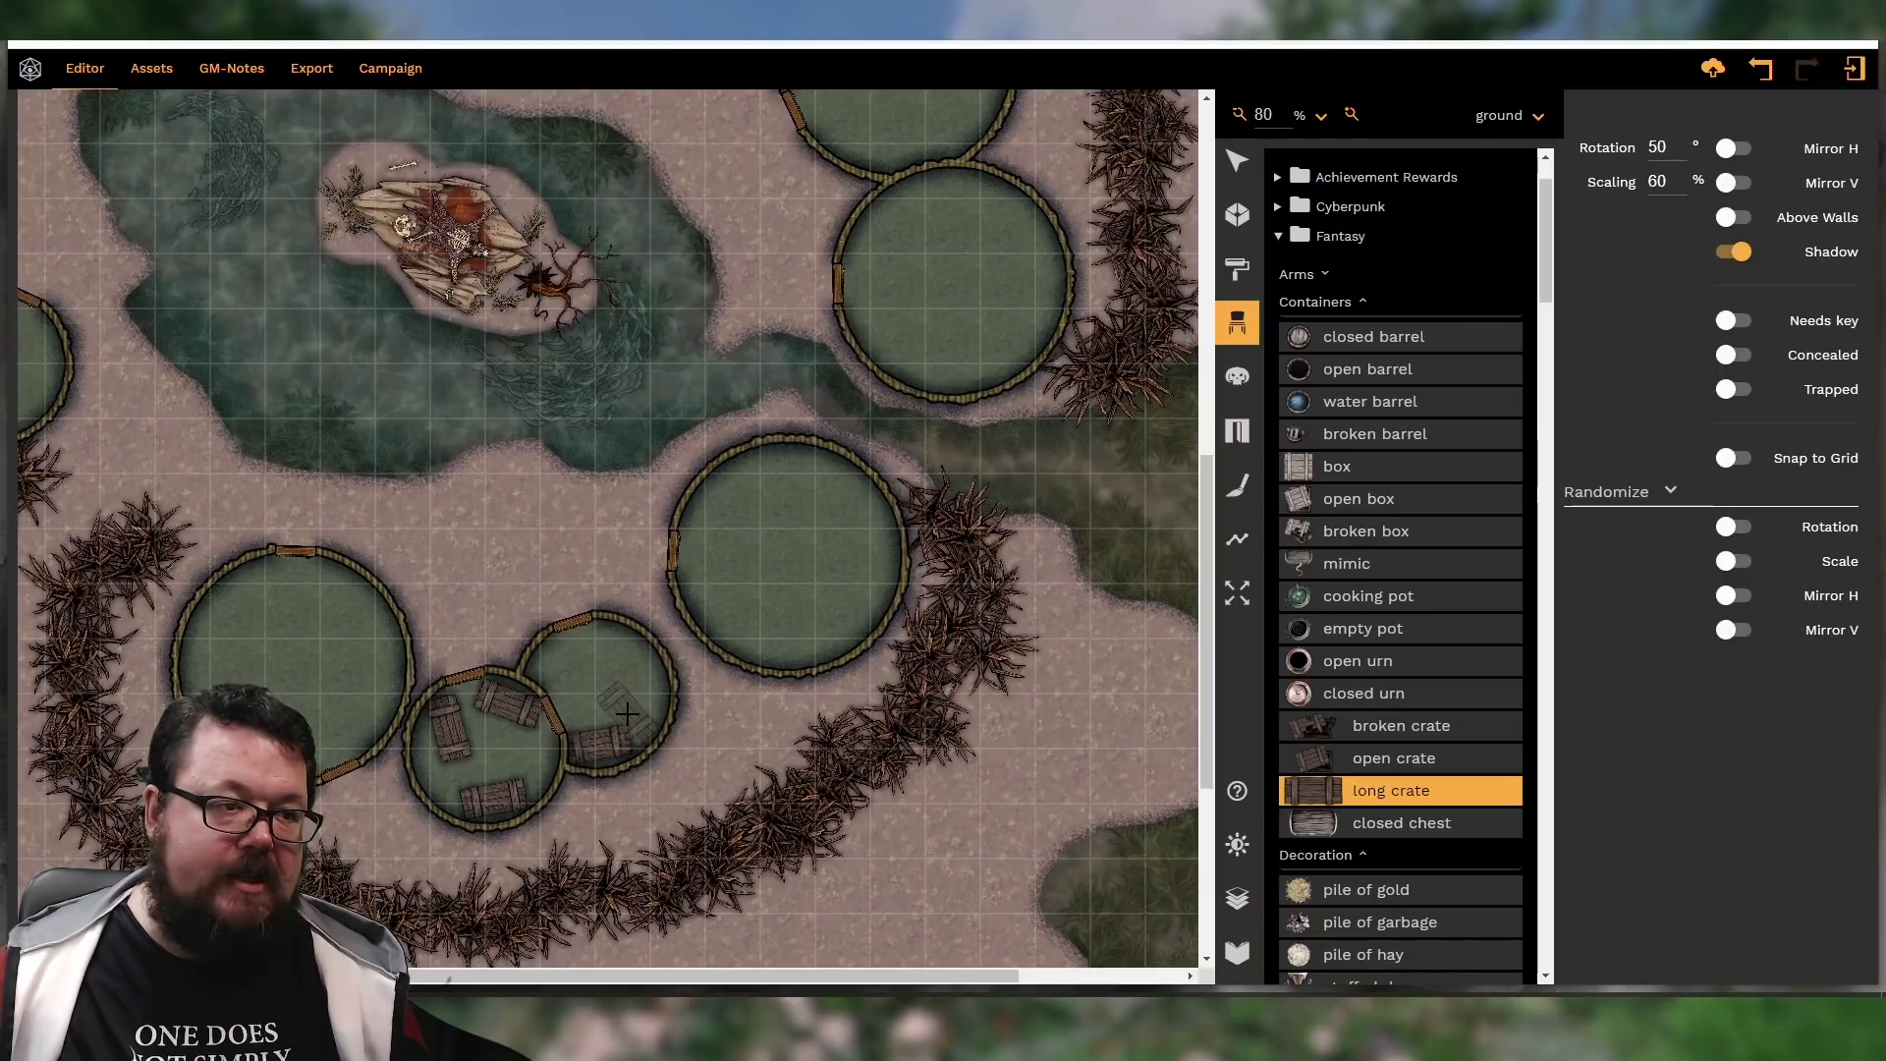
shift+scroll(639, 671, down, 1)
click(641, 671)
shift+scroll(635, 703, down, 6)
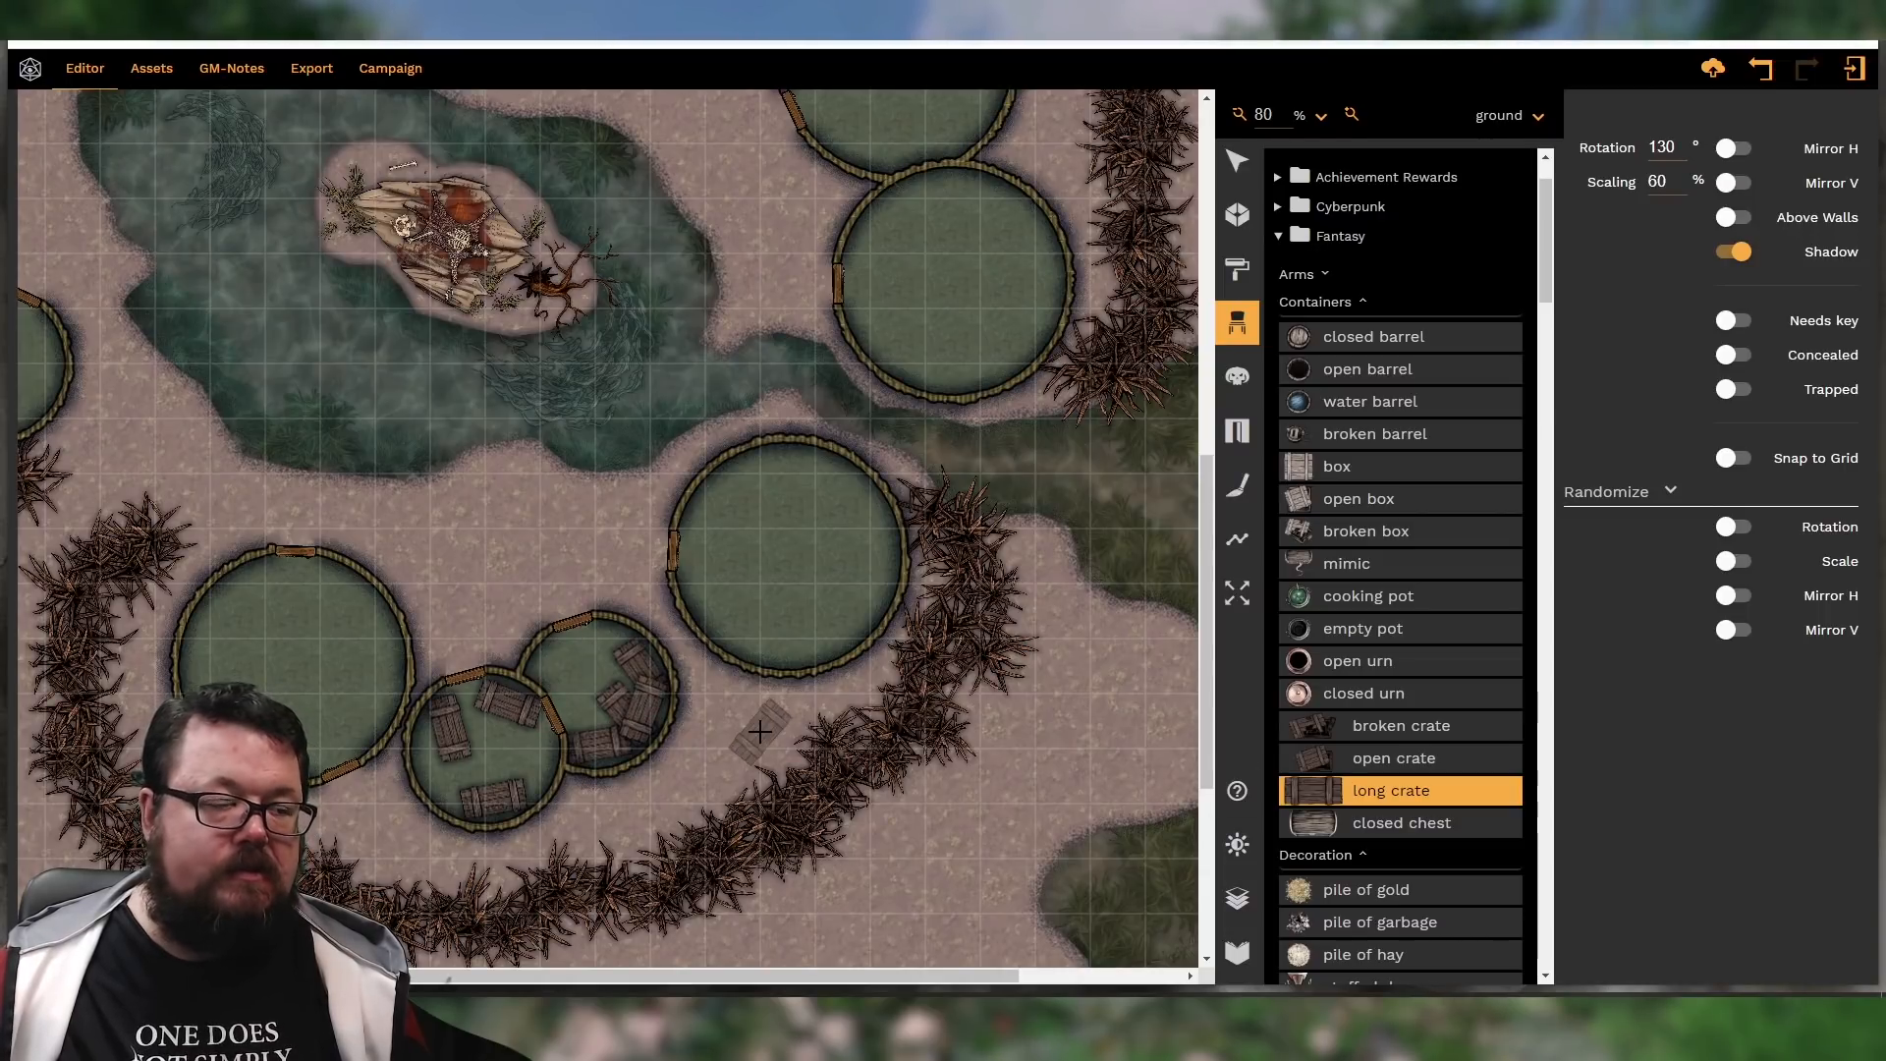
Place a closed barrel at 80% scaling in each of the two joined small huts south of the pond
scroll(762, 744, up, 2)
scroll(762, 744, up, 2)
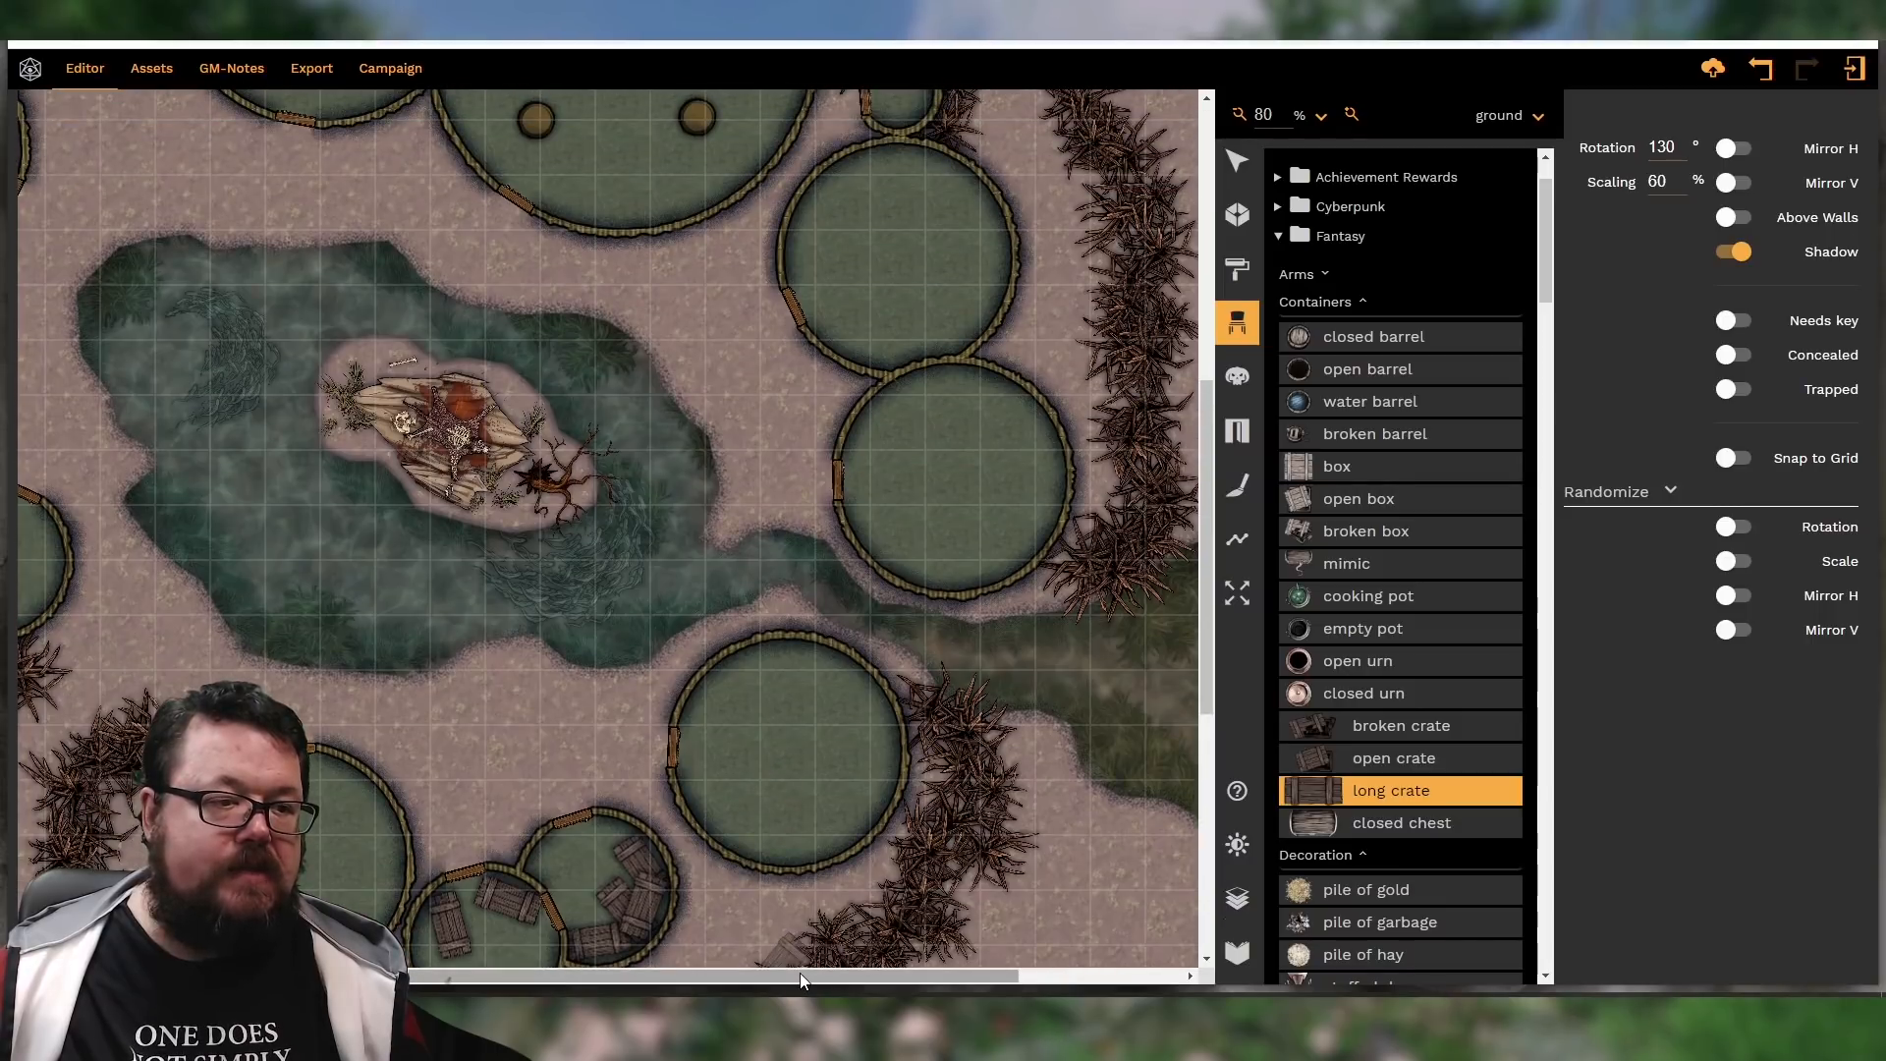
drag(800, 973, 613, 978)
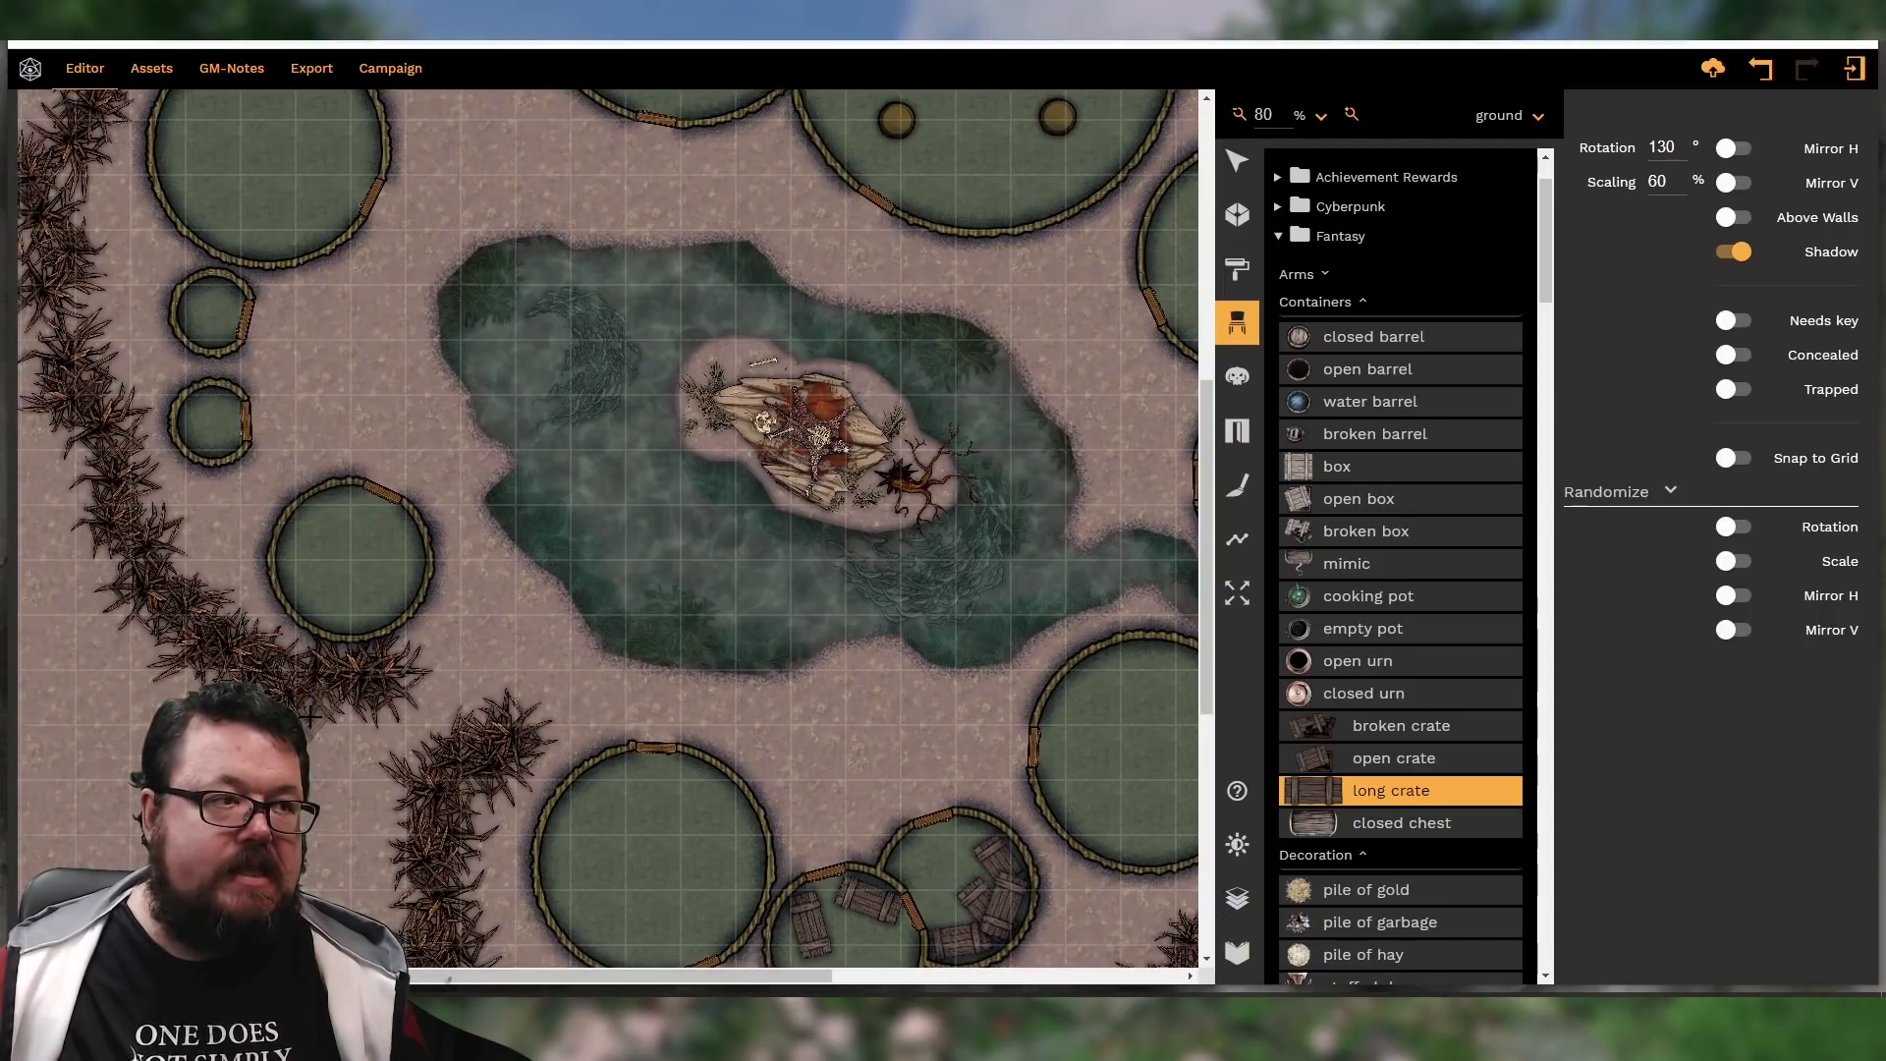
scroll(309, 717, up, 6)
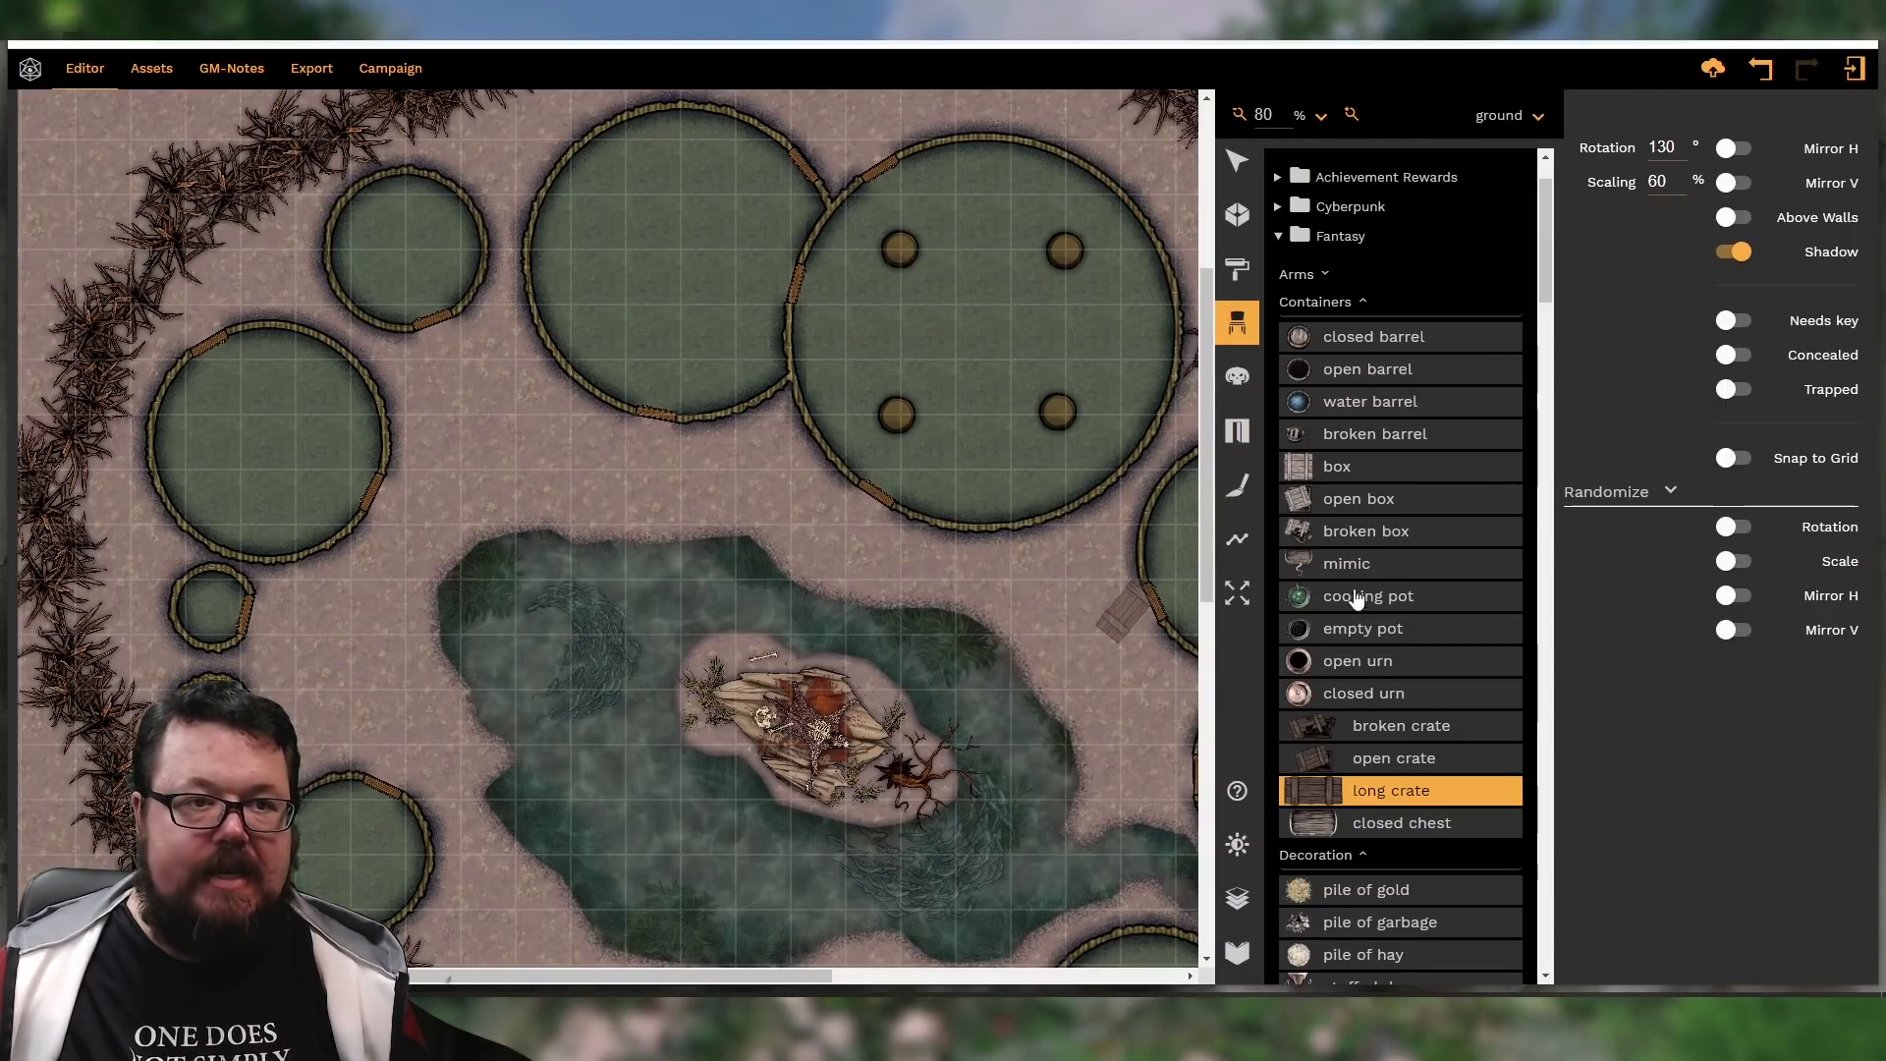
click(1368, 336)
scroll(961, 633, down, 3)
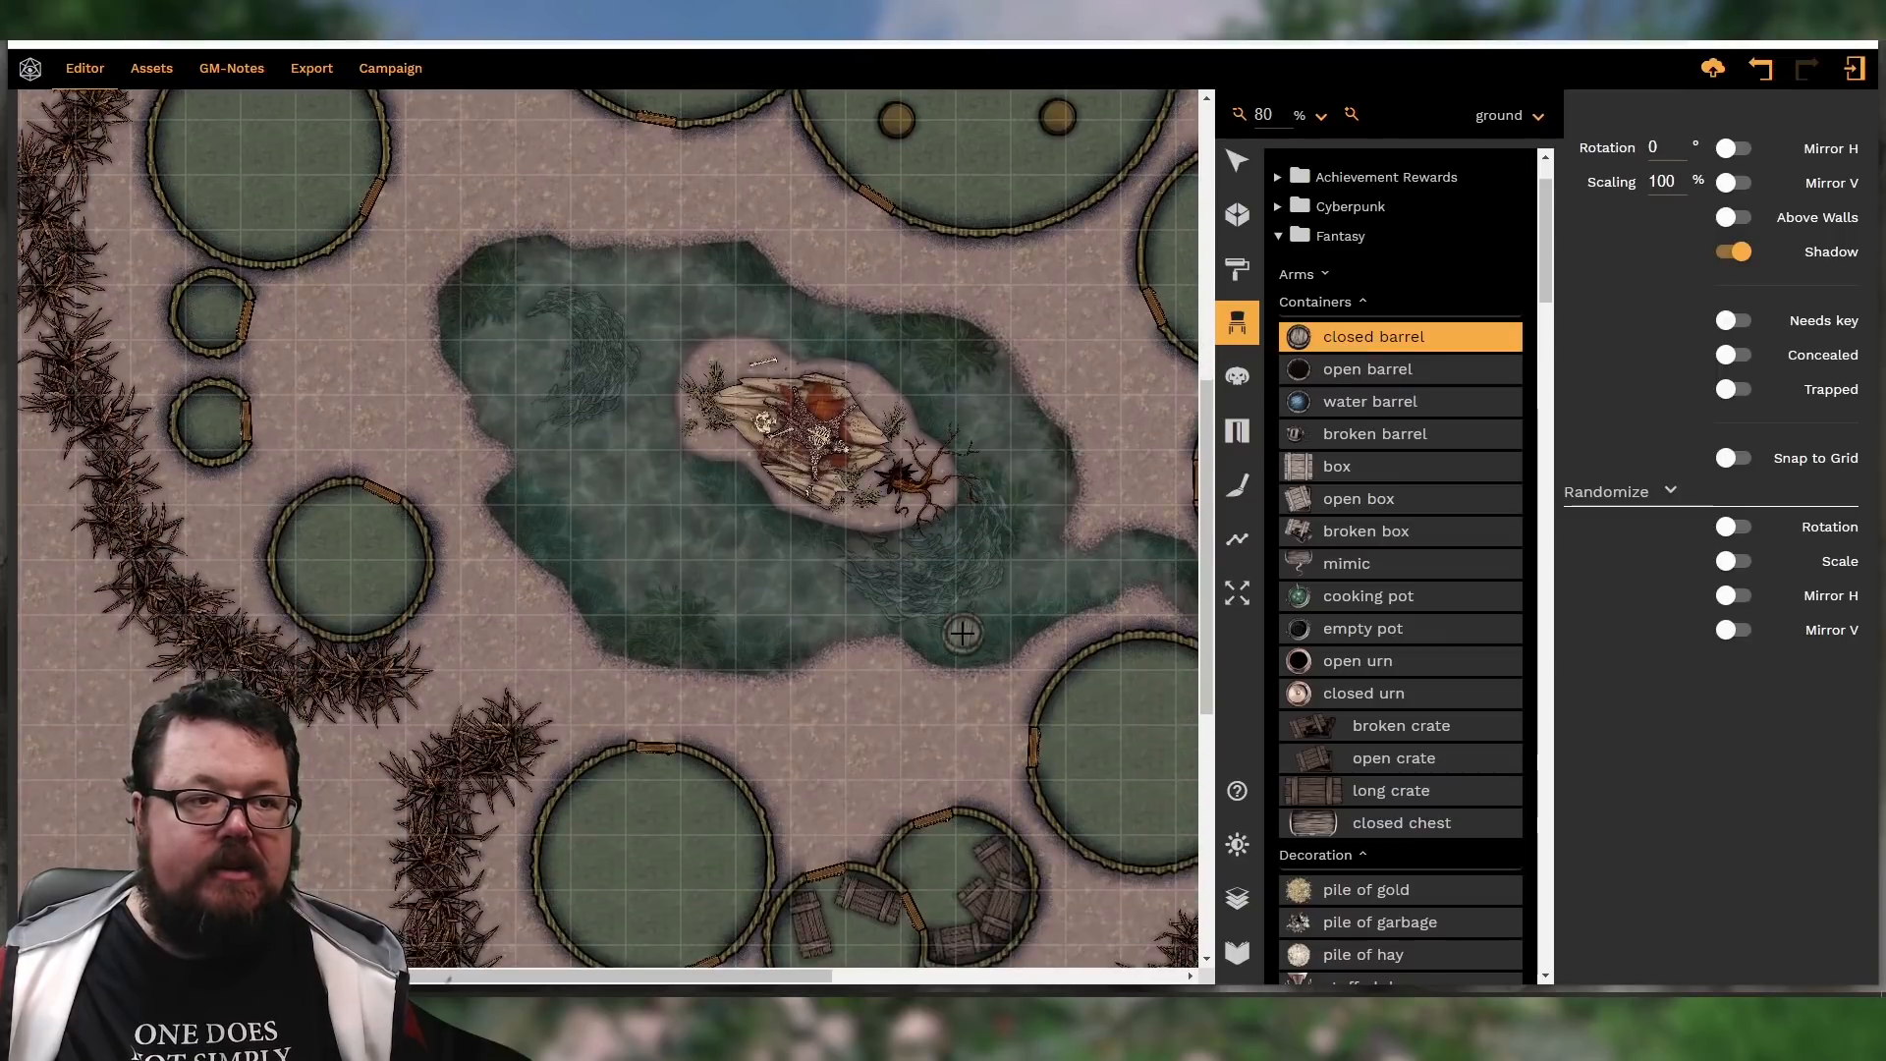
scroll(962, 634, down, 1)
key(s)
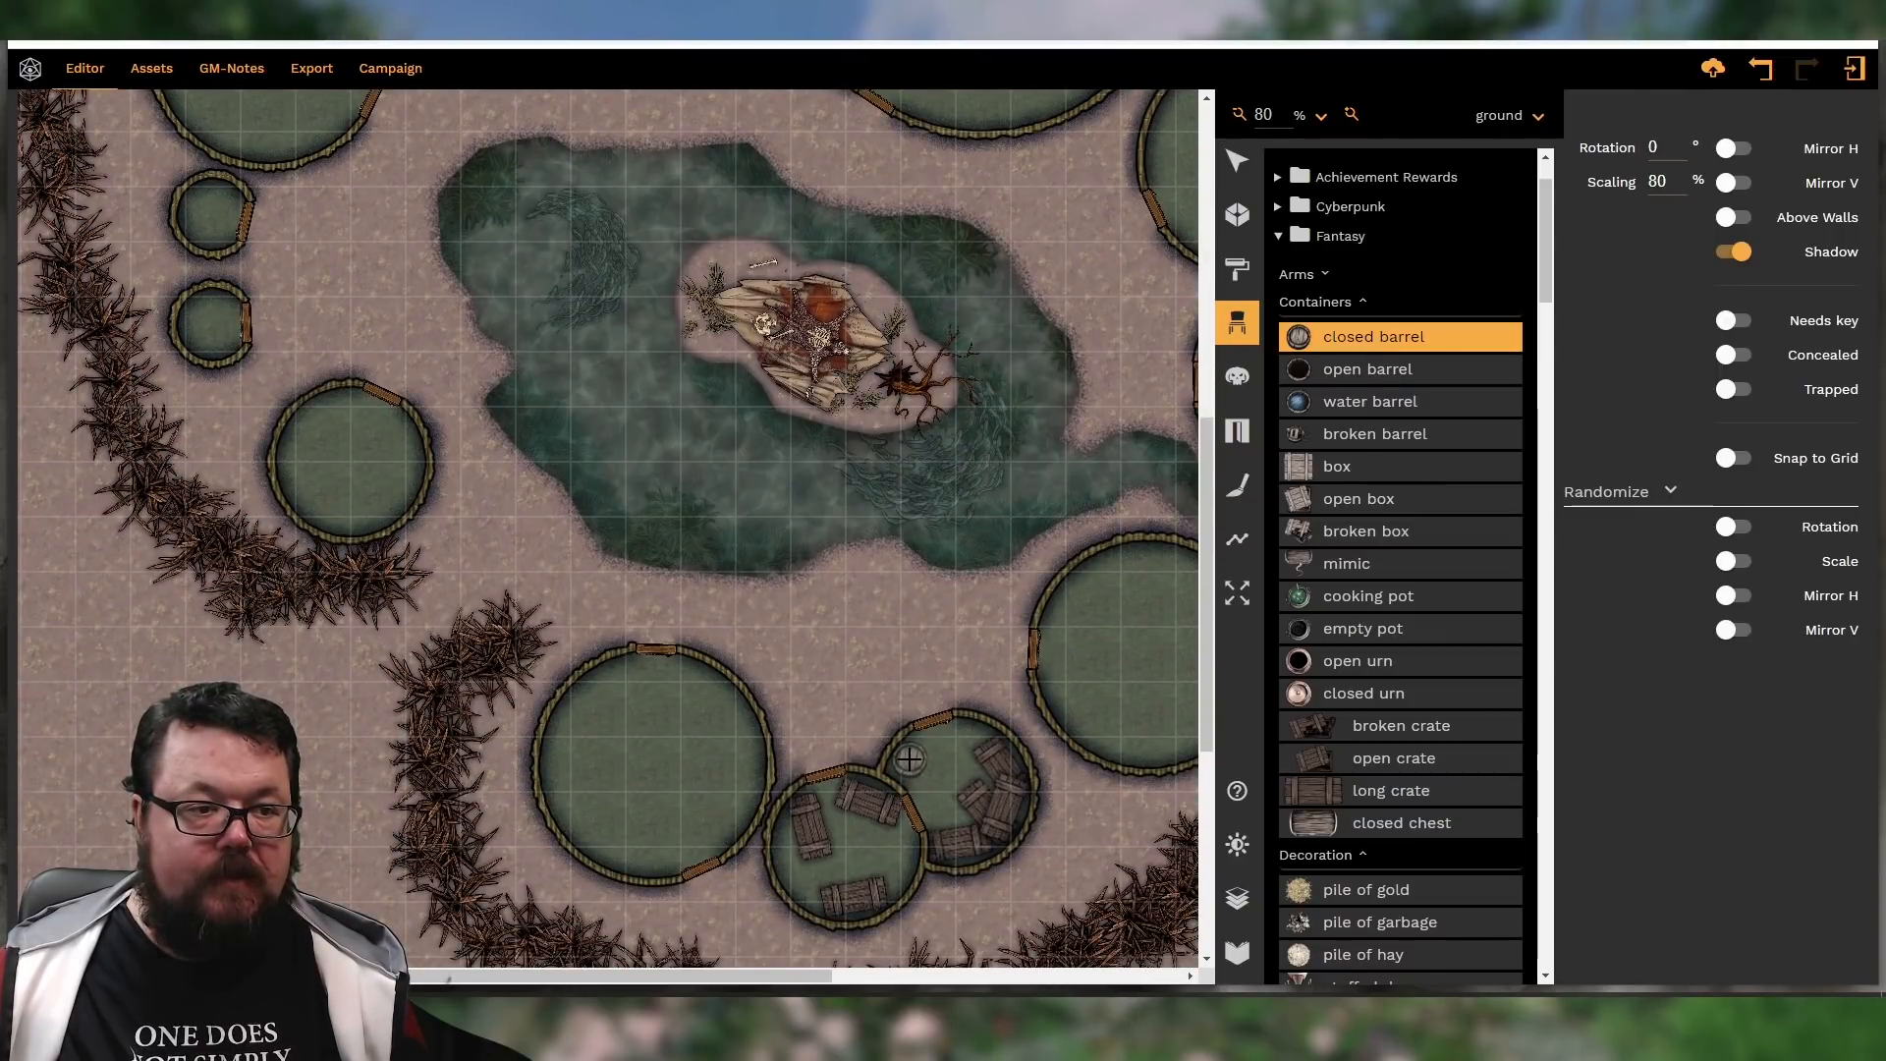
click(909, 758)
click(900, 866)
Place a closed barrel at 80% scaling against the east wall of the medium hut northwest of the pond
scroll(540, 681, up, 1)
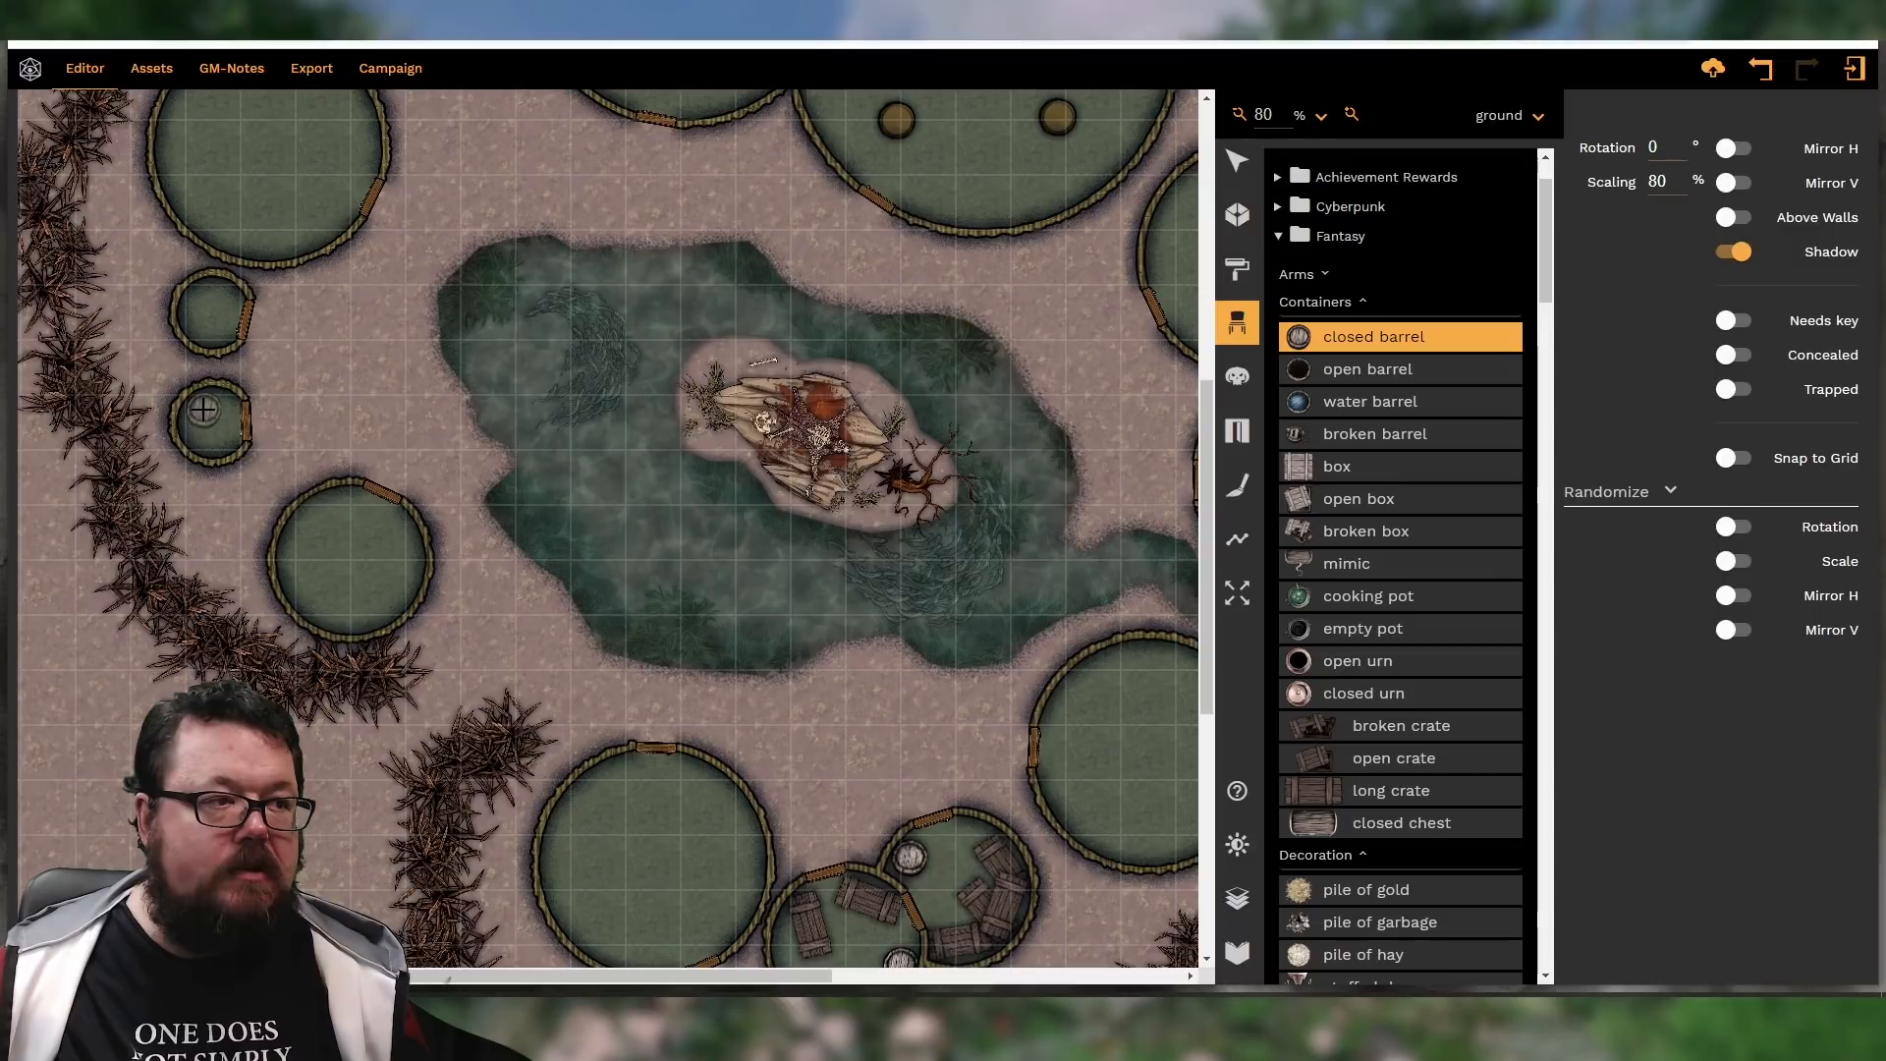
scroll(218, 295, up, 1)
scroll(219, 349, up, 3)
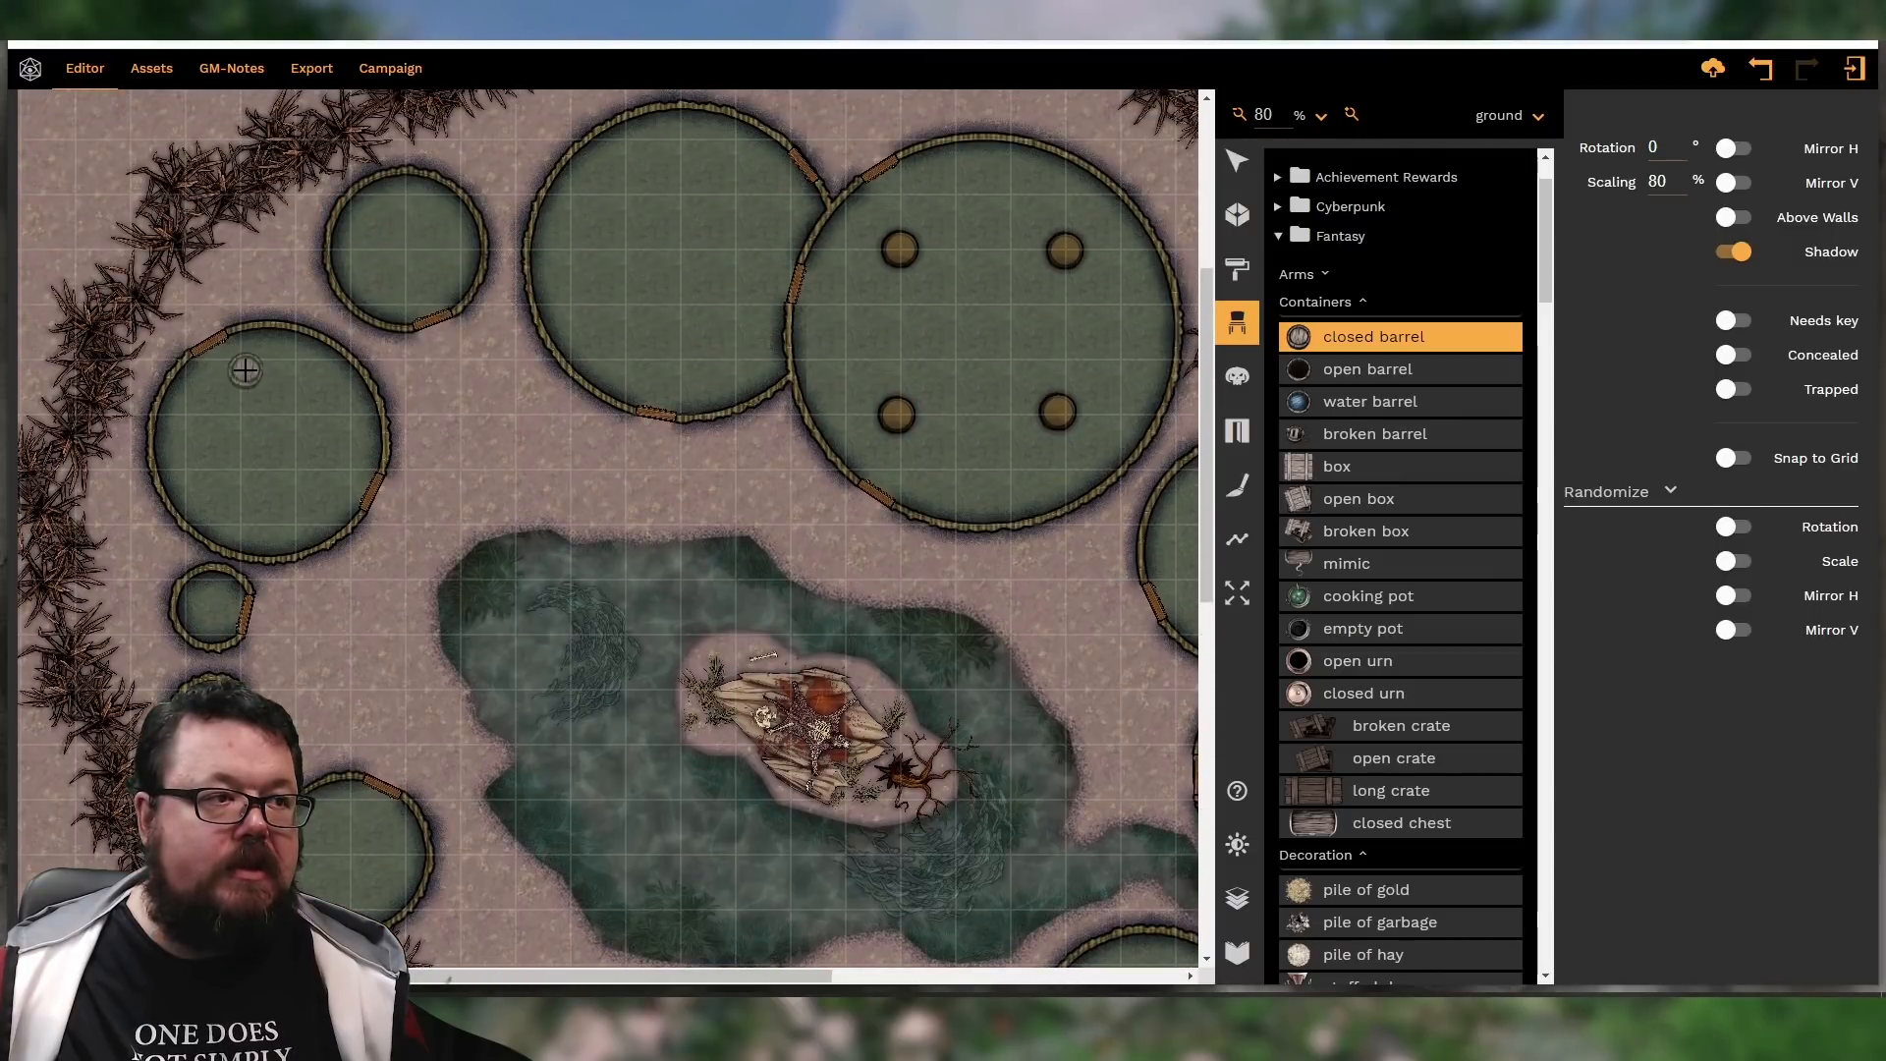
click(361, 447)
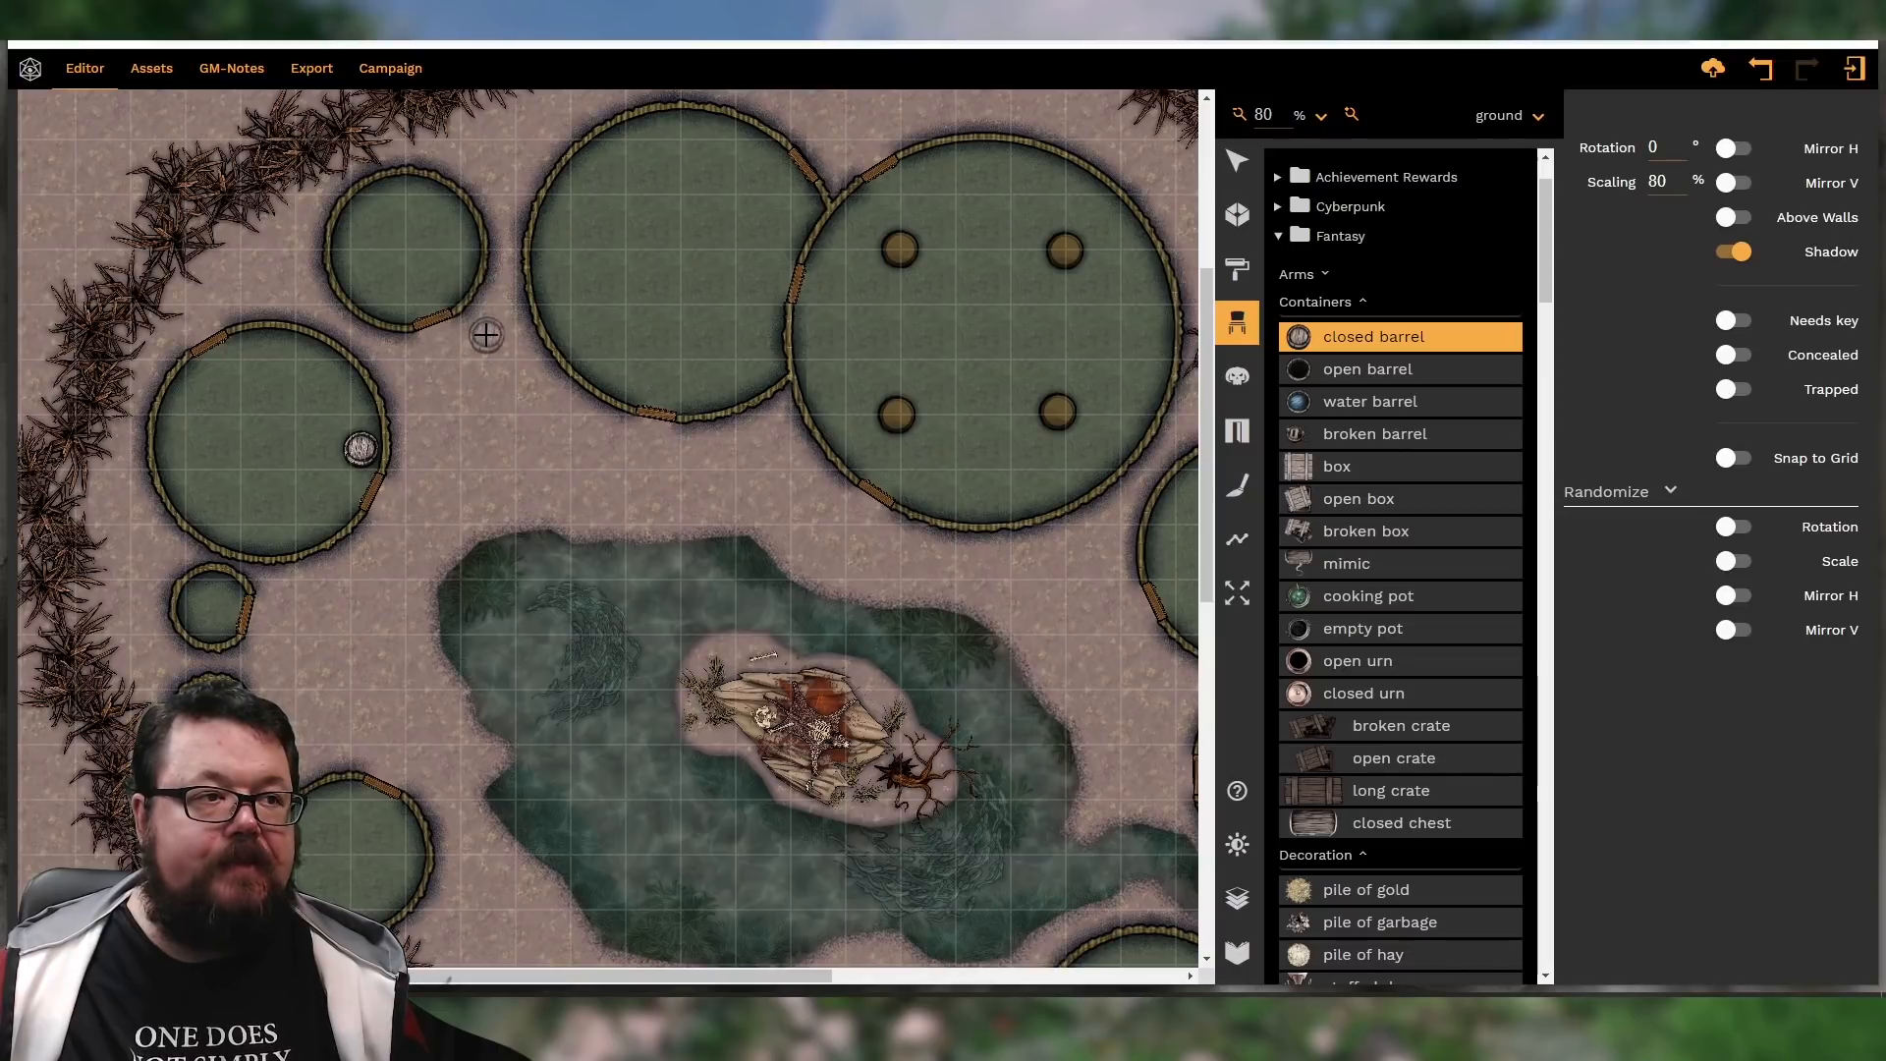
Cluster three closed barrels, with varied rotation, outside the northeast wall of the large hut joined to the chief's hut
scroll(500, 274, up, 3)
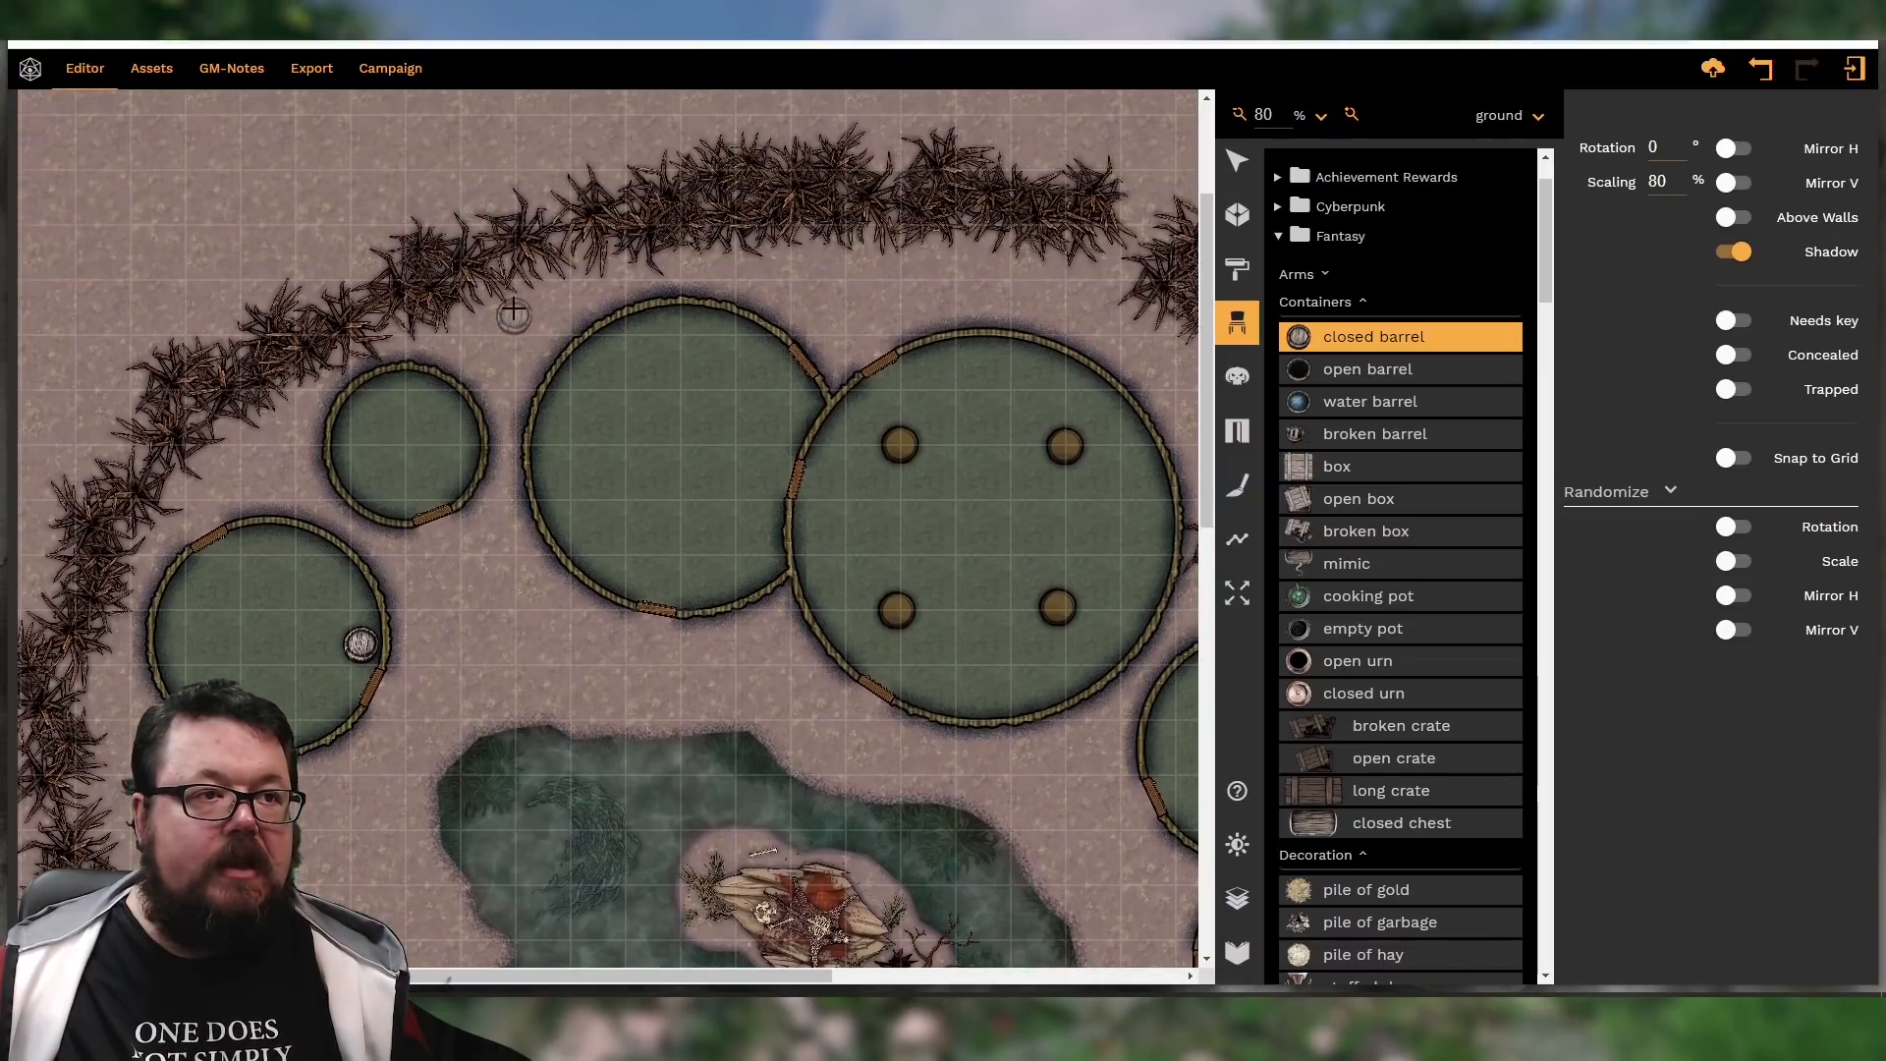
click(786, 305)
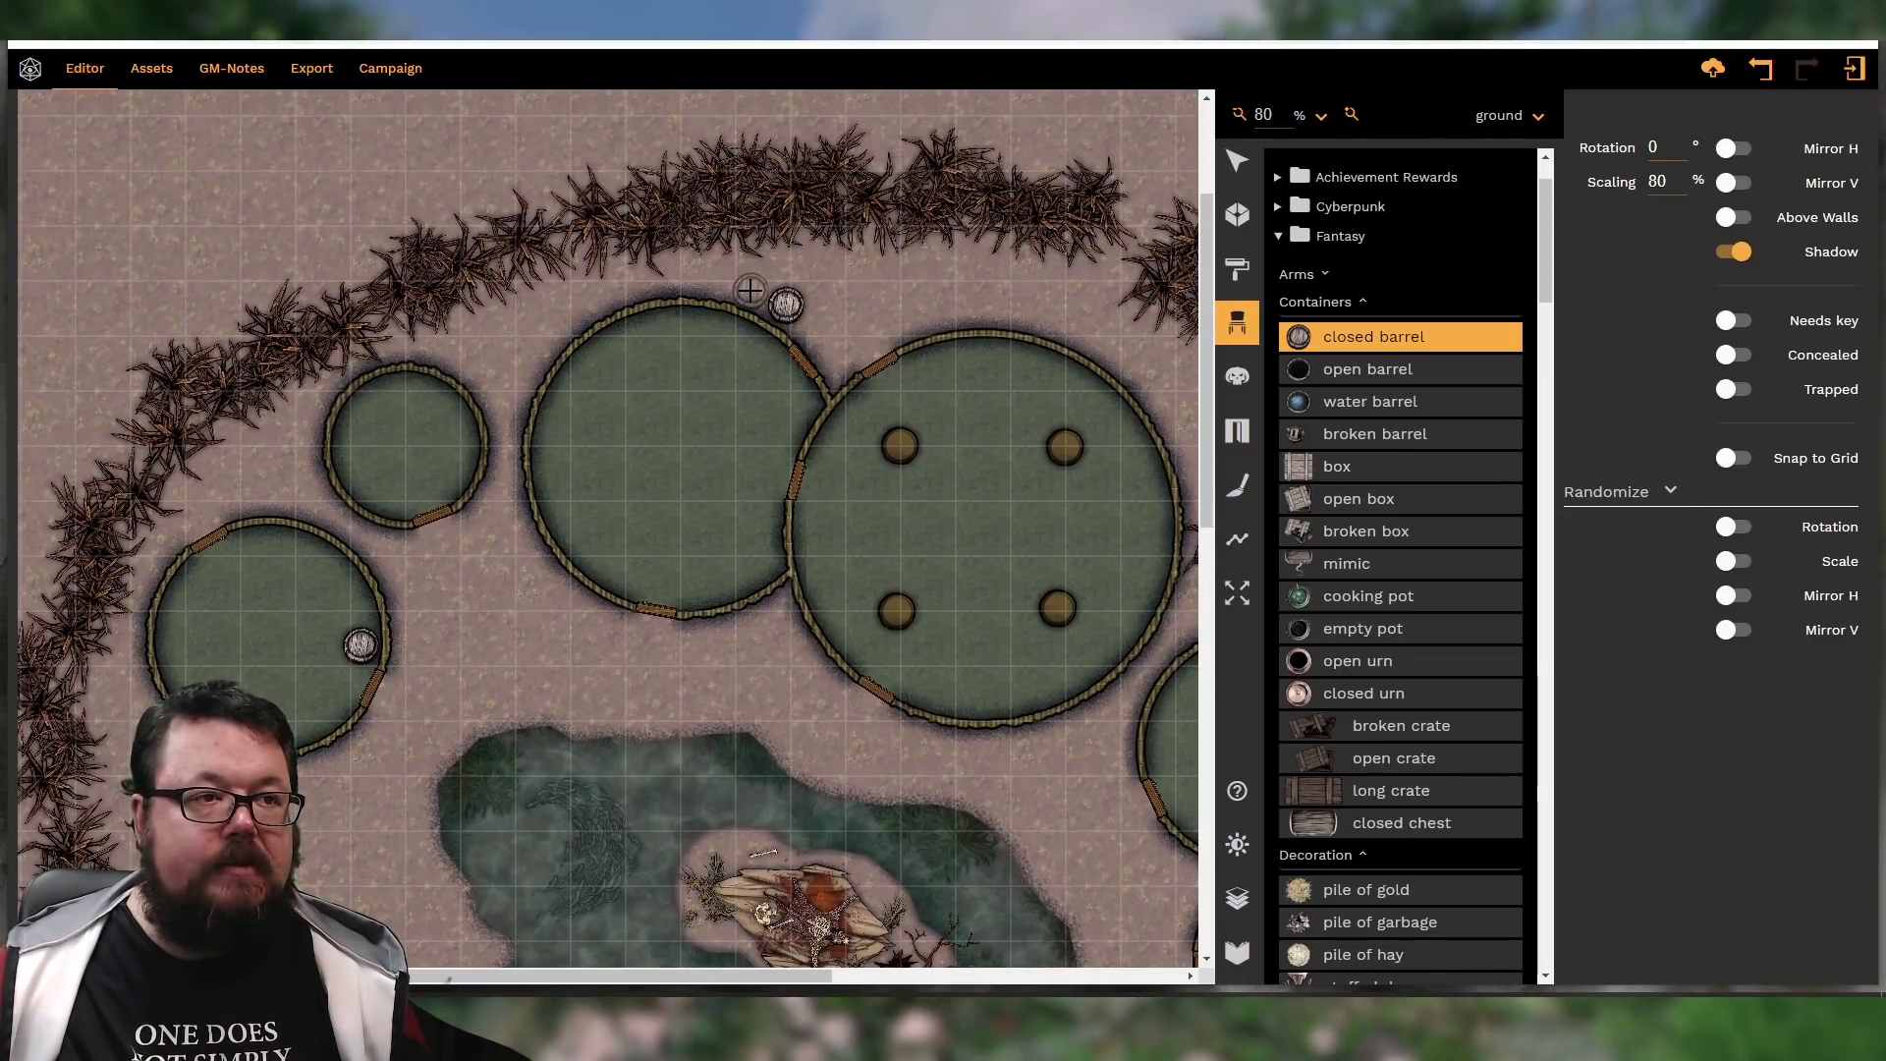
shift+scroll(749, 290, down, 2)
click(752, 288)
click(771, 298)
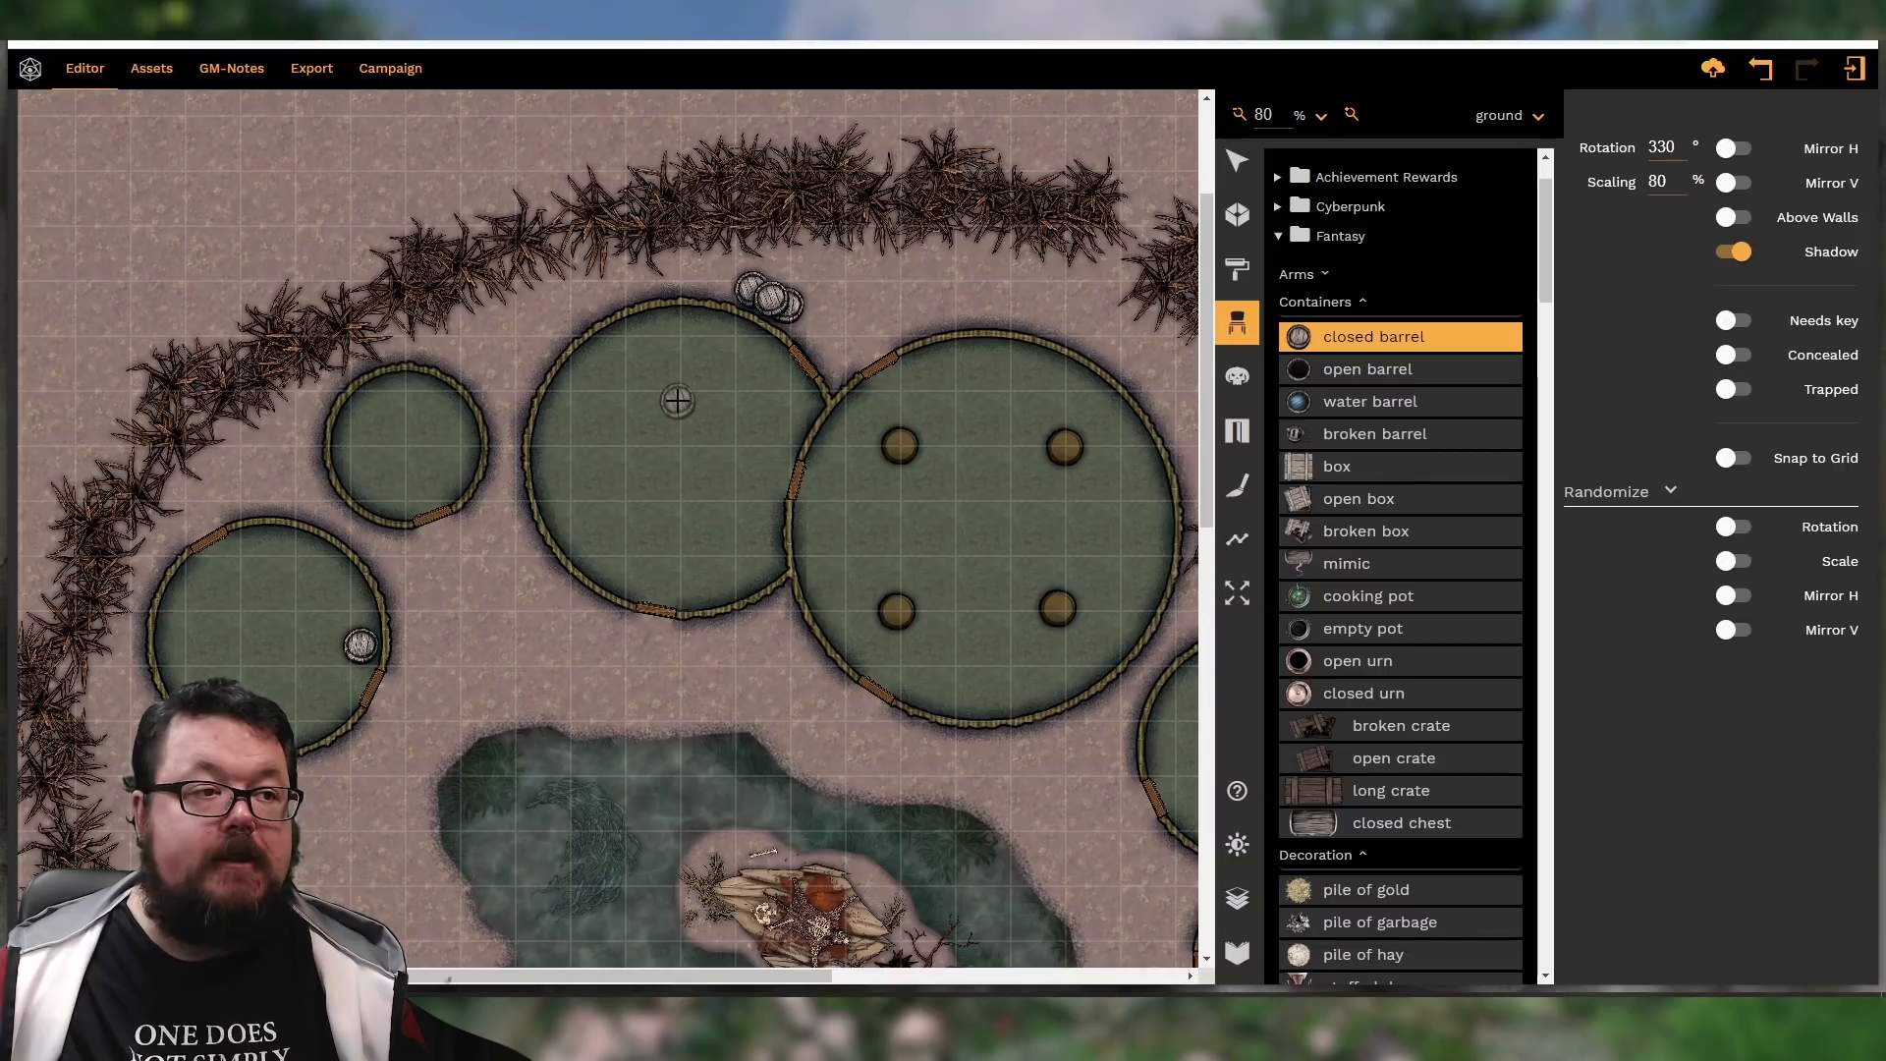
Place water barrels at 90% scaling outside the southern junction of the chief's hut and its neighbour, and inside the northern of the two medium eastern huts
click(1316, 405)
alt+scroll(613, 437, down, 1)
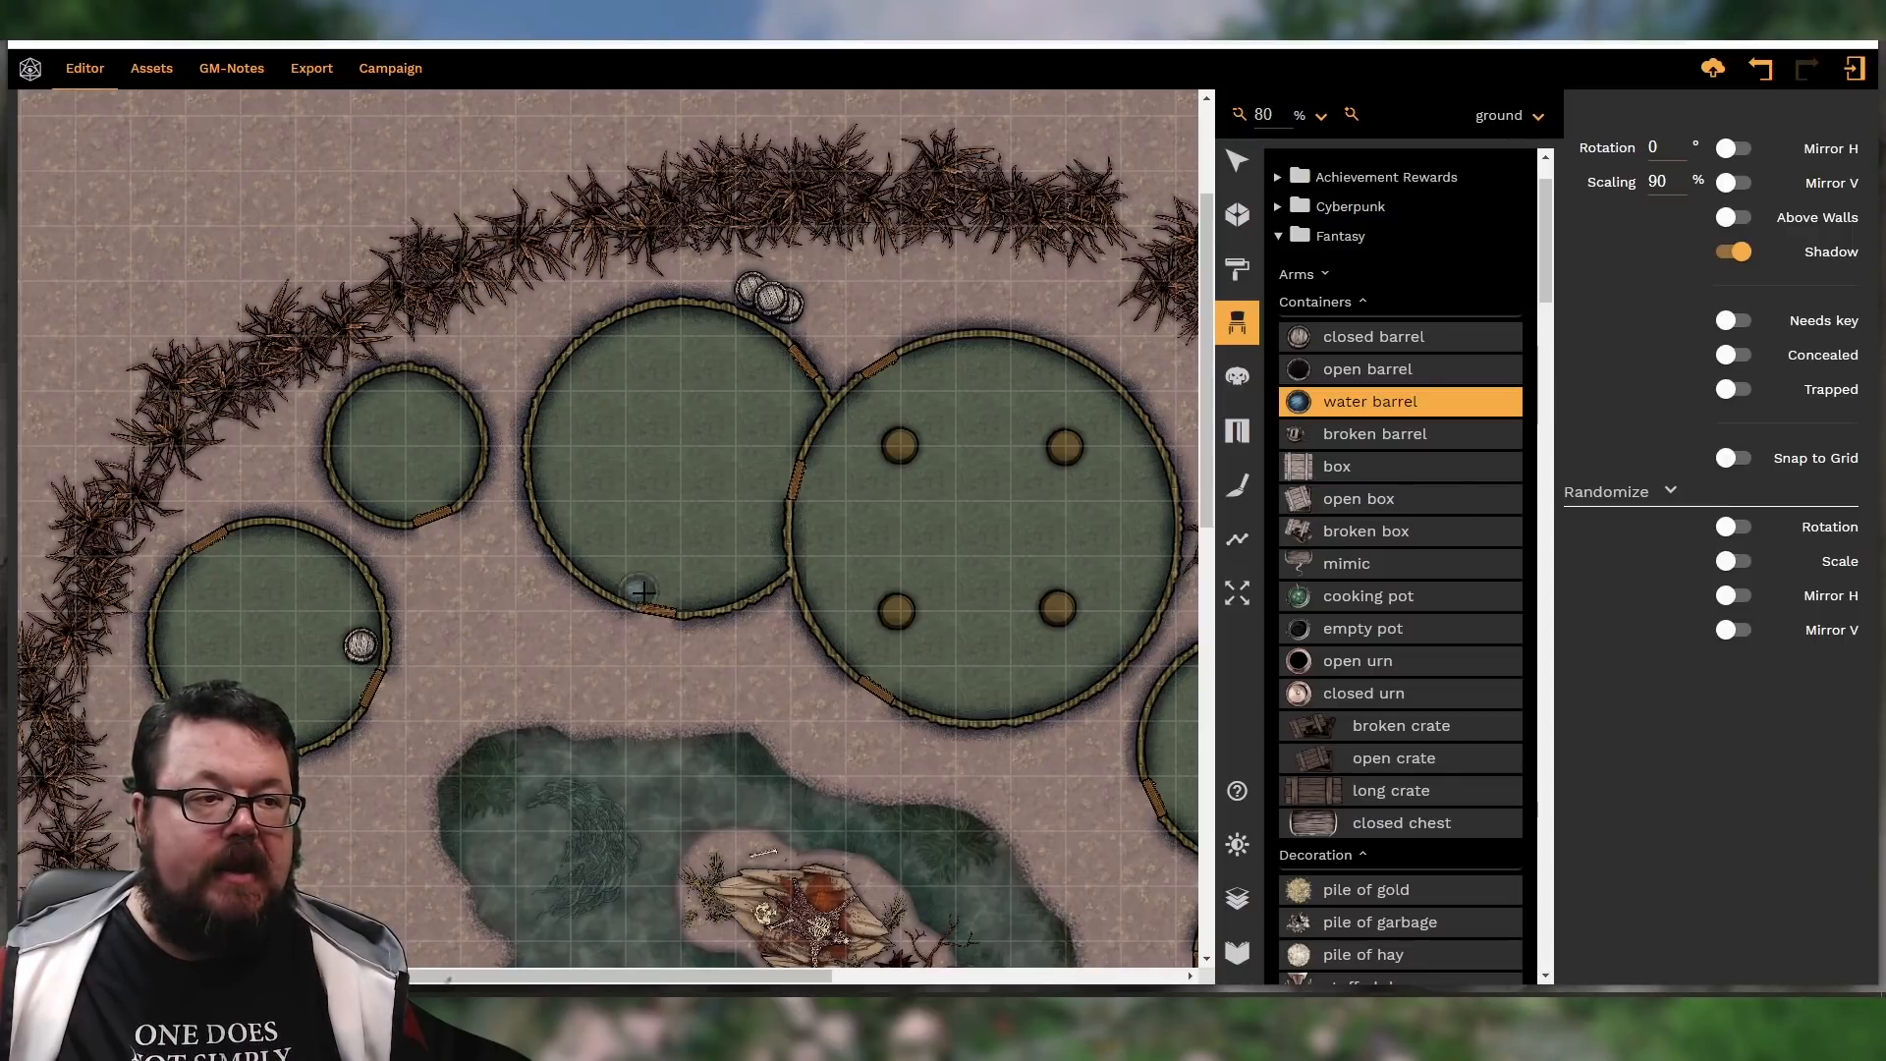
click(778, 614)
drag(711, 968, 898, 949)
scroll(874, 711, down, 4)
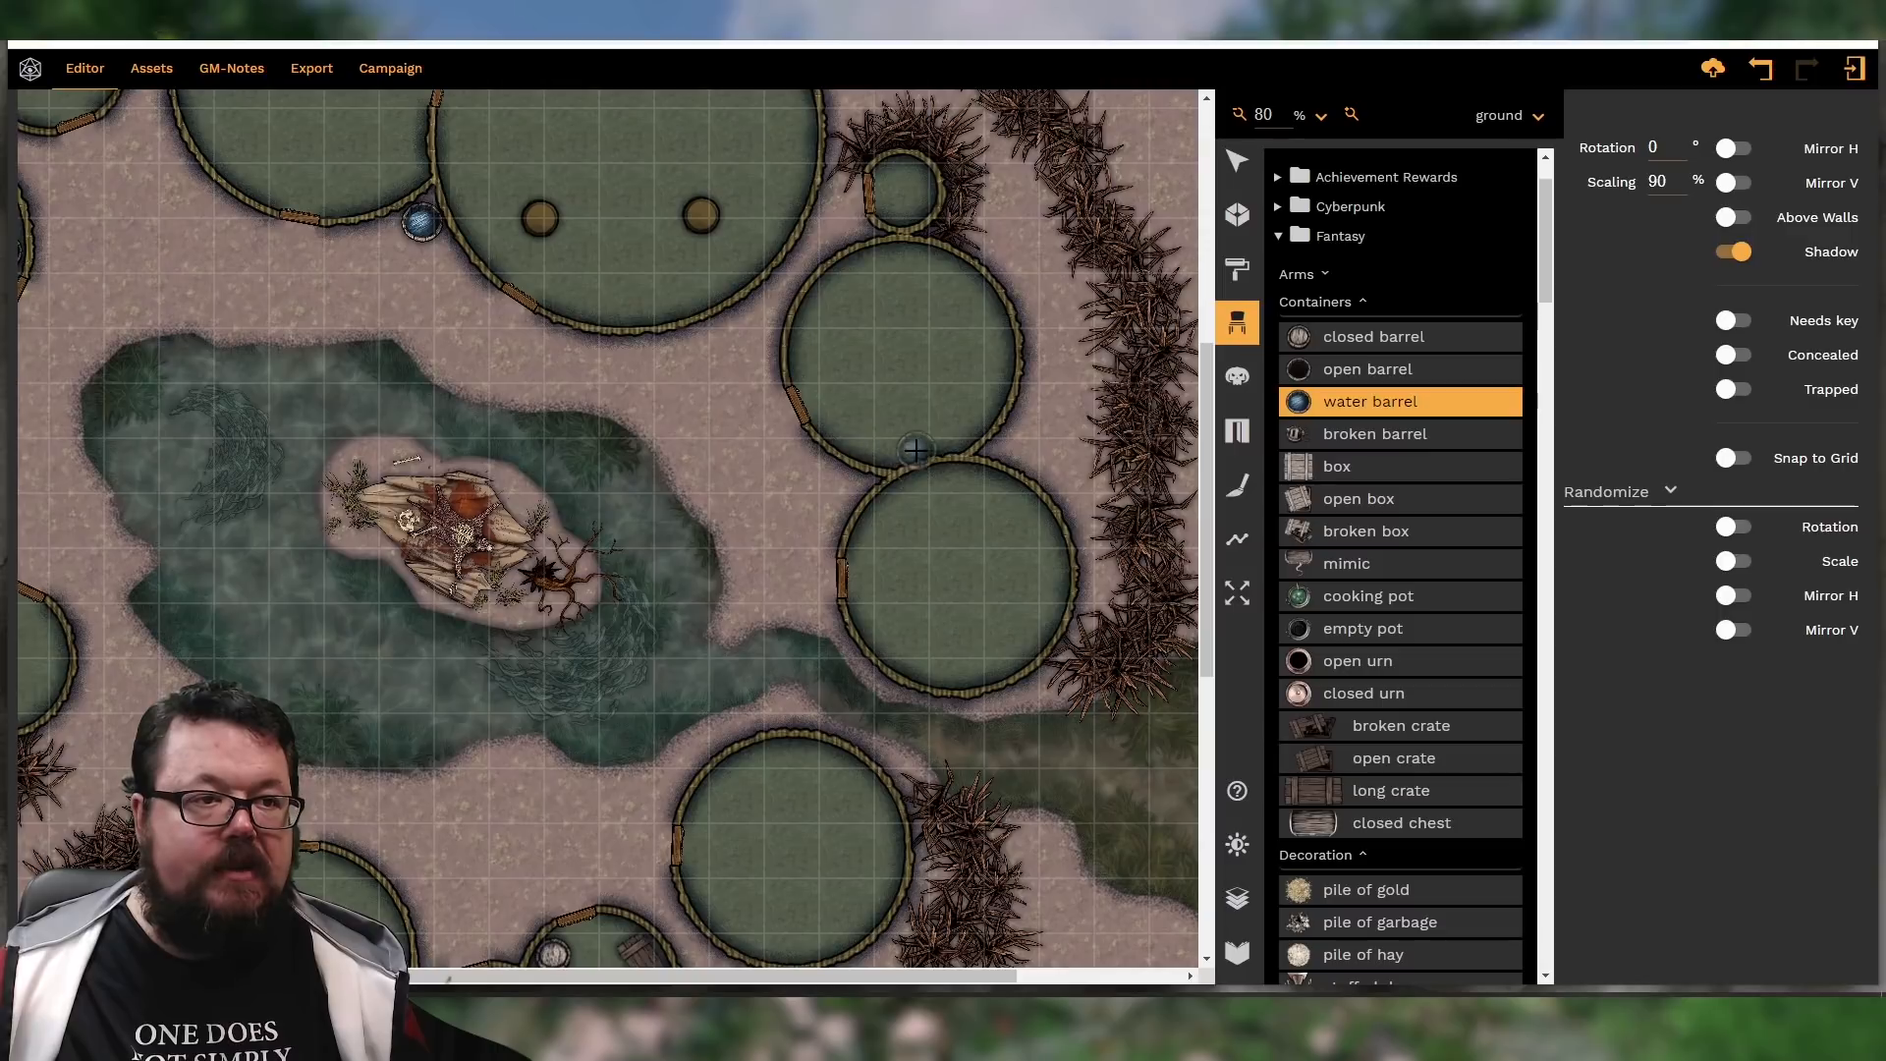
click(805, 360)
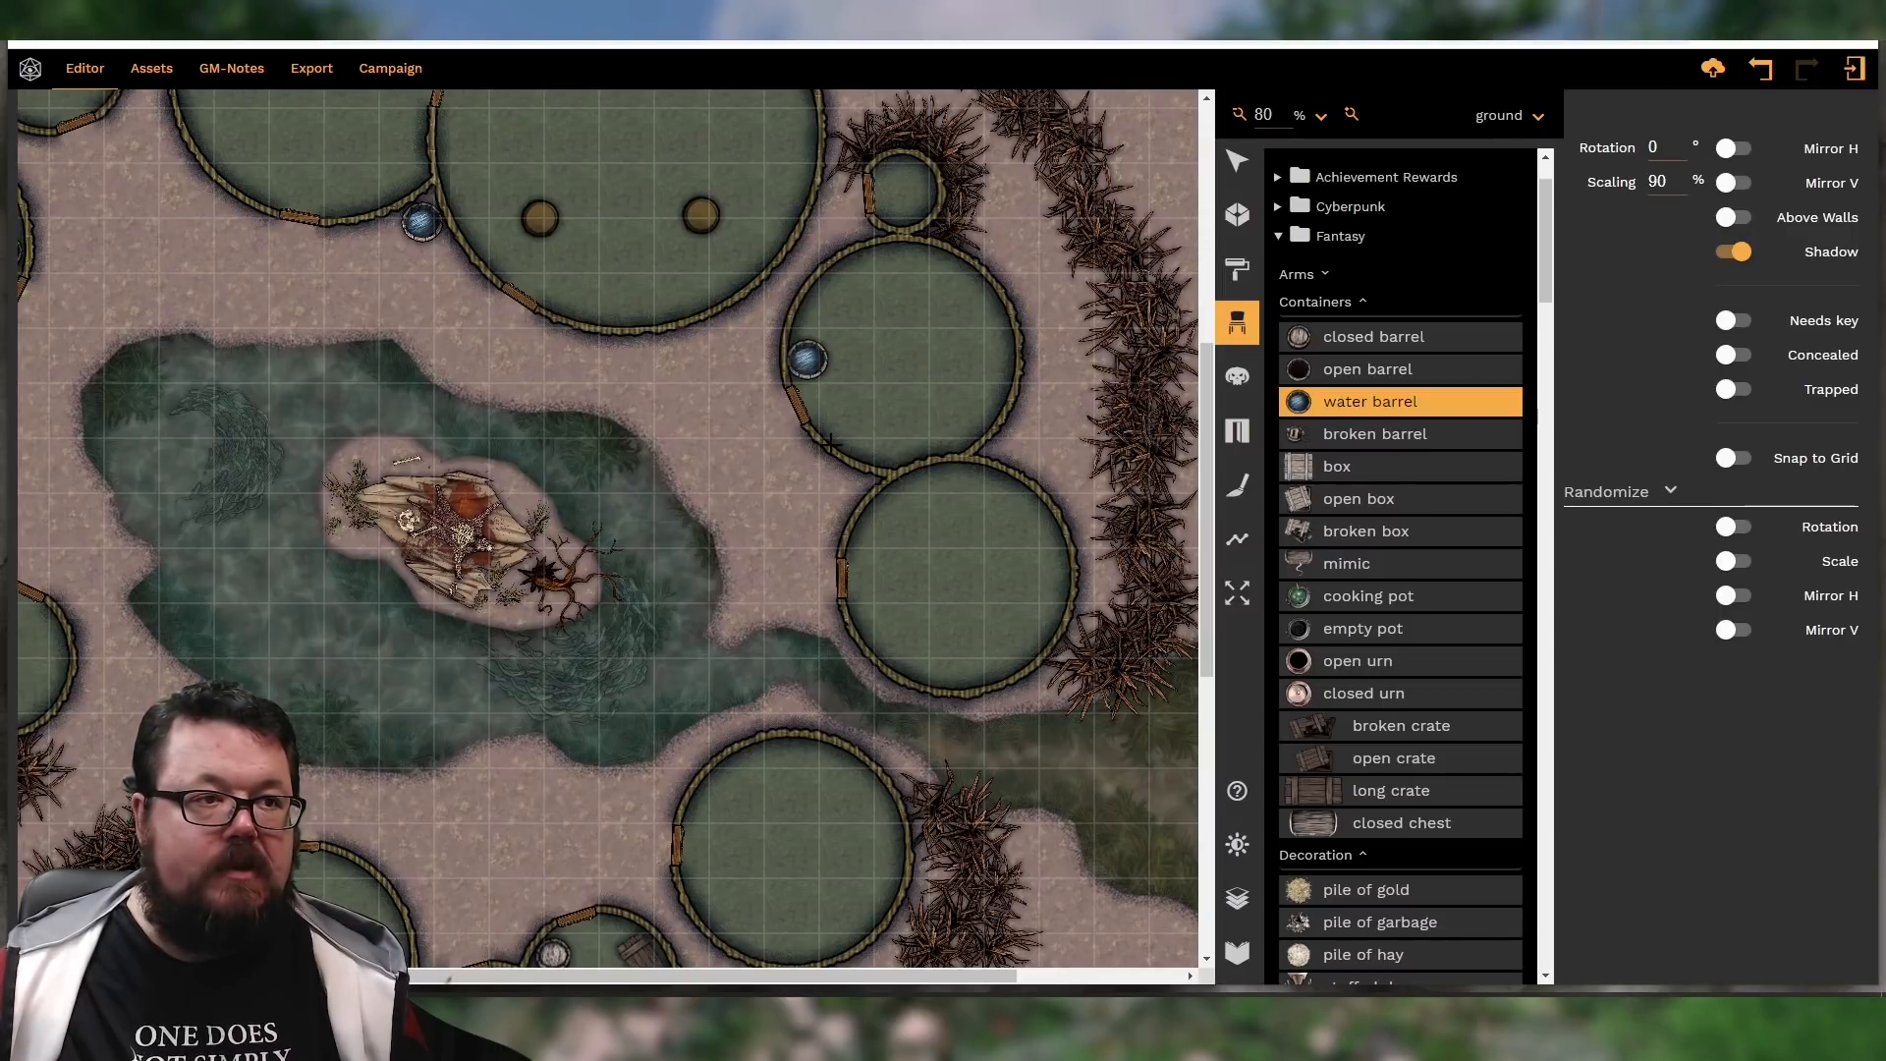
Place a closed urn at 65% scaling on the northern long crate in the western joined small hut
scroll(830, 445, down, 3)
click(1157, 657)
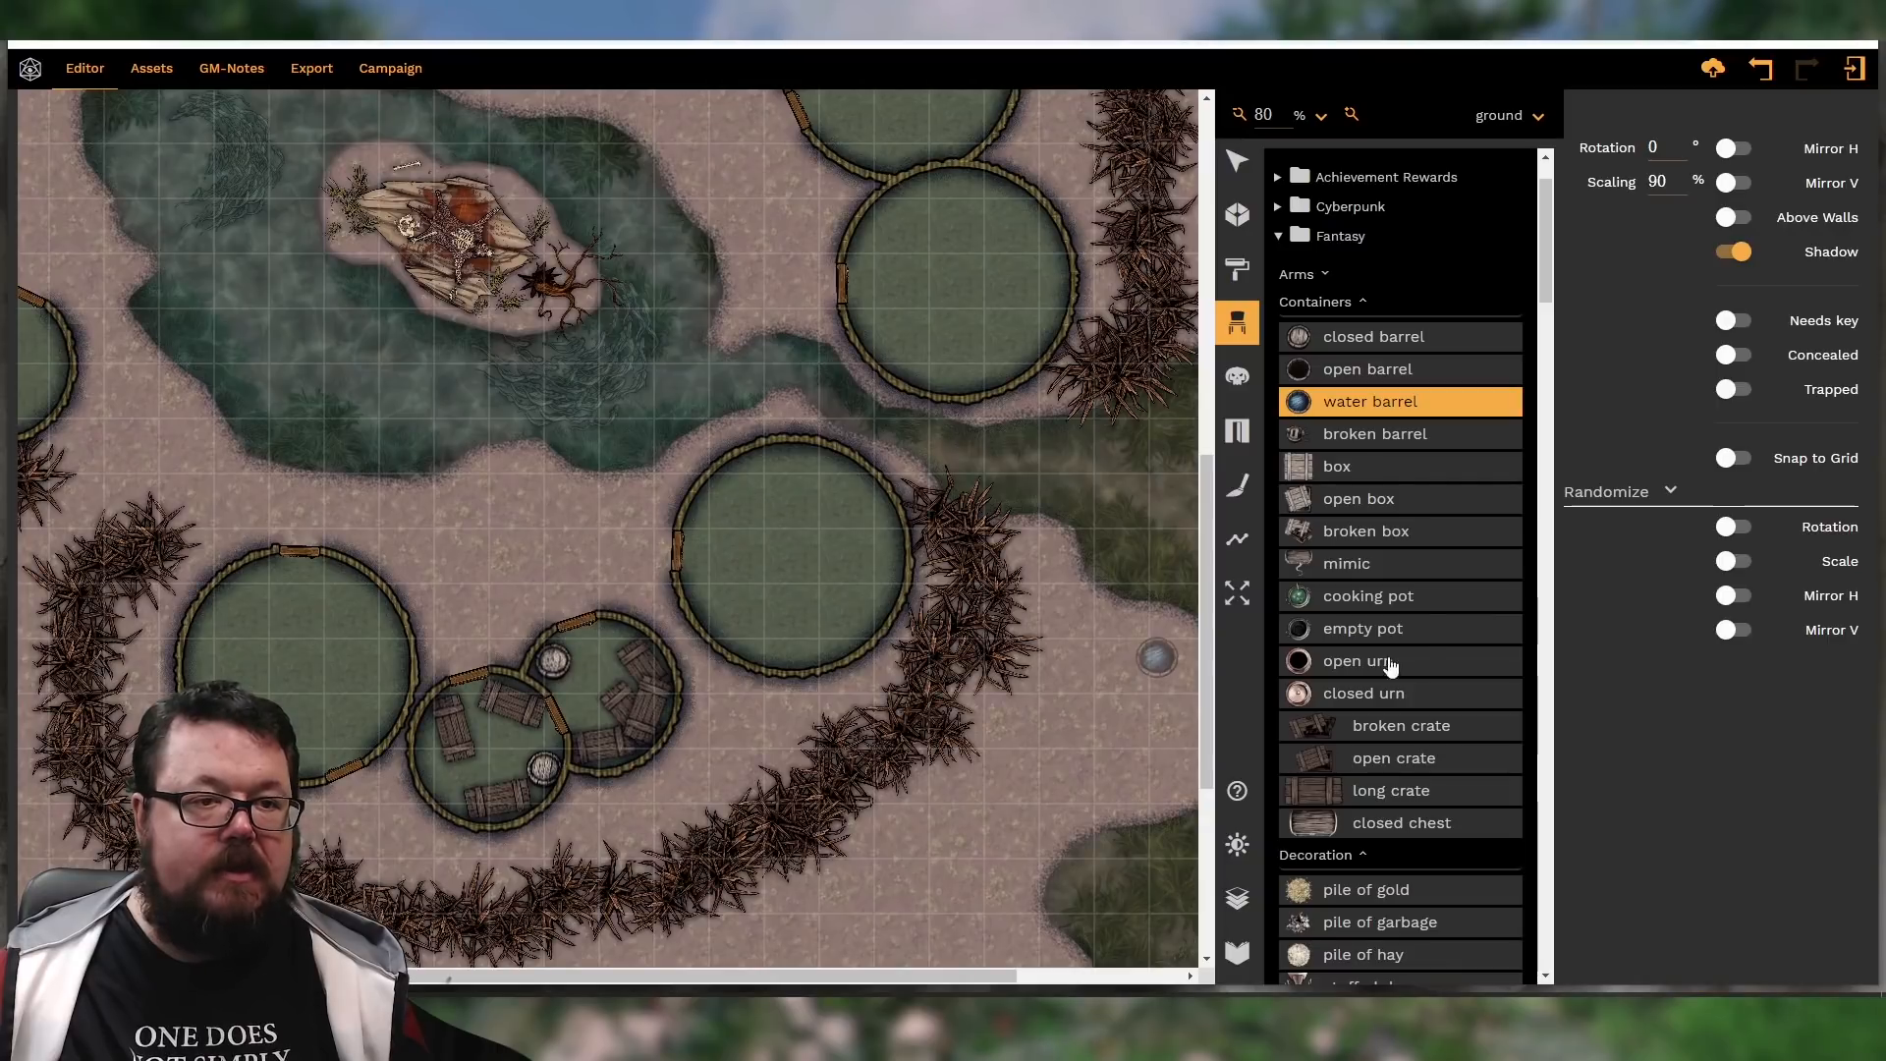
click(1373, 695)
scroll(601, 715, down, 2)
scroll(598, 714, down, 1)
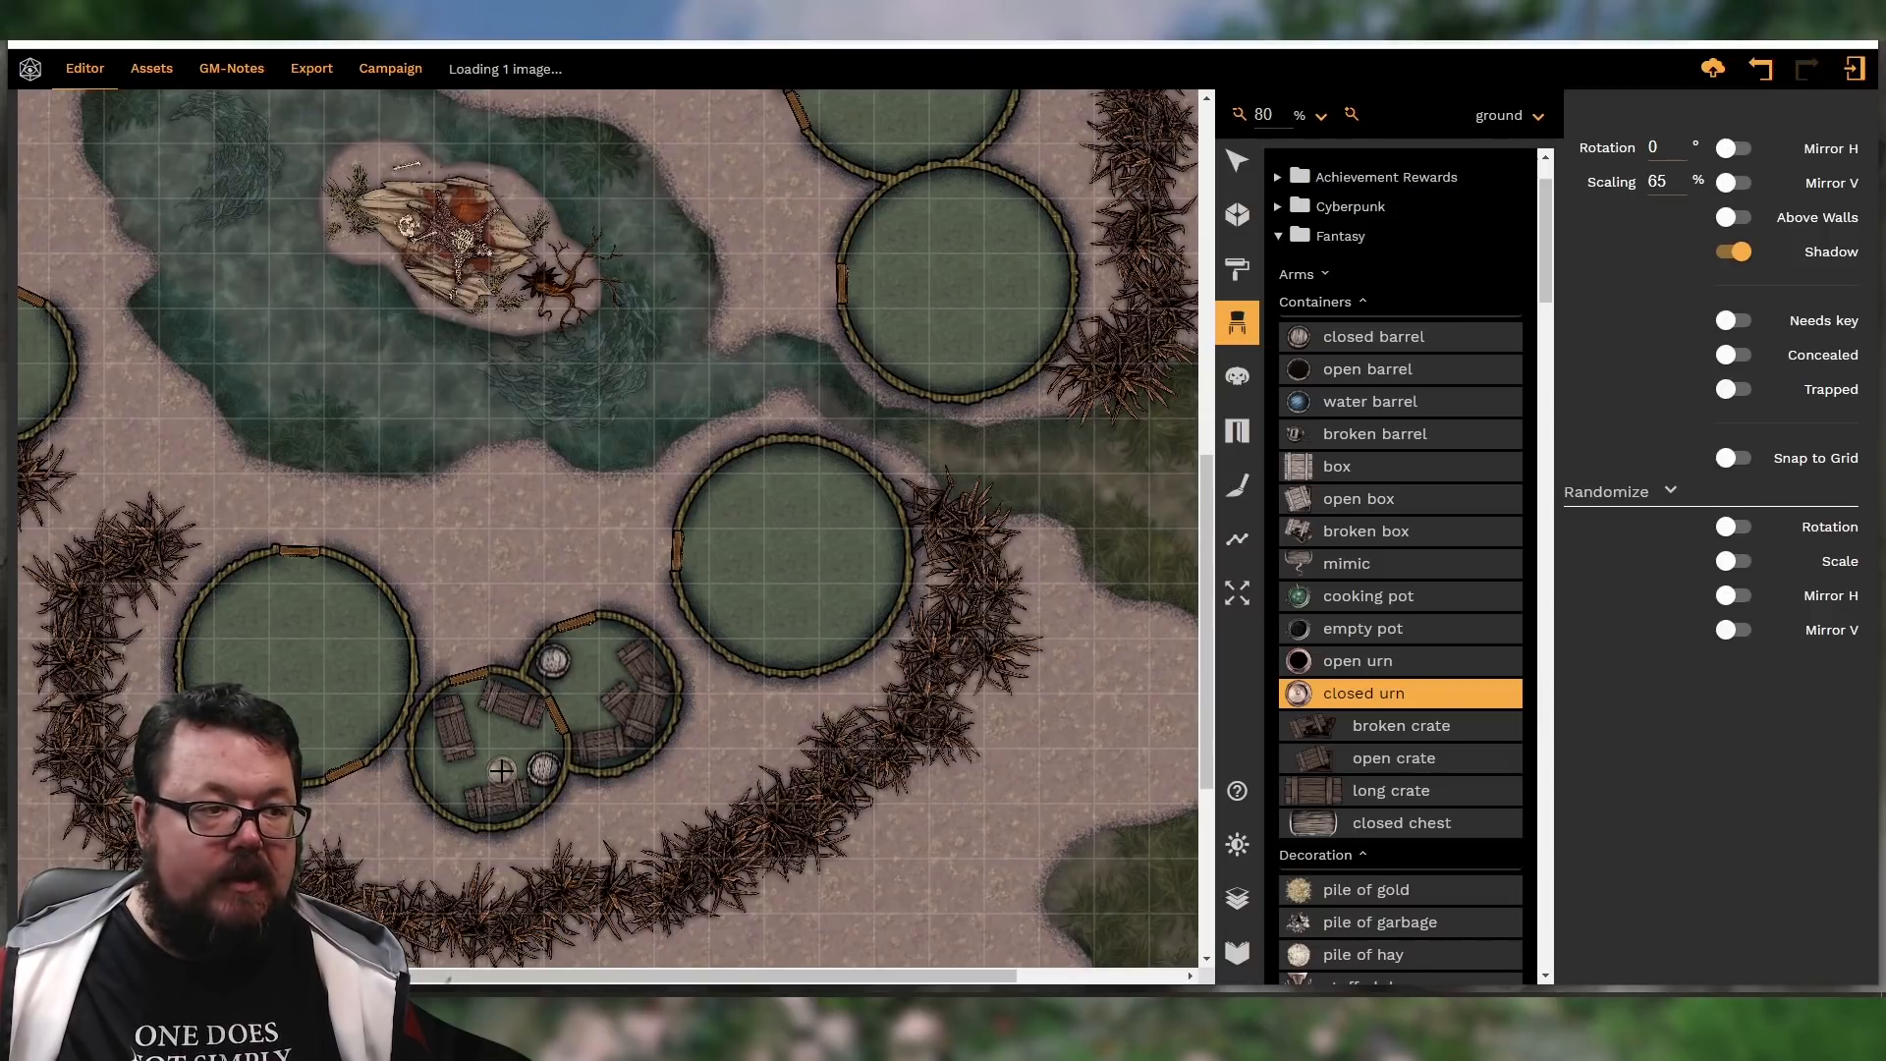
click(521, 708)
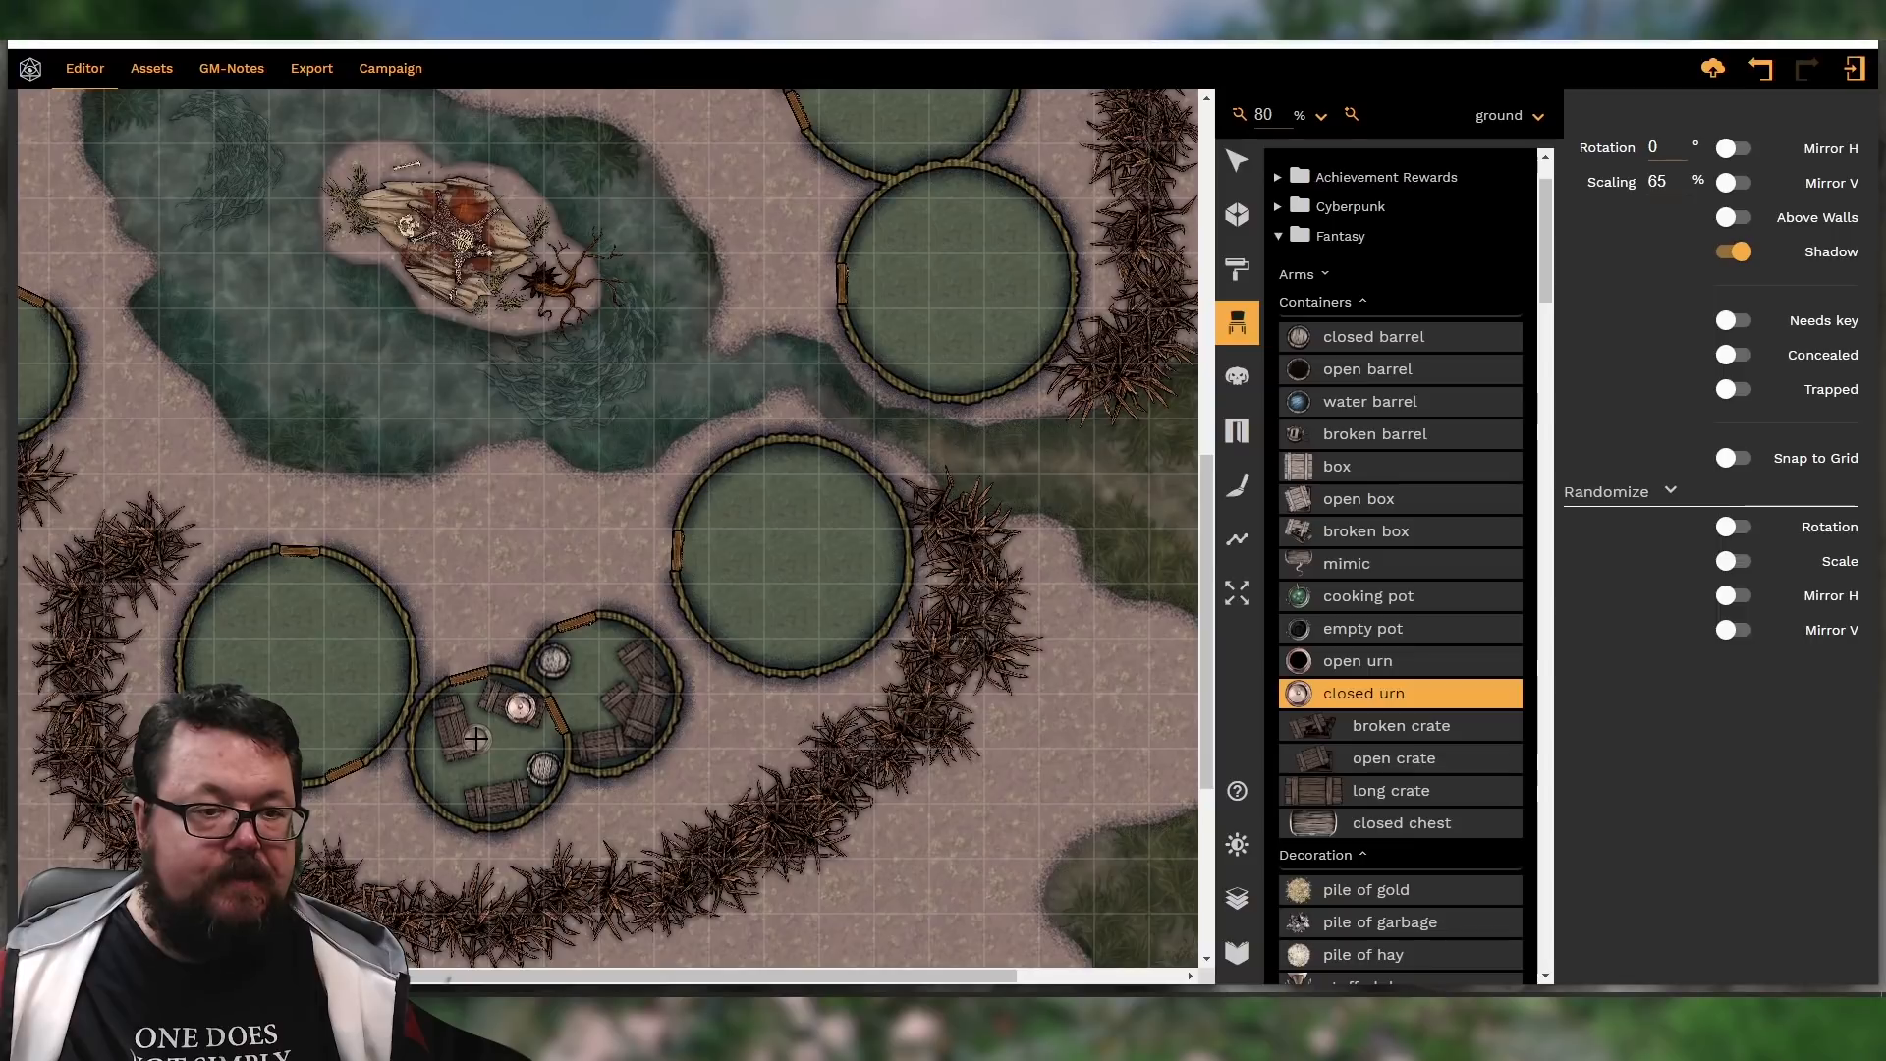
Place a closed chest at 85% scaling against the north wall of the chief's hut
scroll(1448, 728, down, 2)
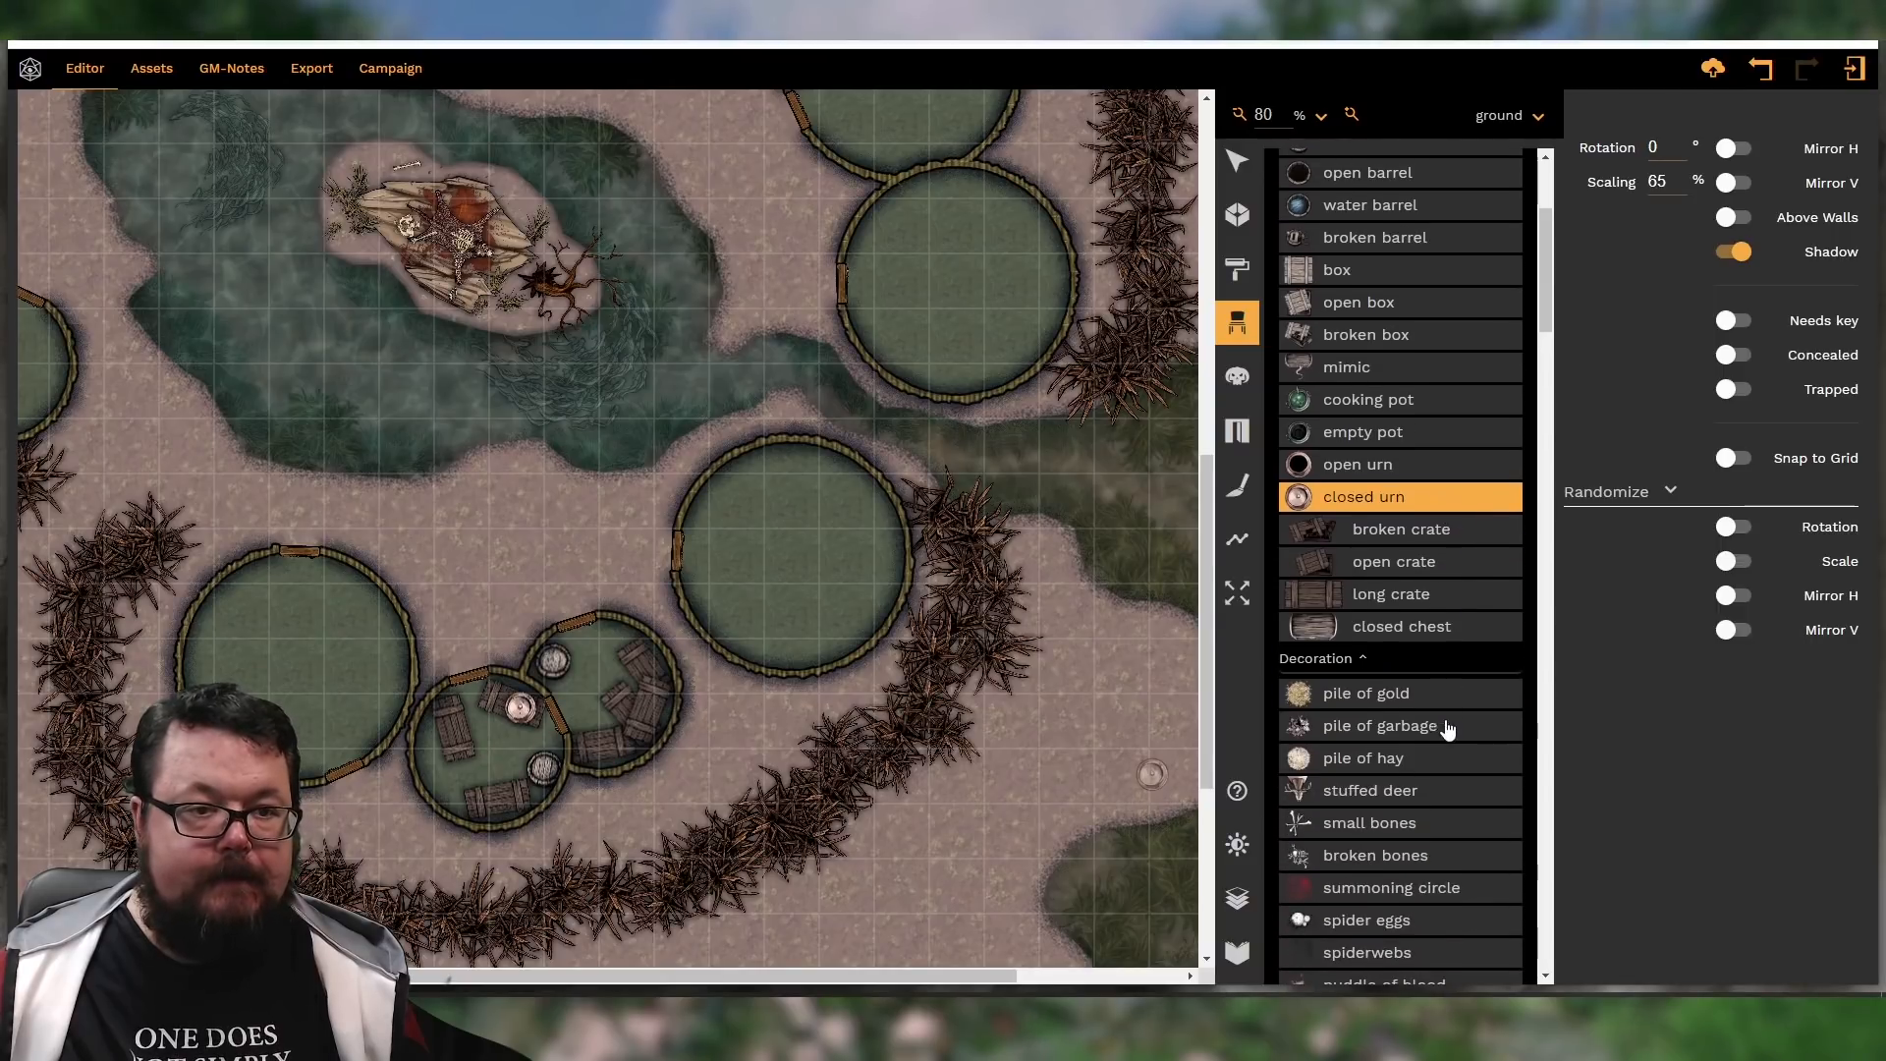
click(1366, 628)
scroll(717, 511, up, 5)
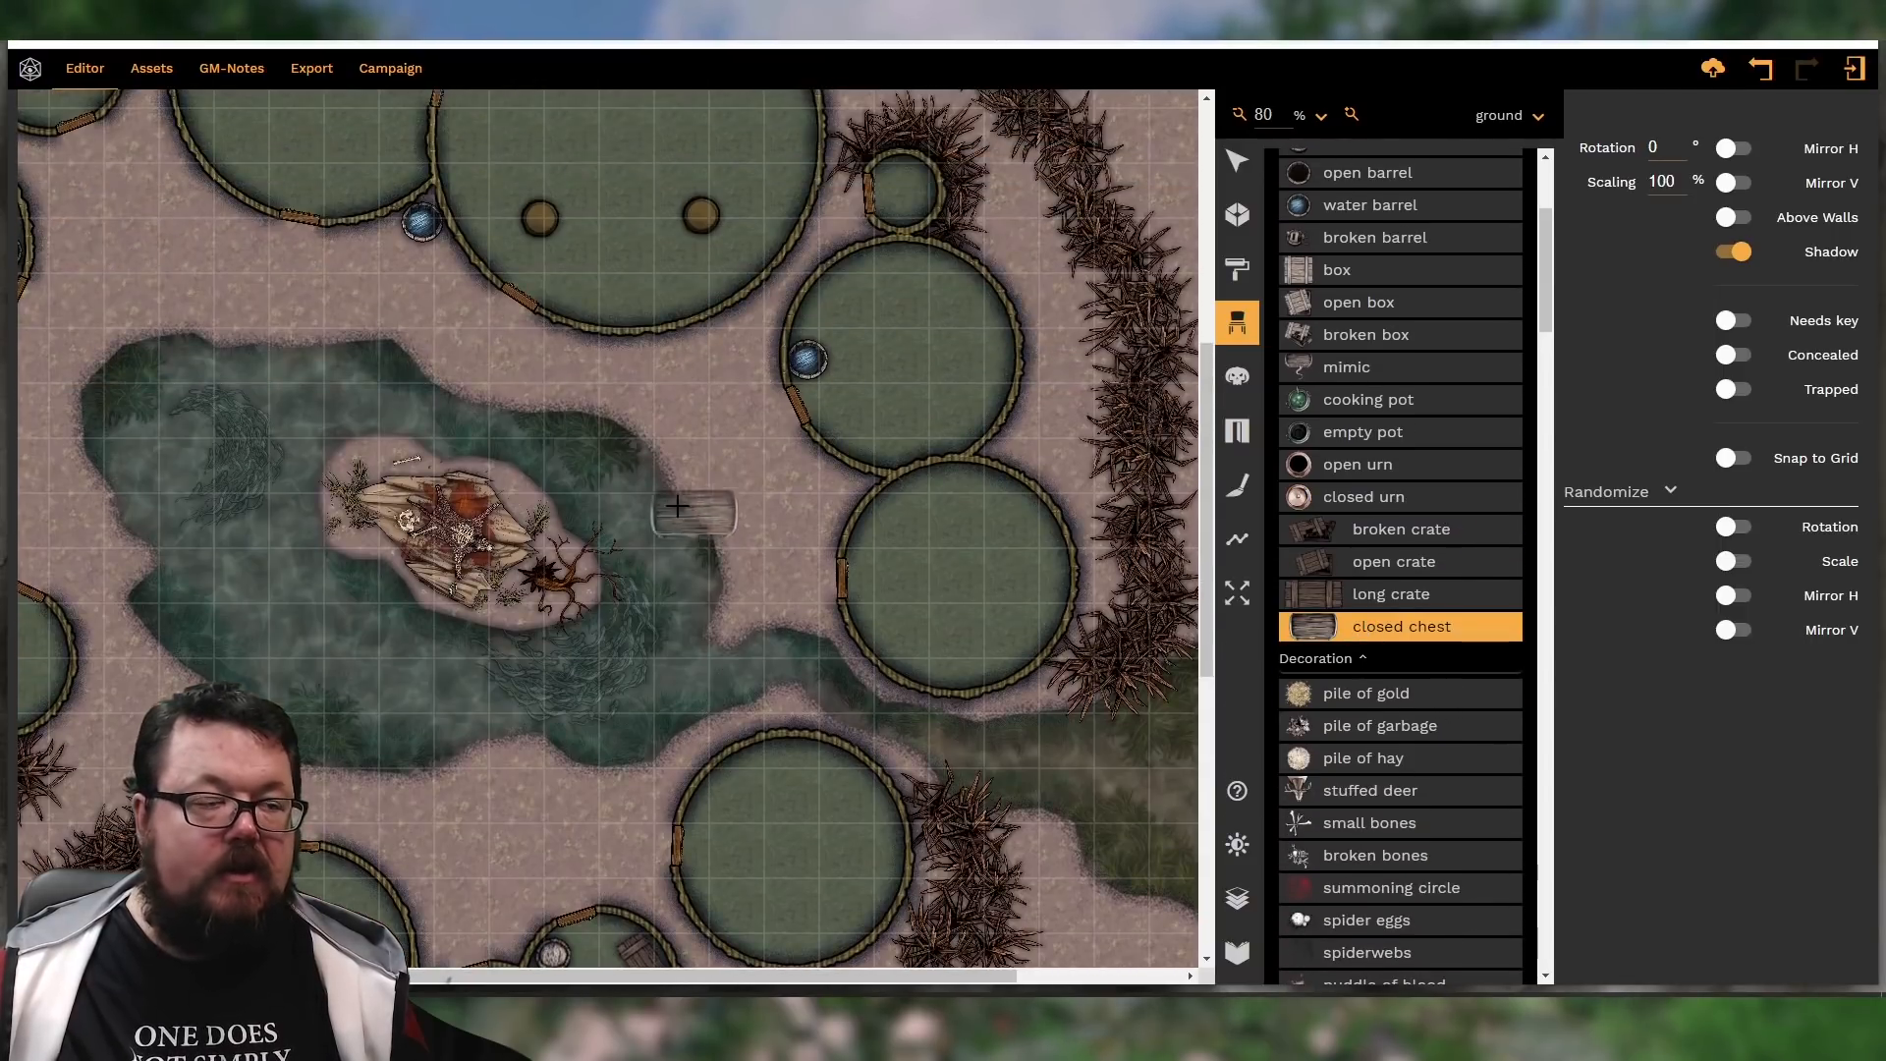
shift+scroll(630, 179, down, 3)
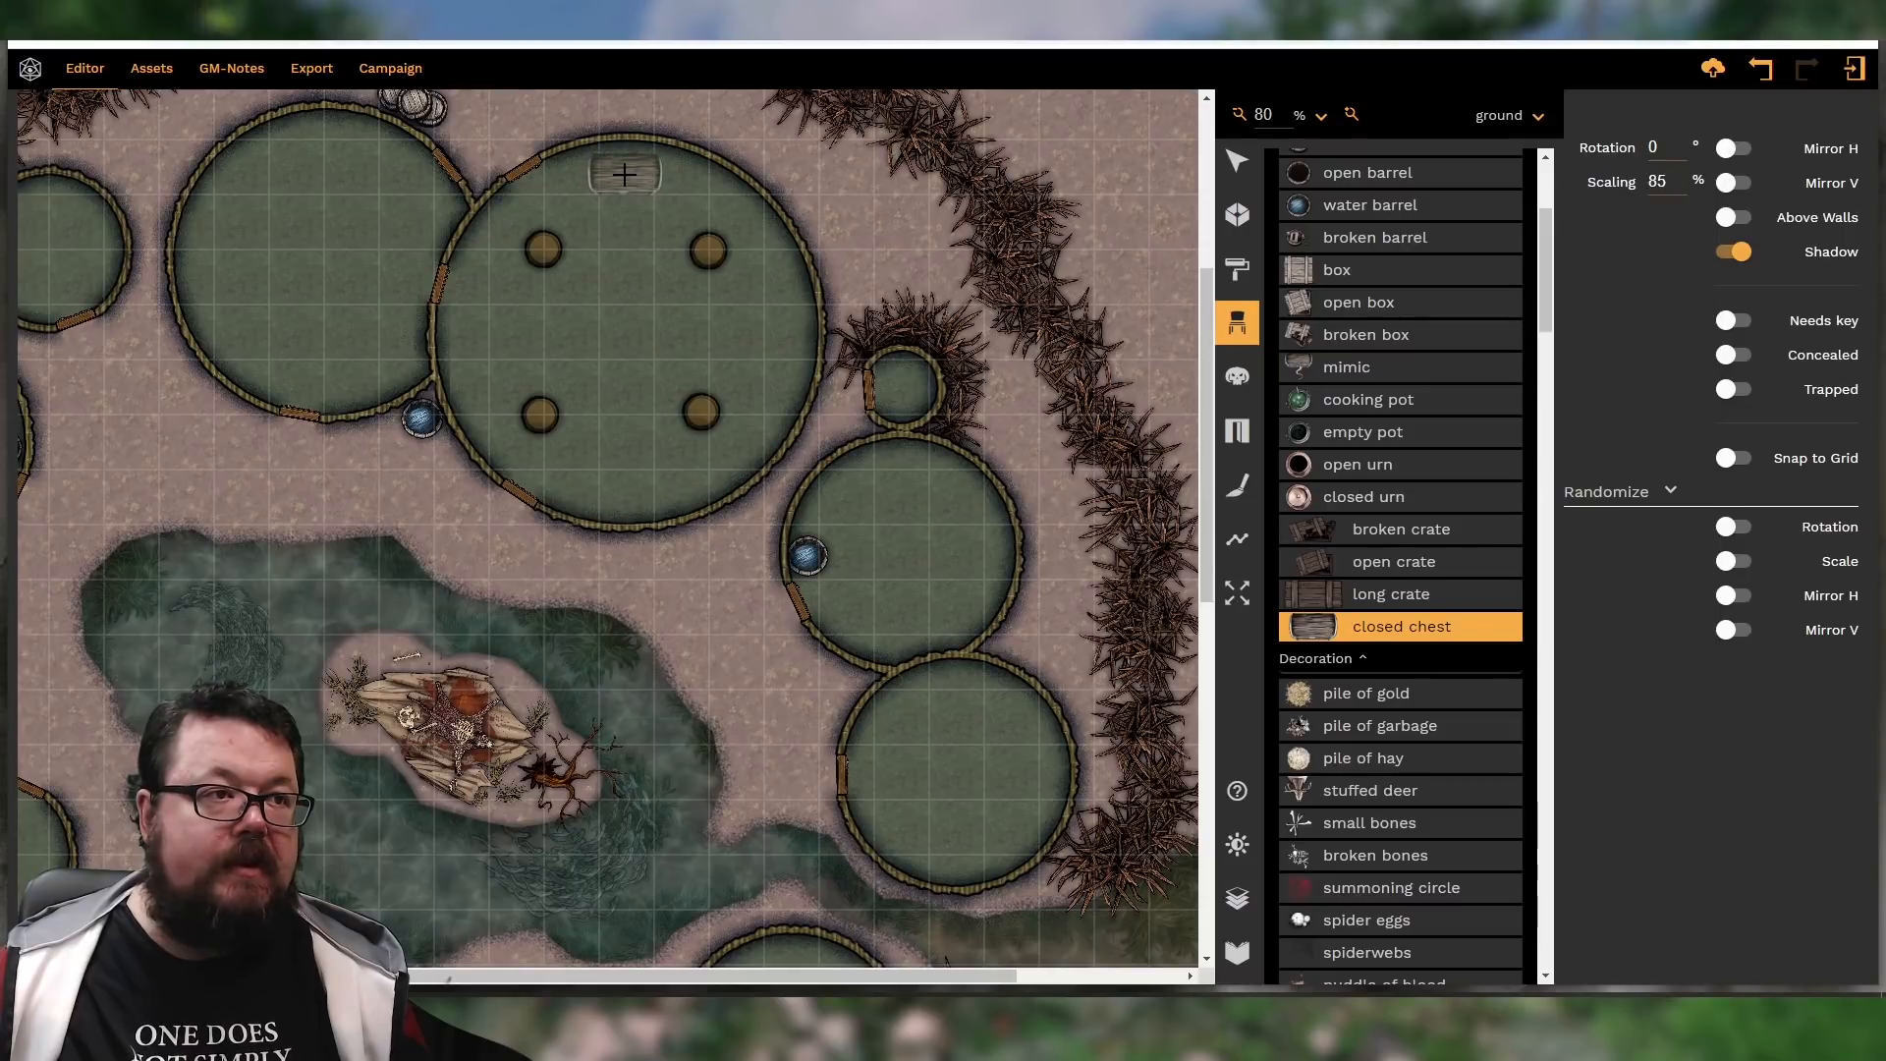
click(625, 164)
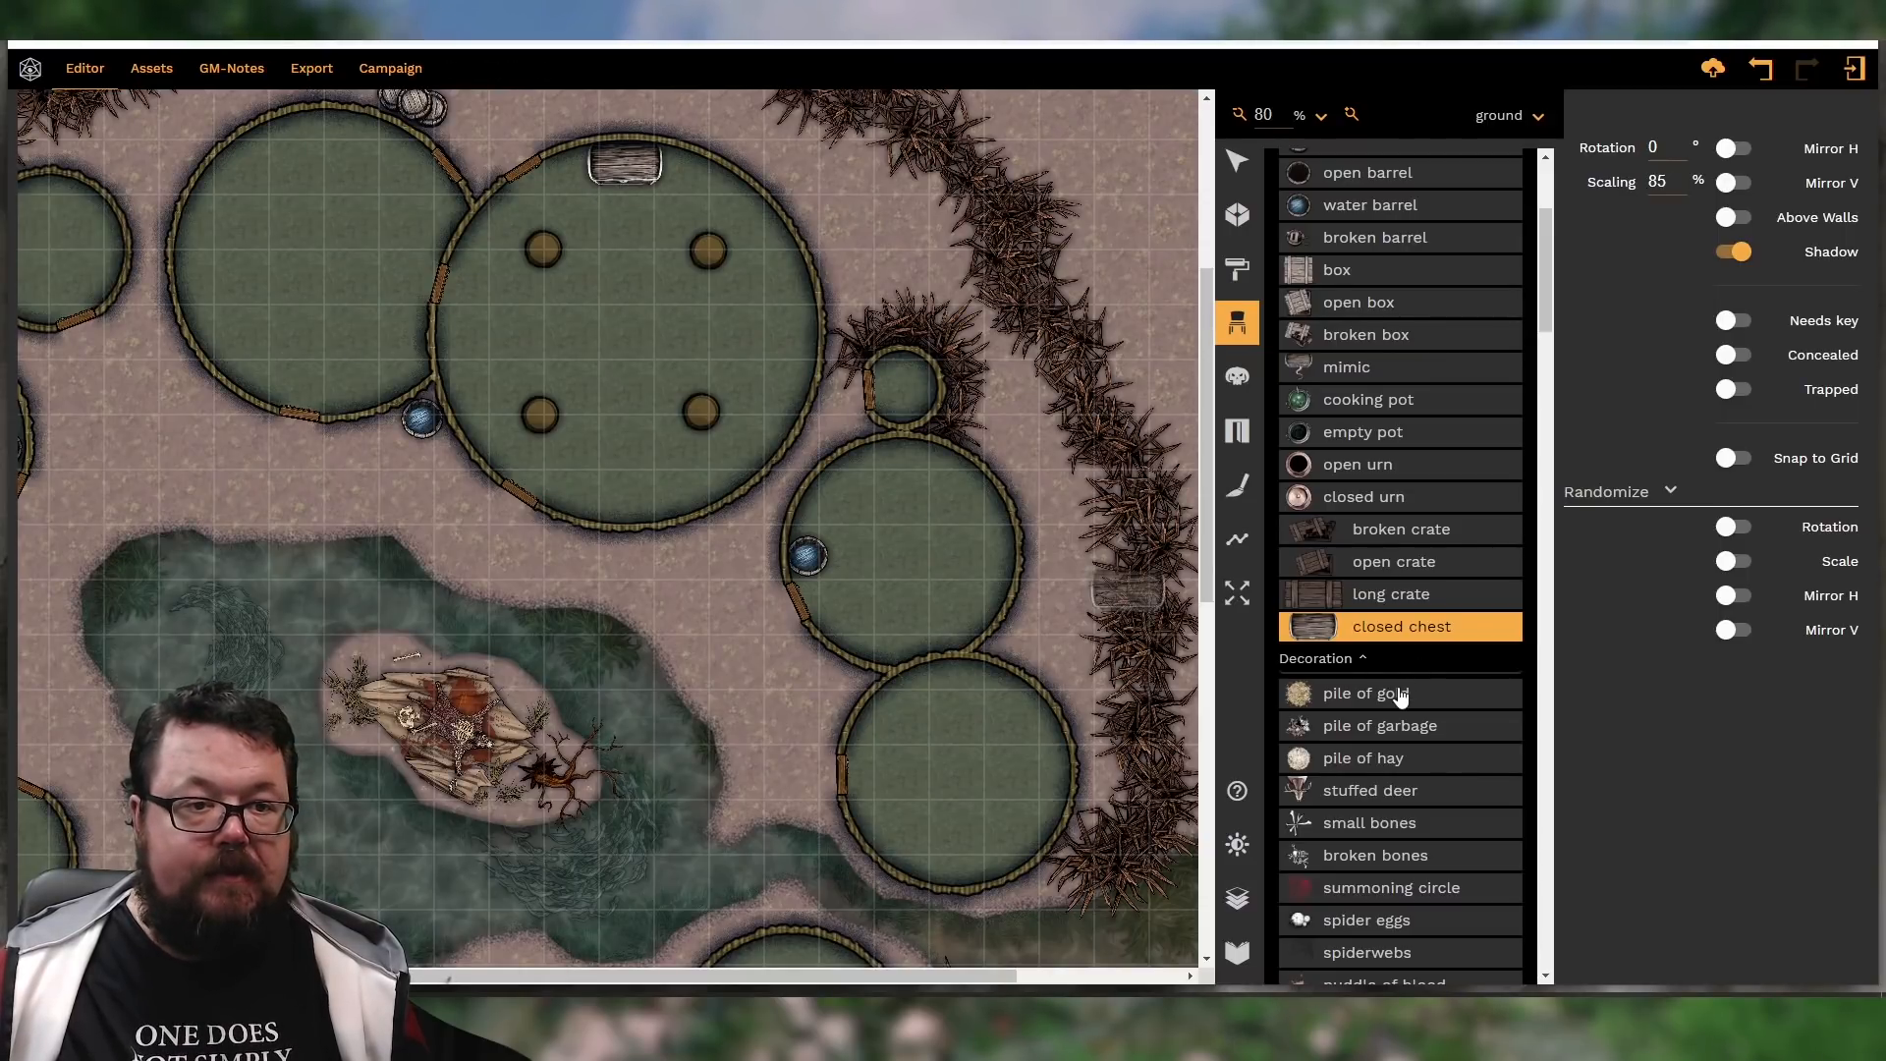
Place a pile of hay at 100% scaling in each of the two tiny huts west of the pond
click(1352, 759)
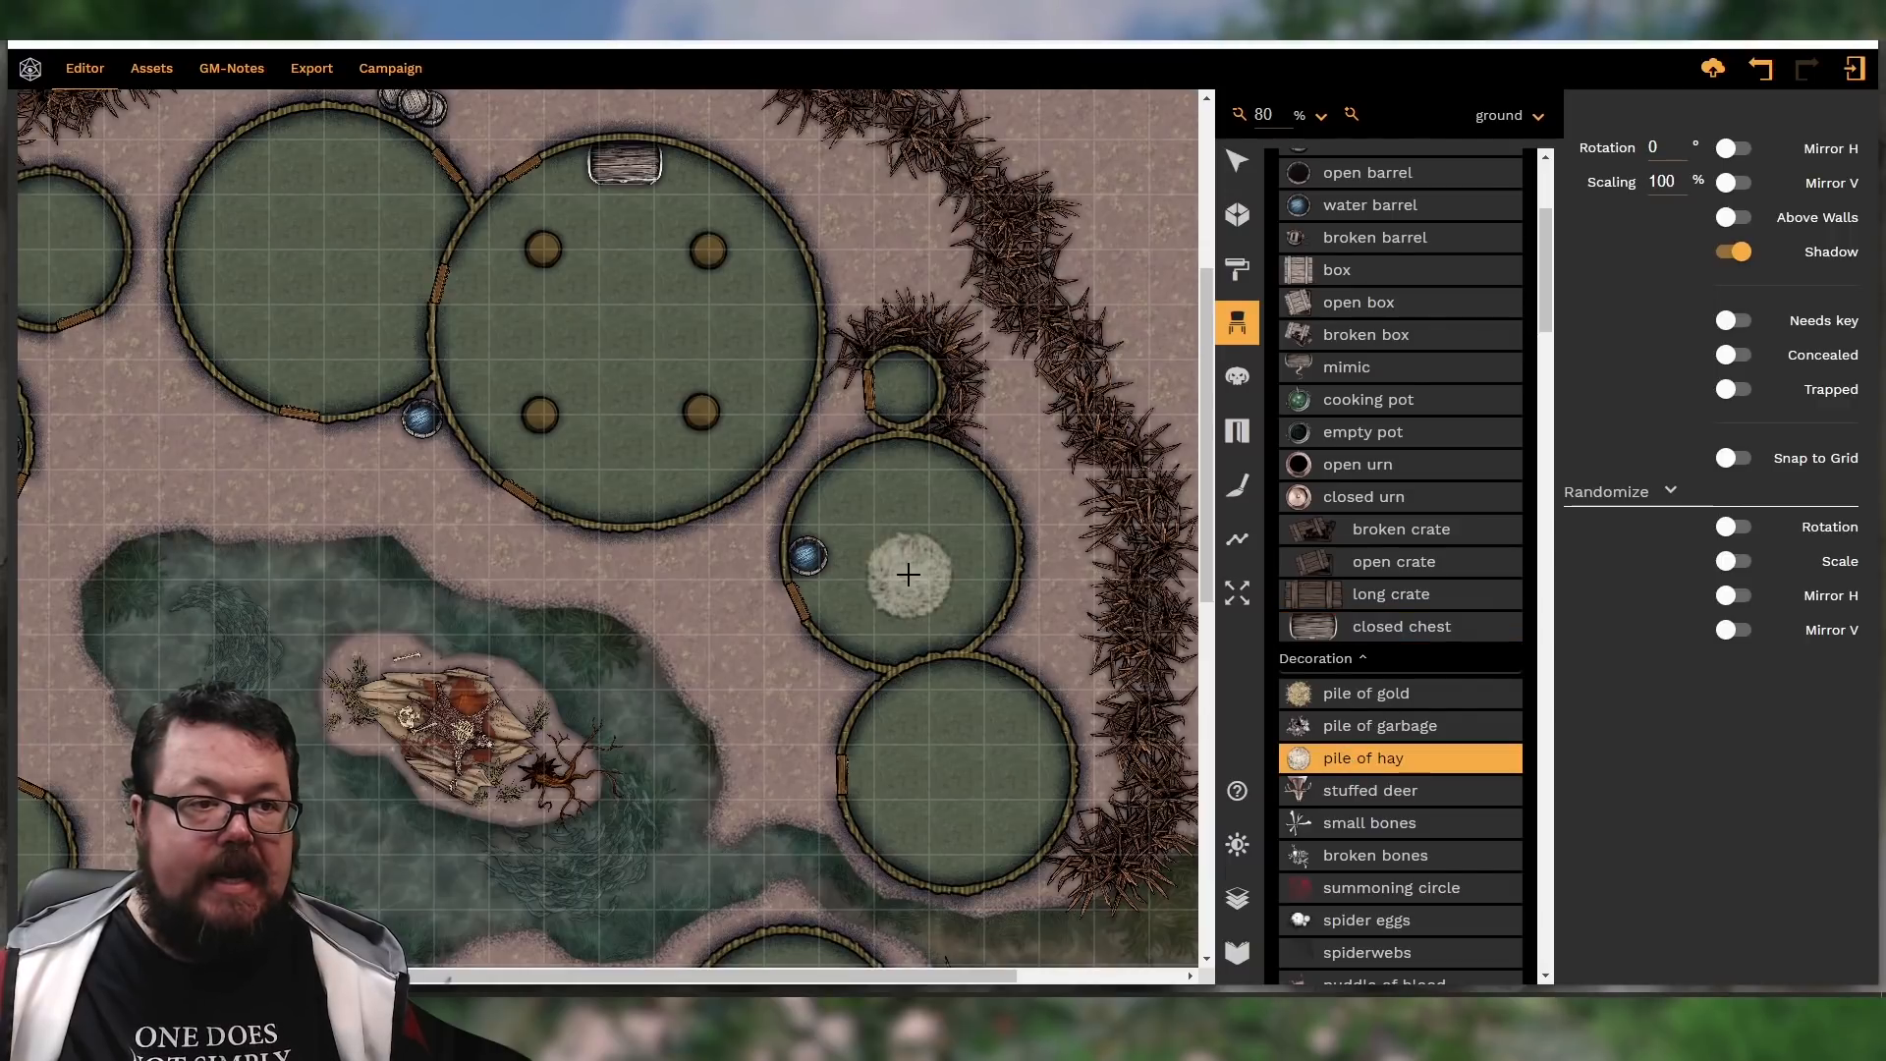
drag(892, 971, 637, 965)
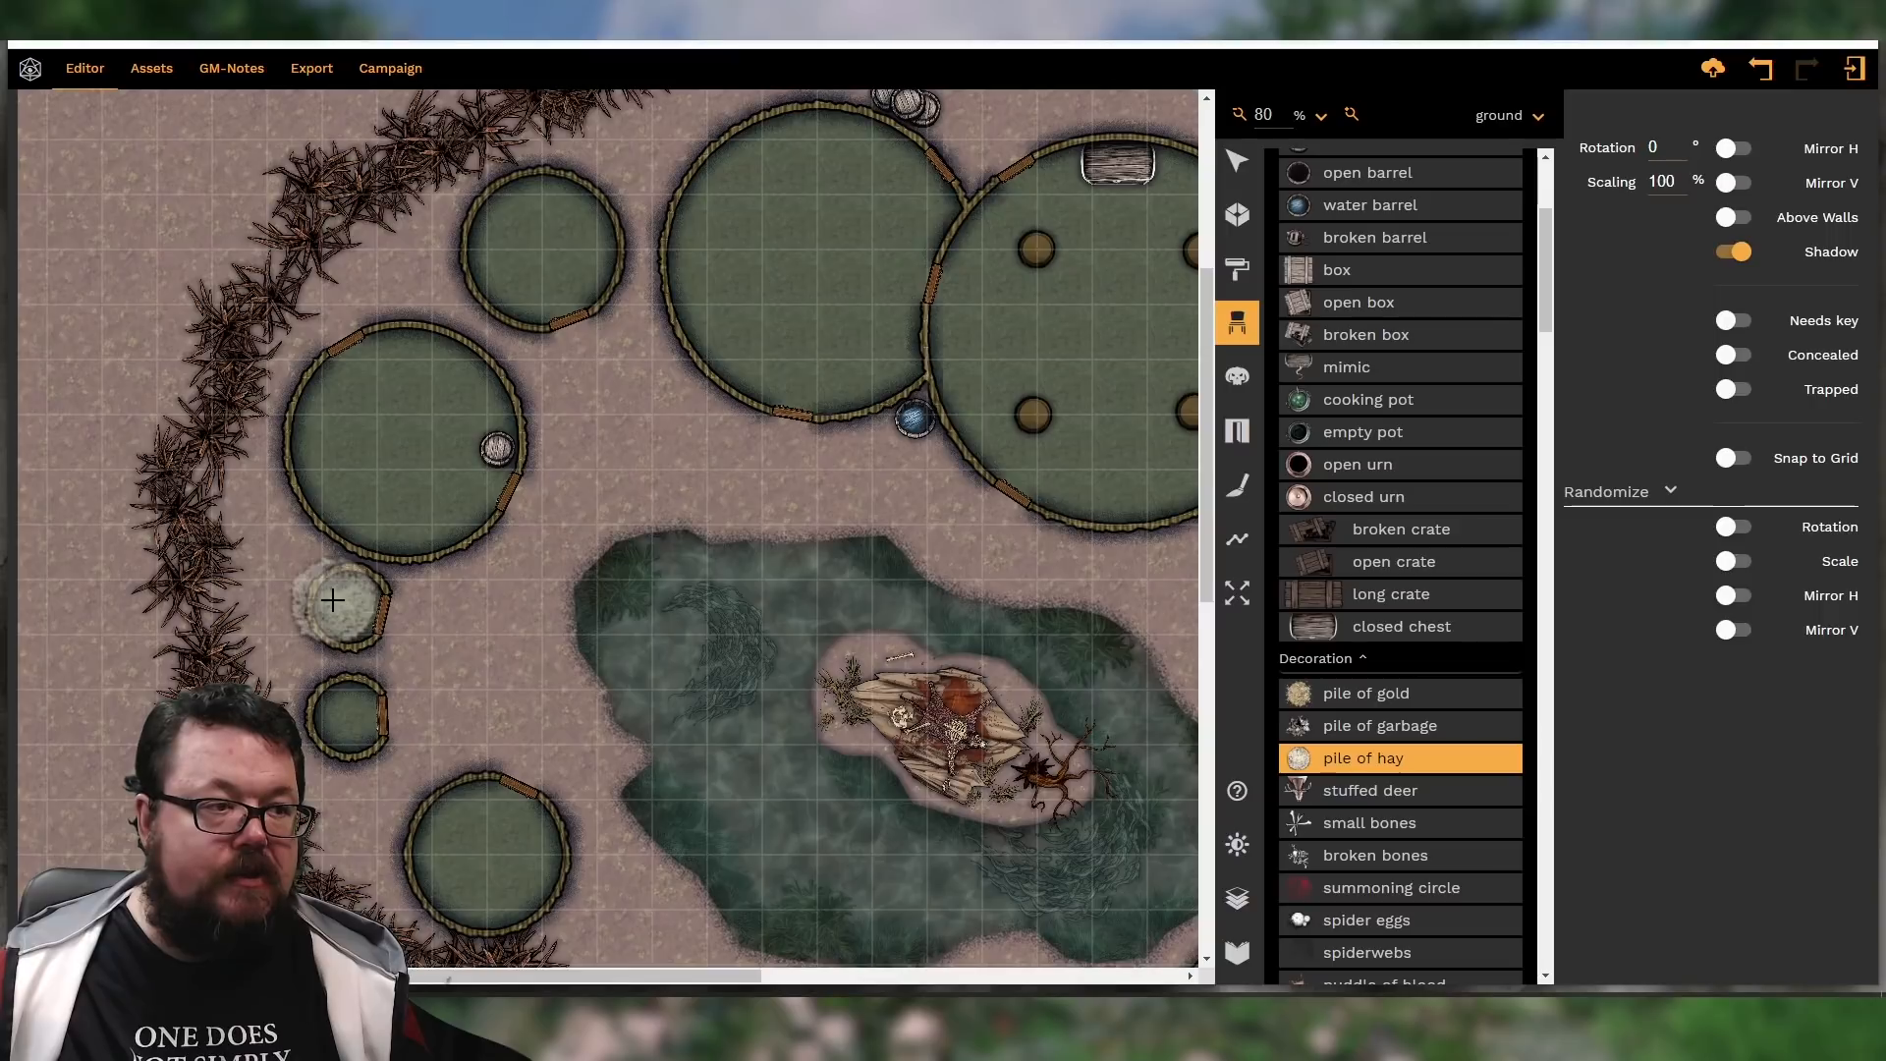
click(342, 602)
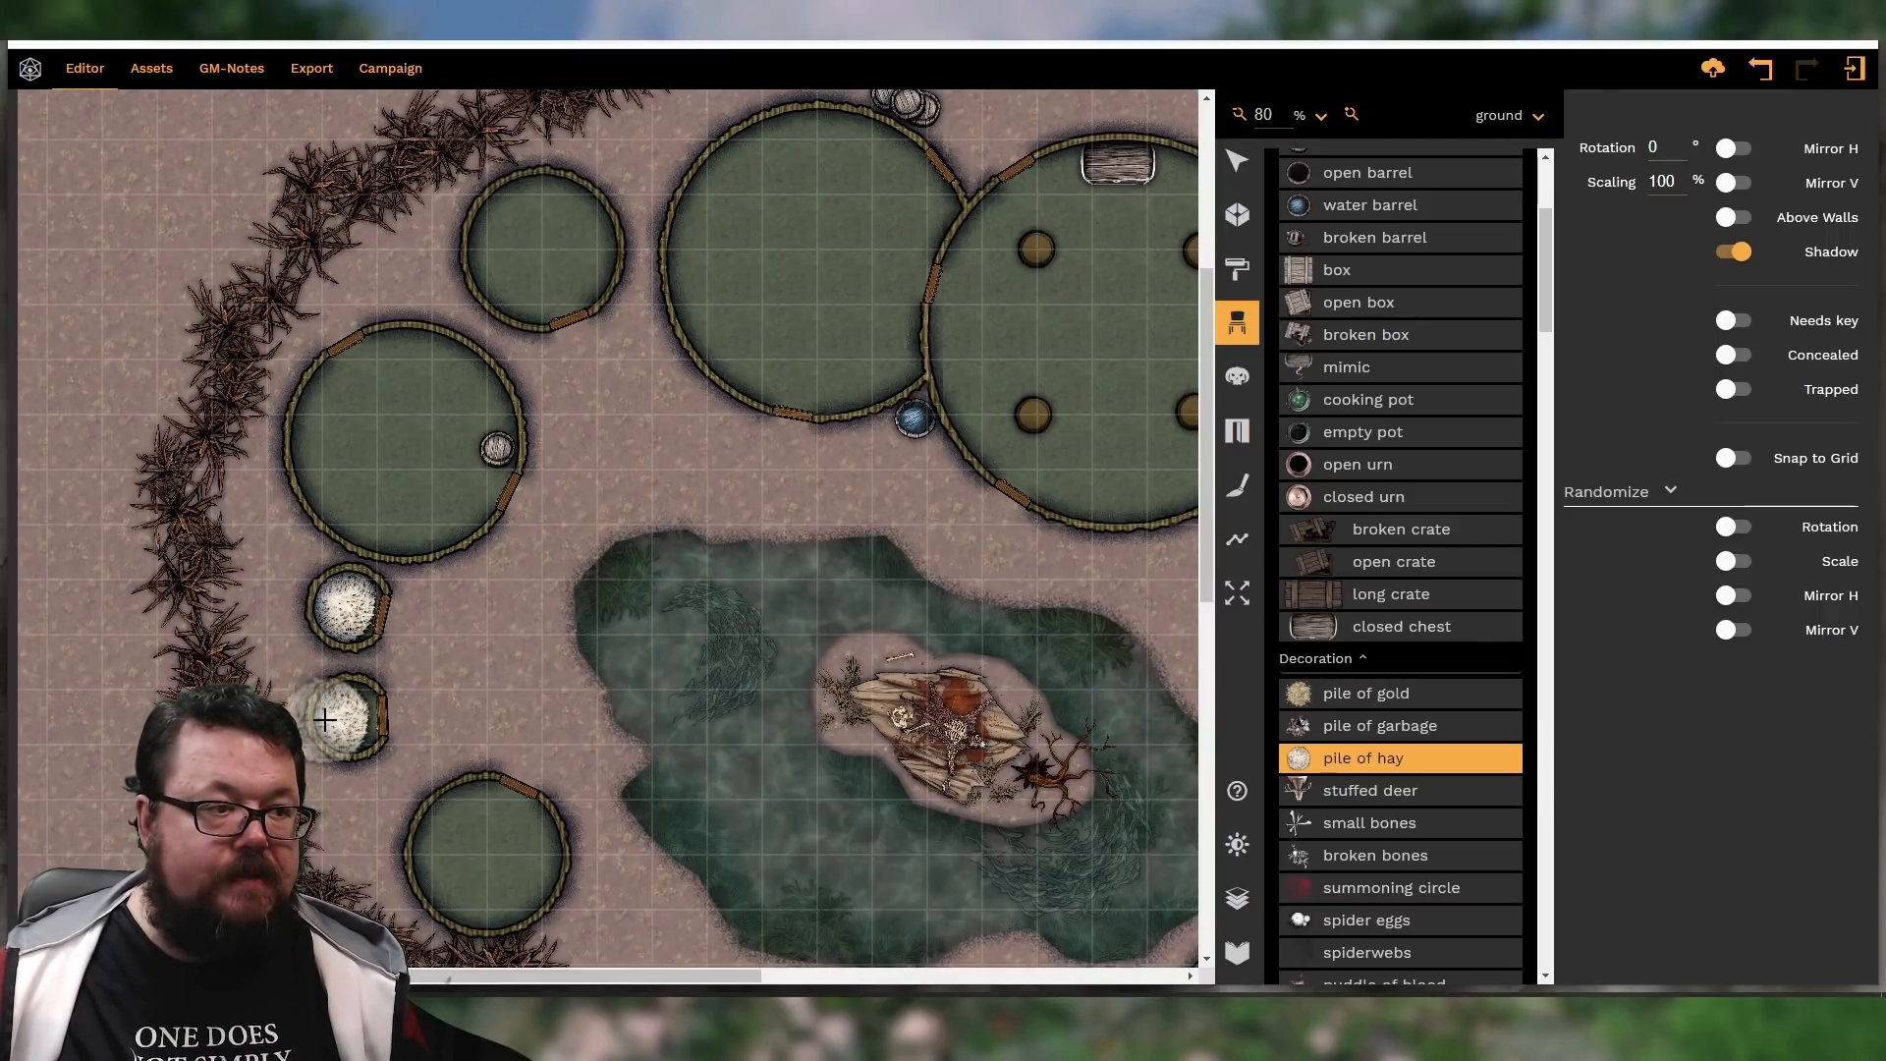
Place a pile of hay in the lower small western hut and a stuffed deer on the chest in the large pillared hut
click(342, 718)
scroll(1422, 715, down, 1)
scroll(1422, 715, down, 1)
click(1393, 694)
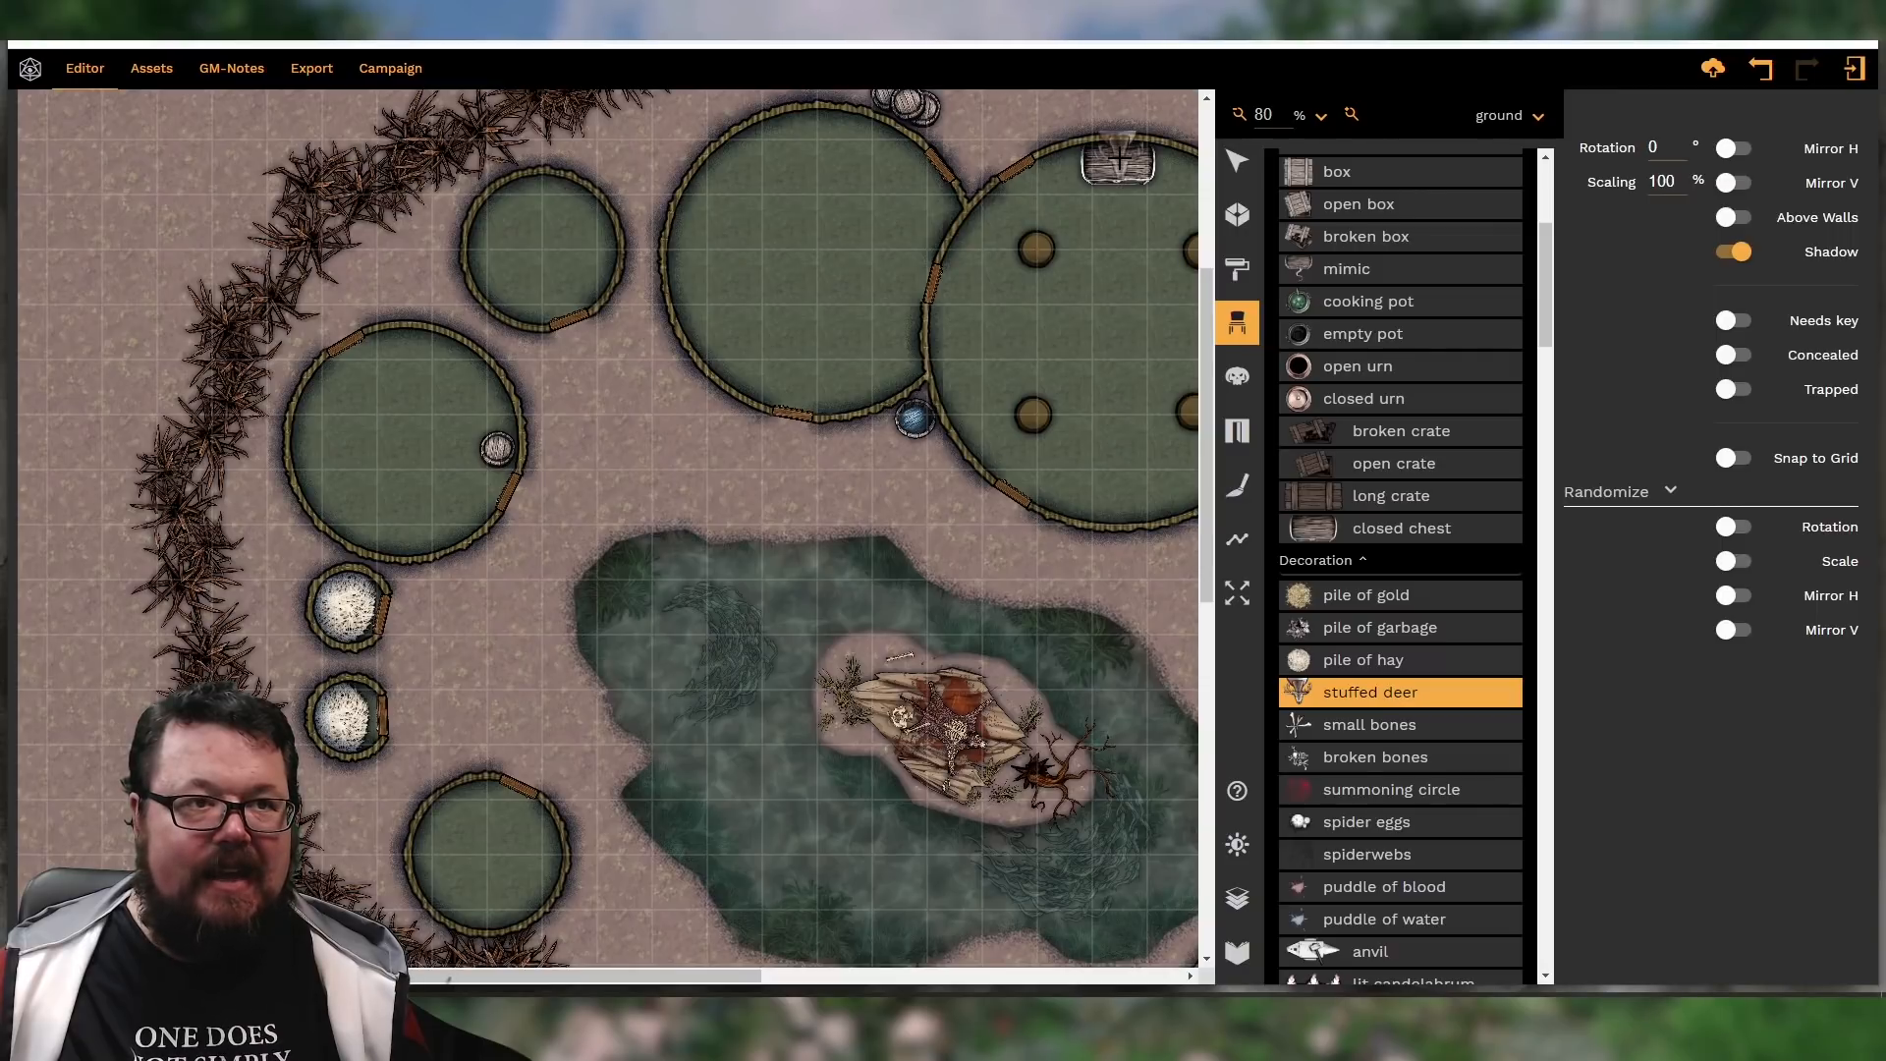
click(1118, 157)
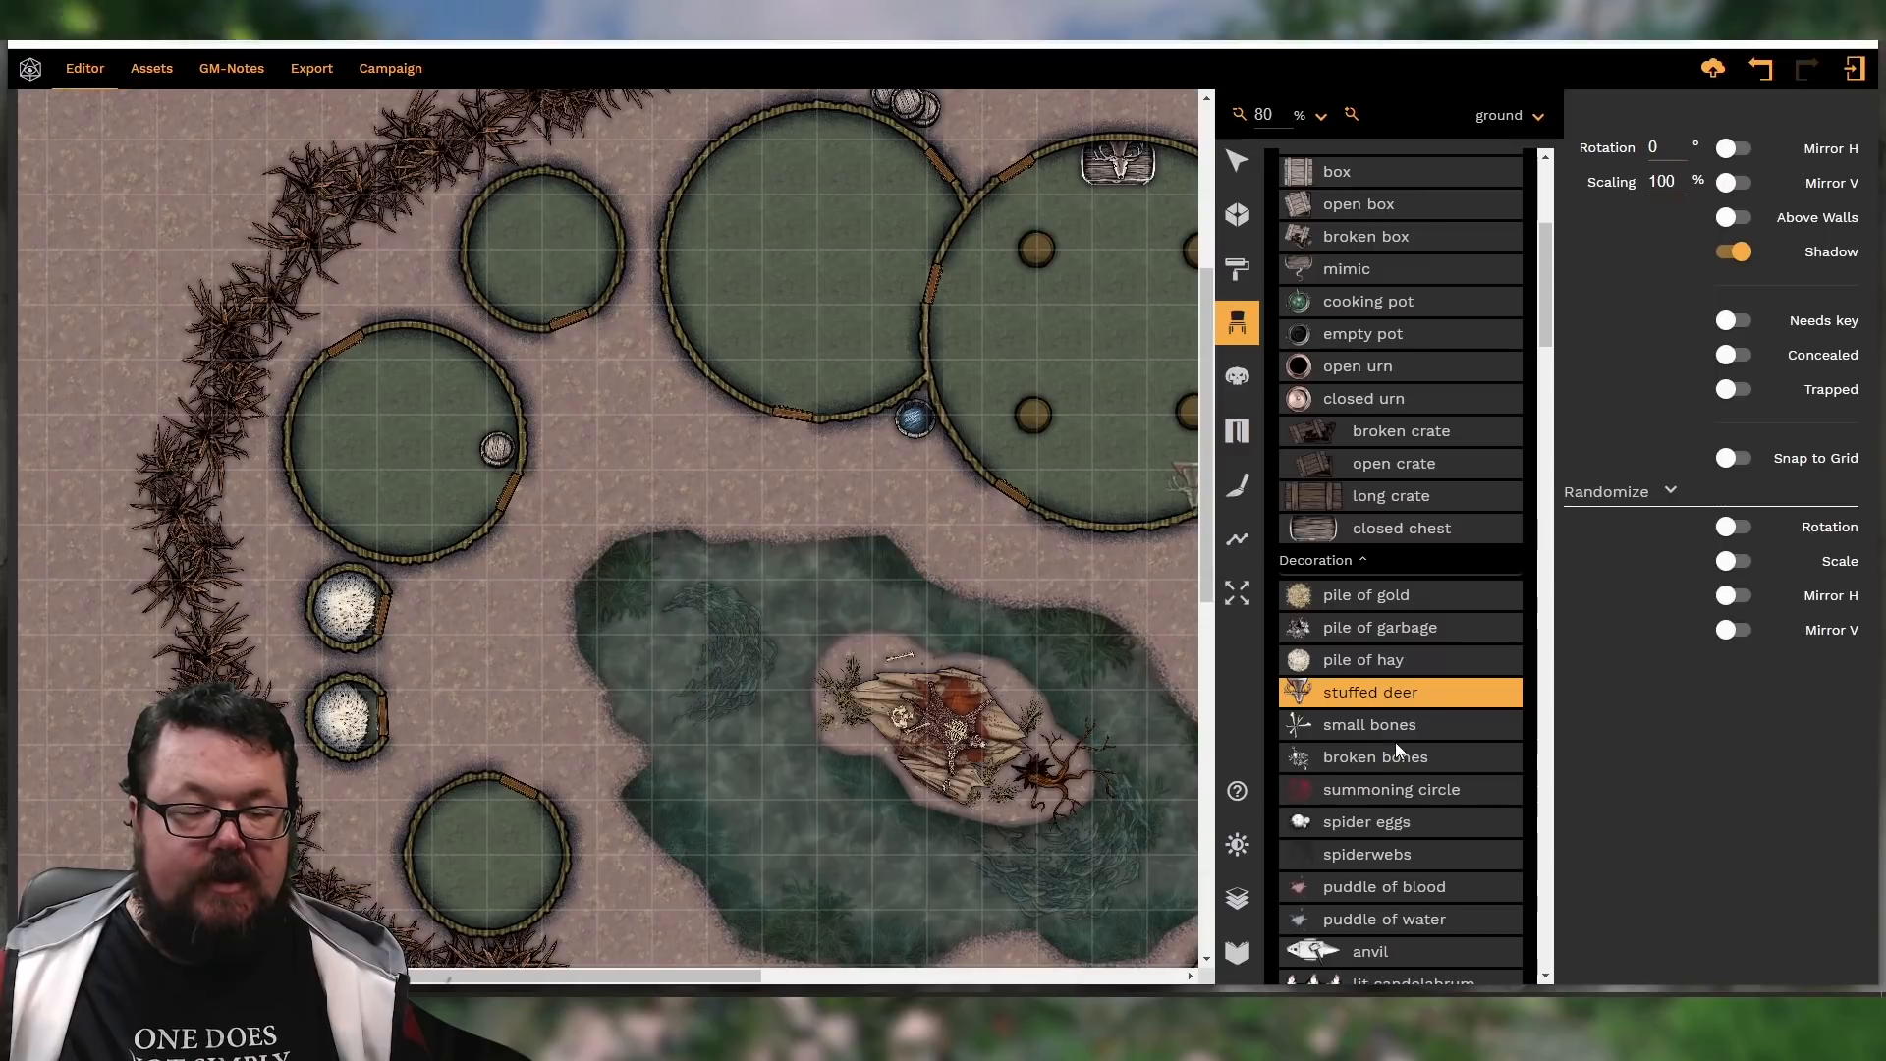
Place a summoning circle in the centre of the lower of the two joined round huts east of the pond
click(1380, 795)
drag(732, 976, 976, 988)
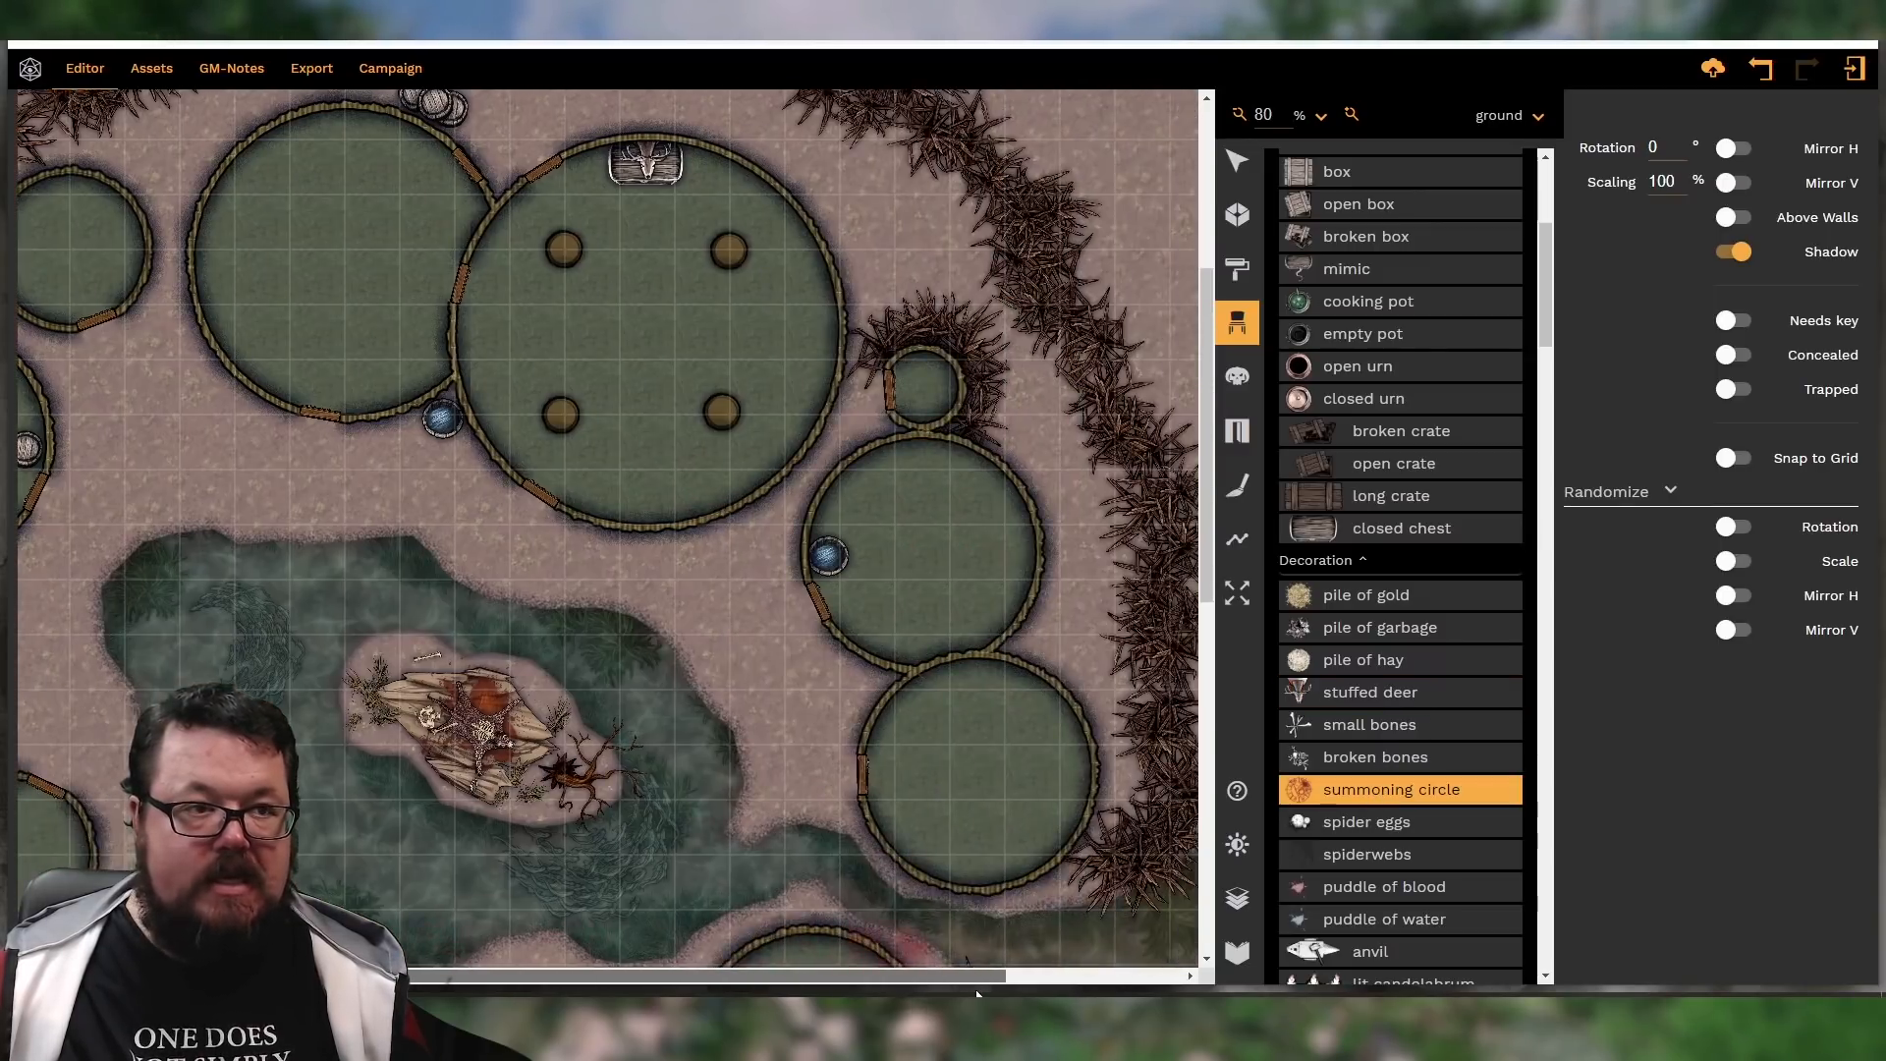
click(976, 767)
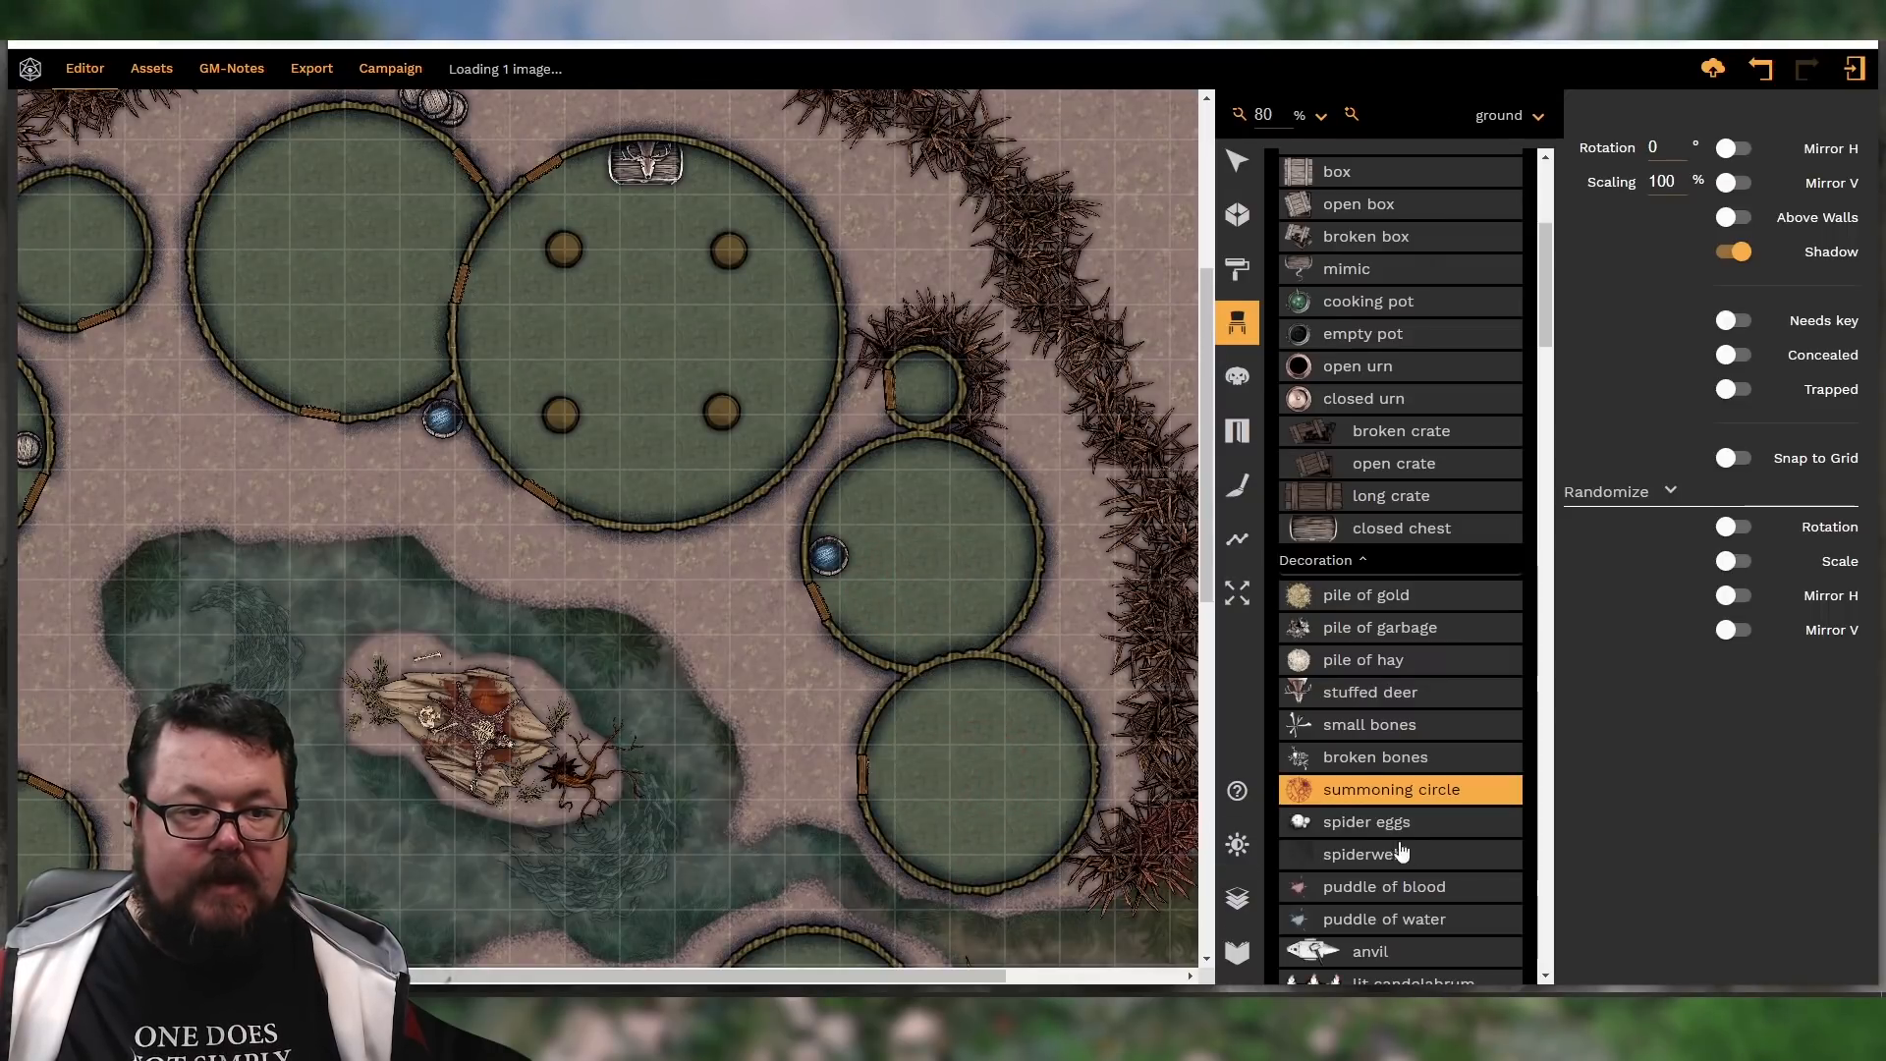
scroll(1467, 859, down, 5)
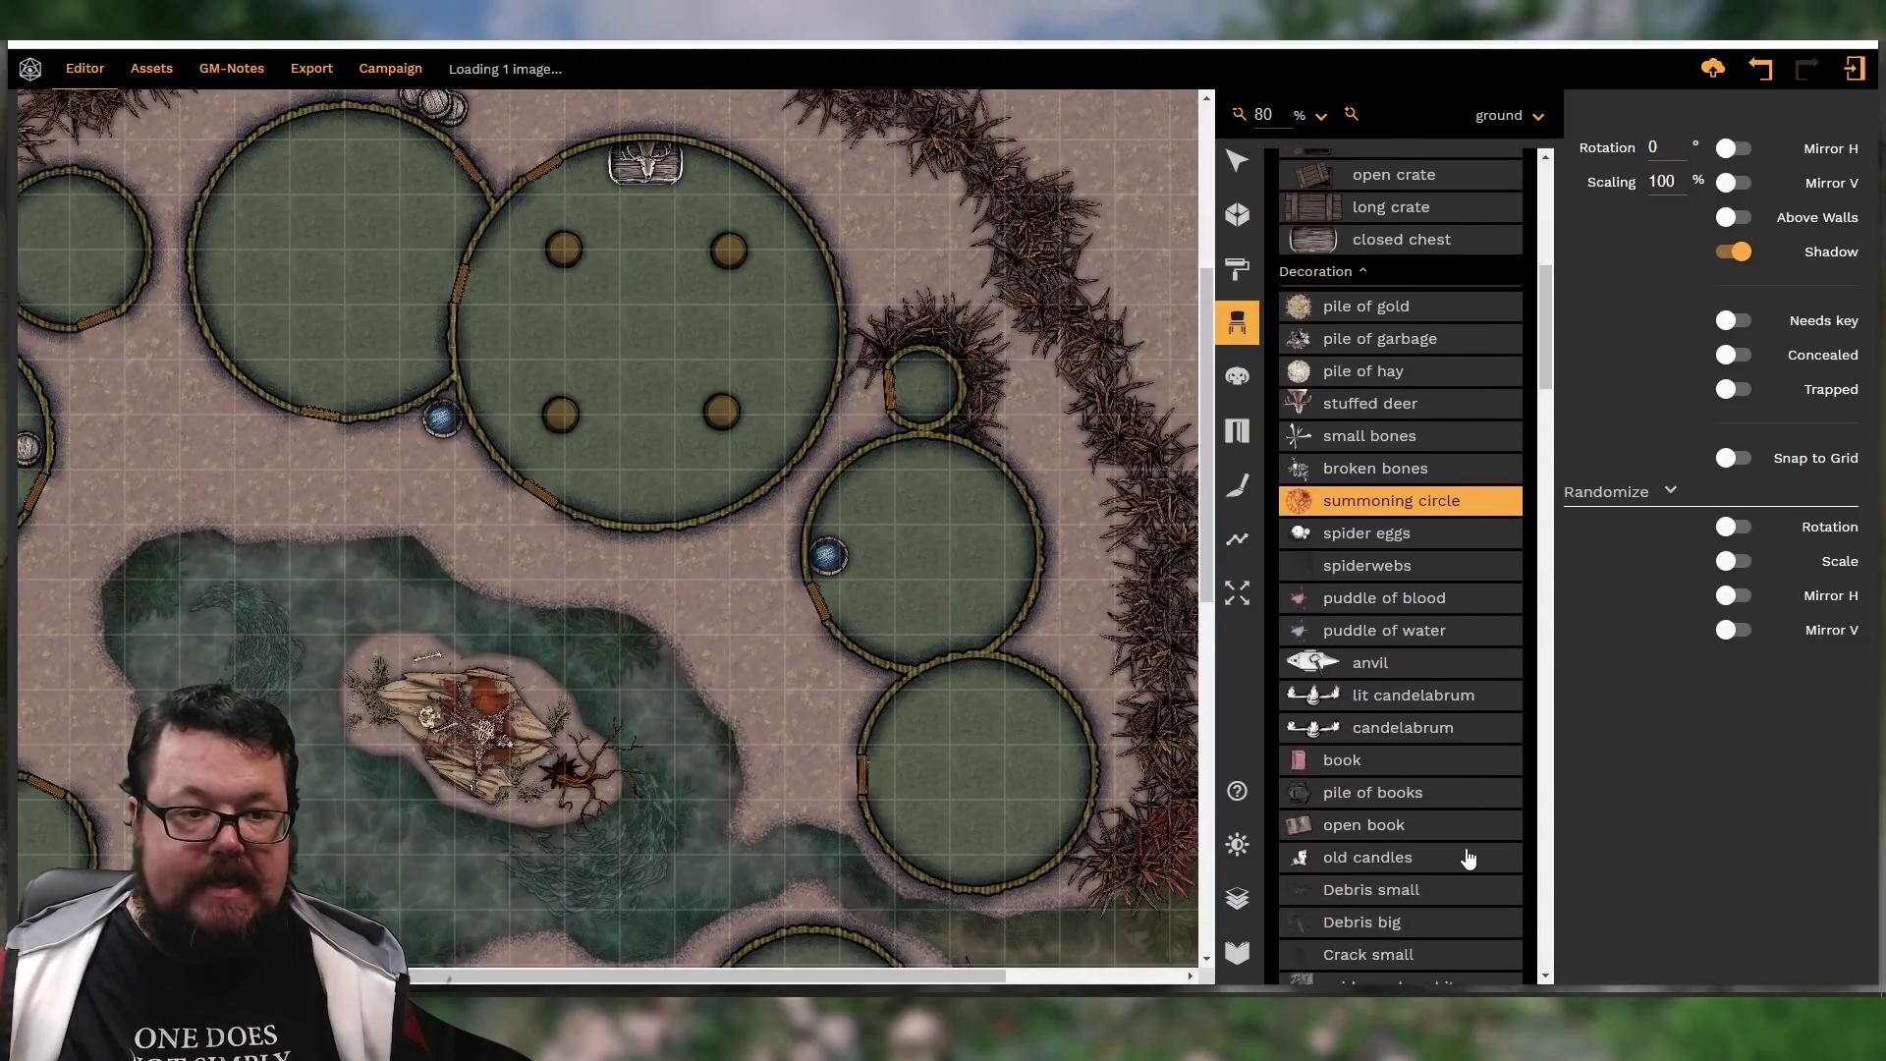
scroll(1468, 860, down, 3)
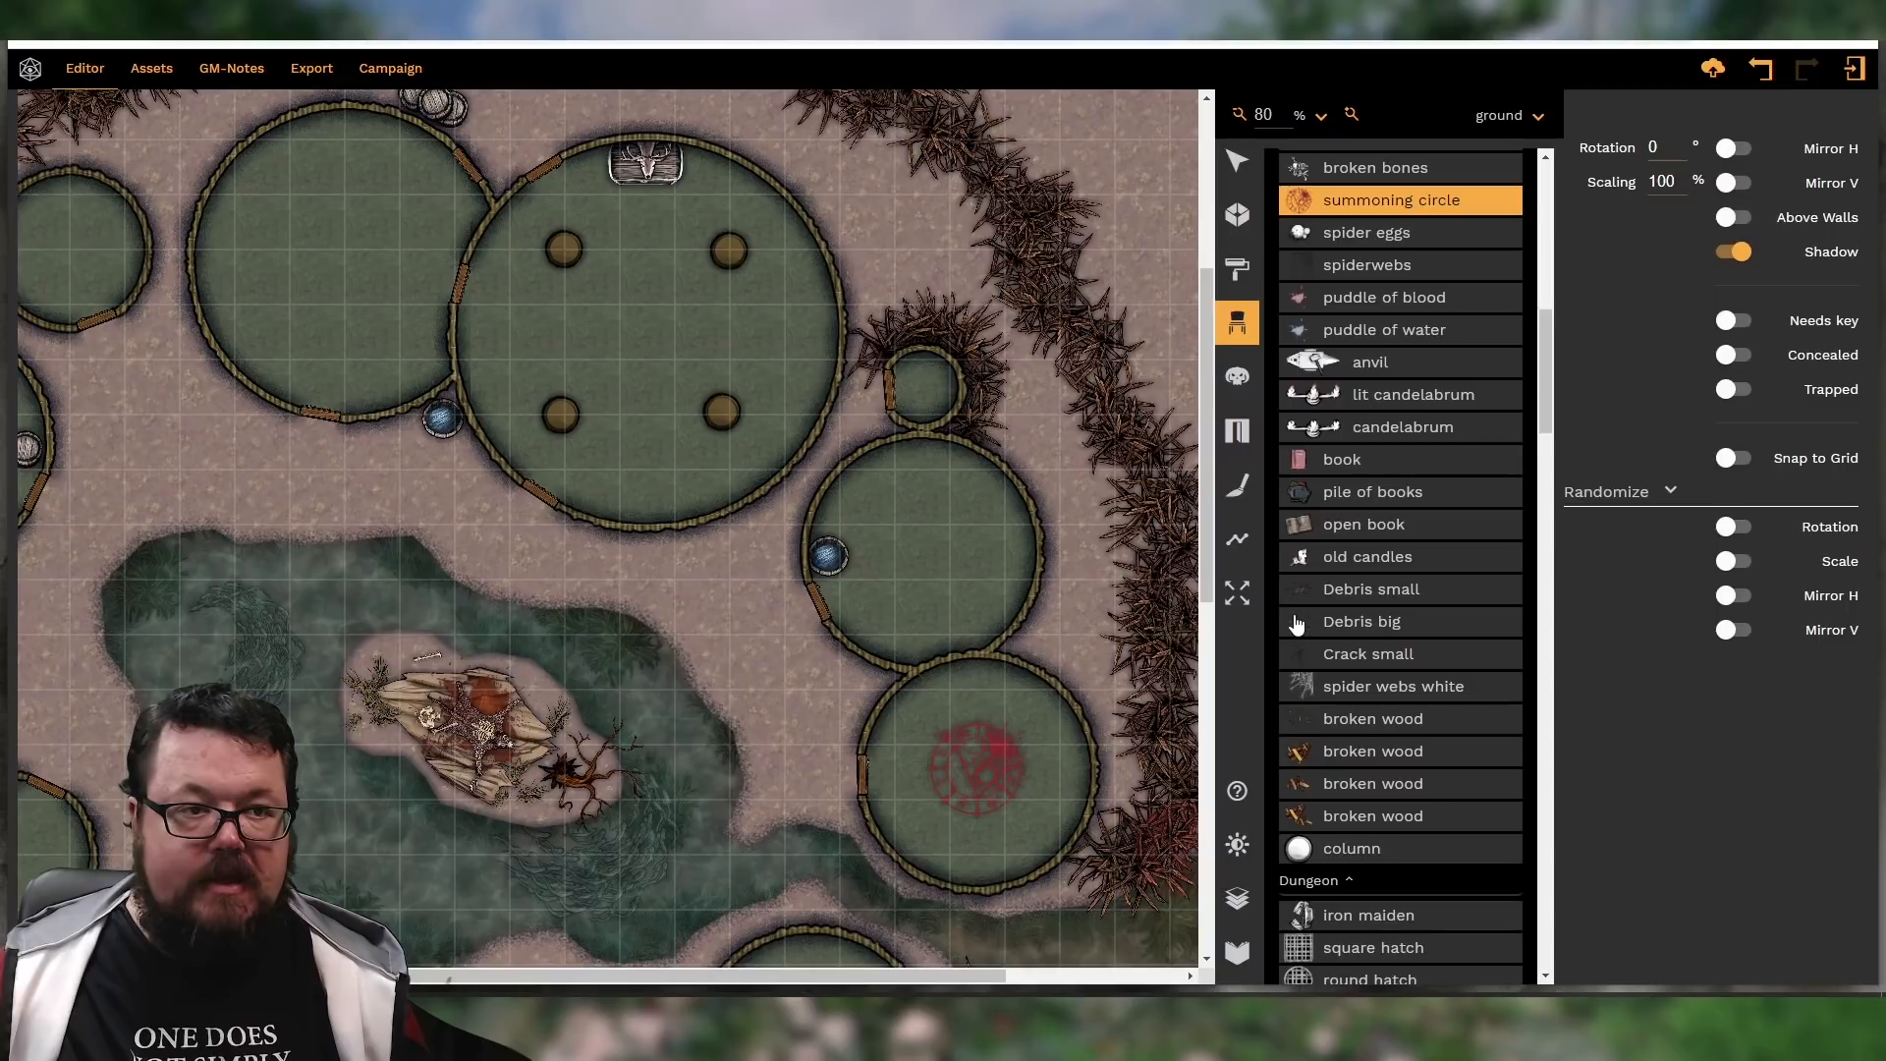
click(1296, 623)
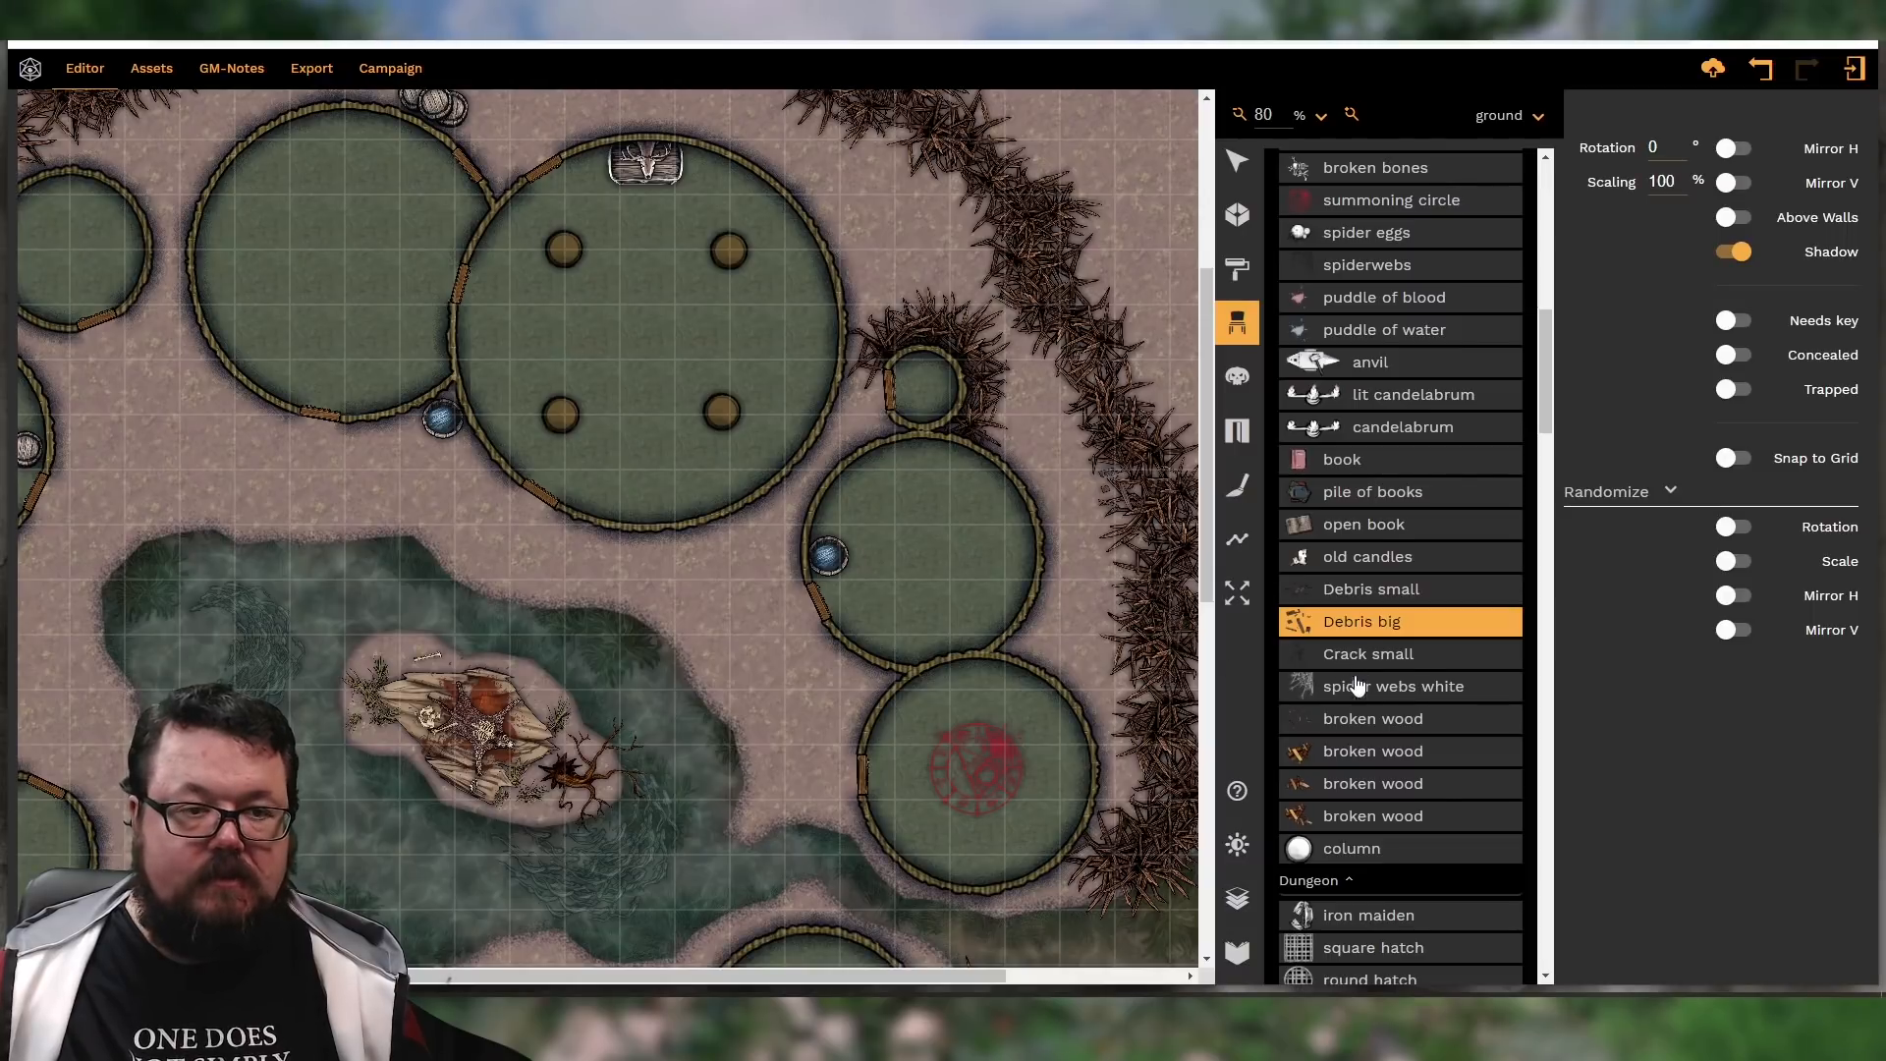
Place a bear rug scaled to 205% and rotated to 205° between the four pillars of the large round hut
scroll(1361, 727, down, 5)
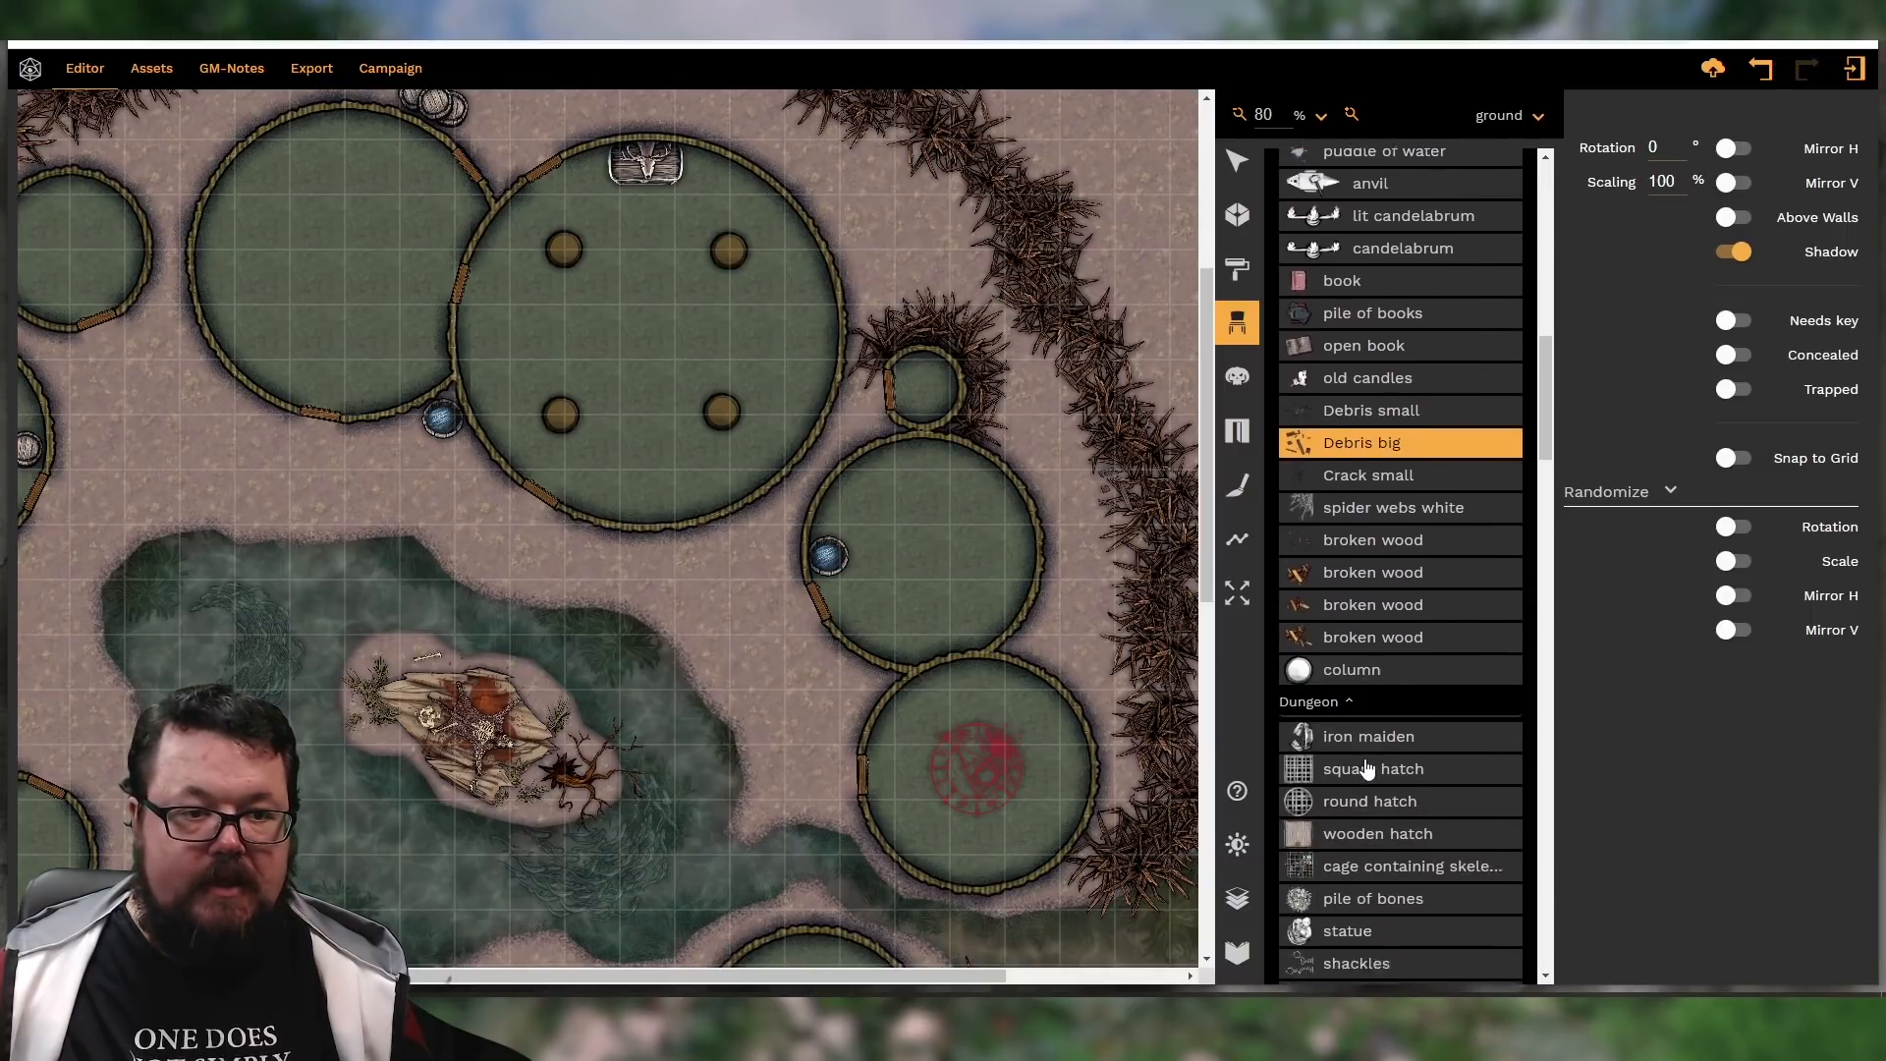
scroll(1367, 766, down, 3)
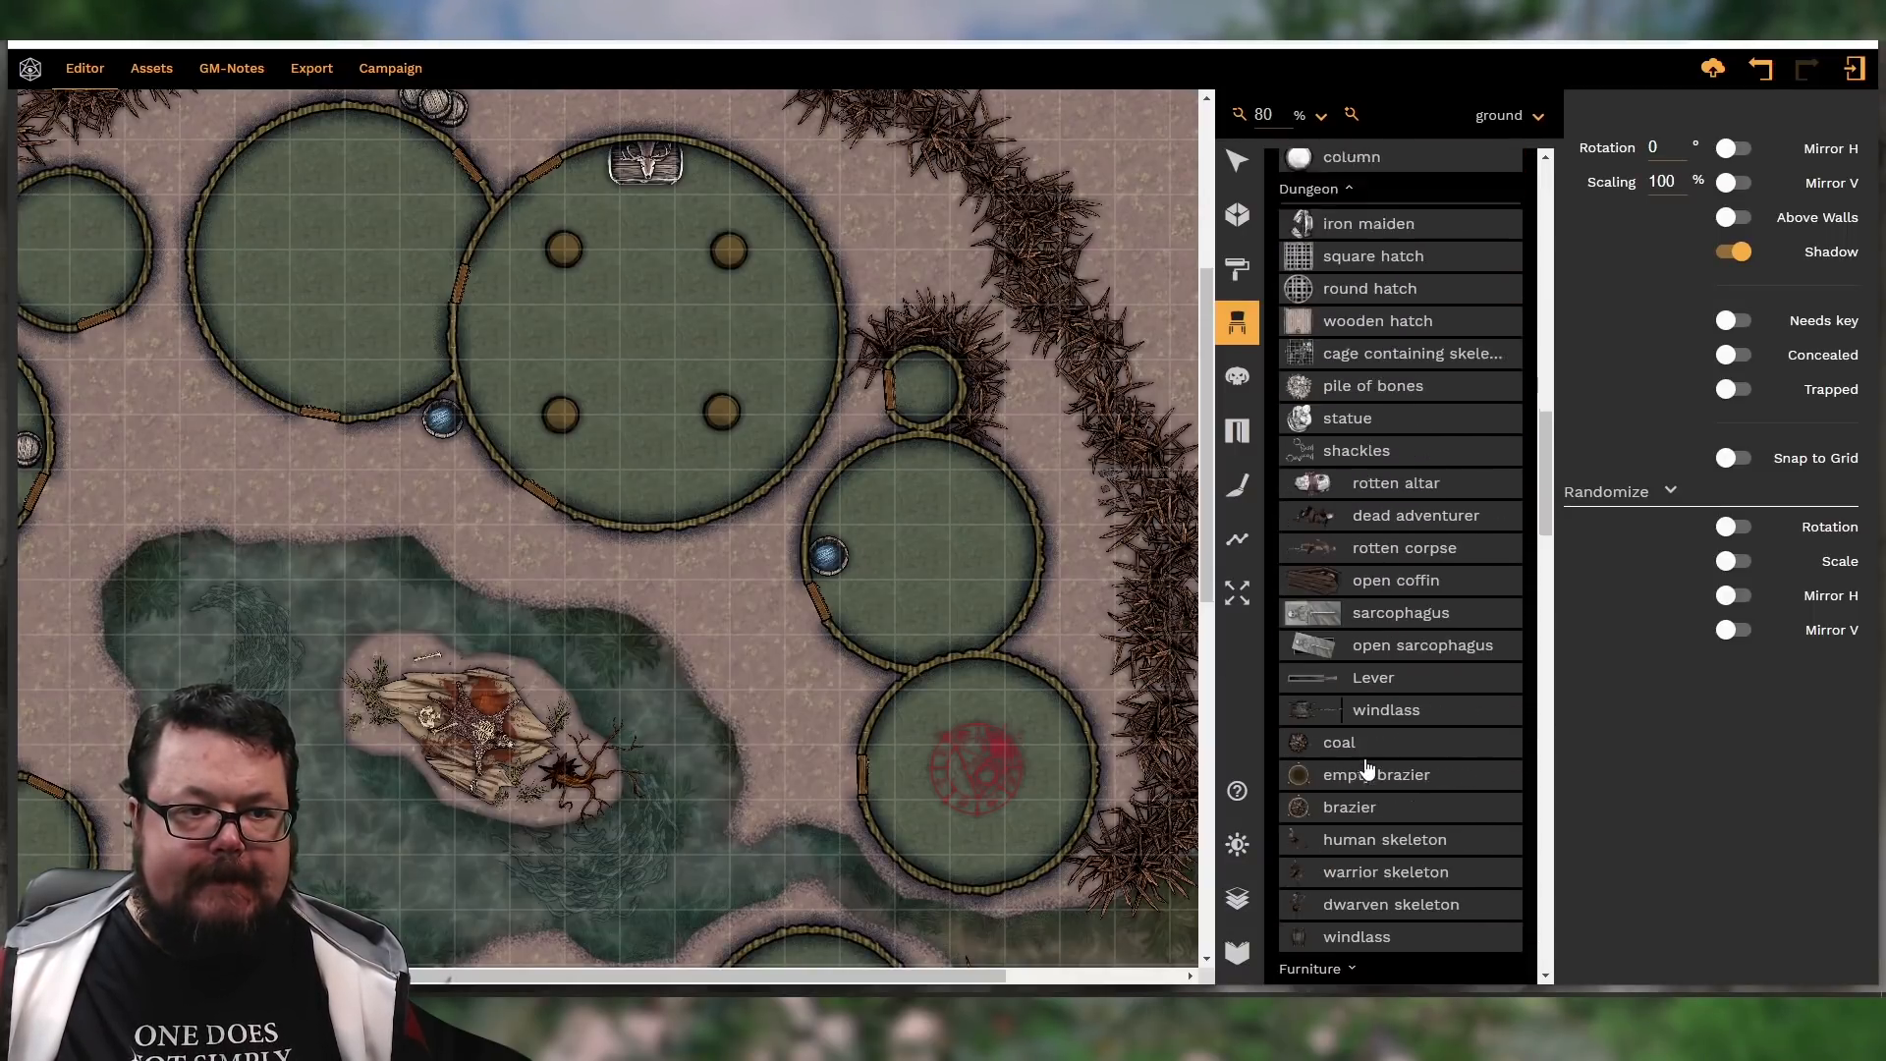
scroll(1368, 766, down, 3)
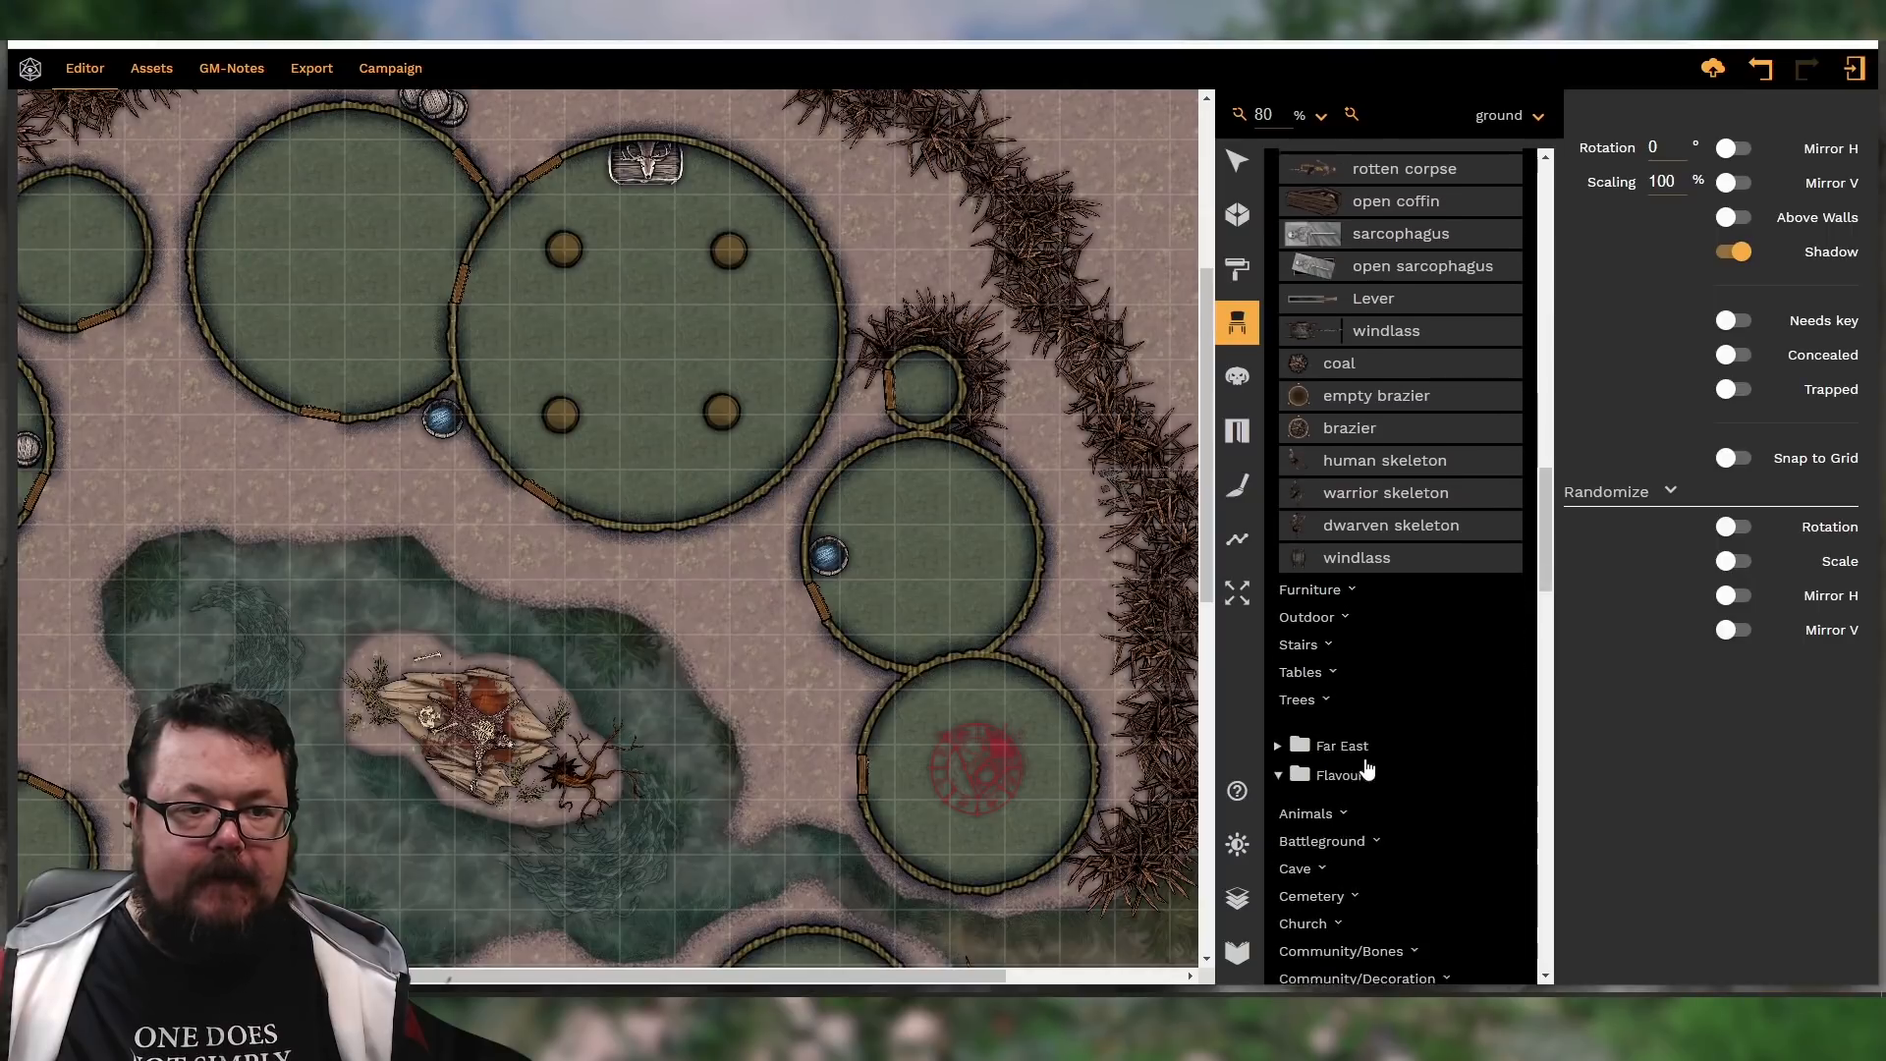
click(1322, 581)
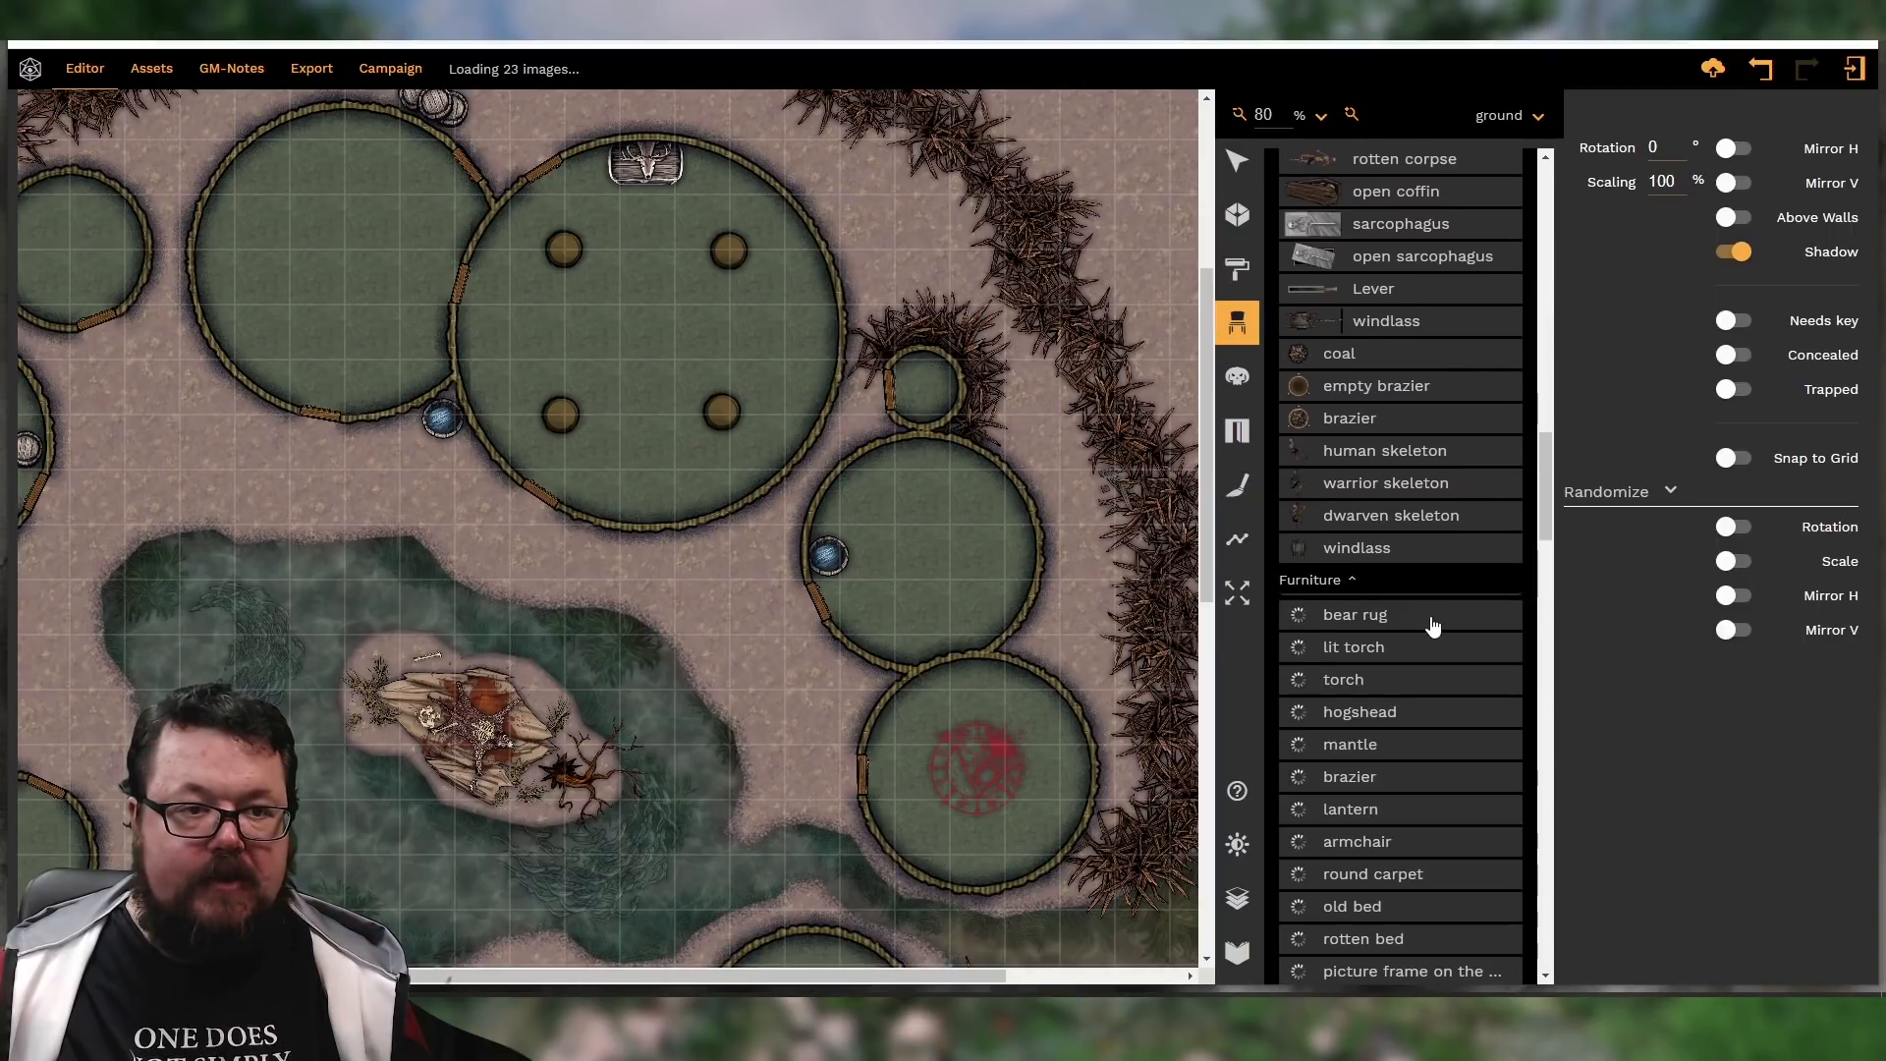
click(1367, 617)
scroll(599, 331, up, 16)
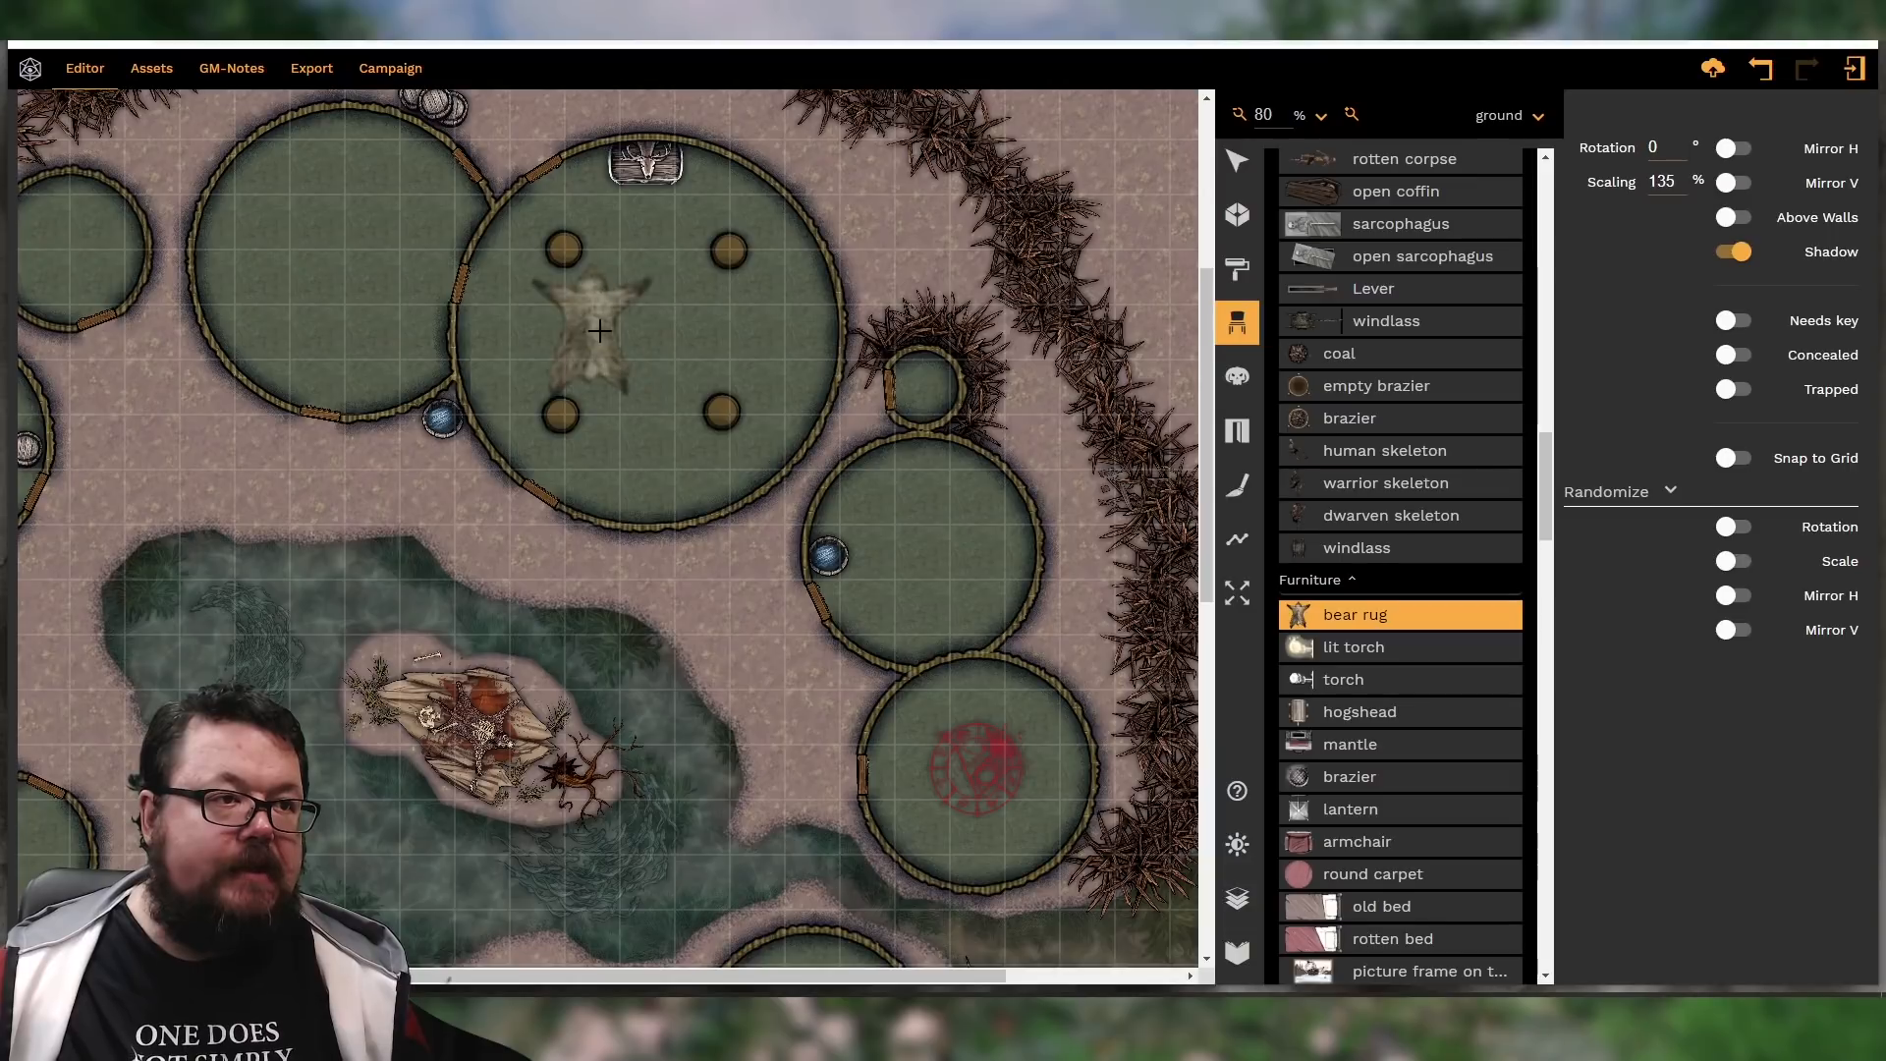
scroll(611, 332, up, 5)
shift+scroll(631, 329, down, 8)
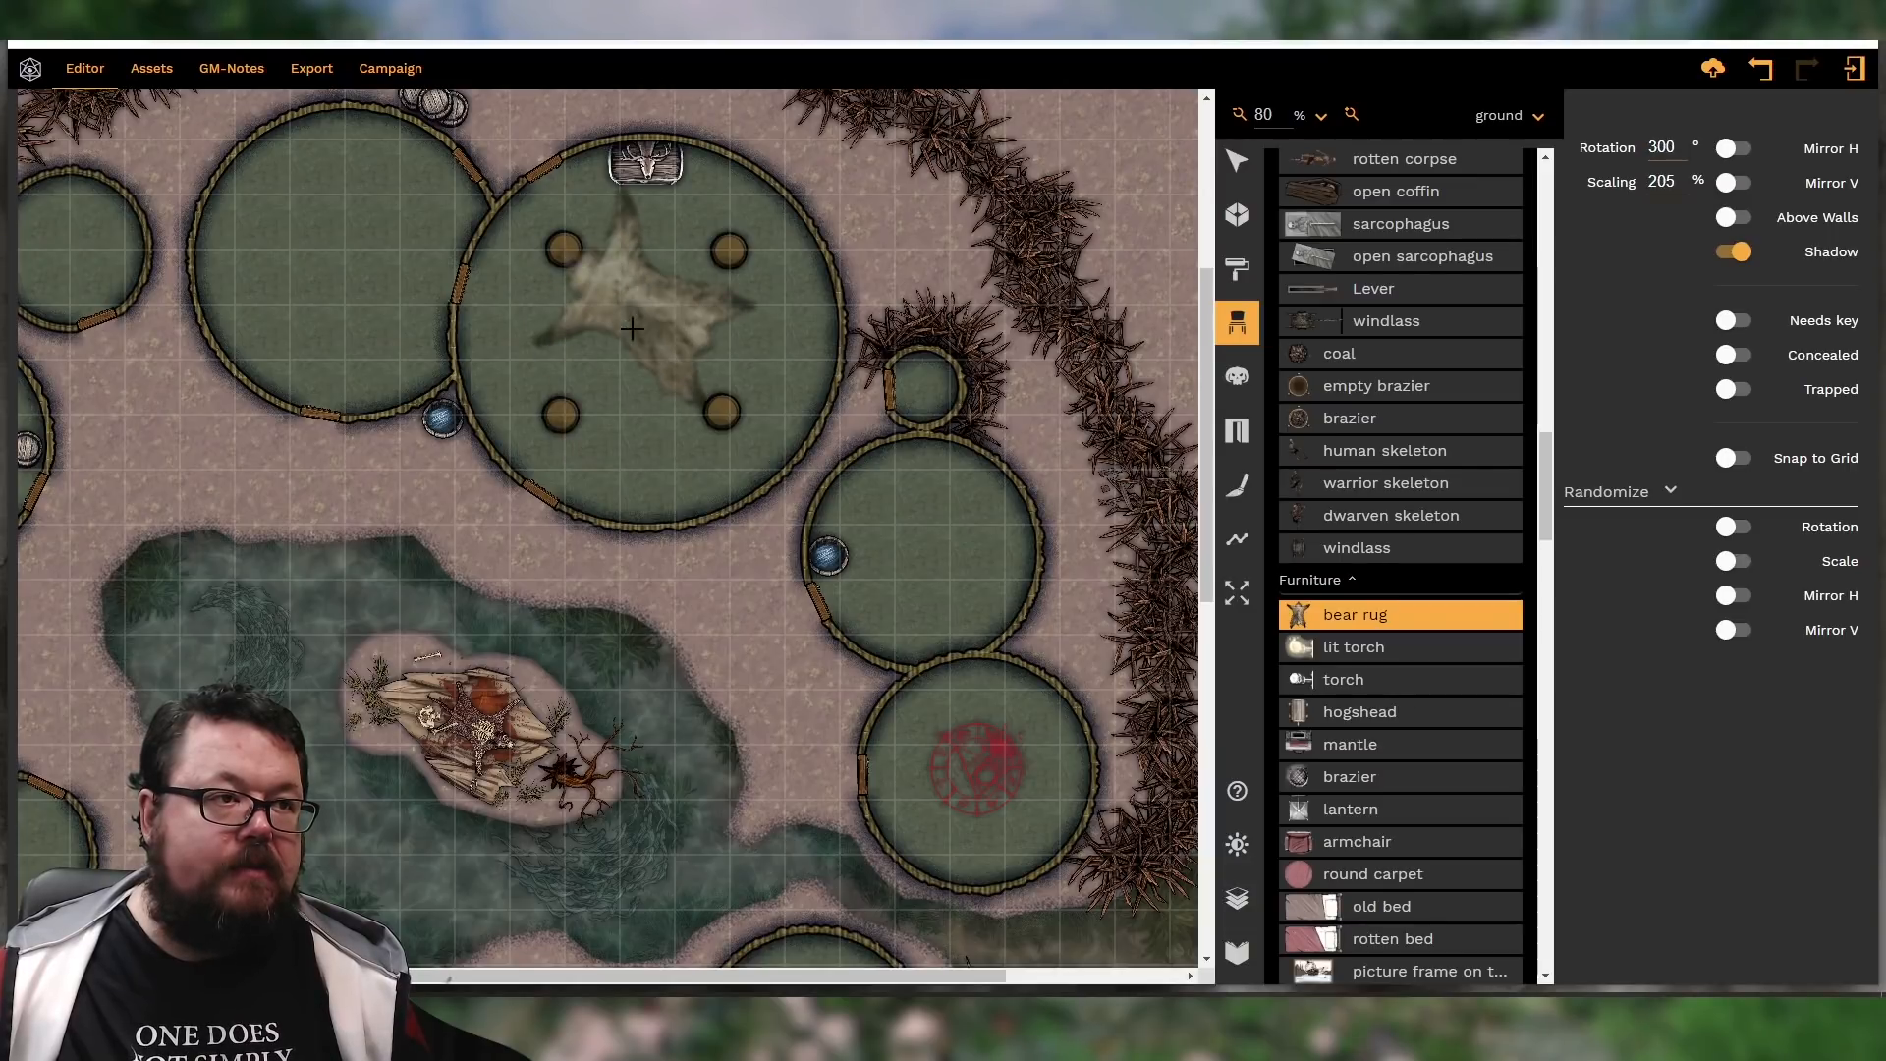
shift+scroll(632, 328, down, 6)
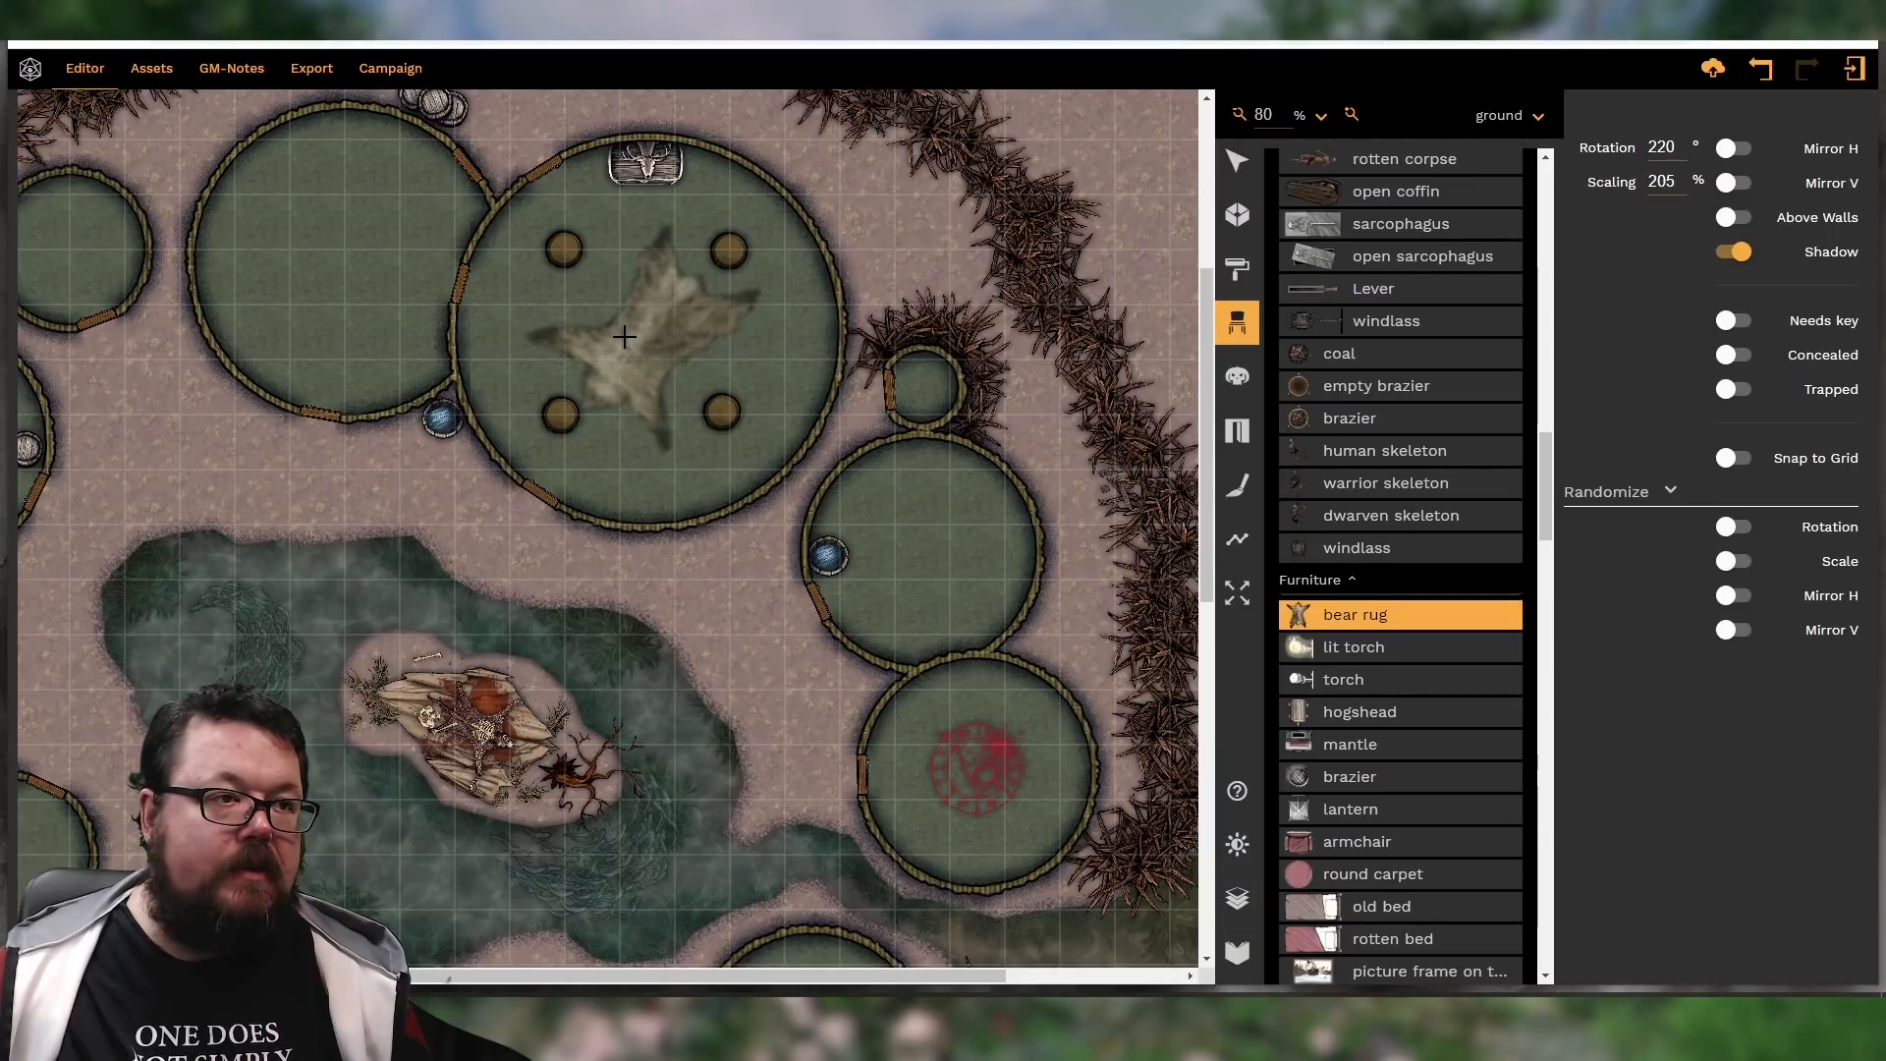
shift+scroll(635, 341, down, 3)
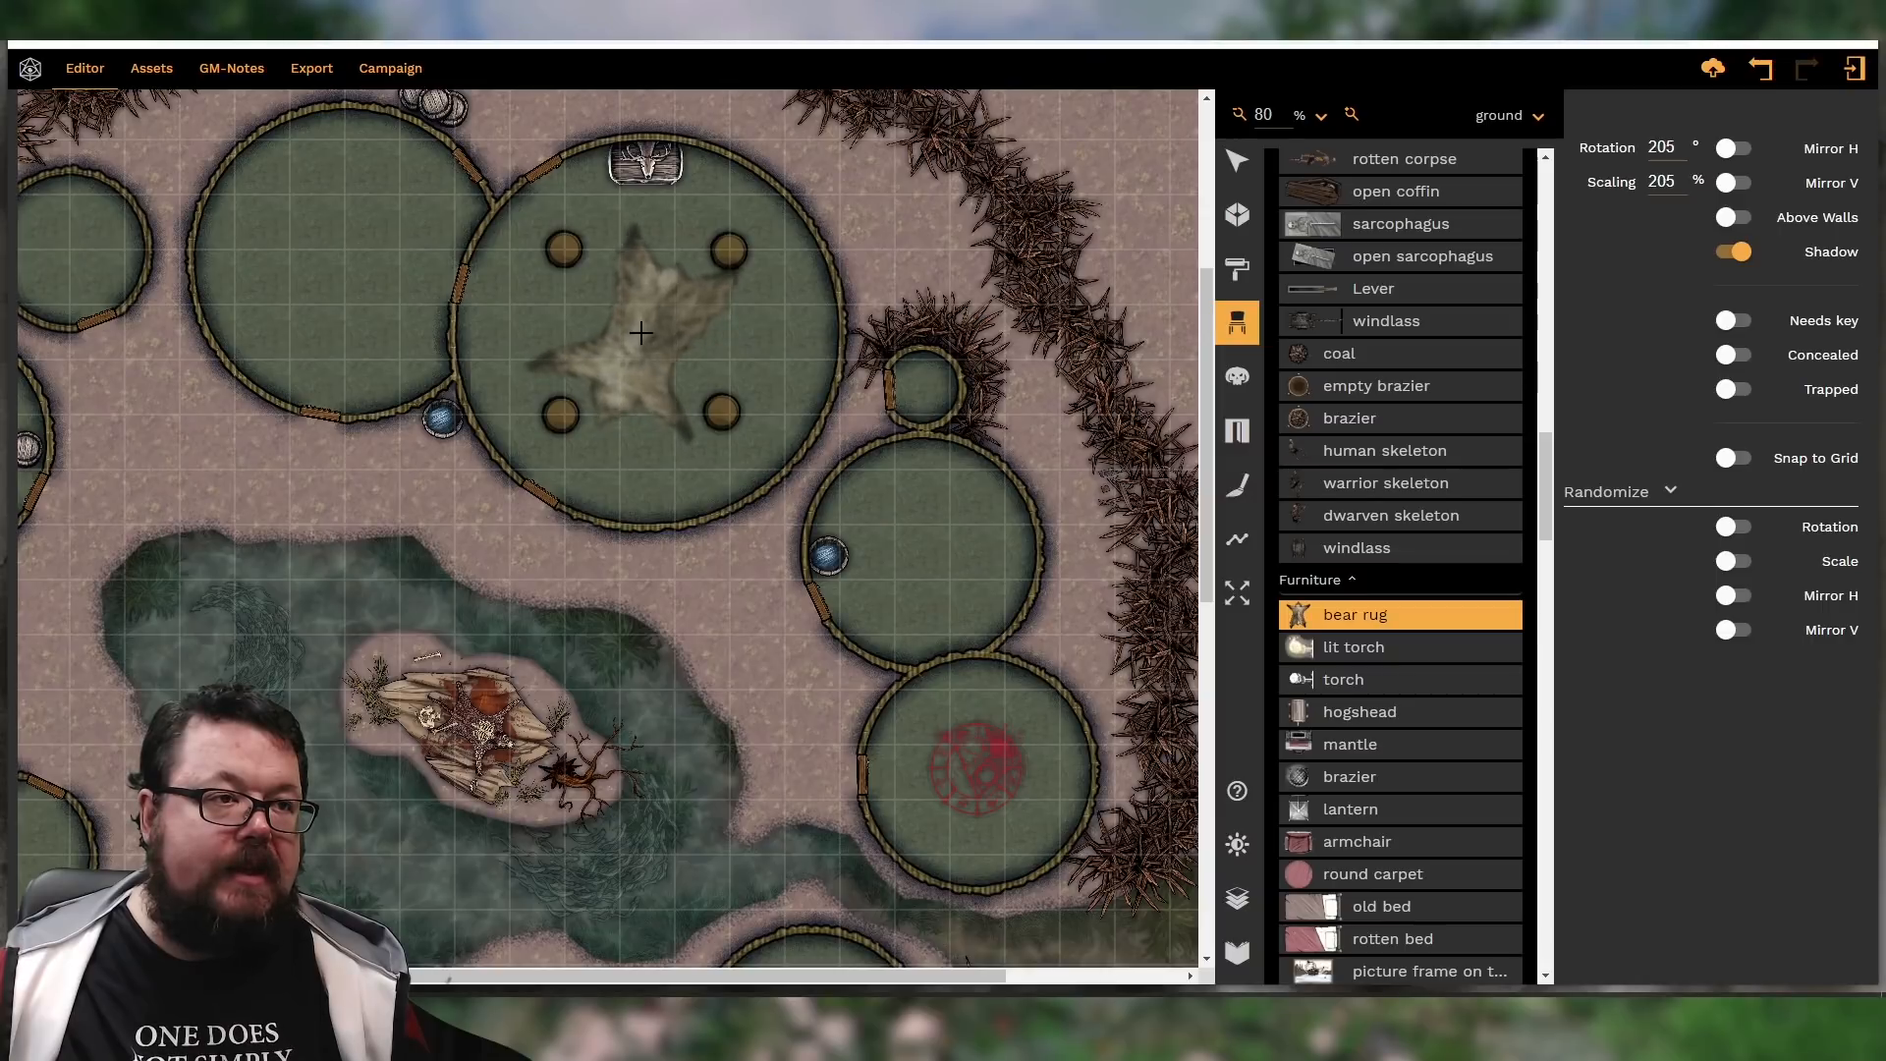
click(649, 340)
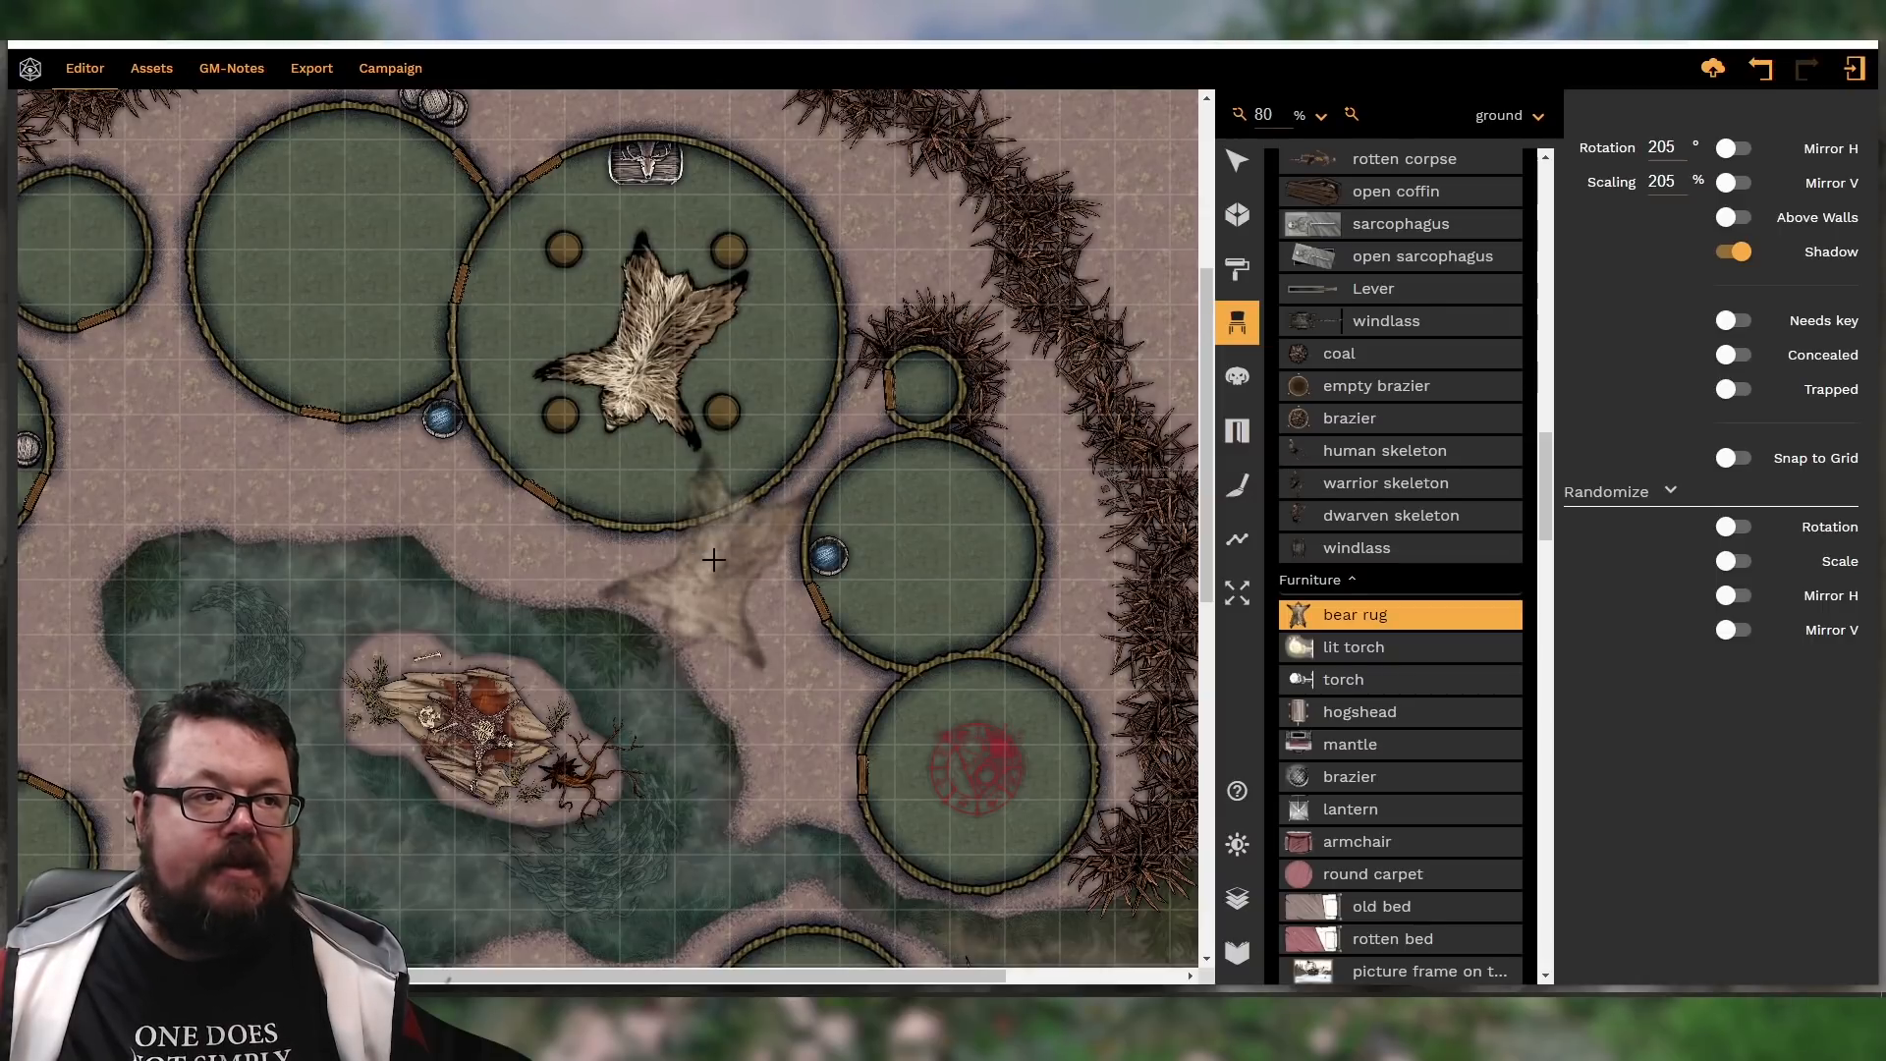
Place a bookshelf at 80% scale and 305° rotation against the wall above the water barrel in the eastern hut
scroll(1404, 685, down, 3)
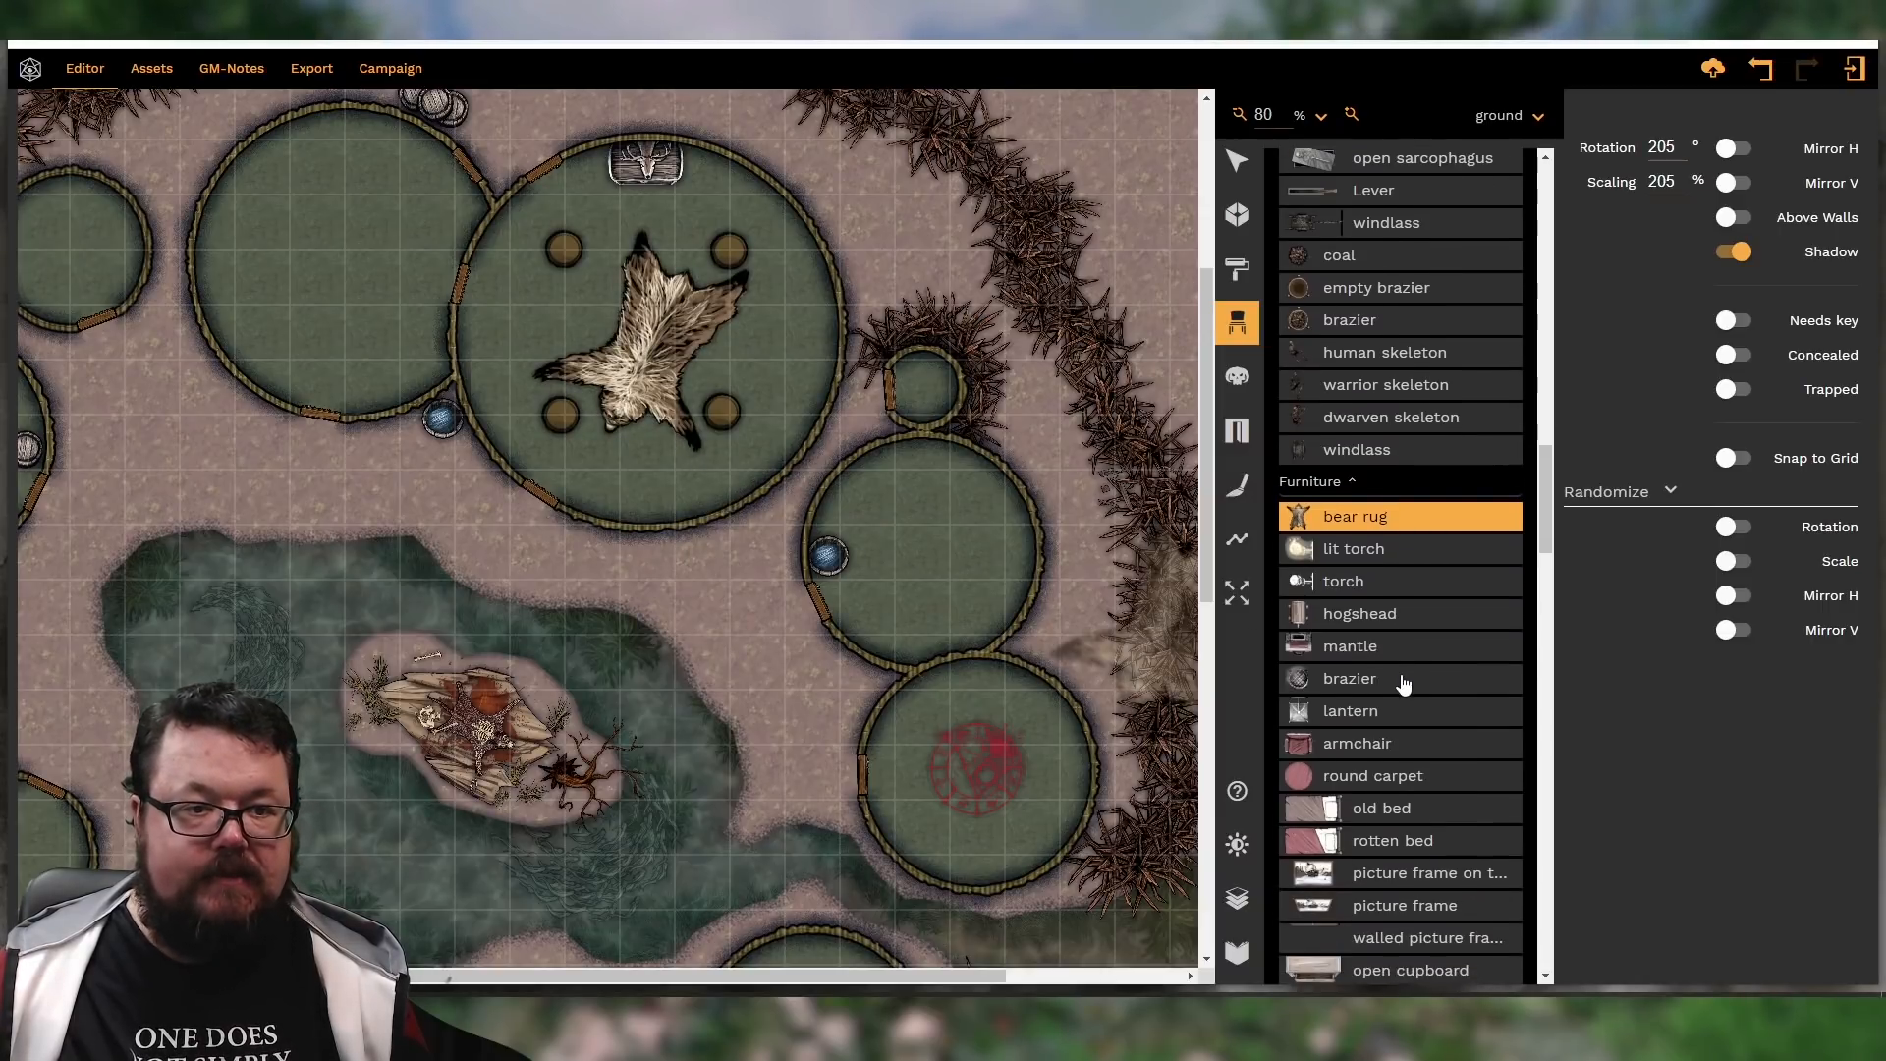
scroll(1405, 685, down, 1)
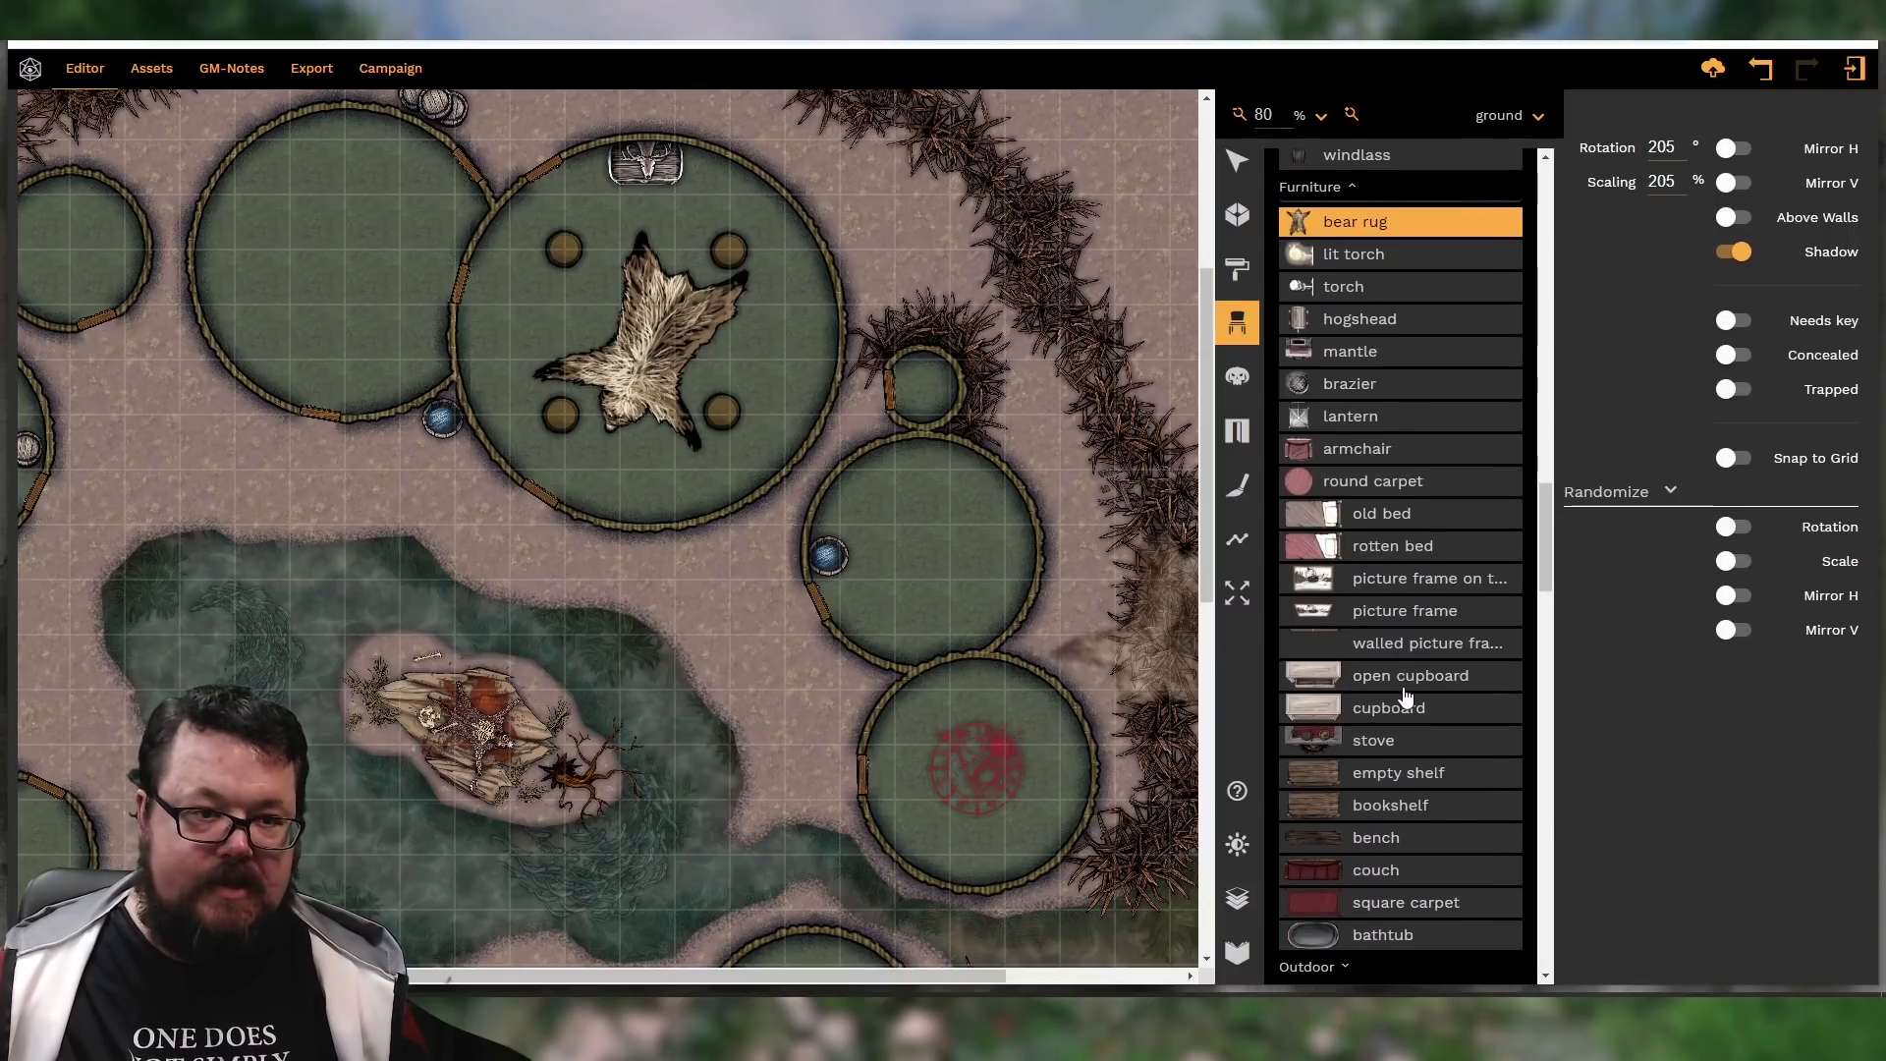
click(1313, 805)
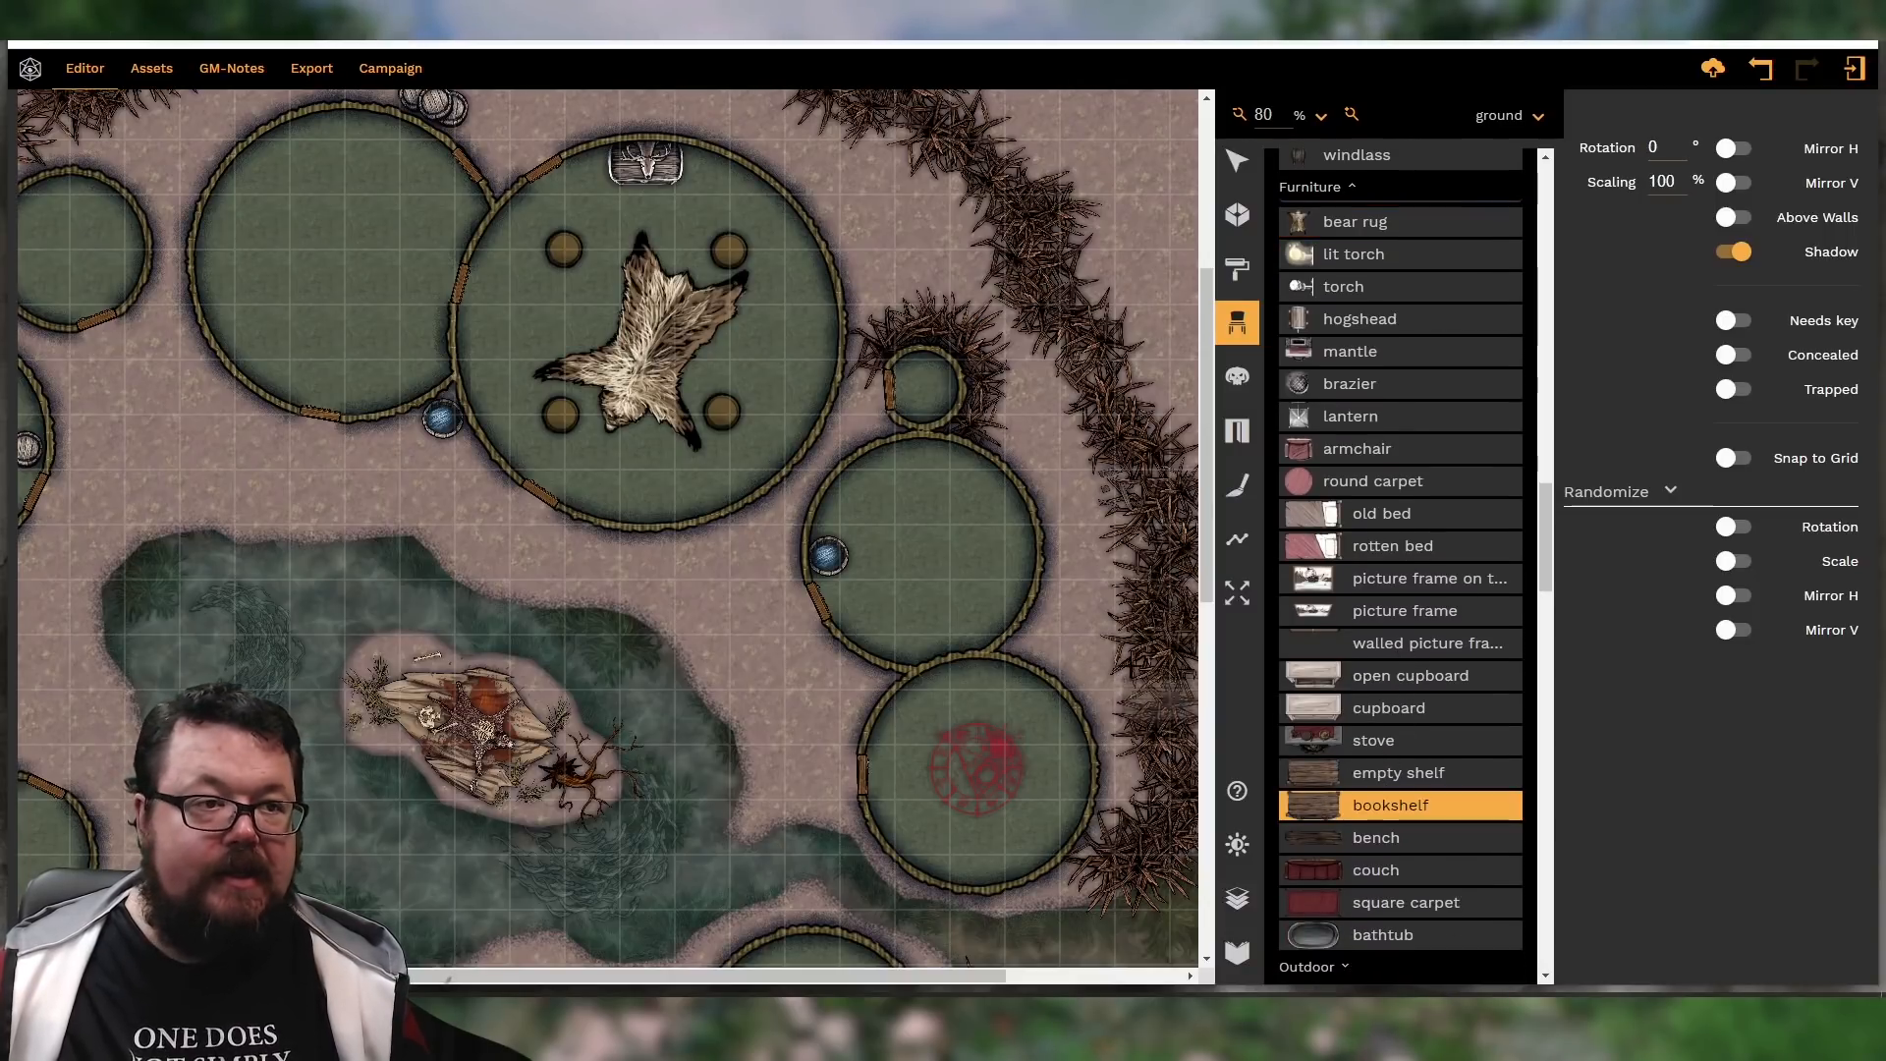
alt+scroll(941, 518, down, 1)
shift+scroll(869, 513, down, 9)
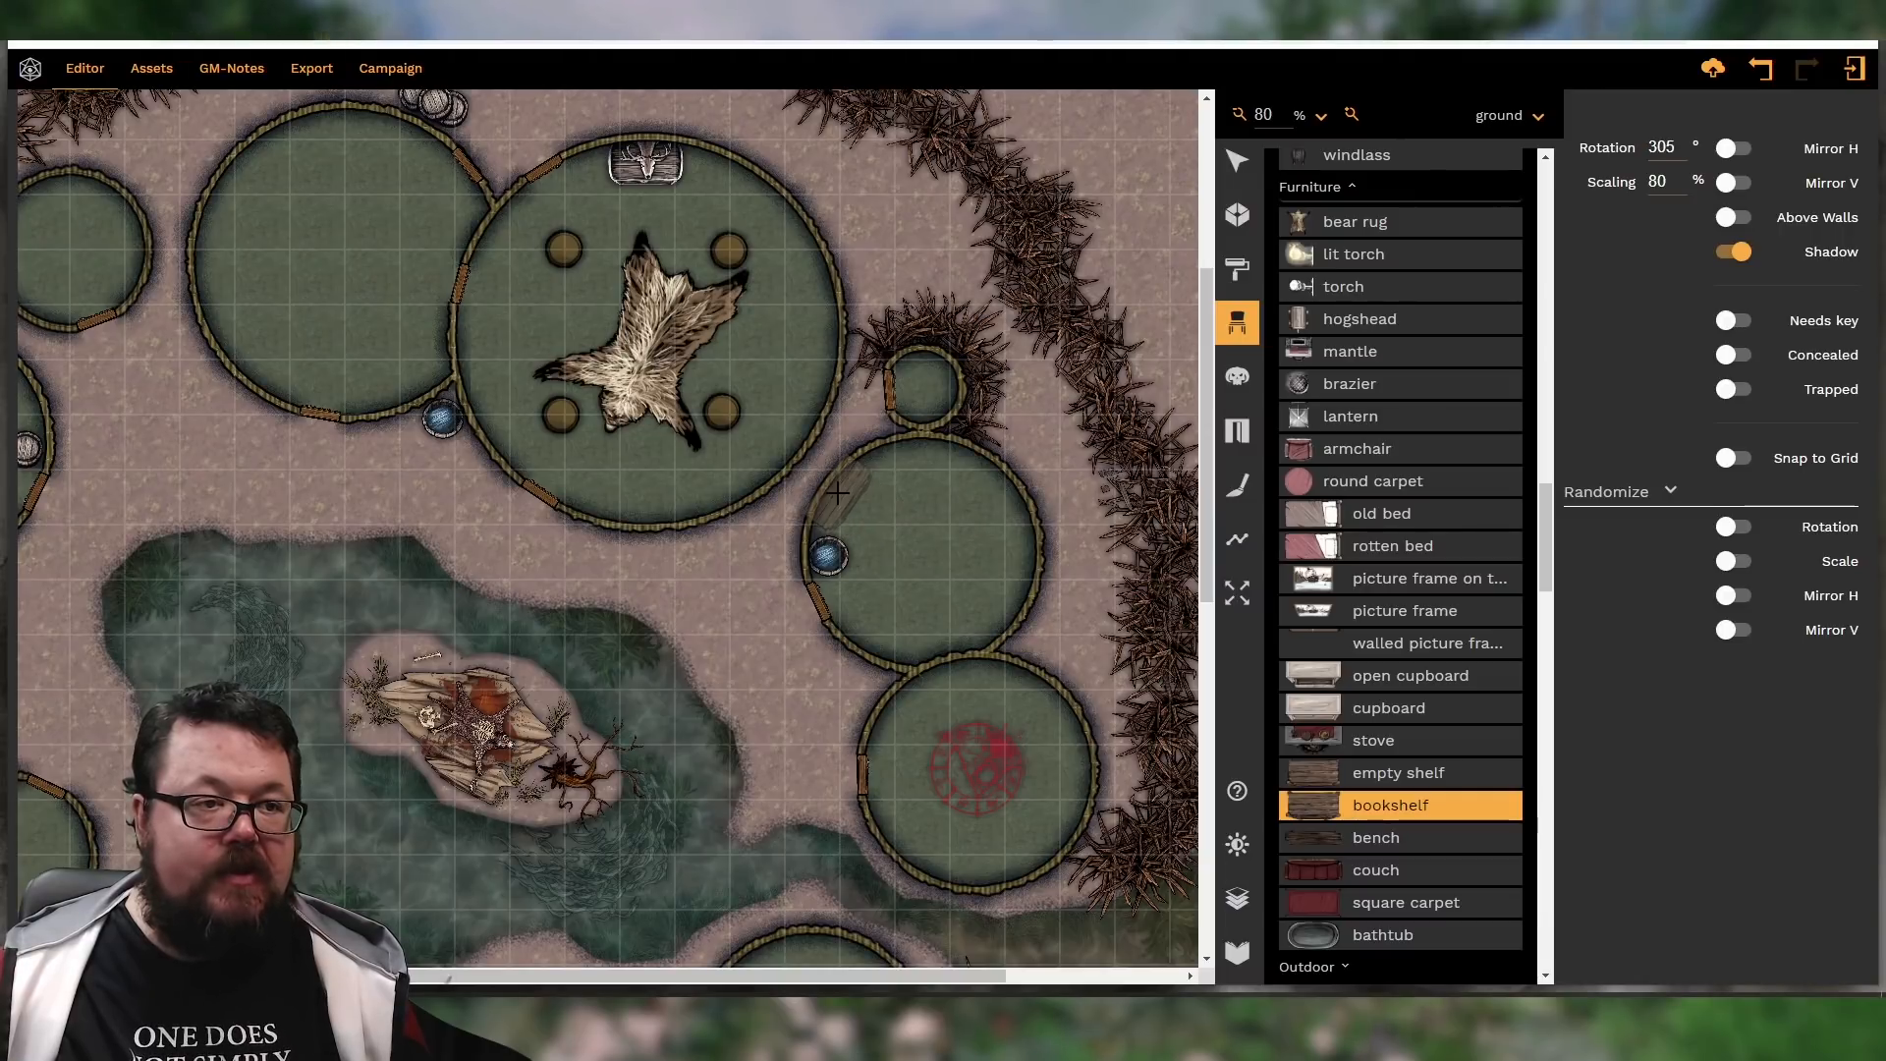
click(836, 493)
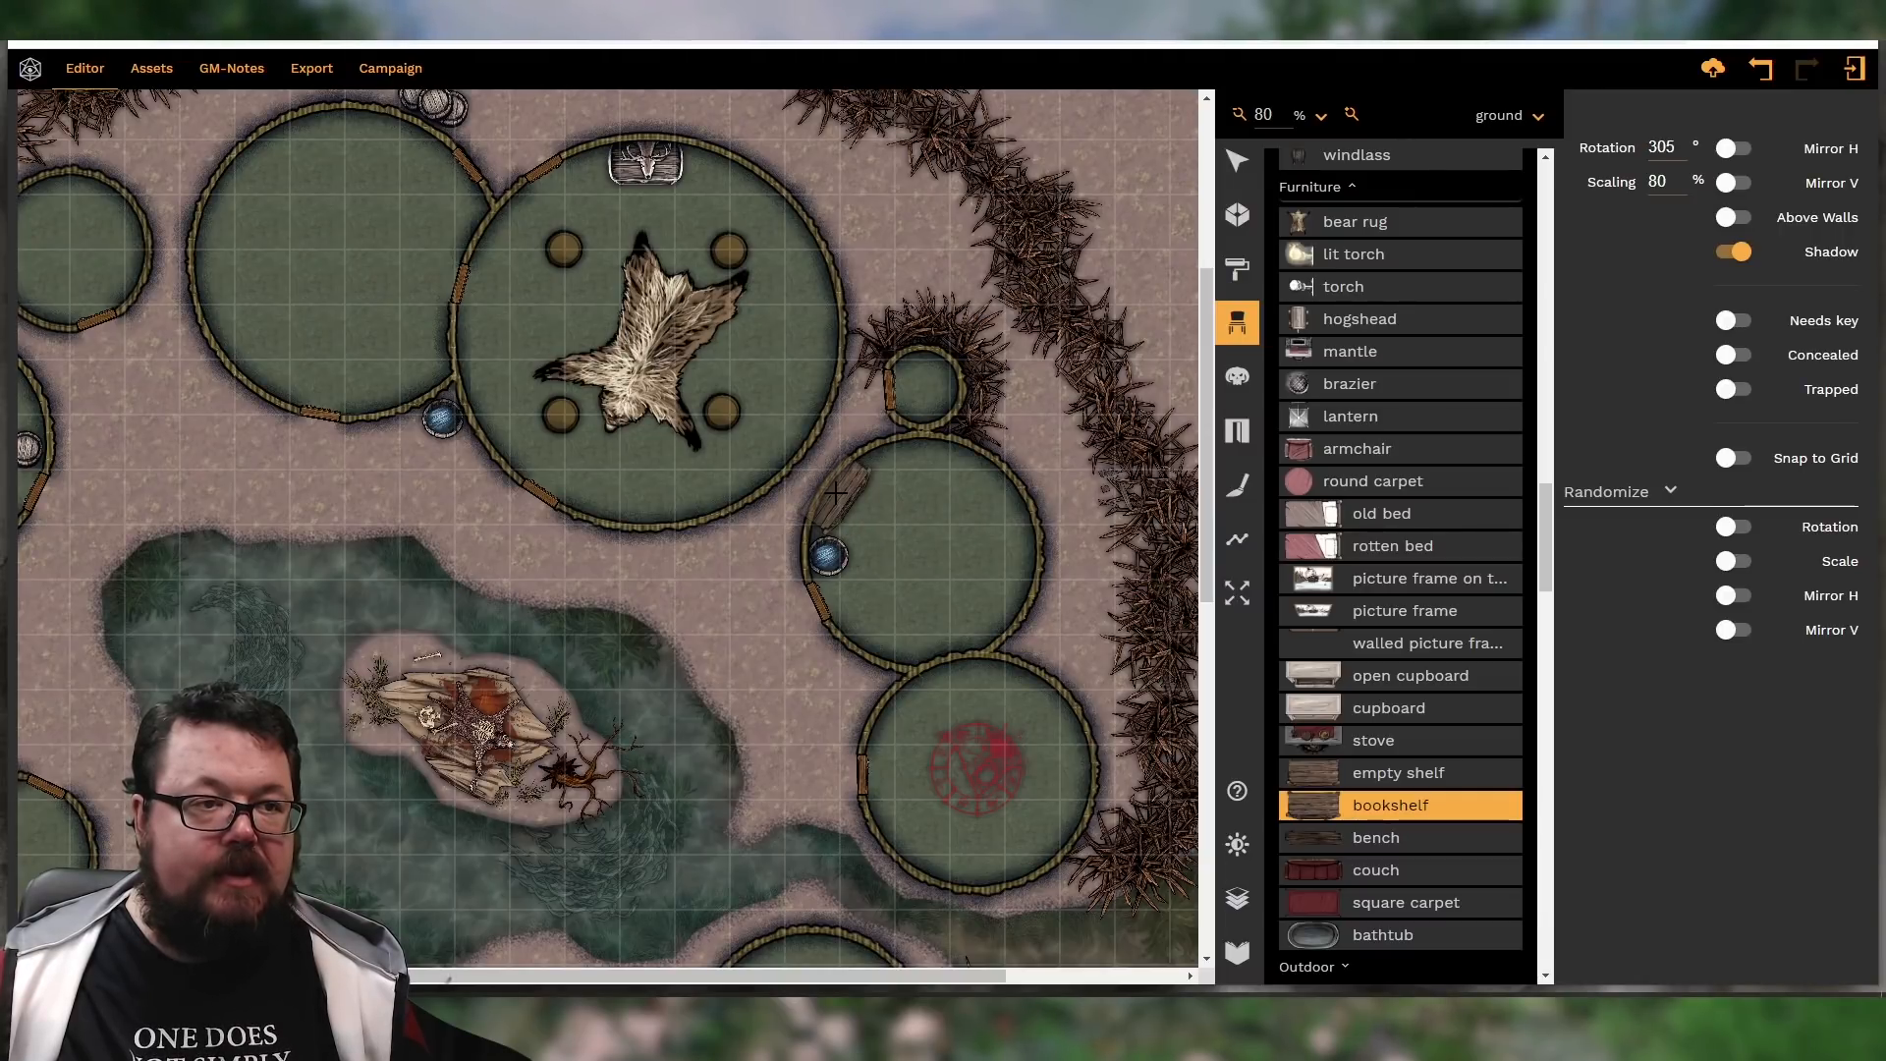
Continue the bookshelf row along the eastern hut's upper wall with two more, rotated to 345° and 20°
shift+scroll(892, 501, up, 2)
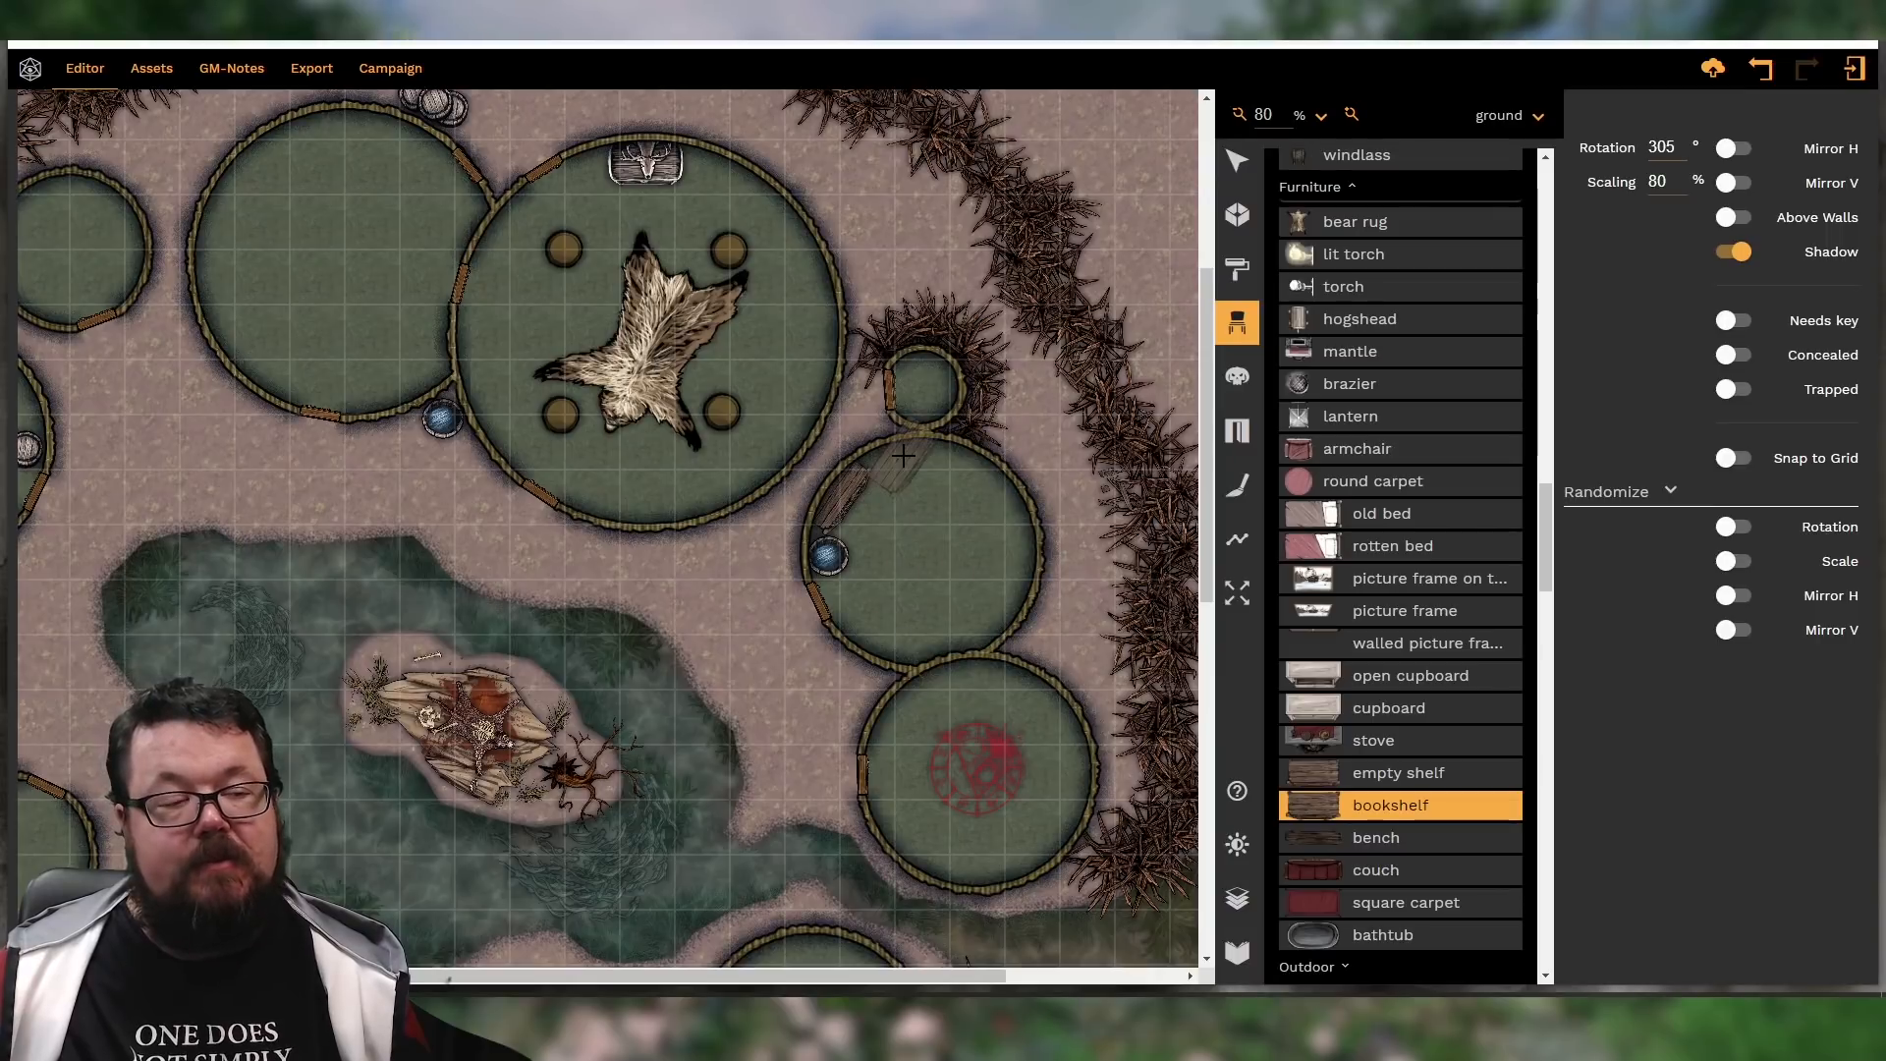
shift+scroll(903, 456, up, 1)
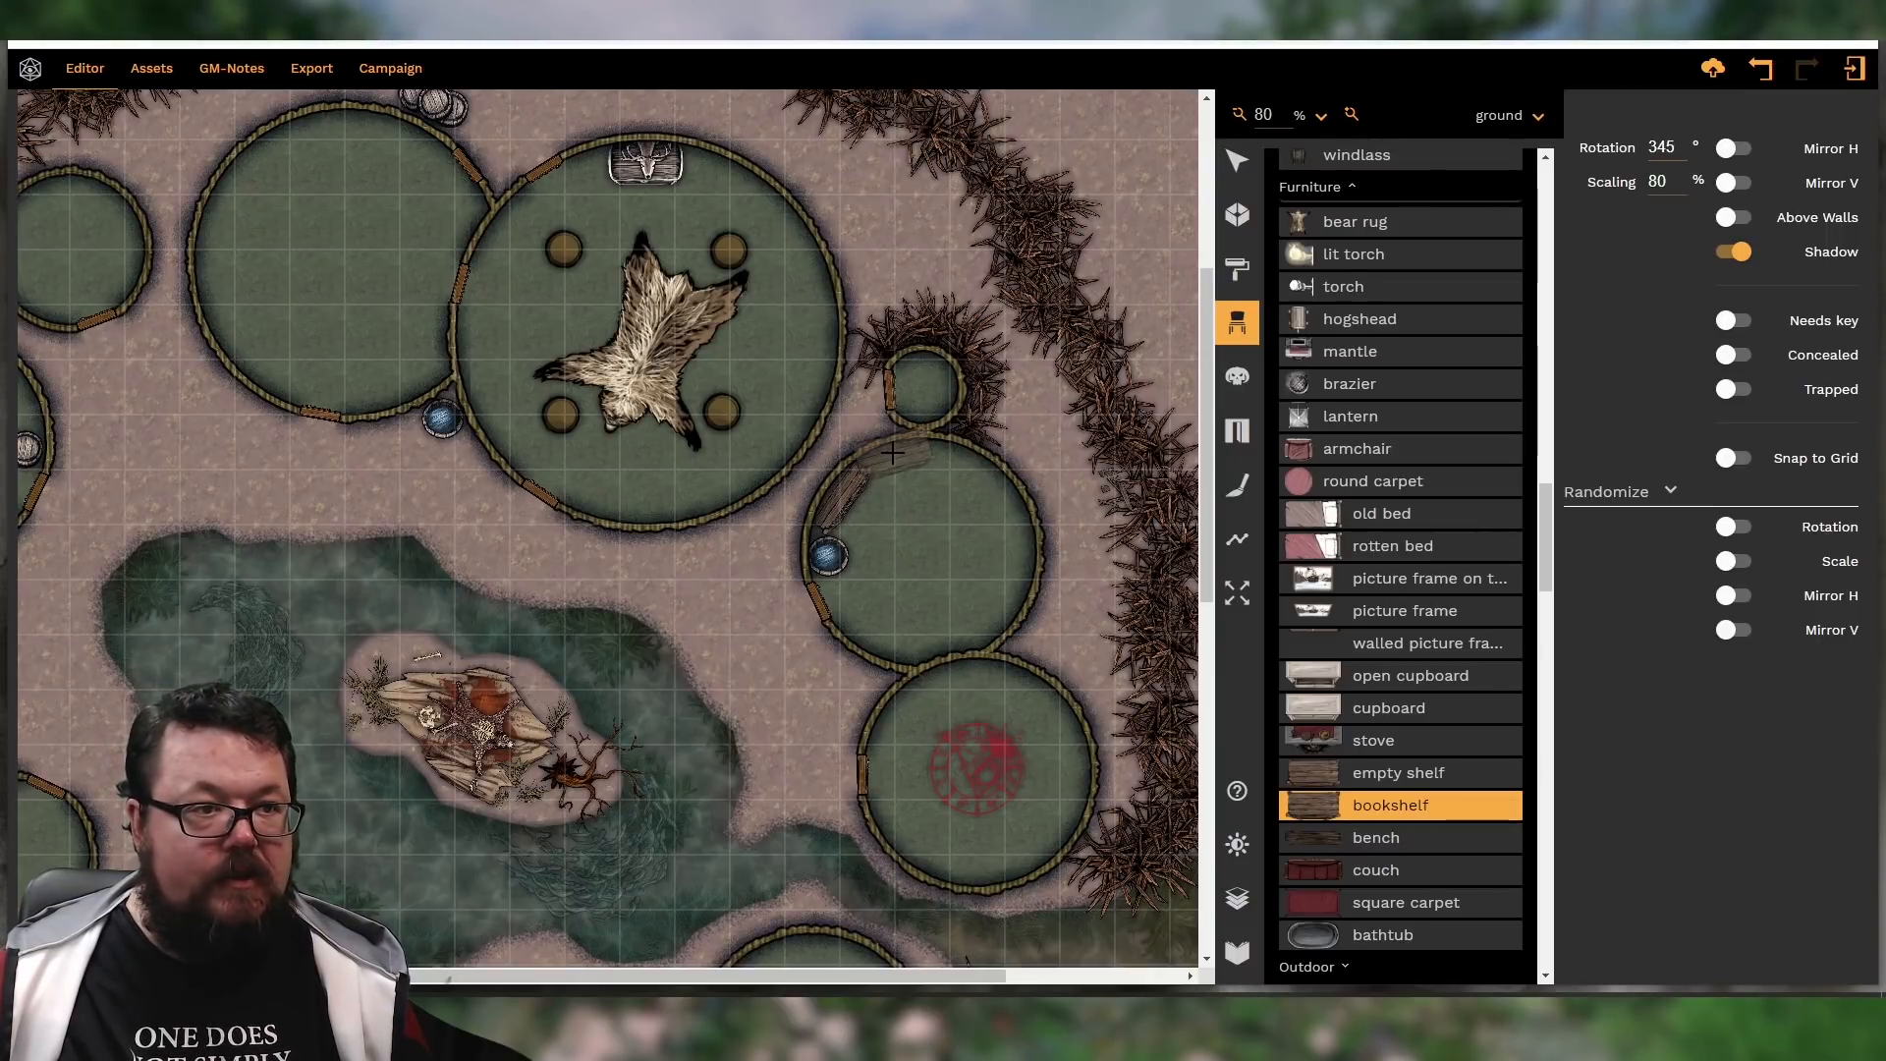
click(891, 453)
shift+scroll(976, 487, up, 6)
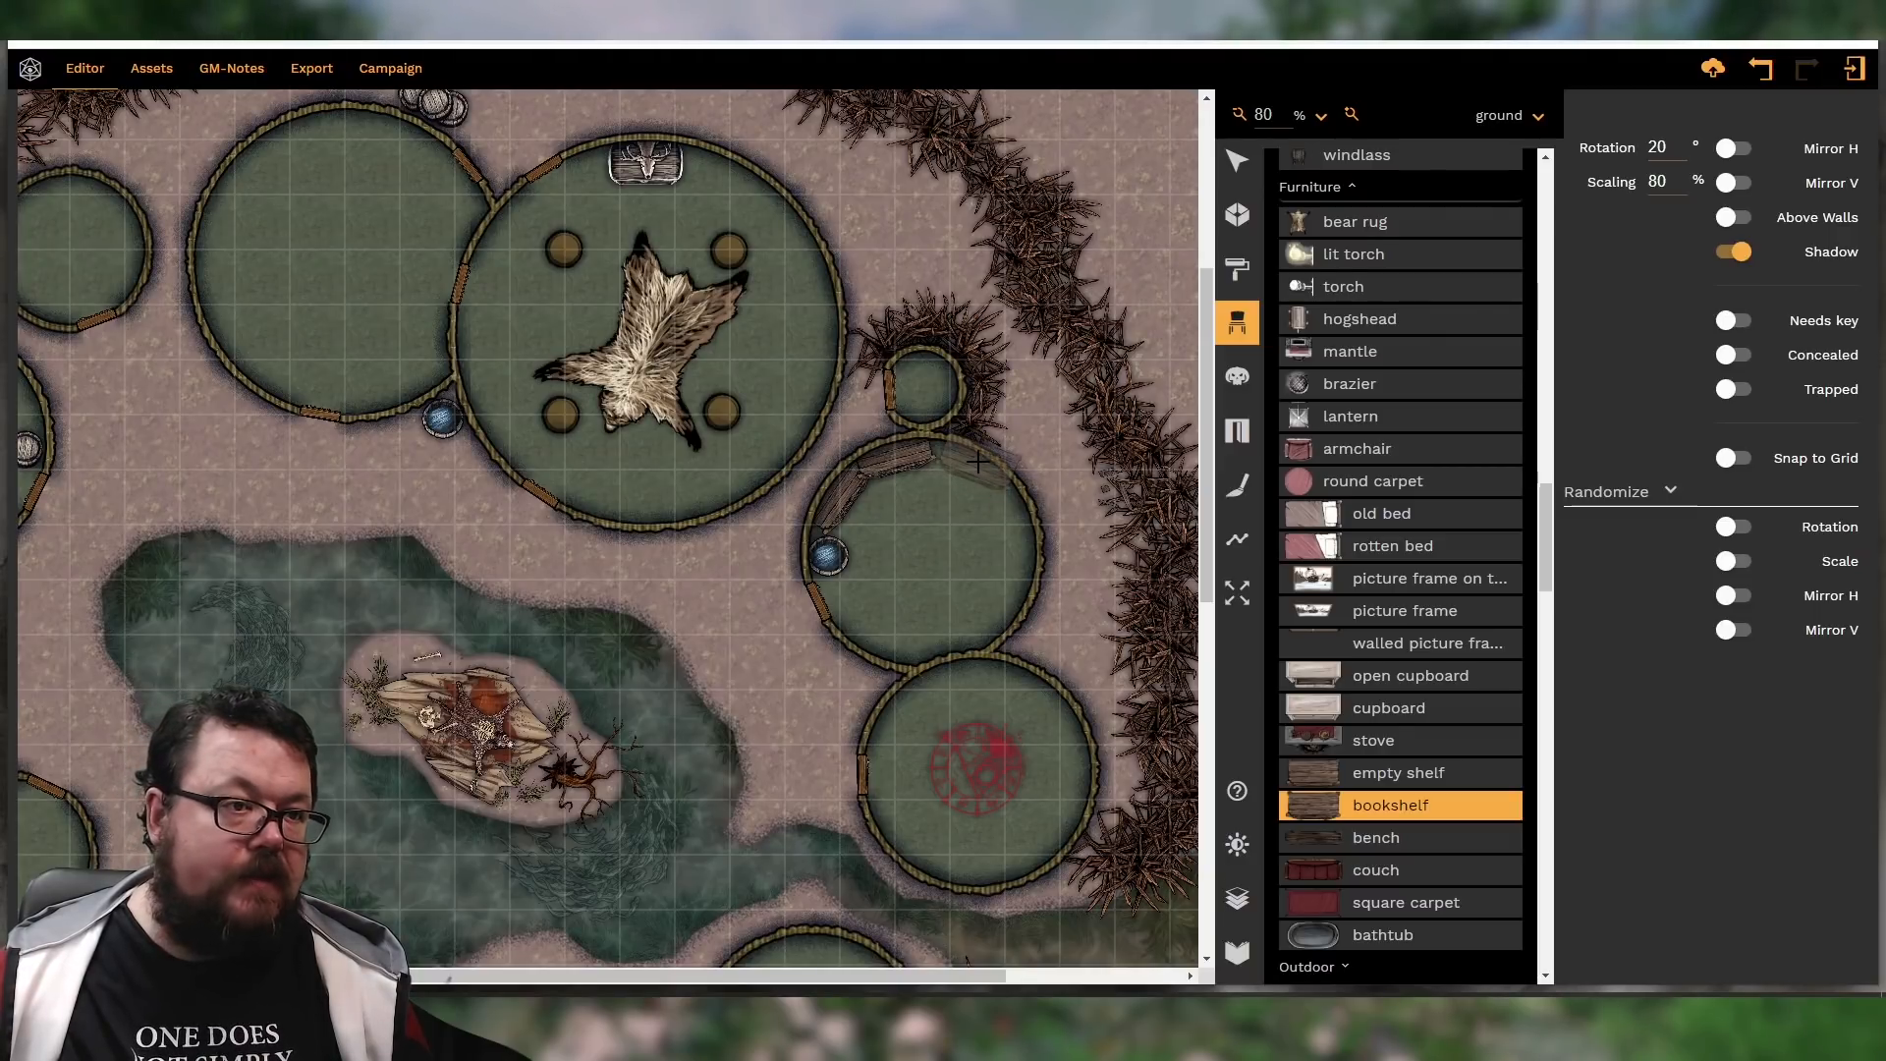
click(968, 458)
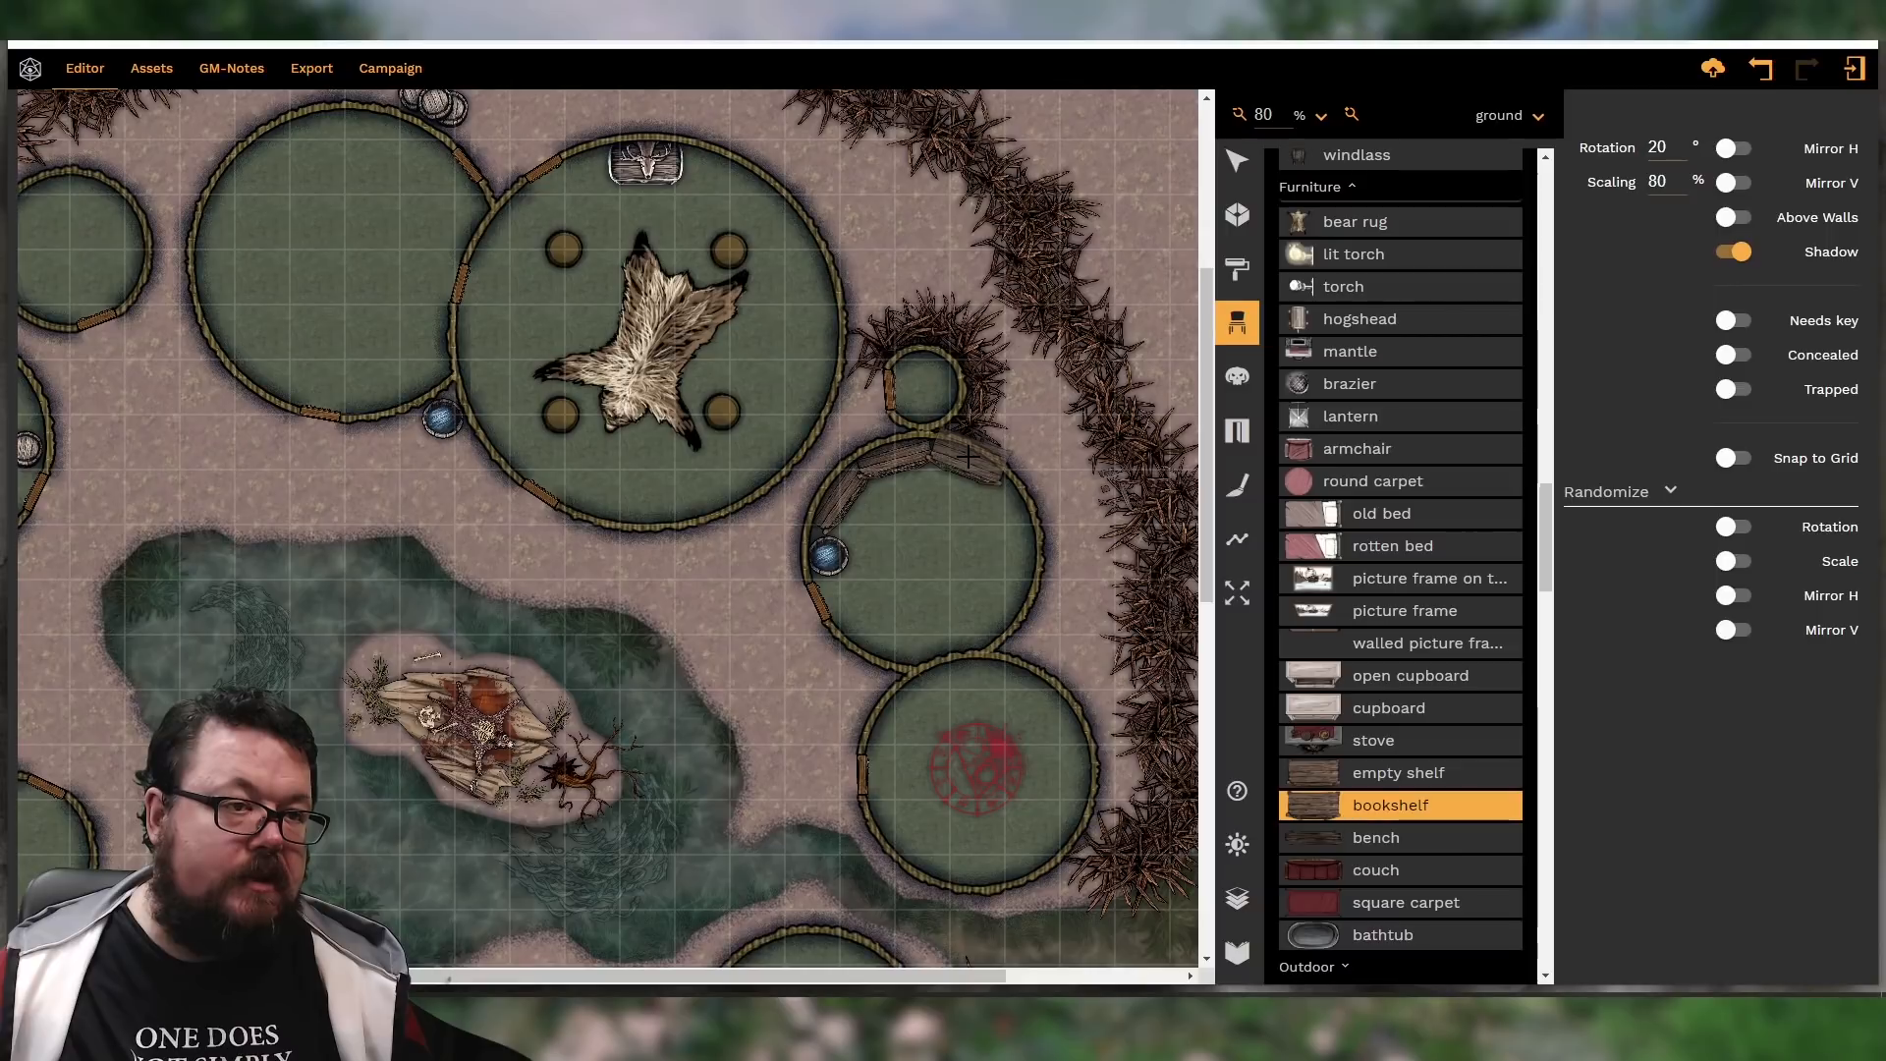
Place a bench rotated to 50° beside the pond's eastern shore
scroll(1357, 742, down, 2)
click(1338, 746)
scroll(737, 636, up, 3)
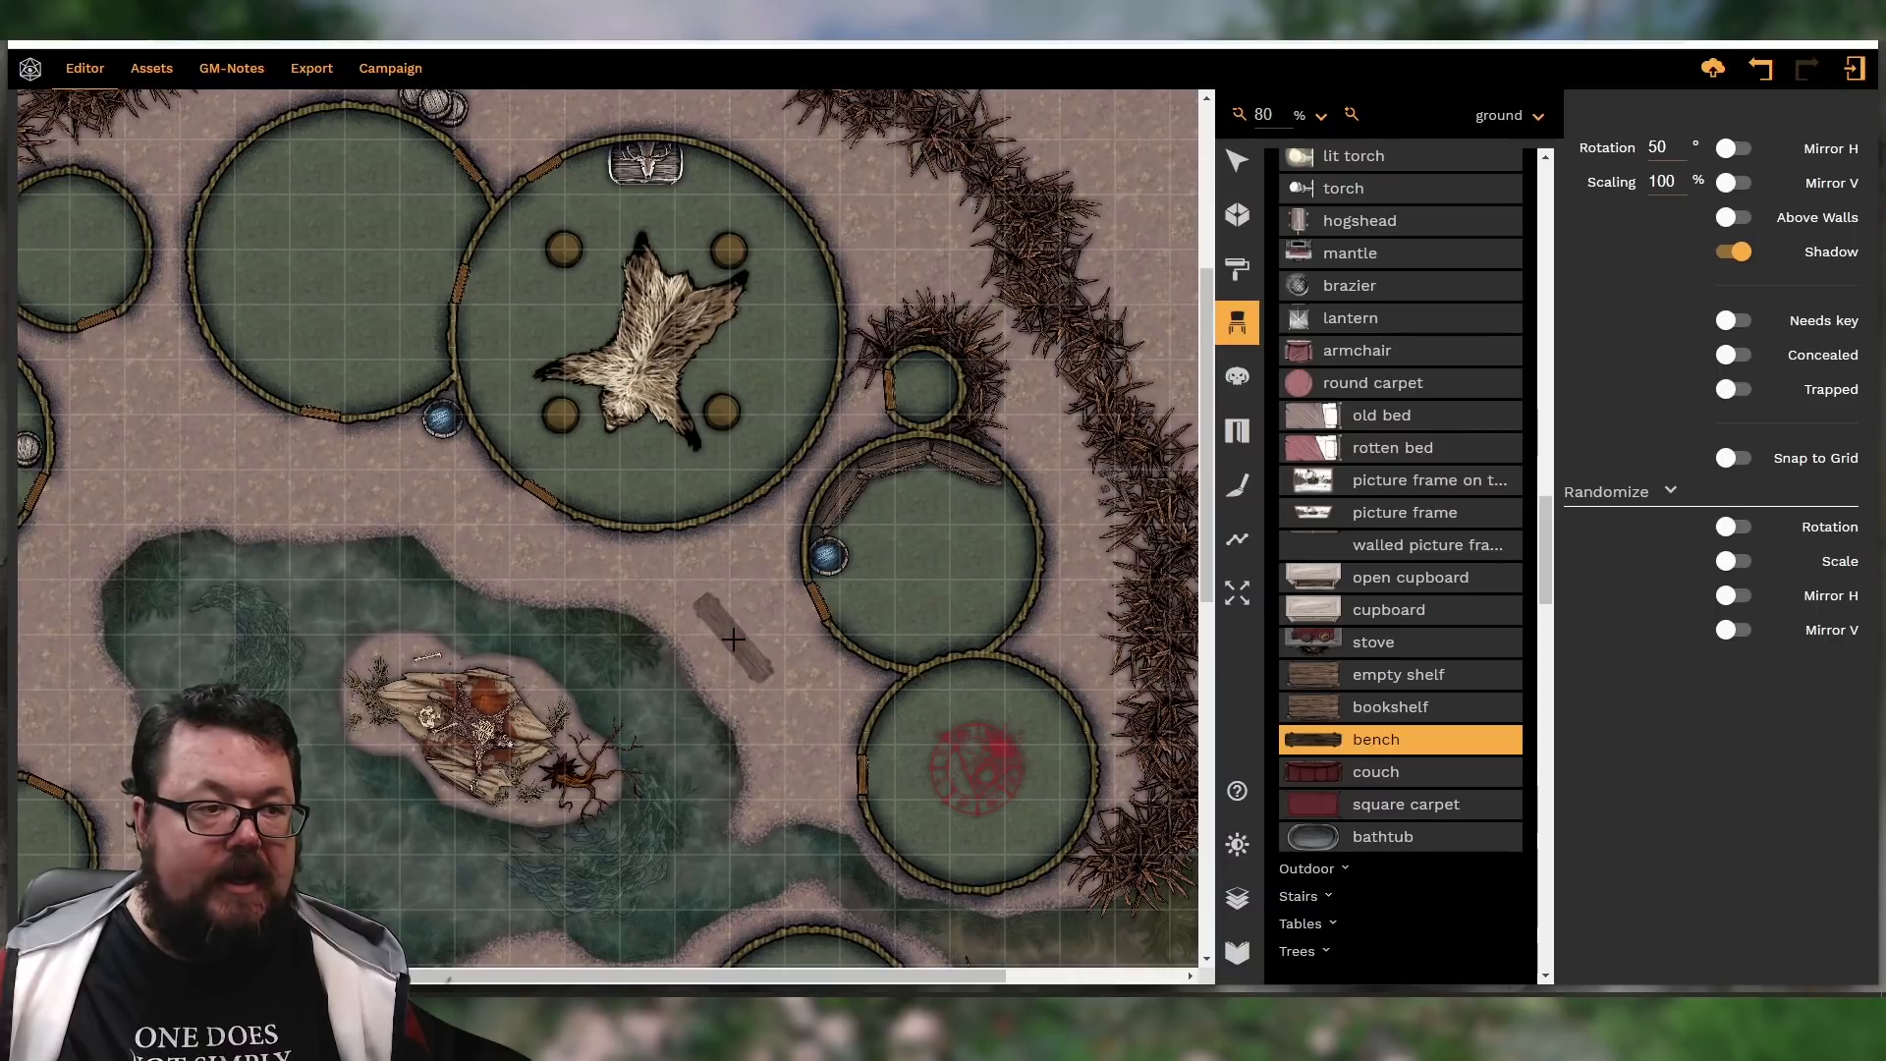
click(729, 657)
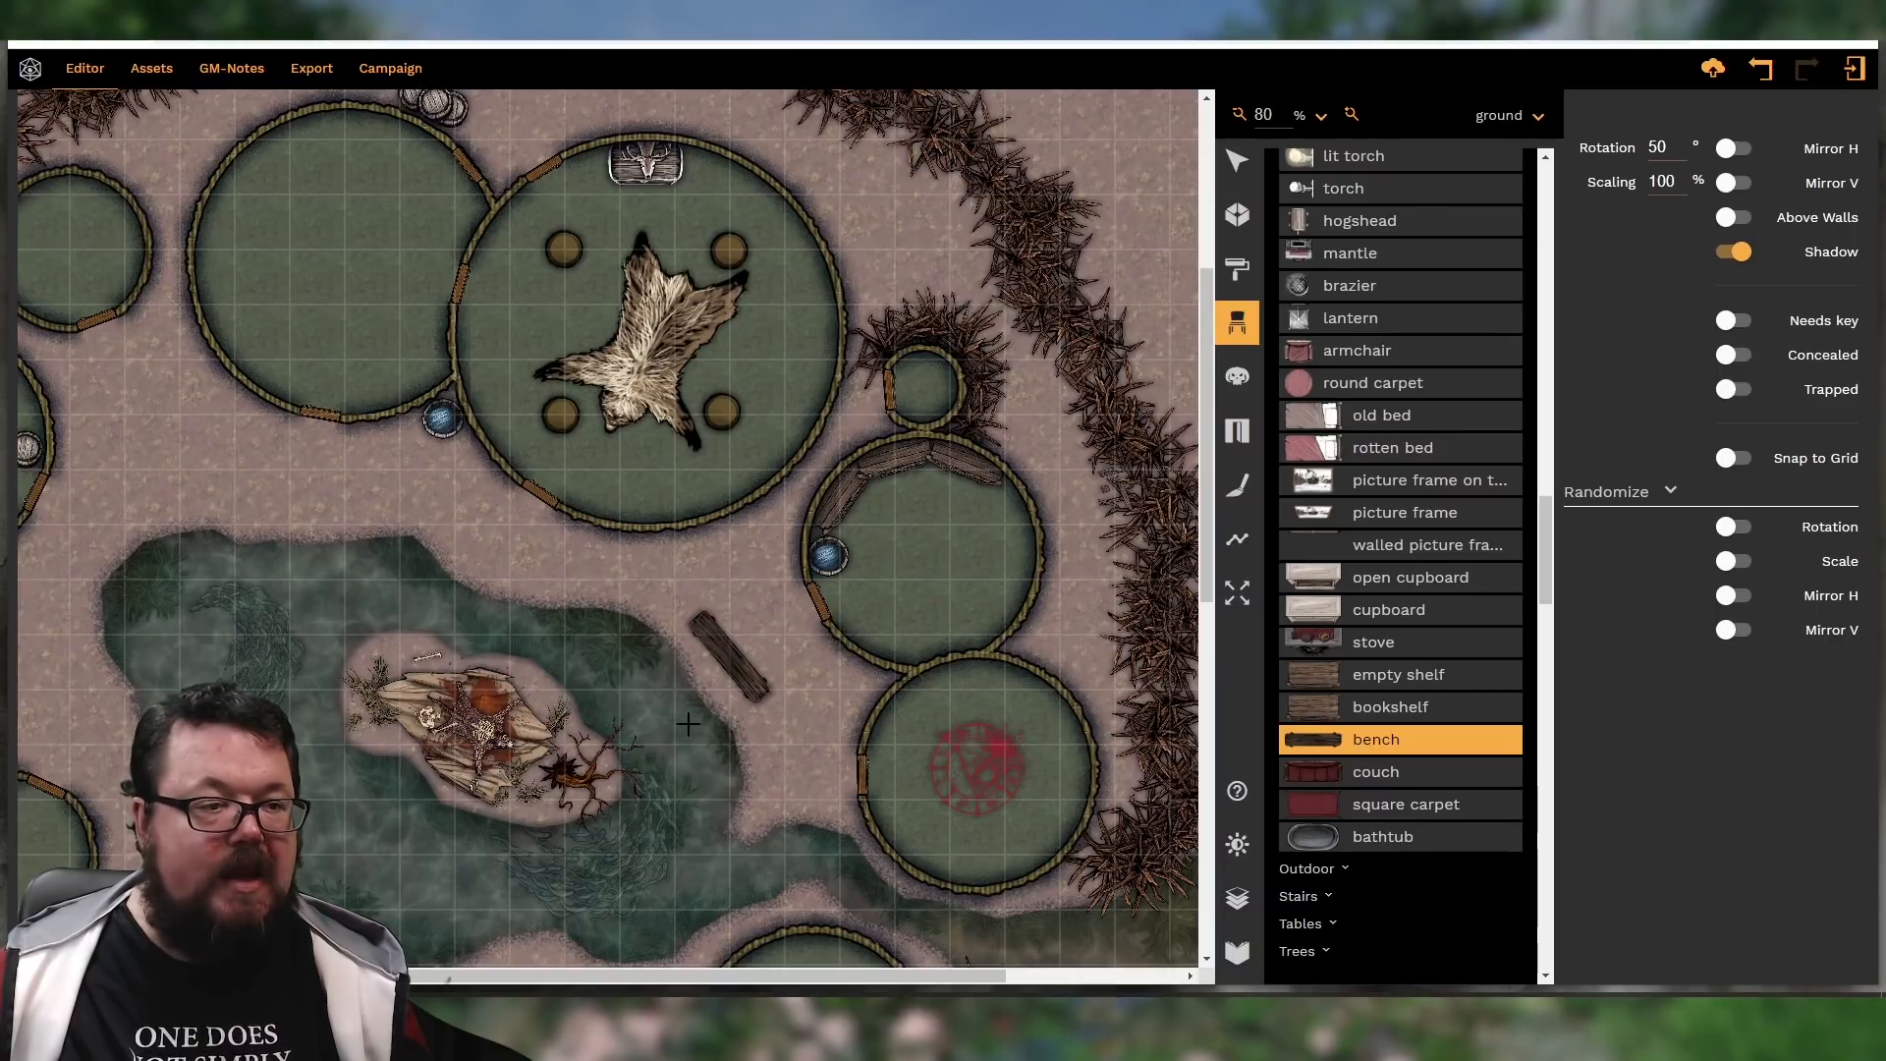
Place a bench rotated to 355° along the pond's southern shore
scroll(681, 736, up, 1)
scroll(680, 738, down, 3)
scroll(679, 737, down, 2)
scroll(499, 589, down, 6)
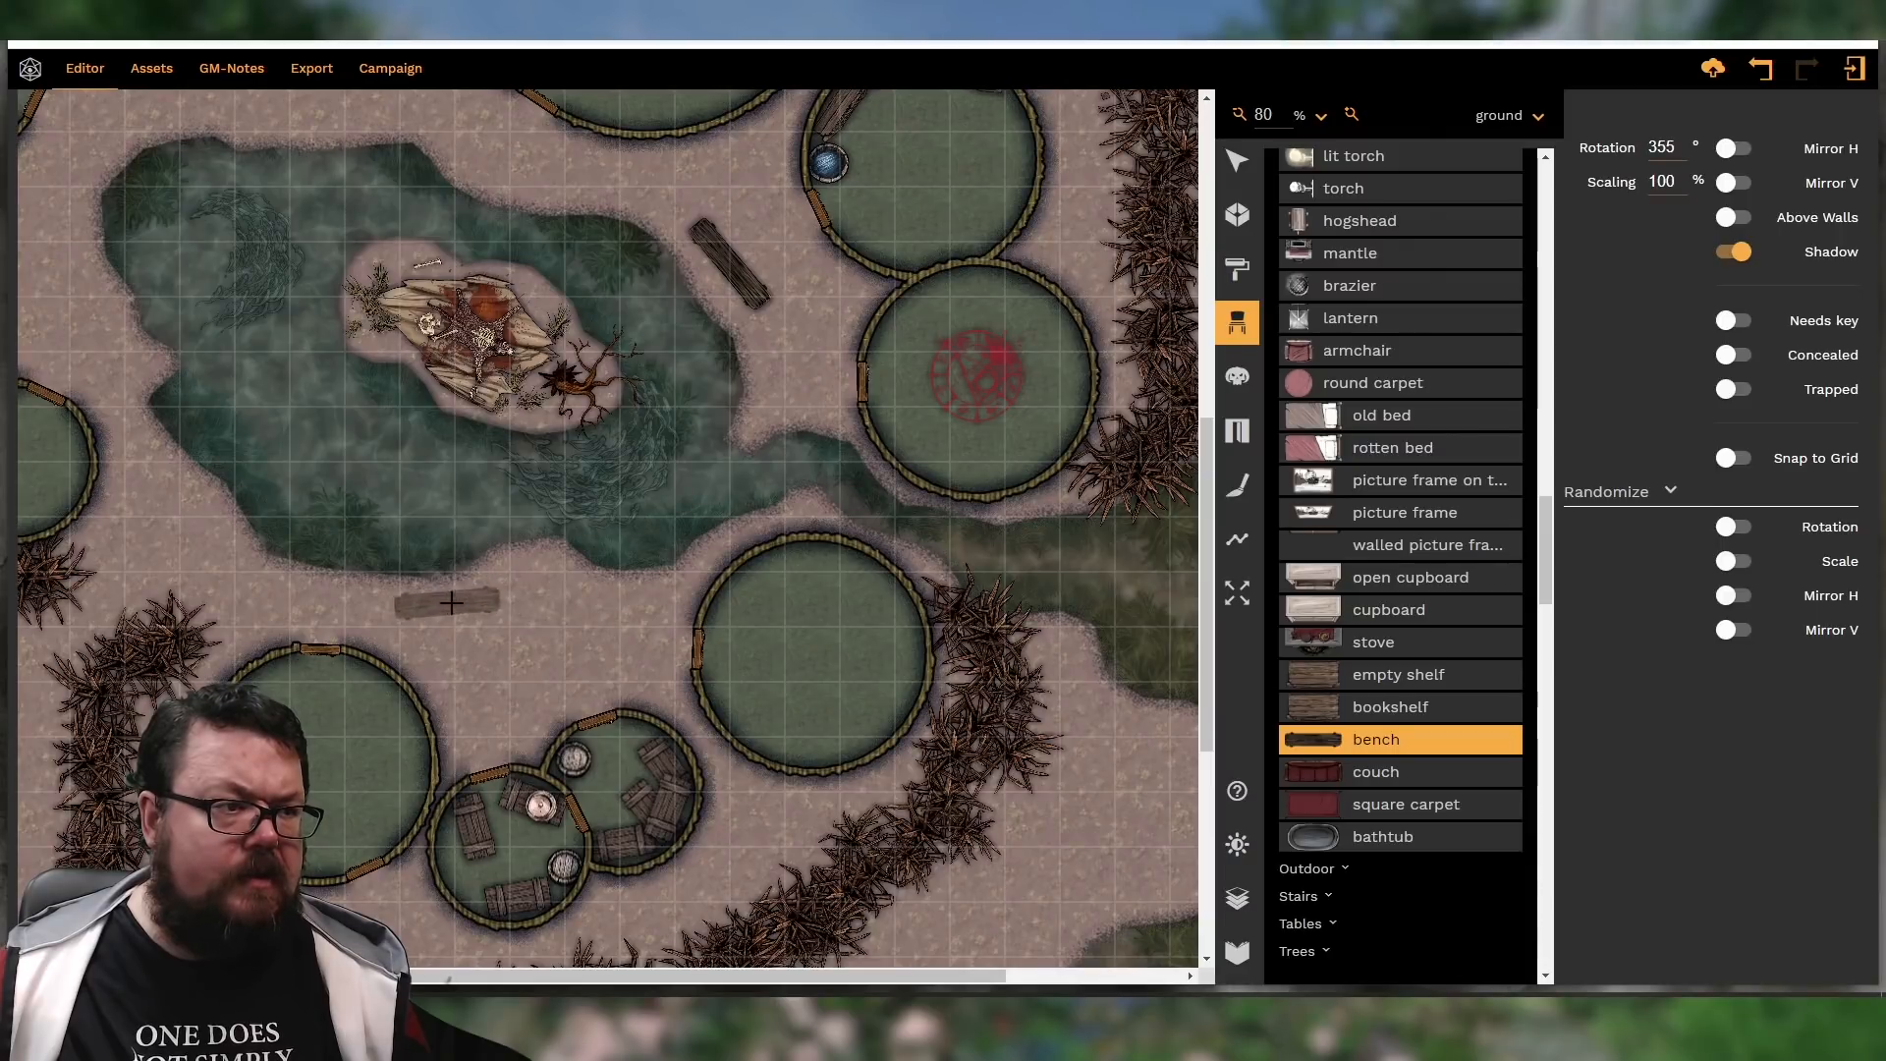
click(523, 587)
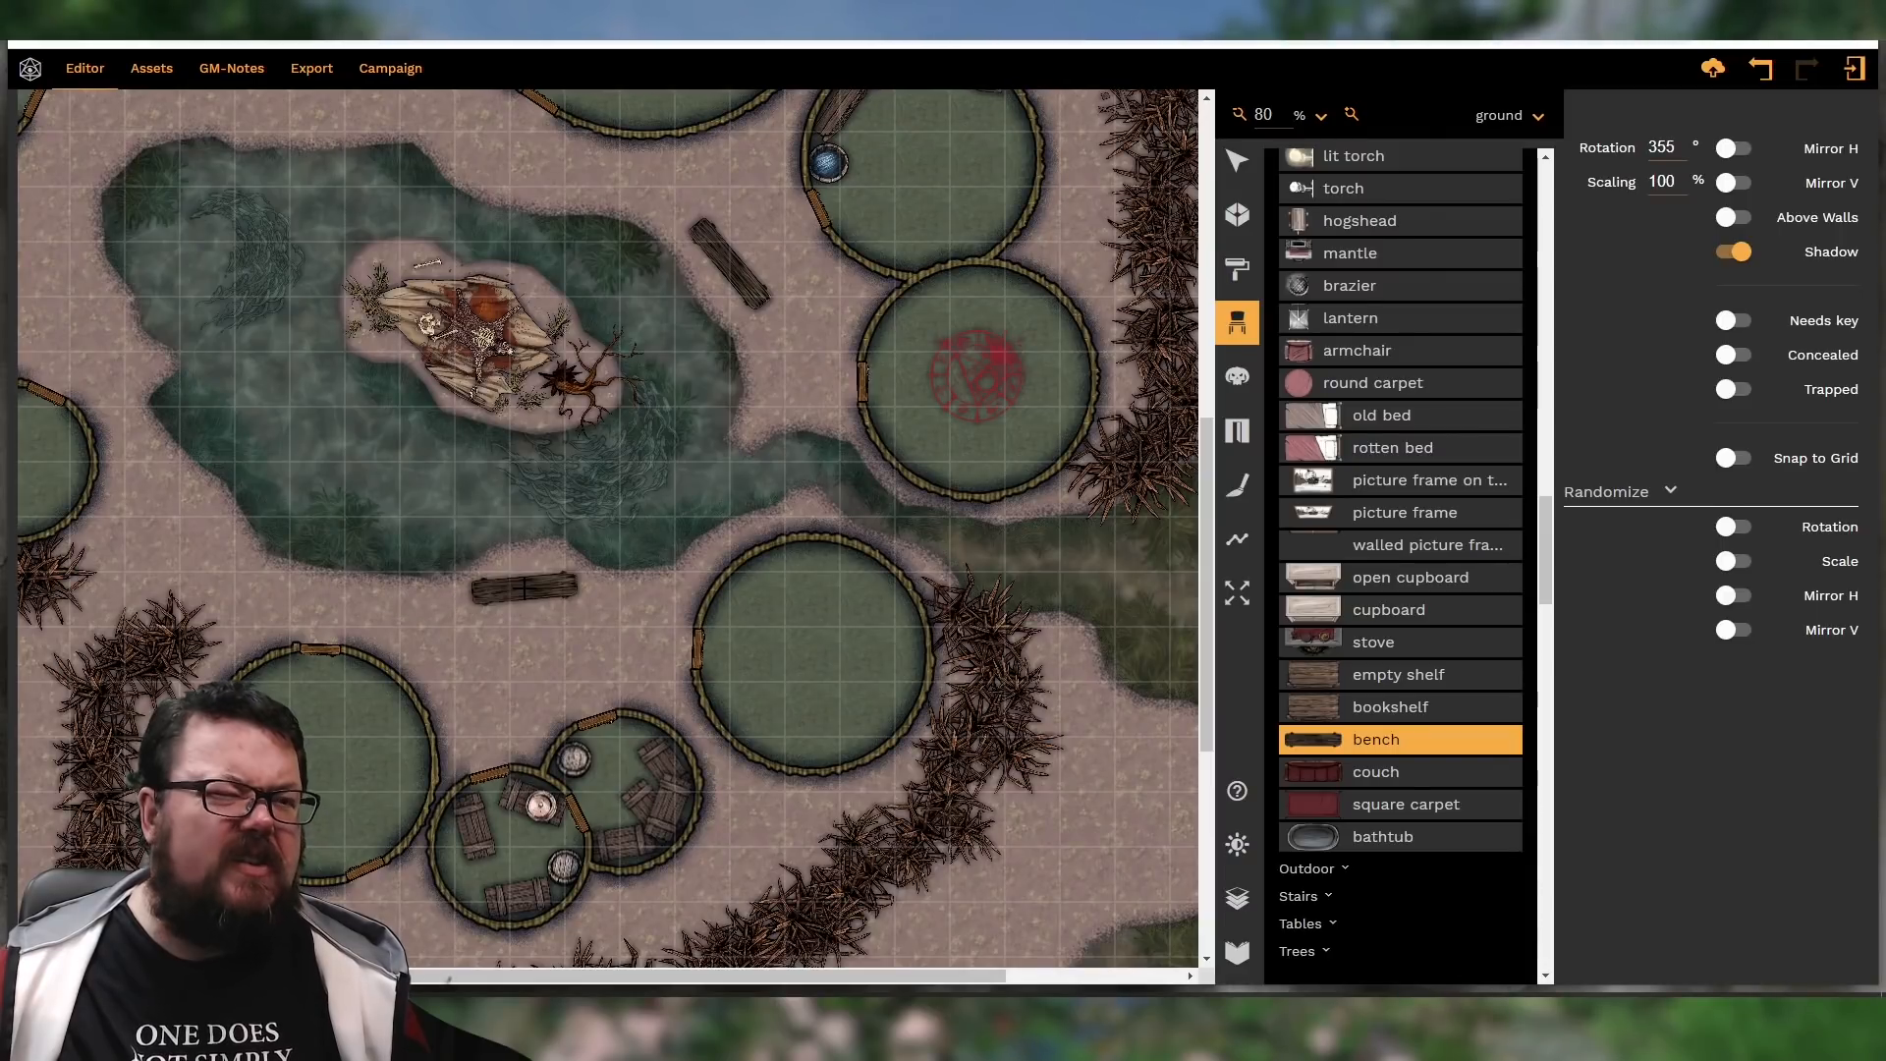
Place a horizontal bench on the pond's northern shore and another rotated to 325° at its northwest corner
scroll(403, 619, up, 3)
shift+scroll(293, 417, up, 1)
click(293, 419)
shift+scroll(128, 447, down, 7)
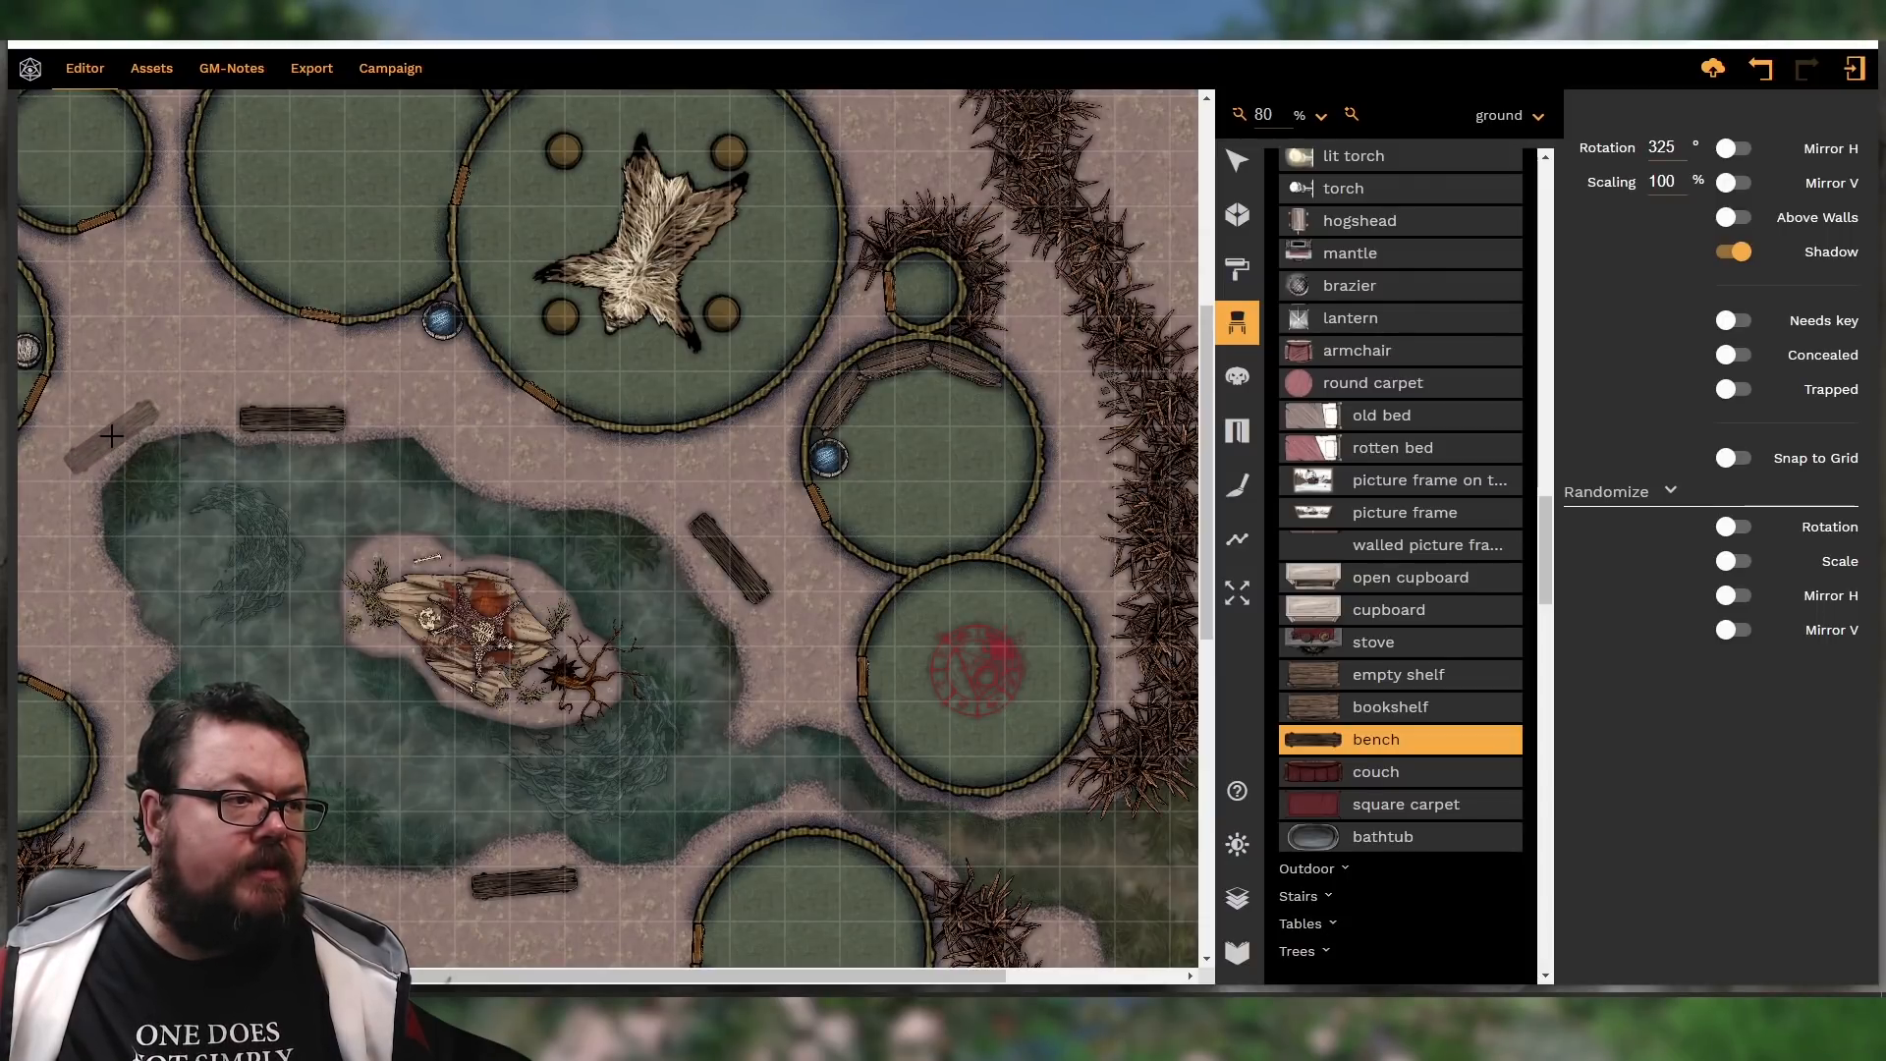
click(111, 435)
Place a bench rotated to 245° beside the pond's western shore
shift+scroll(81, 609, down, 3)
shift+scroll(89, 611, down, 13)
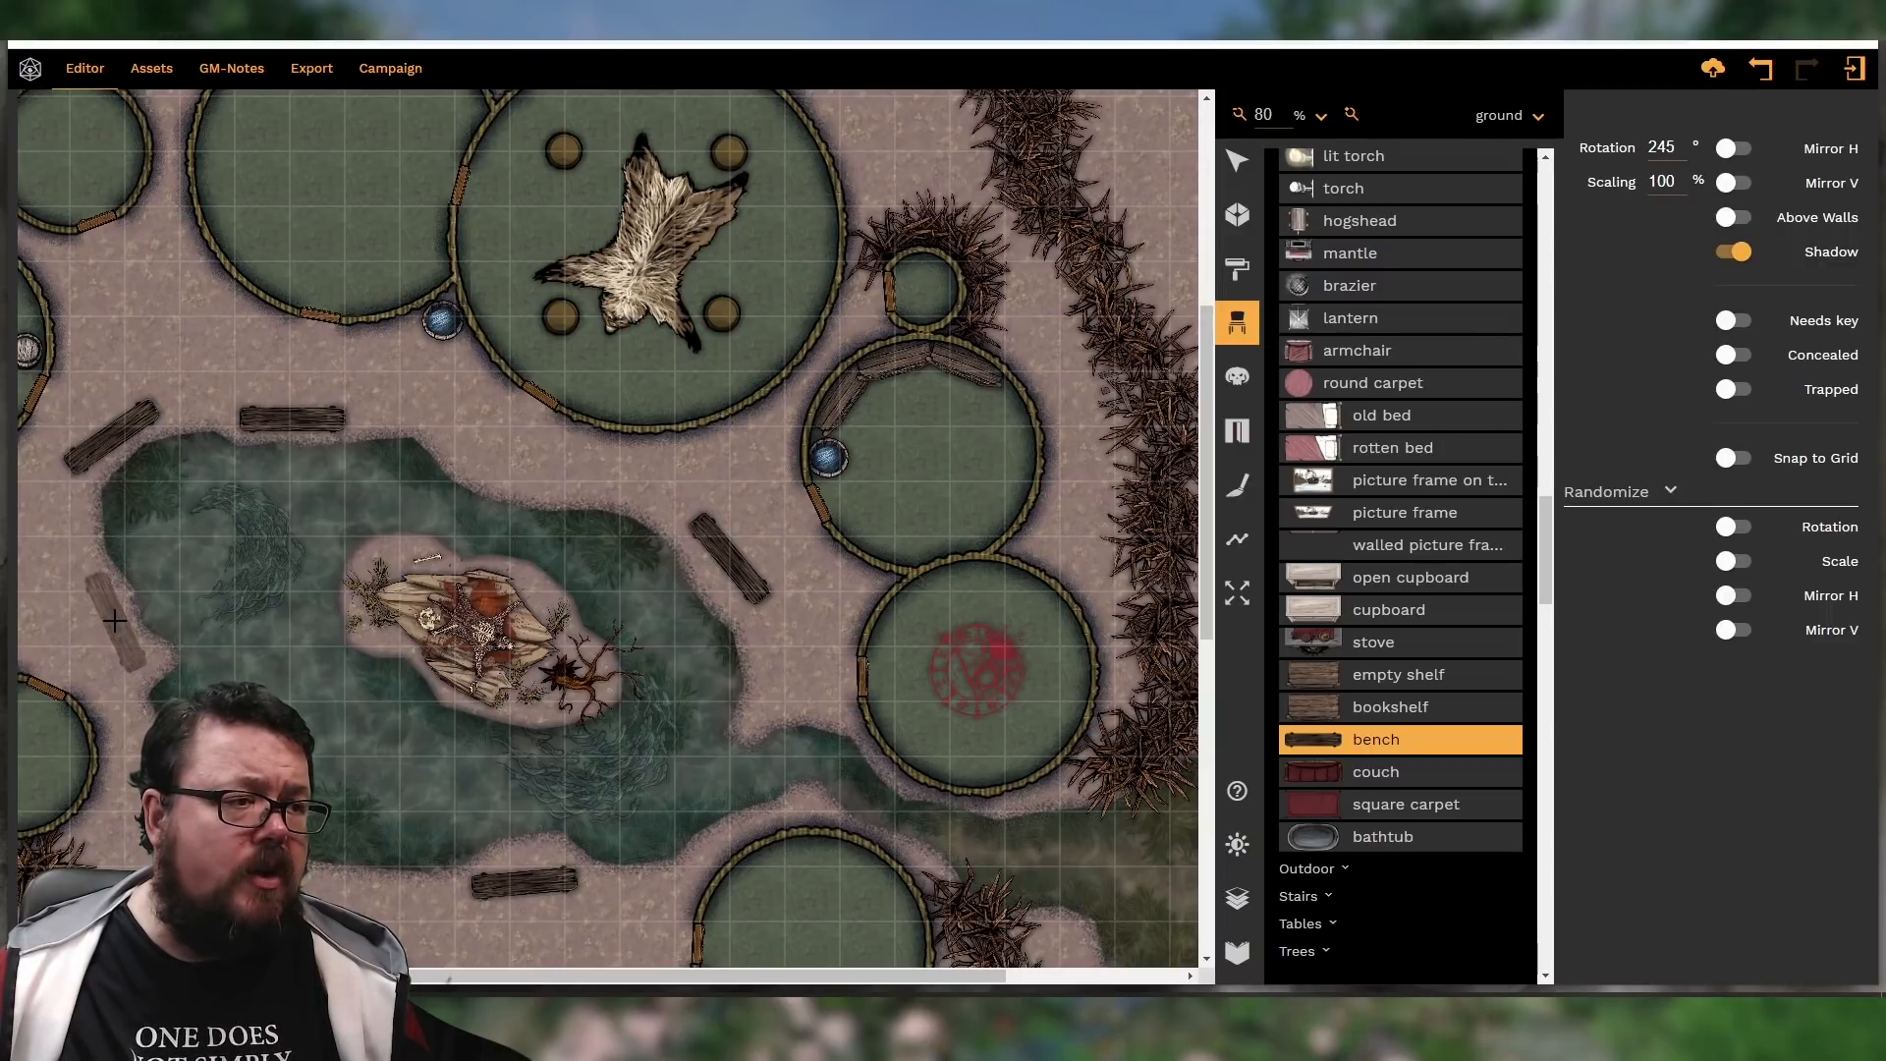
click(115, 620)
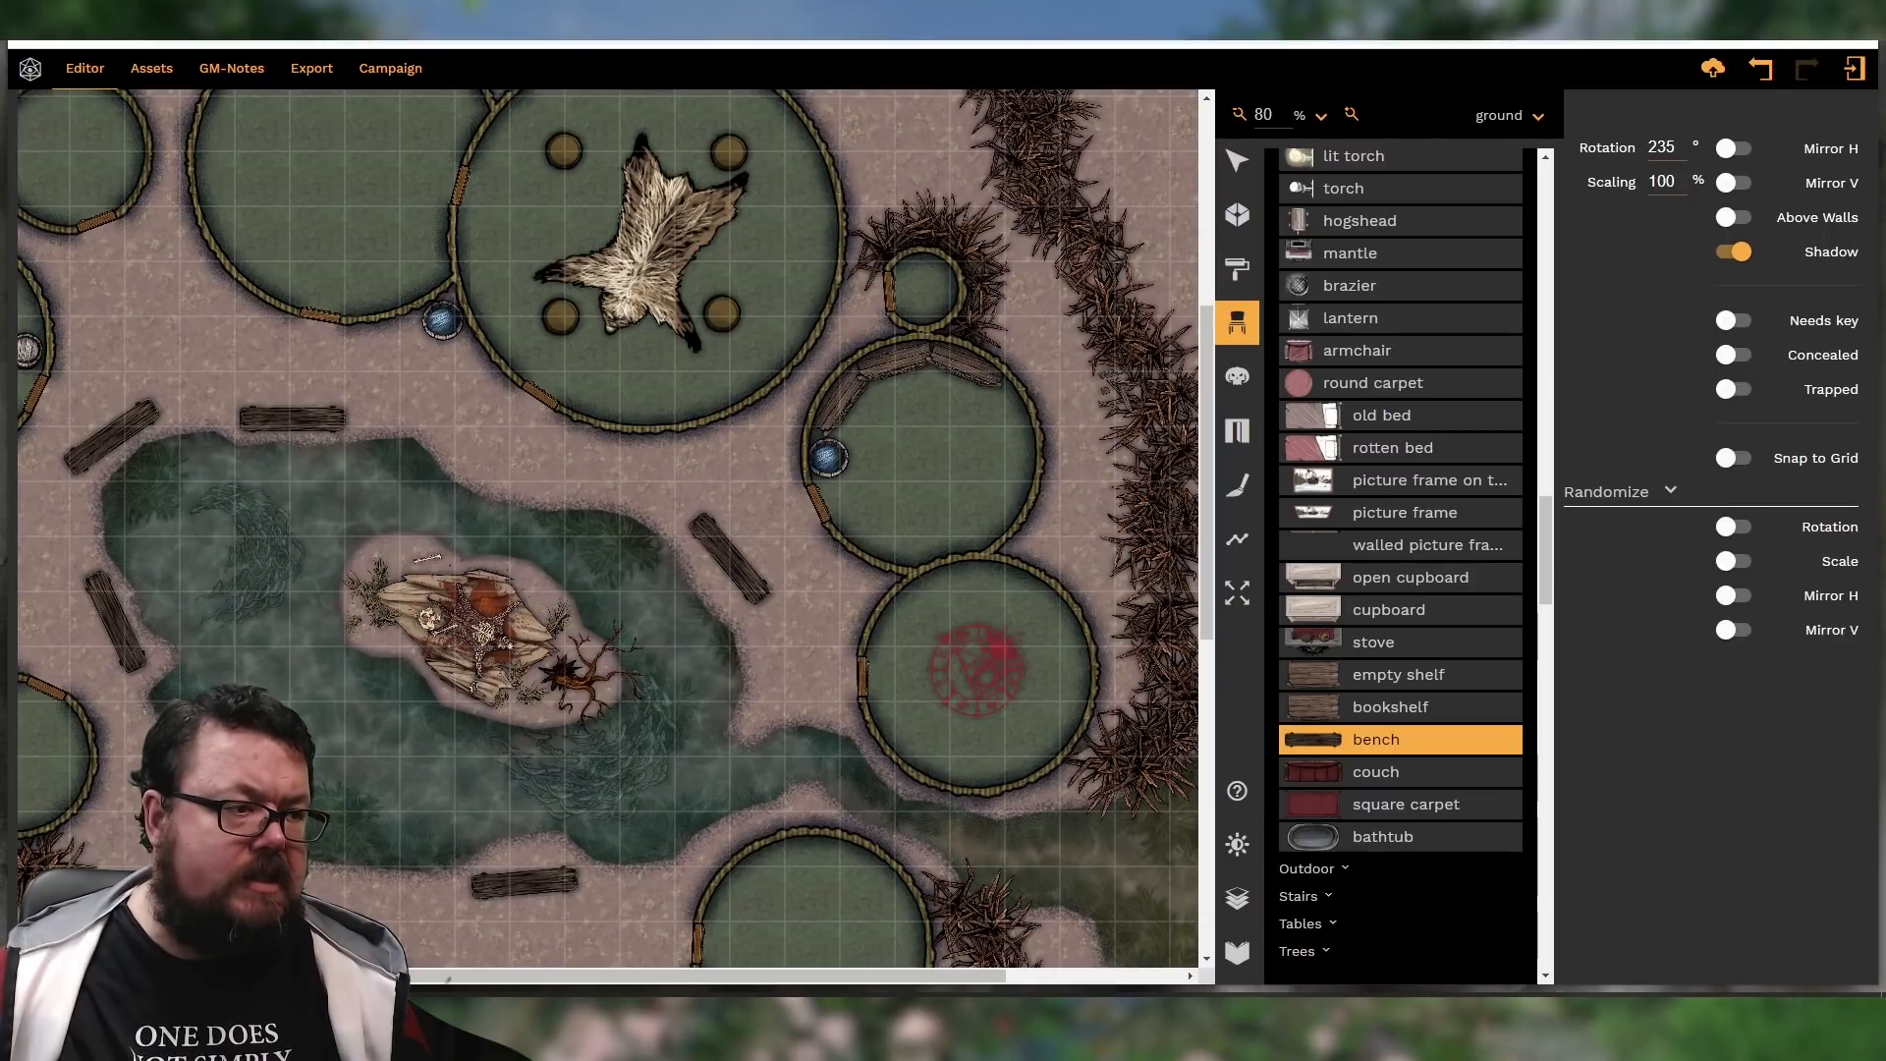
Place an outdoor banner rotated to 25° against the southern wall of the large hut with the animal-hide rug
scroll(729, 558, down, 2)
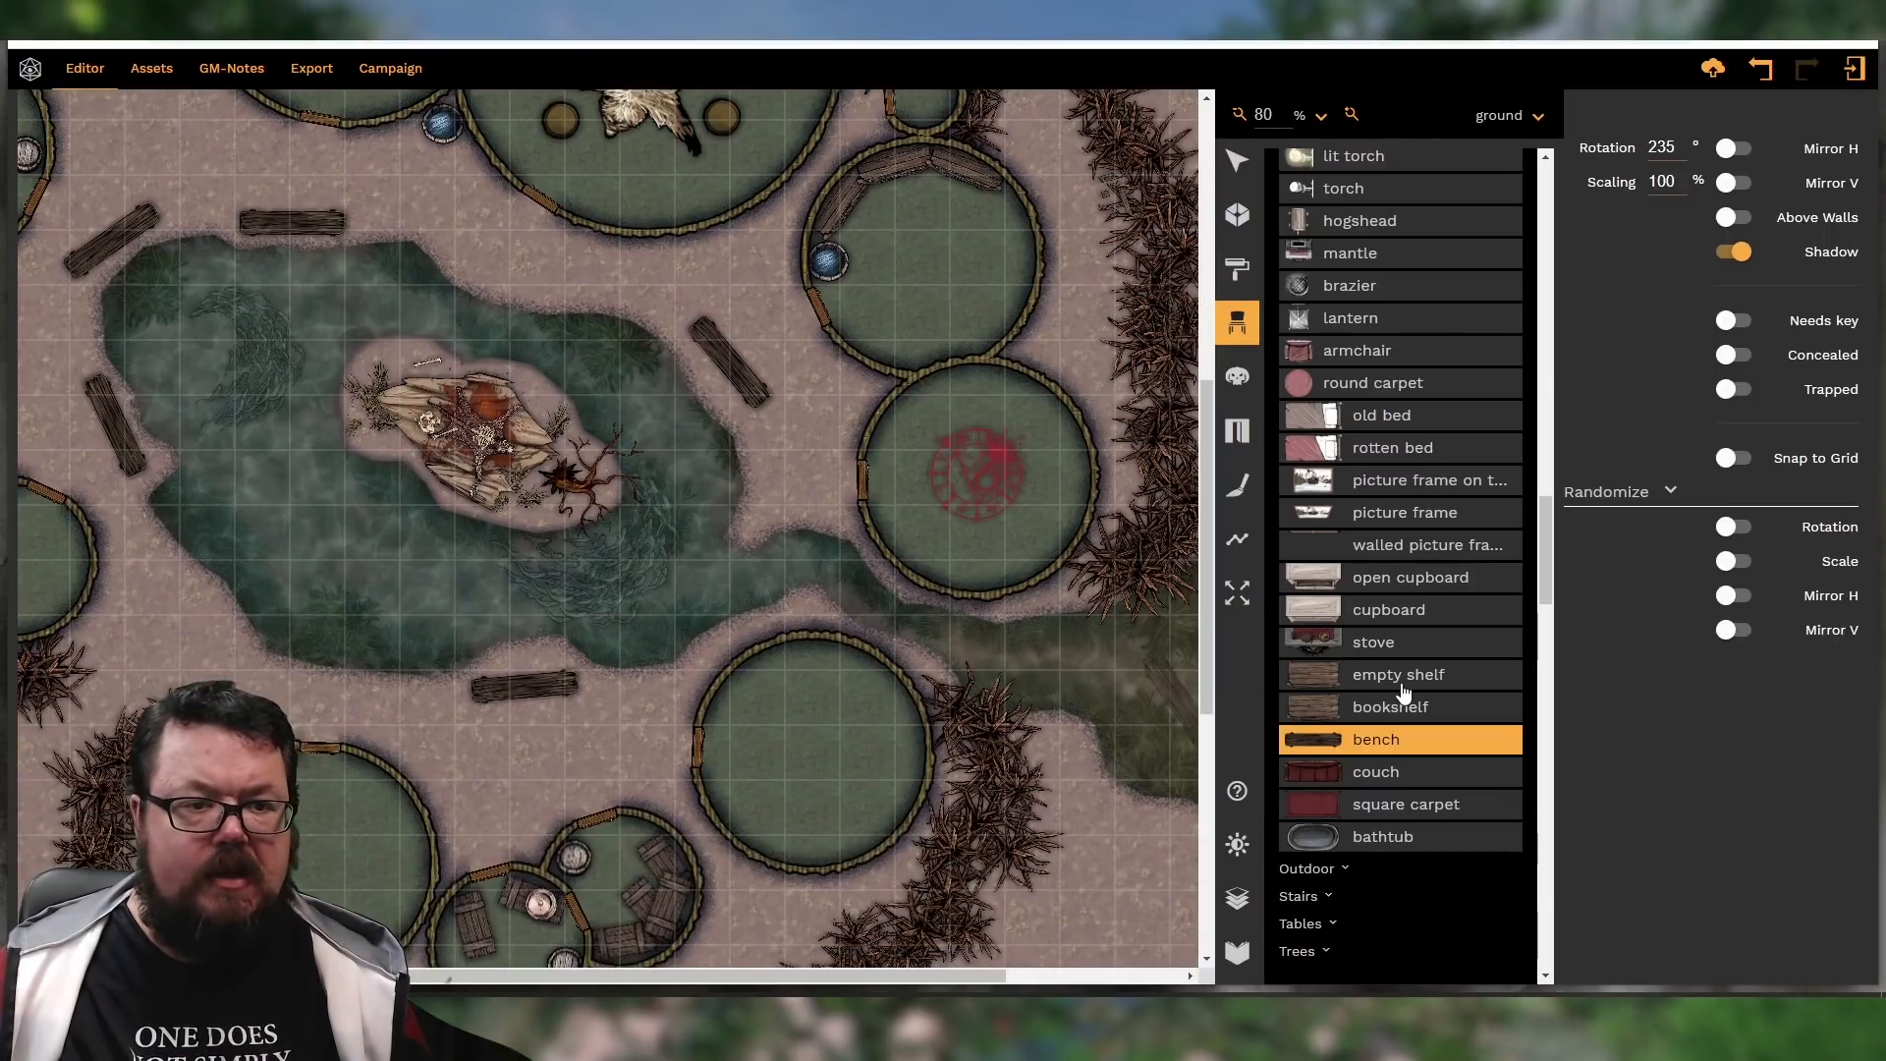
scroll(1400, 688, down, 1)
click(1330, 774)
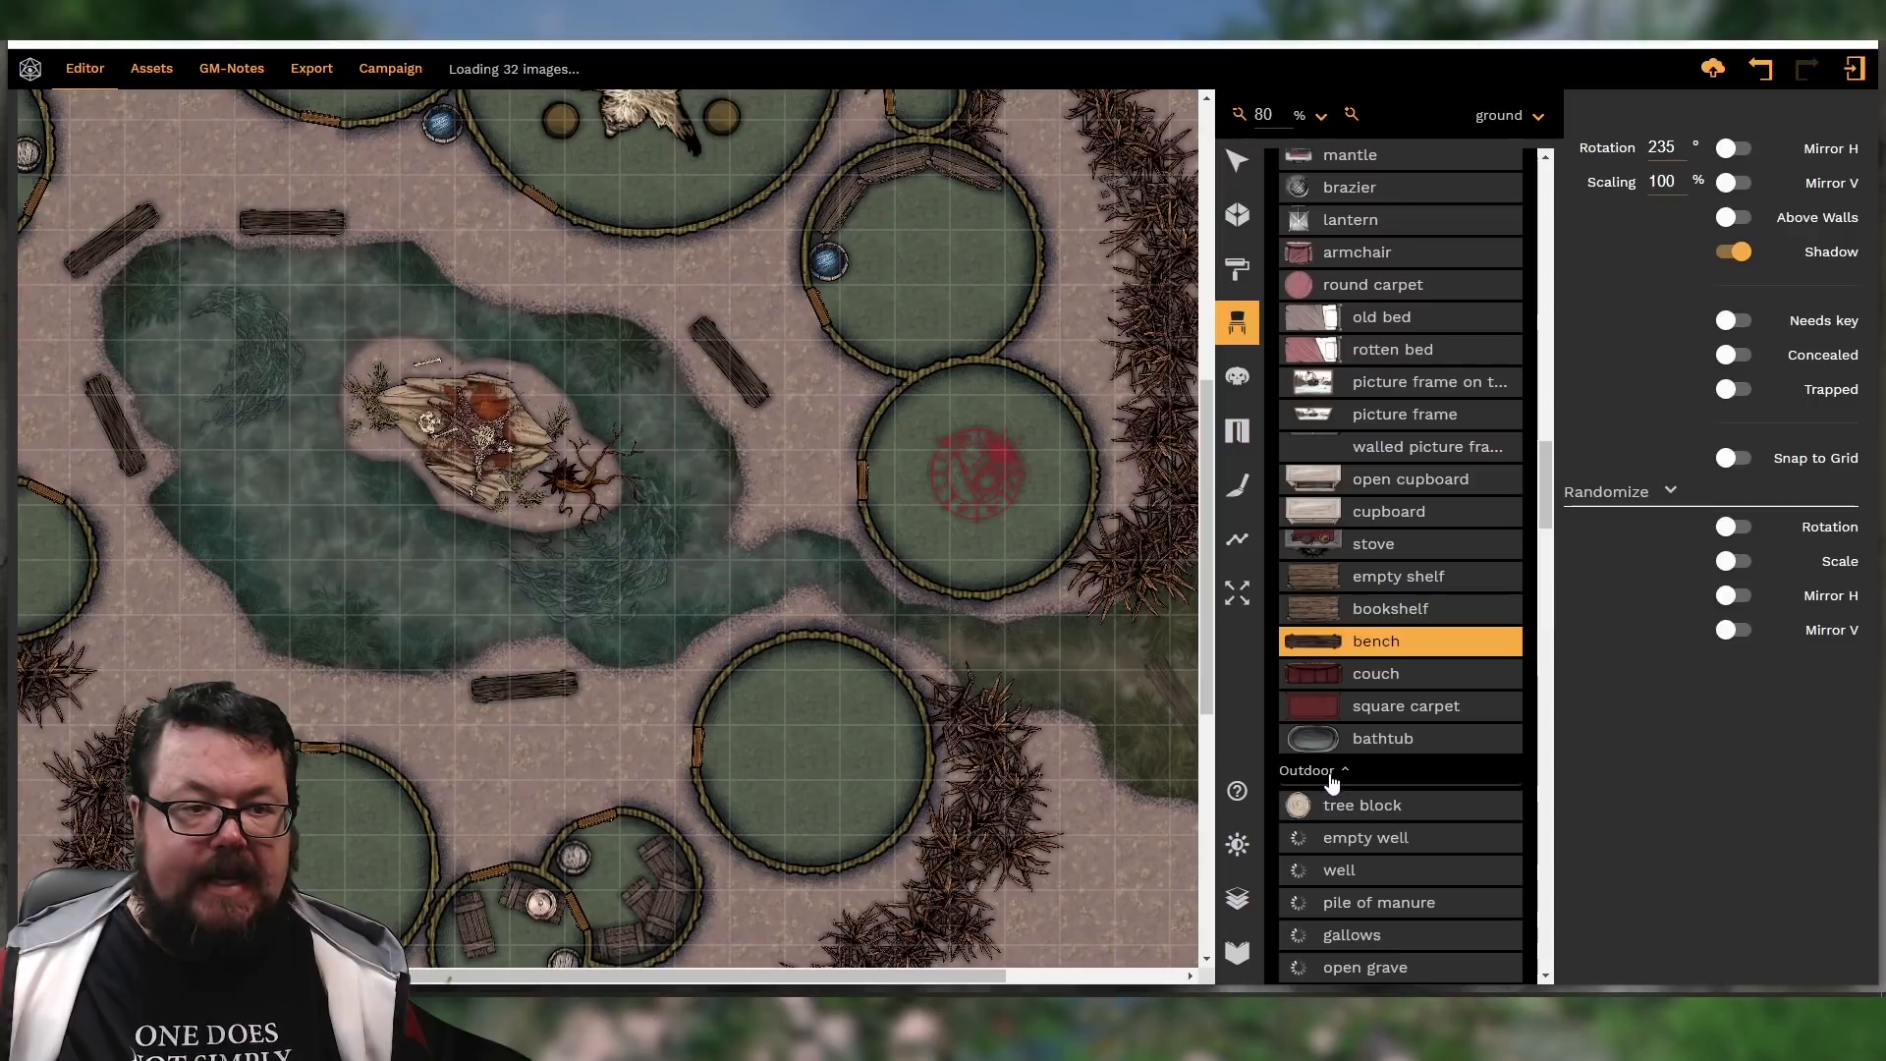
scroll(1393, 658, down, 2)
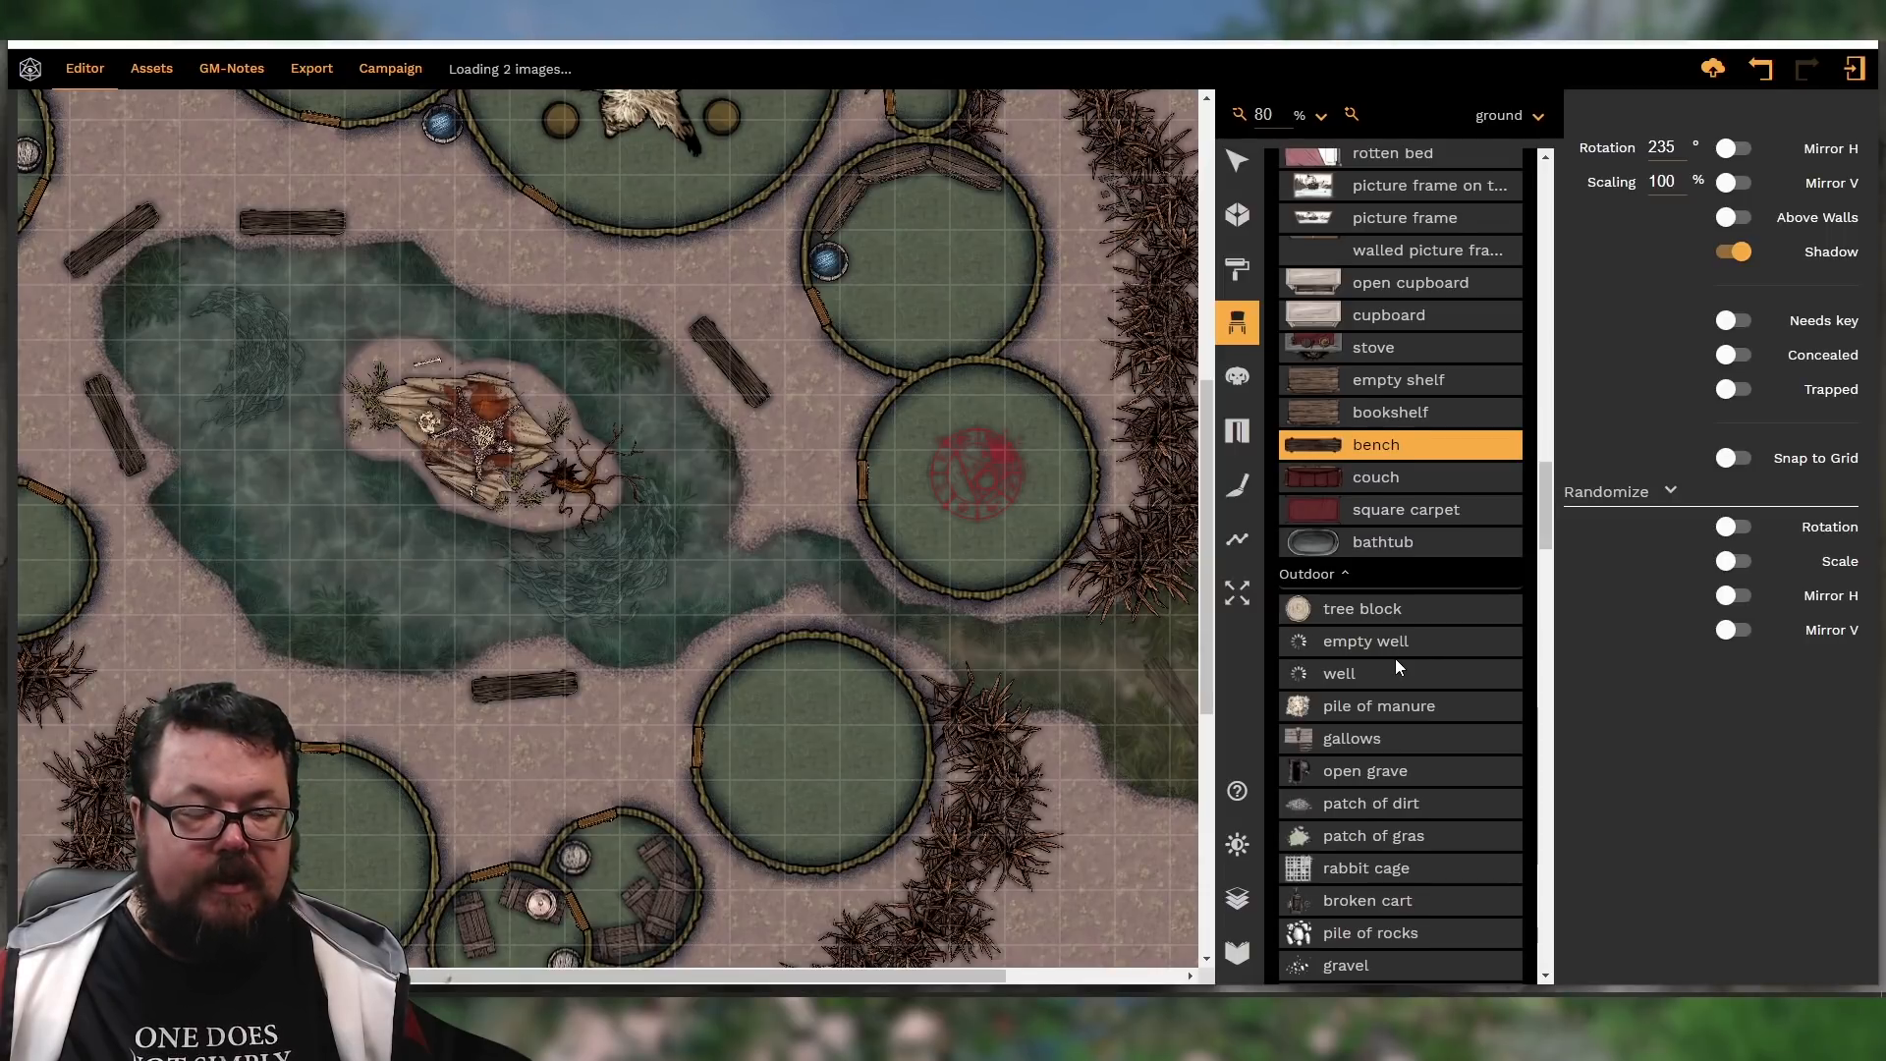
scroll(1396, 661, down, 2)
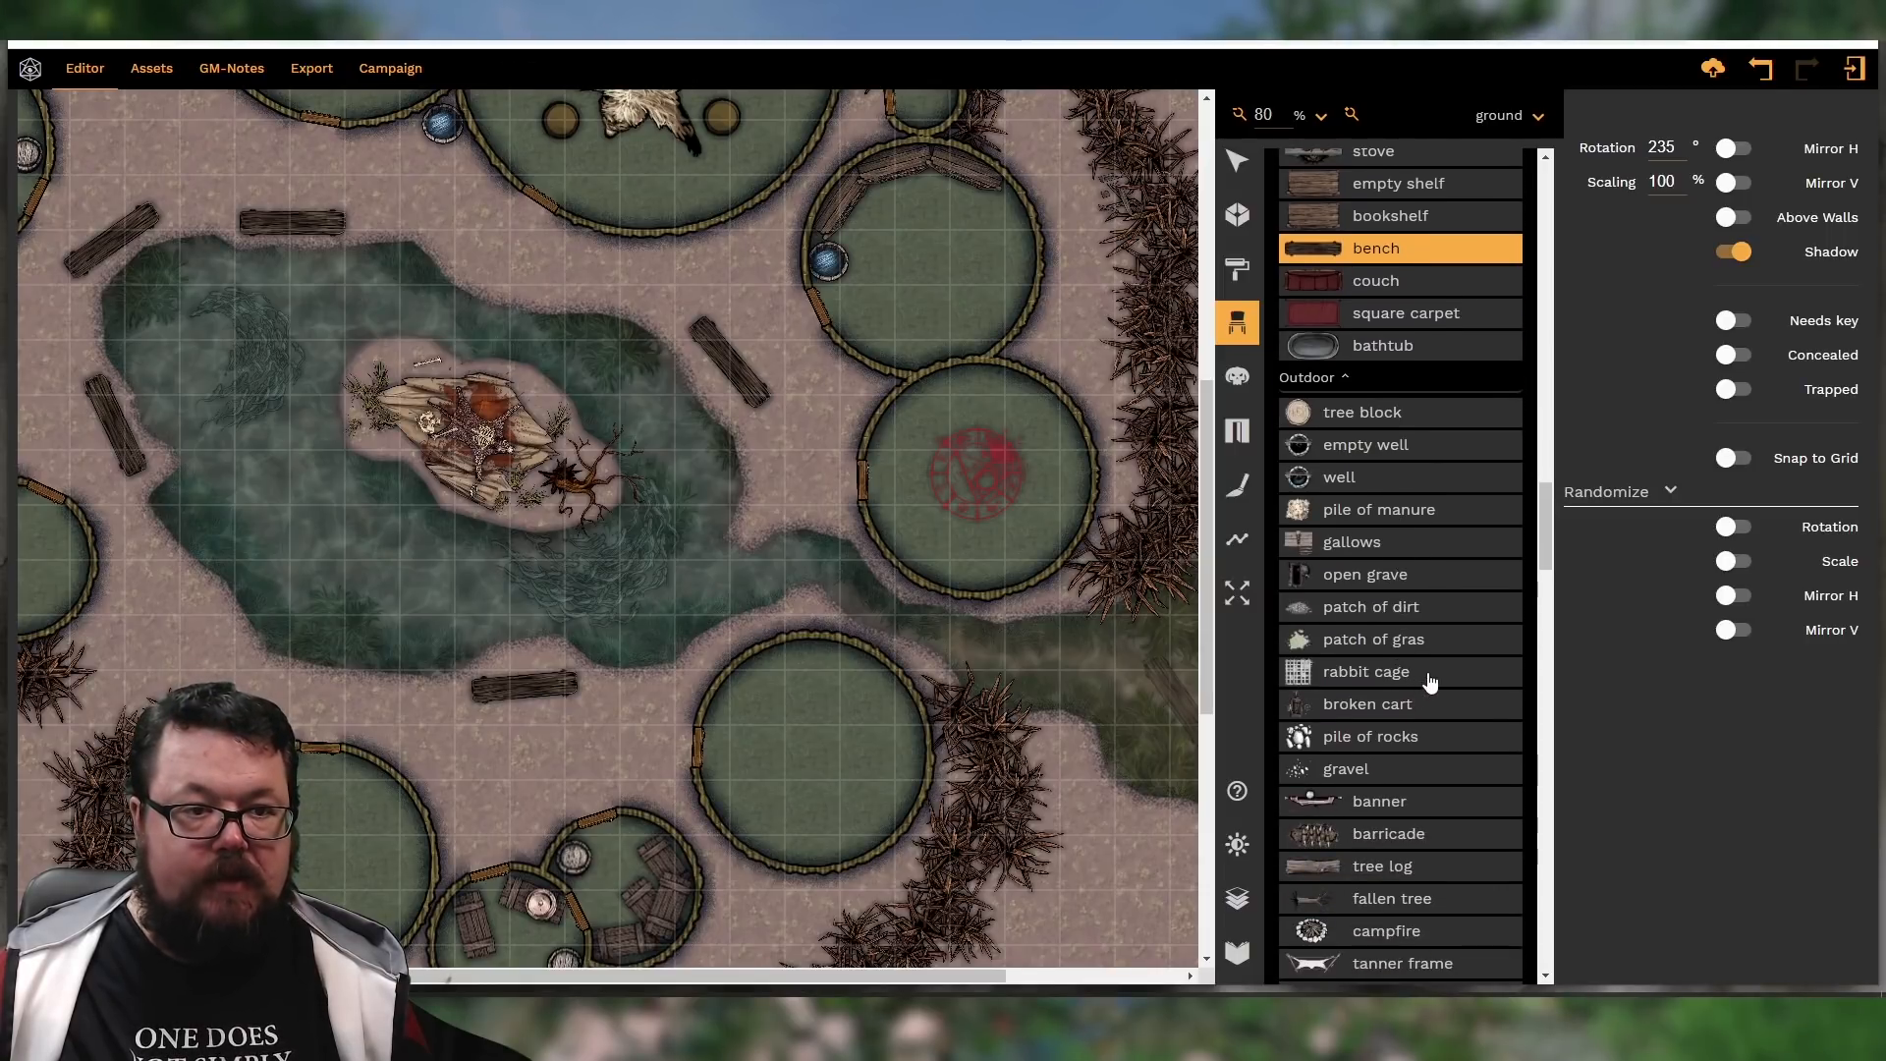
scroll(1429, 683, down, 1)
click(1356, 705)
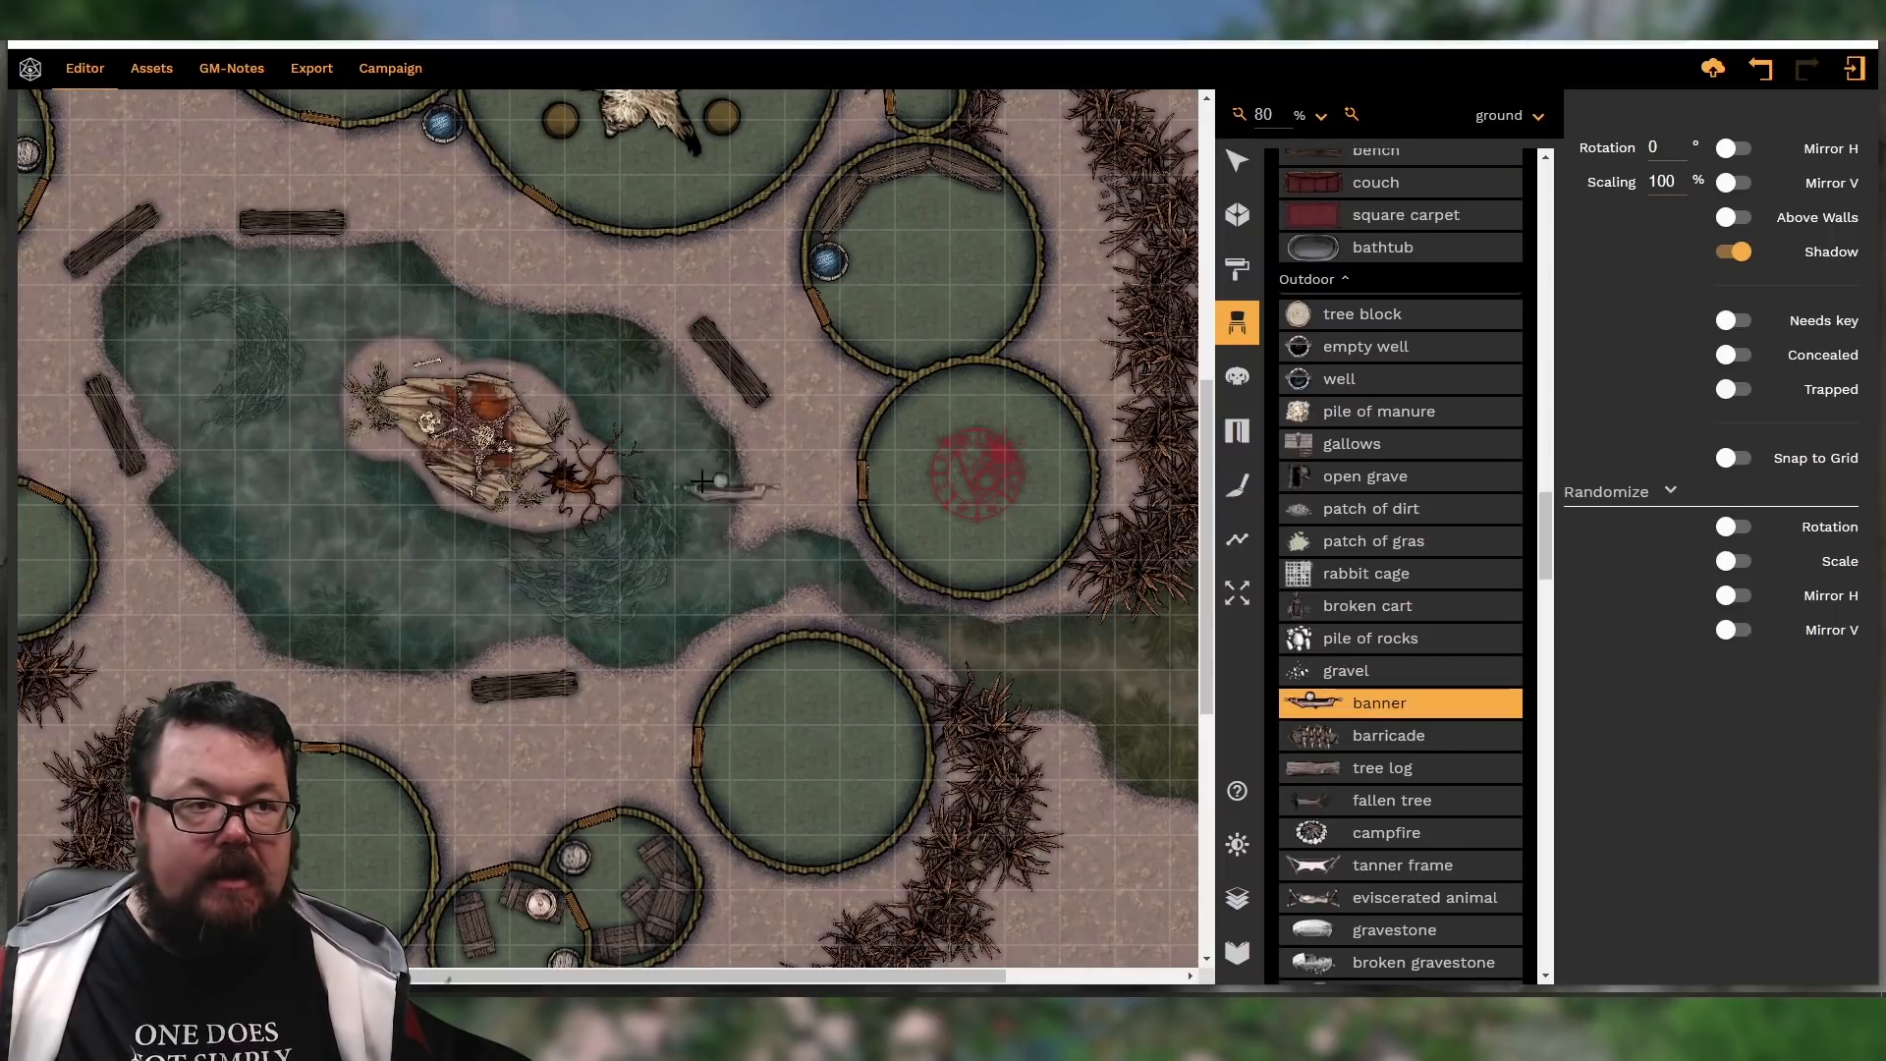
scroll(702, 462, up, 2)
shift+scroll(574, 338, down, 1)
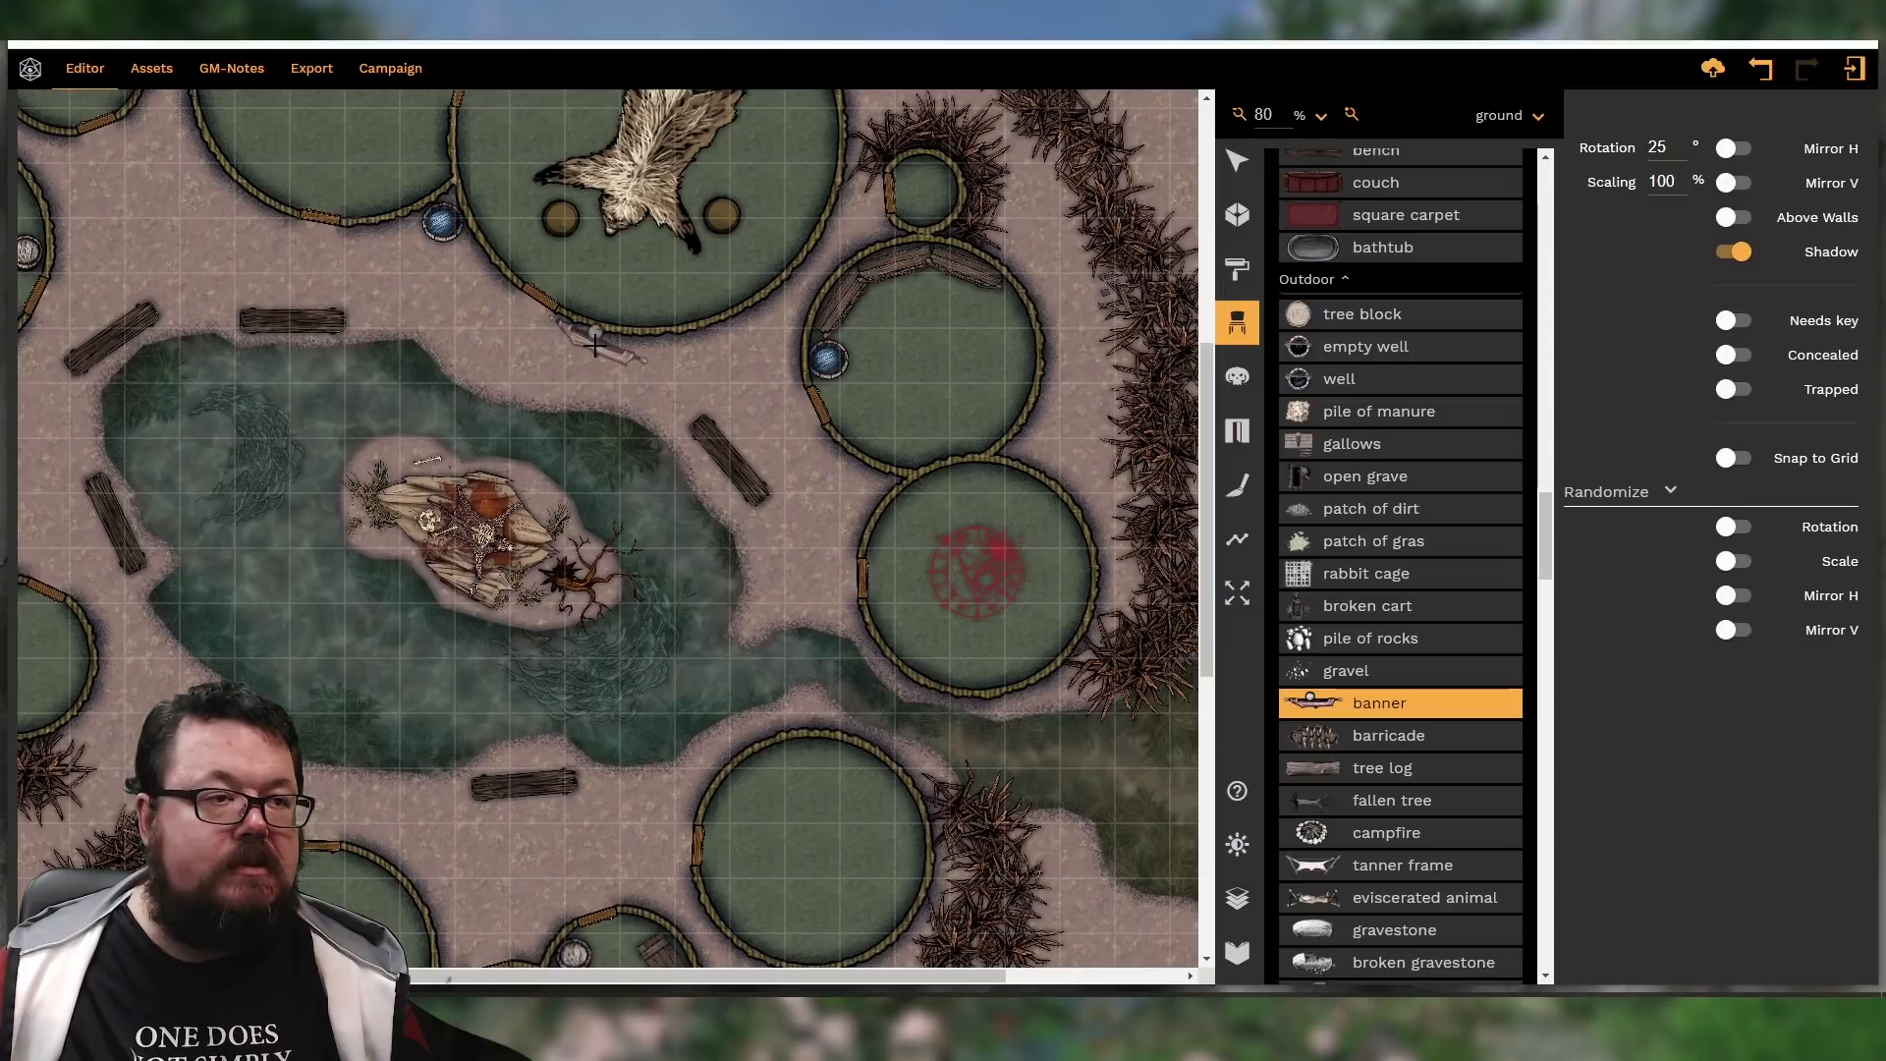
Place a banner at 0° rotation at the southern end of the western thorn fence, beside the village entrance
scroll(556, 422, down, 3)
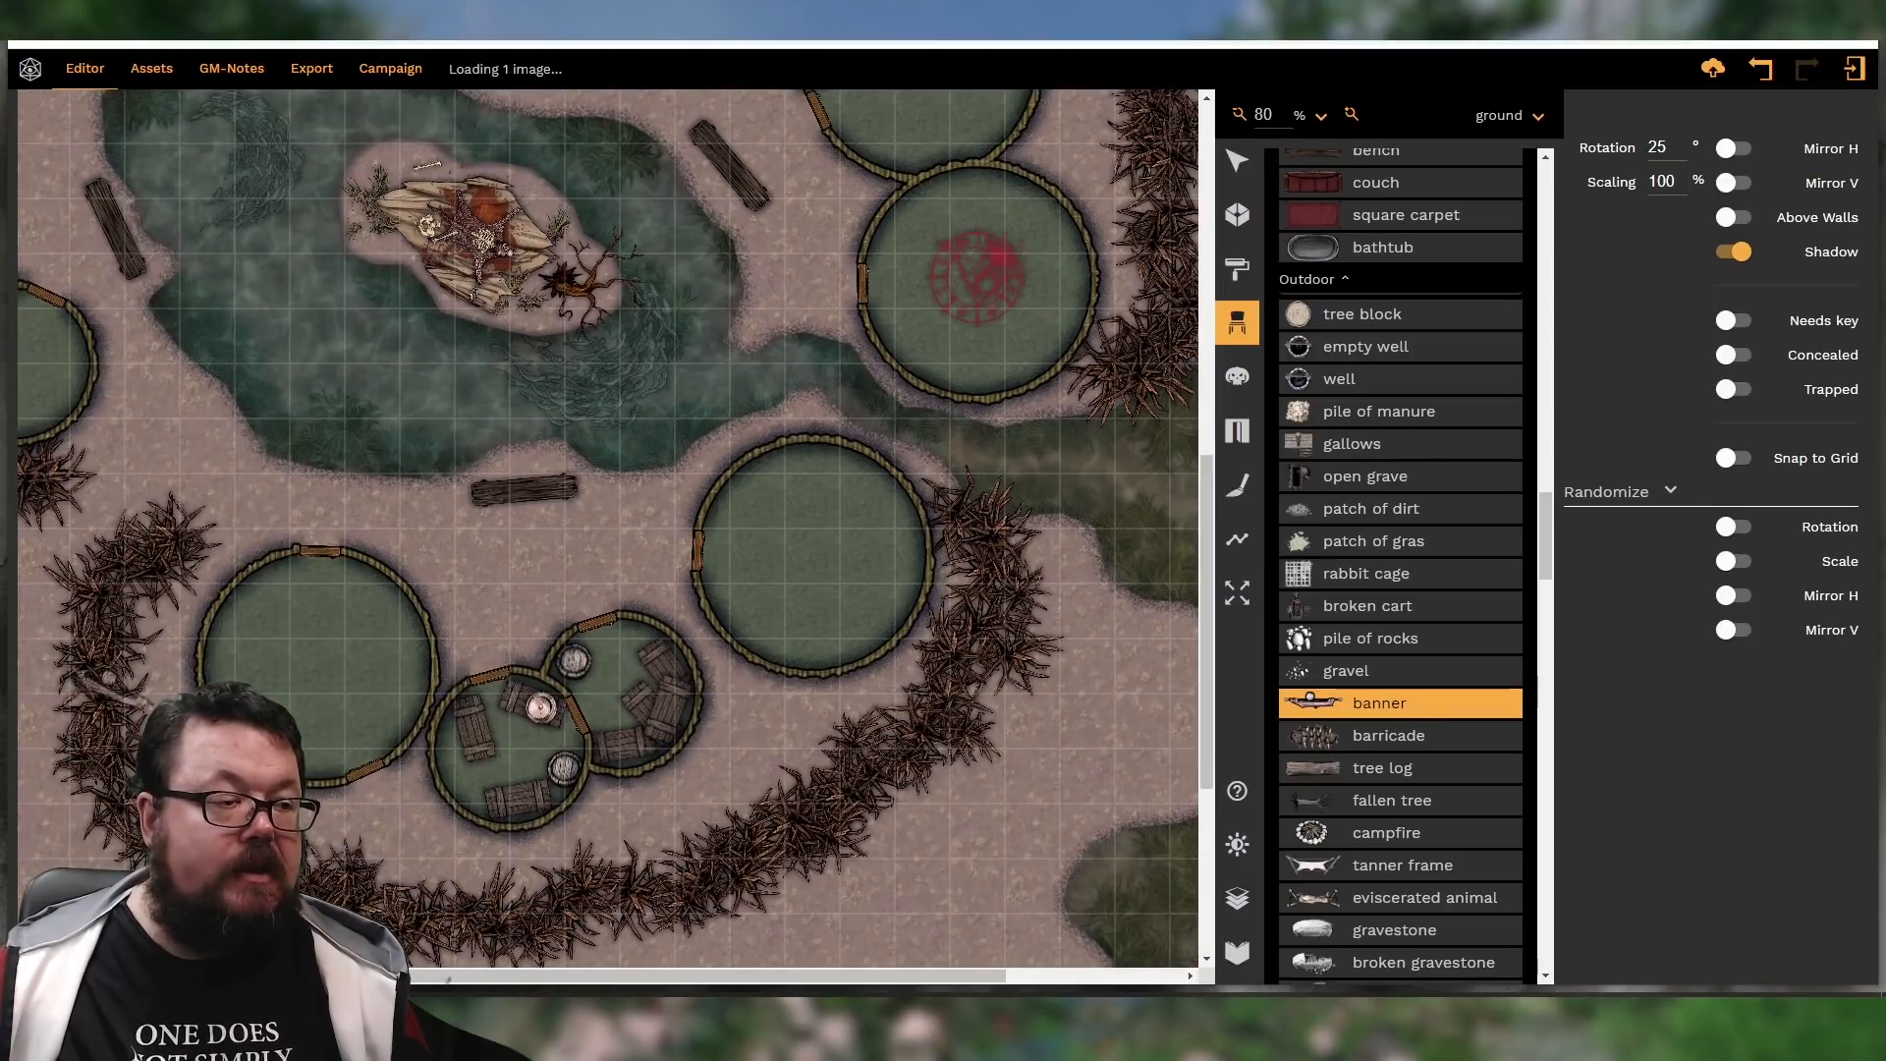
drag(430, 979, 246, 978)
shift+scroll(285, 543, up, 1)
shift+scroll(295, 540, up, 4)
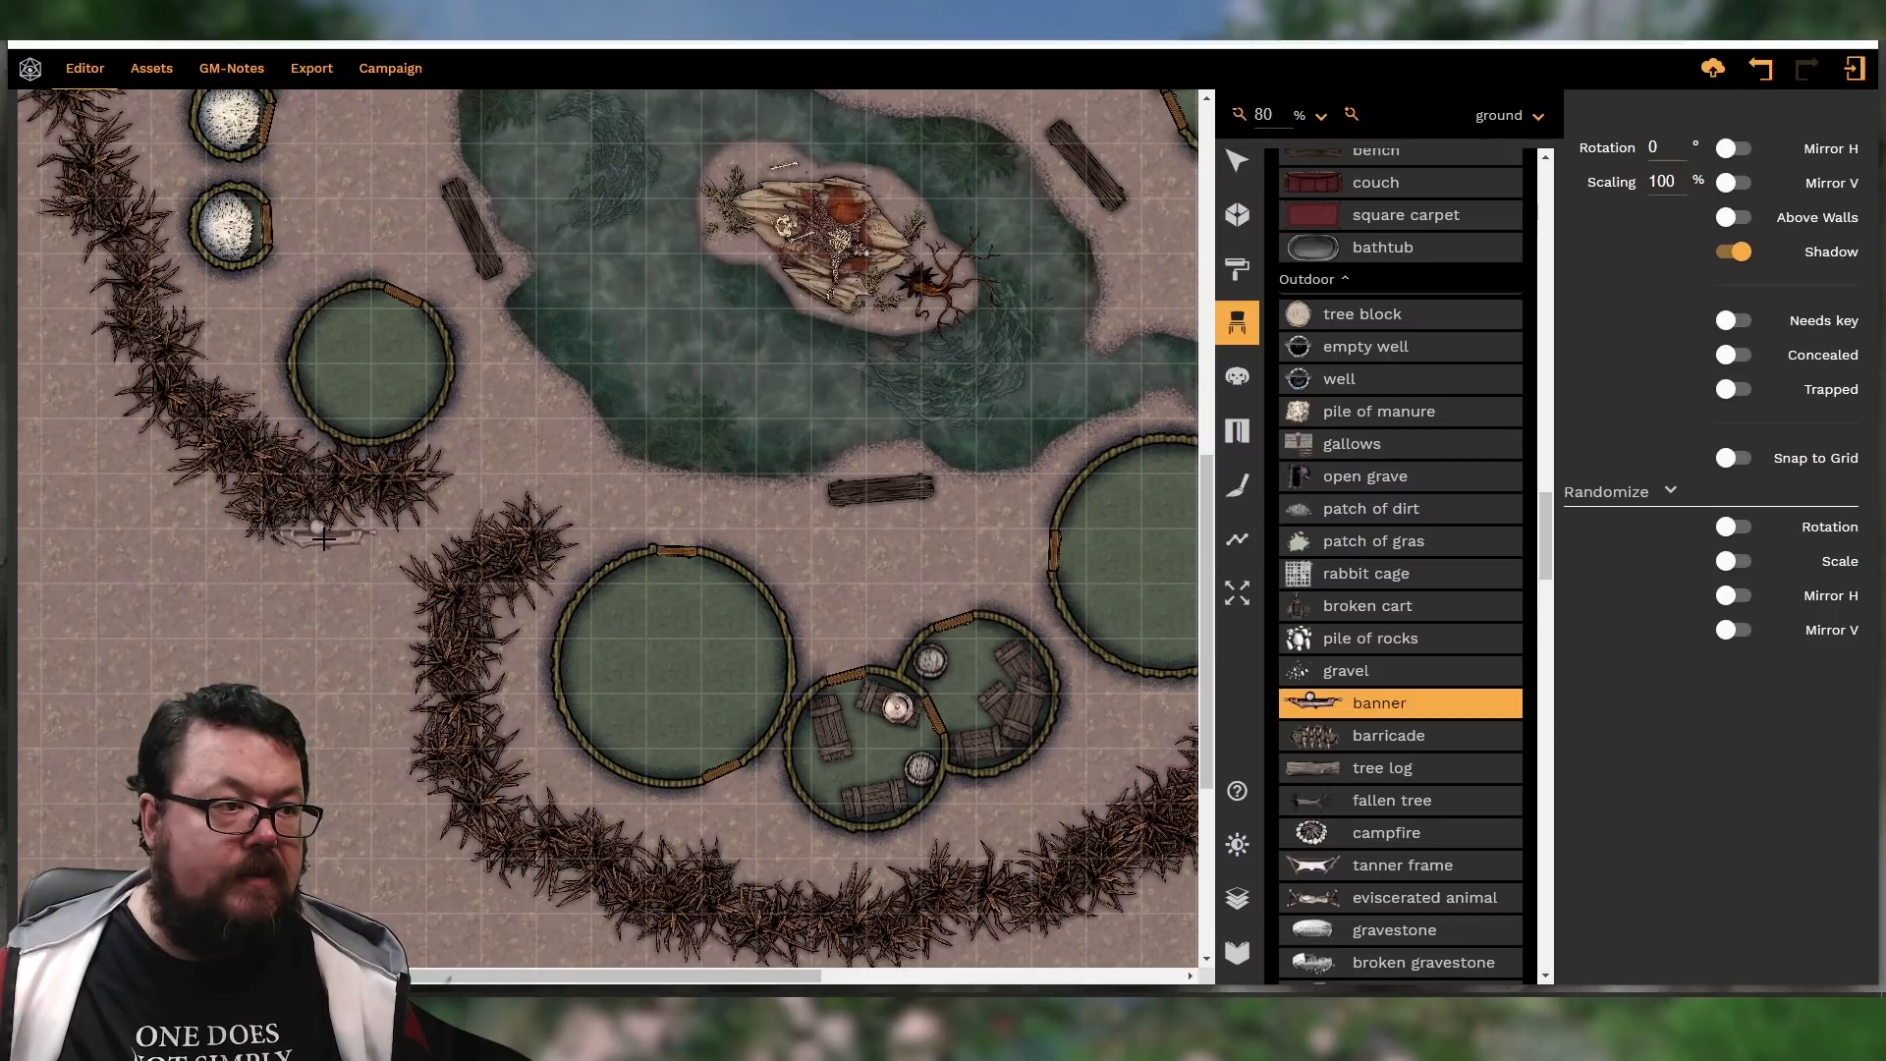
click(327, 540)
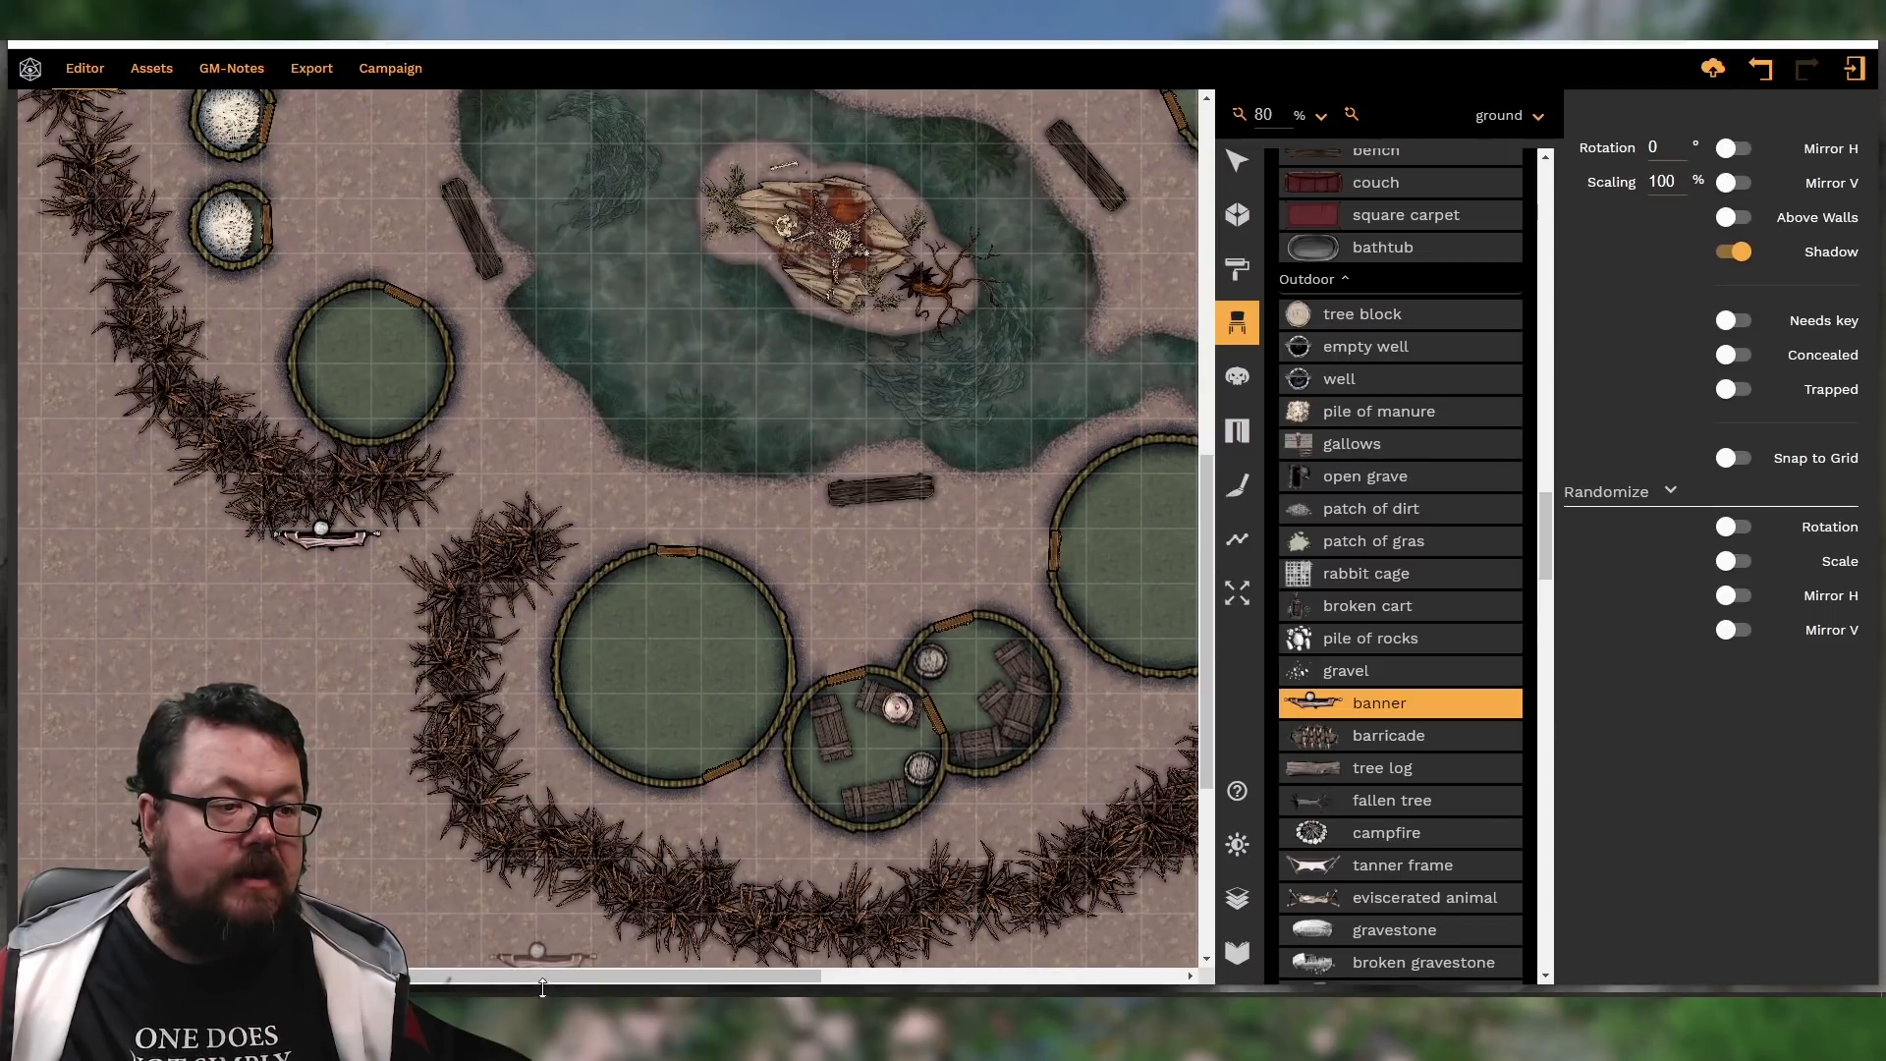
Place a banner rotated to 280° outside the eastern end of the southern thorn fence
drag(542, 975, 849, 975)
shift+scroll(948, 648, up, 10)
shift+scroll(955, 590, up, 2)
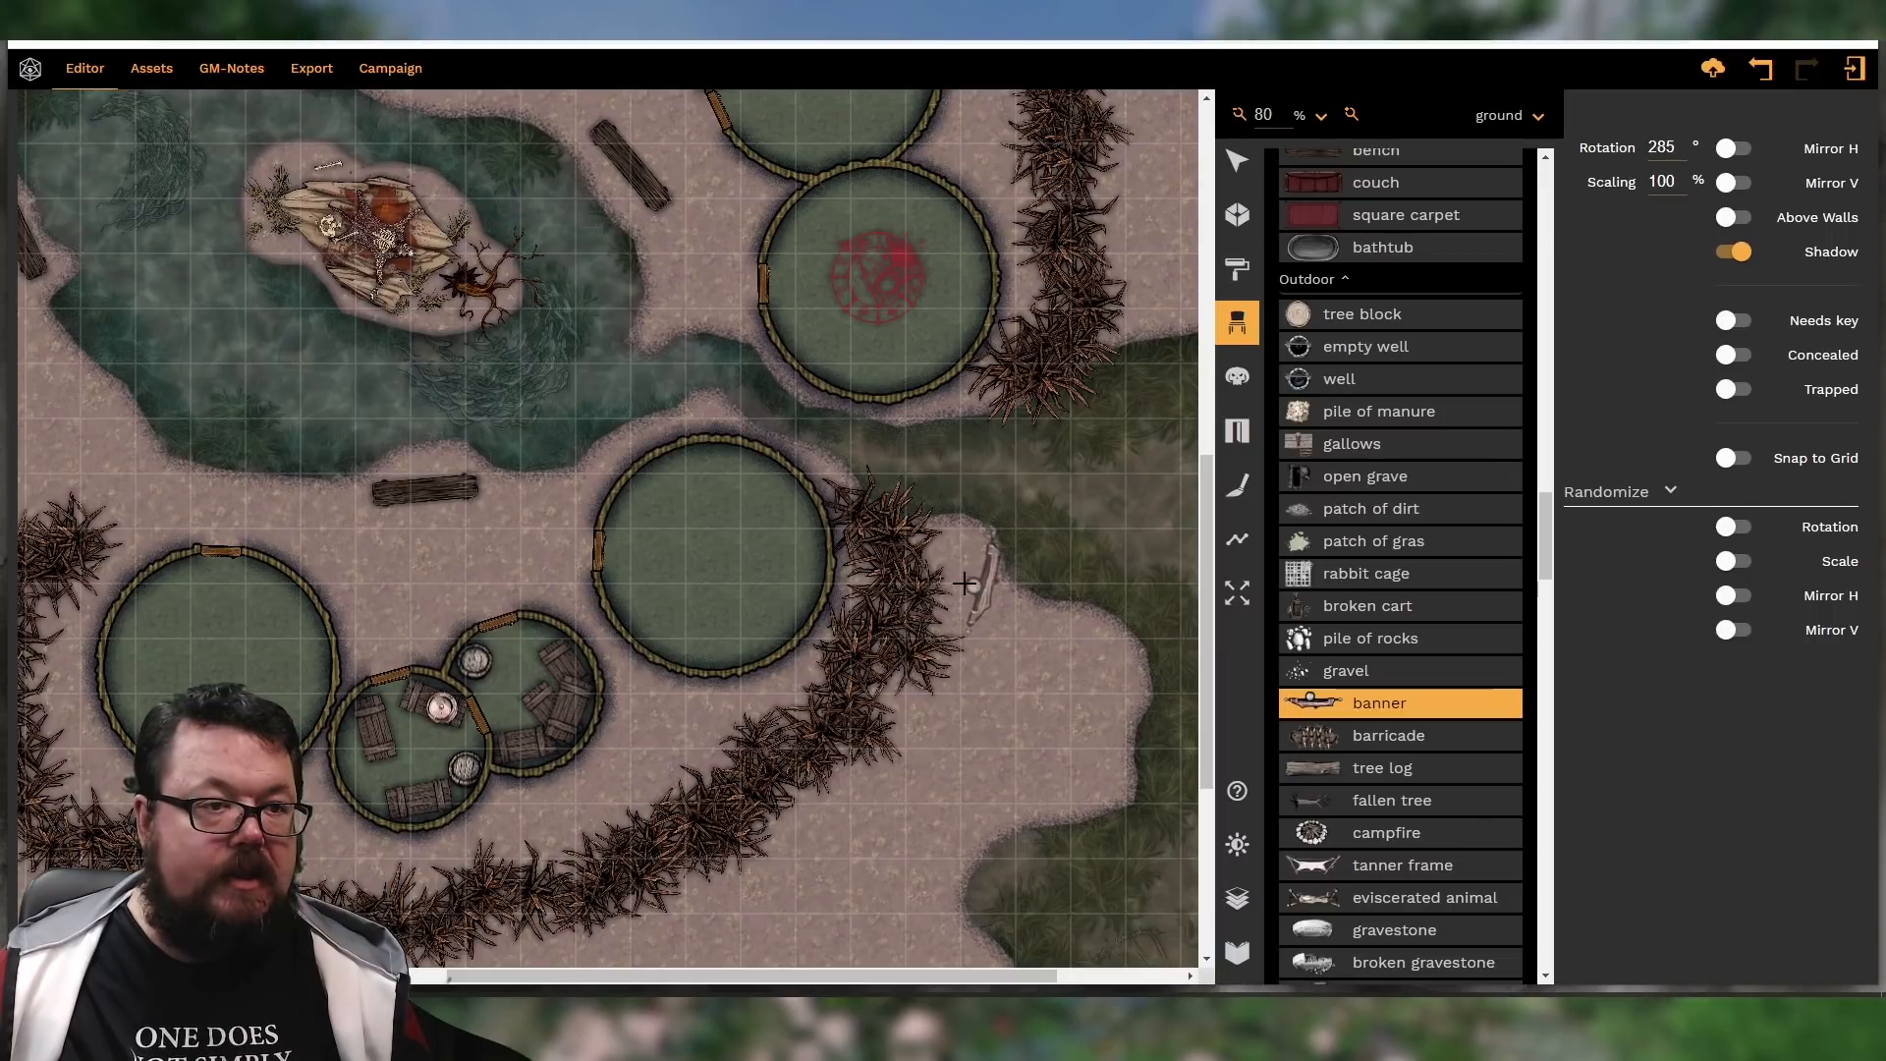
click(963, 565)
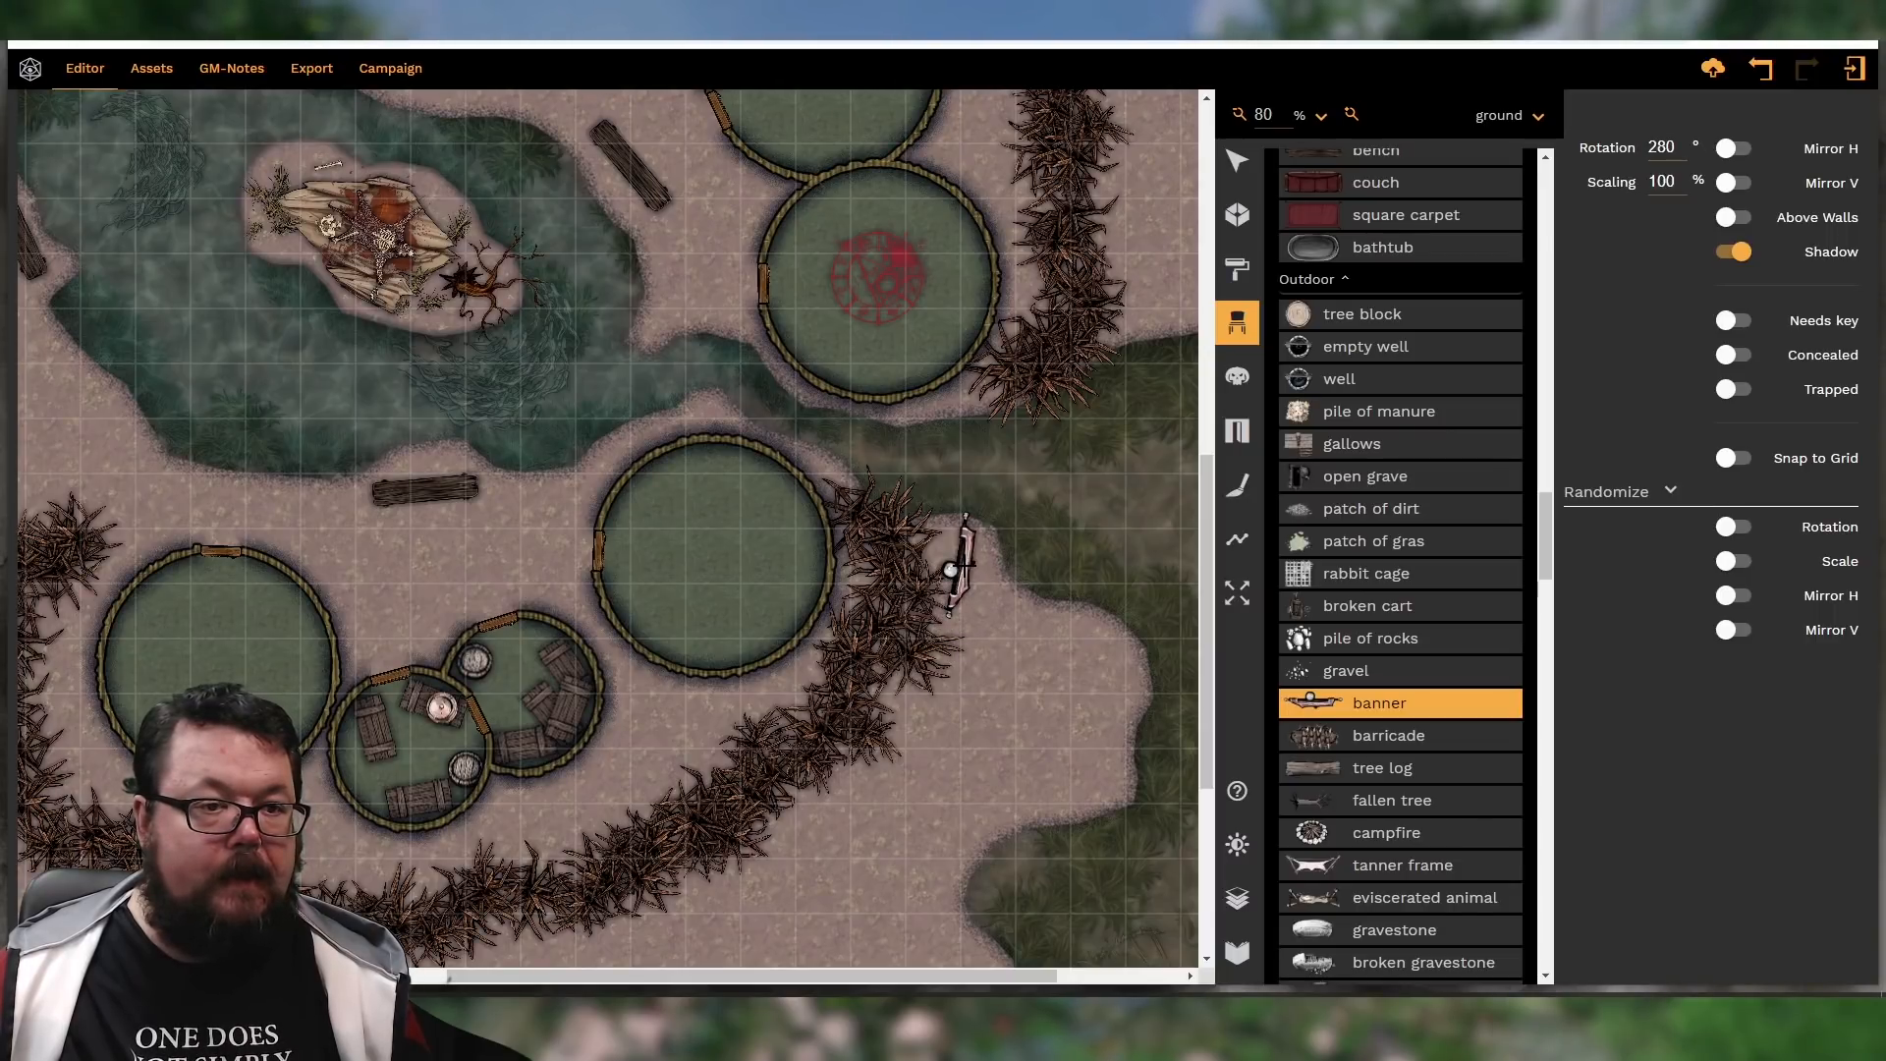
Place a fallen tree scaled to 240% and rotated to 15° at the southeastern forest edge near the map's border
click(1317, 800)
scroll(884, 688, down, 5)
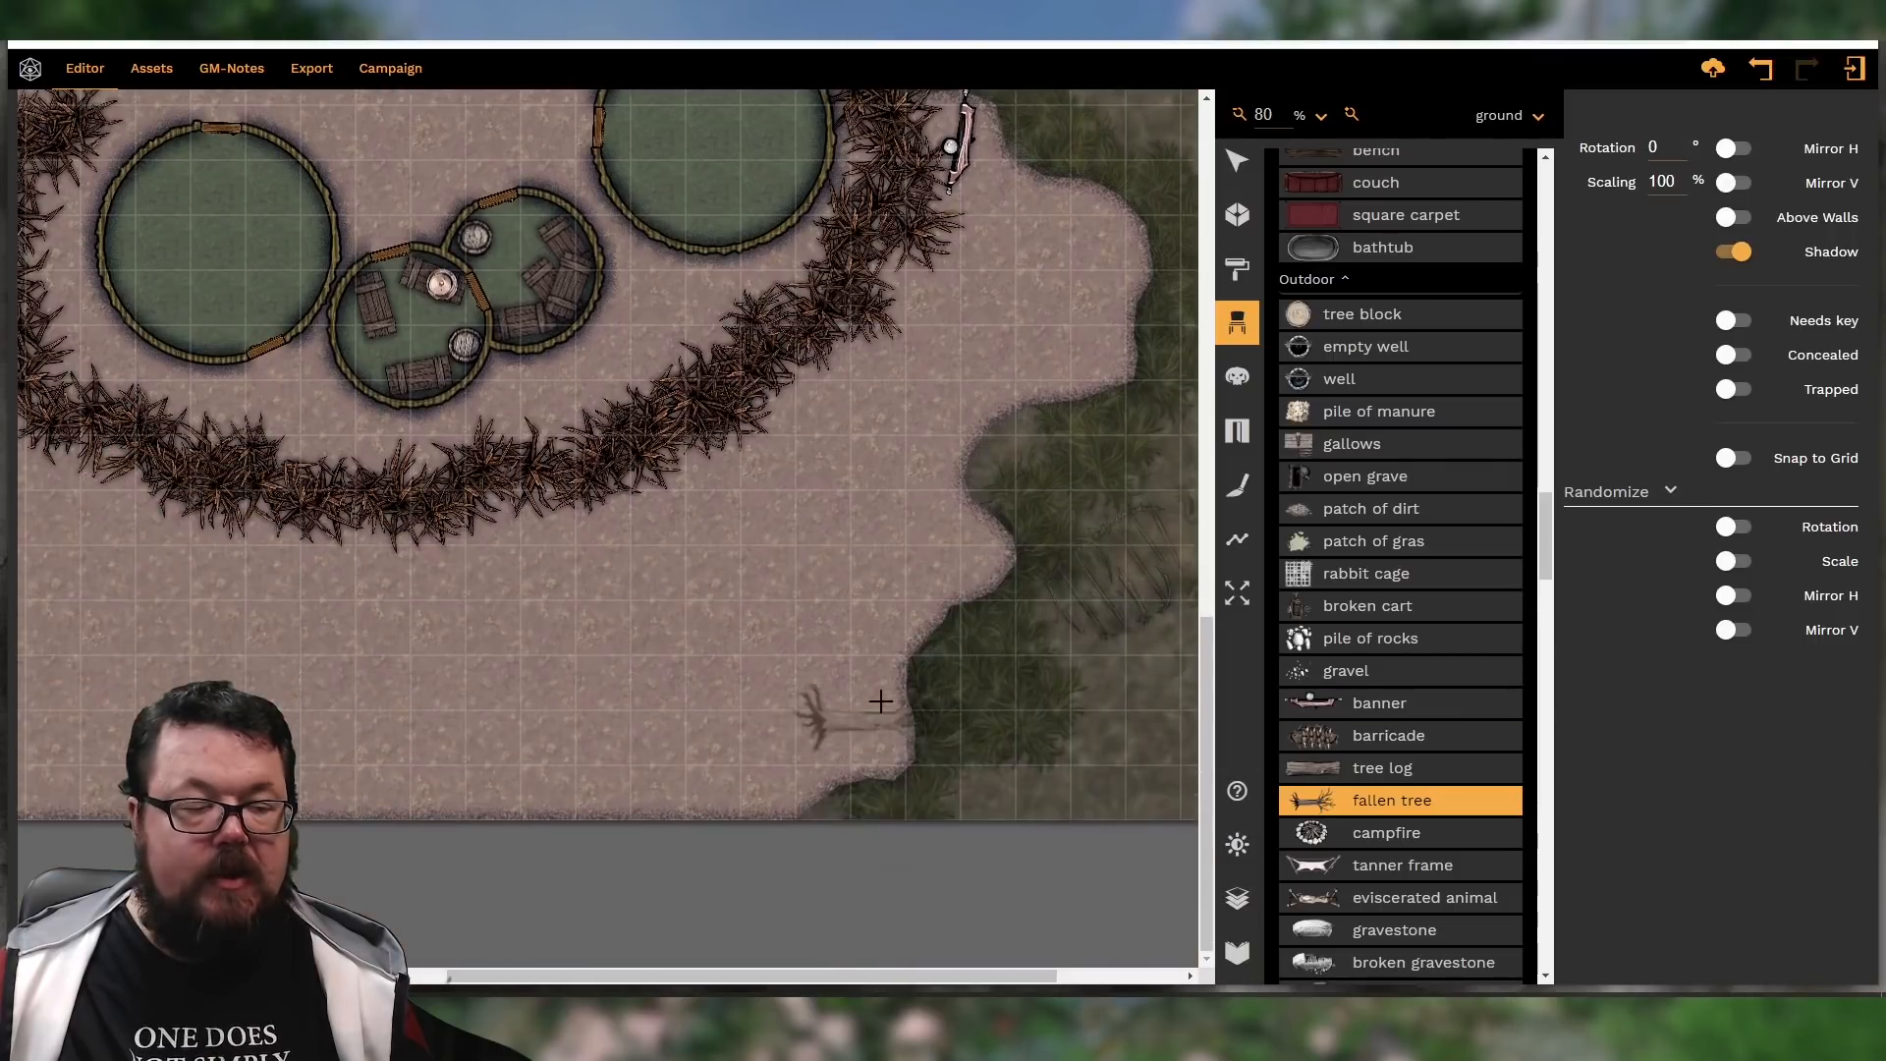
alt+scroll(892, 668, up, 8)
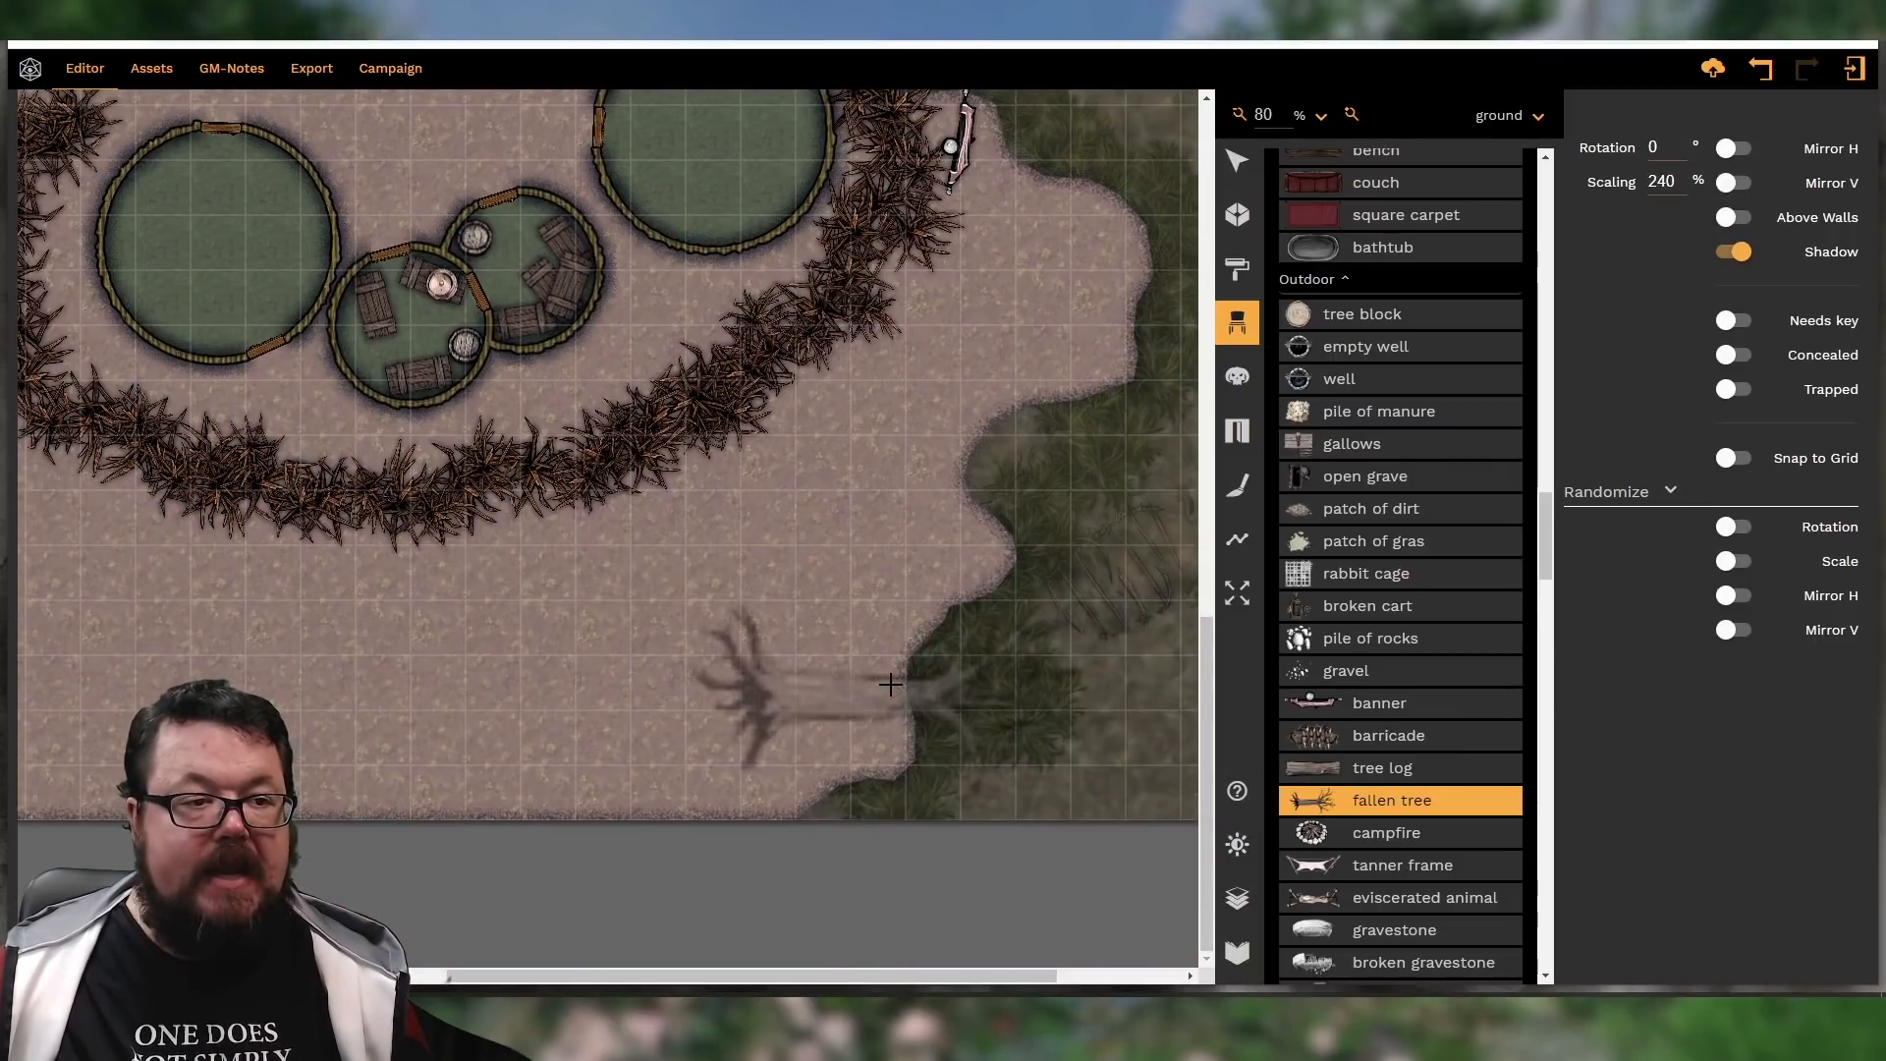
shift+scroll(889, 688, up, 4)
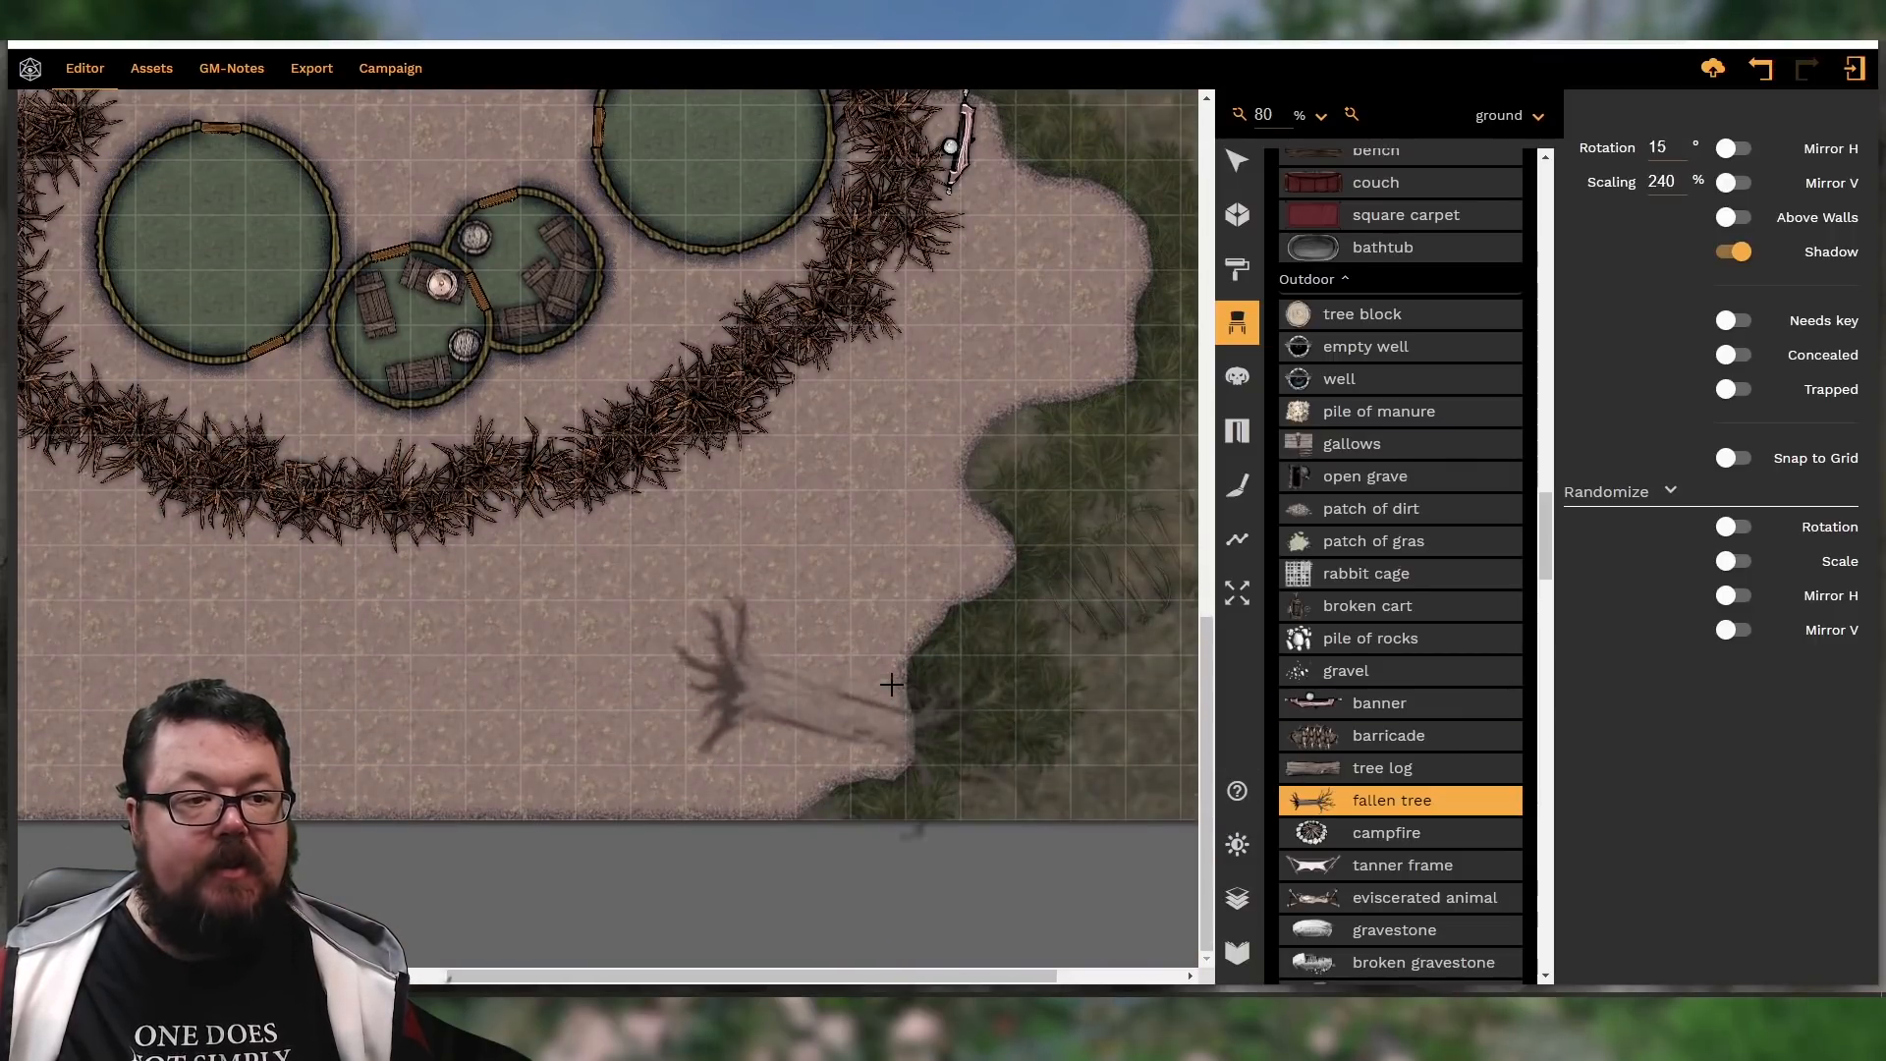
click(886, 754)
Place a tanner frame rotated to 150° between the paired small storage huts and the southern thorn fence
scroll(1432, 776, down, 1)
scroll(1432, 776, down, 2)
click(1403, 767)
scroll(682, 757, up, 5)
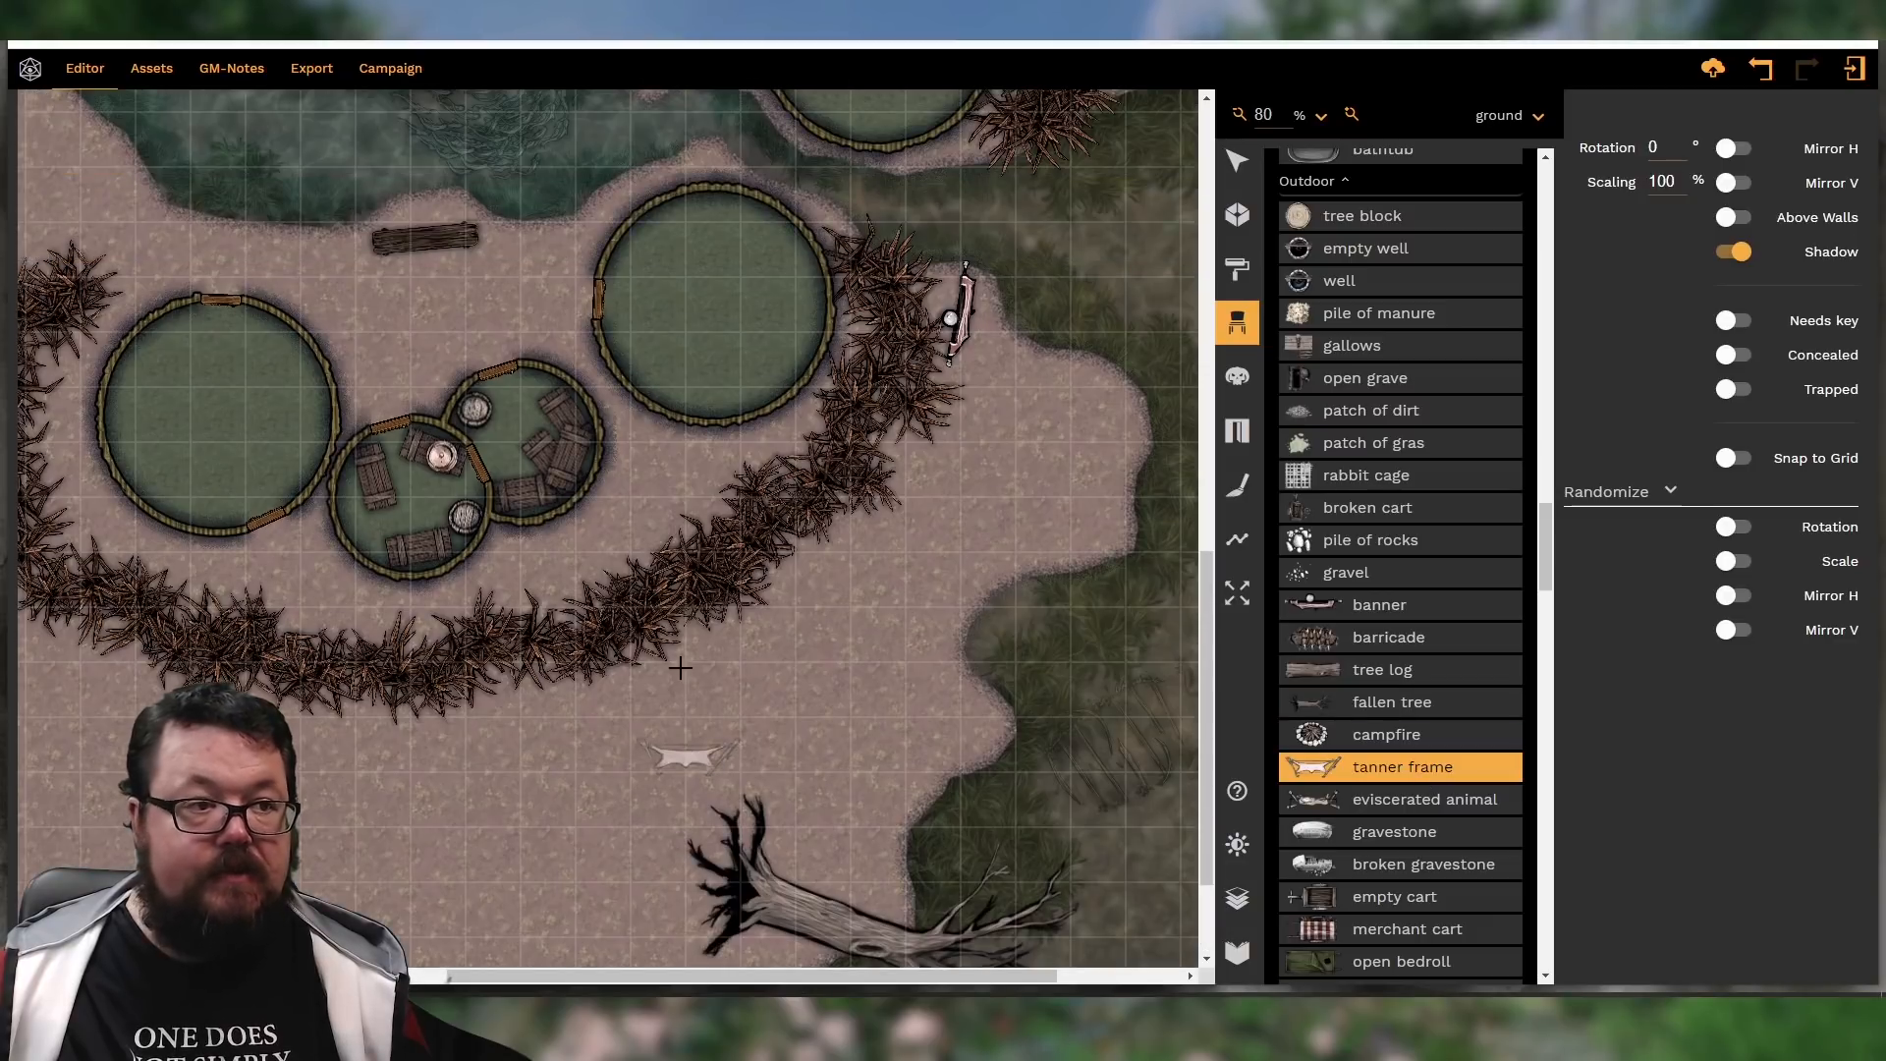
shift+scroll(649, 596, down, 7)
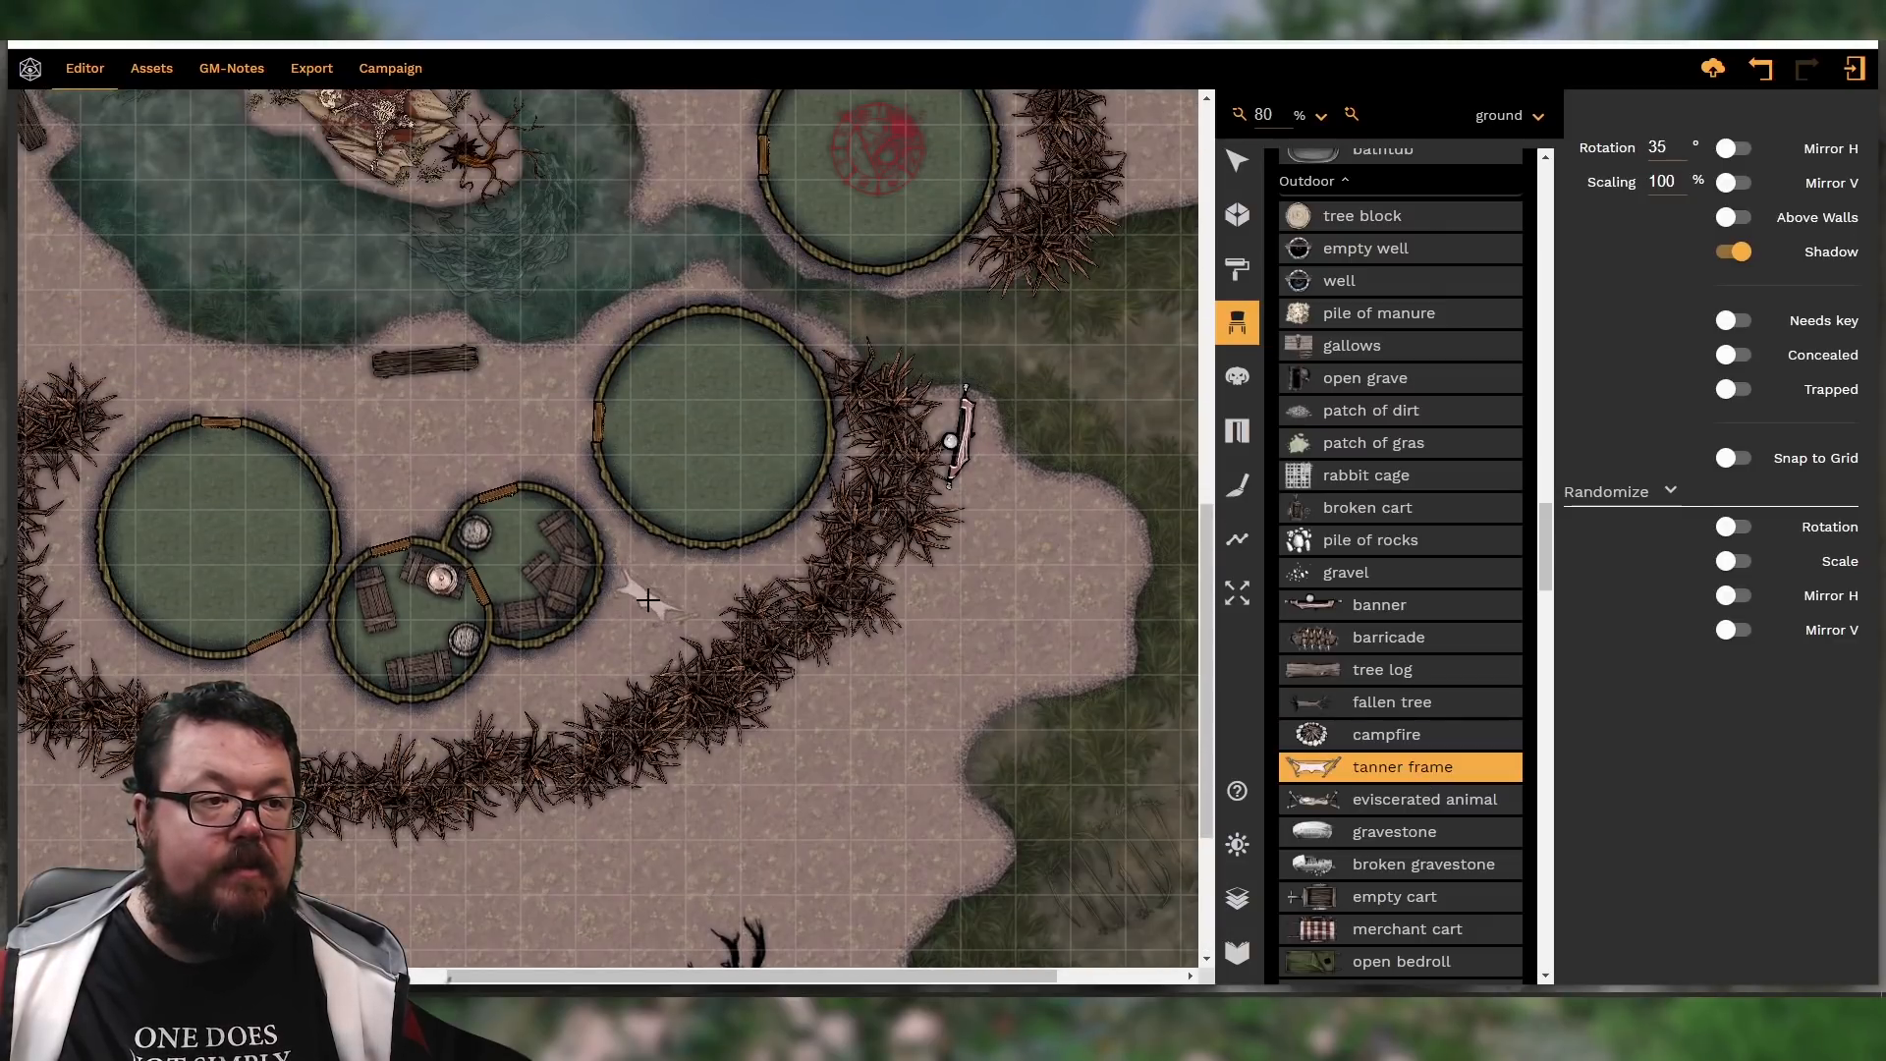
shift+scroll(660, 599, down, 16)
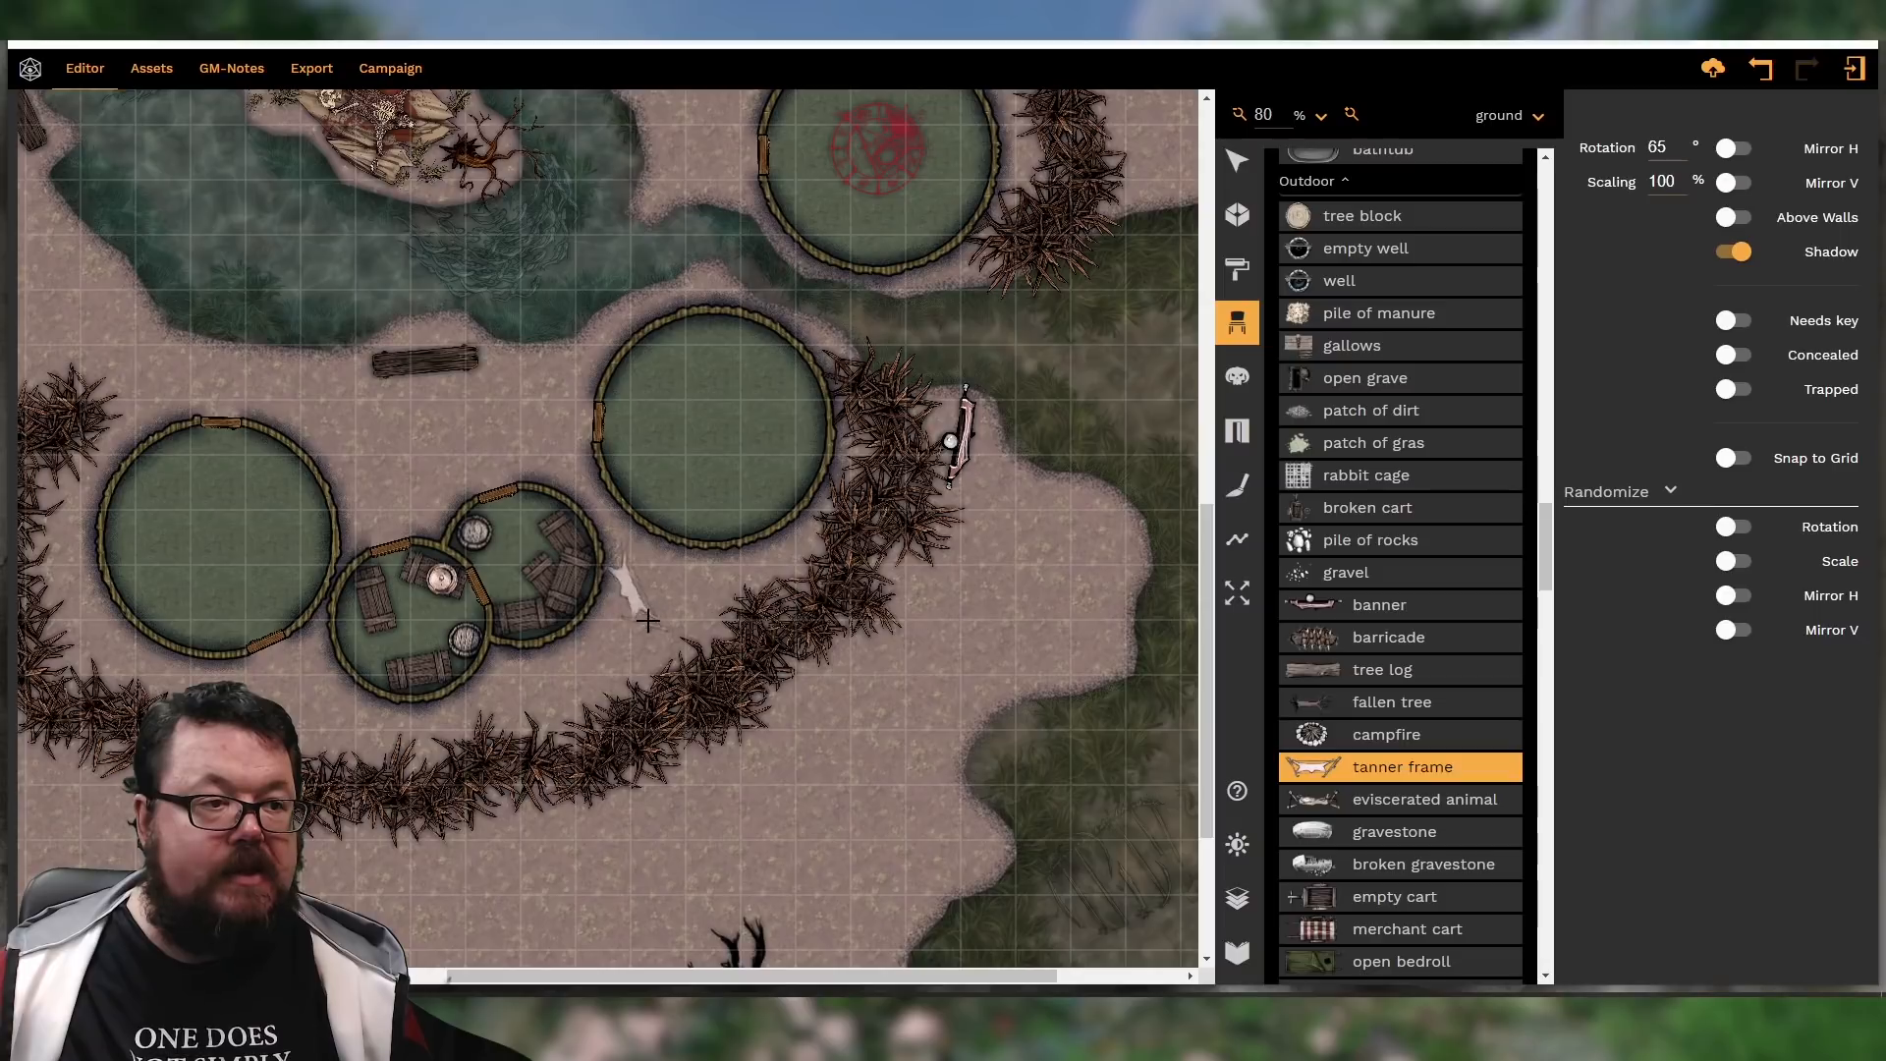
shift+scroll(650, 630, down, 4)
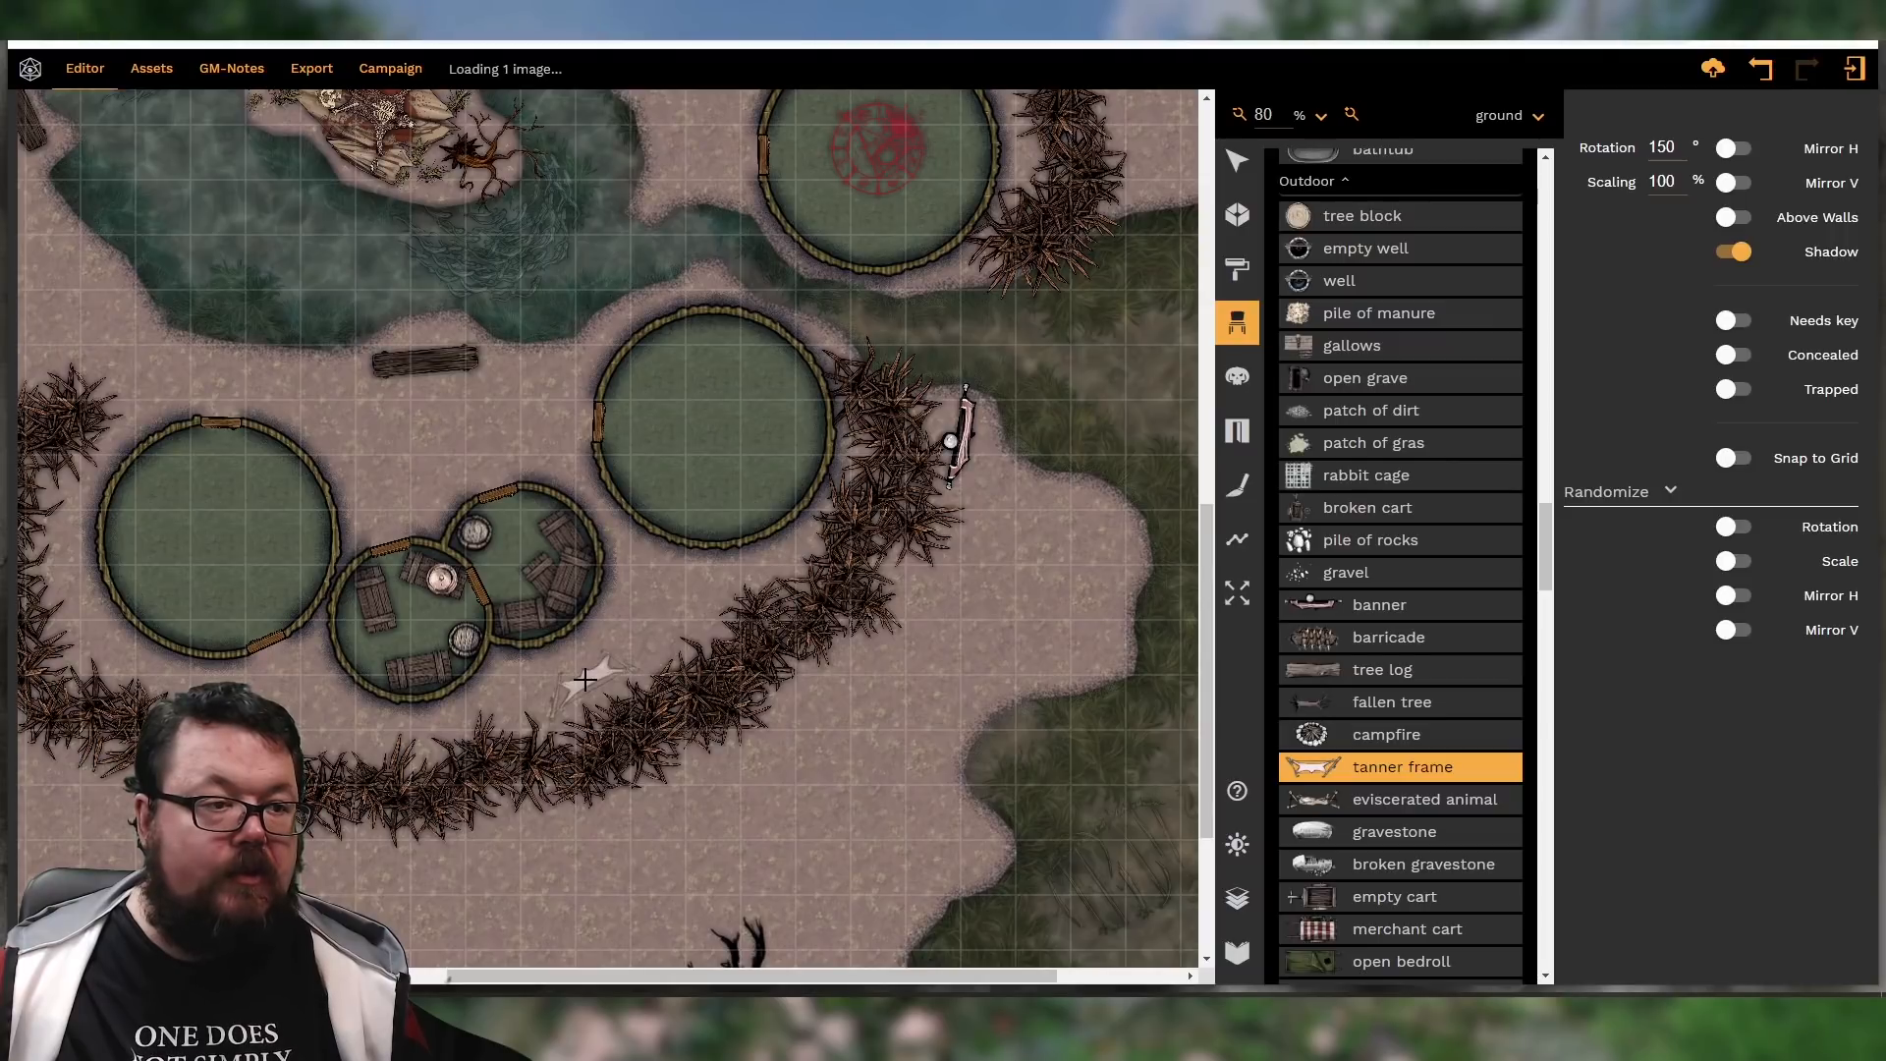
Place an eviscerated animal rotated to 315° northeast of the tanner frame, inside the thorn fence
click(1331, 800)
scroll(684, 618, down, 2)
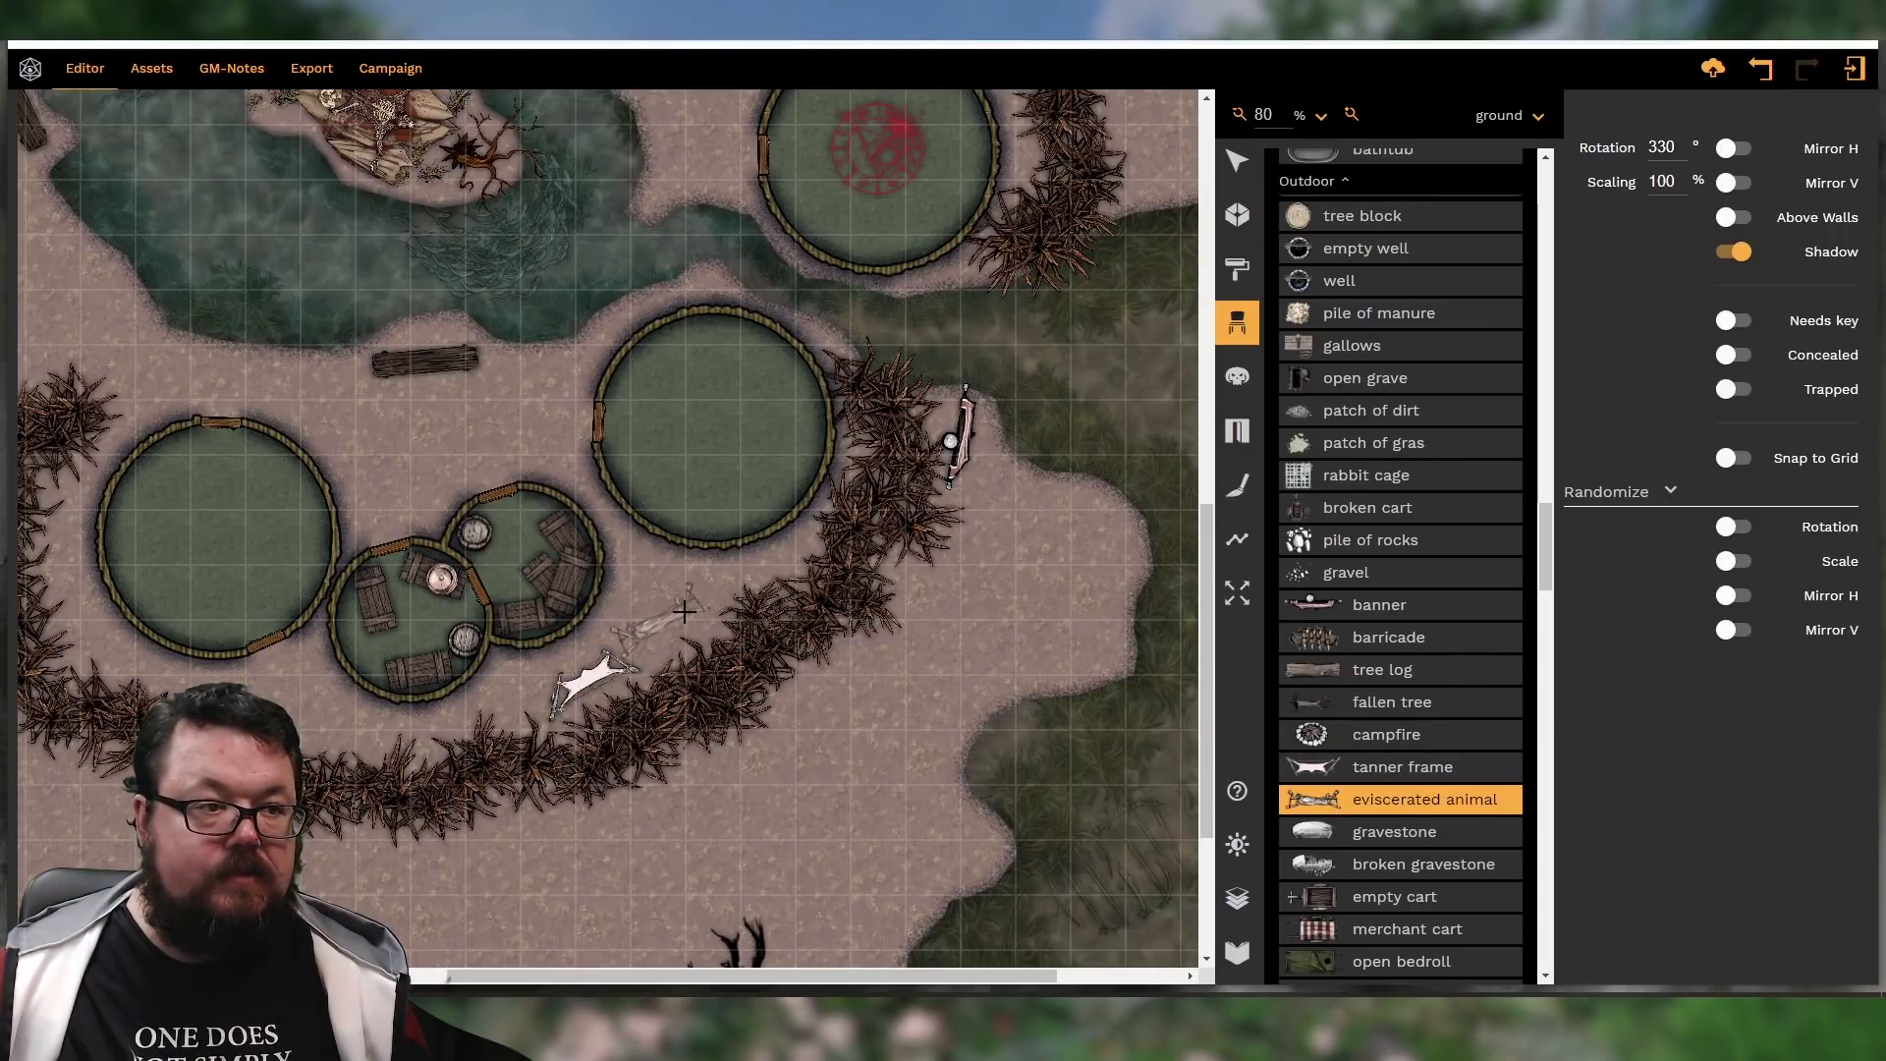
scroll(685, 611, down, 1)
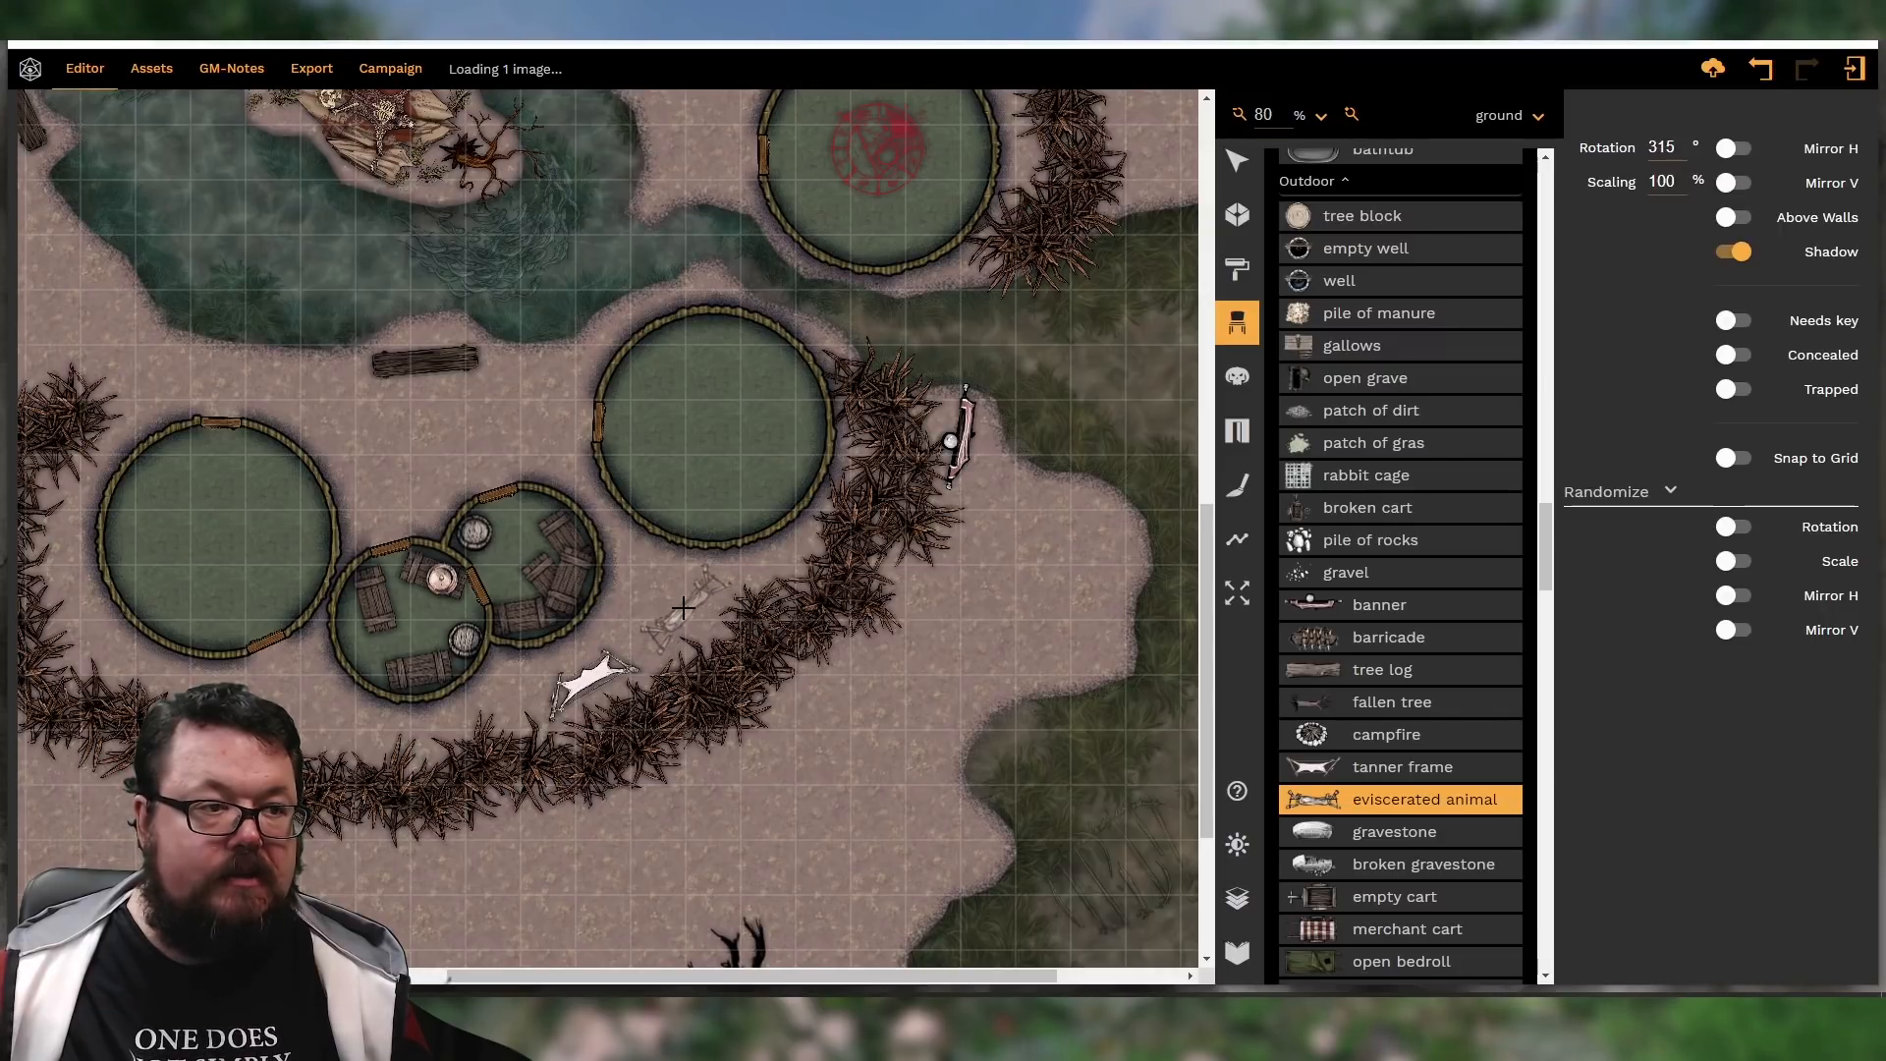
click(682, 609)
Look through the remaining outdoor props and the tree assets for more village decoration, selecting the tree stump
scroll(1401, 739, down, 3)
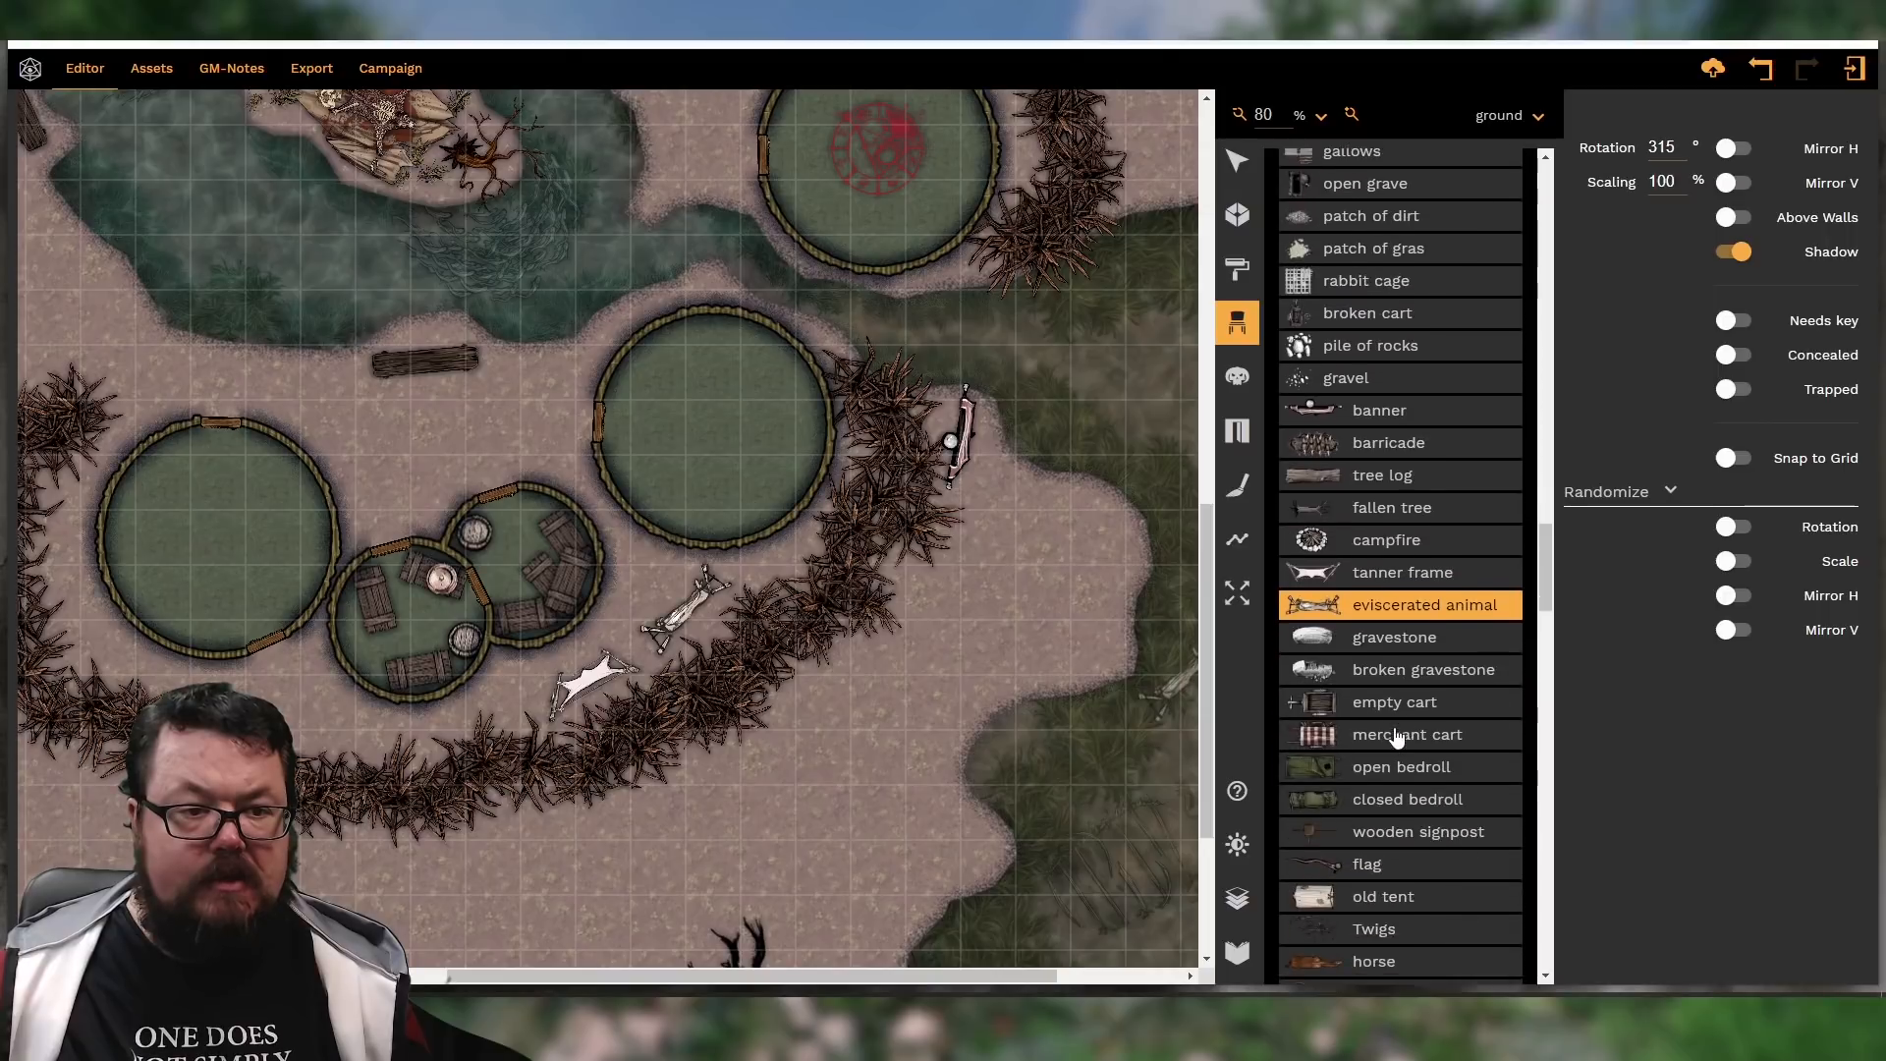
scroll(1402, 738, down, 3)
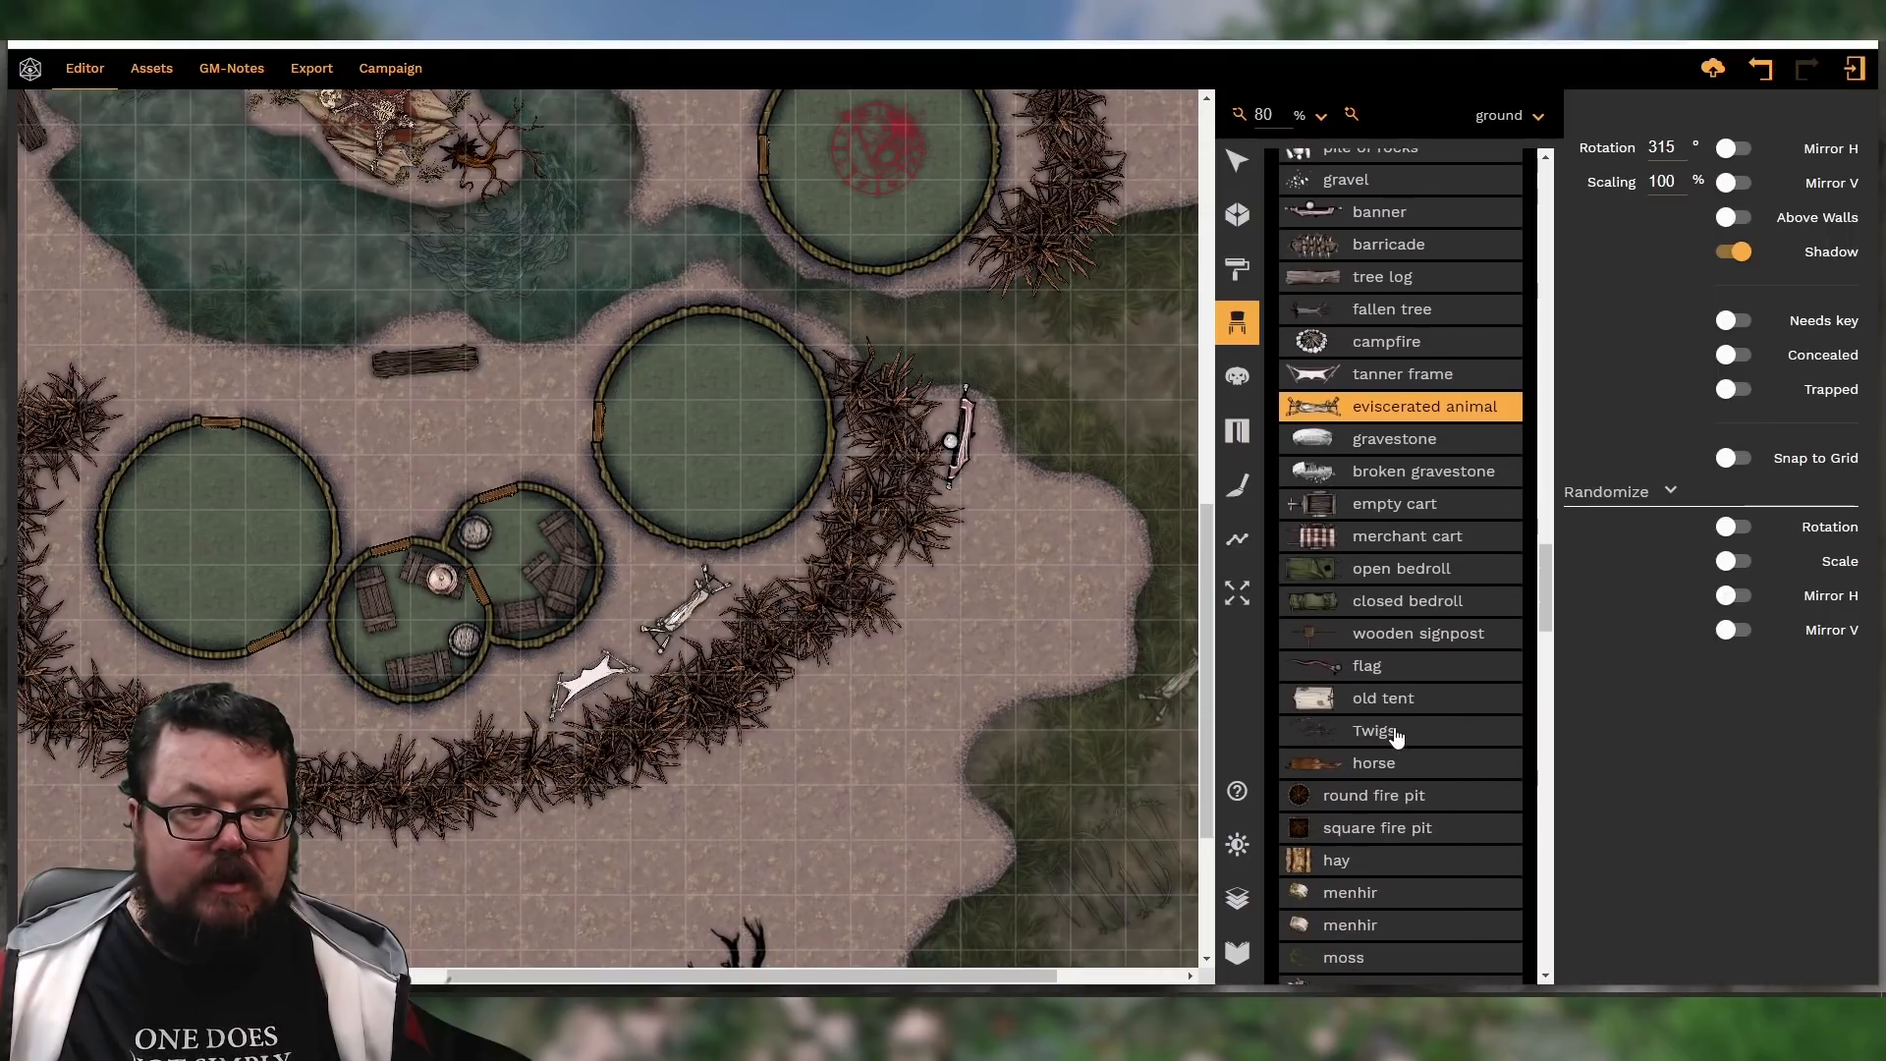
scroll(1402, 803, down, 3)
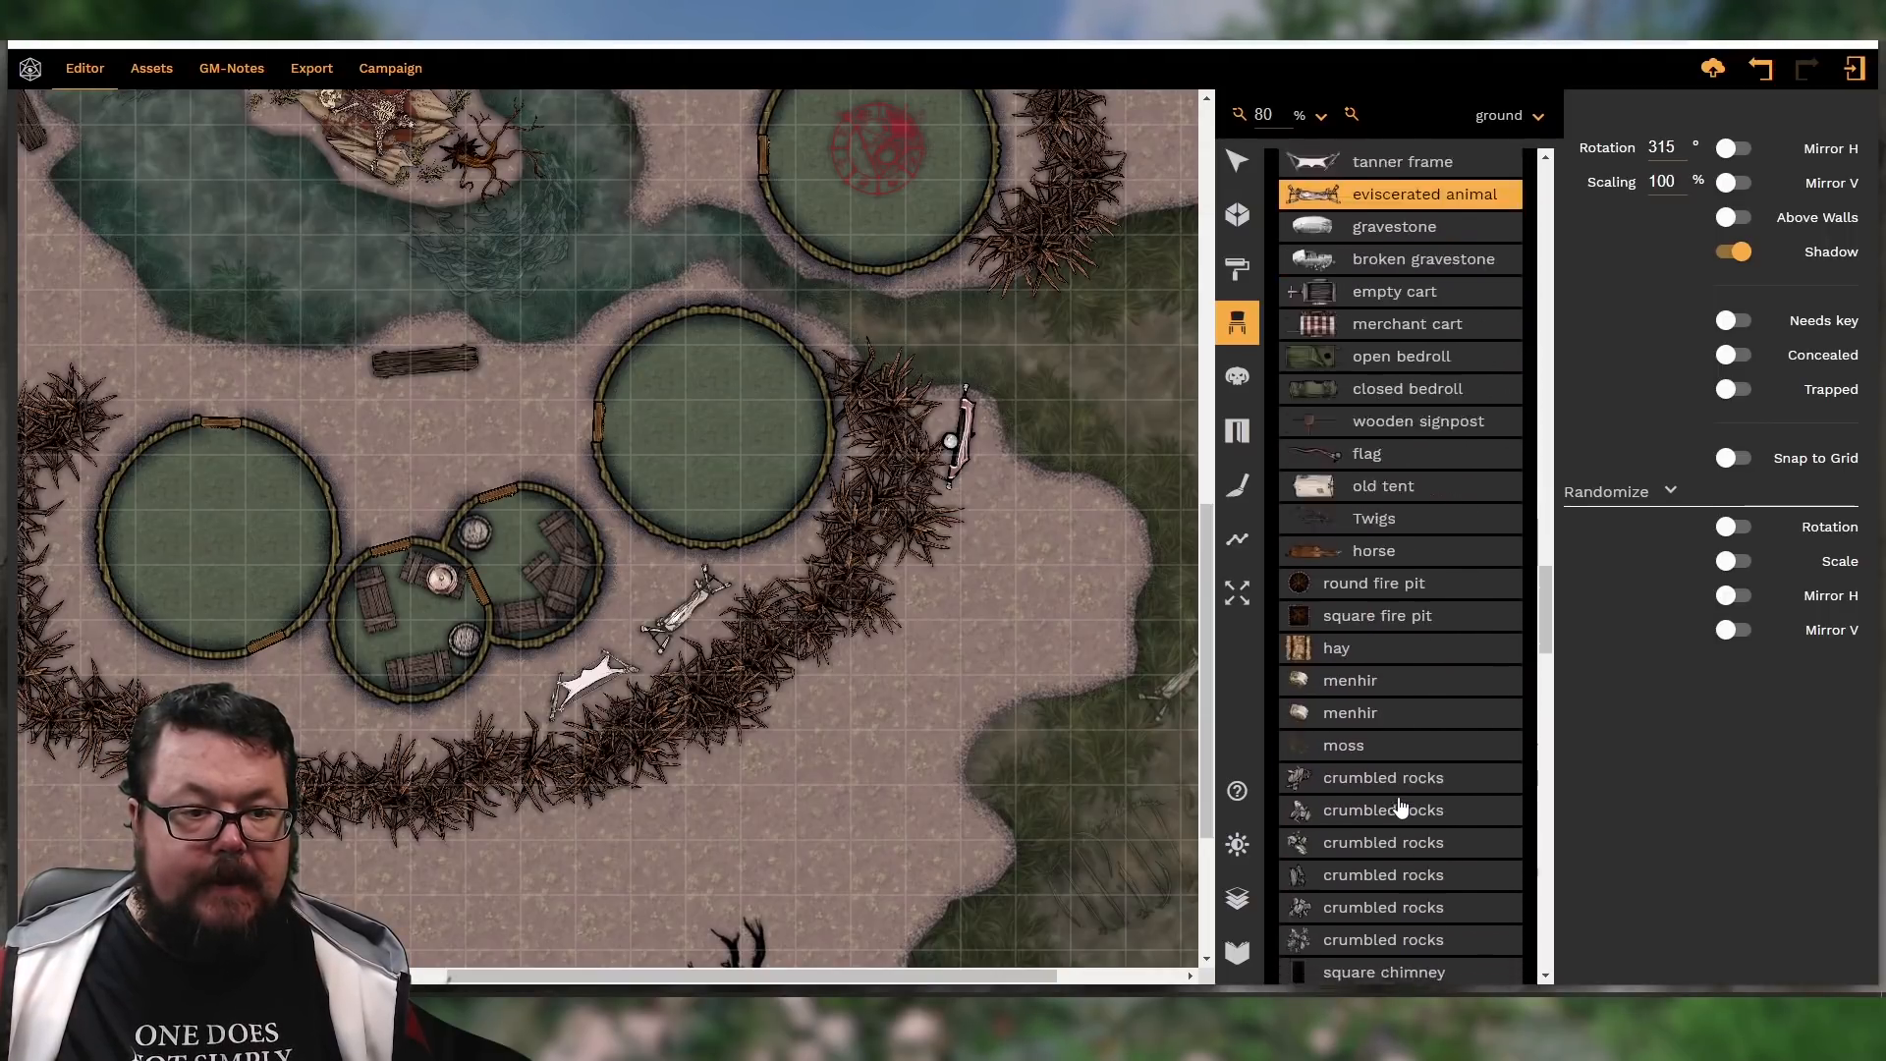
scroll(1402, 806, down, 2)
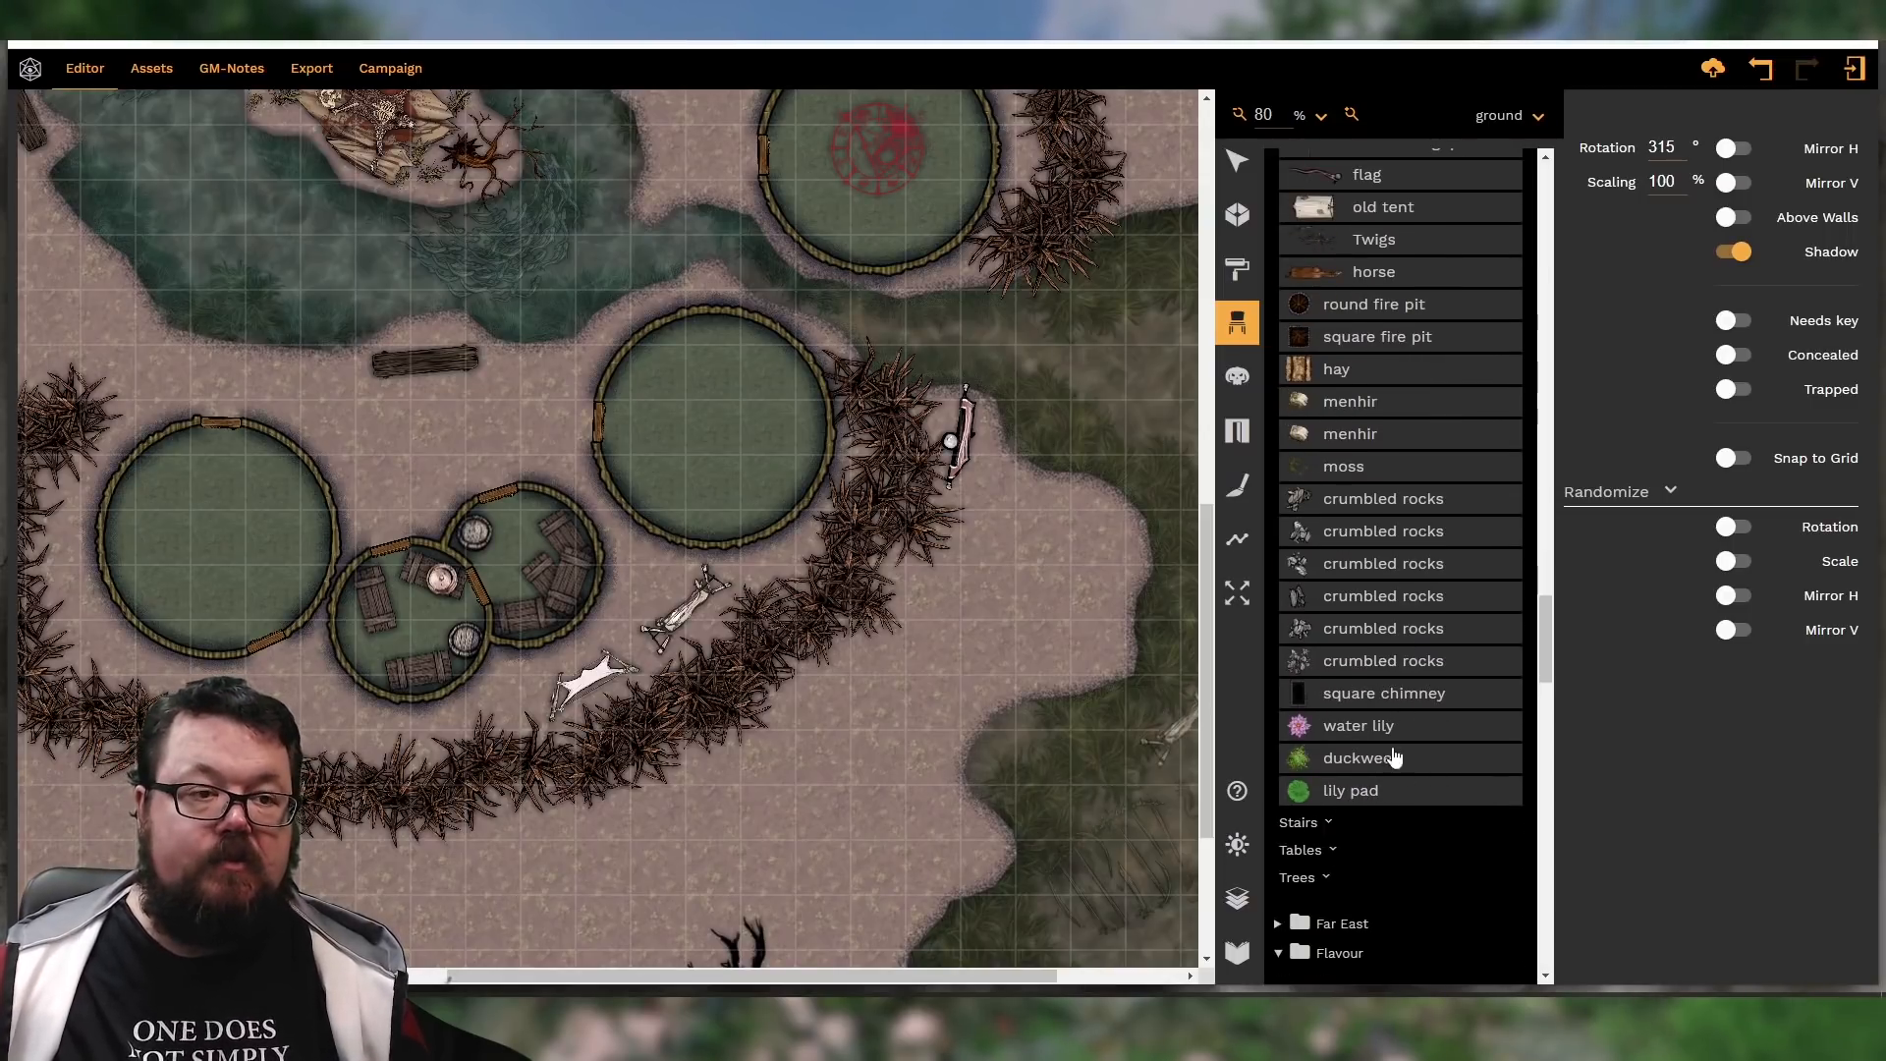
scroll(1395, 751, down, 1)
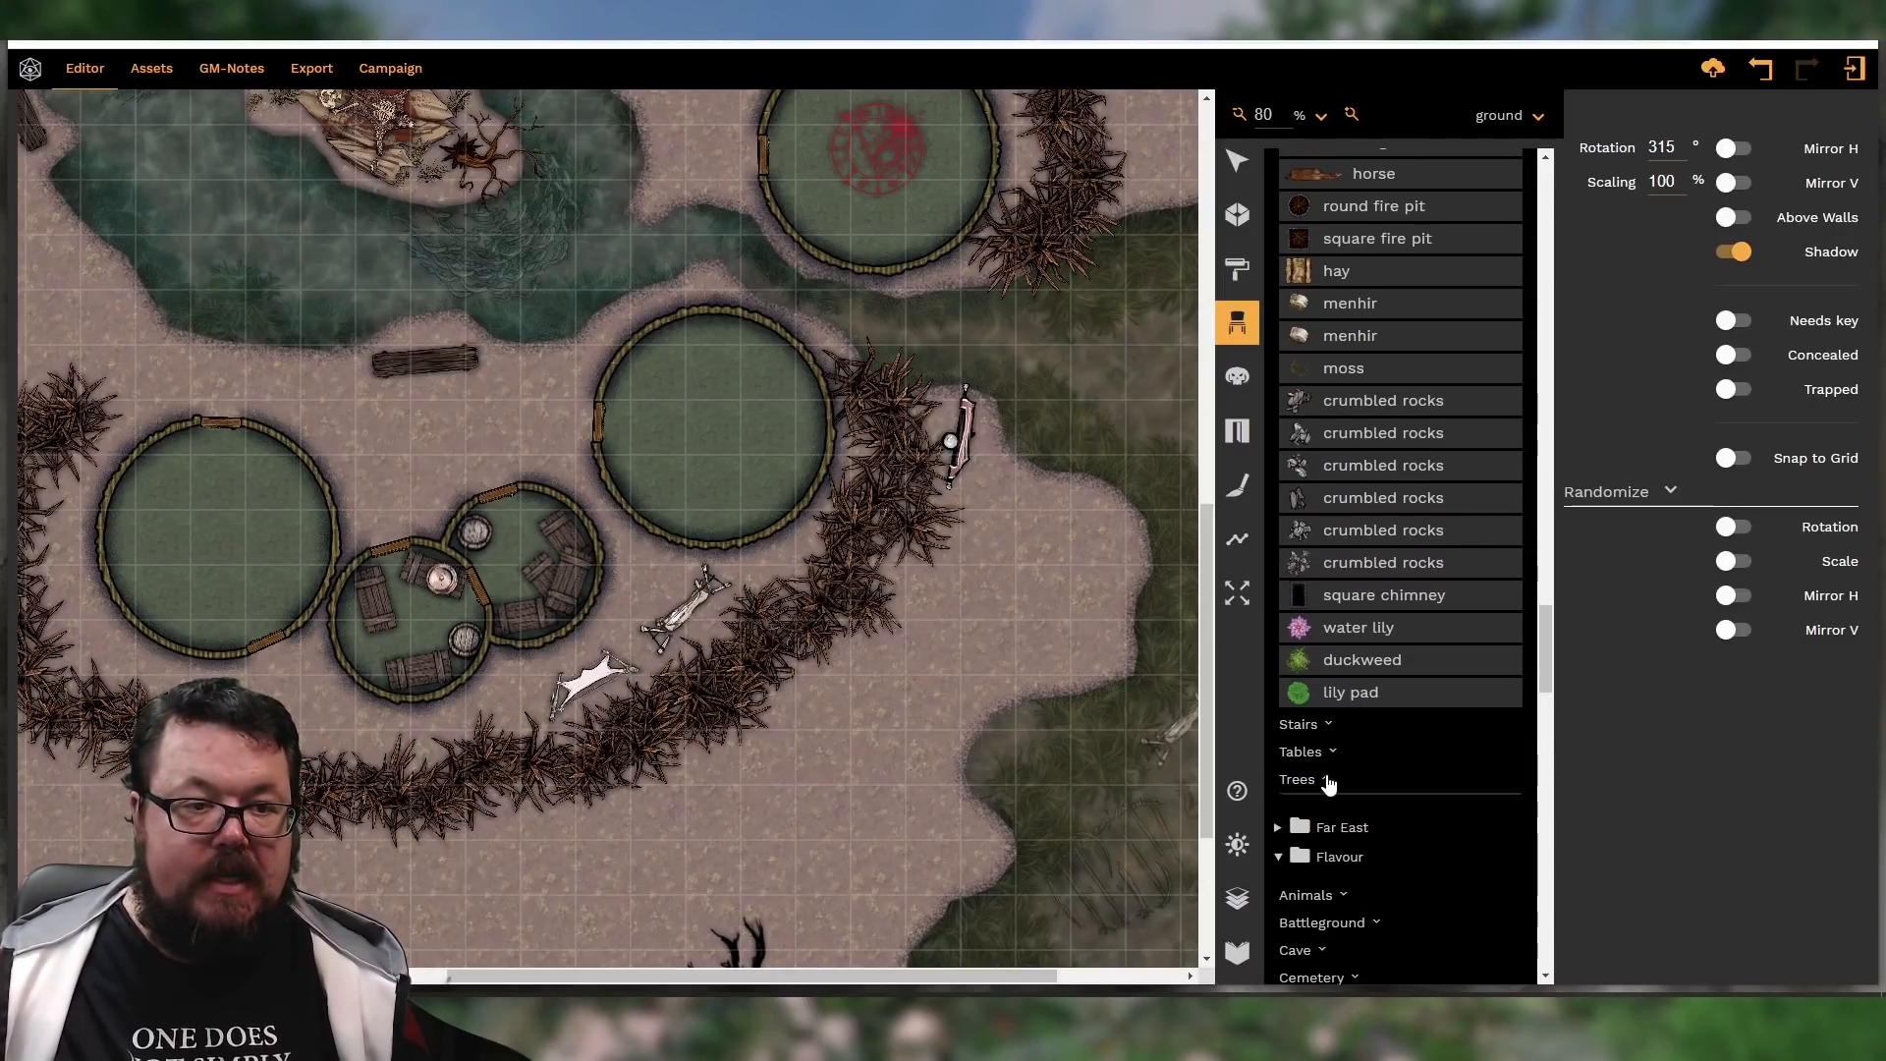
click(1326, 782)
scroll(1406, 723, down, 3)
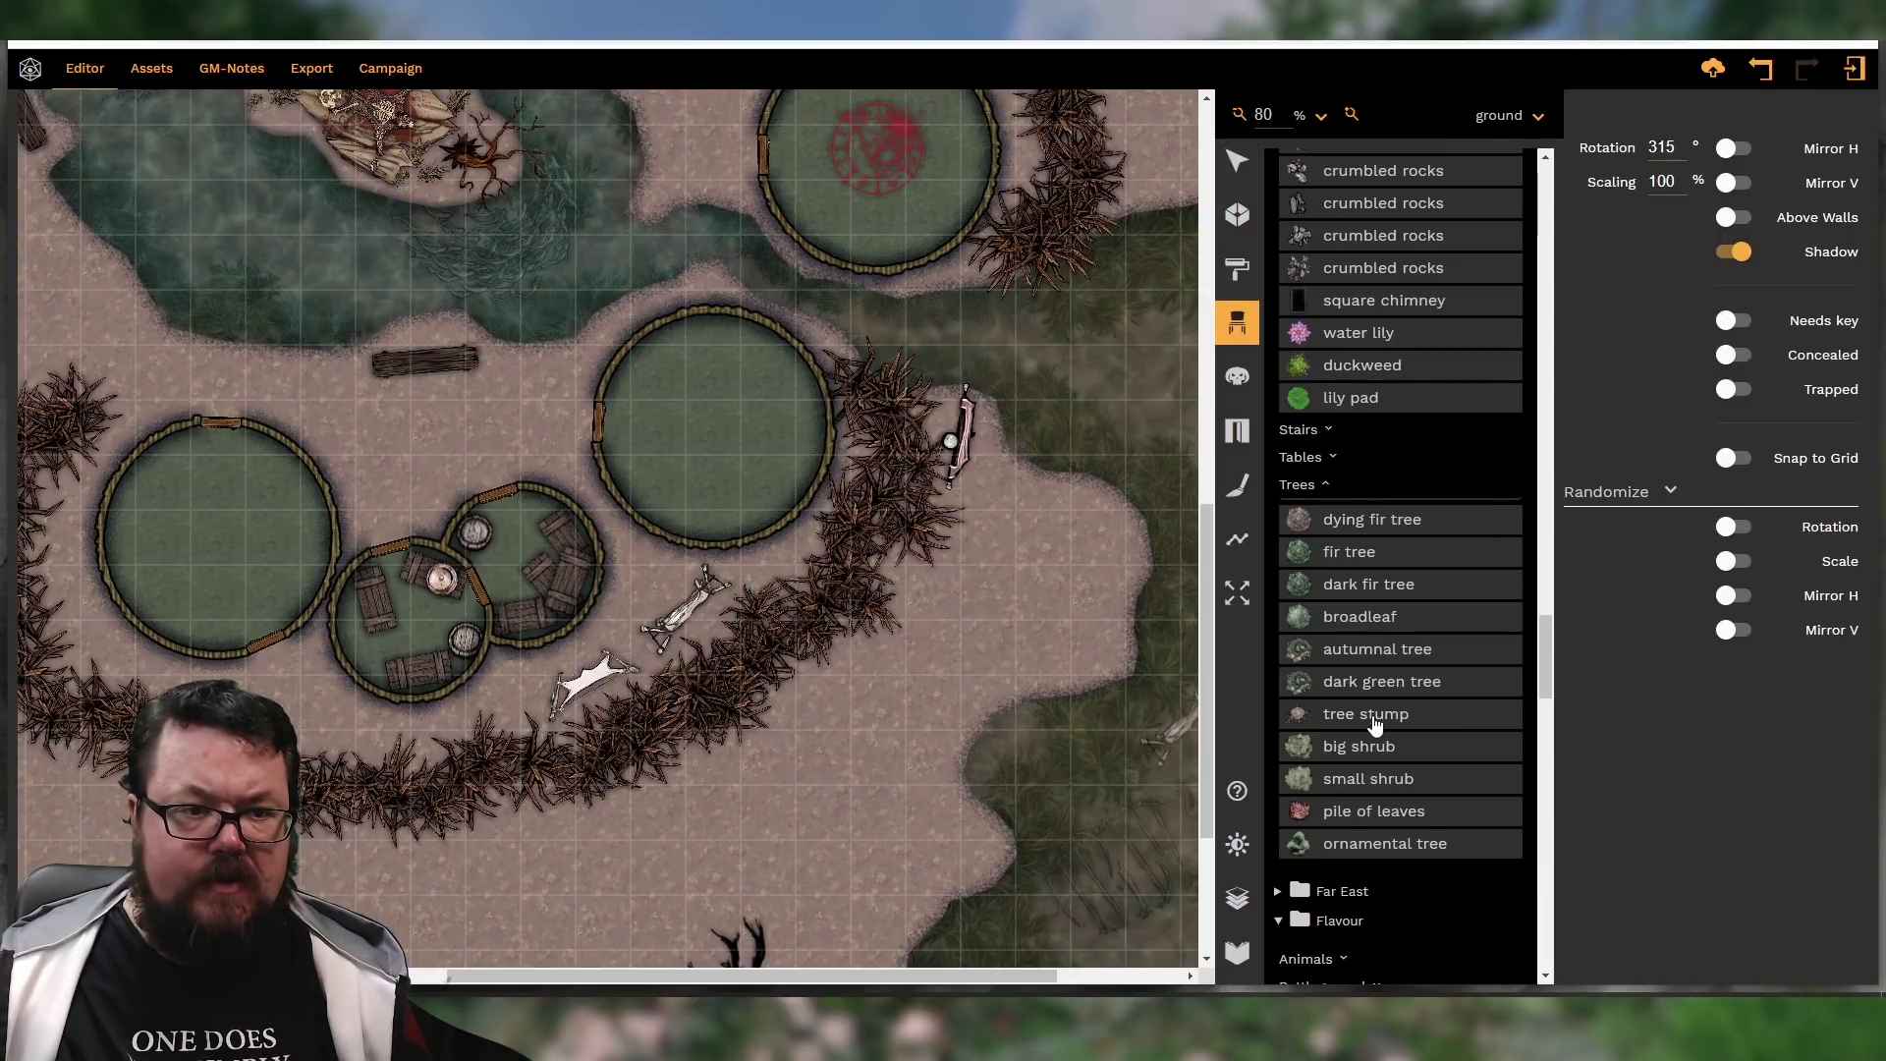
click(1374, 717)
scroll(1022, 518, up, 3)
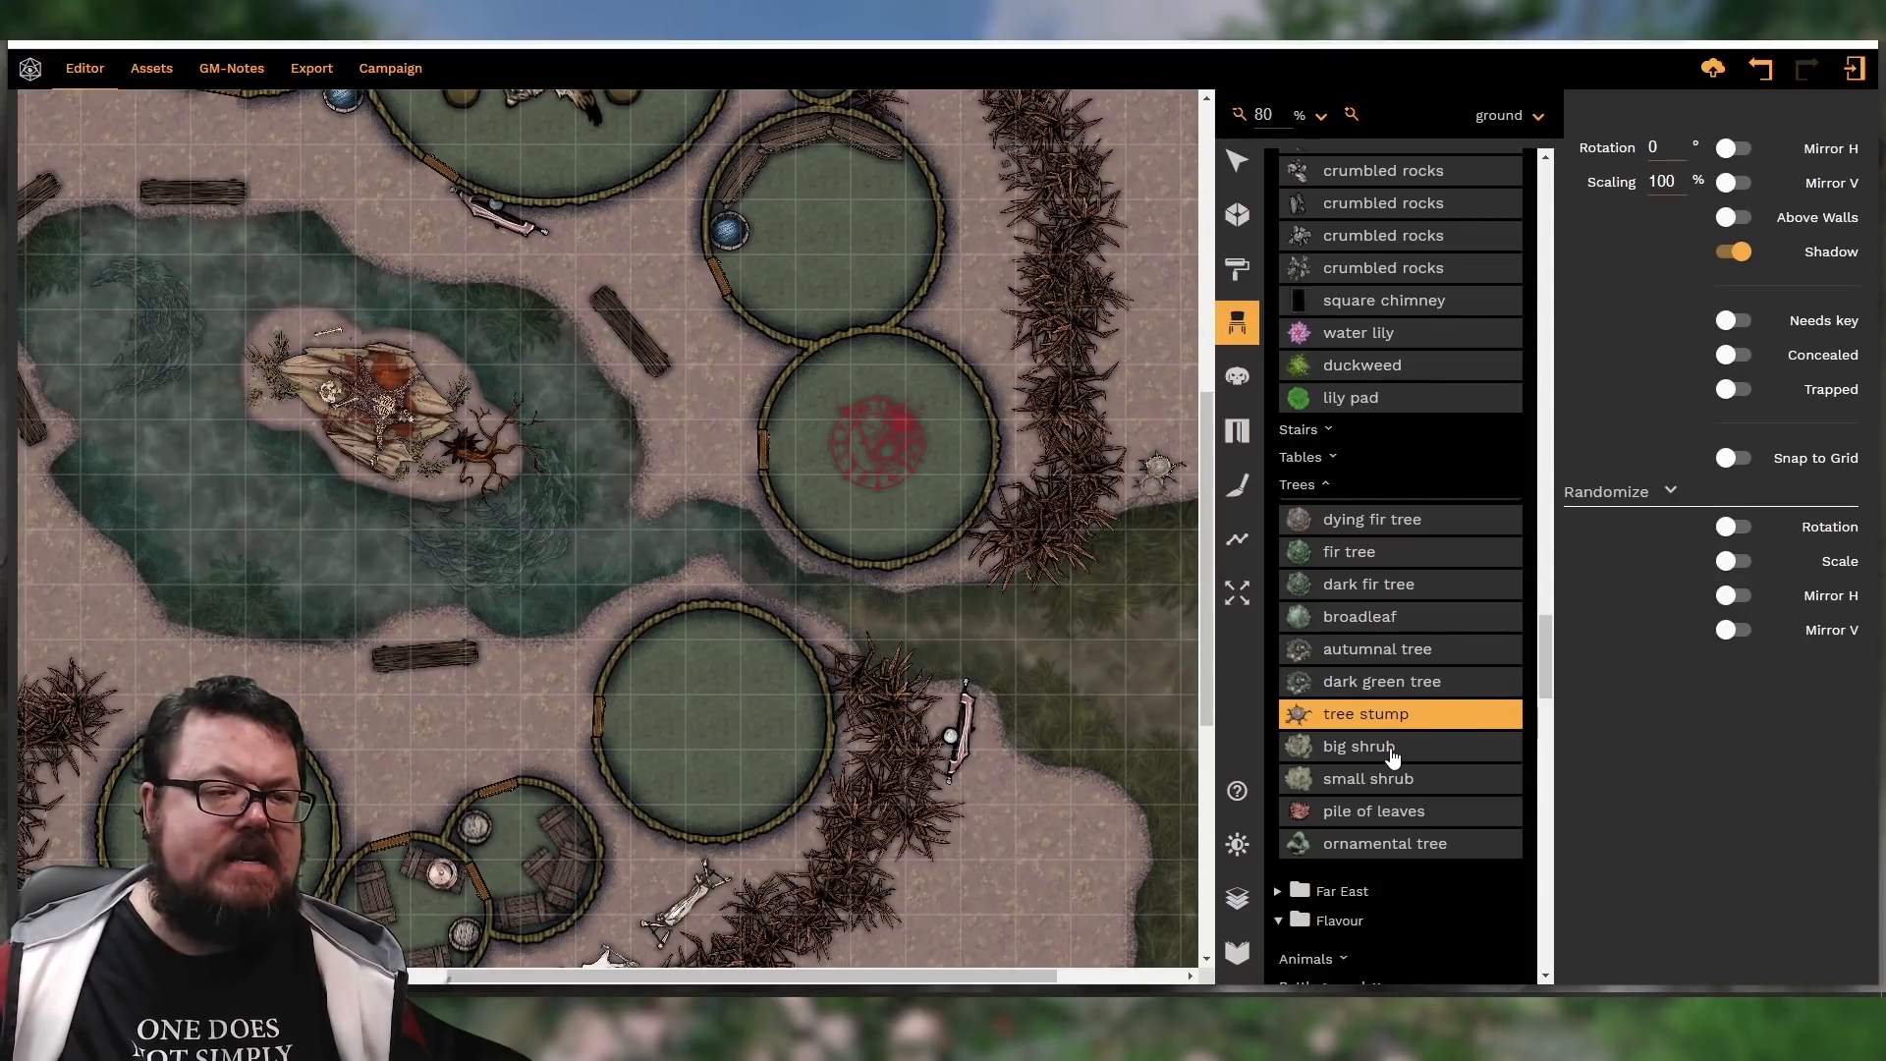
Look through the Far East containers and decoration assets for props that suit the northern huts
click(1342, 891)
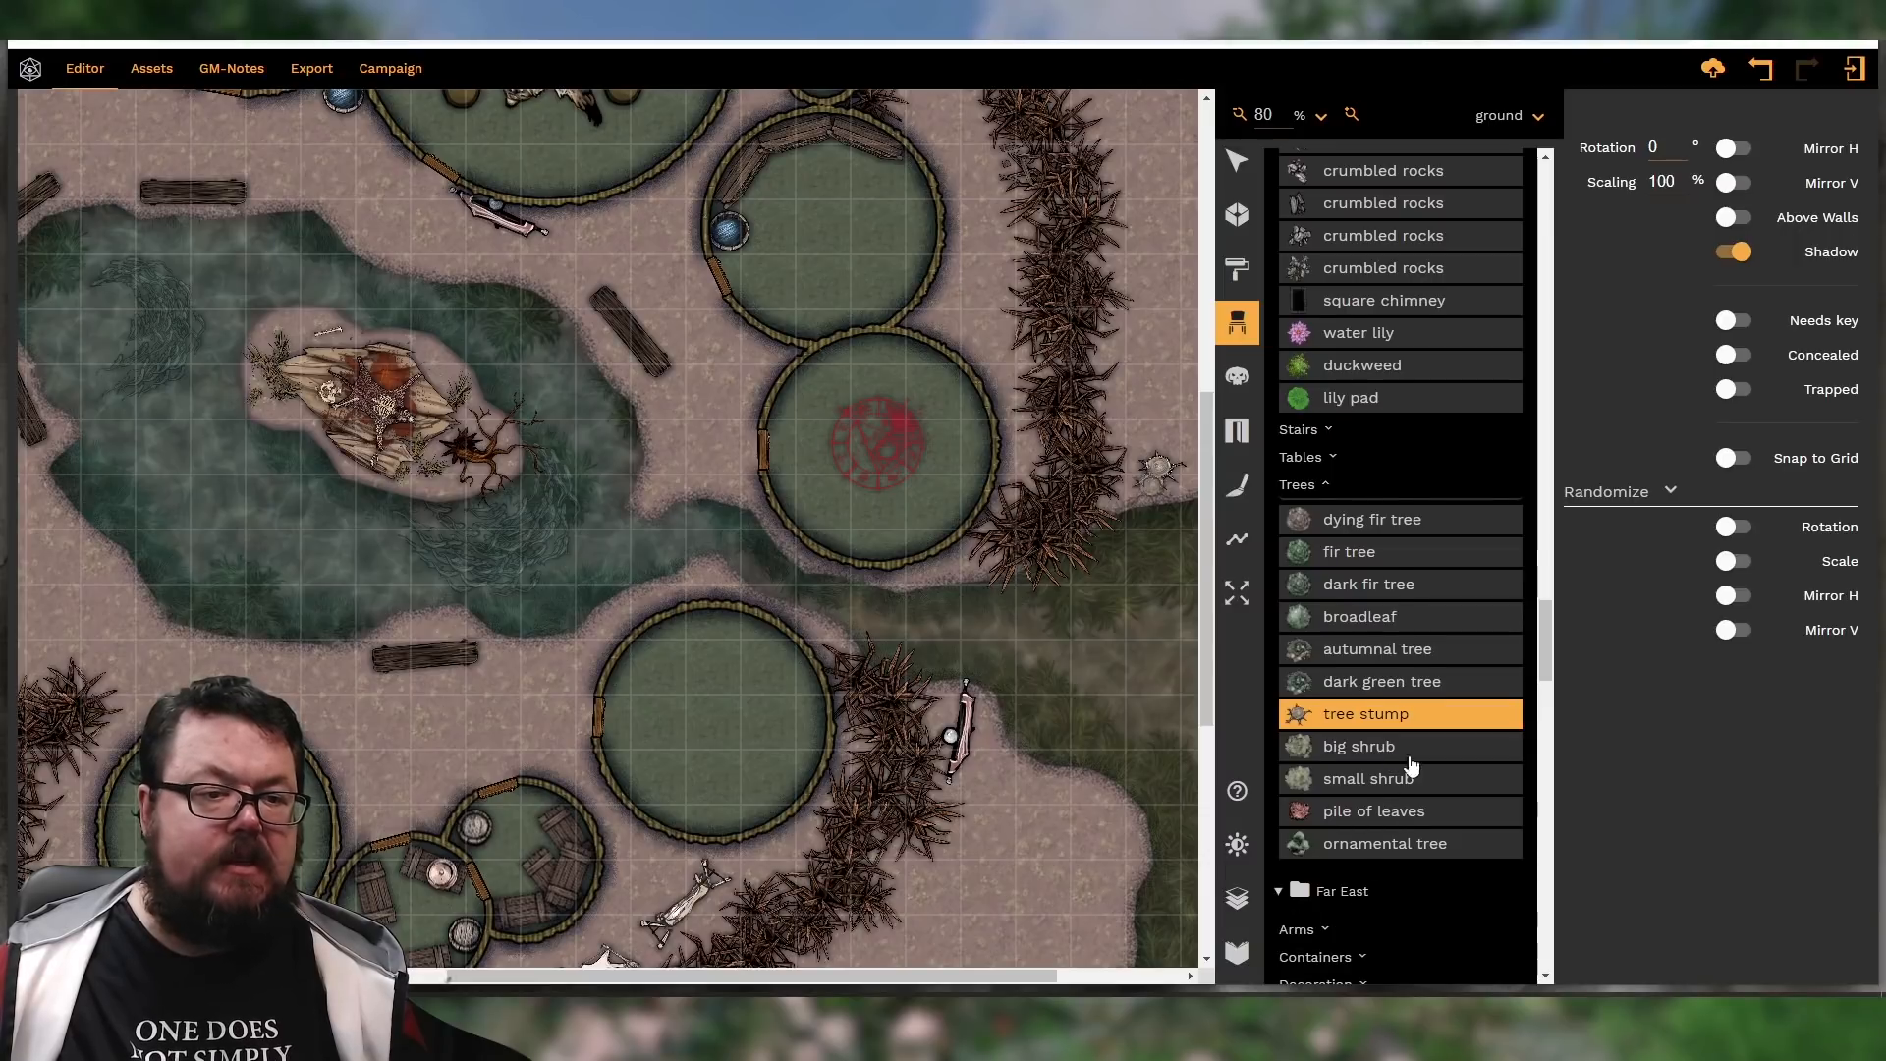
scroll(1385, 786, down, 4)
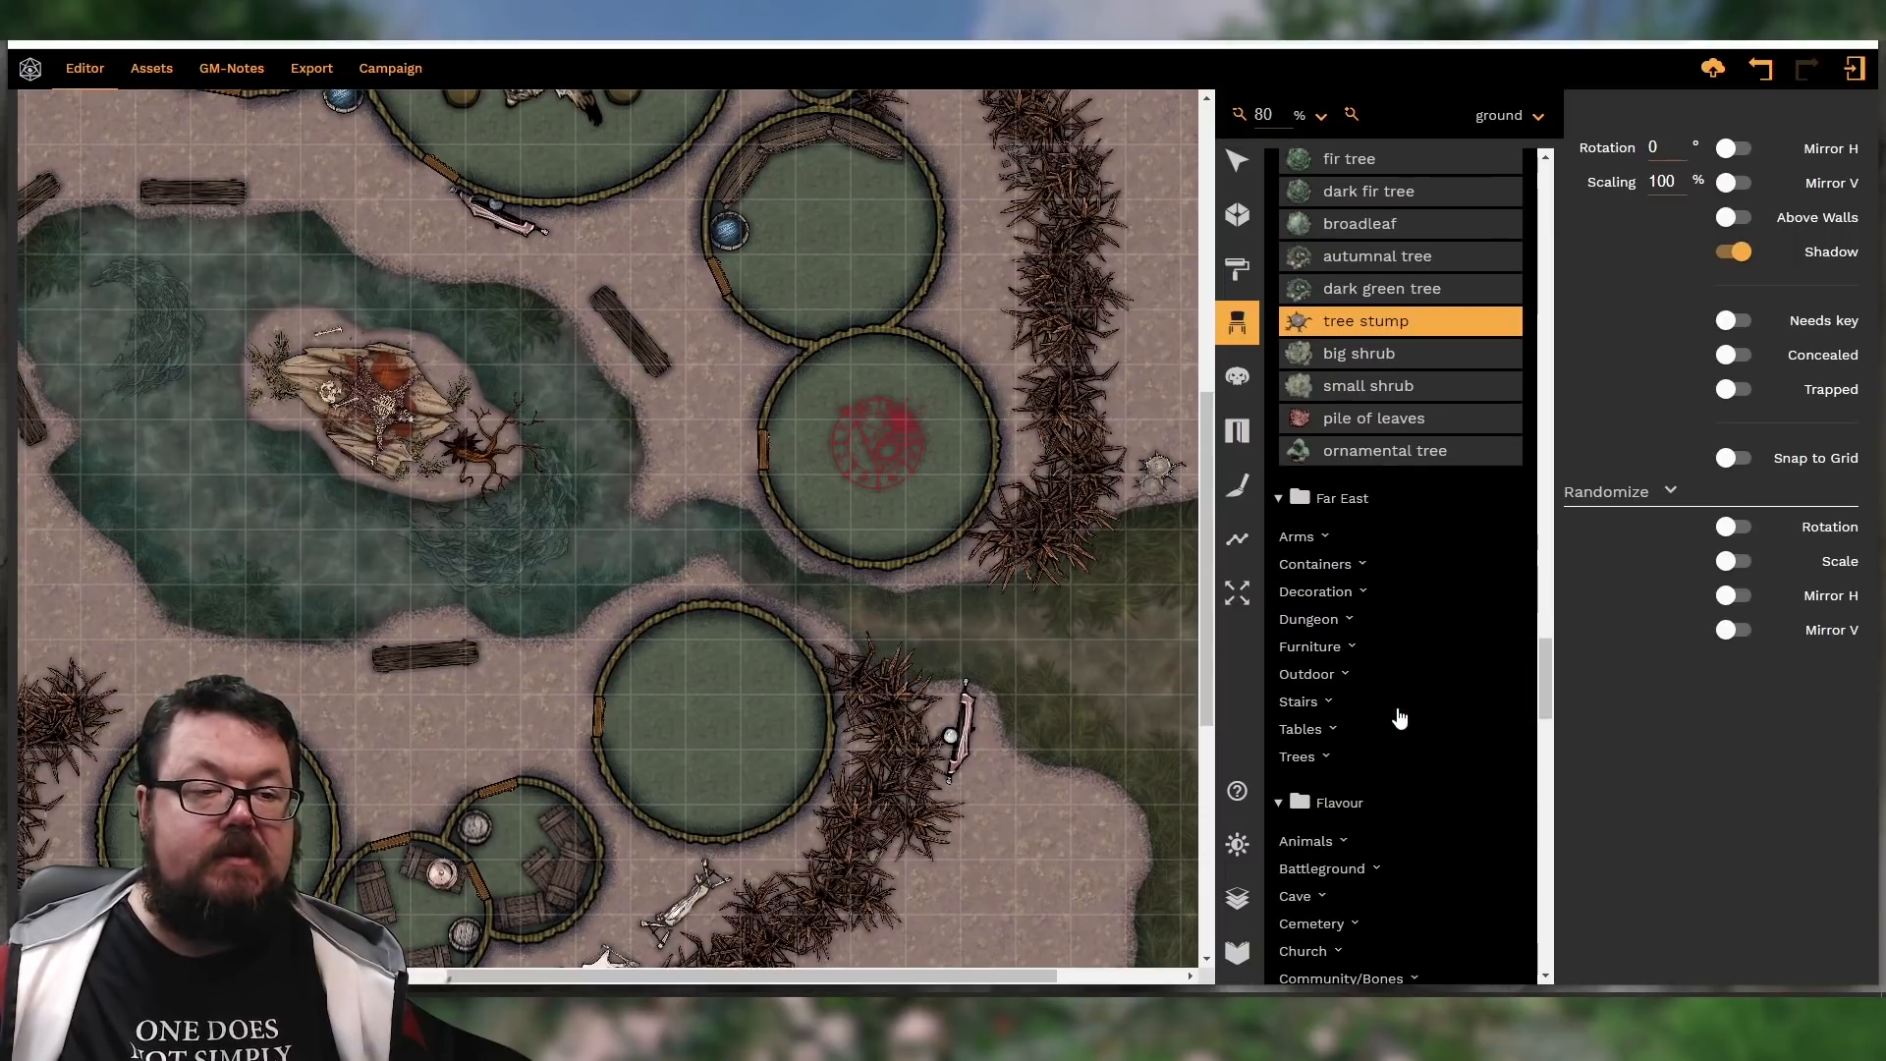
click(1325, 568)
scroll(1395, 688, down, 1)
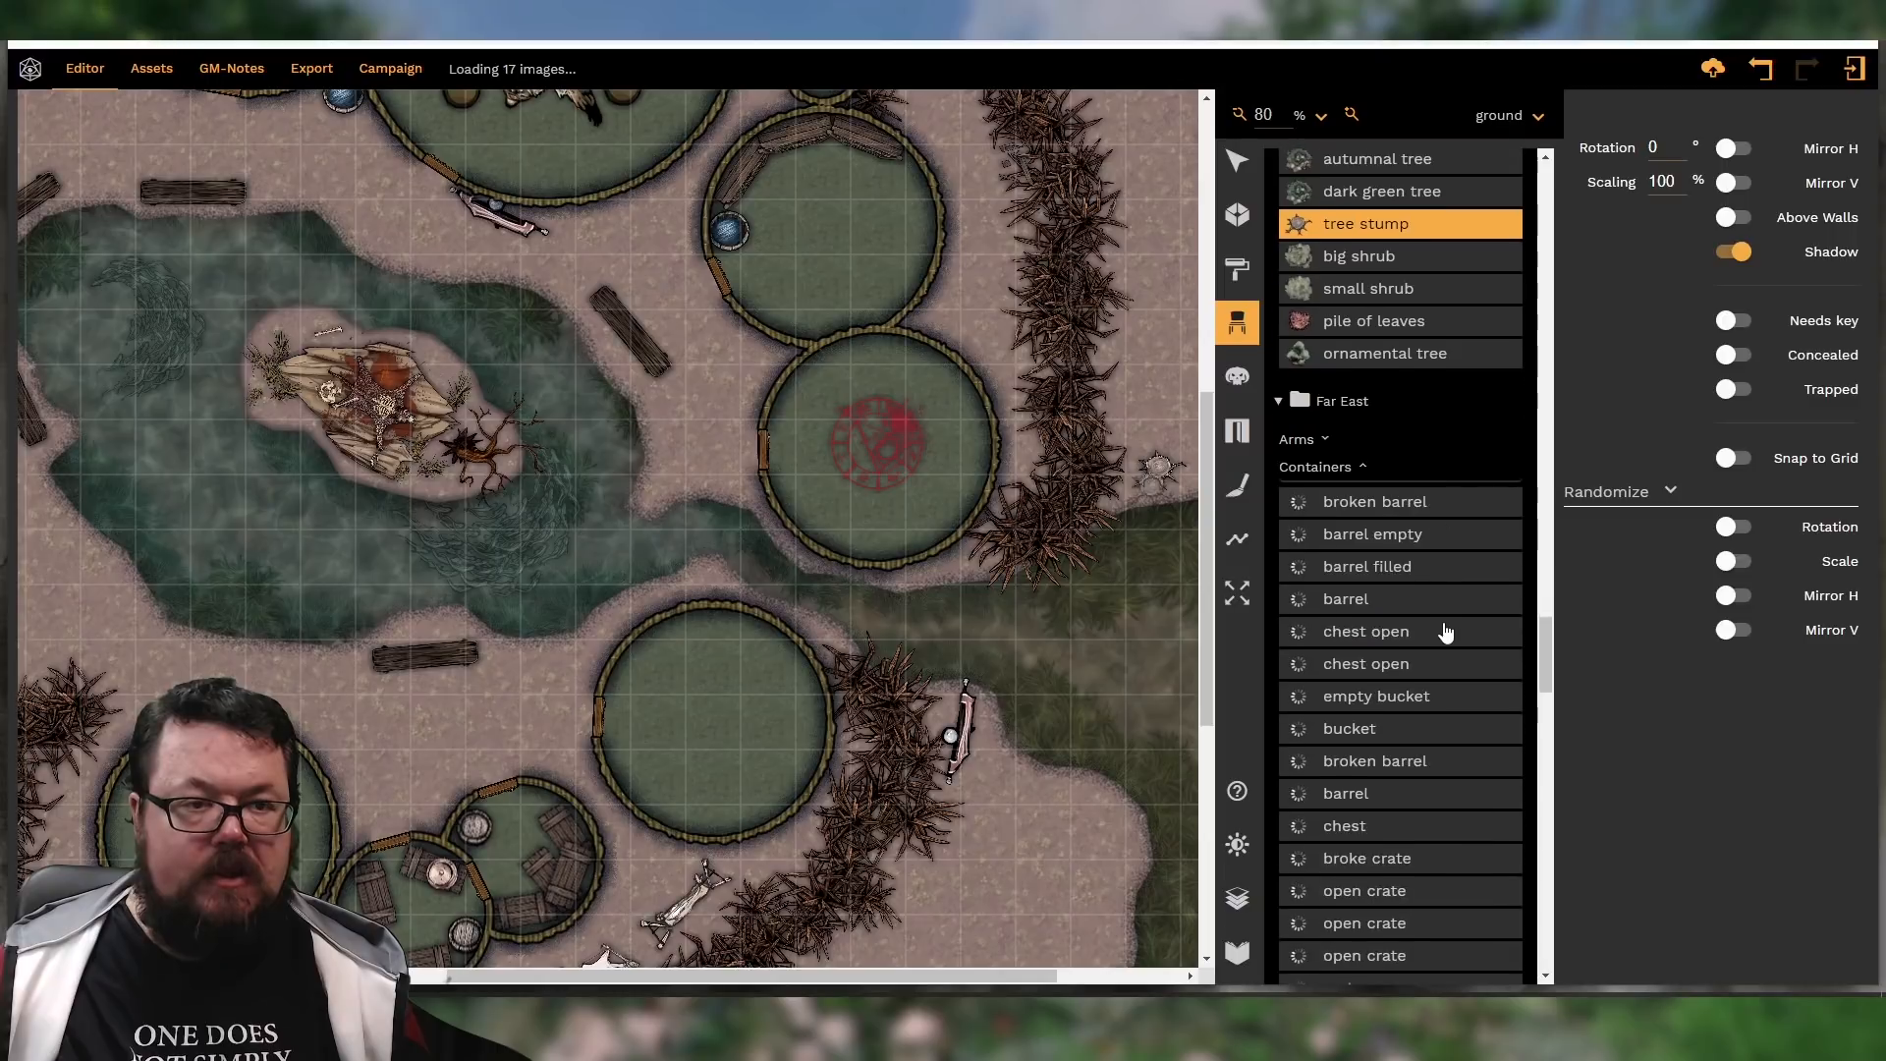
scroll(944, 781, up, 5)
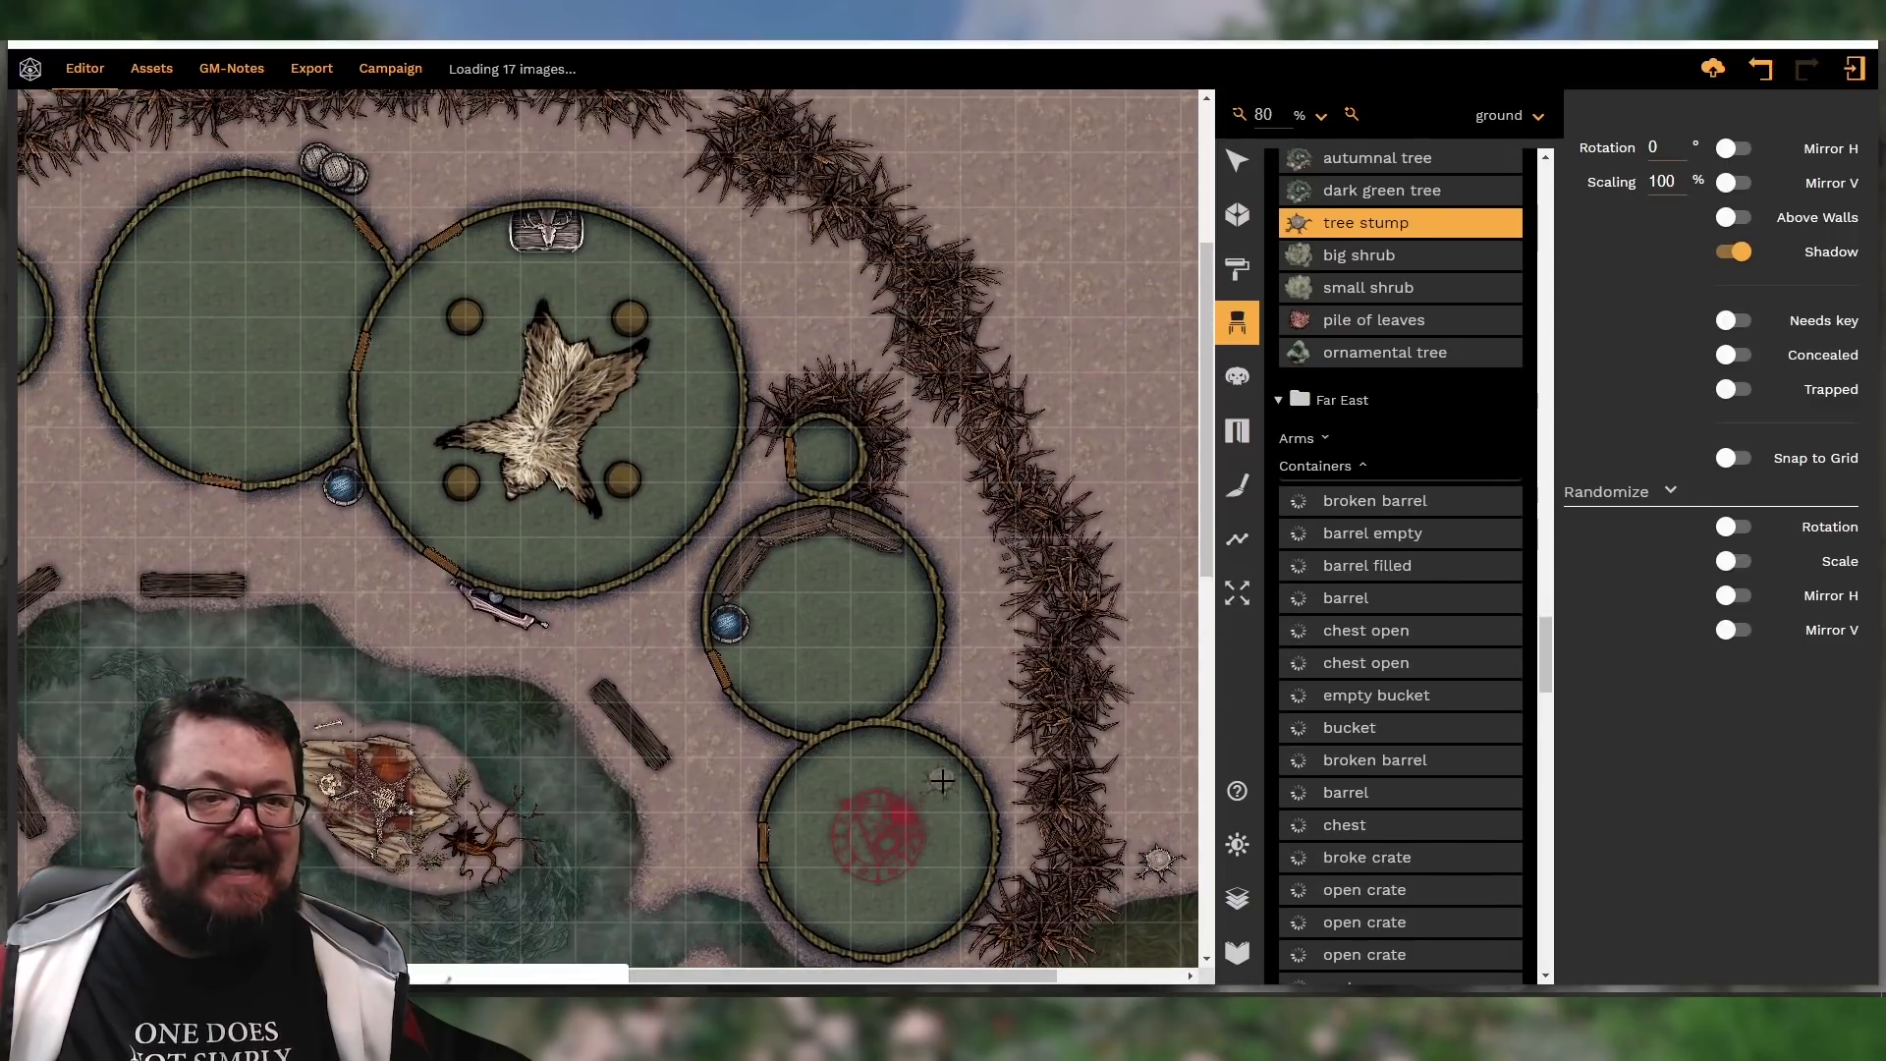
drag(900, 976, 715, 976)
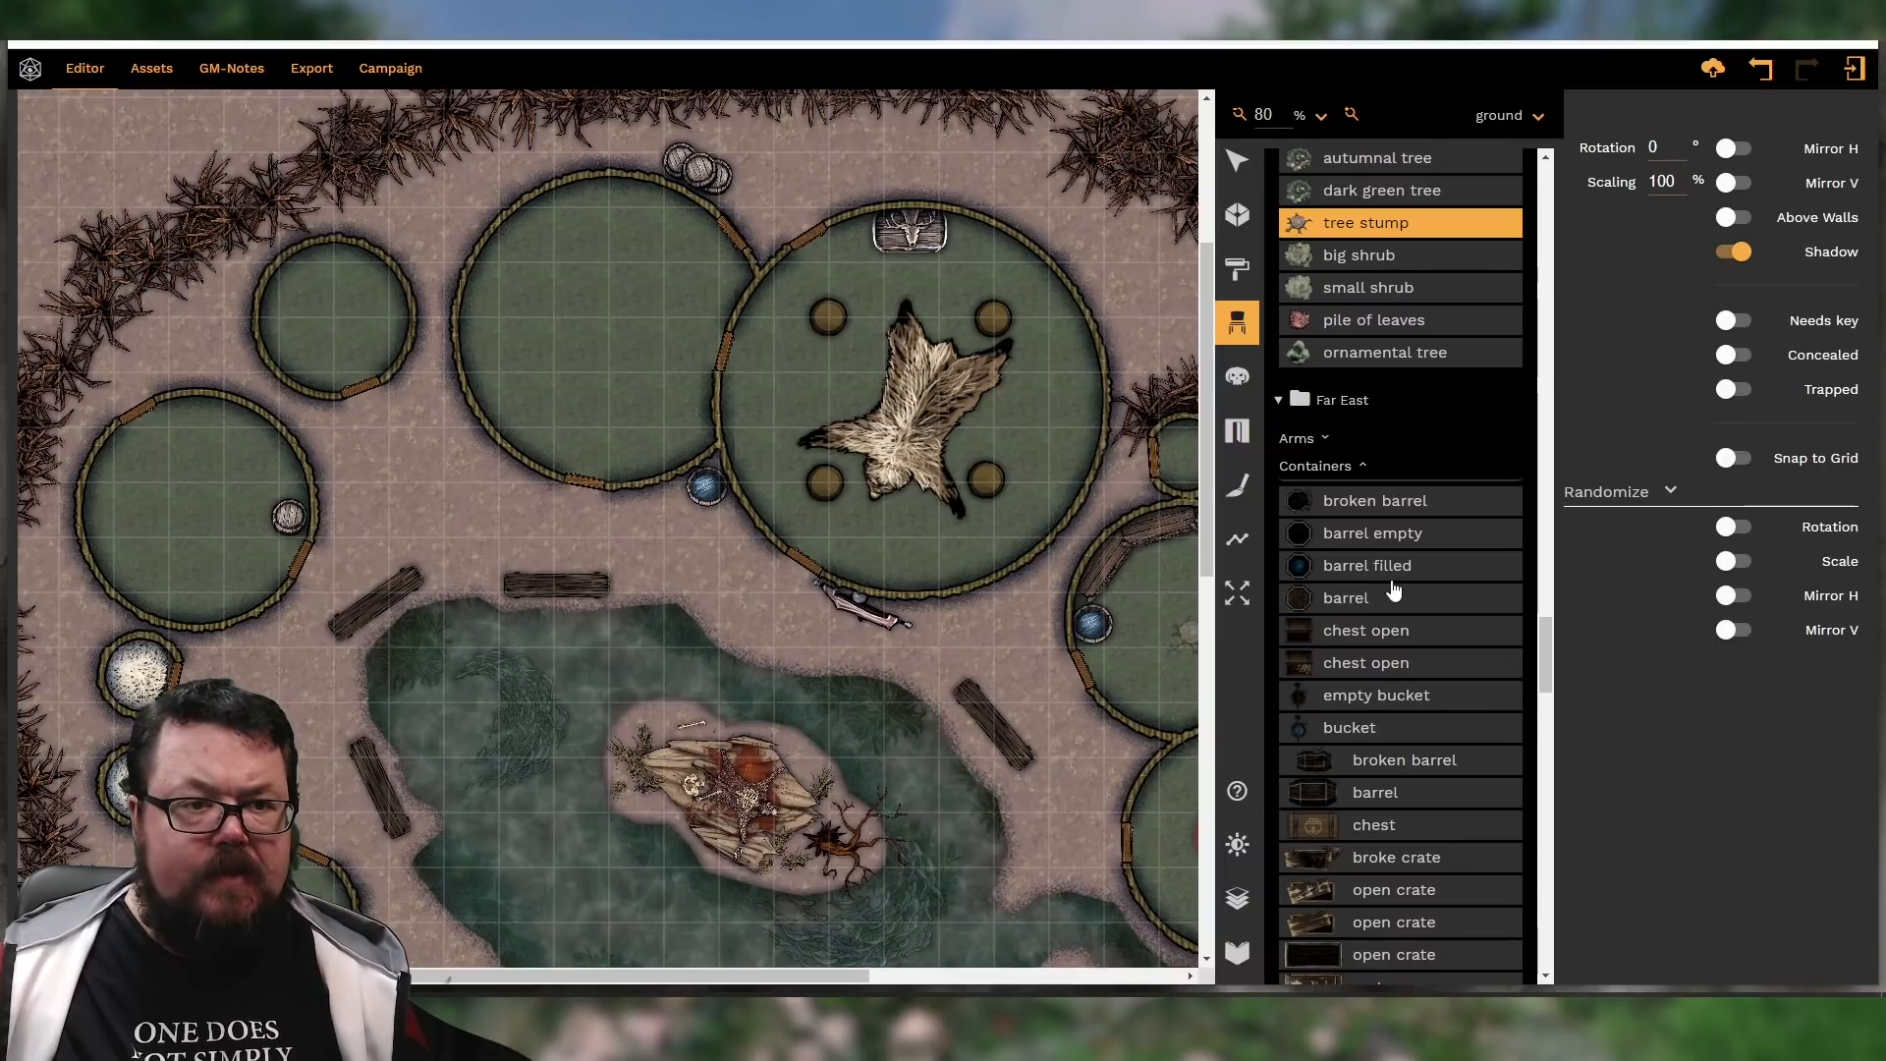
scroll(1395, 587, down, 2)
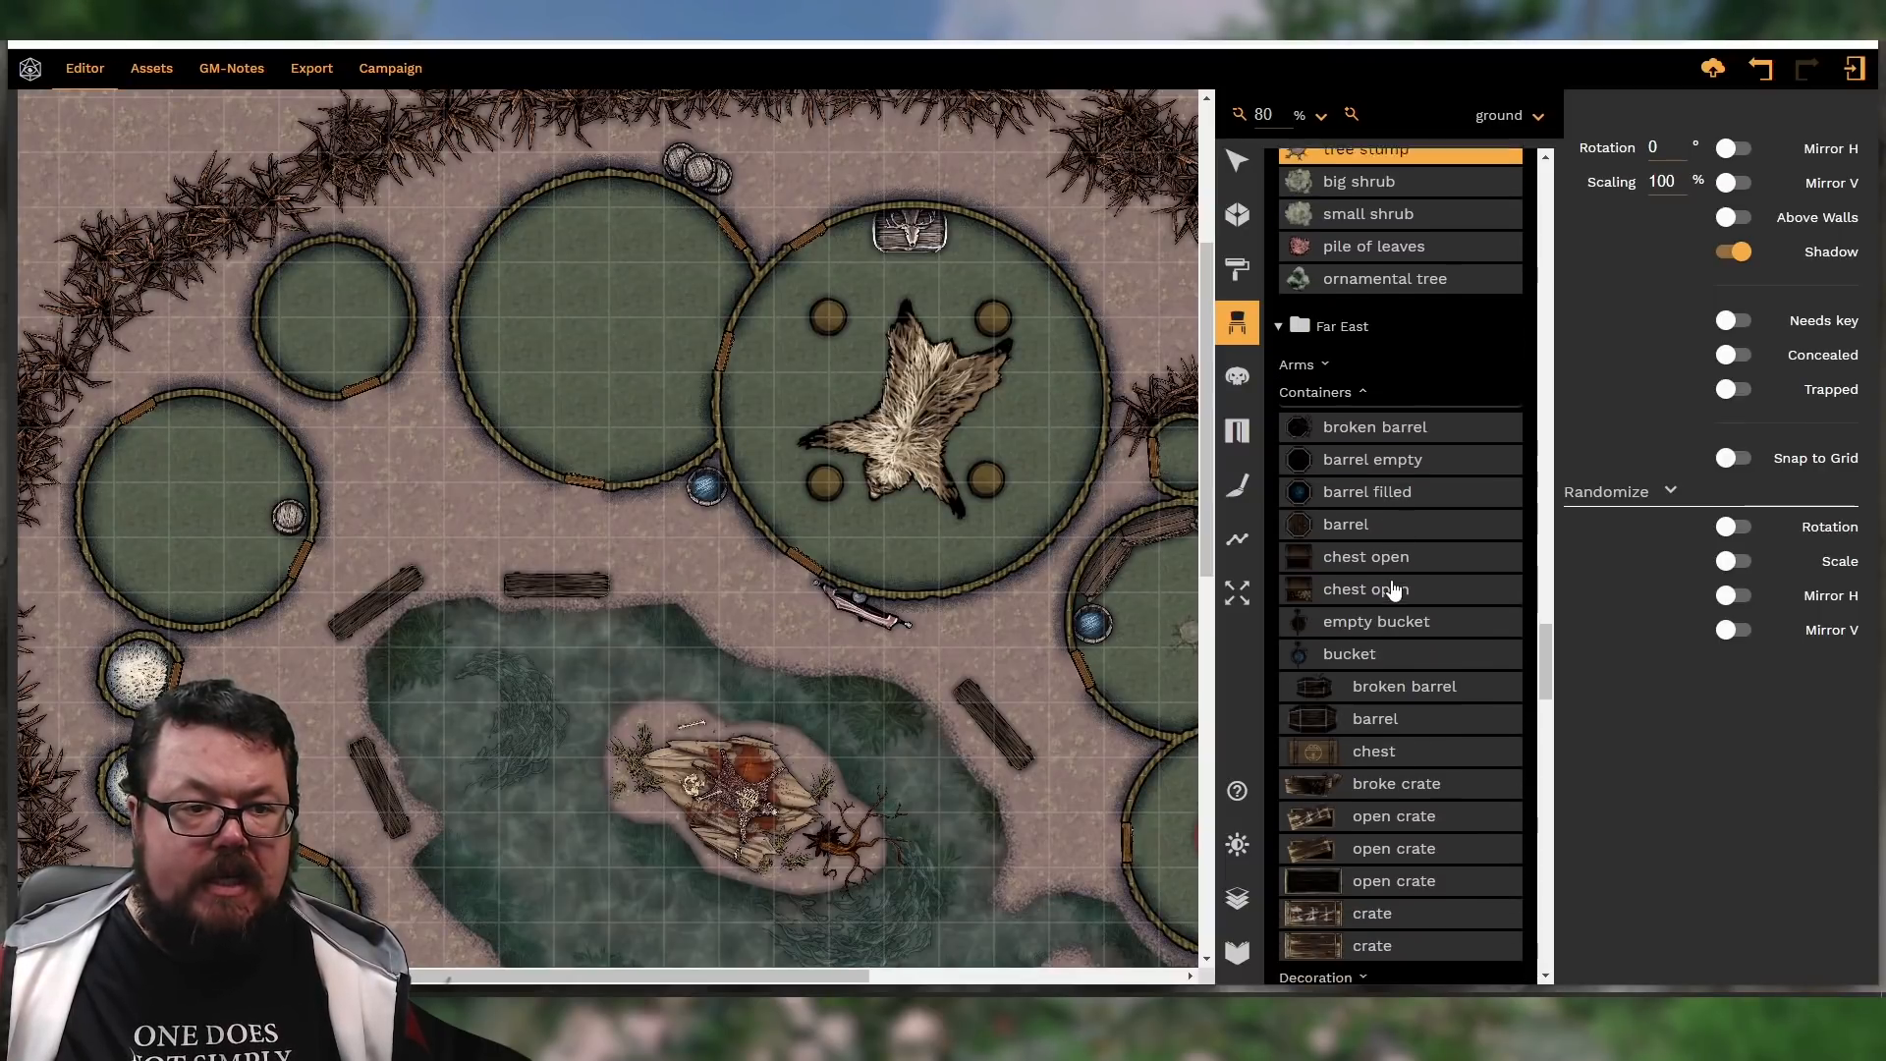
click(1338, 856)
scroll(1430, 732, down, 4)
scroll(1430, 734, down, 1)
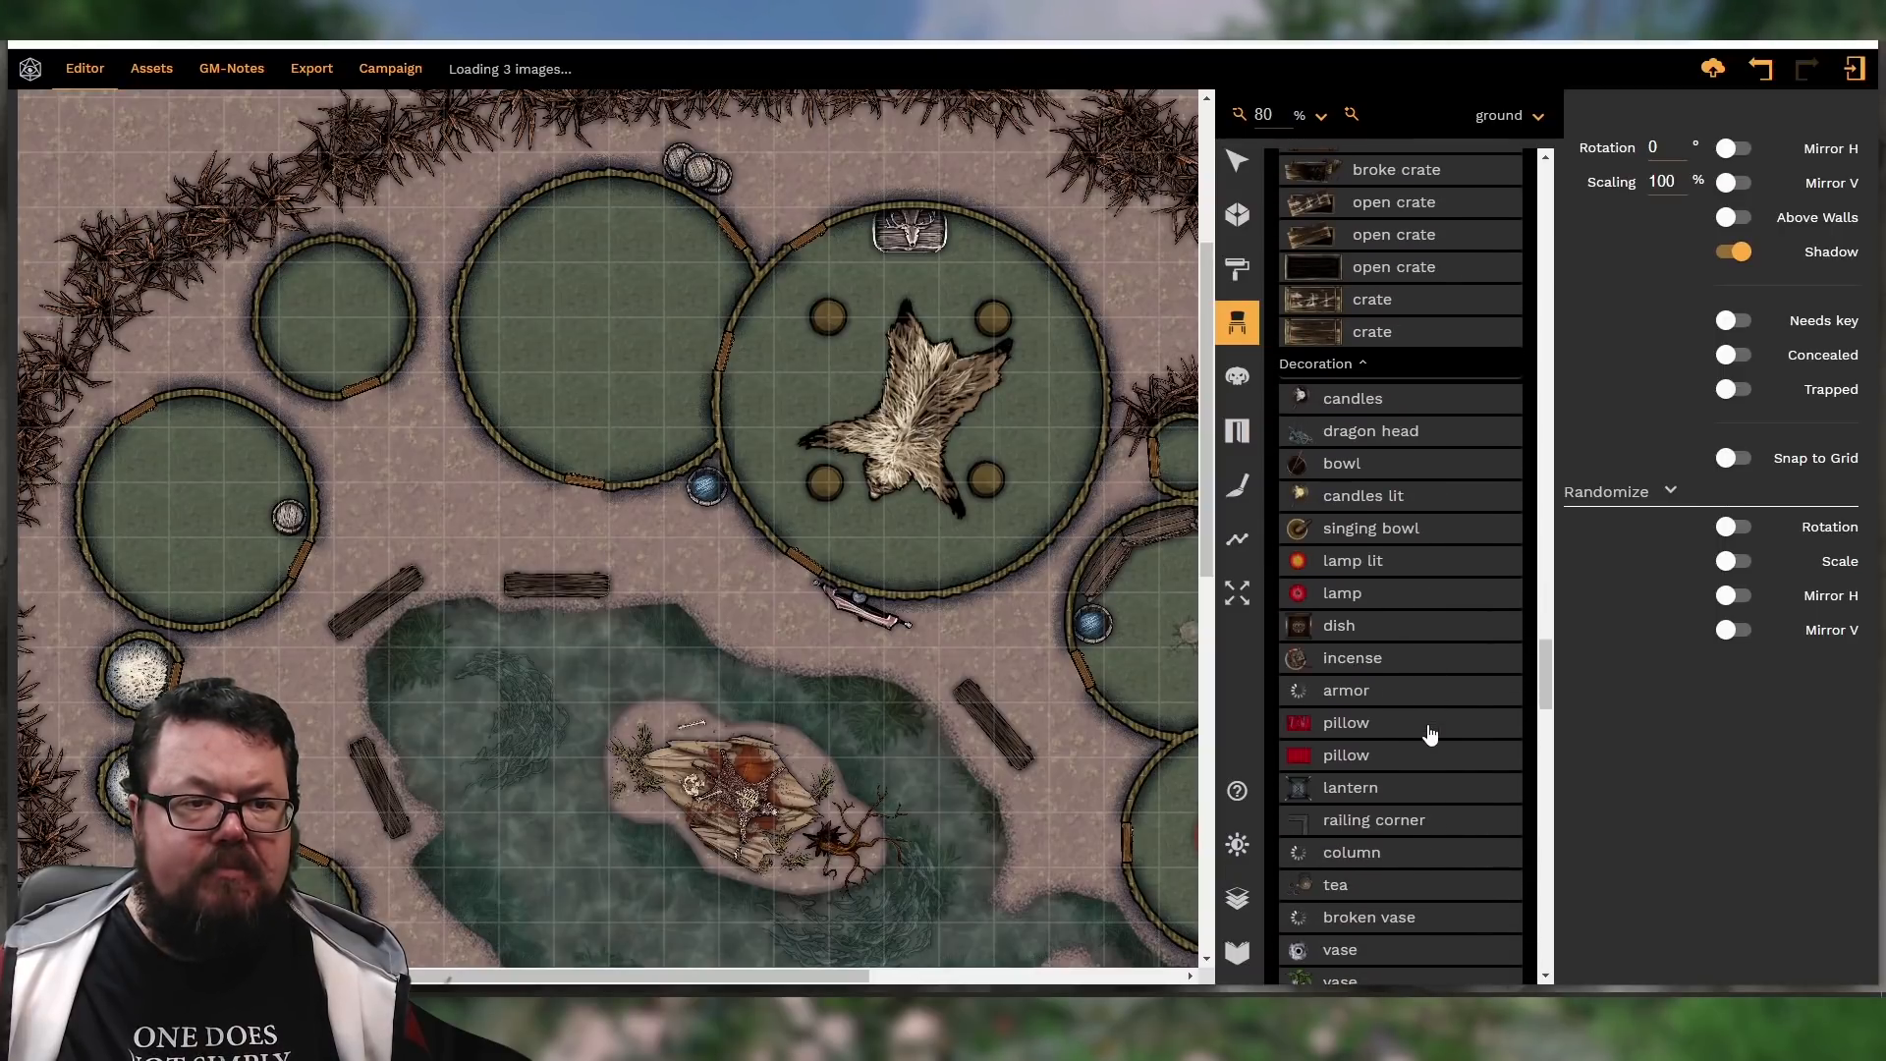
scroll(1429, 735, down, 3)
scroll(1430, 735, down, 2)
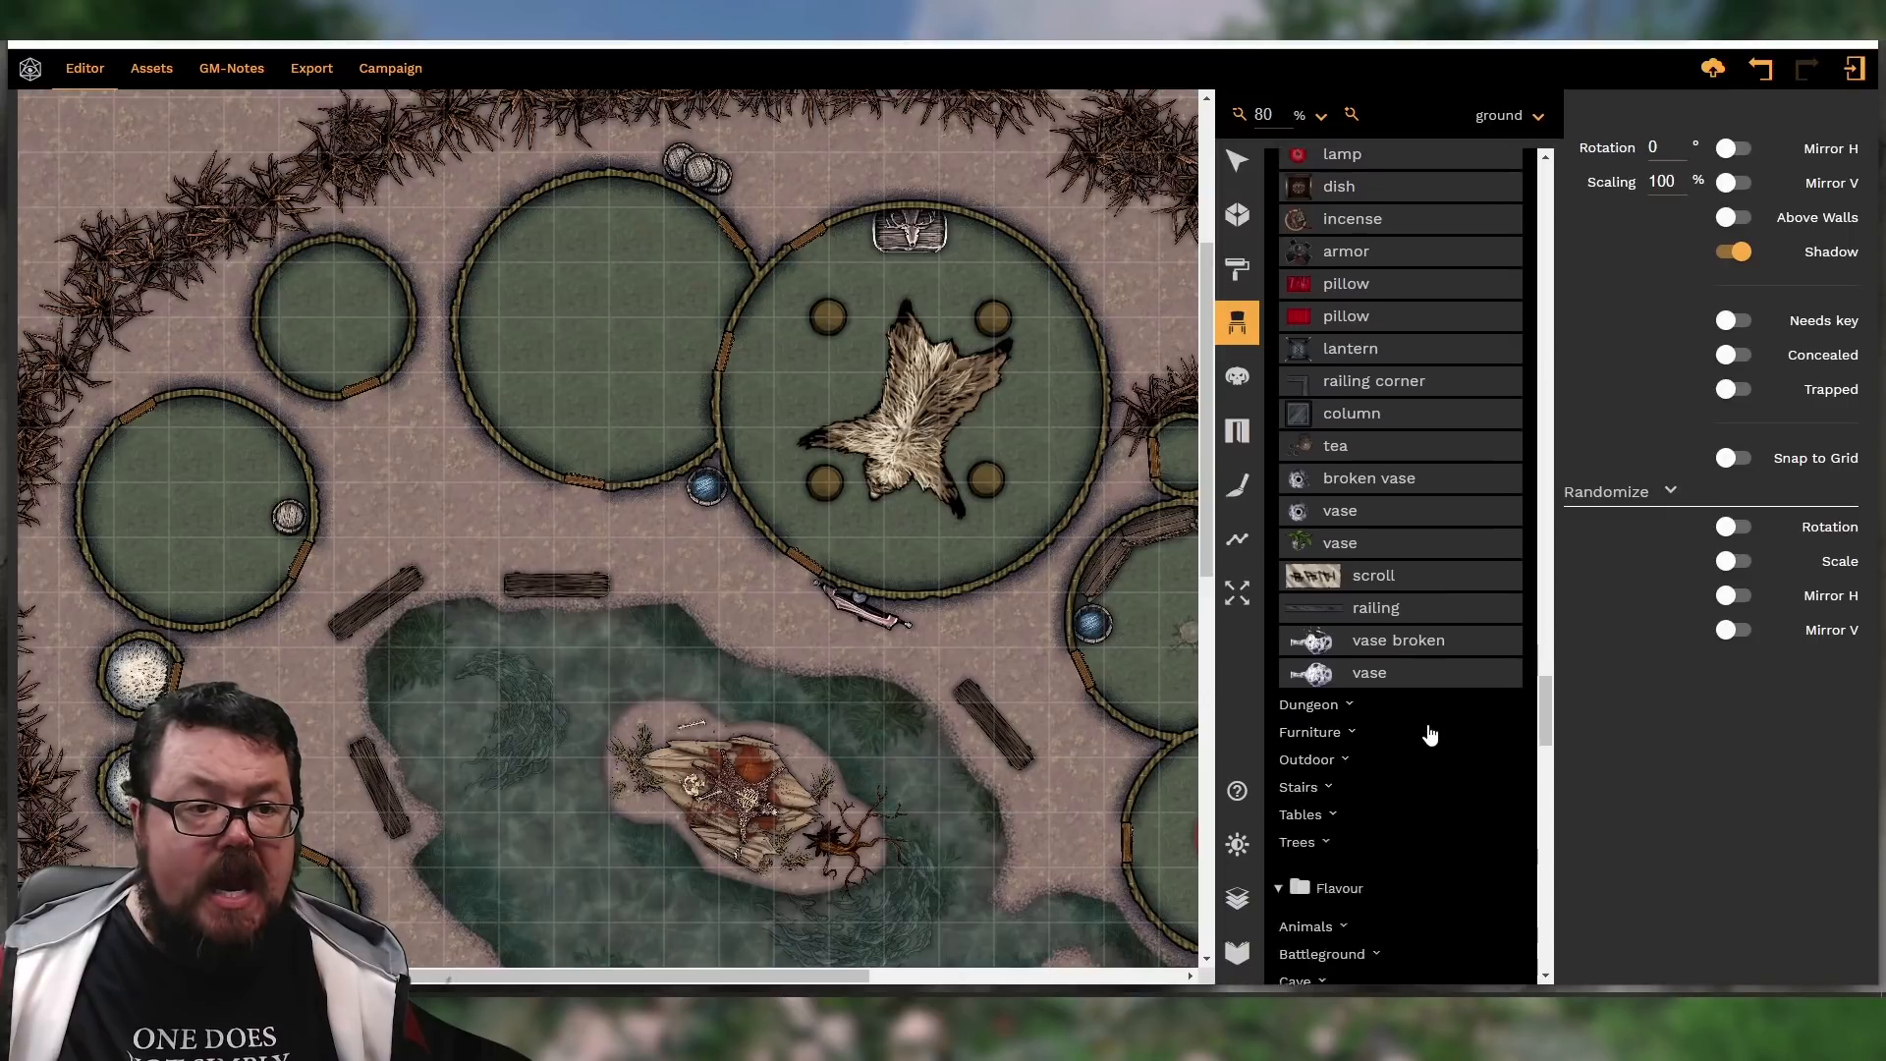
Place a filled bathtub from the Far East furniture, scaled to 165%, inside the small northwestern round hut
click(1316, 680)
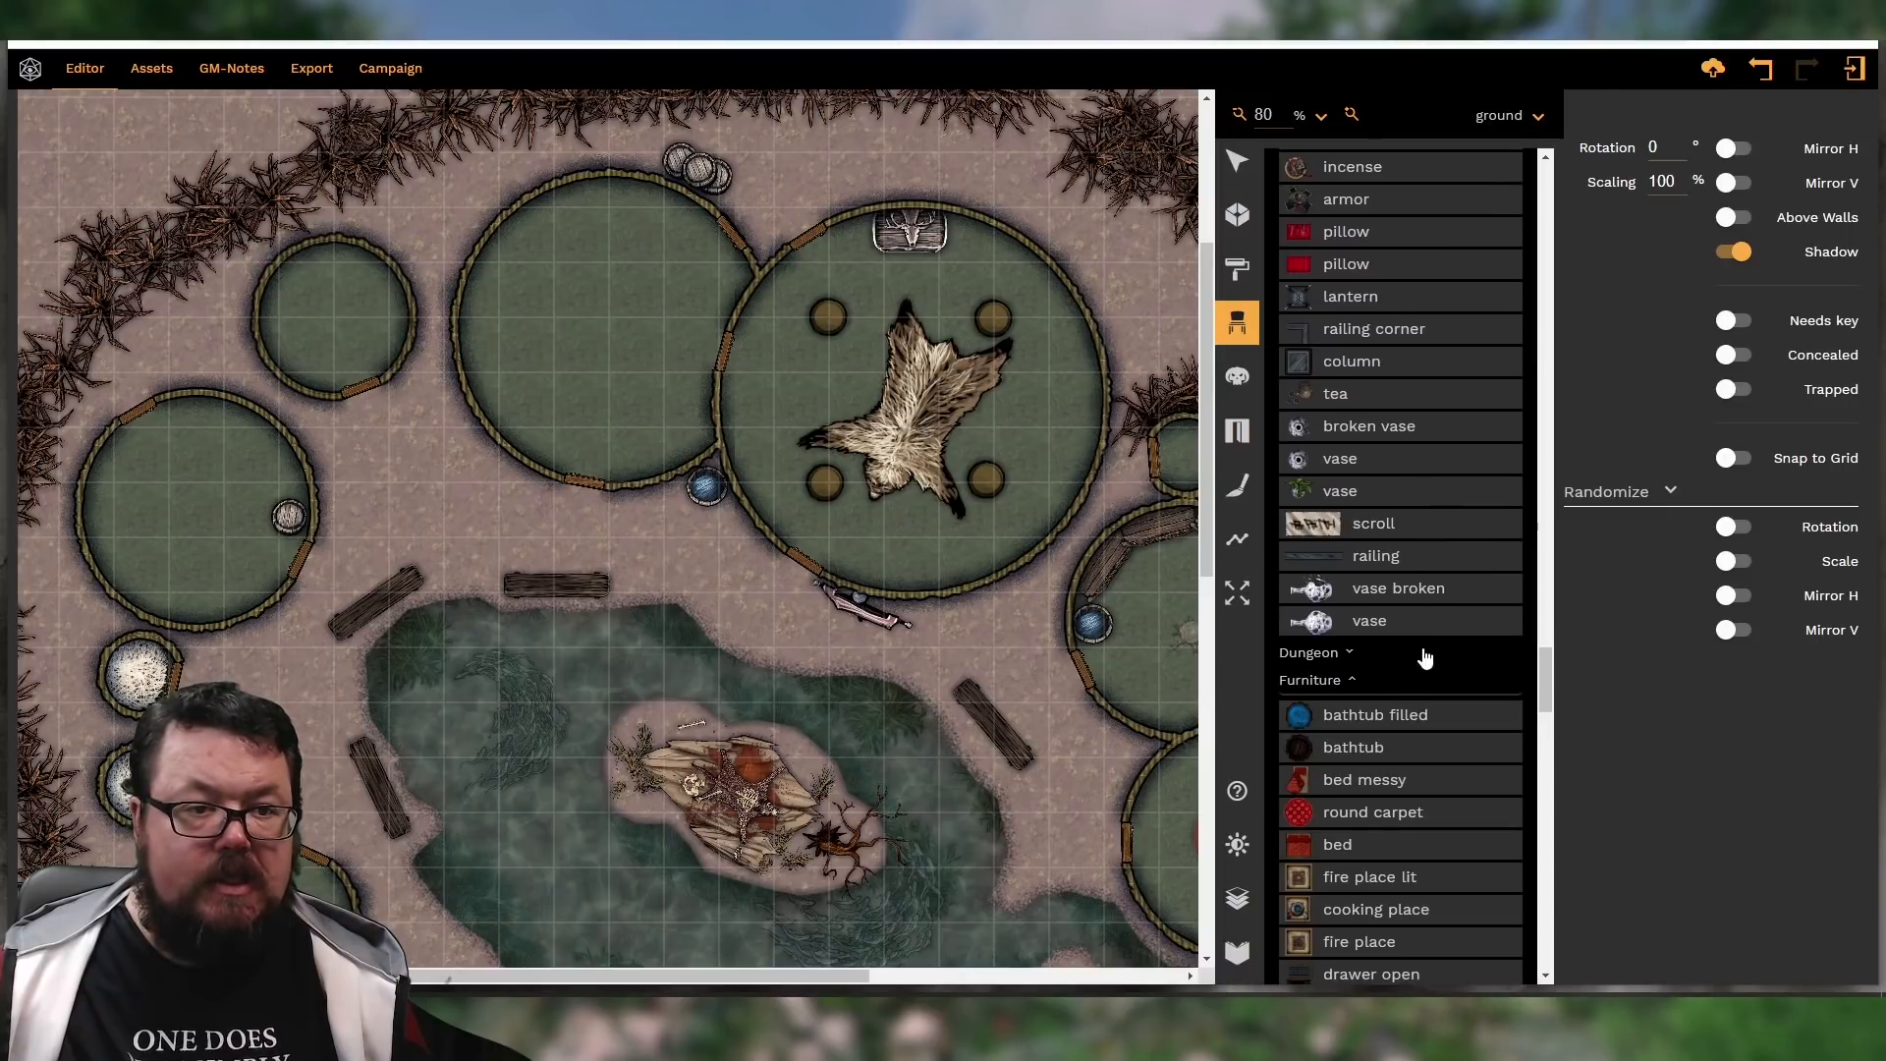
click(1387, 716)
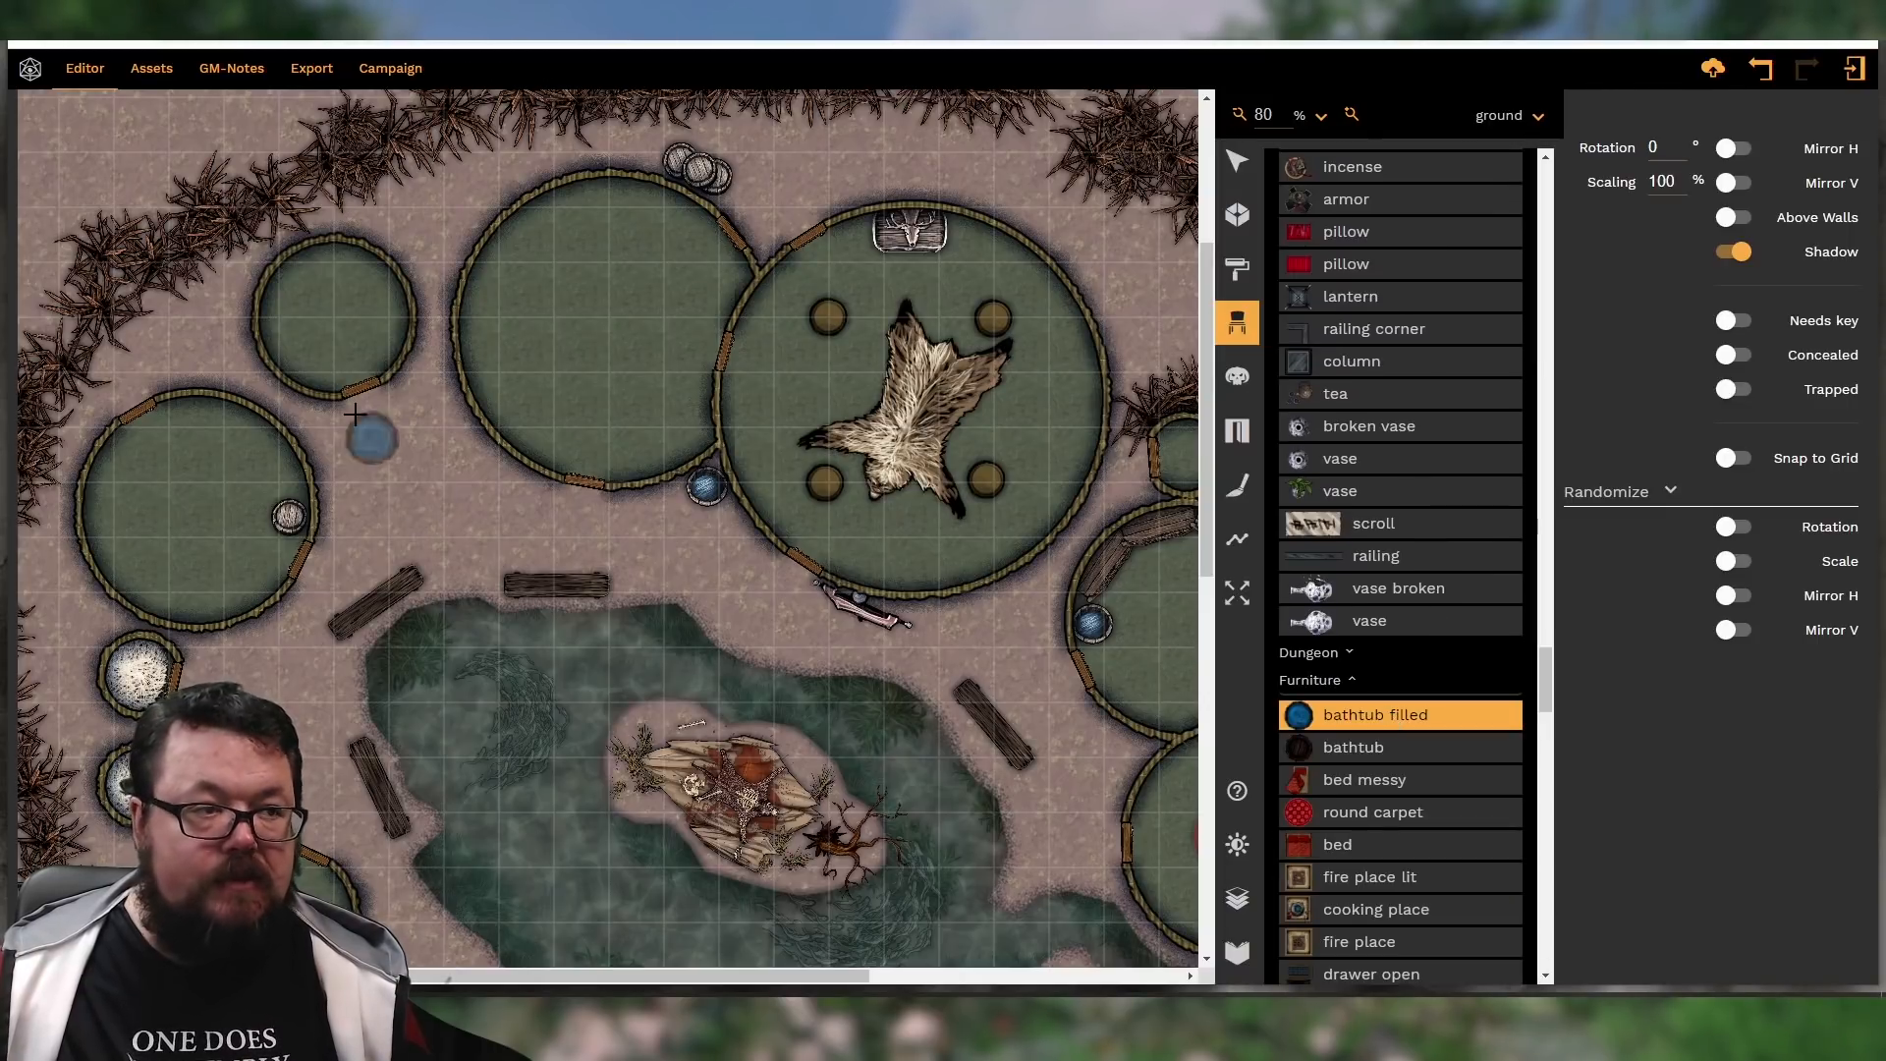
scroll(320, 292, up, 11)
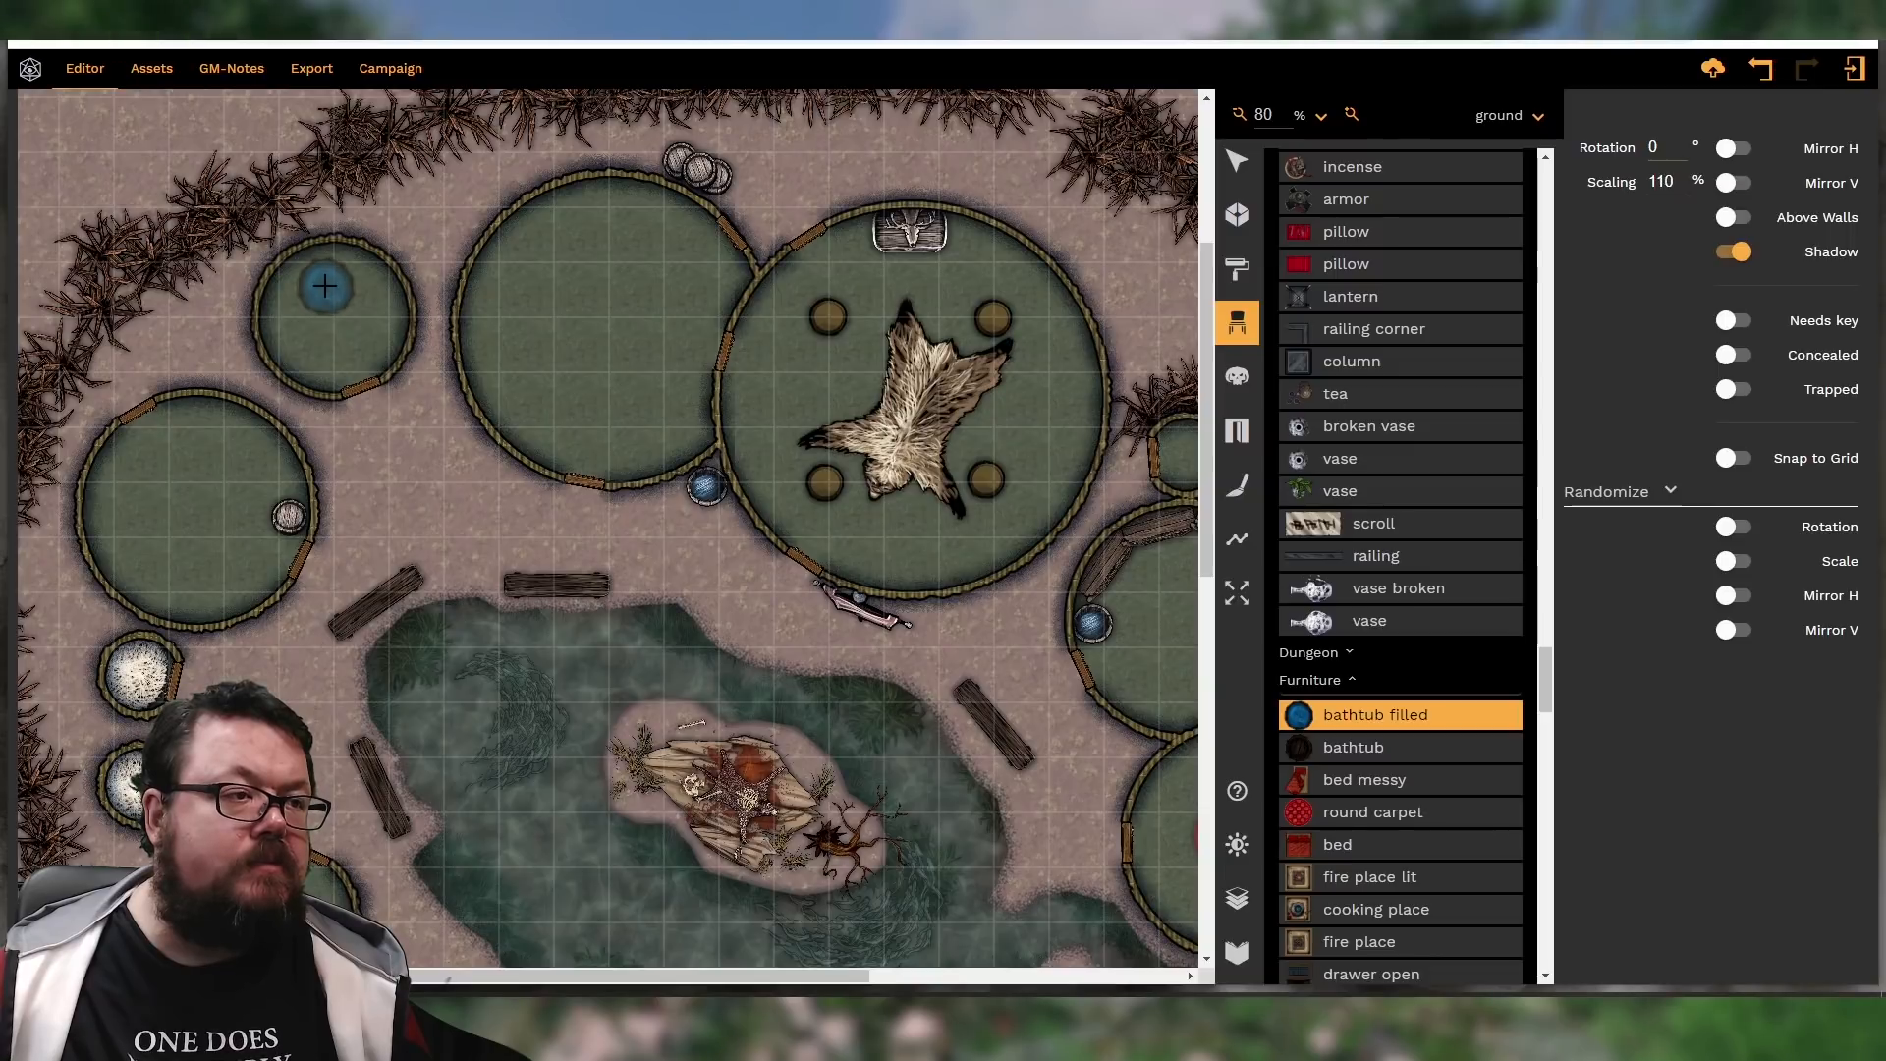
scroll(325, 286, up, 2)
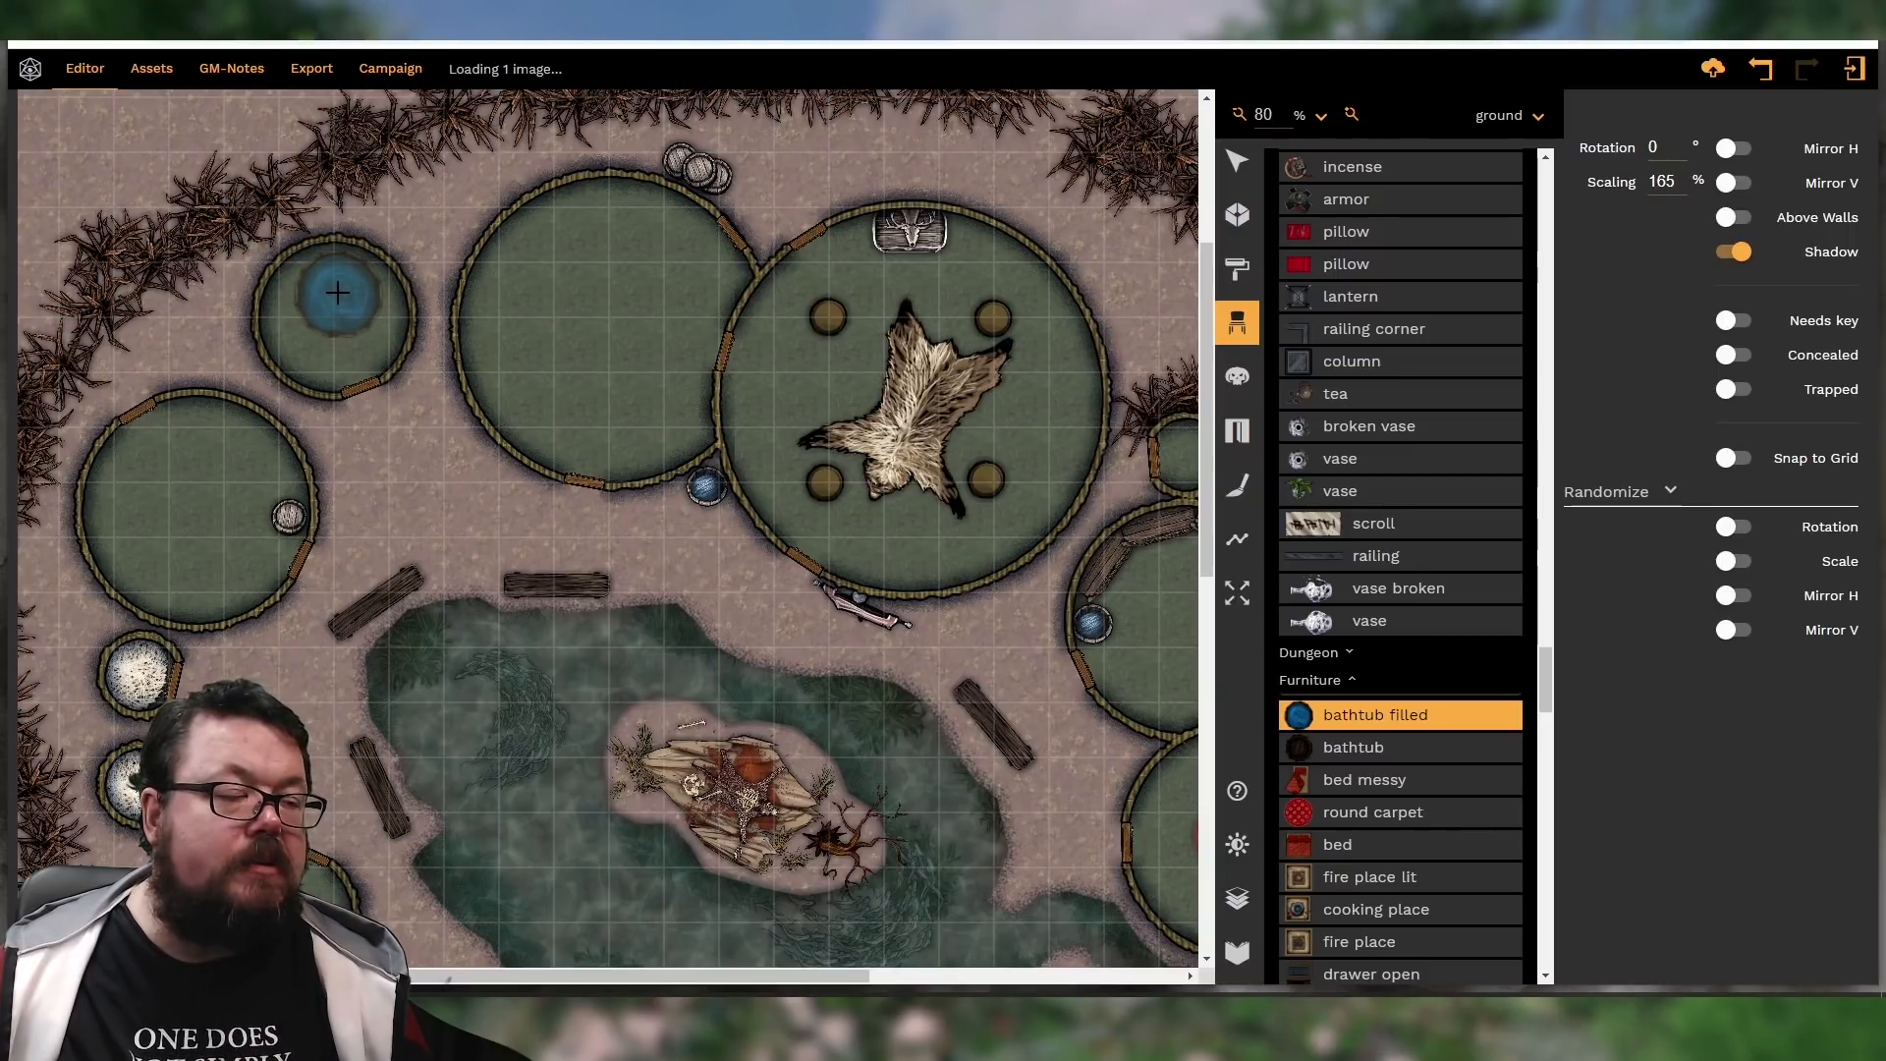
Place an empty bathtub scaled to 40% and rotated to 345° against the small hut's west wall, beside the filled bathtub
click(1353, 749)
scroll(285, 354, down, 6)
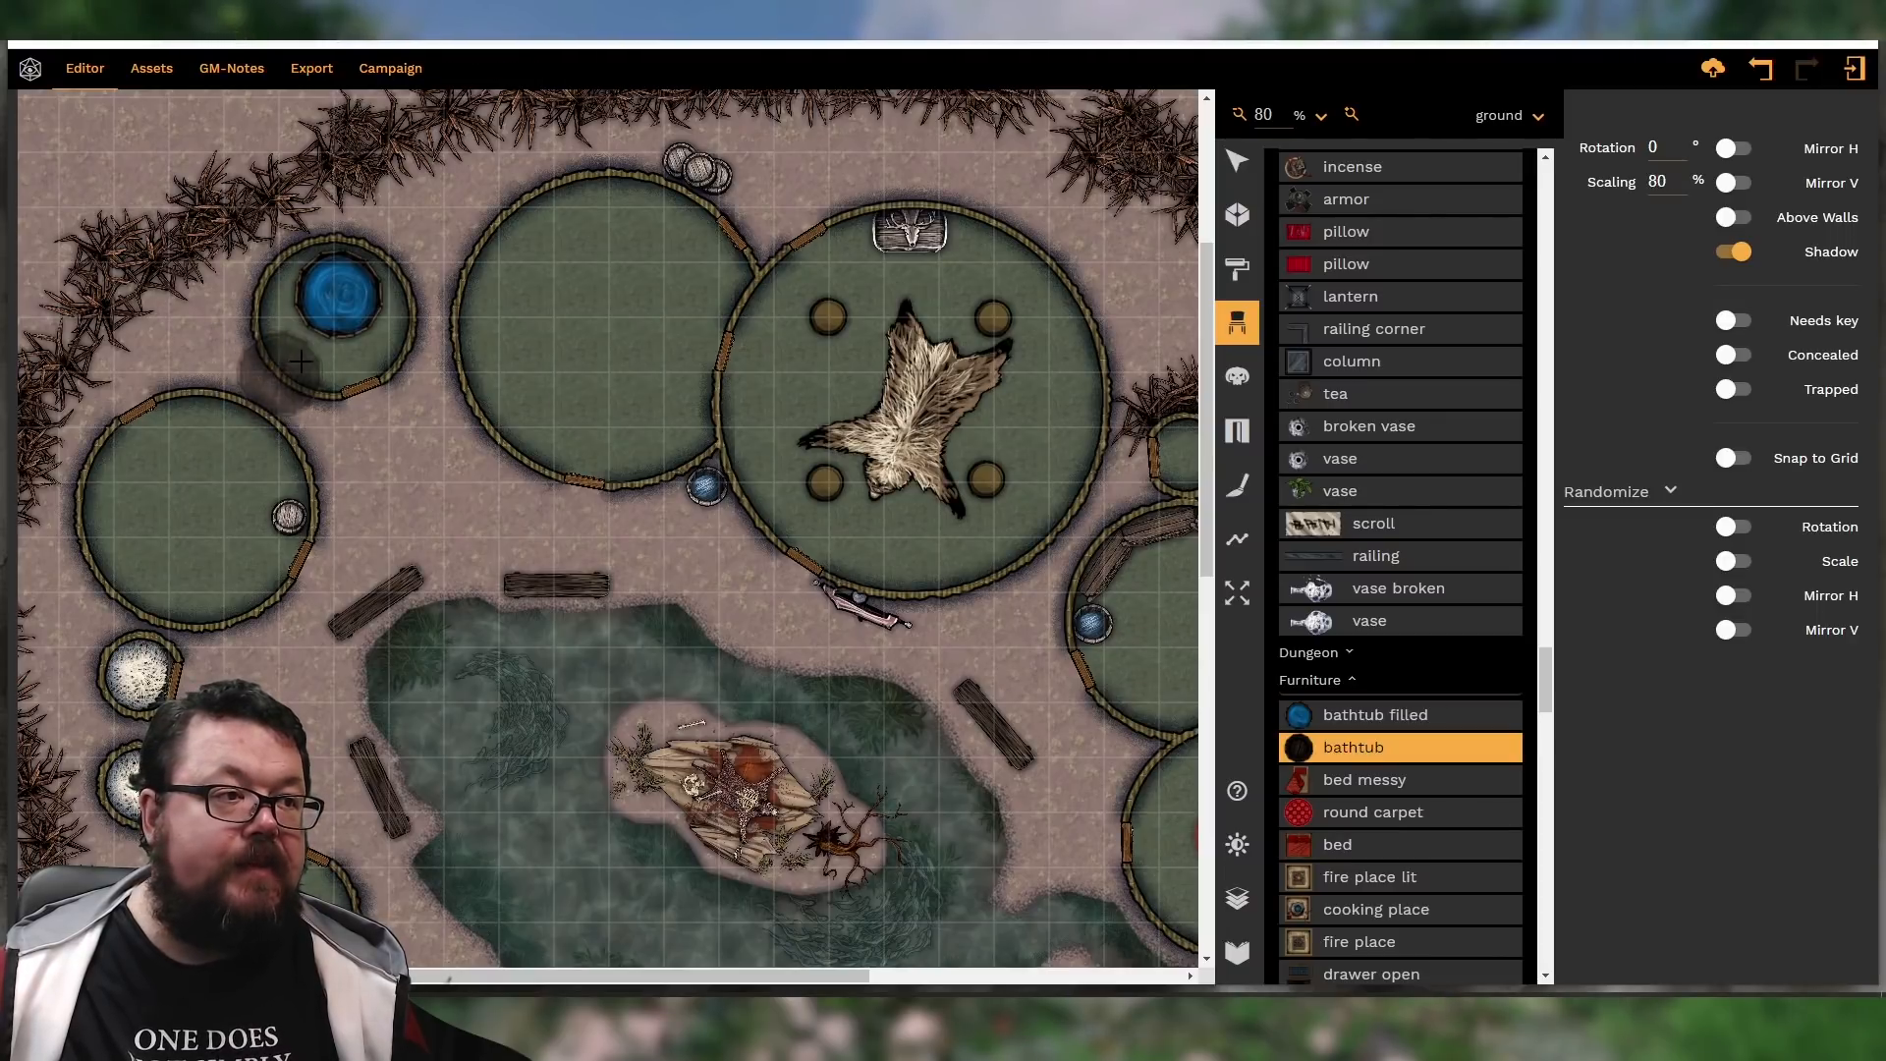
shift+scroll(300, 351, down, 1)
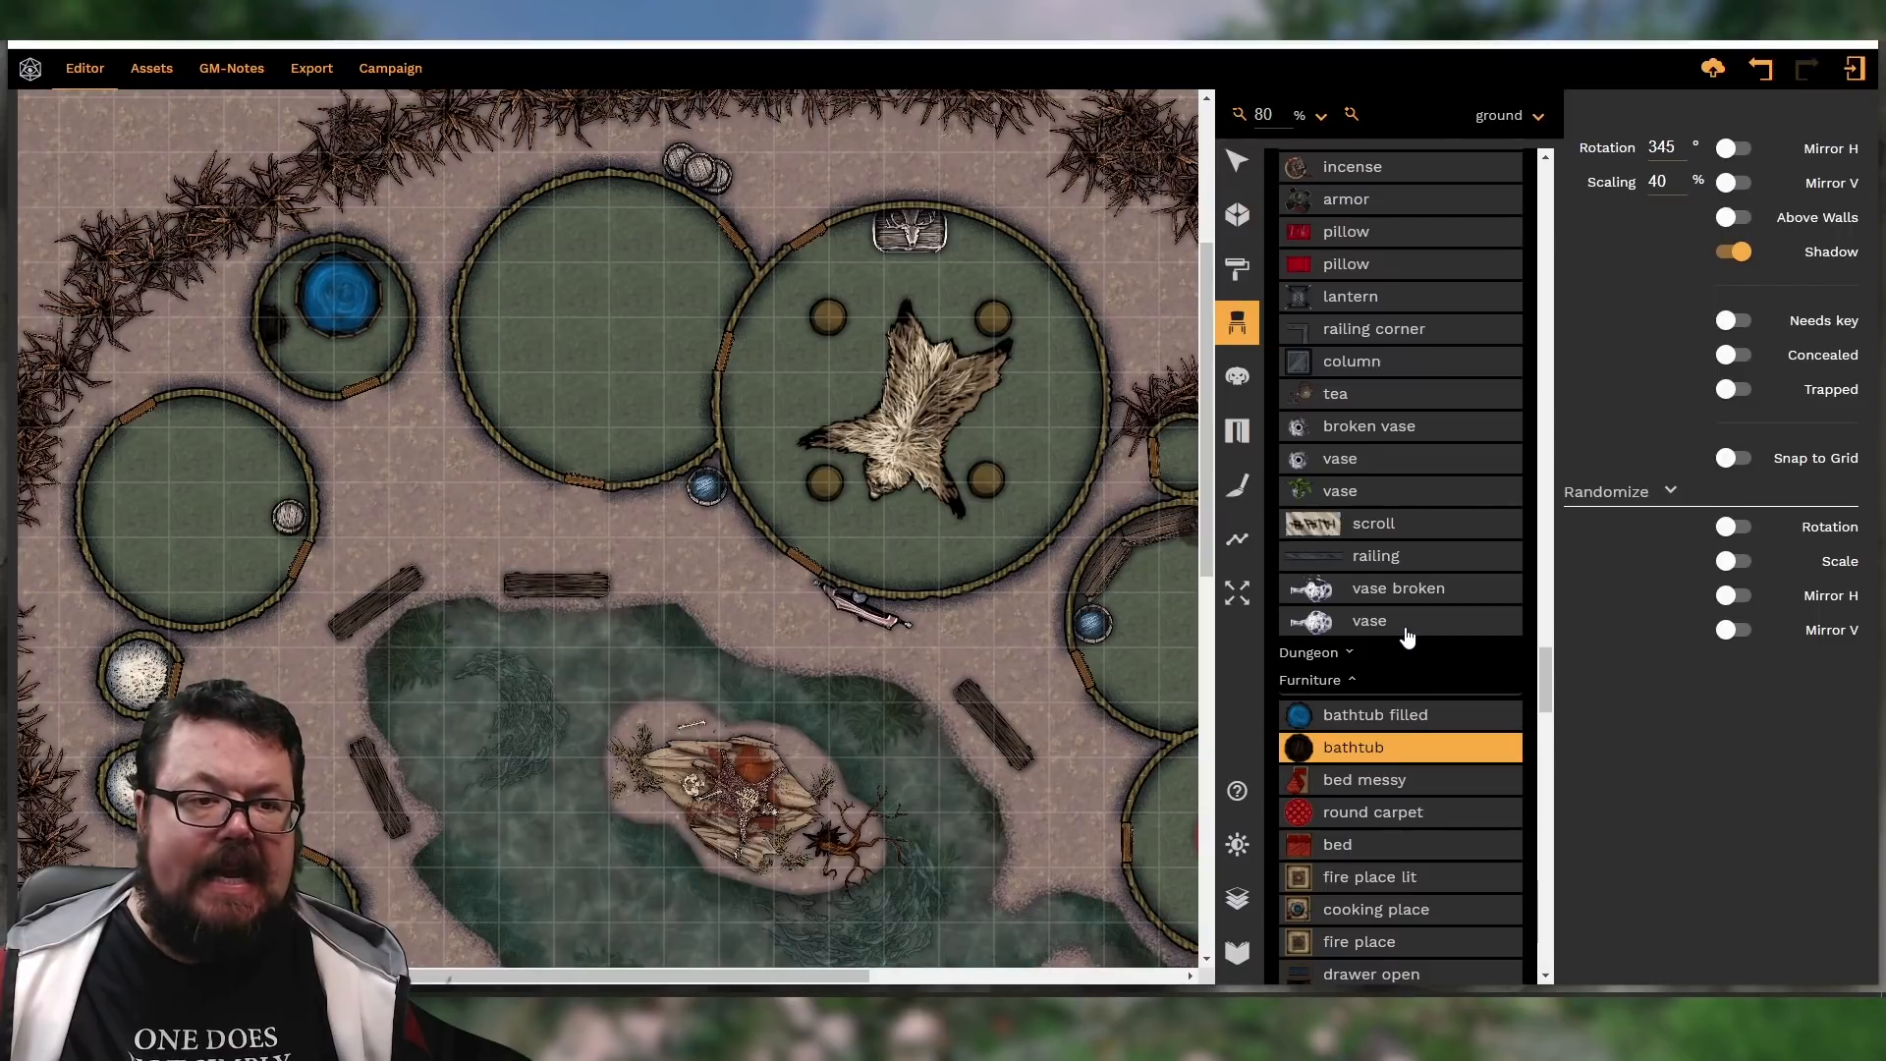
Look through the remaining Far East furniture and the Flavour desert and pirate assets for barrels and vessels
scroll(1407, 636, down, 8)
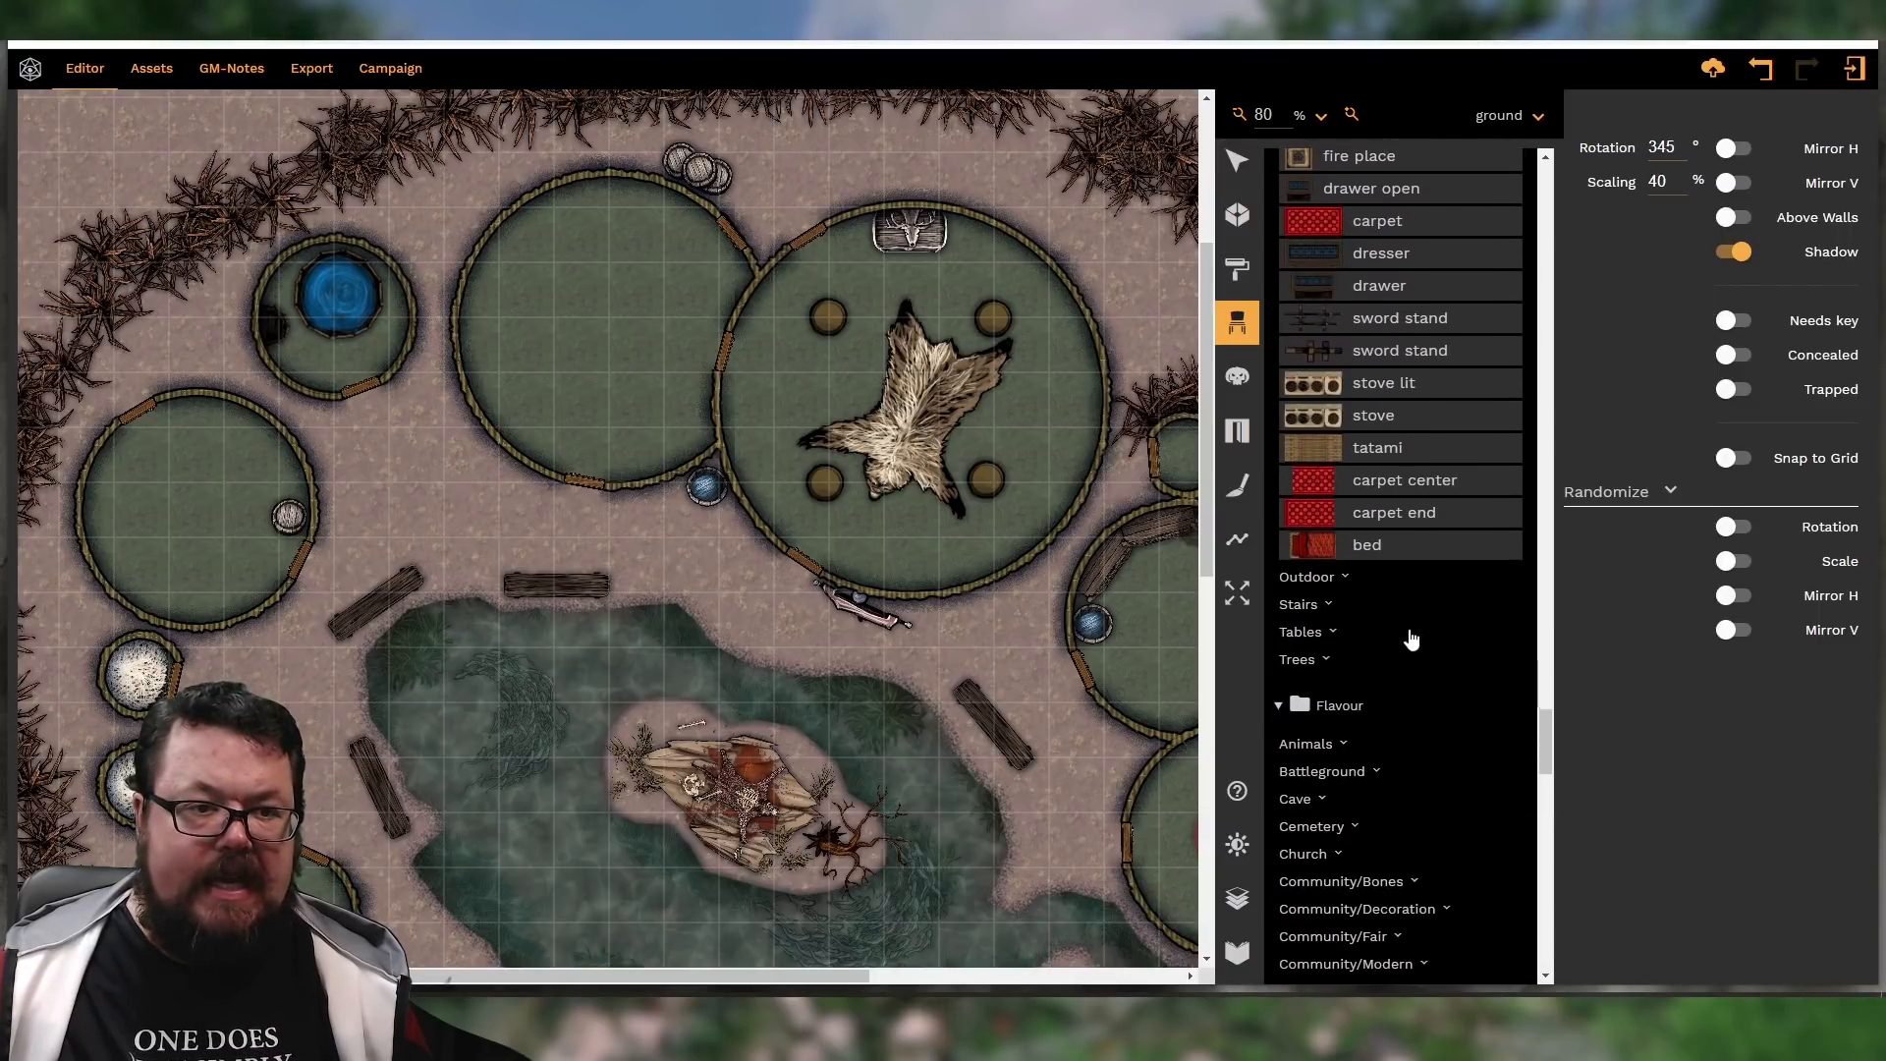
scroll(1412, 639, down, 3)
scroll(1412, 638, down, 8)
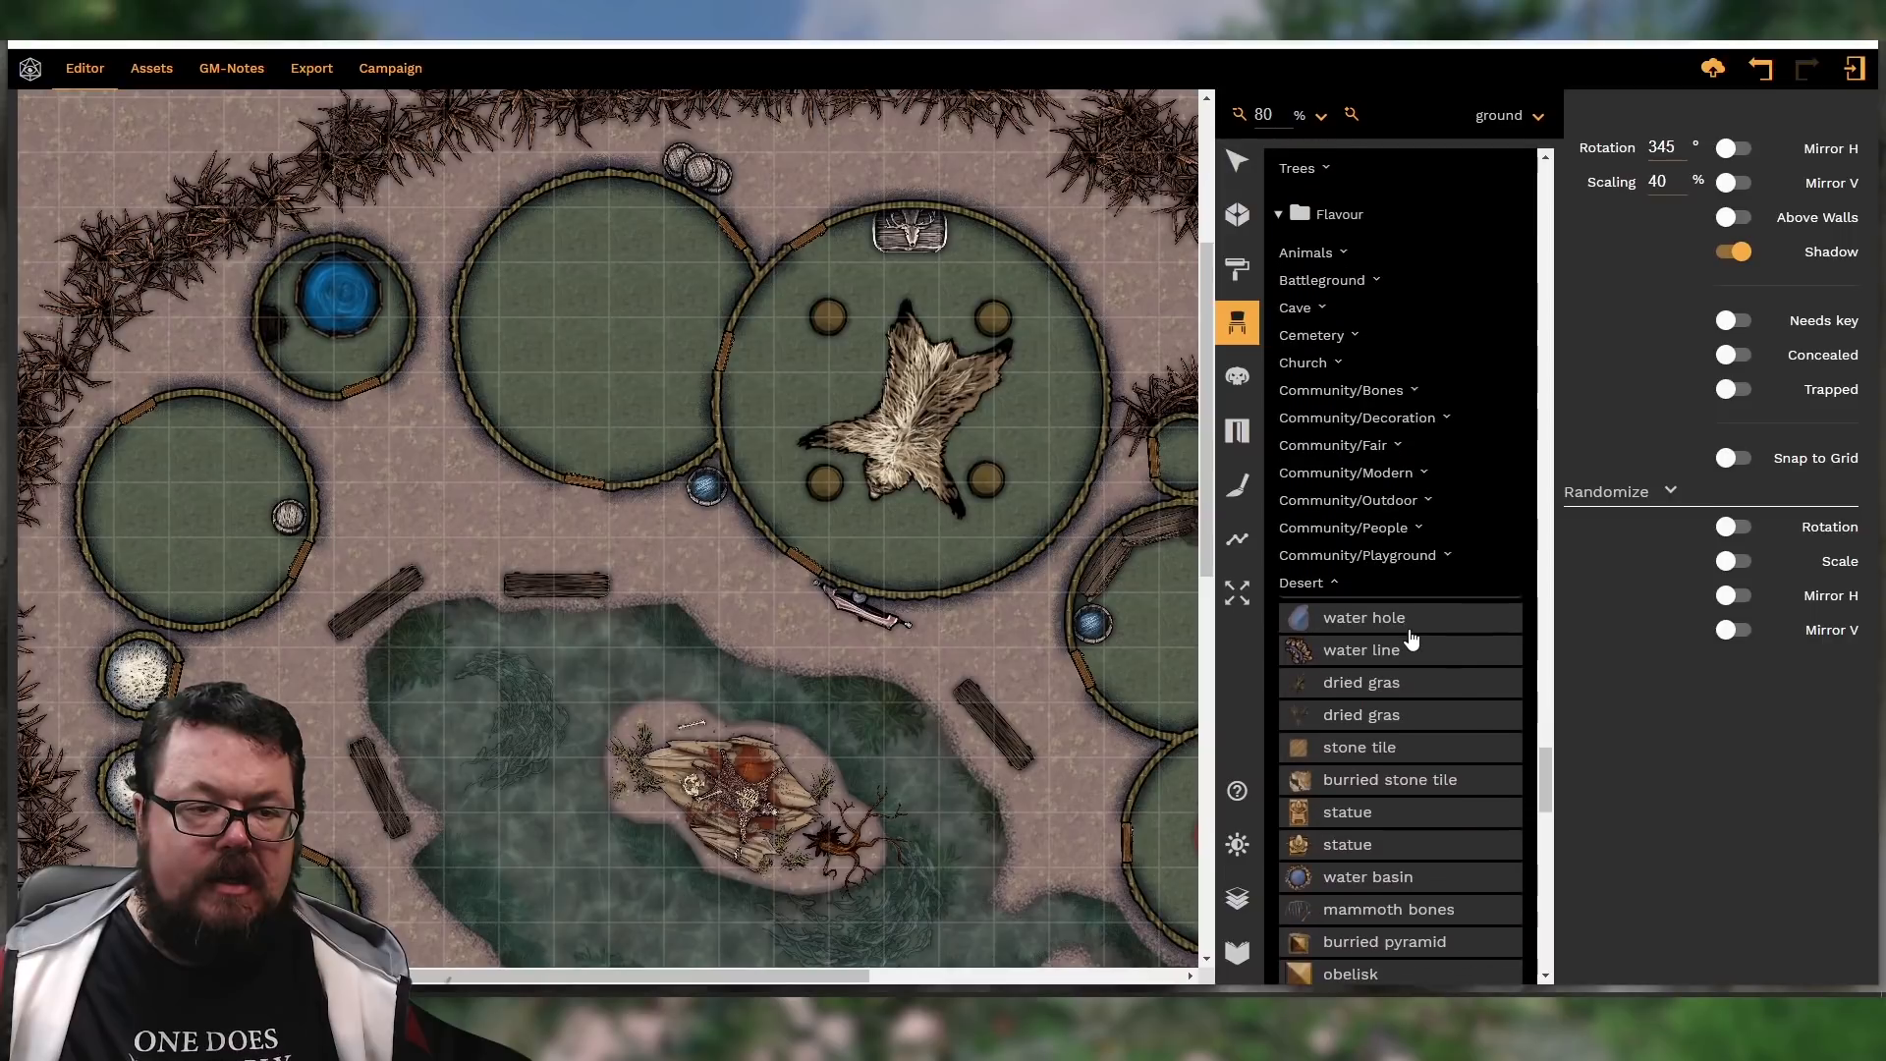
scroll(1411, 640, down, 5)
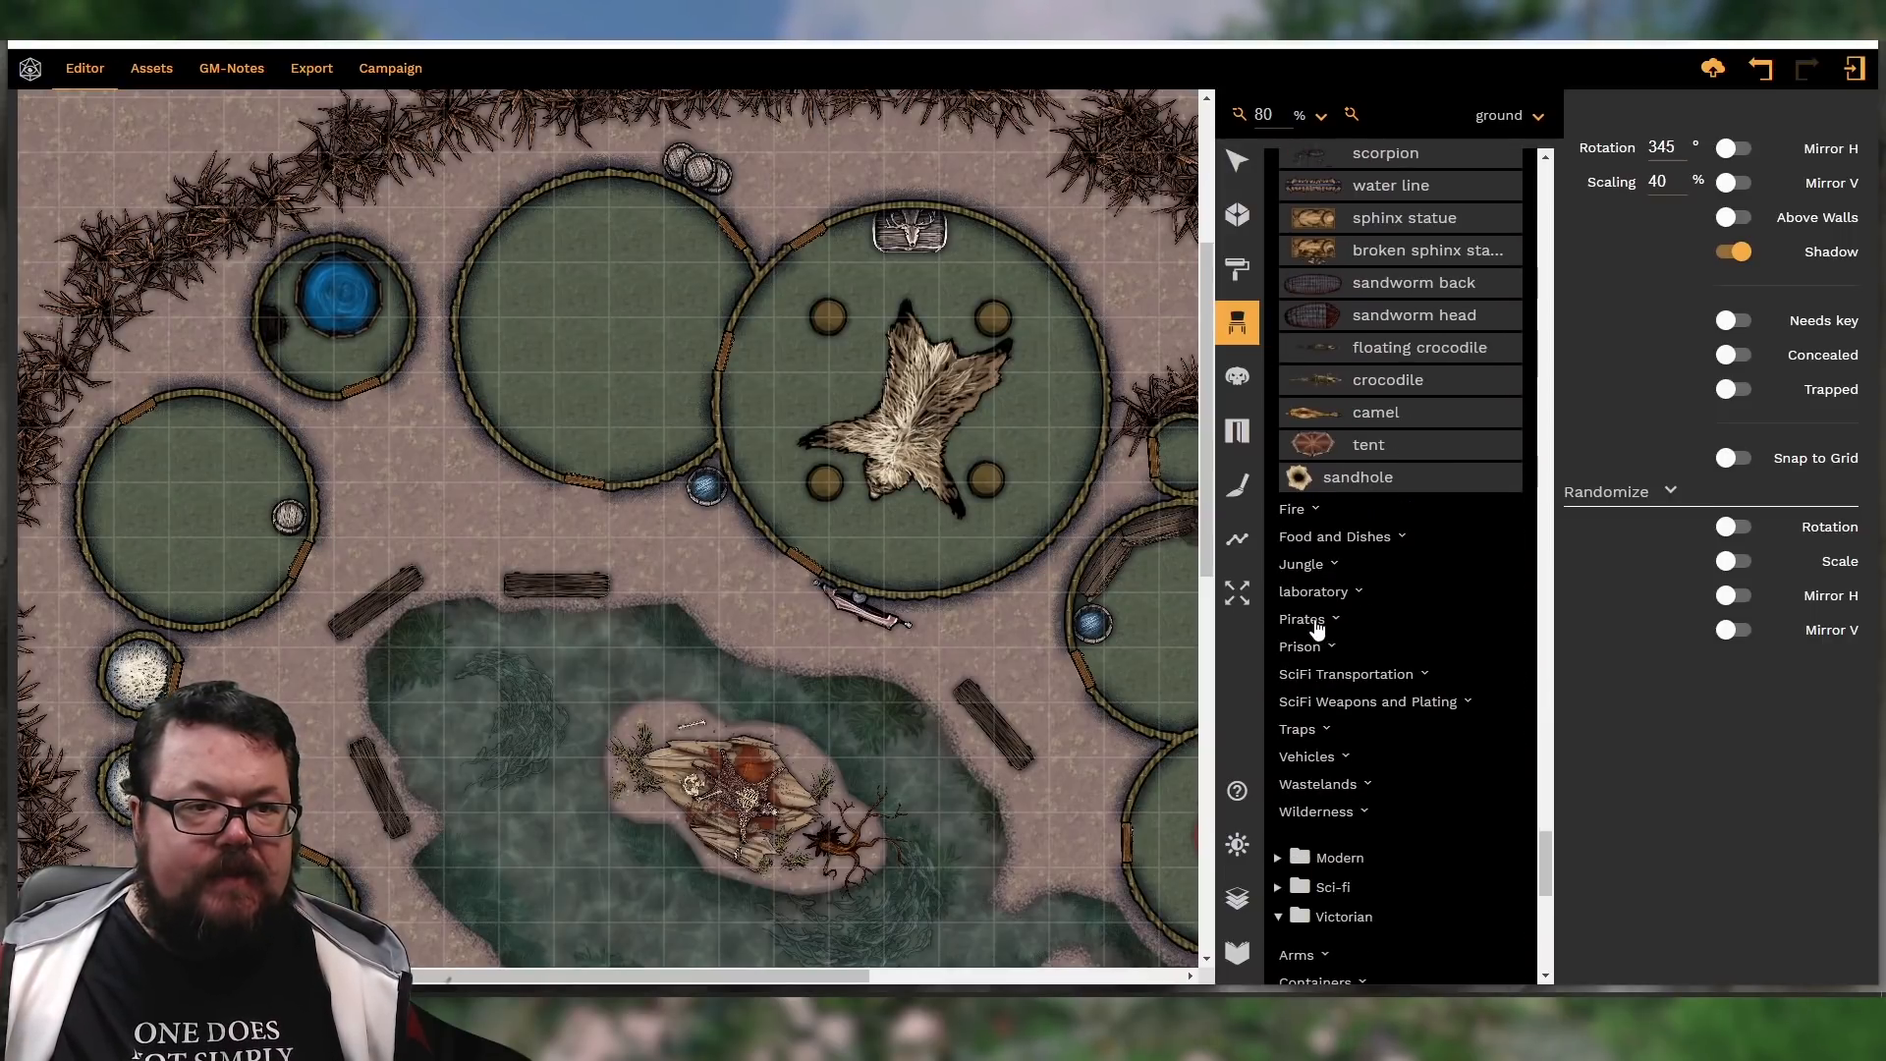
click(1314, 621)
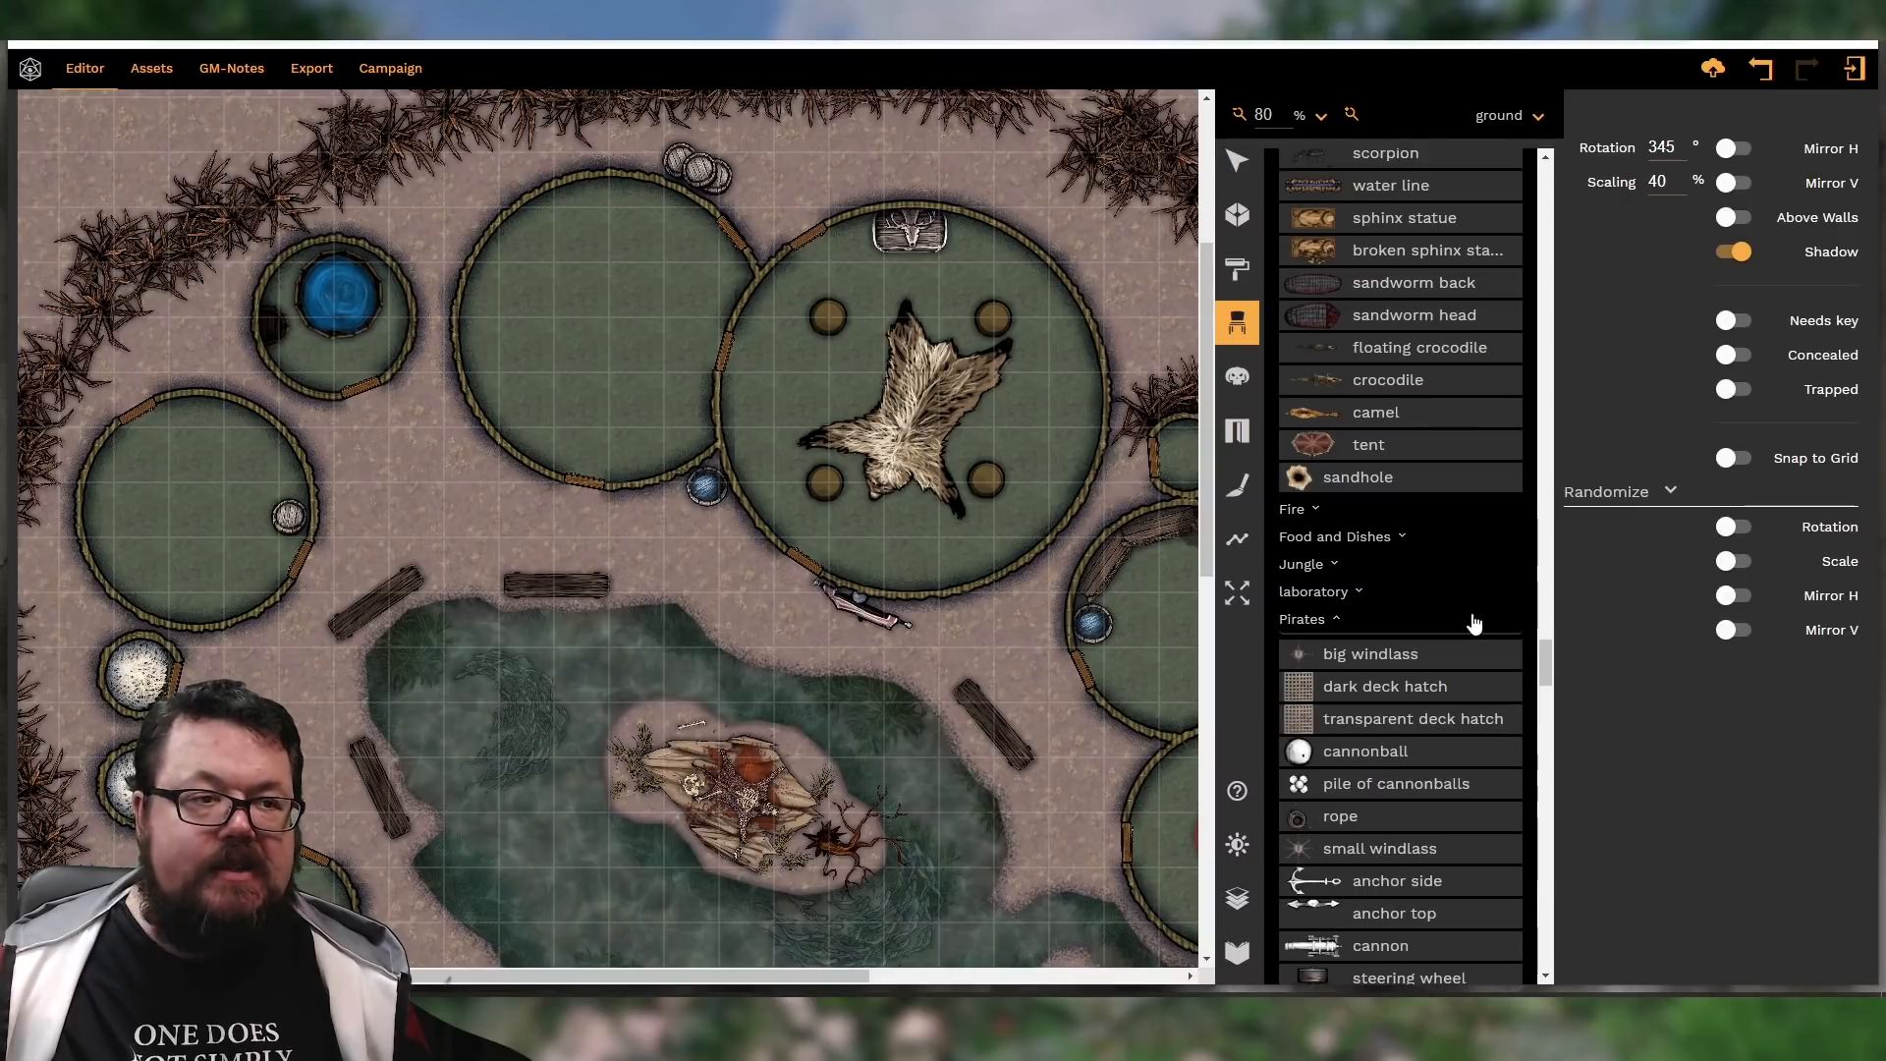
scroll(1446, 658, down, 15)
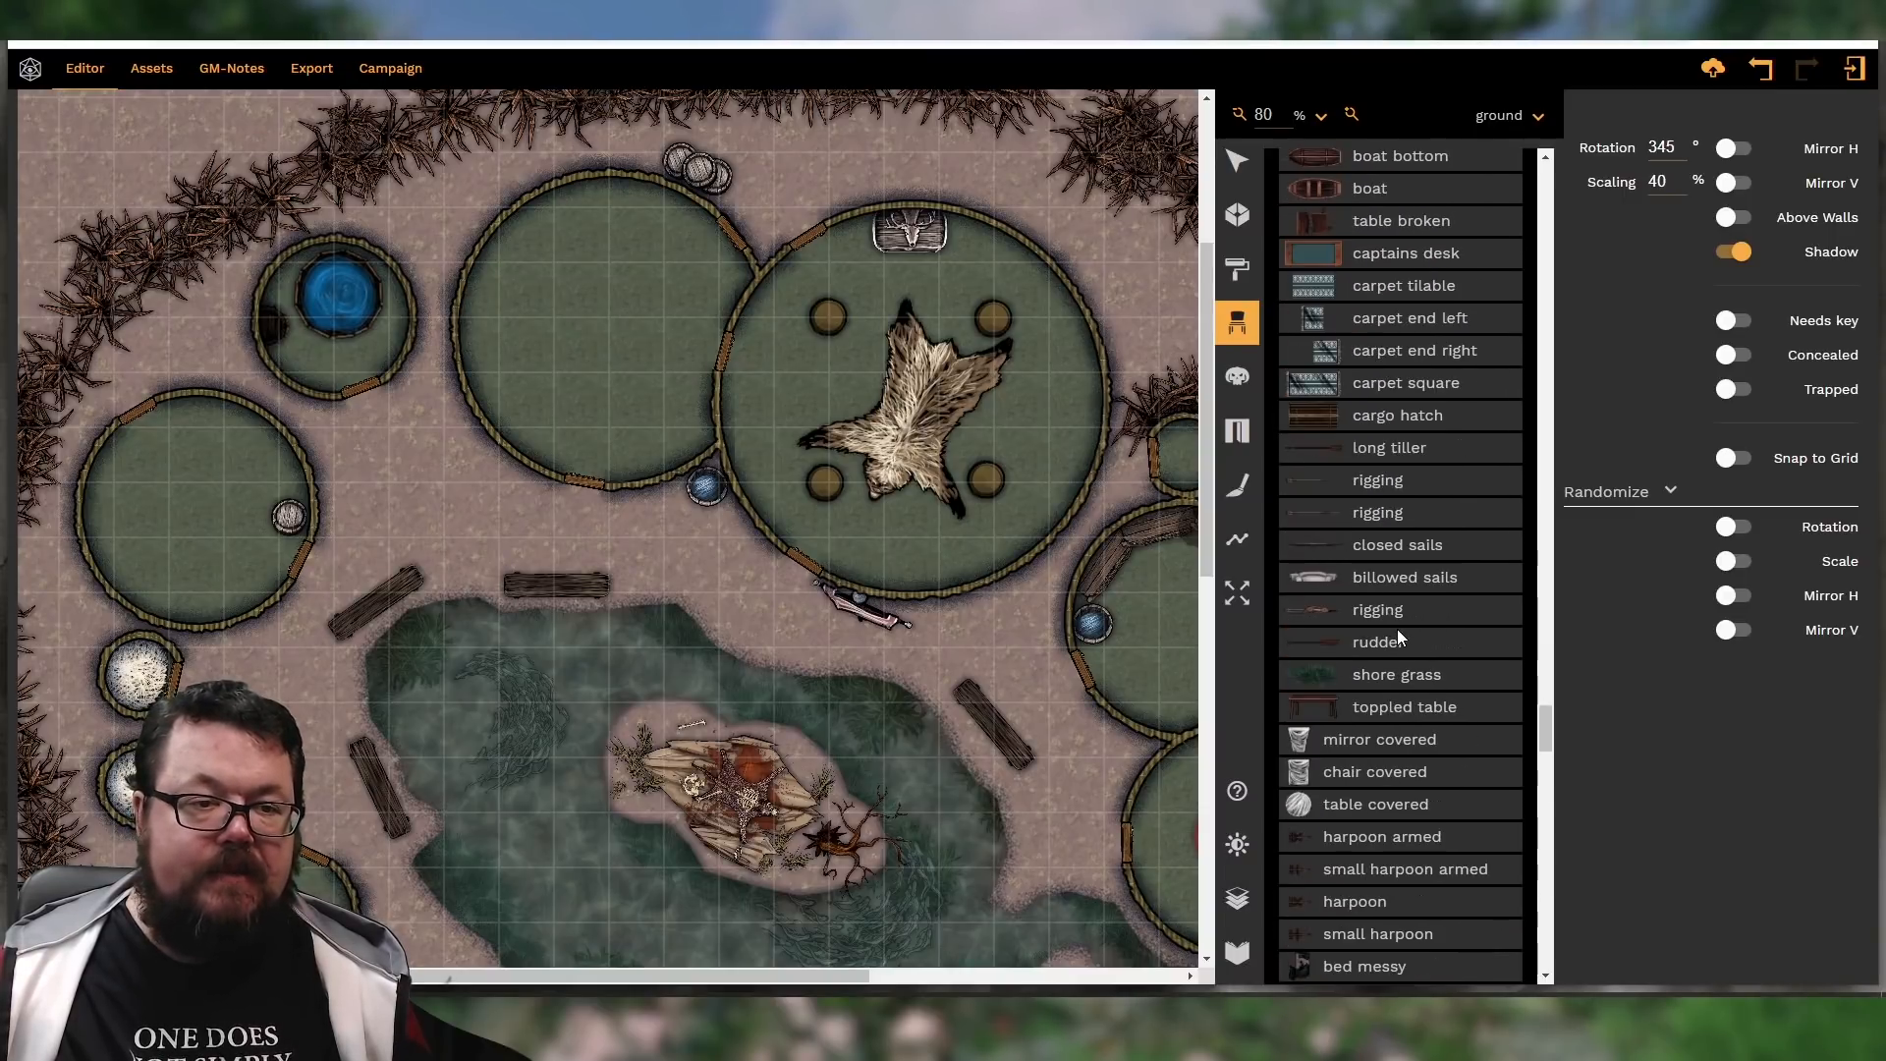
scroll(1400, 636, down, 20)
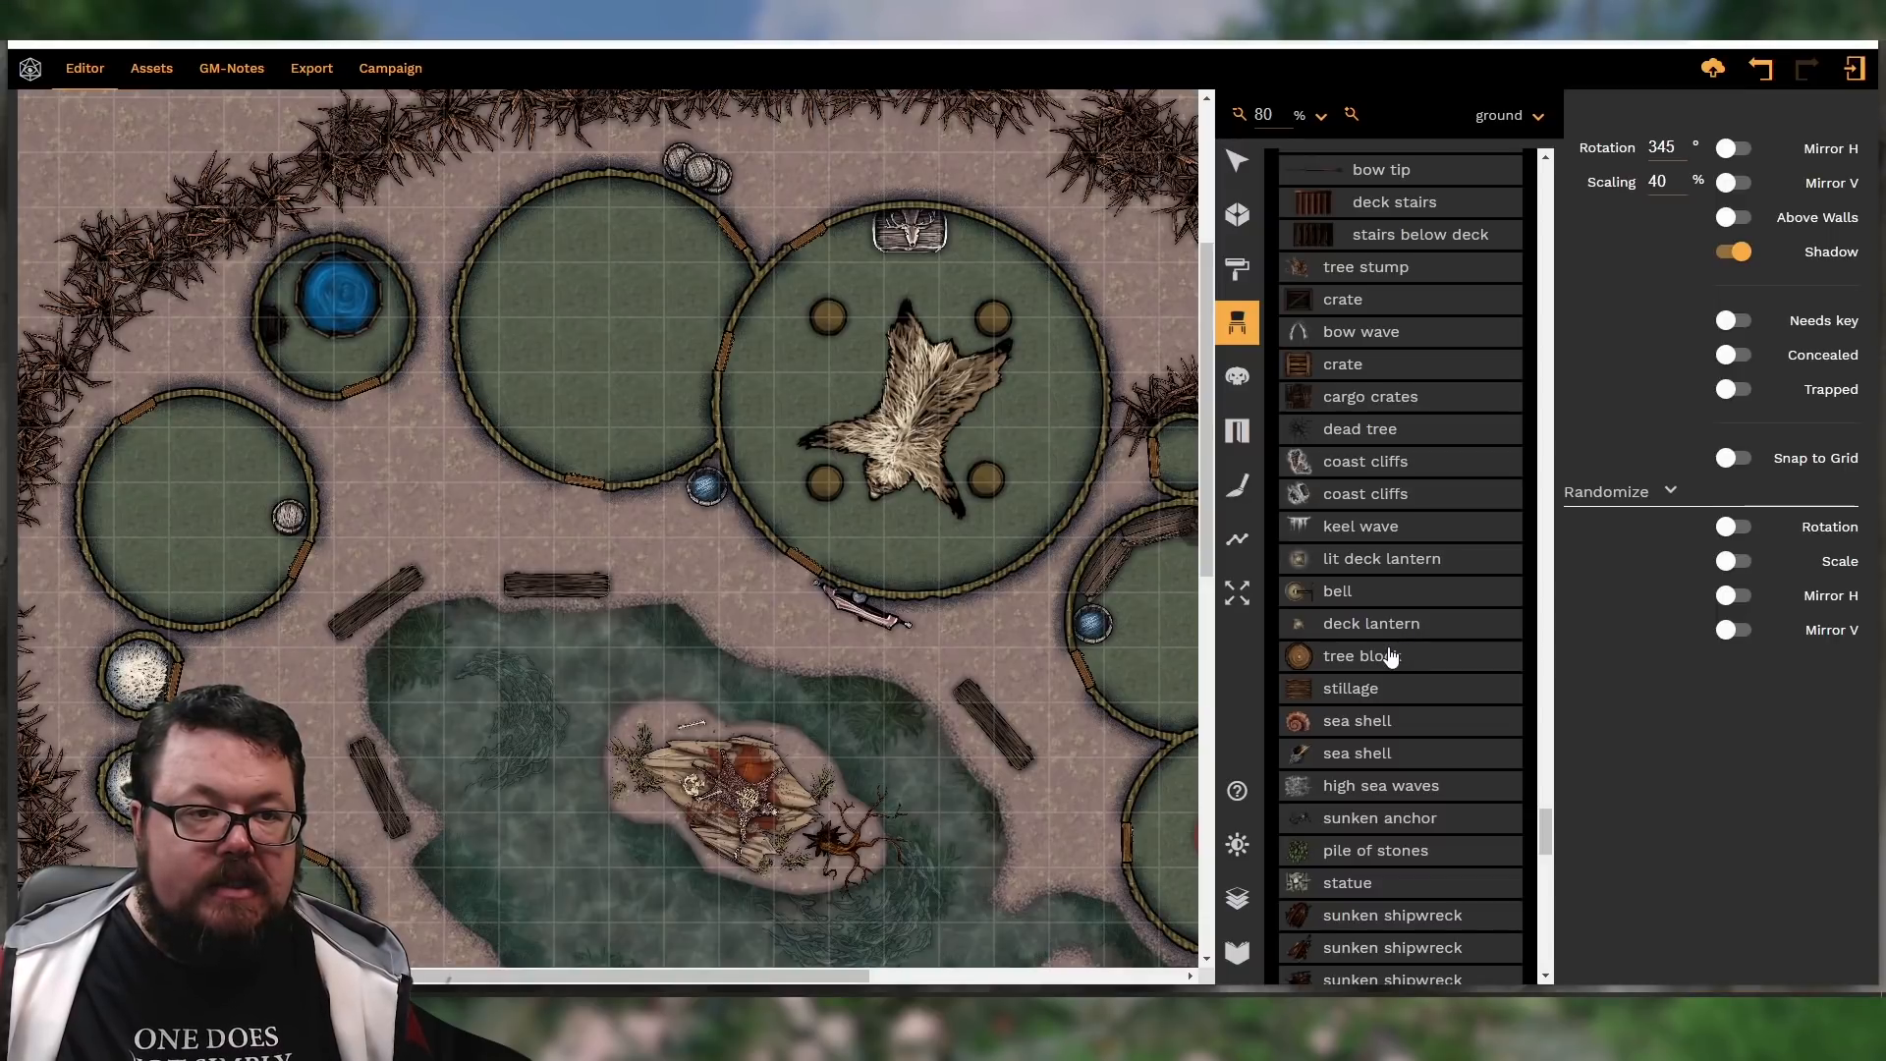
scroll(1385, 664, down, 4)
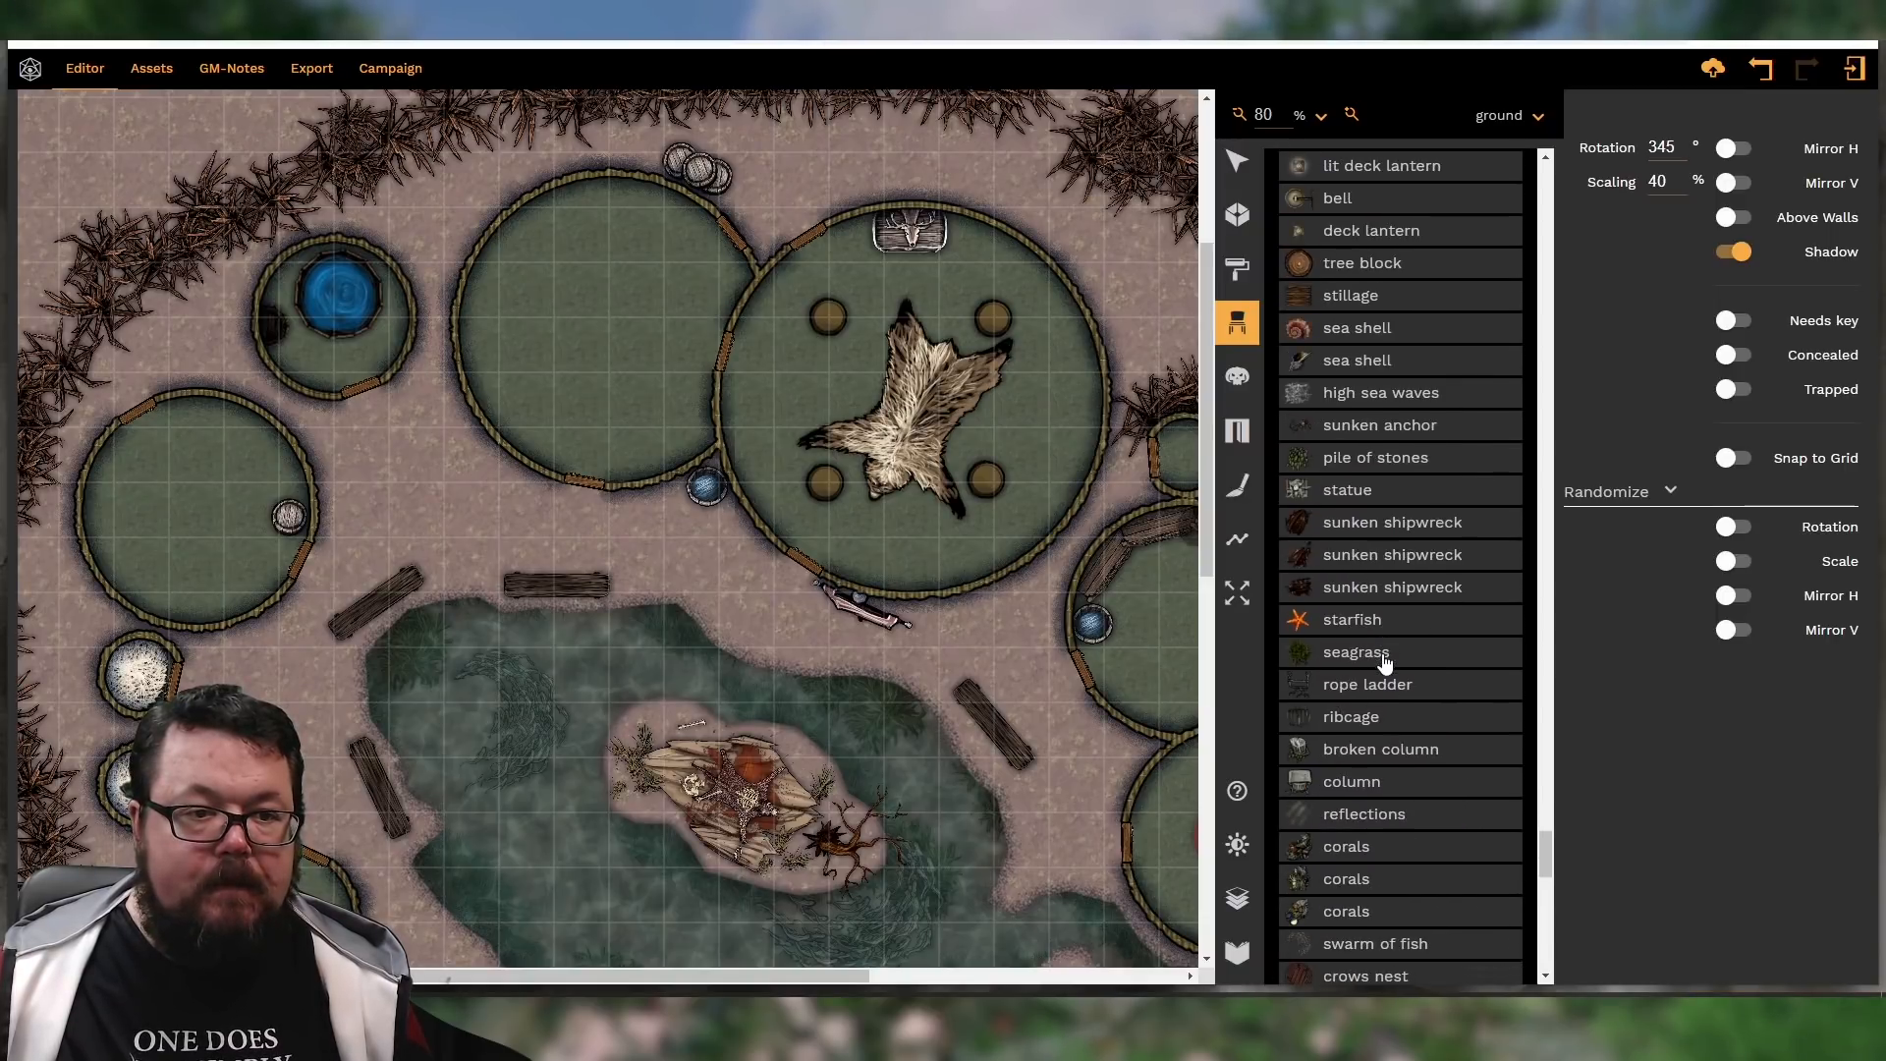
scroll(1385, 664, down, 3)
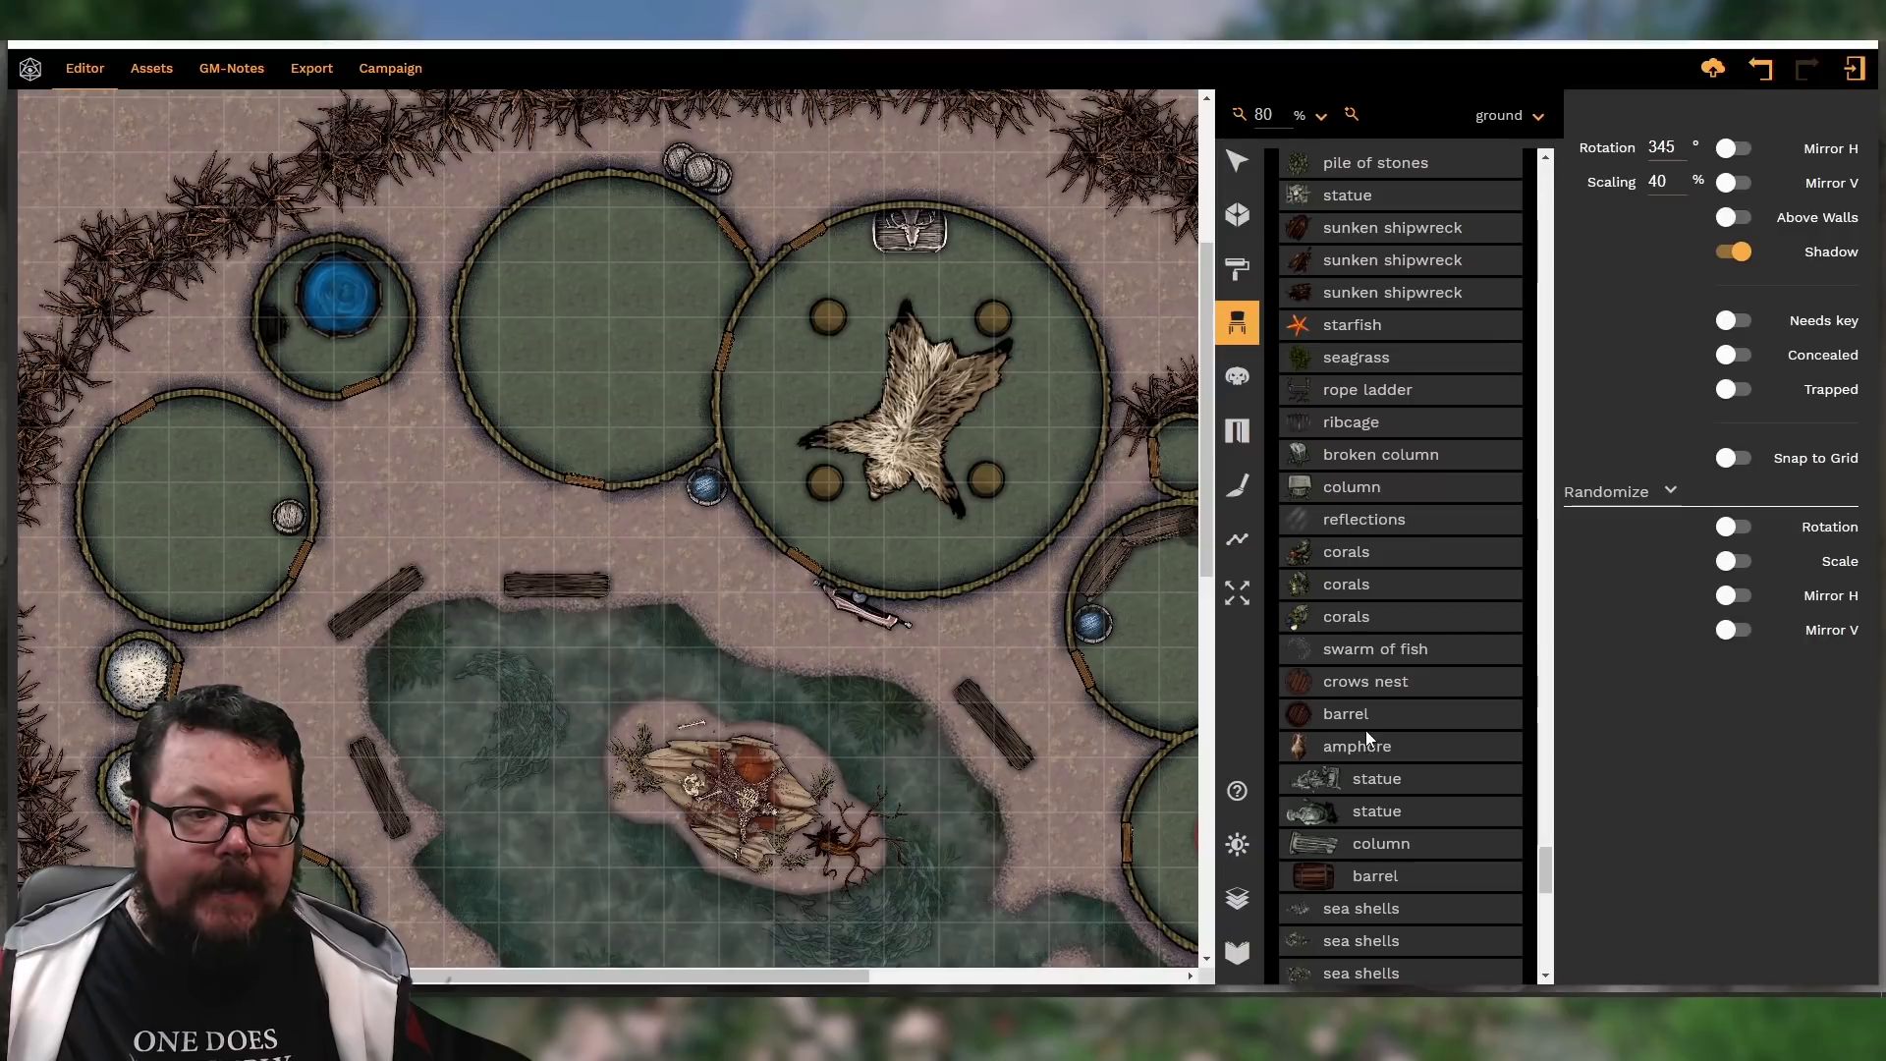
Place barrels scaled to 90%, one inside the small northwestern hut and two outside its west wall, the last rotated to 305°
click(1364, 744)
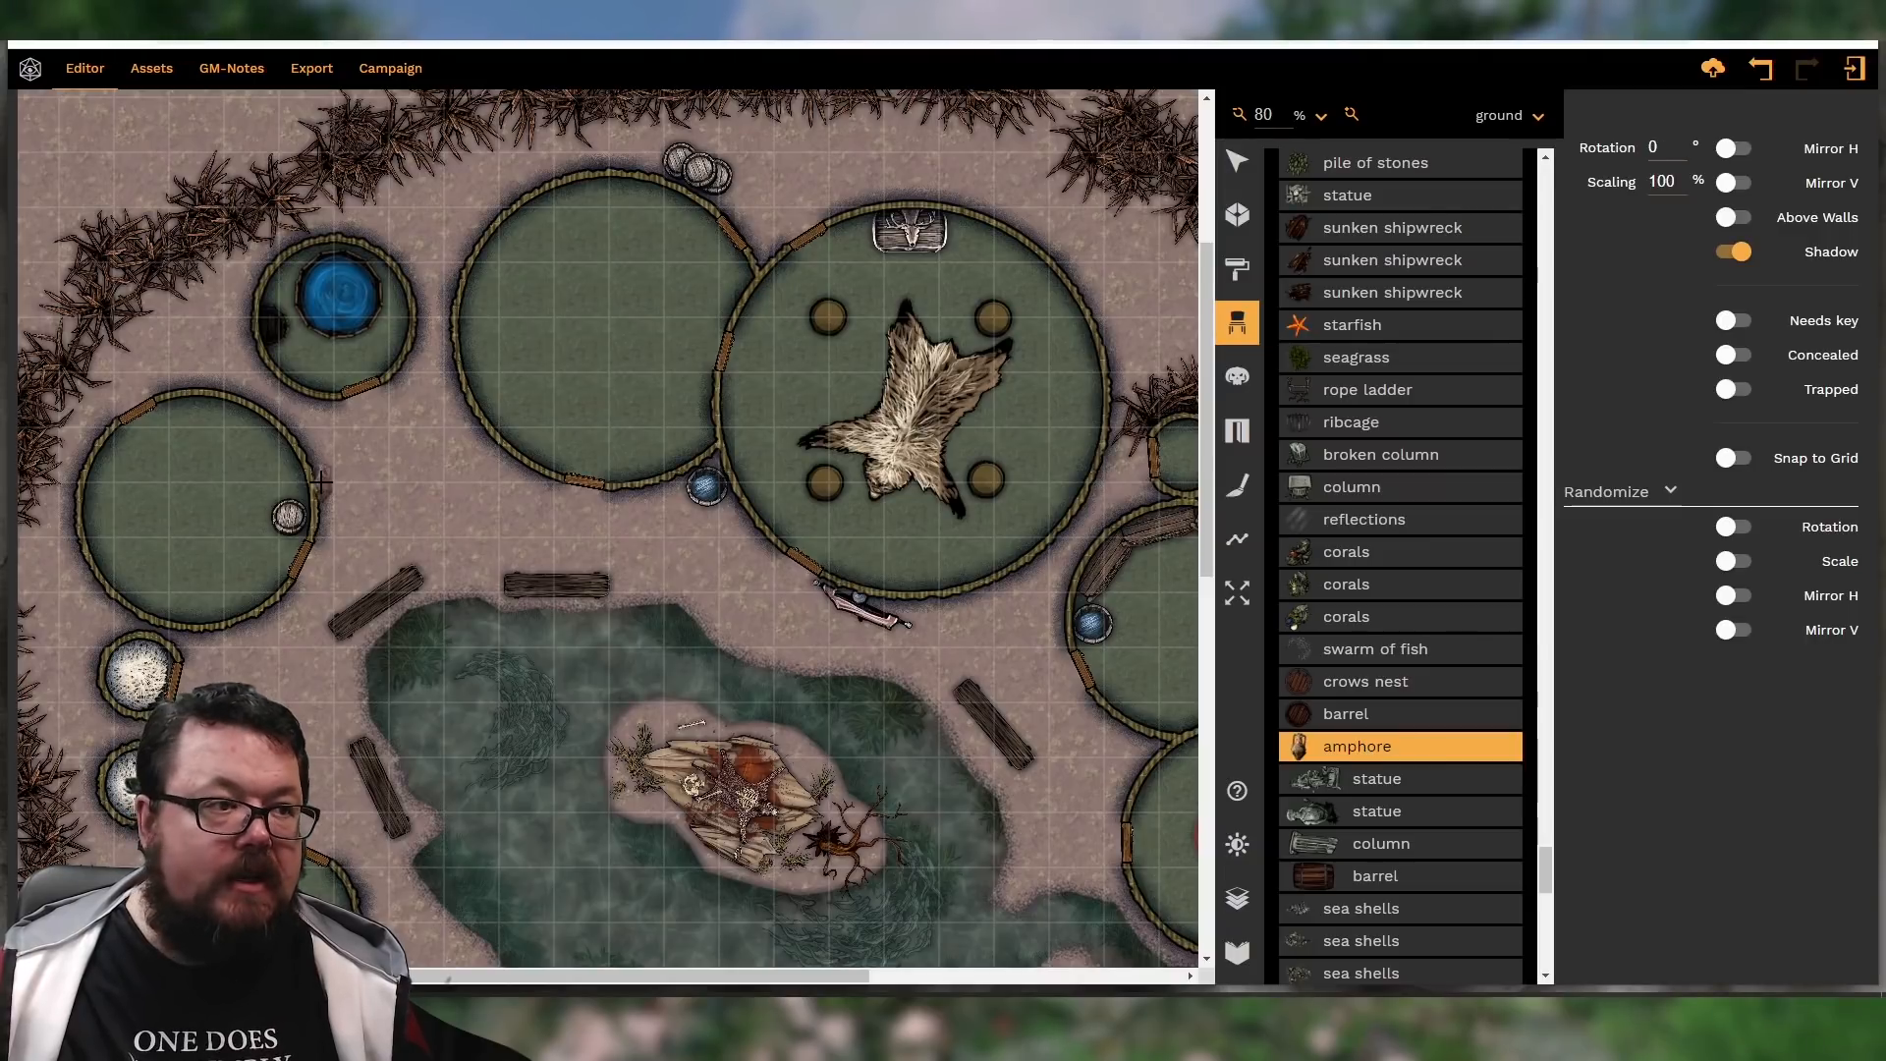
click(1326, 715)
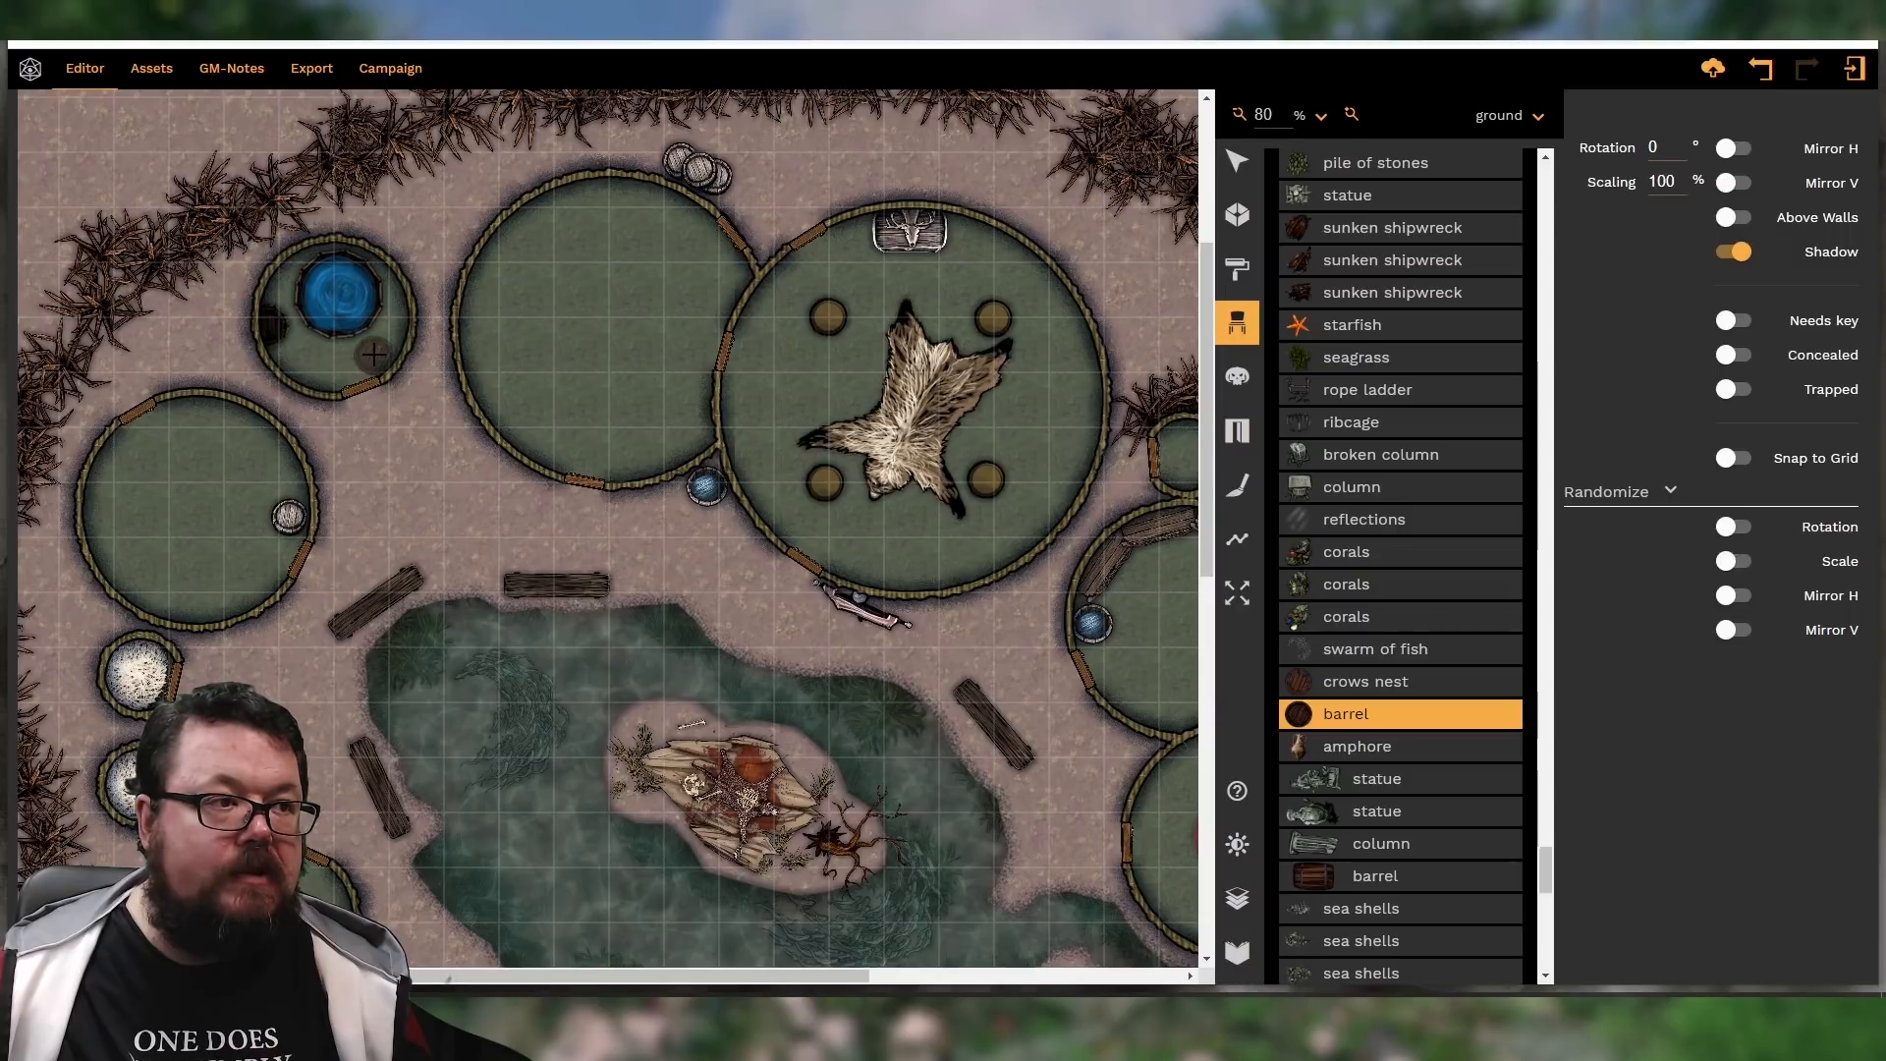
alt+scroll(373, 352, down, 1)
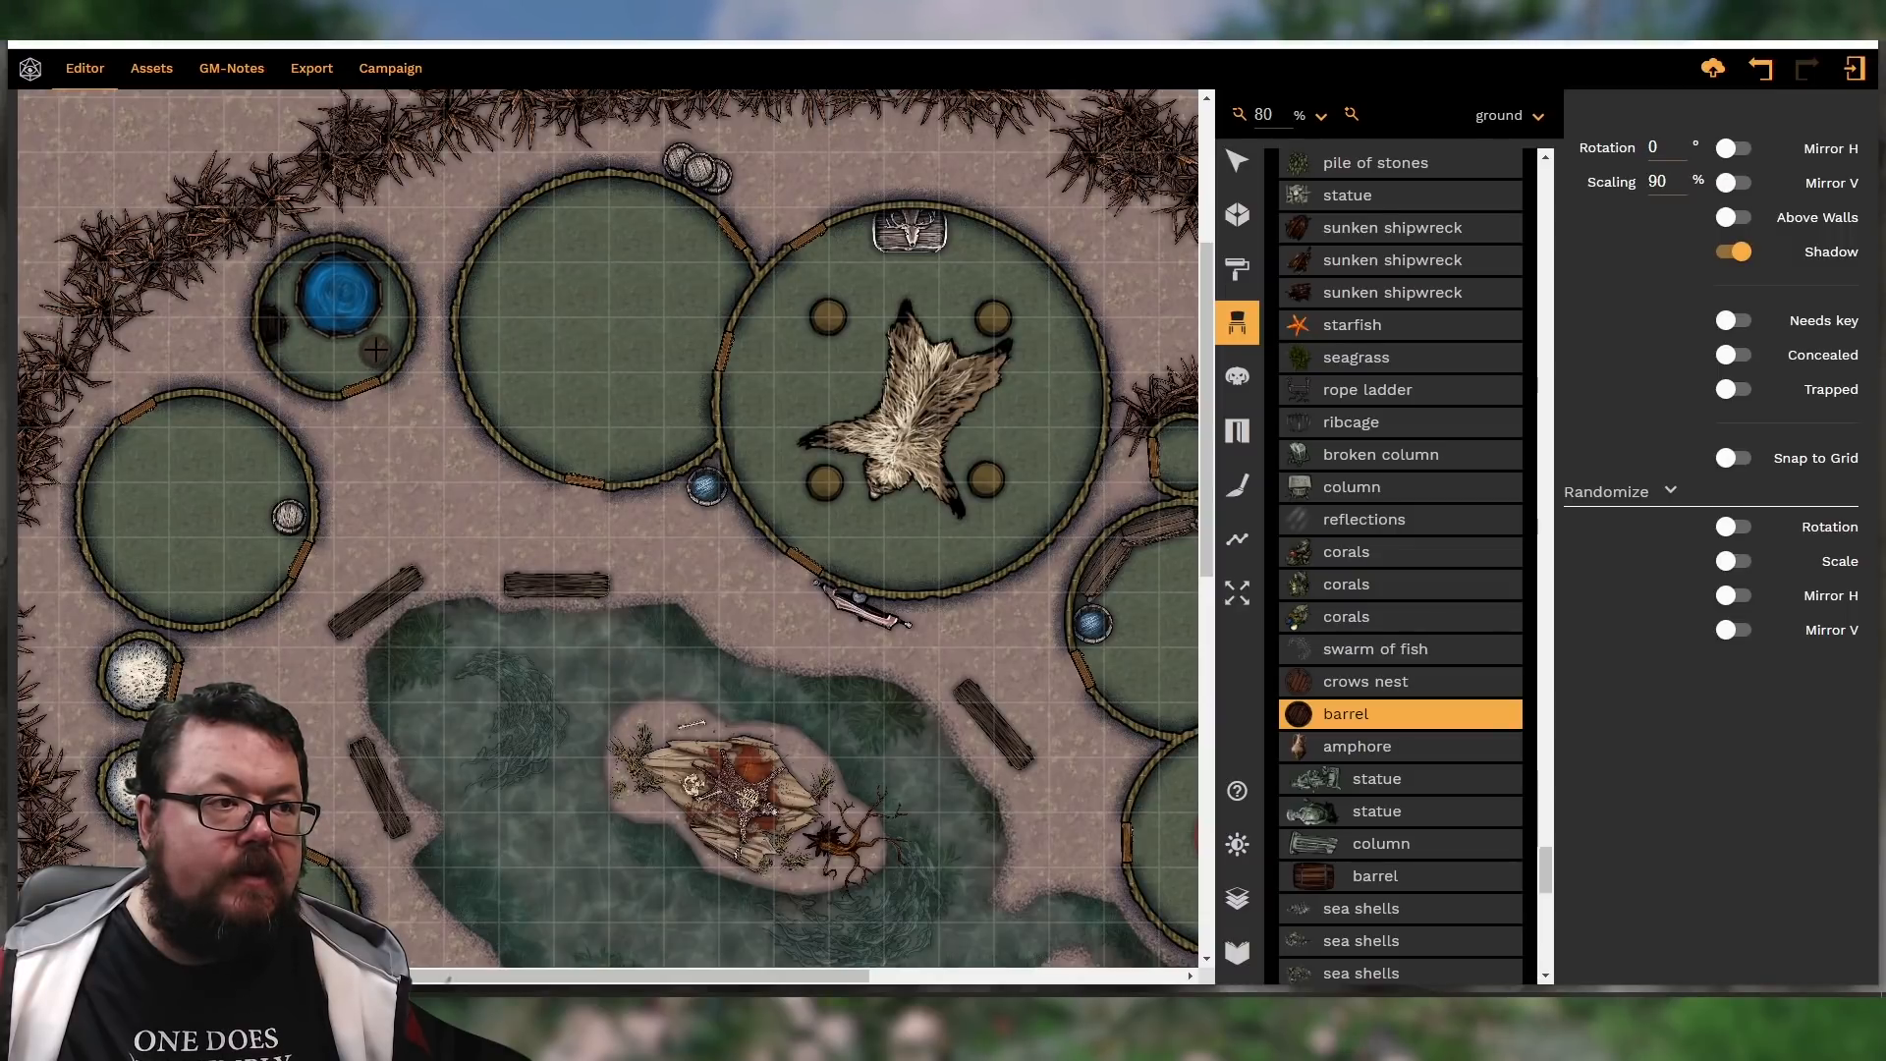
click(272, 285)
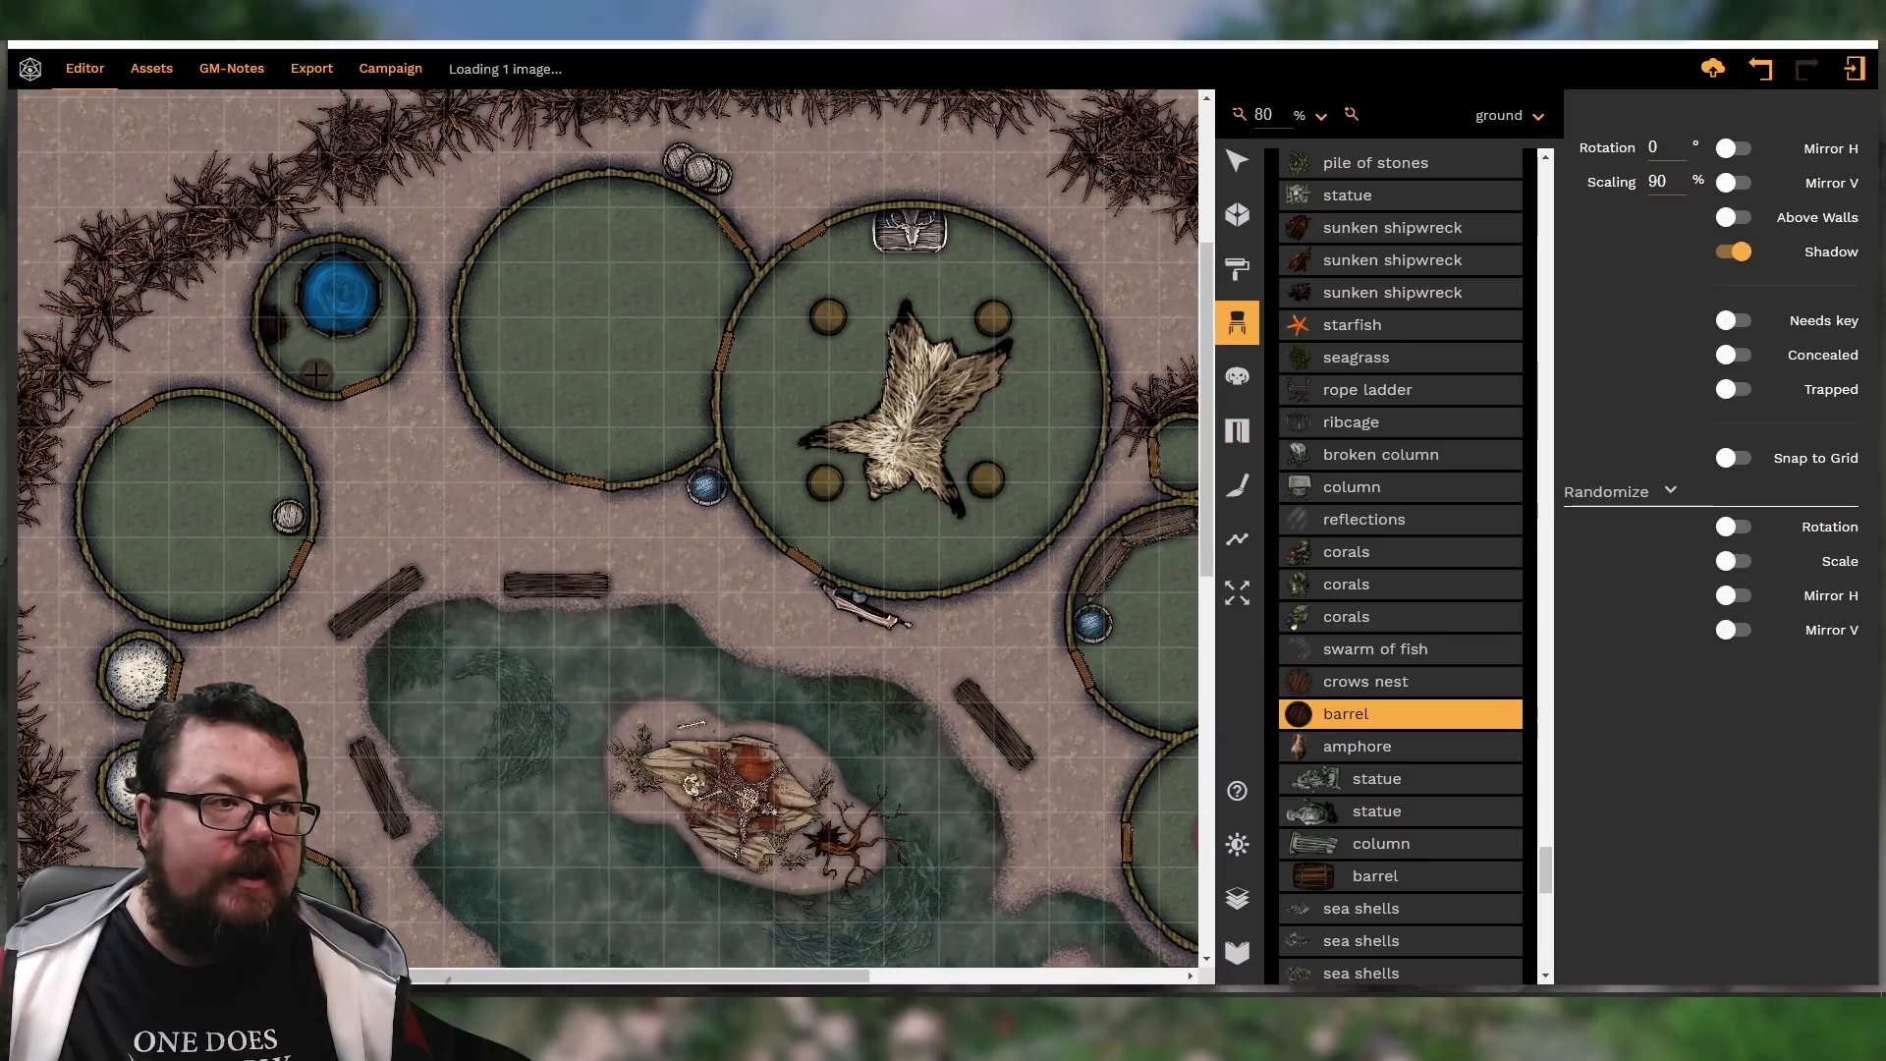
click(233, 284)
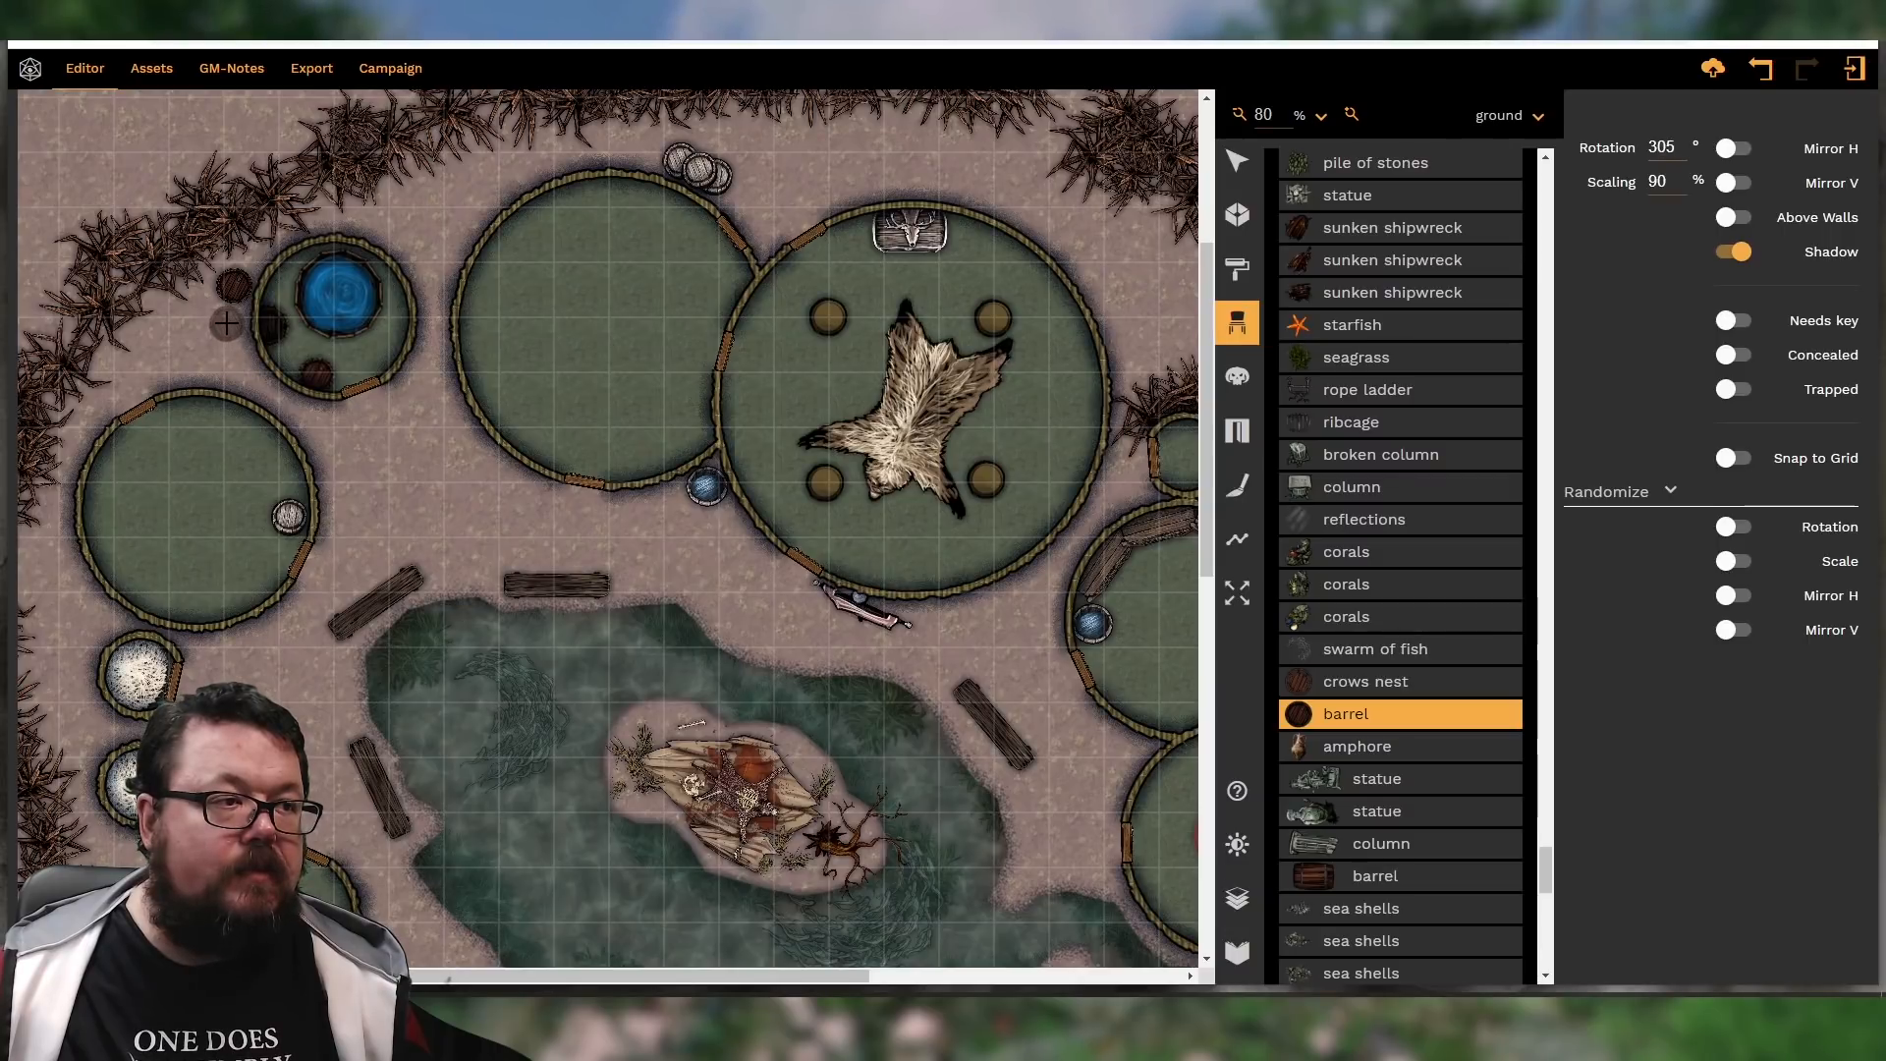
click(228, 323)
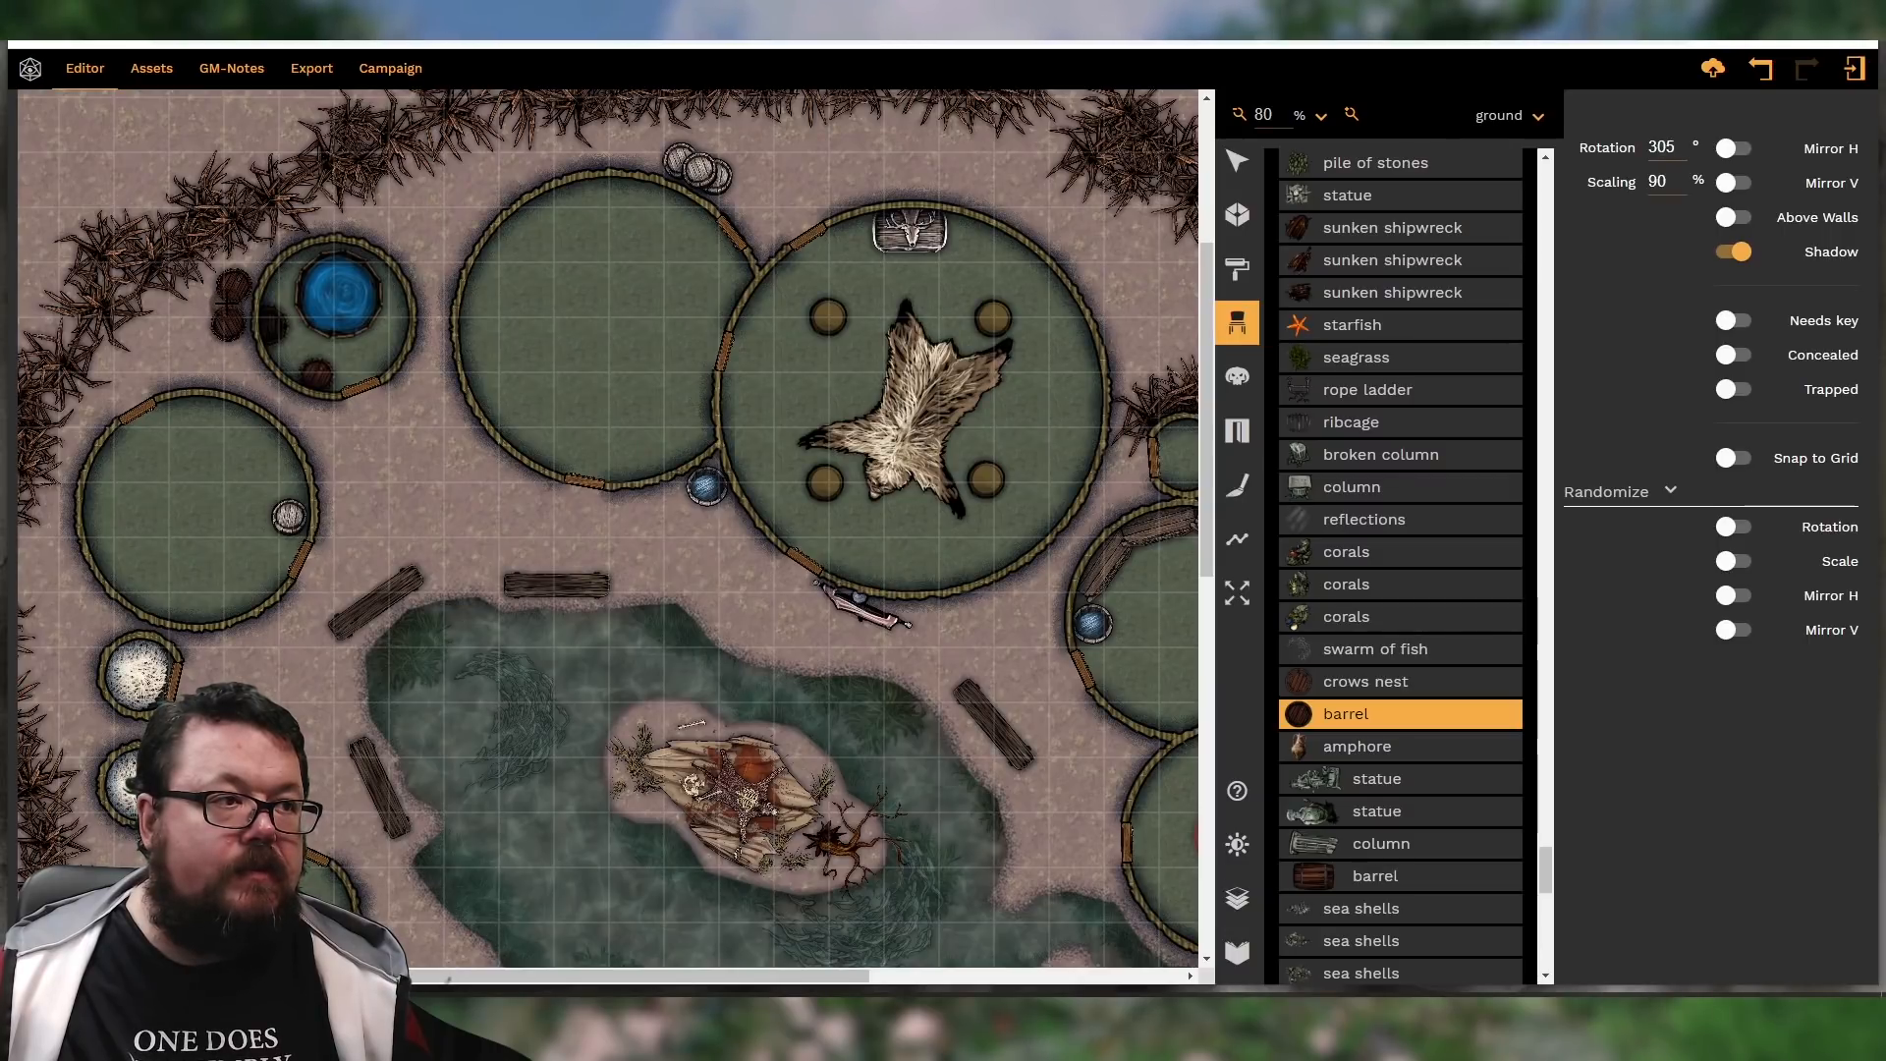
Place an amphore scaled to 85% and rotated to 260° on the barrel inside the small northwestern hut
click(1326, 746)
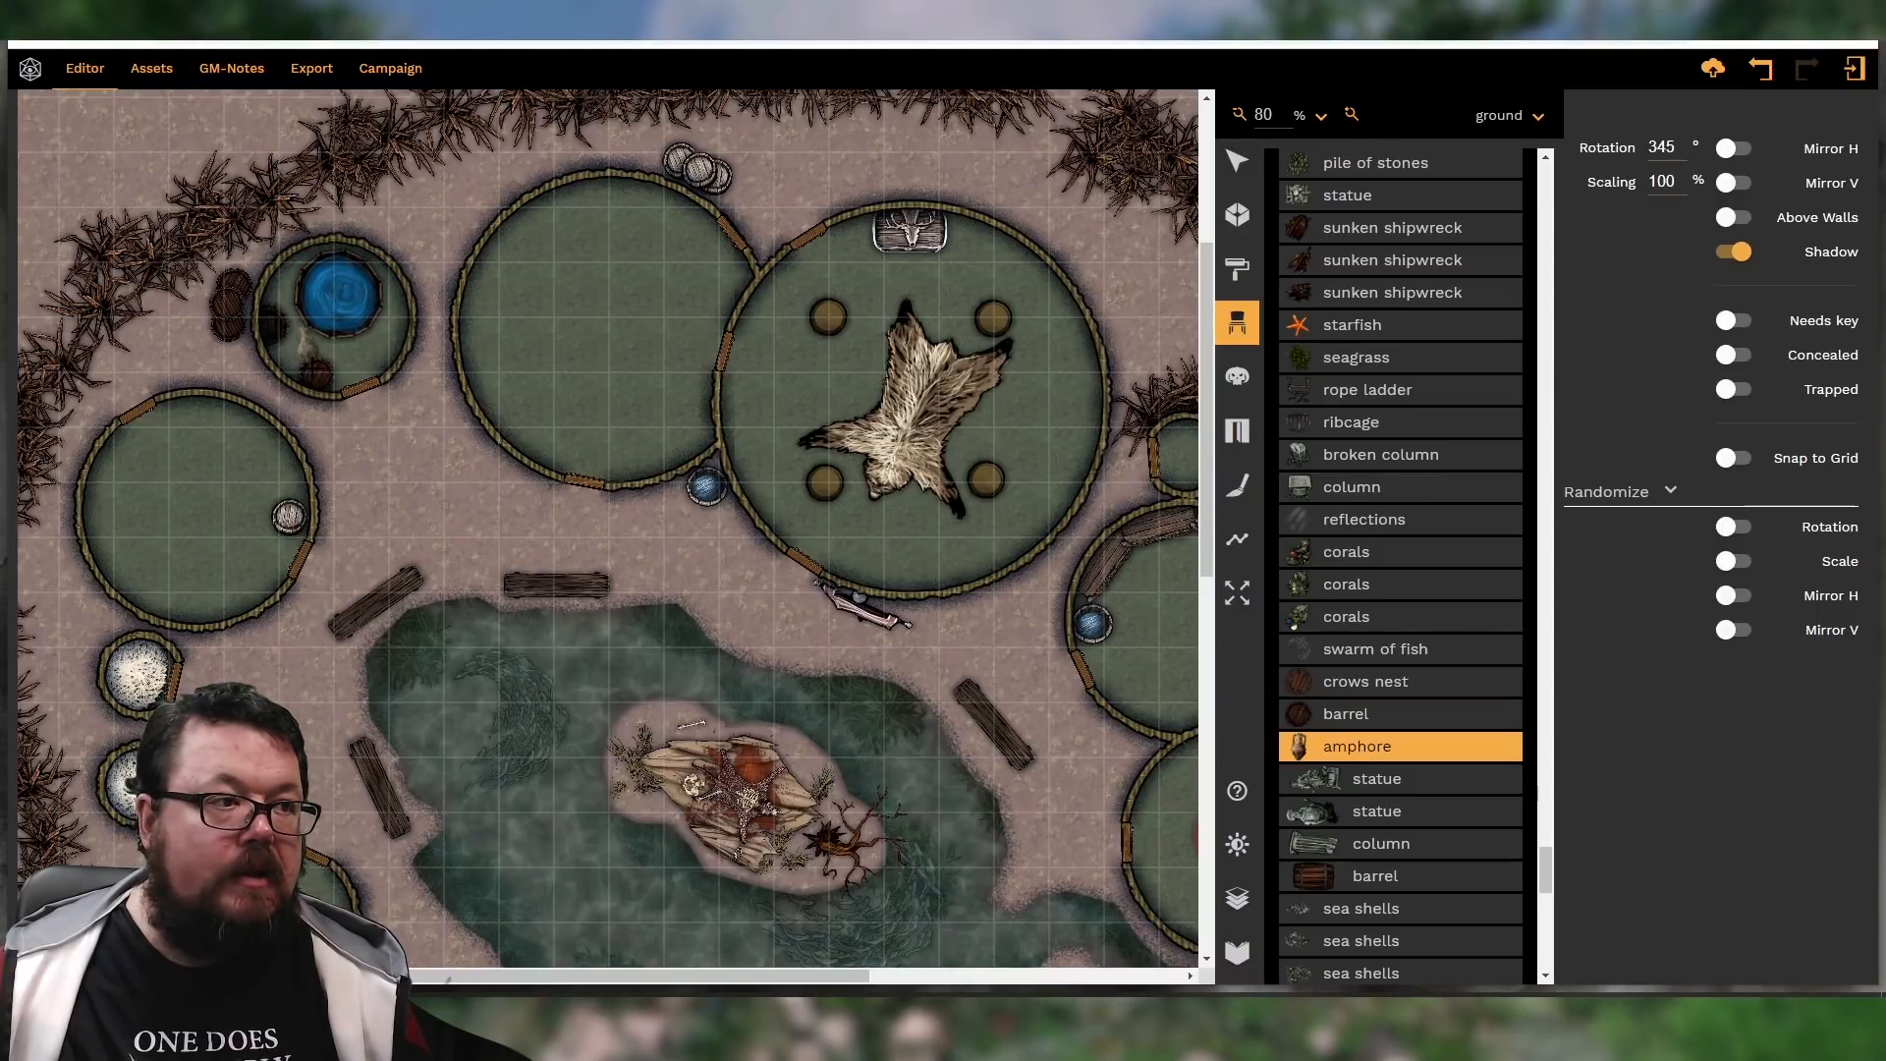
key(s)
key(s)
key(s)
key(a)
key(a)
click(317, 373)
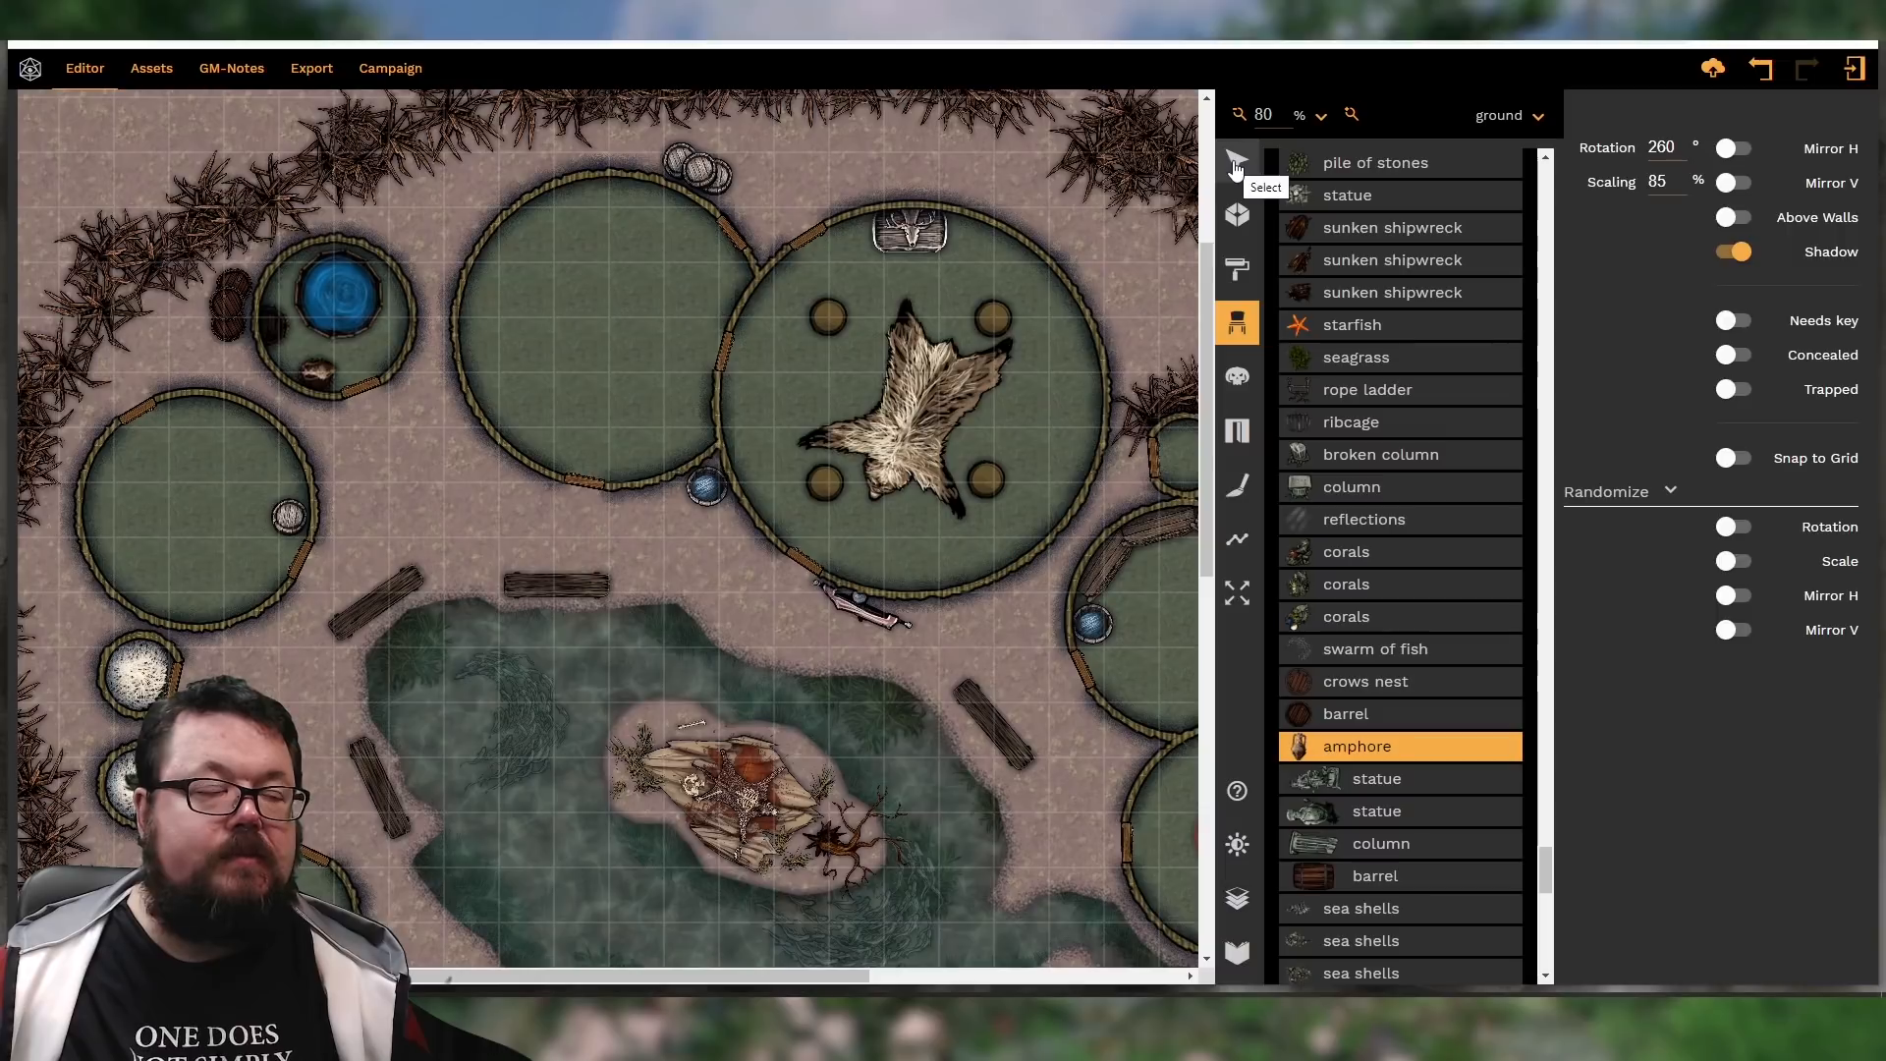
Recolor the filled bathtub in the small northwestern hut by shifting its hue to -84
click(1235, 162)
click(367, 297)
click(368, 297)
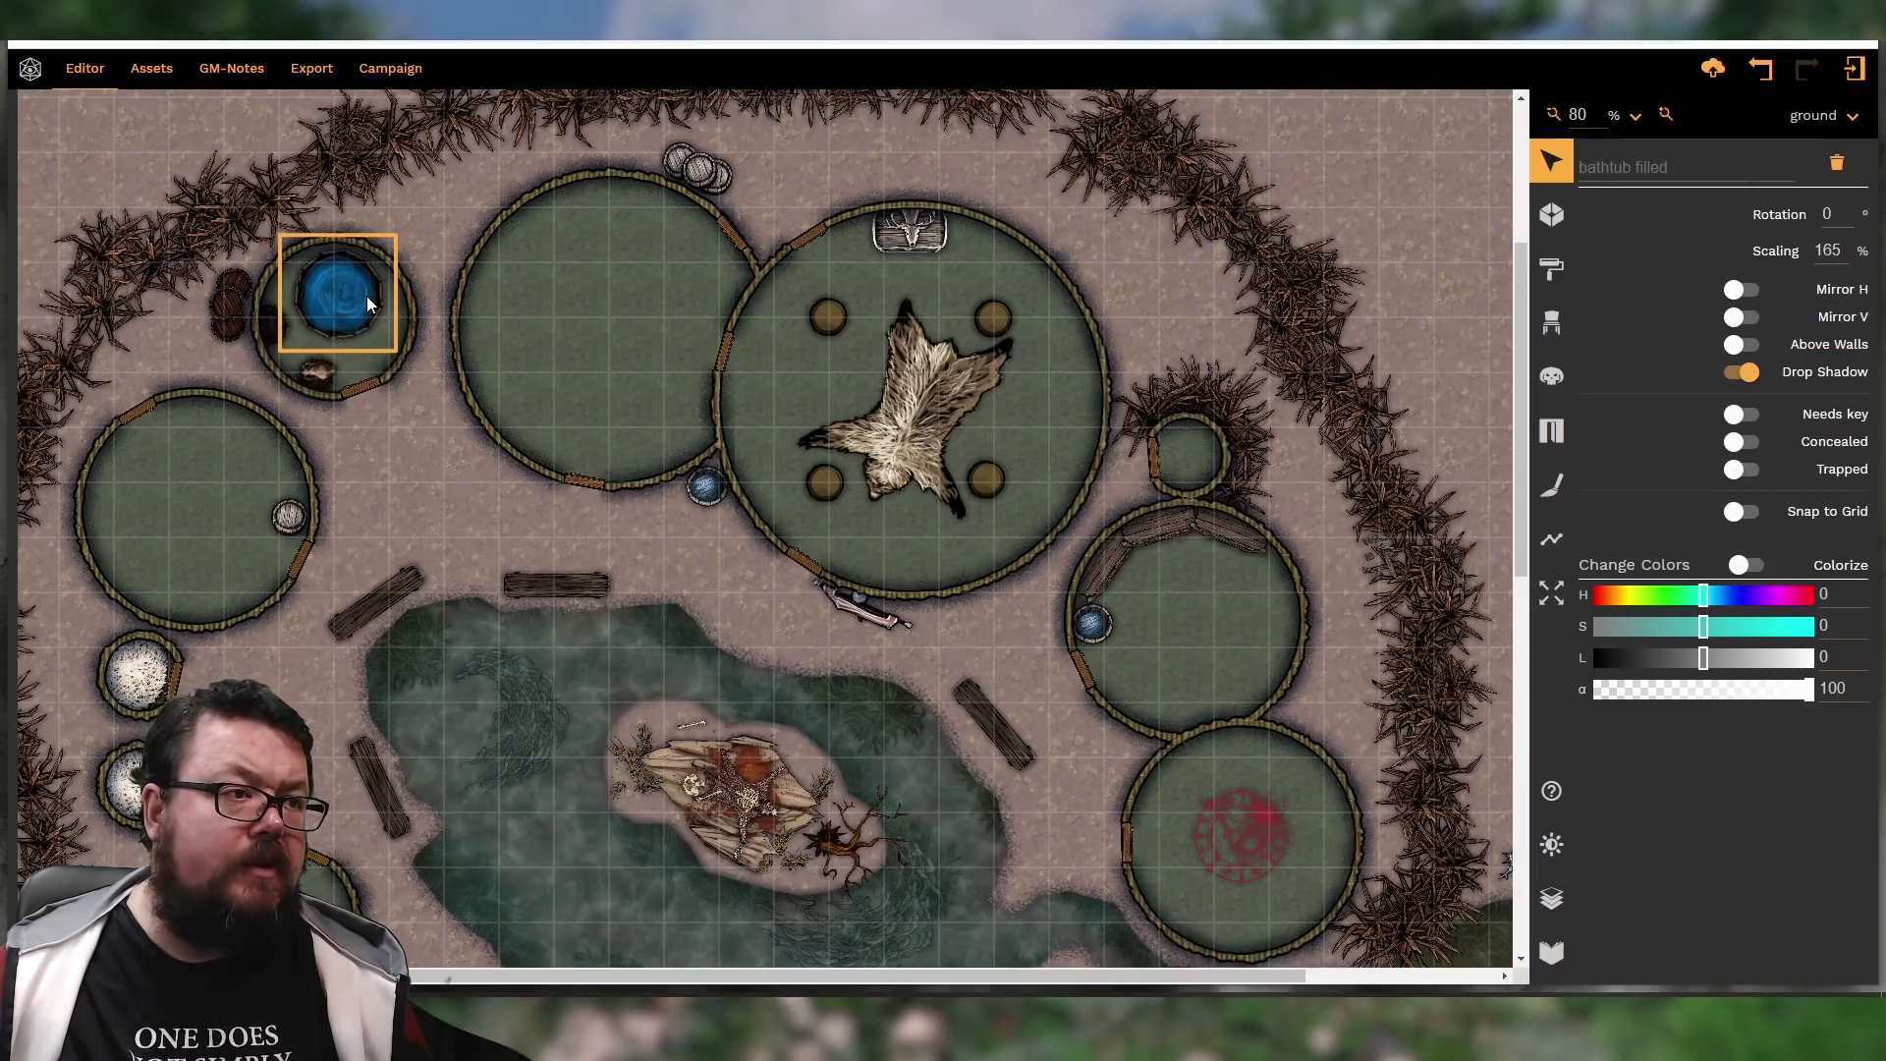
drag(1706, 605, 1655, 607)
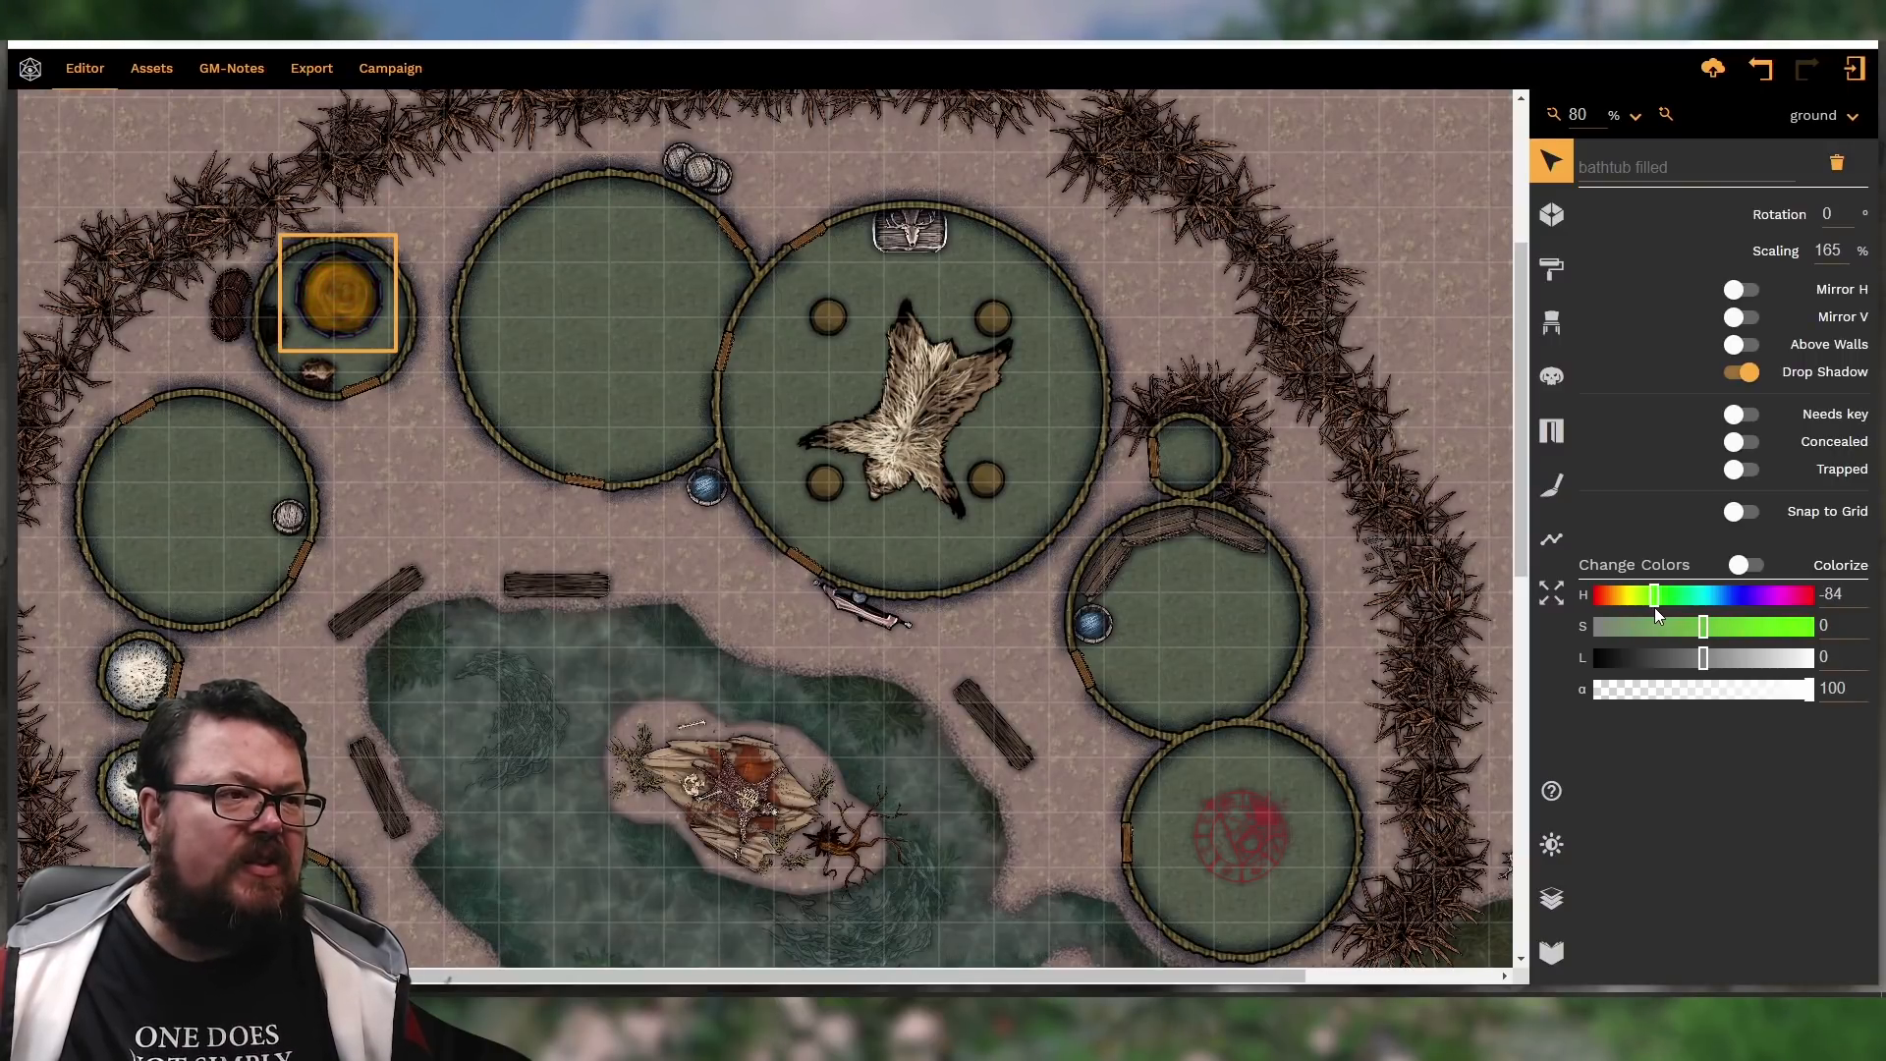
click(374, 470)
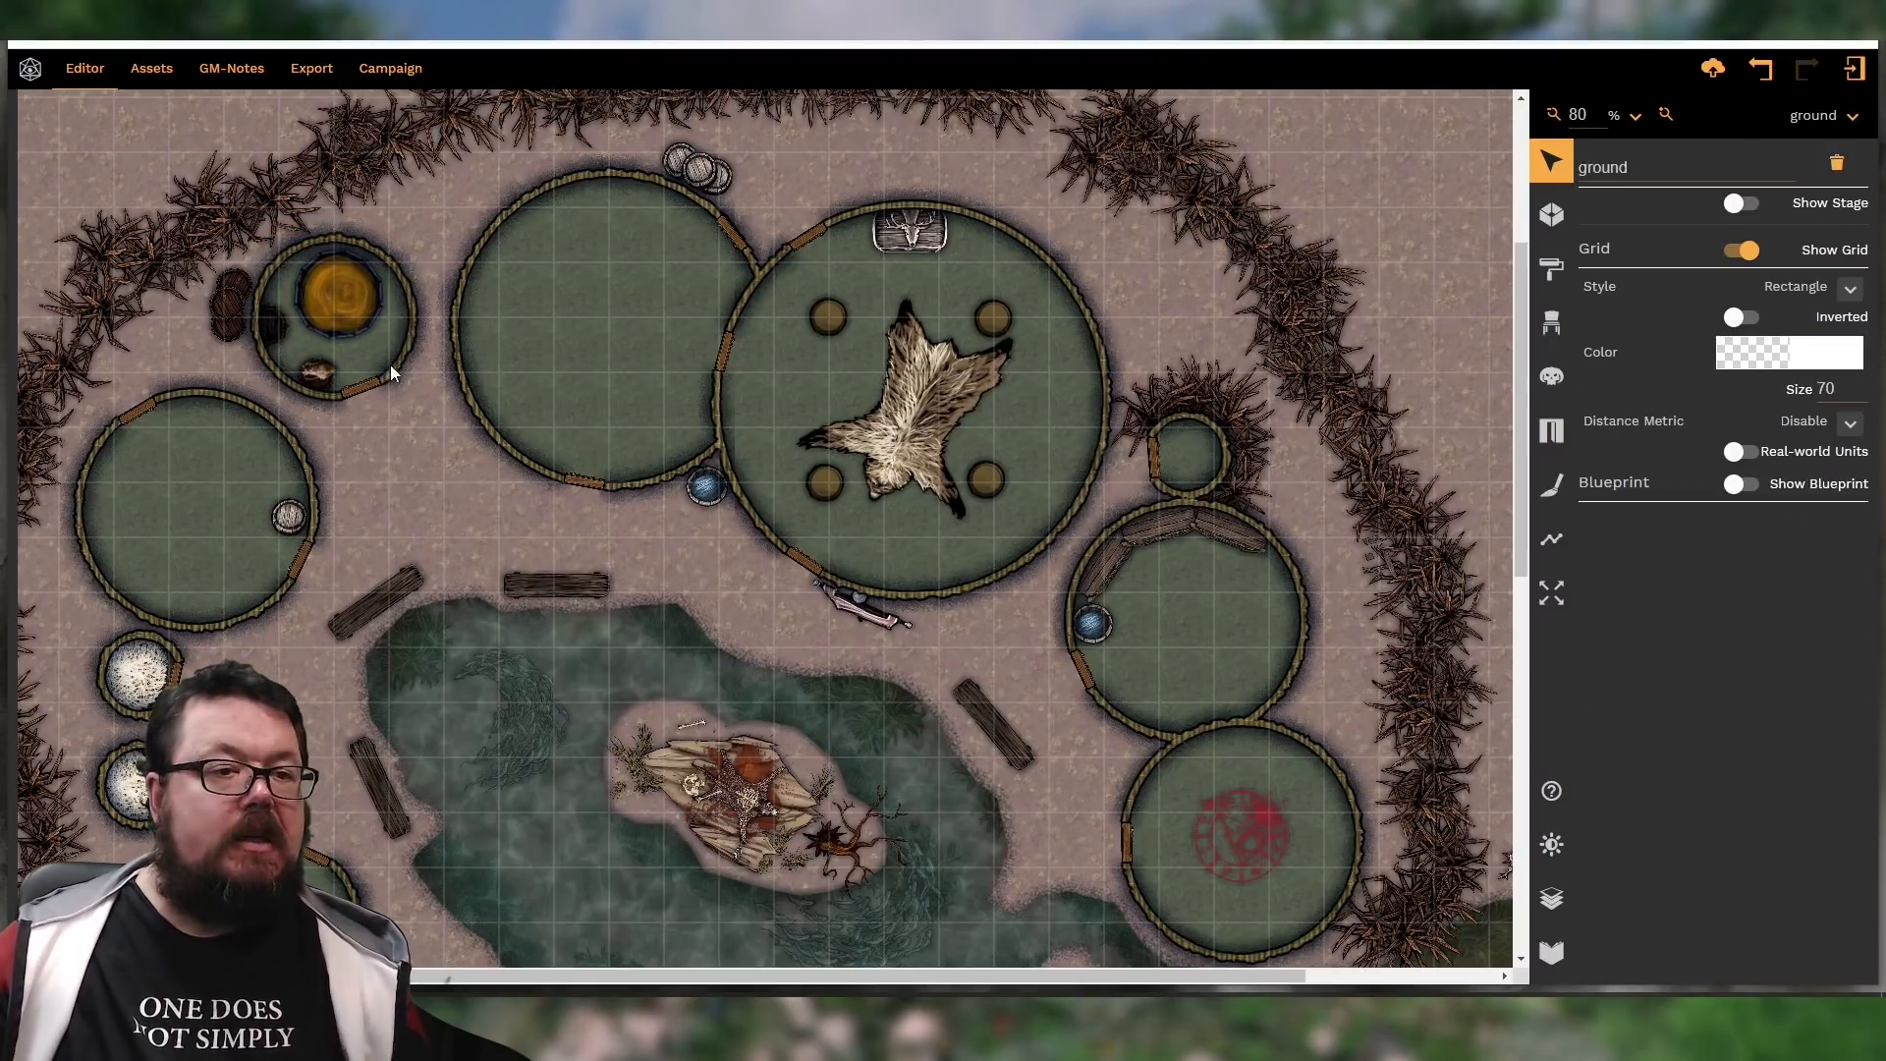
Name the unnamed western round hut's room "beer room" in the stage's room layers
click(1551, 898)
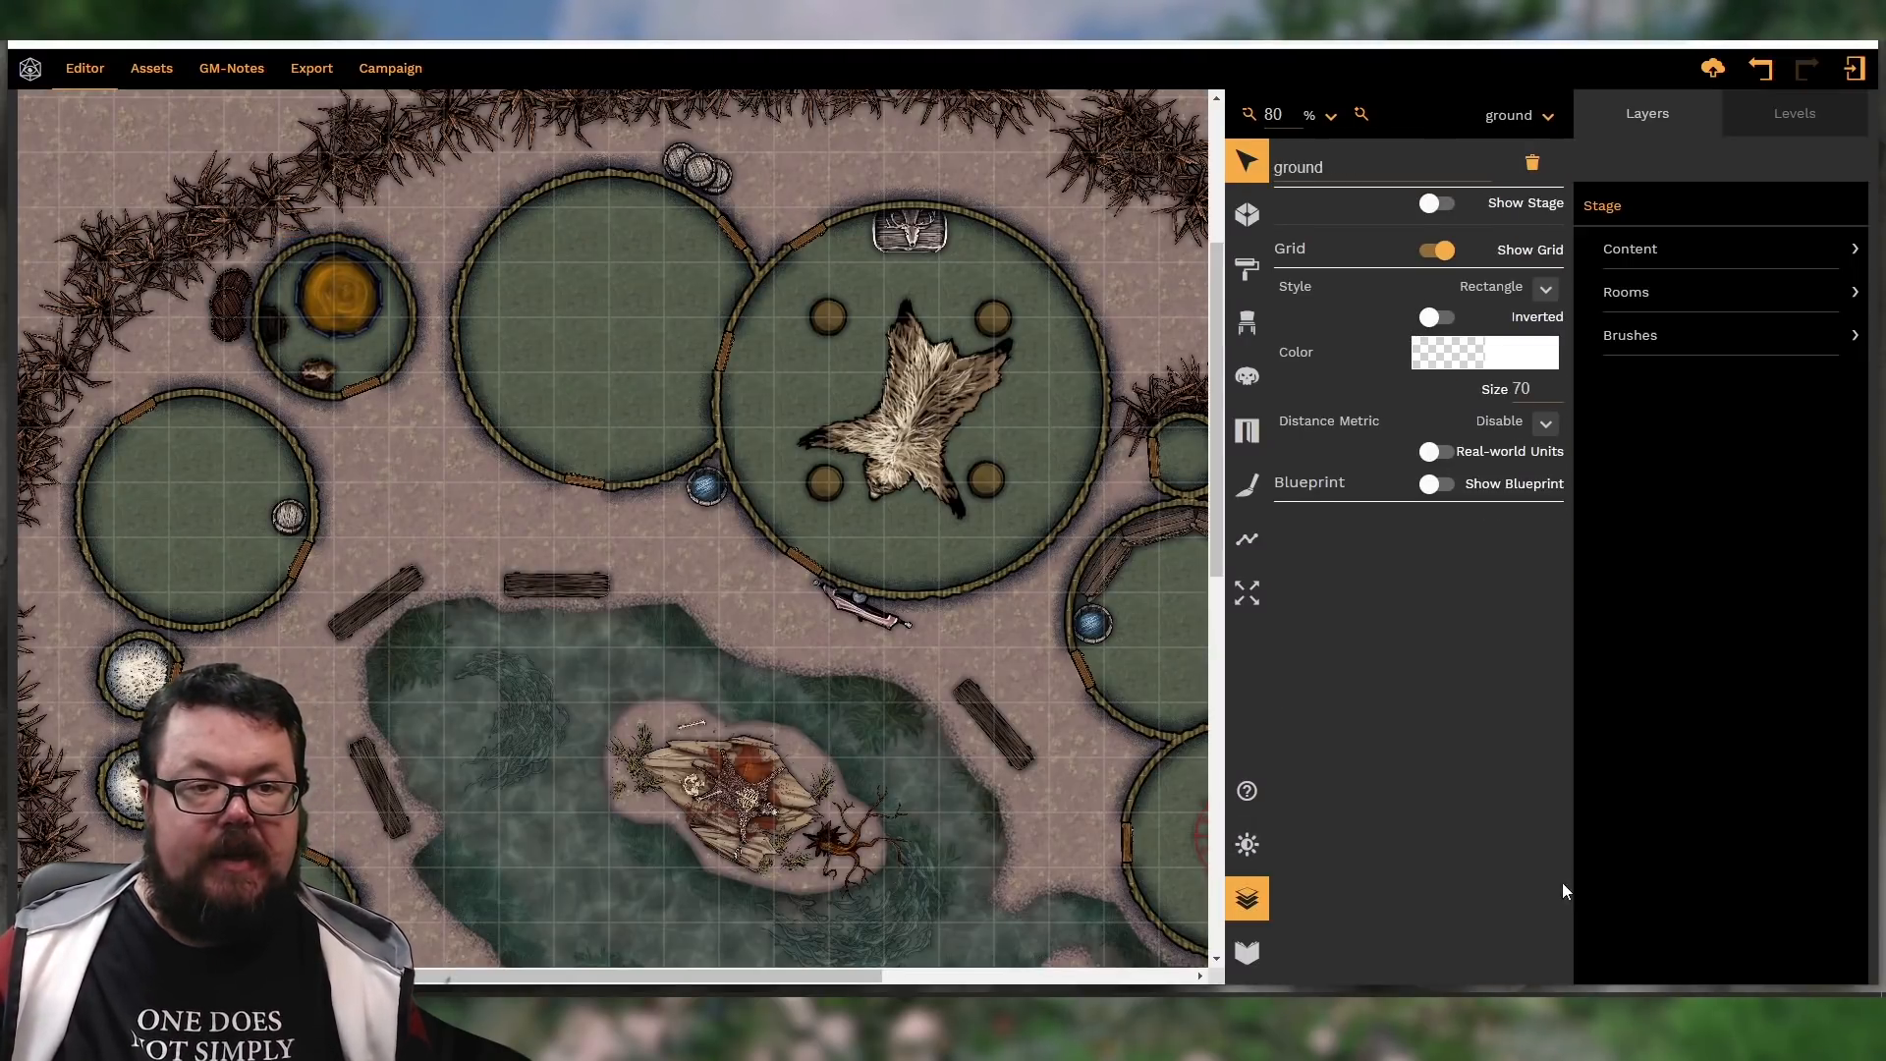
click(1662, 292)
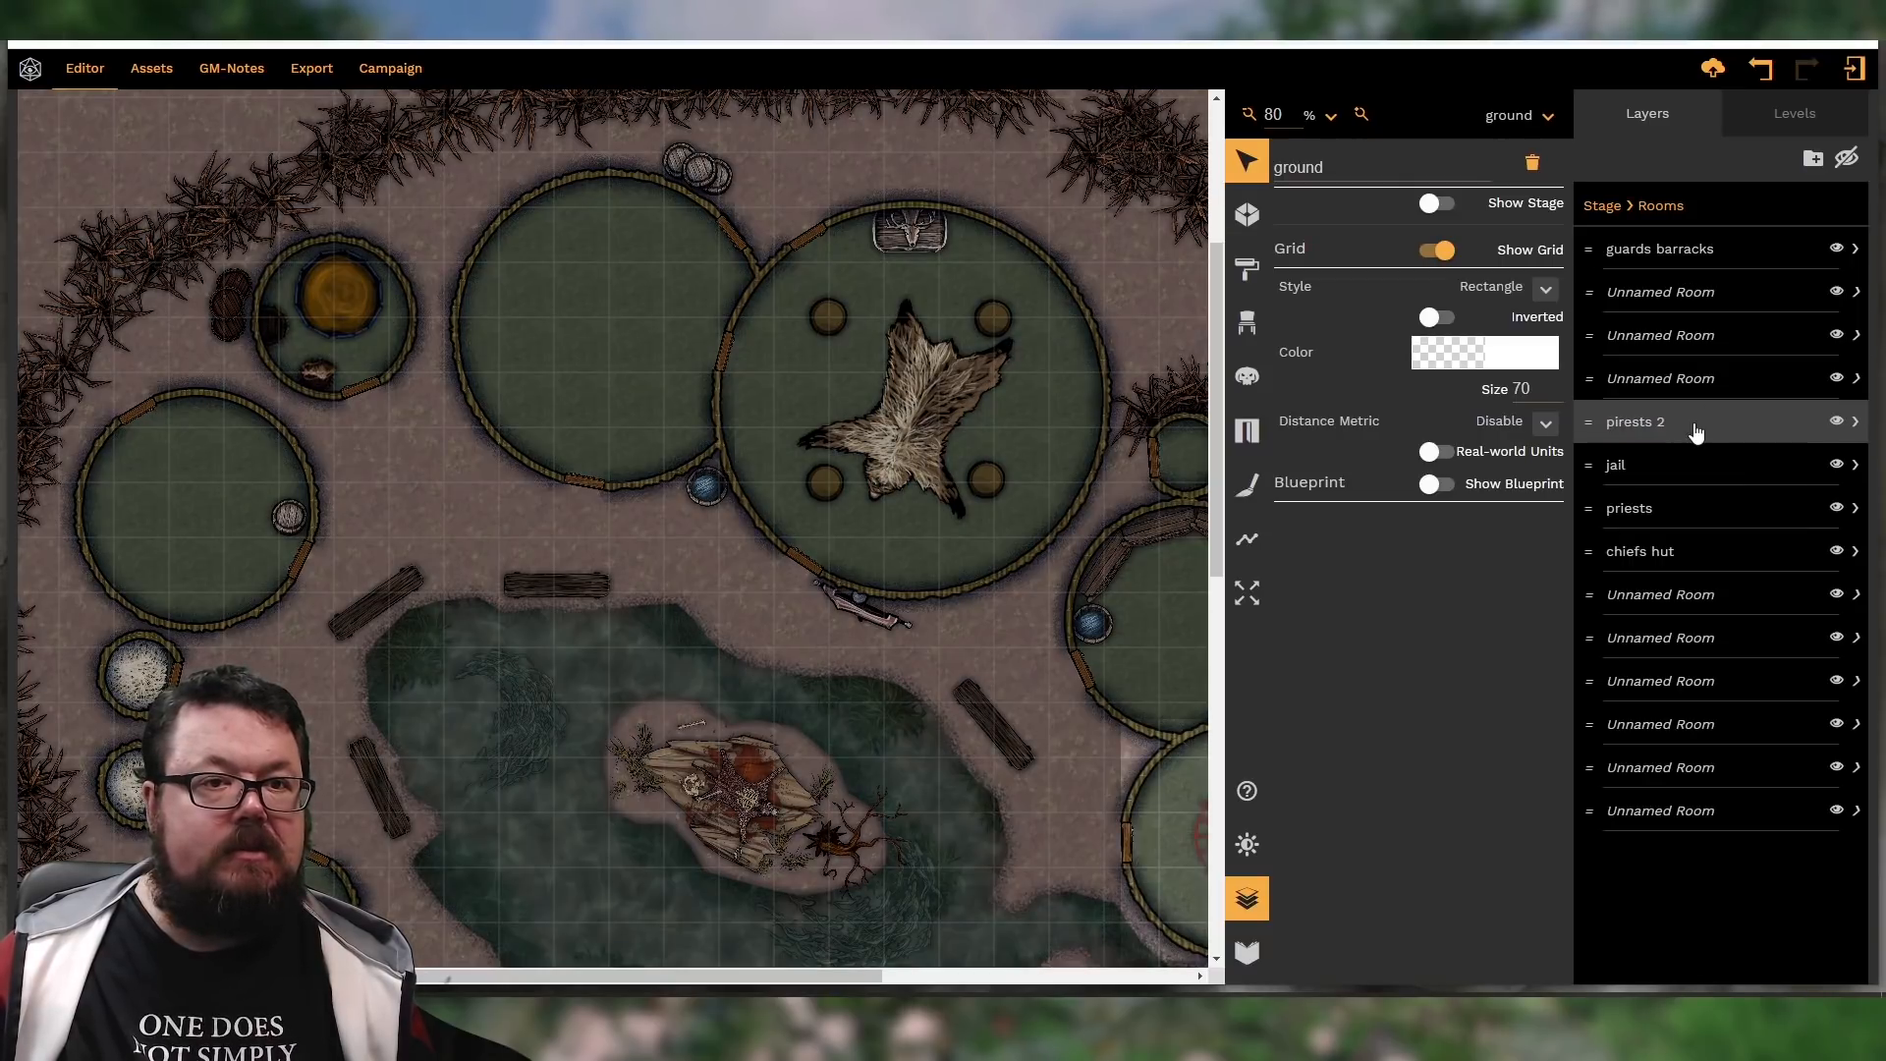
double_click(1685, 633)
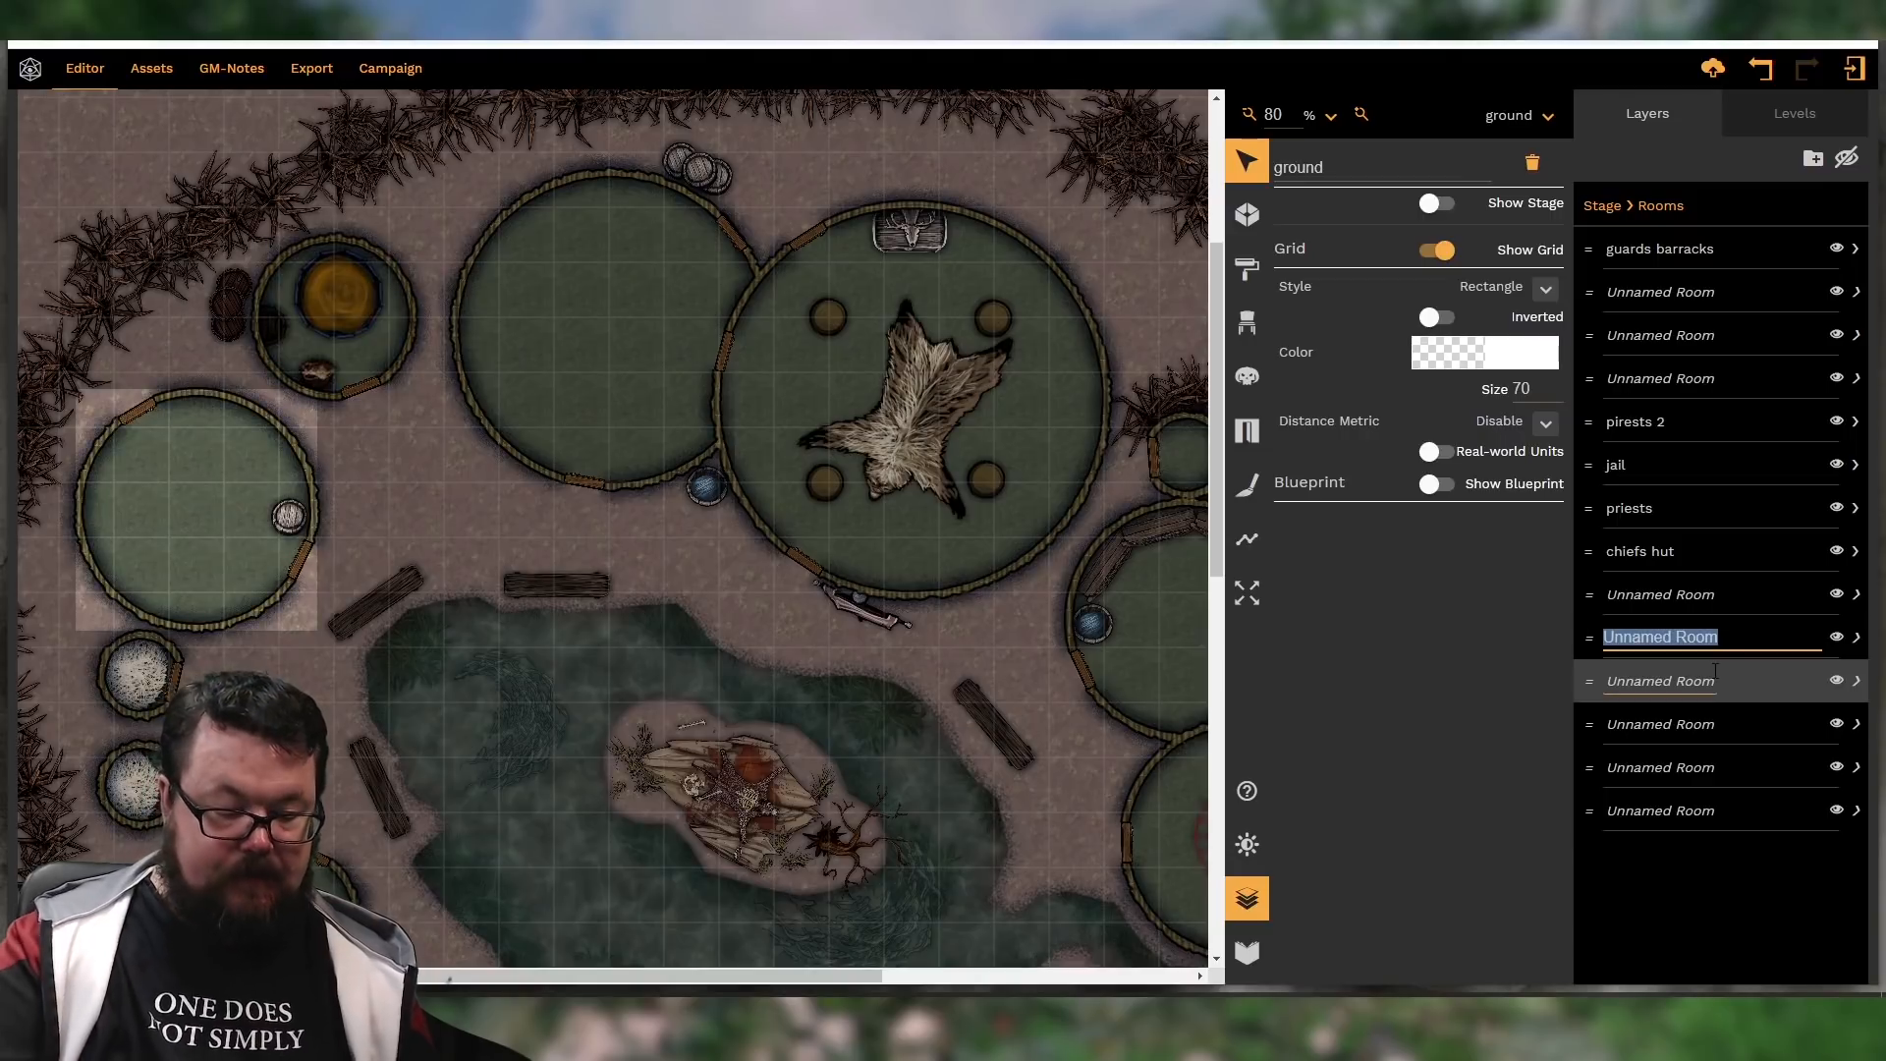
text(beer room)
key(Return)
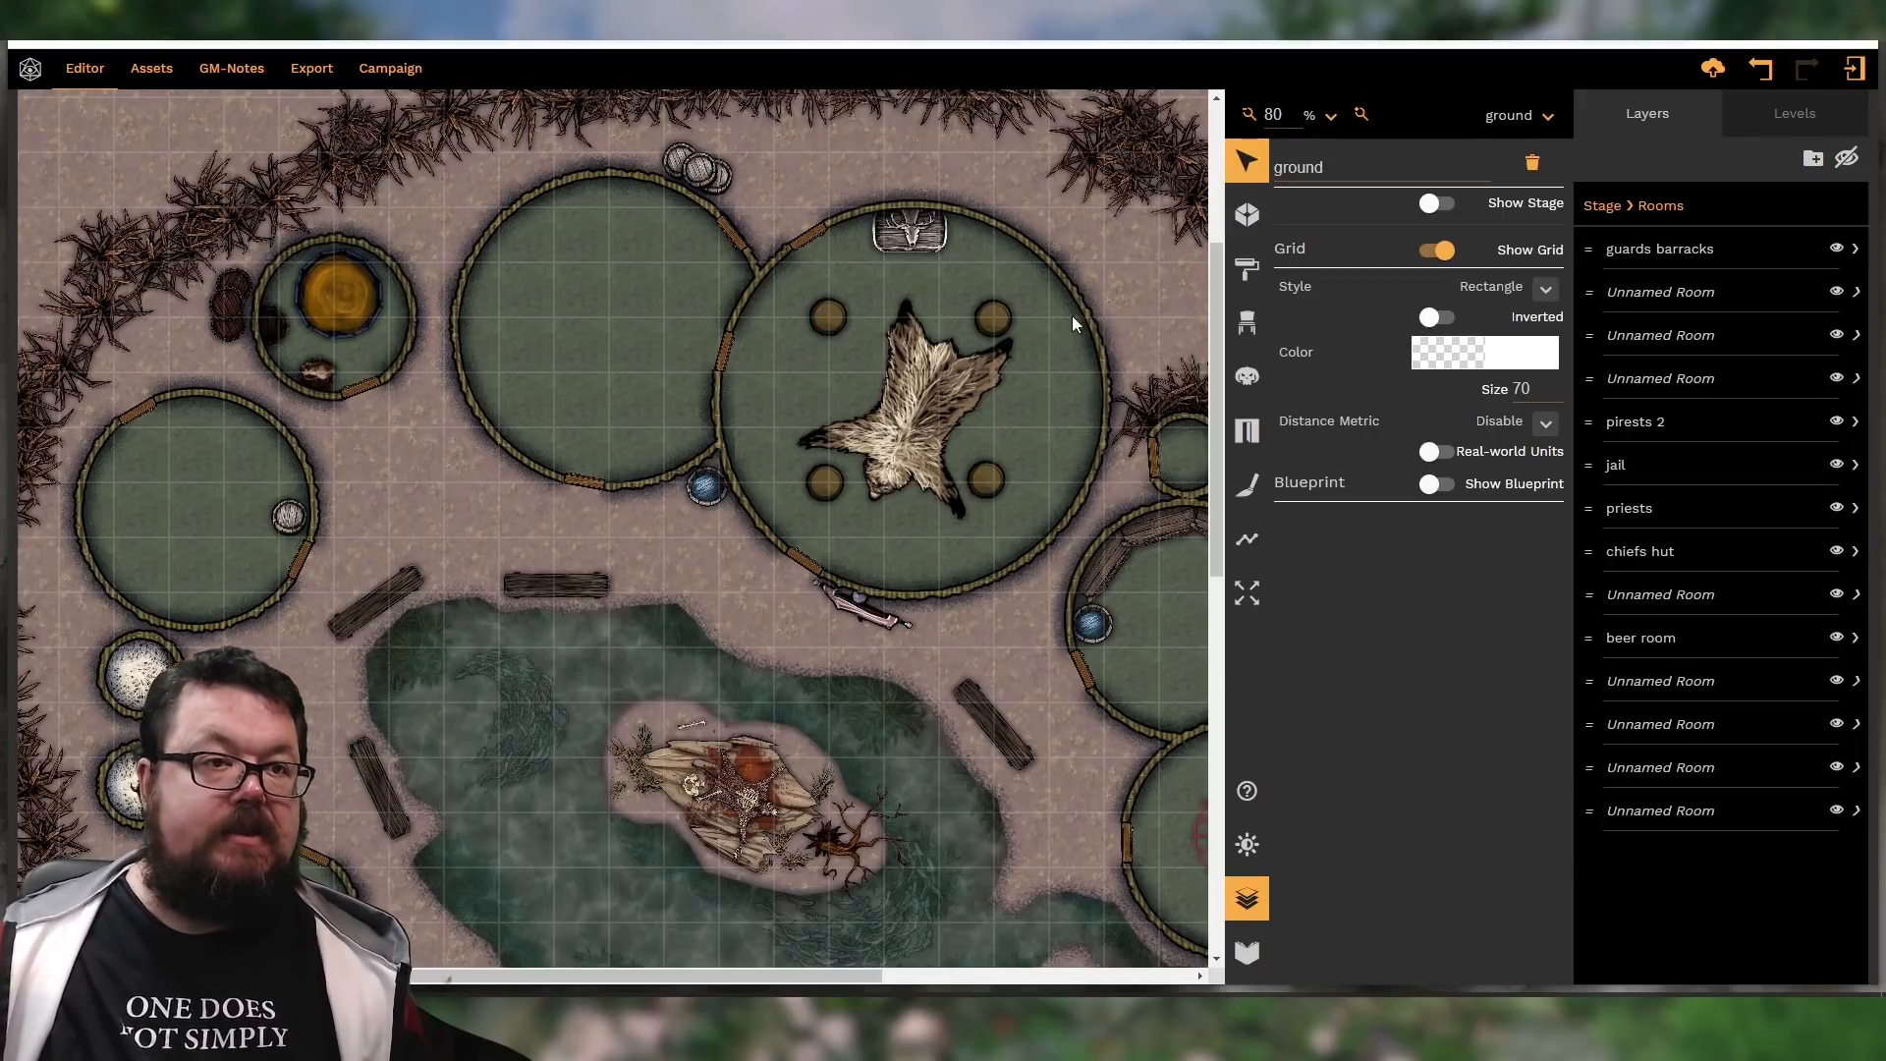
Look through the Fantasy containers and decoration props for items to furnish the huts
scroll(912, 414, down, 1)
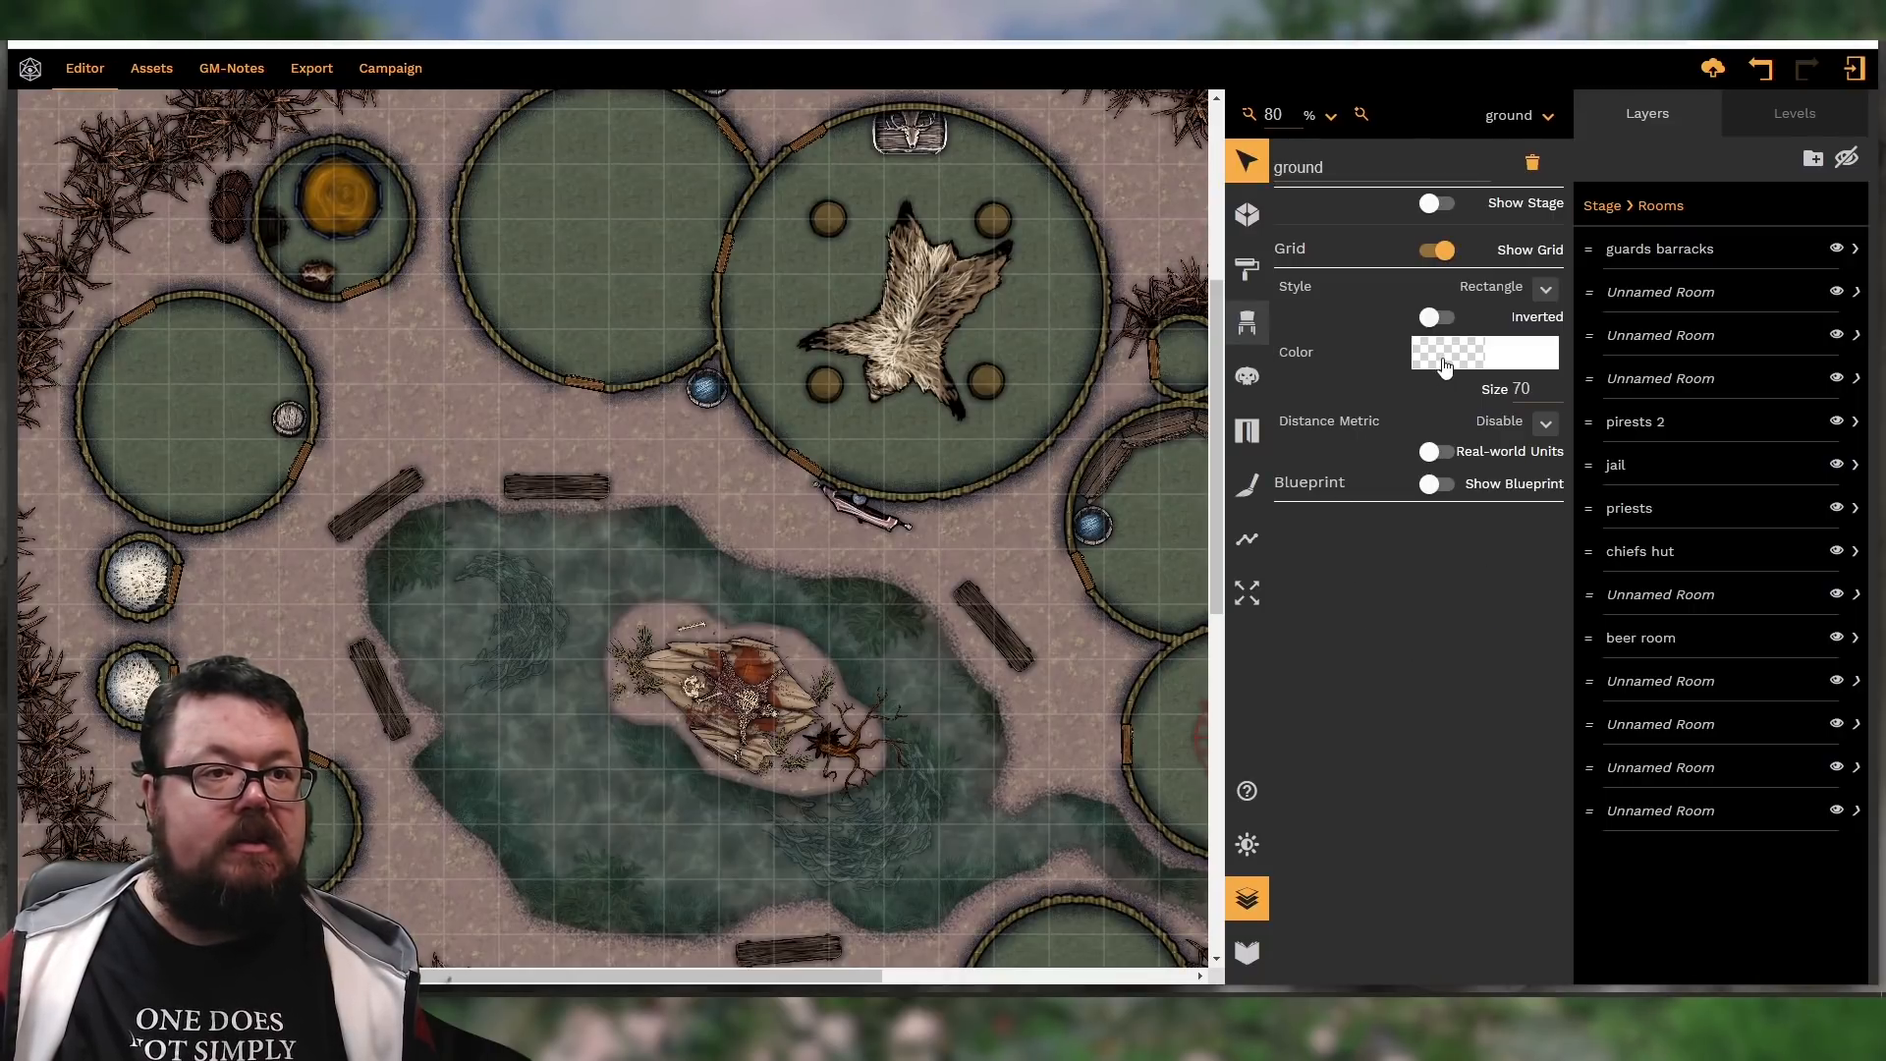
click(931, 955)
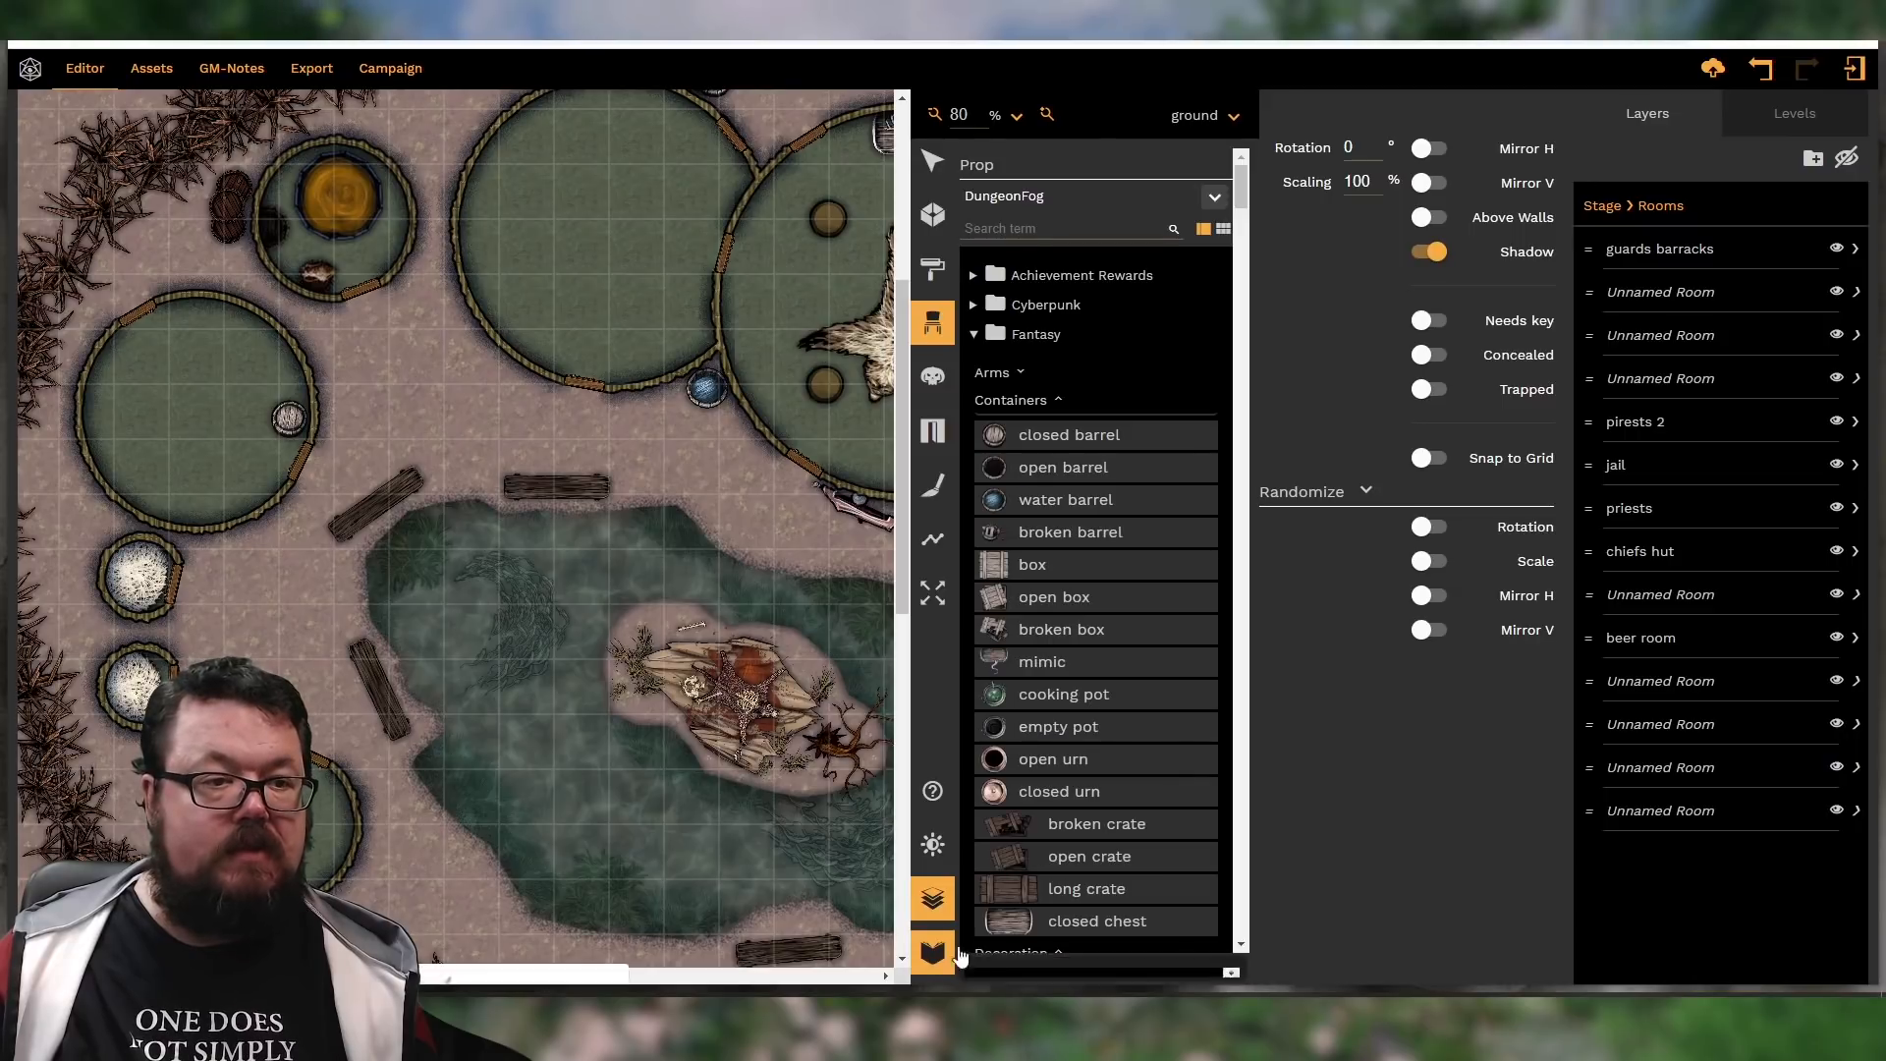
click(931, 958)
click(931, 899)
scroll(1395, 511, down, 3)
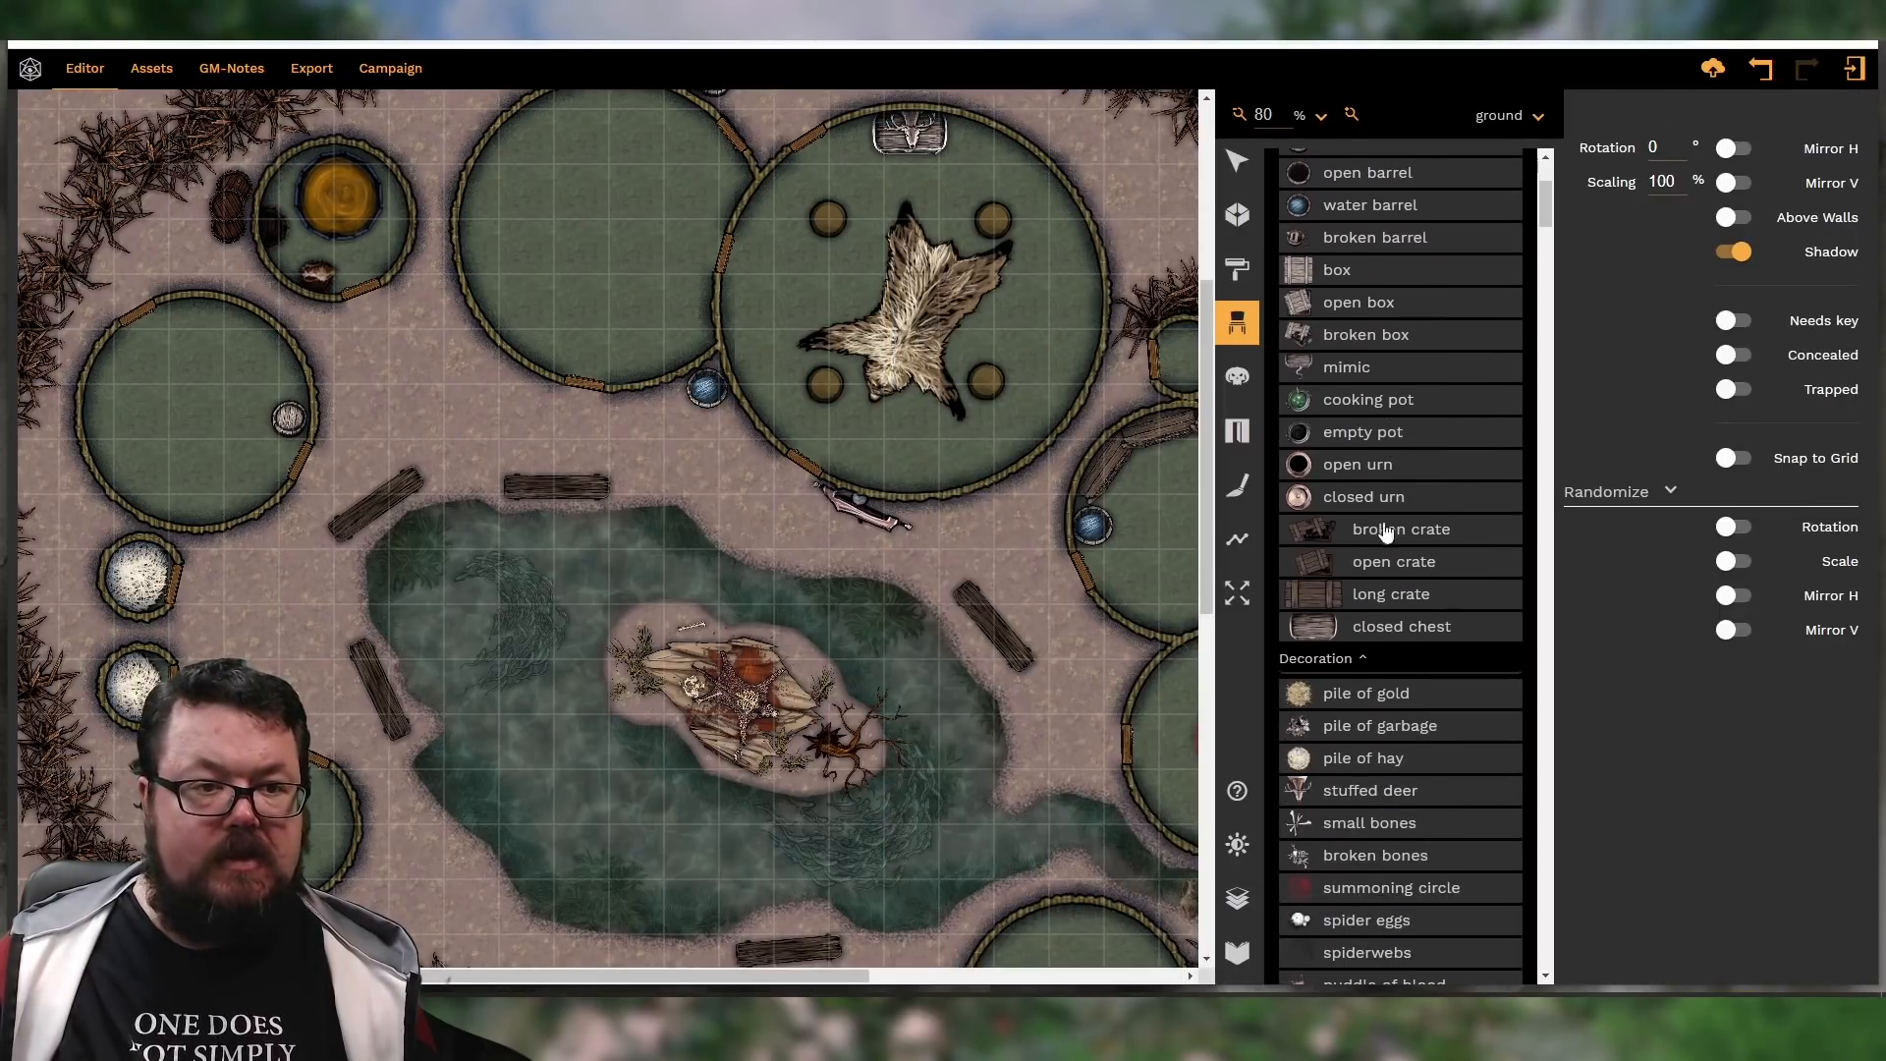
scroll(1412, 626, down, 2)
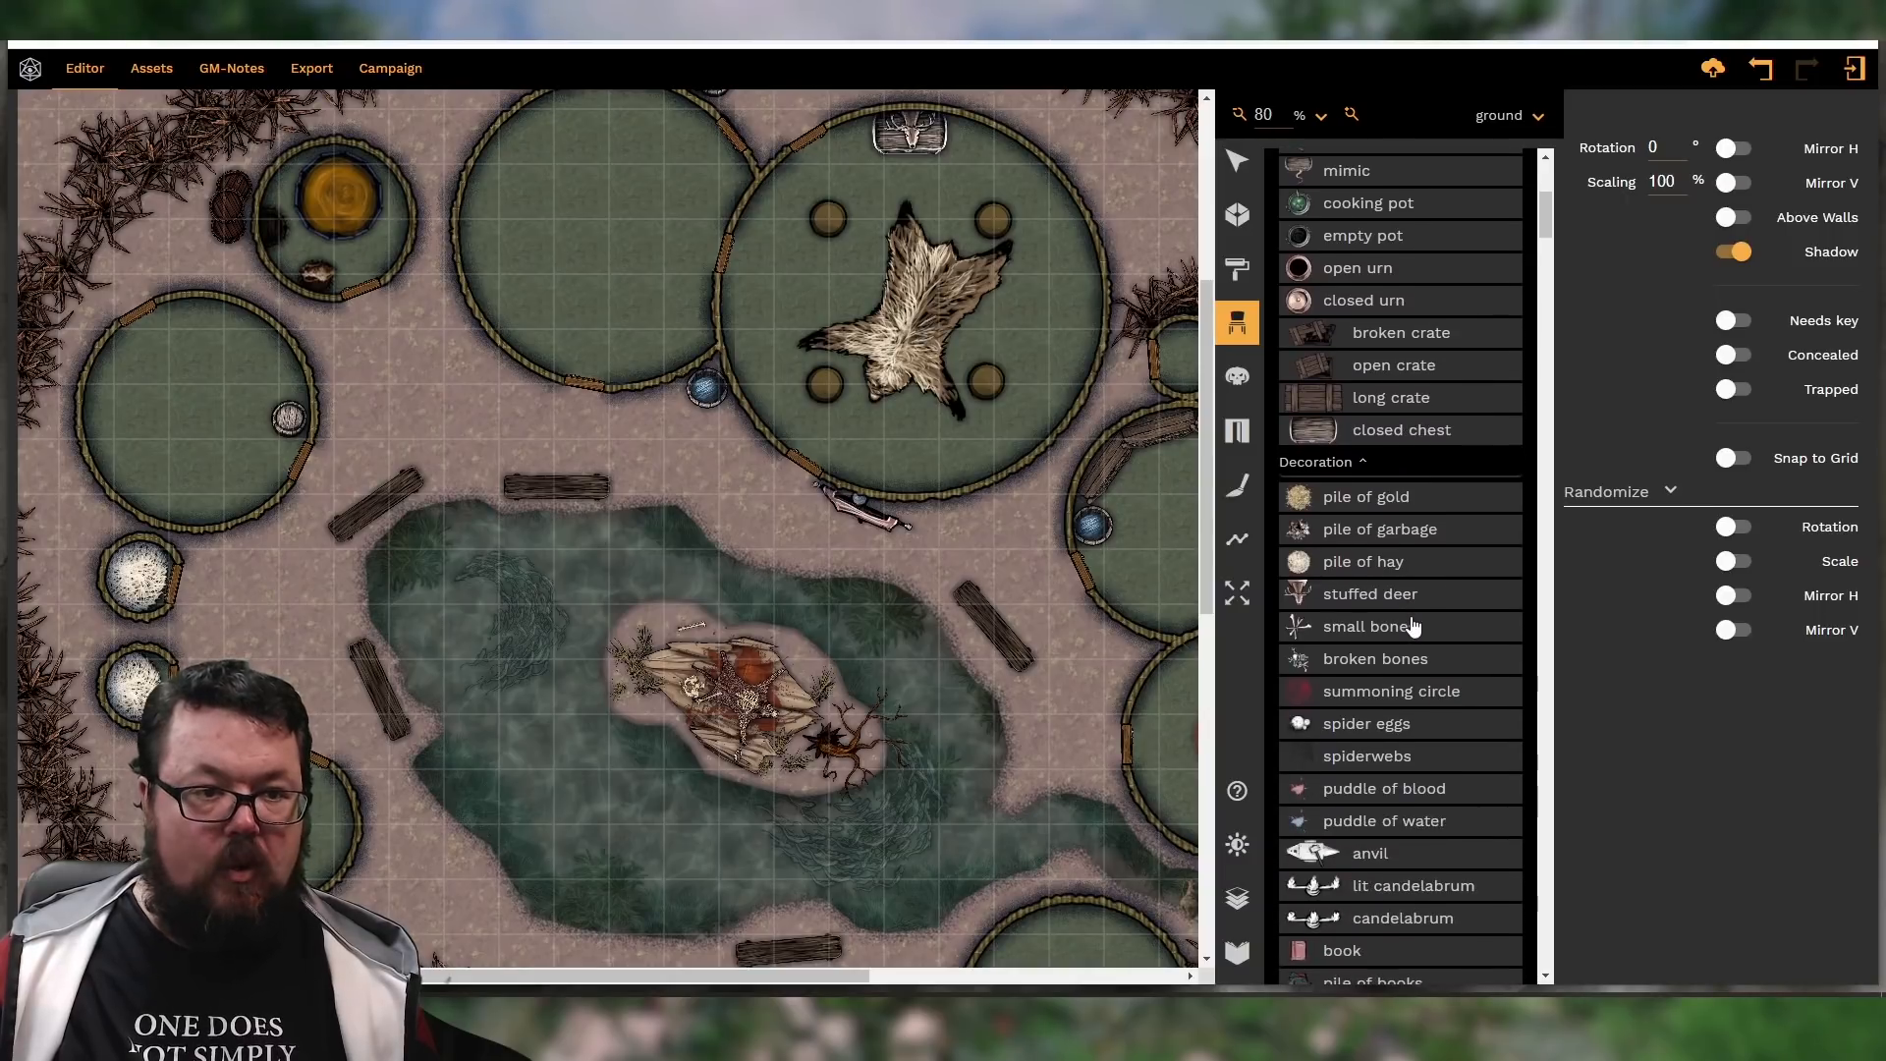
scroll(1412, 626, down, 2)
scroll(1412, 630, up, 5)
scroll(1411, 634, up, 3)
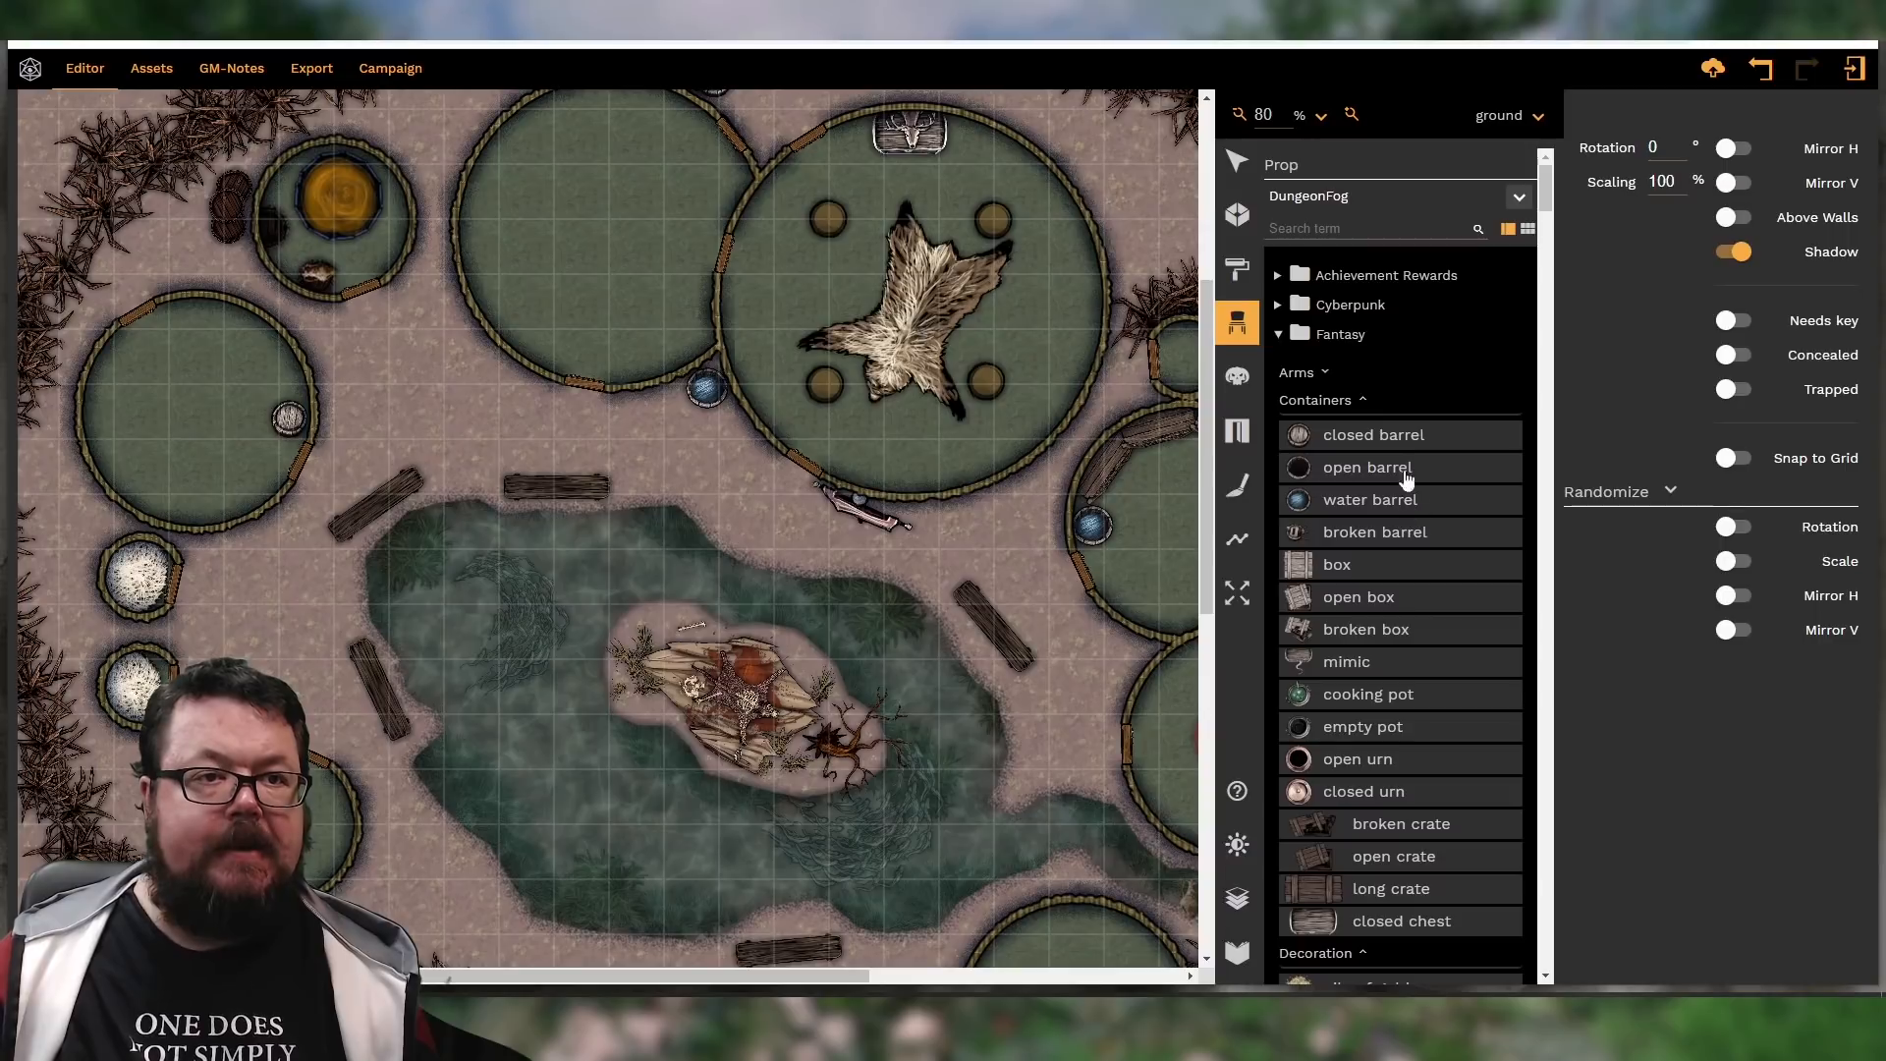
Place two Far East tatami mats scaled to 80% in the beer room, one in the north rotated to 310° and one in the southeast
click(1341, 336)
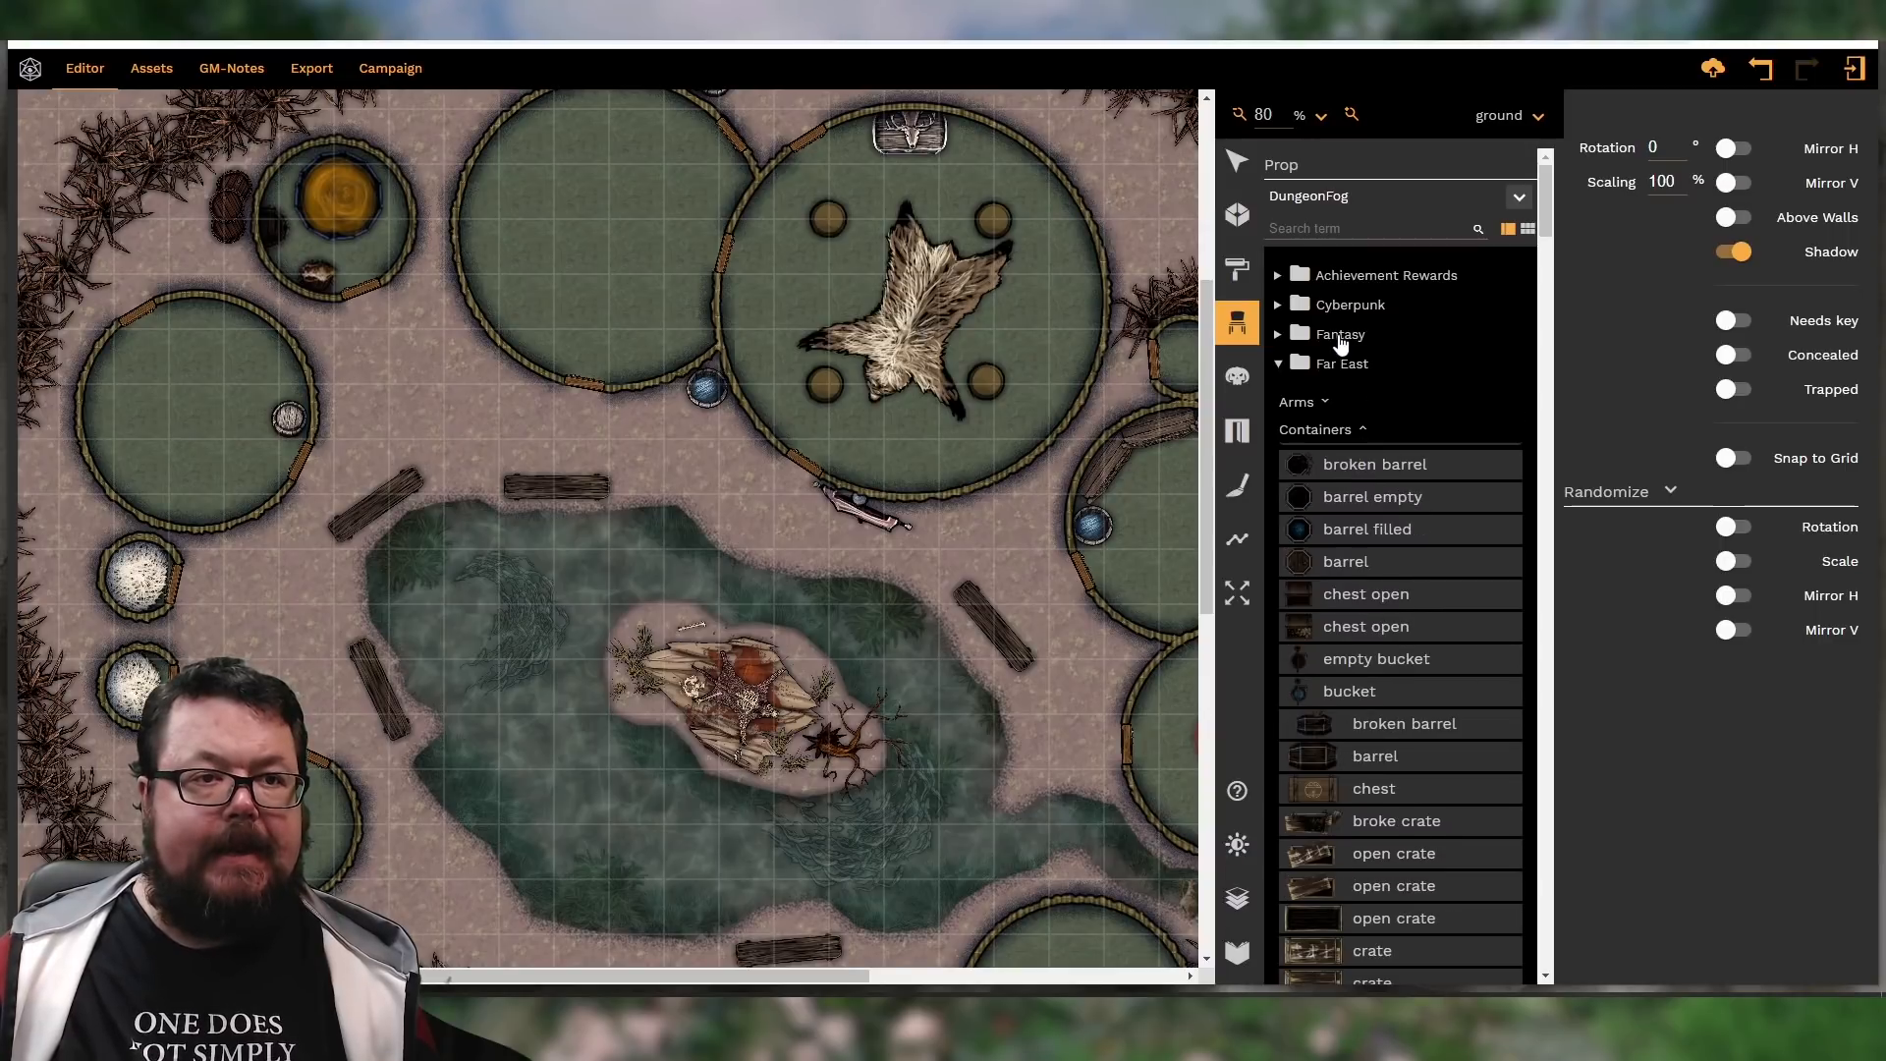
click(1344, 433)
scroll(1373, 539, down, 6)
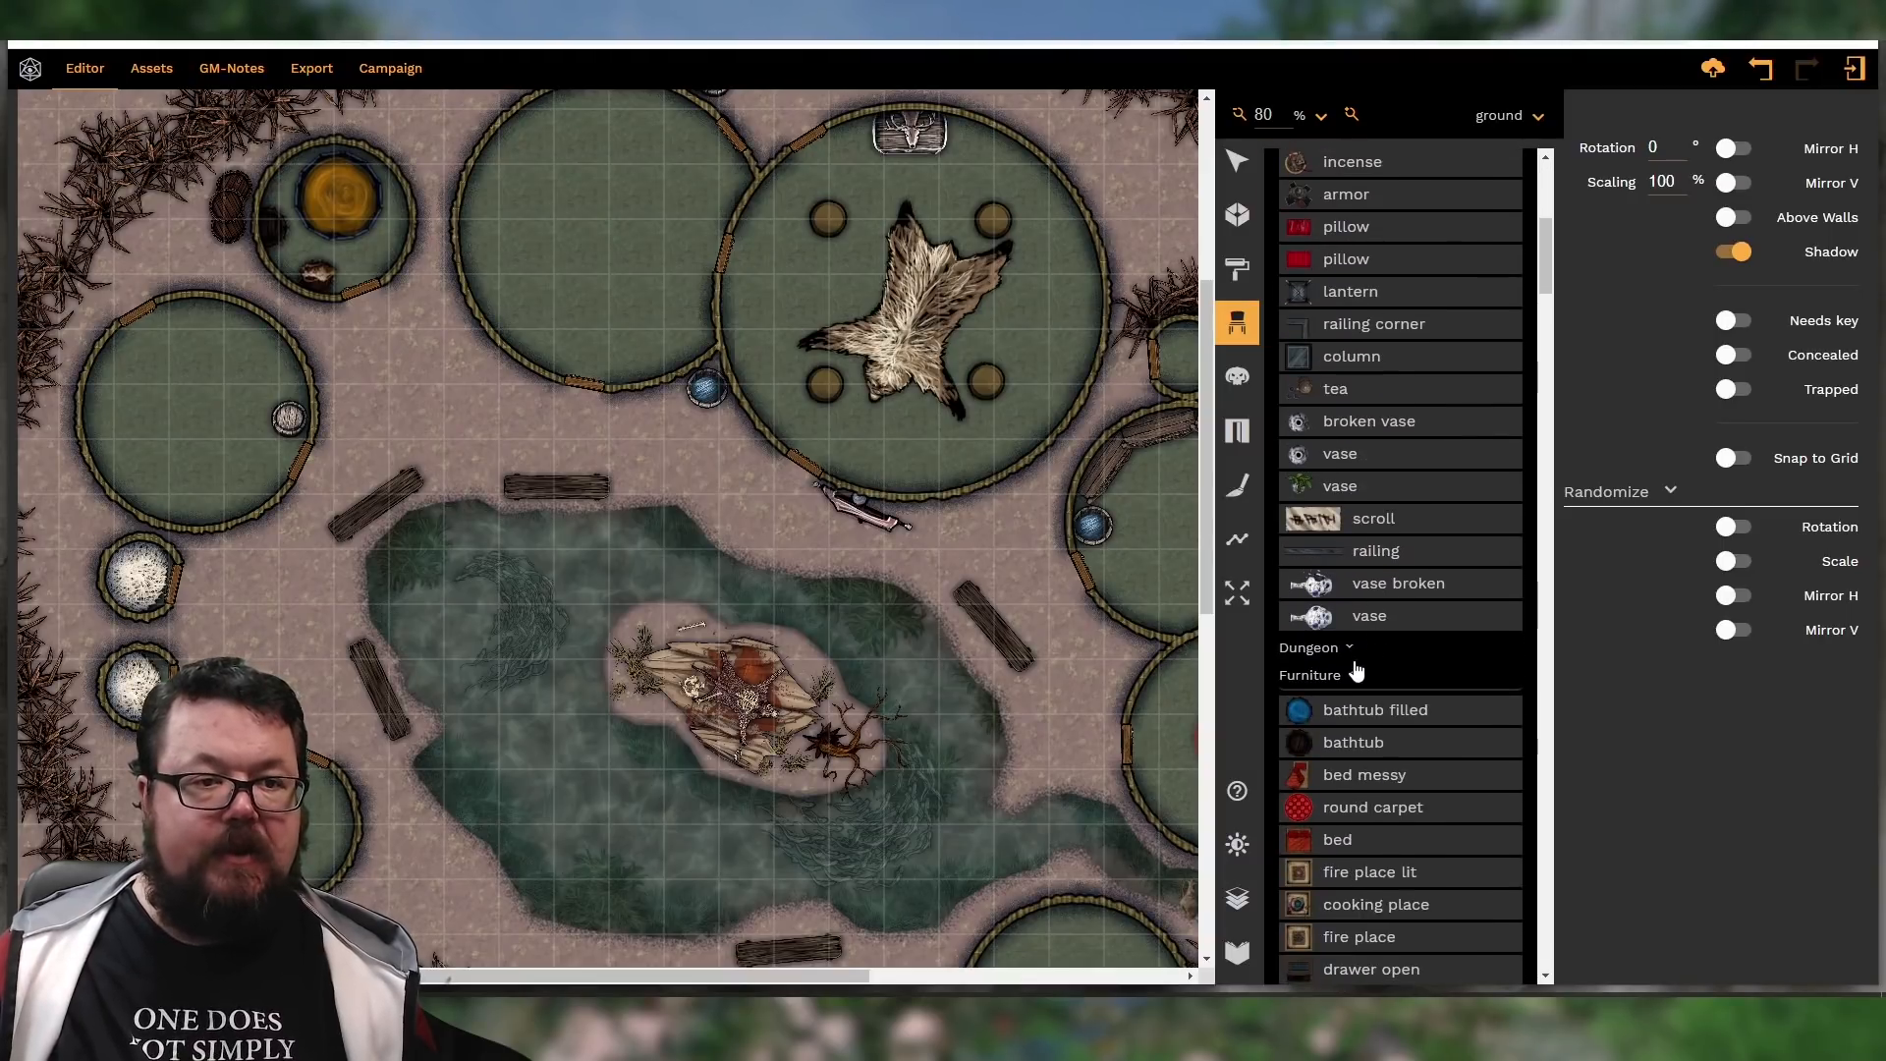
scroll(1357, 671, down, 3)
scroll(1357, 670, down, 2)
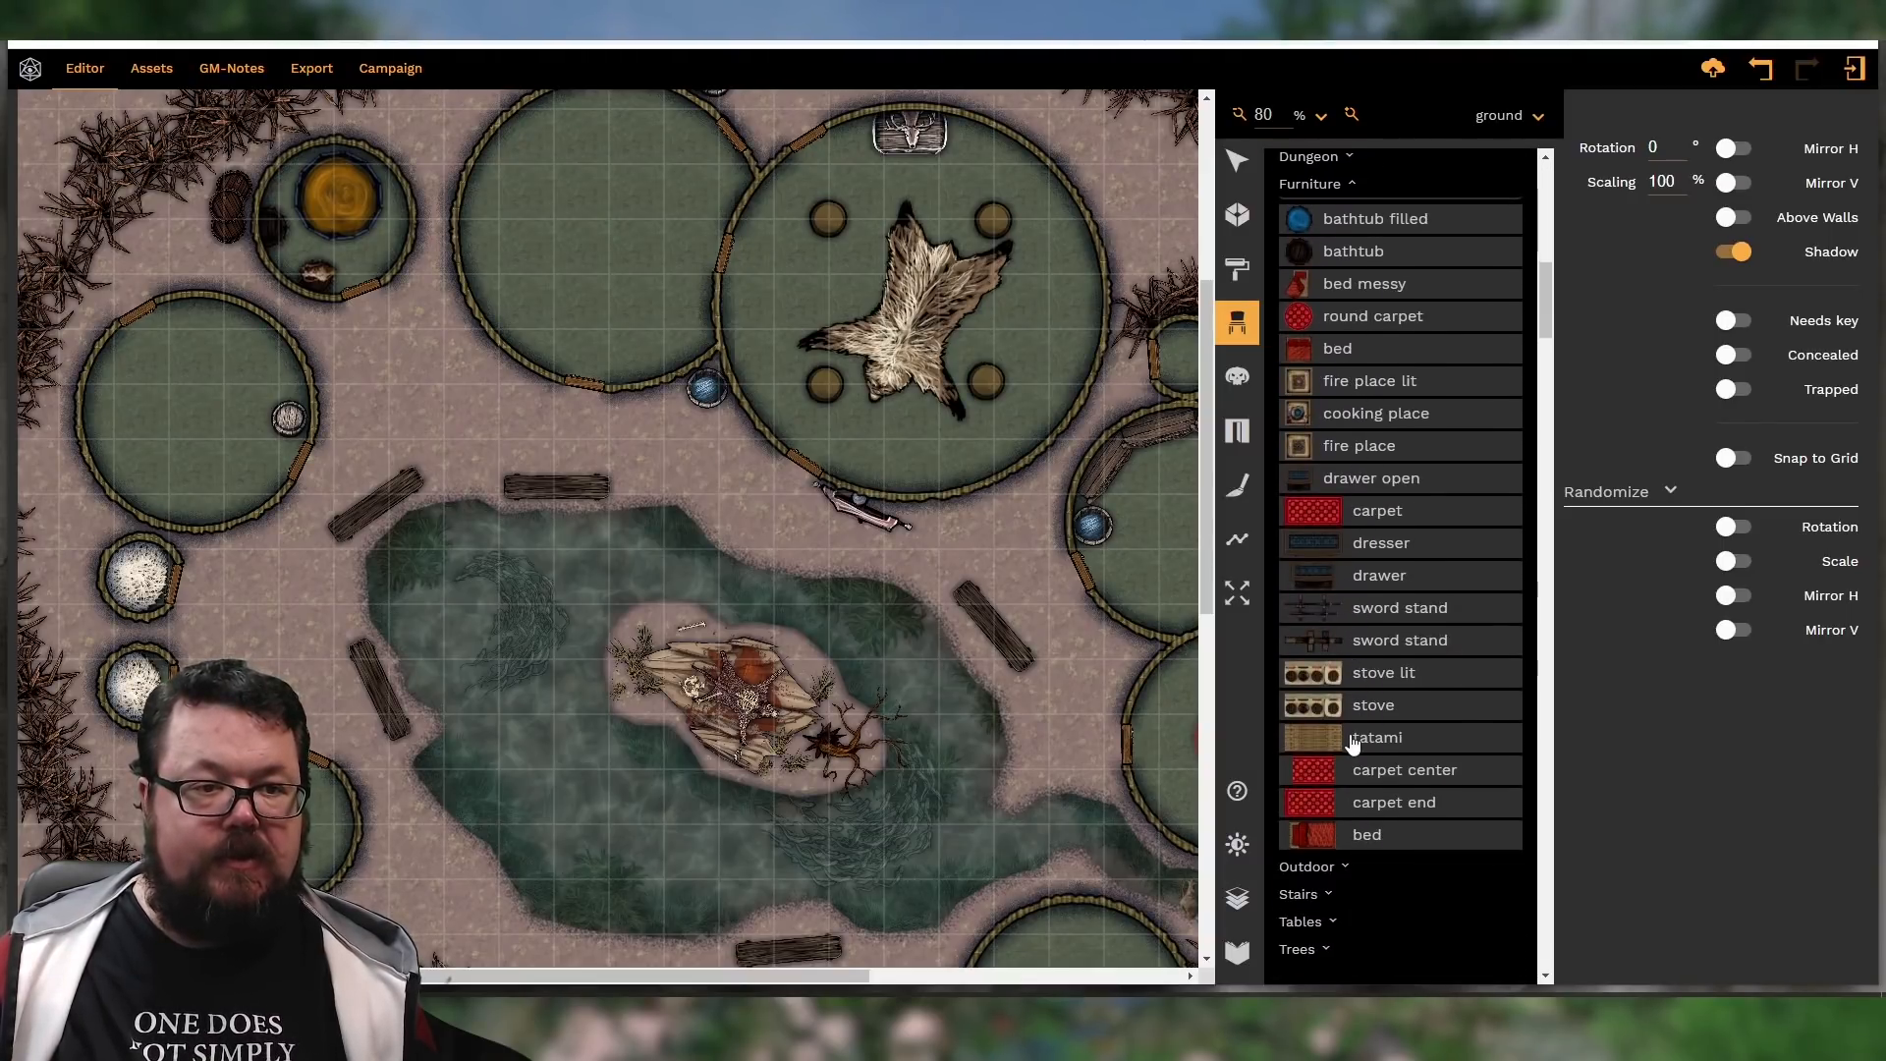
click(1365, 734)
shift+scroll(180, 424, down, 2)
ctrl+scroll(185, 355, down, 3)
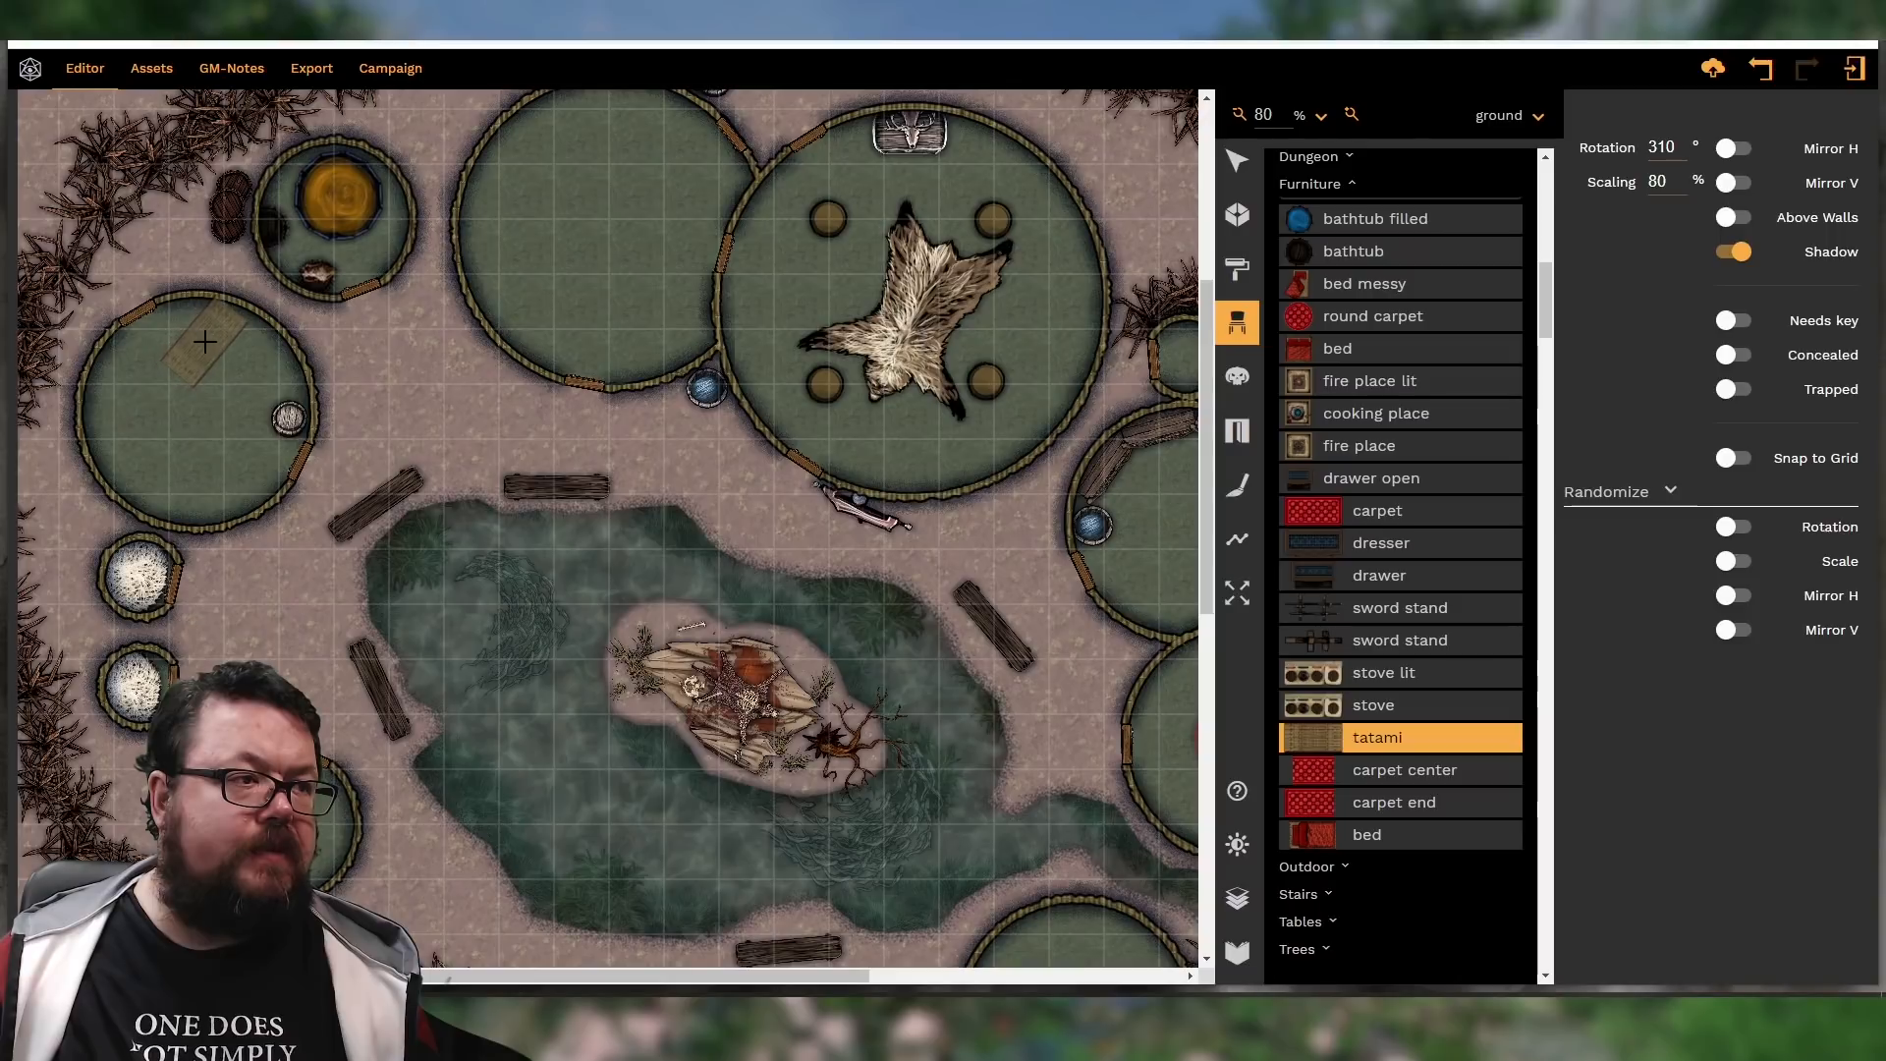
ctrl+scroll(172, 484, down, 6)
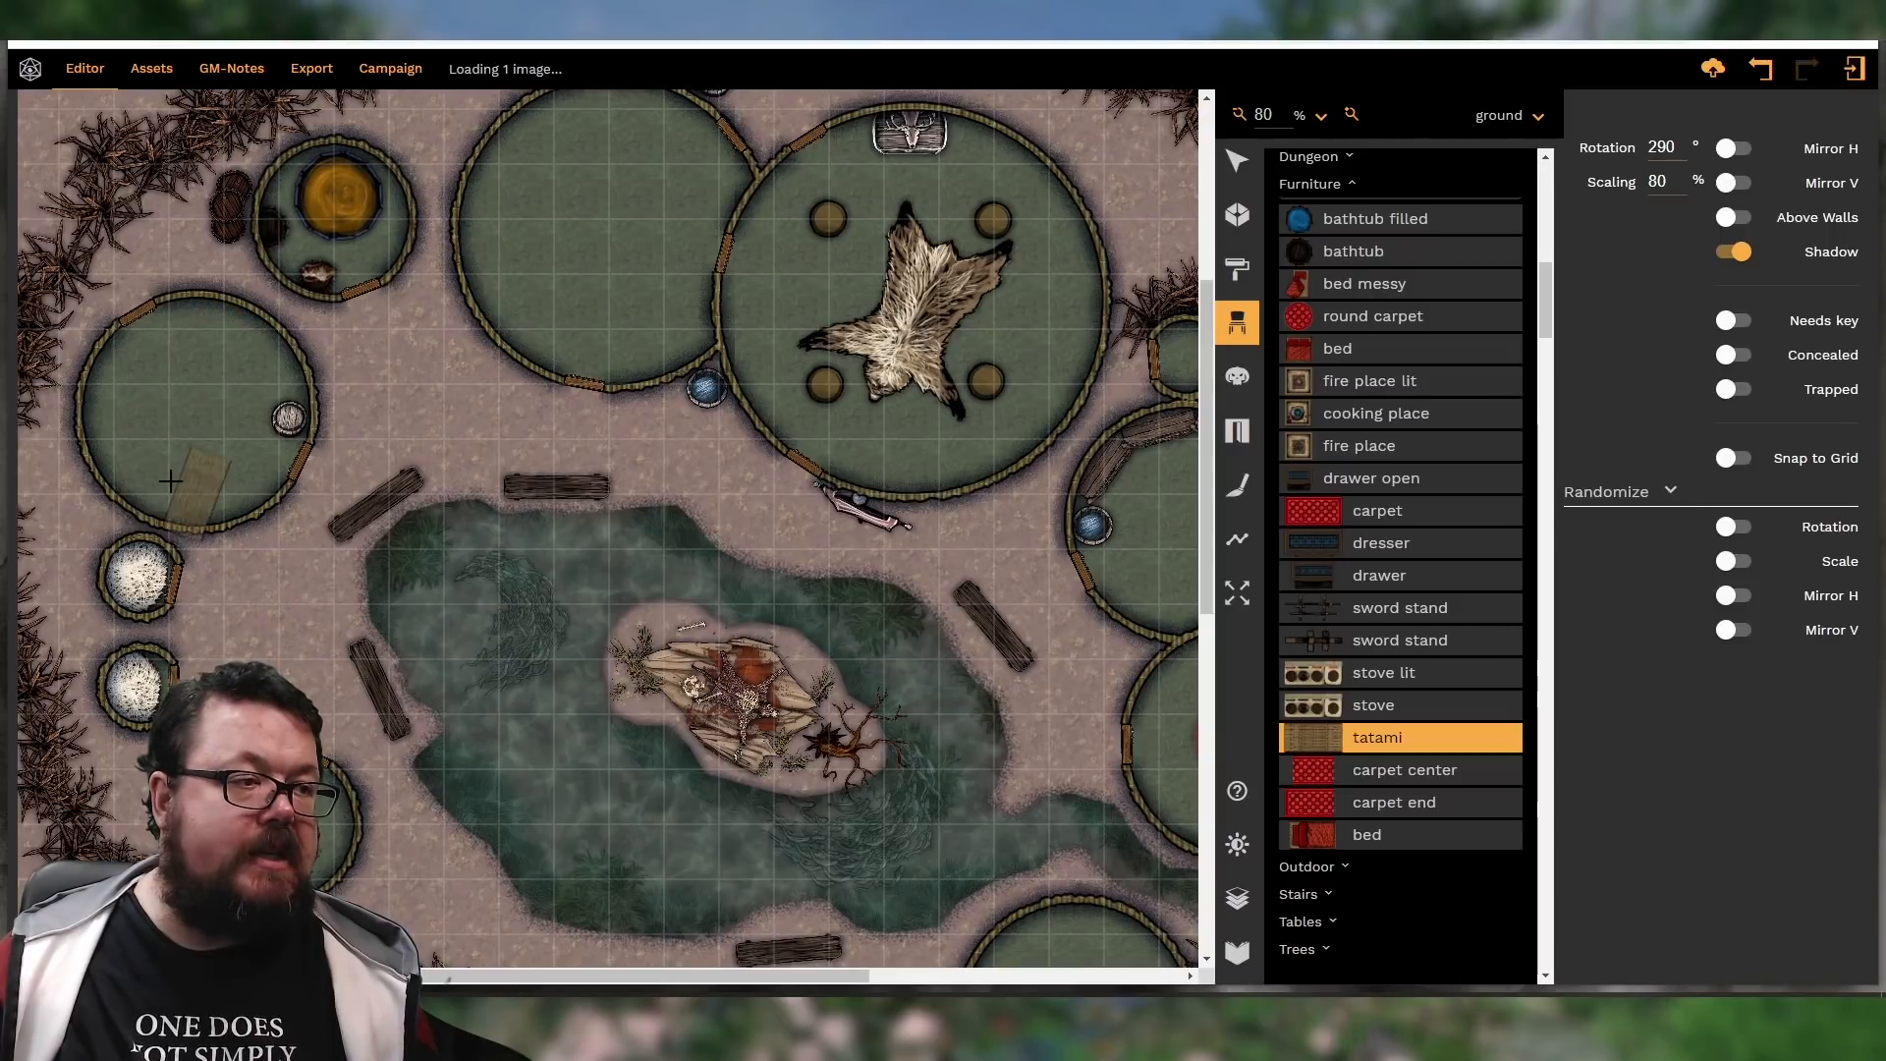
ctrl+scroll(221, 476, down, 2)
click(224, 475)
Place two more tatami mats in the beer room, one in the southwest rotated to 215° and one along the west wall at 105°
ctrl+scroll(143, 476, down, 5)
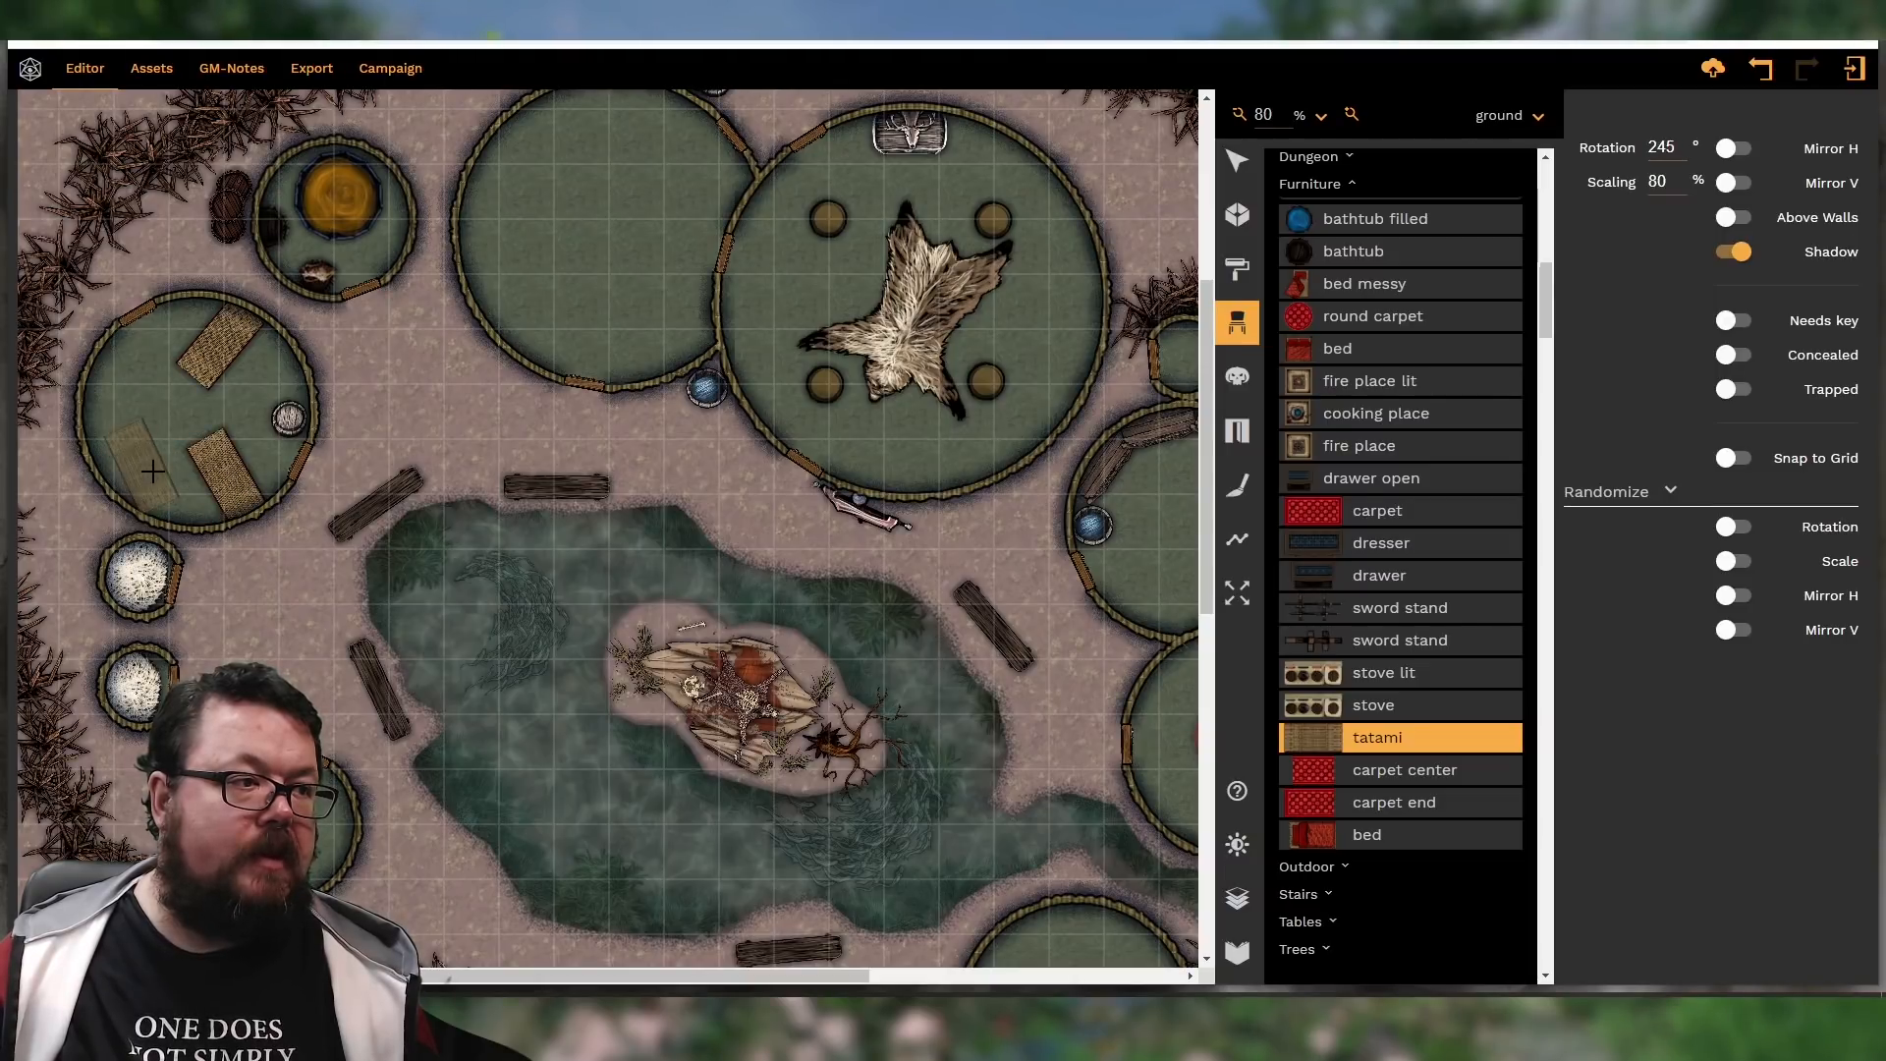
click(135, 479)
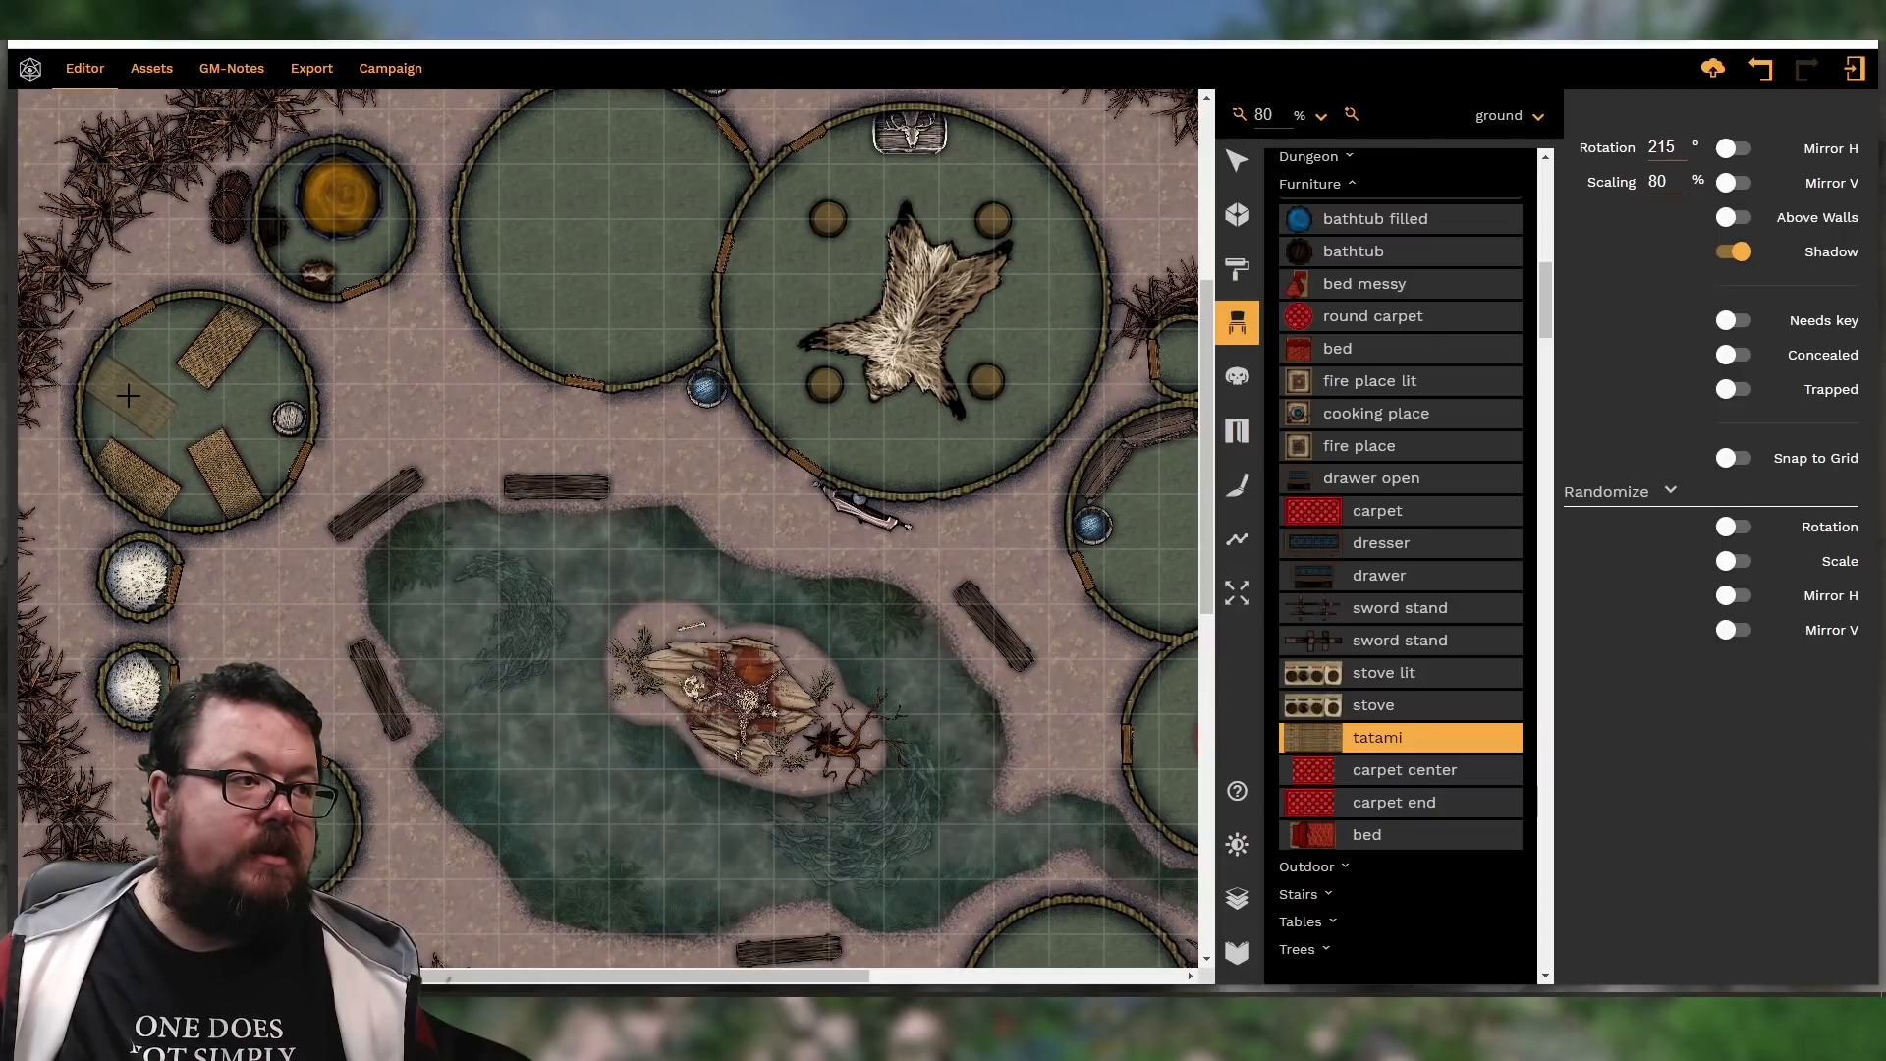
ctrl+scroll(123, 386, down, 8)
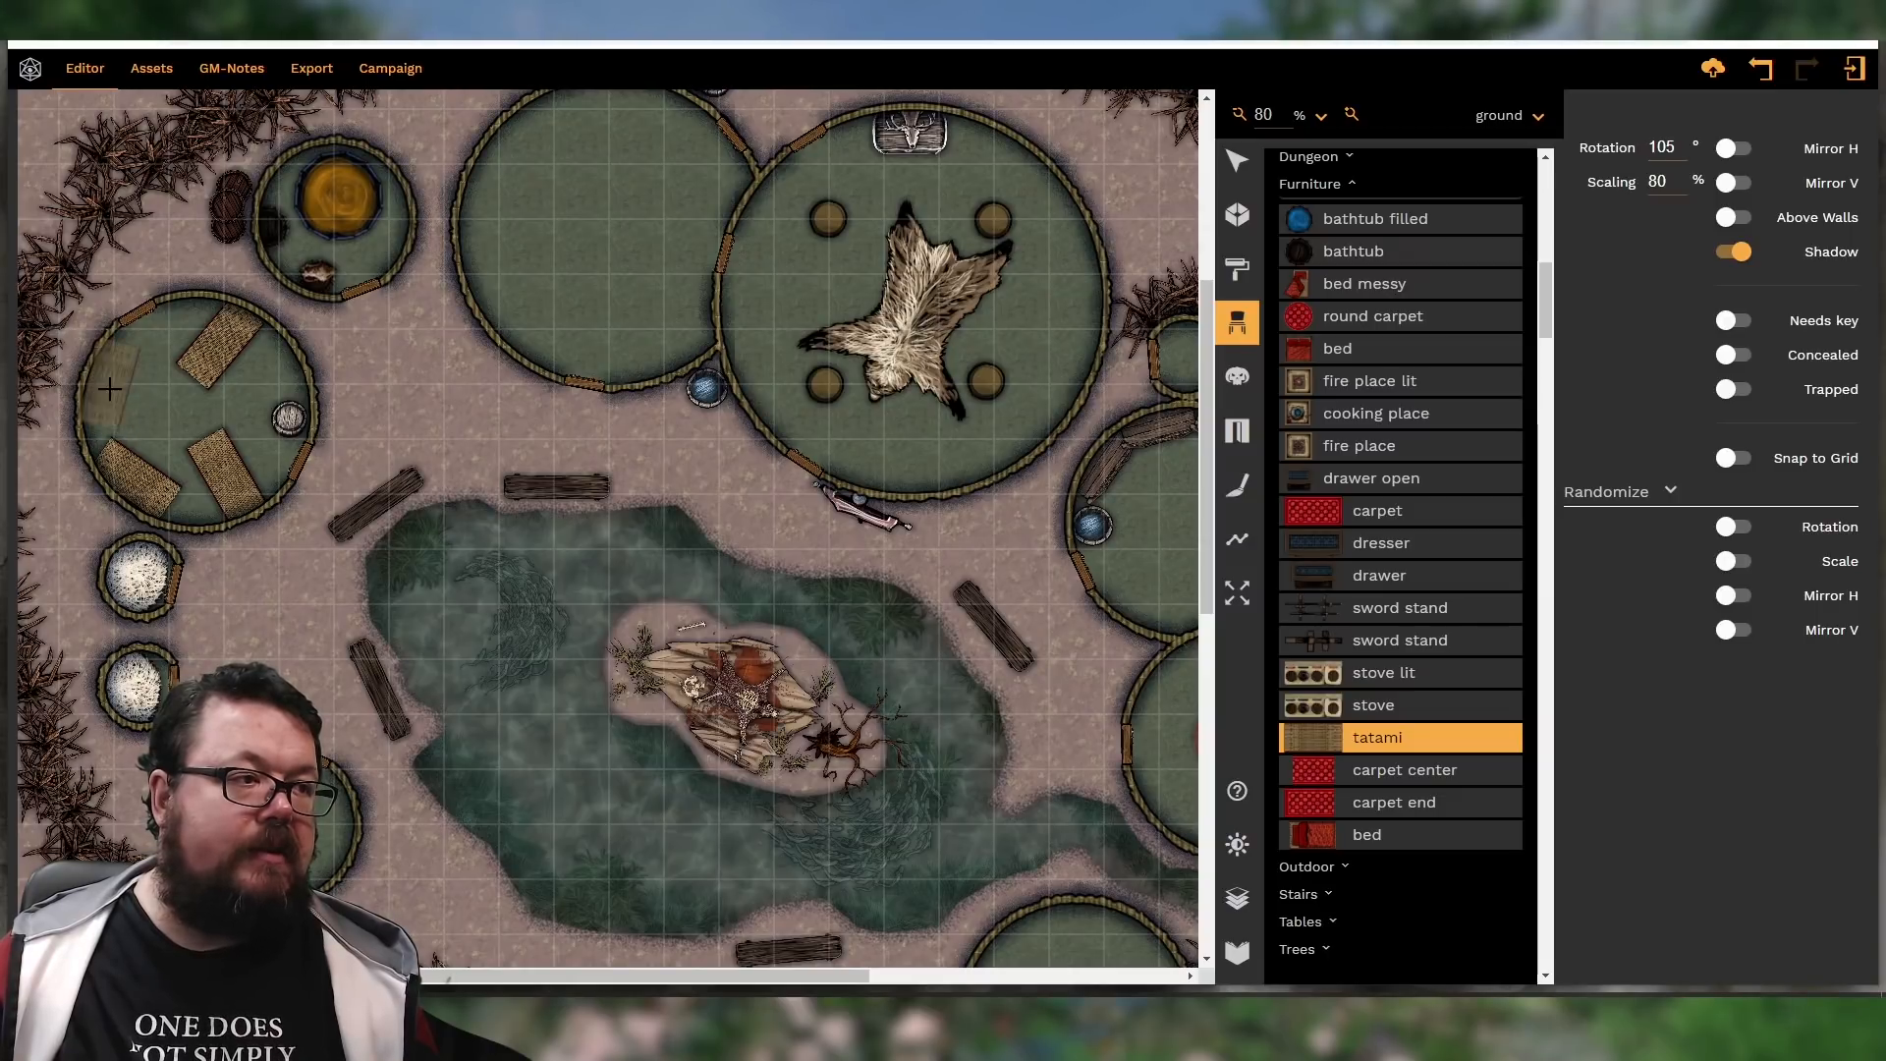
click(108, 384)
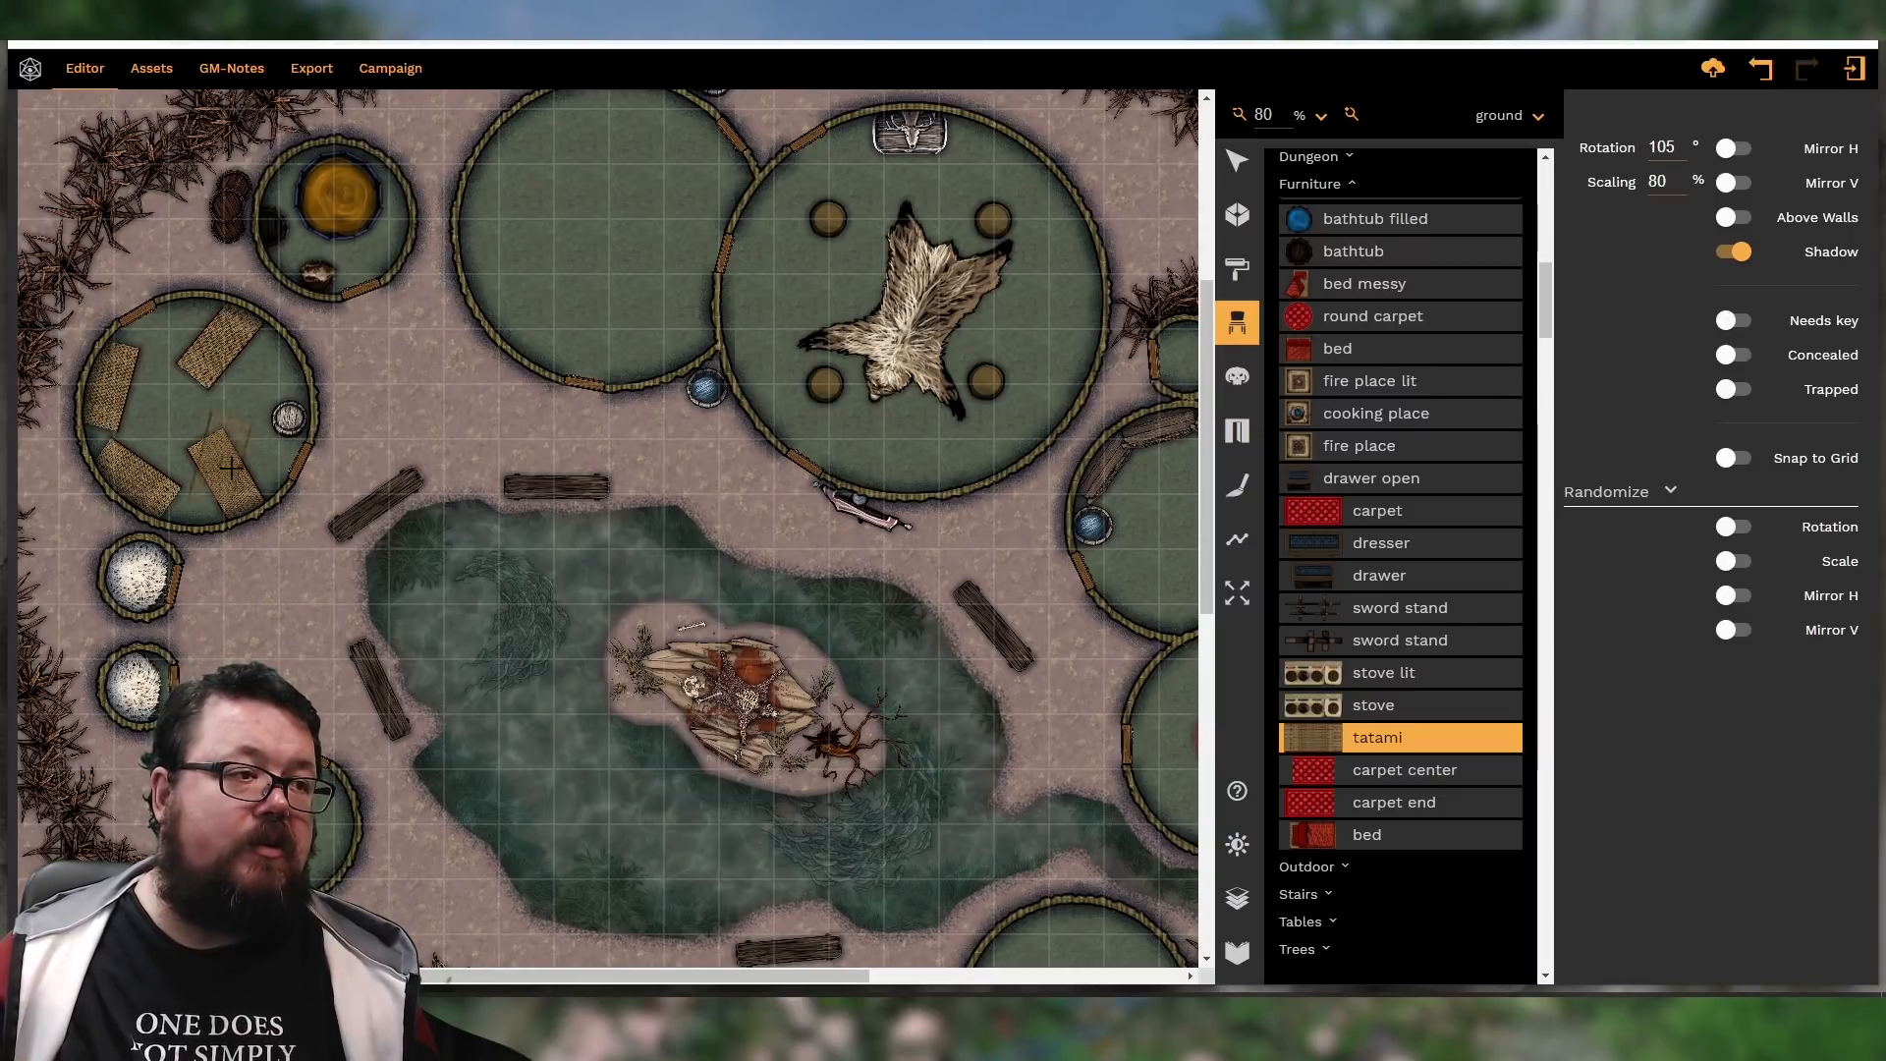
Place two tatami mats along the west side of the large northern hut beside the chief's hut, rotated to 55° and 80°
scroll(422, 432, up, 1)
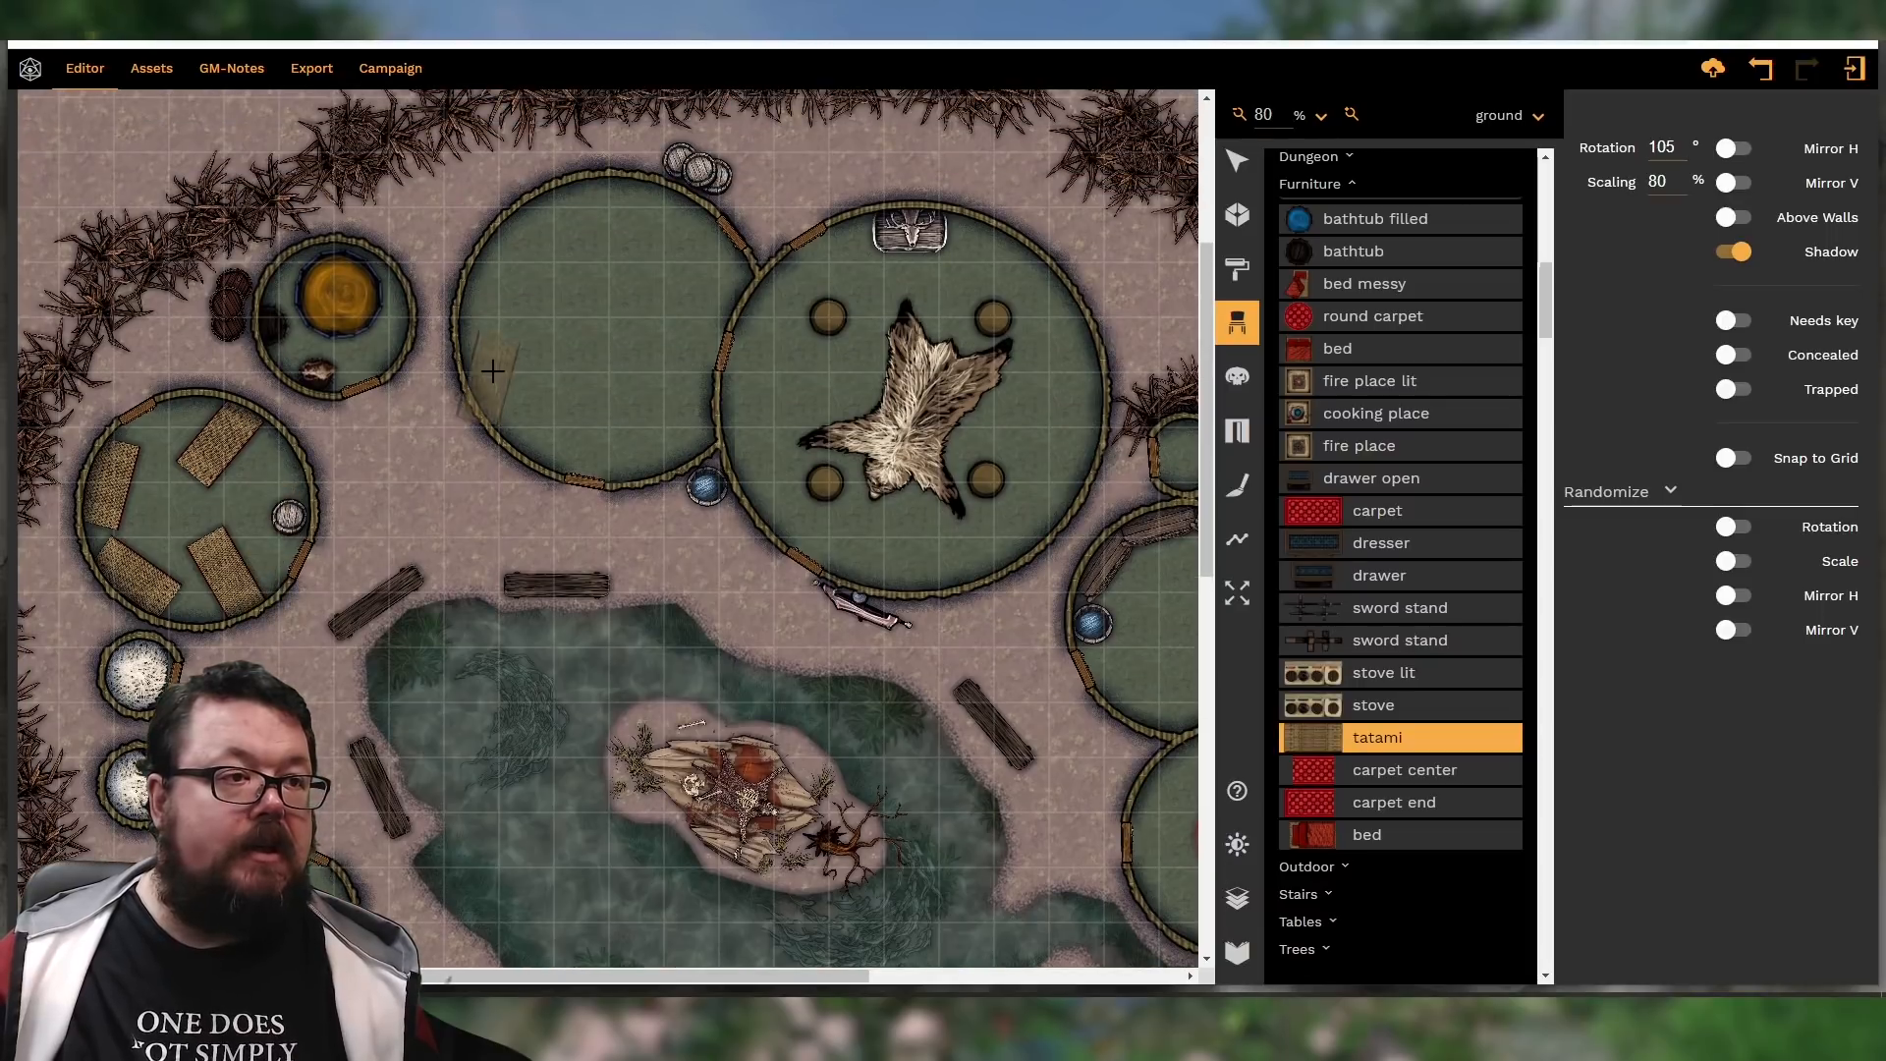
shift+scroll(512, 361, up, 2)
shift+scroll(512, 361, up, 3)
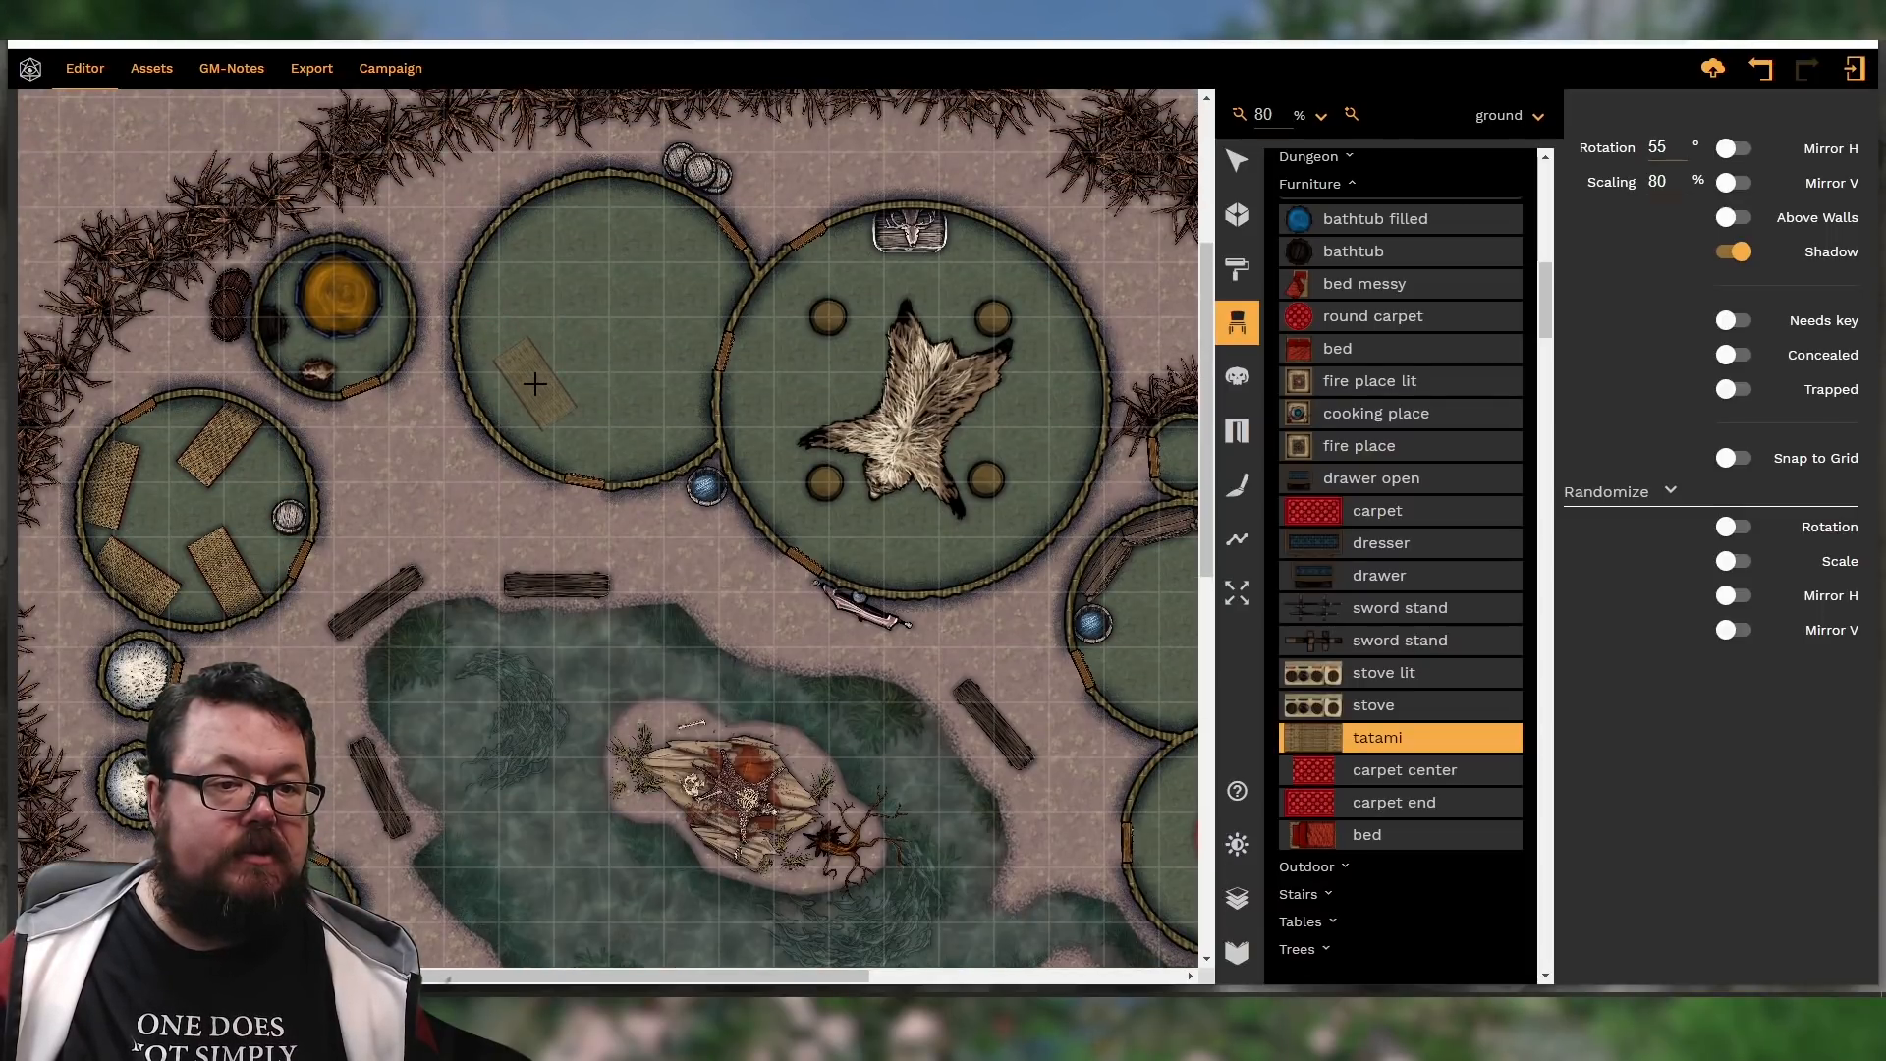
shift+scroll(523, 416, down, 6)
shift+scroll(524, 411, up, 8)
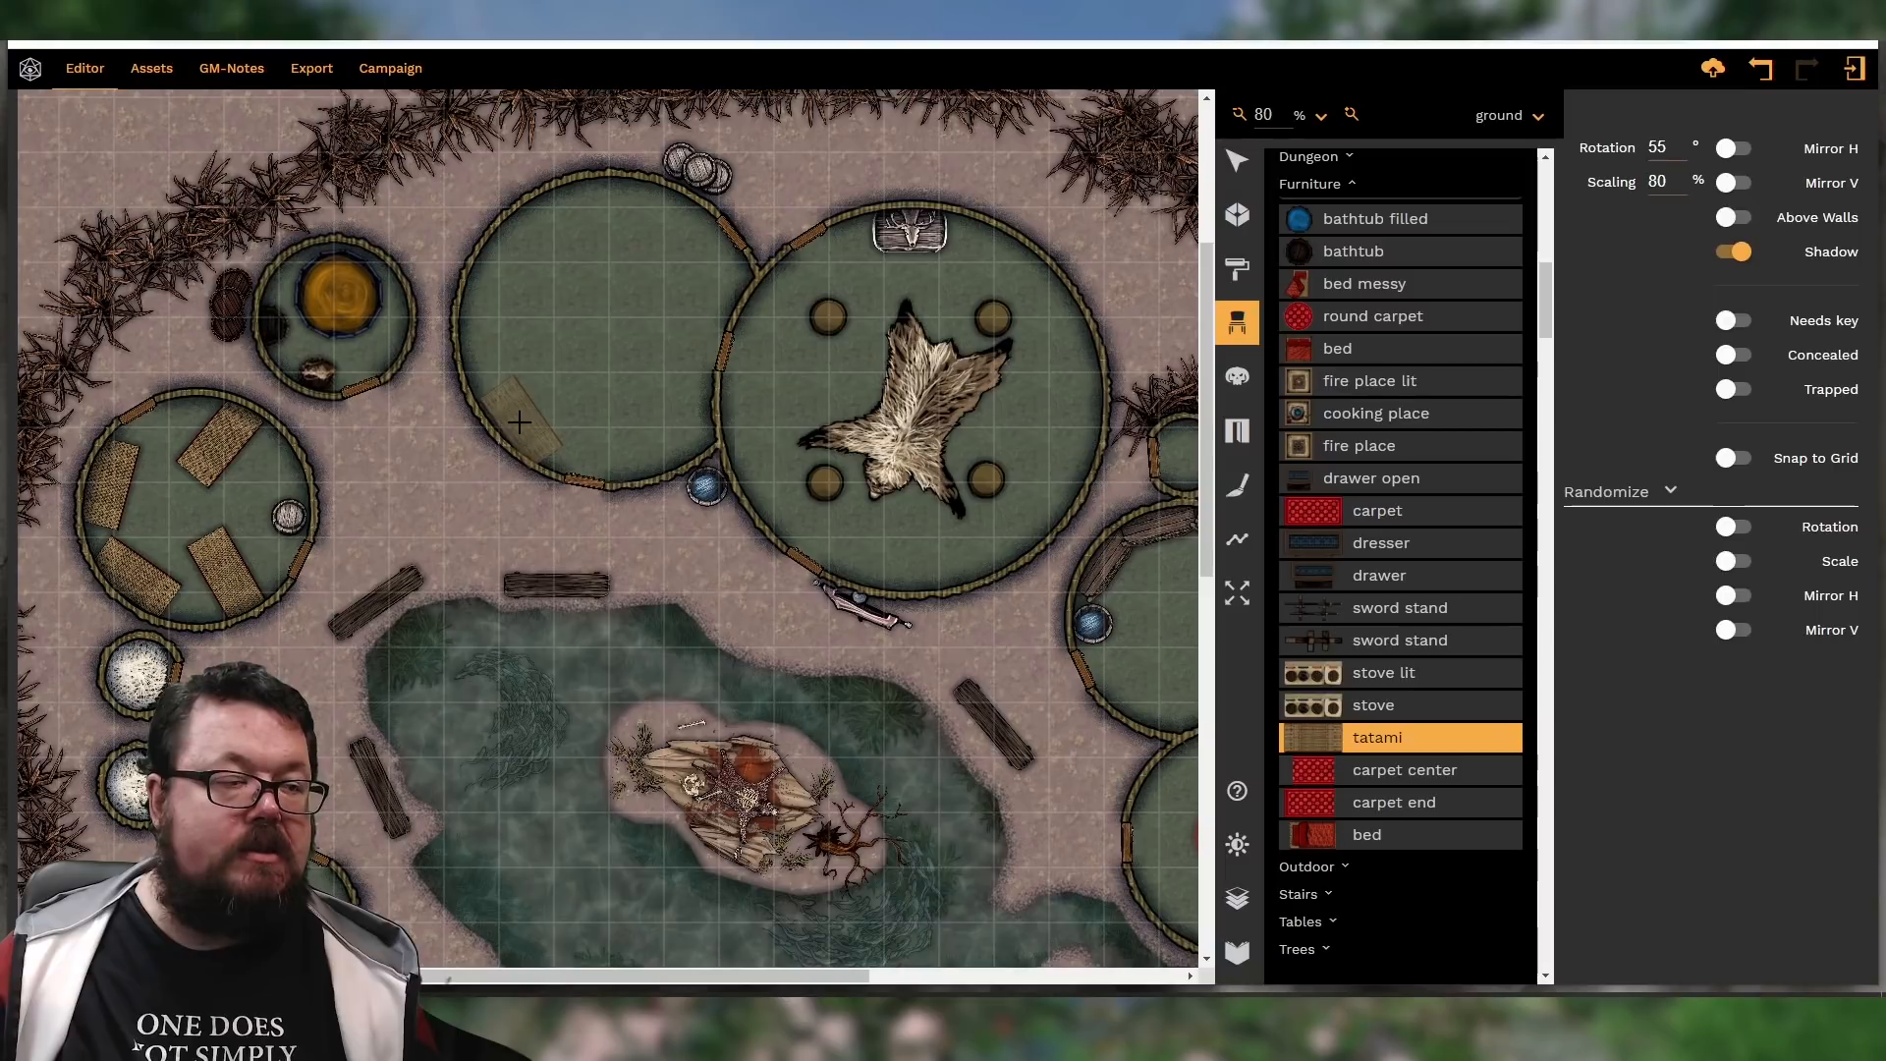
click(506, 397)
shift+scroll(493, 330, down, 4)
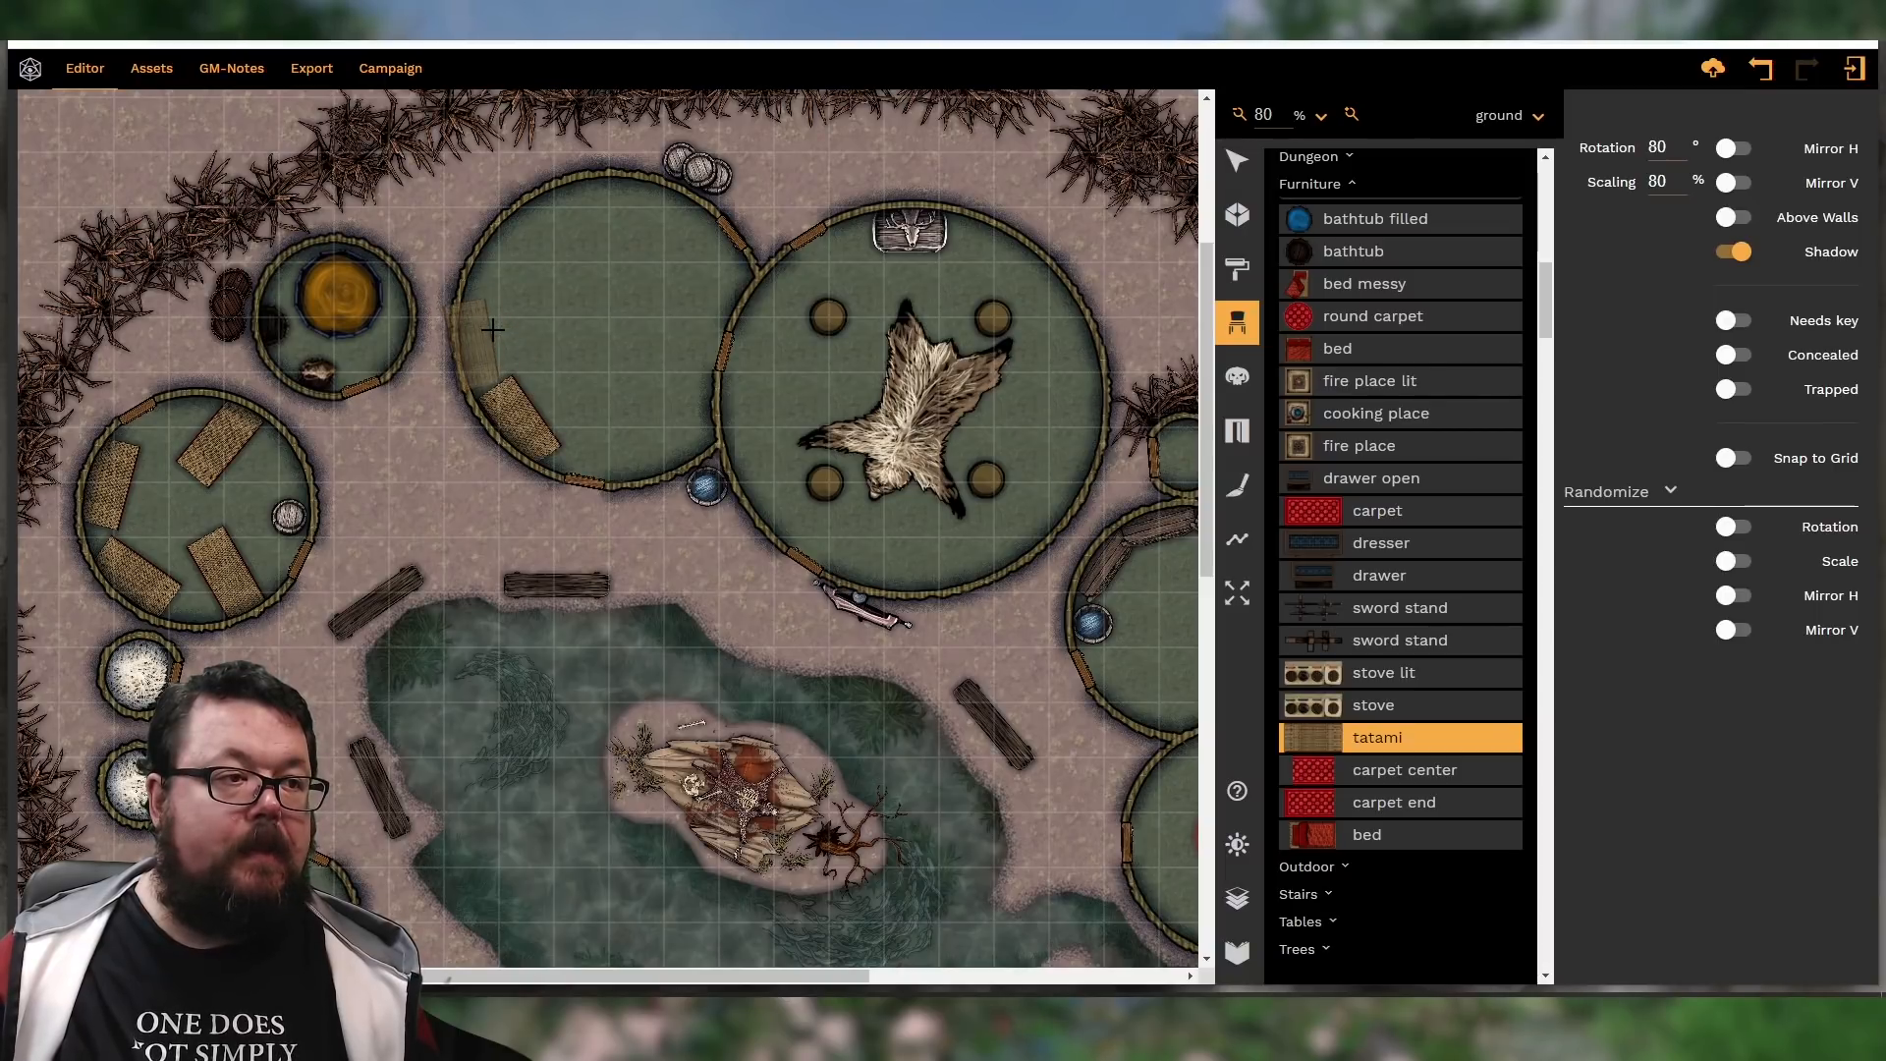
click(482, 319)
Add tatami mats to the large northern hut's northwest side at 140°, its north side, and its southeast side at 330°
scroll(531, 226, up, 3)
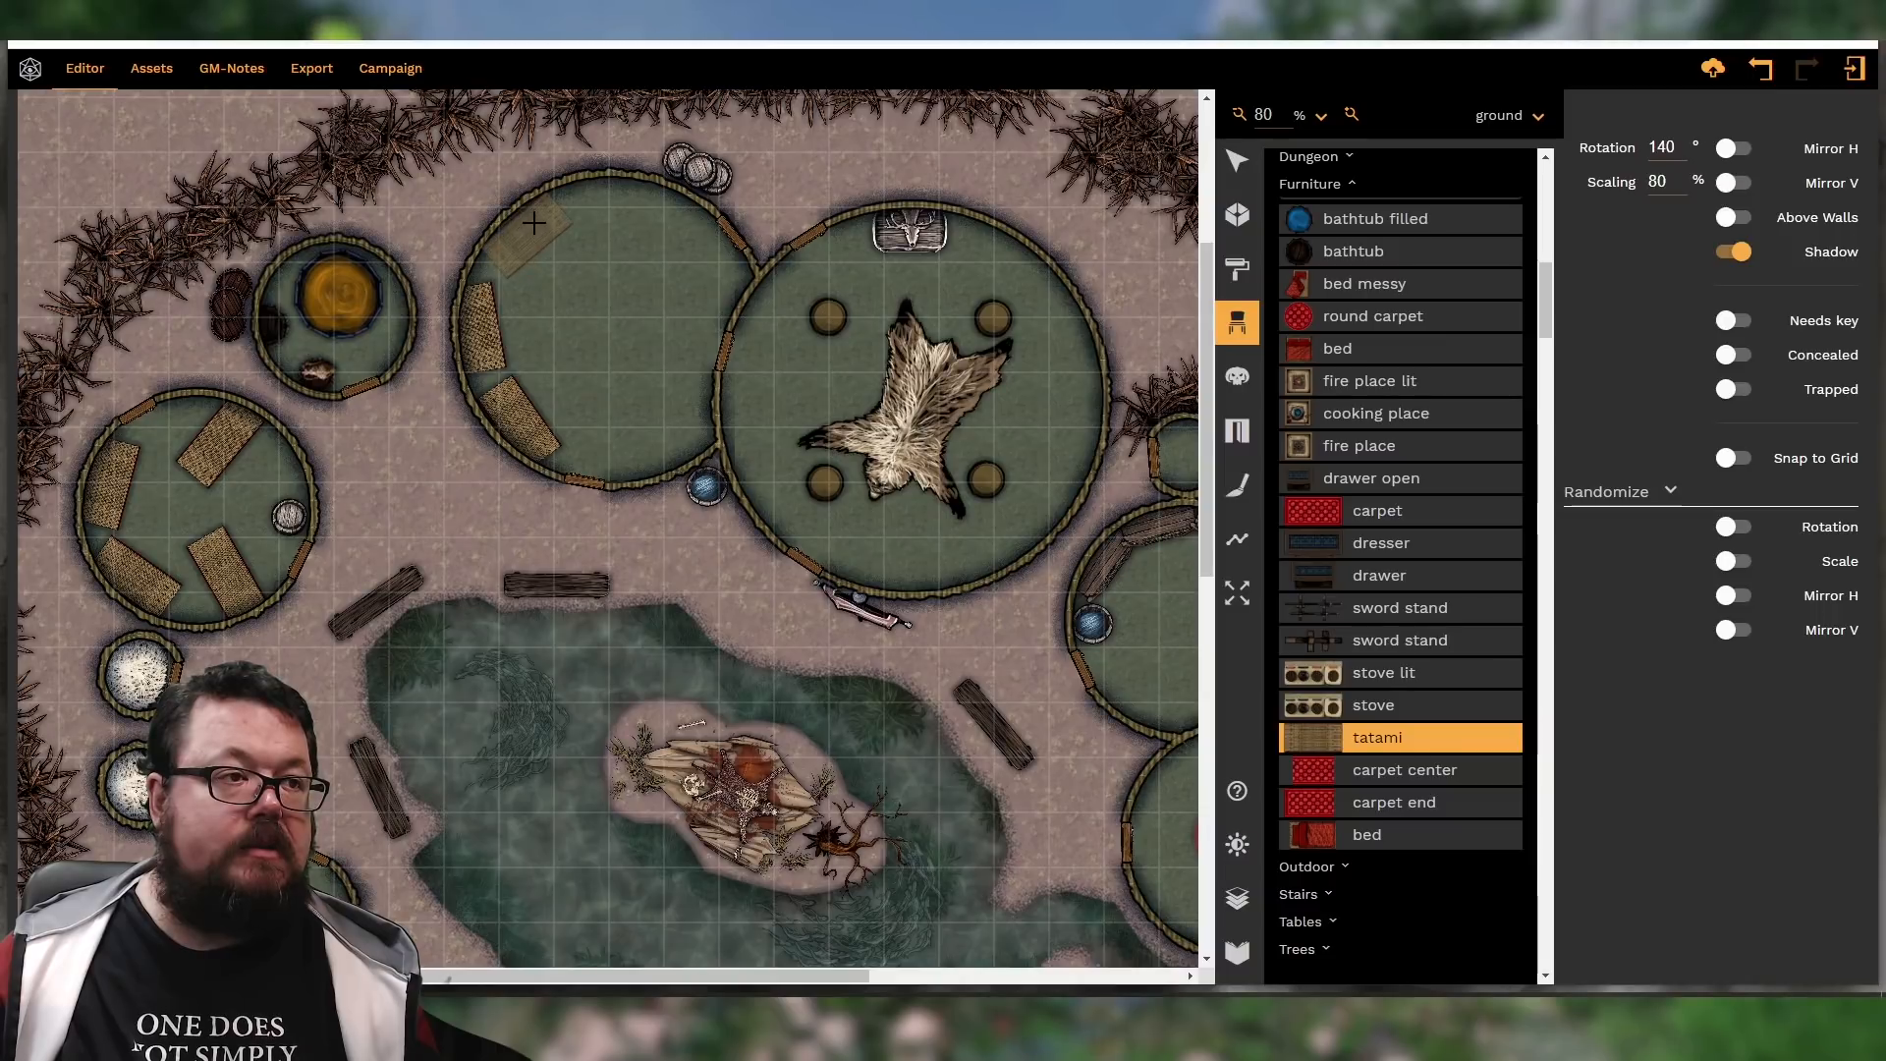
click(527, 227)
scroll(629, 206, up, 3)
click(630, 203)
scroll(1051, 393, up, 2)
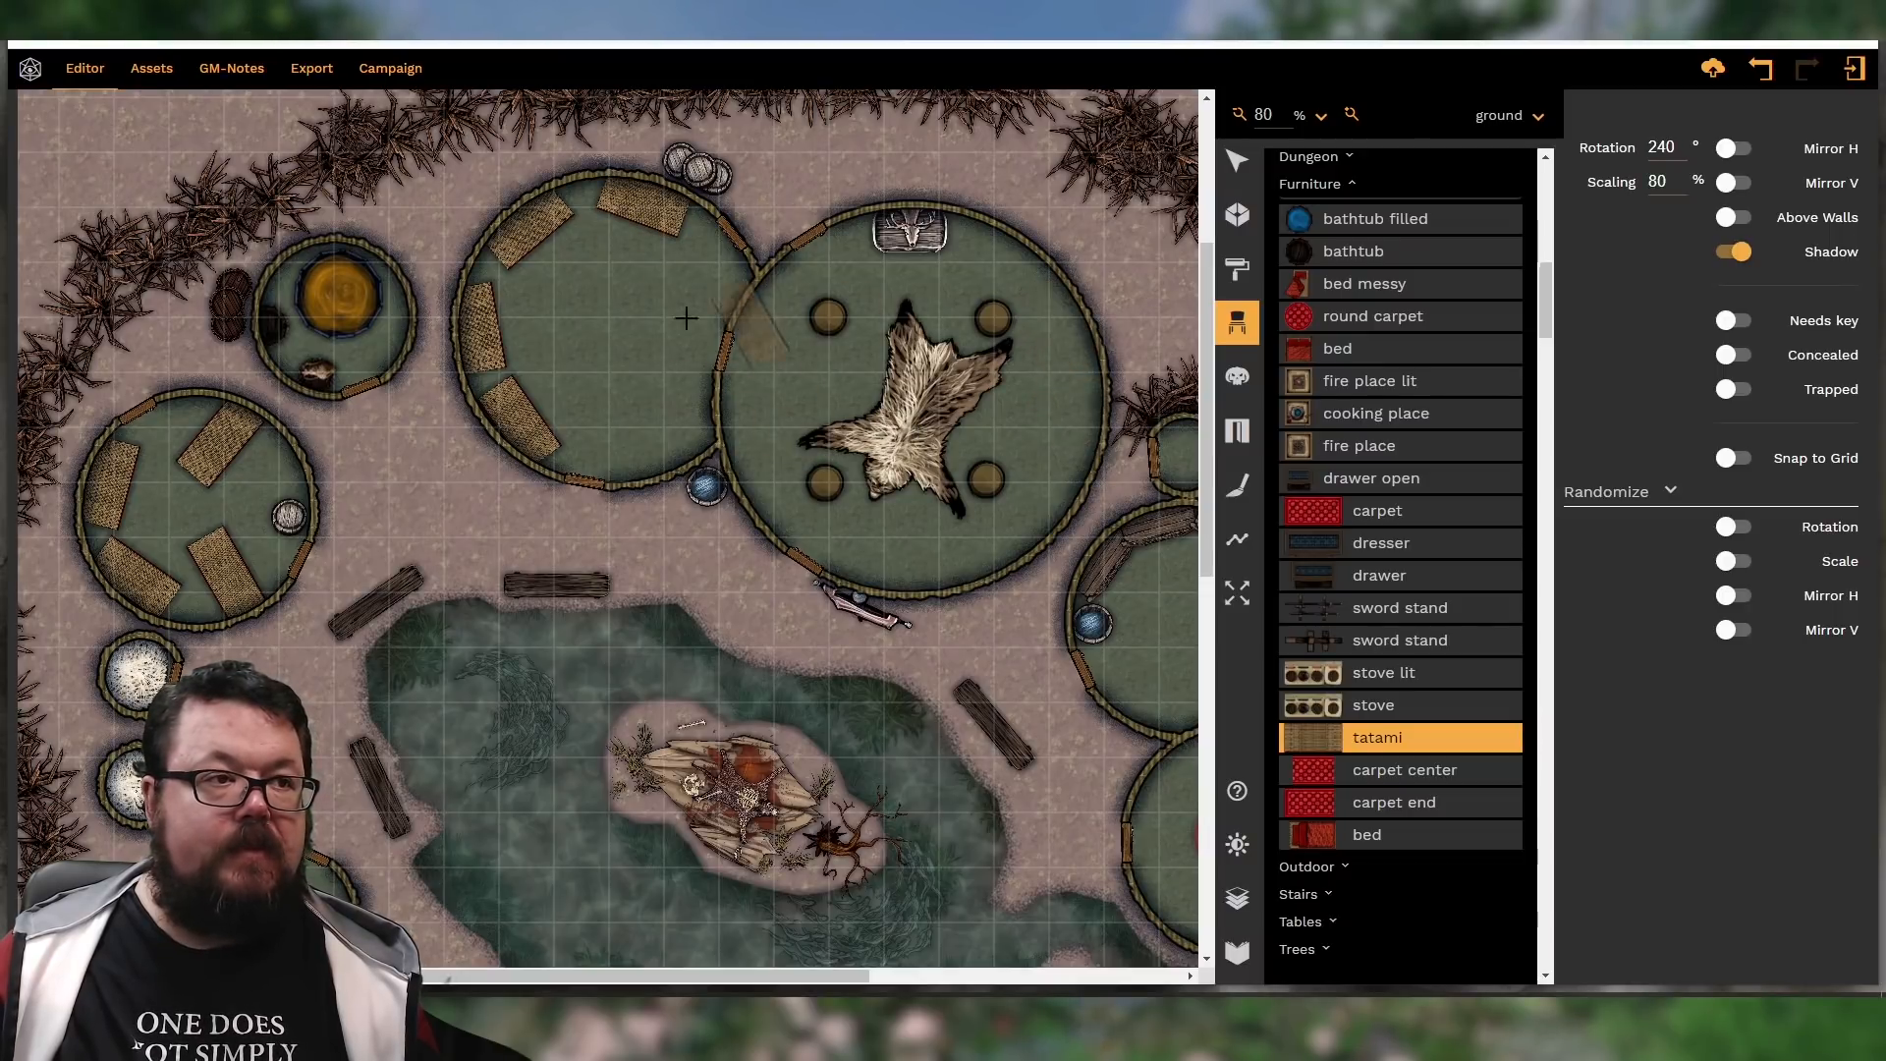
scroll(639, 339, up, 5)
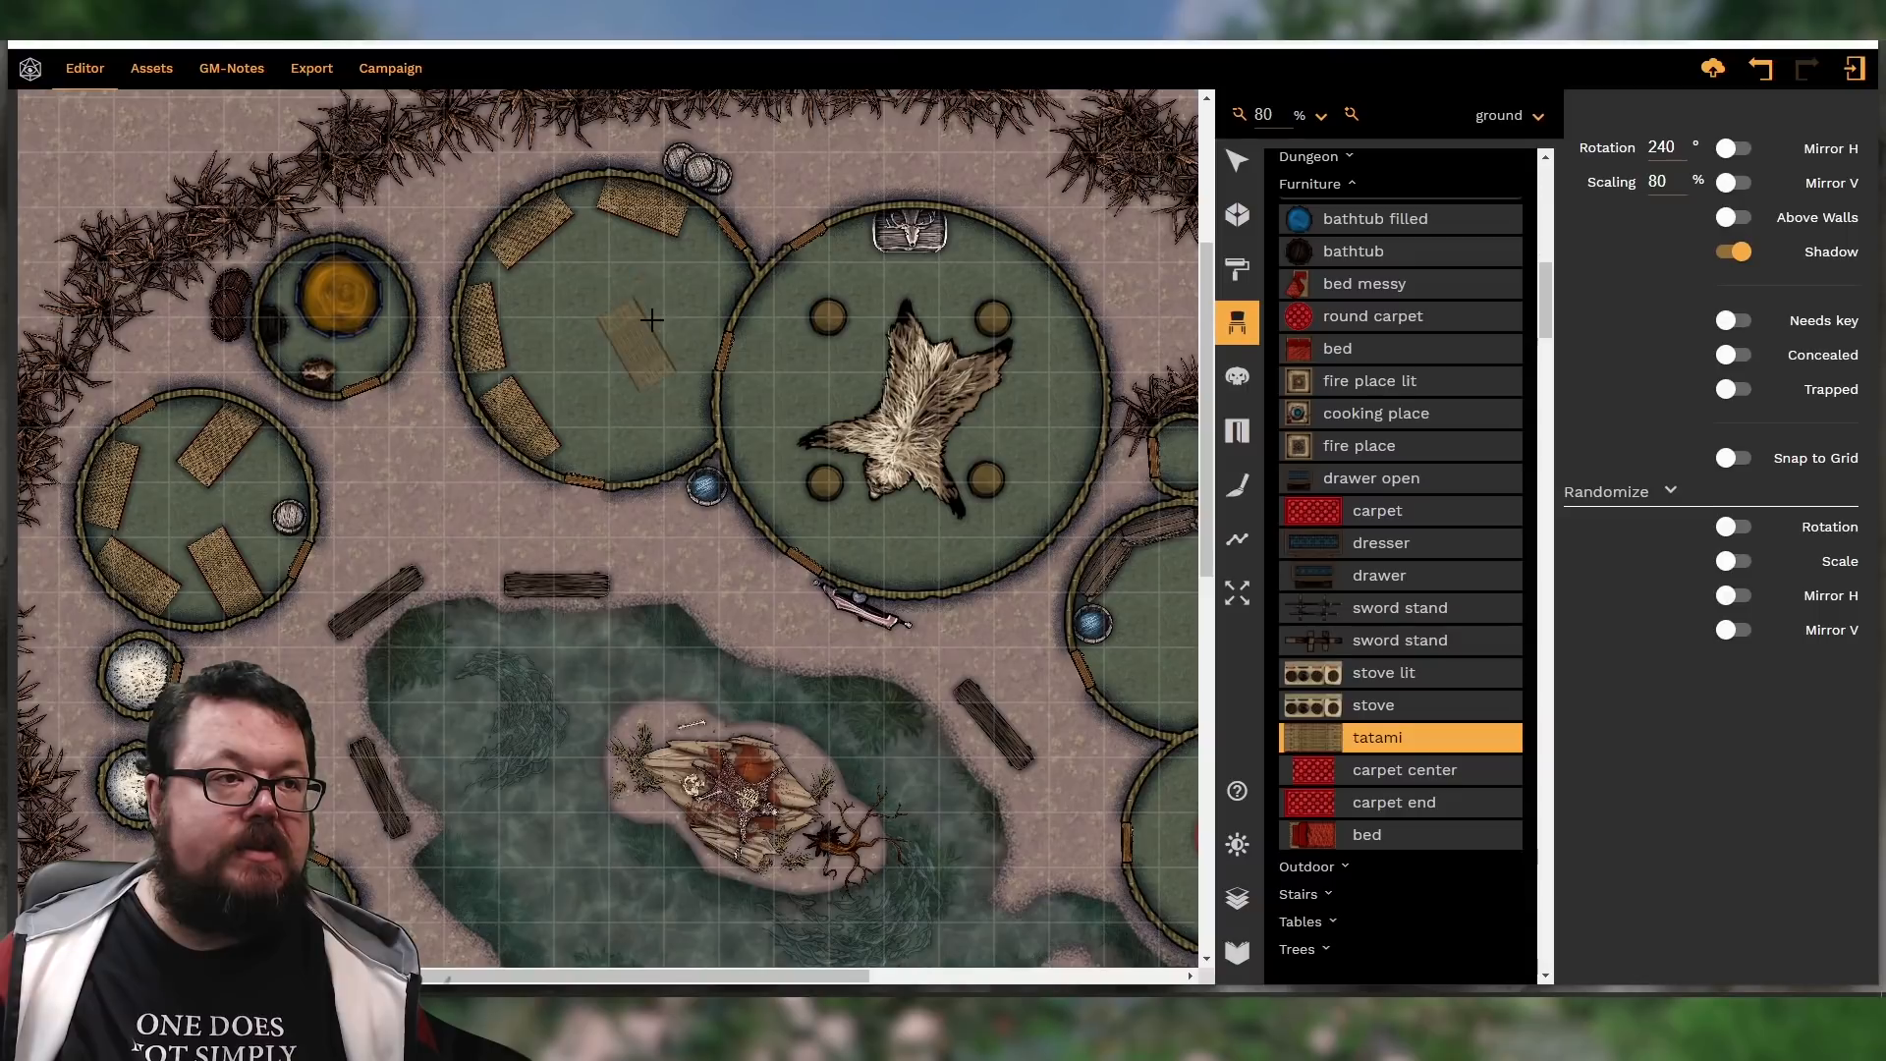
scroll(666, 394, up, 7)
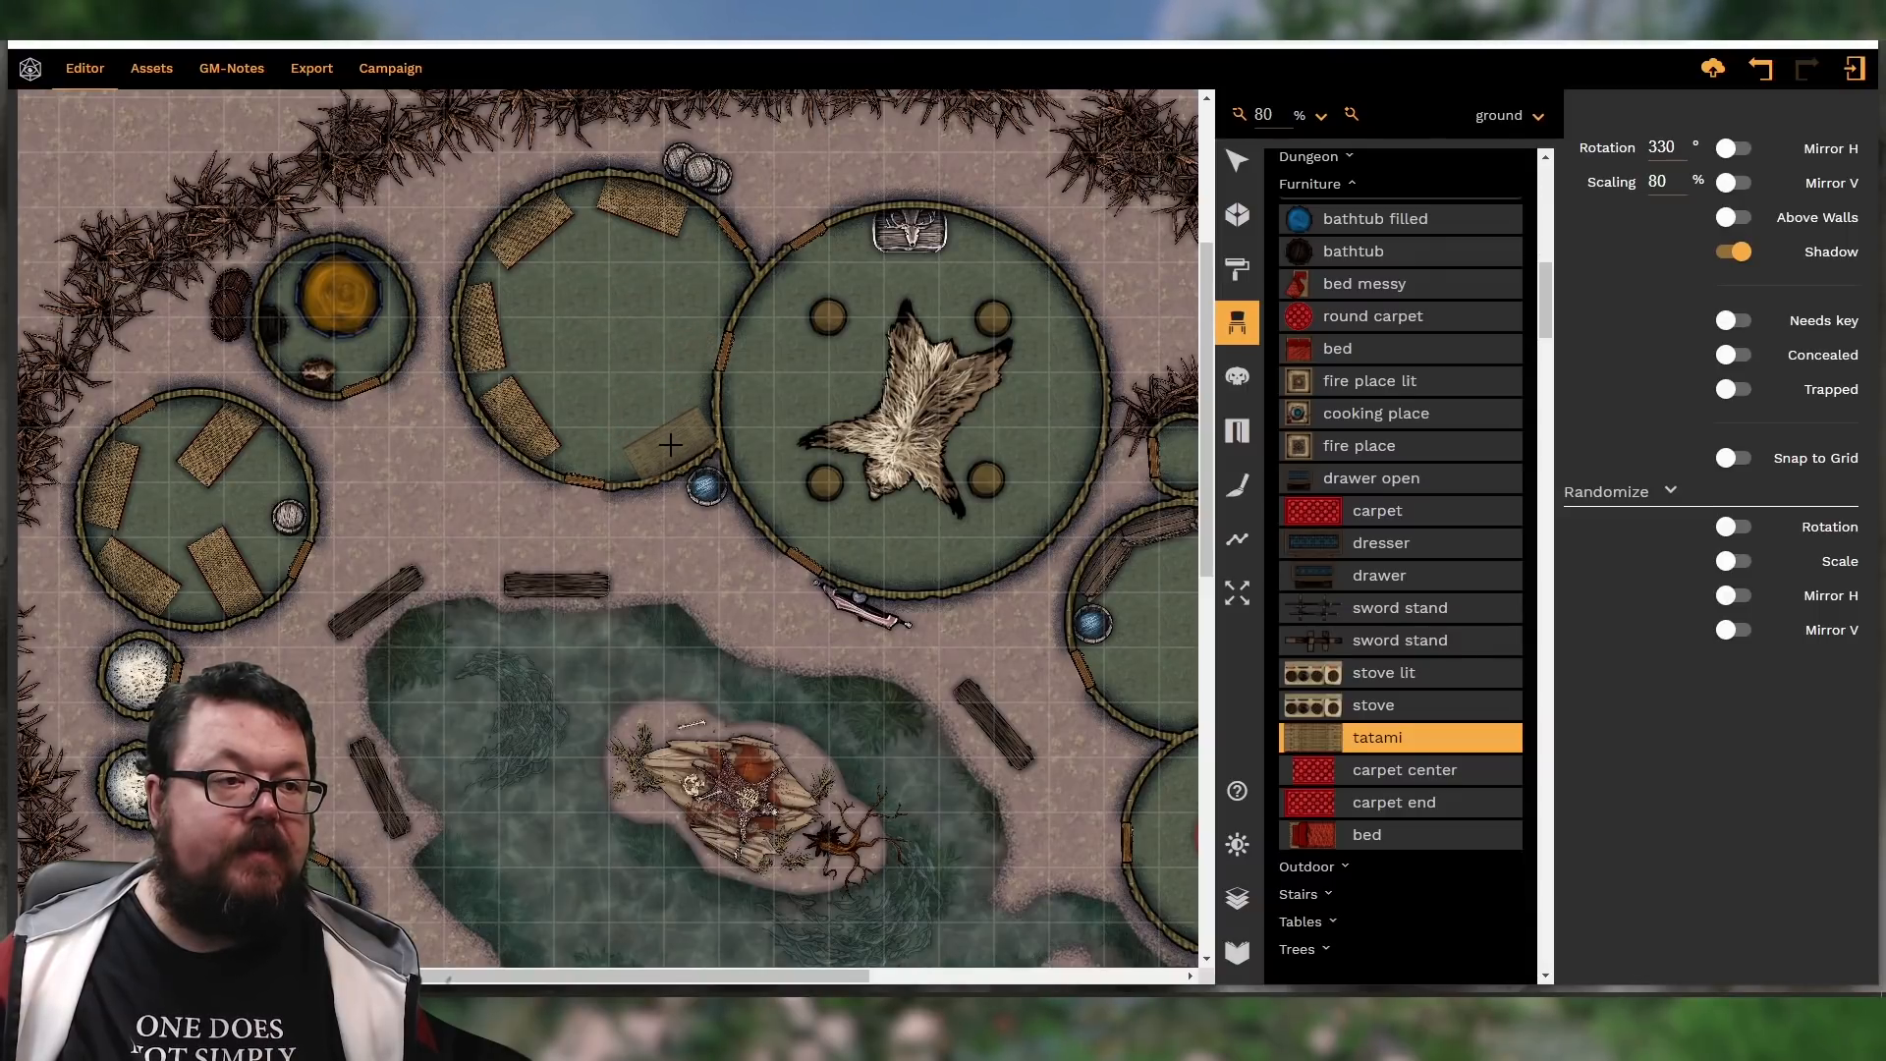
Place a tatami mat rotated to 270° against the east wall of the eastern hut with the curved bench
scroll(614, 592, down, 2)
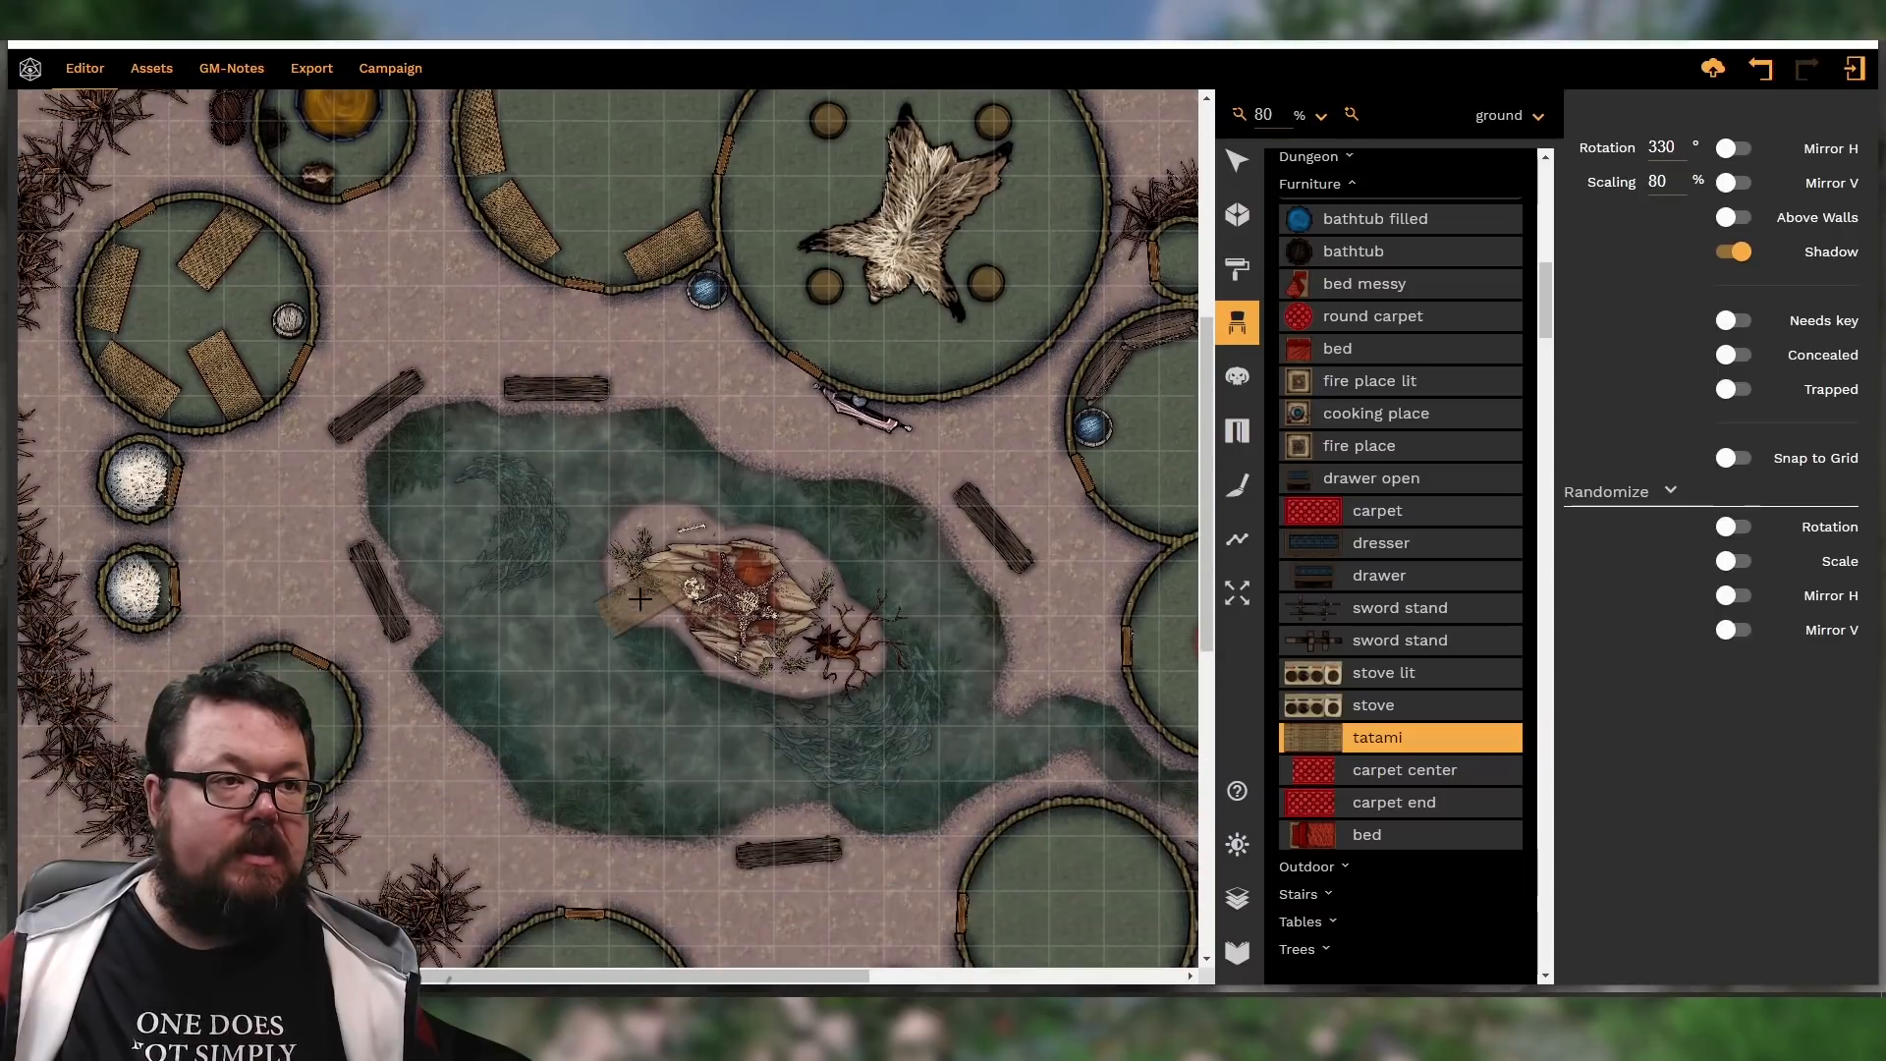
drag(660, 971, 794, 977)
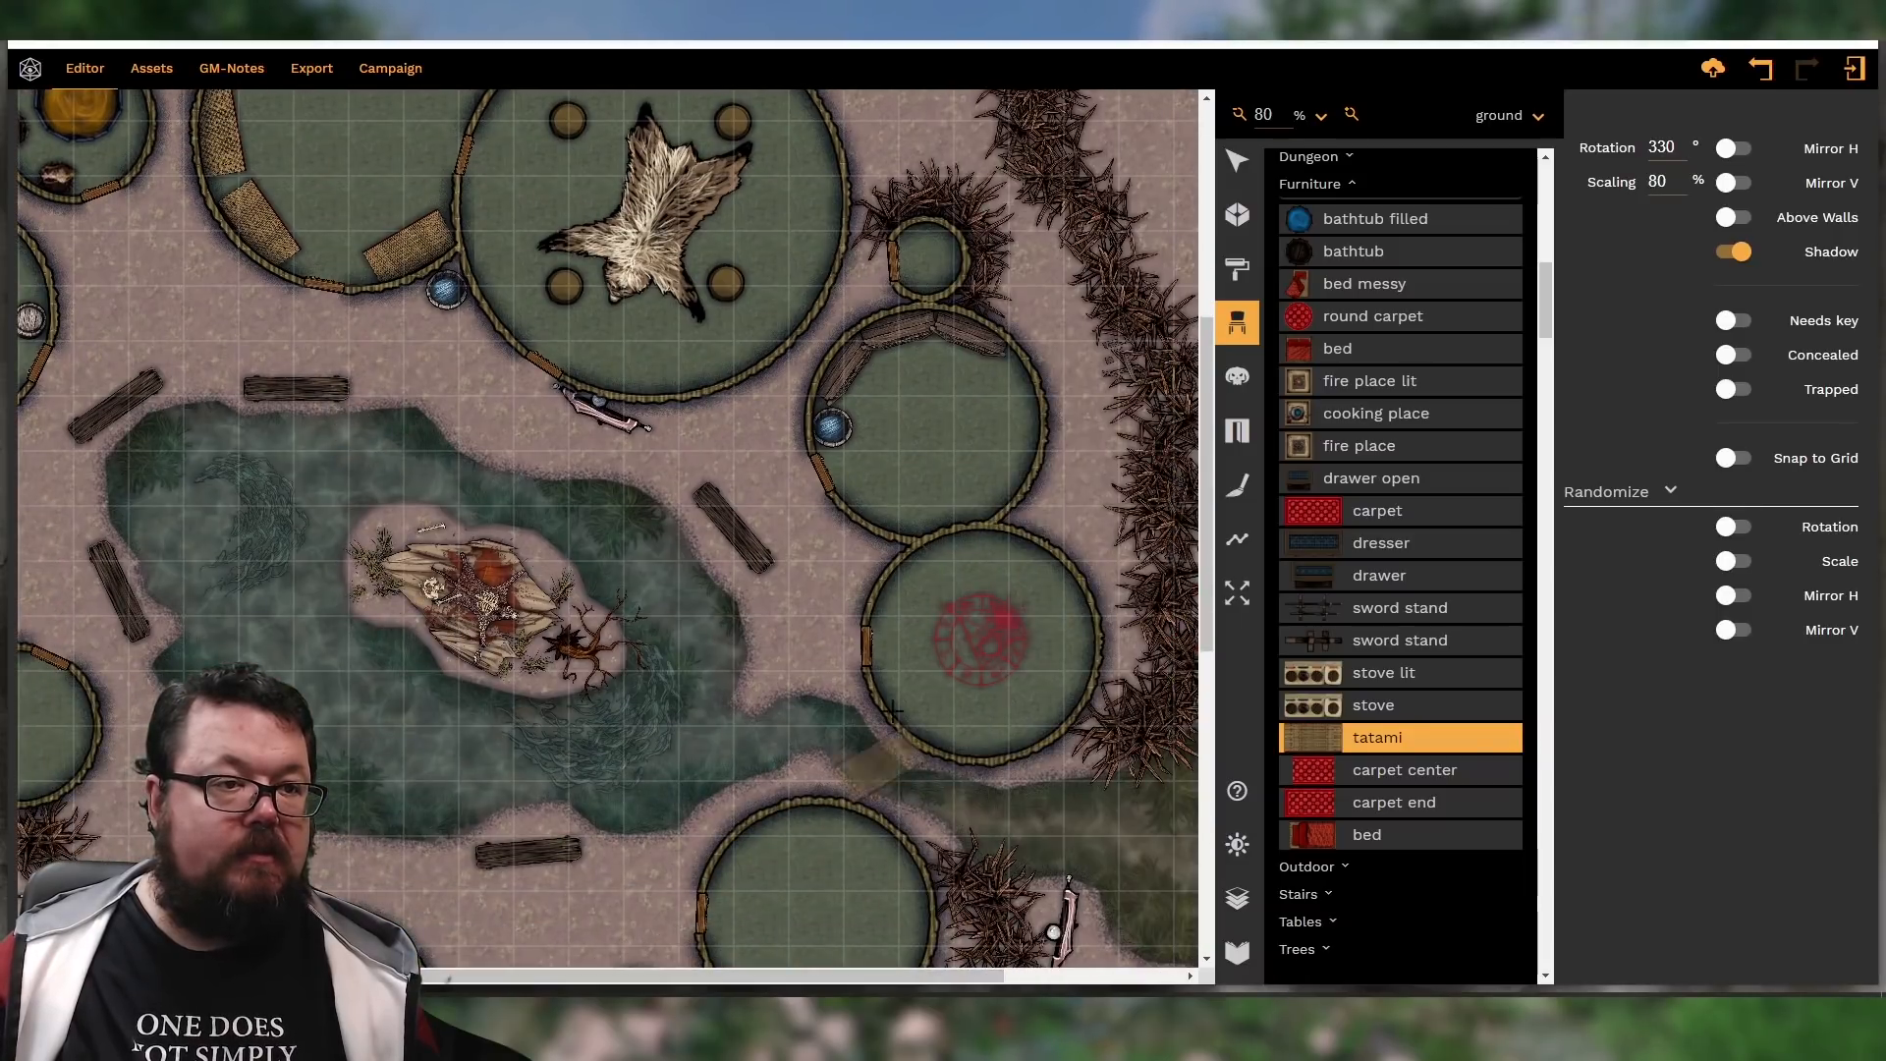
scroll(989, 462, down, 9)
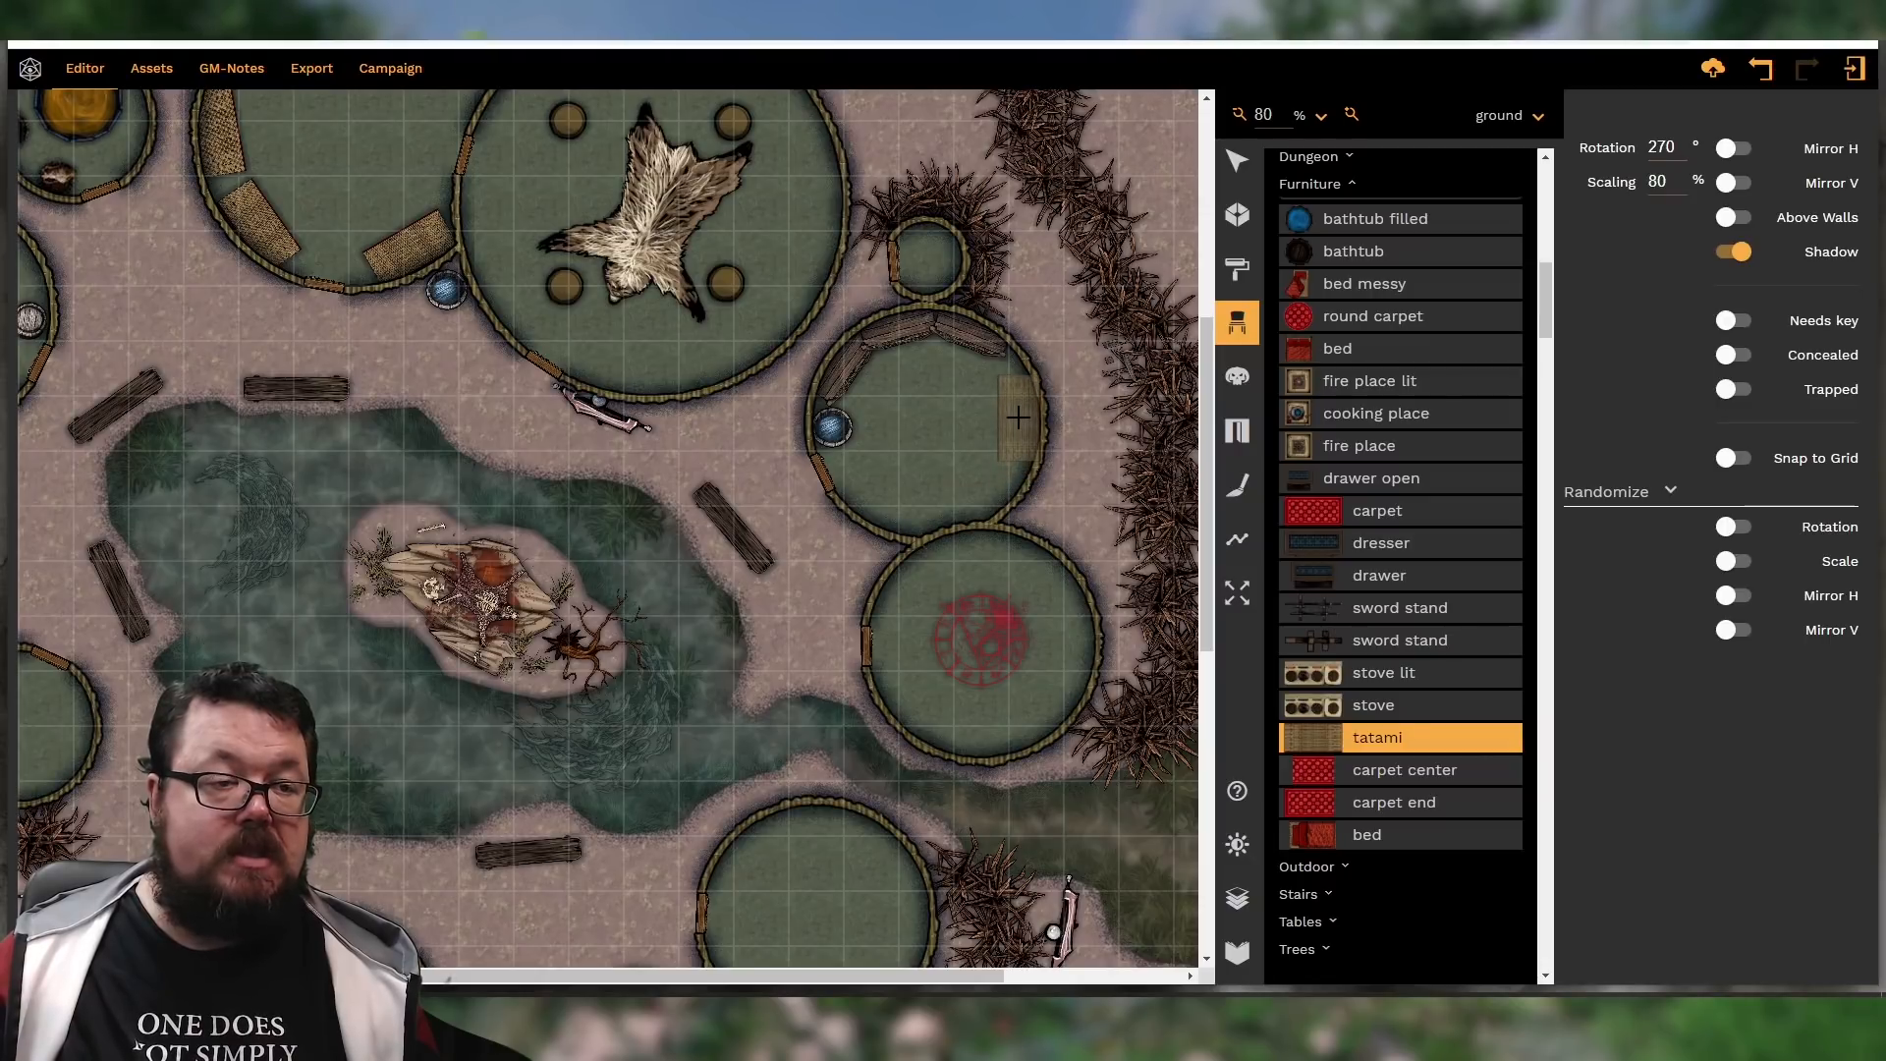
click(1018, 418)
Place three tatami mats in the southern hut beside the crate huts: northeast, southeast rotated to 300°, and northwest
scroll(857, 472, down, 2)
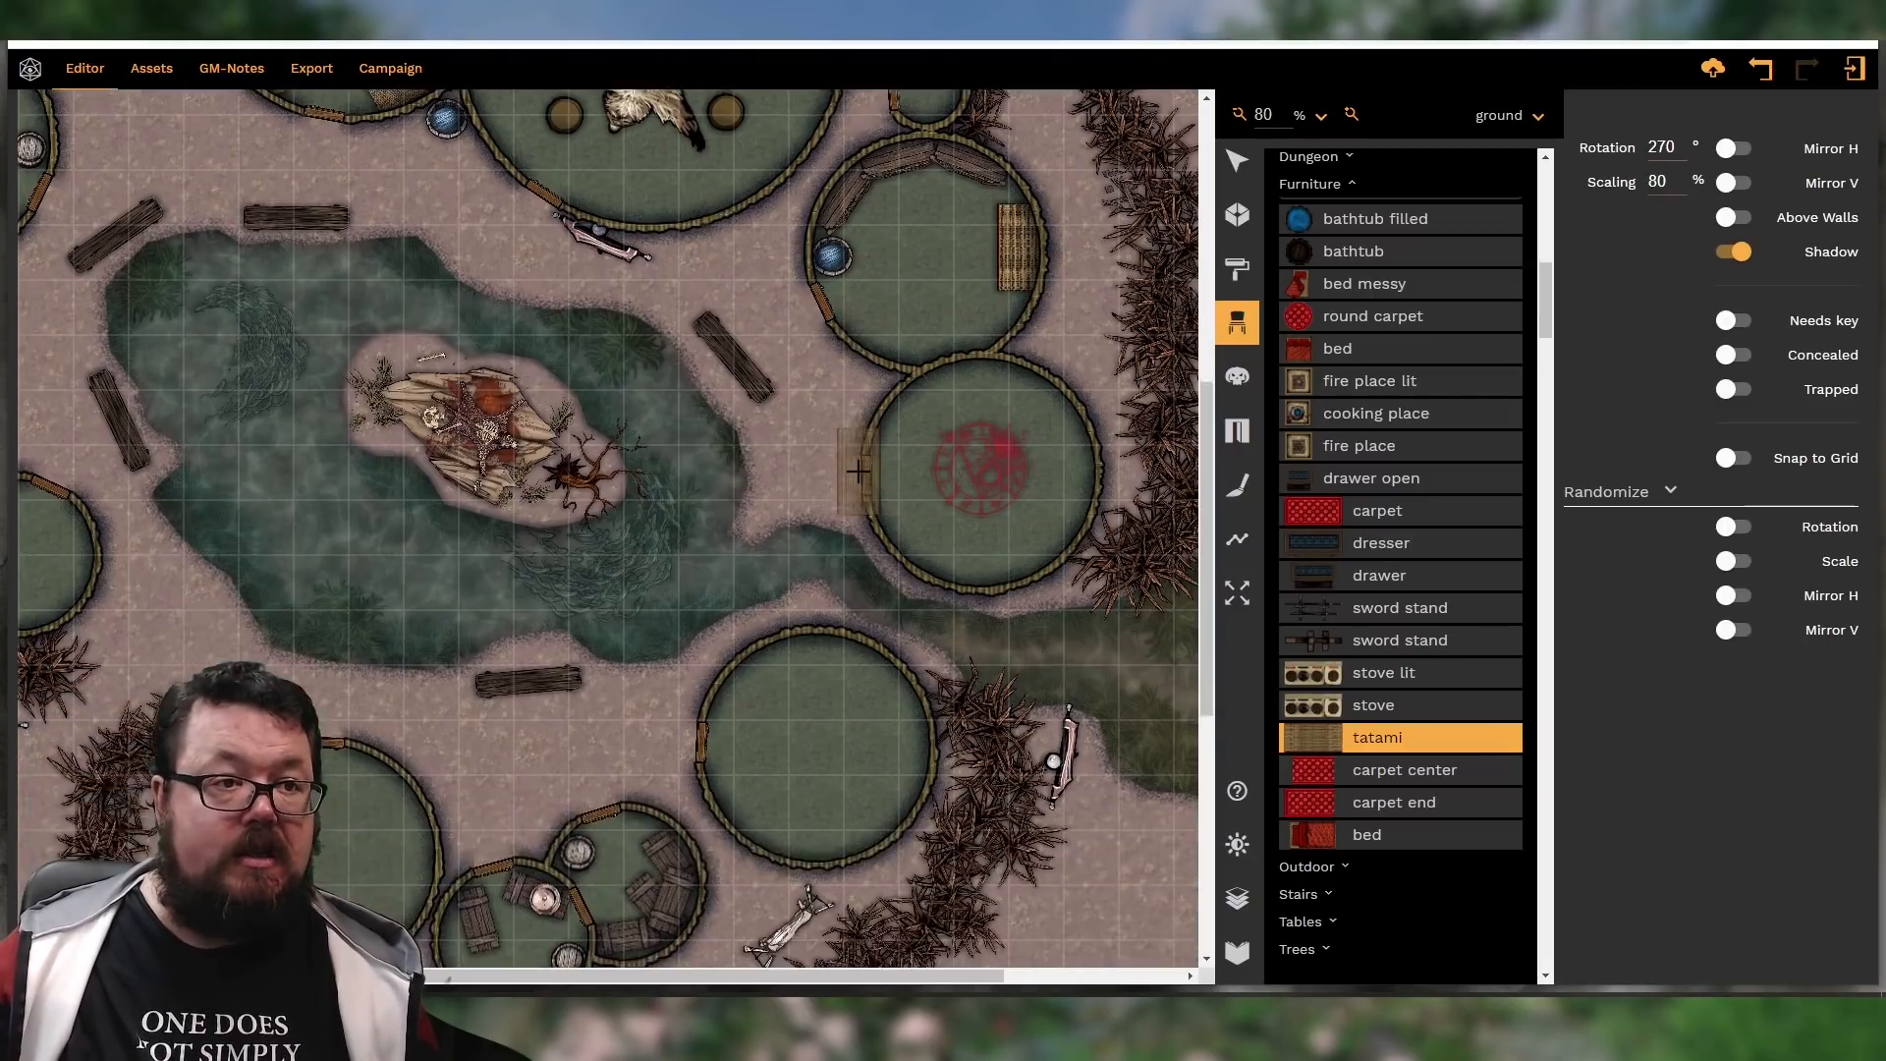
scroll(794, 694, down, 1)
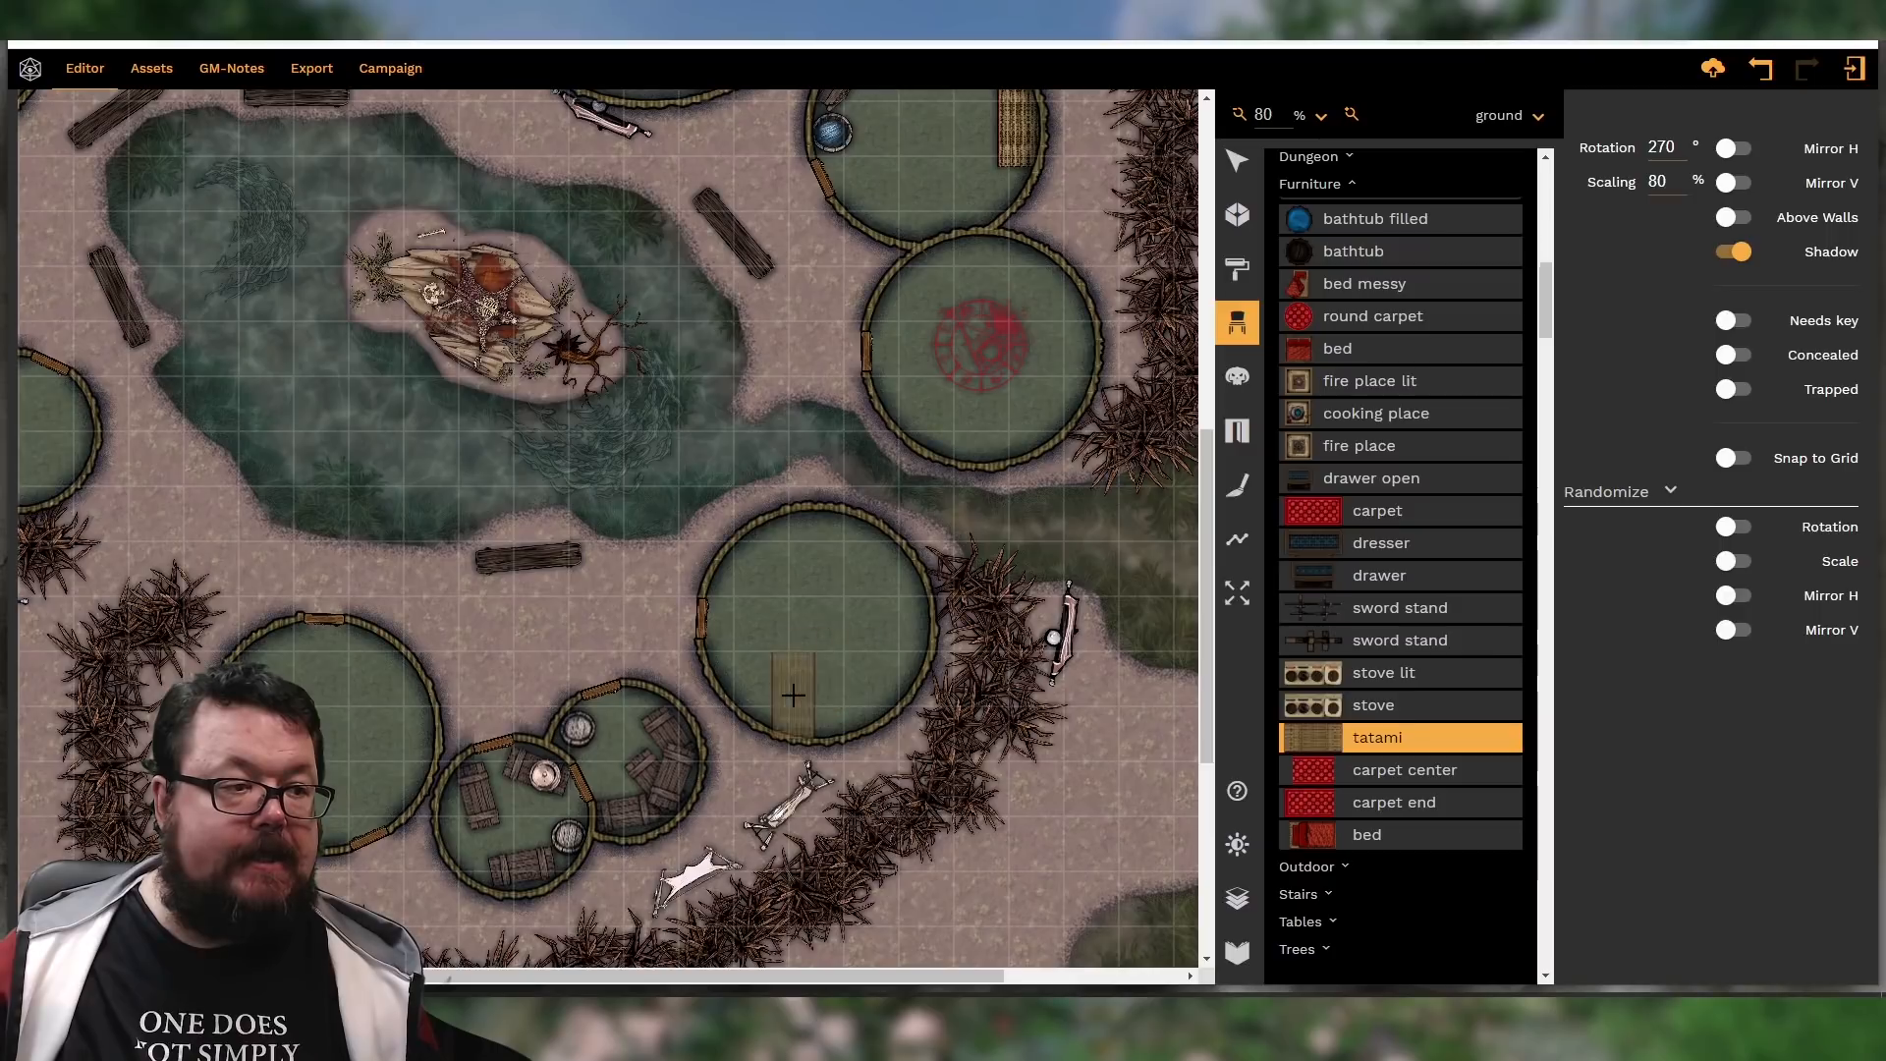
scroll(394, 692, down, 5)
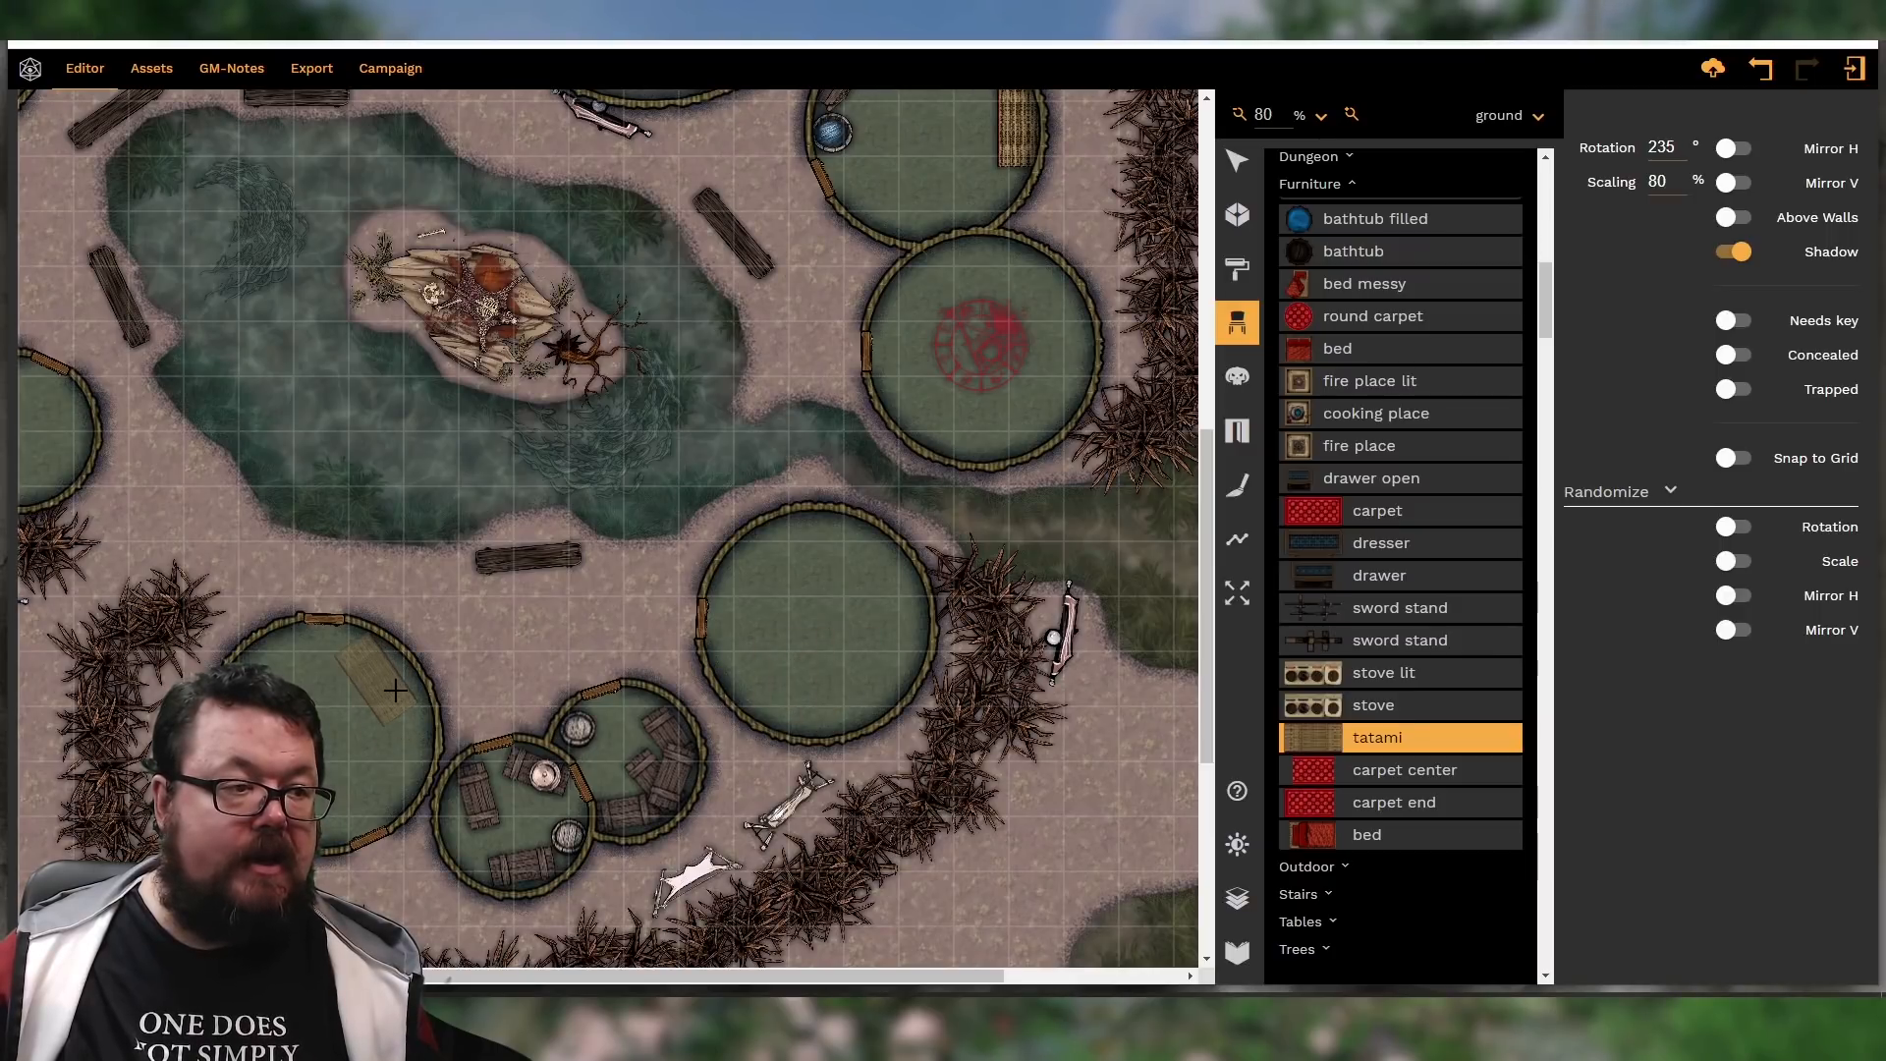
scroll(382, 751, up, 14)
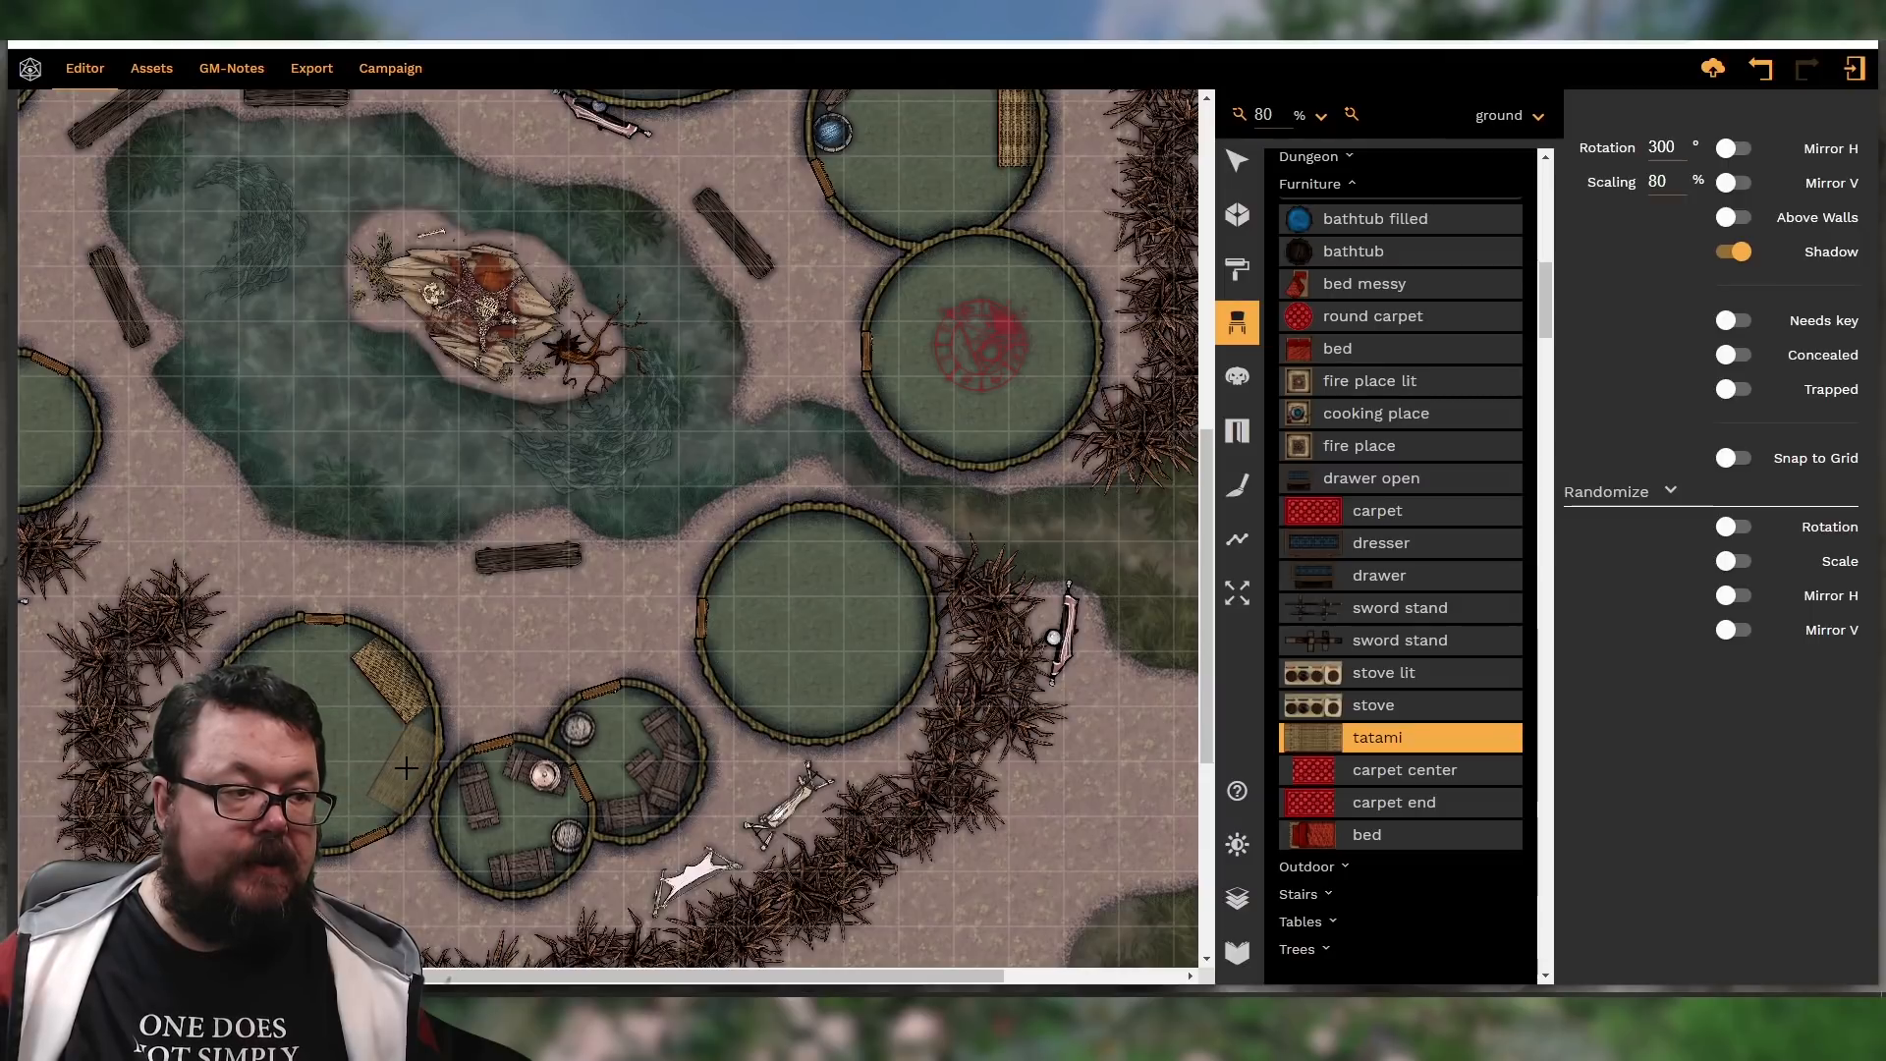
click(403, 773)
scroll(268, 639, up, 2)
scroll(267, 654, down, 1)
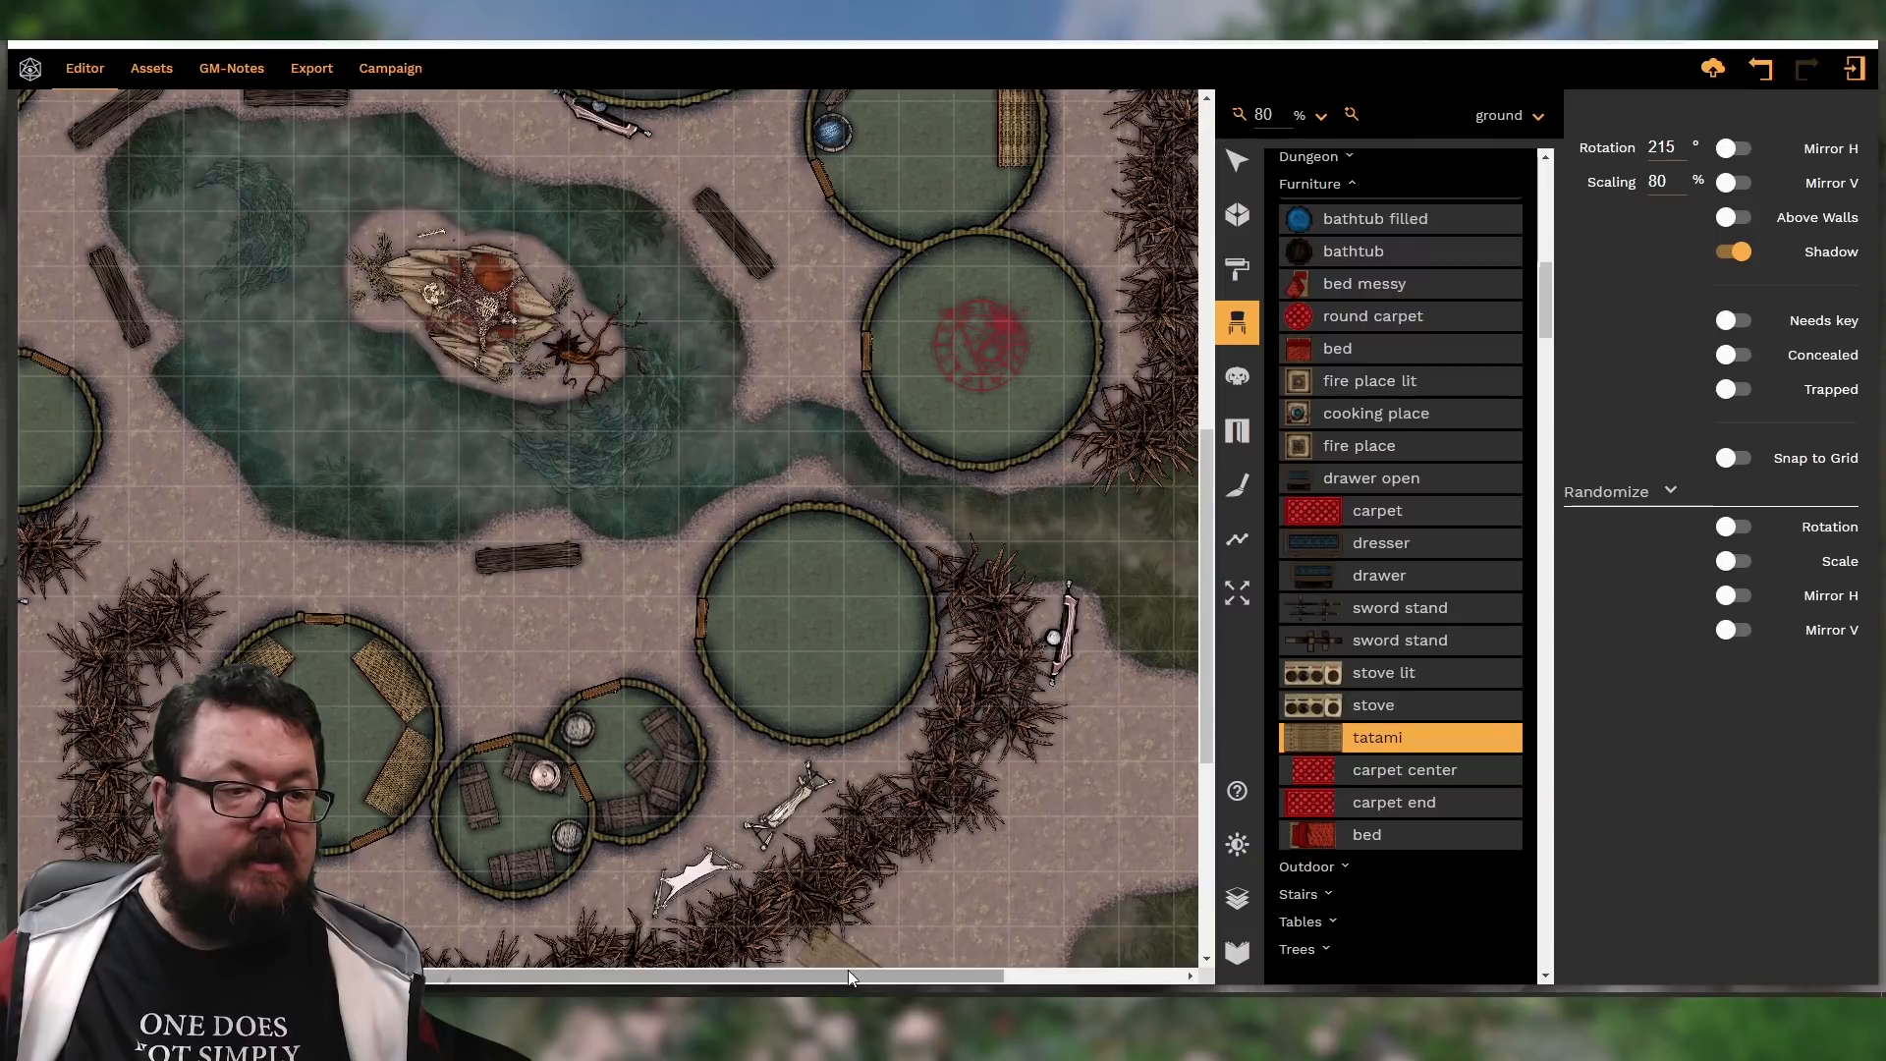
Place three tatami mats in the small hut west of the pond: southwest at 215°, northwest, and east at 270°
drag(847, 975, 676, 975)
scroll(414, 619, up, 3)
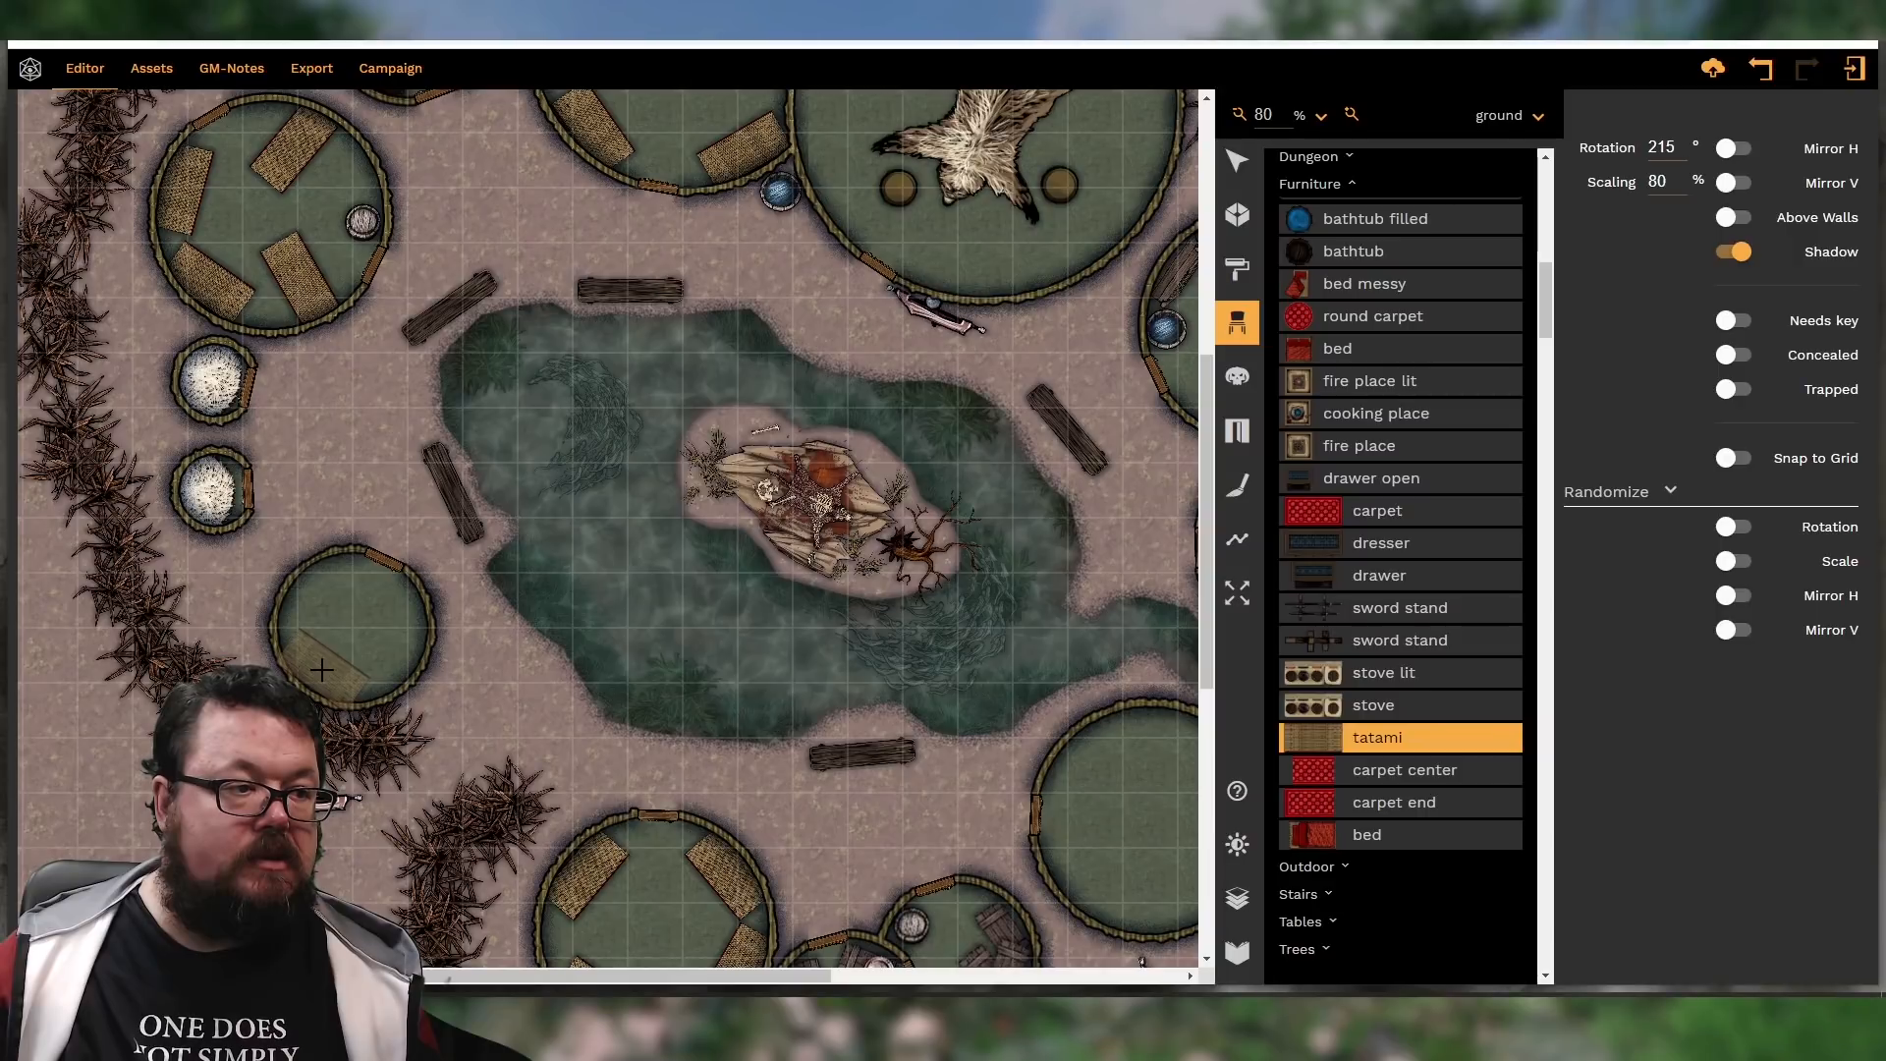
click(317, 669)
shift+scroll(329, 599, up, 9)
shift+scroll(324, 590, up, 13)
click(310, 581)
shift+scroll(393, 640, down, 9)
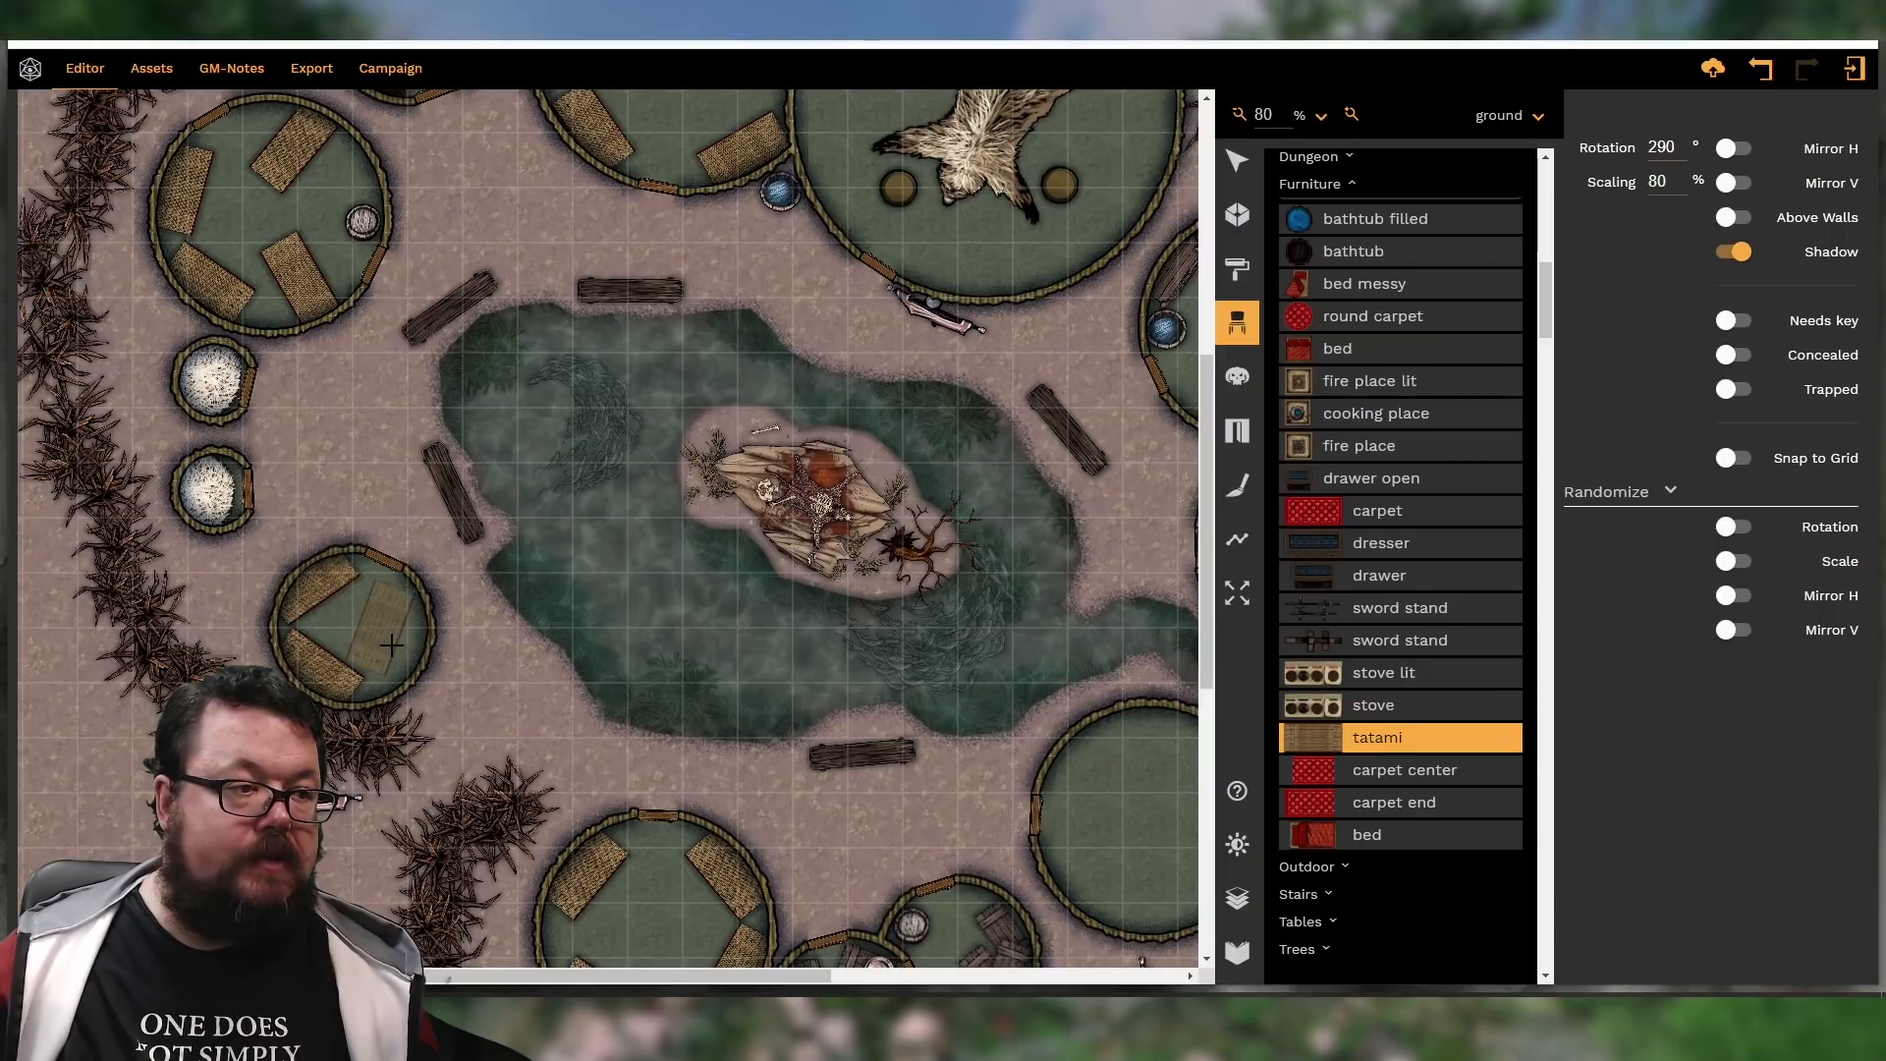
click(401, 634)
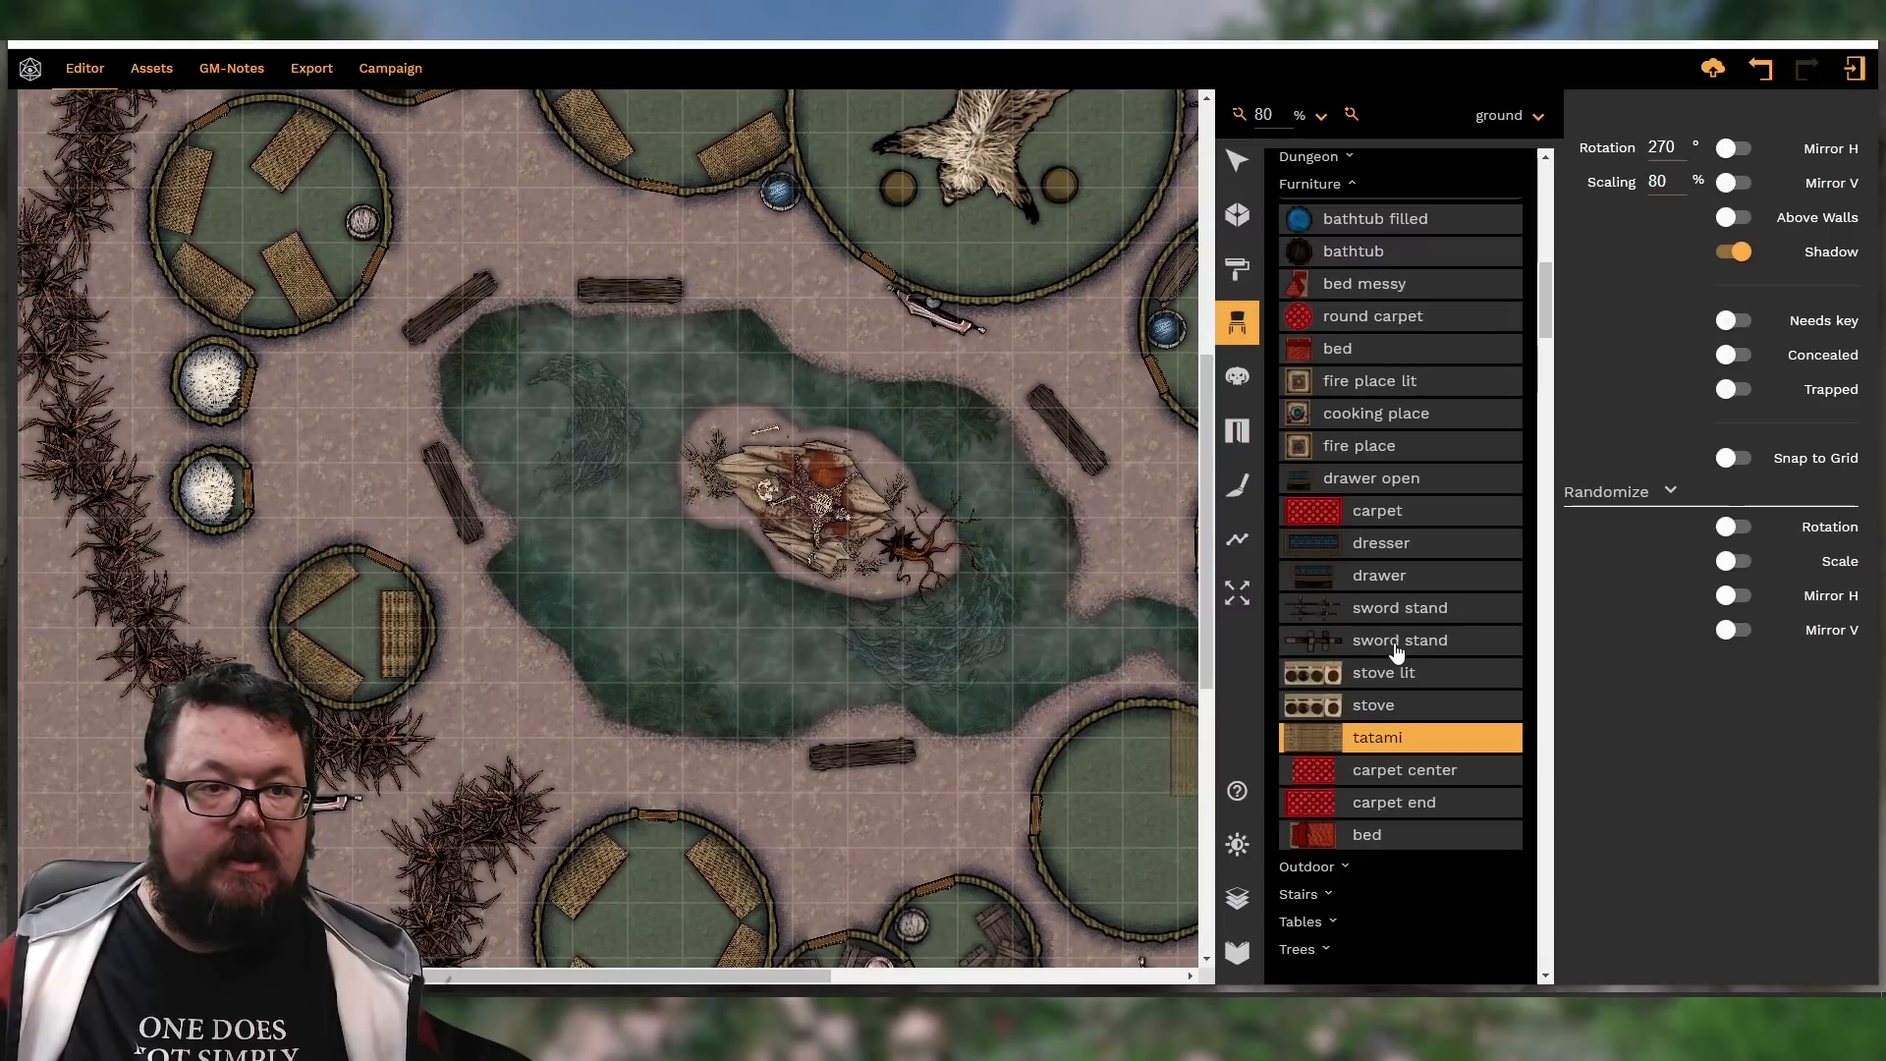
Place a sword stand scaled to 85% and rotated to 130° beside the northeast mat in the western hut with four mats
click(1326, 641)
scroll(619, 734, down, 3)
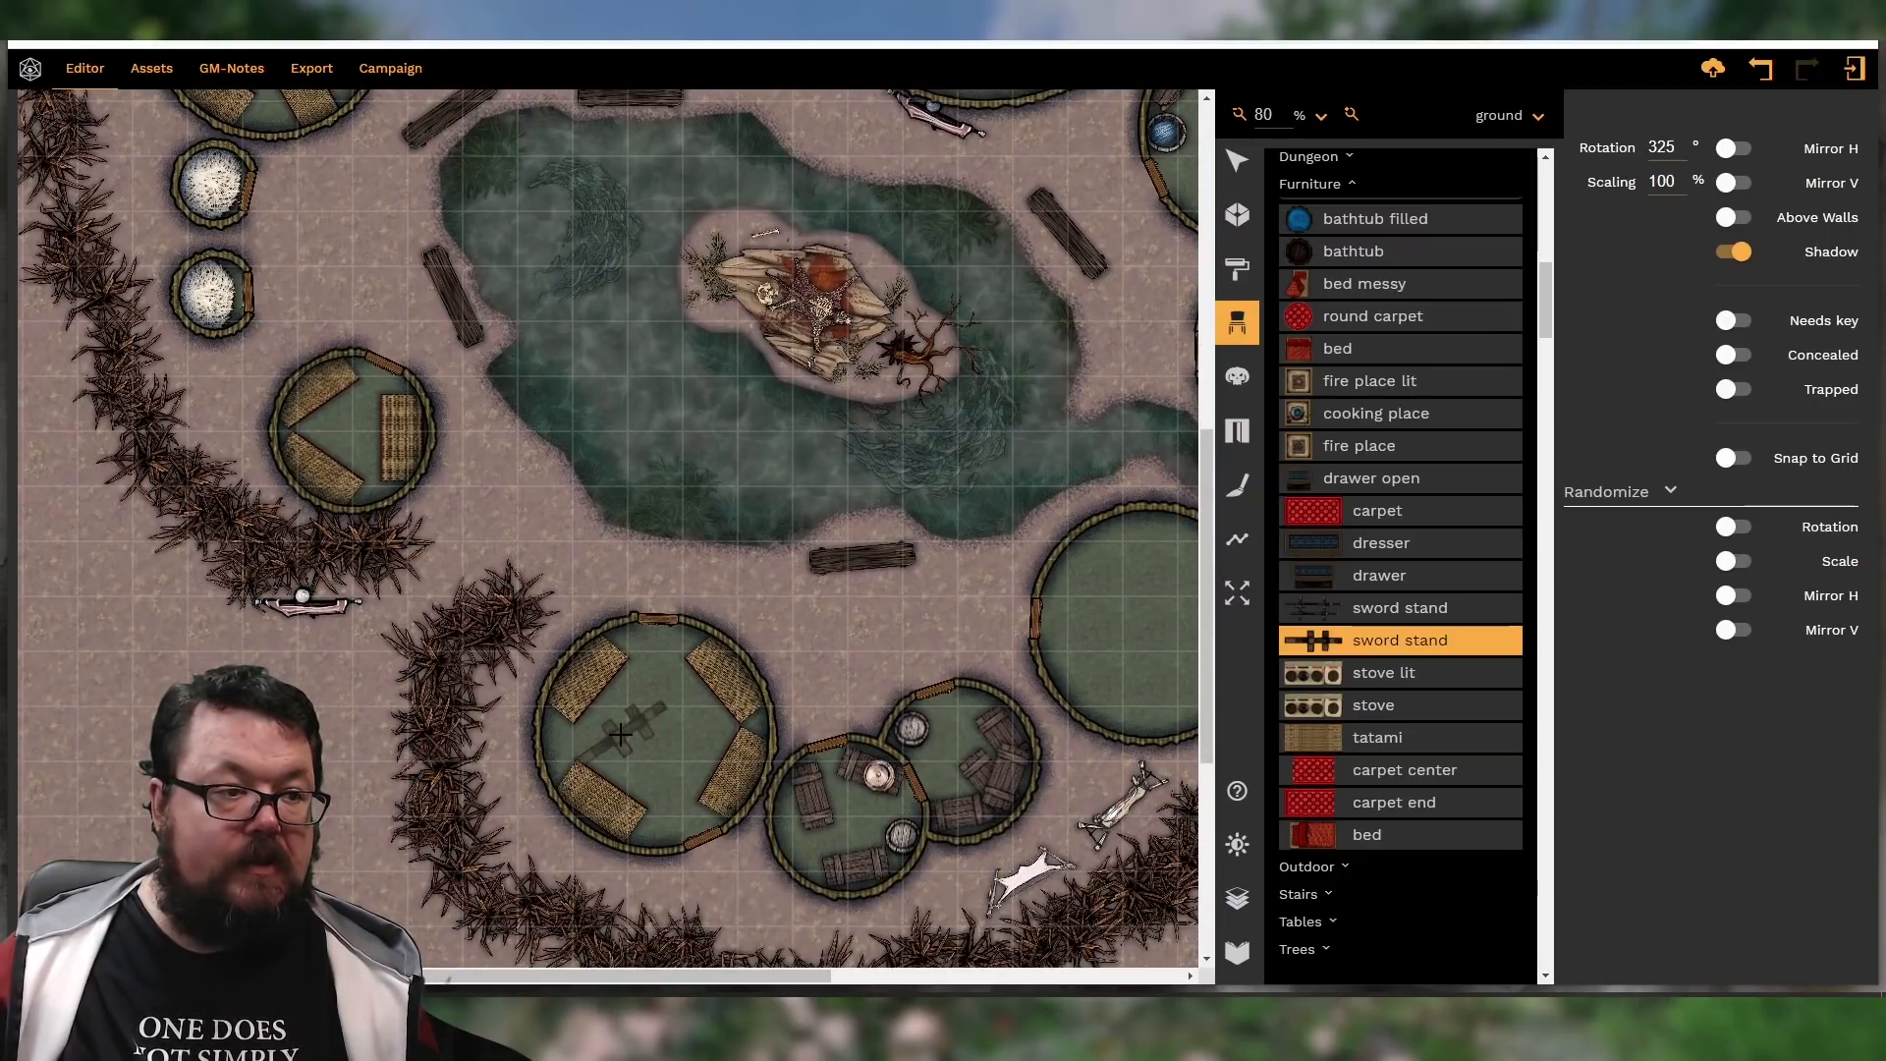
alt+scroll(620, 734, down, 3)
alt+scroll(623, 734, up, 4)
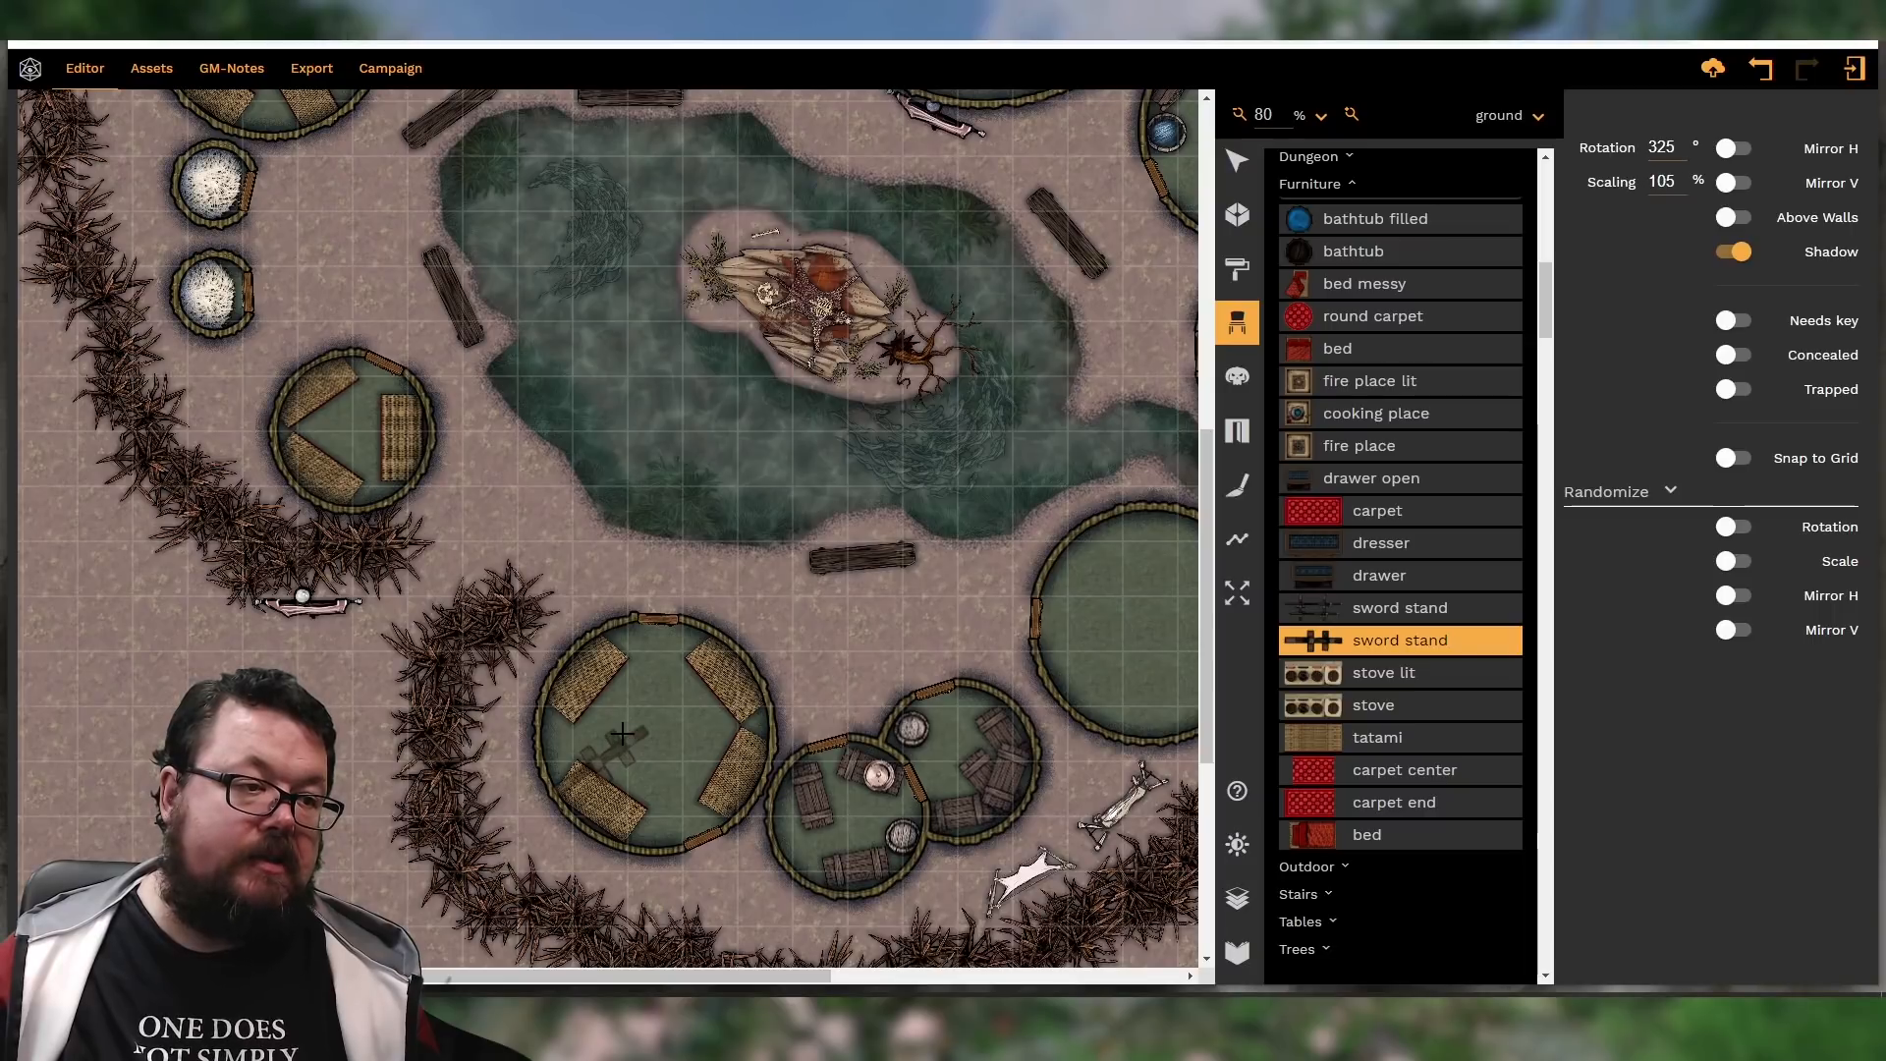
shift+scroll(648, 725, down, 20)
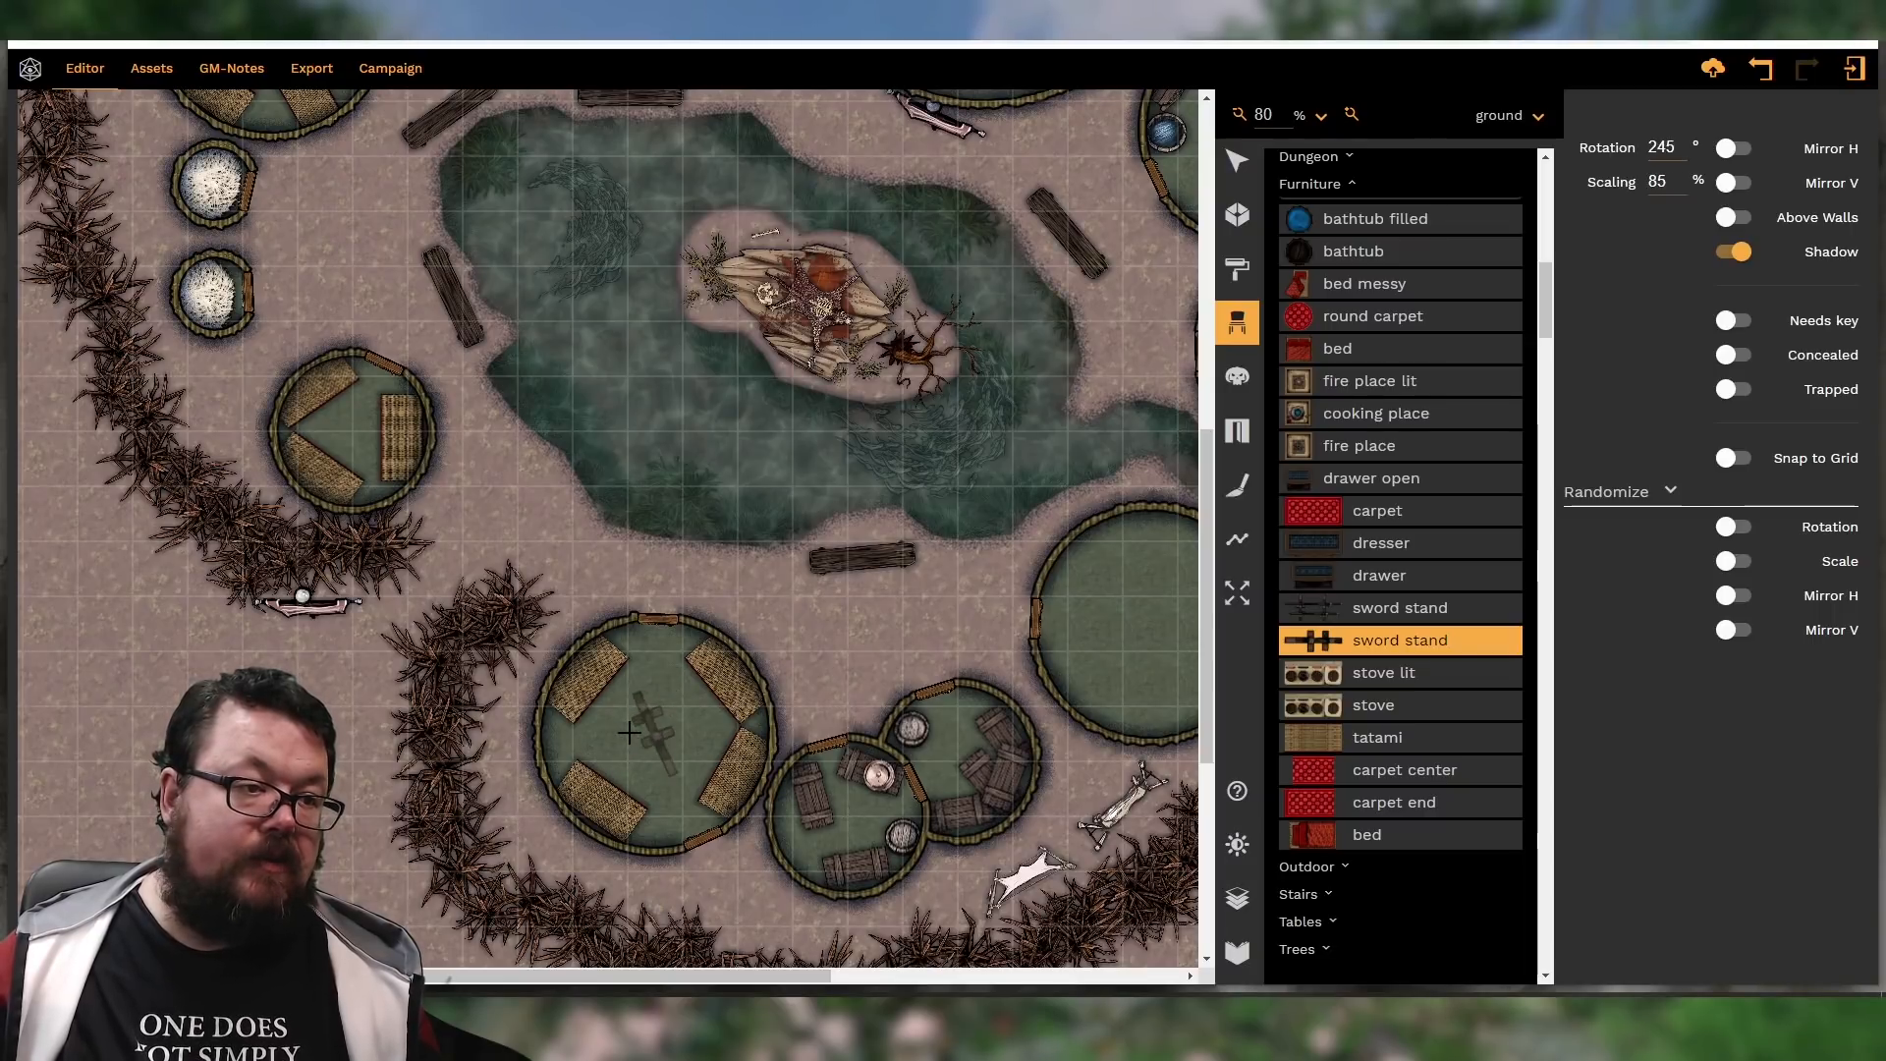
shift+scroll(601, 733, down, 4)
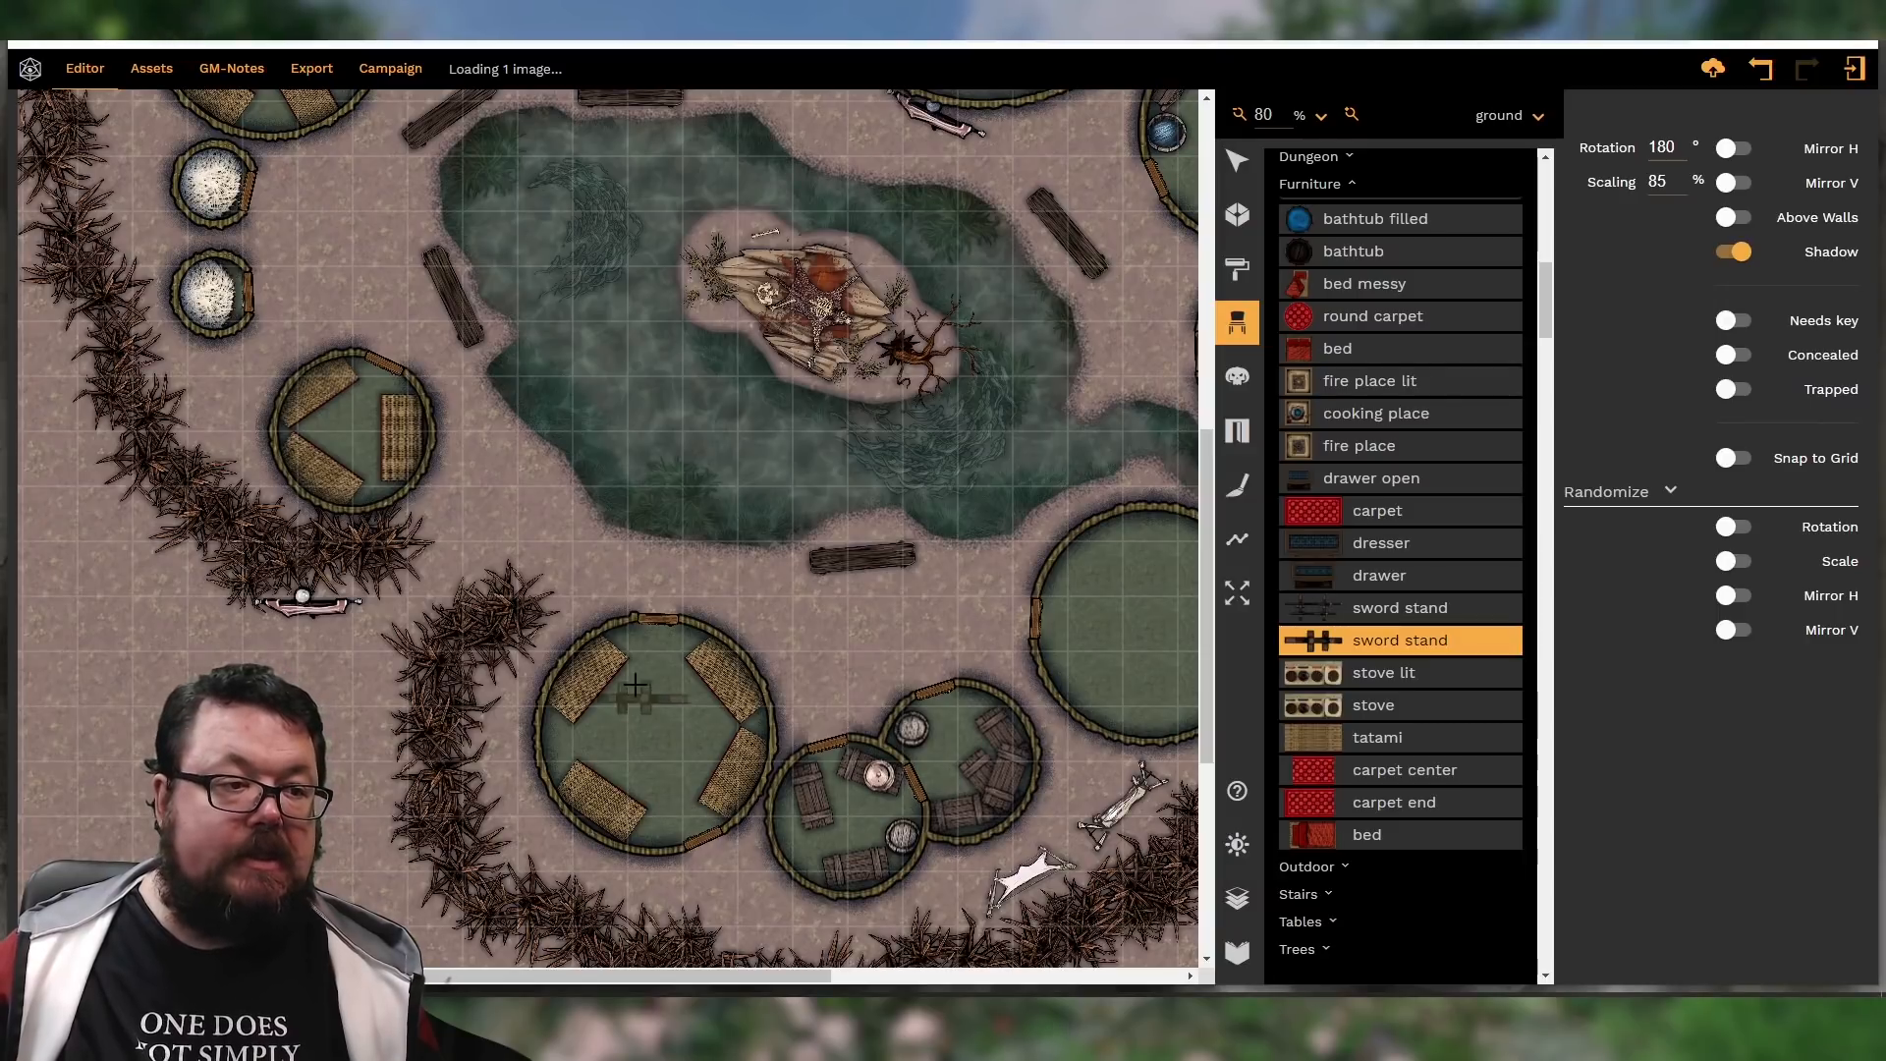
scroll(369, 665, up, 5)
scroll(369, 665, up, 5)
shift+scroll(327, 491, down, 10)
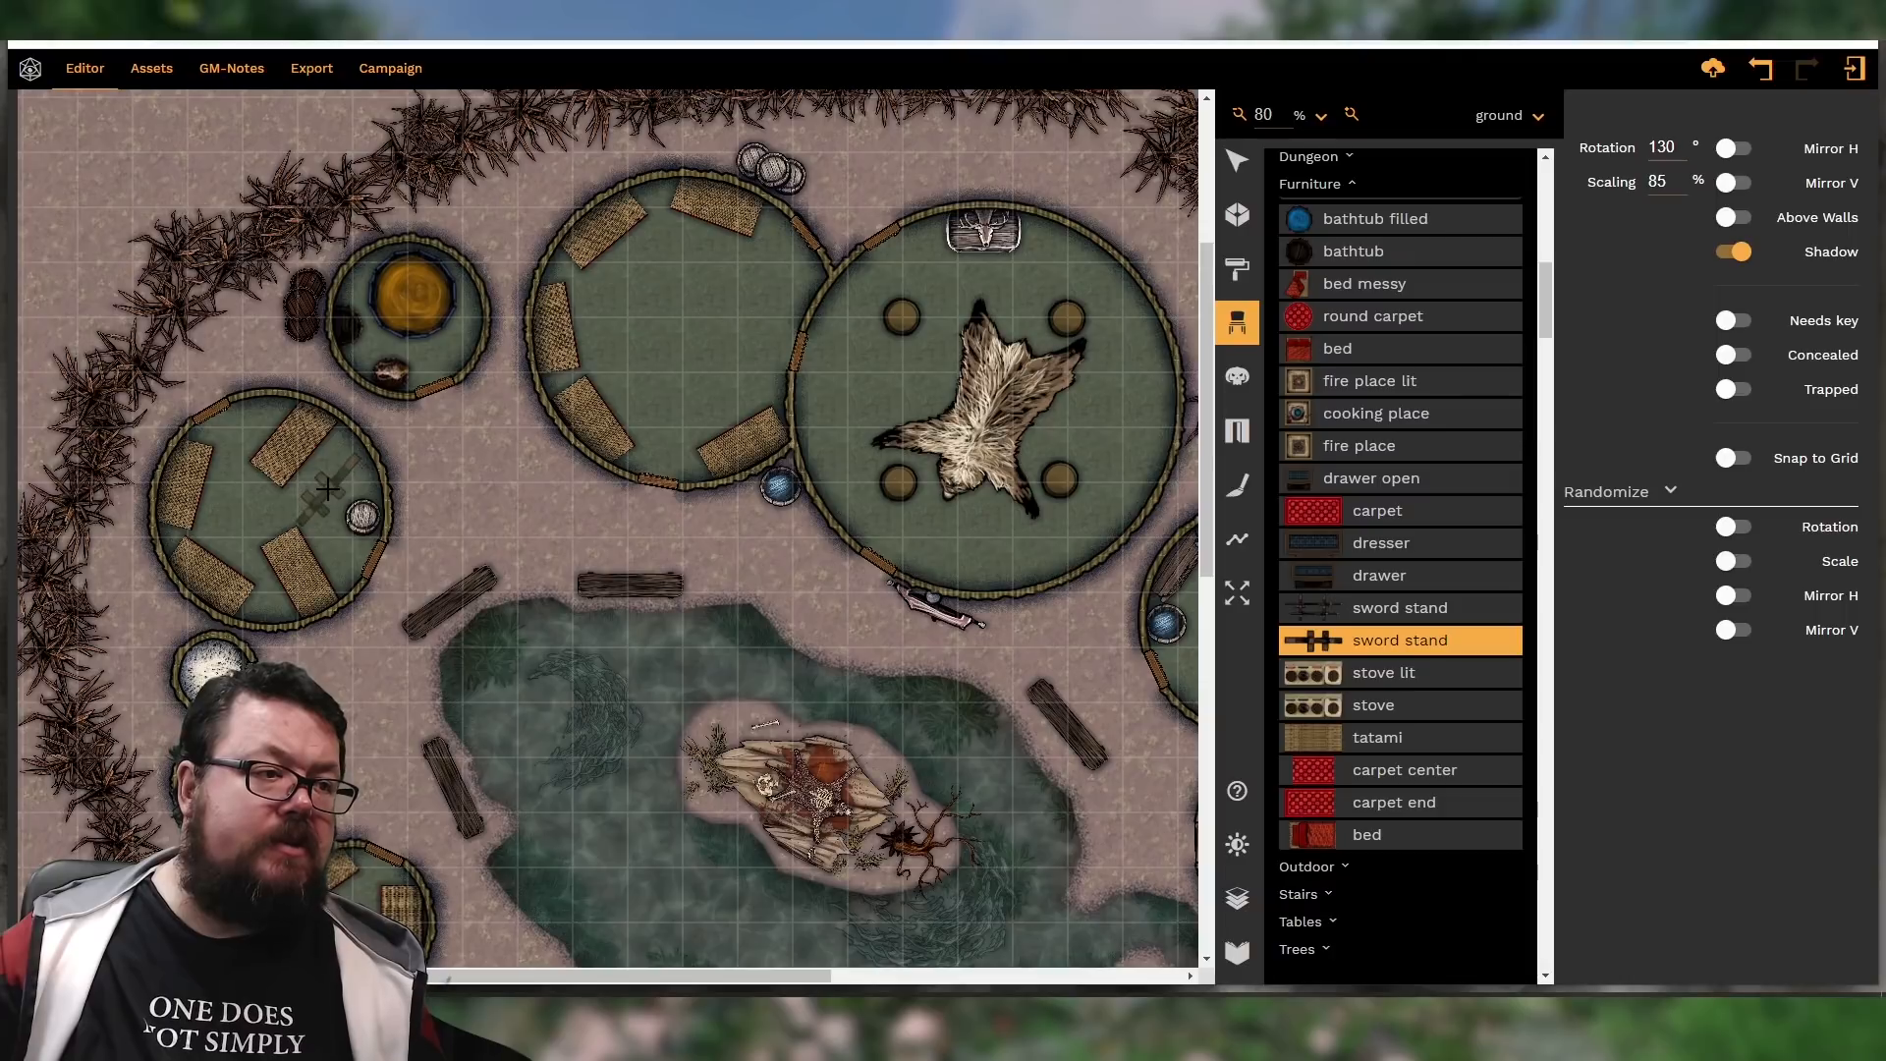
click(330, 462)
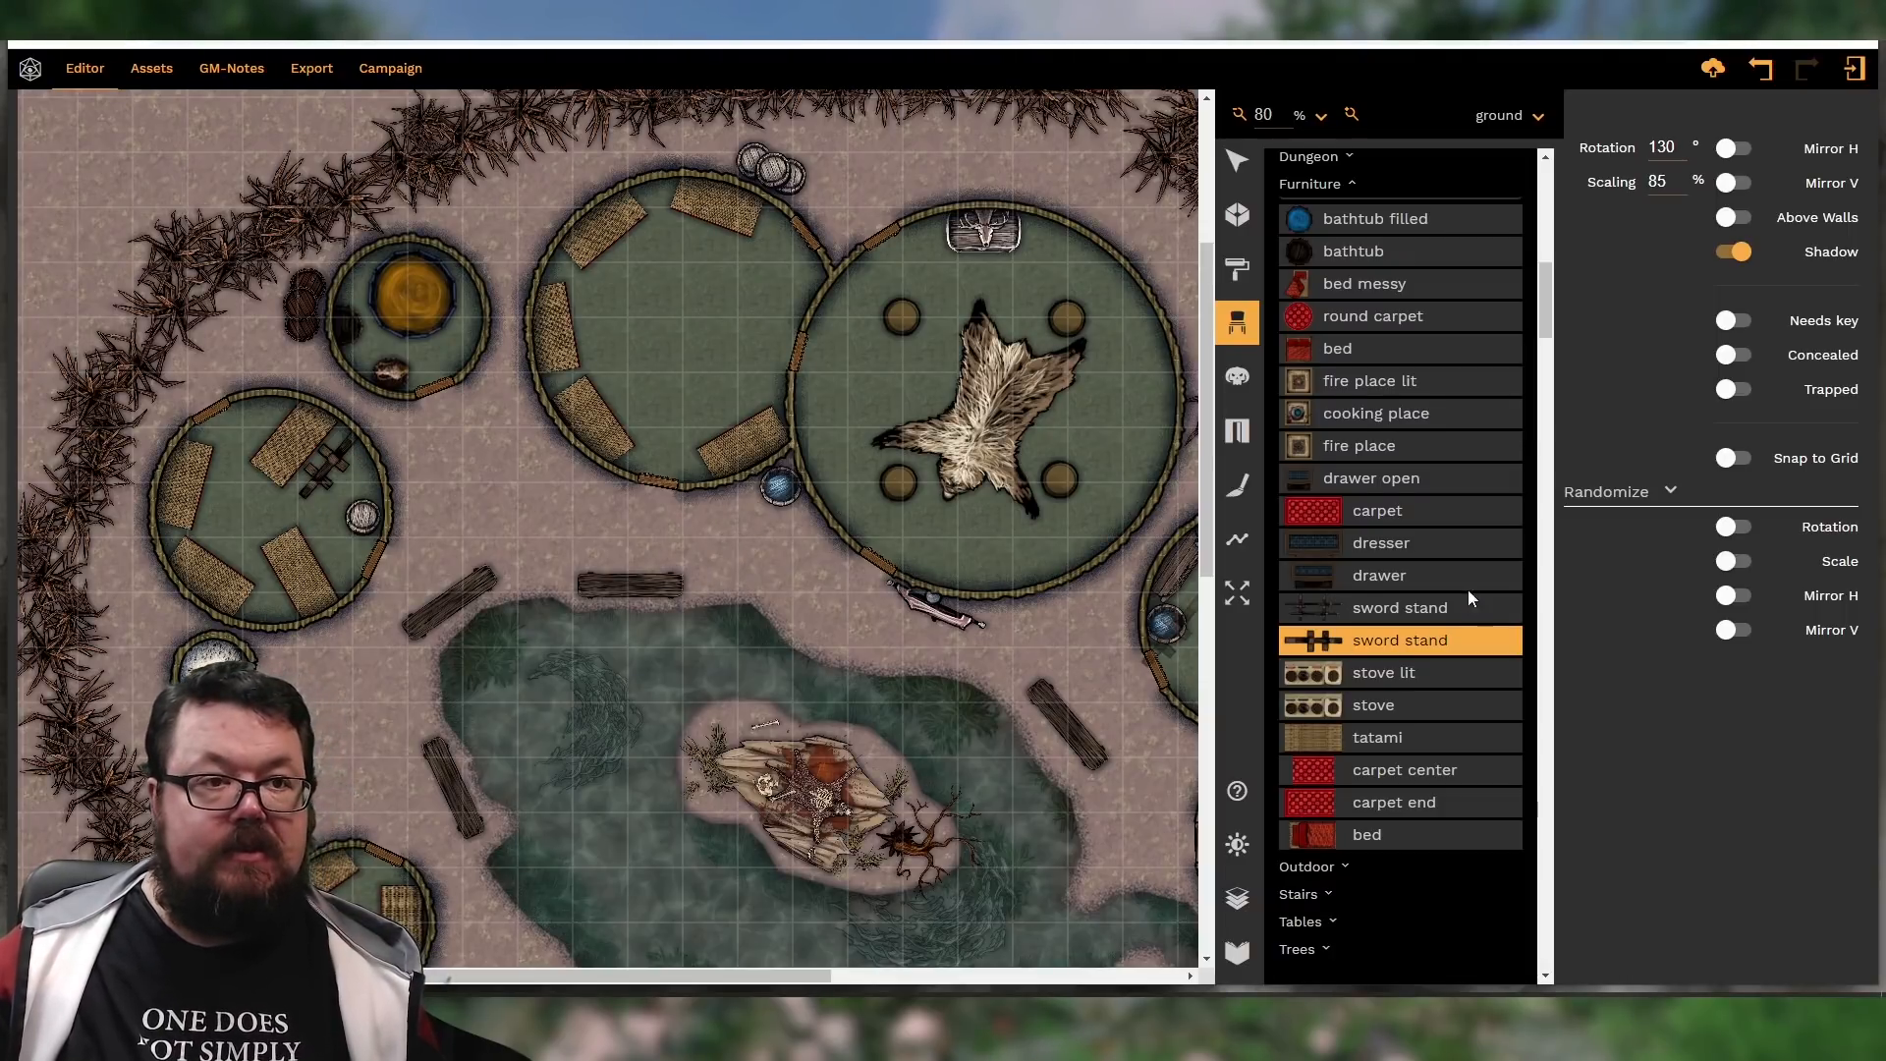
Place an incense burner scaled to 70% and rotated to 155° against the east wall of the large northern hut beside the chief's hut
scroll(1465, 593, up, 1)
scroll(1464, 593, up, 5)
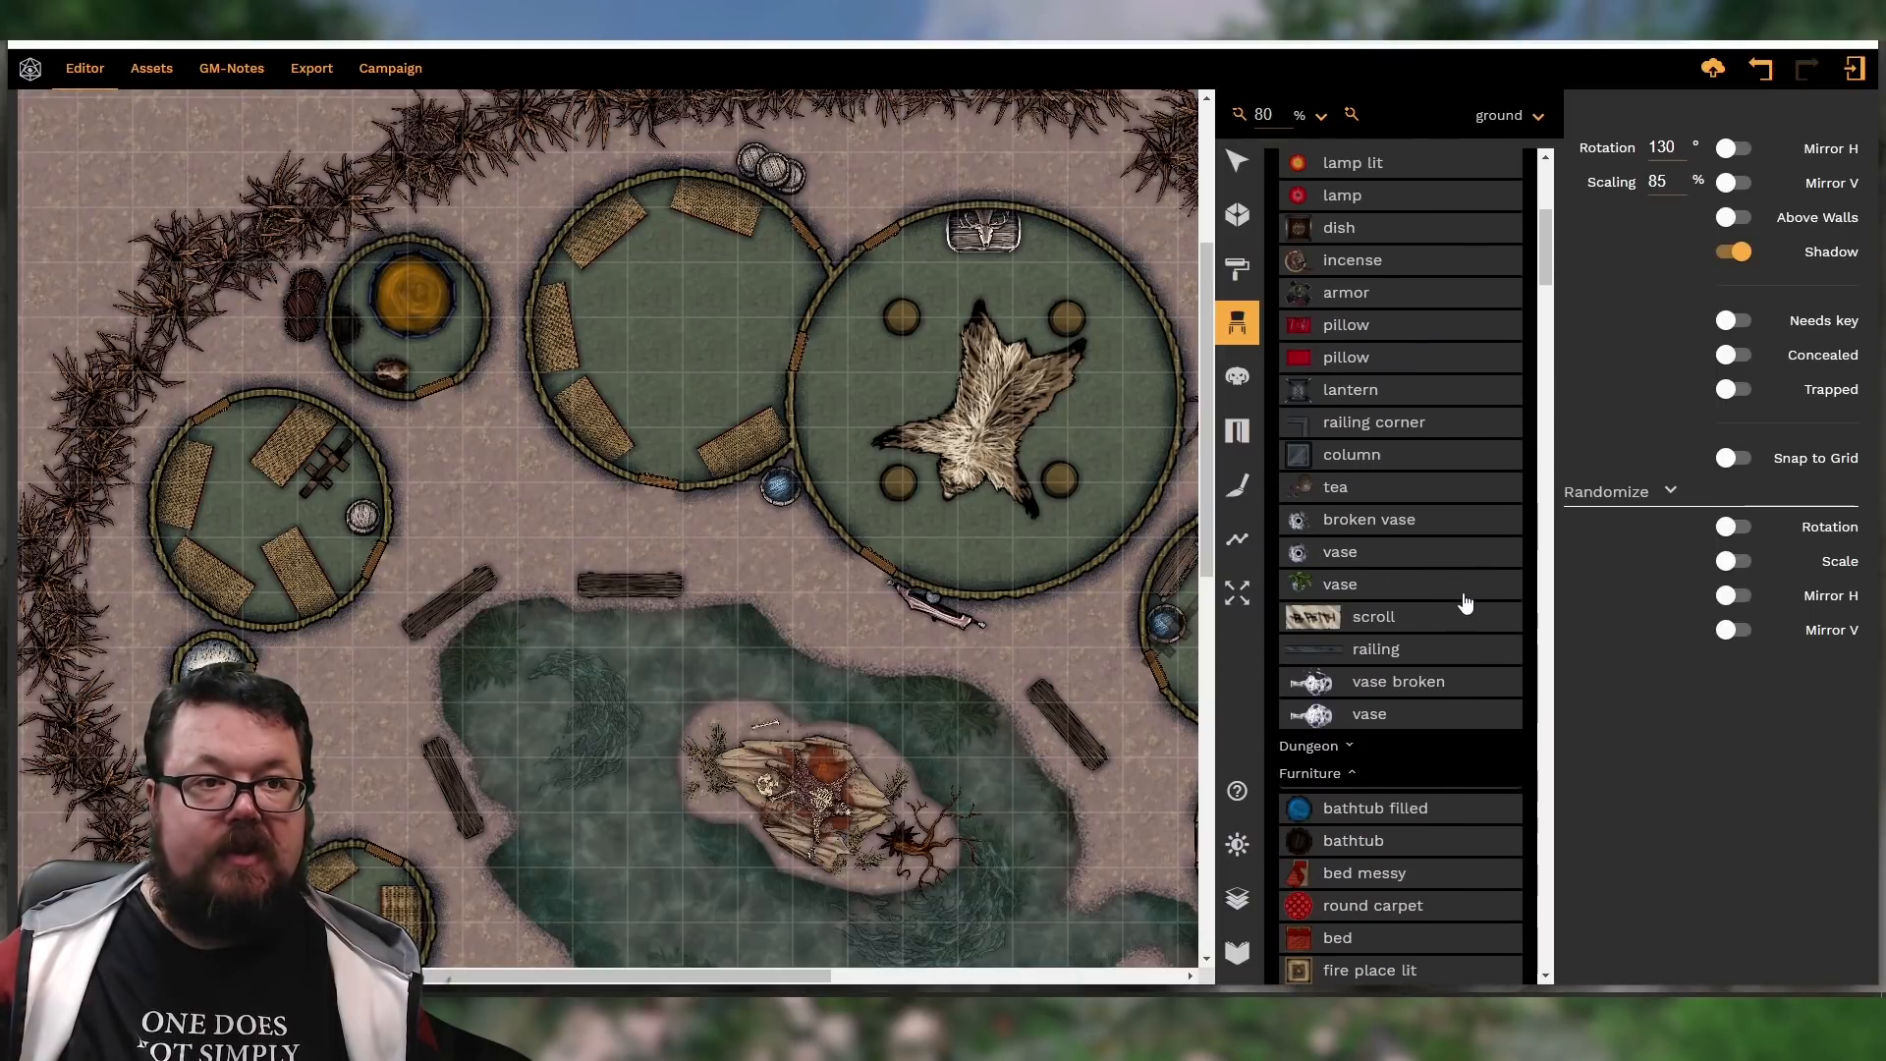
scroll(1465, 602, up, 4)
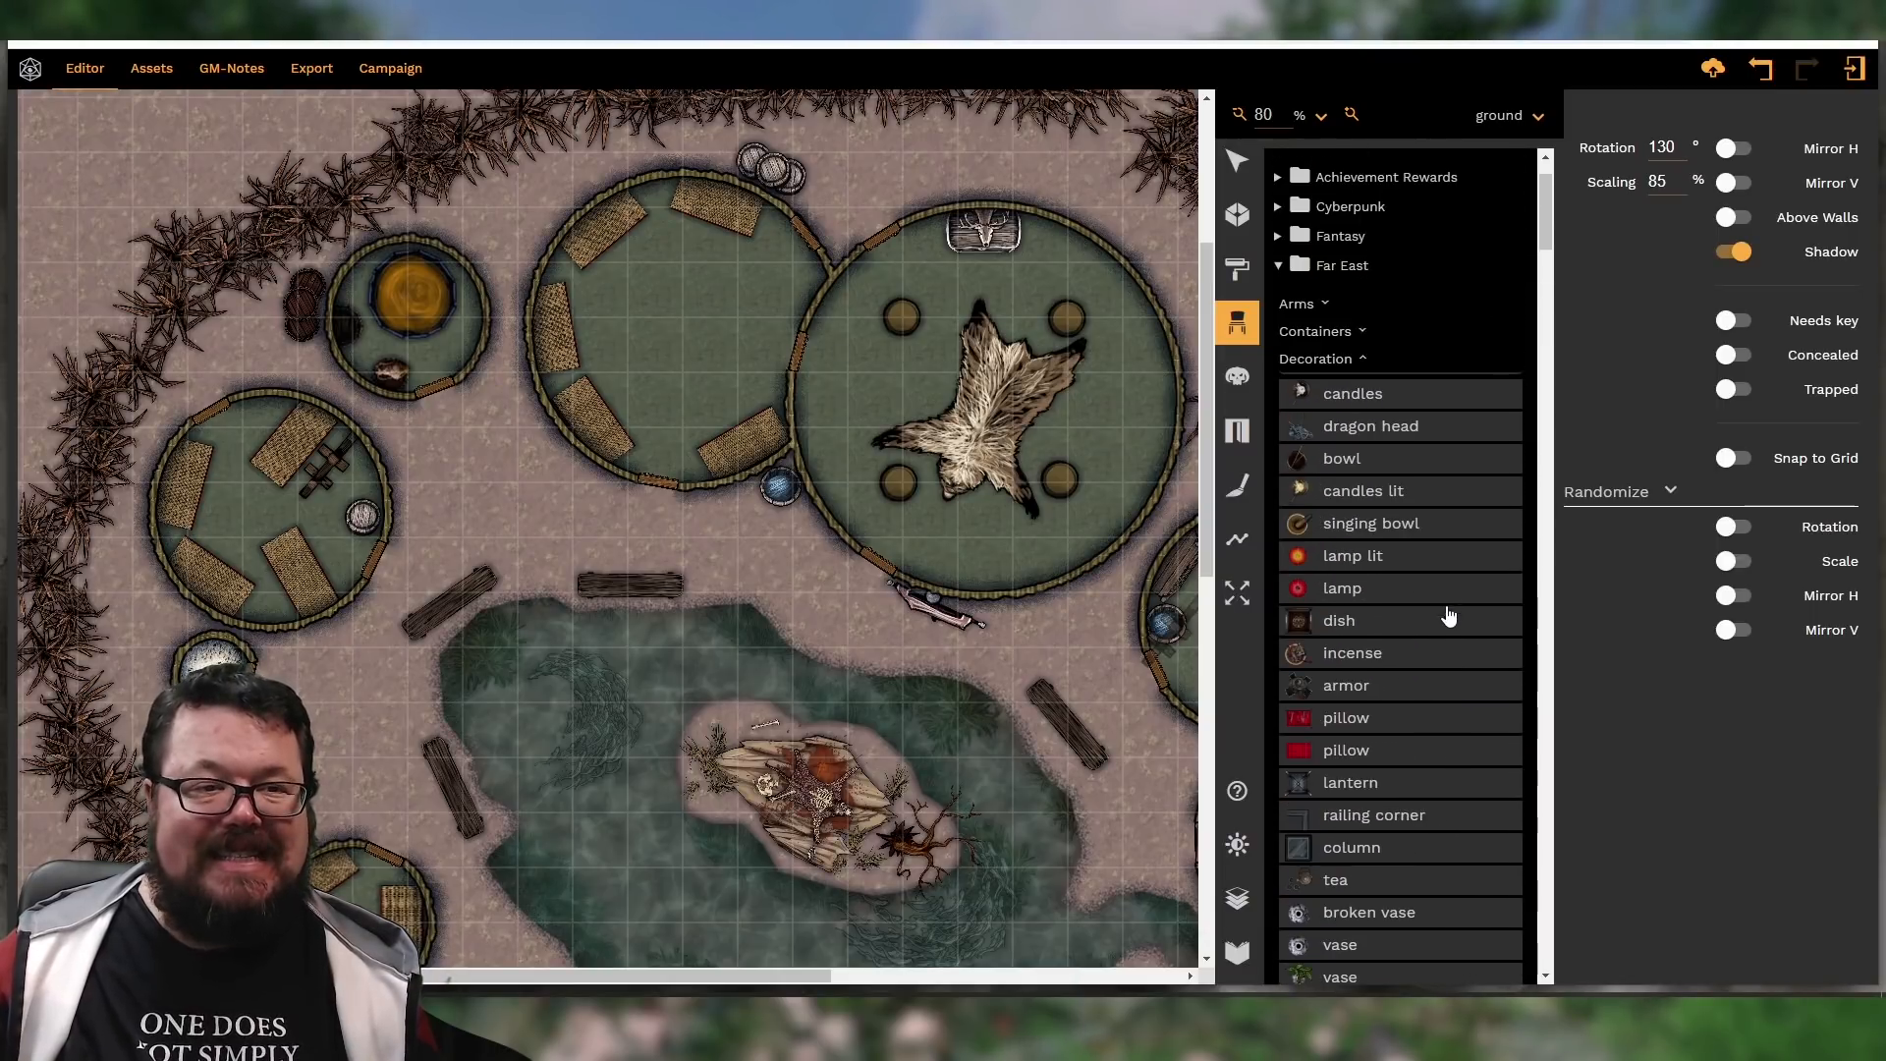
click(1335, 659)
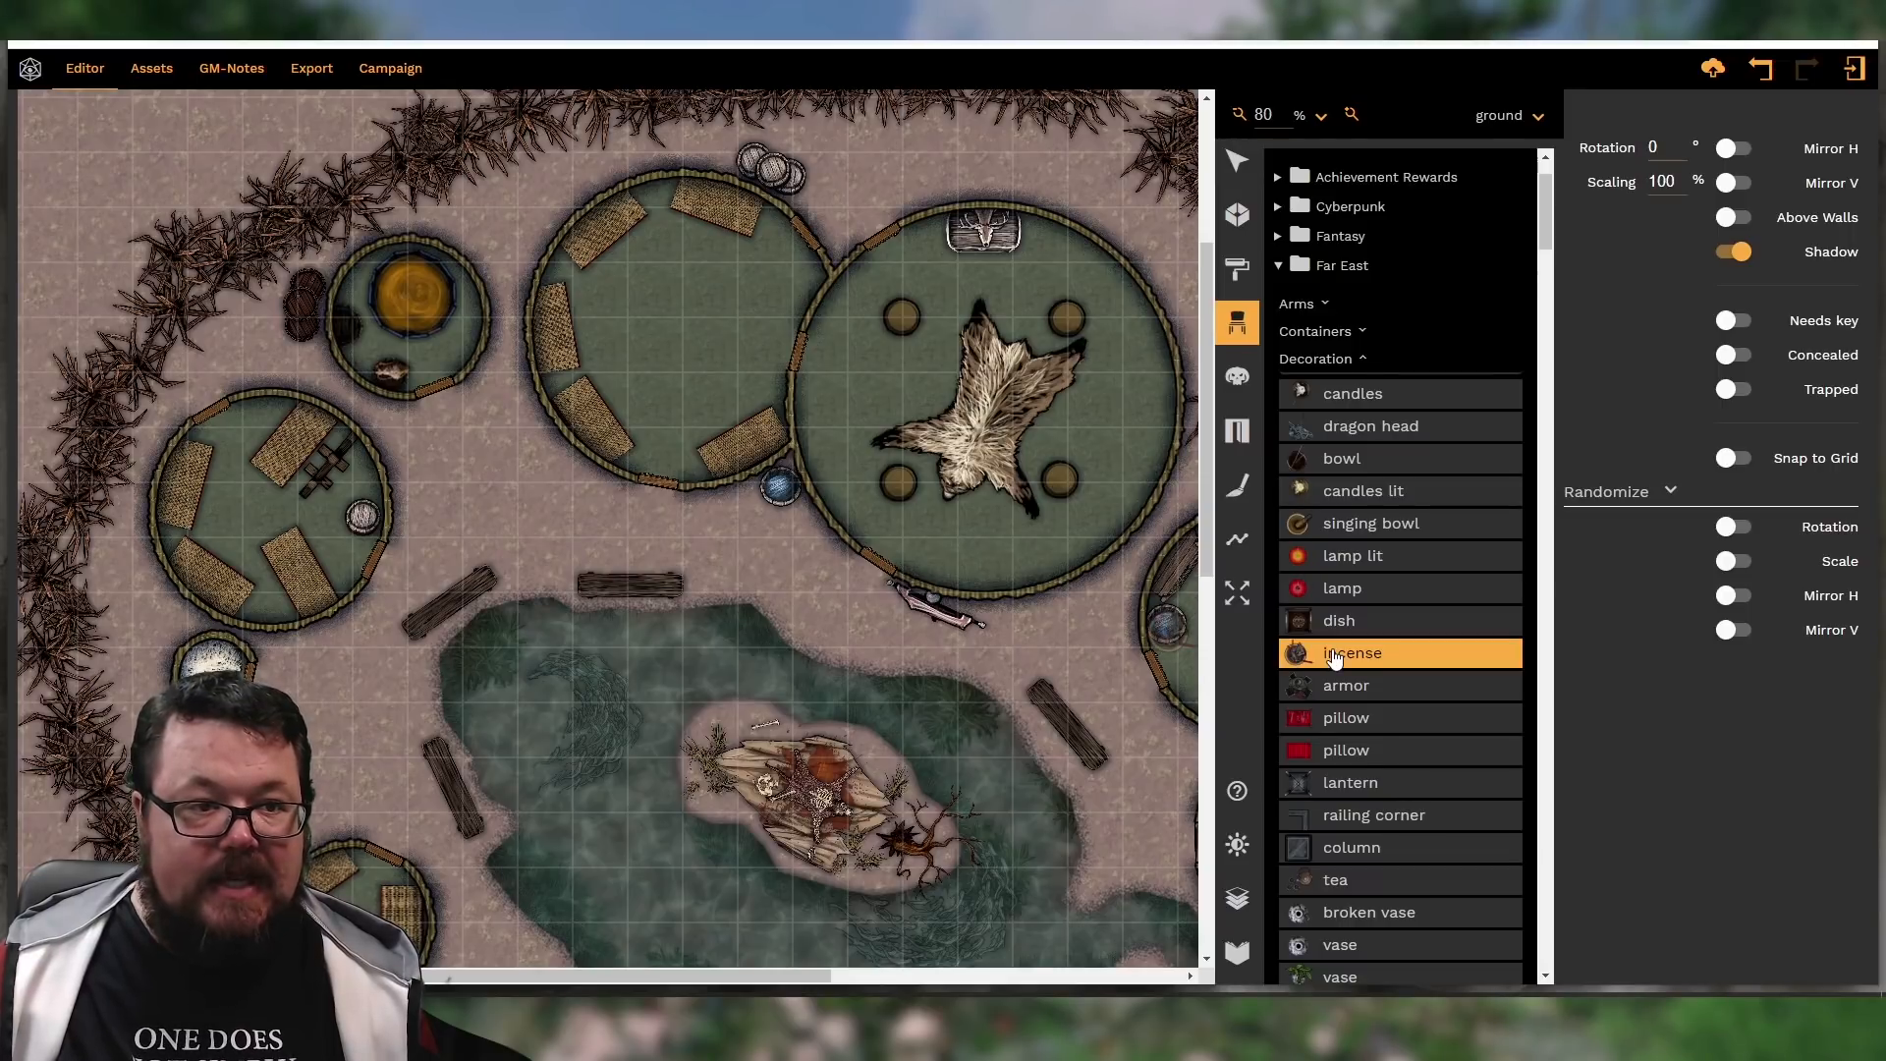
shift+scroll(632, 372, down, 5)
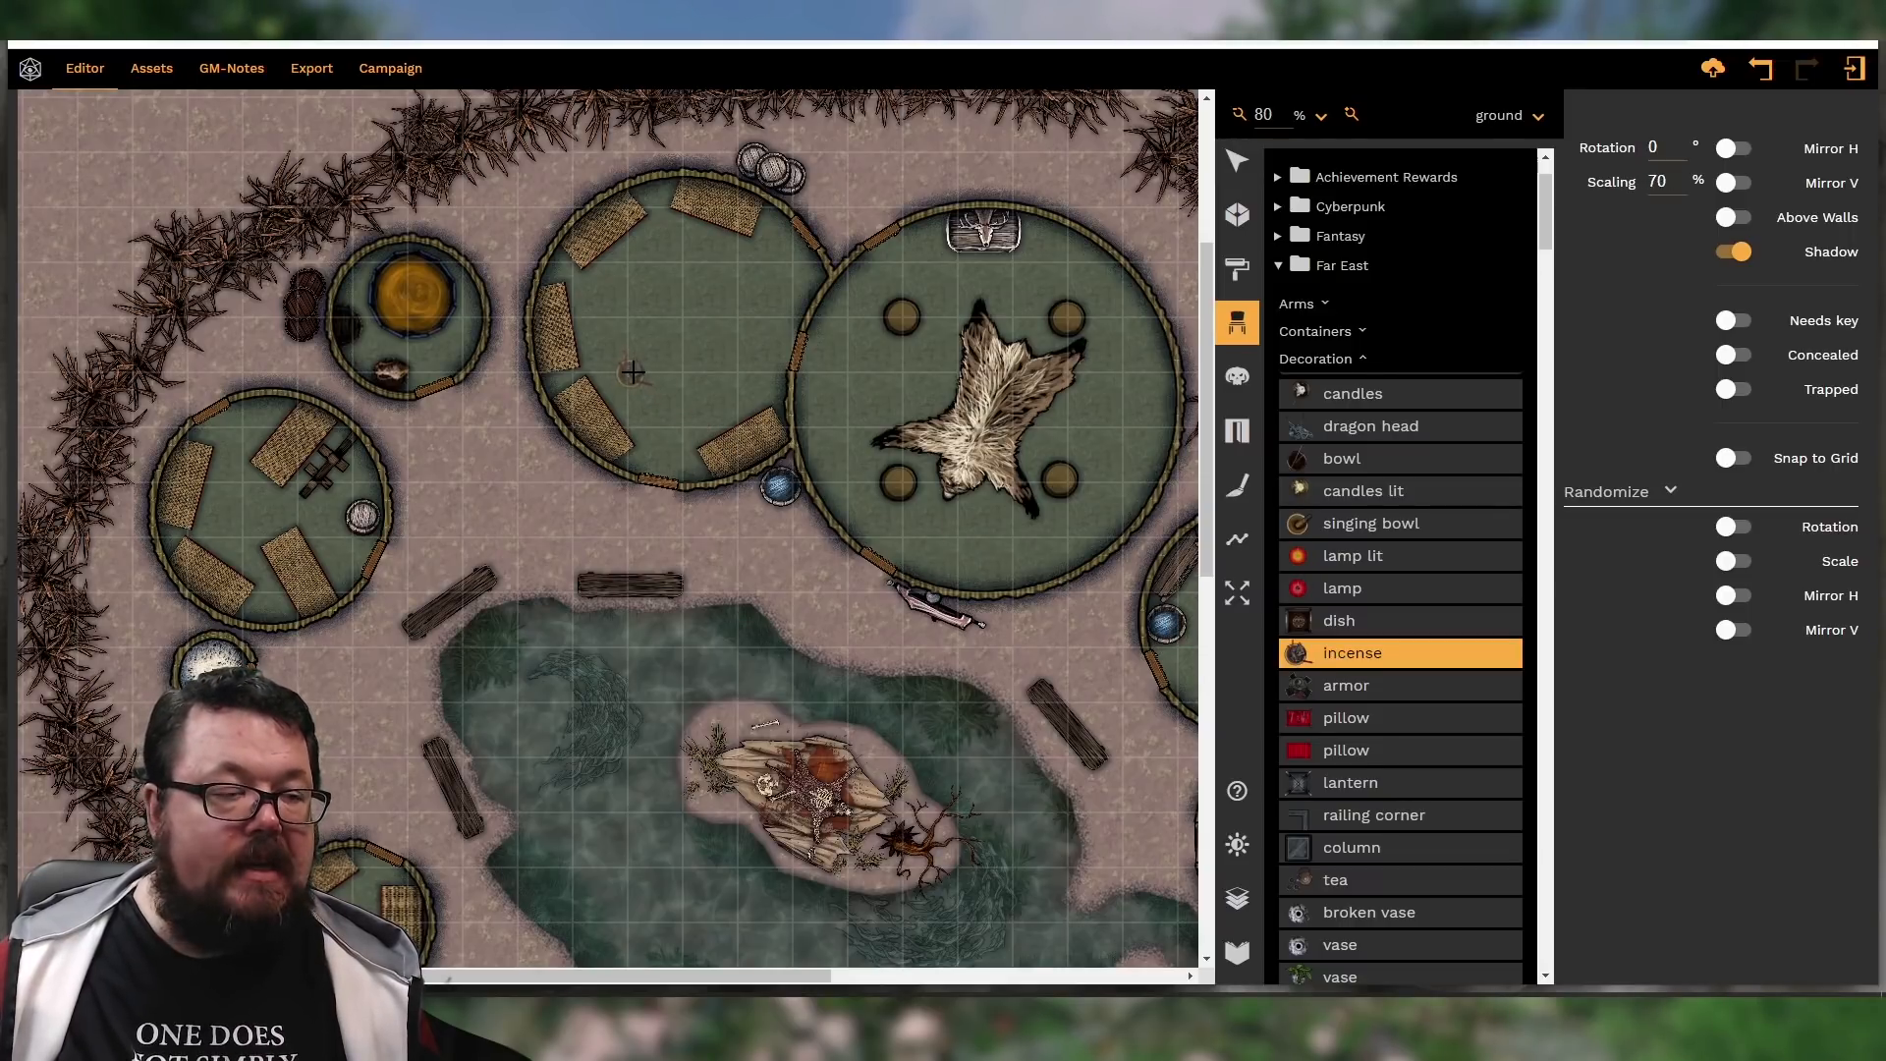
alt+scroll(632, 372, up, 12)
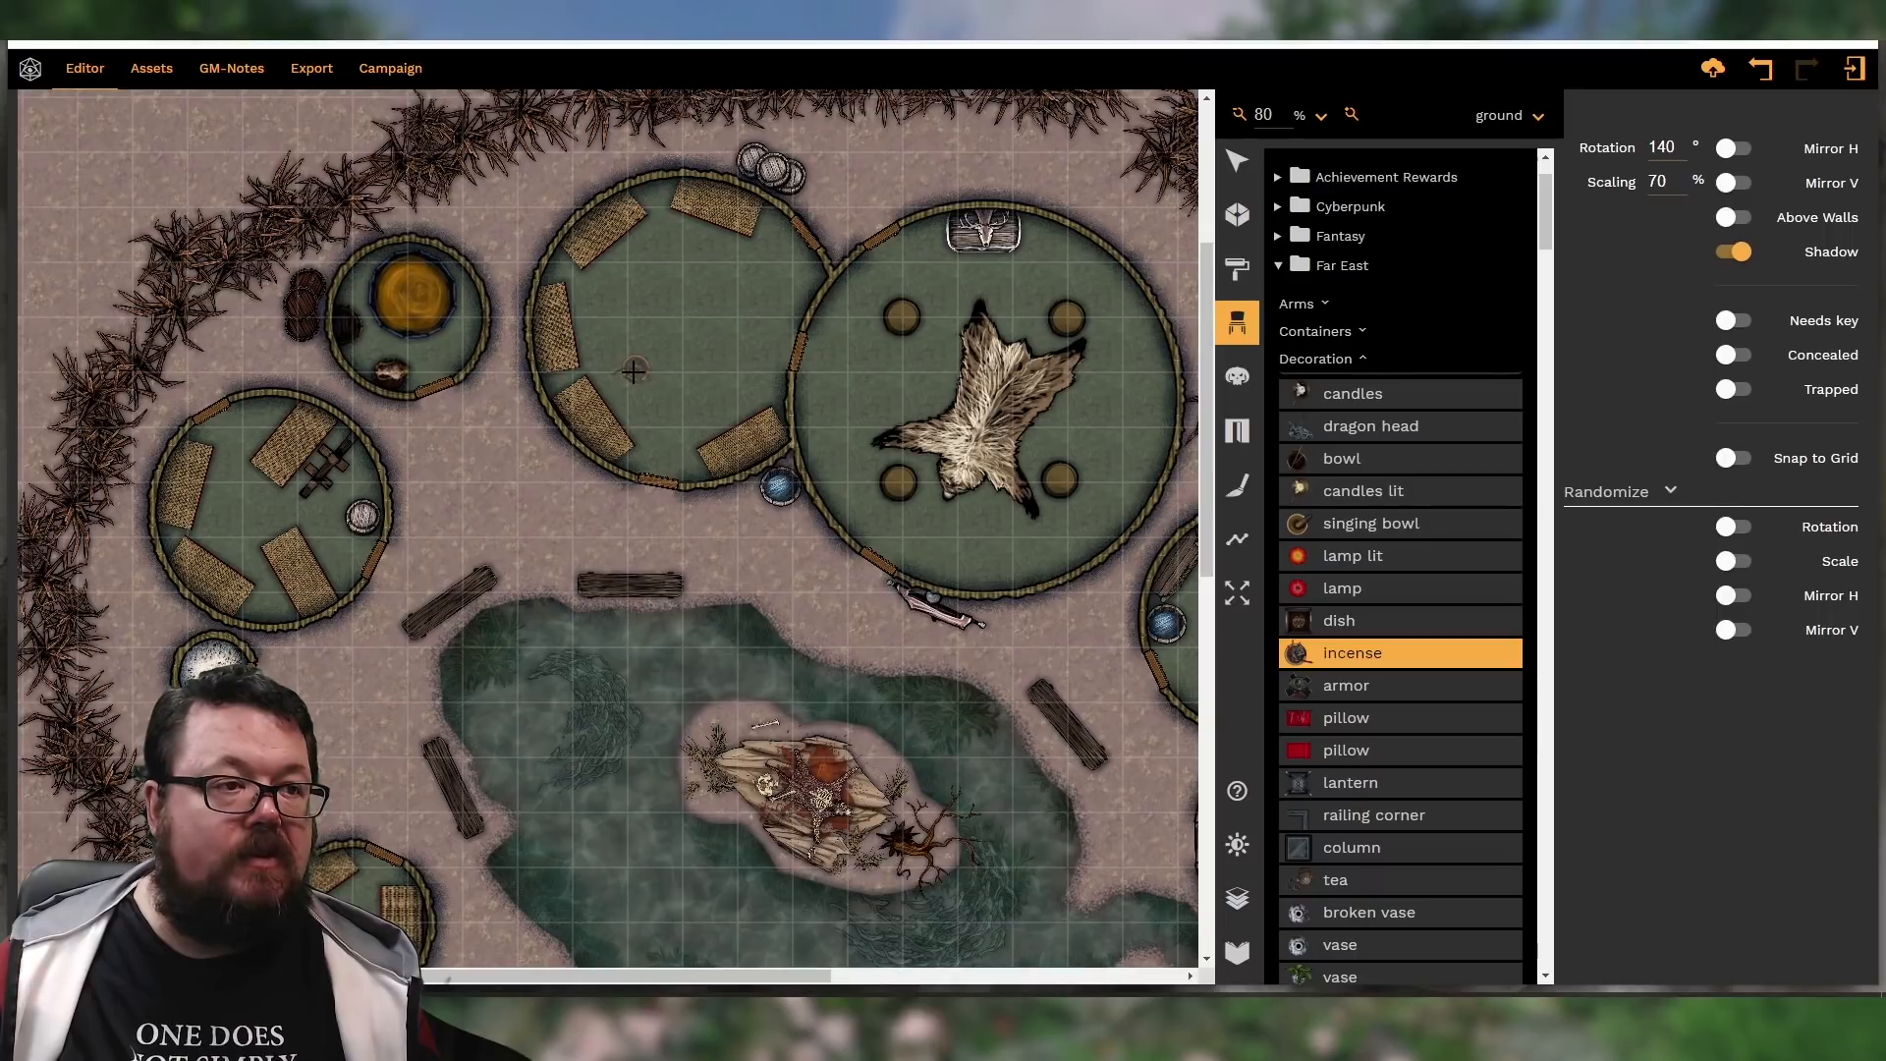
click(798, 282)
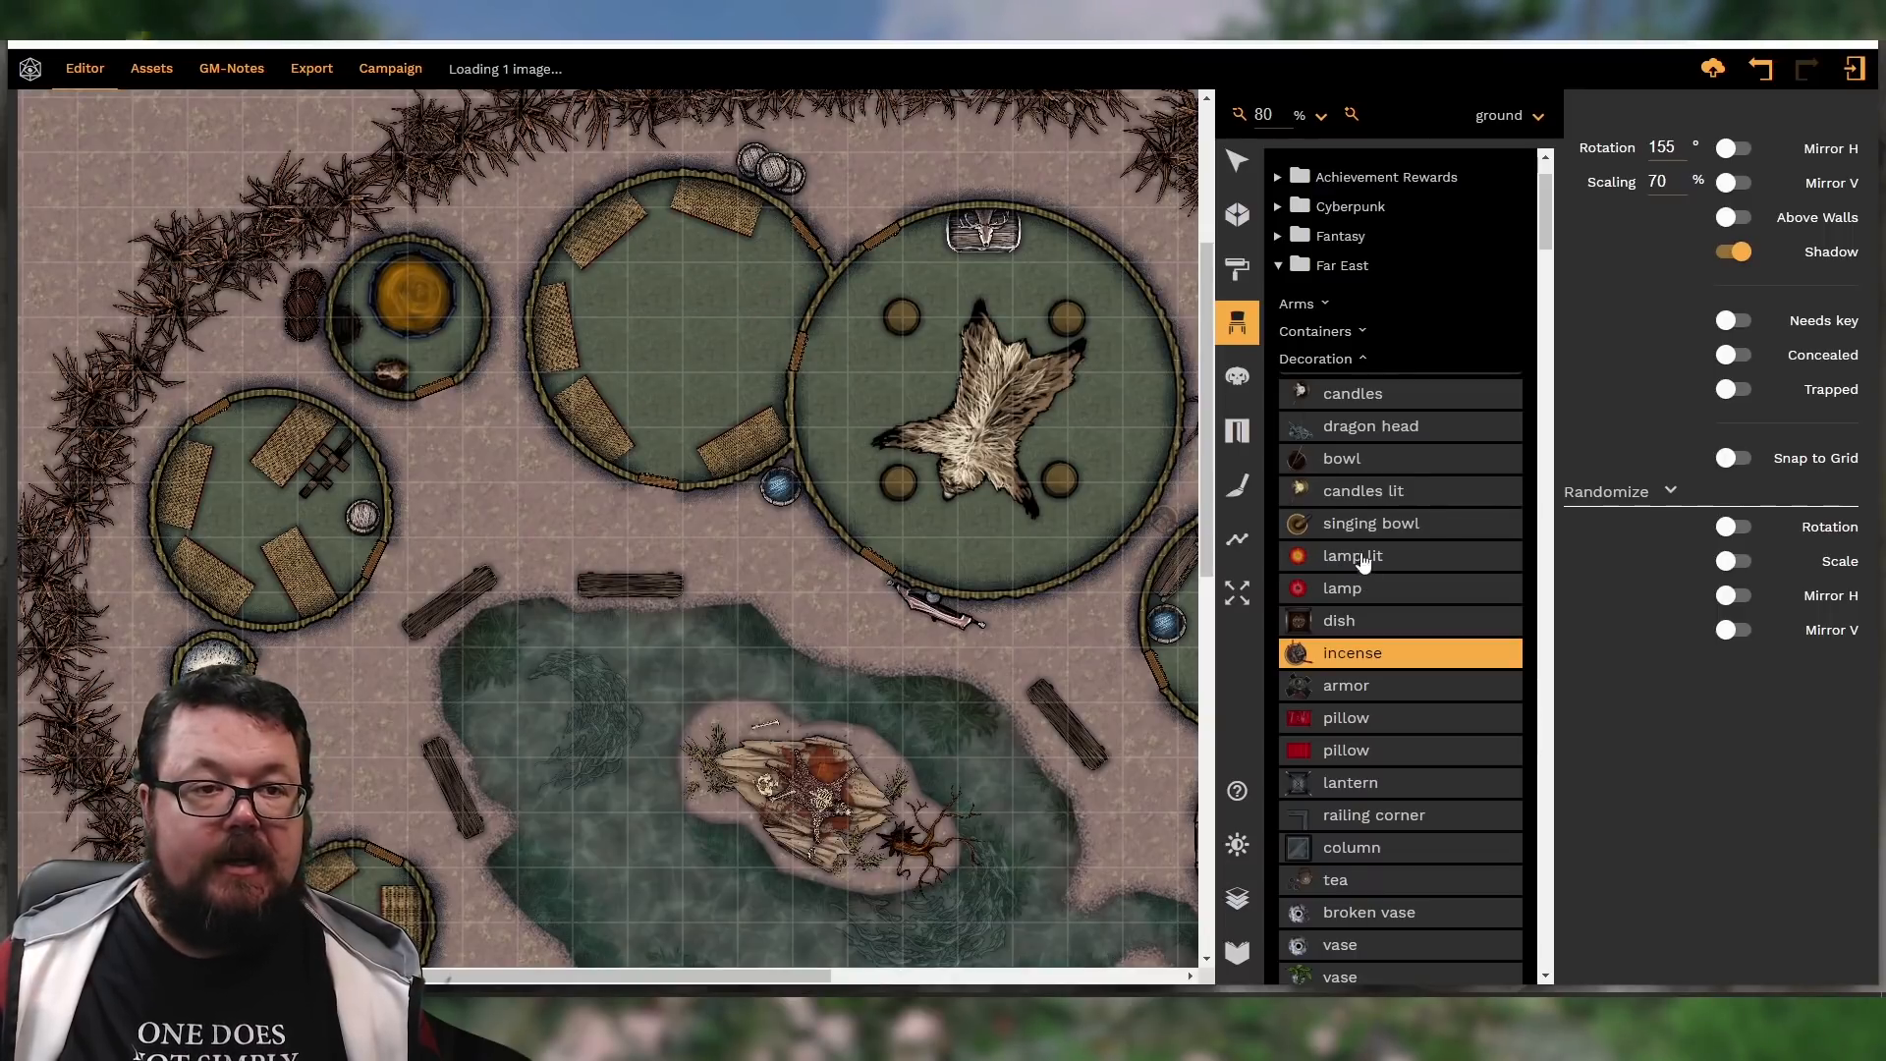
Place two bowls at 60% scale: on the large northern hut's west mat at 290° and the four-mat western hut's southeast mat at 220°
click(1338, 460)
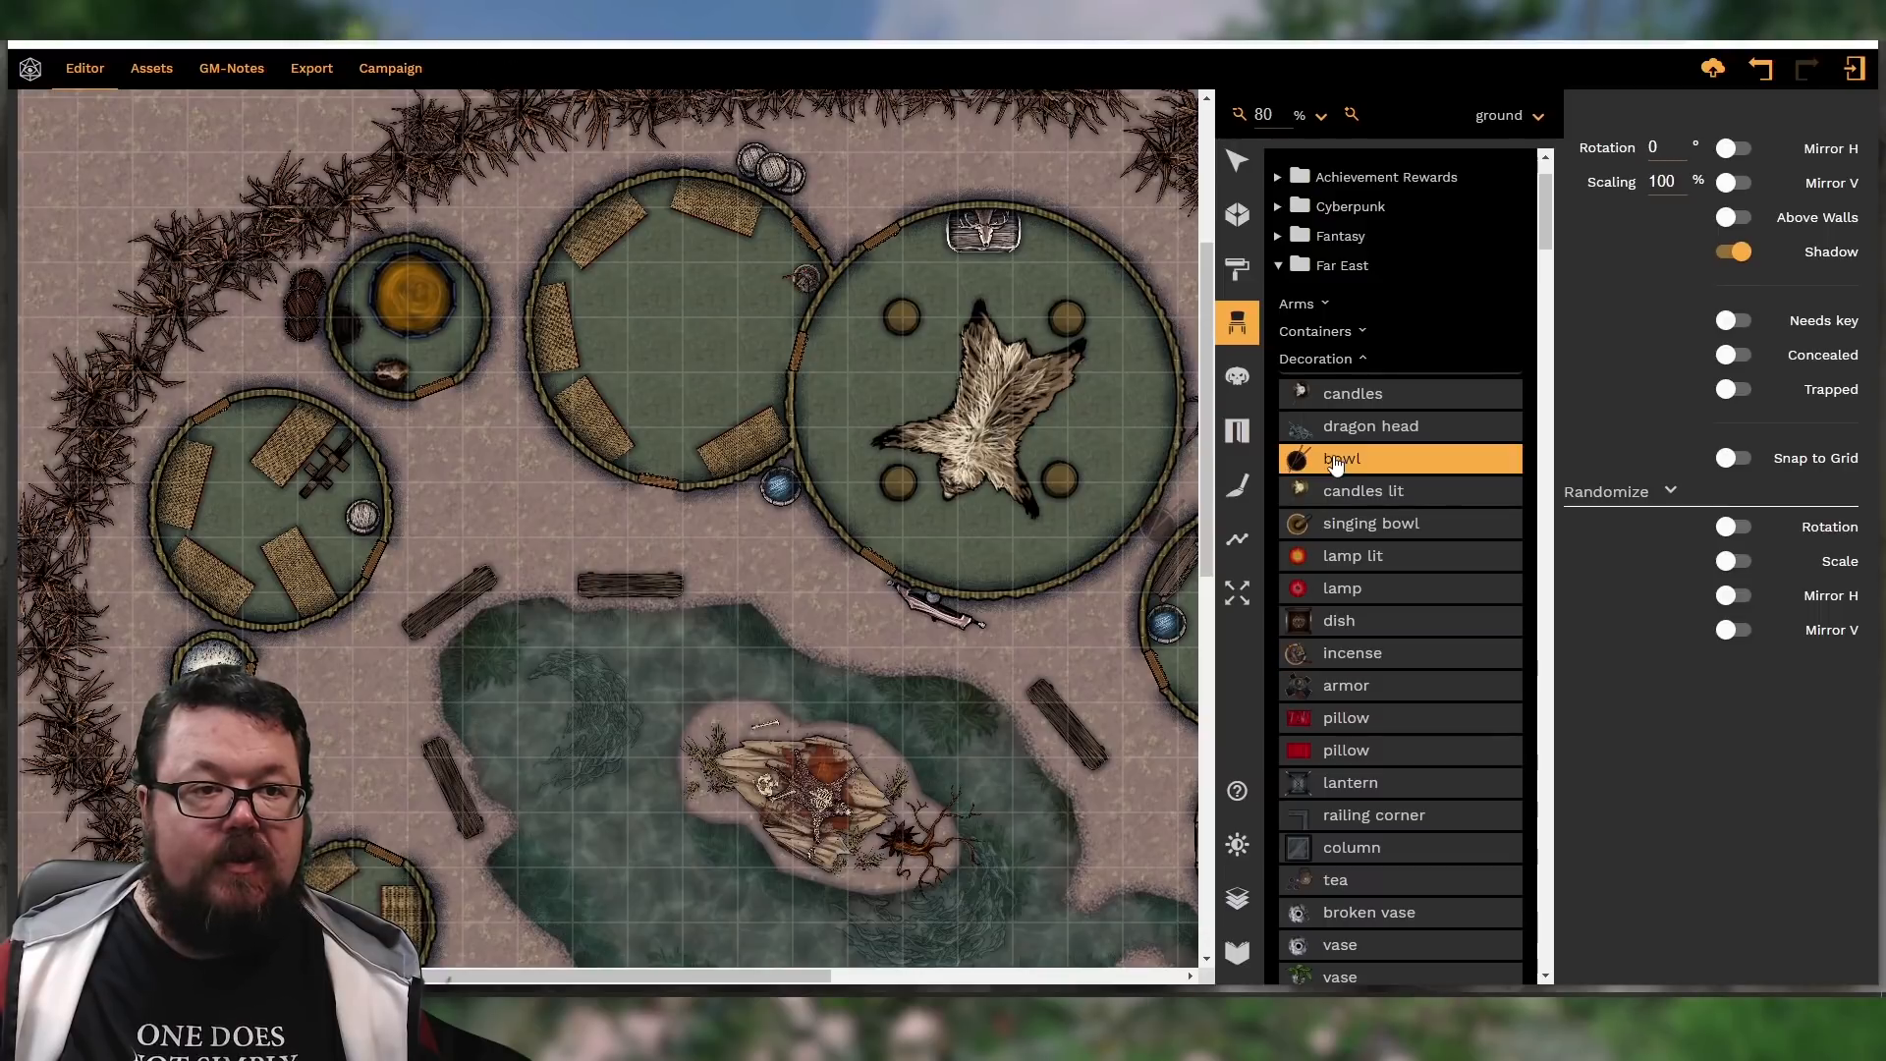
shift+scroll(588, 321, down, 4)
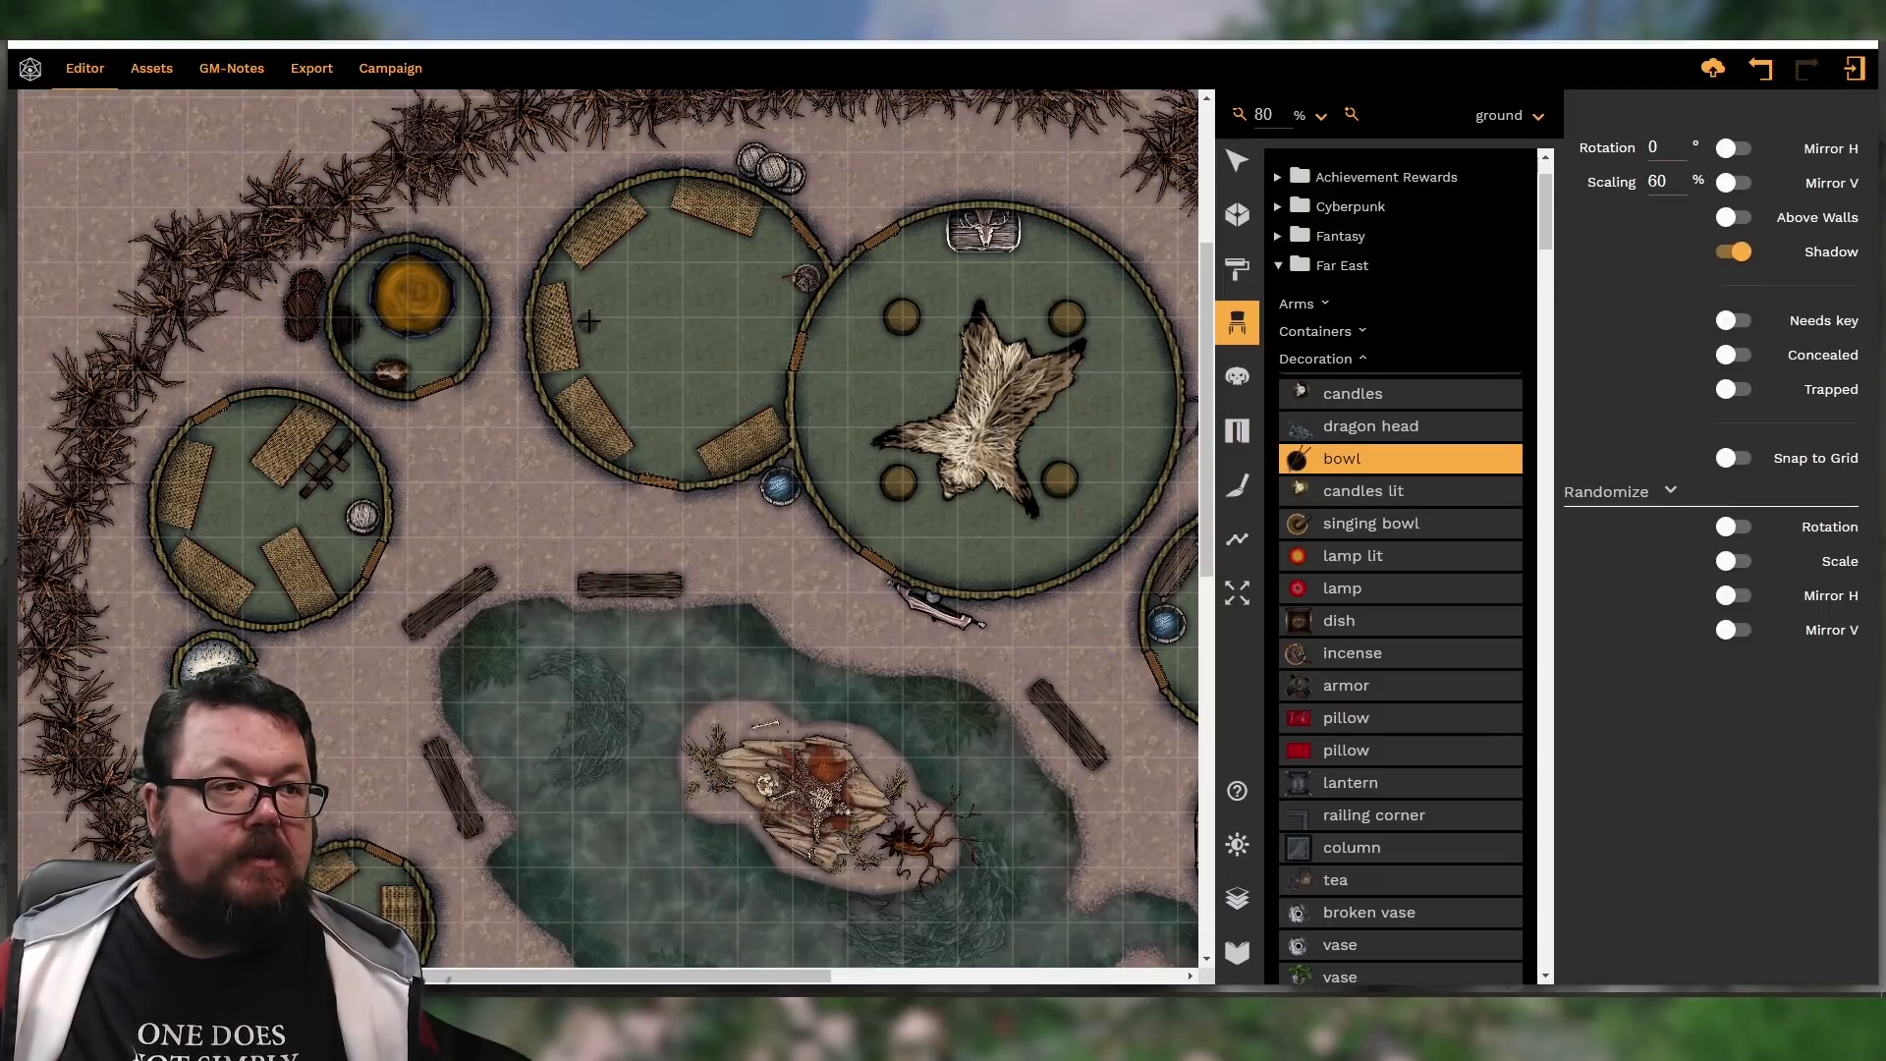
shift+scroll(590, 321, down, 3)
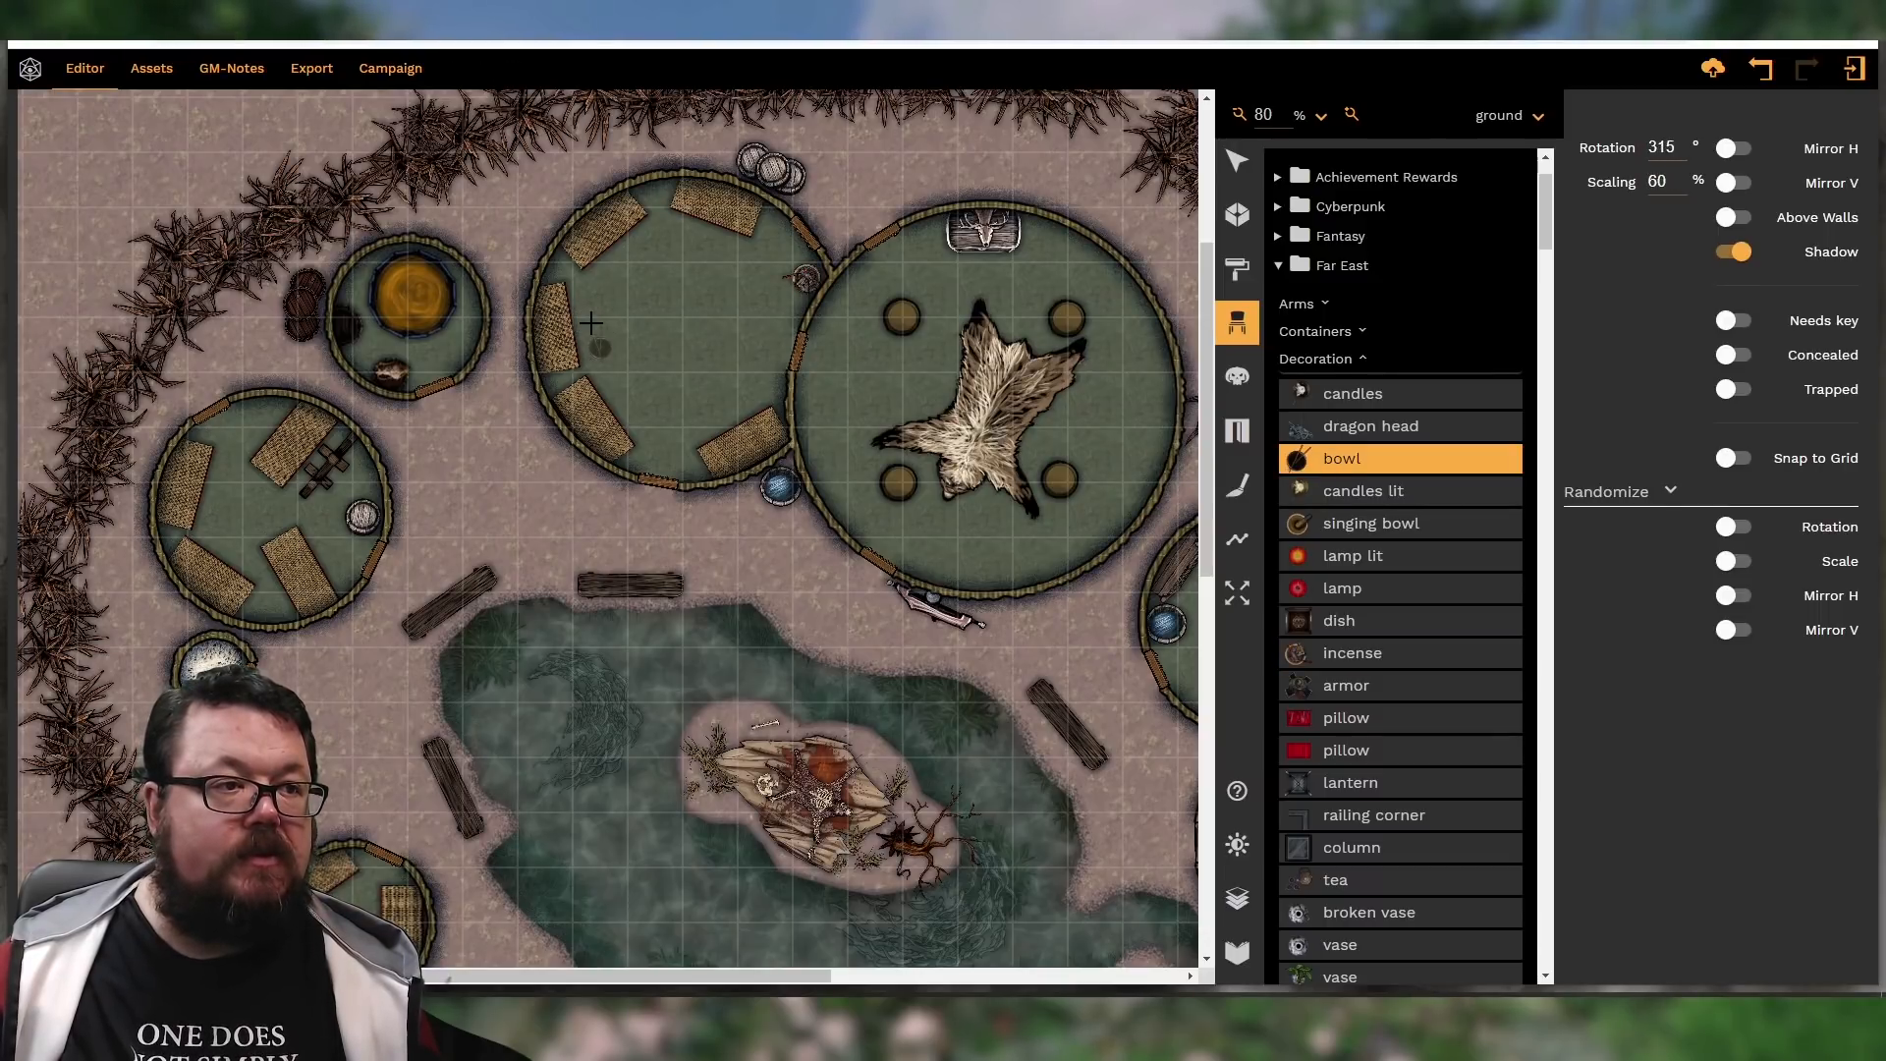
ctrl+scroll(581, 299, down, 1)
ctrl+scroll(581, 300, up, 2)
scroll(580, 303, up, 1)
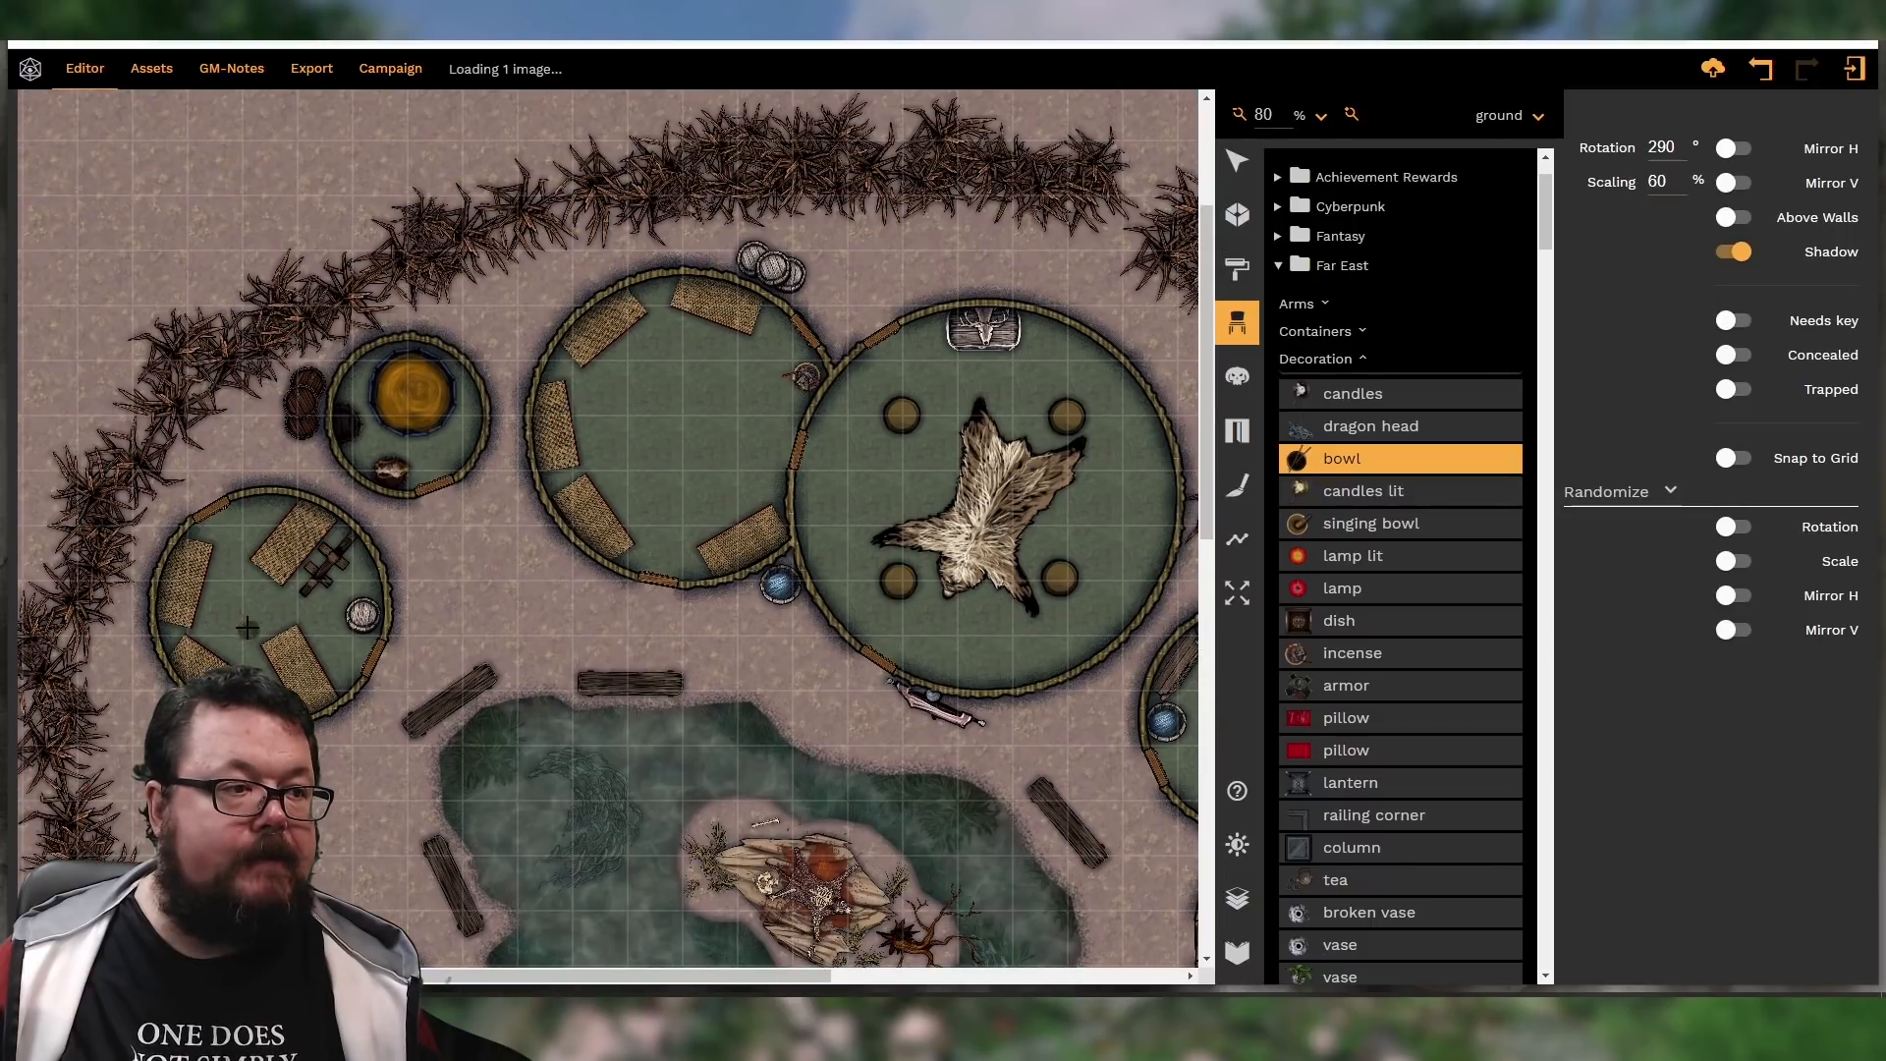
scroll(287, 373, down, 3)
ctrl+scroll(287, 371, down, 1)
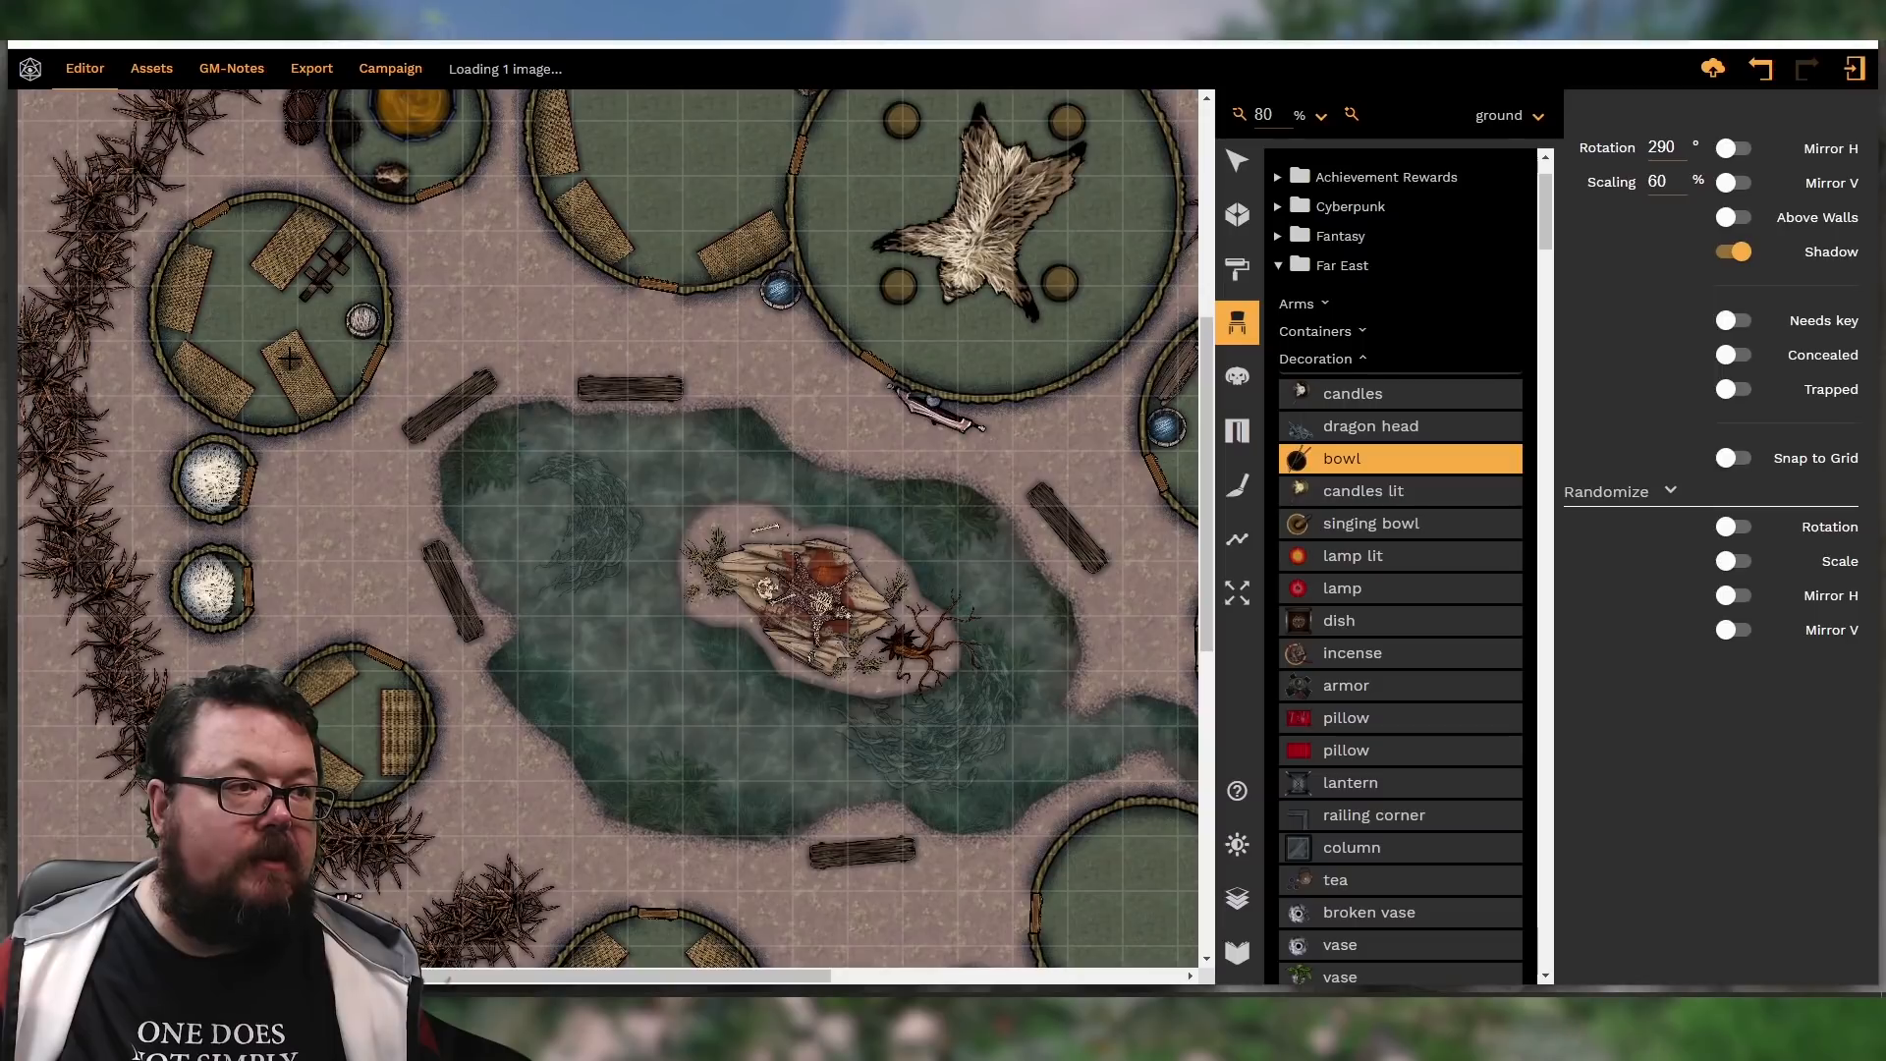
ctrl+scroll(289, 359, down, 4)
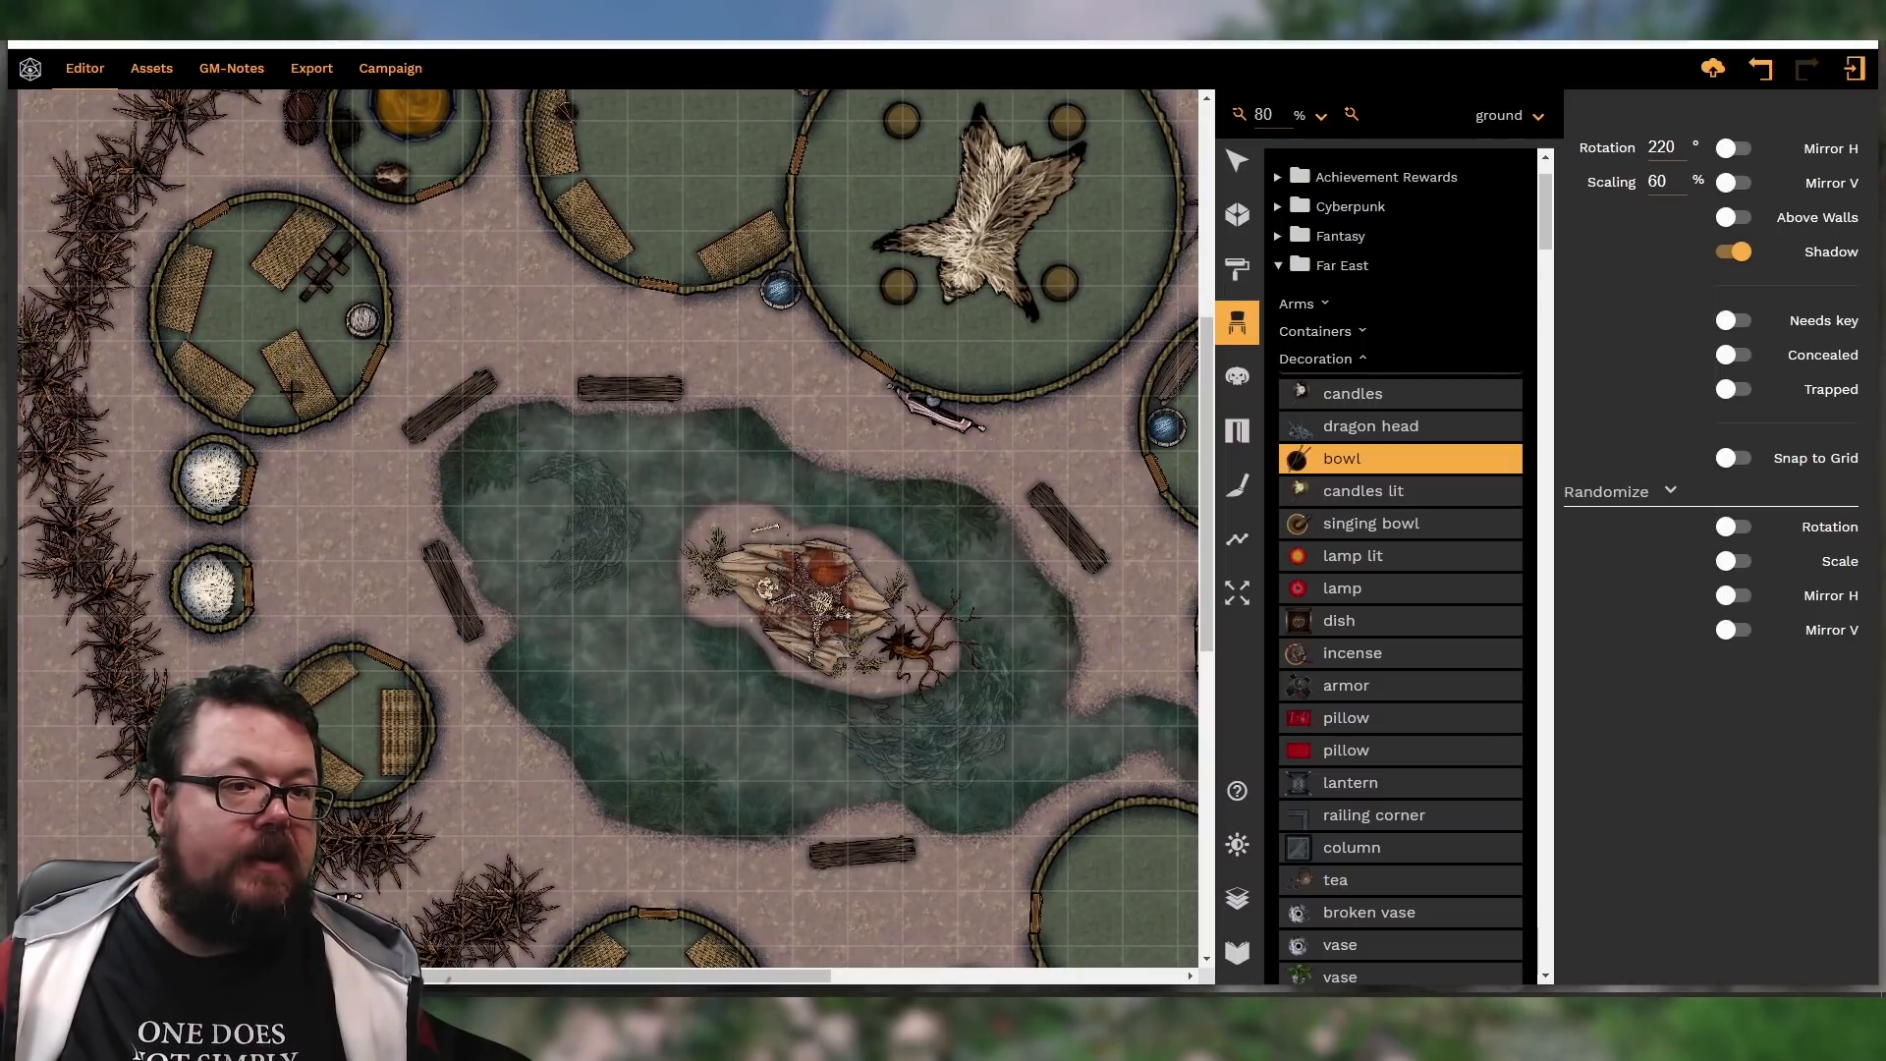
Place a singing bowl scaled to 60% and rotated to 225° on the northeast mat of the western hut with the sword stand
click(1300, 531)
shift+scroll(275, 268, down, 7)
ctrl+scroll(275, 267, down, 7)
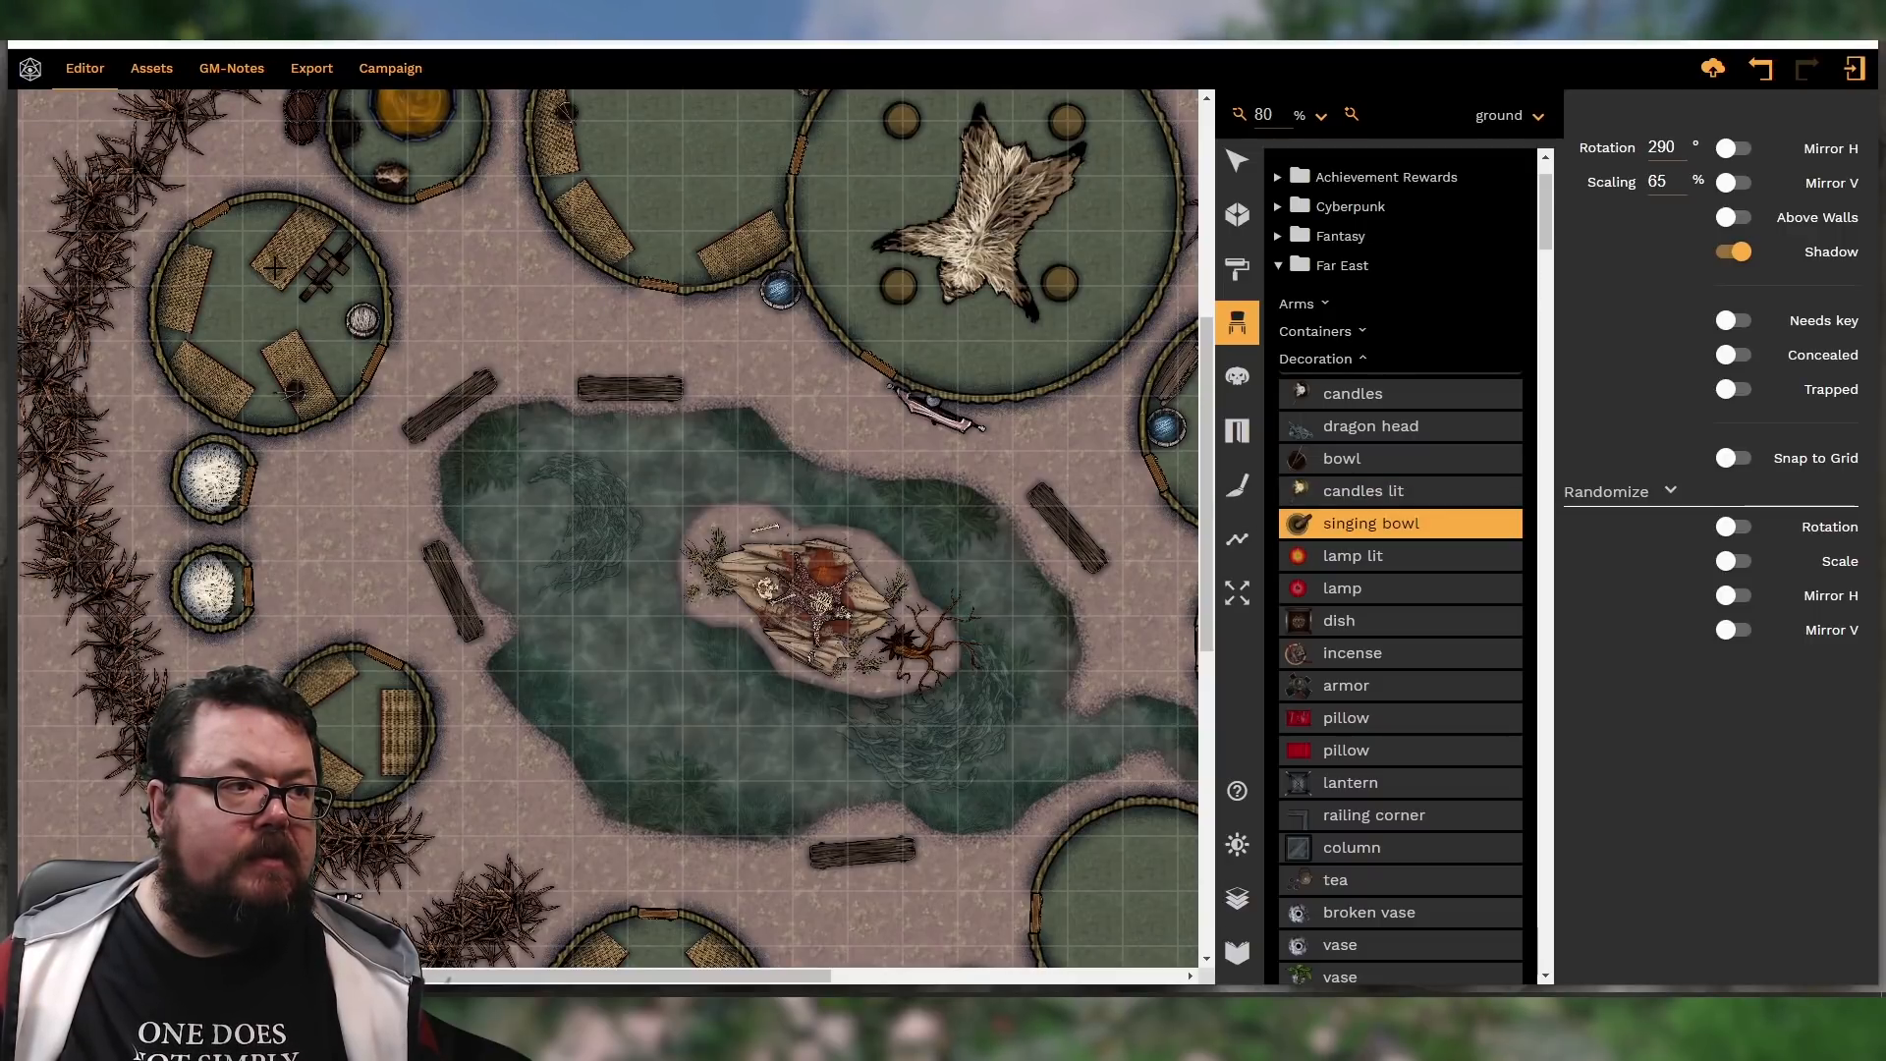
ctrl+scroll(282, 232, down, 2)
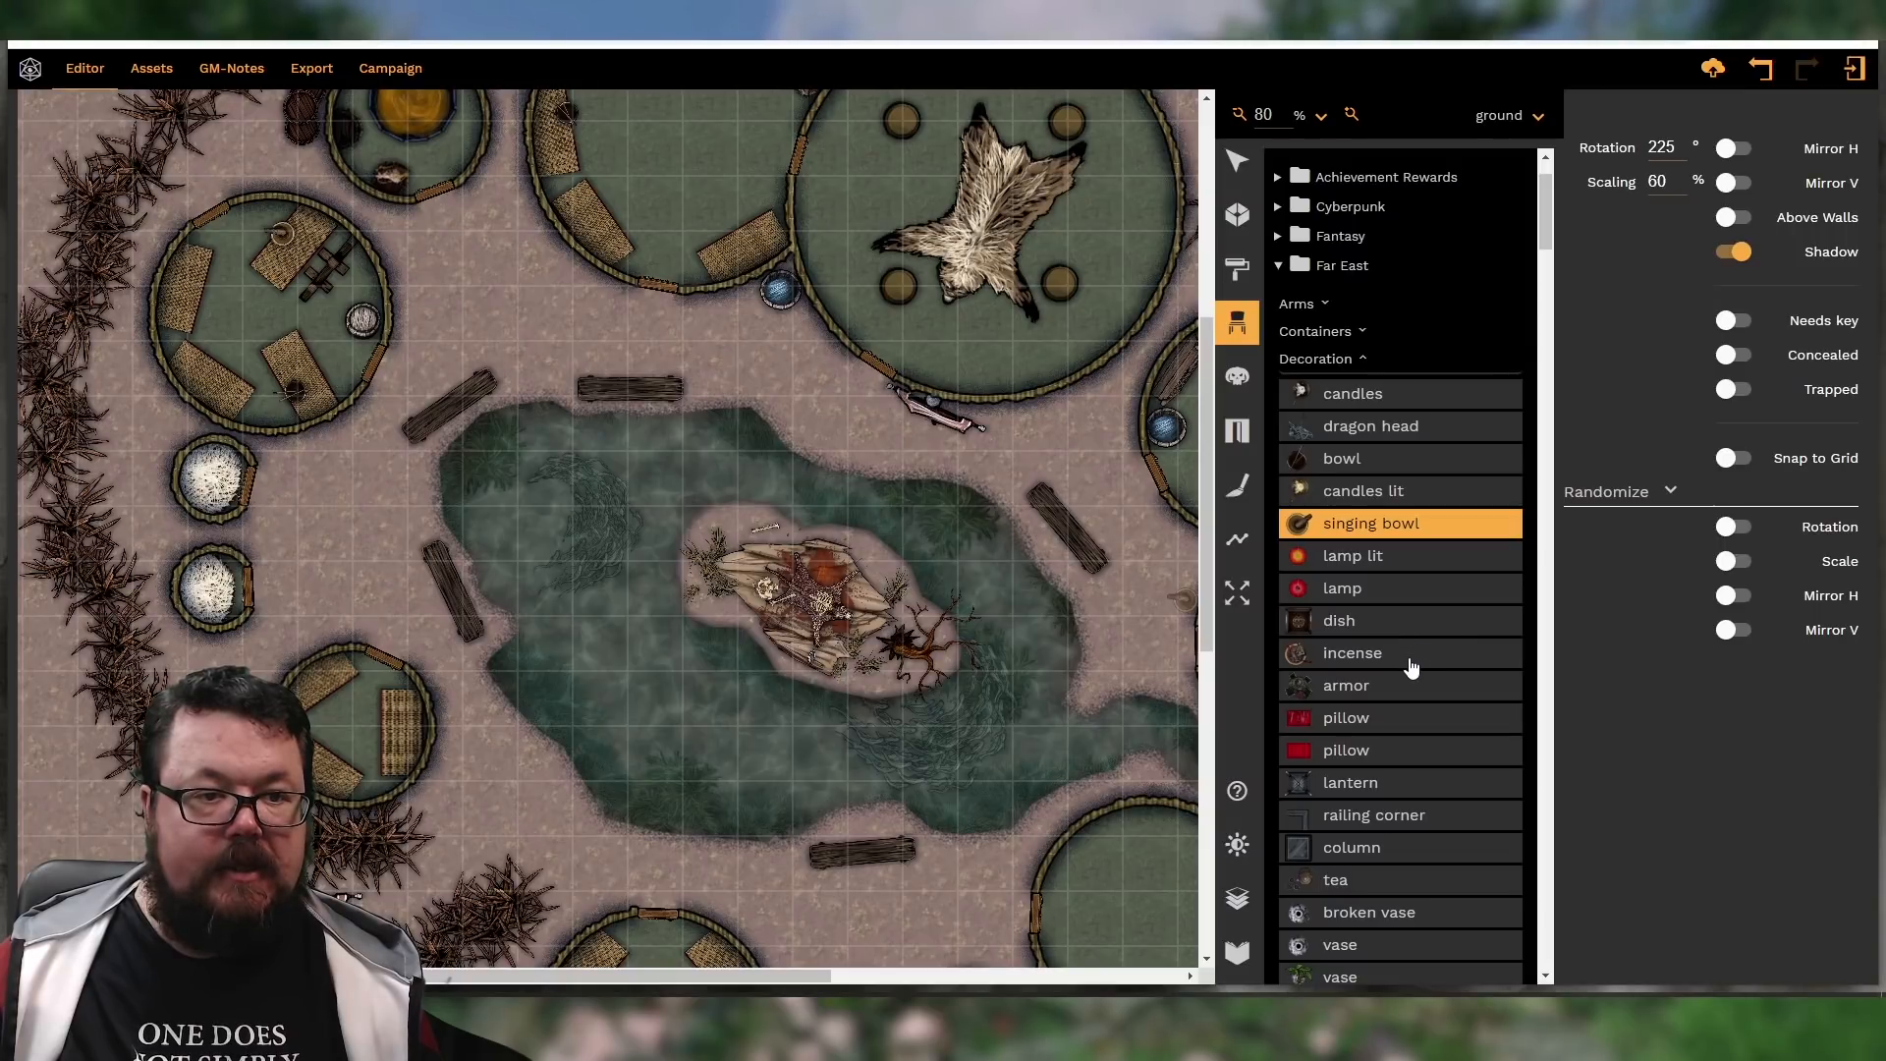
Place a tea set at 100% scale, rotated to 235°, between the northwest and north mats of the large northern hut
scroll(1411, 663, down, 2)
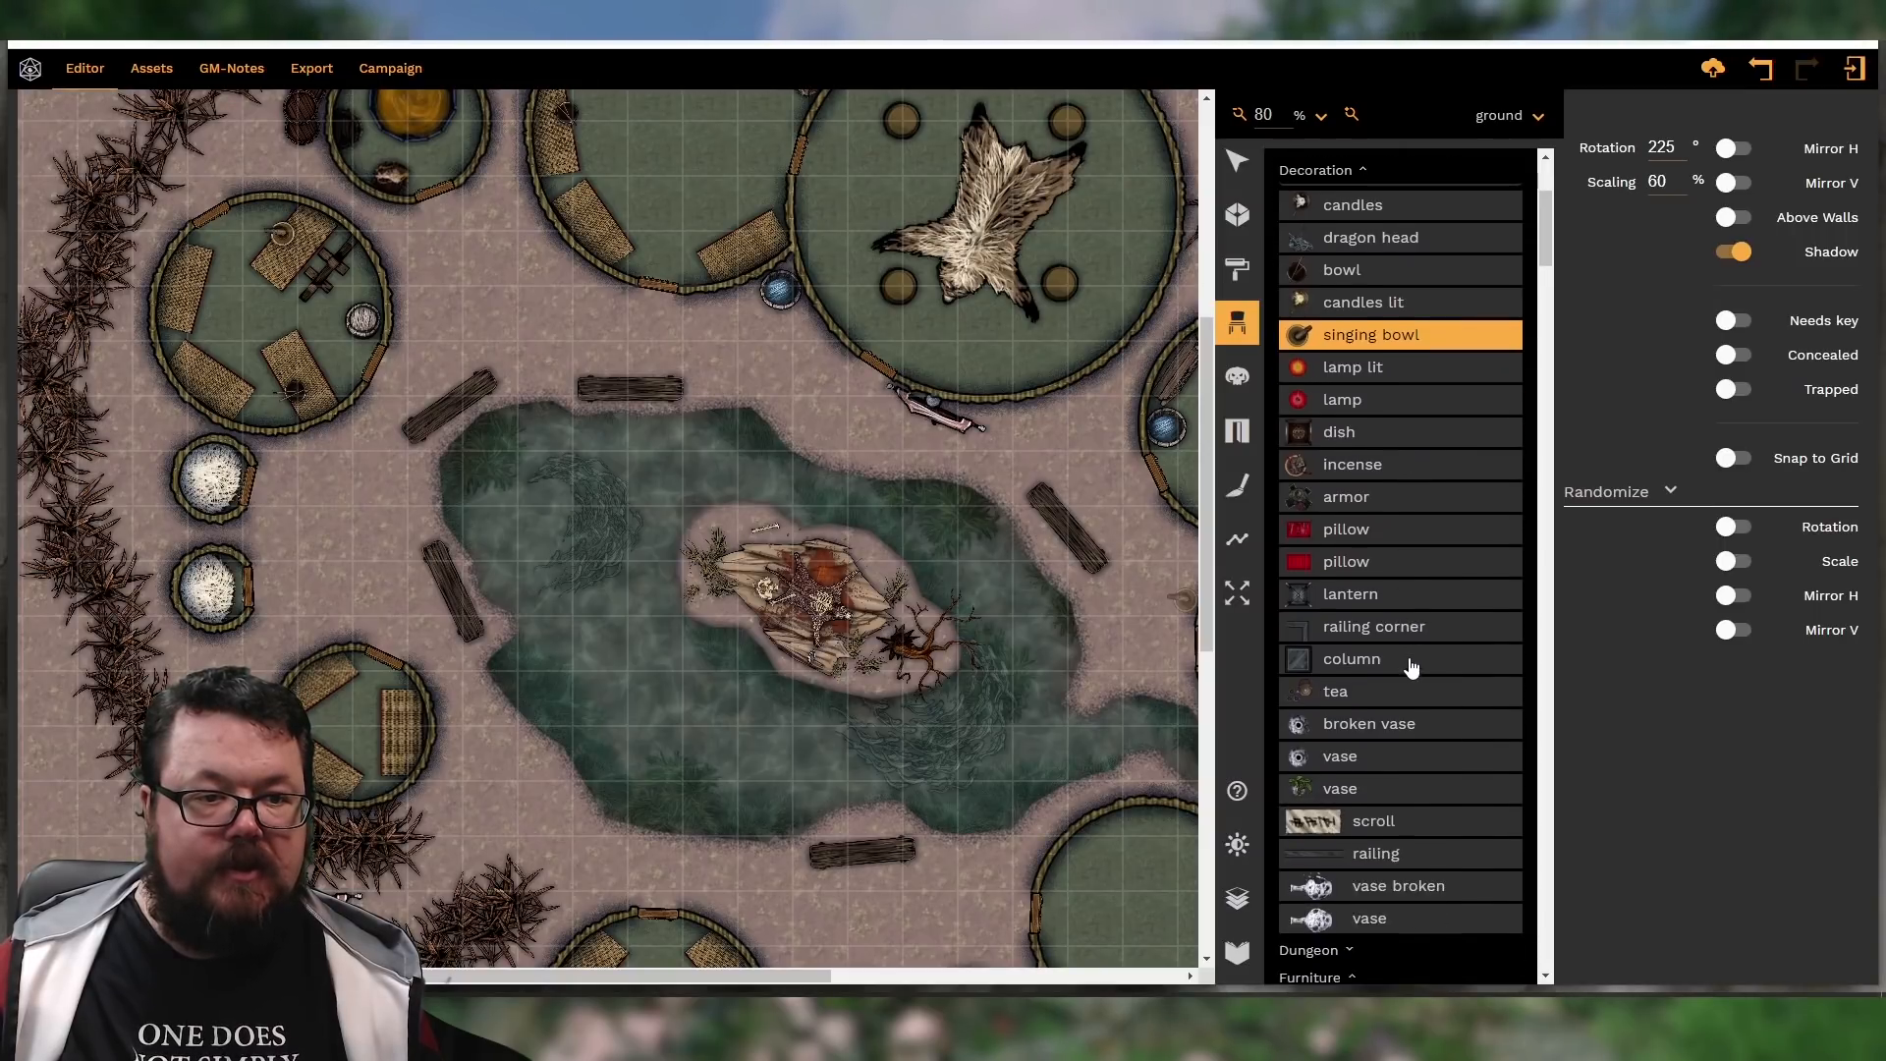
click(1356, 690)
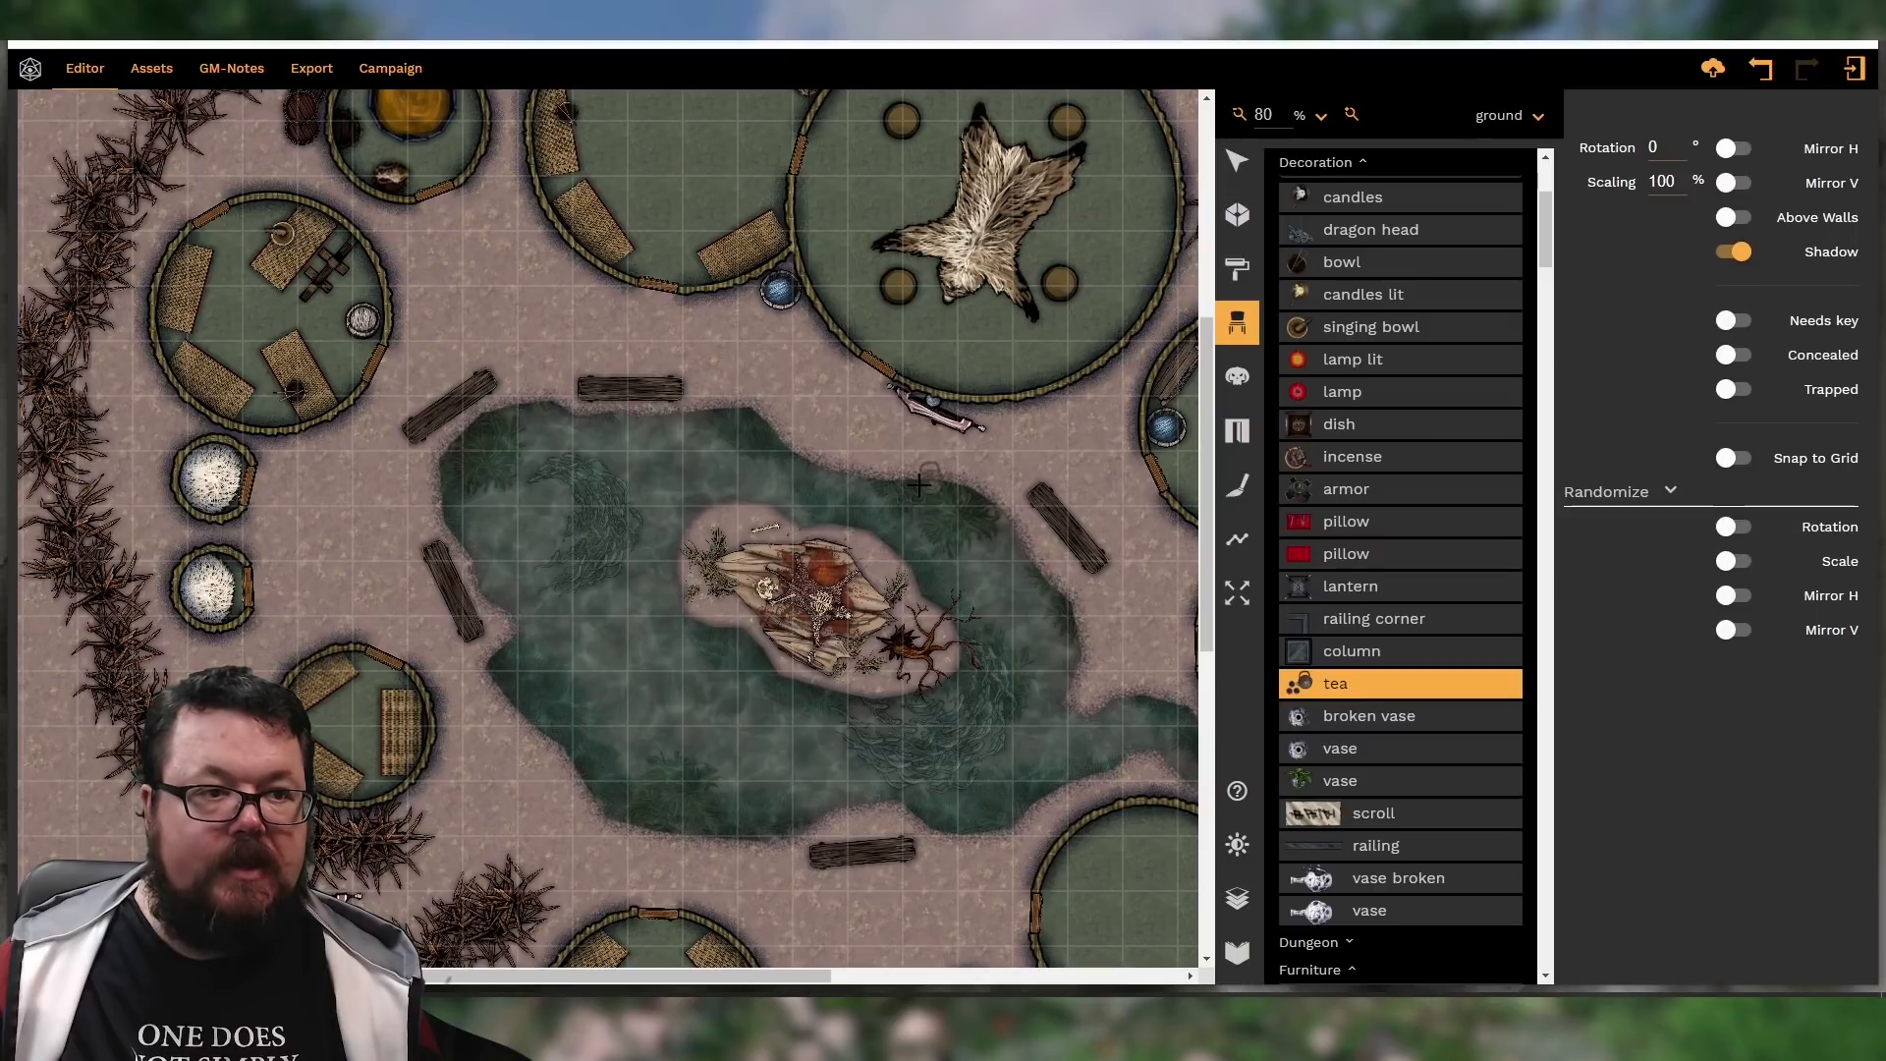
scroll(926, 478, up, 3)
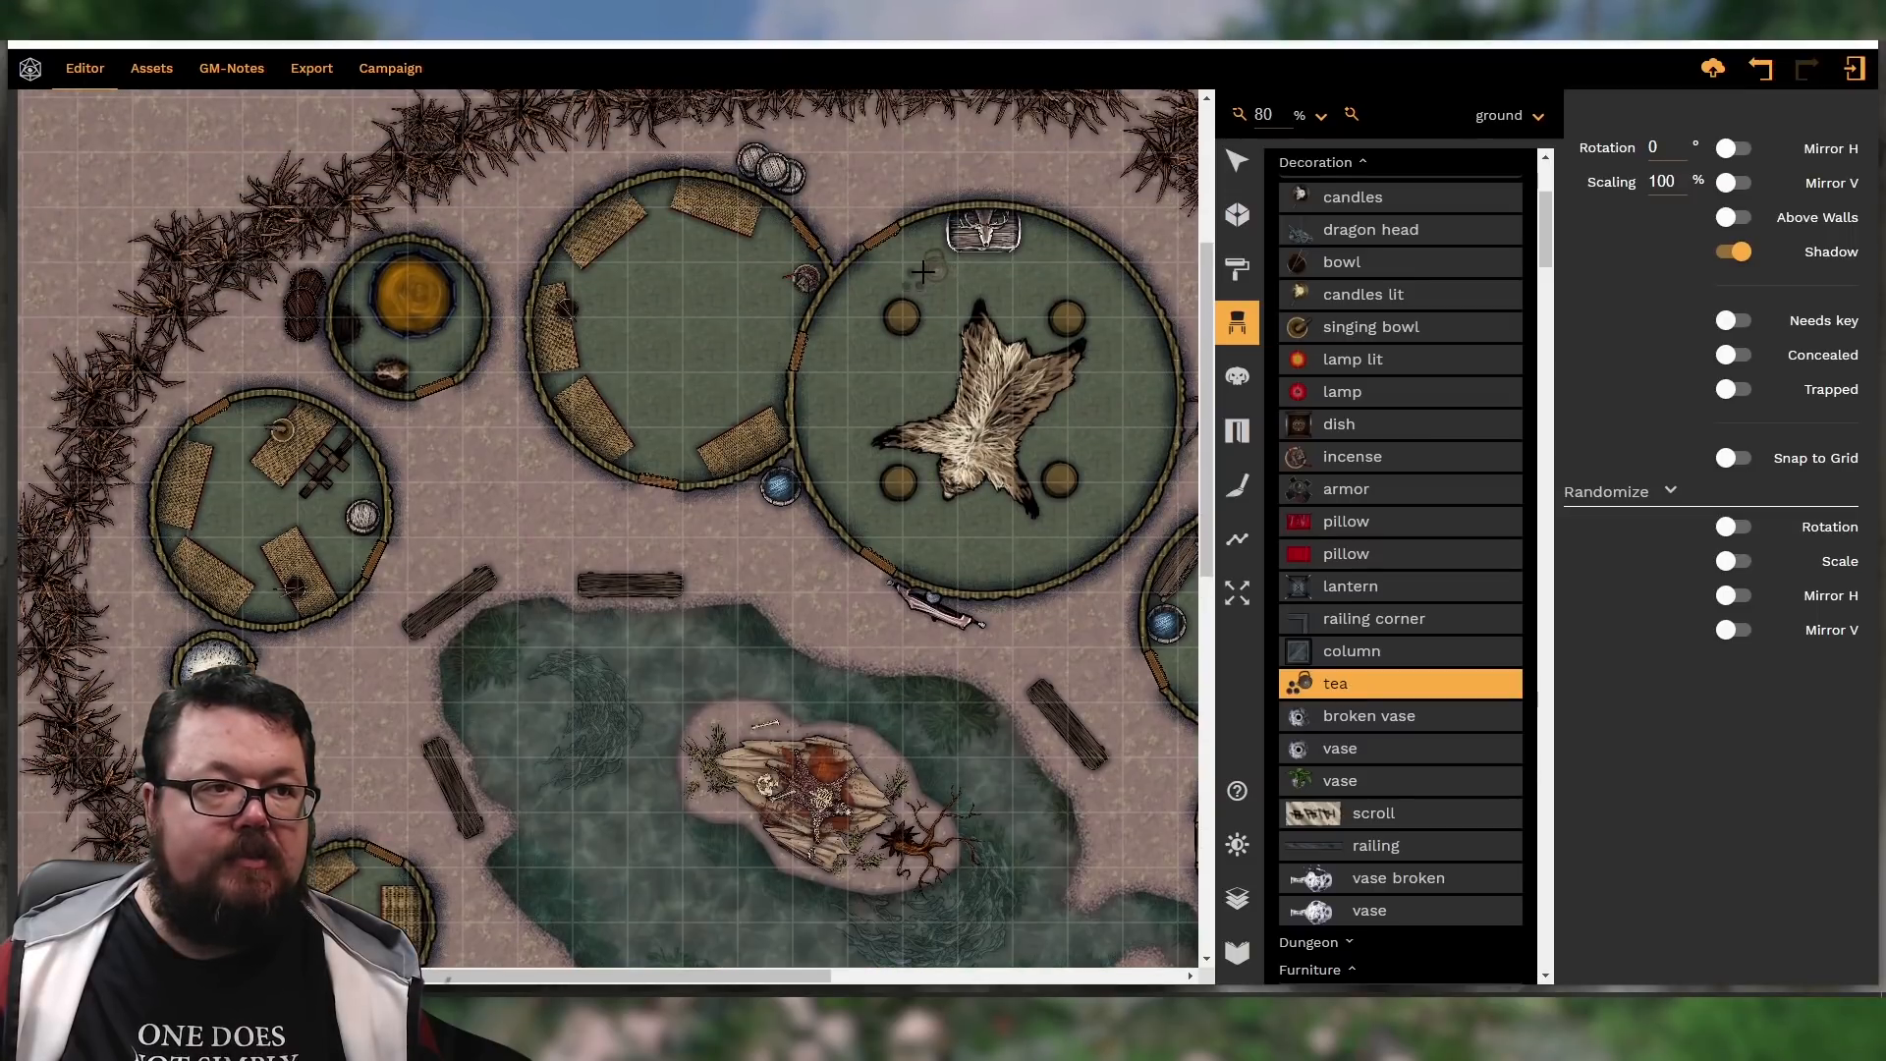
drag(932, 285, 921, 274)
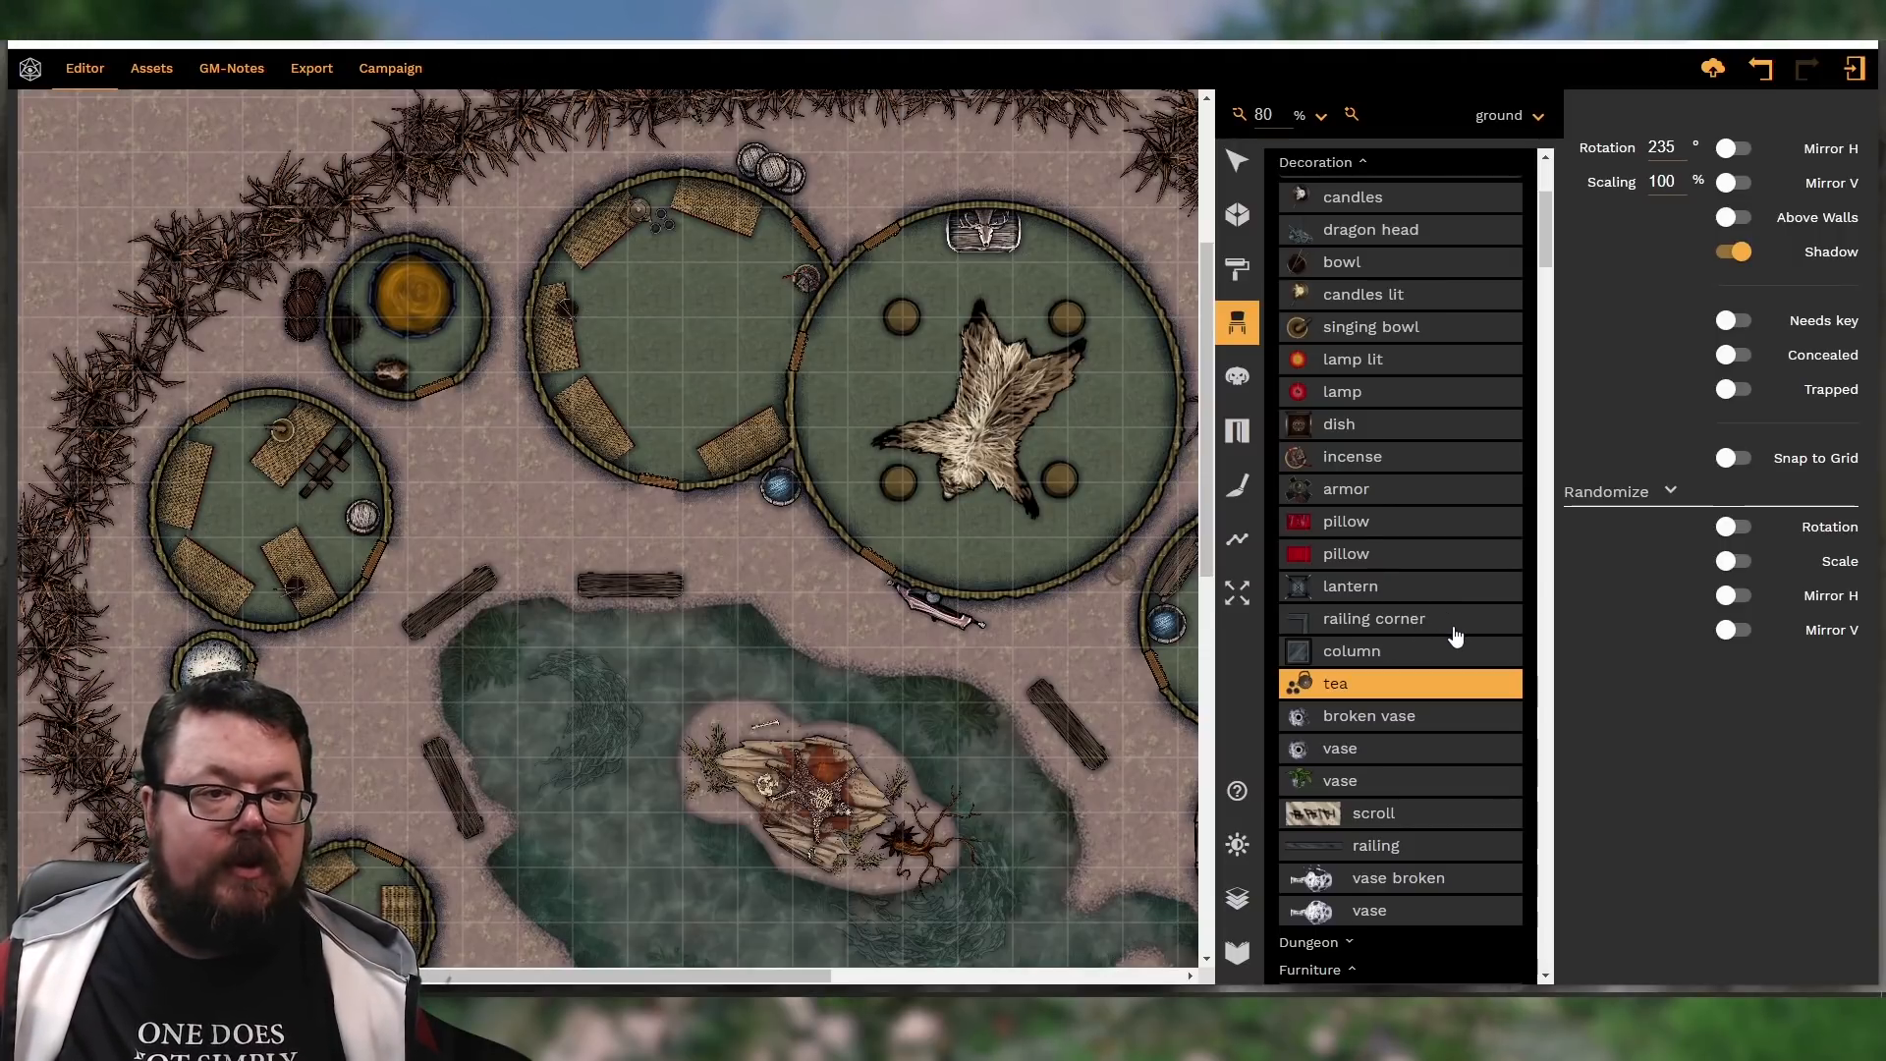
Place an open scroll from the Church props, rotated to 350°, on the curved bench in the eastern hut
scroll(1455, 635, down, 3)
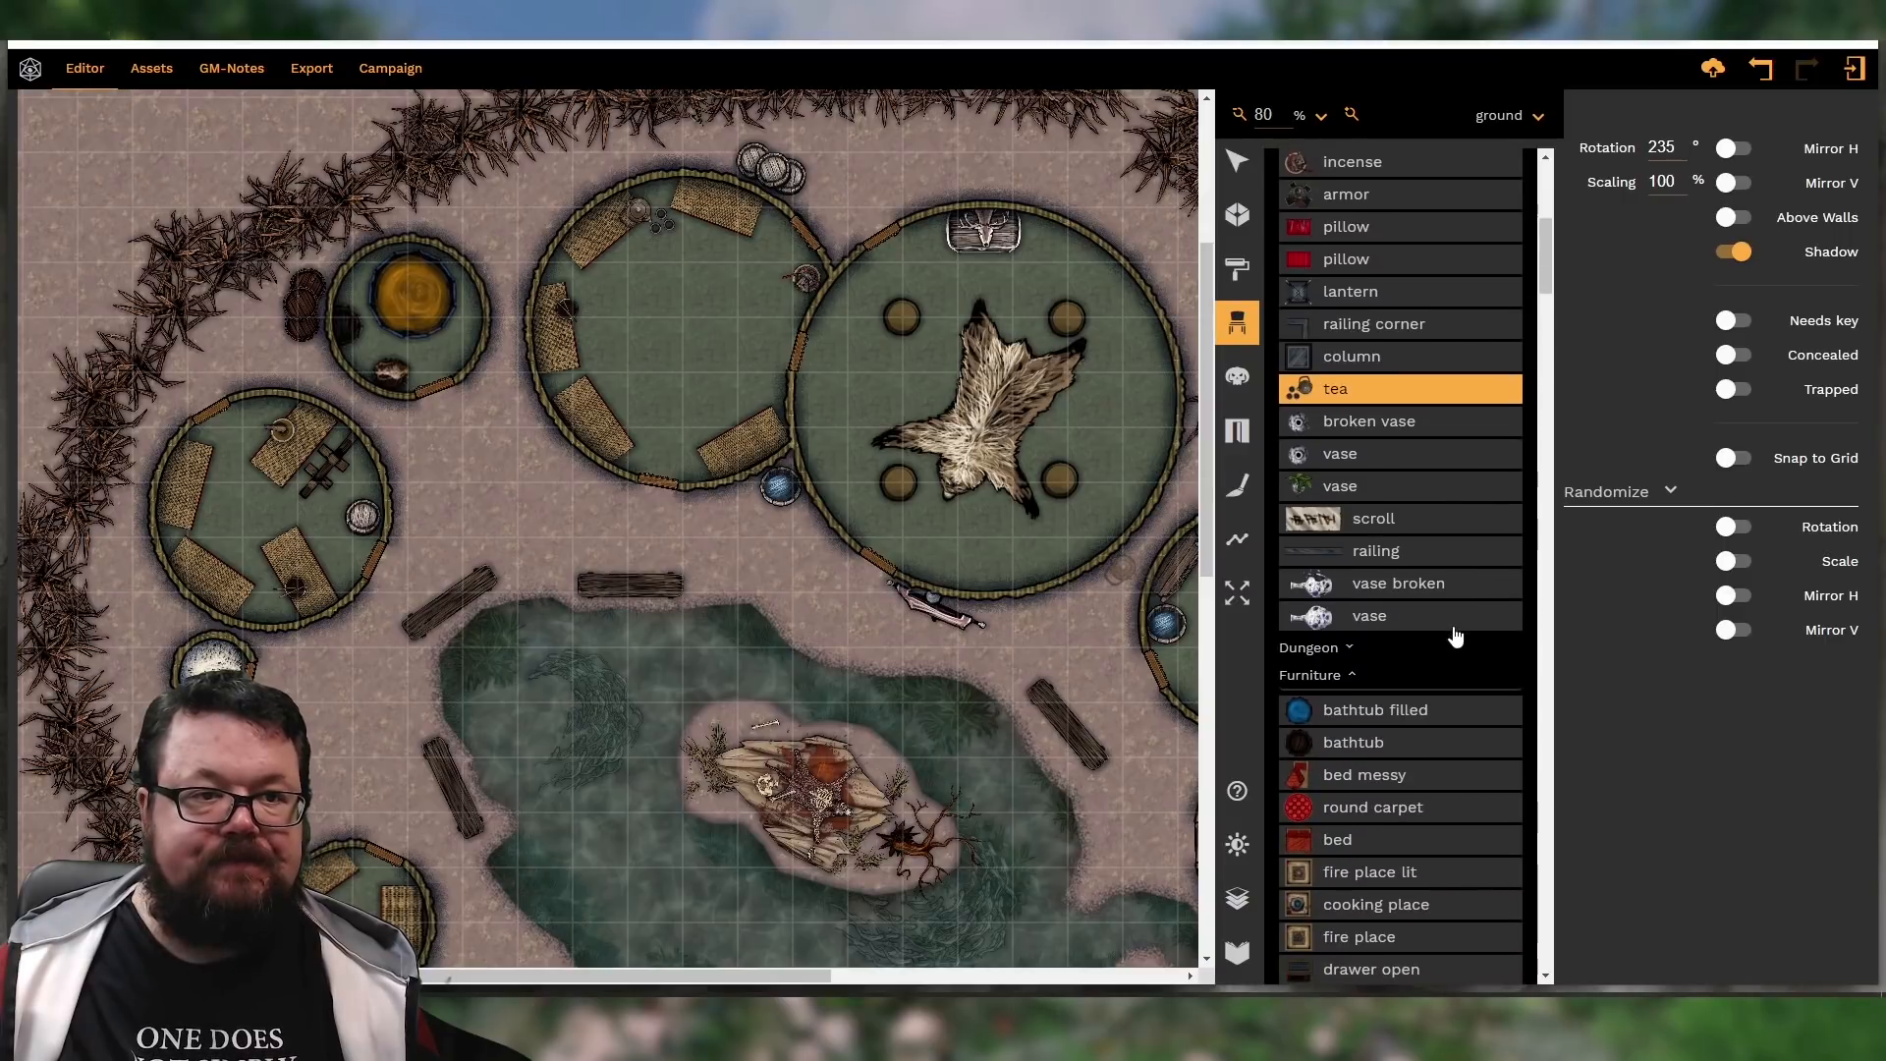
scroll(1455, 637, down, 8)
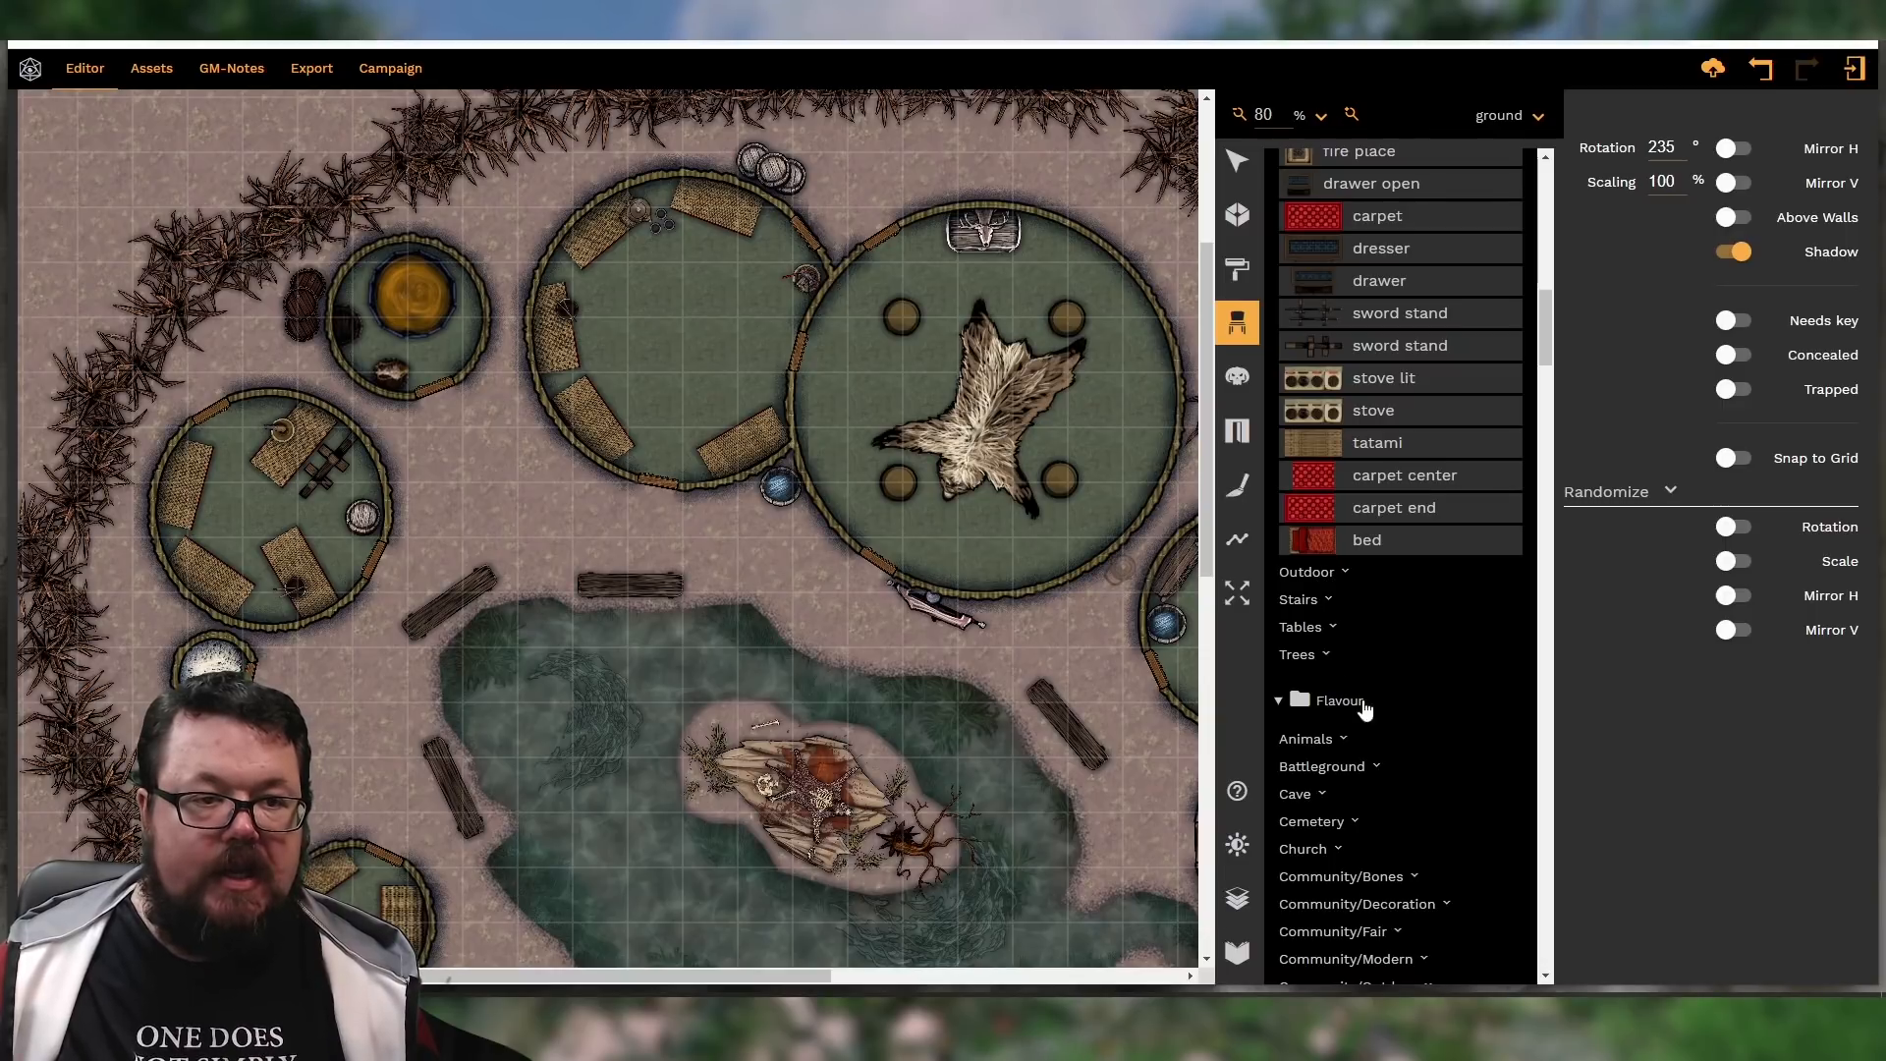
click(1321, 849)
scroll(1429, 737, down, 5)
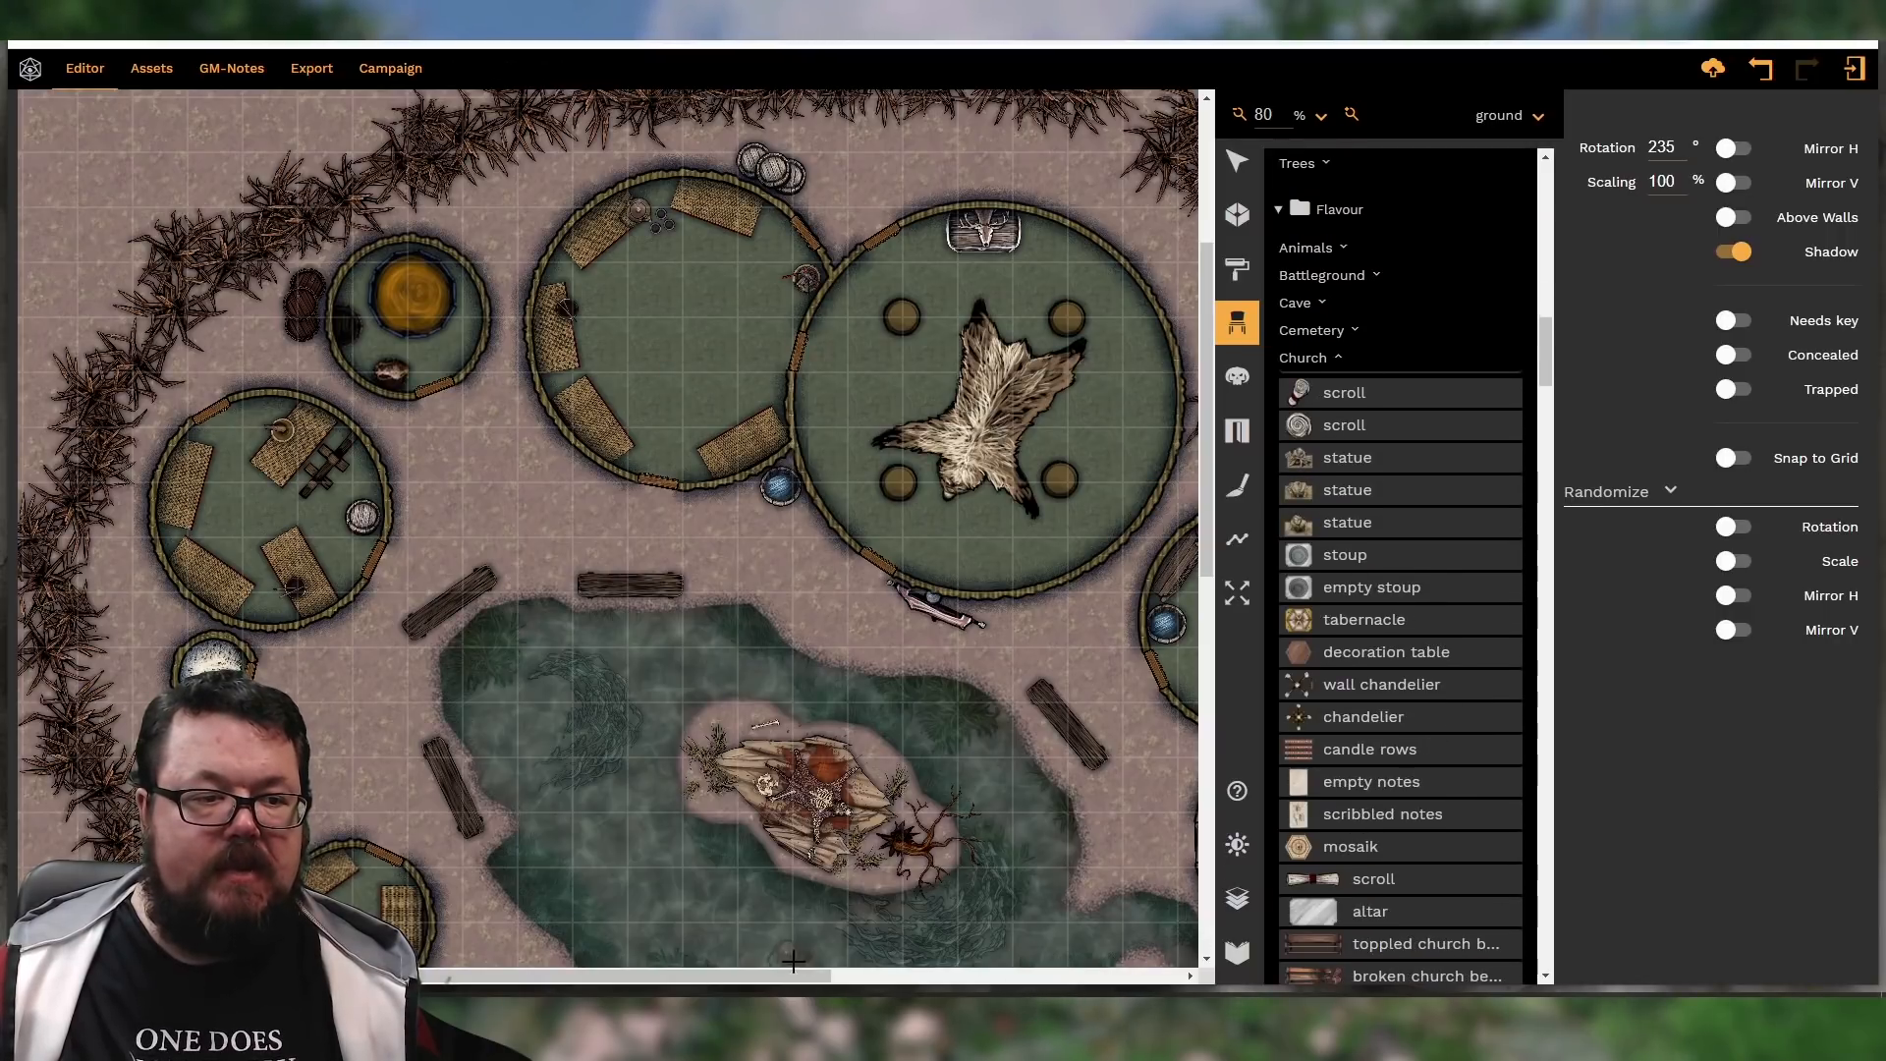
drag(781, 979, 987, 981)
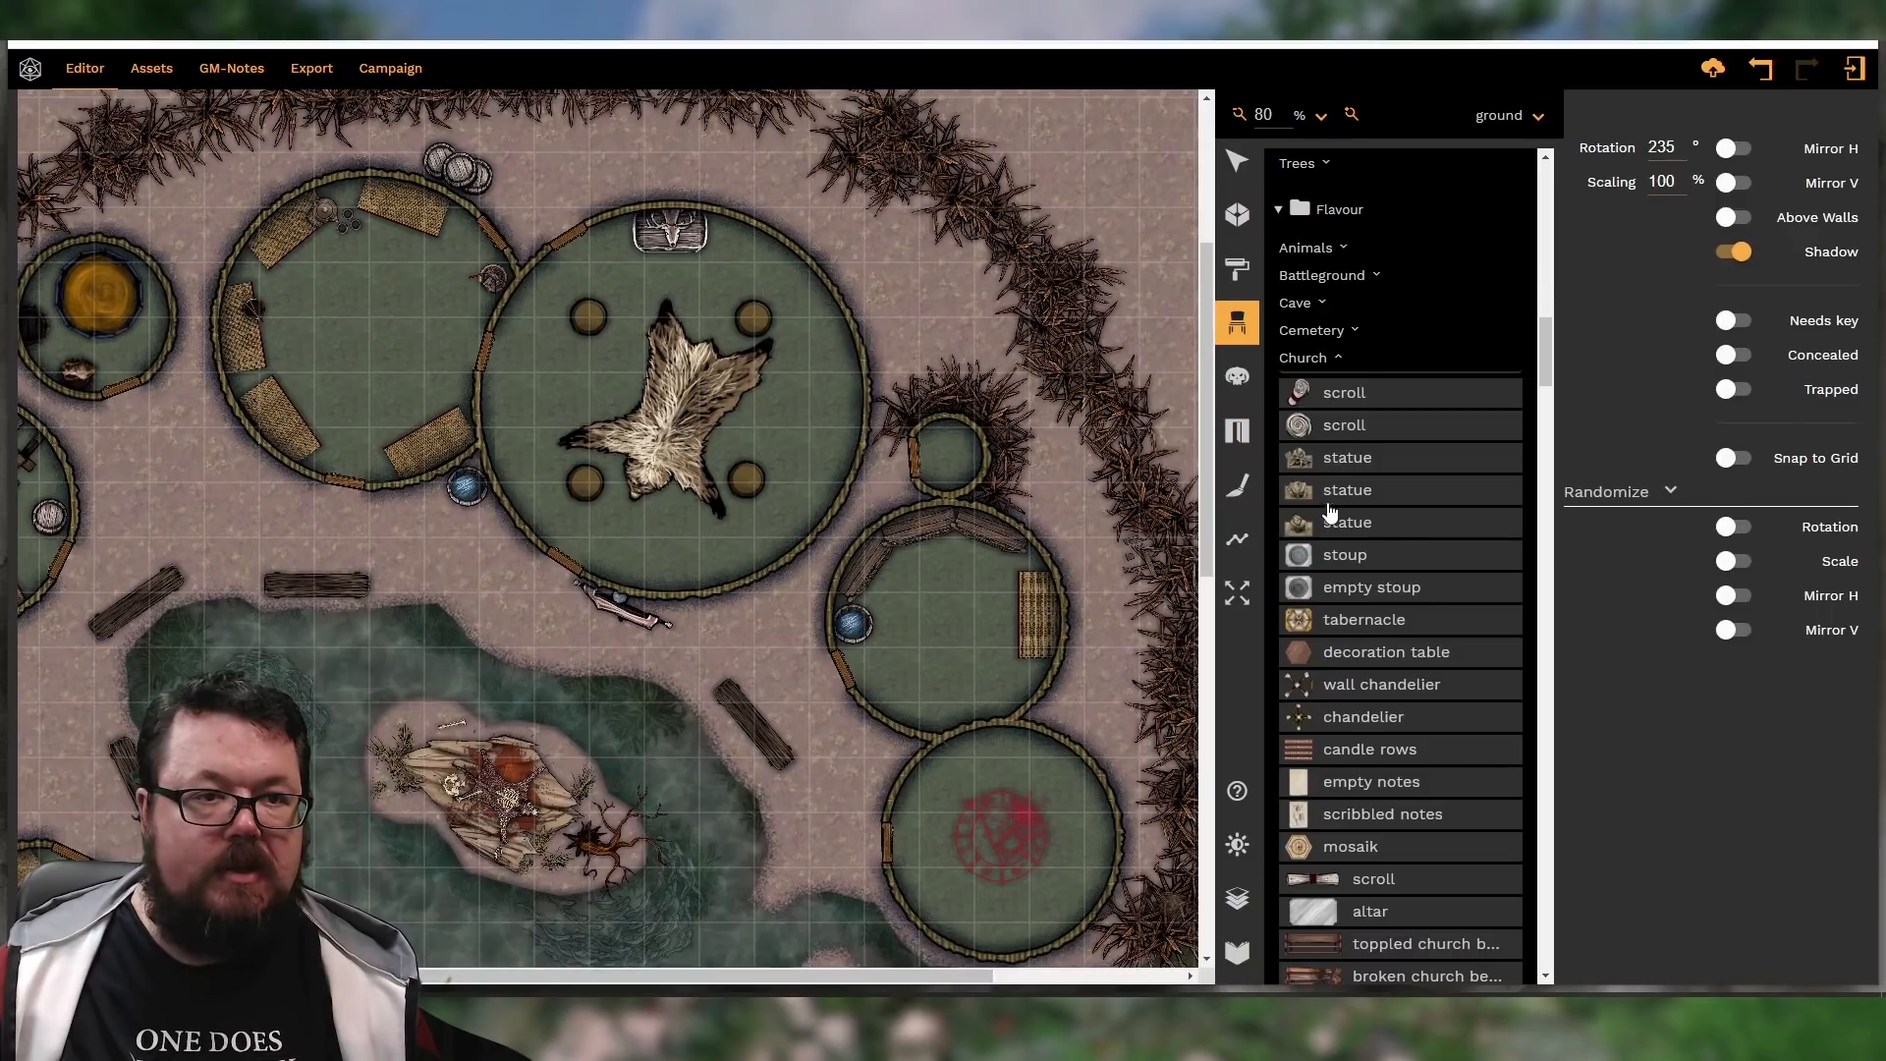
click(1301, 396)
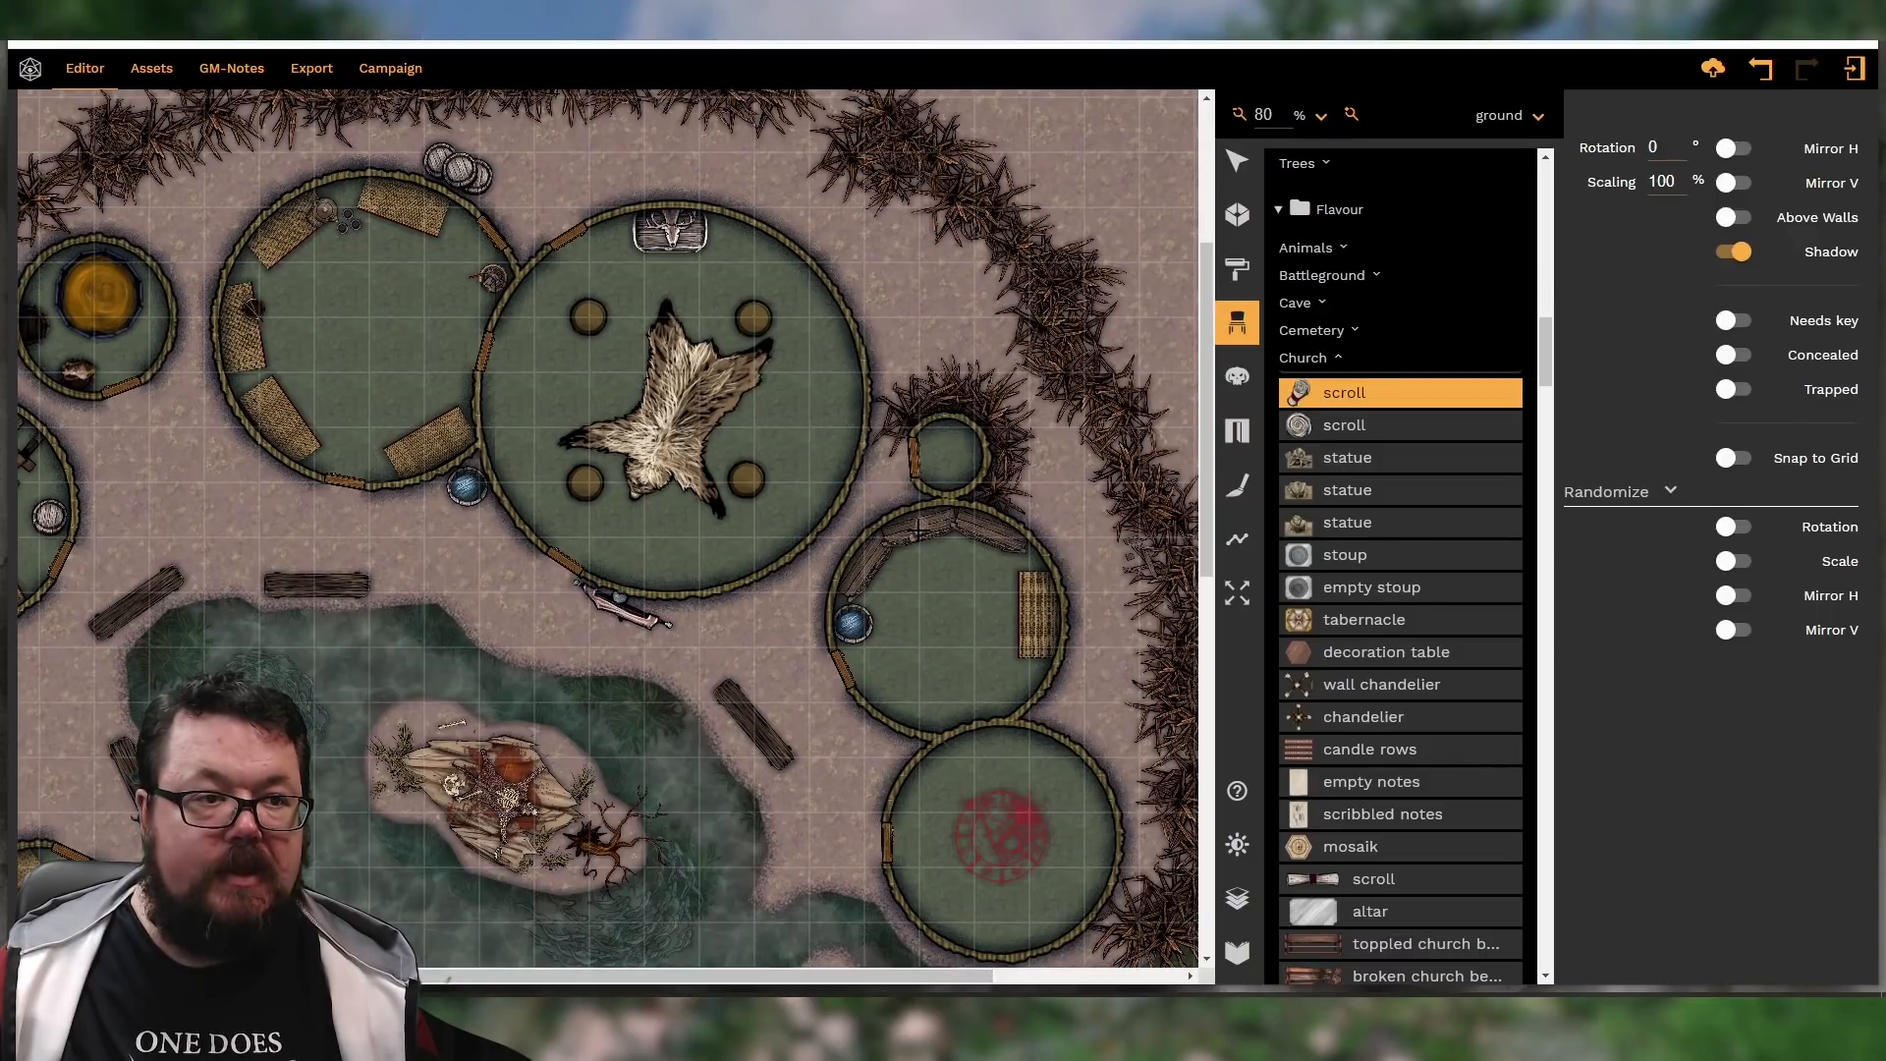
click(1336, 879)
ctrl+scroll(956, 521, down, 1)
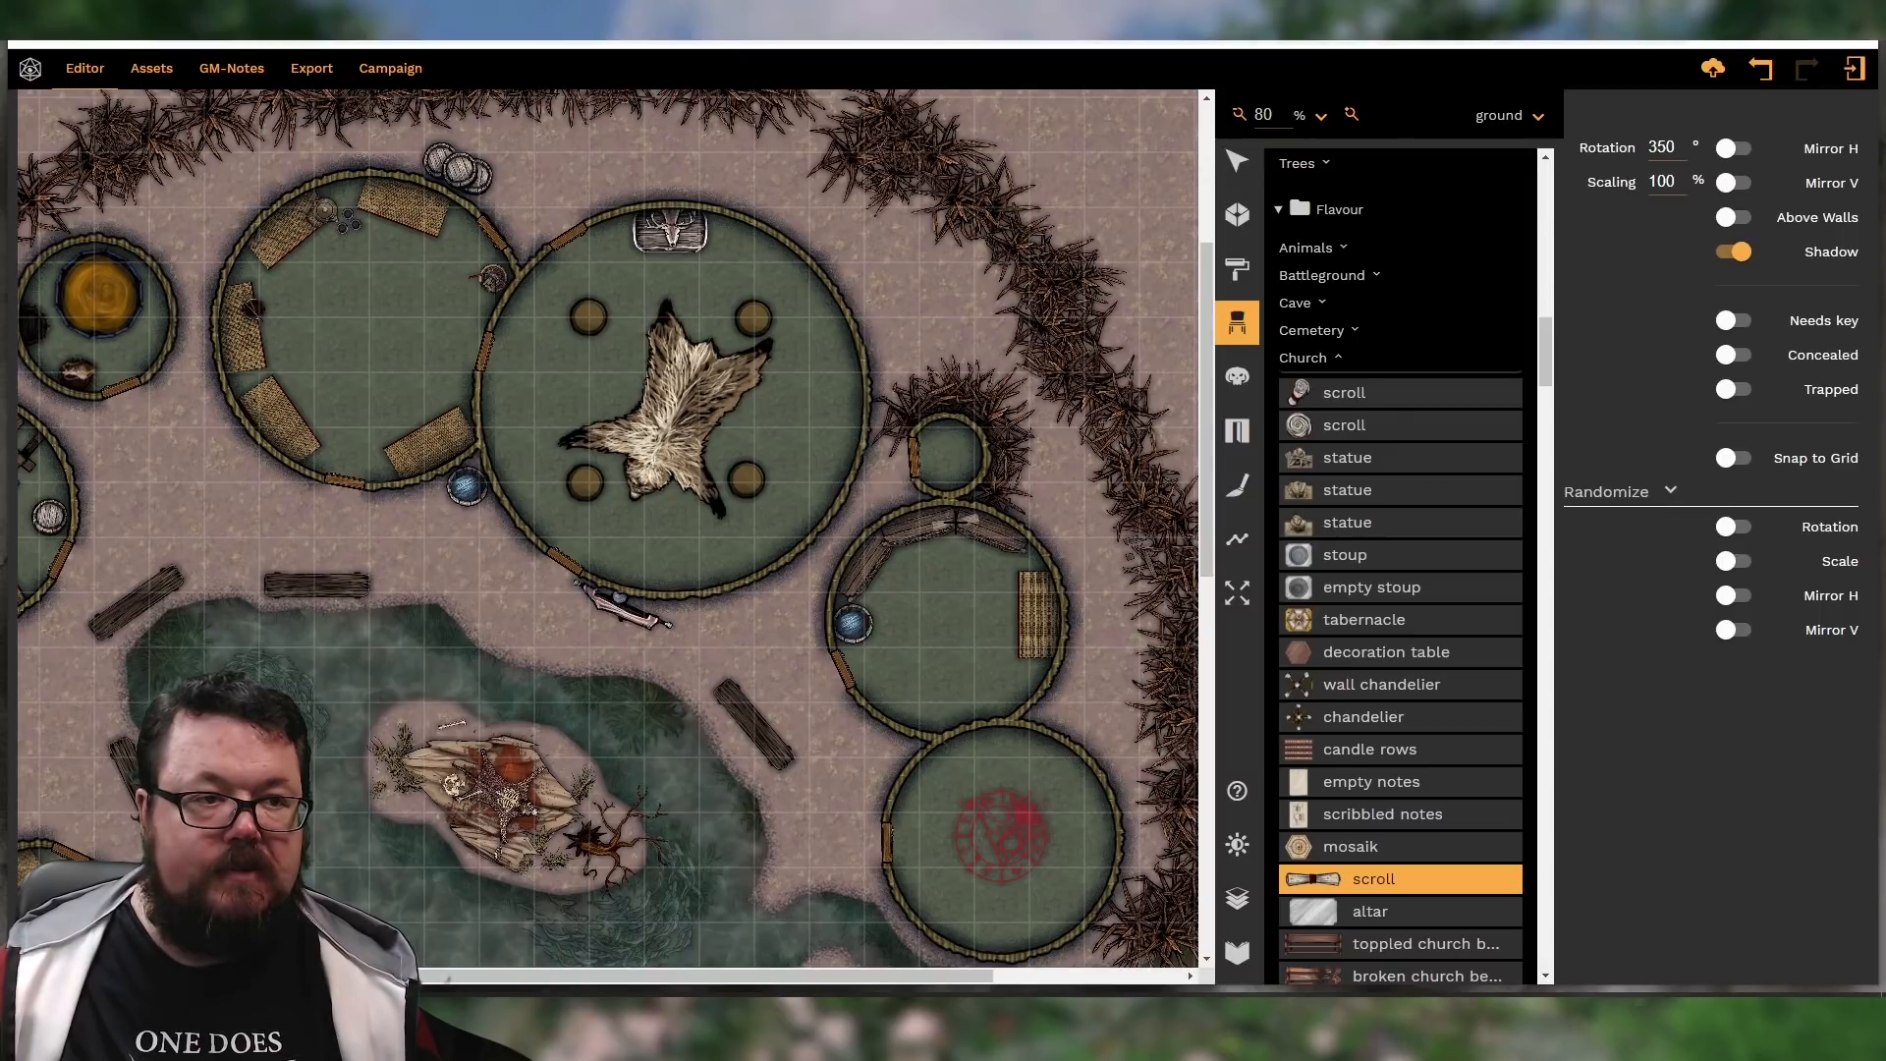
click(944, 520)
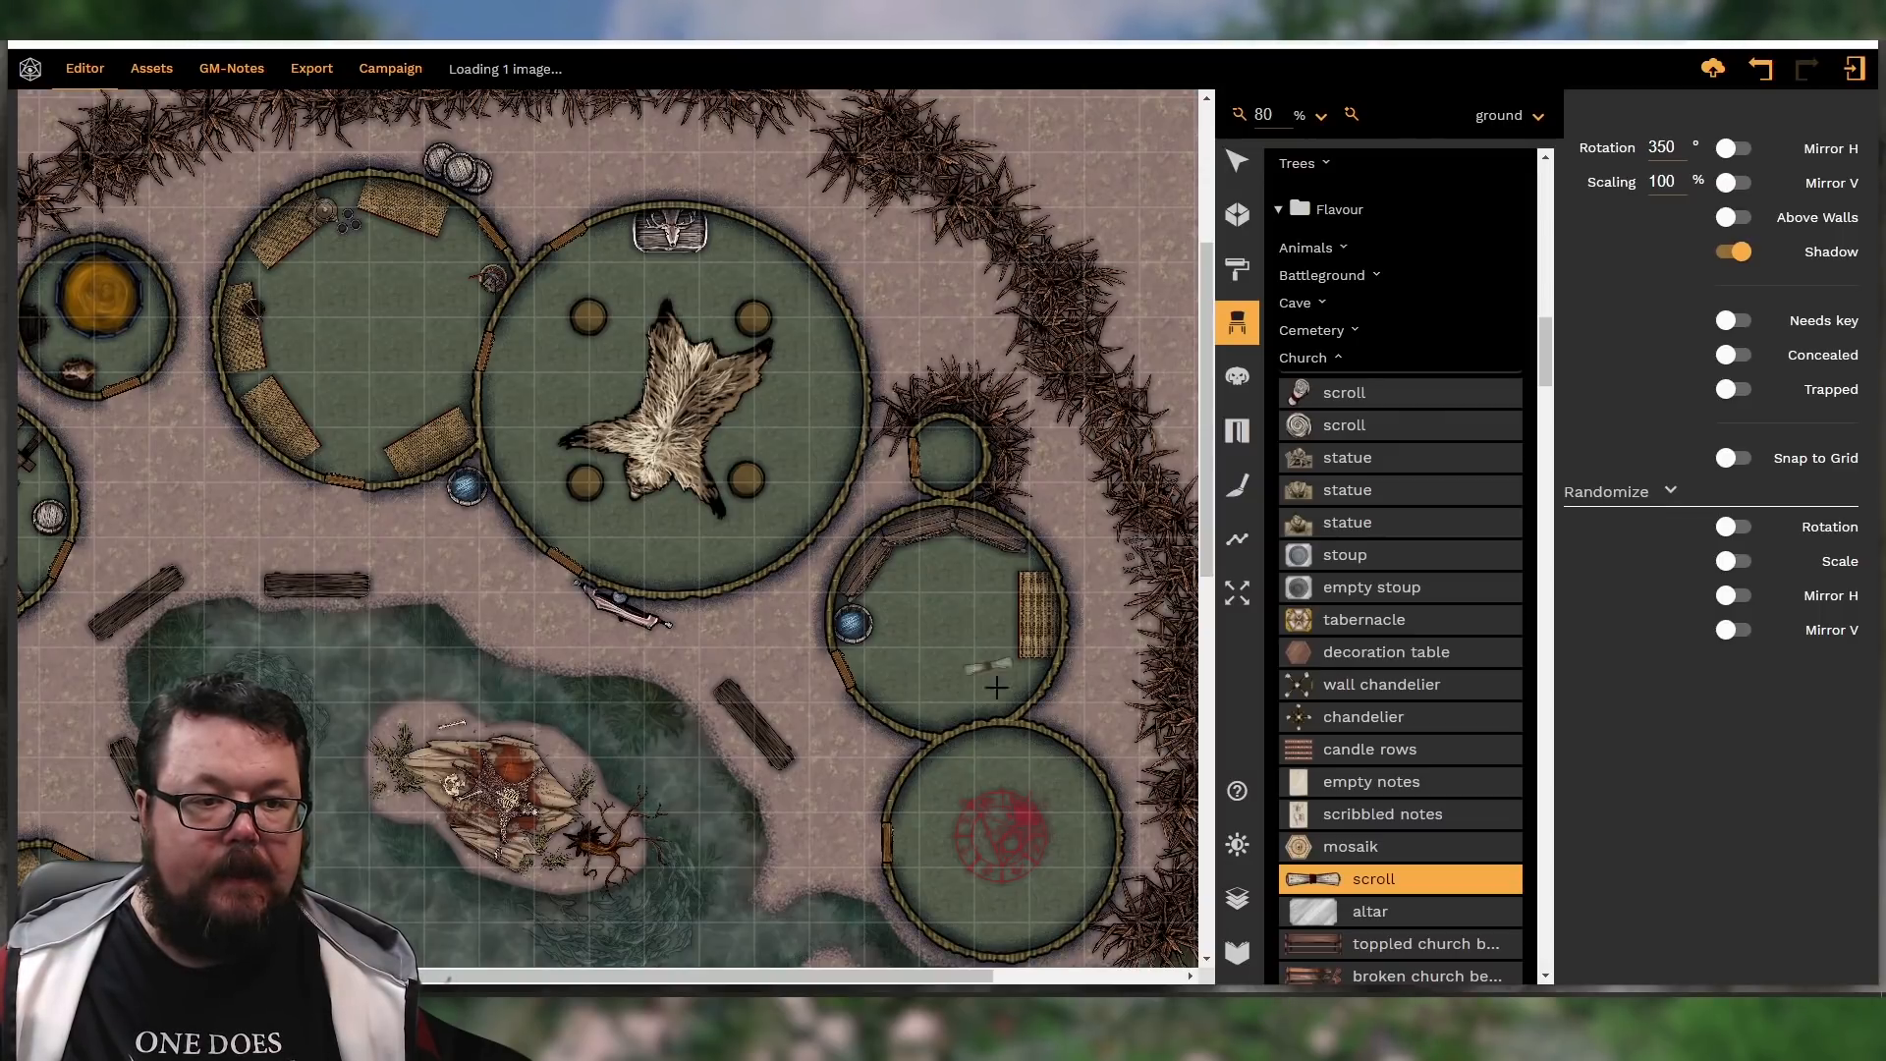
Place scribbled notes from the Church props, rotated to 330° at 100% scale, at the north end of the mat in the eastern hut
click(1385, 815)
ctrl+scroll(1012, 606, up, 1)
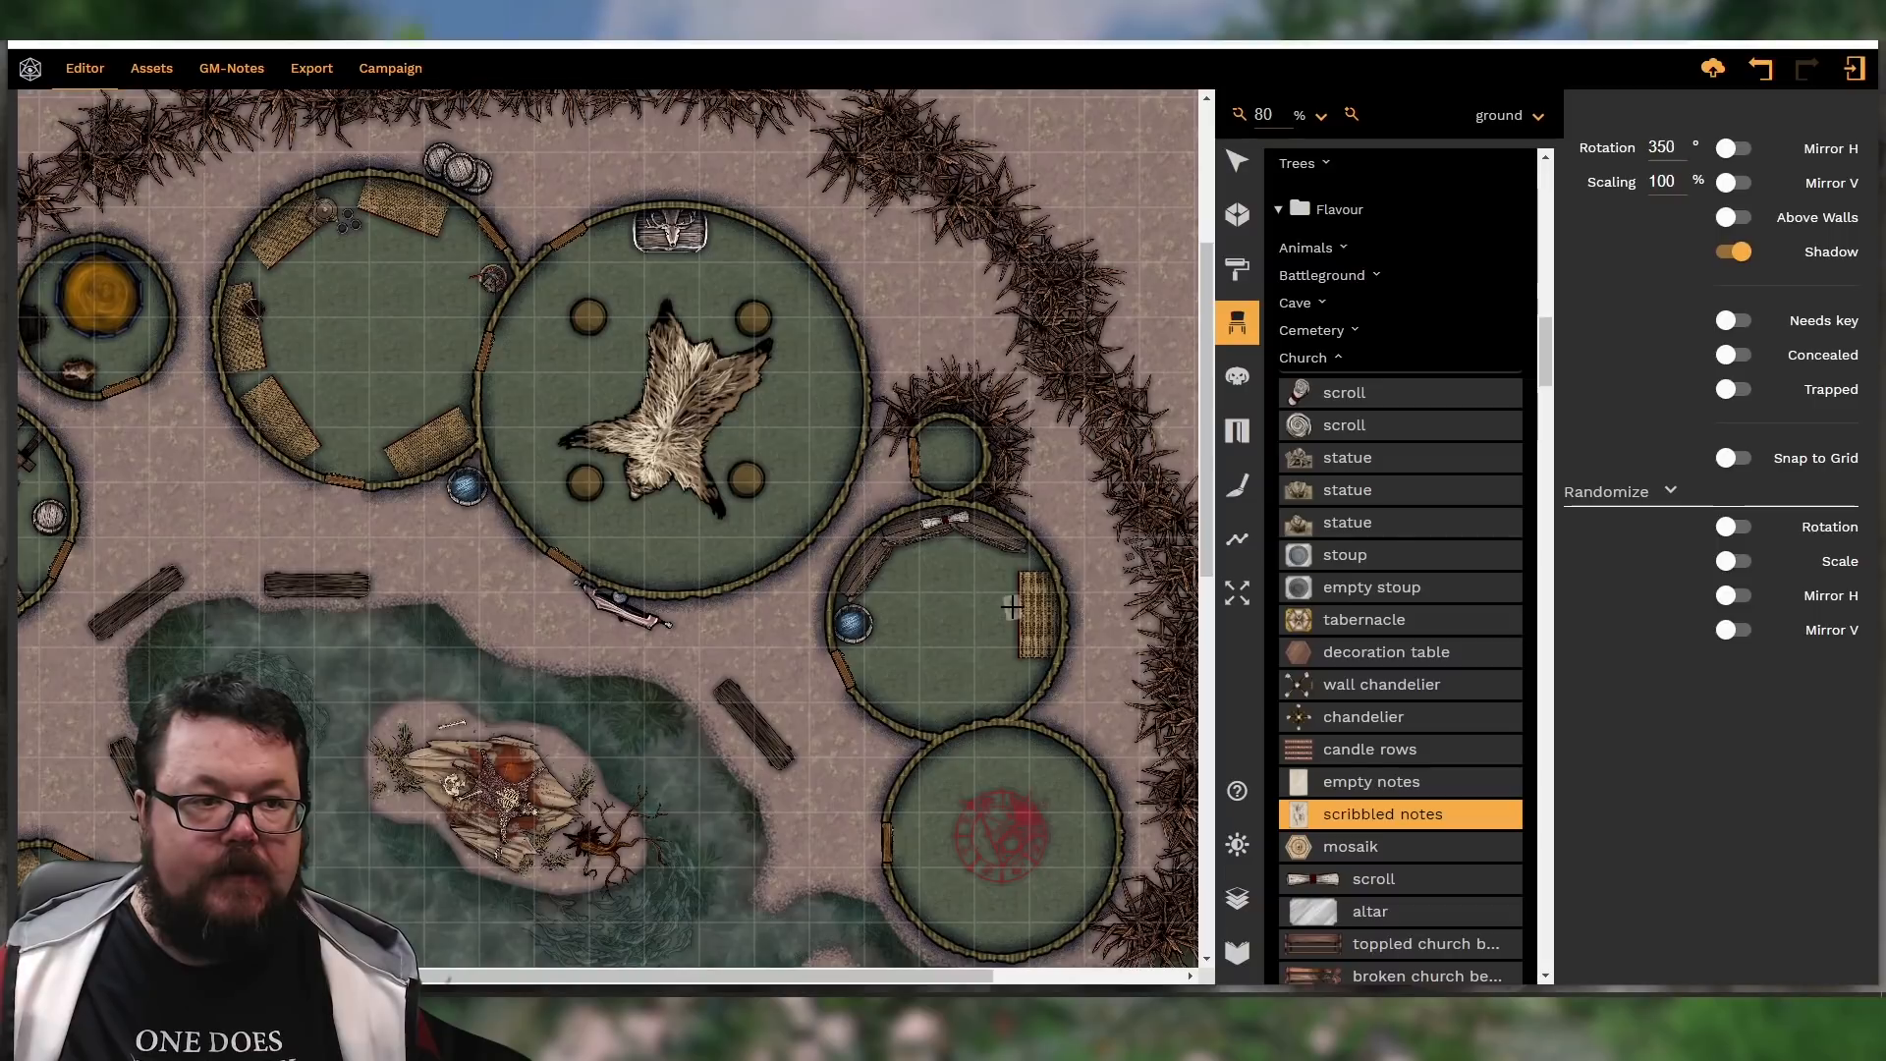
click(1027, 685)
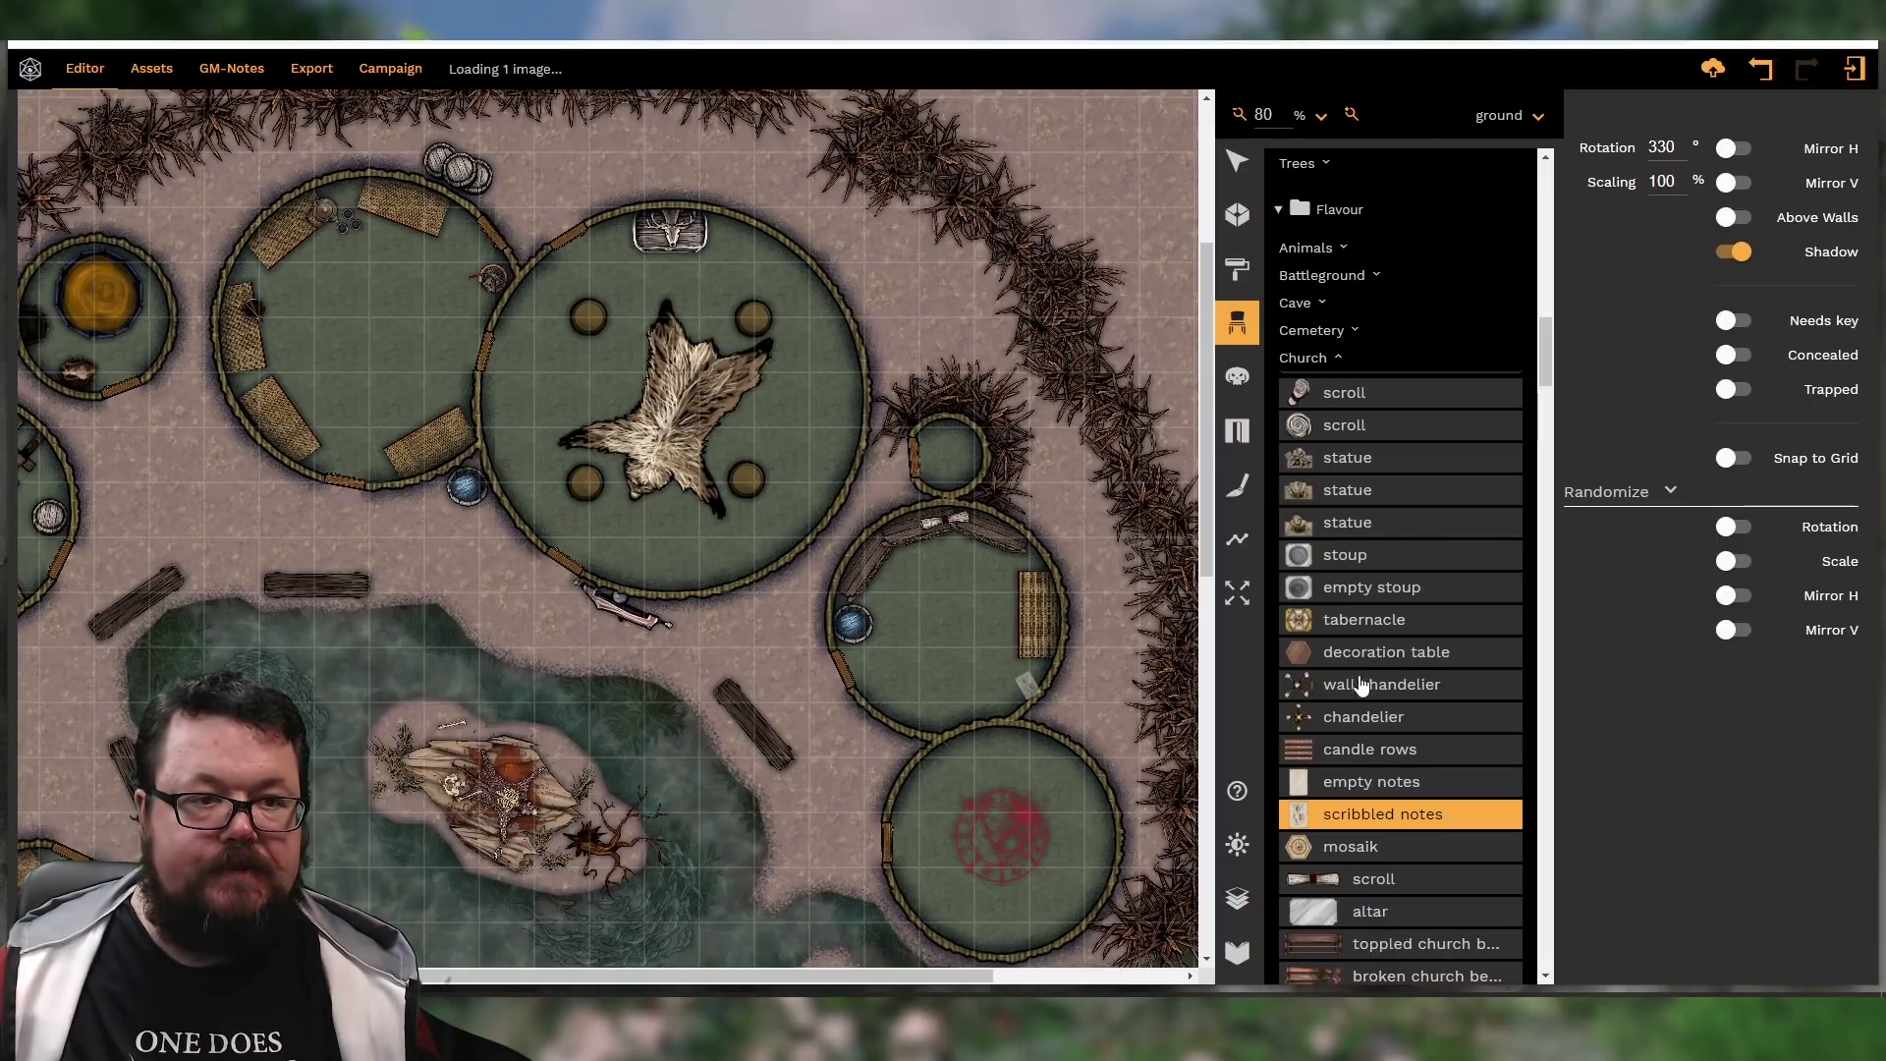
Look through the remaining Church props and the Desert props for further decorations for the huts
scroll(1367, 575, down, 3)
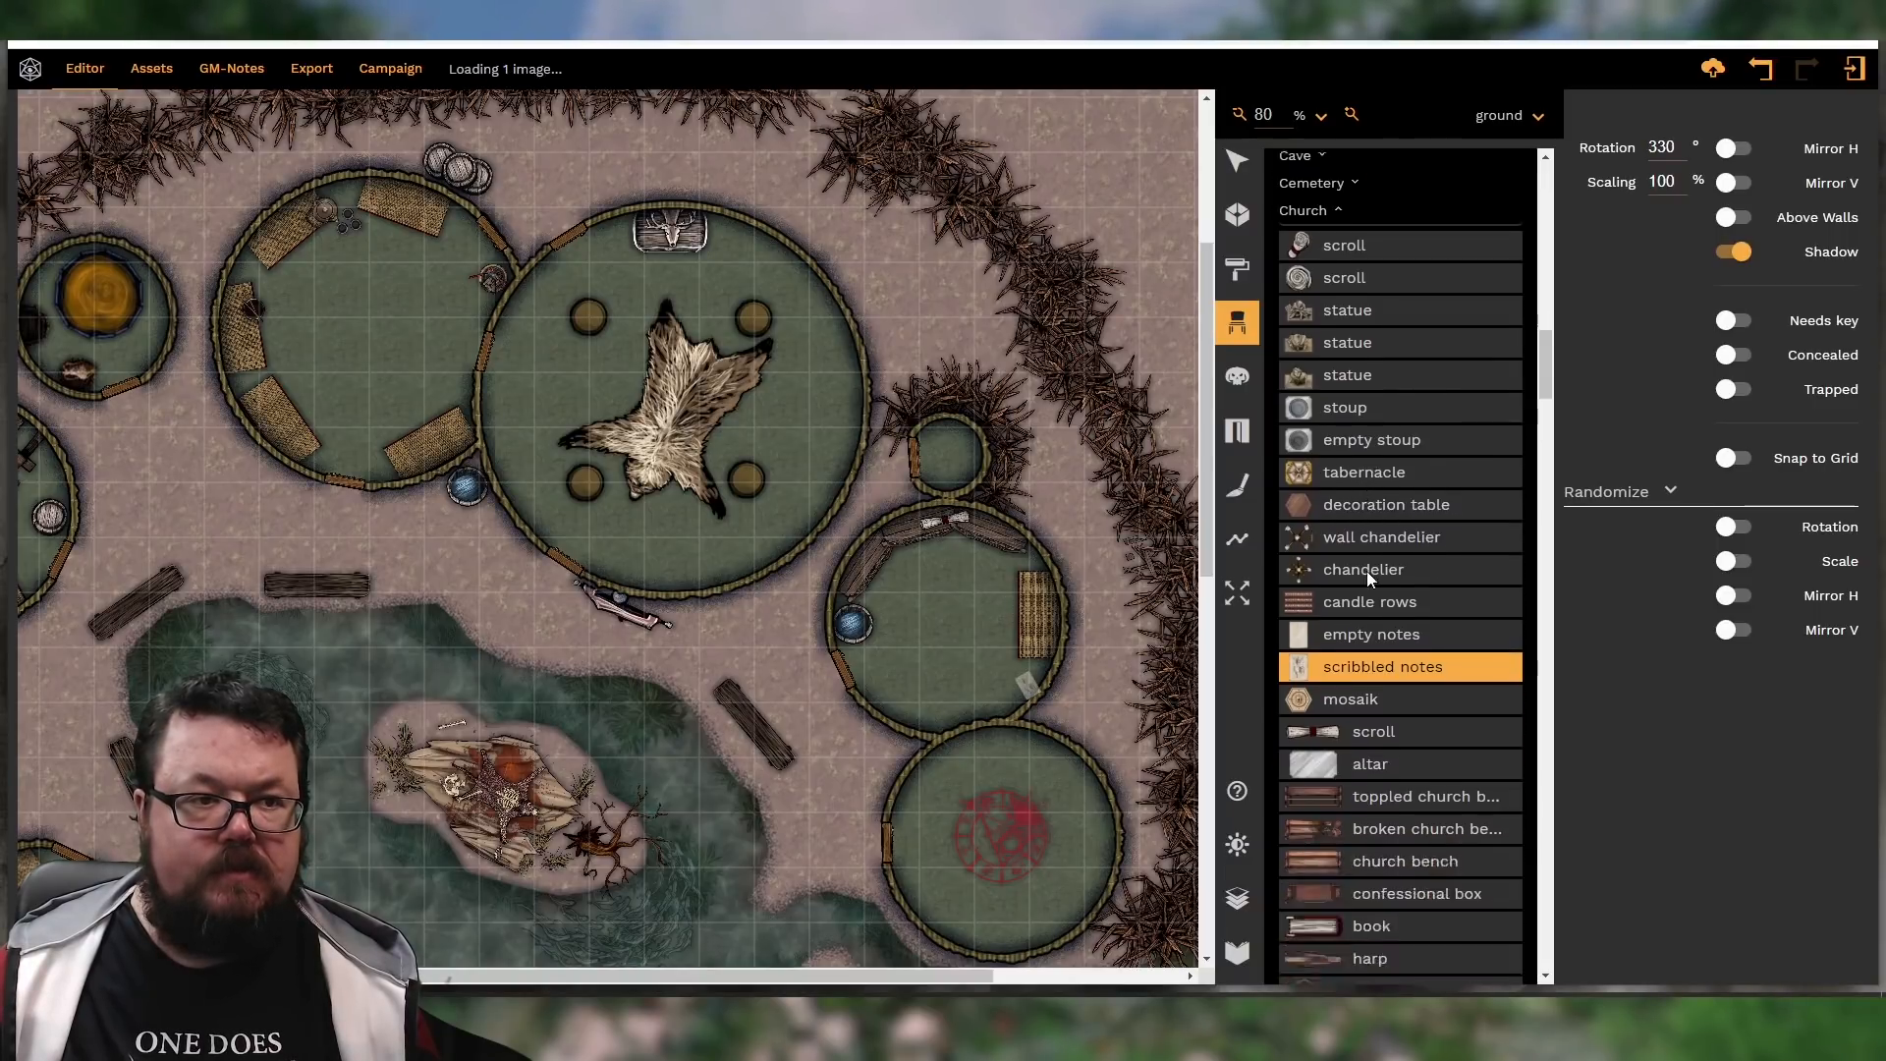
scroll(1369, 585, down, 2)
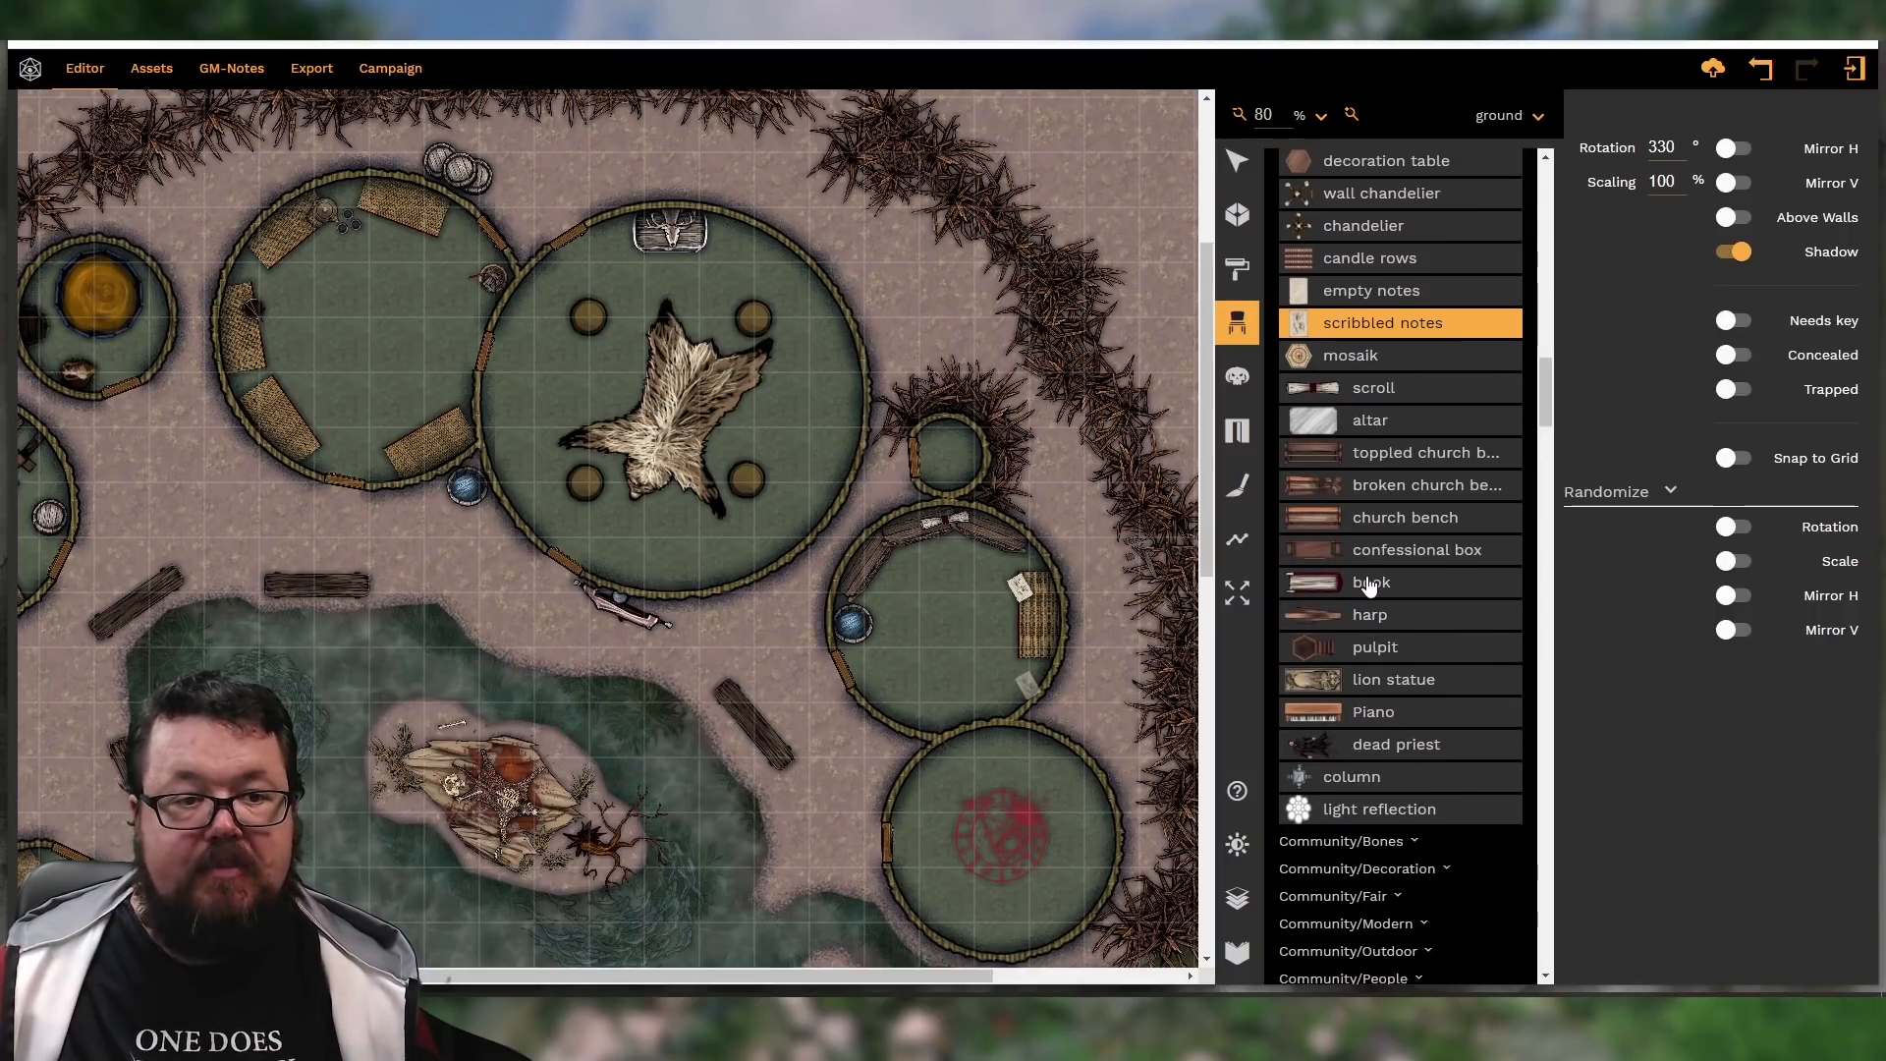
scroll(1369, 586, up, 6)
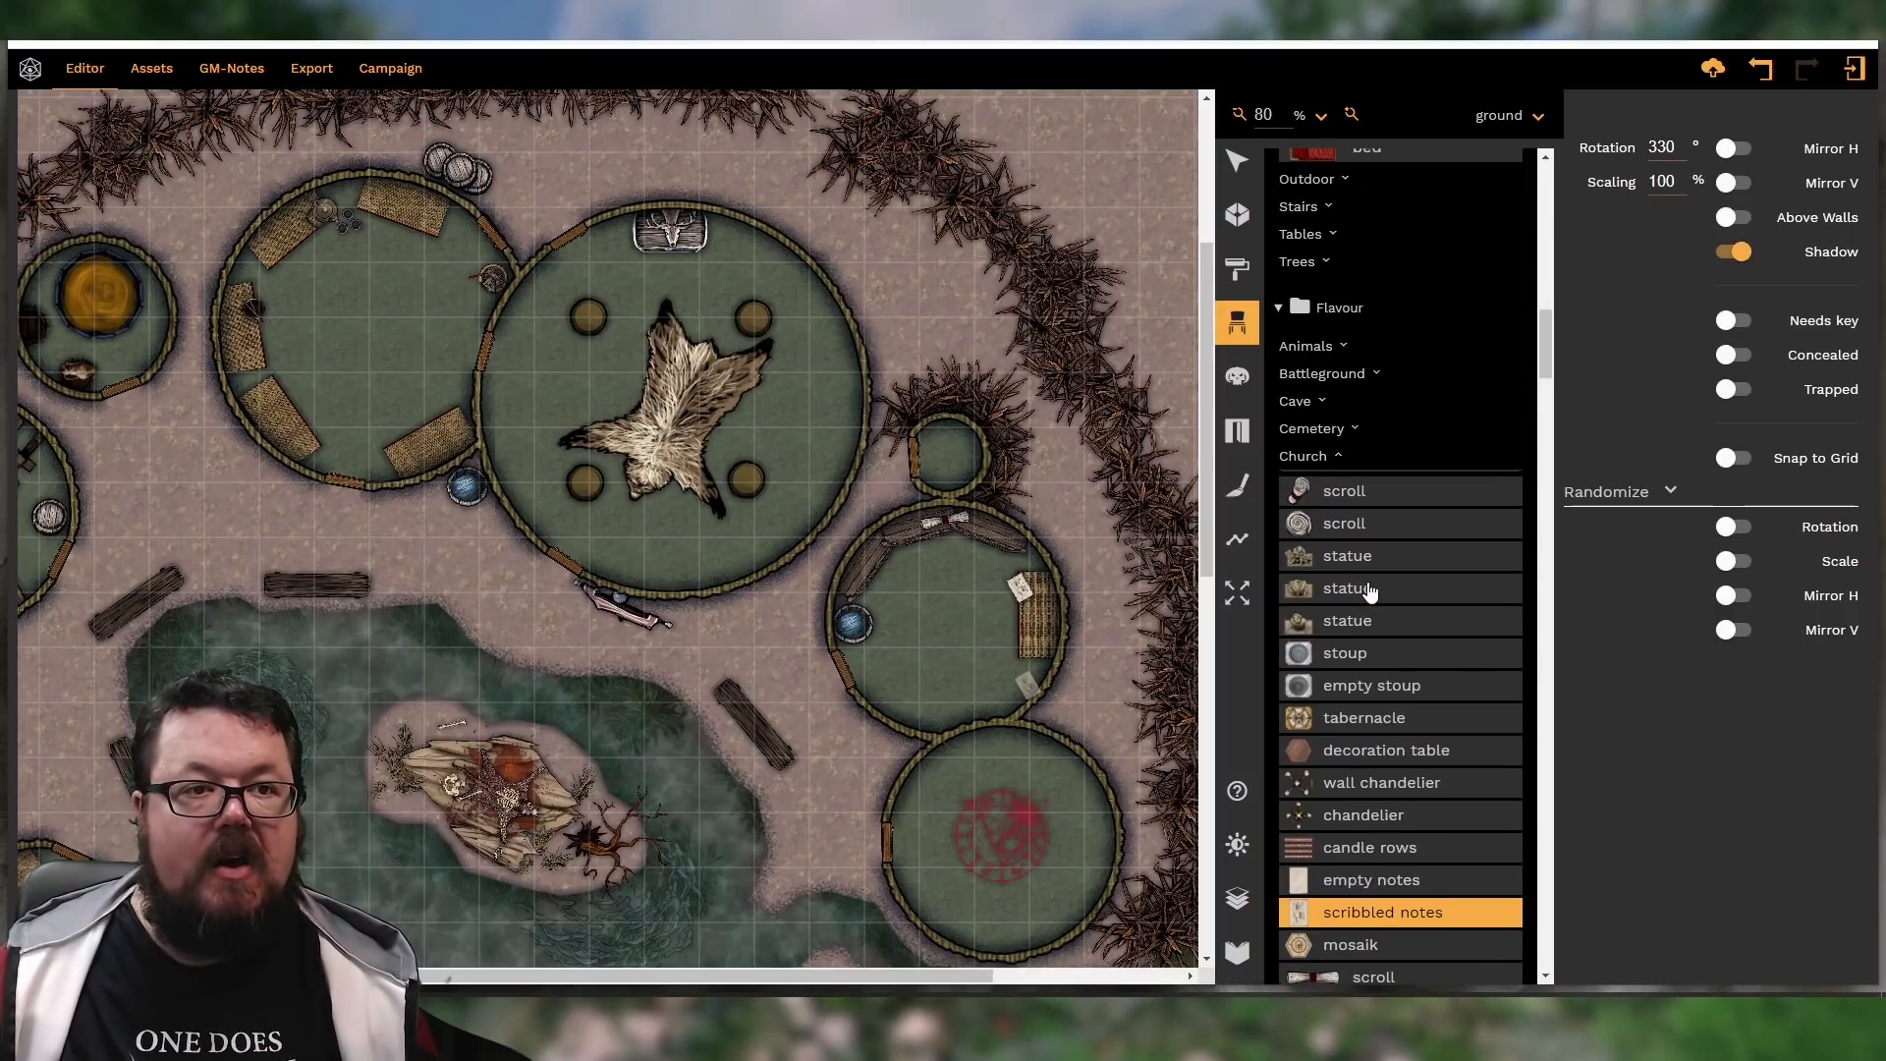
click(1320, 462)
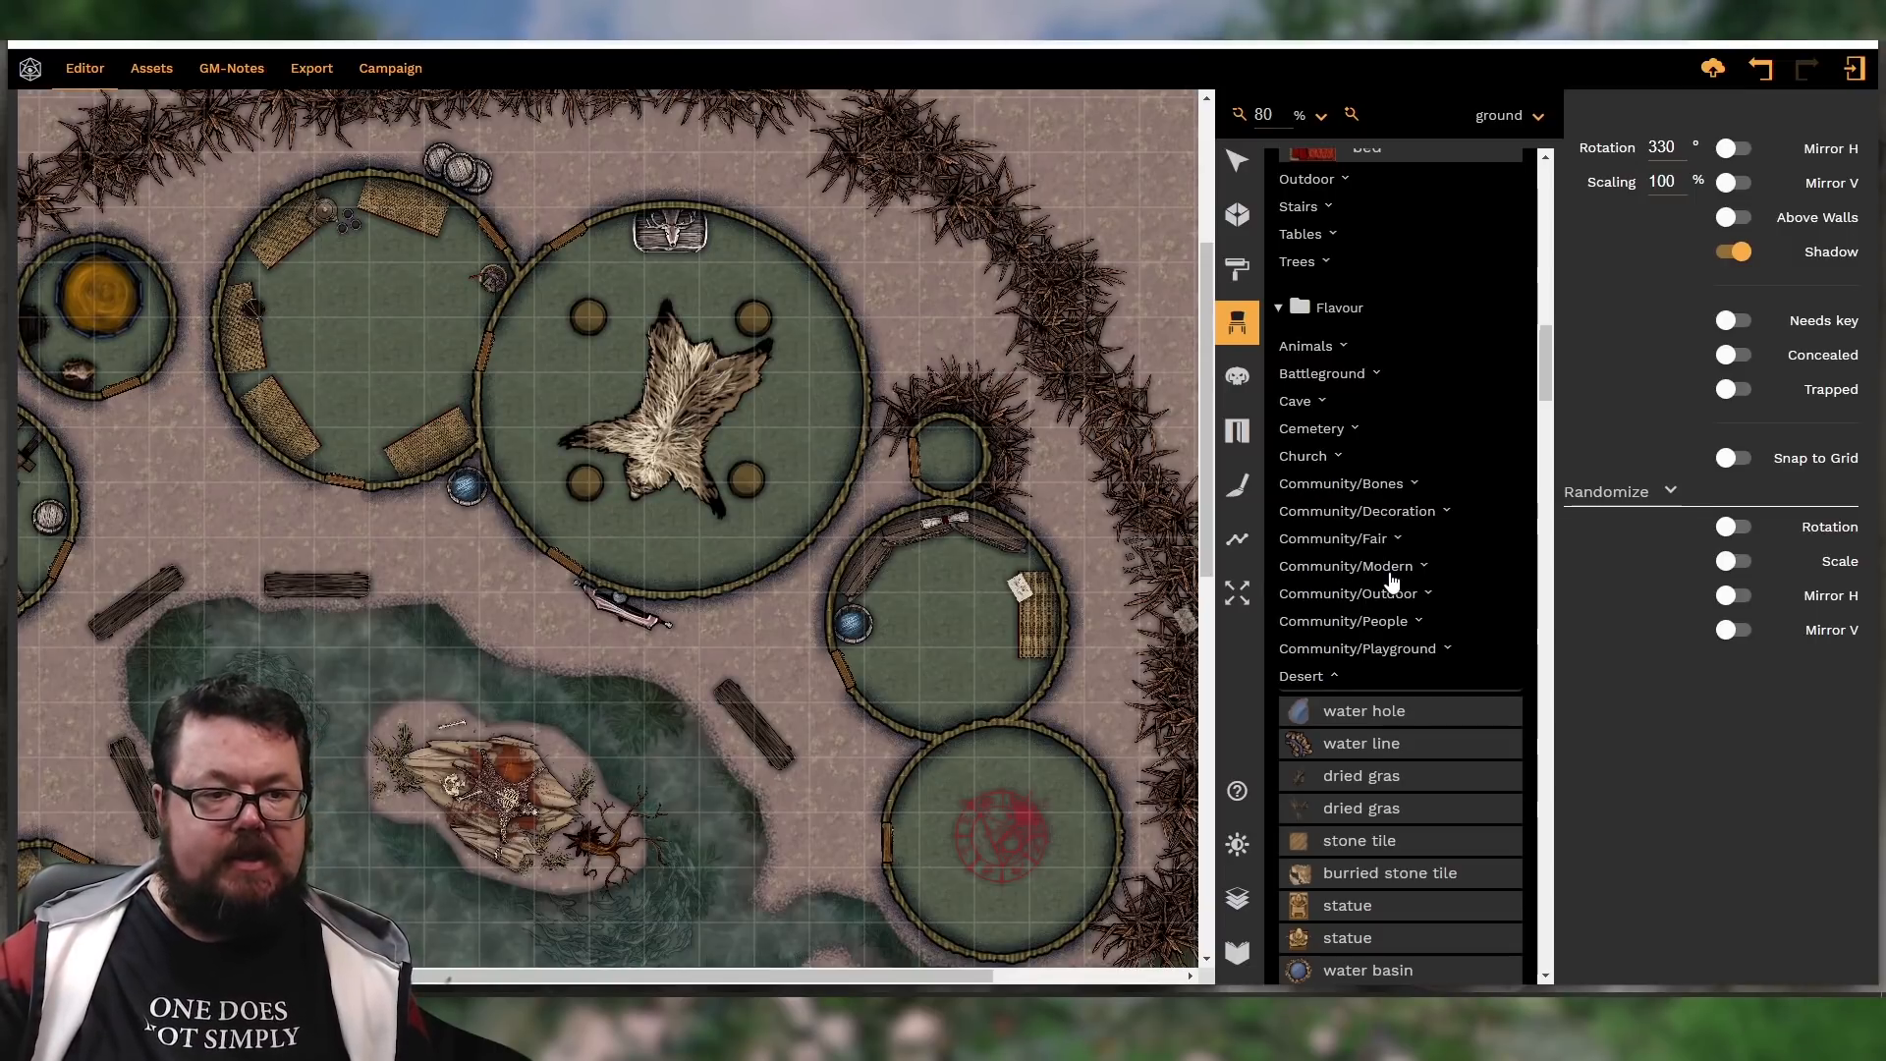
scroll(1392, 582, down, 1)
scroll(1392, 582, down, 2)
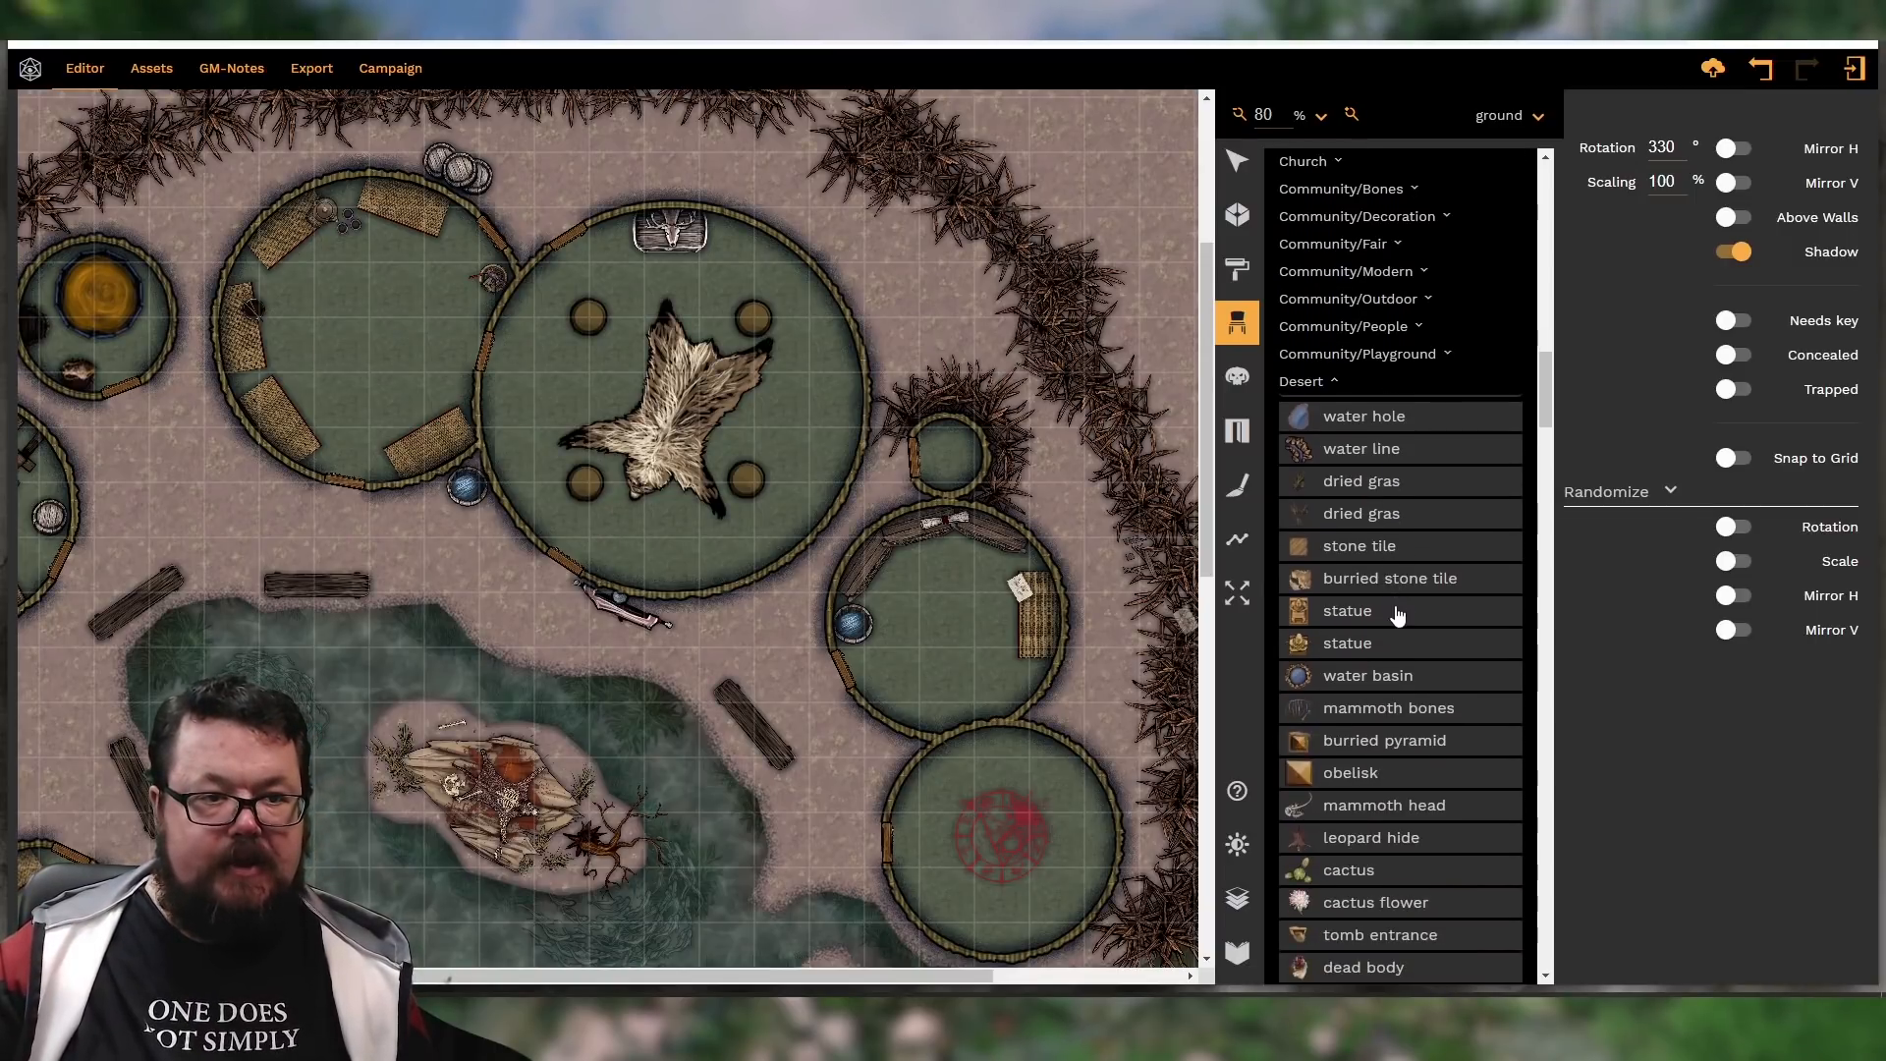
scroll(1397, 614, down, 2)
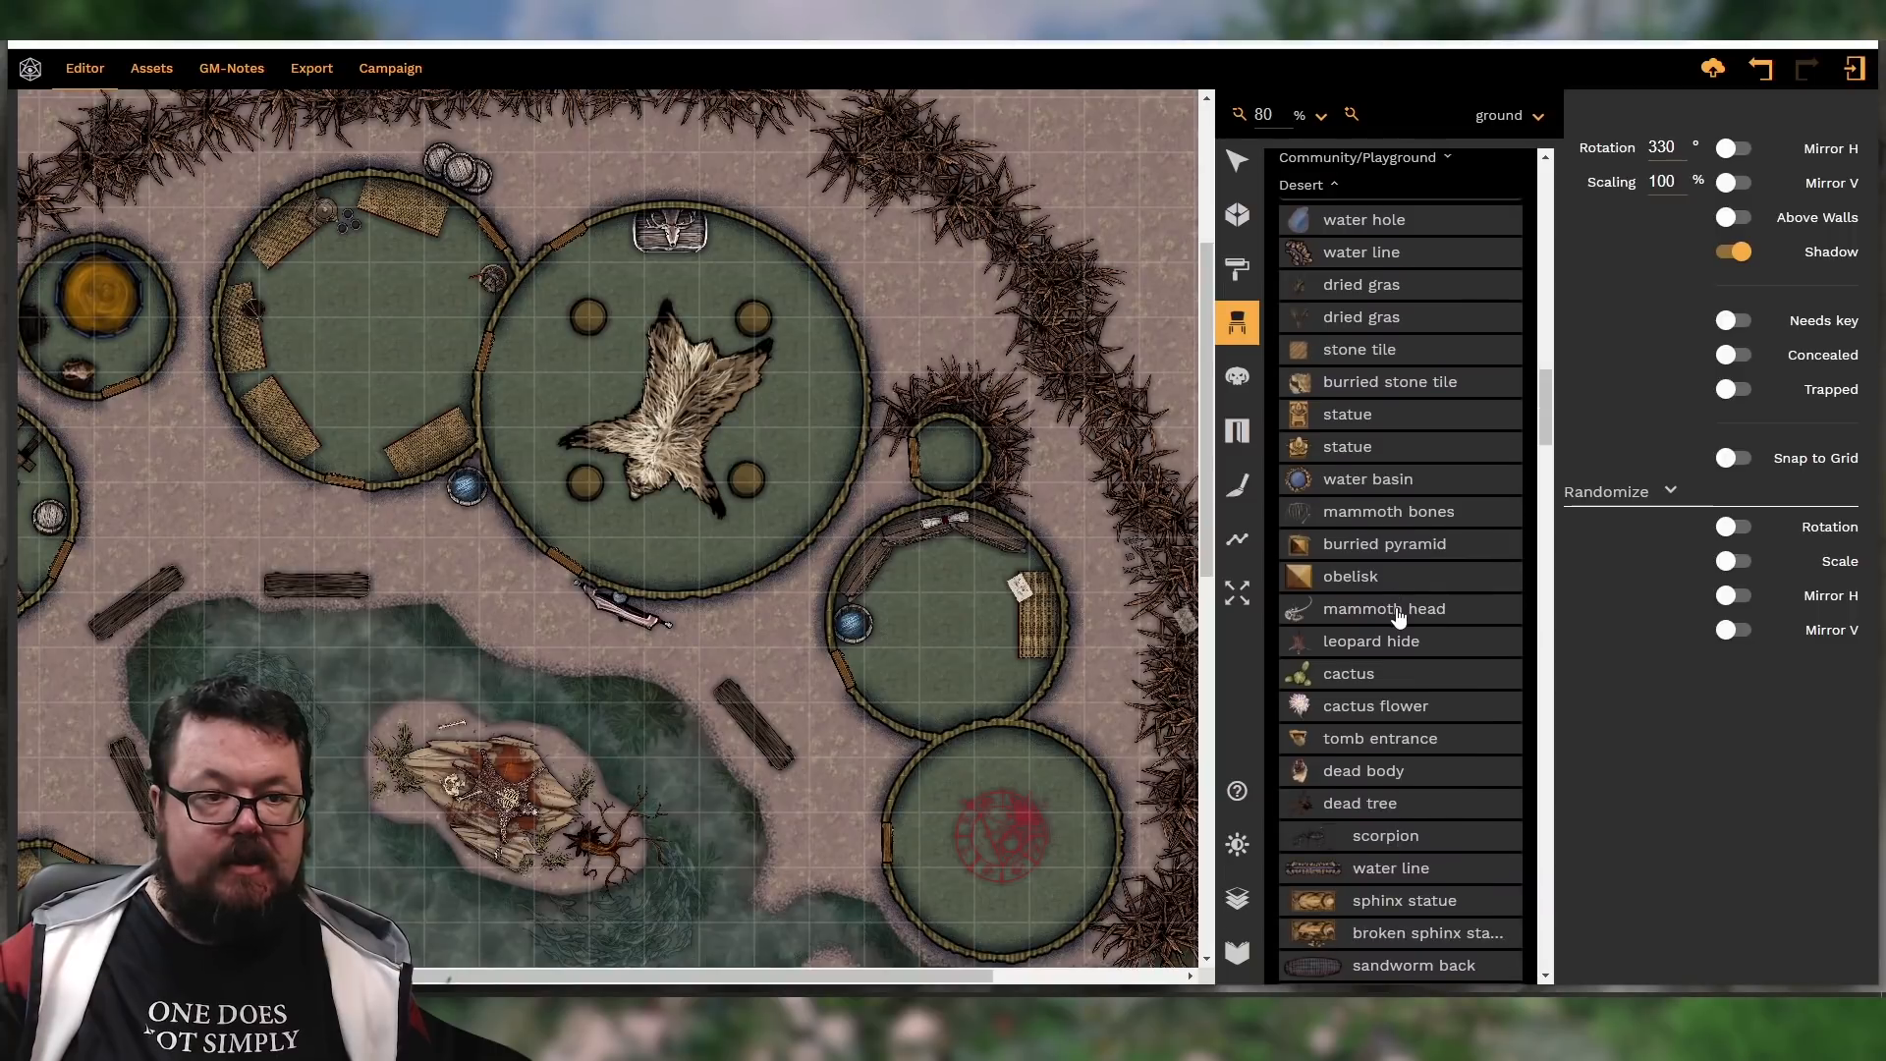
scroll(1384, 689, down, 3)
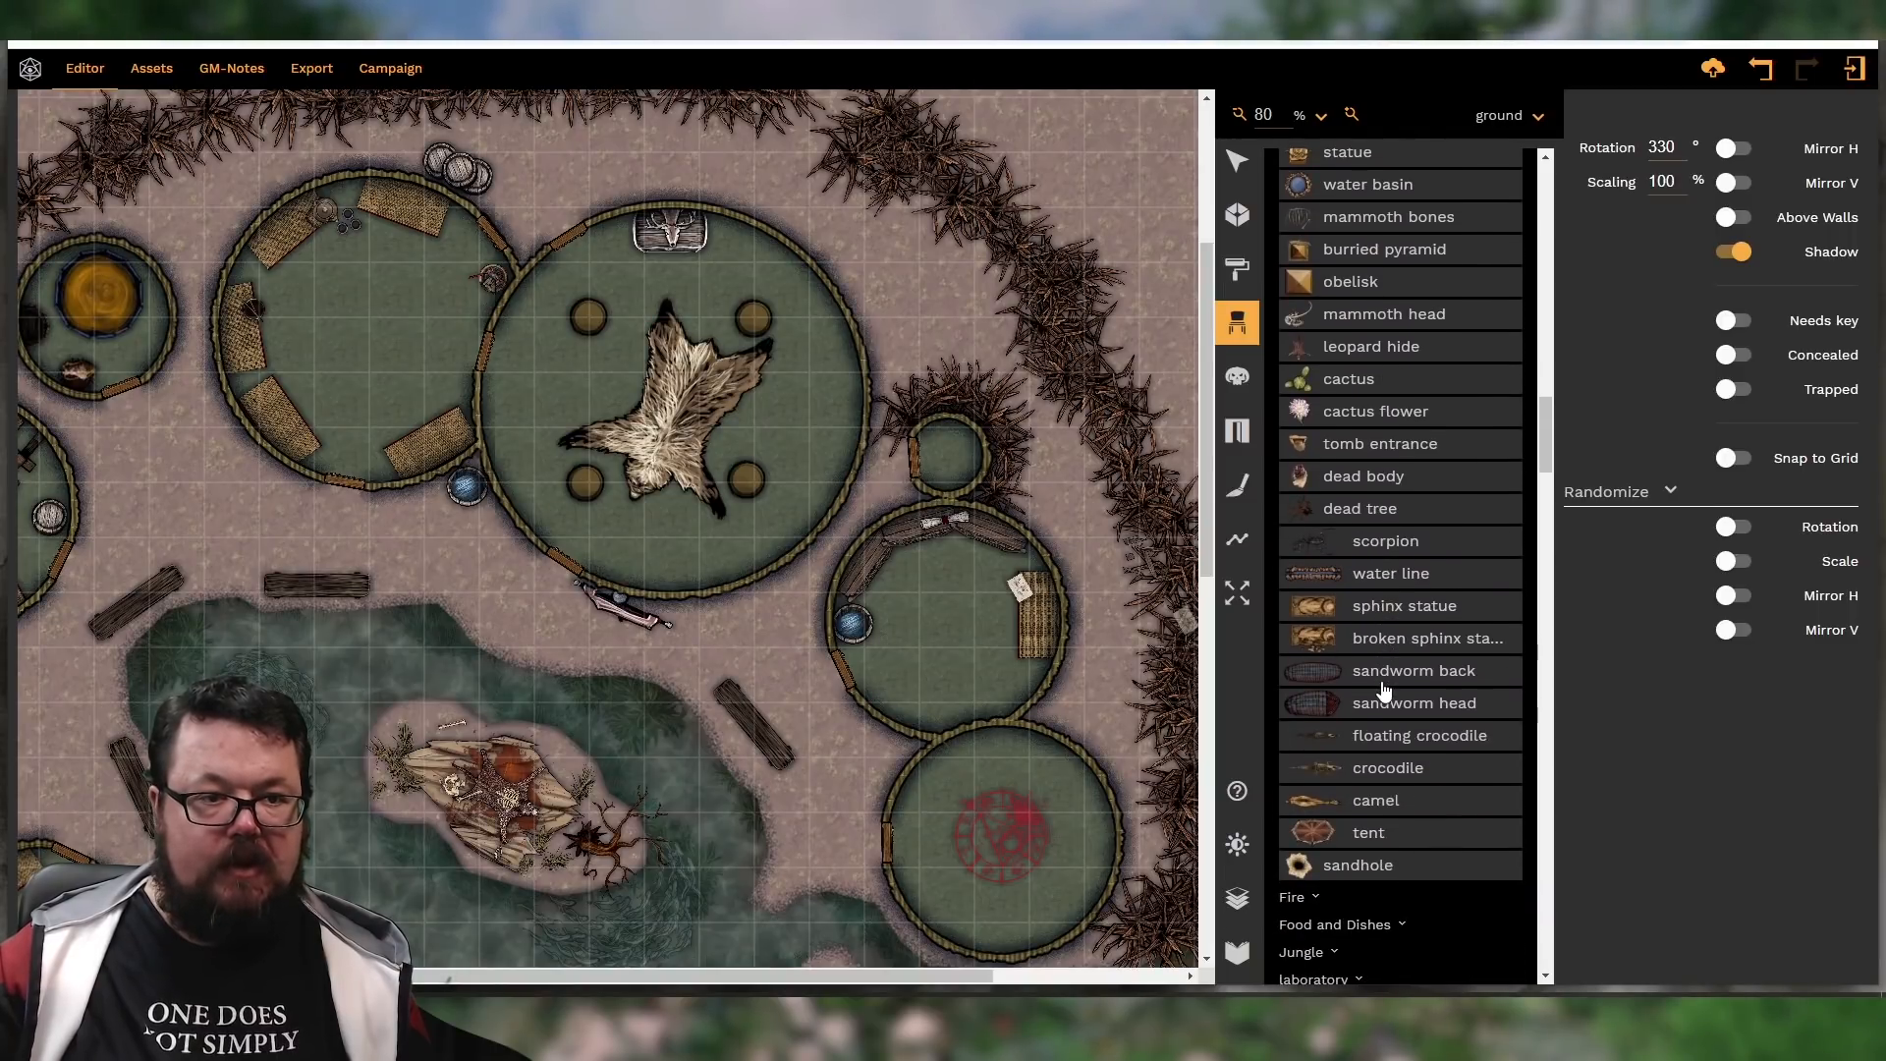
scroll(1384, 689, up, 2)
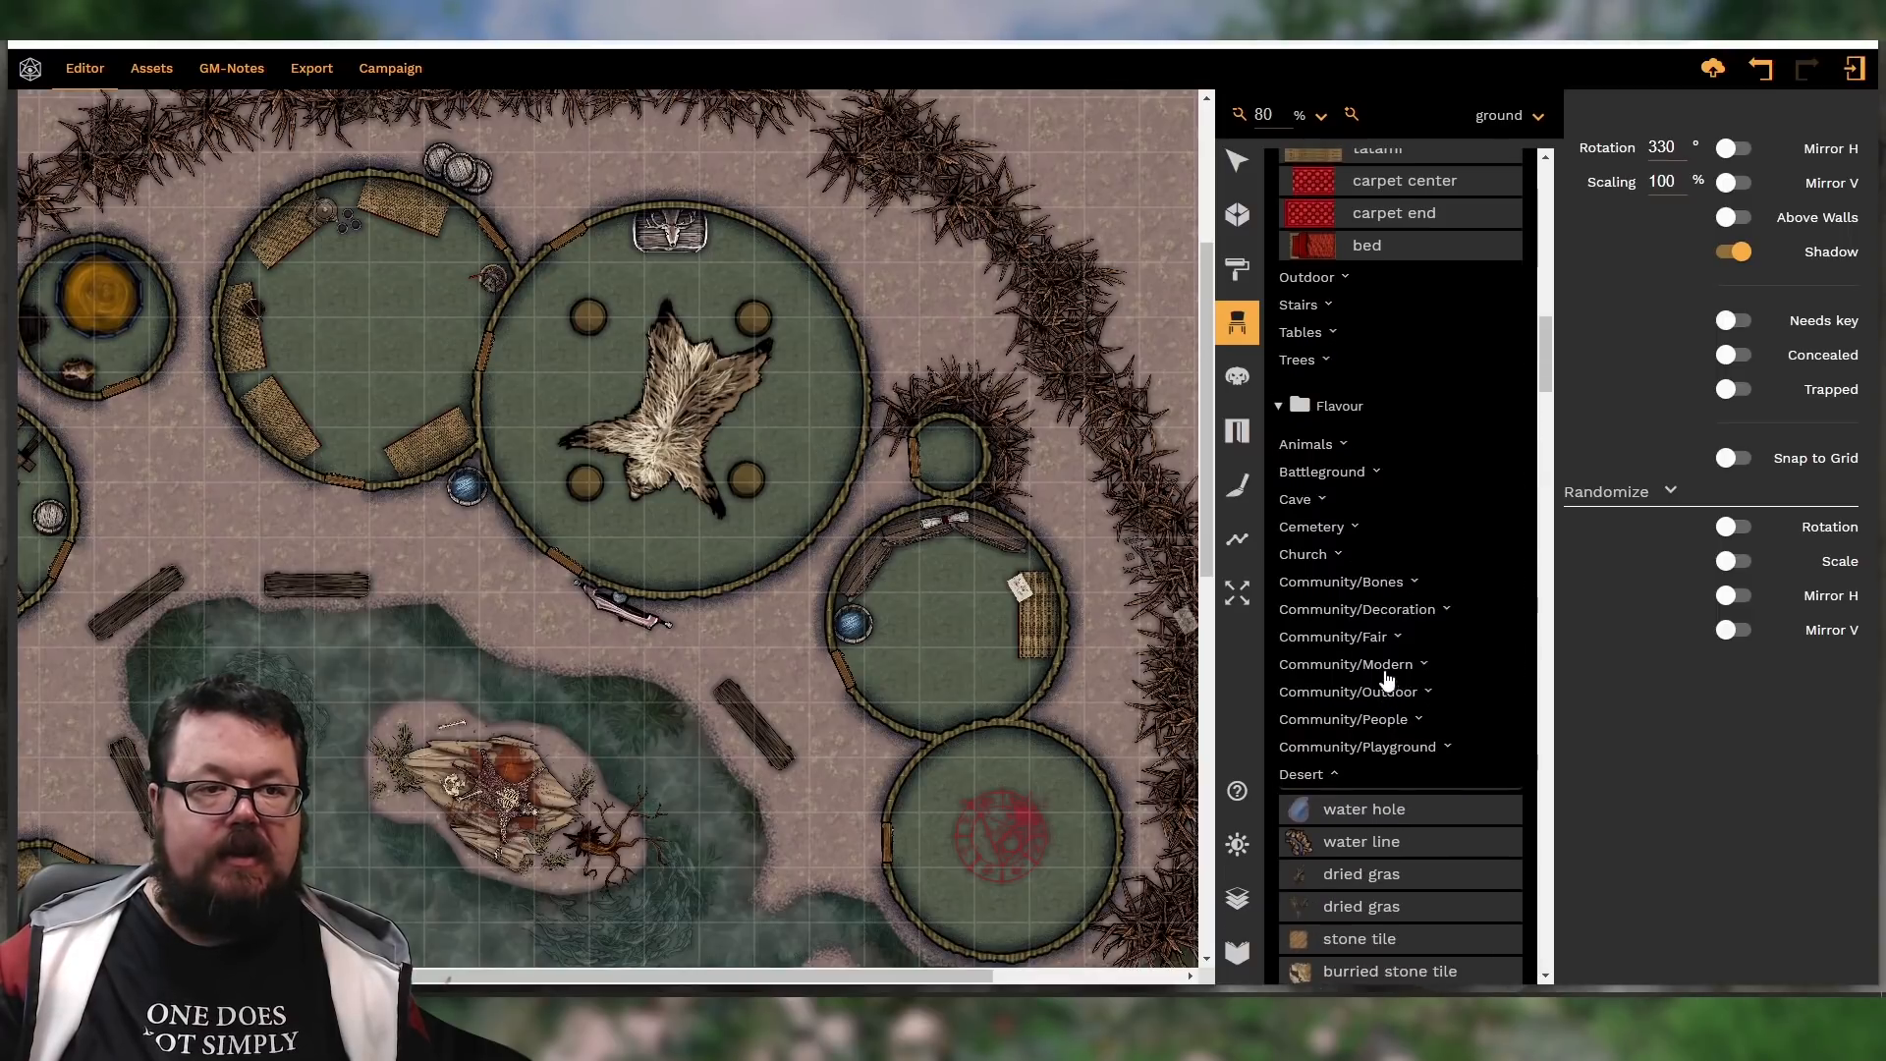
scroll(1336, 472, up, 20)
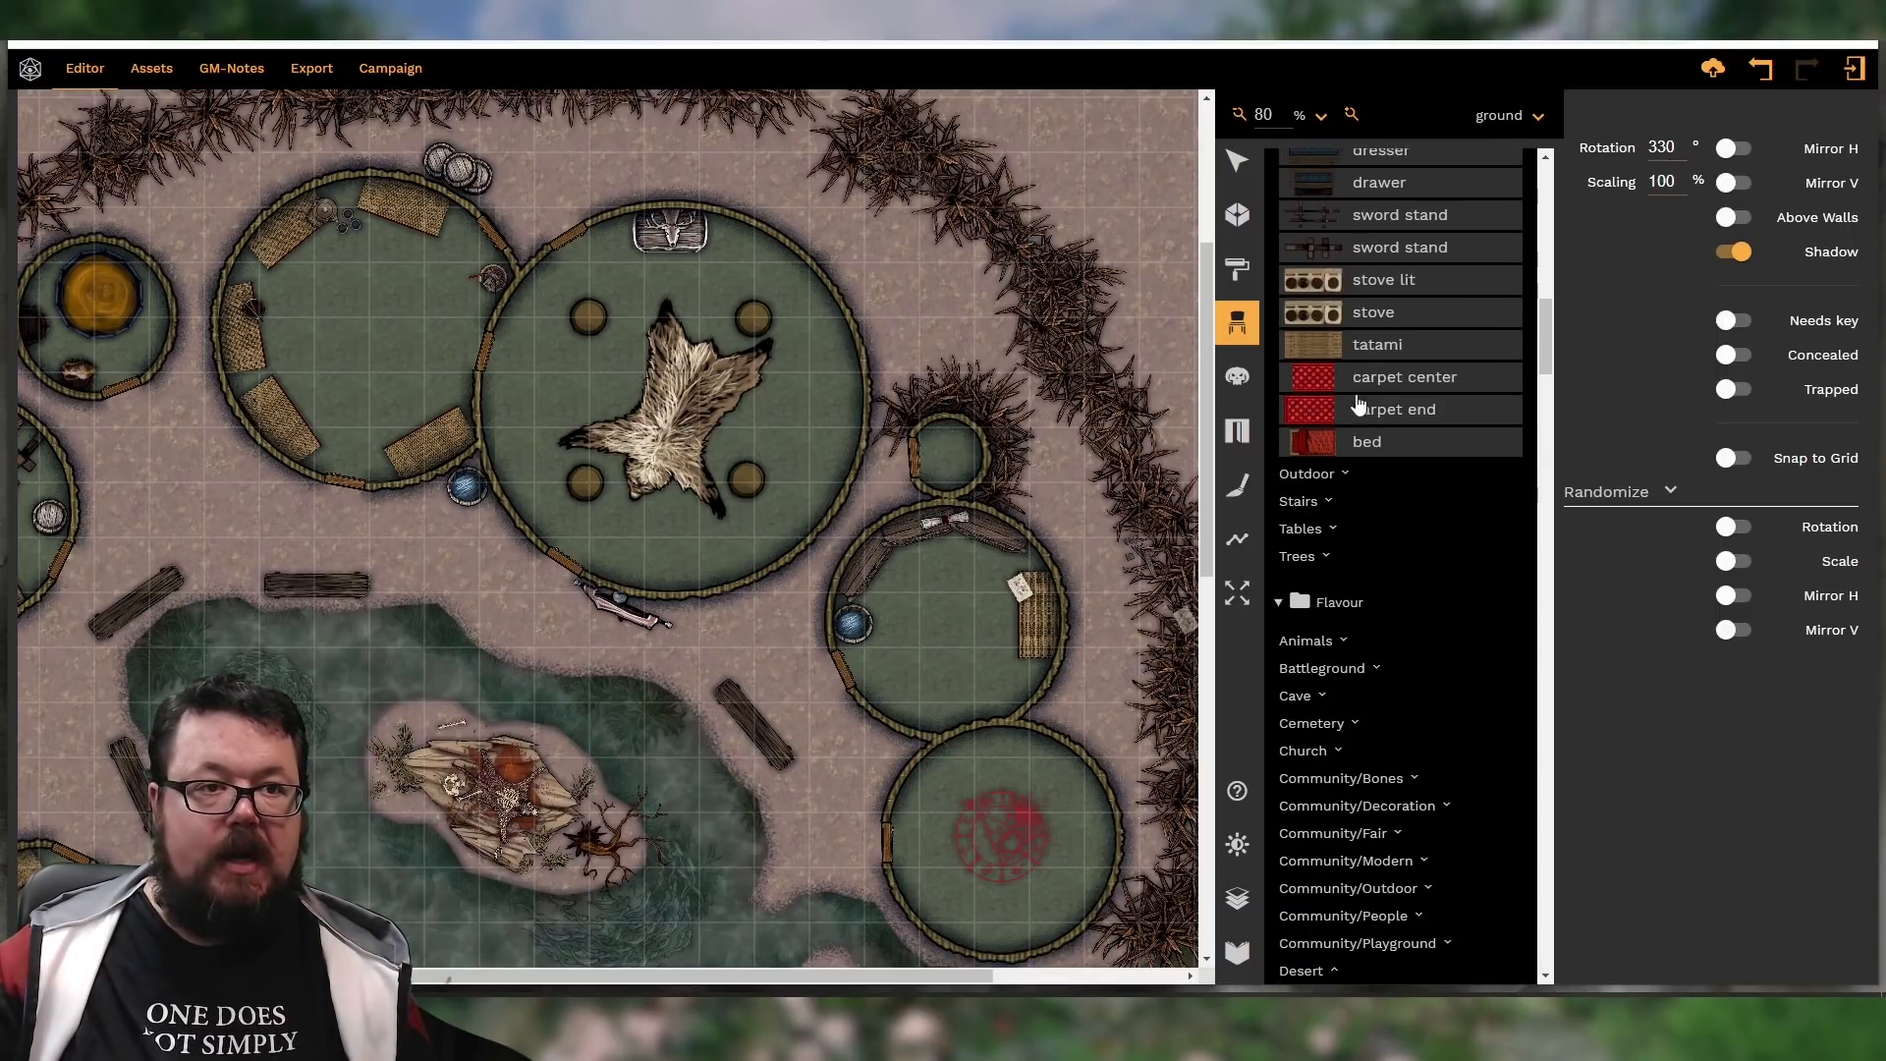
scroll(1368, 378, up, 6)
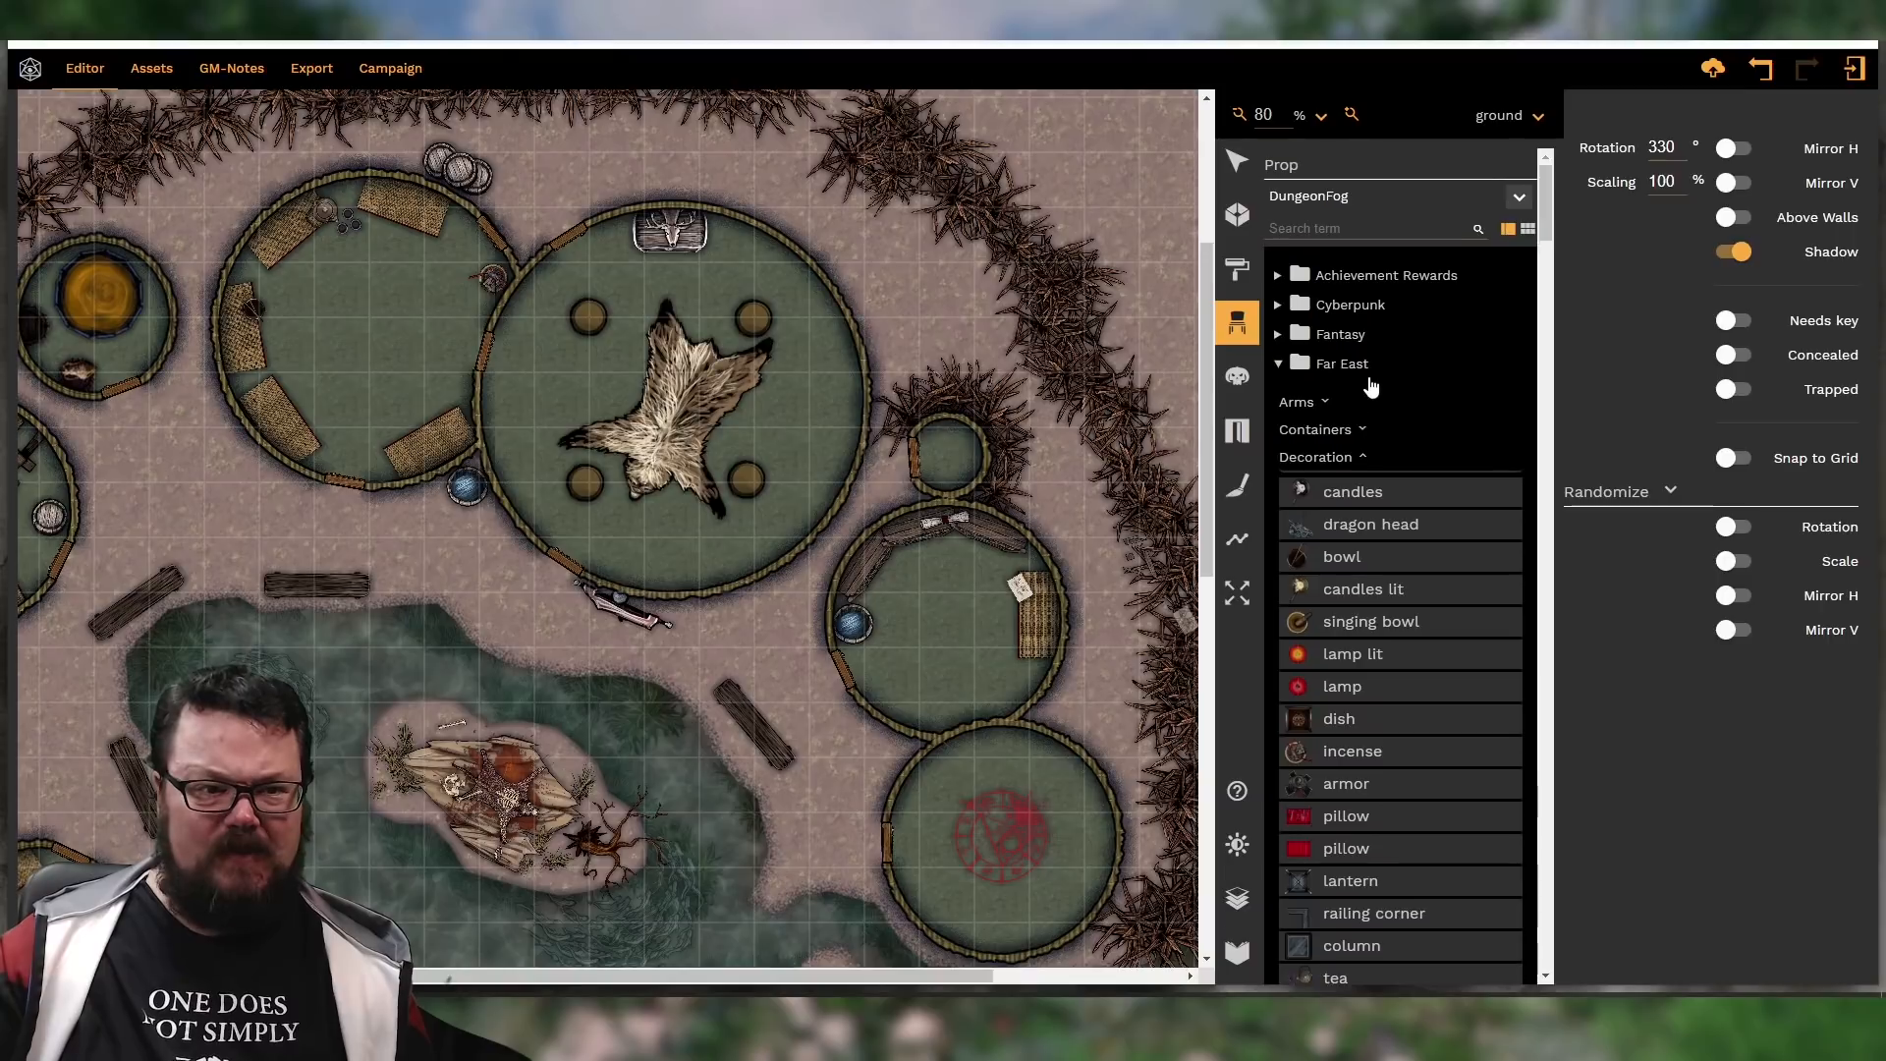
Place Fantasy outdoor campfires at 80% scale, rotated to 5°, in the centres of the eastern hut and the large northern hut with mats
click(1329, 343)
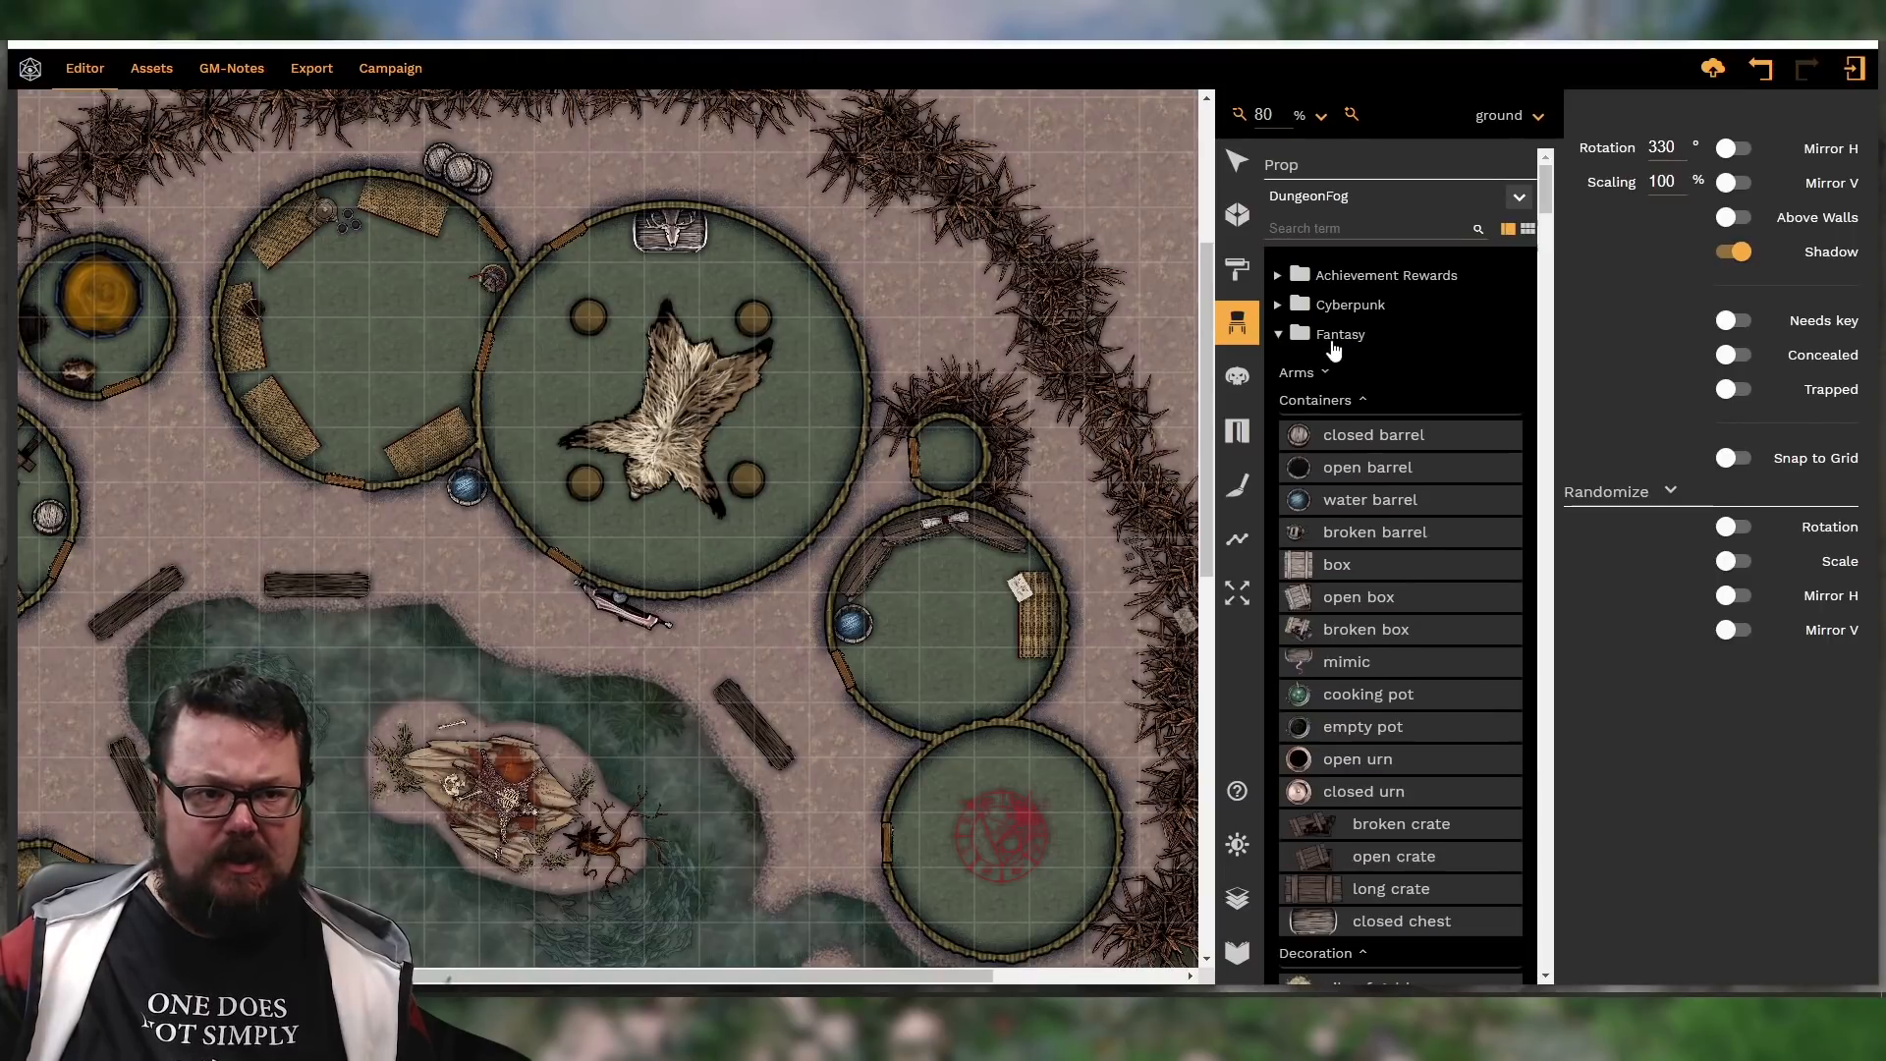
click(1316, 401)
click(1322, 429)
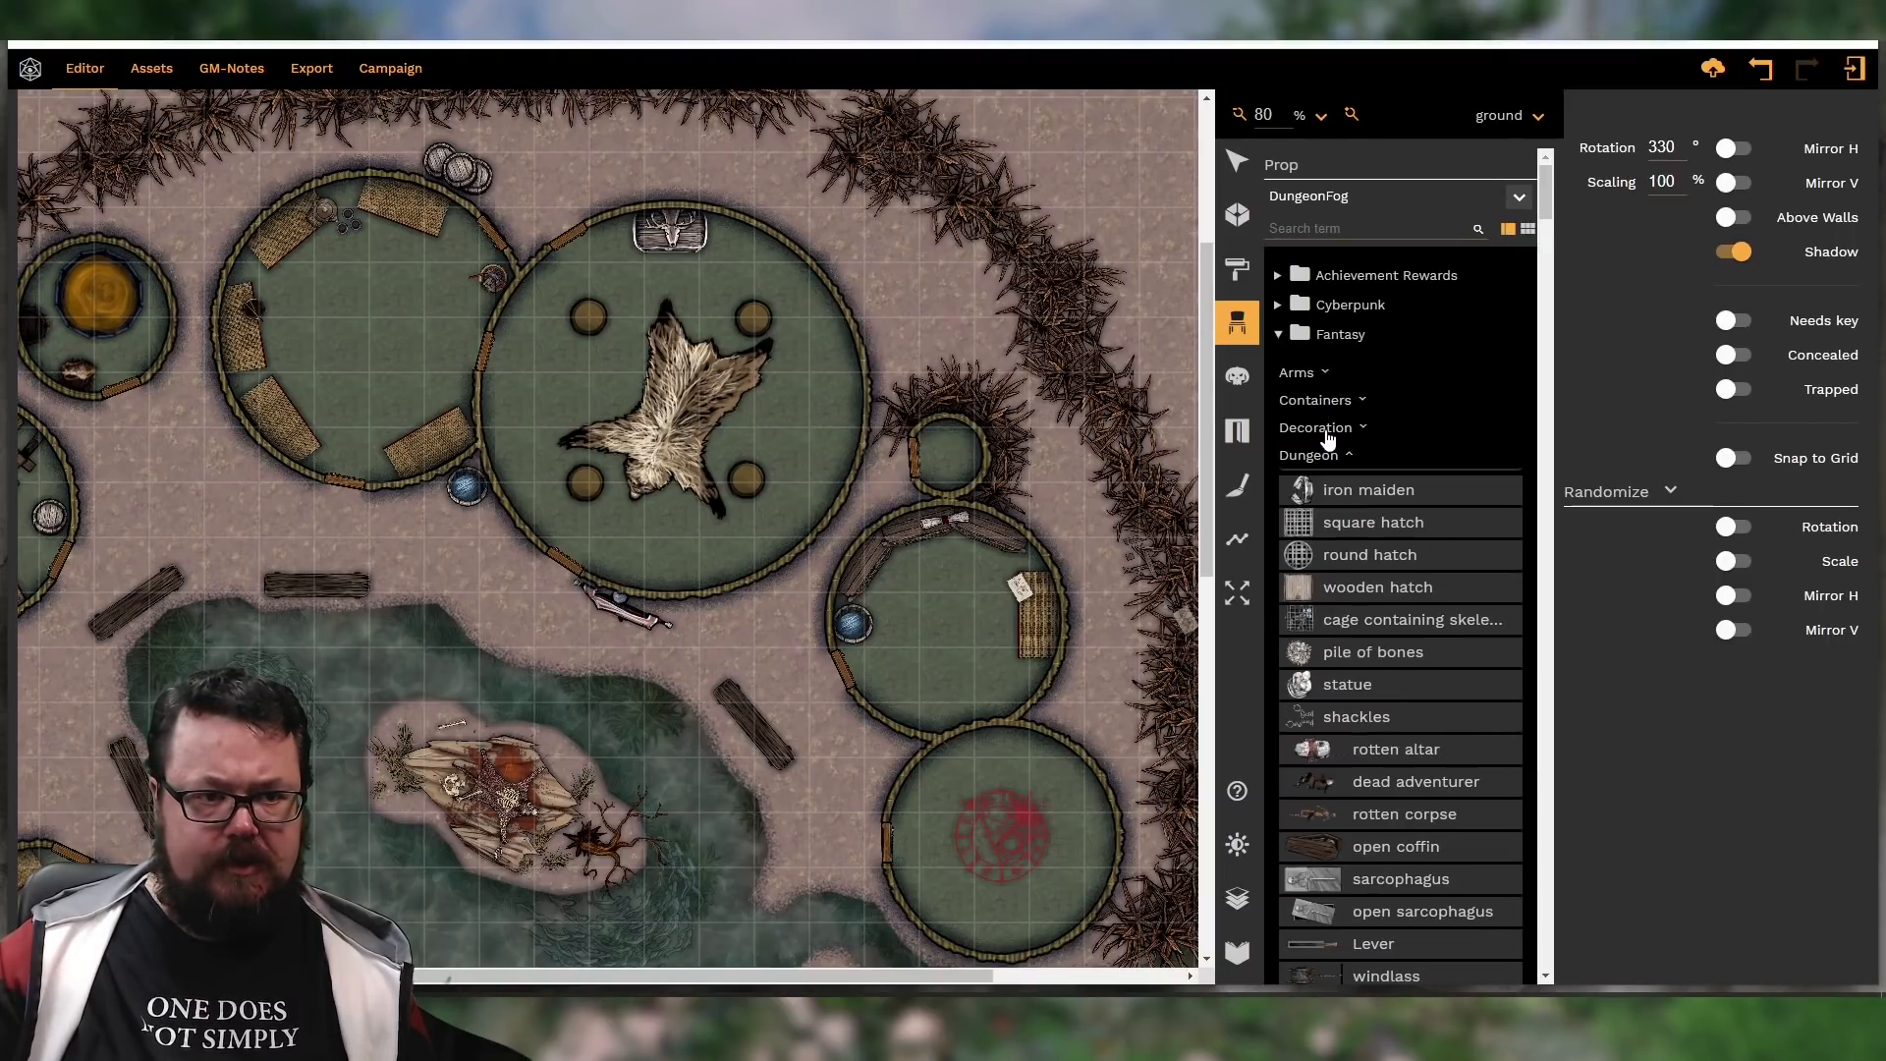
scroll(1358, 584, down, 15)
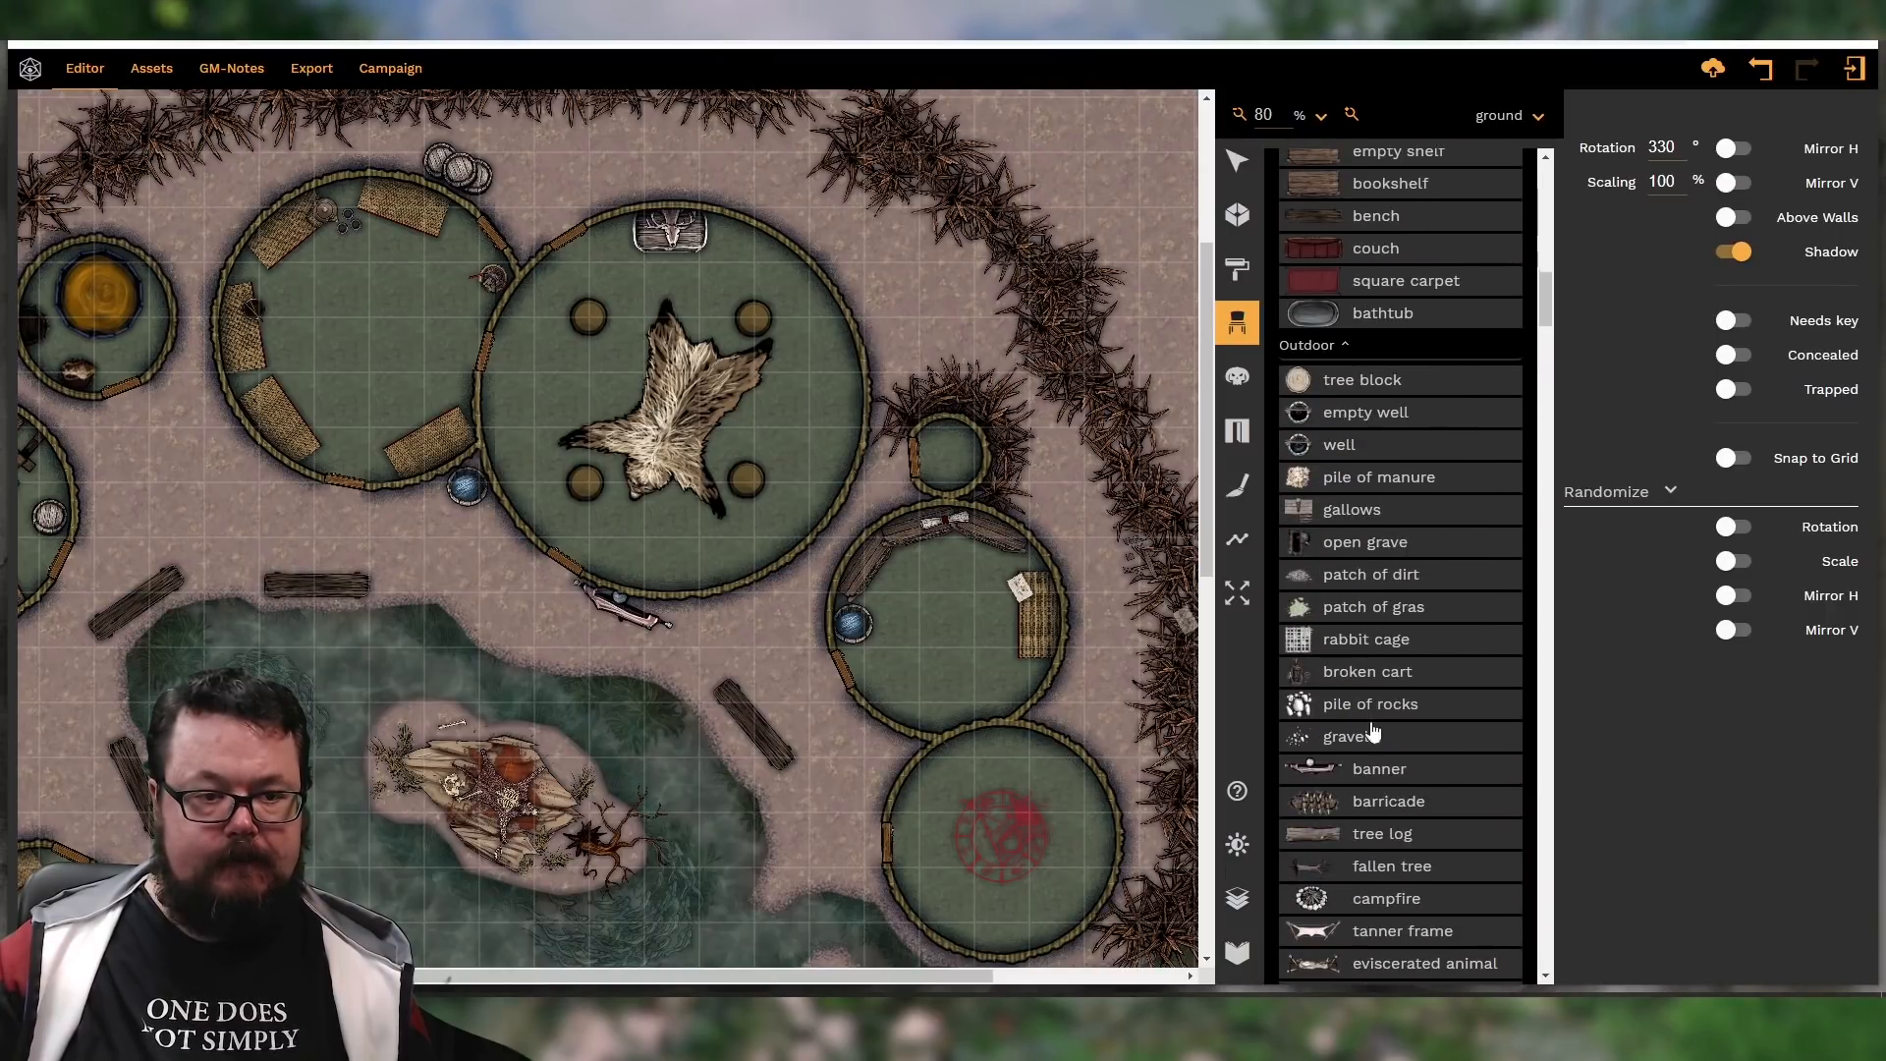
click(1403, 900)
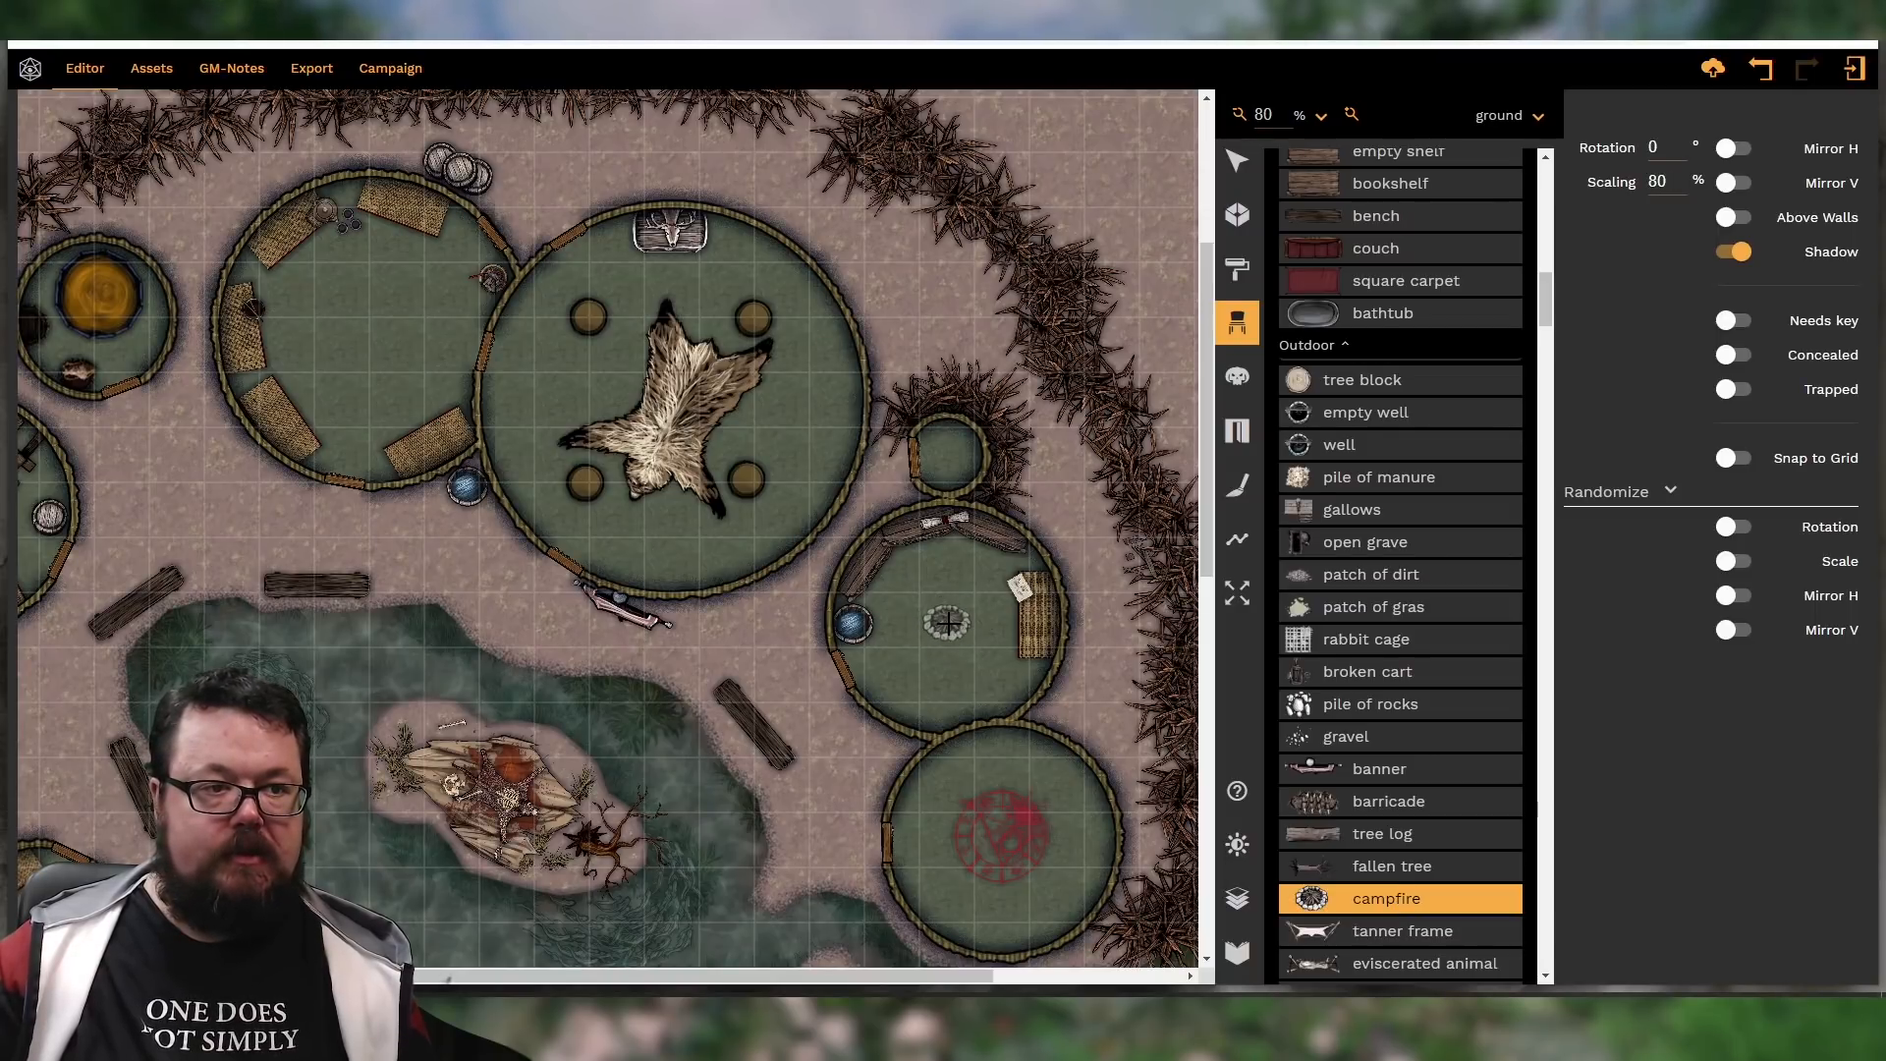
shift+scroll(950, 623, down, 9)
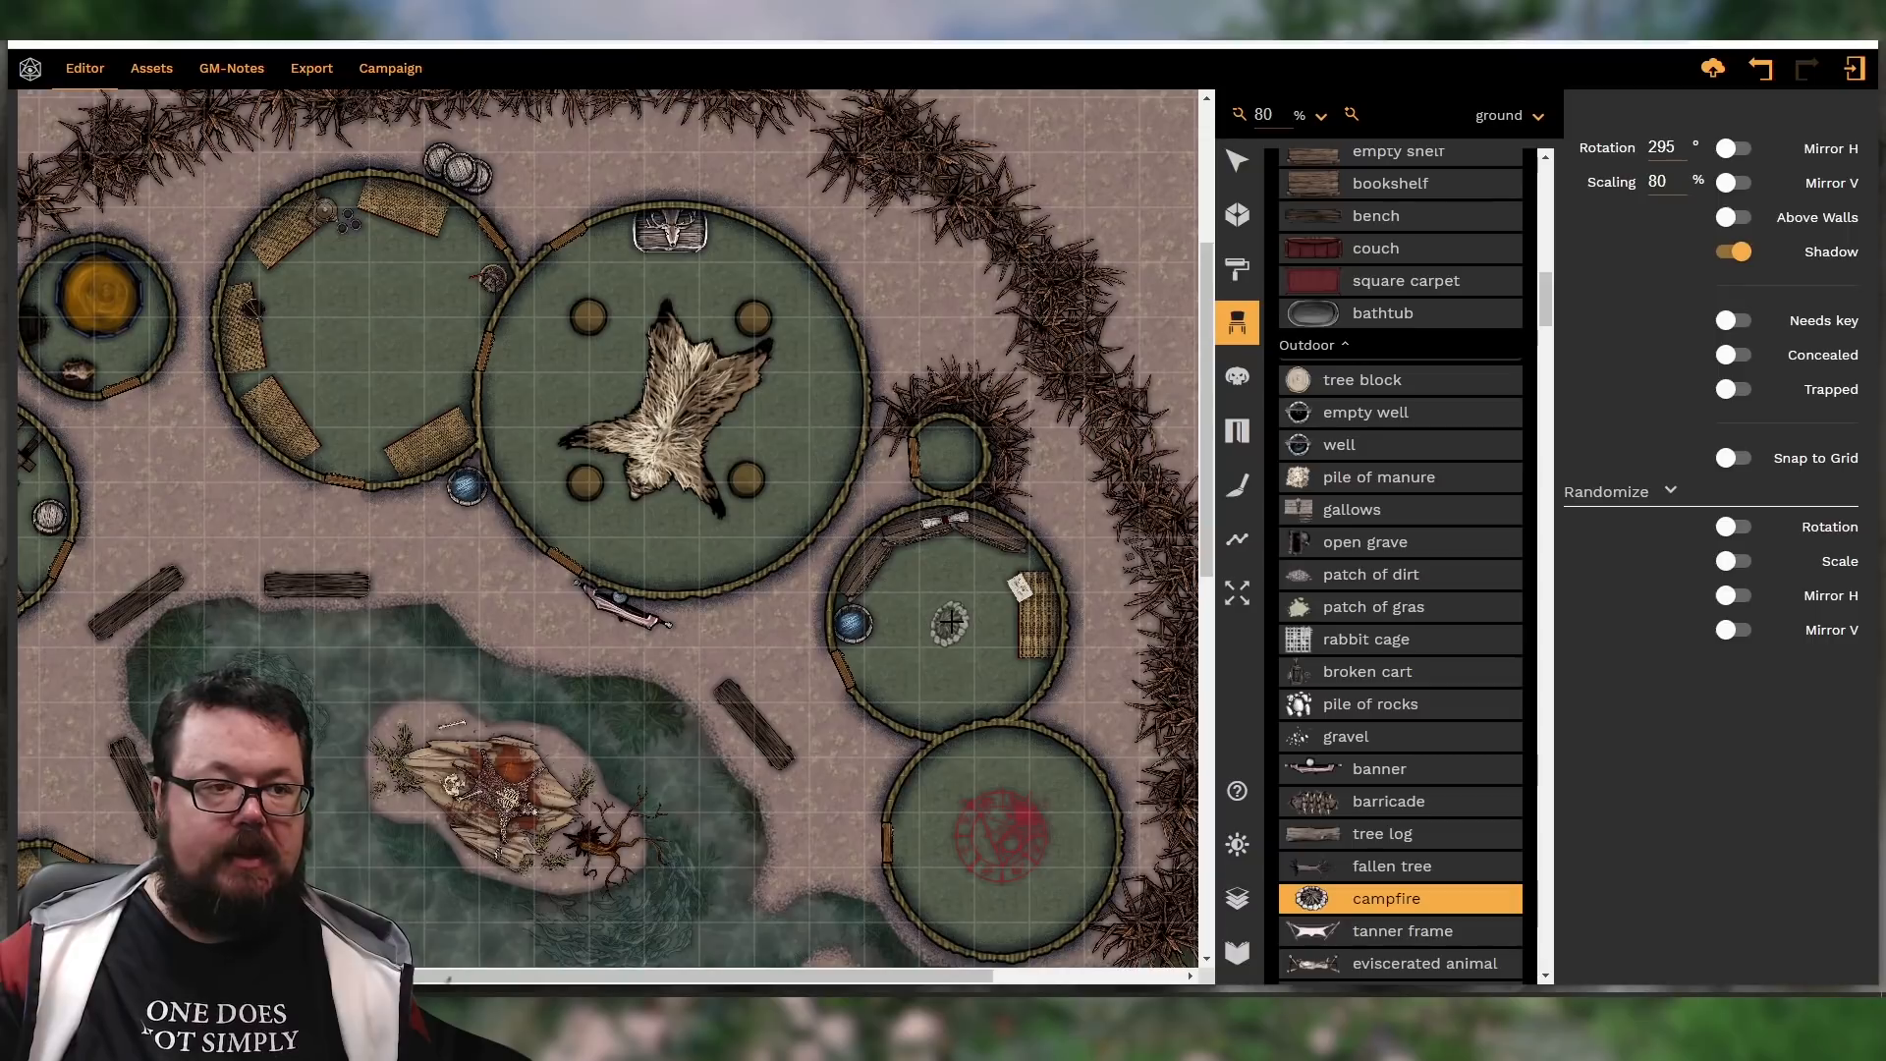
shift+scroll(949, 622, up, 14)
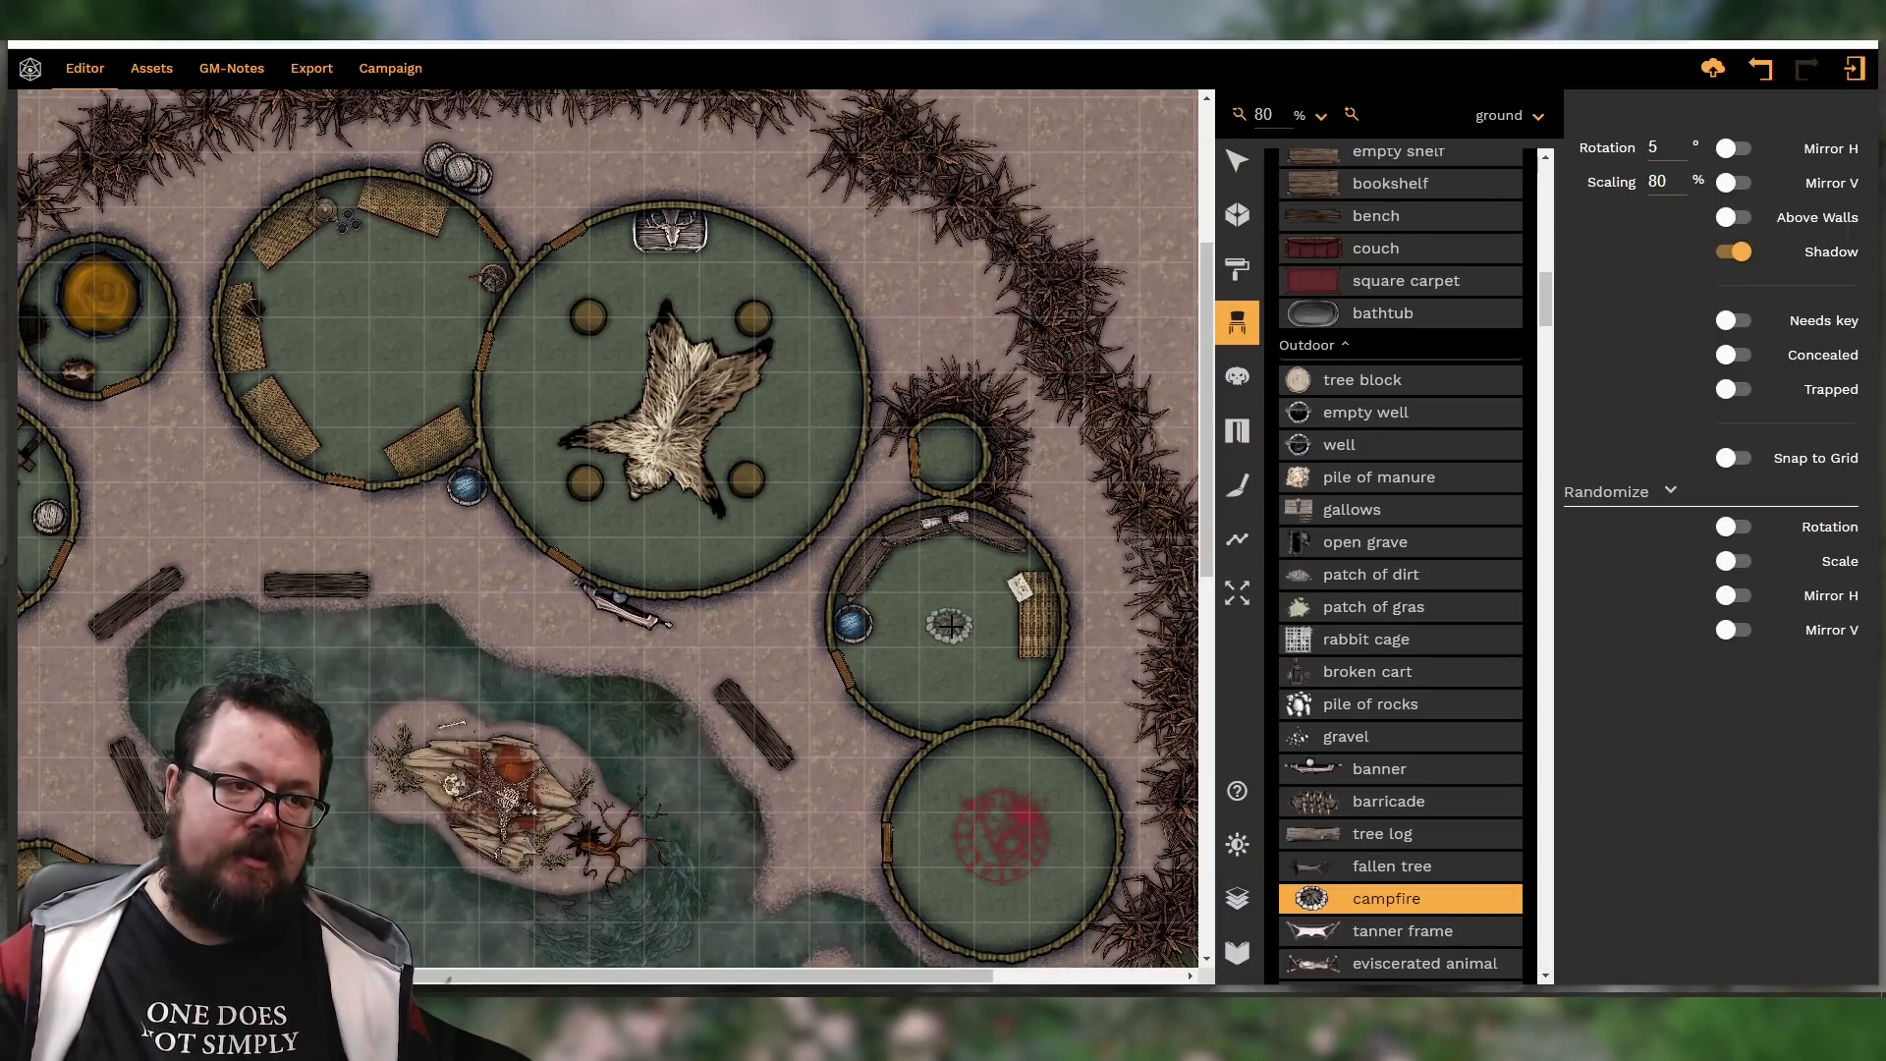
click(950, 622)
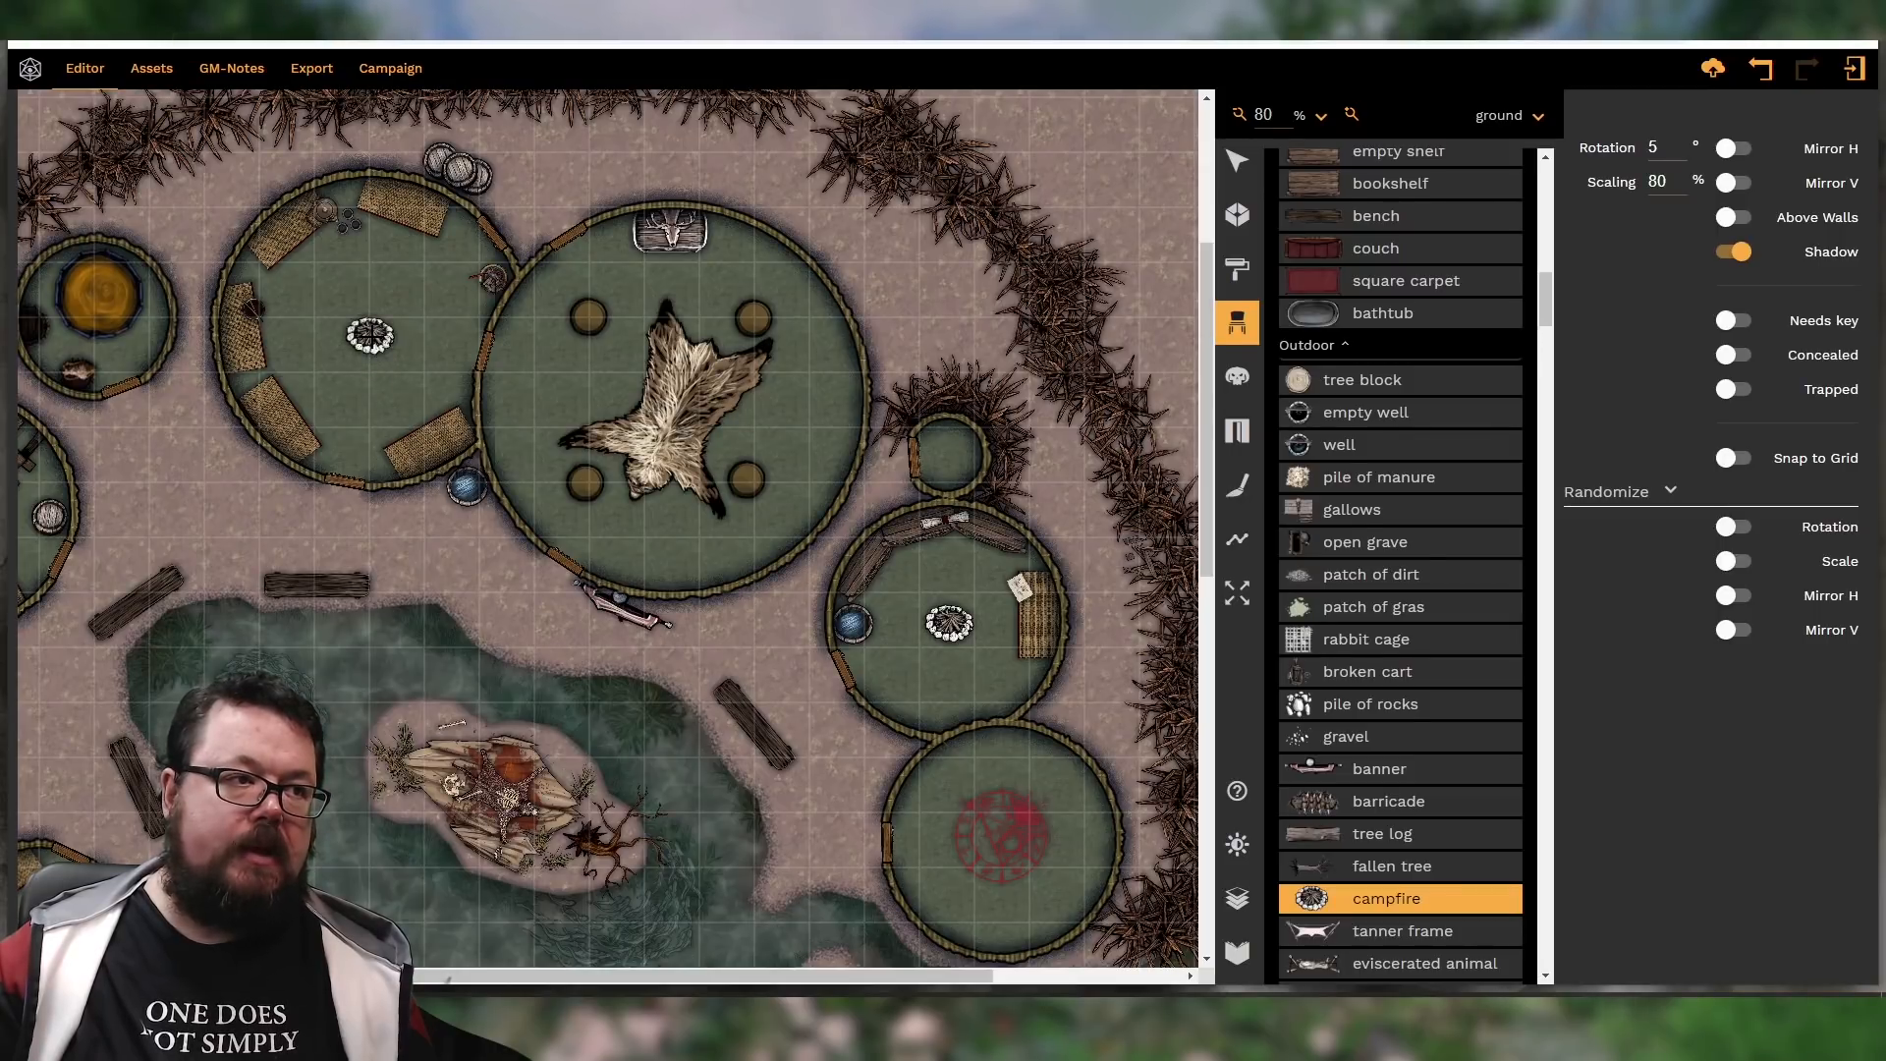
Place another campfire at 80% scale and 5° rotation among the mats of the western hut with the sword stand
scroll(648, 678, down, 5)
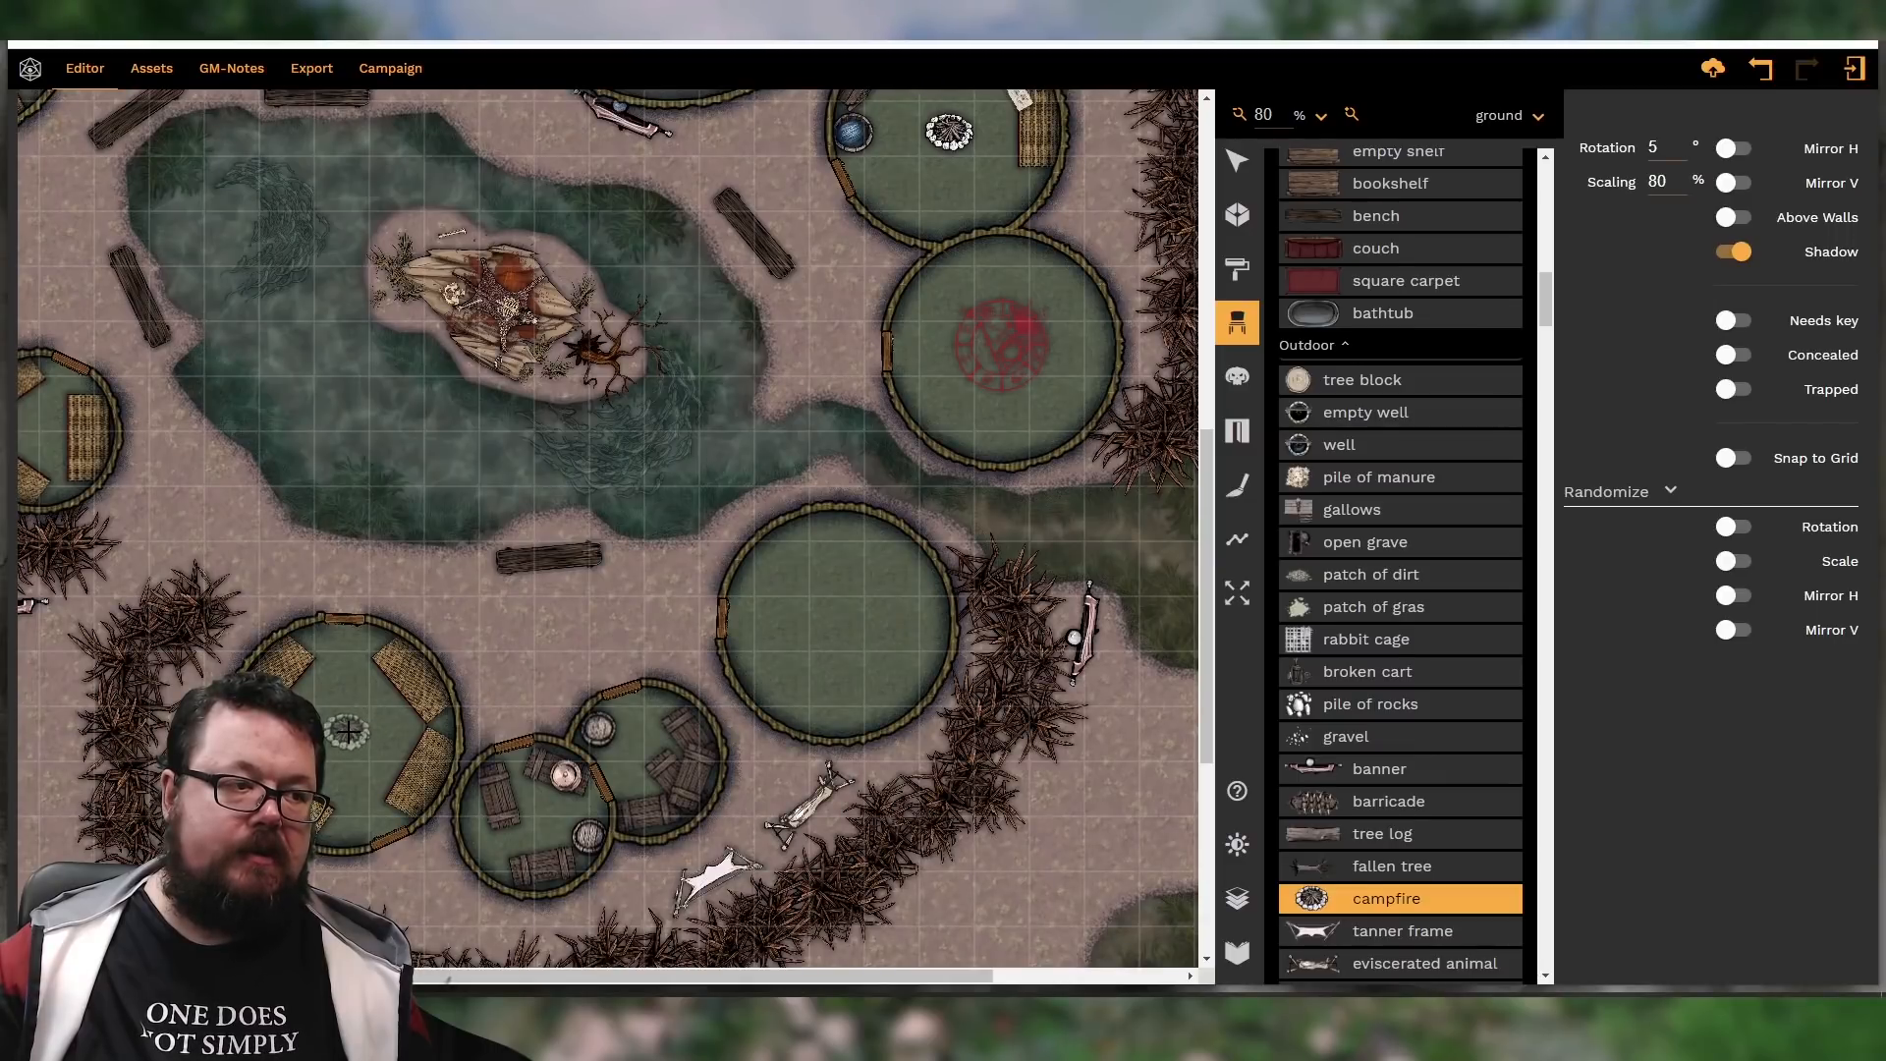
scroll(442, 747, up, 2)
drag(764, 978, 599, 971)
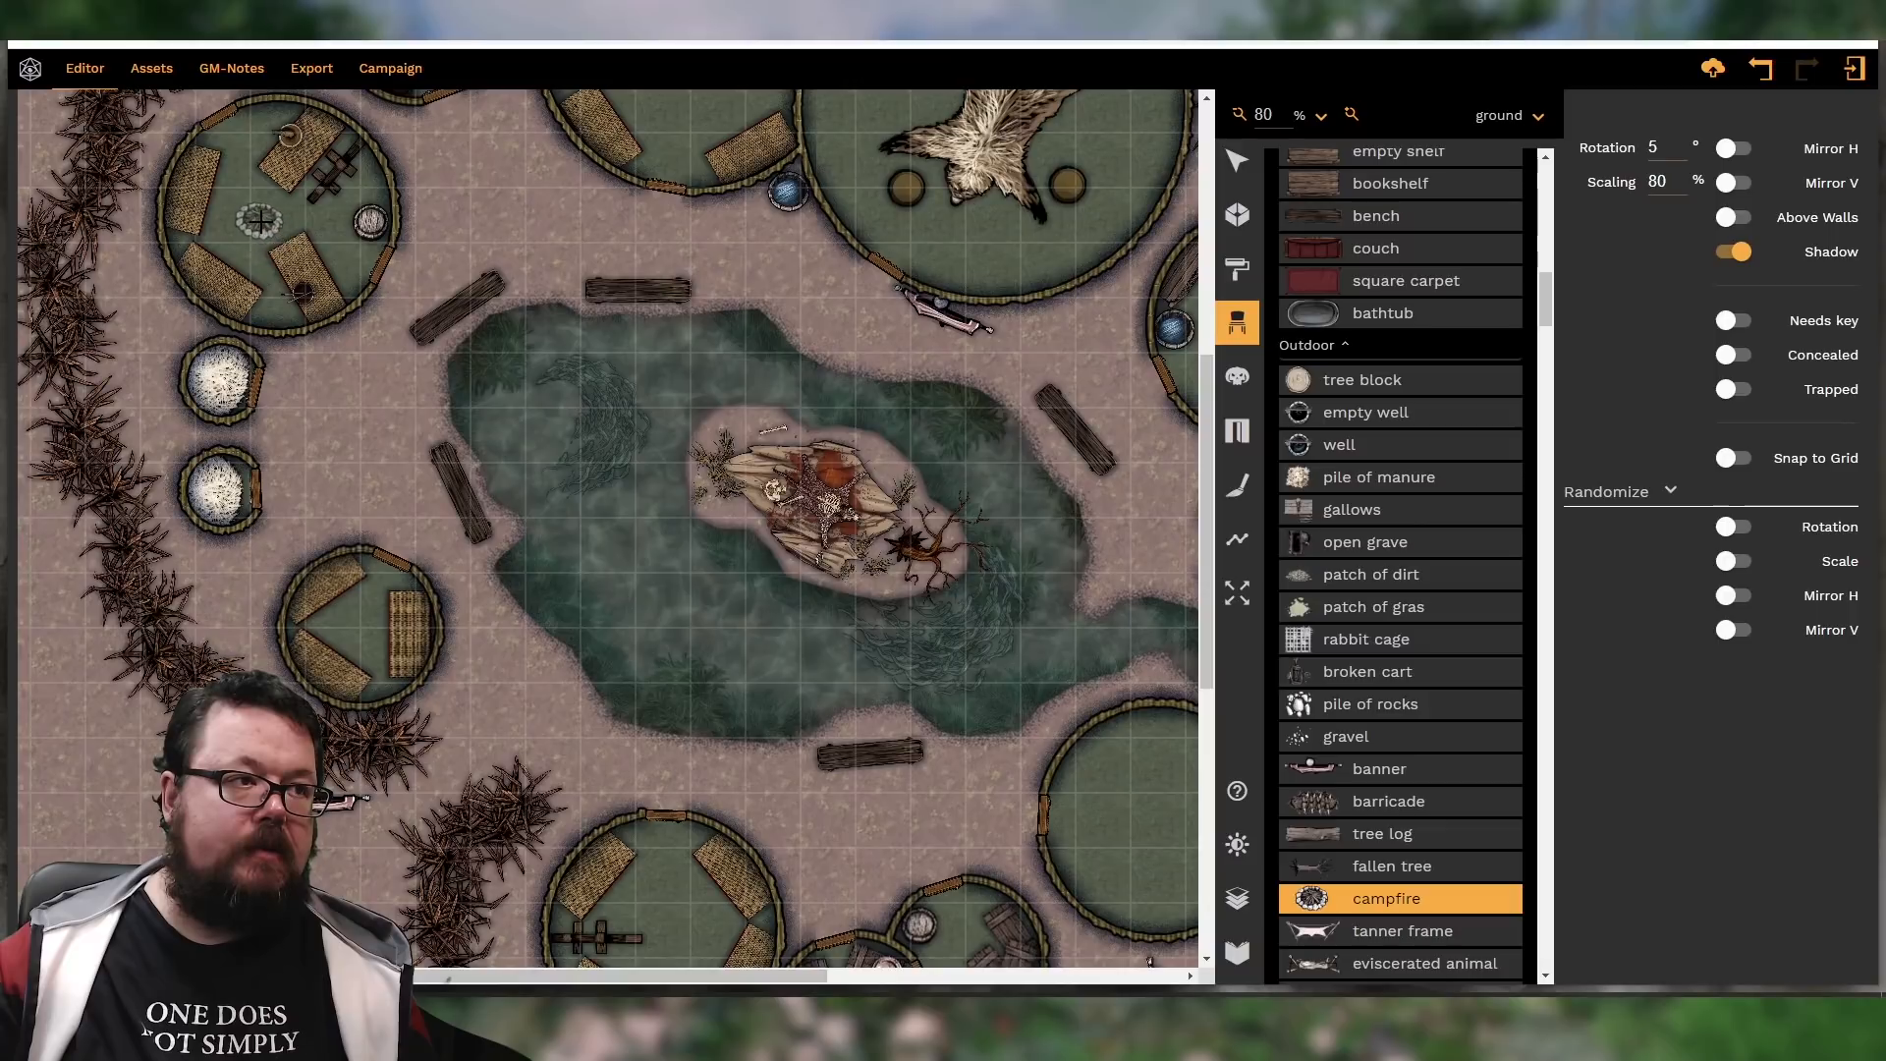
click(256, 217)
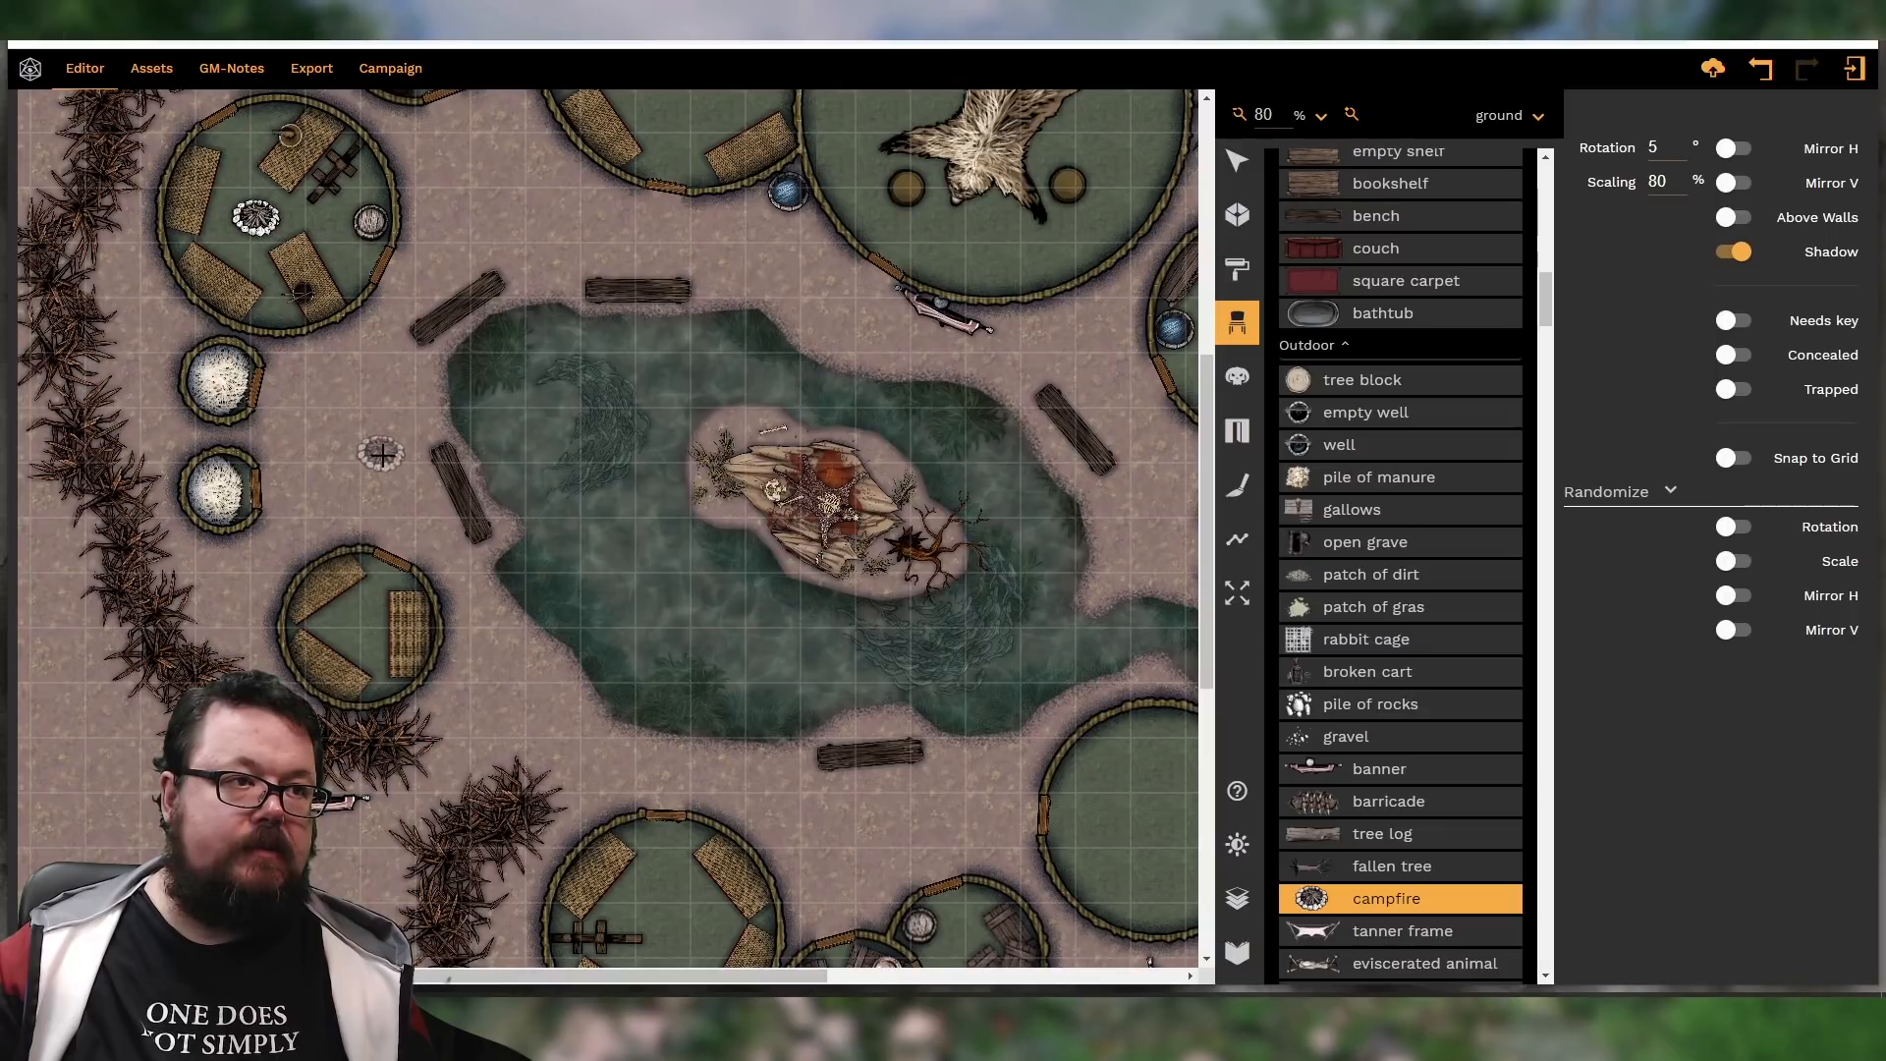
Place a tree log at 100% scale, rotated to 40°, along the pond's southwest bank
scroll(381, 452, up, 2)
scroll(687, 590, down, 2)
click(1139, 718)
scroll(1359, 767, down, 1)
click(1316, 745)
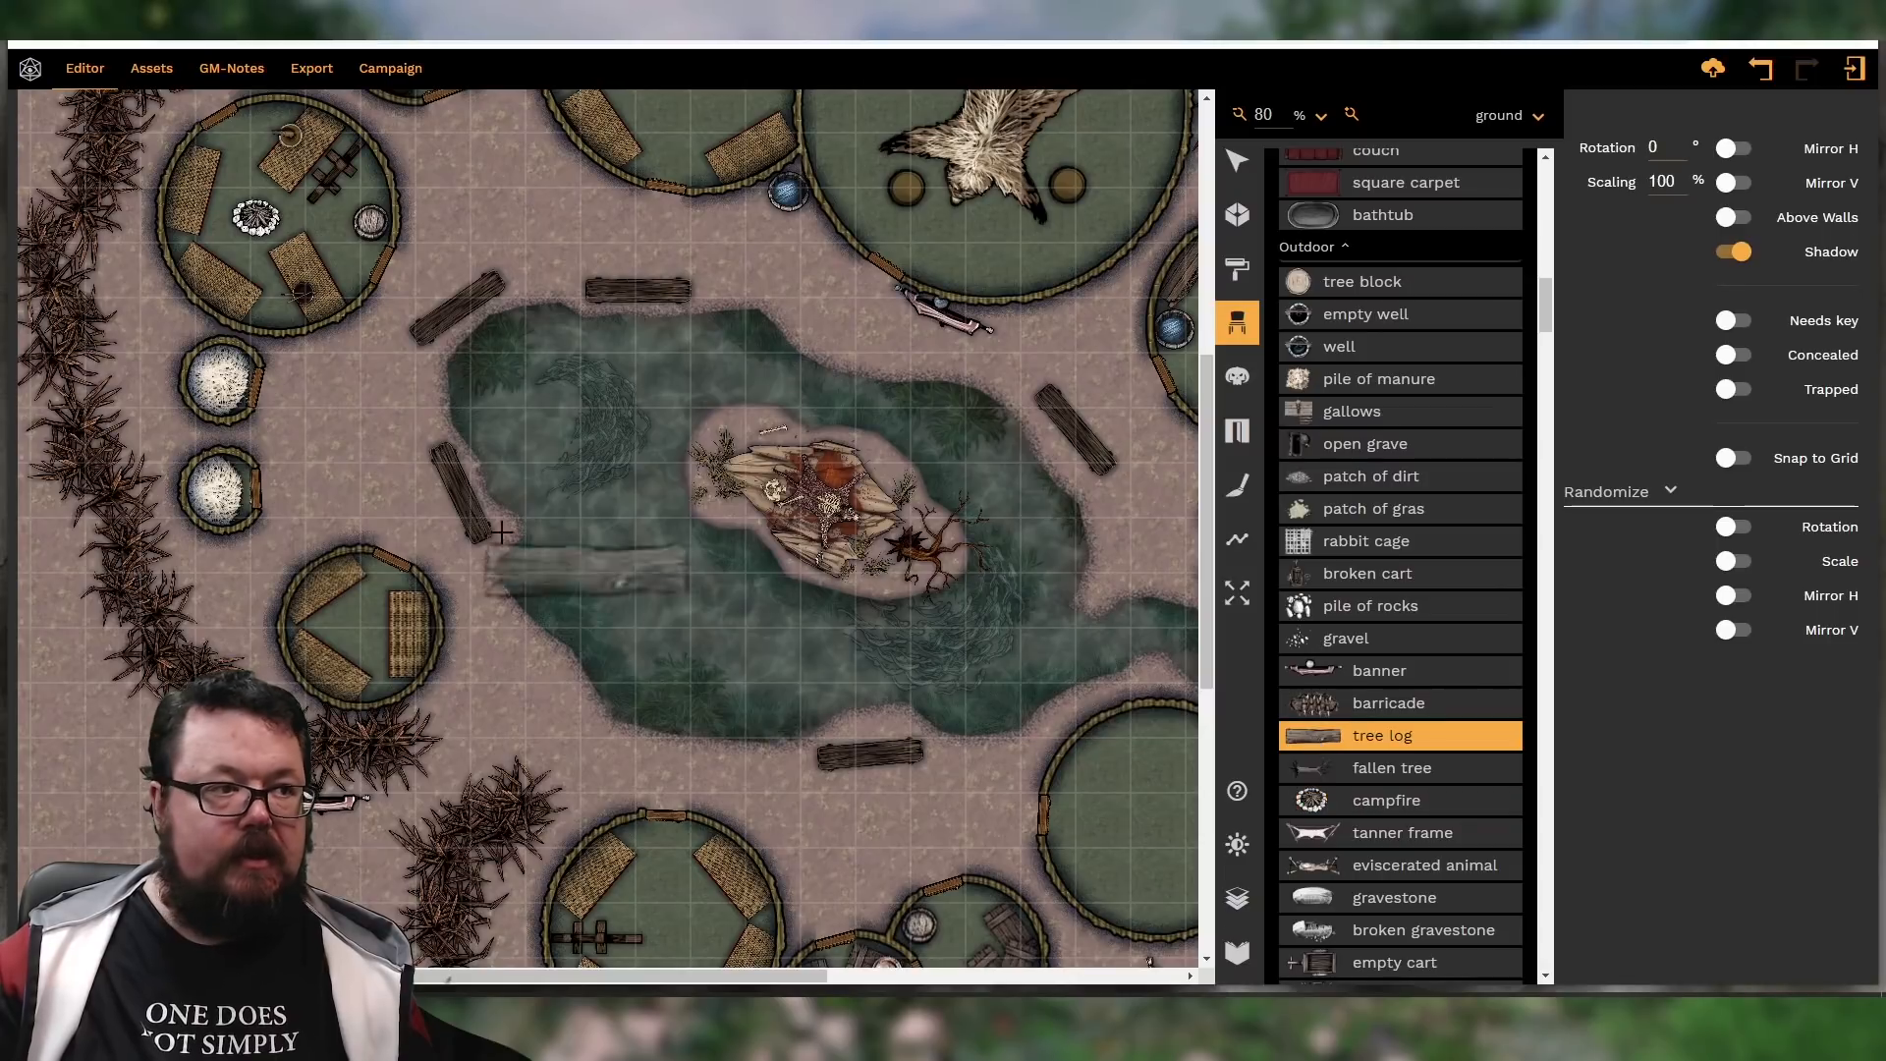
shift+scroll(234, 499, up, 6)
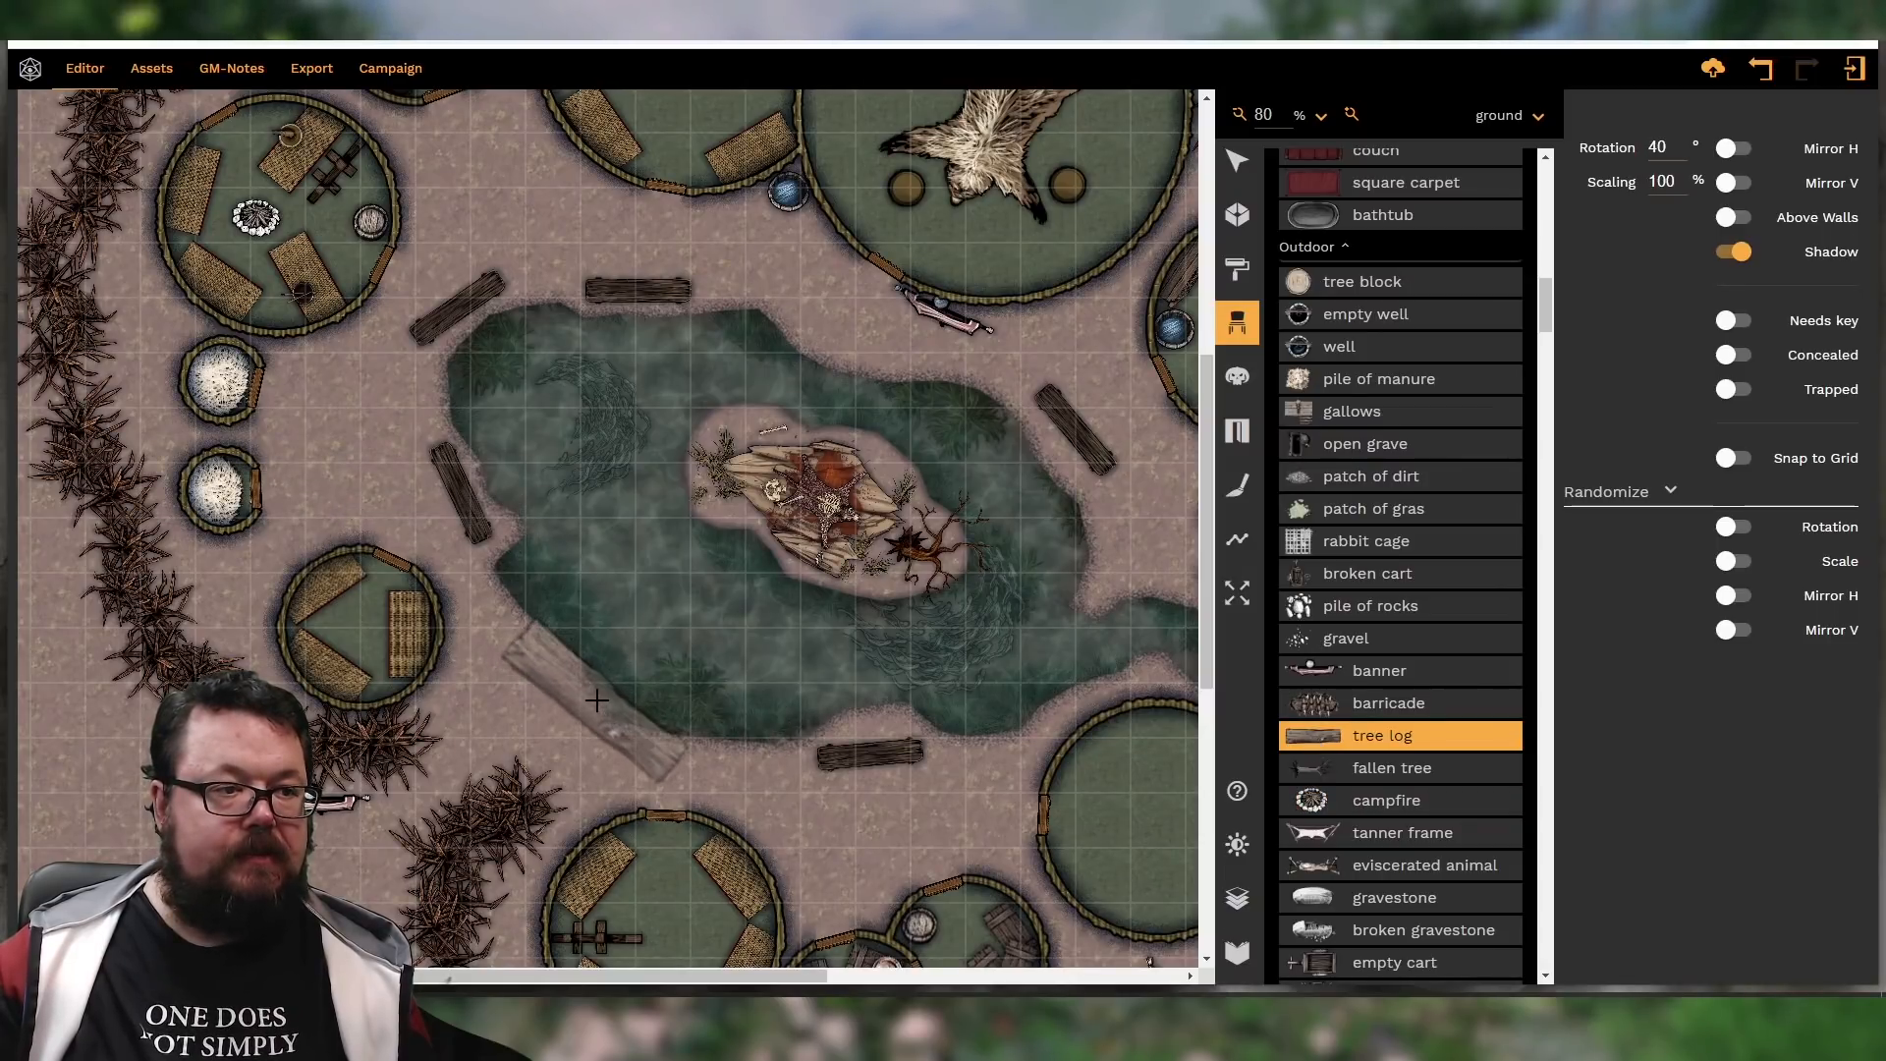
shift+scroll(589, 688, up, 1)
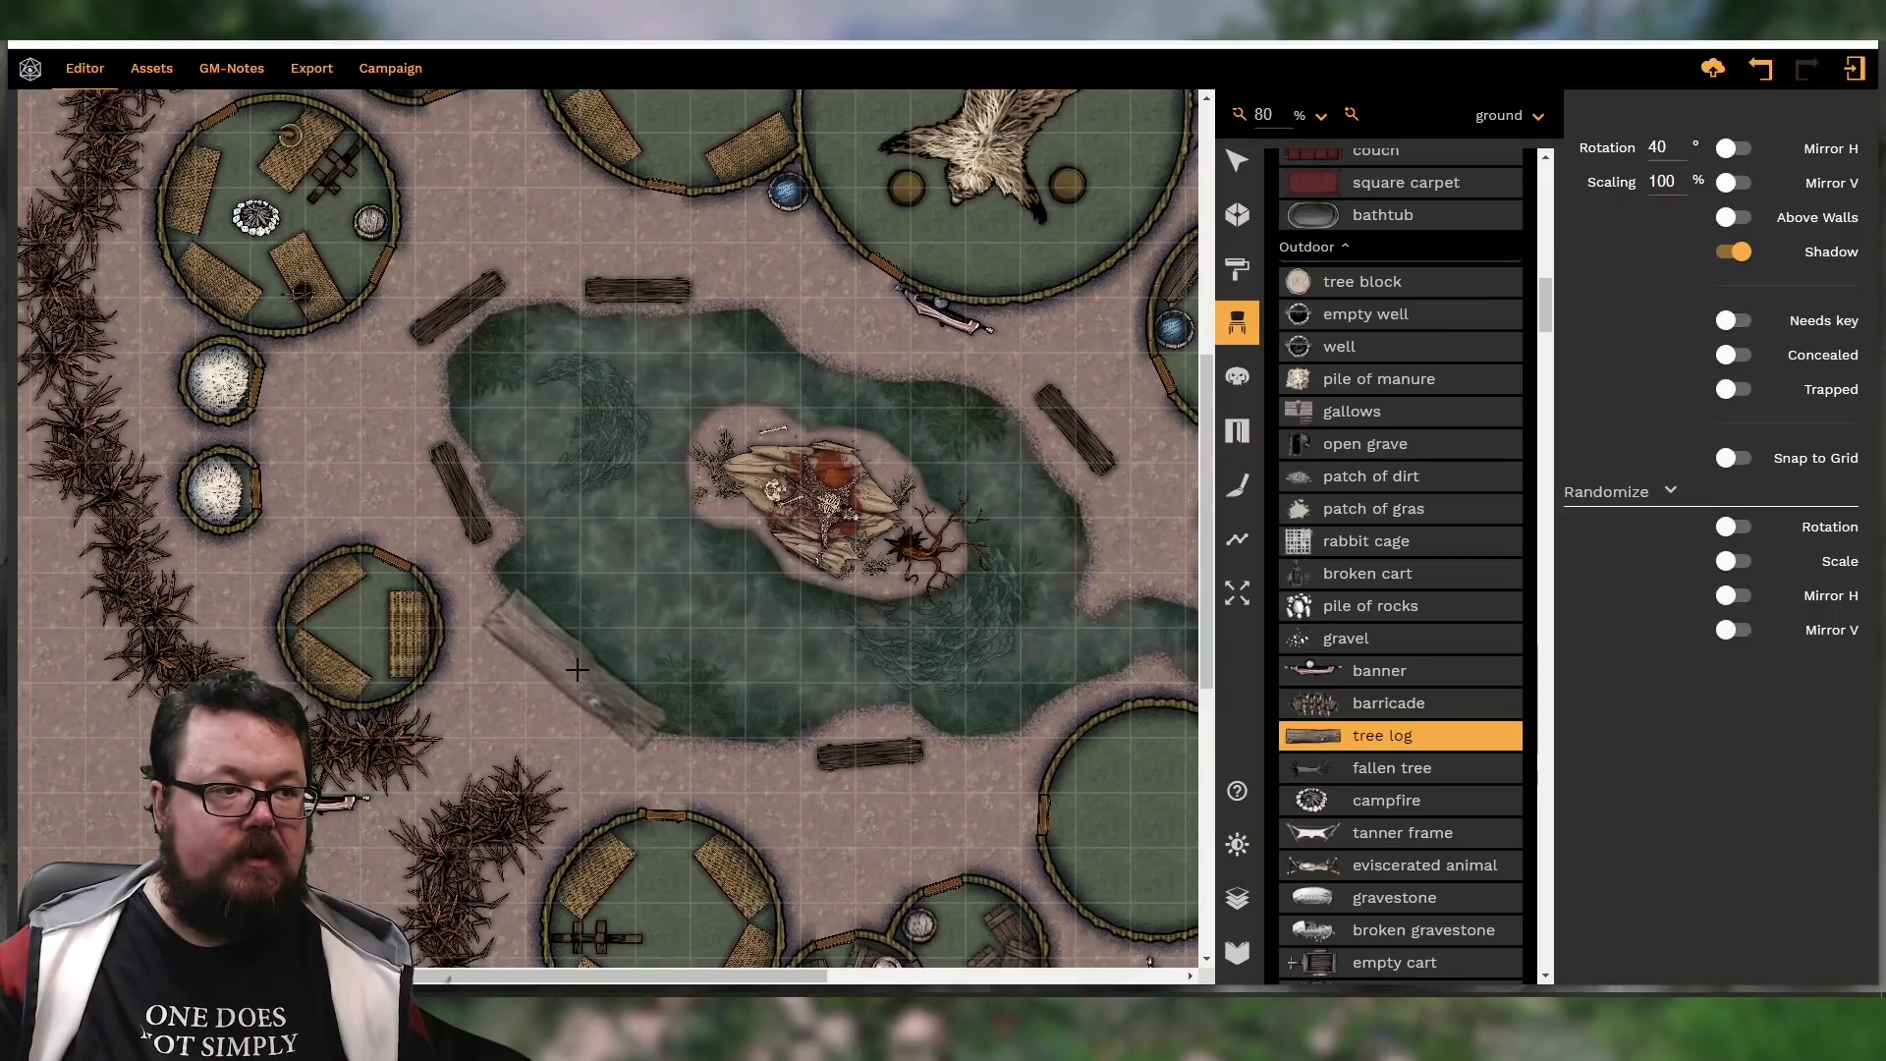
click(595, 682)
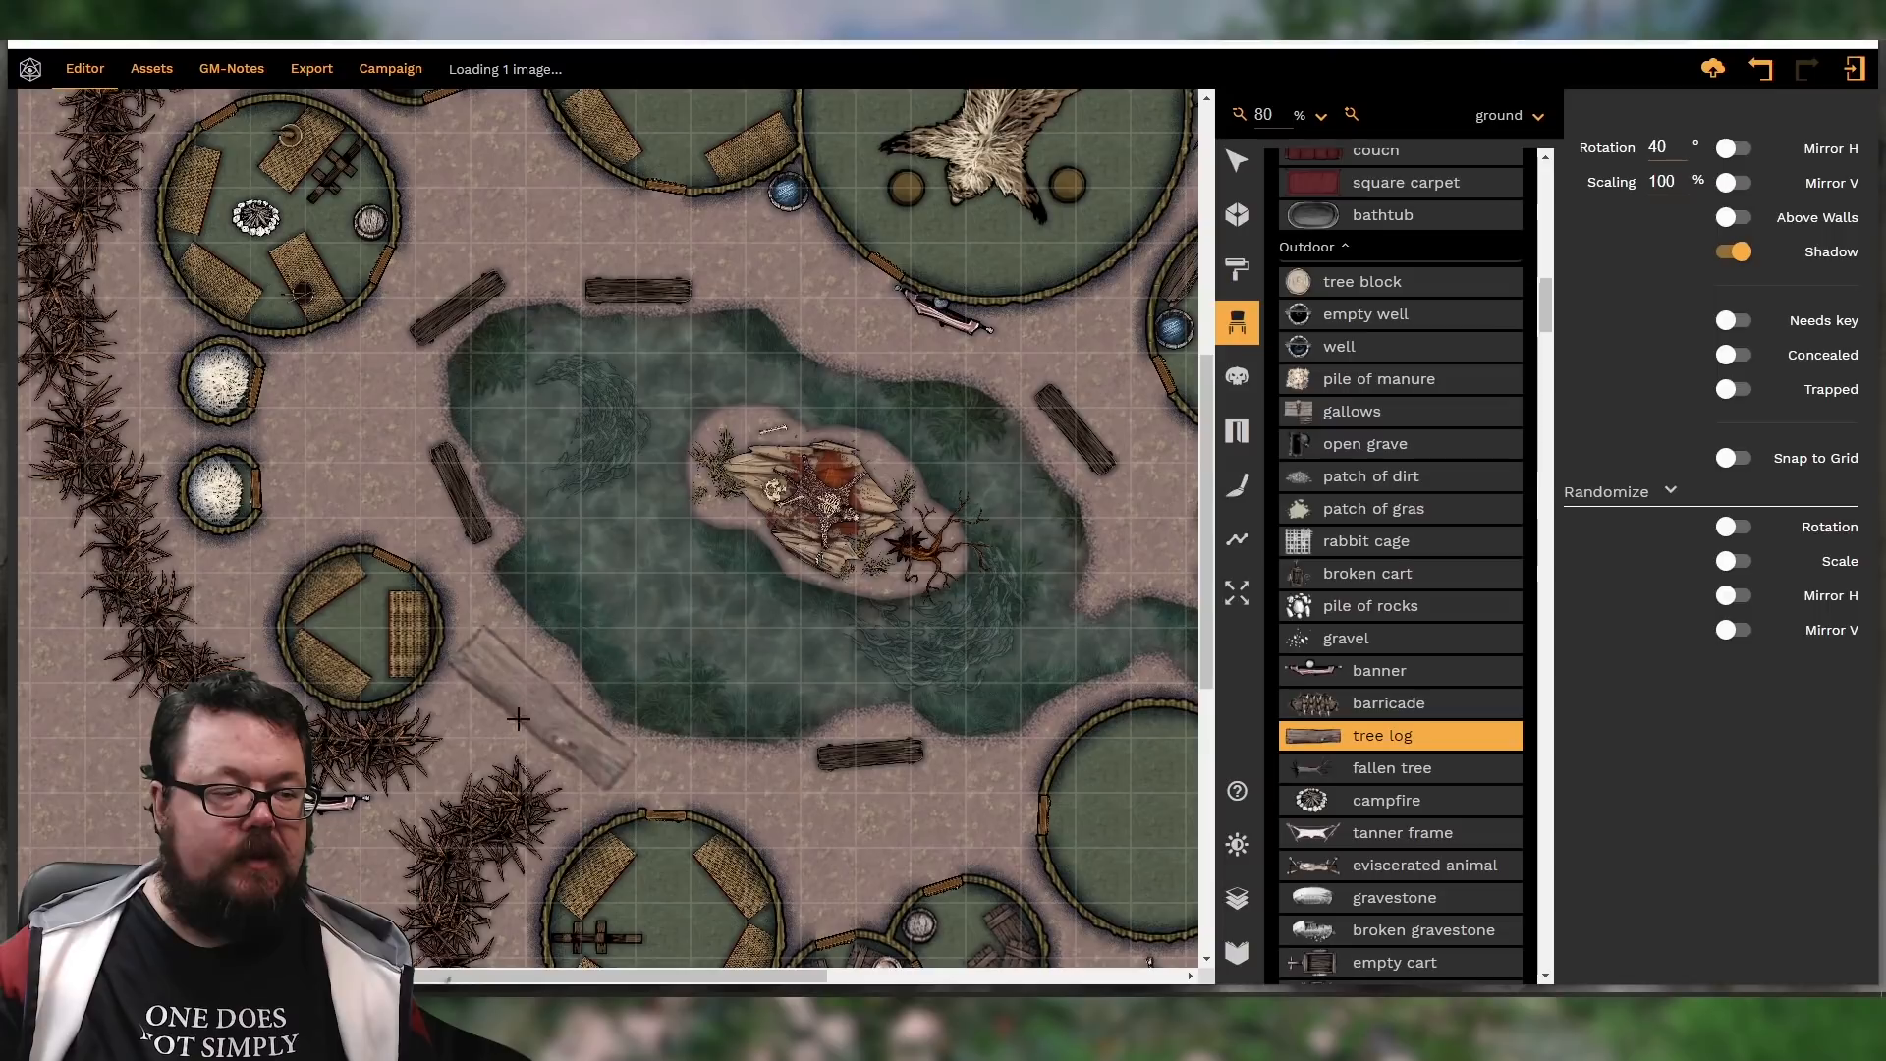
Scatter Twigs from the outdoor props at 100% scale along the western and southwestern thorn fence, varying the rotation between 320°, 260° and 275°
scroll(1388, 674, down, 2)
scroll(1388, 673, down, 1)
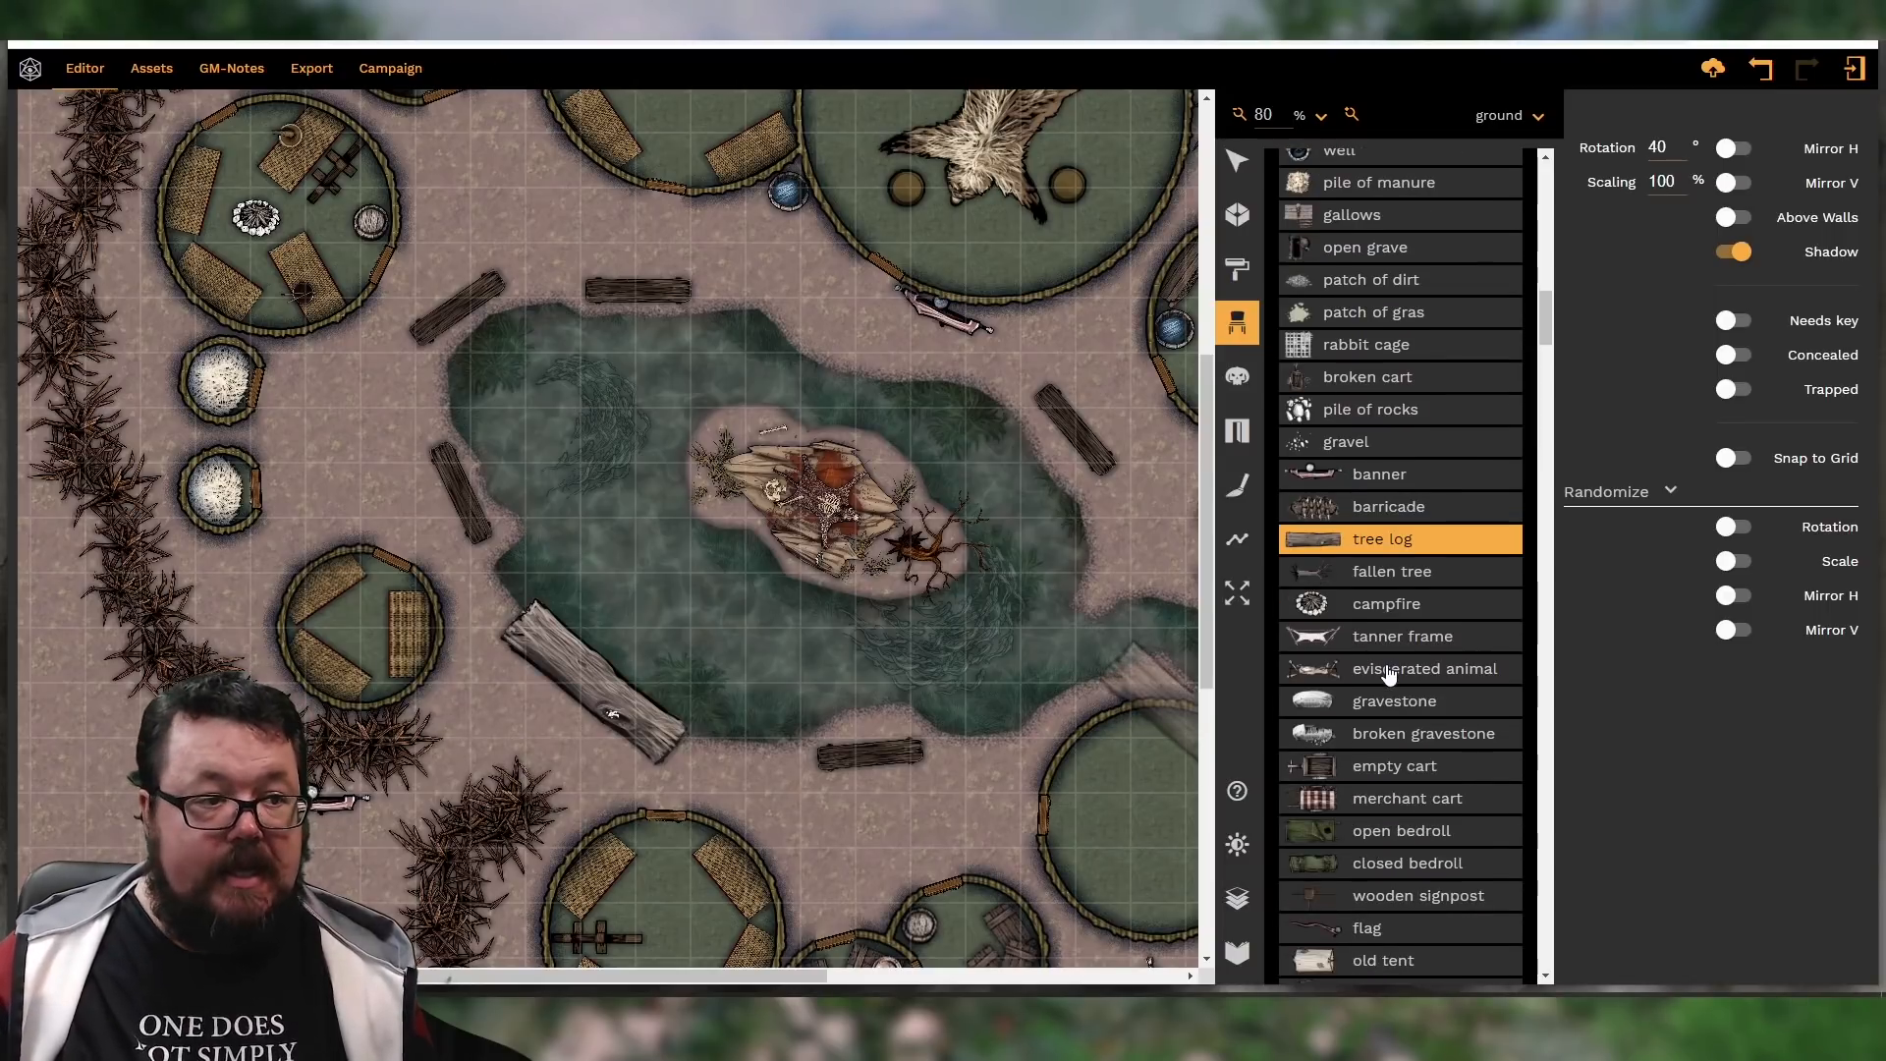
scroll(1390, 676, down, 2)
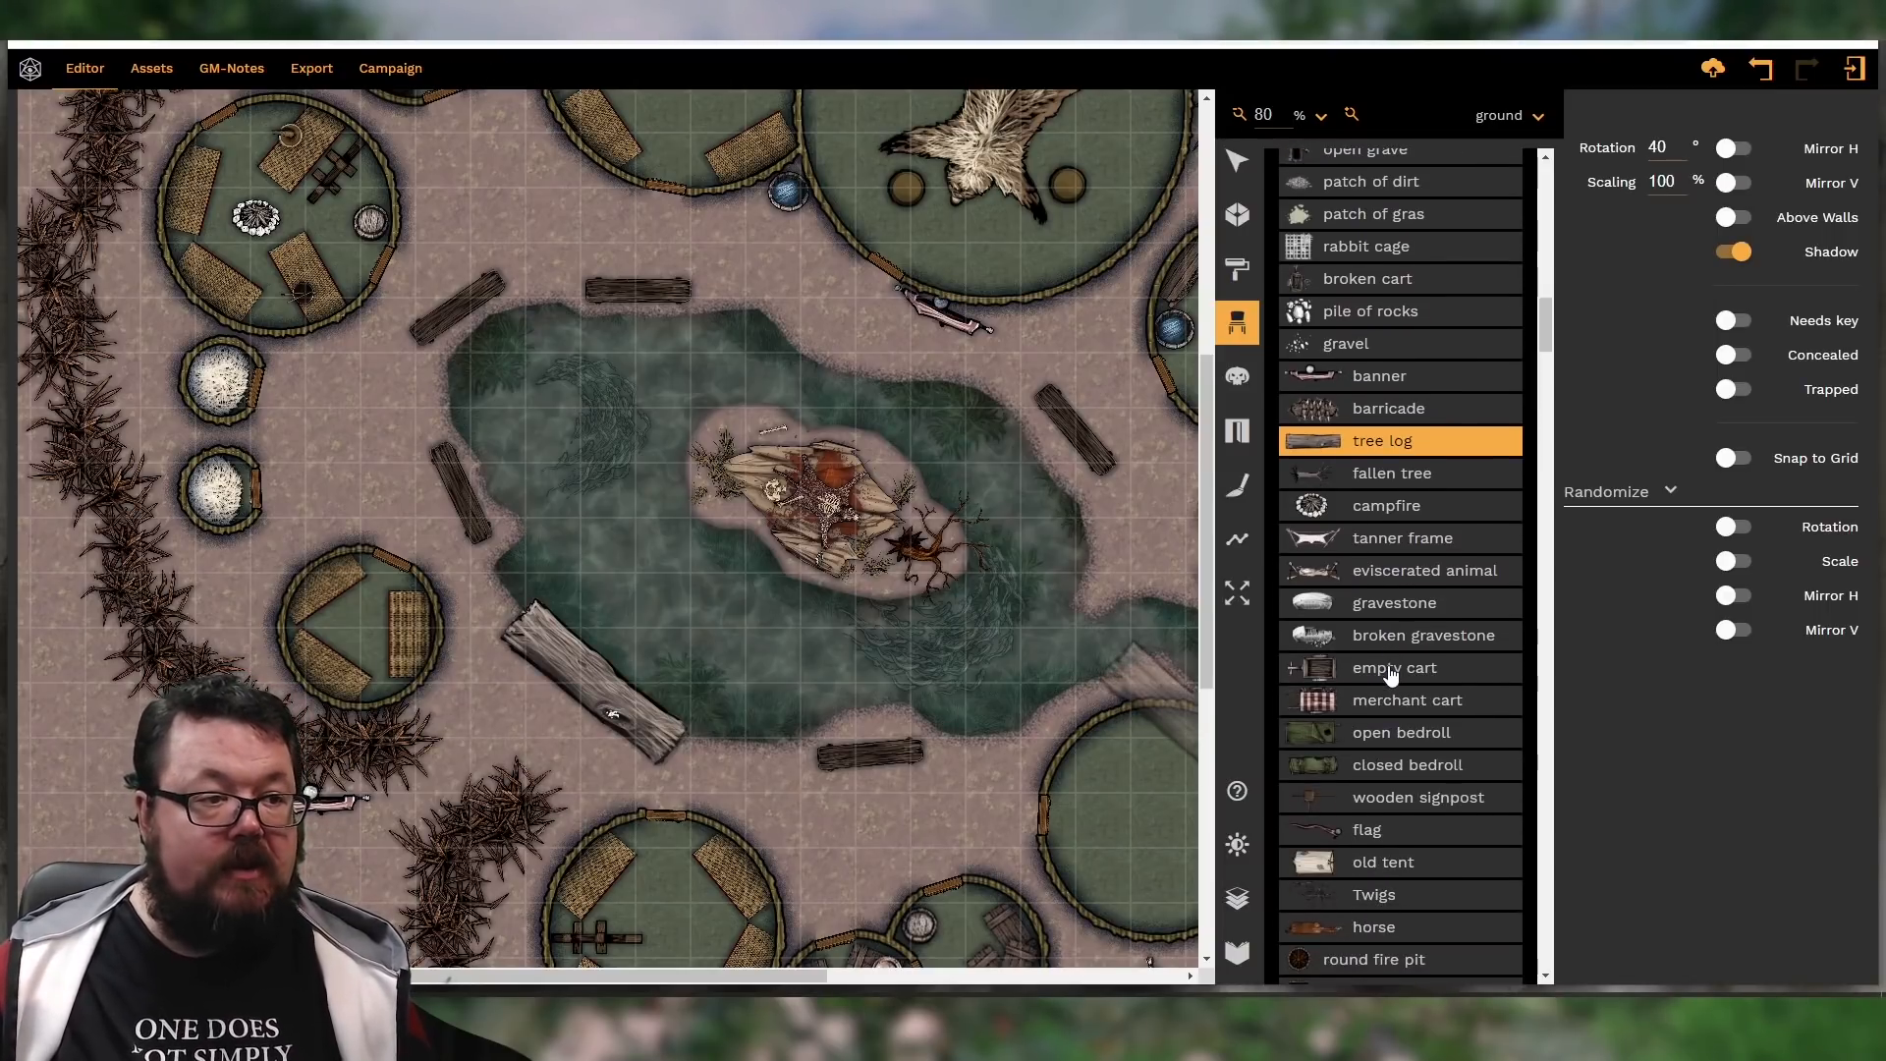
scroll(1390, 676, down, 3)
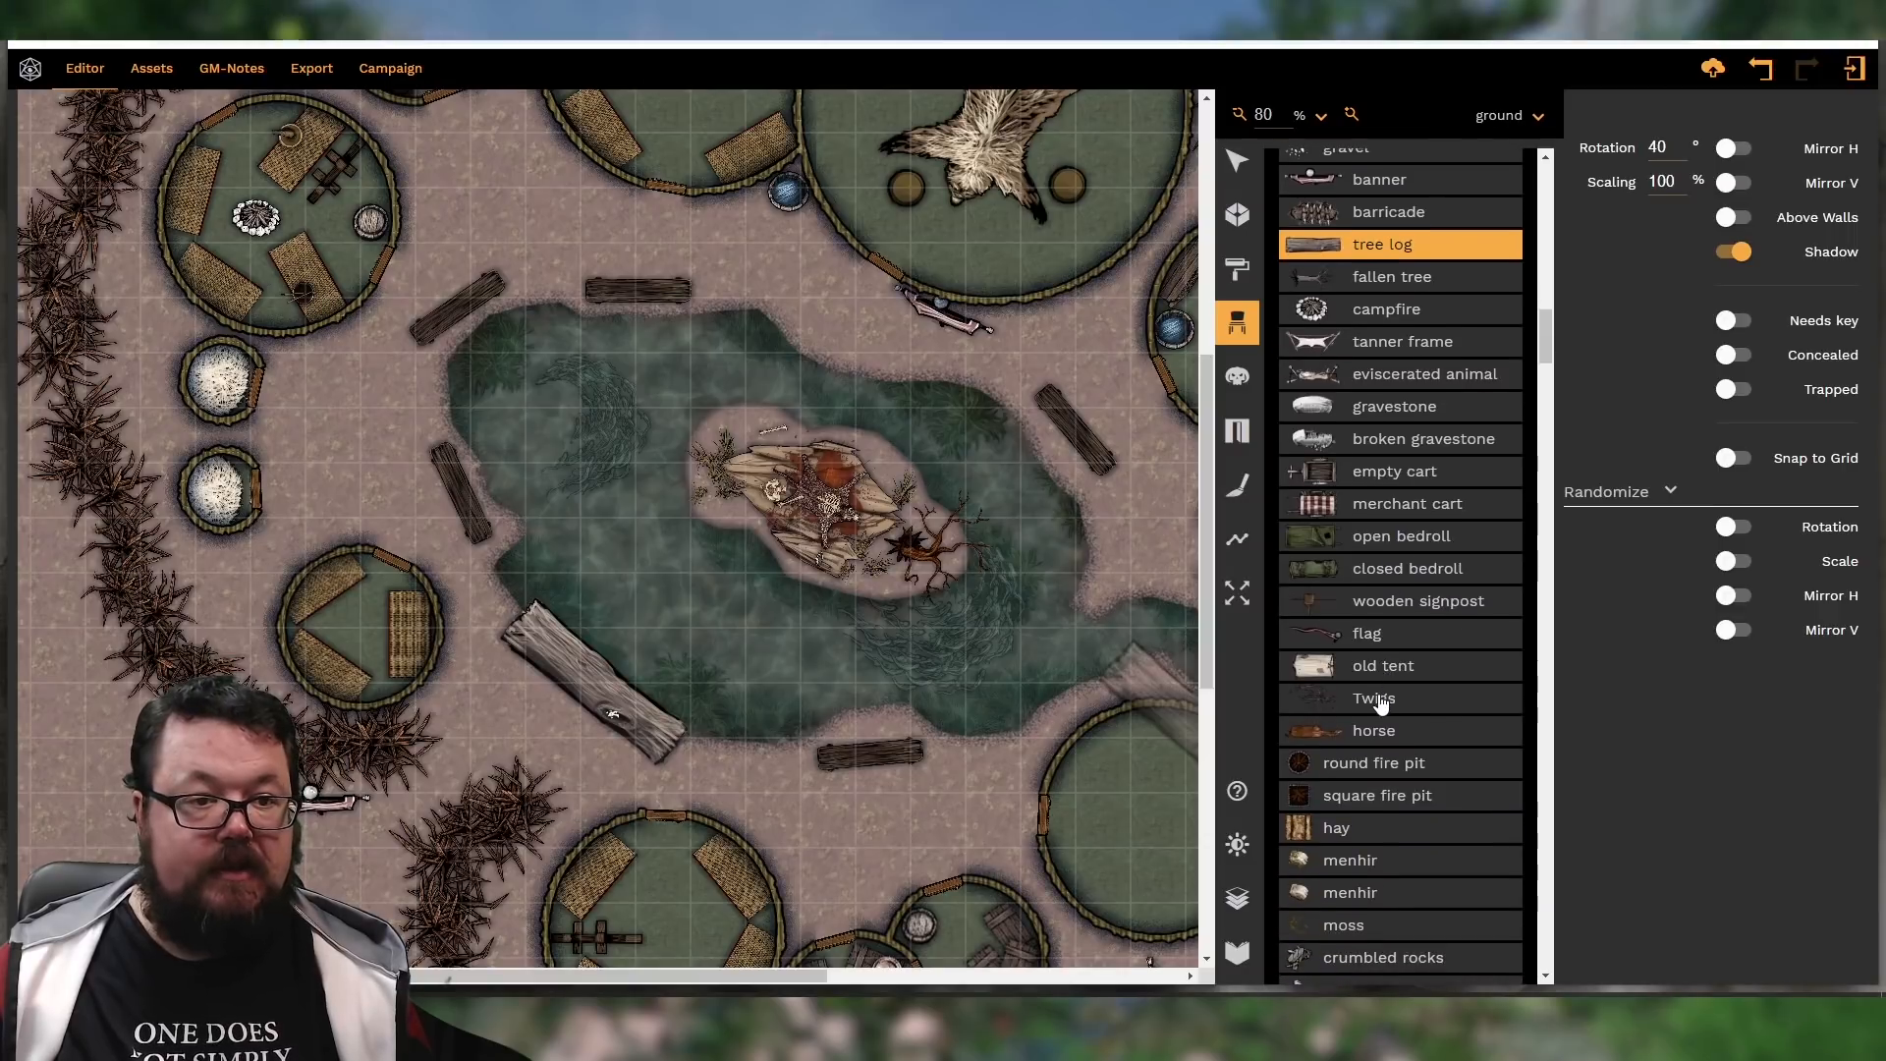
click(1387, 697)
scroll(681, 760, up, 4)
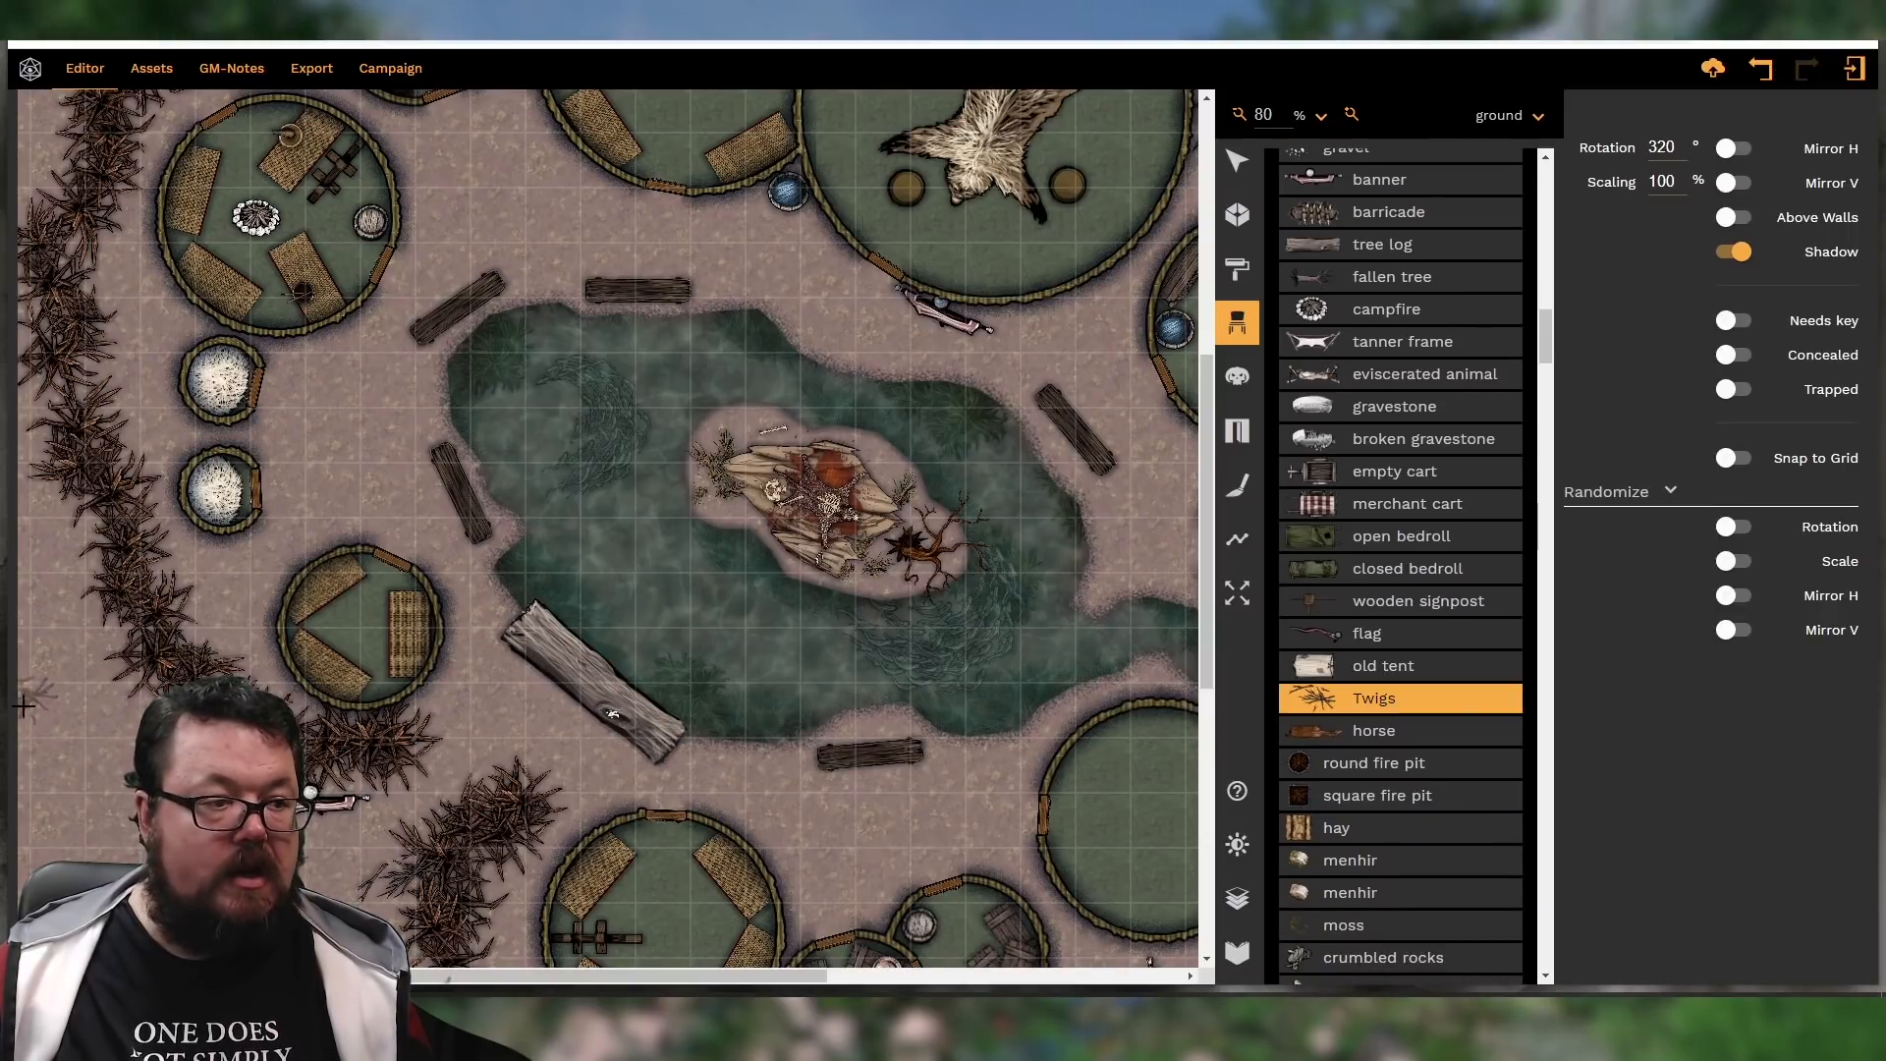
scroll(145, 552, up, 3)
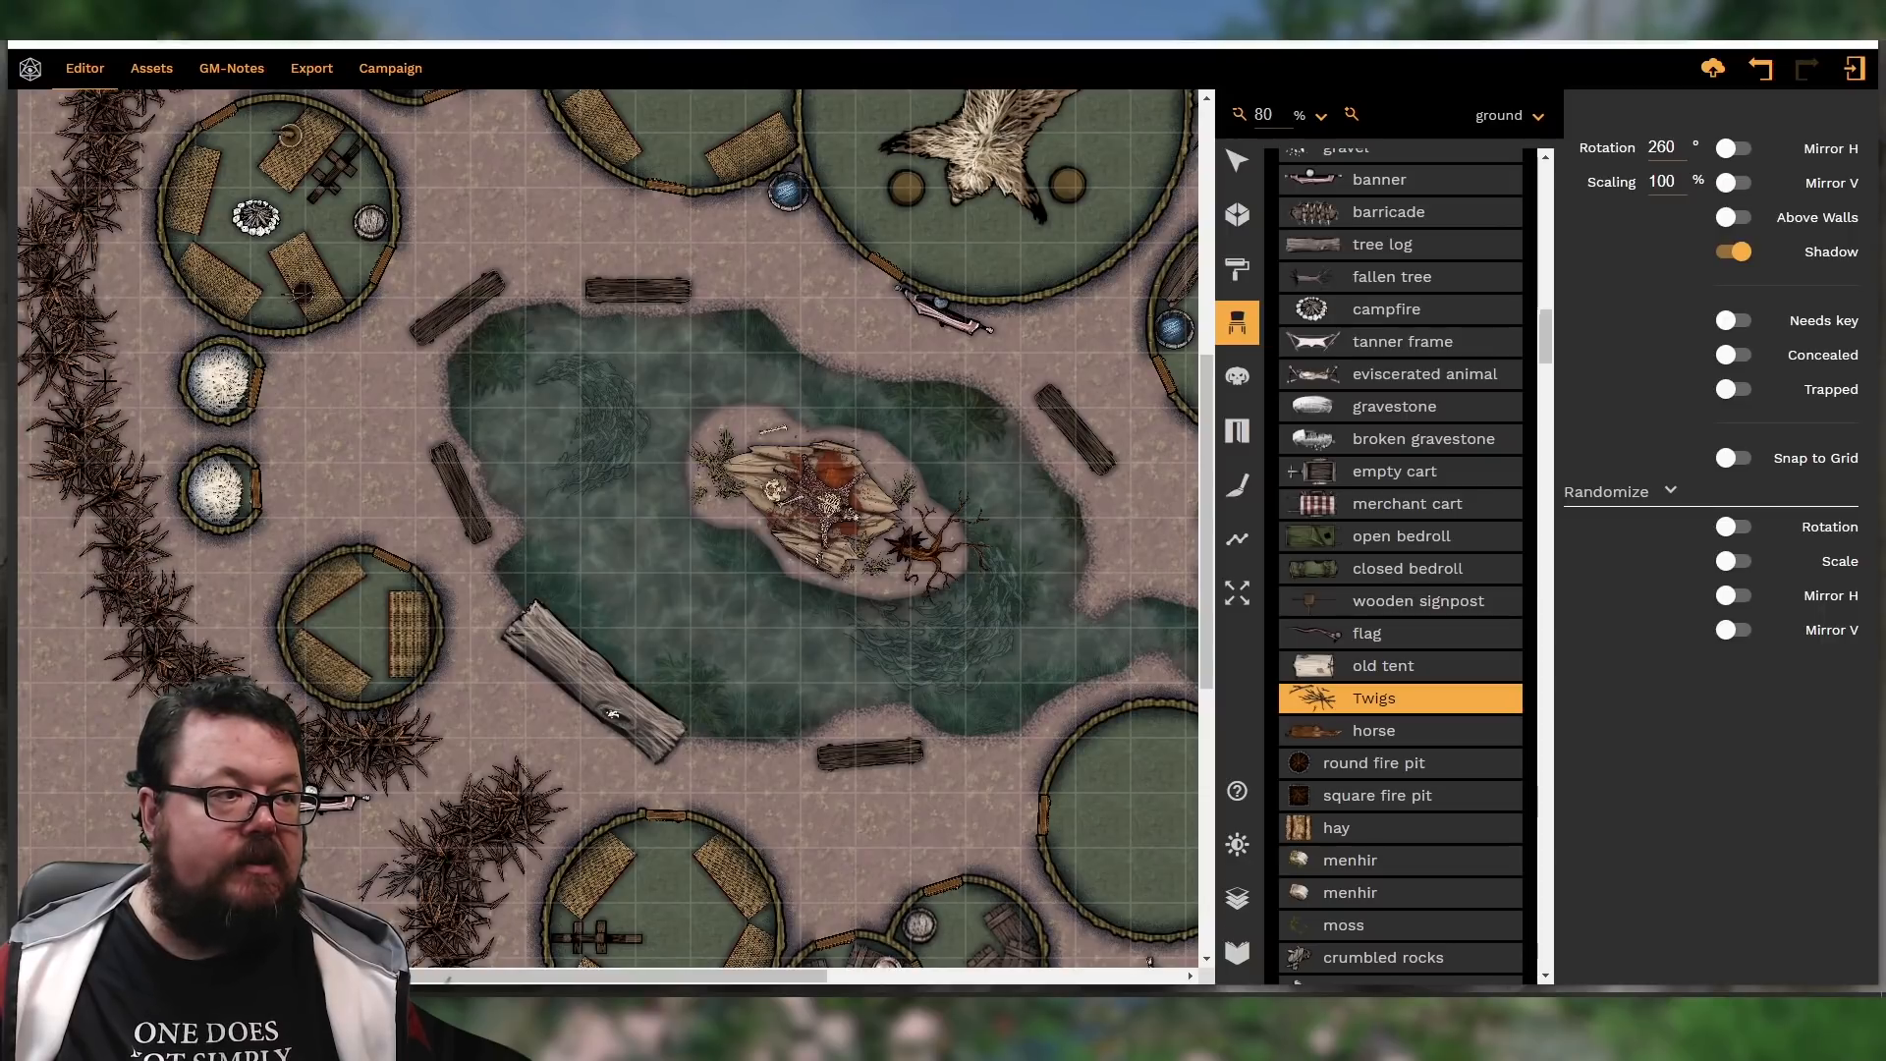
scroll(148, 369, up, 3)
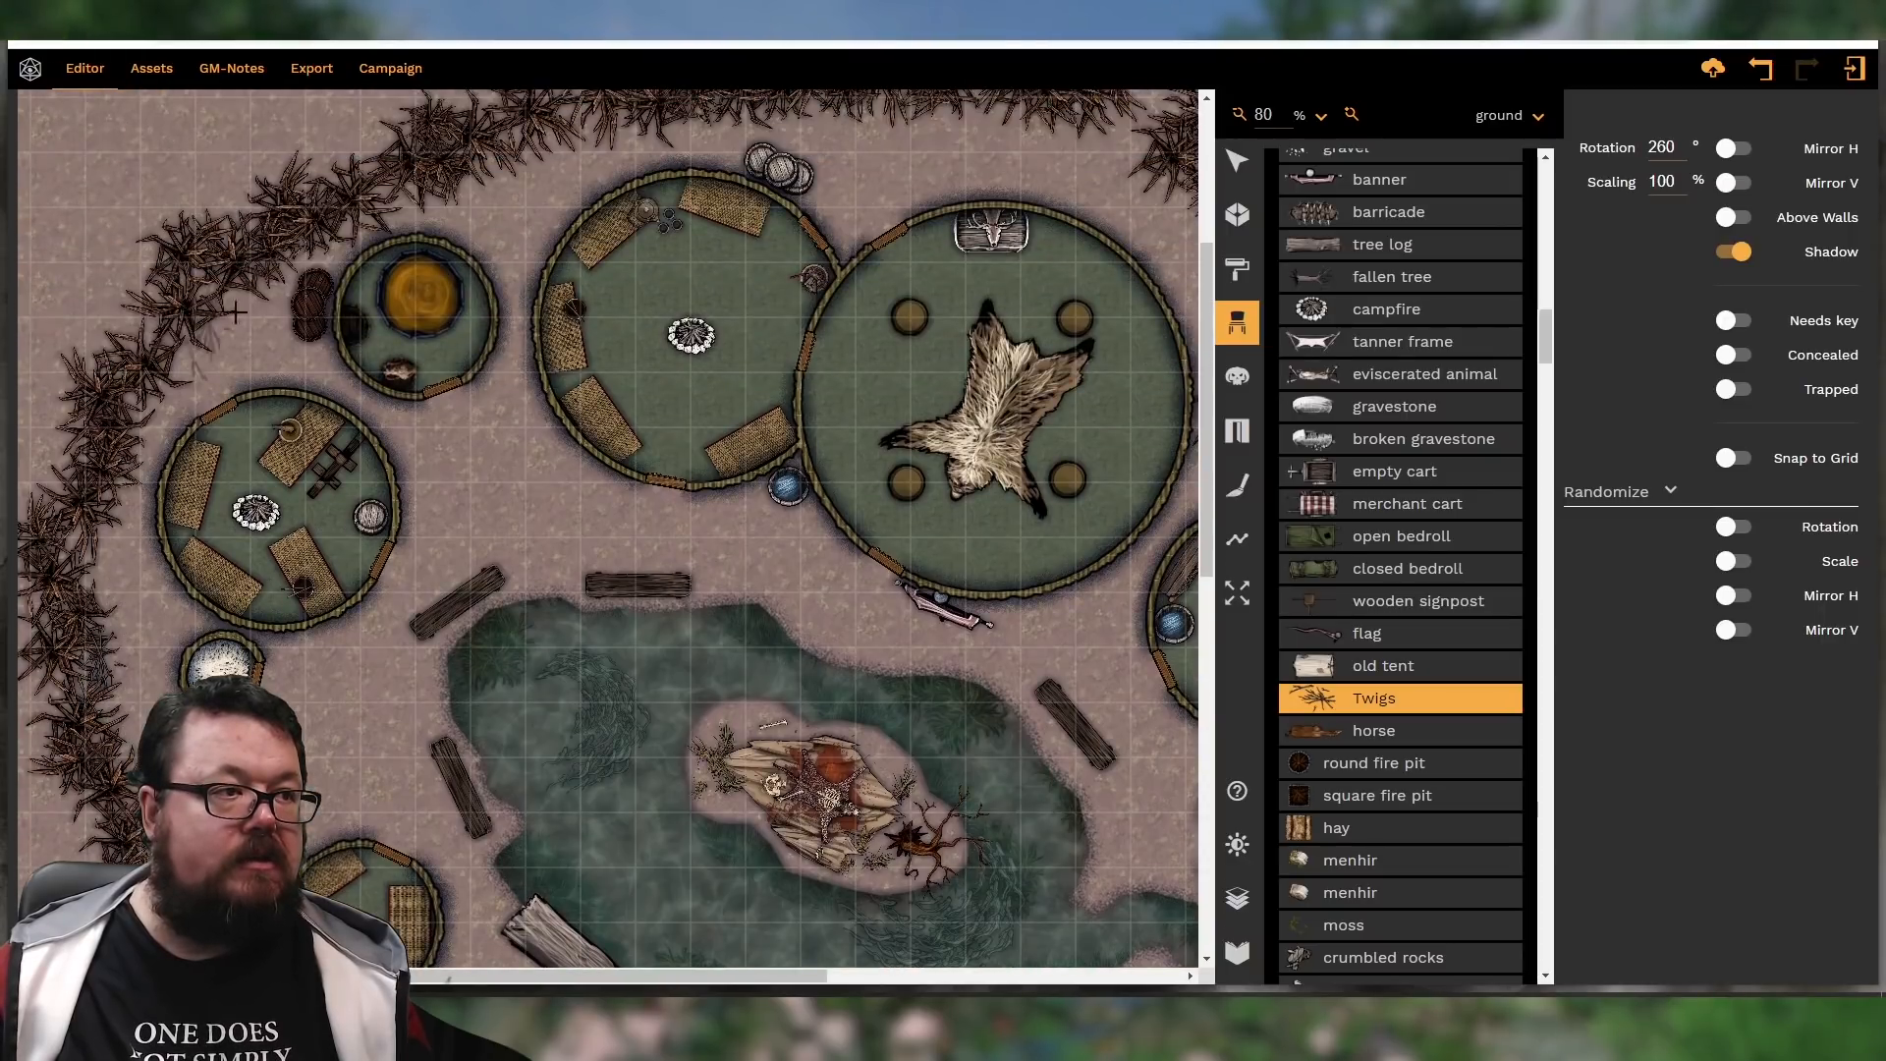
scroll(206, 271, down, 3)
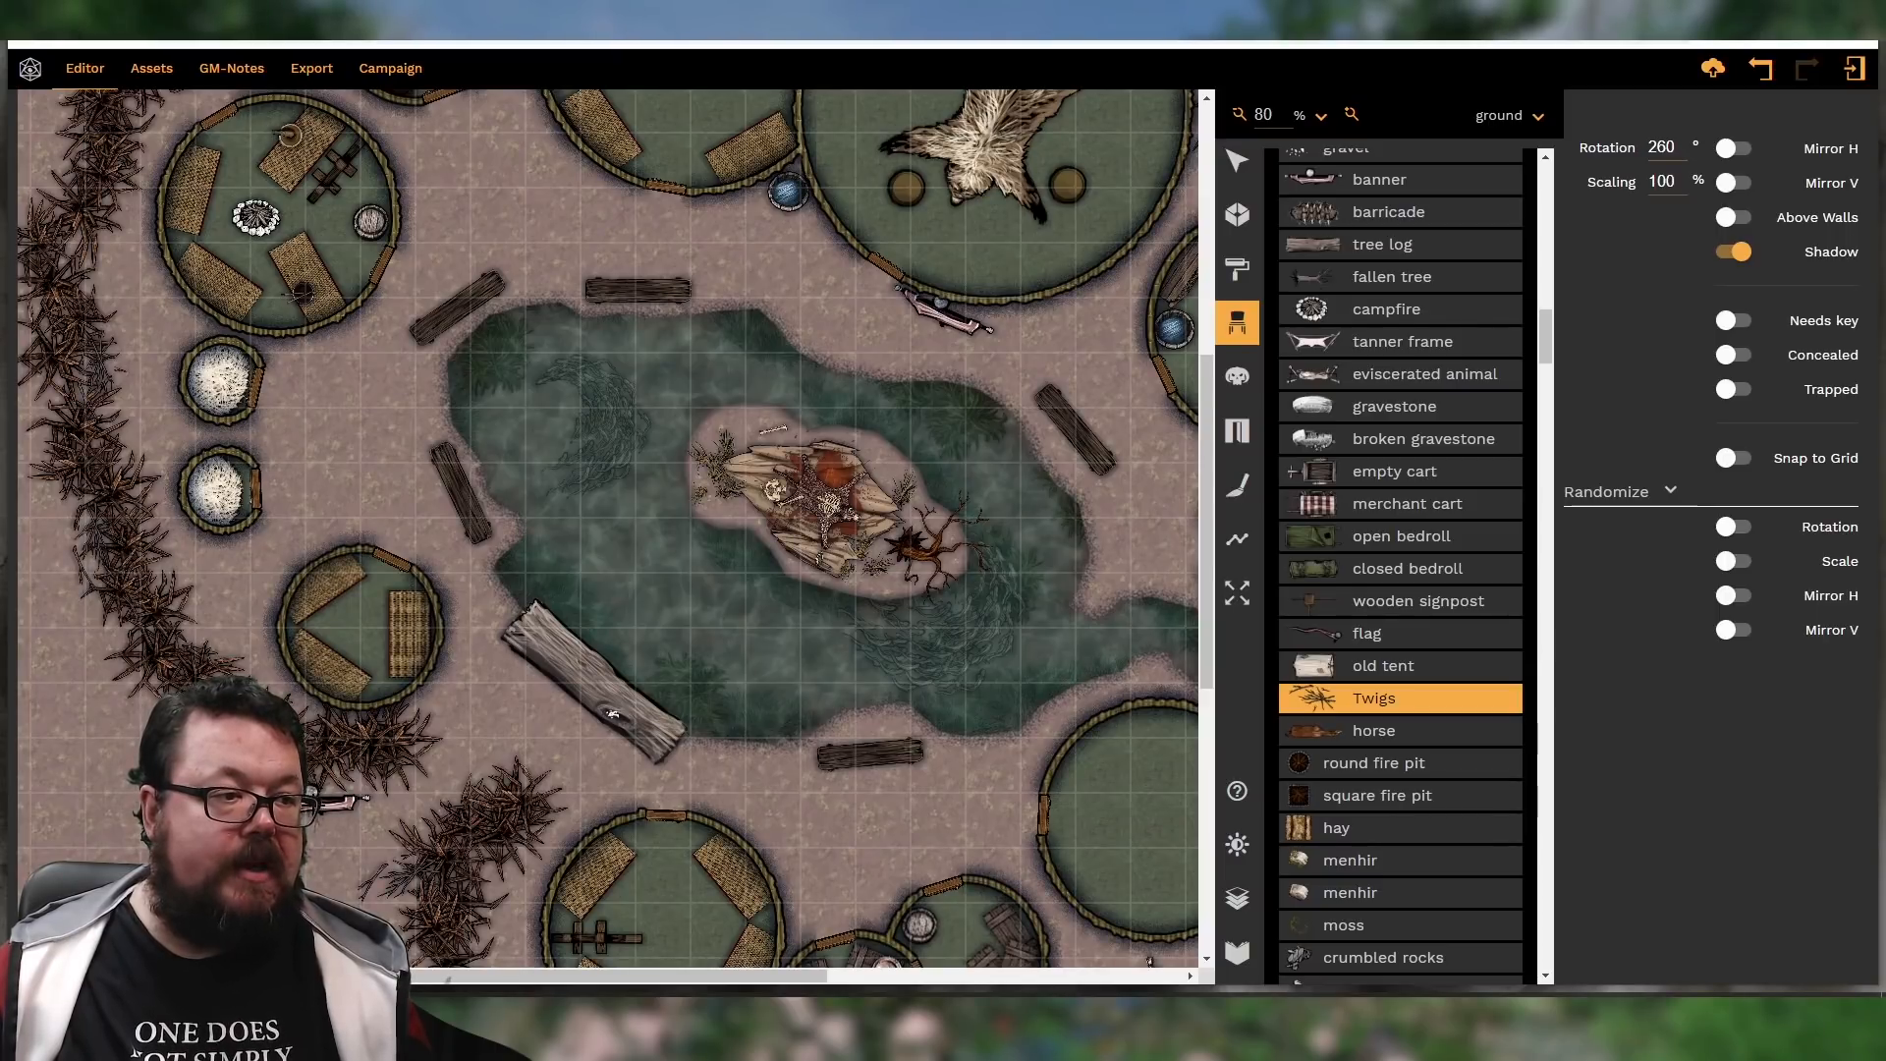
scroll(710, 813, down, 4)
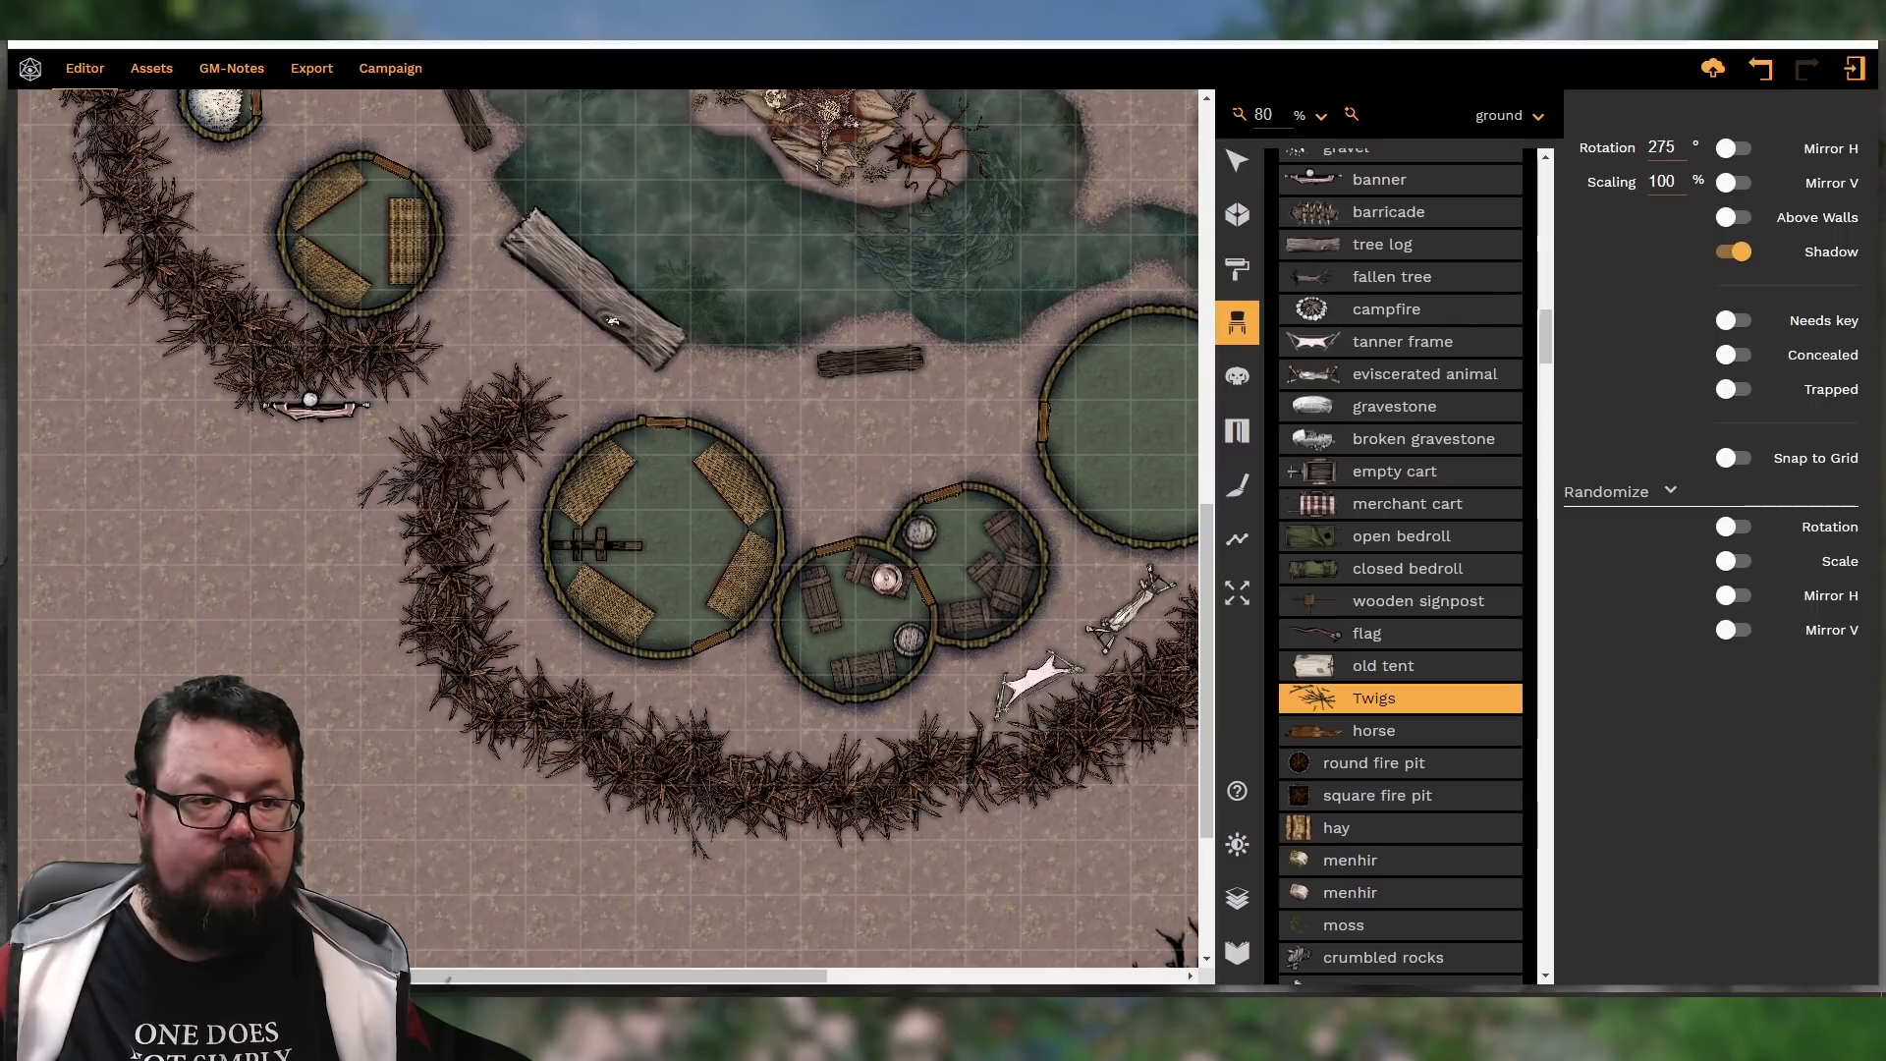
Add Twigs at 100% scale to the northern stretch of the thorn fence, using rotations such as 275° and 350°
scroll(1078, 796, up, 8)
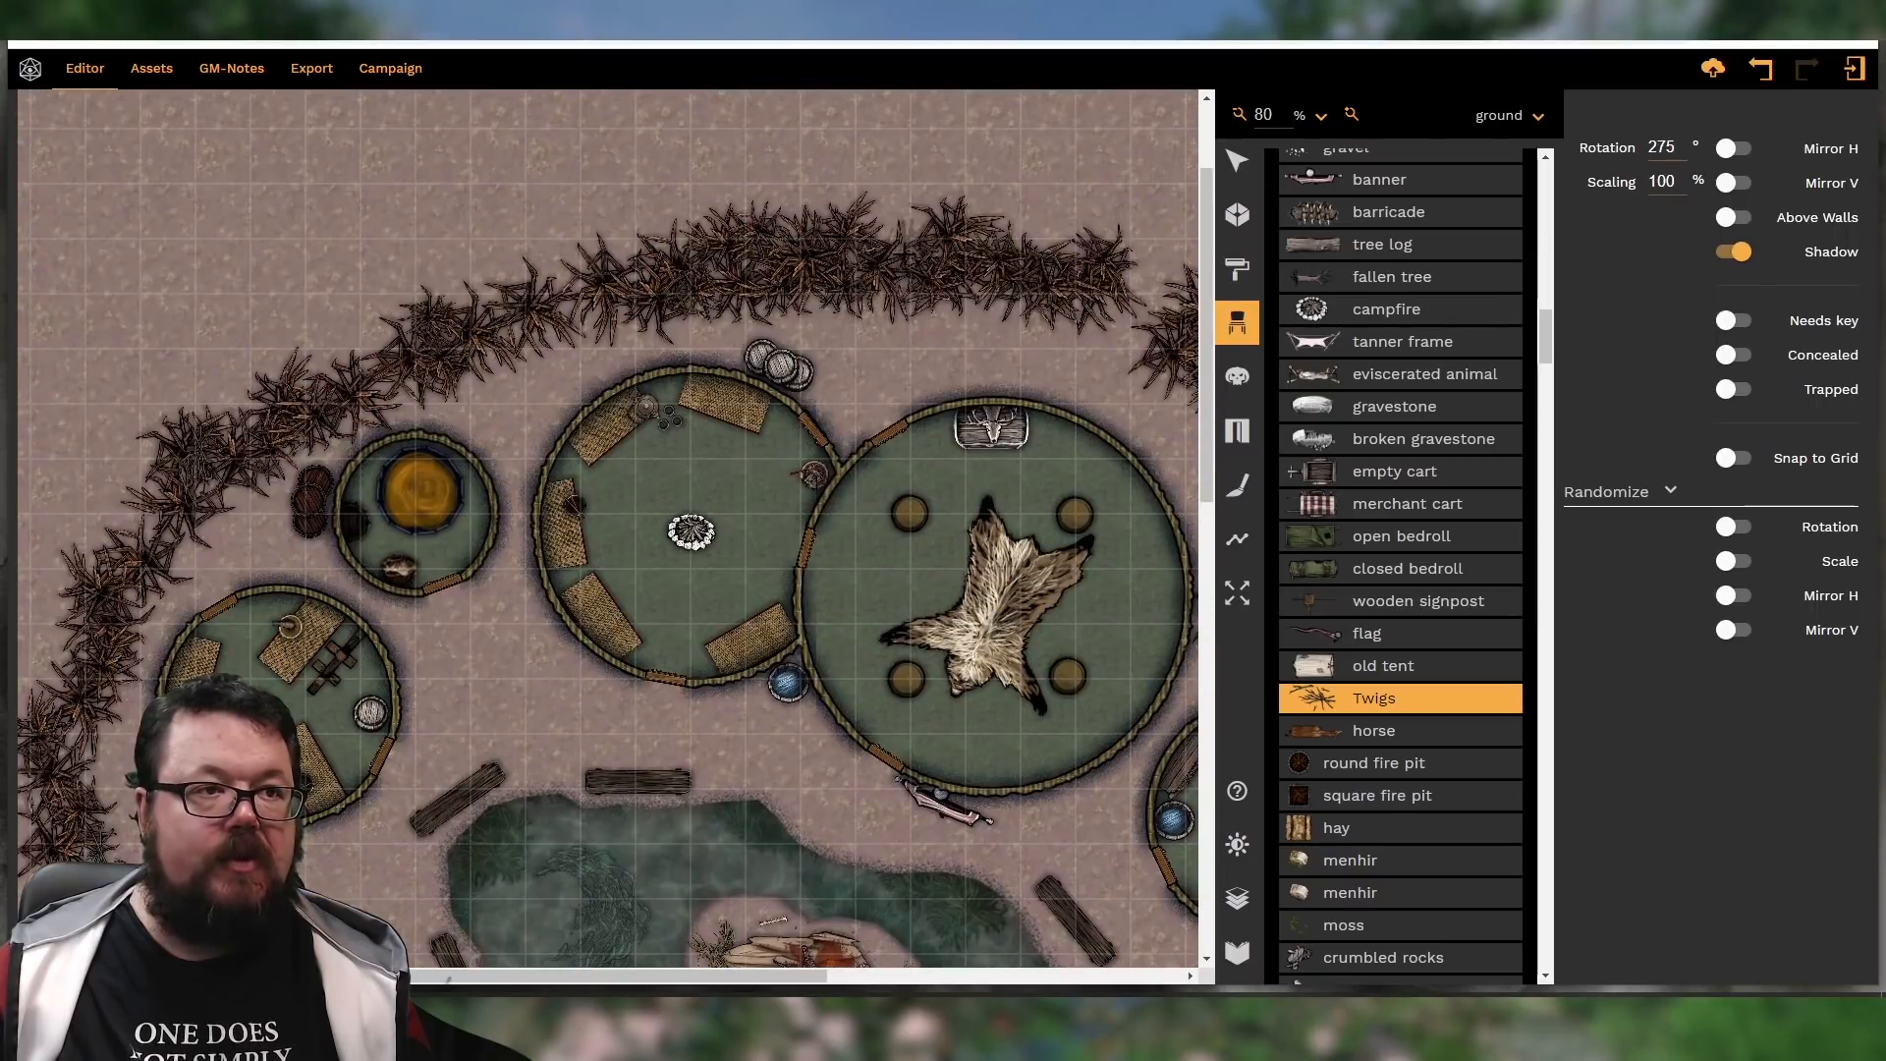
click(905, 224)
click(567, 300)
shift+scroll(543, 344, down, 10)
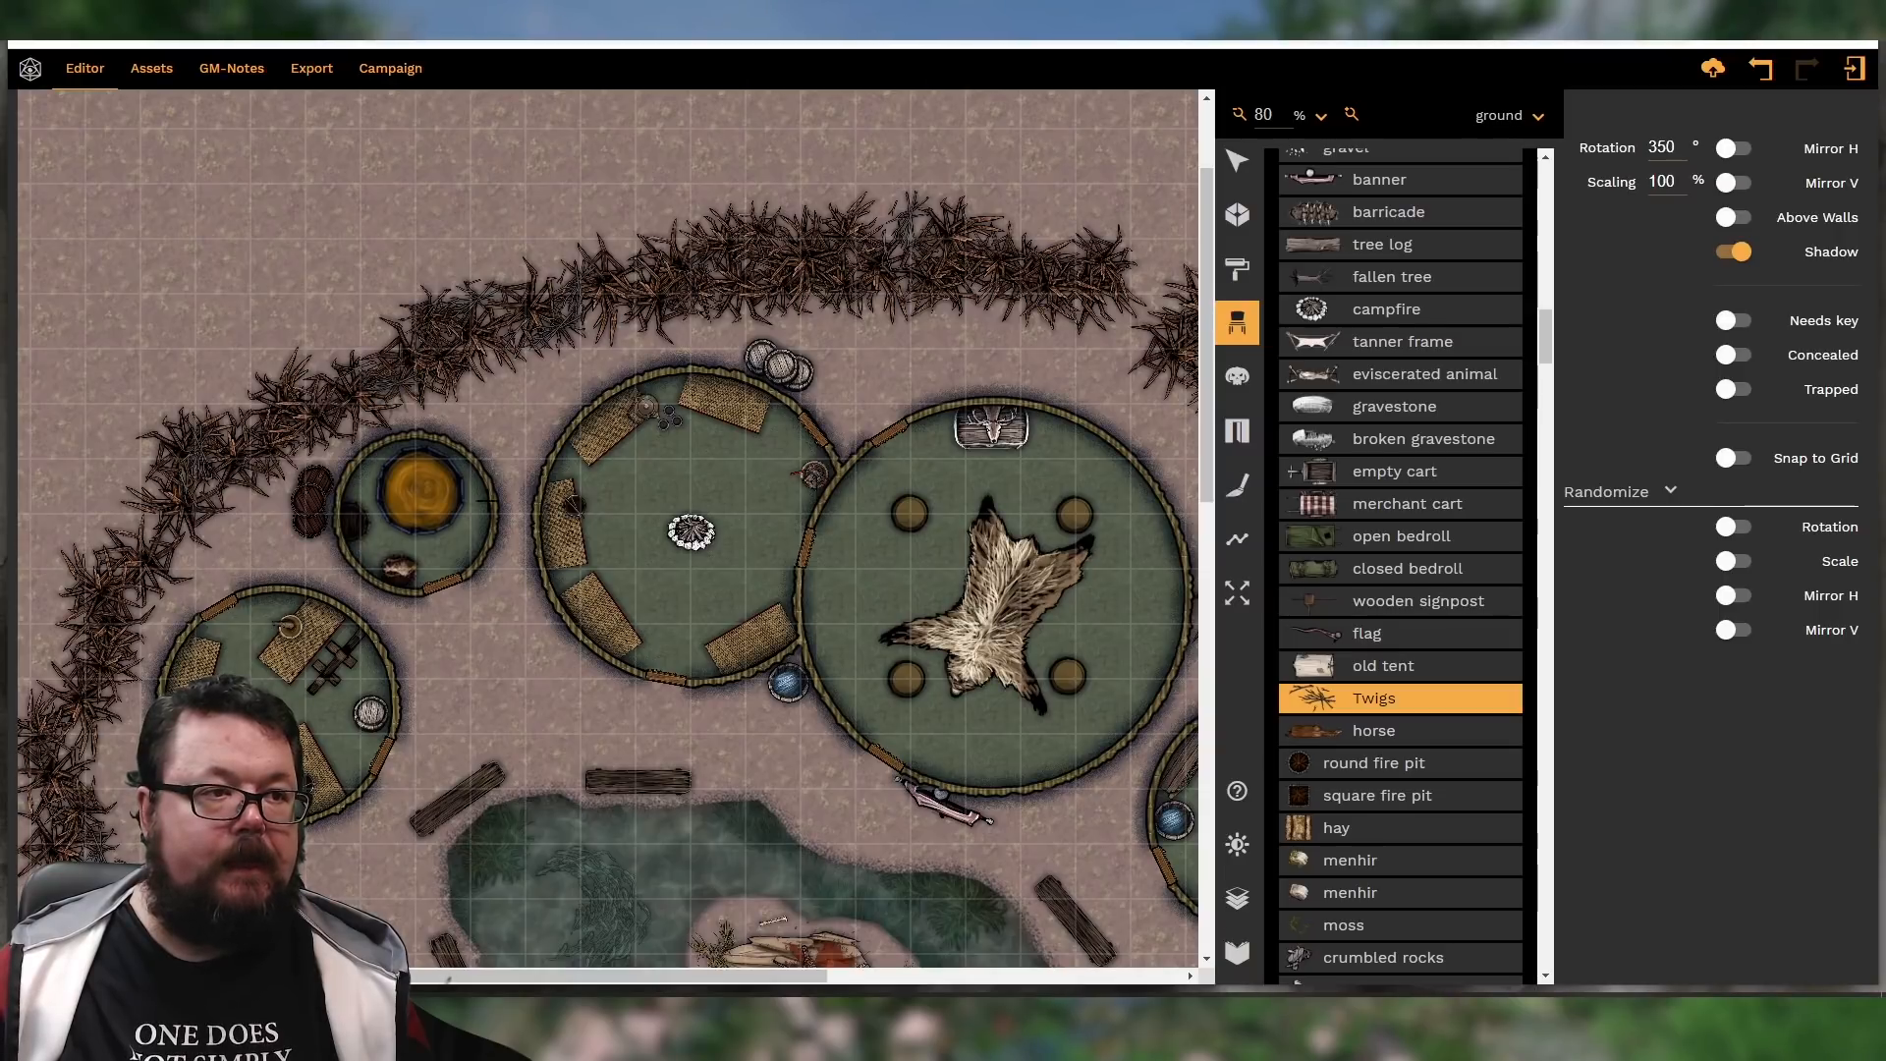
Add Twigs at 100% scale along the eastern and southeastern thorn fence, varying the rotation between 350°, 295°, 265° and 250°
drag(564, 977, 825, 977)
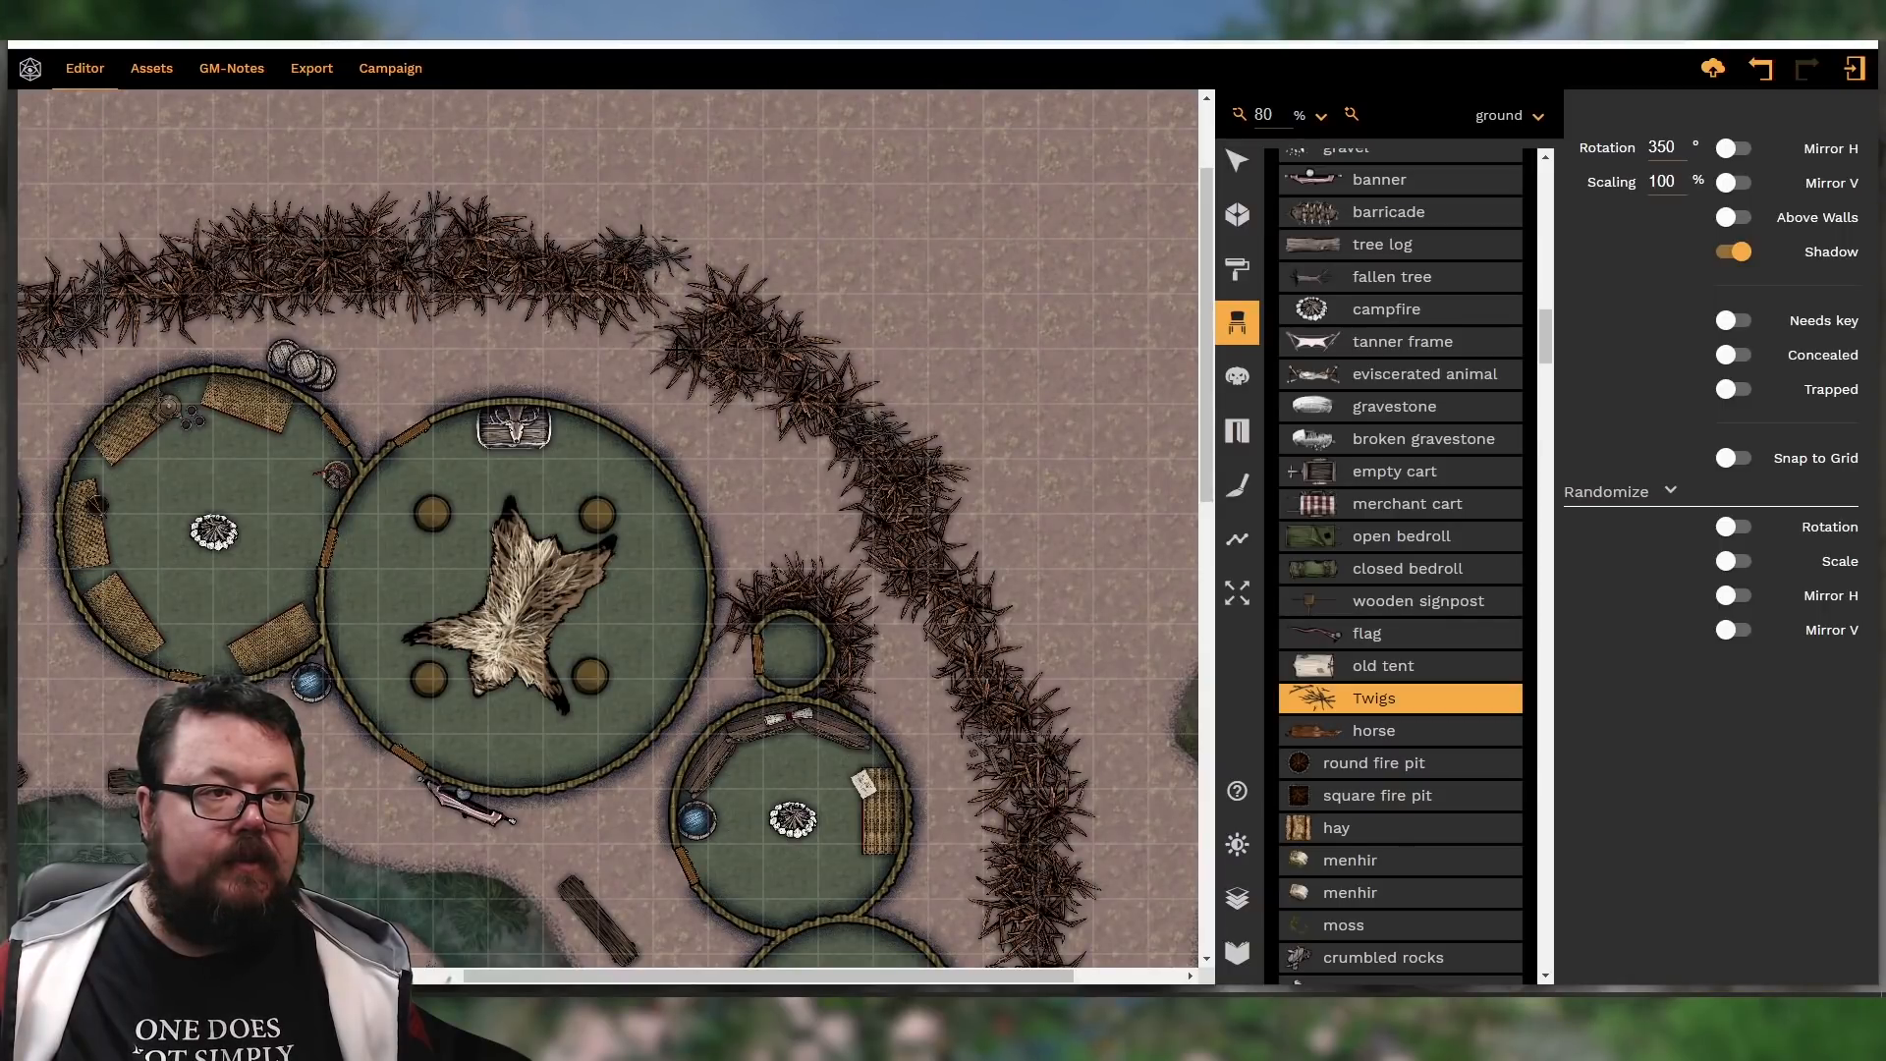
scroll(937, 457, down, 2)
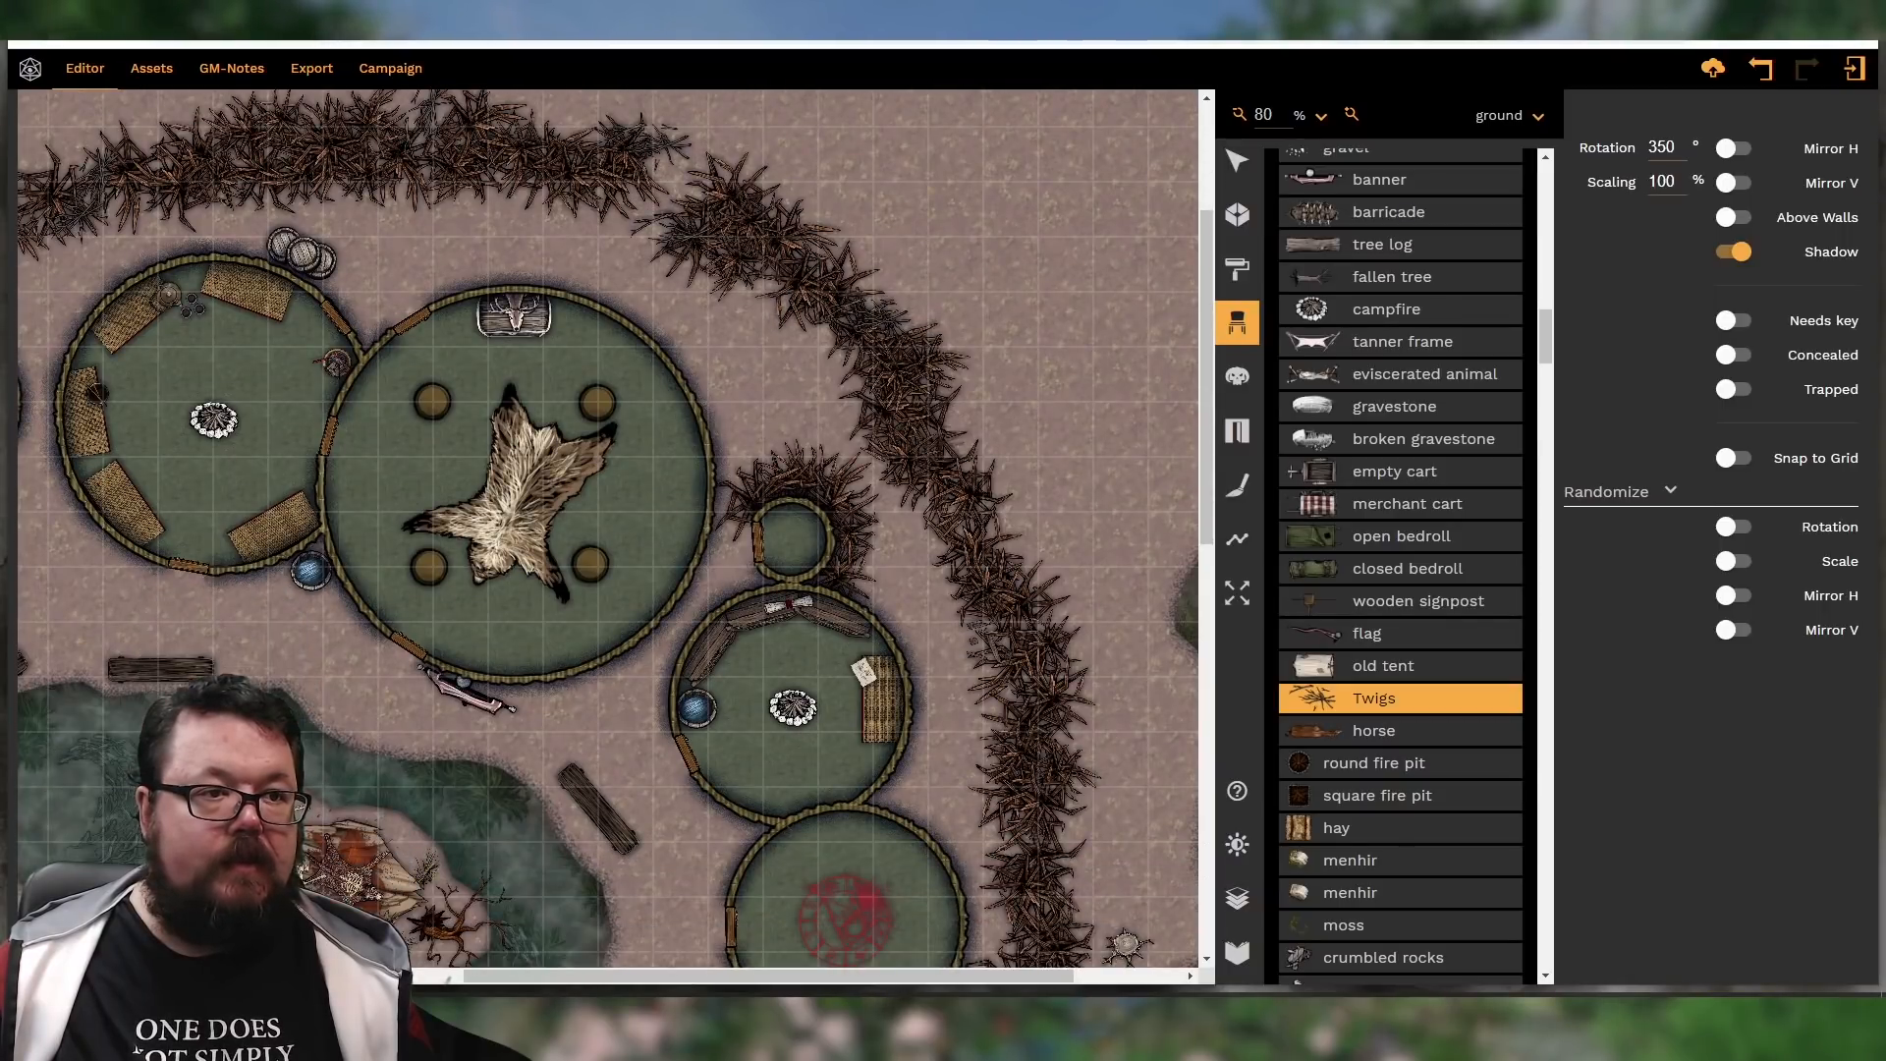
click(1011, 448)
click(1081, 657)
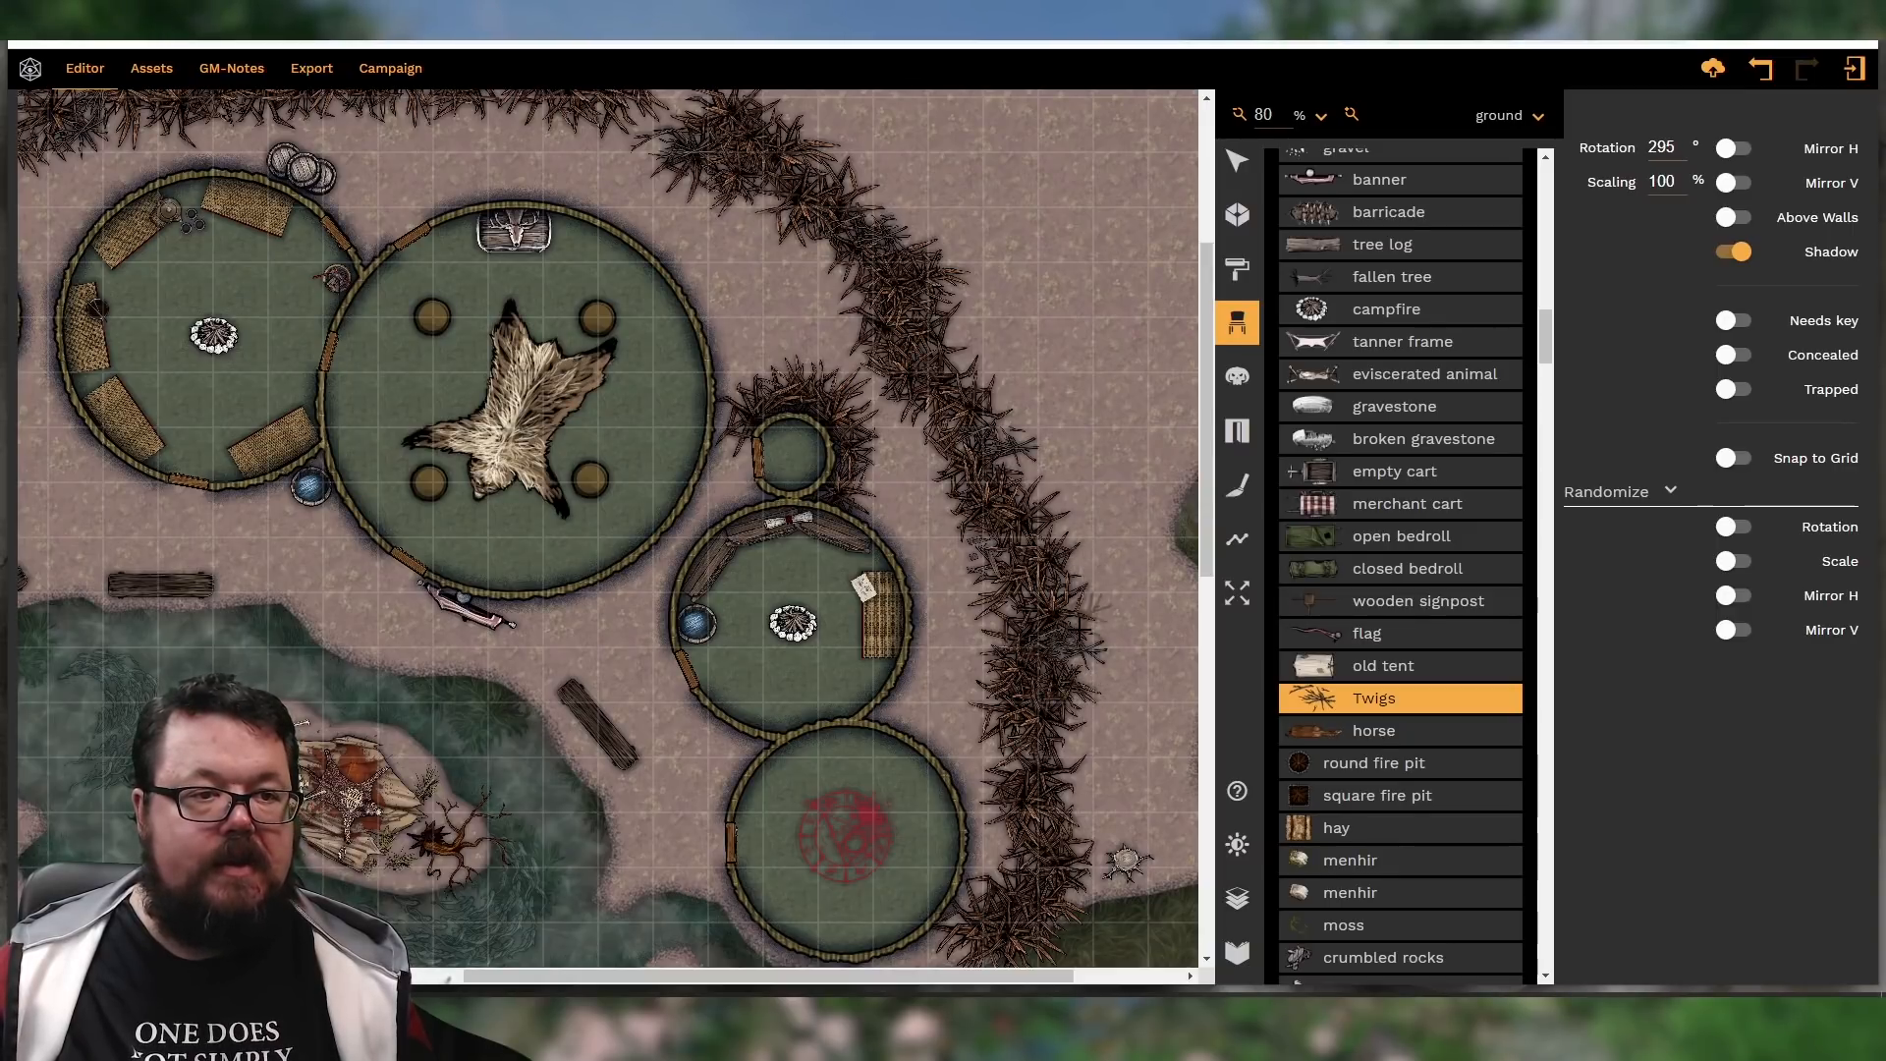
scroll(1066, 732, down, 3)
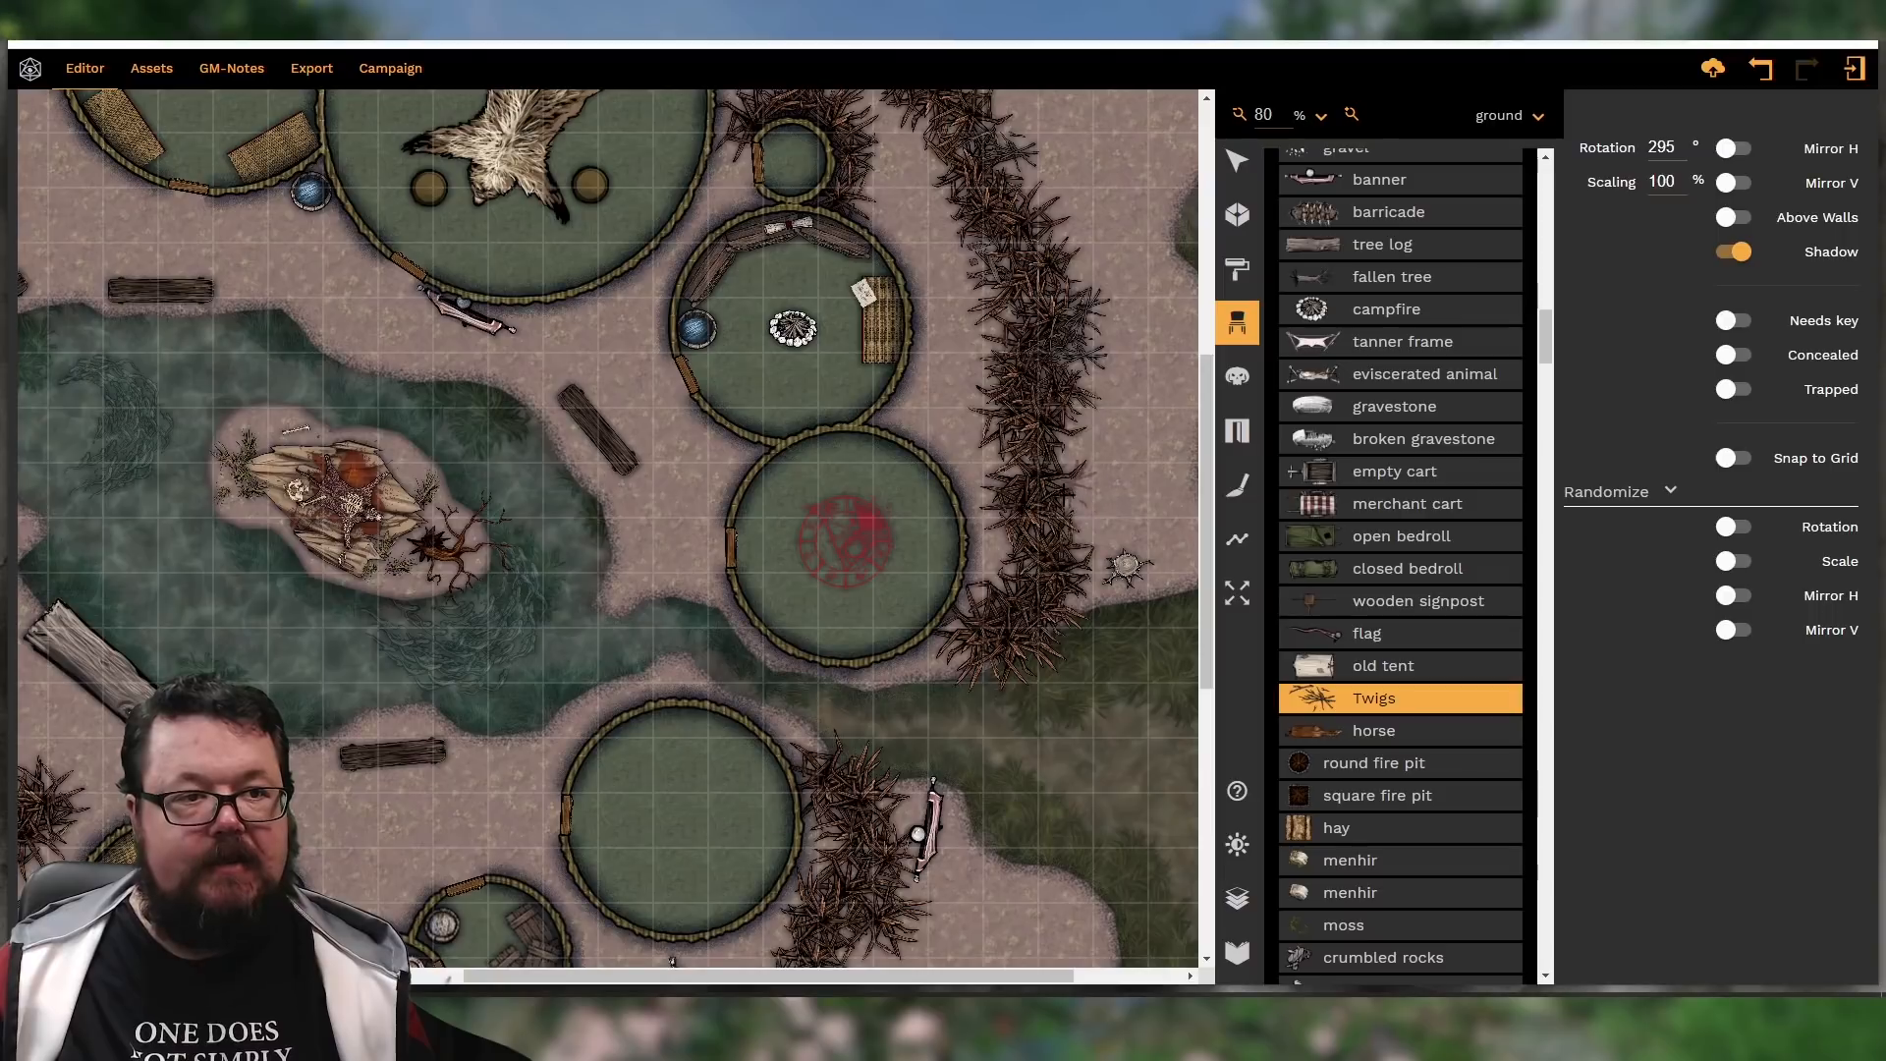
click(1068, 464)
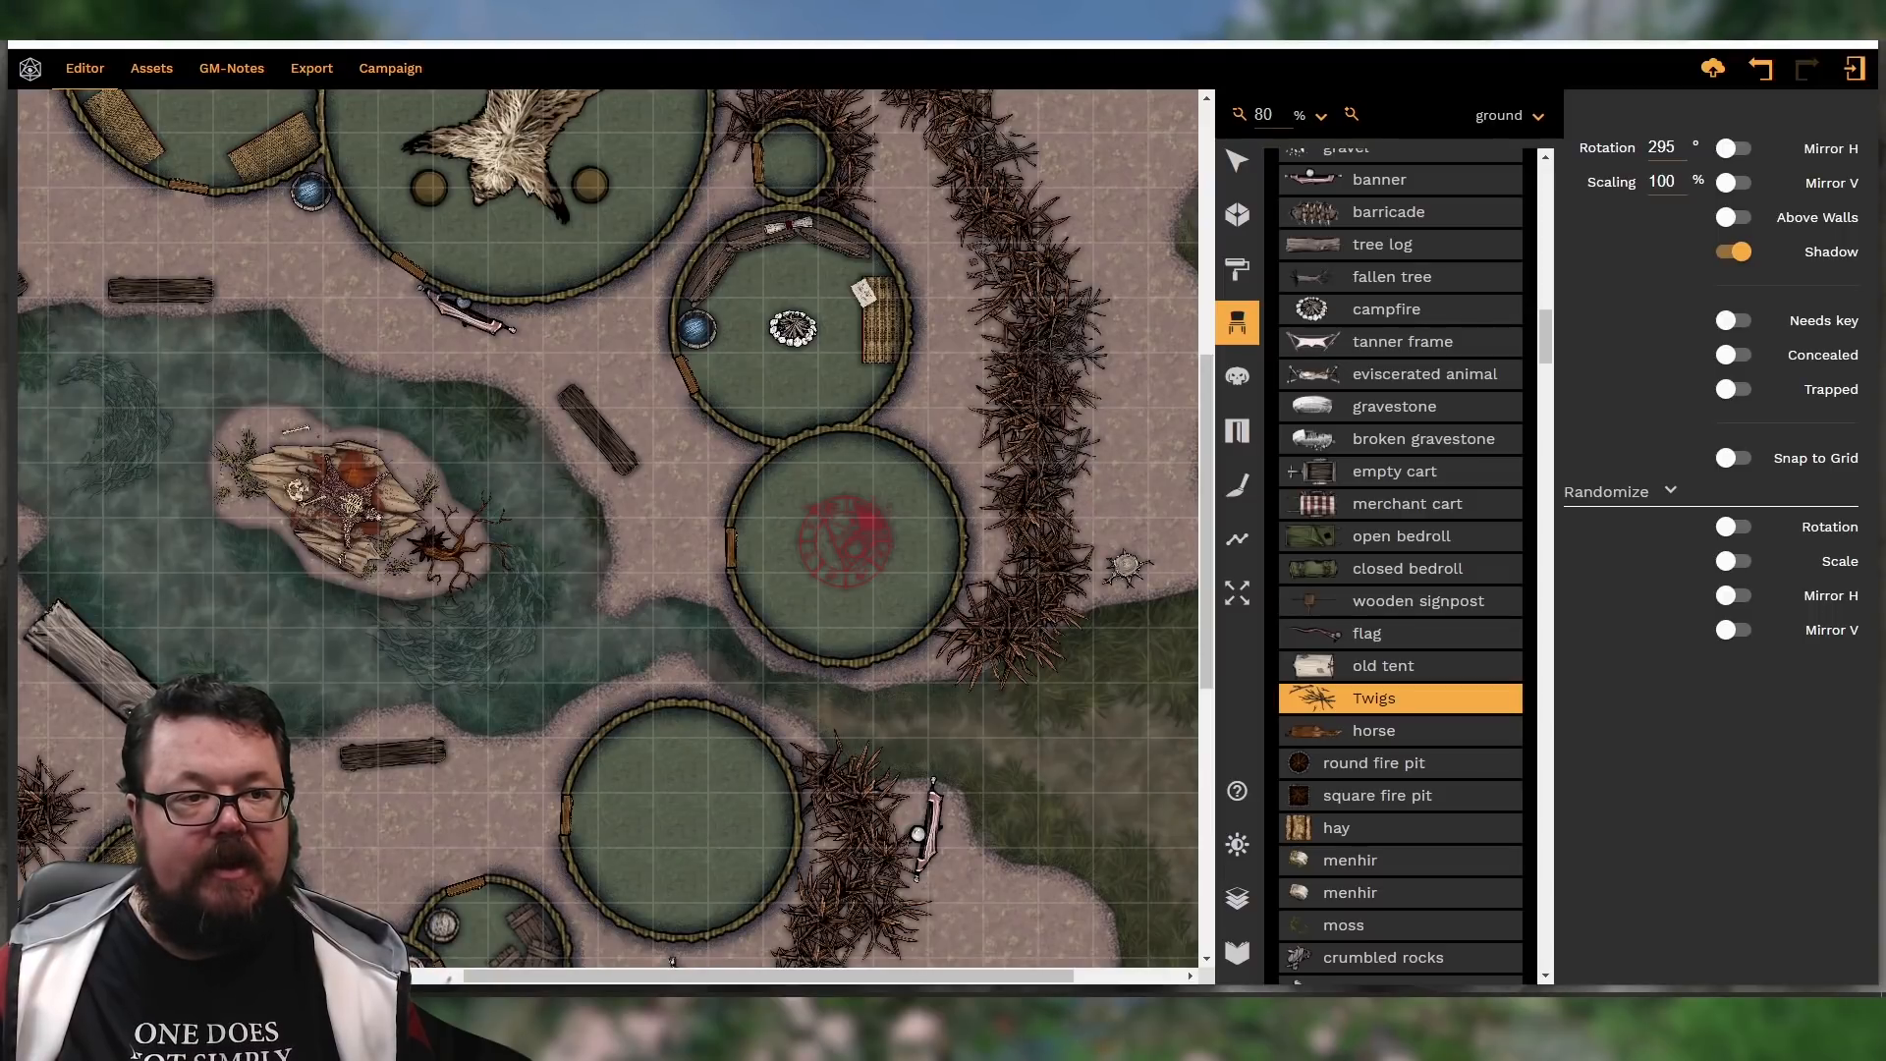
scroll(934, 694, down, 4)
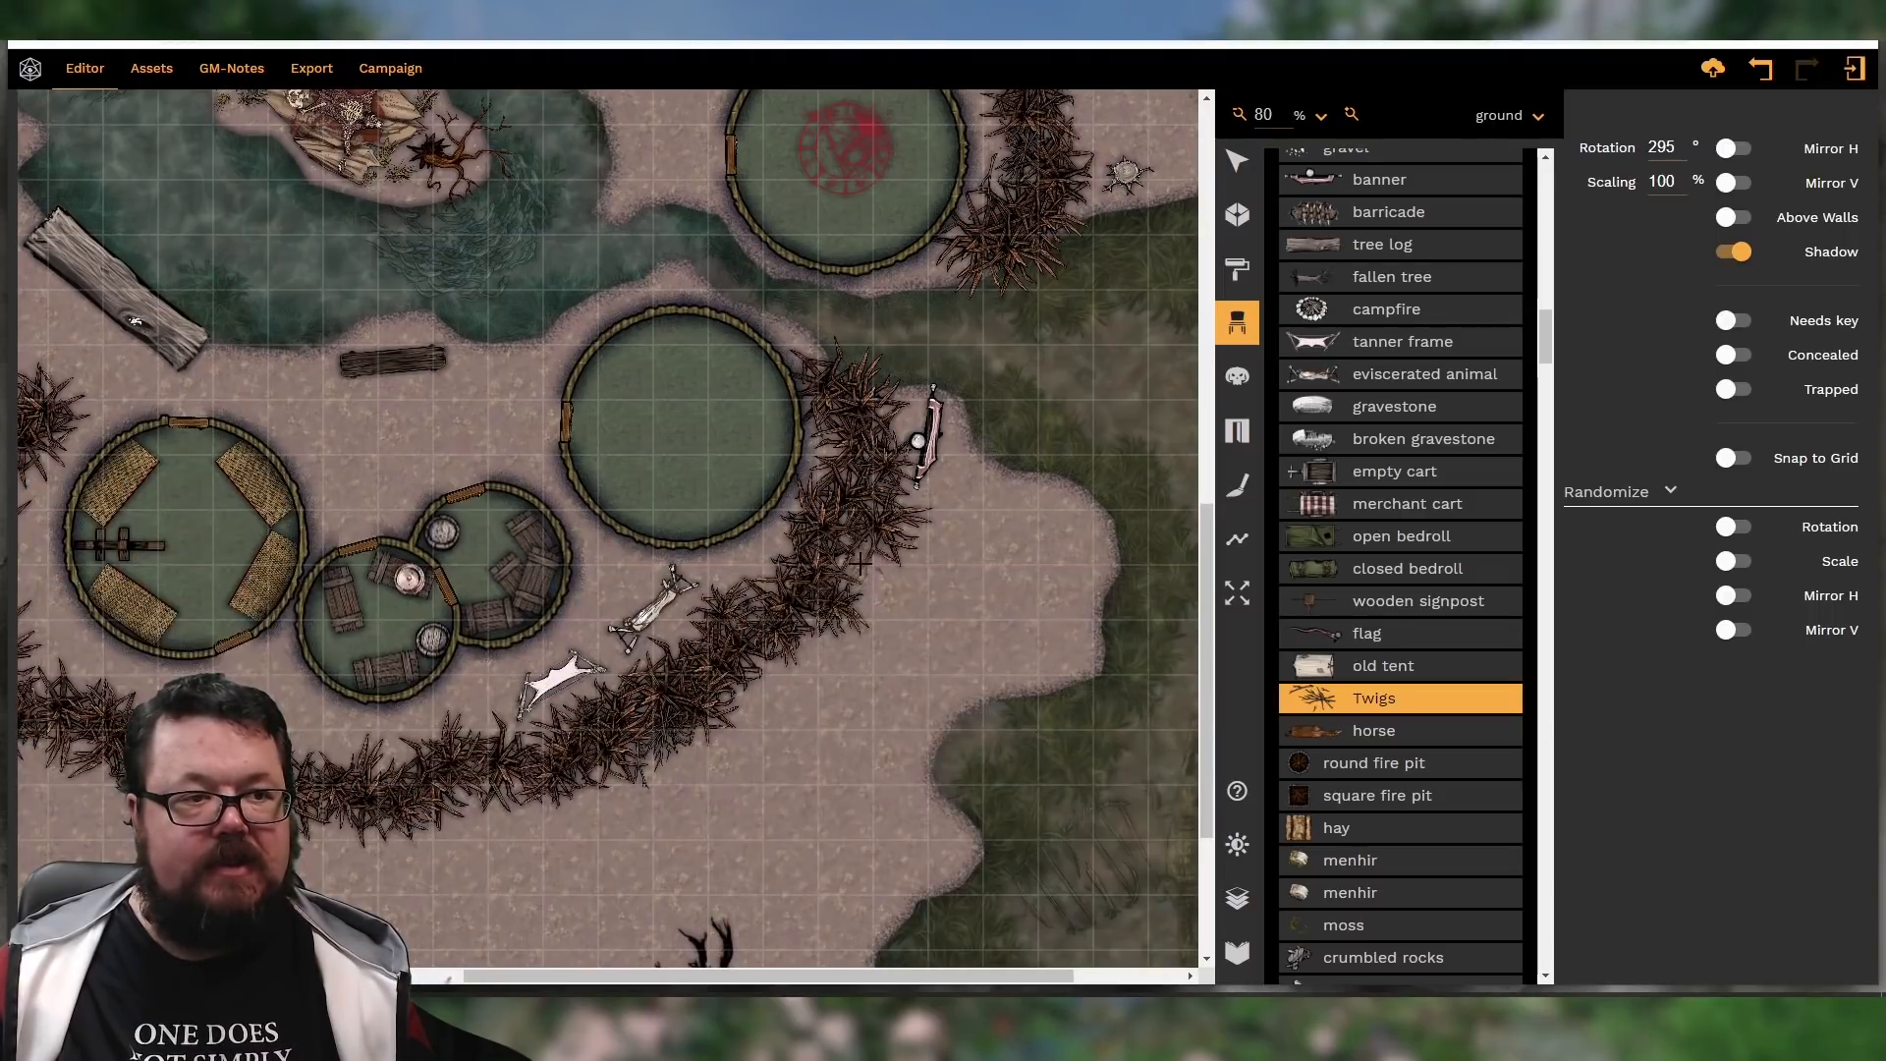
scroll(609, 530, up, 1)
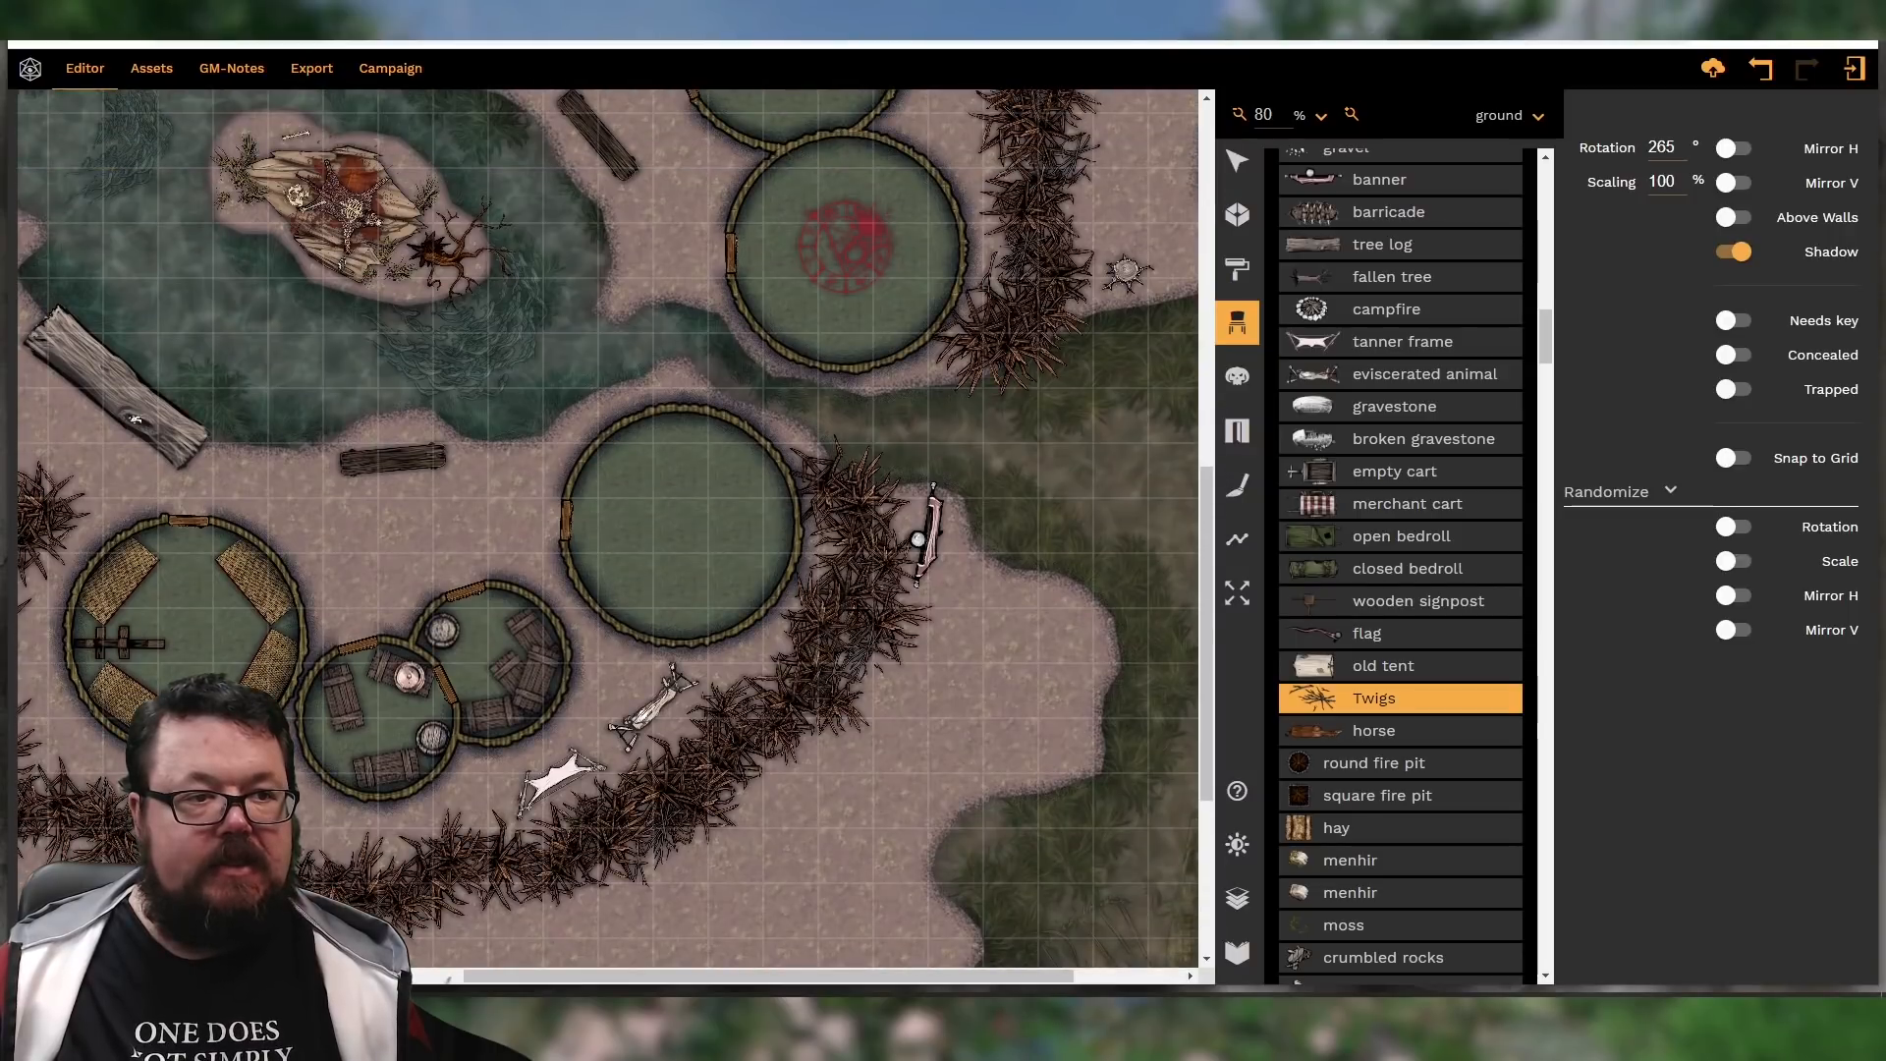
scroll(930, 703, up, 6)
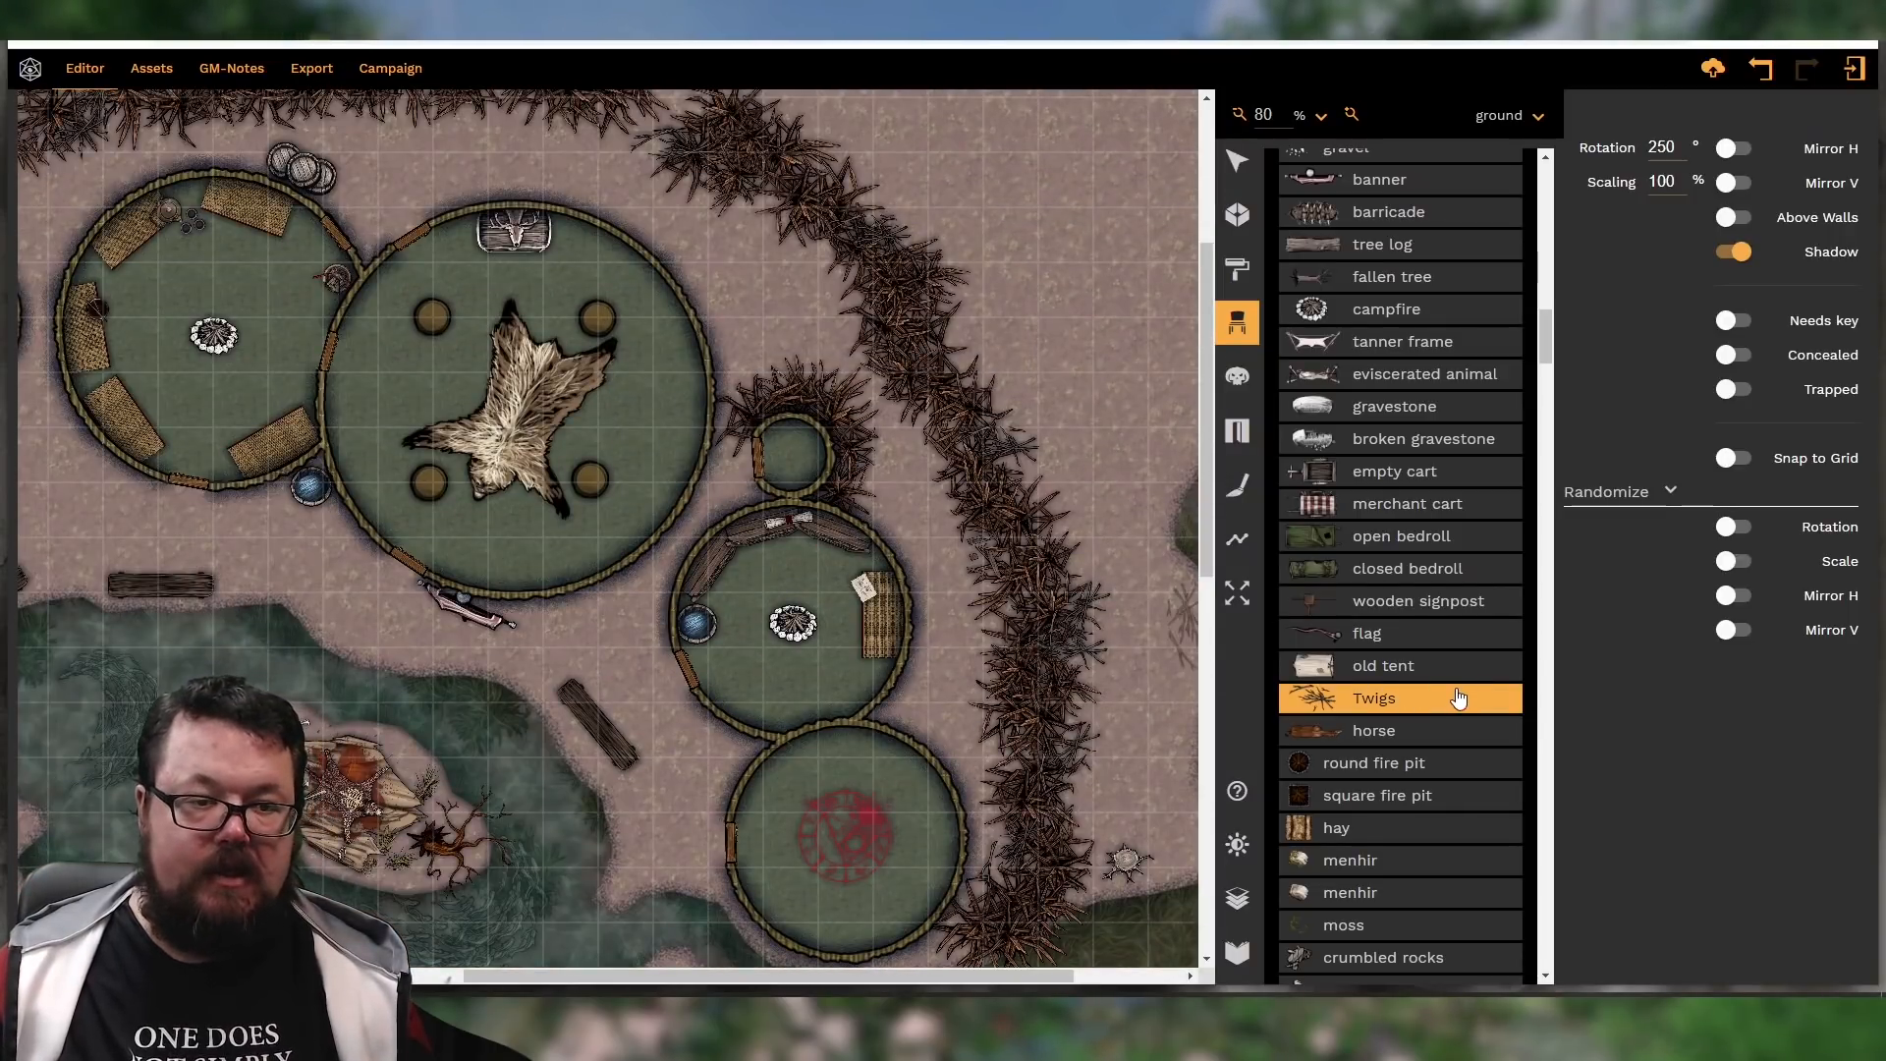
Delete the campfires from the eastern hut and the large northern hut with mats
click(1385, 761)
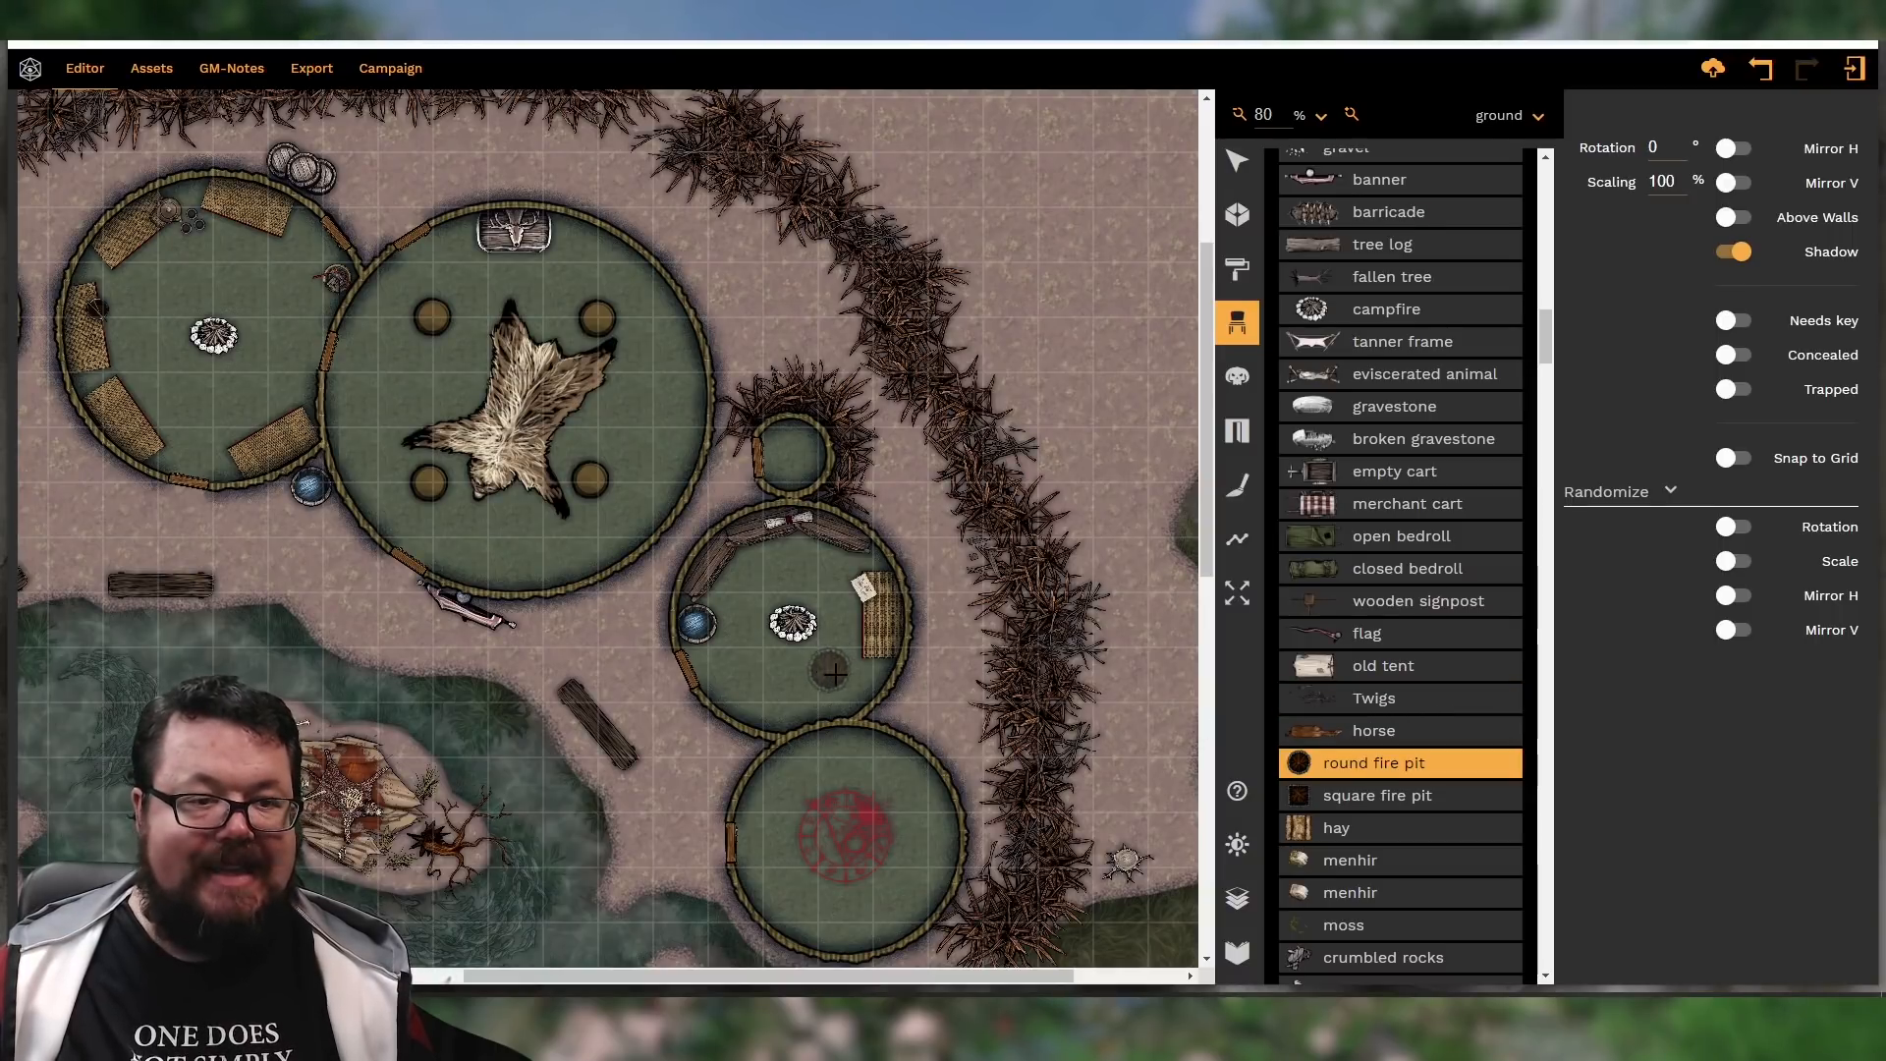
click(1236, 161)
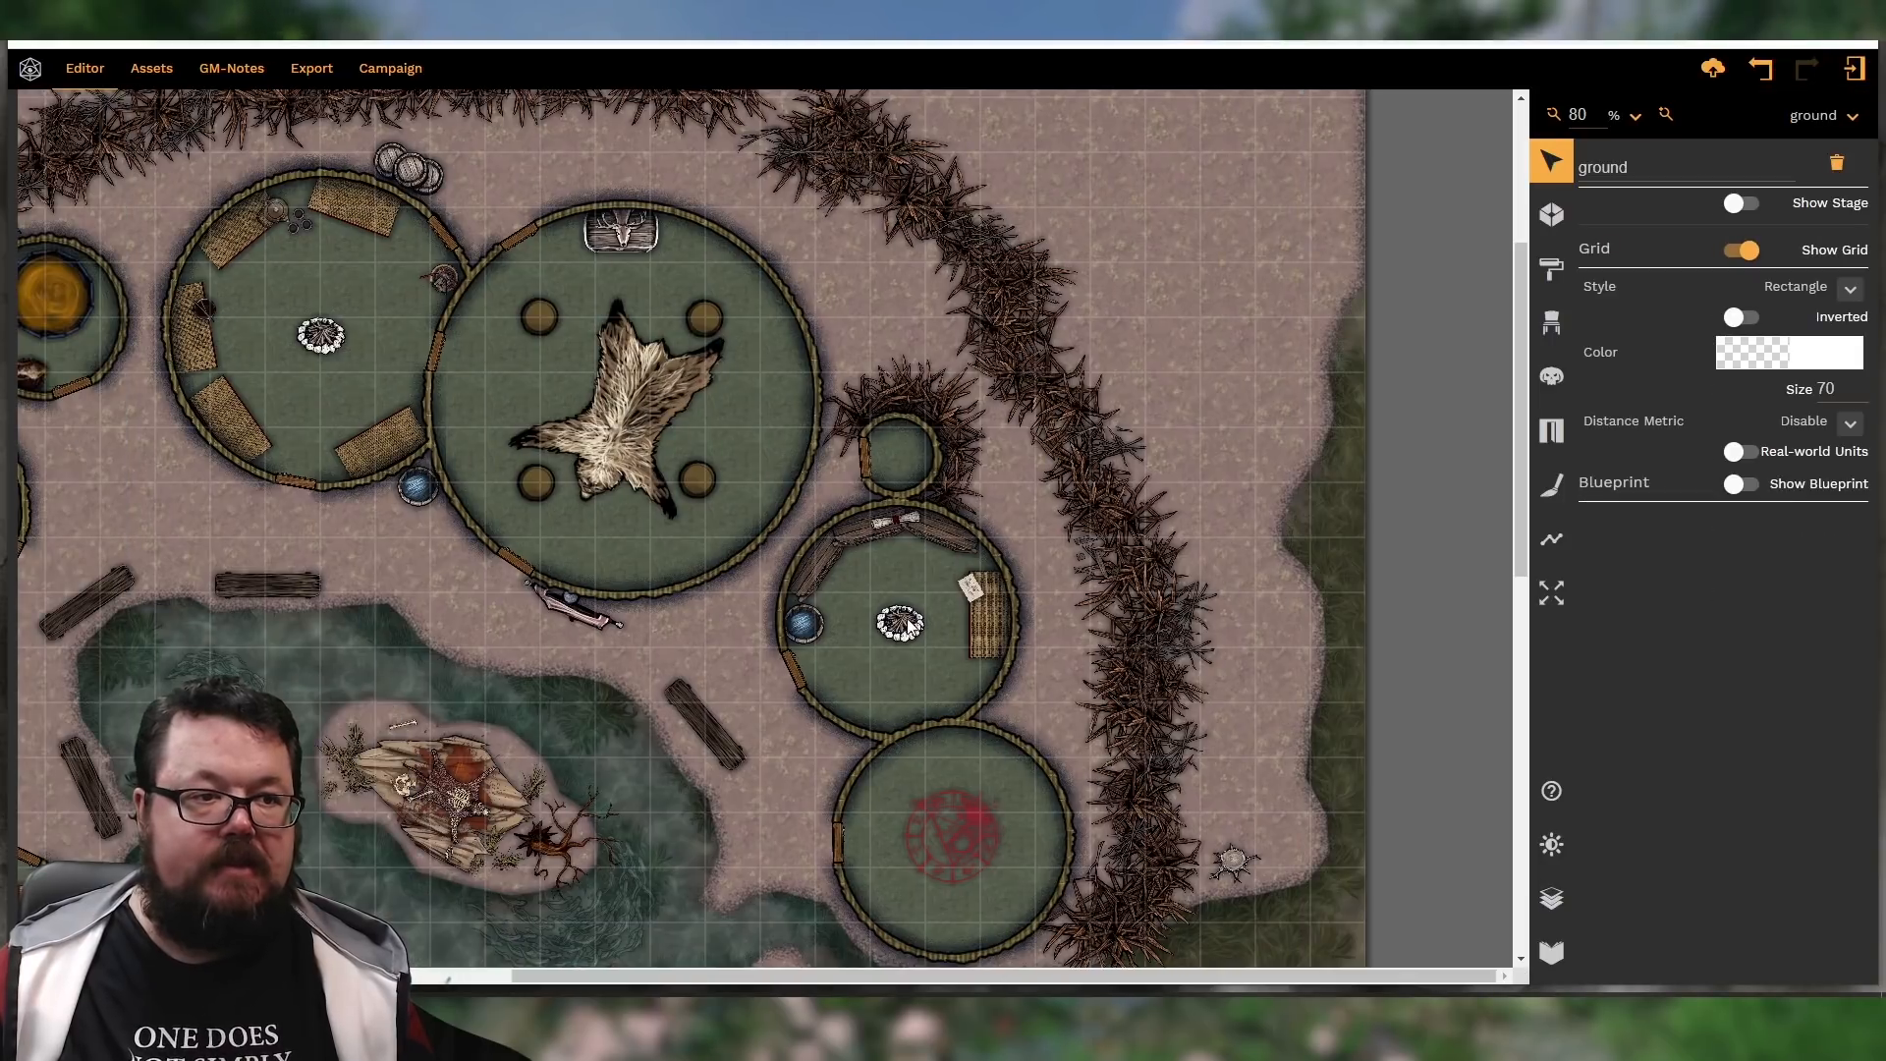
click(911, 619)
click(909, 620)
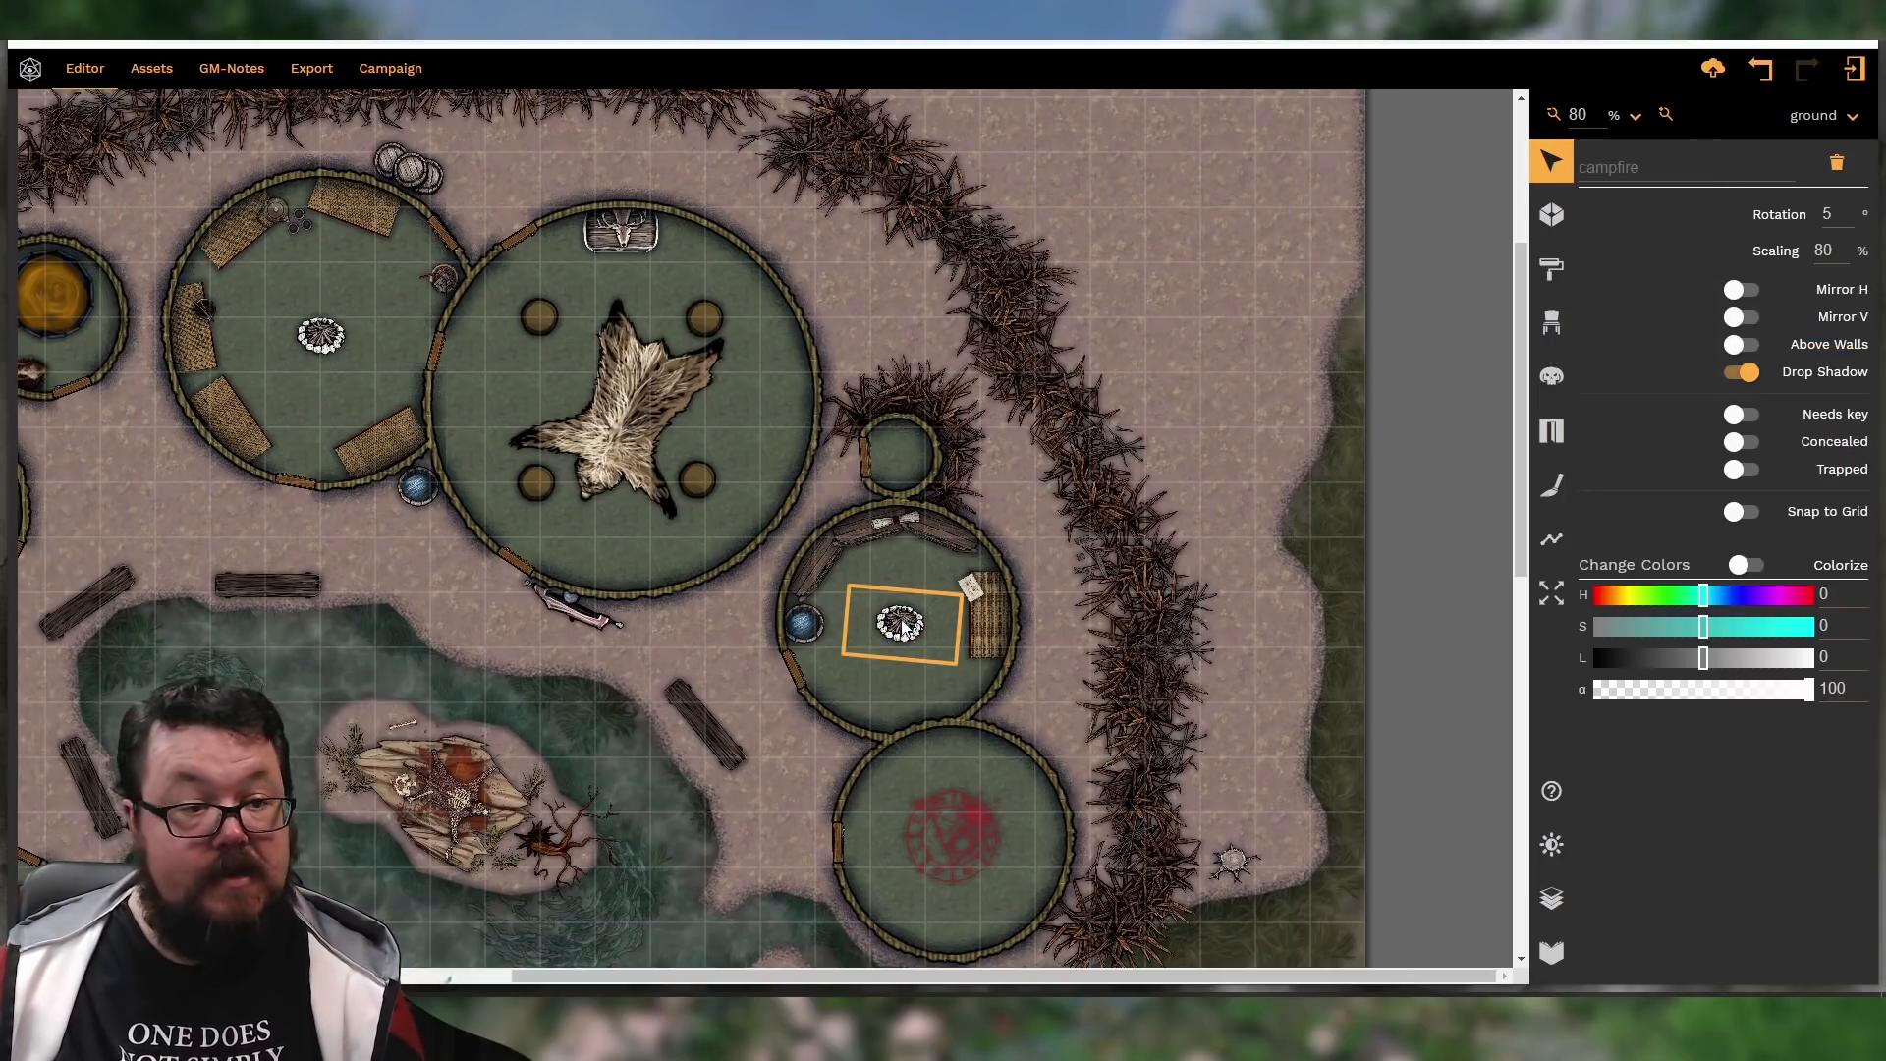
click(909, 625)
click(330, 350)
click(322, 345)
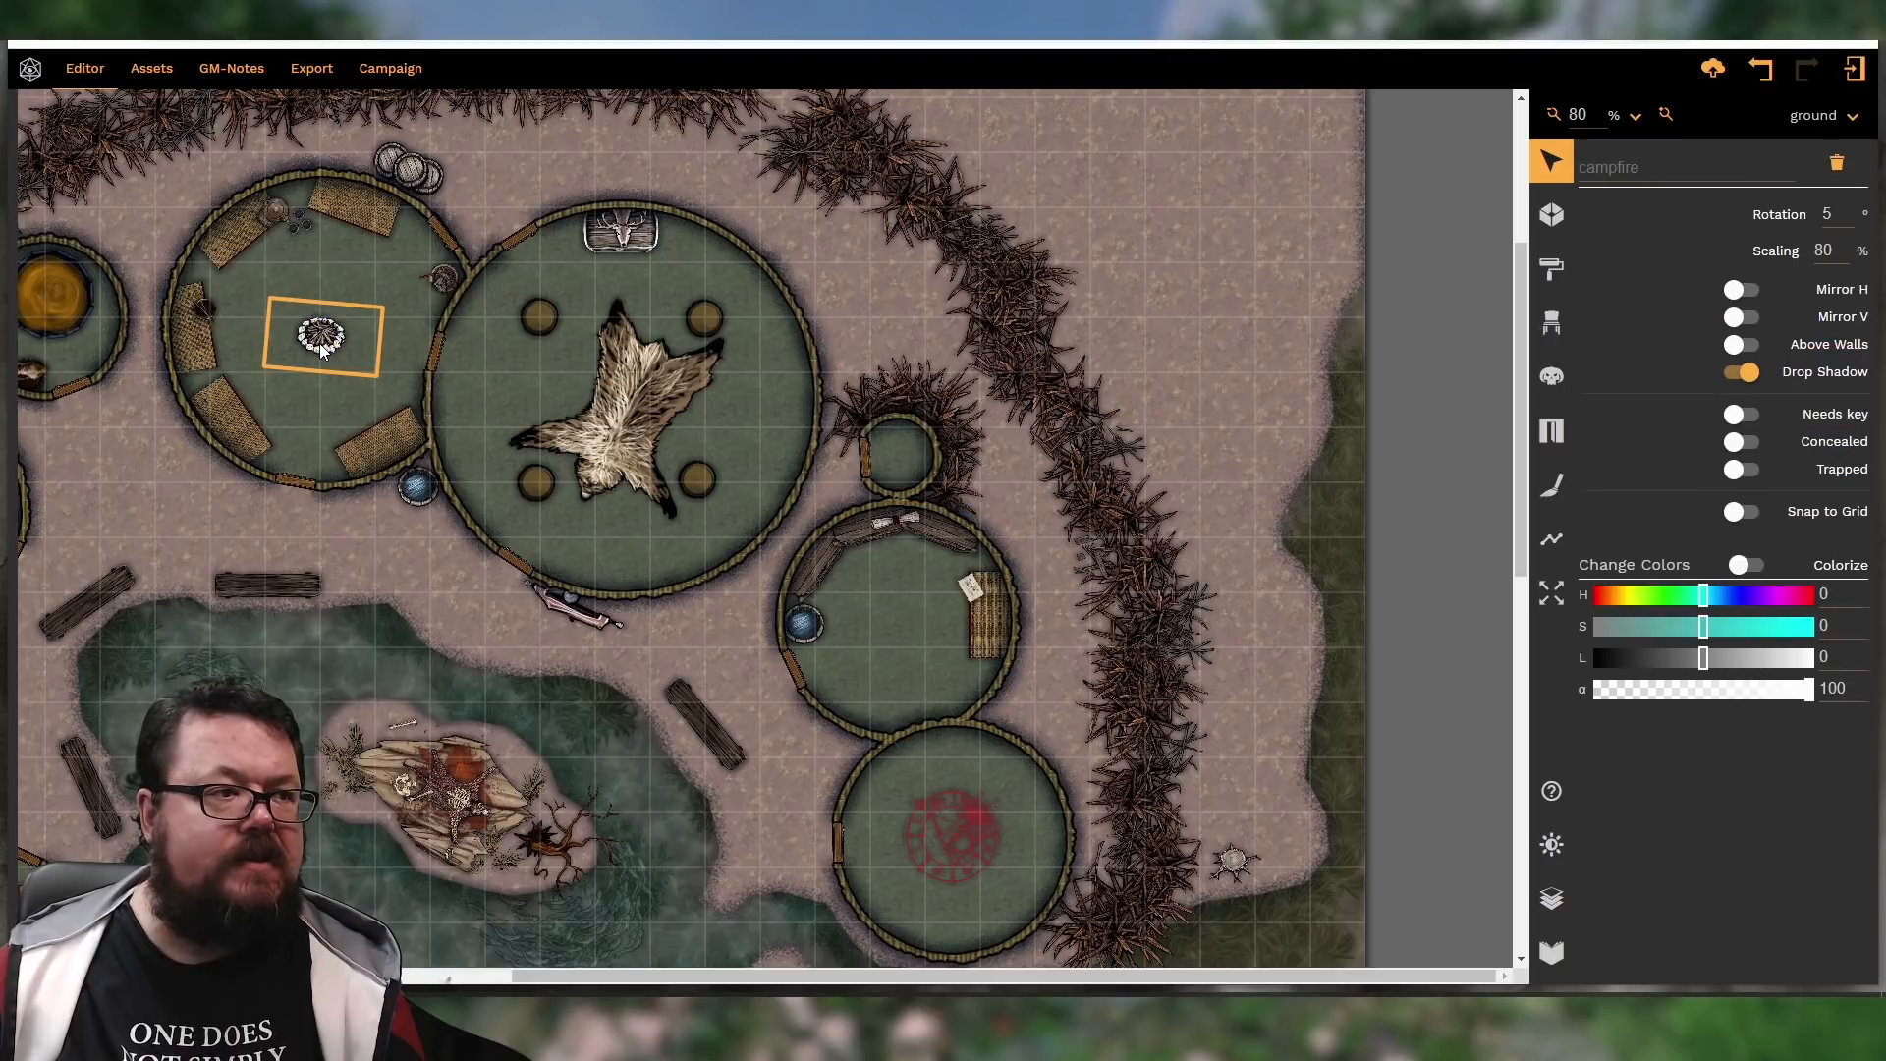
key(Delete)
Delete the campfire from the western hut with the sword stand
drag(769, 979, 529, 970)
click(212, 521)
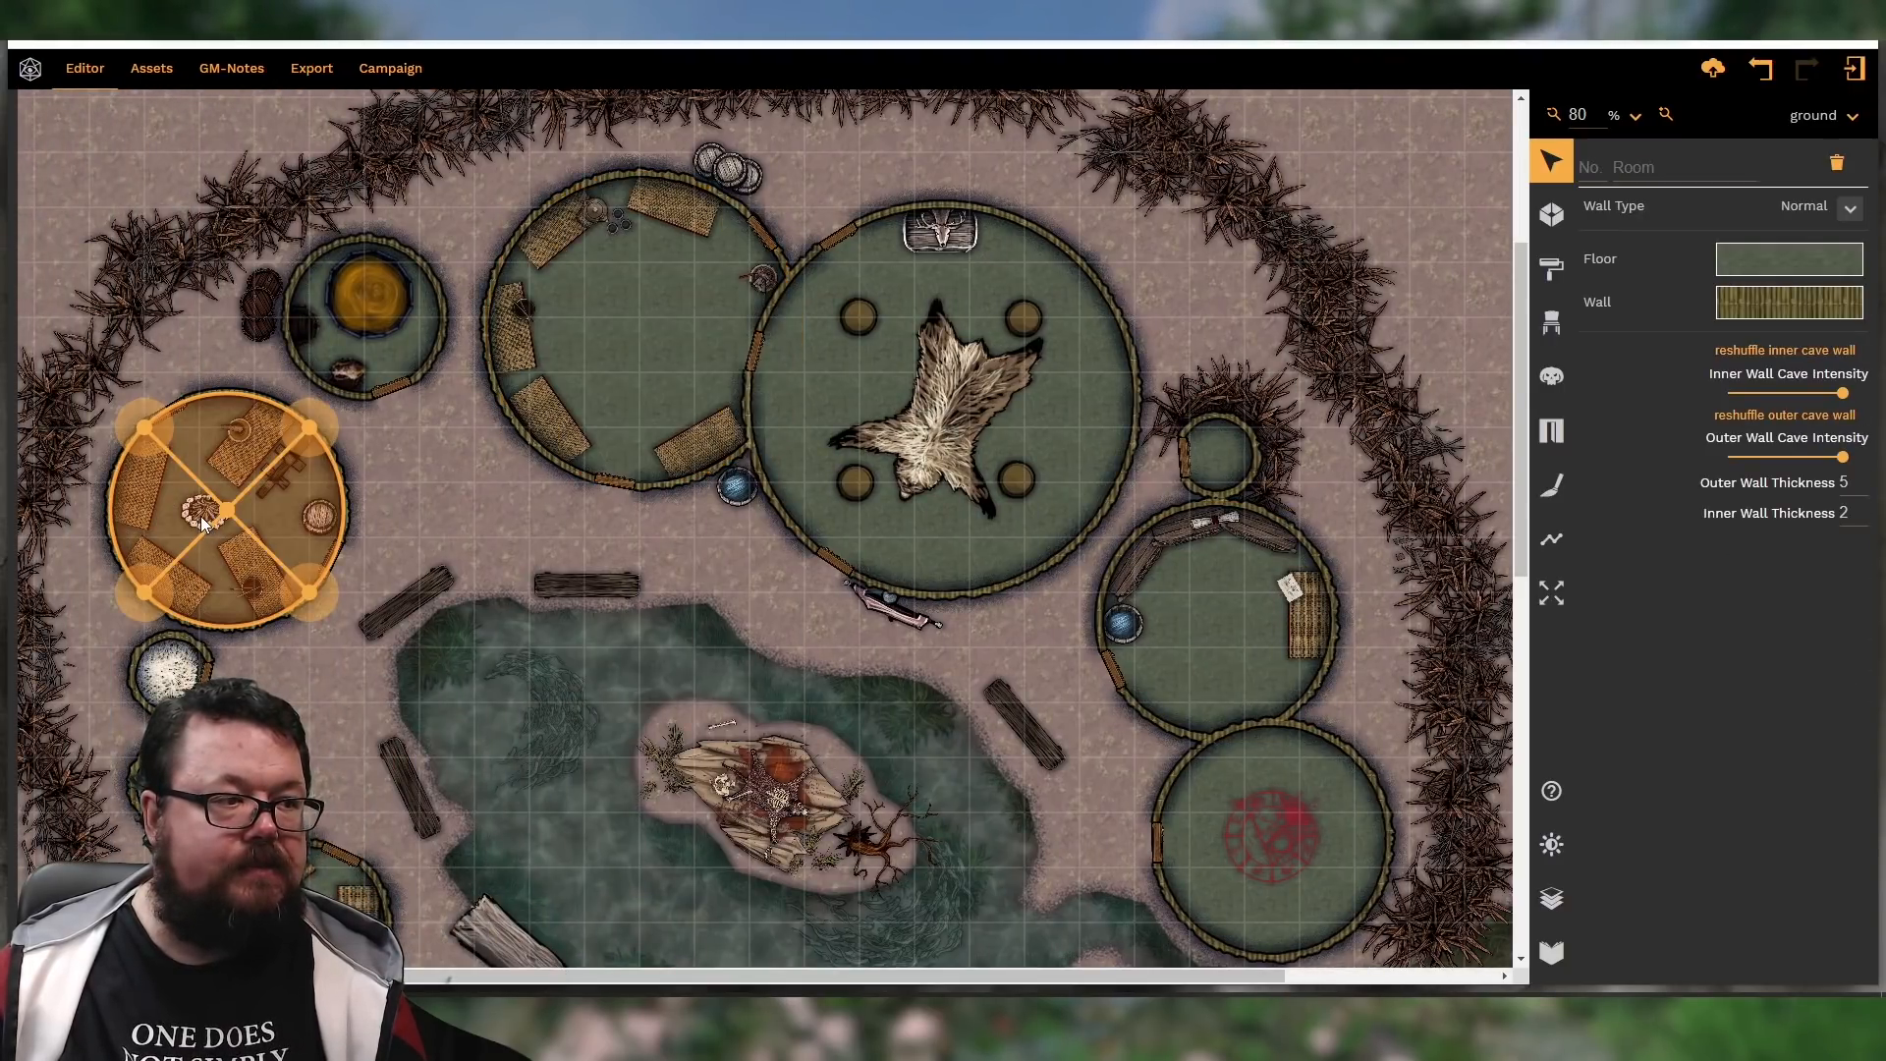
click(201, 516)
key(Delete)
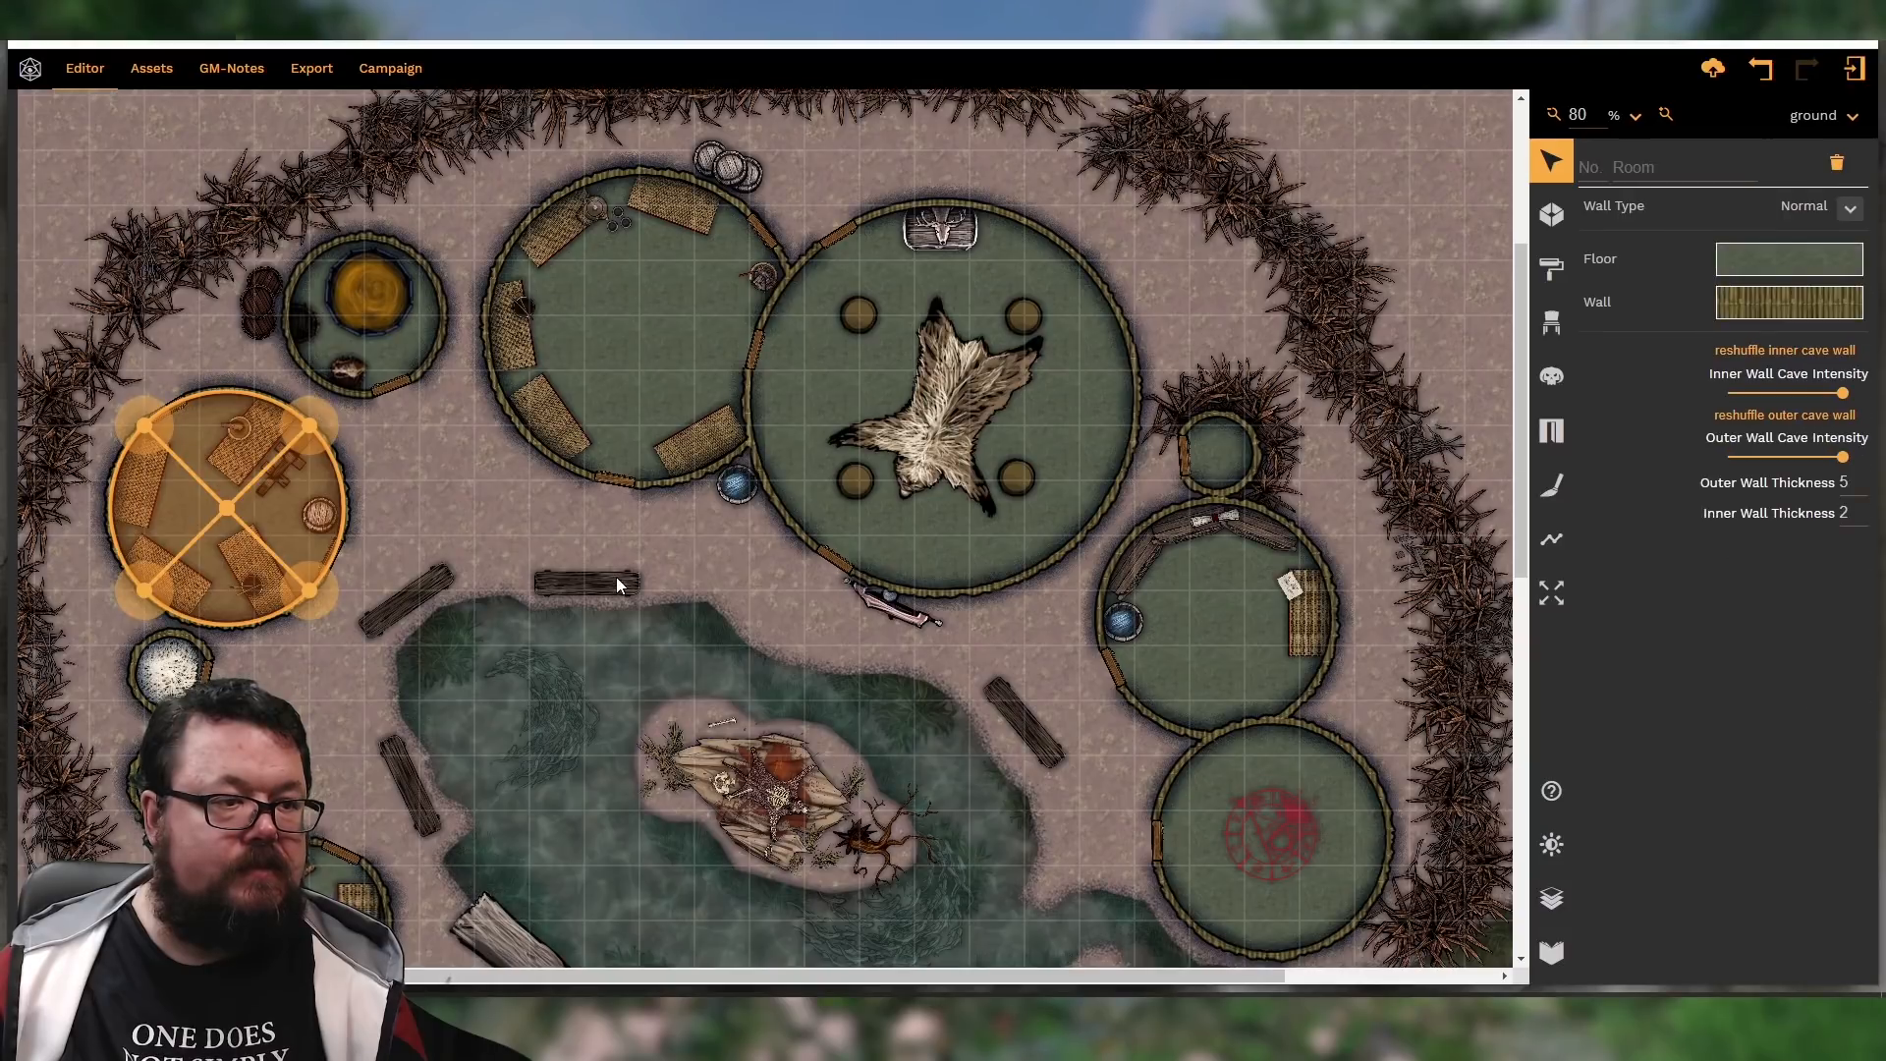
scroll(616, 577, down, 5)
scroll(616, 580, up, 3)
scroll(616, 582, up, 2)
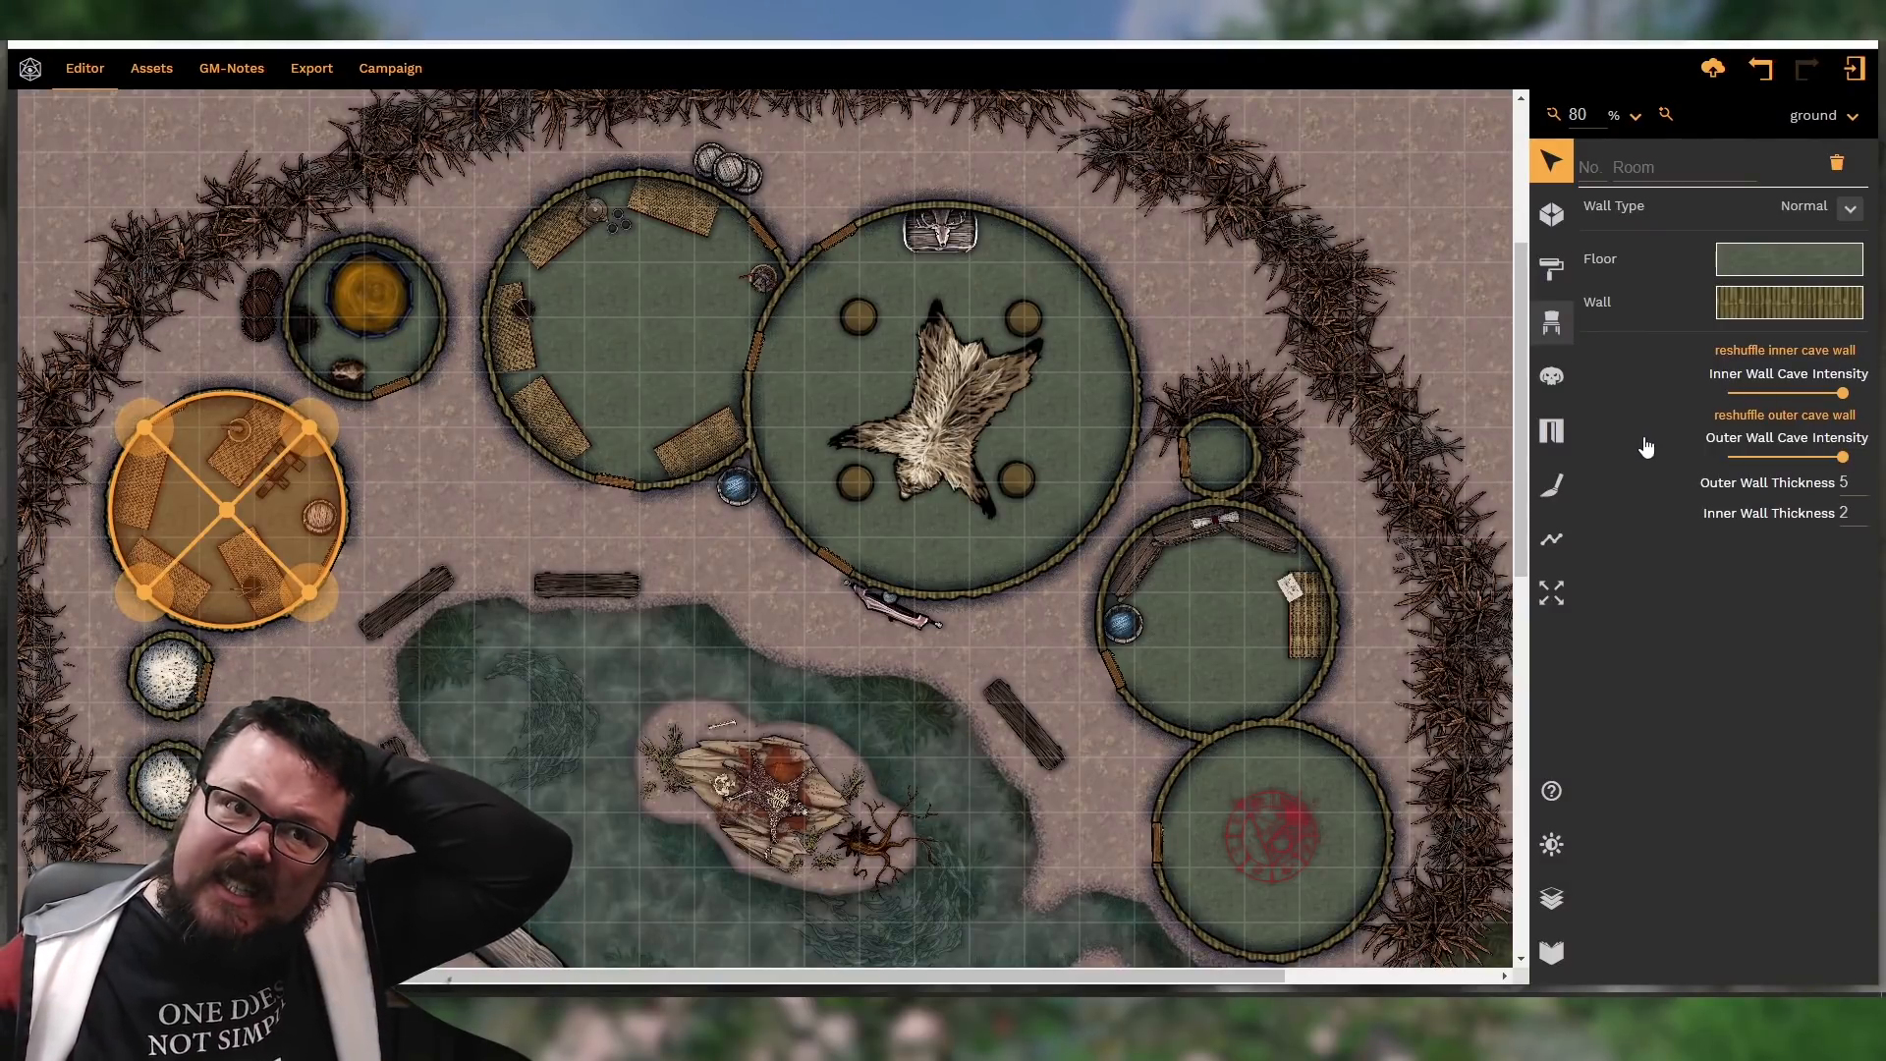
Place round fire pits at 100% scale and 0° rotation in the large northern hut with mats and the western hut
click(1551, 322)
scroll(1414, 550, down, 4)
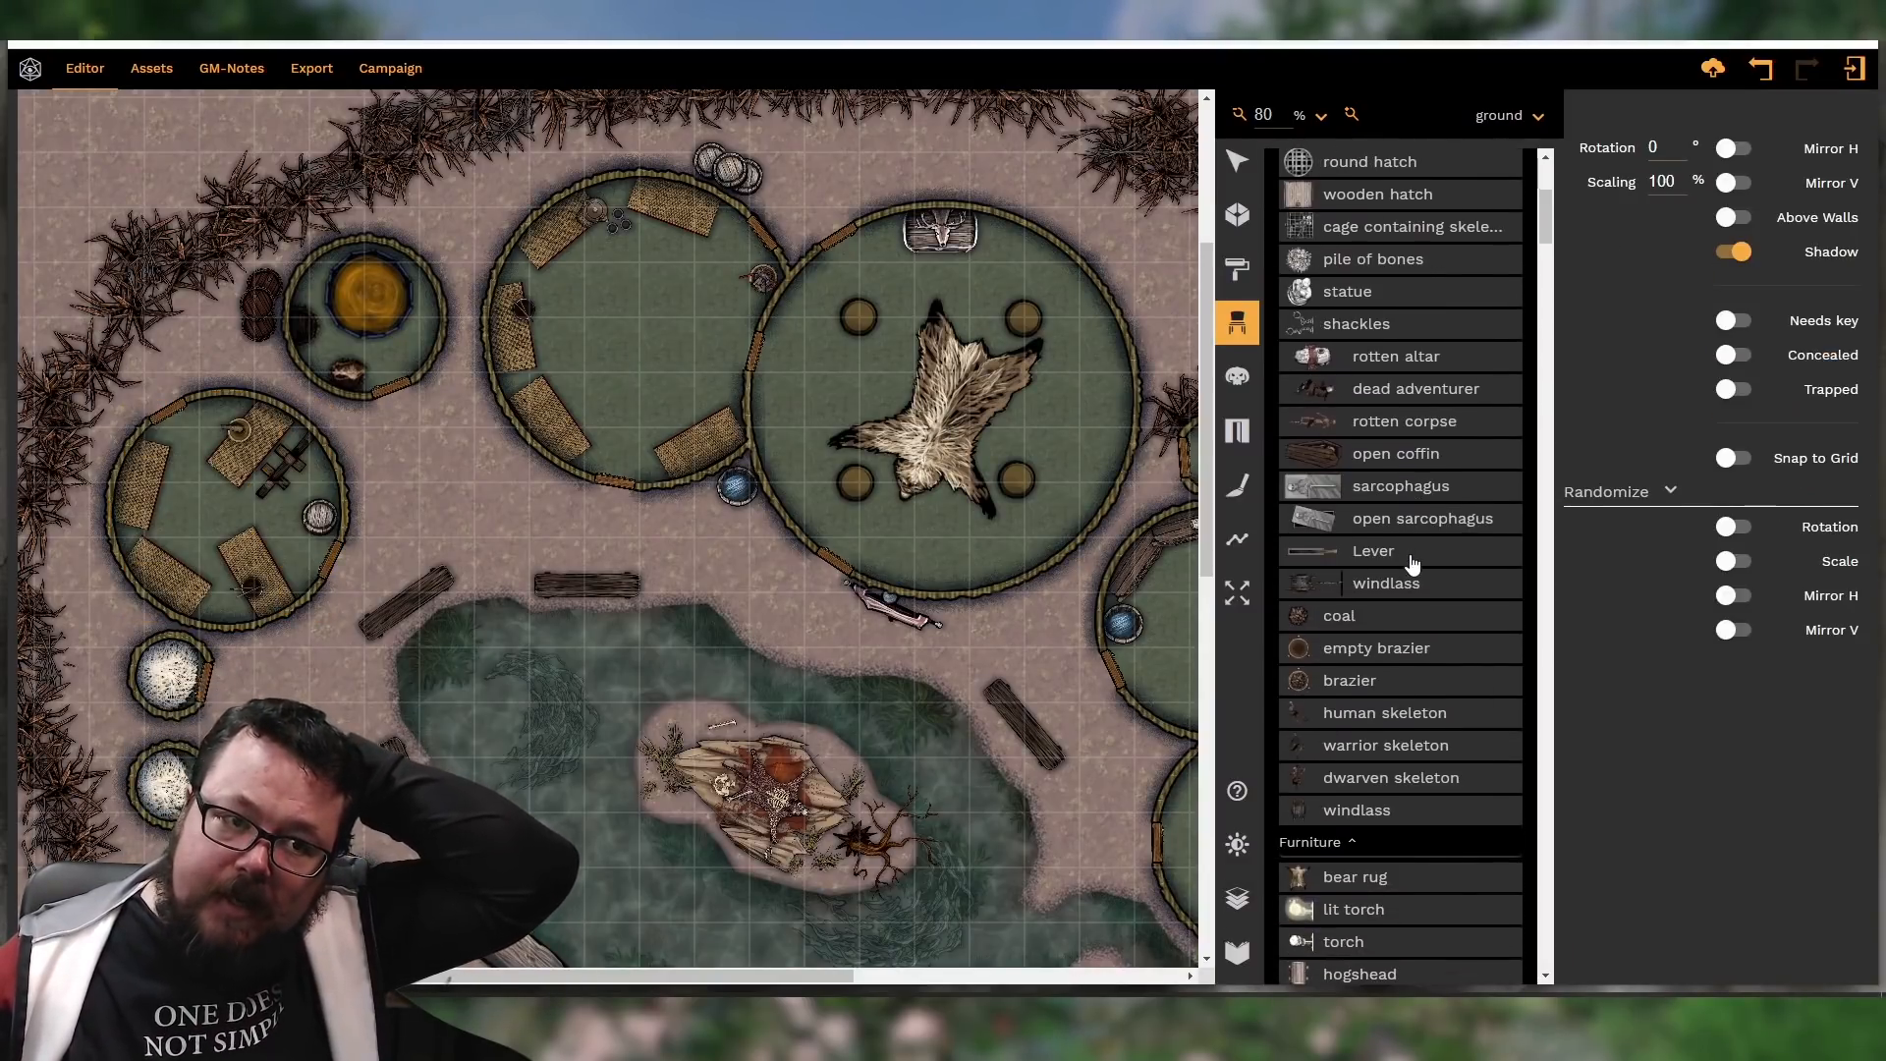
scroll(1413, 563, down, 15)
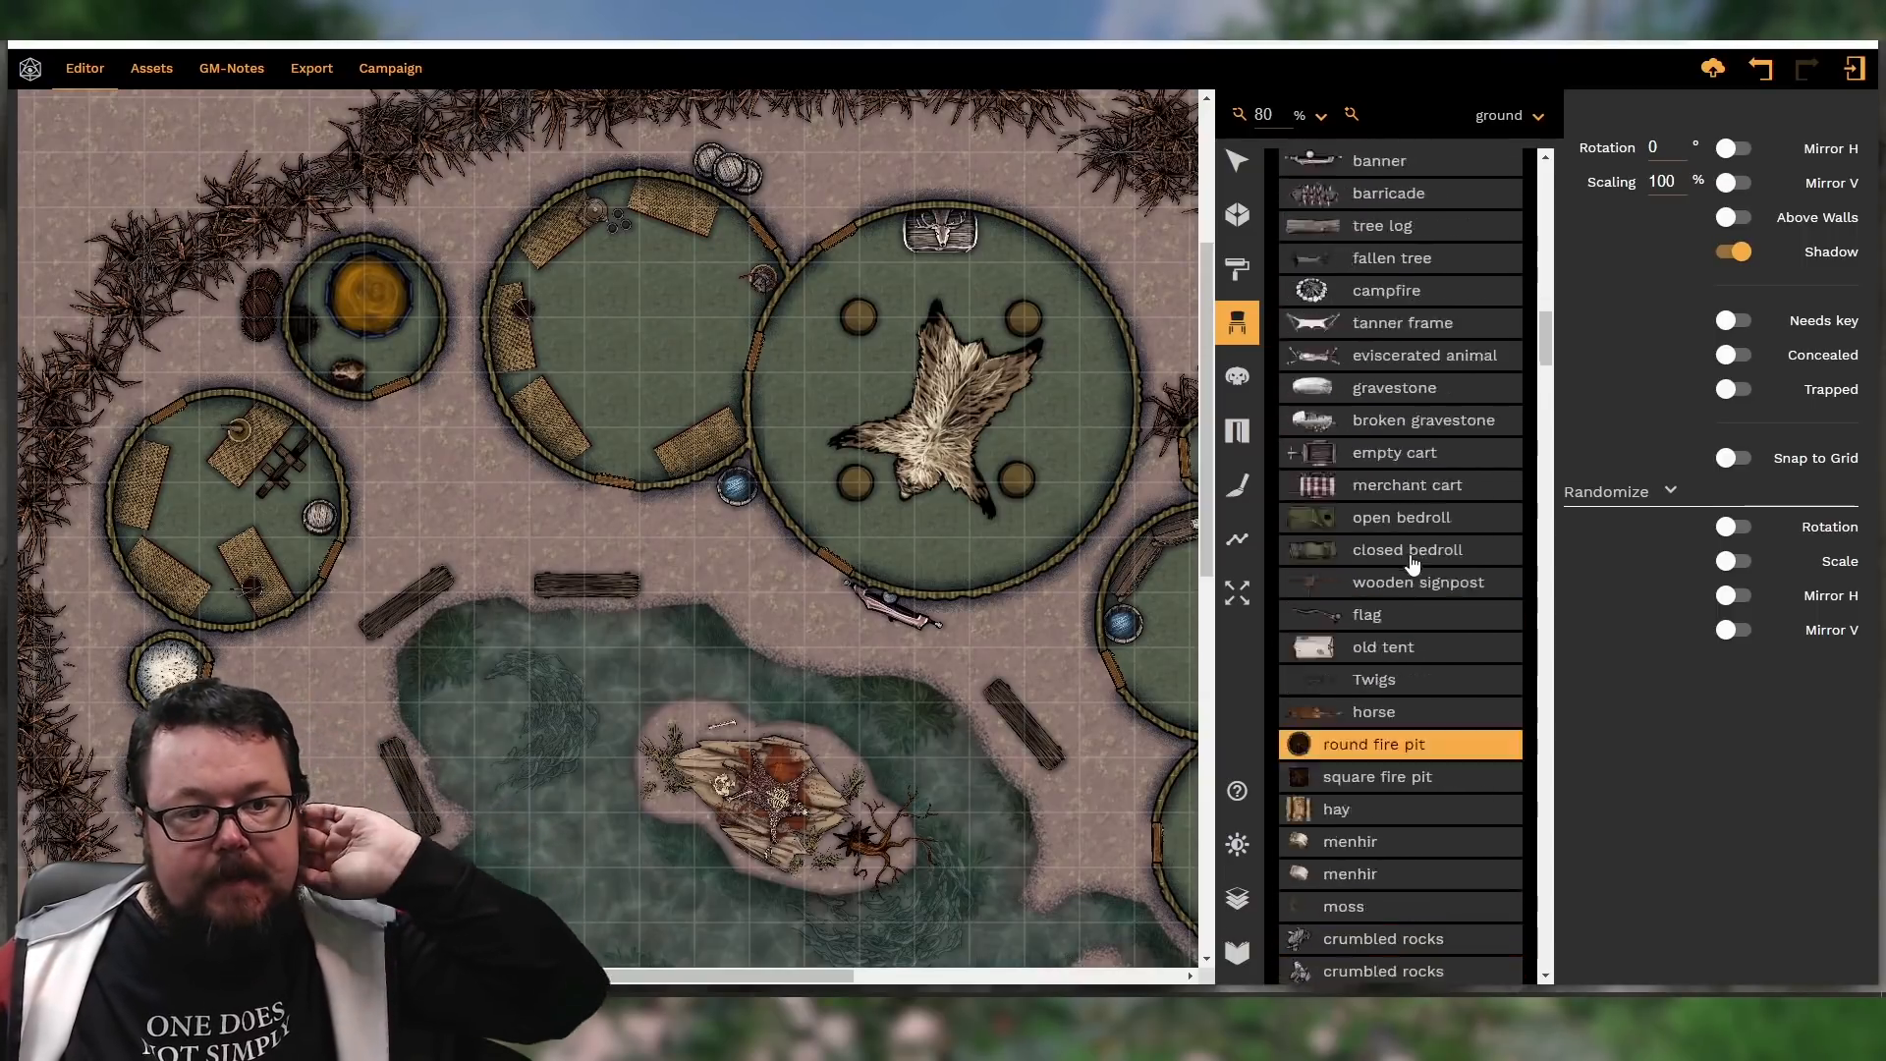
scroll(1413, 562, down, 3)
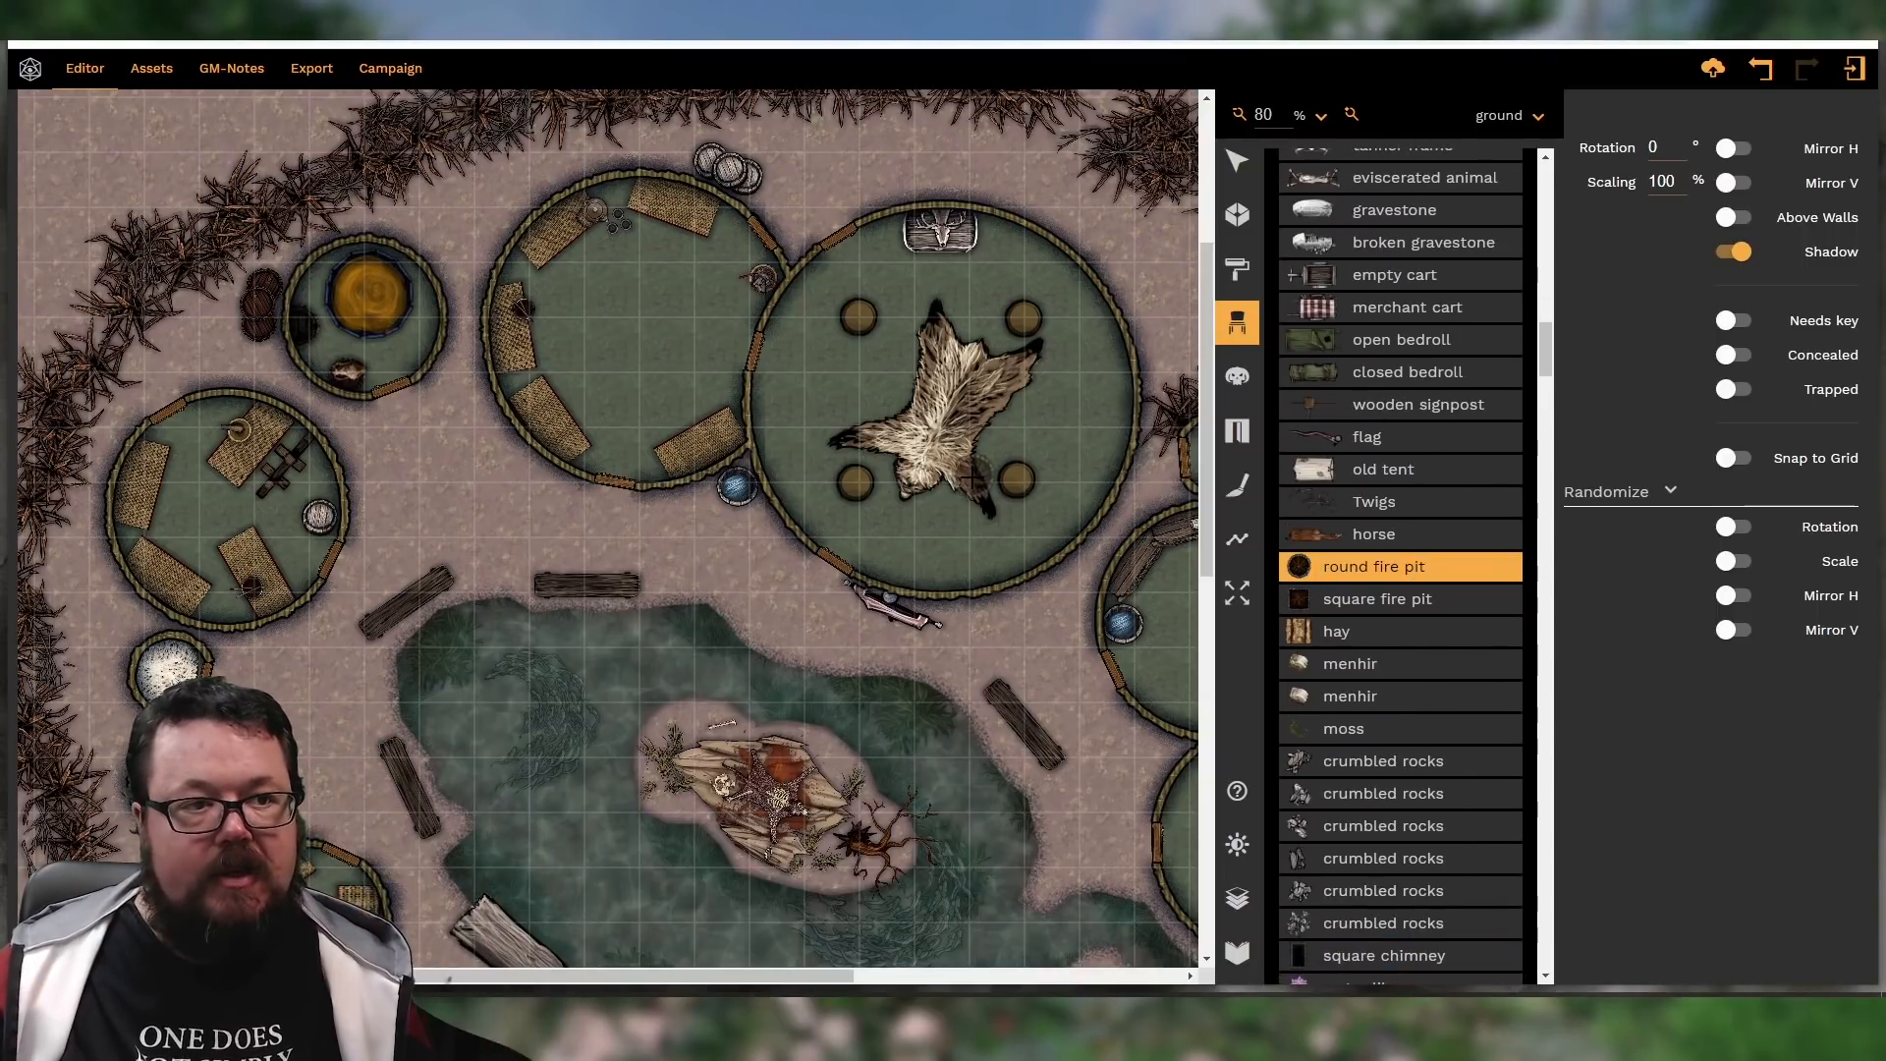
click(639, 331)
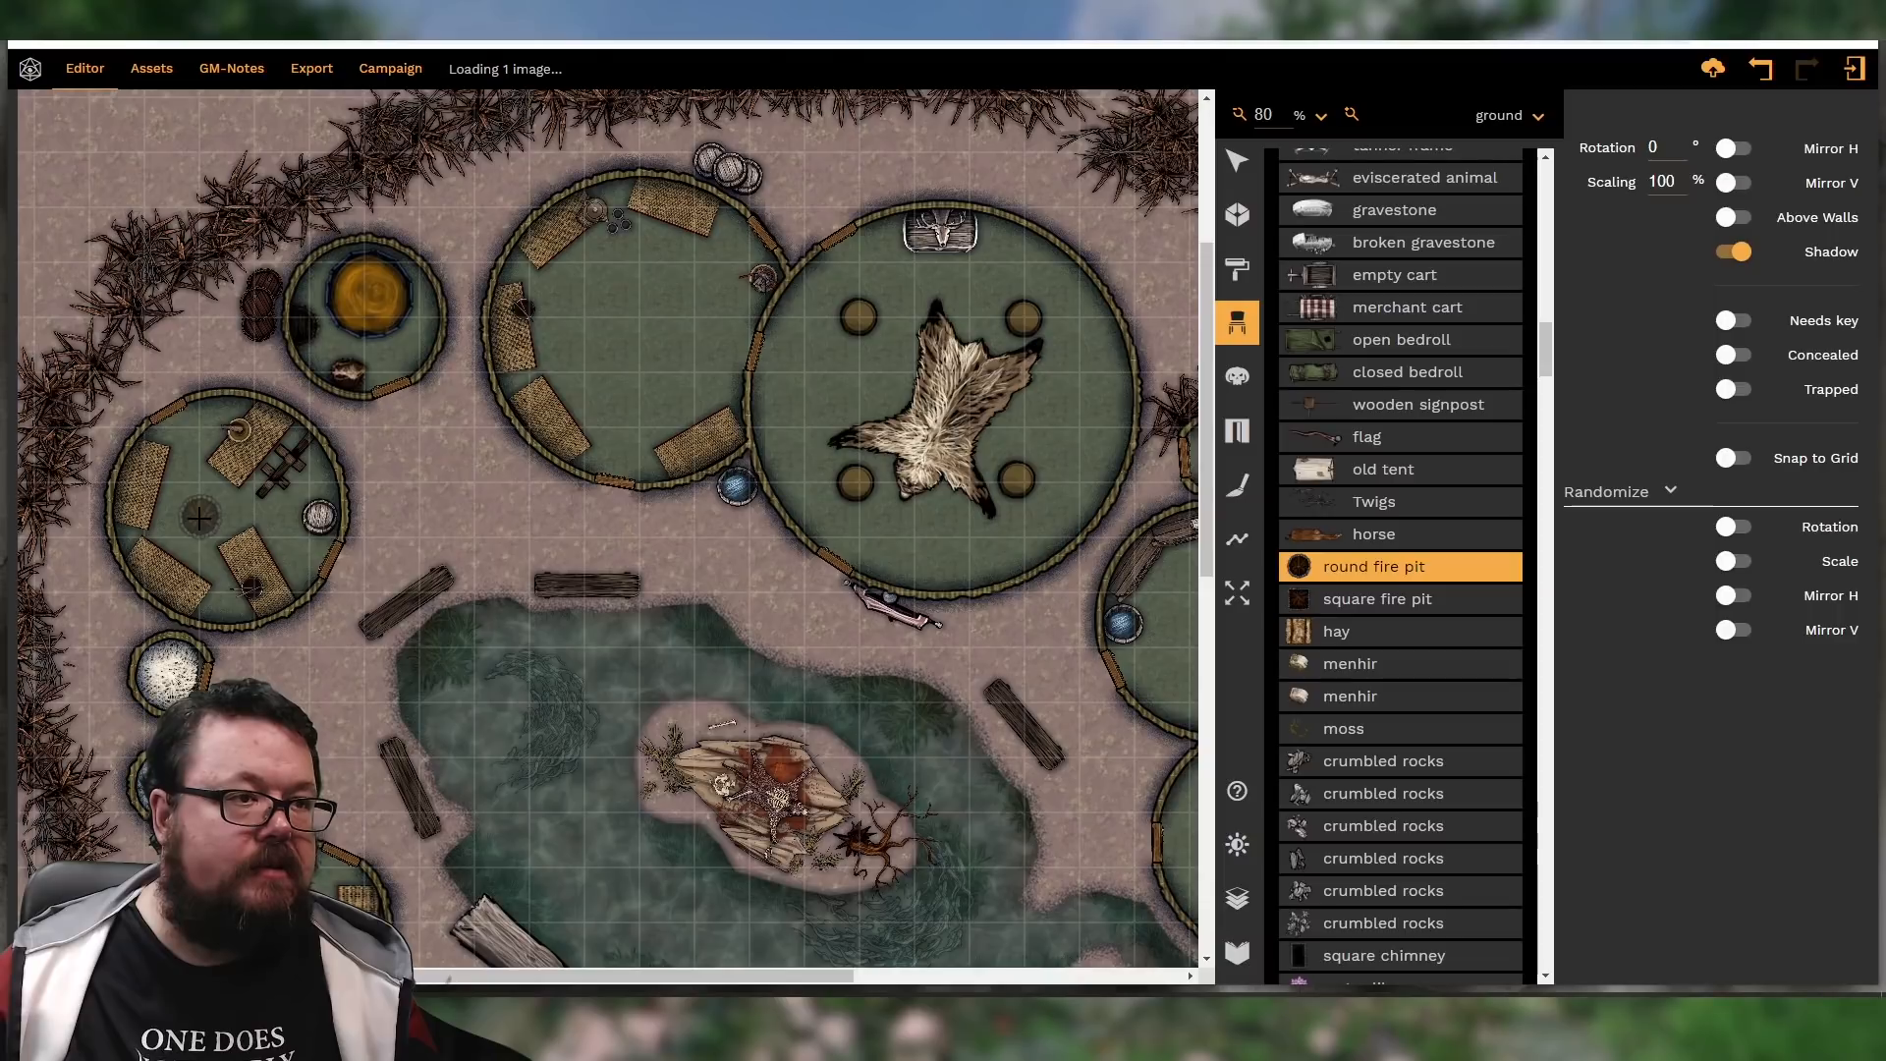
Place round fire pits at 100% scale and 0° rotation in the eastern hut and the empty southeastern hut
drag(497, 979, 688, 982)
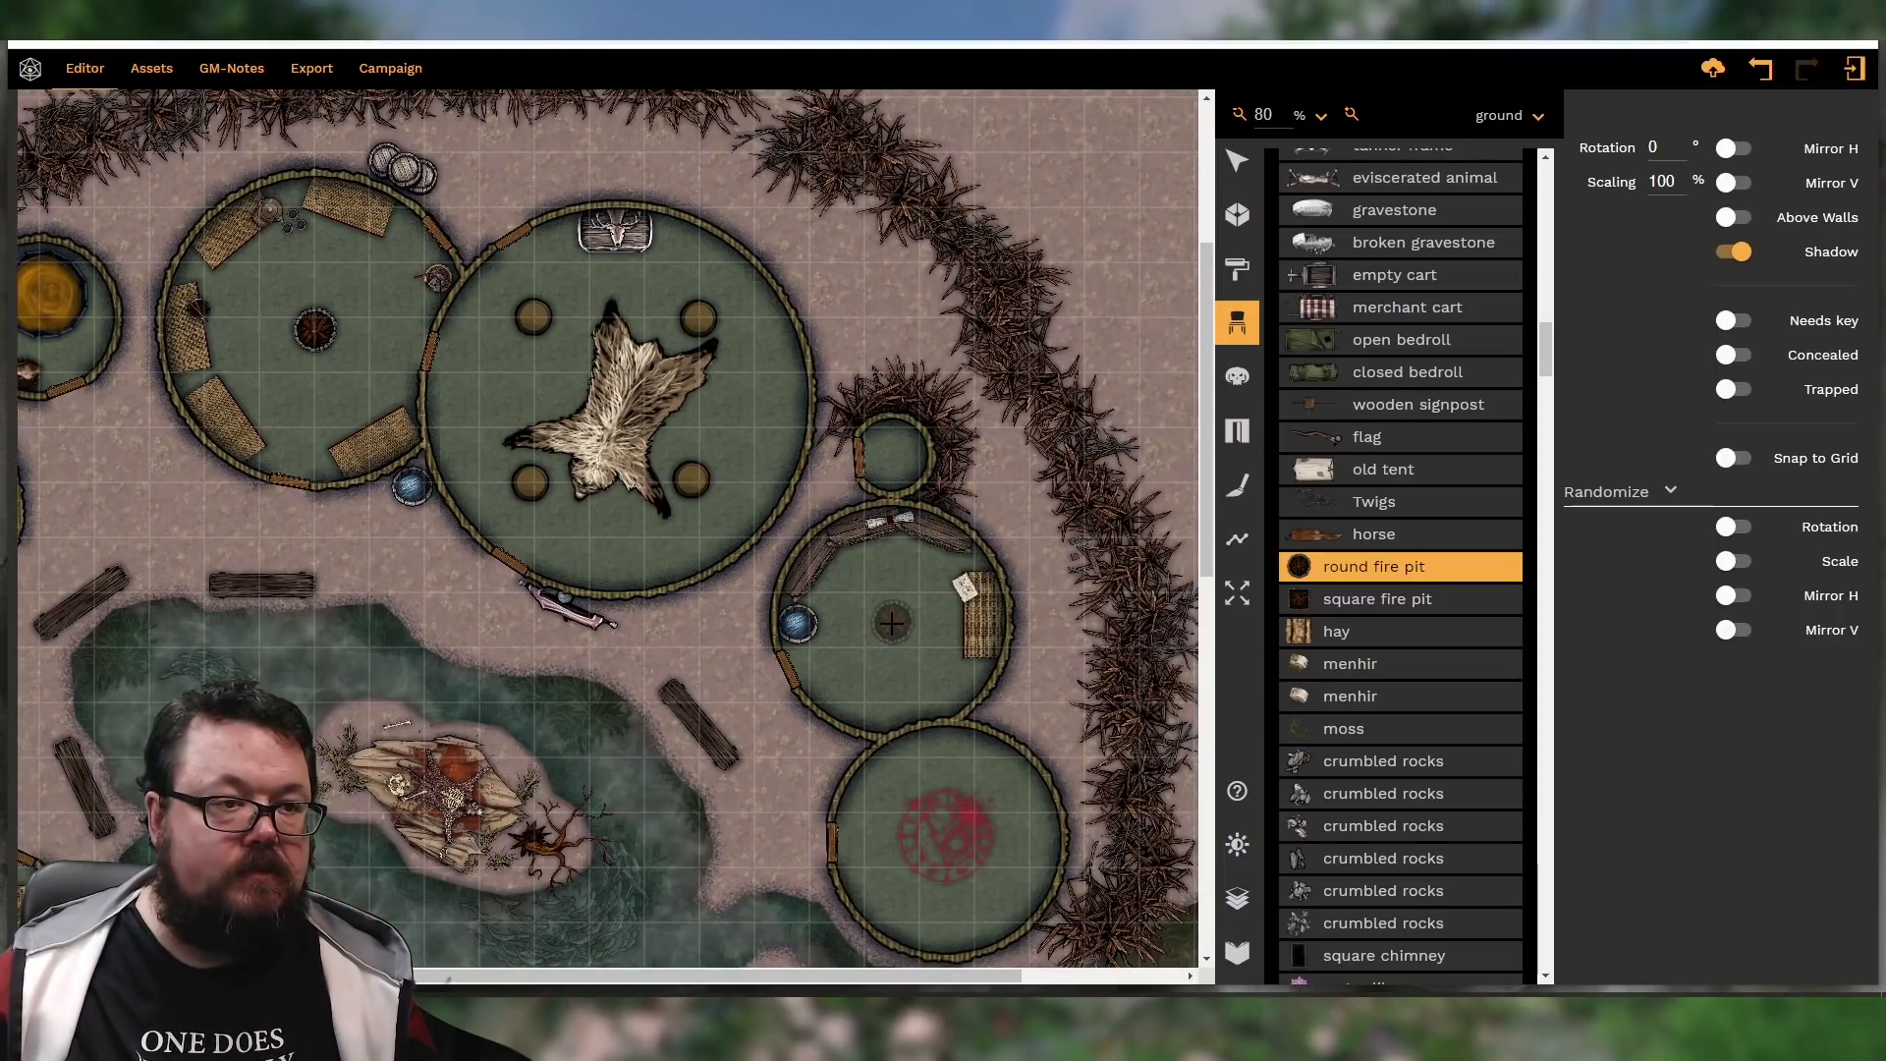
scroll(602, 655, down, 5)
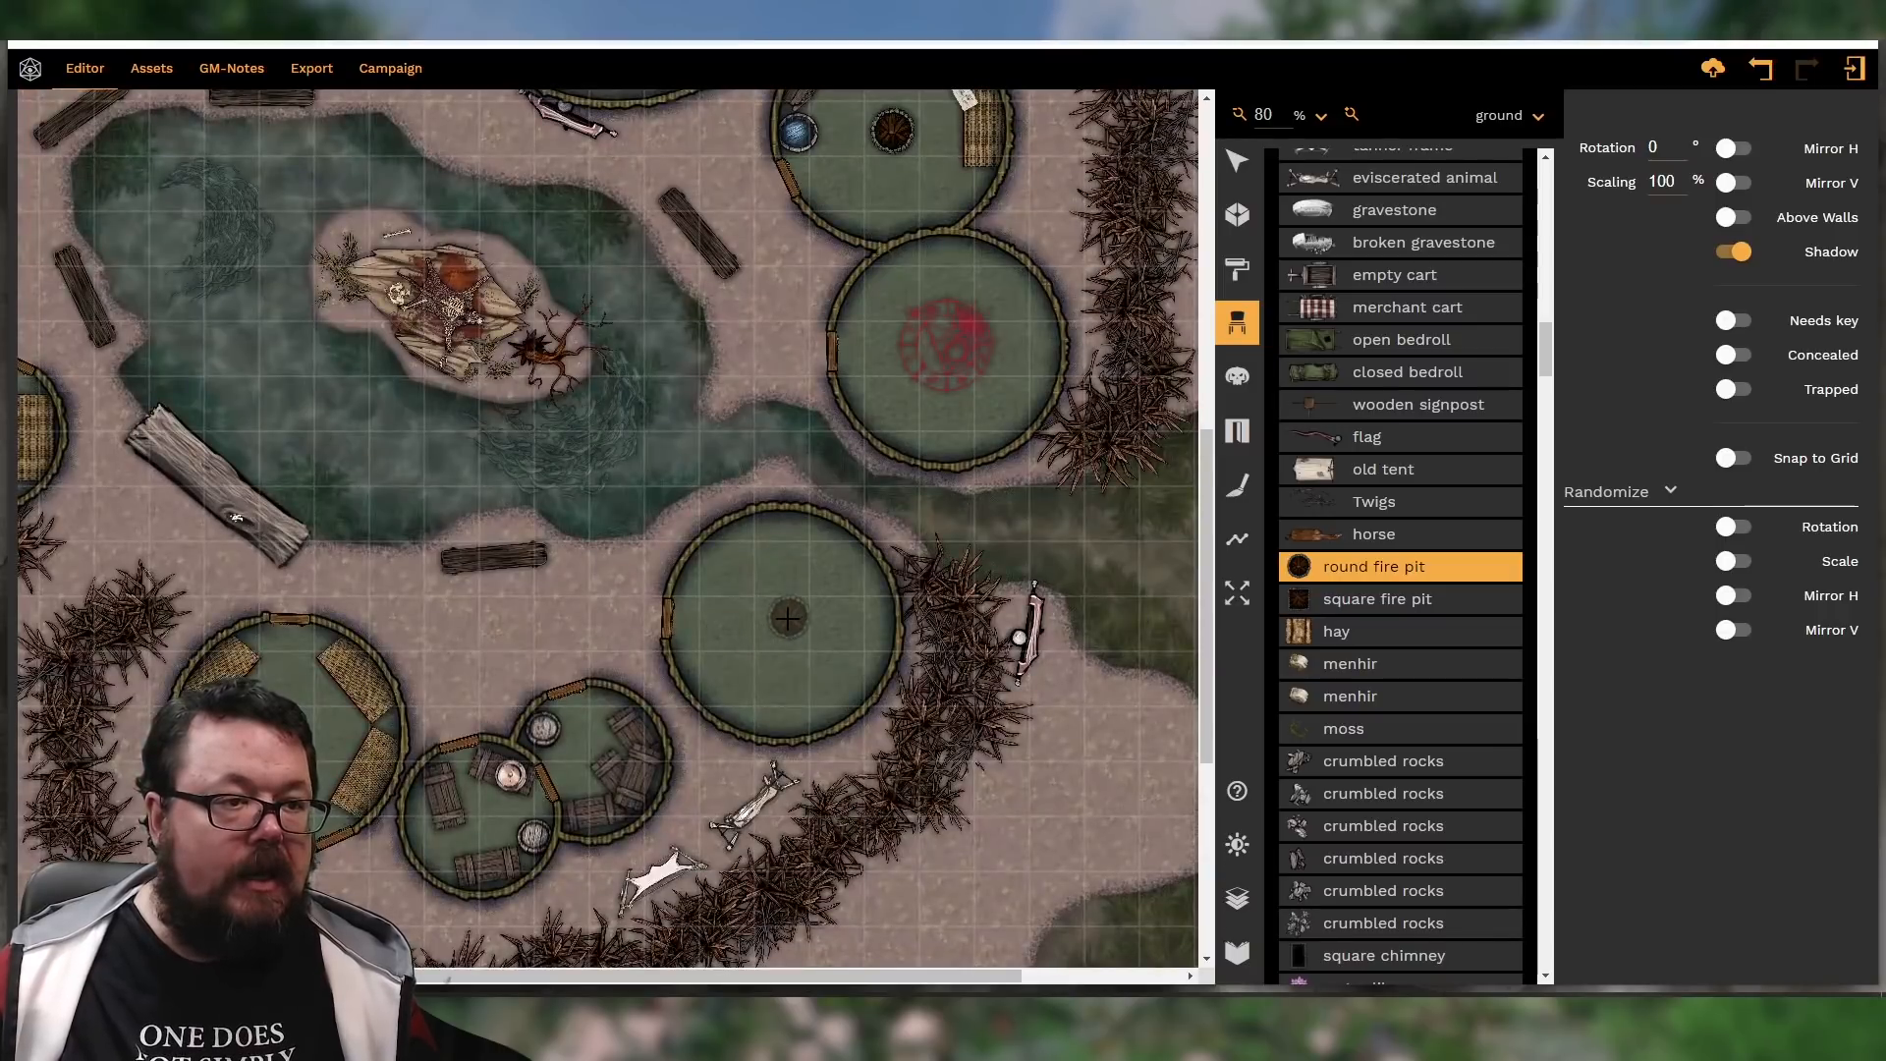
click(781, 621)
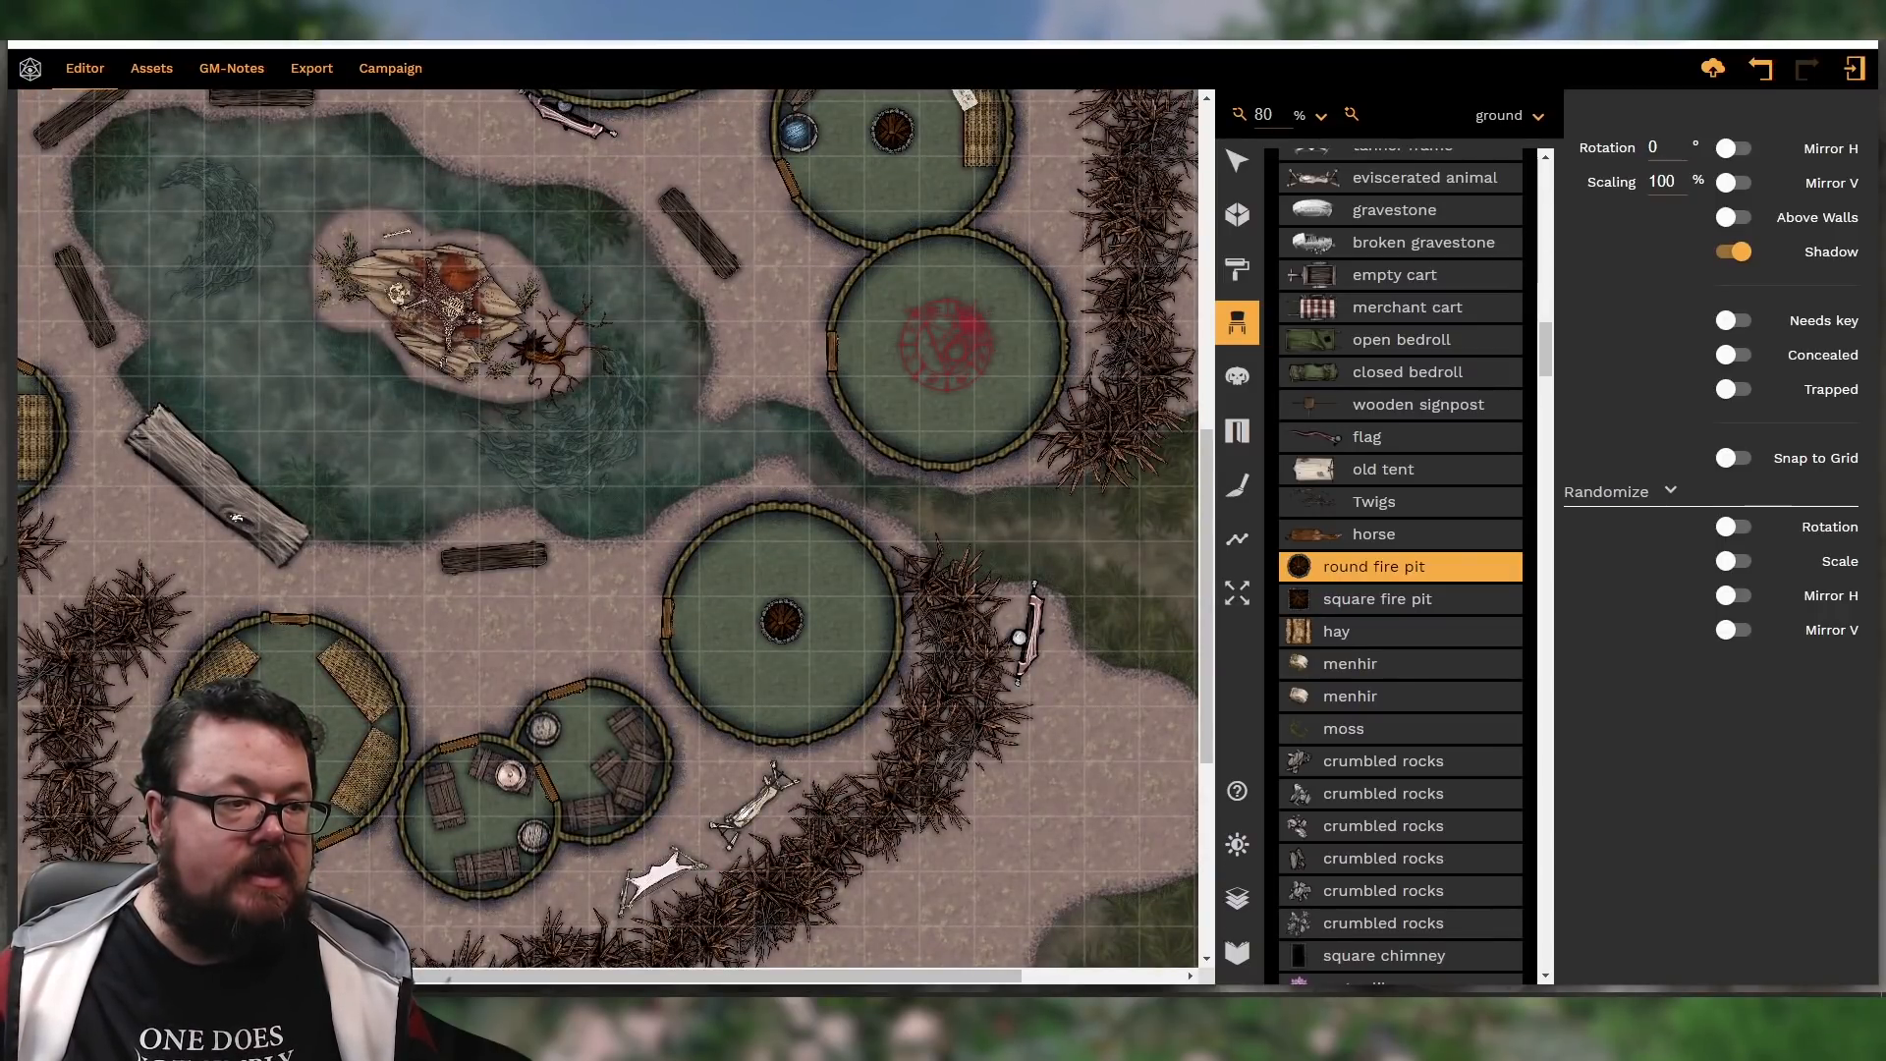
drag(673, 974, 457, 969)
scroll(456, 969, up, 3)
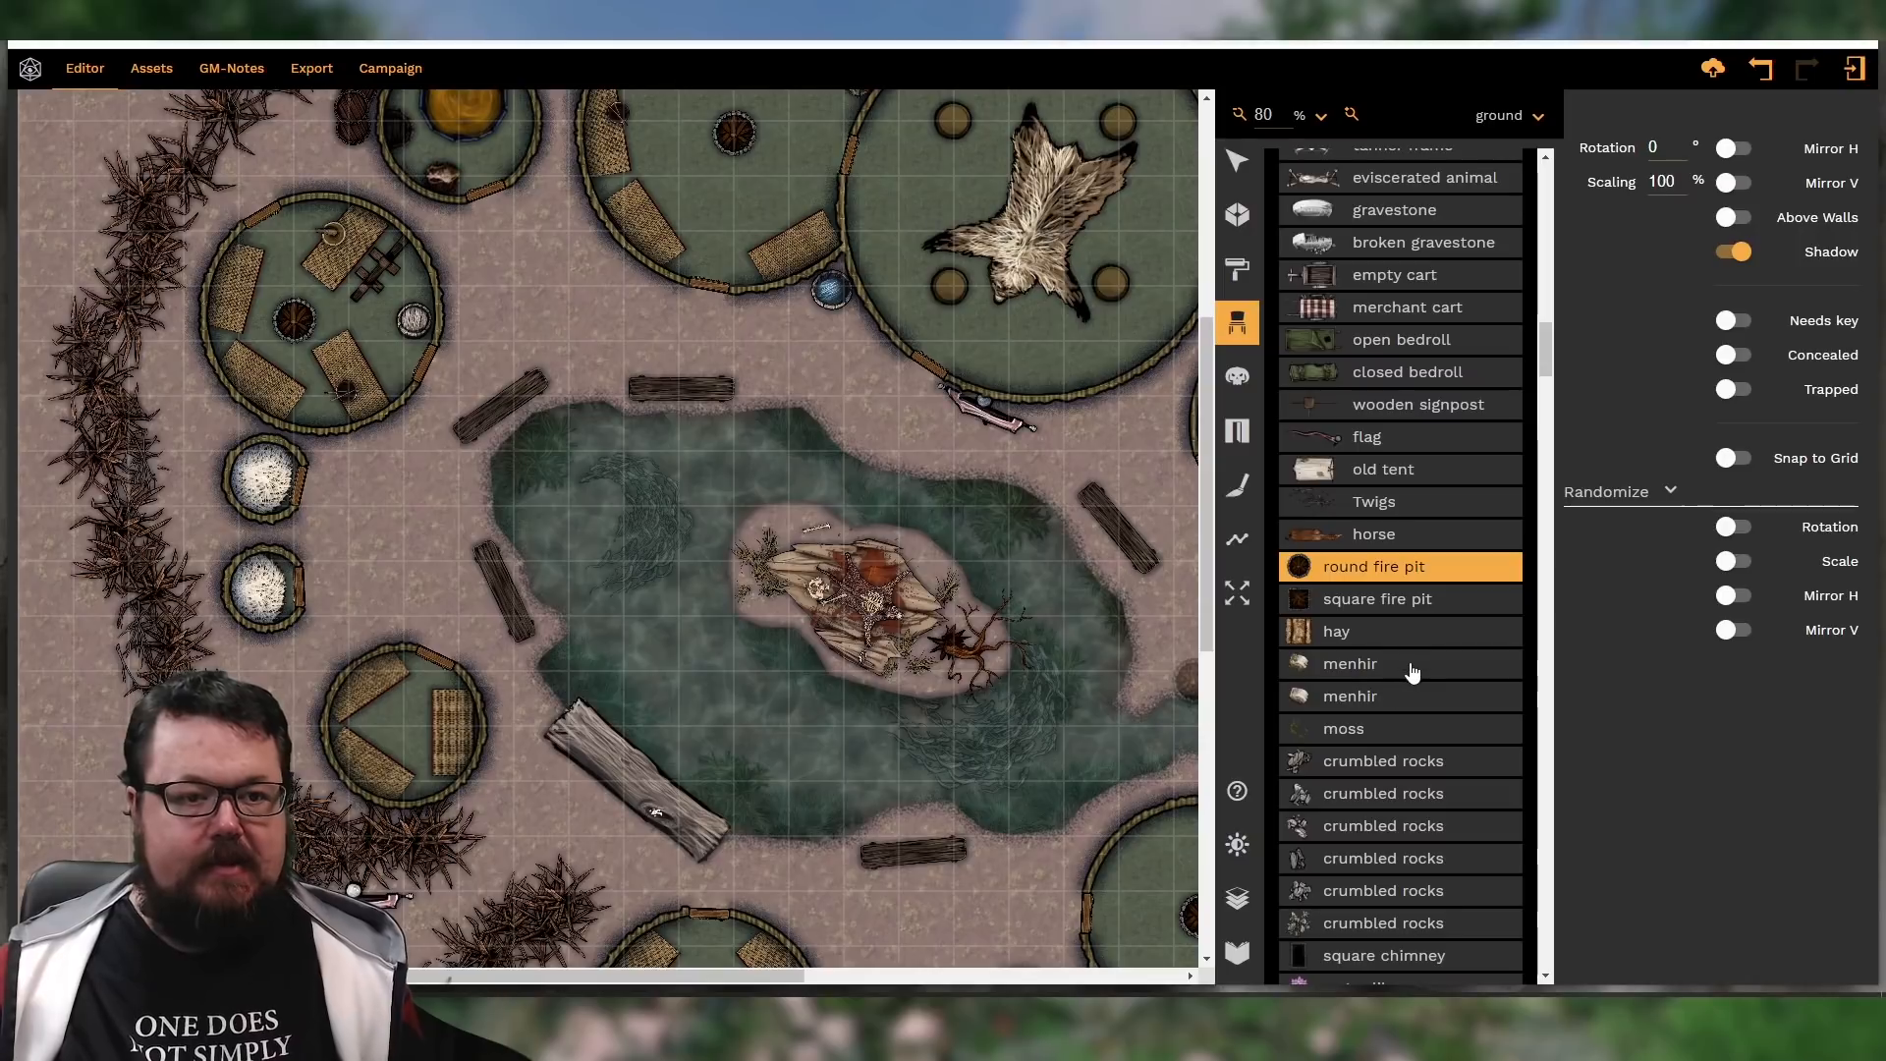
scroll(1431, 654, down, 1)
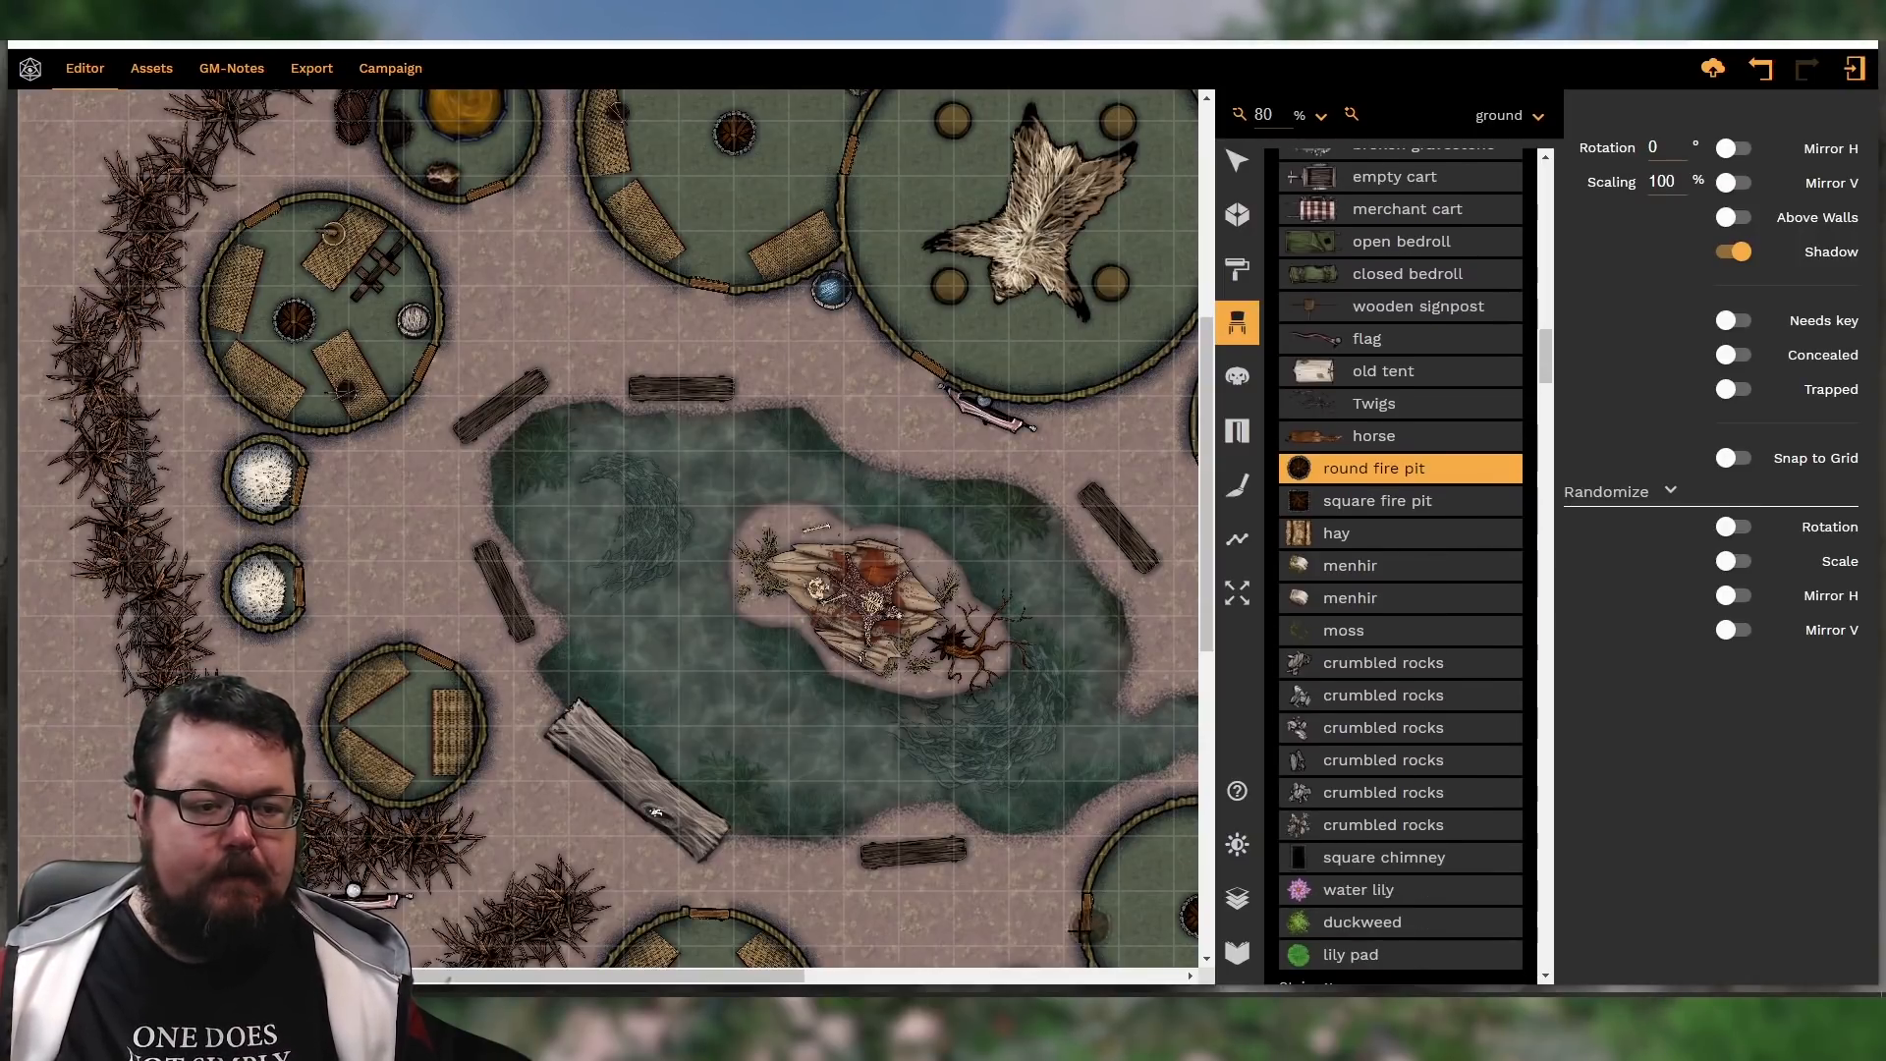
drag(735, 978, 998, 979)
scroll(1464, 624, up, 3)
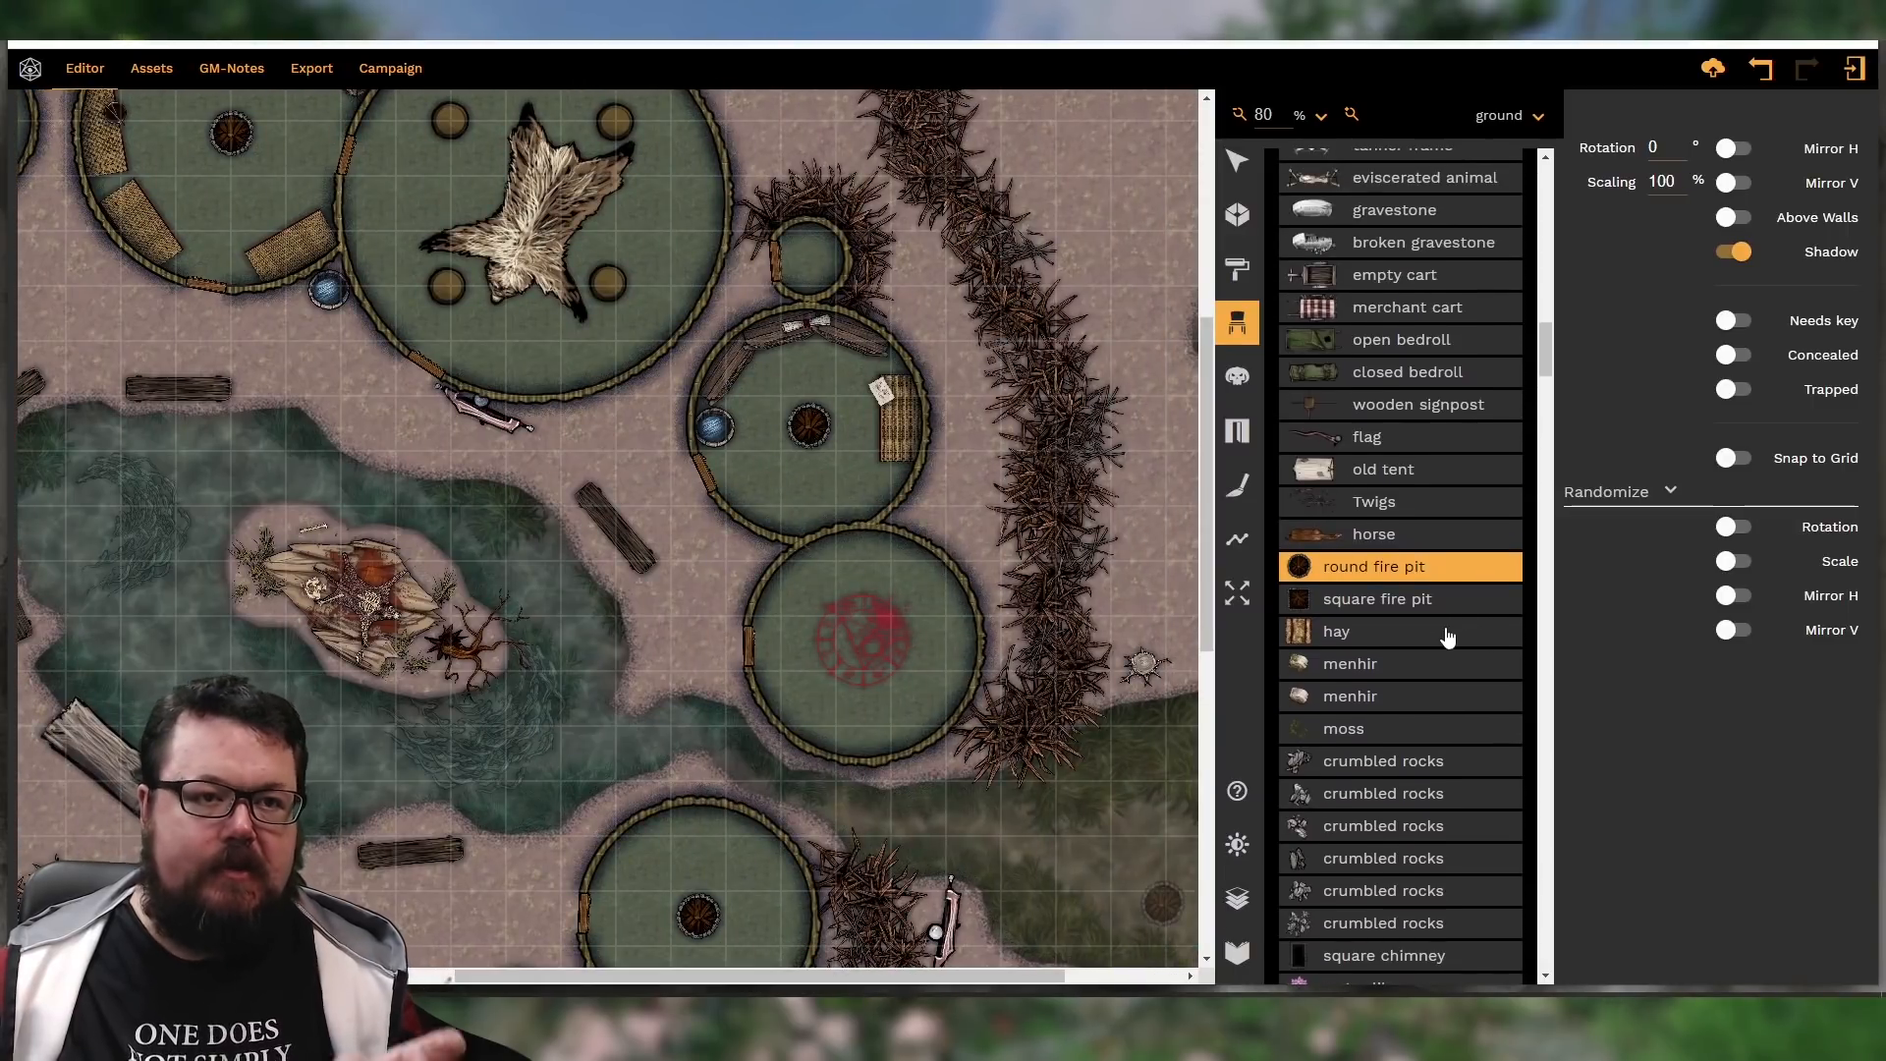
Collapse the Outdoor prop category, the Decoration category of Far East and the Far East folder in the prop library
scroll(1446, 639, up, 2)
scroll(1446, 640, up, 7)
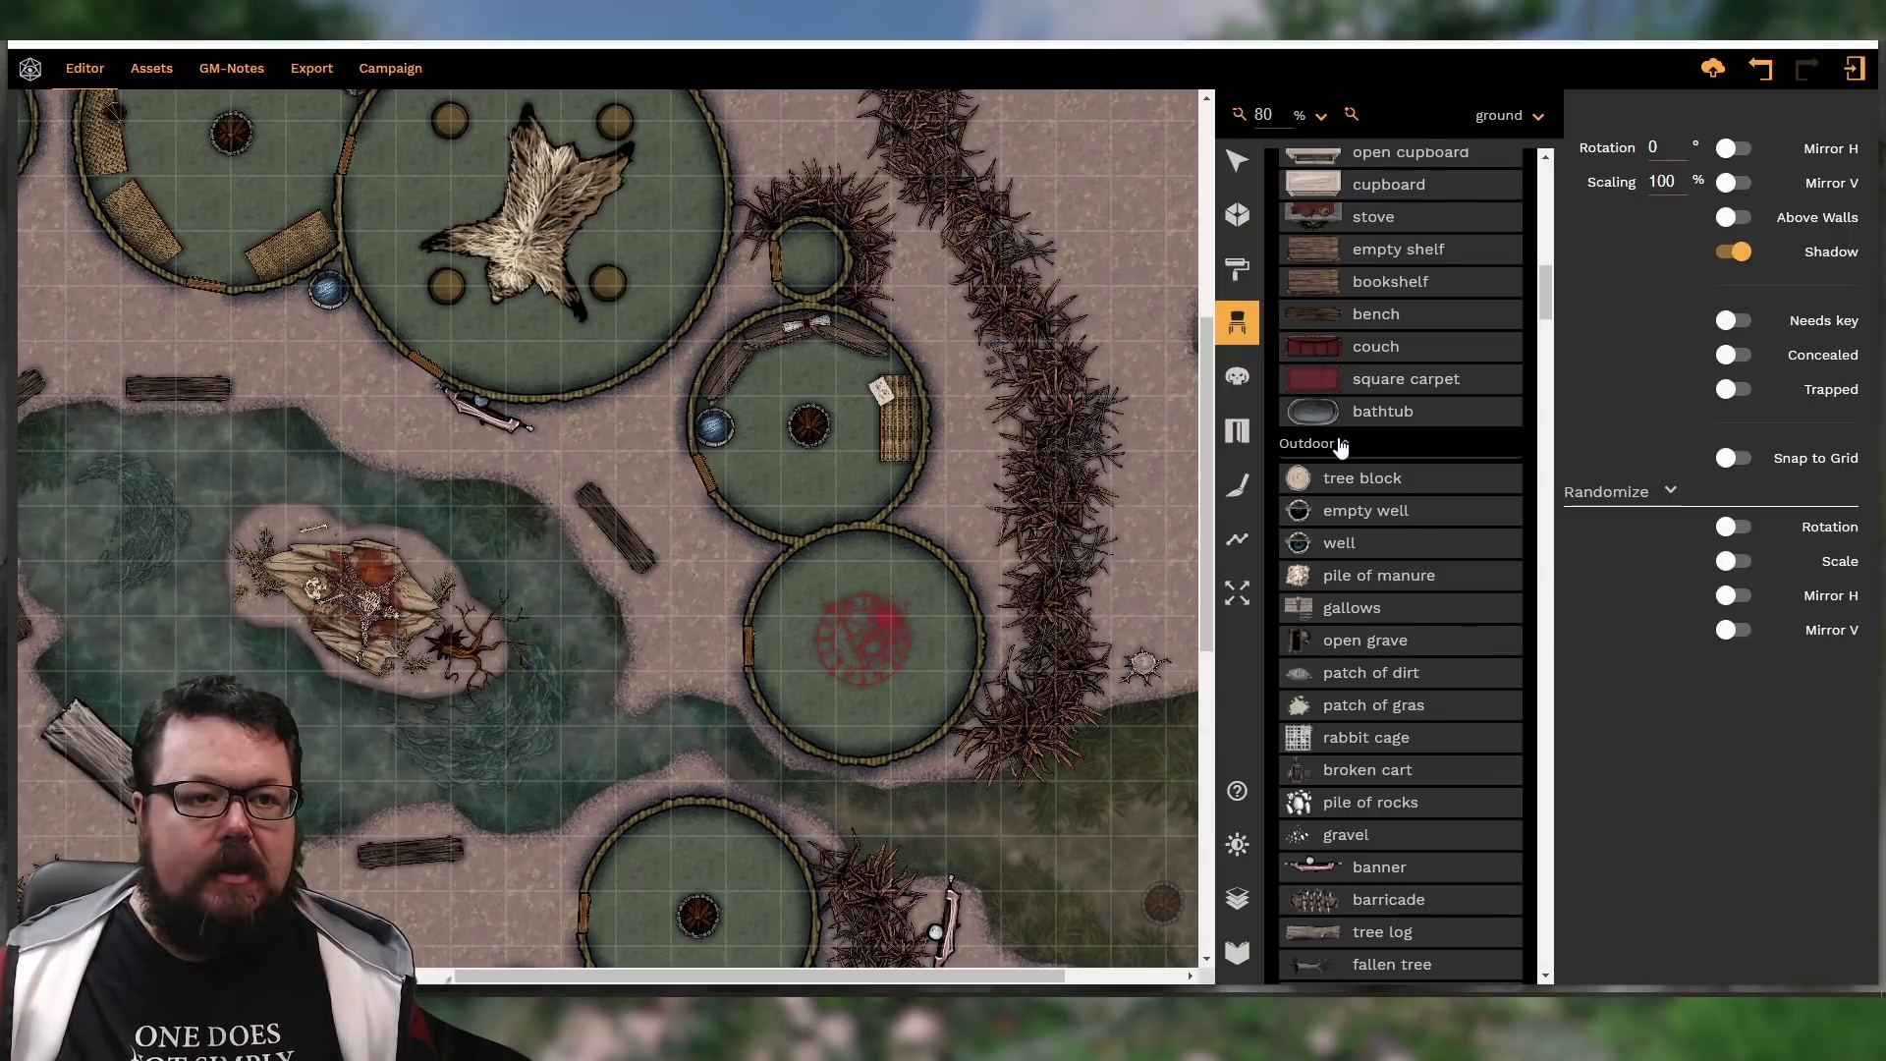
click(1341, 445)
scroll(1395, 500, down, 9)
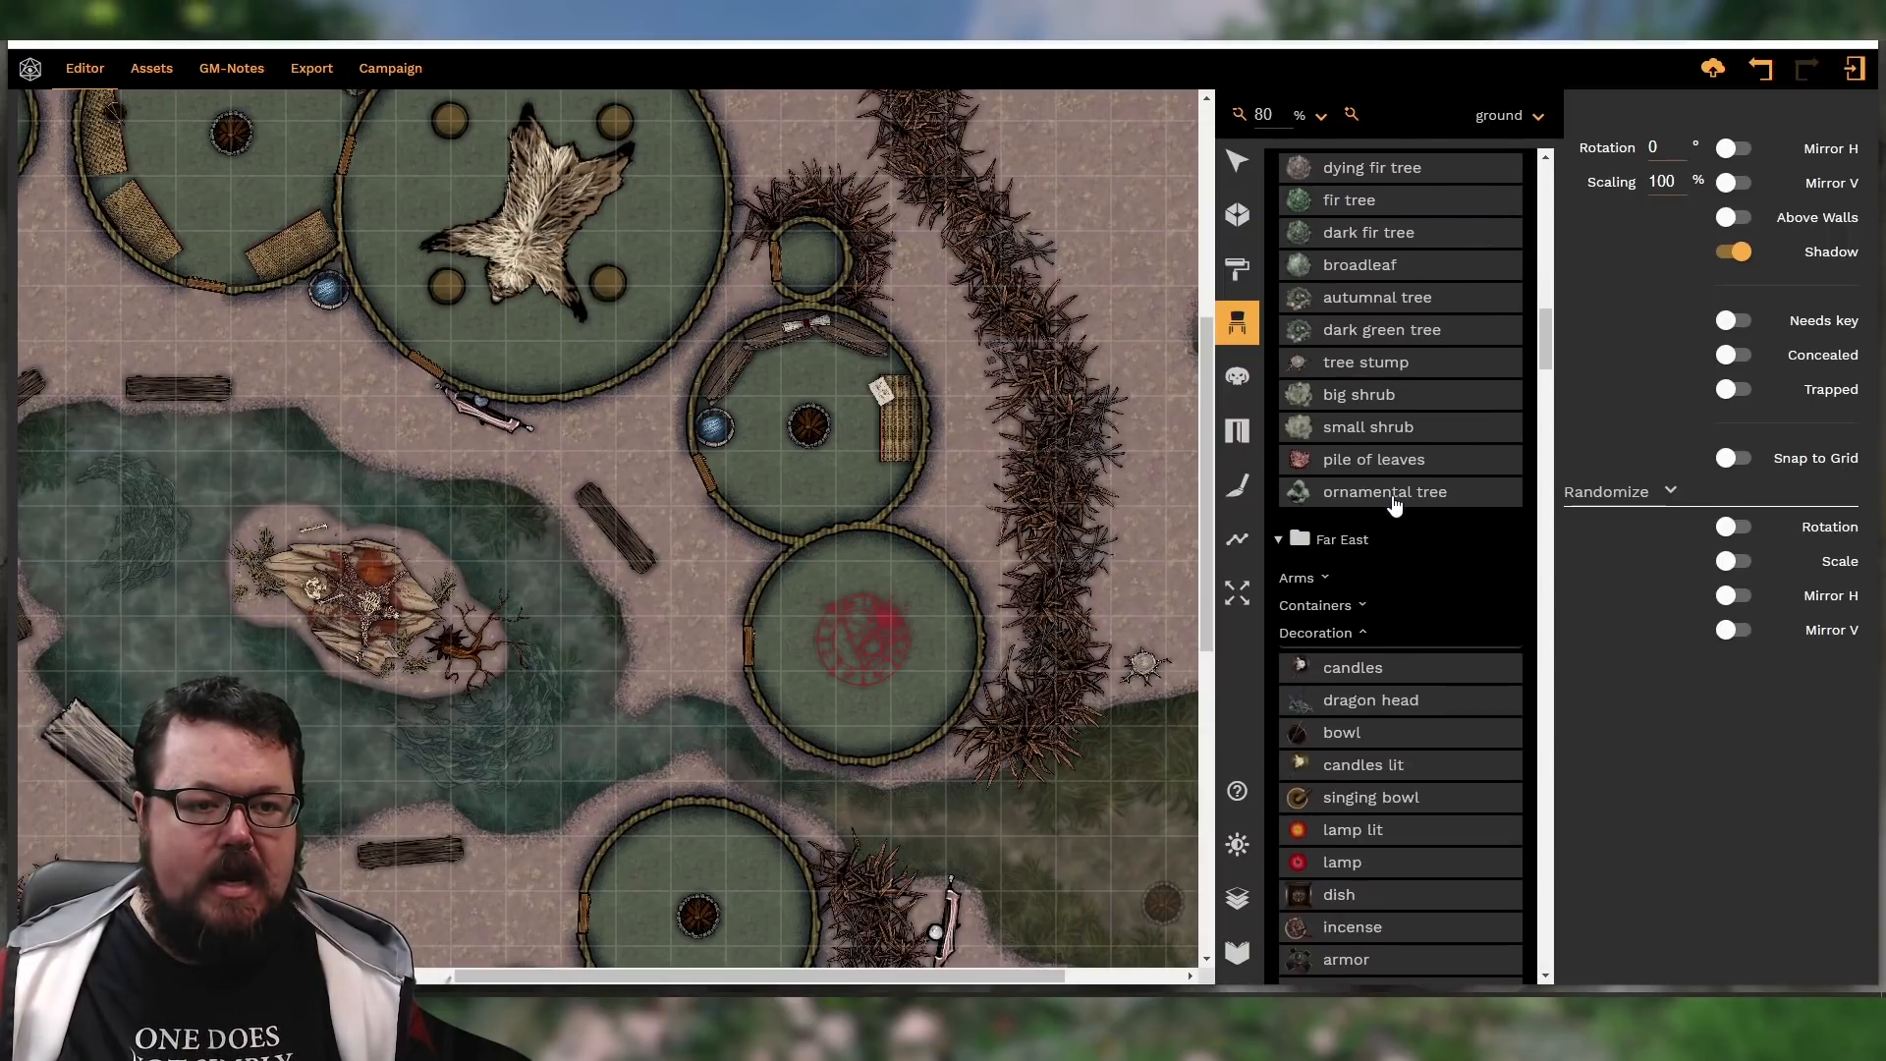
click(1316, 240)
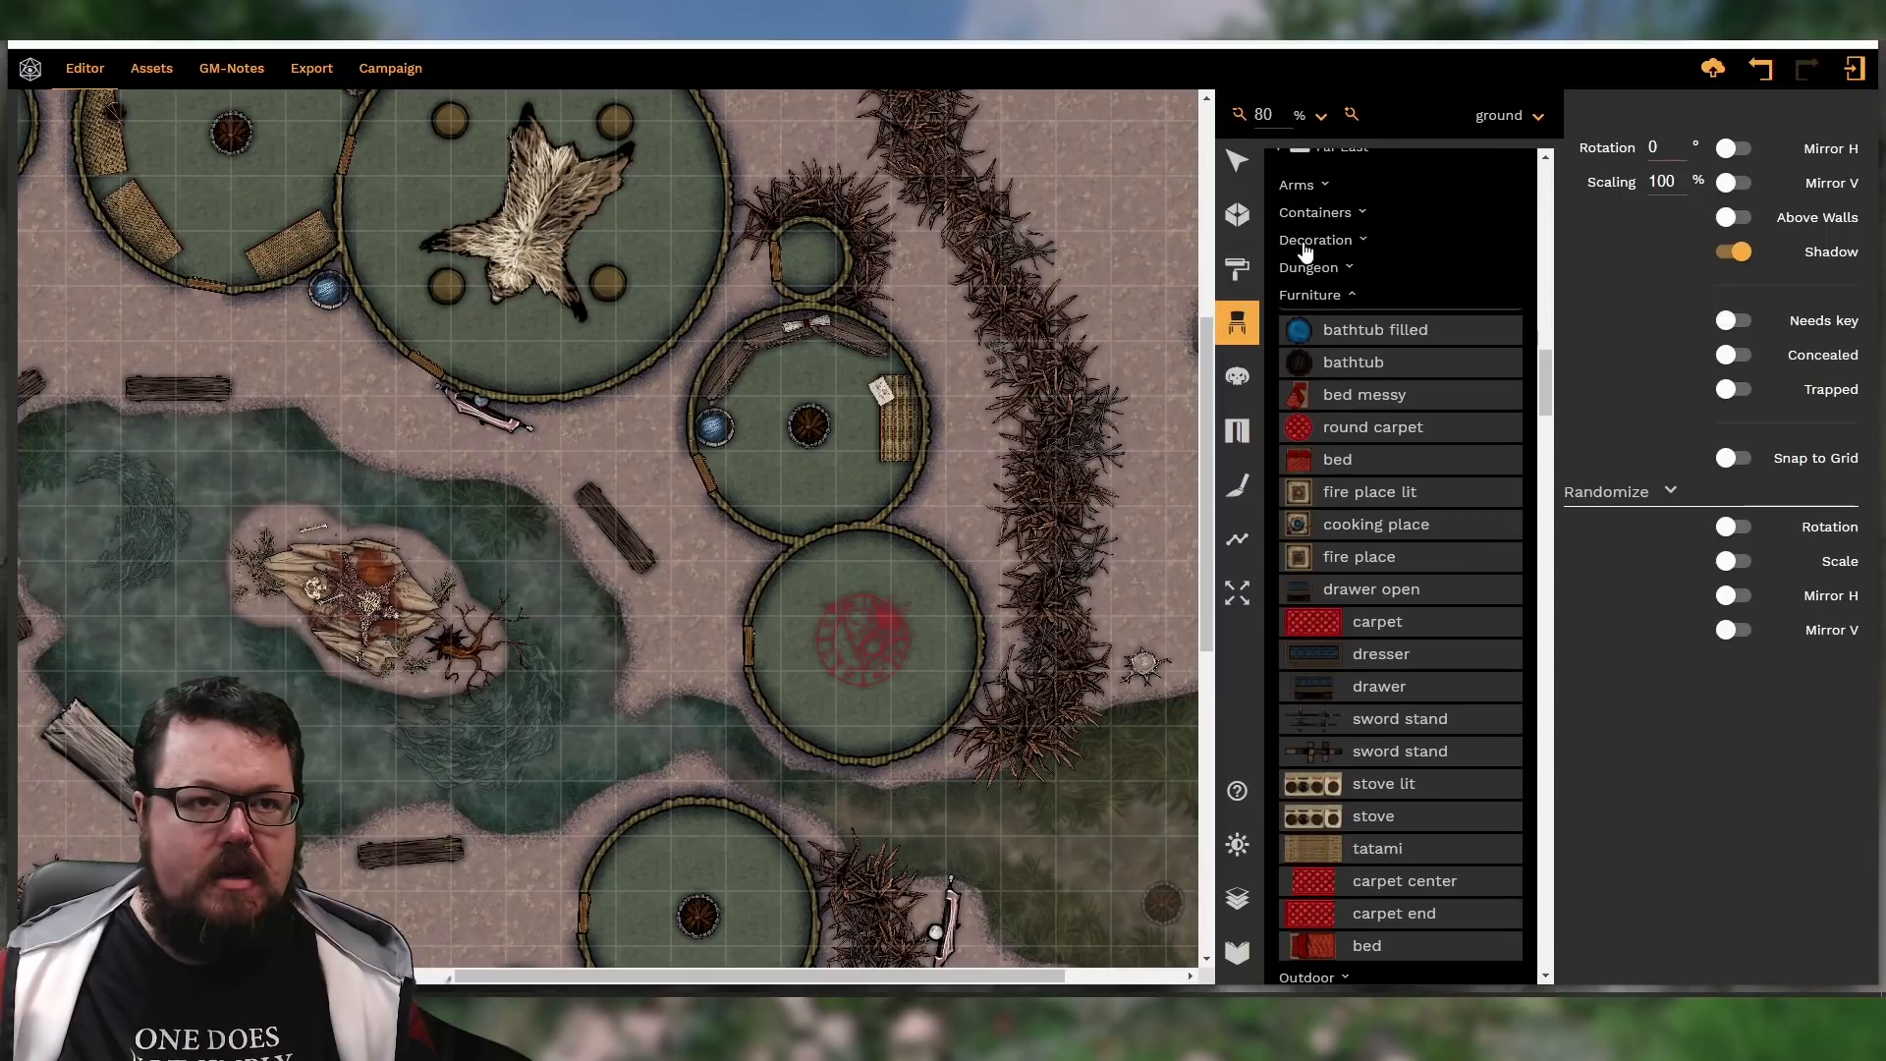
scroll(1356, 399, up, 3)
click(1336, 444)
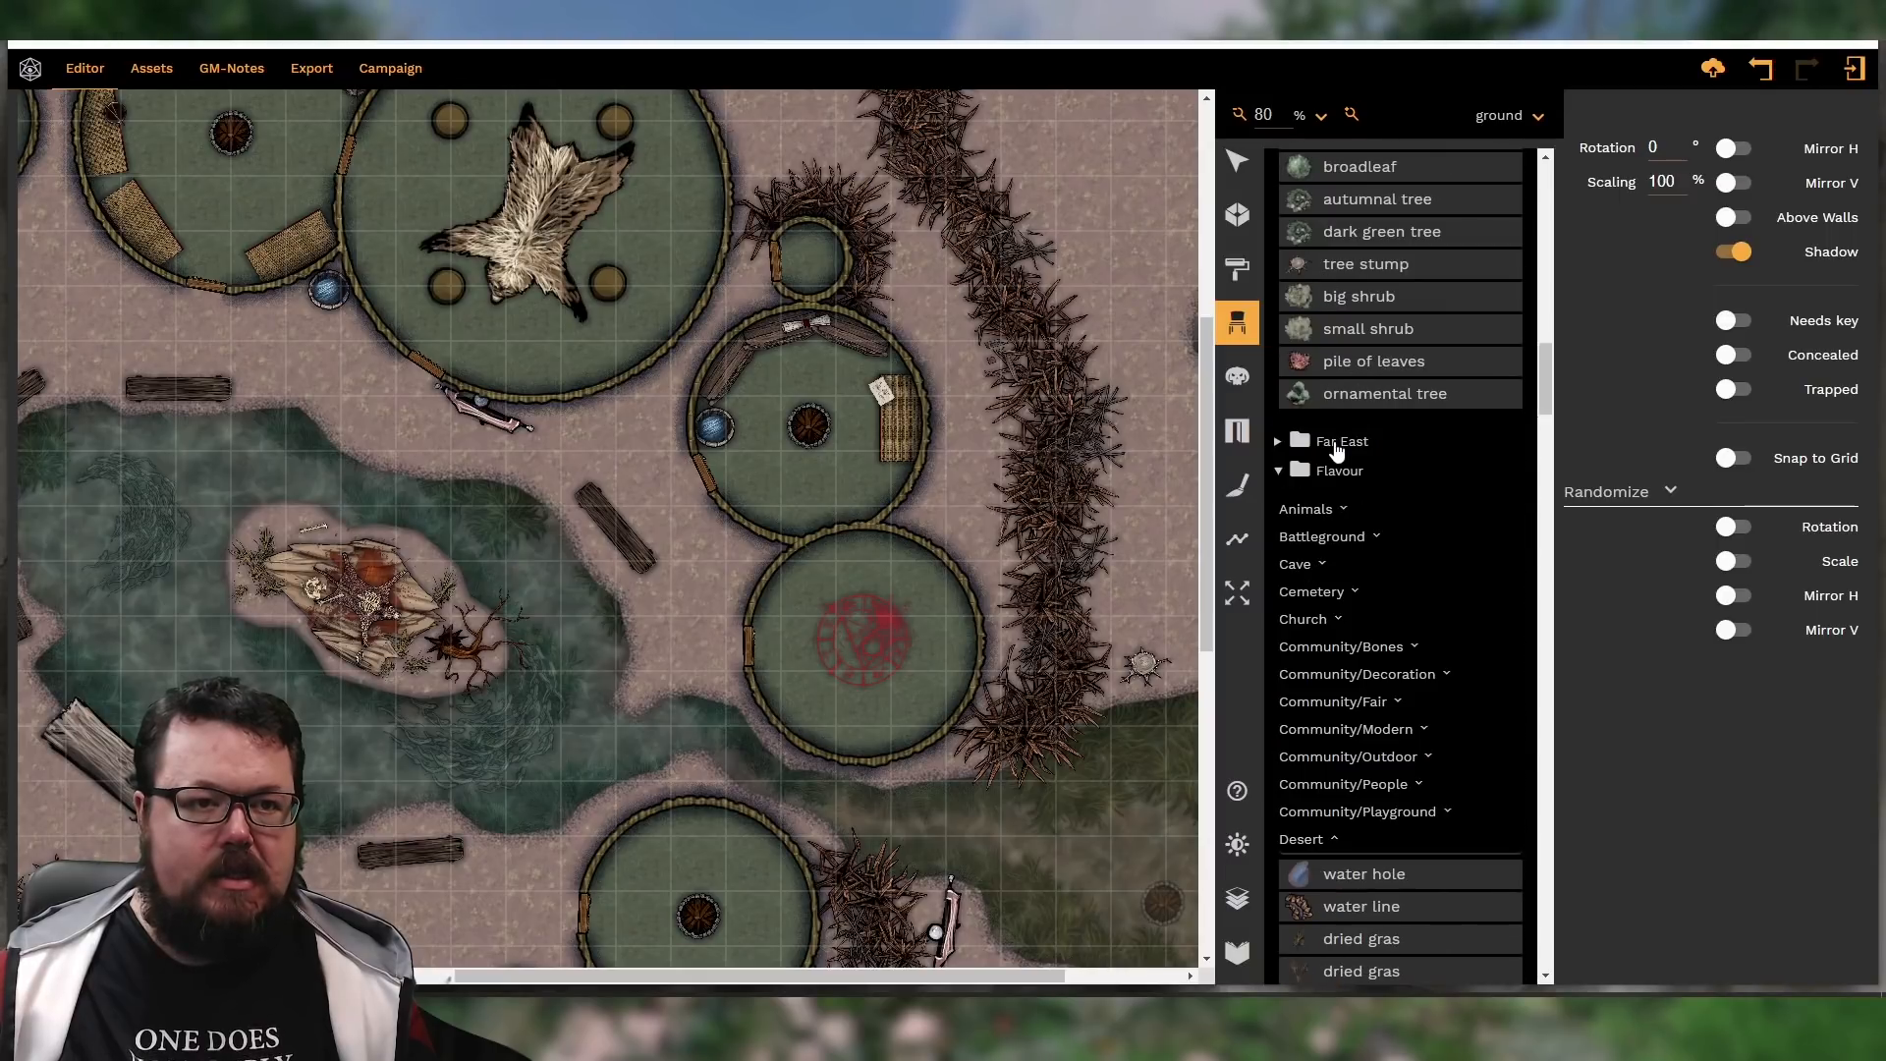
Look over the furnished huts and the pond, and view the whole village map at 30% zoom
scroll(423, 591, up, 3)
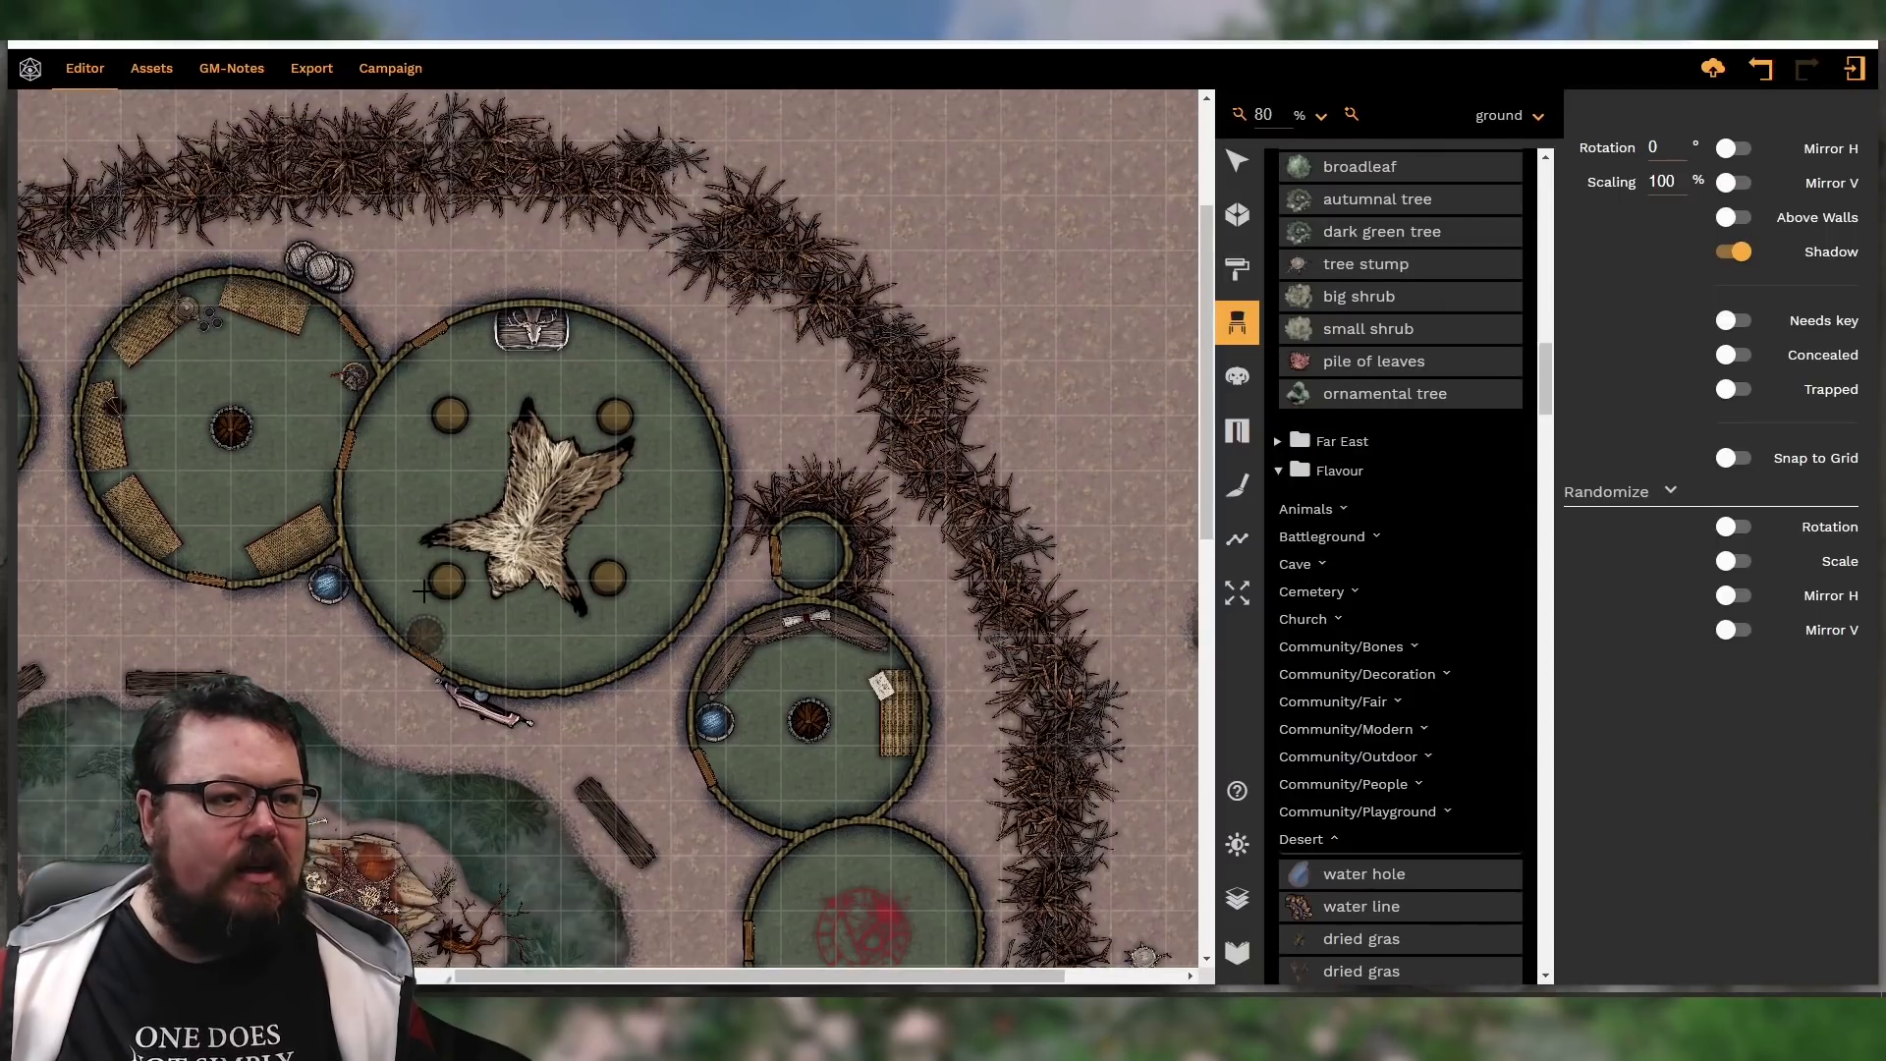
scroll(423, 591, down, 6)
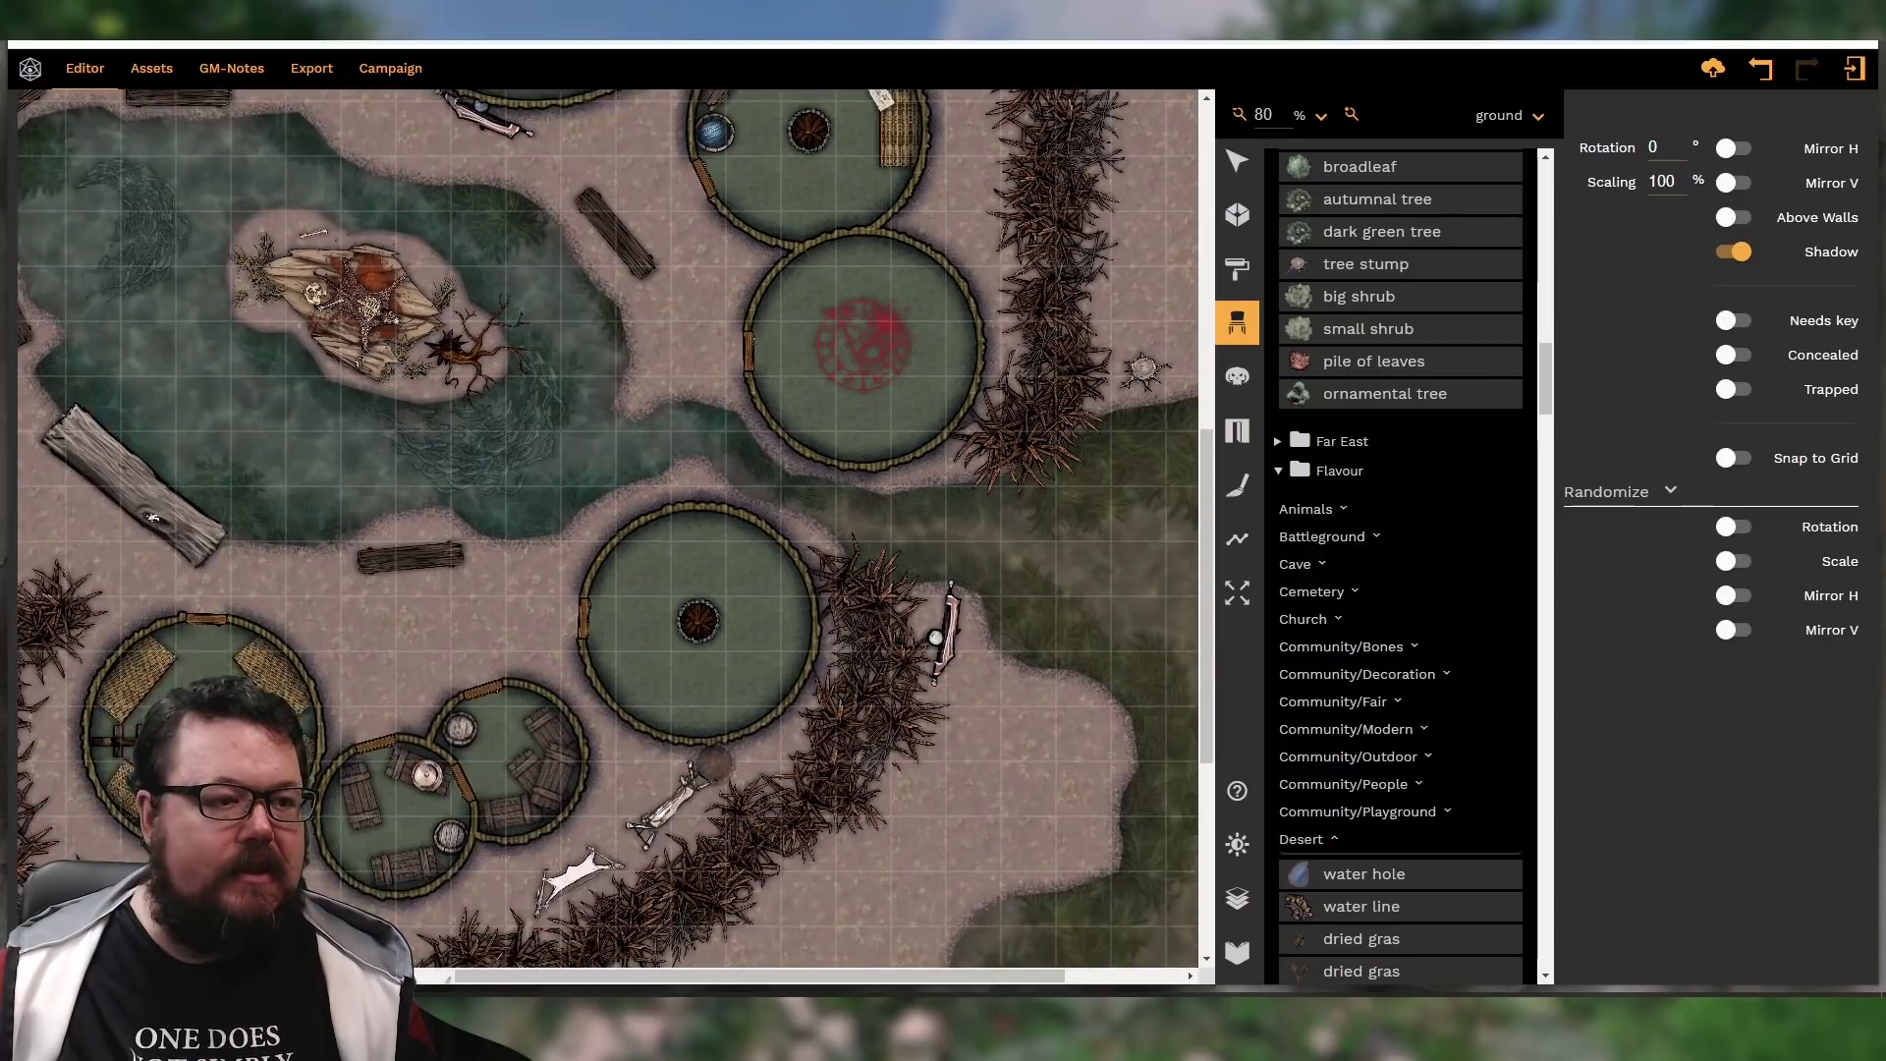
drag(753, 972, 528, 991)
scroll(606, 689, up, 3)
scroll(605, 689, down, 1)
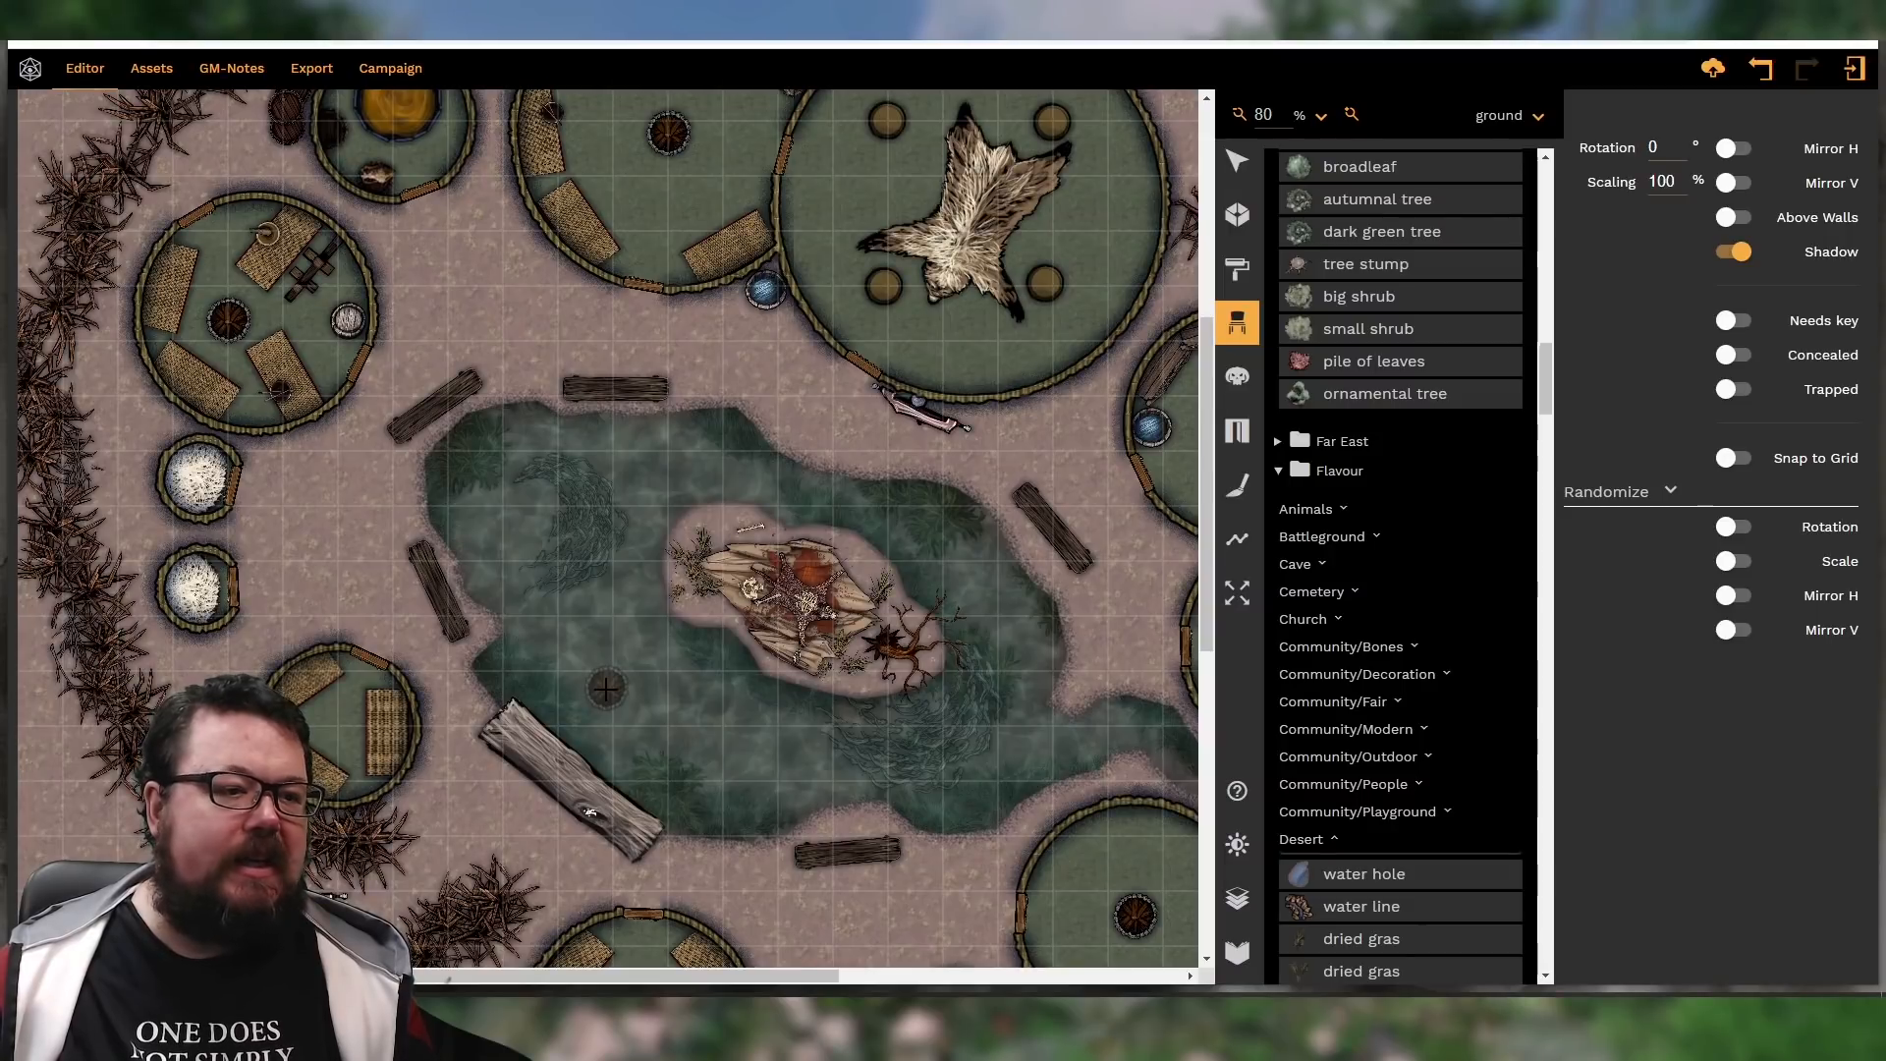
ctrl+scroll(672, 639, down, 1)
ctrl+scroll(671, 639, down, 4)
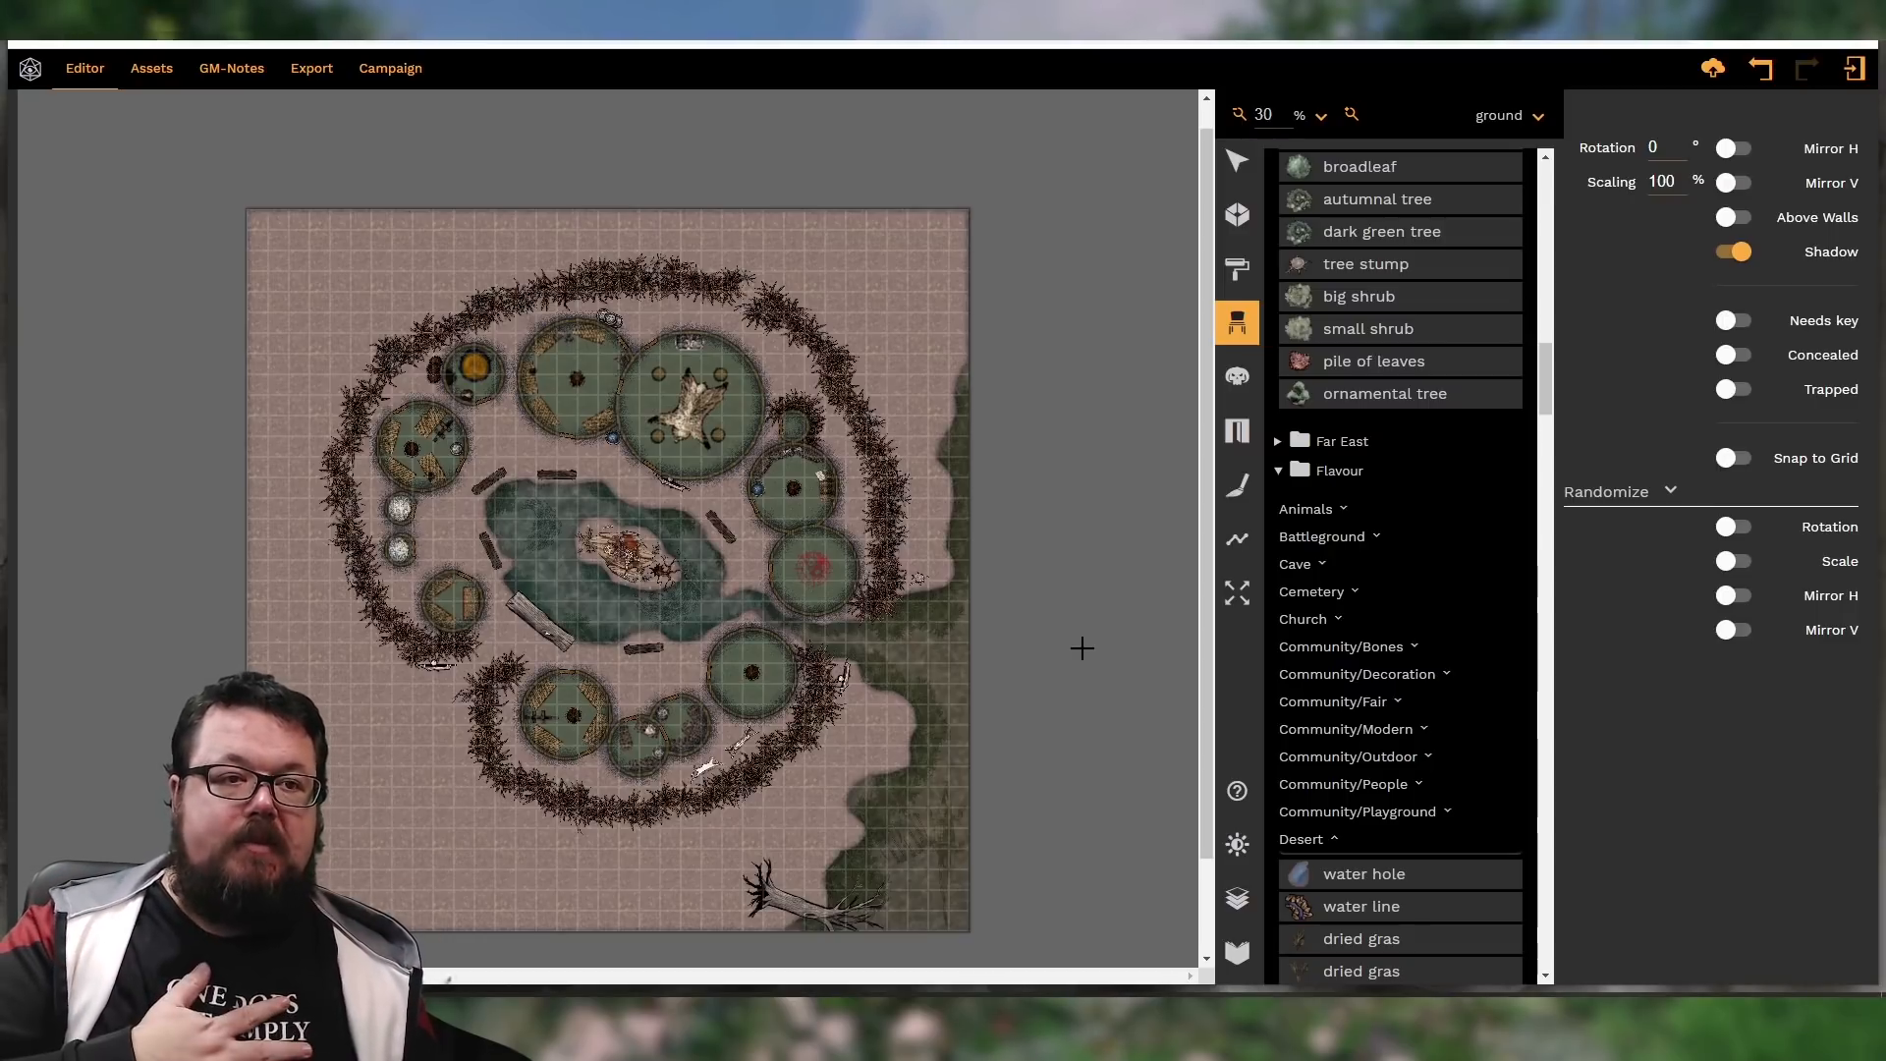
Switch to the Brush tool and open its texture selection
click(1236, 485)
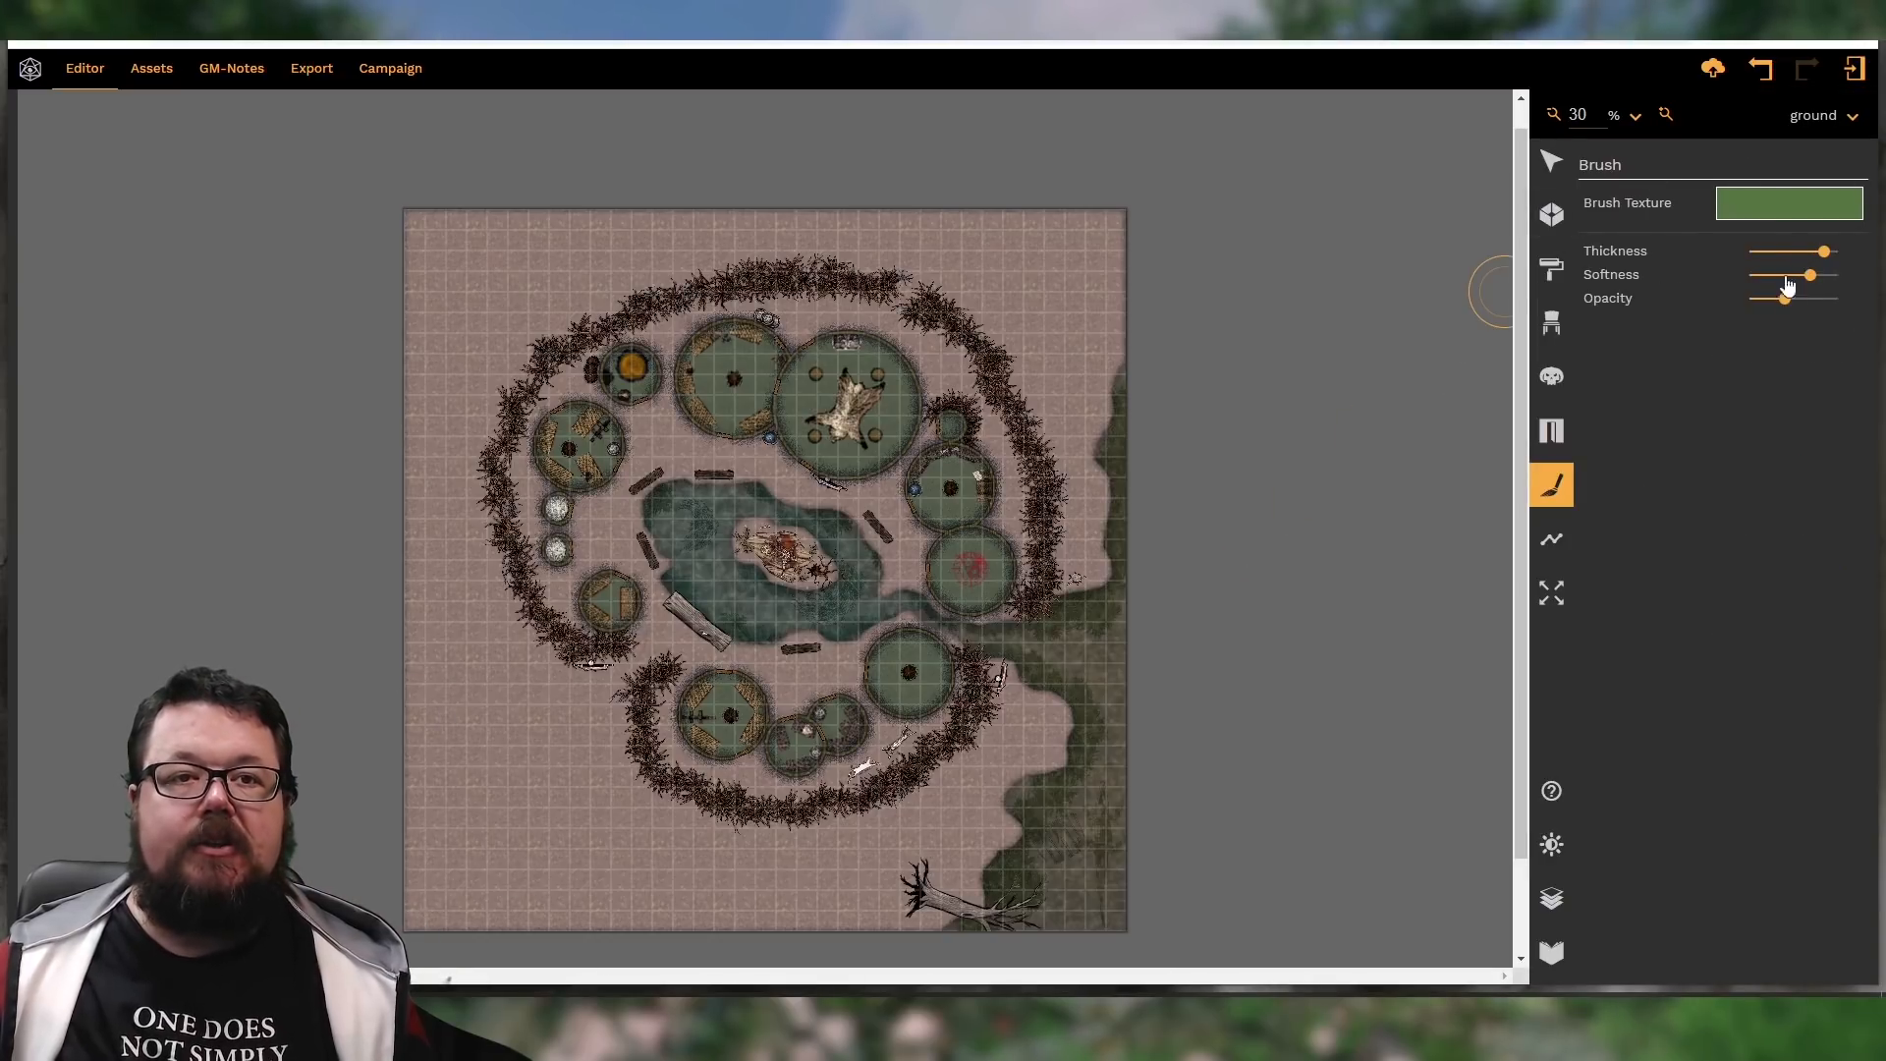
click(1781, 216)
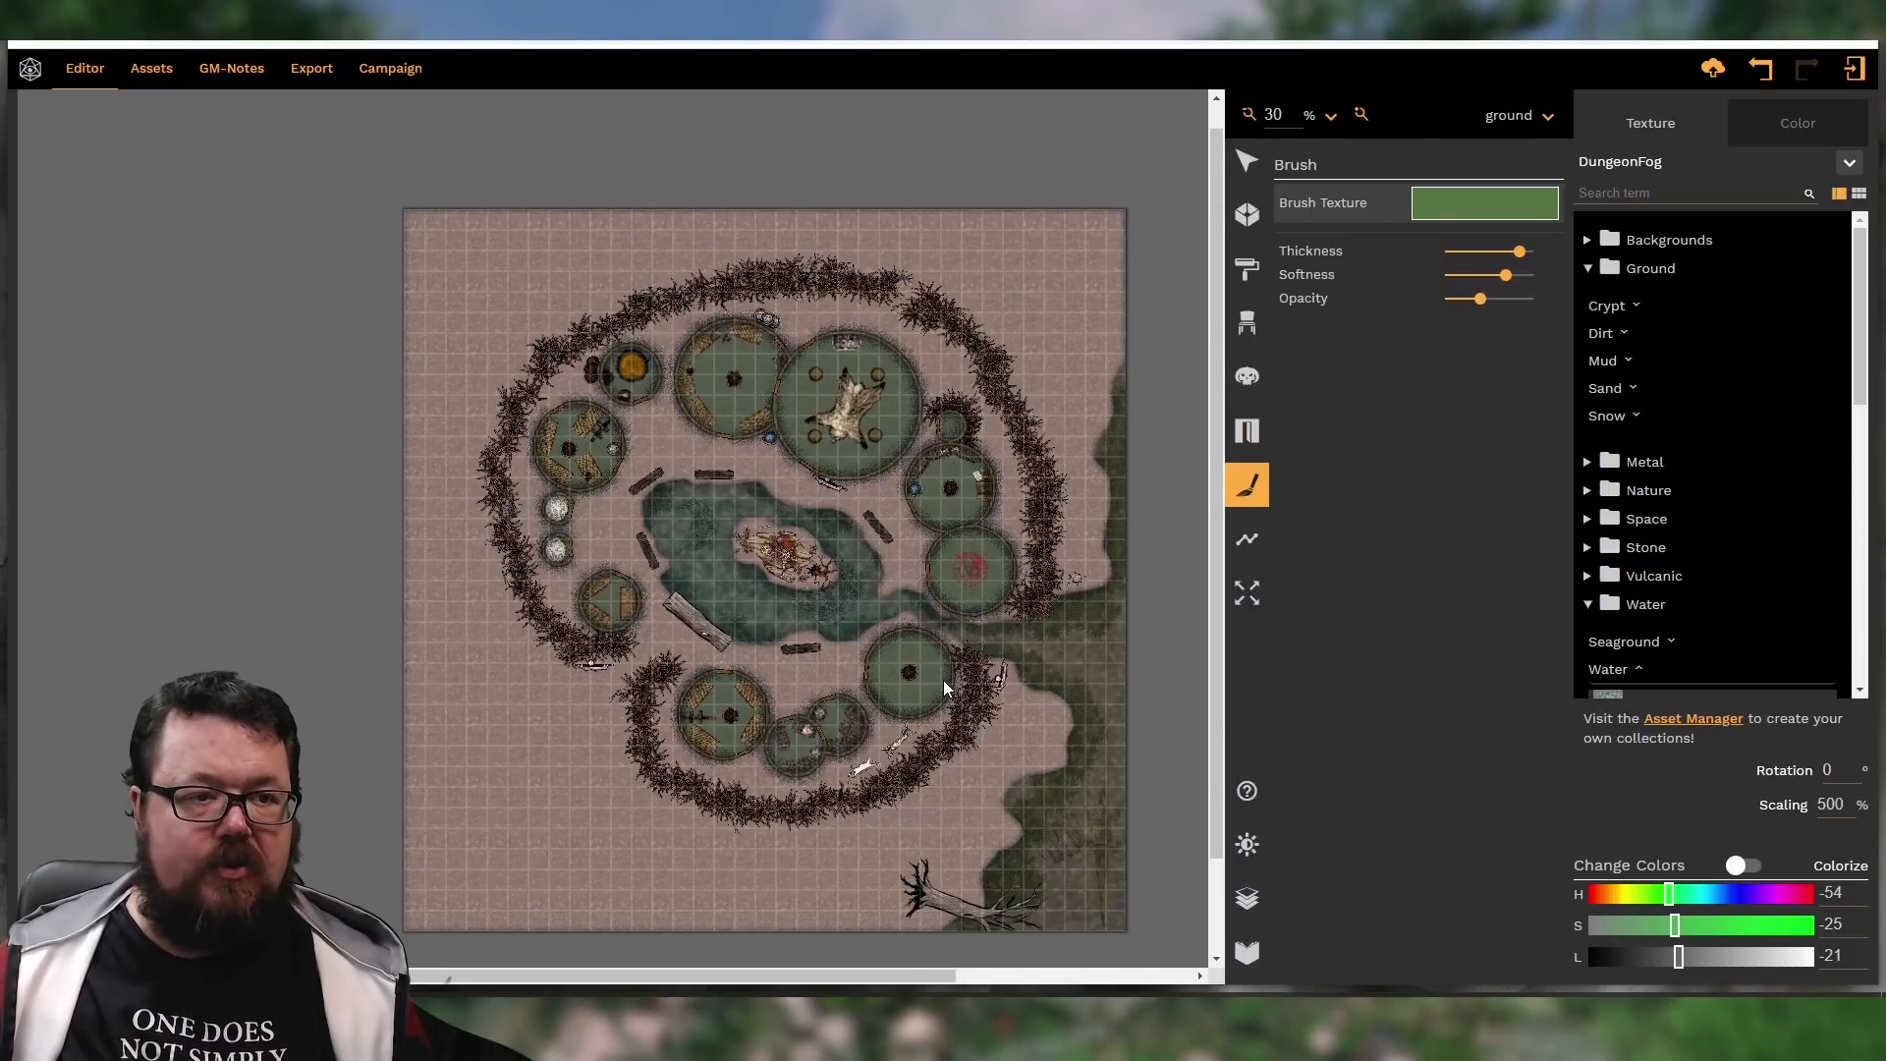
key(ctrl+plus)
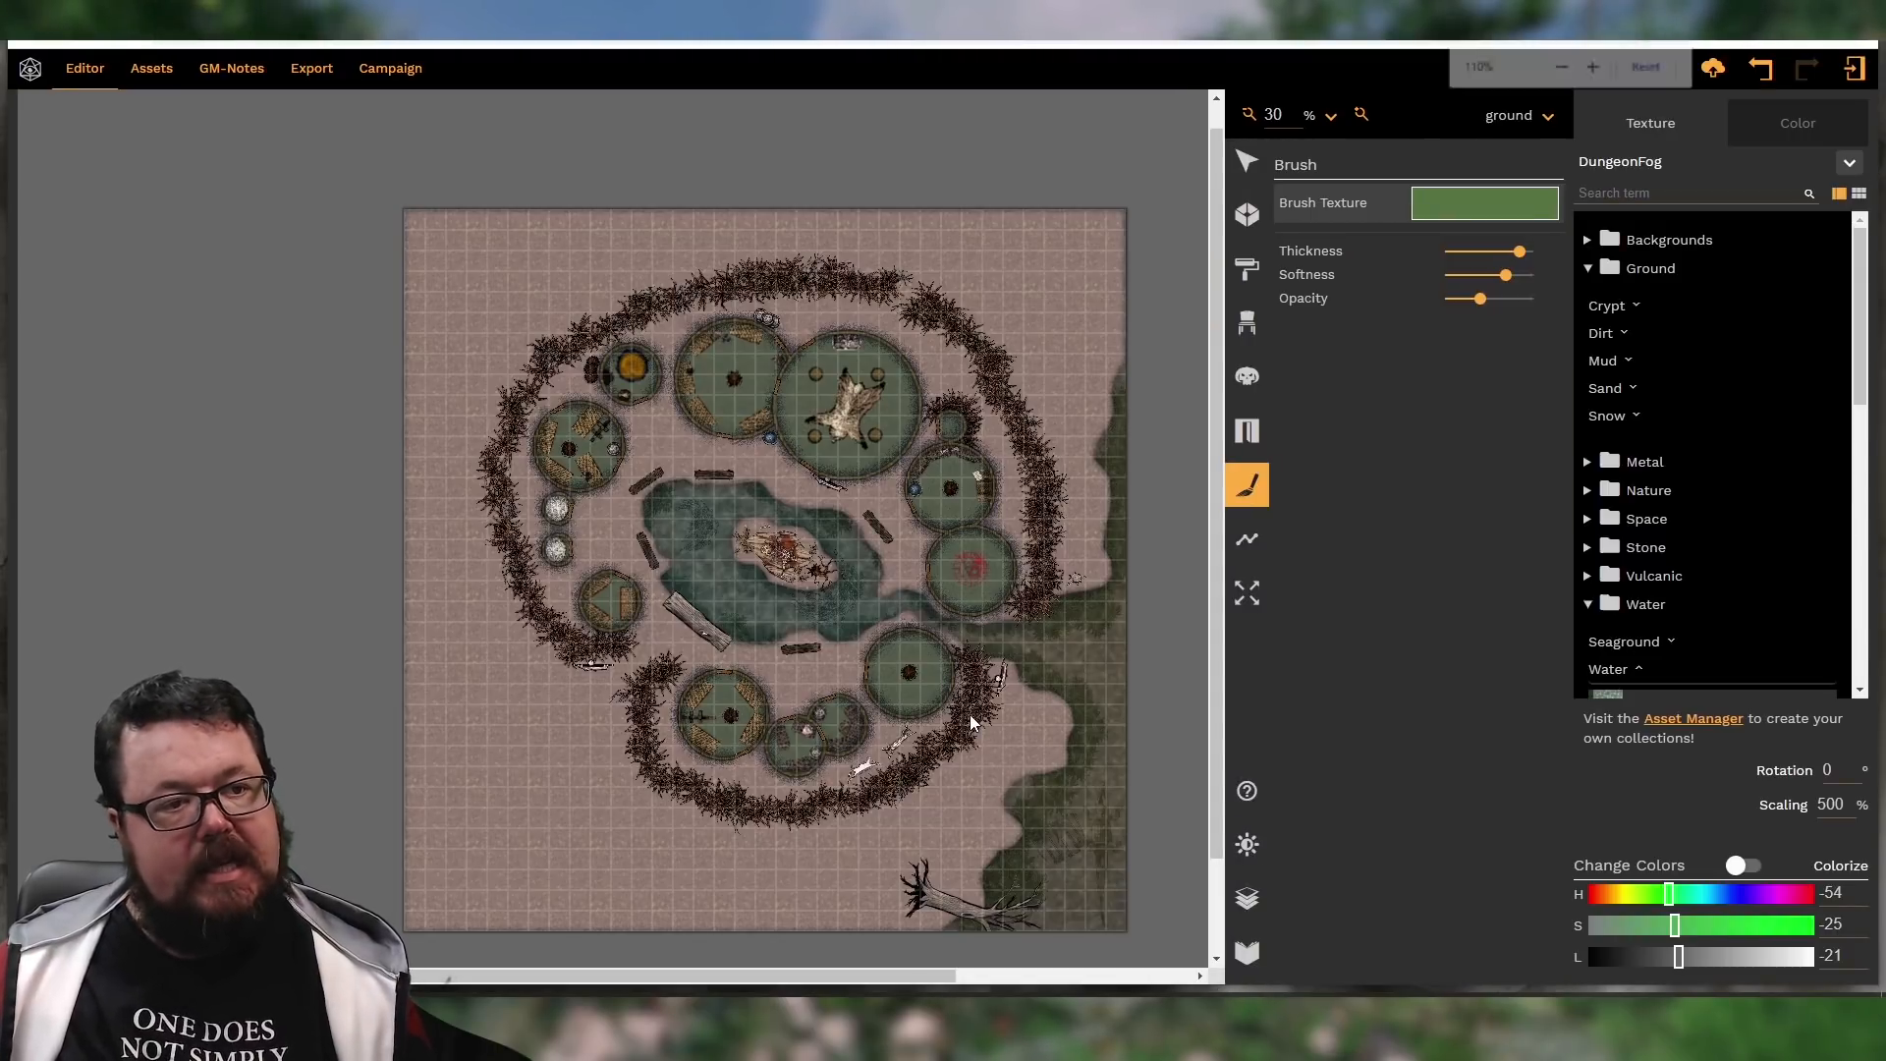
key(ctrl+0)
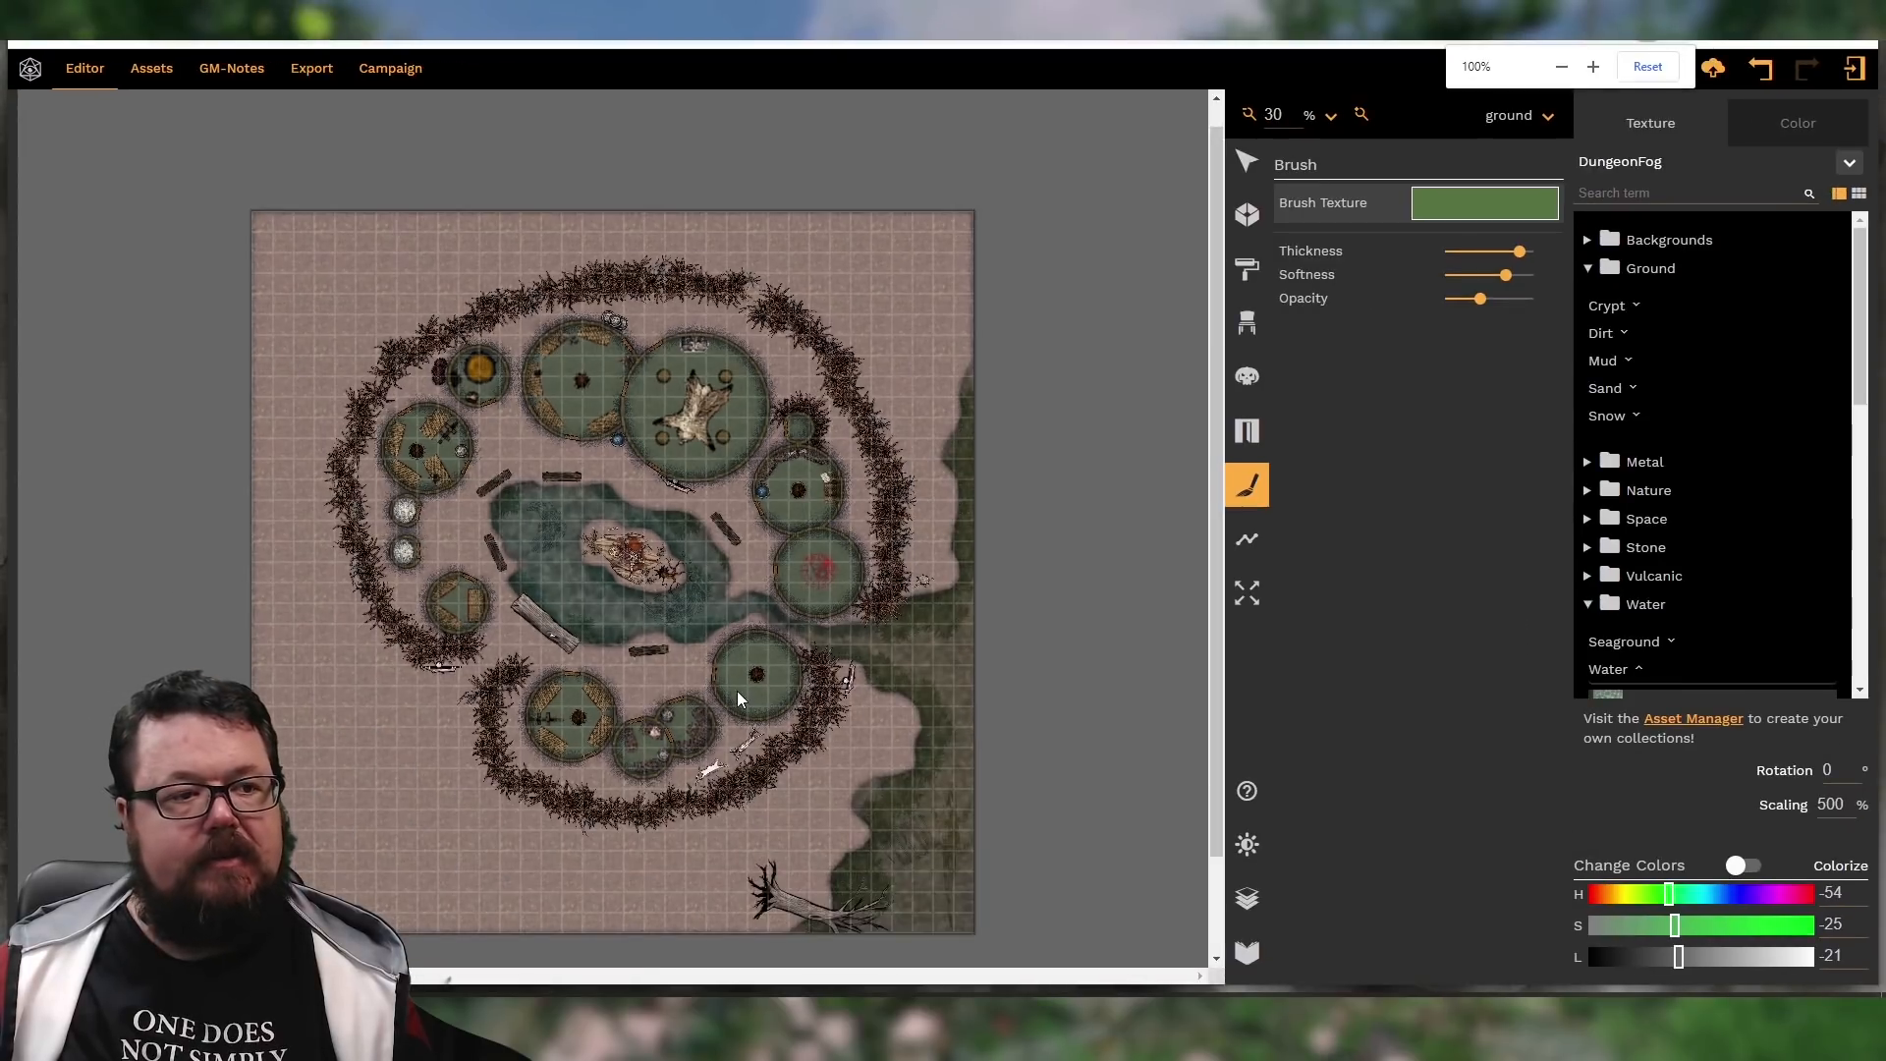
Examine the huts, pond, thorn fence and eastern swamp at 60% zoom, and reopen the brush texture selection
scroll(388, 698, up, 2)
scroll(388, 697, up, 1)
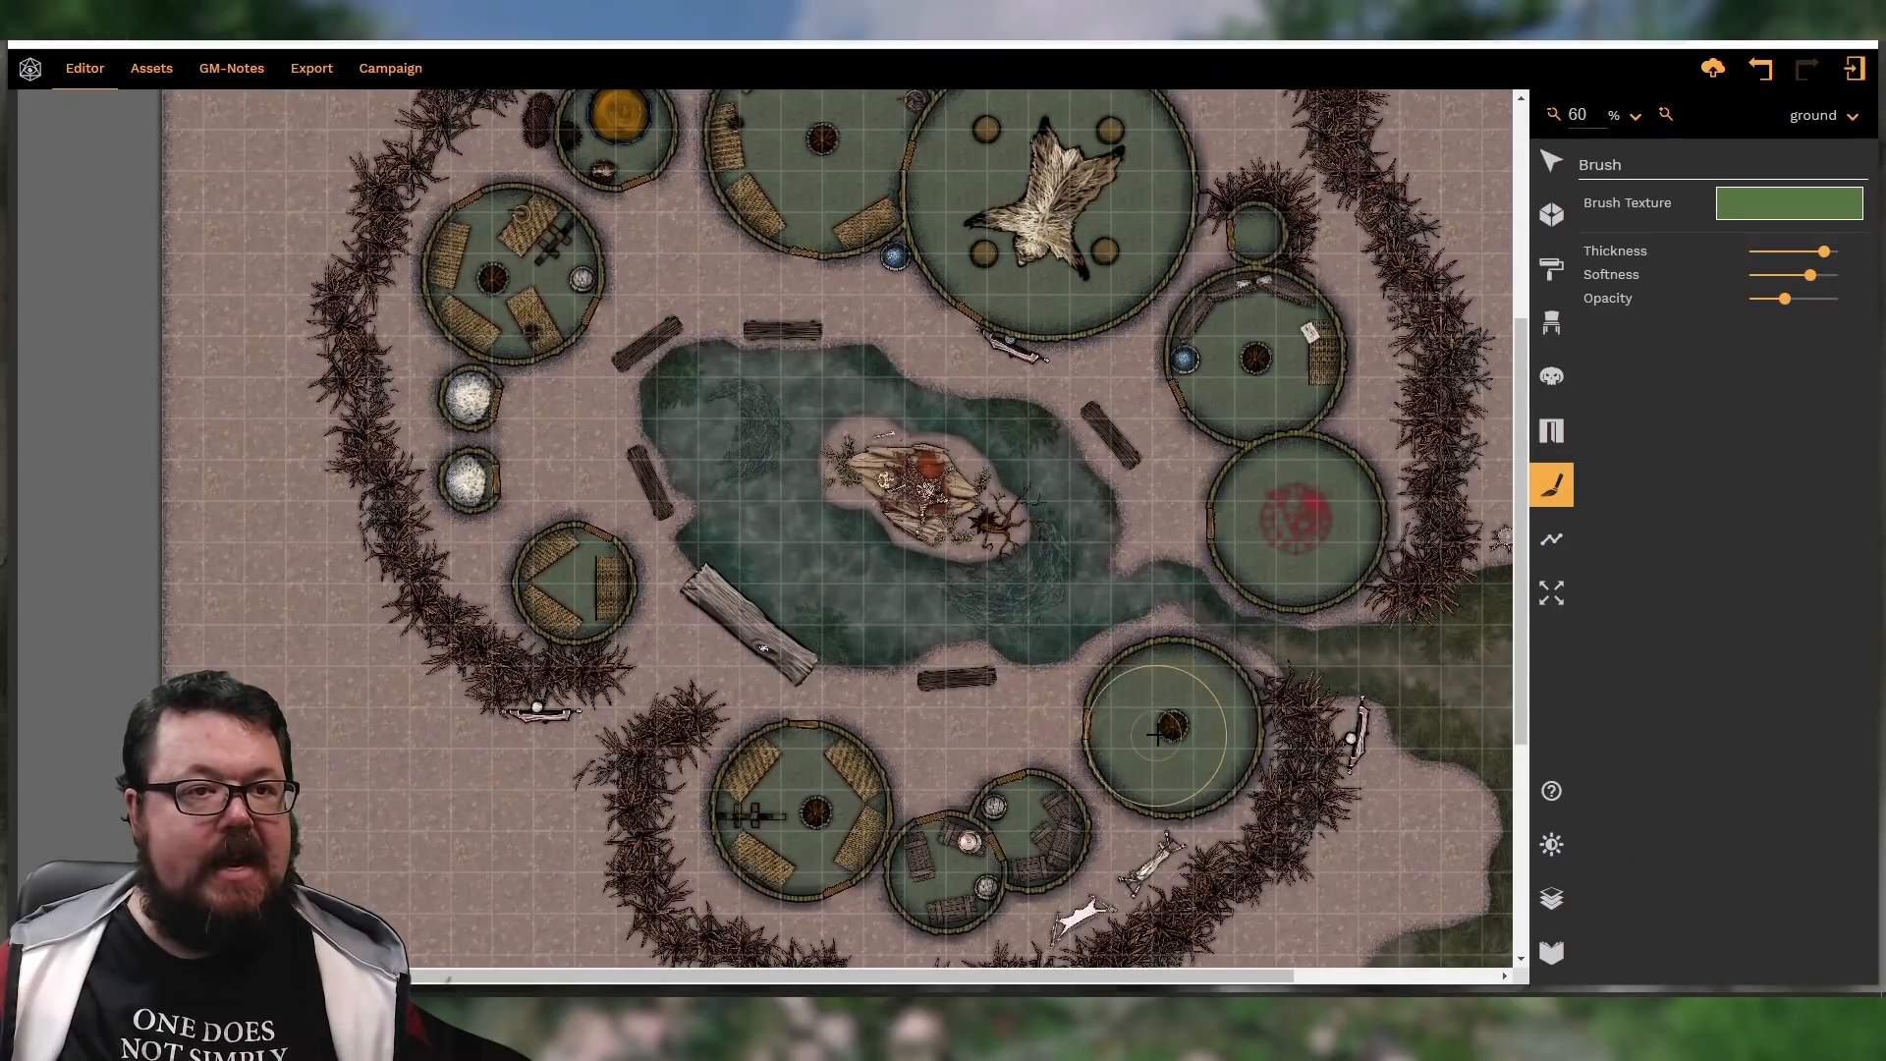
scroll(1160, 737, up, 1)
scroll(1104, 772, down, 1)
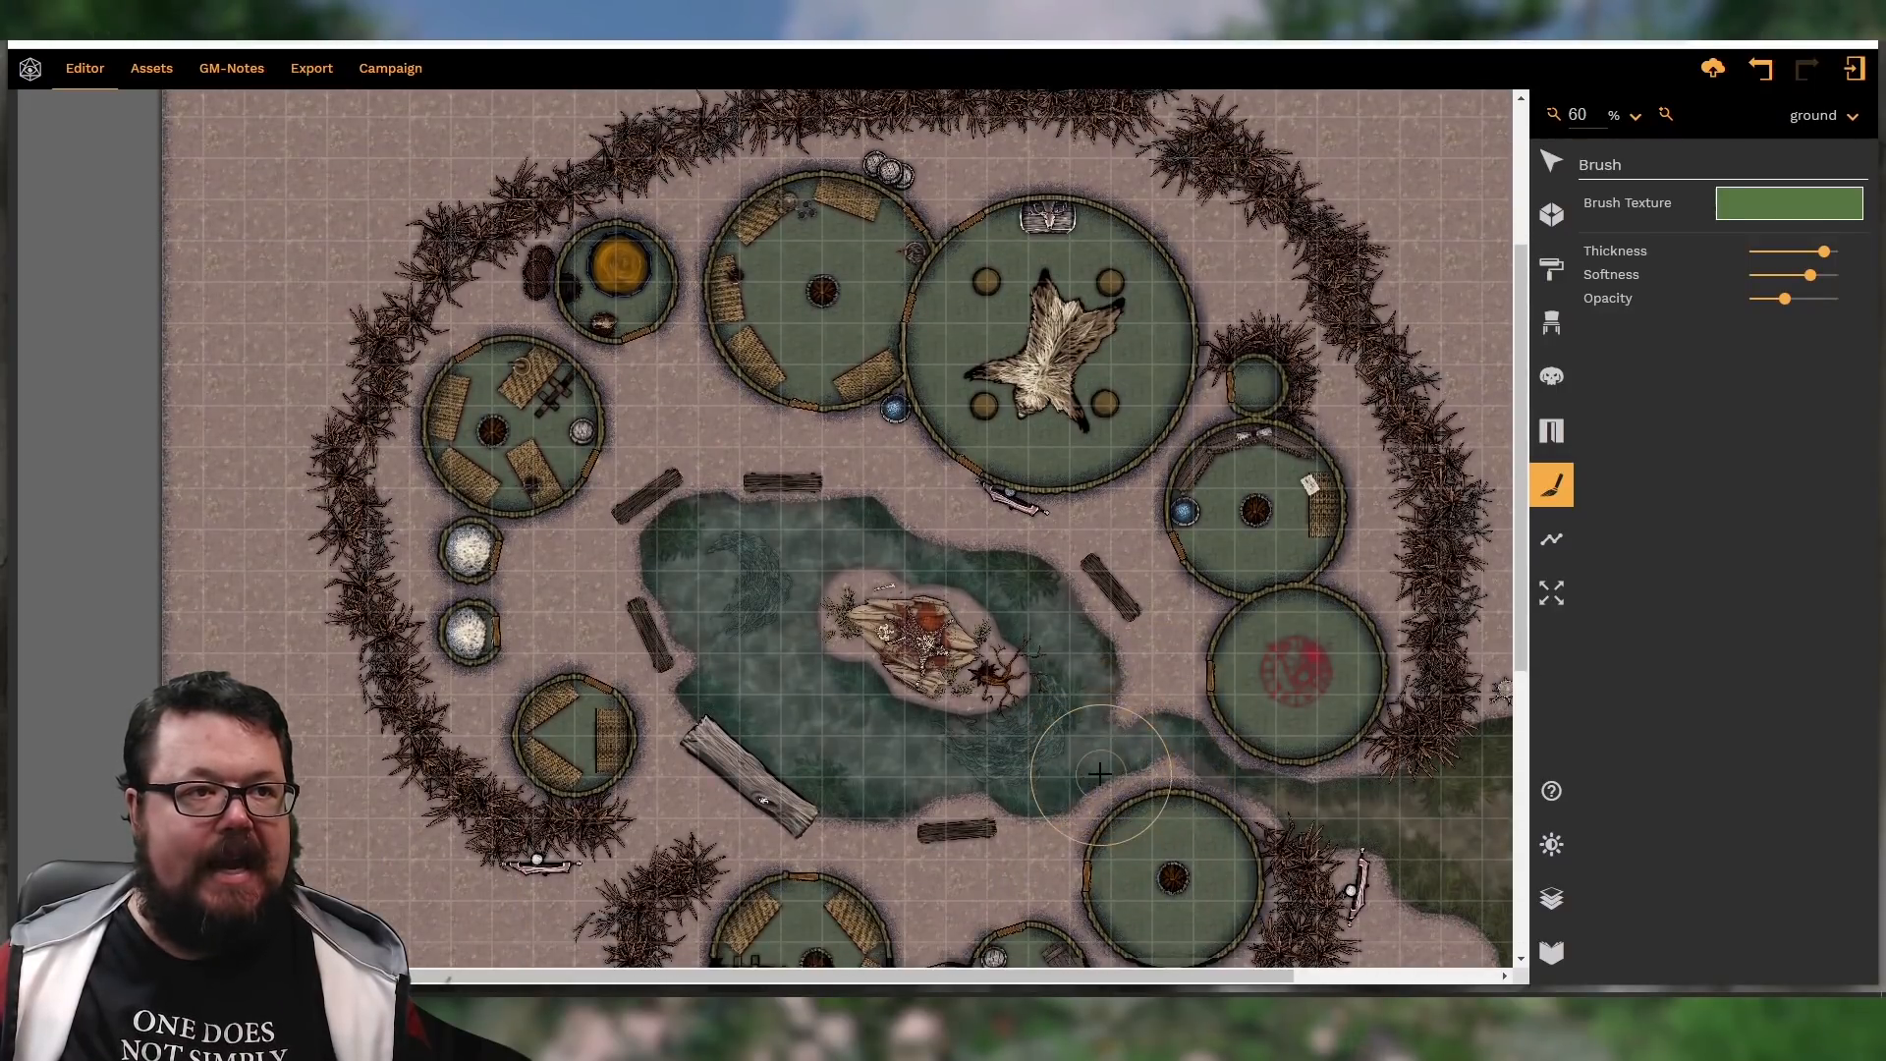
drag(912, 975, 1105, 981)
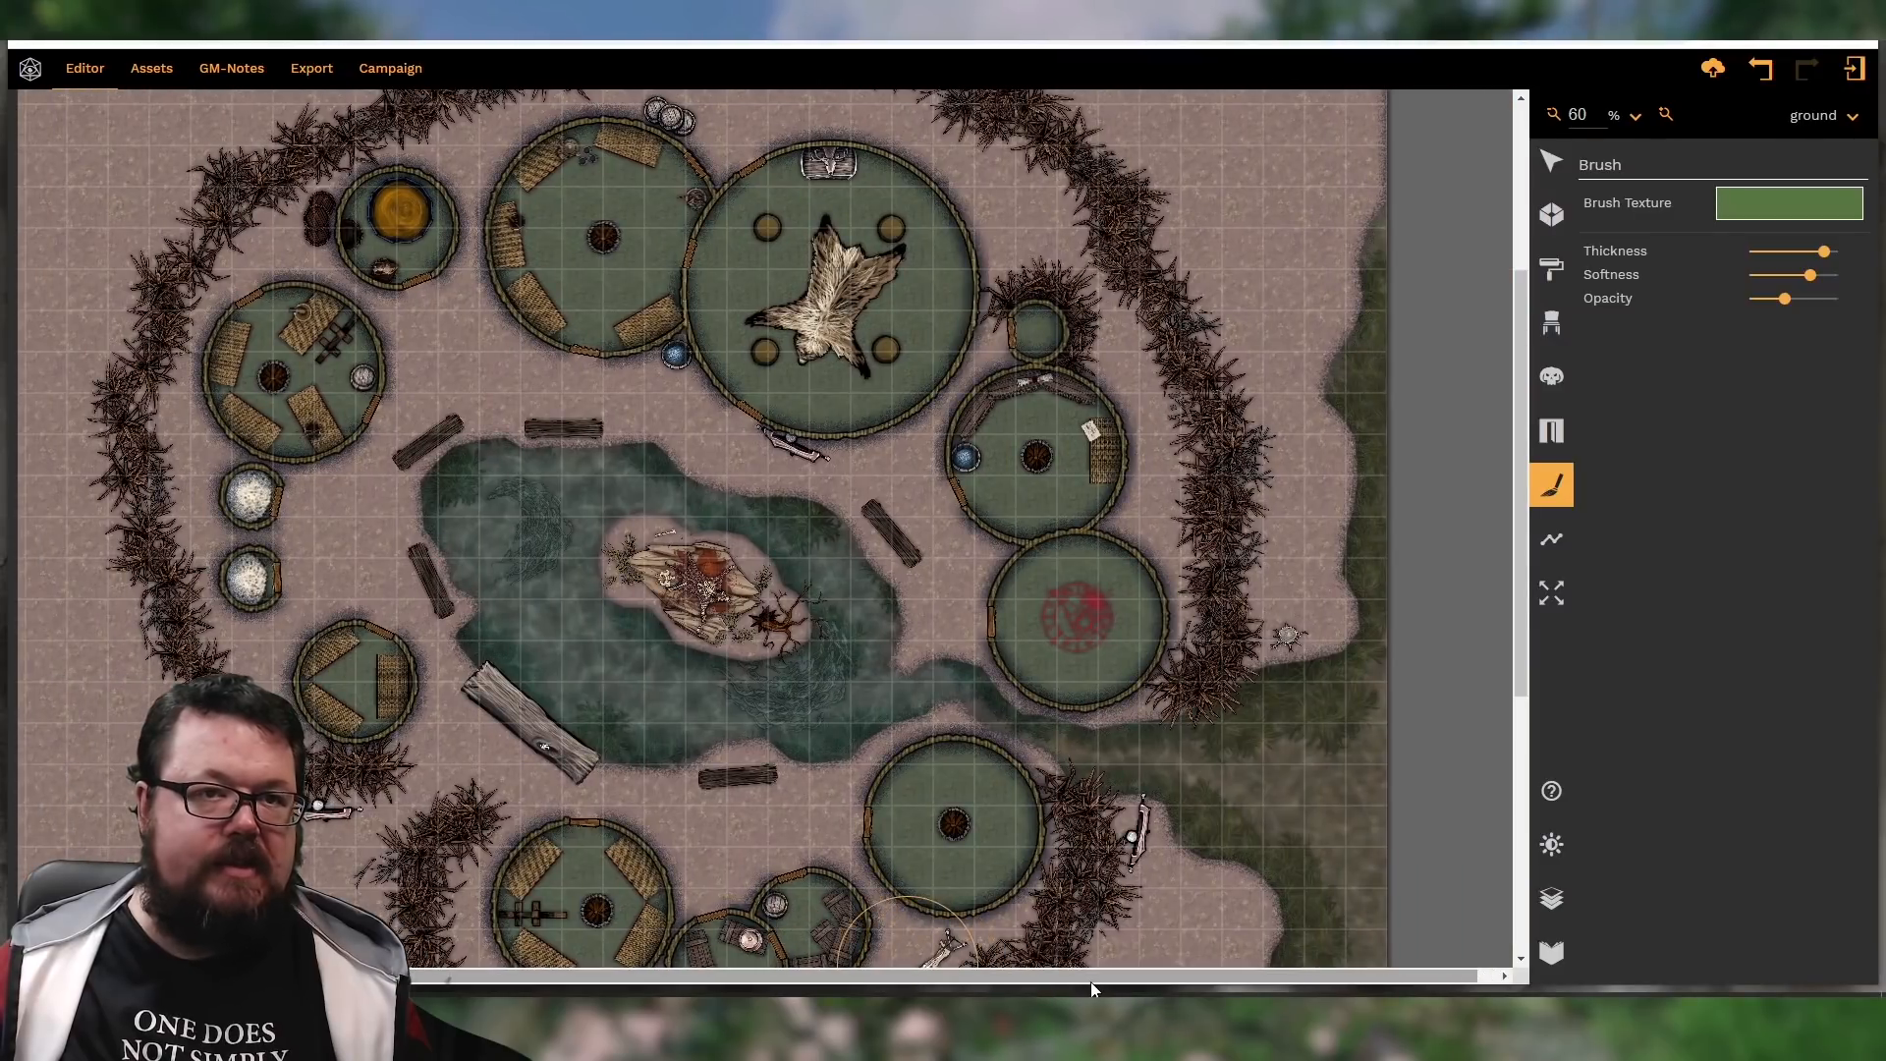
scroll(1304, 766, up, 1)
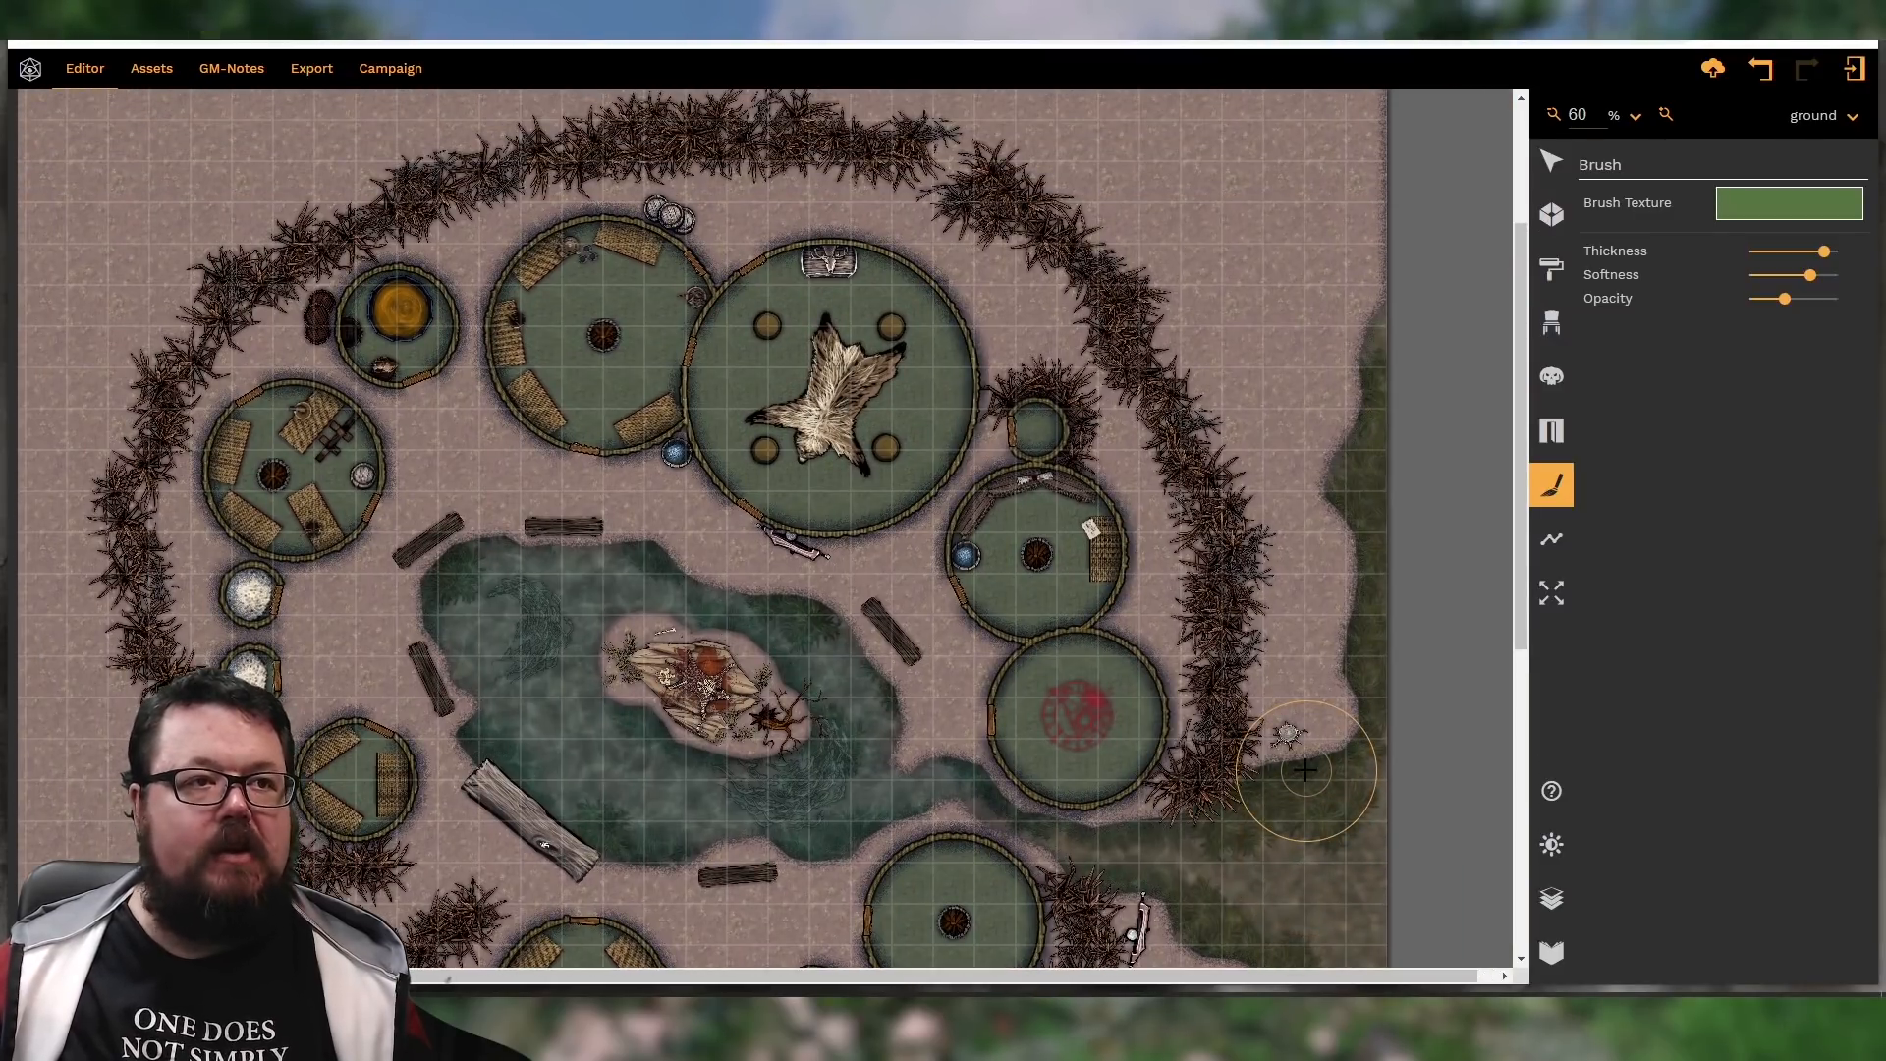
scroll(1303, 770, down, 1)
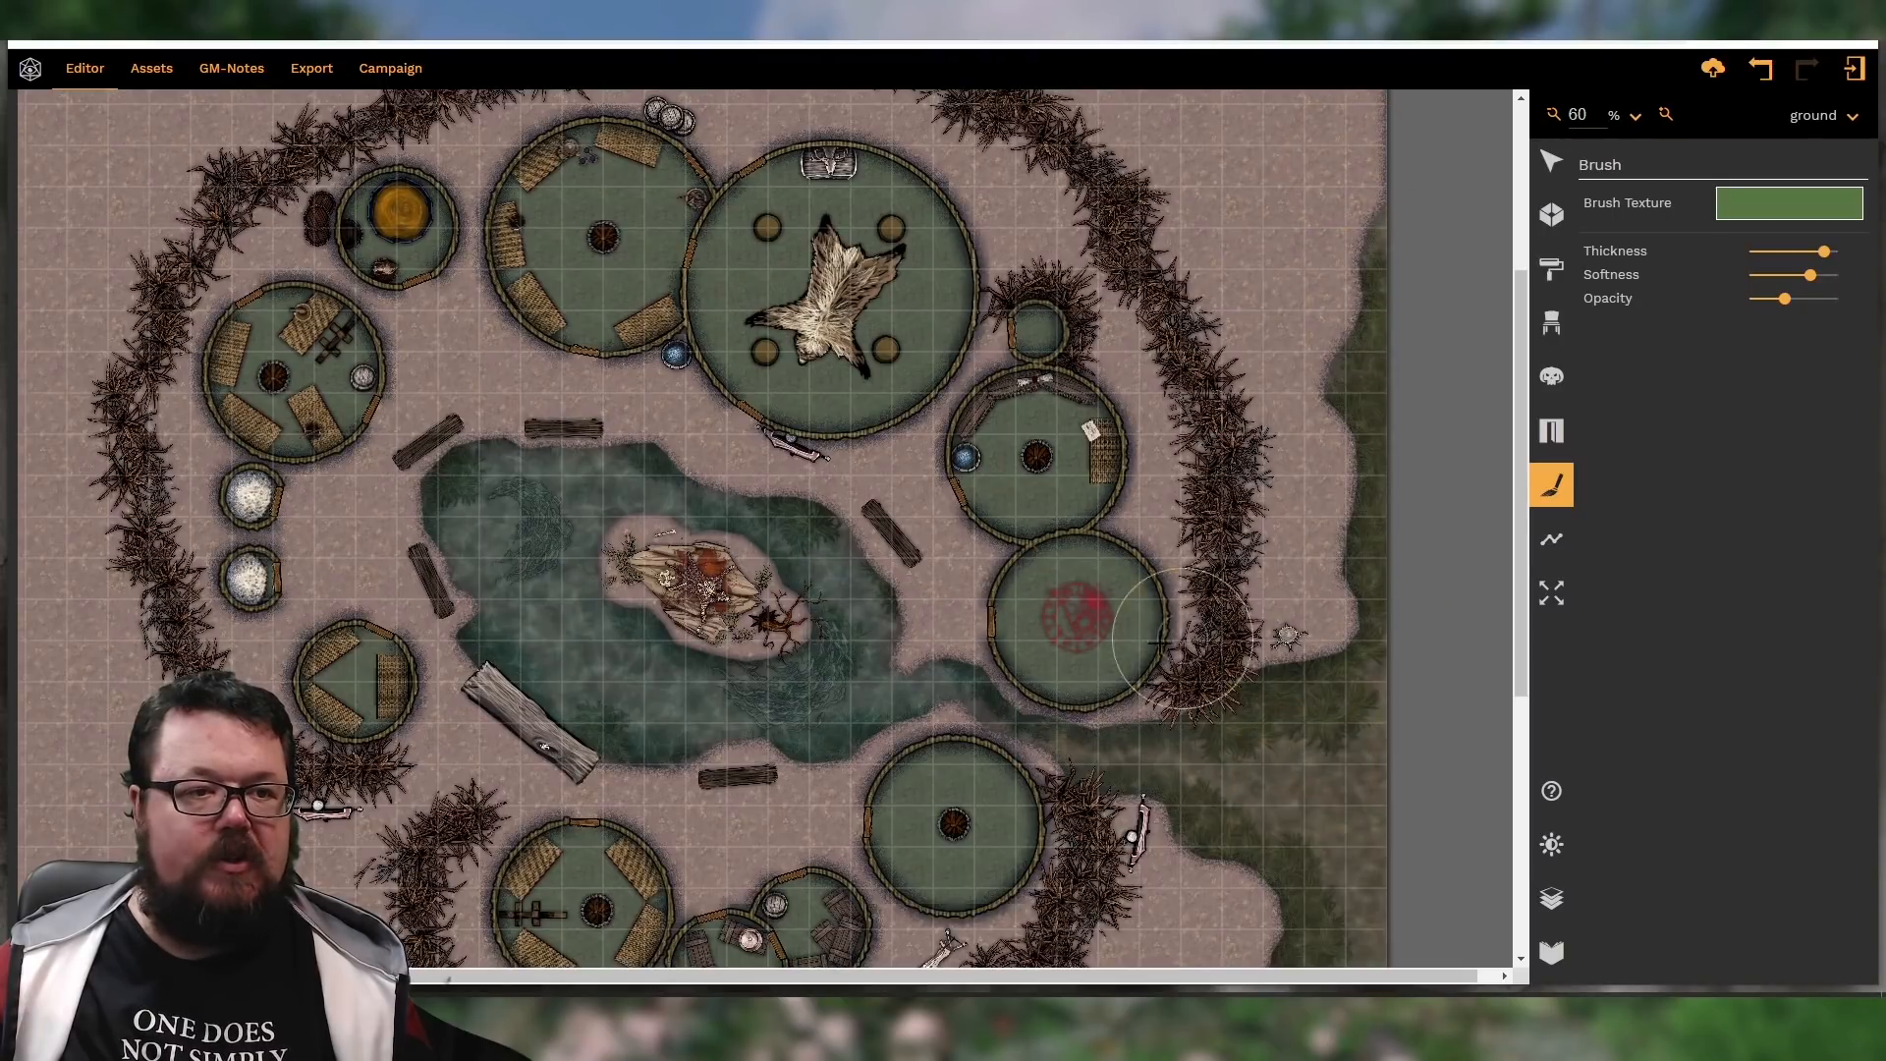
scroll(1164, 823, down, 4)
scroll(1167, 823, up, 3)
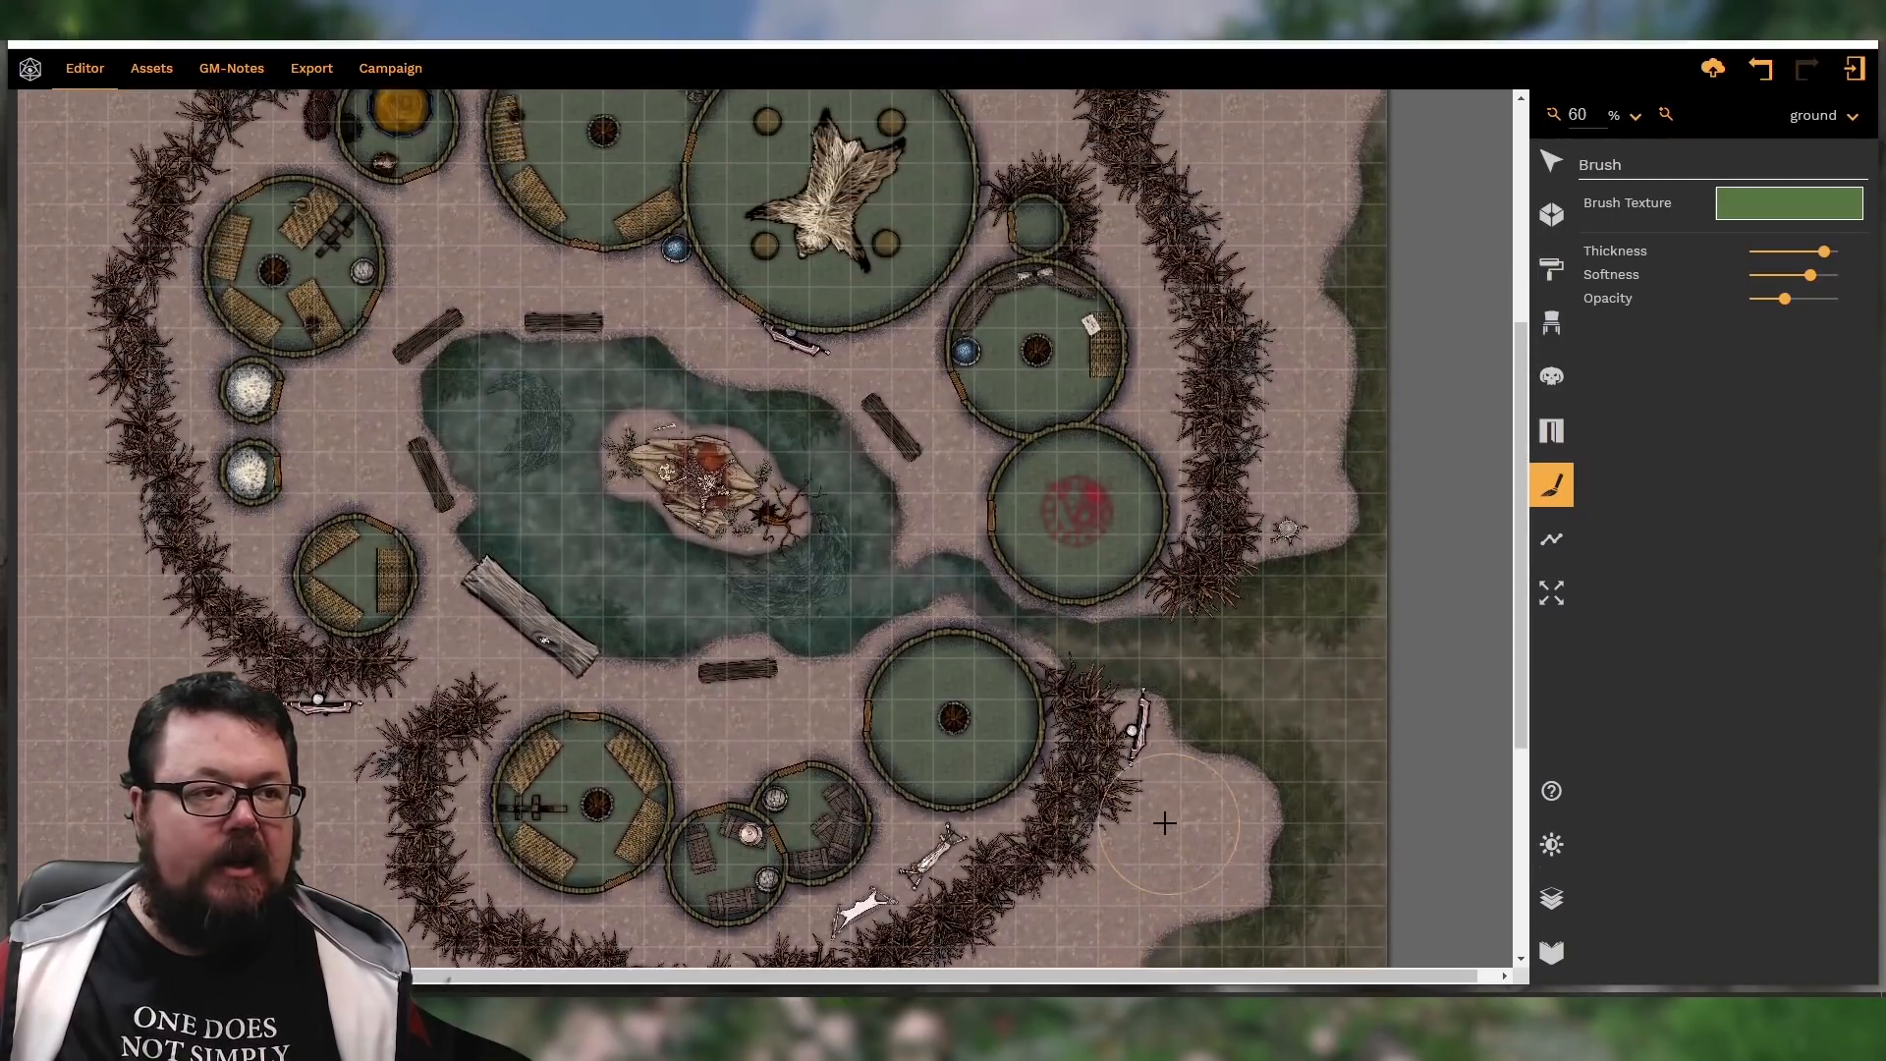
scroll(711, 501, up, 2)
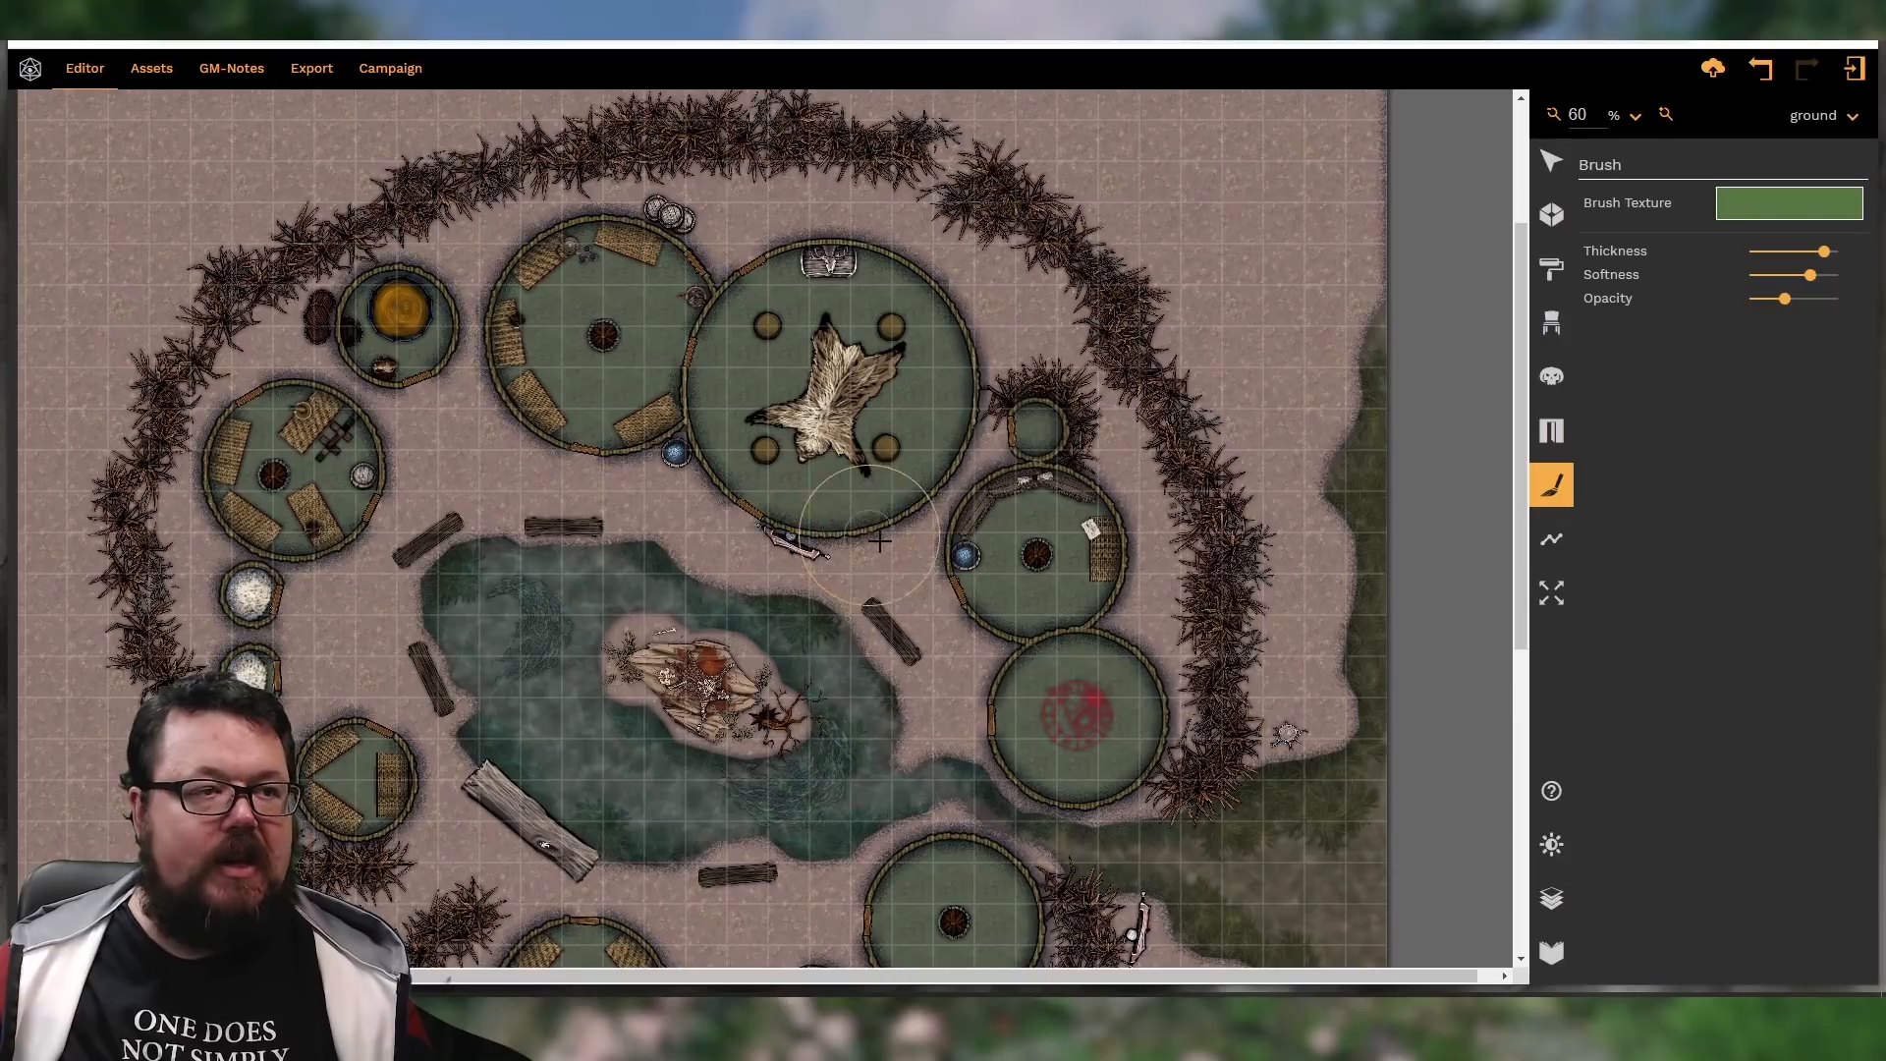
click(1772, 206)
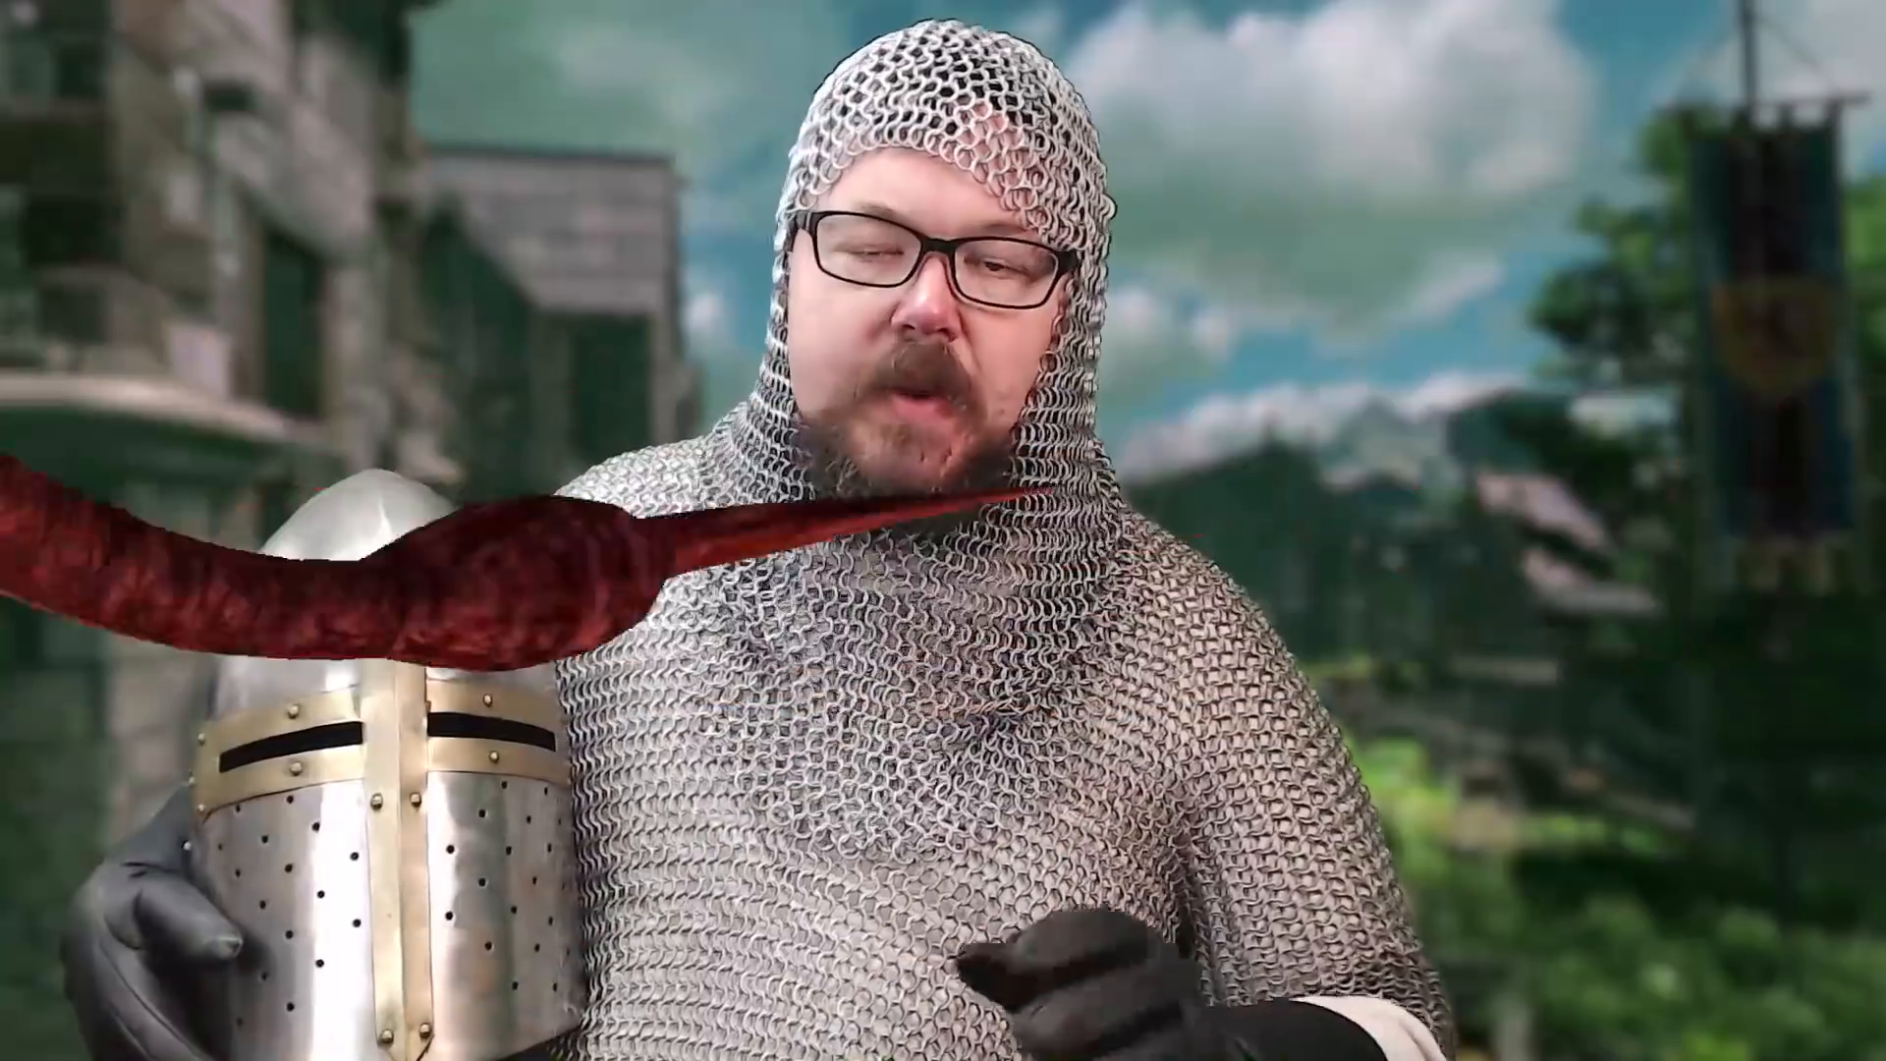
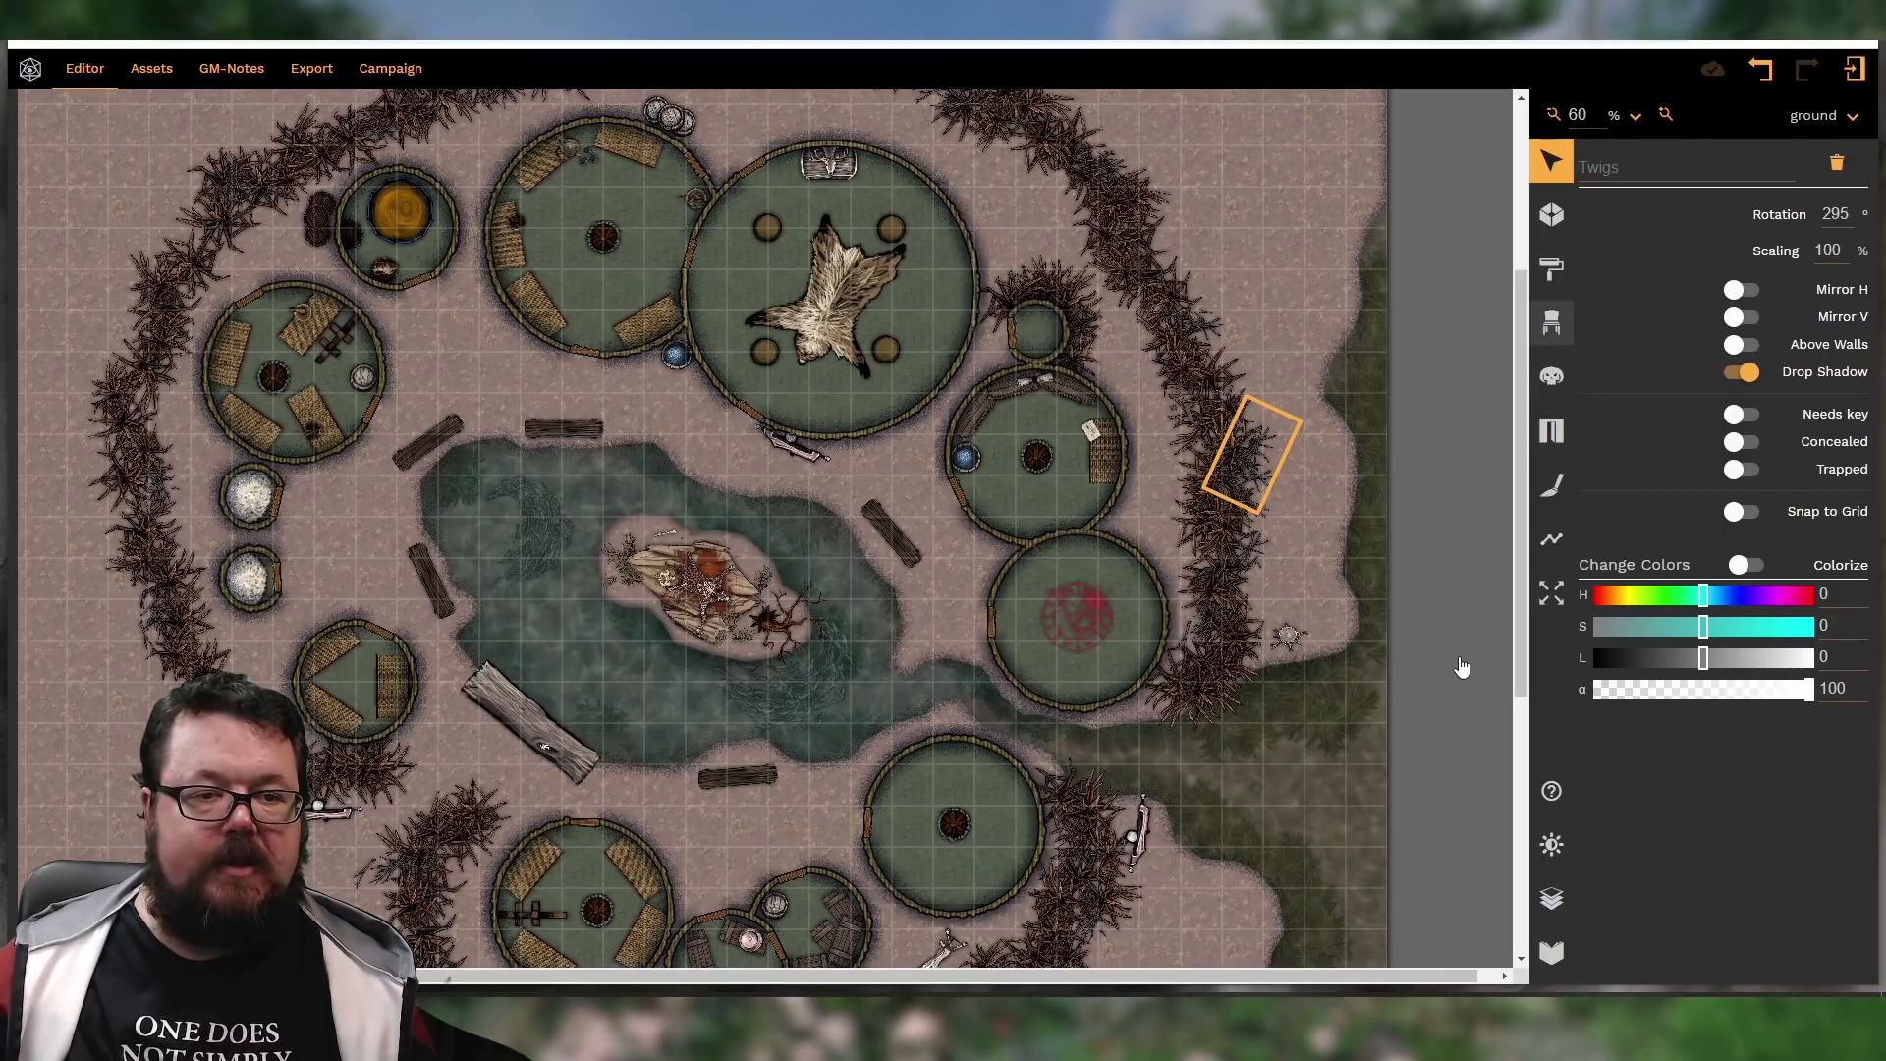
Place a puddle of blood at 550% scale and 340° rotation between the largest northern hut and the eastern hut
click(1552, 324)
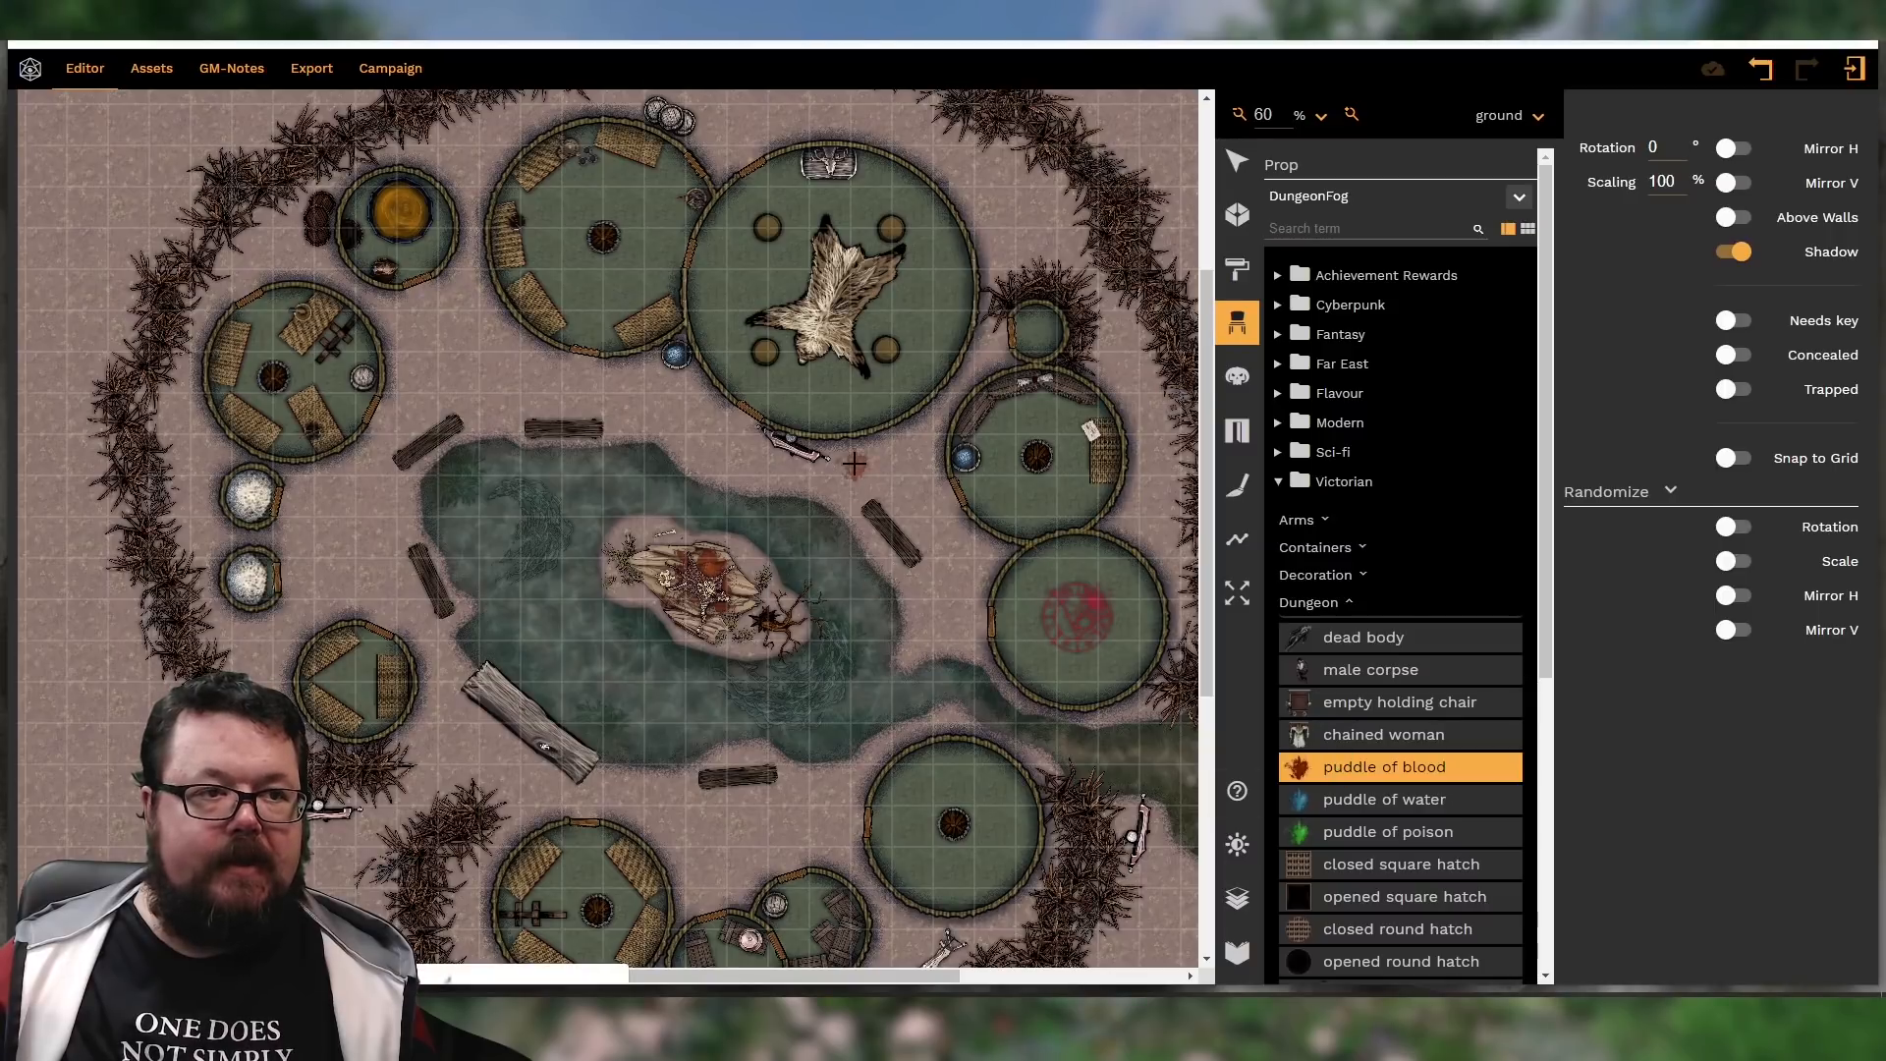
shift+scroll(856, 492, up, 13)
shift+scroll(864, 488, up, 20)
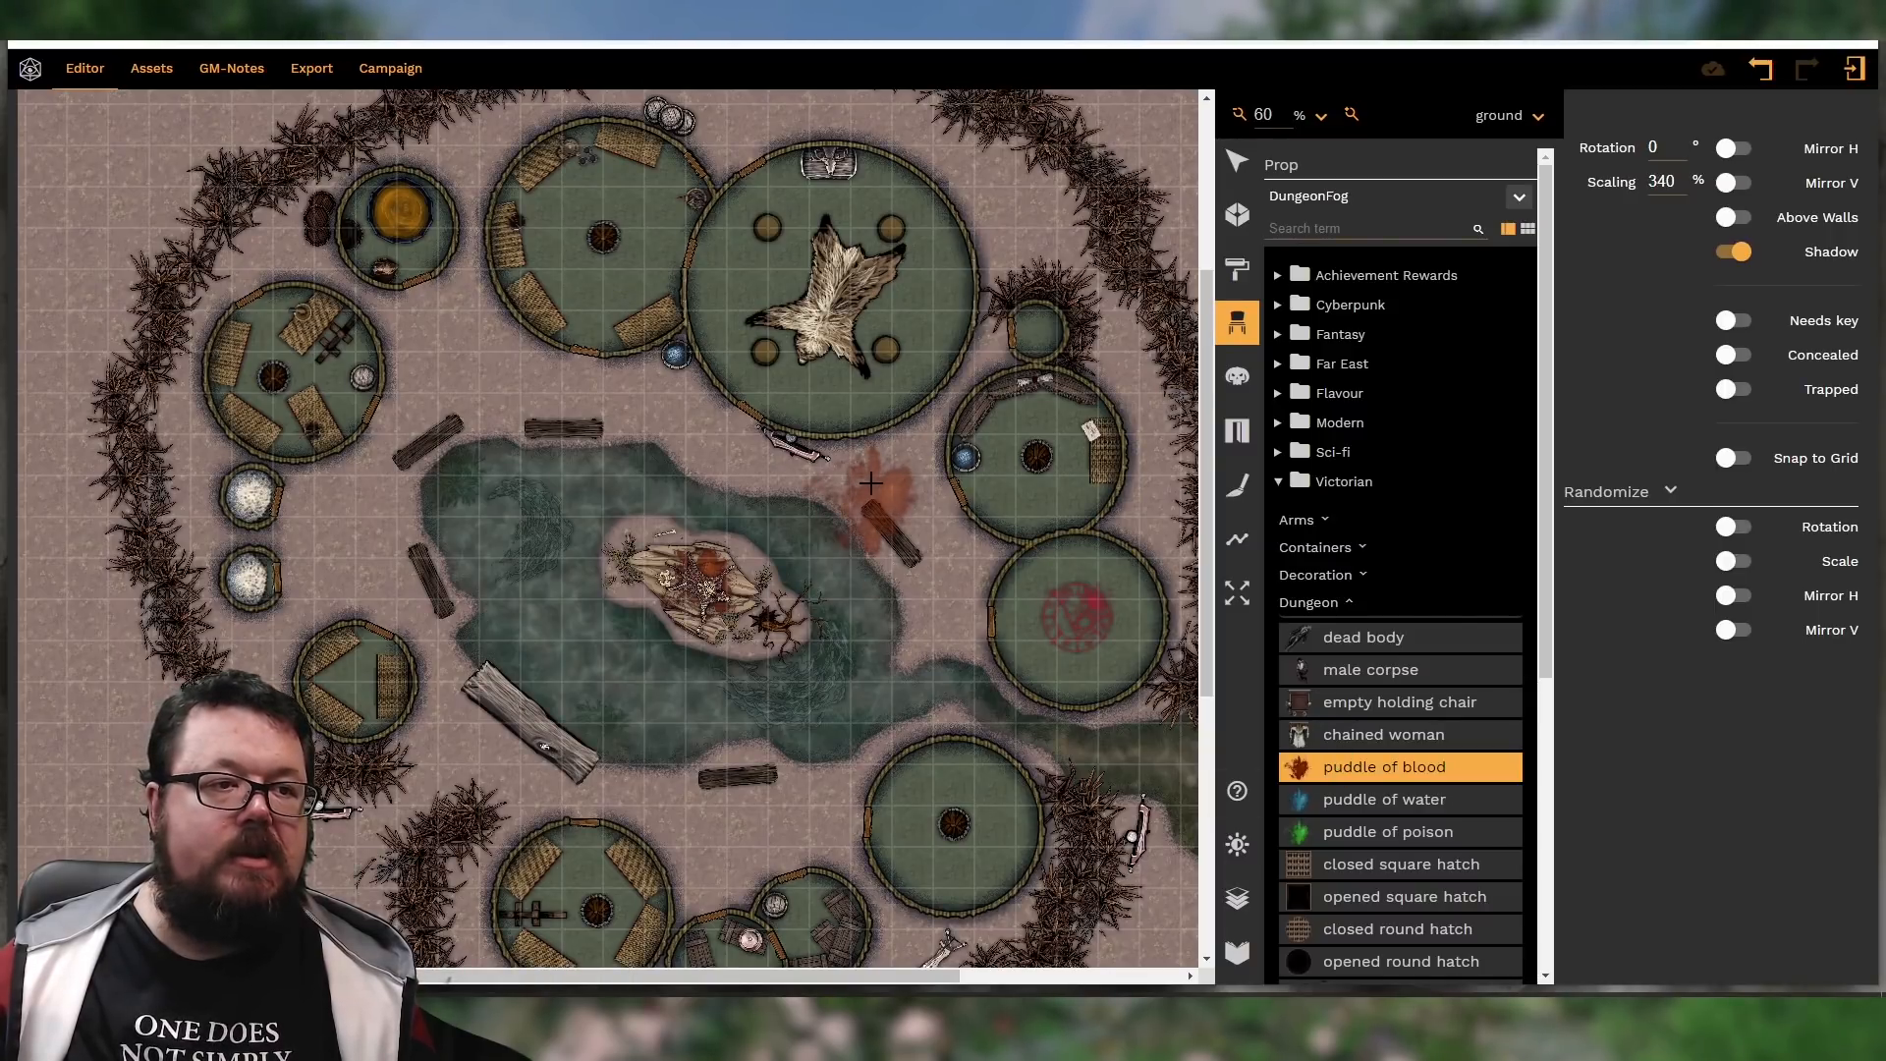
shift+scroll(870, 482, up, 15)
shift+scroll(874, 479, up, 20)
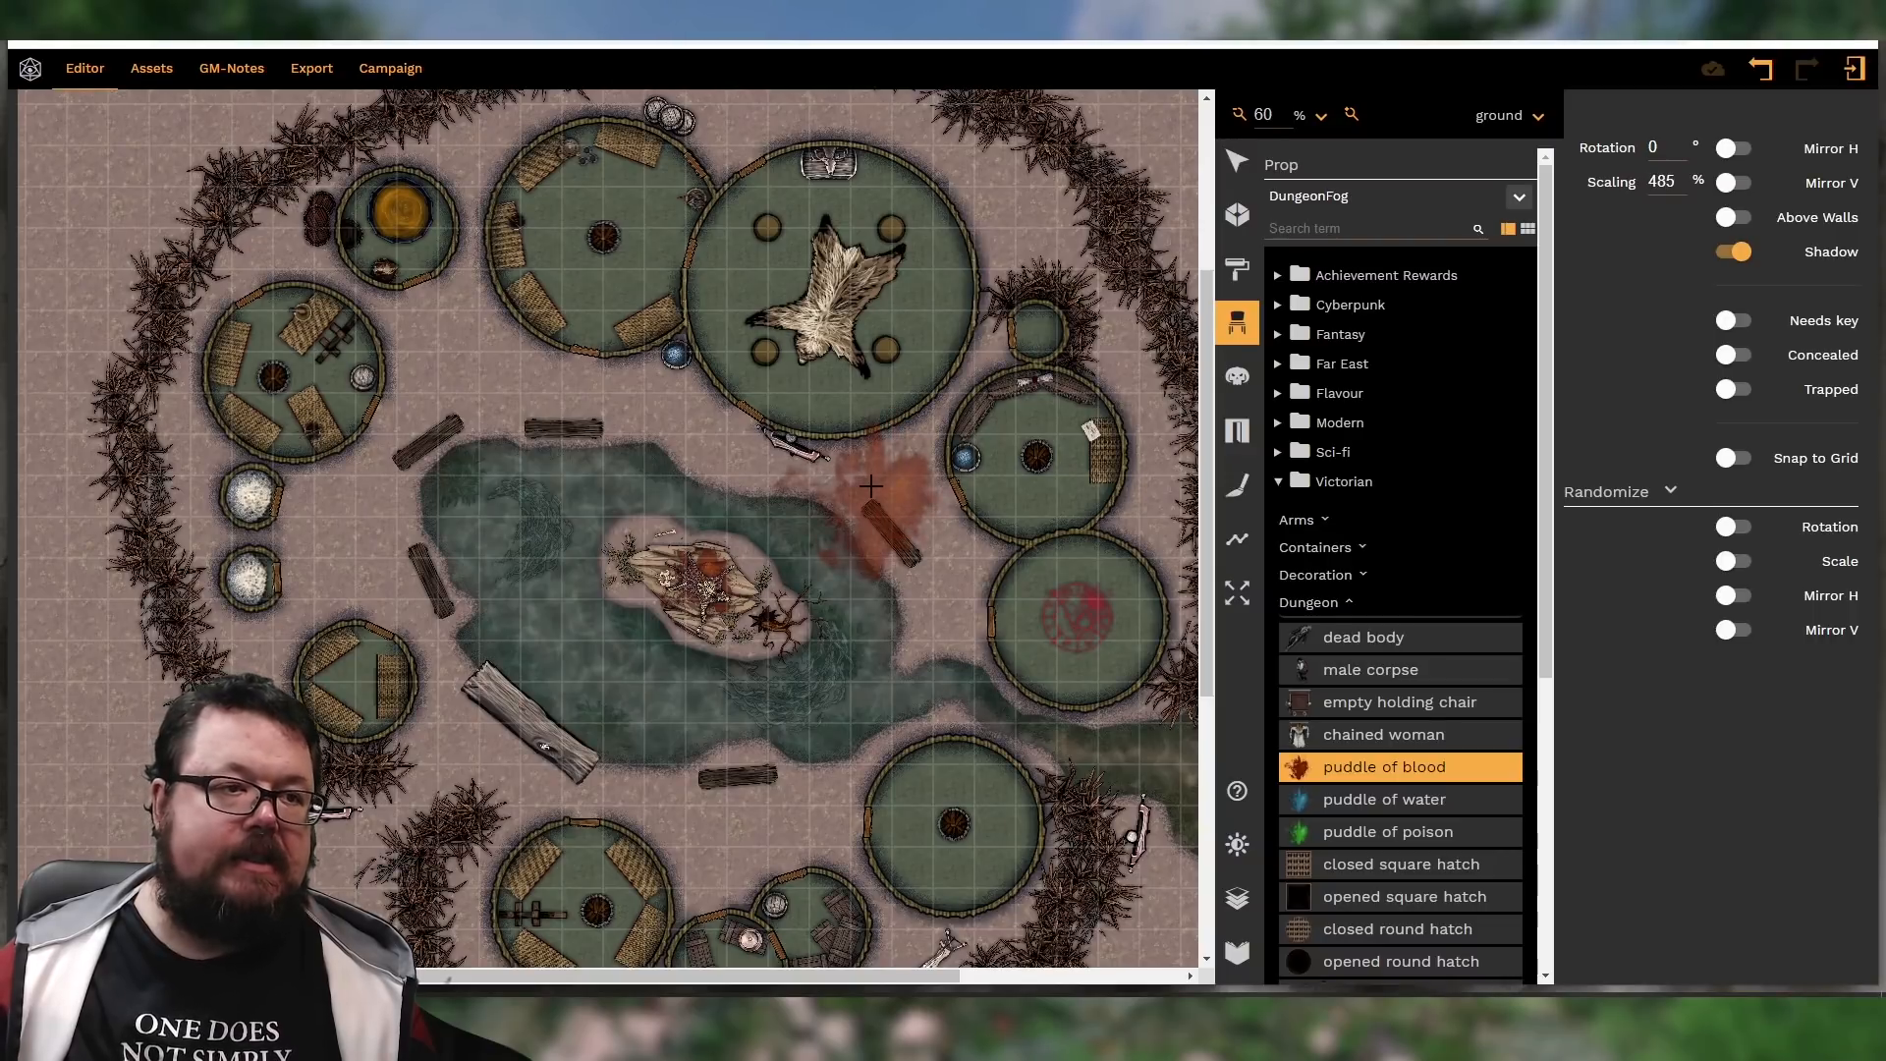
ctrl+scroll(884, 475, down, 4)
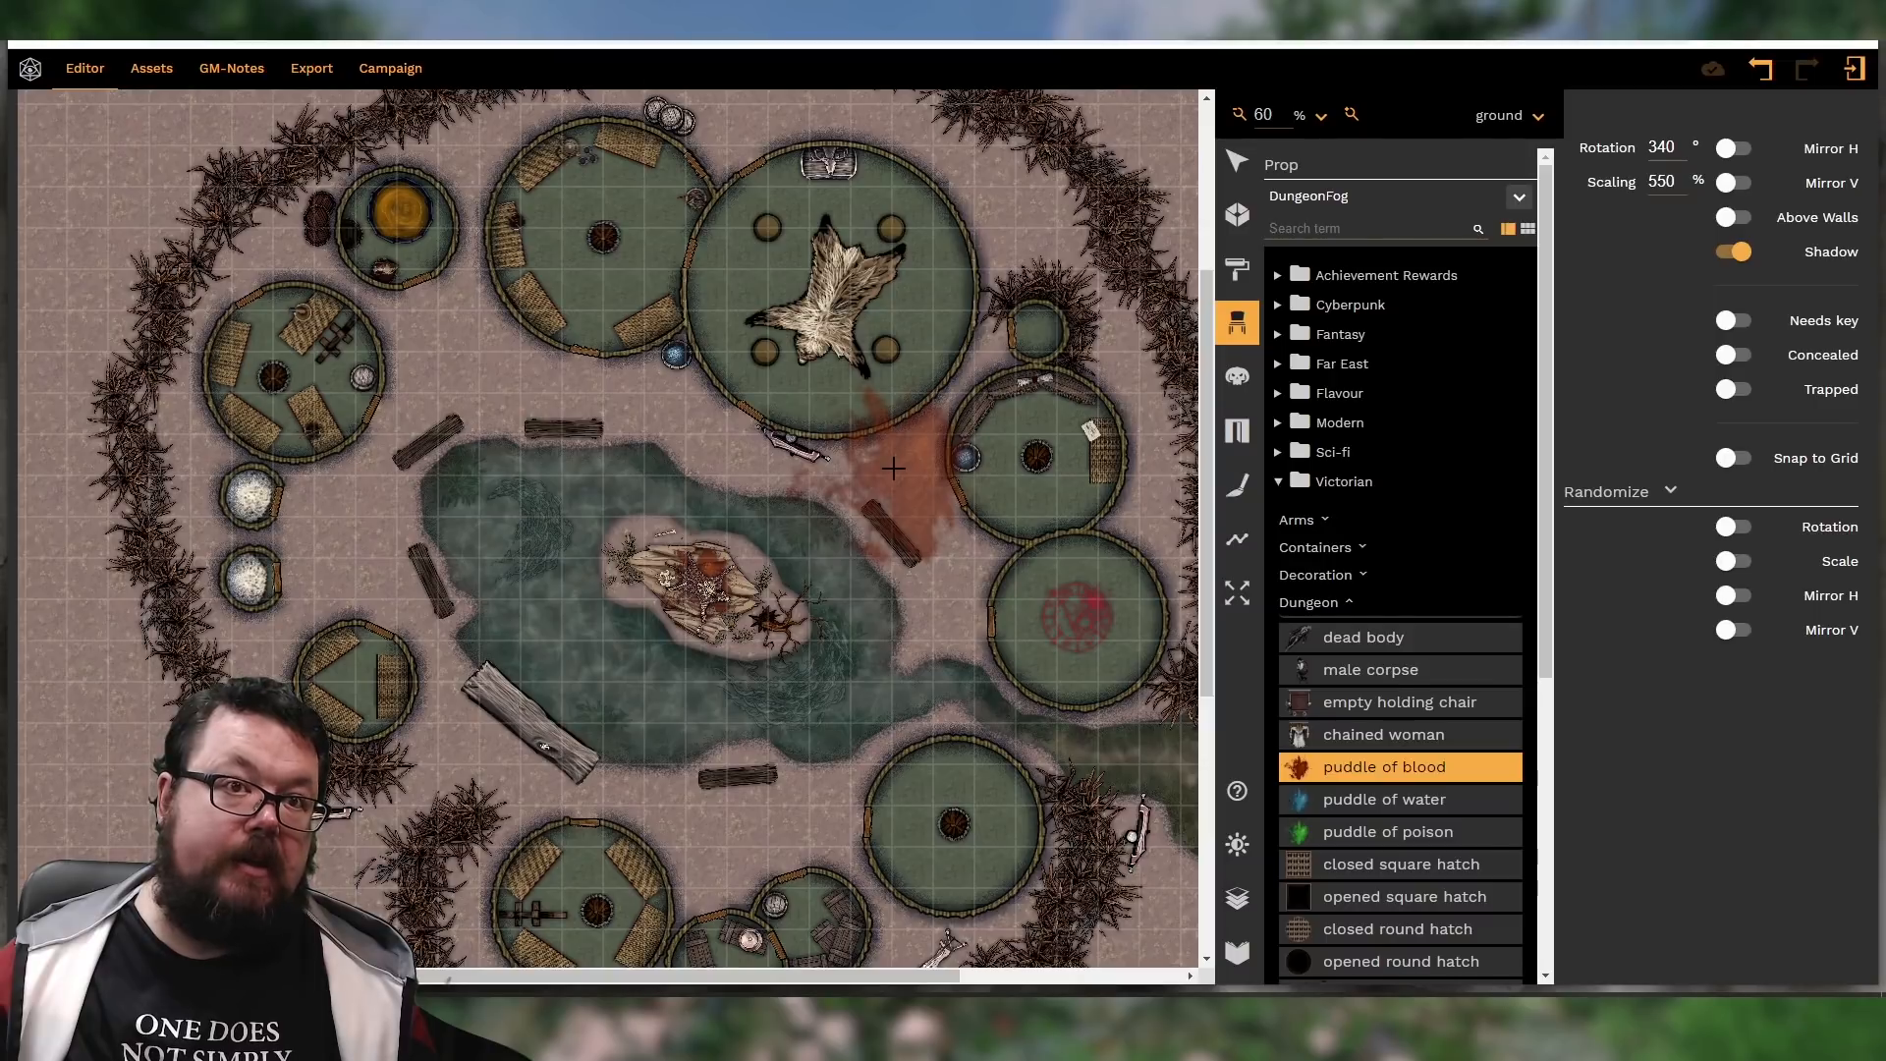
click(893, 468)
Place two puddles of blood at 550% scale south of the two large northern huts, rotated 230° and 60°
ctrl+scroll(707, 411, down, 14)
ctrl+scroll(708, 410, down, 8)
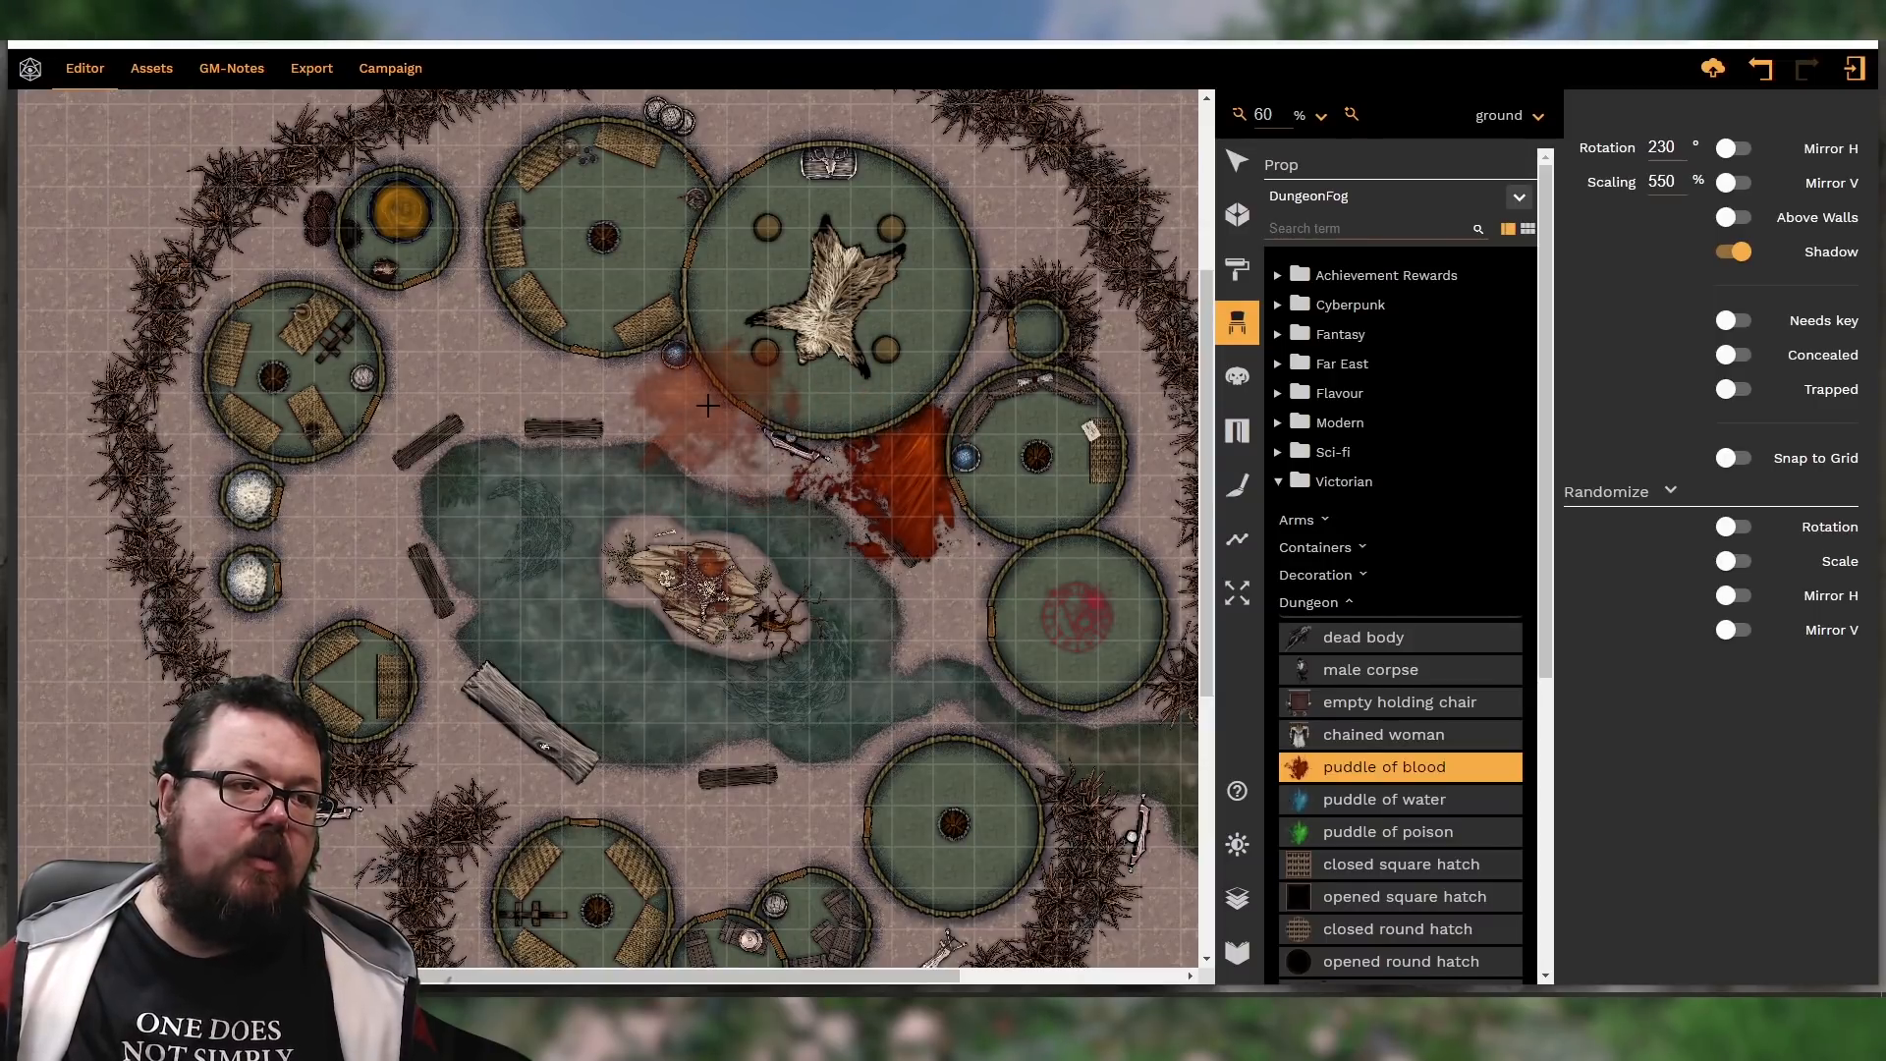
click(699, 391)
ctrl+scroll(471, 360, down, 6)
ctrl+scroll(471, 361, down, 16)
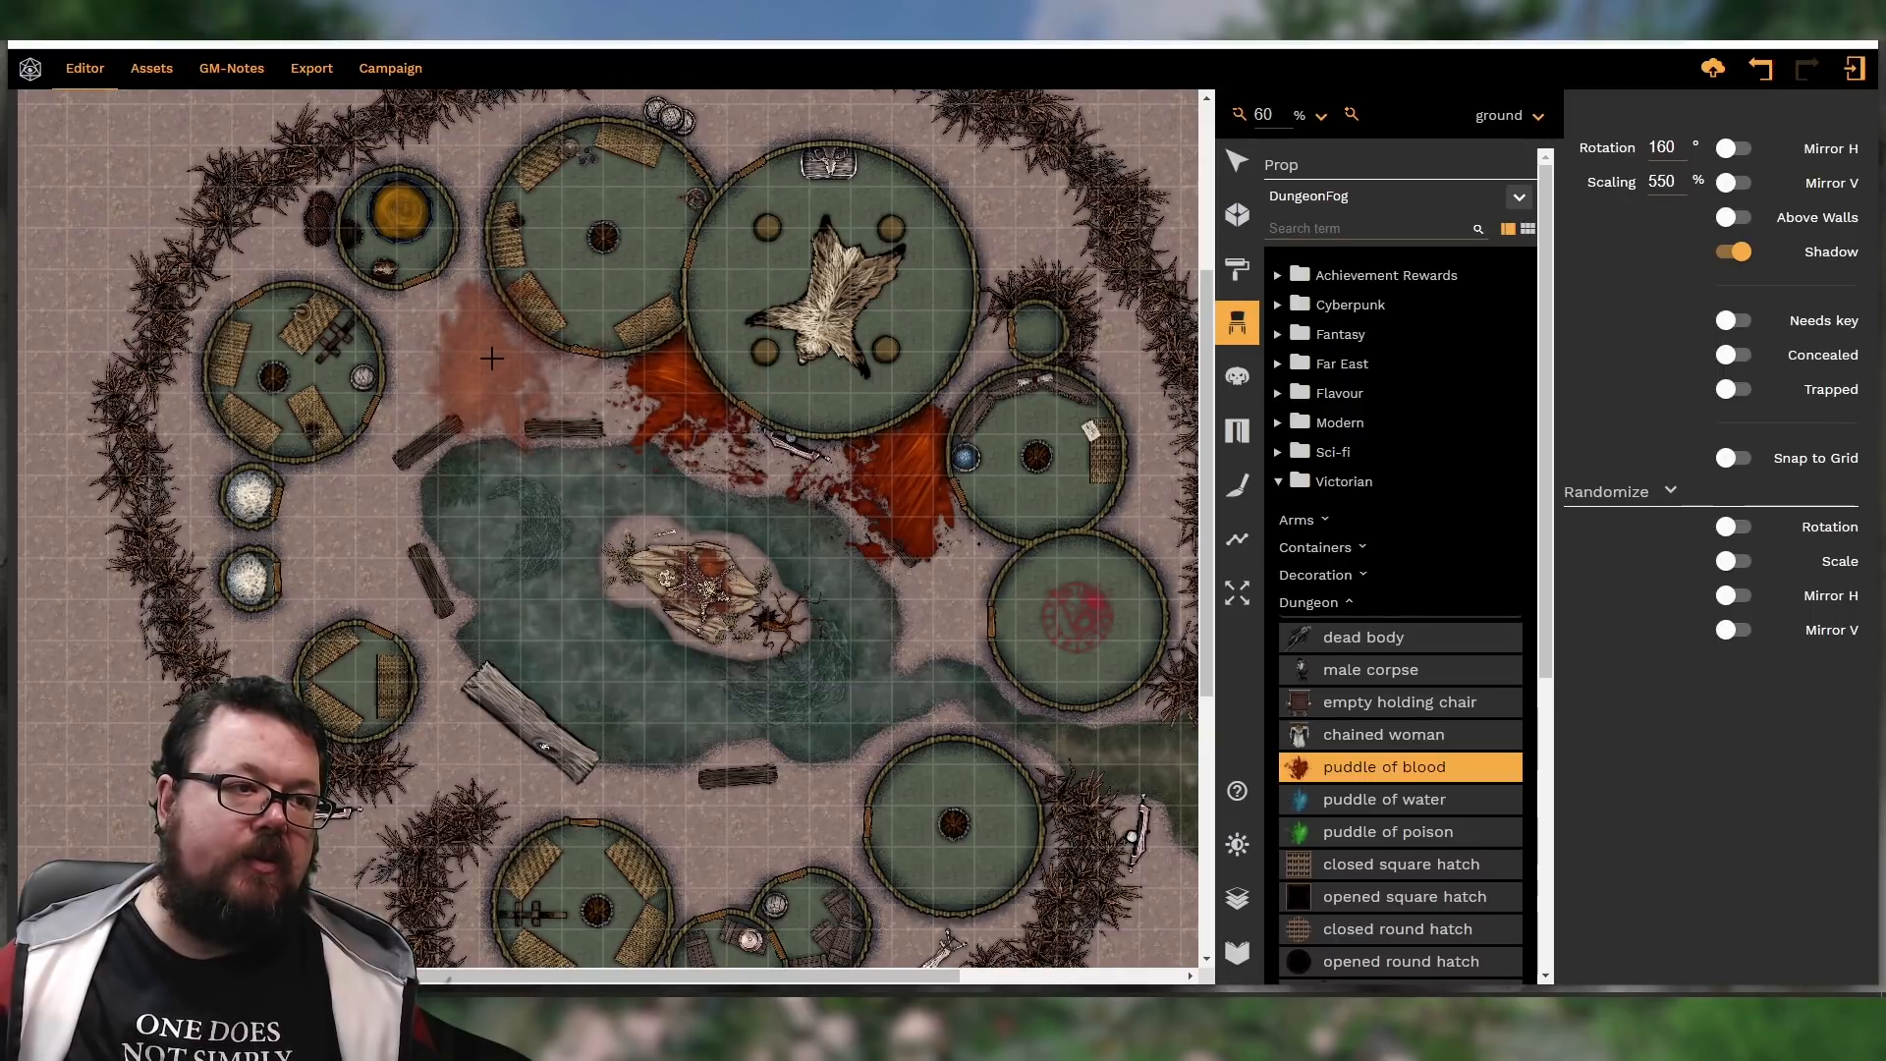
ctrl+scroll(491, 358, down, 12)
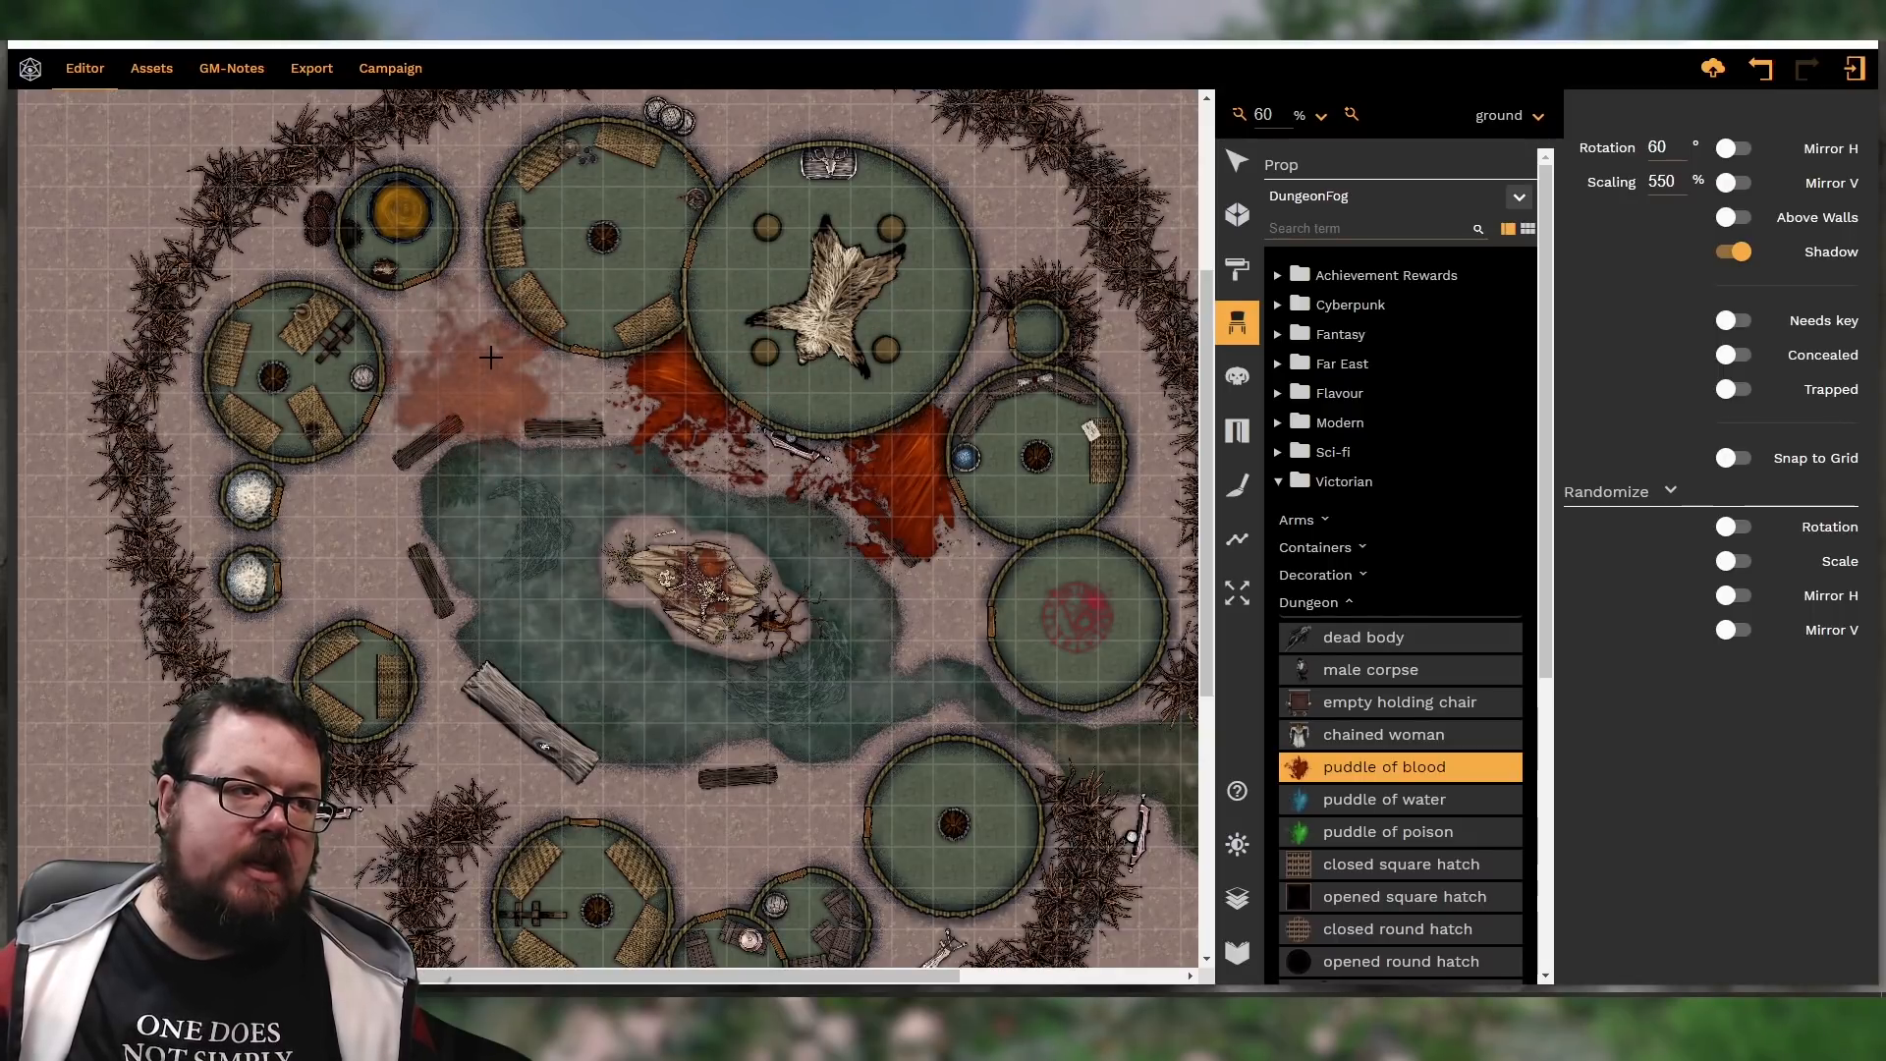
Place two puddles of blood at 550% scale, one at 345° east of the western hut and one at 310° beside the two small white-filled huts
ctrl+scroll(511, 359, down, 12)
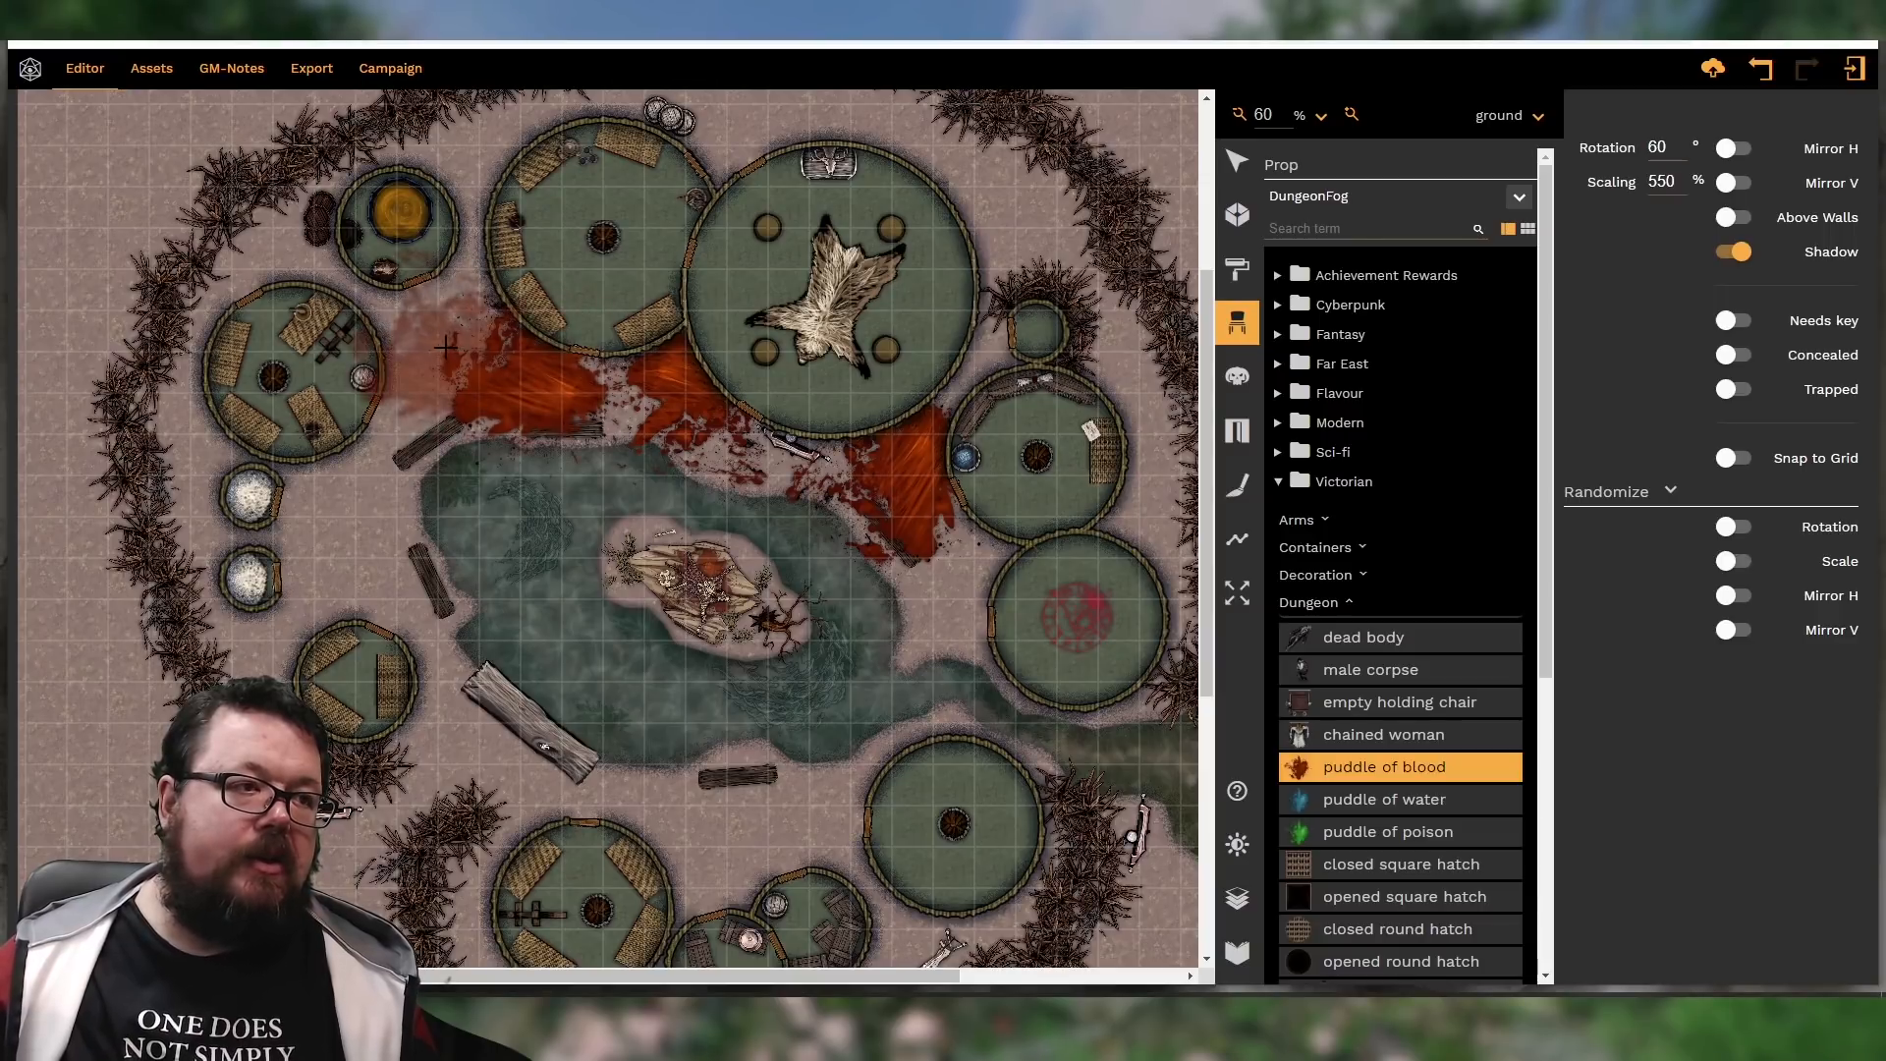
ctrl+scroll(445, 345, down, 3)
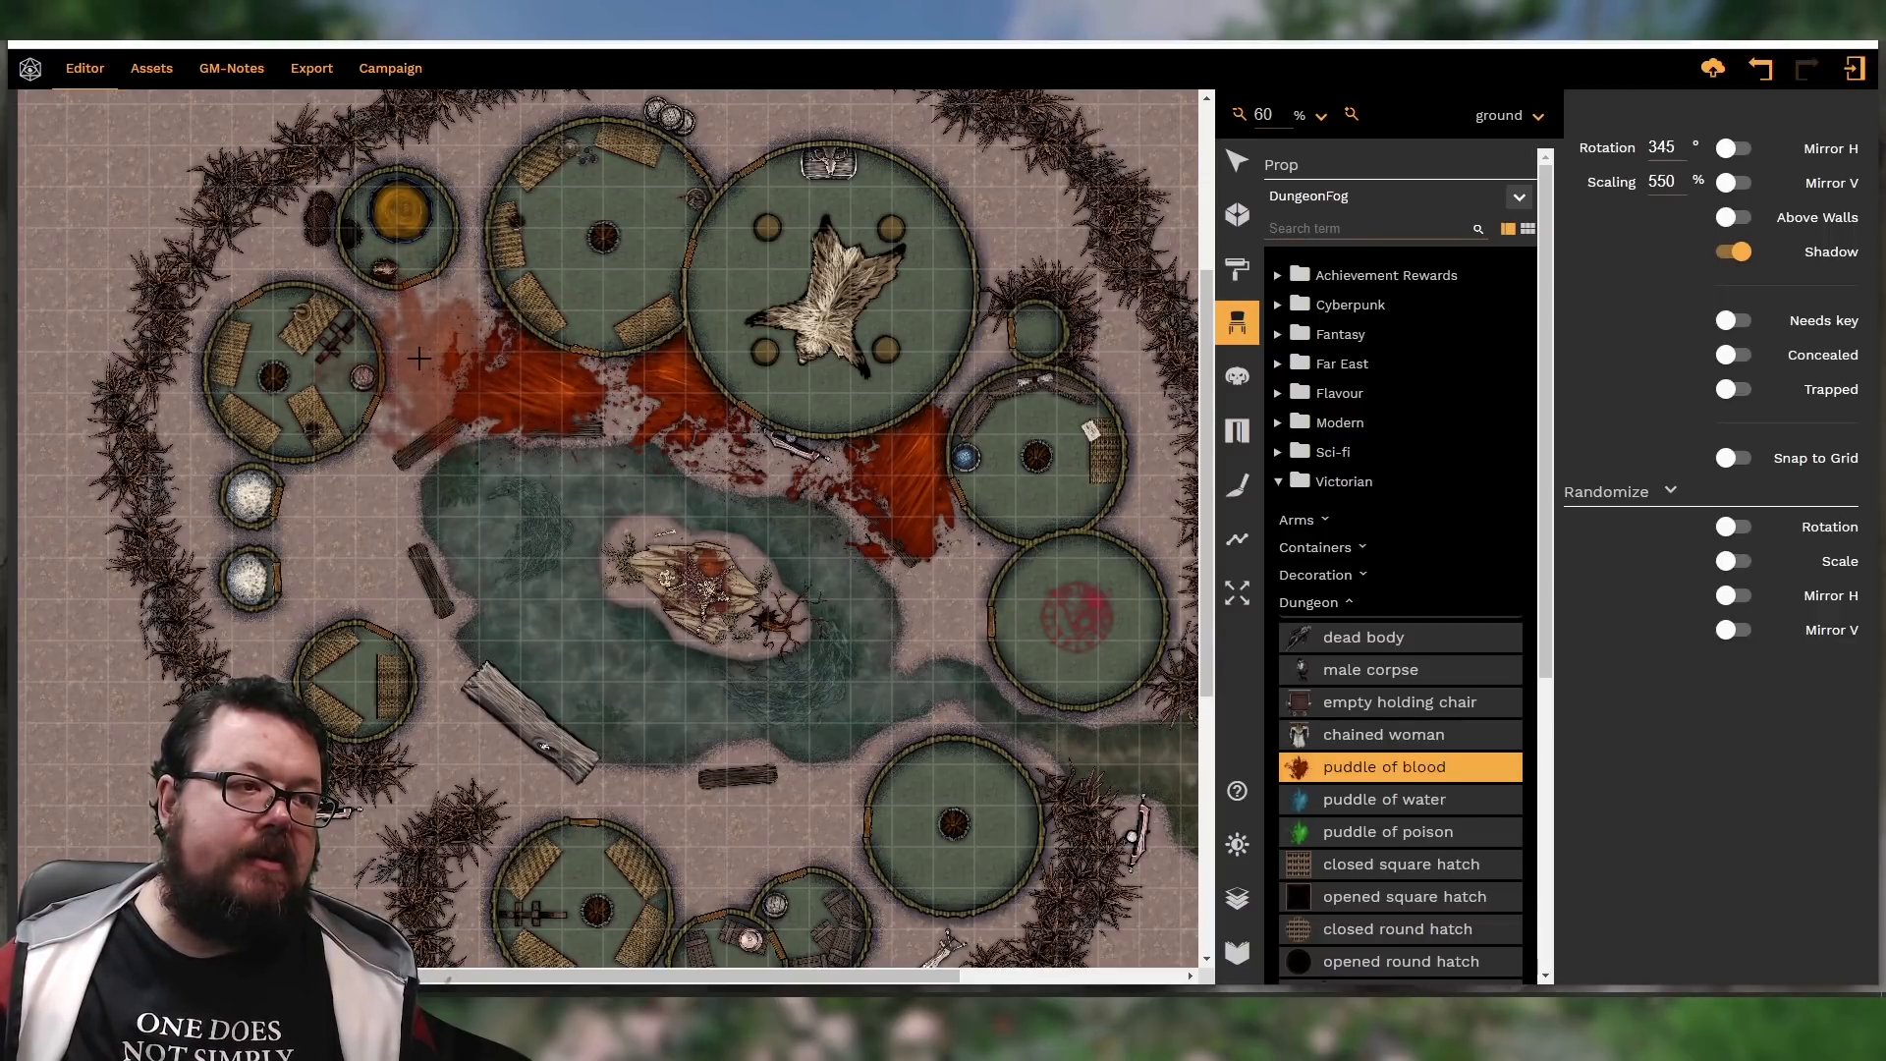
click(445, 344)
ctrl+scroll(315, 497, down, 7)
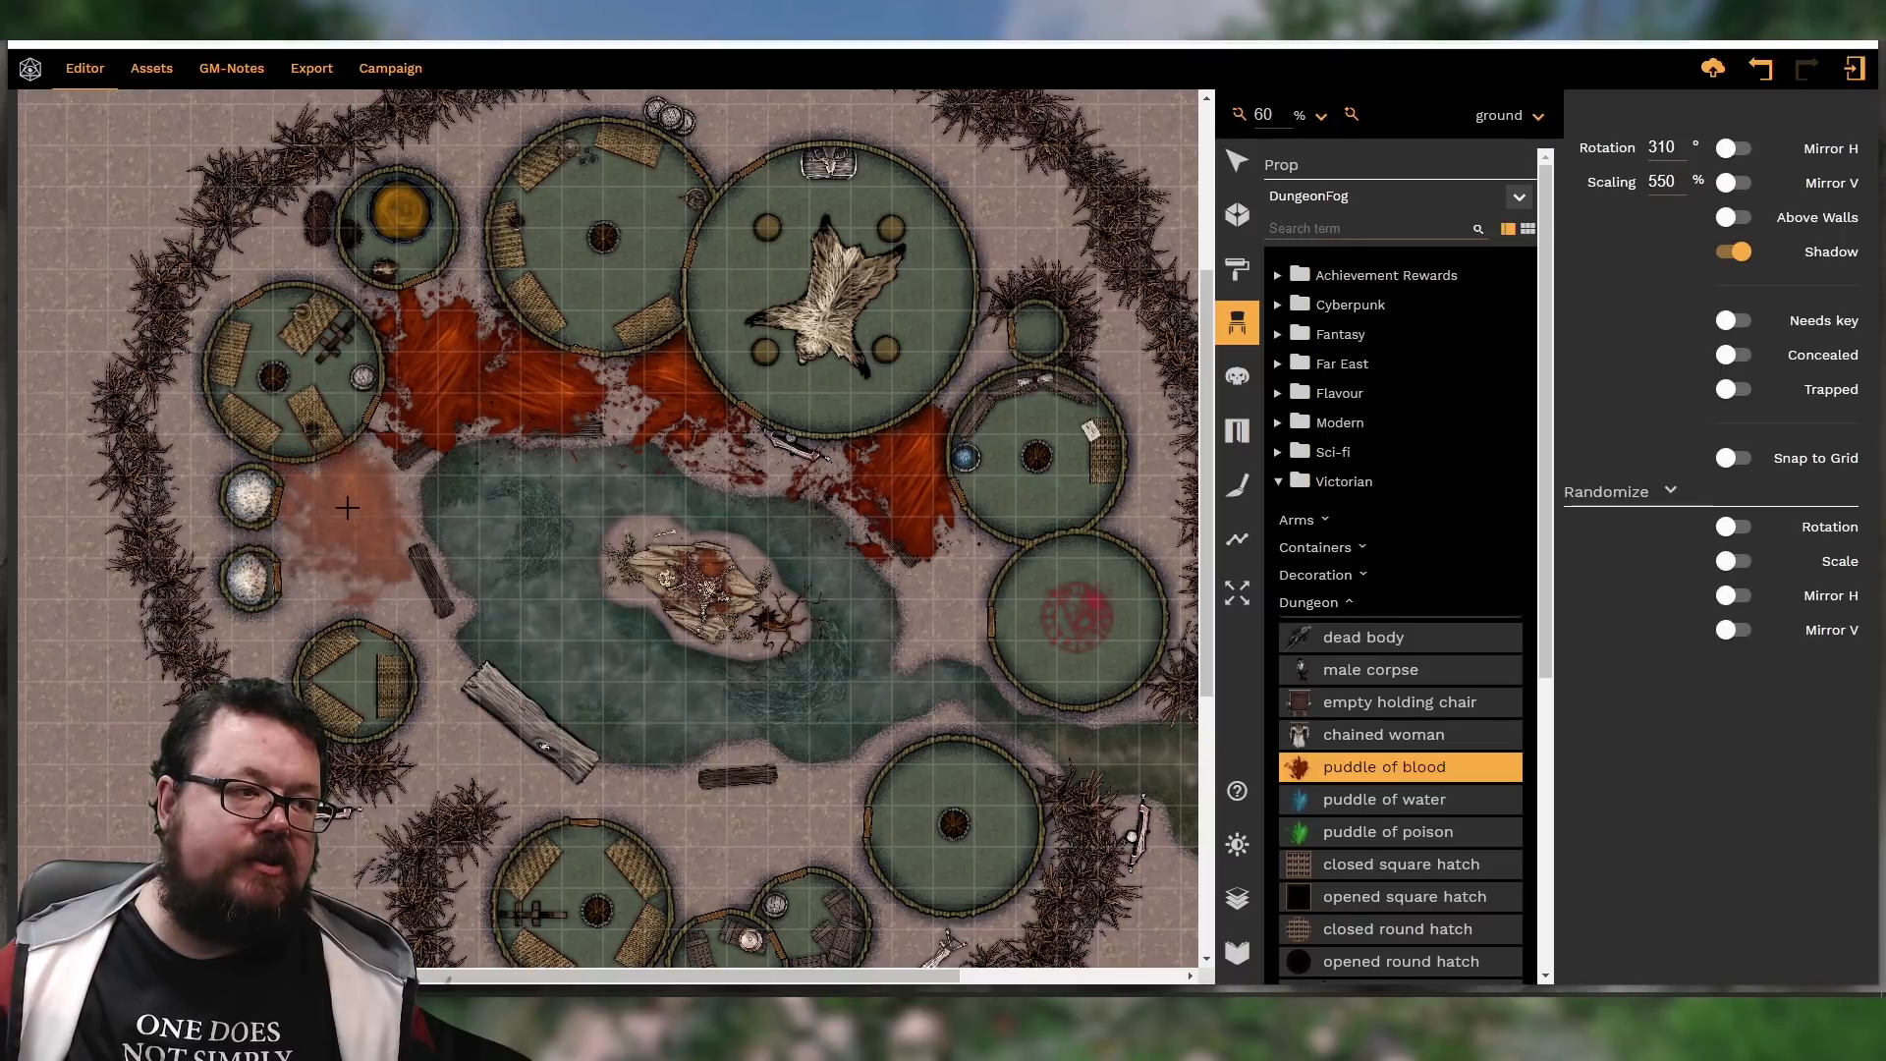
click(347, 521)
Place a puddle of blood at 550% scale and 105° rotation between the small southwestern hut with three mats and the pond
ctrl+scroll(419, 665, up, 3)
ctrl+scroll(420, 665, up, 20)
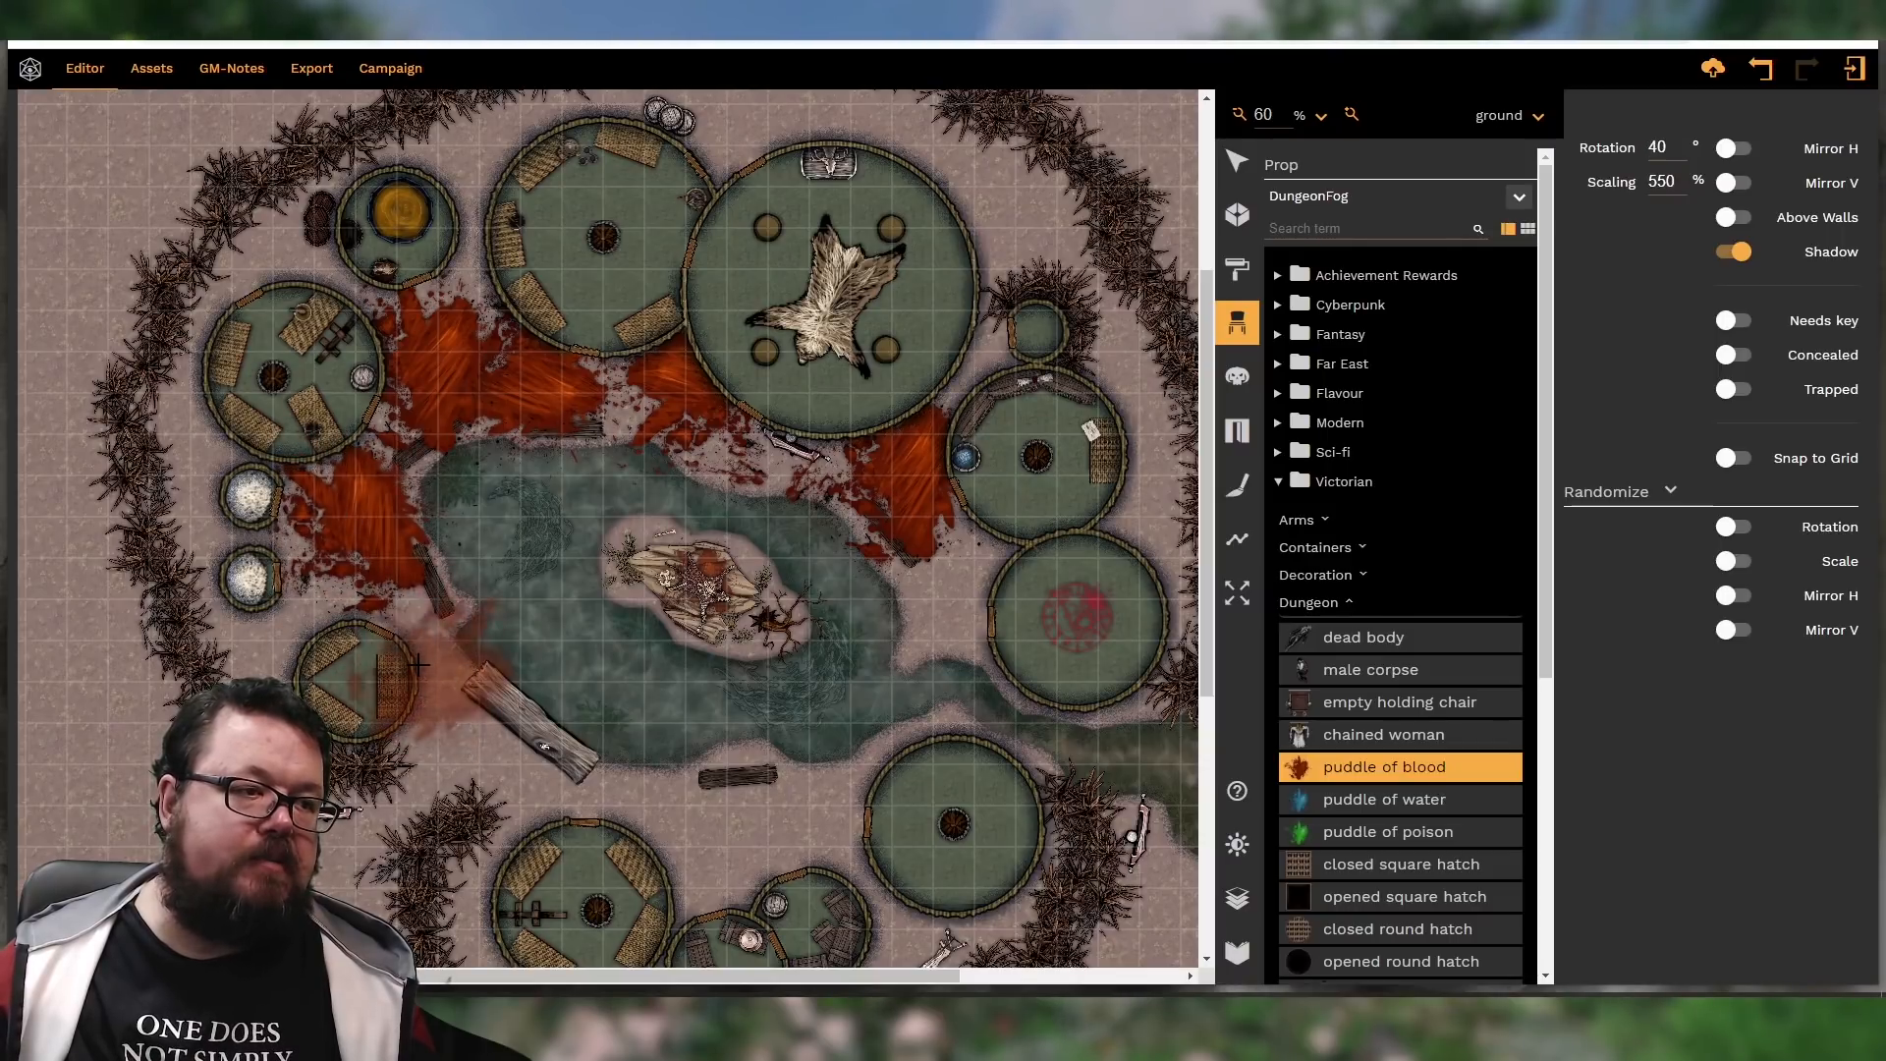
ctrl+scroll(411, 671, up, 1)
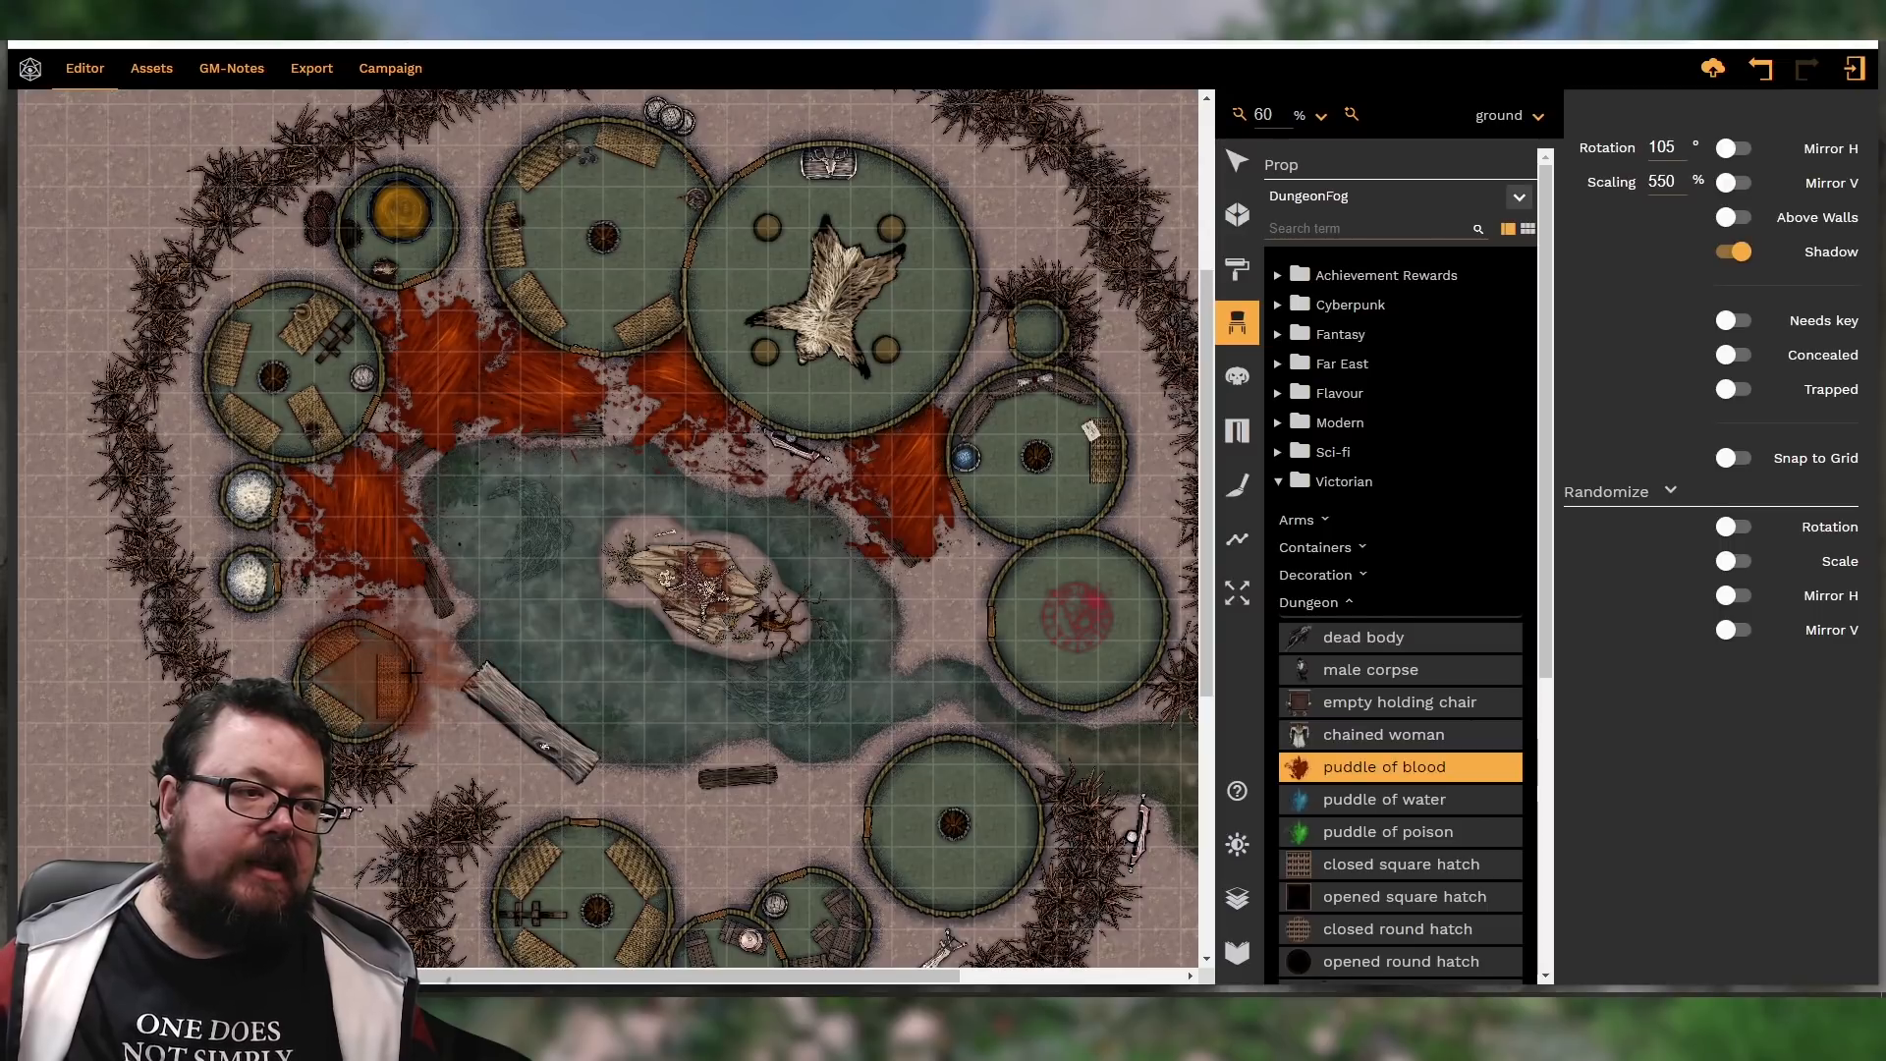
click(411, 672)
key(ctrl+z)
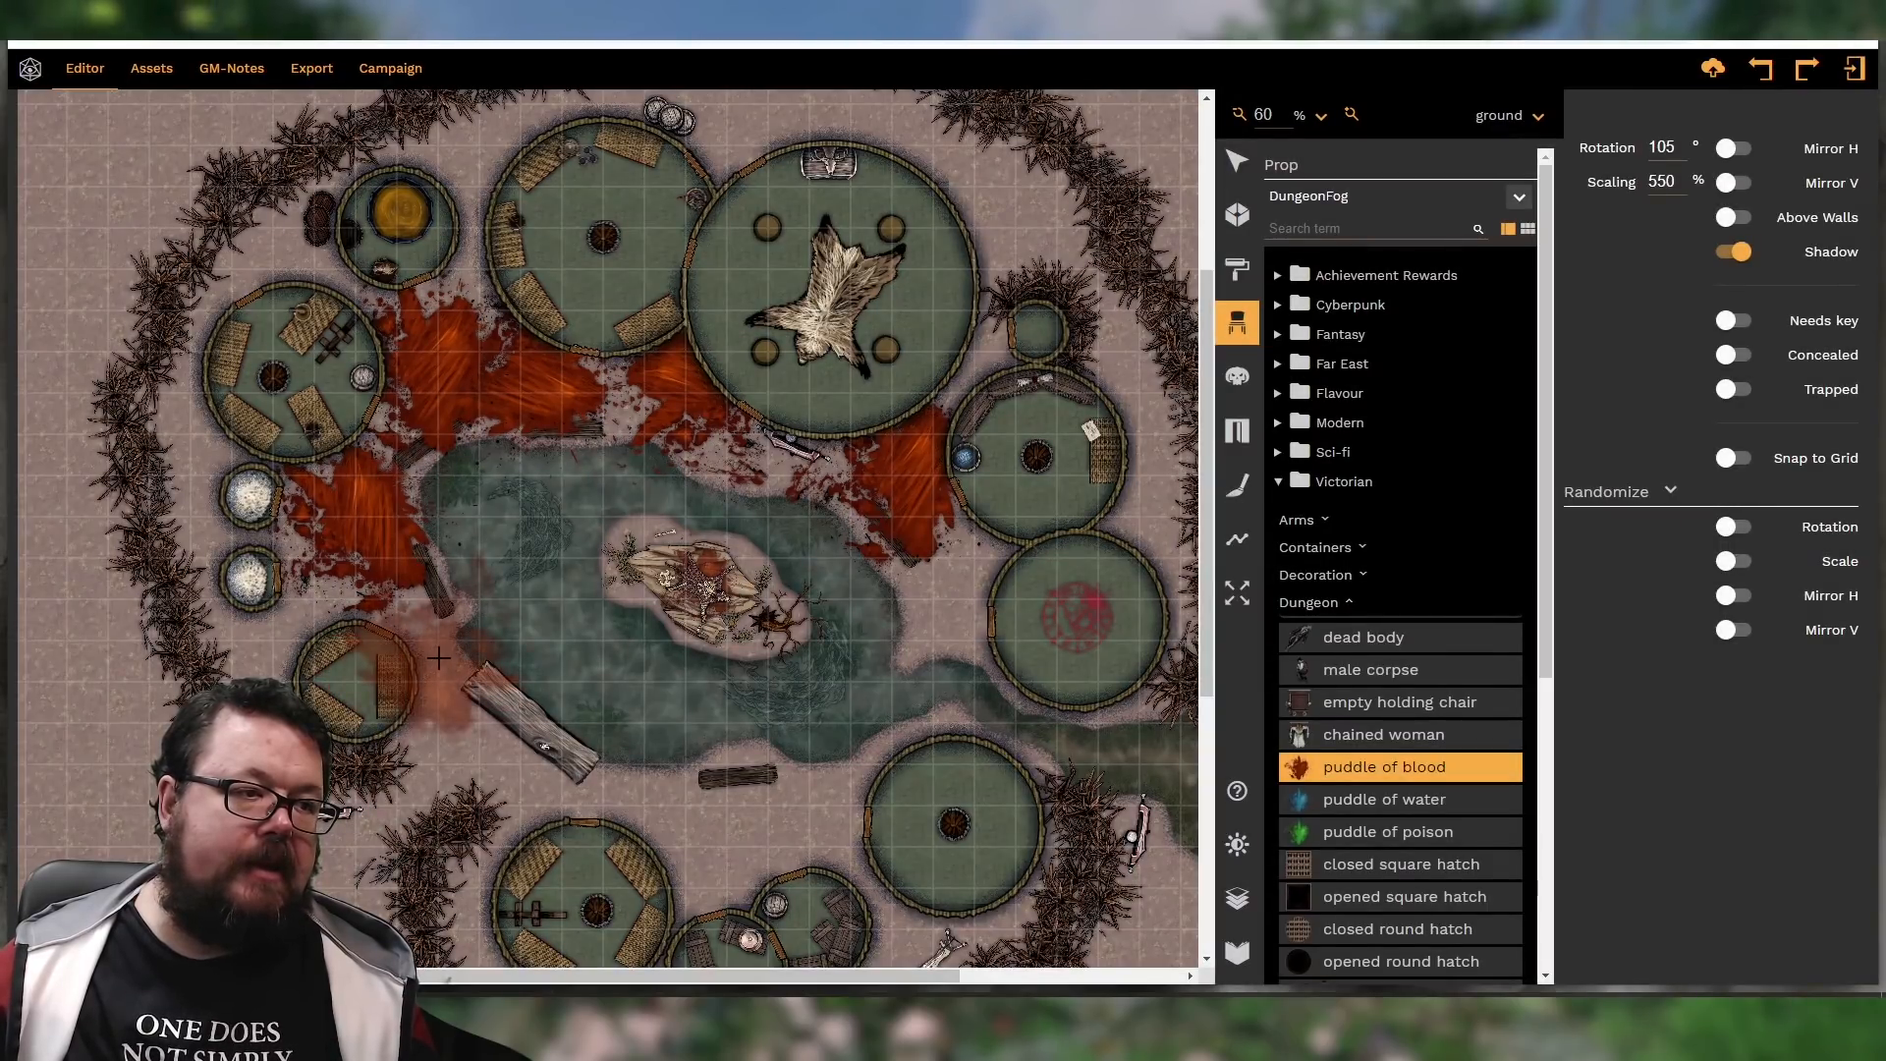
click(438, 659)
Place two puddles of blood, one southwest of the pond at 550% and 45°, one between the southern huts at 755% and 25°
ctrl+scroll(449, 772, down, 12)
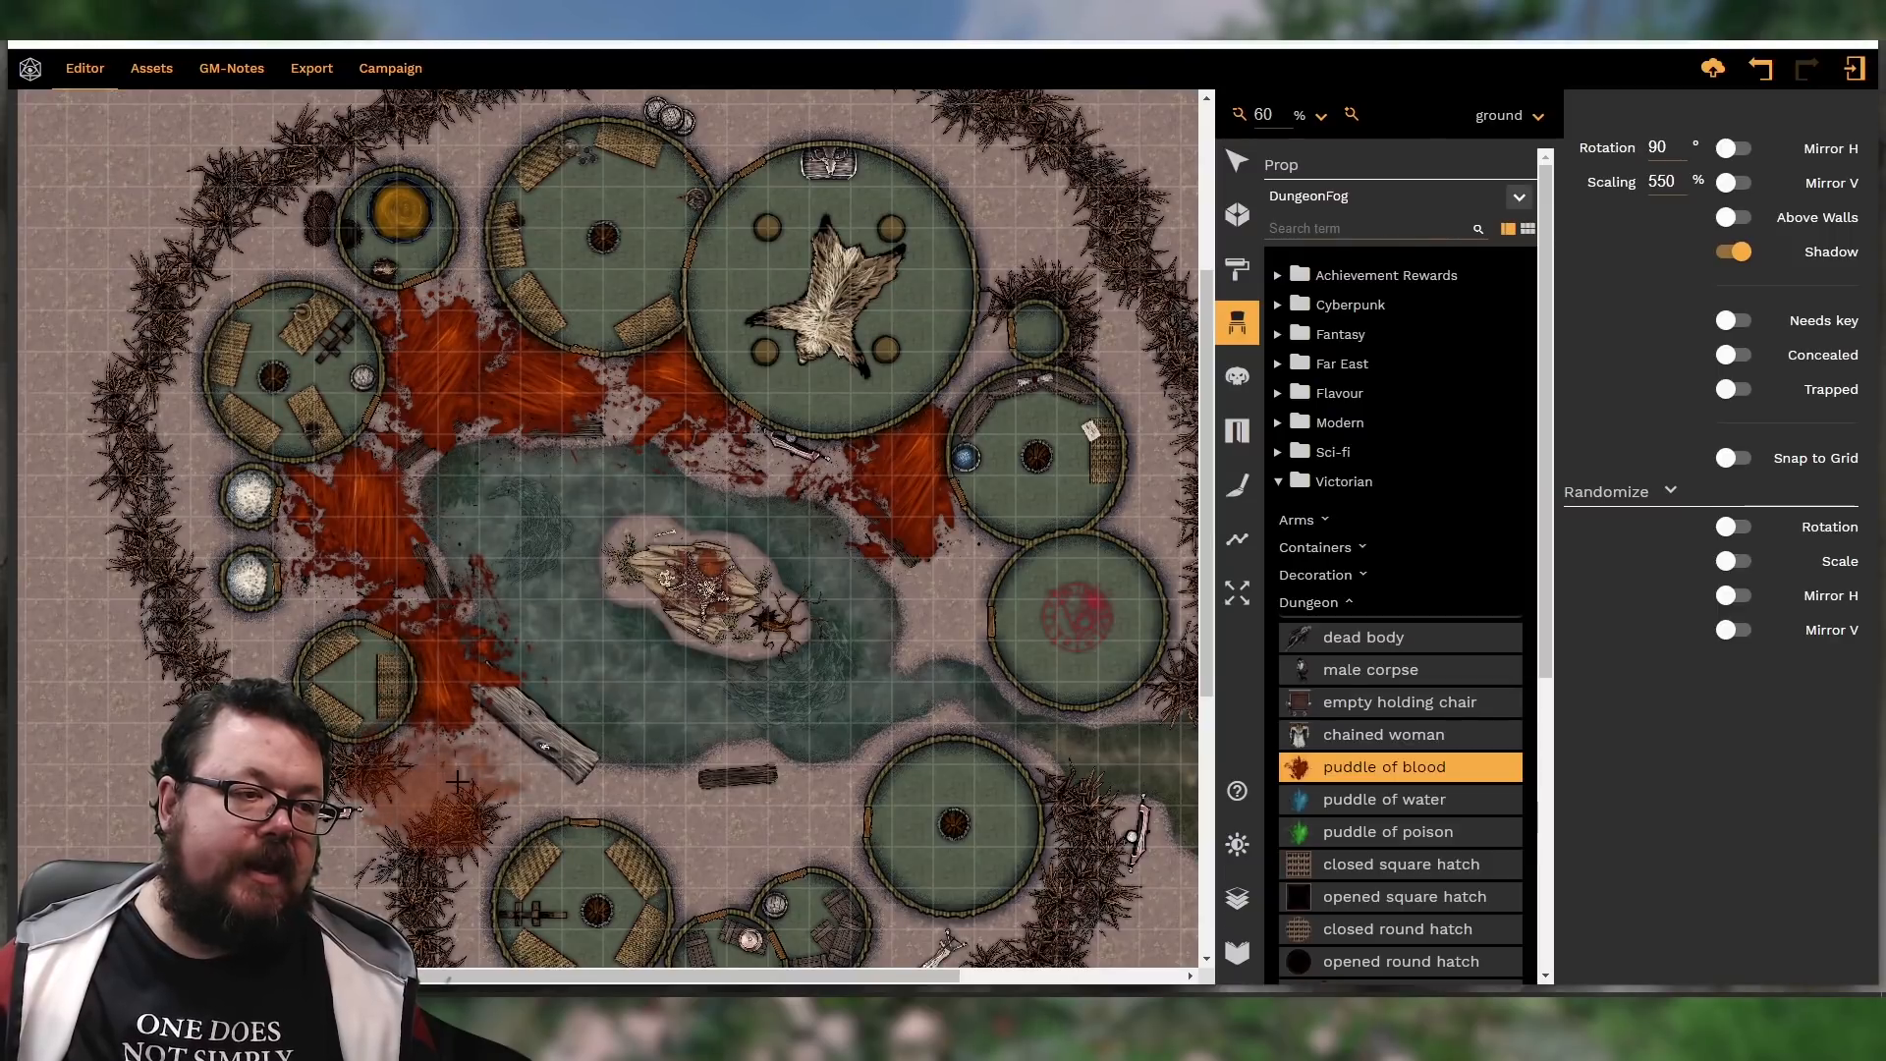
click(455, 755)
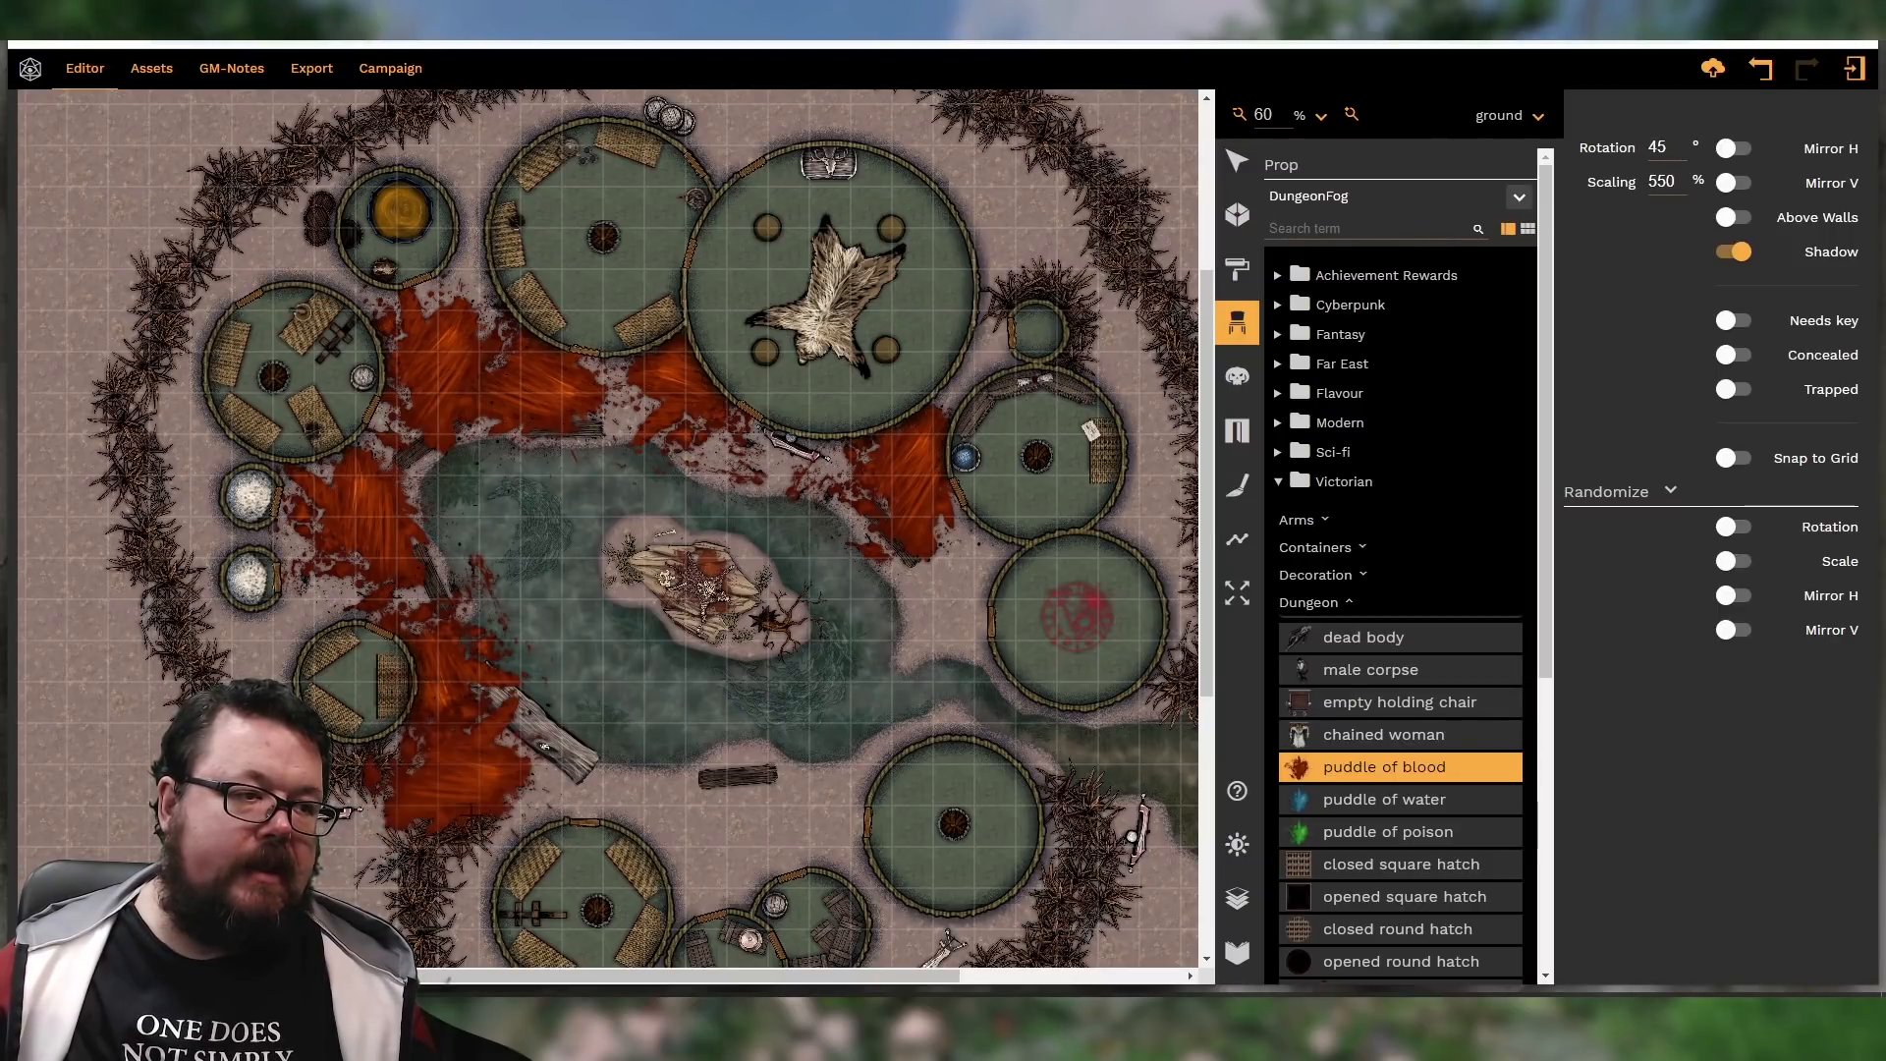
ctrl+scroll(713, 830, down, 7)
ctrl+scroll(713, 831, down, 1)
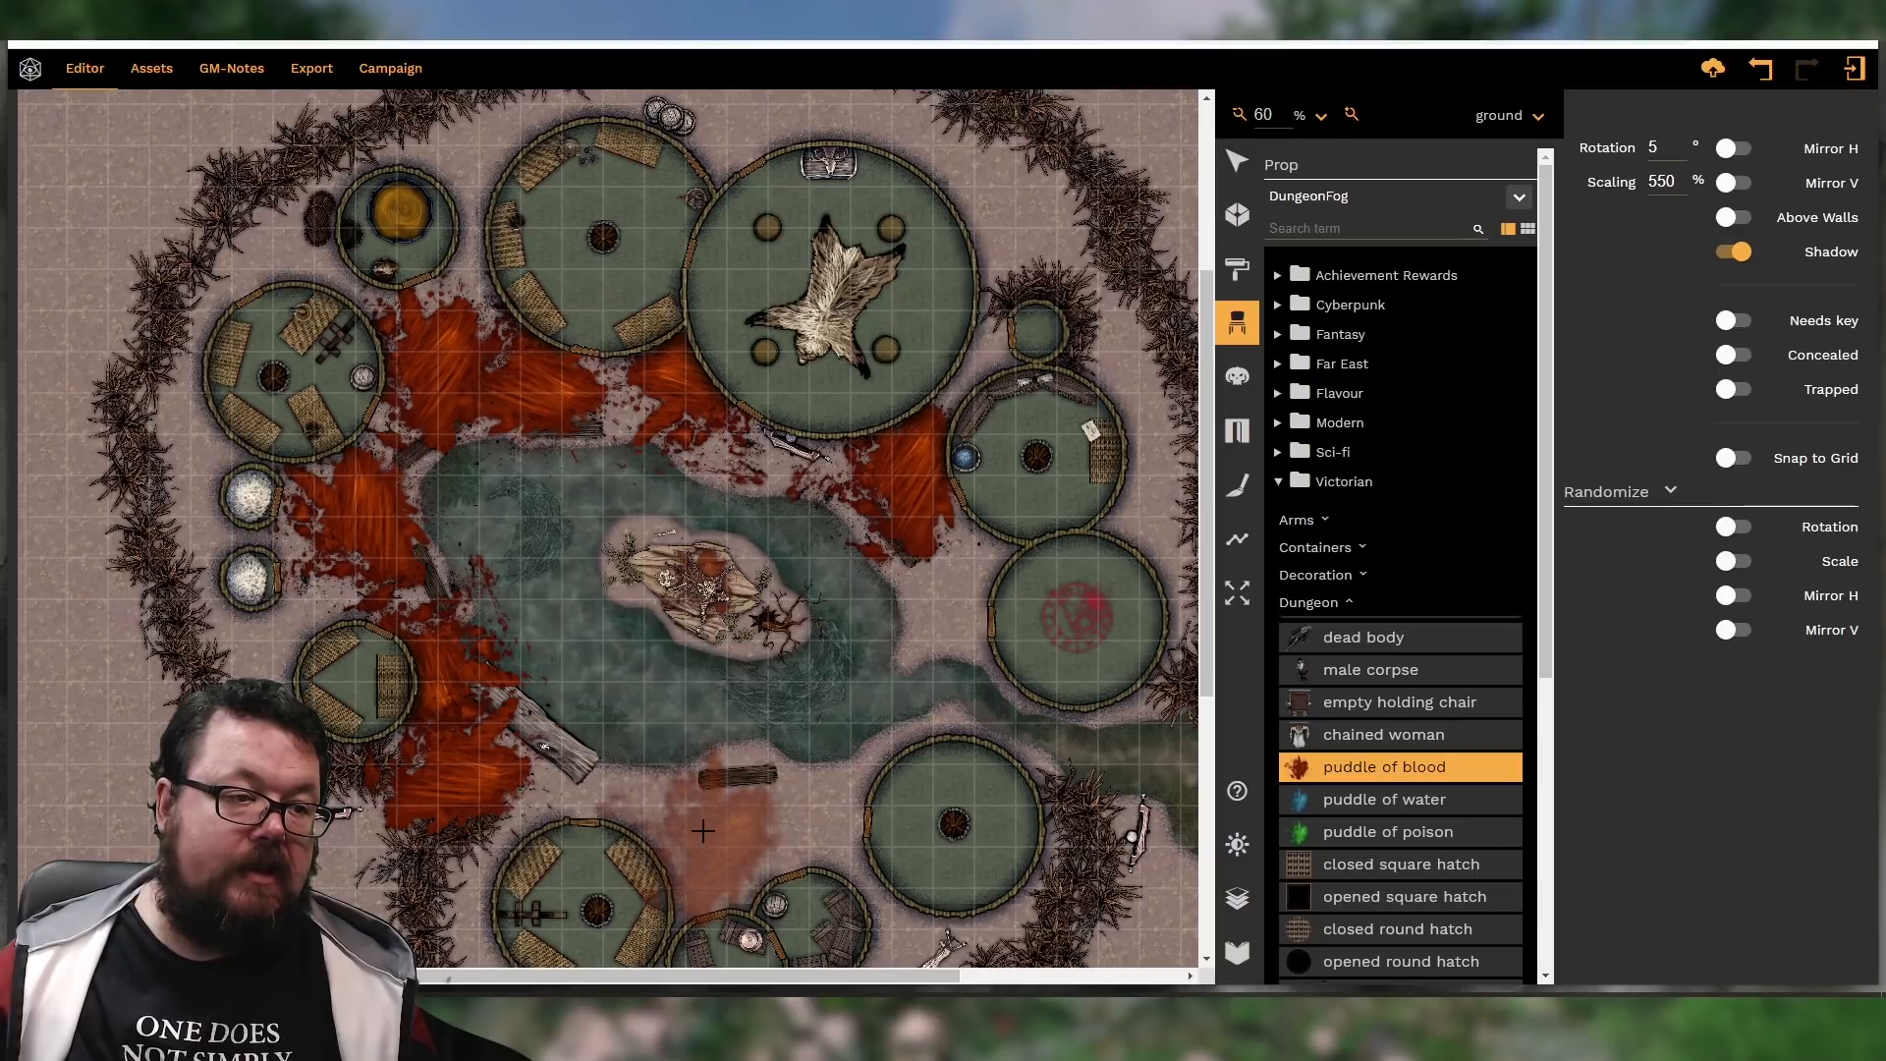
shift+scroll(715, 828, up, 2)
shift+scroll(717, 835, up, 14)
shift+scroll(723, 841, up, 2)
ctrl+scroll(723, 842, up, 4)
click(723, 841)
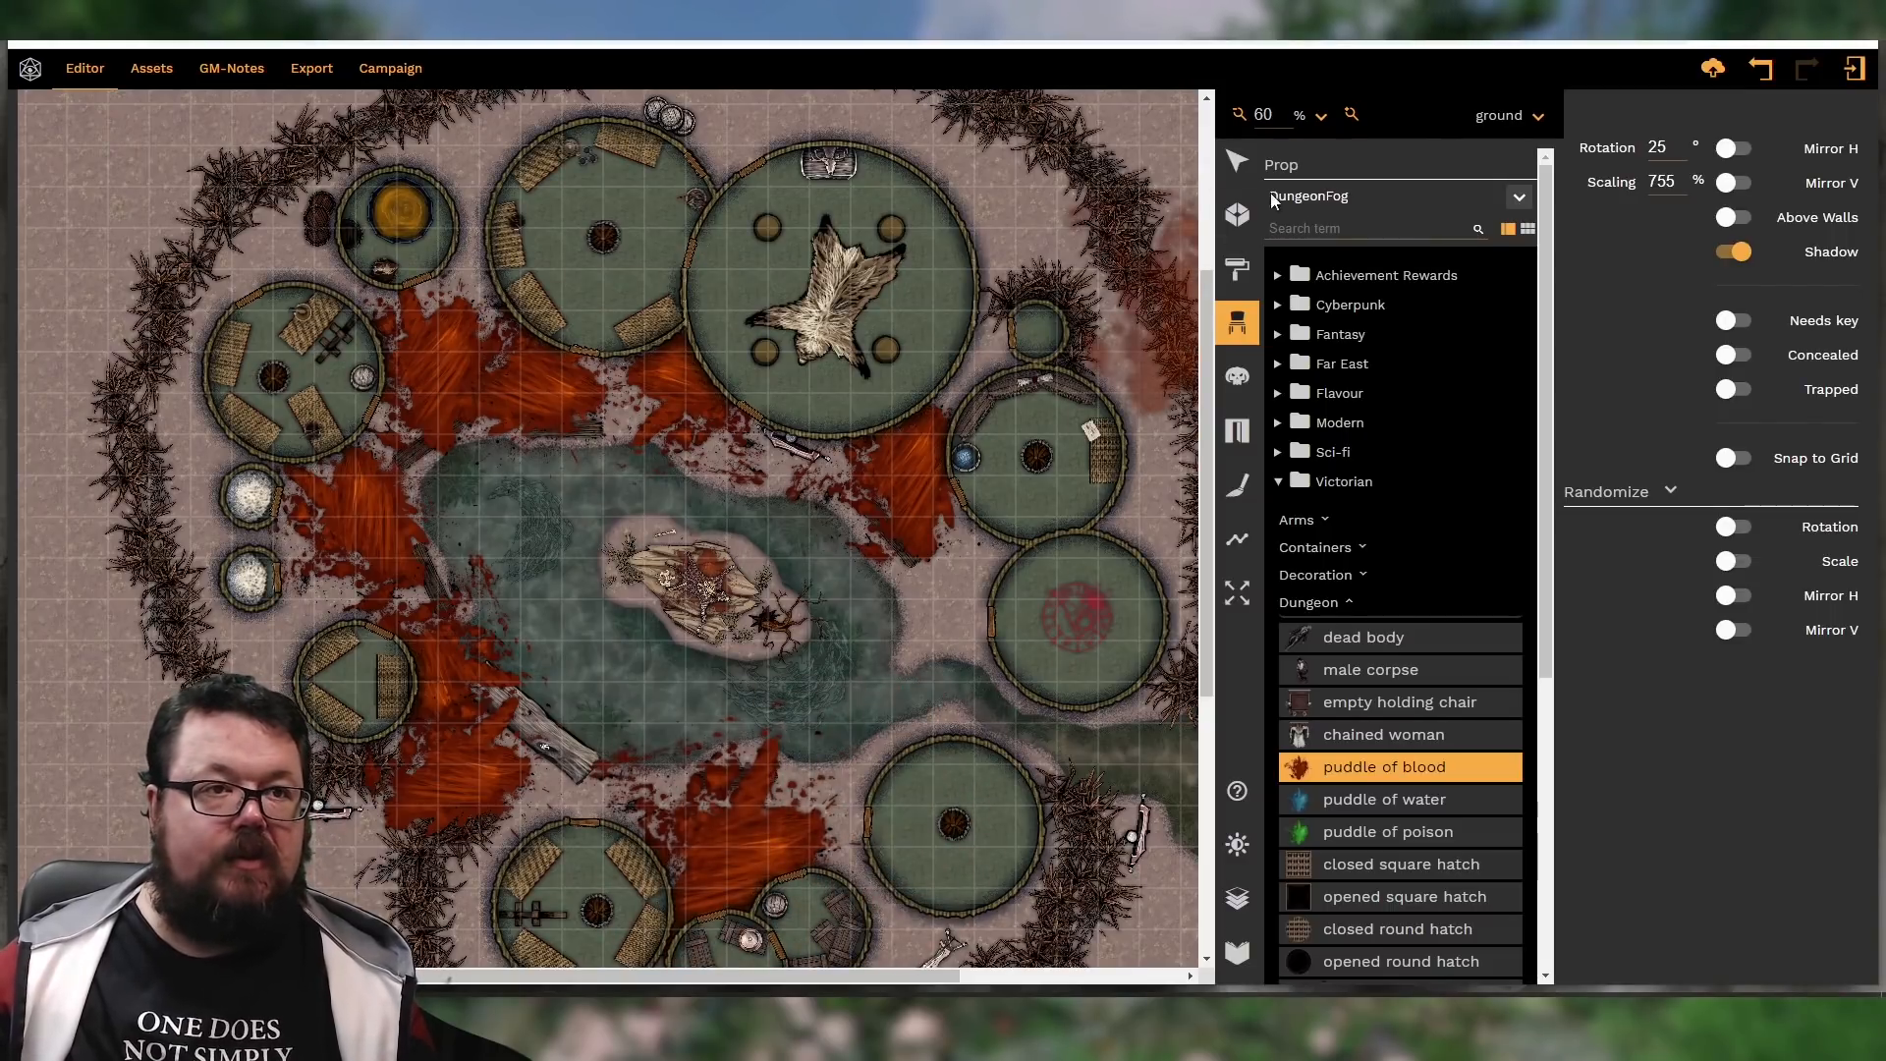
Recolour the blood puddle beside the eastern hut with saturation -70, lightness -38 and opacity 17
click(1237, 161)
click(927, 499)
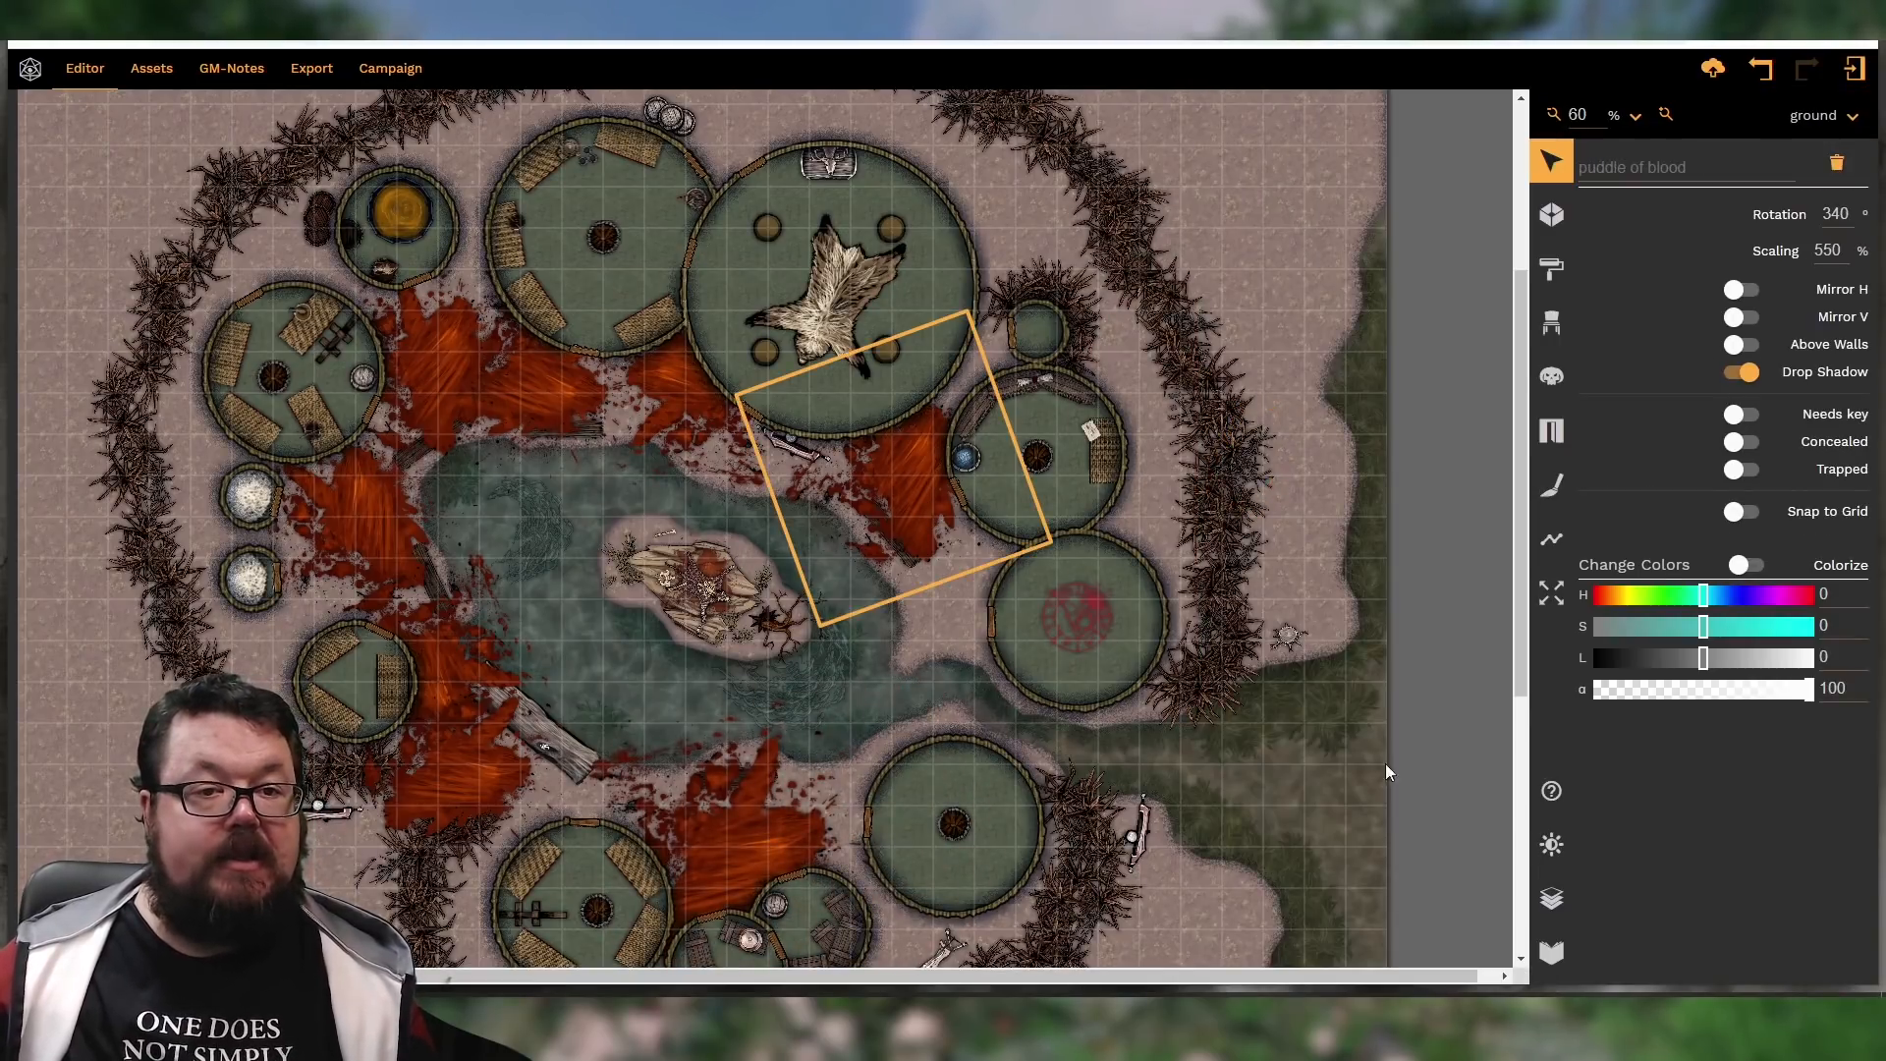
mouse_move(1639, 668)
mouse_down()
mouse_move(1665, 666)
mouse_move(1622, 634)
mouse_up()
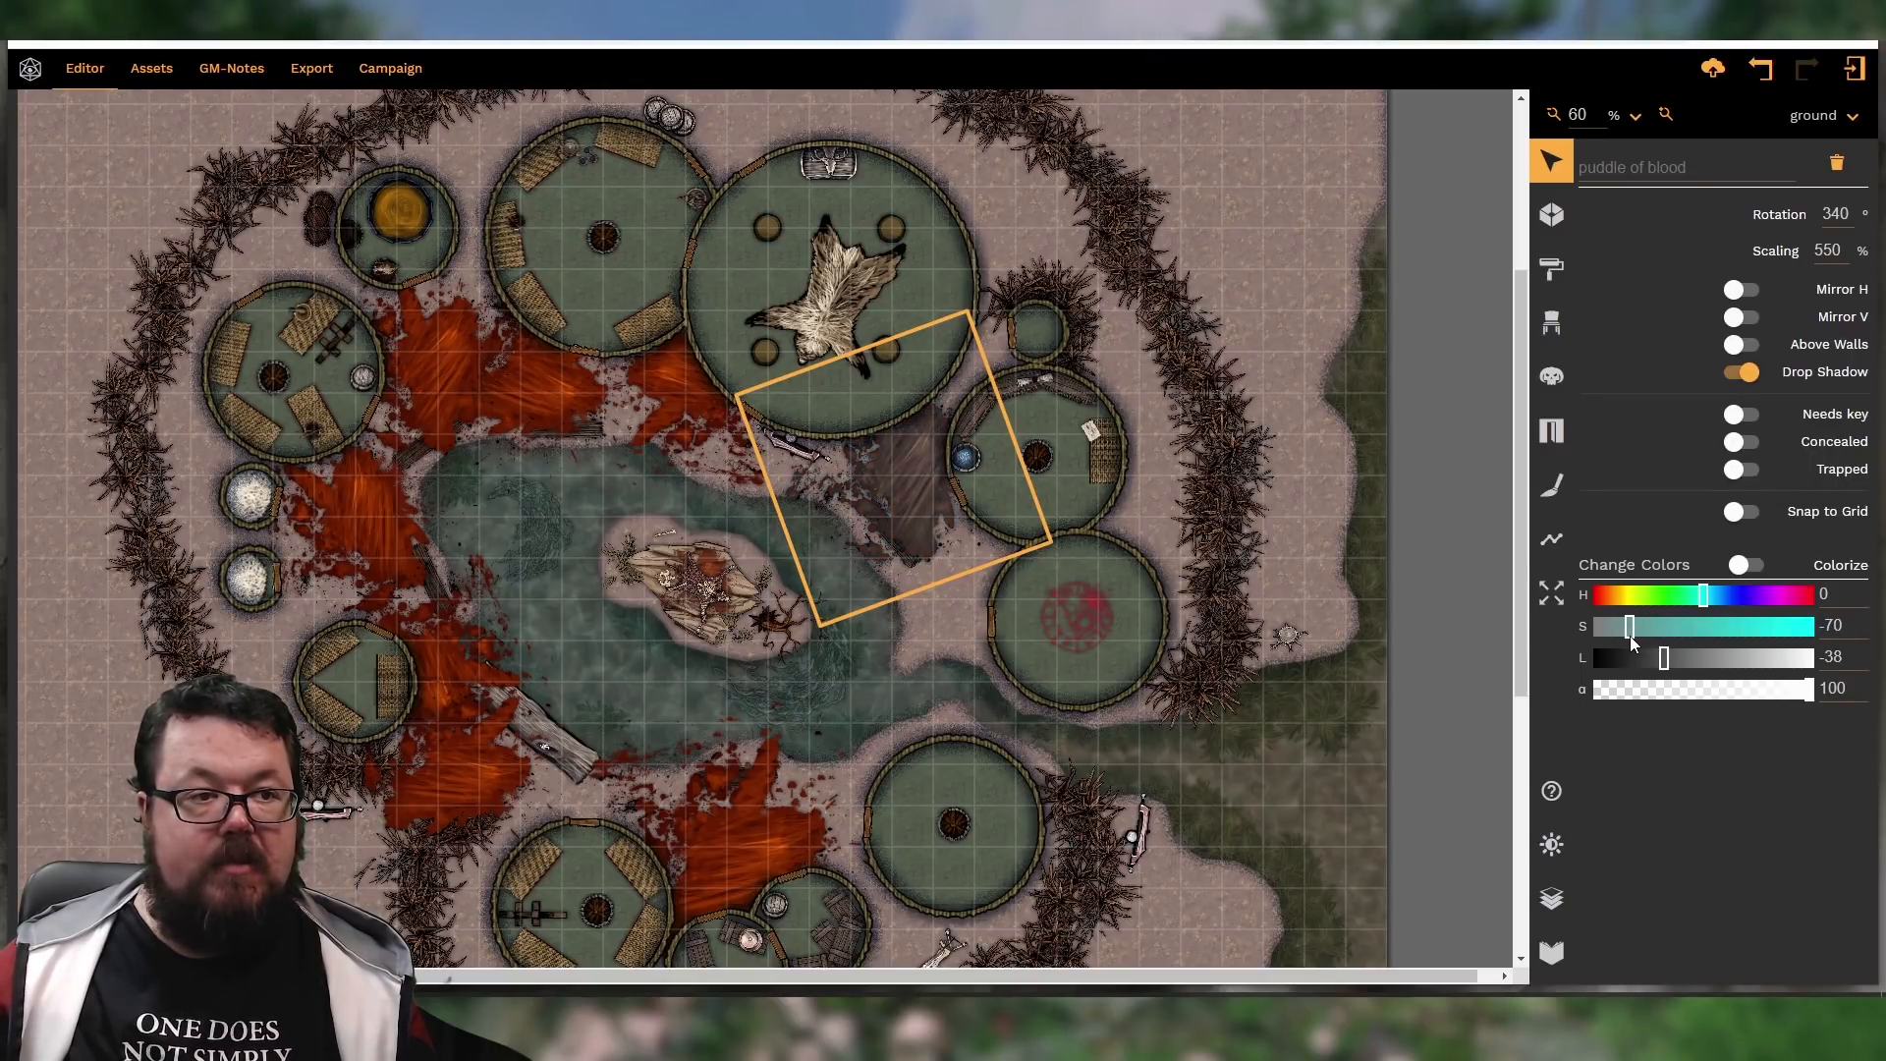
click(1650, 691)
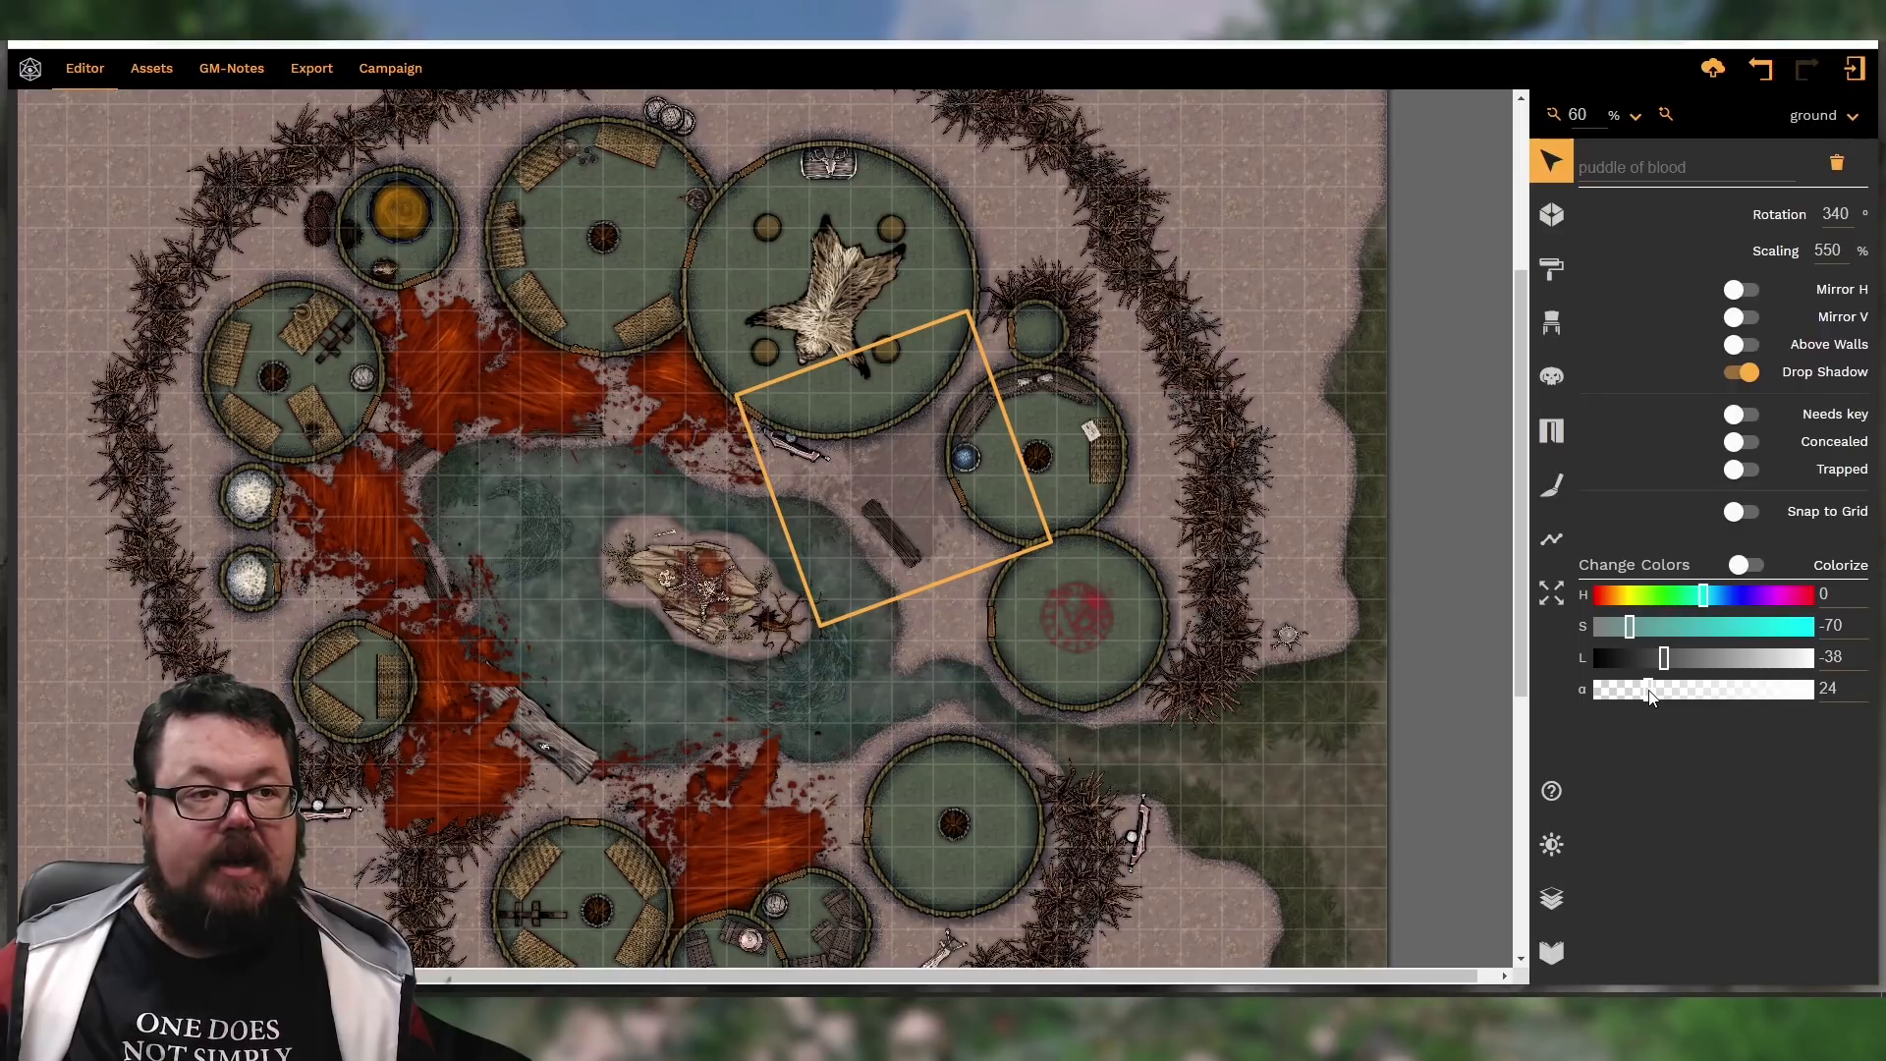
drag(1651, 692, 1633, 693)
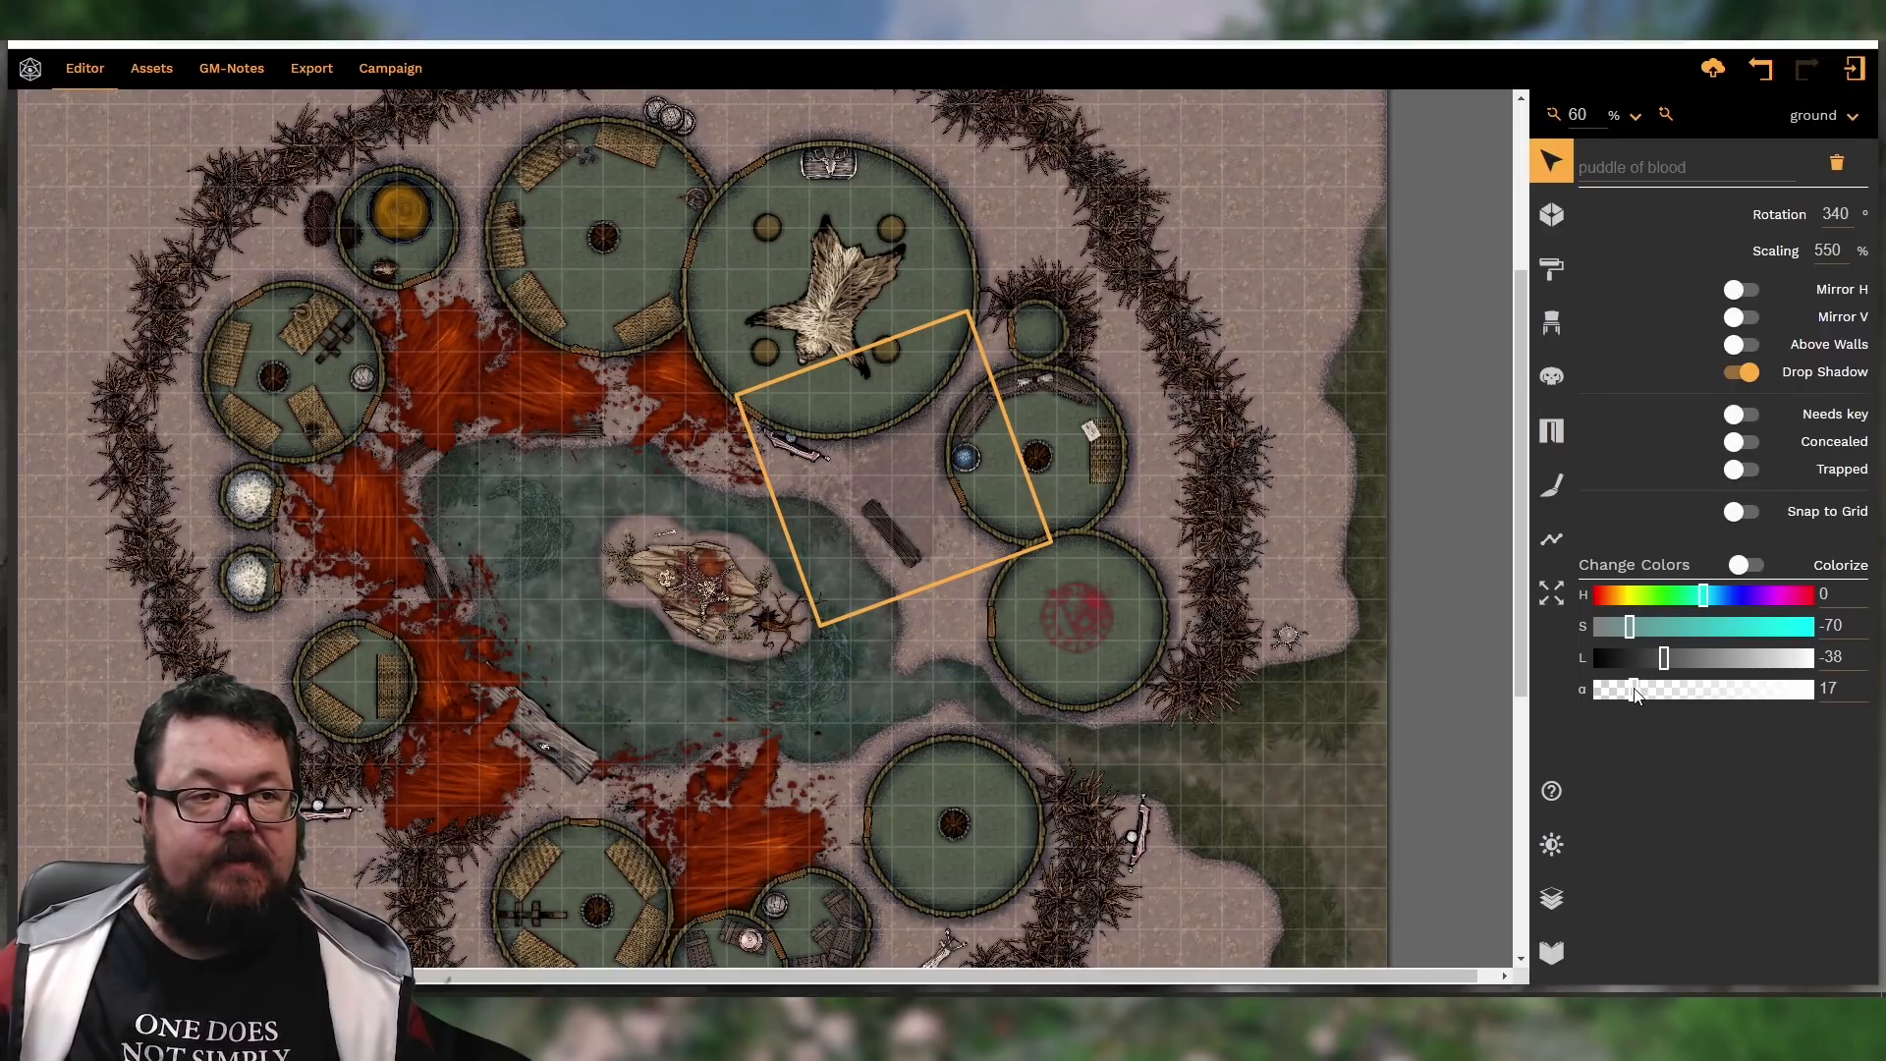
Recolour the blood puddle below the largest northern hut with saturation -72, lightness -46 and opacity 19
click(707, 411)
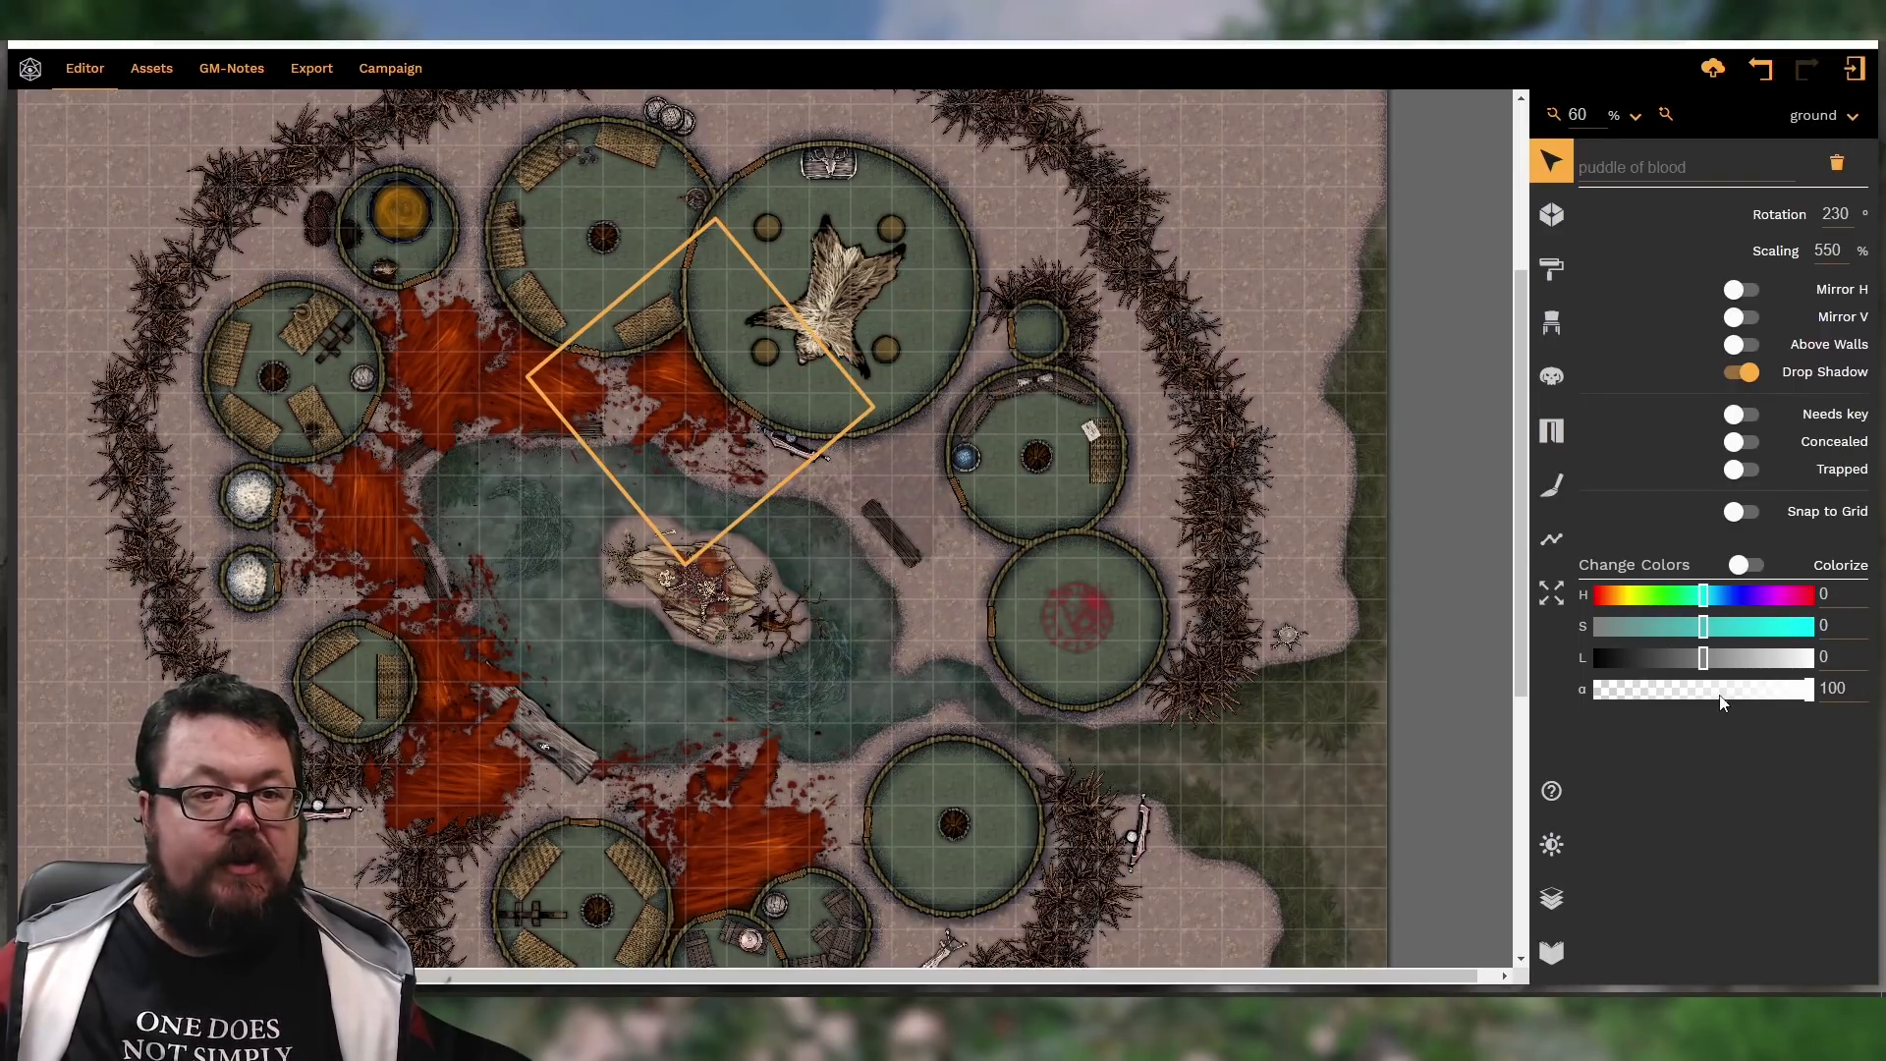
click(1649, 691)
click(1651, 660)
drag(1651, 662, 1657, 664)
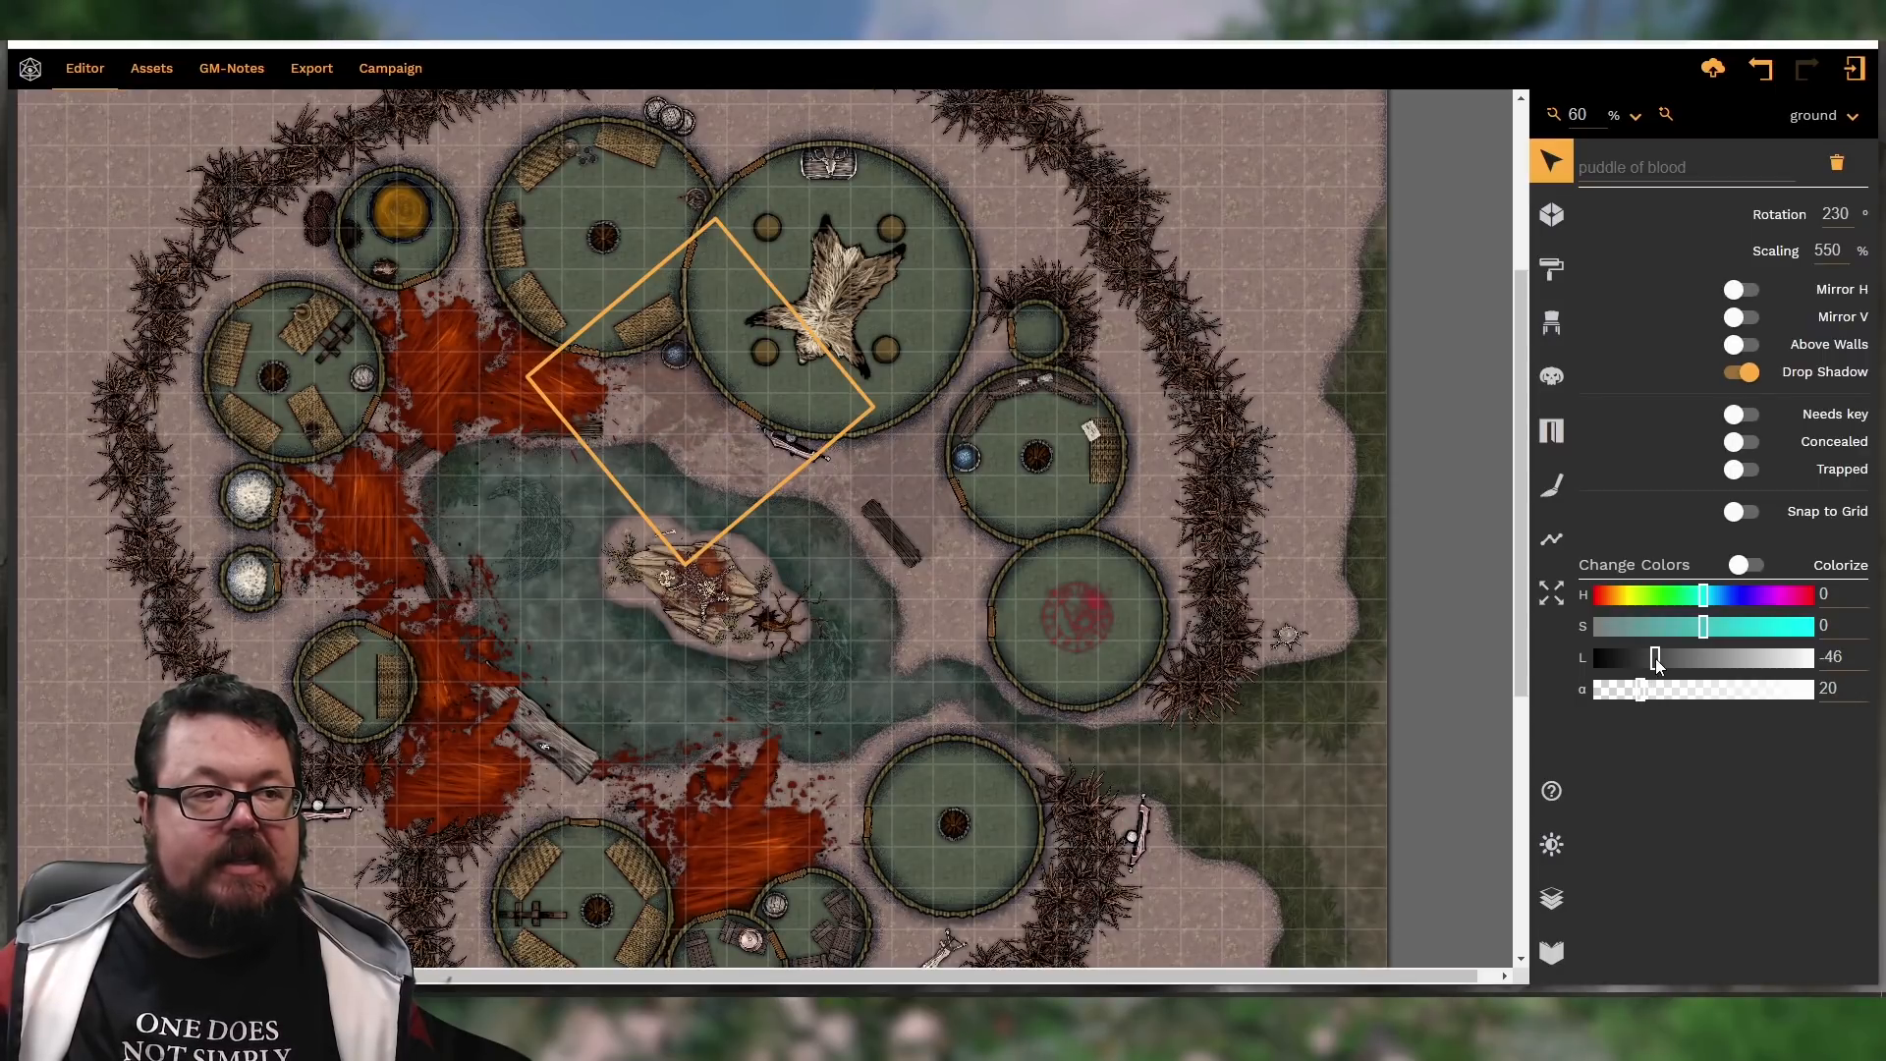
click(1640, 628)
drag(1640, 628, 1628, 629)
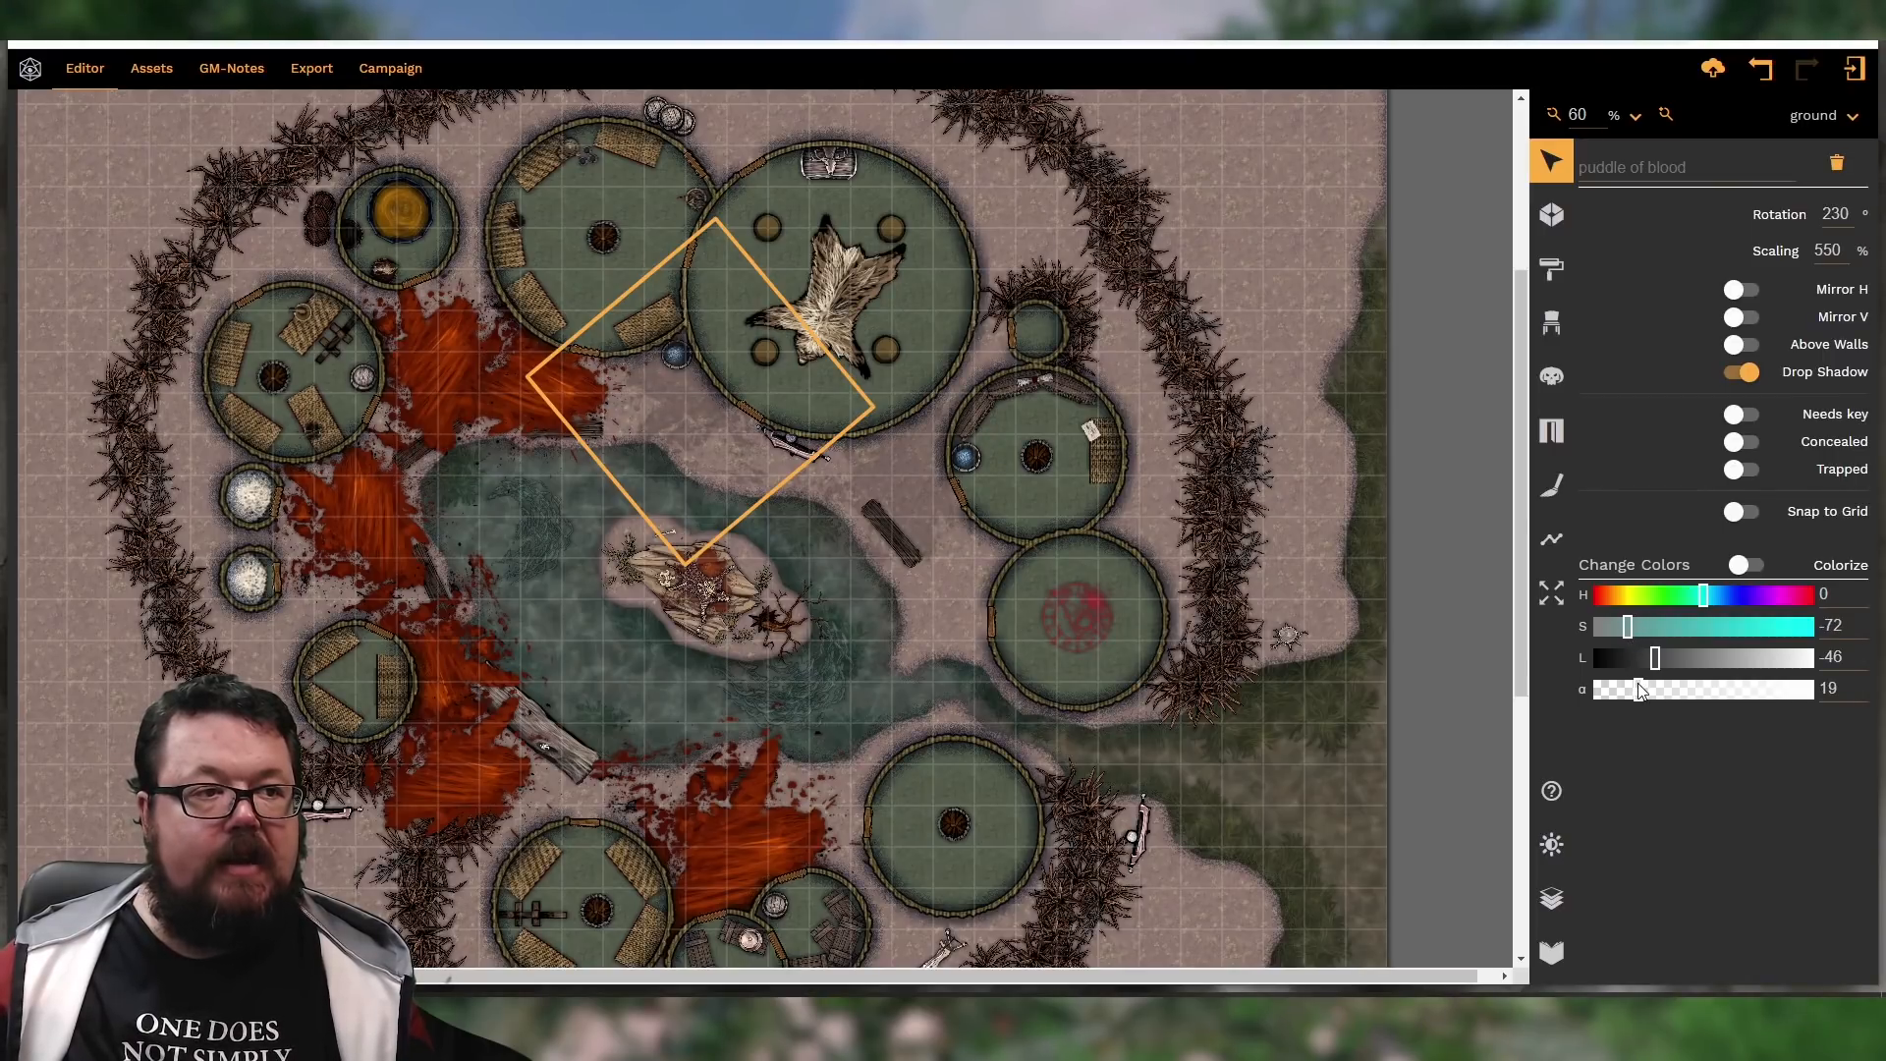
Recolour the blood puddle just east of the western hut with saturation -100, lightness -49 and opacity 18
click(503, 408)
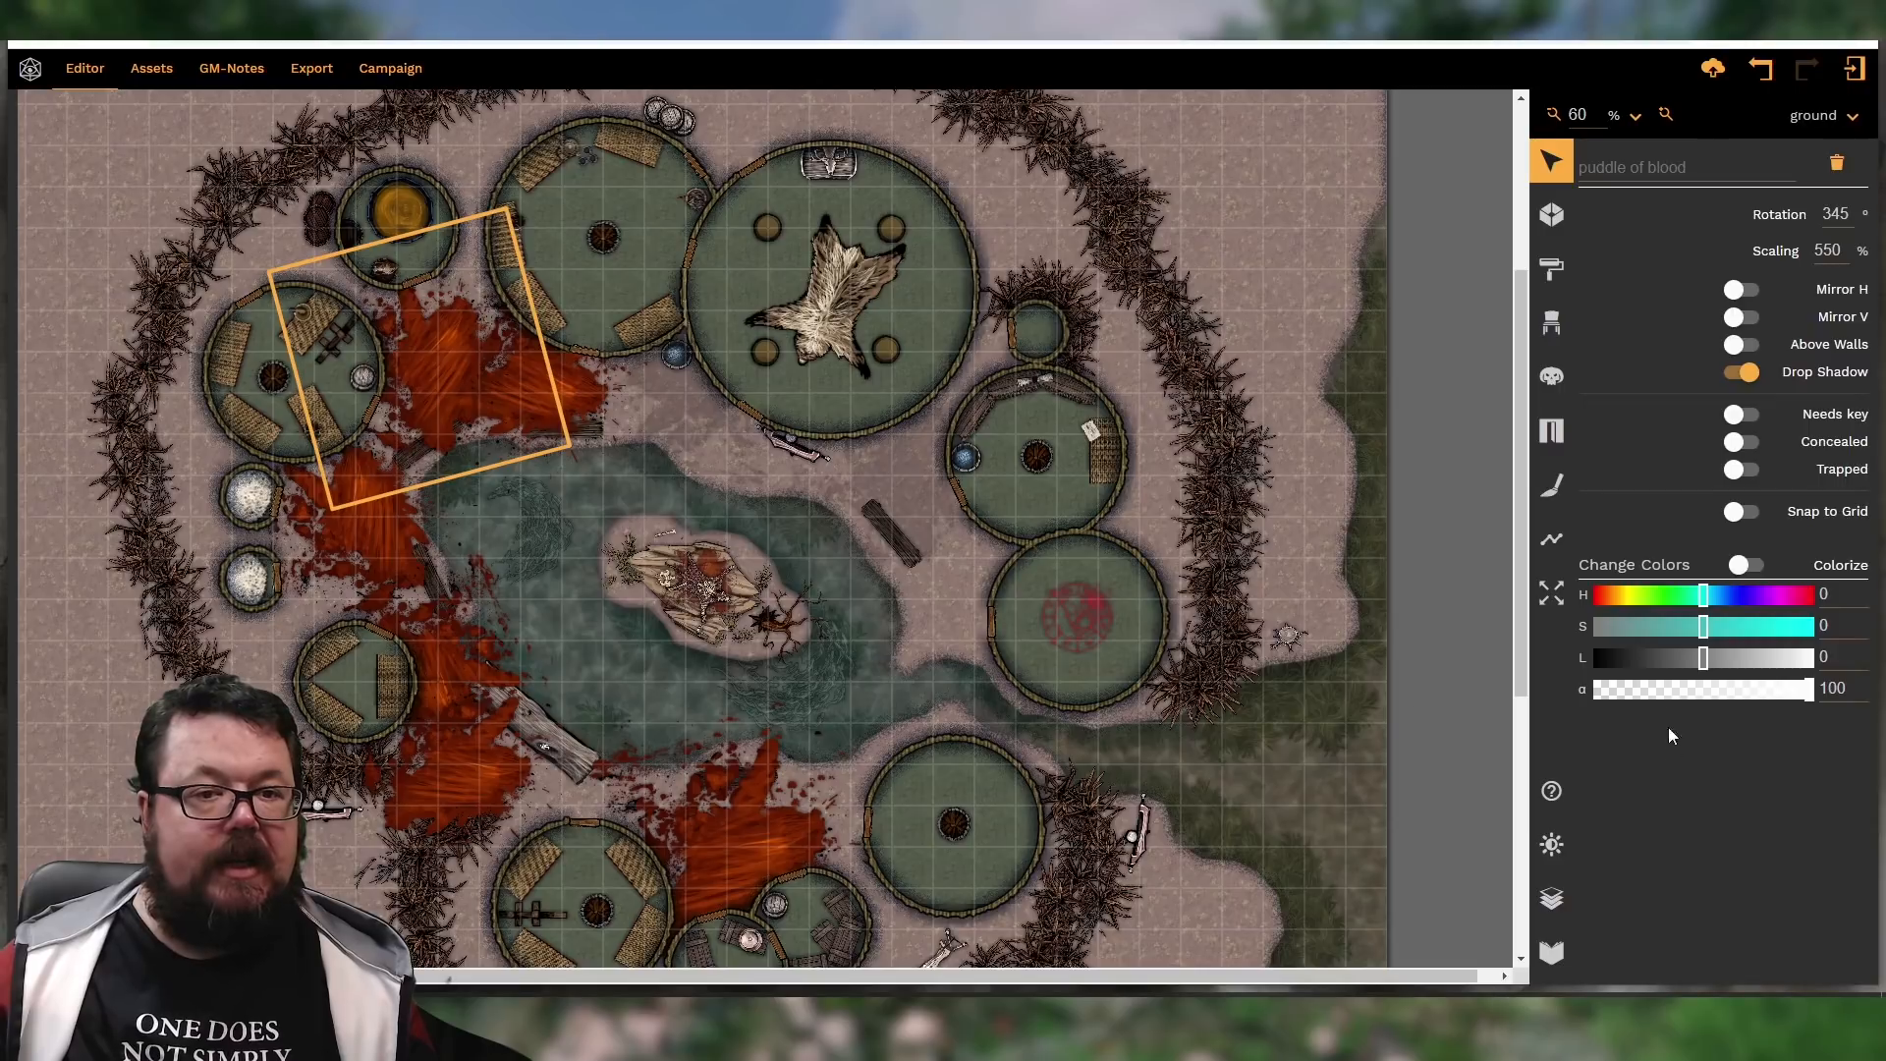
click(1645, 689)
drag(1703, 626, 1595, 638)
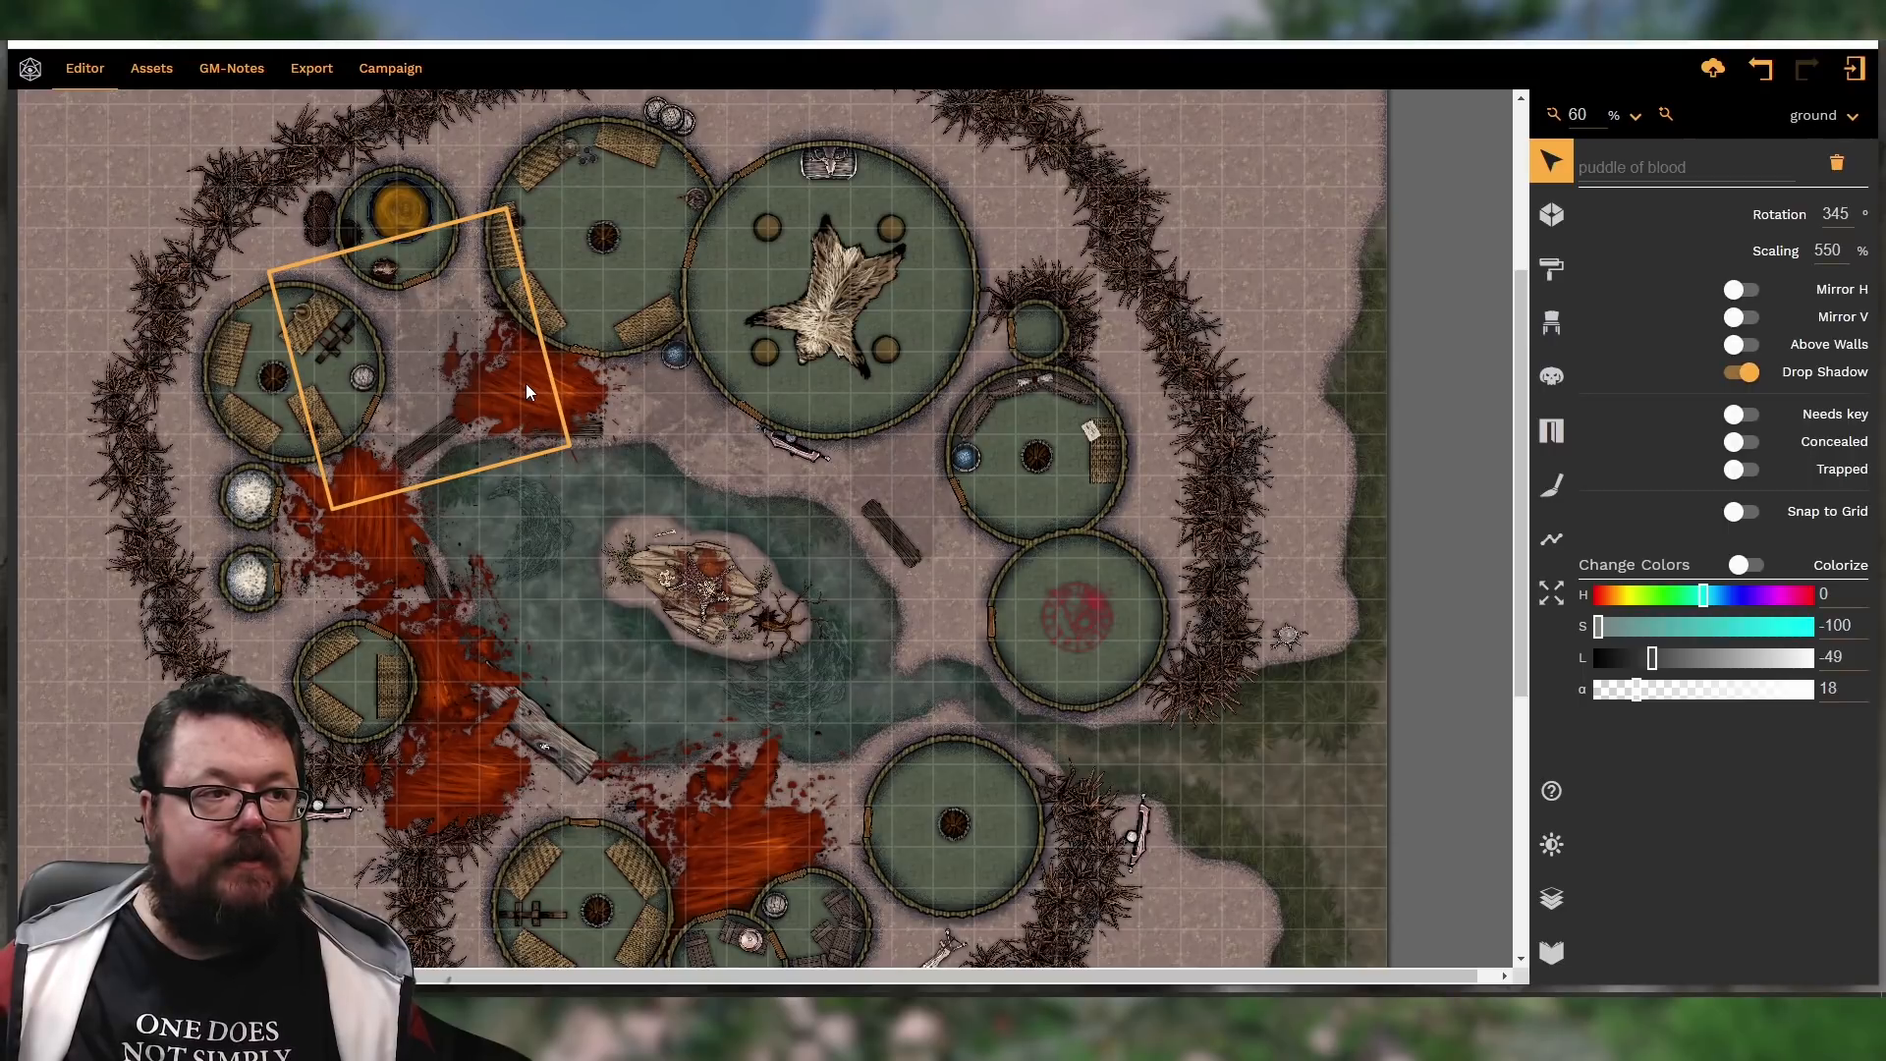
Recolour the remaining red puddle north of the pond with saturation -95, lightness -72 and opacity 22
click(570, 391)
click(1644, 690)
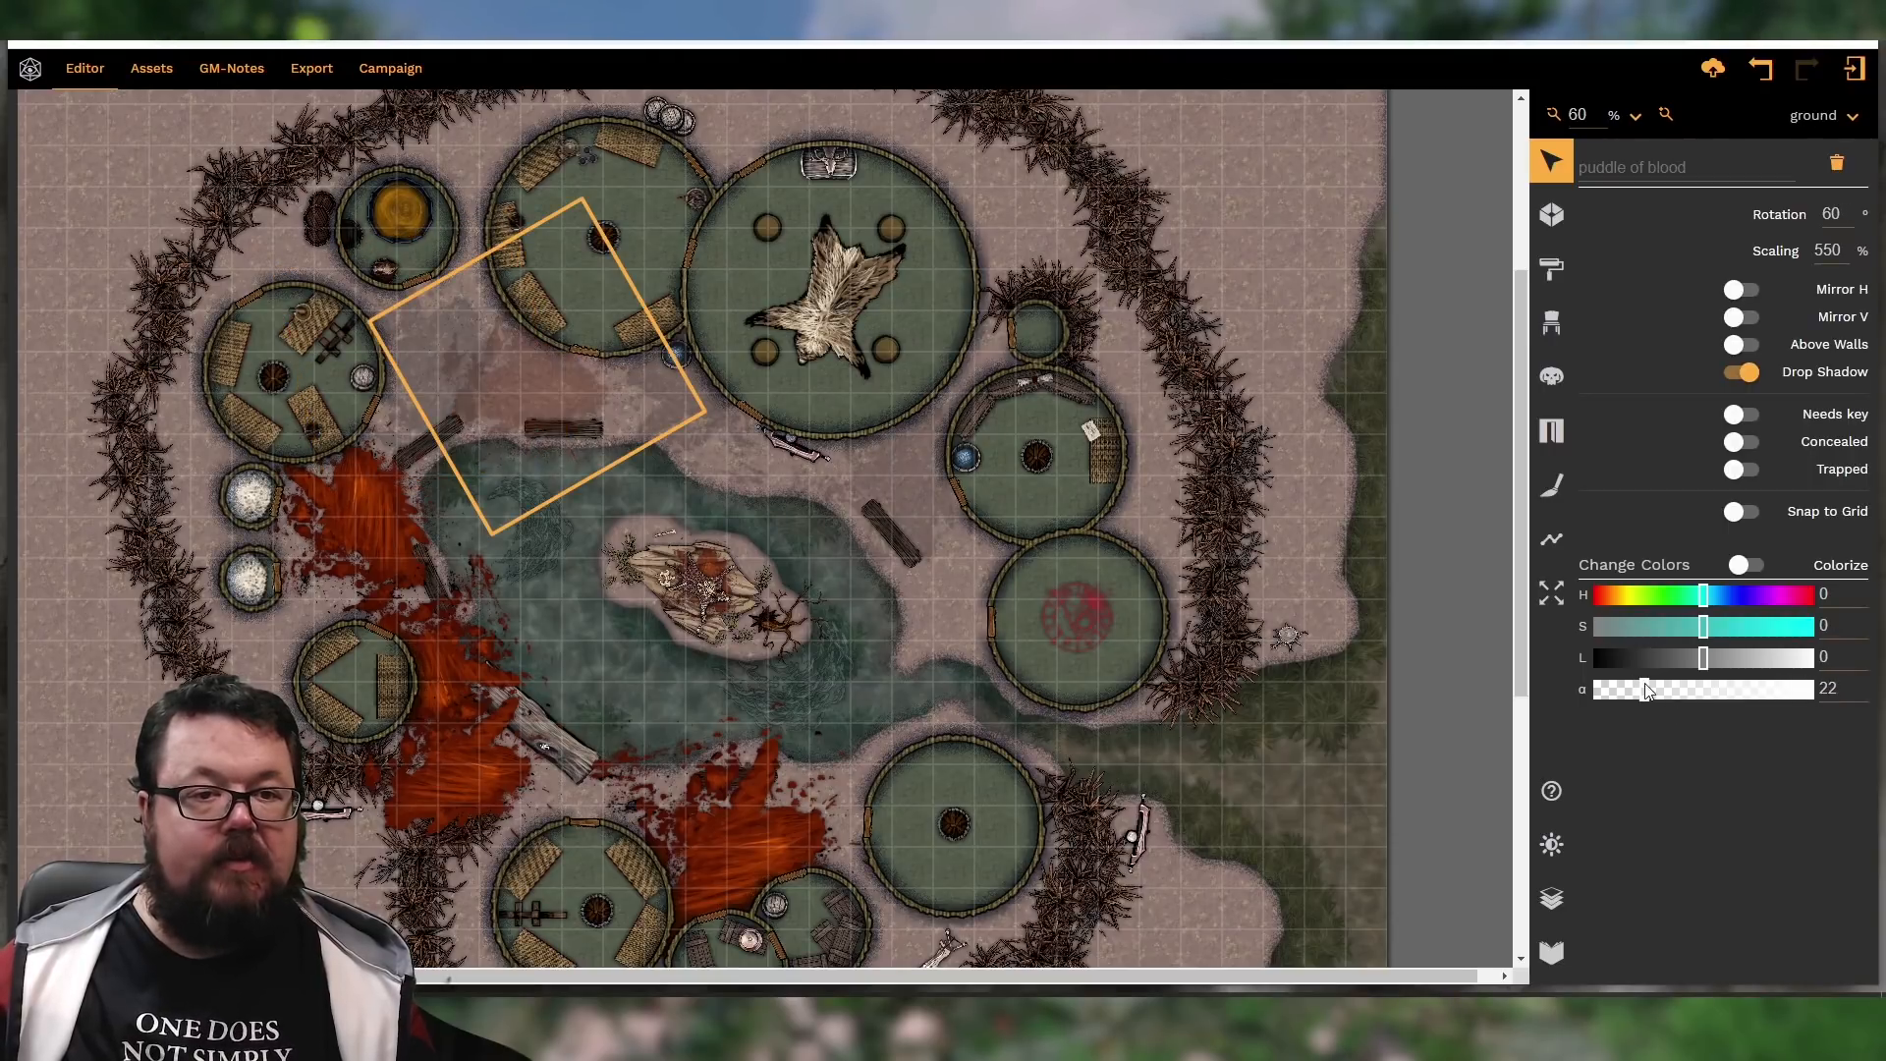
drag(1635, 656, 1603, 629)
Enlarge the puddle north of the pond to 1899%, shift it over the northwestern part of the village and lower its opacity to 12
scroll(532, 393, up, 10)
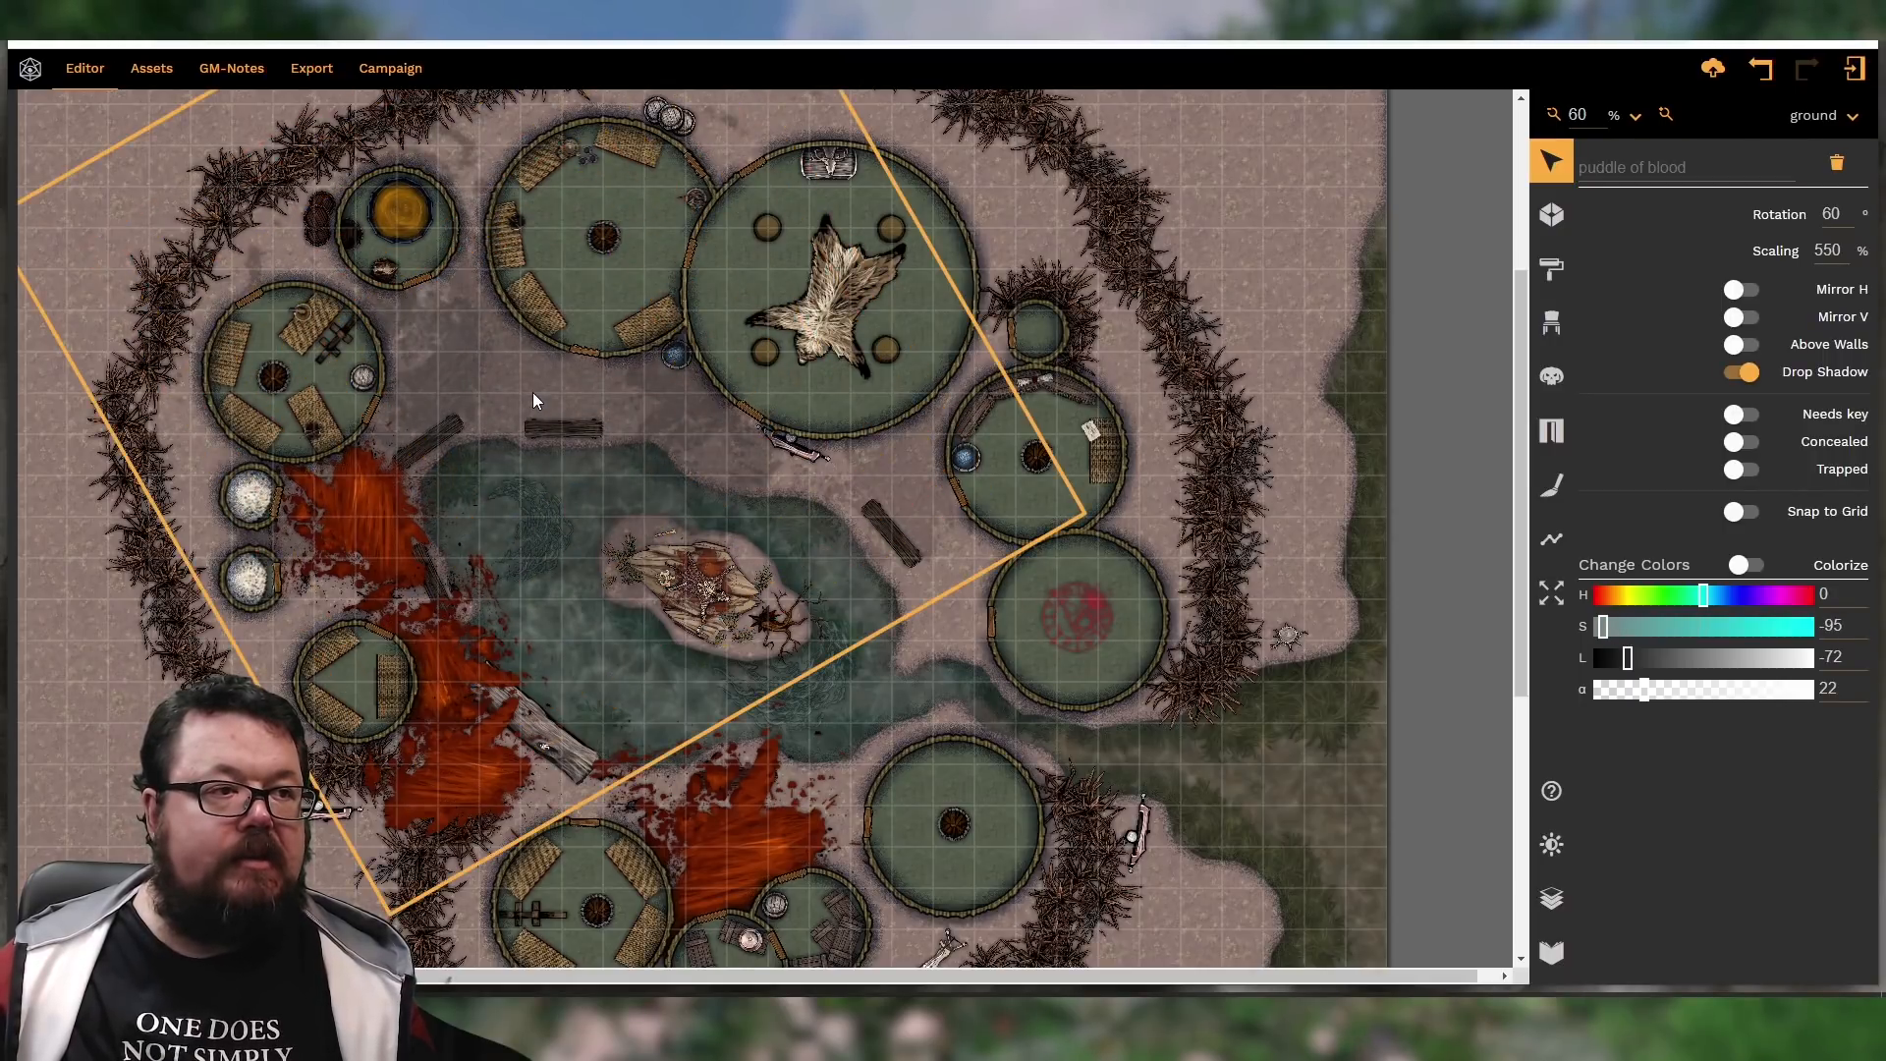
drag(521, 393, 559, 253)
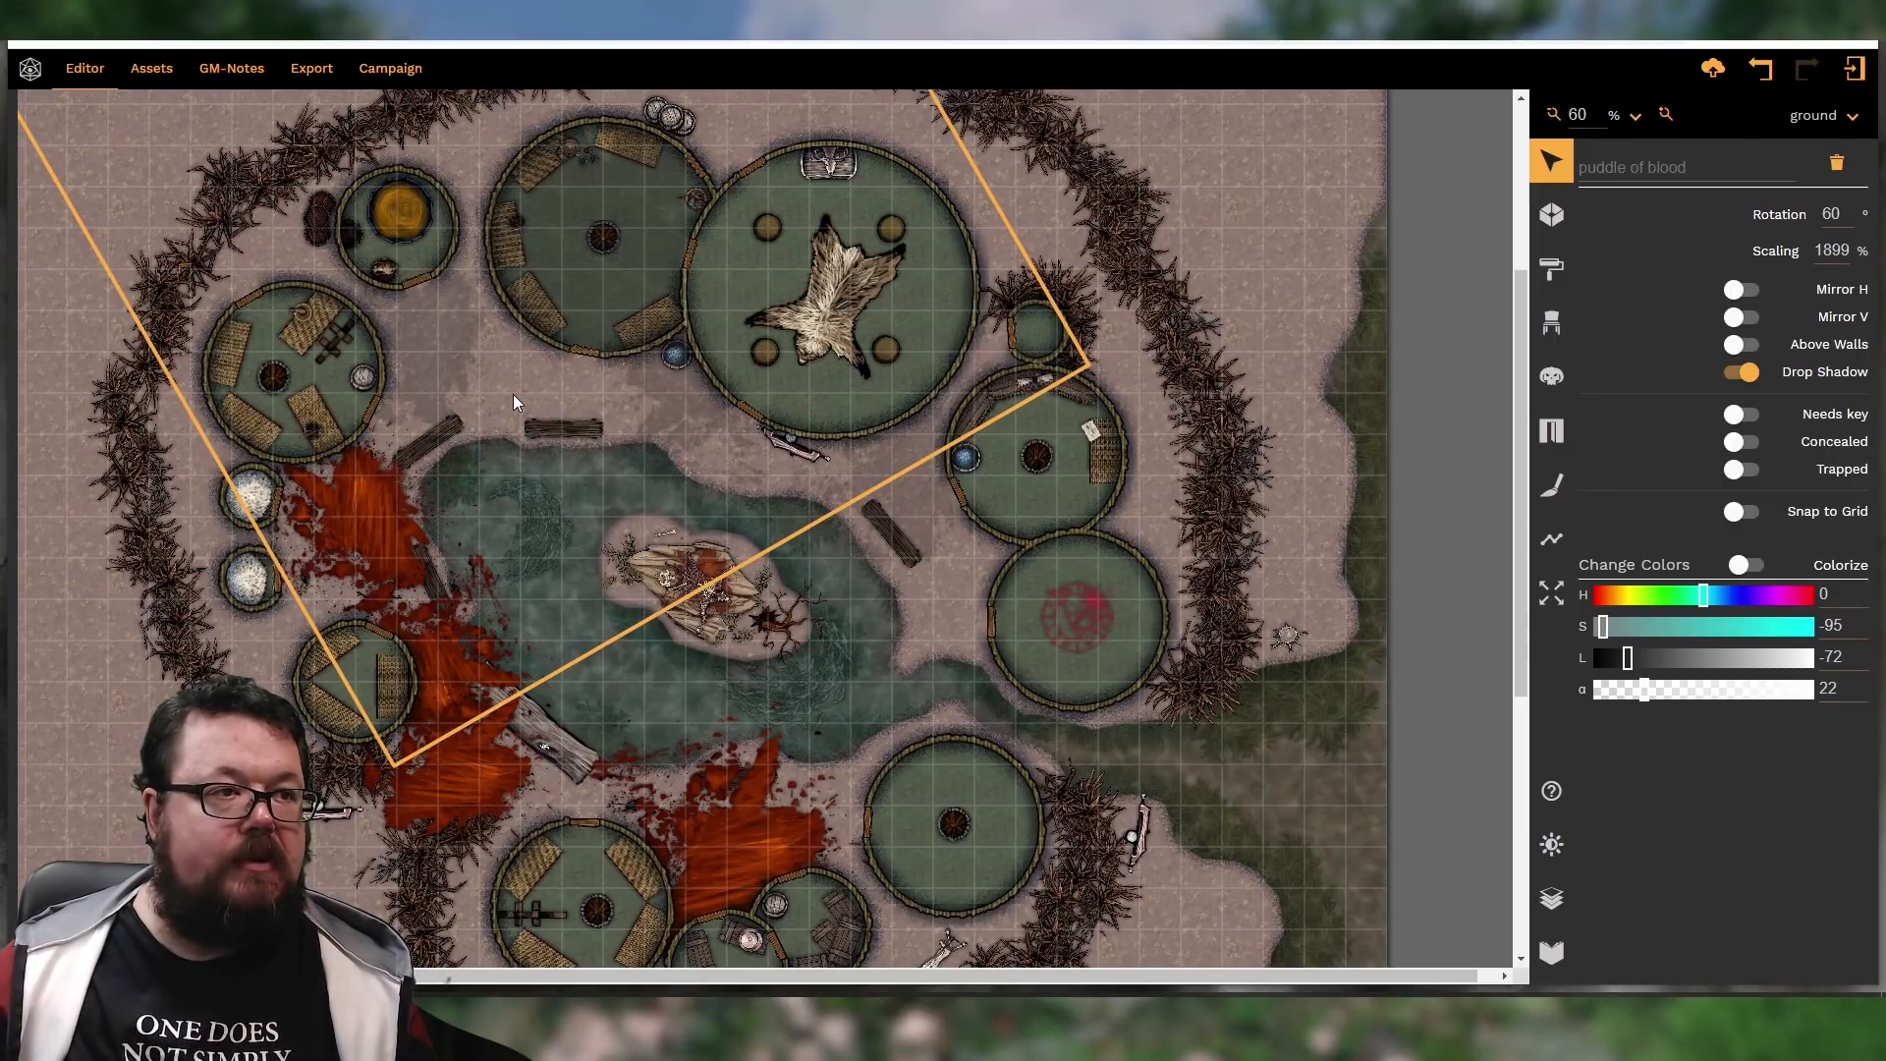
drag(522, 395, 485, 403)
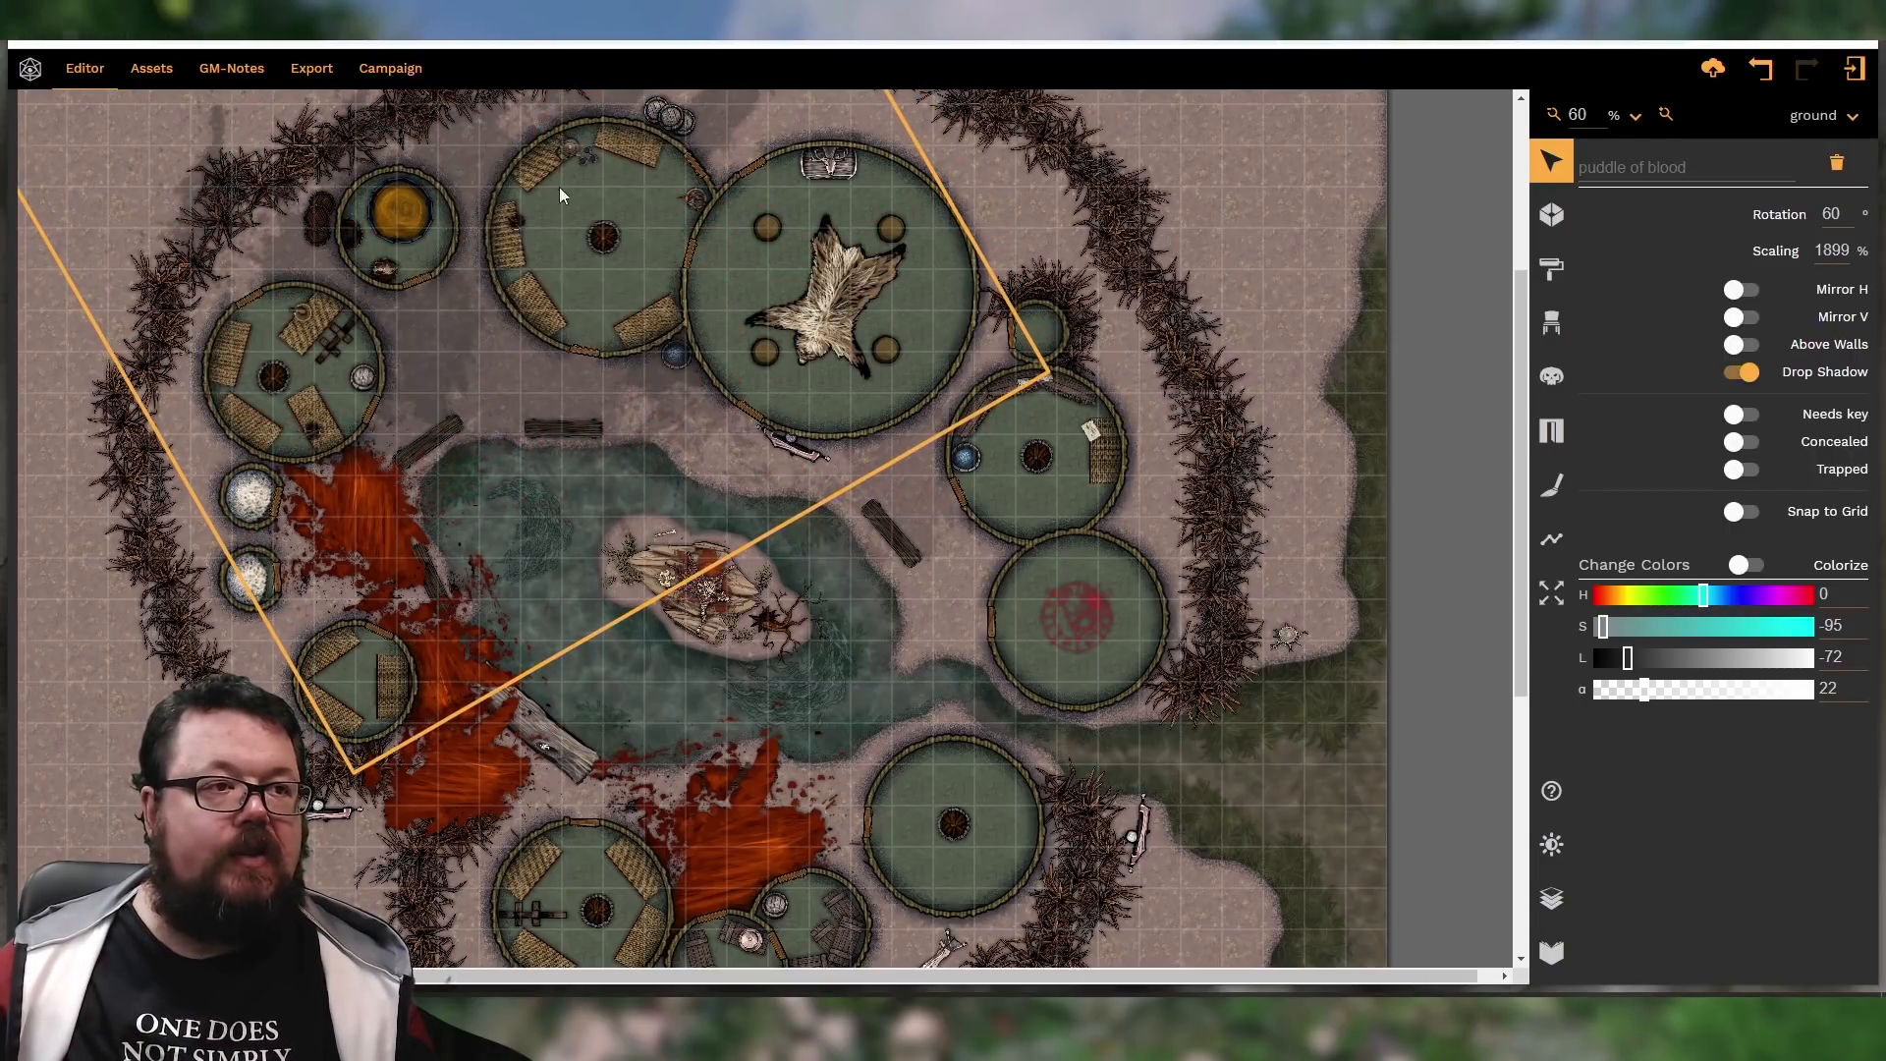
scroll(633, 344, up, 2)
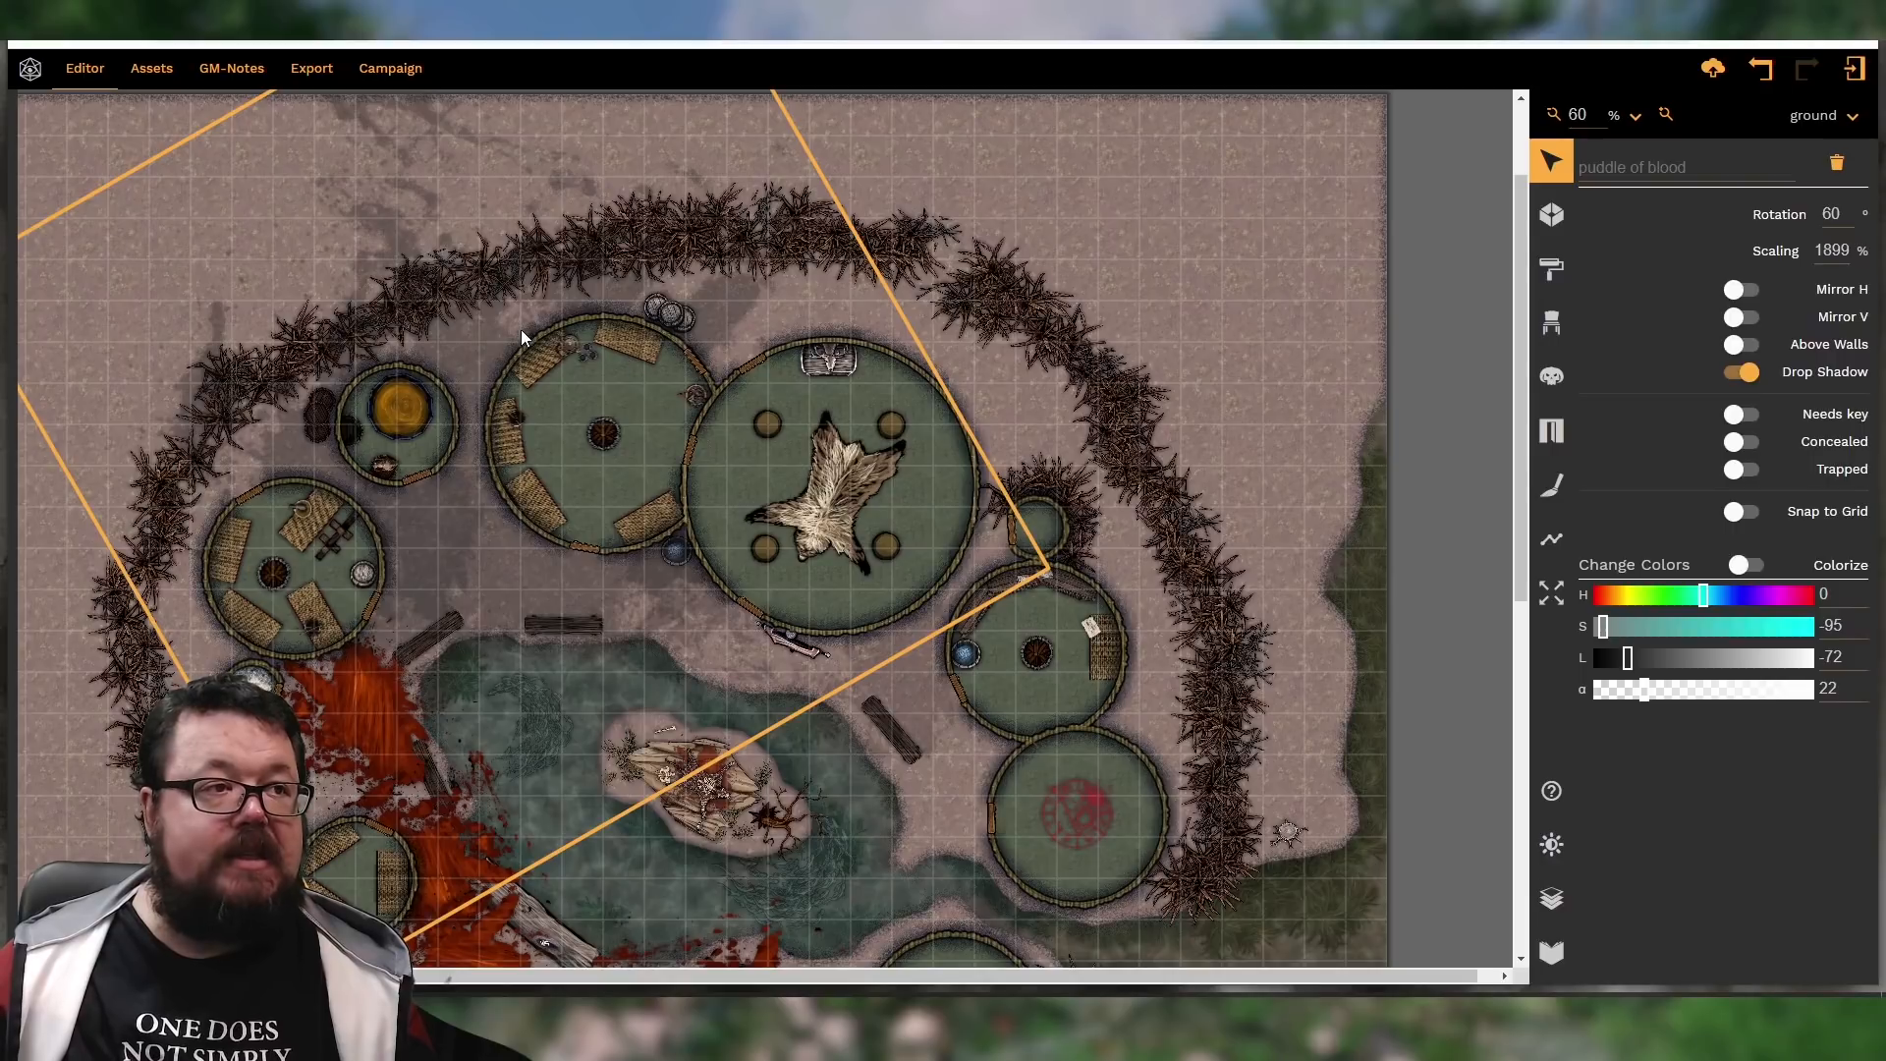
scroll(522, 318, up, 2)
scroll(409, 348, down, 1)
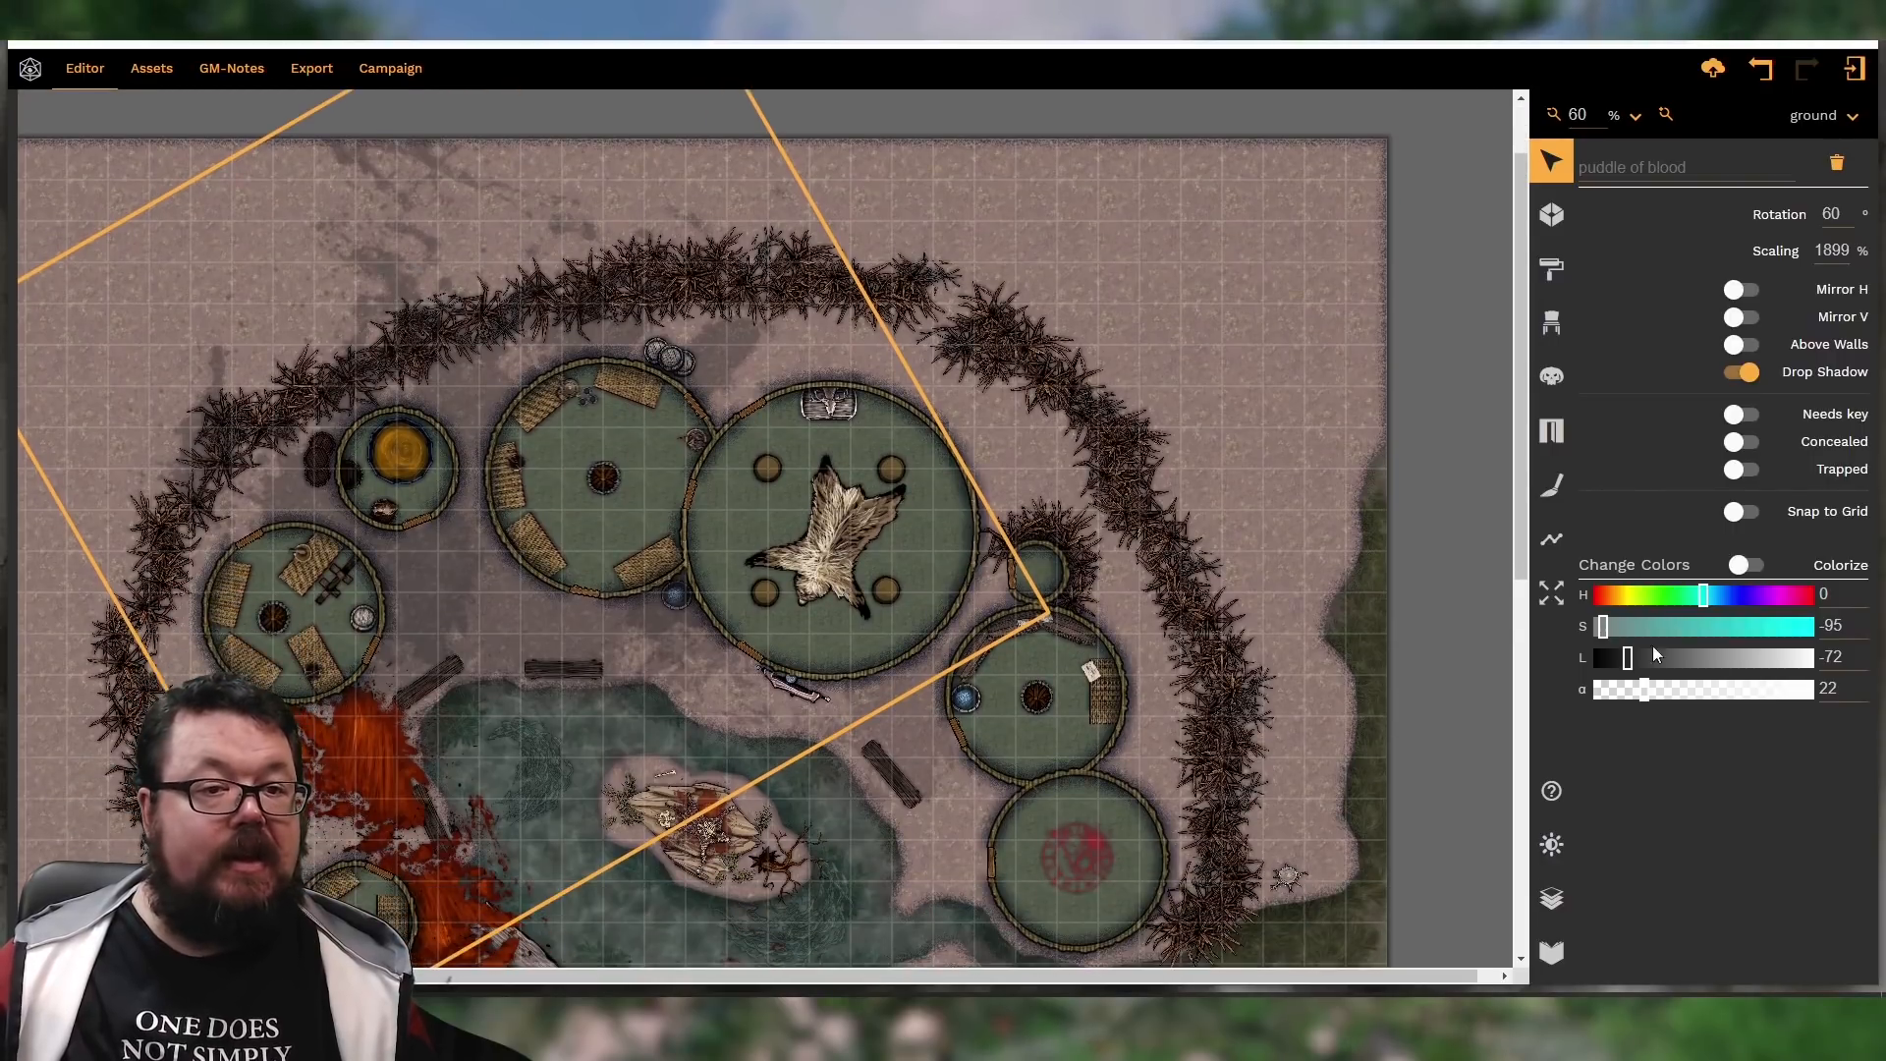
drag(1631, 688, 1626, 695)
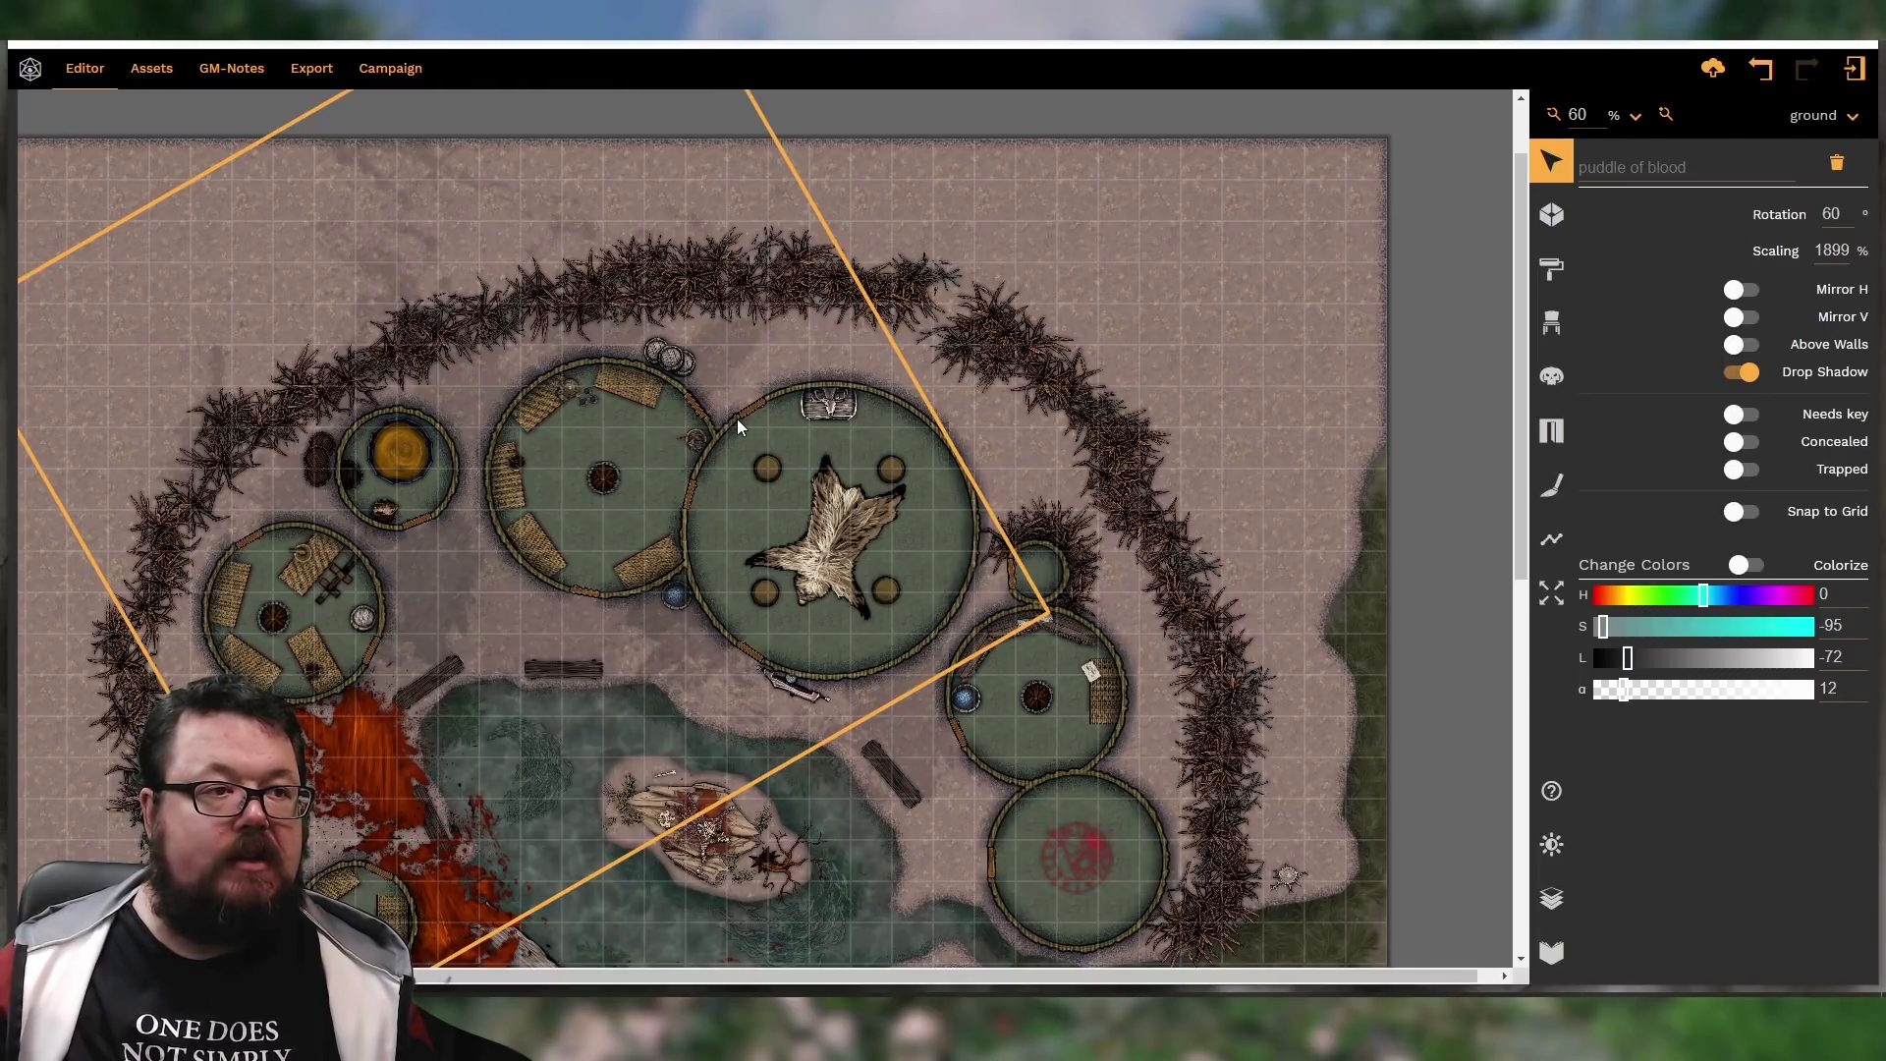
Lock the enlarged blood puddle in the layer list and deselect it
scroll(432, 569, down, 4)
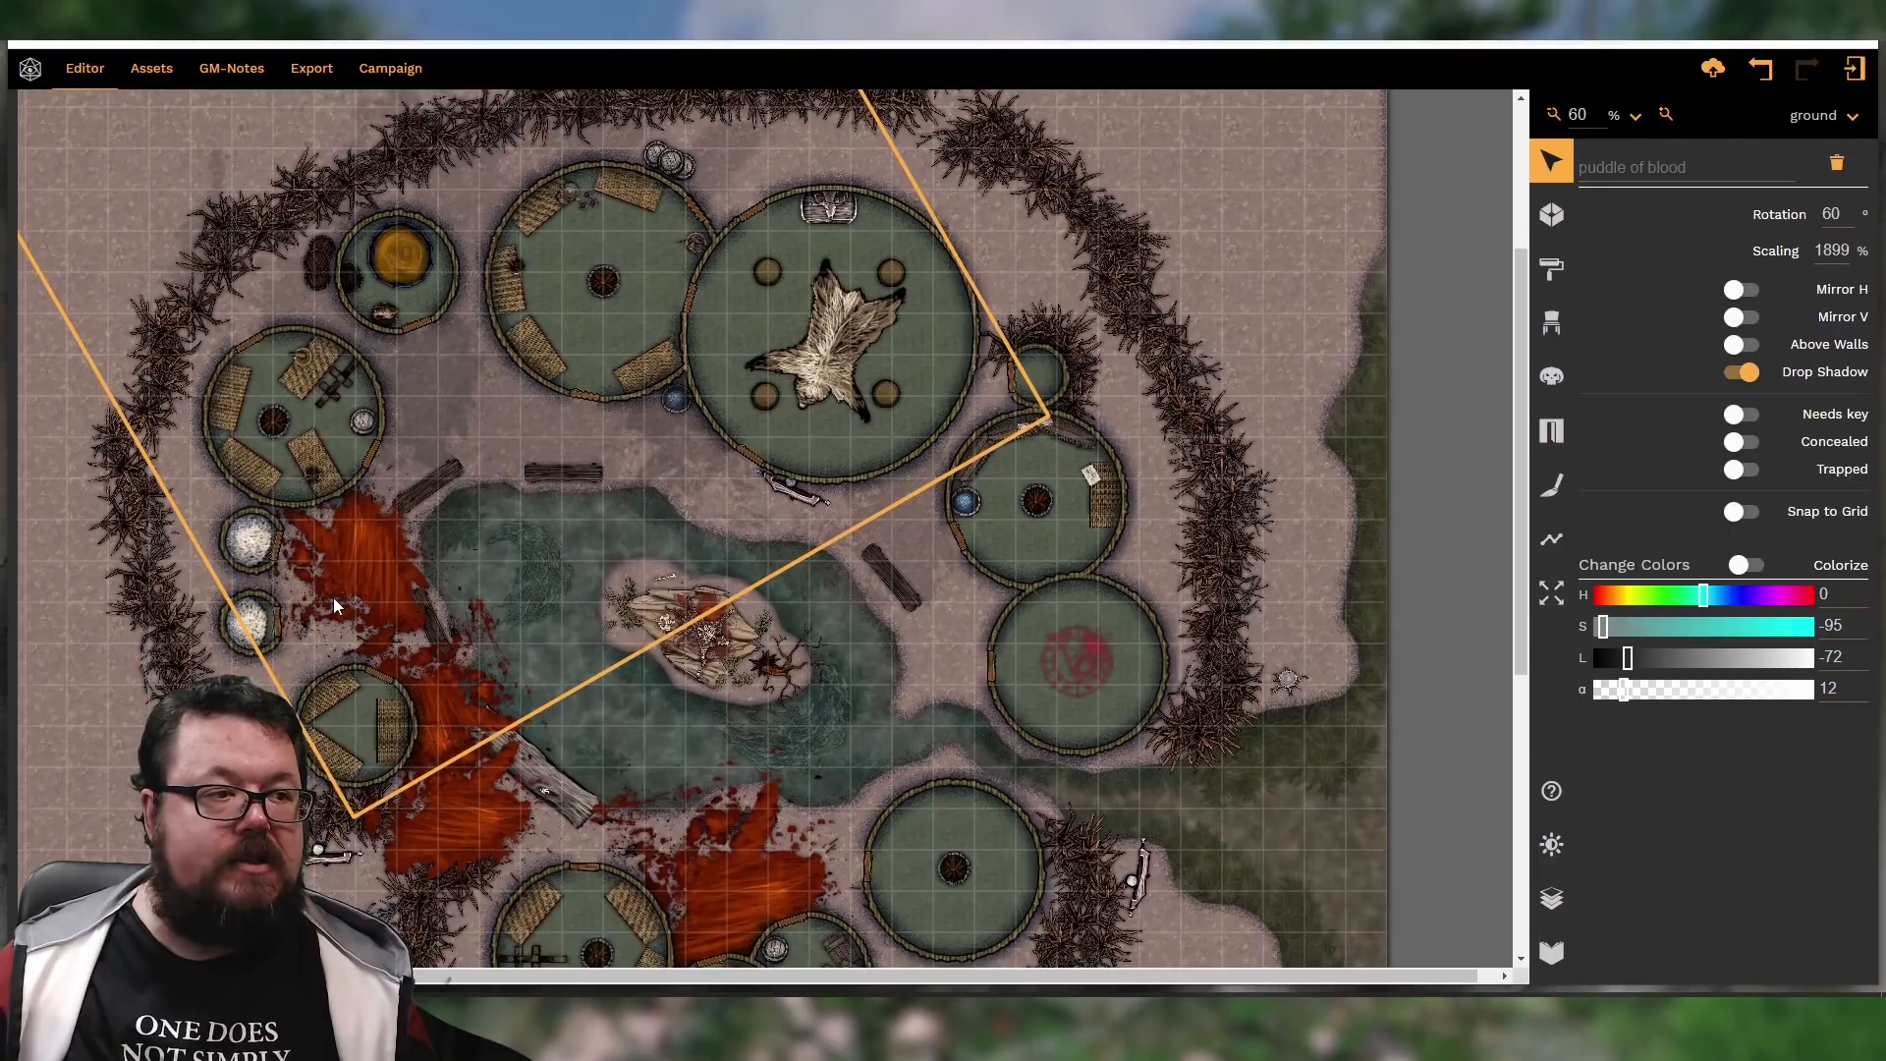
click(1552, 899)
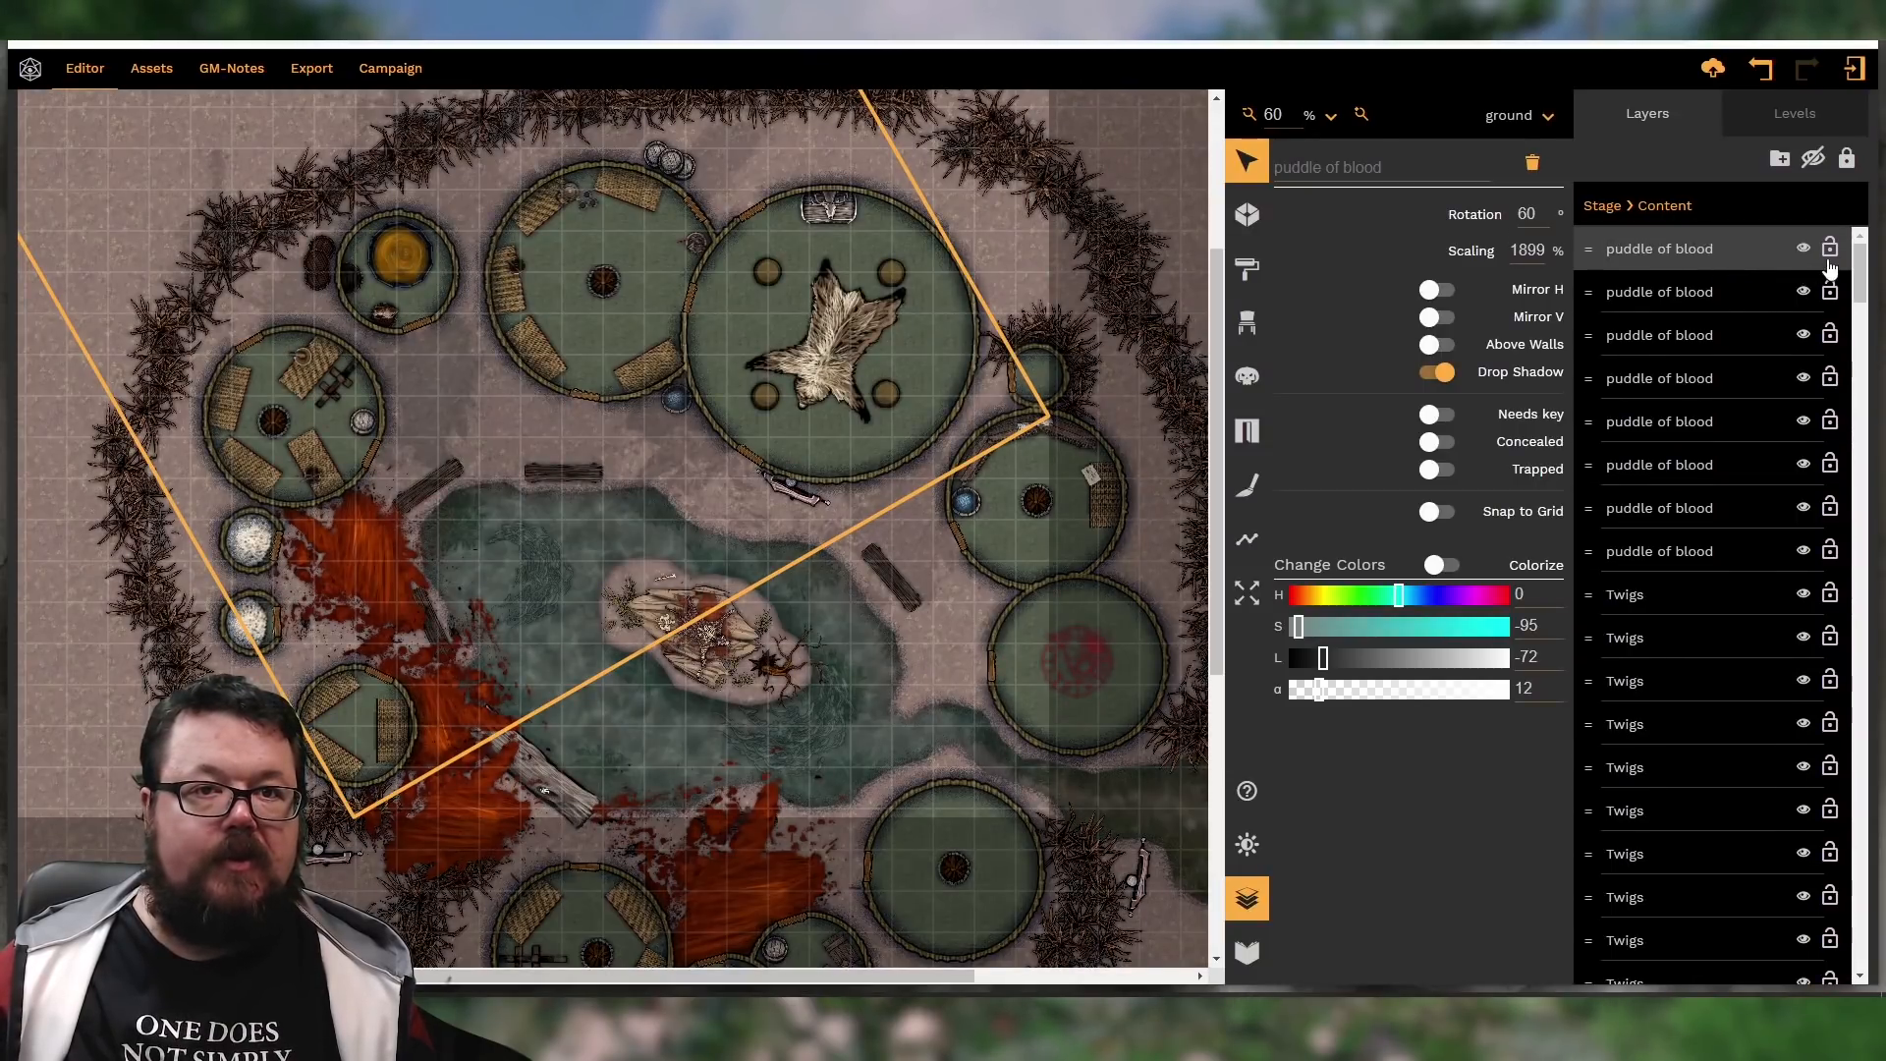
click(1830, 249)
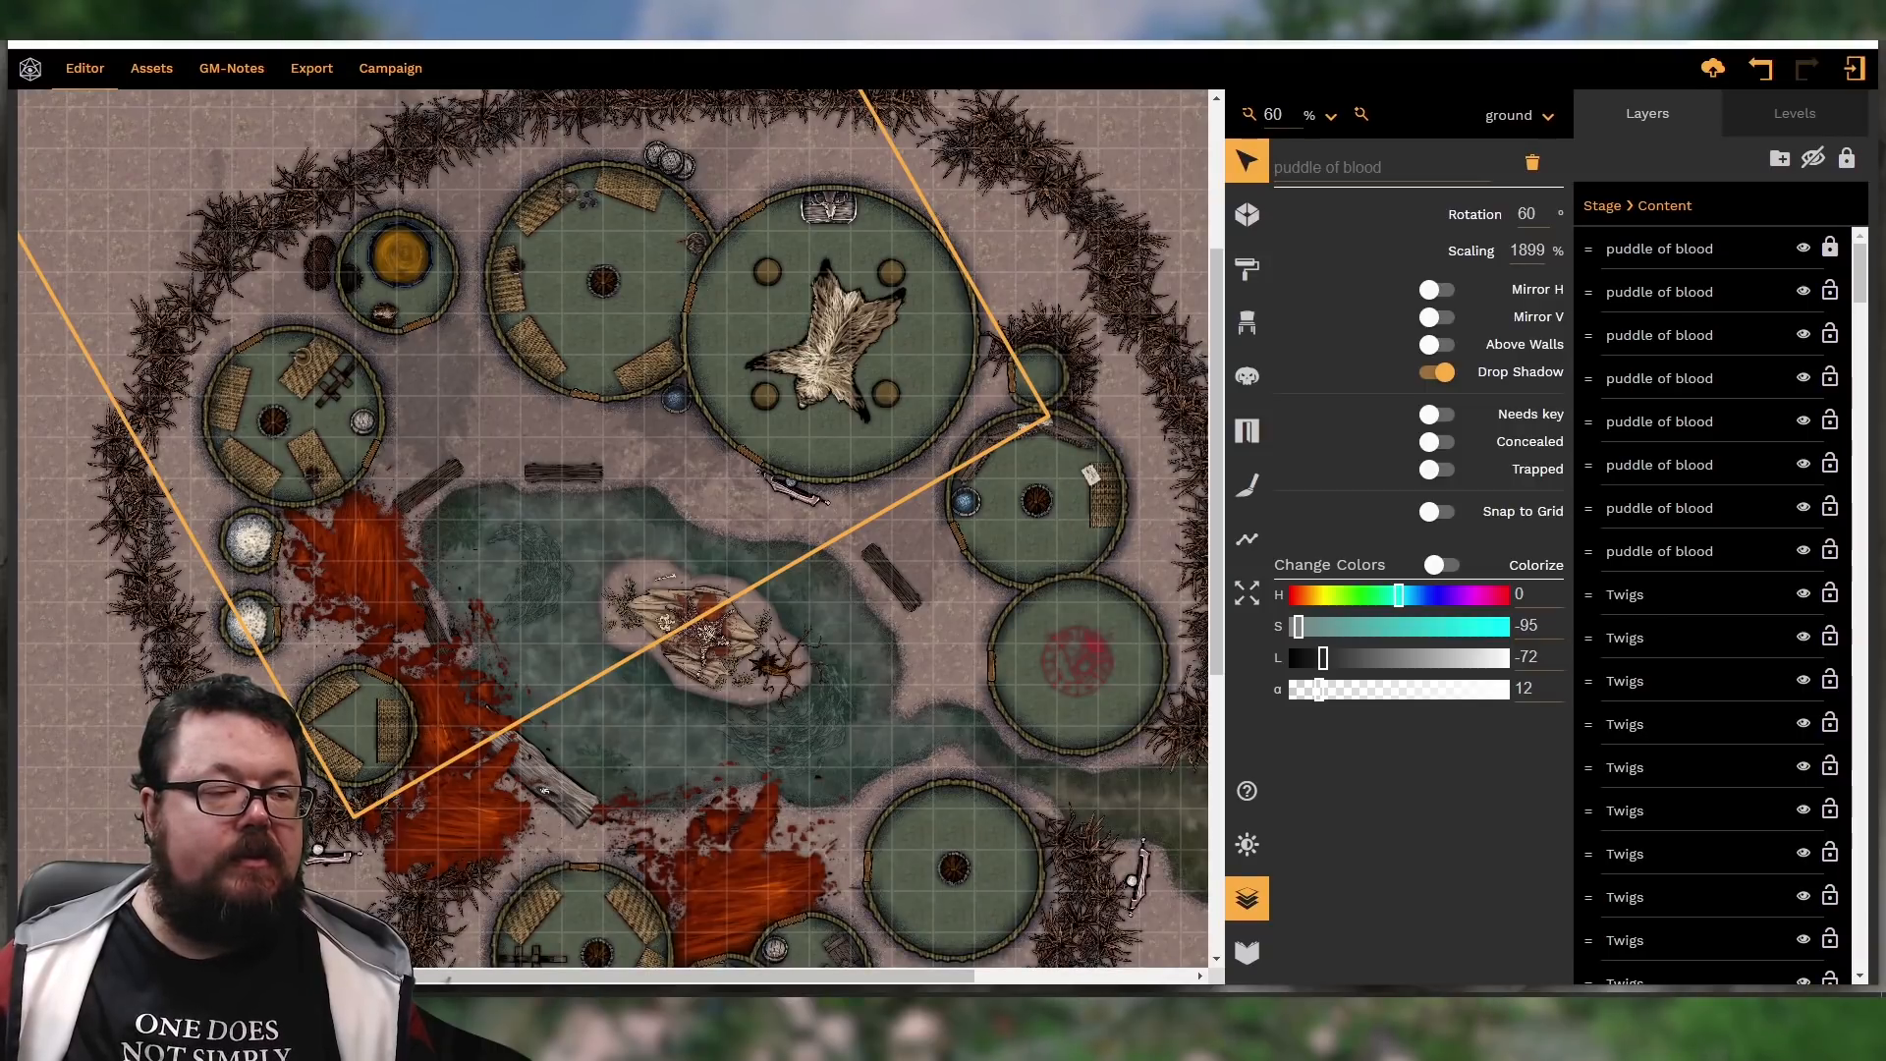
click(597, 868)
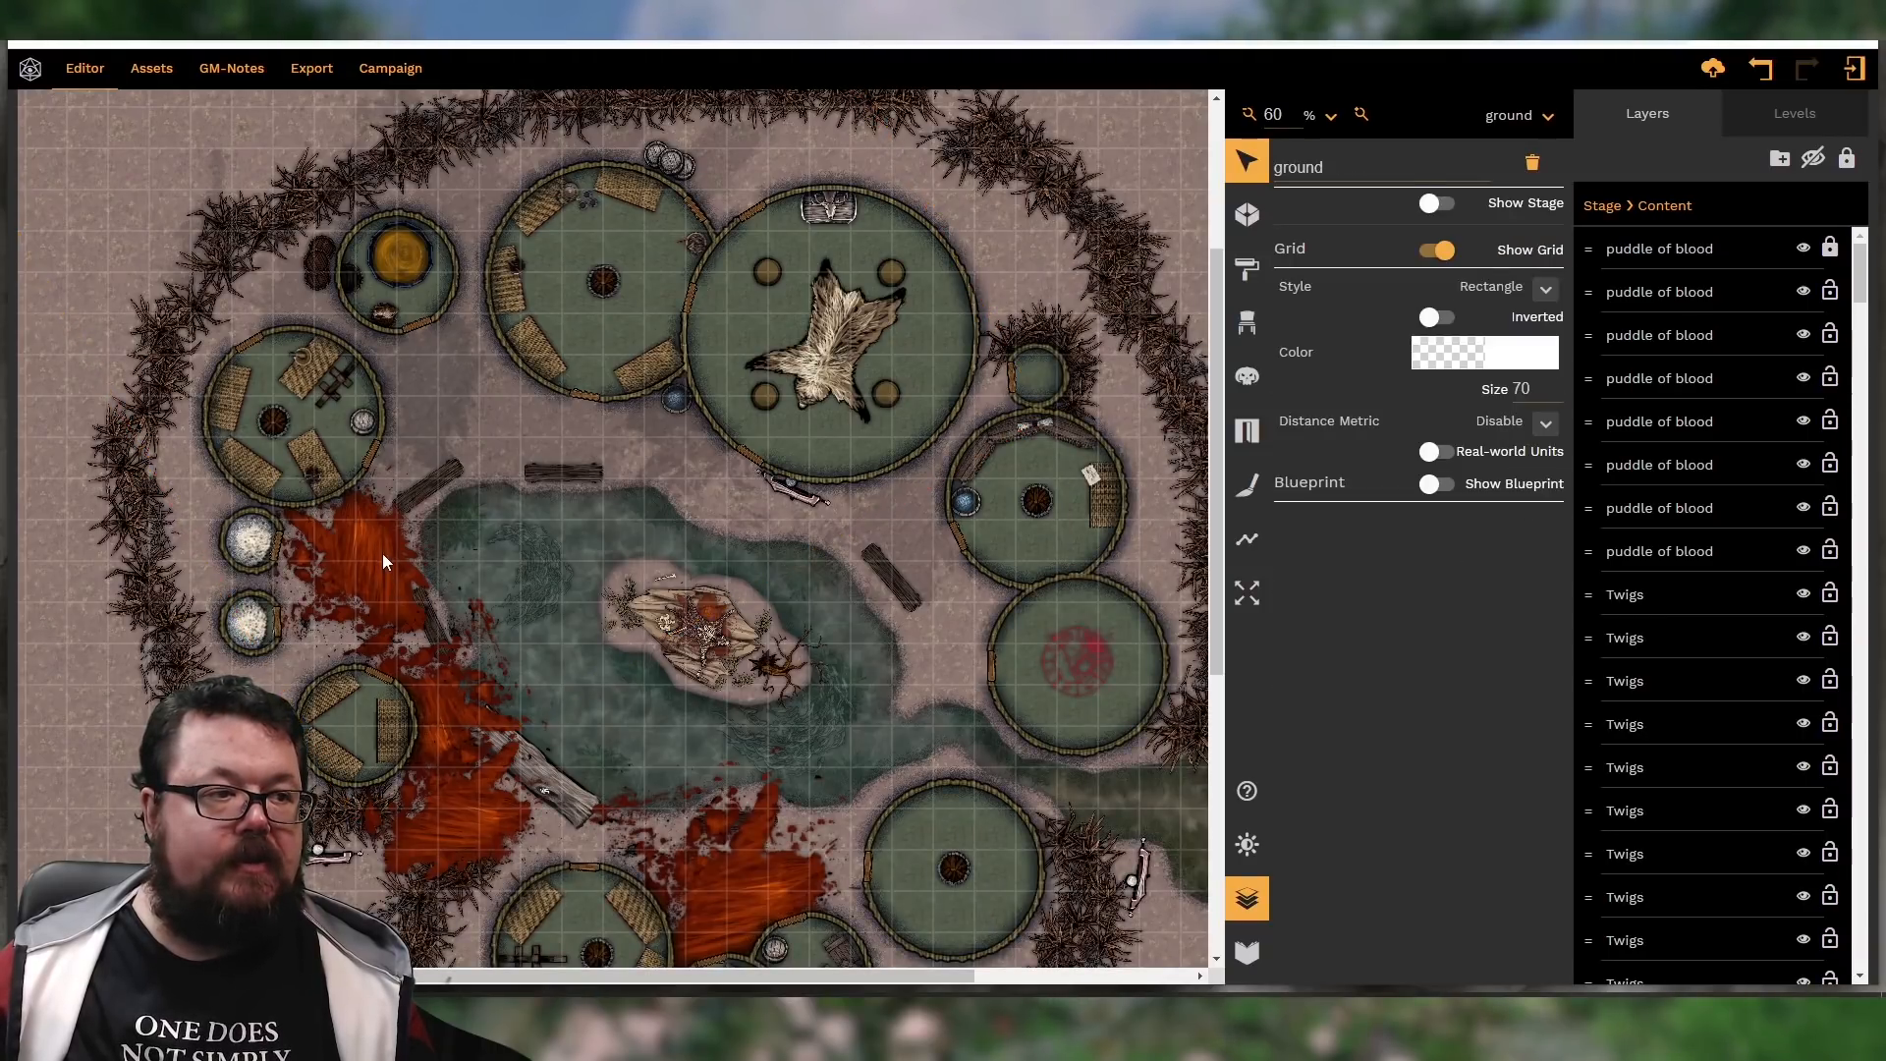
Recolour the blood puddle beside the two white-filled huts with saturation -77, lightness -72 and opacity 12
click(336, 585)
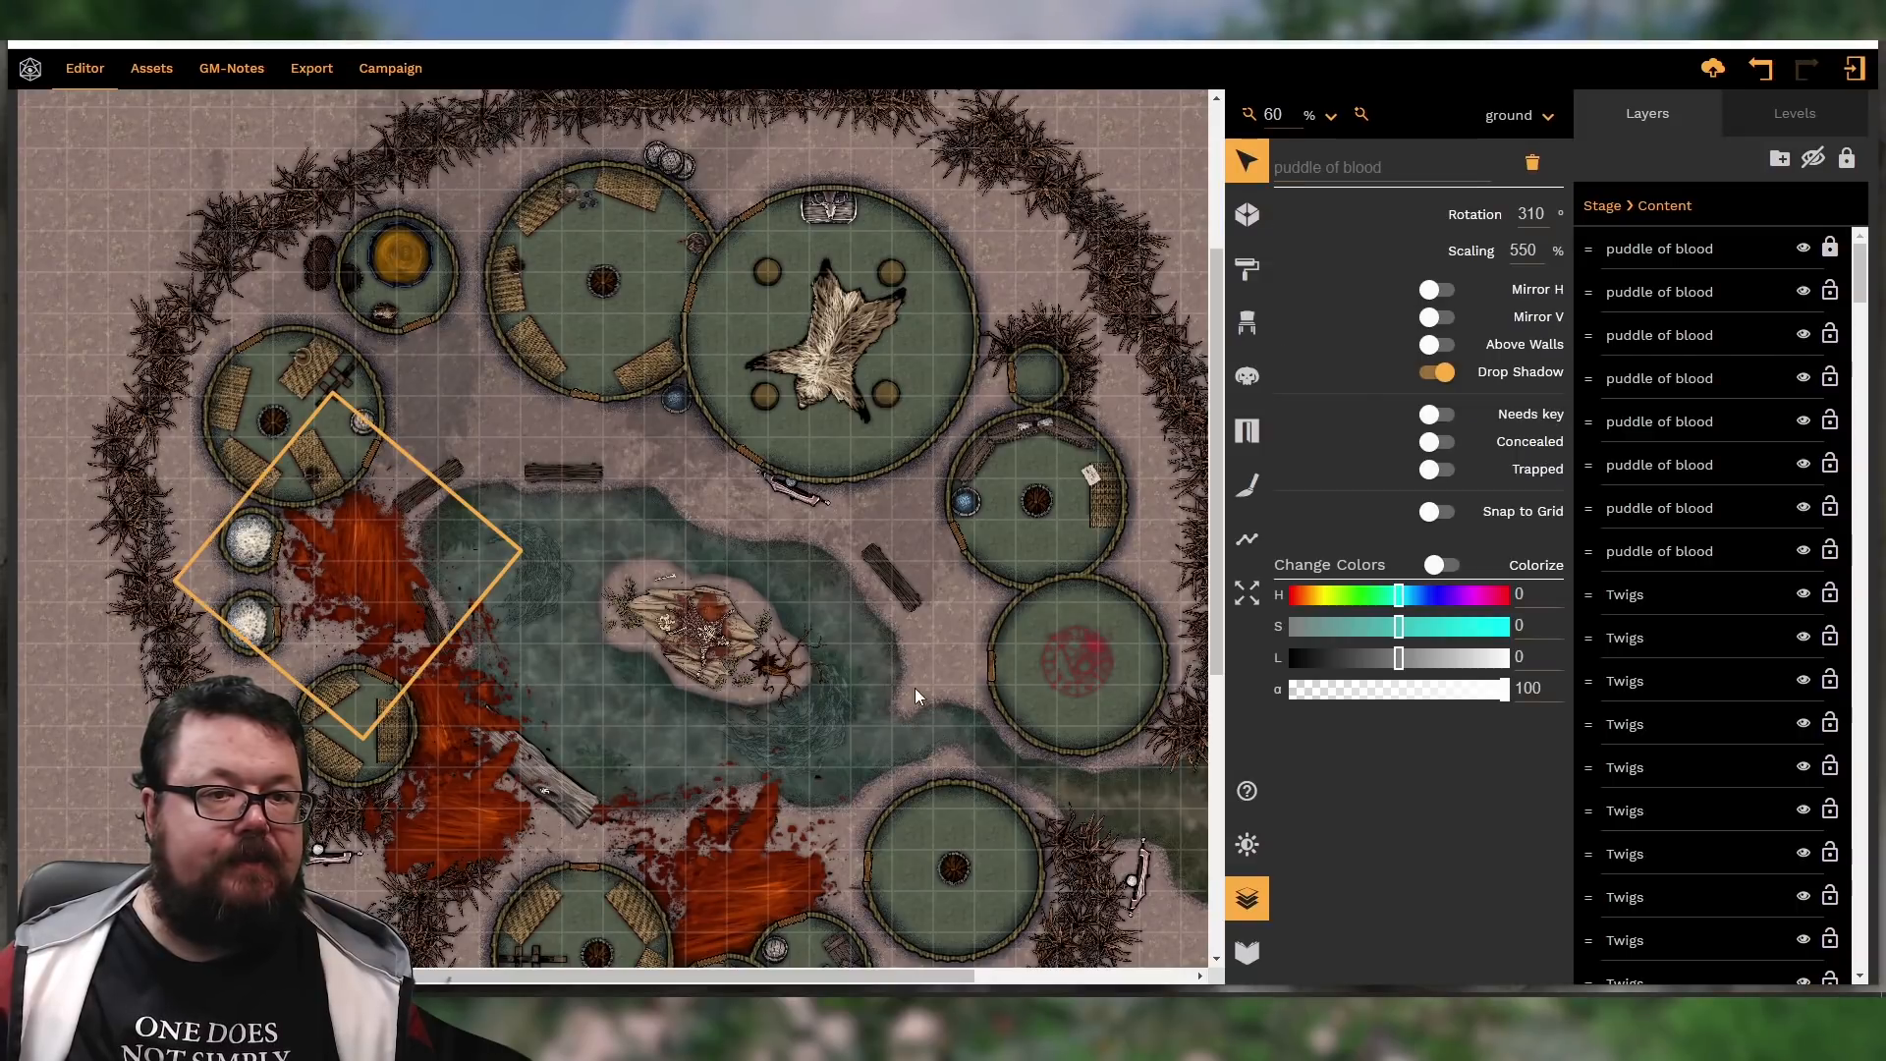
click(1349, 687)
click(1334, 657)
mouse_move(1334, 657)
mouse_down()
mouse_move(1307, 658)
mouse_move(1320, 640)
mouse_up()
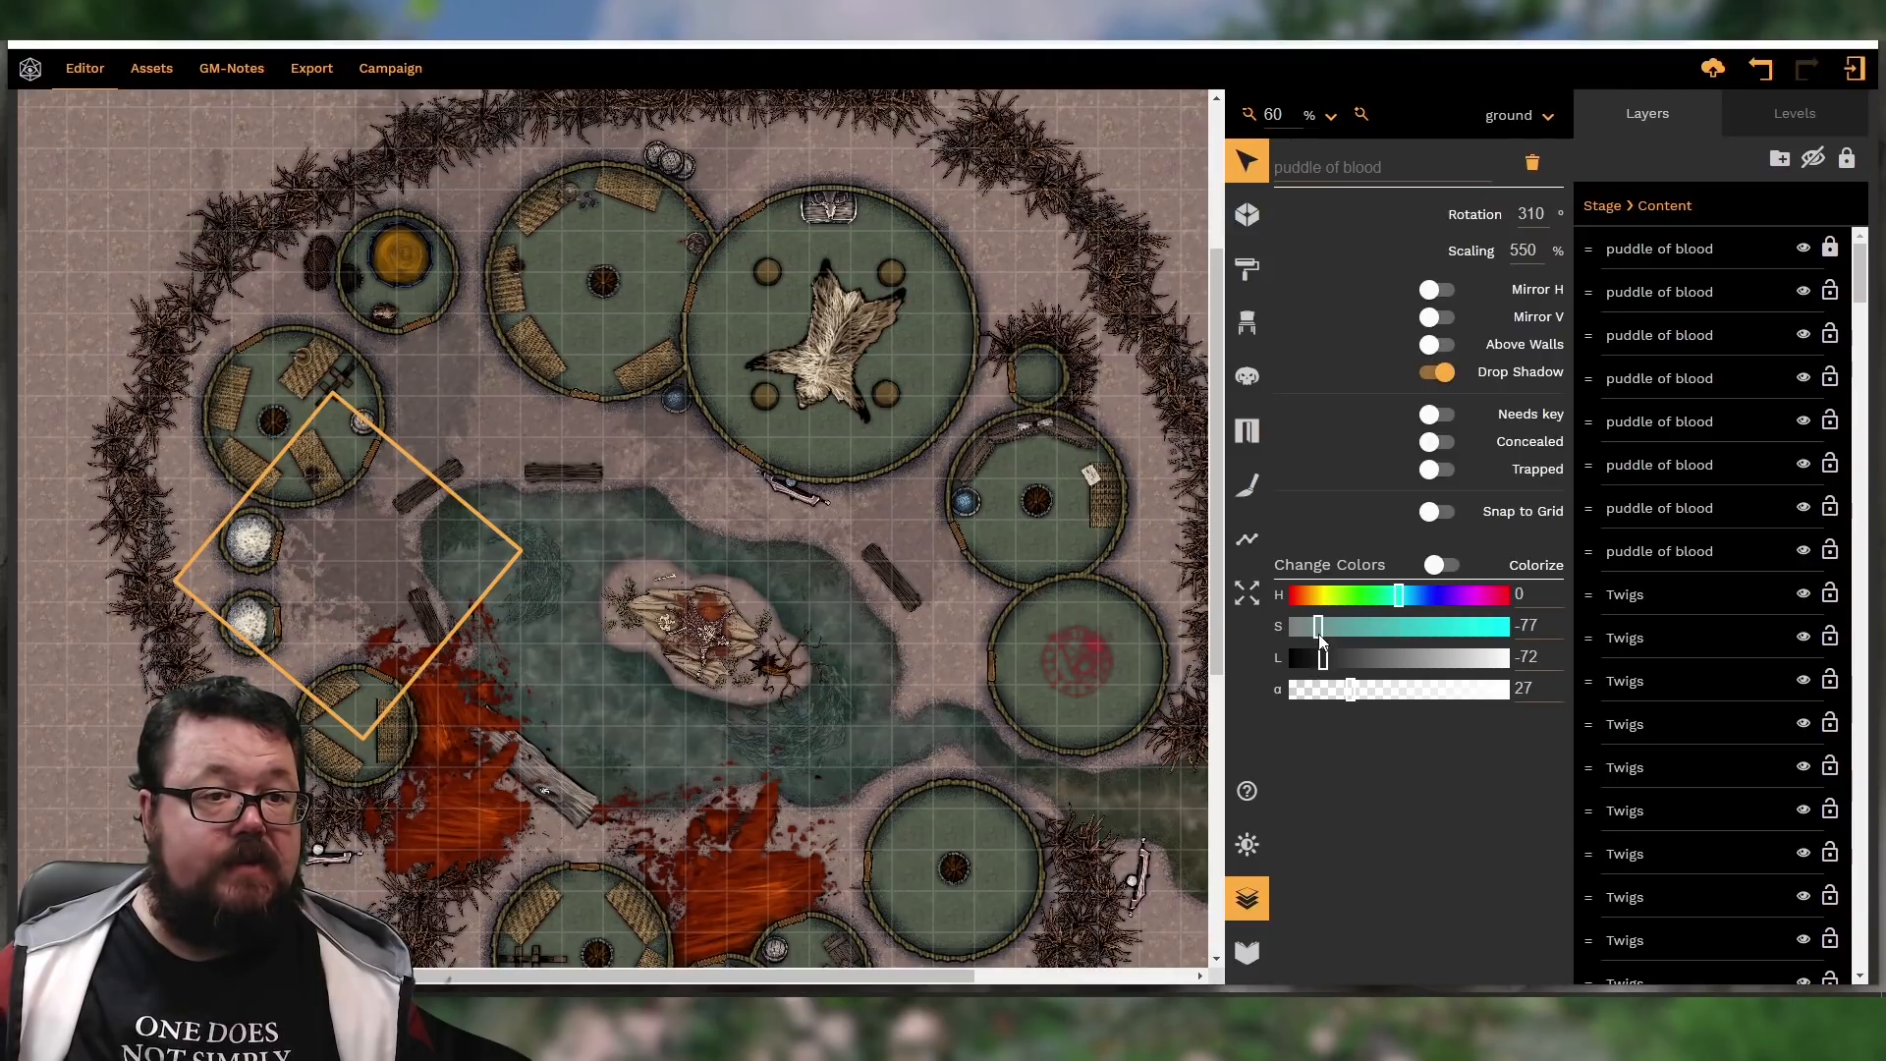
click(1318, 690)
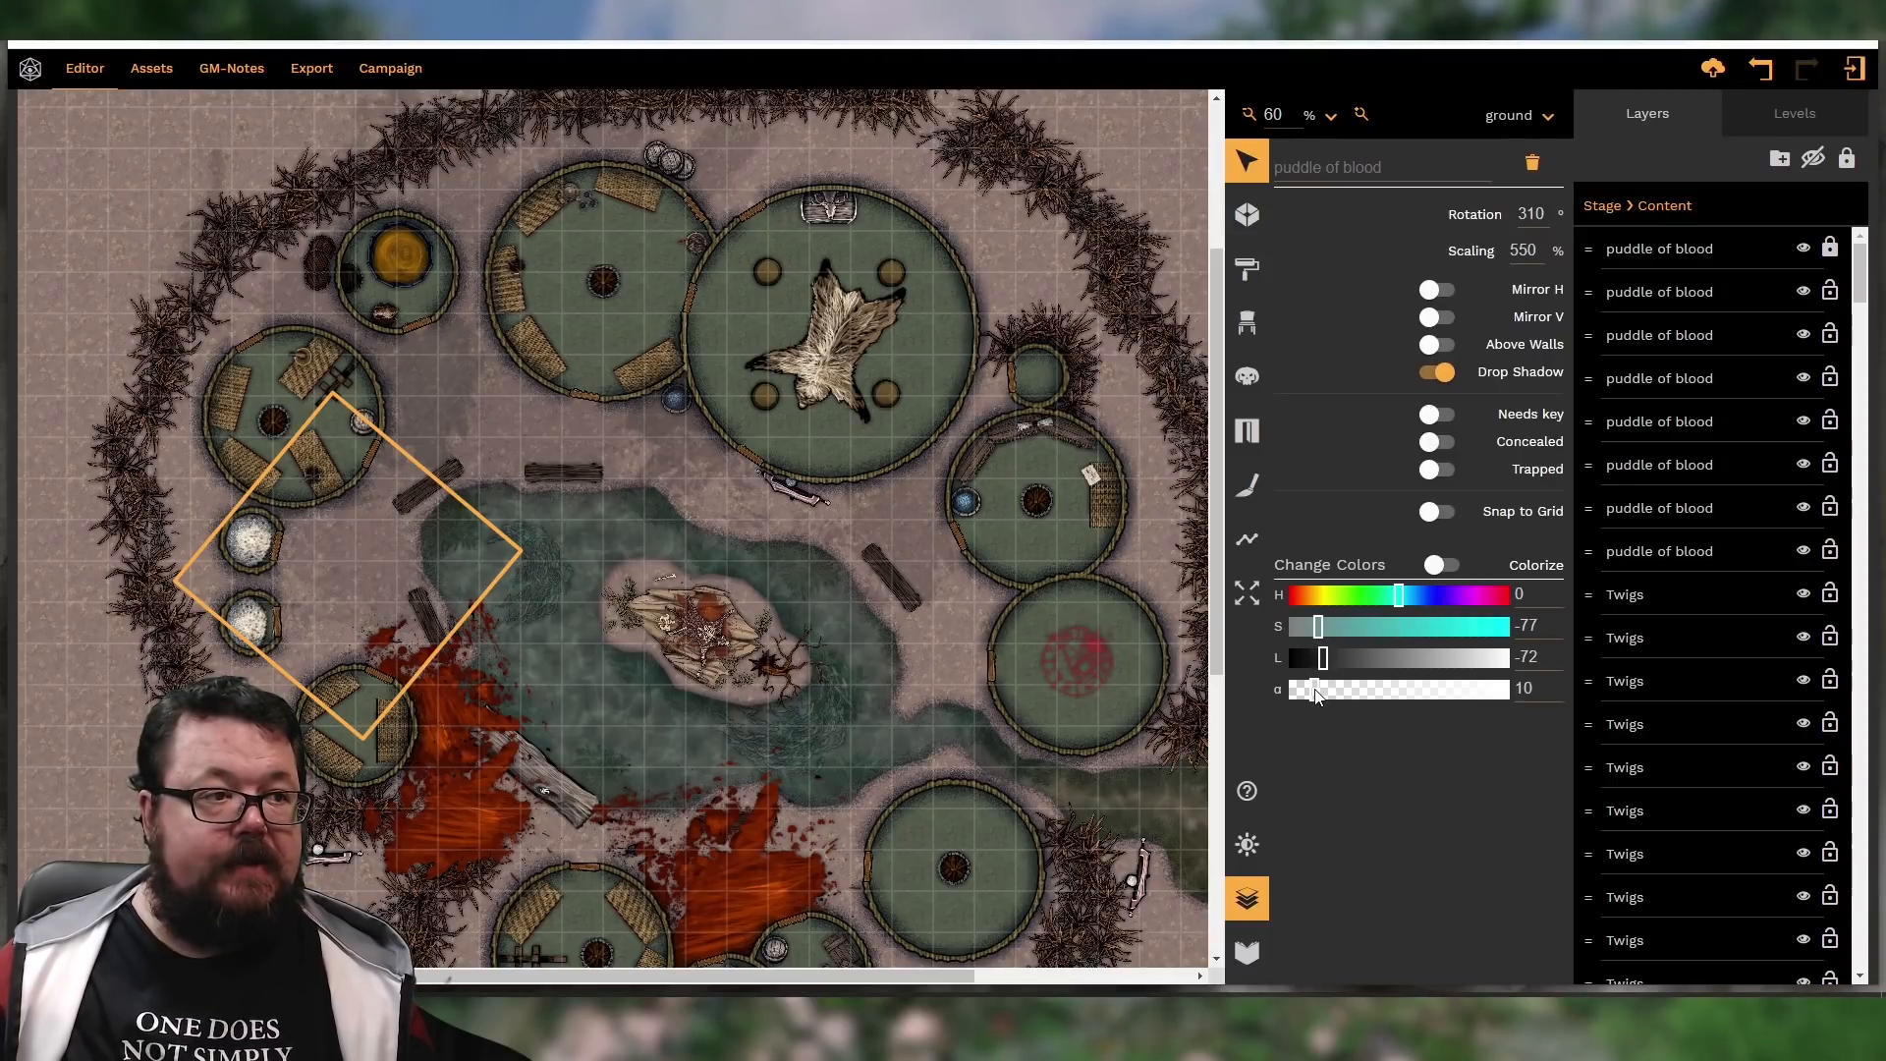
drag(1318, 694, 1323, 693)
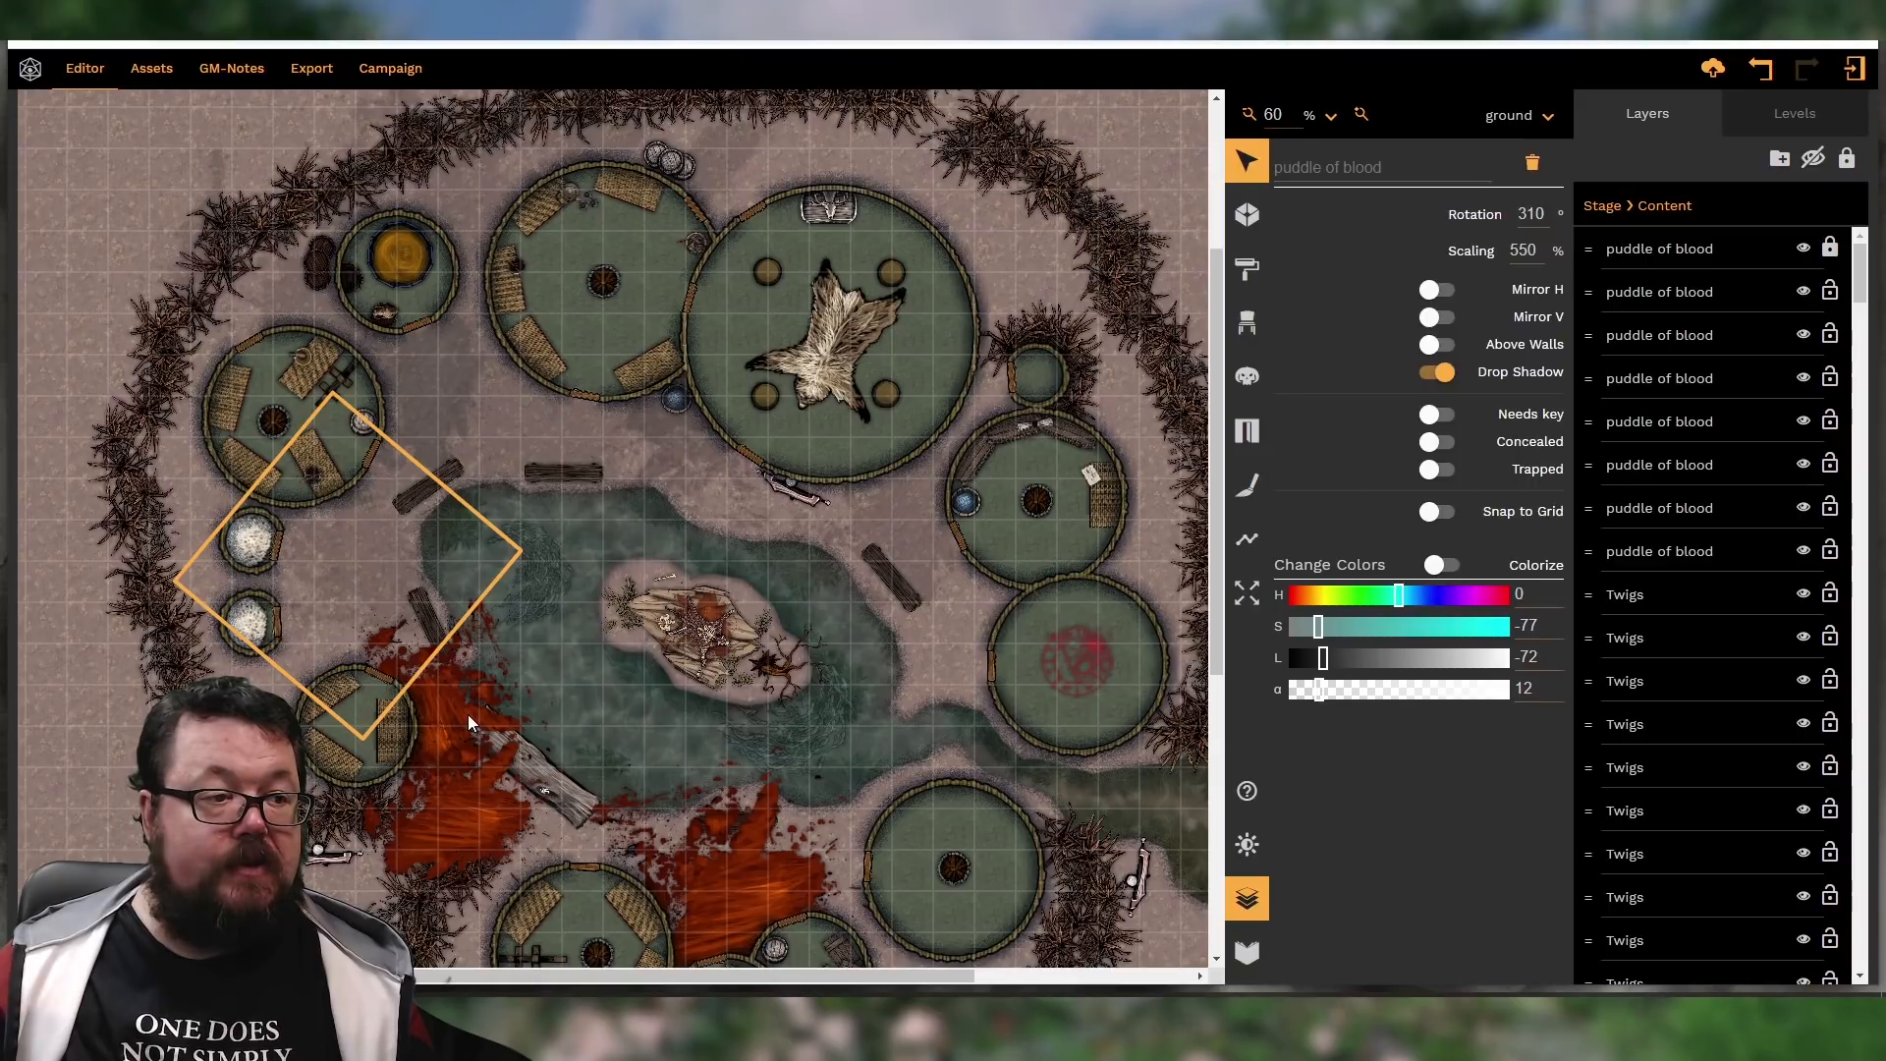
Recolour the blood puddle at the southwestern fence gap with saturation -79, lightness -62 and opacity 19
click(472, 801)
scroll(699, 593, down, 2)
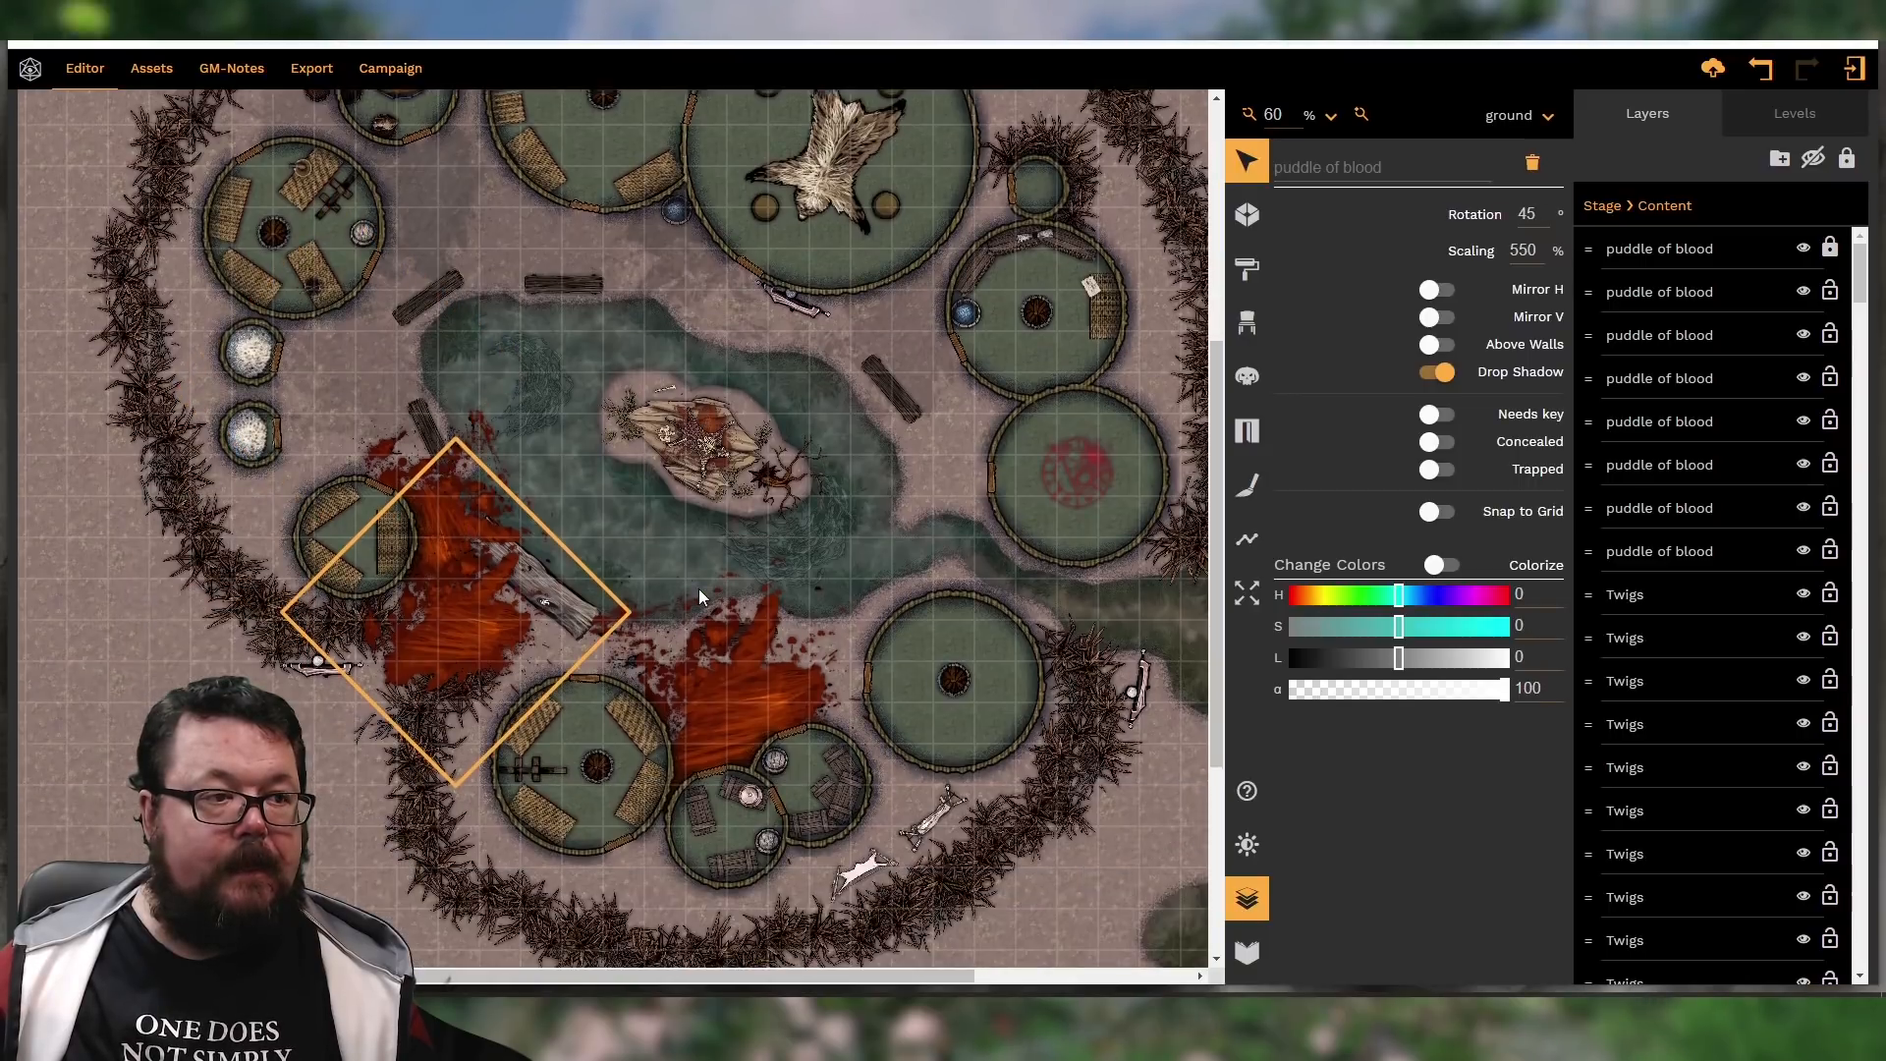
click(1334, 691)
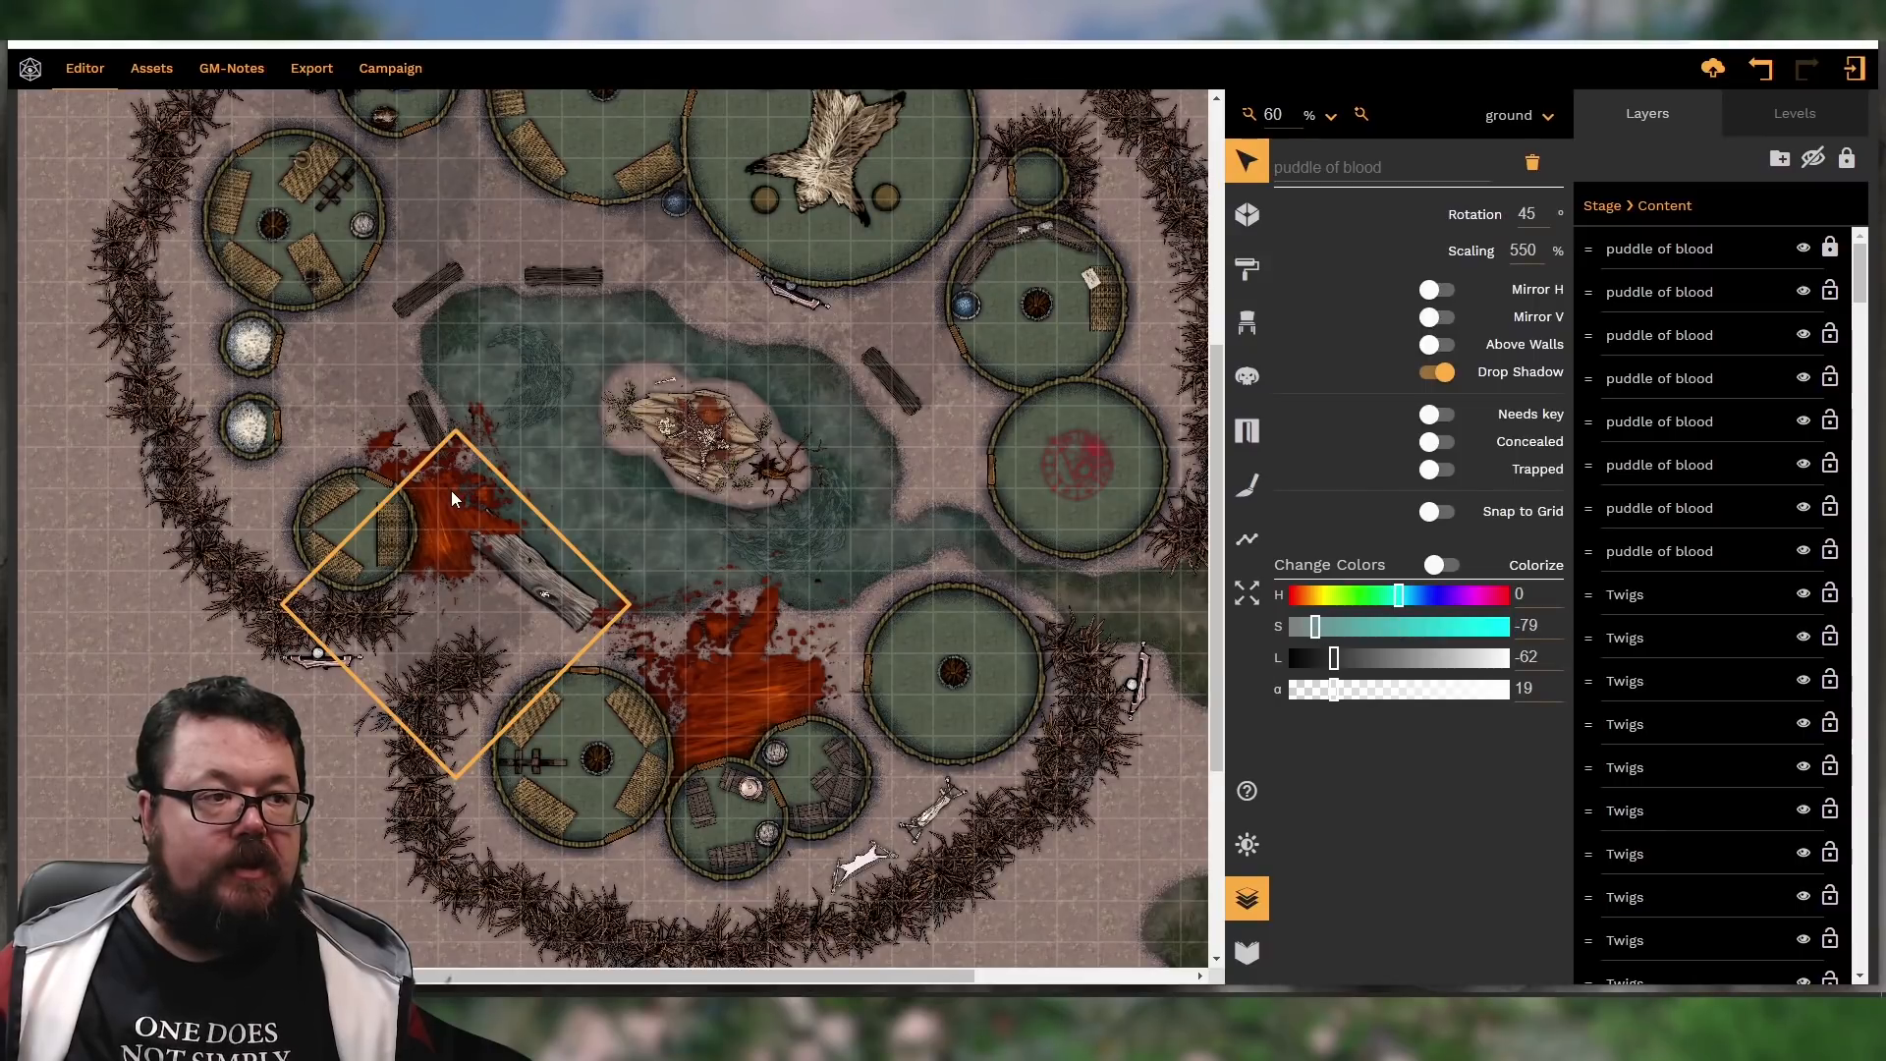
Fade the blood puddle between the small southwestern hut and the pond with saturation -69 and opacity 15
click(392, 463)
click(1325, 691)
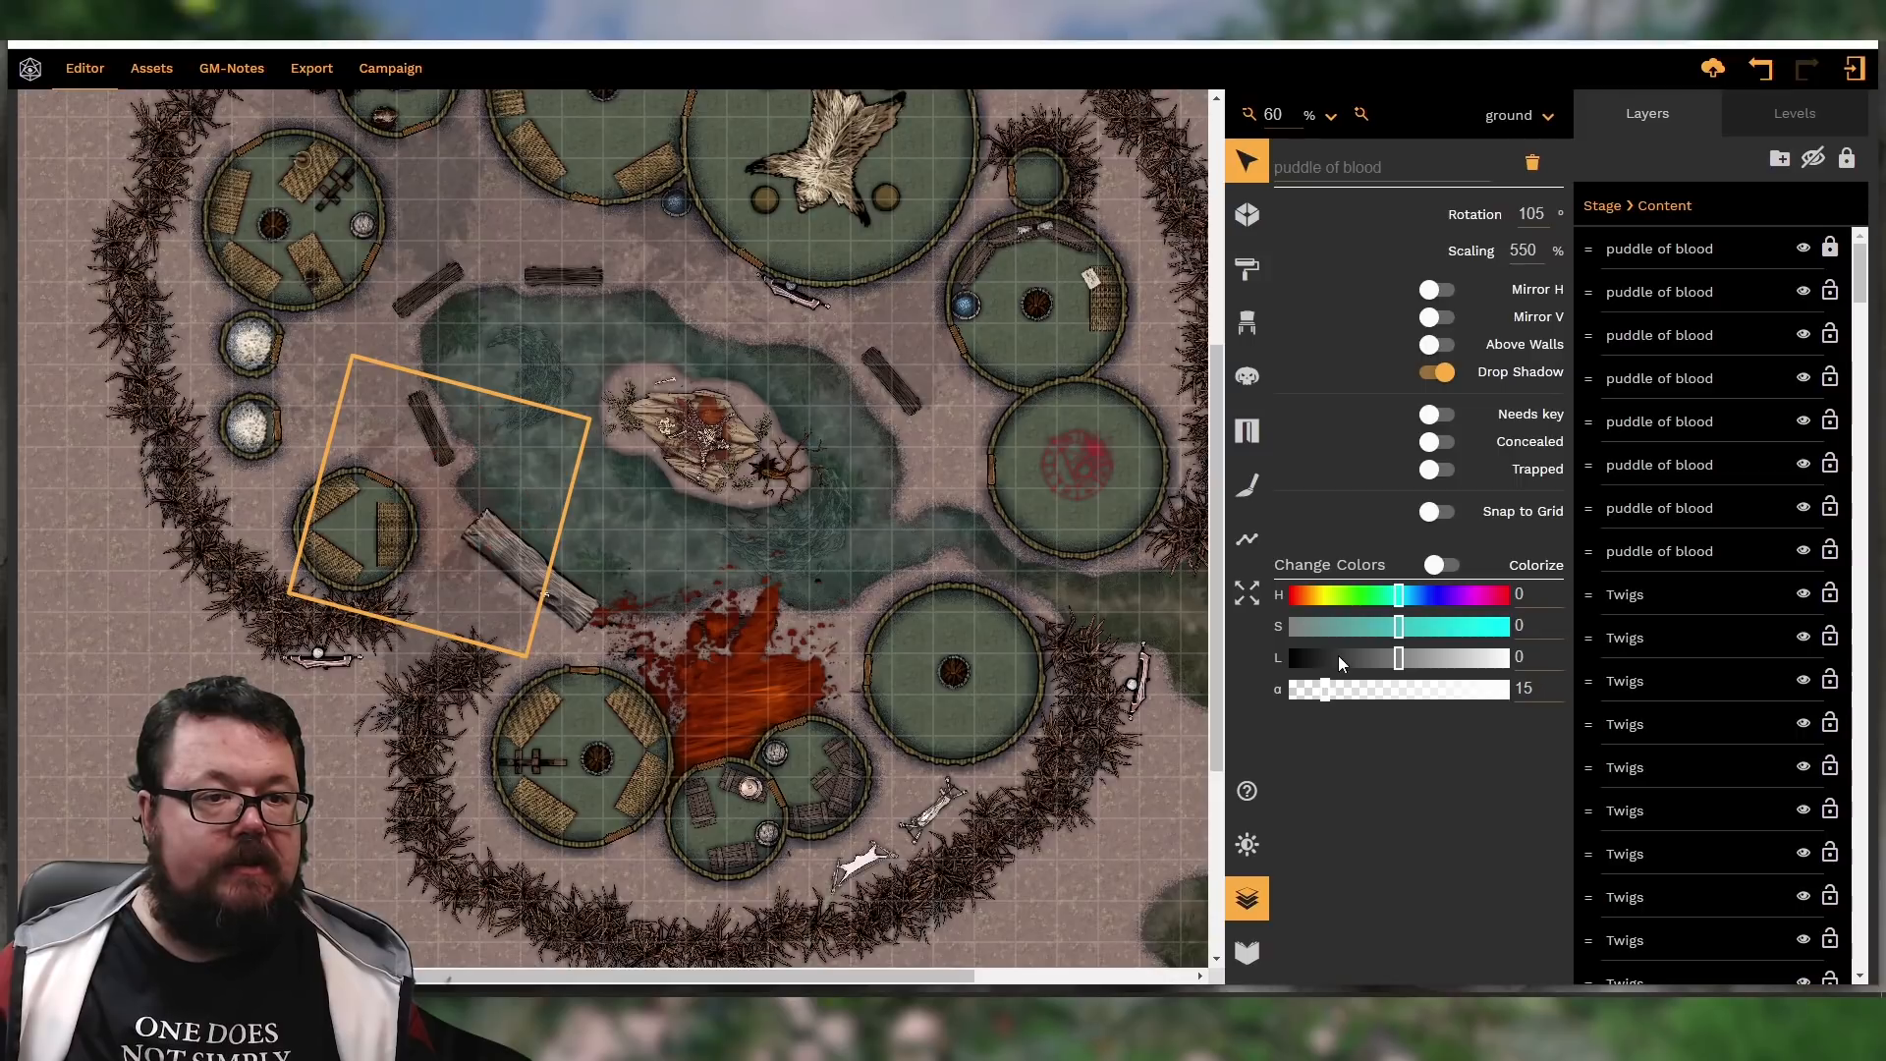
drag(1314, 622, 1324, 628)
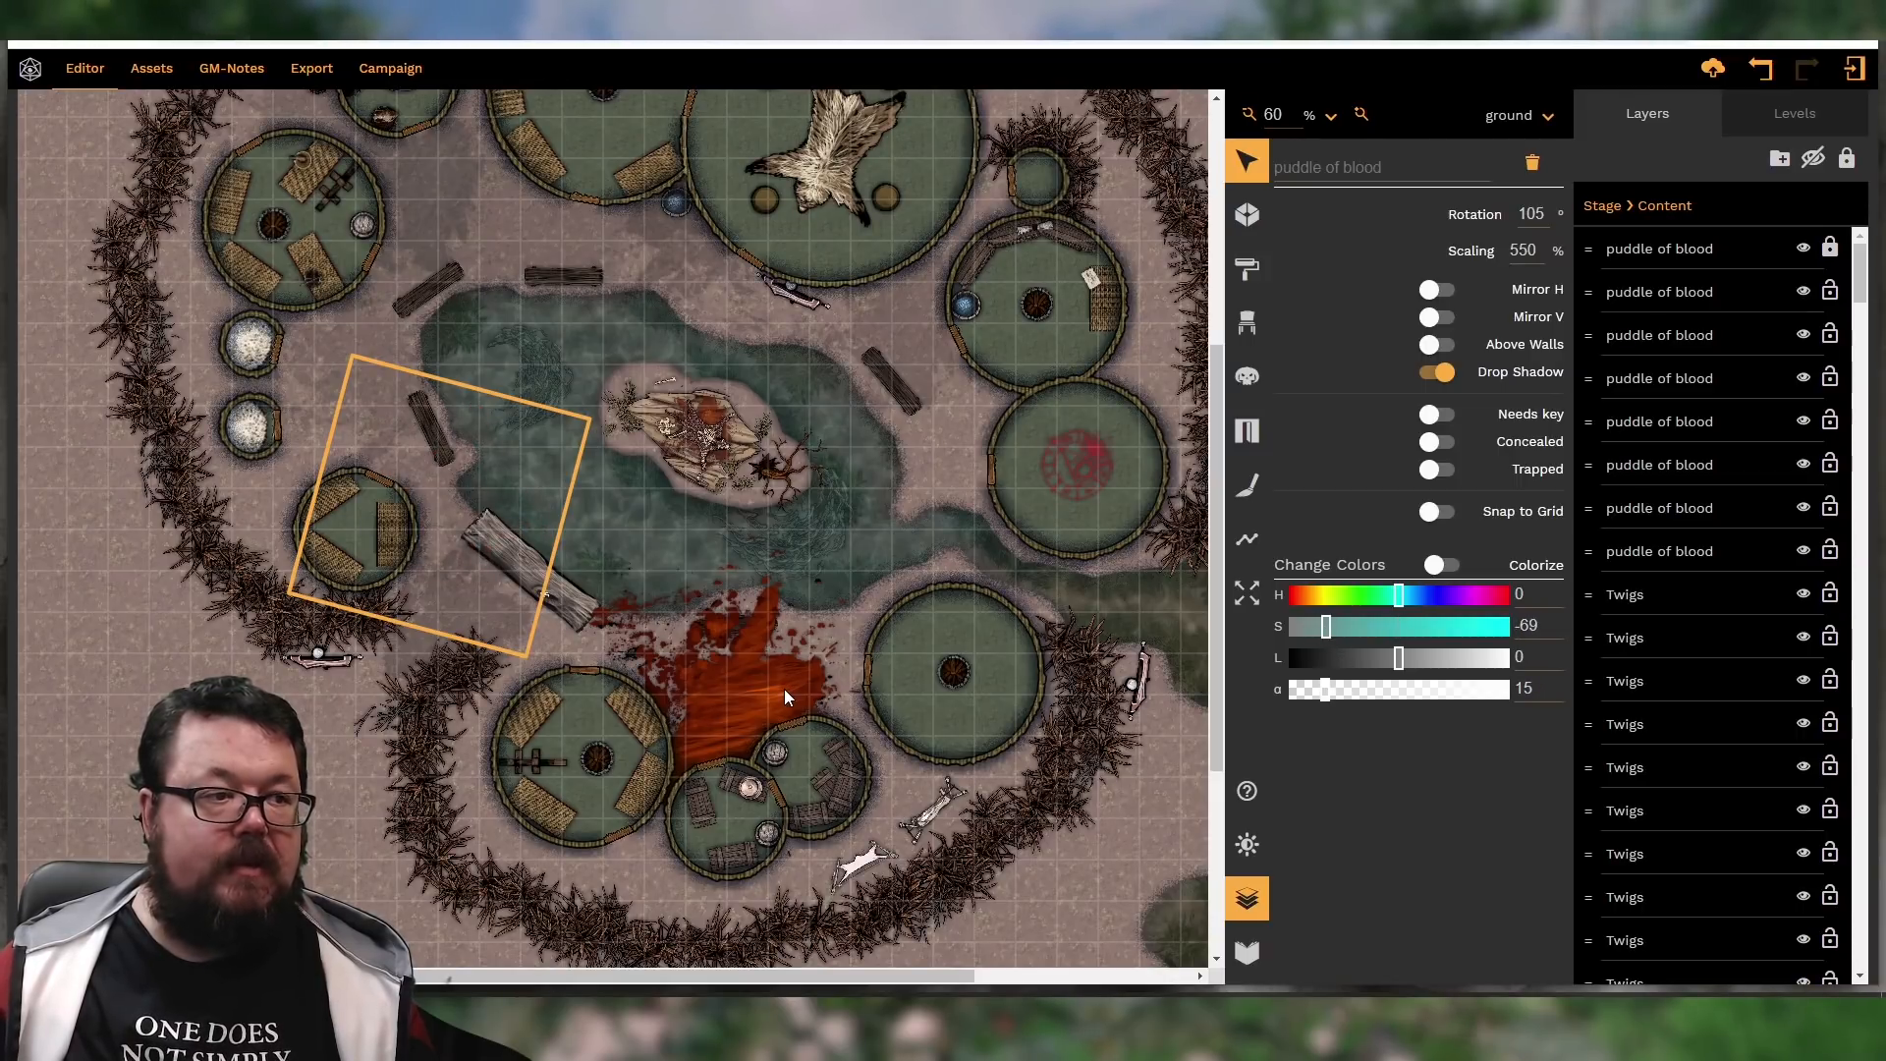
Recolour the blood puddle between the southern huts with saturation -19, lightness -35 and opacity 14, and close the layer list
click(784, 687)
click(1362, 657)
click(1349, 687)
click(1330, 627)
drag(1323, 624, 1379, 625)
drag(1331, 696, 1323, 689)
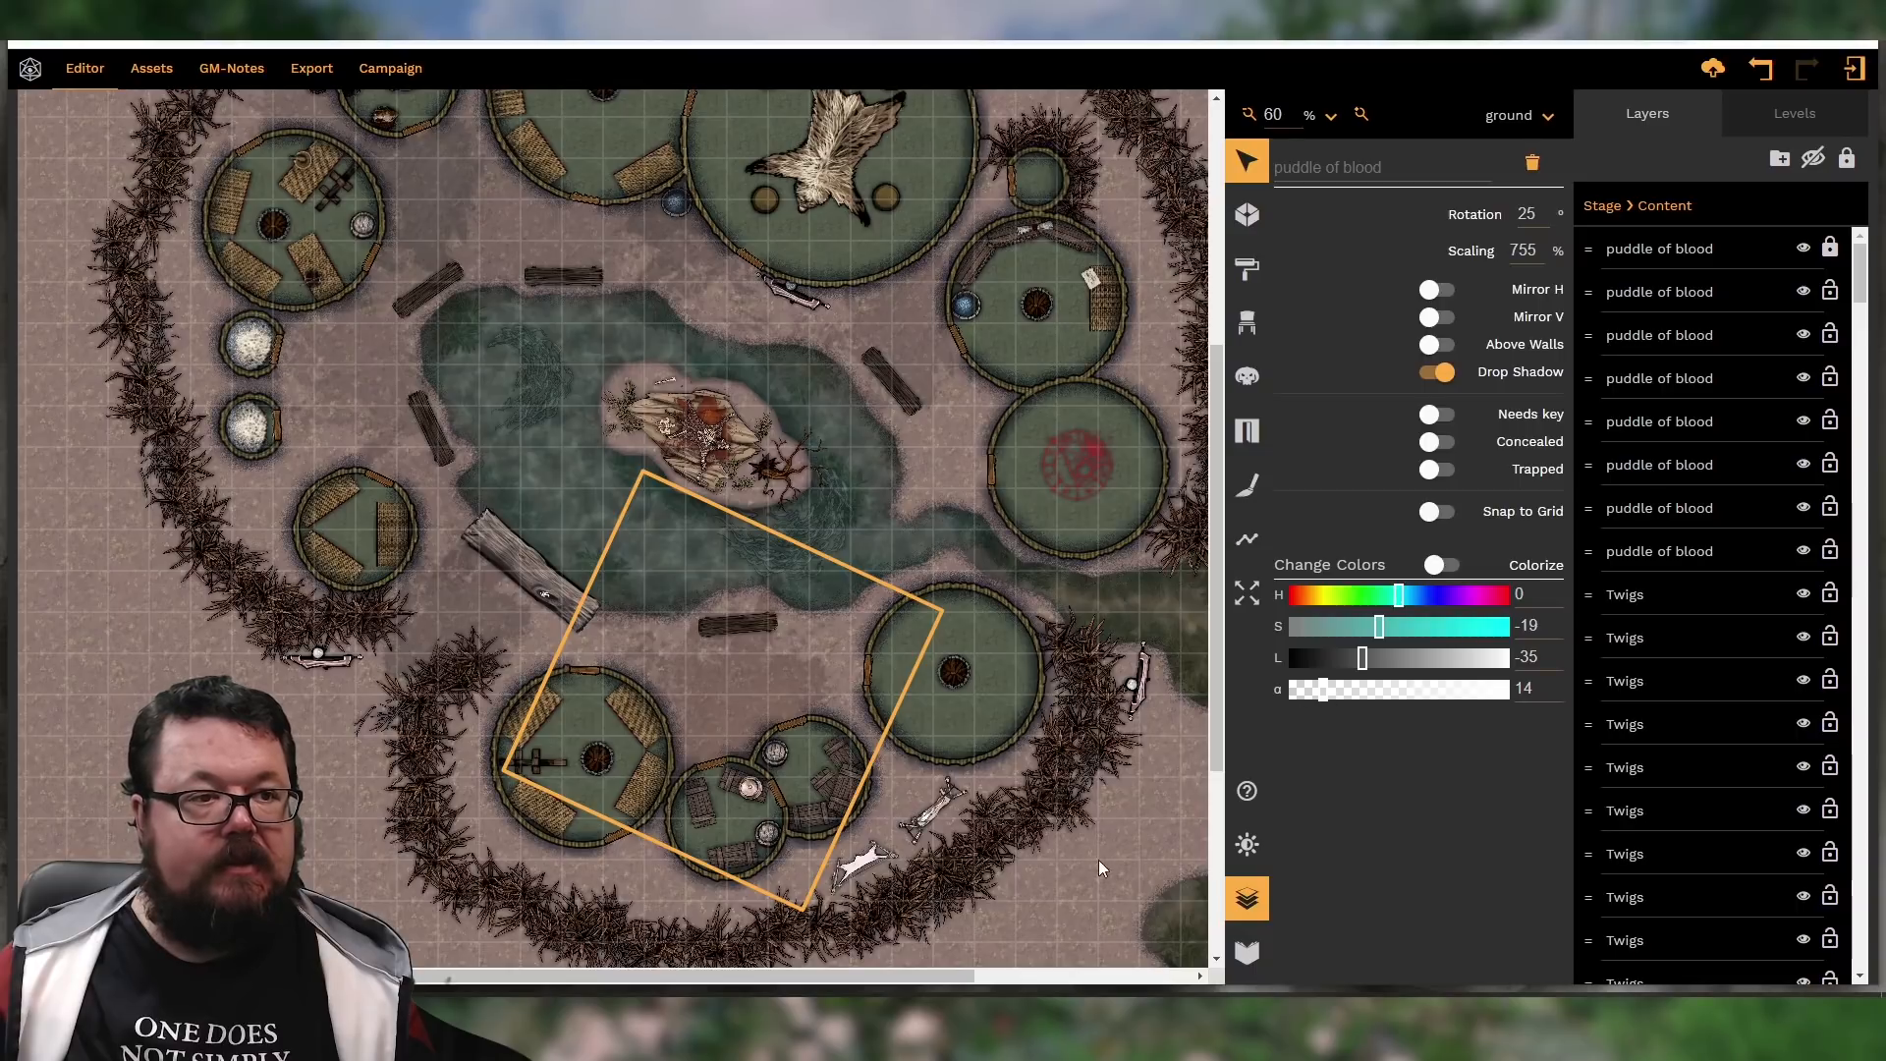
click(1258, 899)
click(1257, 898)
scroll(1335, 804, up, 3)
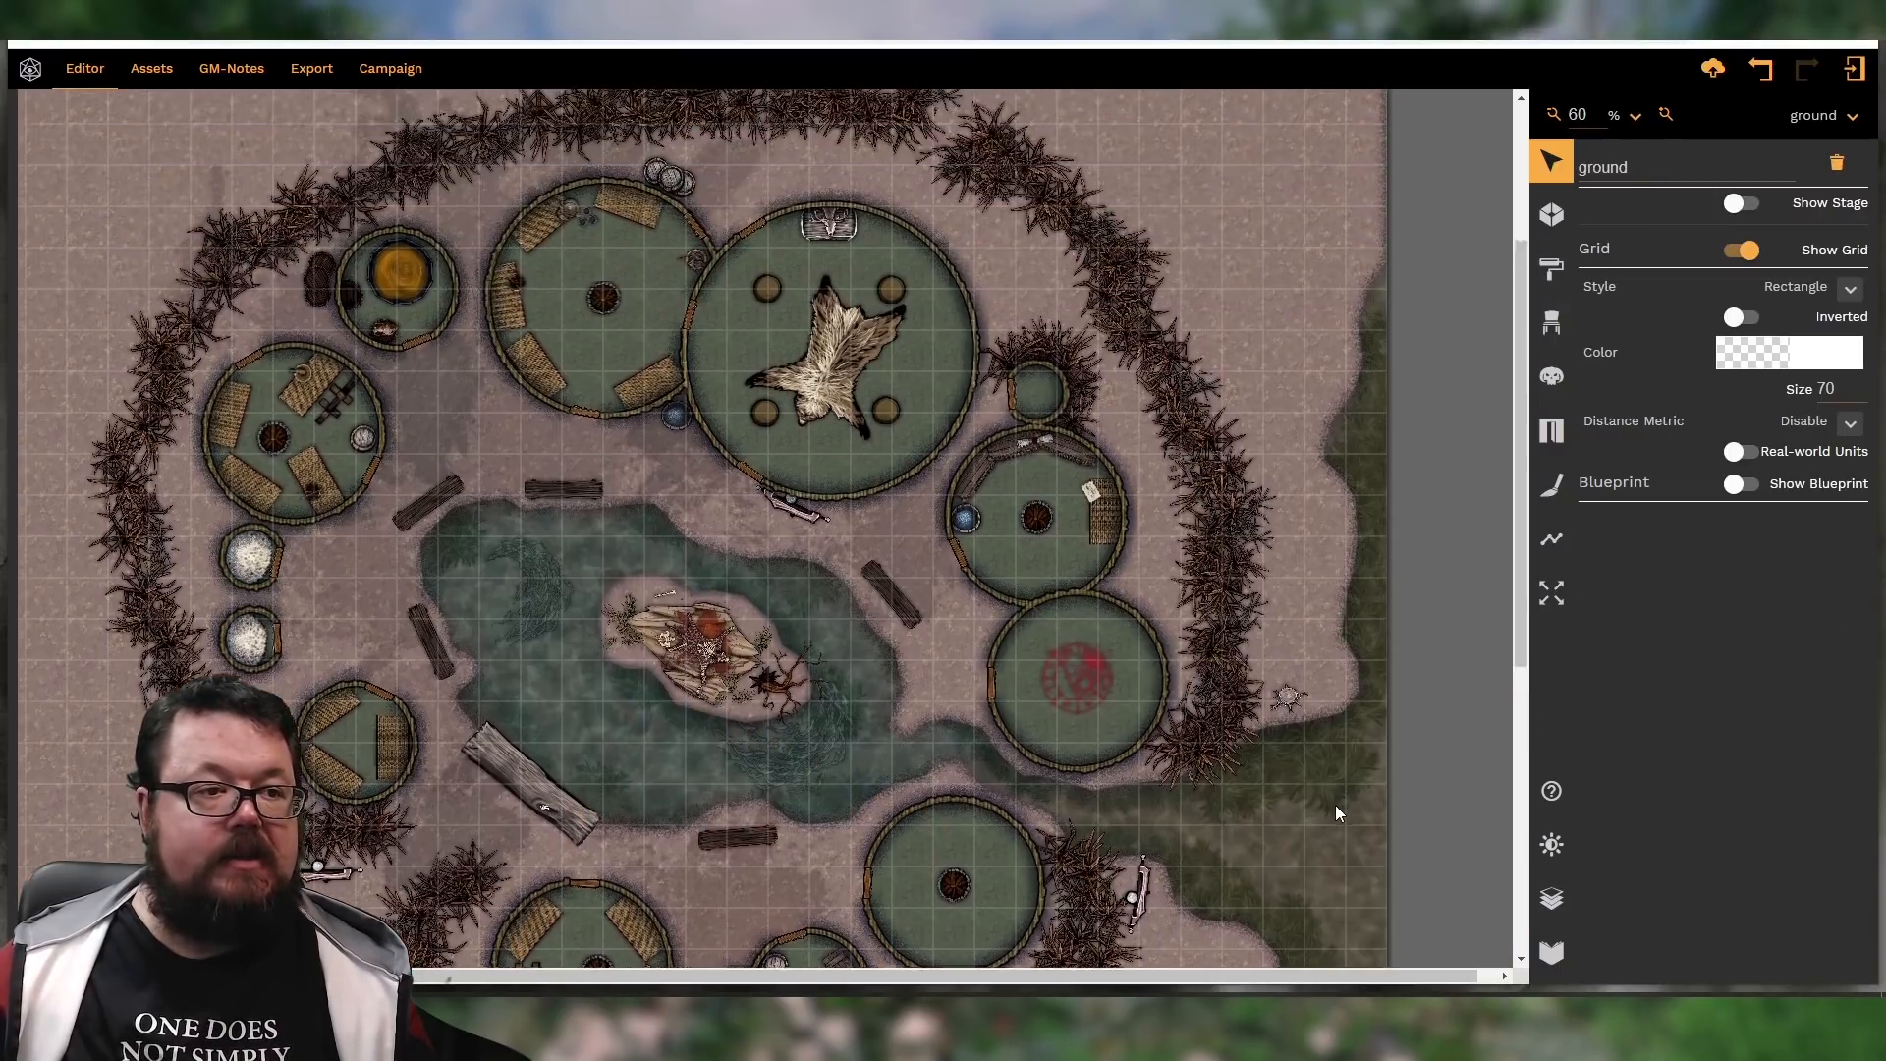
scroll(1335, 804, up, 1)
scroll(1335, 803, down, 3)
scroll(1183, 740, down, 3)
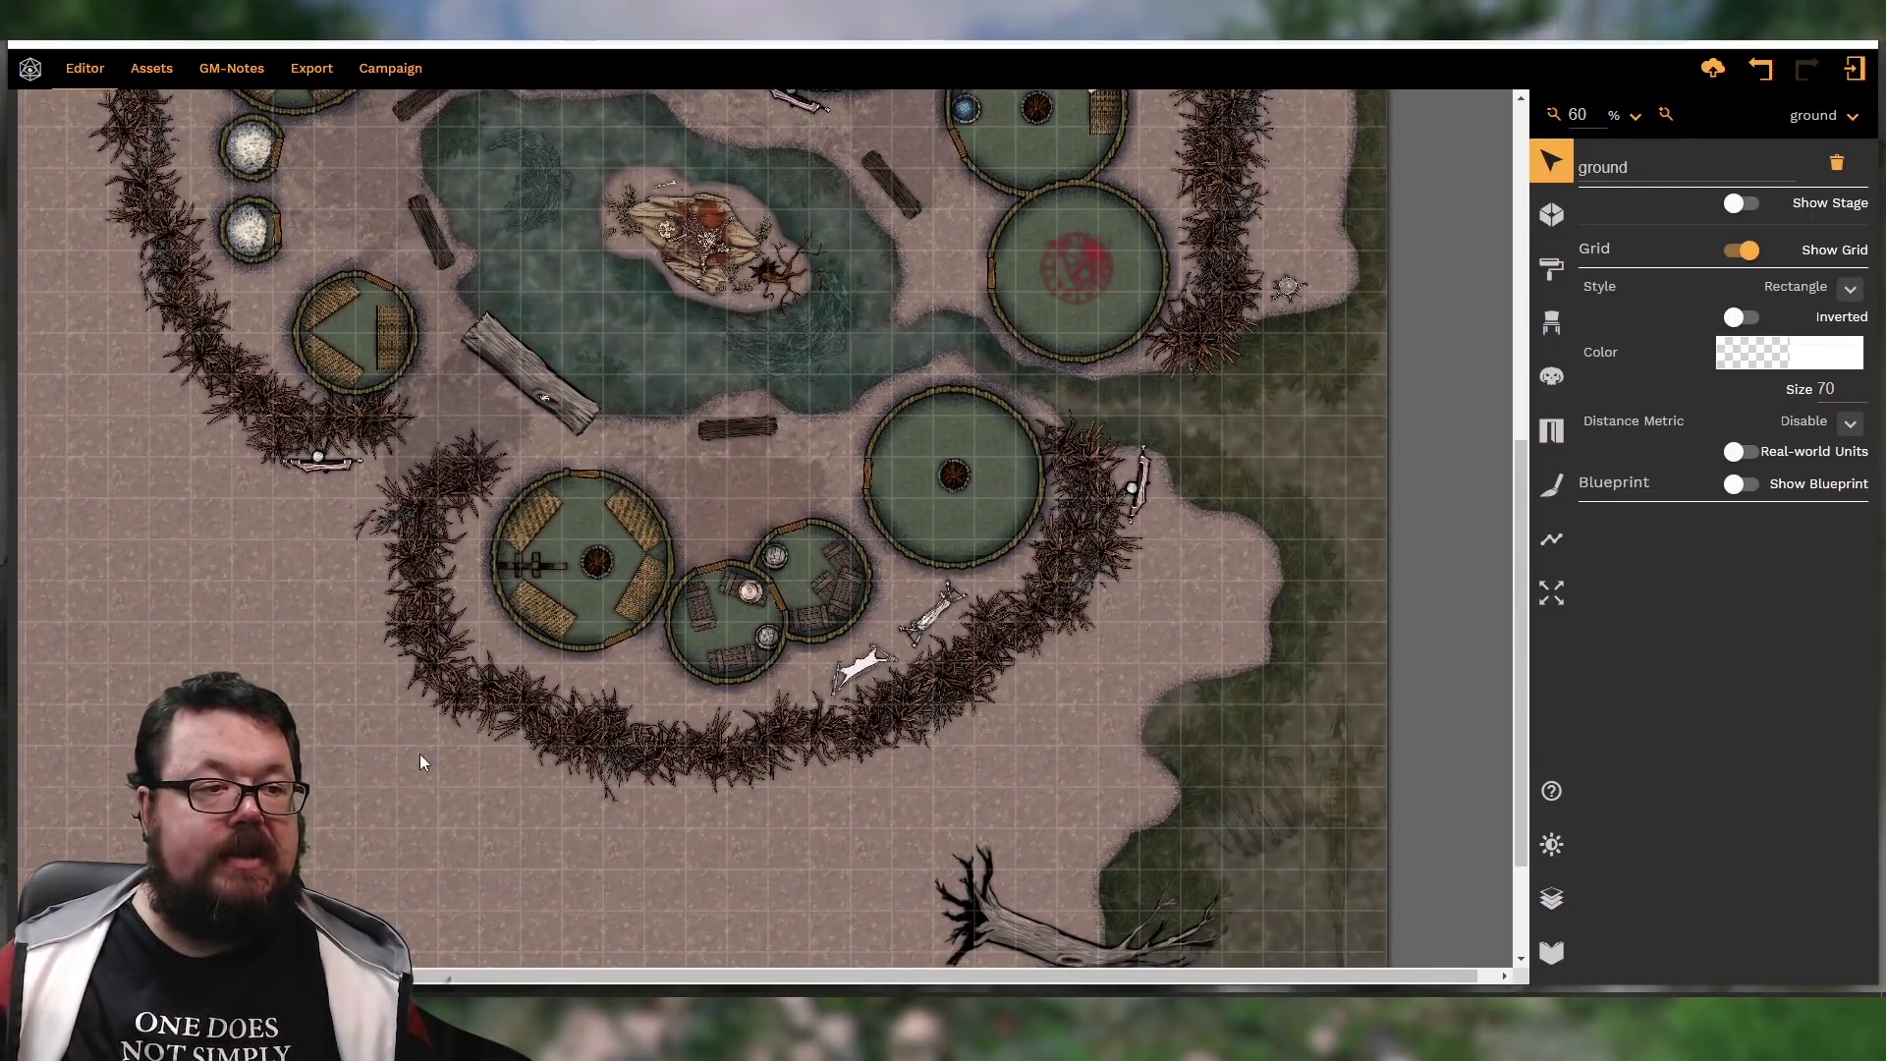
Start the shape drawing tool and look through the dirt textures and the Nature grass textures for a suitable shape fill
scroll(421, 754, up, 2)
scroll(421, 752, up, 5)
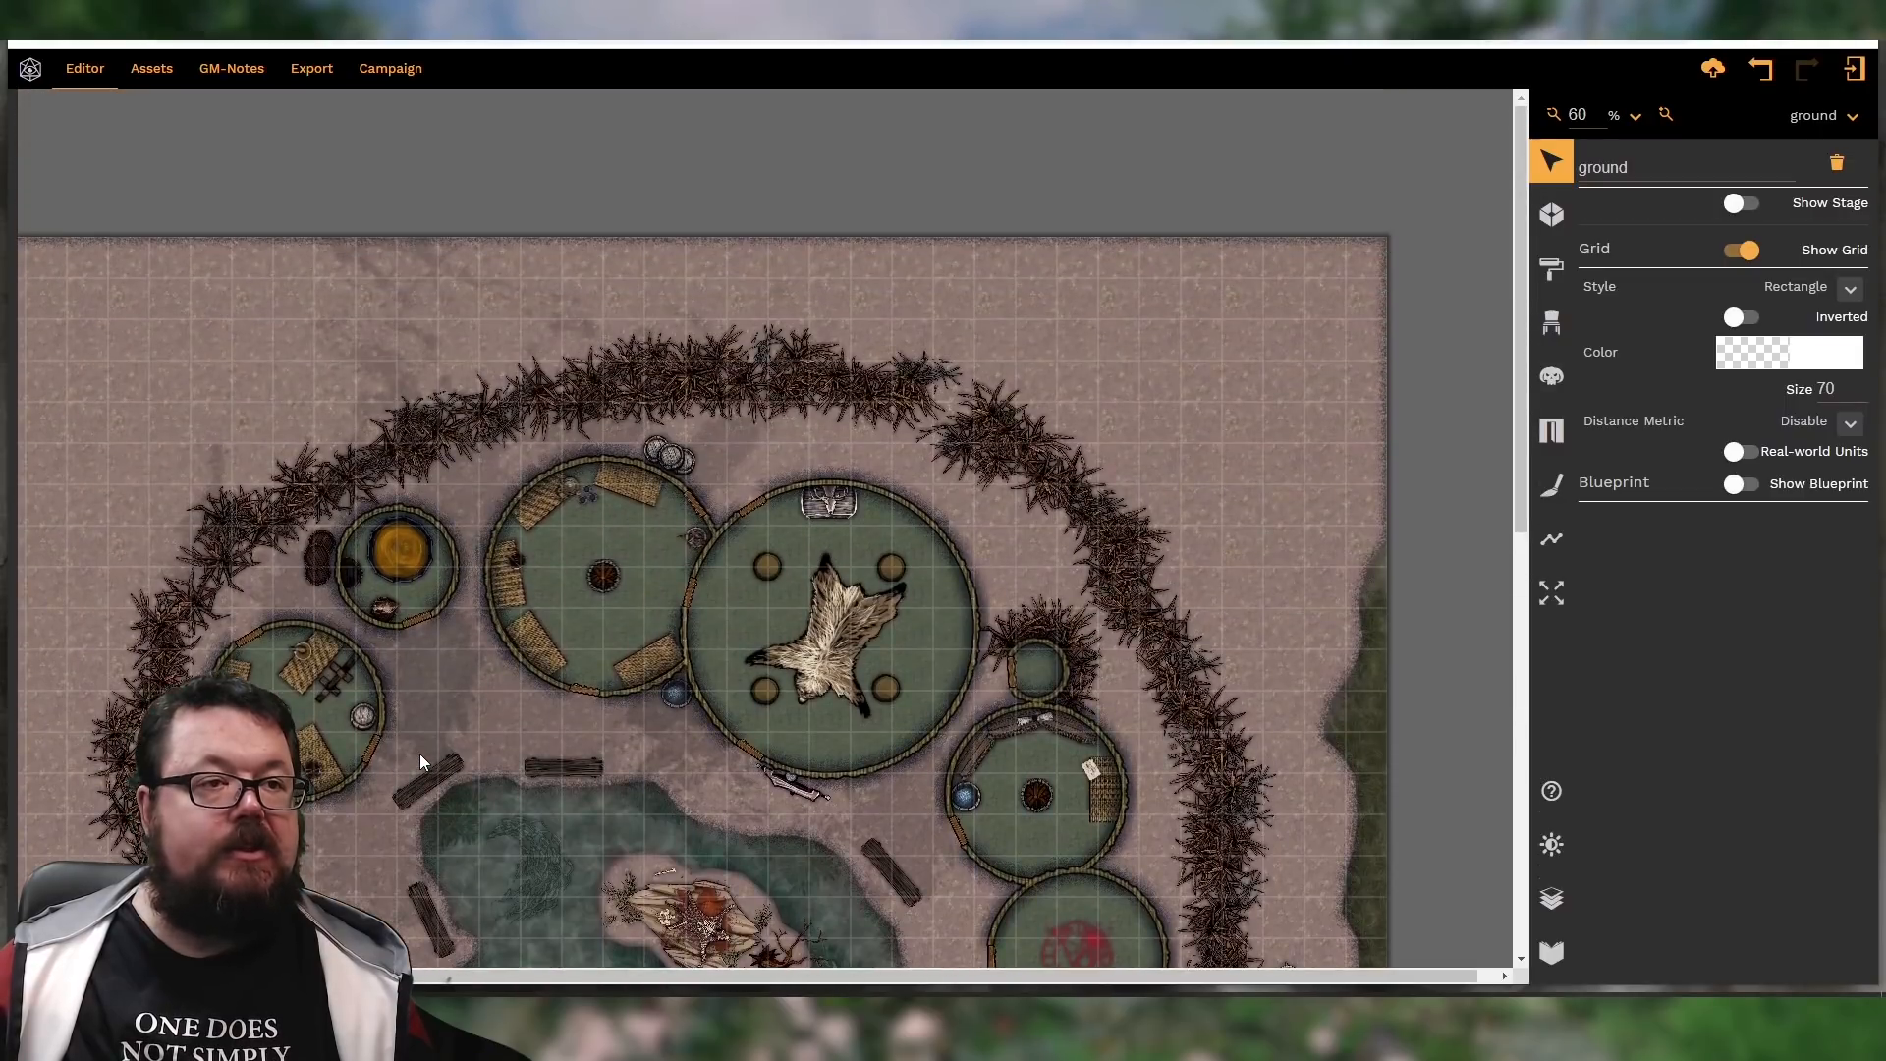
scroll(501, 699, down, 2)
scroll(509, 695, down, 1)
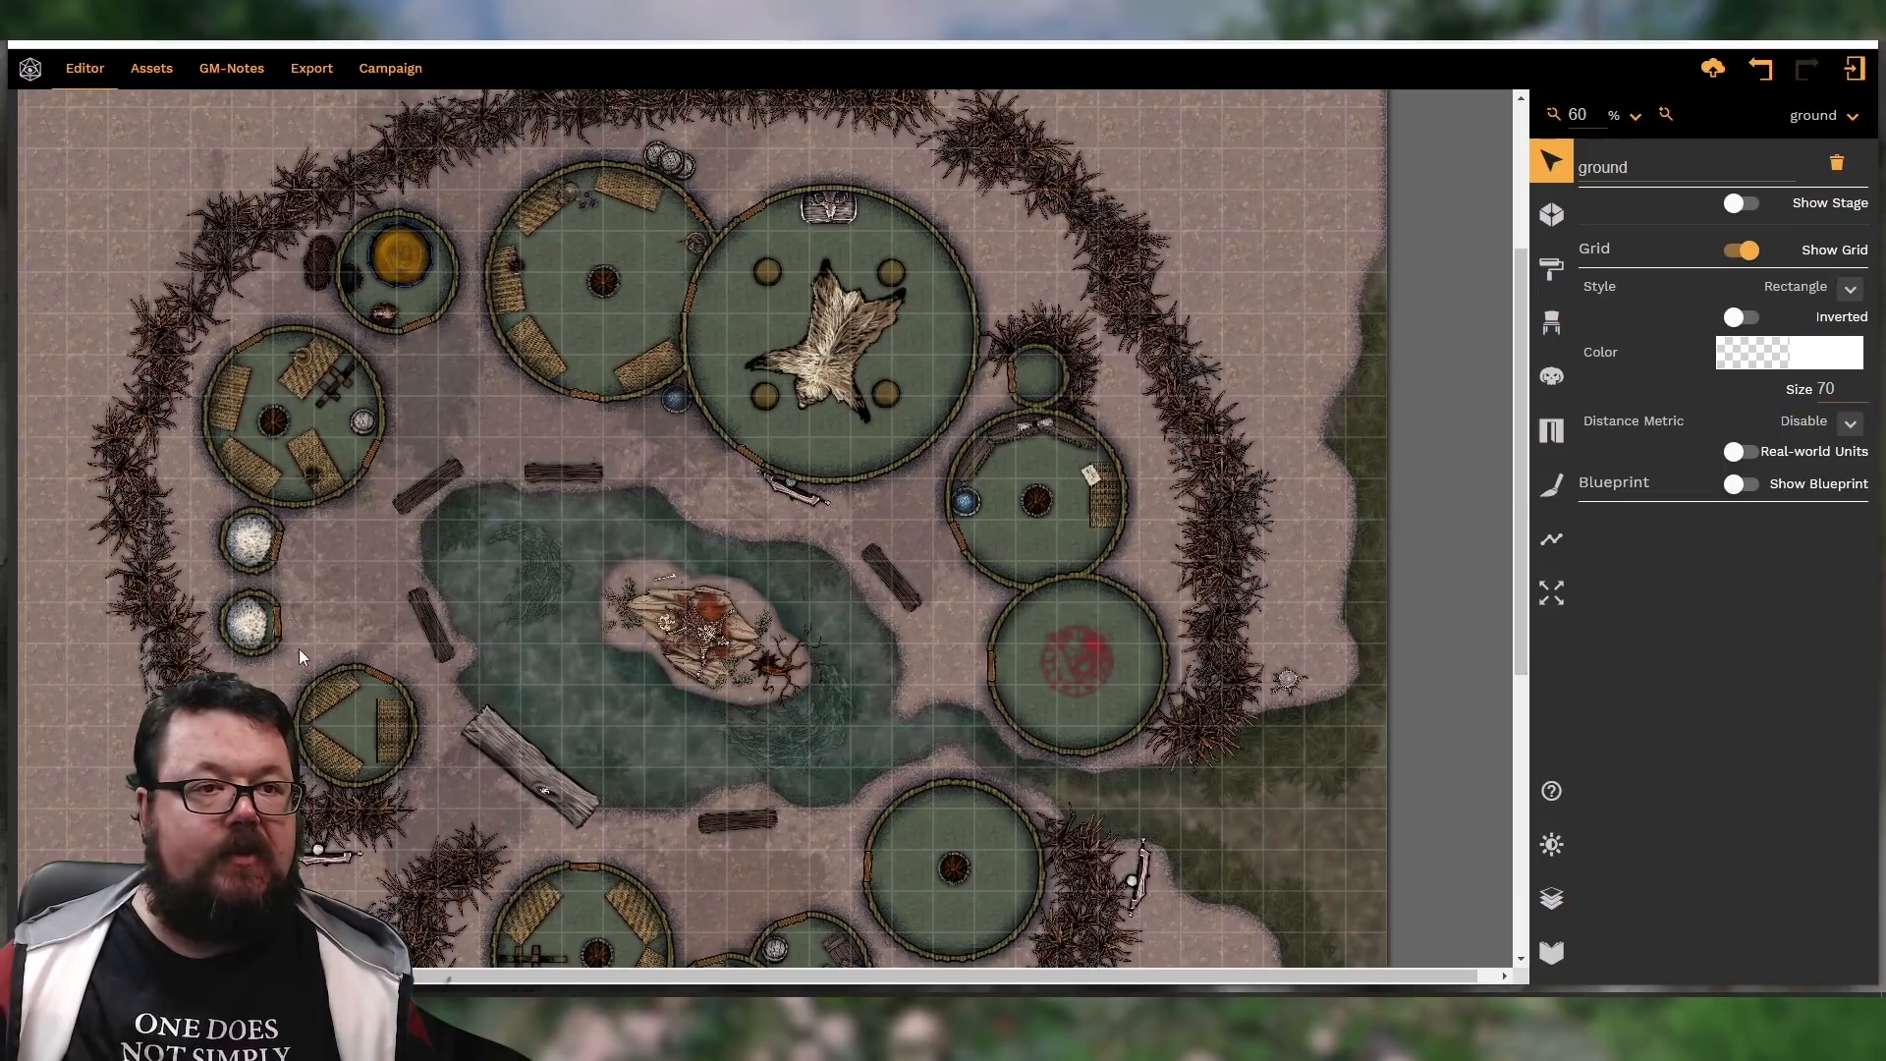
click(1551, 538)
click(1789, 203)
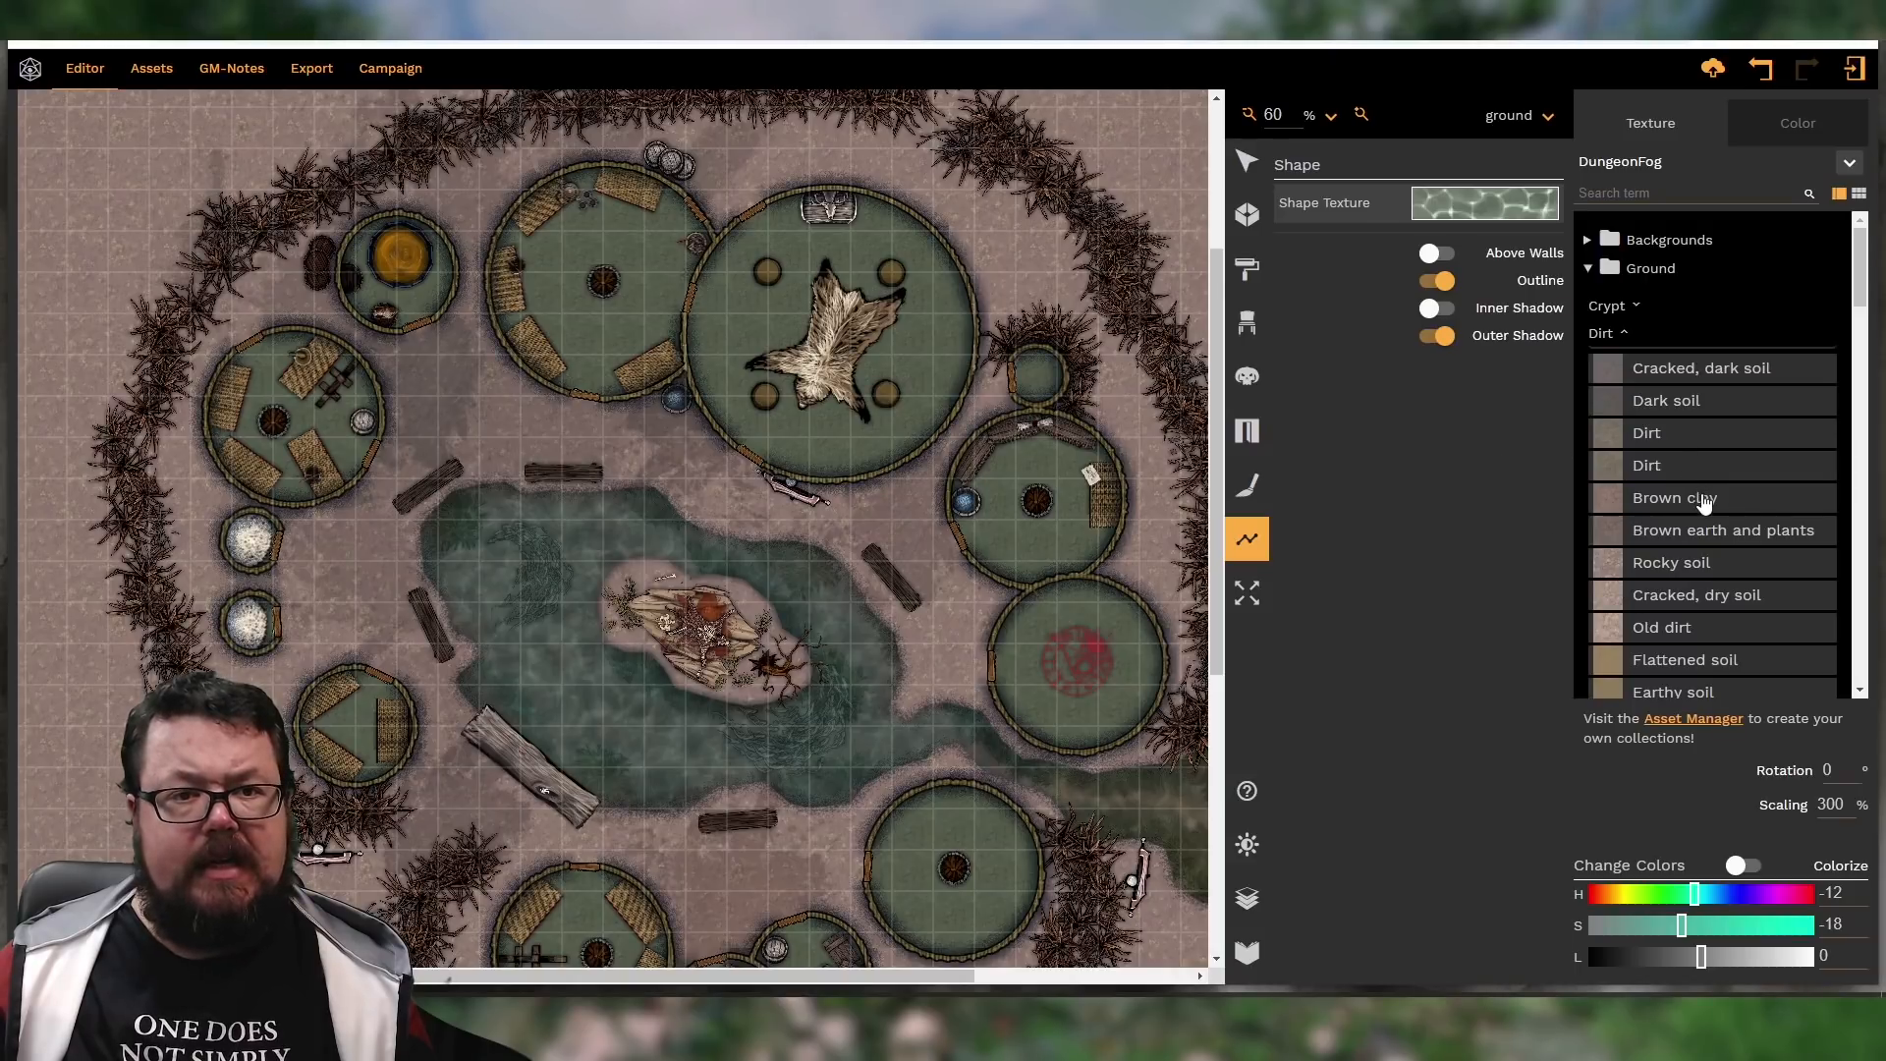
scroll(1671, 433, down, 15)
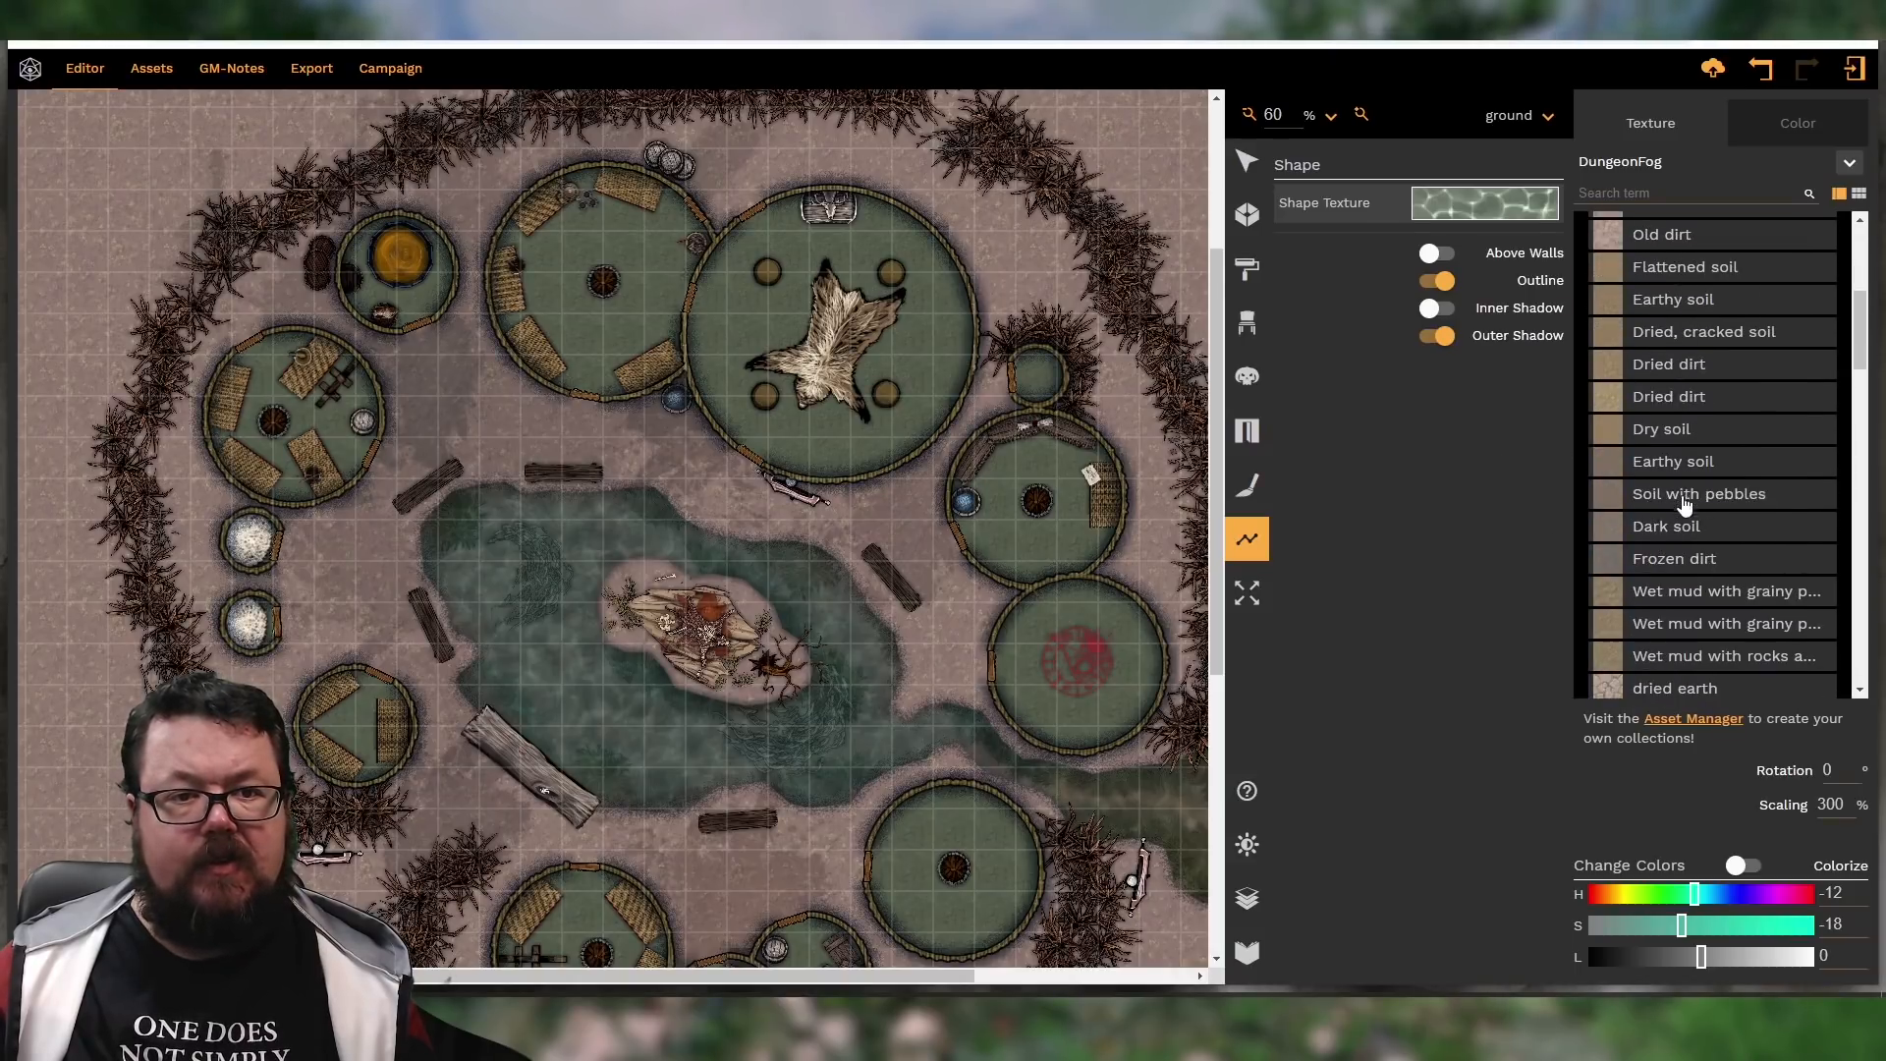
scroll(1685, 505, down, 4)
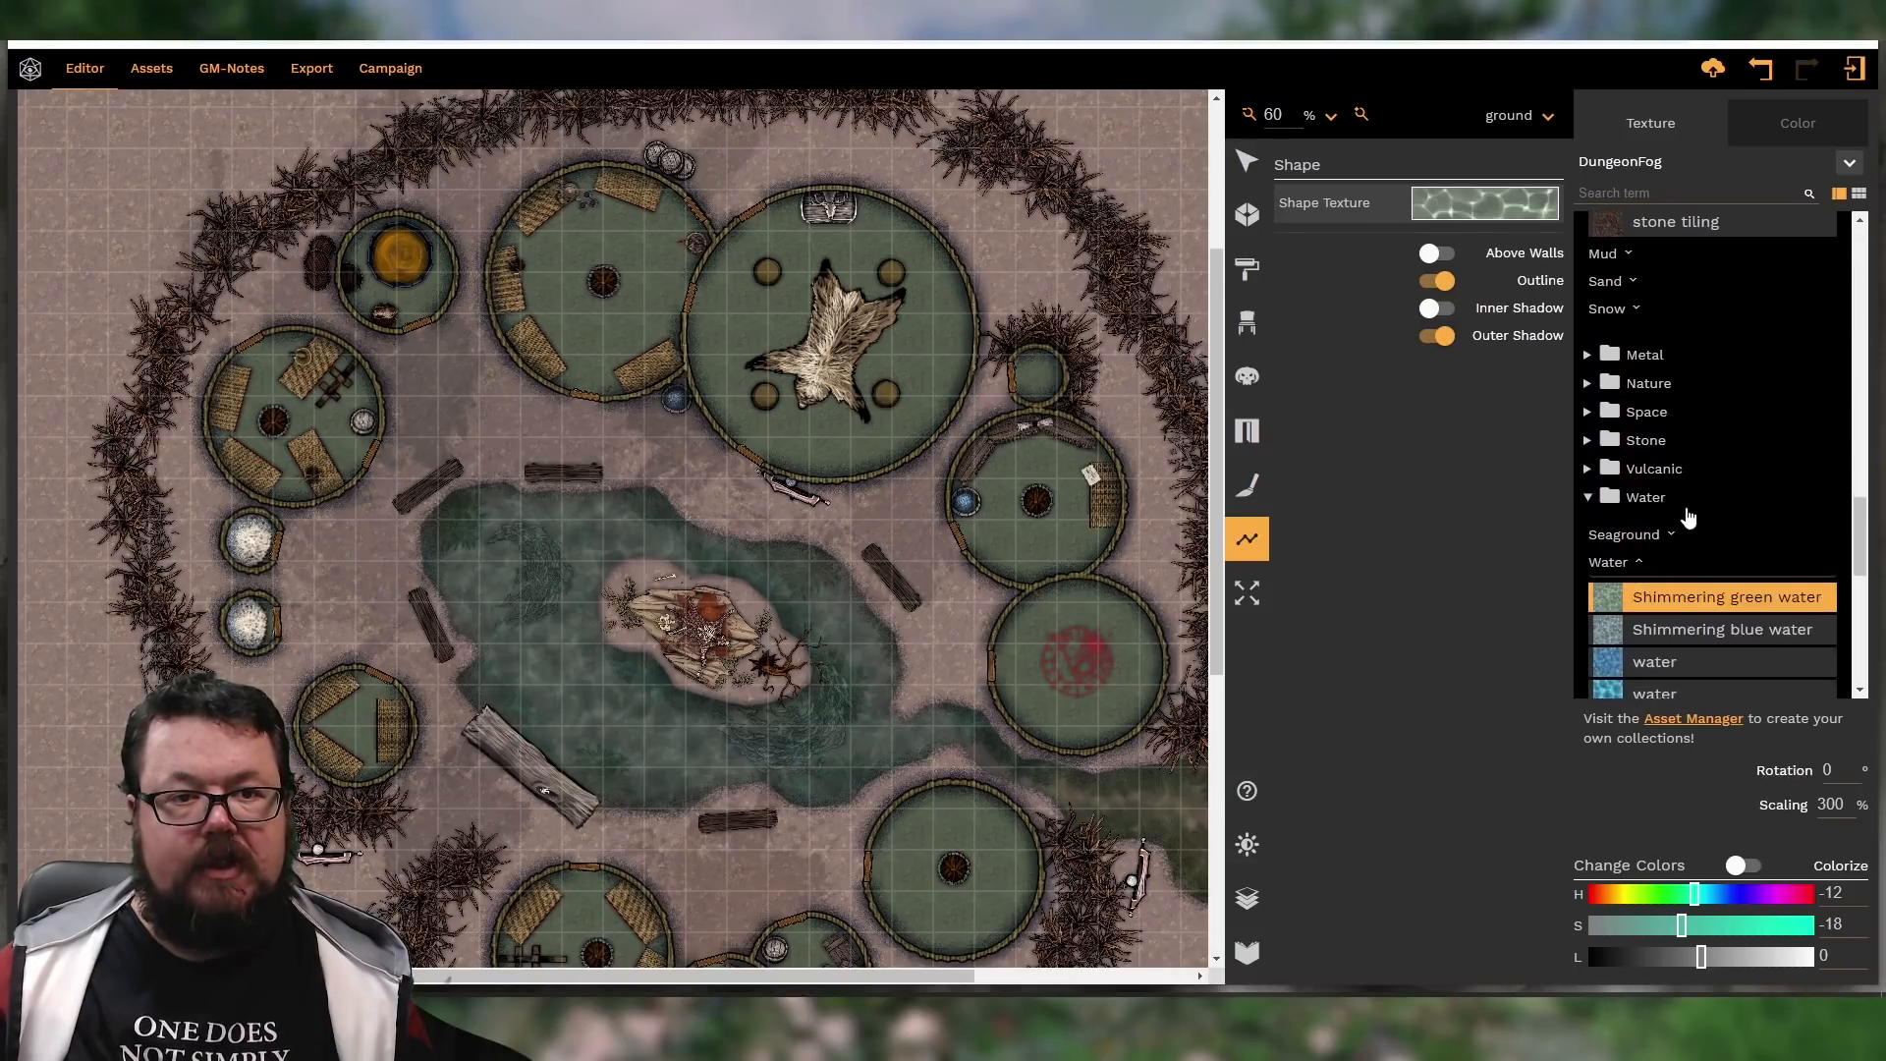
scroll(1685, 507, up, 2)
click(1588, 498)
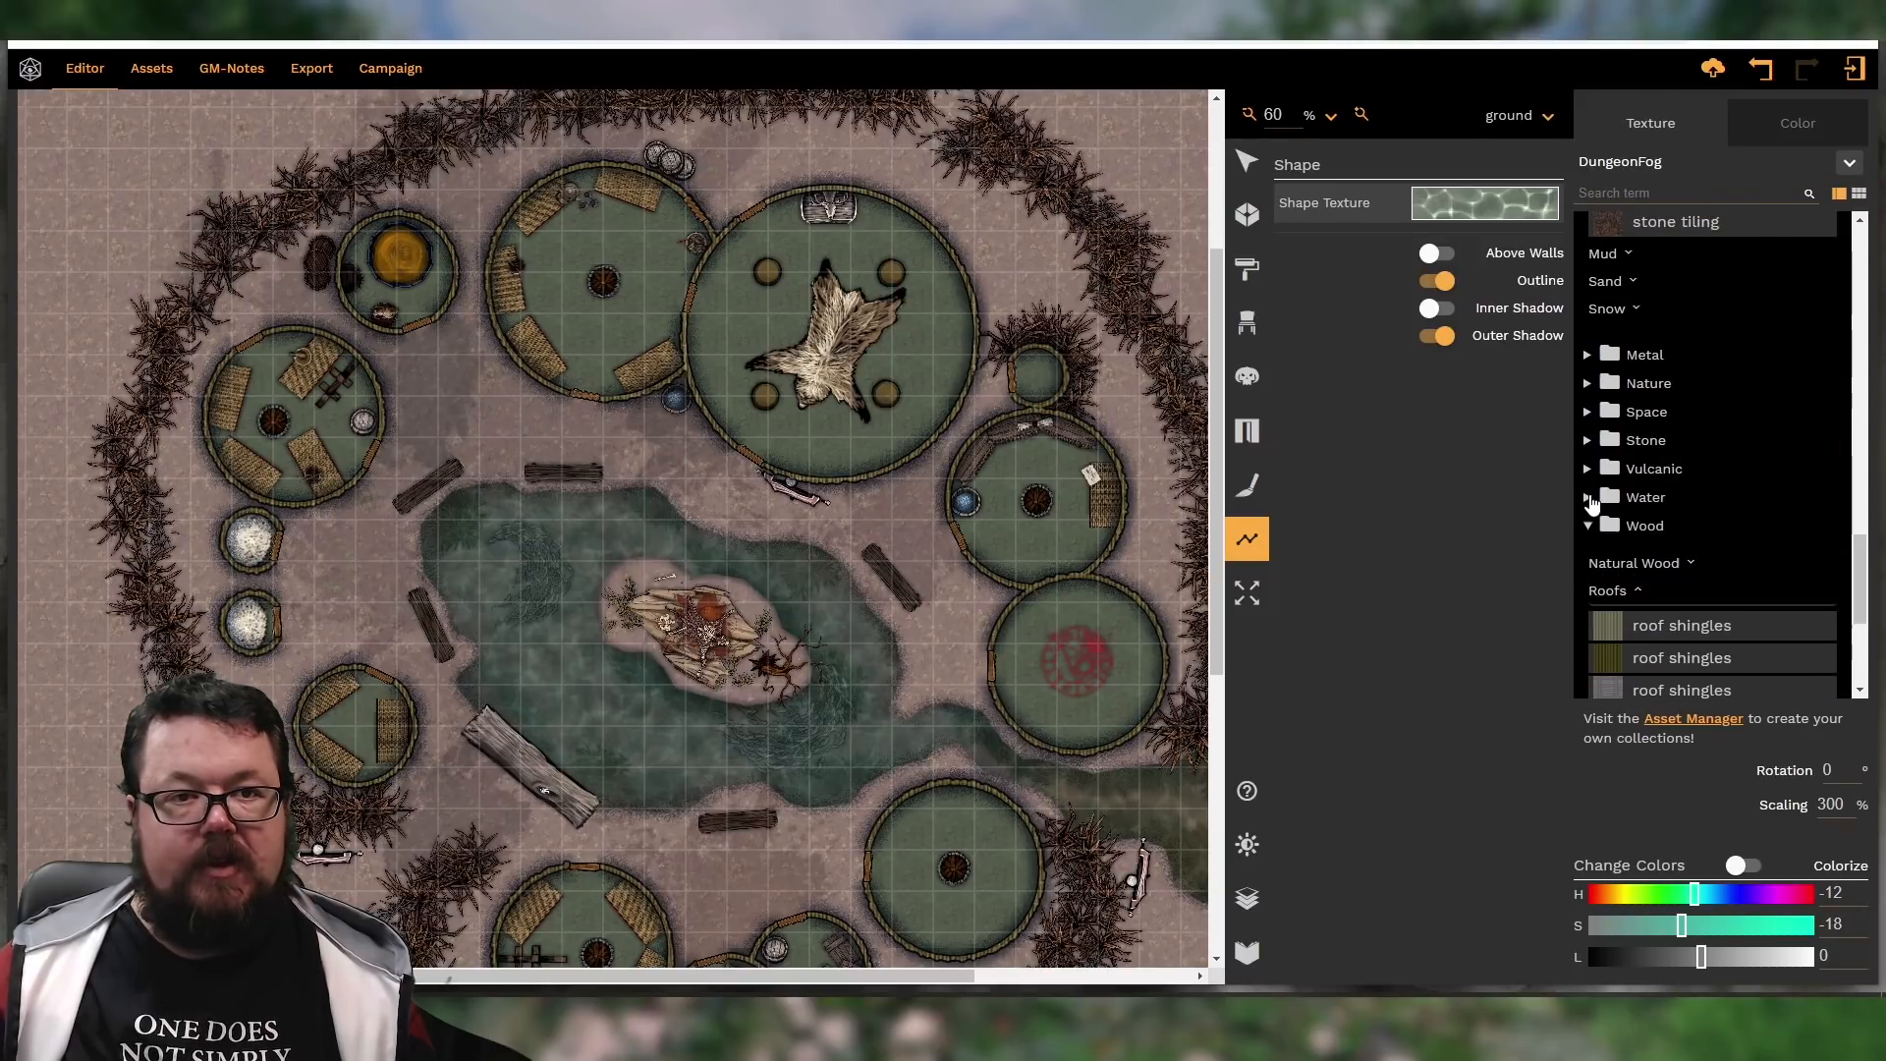
click(1588, 385)
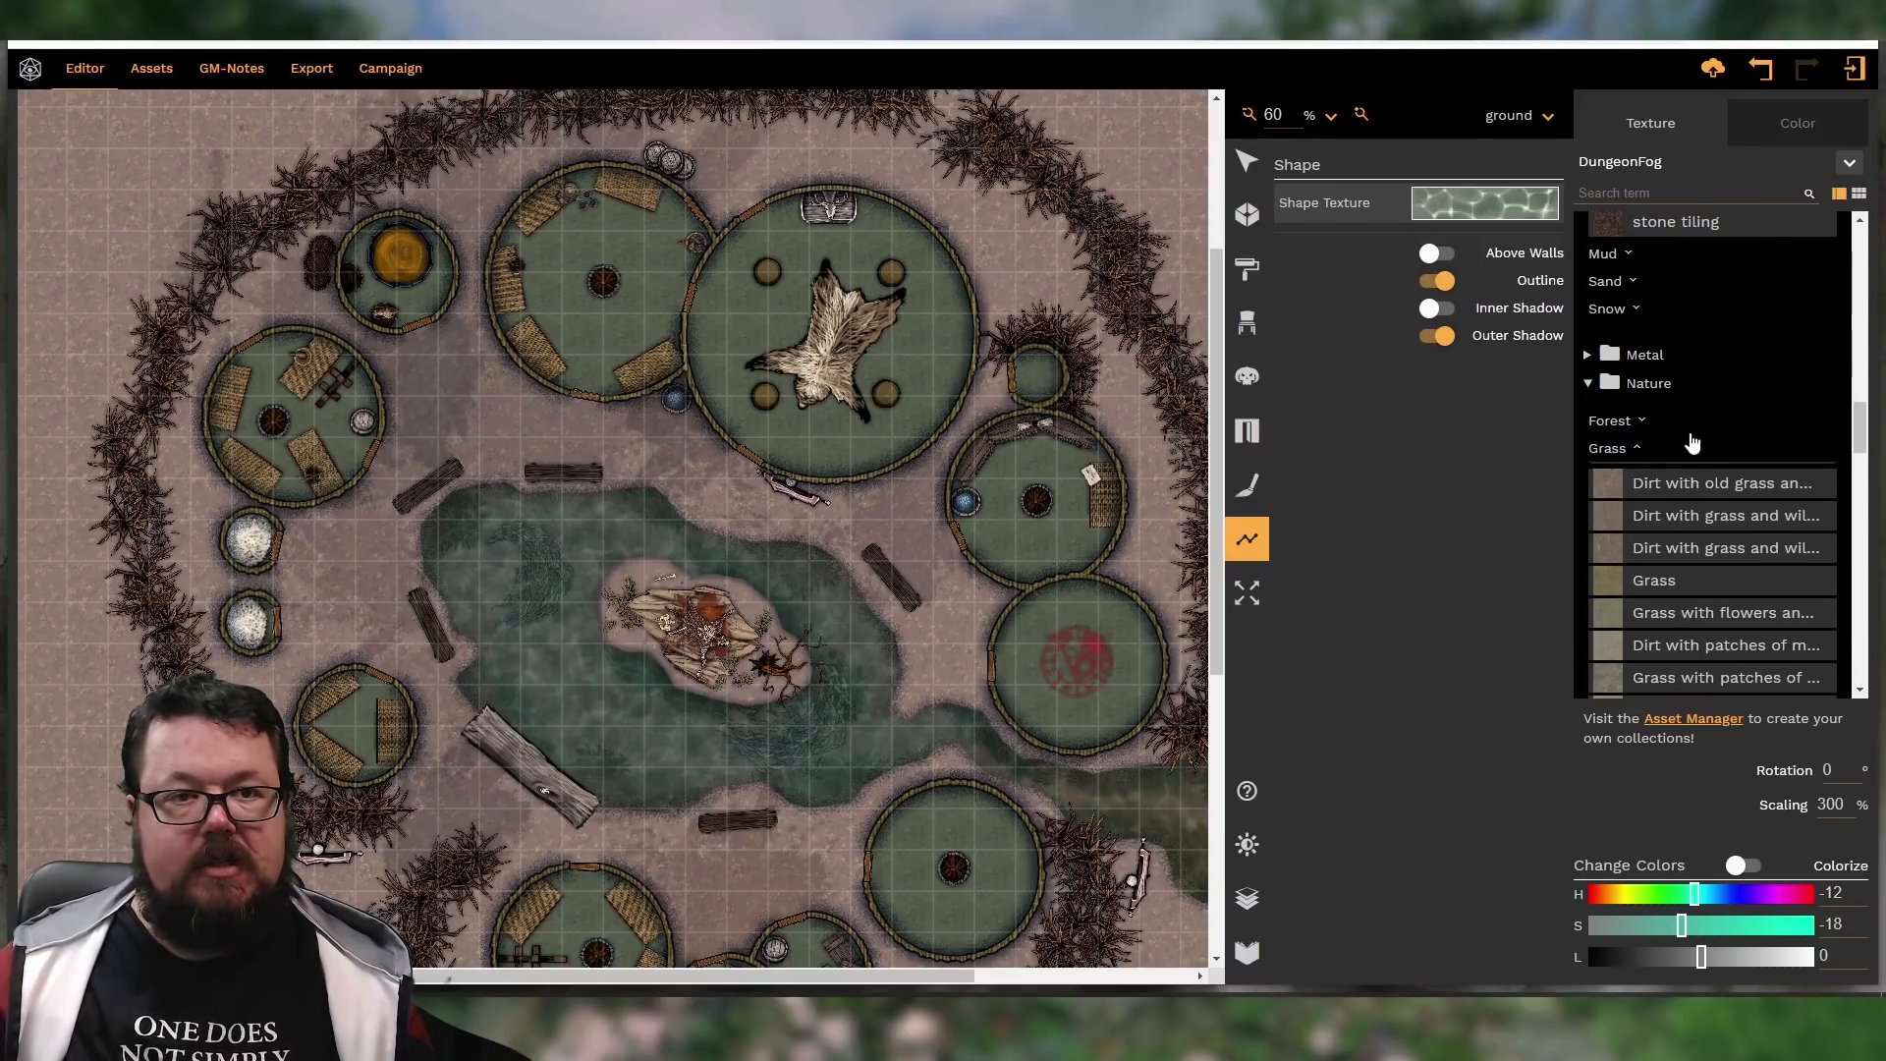
scroll(1692, 496, down, 3)
scroll(1690, 497, down, 1)
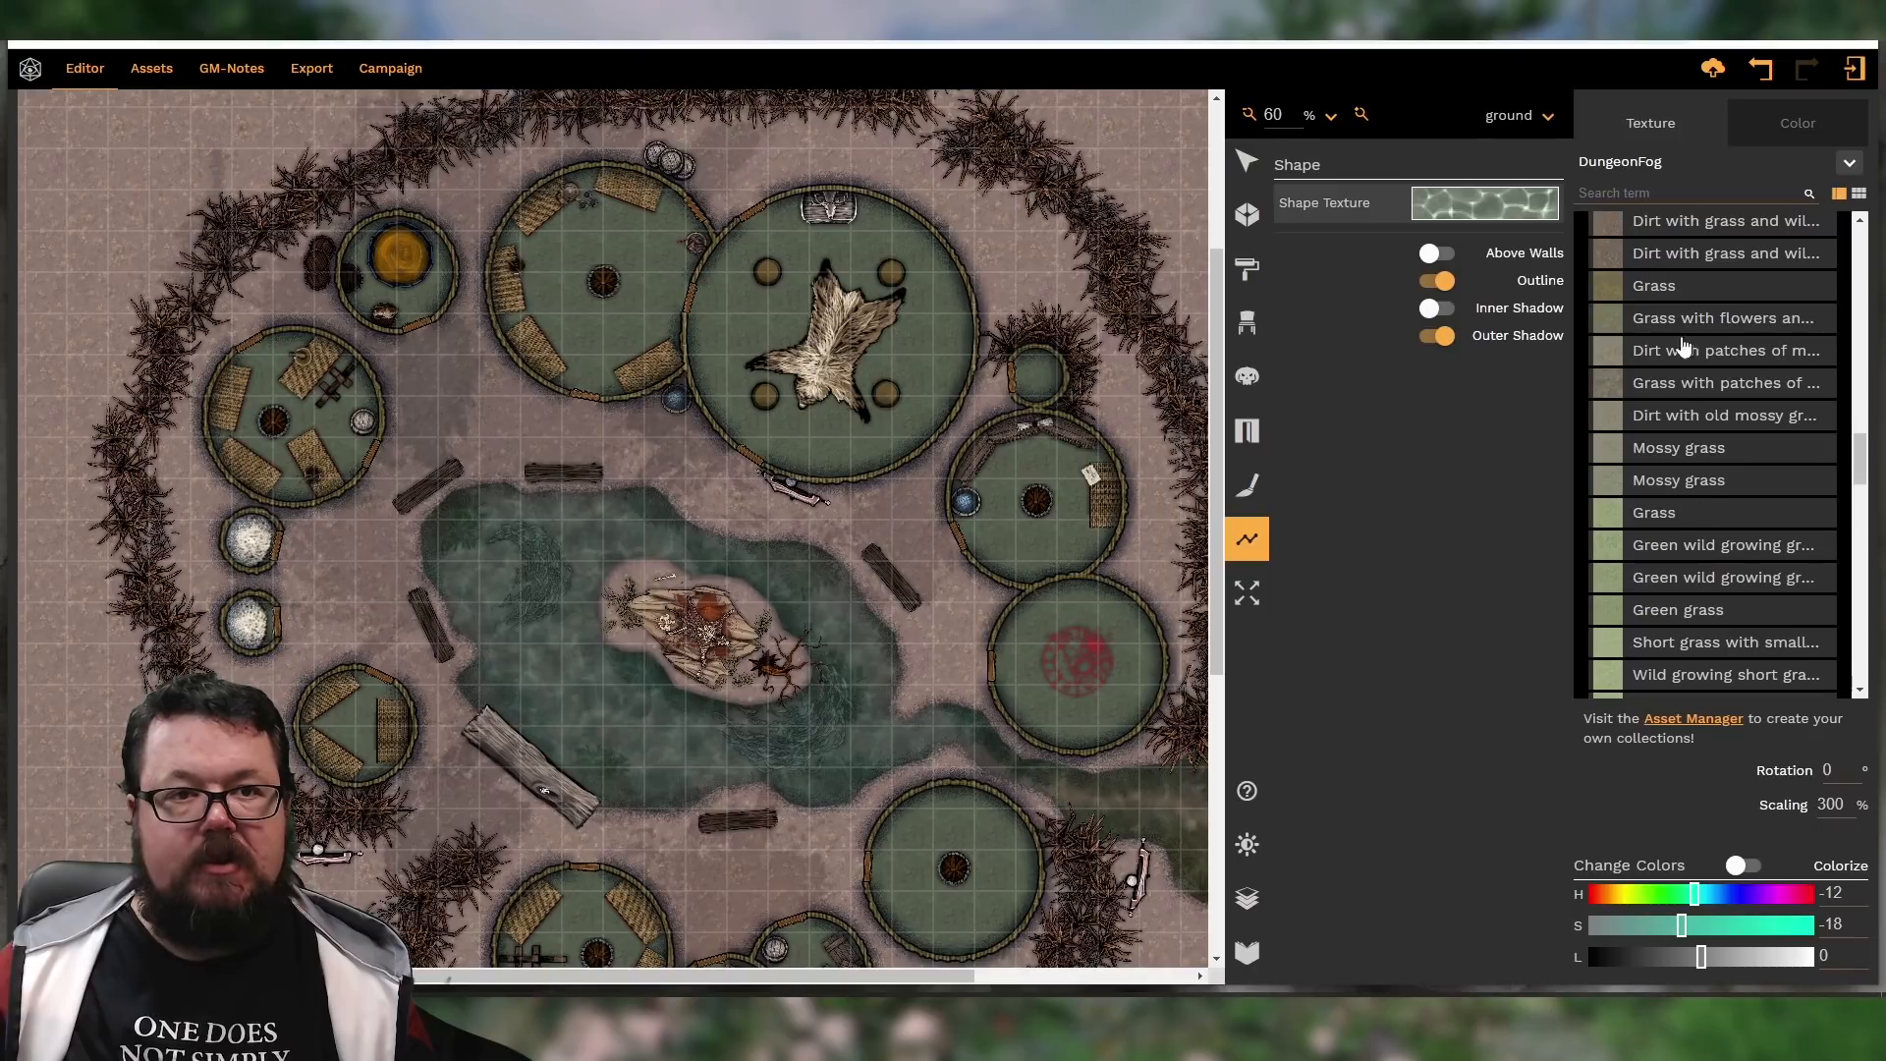
scroll(1685, 496, down, 3)
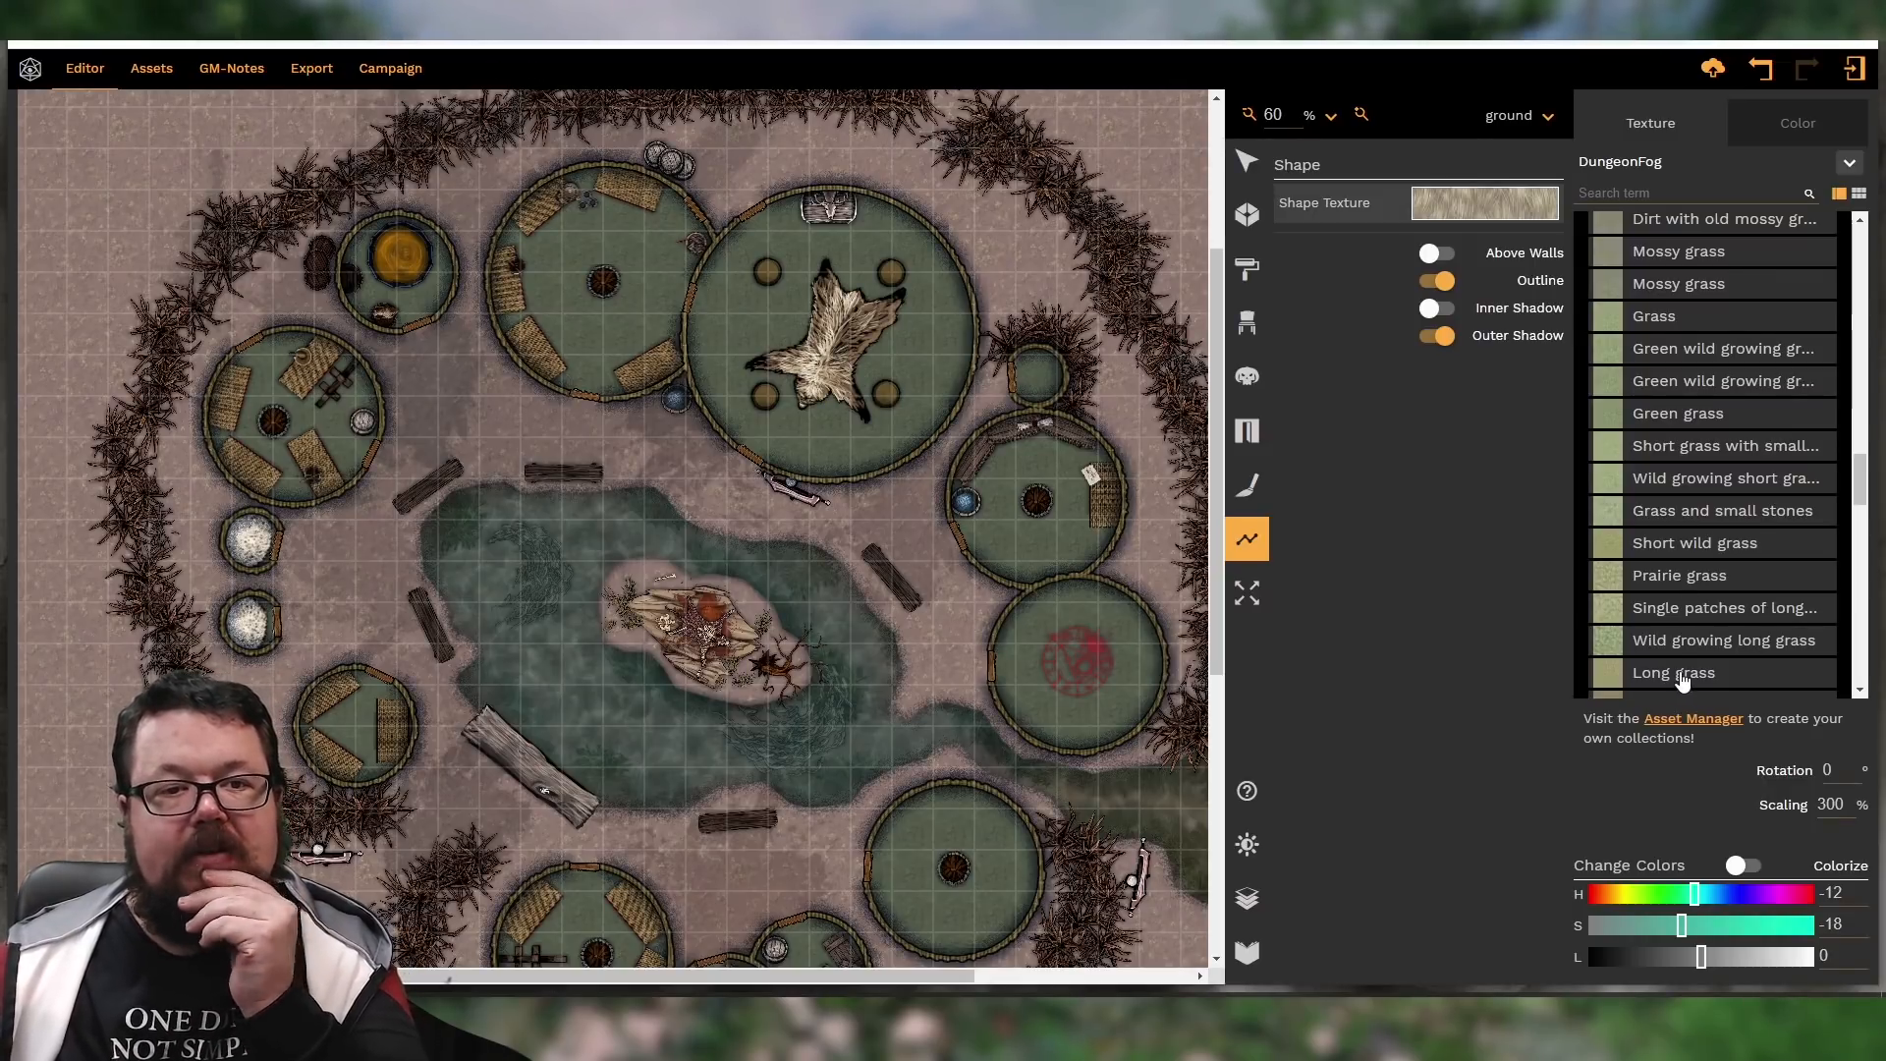
Set the shape texture to Long grass and start a ground shape outside the eastern thorn hedge, outlining northward from the stream
click(1681, 678)
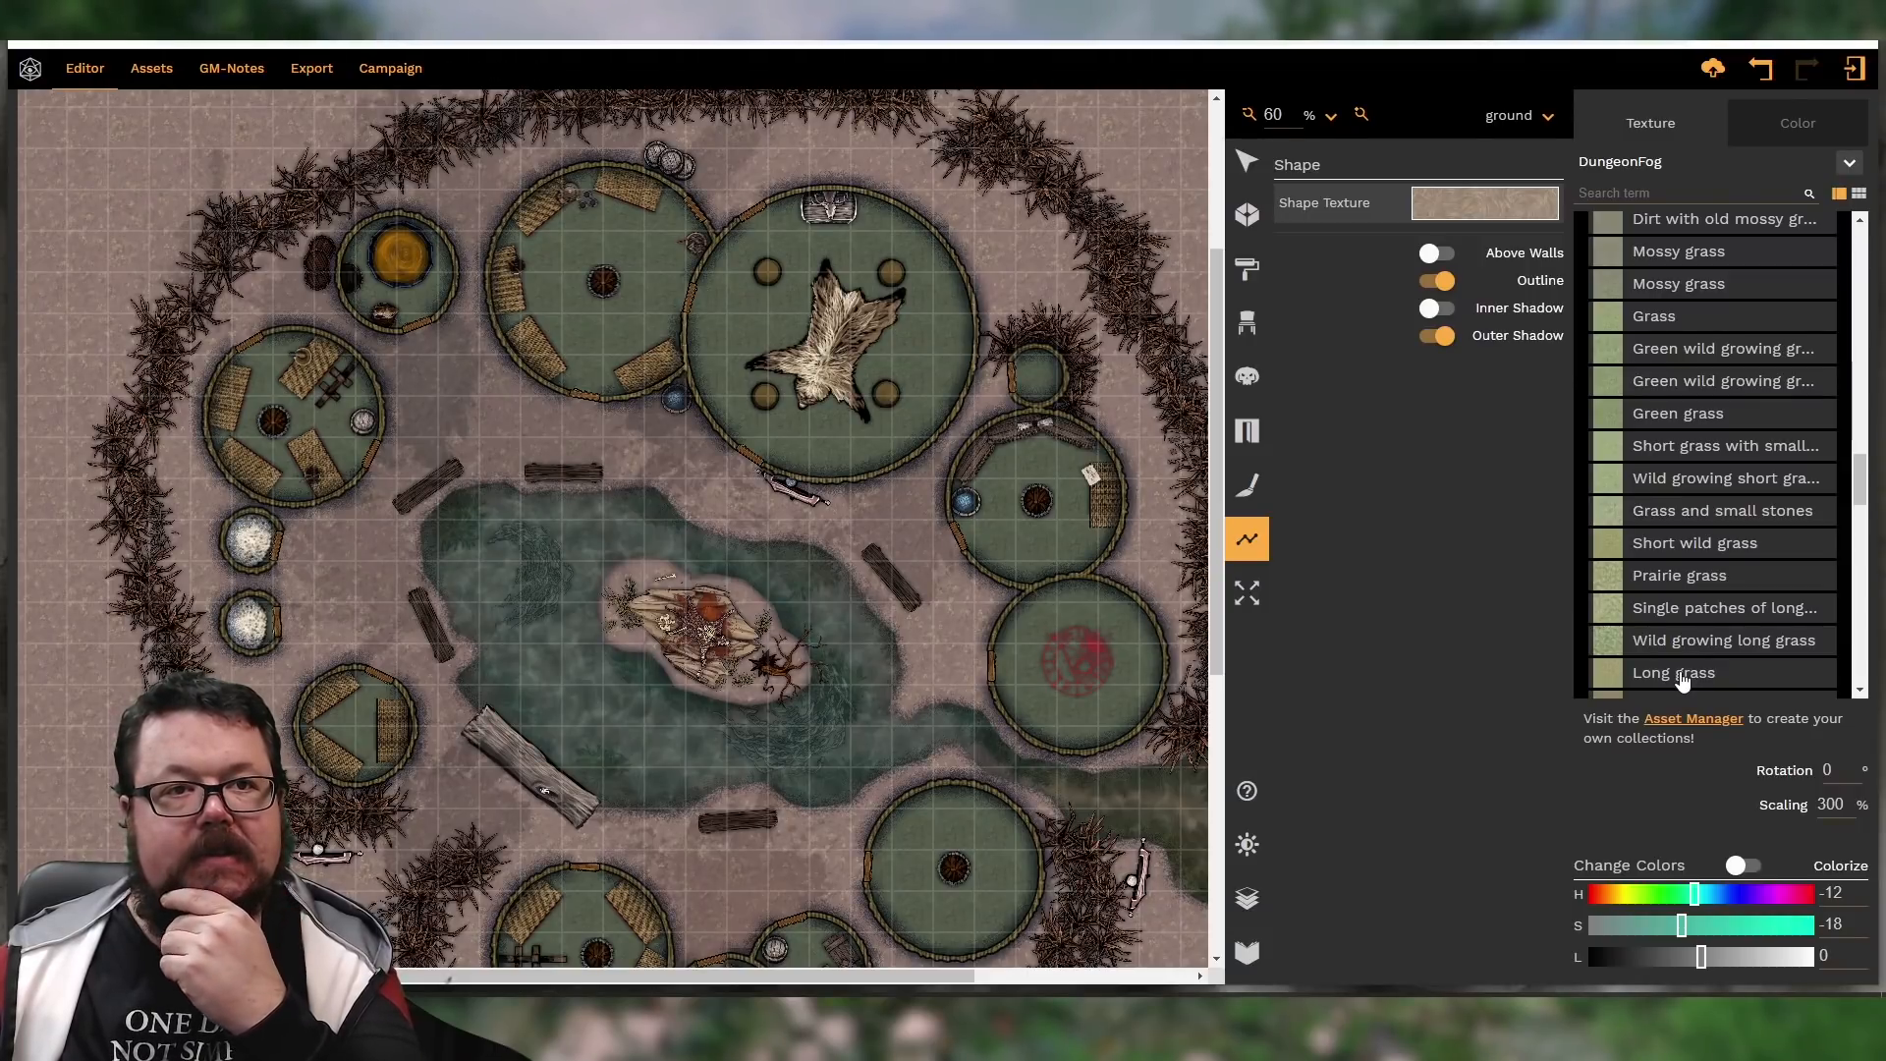
click(645, 721)
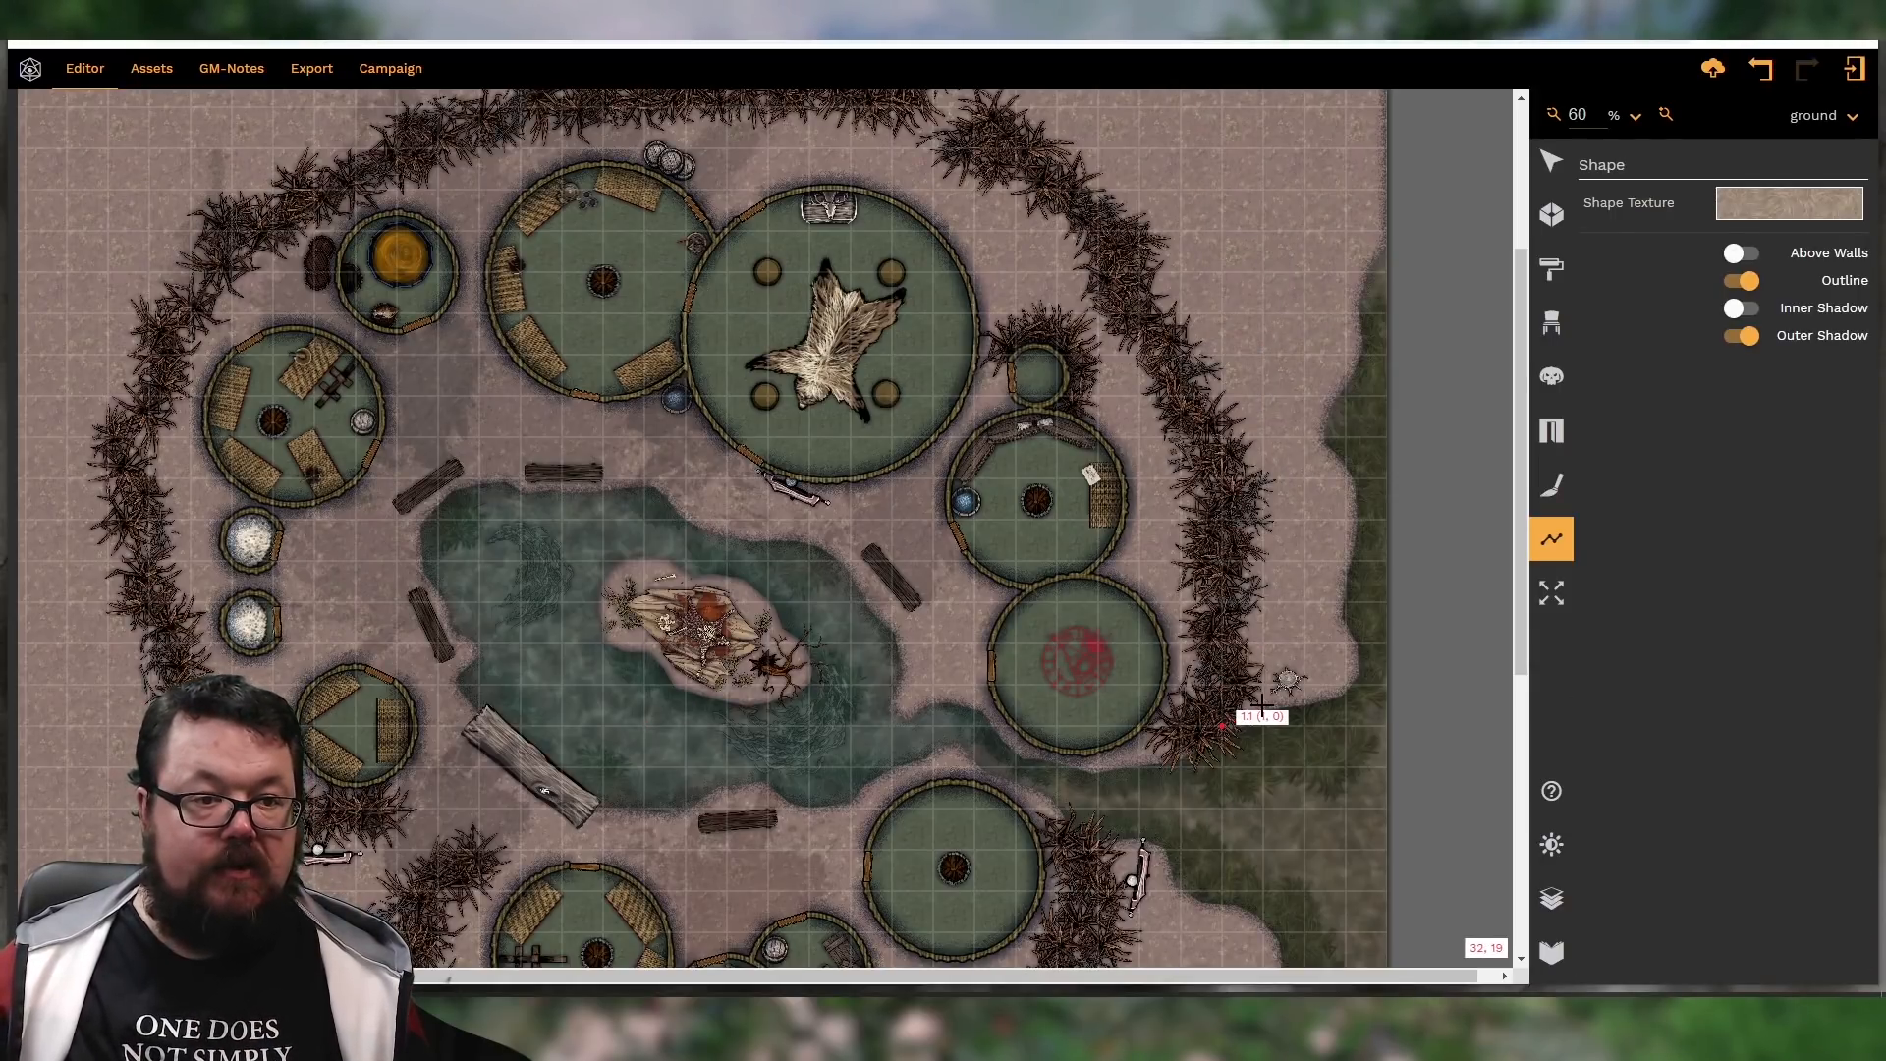
click(1322, 638)
click(1312, 599)
click(1293, 568)
click(1268, 514)
click(1258, 485)
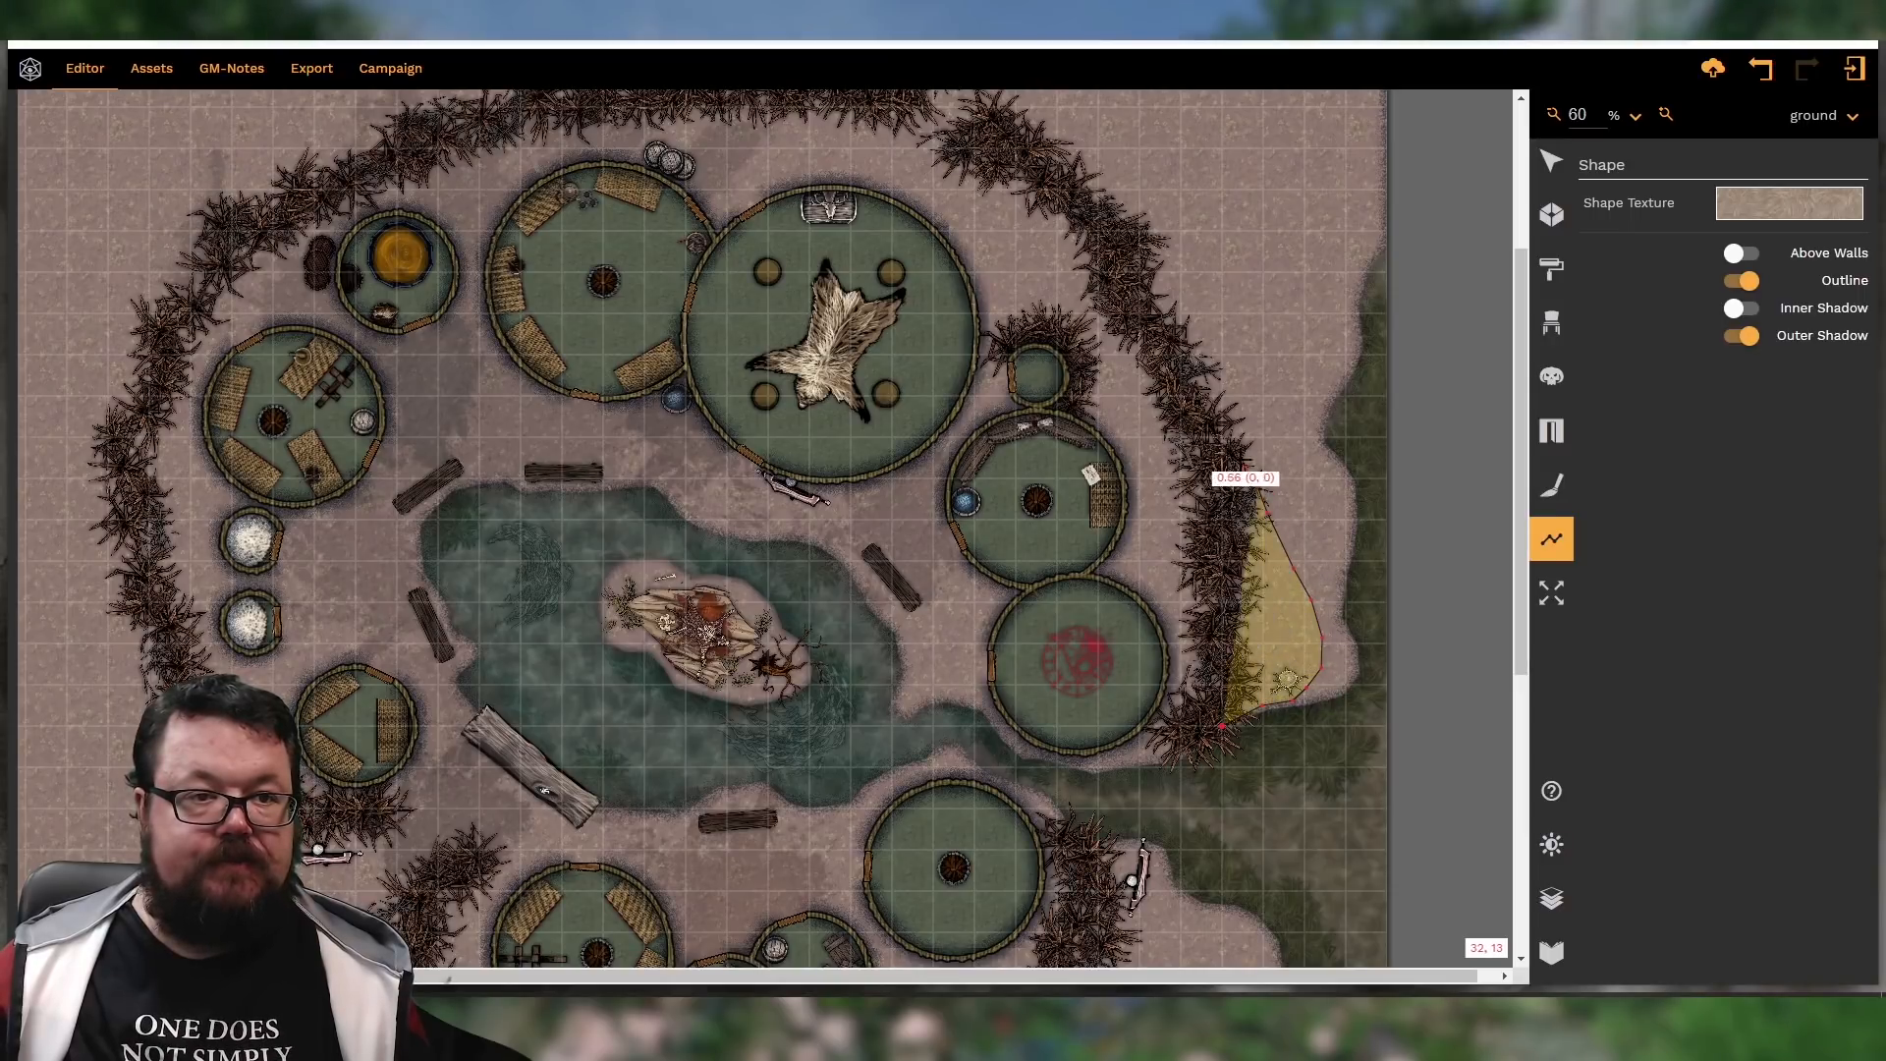
Continue the grass outline northward with curved points beside the outer side of the eastern hedge
click(1240, 458)
click(1215, 421)
click(1204, 395)
click(1201, 363)
click(1205, 334)
click(1220, 297)
click(1240, 271)
click(1274, 246)
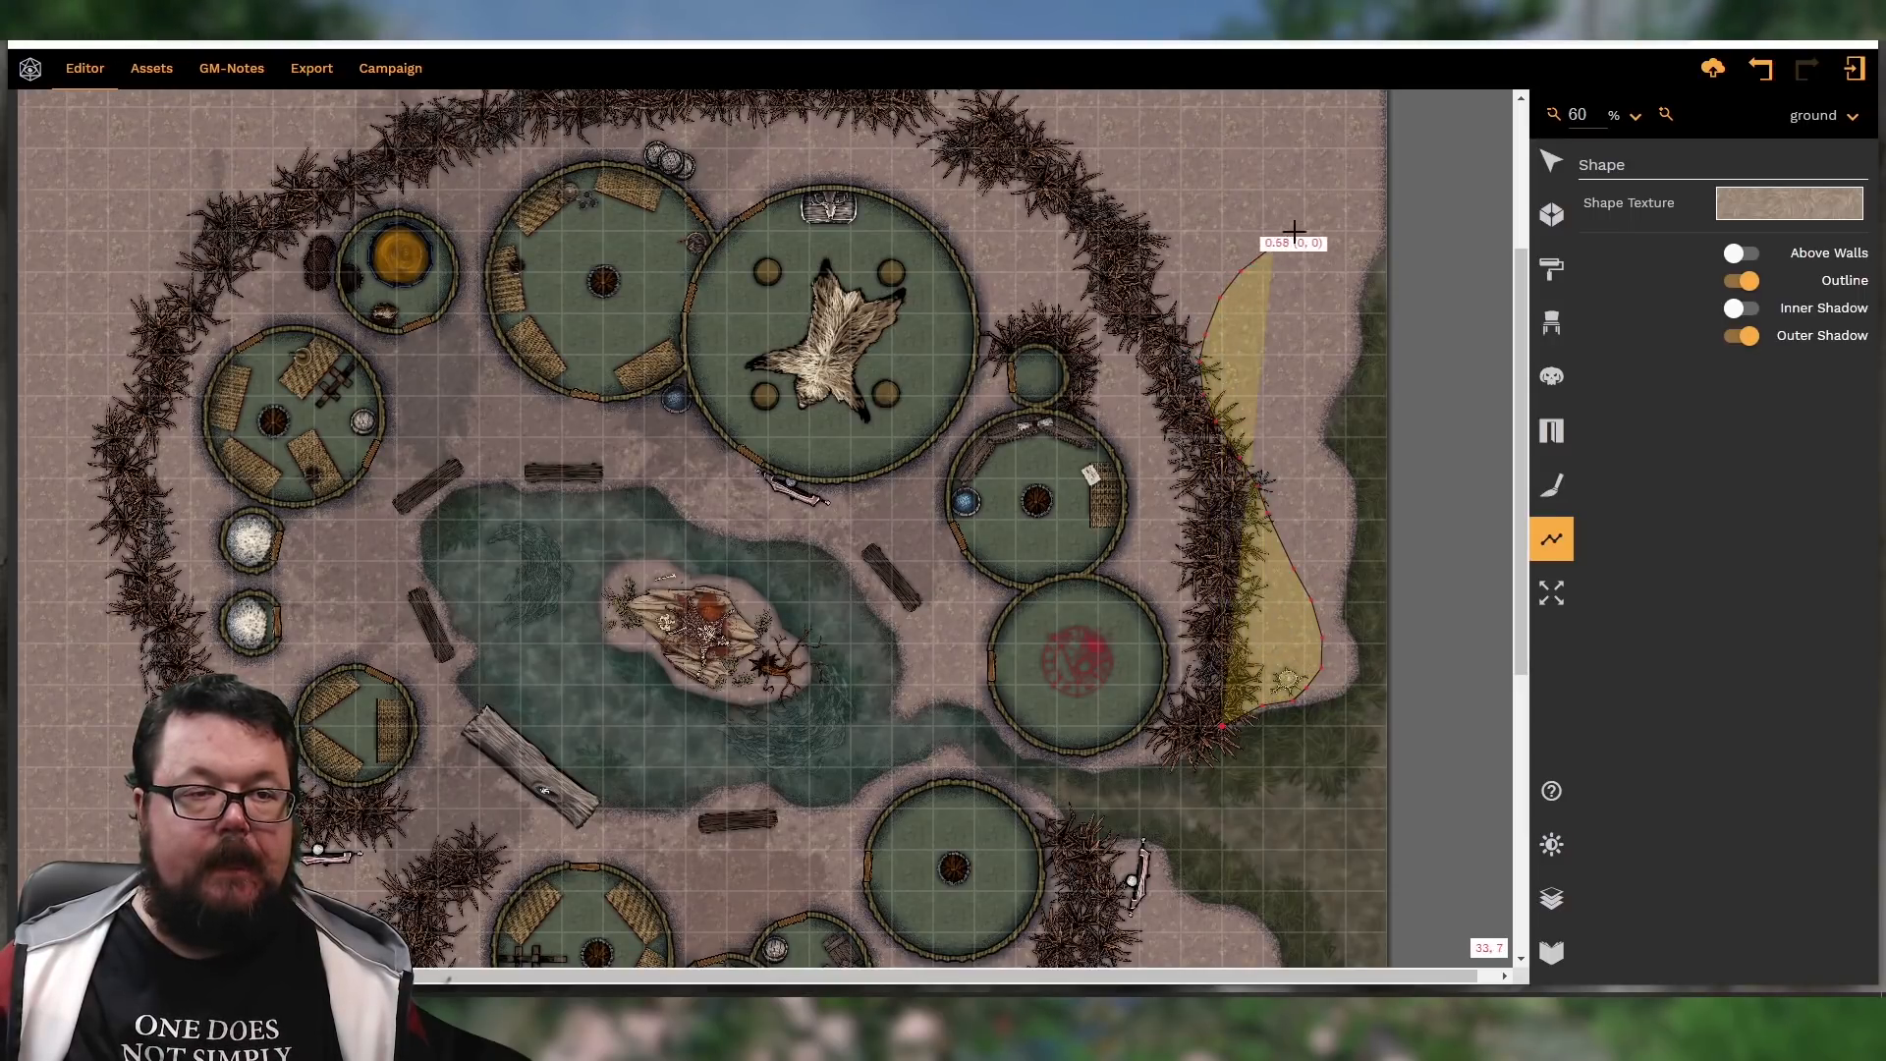
Extend the grass outline to the map's east edge, around the northeast and northwest corners, and down the west edge
click(1294, 232)
click(1328, 202)
click(1340, 185)
click(1398, 167)
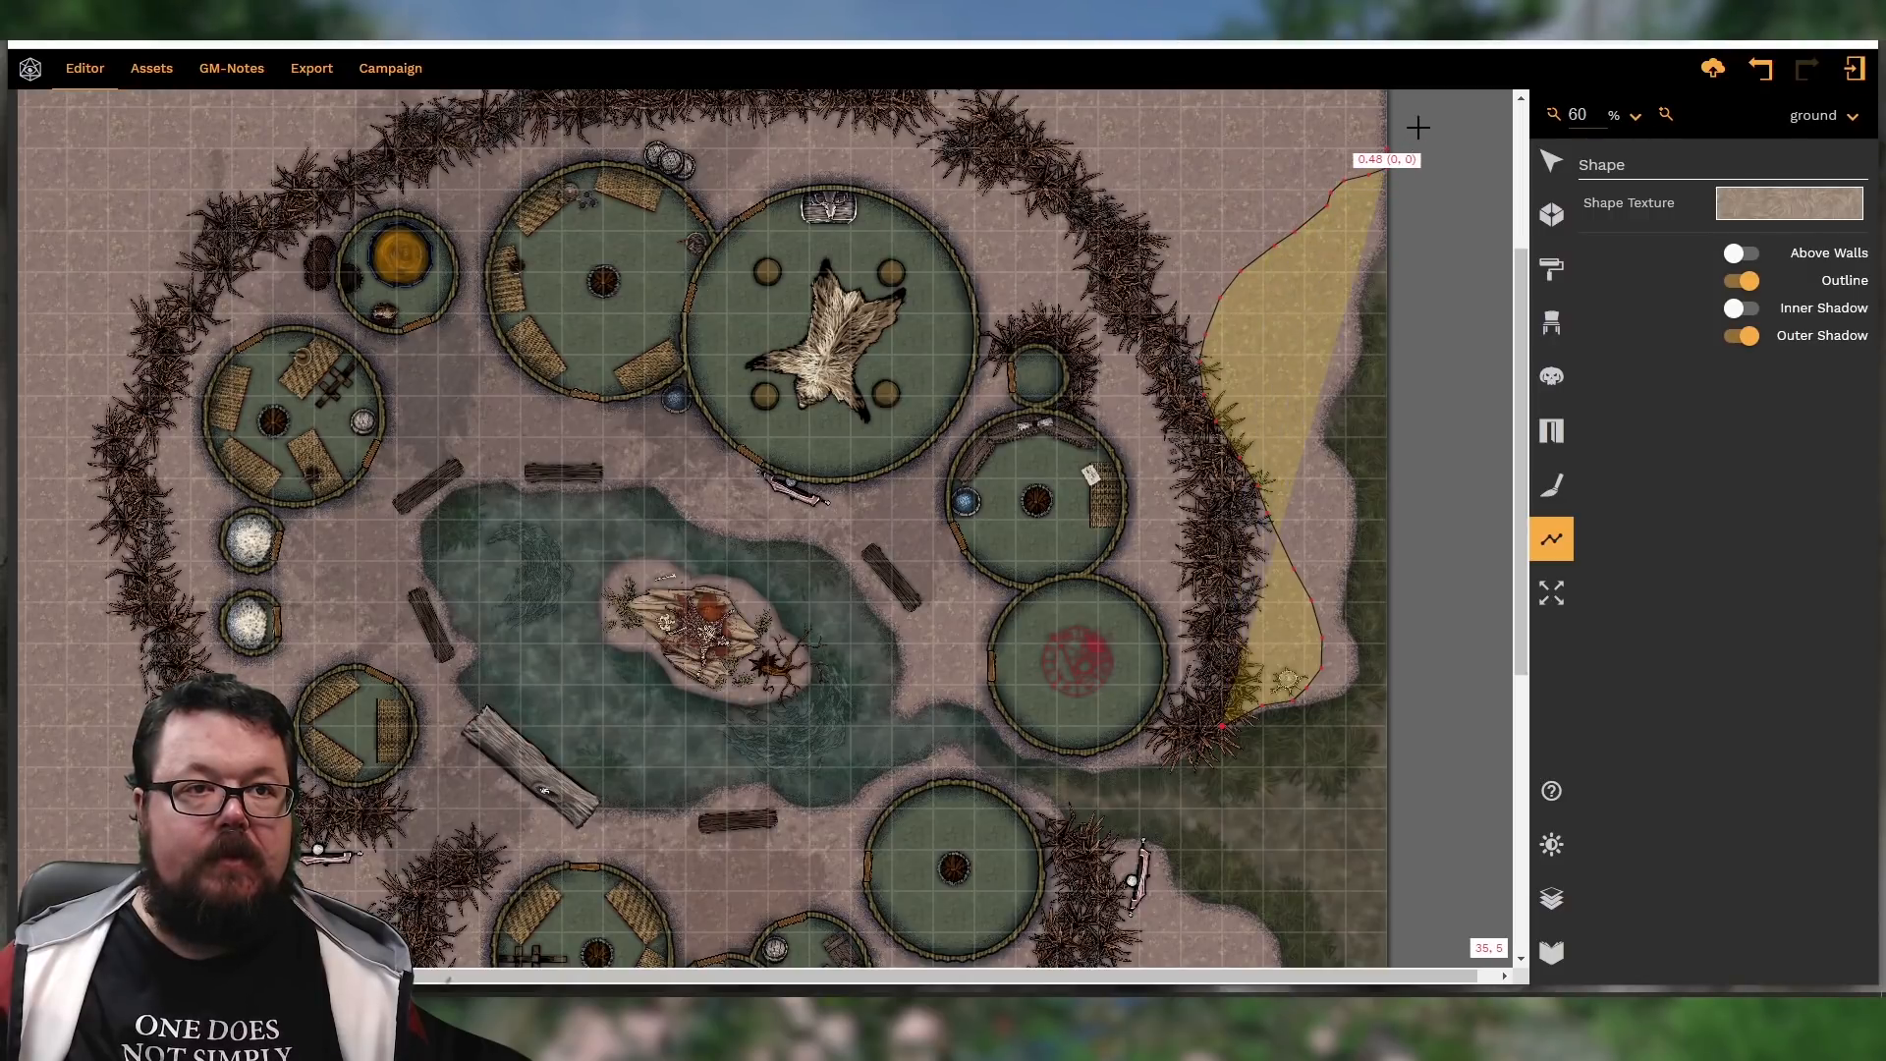
scroll(1413, 134, up, 3)
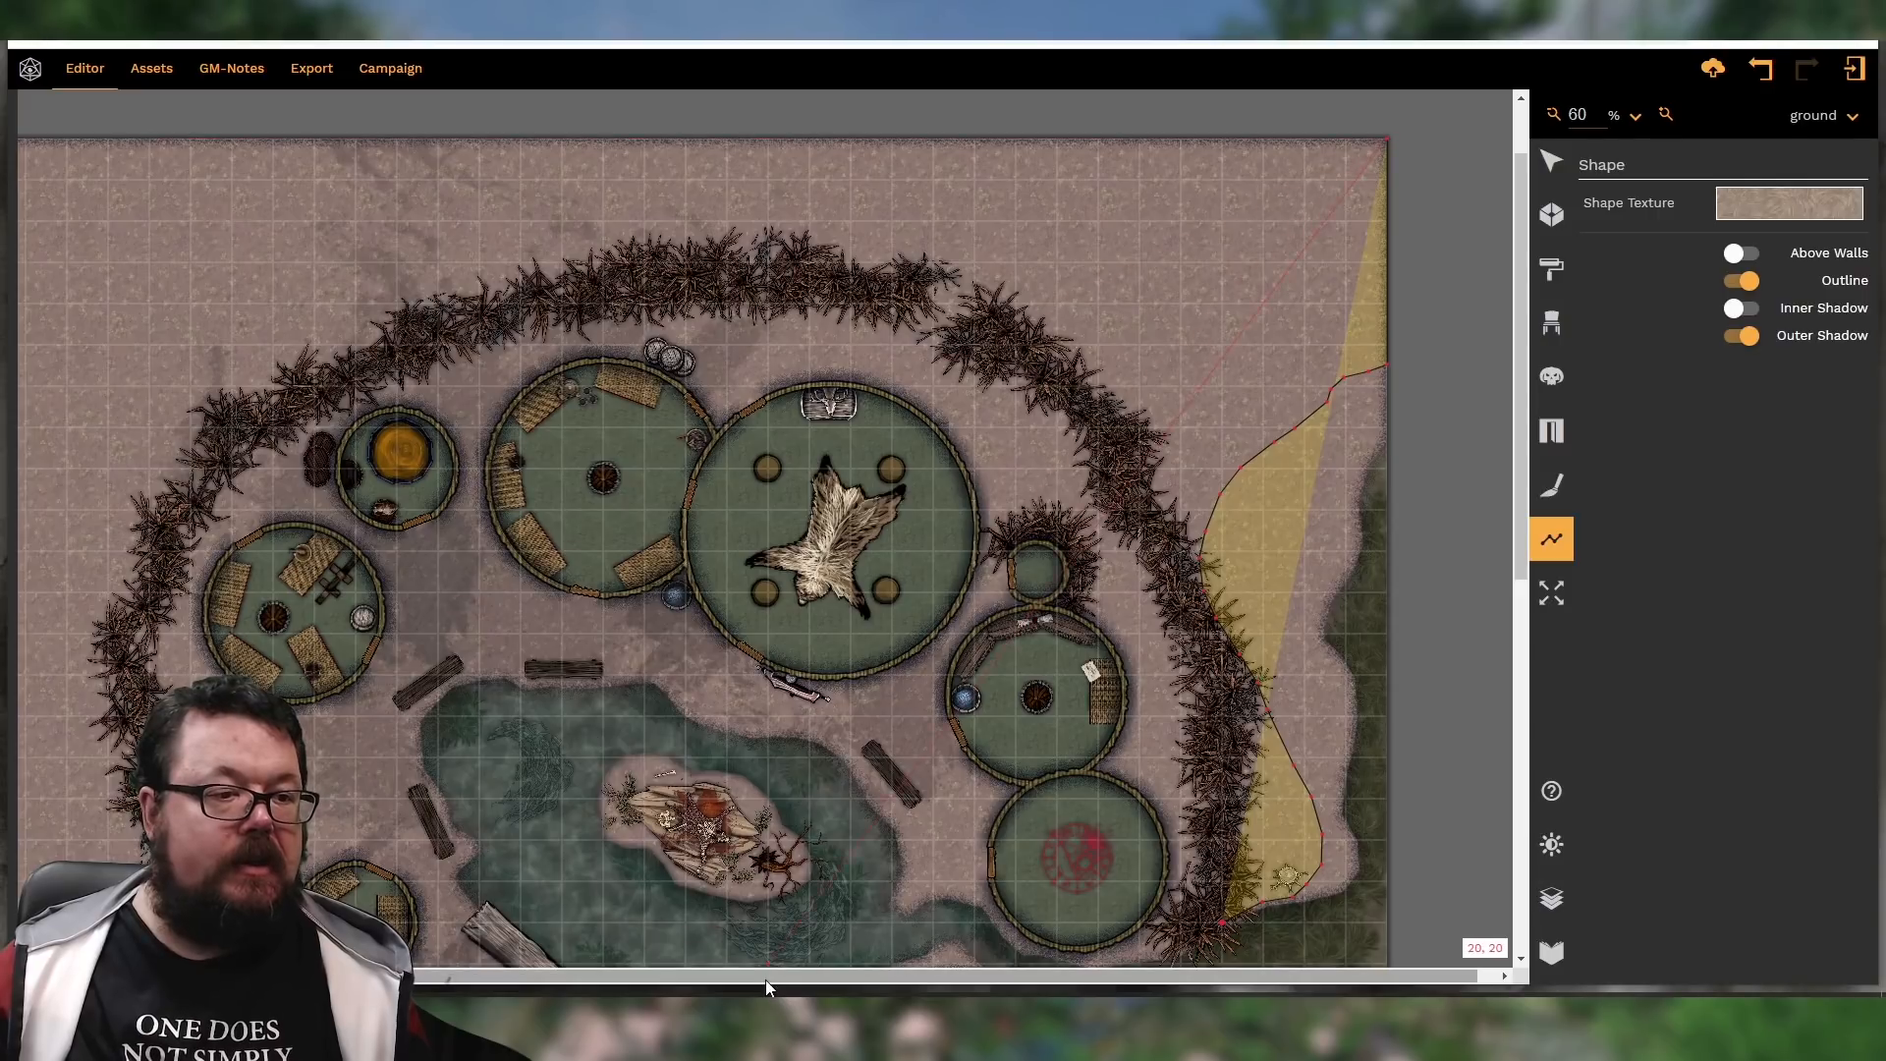
shift+scroll(317, 496, left, 3)
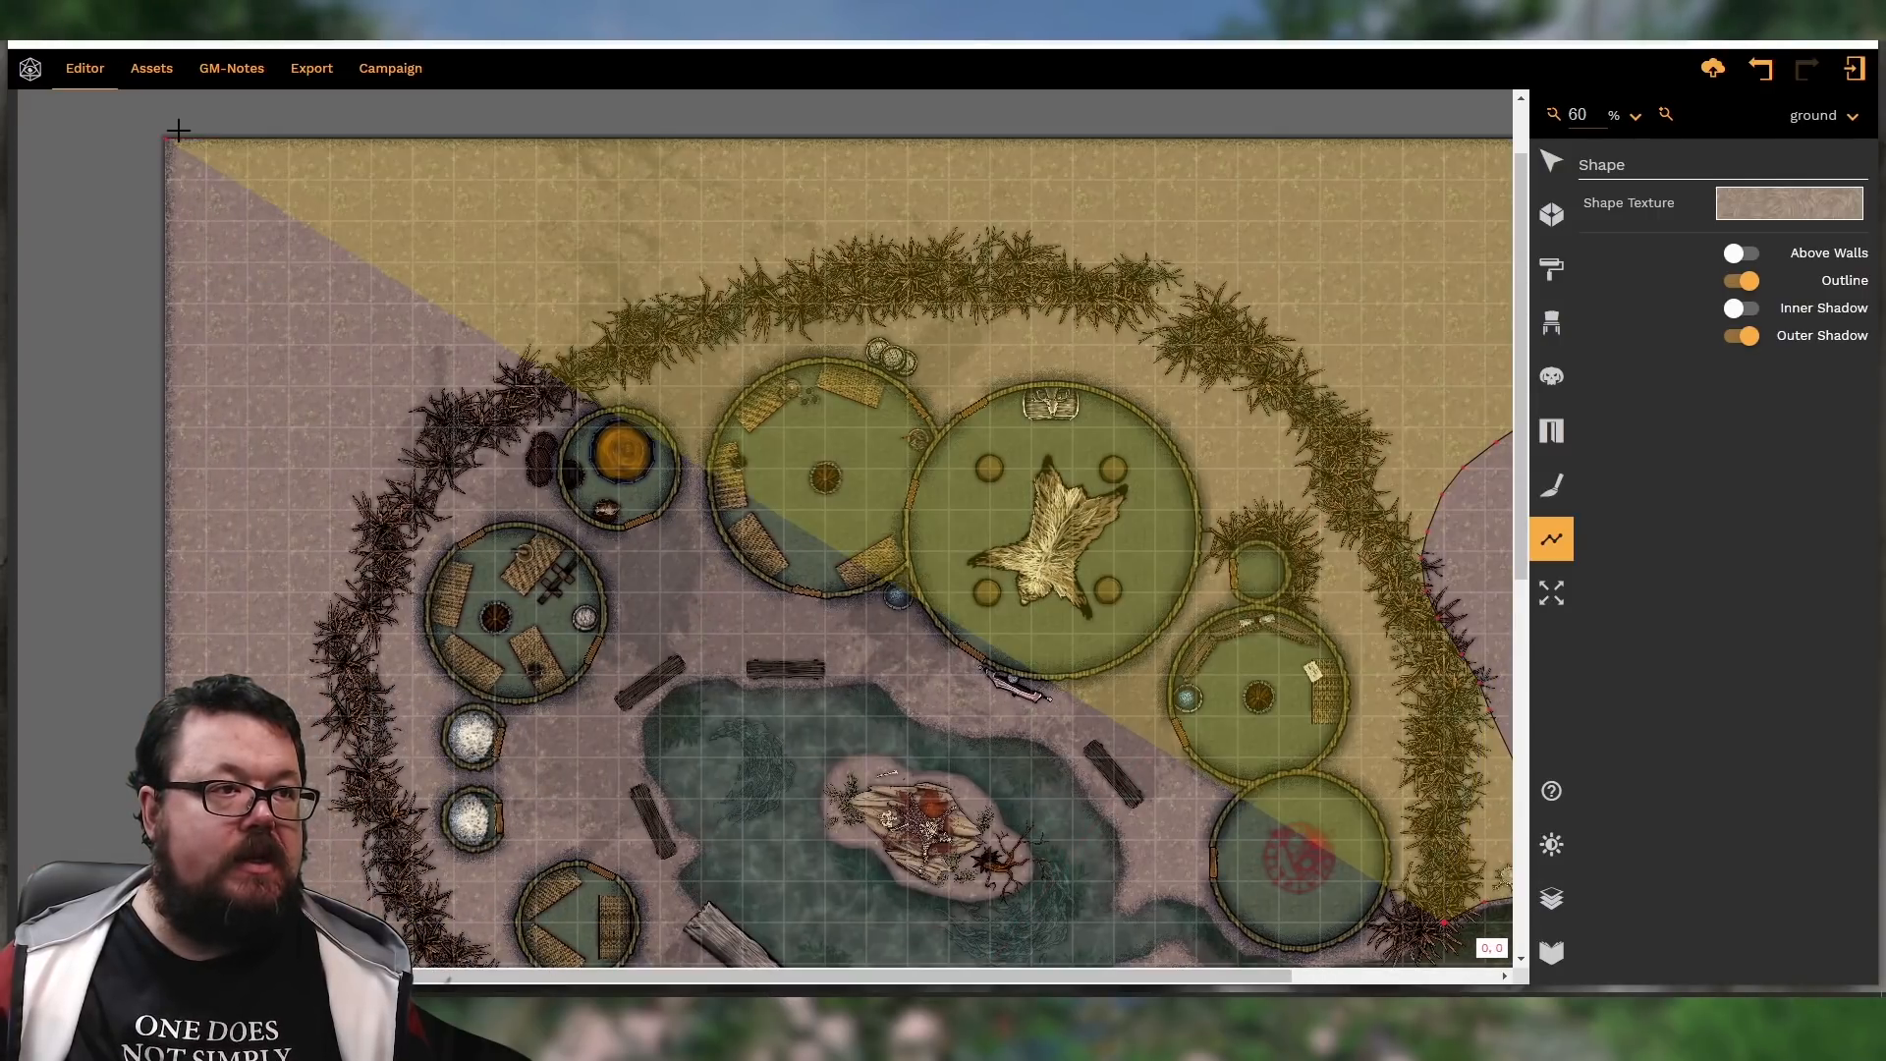
scroll(105, 387, down, 8)
scroll(129, 583, down, 3)
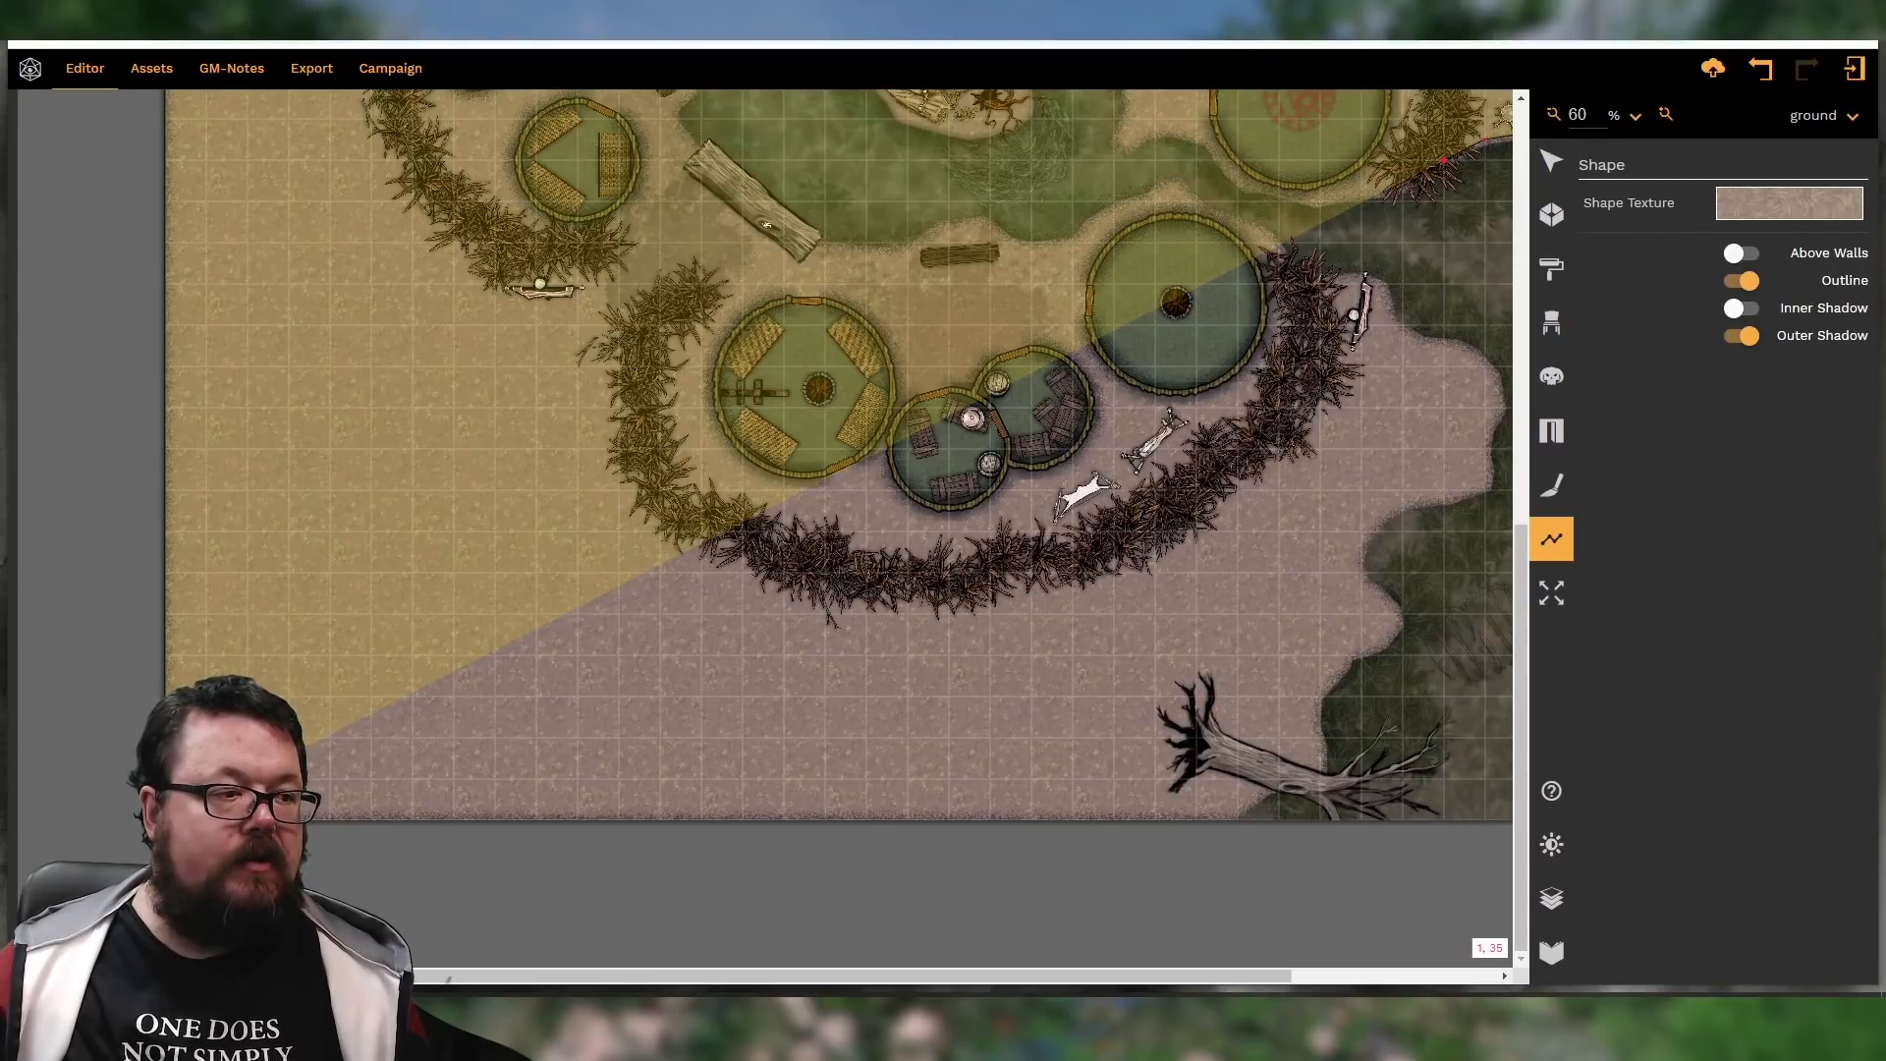
Bring the grass outline from the southwest of the map to the hedge gap and up along the western hedge
mouse_move(250, 780)
mouse_down()
mouse_move(260, 502)
mouse_move(329, 420)
mouse_move(491, 337)
mouse_move(516, 280)
mouse_up()
click(516, 279)
click(511, 250)
scroll(405, 339, up, 3)
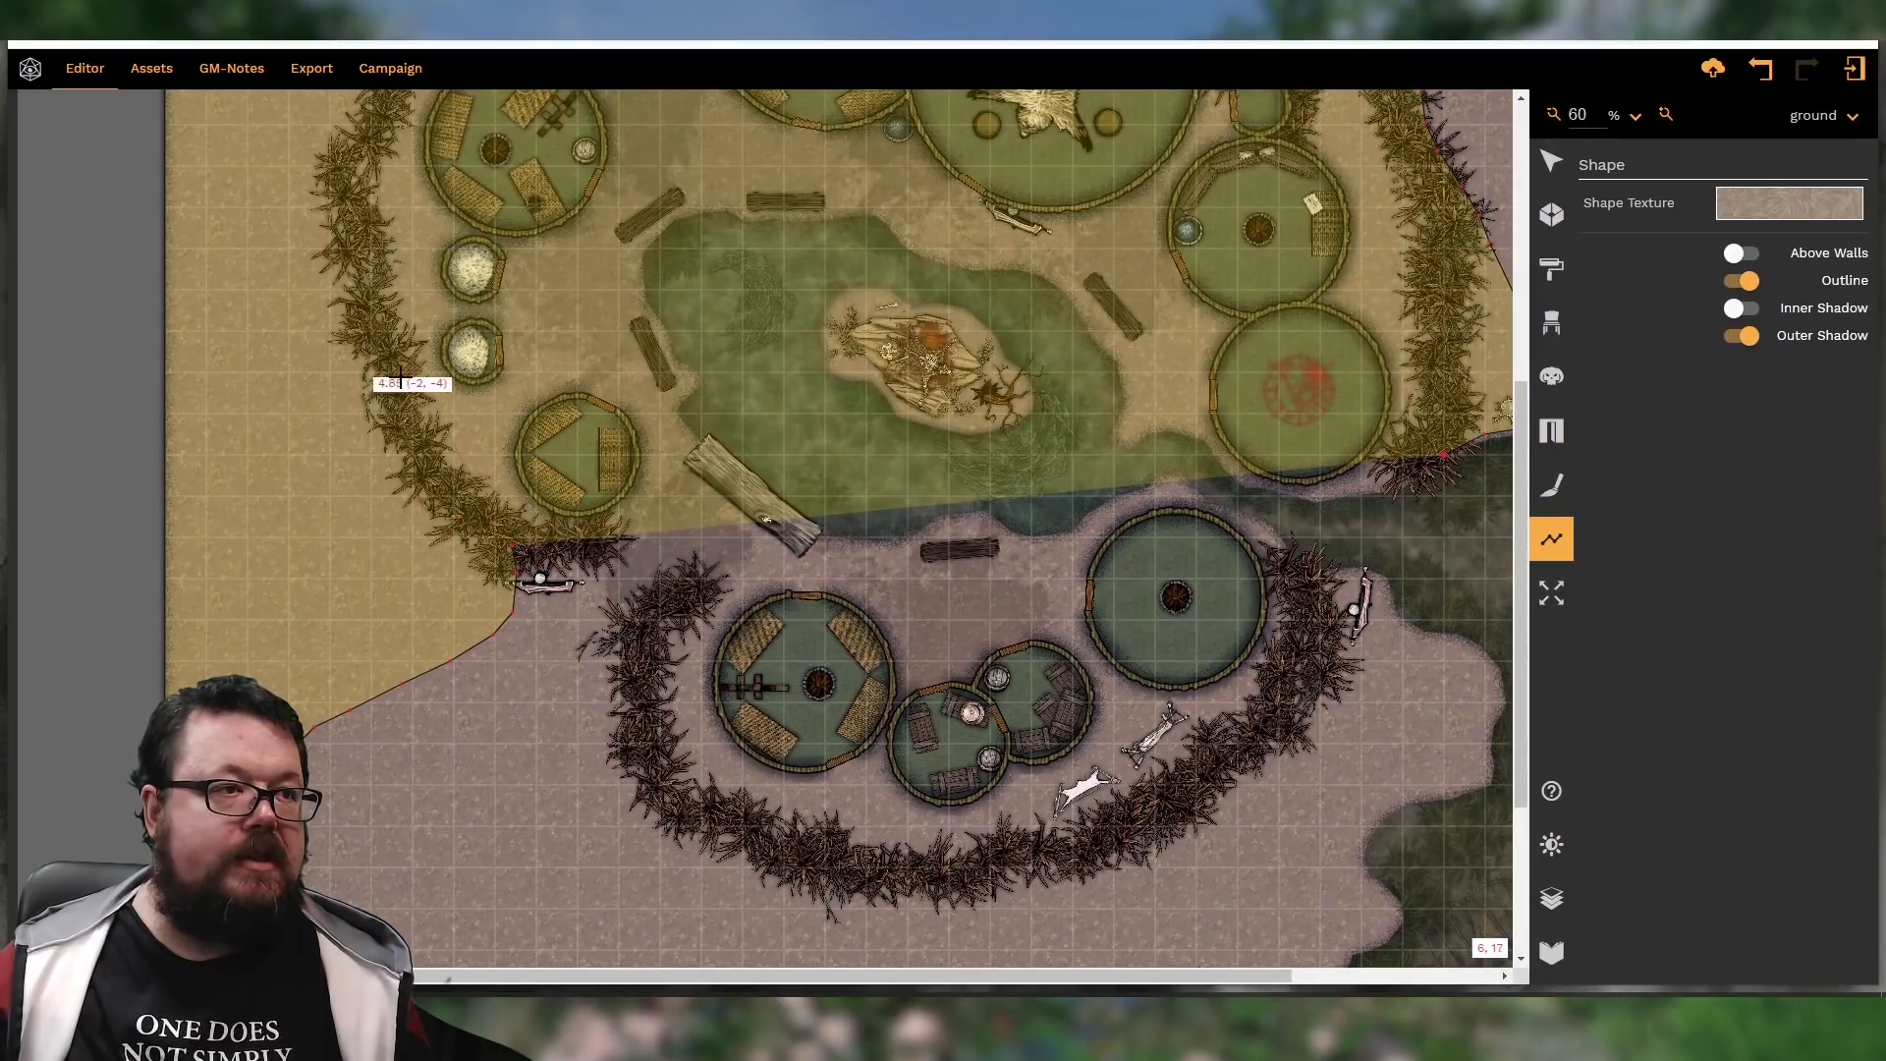
mouse_move(458, 508)
mouse_down()
mouse_move(413, 466)
mouse_move(366, 267)
mouse_up()
click(334, 162)
click(372, 130)
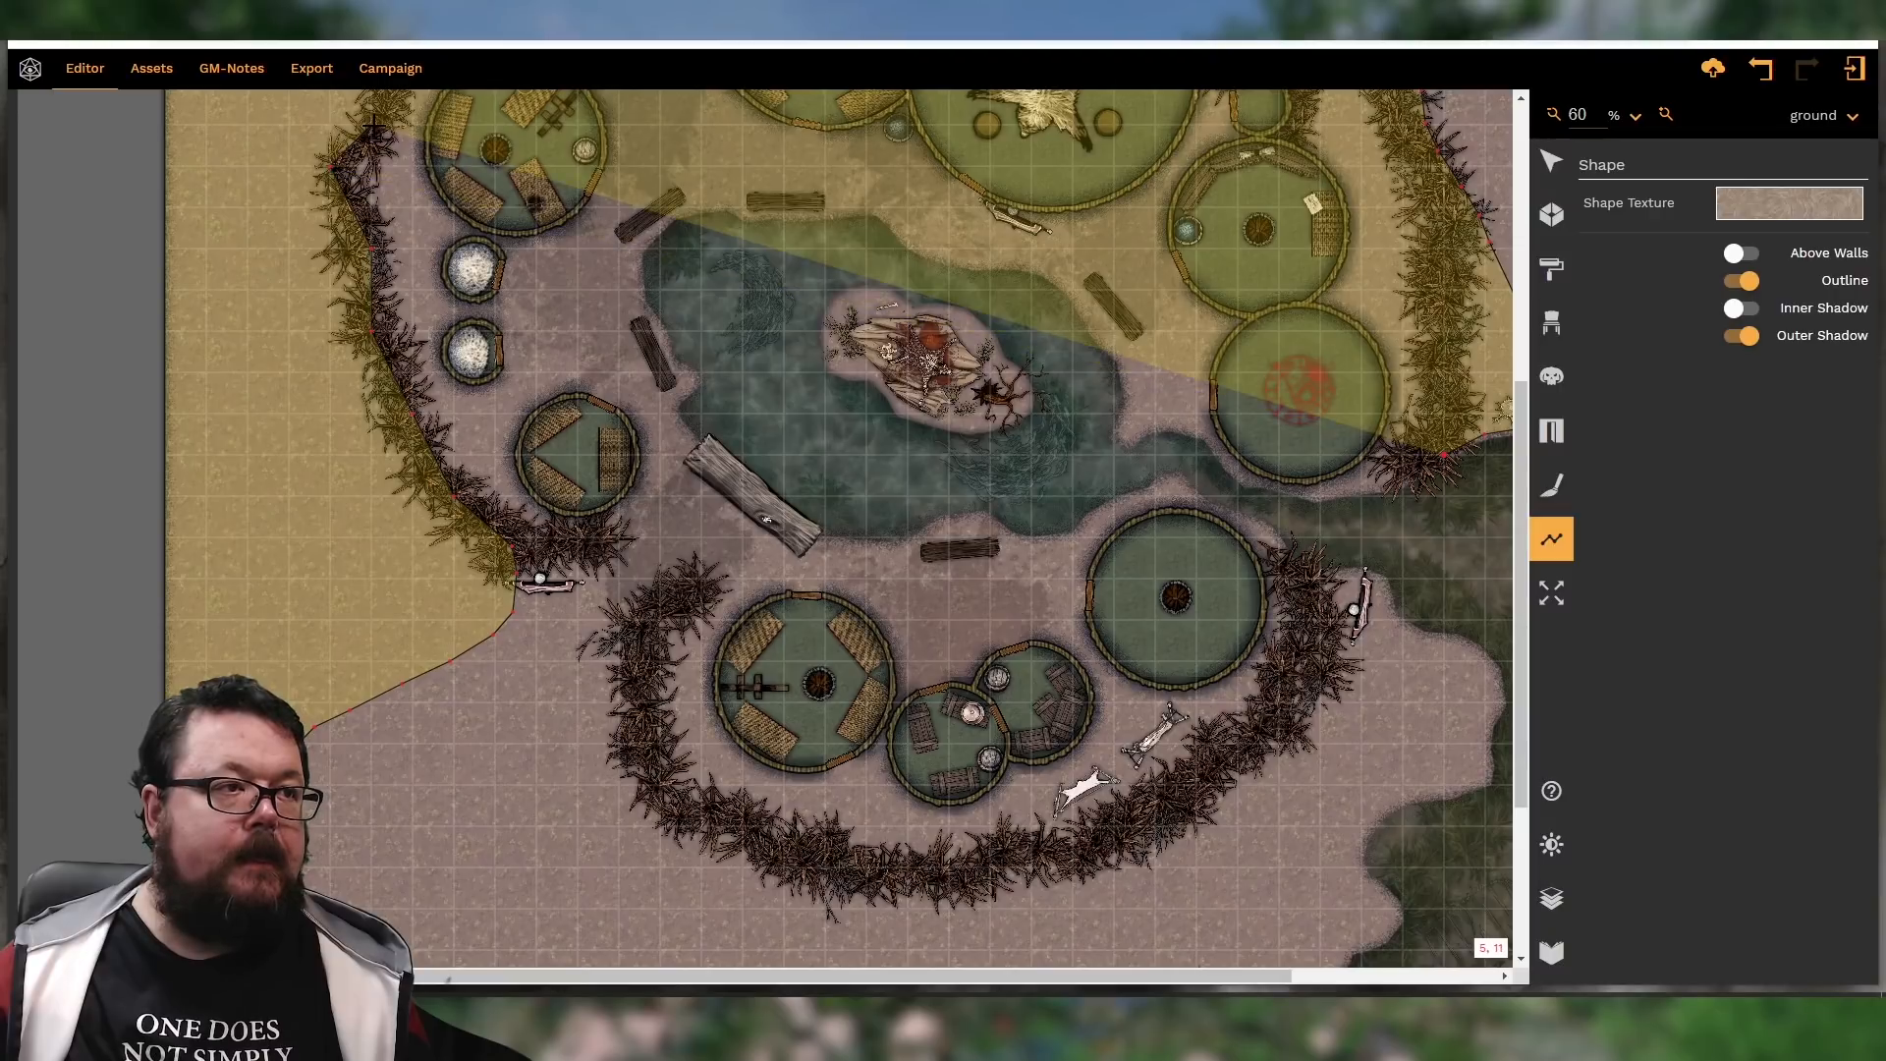
Trace the grass outline along the northwestern hedge, passing outside the small hut with the yellow round object
scroll(373, 138, up, 3)
click(410, 332)
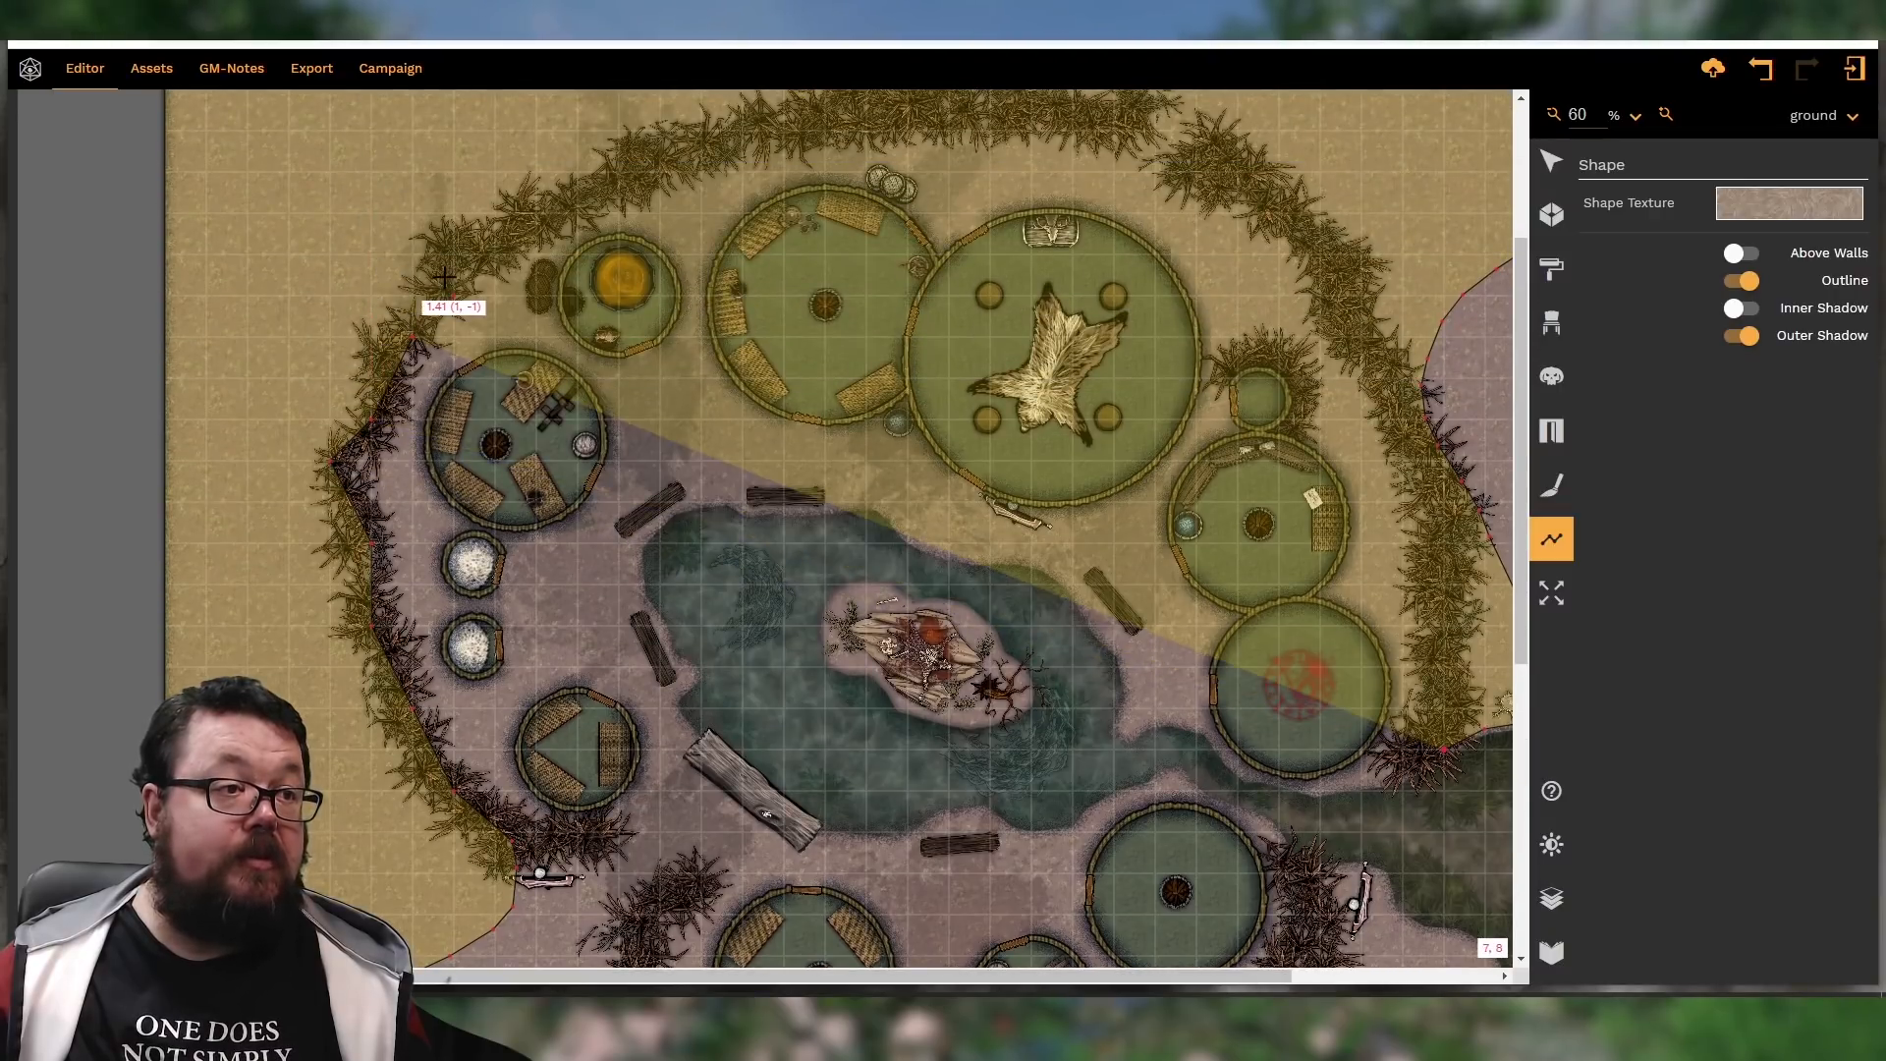
click(451, 291)
click(458, 257)
click(532, 252)
click(540, 214)
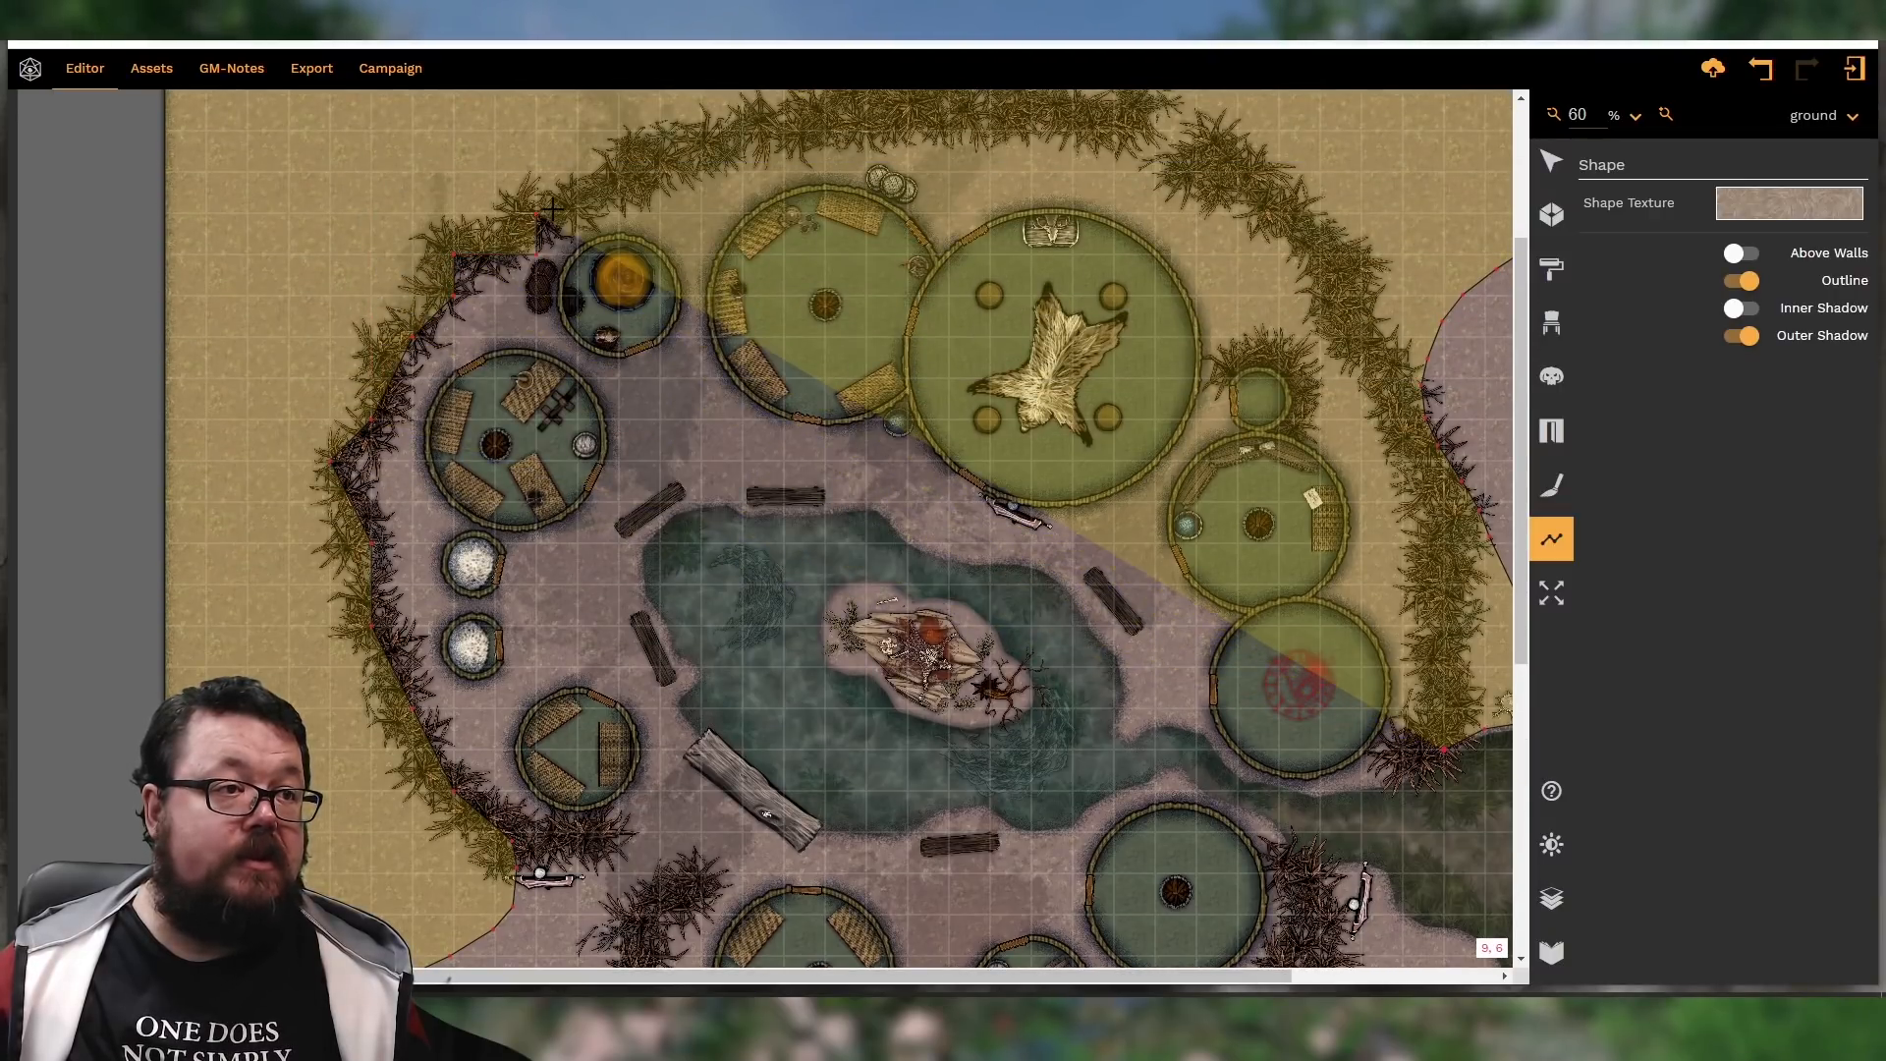
click(597, 189)
click(699, 149)
click(786, 127)
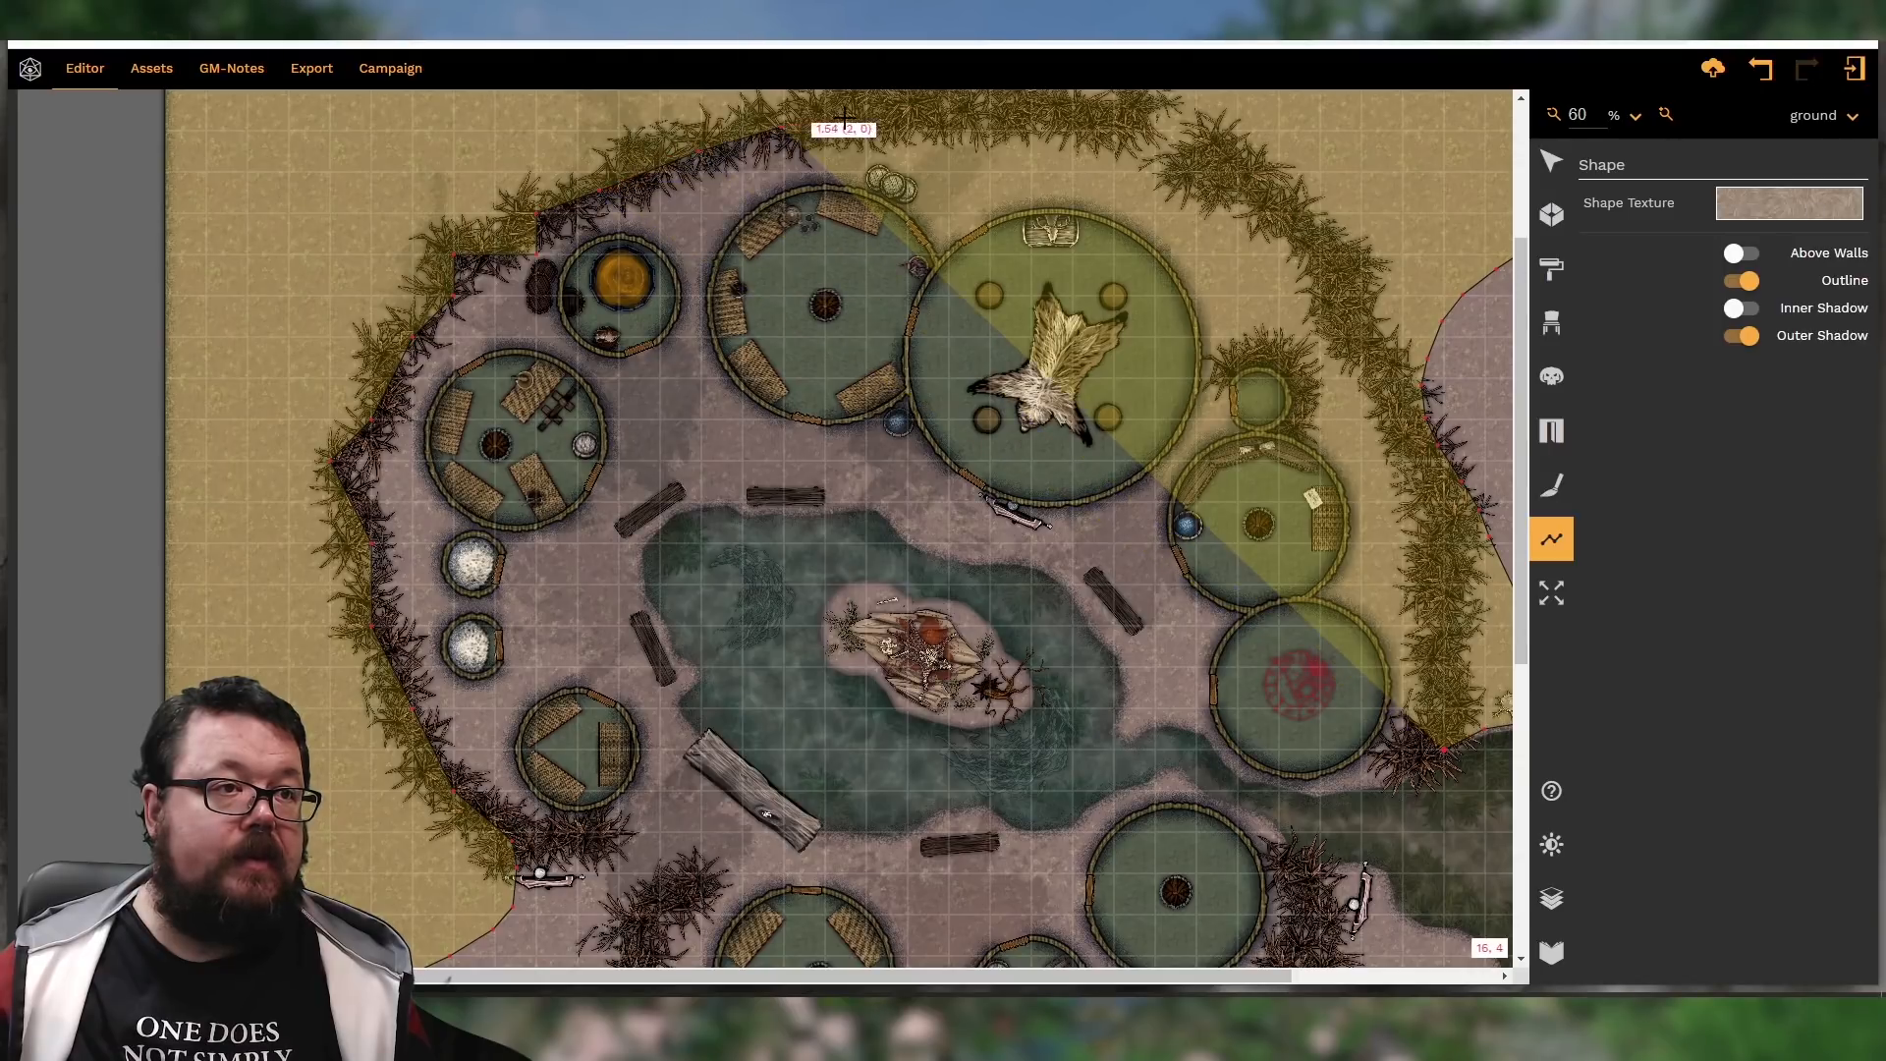
Carry the grass outline along the northern hedge to the small break at its northeast end
click(869, 108)
scroll(943, 197, up, 2)
click(972, 293)
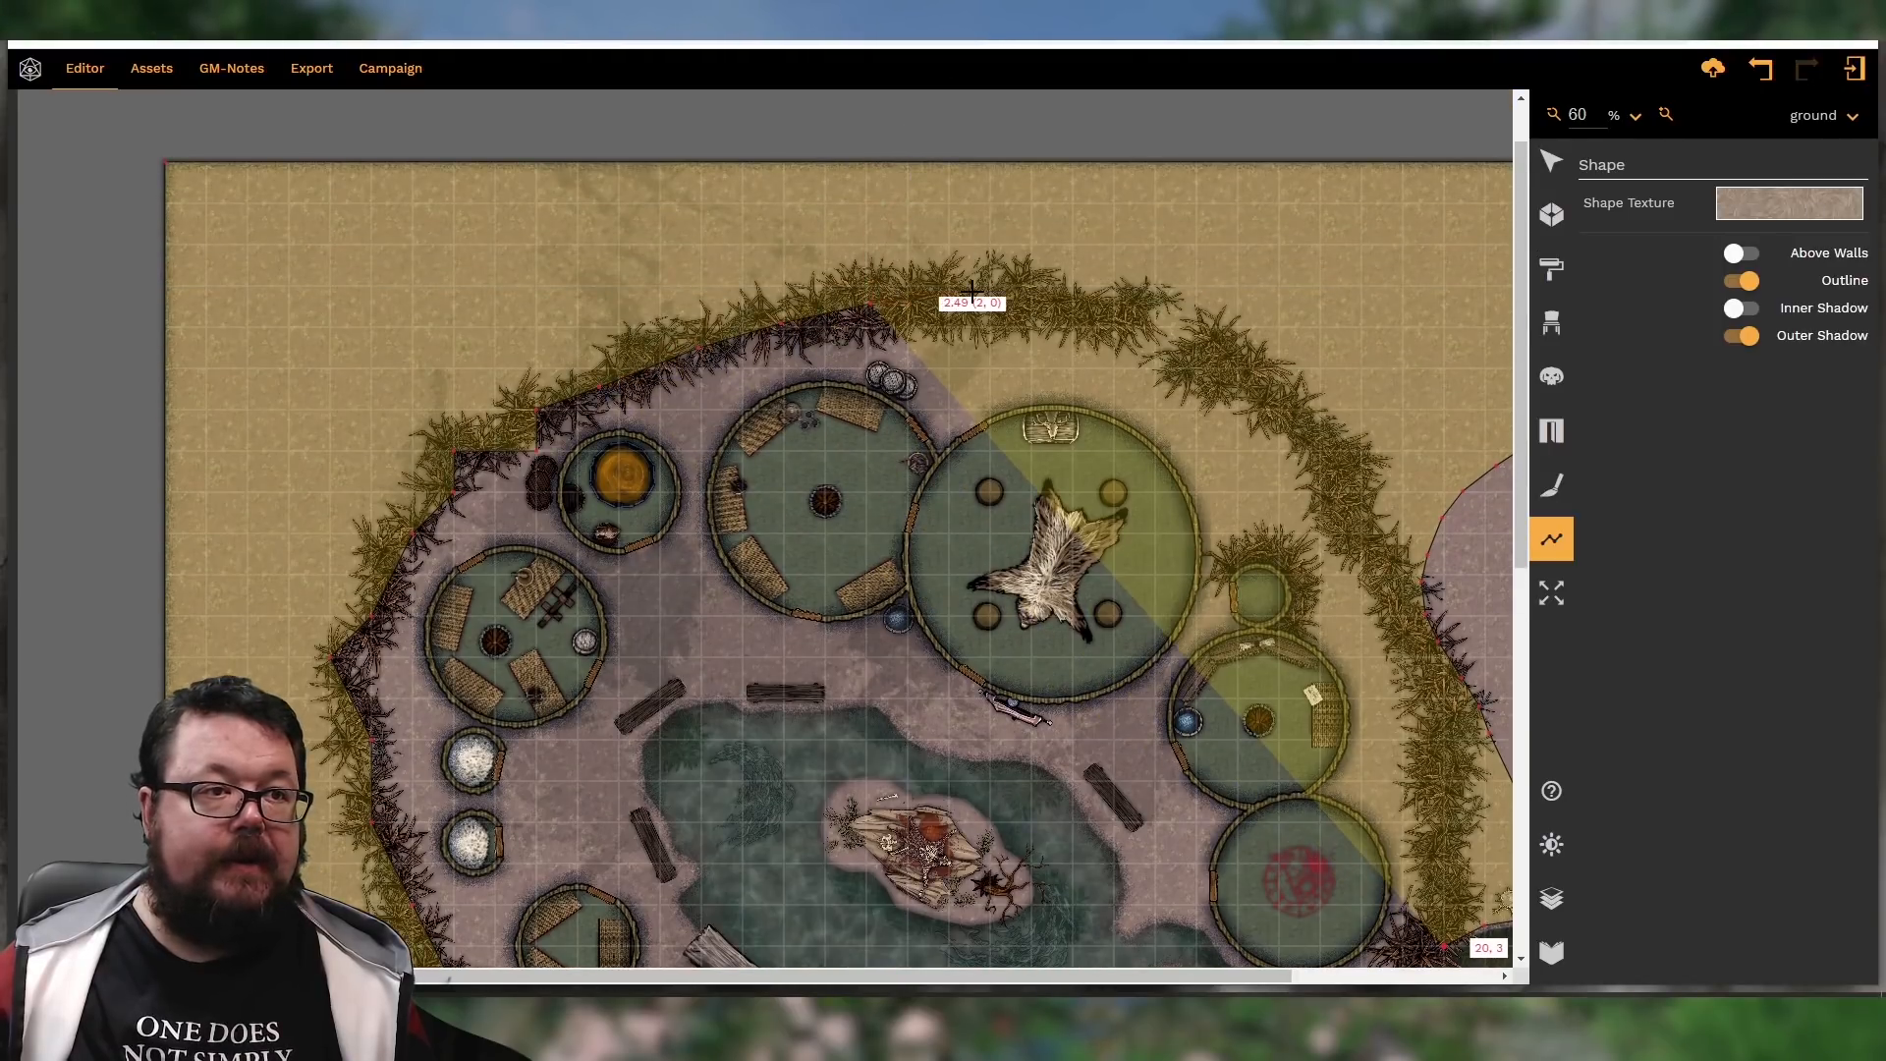
click(1064, 307)
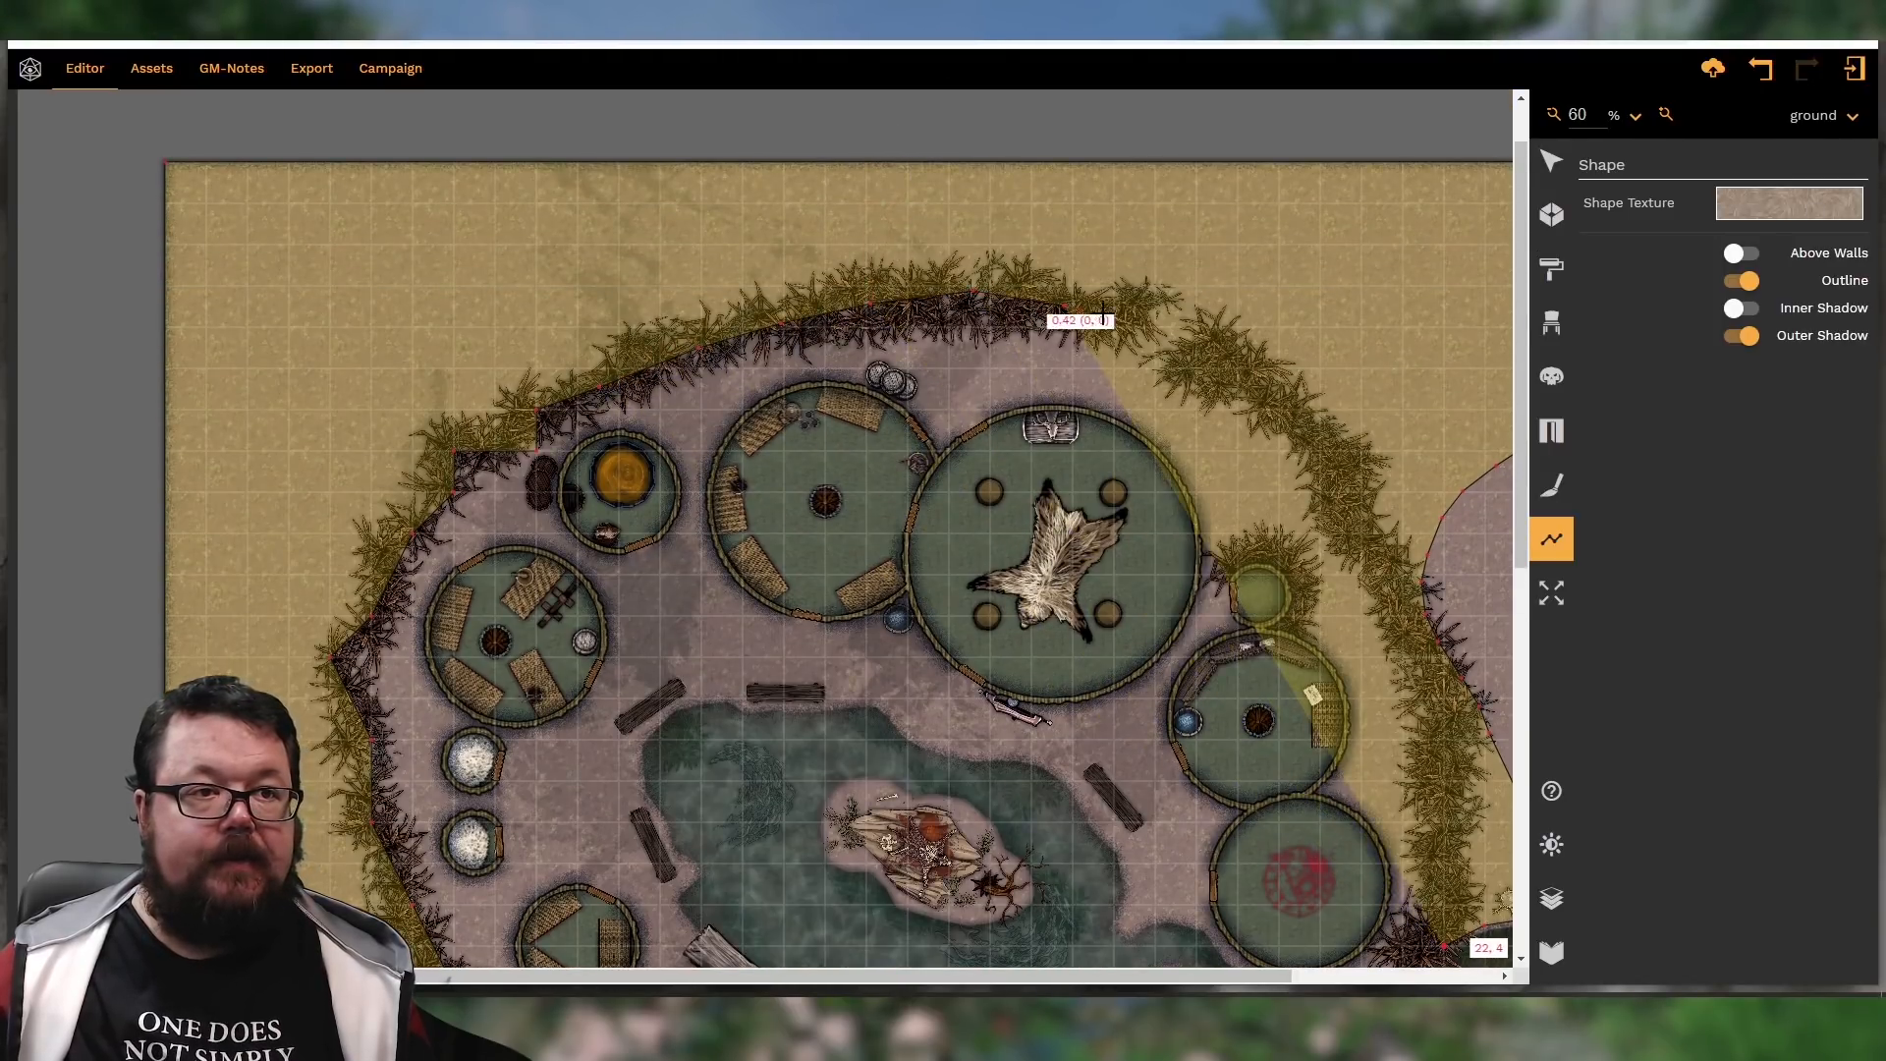
click(1154, 325)
click(1165, 305)
click(1176, 304)
click(1177, 314)
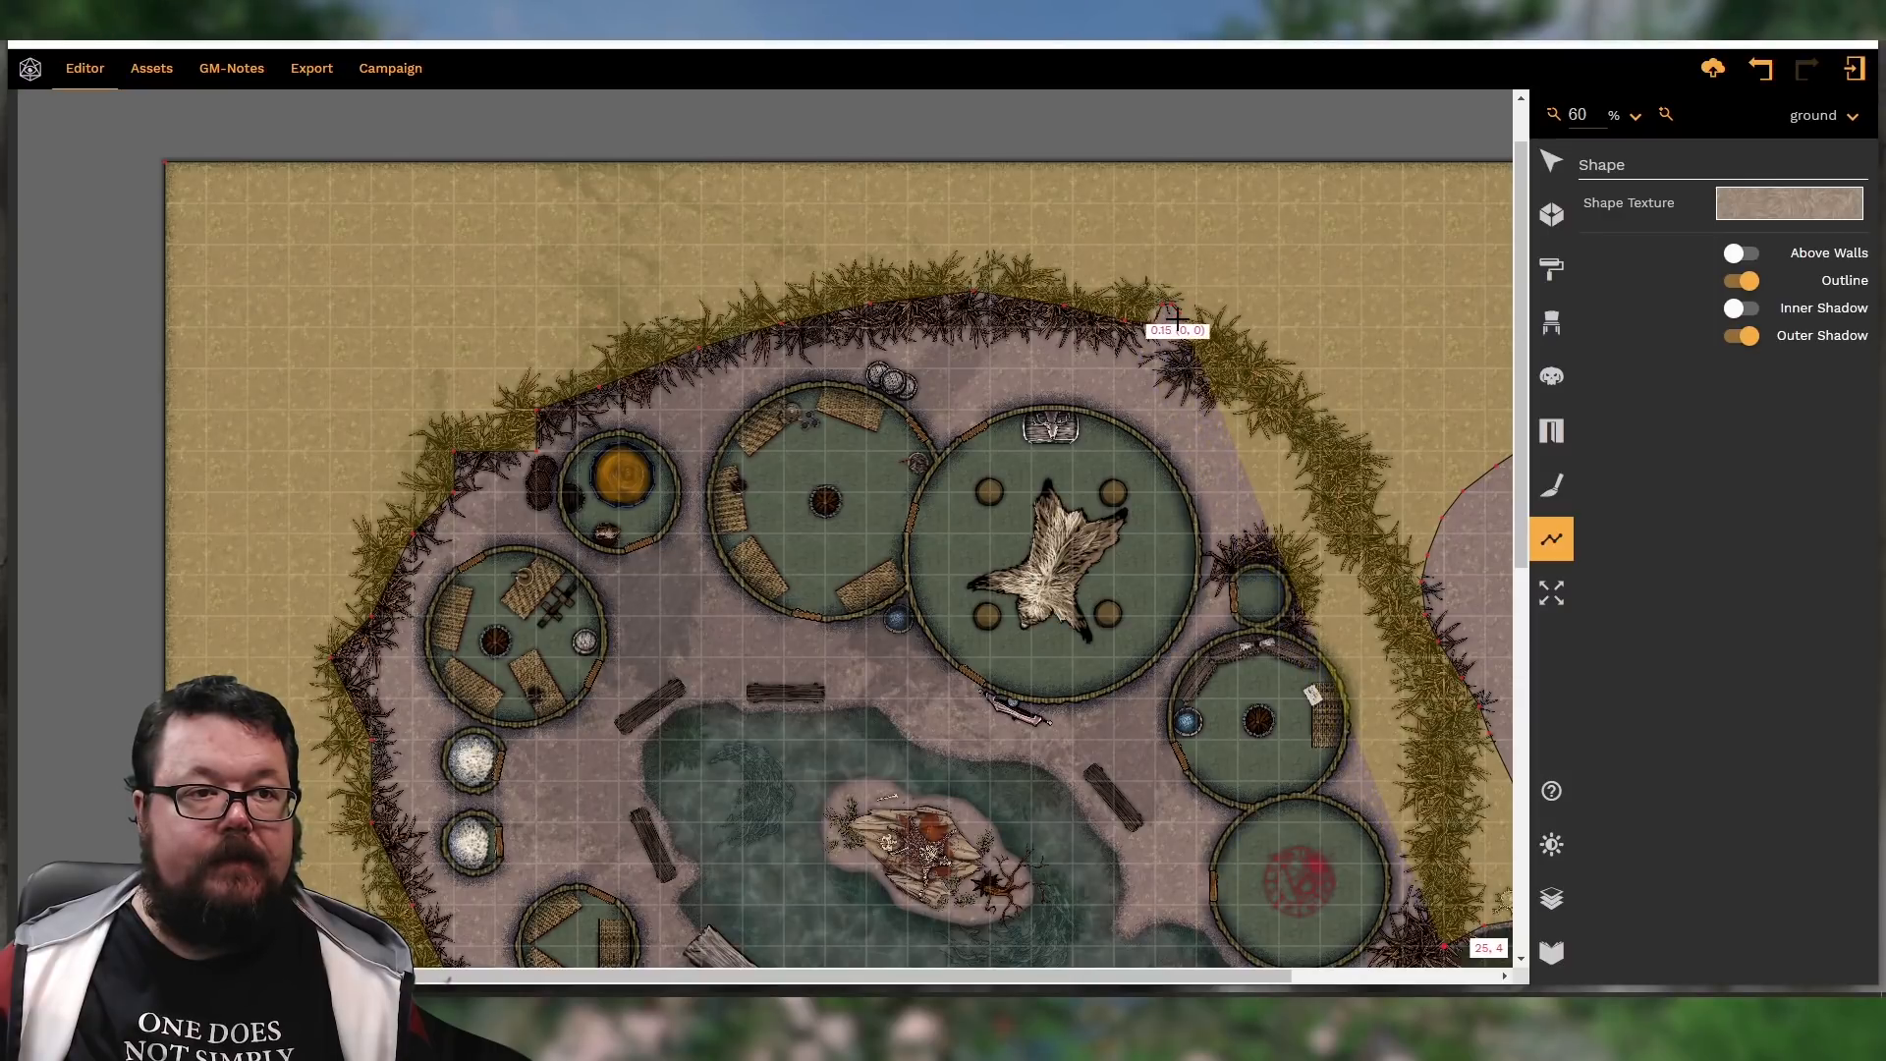
Trace the grass outline down the eastern hedge and close the shape at its starting point by the stream
click(1225, 368)
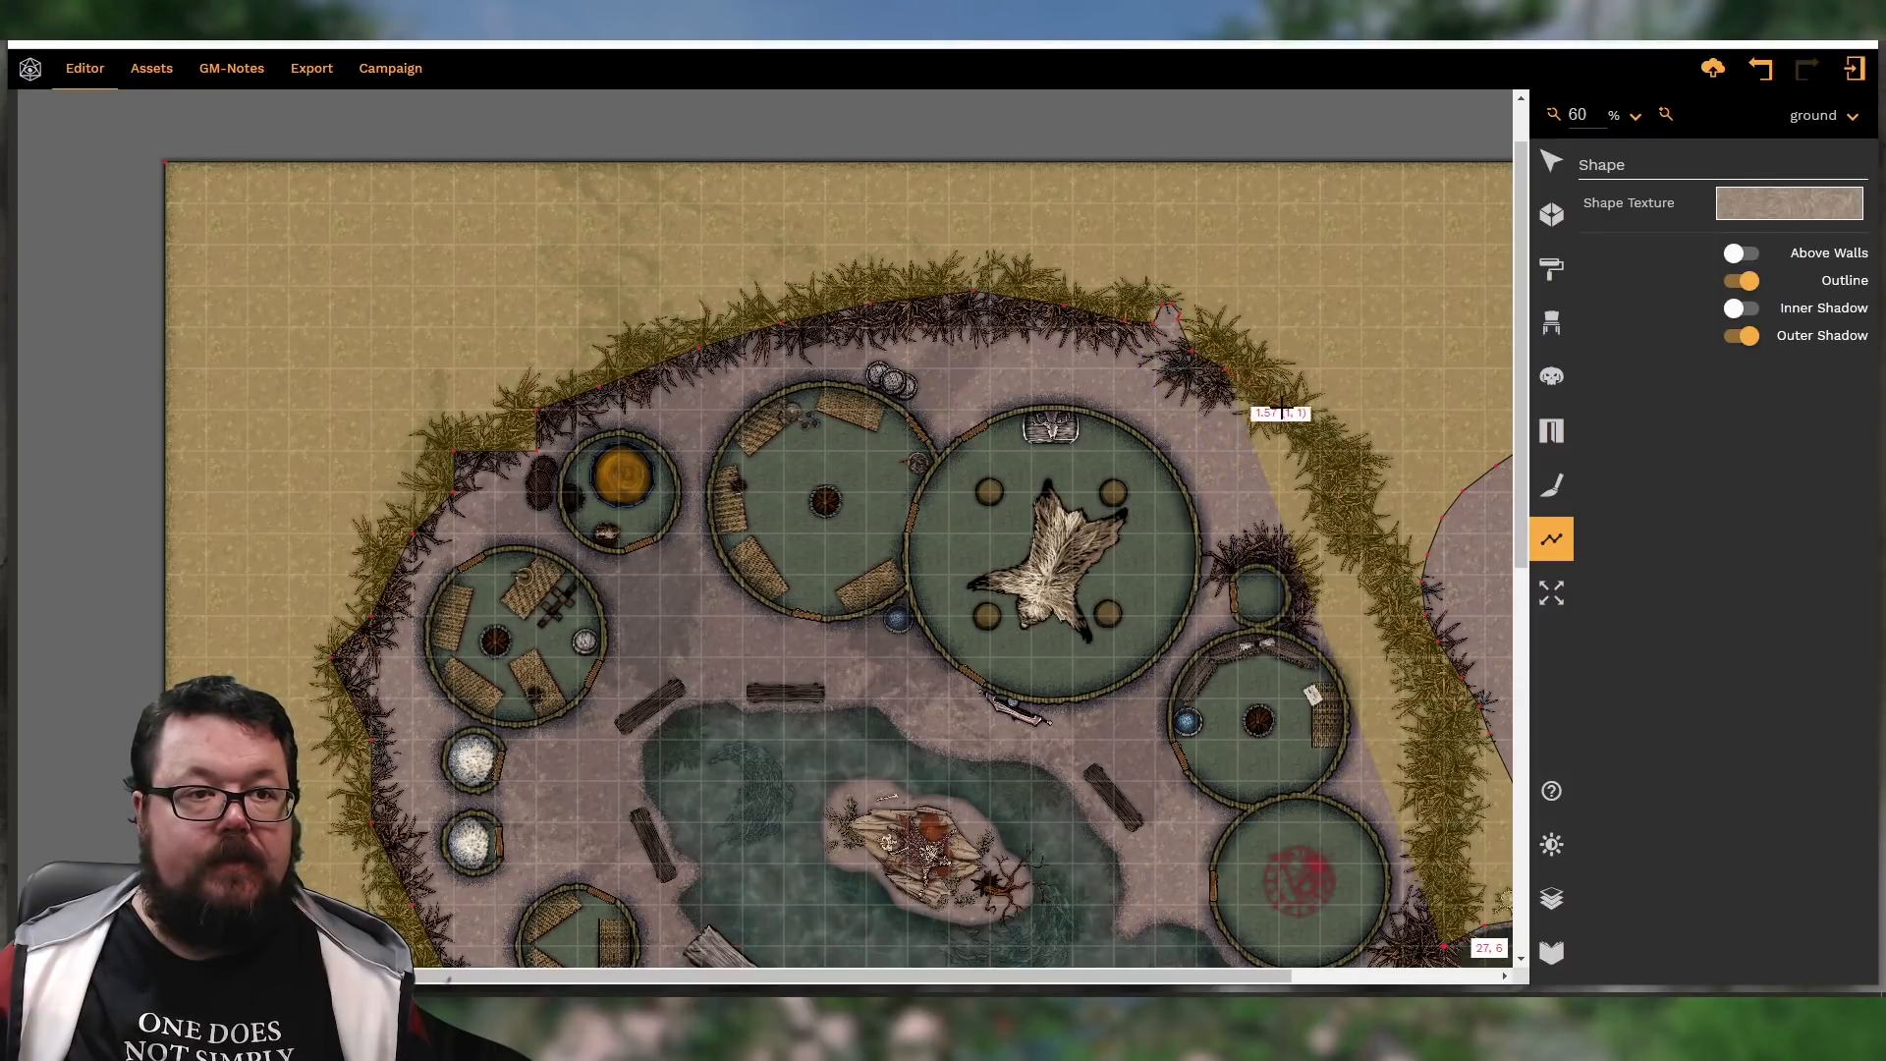
click(1283, 406)
click(1338, 460)
click(1357, 523)
click(1381, 577)
click(1406, 626)
scroll(1446, 748, down, 3)
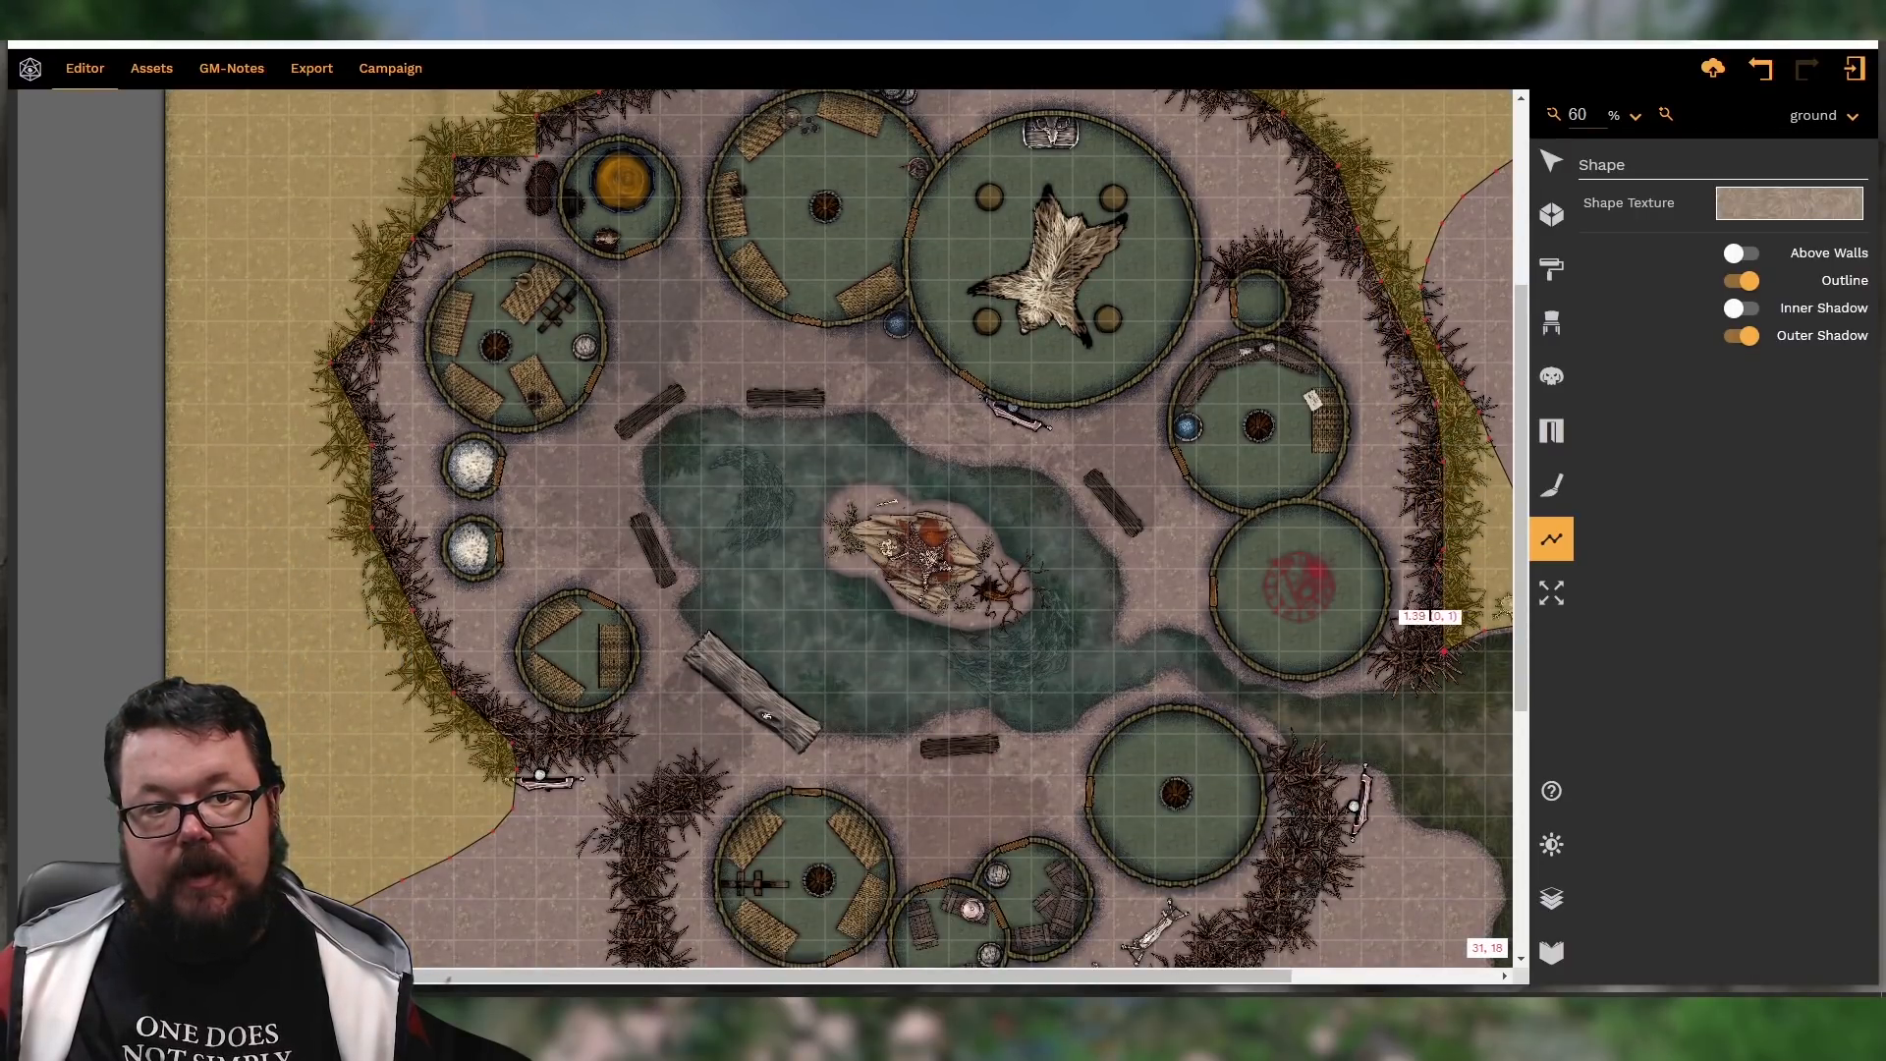
click(1442, 648)
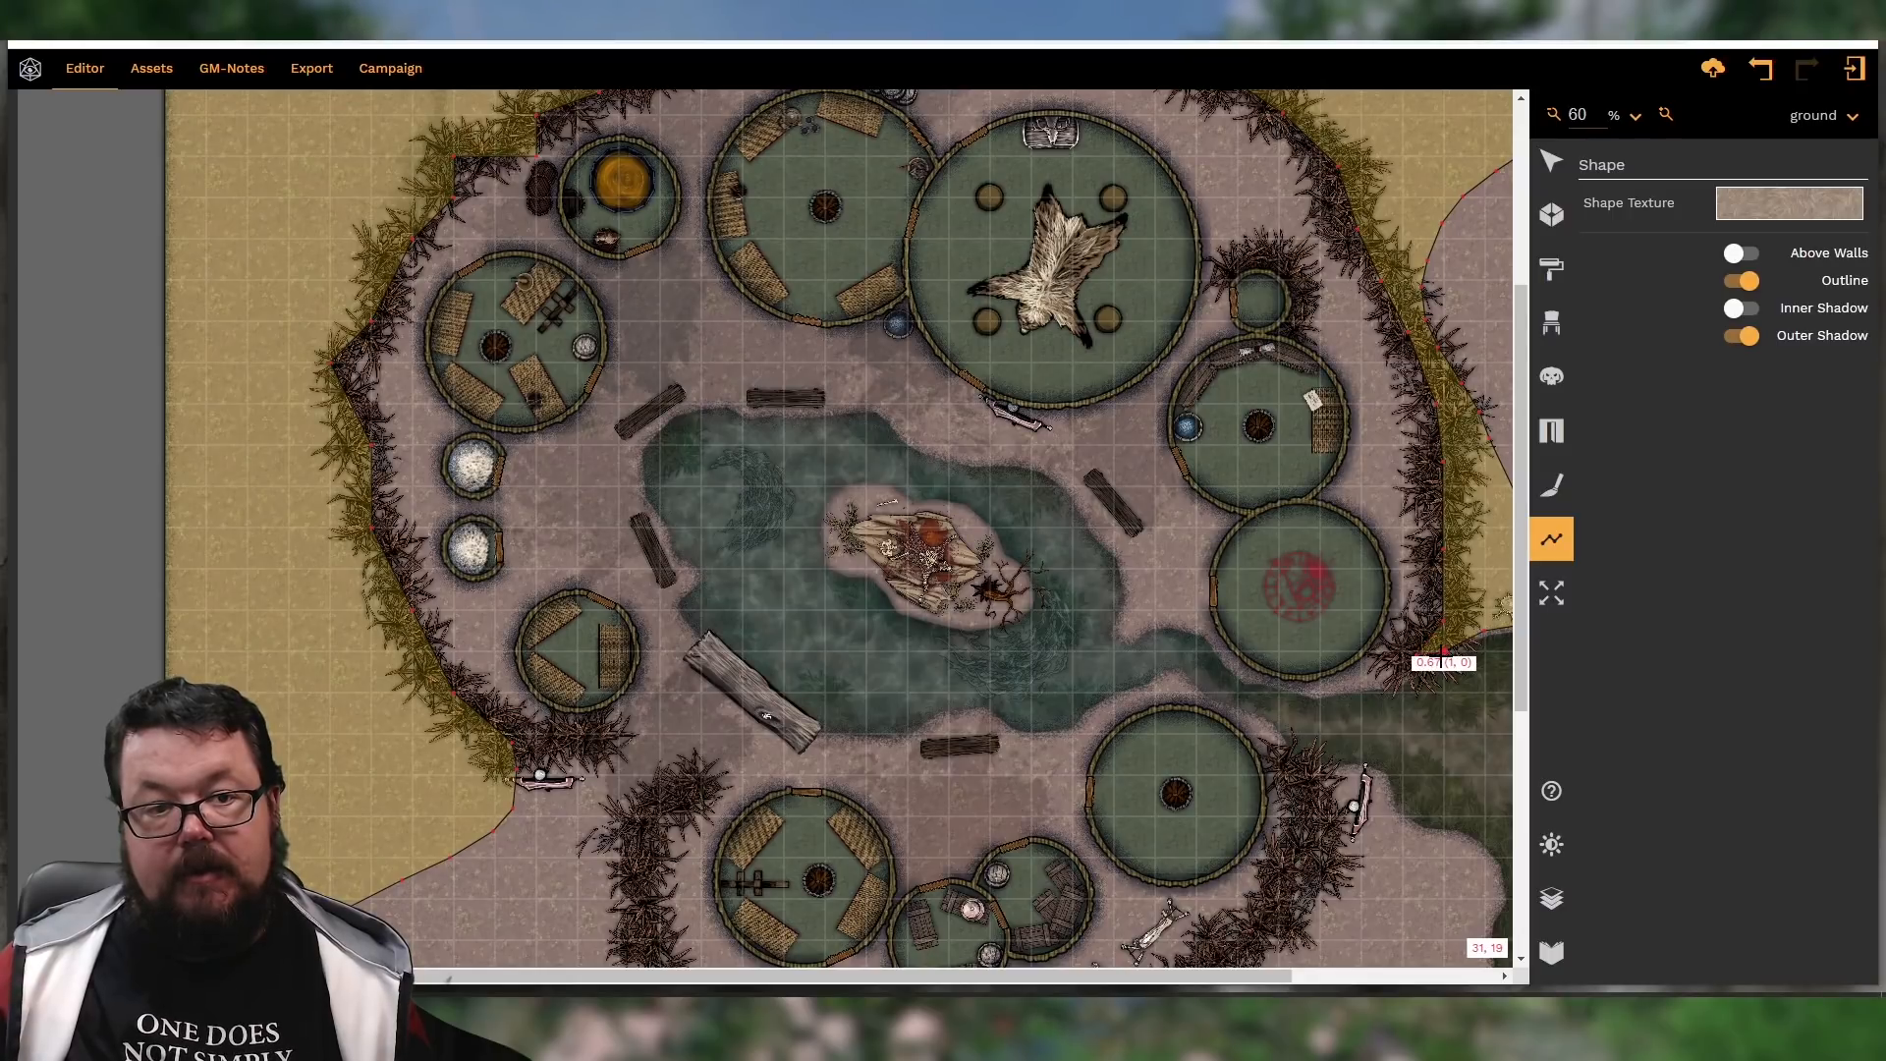
click(1442, 652)
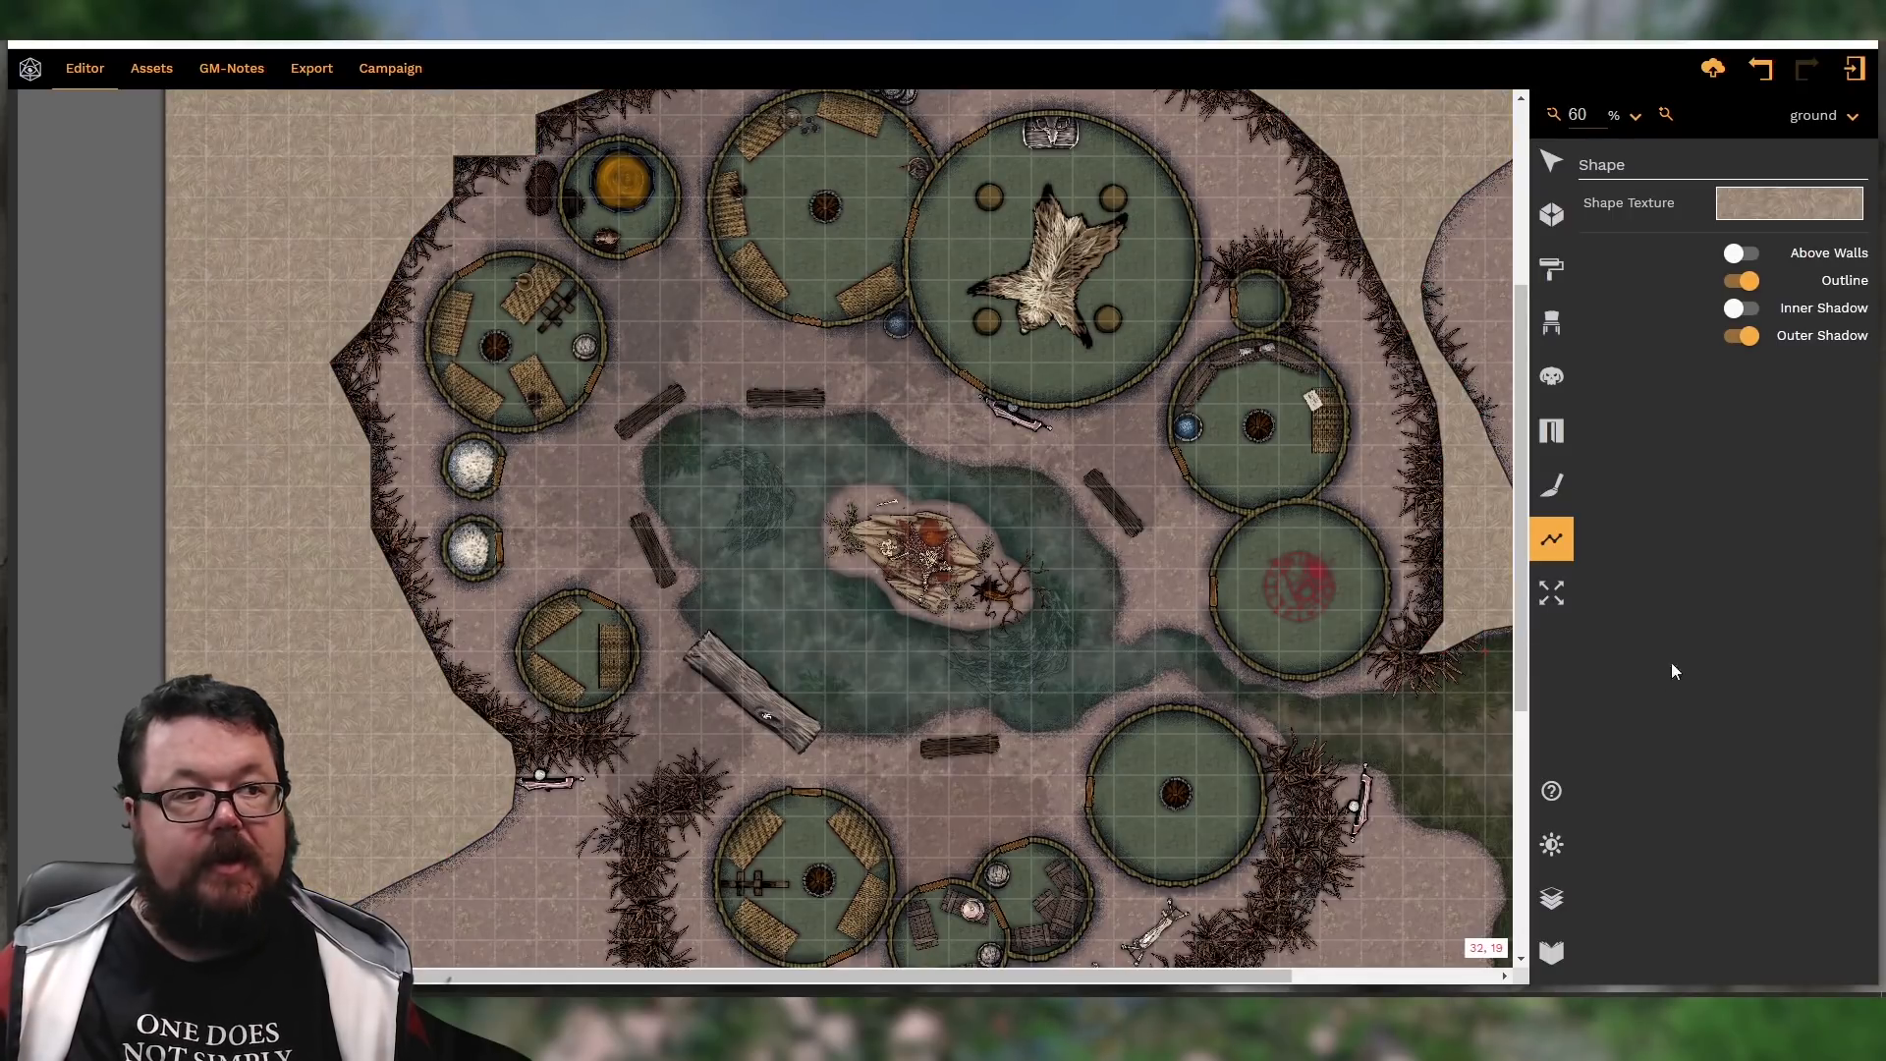
Move the Long grass shape below the iron bush items in the Content layer order
click(1552, 898)
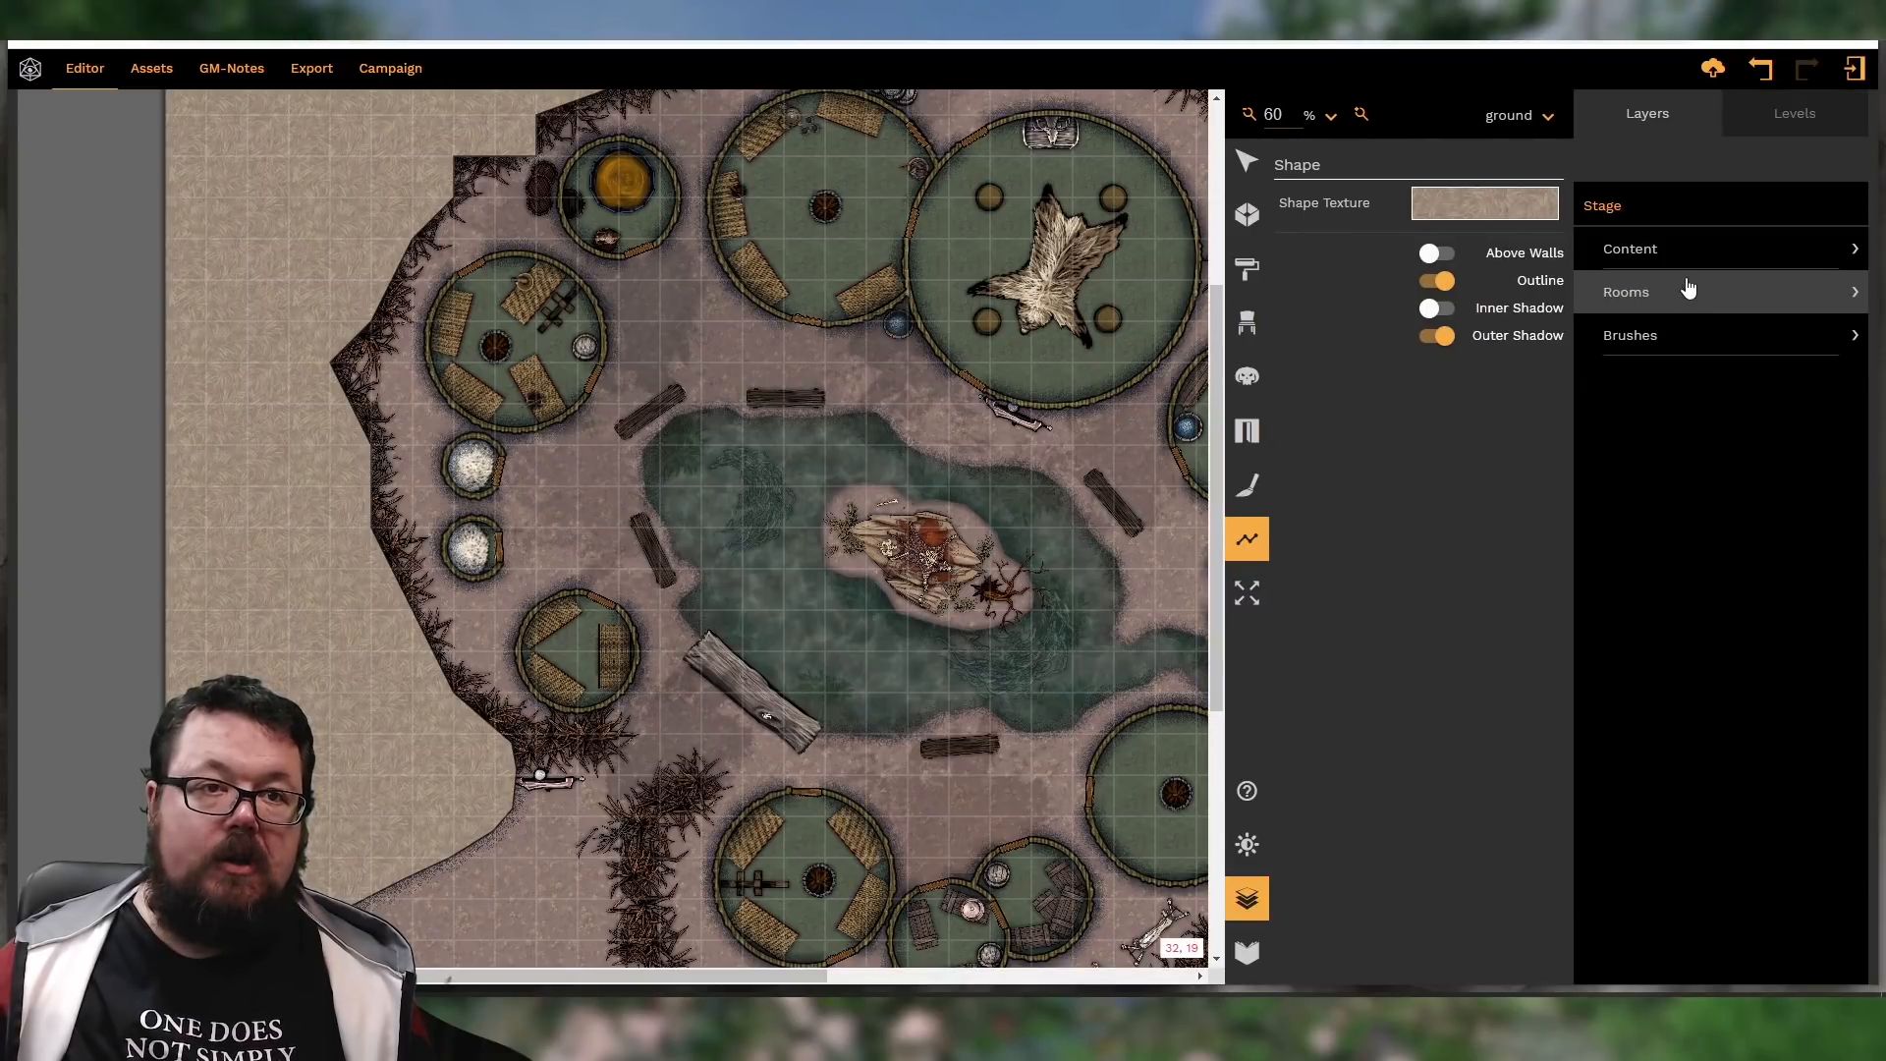
click(1699, 249)
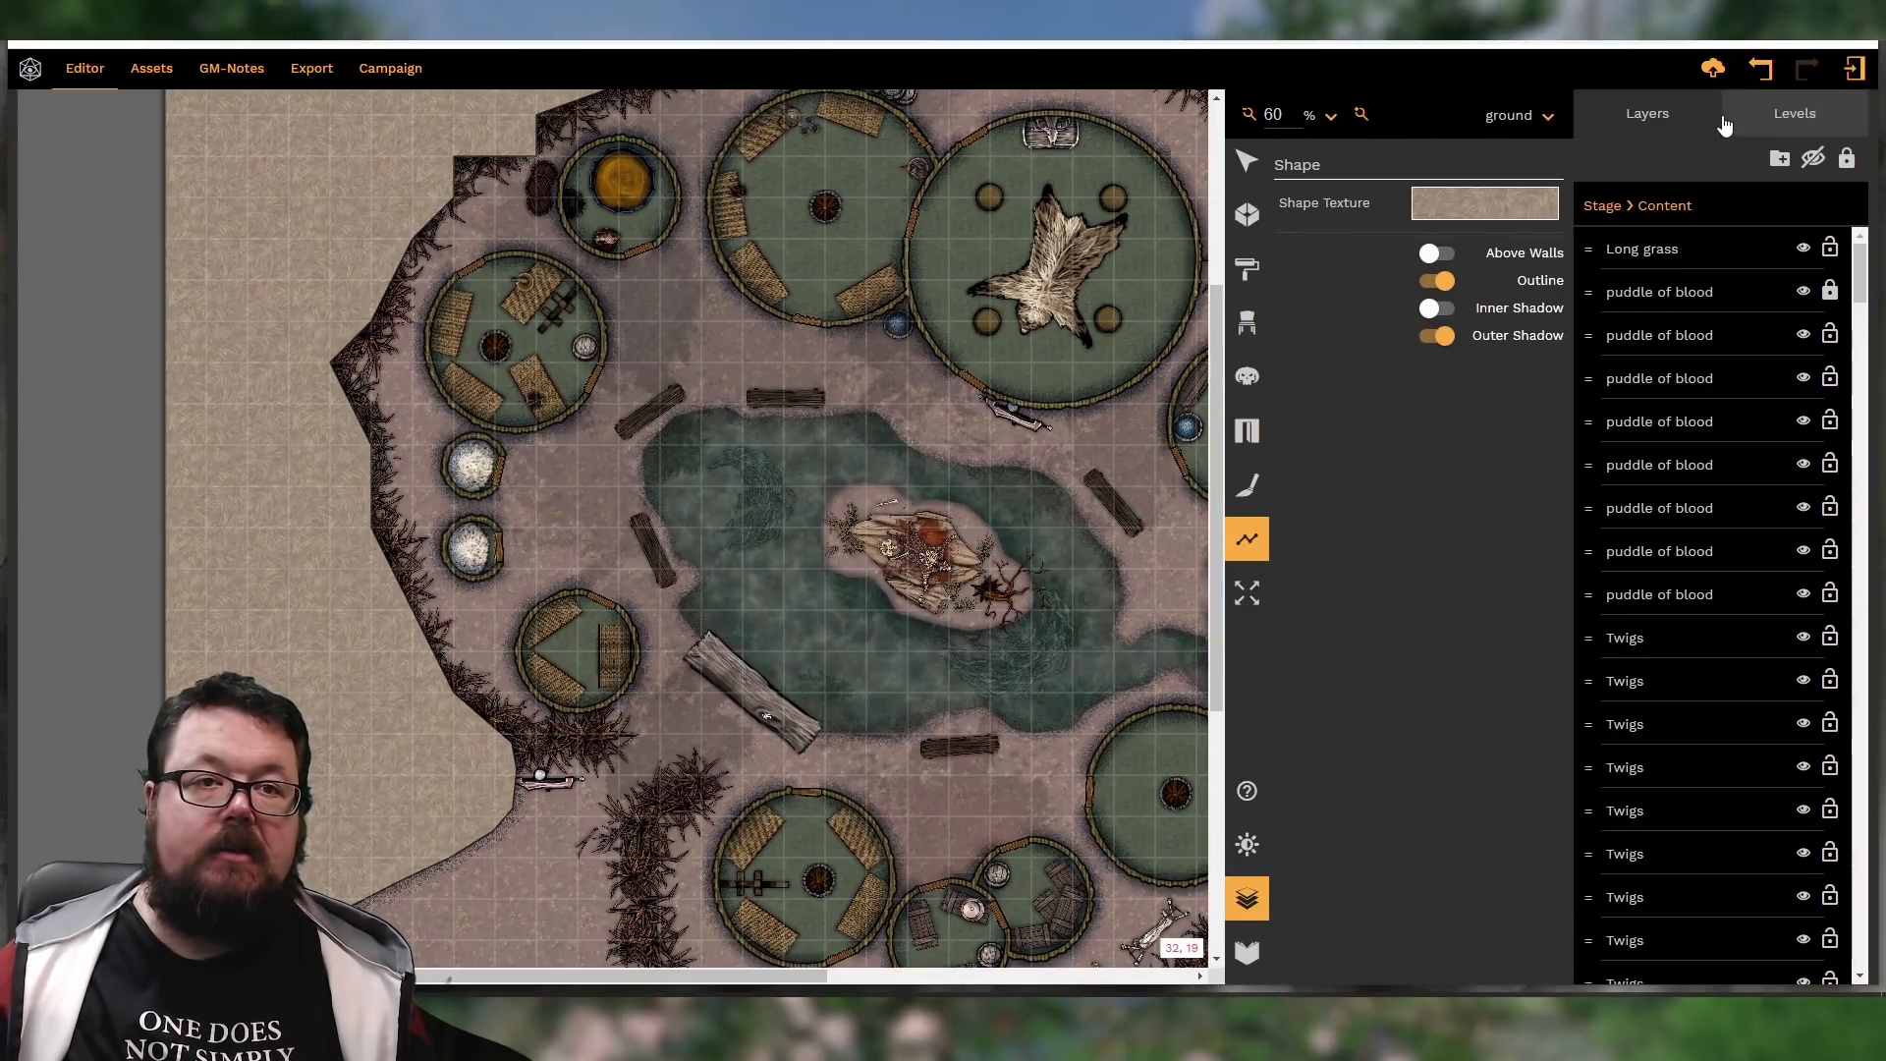
drag(1591, 252, 1595, 870)
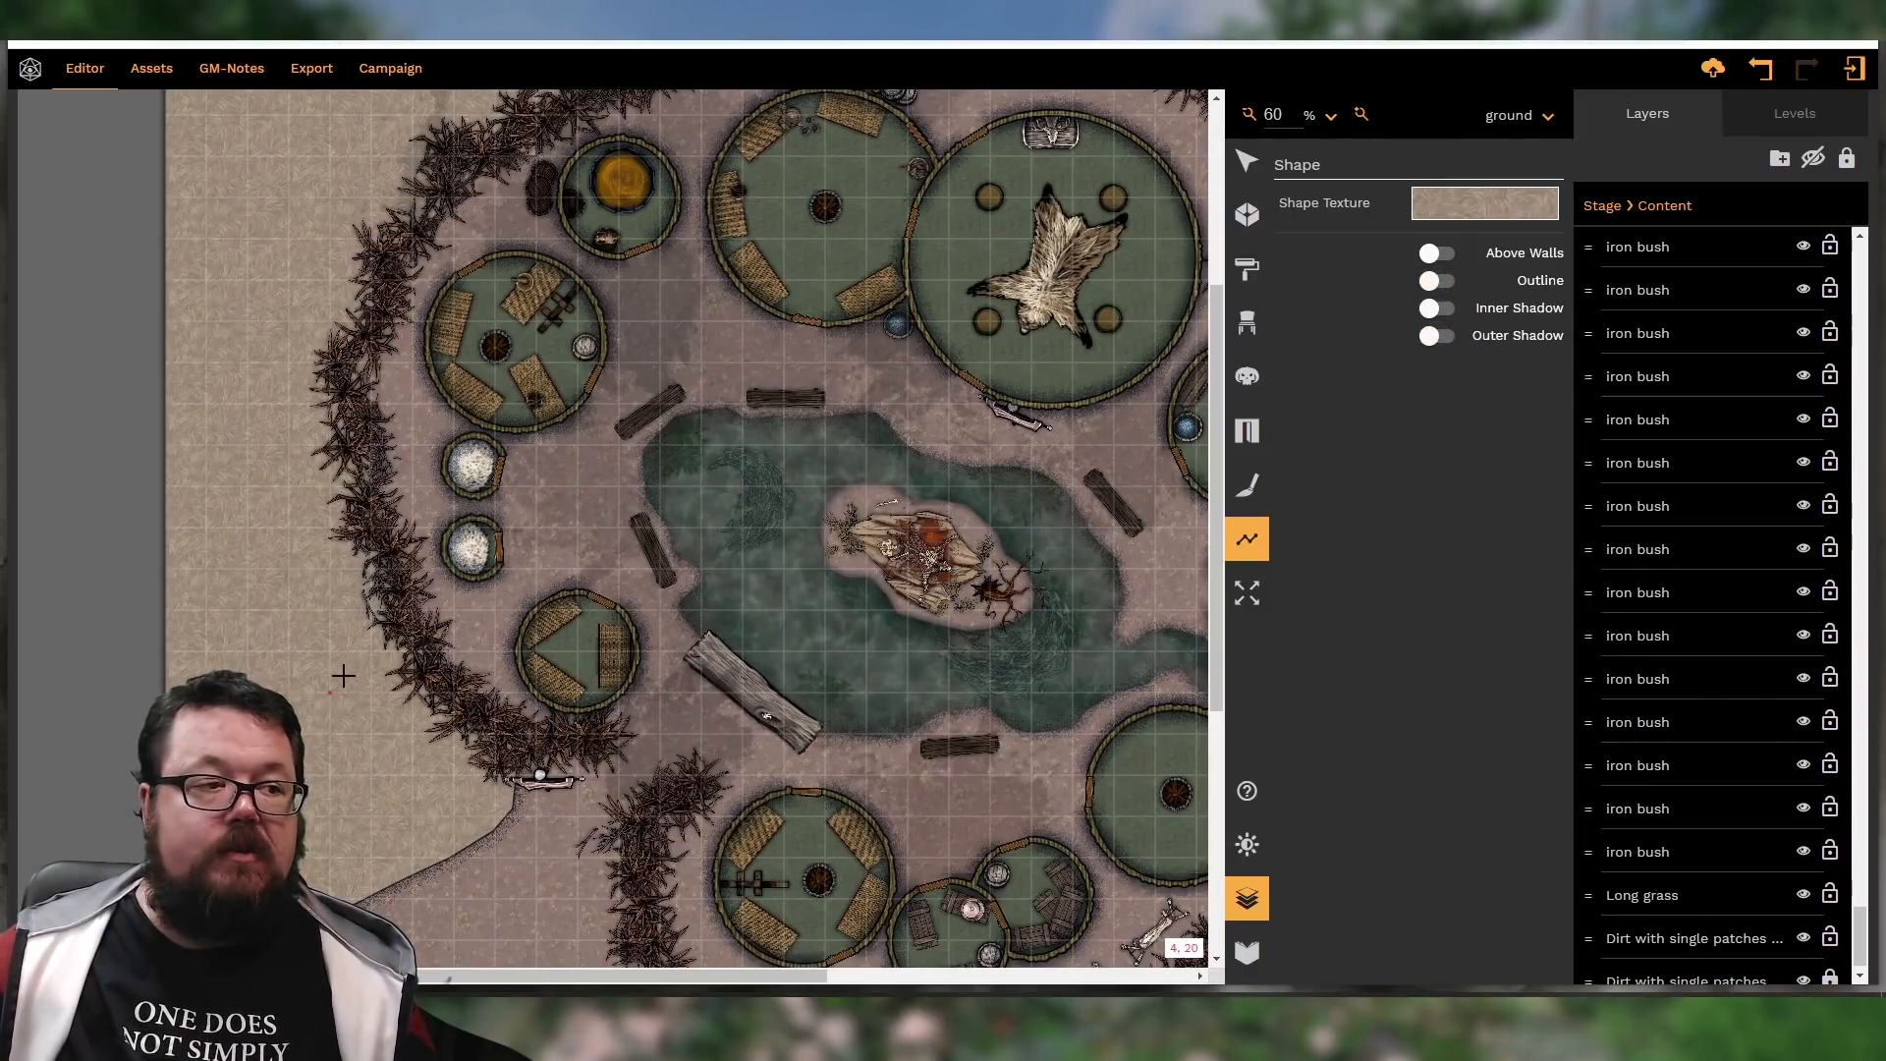
Select the Long grass shape and turn off its outline and outer shadow
click(1249, 162)
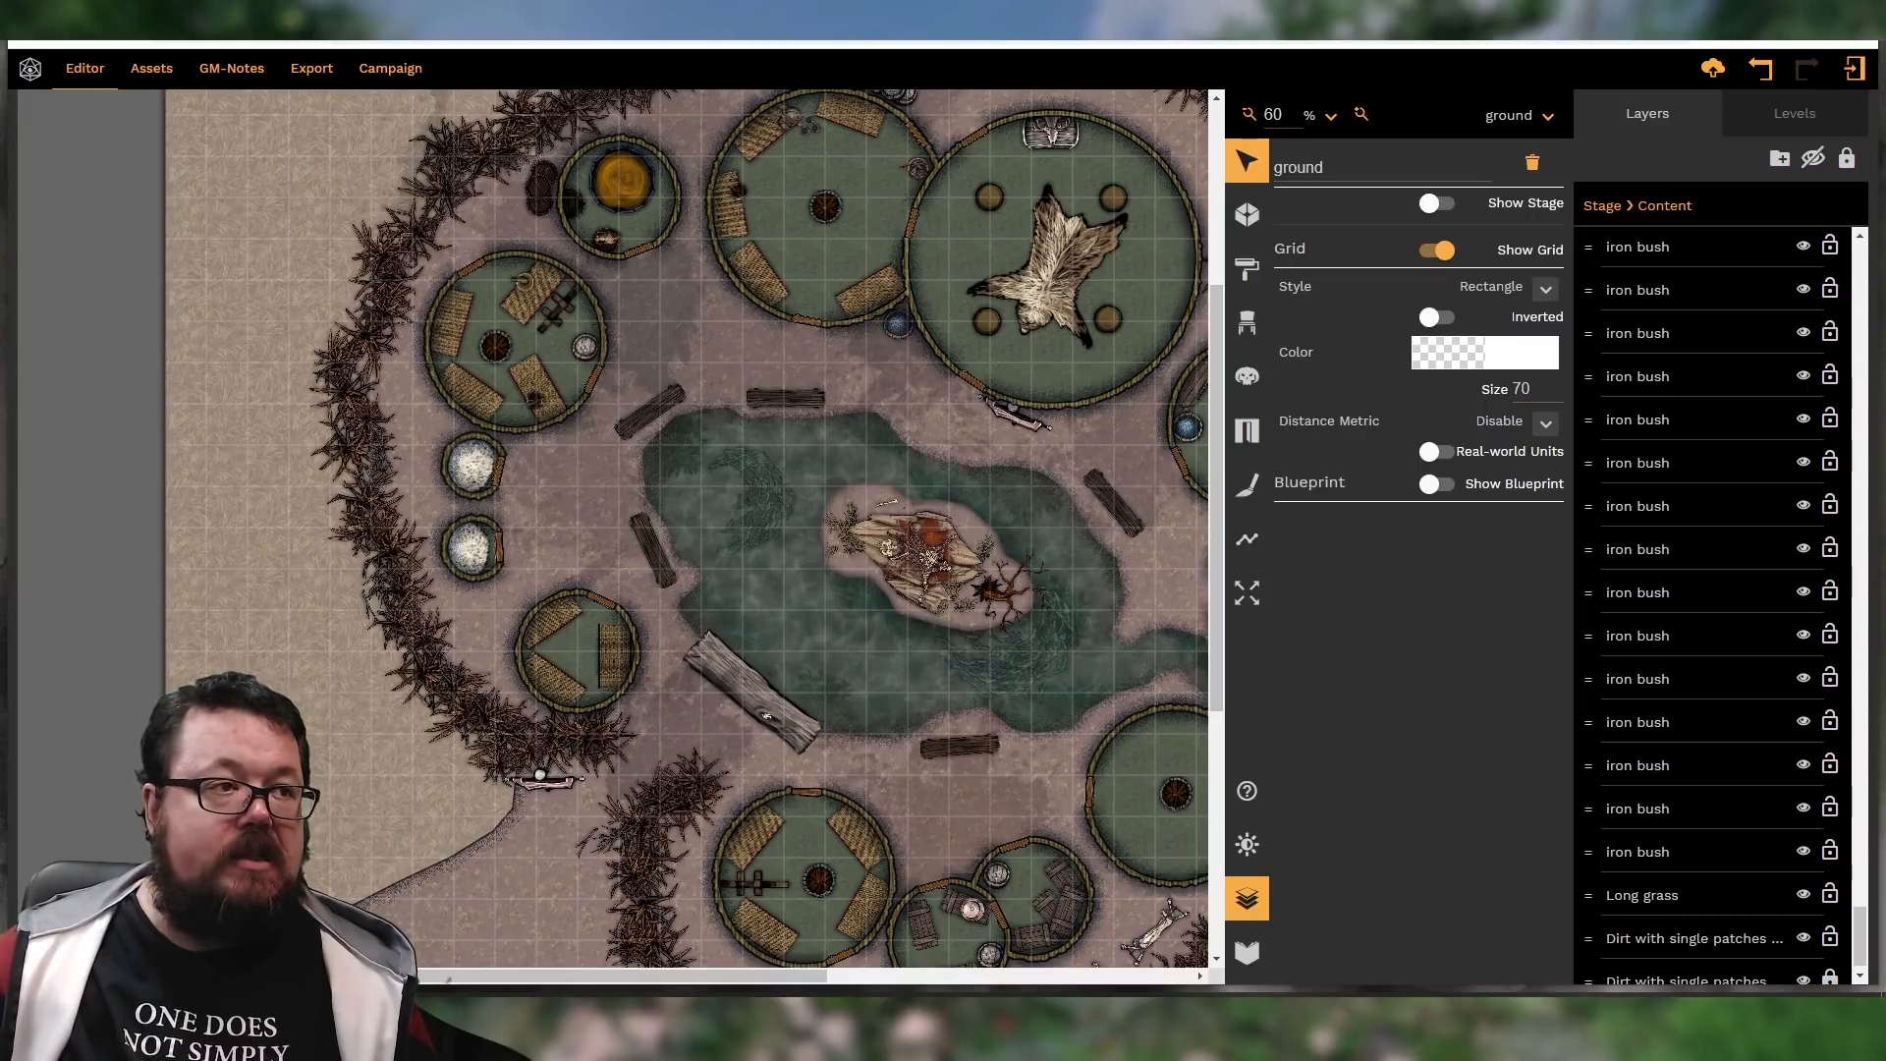
click(285, 412)
scroll(285, 412, up, 4)
scroll(285, 413, down, 7)
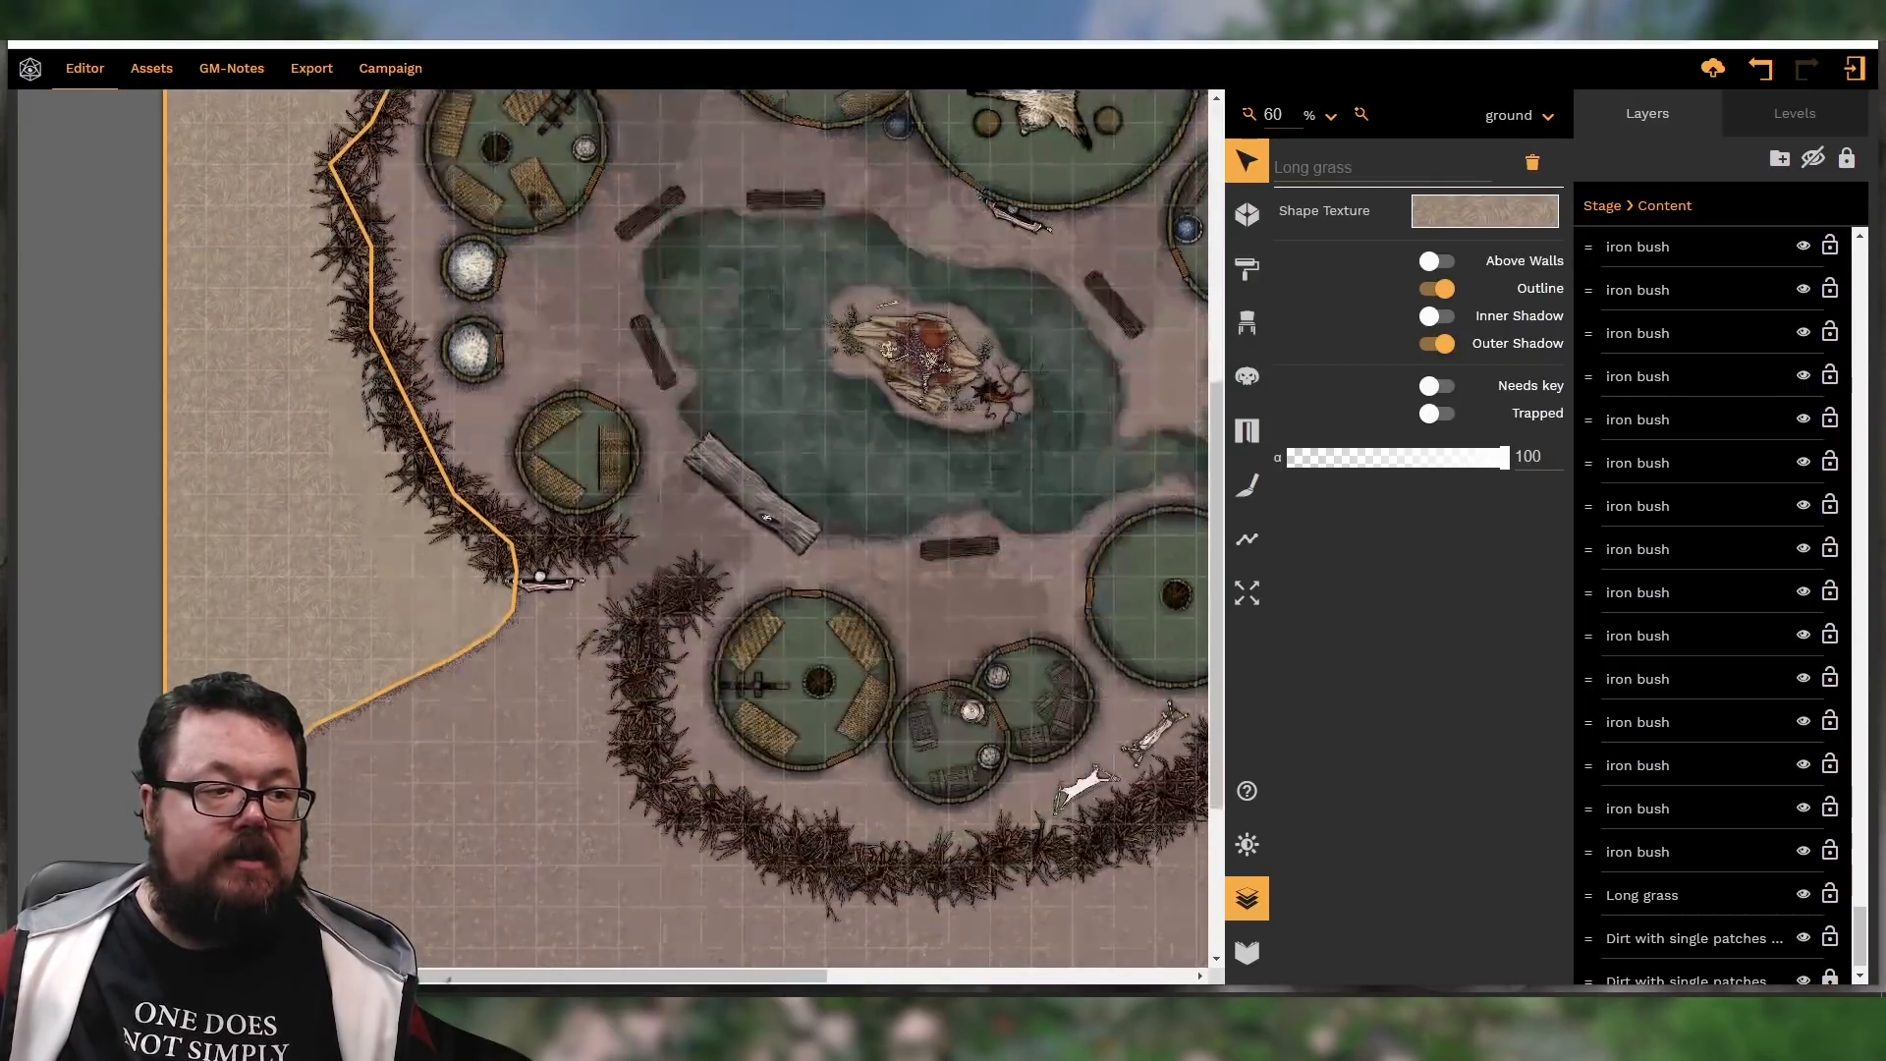
click(1440, 343)
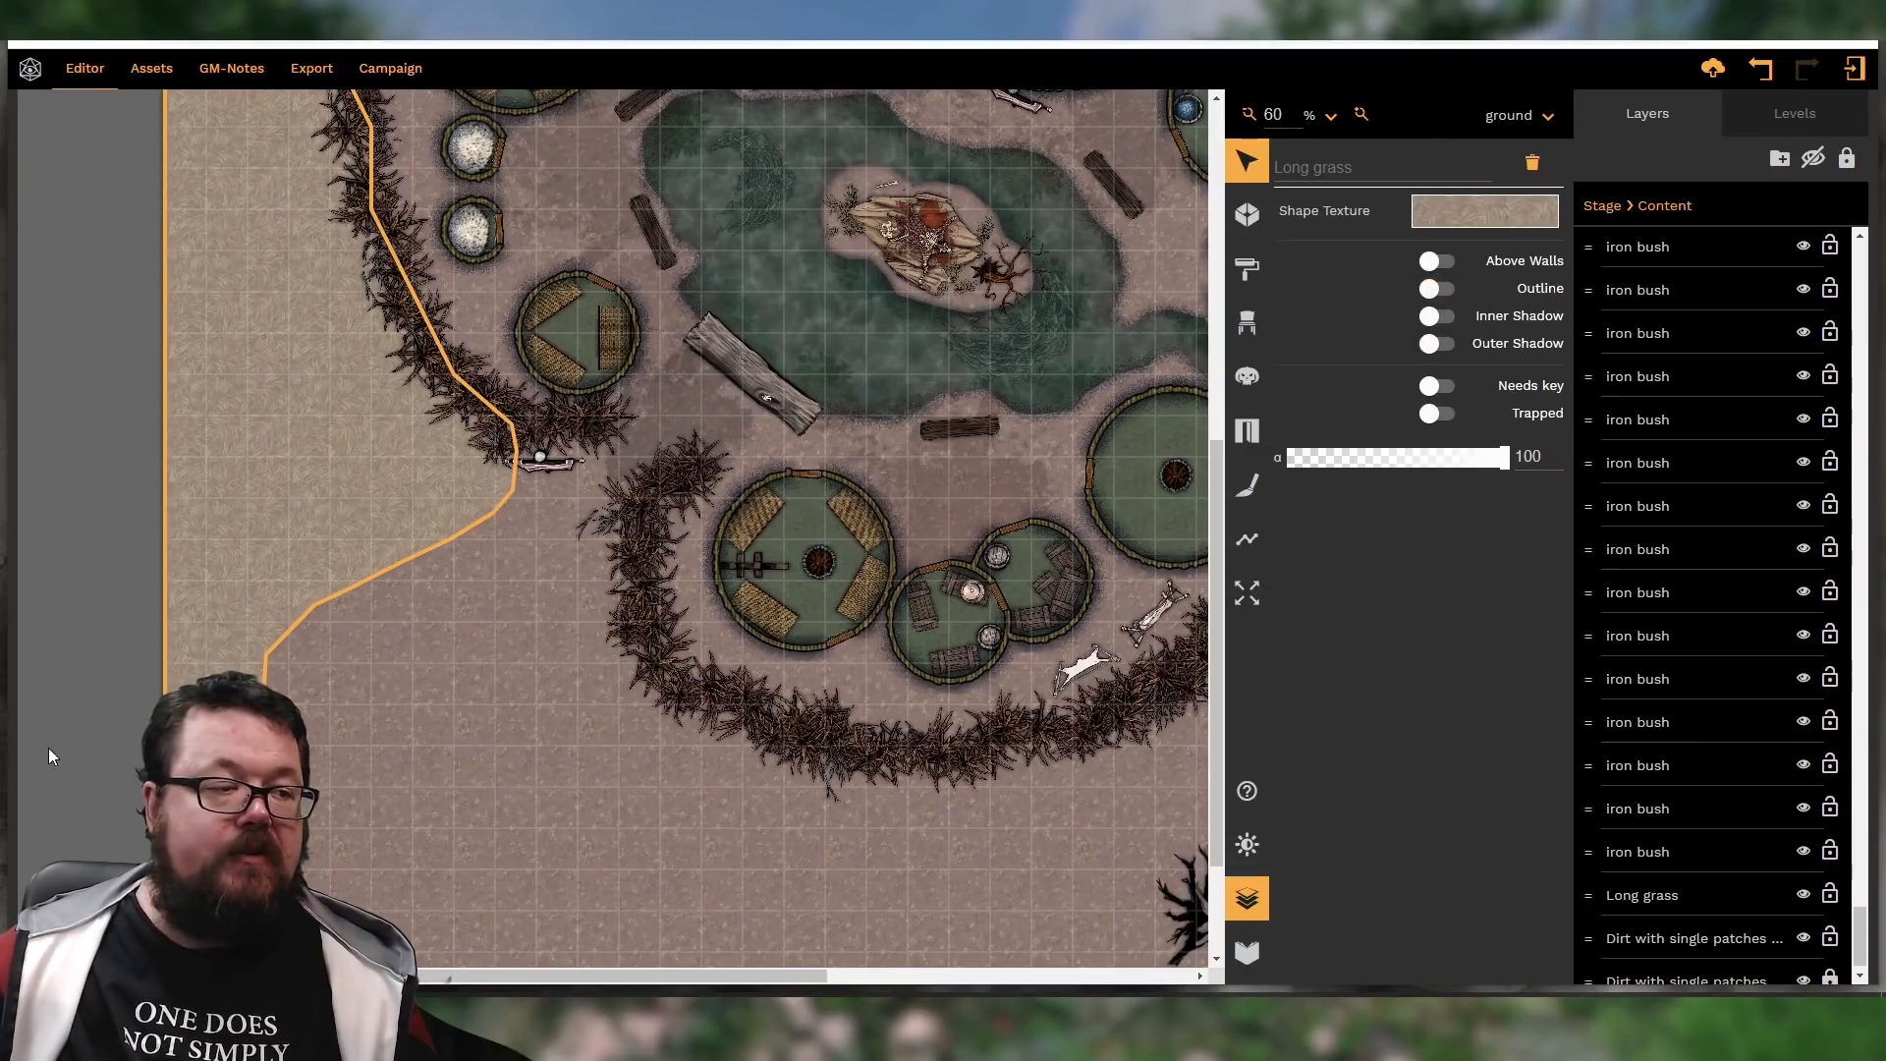
click(531, 609)
scroll(530, 609, up, 3)
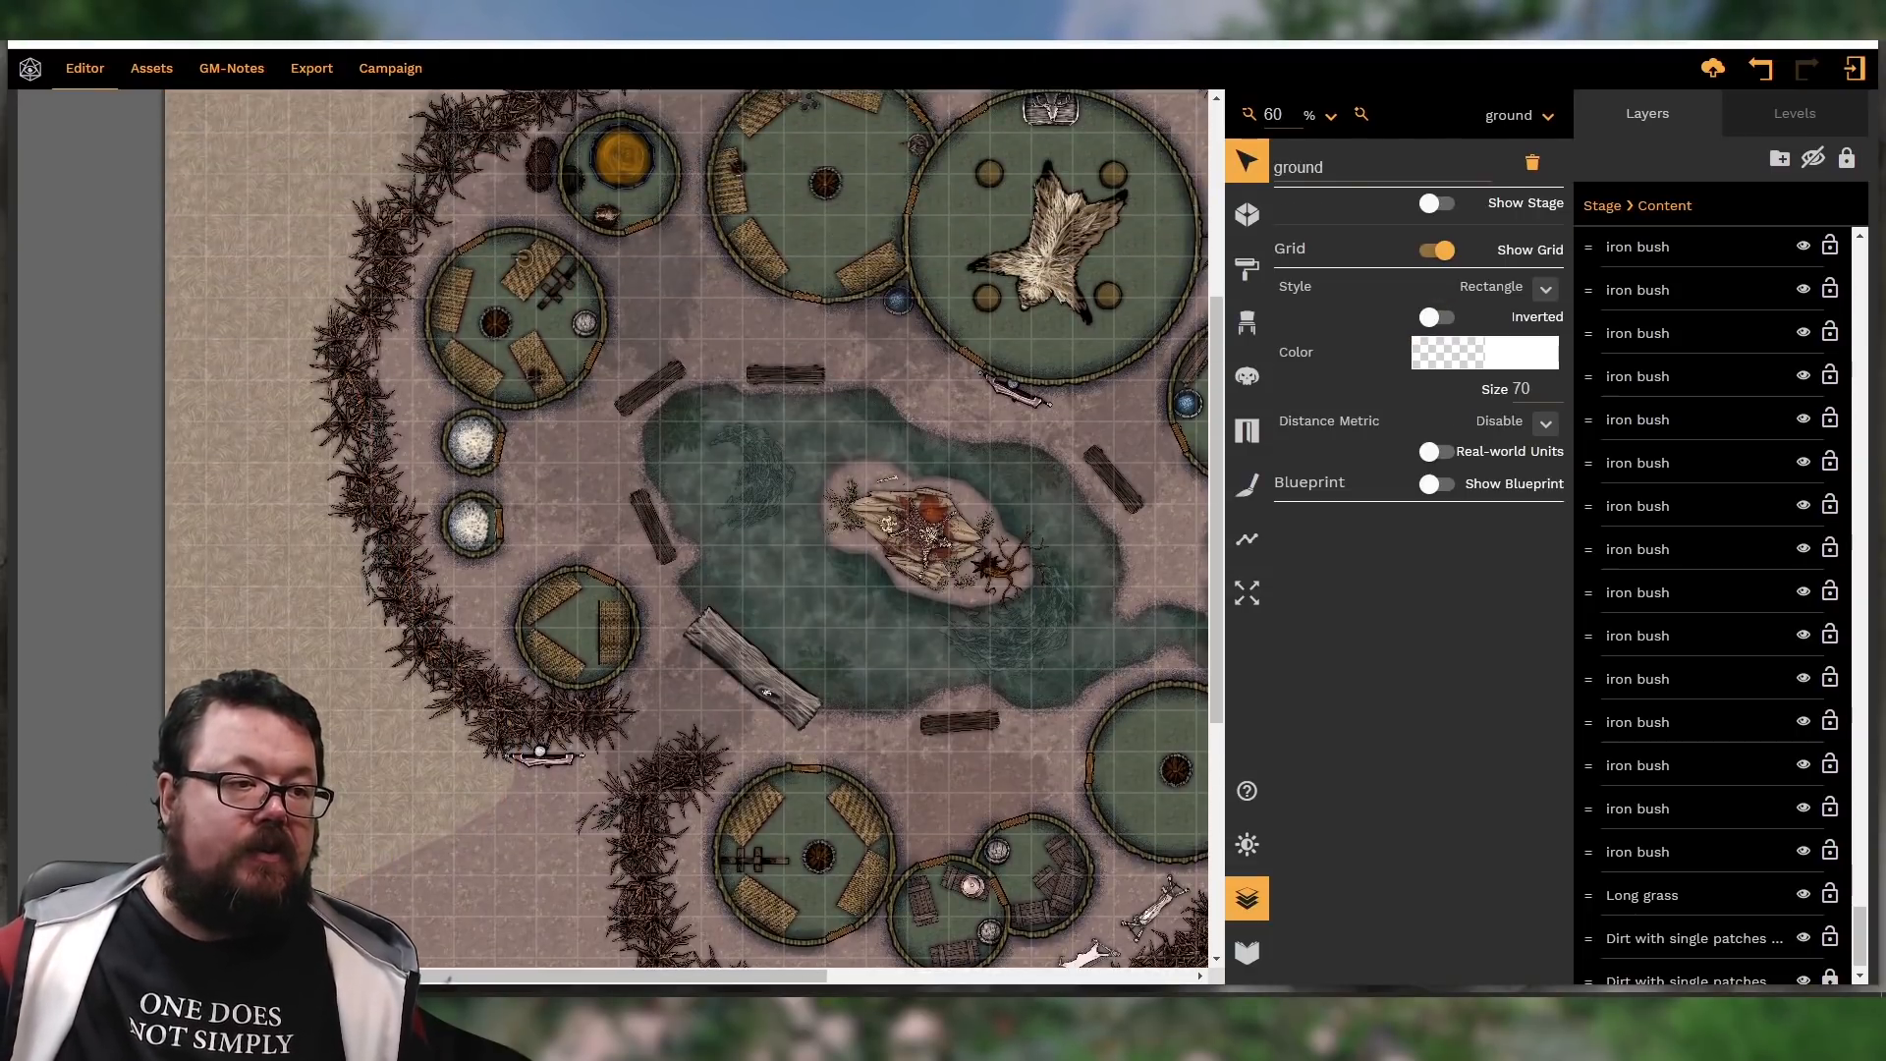
Start a second grass shape at the map's south edge and outline it up to the southern hedge's western side
scroll(605, 780, down, 4)
drag(616, 977, 663, 947)
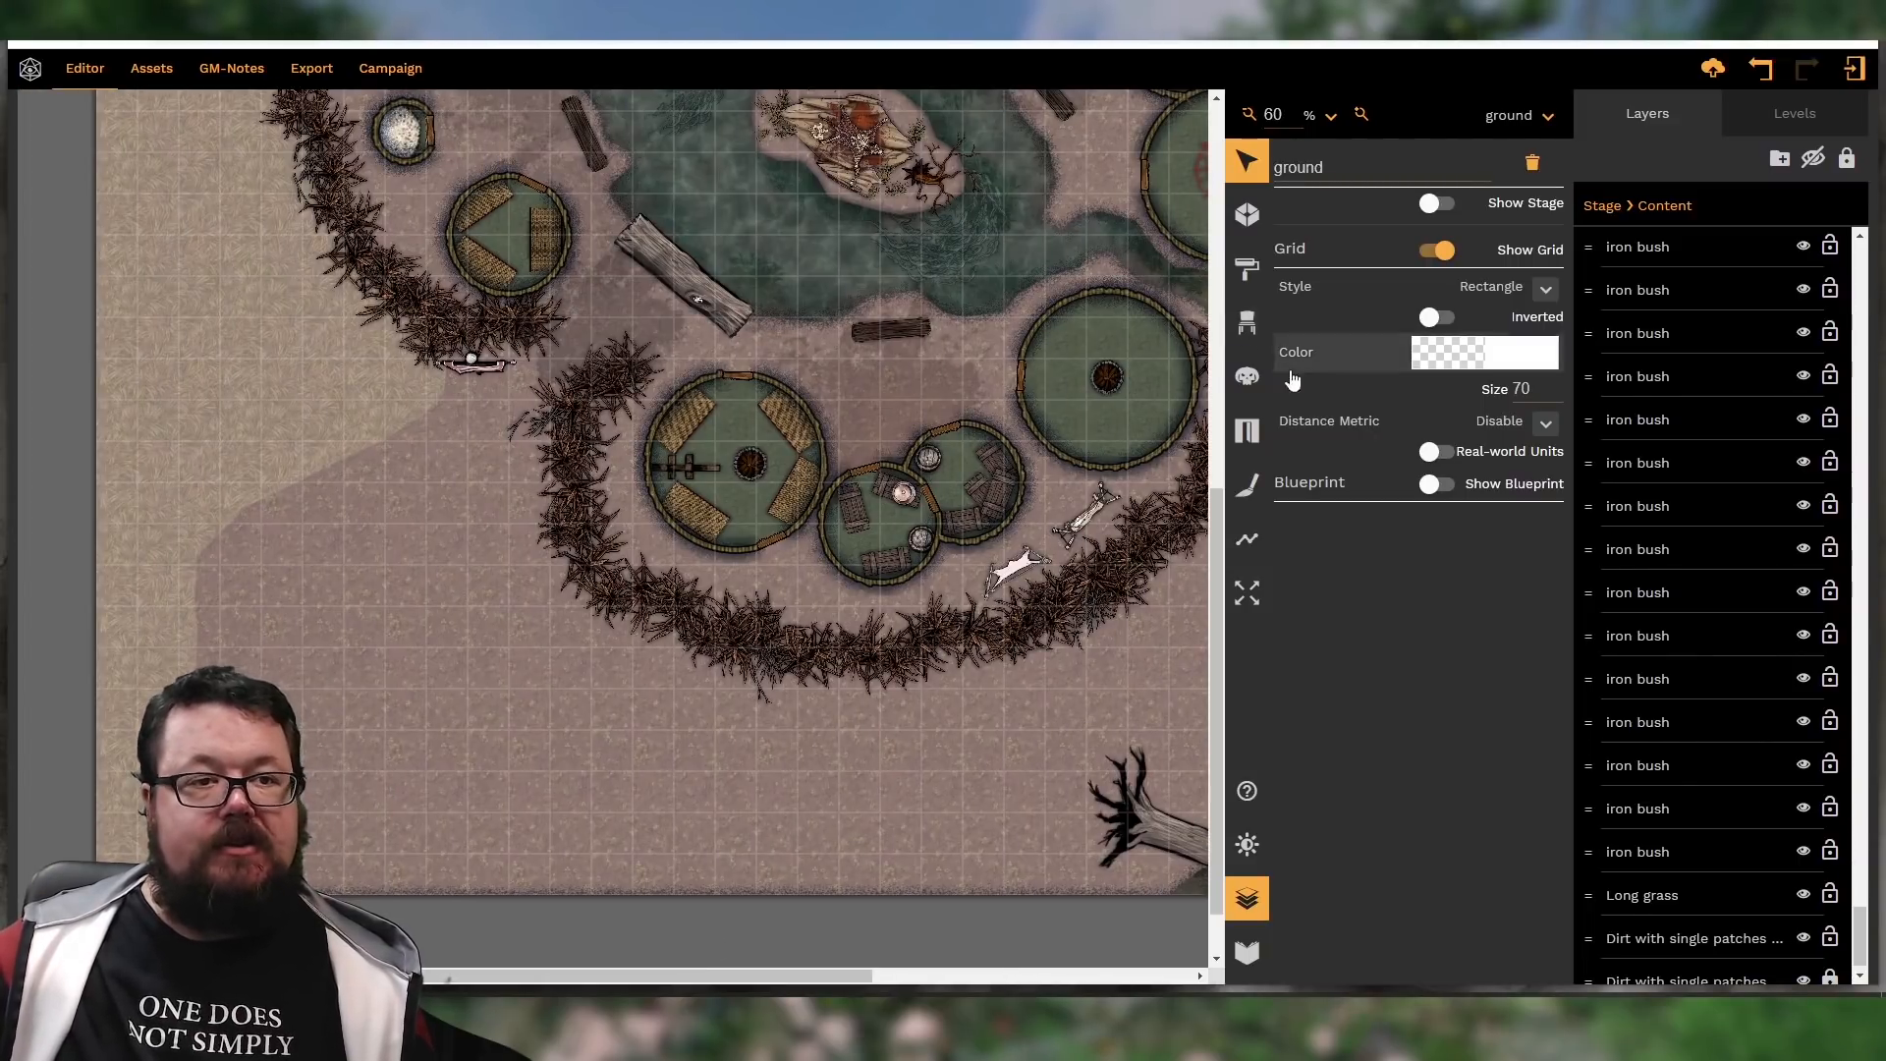
click(1246, 538)
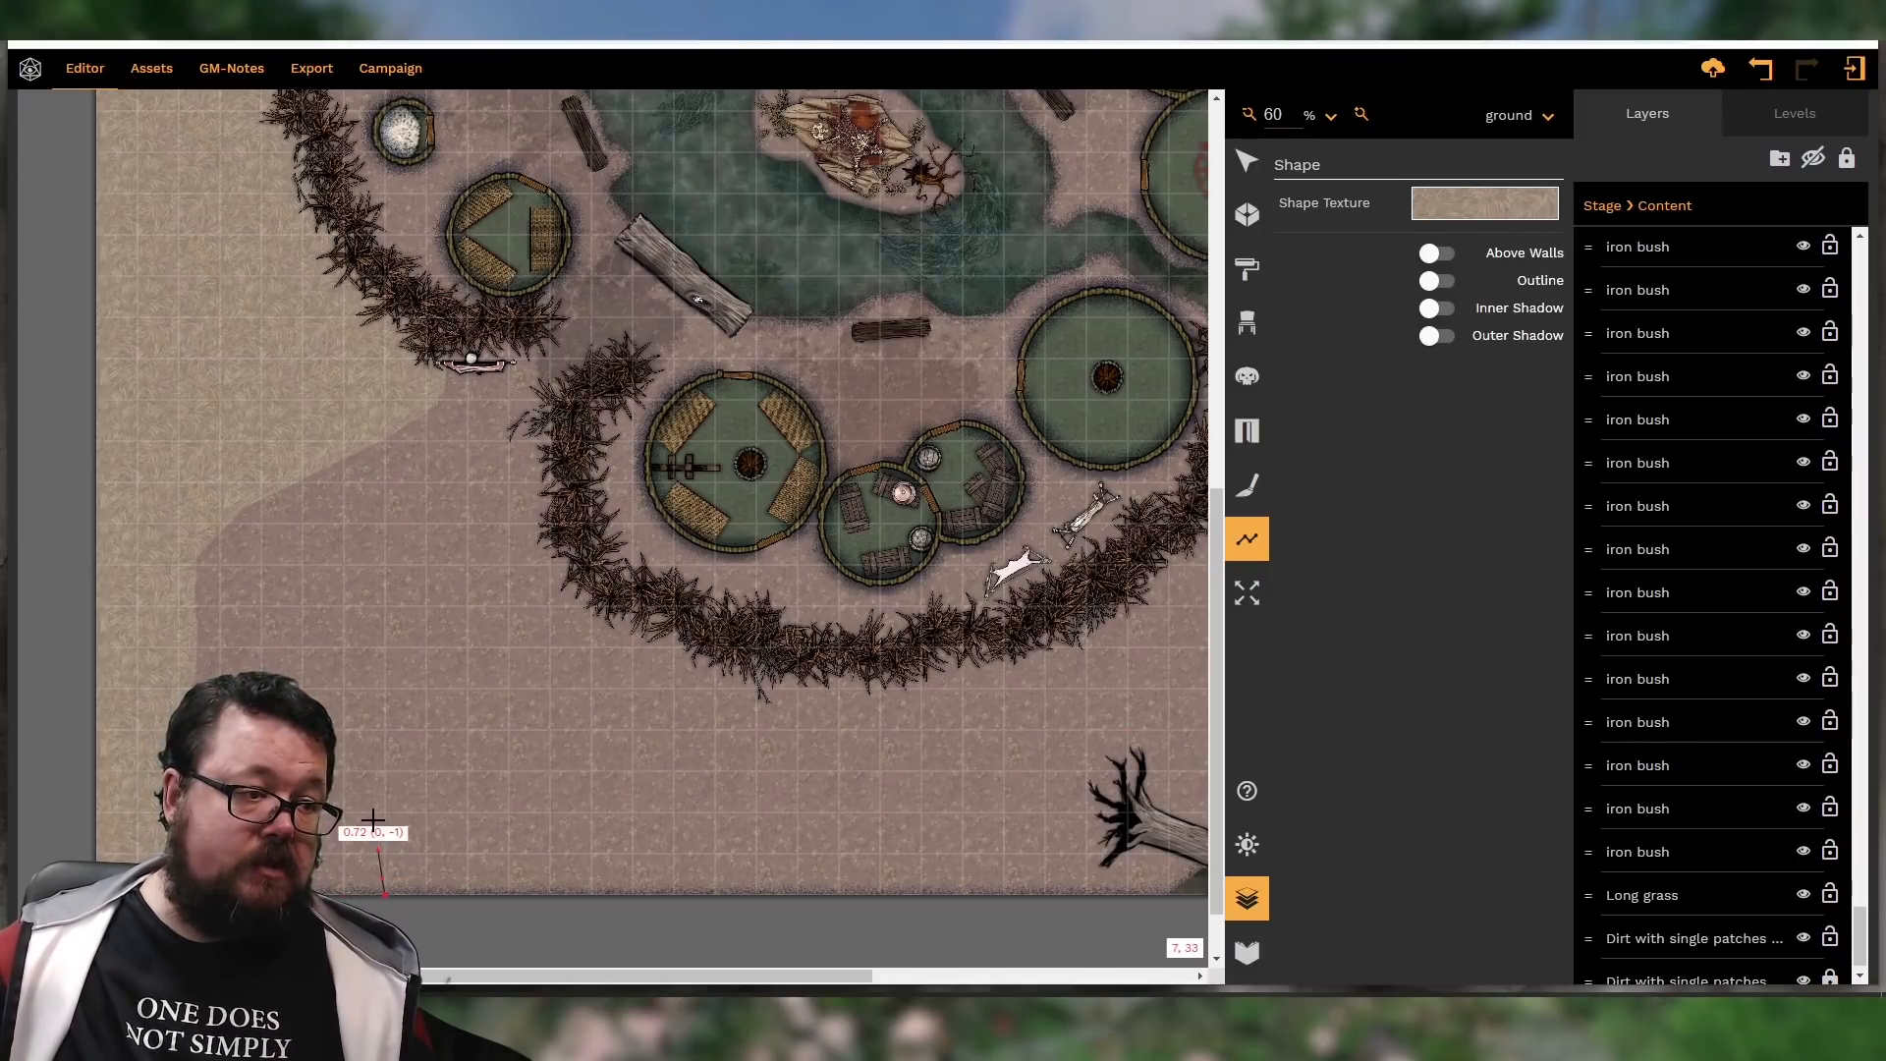
click(392, 772)
click(432, 725)
click(450, 659)
click(468, 617)
click(510, 567)
click(523, 510)
click(538, 494)
click(560, 483)
Trace the second grass shape's outline eastward along the lower curve of the southern hedge
click(590, 569)
click(627, 590)
click(688, 608)
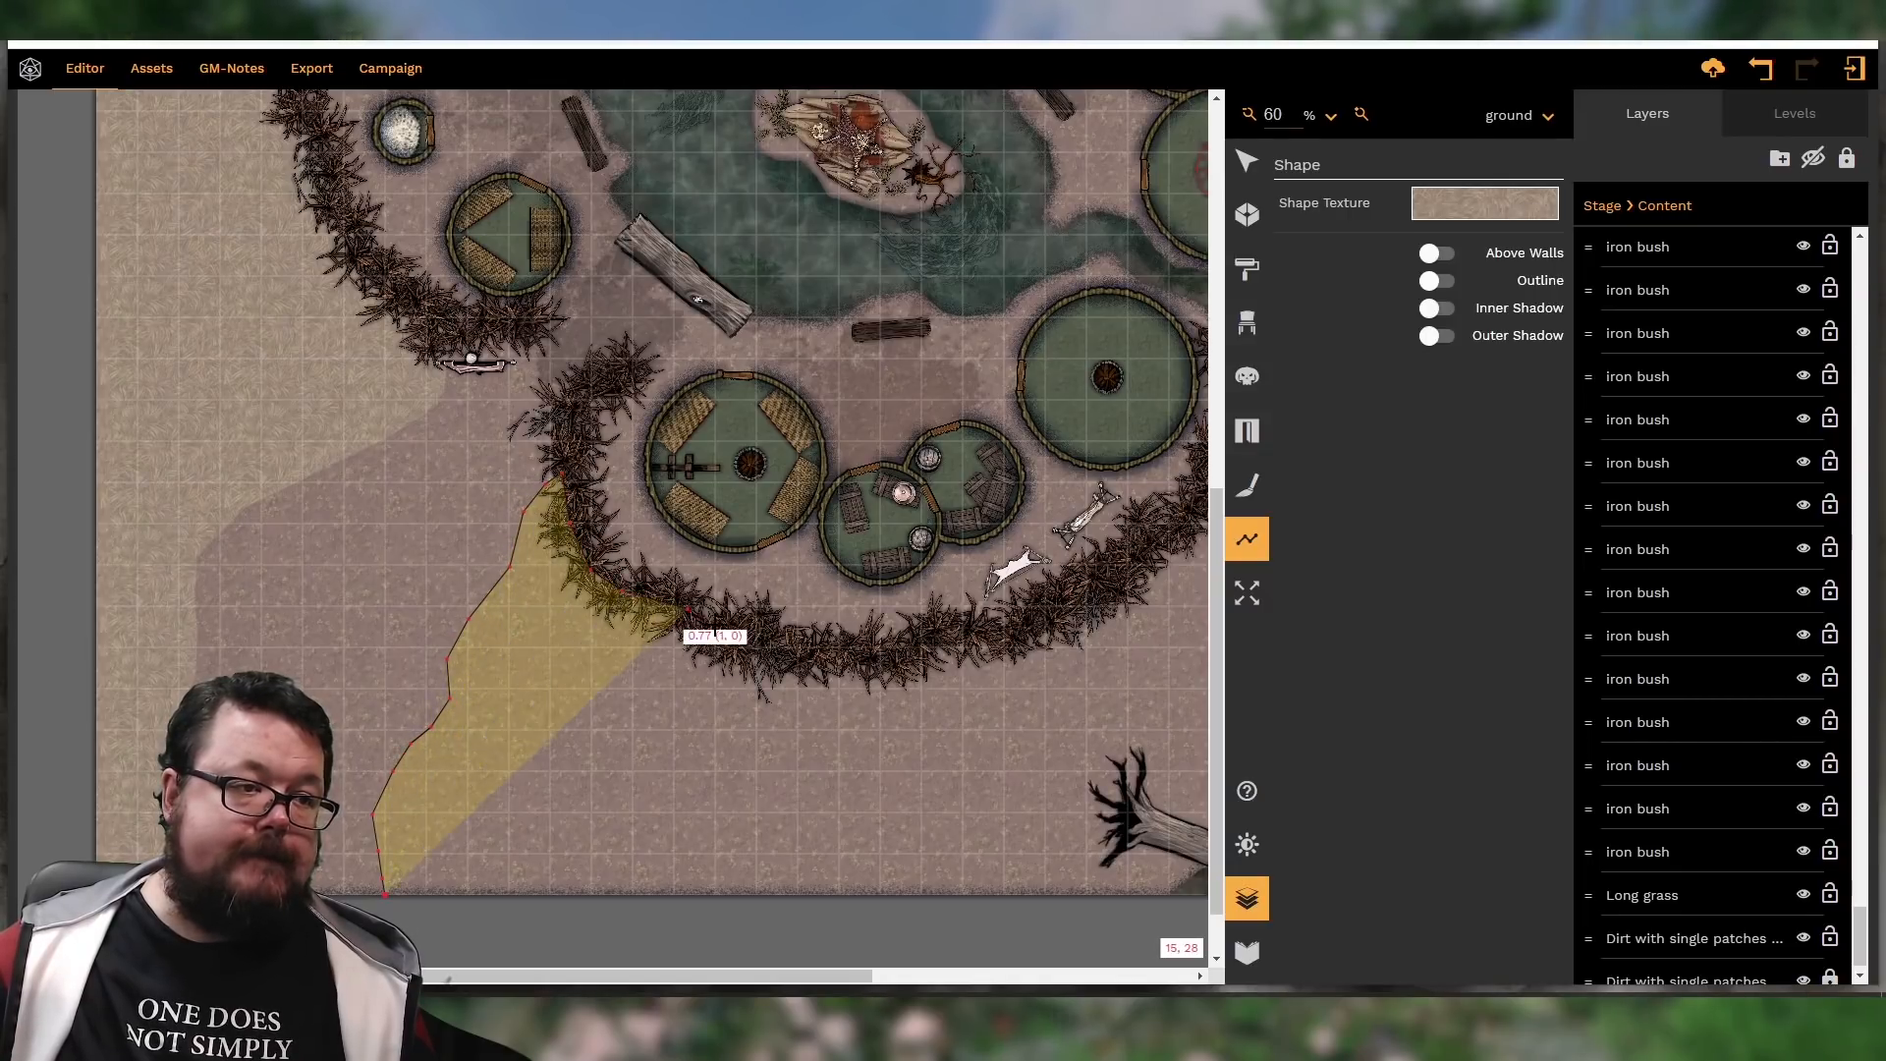
click(716, 624)
click(761, 643)
click(816, 652)
click(897, 651)
click(1045, 619)
click(1084, 587)
Continue the second outline past the hedge's southeastern part and turn it south across the bare ground
drag(858, 977, 1034, 929)
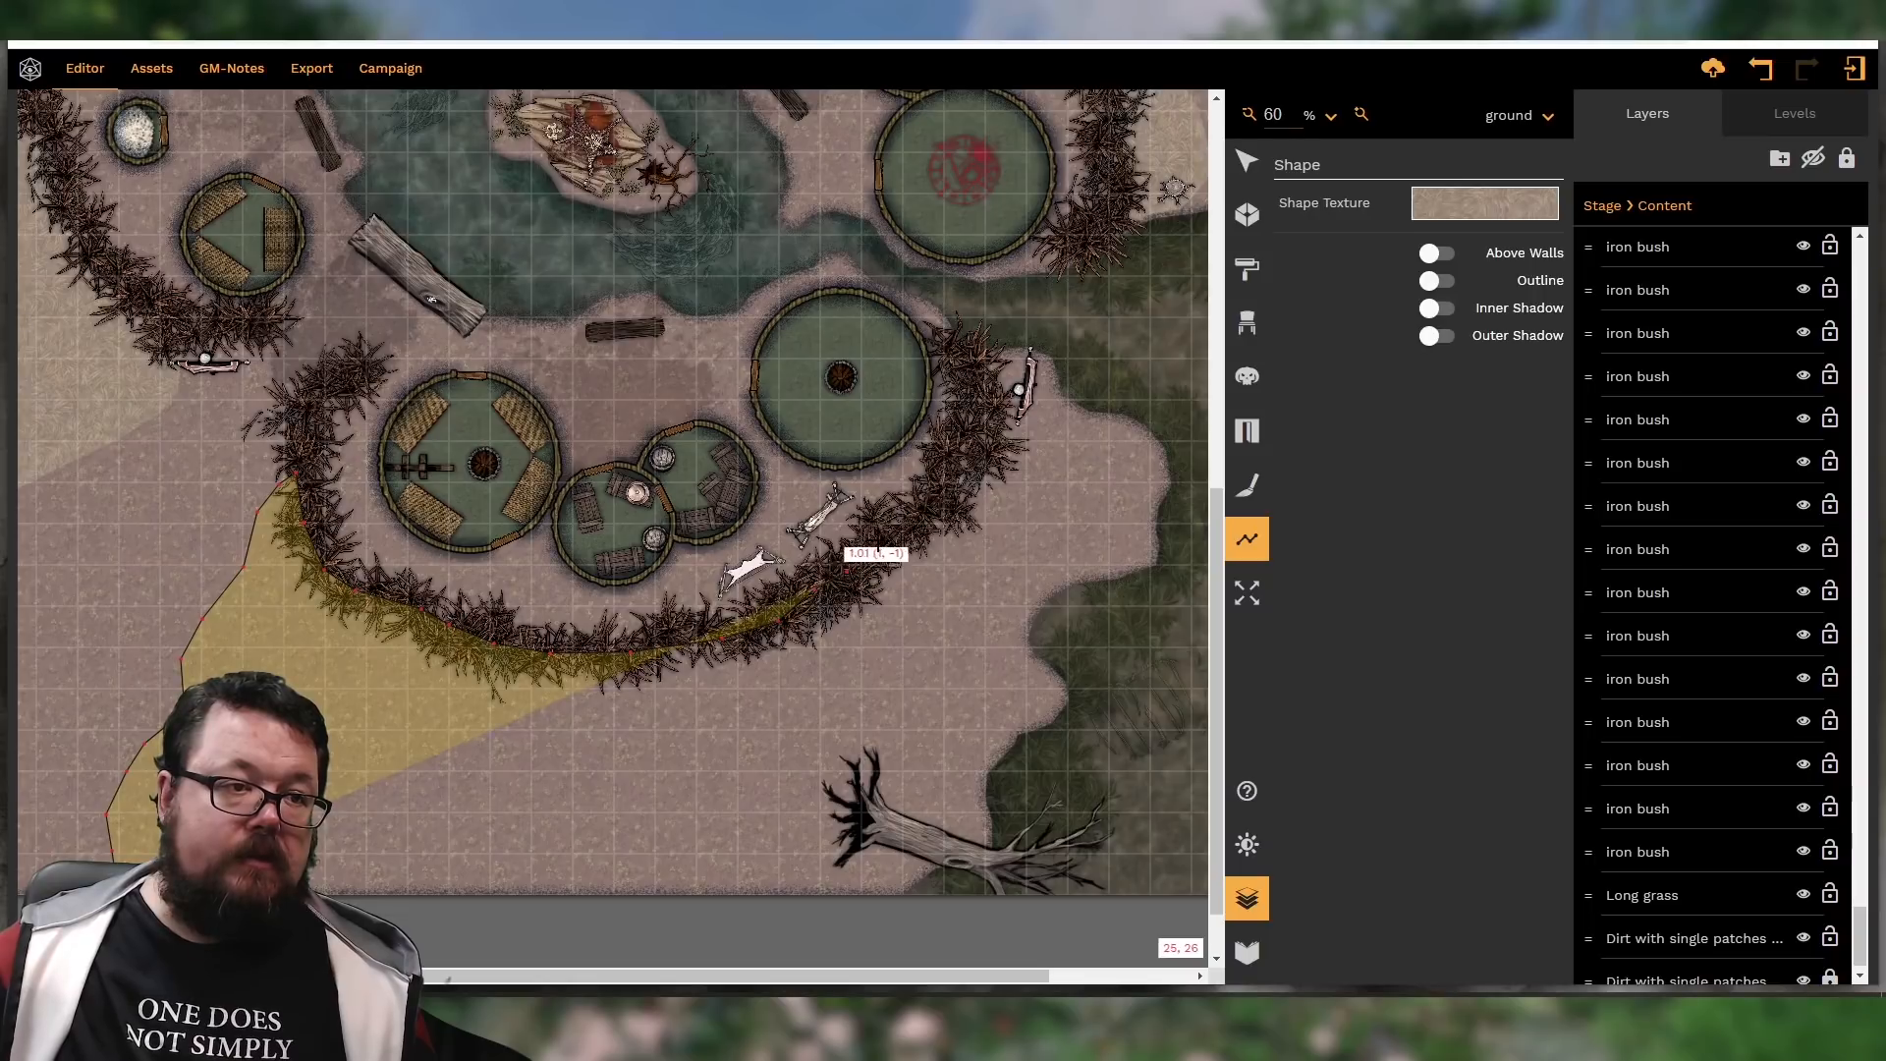
click(884, 537)
click(921, 514)
click(946, 516)
click(984, 542)
click(1002, 589)
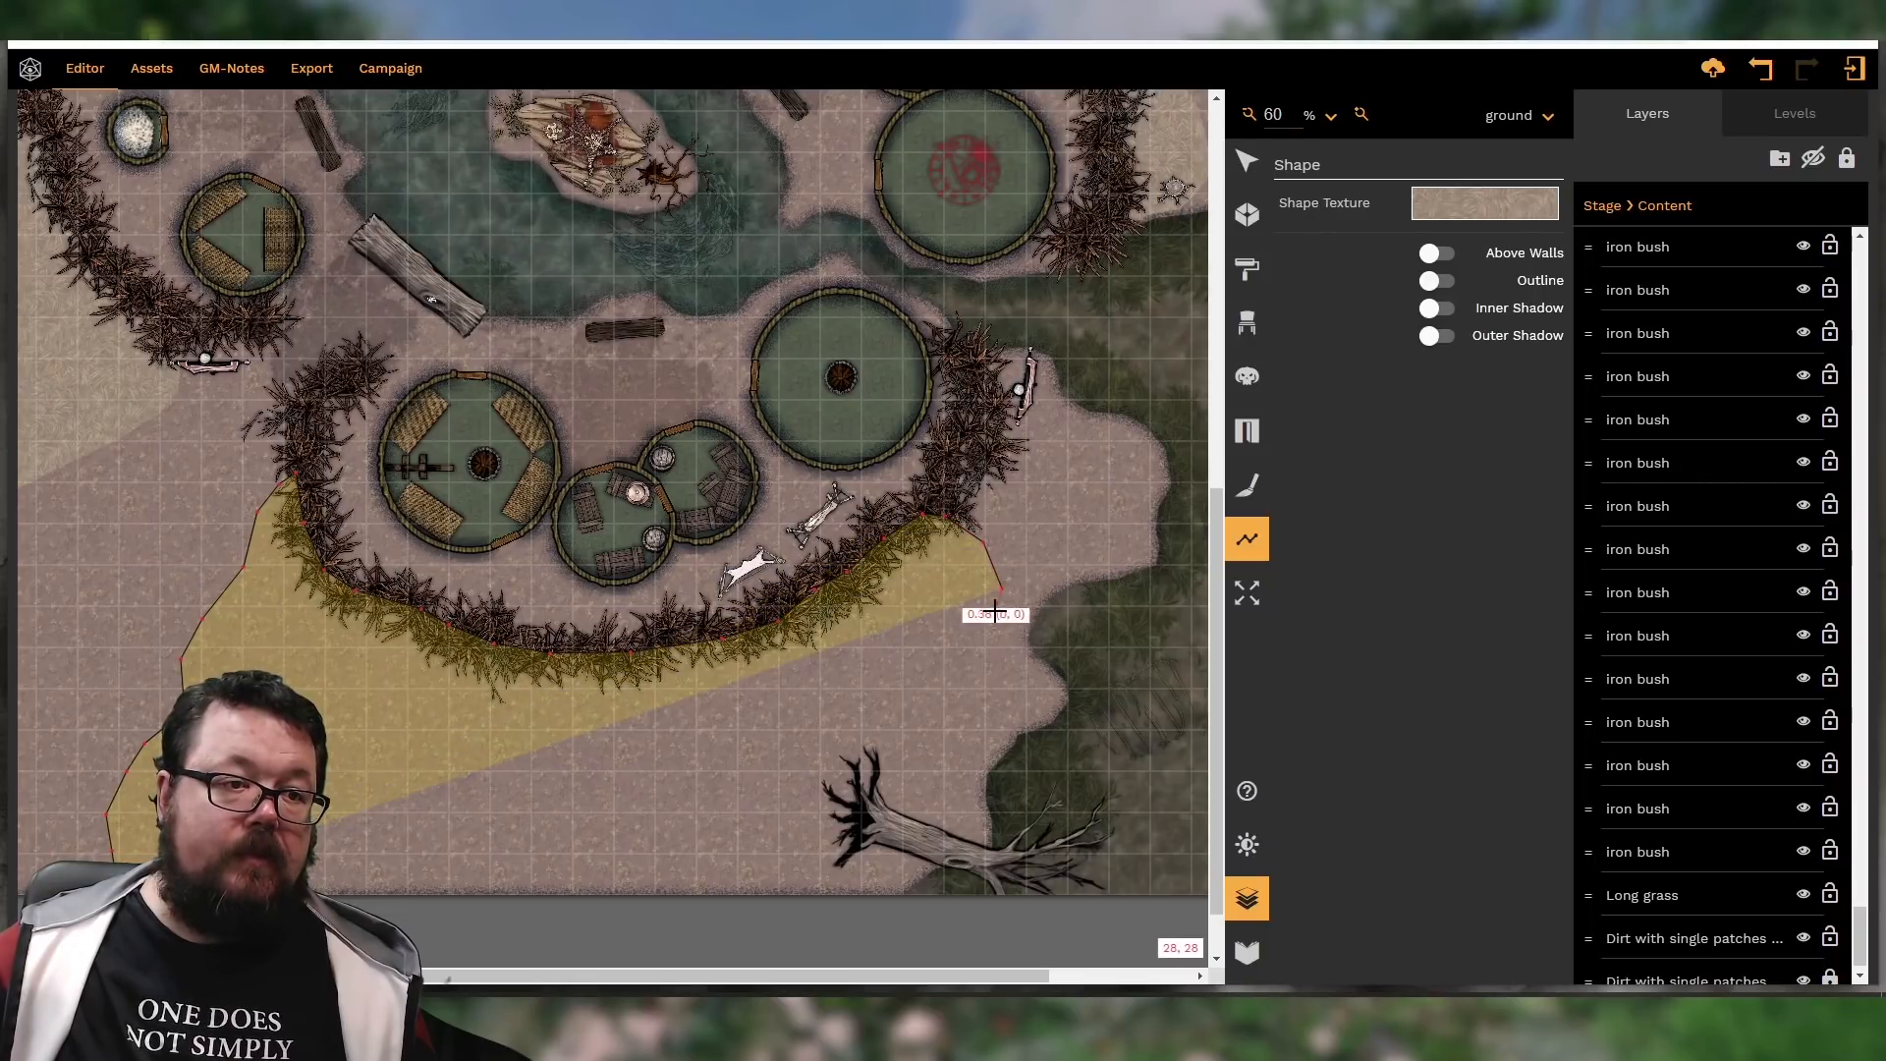
Finish the second grass shape's outline down the bare ground's eastern side, past the fallen tree, and close it along the map's south edge
click(998, 649)
click(1013, 680)
click(1004, 709)
click(976, 741)
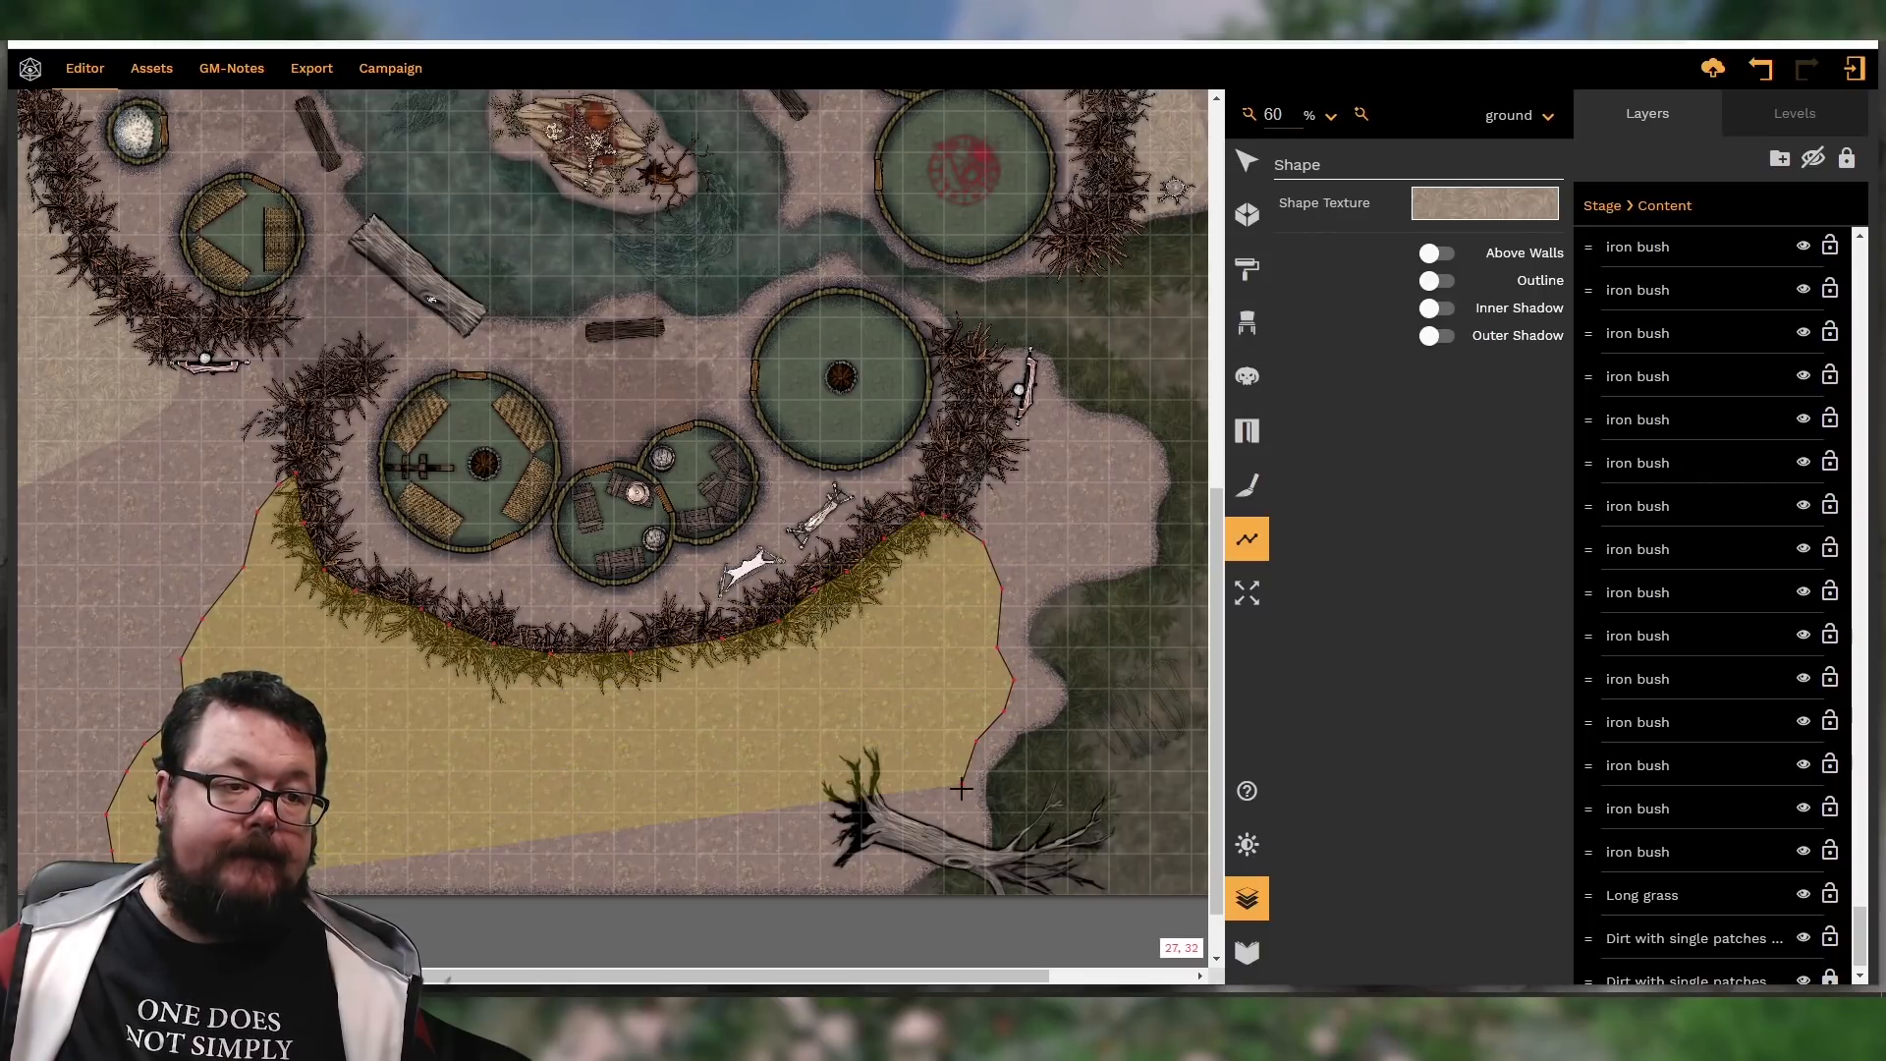
click(961, 783)
click(929, 828)
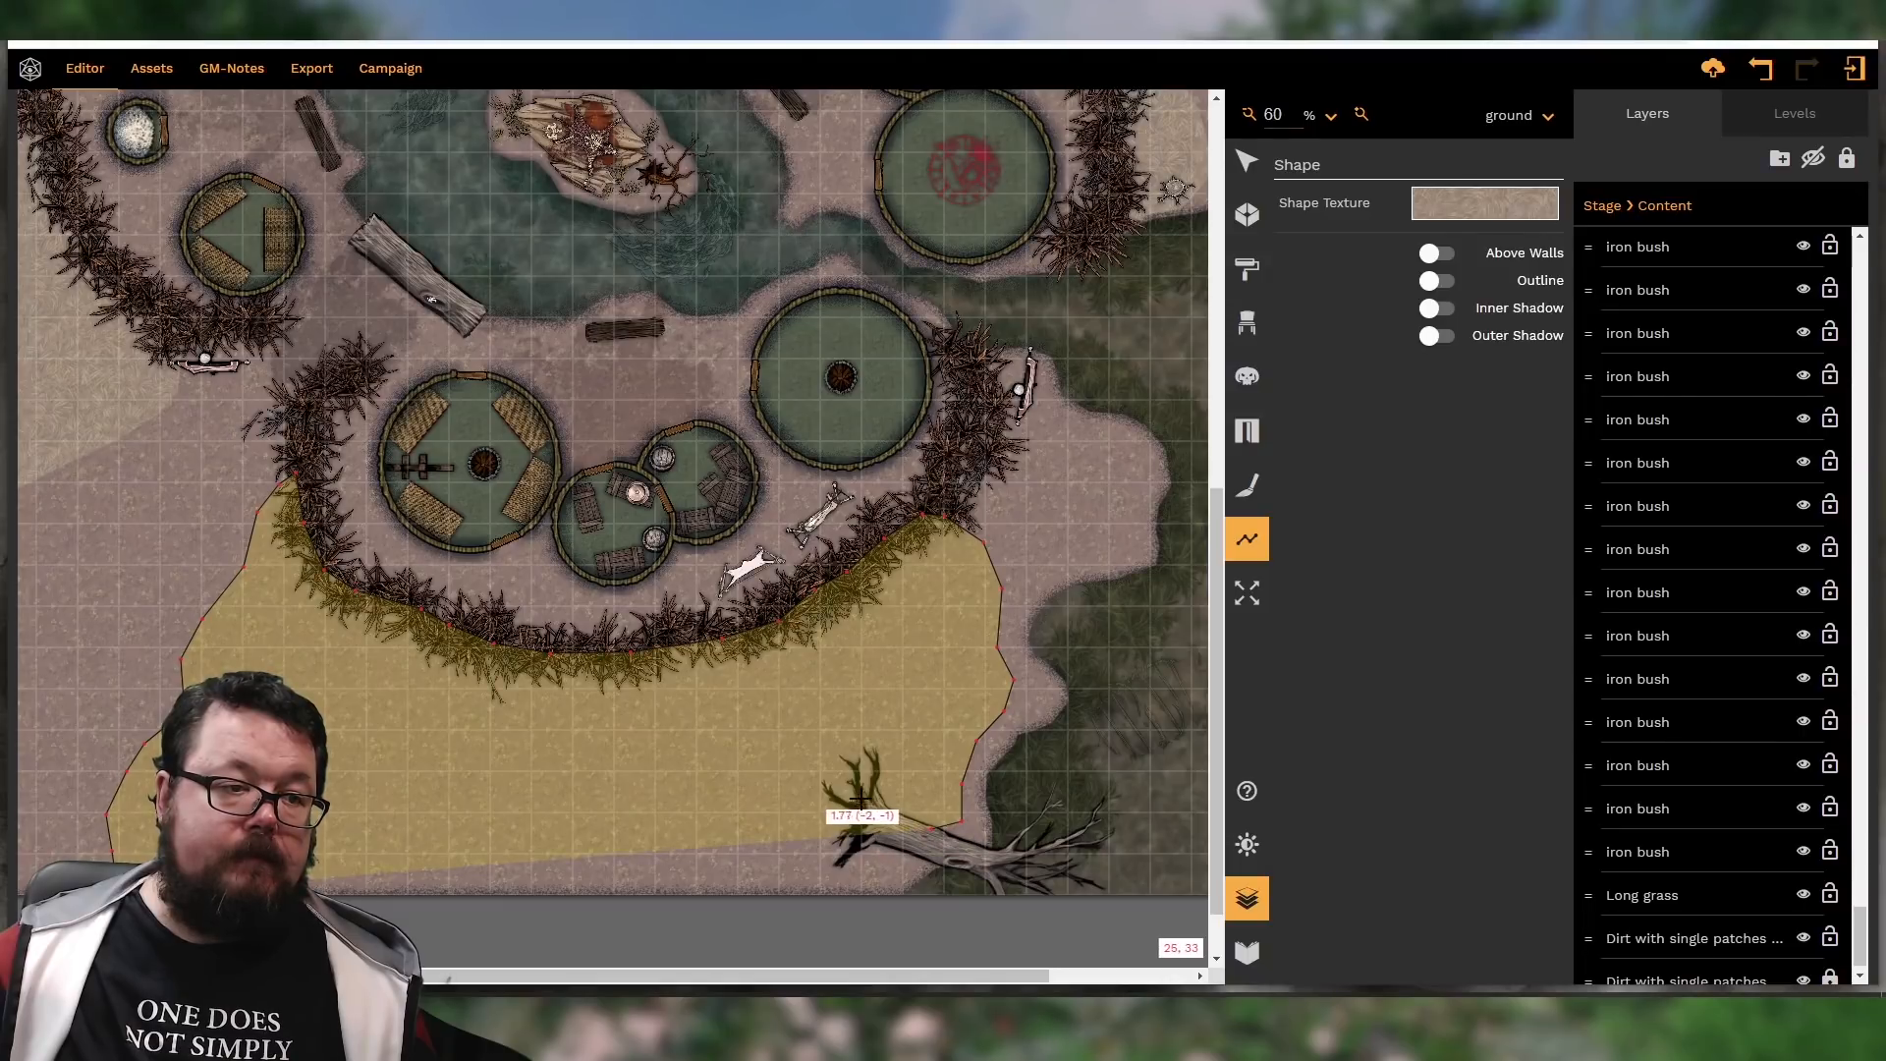
click(860, 830)
click(833, 853)
click(786, 878)
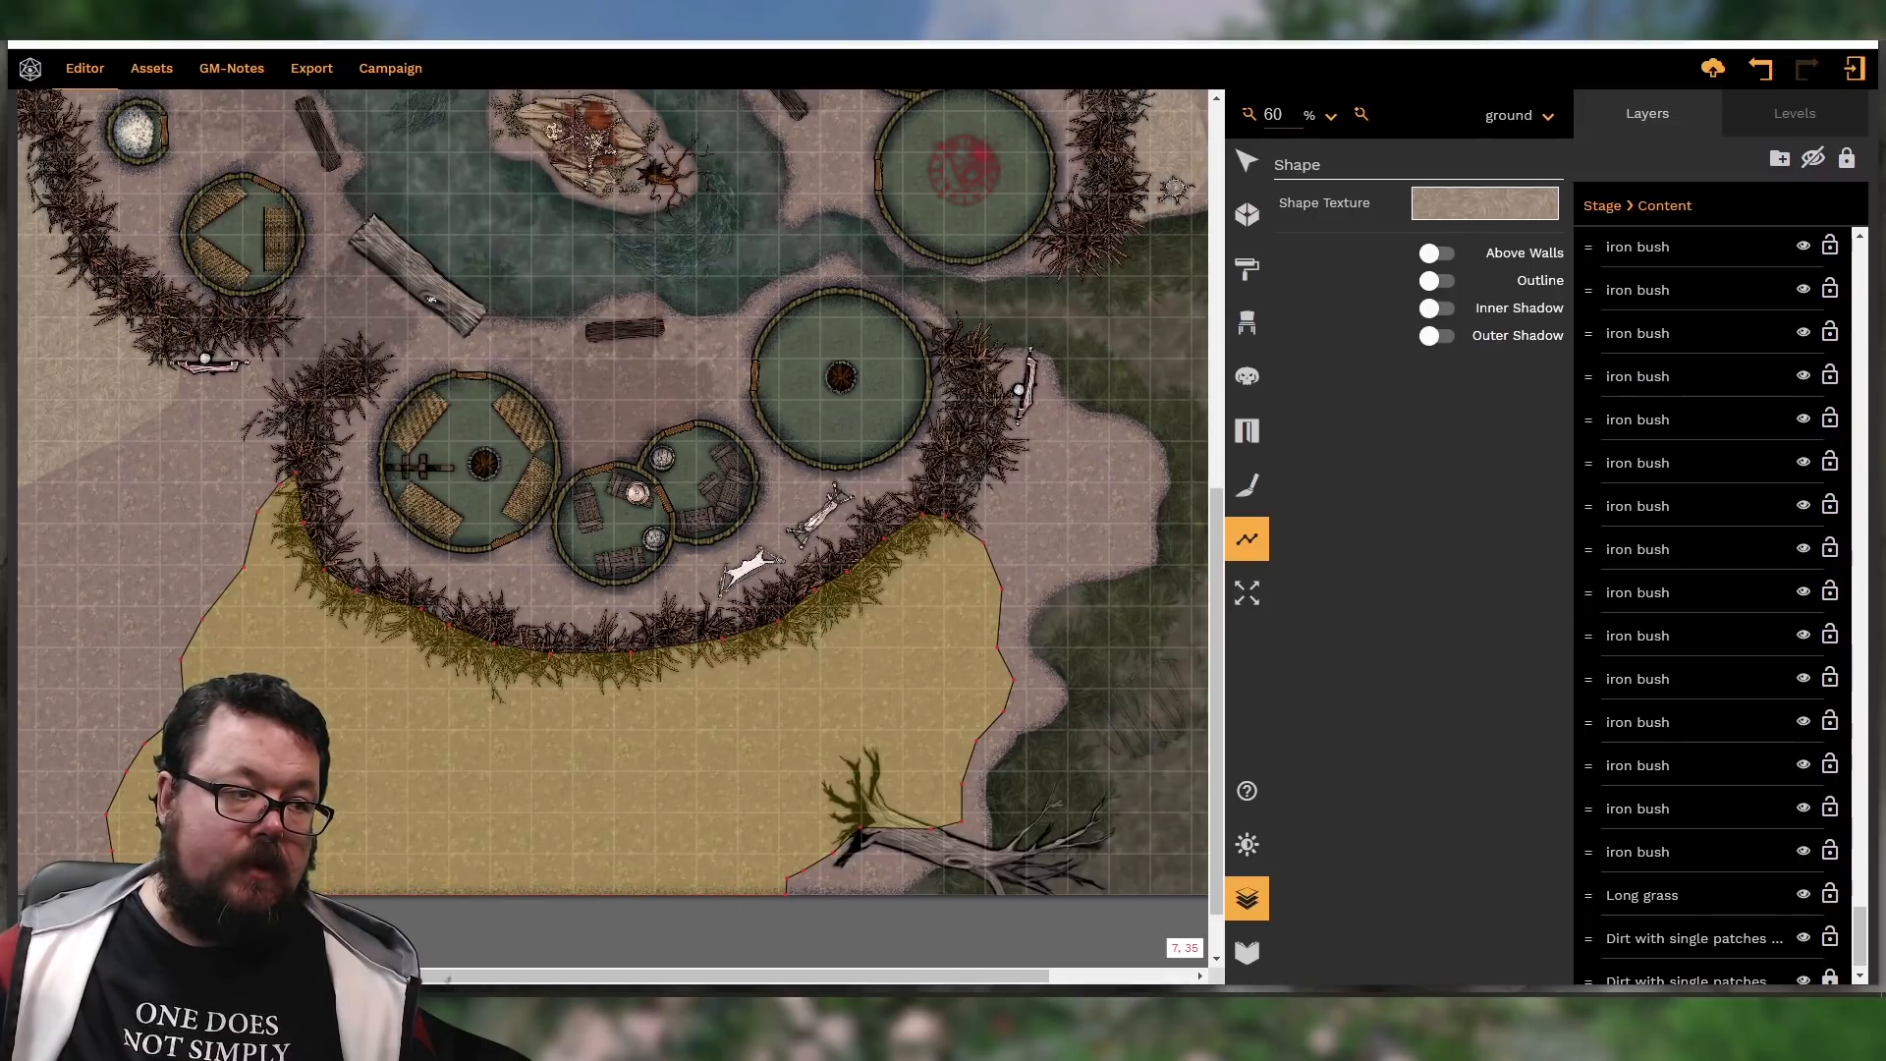
click(118, 892)
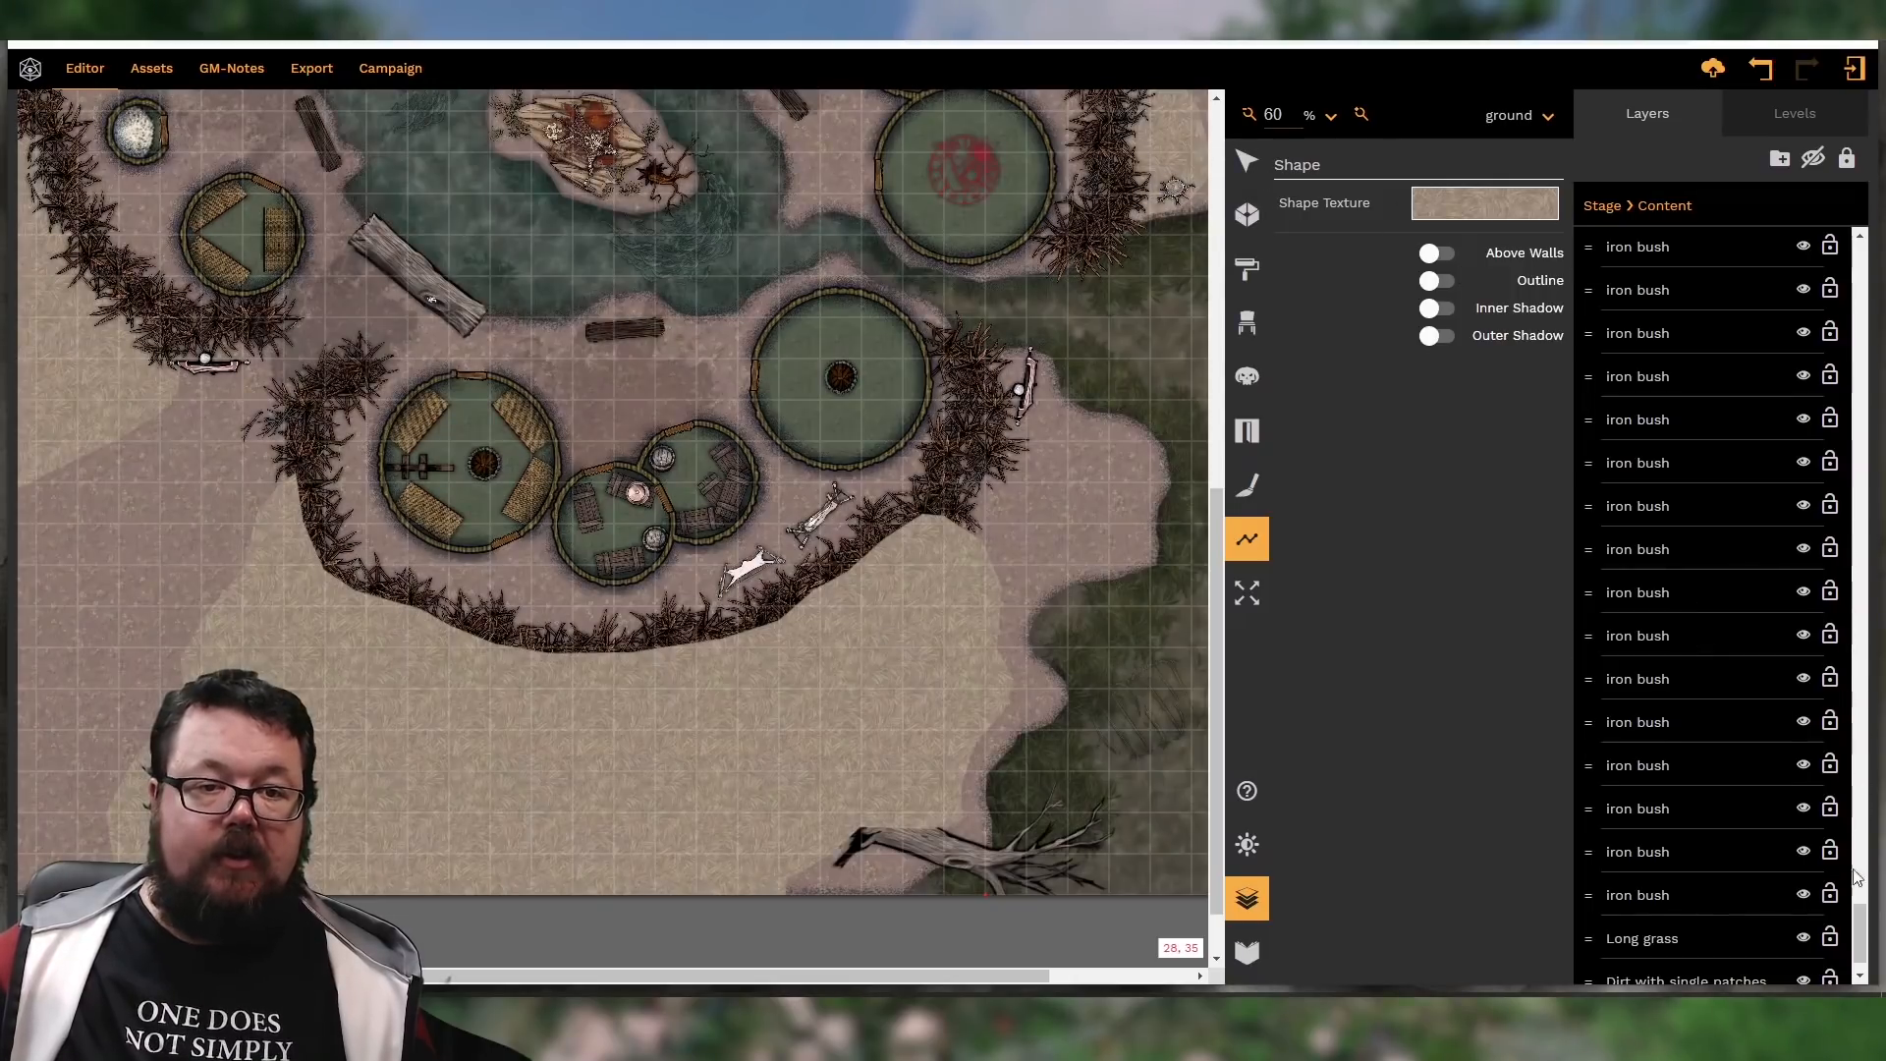
Move the new Long grass shape beneath all iron bush layers, directly above the other Long grass layer, and finish drawing shapes
drag(1858, 913, 1857, 245)
click(1660, 254)
mouse_move(1588, 248)
mouse_down()
mouse_move(1670, 724)
mouse_move(1675, 972)
mouse_move(1659, 987)
mouse_move(1642, 824)
mouse_up()
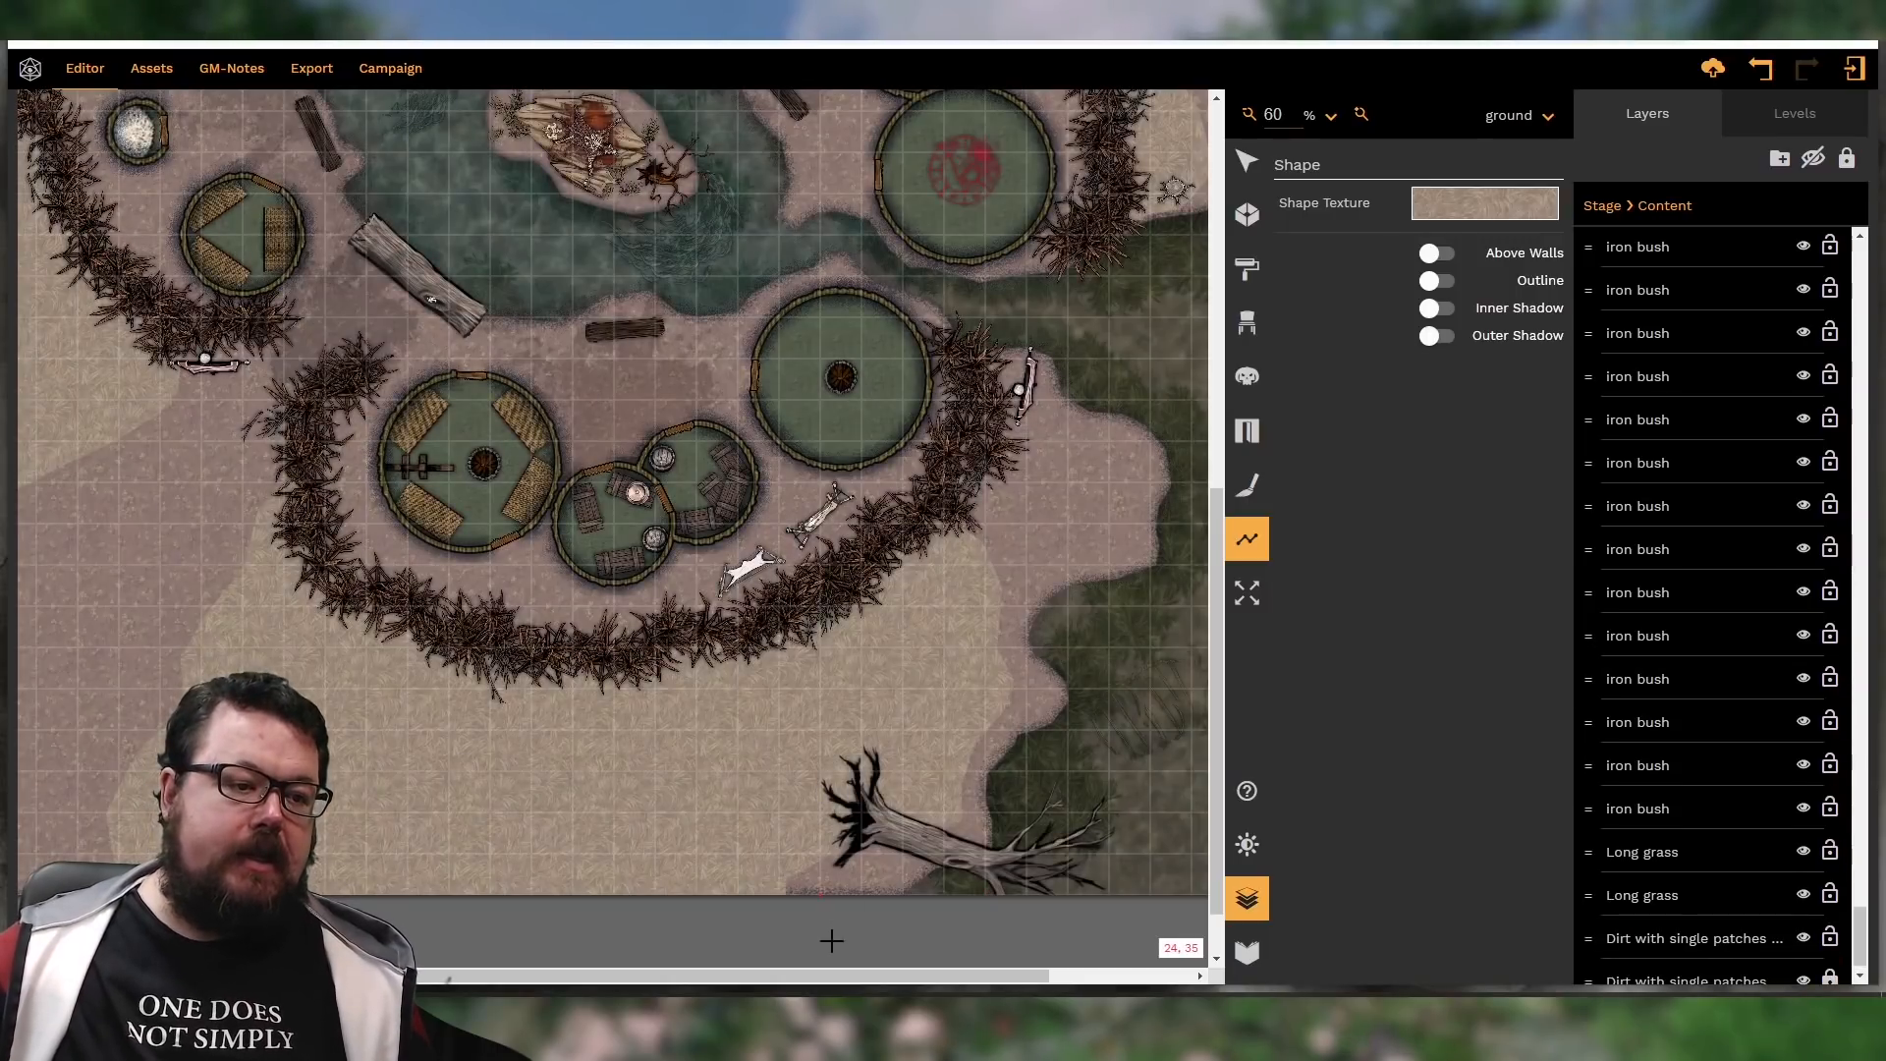
drag(880, 972, 703, 972)
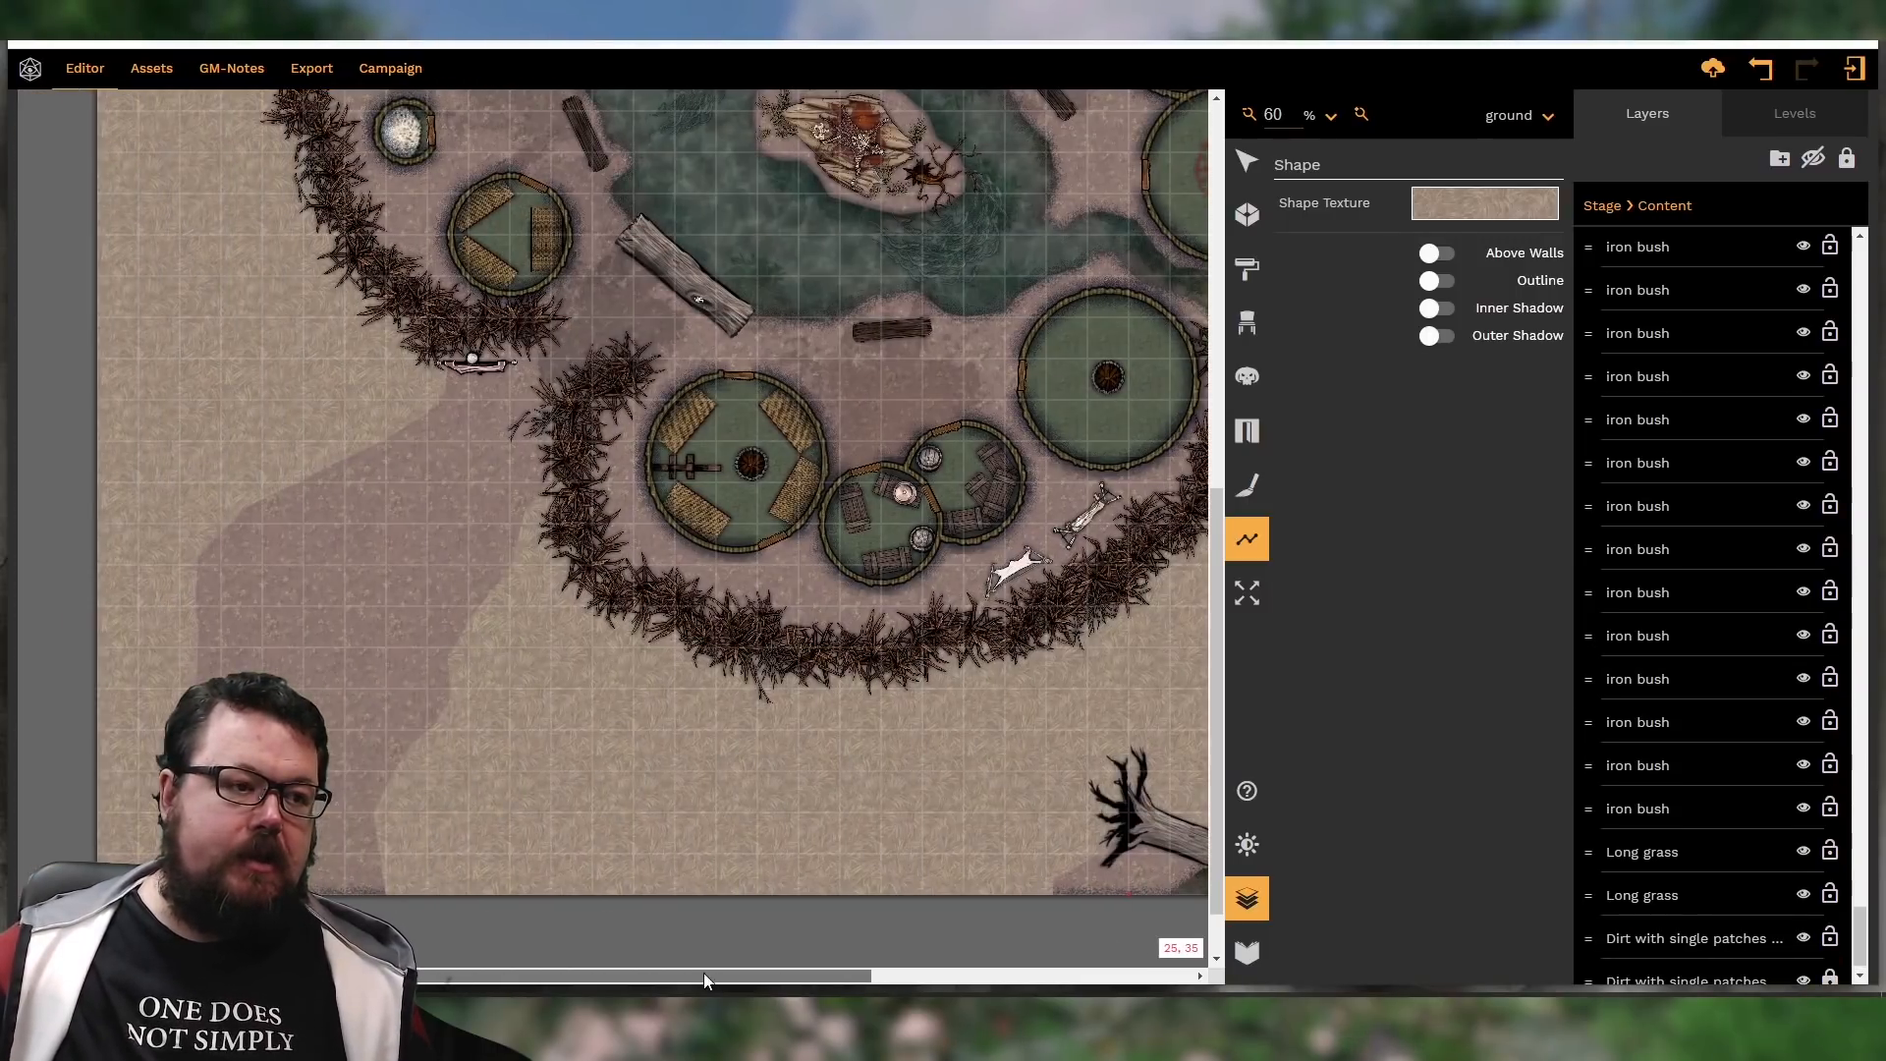
click(1246, 165)
scroll(918, 856, up, 5)
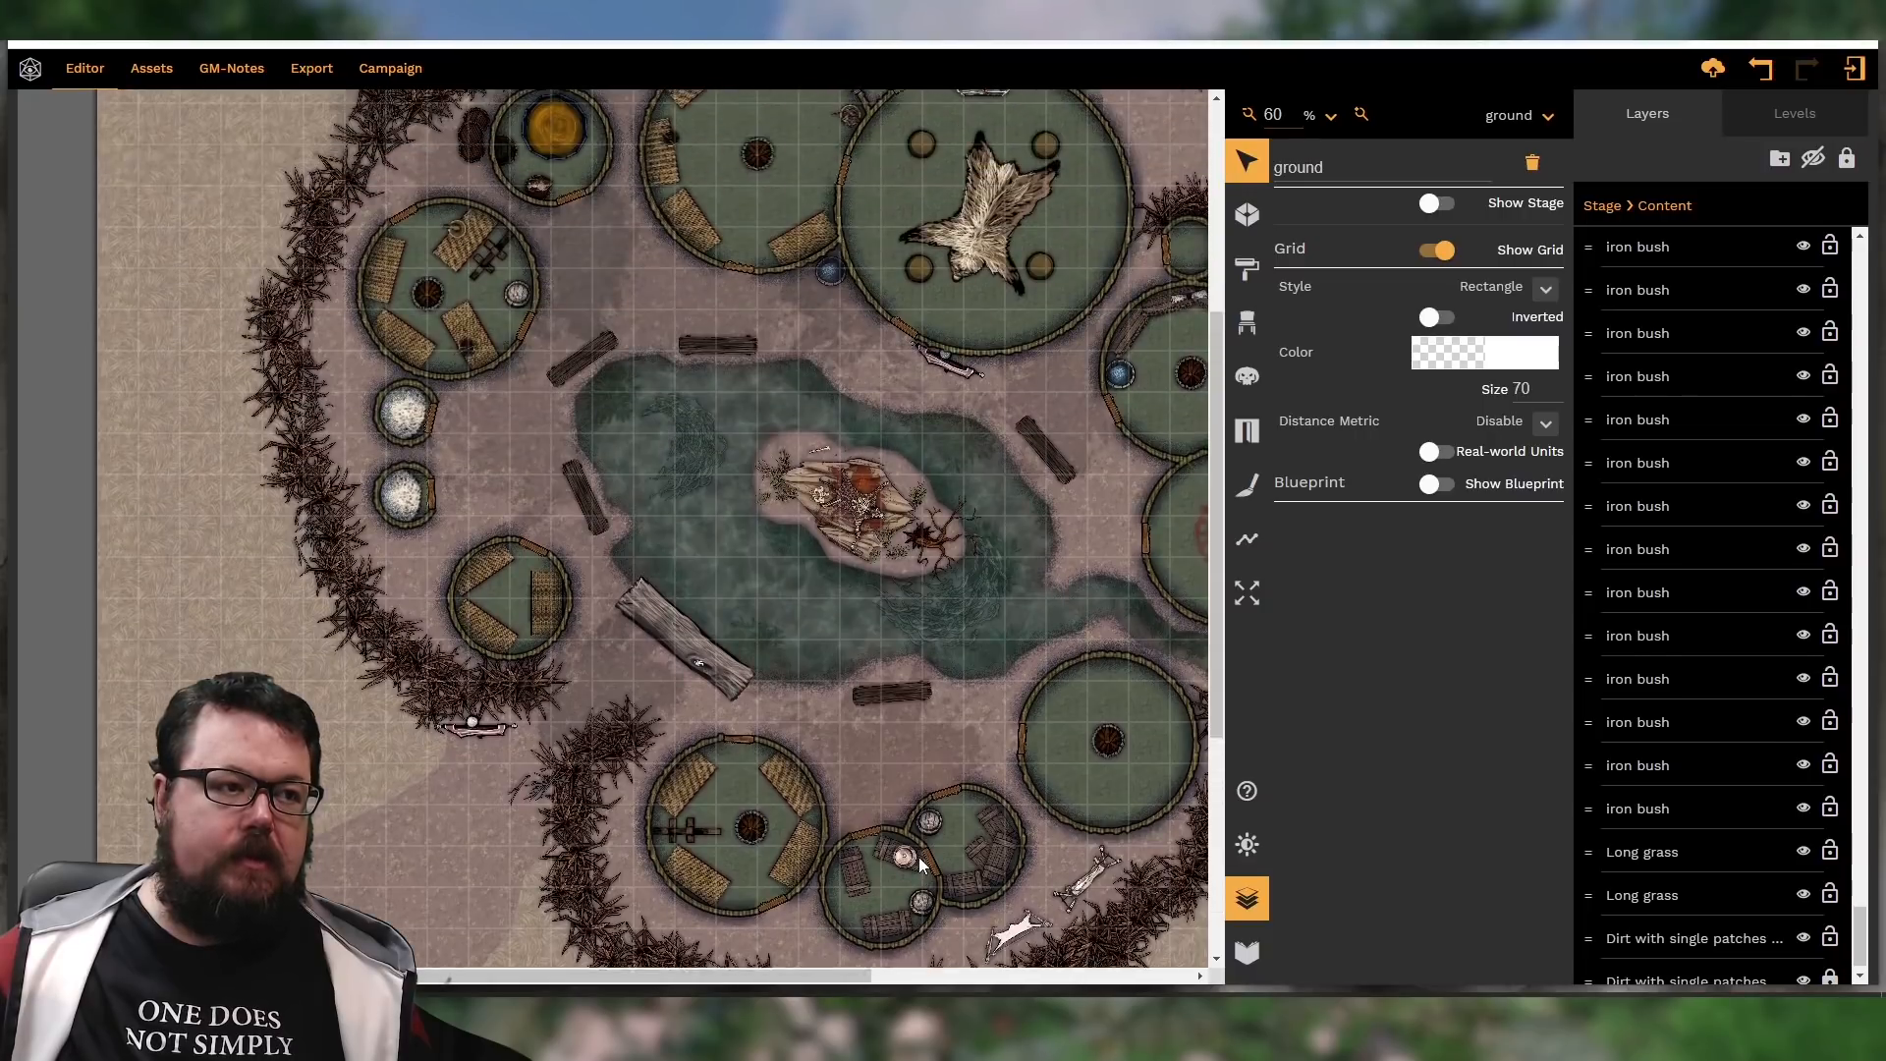
scroll(936, 711, down, 3)
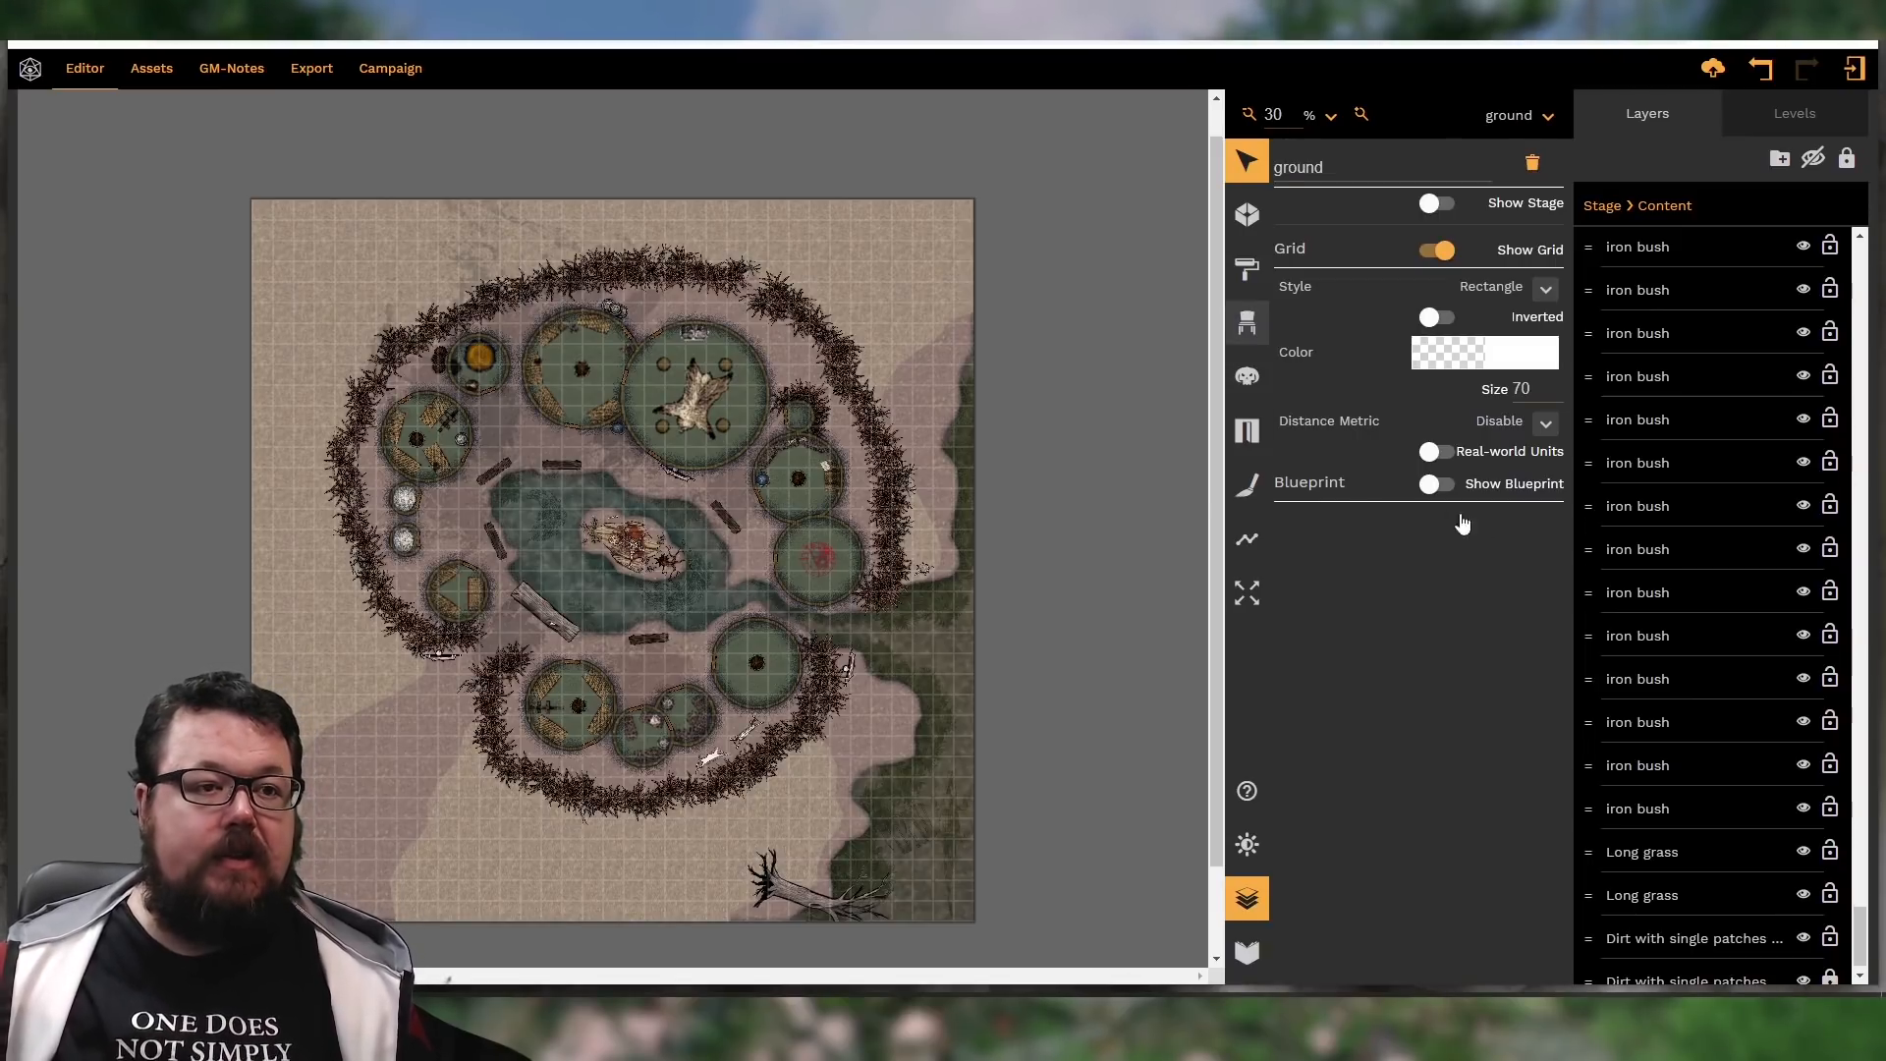
Hide the layer list and choose the dead tree prop from the Victorian trees
click(1247, 323)
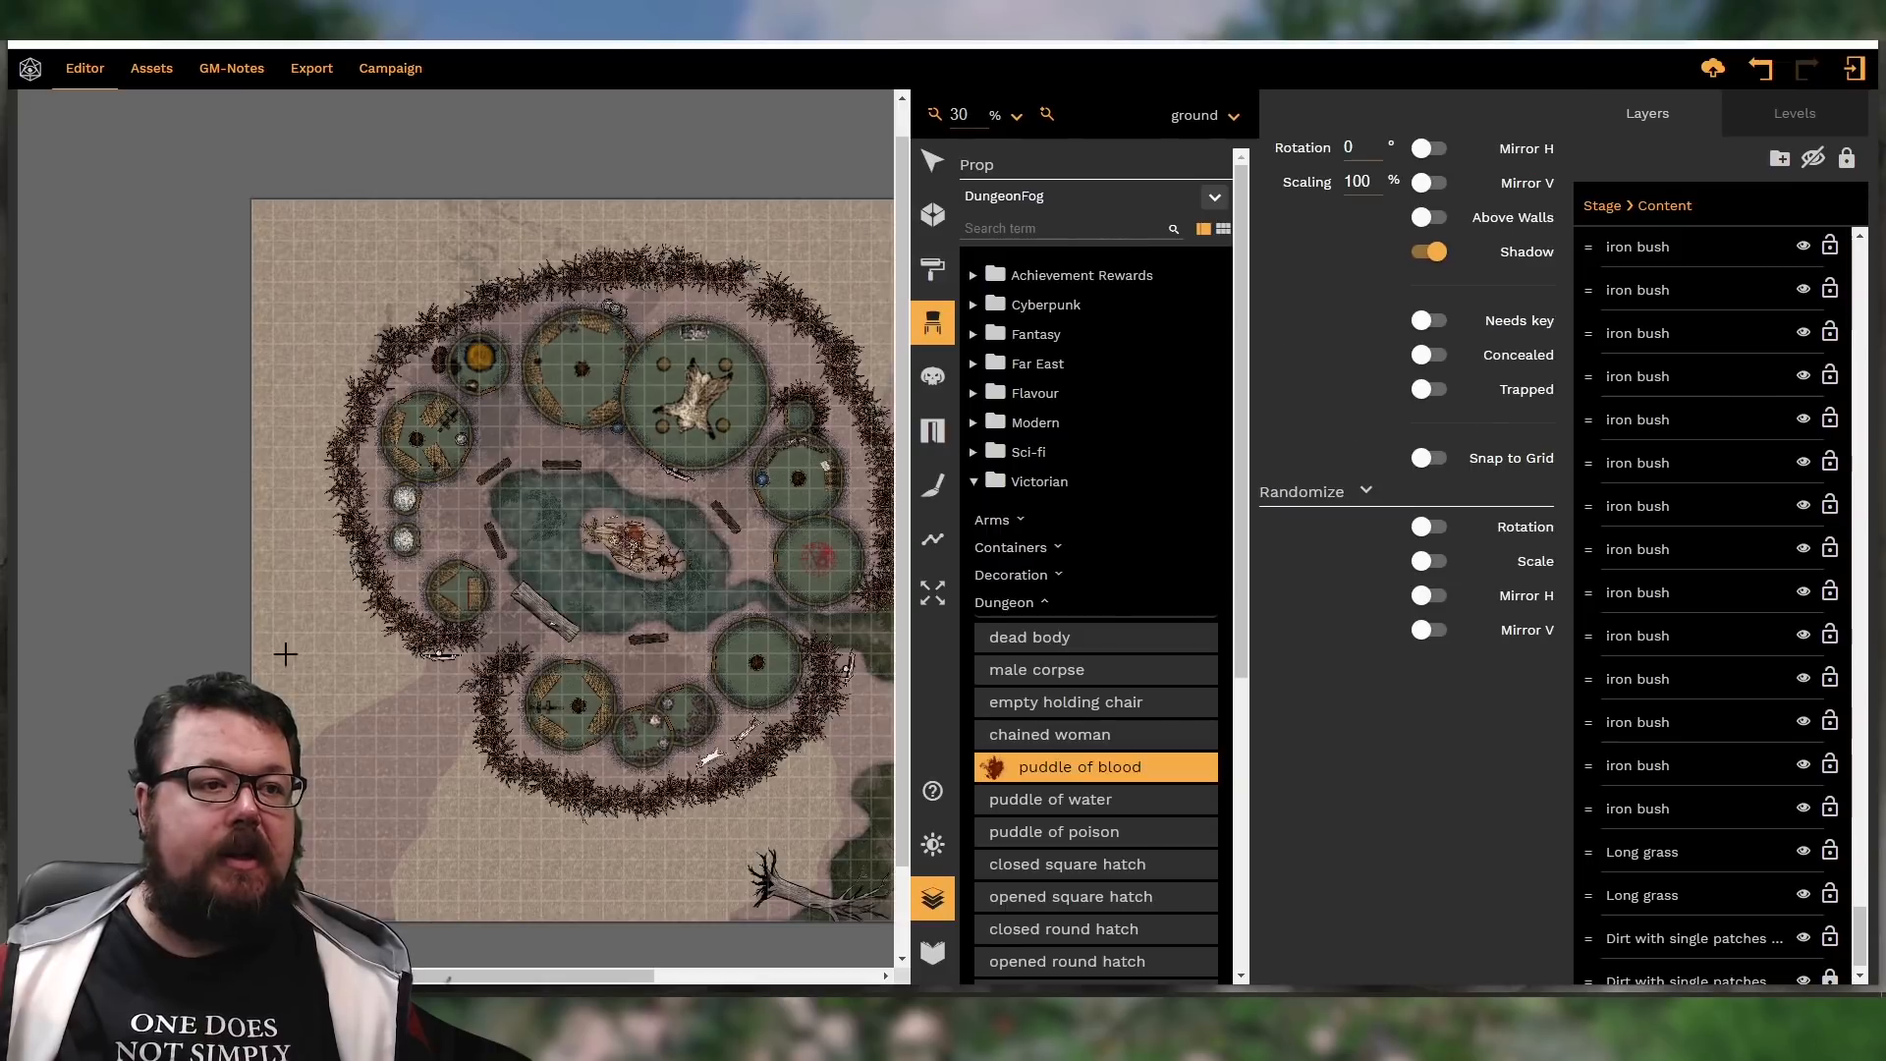
click(932, 899)
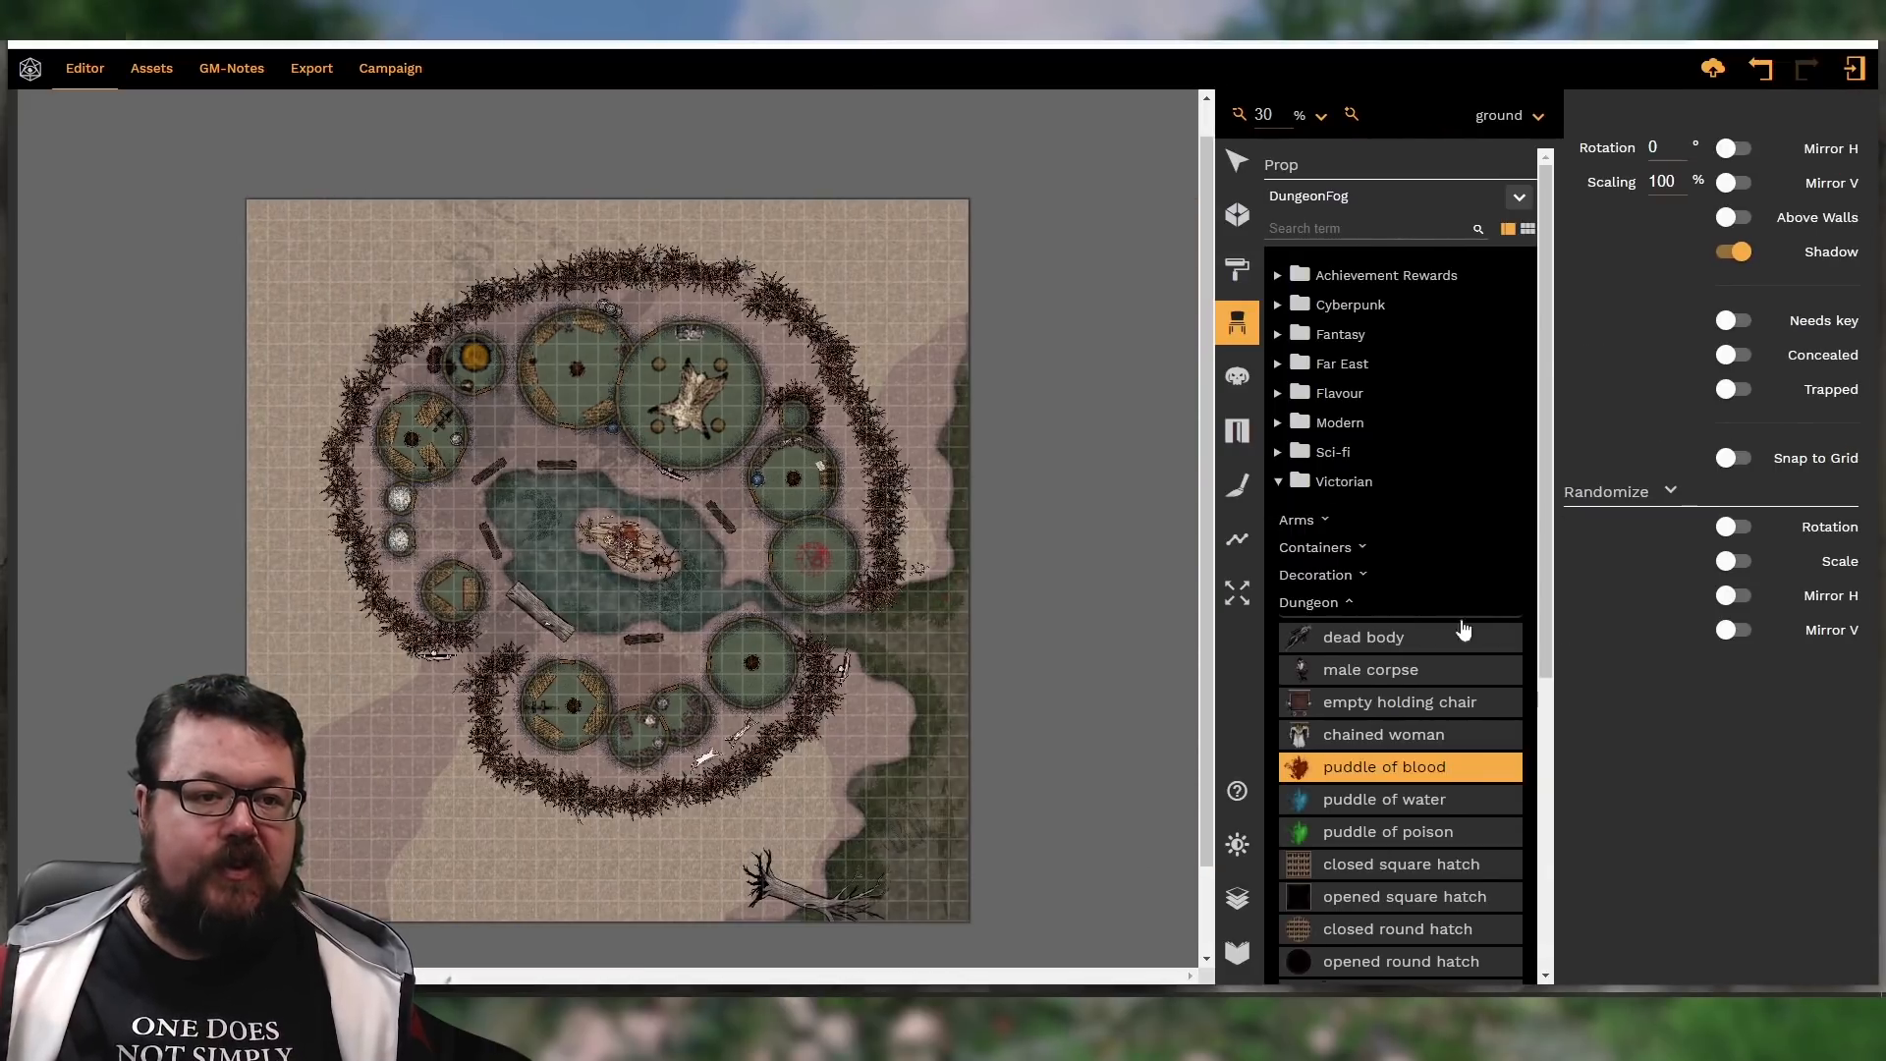
click(1350, 603)
click(1321, 657)
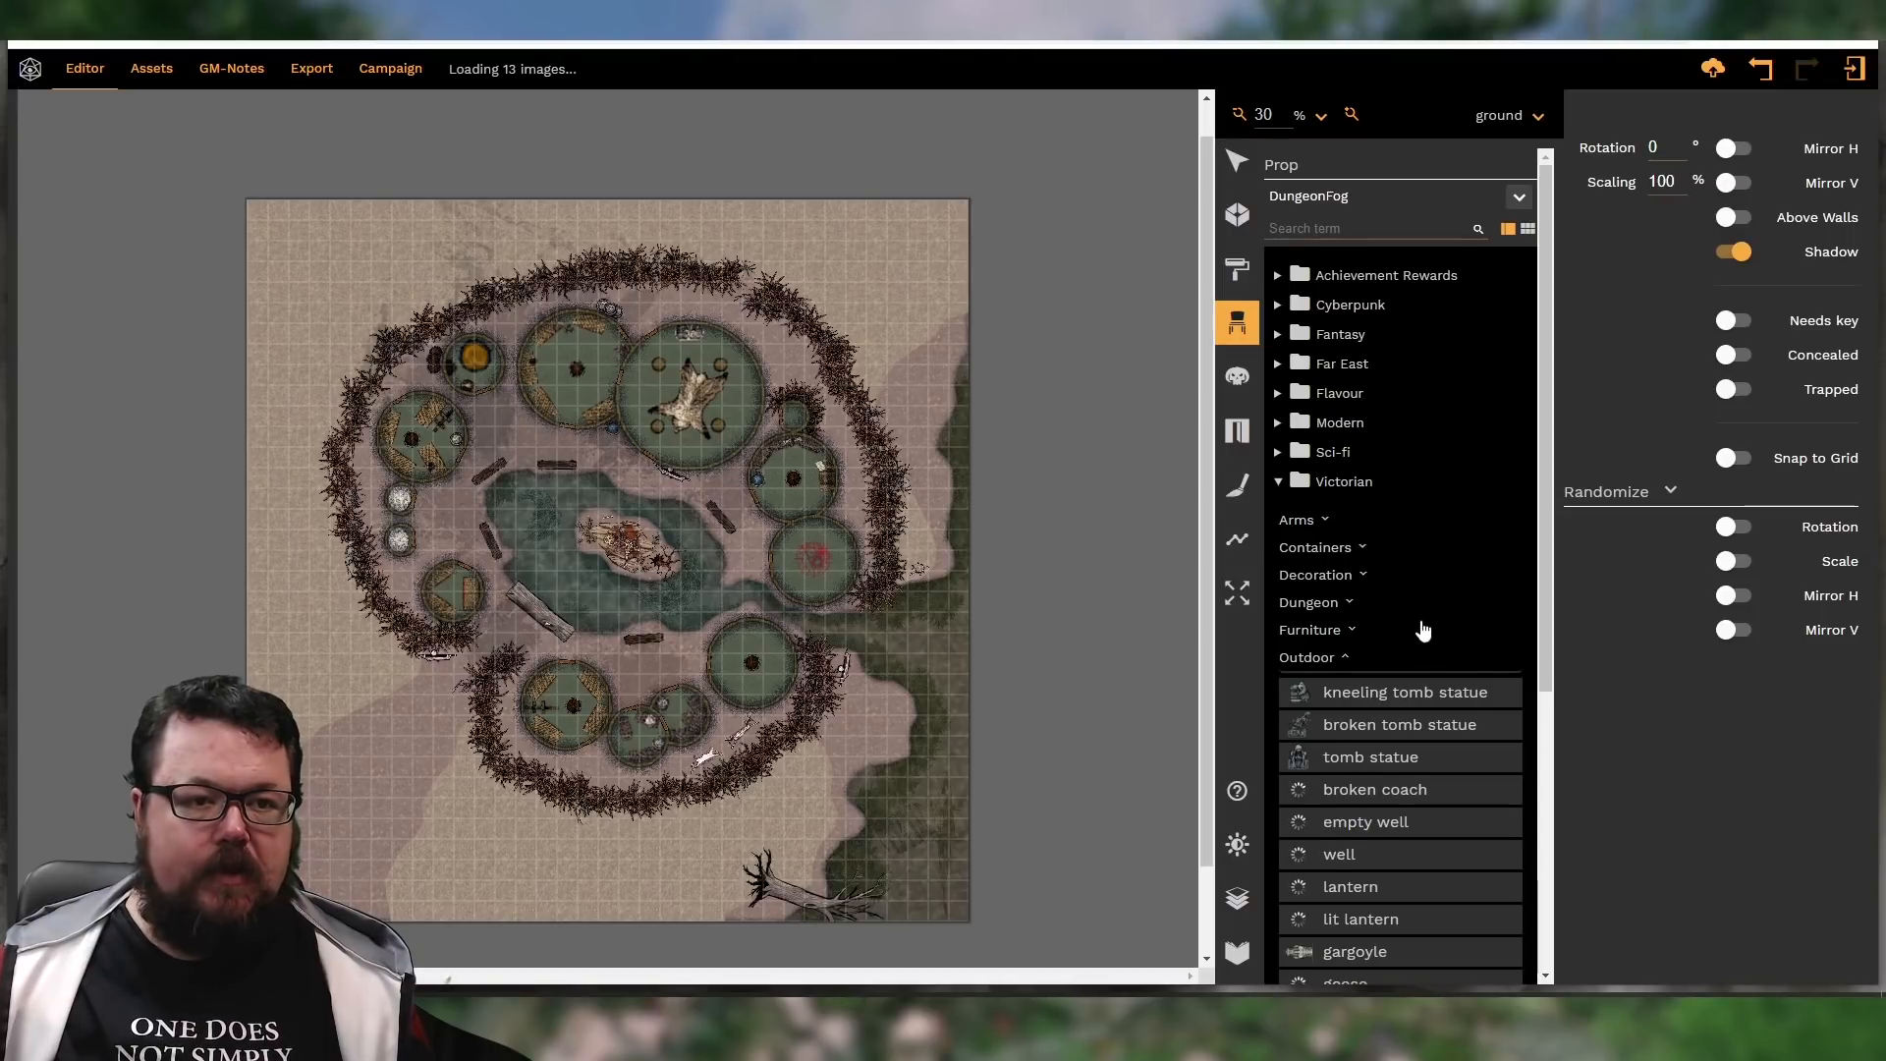
scroll(1424, 632, down, 3)
scroll(1424, 628, down, 2)
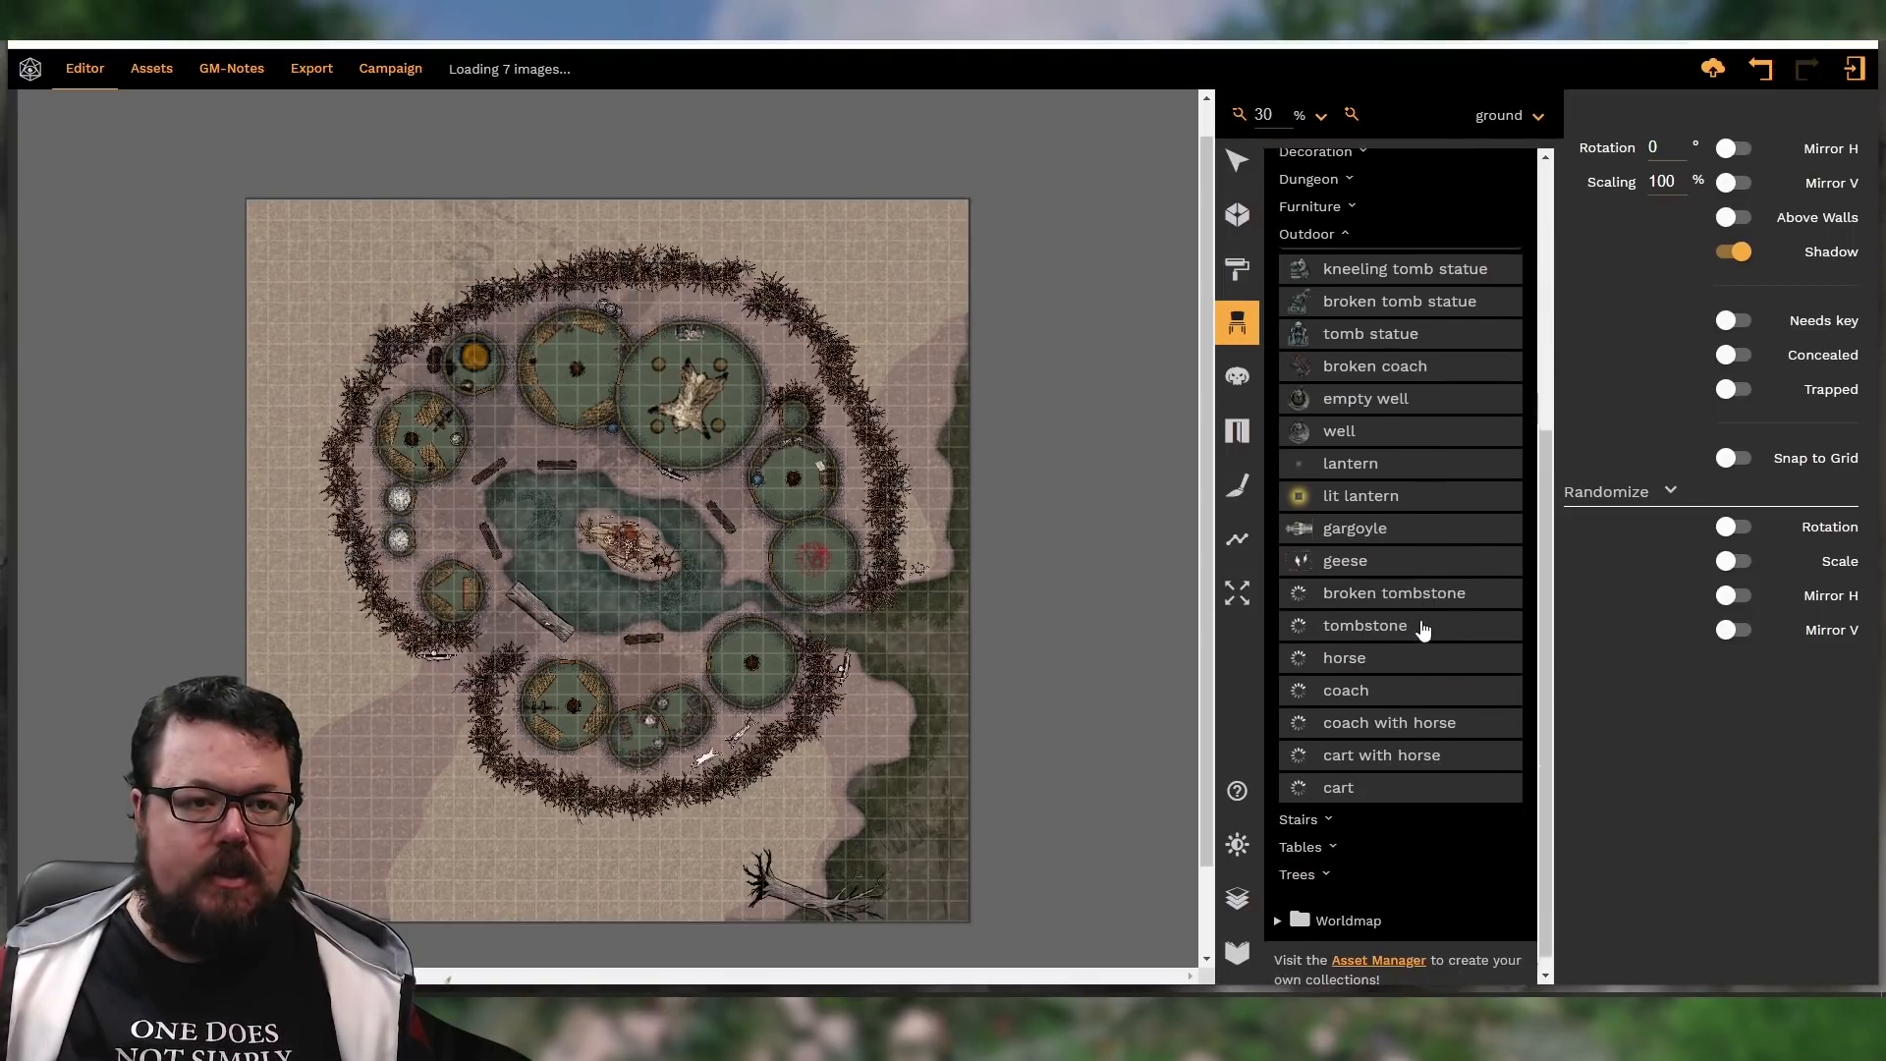
click(1313, 833)
scroll(1461, 678, down, 2)
click(1299, 858)
scroll(1436, 738, down, 2)
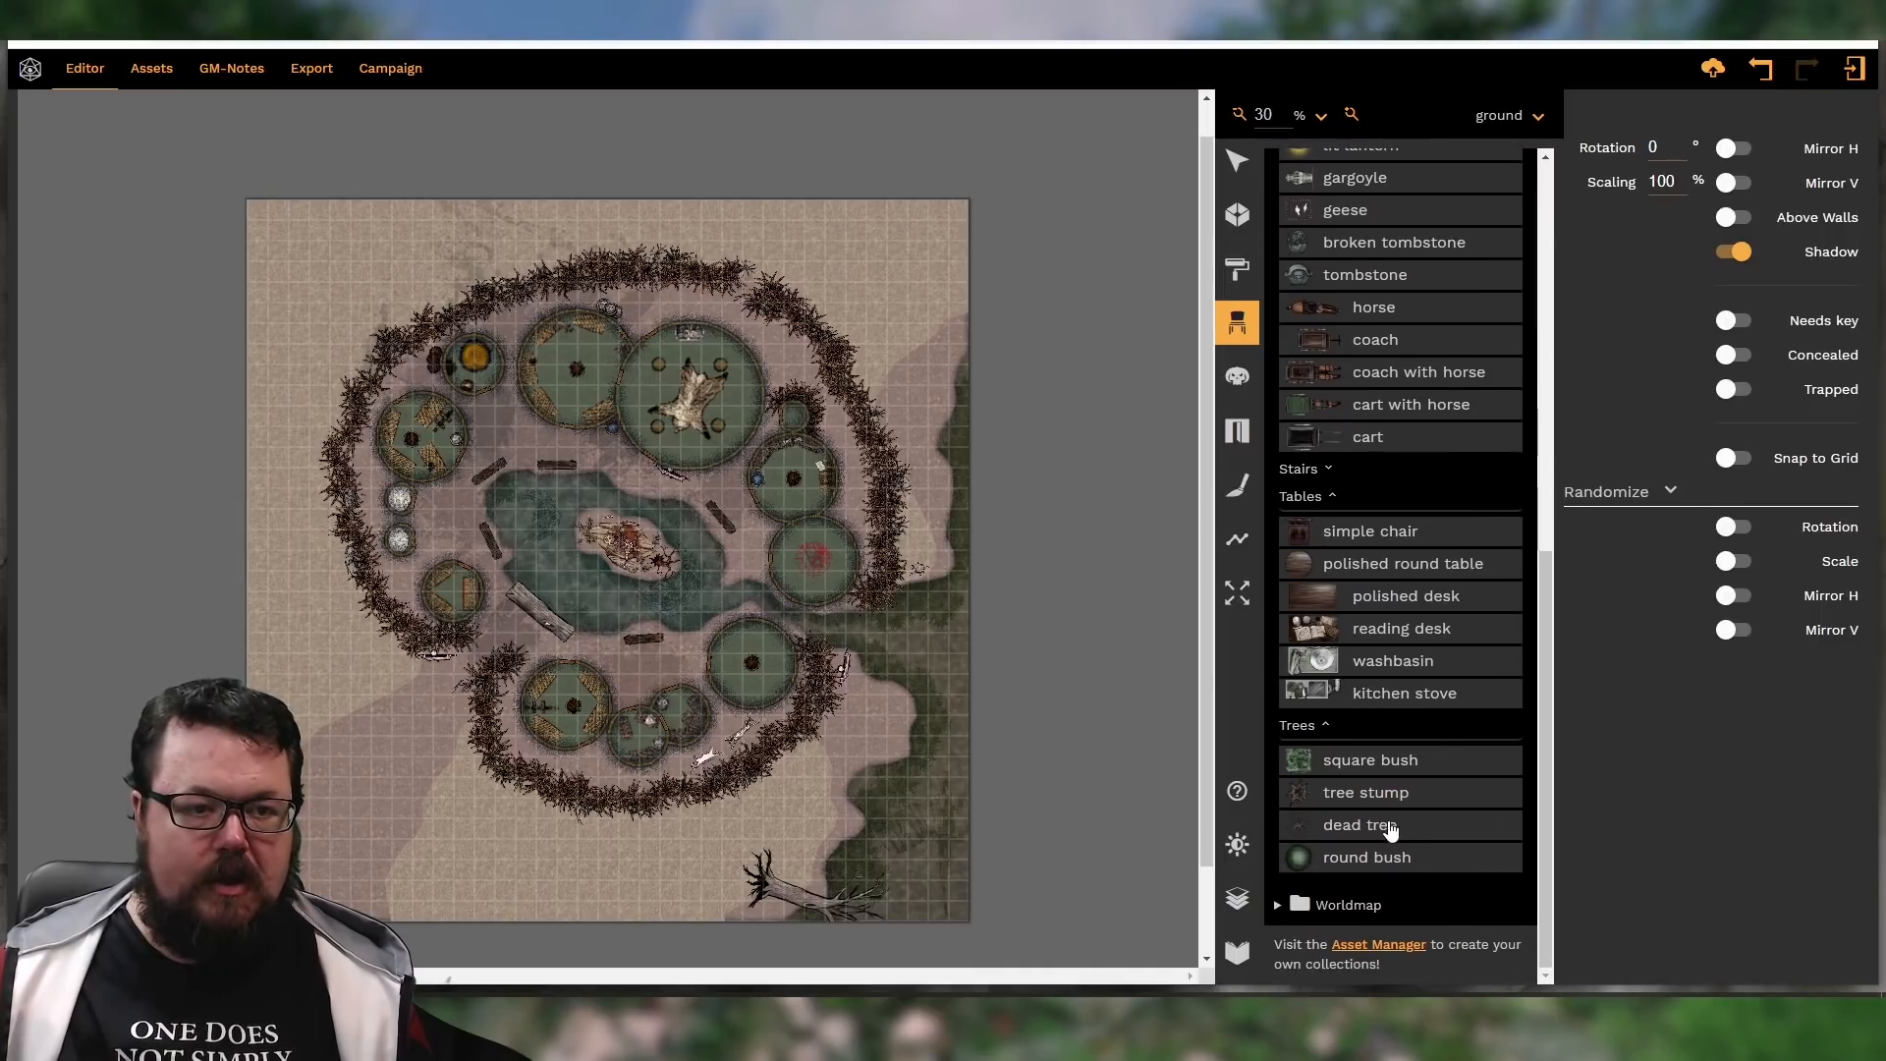
click(1394, 827)
Place a dead tree at 255% scaling and 20° rotation at the map's south edge, beside the fallen tree
scroll(533, 877, up, 12)
scroll(535, 887, up, 2)
shift+scroll(536, 887, down, 4)
shift+scroll(461, 899, up, 5)
shift+scroll(398, 895, up, 3)
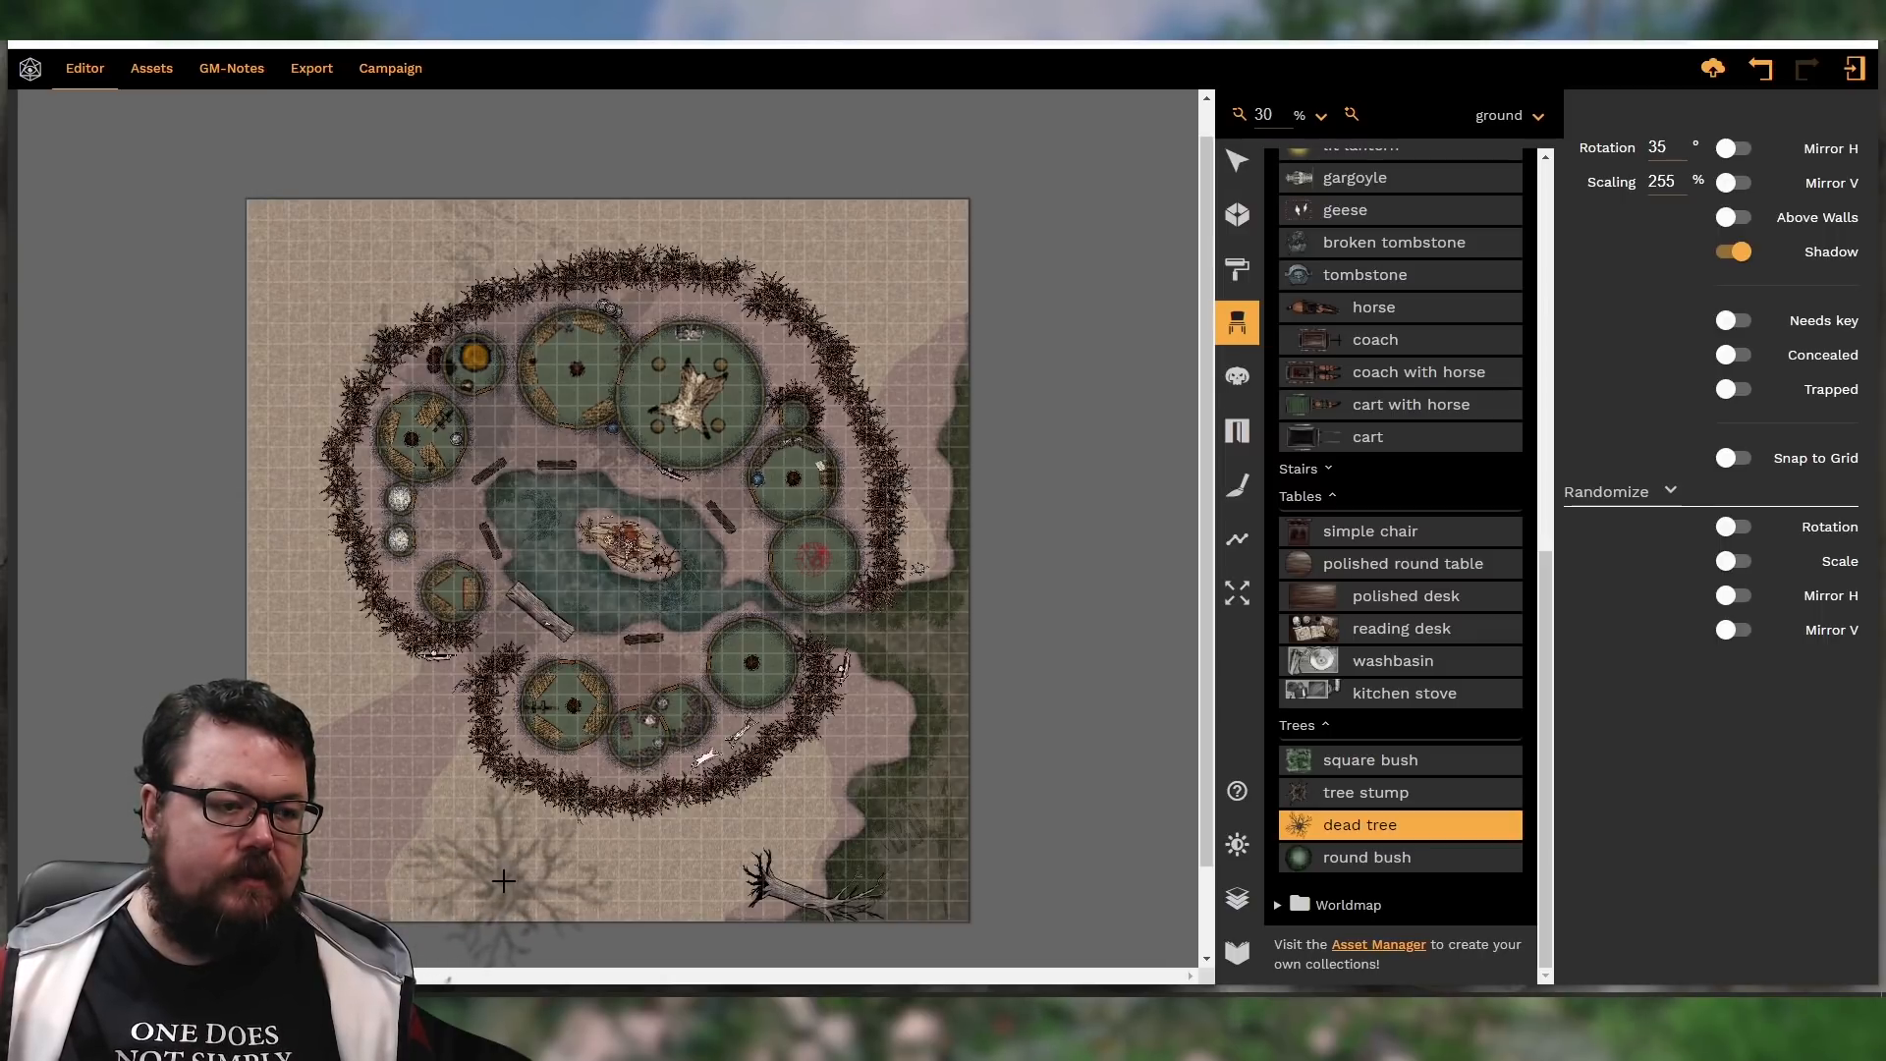
shift+scroll(506, 883, down, 3)
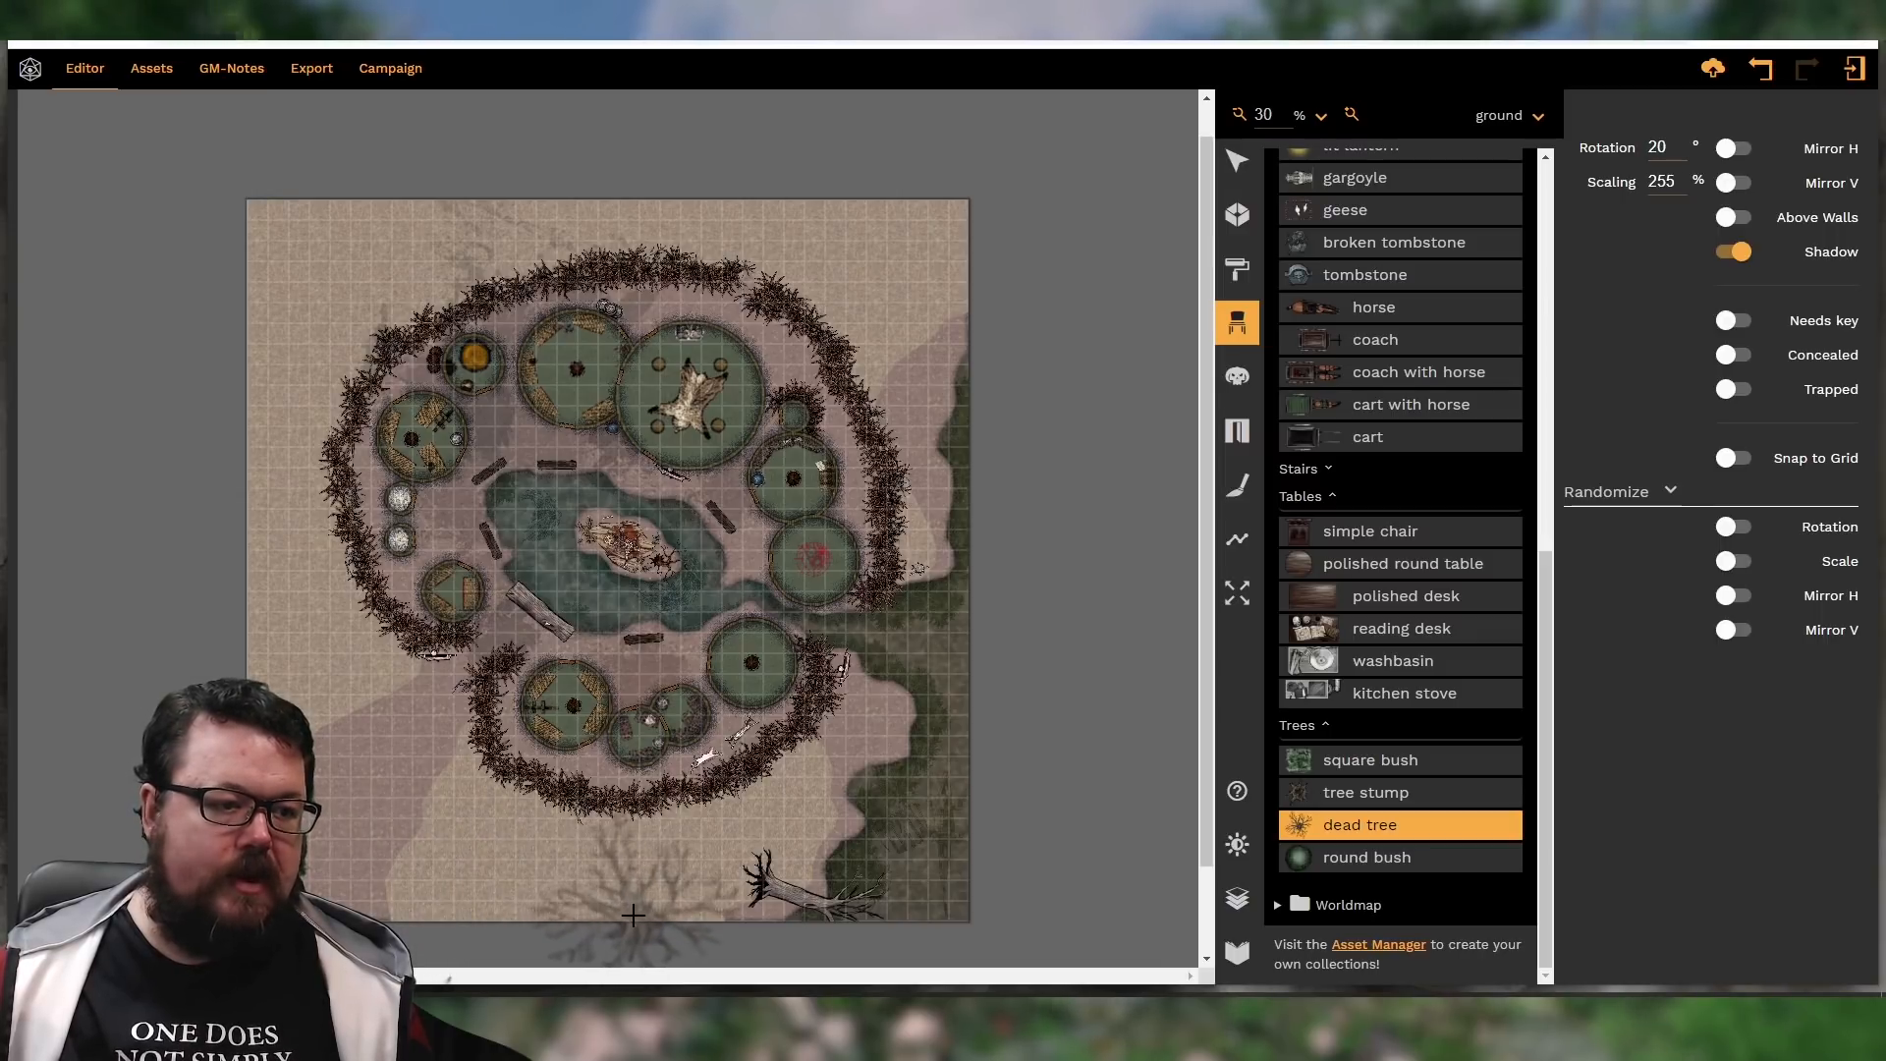
click(629, 909)
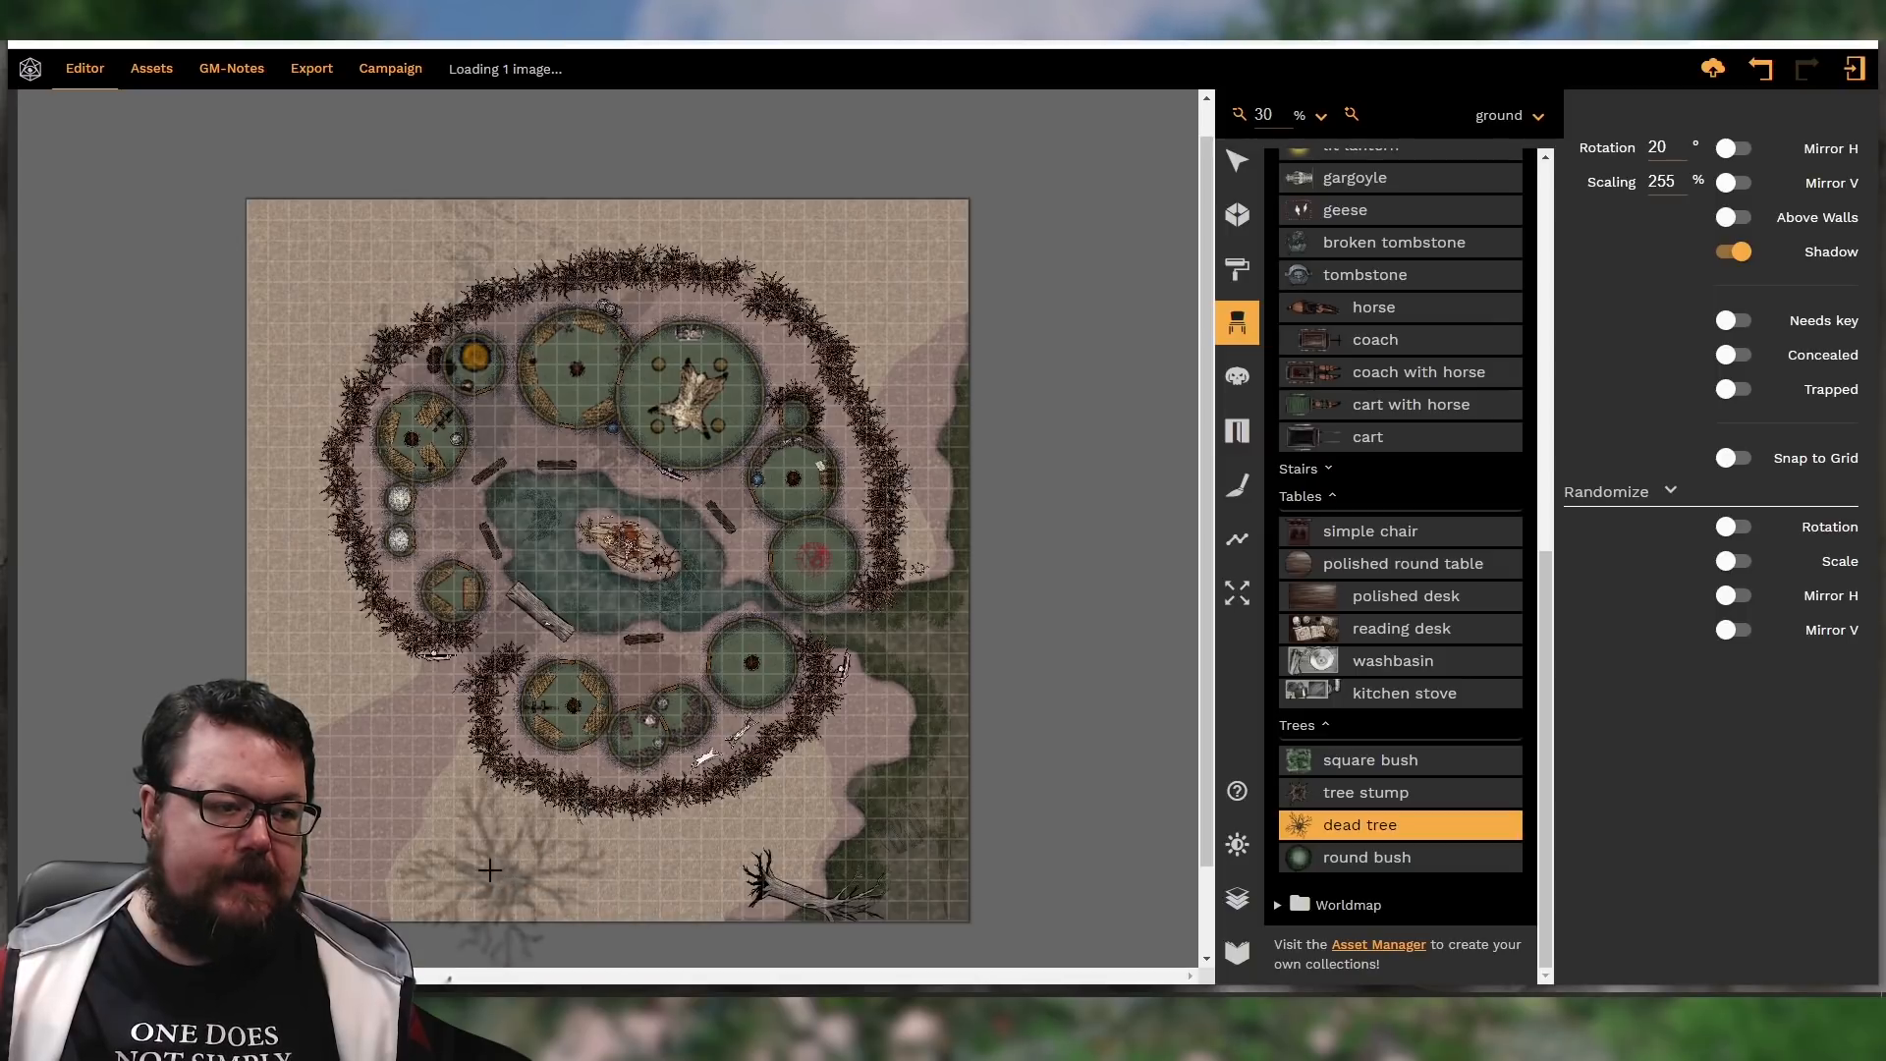
Place a smaller dead tree at 145% scaling and 50° rotation against the southern hedge's southwestern side
shift+scroll(470, 843, up, 4)
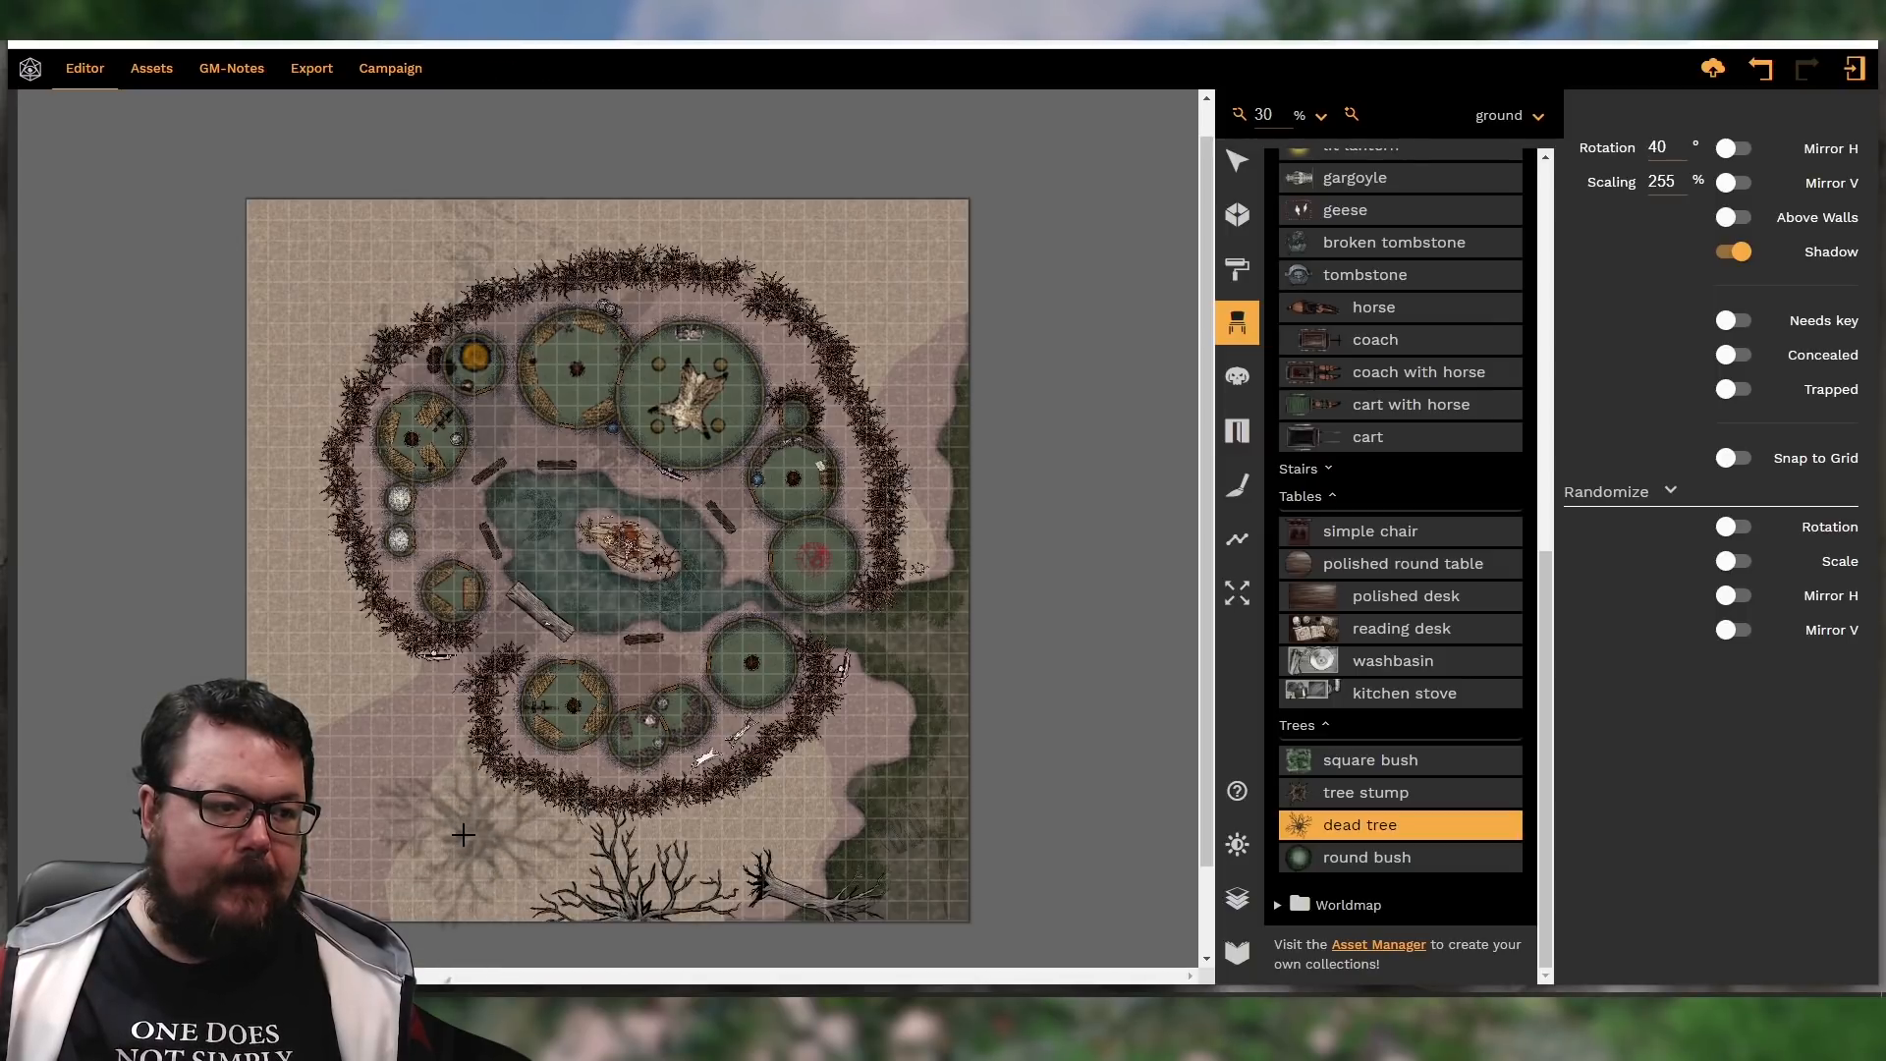
ctrl+scroll(464, 833, down, 5)
ctrl+scroll(464, 833, down, 3)
shift+scroll(471, 835, up, 2)
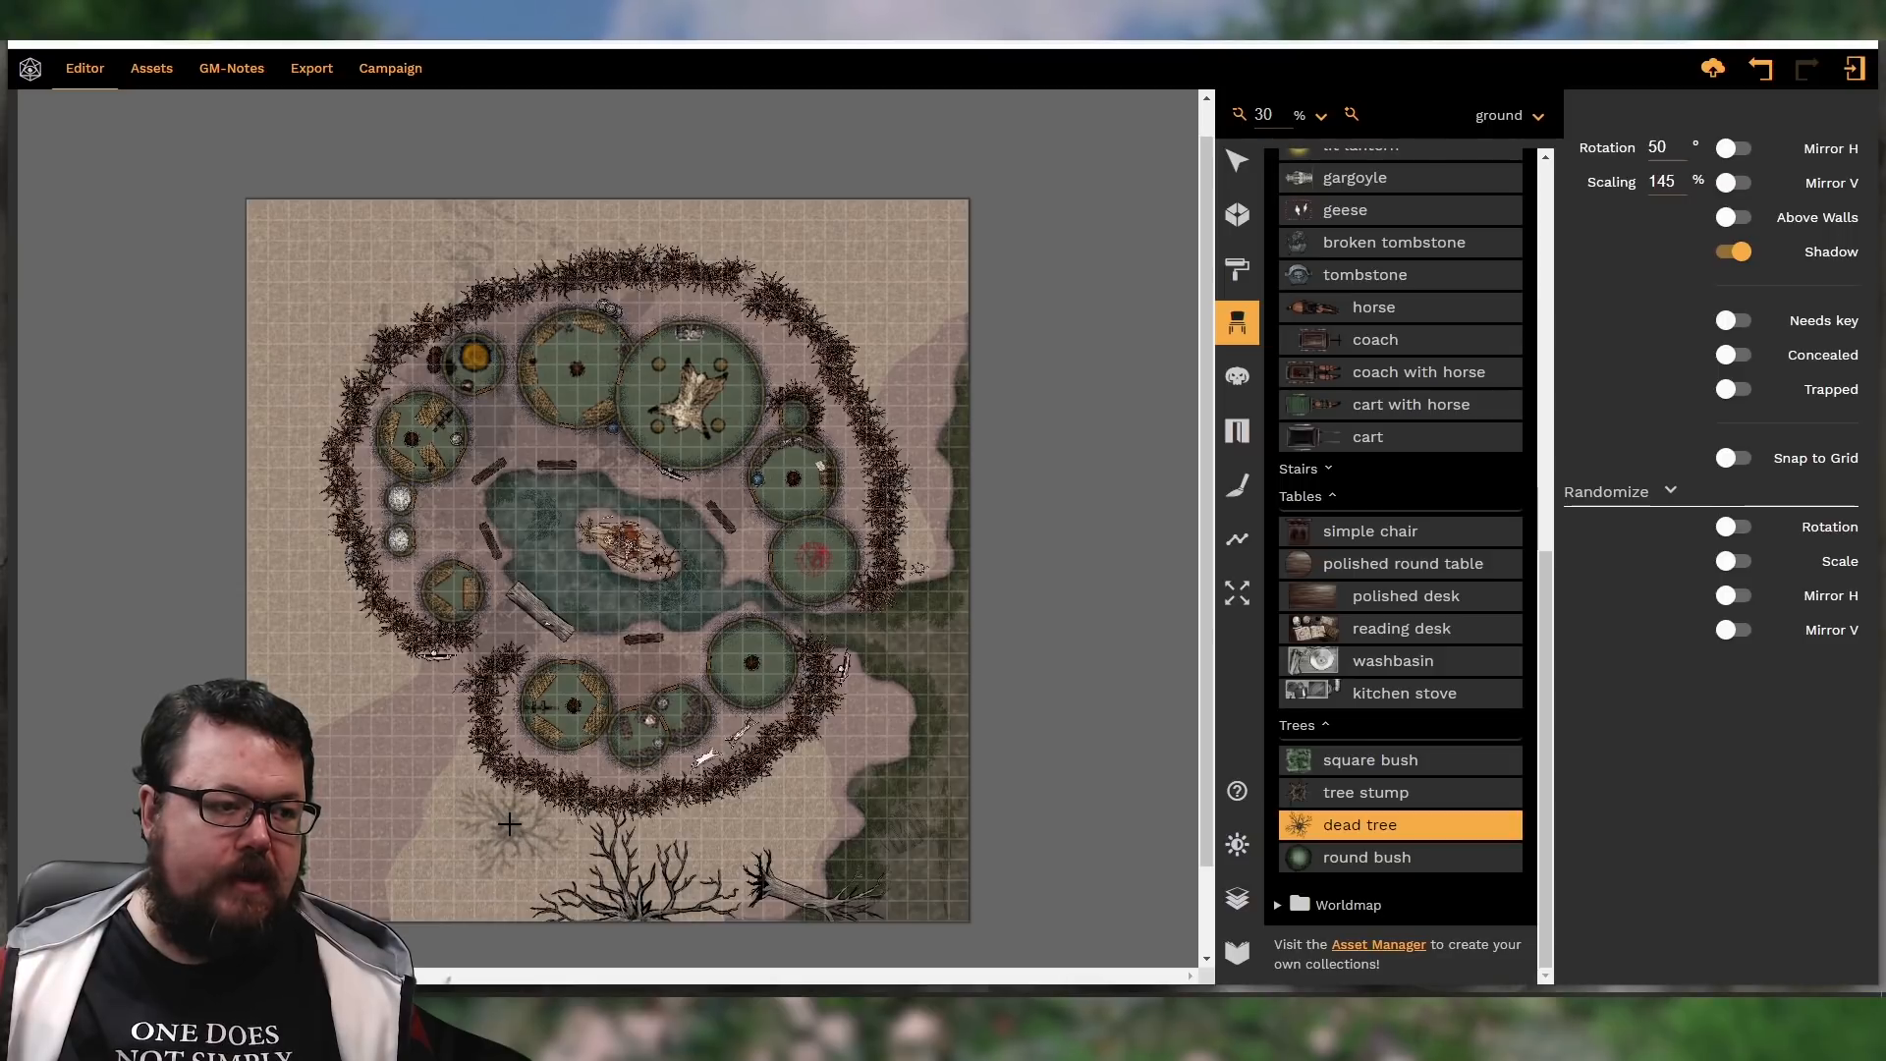
click(516, 794)
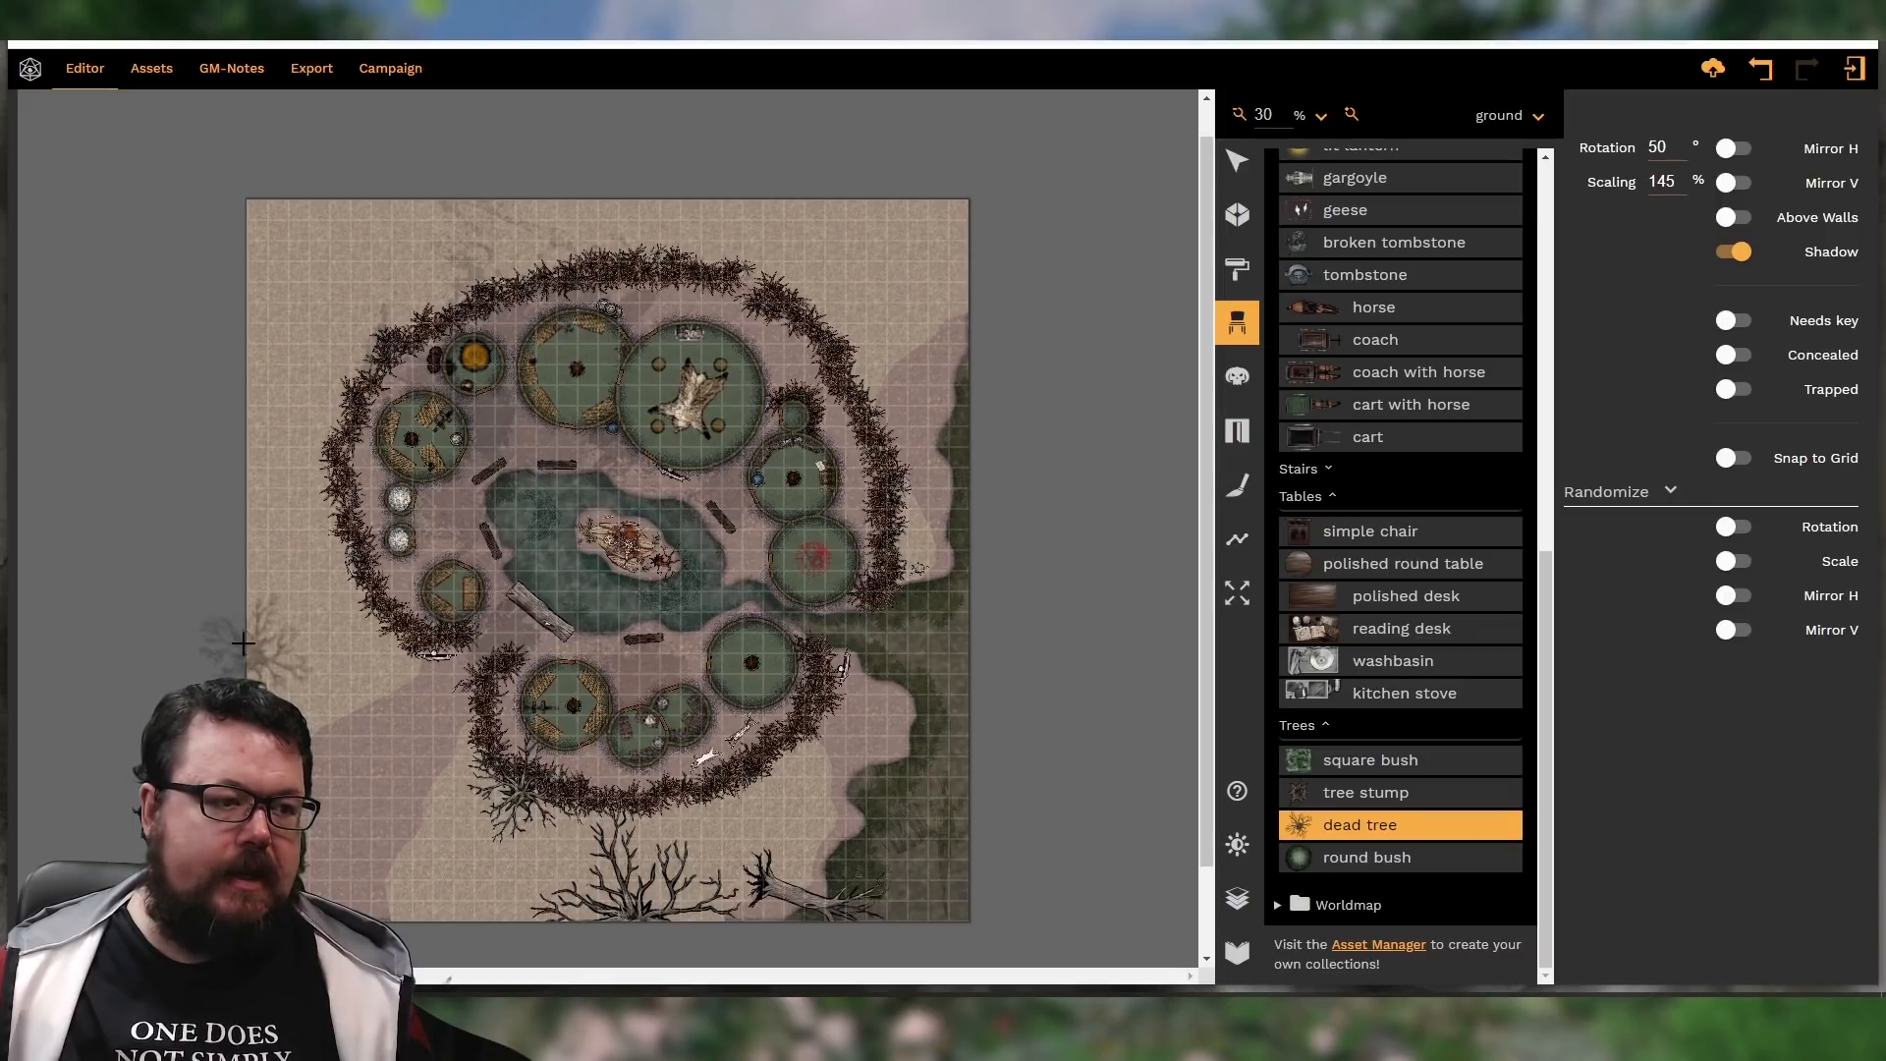
Place a large dead tree on the map's west edge and another at 255% scaling and 255° rotation in the northwest corner
shift+scroll(267, 672, down, 3)
shift+scroll(267, 673, down, 13)
alt+scroll(267, 673, up, 7)
alt+scroll(267, 673, up, 10)
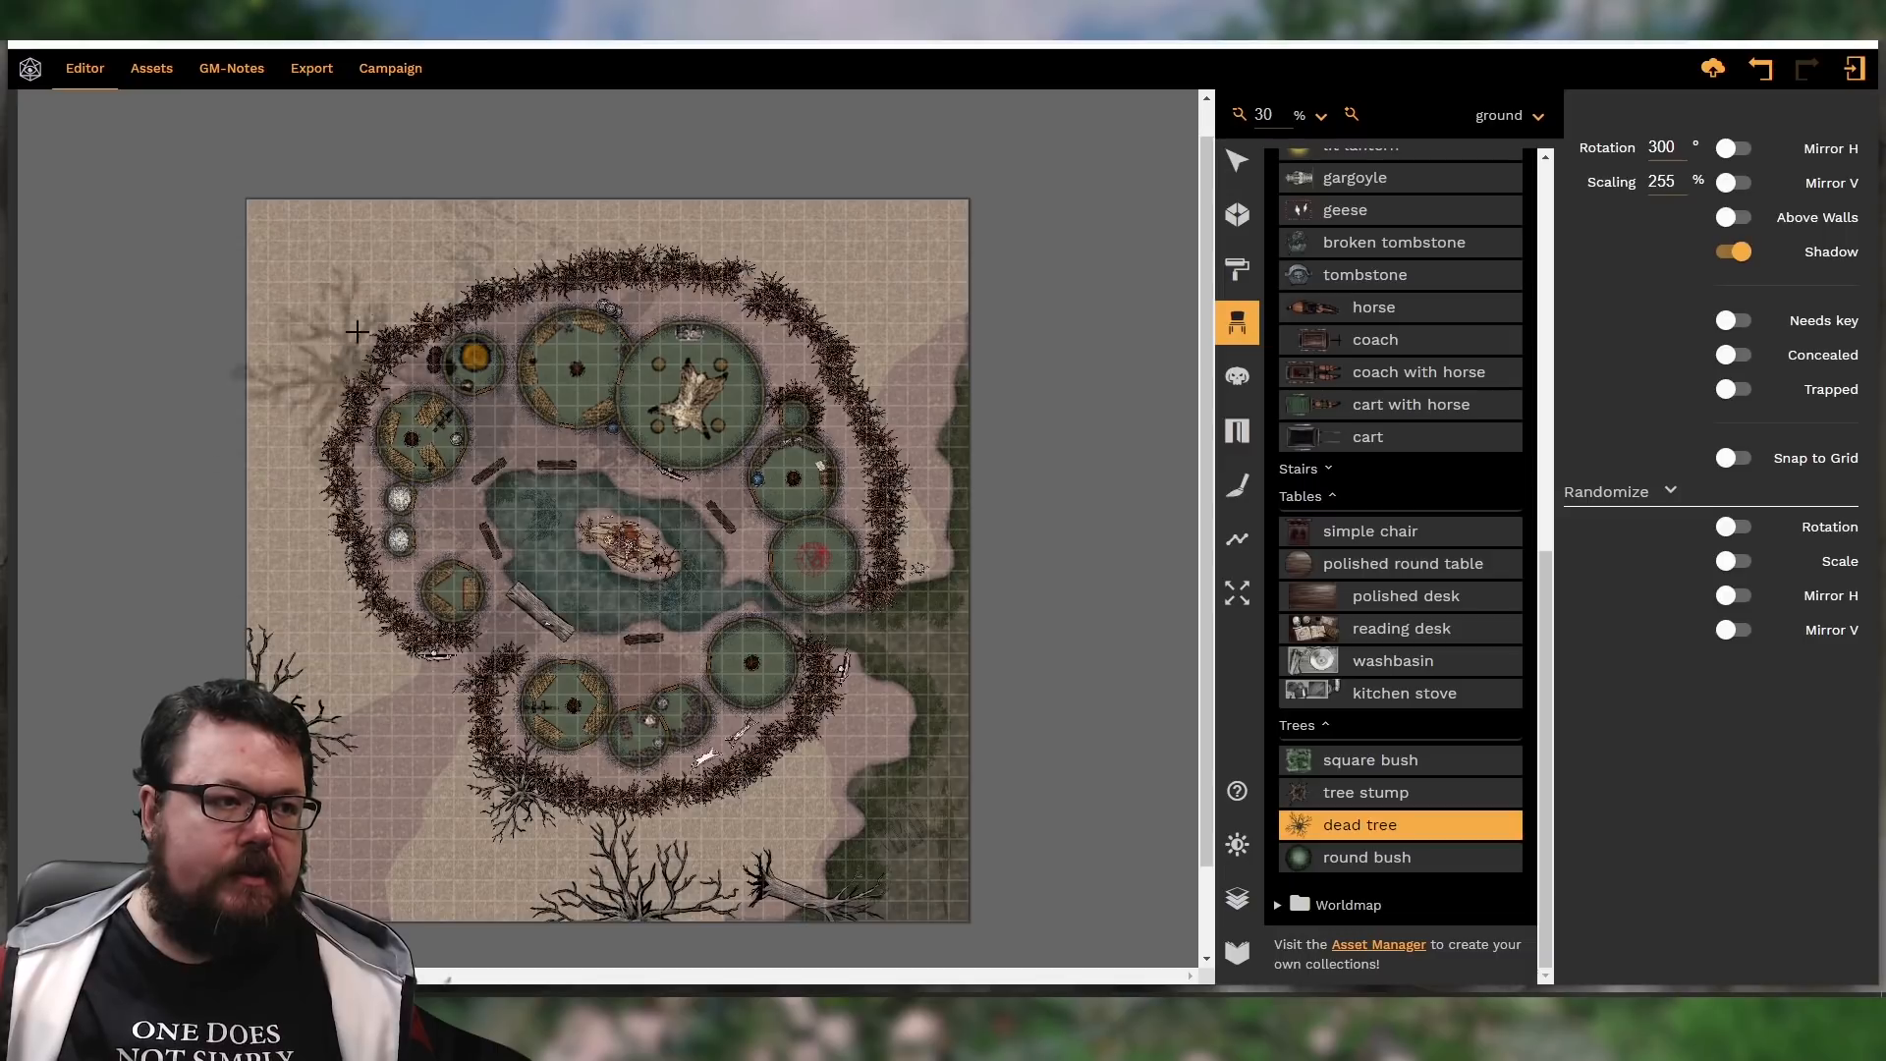
shift+scroll(281, 226, down, 9)
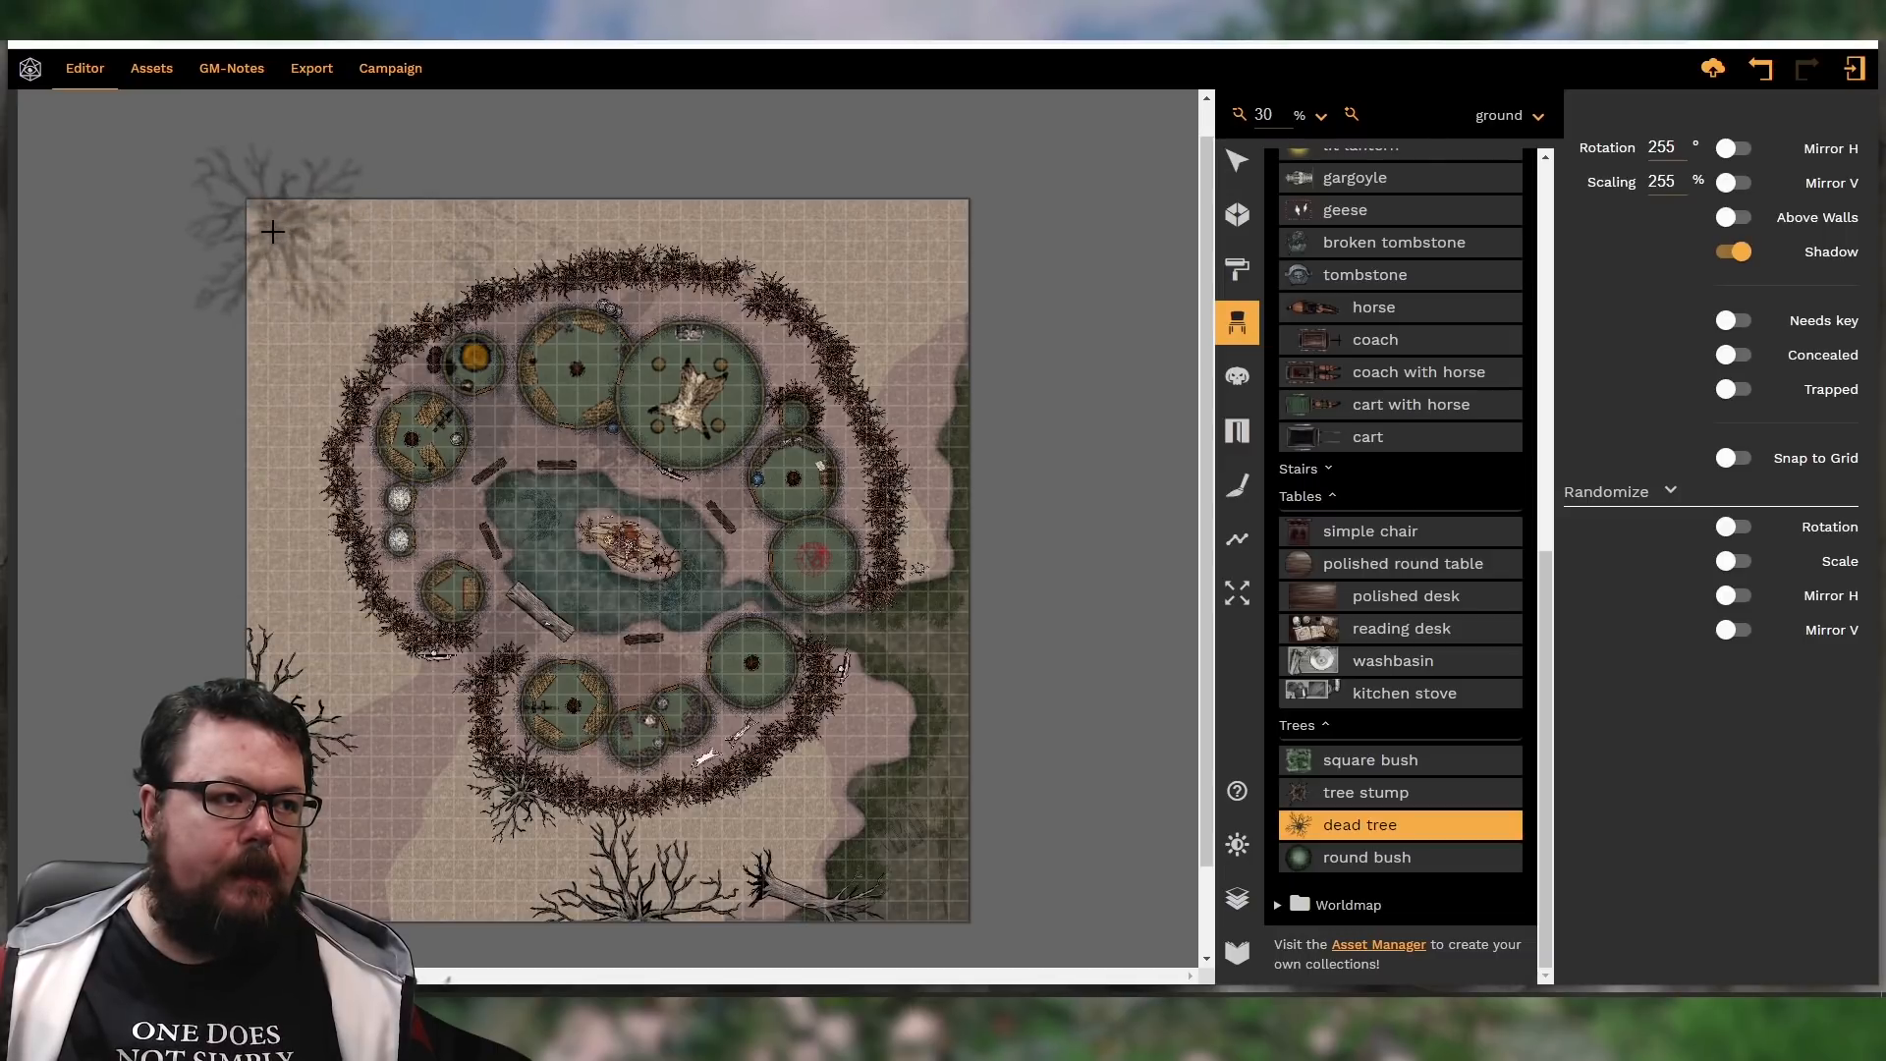
click(283, 236)
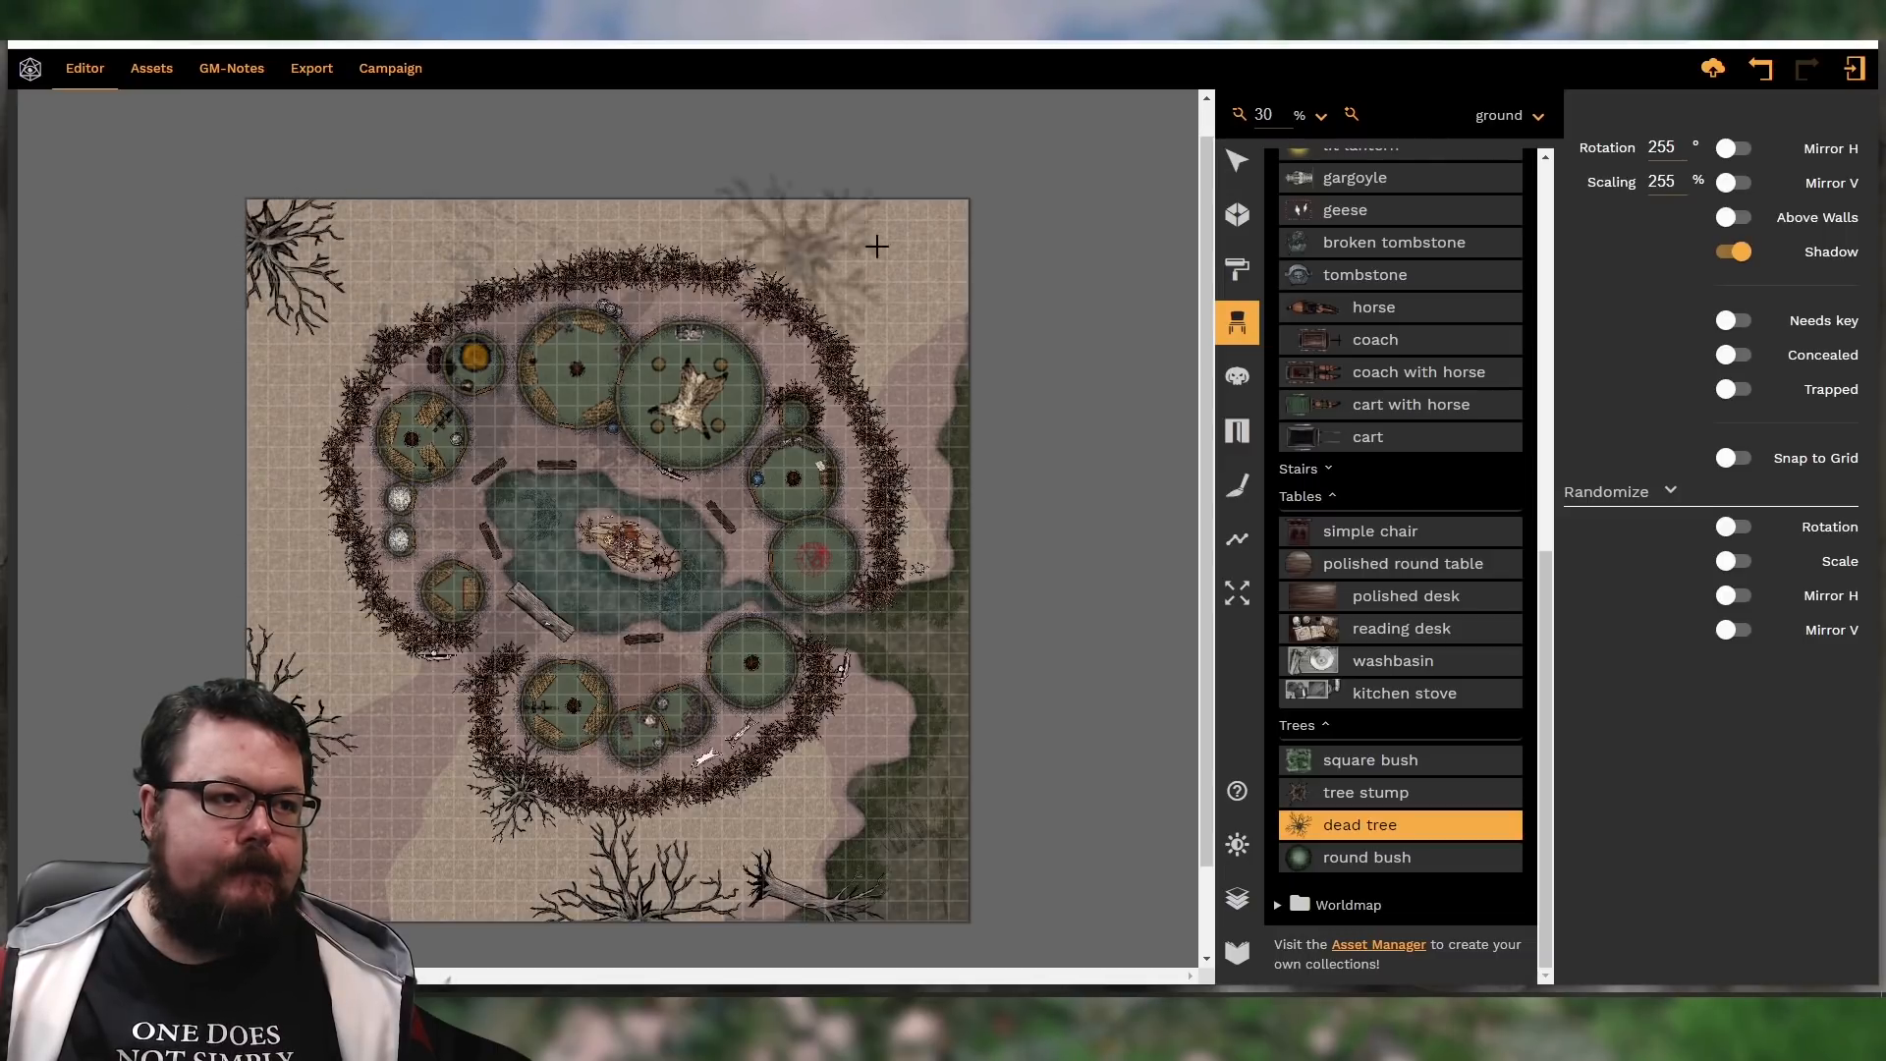
Place a dead tree at 175% scaling and 200° rotation on the map's east edge, beside the northeastern hedge
shift+scroll(928, 315, down, 6)
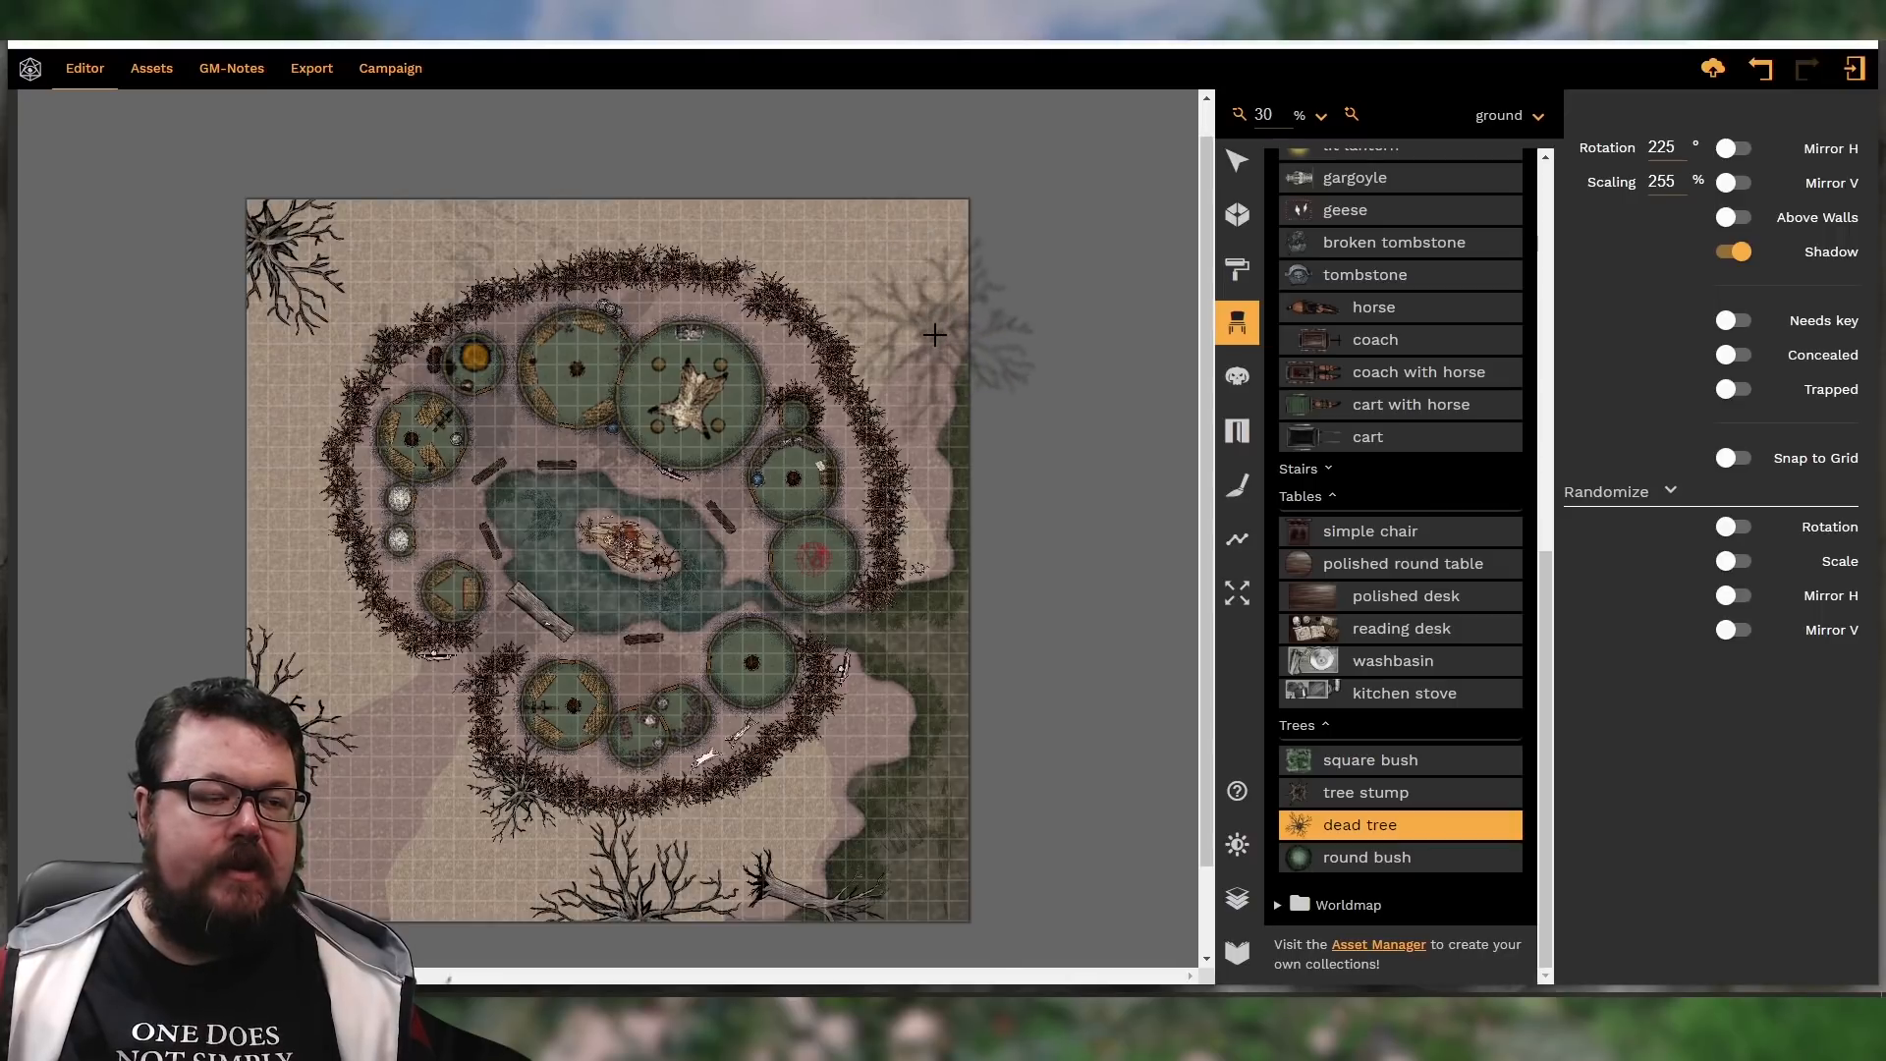
ctrl+scroll(936, 336, down, 7)
shift+scroll(941, 334, down, 5)
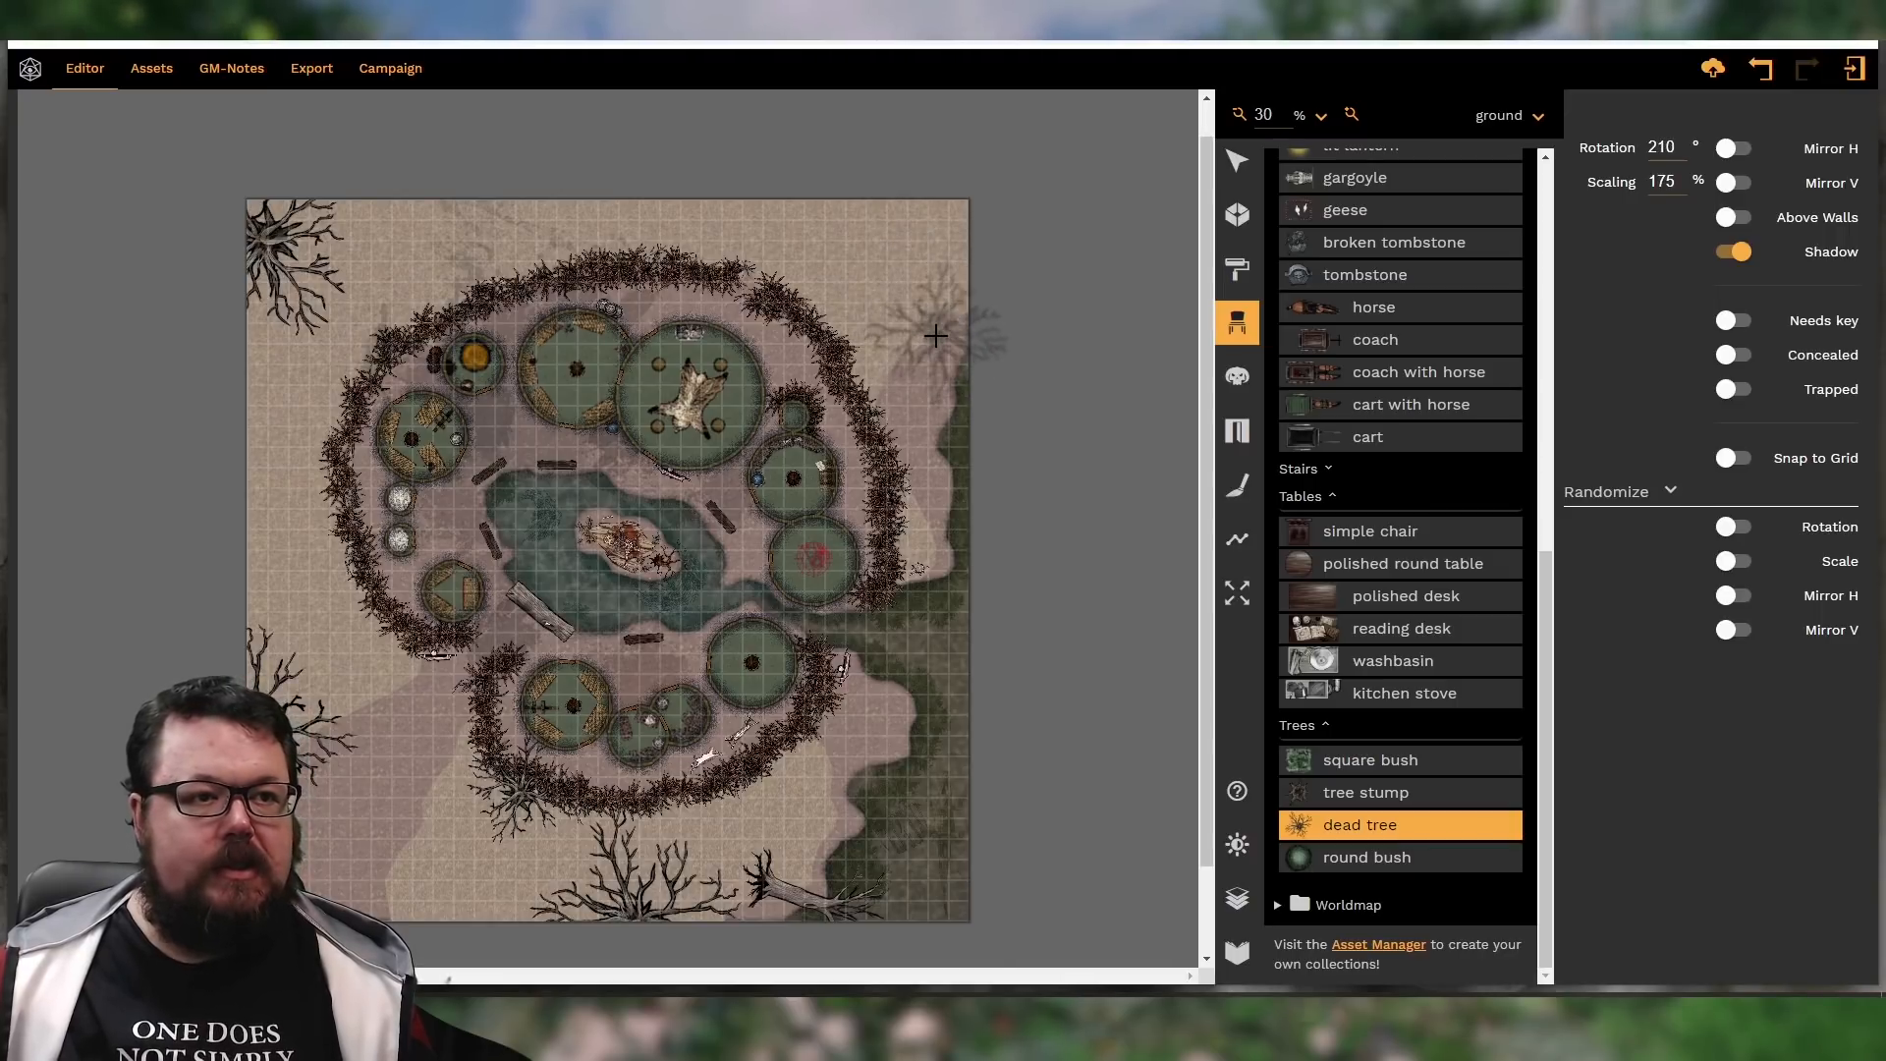
click(948, 330)
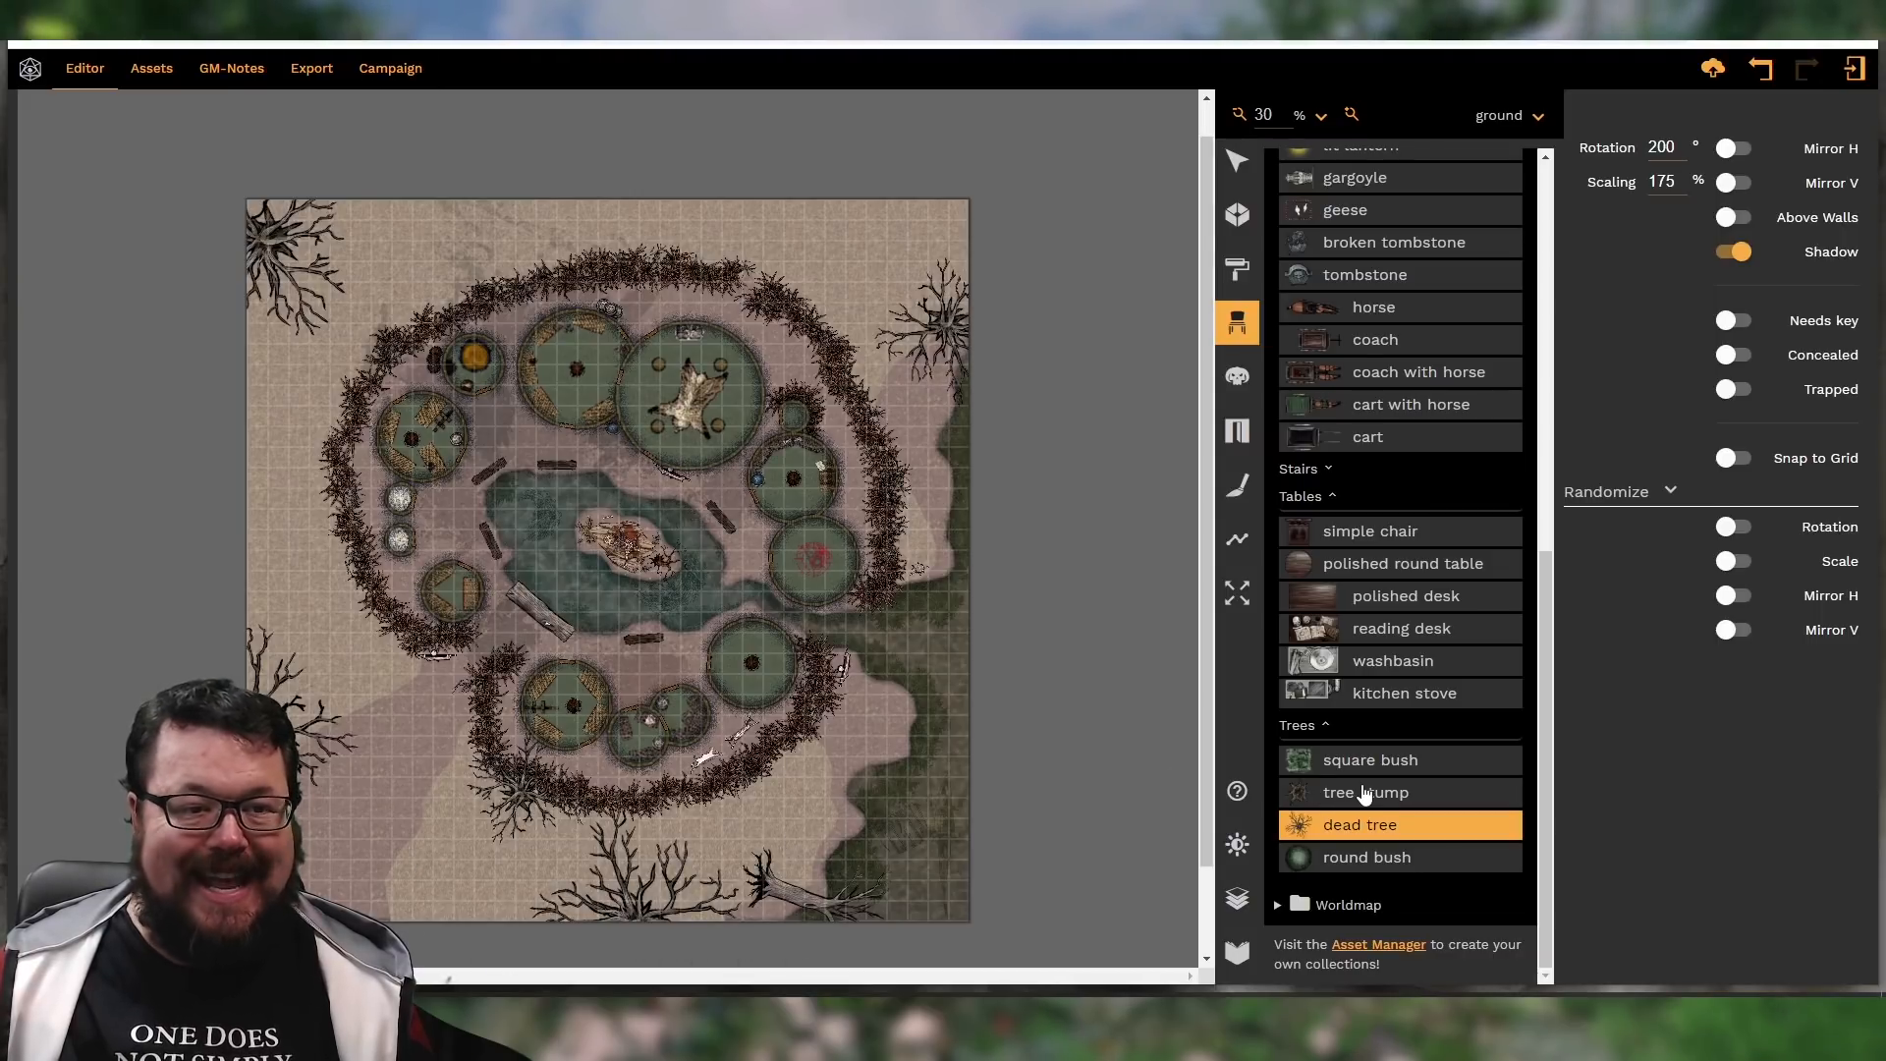
Place a tree stump at 140% scaling and 315° rotation on the bare path near the map's southwest edge
click(1364, 794)
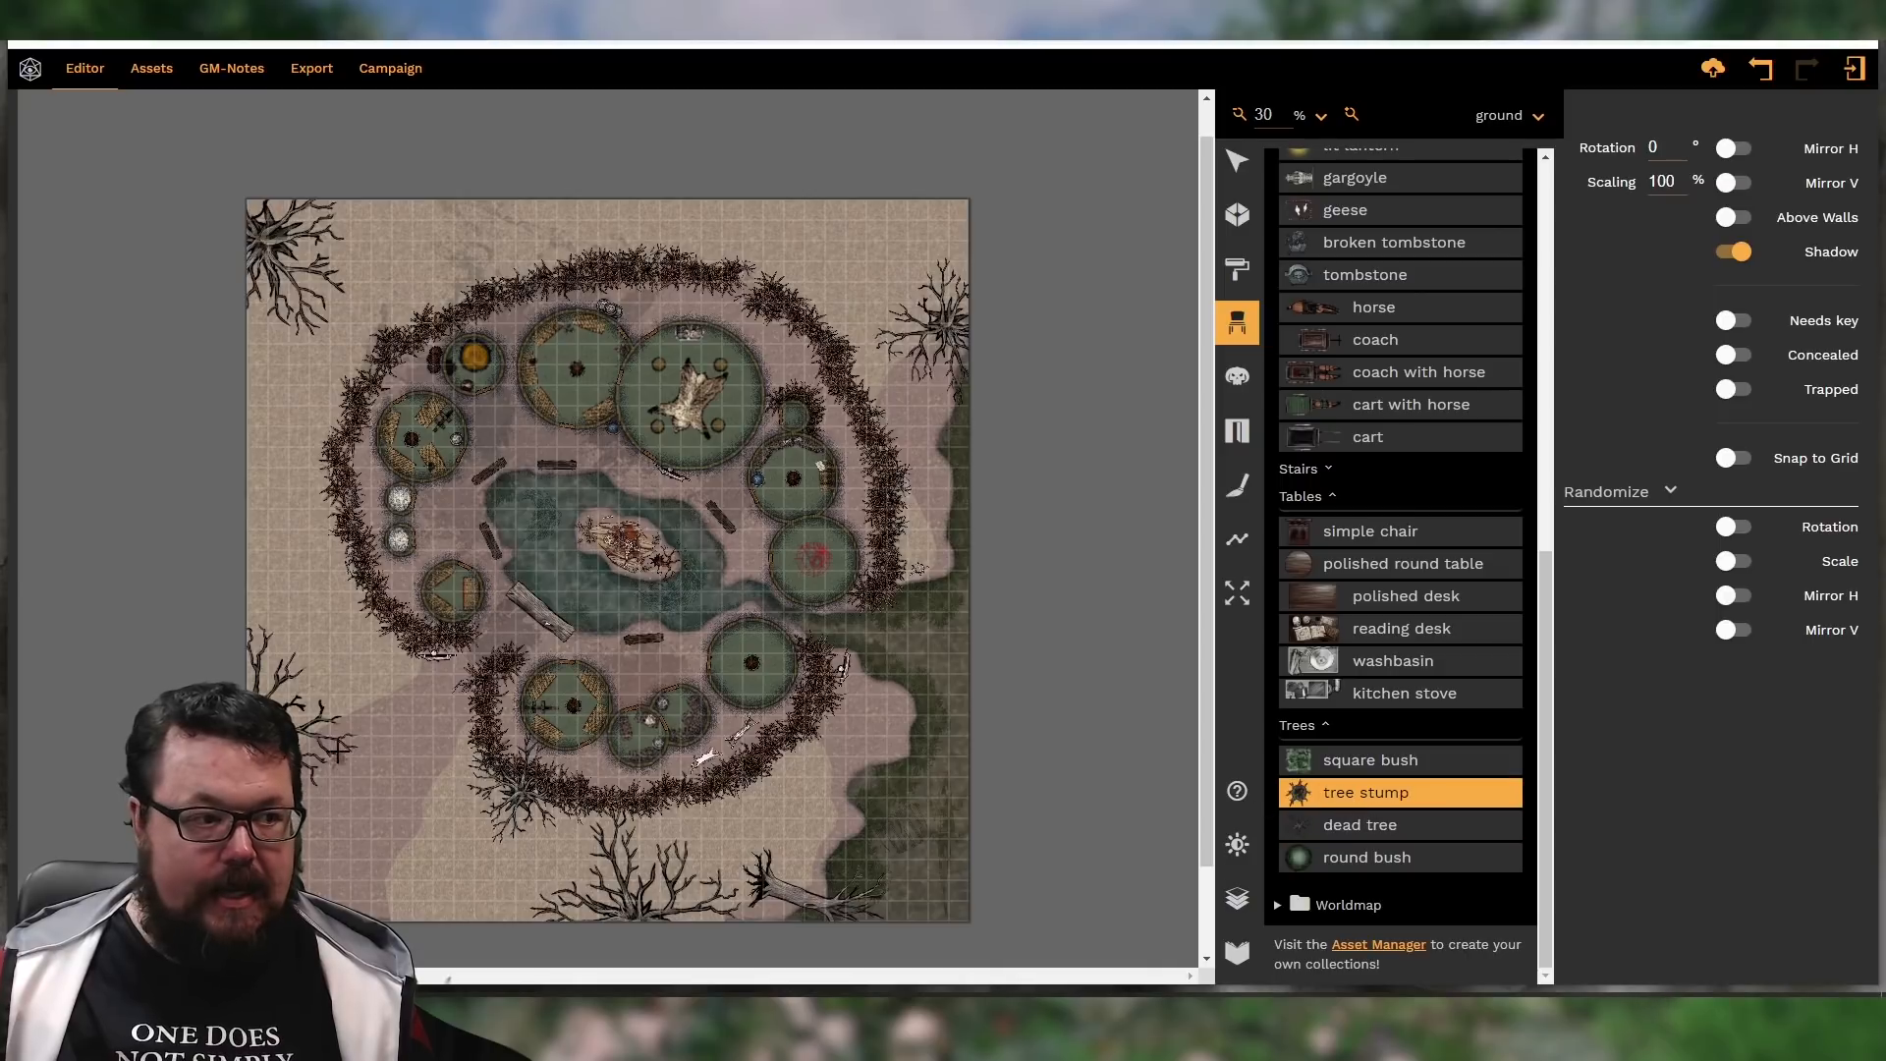
scroll(381, 700, down, 2)
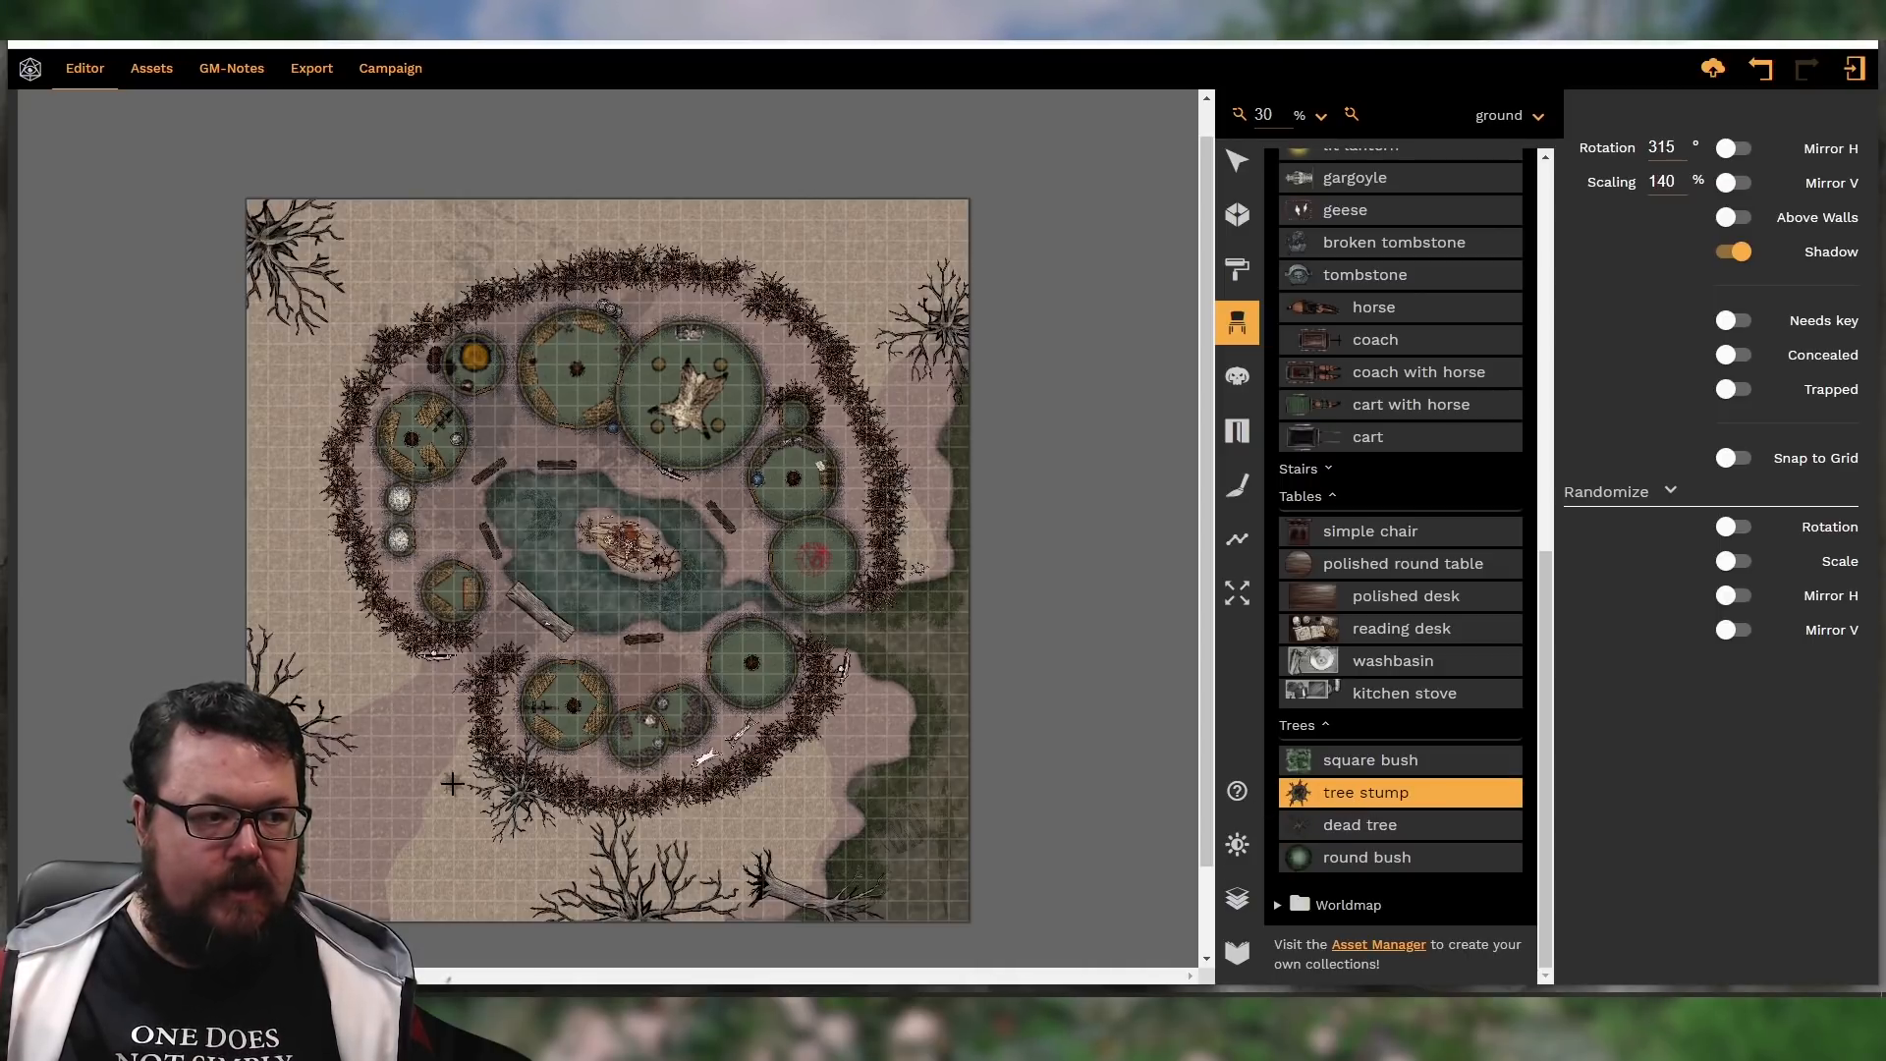
click(387, 879)
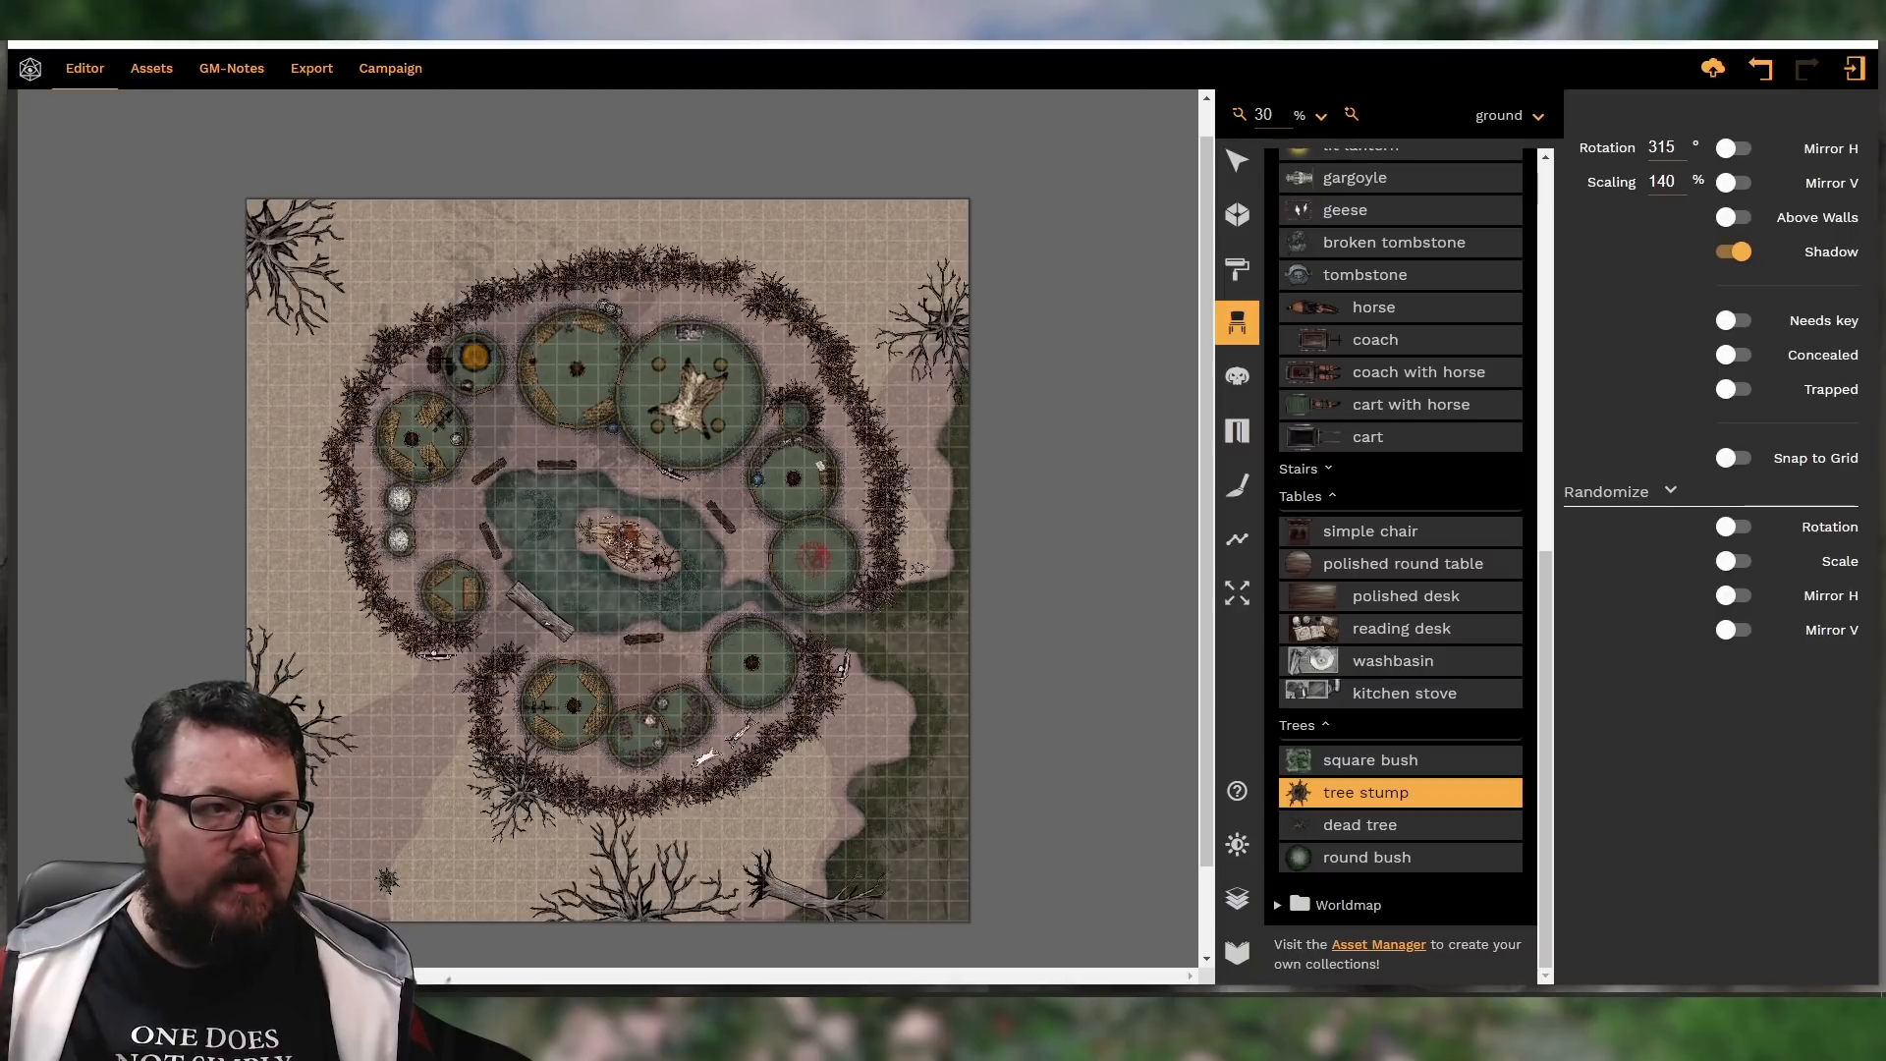
Choose the second dried gras variant from the Desert props in the Flavour collection
scroll(1424, 721, up, 4)
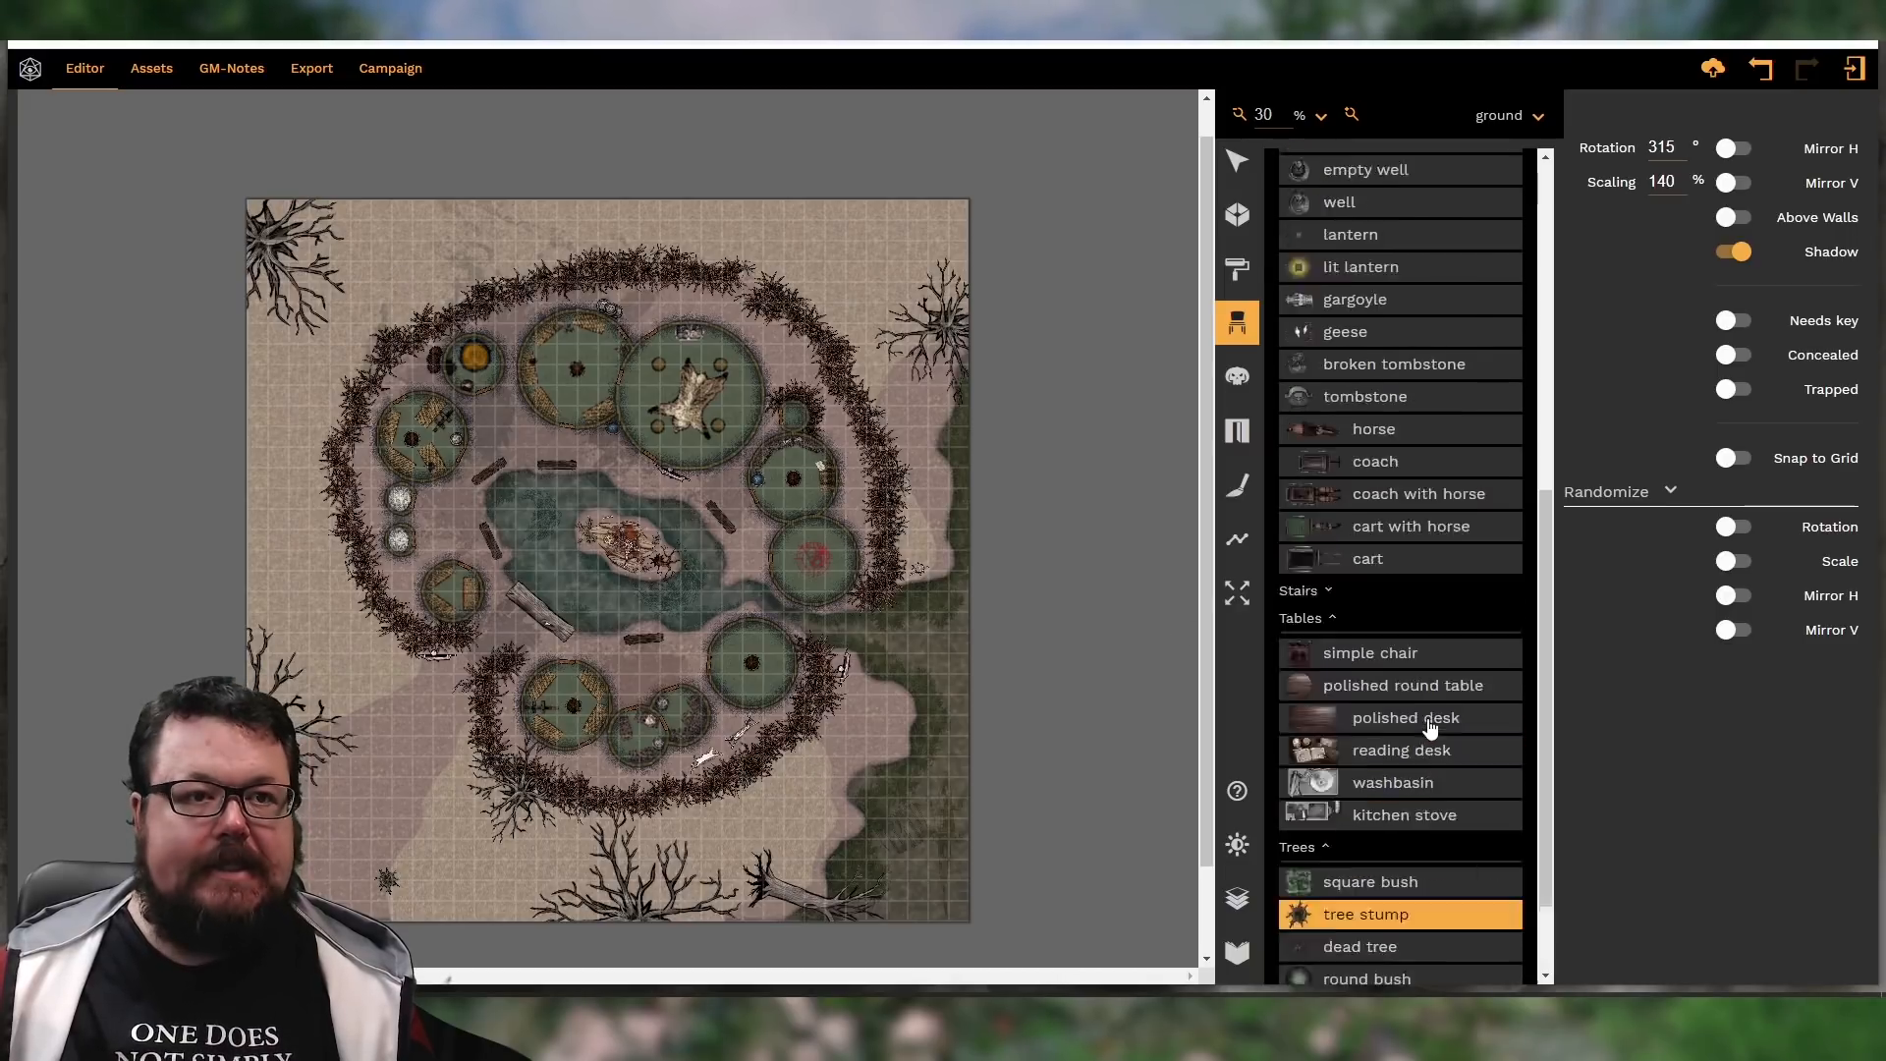
scroll(1441, 660, up, 2)
scroll(1411, 413, up, 2)
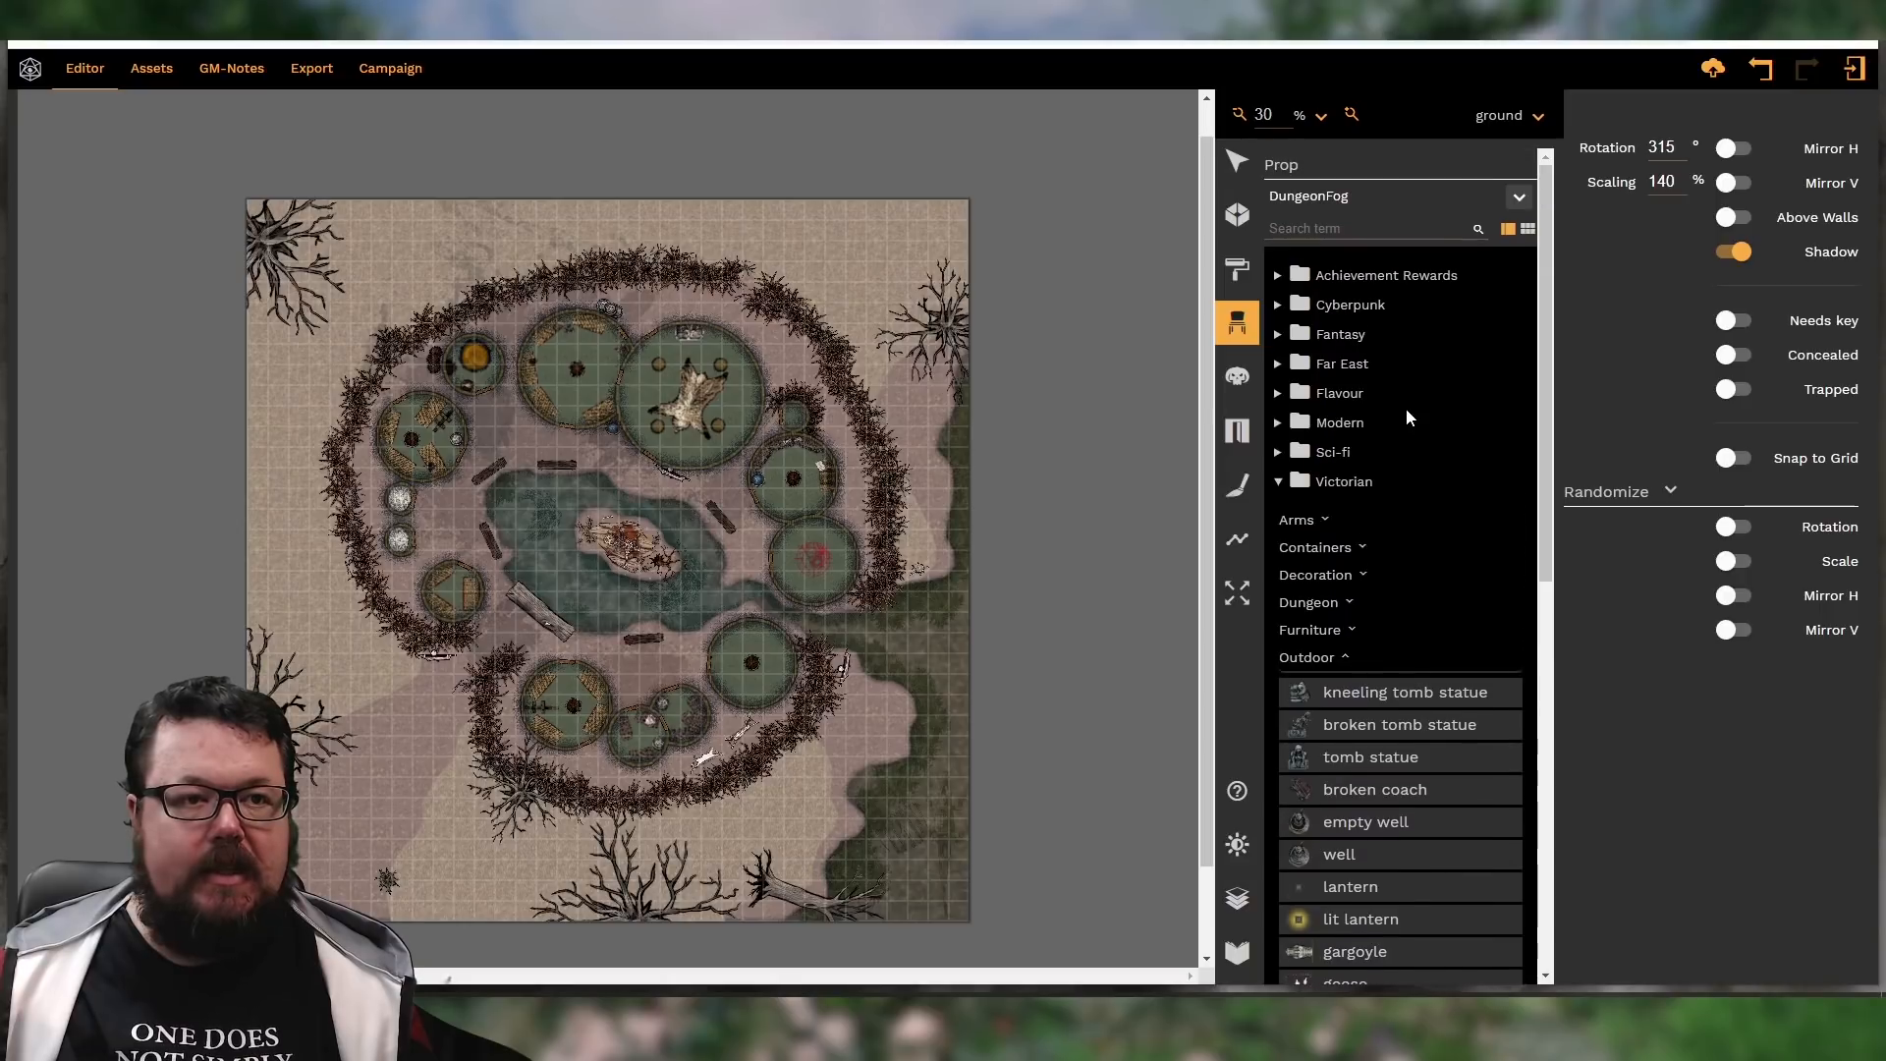
click(1283, 482)
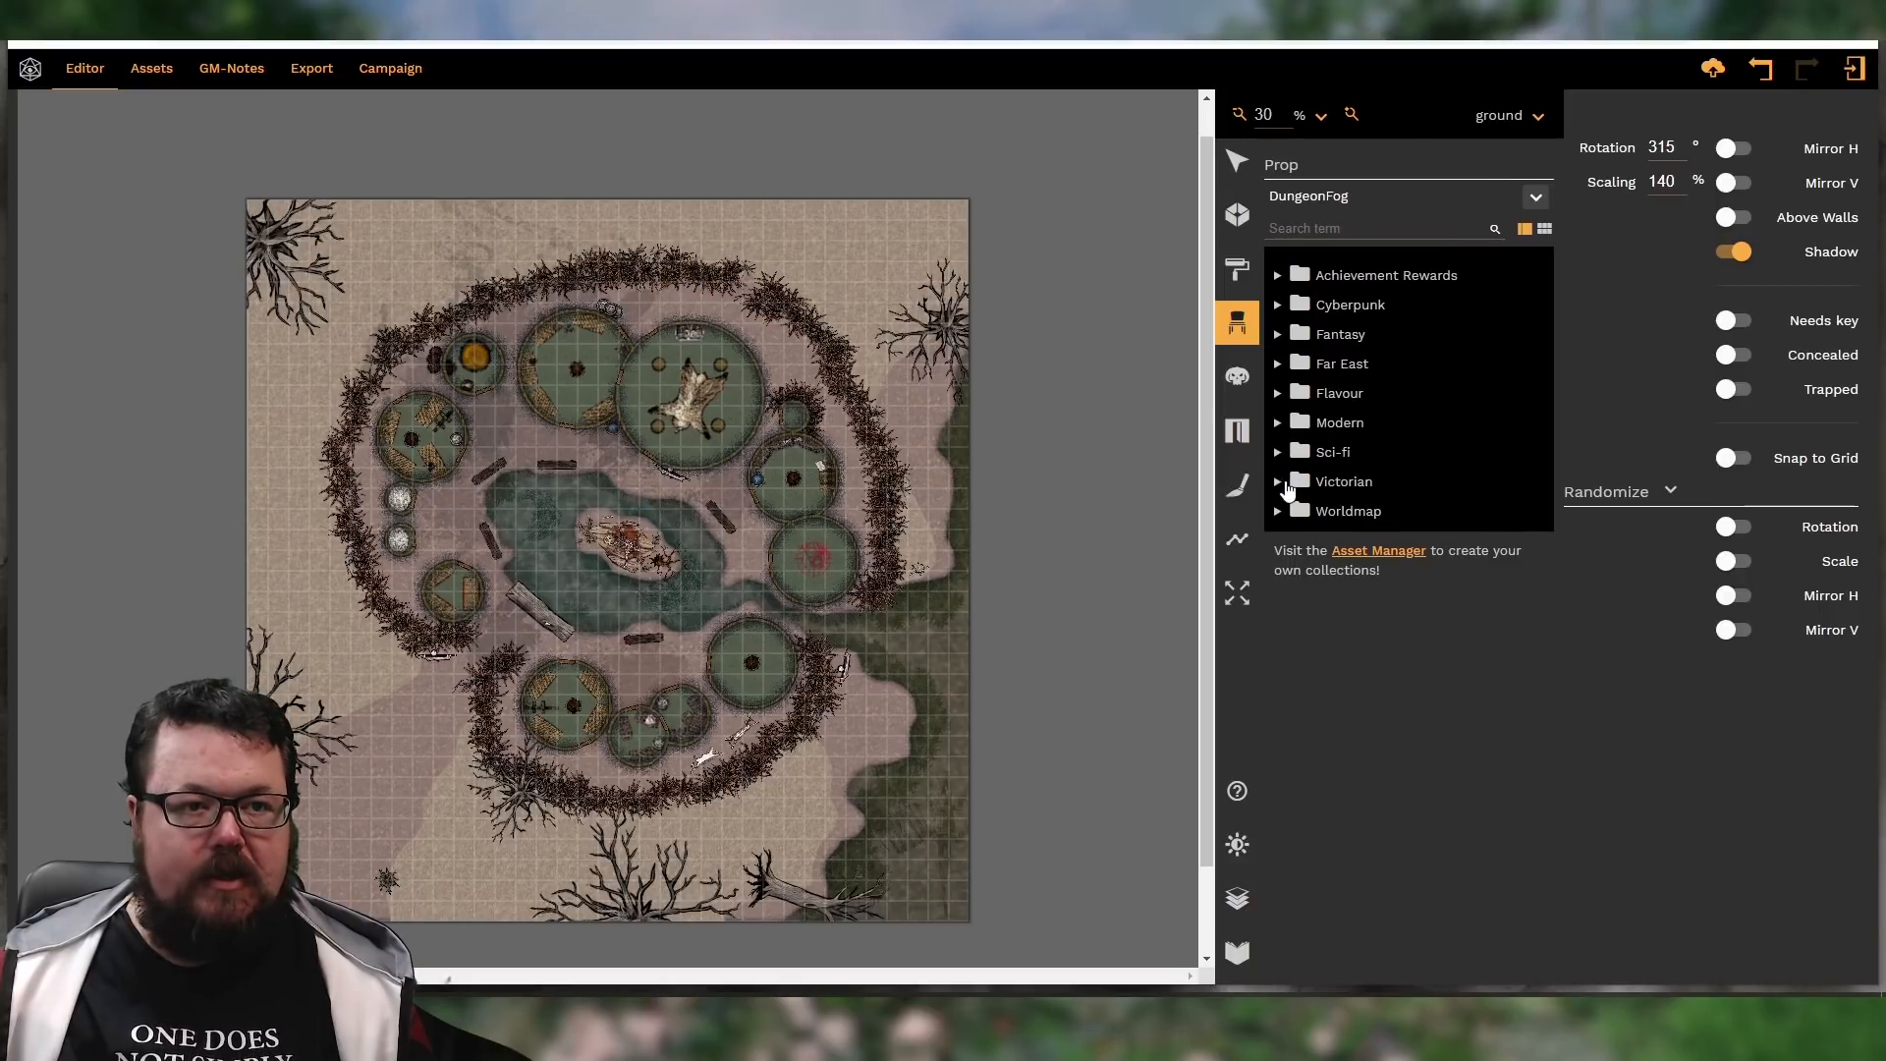
click(1289, 401)
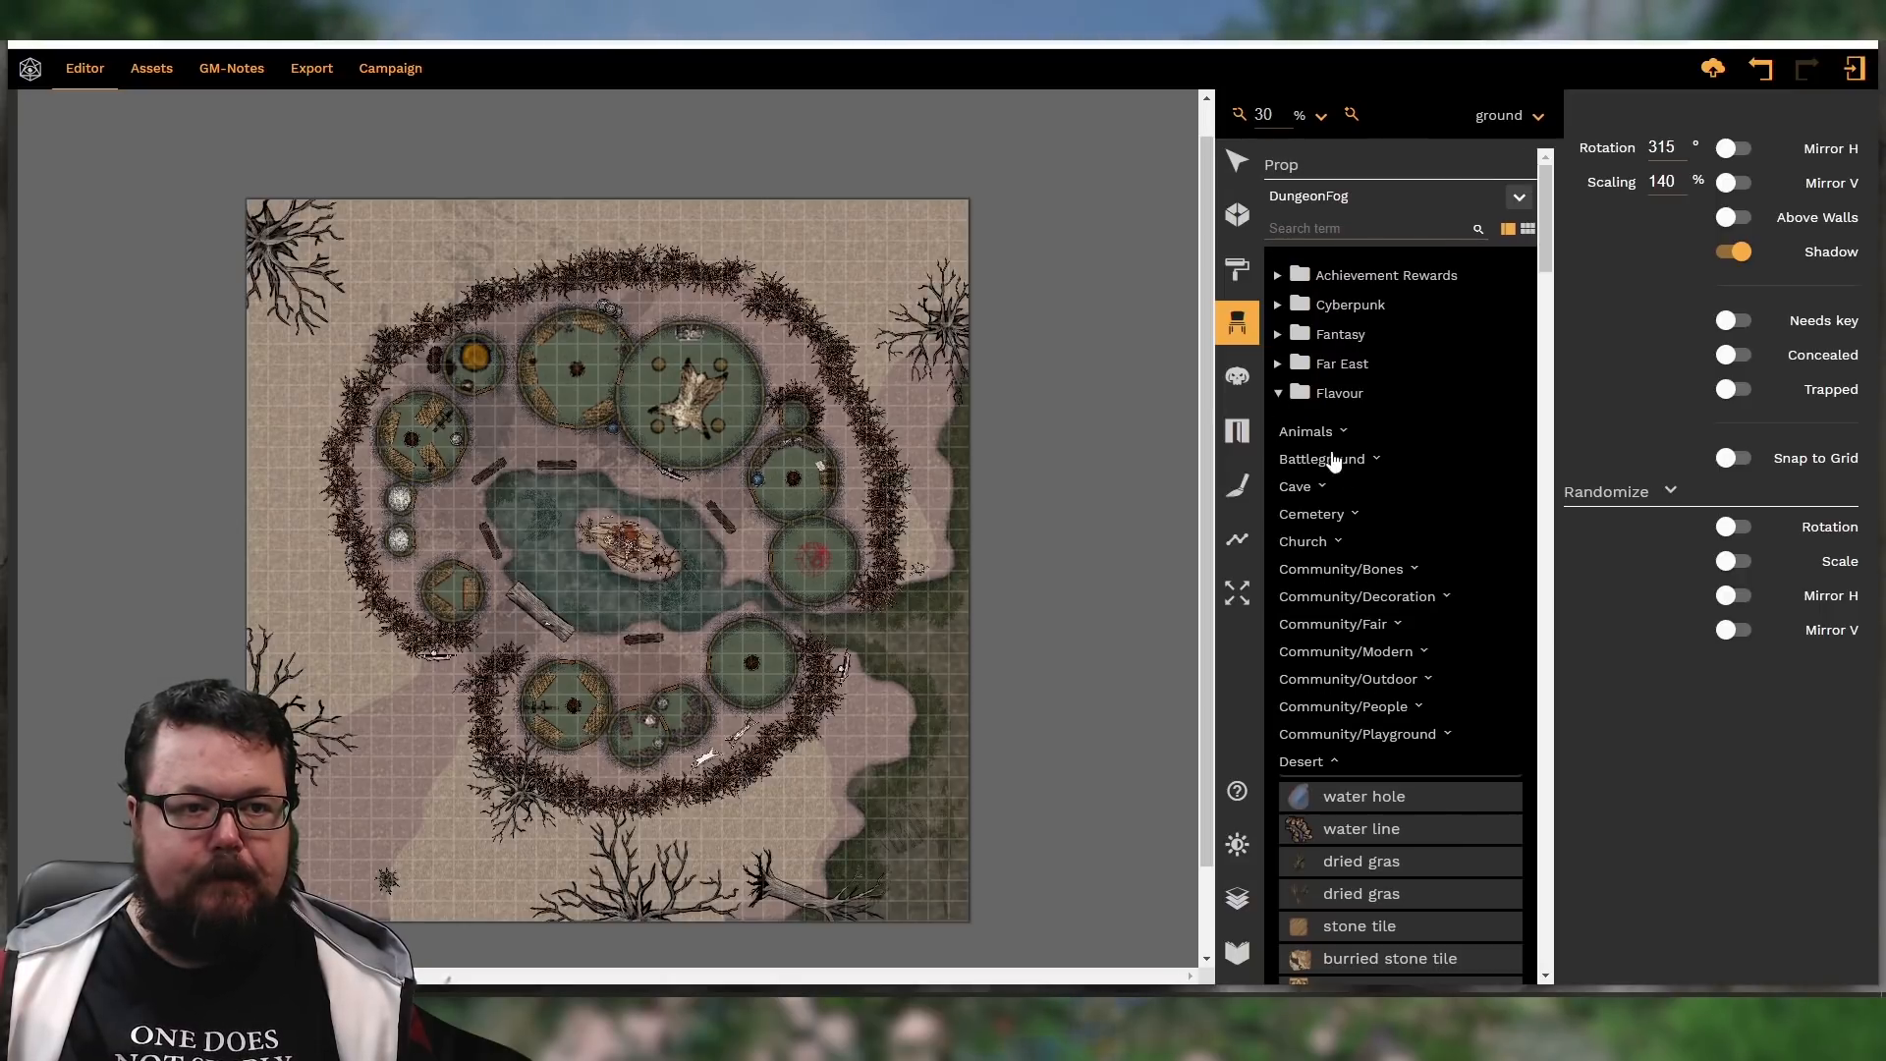
scroll(1395, 705, down, 2)
scroll(1395, 706, down, 2)
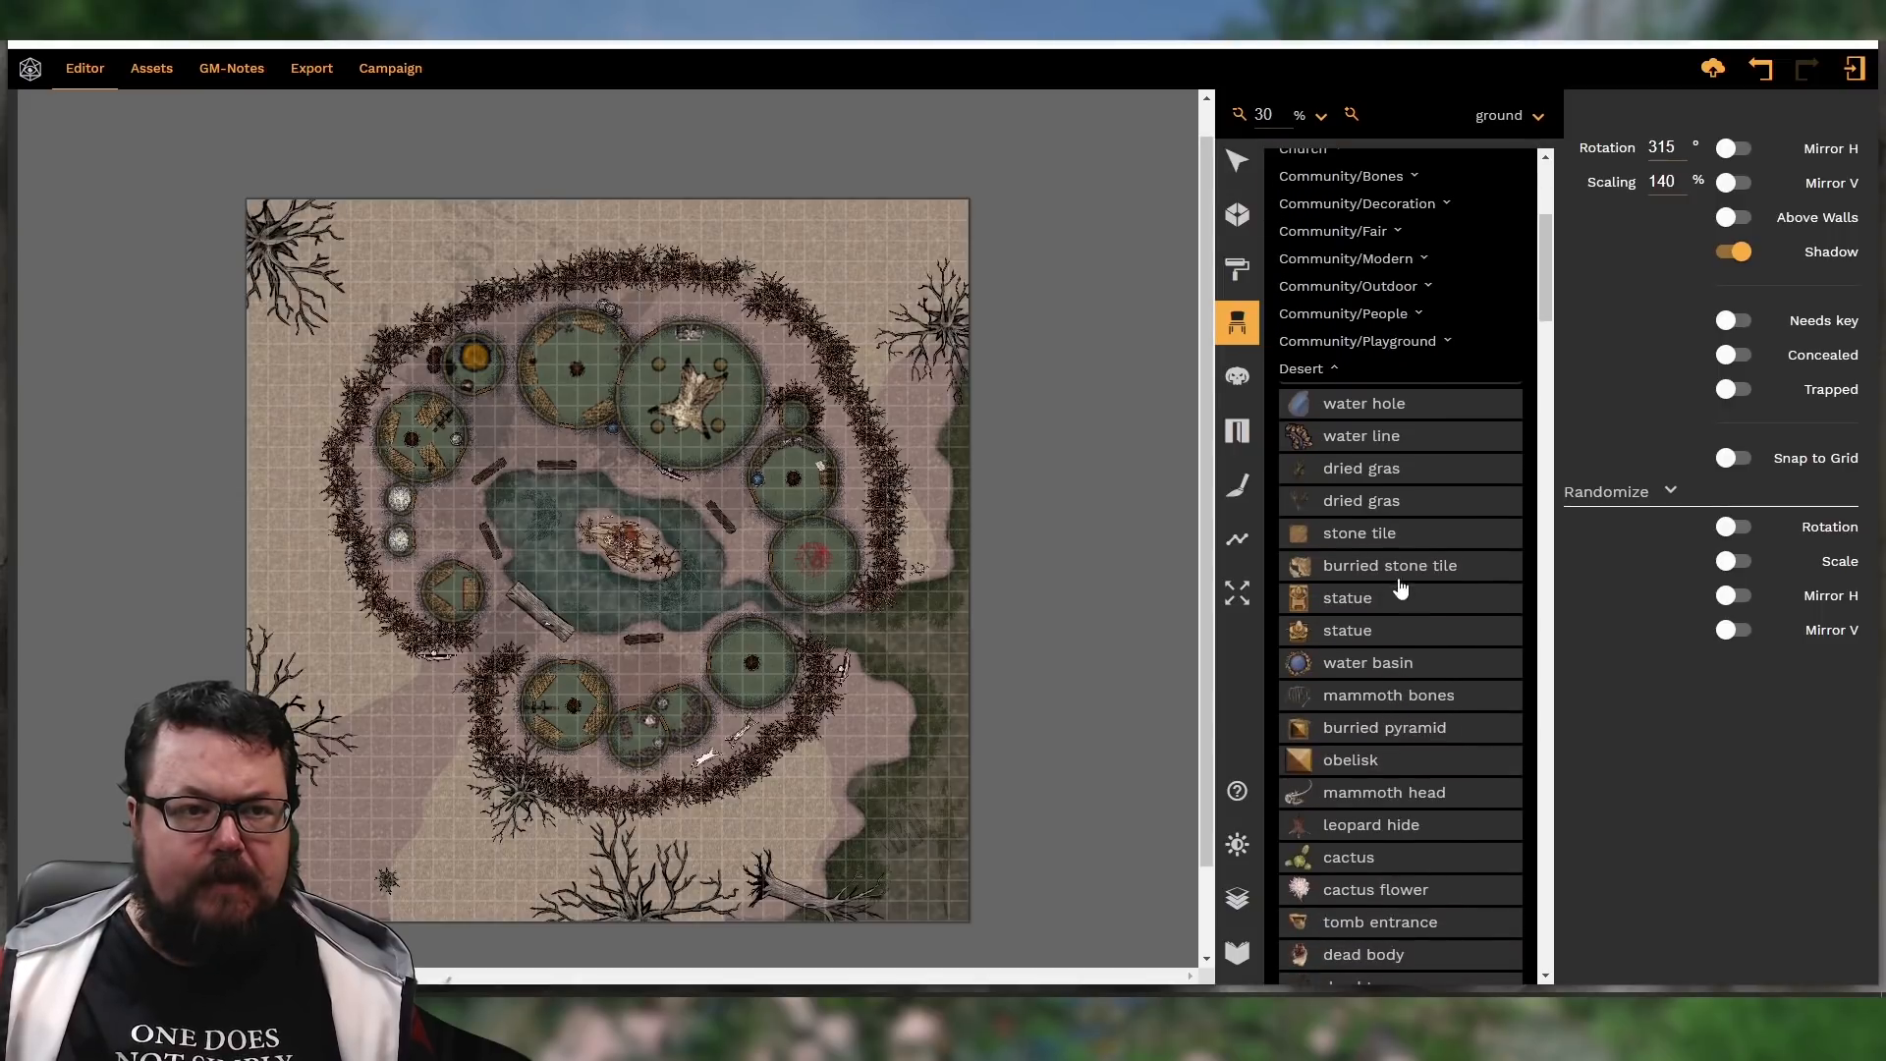
click(1327, 501)
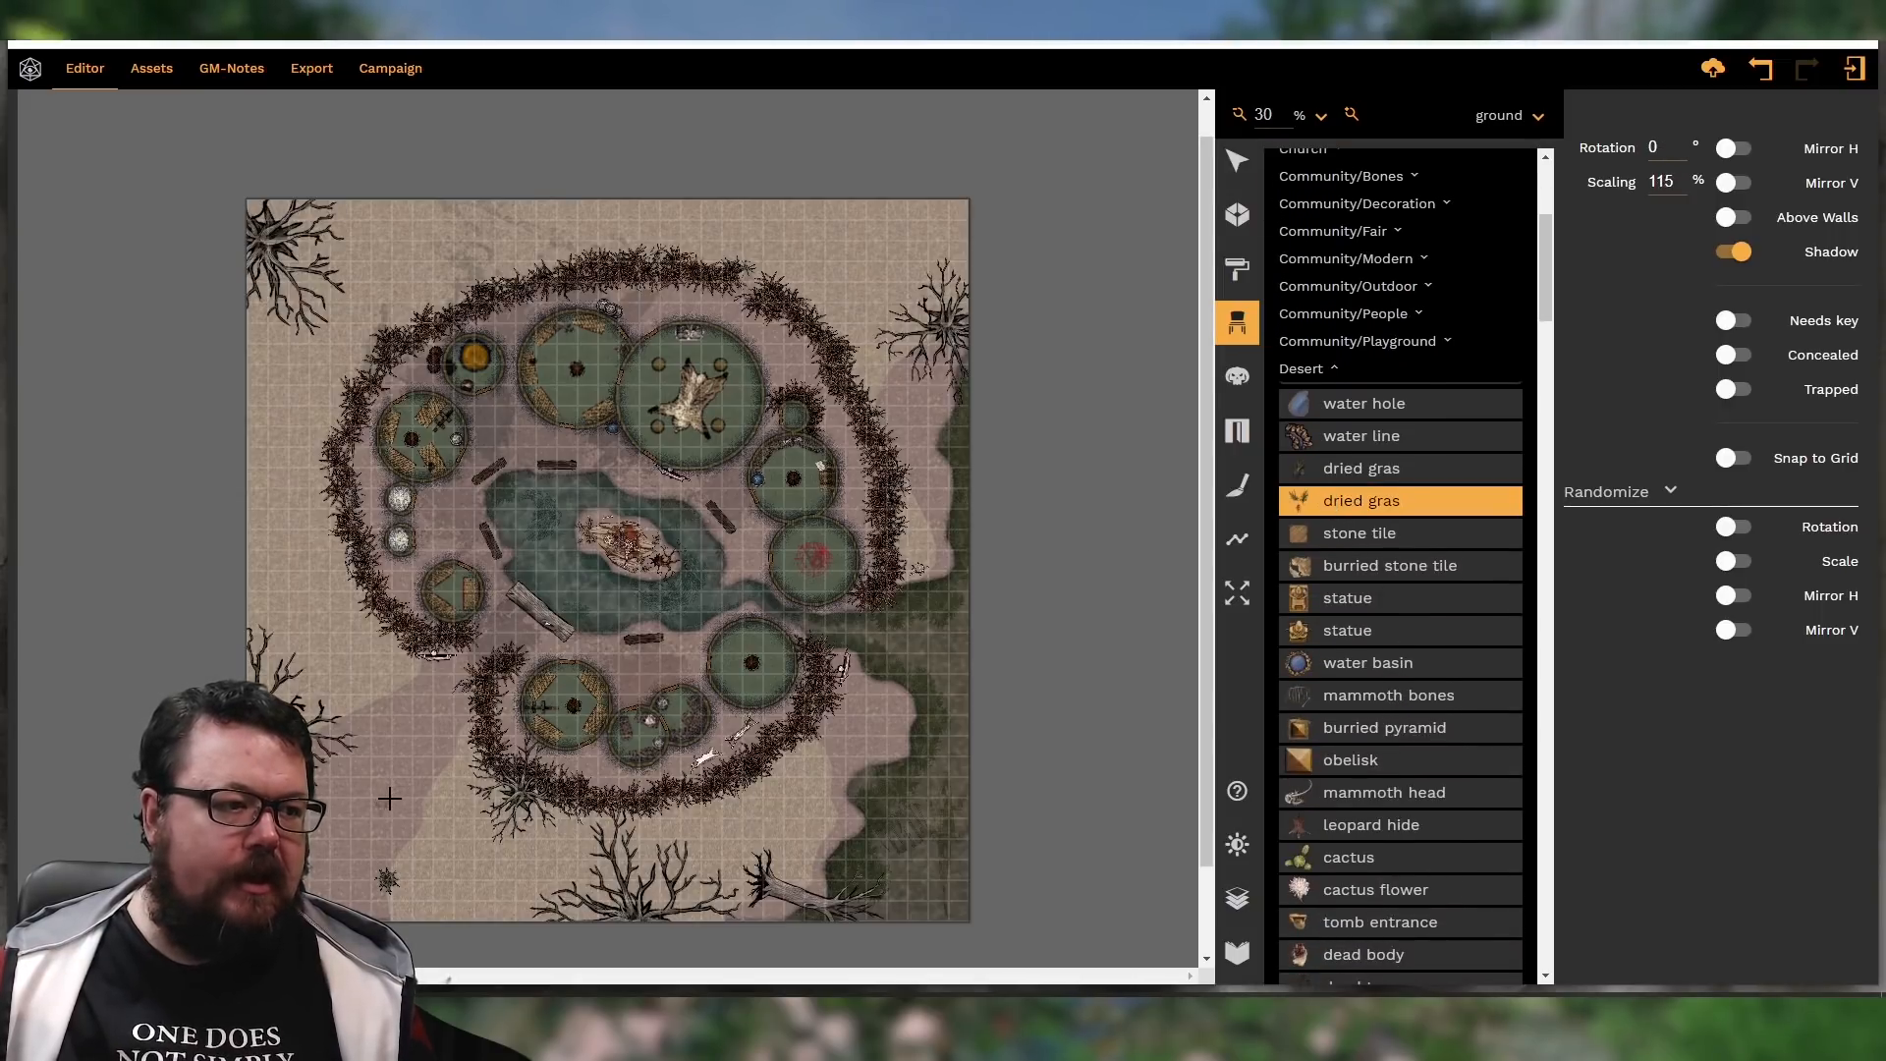
Place a dried gras tuft at 115% scaling and 30° rotation beside the end of the western hedge at the southwest entrance
scroll(390, 799, up, 1)
scroll(390, 799, up, 3)
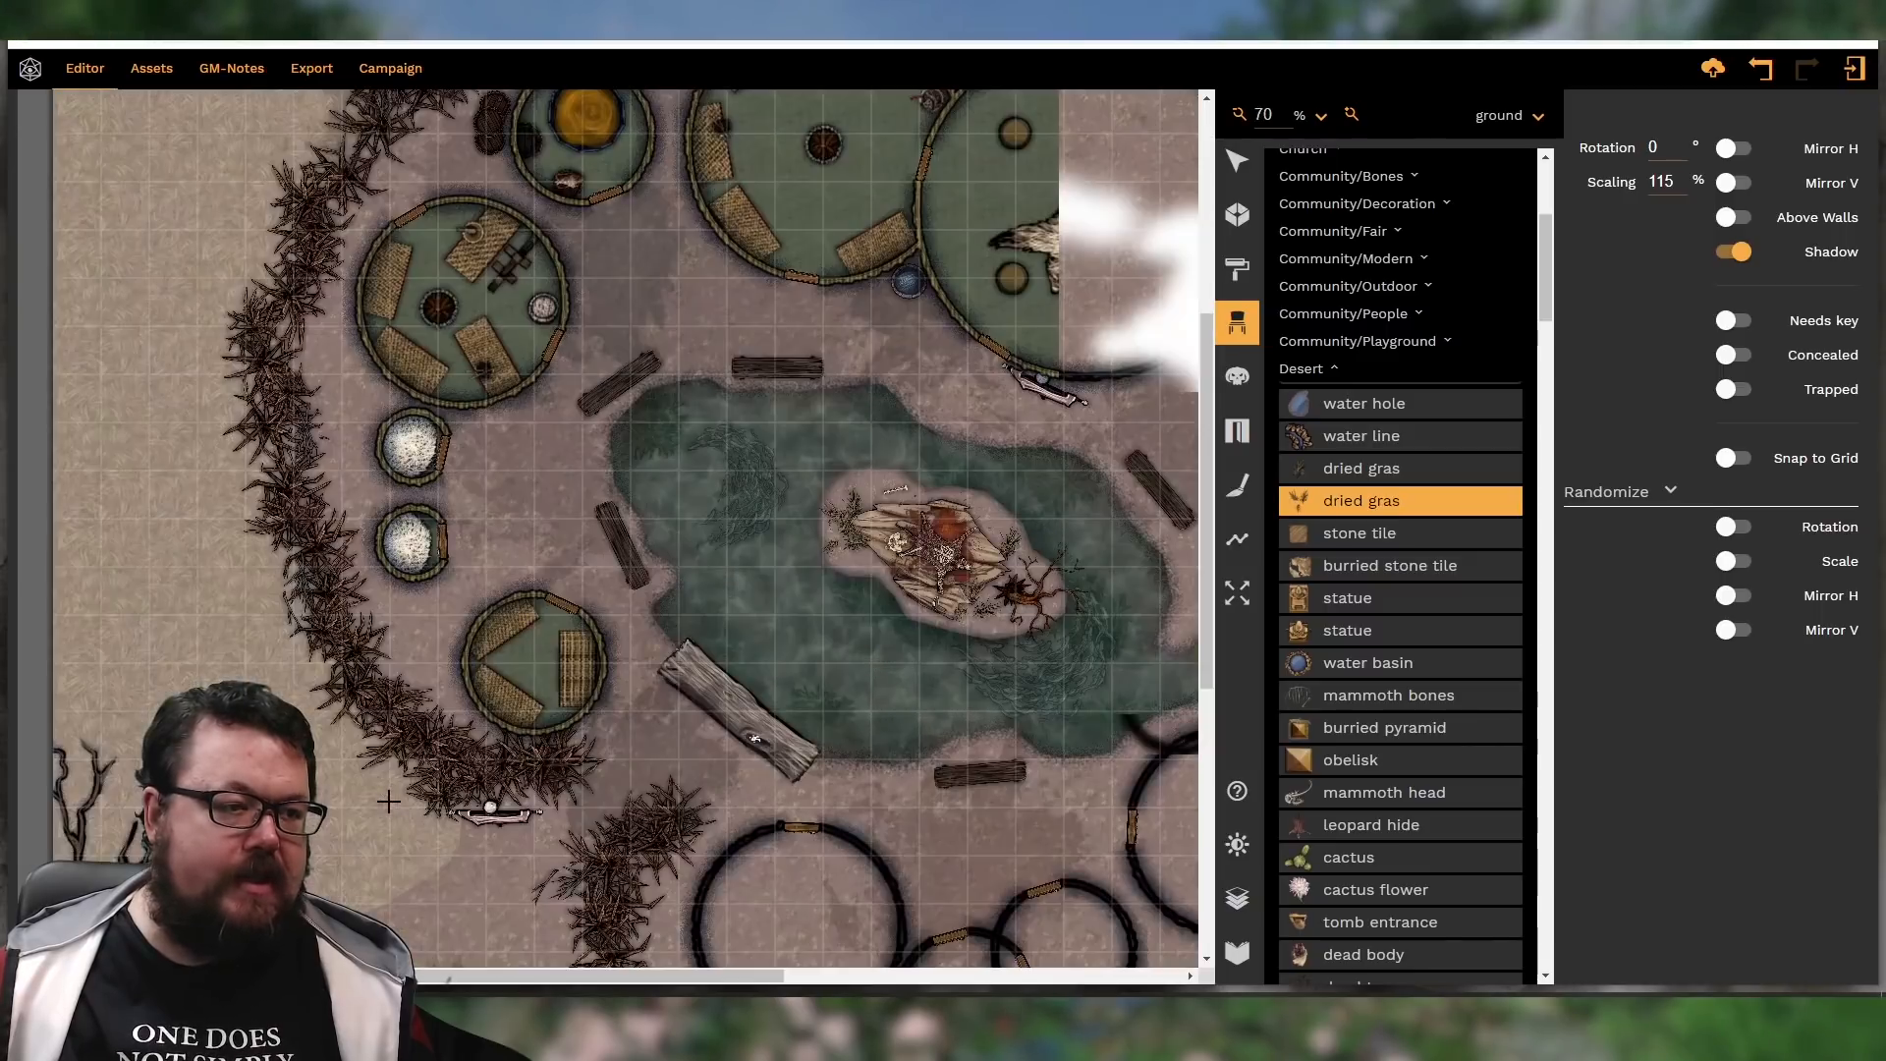
scroll(442, 736, down, 5)
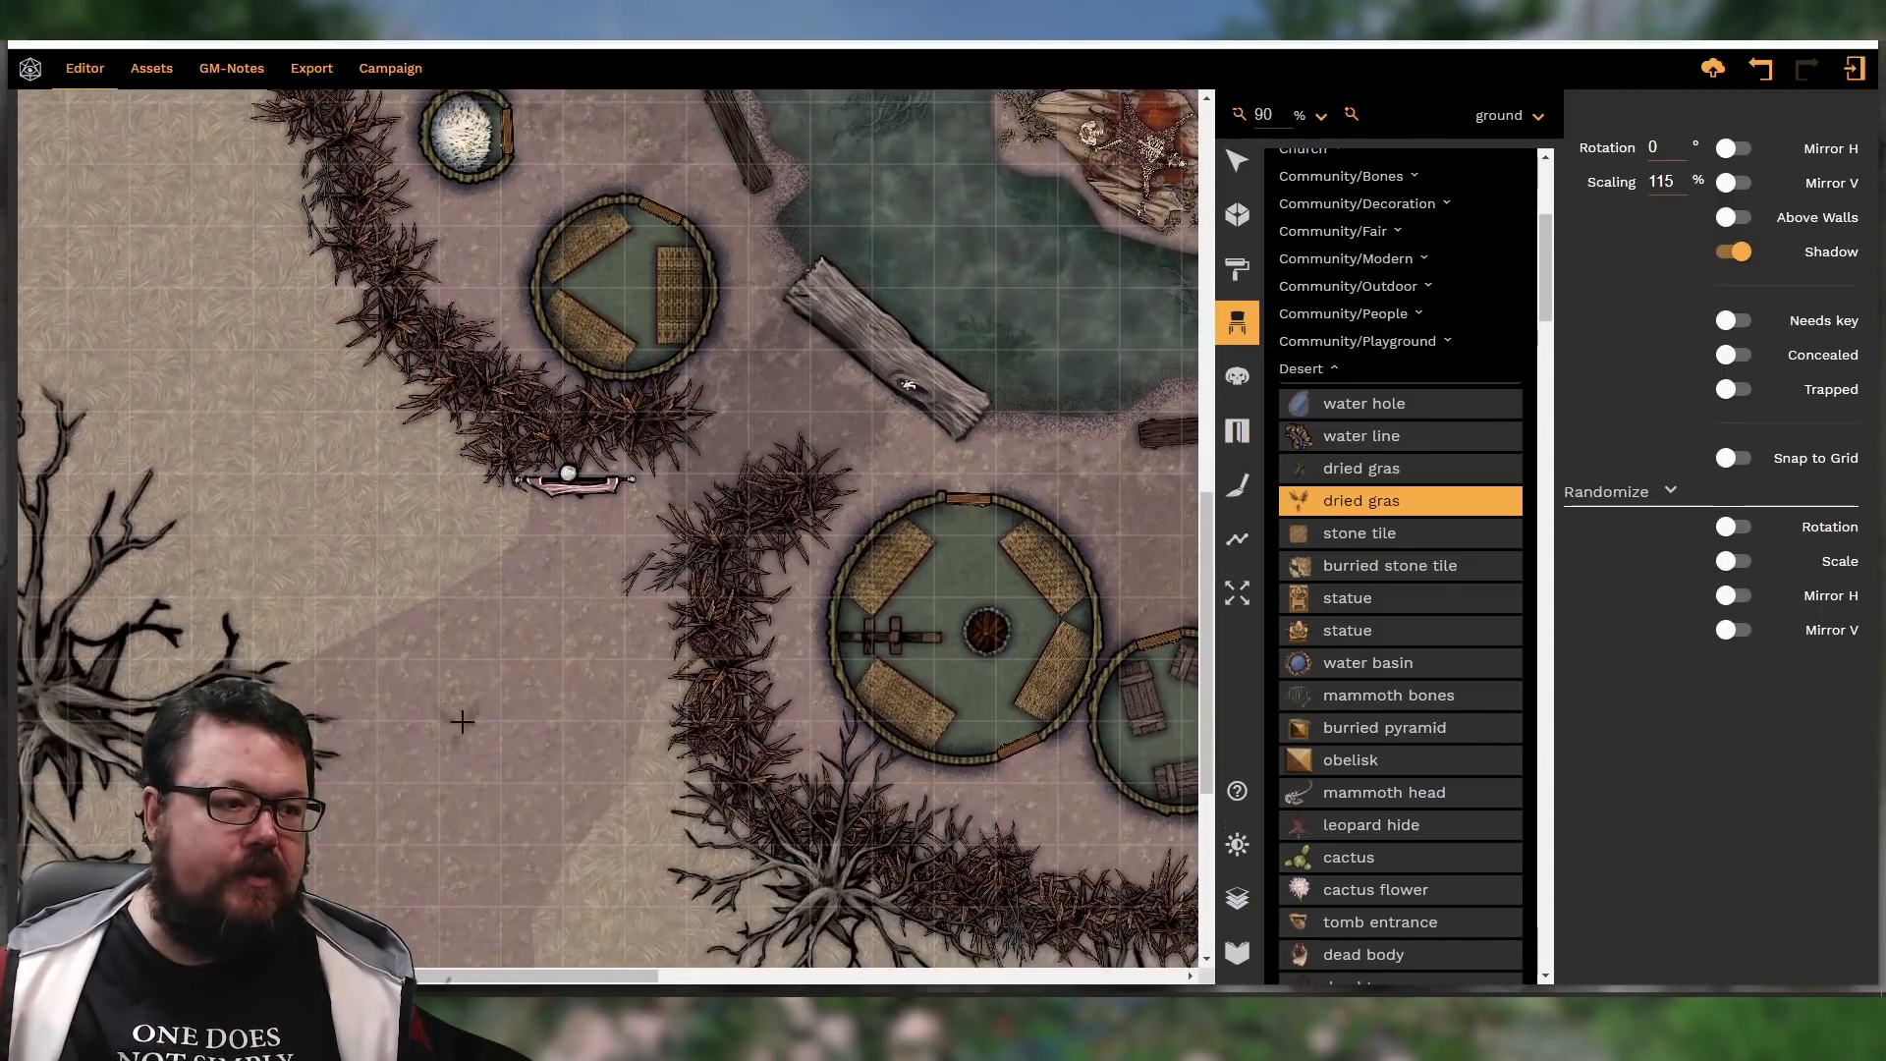
key(Right)
key(Right)
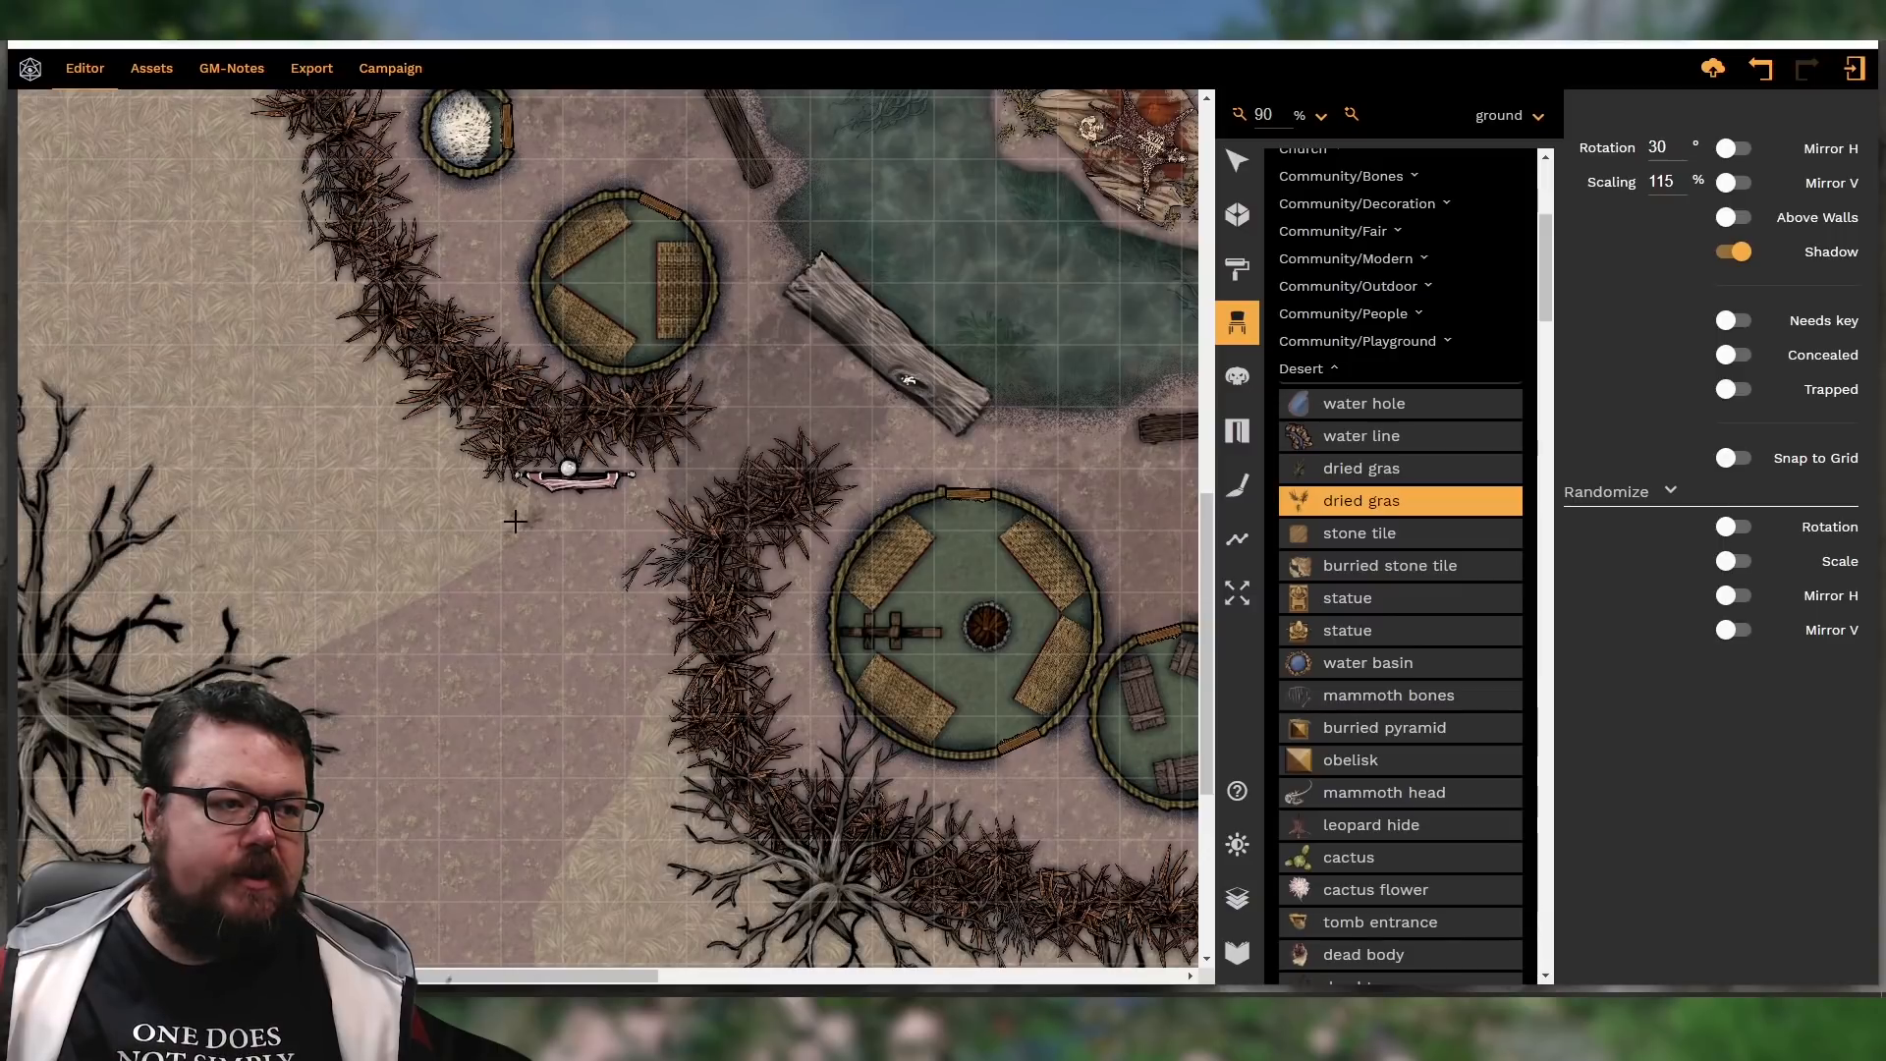
key(Right)
key(Right)
key(Right)
key(Right)
click(529, 513)
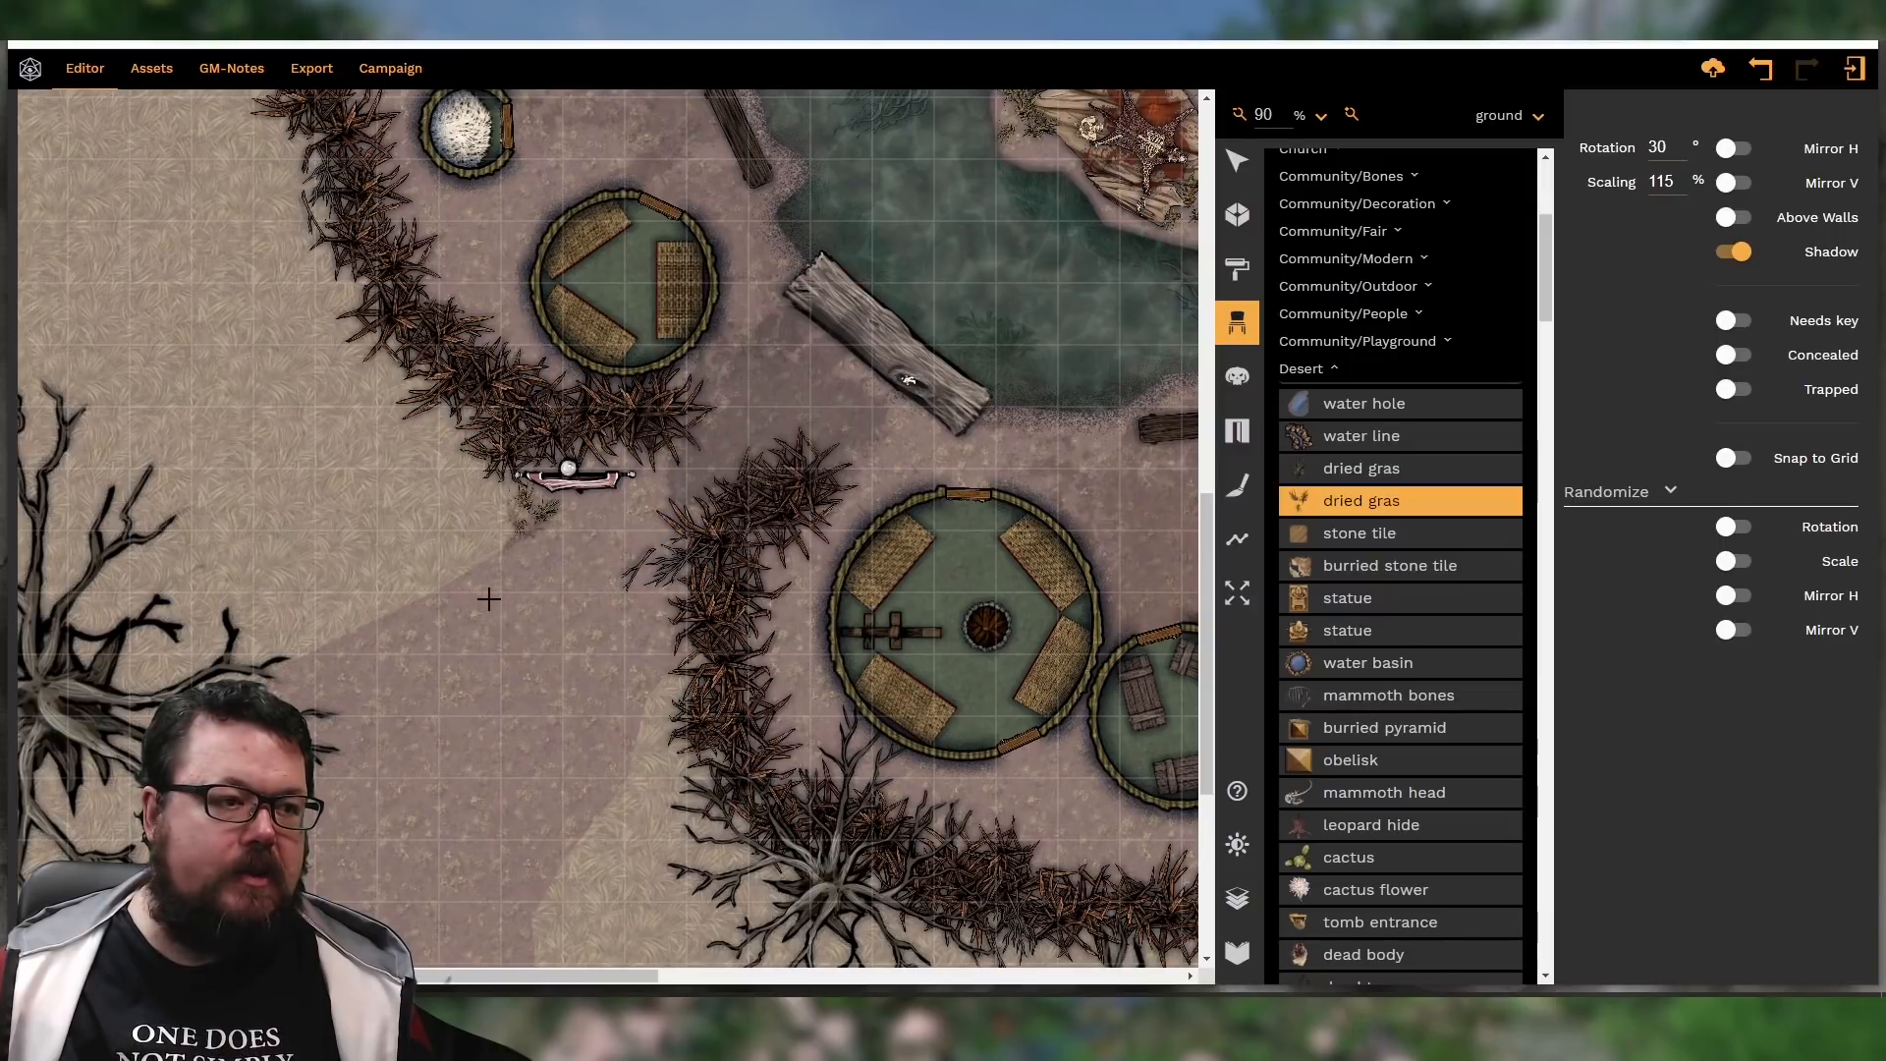
Place dried gras tufts at 60° and 325° rotation along the southern hedge's western edge, and select the other dried gras variant
key(Right)
key(Right)
click(660, 697)
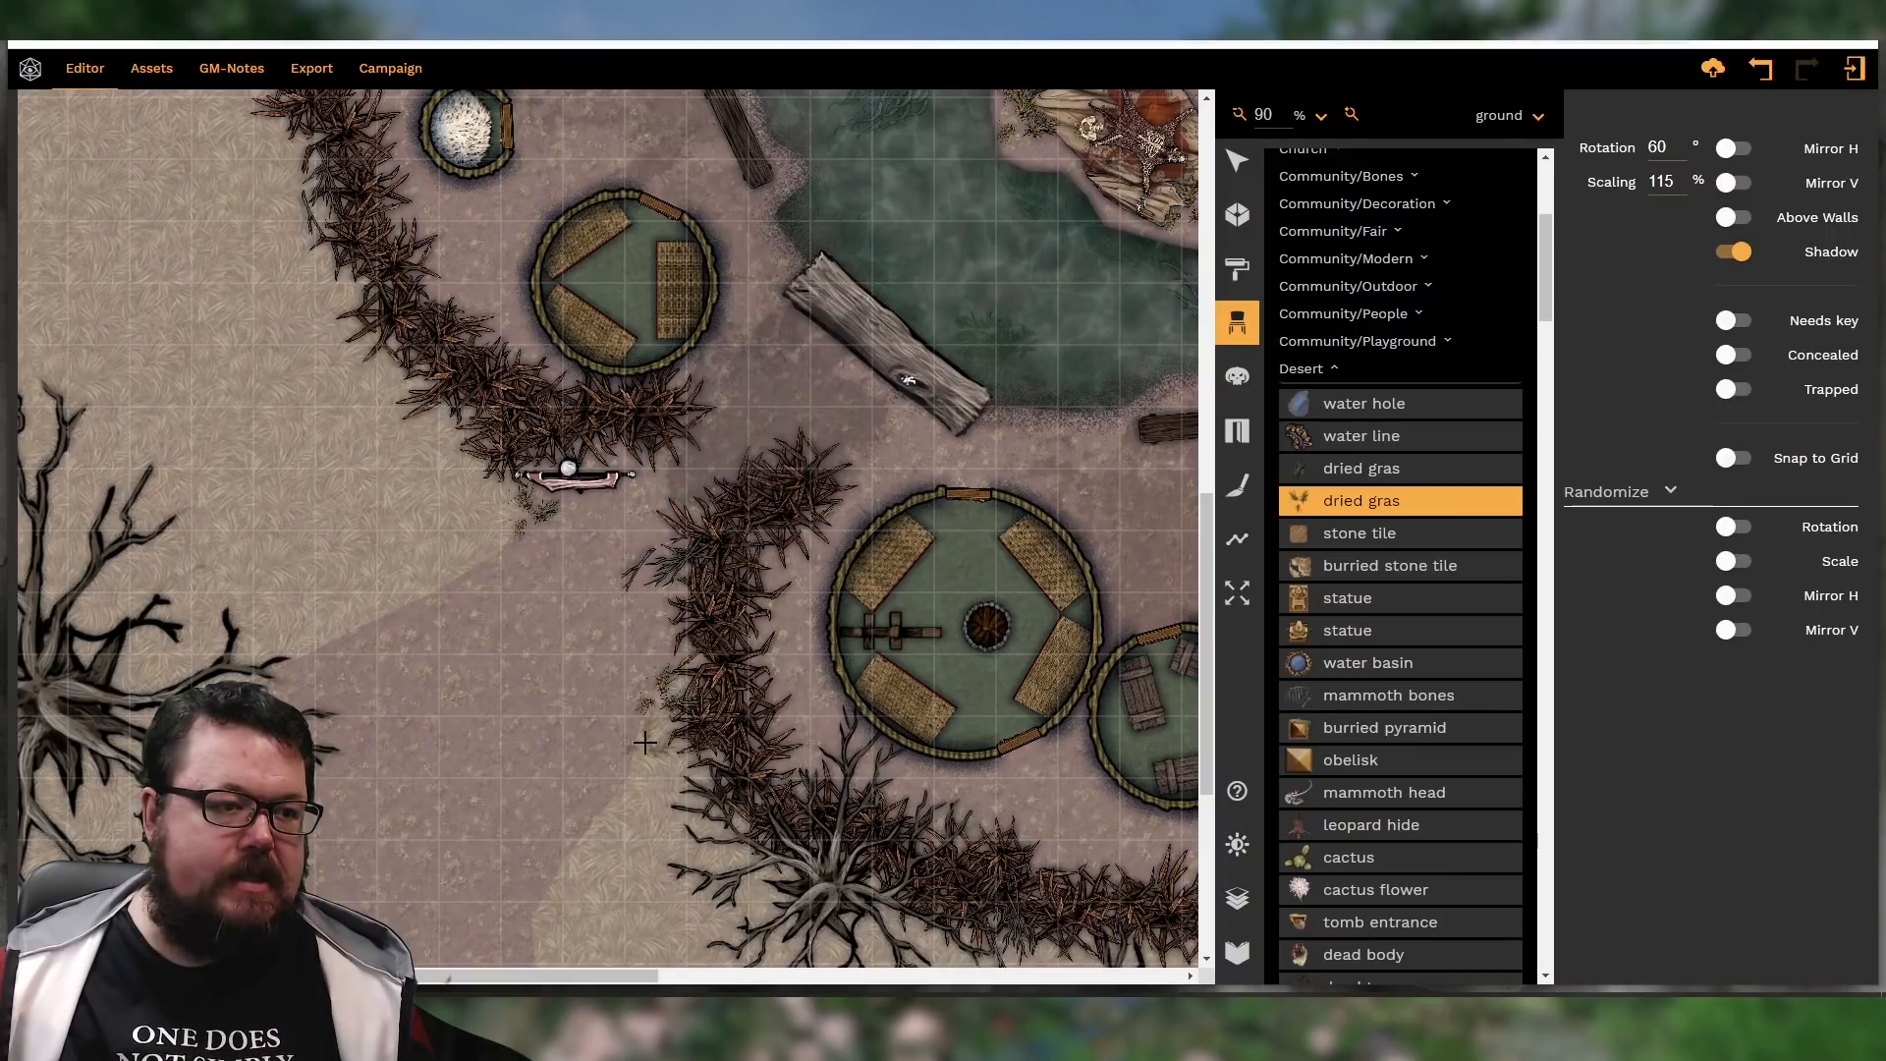
key(Left)
key(Left)
key(Left)
key(Left)
key(Left)
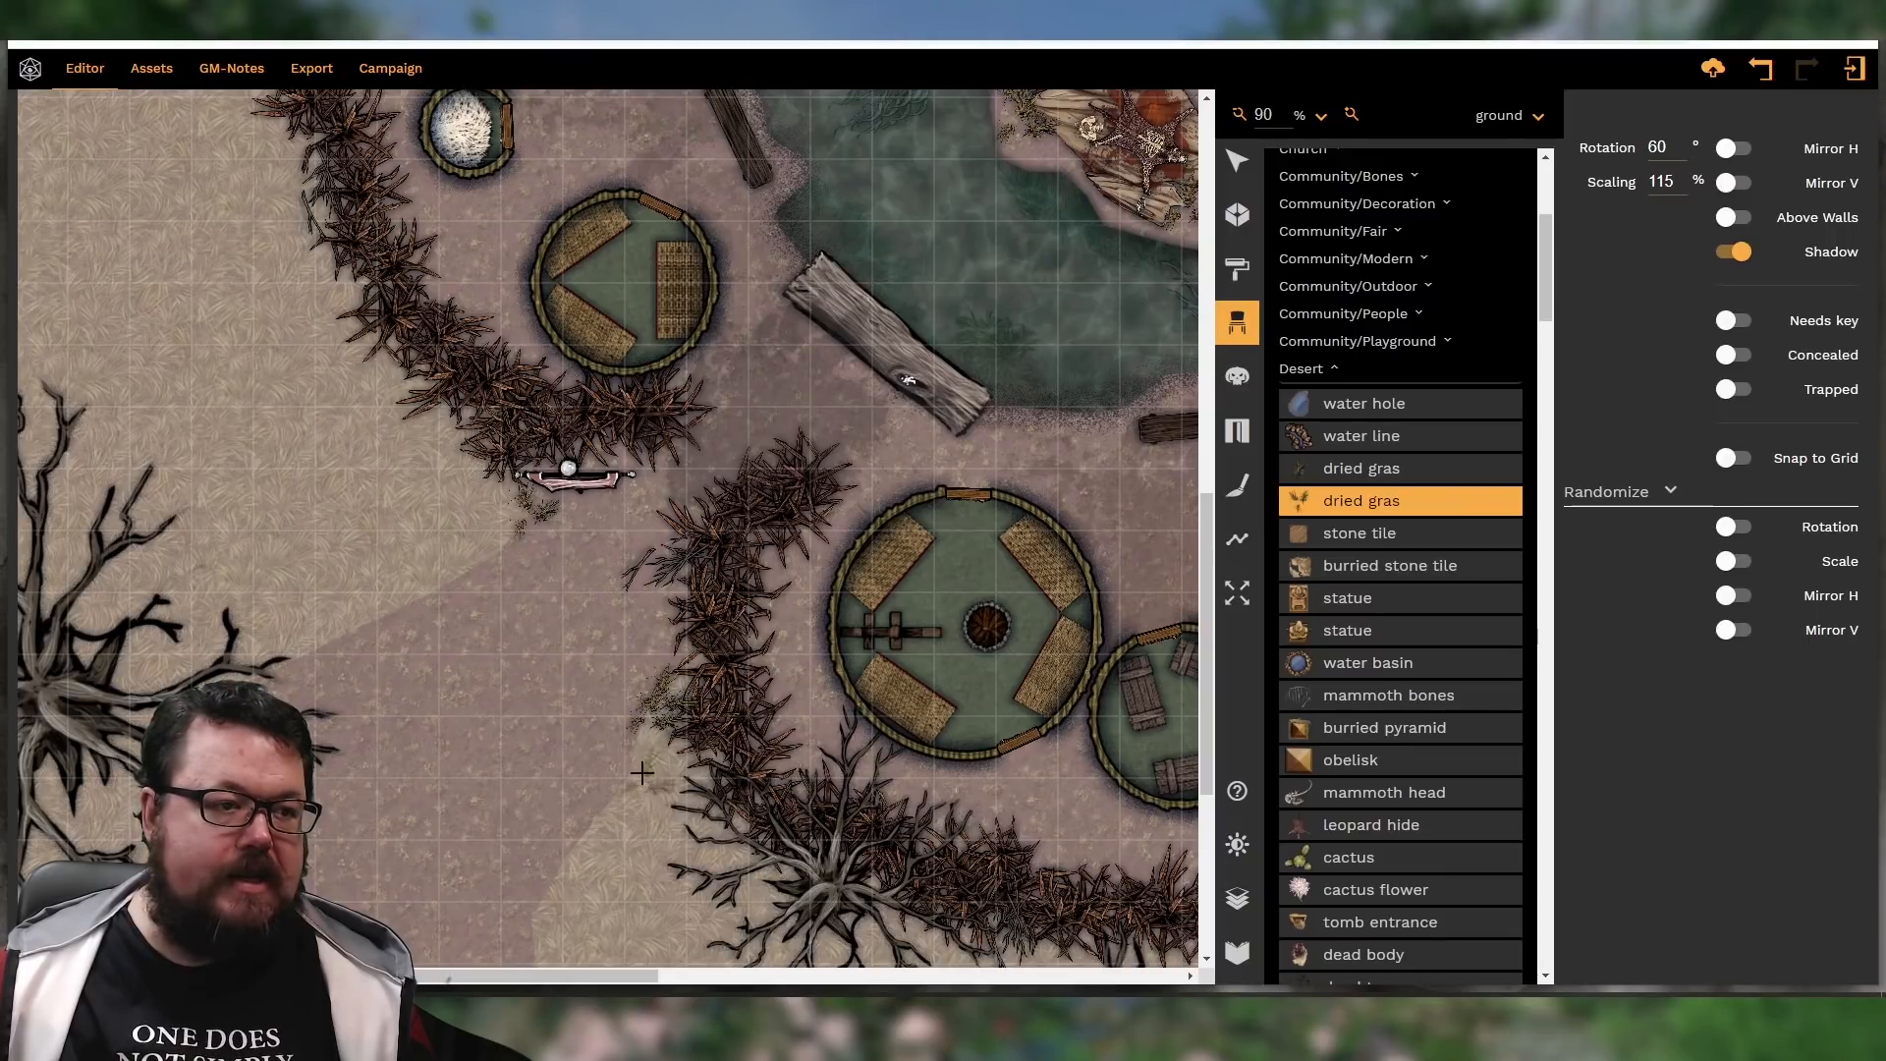
key(Left)
key(Left)
key(Left)
key(Left)
key(Left)
key(Left)
key(Left)
key(Left)
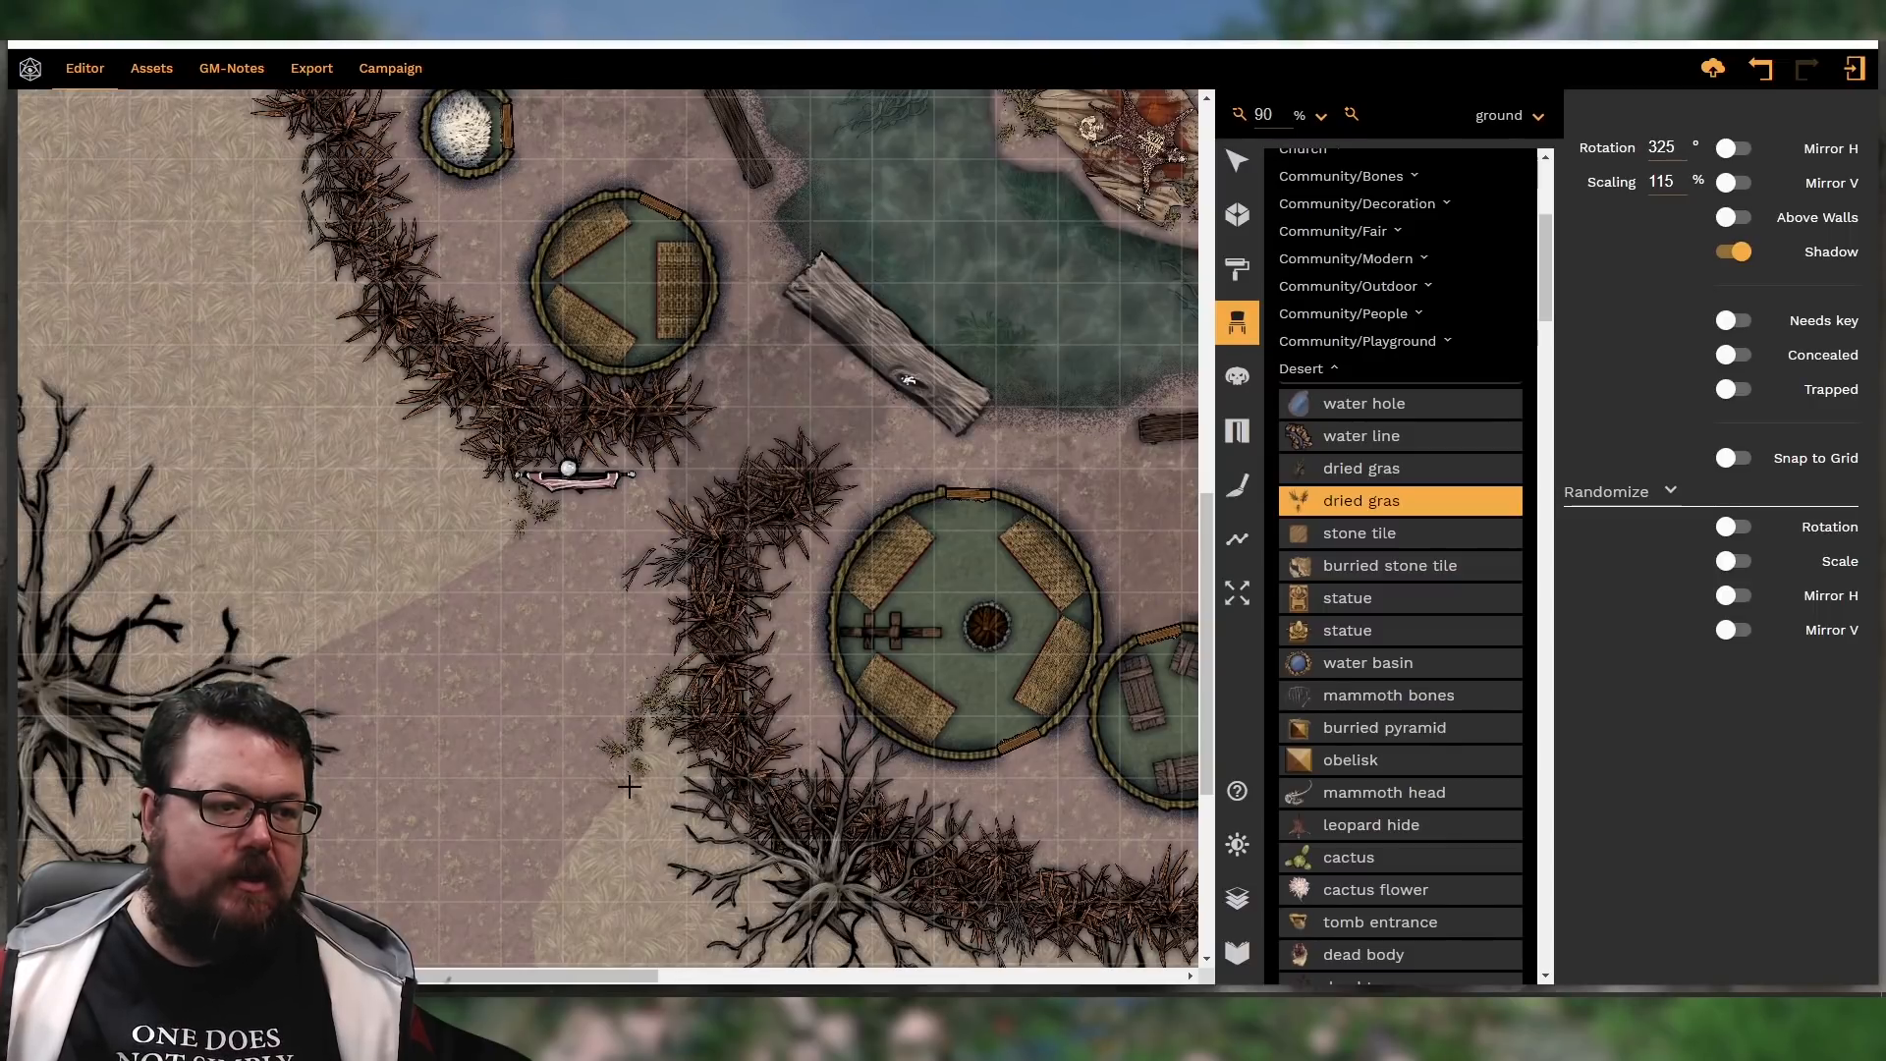
click(1344, 474)
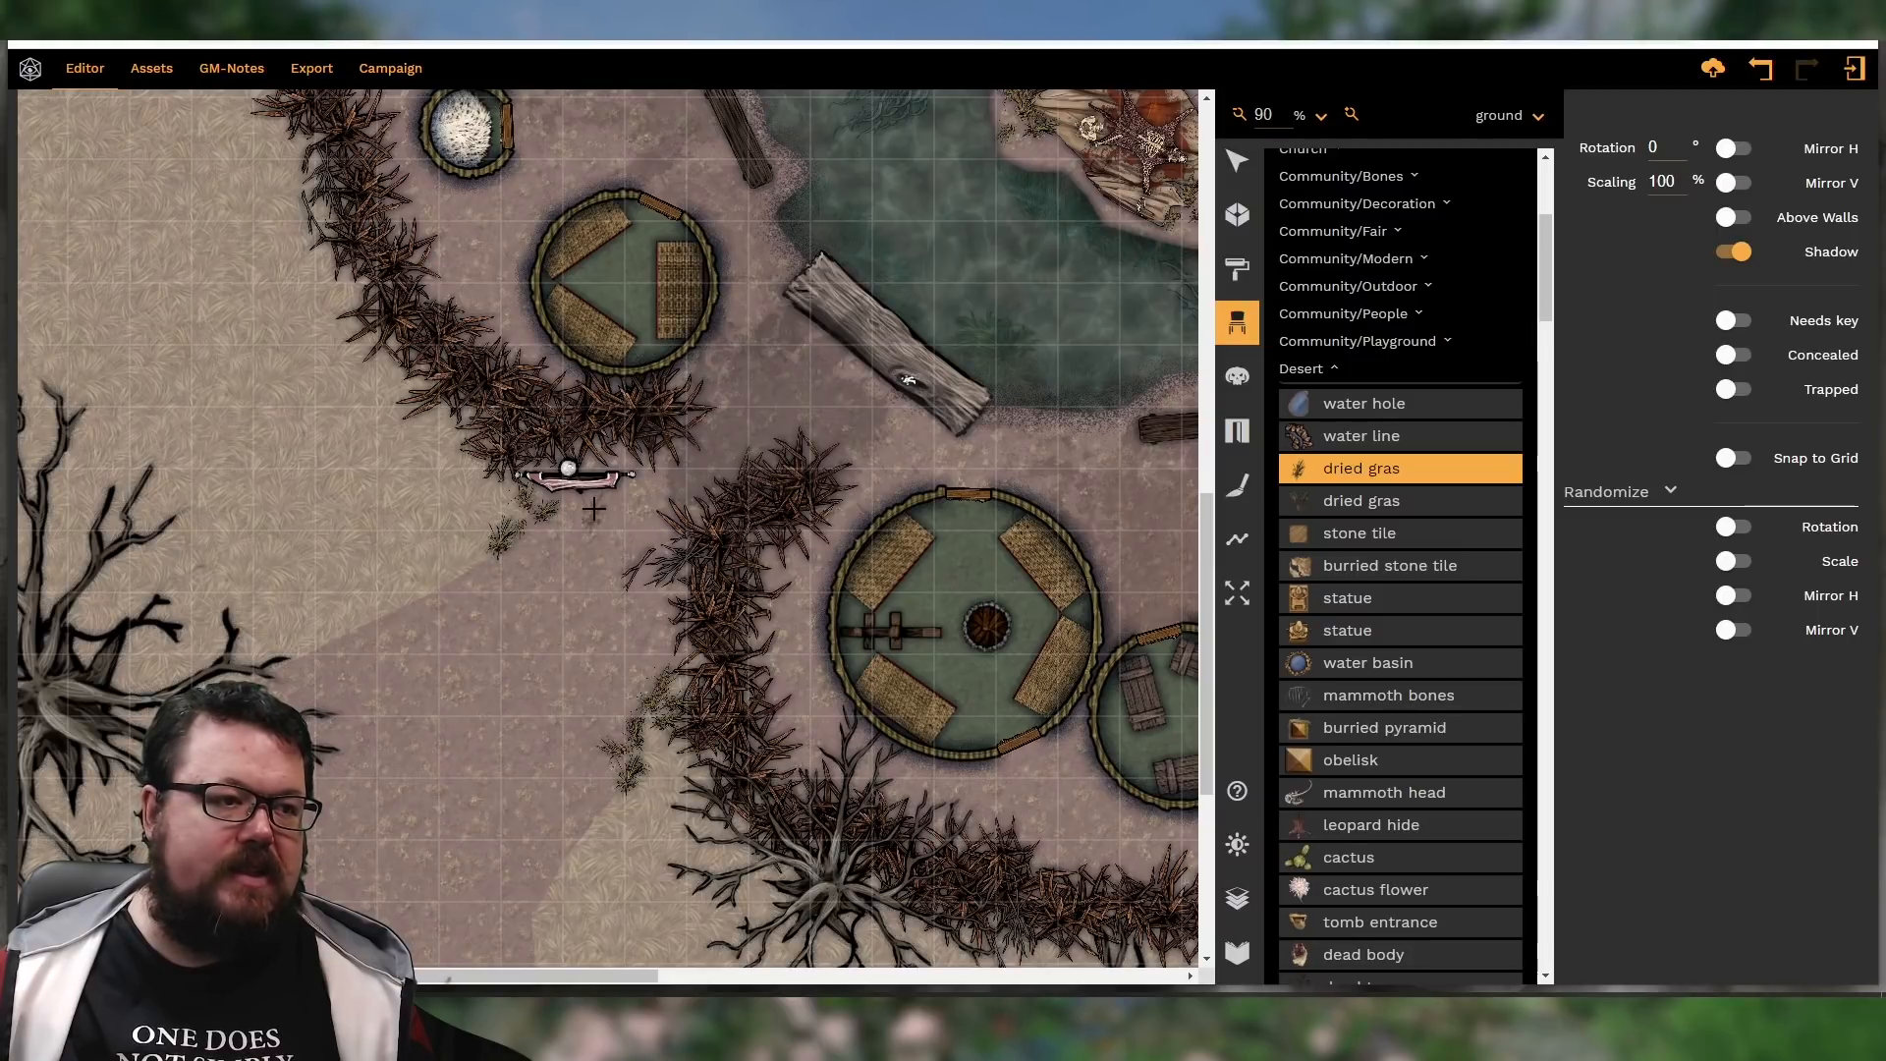
Place the brown Desert dead tree at 295% scaling and 190° rotation against the outer southeastern side of the southern hedge
scroll(445, 614, down, 3)
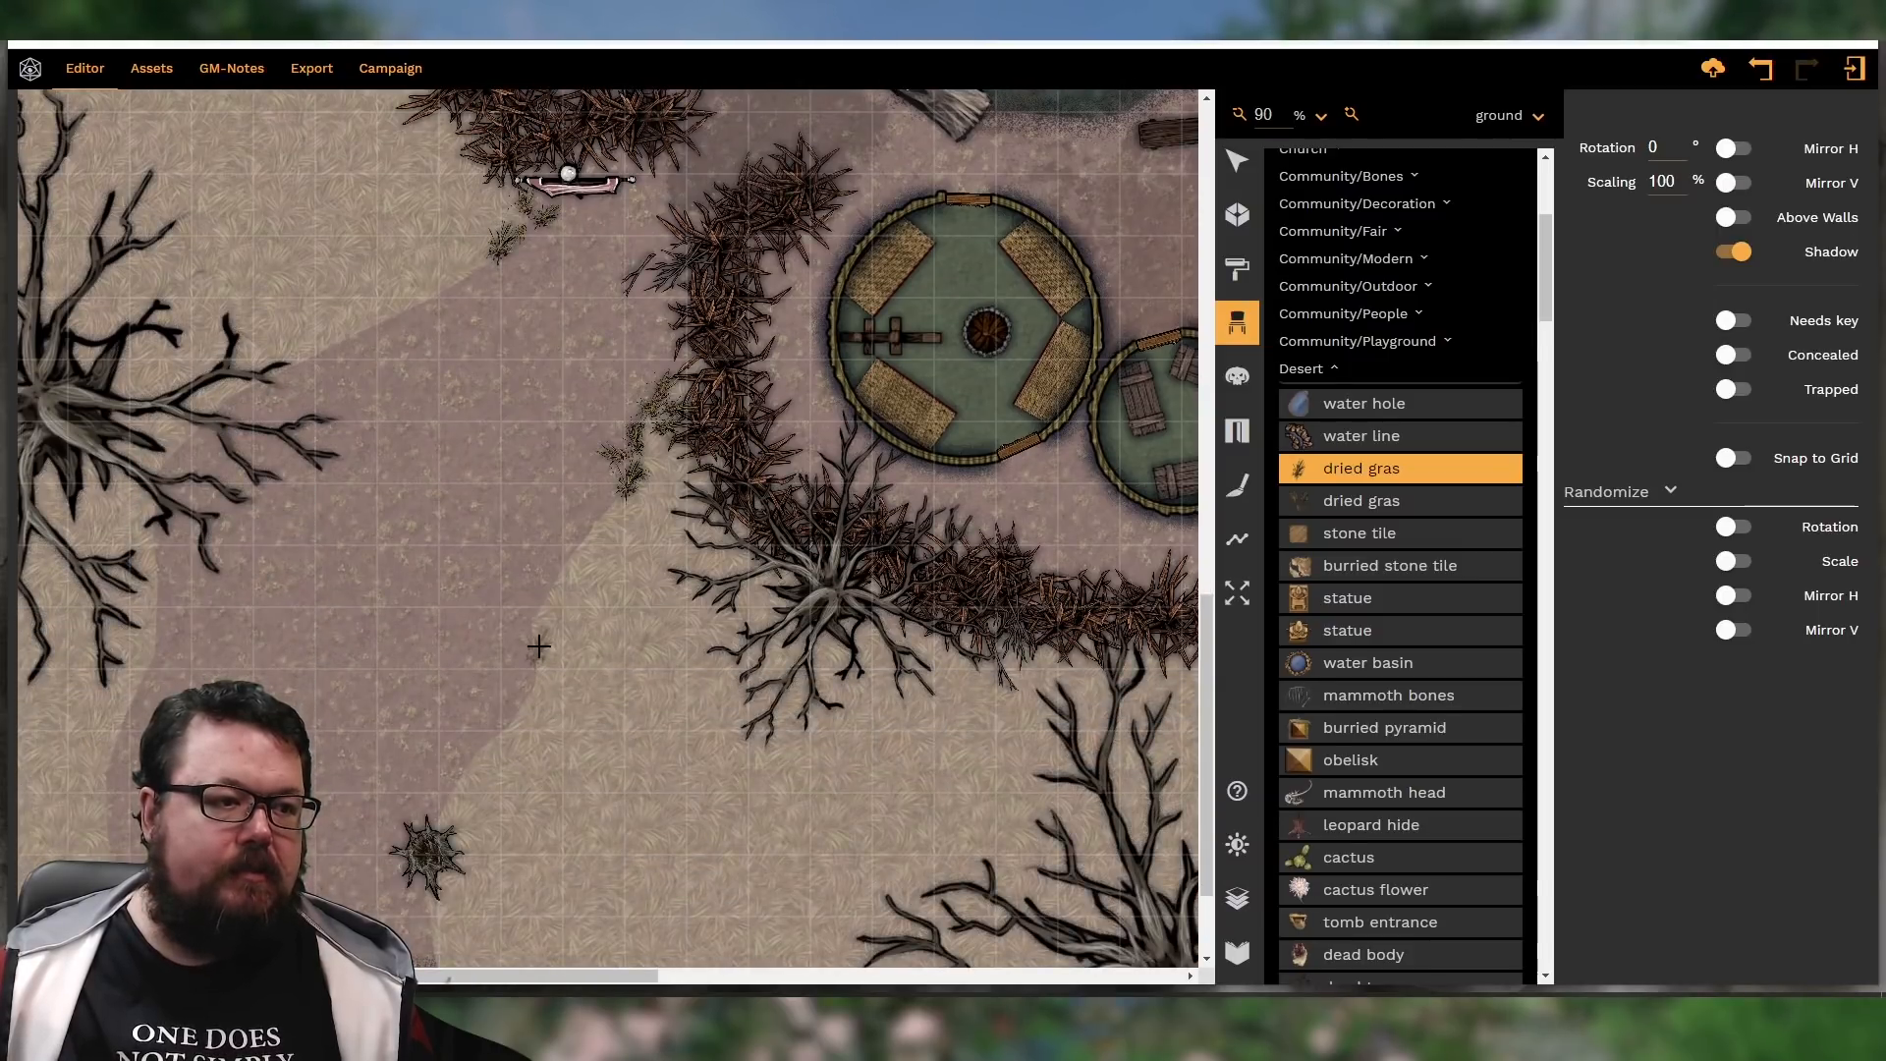
drag(597, 977, 1046, 949)
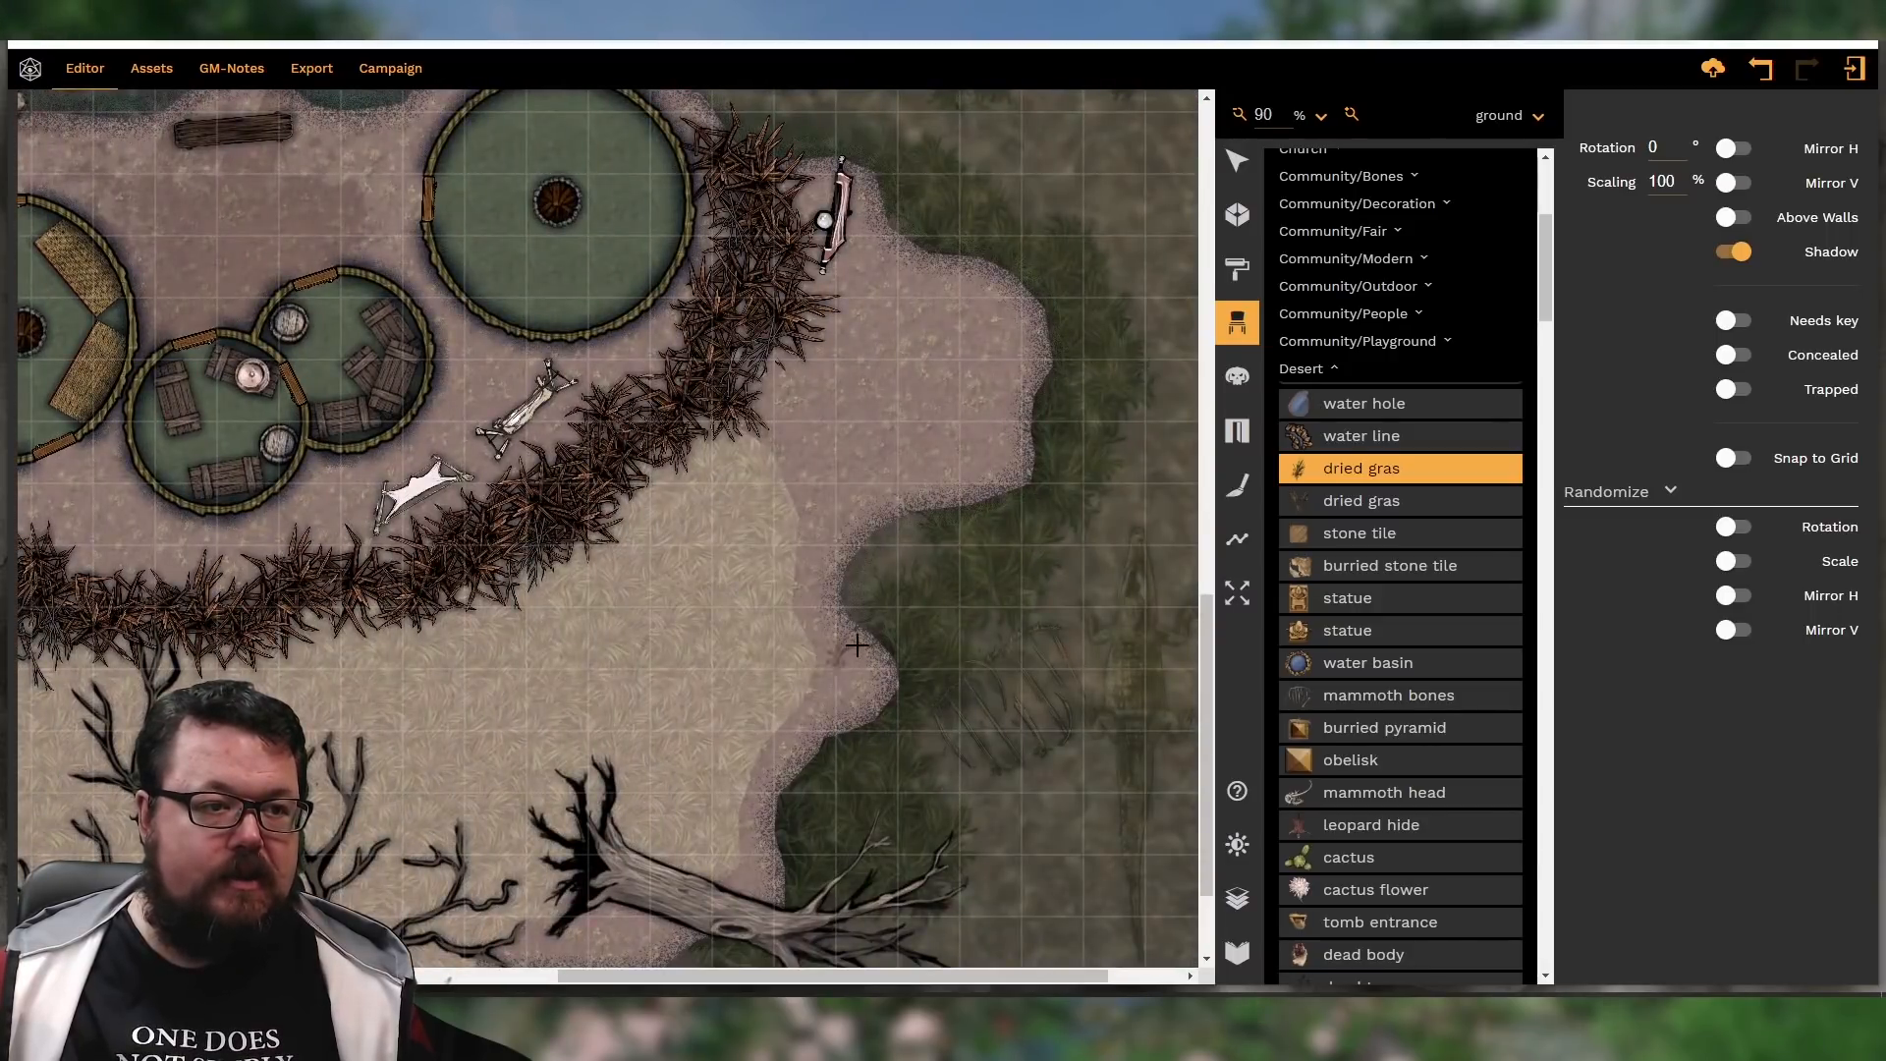
scroll(1353, 648, down, 2)
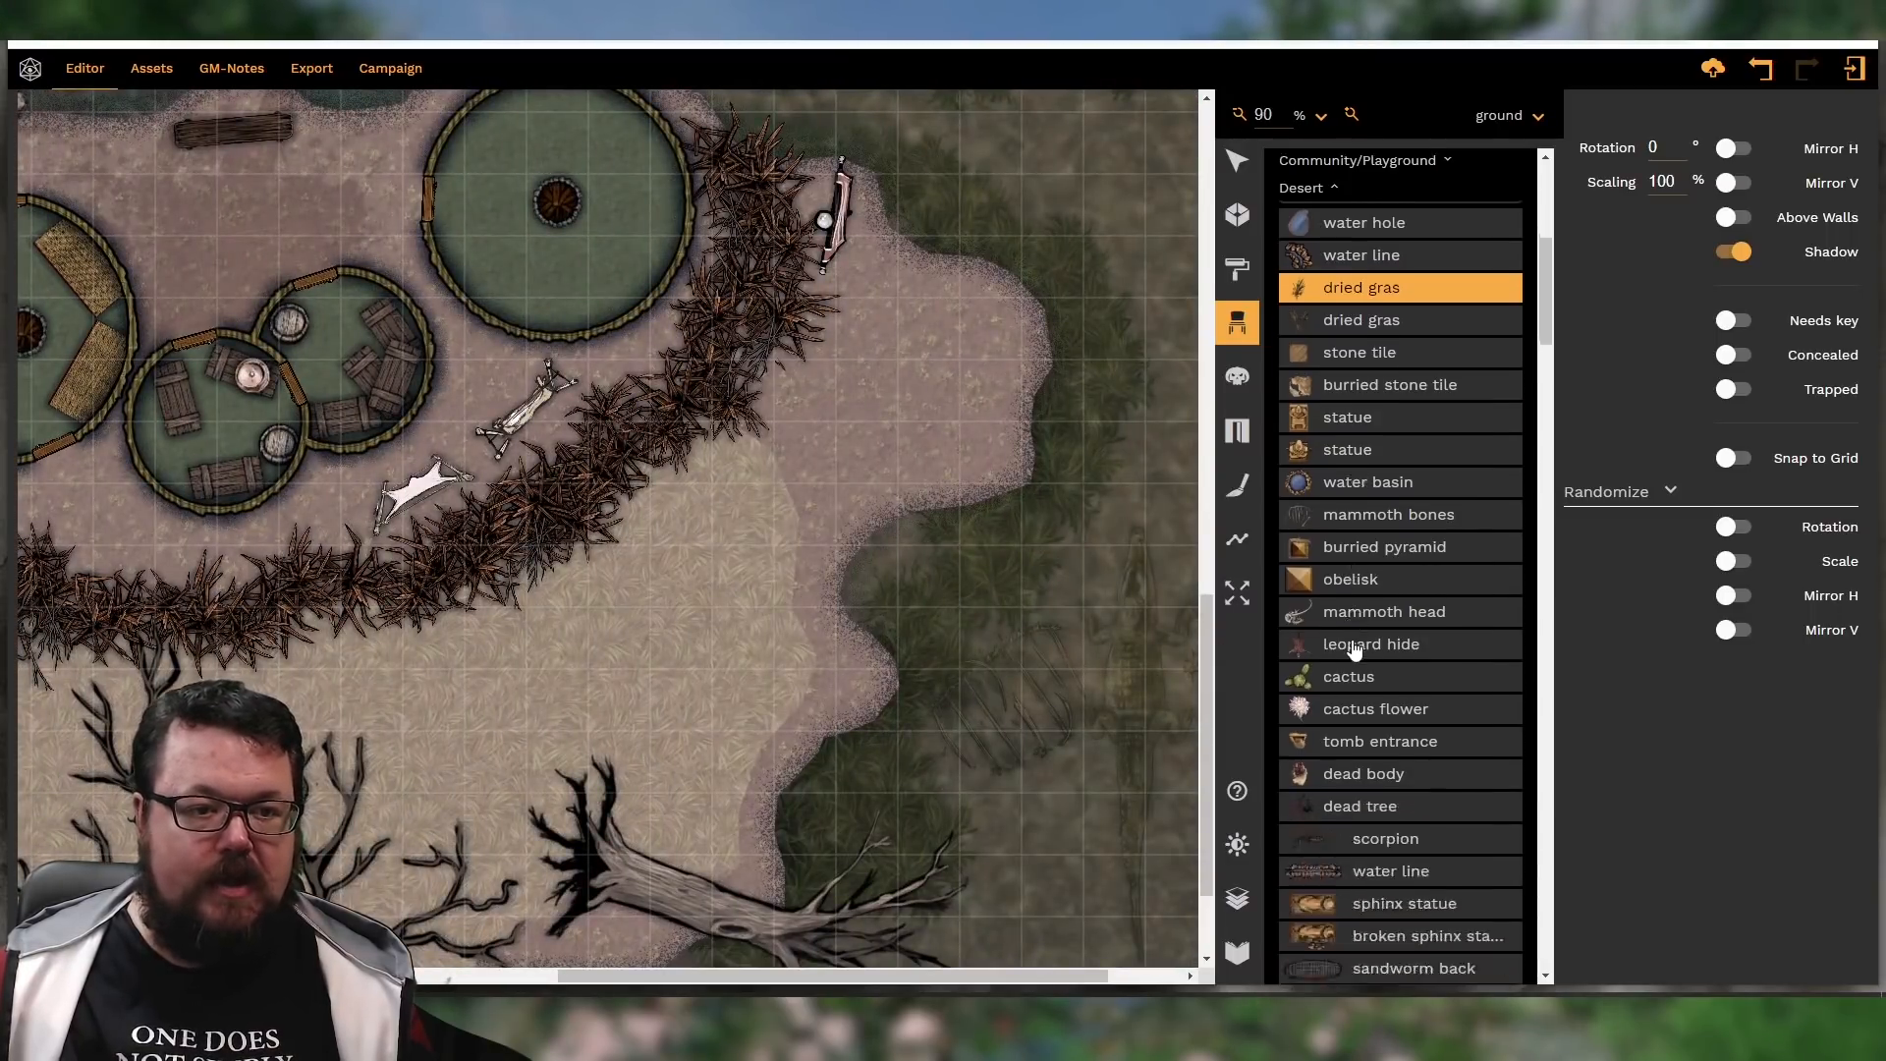
scroll(1354, 648, down, 2)
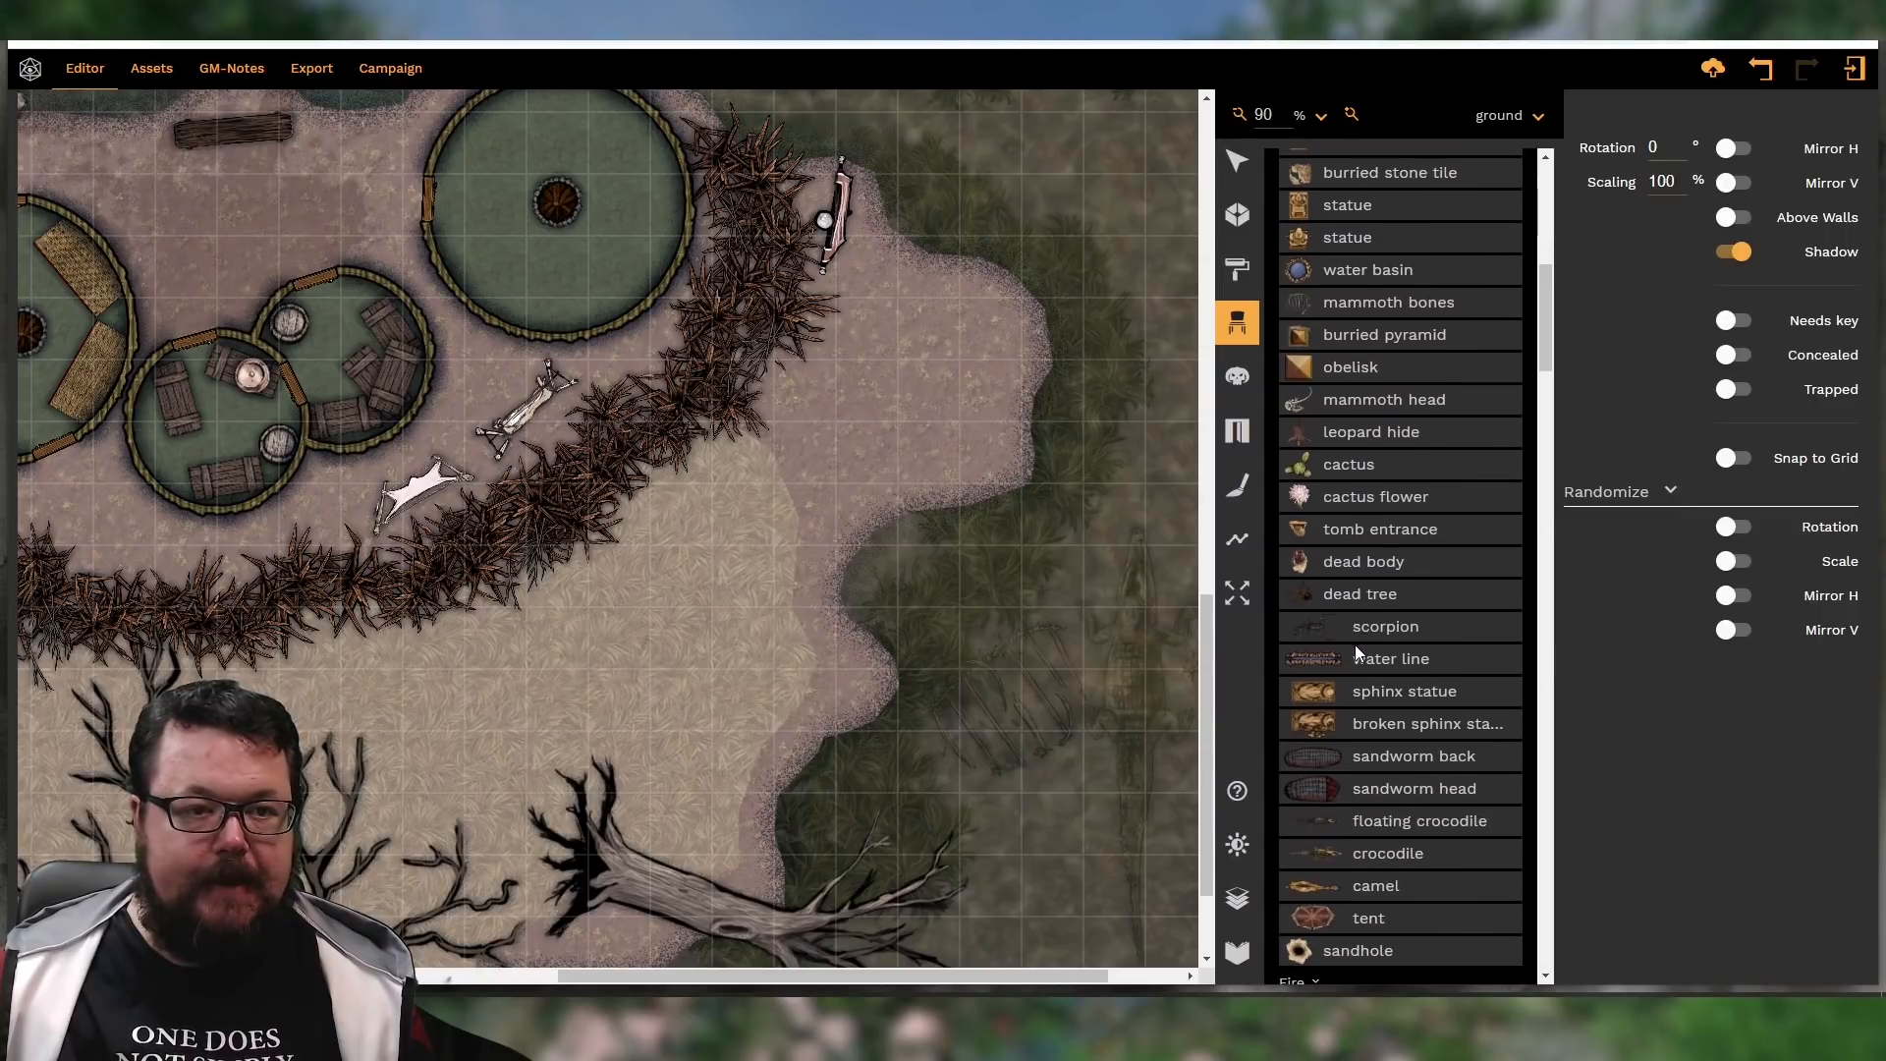
click(1359, 594)
ctrl+scroll(744, 681, up, 5)
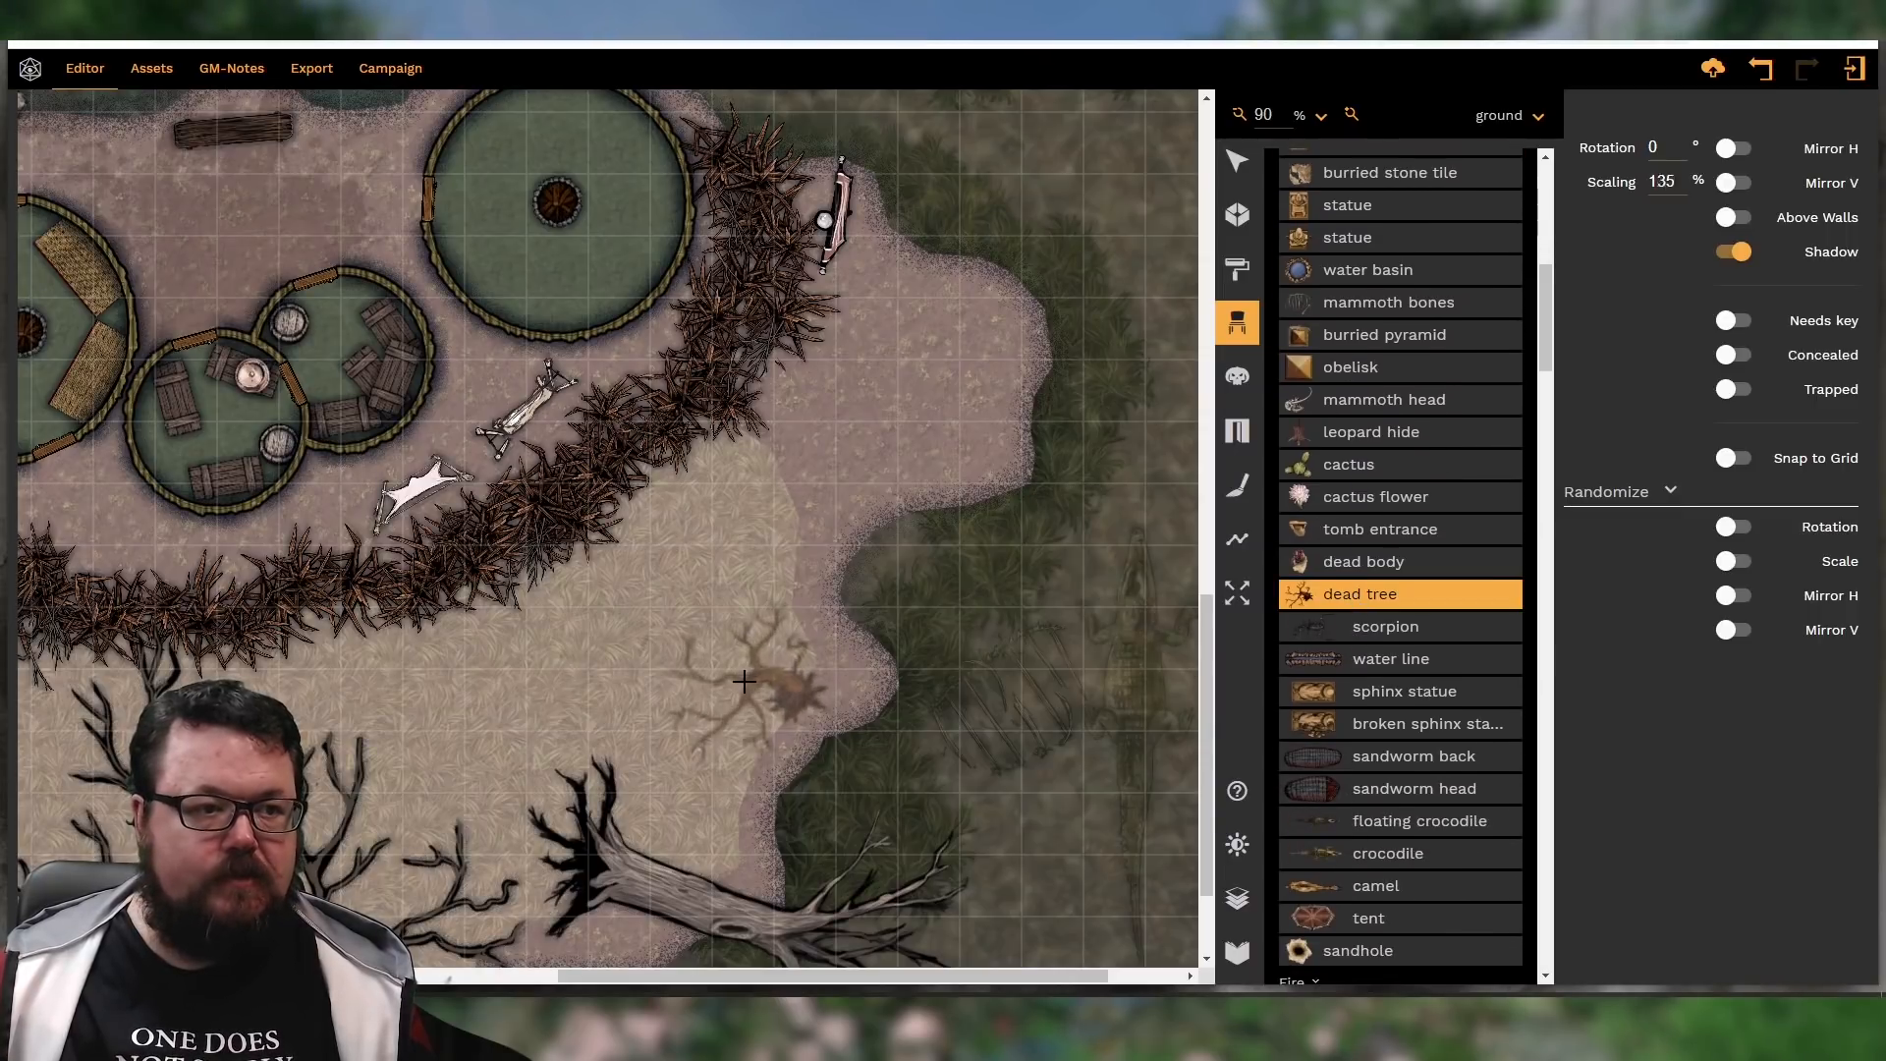
ctrl+scroll(743, 680, up, 14)
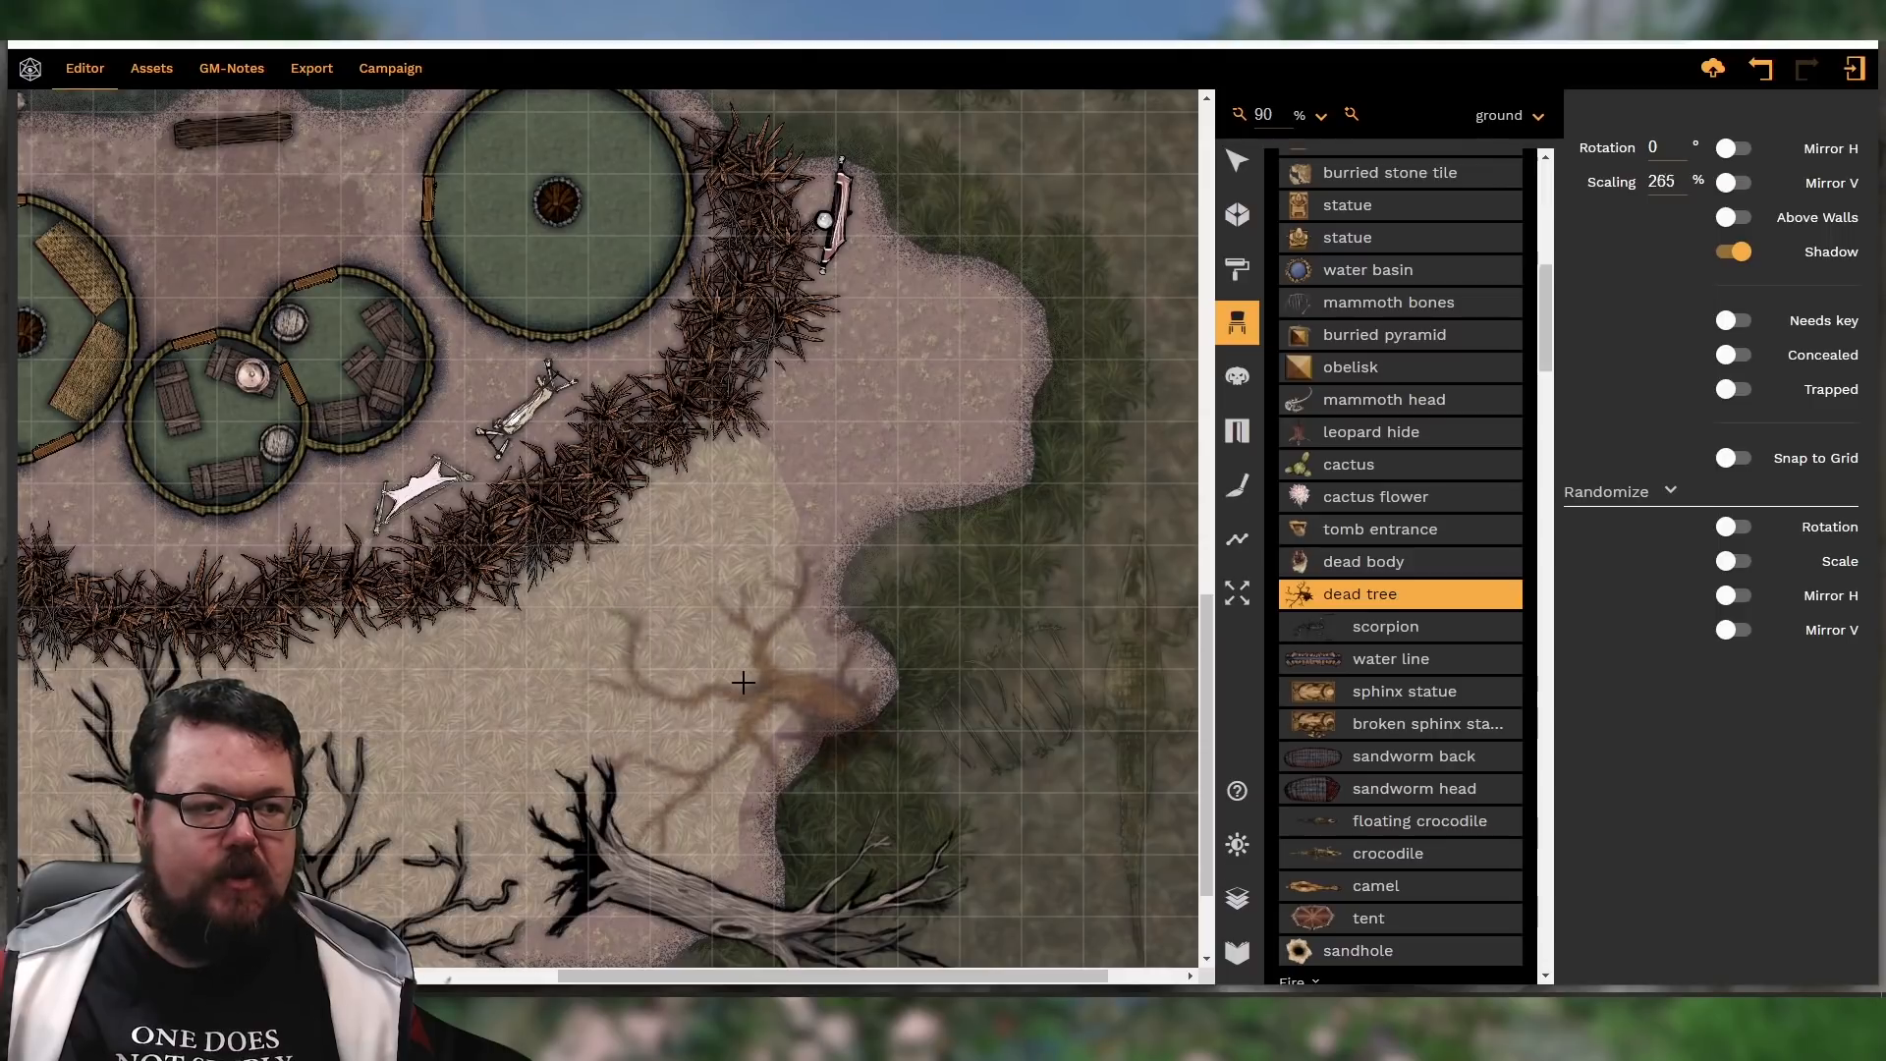
shift+scroll(744, 681, up, 1)
scroll(743, 681, up, 3)
scroll(698, 730, down, 5)
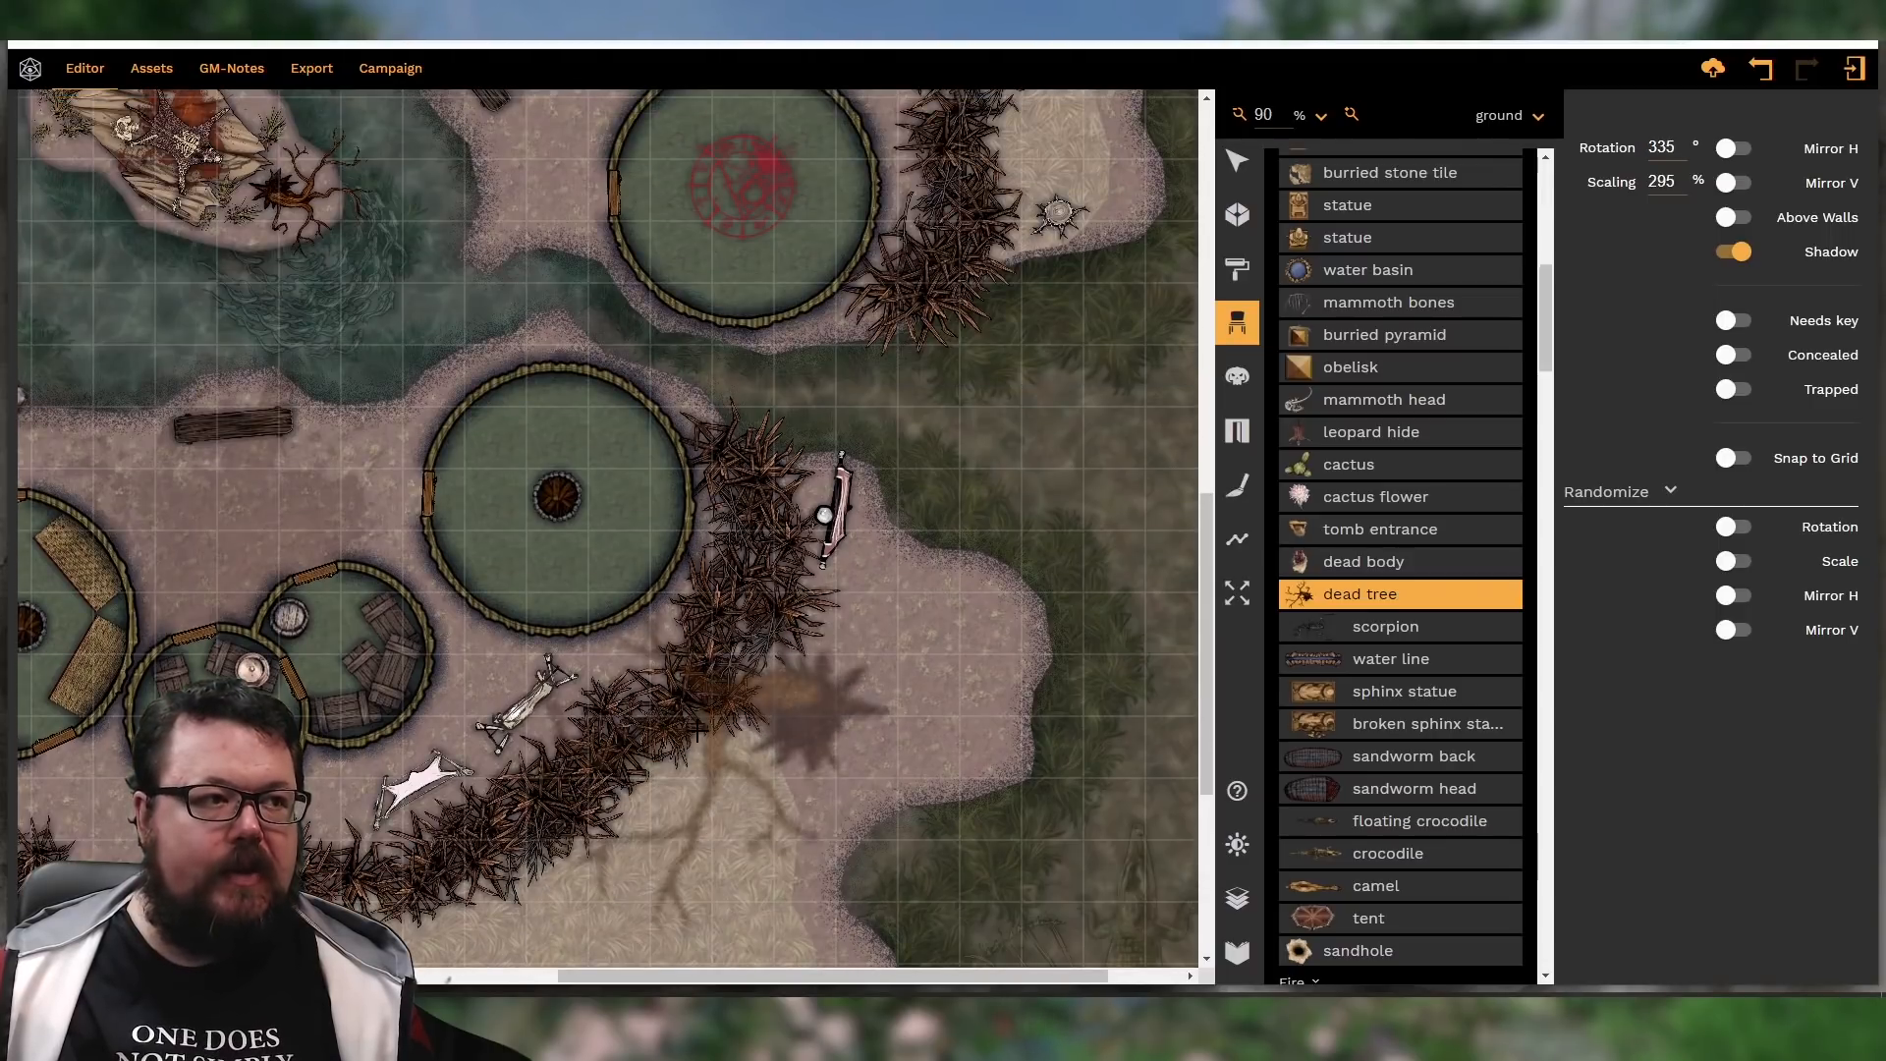
shift+scroll(535, 600, up, 11)
shift+scroll(535, 599, up, 20)
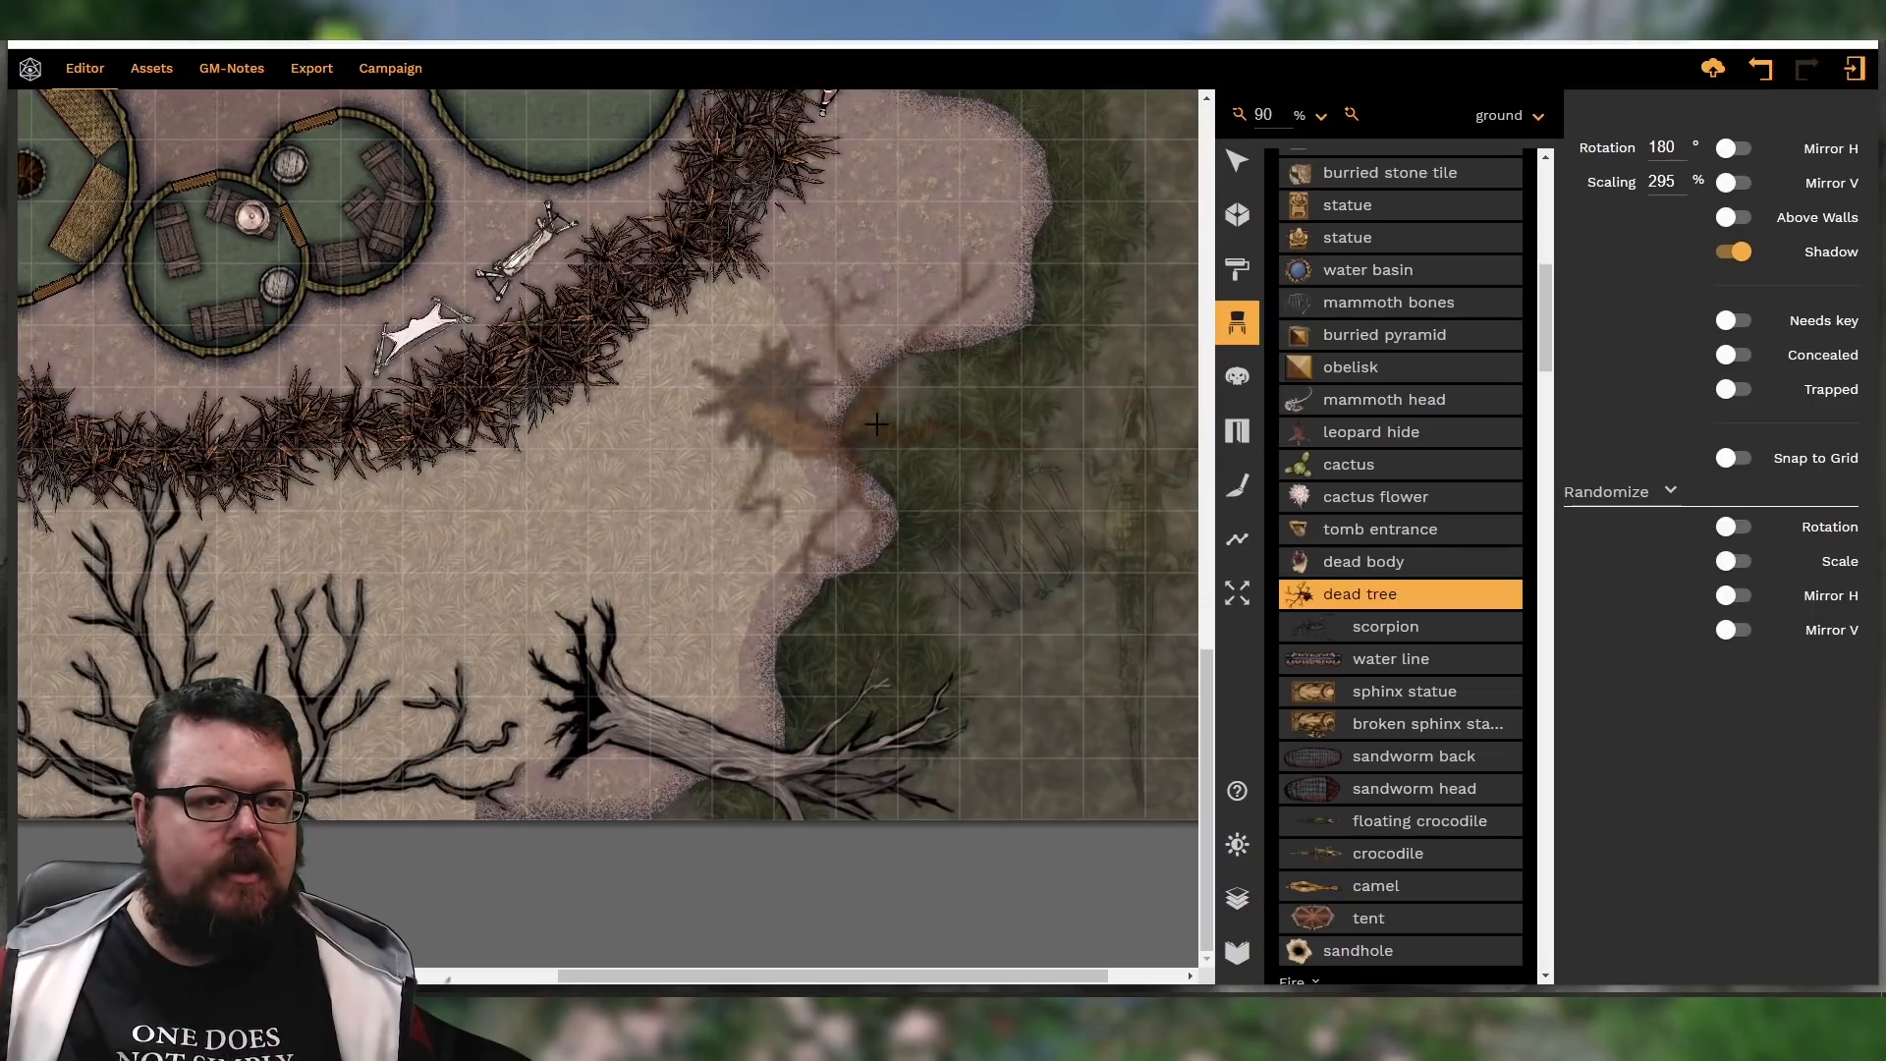
scroll(845, 491, up, 2)
shift+scroll(845, 521, down, 2)
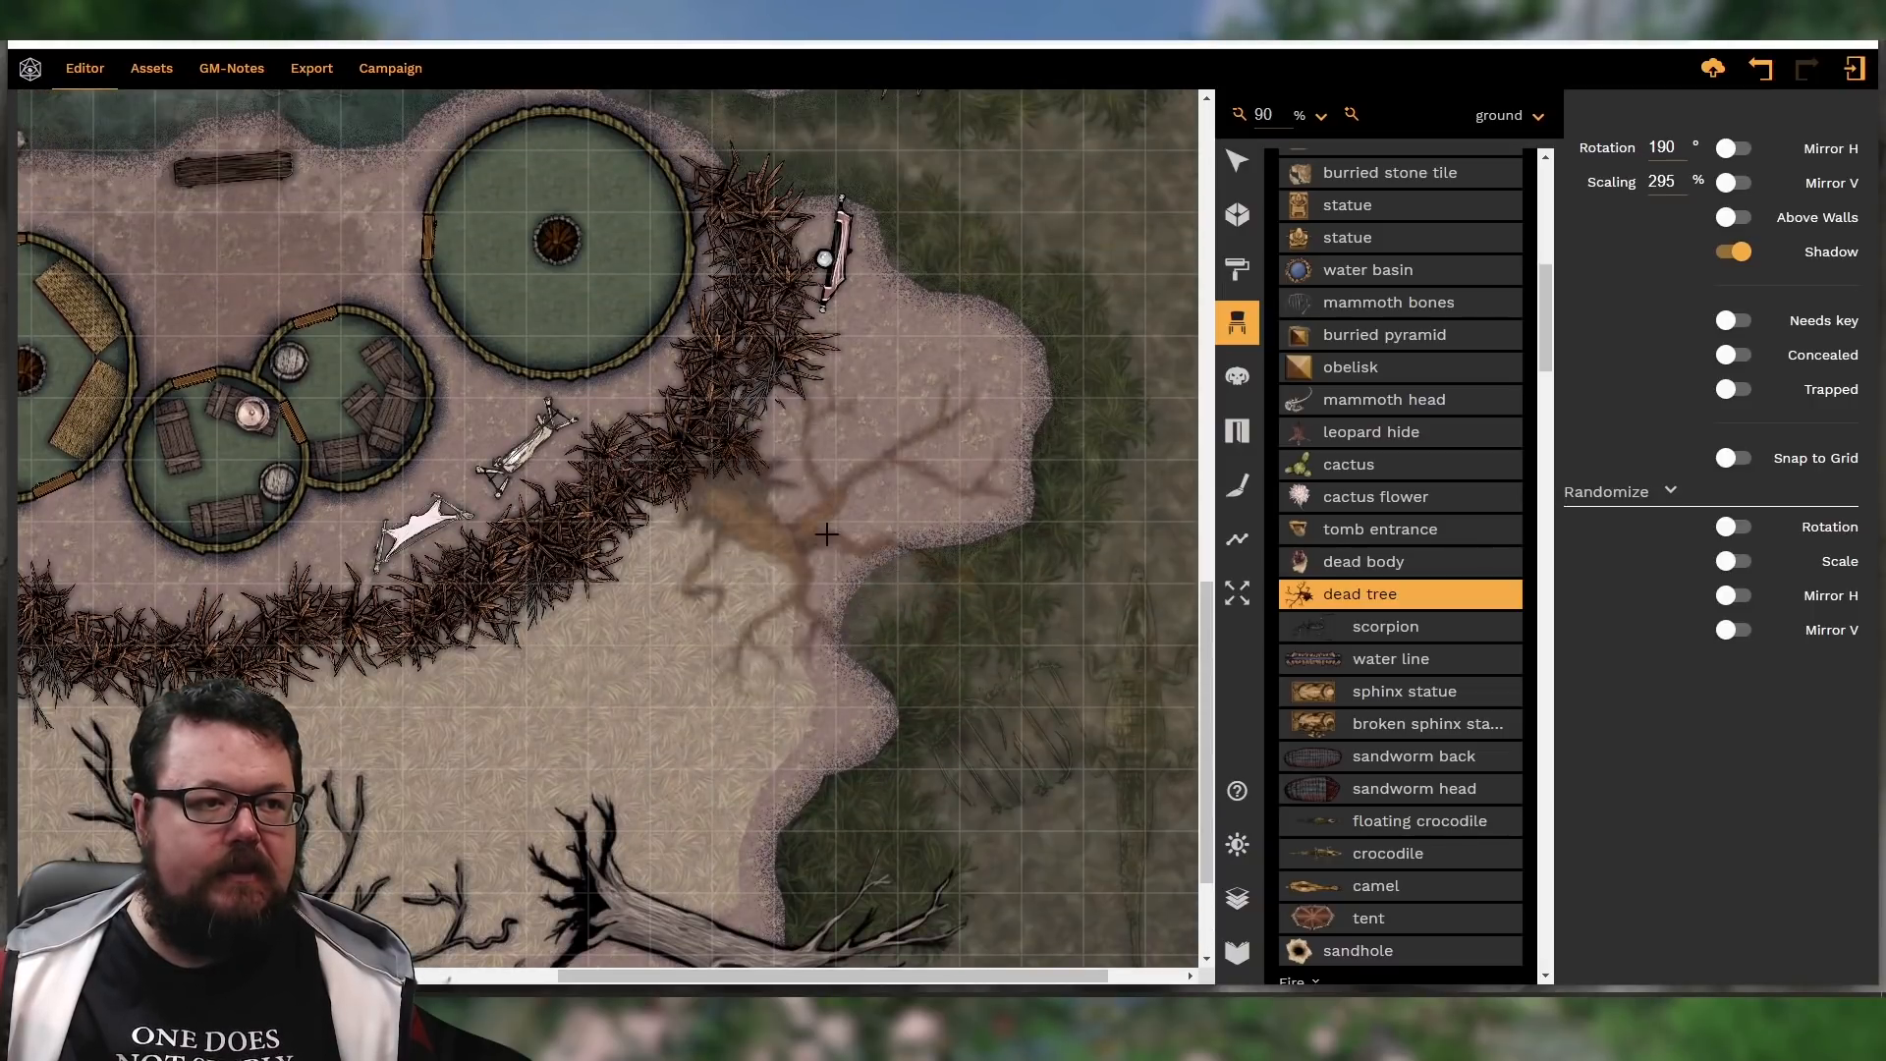
click(833, 550)
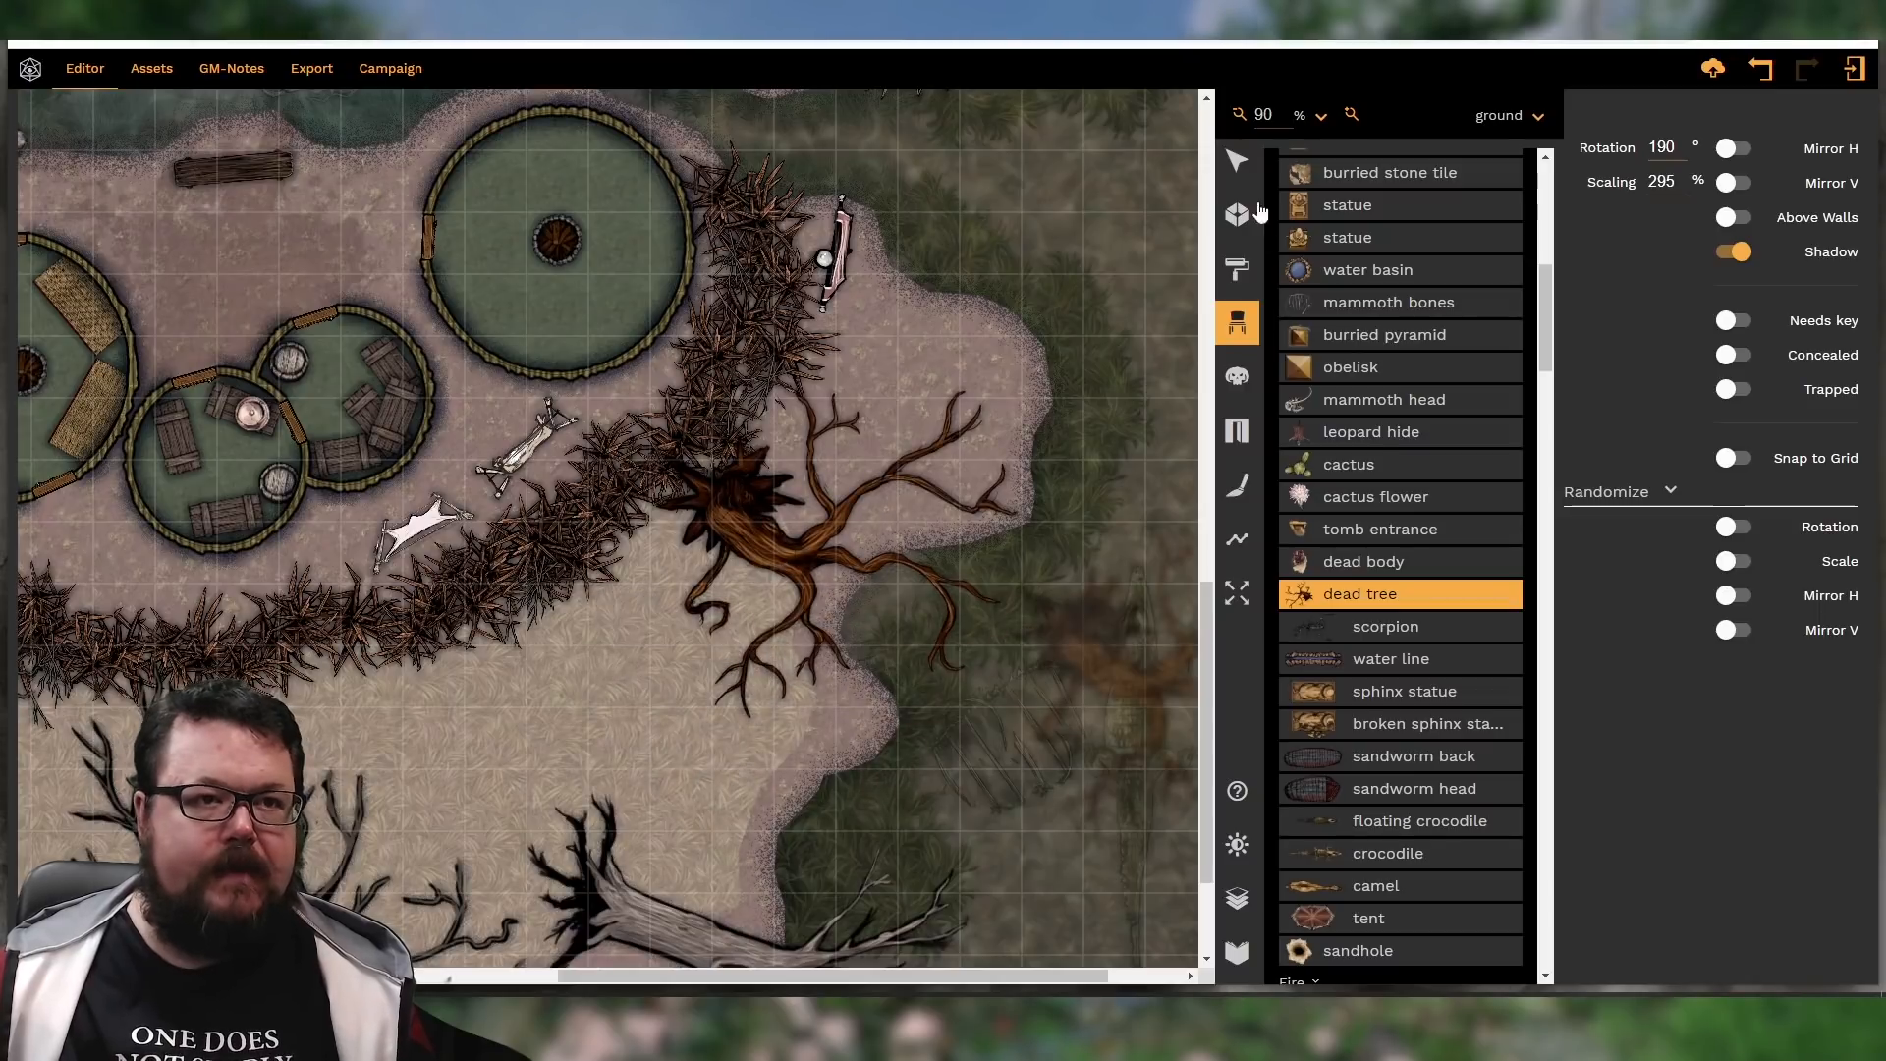
Move the new dead tree in the layer order beneath the iron bushes, directly above the Long grass layers
click(1236, 160)
click(1551, 898)
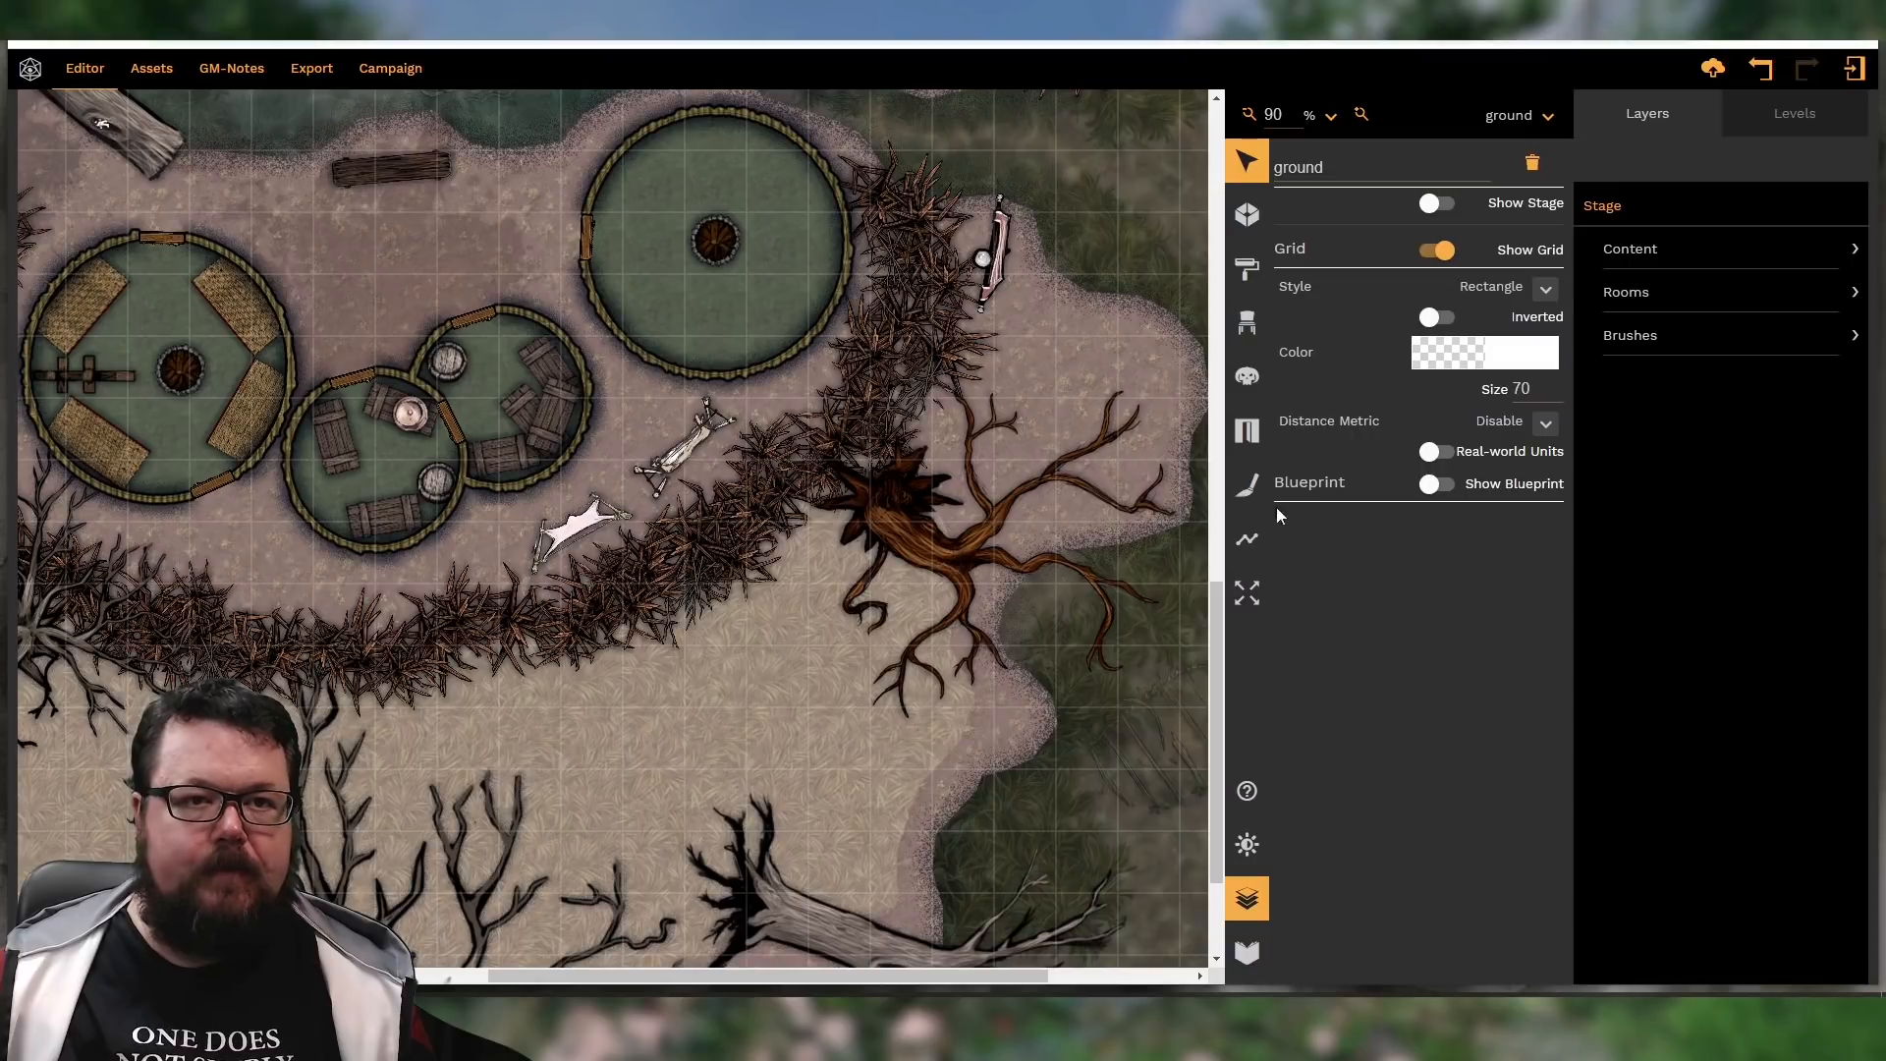
double_click(1716, 247)
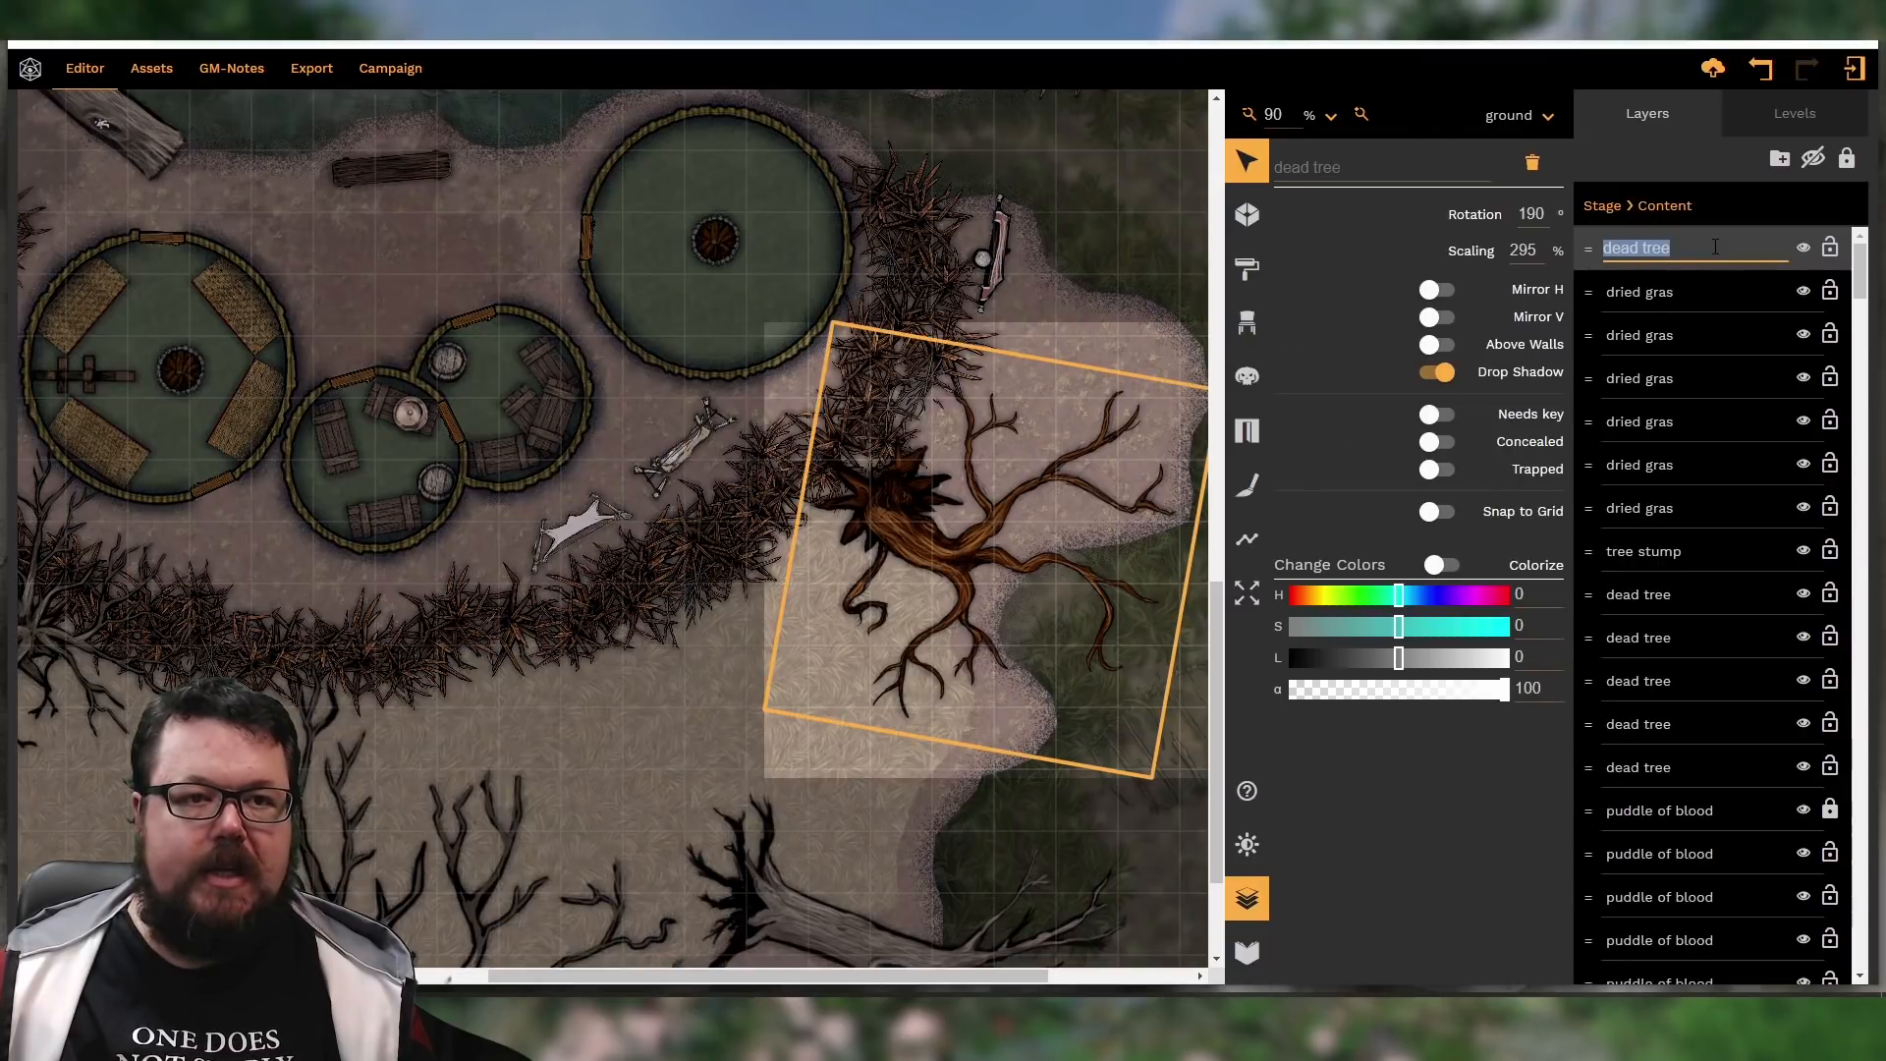
mouse_move(1594, 248)
mouse_down()
mouse_move(1617, 981)
mouse_move(1601, 795)
mouse_up()
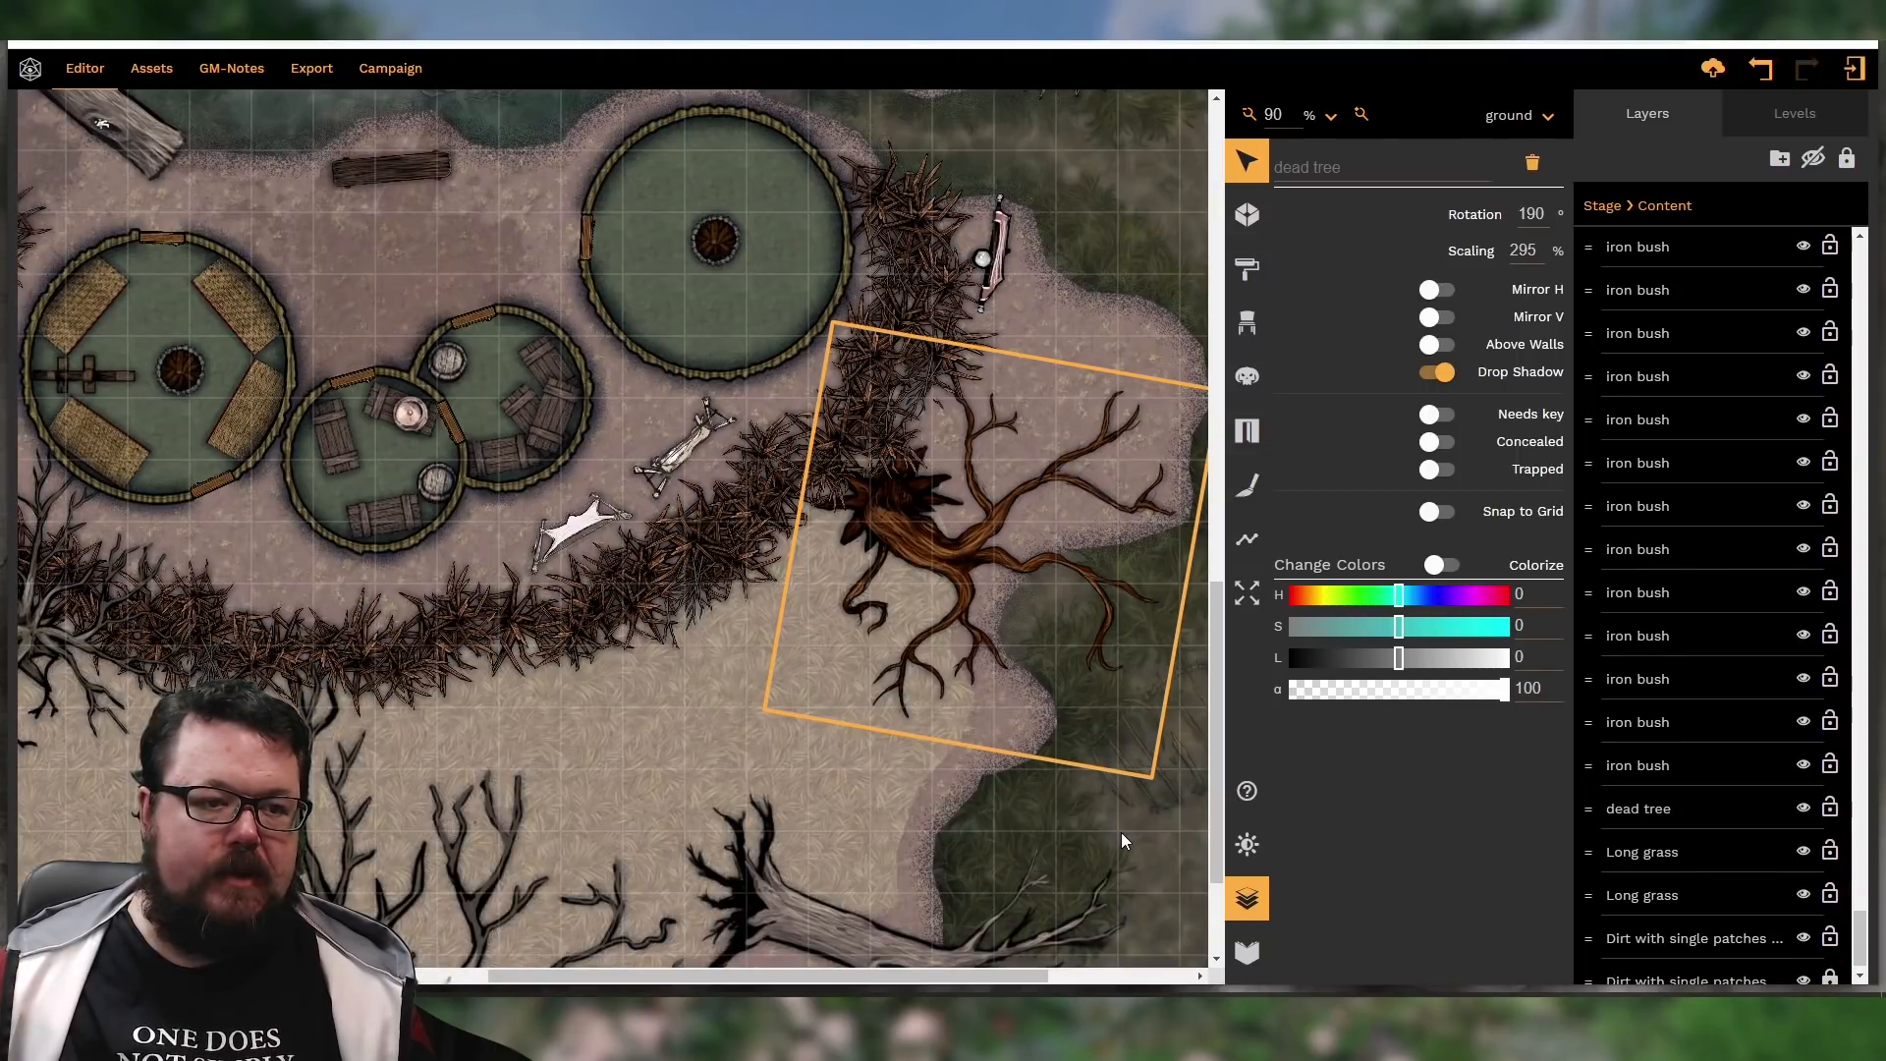
click(1122, 833)
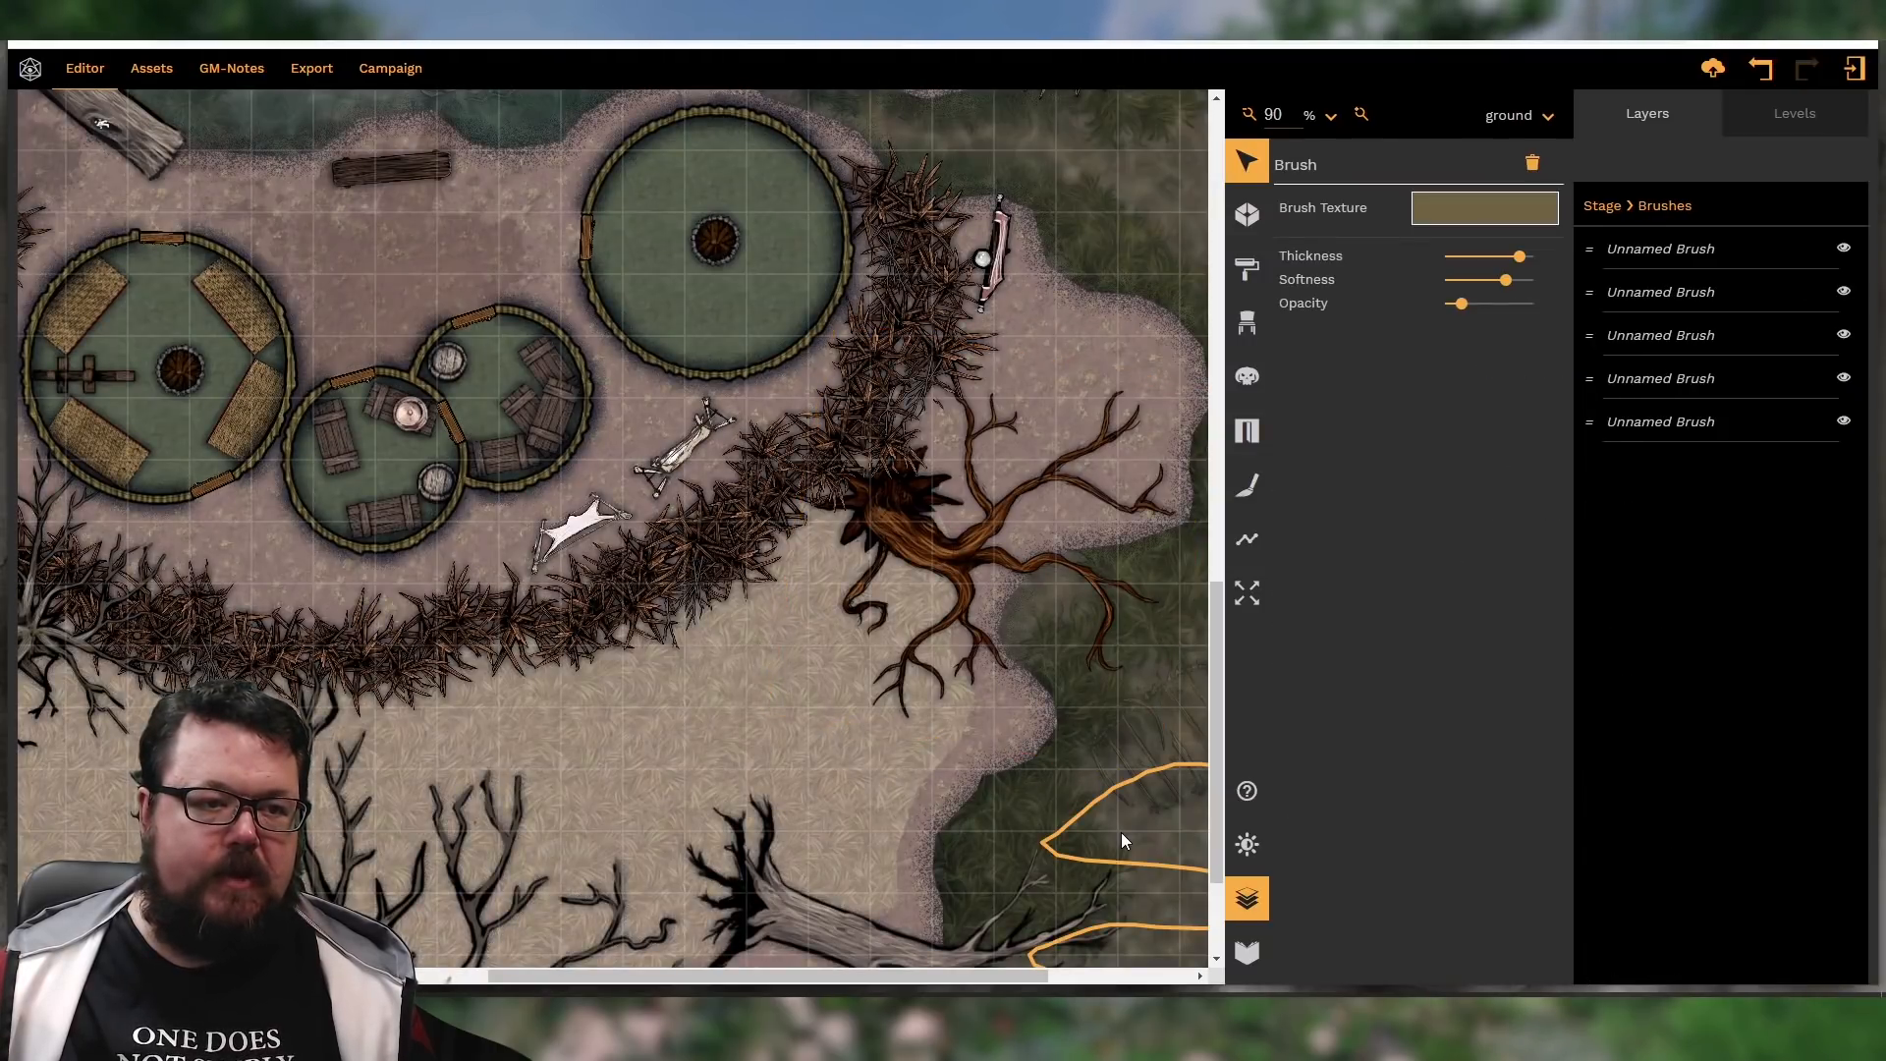
Switch from the layers list to the Flavour props and collapse the Desert category
drag(1023, 976, 1101, 973)
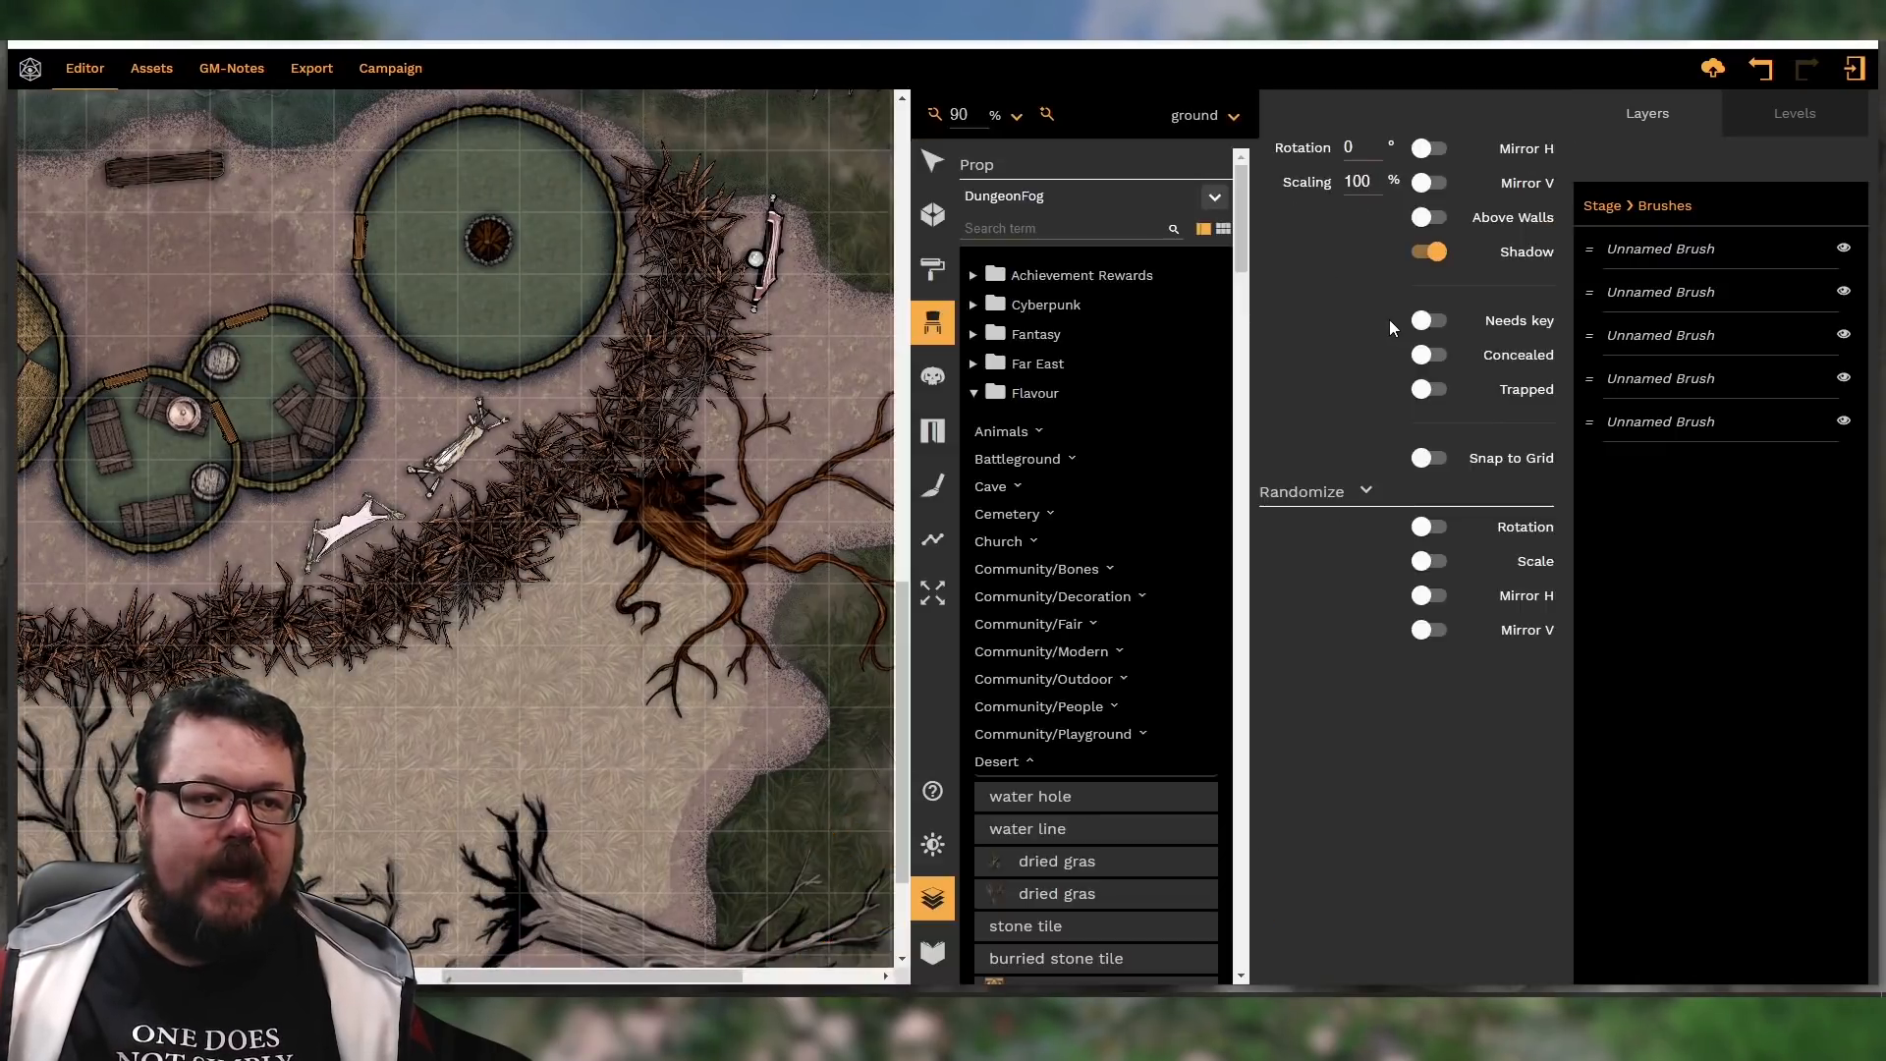
click(924, 883)
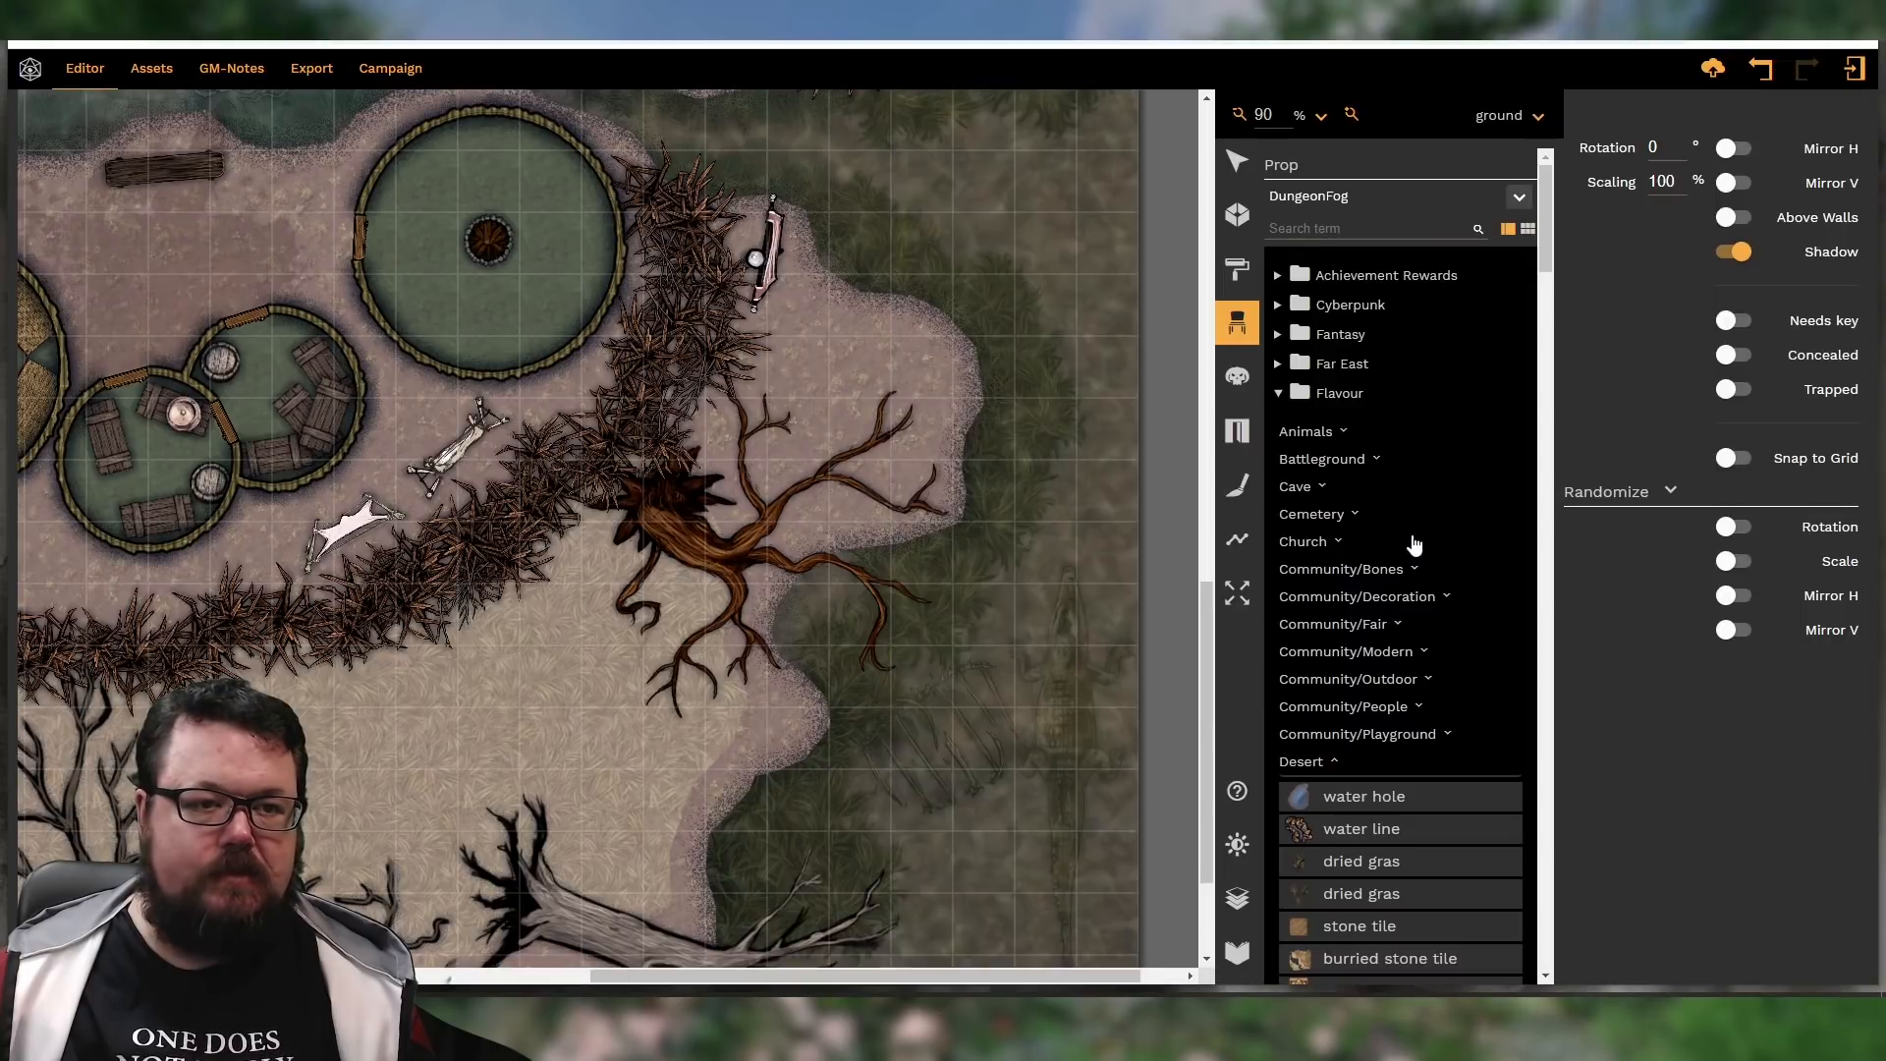
scroll(1375, 687, down, 5)
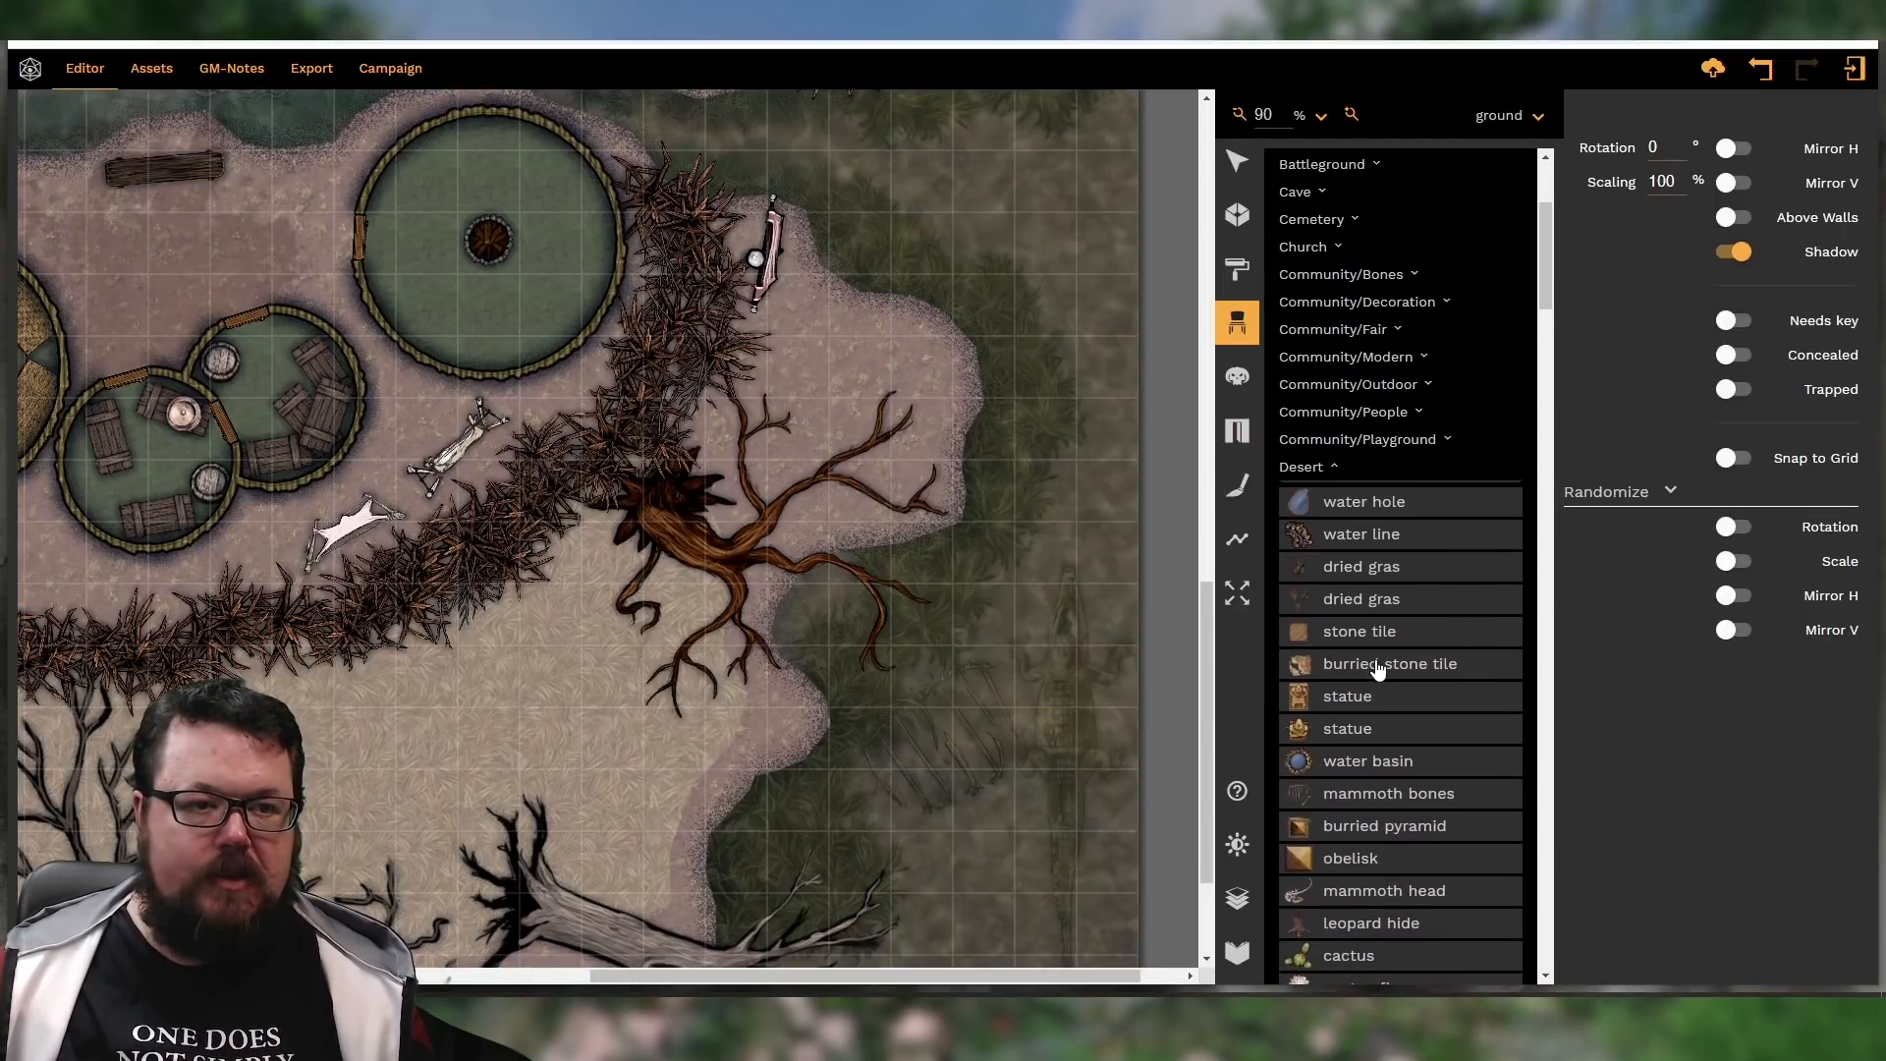
scroll(1380, 669, down, 1)
scroll(1379, 668, down, 2)
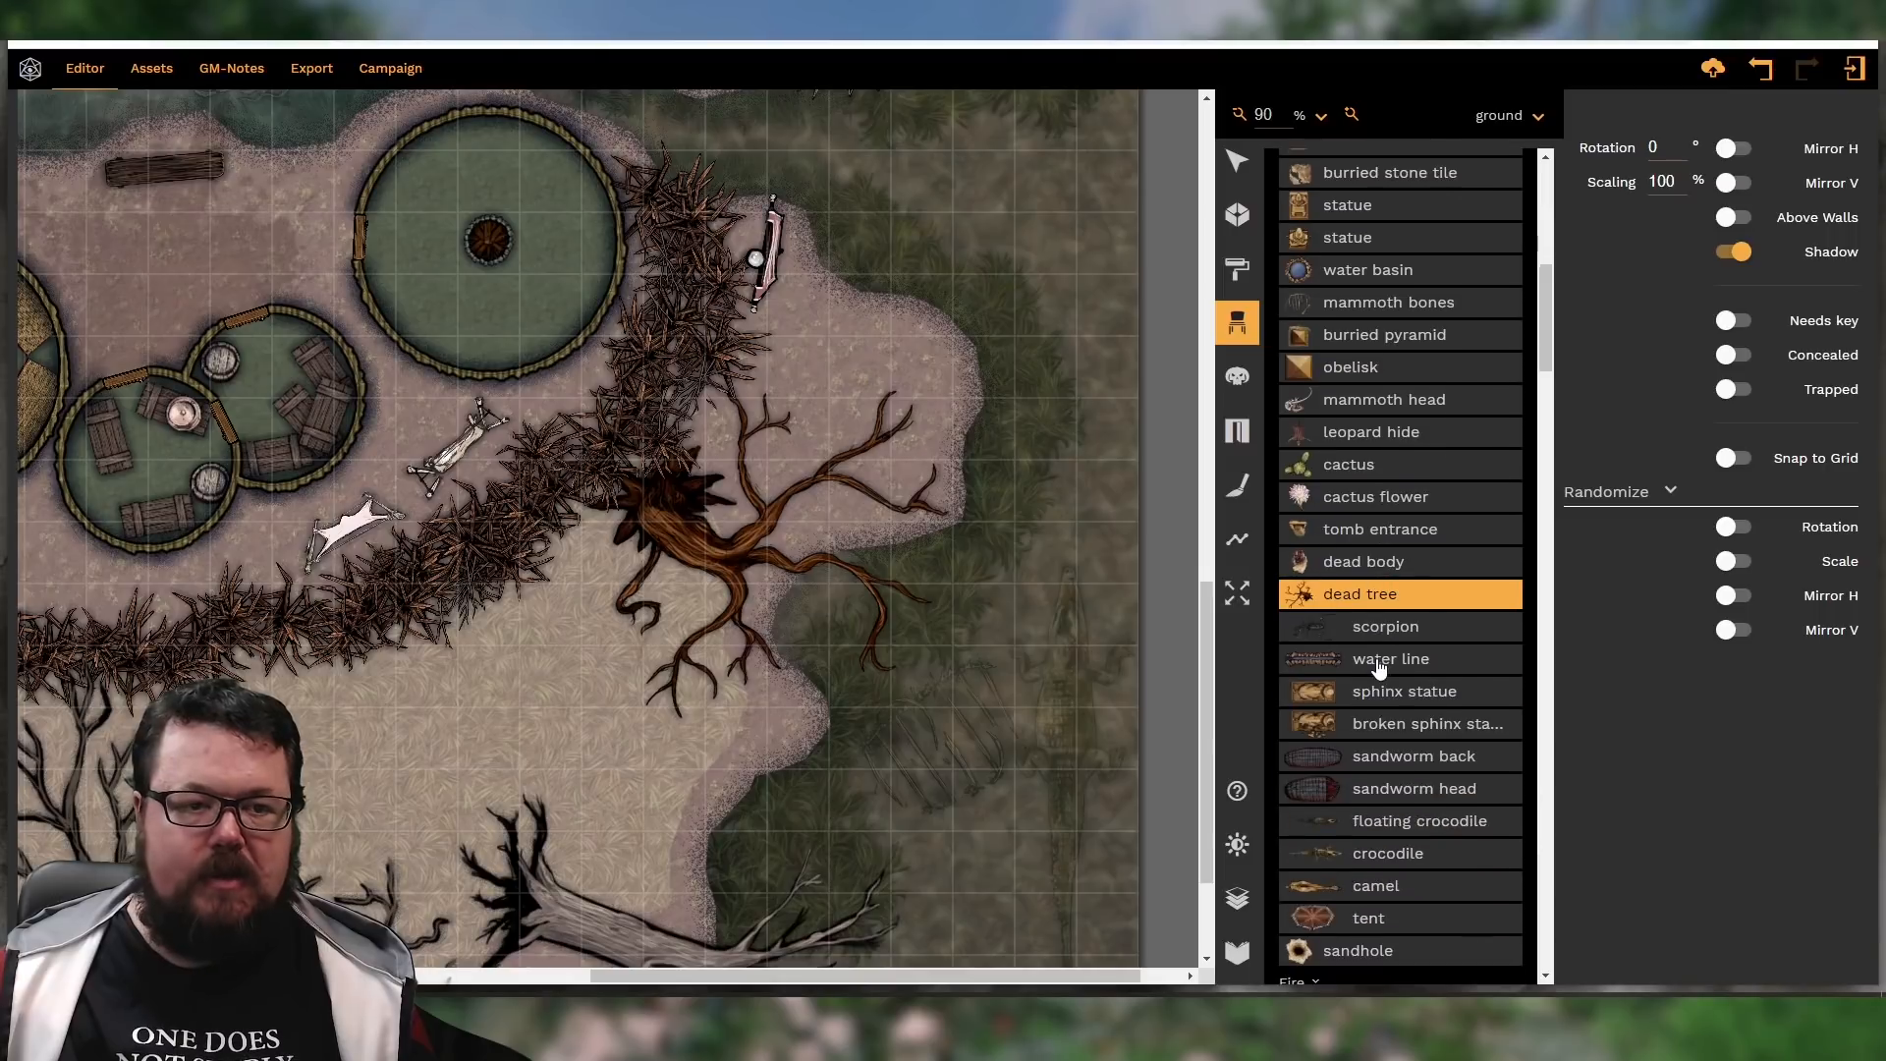
scroll(1379, 668, up, 5)
click(1302, 470)
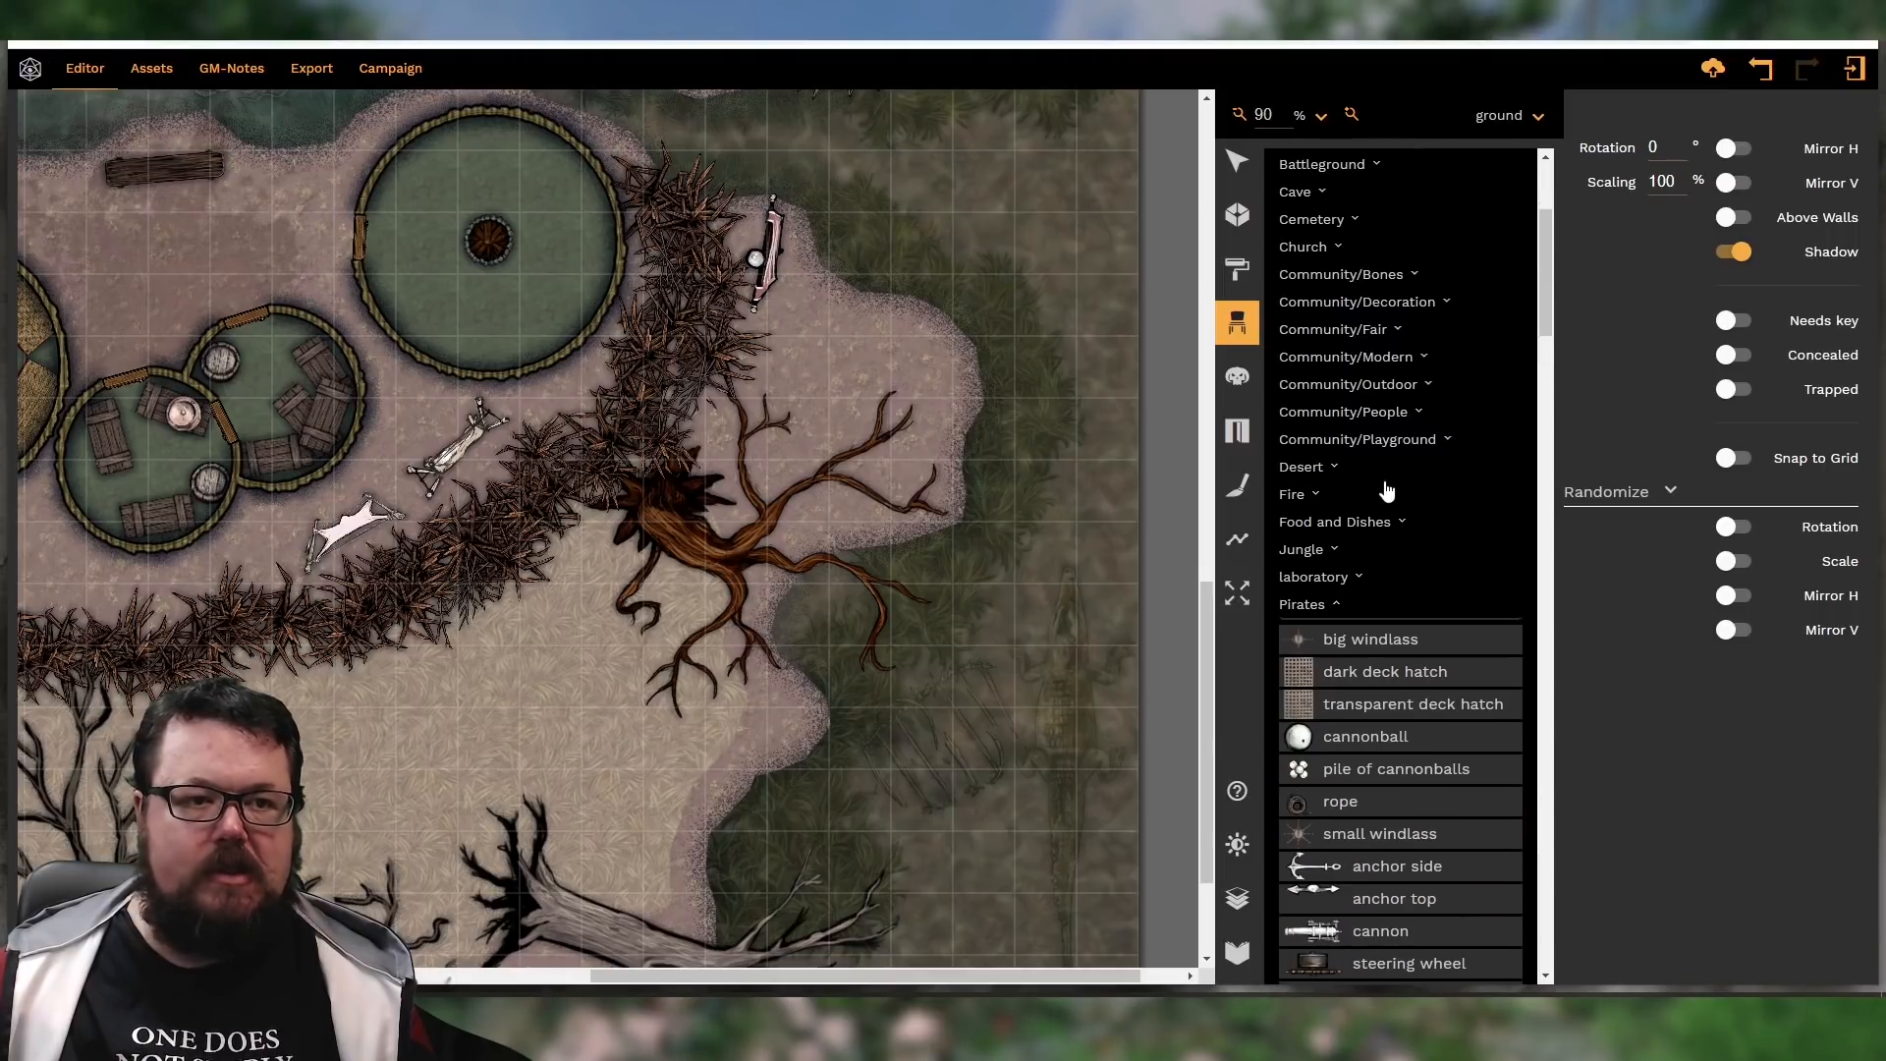
Find and select the low surf waves prop in the Pirates category
scroll(1375, 667, down, 15)
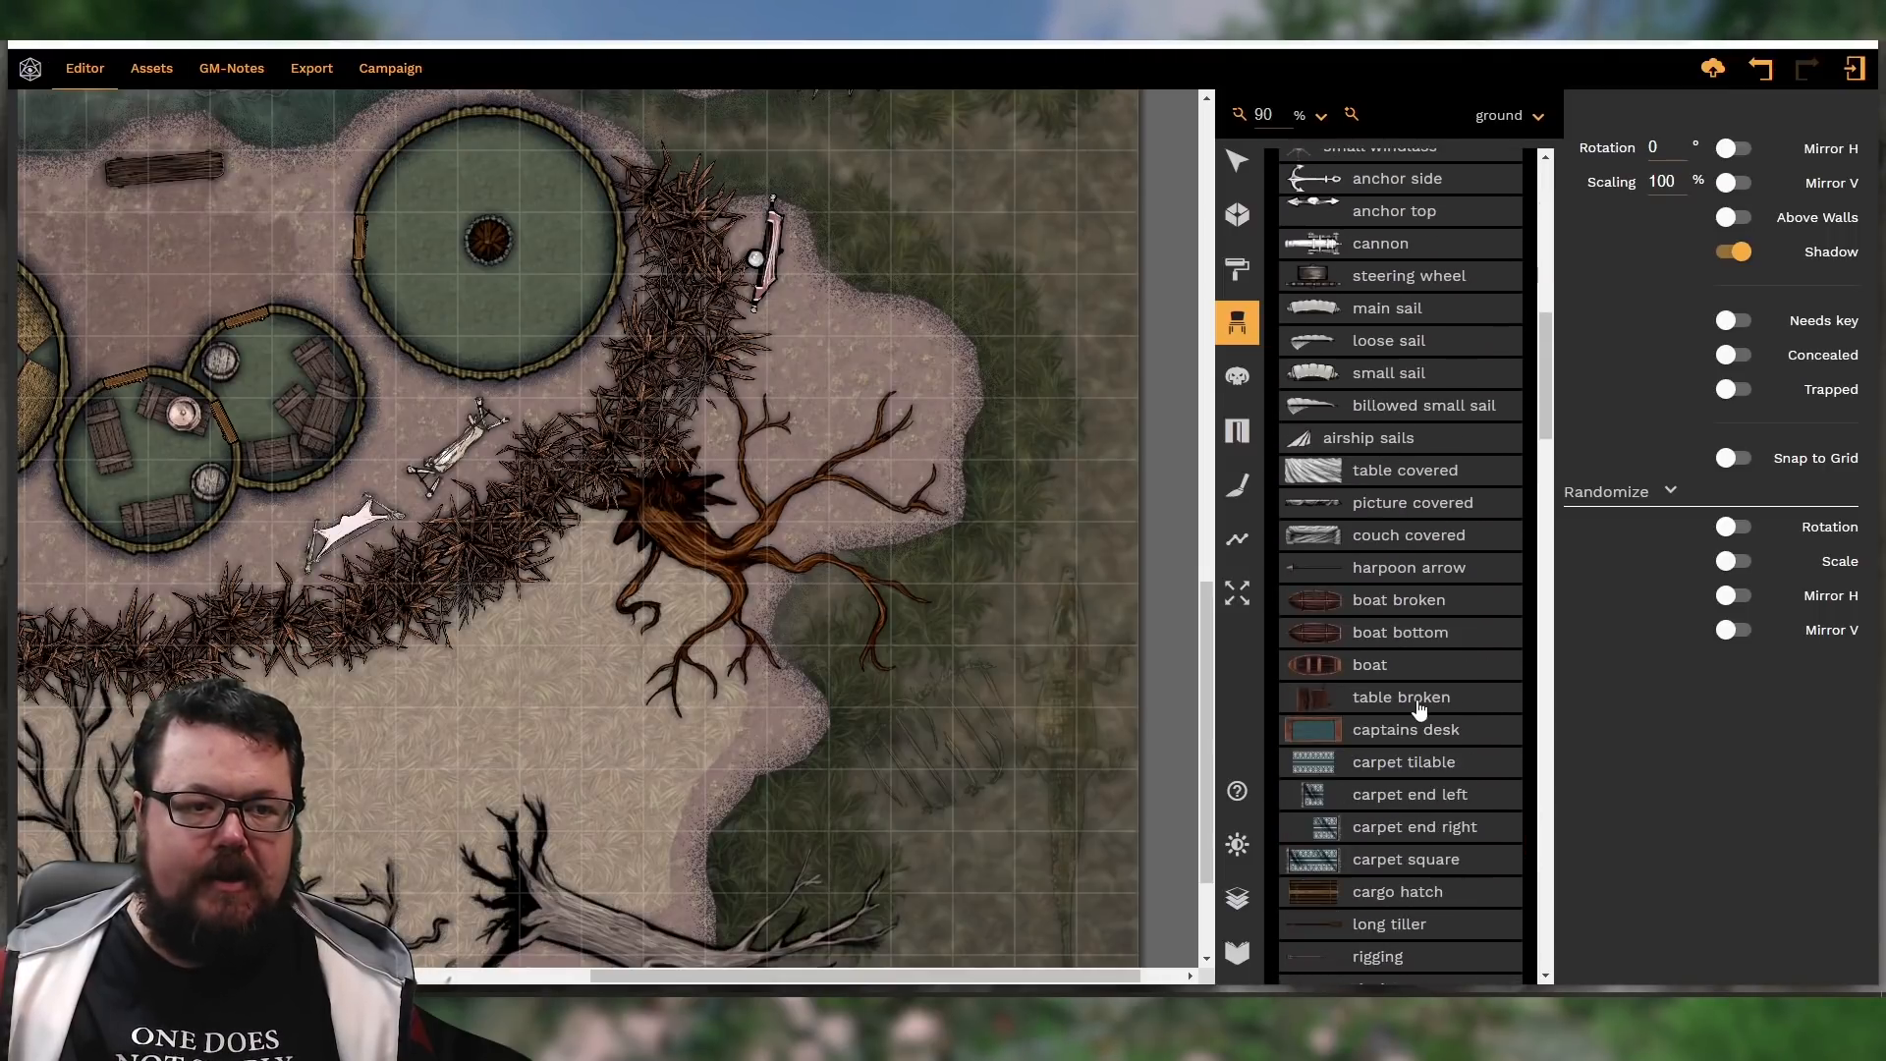
scroll(1436, 705, down, 10)
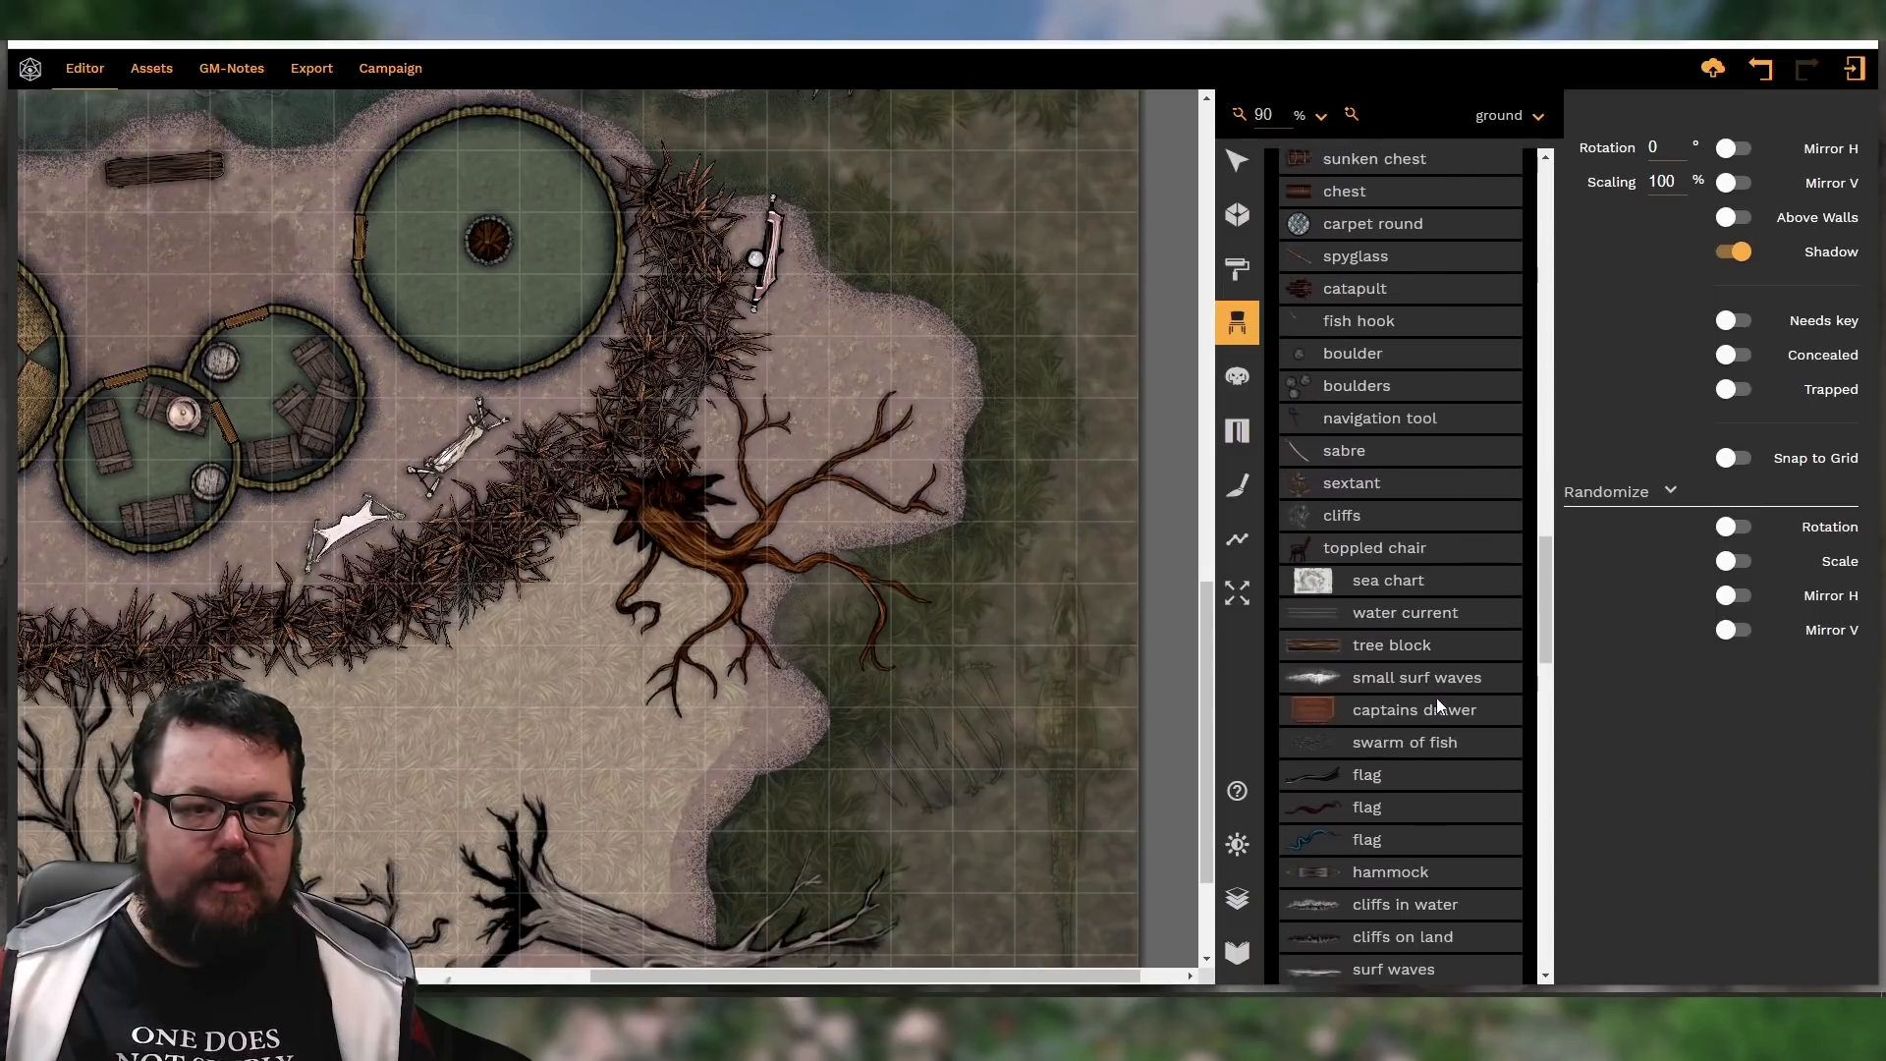
click(1426, 593)
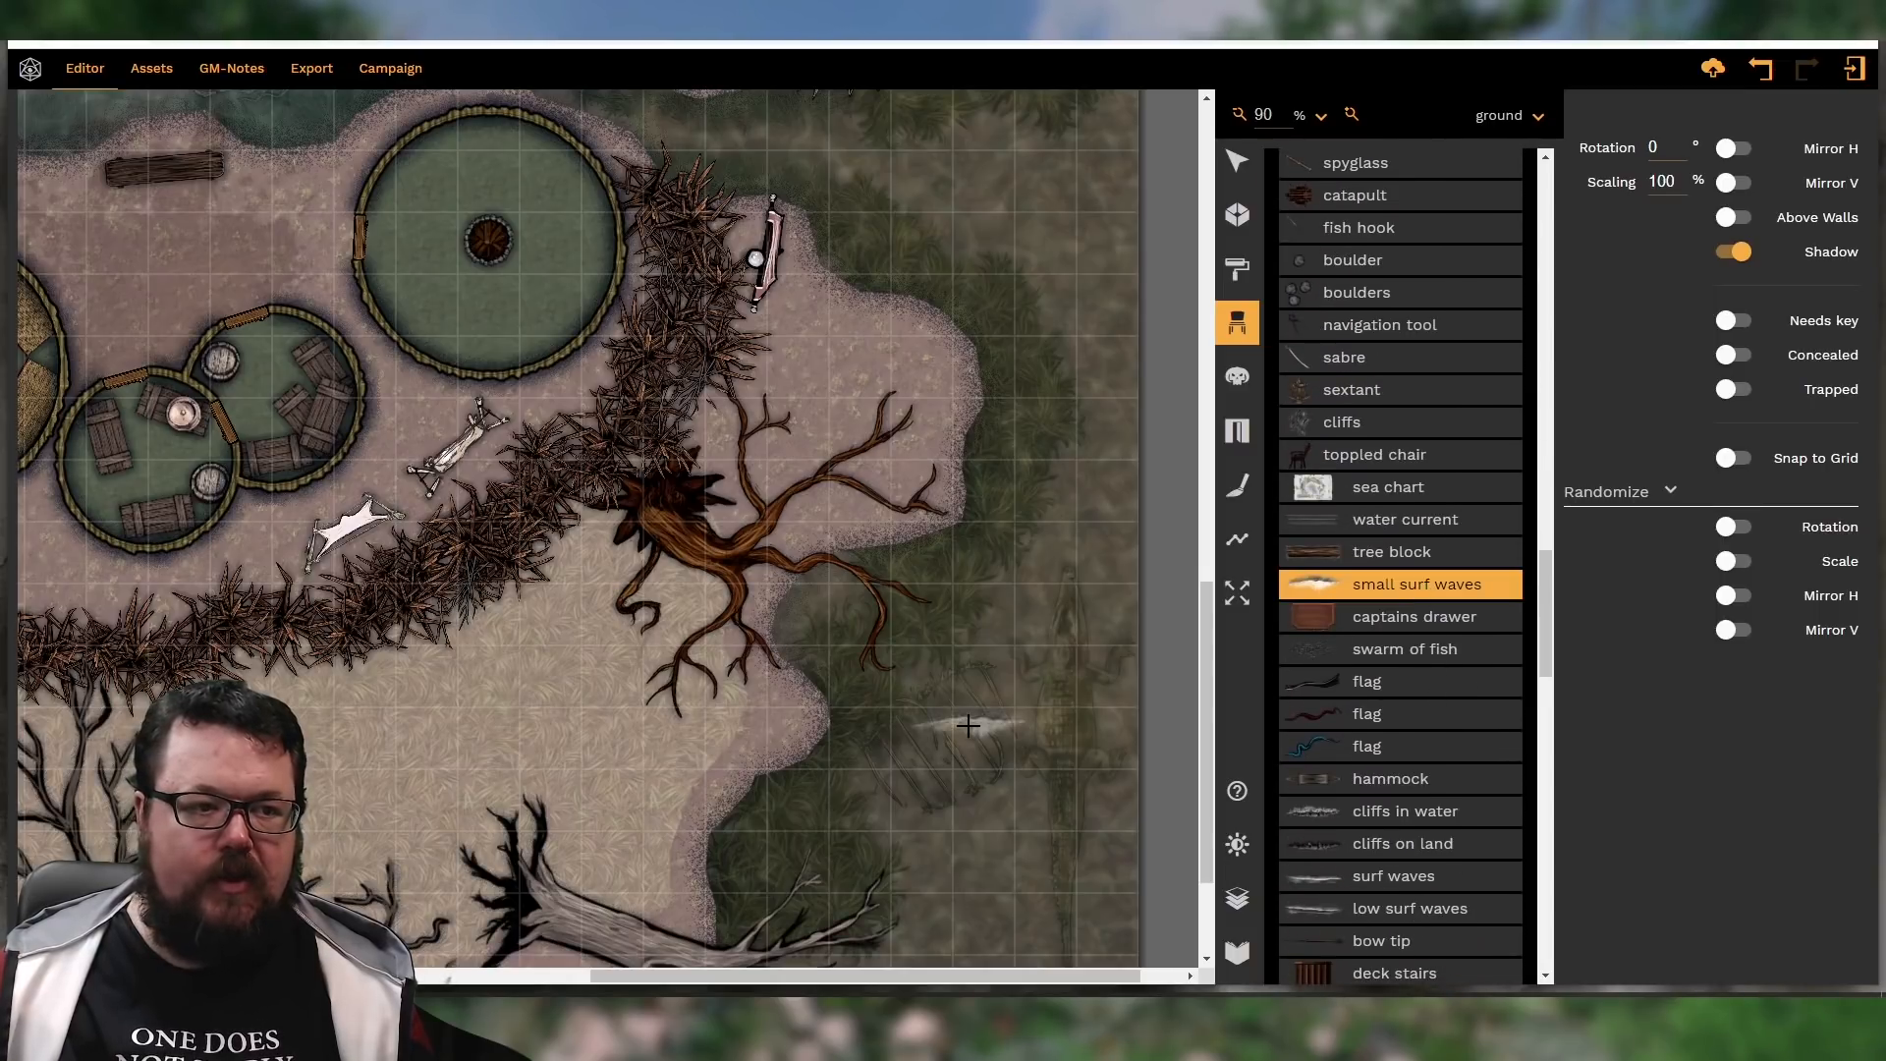
scroll(1416, 664, down, 3)
click(1408, 713)
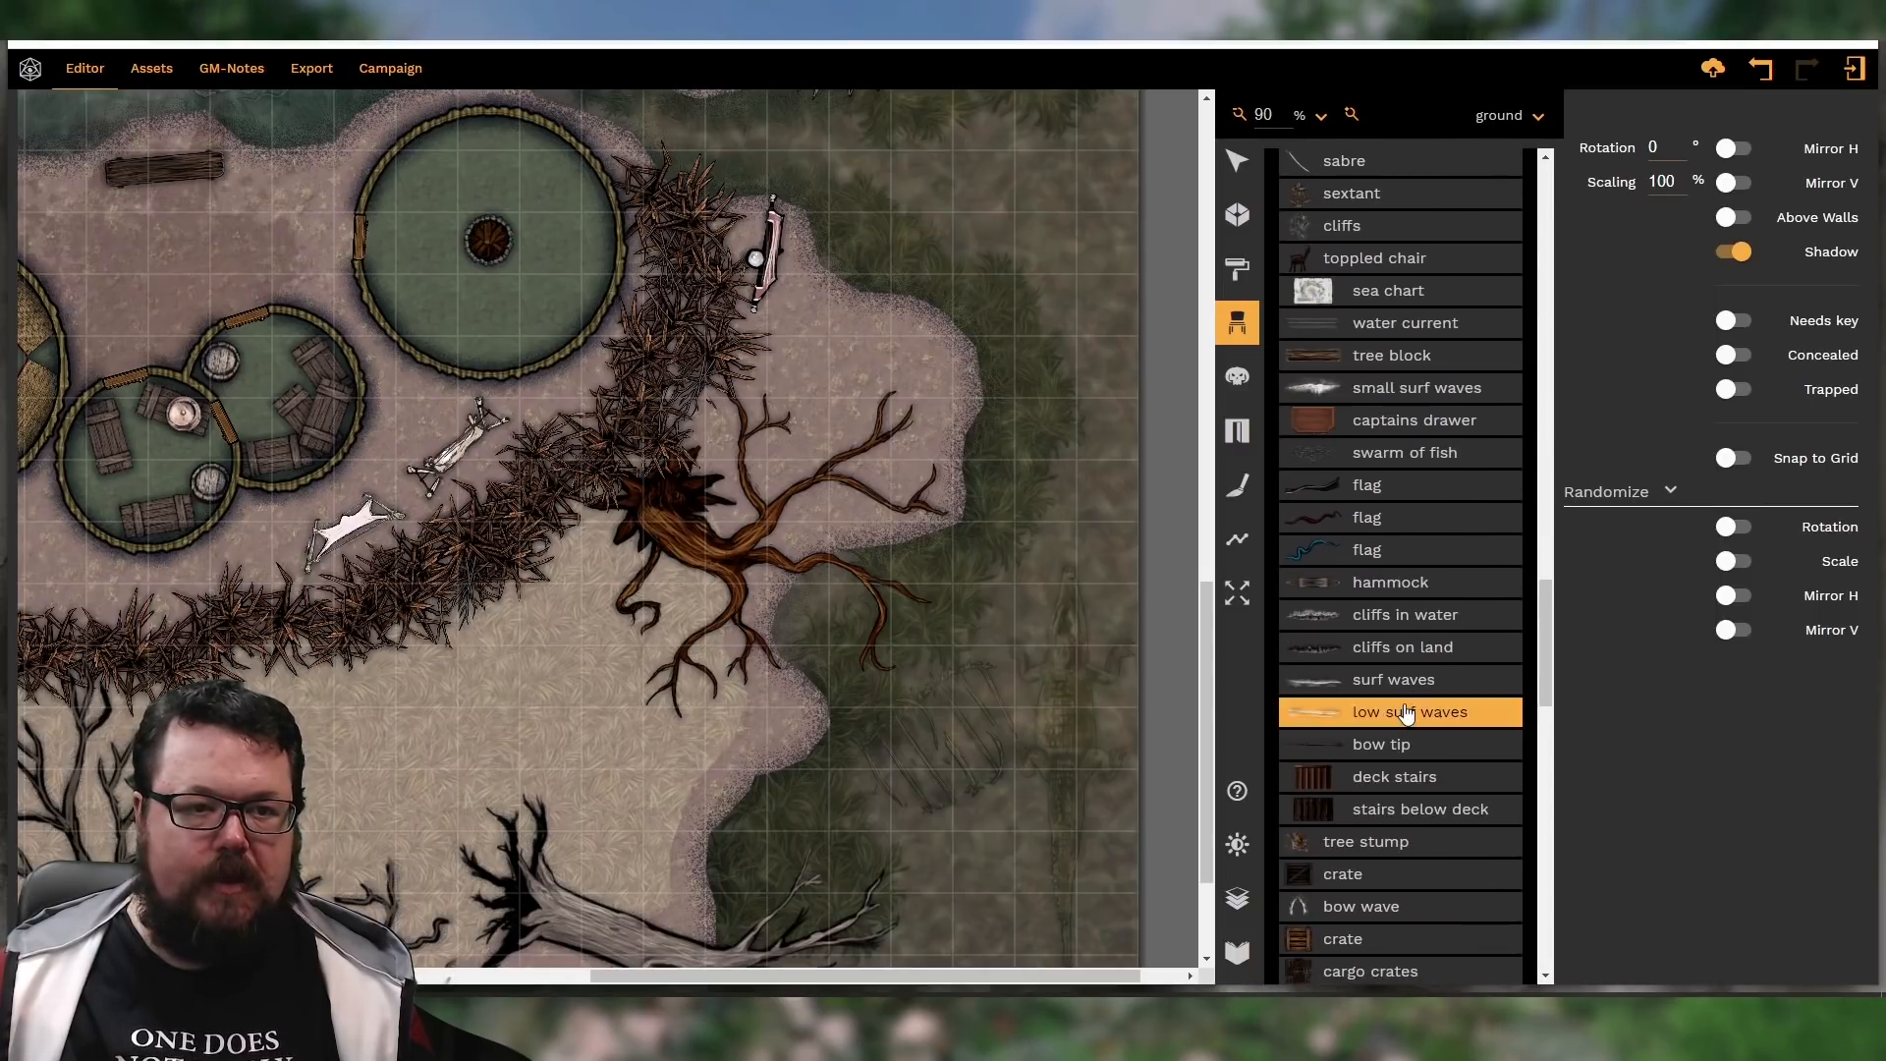
Place low surf waves at 95° rotation and 100% scaling just off the eastern shore, east of the brown dead tree
shift+scroll(1019, 730, down, 7)
scroll(1009, 734, down, 2)
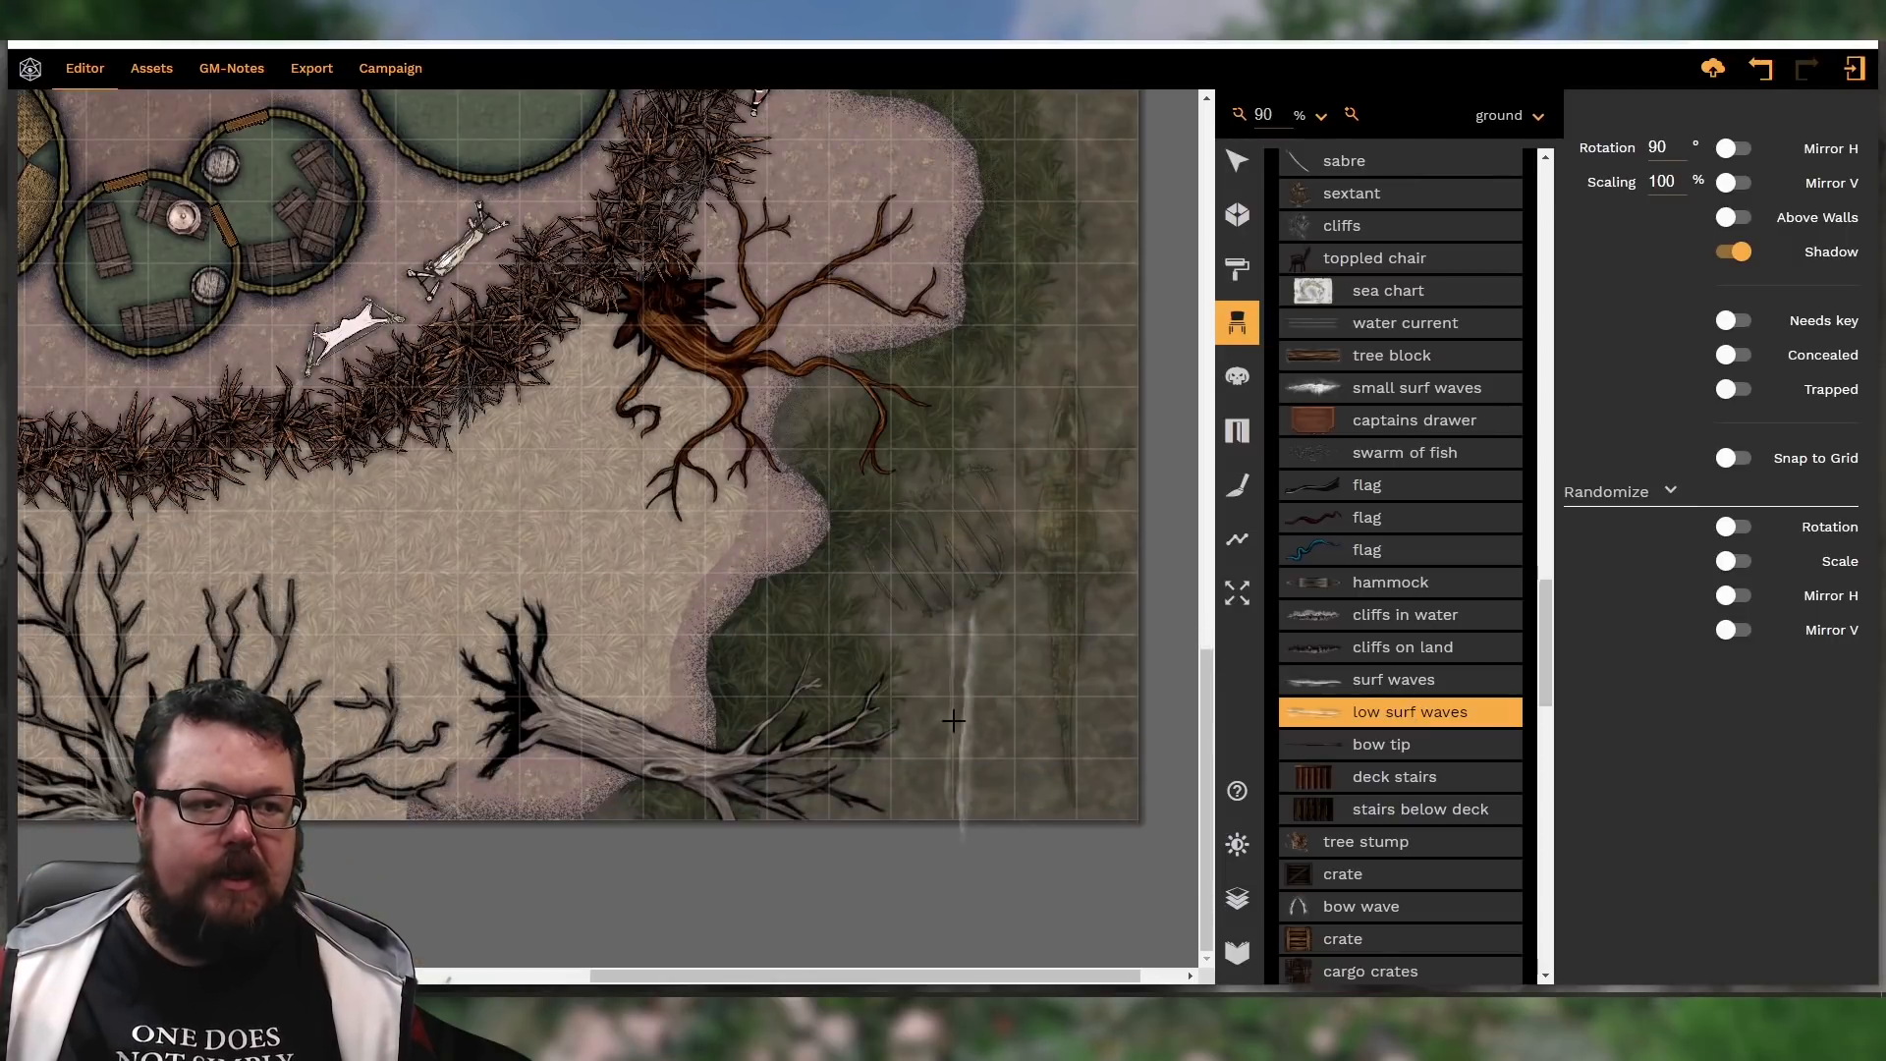
shift+scroll(943, 481, down, 1)
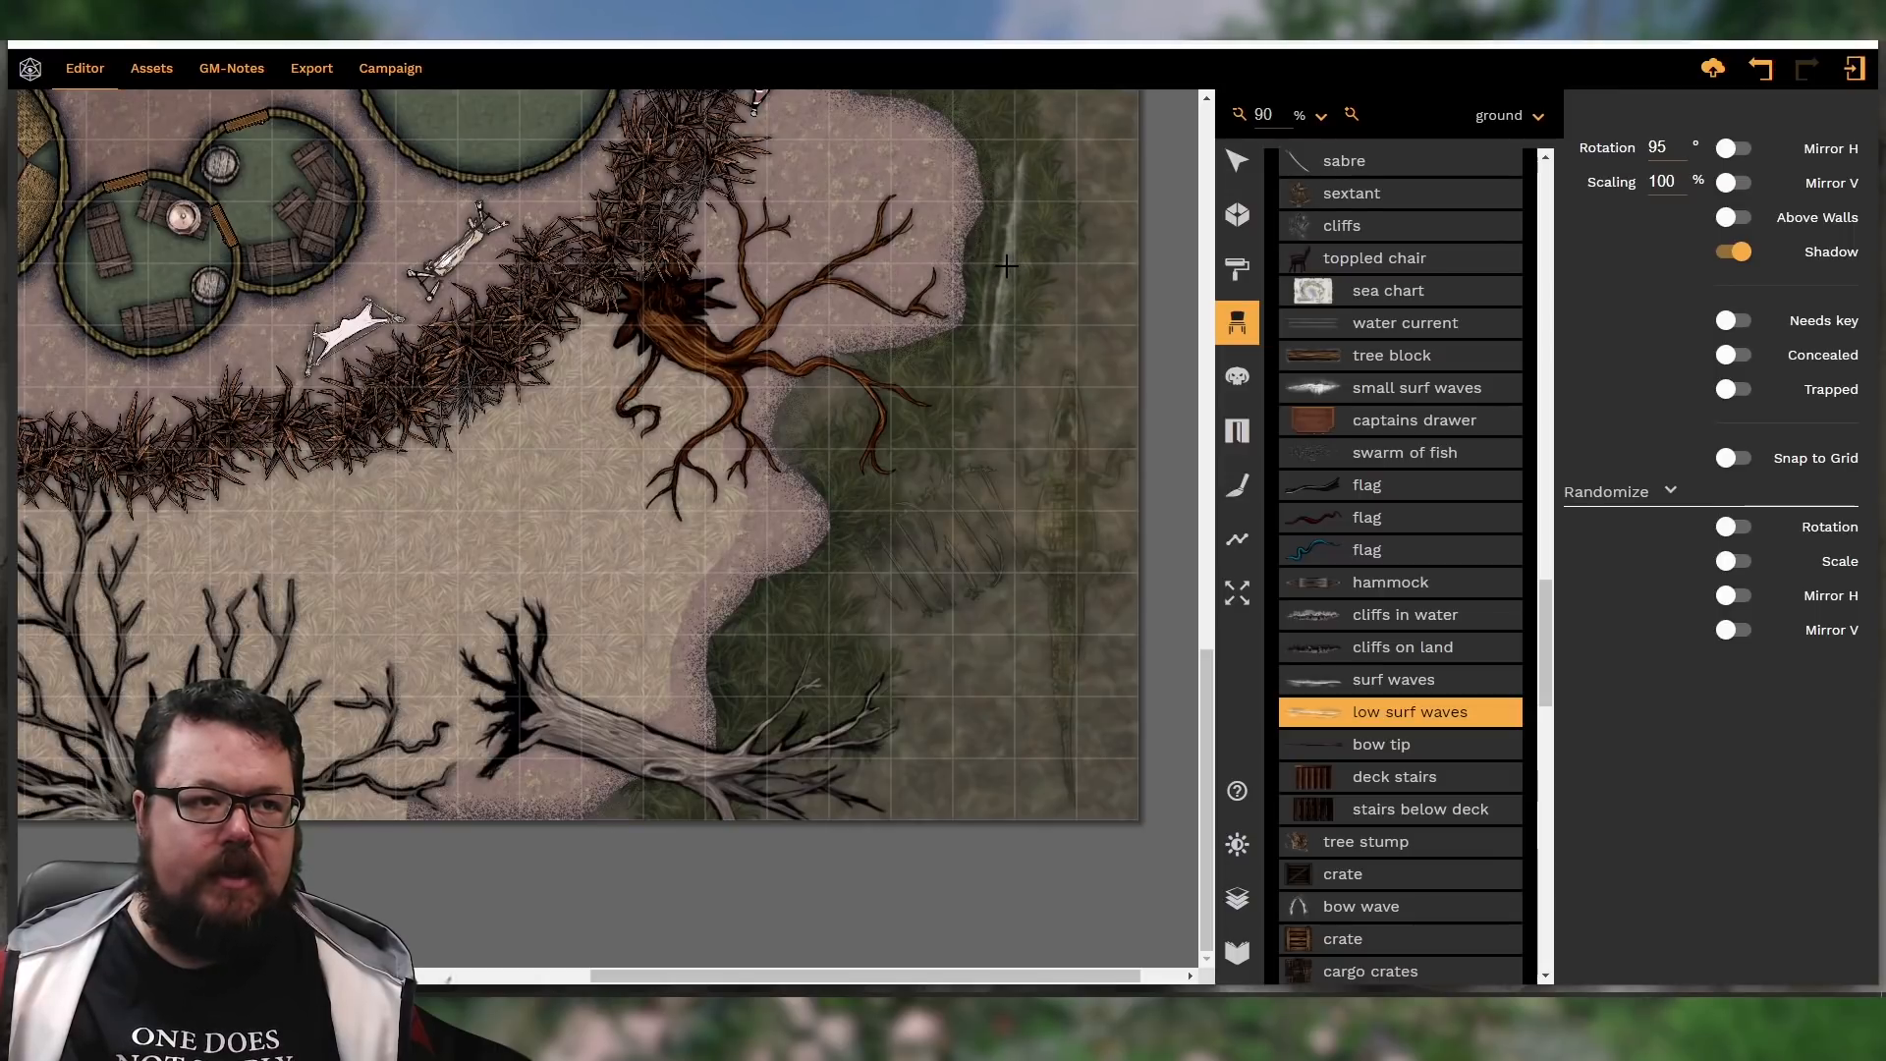
click(1006, 265)
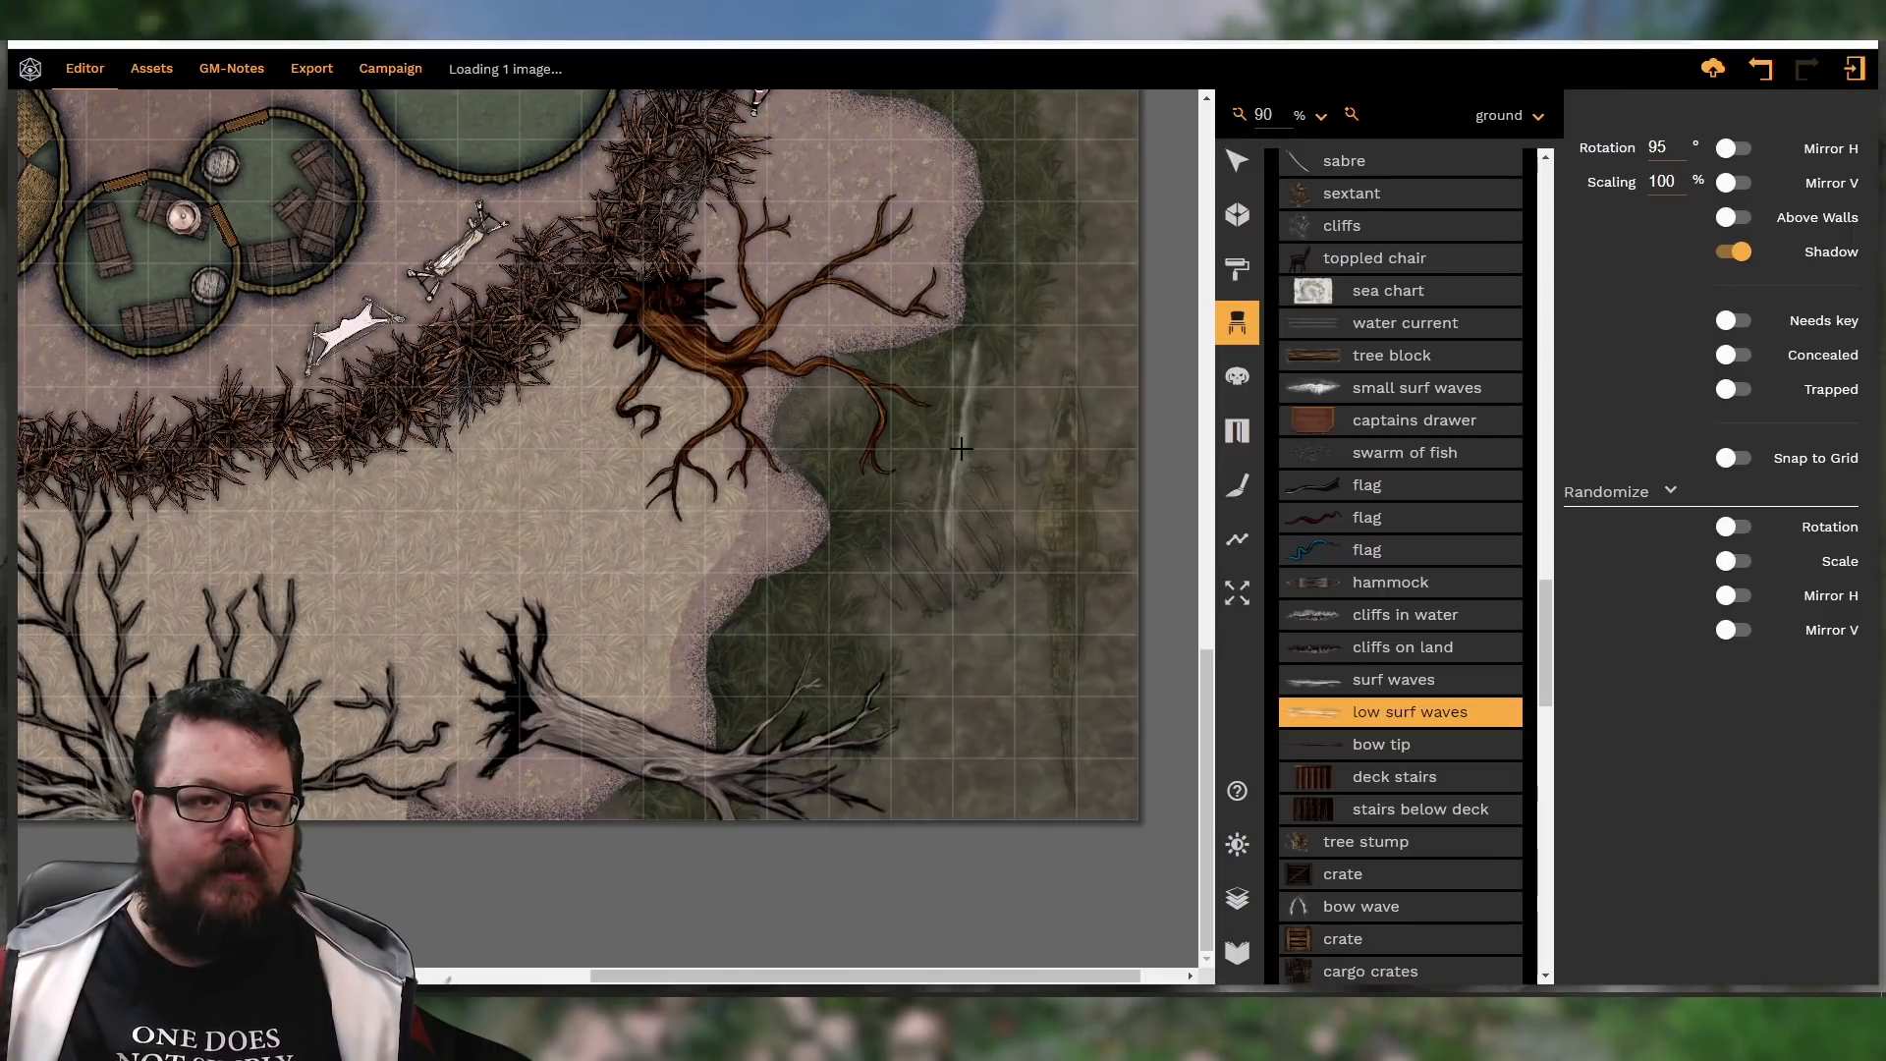
Place low surf waves at 165° rotation along the southern shore of the northeastern bank, below the hedge end
shift+scroll(938, 442, down, 2)
scroll(938, 462, up, 3)
shift+scroll(963, 442, up, 8)
shift+scroll(958, 408, up, 3)
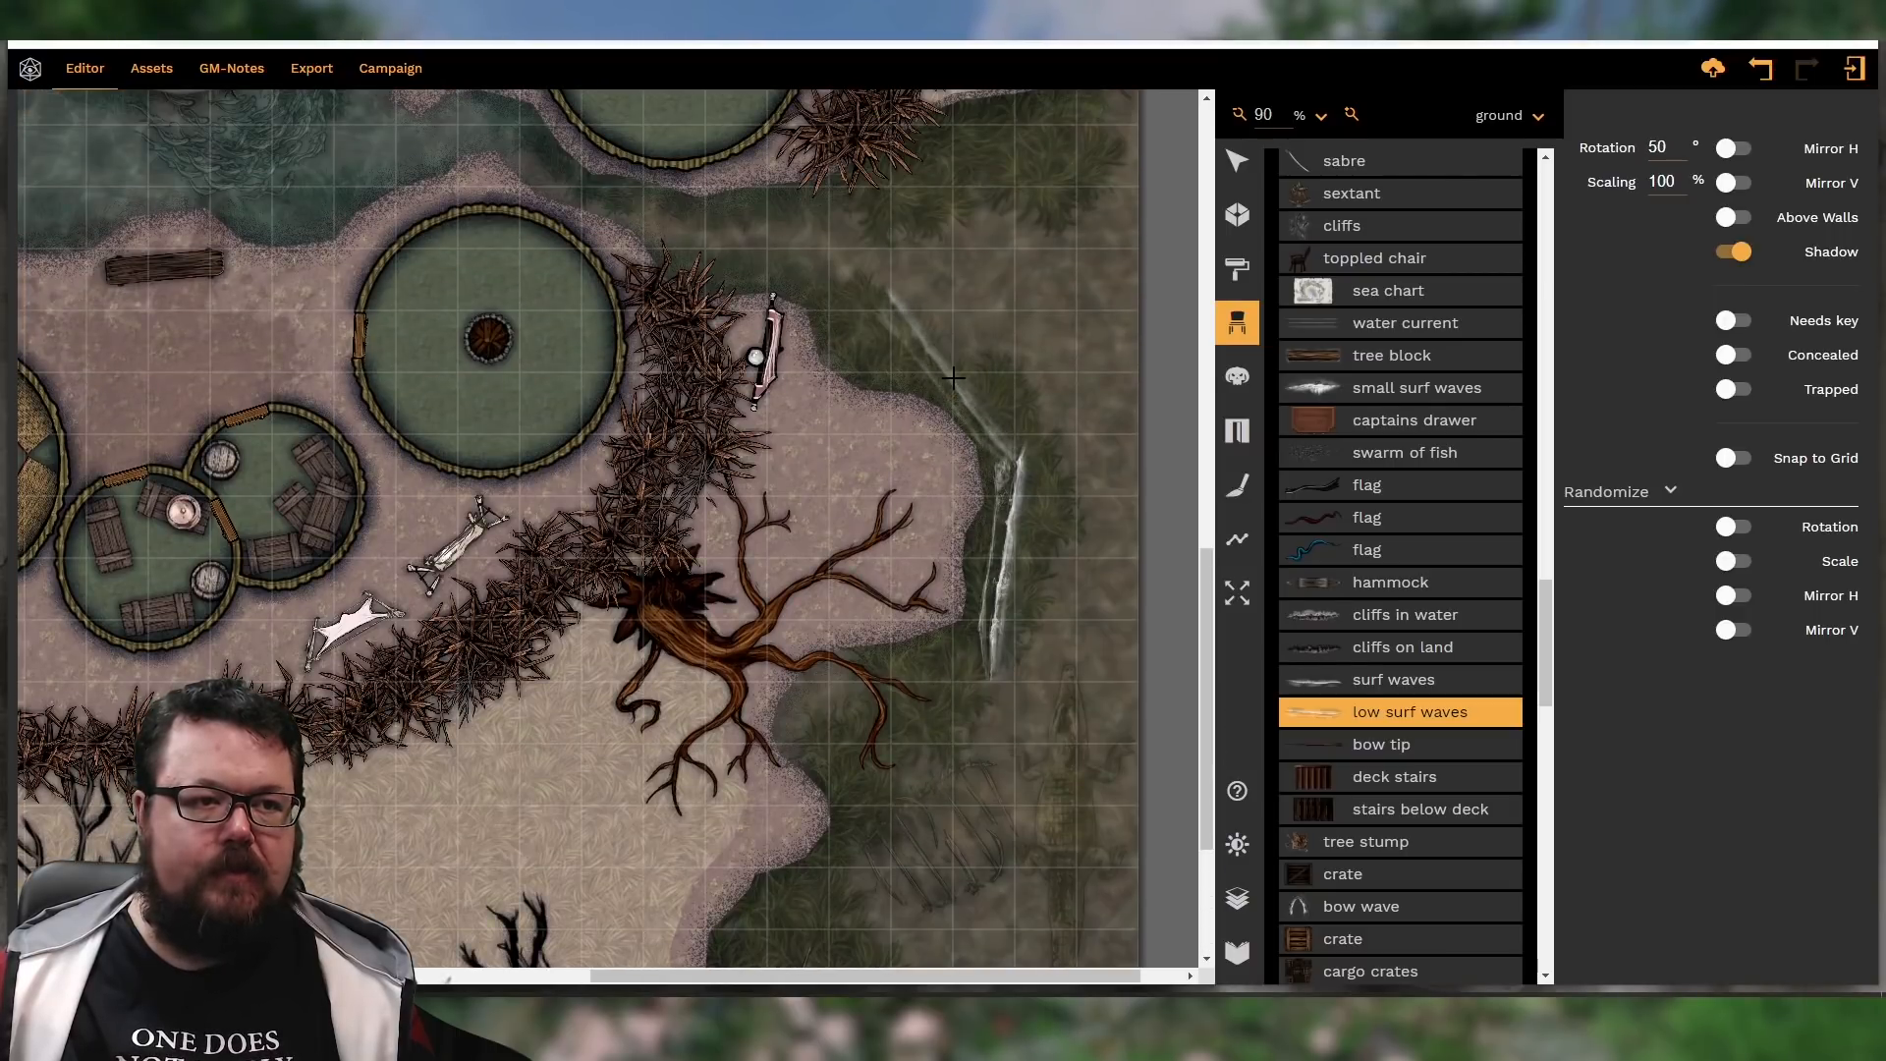
shift+scroll(948, 378, down, 6)
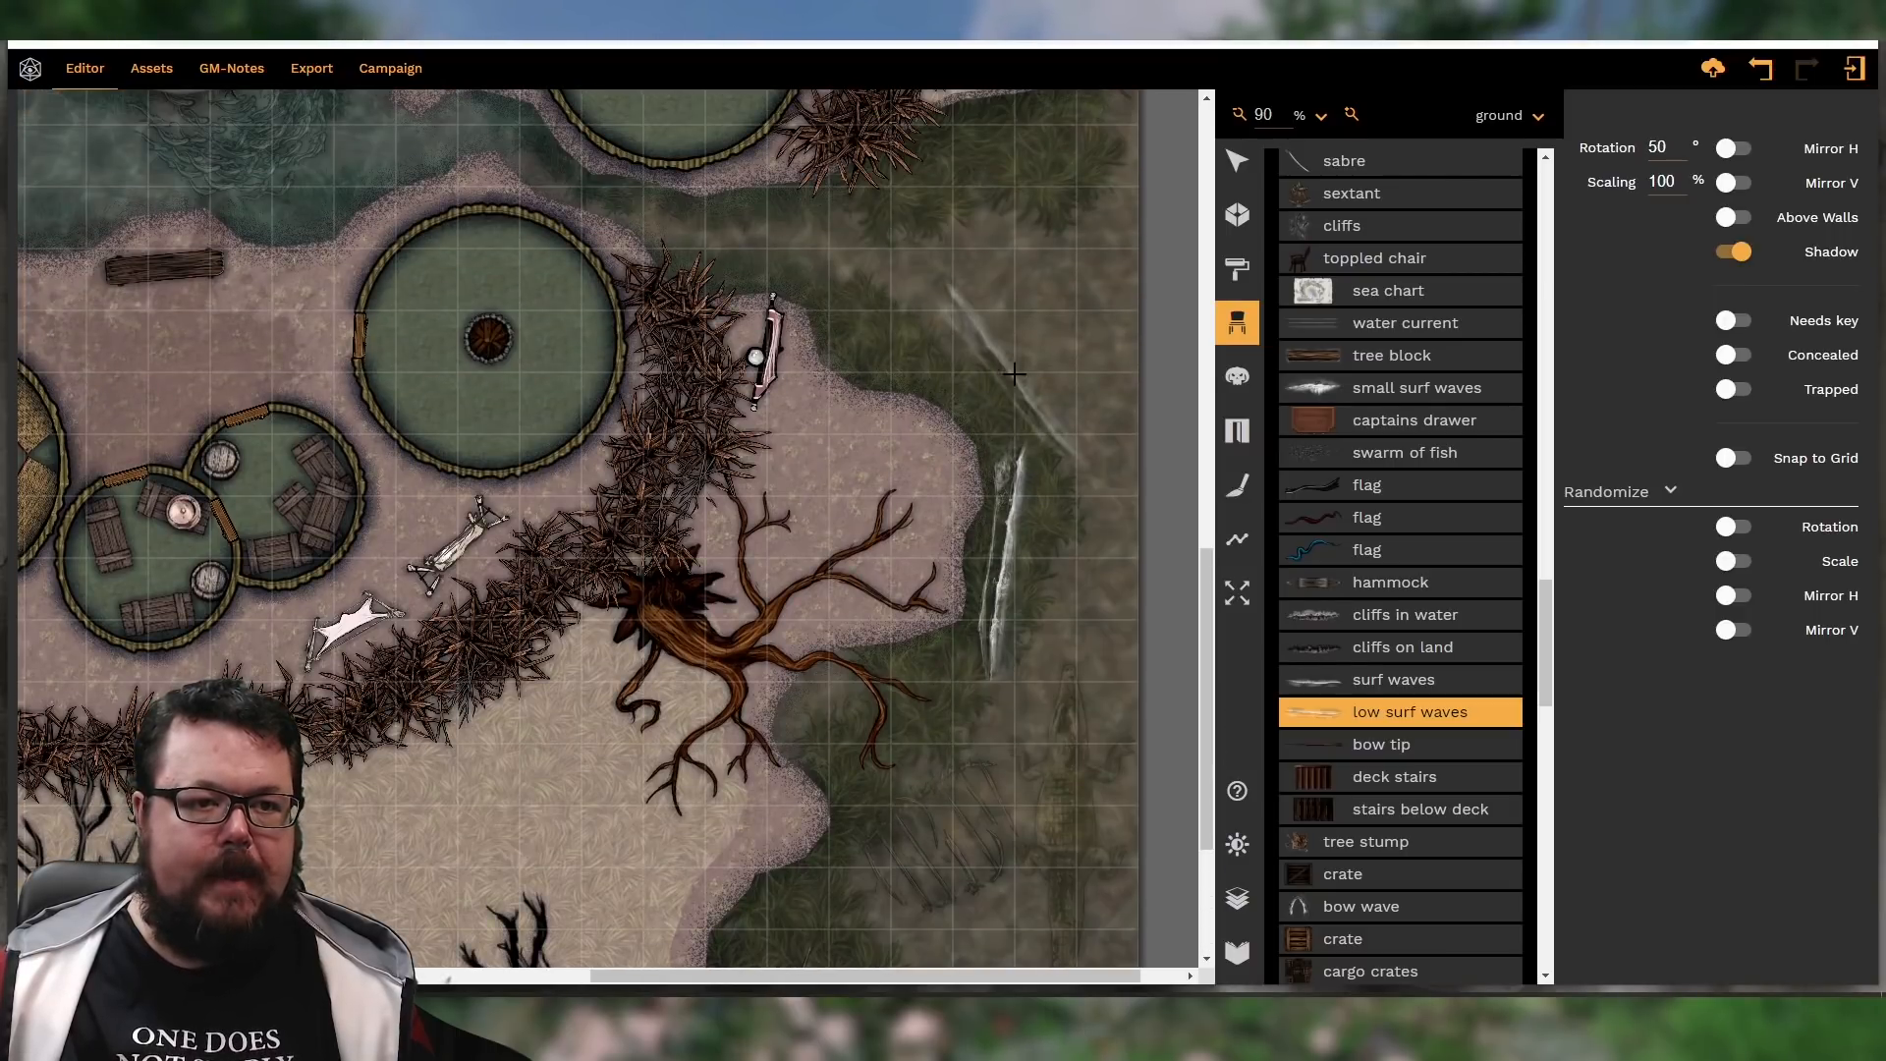
scroll(953, 381, up, 2)
shift+scroll(1002, 386, down, 4)
shift+scroll(1002, 374, down, 13)
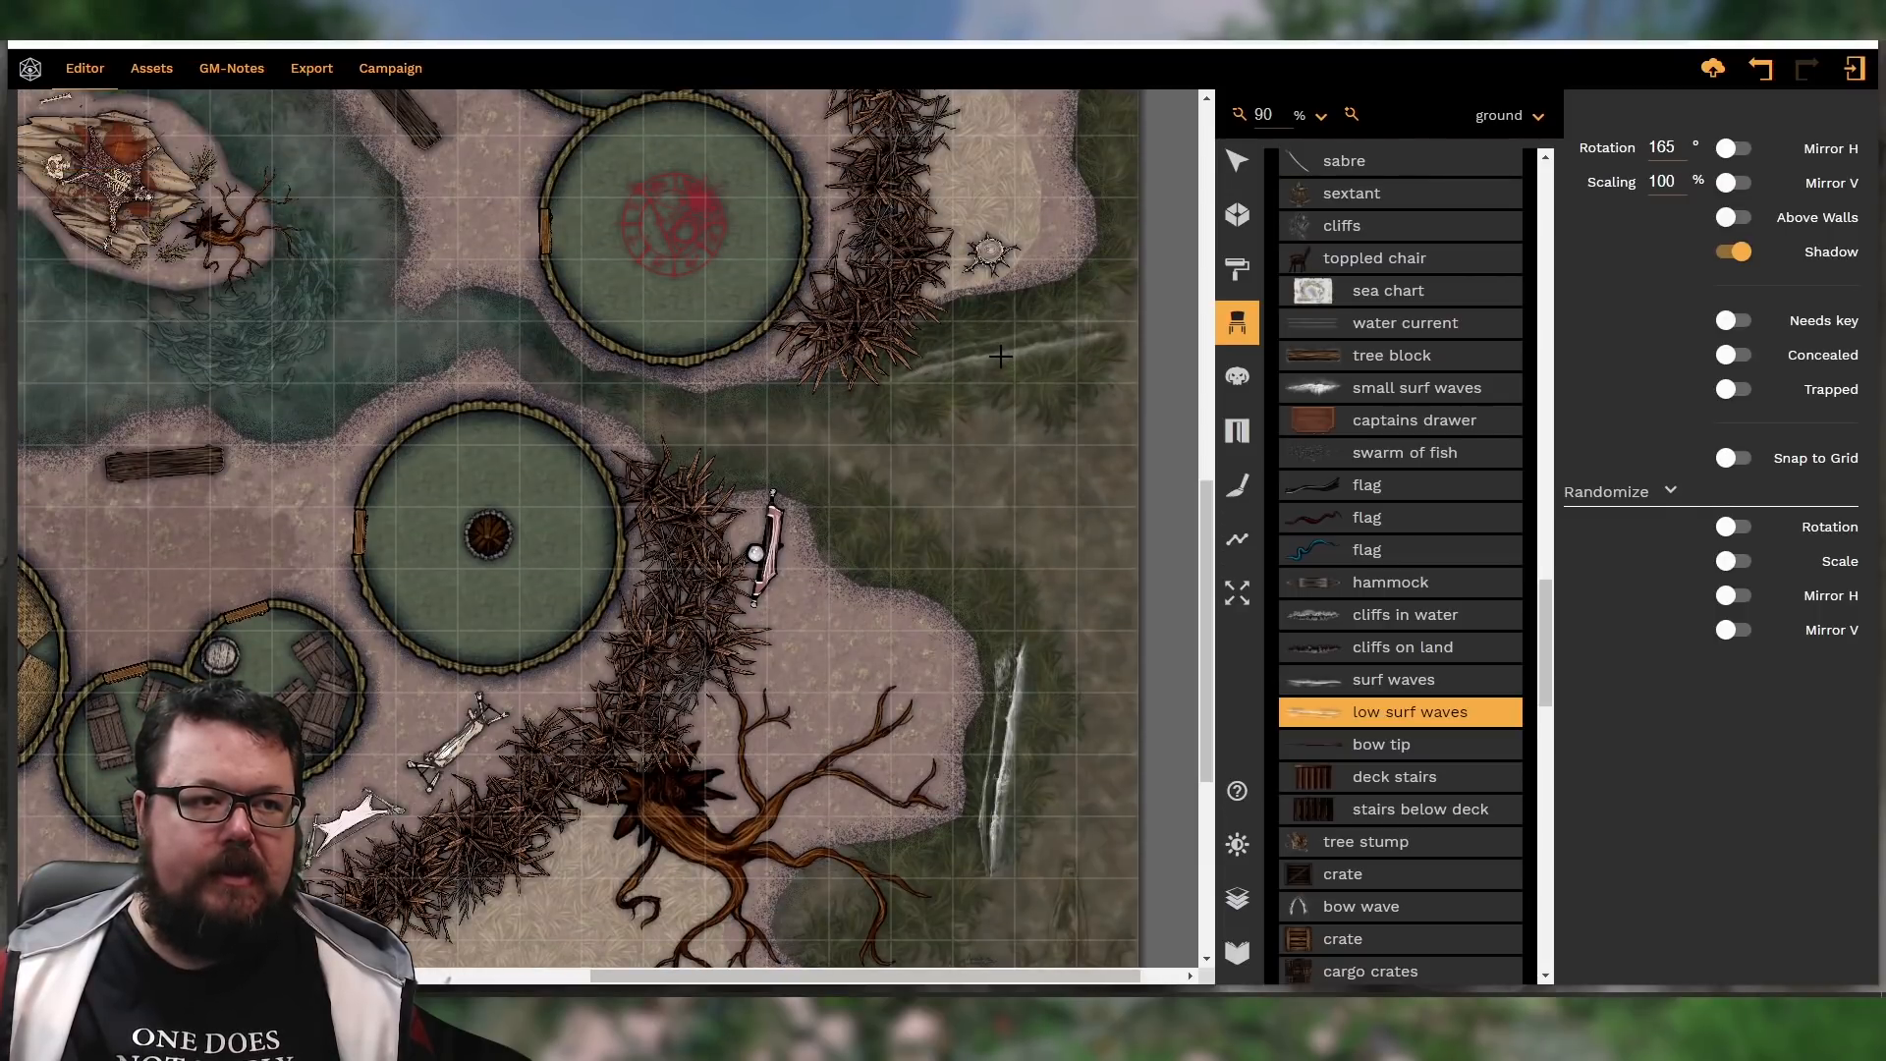
click(1026, 344)
Place low surf waves at 90° rotation along the eastern shore of the northeastern bank
scroll(1026, 343, up, 2)
shift+scroll(1080, 329, up, 6)
shift+scroll(1107, 321, up, 9)
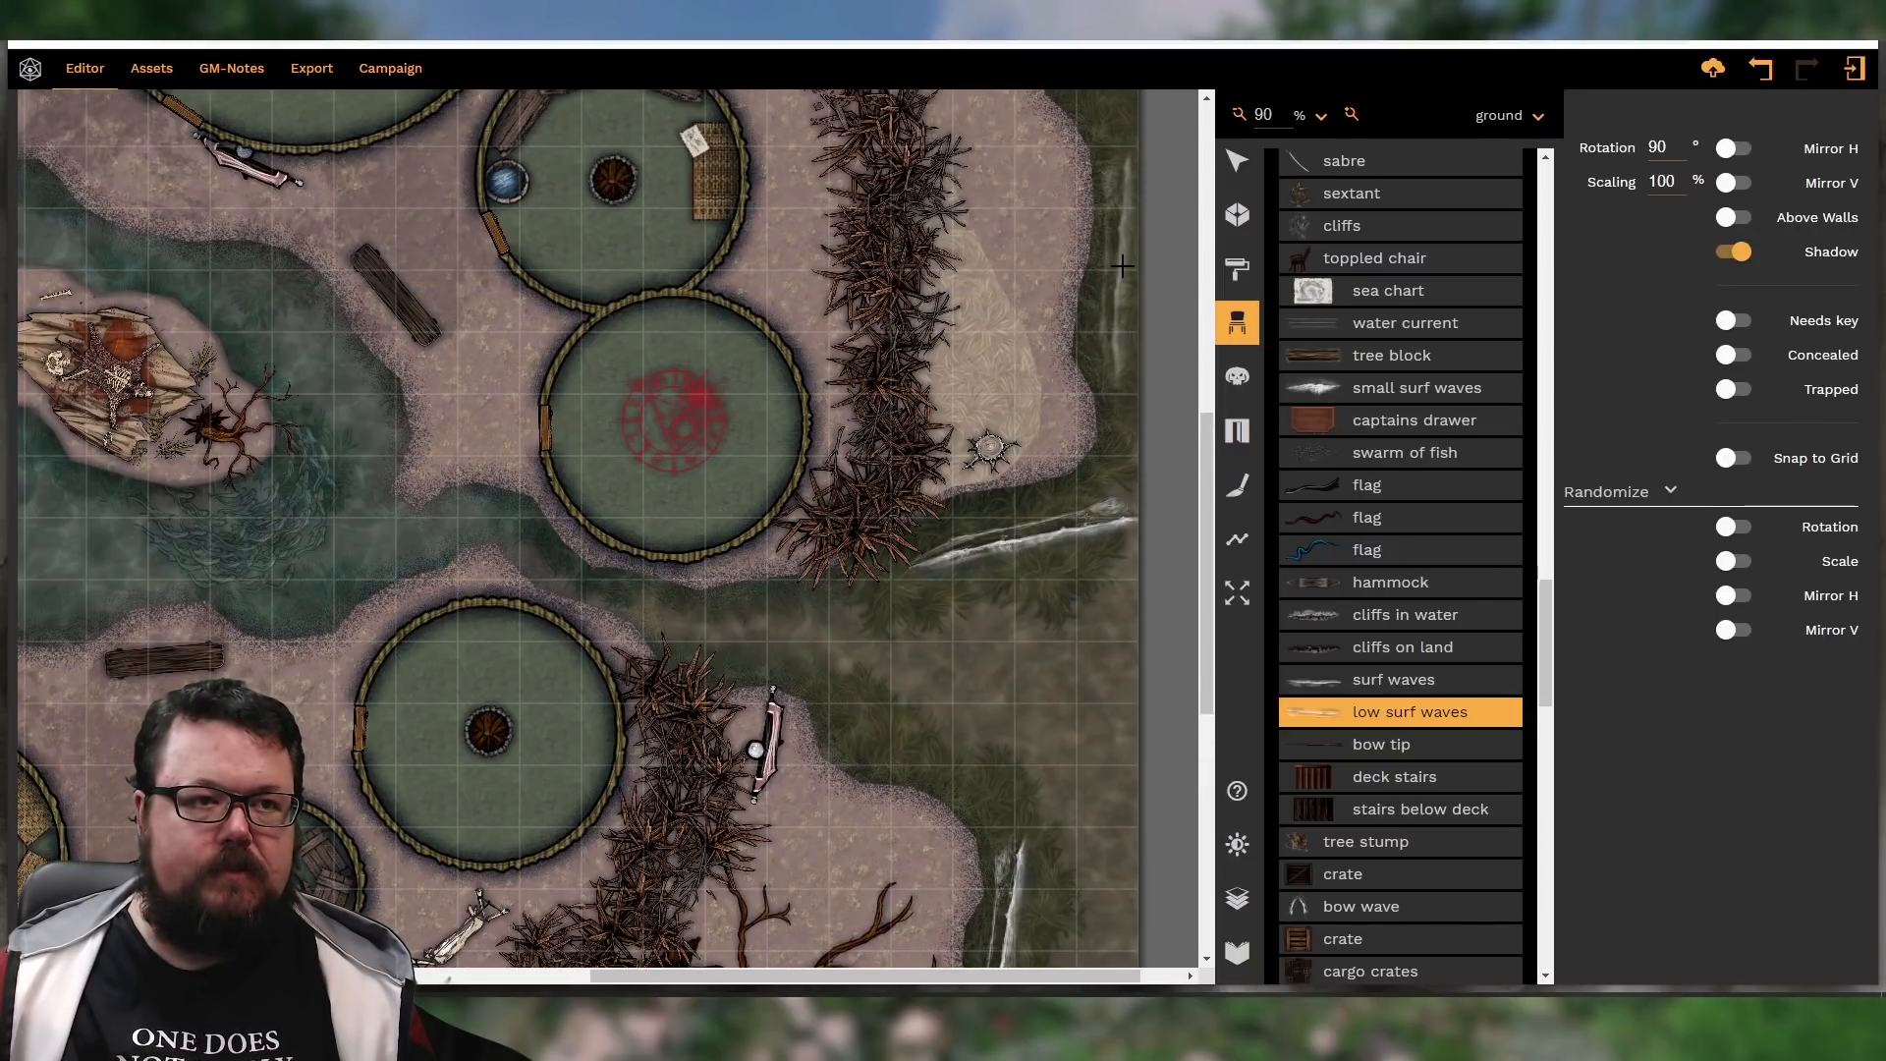
click(1123, 266)
Place the surf waves prop at 100° rotation and 100% scaling at the map's eastern edge, north of the previous waves
scroll(1120, 267, up, 3)
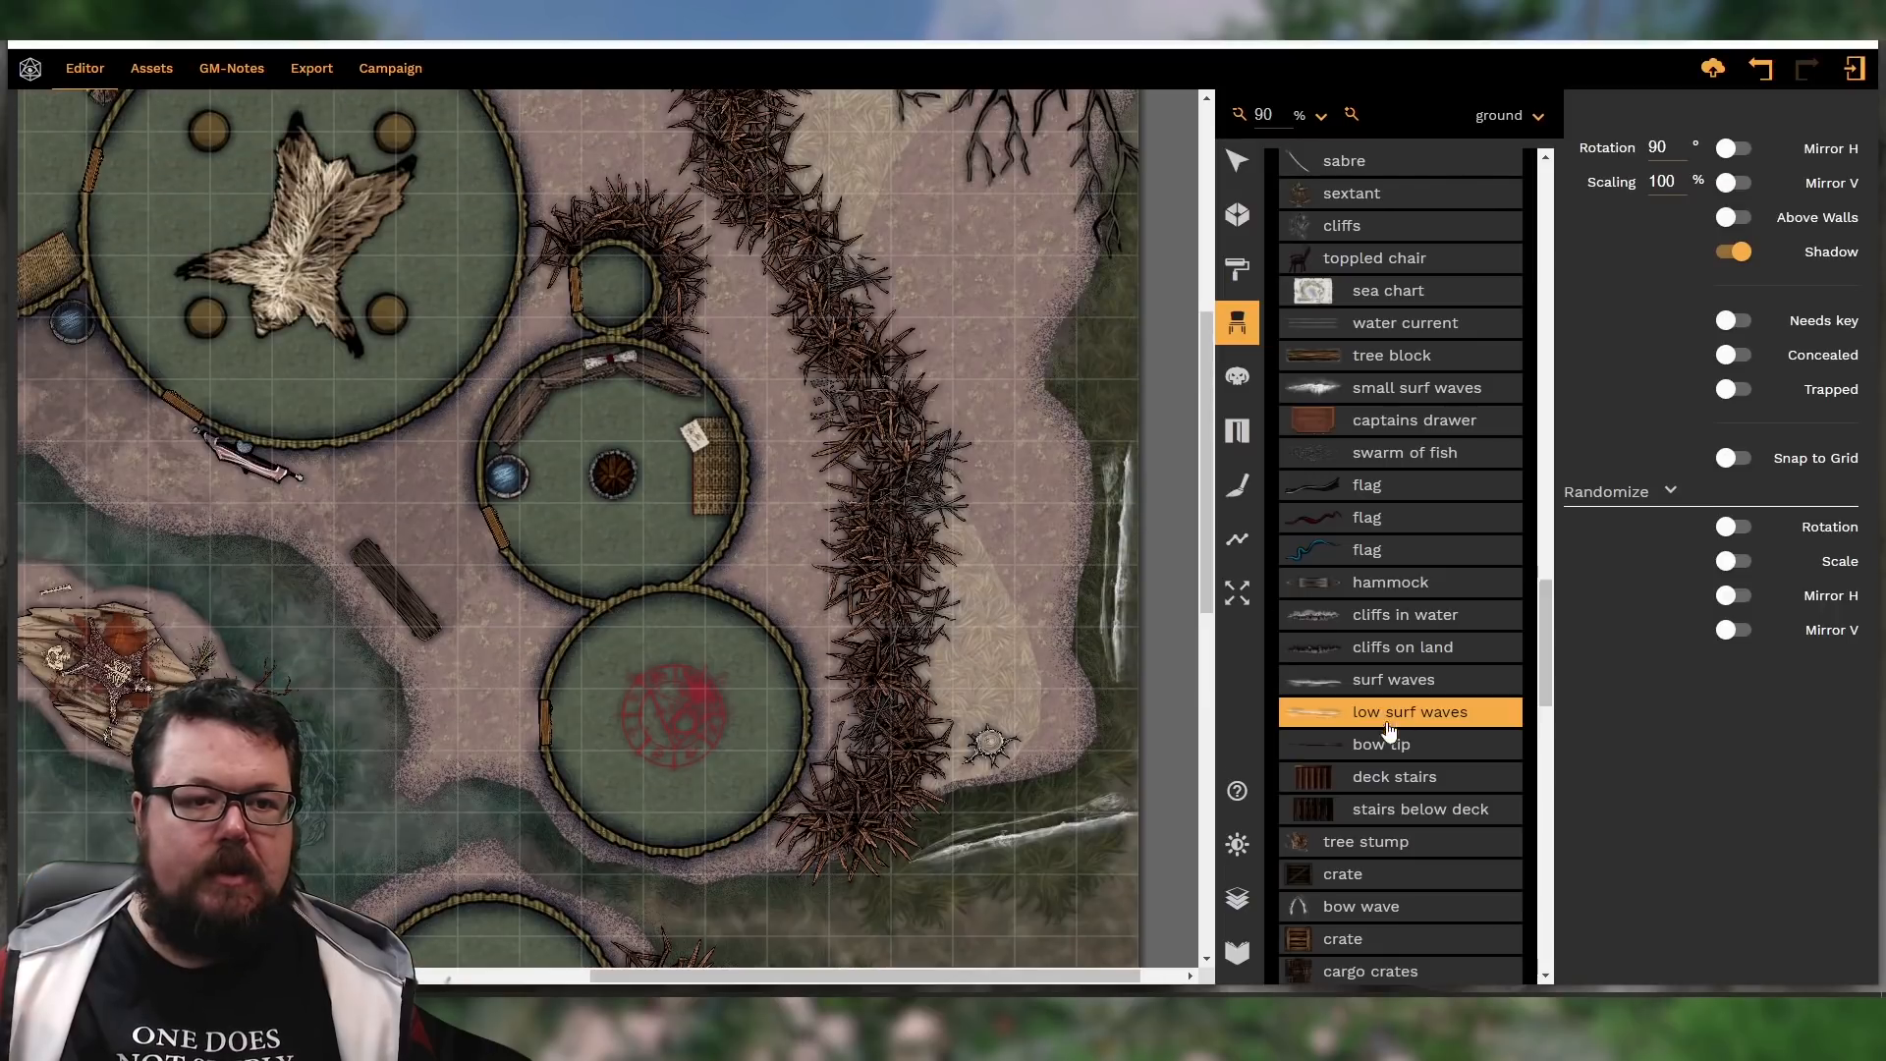
click(1383, 690)
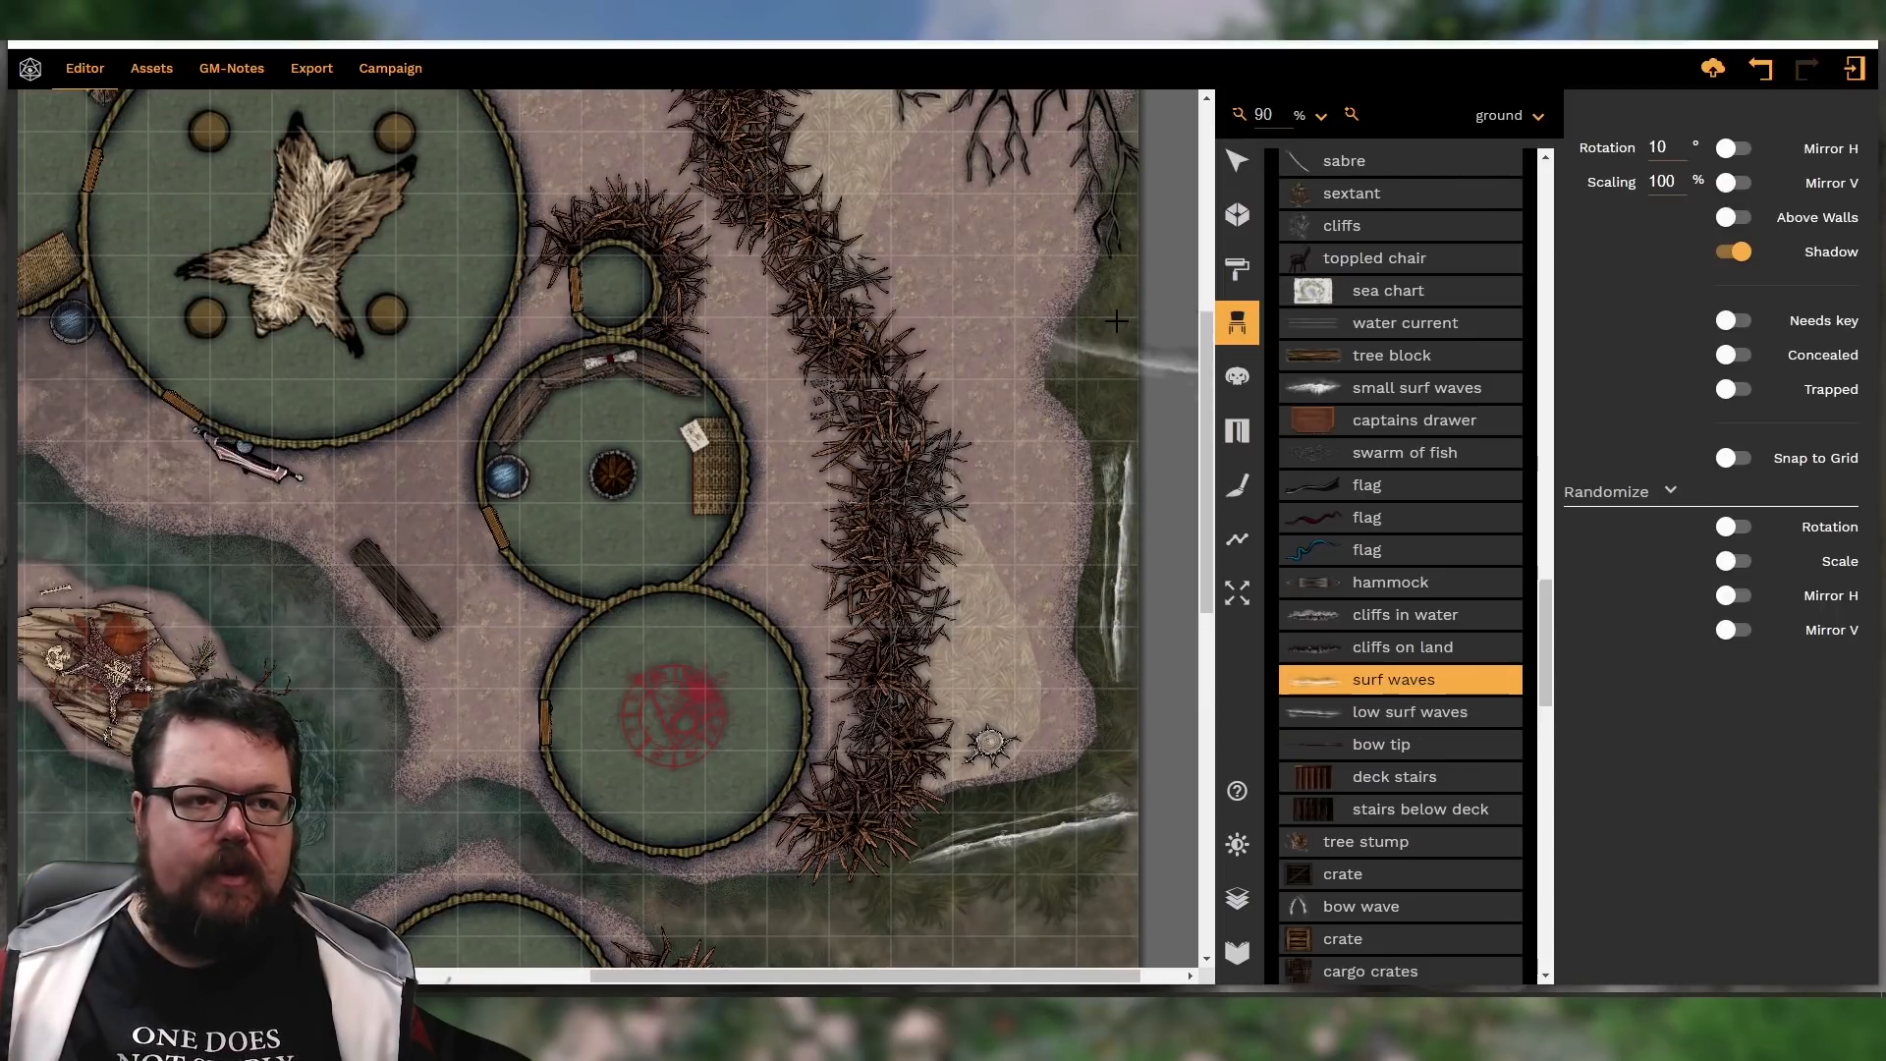
shift+scroll(1125, 312, down, 14)
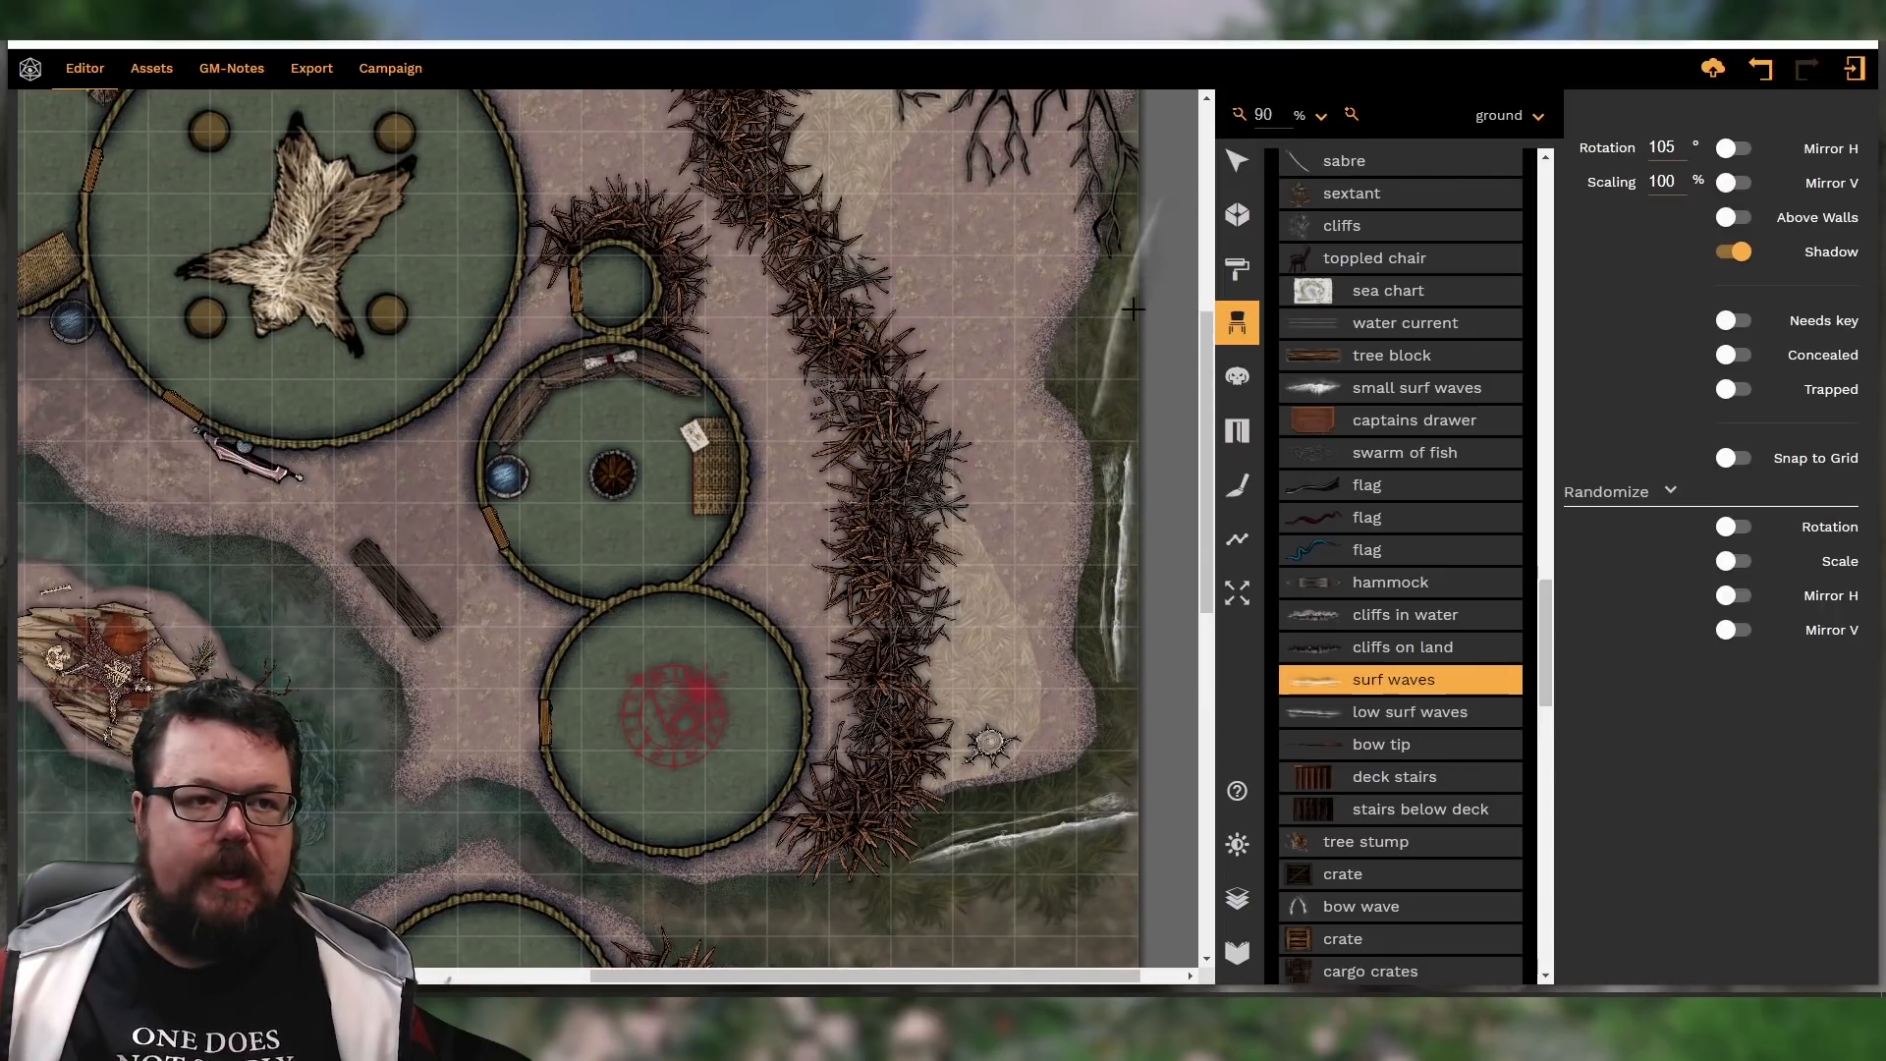
shift+scroll(1135, 299, up, 1)
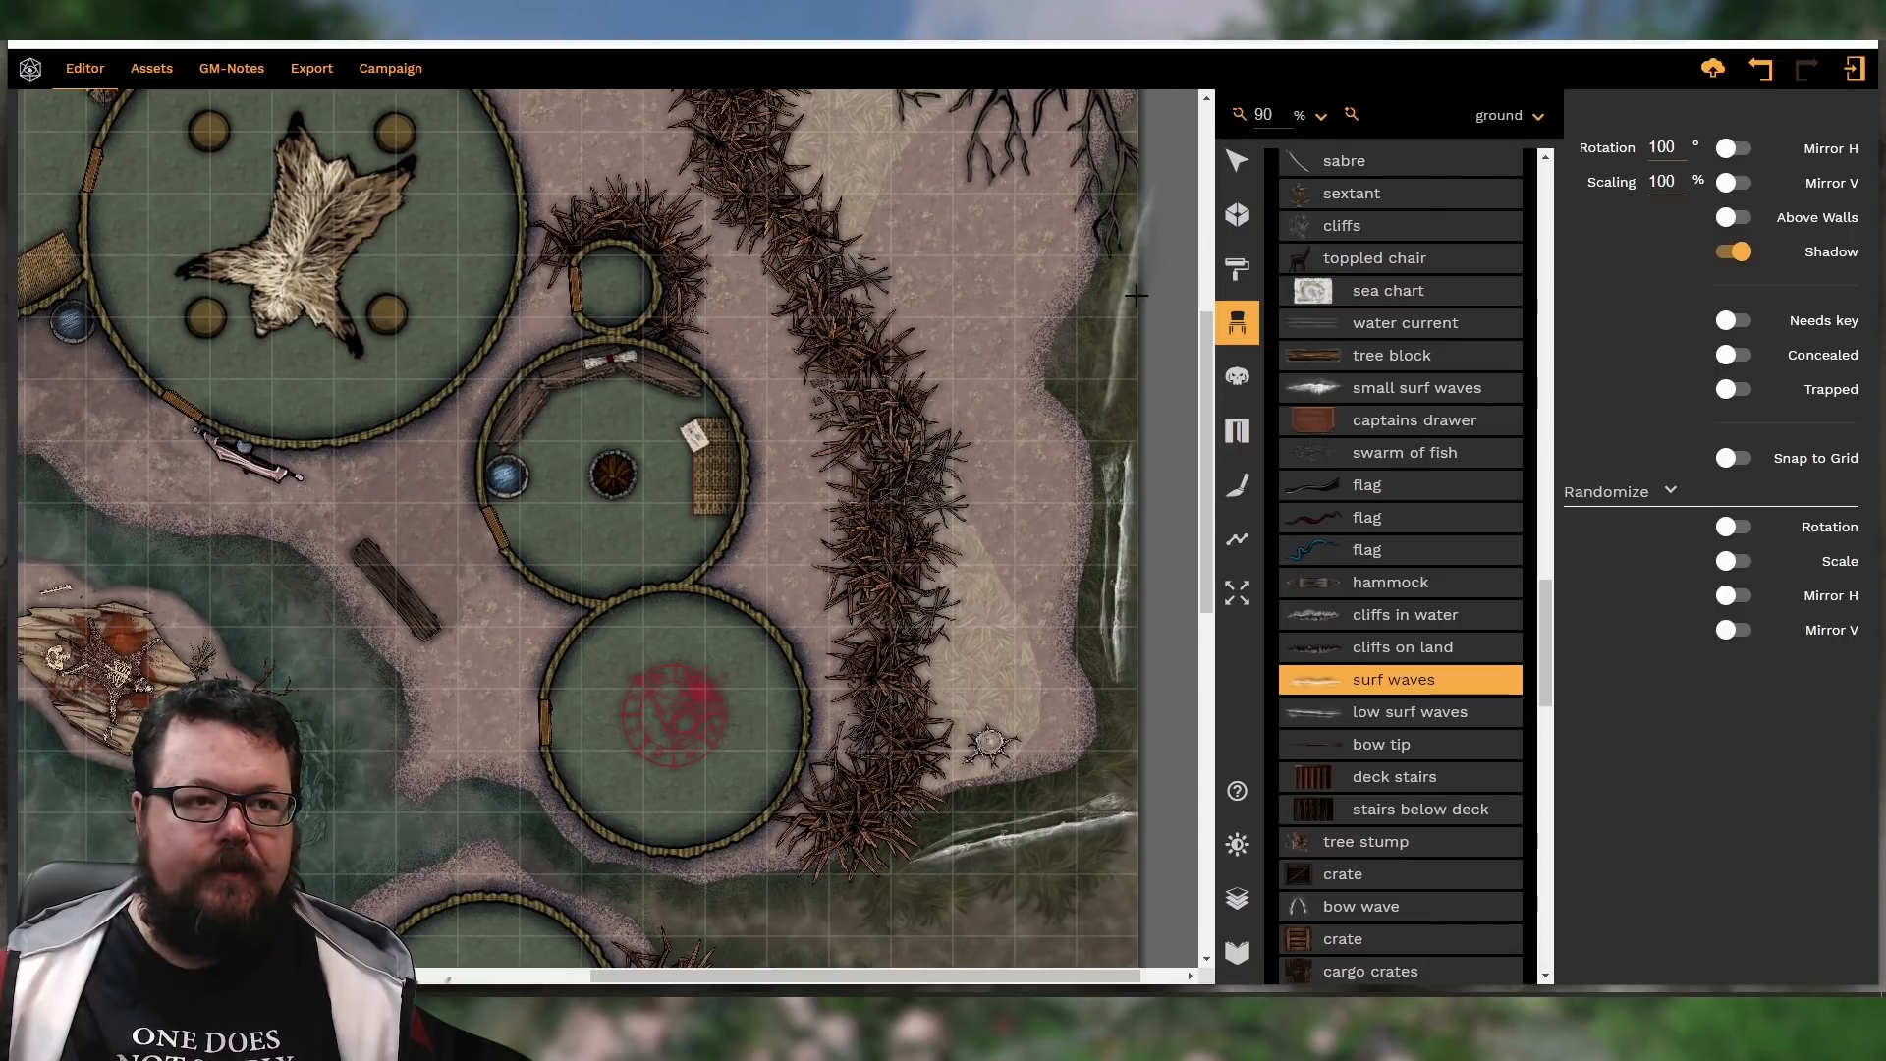
click(1140, 293)
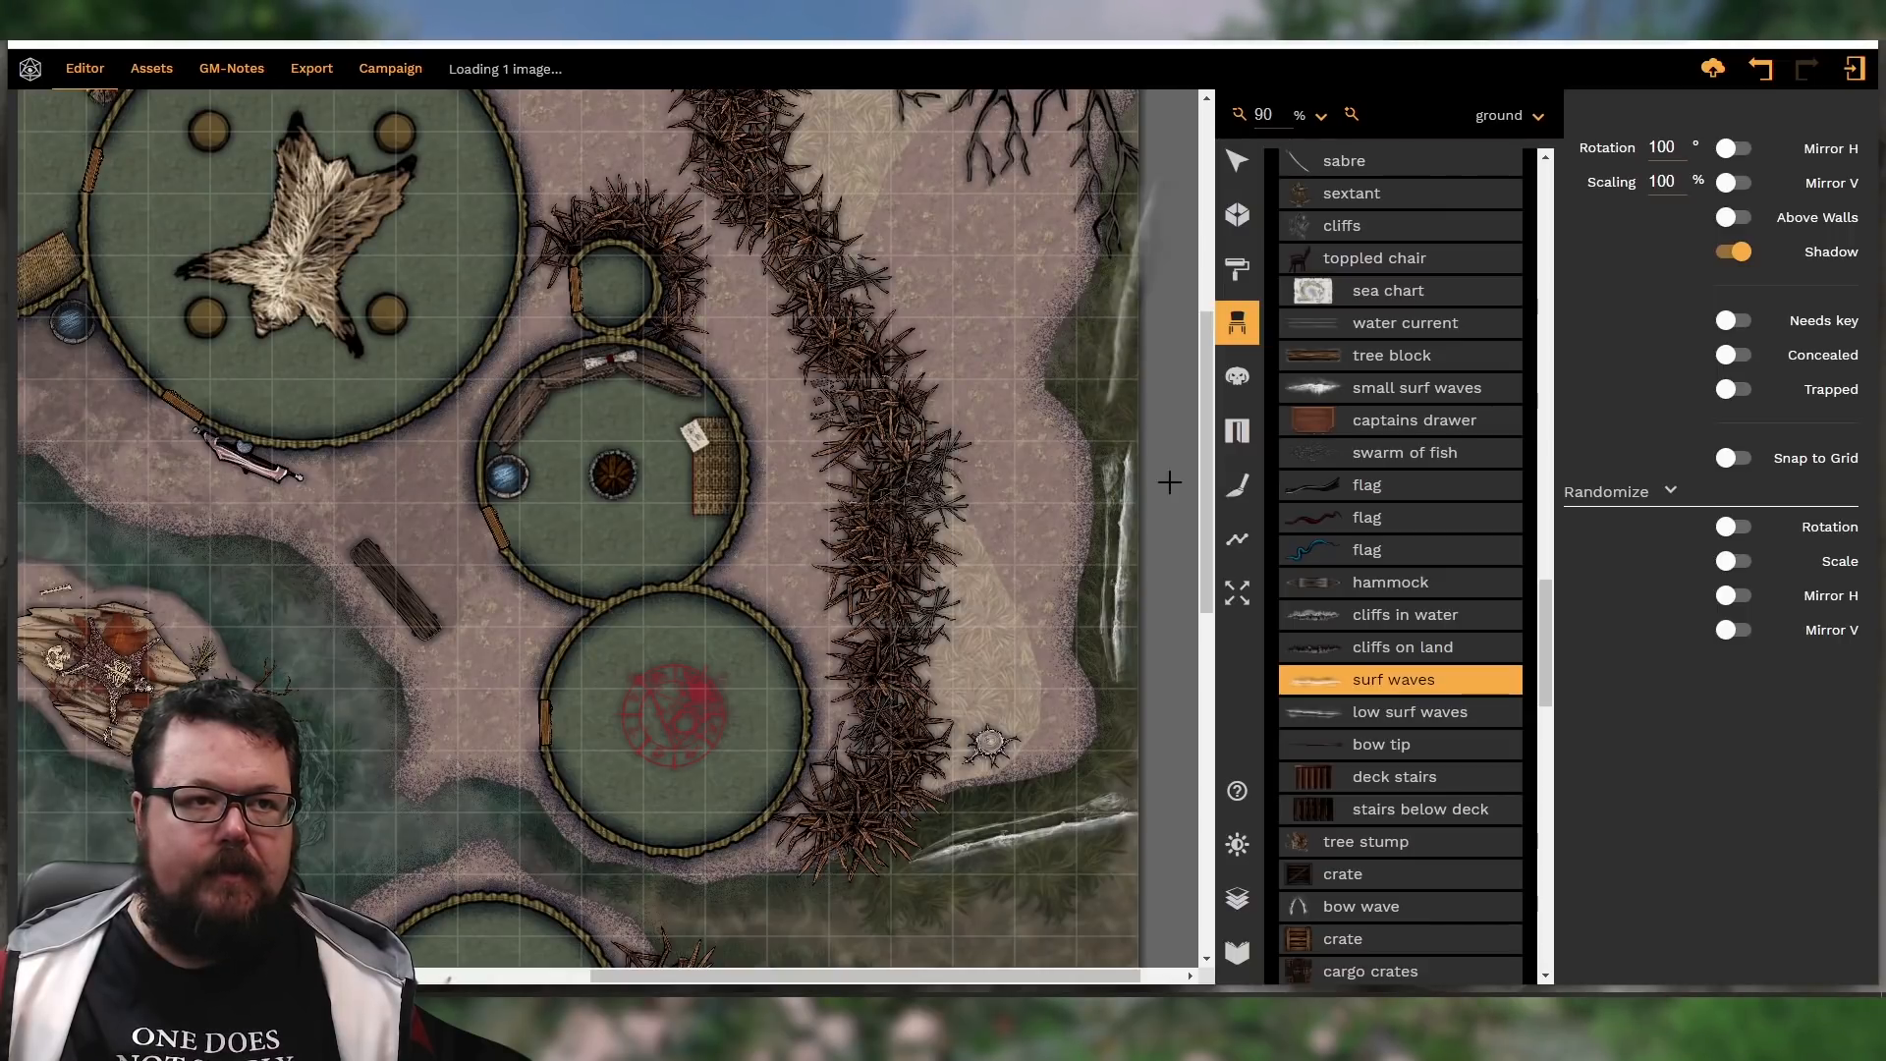
Place surf waves at 35° rotation along the northeastern shore of the southeastern bank, meeting the existing waves
scroll(1176, 649, down, 4)
scroll(1080, 727, down, 3)
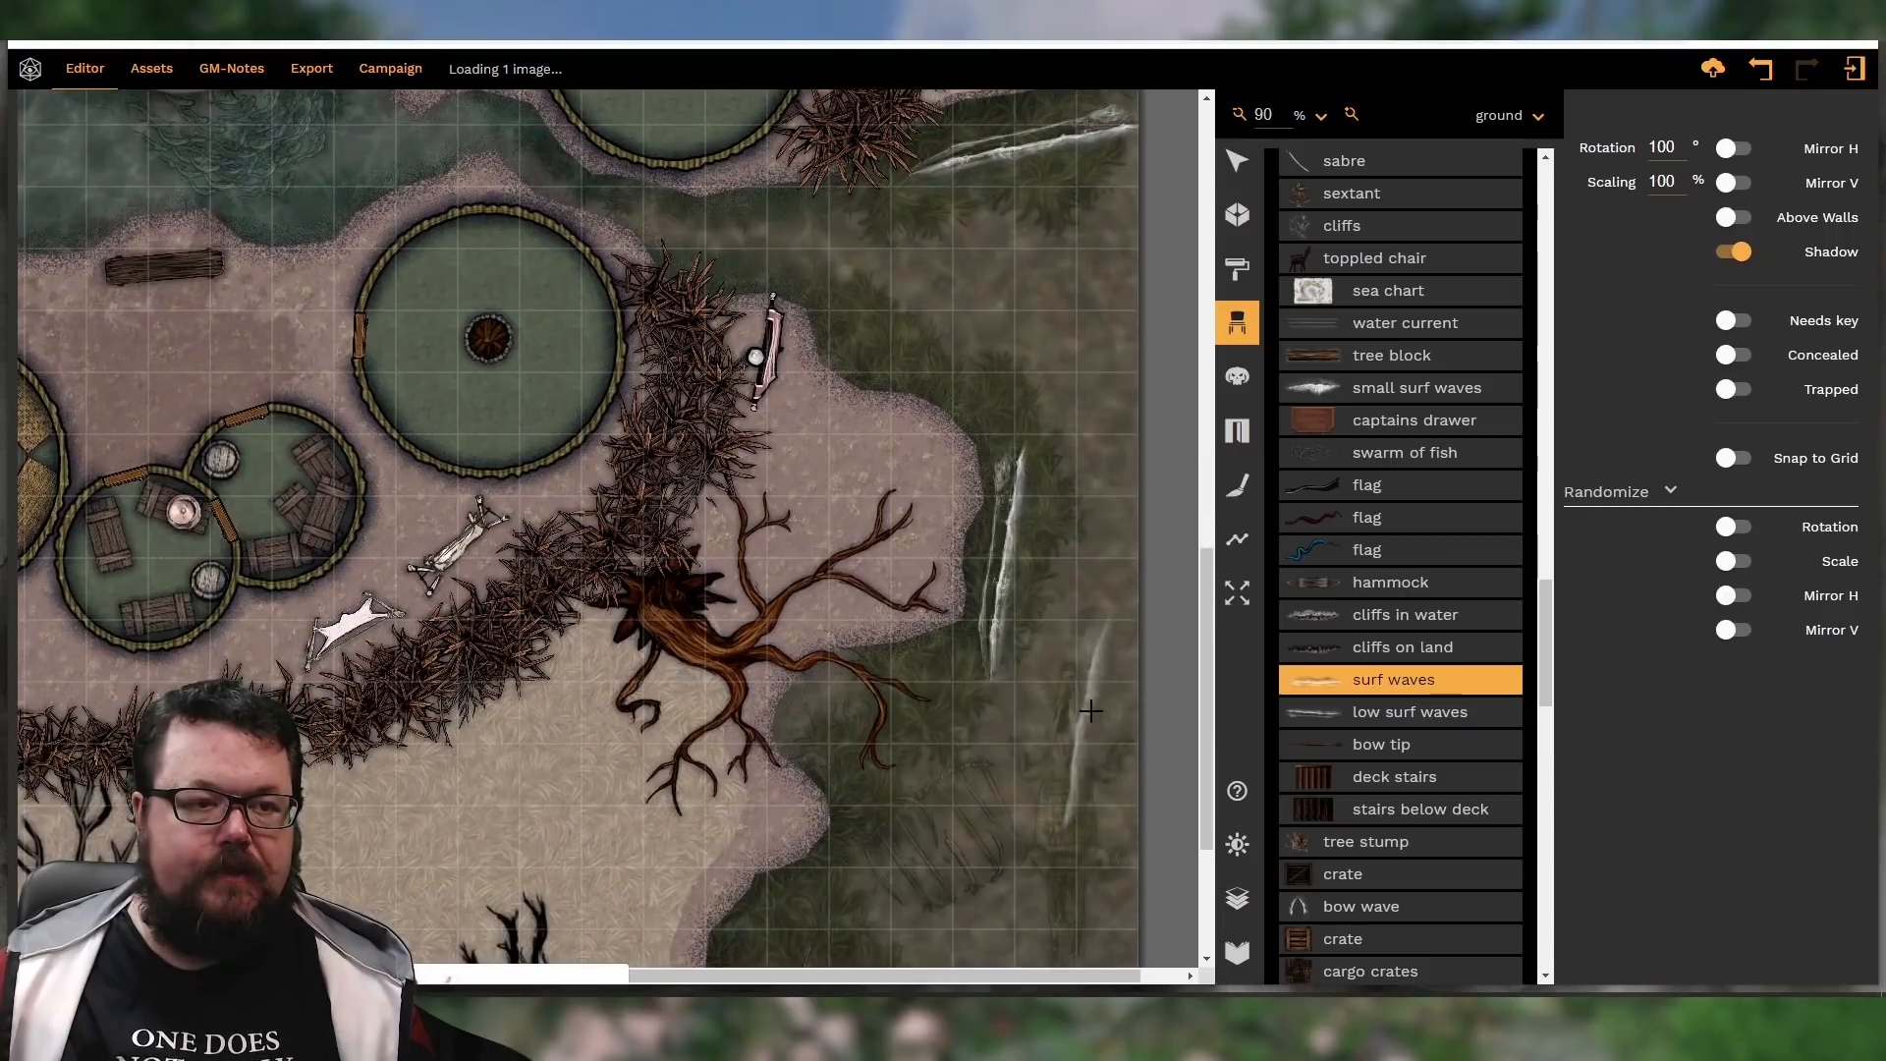
scroll(928, 741, down, 2)
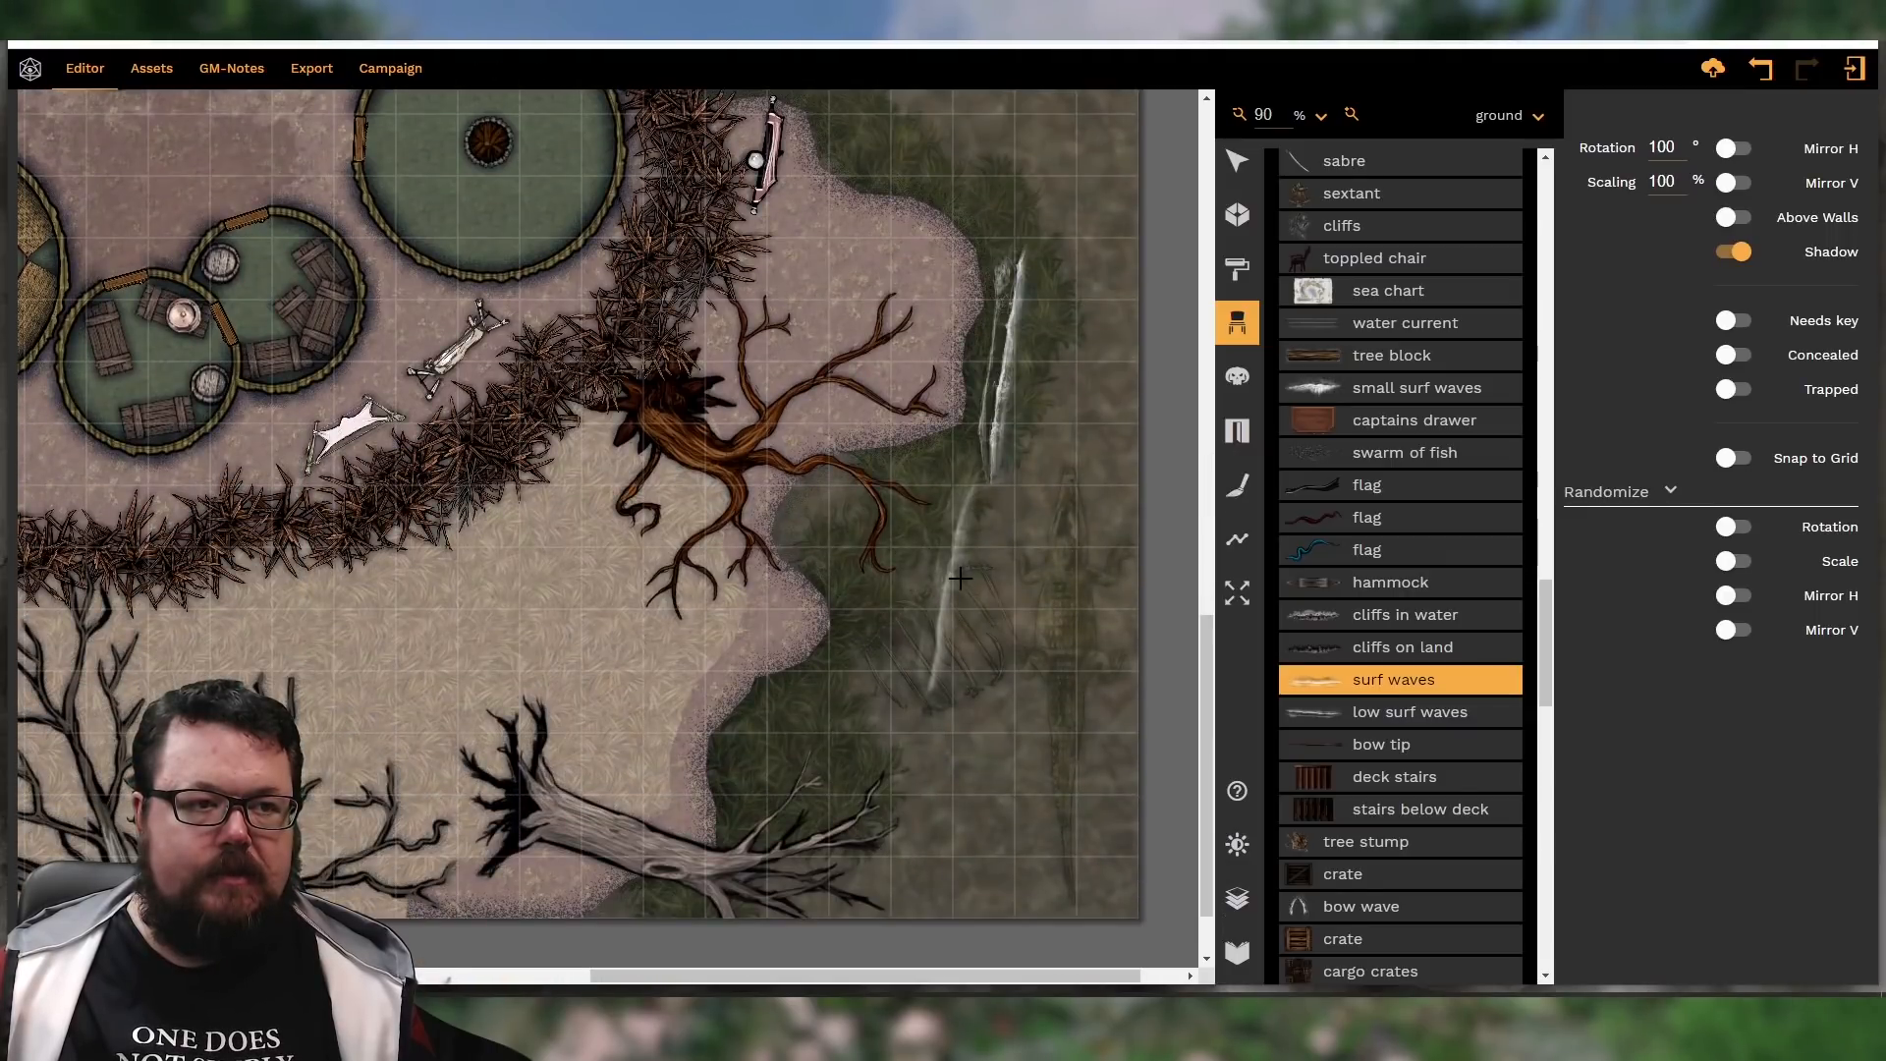
scroll(1026, 604, up, 3)
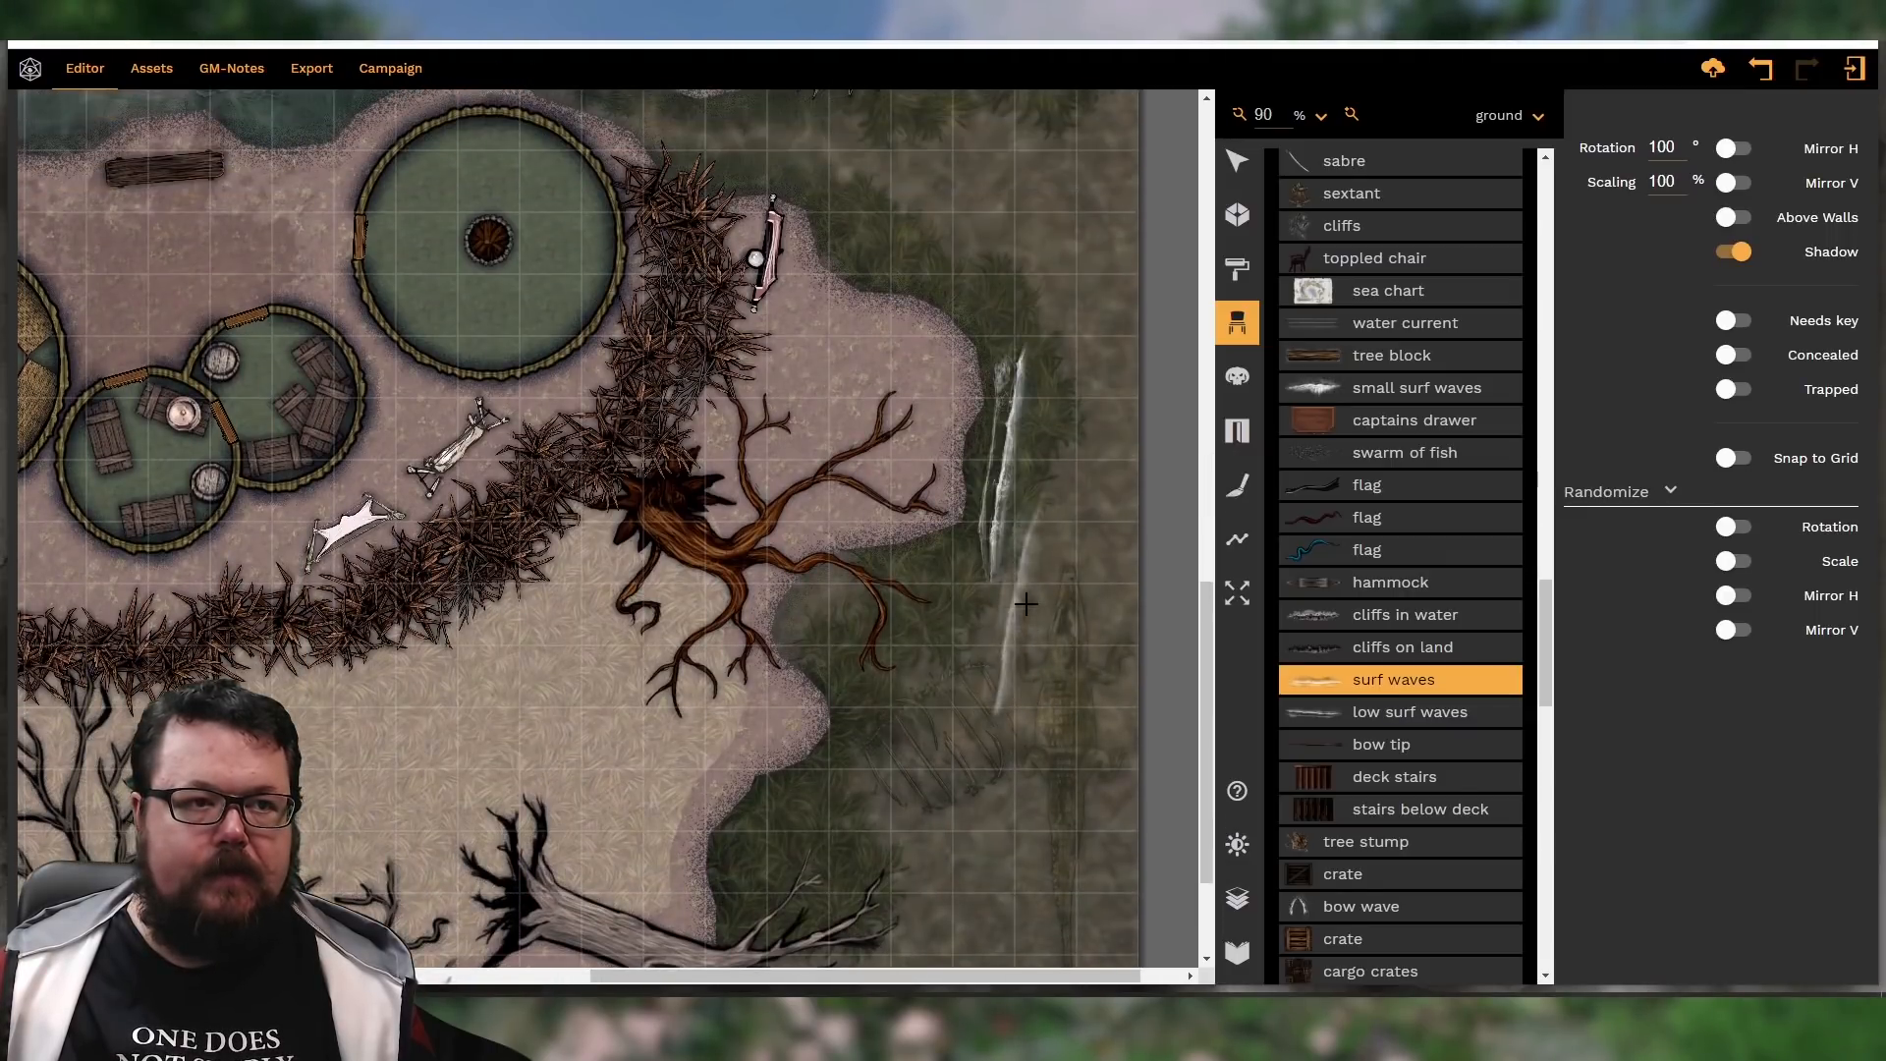
shift+scroll(973, 442, down, 3)
shift+scroll(973, 442, down, 10)
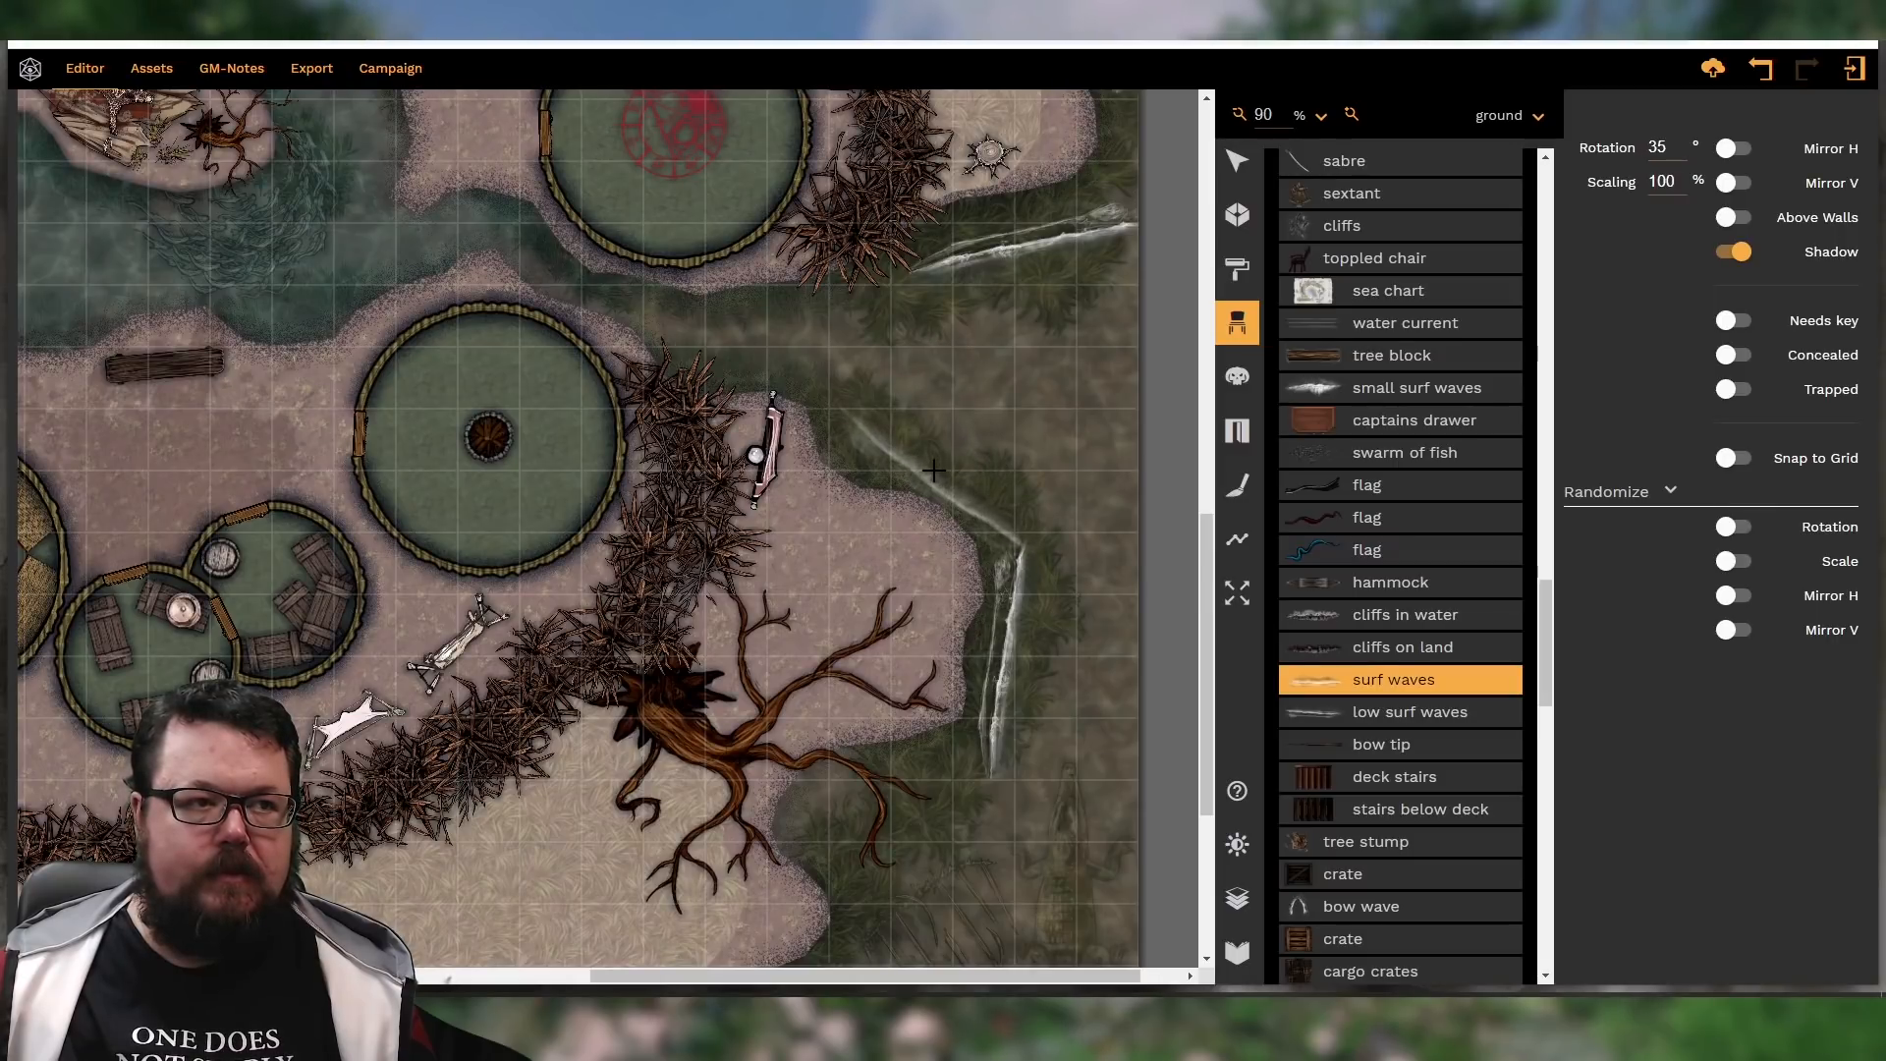
click(933, 471)
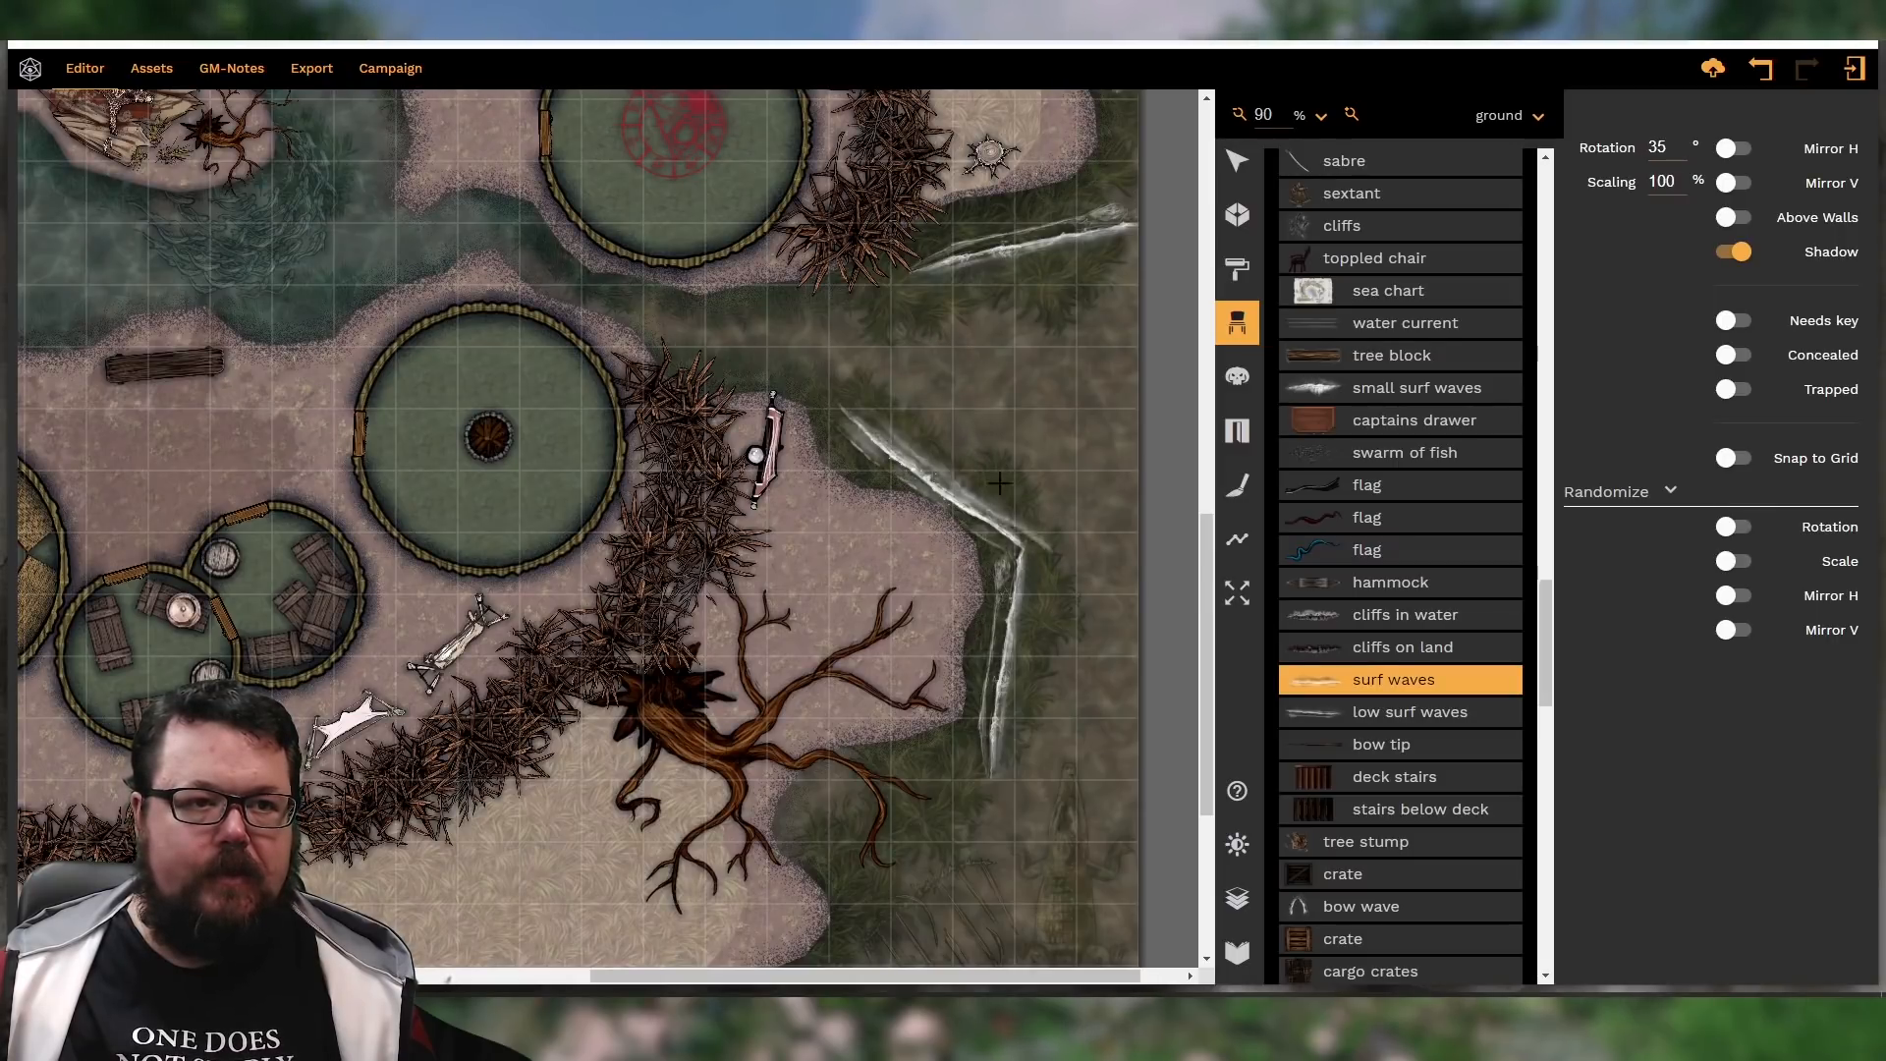
Place the Pirates high sea waves prop at 65% scaling and 215° rotation in the narrow channel between the two eastern huts
scroll(1395, 519, down, 3)
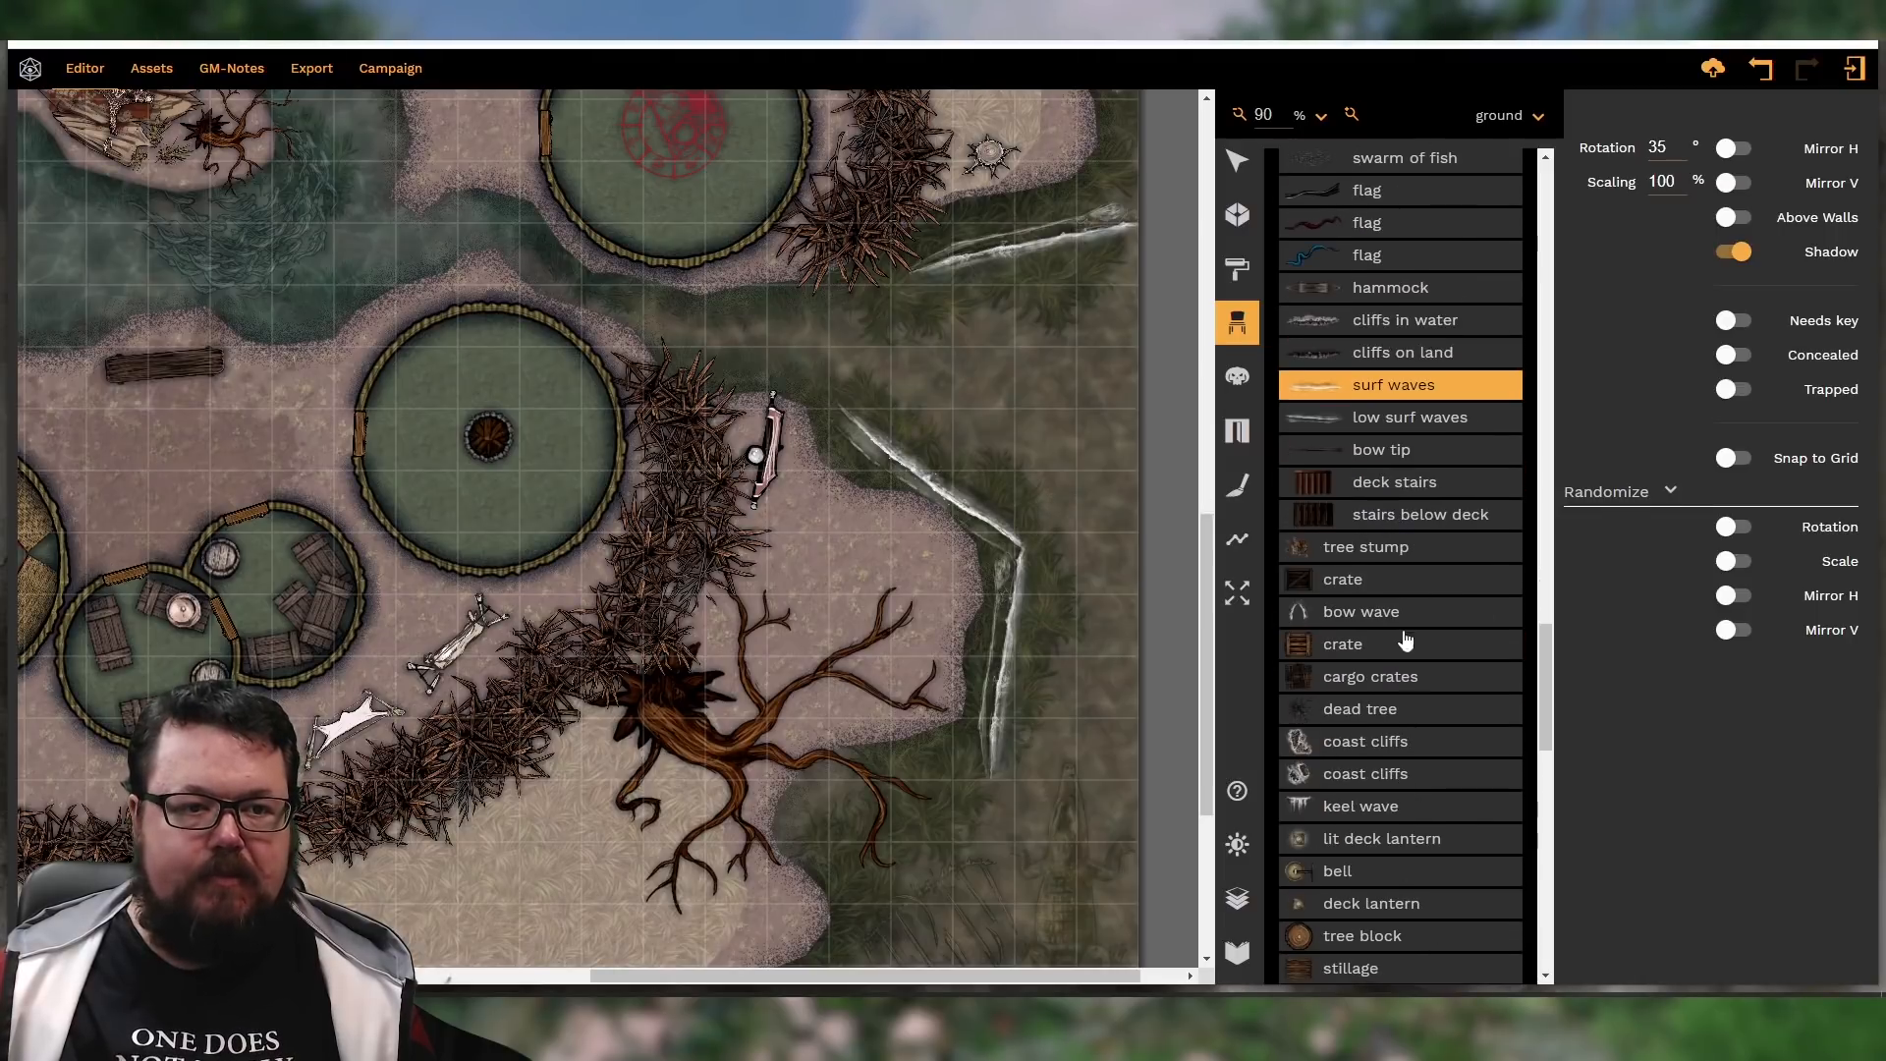
scroll(1407, 675, down, 3)
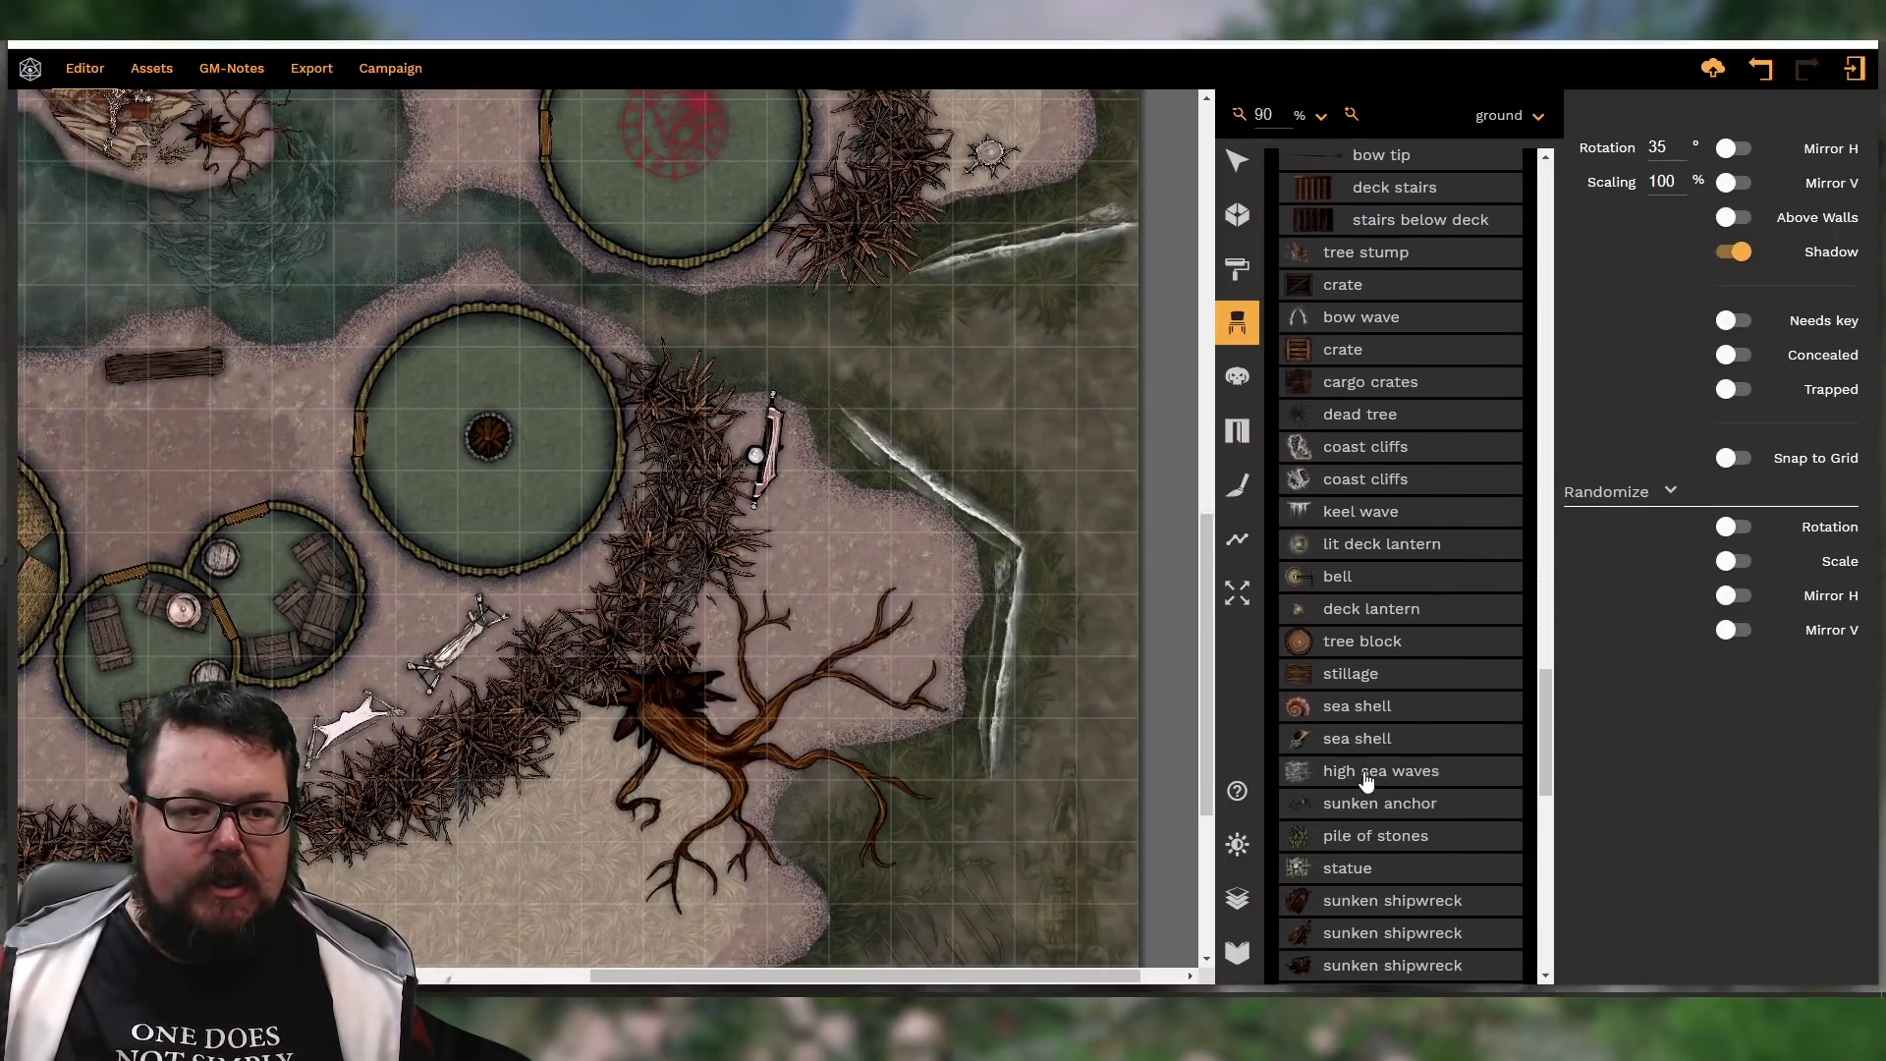
click(1369, 770)
key(s)
key(s)
key(a)
key(a)
key(a)
key(a)
key(a)
key(a)
key(a)
key(a)
key(a)
key(a)
key(a)
key(a)
key(a)
key(a)
key(a)
key(a)
key(a)
key(a)
key(a)
key(a)
key(a)
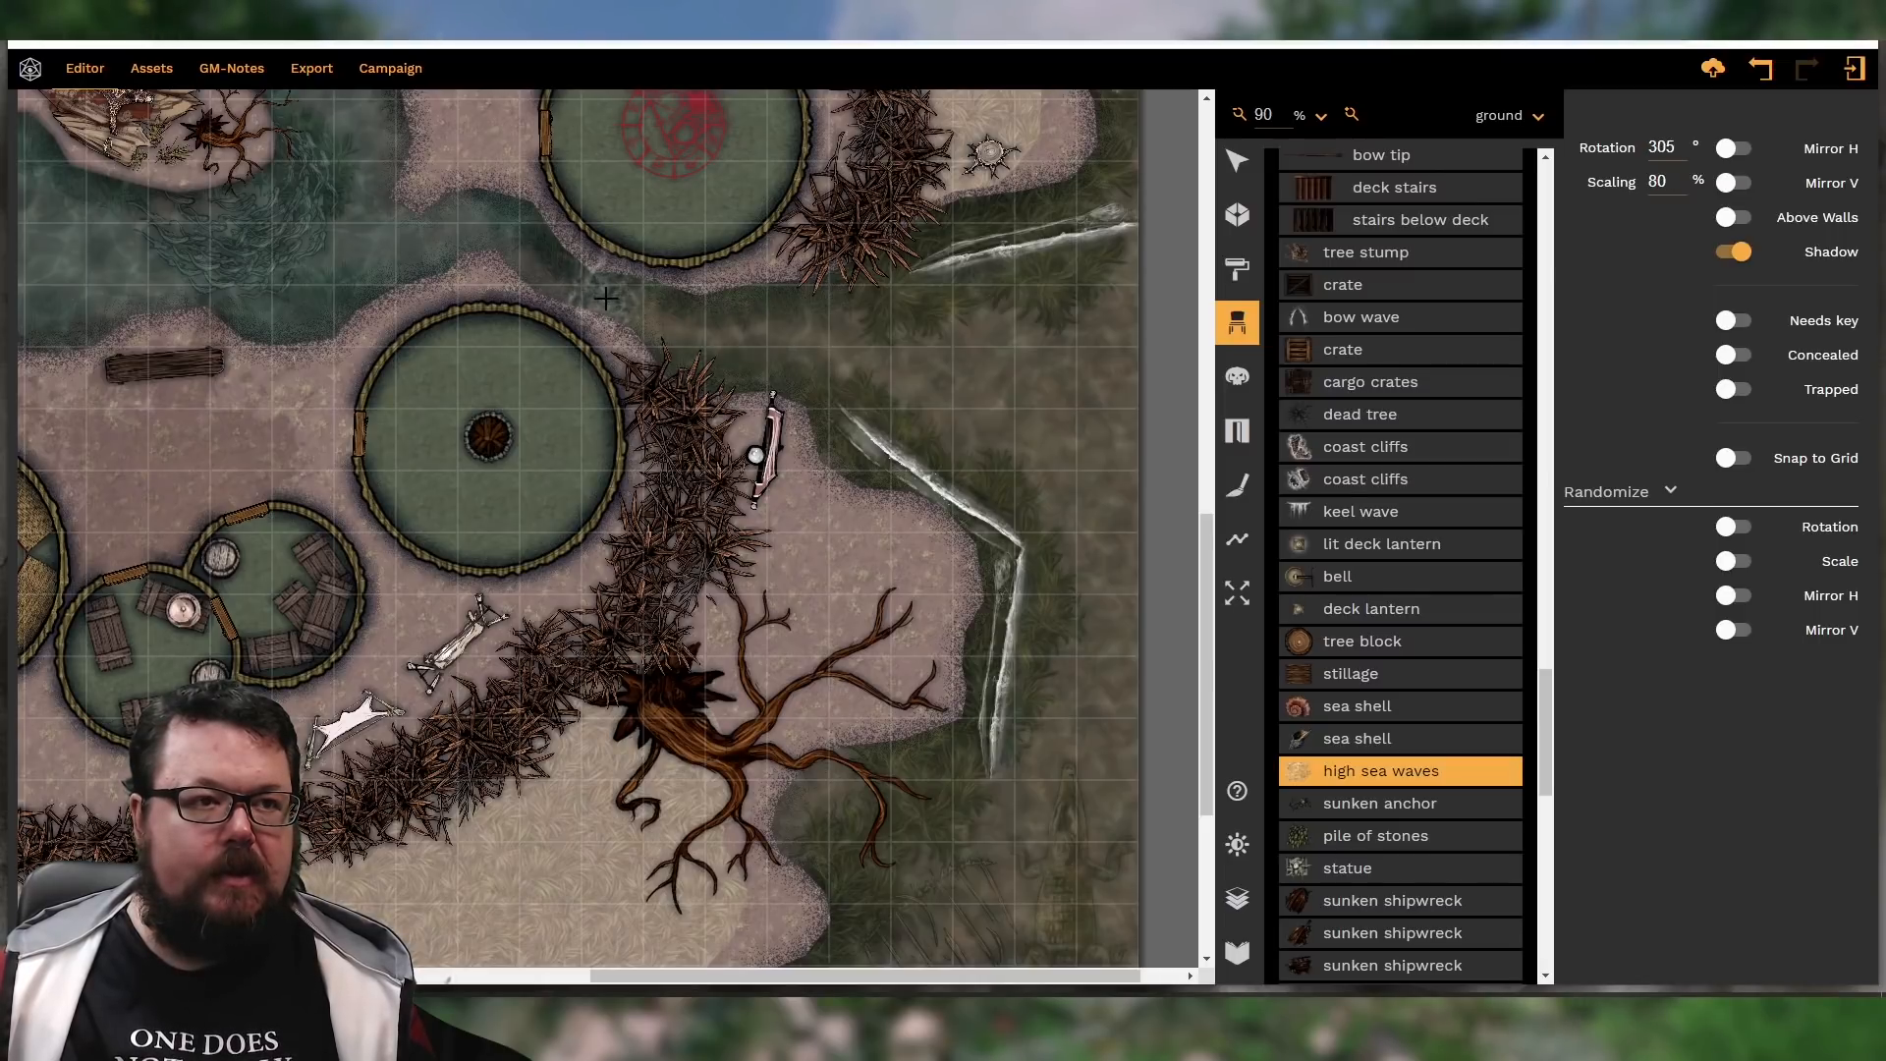
key(a)
key(a)
key(a)
key(a)
key(a)
key(a)
key(w)
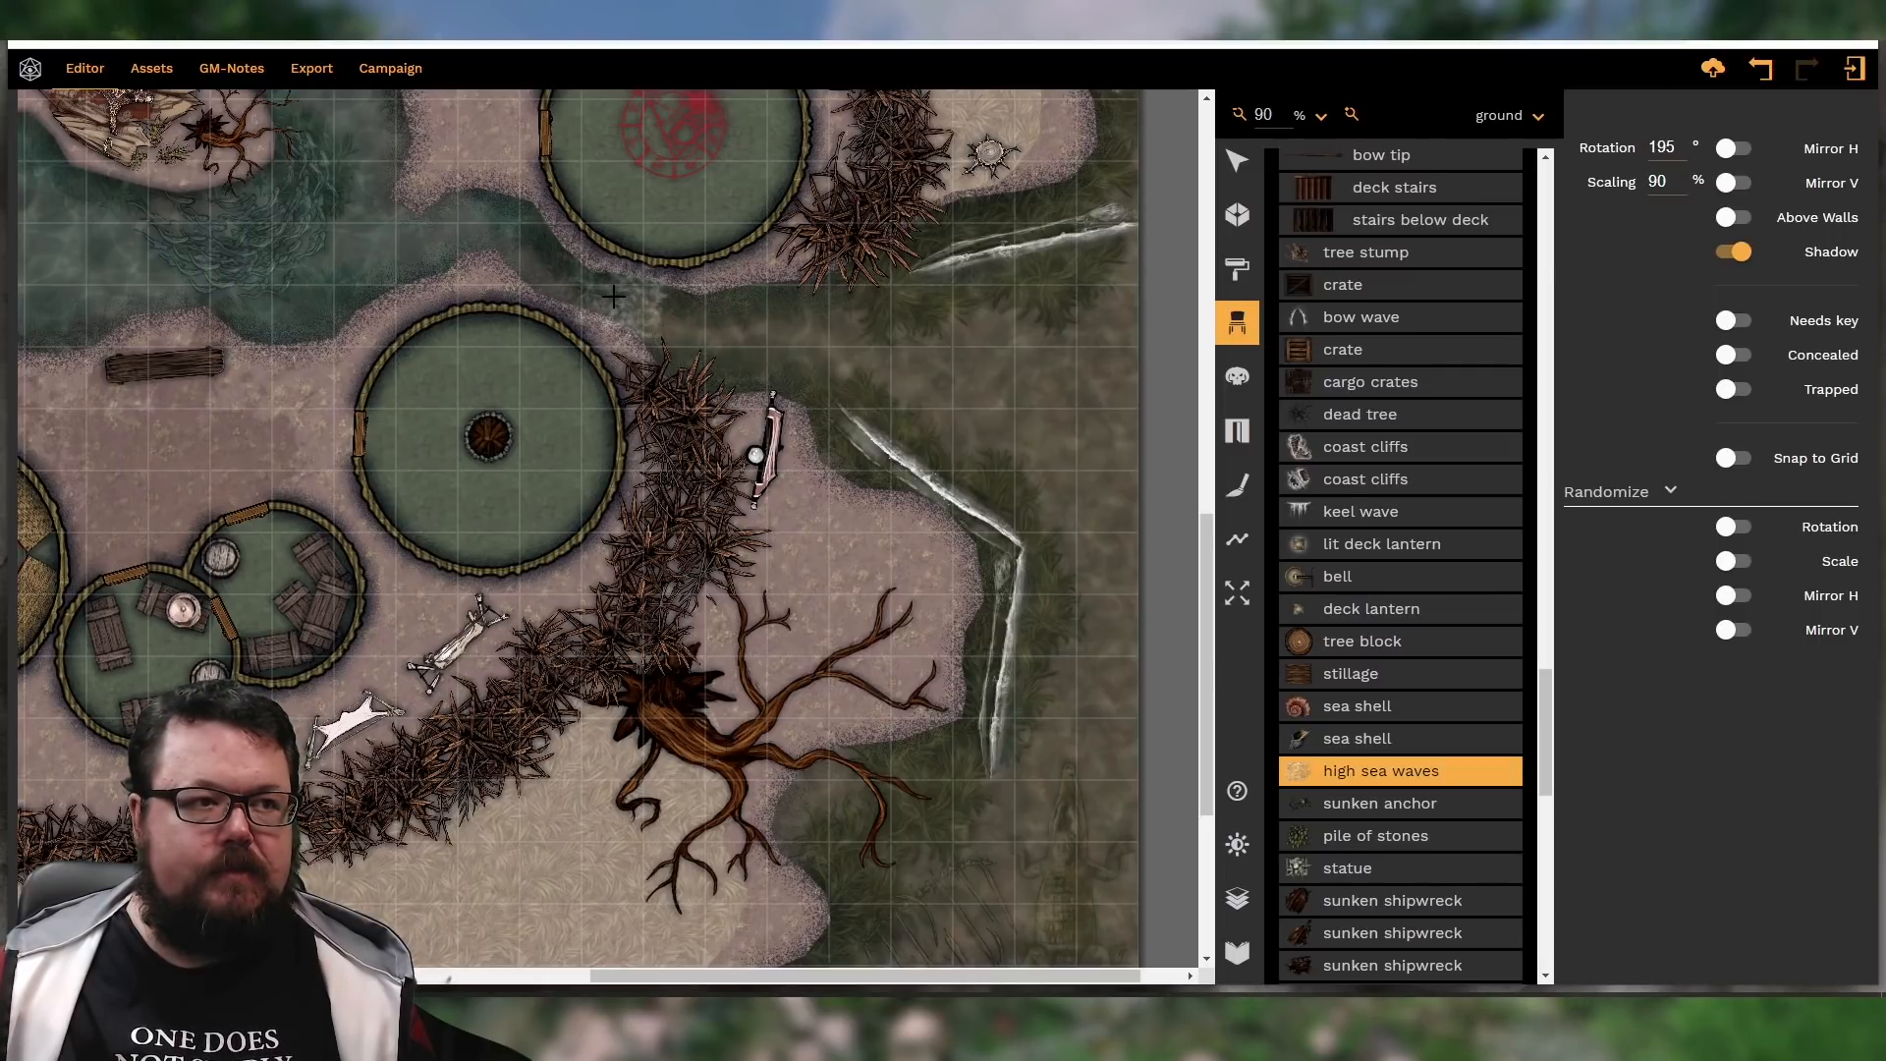
key(d)
key(d)
key(d)
key(d)
key(s)
key(s)
key(s)
key(s)
key(s)
click(627, 298)
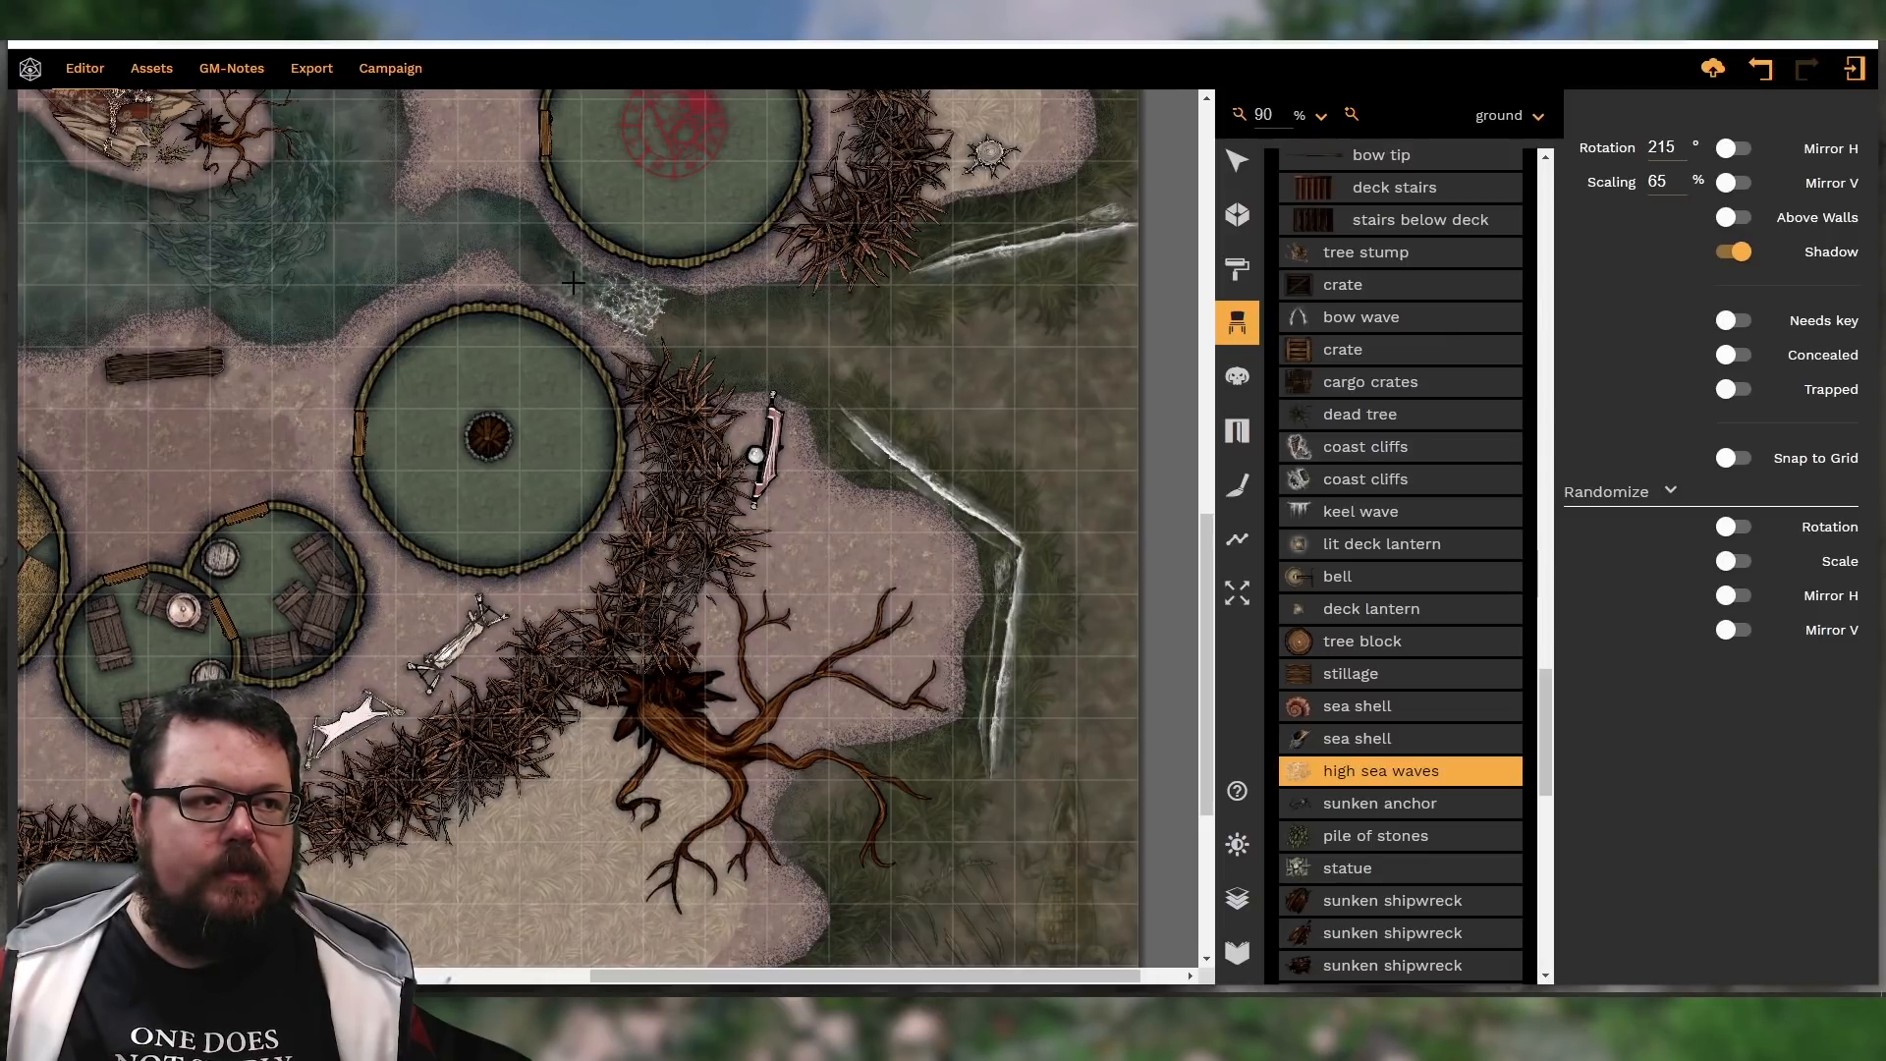
Extend the foam westward through the channel with two more high sea waves at 65% scaling, rotated 205° and 230°
click(572, 283)
shift+scroll(531, 252, up, 3)
click(532, 253)
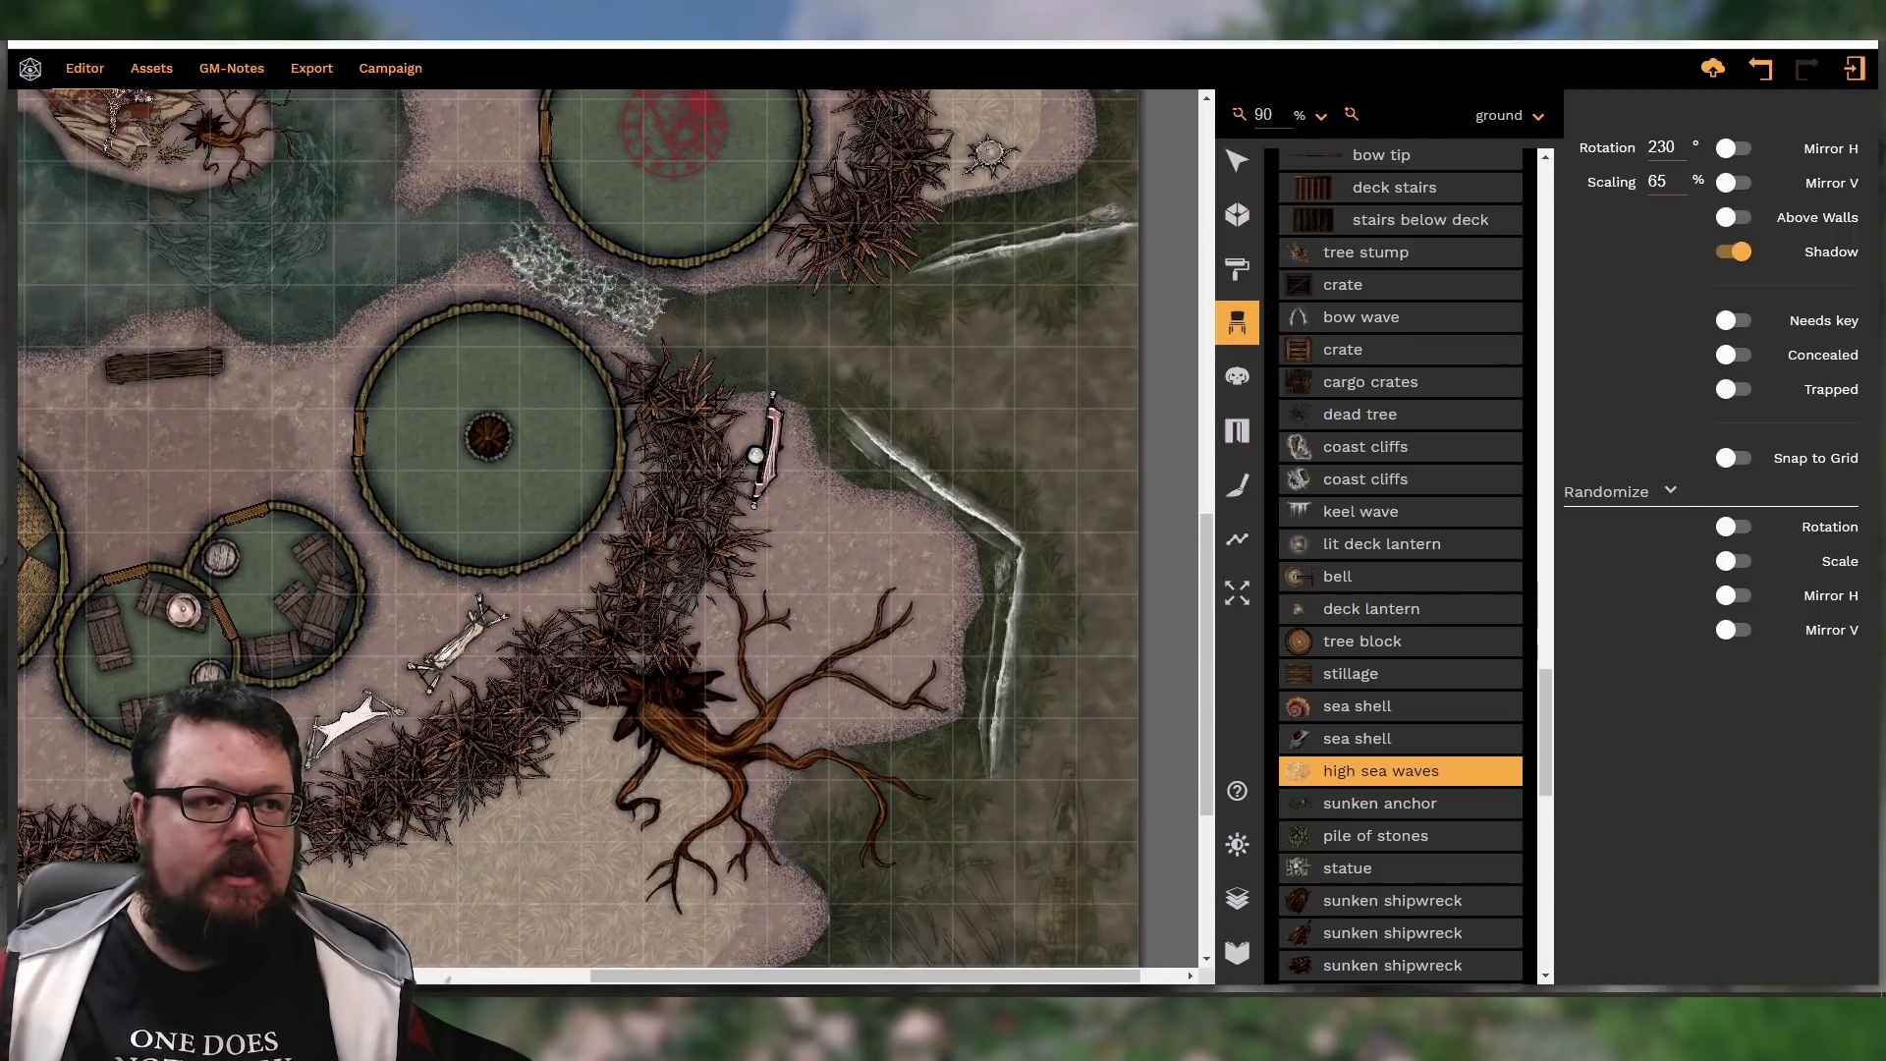
Lower the opacity of the channel's three high sea waves to 46, 40 and 34, working from west to east
click(1237, 160)
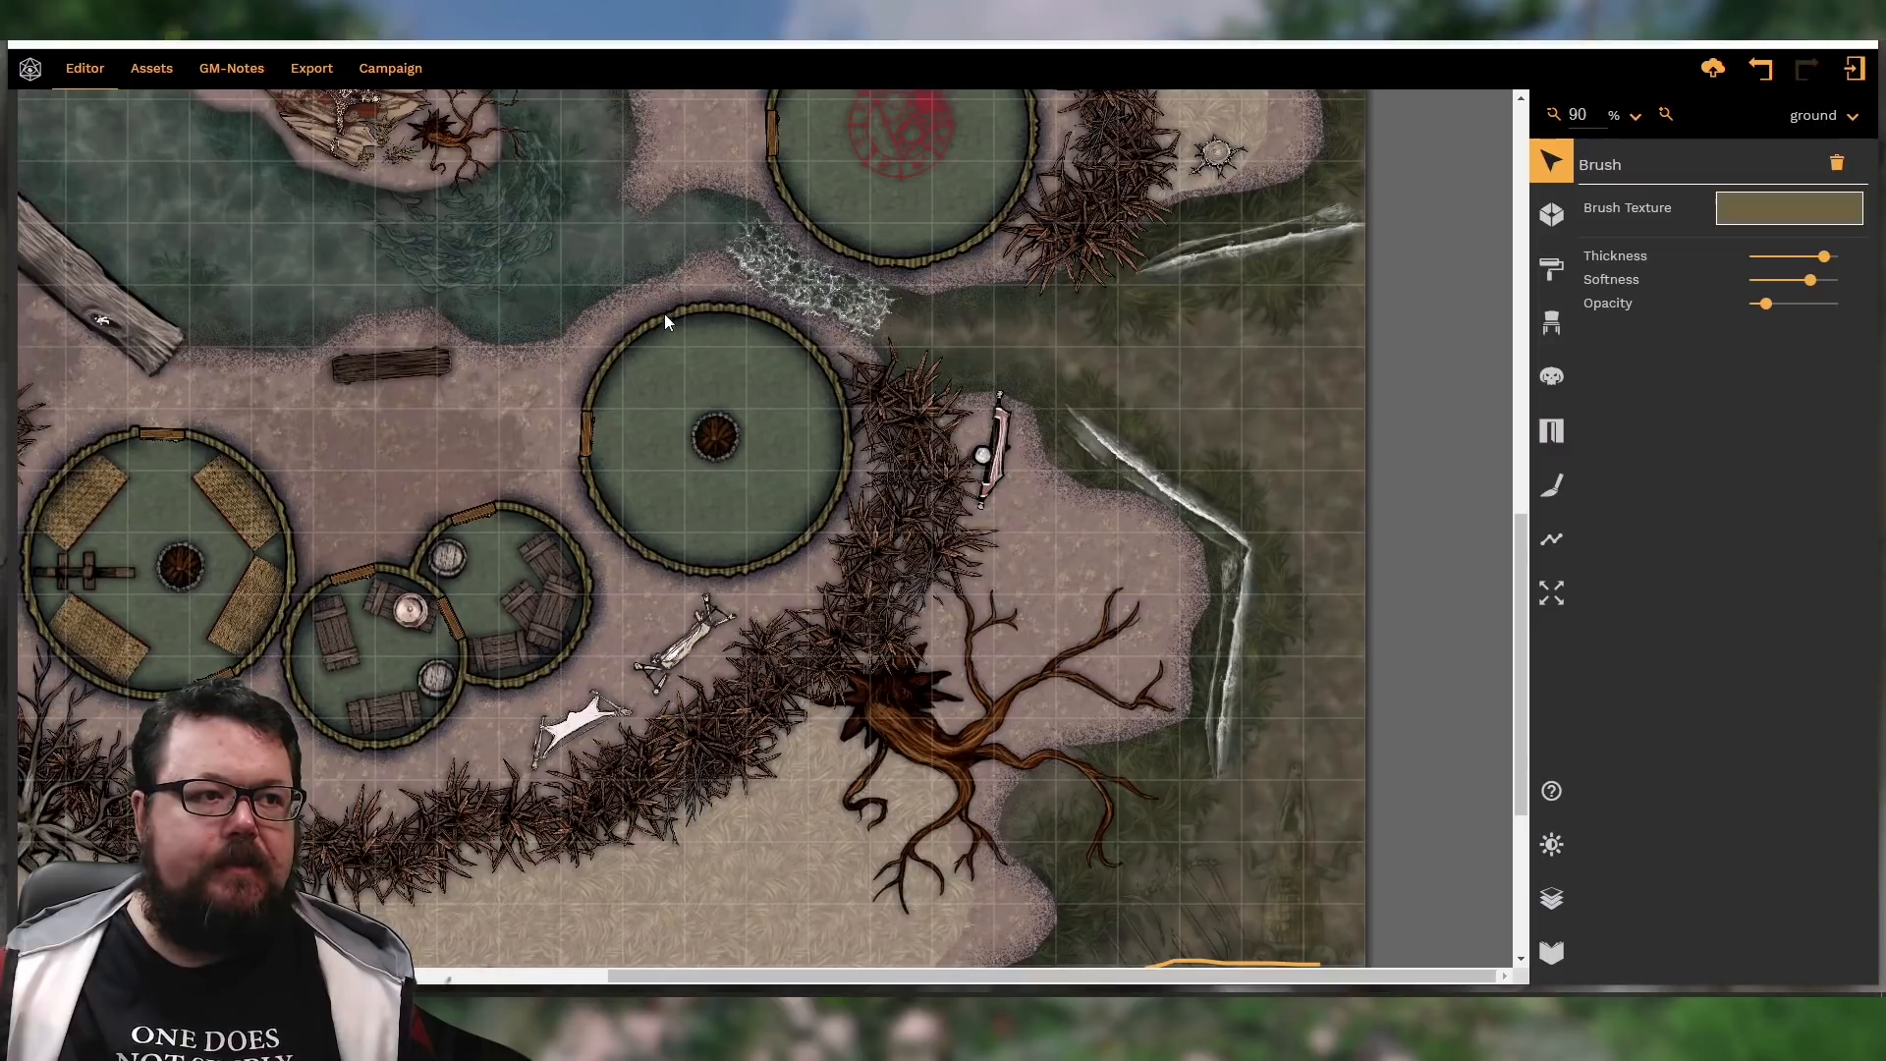
click(752, 257)
click(1696, 694)
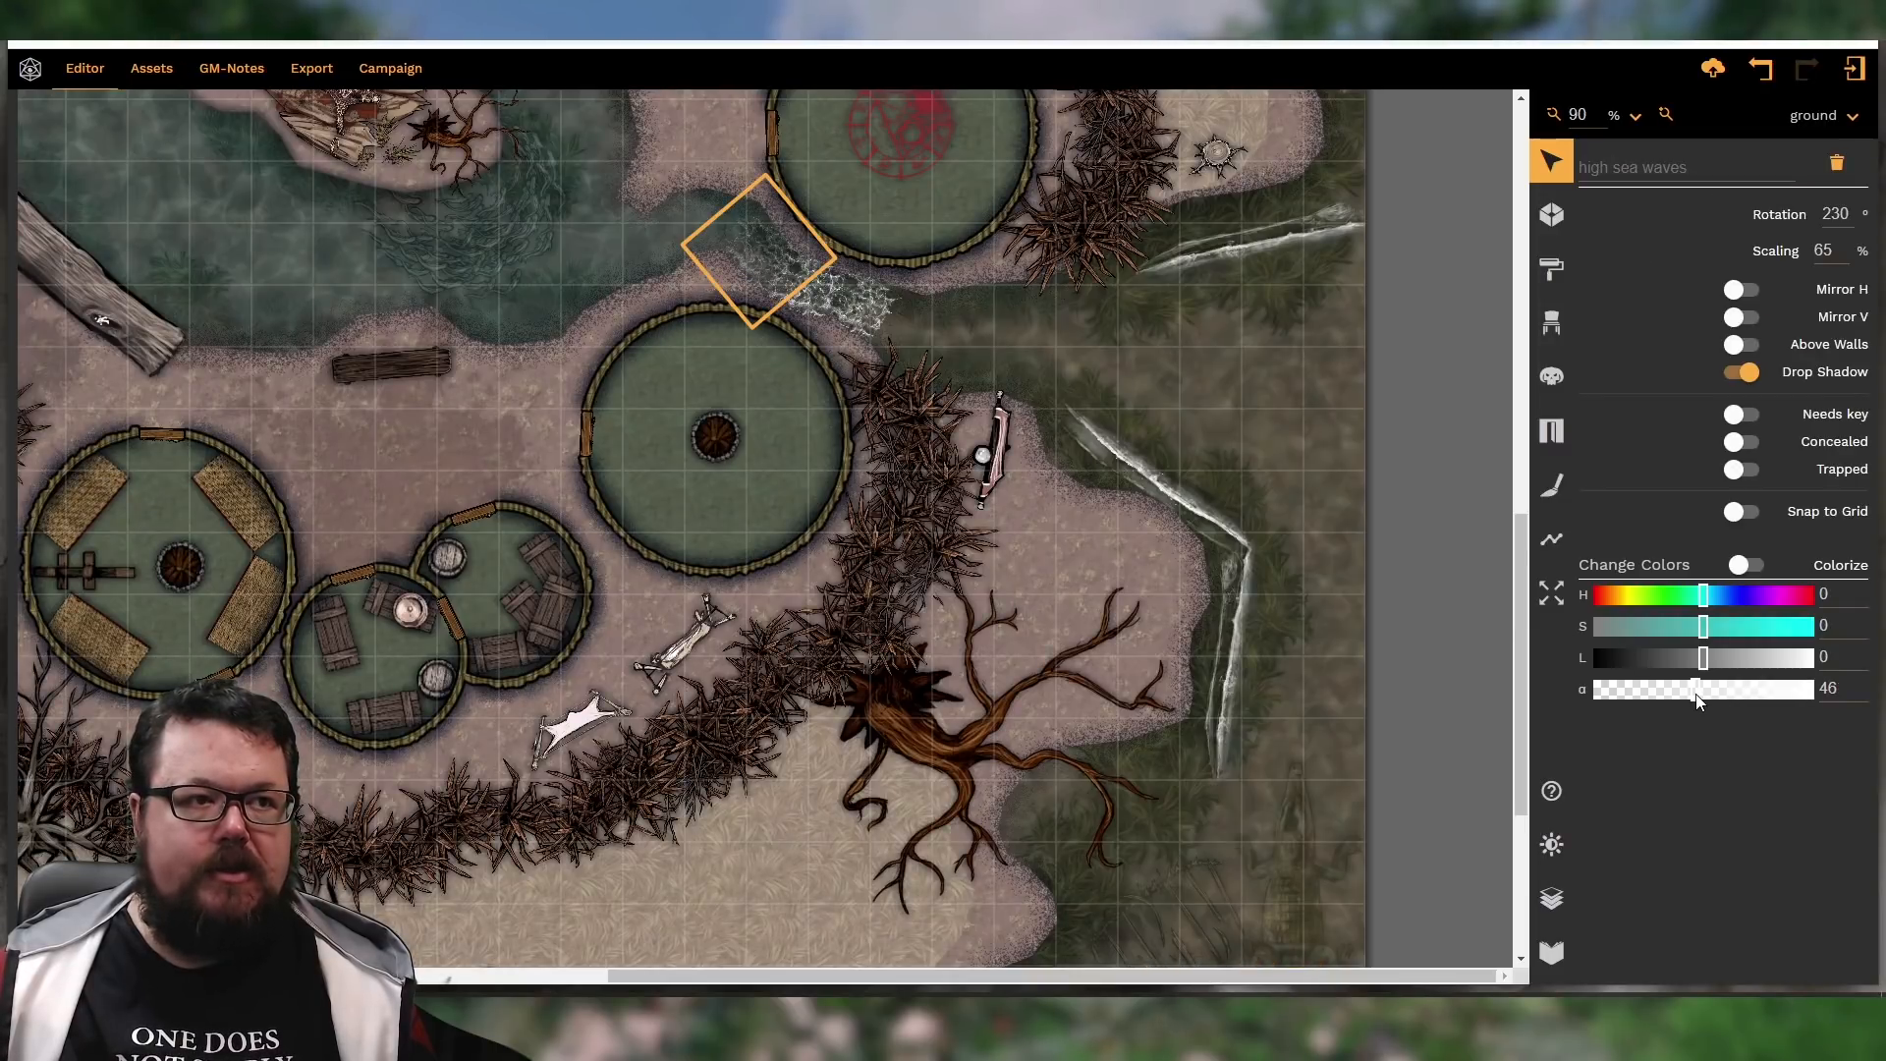
click(813, 303)
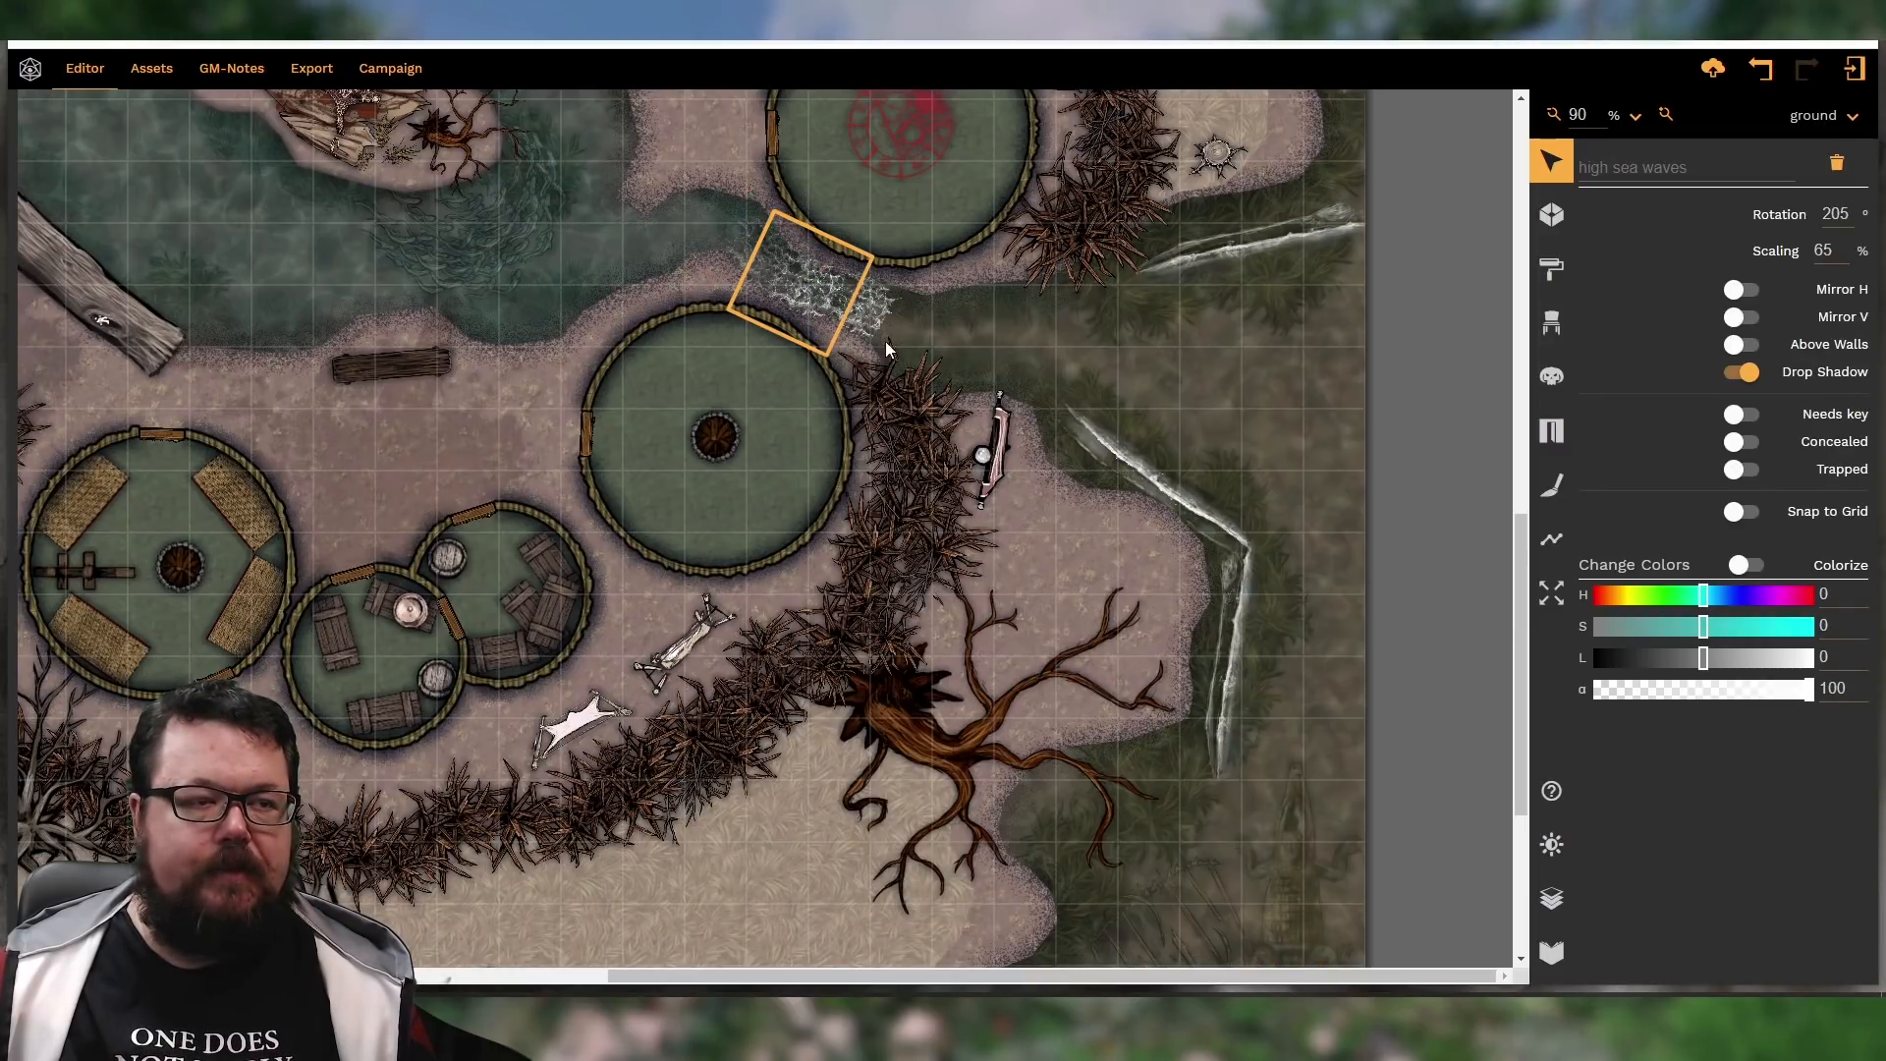
click(1651, 693)
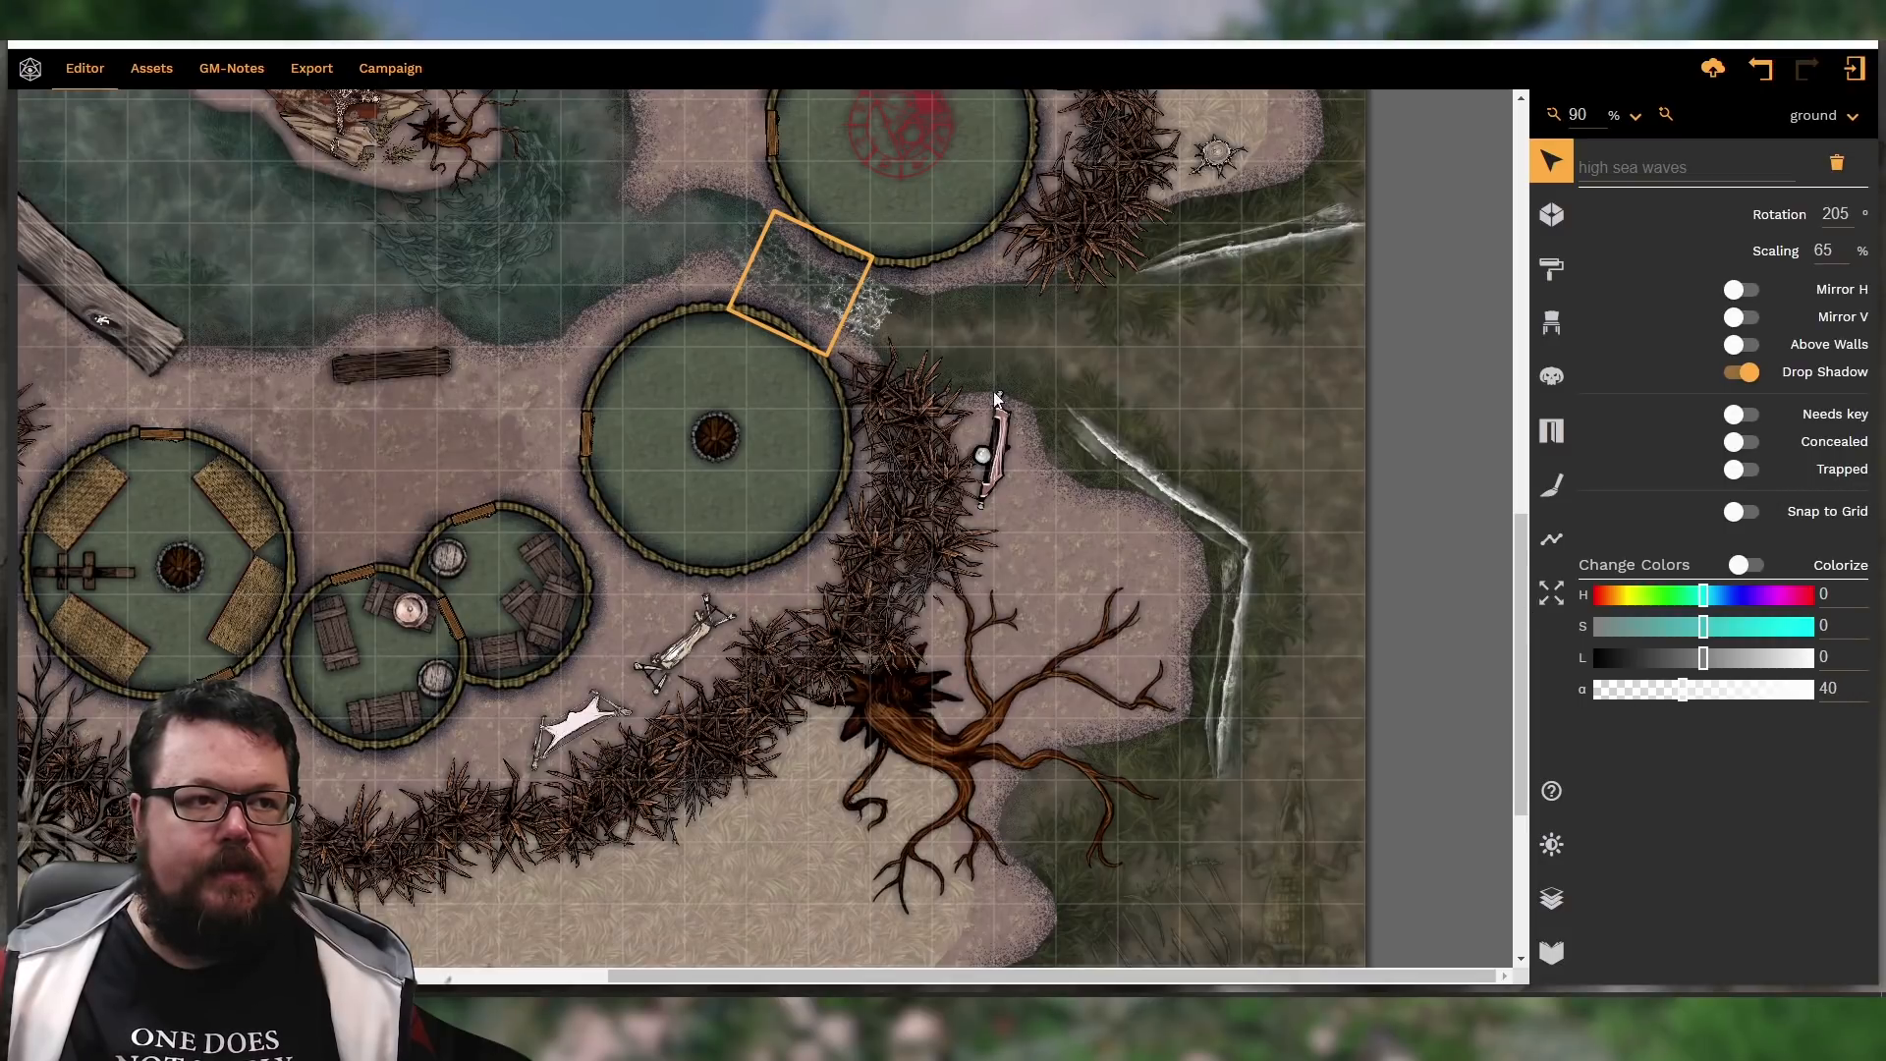
click(879, 317)
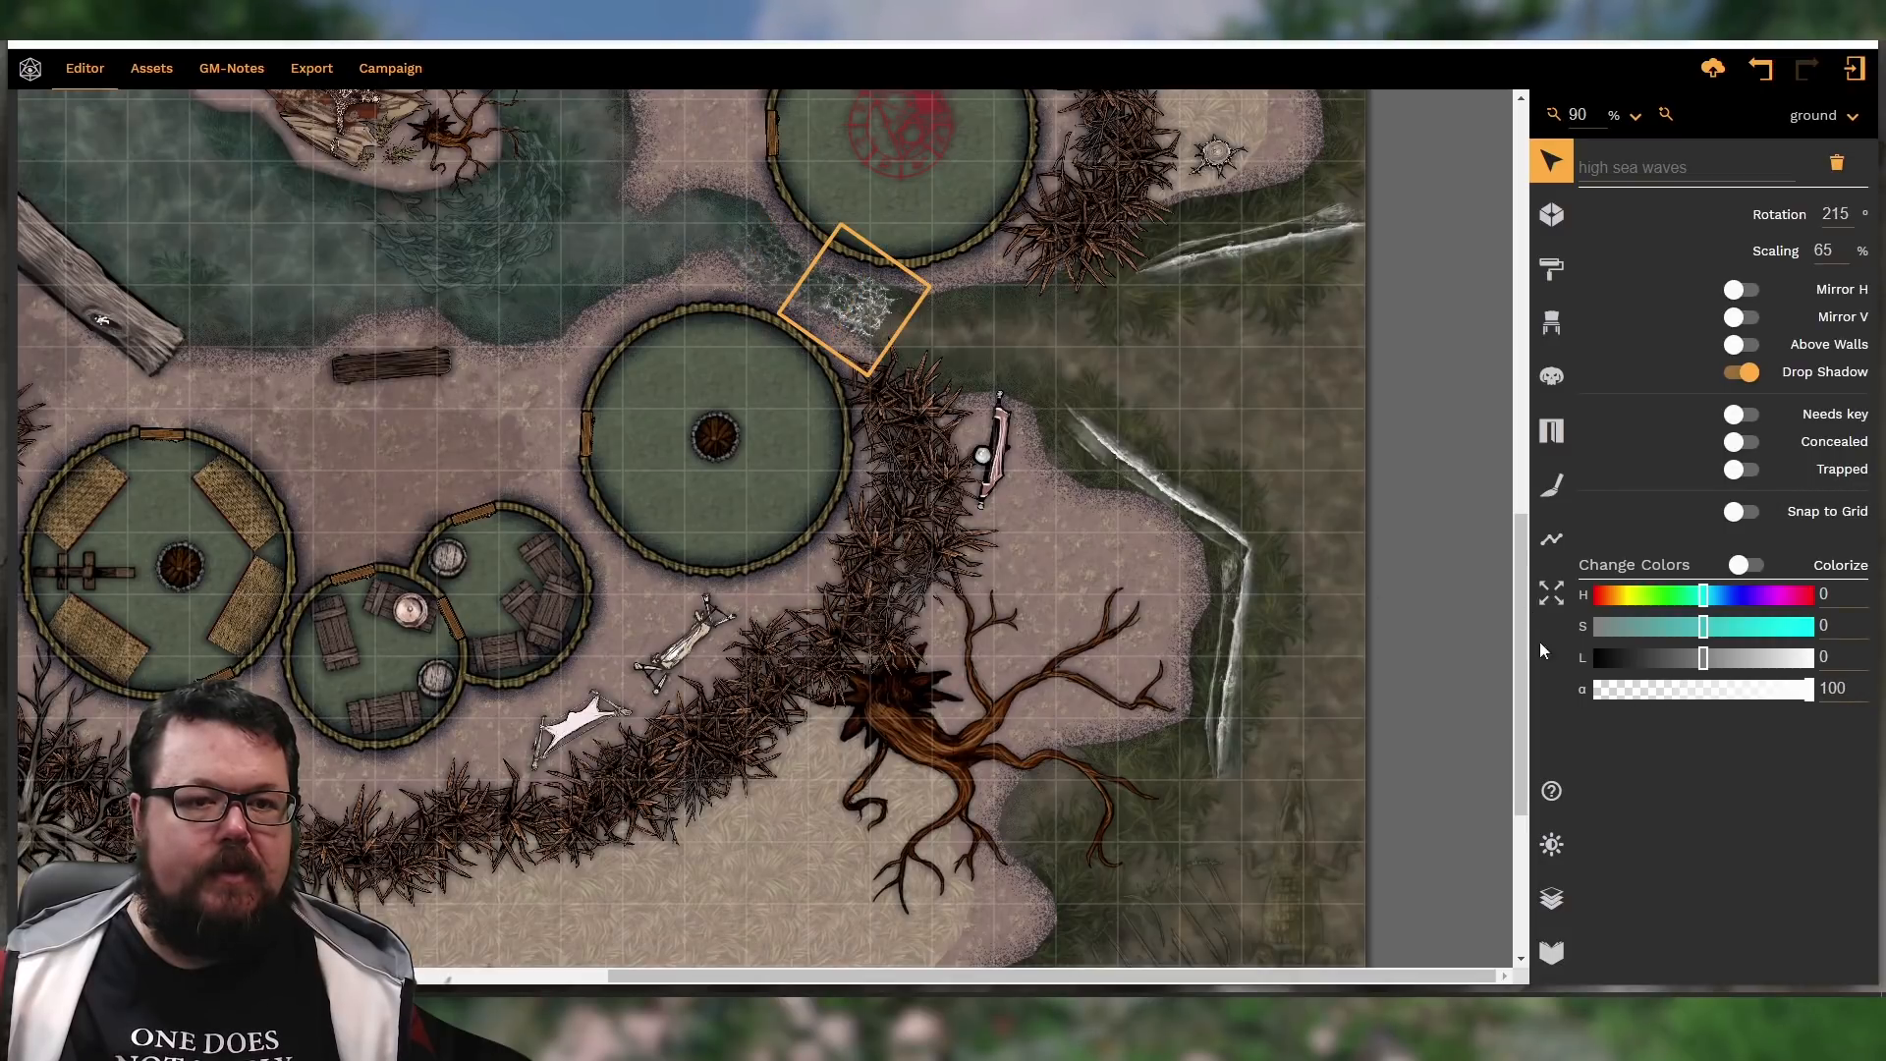
click(1670, 694)
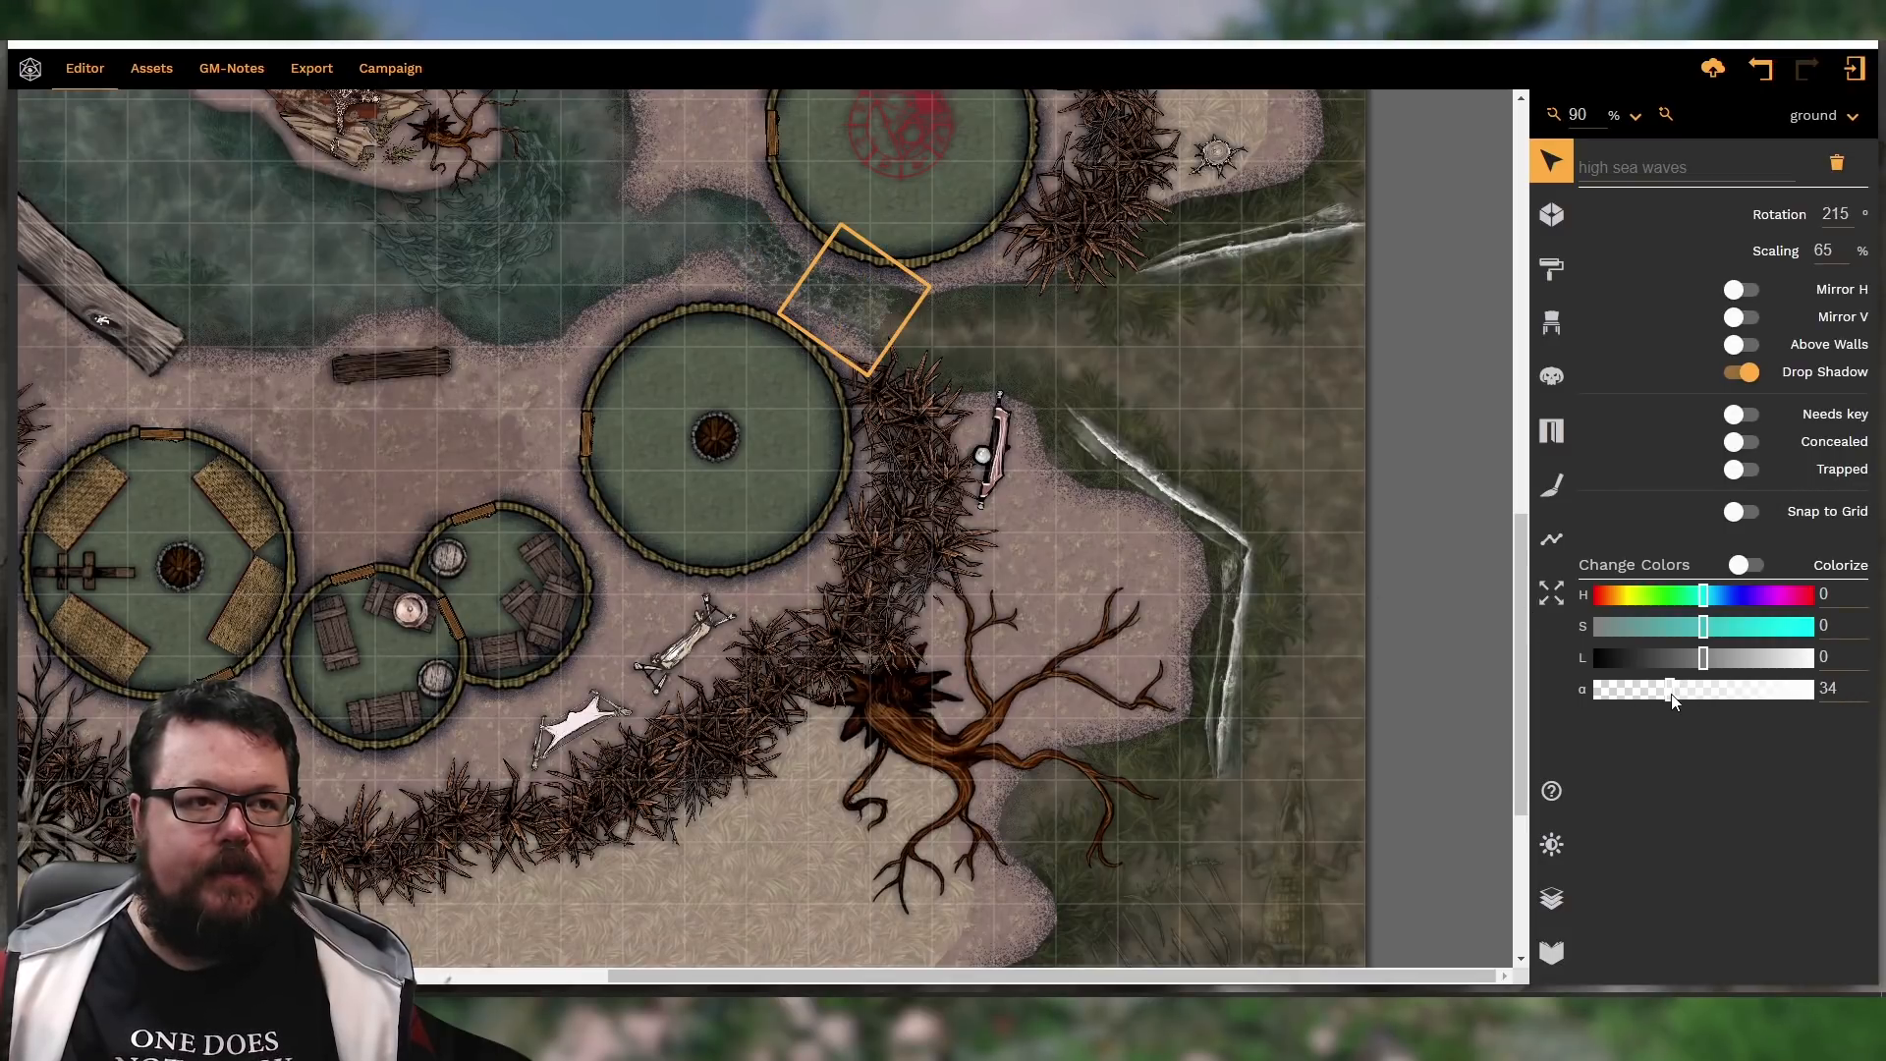
click(1390, 581)
click(1502, 605)
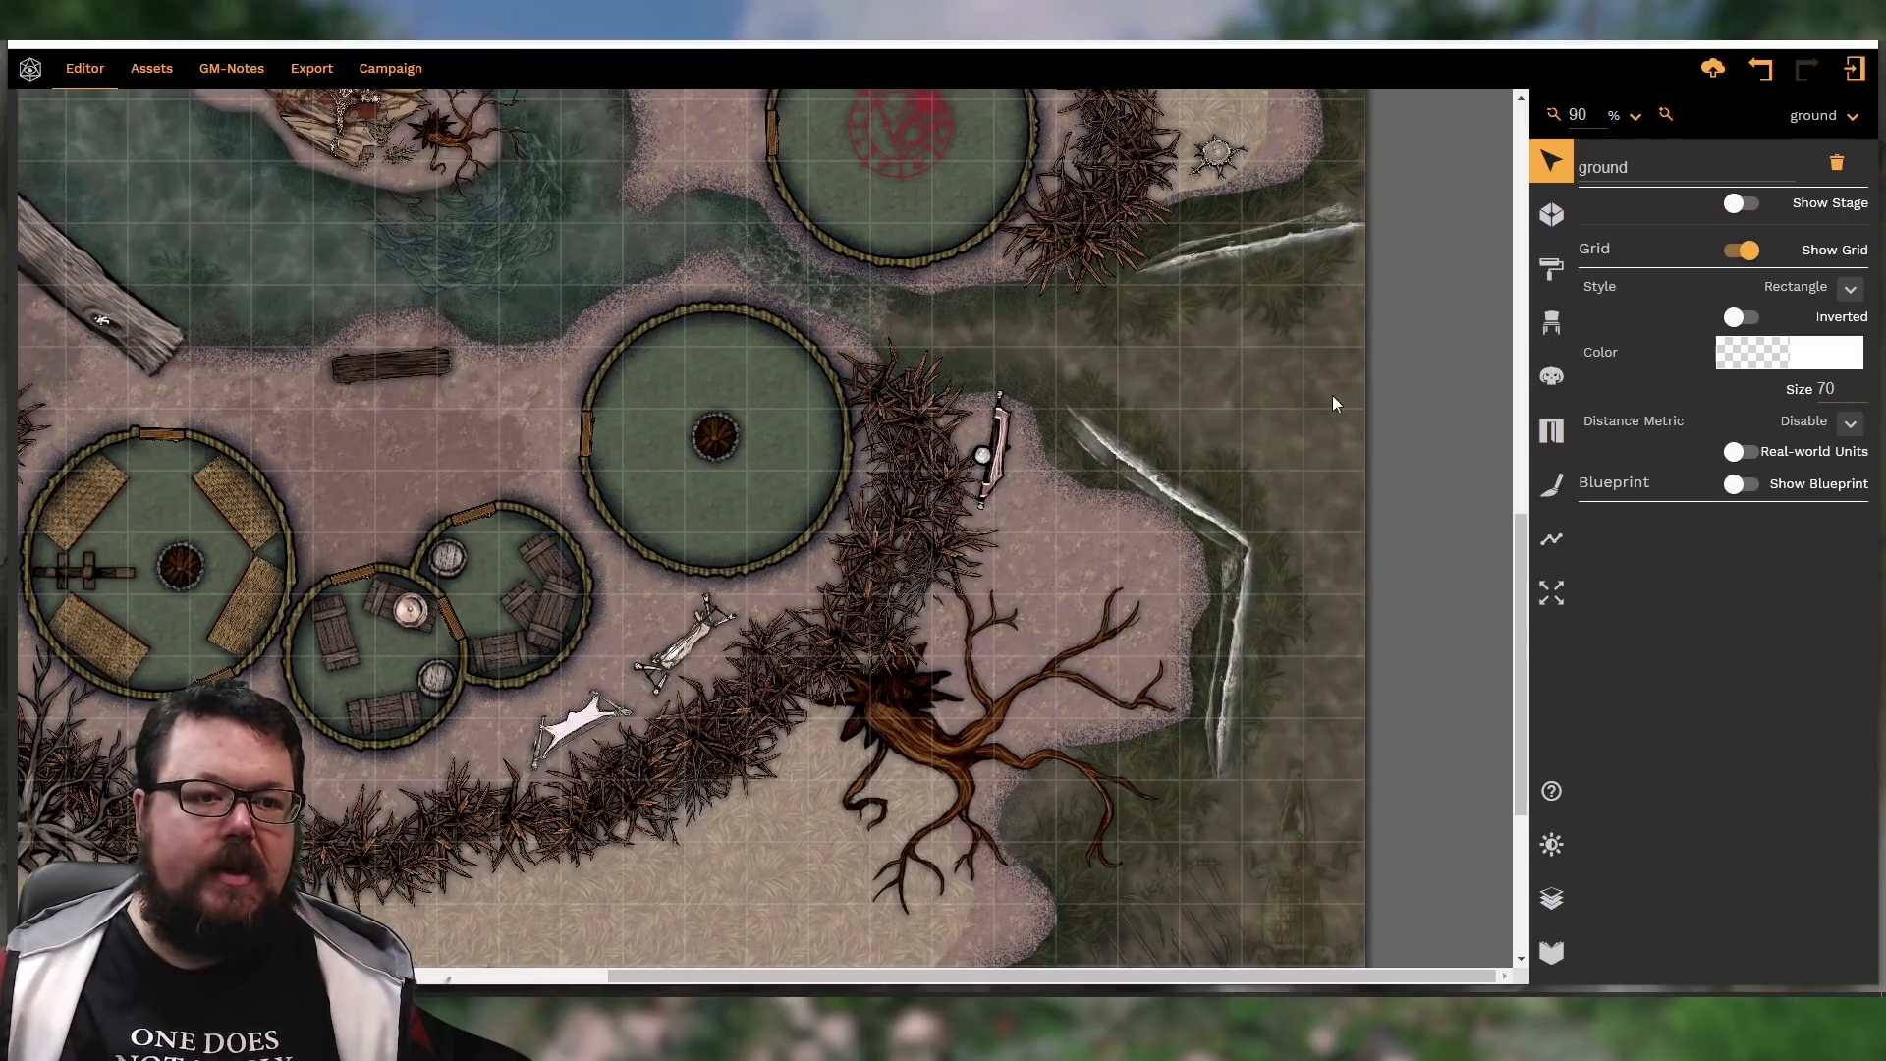
Reduce the opacity of the northern low surf waves to 67, the southeastern low surf waves to 54, and the adjoining 35° surf waves to 65
click(1246, 251)
click(1740, 690)
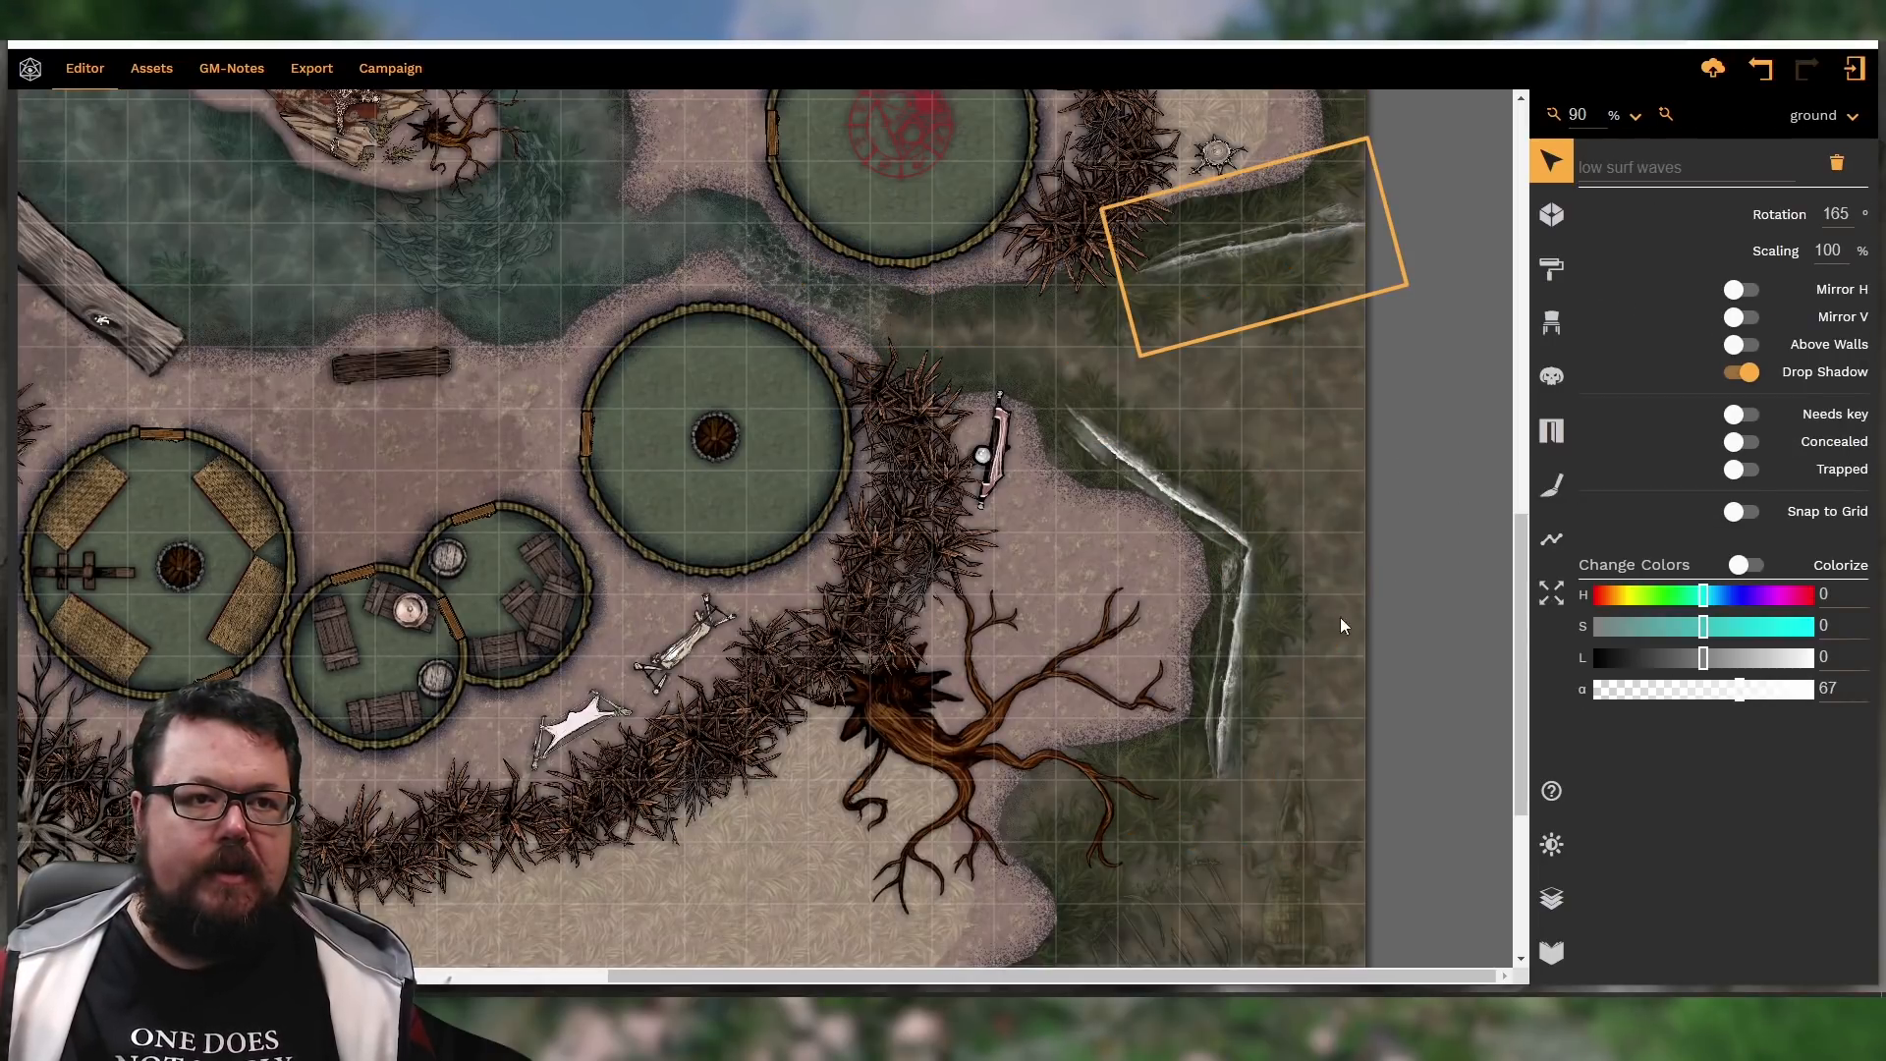
click(1246, 646)
click(1714, 691)
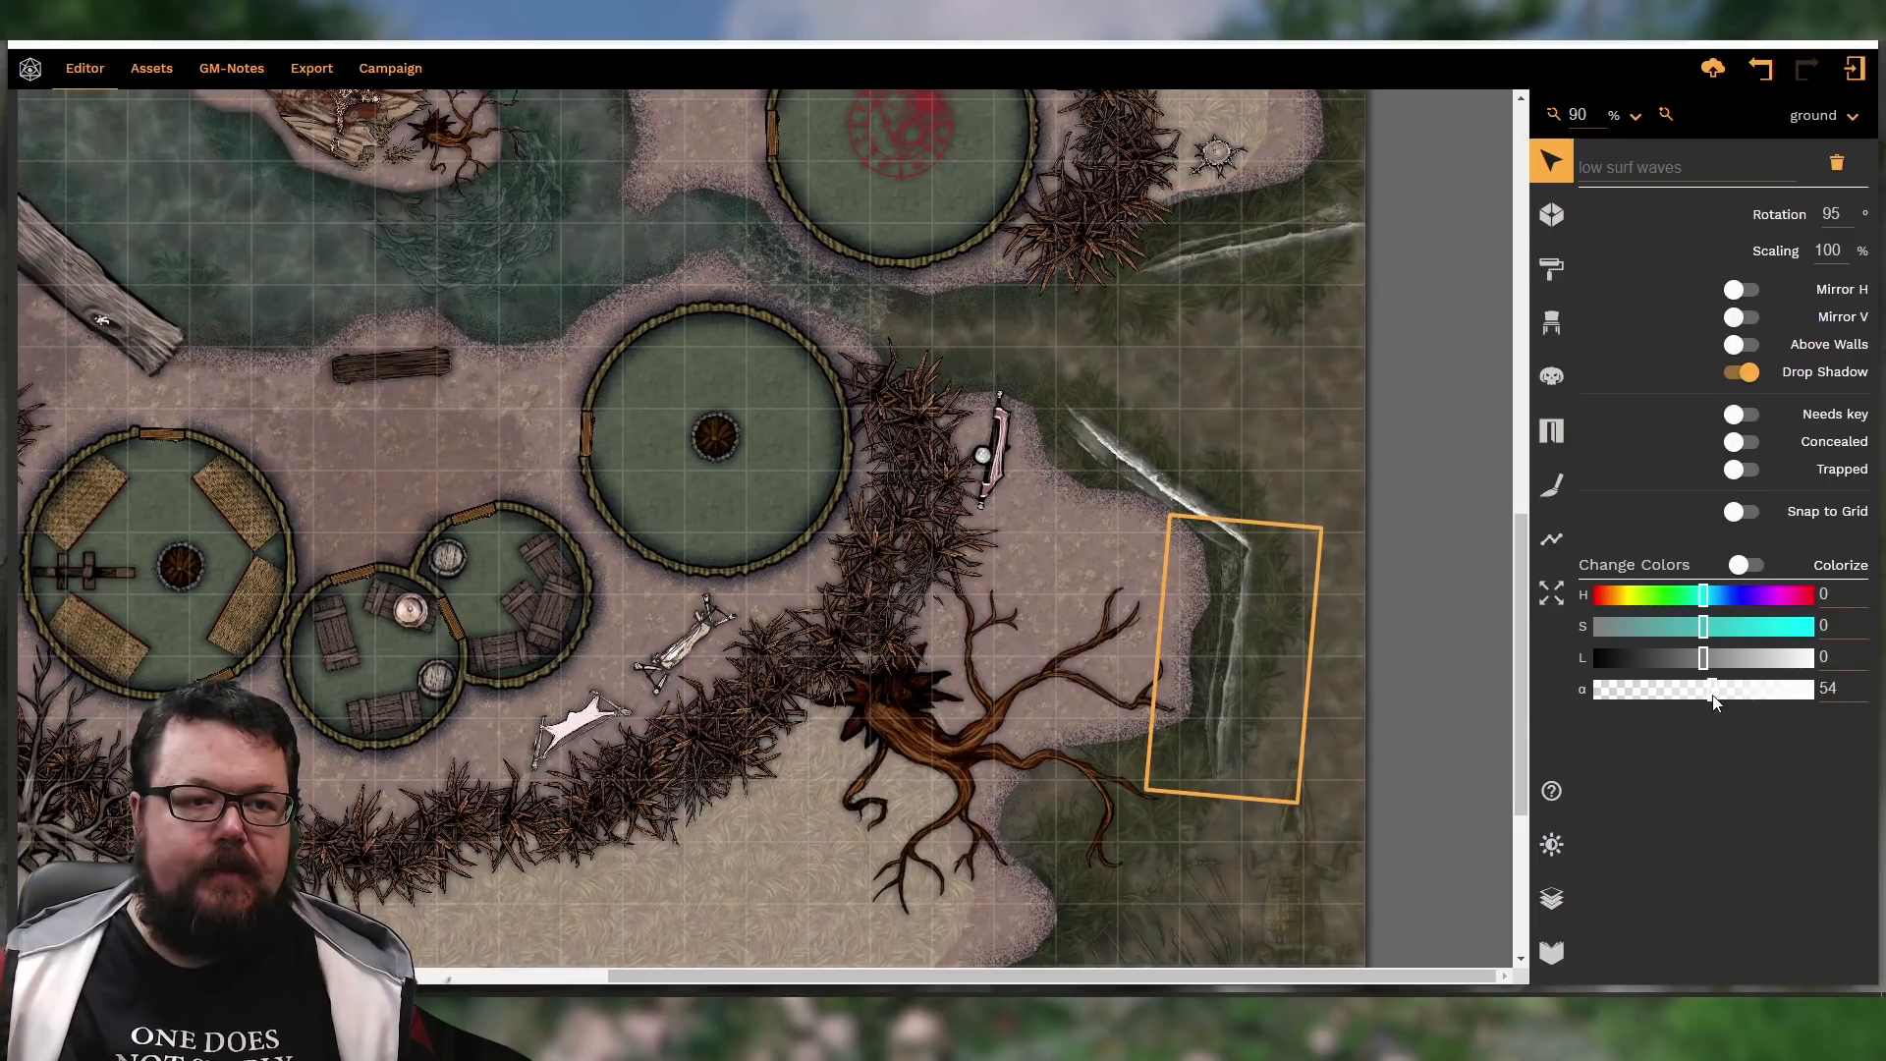
click(1249, 538)
click(1733, 690)
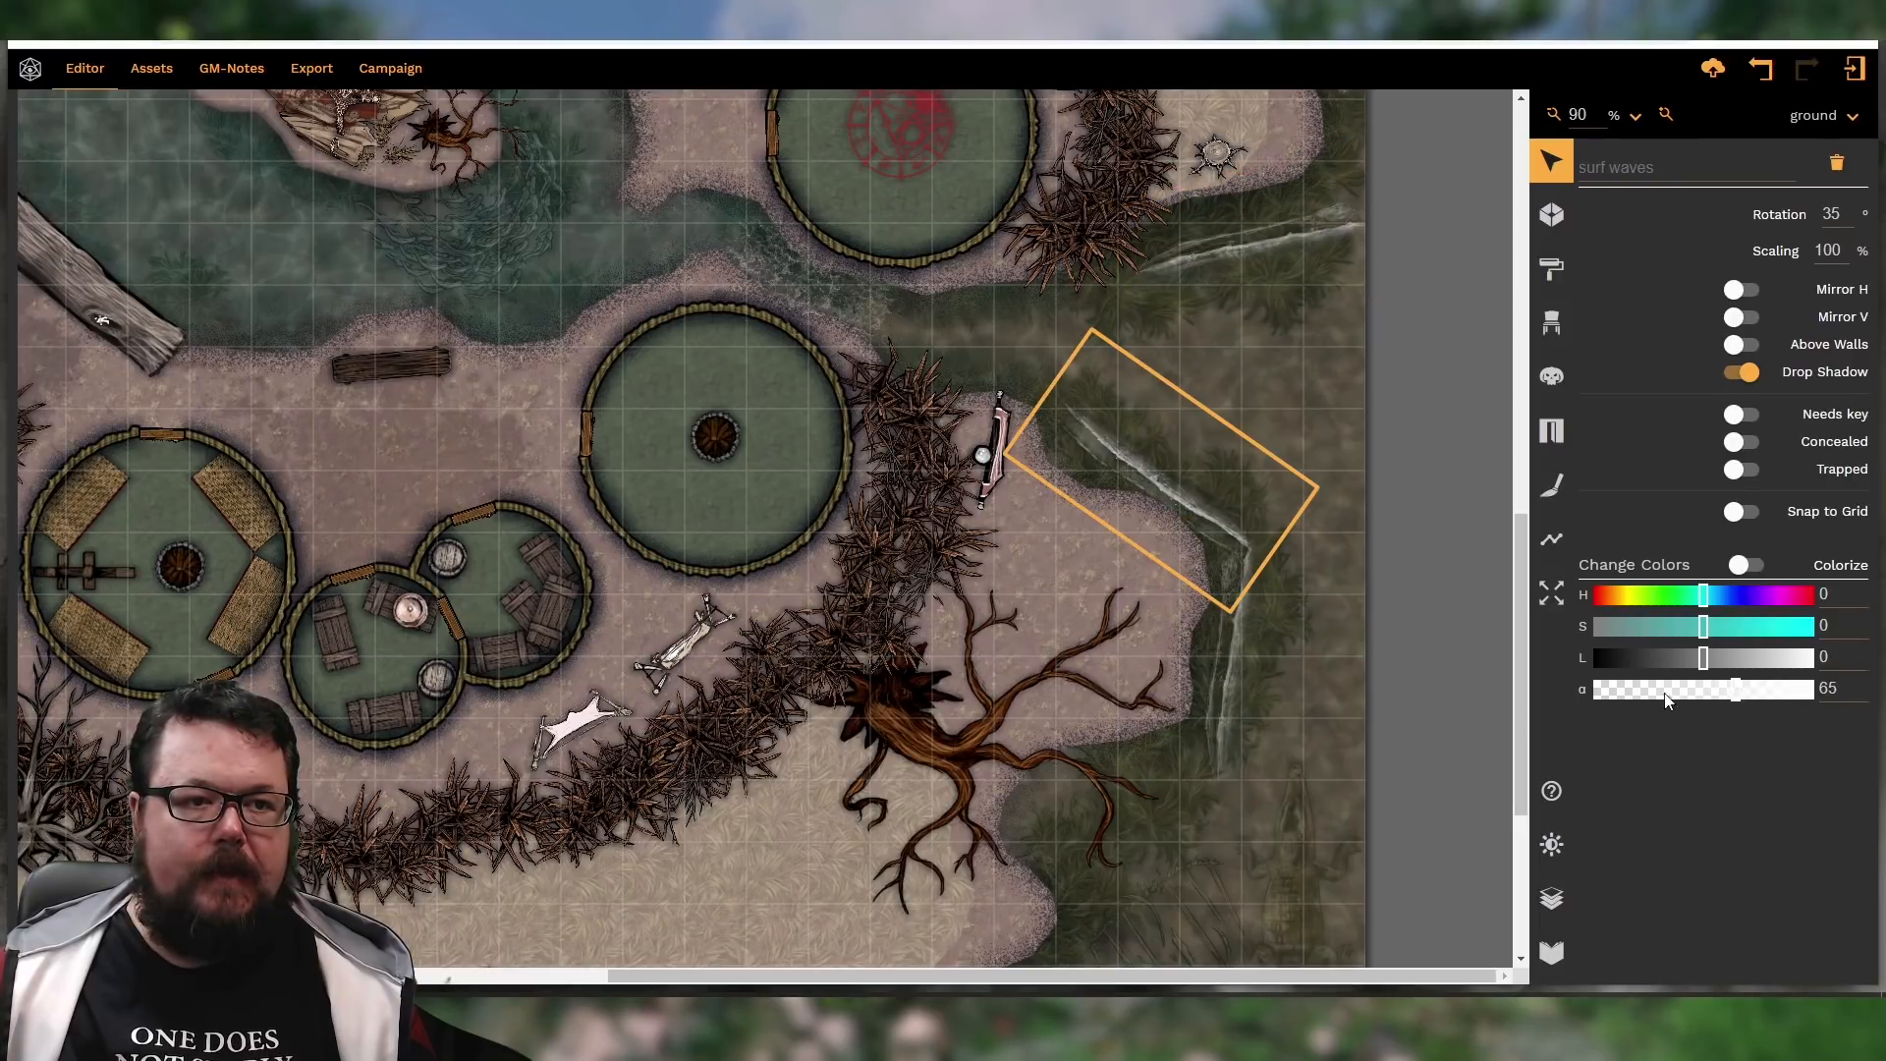
click(1453, 619)
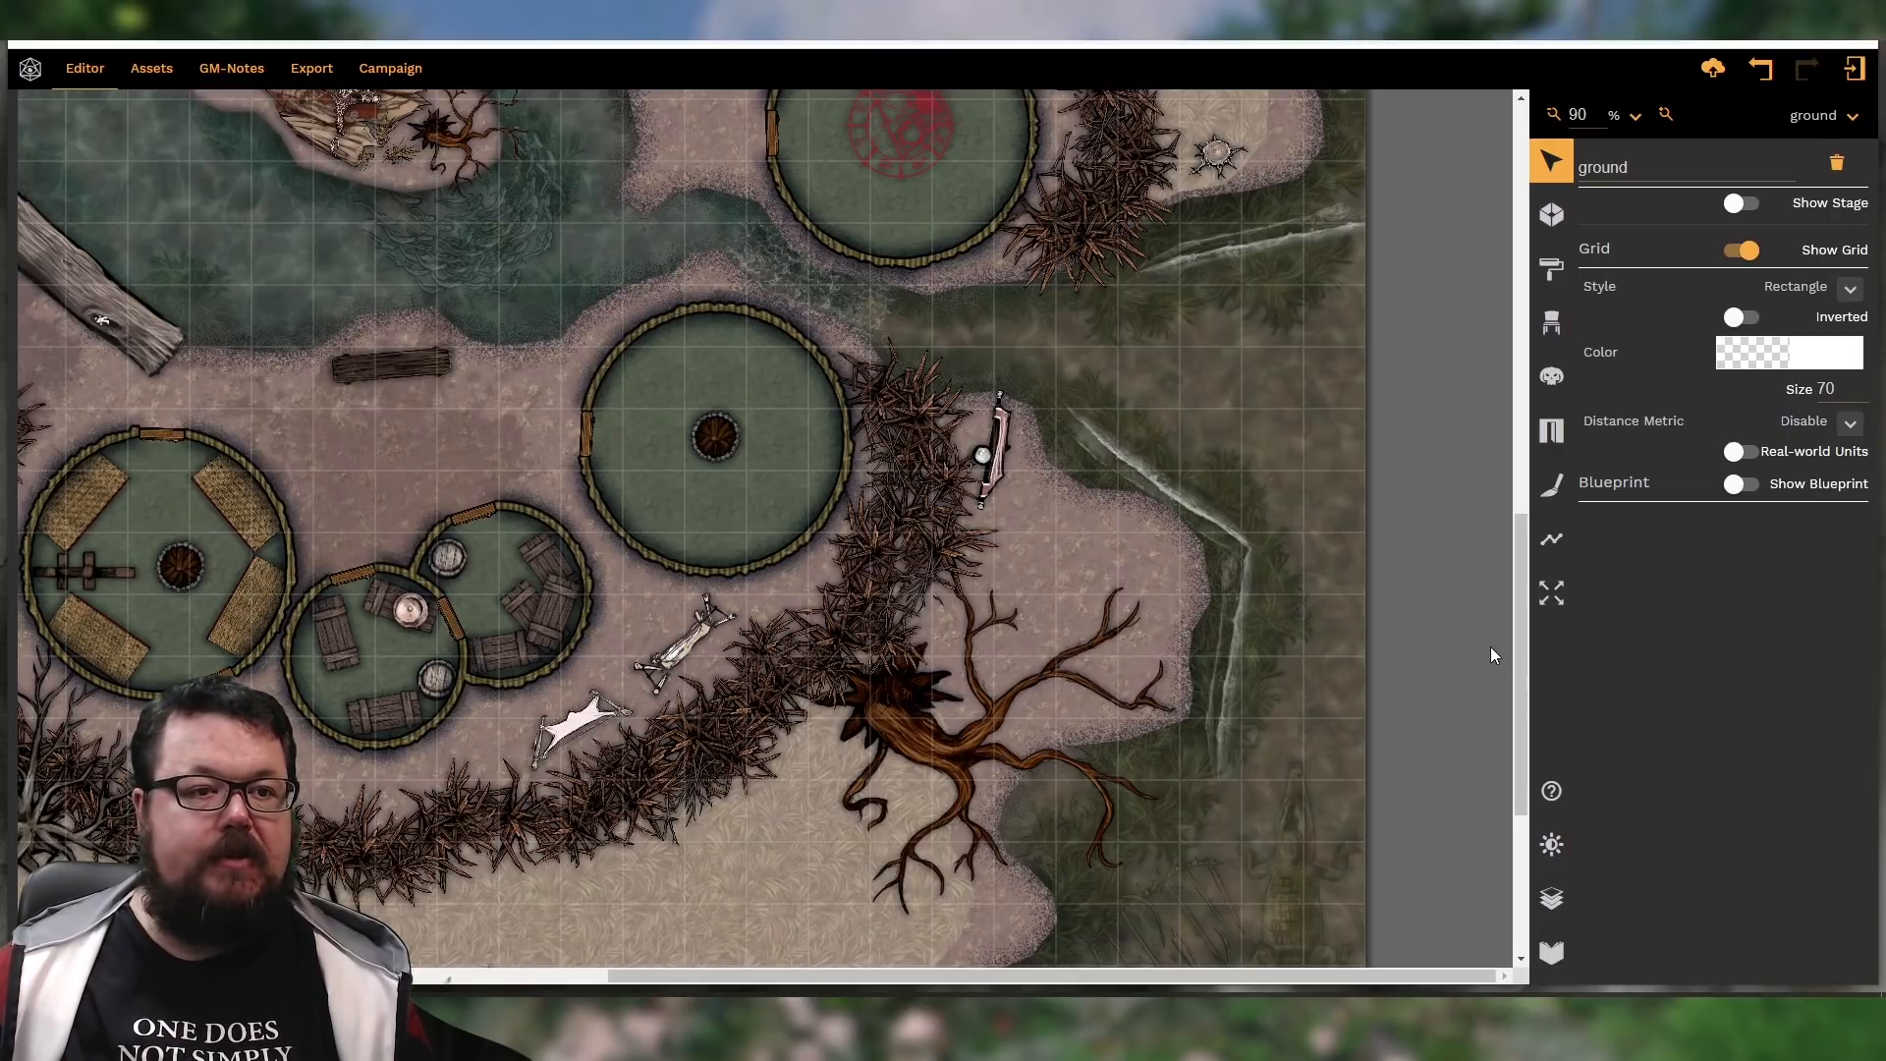
Lower the opacity of the low surf waves rotated 90° at the map's eastern edge to 38
scroll(1489, 646, down, 2)
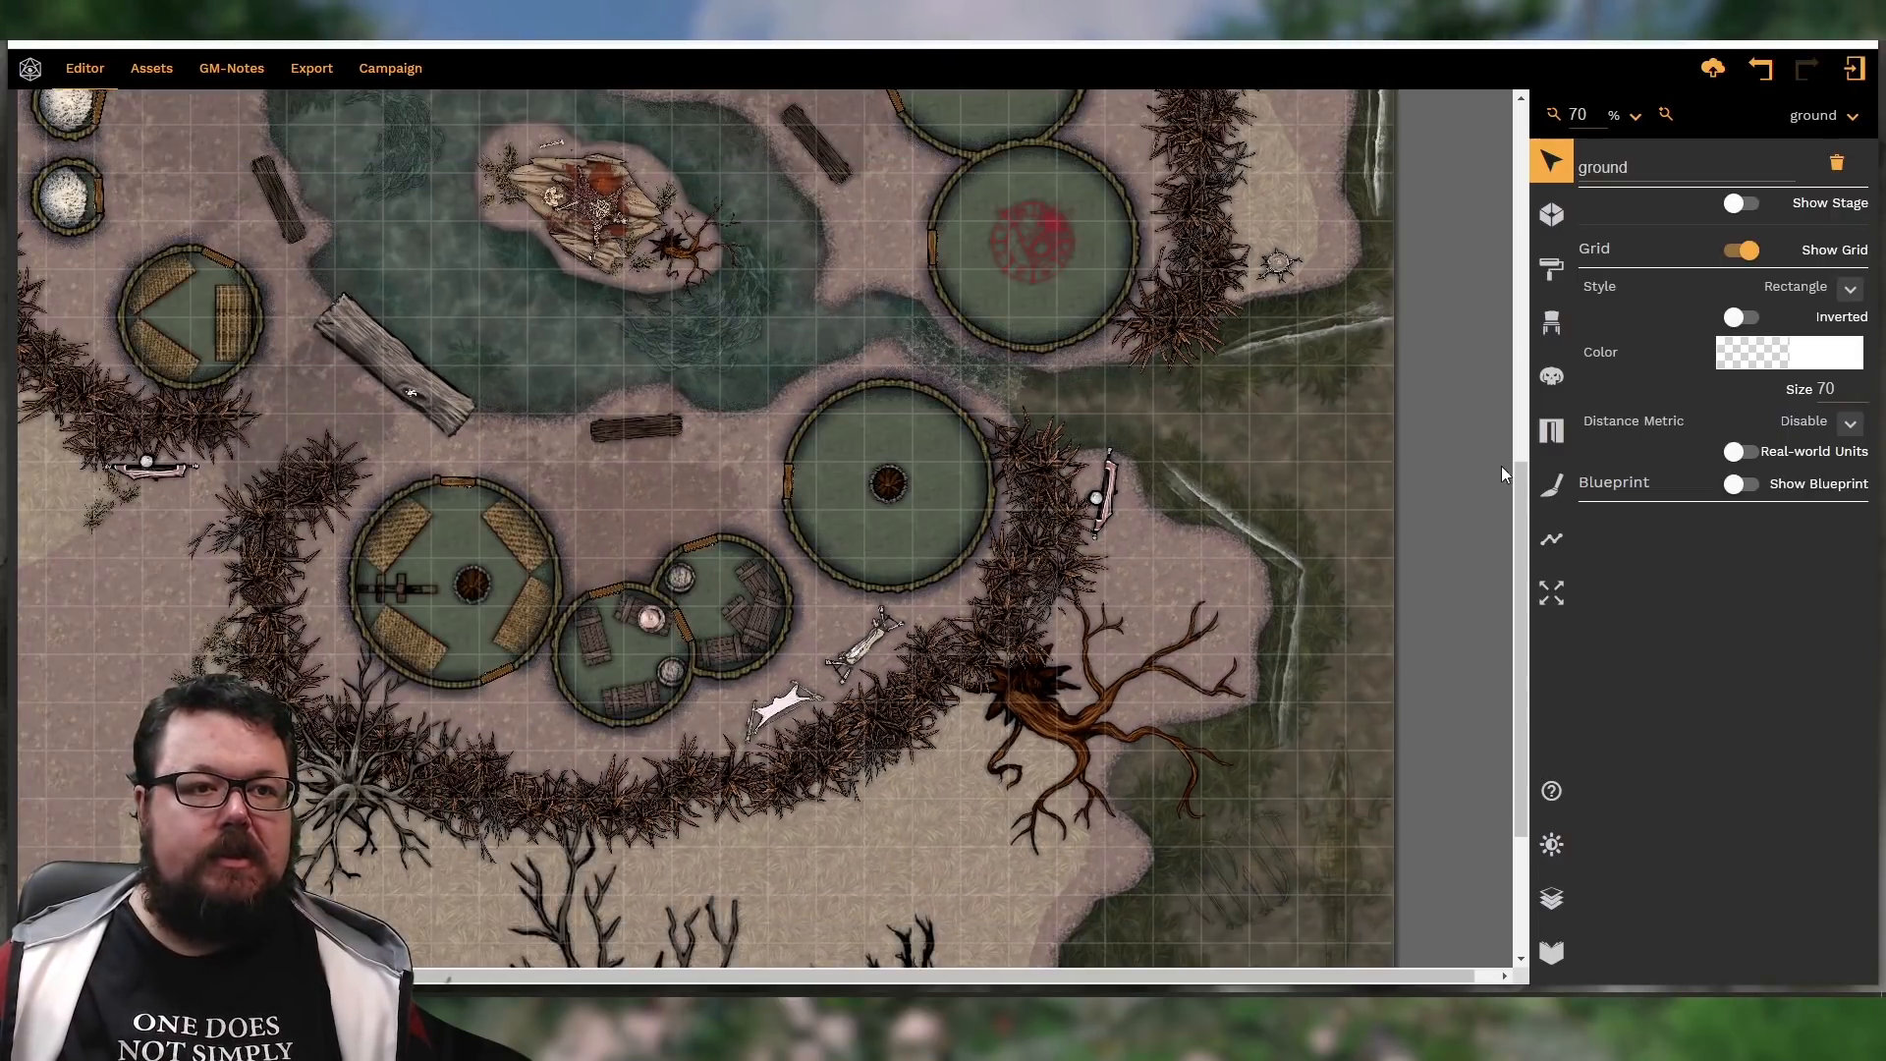
click(1373, 178)
click(1679, 691)
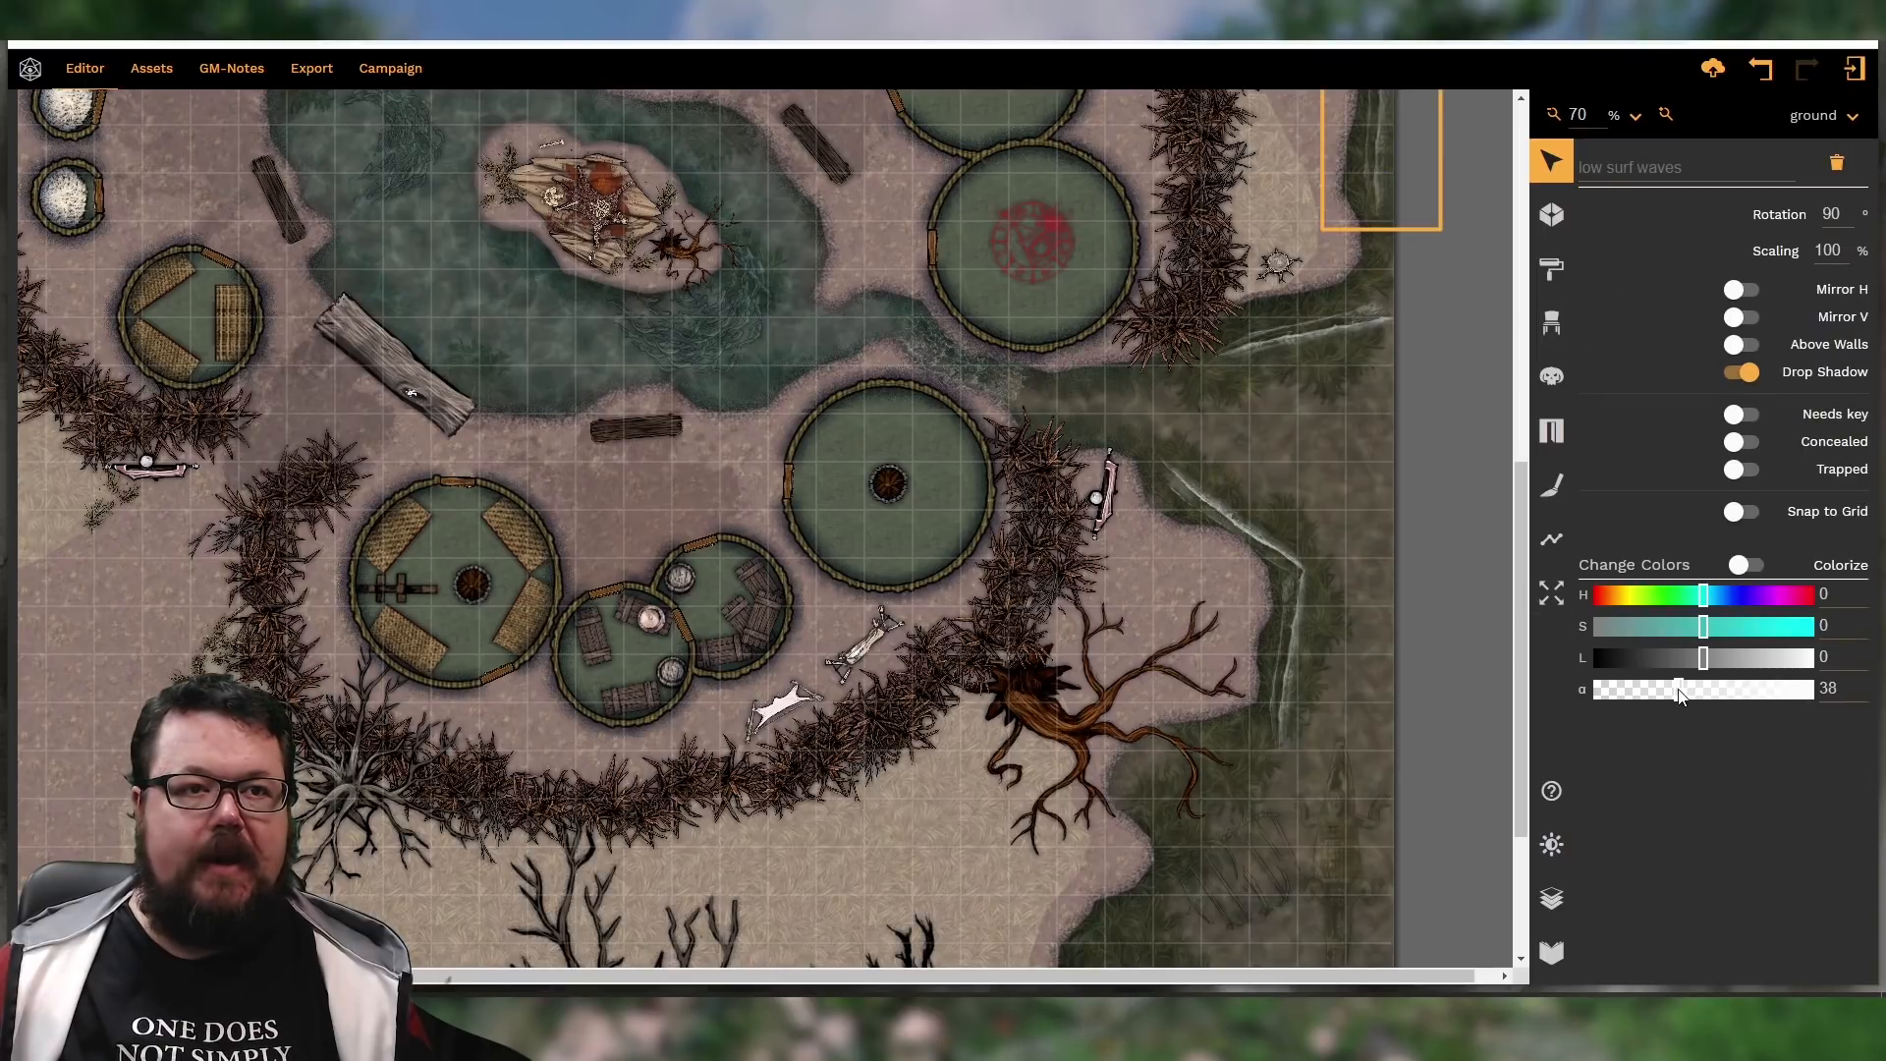
click(1472, 552)
Place the raging fire prop from the Flavour Fire props at 75% scaling on the hearth of the hut northeast of the pond
scroll(1514, 545, up, 3)
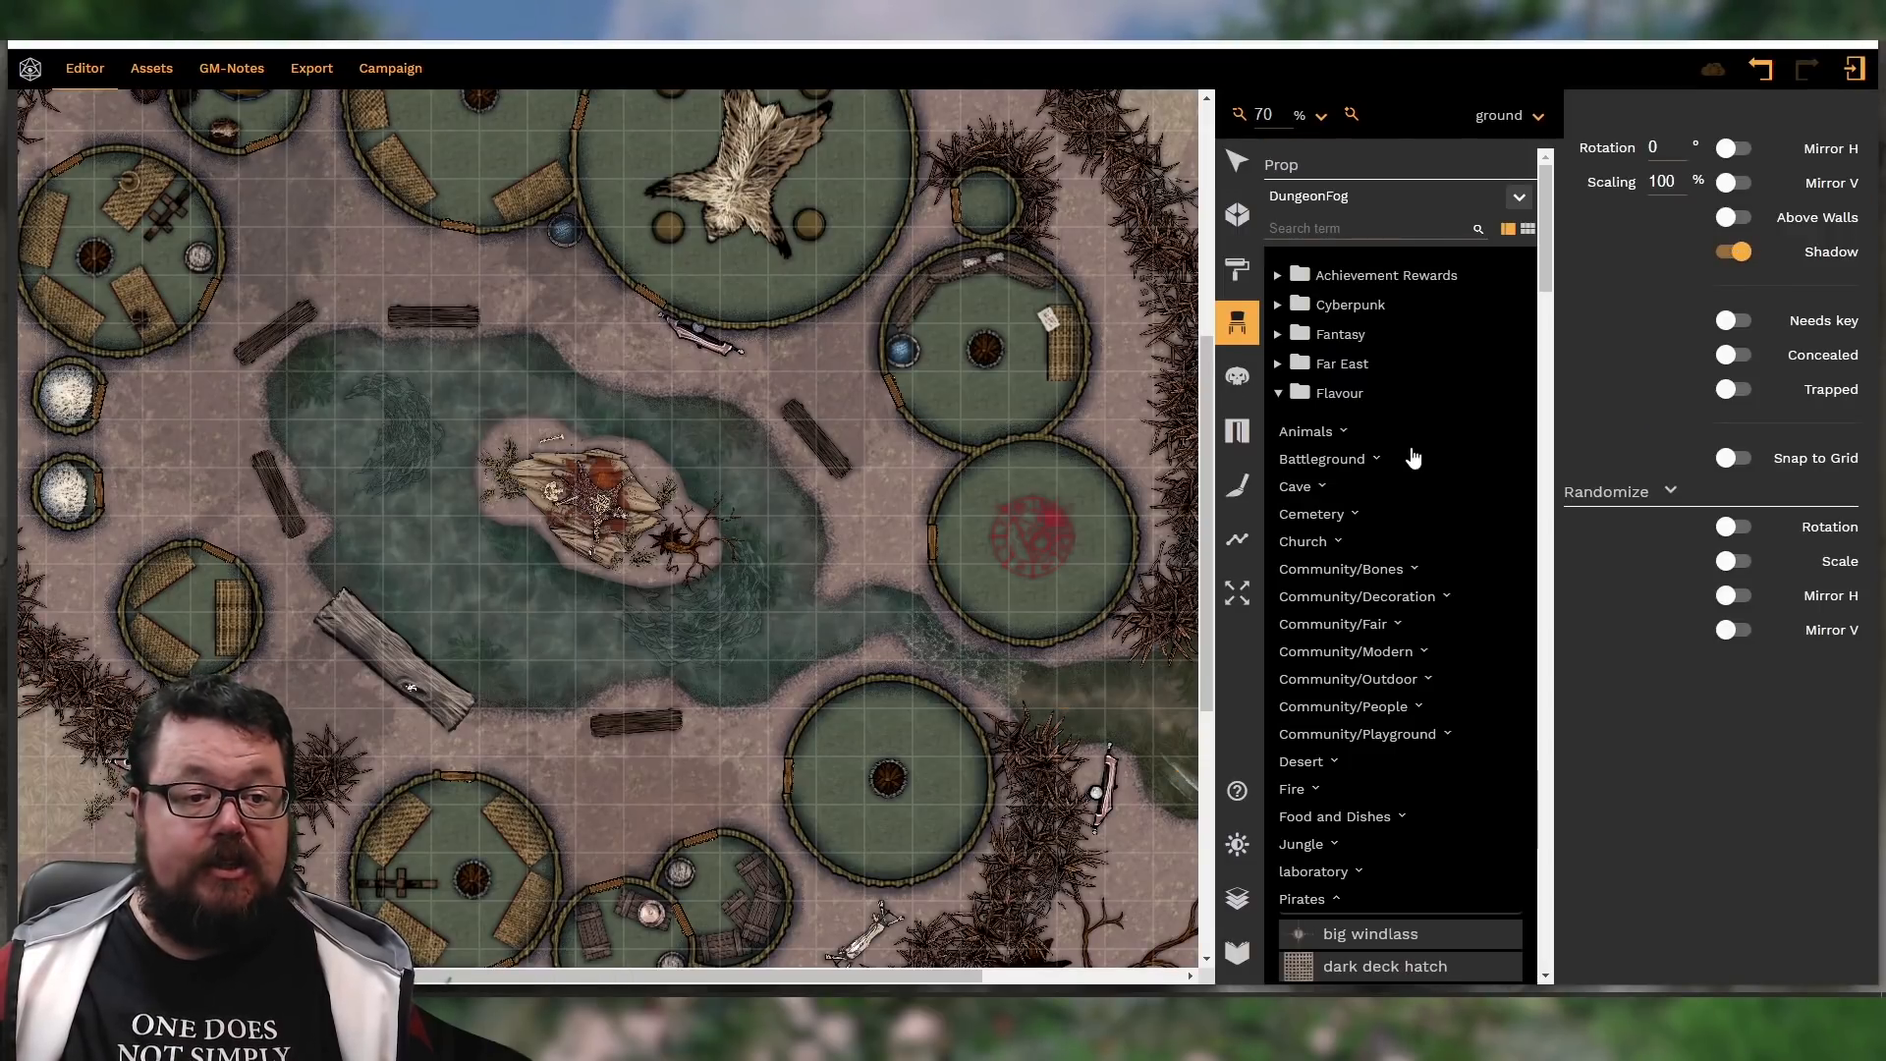
scroll(1420, 717, down, 2)
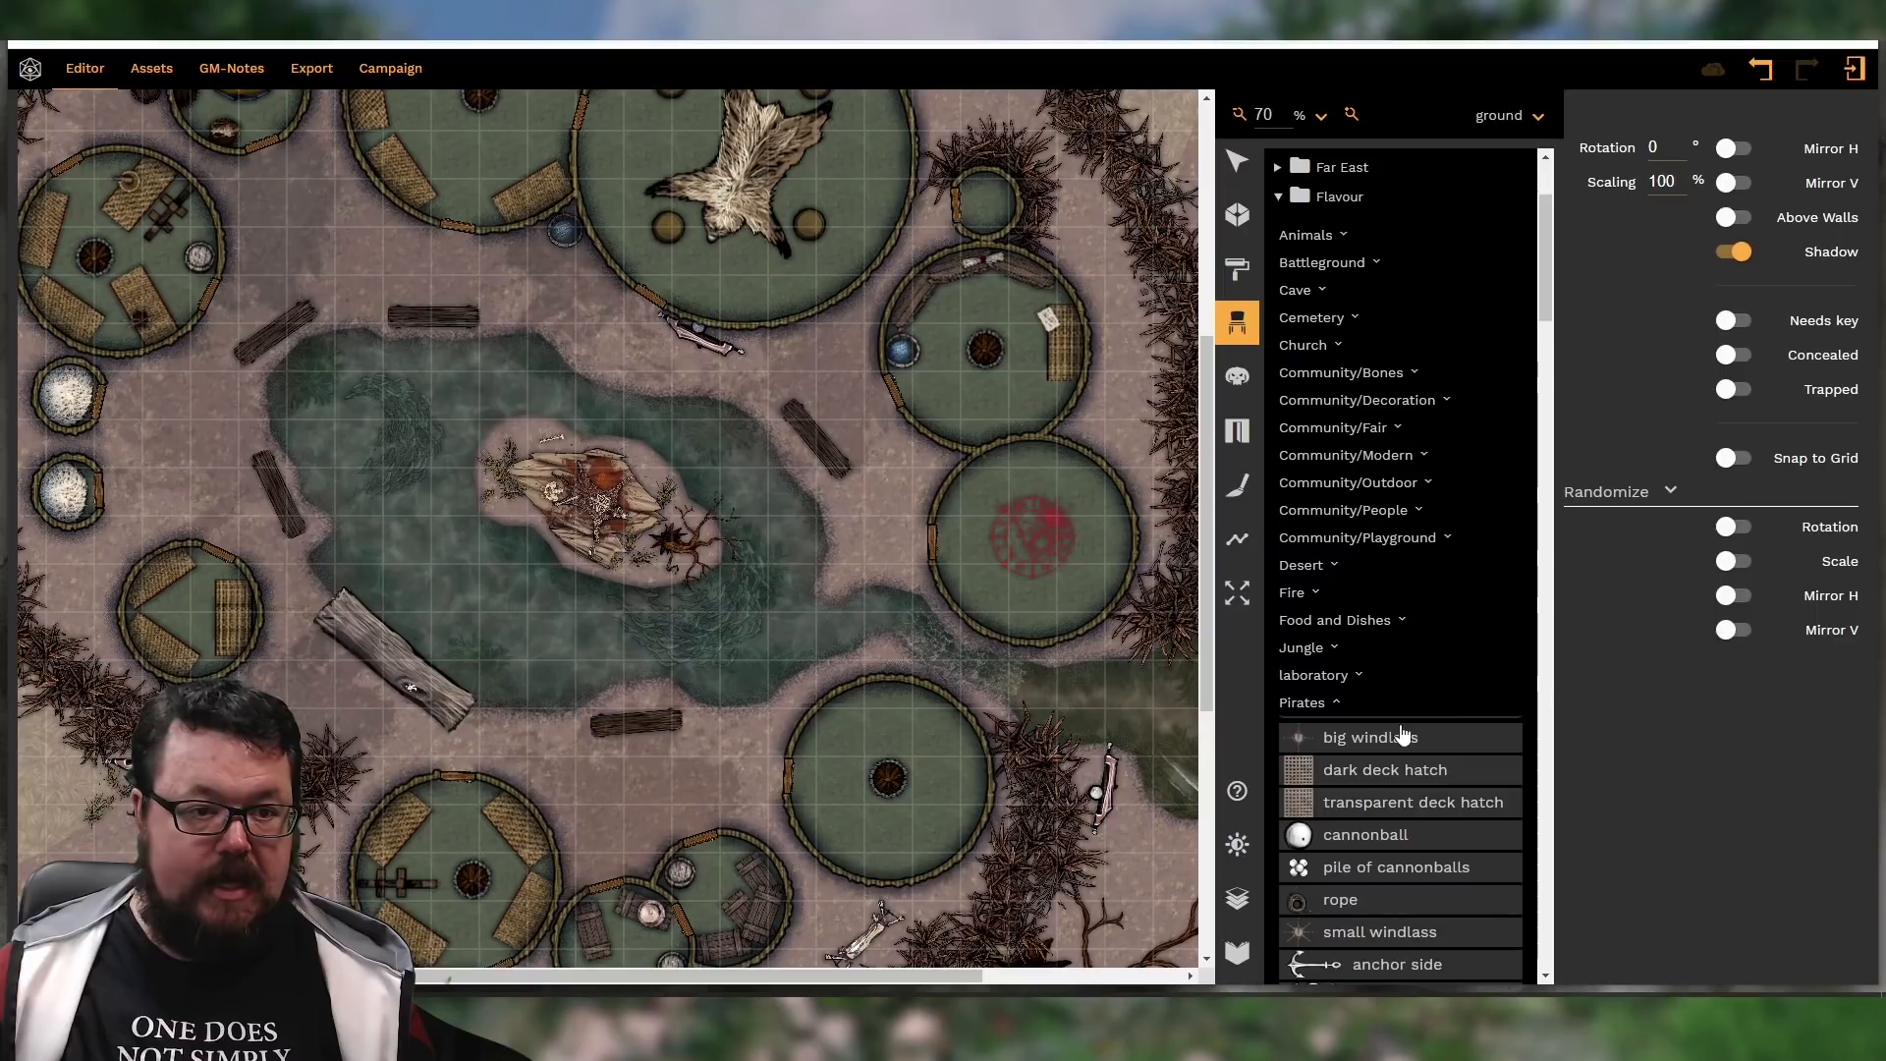
click(1338, 706)
click(1296, 594)
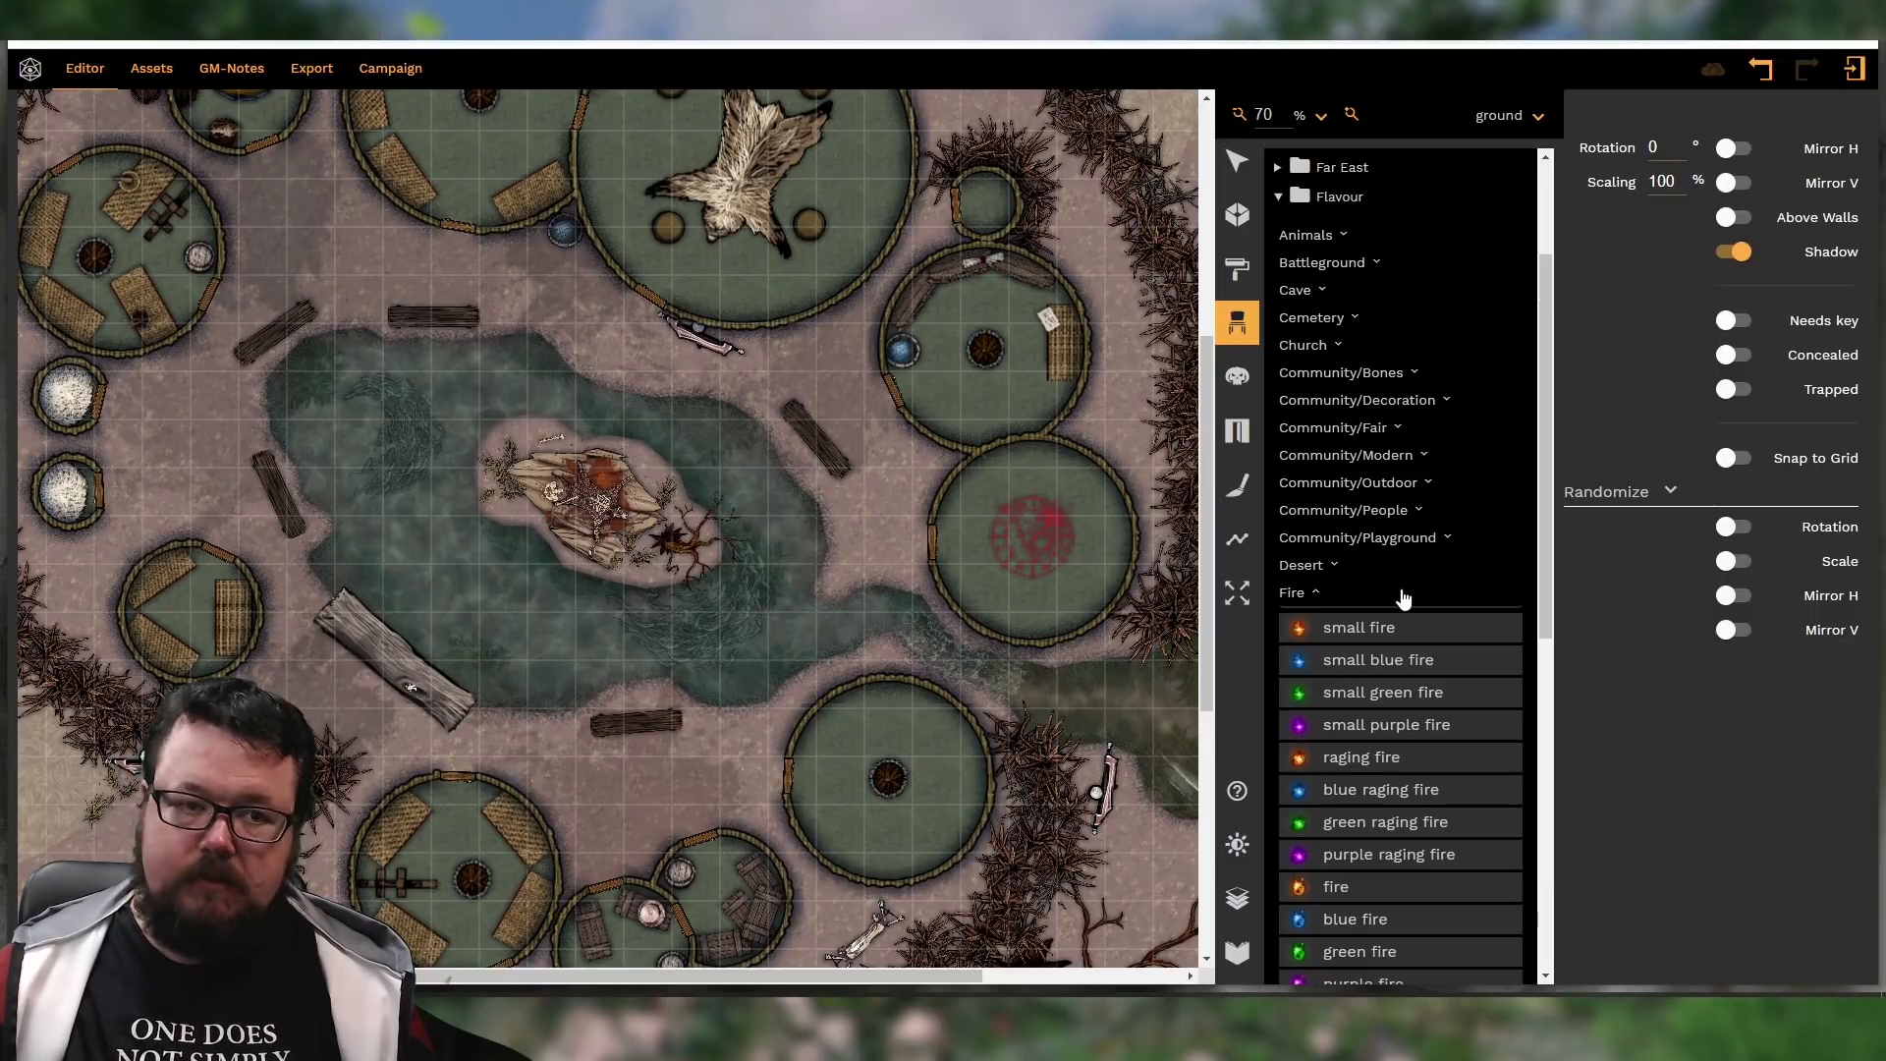
scroll(1399, 599, down, 1)
click(1367, 660)
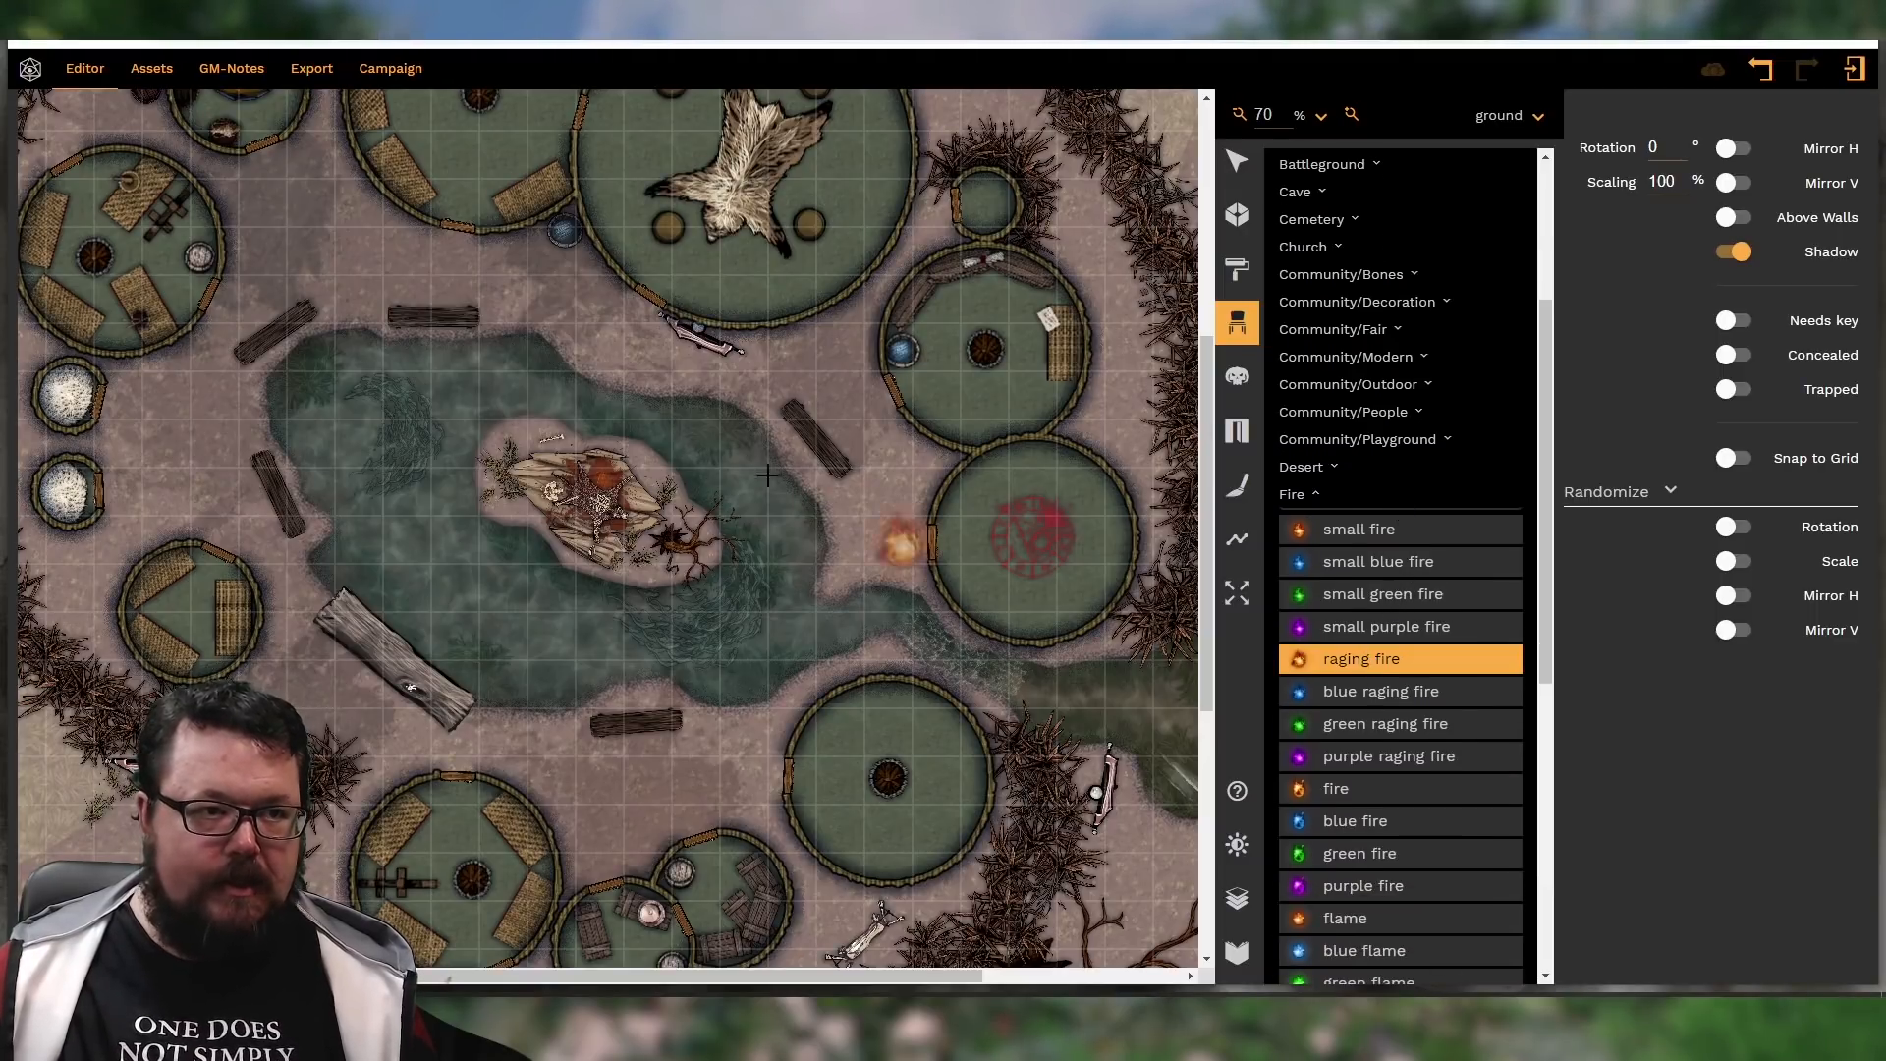
scroll(665, 327, up, 1)
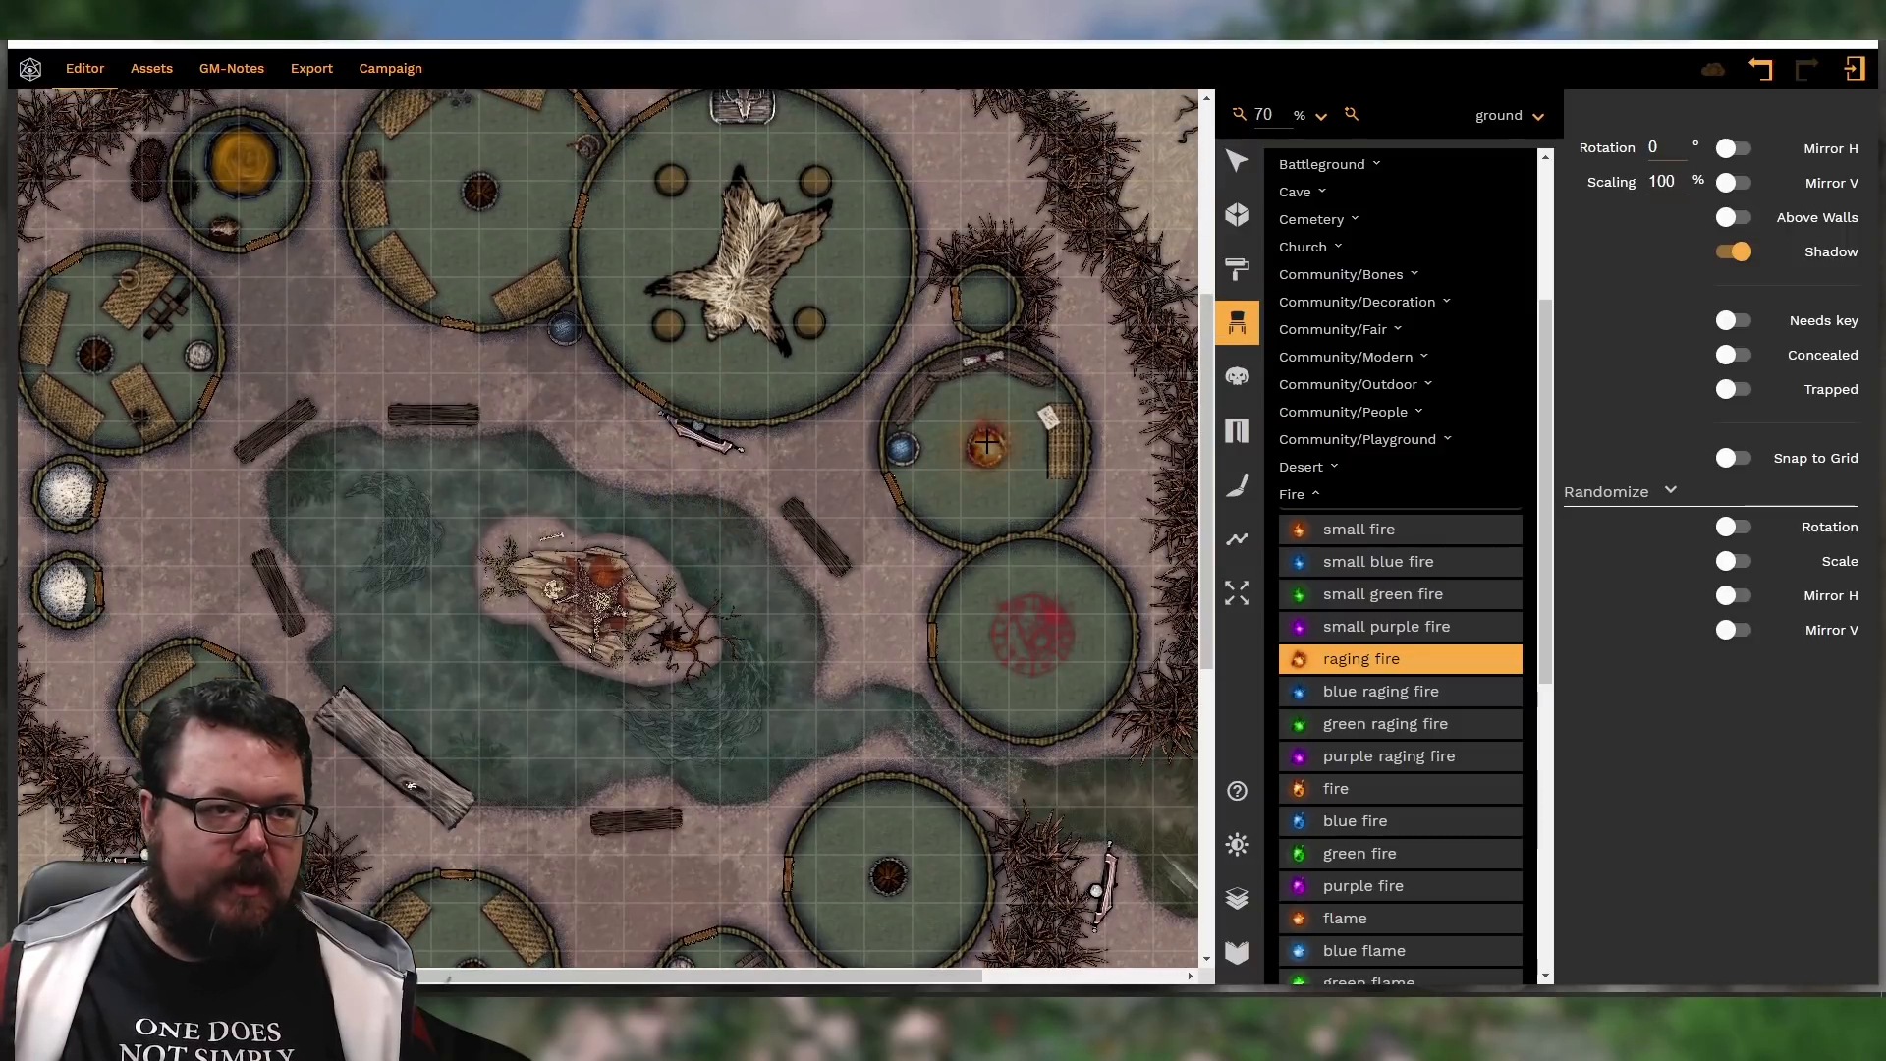
shift+scroll(960, 426, down, 2)
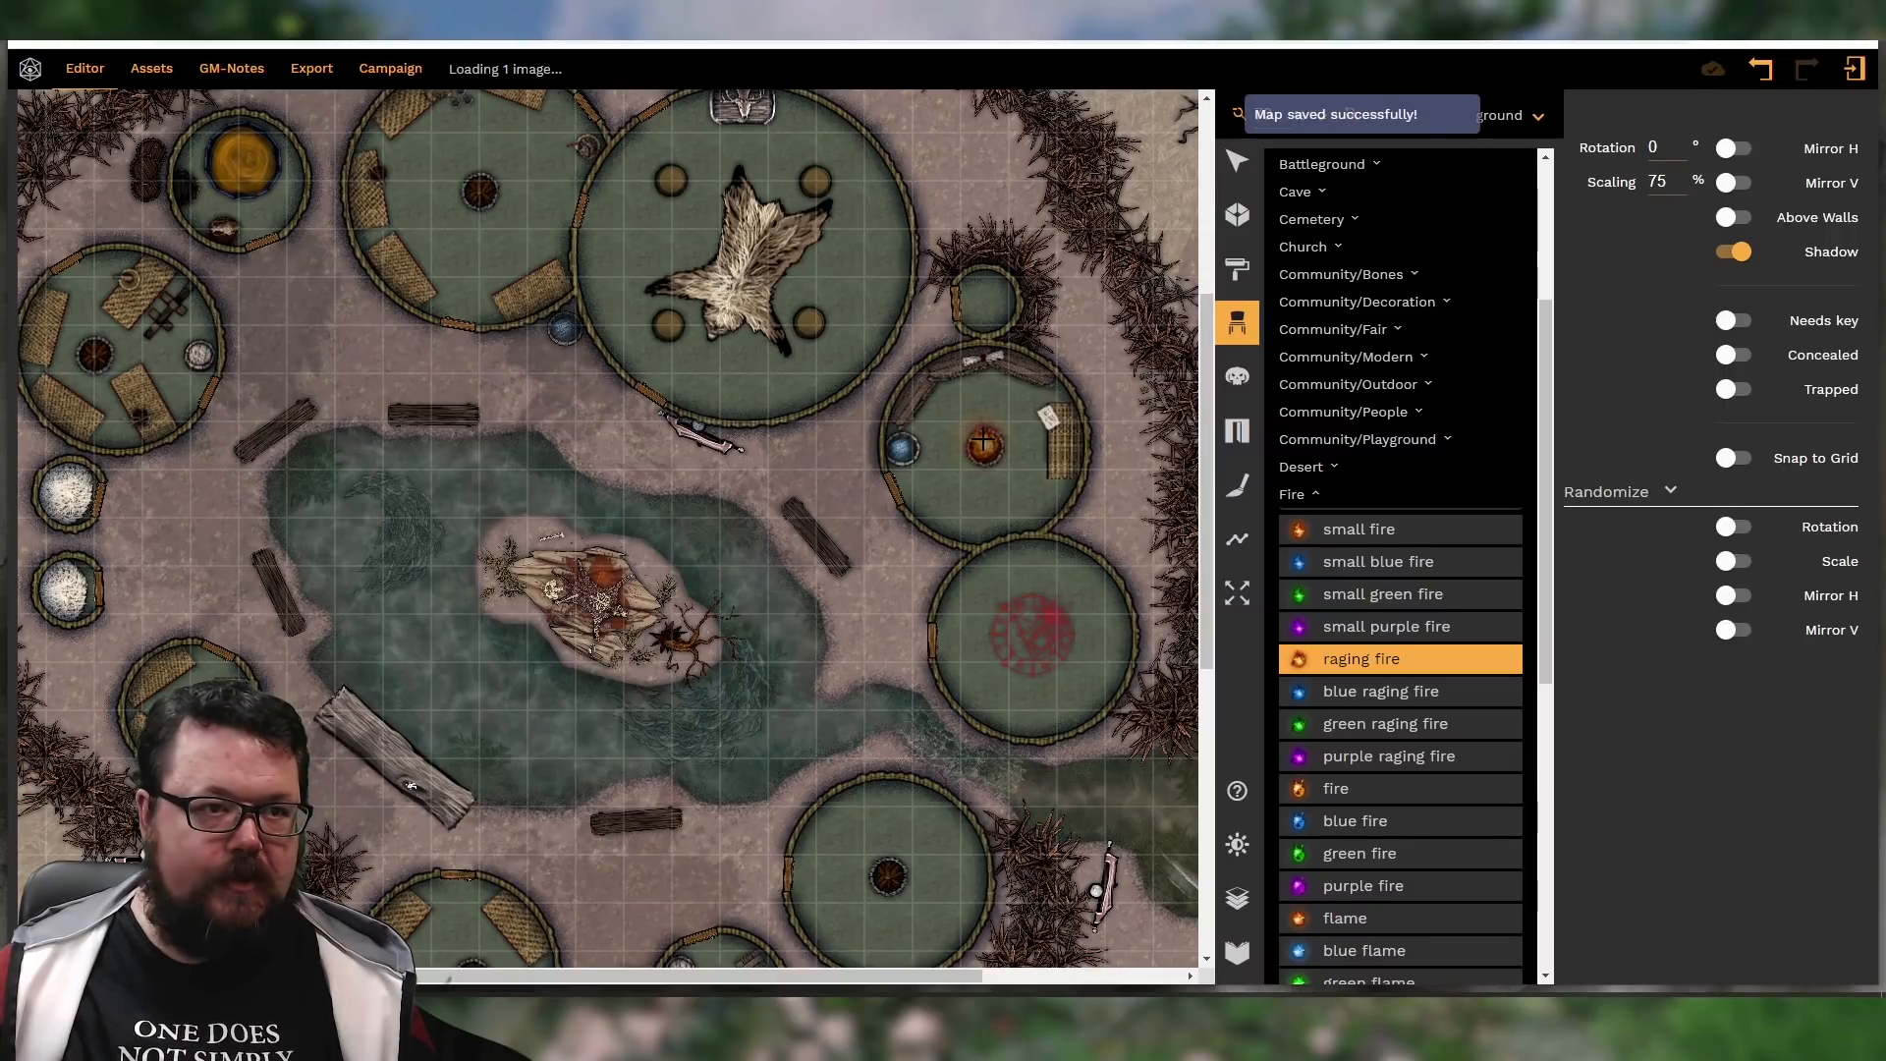
click(479, 186)
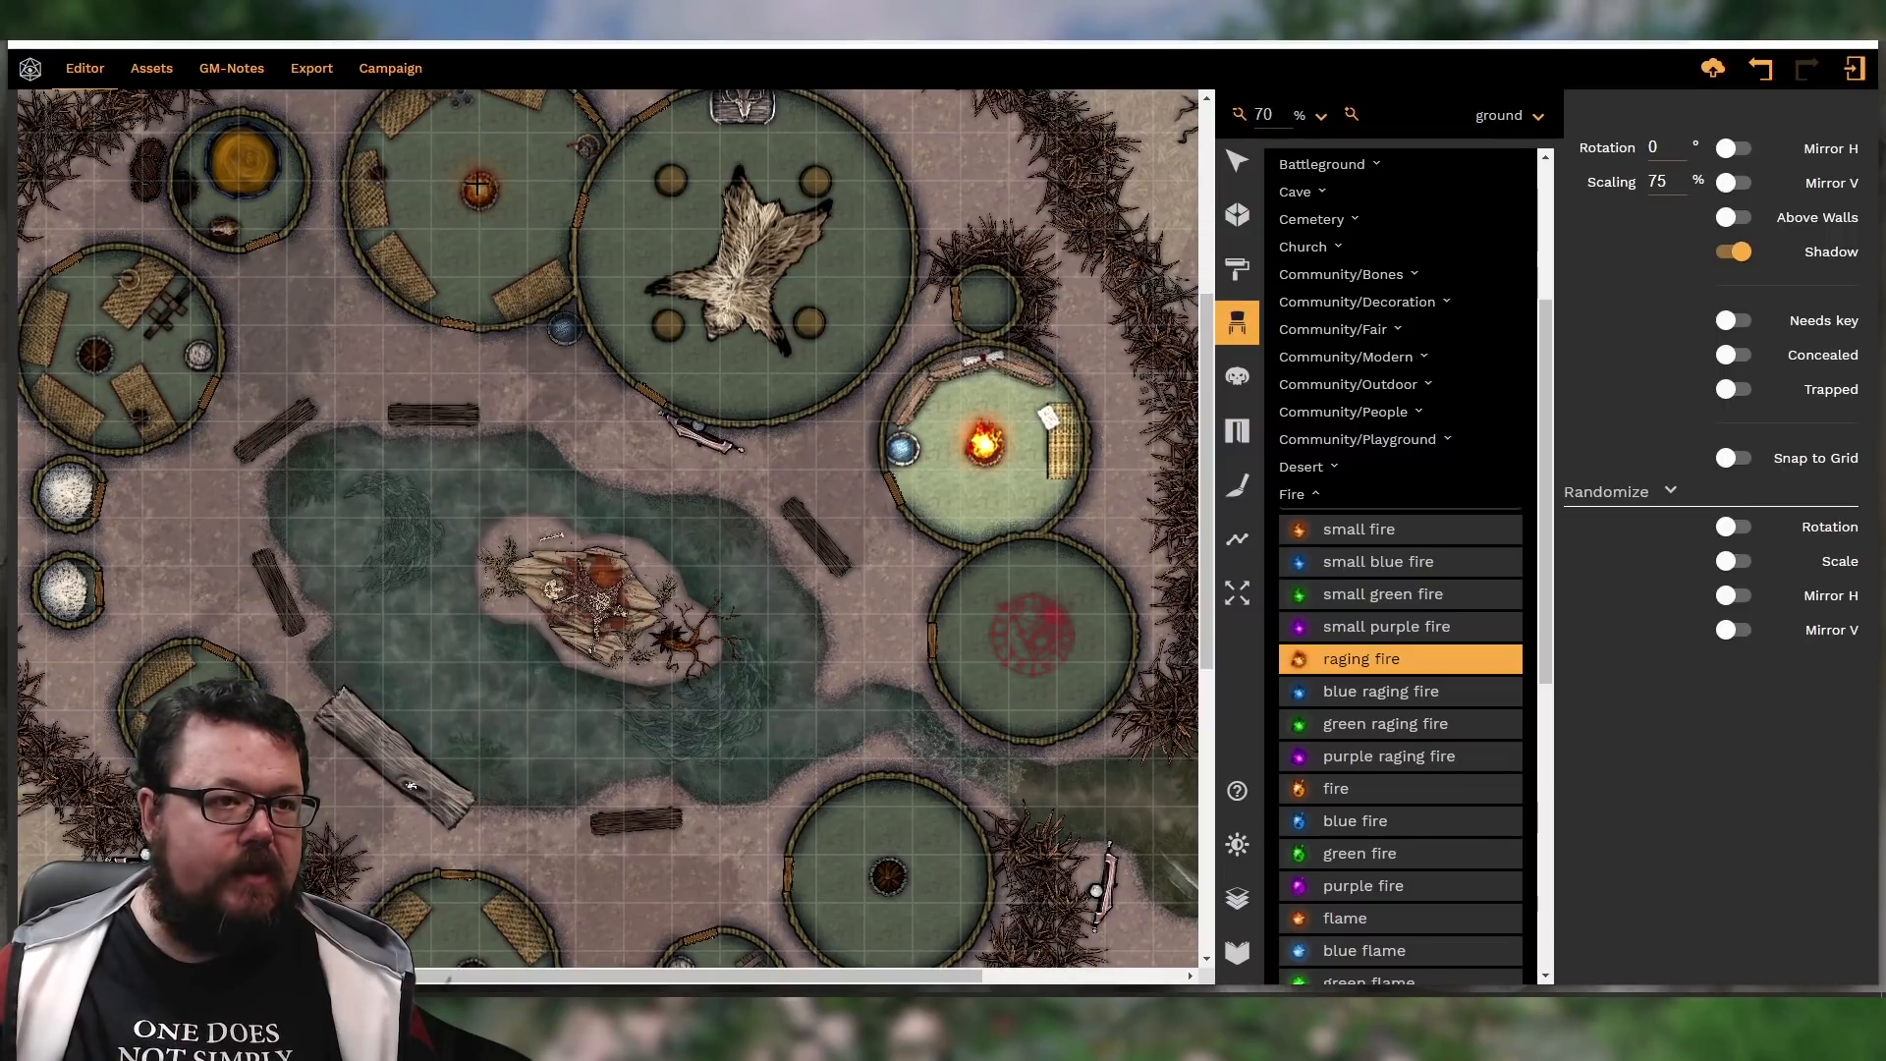
Place a small fire on the northwestern hut's hearth and a flame on the large northern hut's hearth, both at 100% scaling
click(1321, 531)
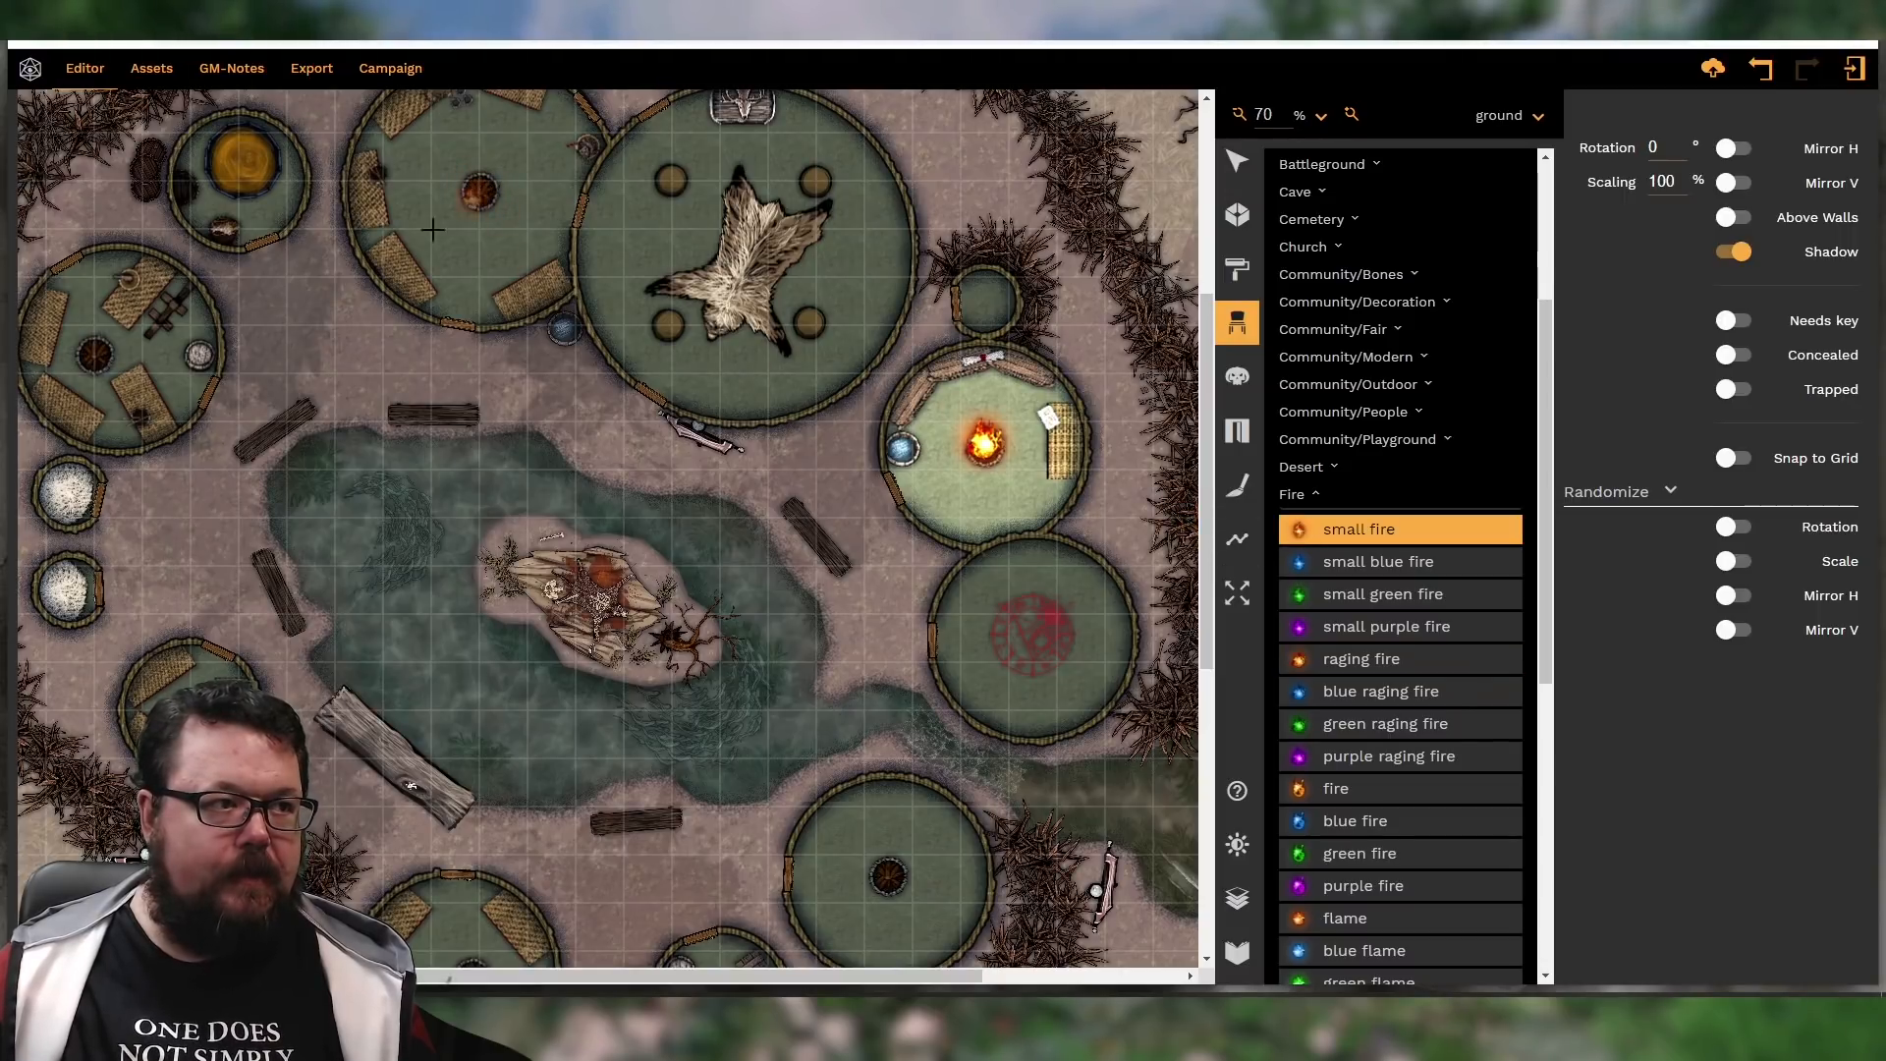
click(94, 352)
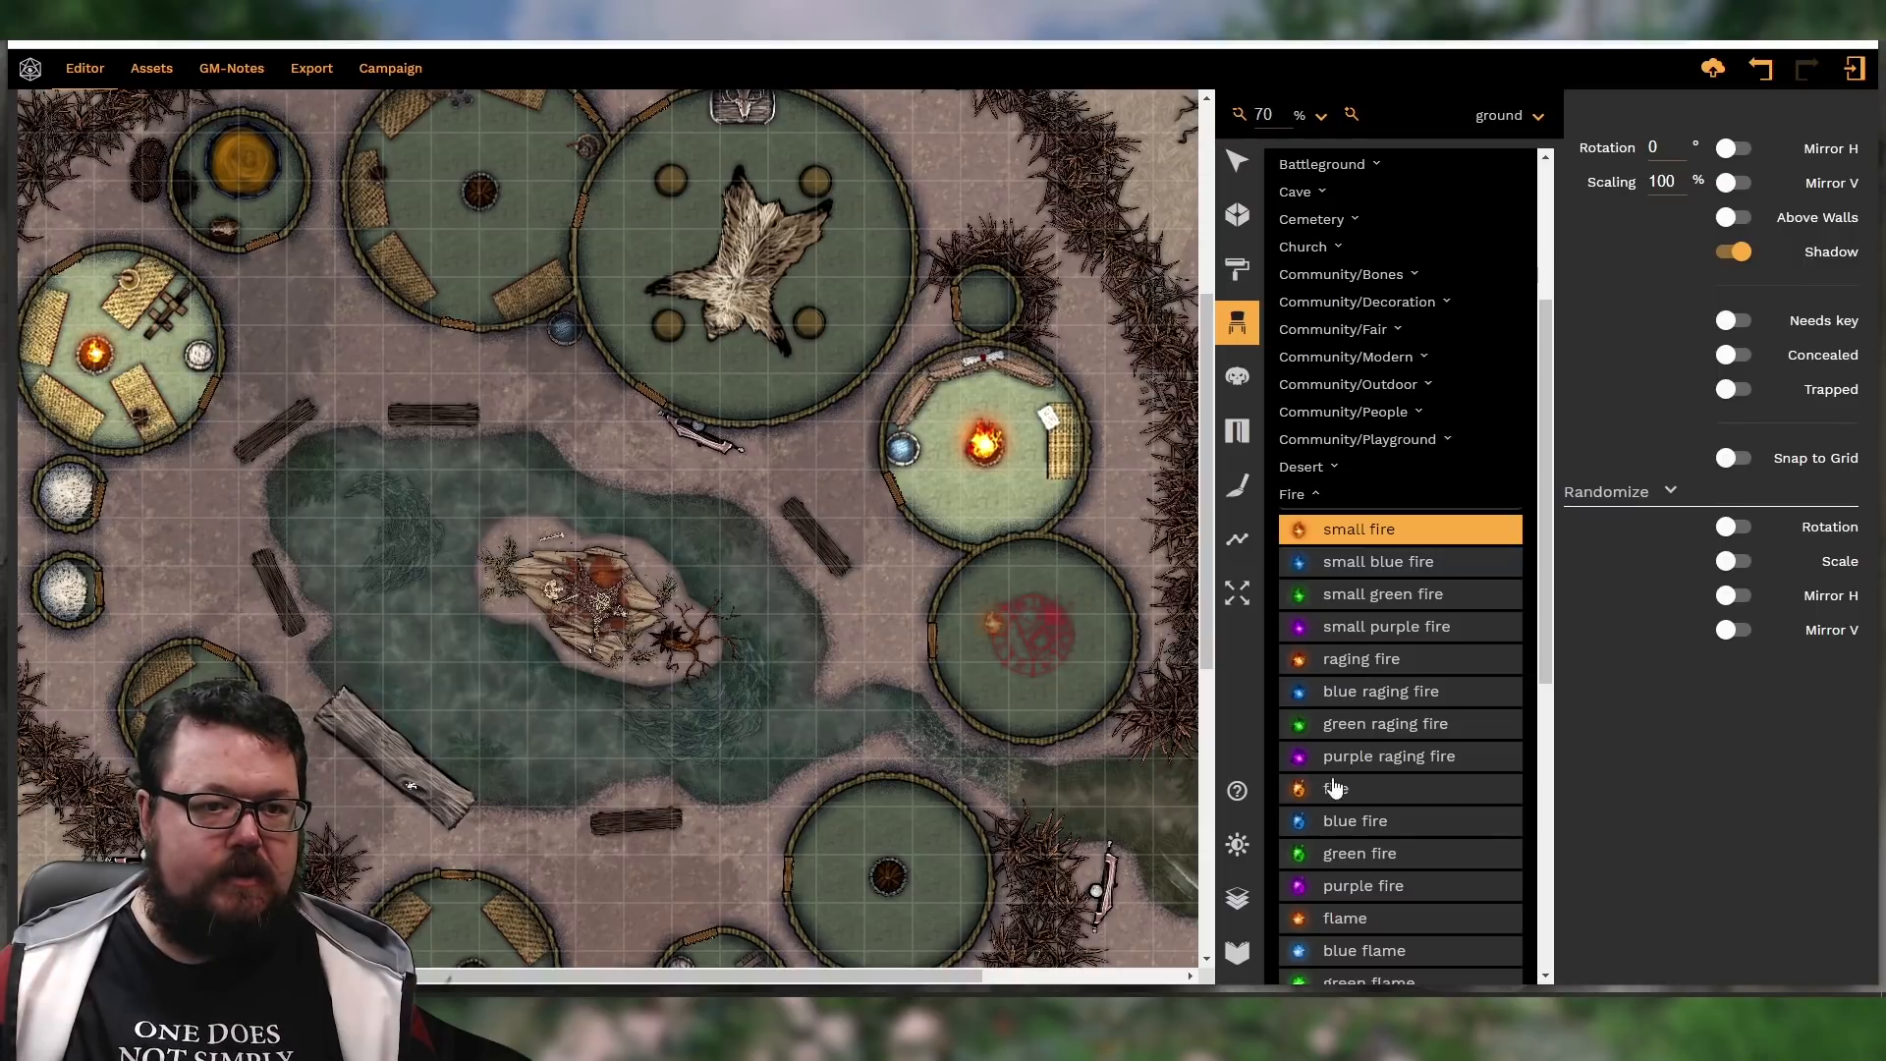
click(1348, 919)
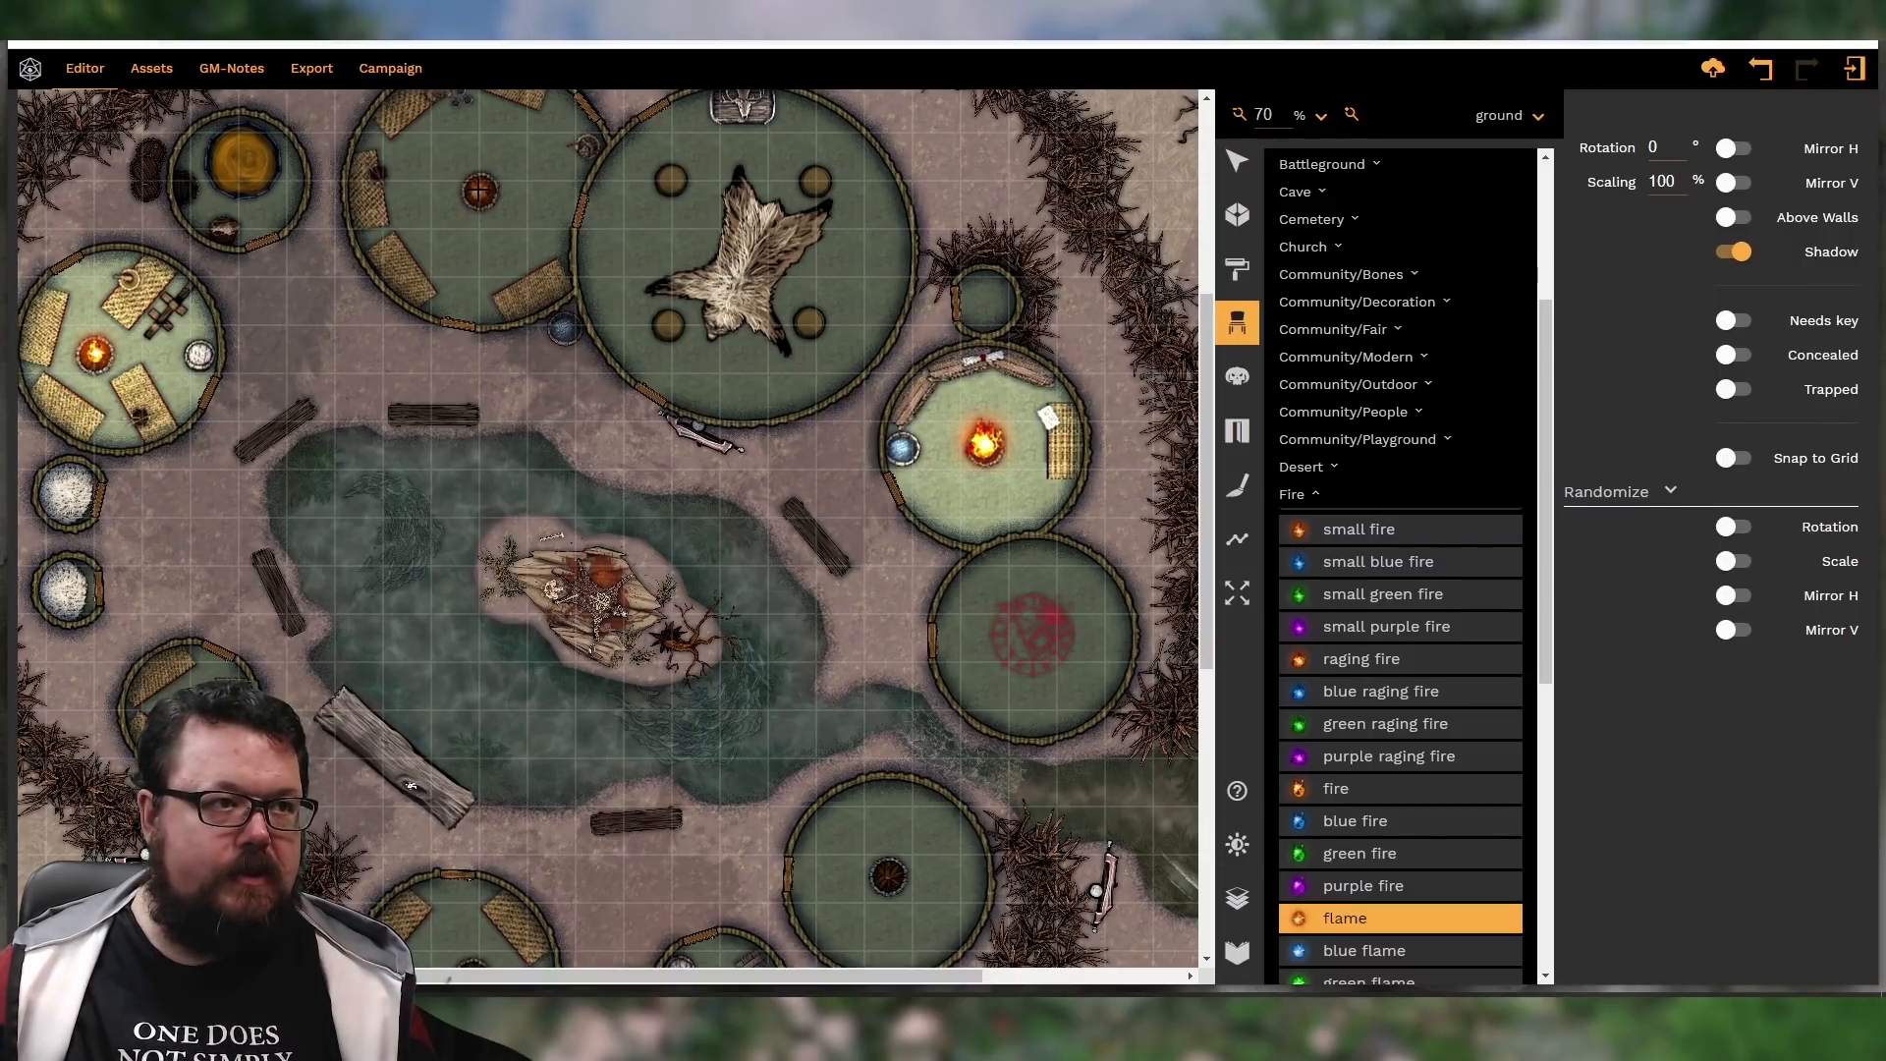
click(478, 190)
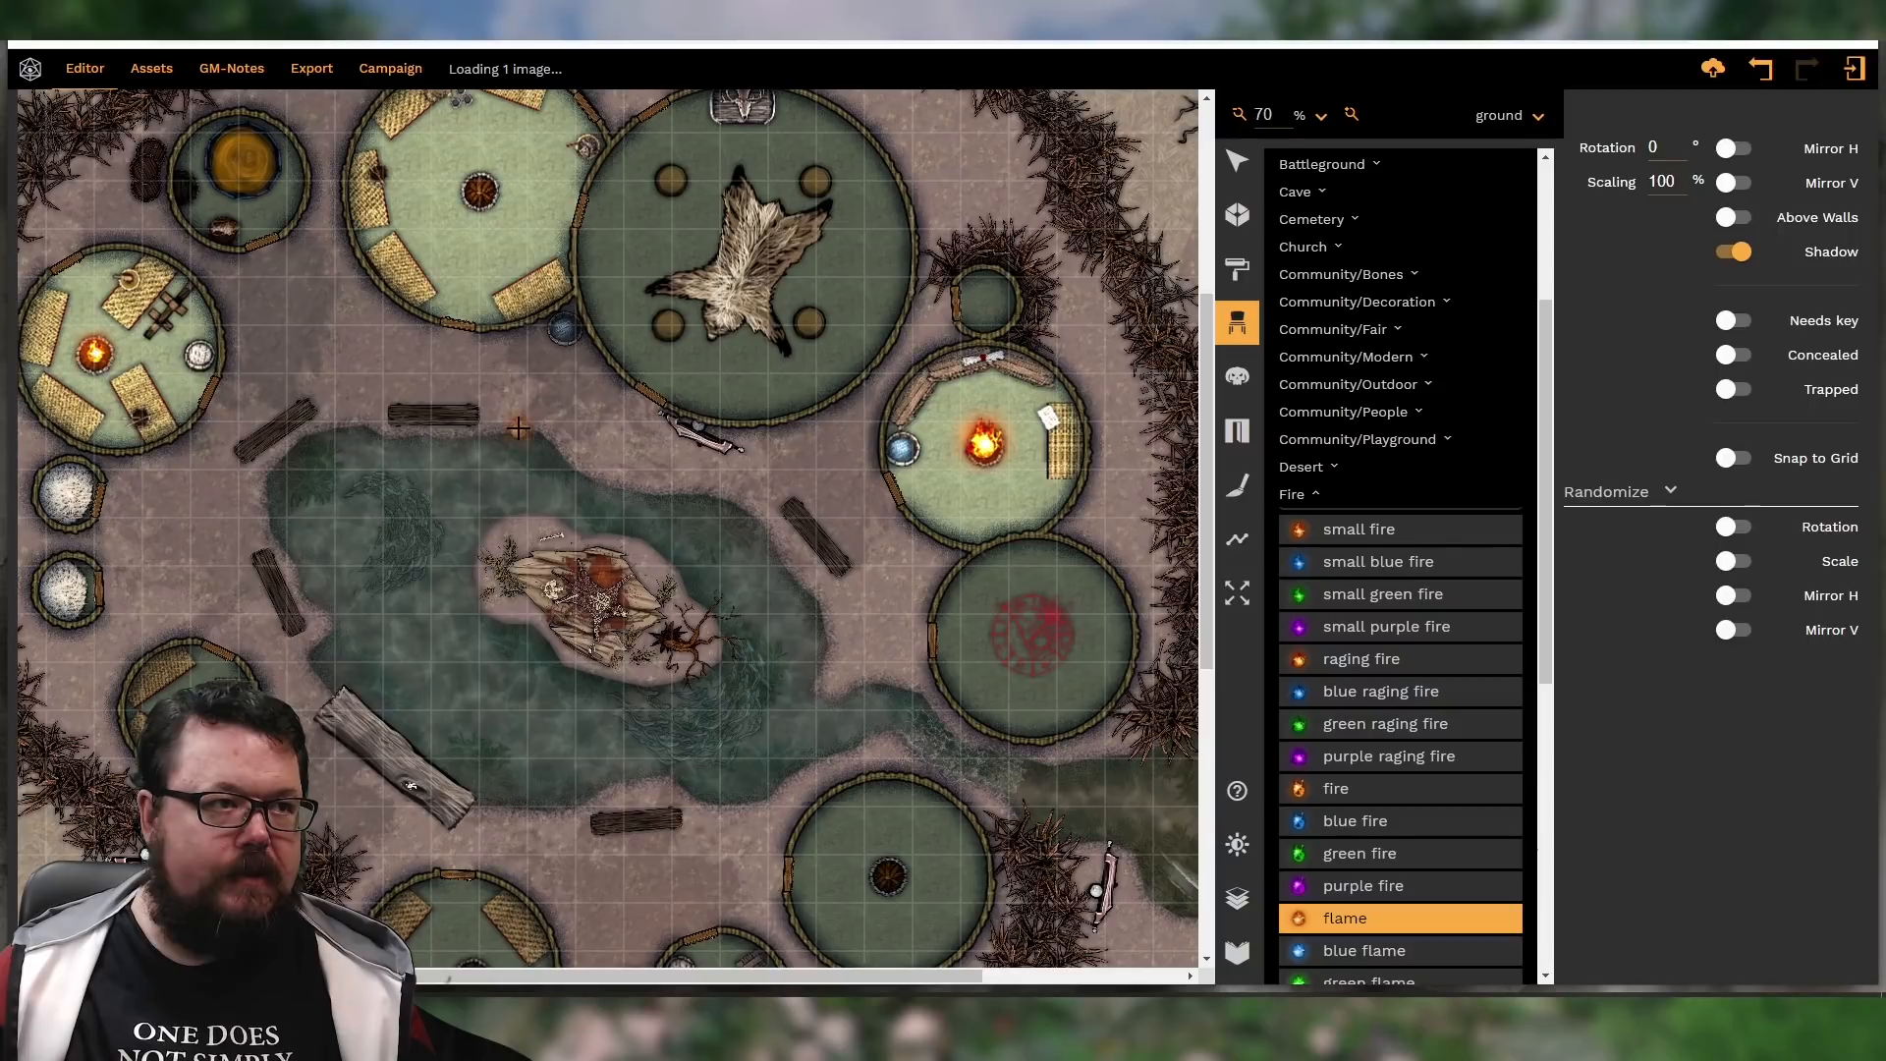
Place the bonfire prop at 70% scaling on the hearth of the empty hut southeast of the pond
scroll(517, 428, down, 2)
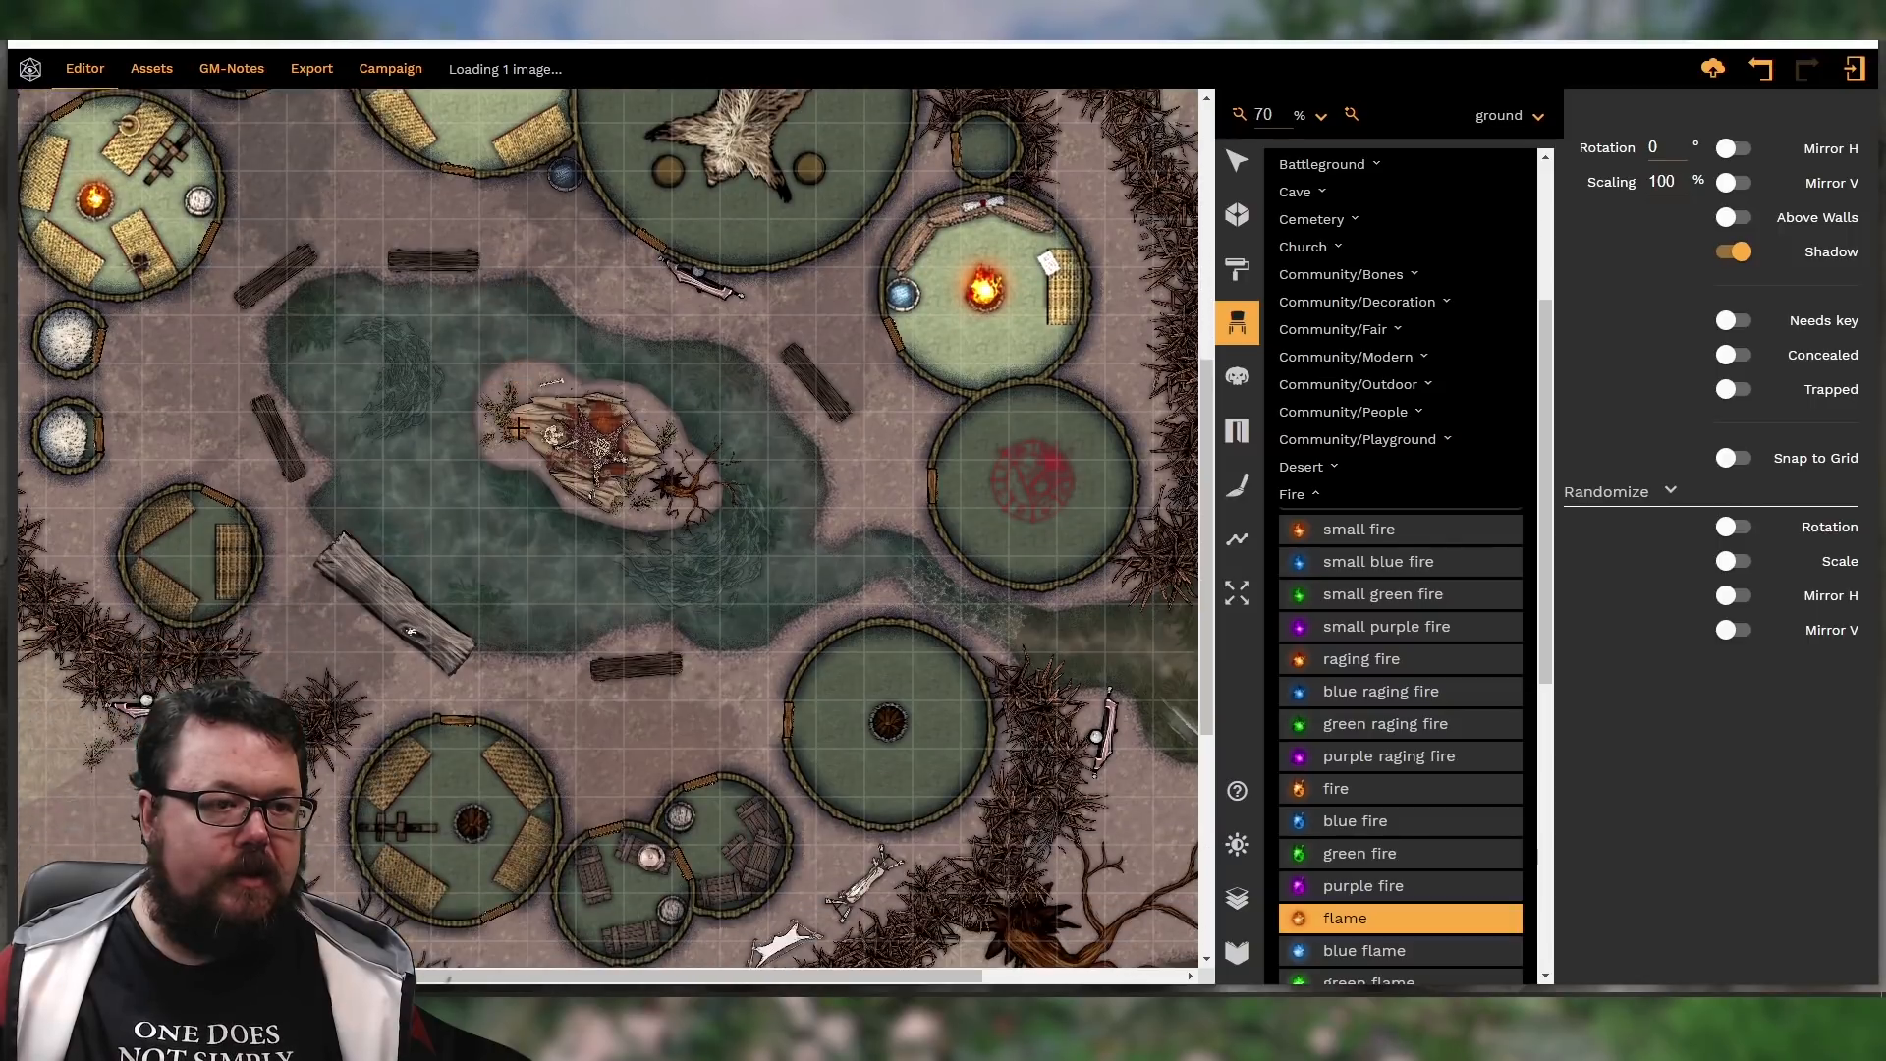
scroll(1389, 776, down, 2)
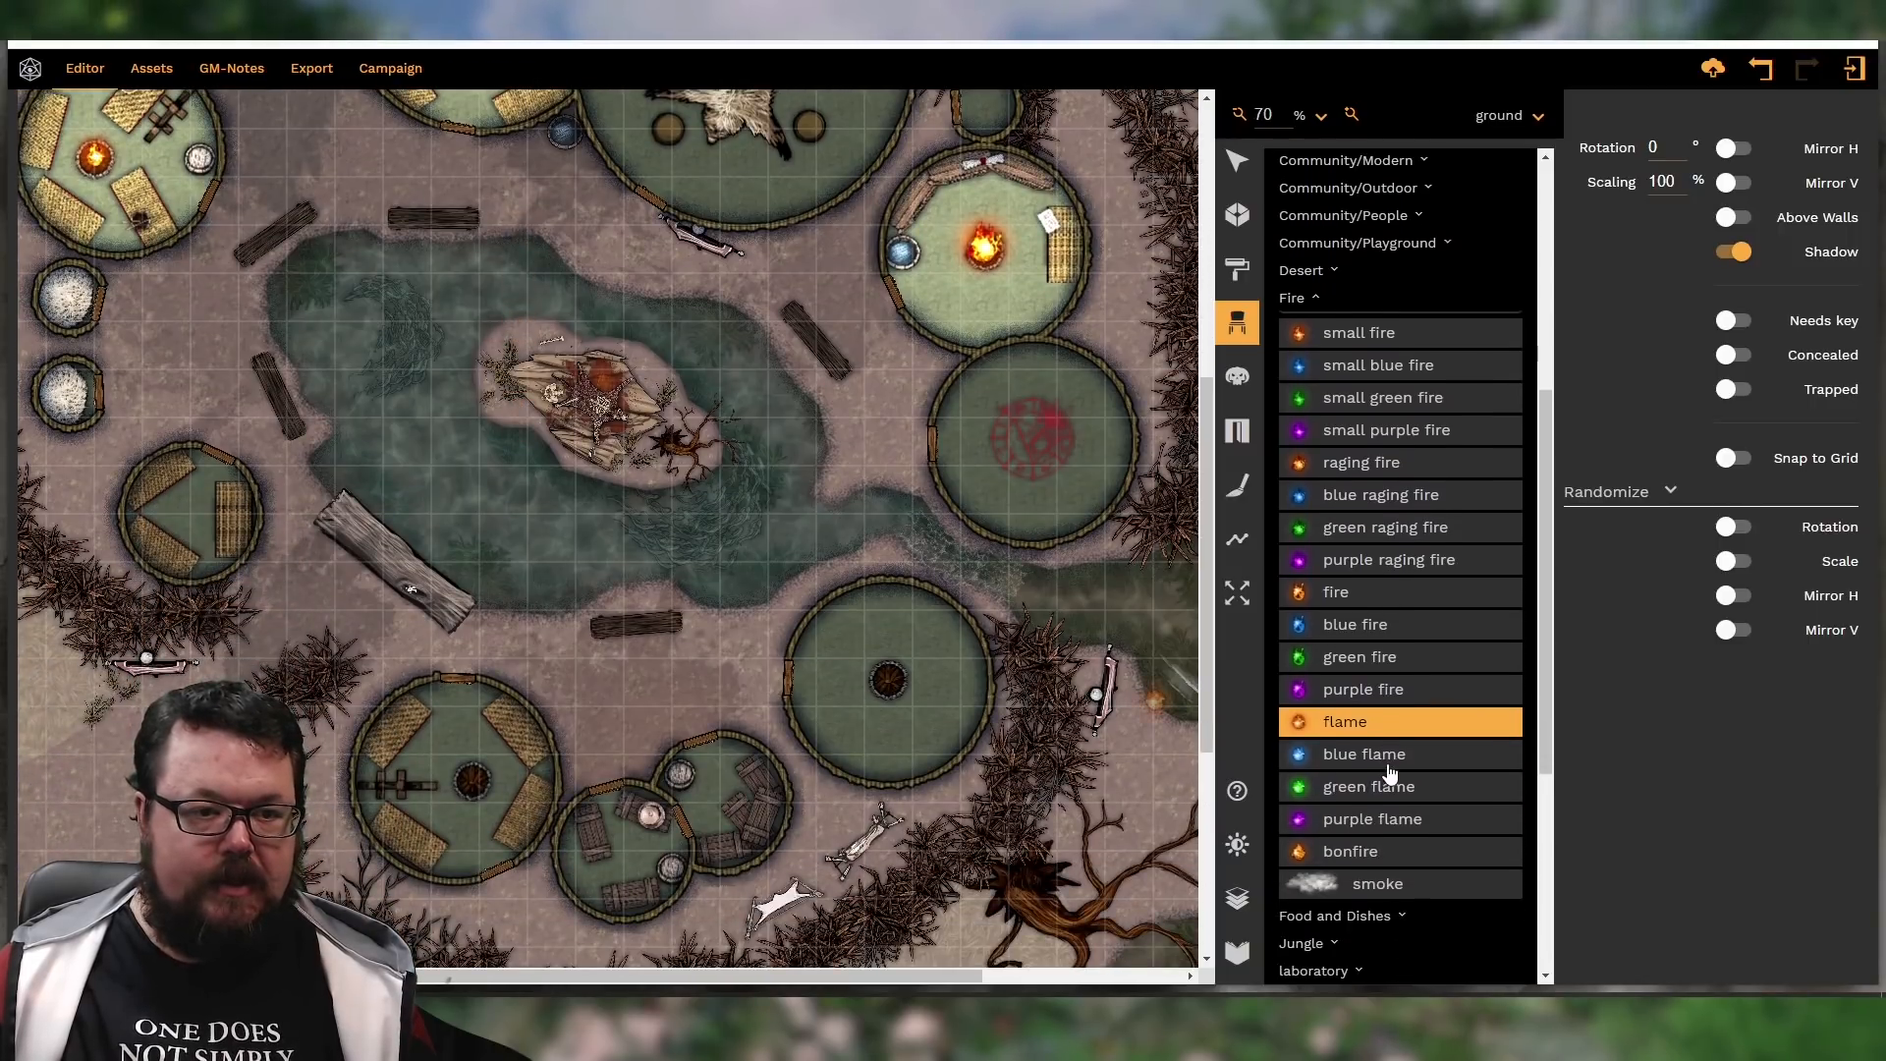
click(1360, 851)
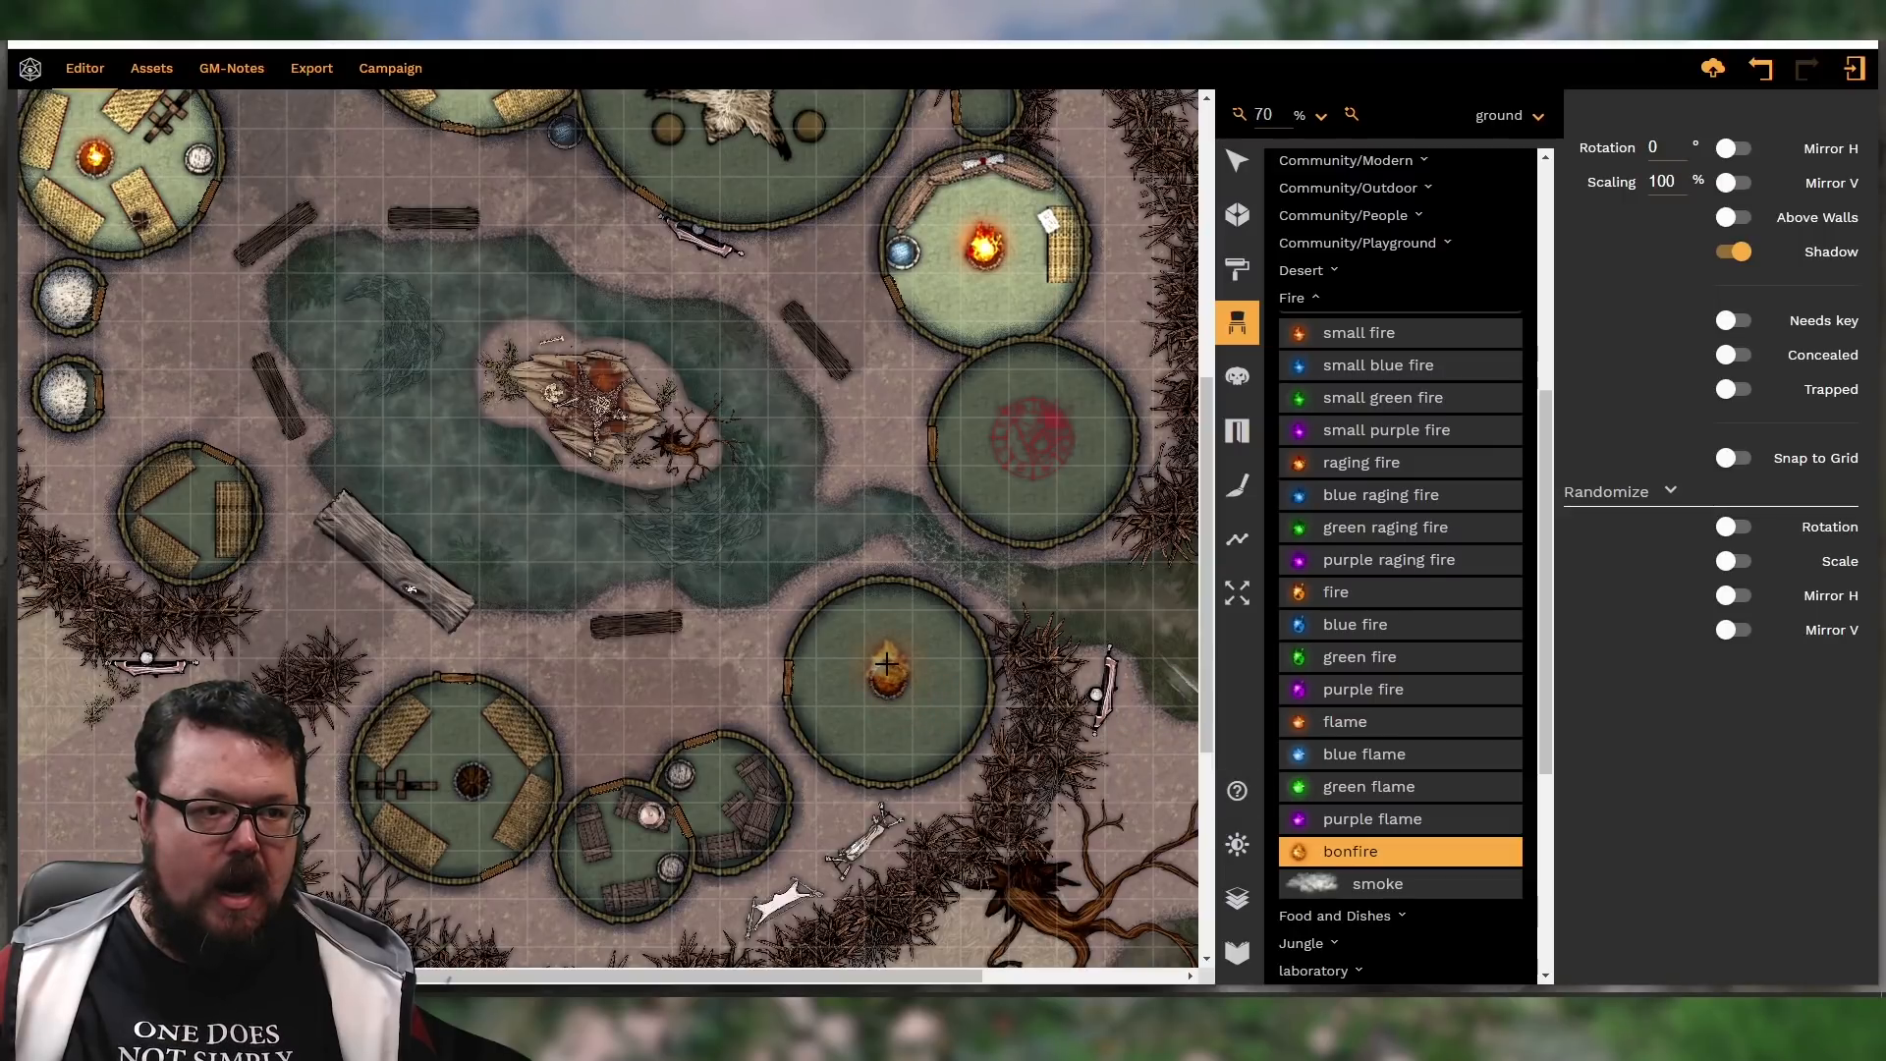
shift+scroll(886, 664, down, 6)
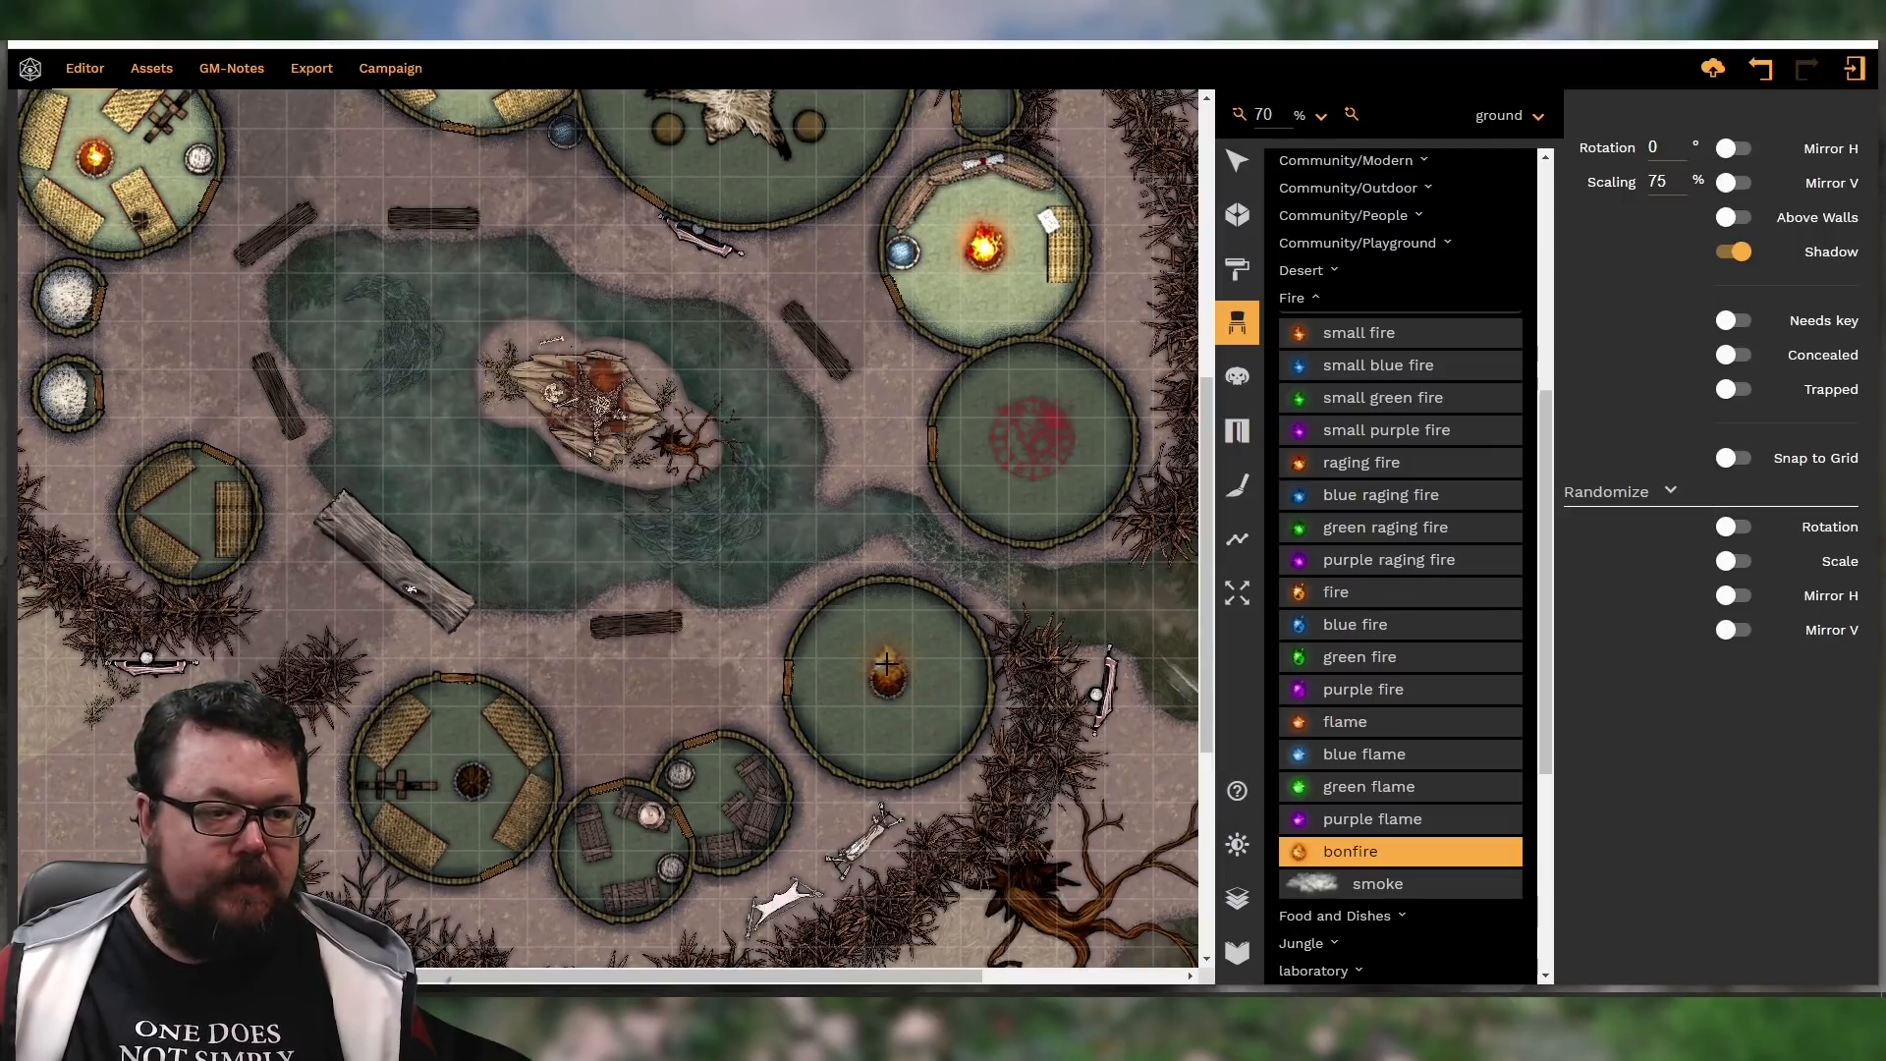
click(887, 671)
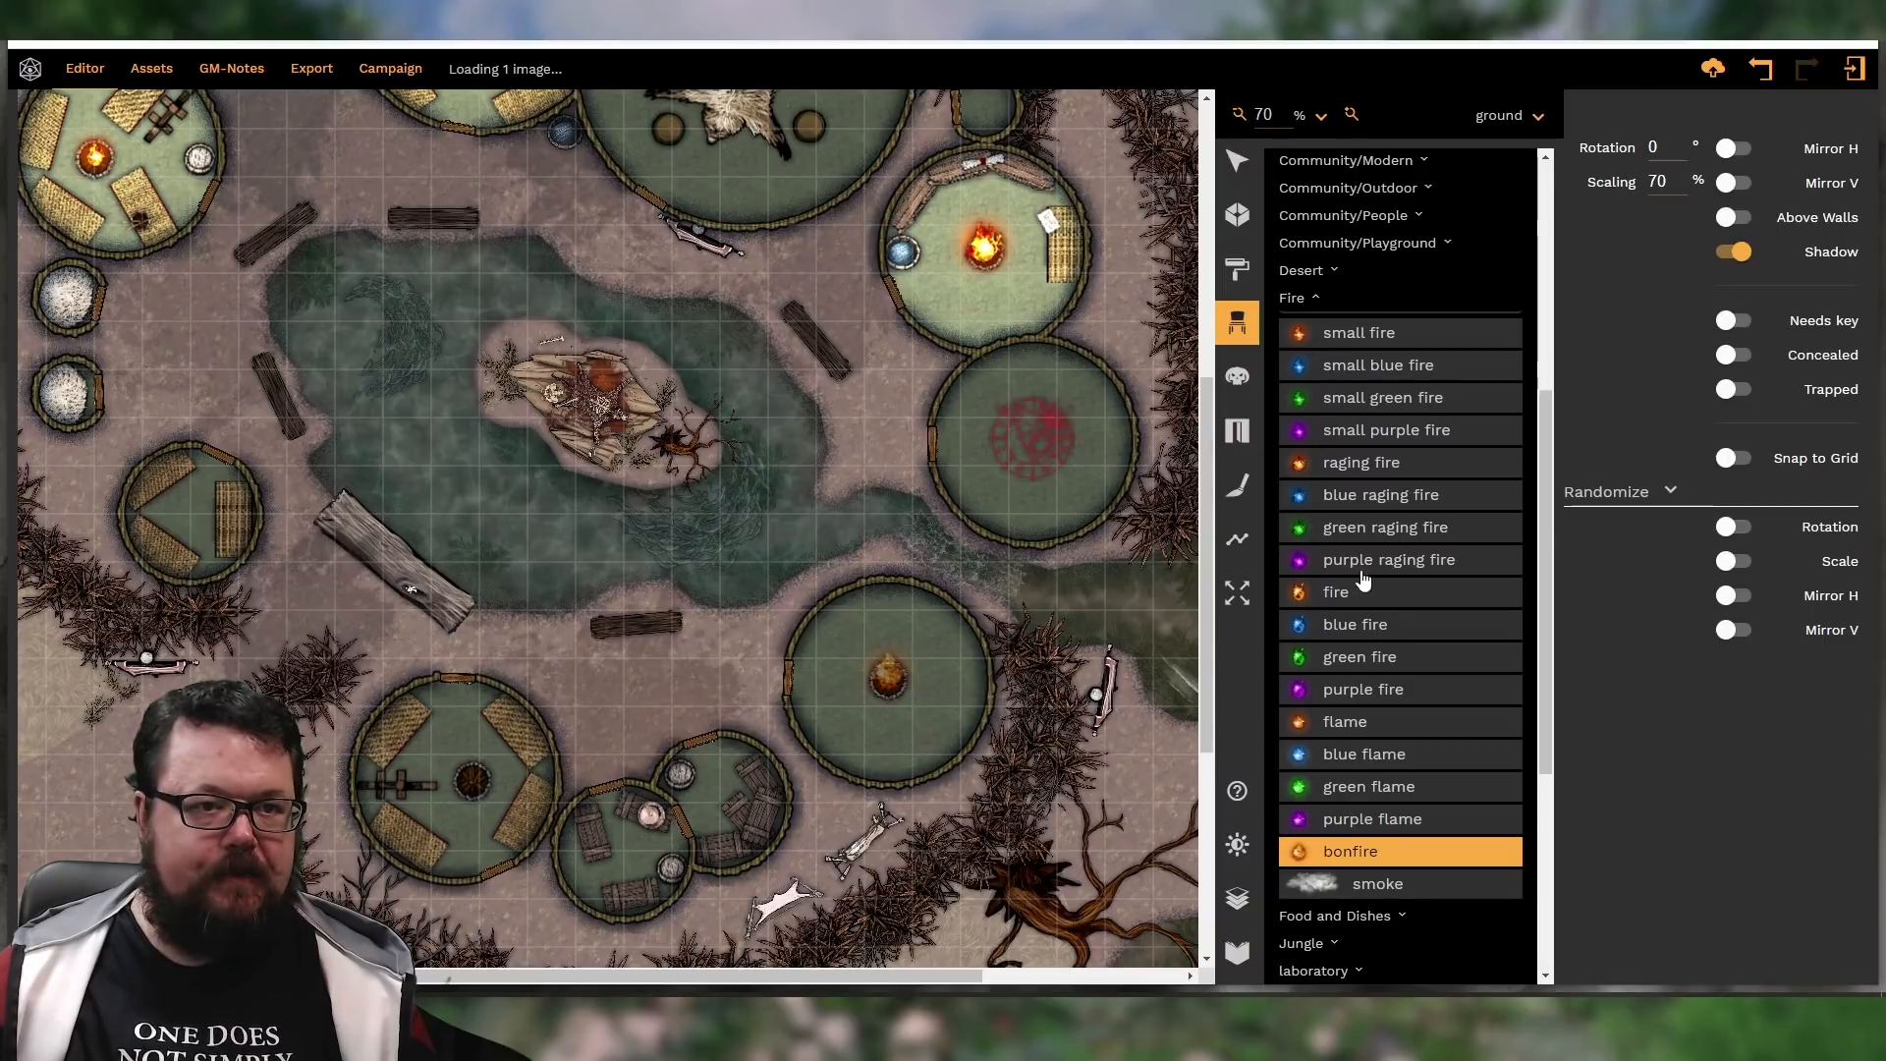
Place the fire prop at 60% scaling on the hearth of the hut with four straw beds south of the pond
click(1342, 593)
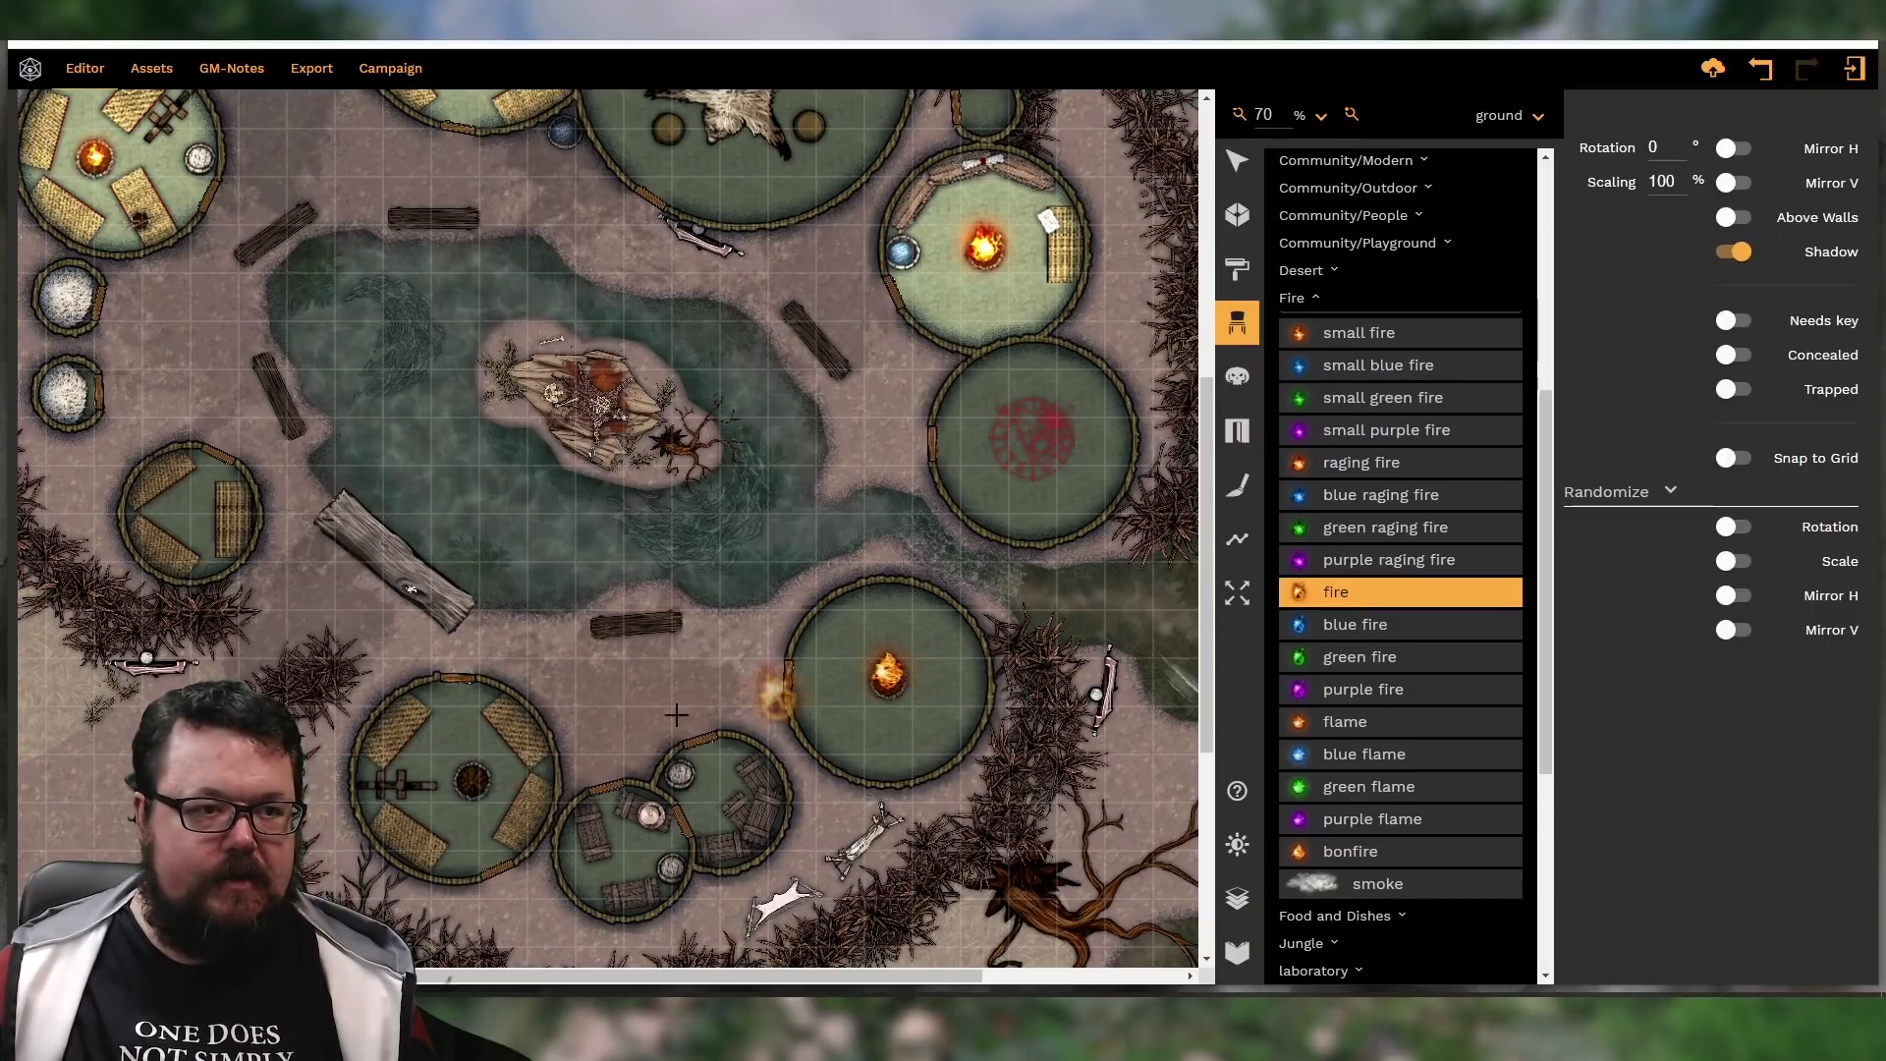
shift+scroll(470, 755, down, 6)
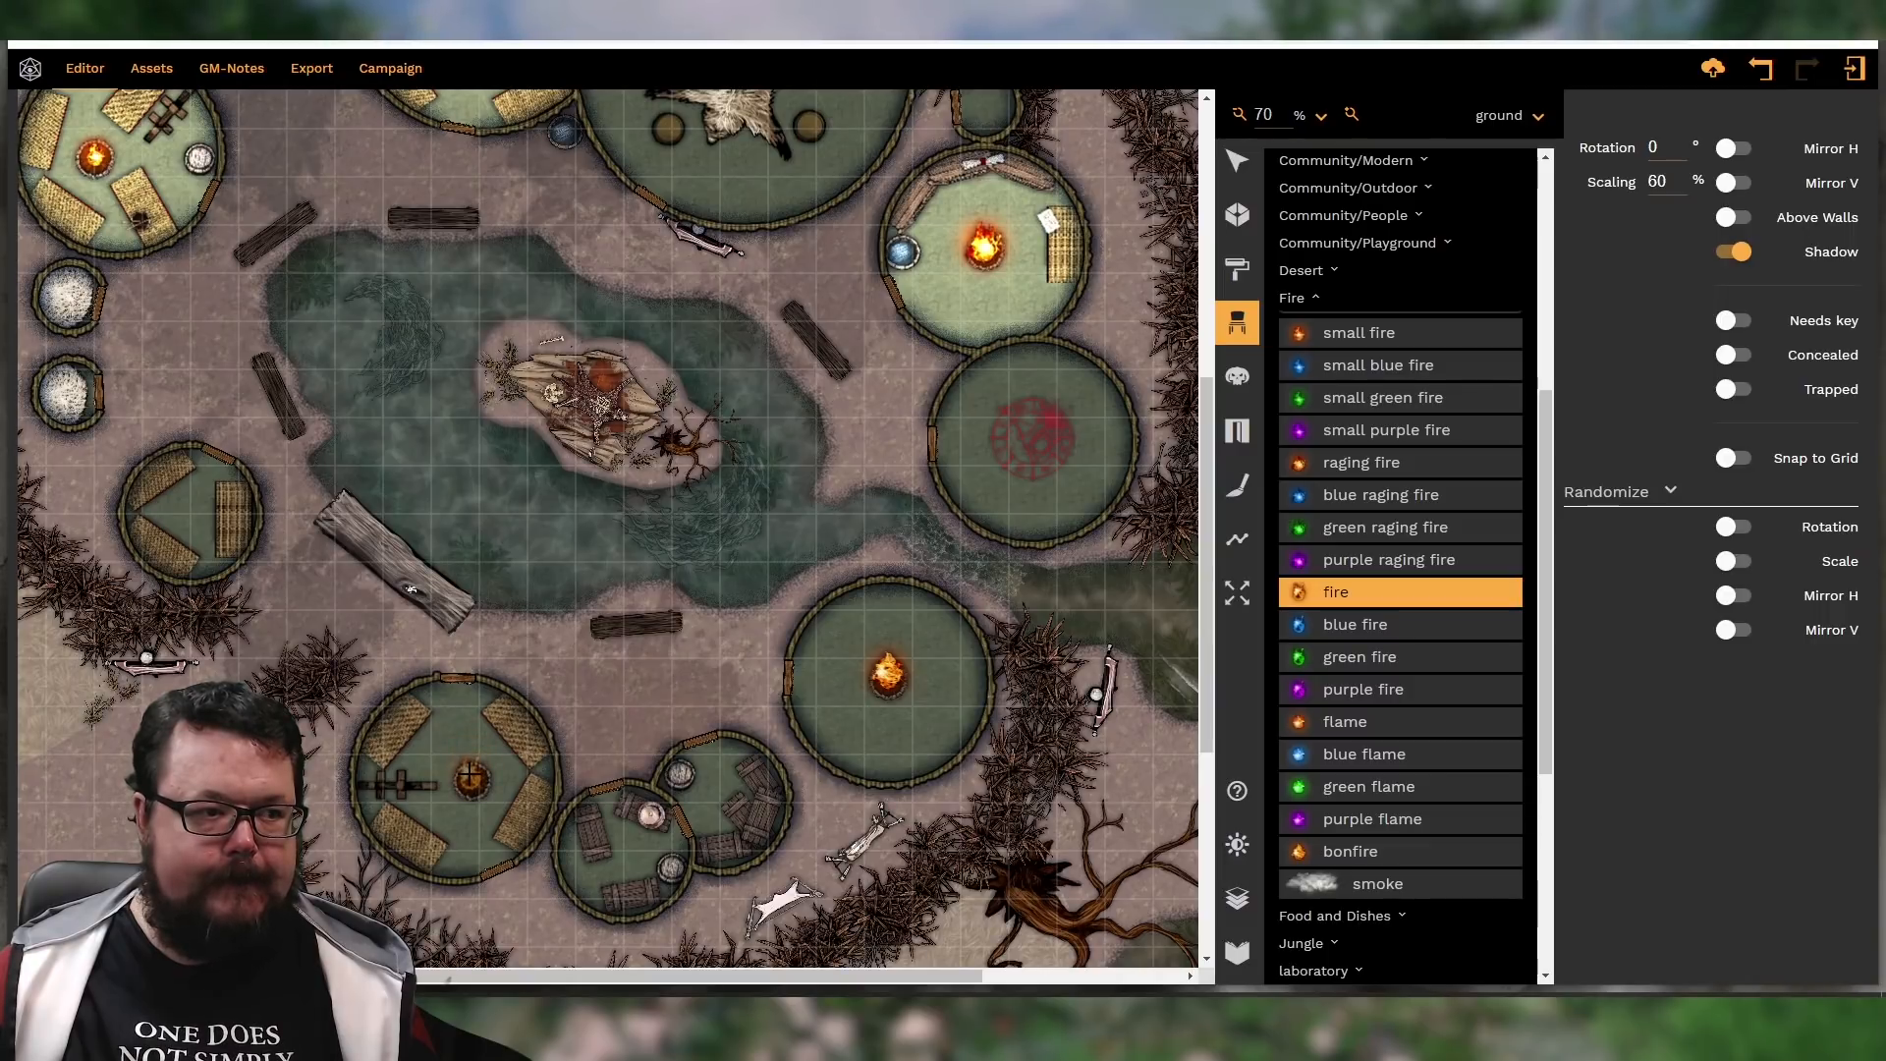
click(469, 776)
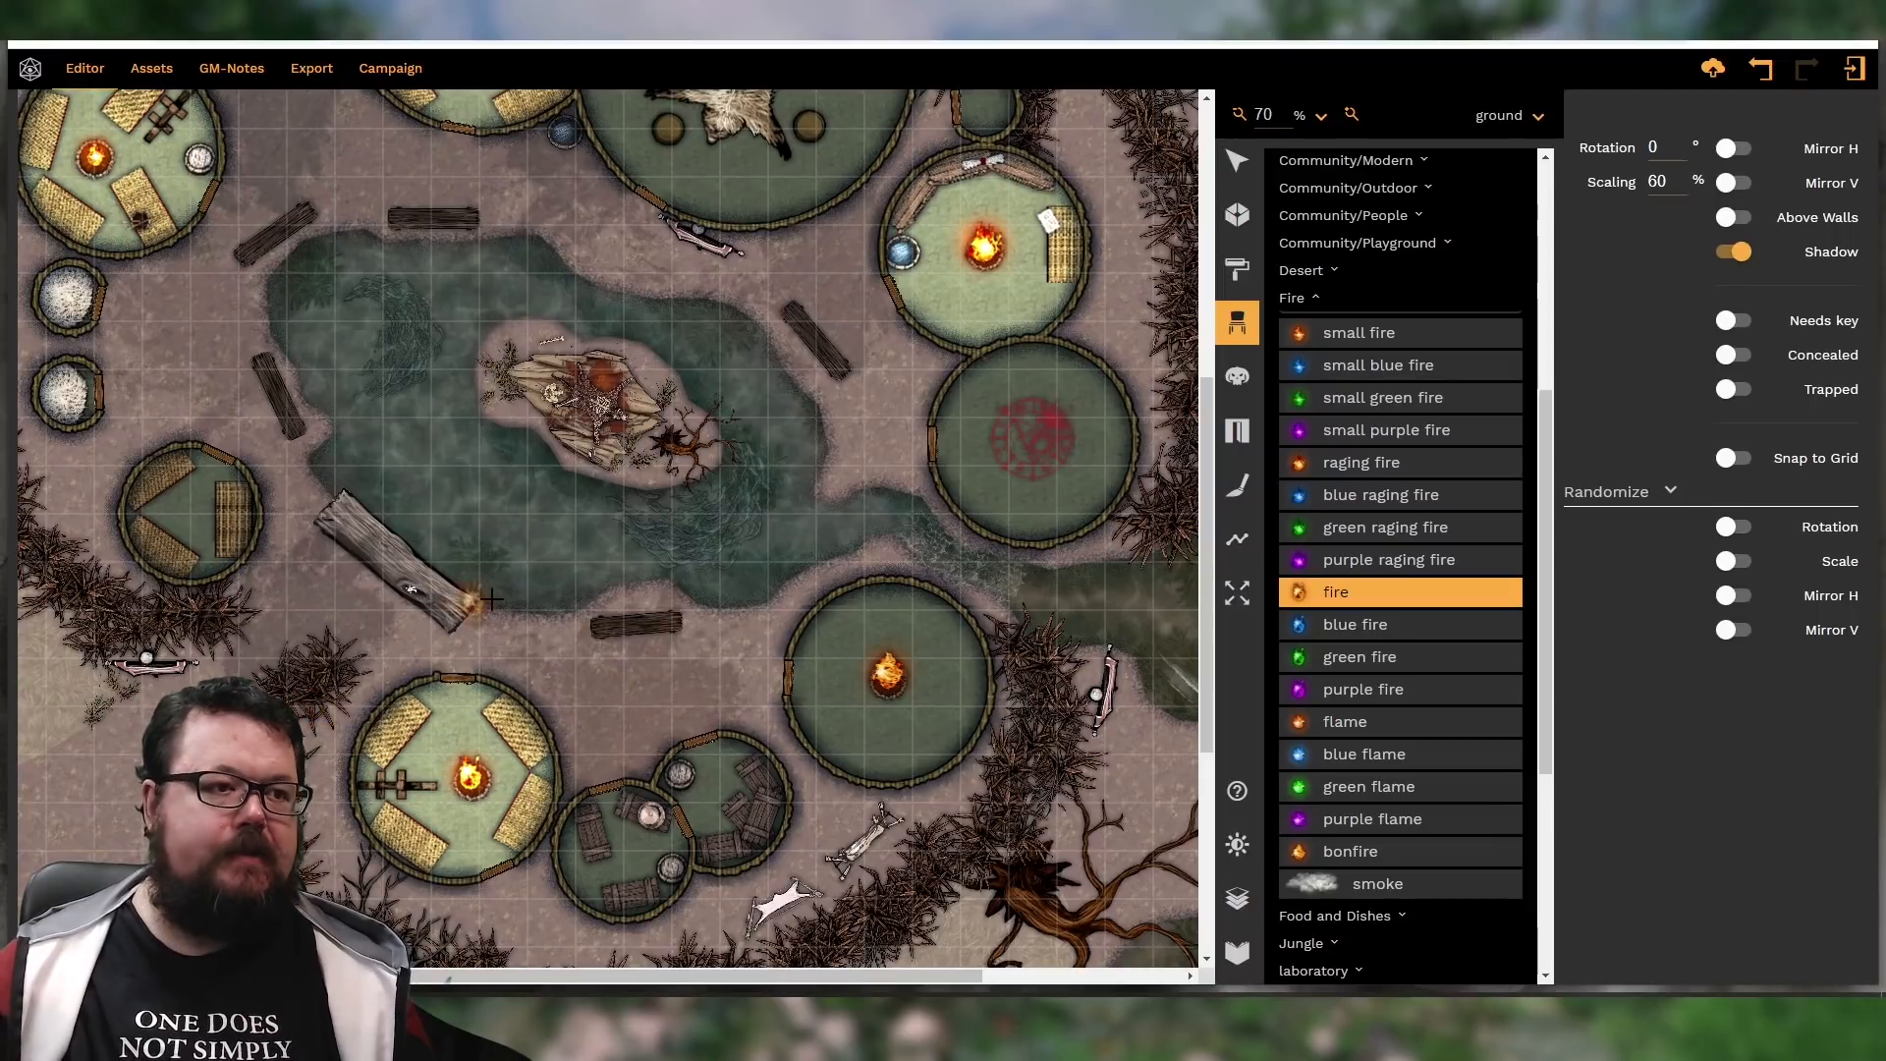
scroll(541, 608, up, 2)
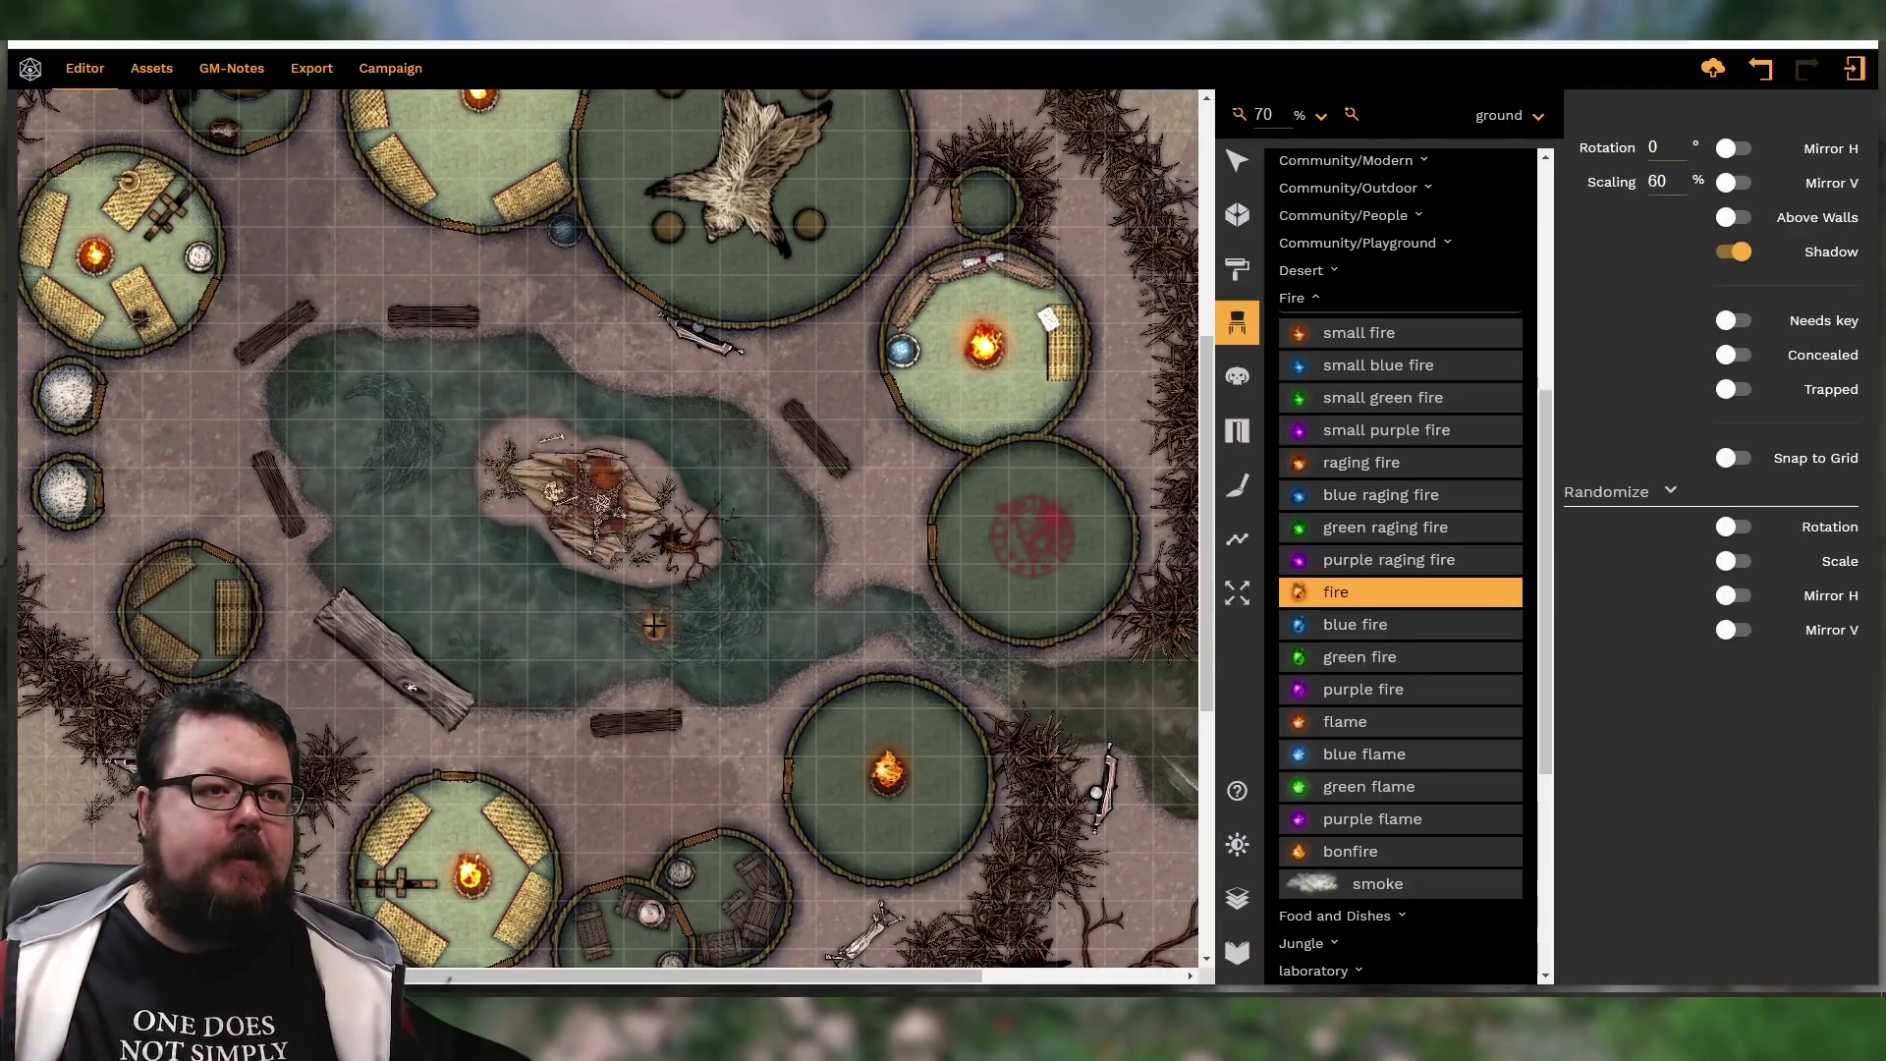
scroll(648, 623, up, 5)
scroll(579, 585, down, 8)
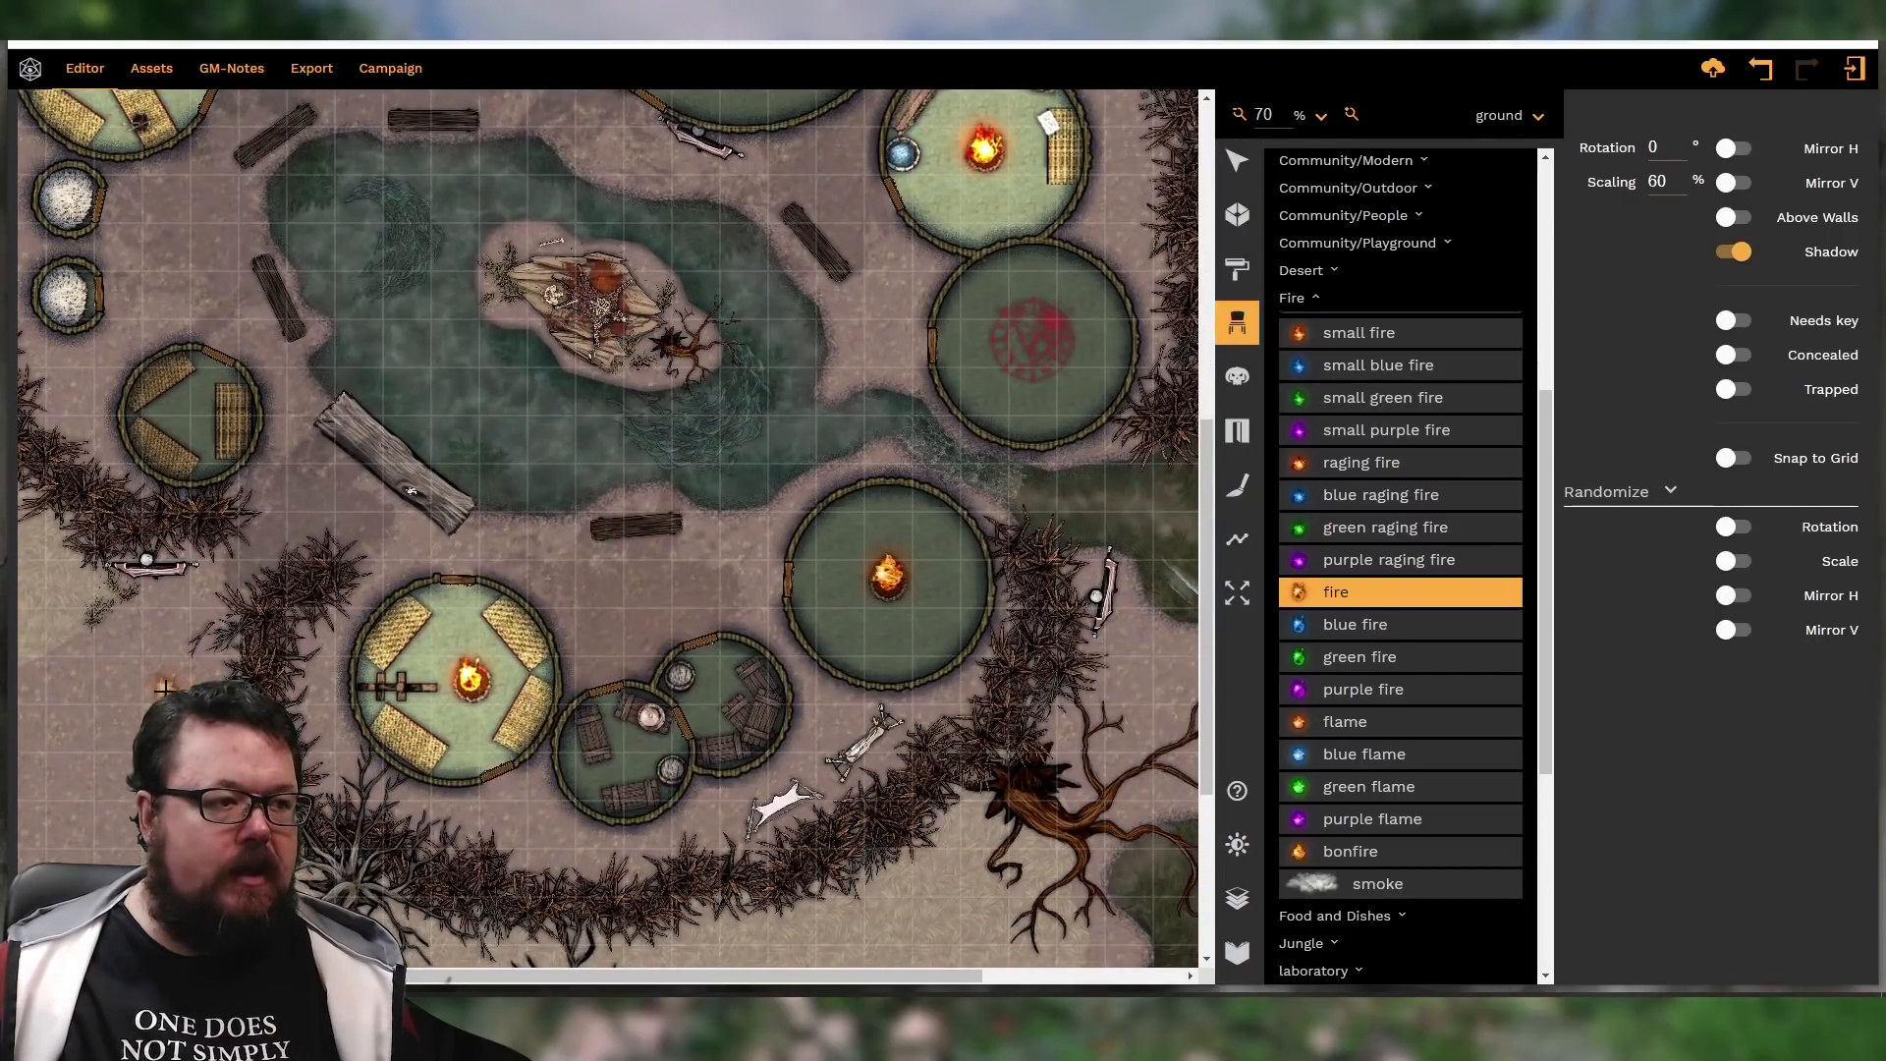
scroll(569, 579, down, 2)
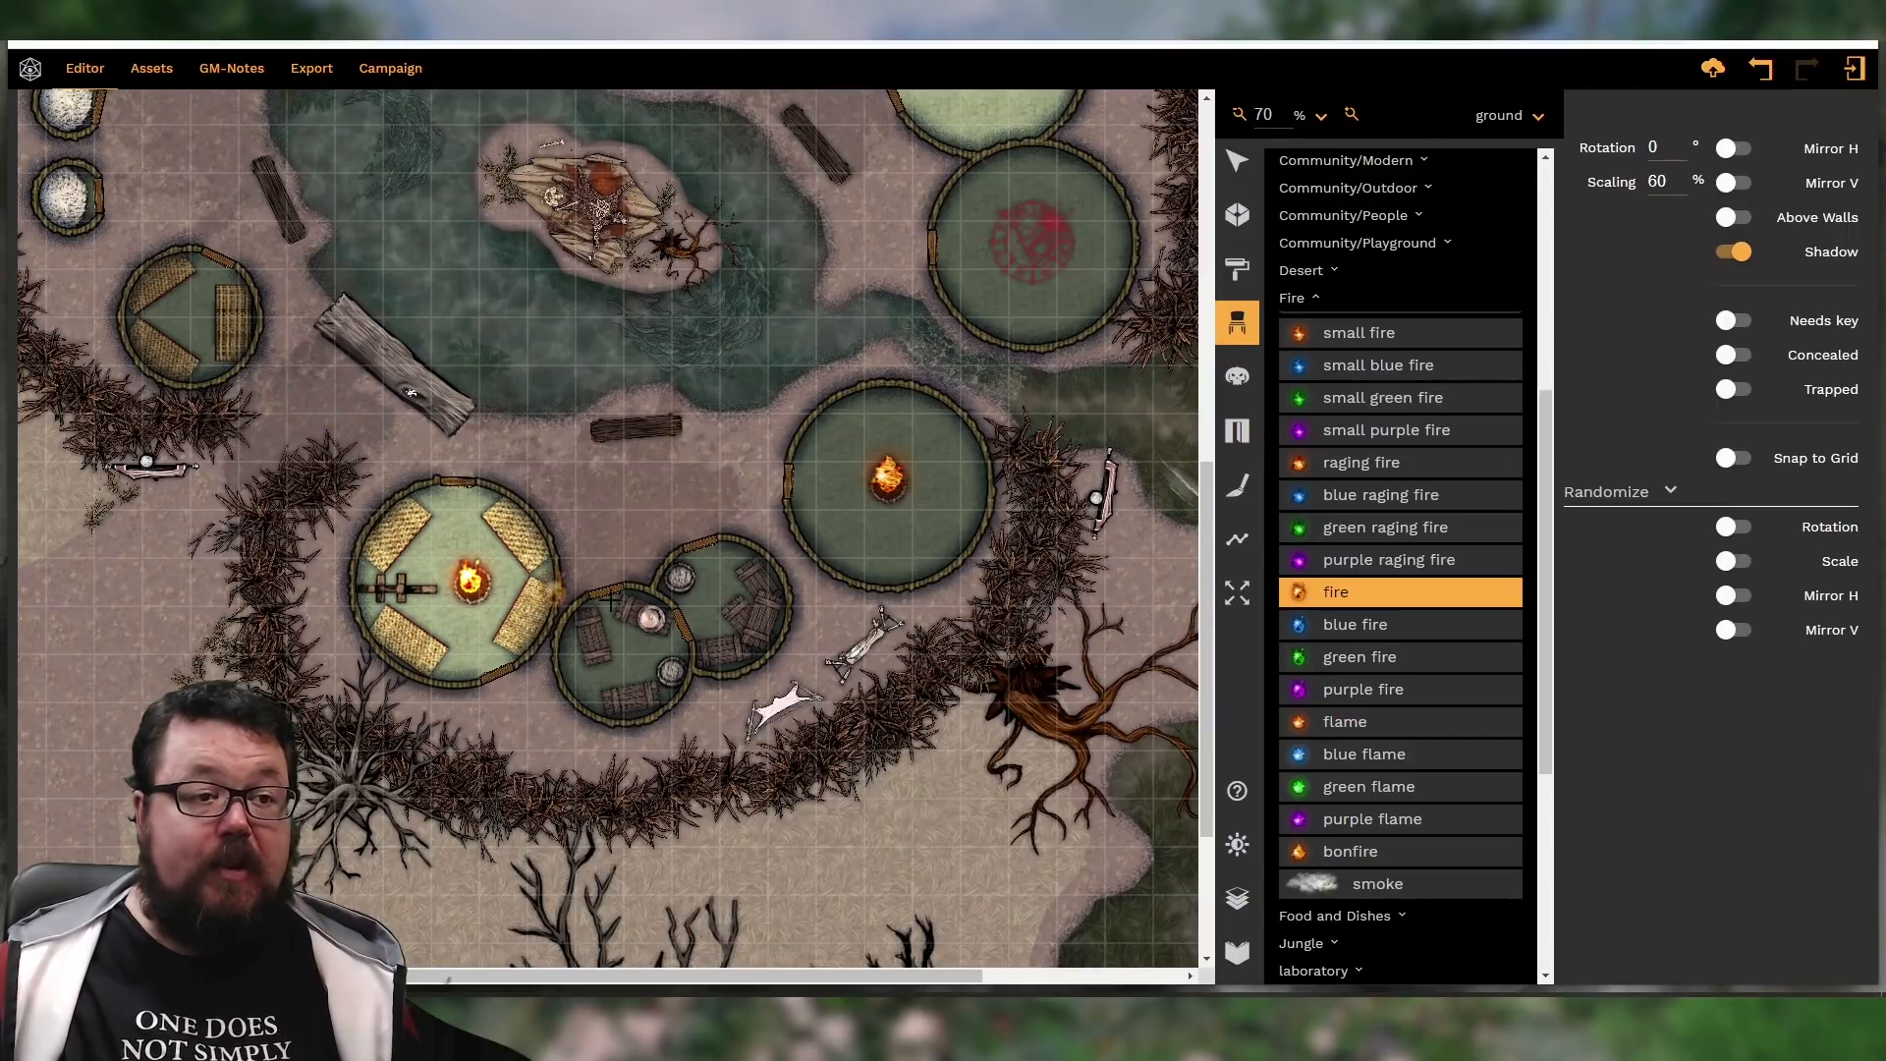
Place the fire prop at 60% scaling on the pond's west, south and northeast banks and on the western part of its island
scroll(929, 630, up, 5)
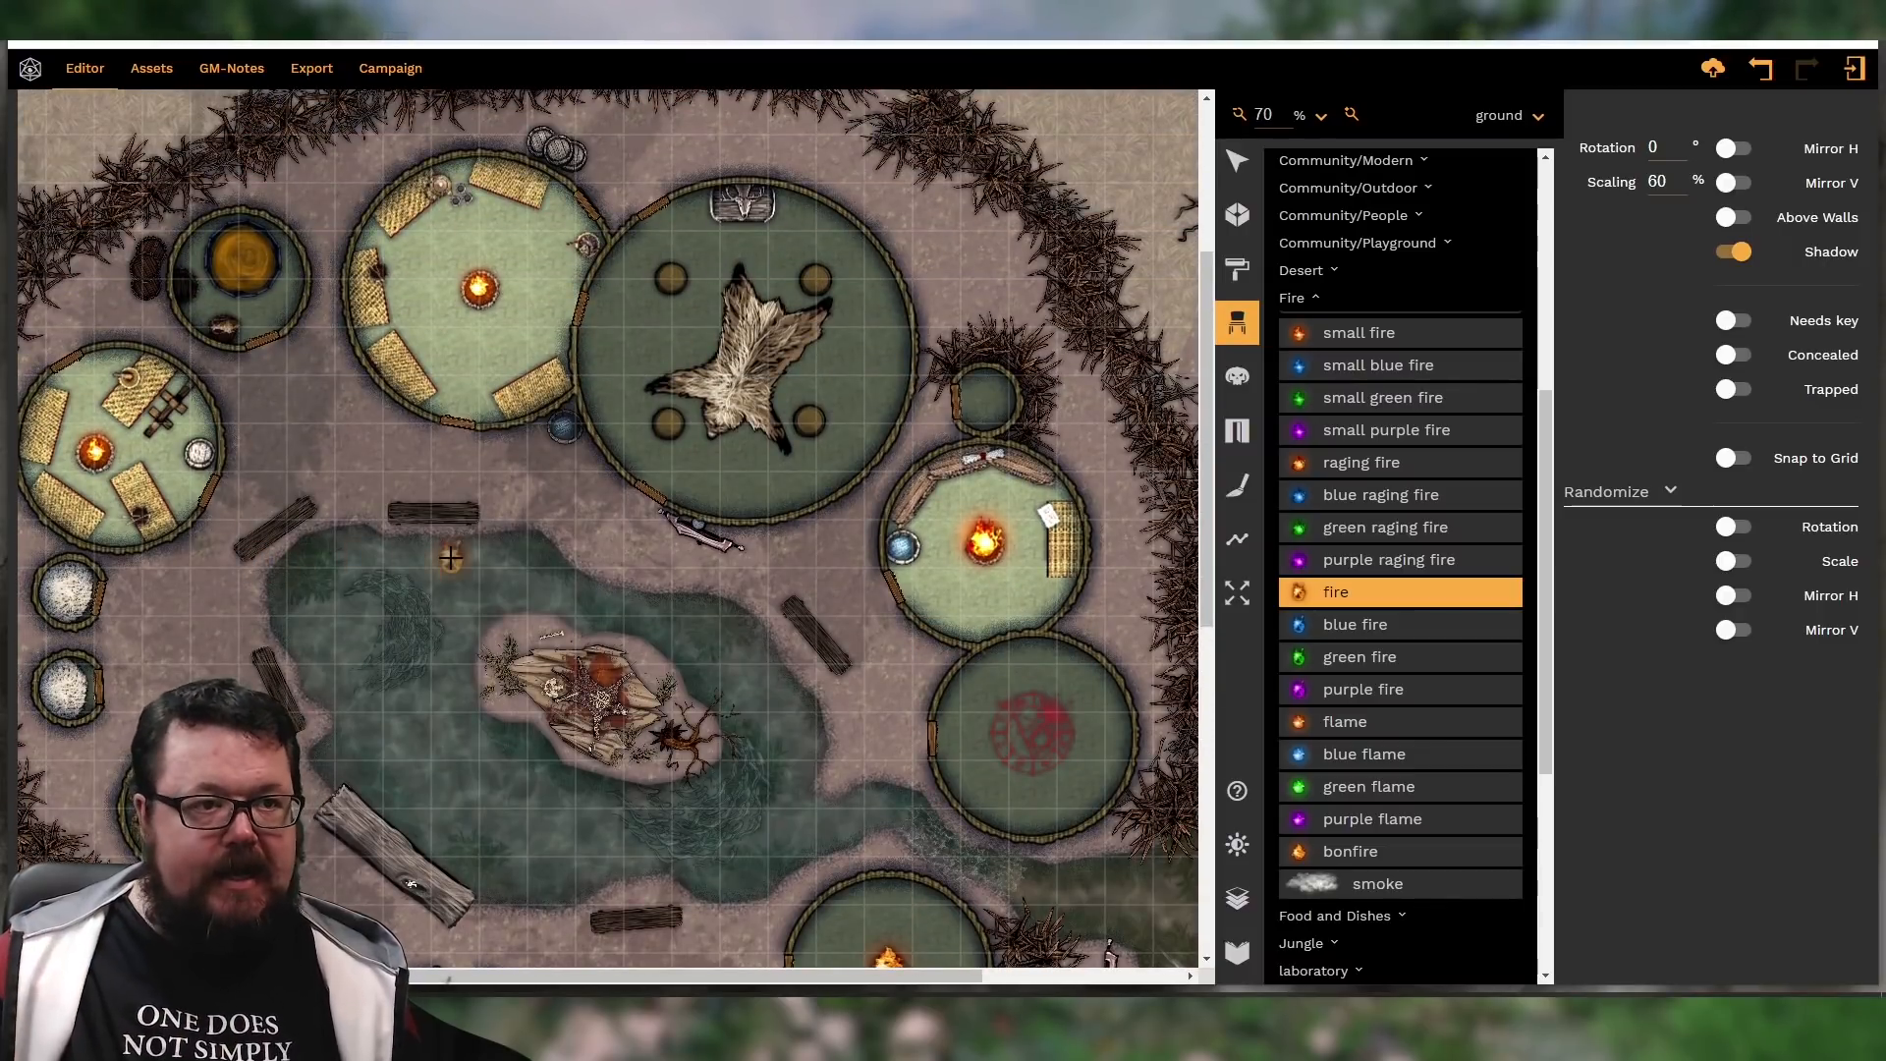
scroll(528, 654, up, 1)
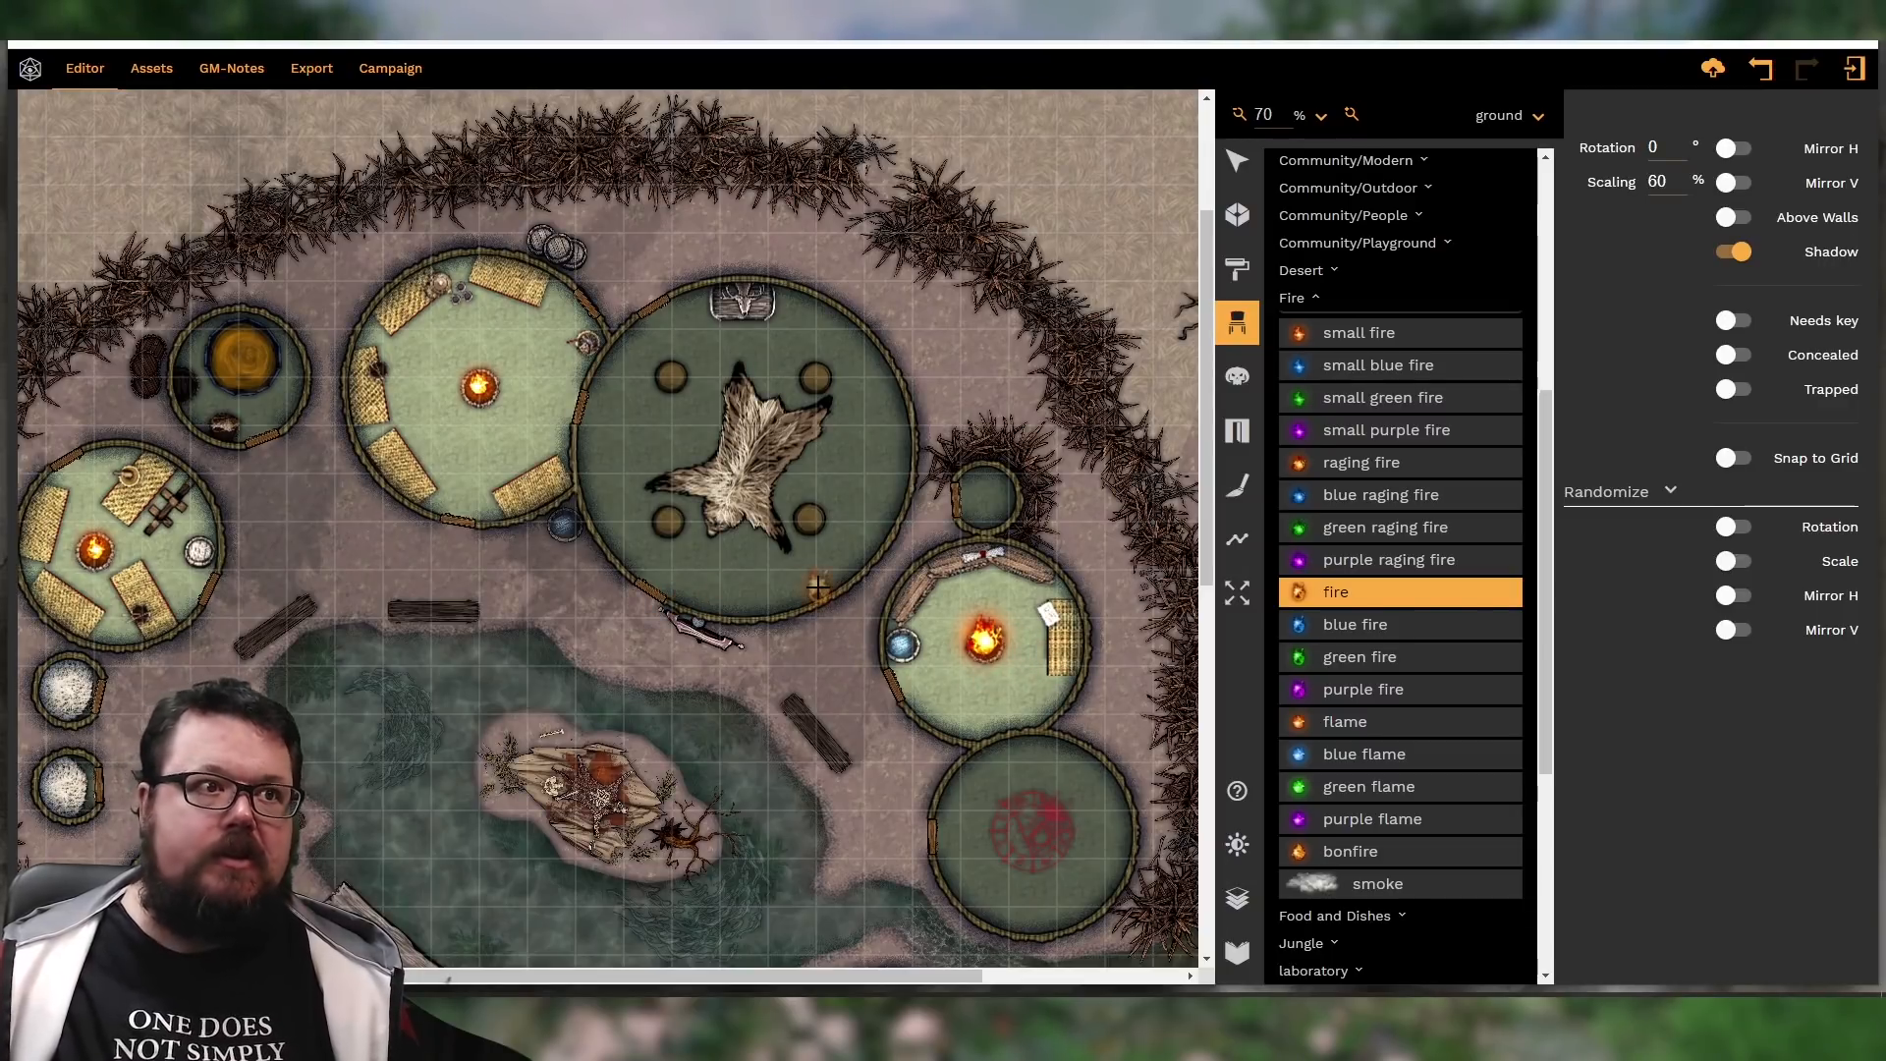
scroll(602, 478, down, 3)
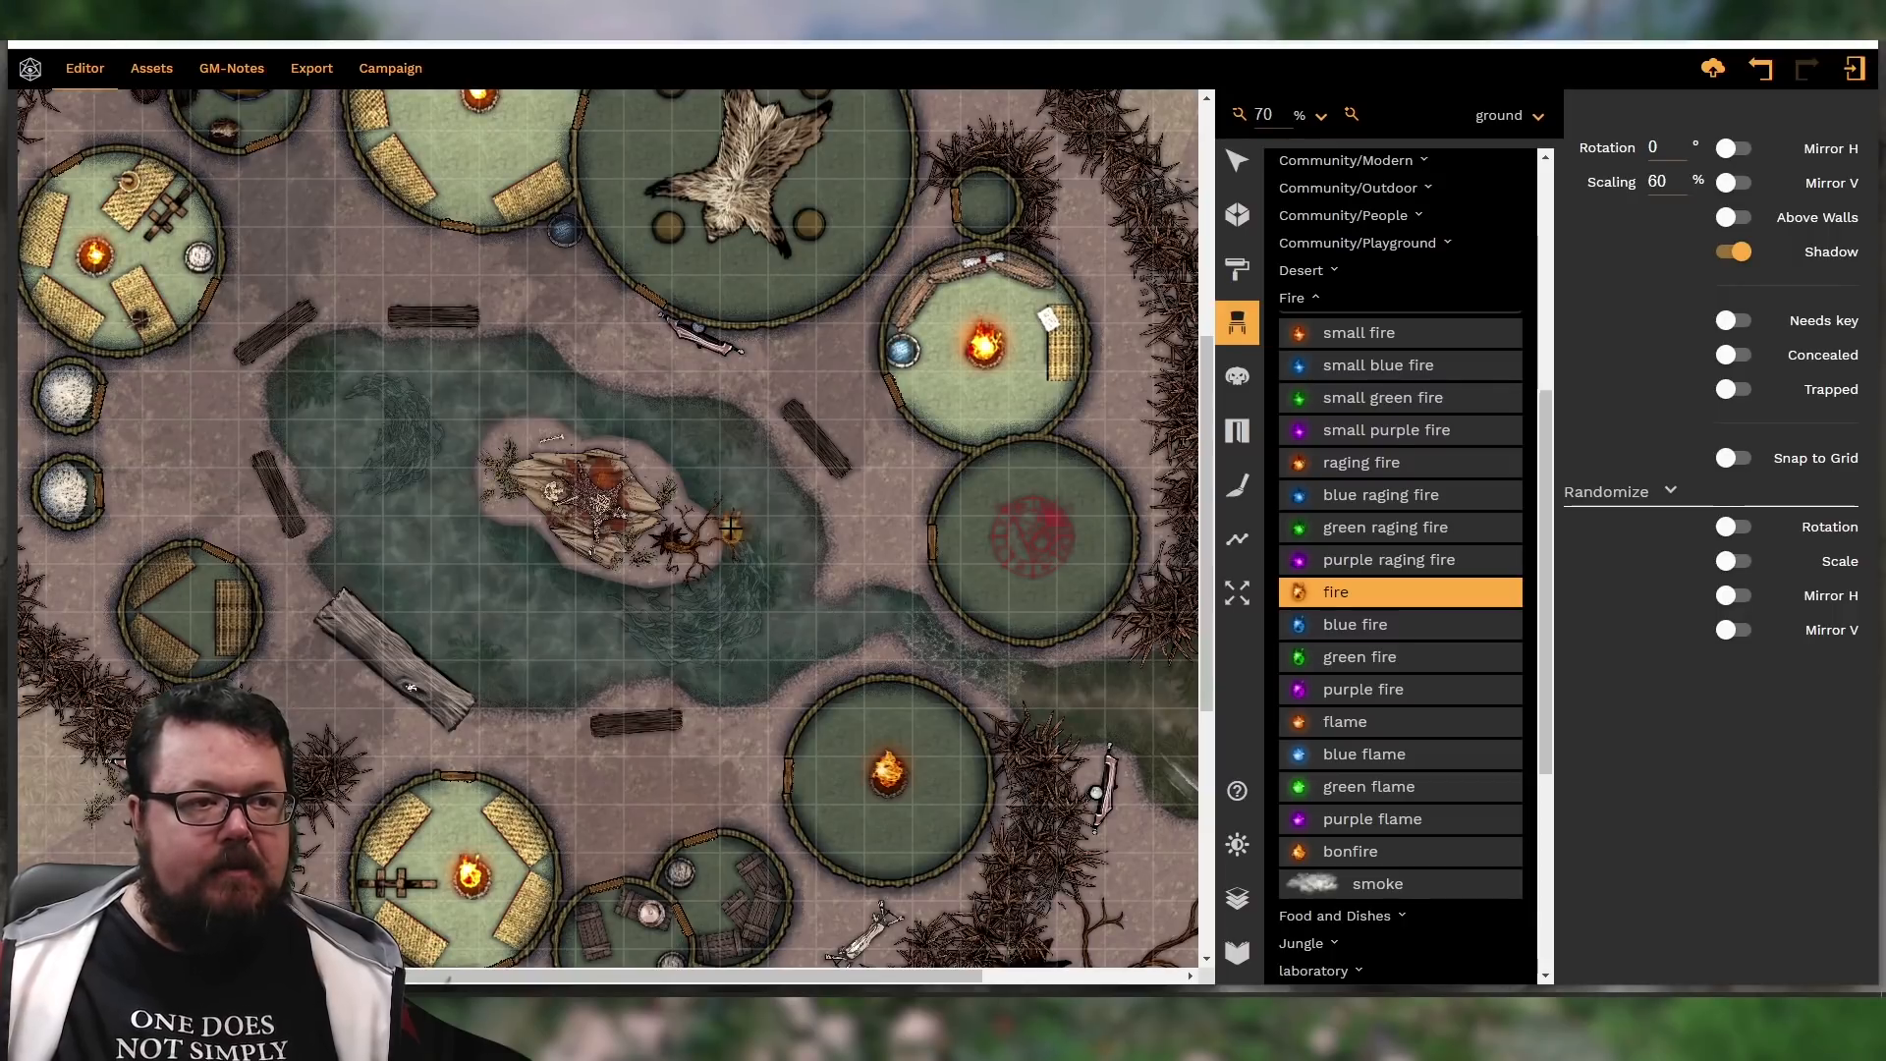
click(237, 414)
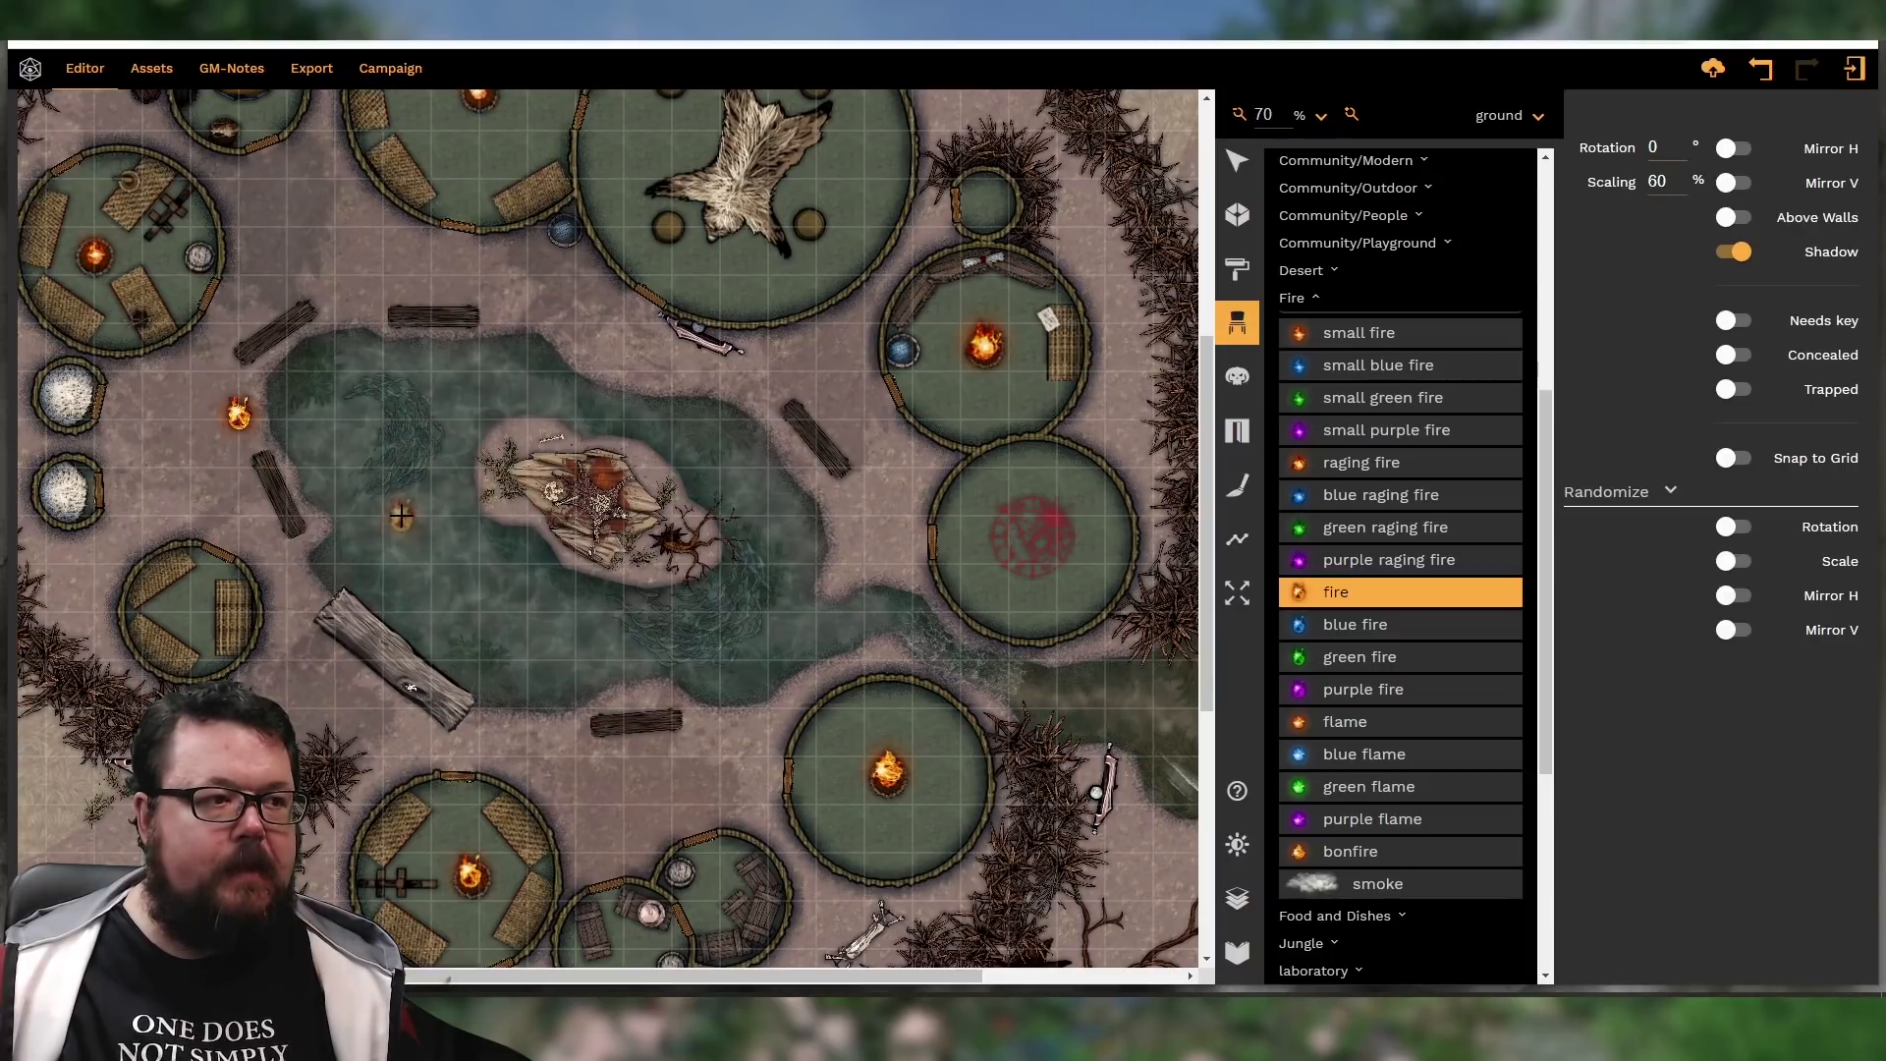
scroll(400, 515, down, 2)
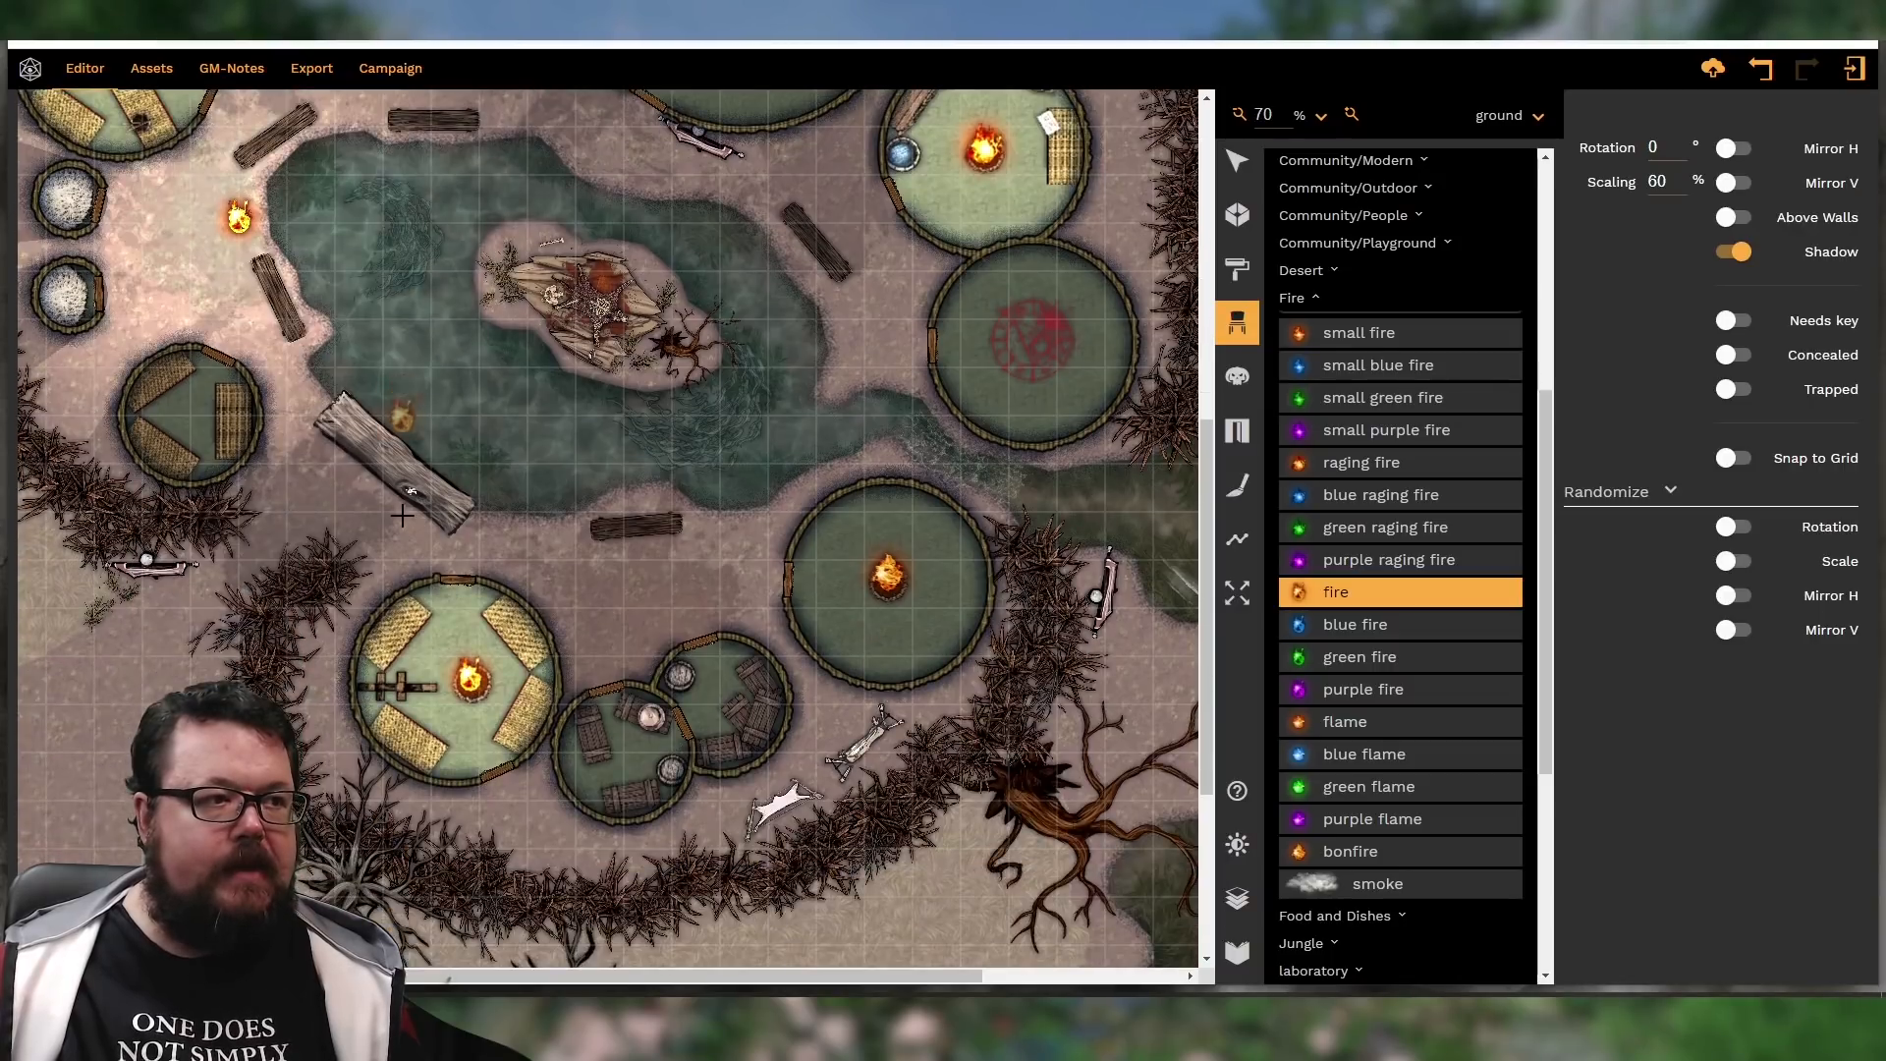
click(663, 556)
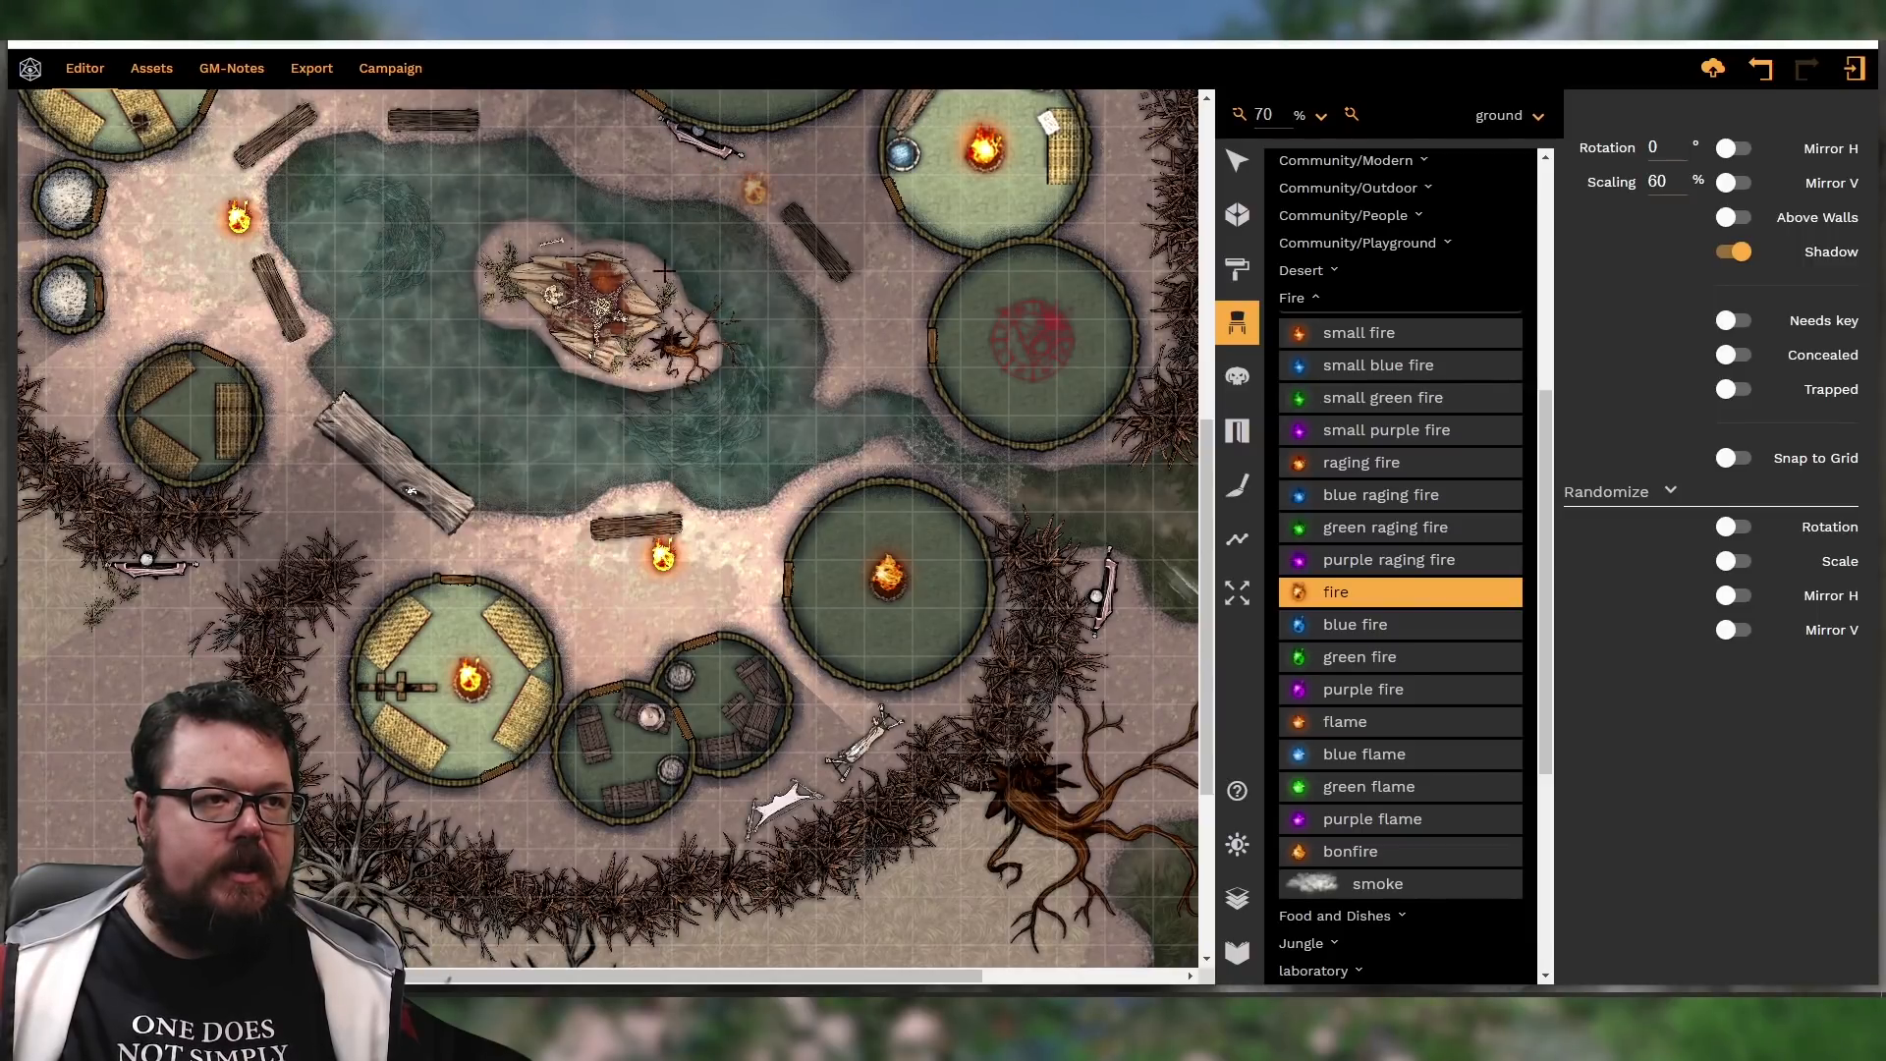
click(482, 388)
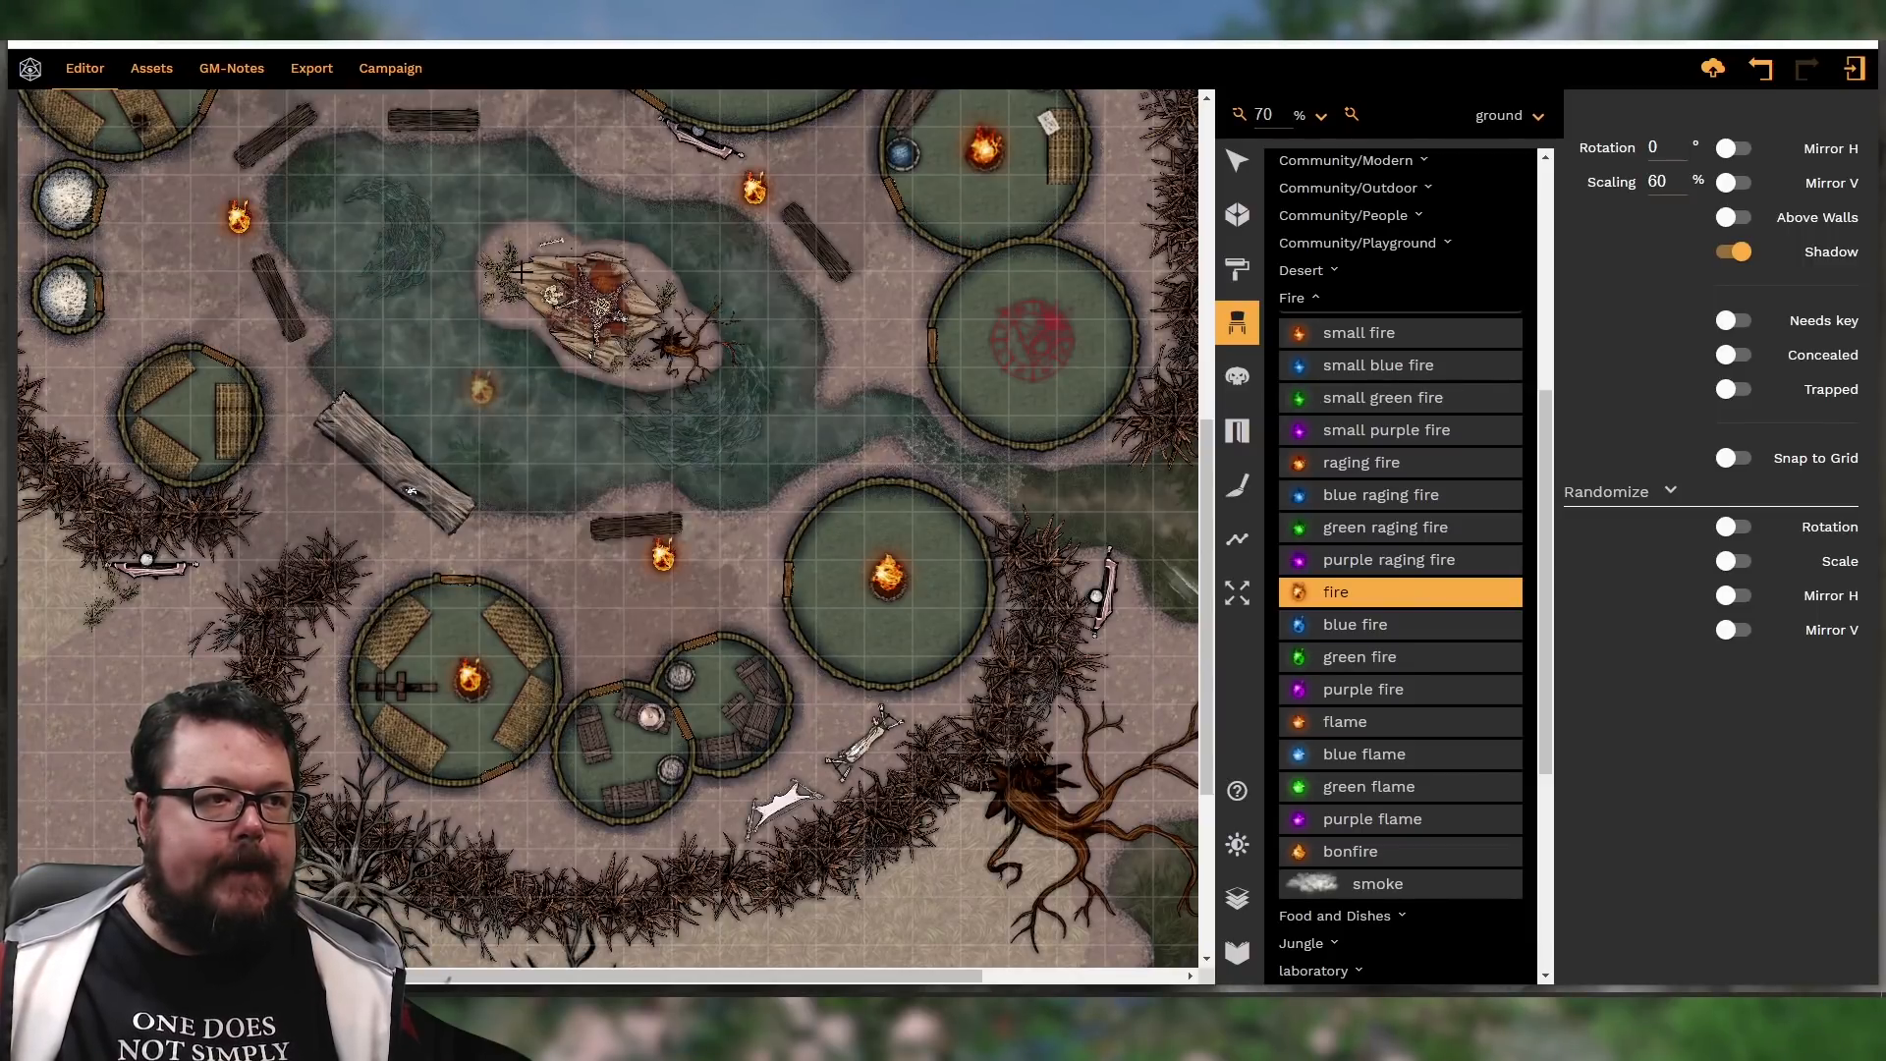
click(530, 272)
Examine how the newly placed fires light the village and the land around it, from the southwest up to the north and southeast
scroll(88, 653, down, 3)
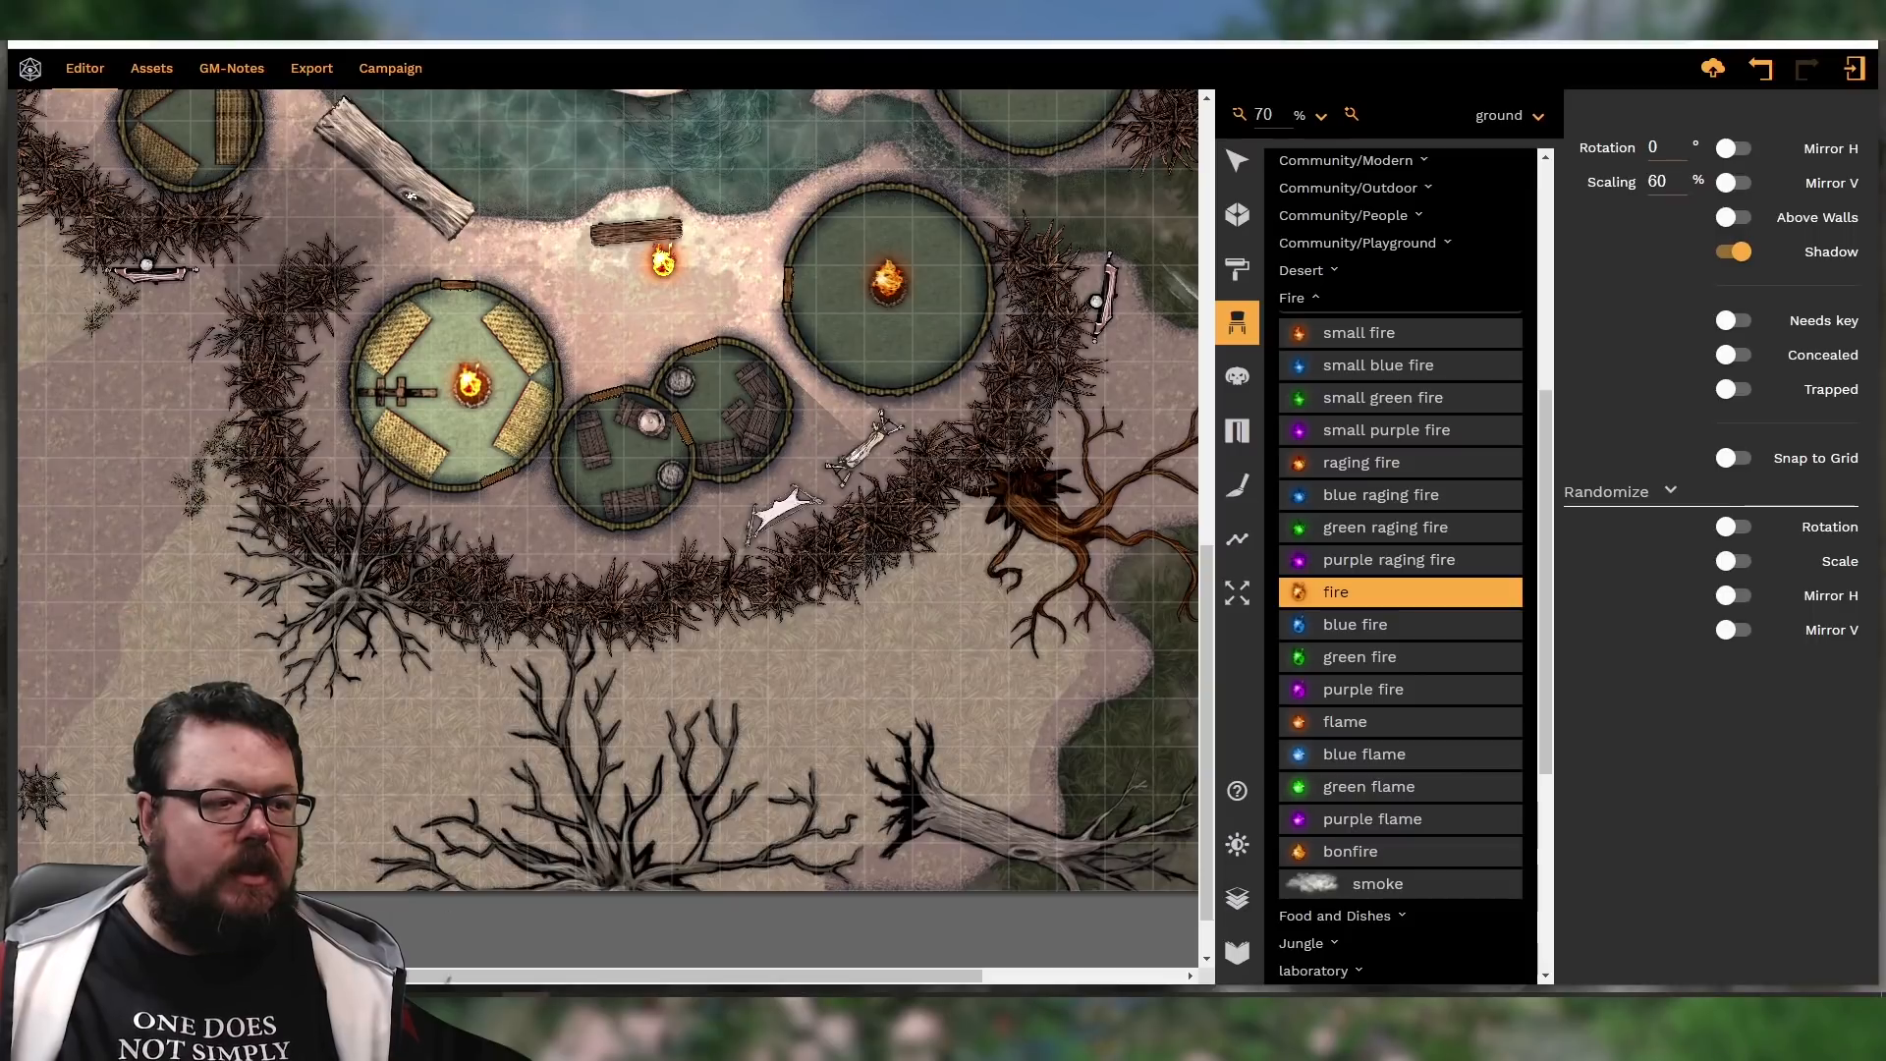
drag(512, 978, 263, 978)
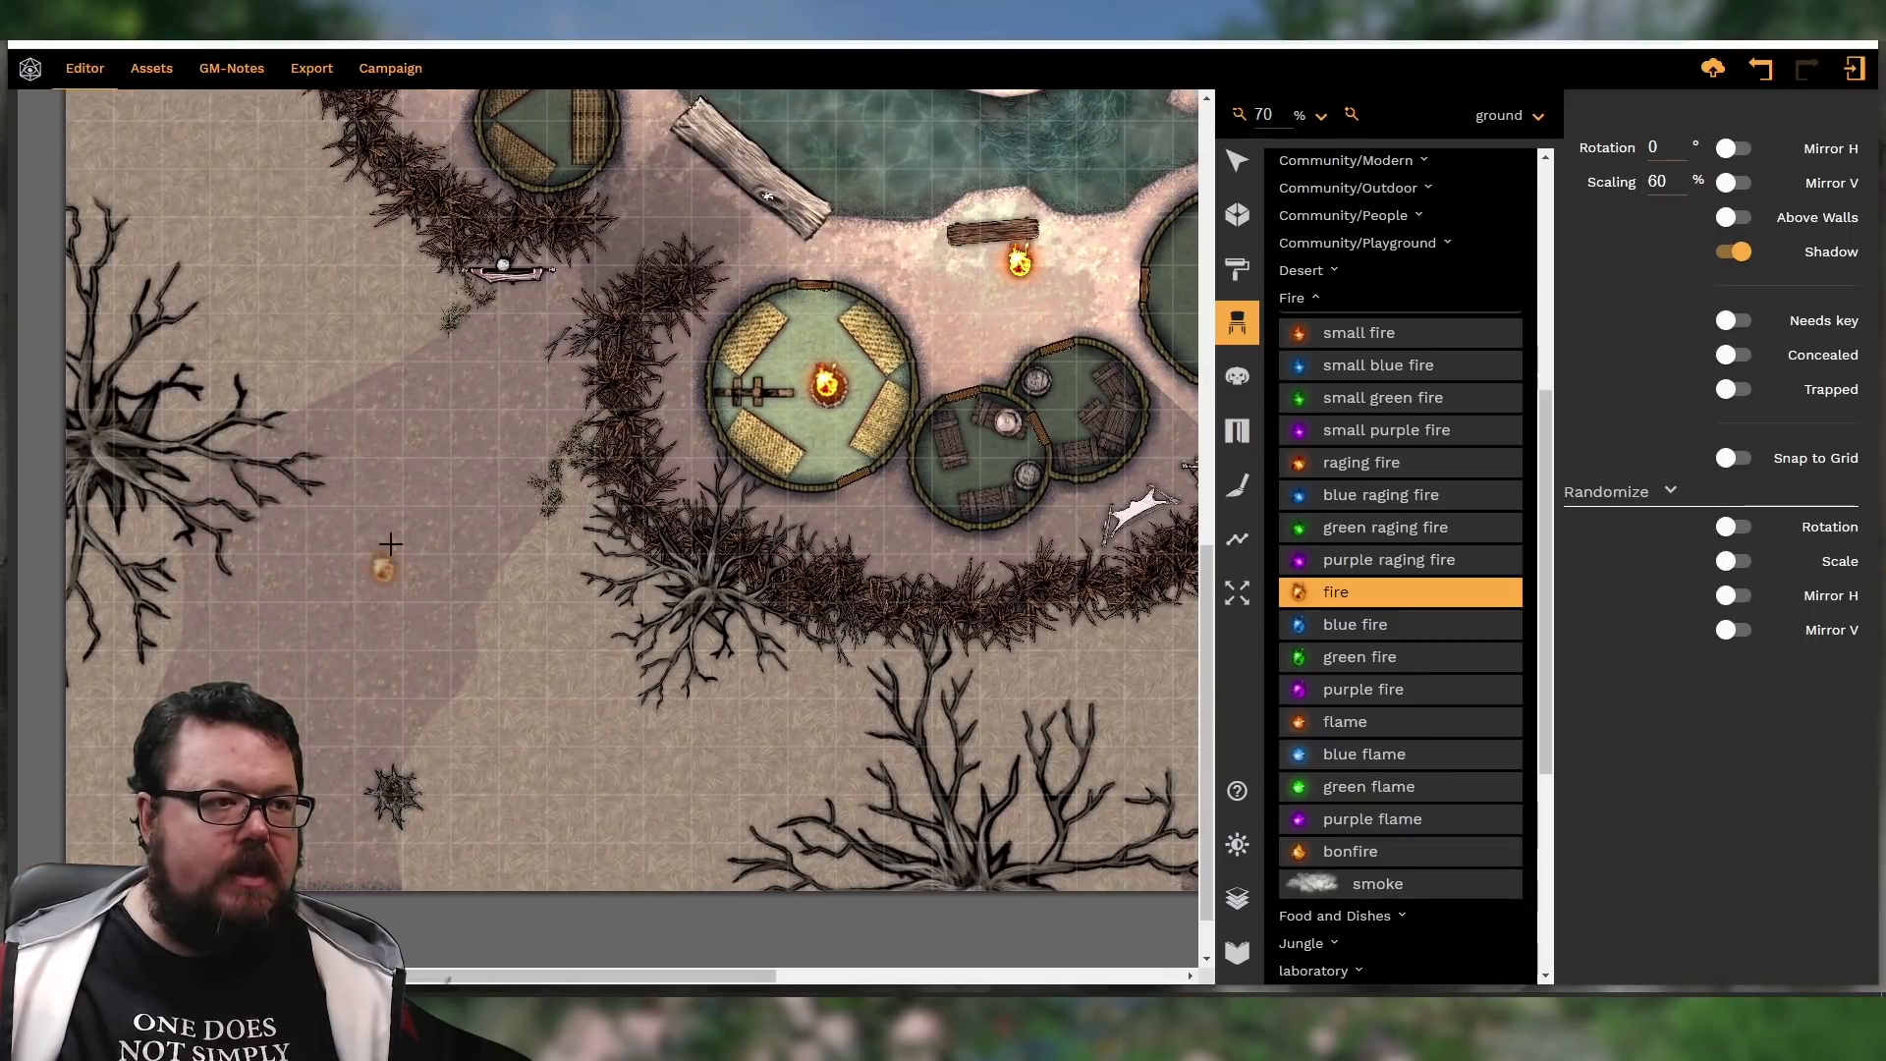
scroll(449, 533, up, 1)
scroll(450, 533, up, 10)
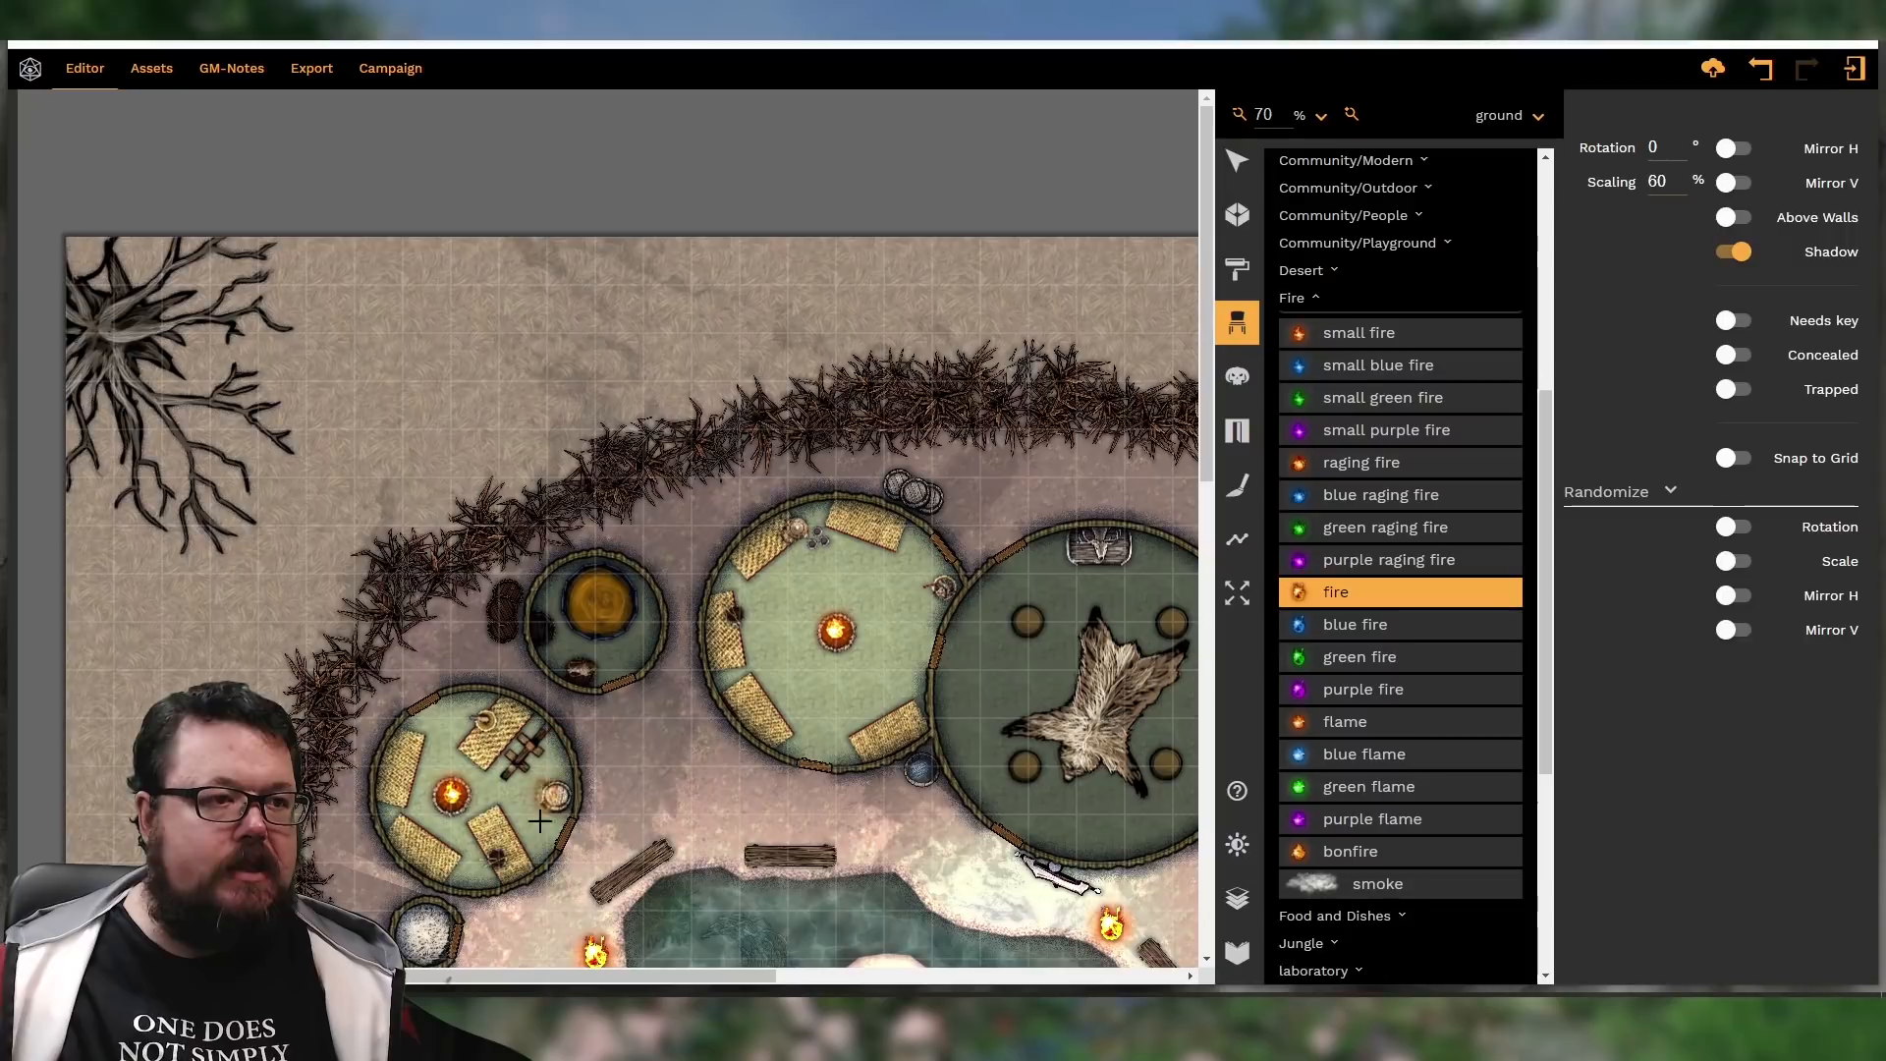
drag(511, 976, 821, 986)
scroll(776, 953, down, 8)
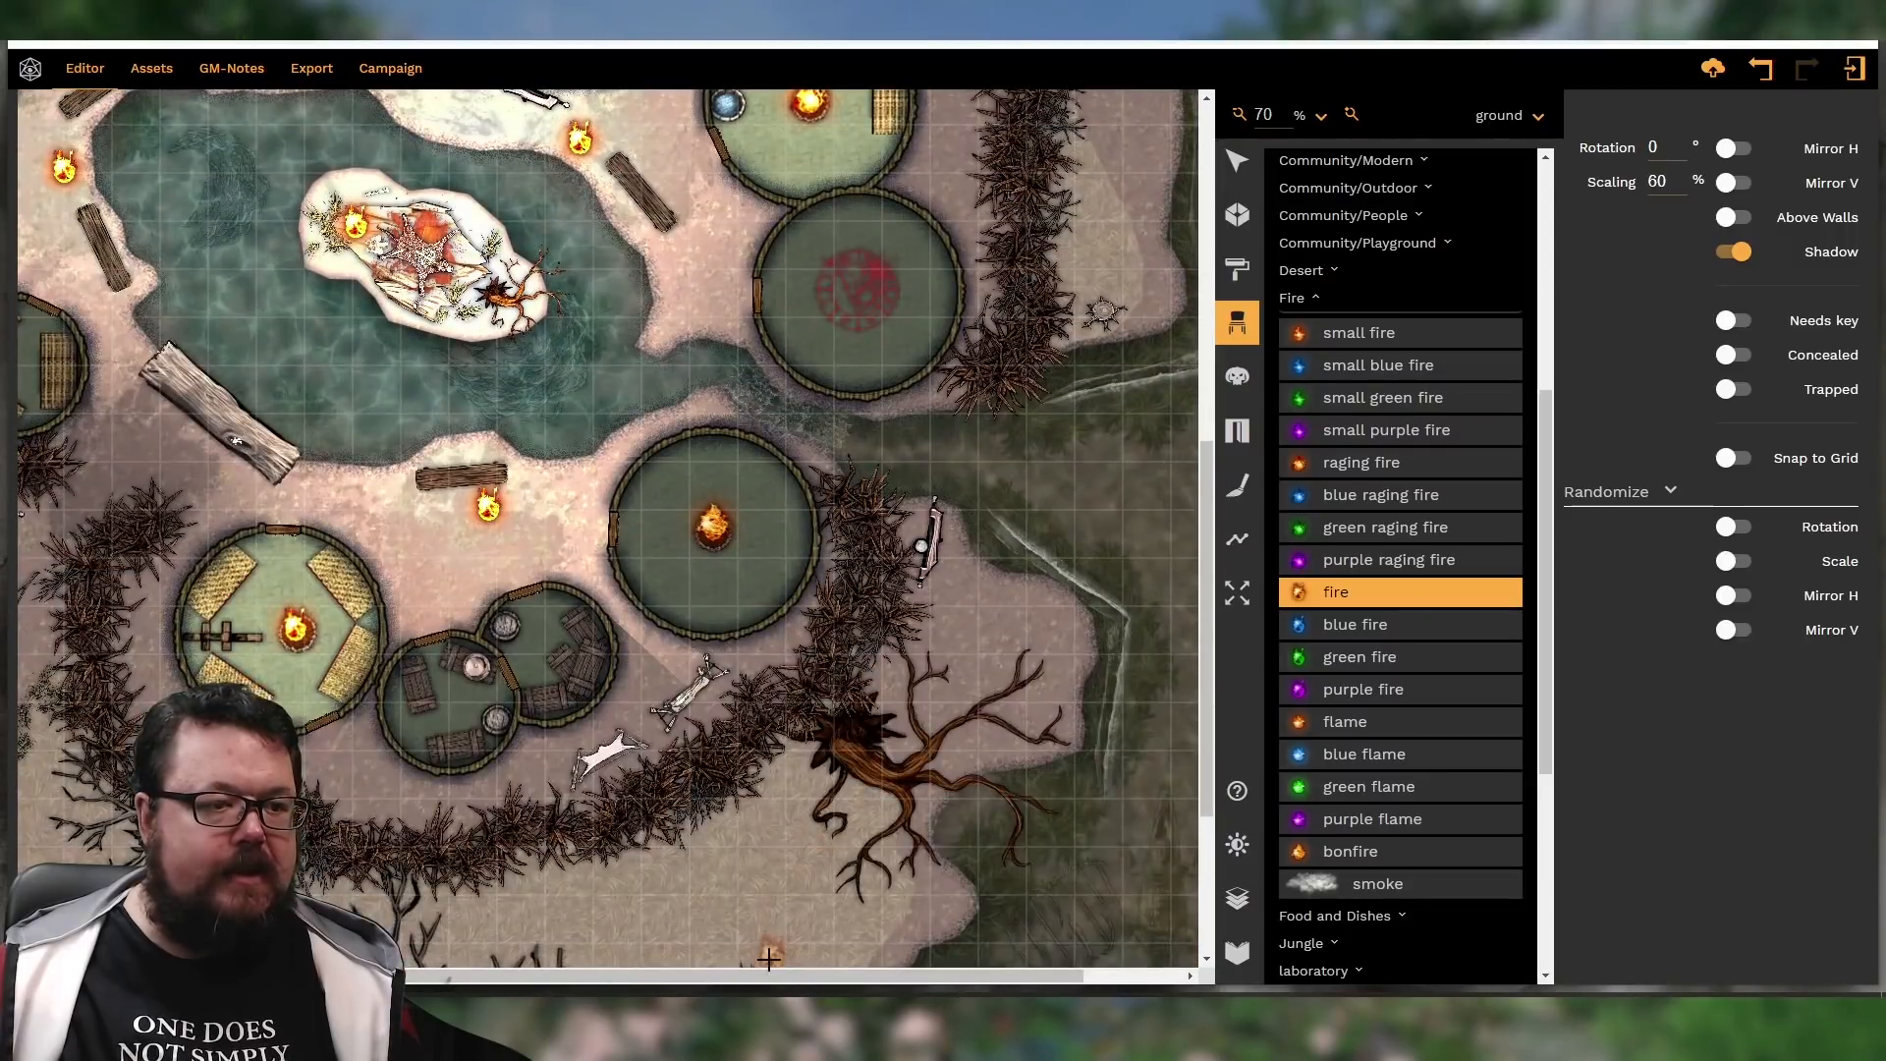
drag(762, 972, 556, 982)
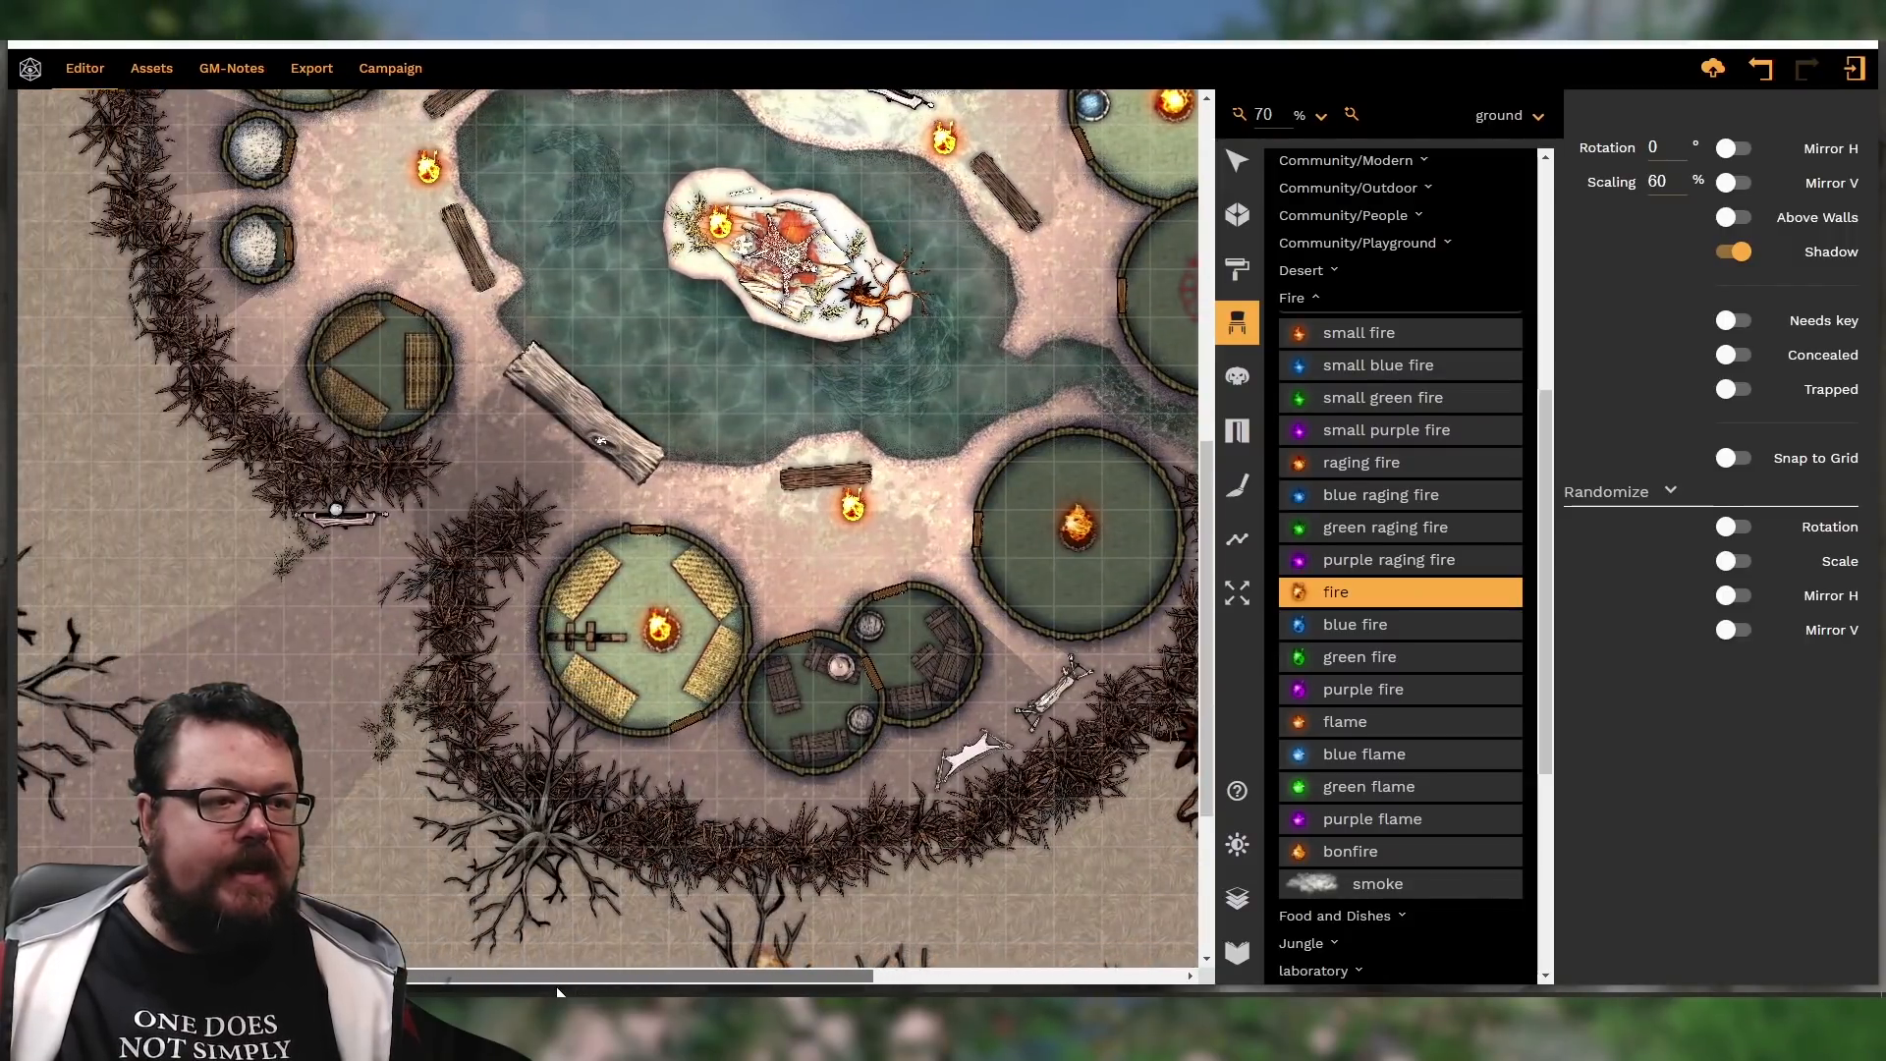
Extend the light range of the fire on the pond's south bank to 96.4 squares
click(1237, 160)
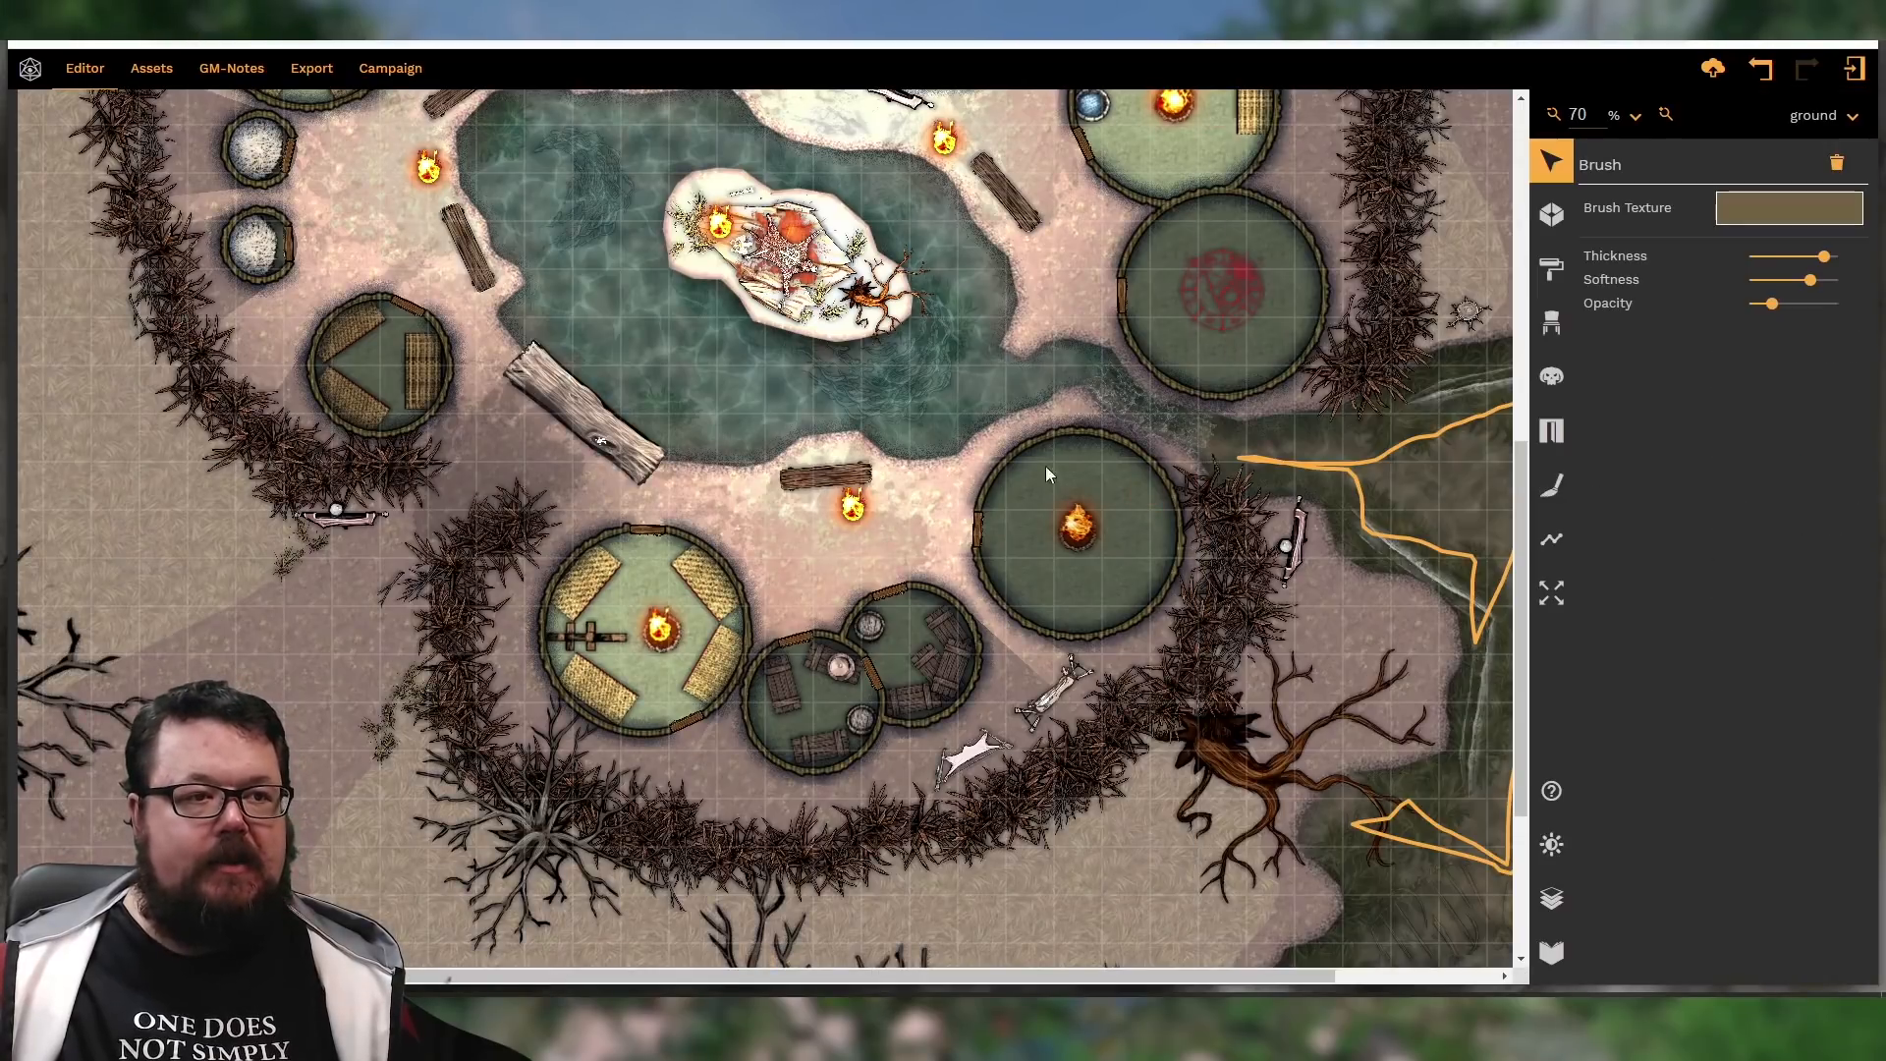
click(862, 518)
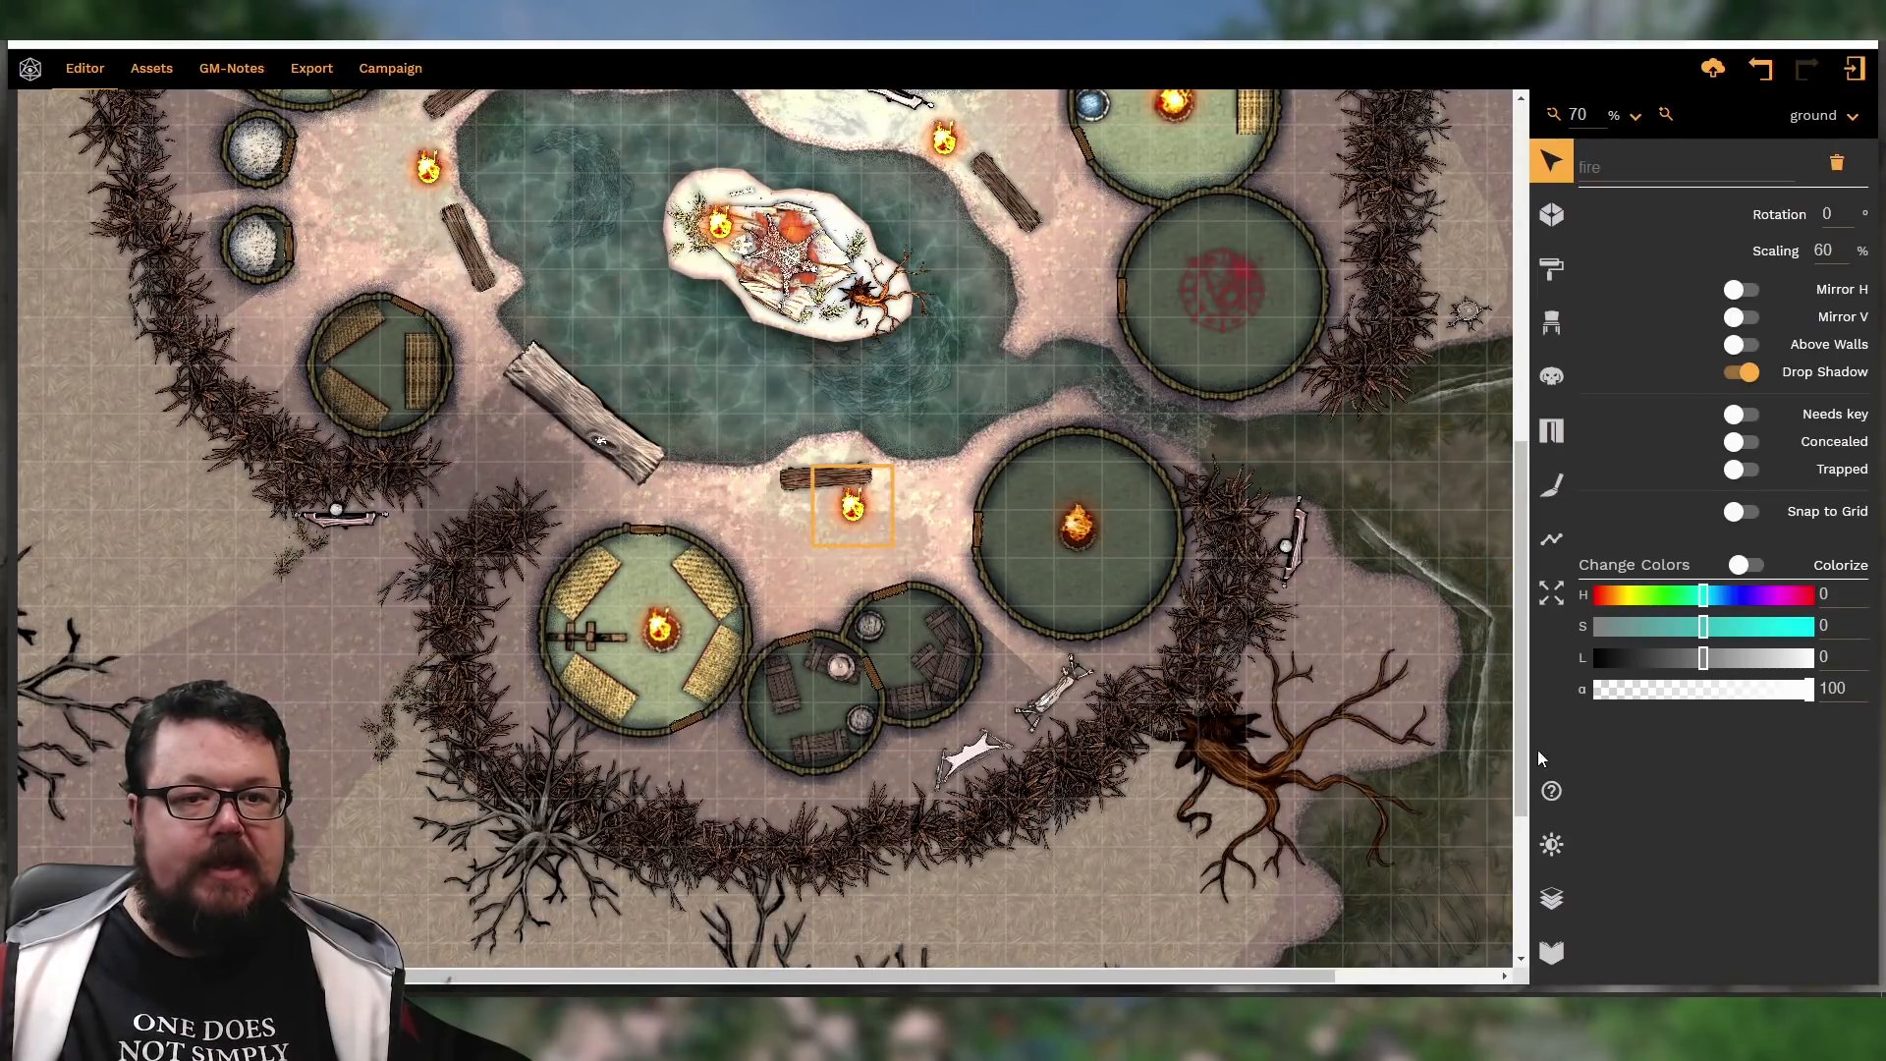
click(1552, 847)
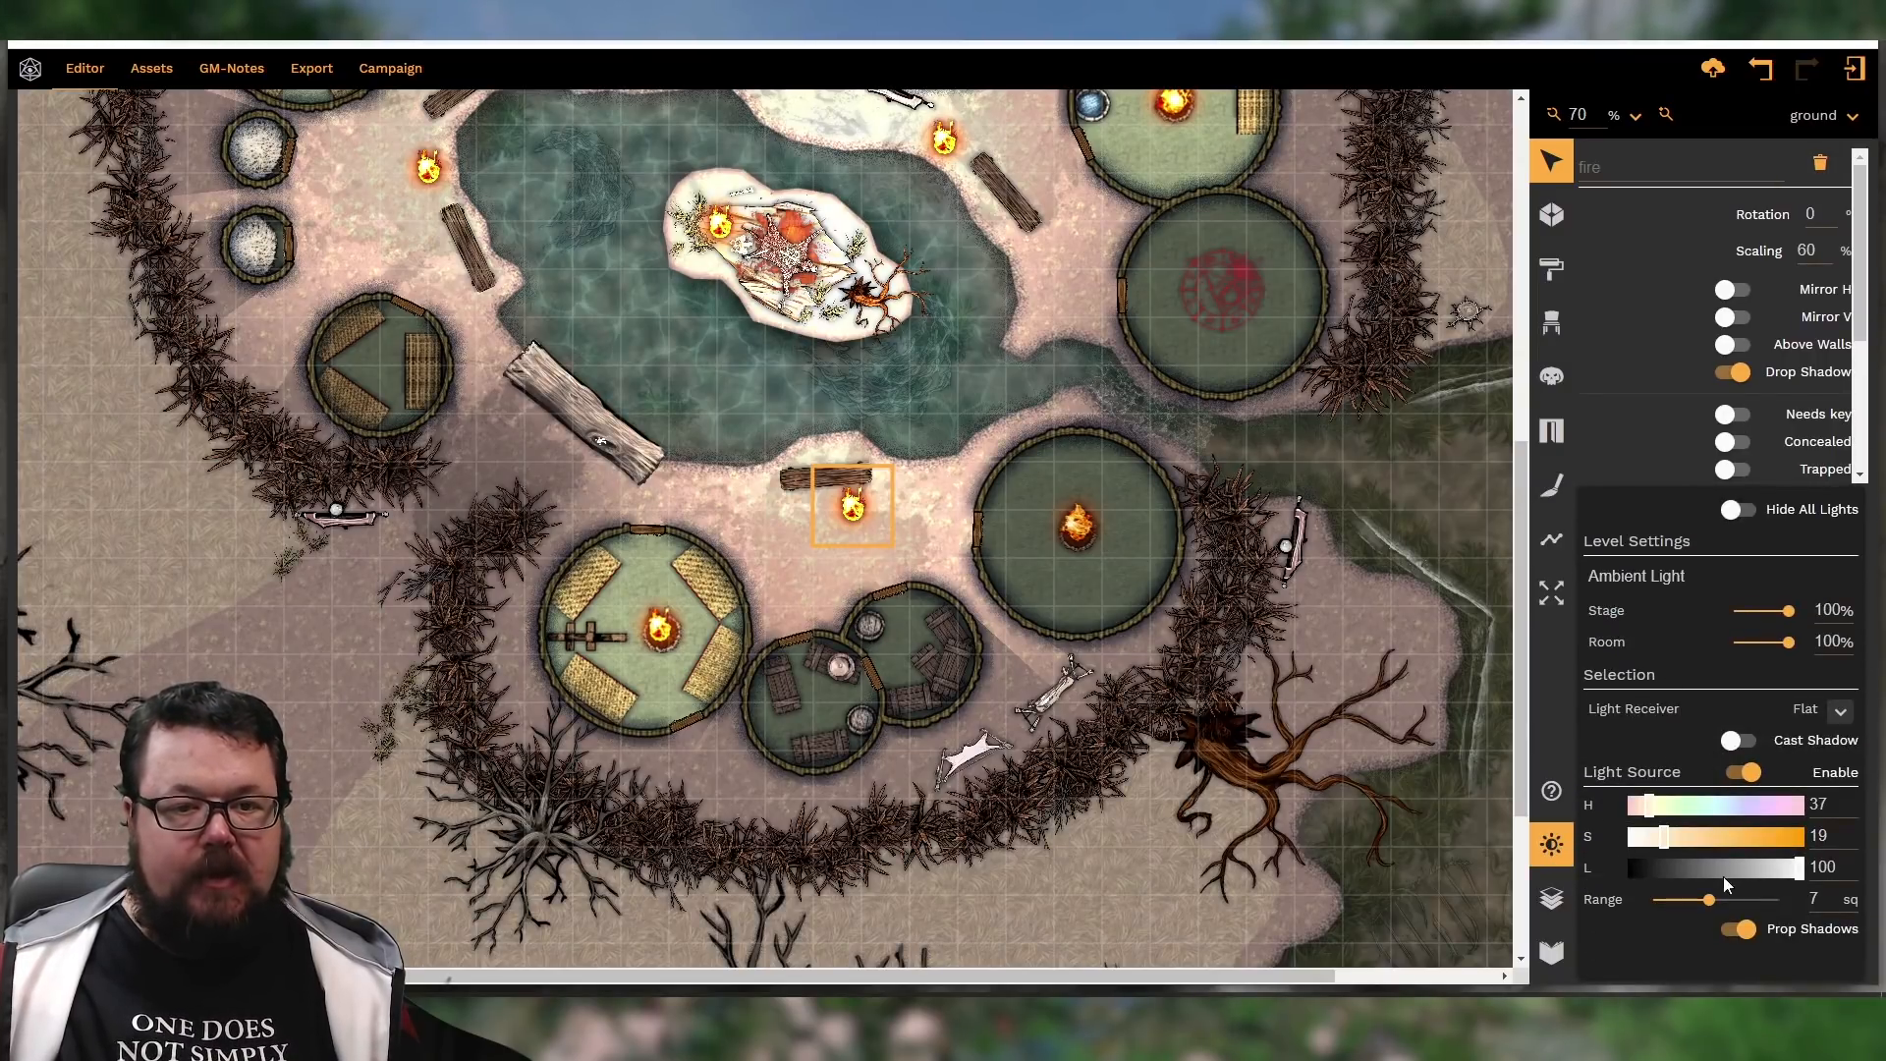
click(1779, 902)
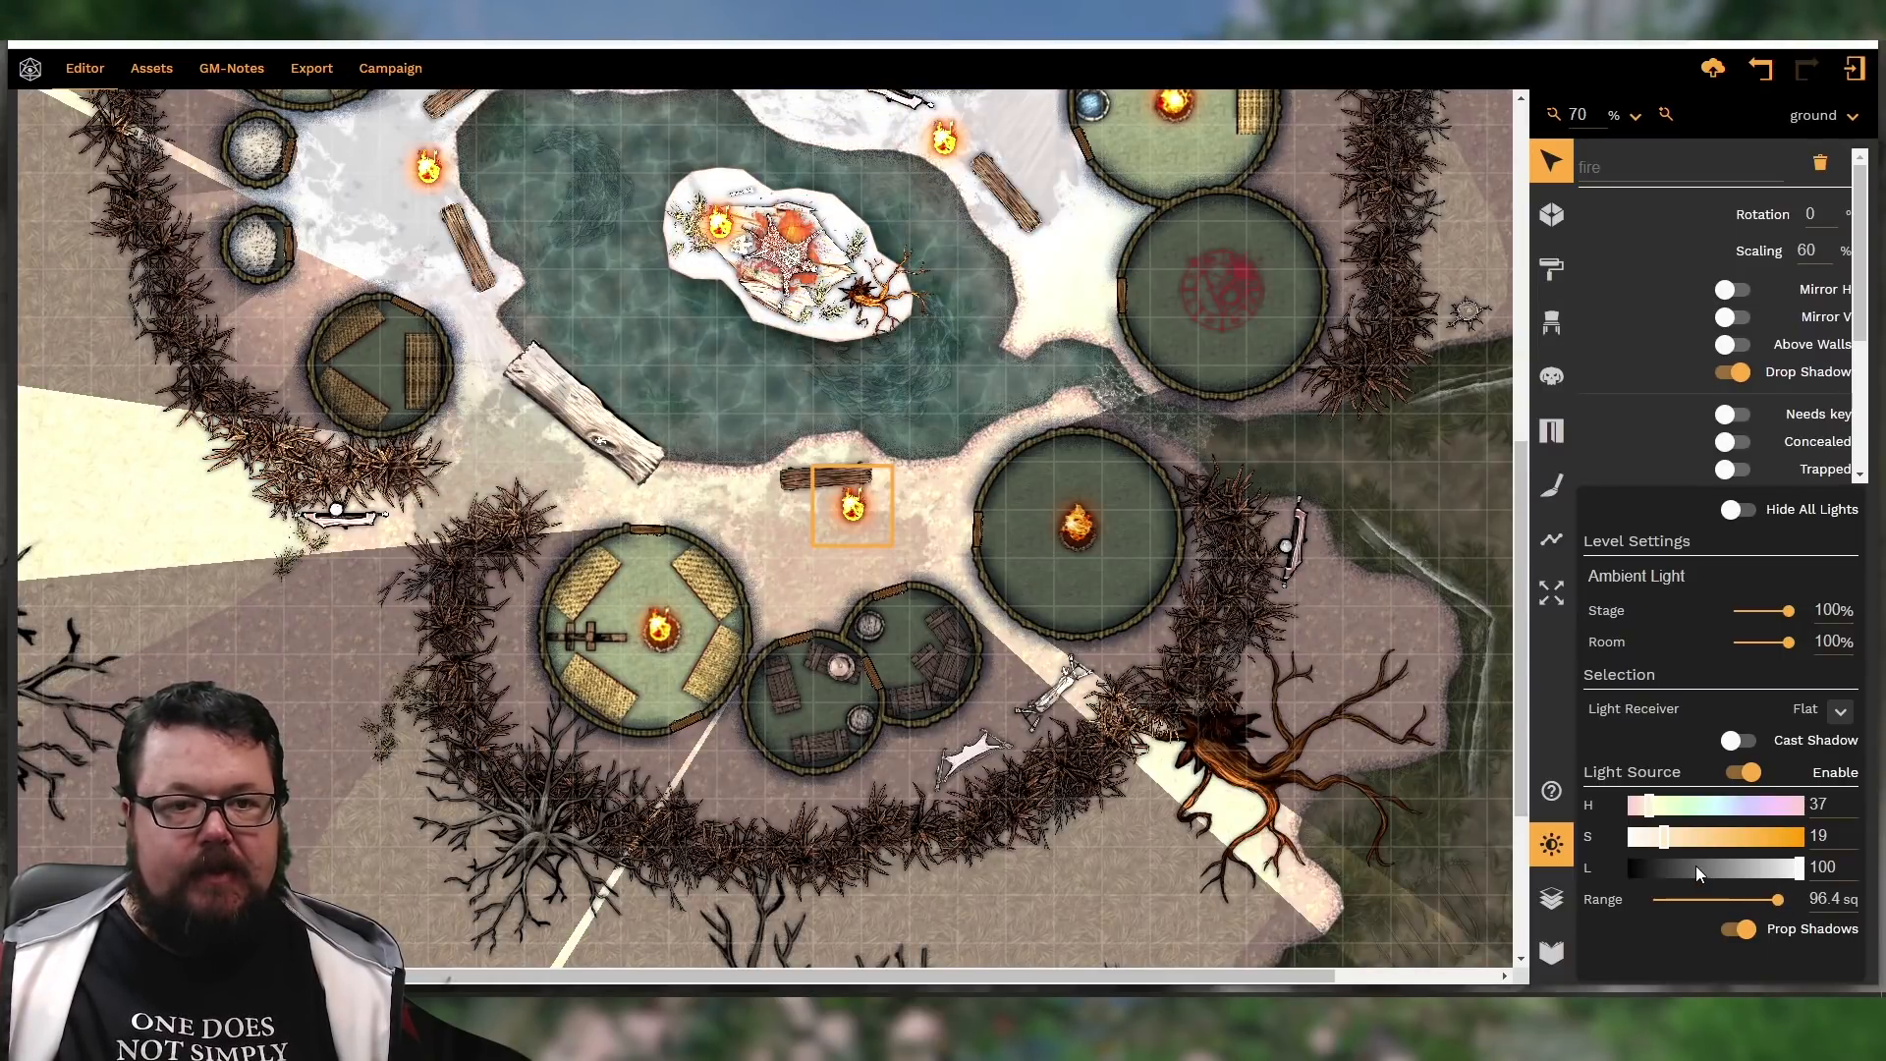
Set the south bank fire's light source to lightness 18 and saturation 99
click(1690, 867)
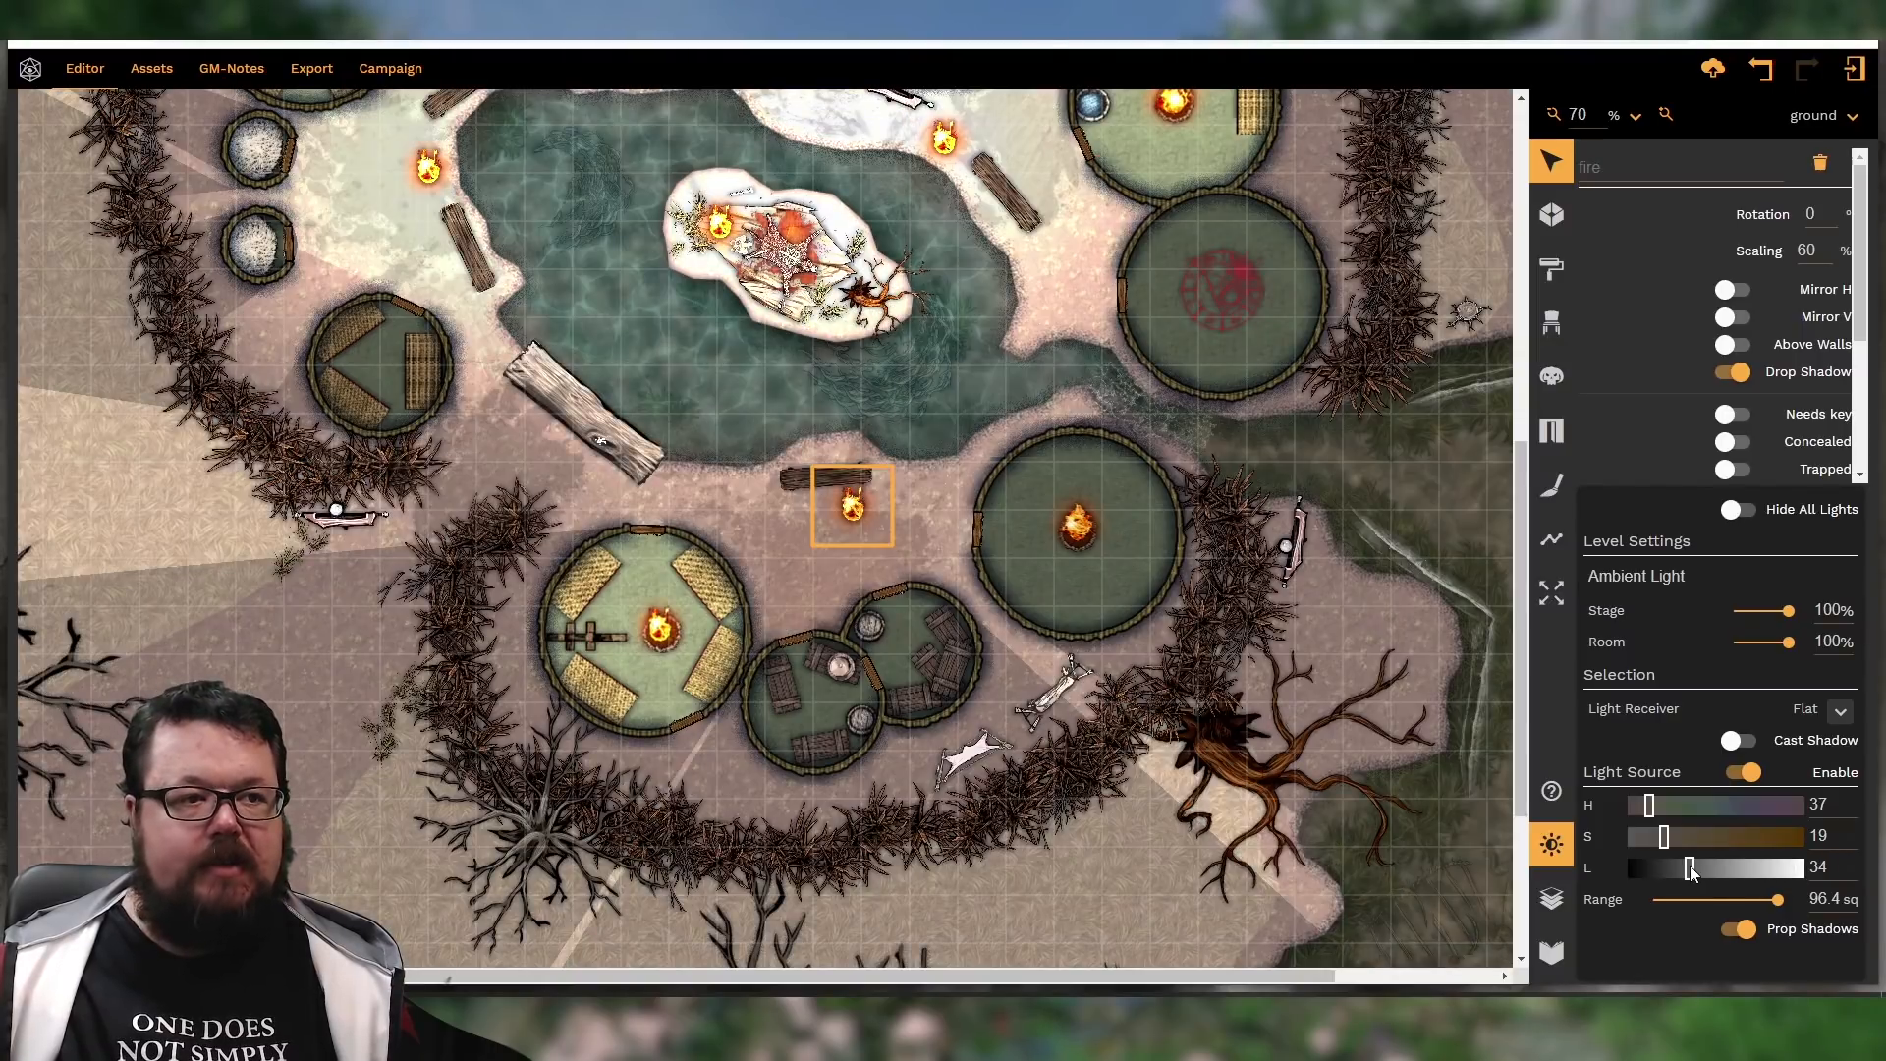
drag(1689, 868, 1679, 874)
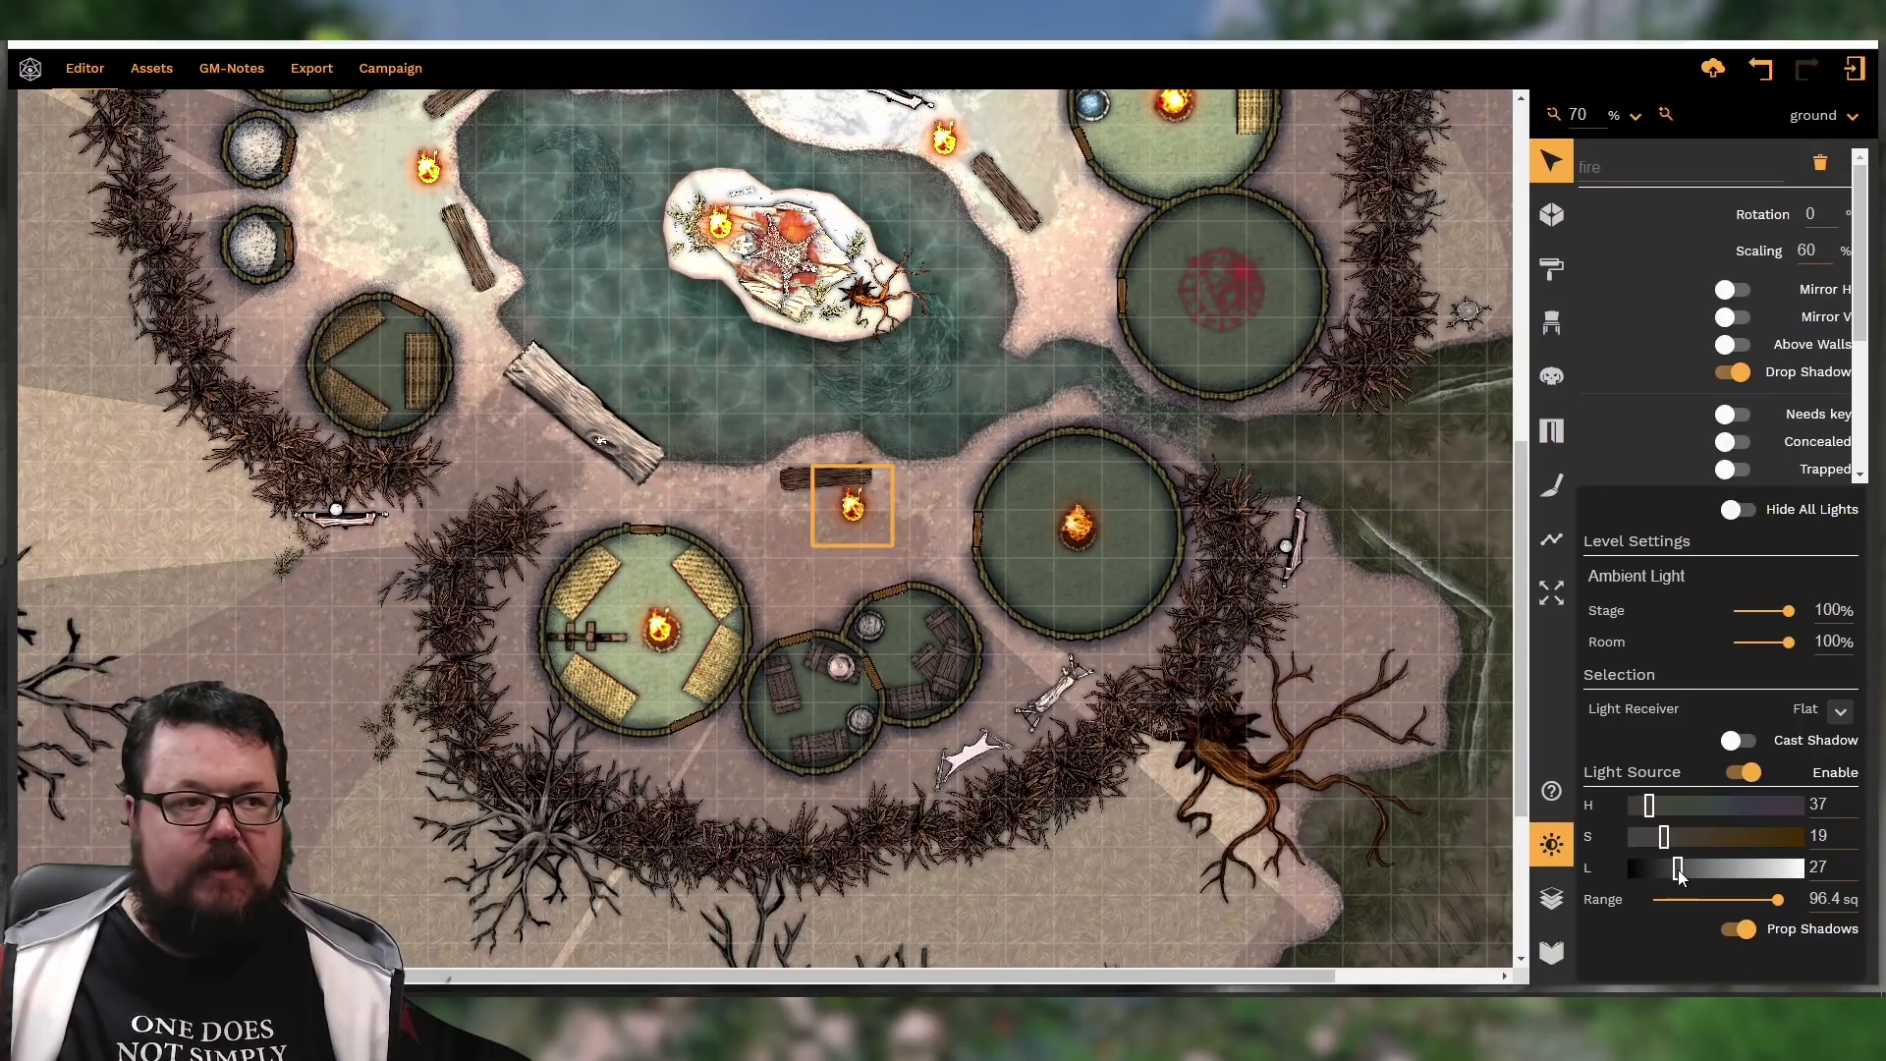
click(1664, 870)
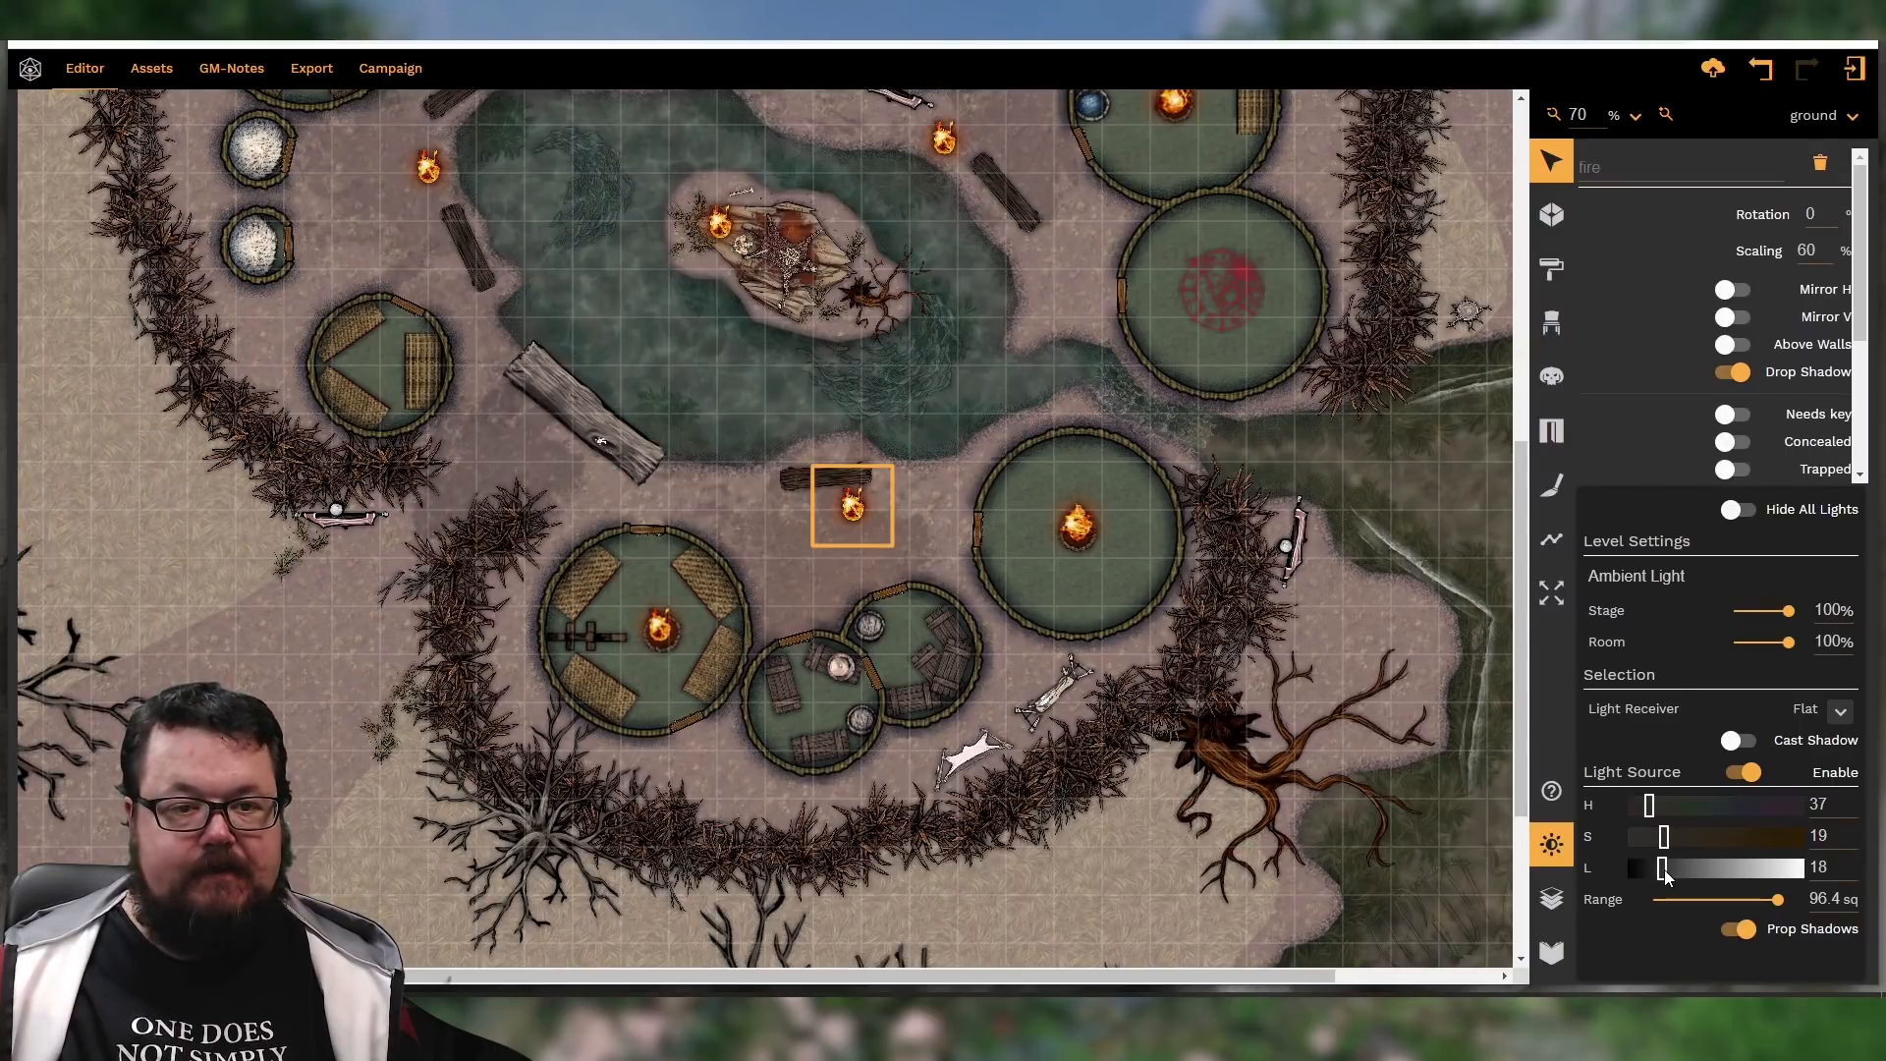
click(1799, 842)
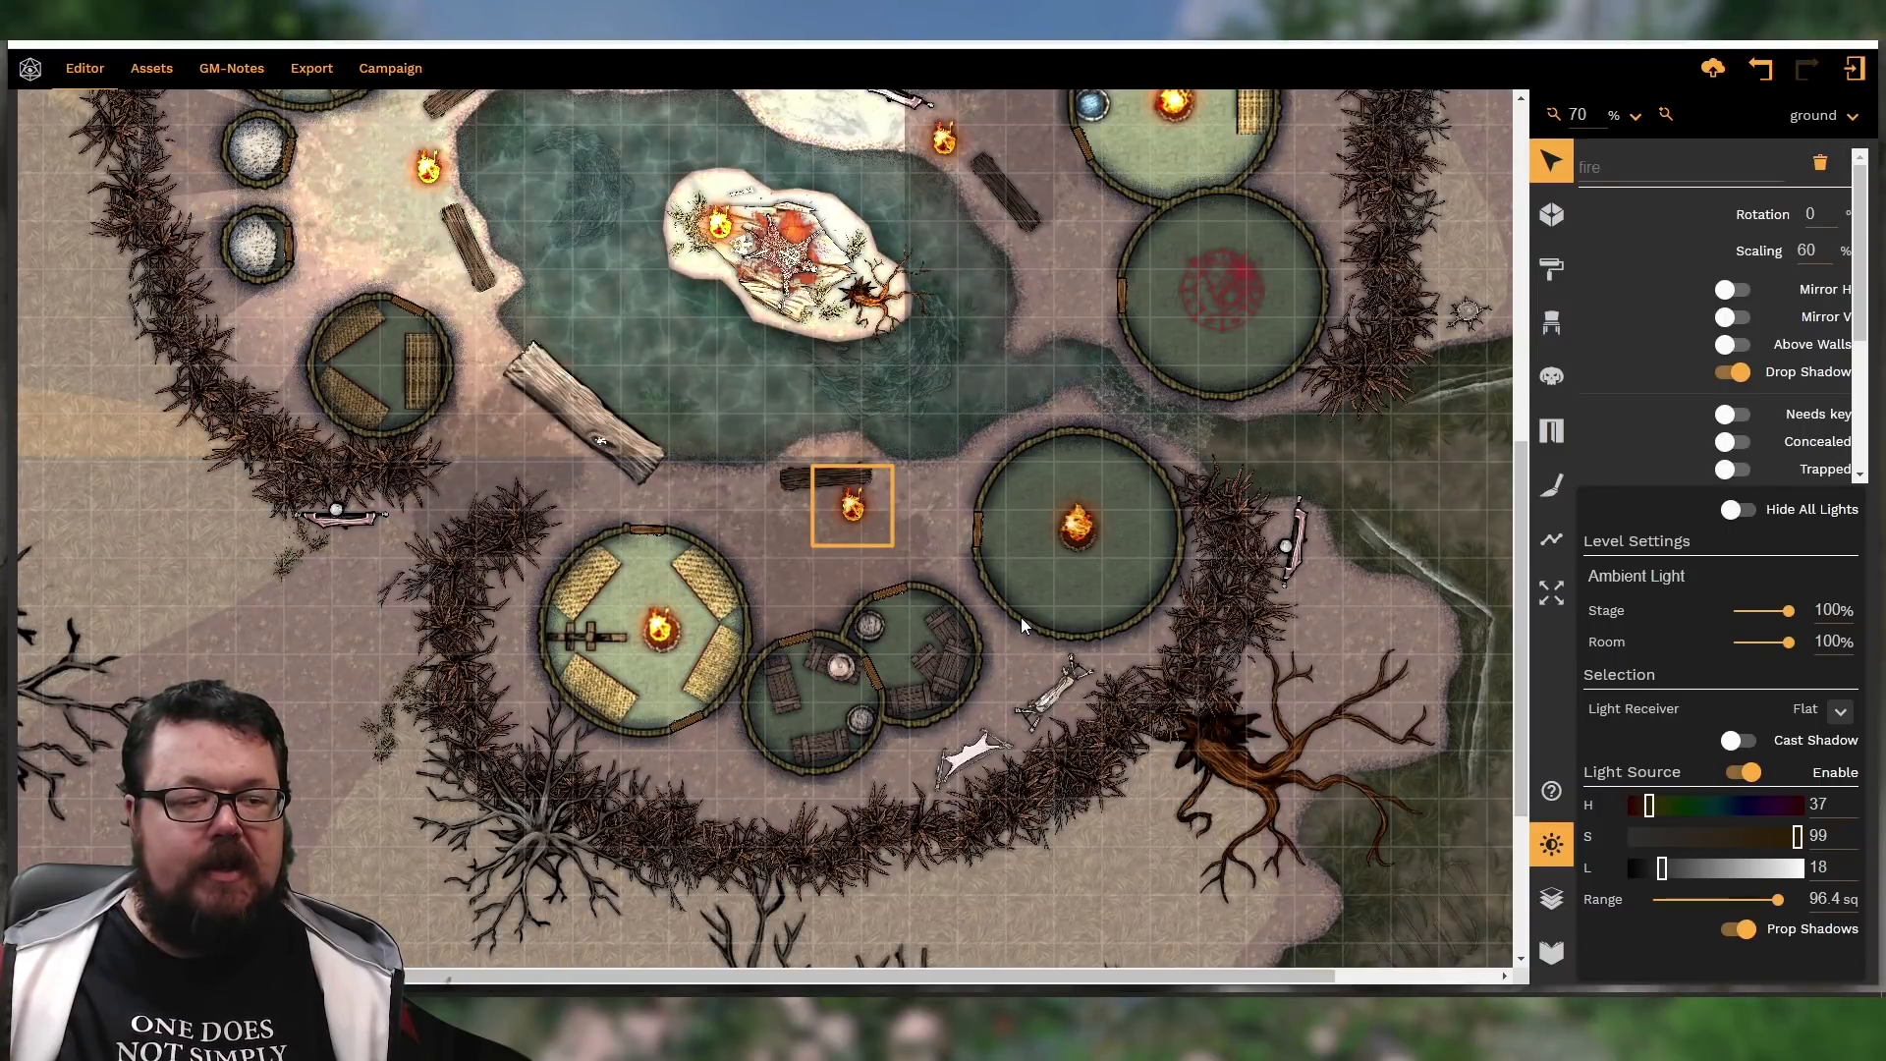
Move the south bank fire slightly southwest, away from the log and toward the huts
scroll(1022, 628, down, 1)
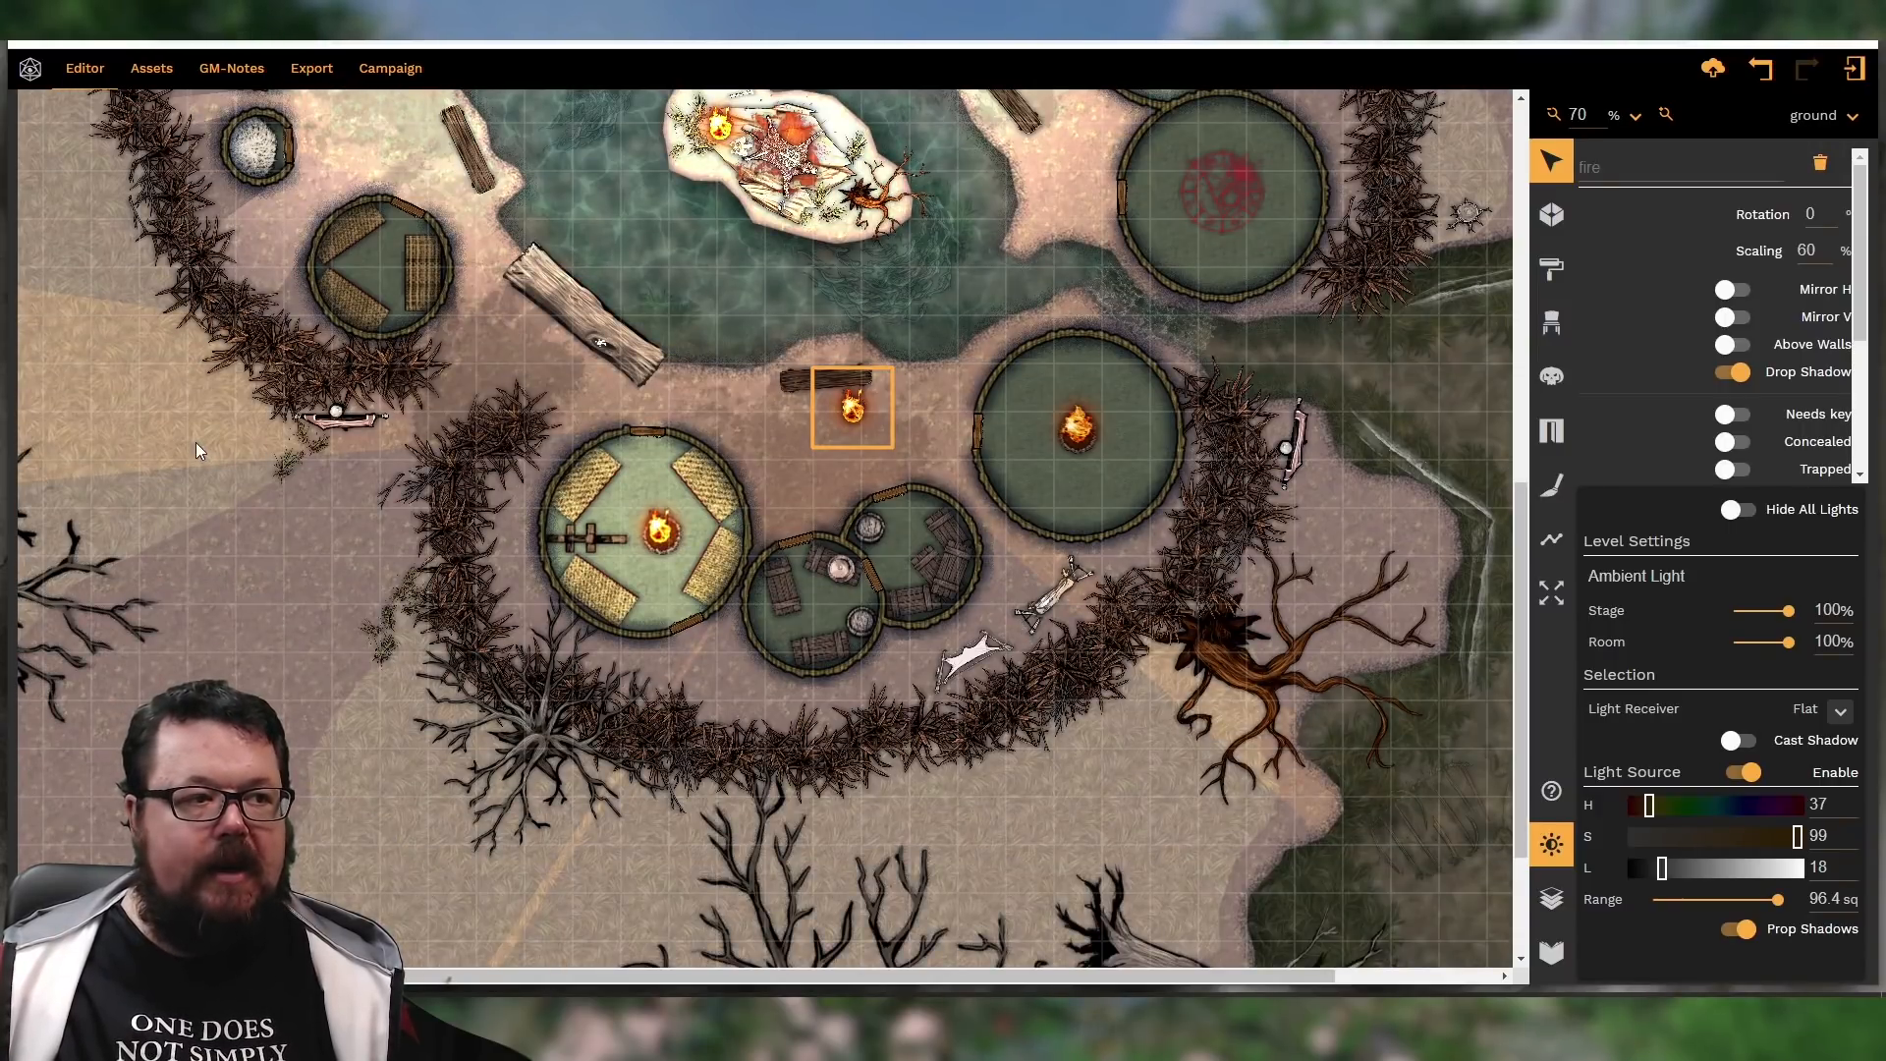
scroll(197, 450, up, 6)
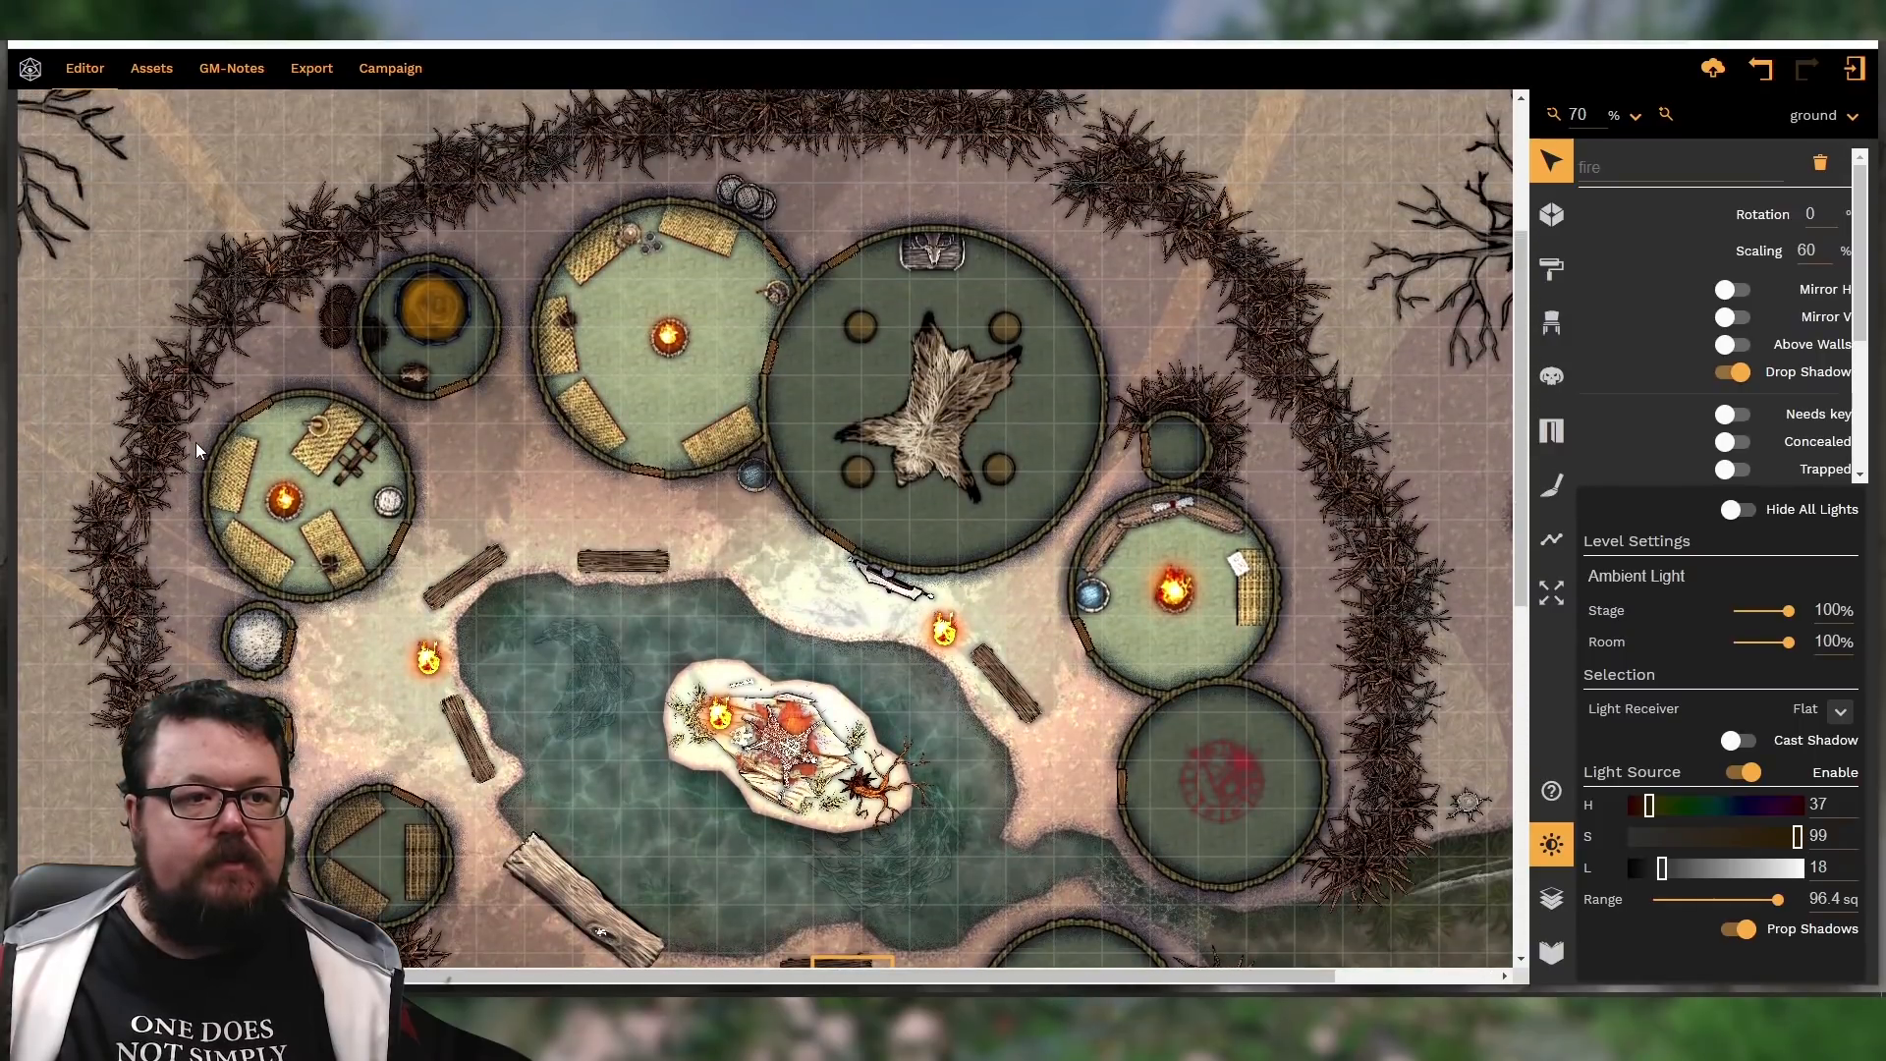
scroll(197, 449, down, 5)
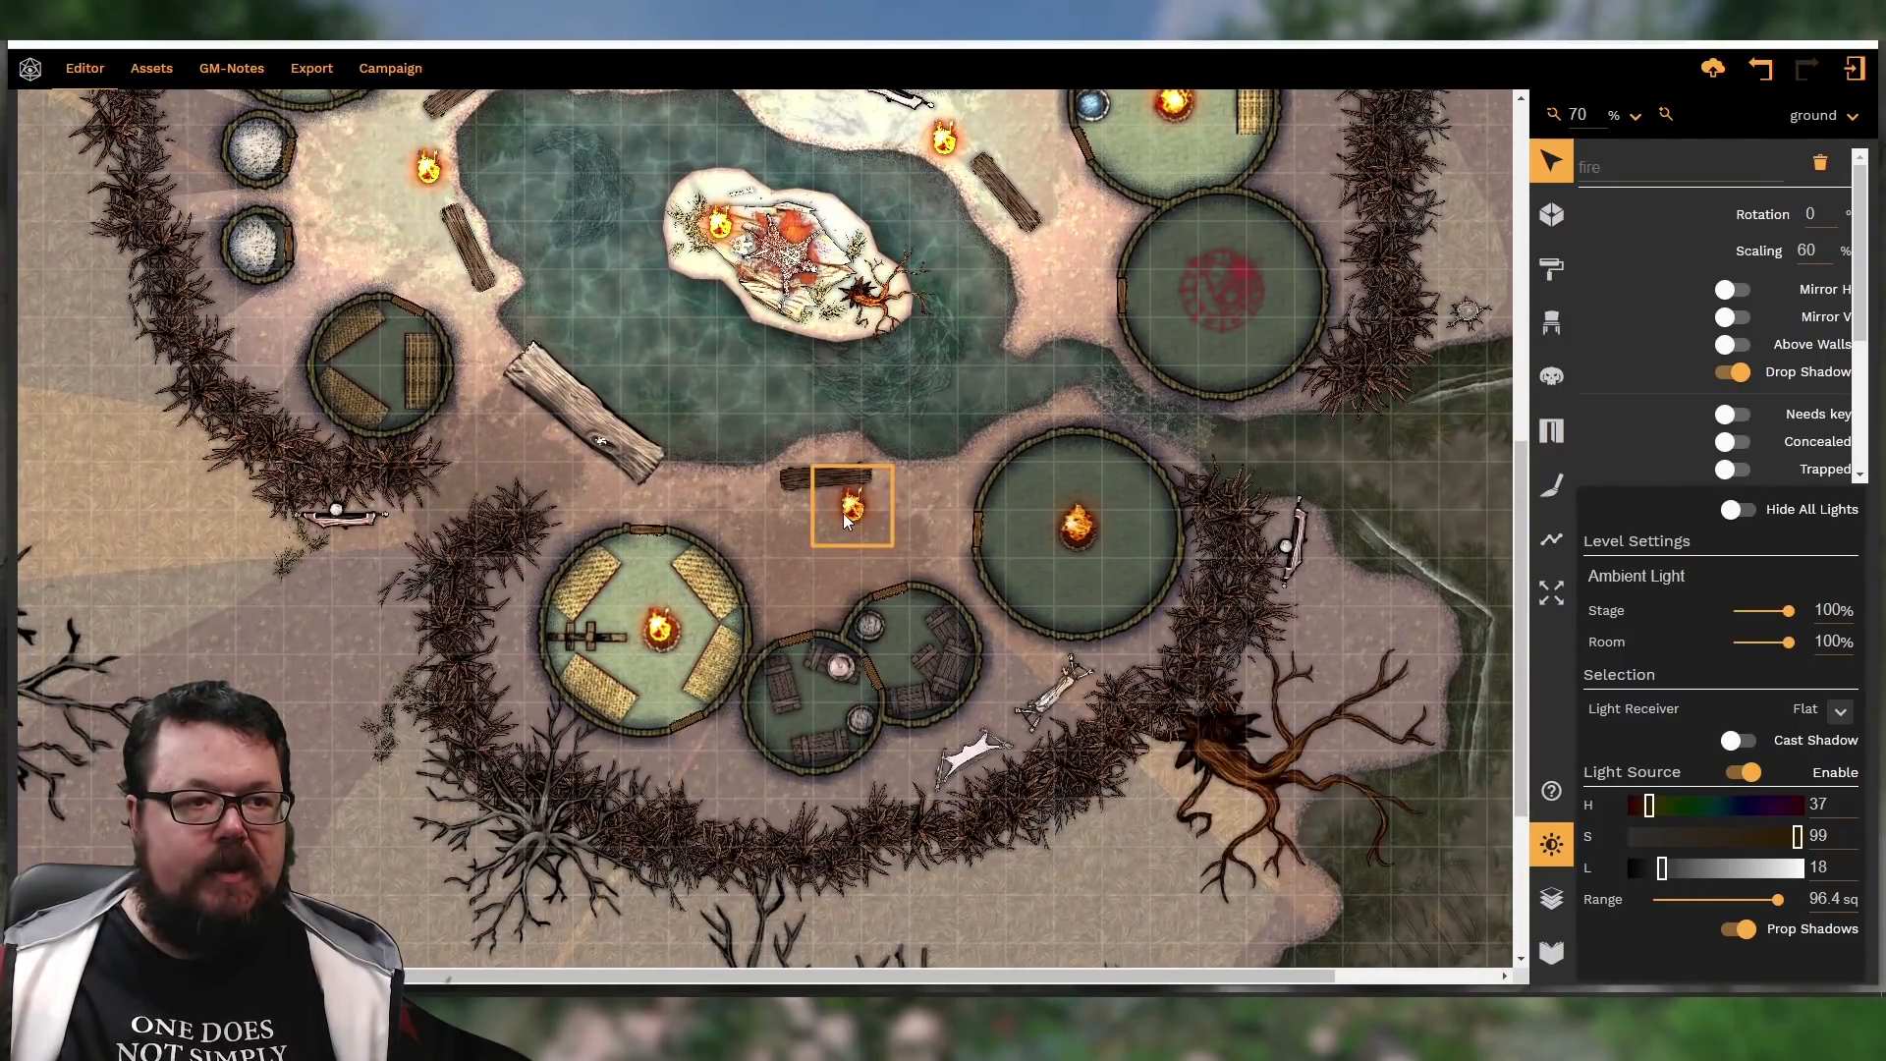
drag(851, 519, 833, 560)
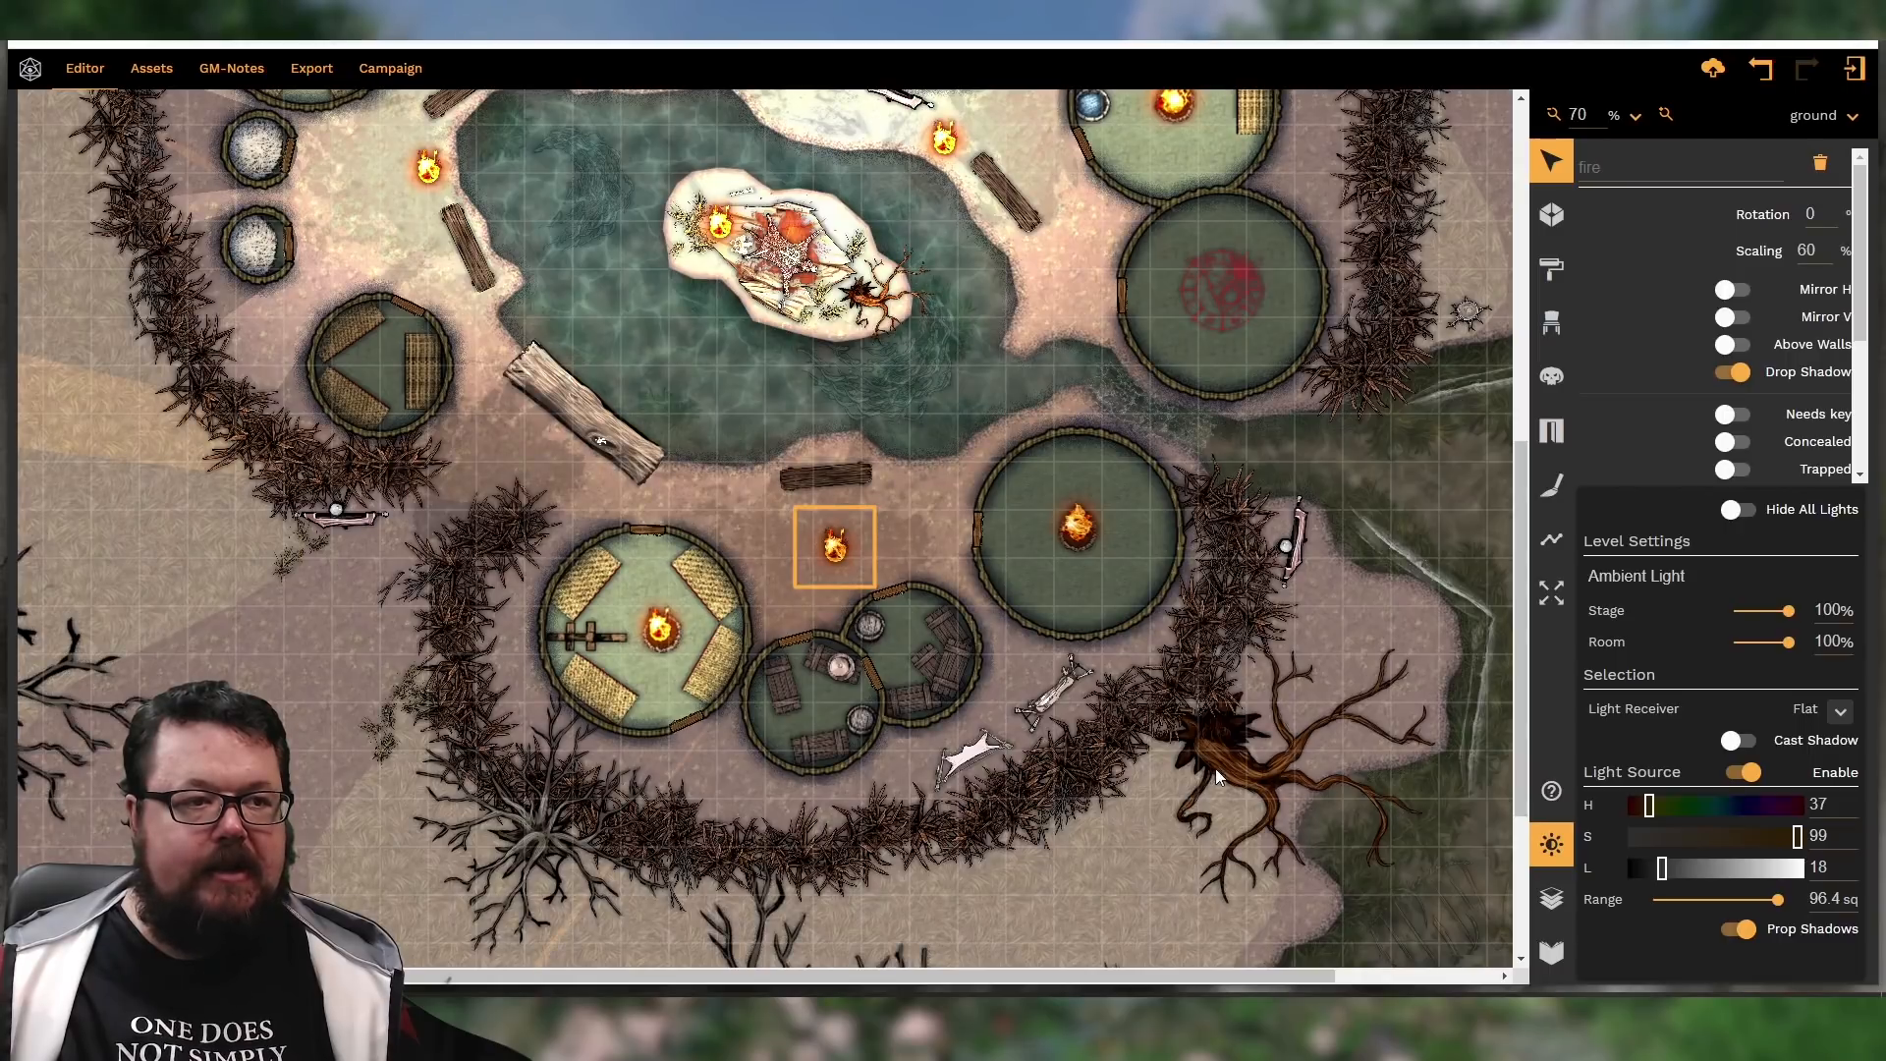
Set the south bank fire prop's opacity to 0 while keeping its light source enabled
scroll(1171, 795, down, 3)
scroll(1171, 795, up, 3)
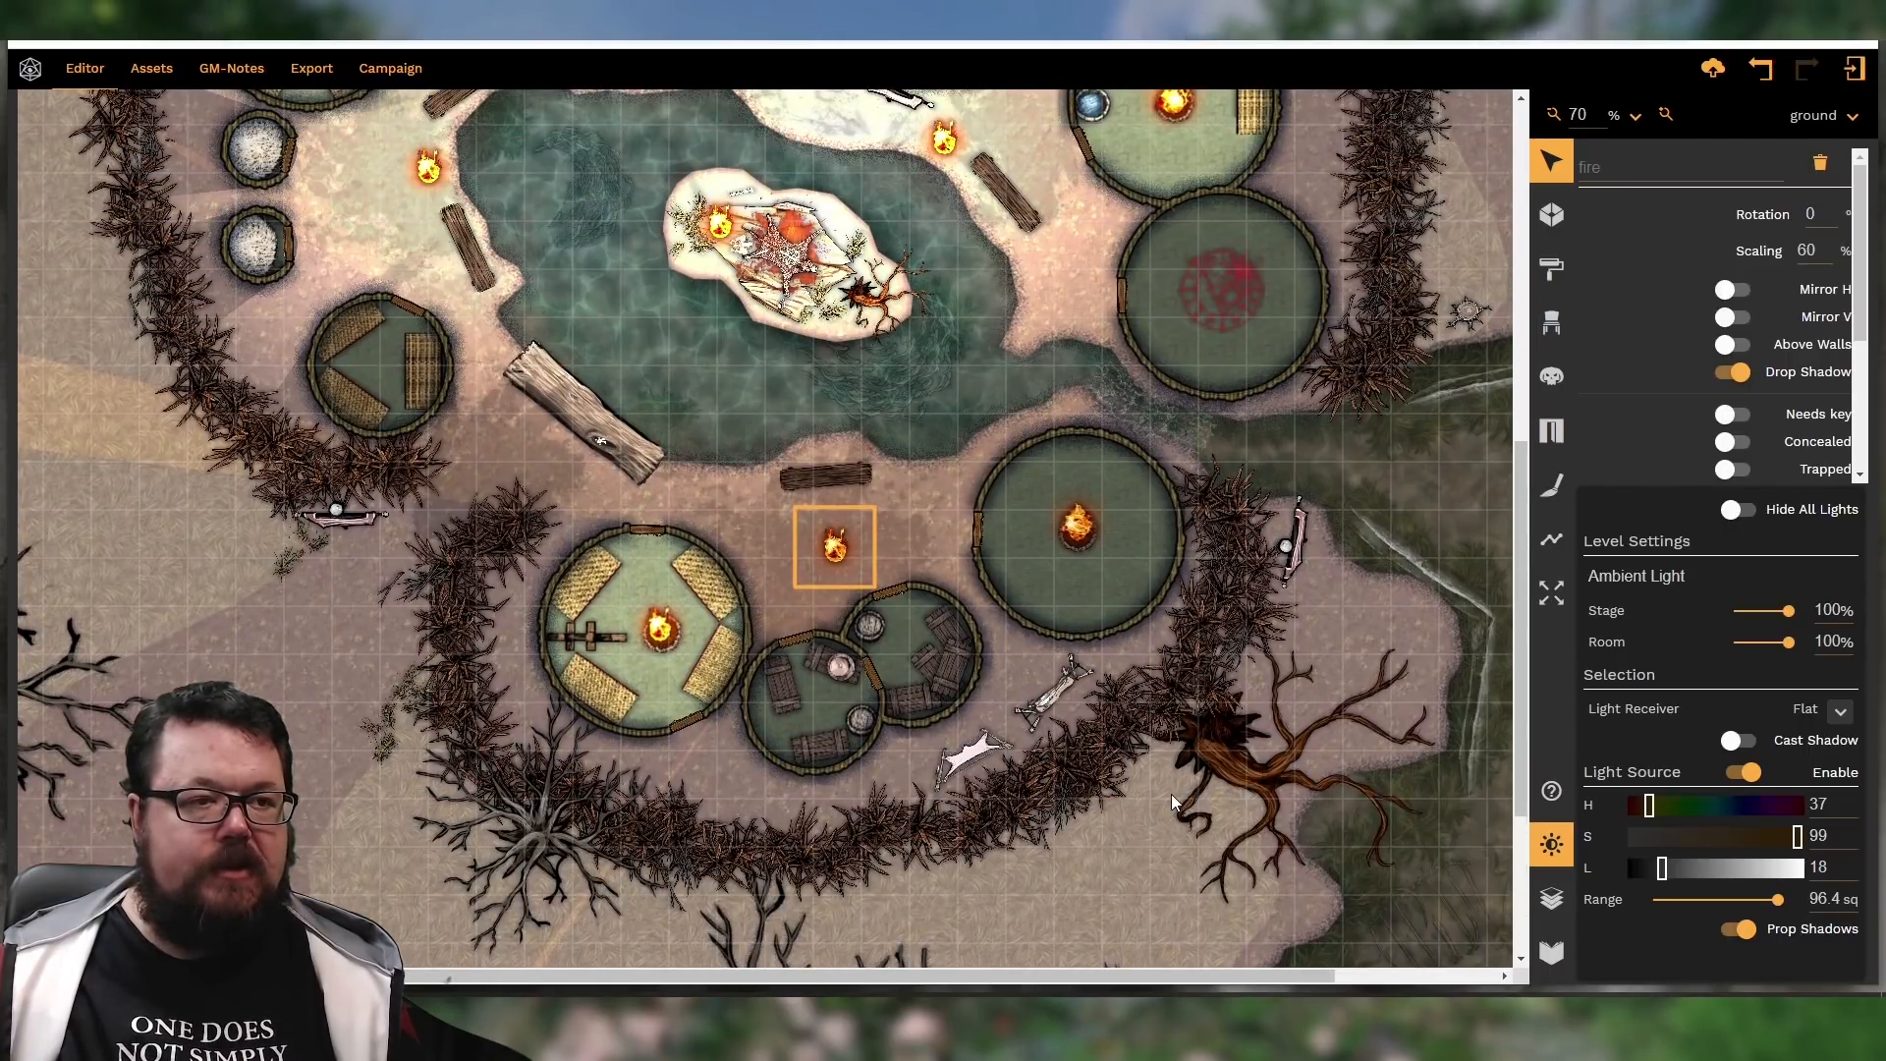
scroll(1682, 442, down, 3)
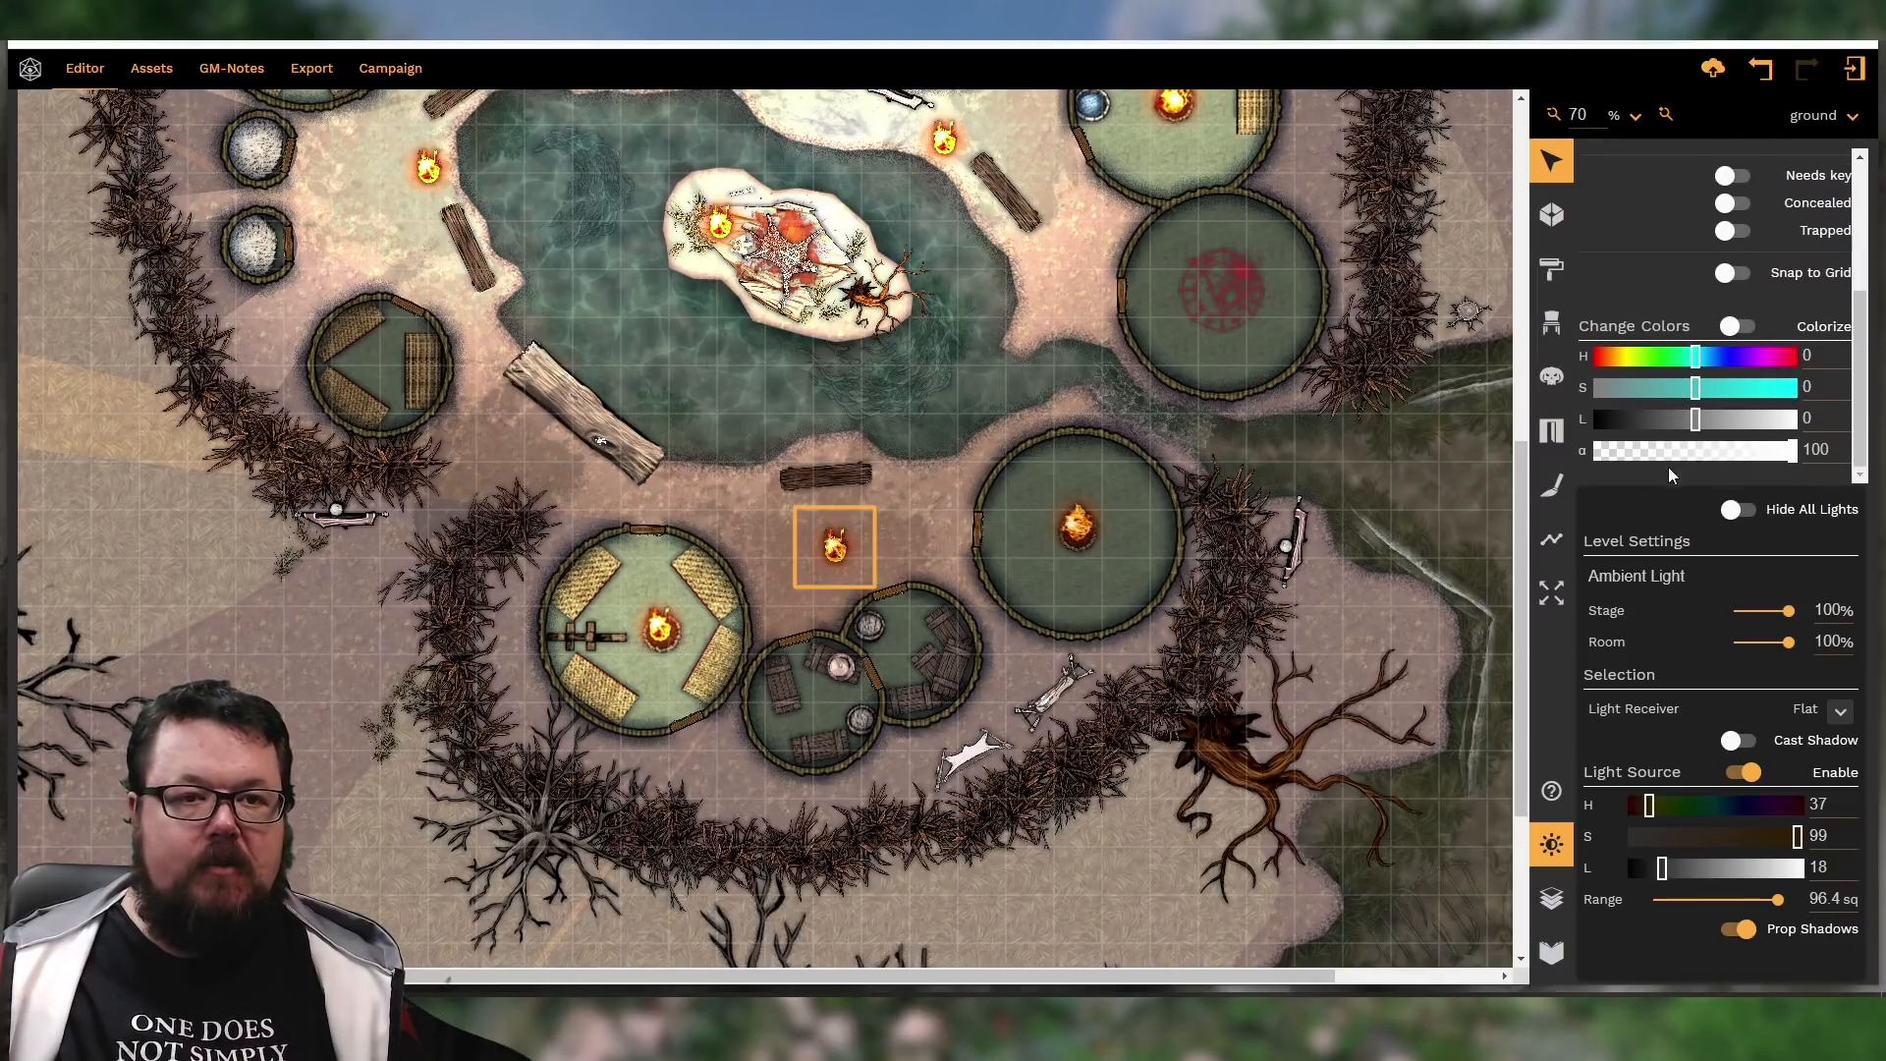
drag(1791, 460, 1571, 460)
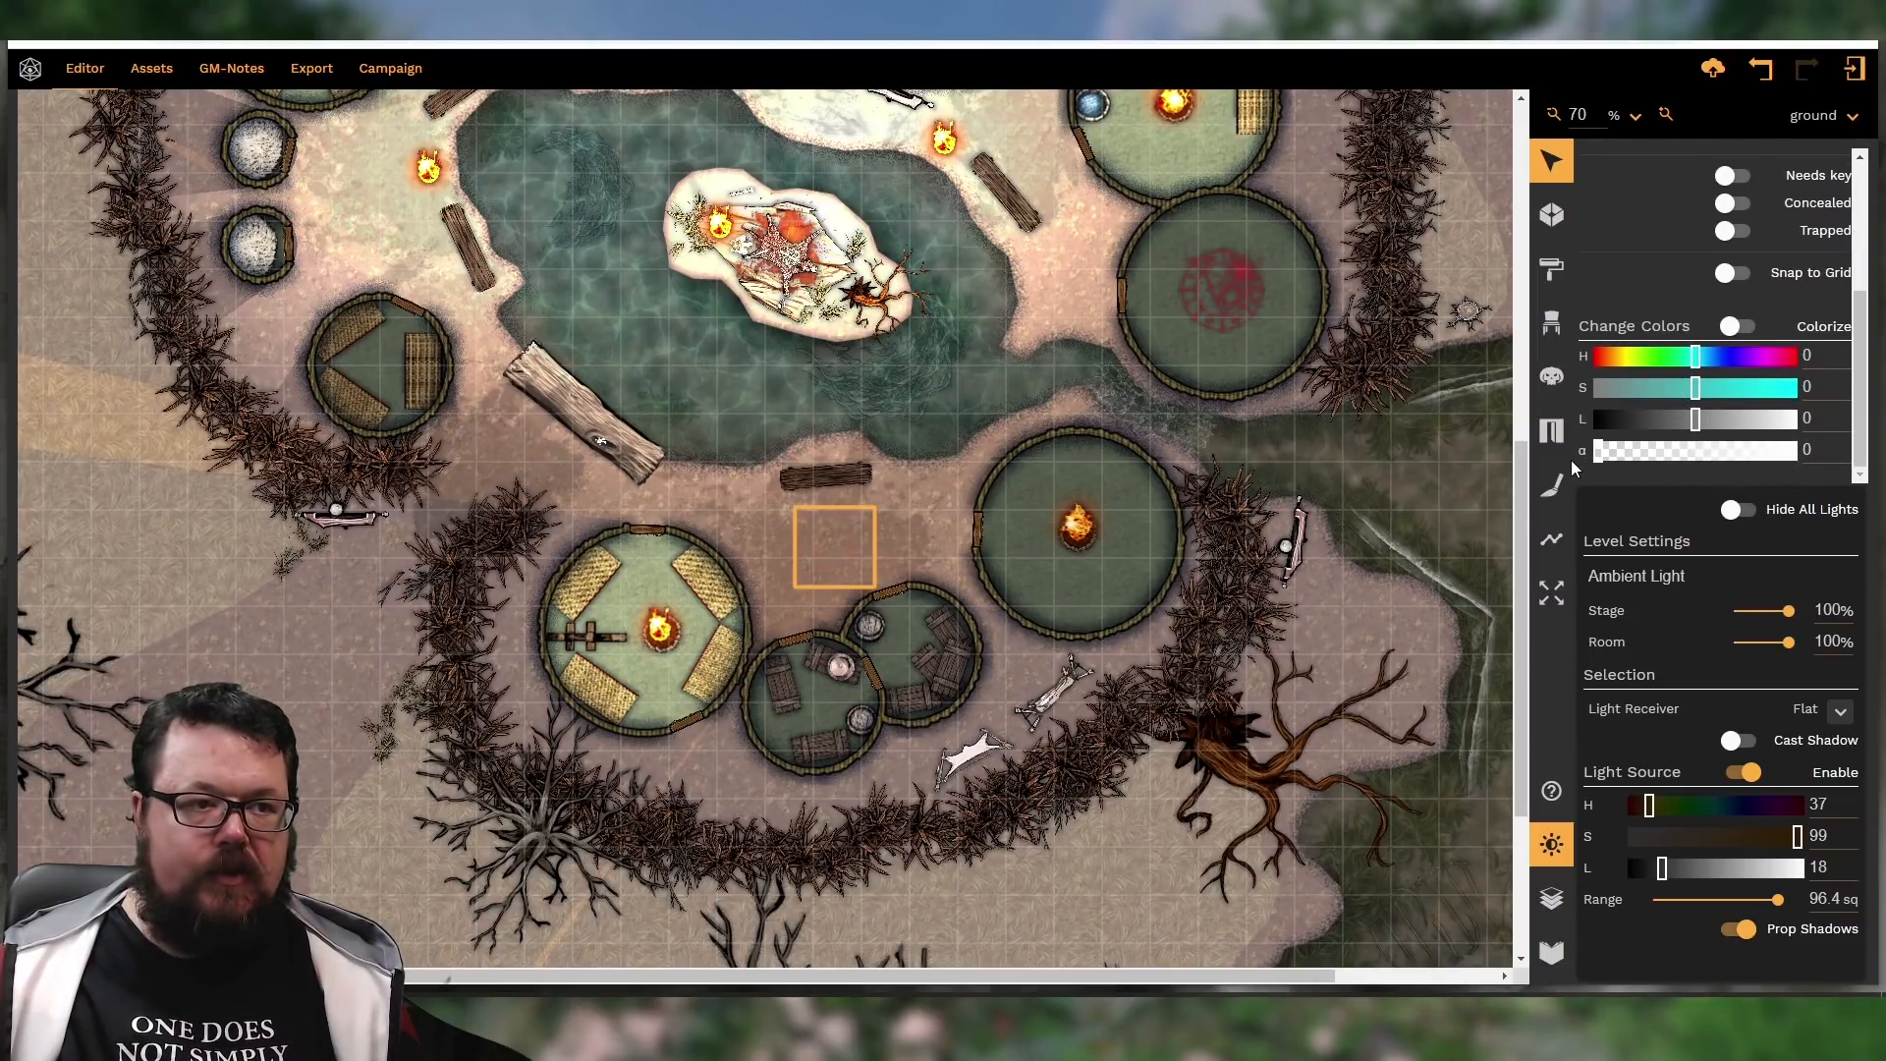
click(1151, 886)
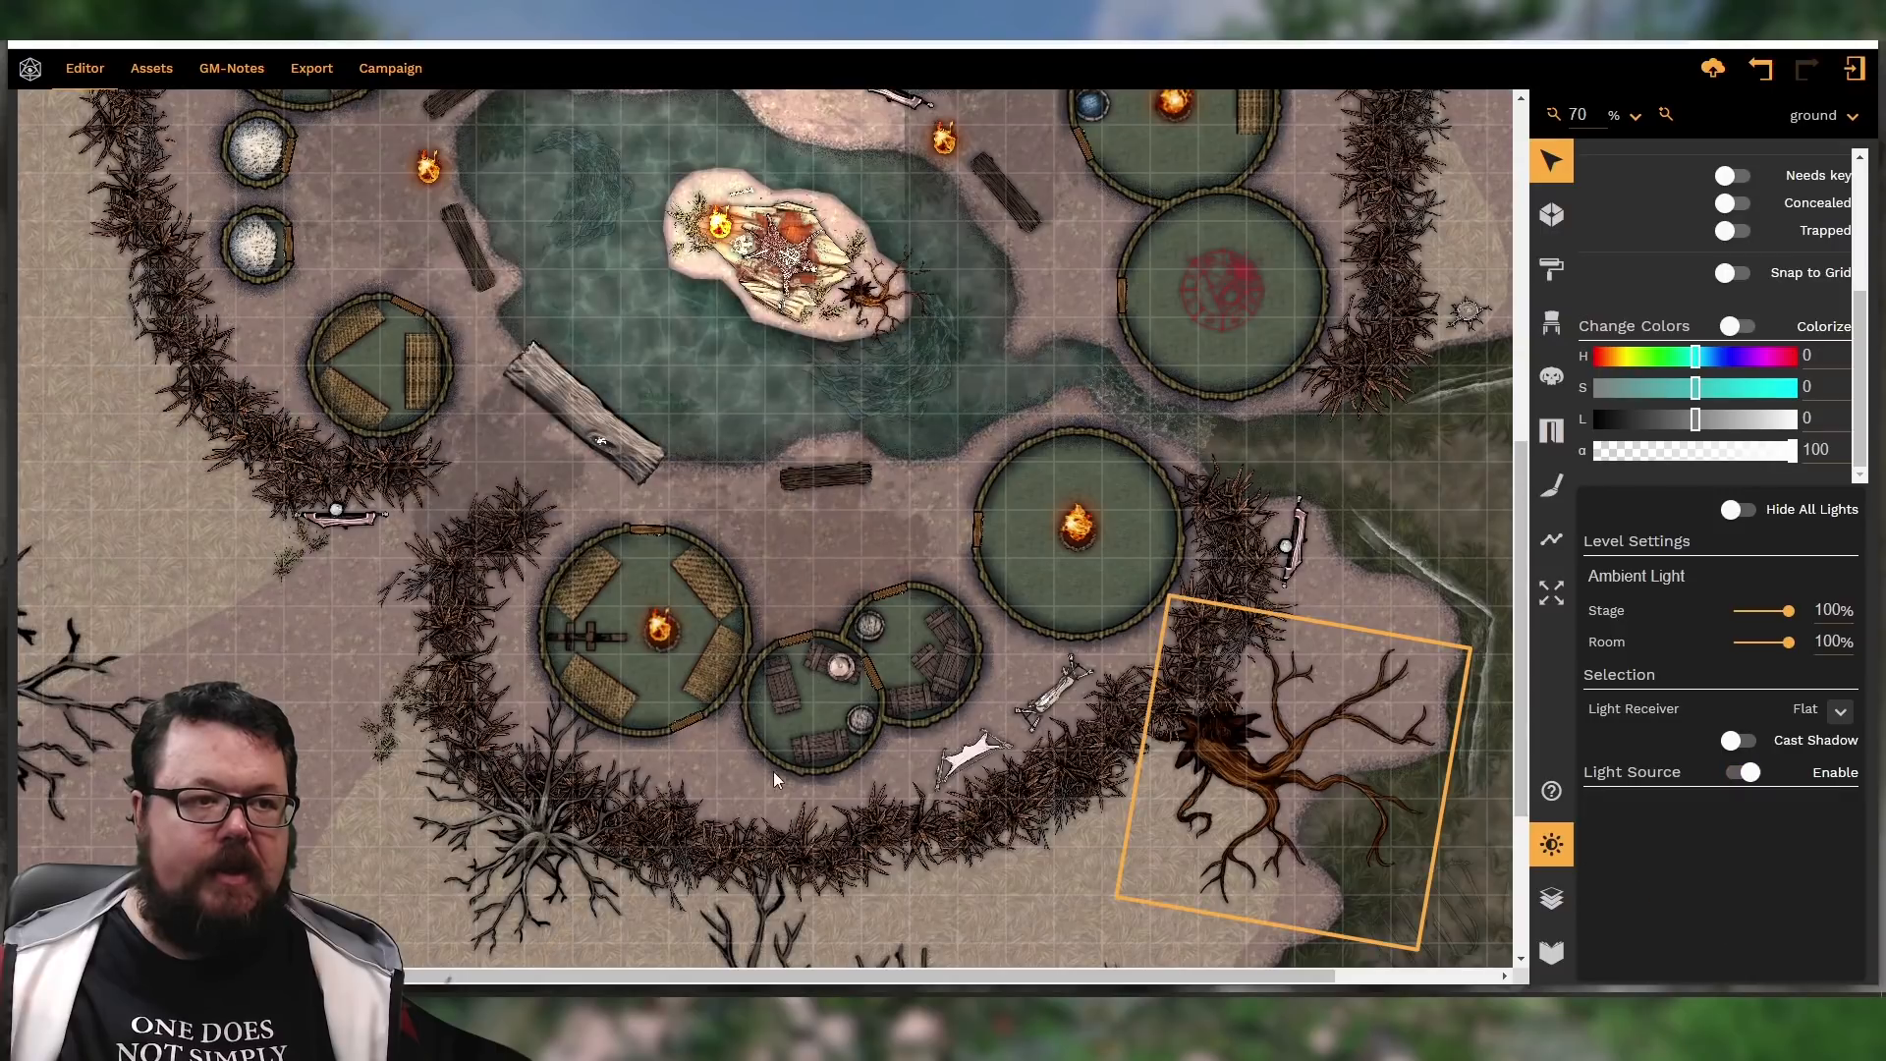
Set the light of the fire on the pond's west bank to saturation 100, lightness 18 and a range of 69.5 squares
scroll(436, 617, up, 2)
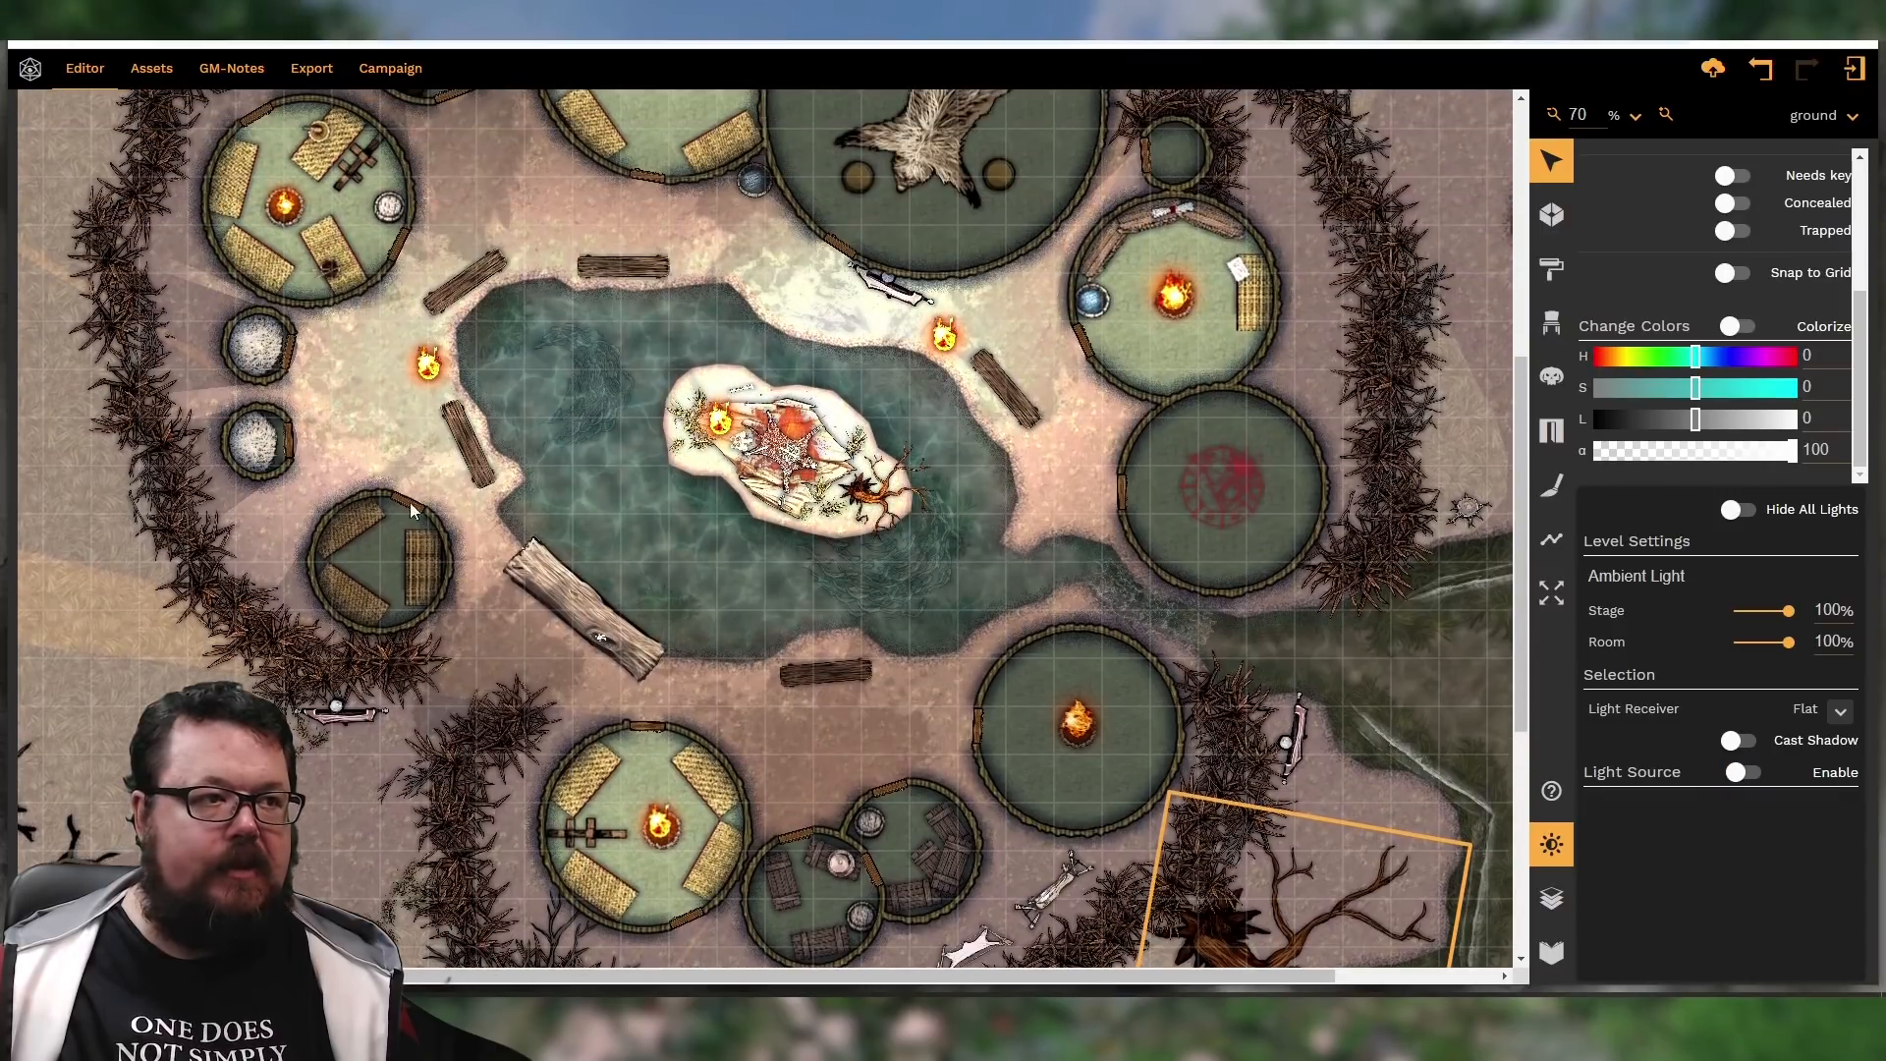
click(428, 364)
drag(1664, 835, 1807, 843)
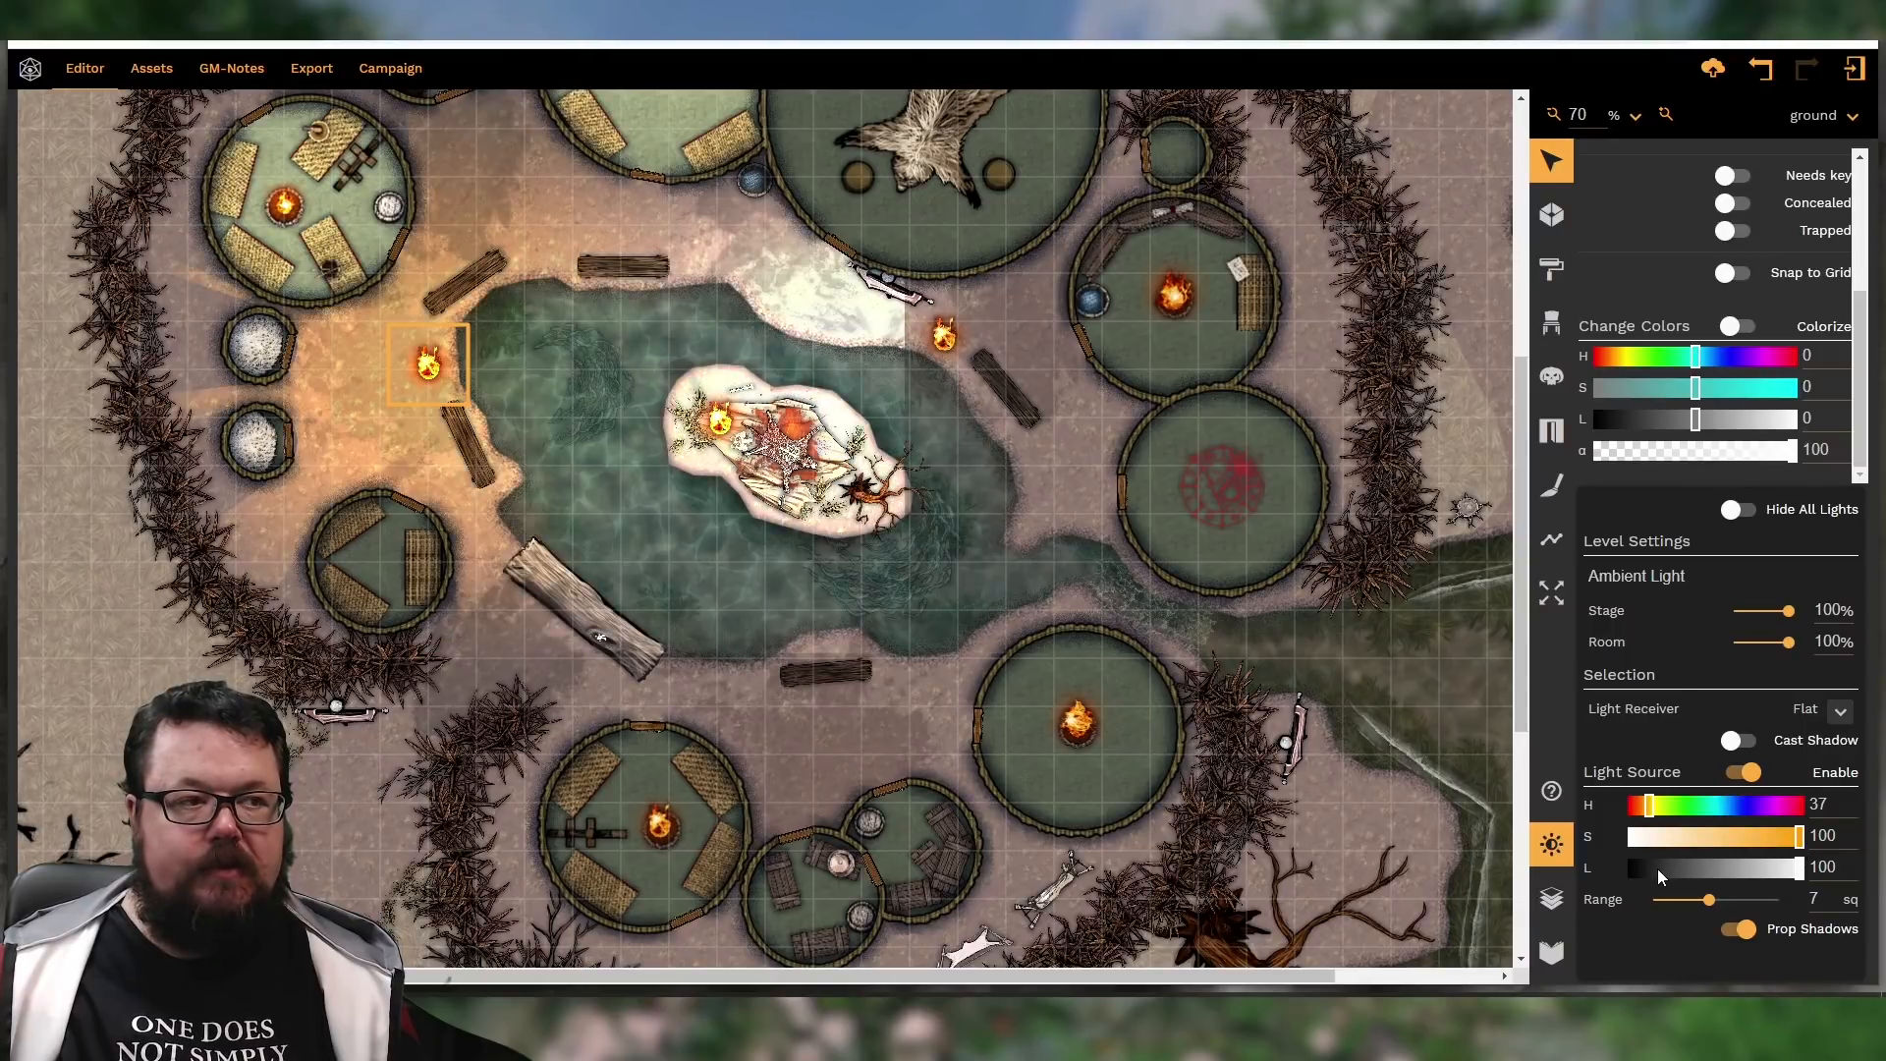
click(1662, 870)
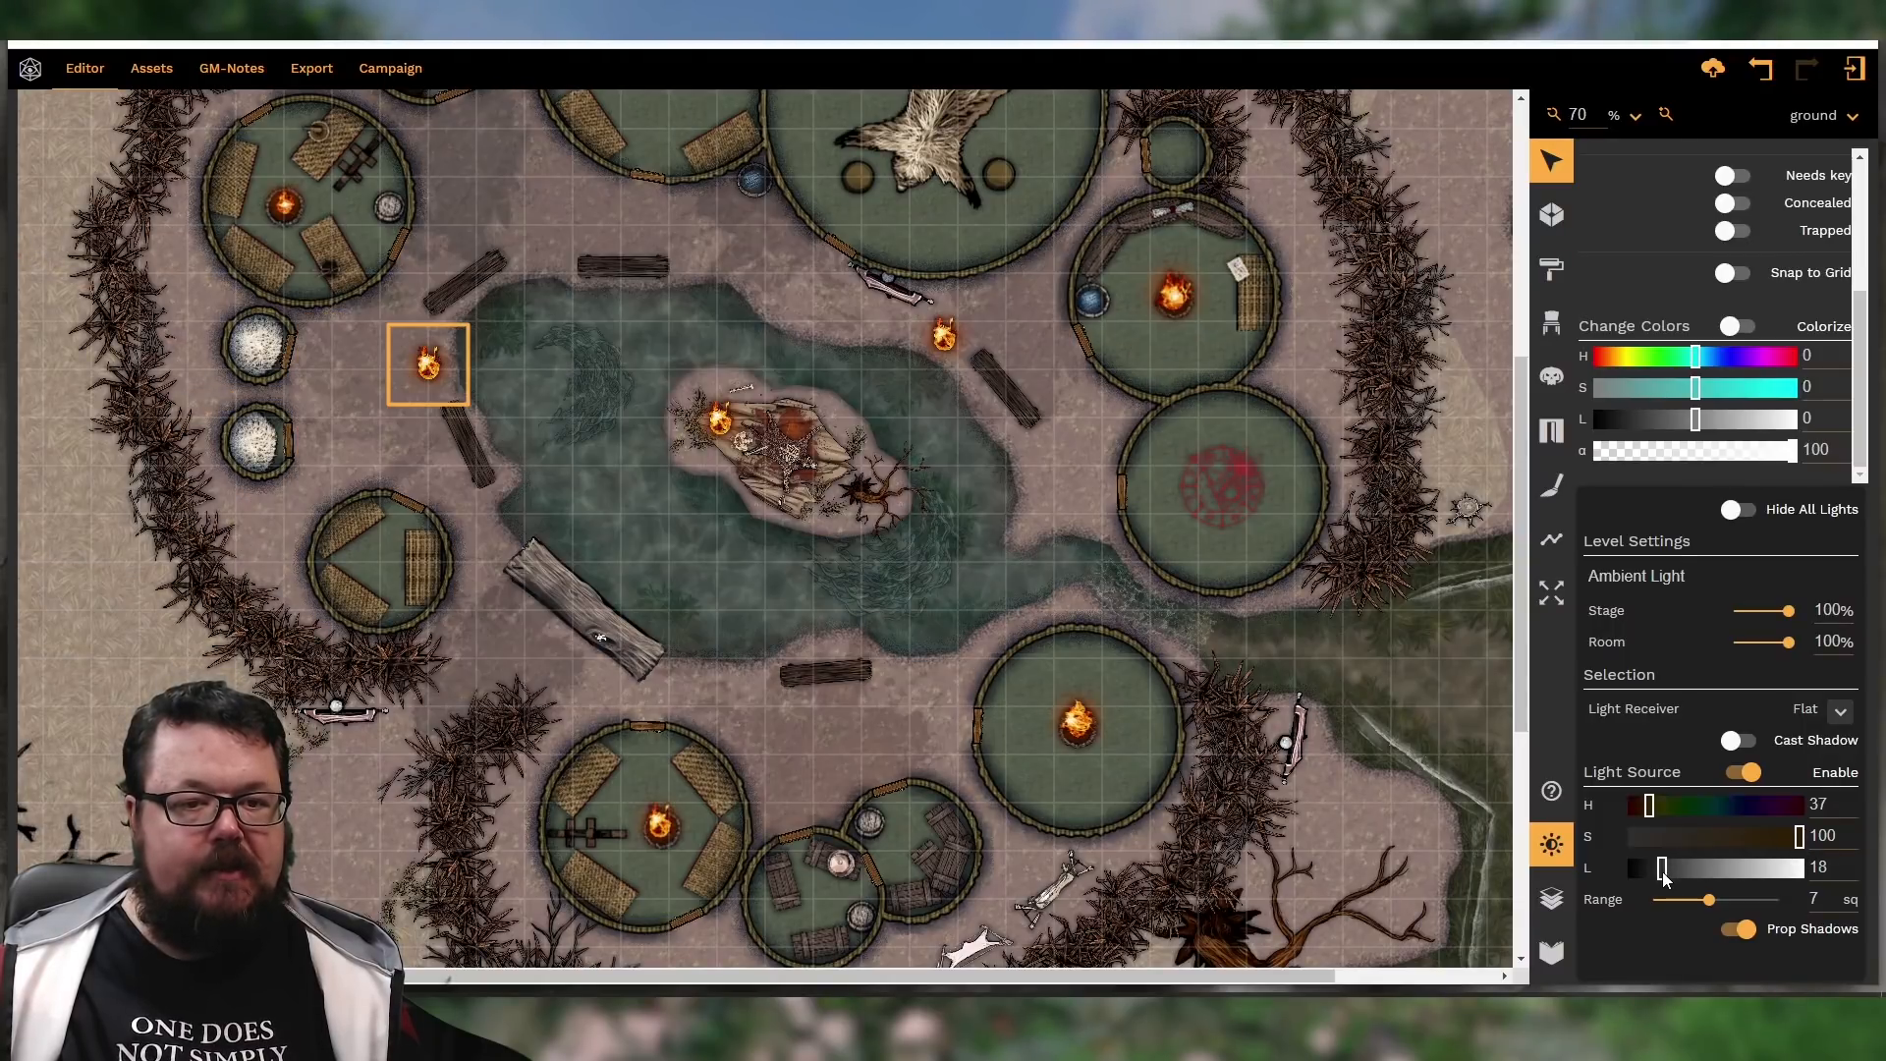
click(1771, 900)
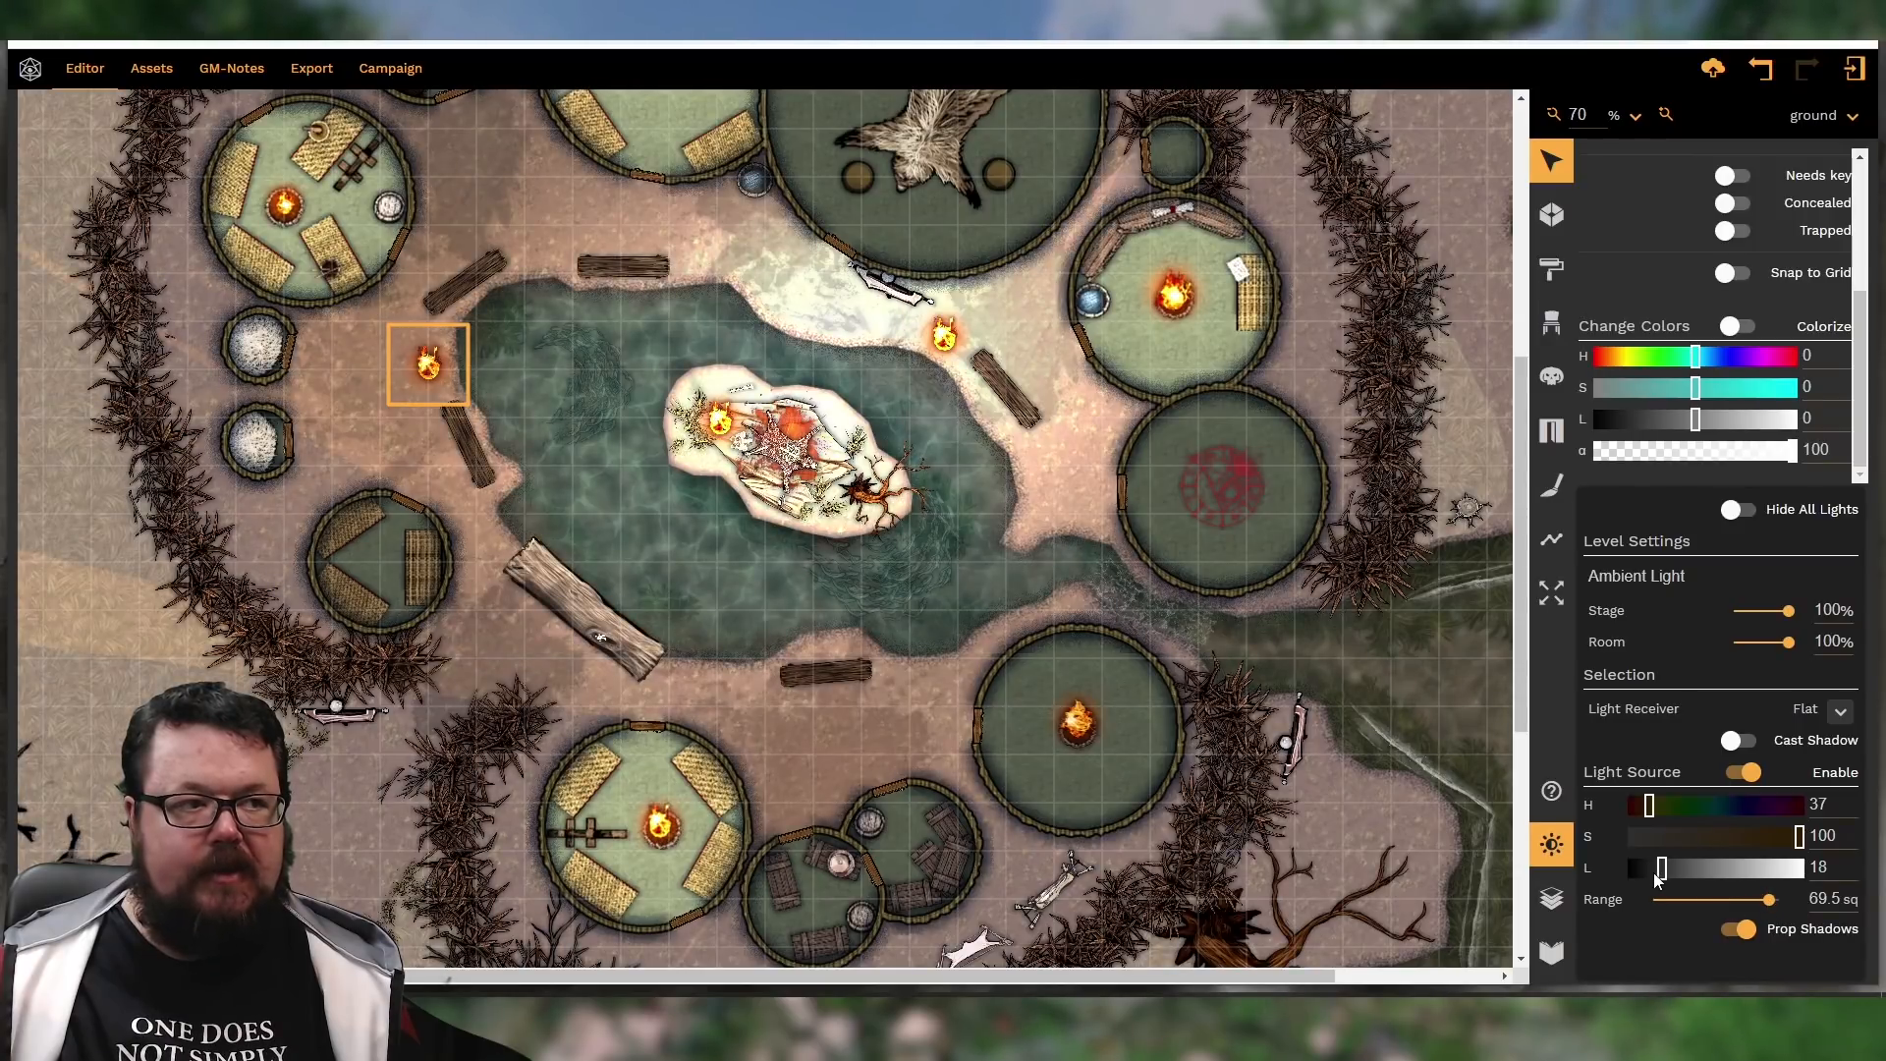
Set the west bank fire's light lightness to 12 and the prop's opacity to 0
click(1653, 871)
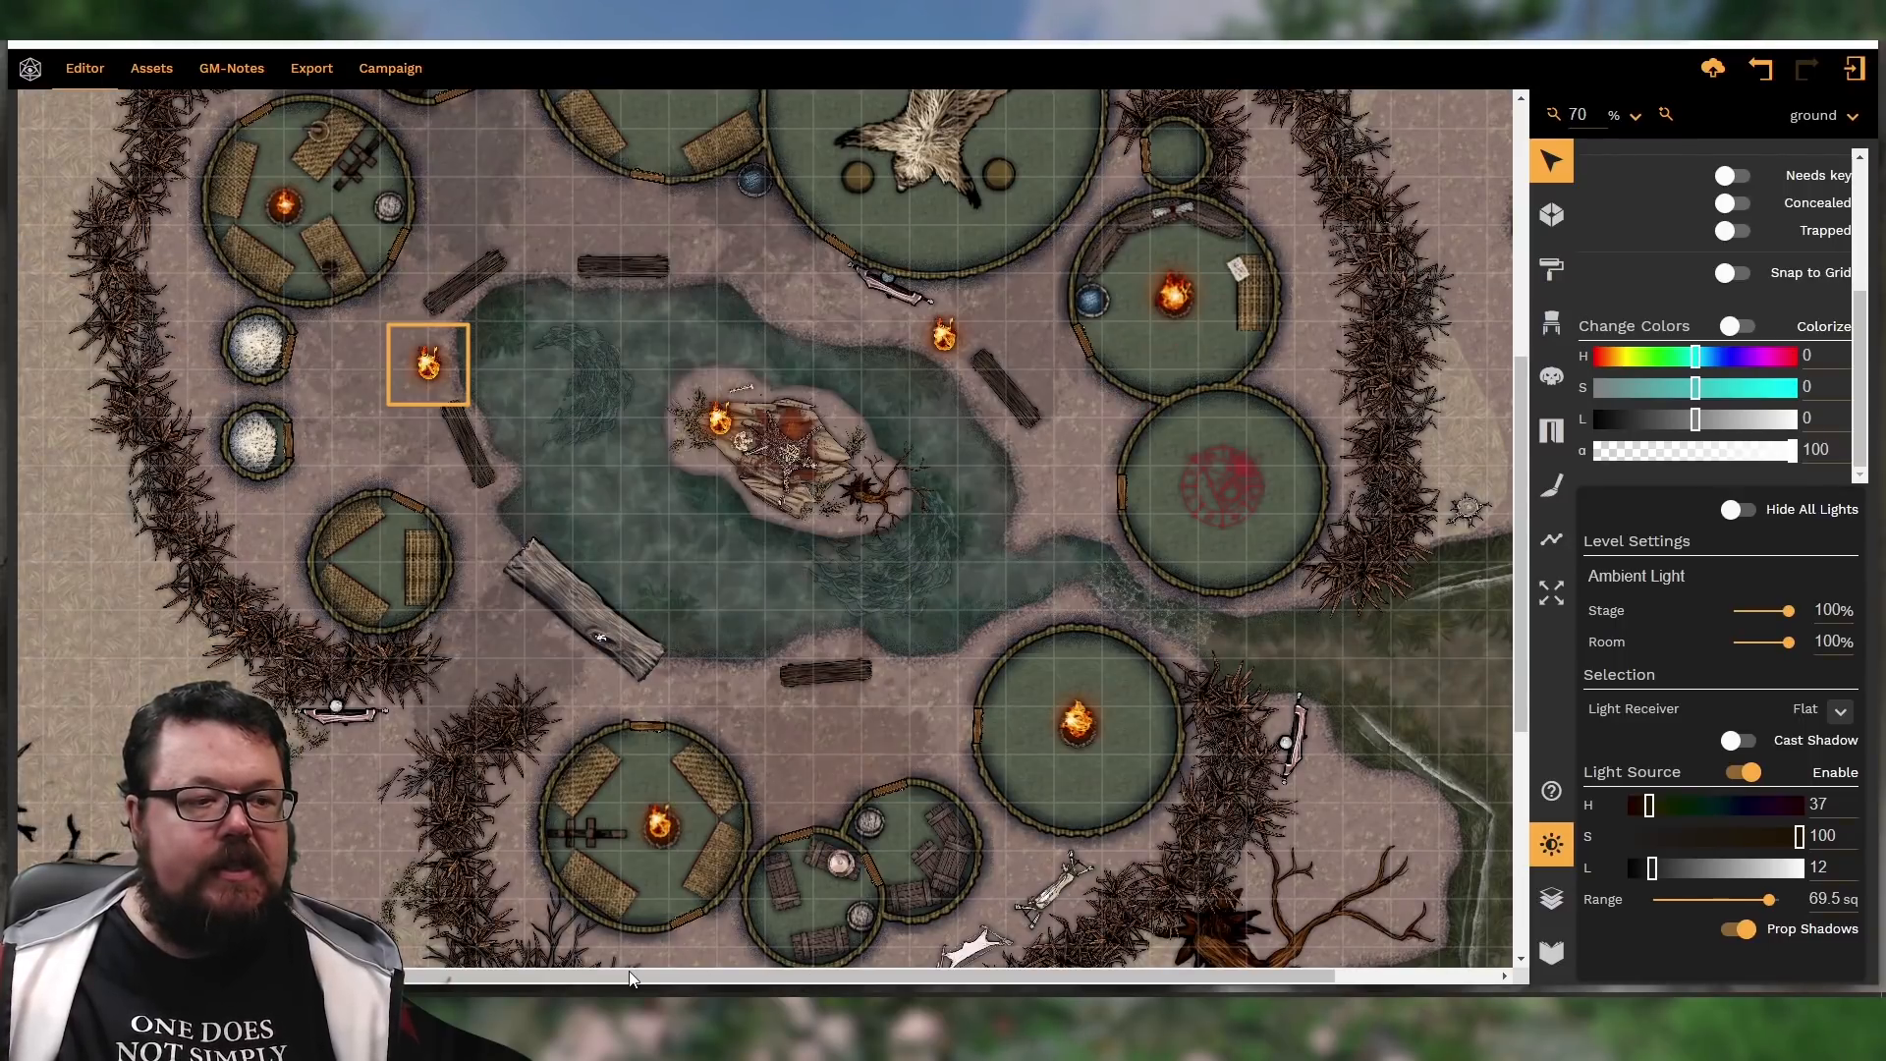
scroll(629, 971, left, 5)
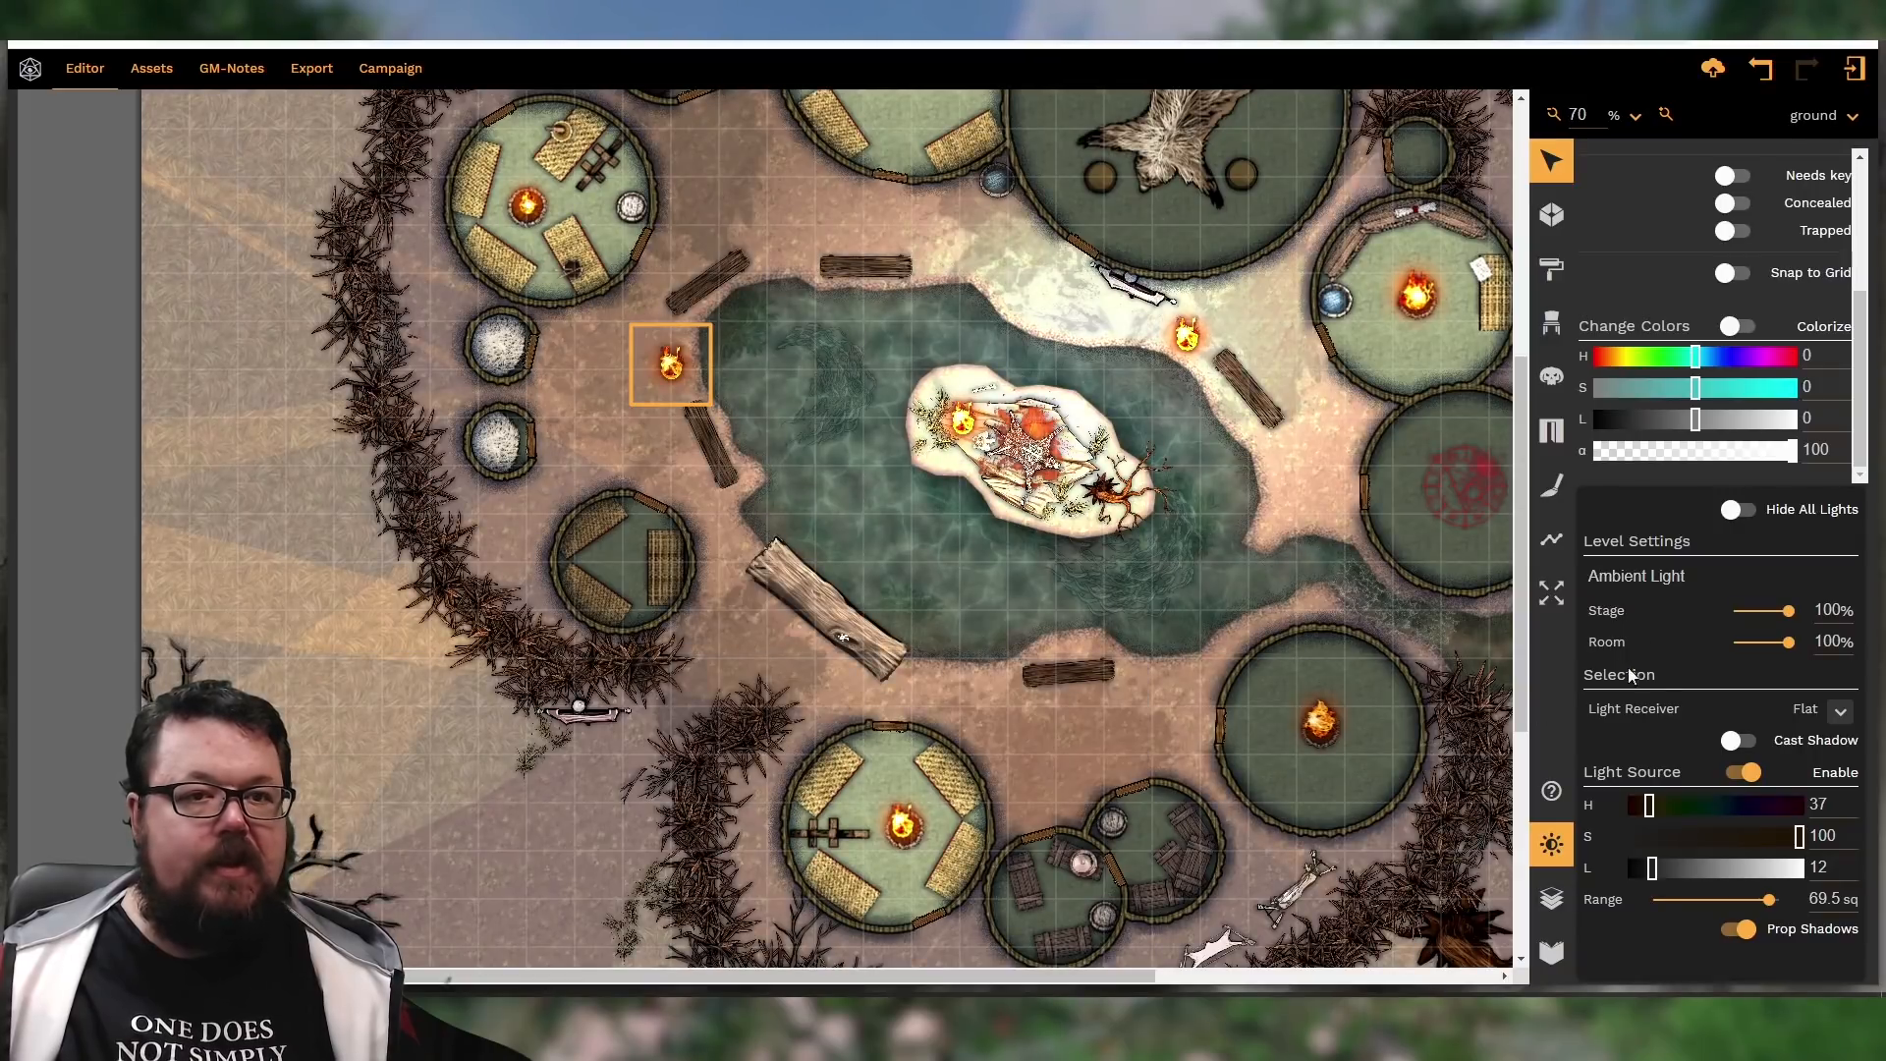
drag(1675, 453, 1601, 454)
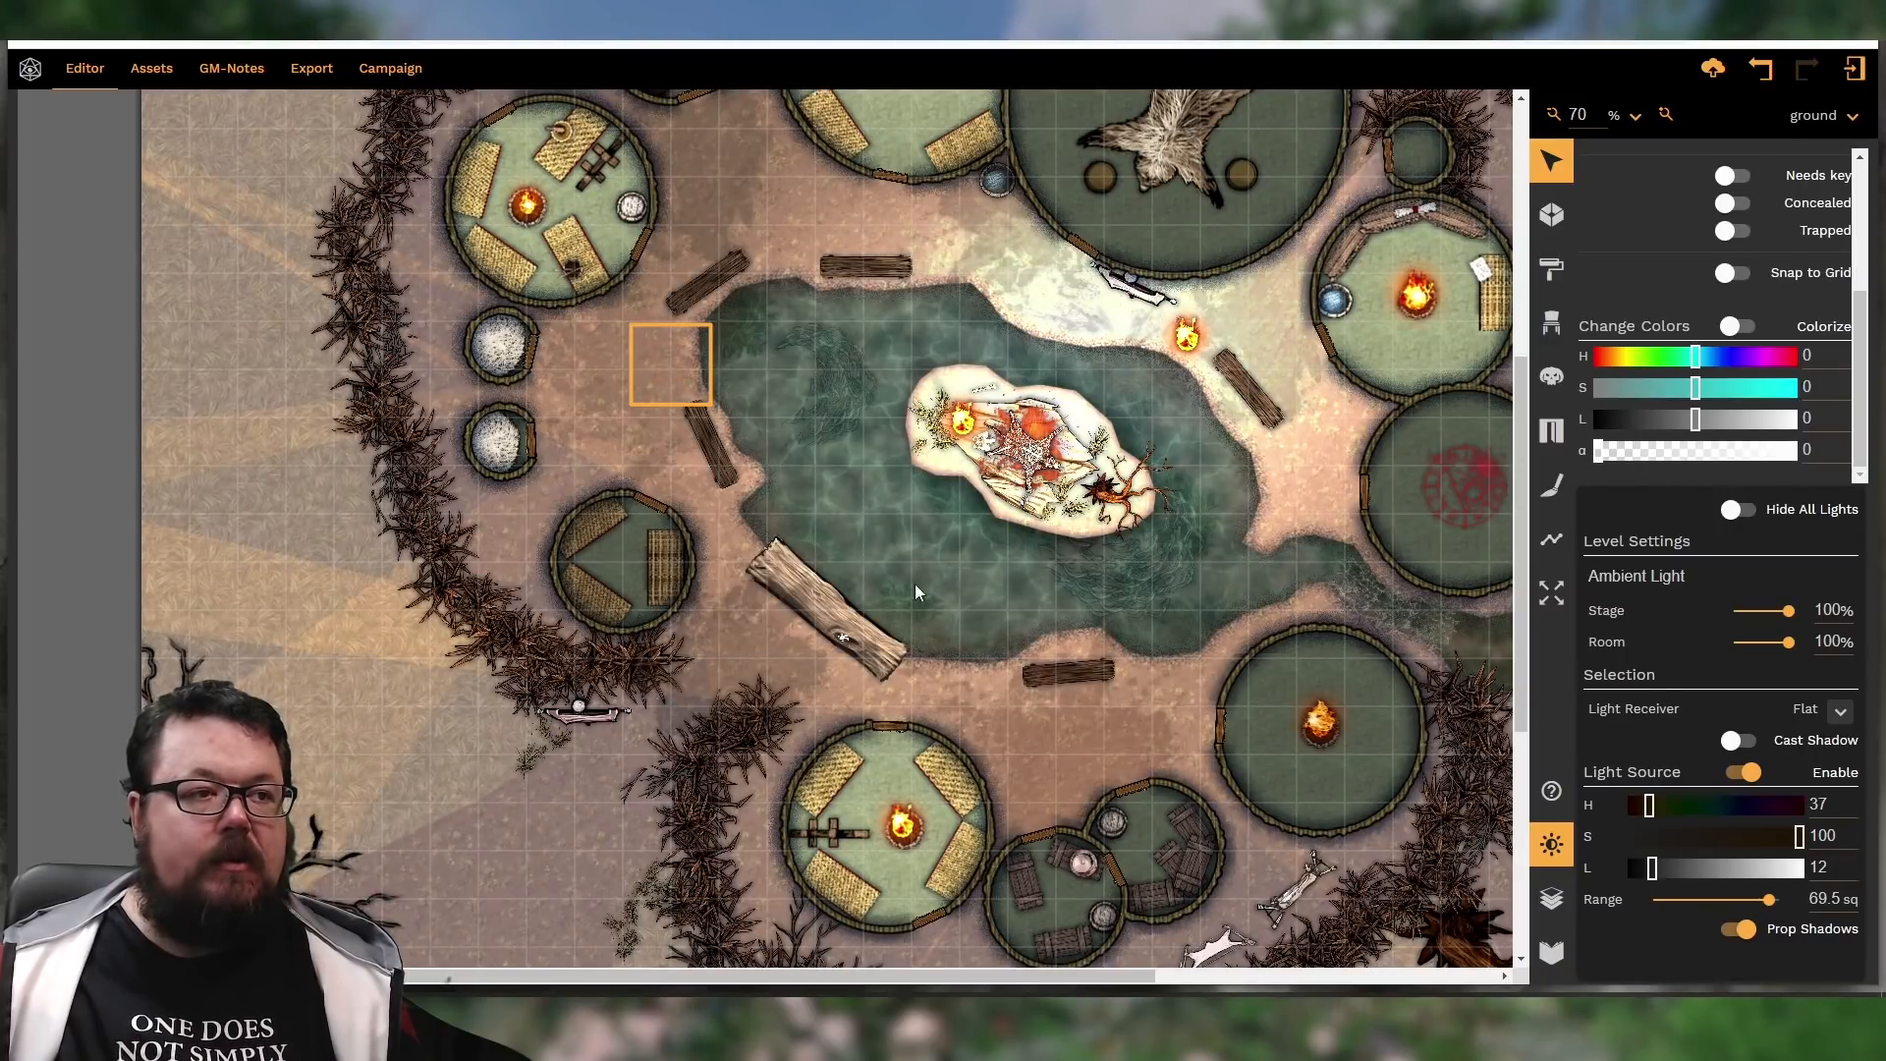
Enable shadow casting on three thorn bushes in the southwest stretch of the village's thorn hedge
scroll(847, 588, up, 2)
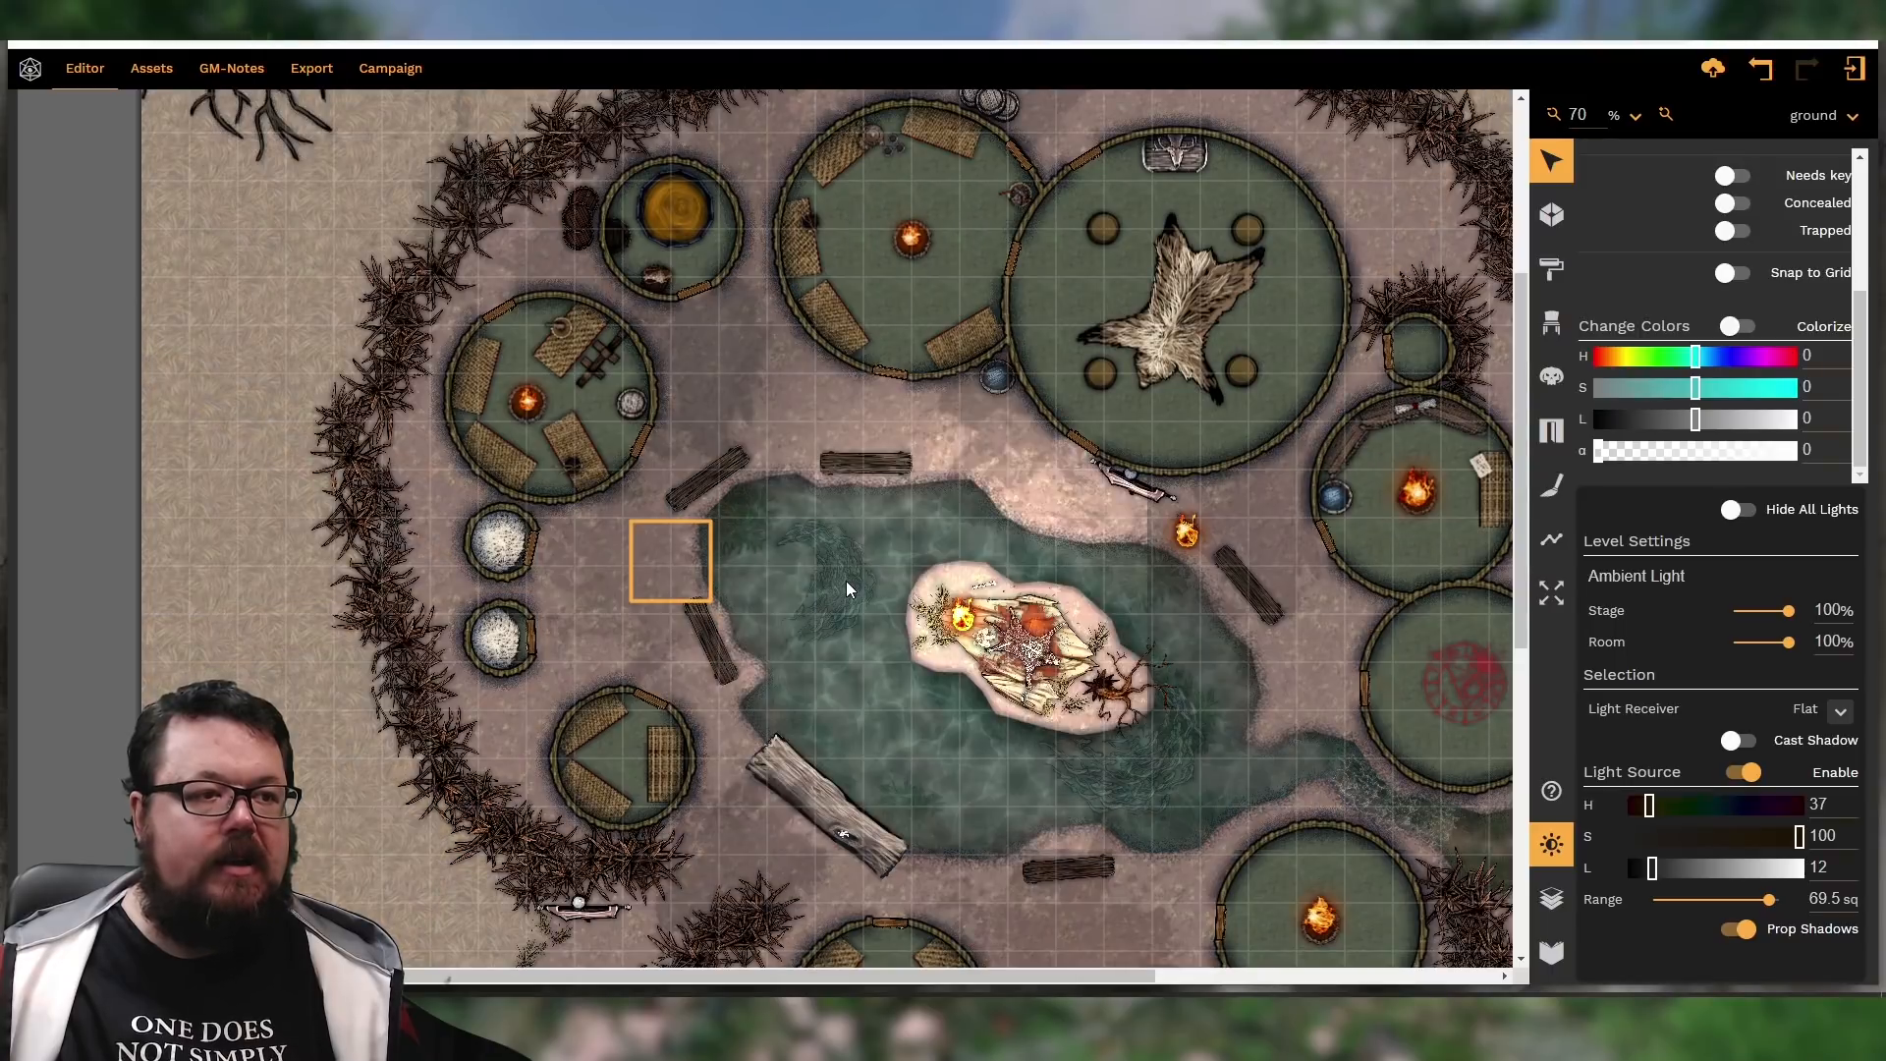
scroll(845, 581, up, 2)
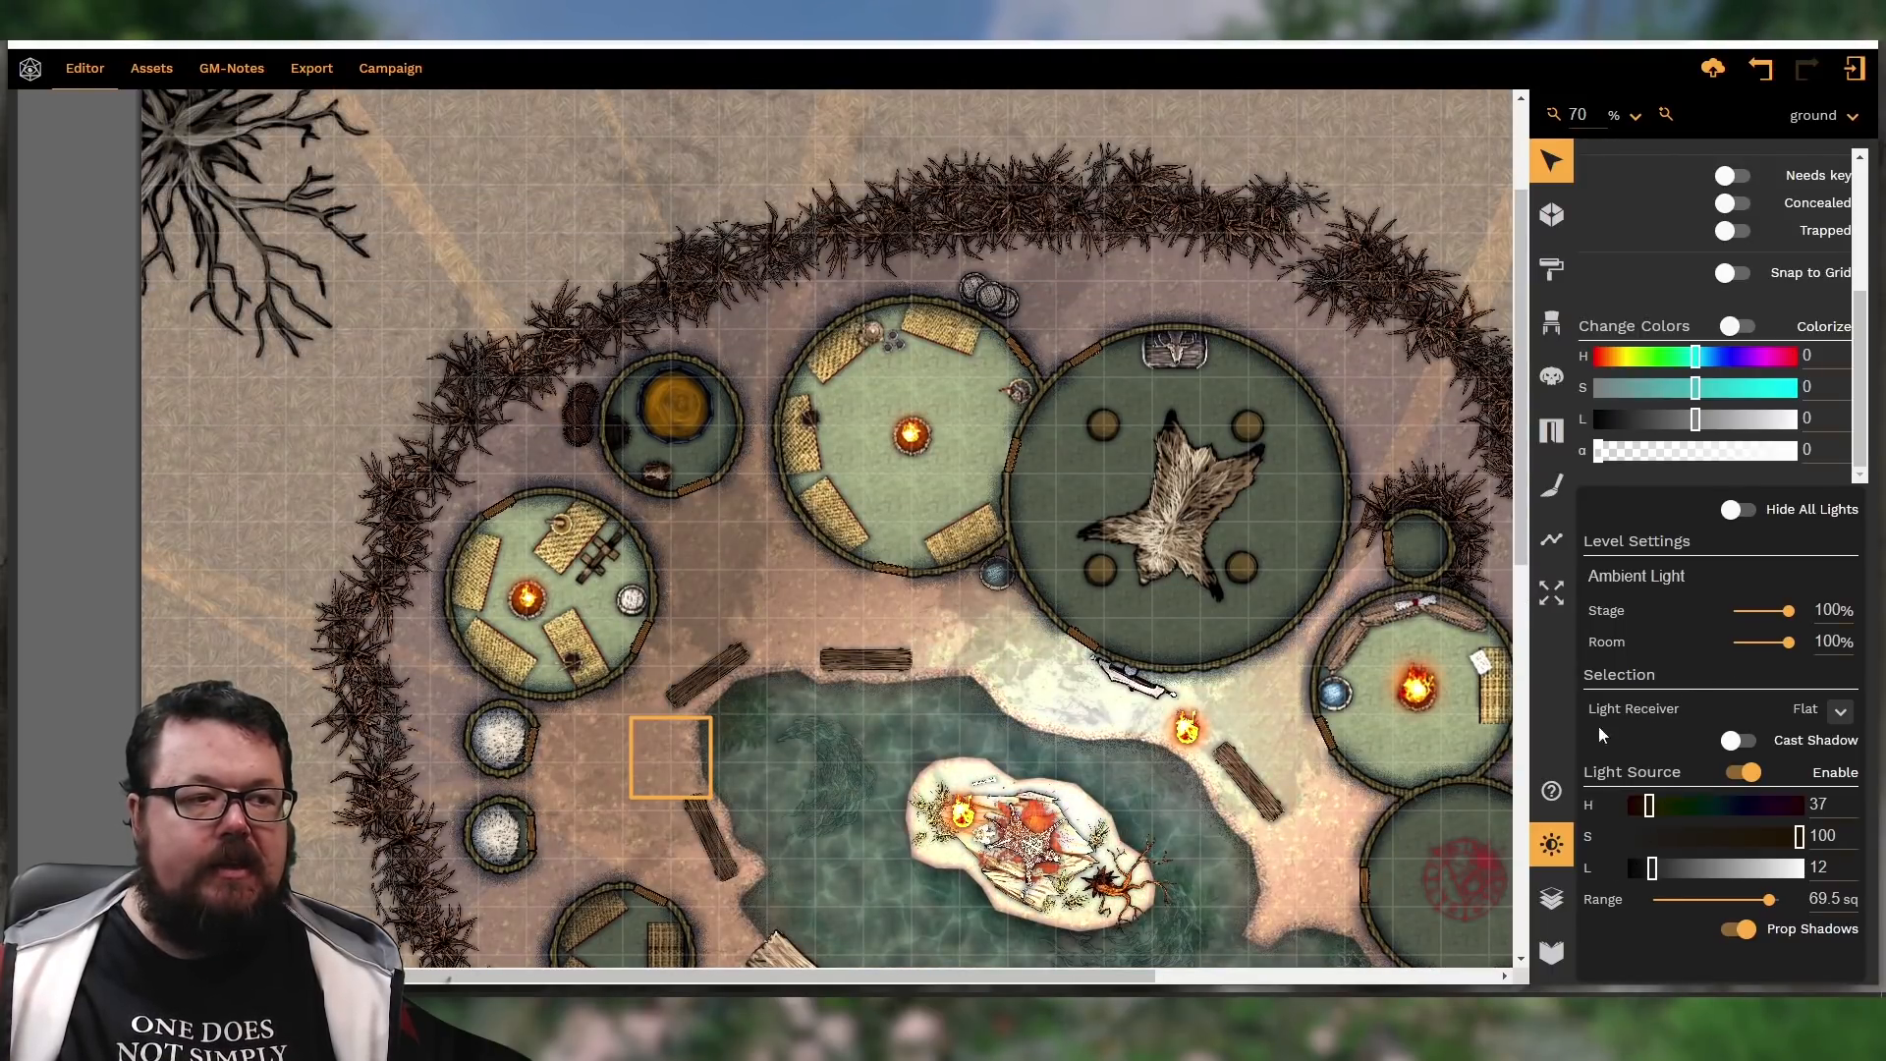
click(376, 588)
scroll(375, 580, down, 4)
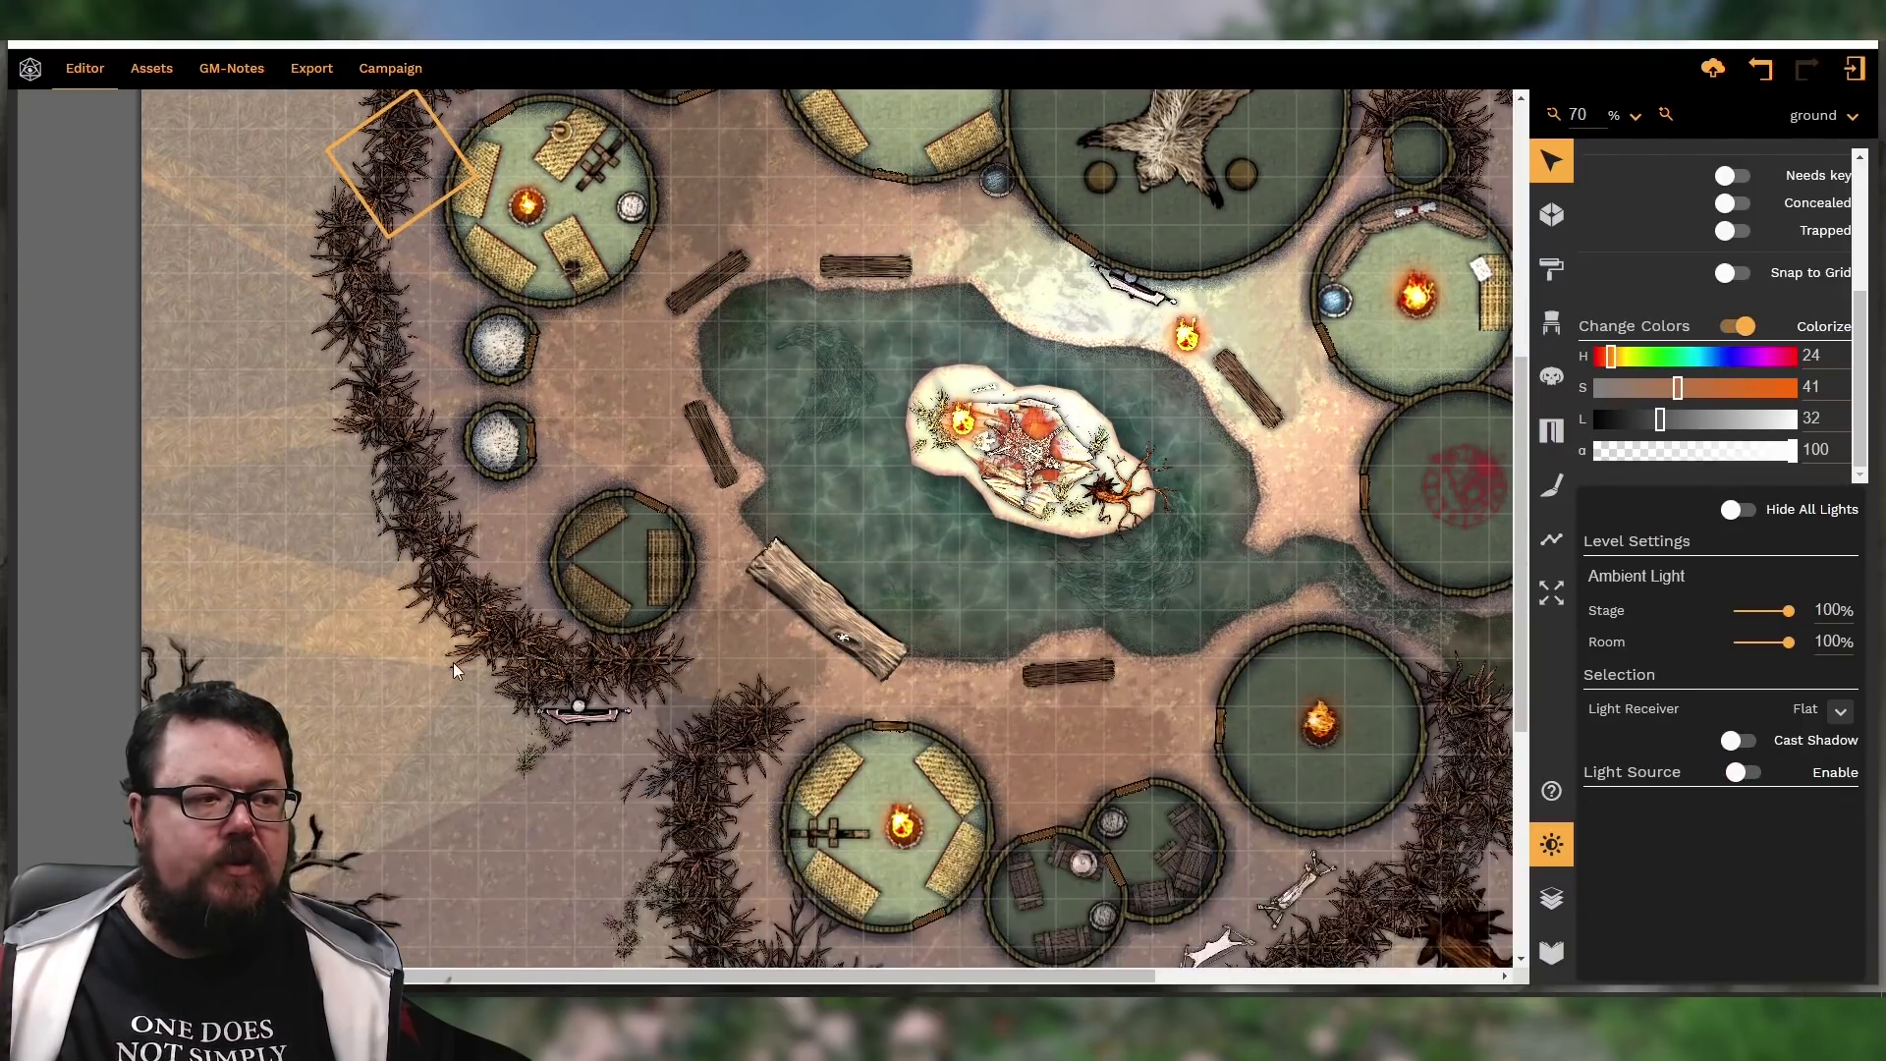
click(458, 599)
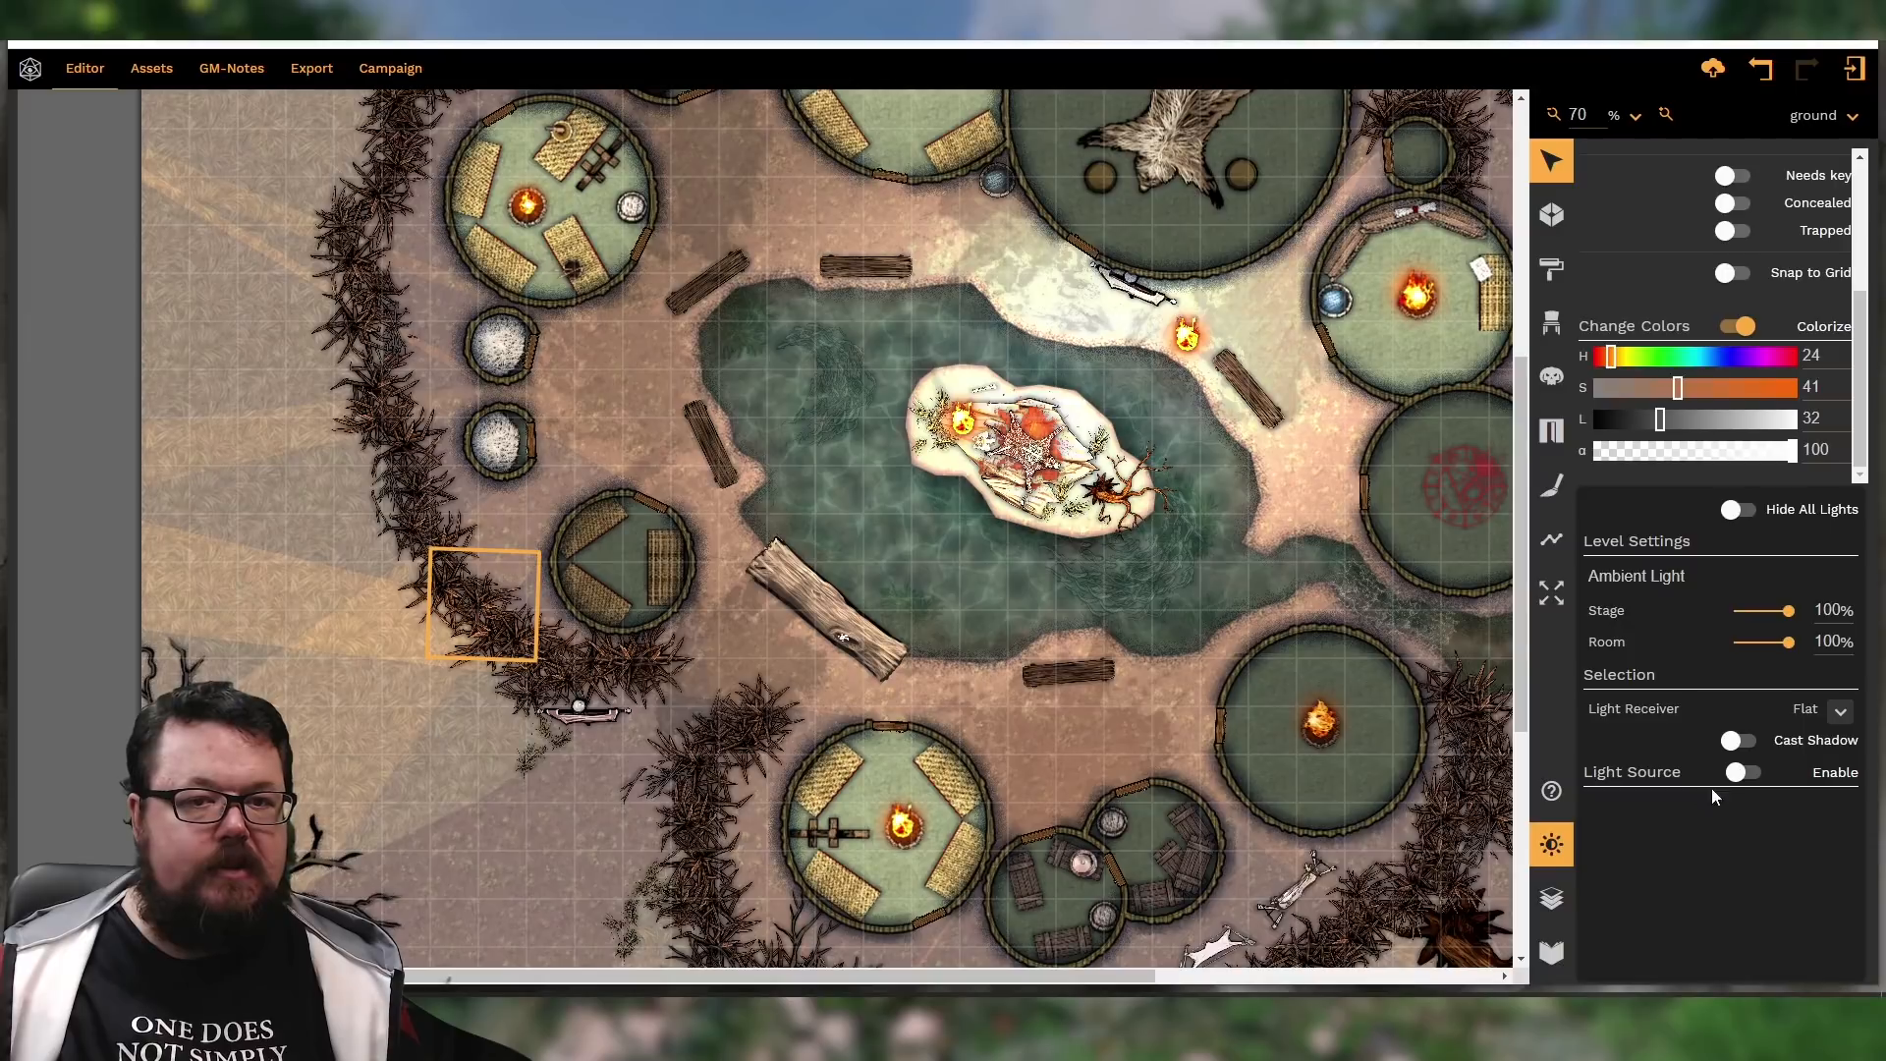
click(1737, 740)
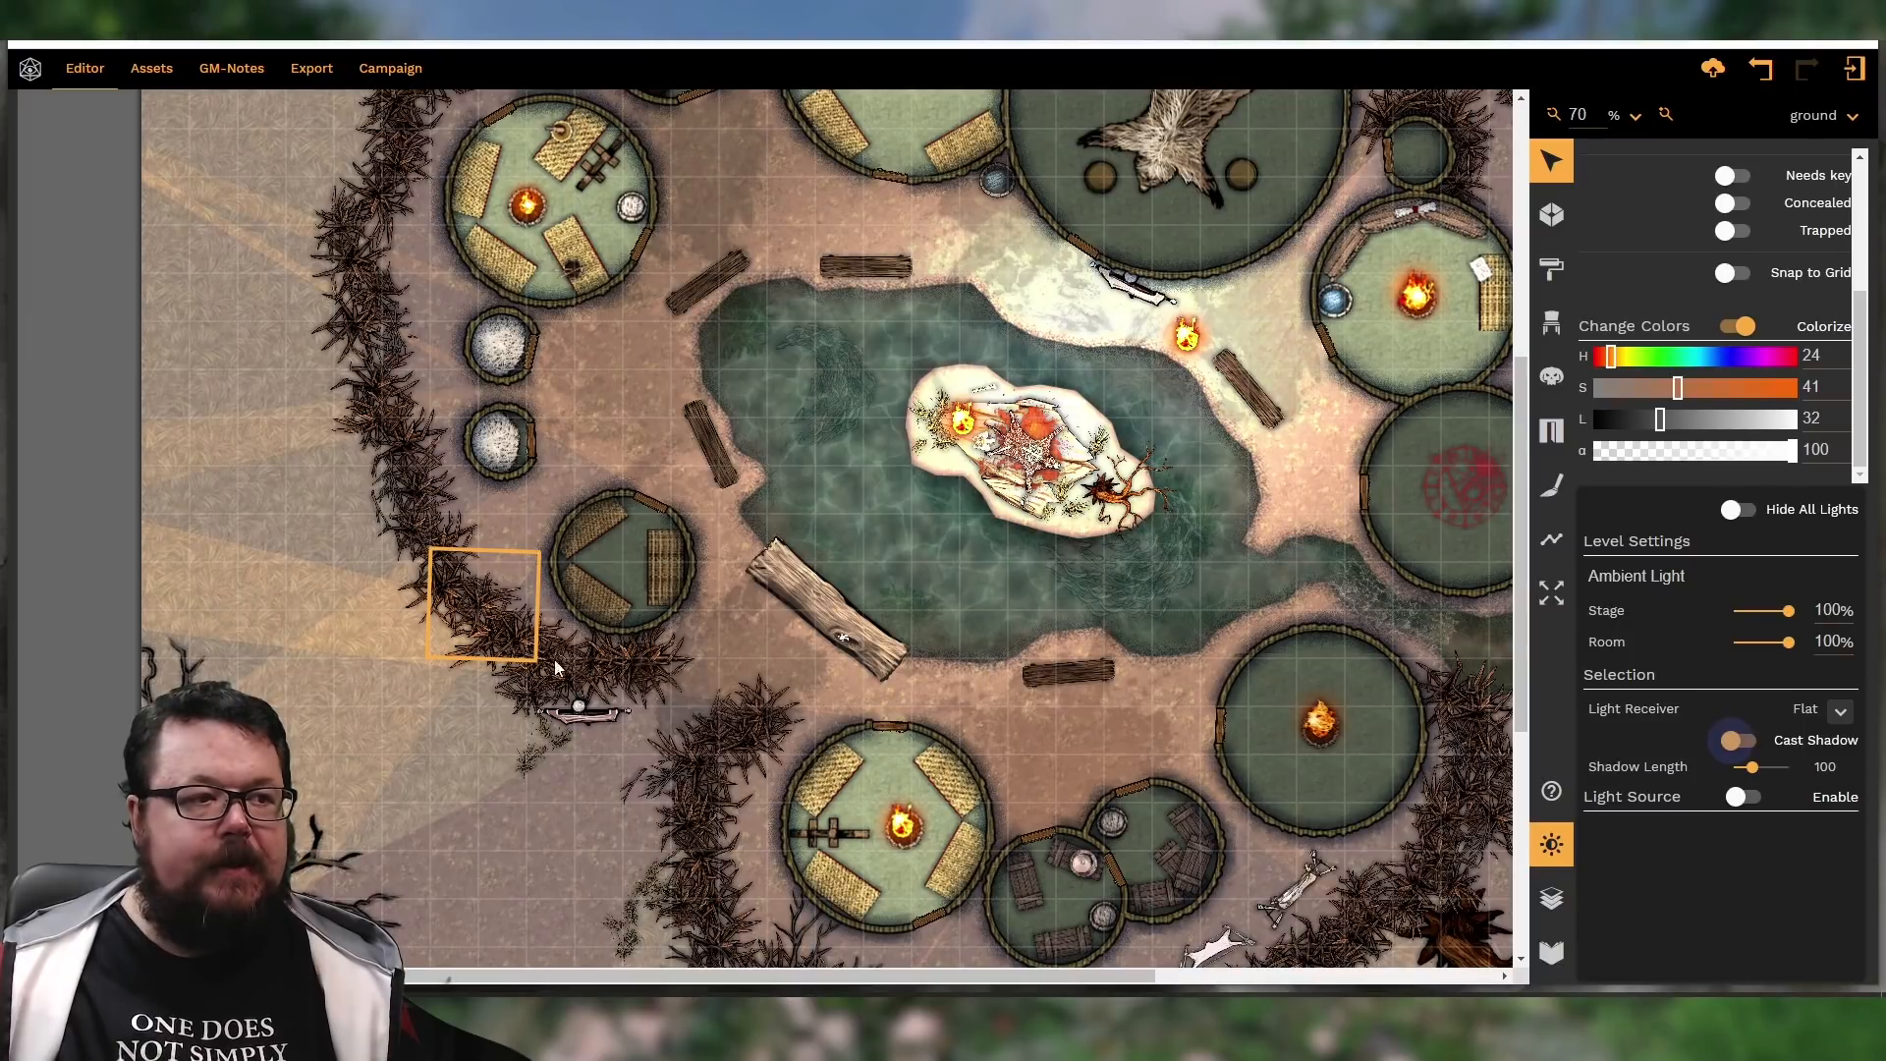
click(426, 528)
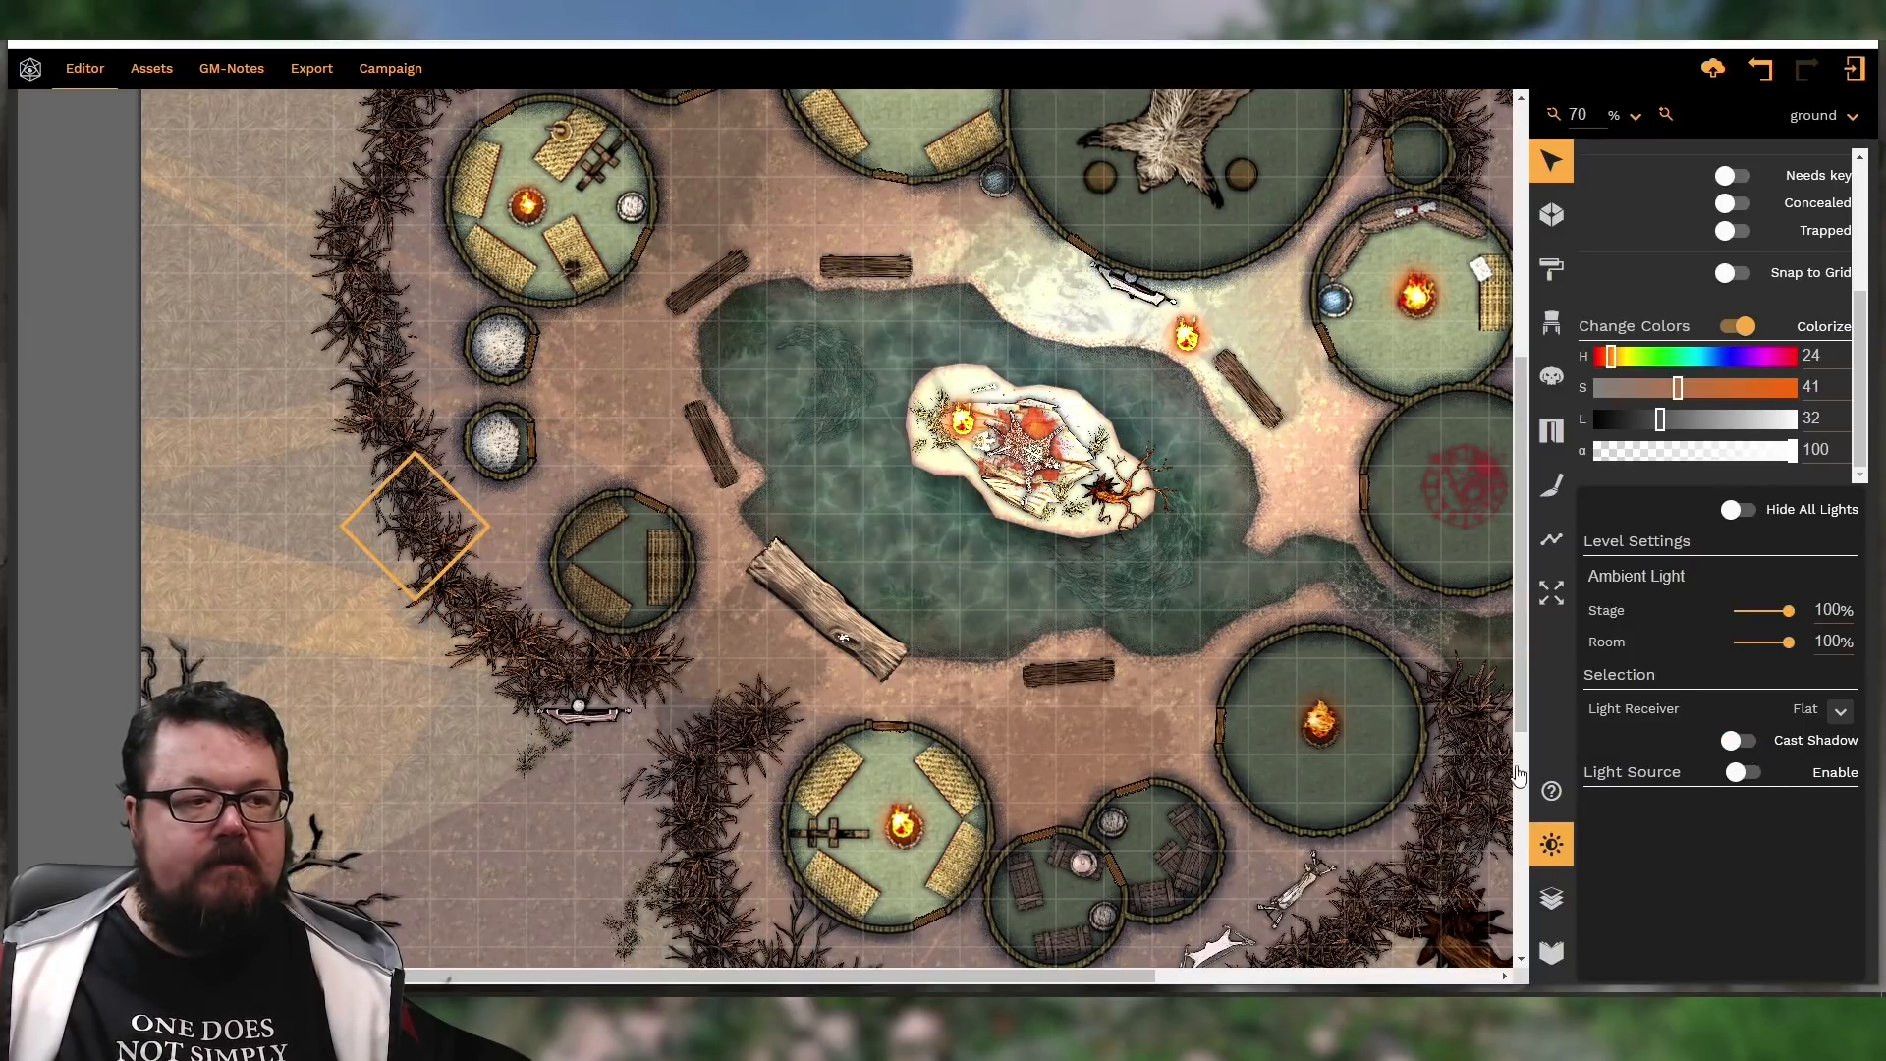
click(1737, 740)
click(522, 668)
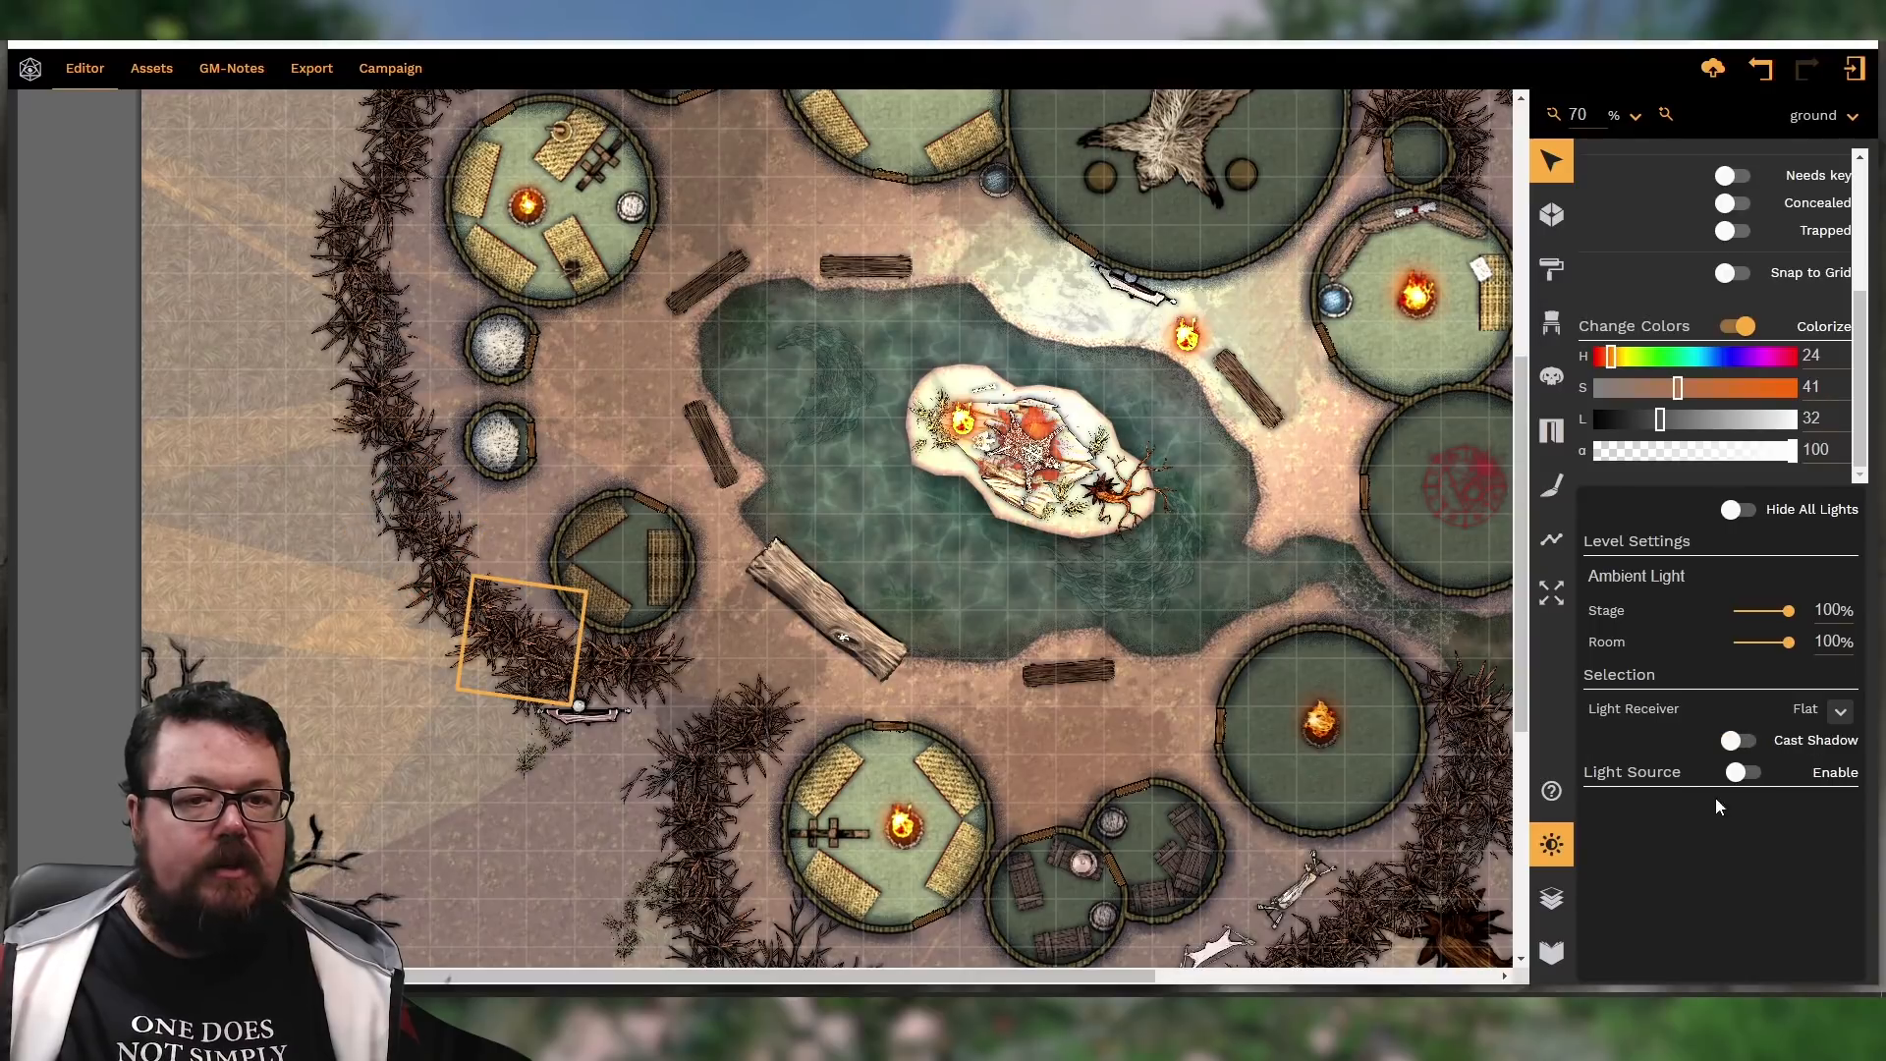
click(1748, 743)
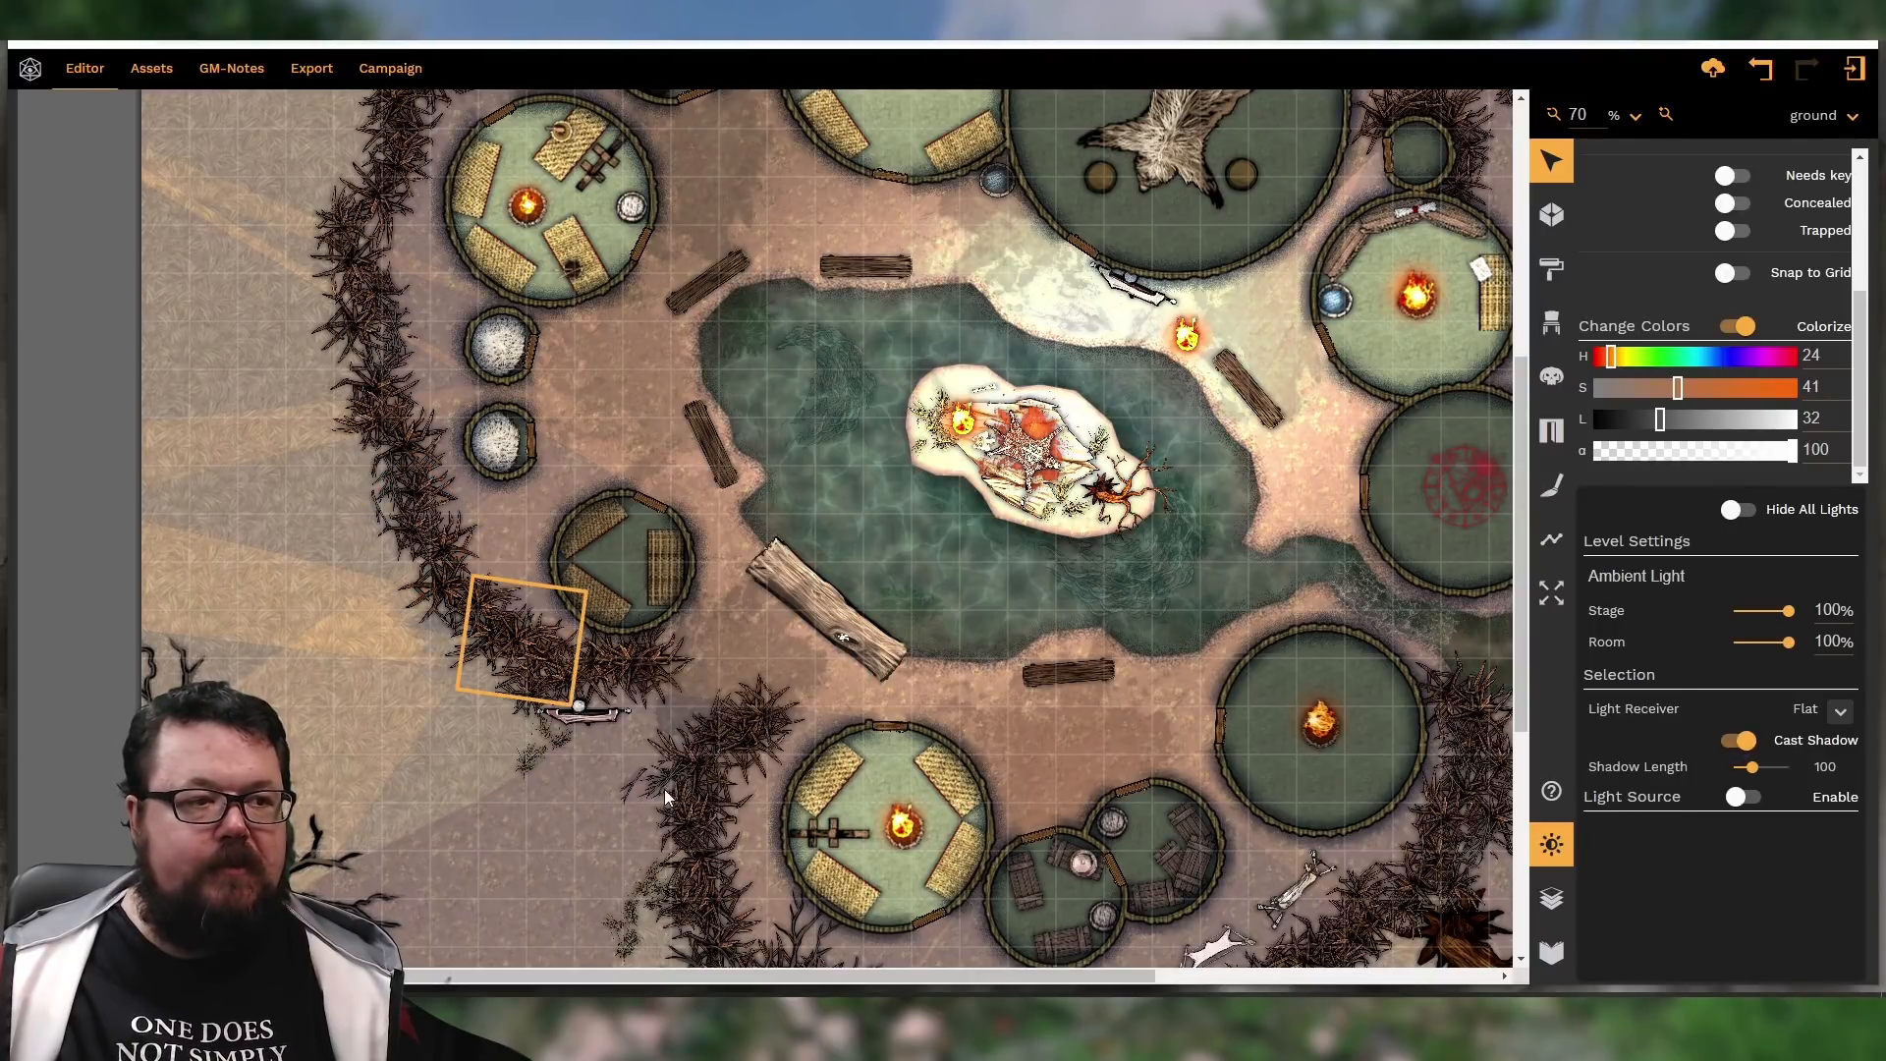
Enable shadow casting on the thorn bushes along the hedge's western edge, outside the small round huts
click(391, 409)
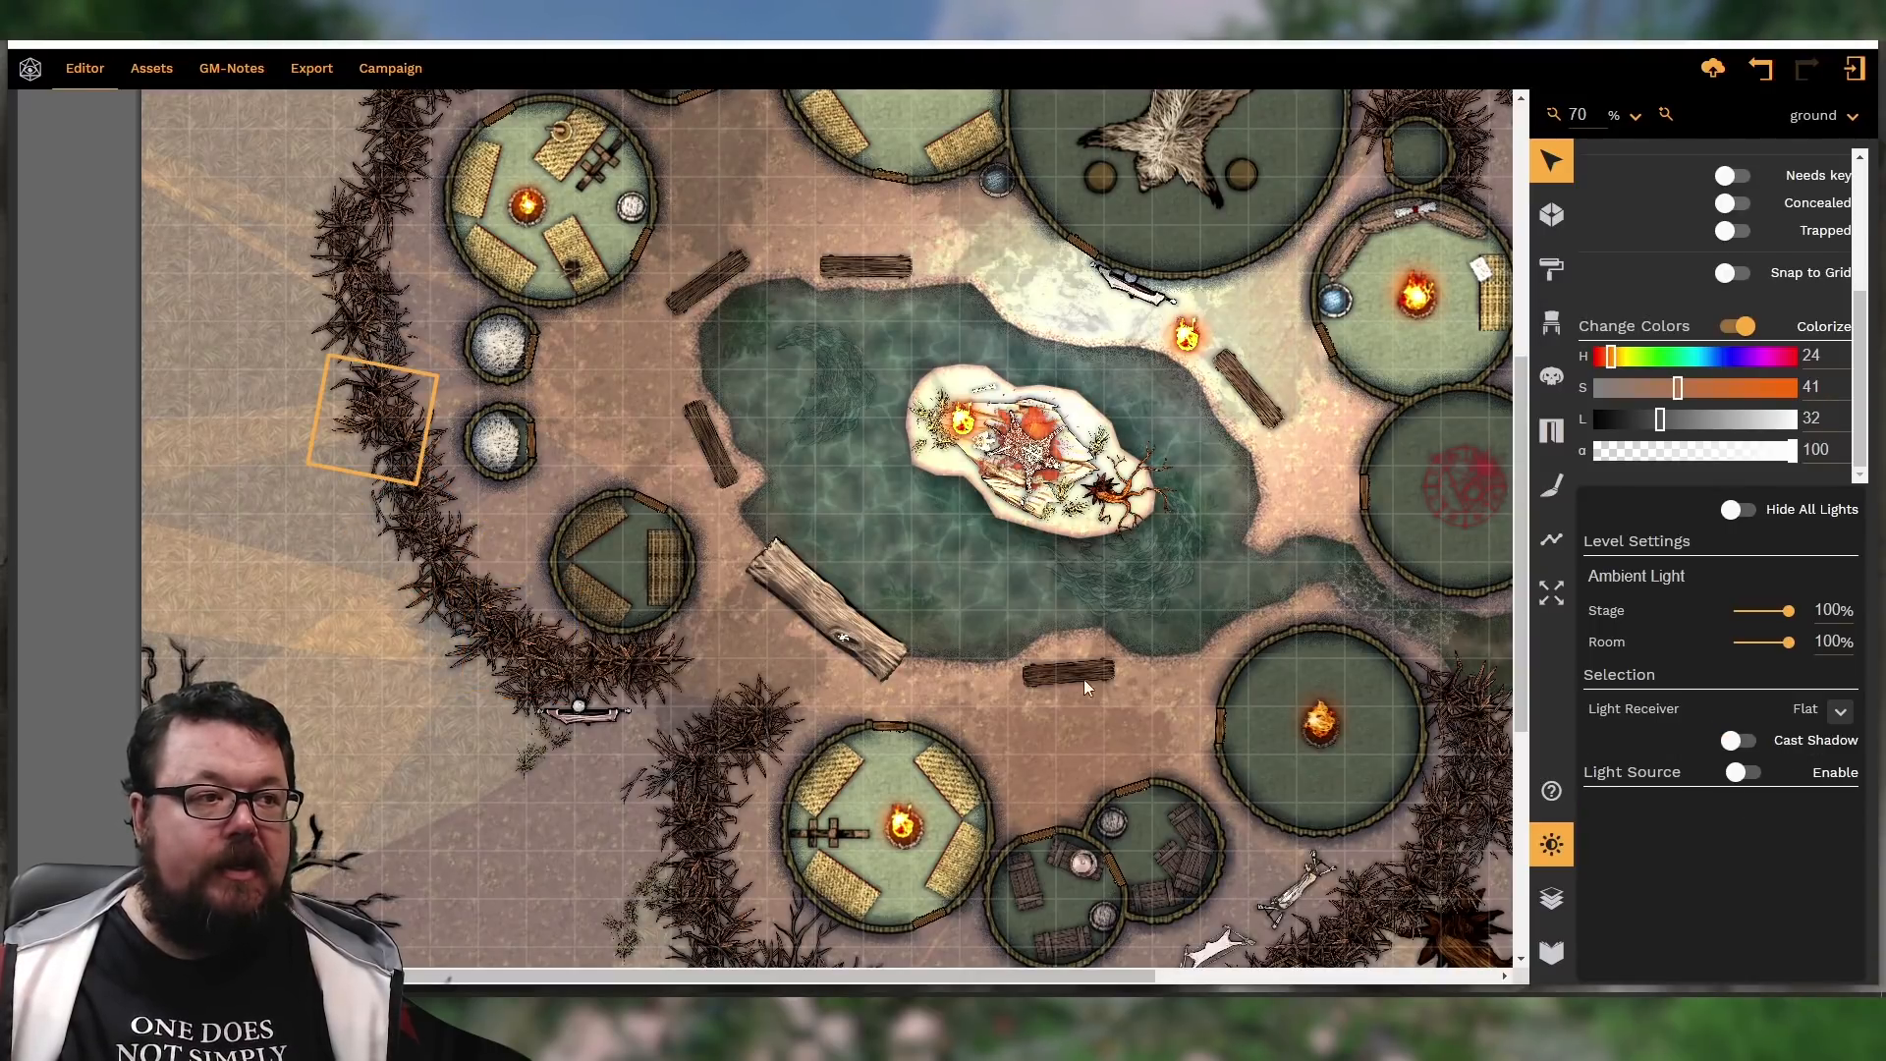
click(1748, 744)
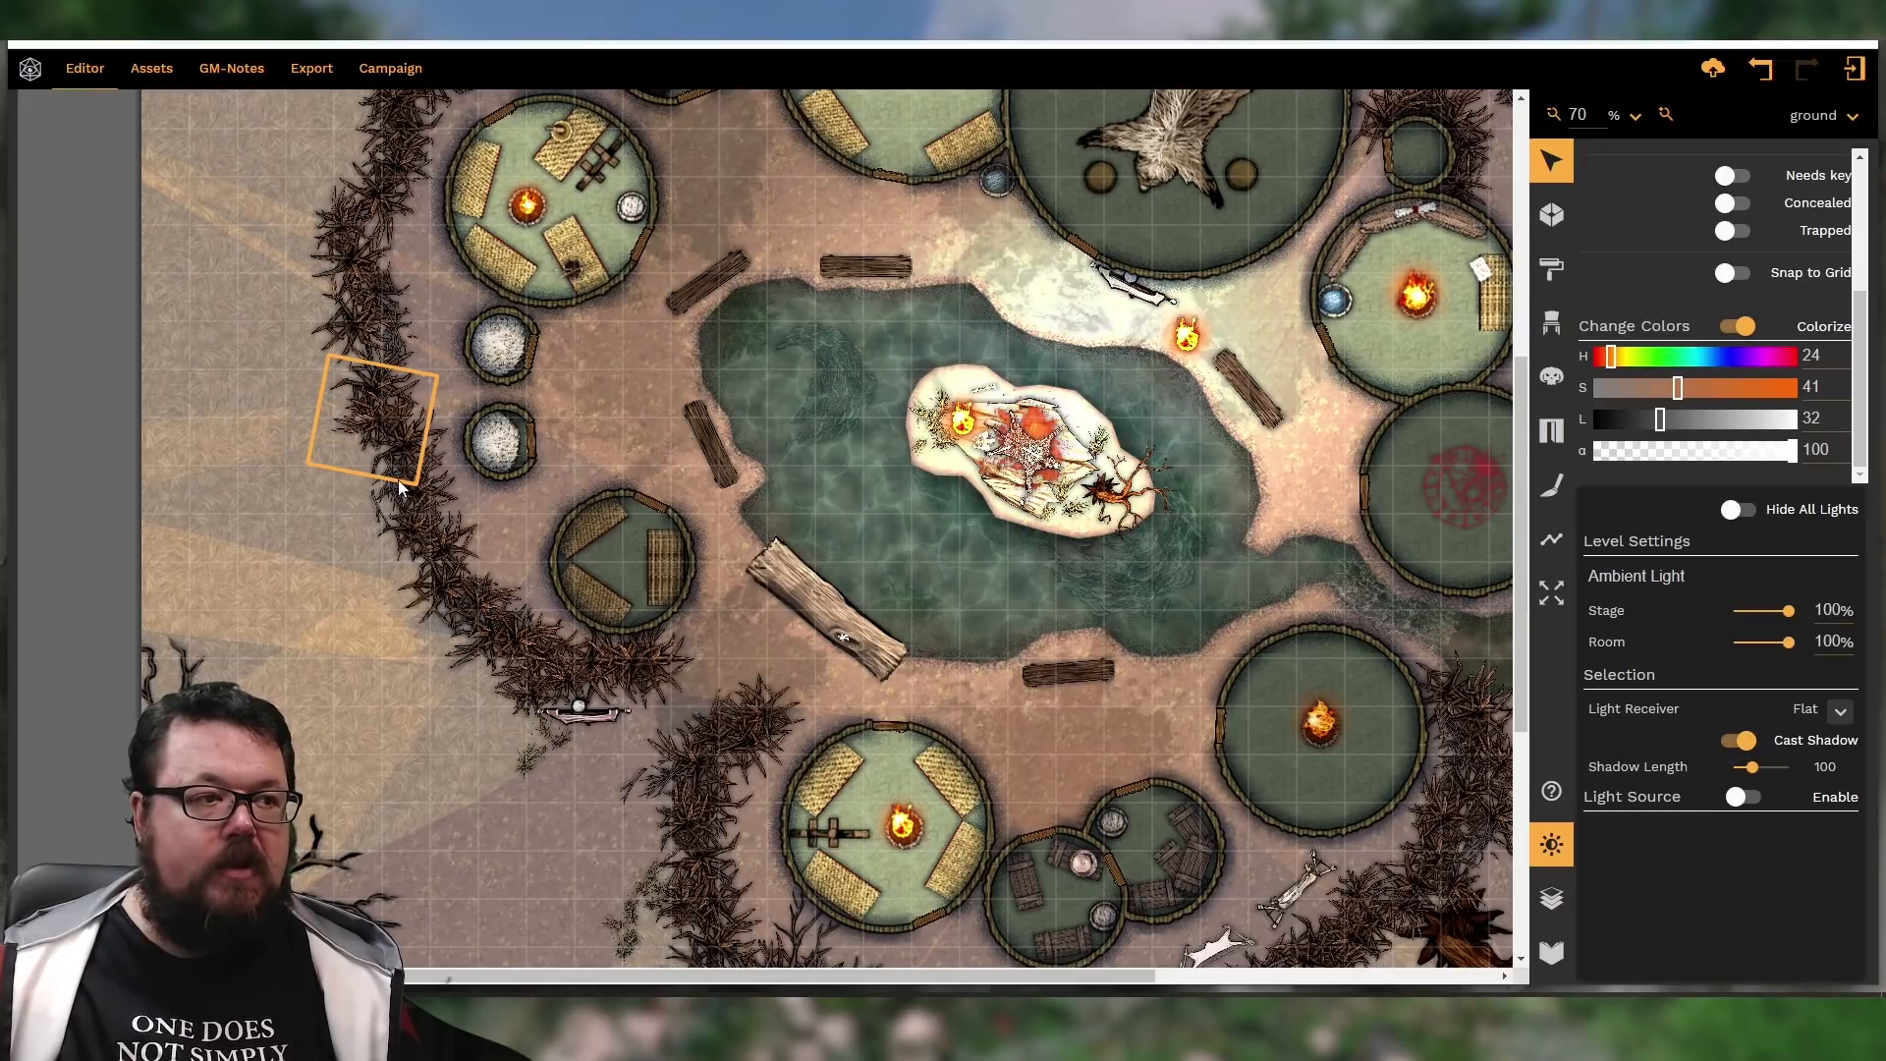
click(399, 488)
click(1749, 745)
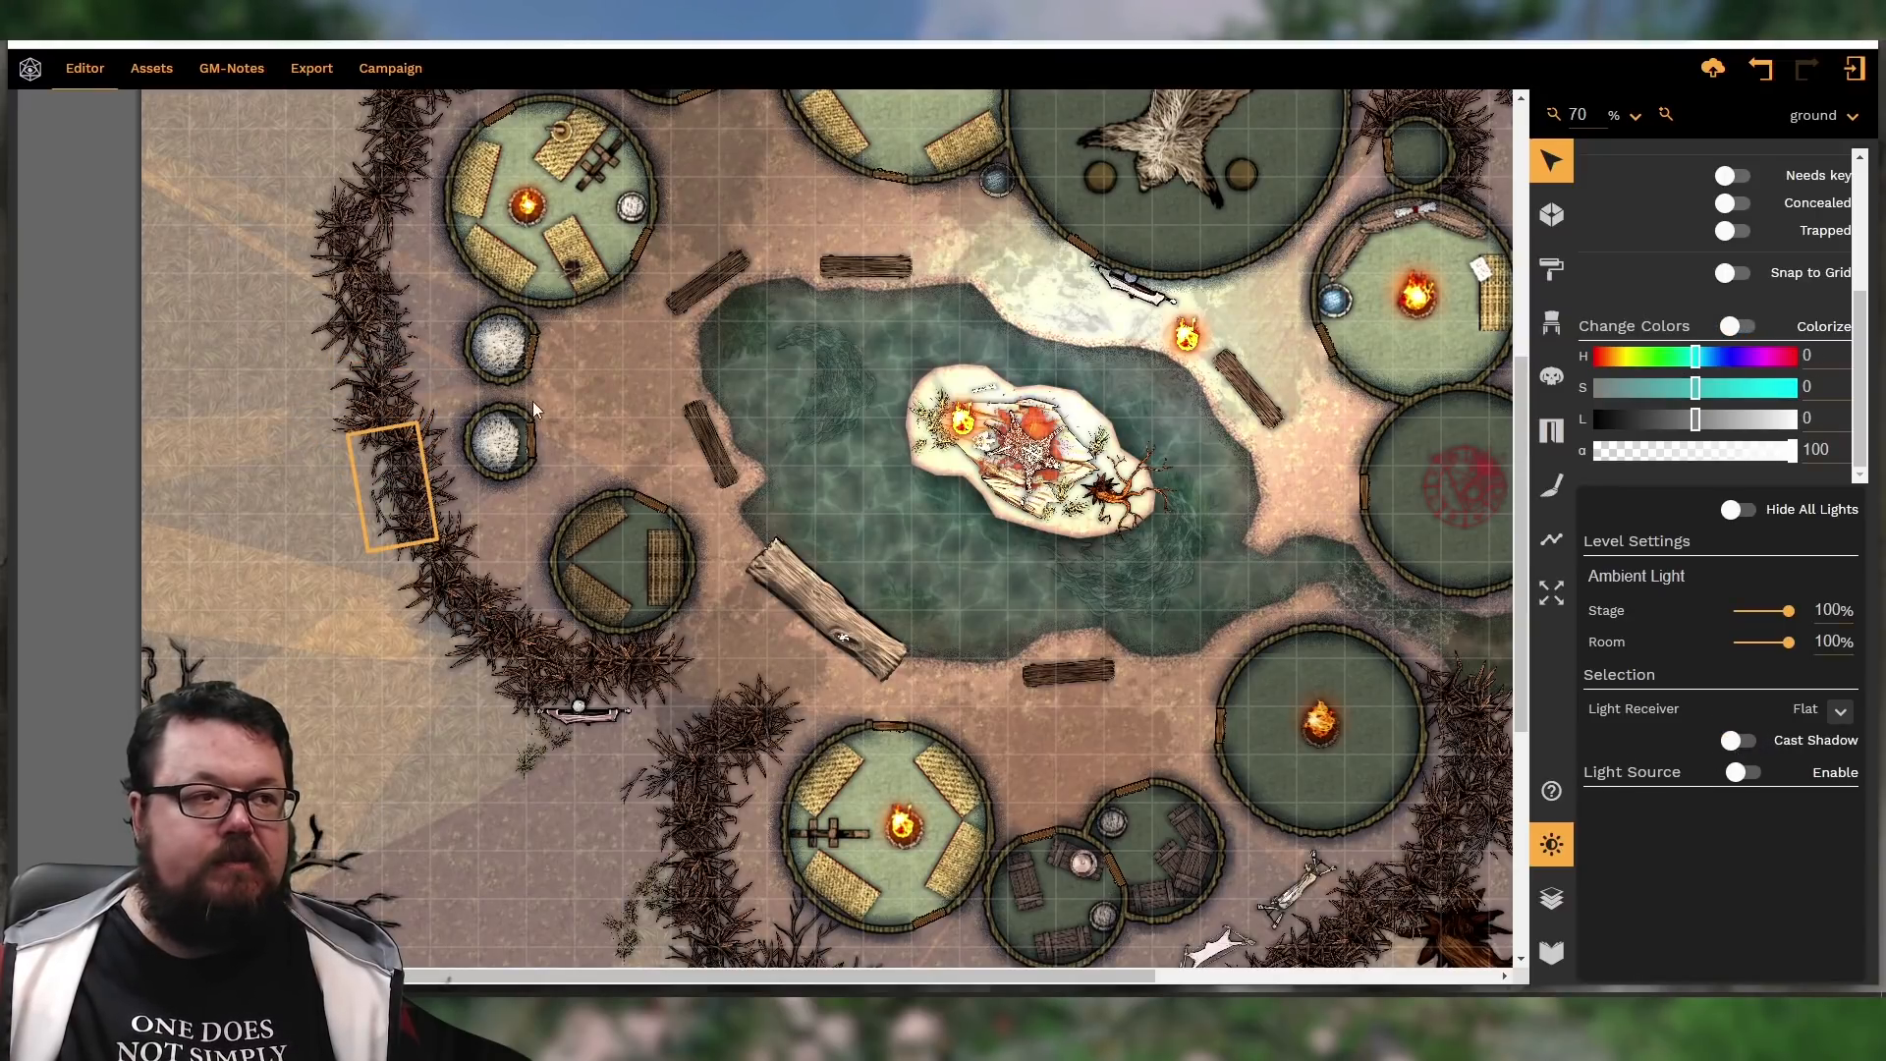
click(366, 284)
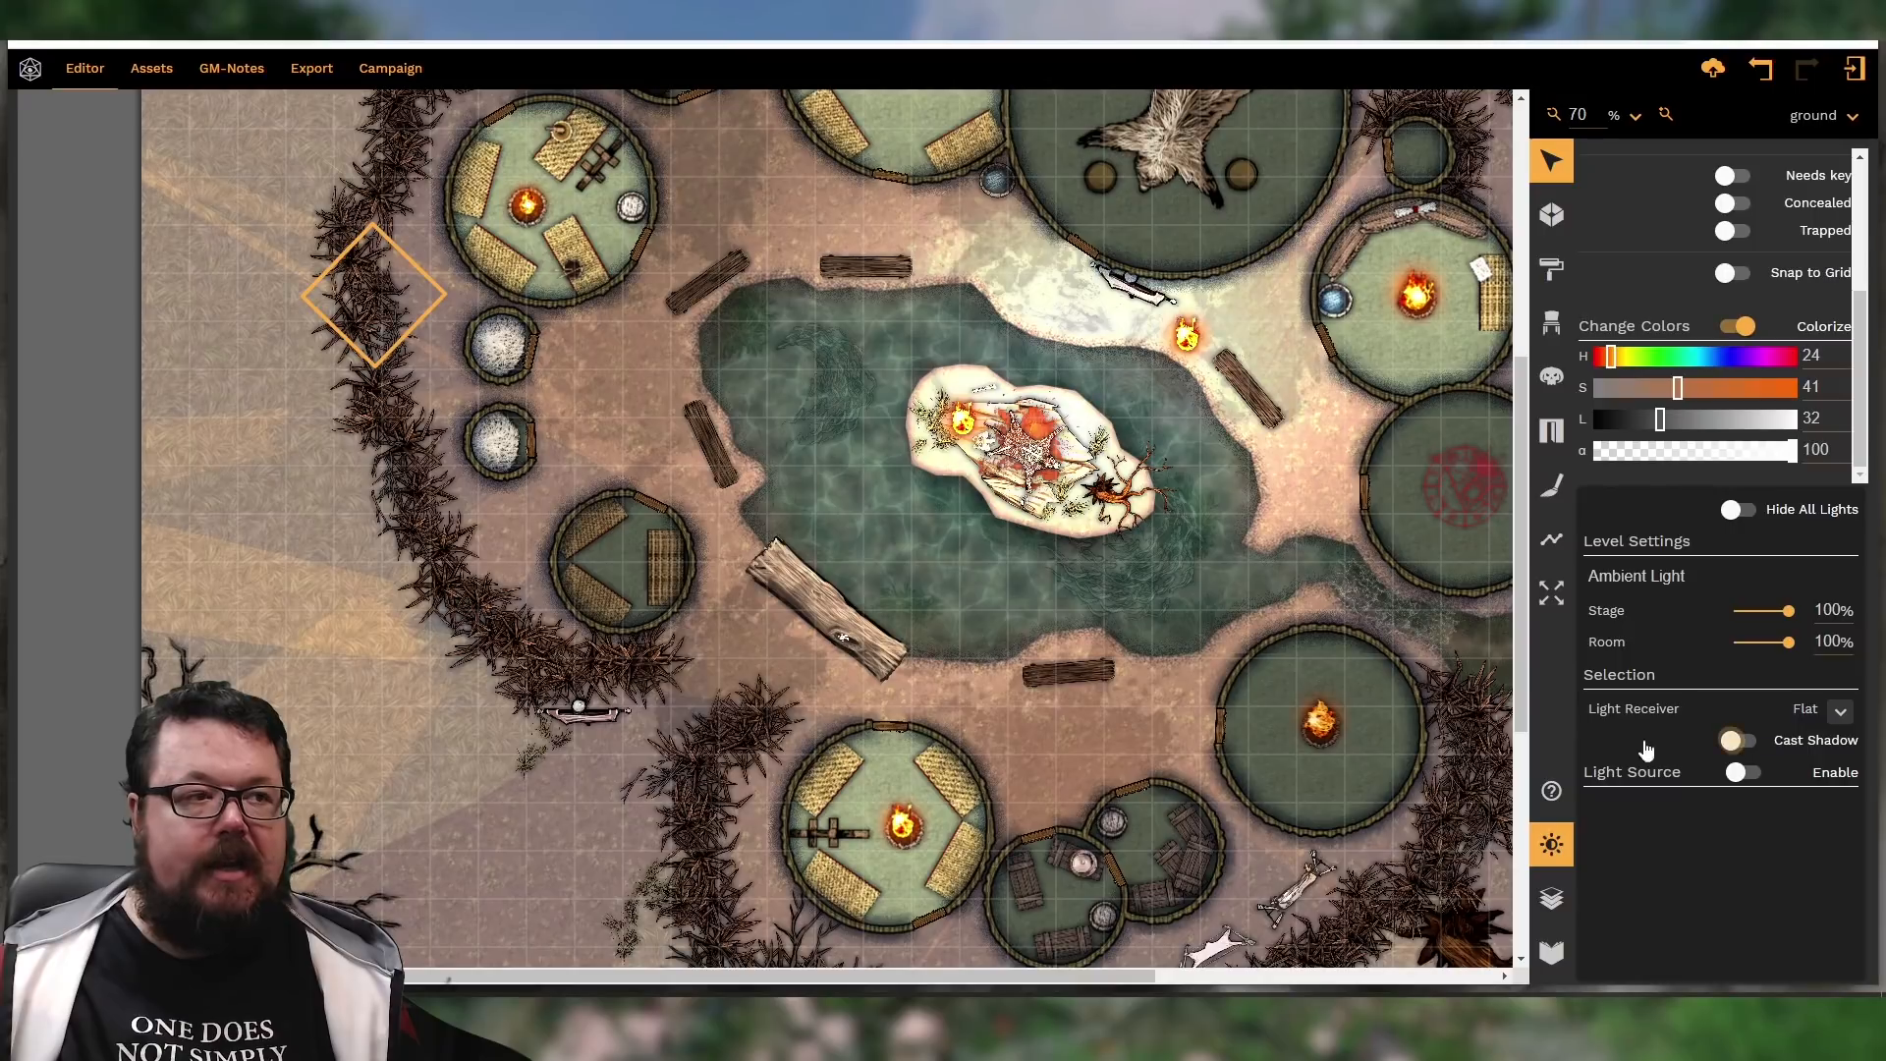
click(1733, 742)
click(351, 220)
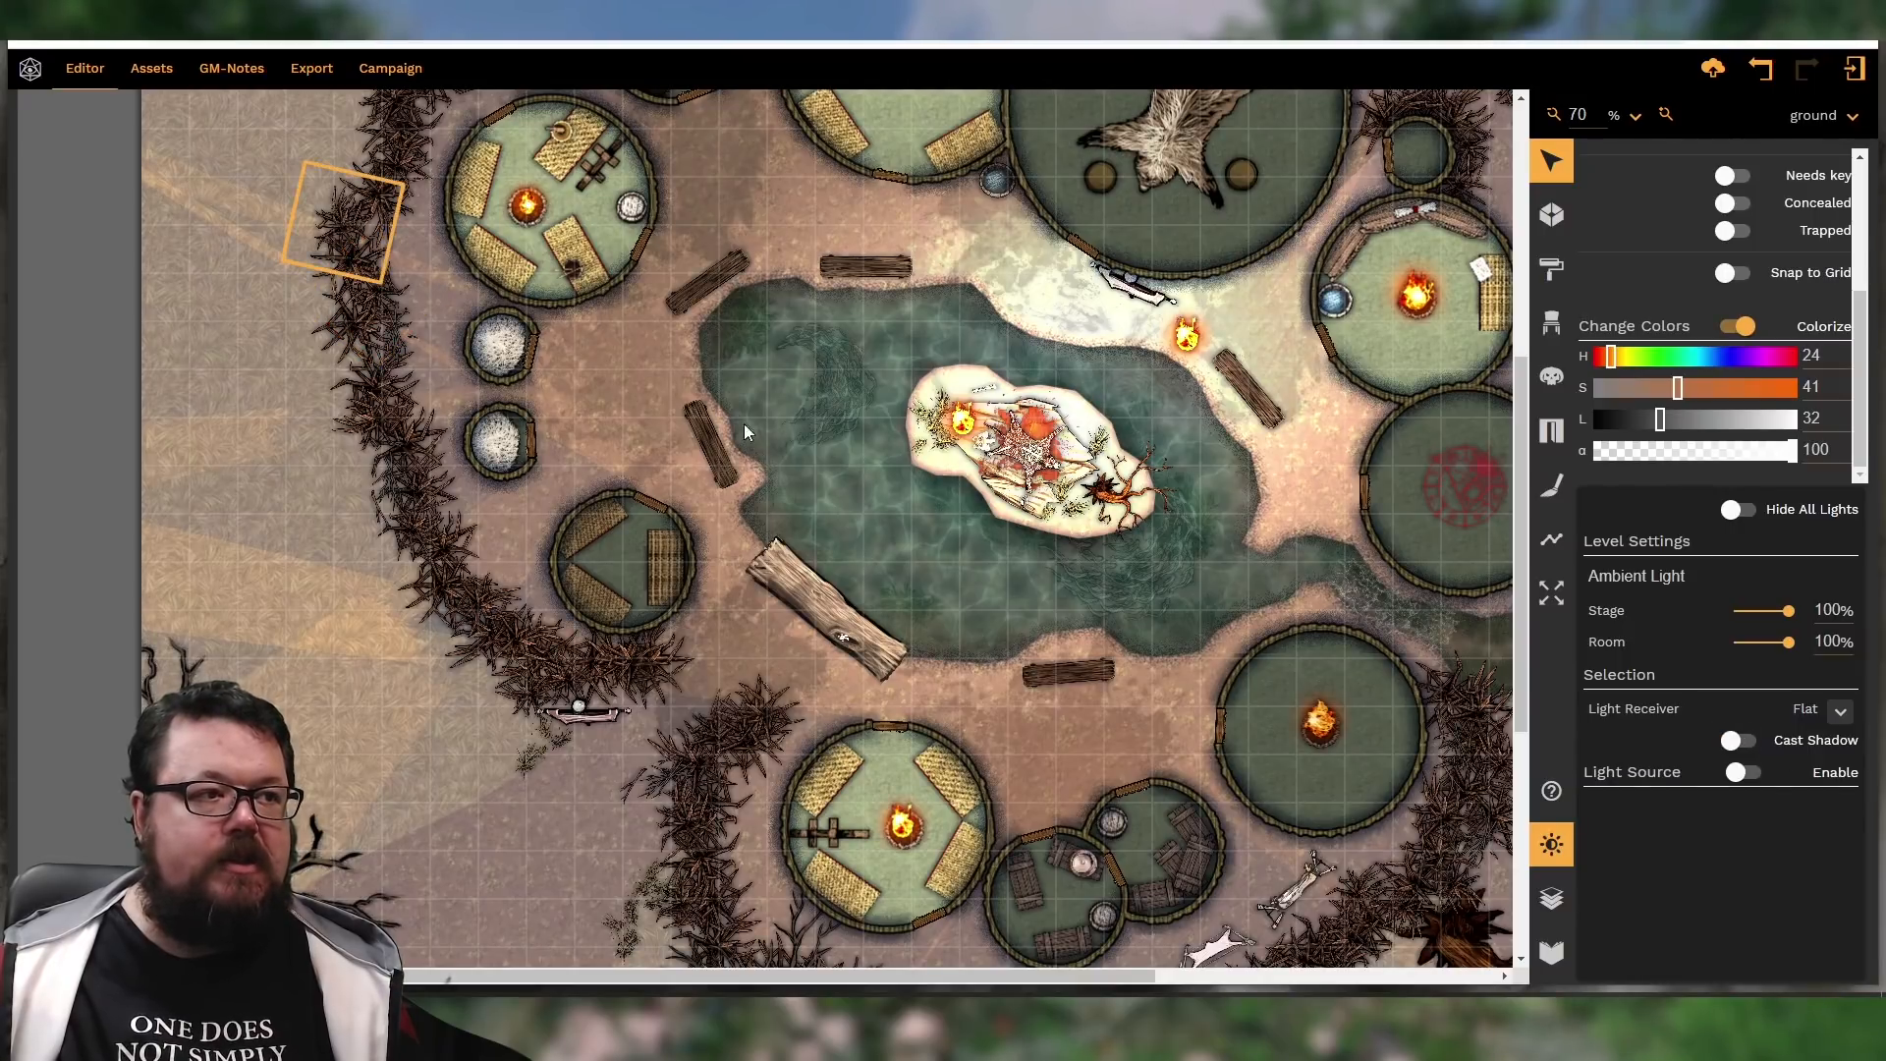
click(1736, 741)
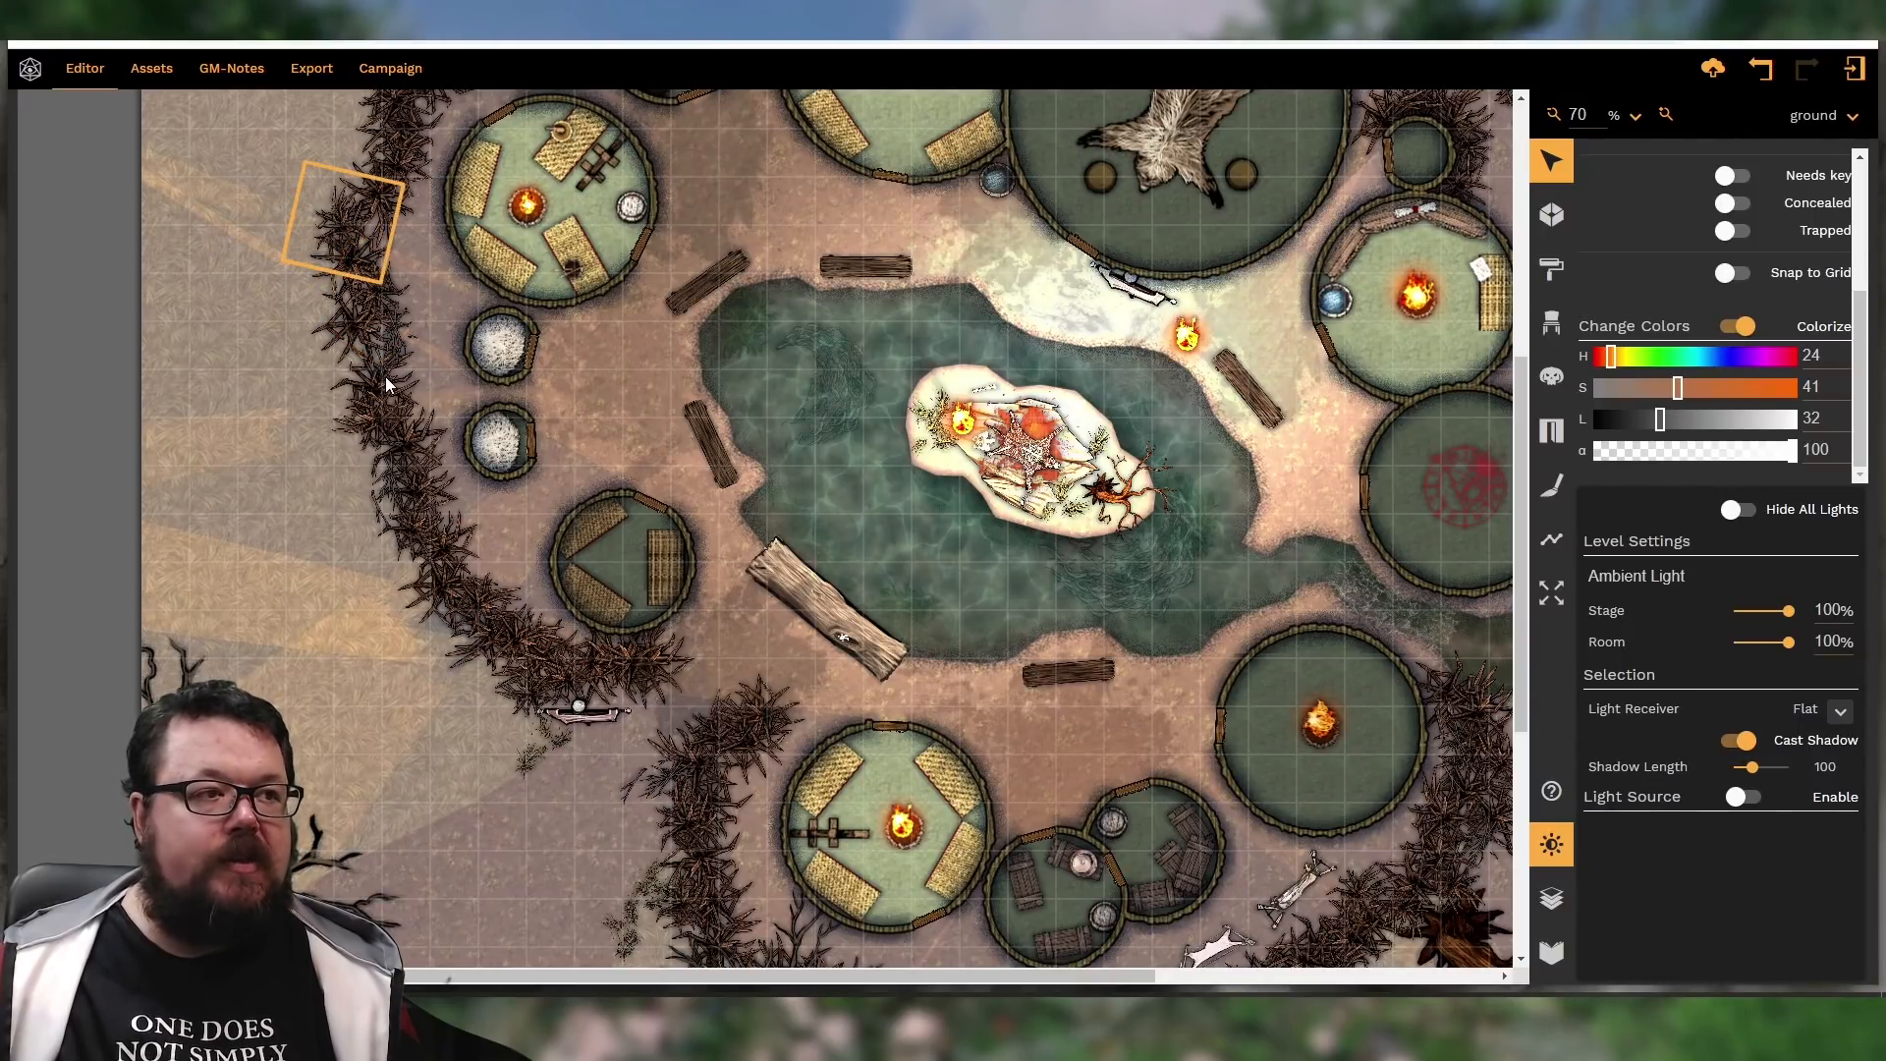
Enable shadow casting on two thorn bushes in the northwest stretch of the hedge
scroll(386, 383, up, 2)
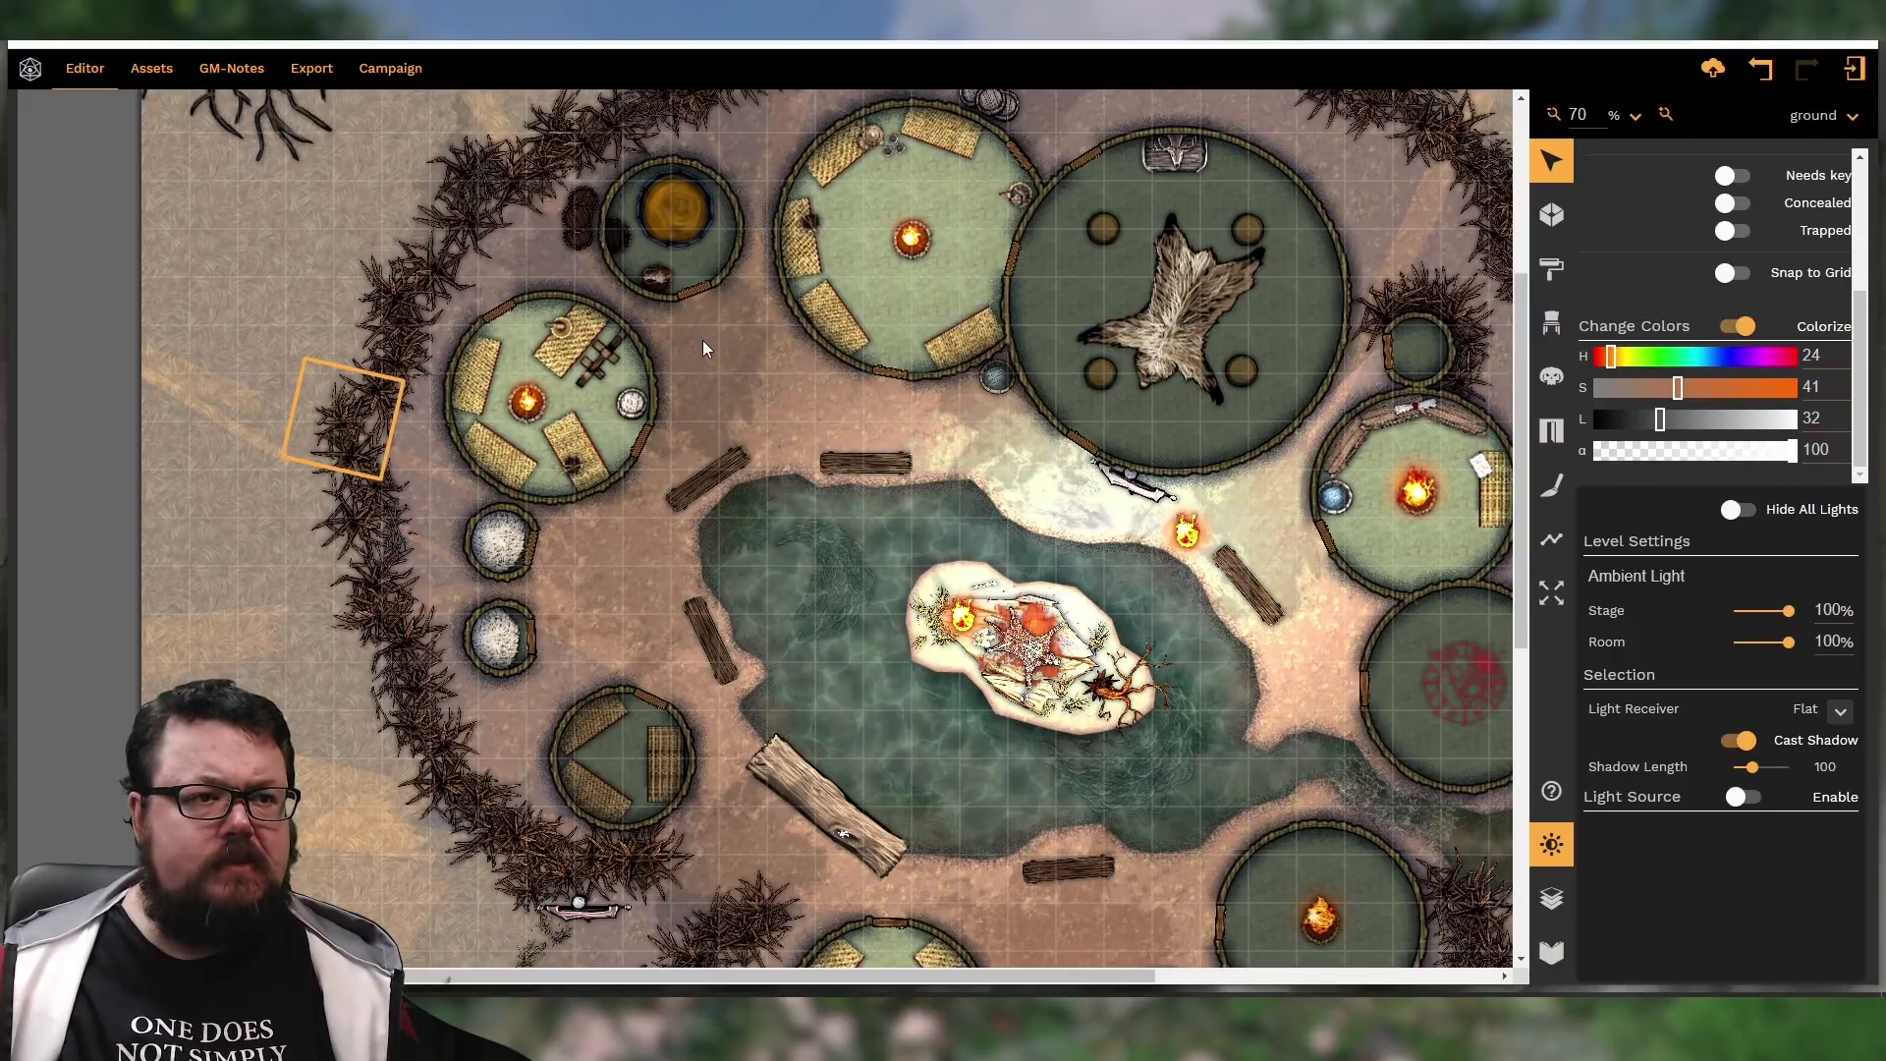
click(506, 191)
click(1748, 744)
click(403, 292)
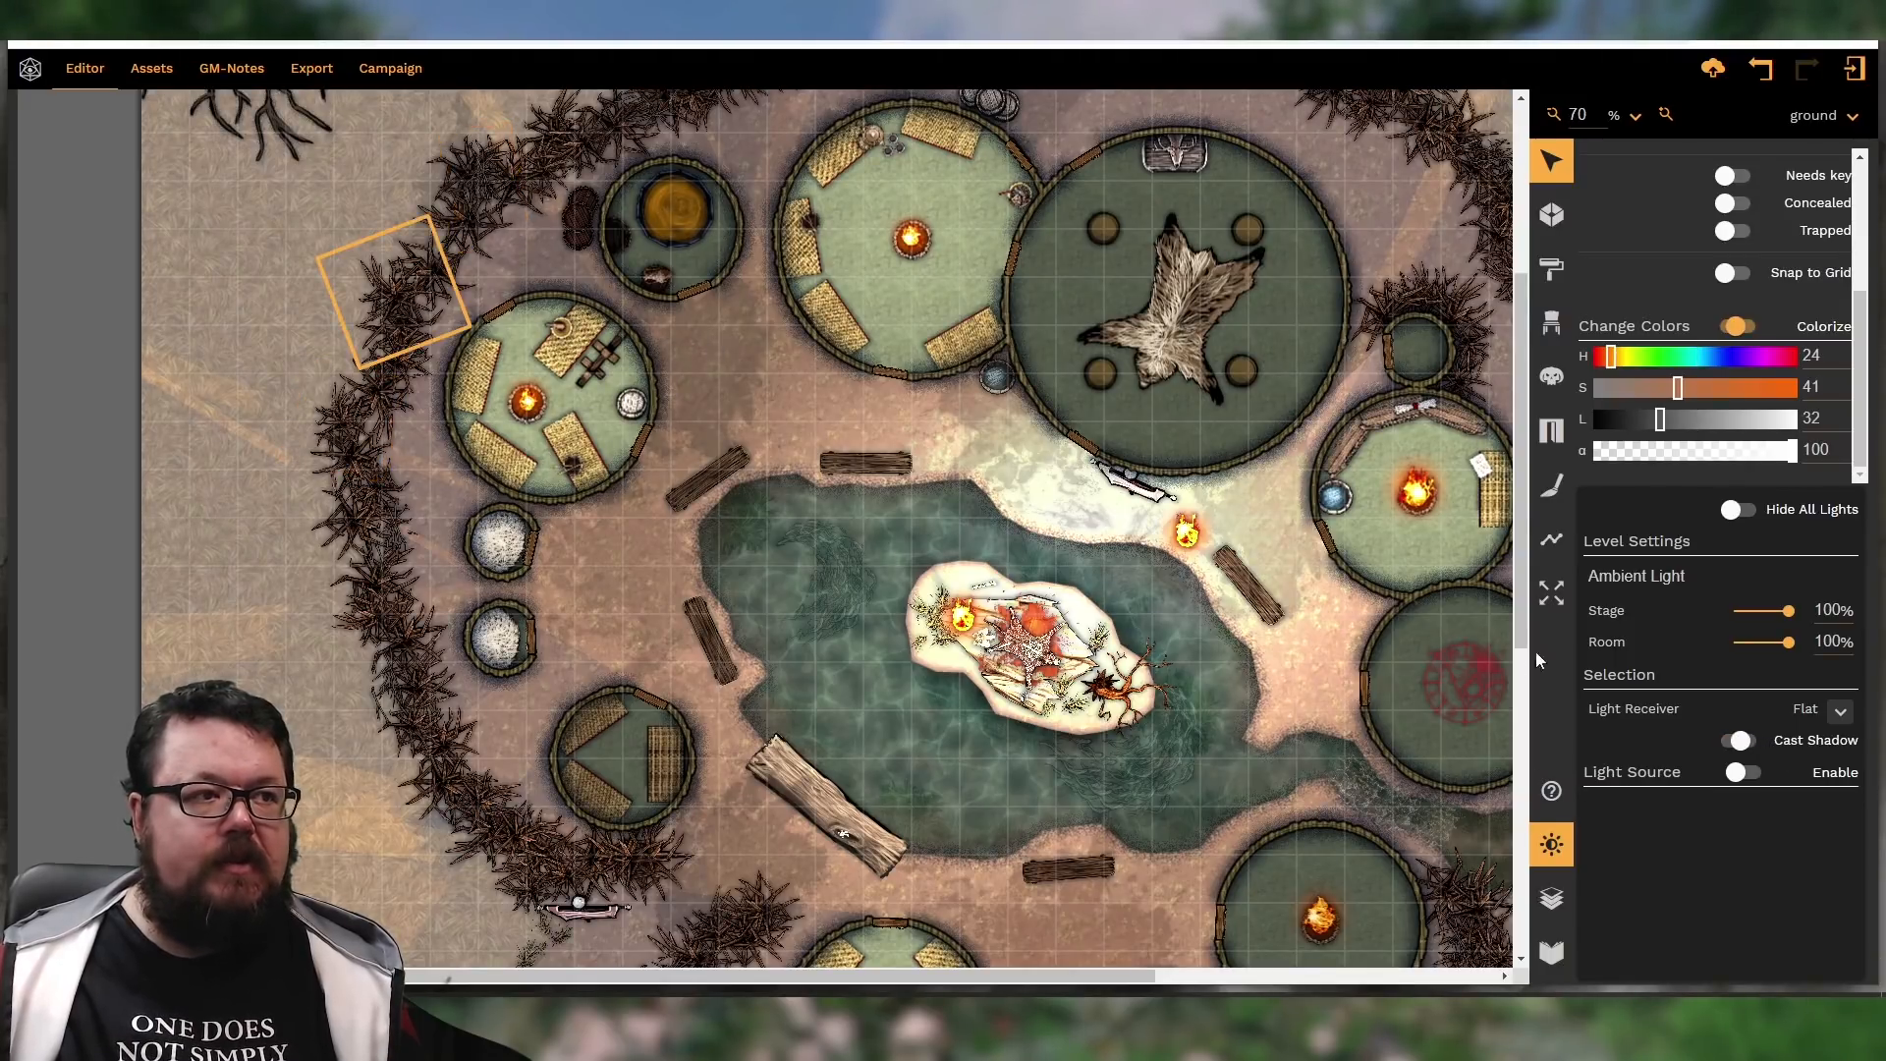
click(1749, 744)
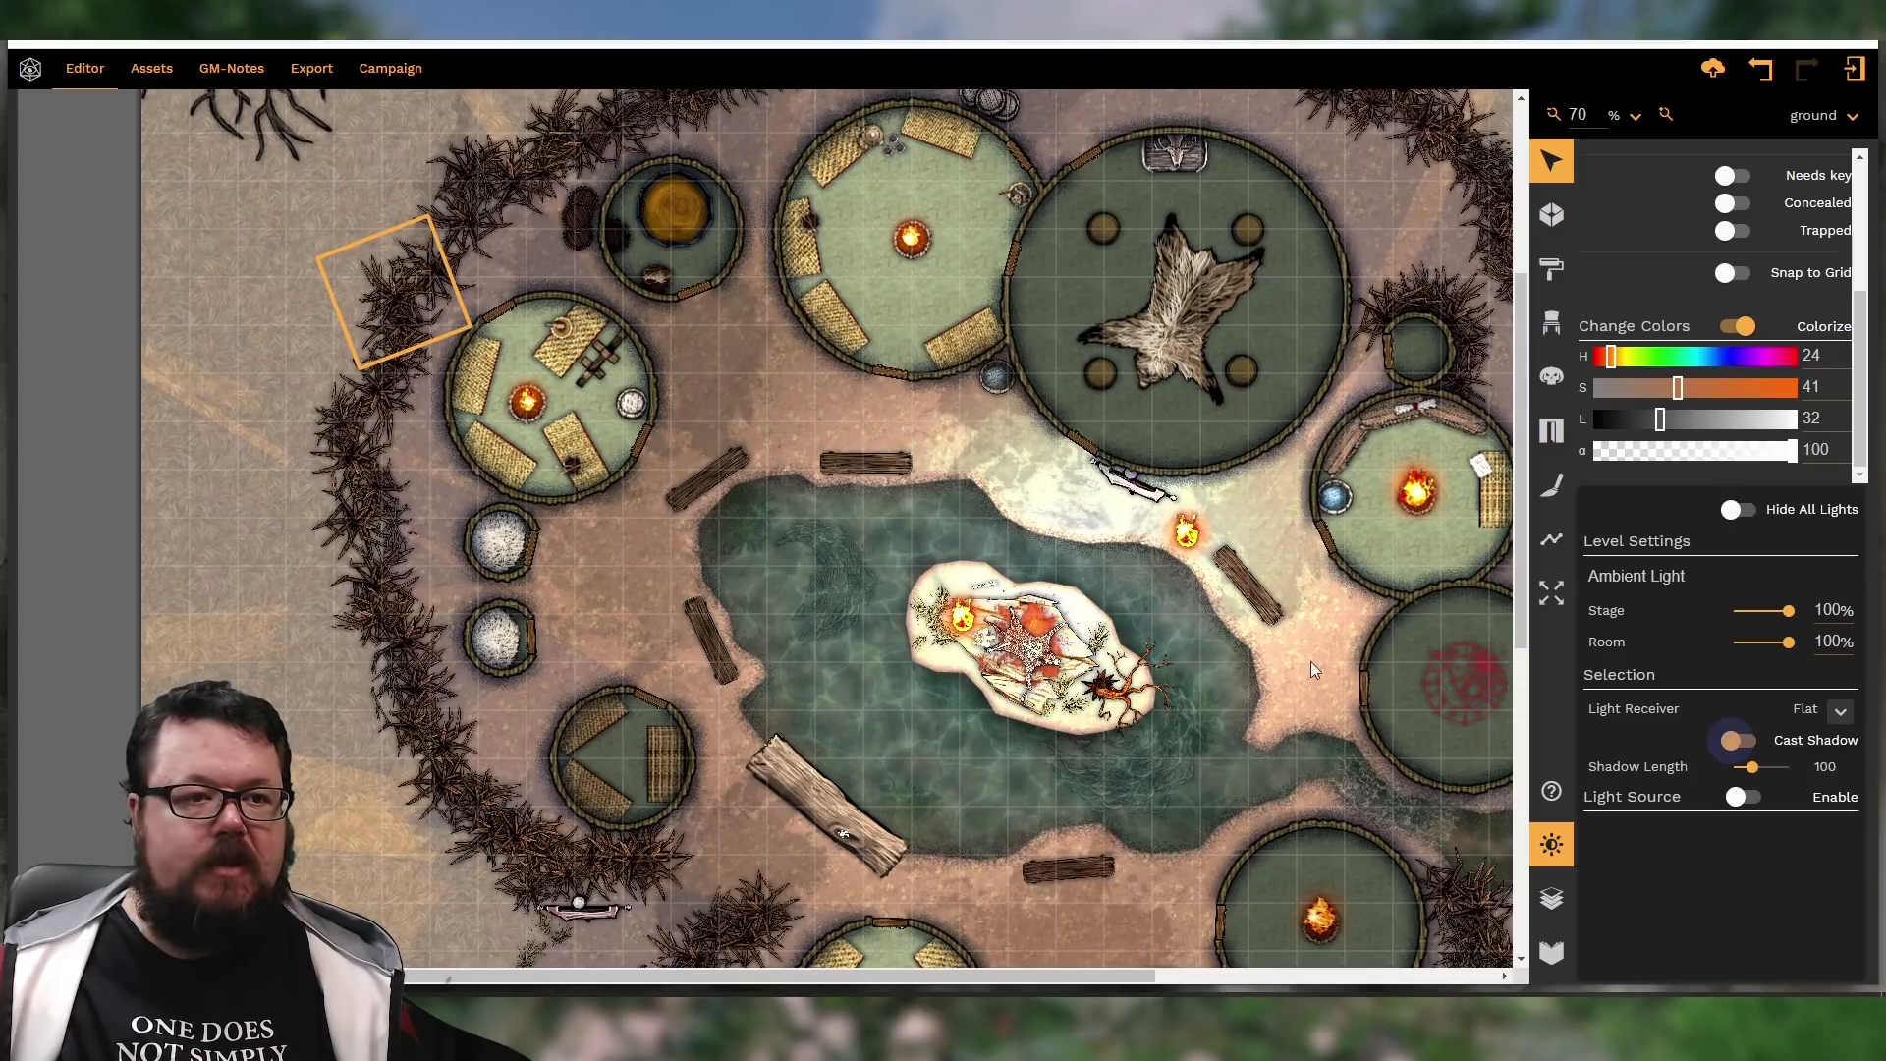
Set the northeast bank fire's light to lightness 13, saturation 100 and range 83.4 squares, and make the prop fully transparent
click(1189, 536)
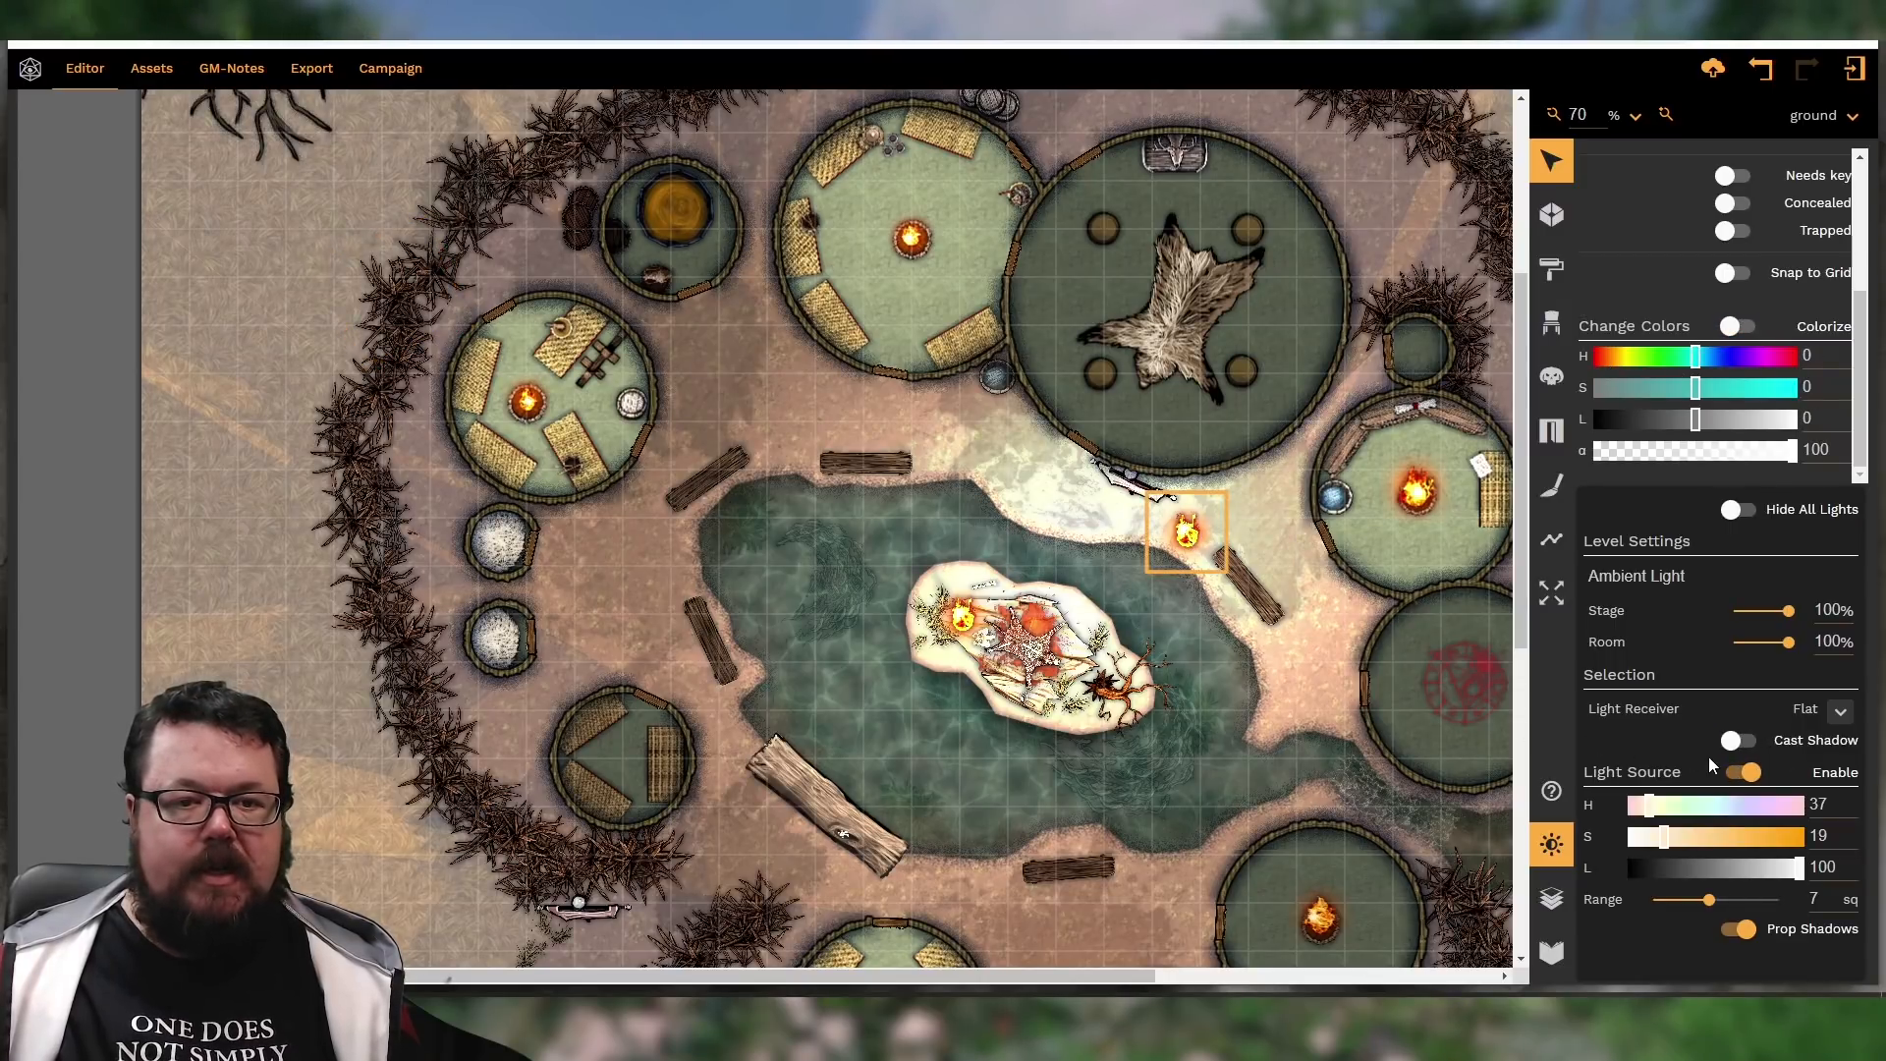
click(1660, 867)
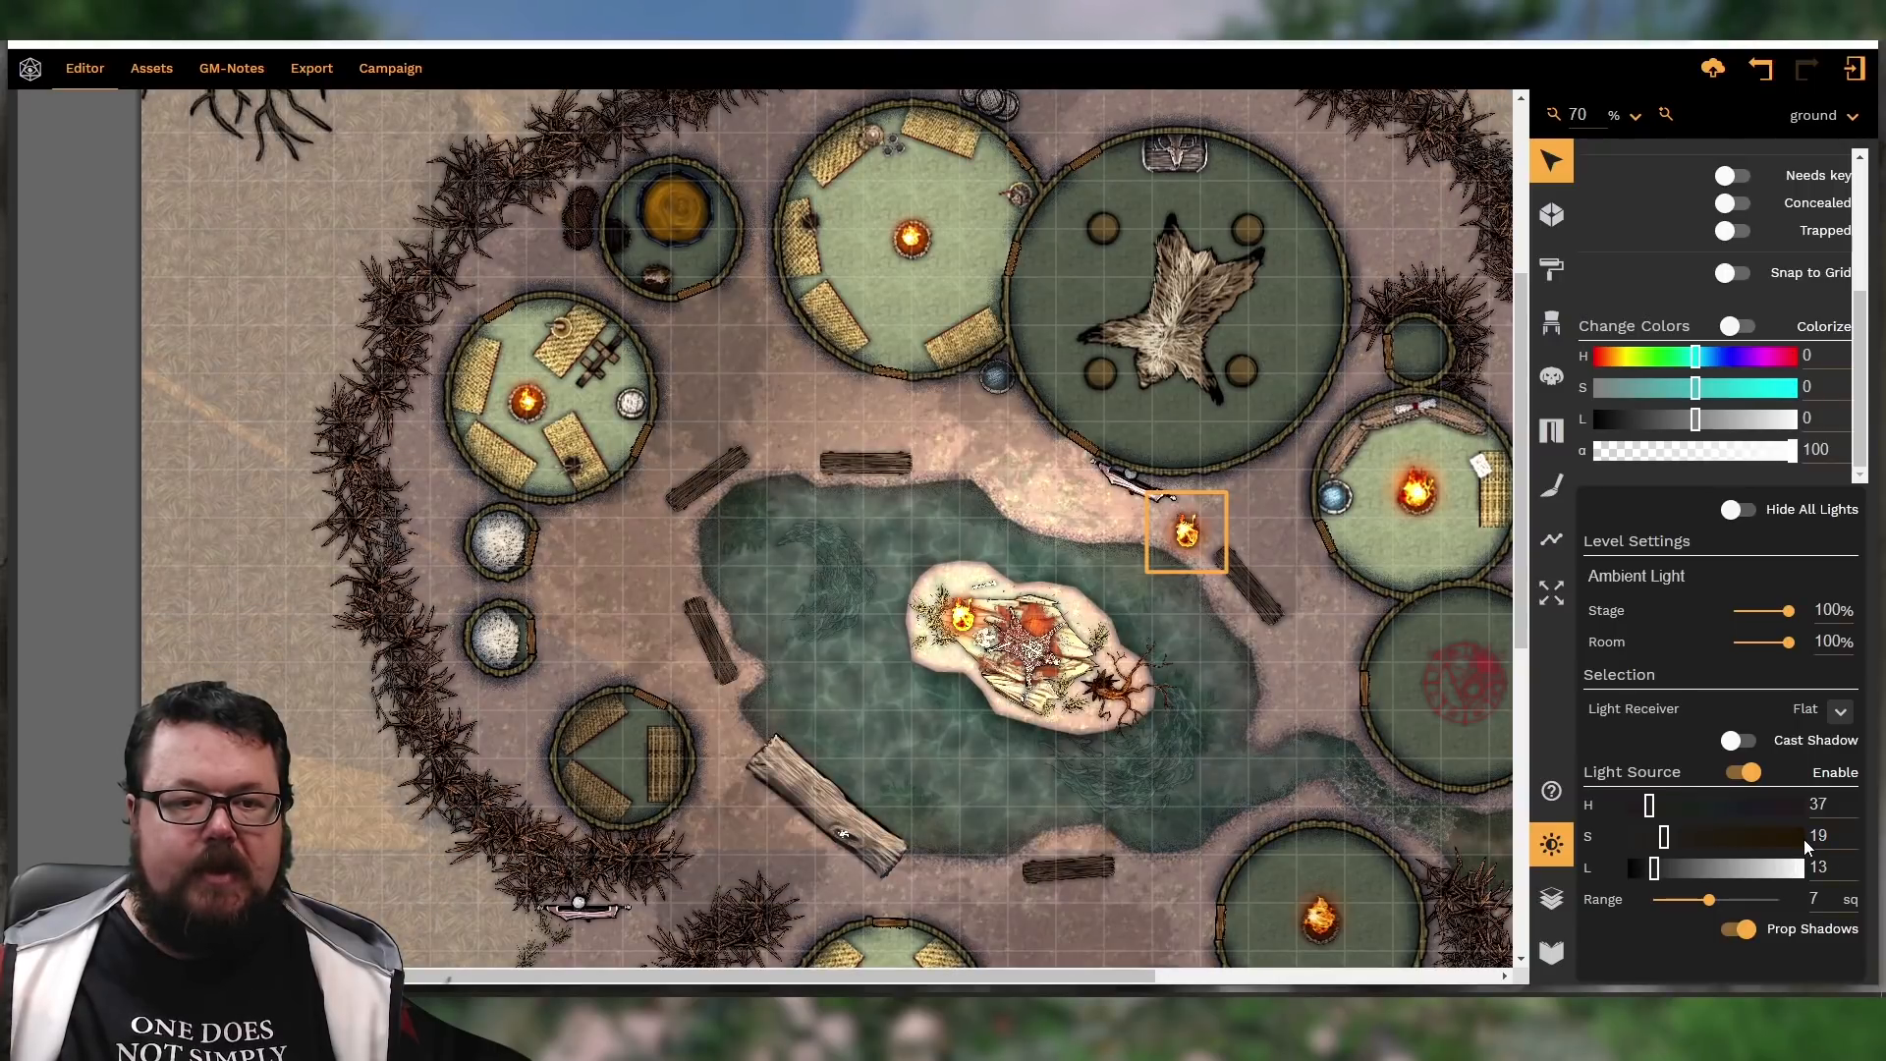
click(1804, 840)
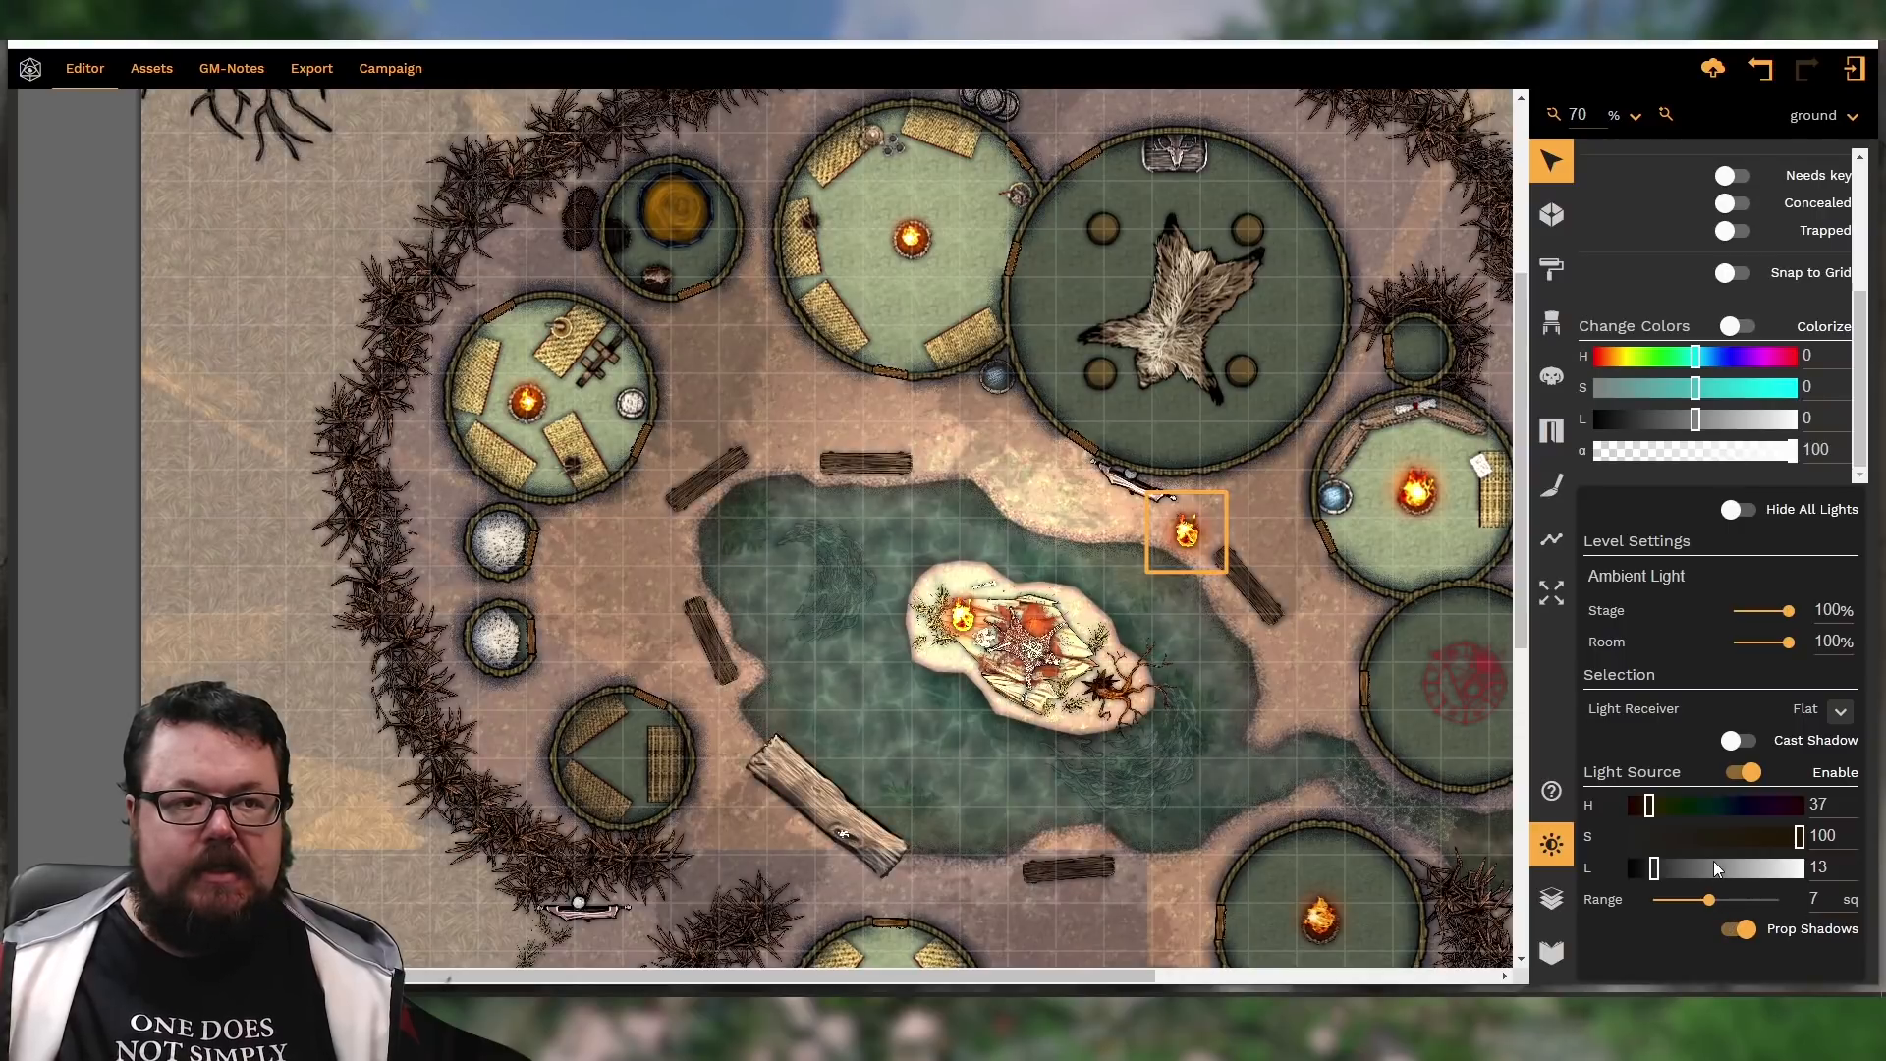
click(1776, 902)
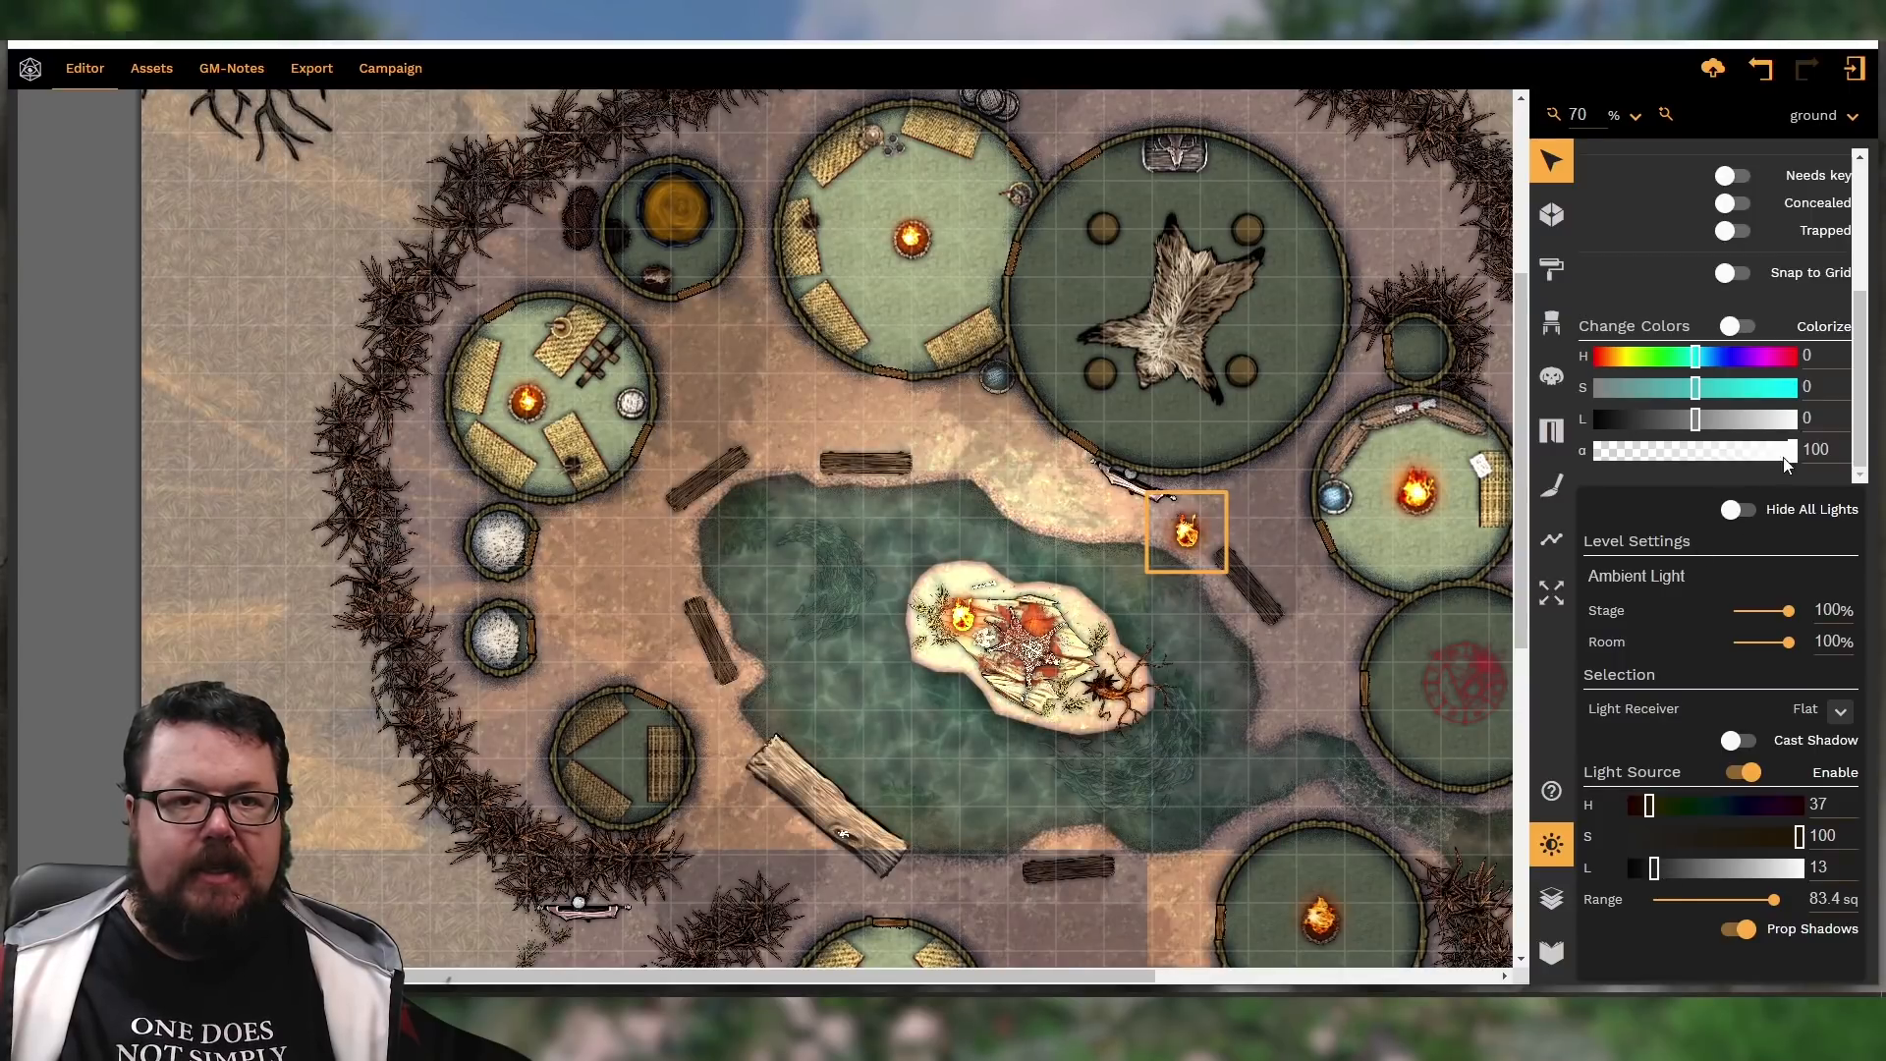
drag(1788, 451, 1588, 450)
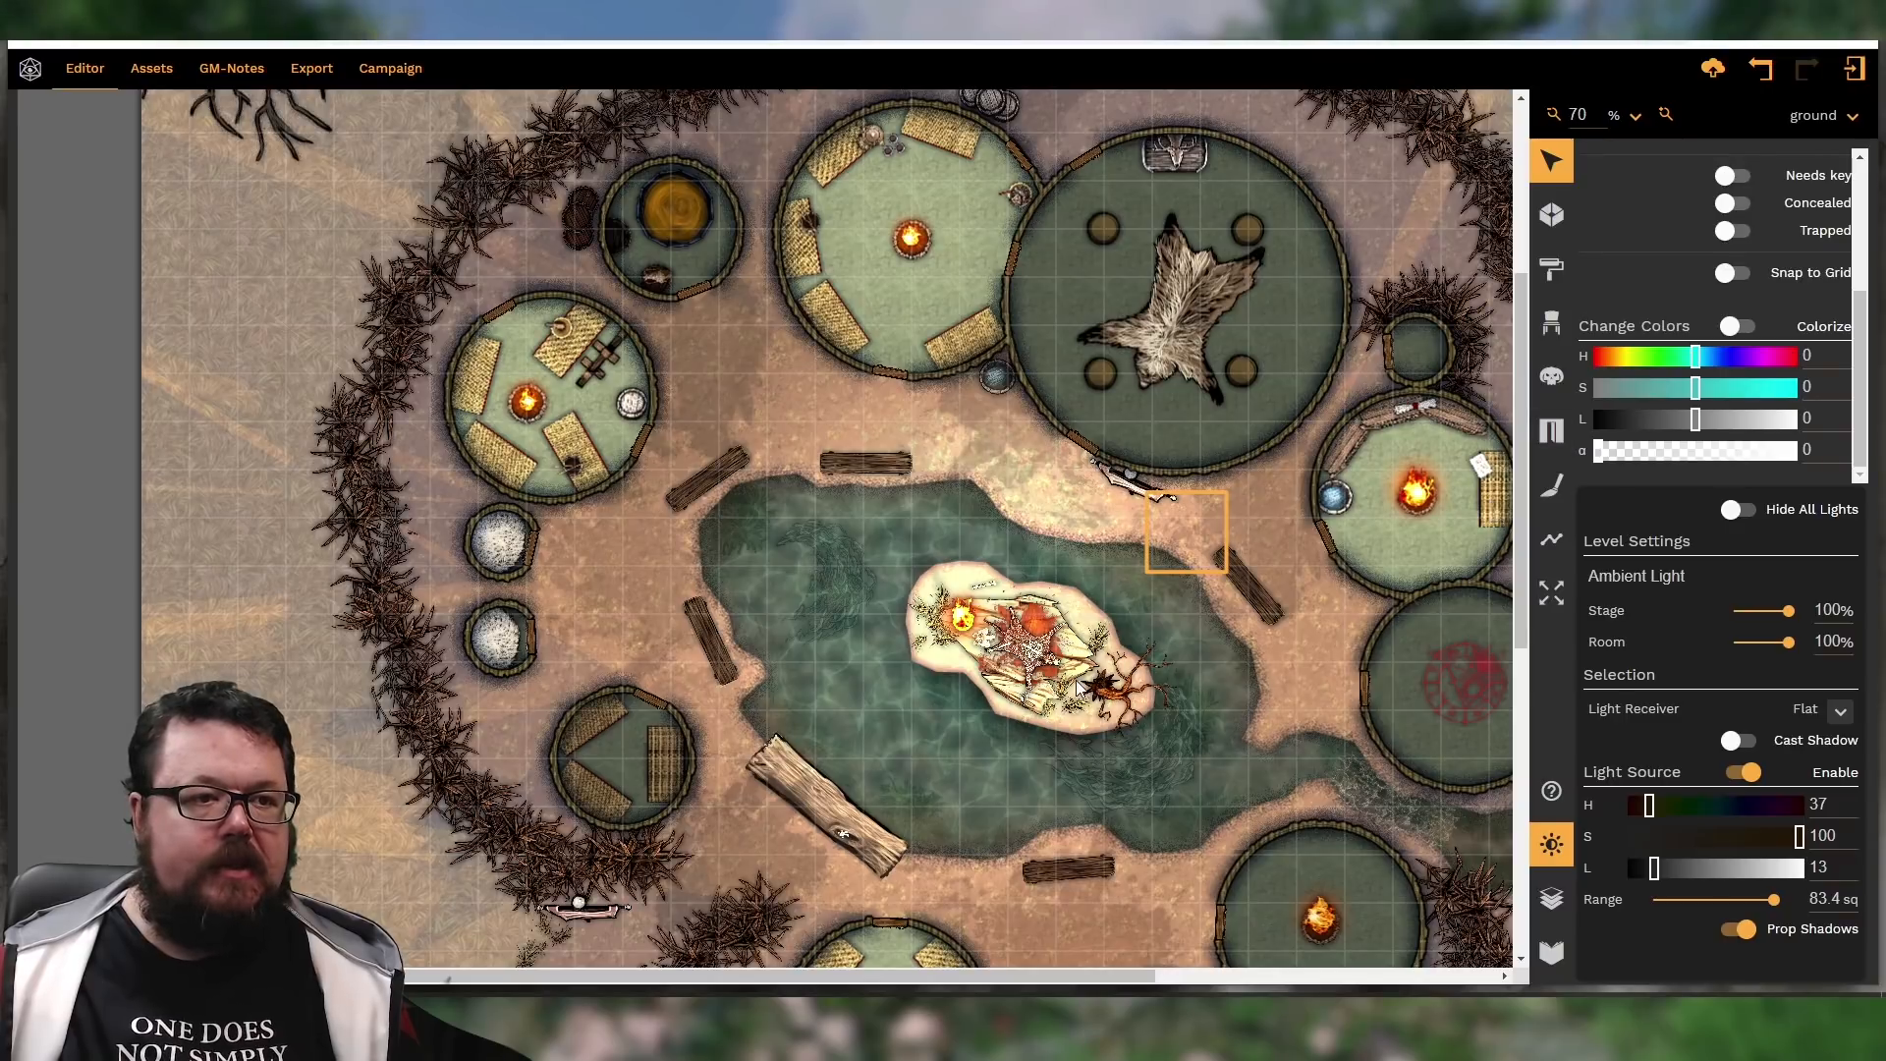
Set the light lightness of the fire on the pond's island to 29 and the prop's opacity to 0
scroll(962, 622, up, 1)
click(965, 720)
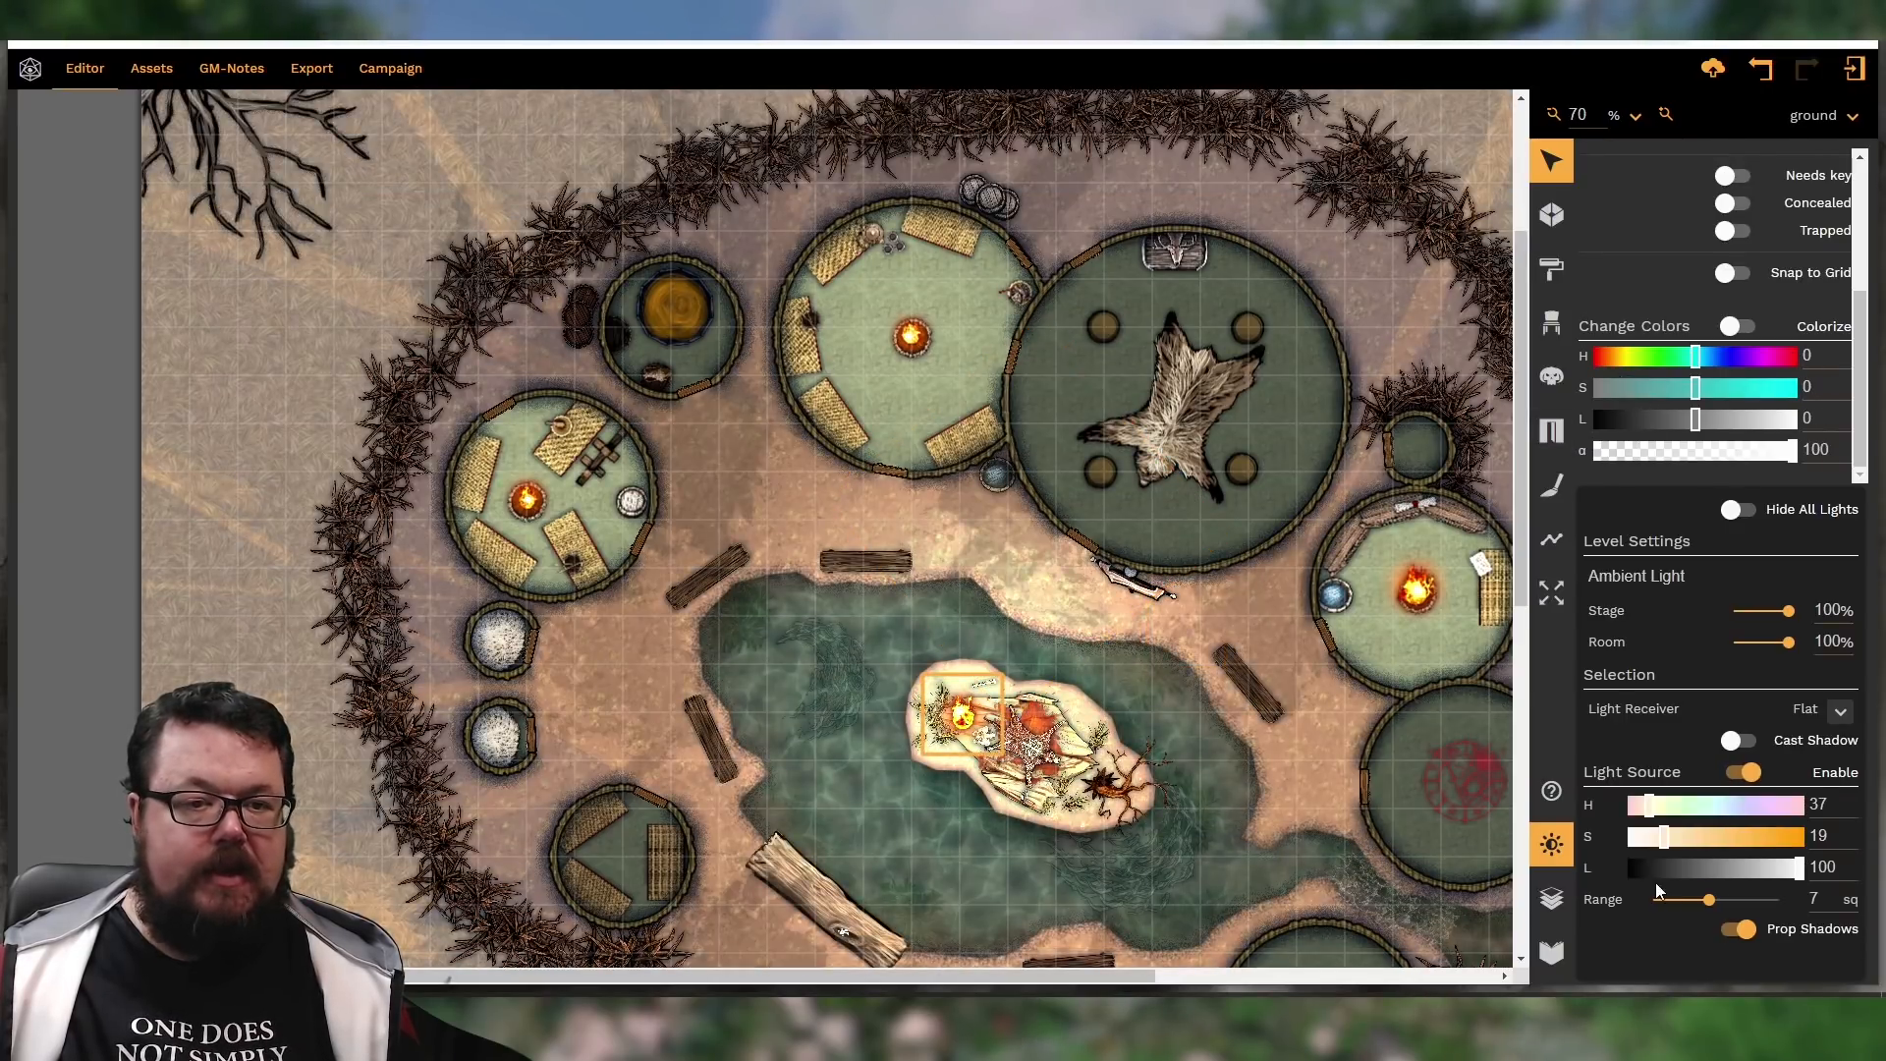
click(1682, 871)
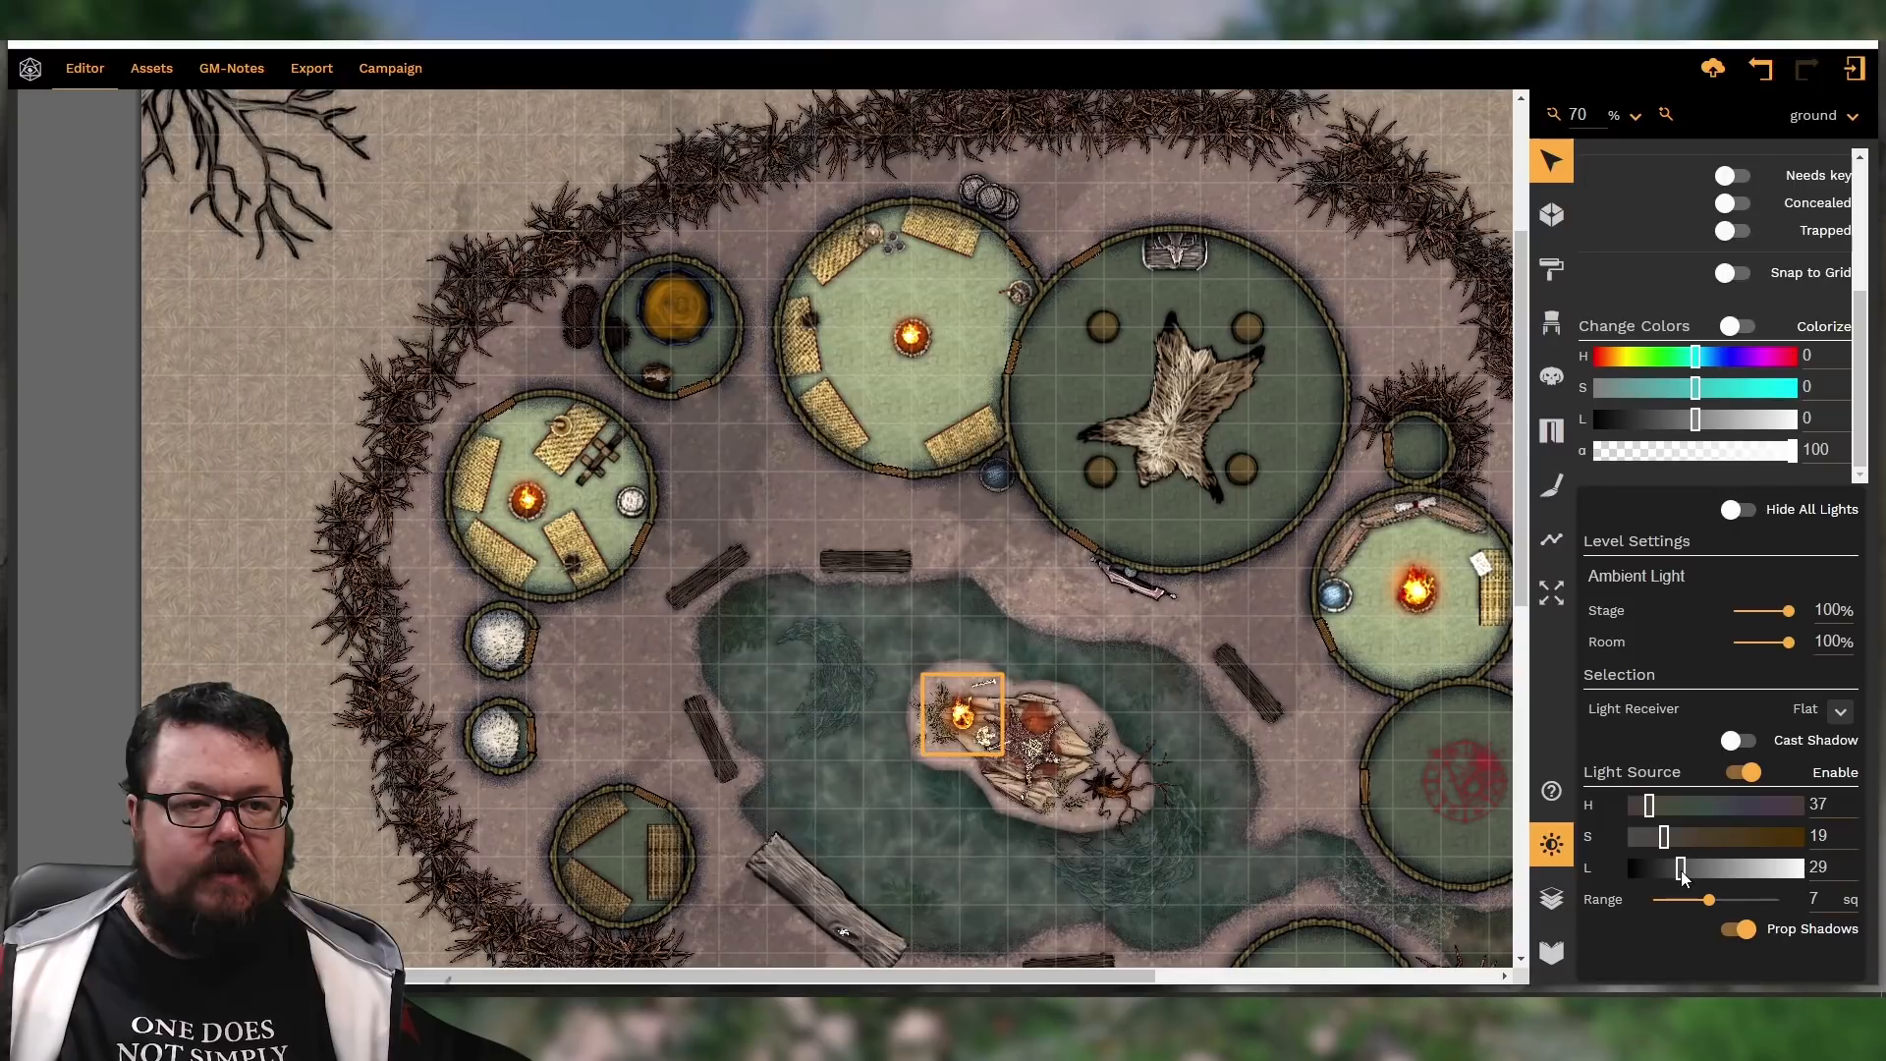
drag(1792, 449, 1582, 453)
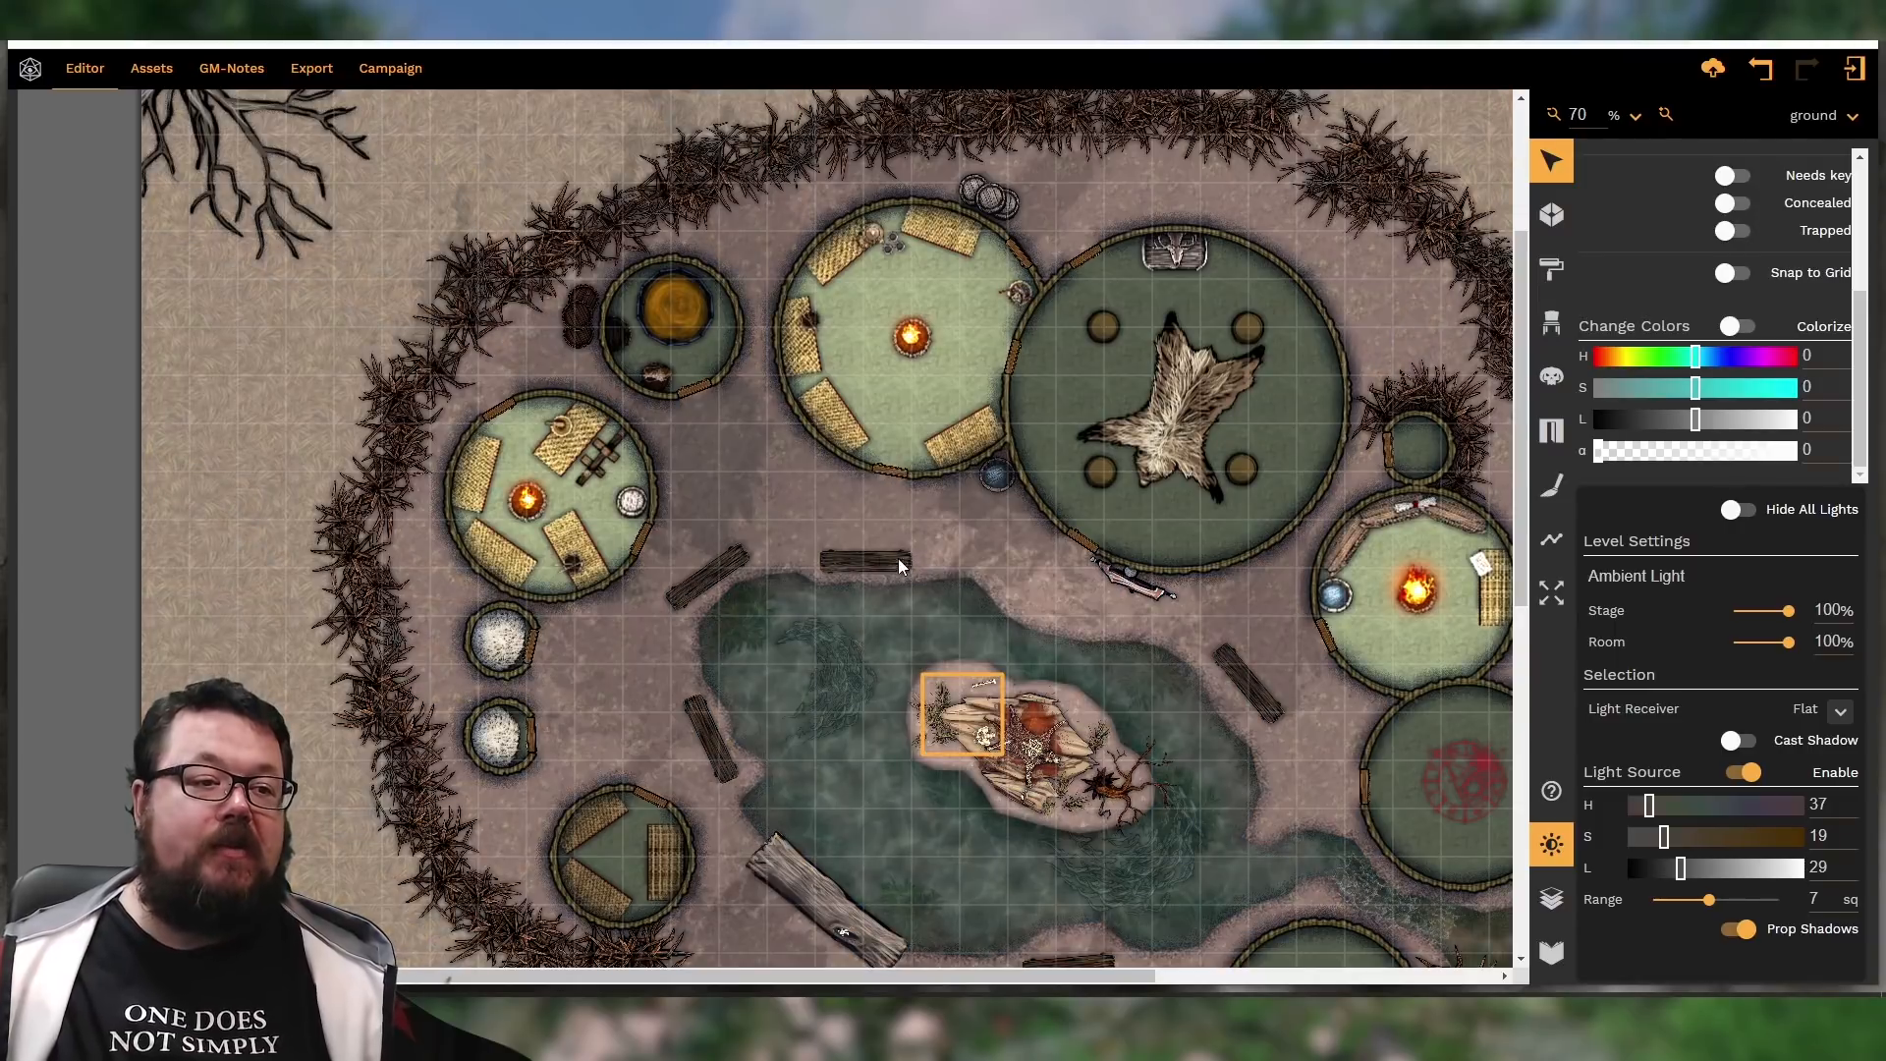
Enable shadow casting on the faint ground overlays covering the logs on the pond's north and west banks
click(855, 558)
click(1746, 743)
click(1742, 742)
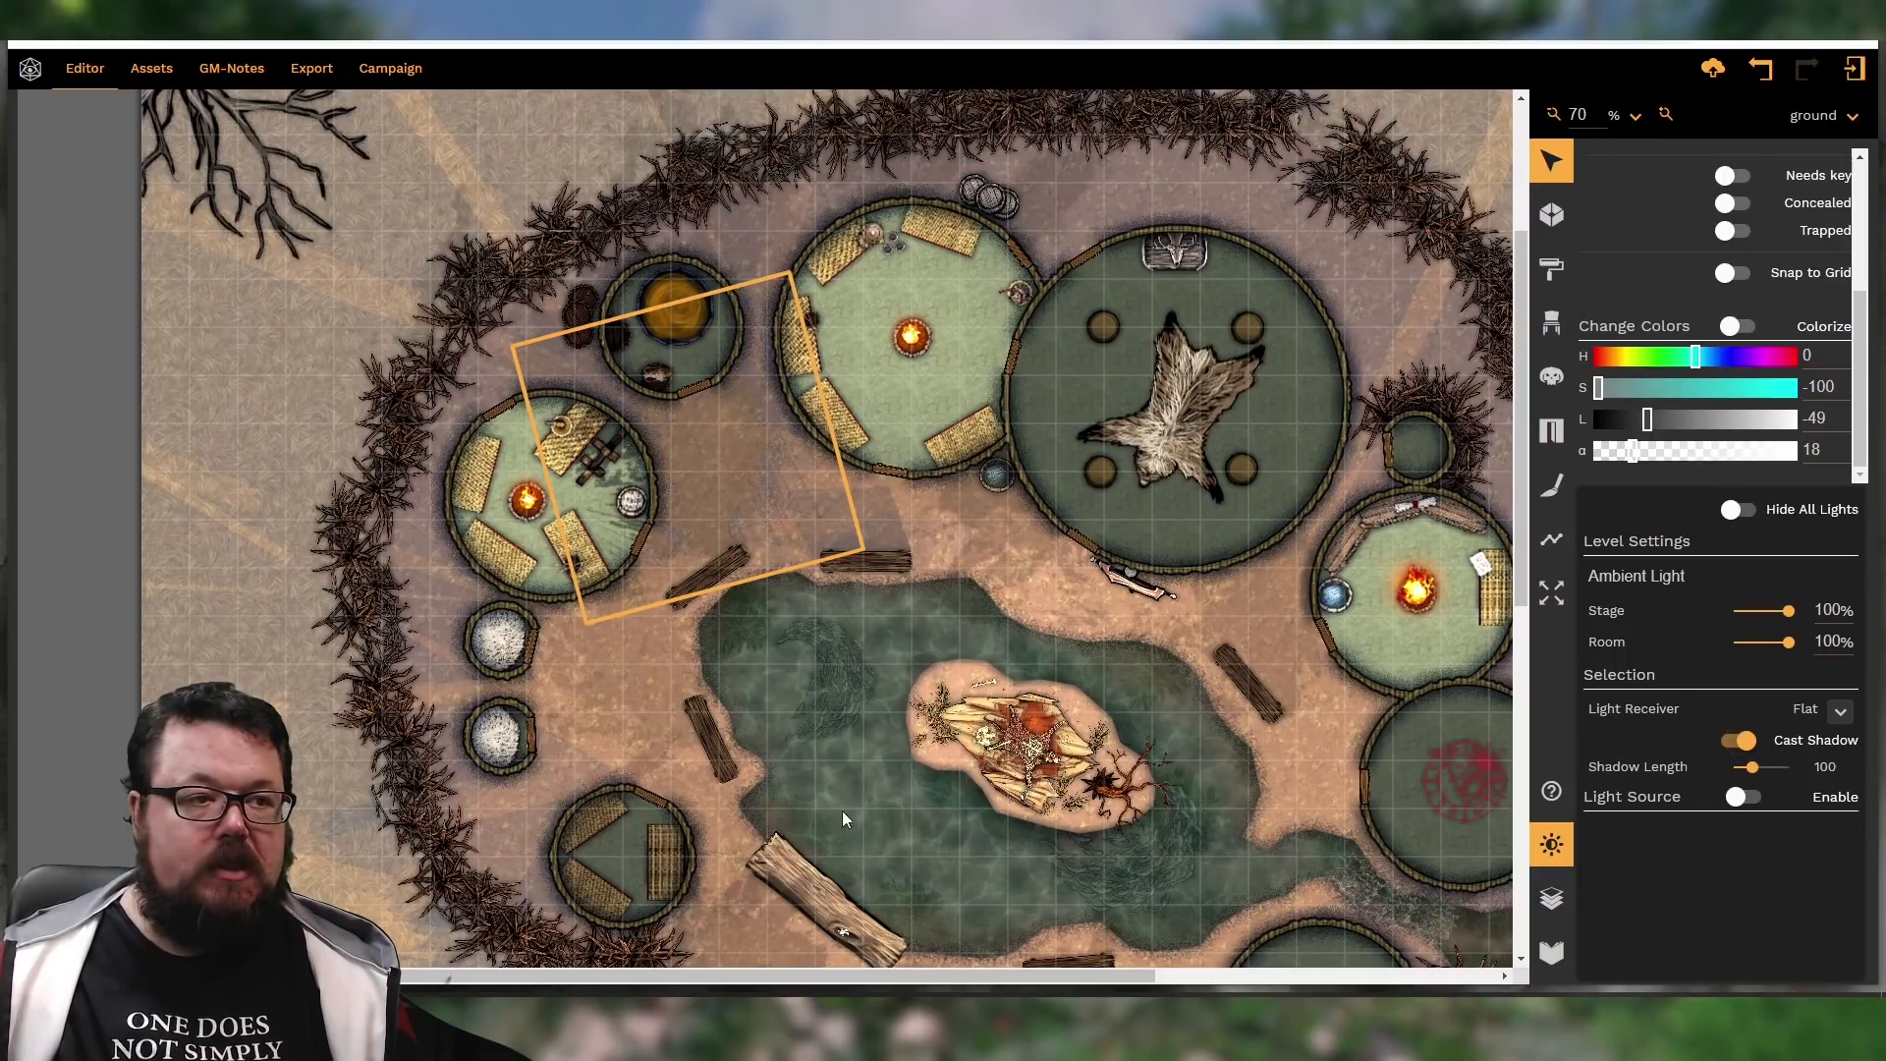
click(723, 758)
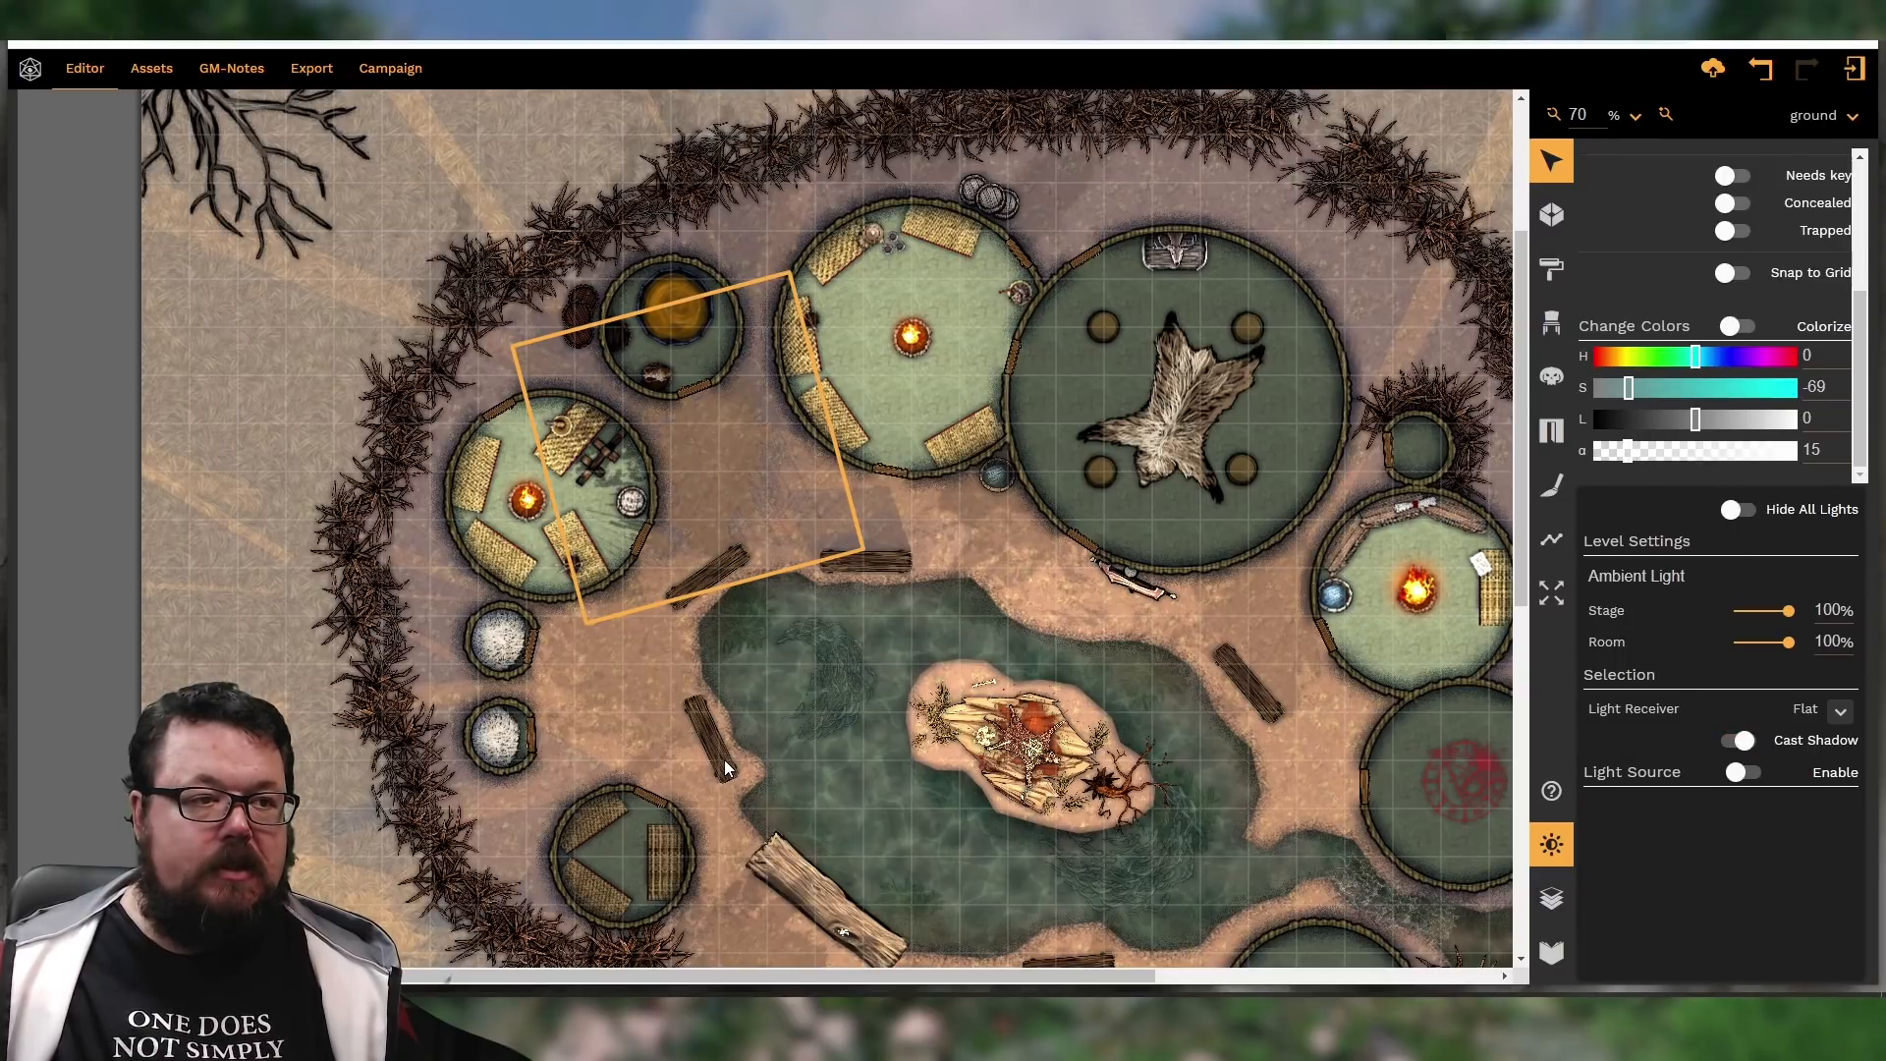
click(1737, 740)
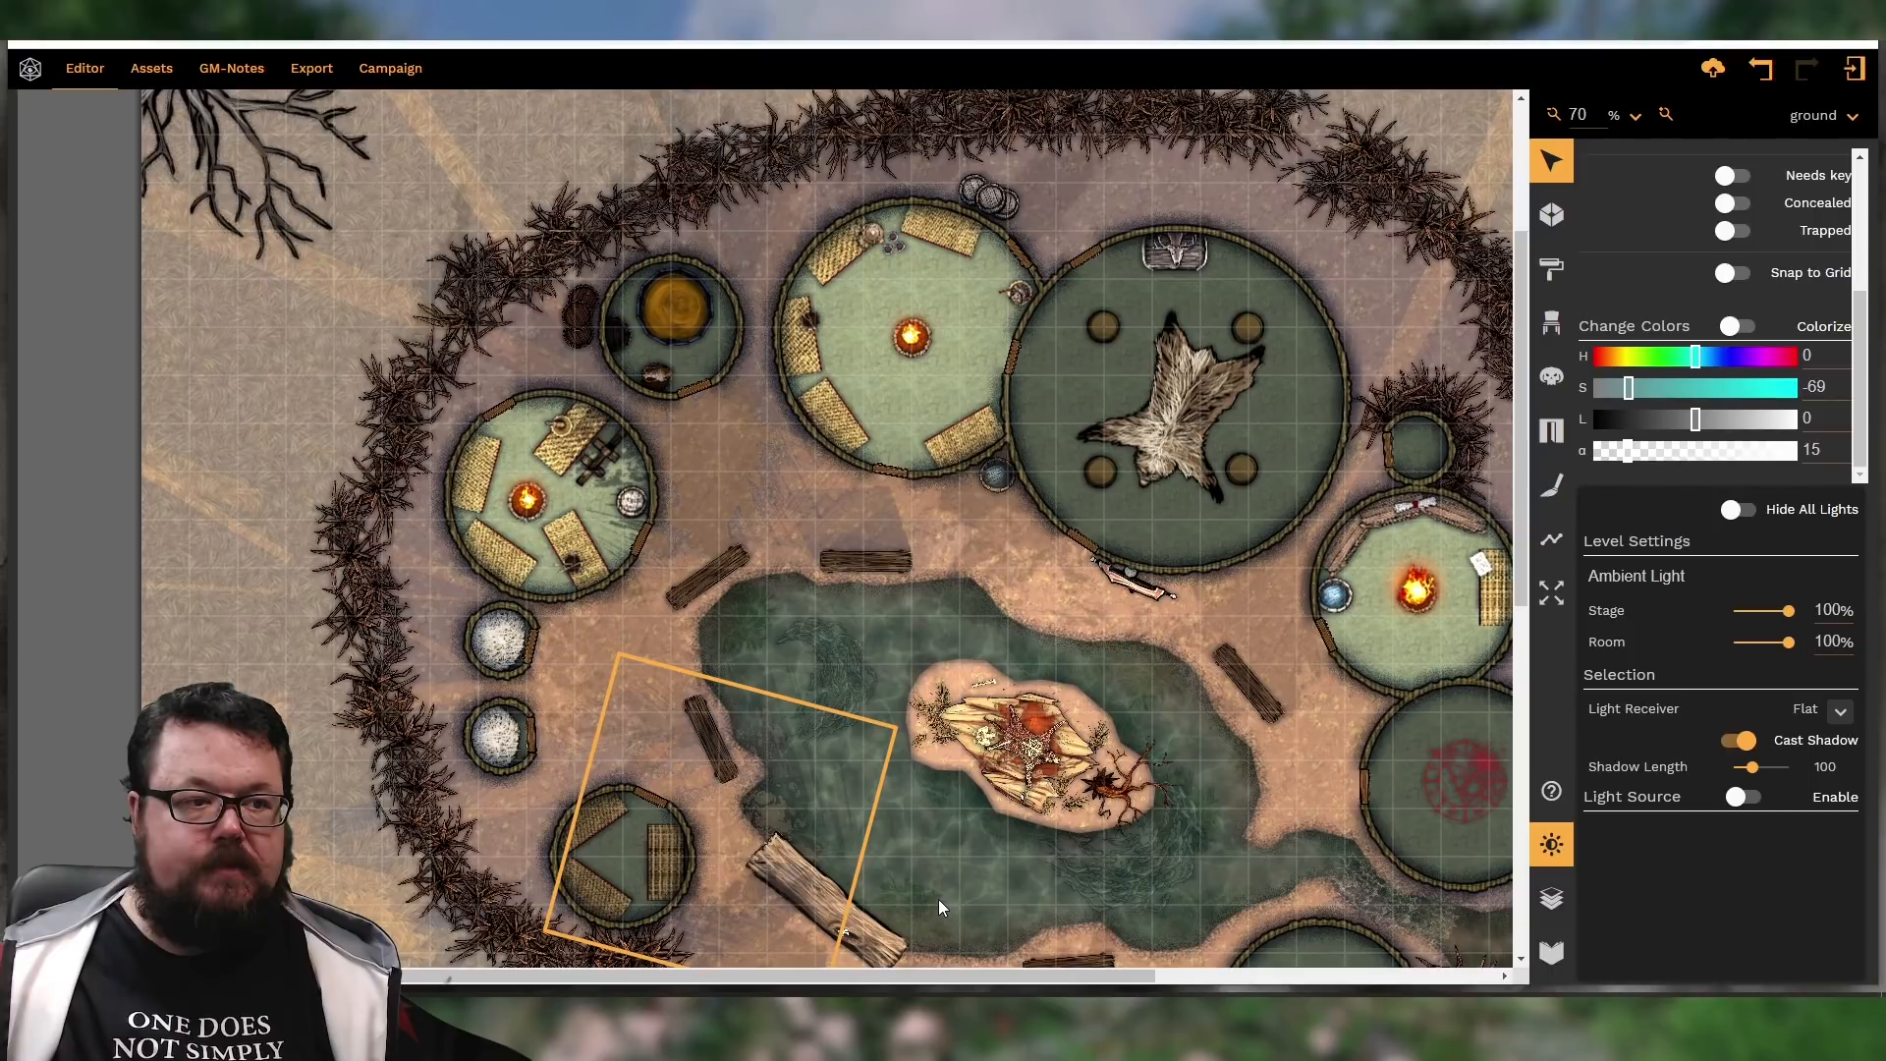
Toggle shadow casting on and off for the faint overlay over the large southwest log, and move the overlay slightly southwest
click(870, 933)
scroll(874, 924, down, 1)
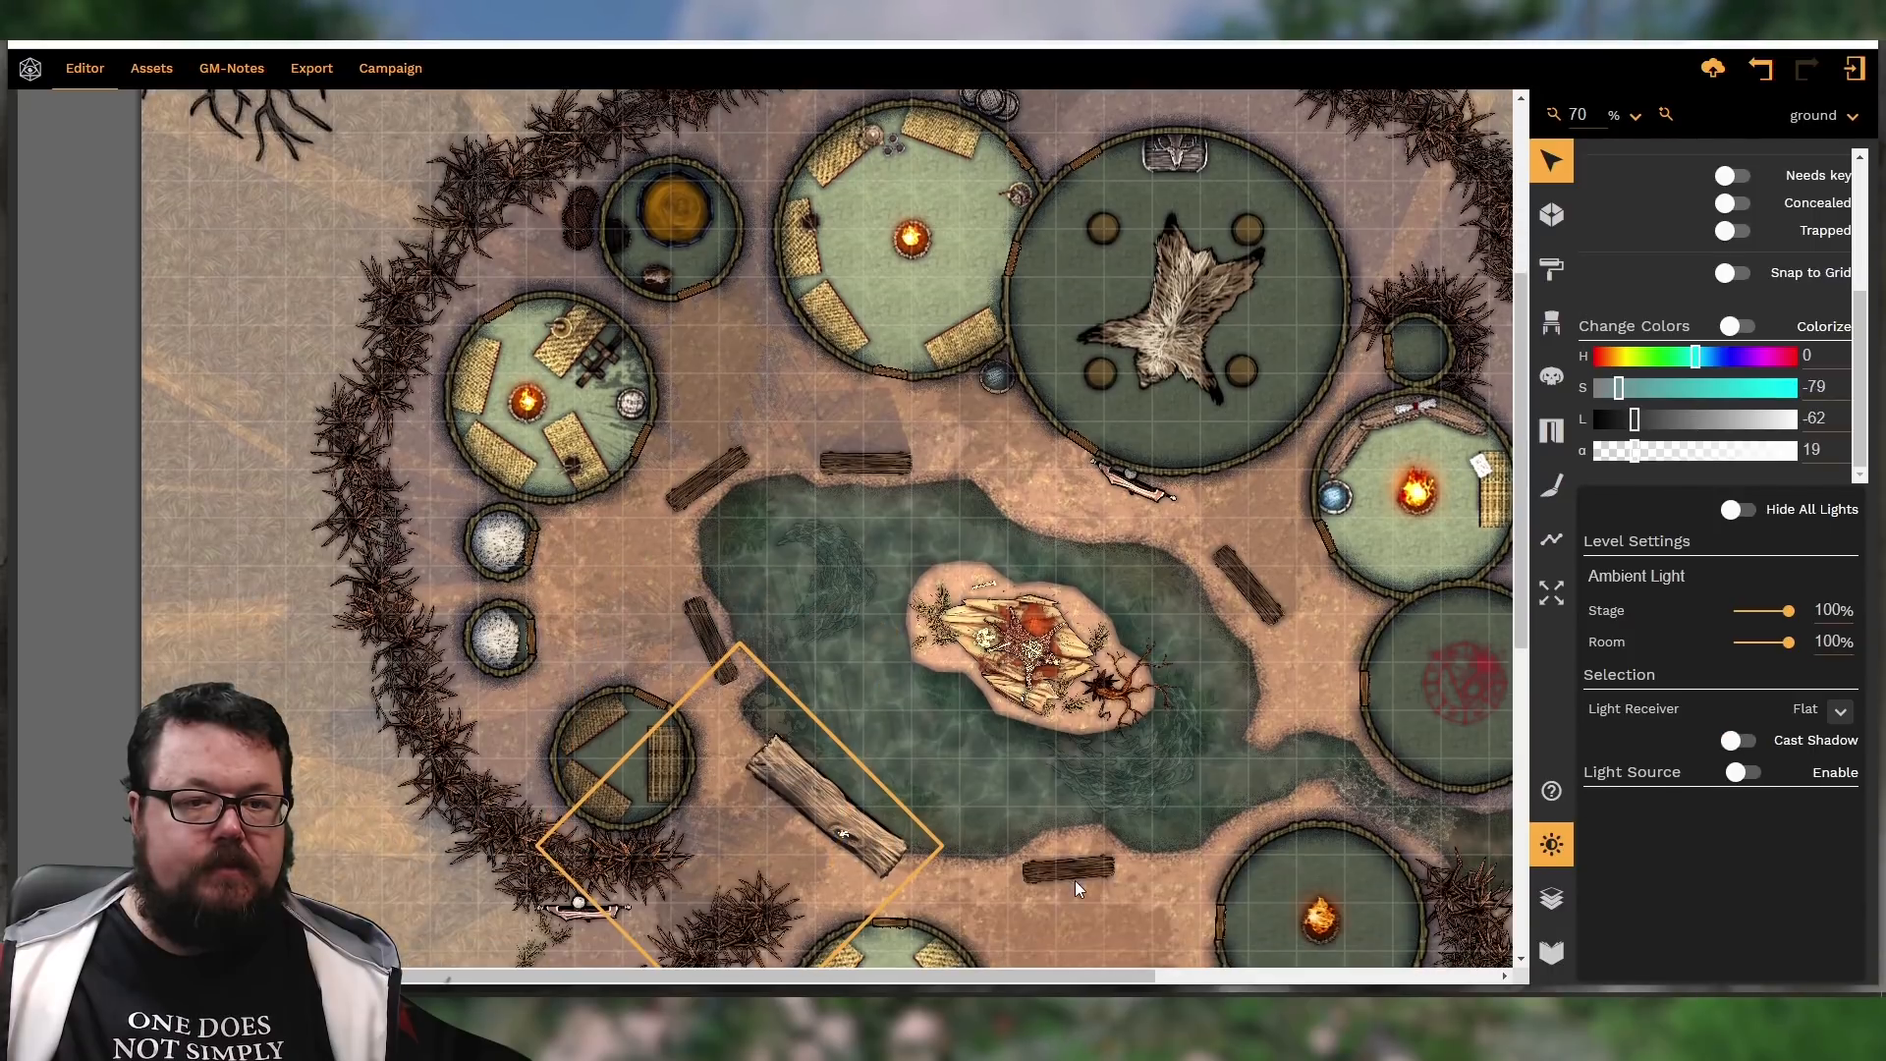
click(1744, 742)
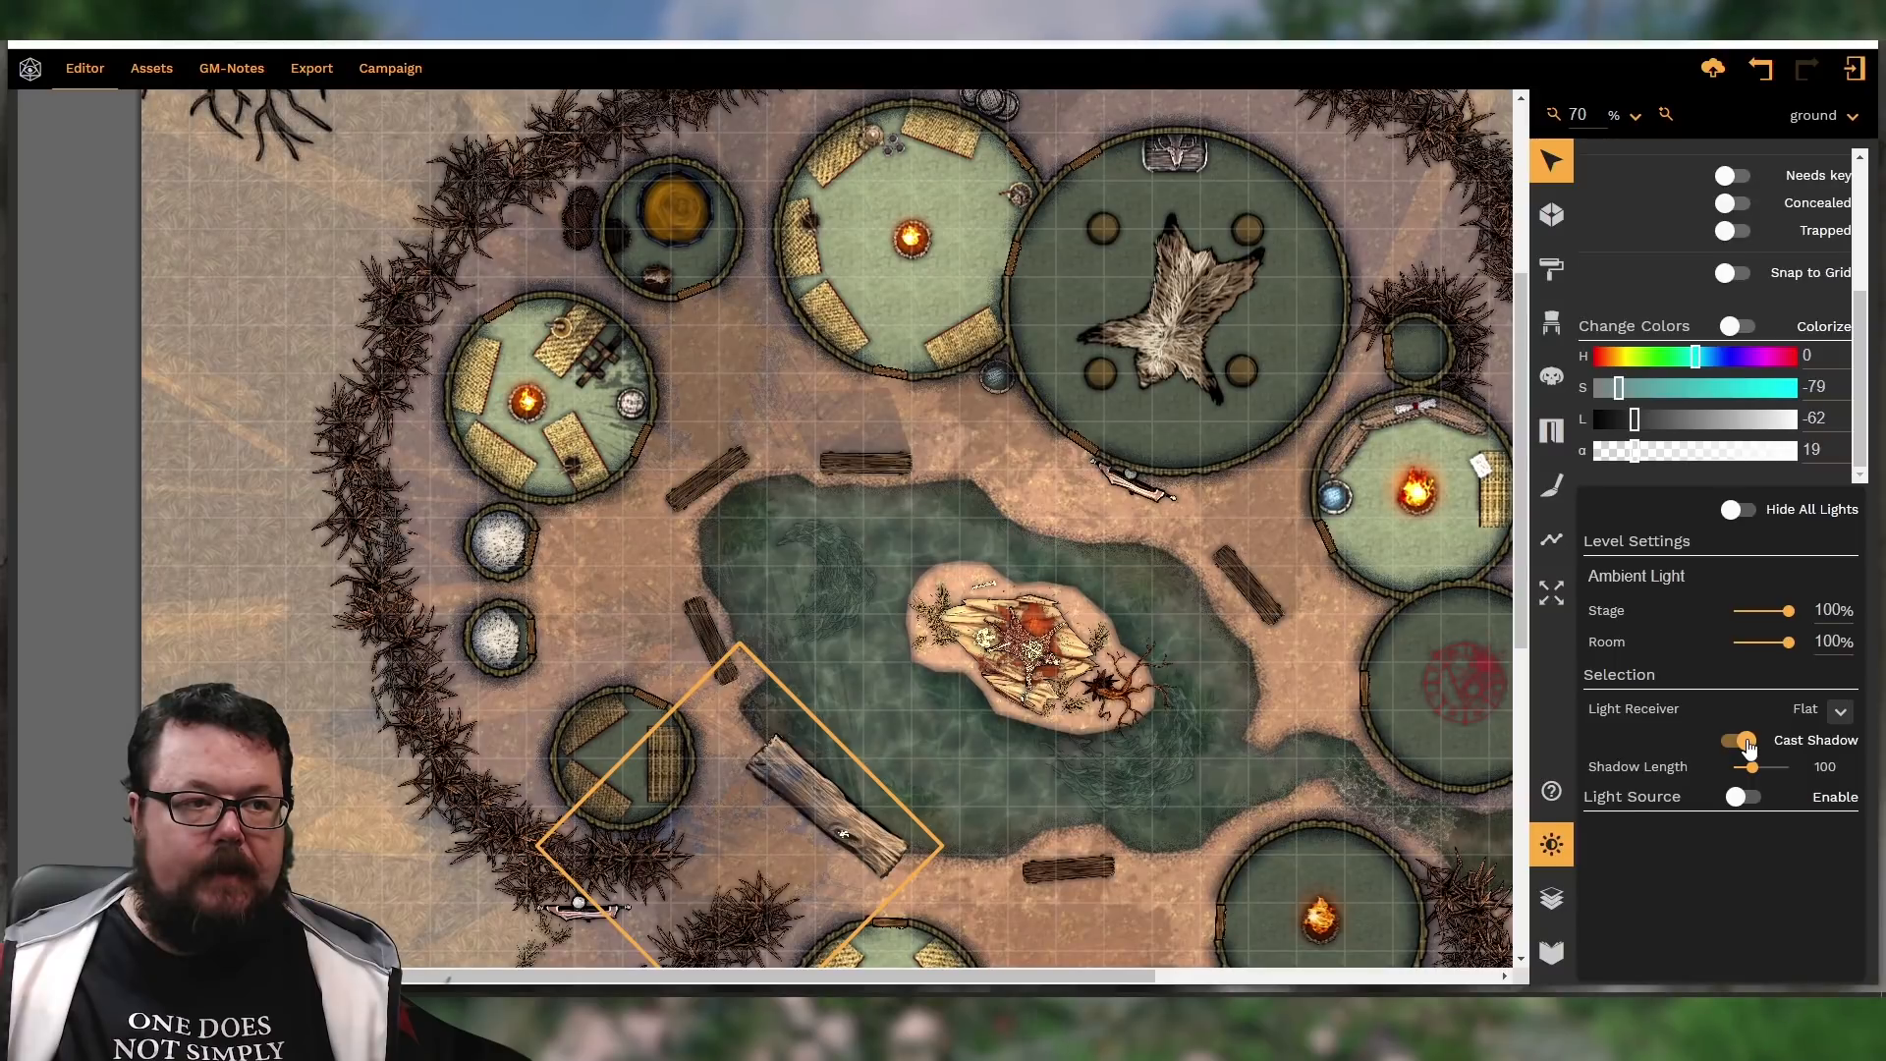
click(1744, 742)
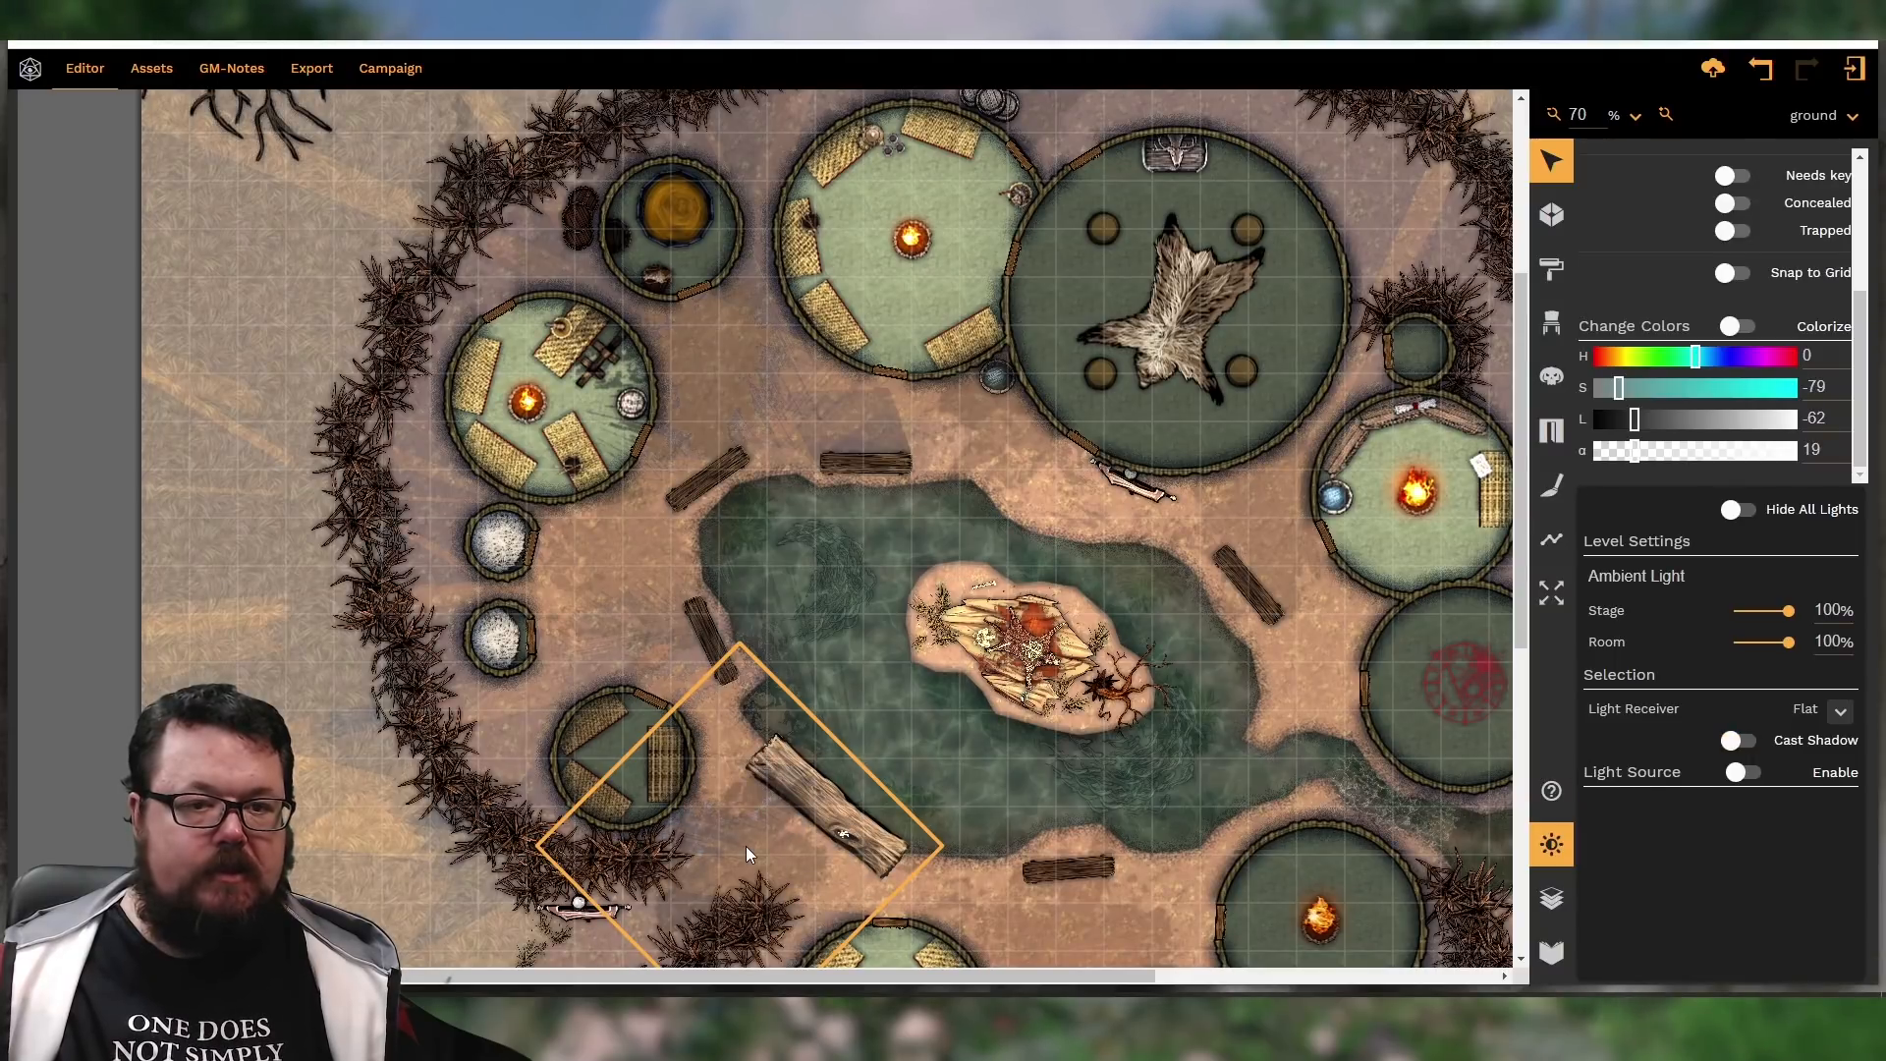
drag(739, 864, 699, 894)
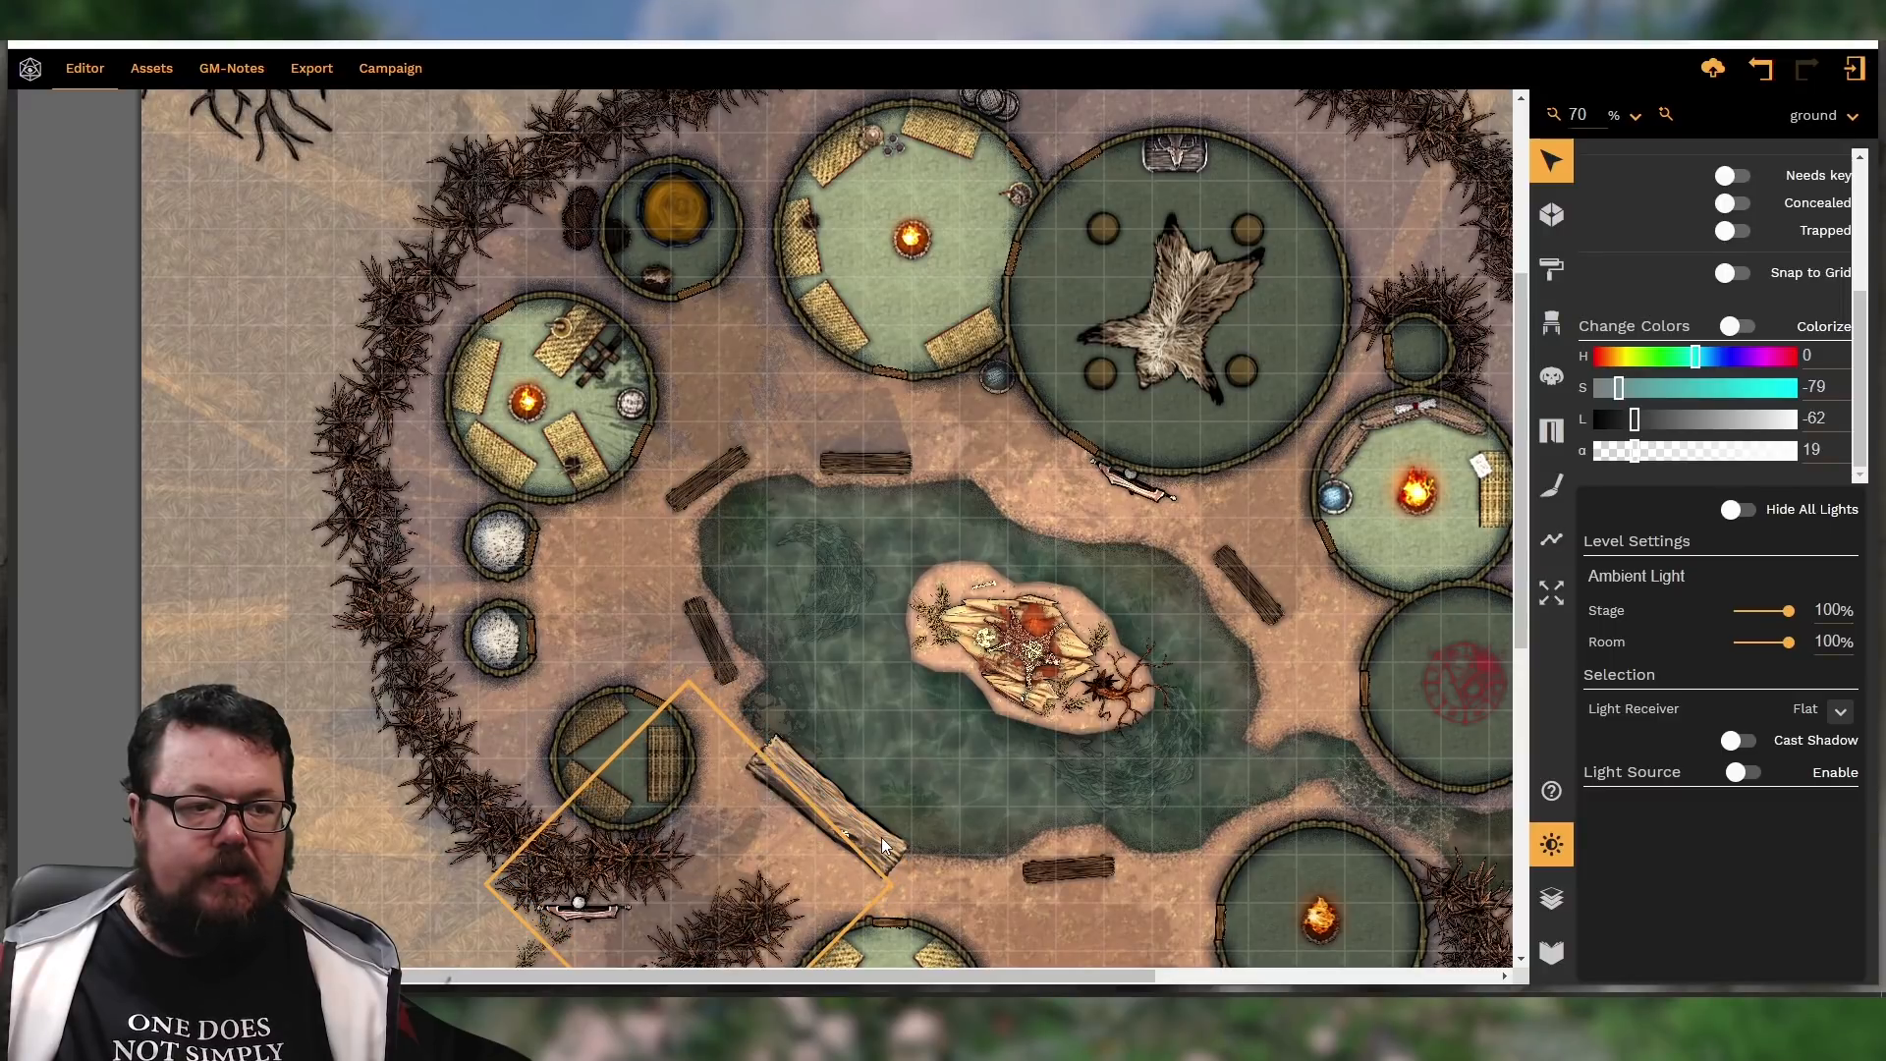
Enable shadow casting on the large log on the southwest bank and disable it on the faint overlay around the west bank log
click(881, 837)
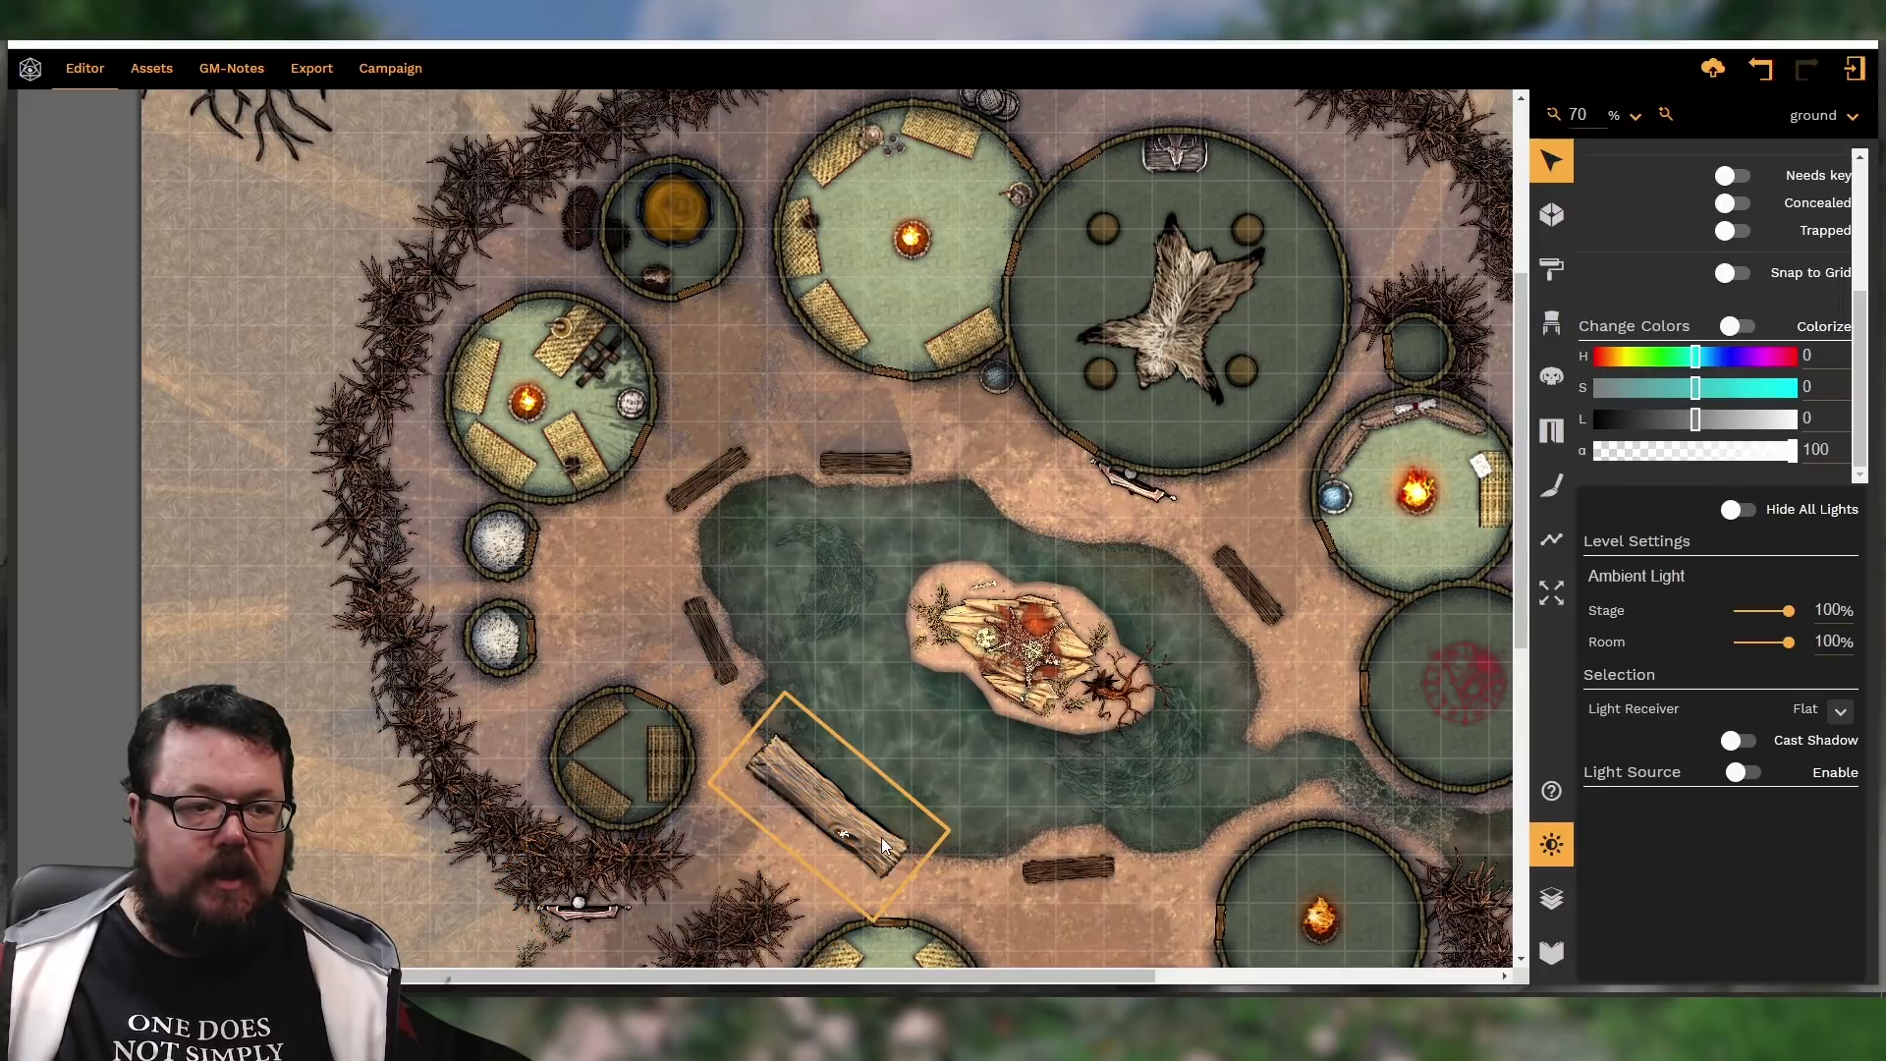
click(1753, 746)
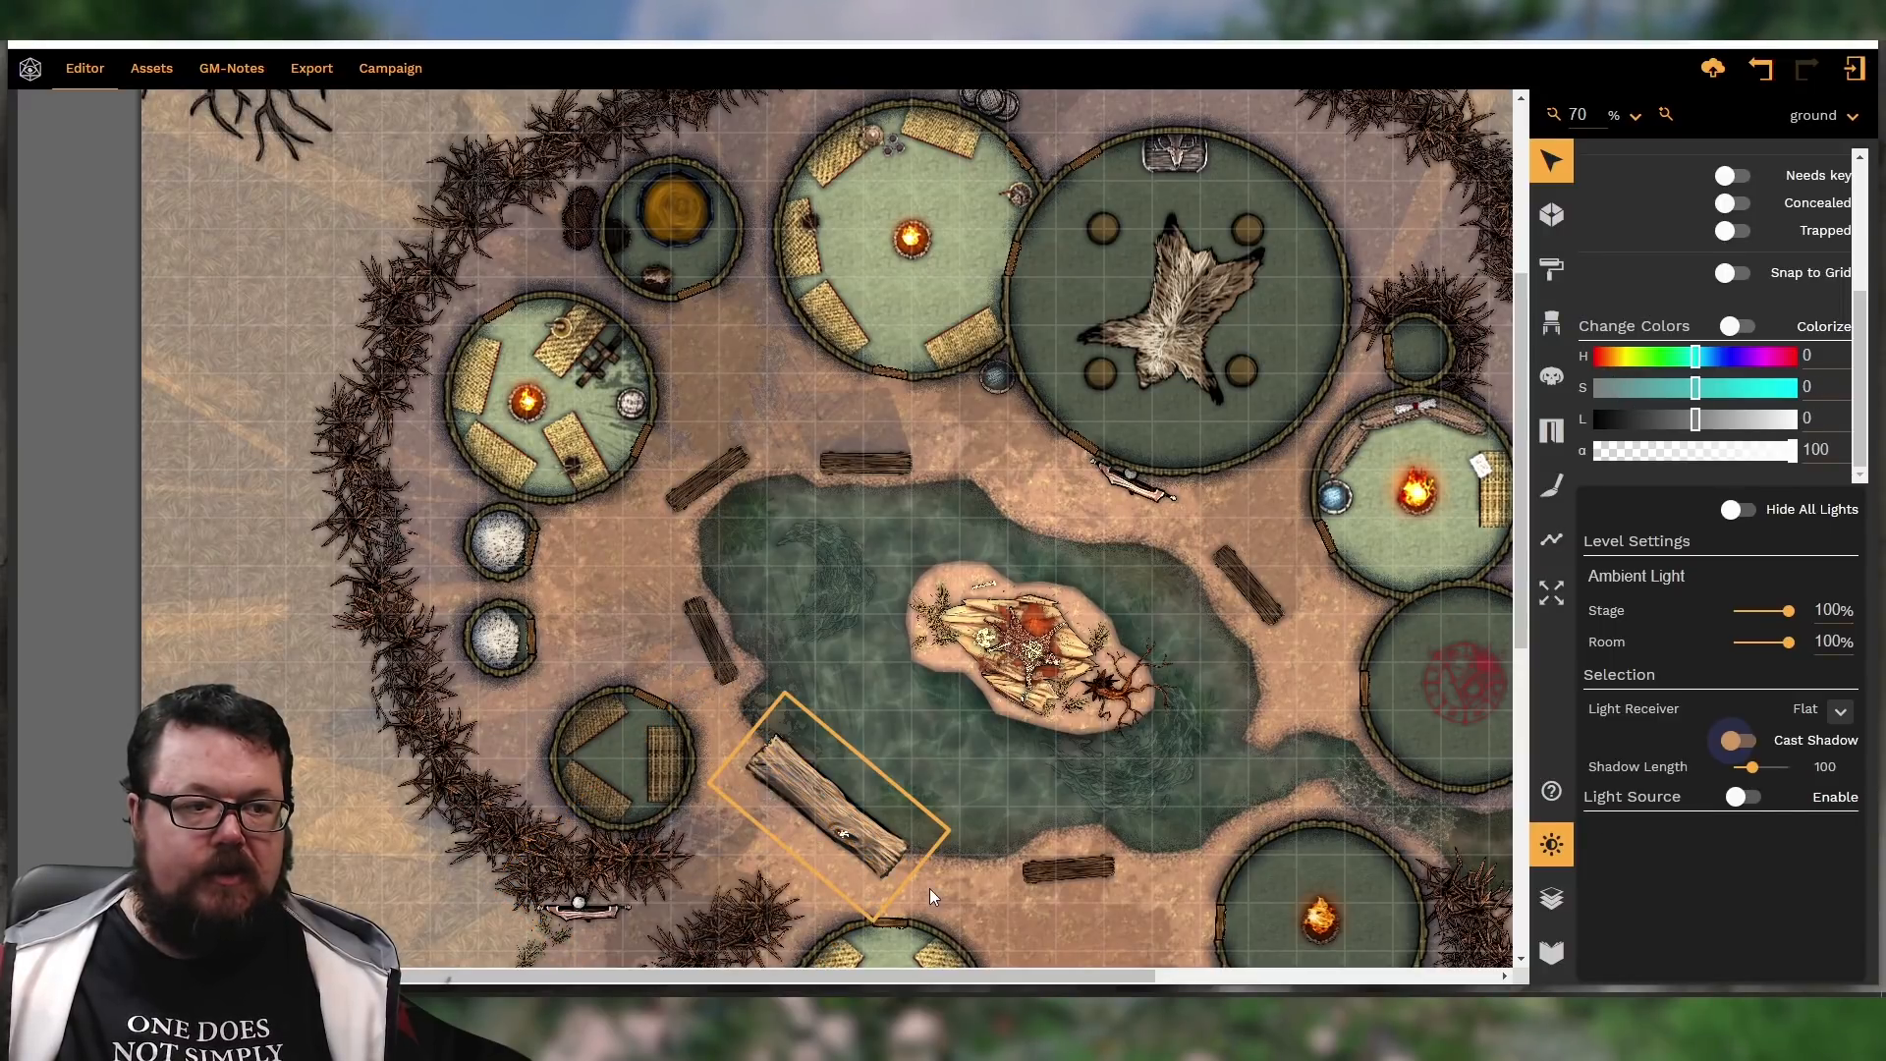
click(697, 656)
click(1736, 741)
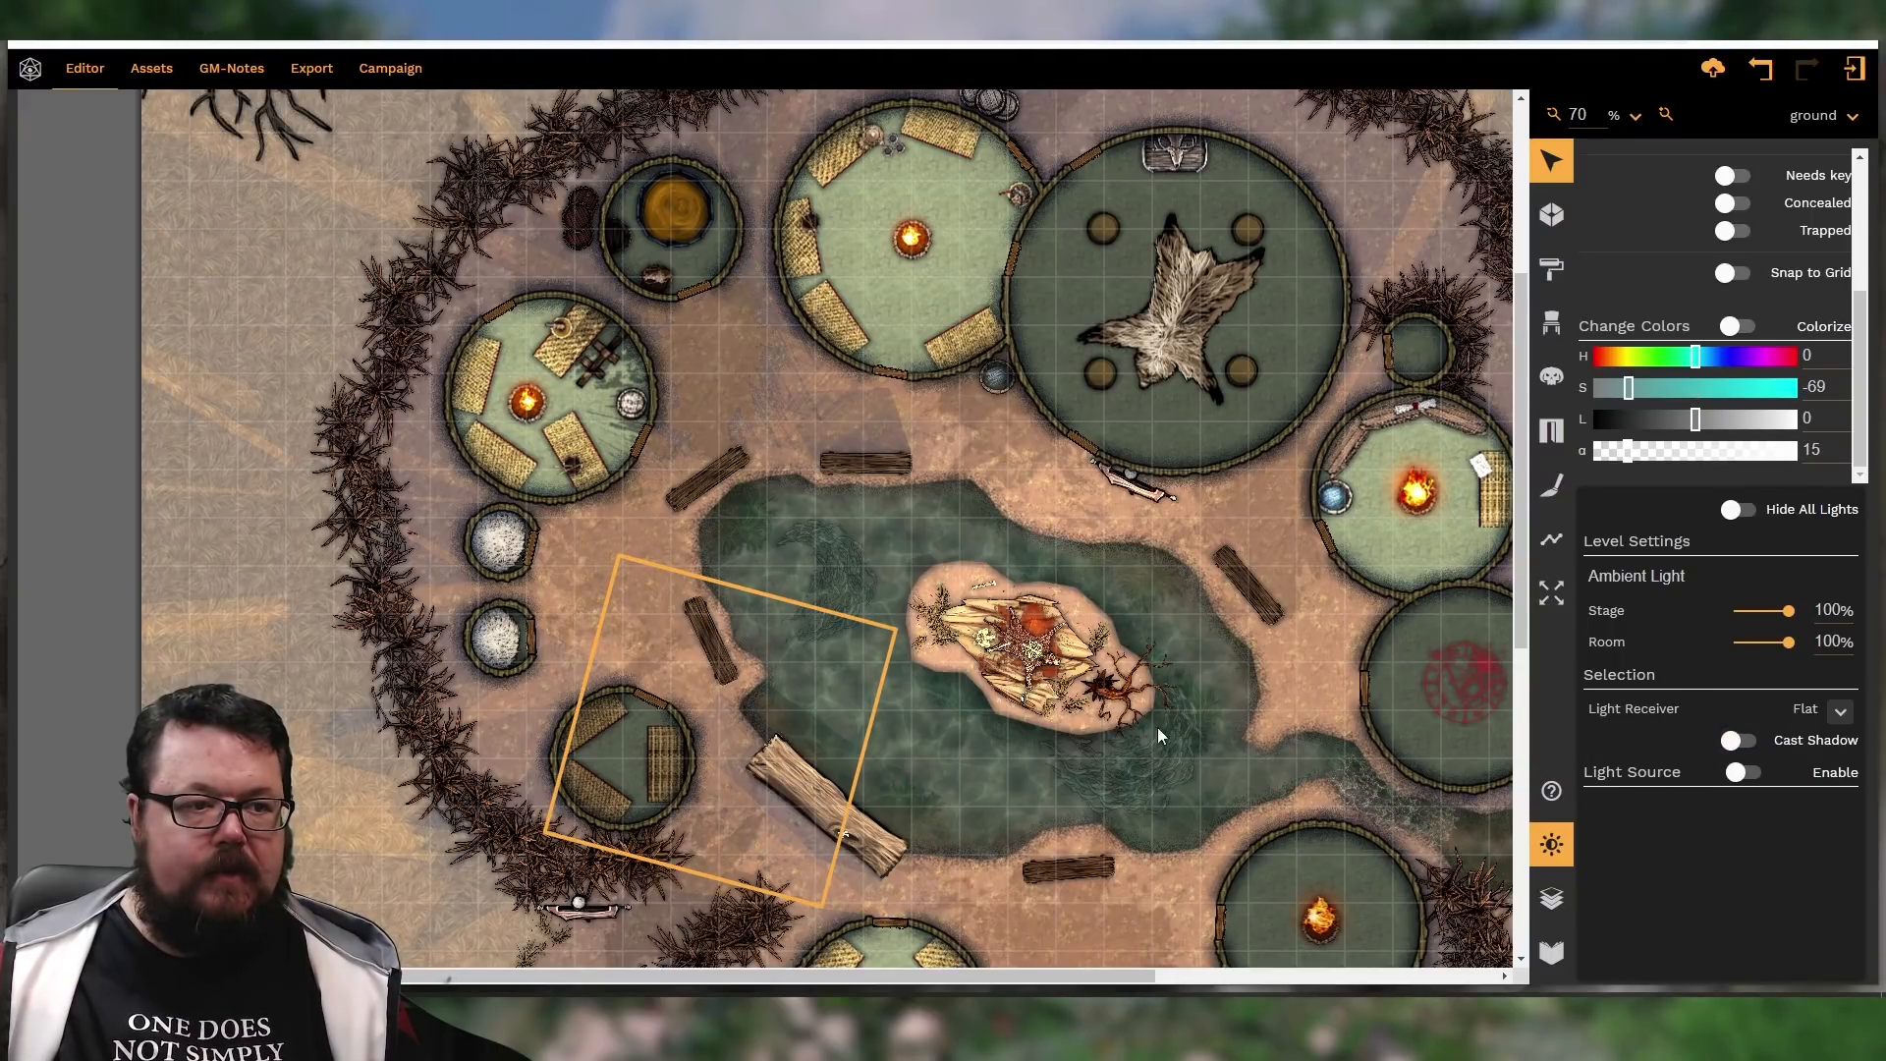
Move the invisible fire light source south of the pond slightly north, up against the south bank log
scroll(1061, 749, down, 2)
click(1073, 776)
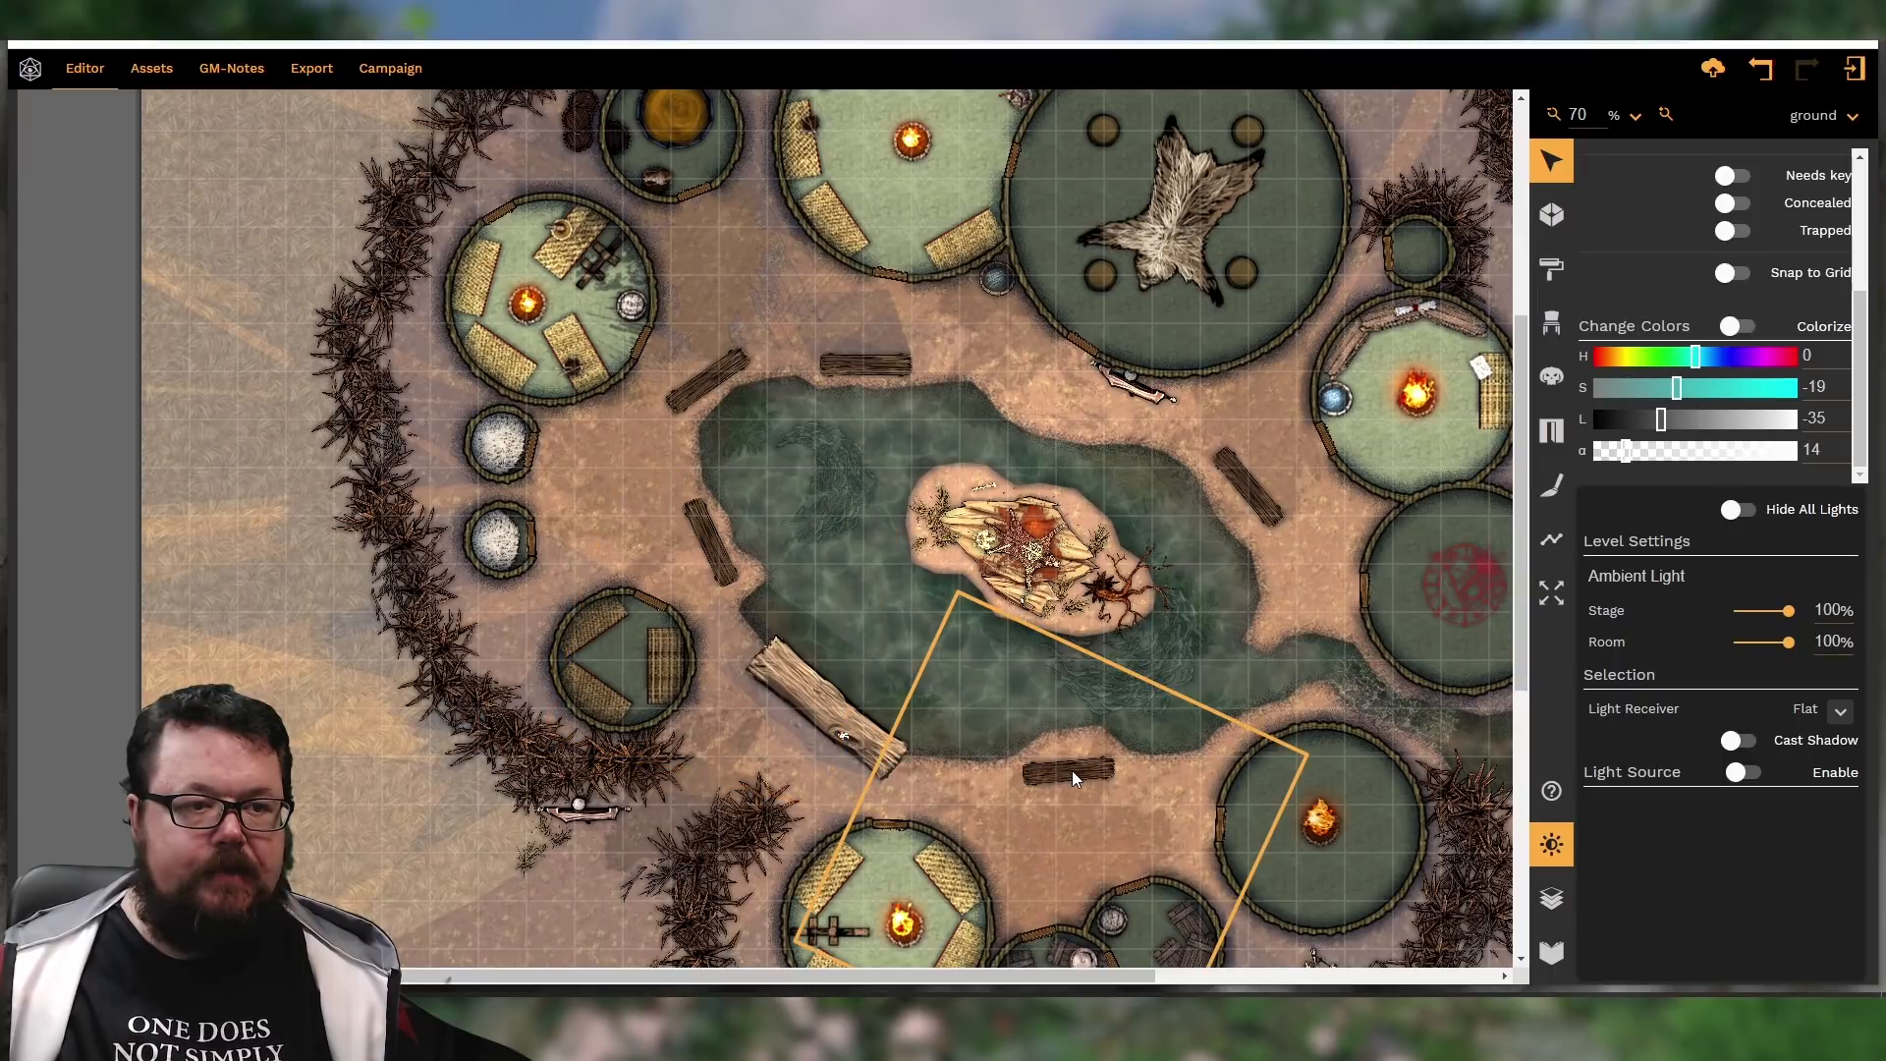
click(1087, 889)
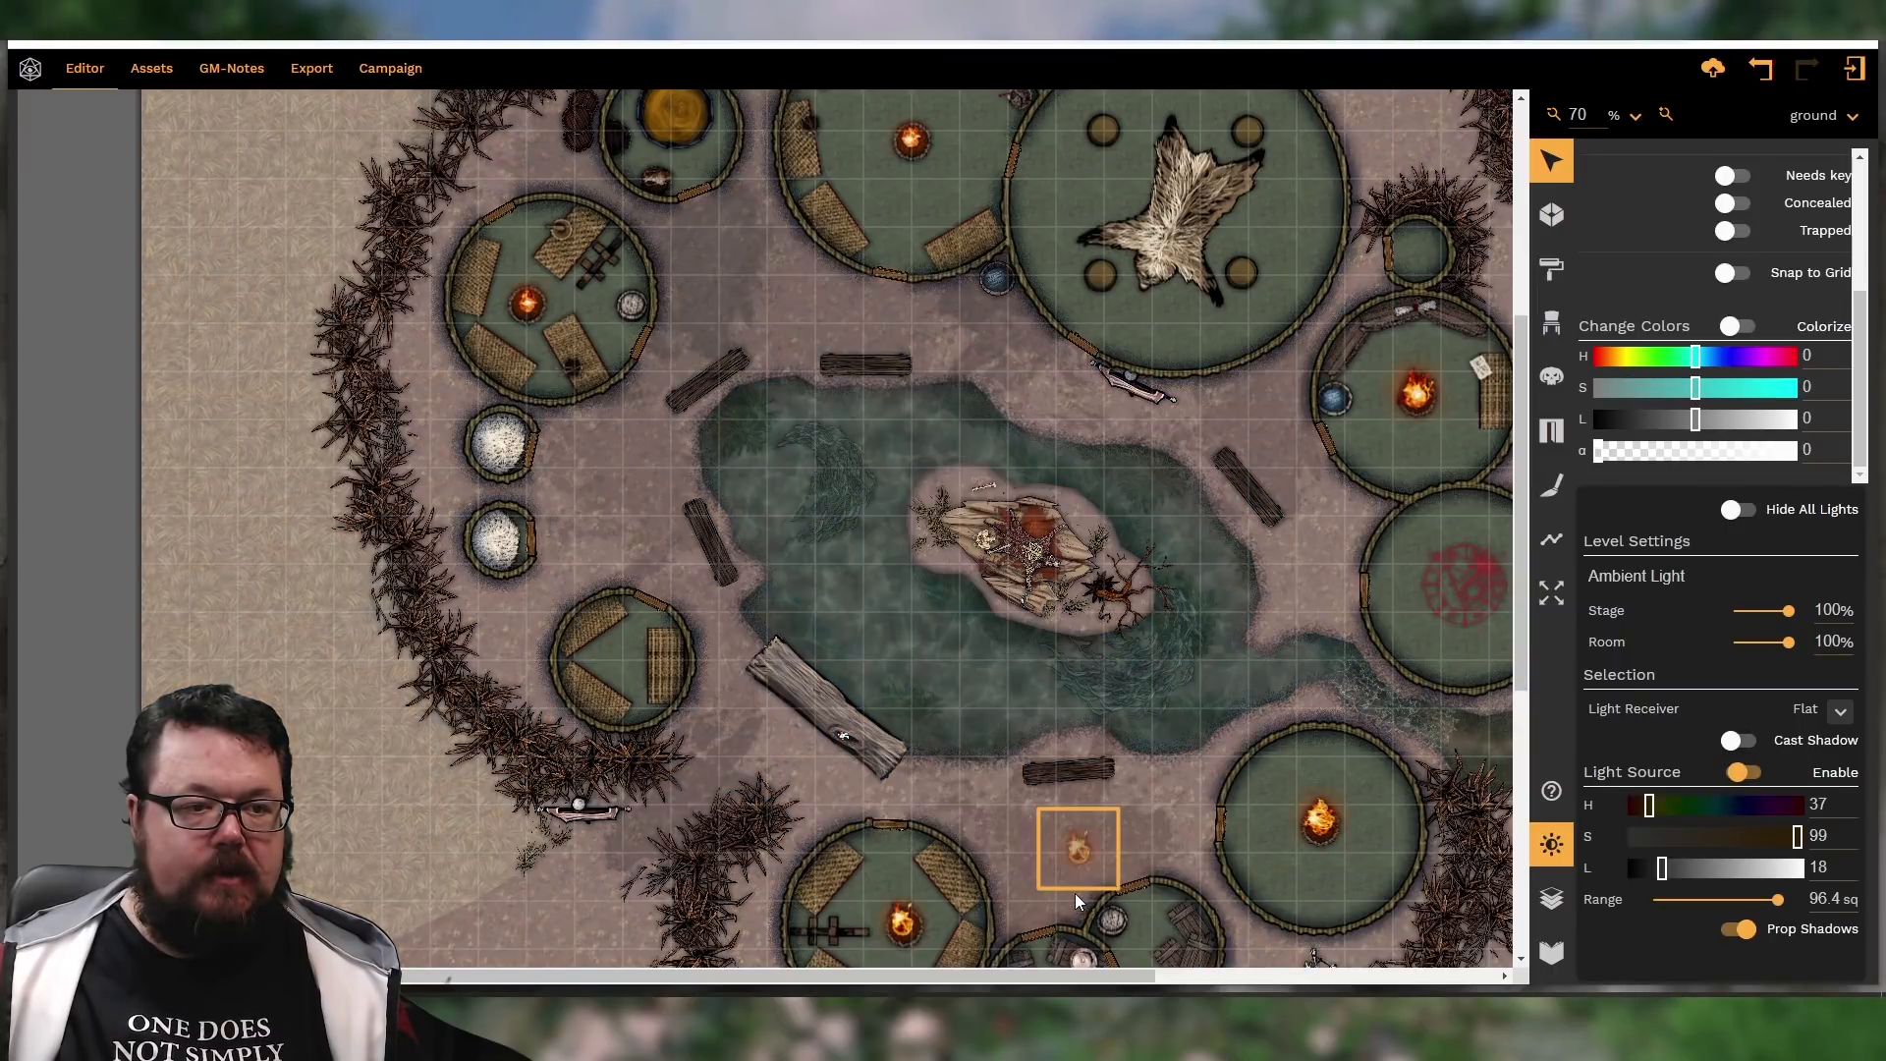
drag(1080, 843, 1077, 835)
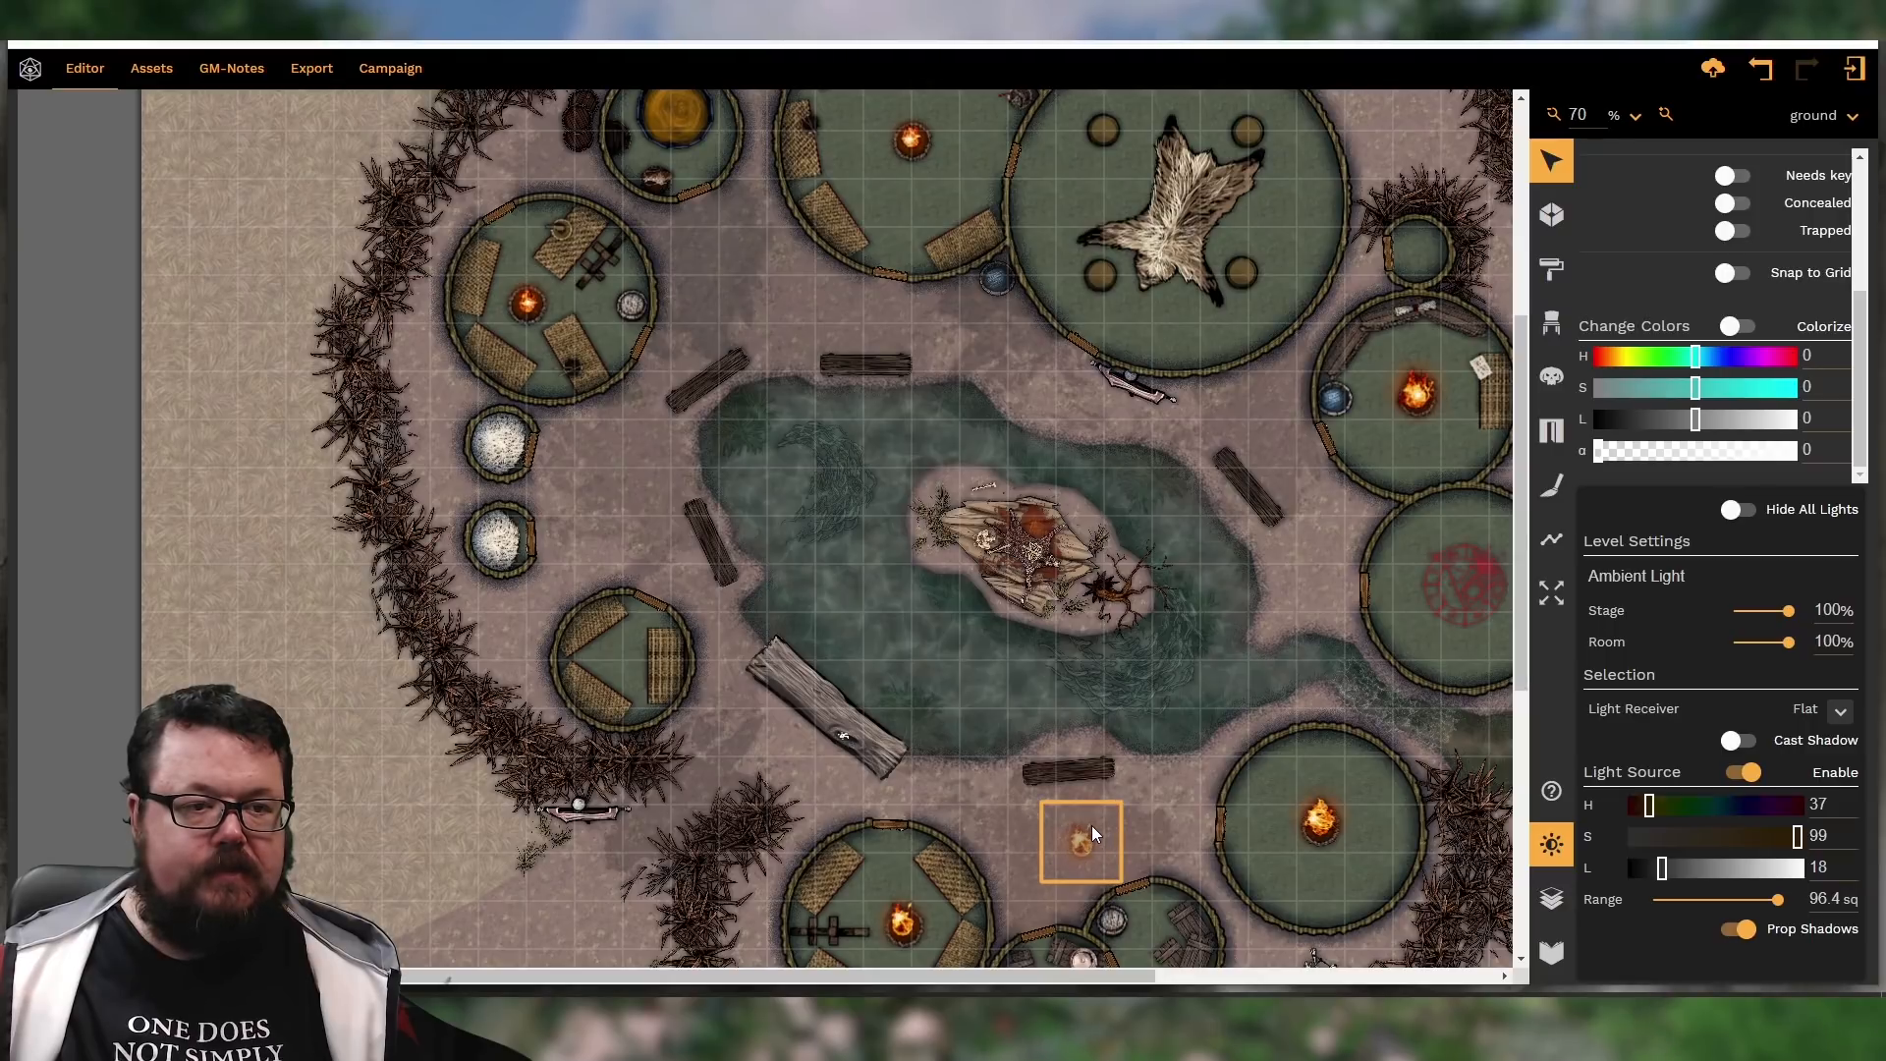
drag(1097, 823, 1097, 816)
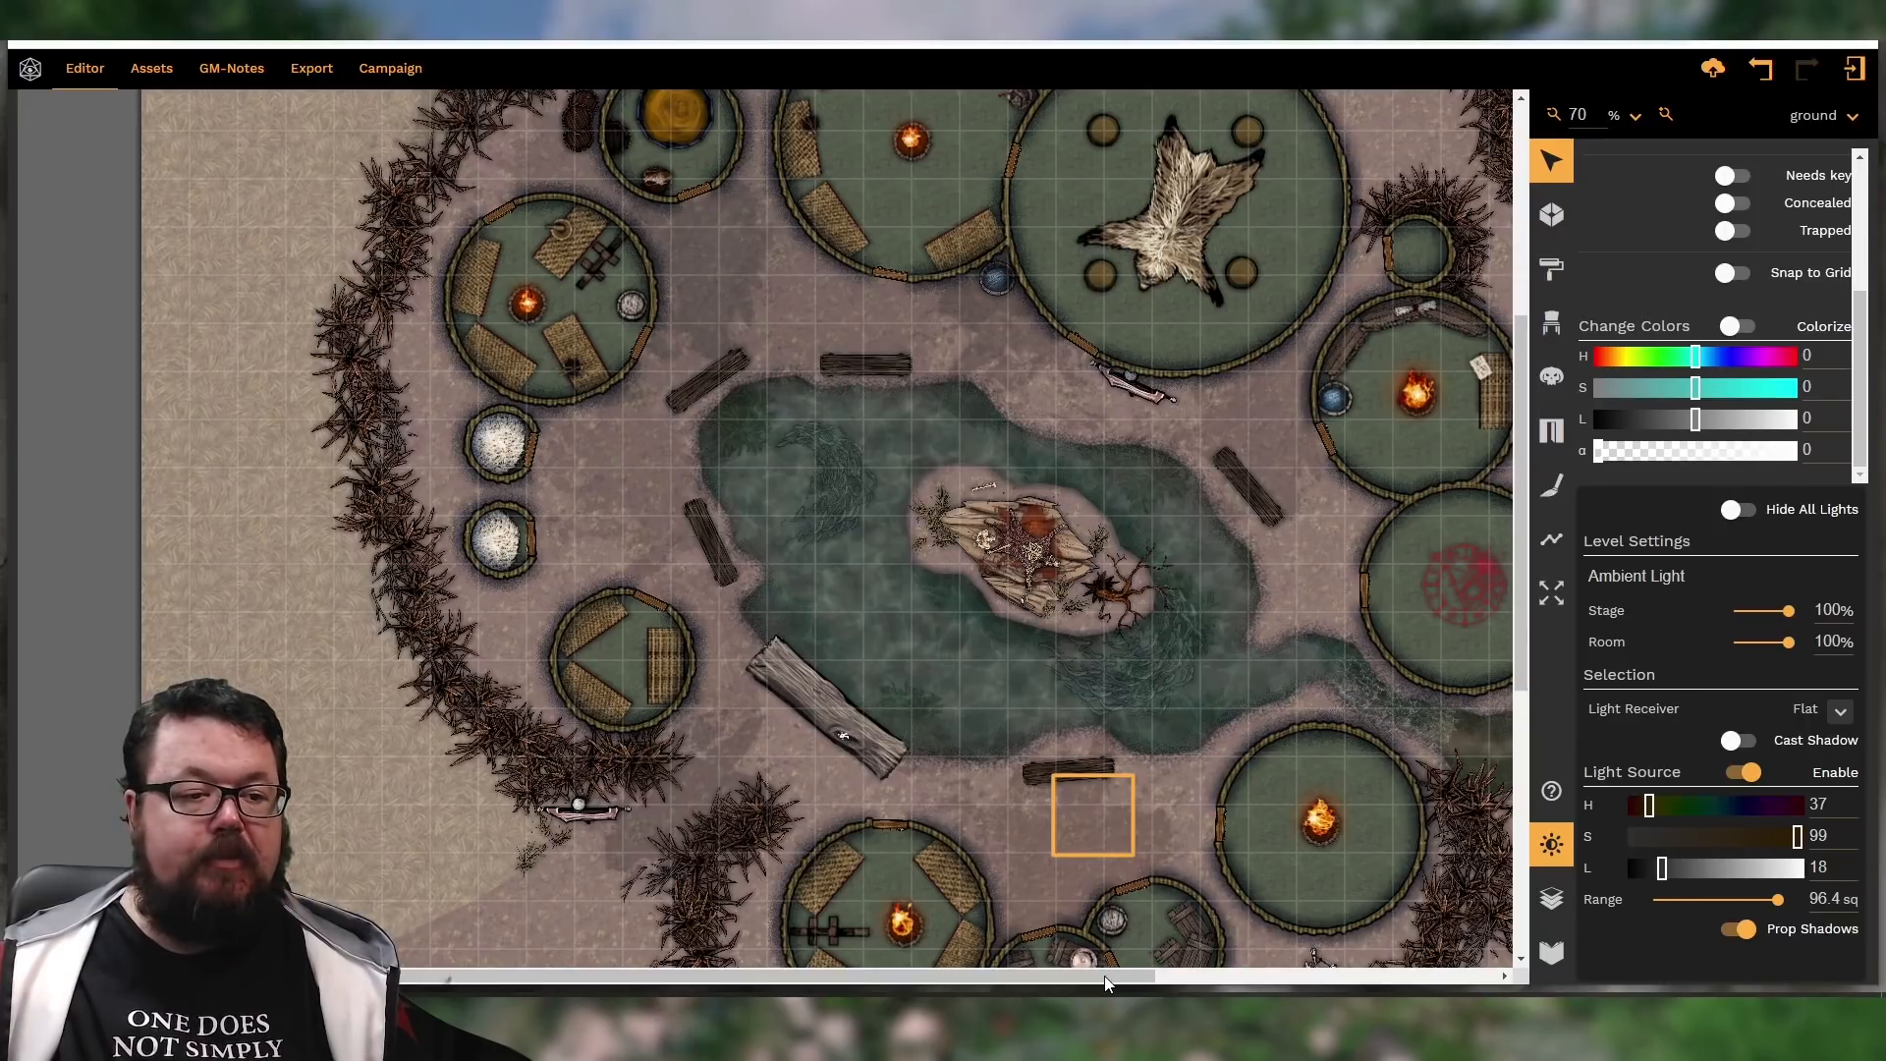
Set the light of the raging fire in the priests' hut to saturation 89, lightness 70 and range 2.7 squares
click(1208, 979)
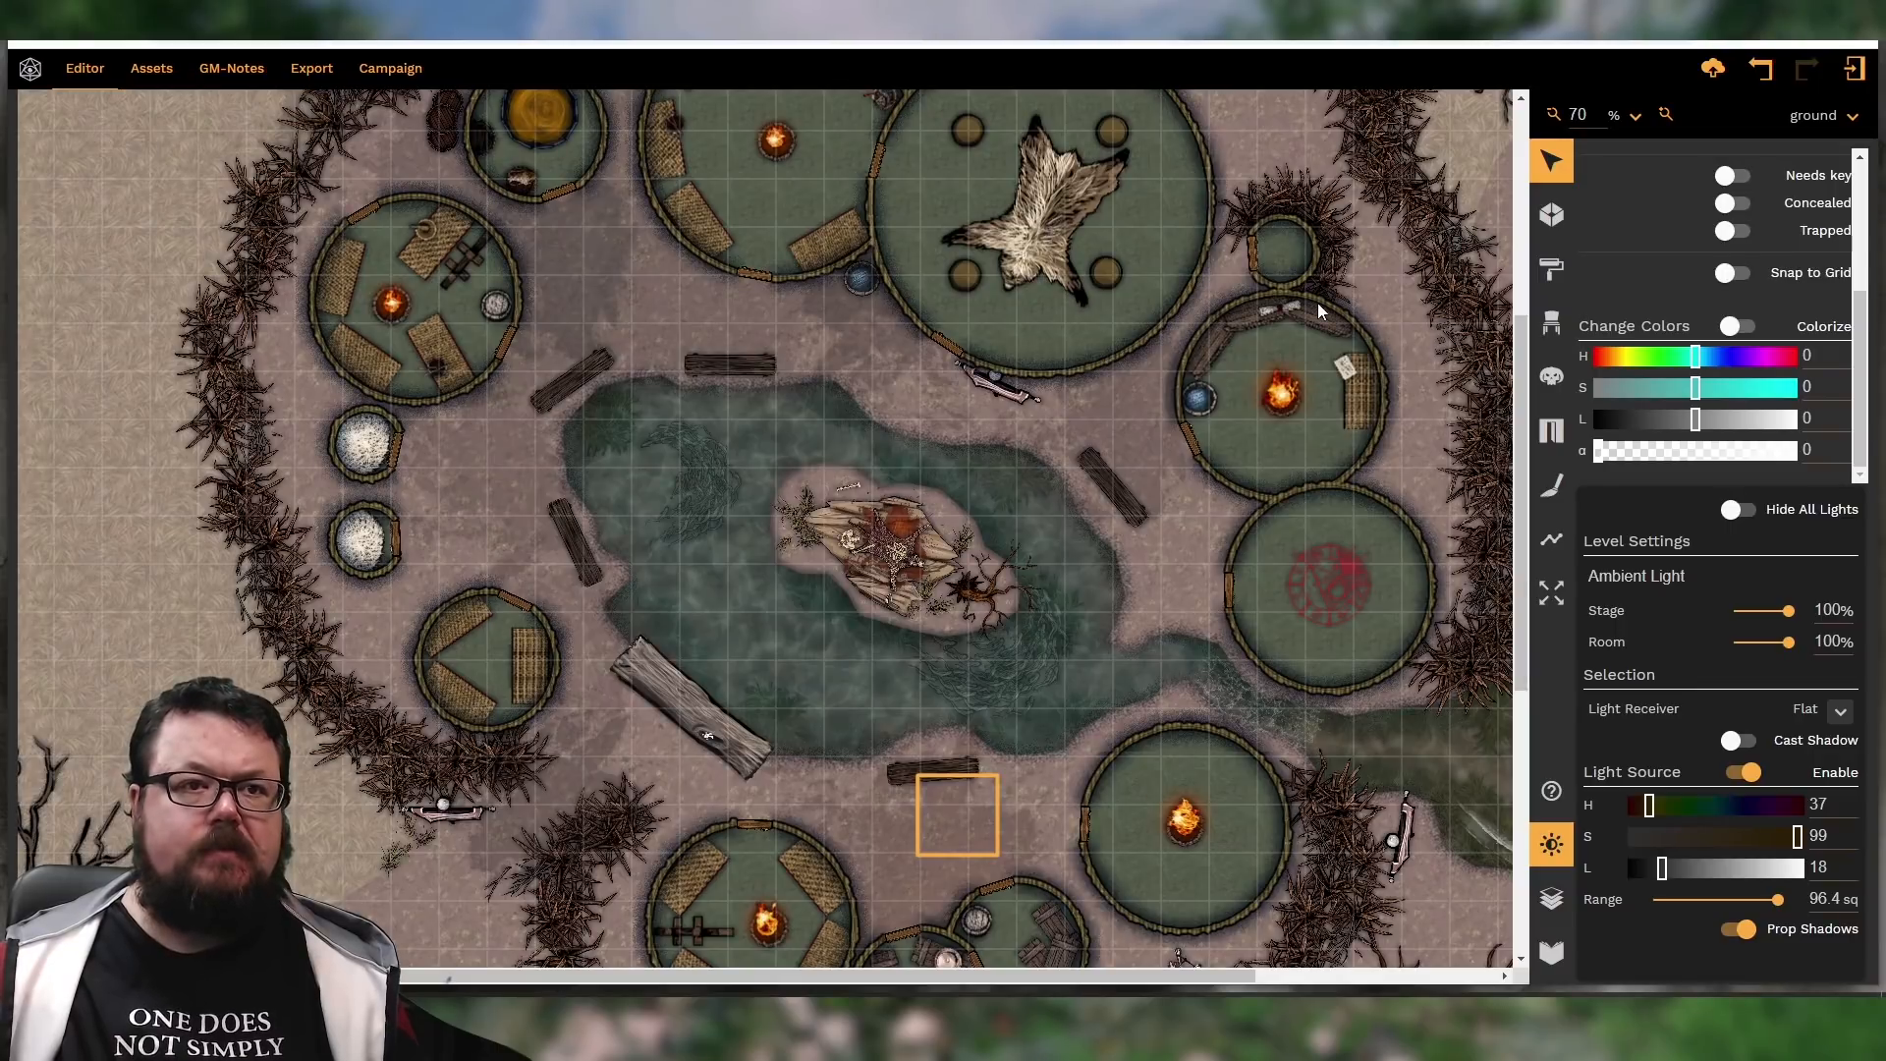
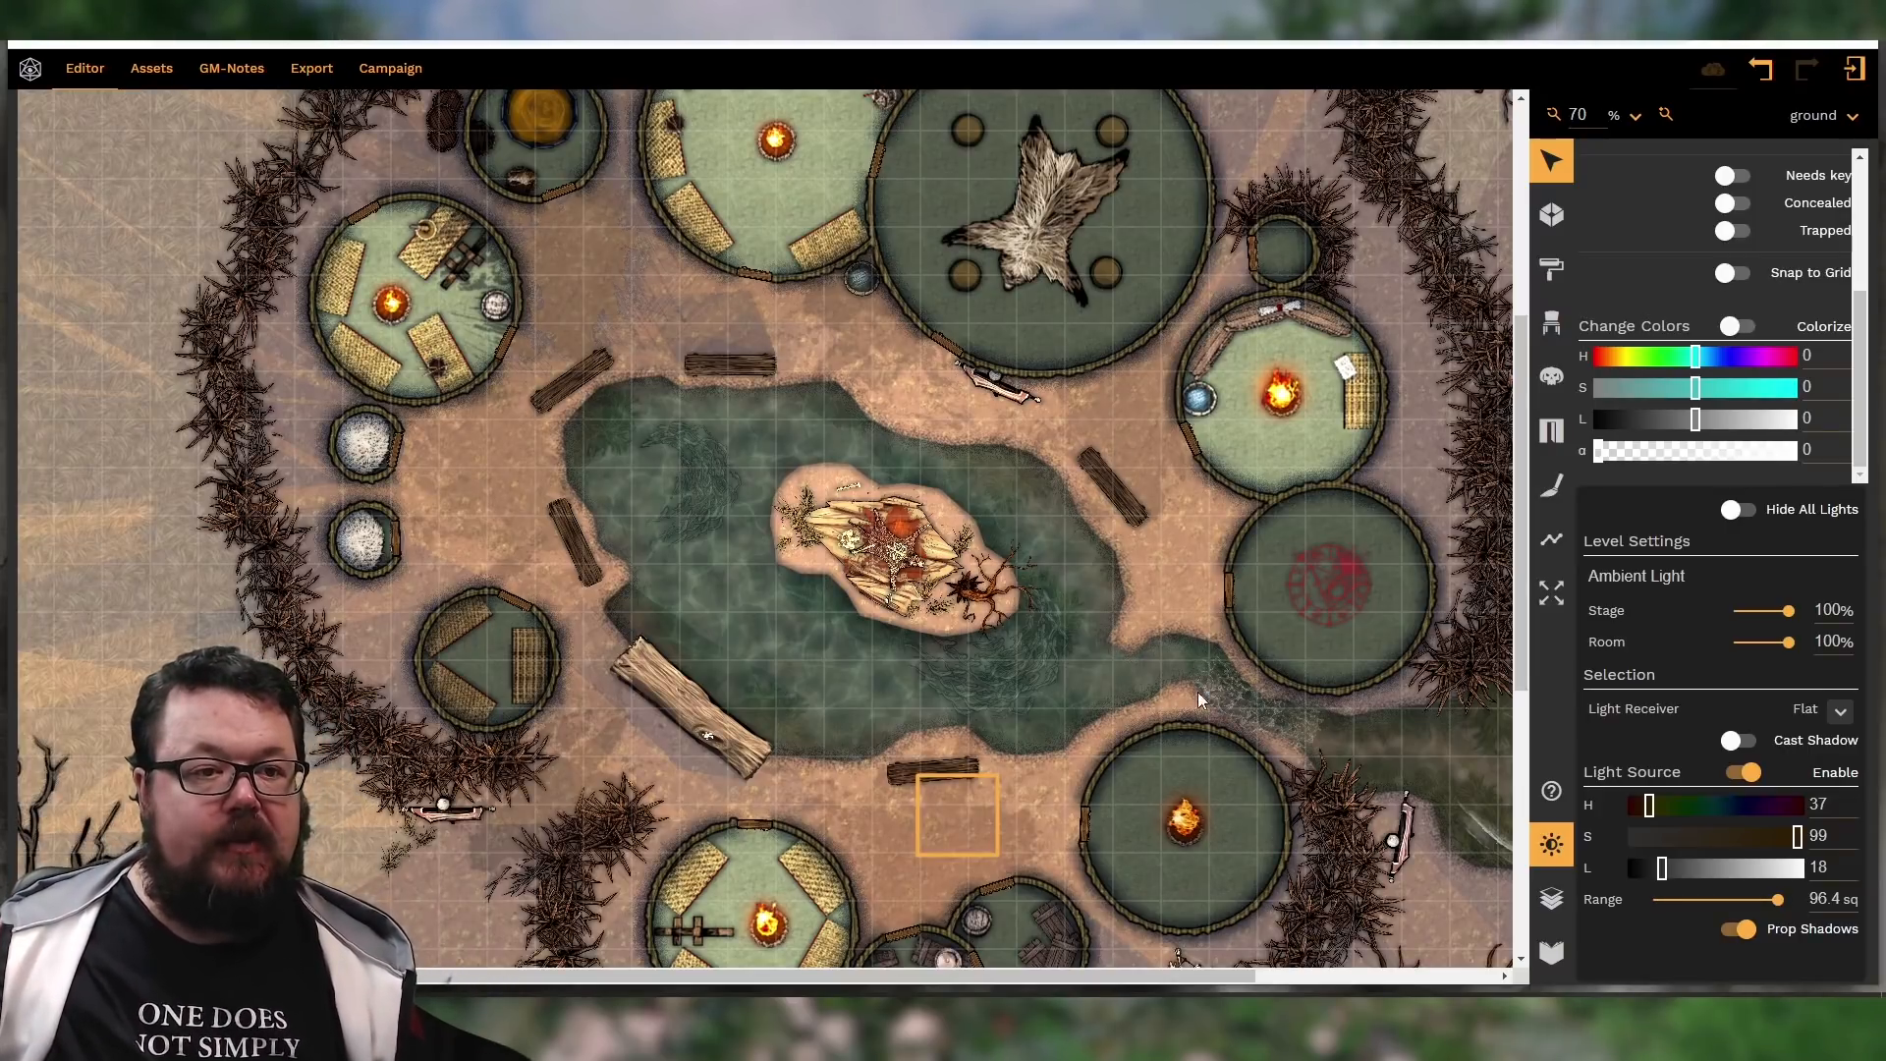
click(1277, 395)
click(1277, 395)
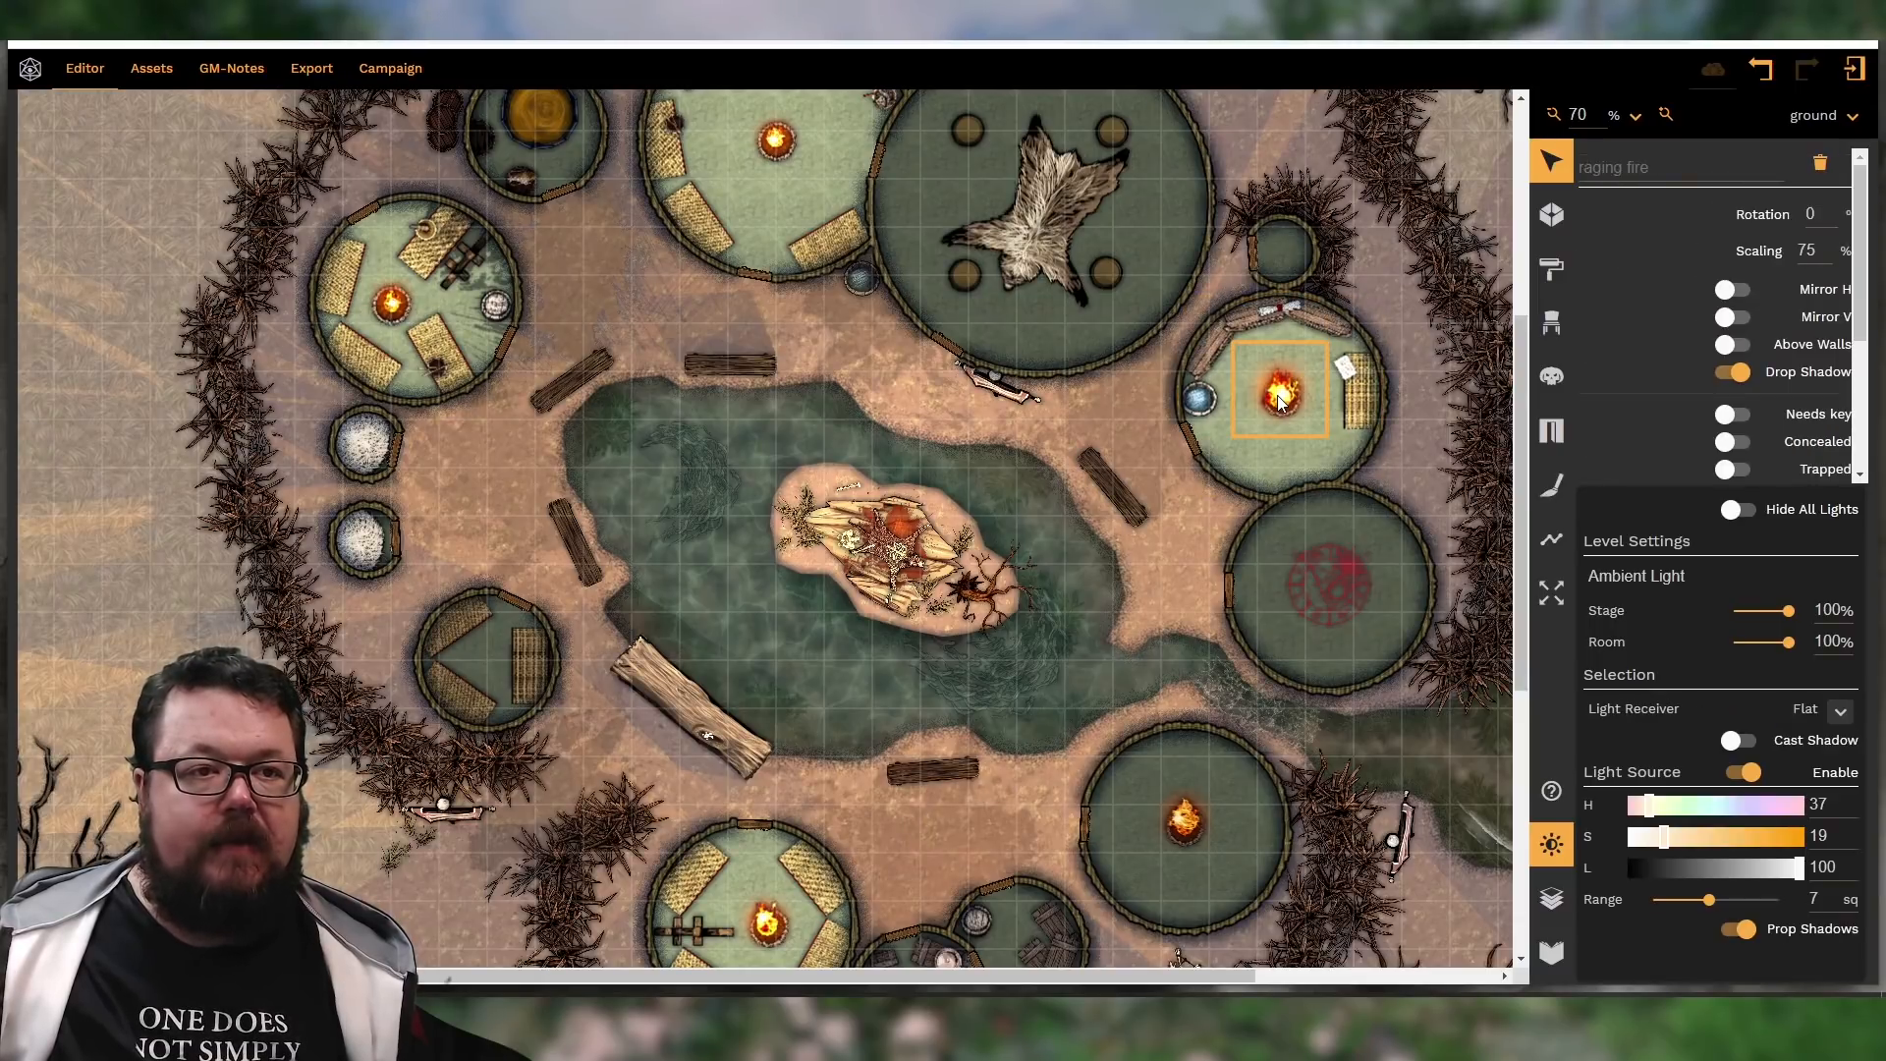
click(1782, 837)
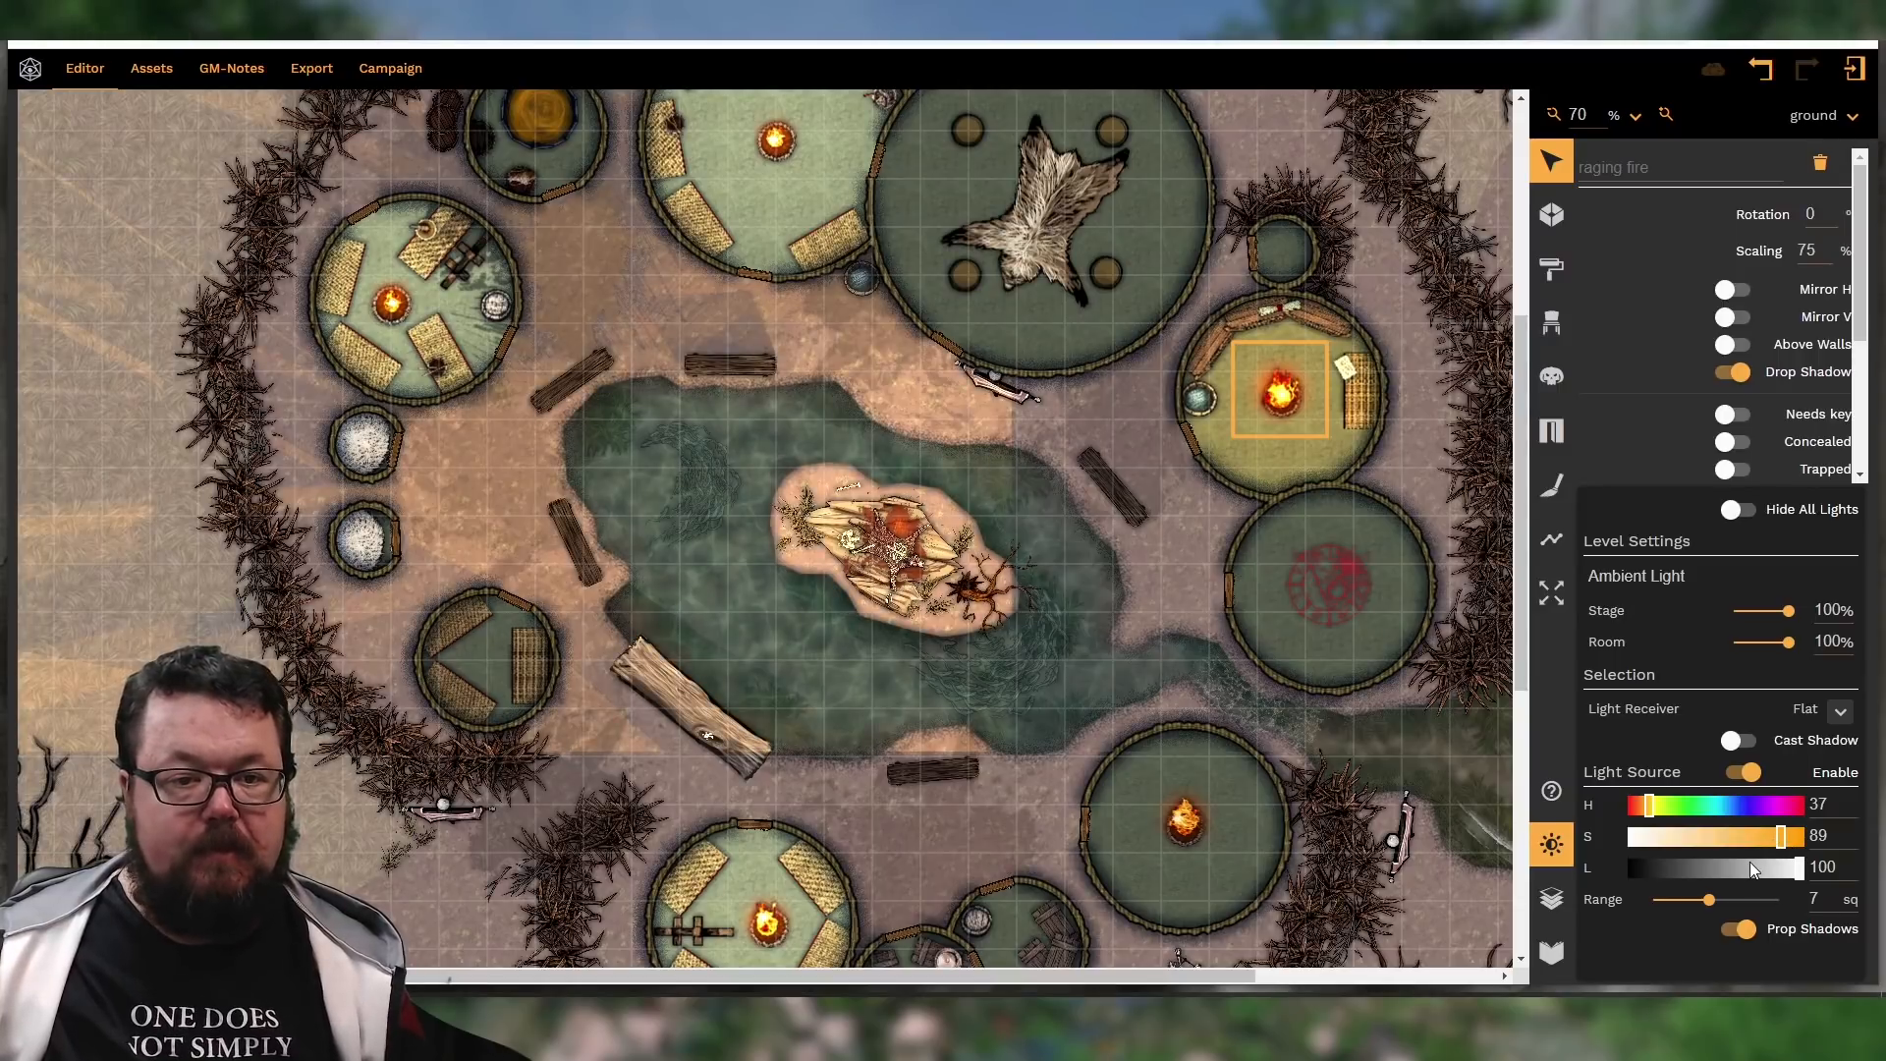
click(1750, 869)
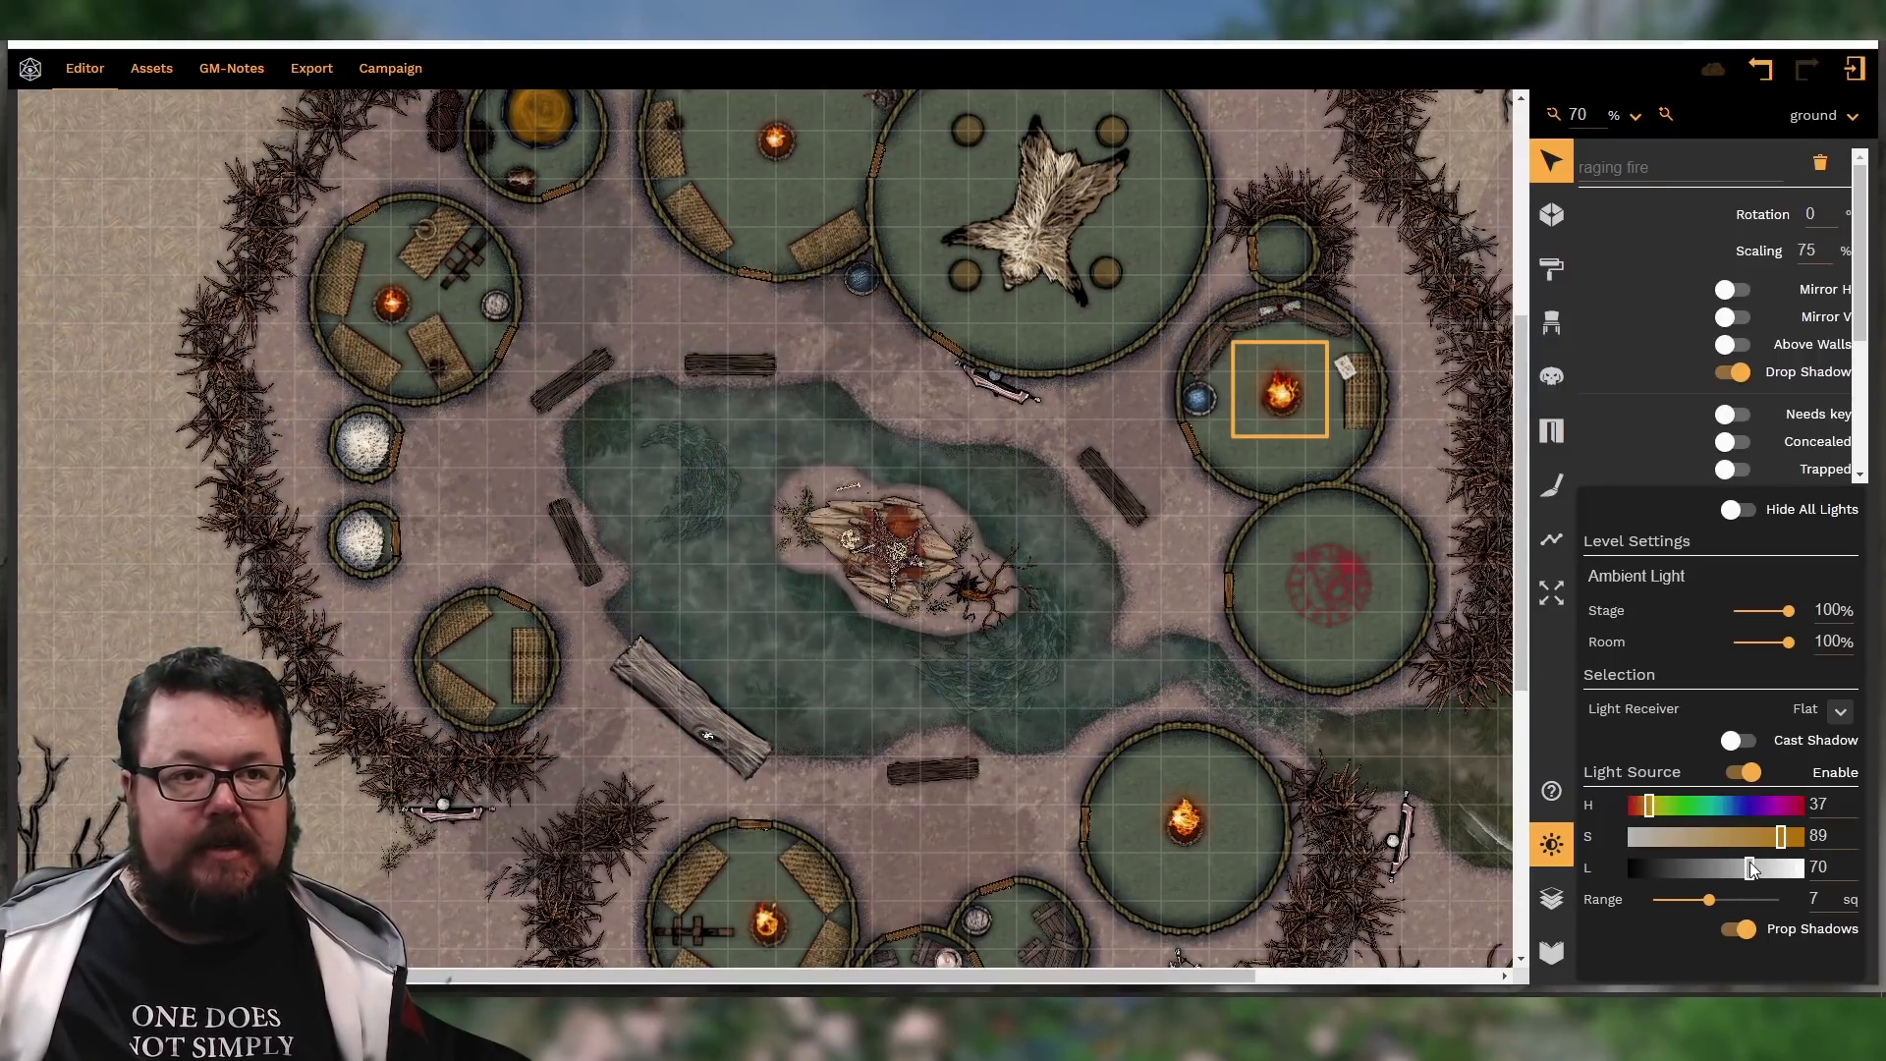
click(1688, 900)
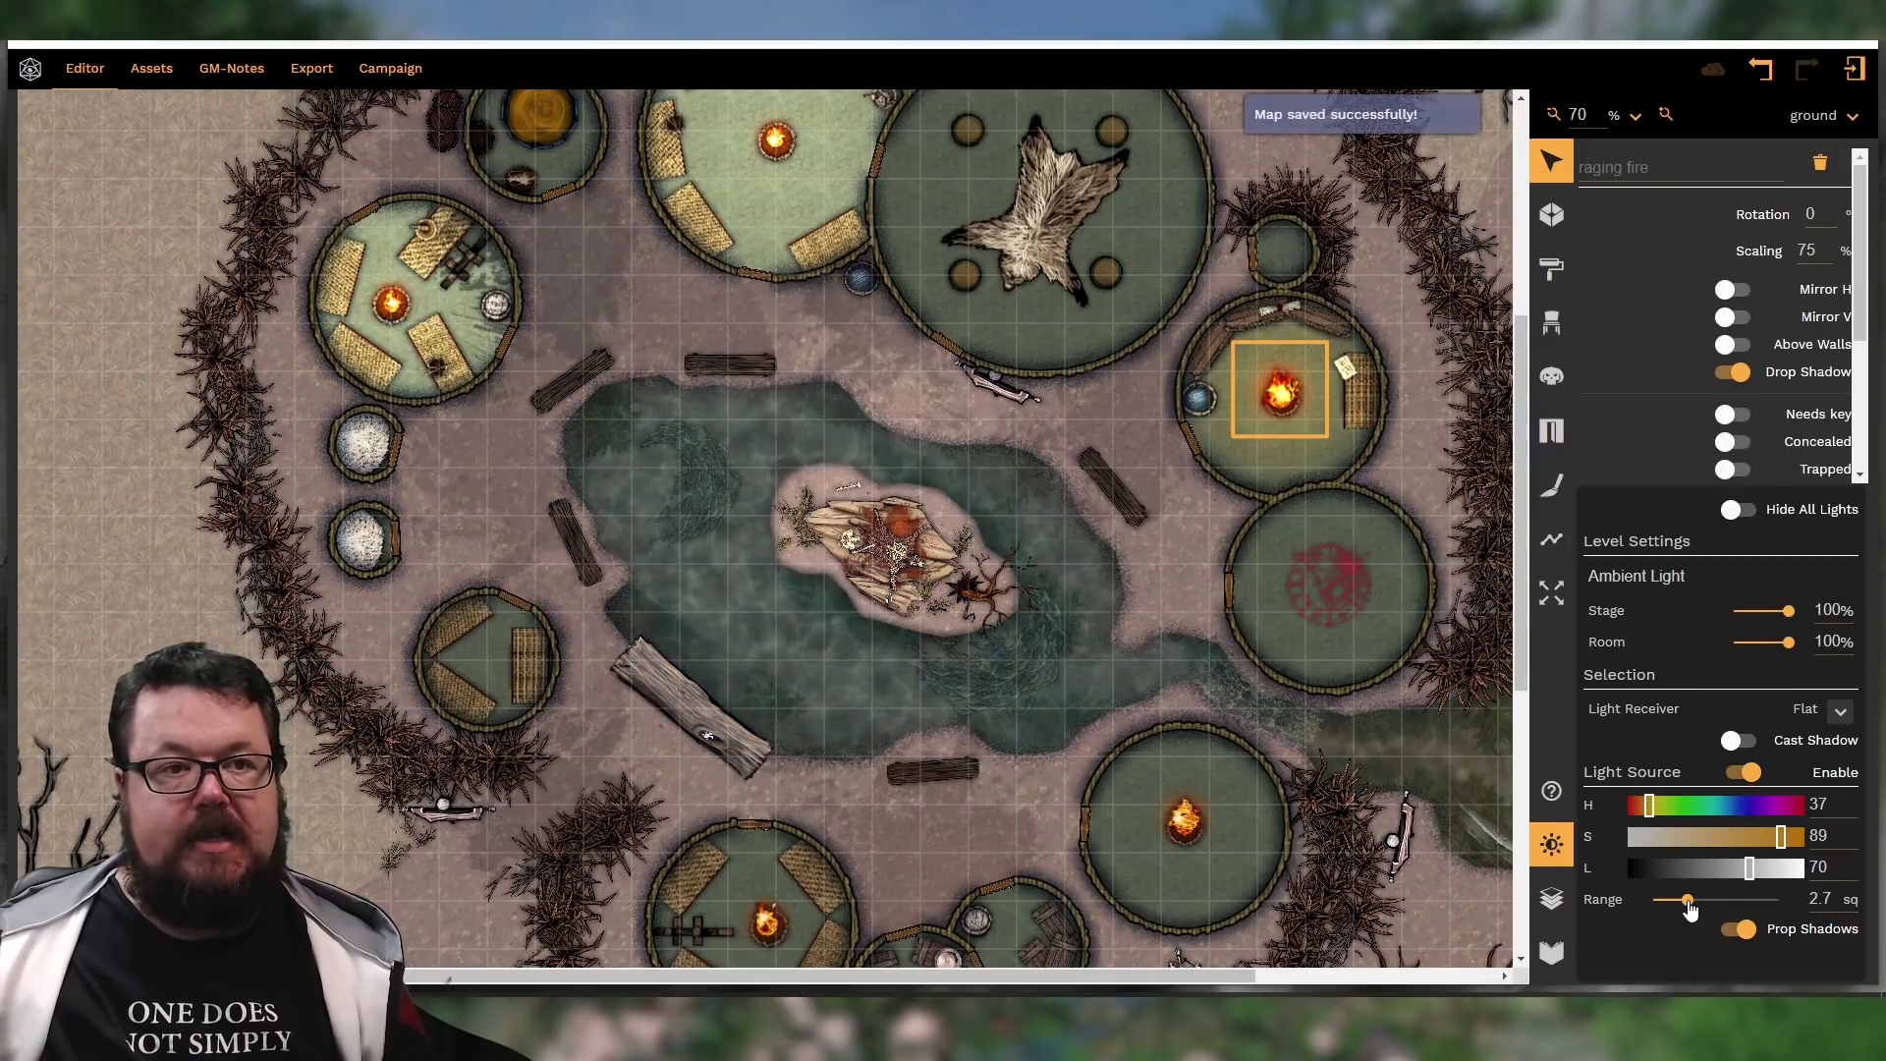
Enable a light source on the bonfire in the southeast hut with hue 47 and saturation 99
click(1186, 824)
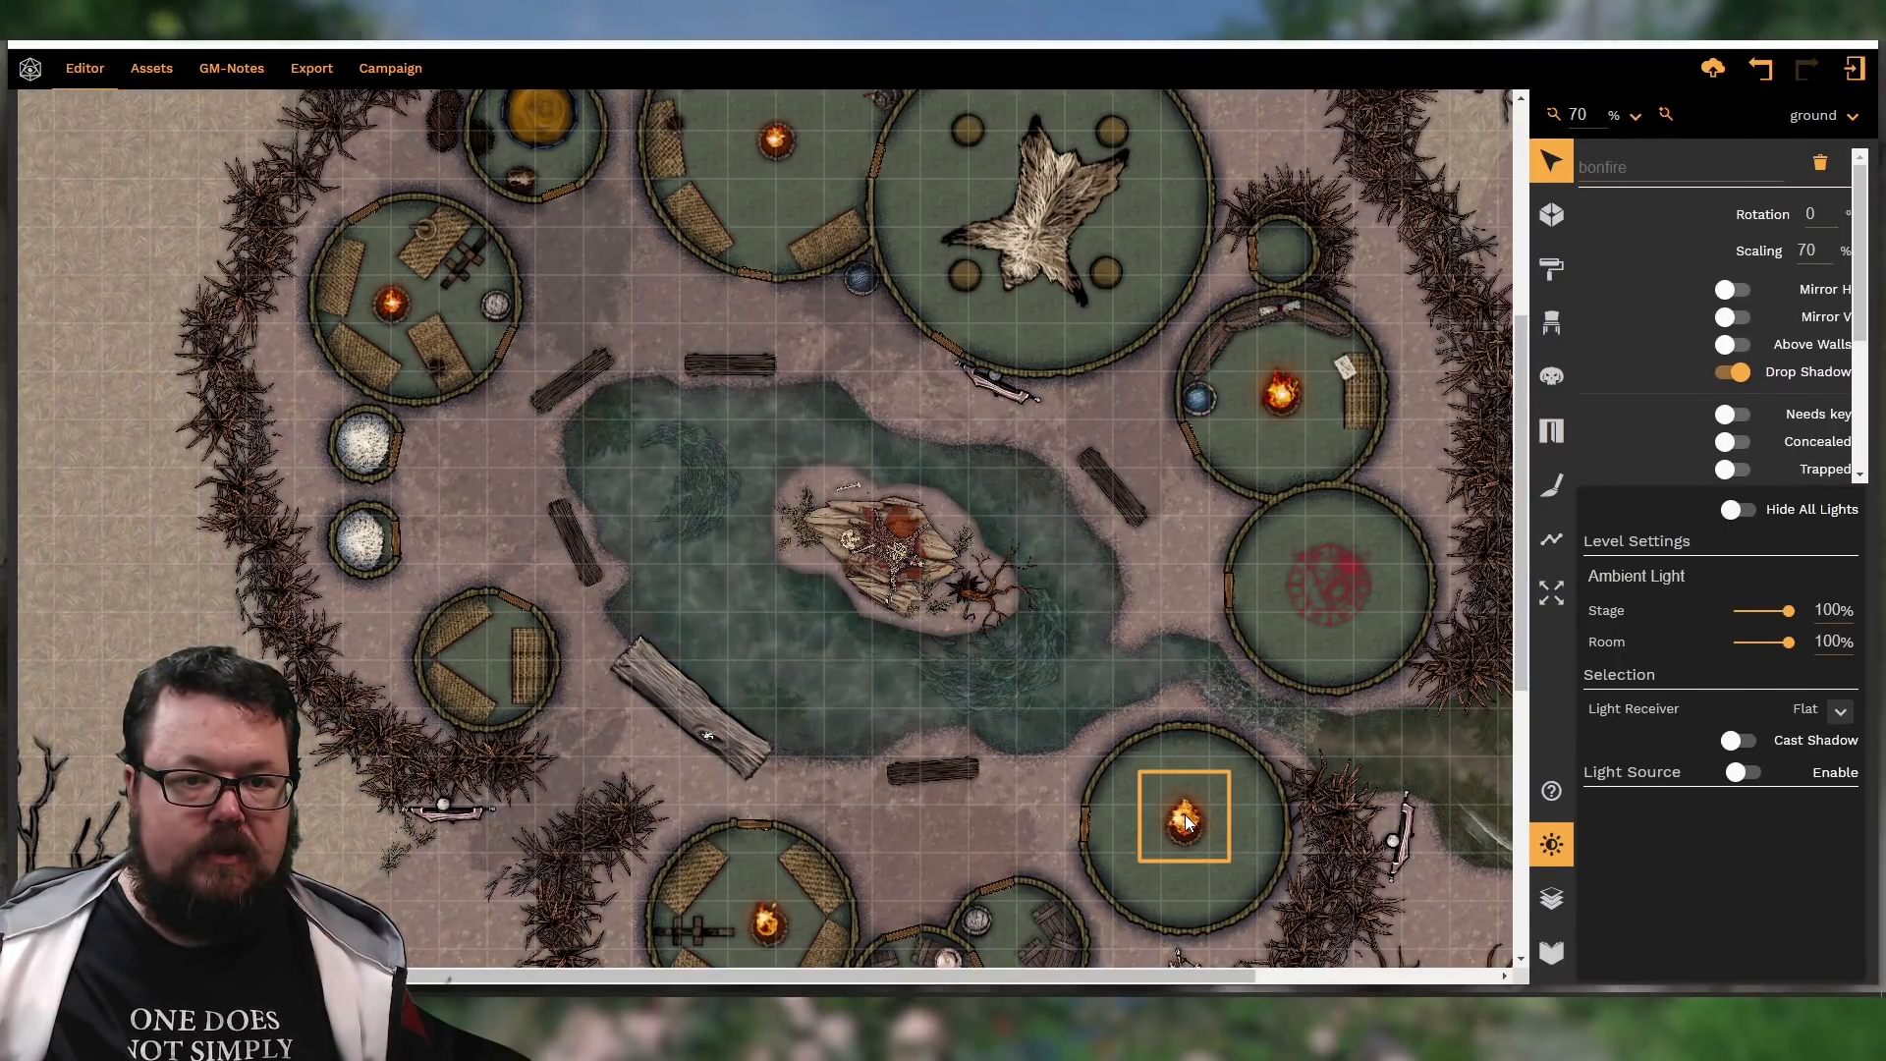
click(1744, 774)
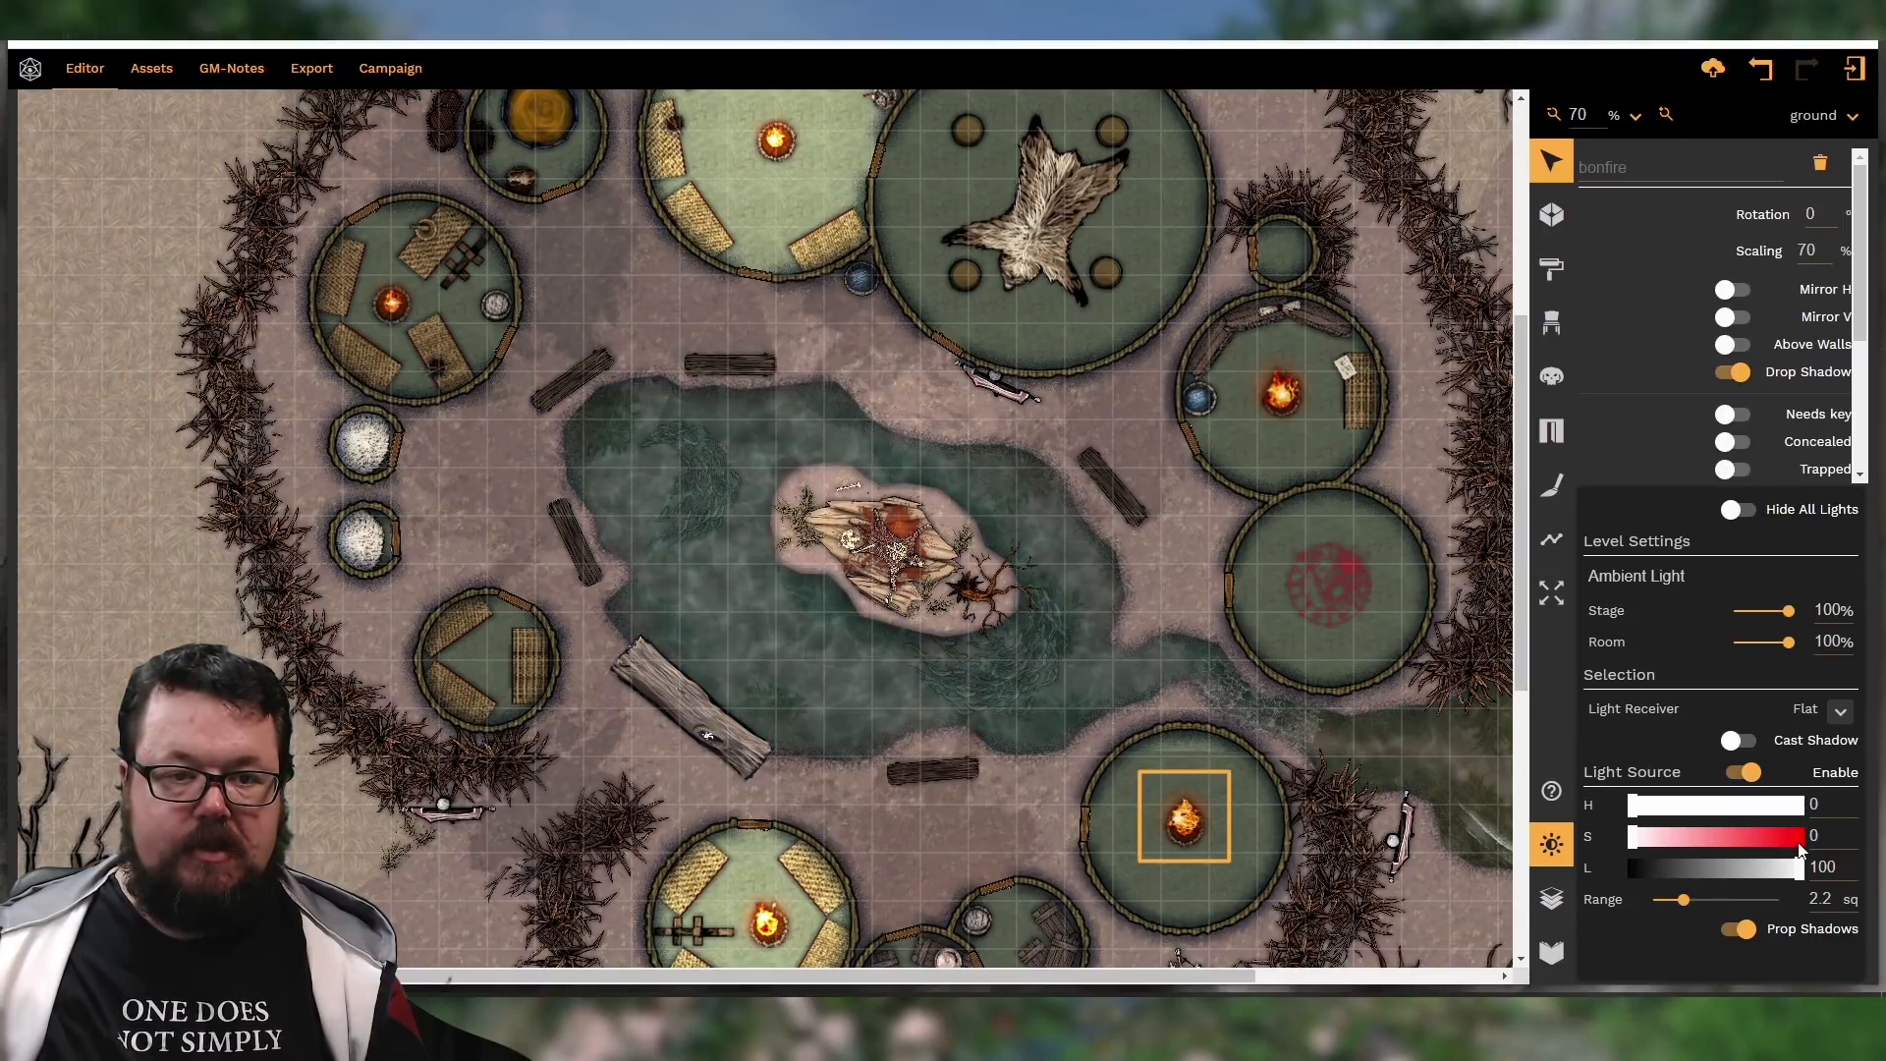
click(1798, 842)
click(1796, 841)
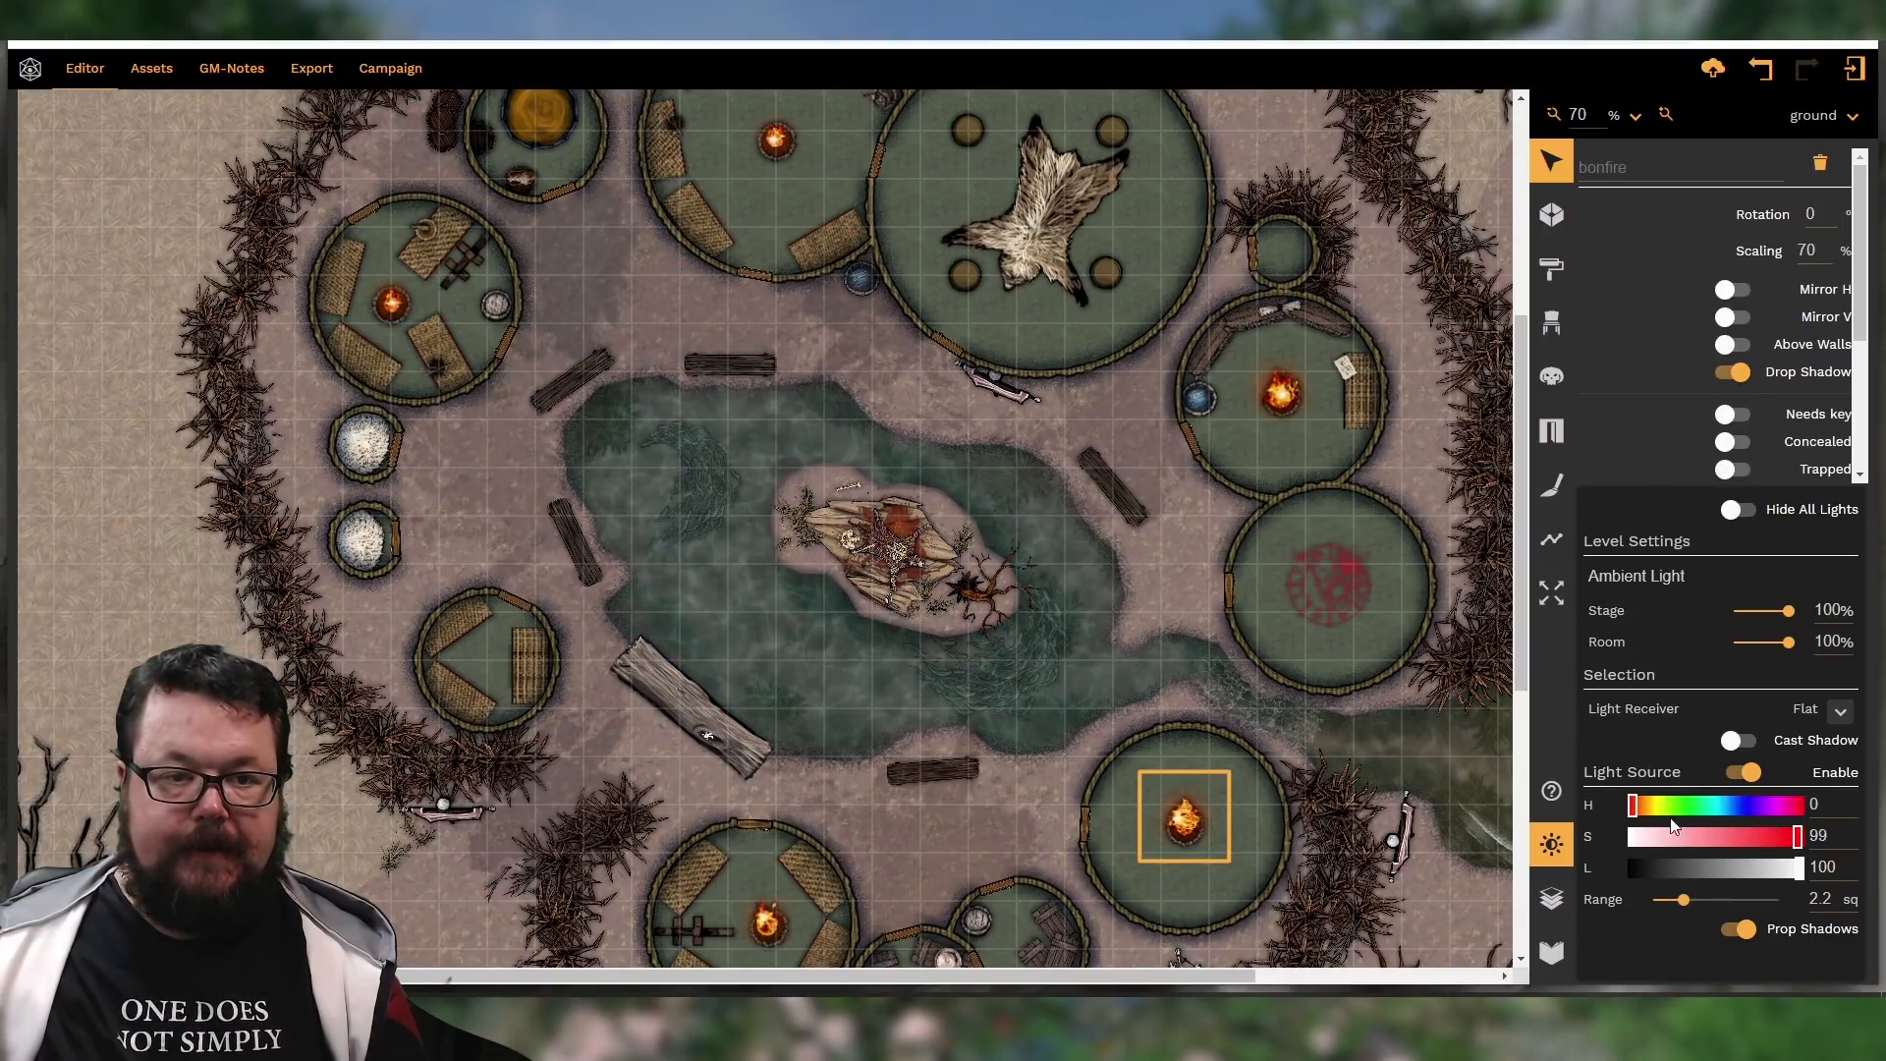
click(1656, 807)
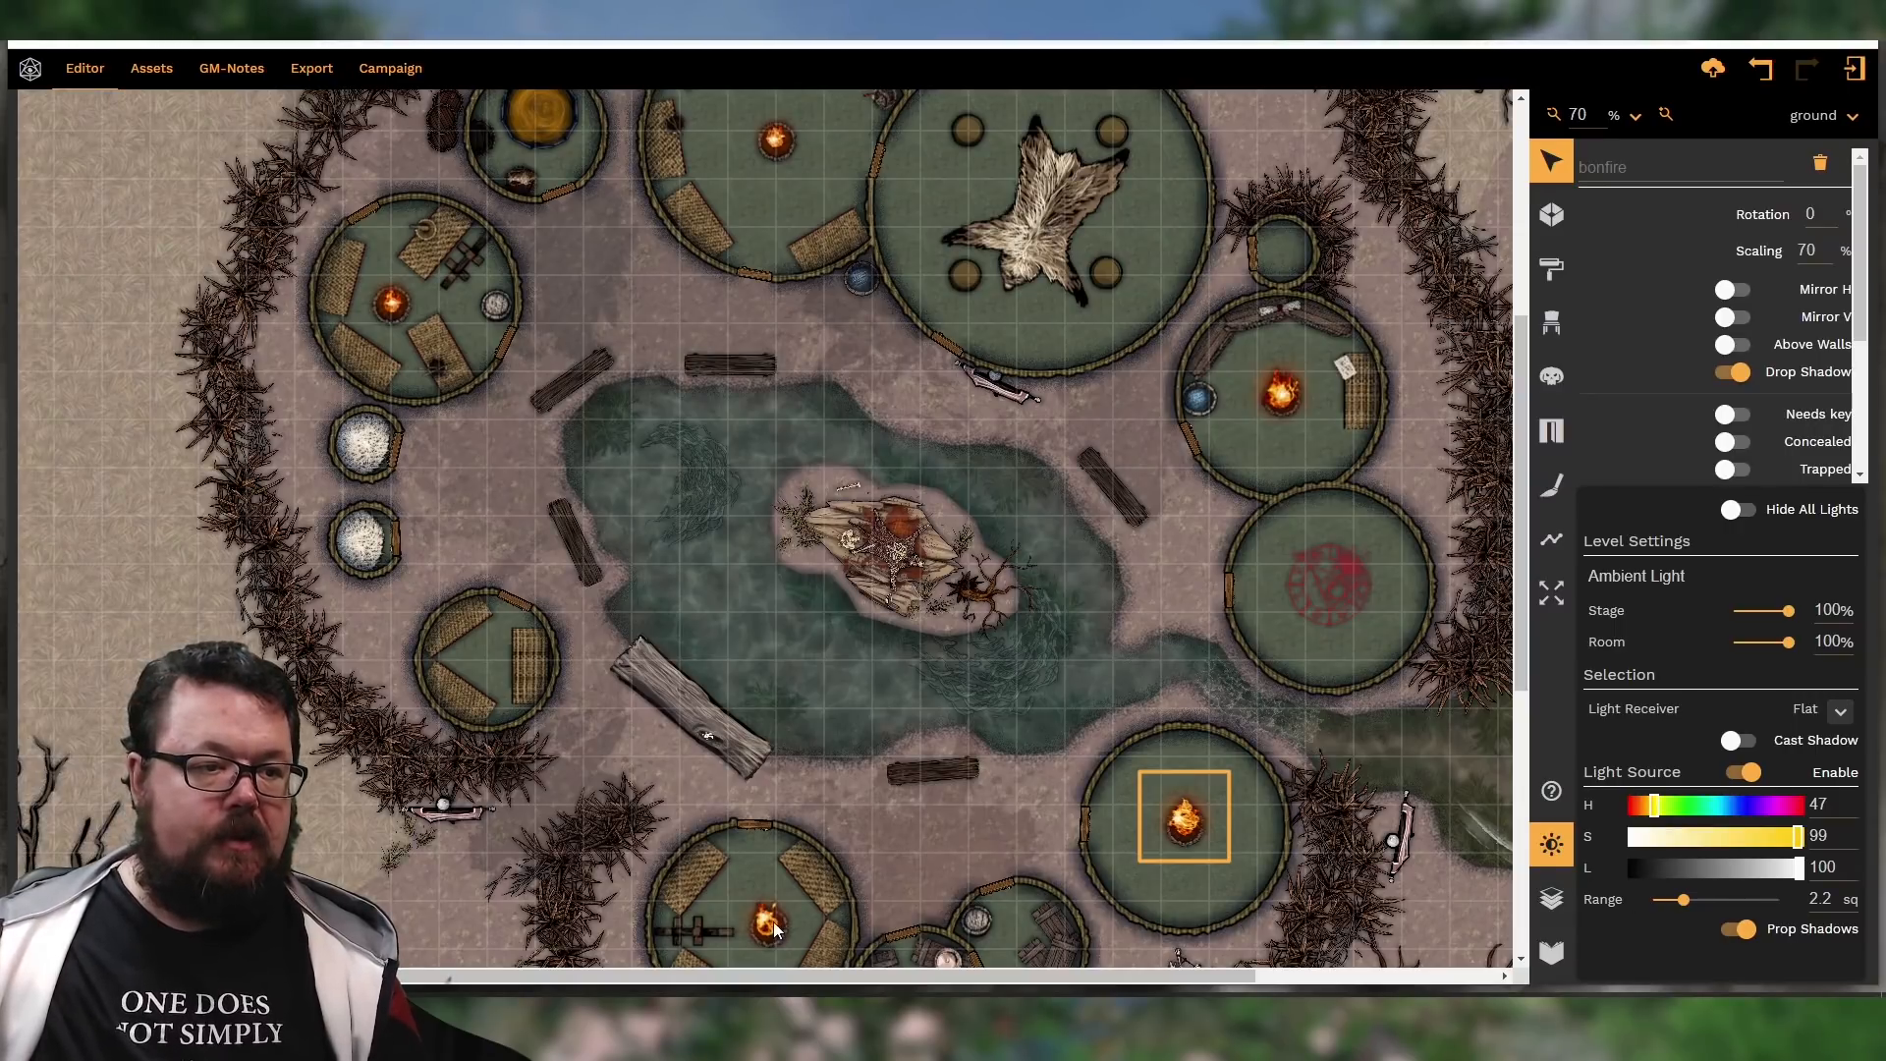
Set the light of the fire in the guards barracks to lightness 53, range 1.9 squares and saturation 98
scroll(964, 851, down, 2)
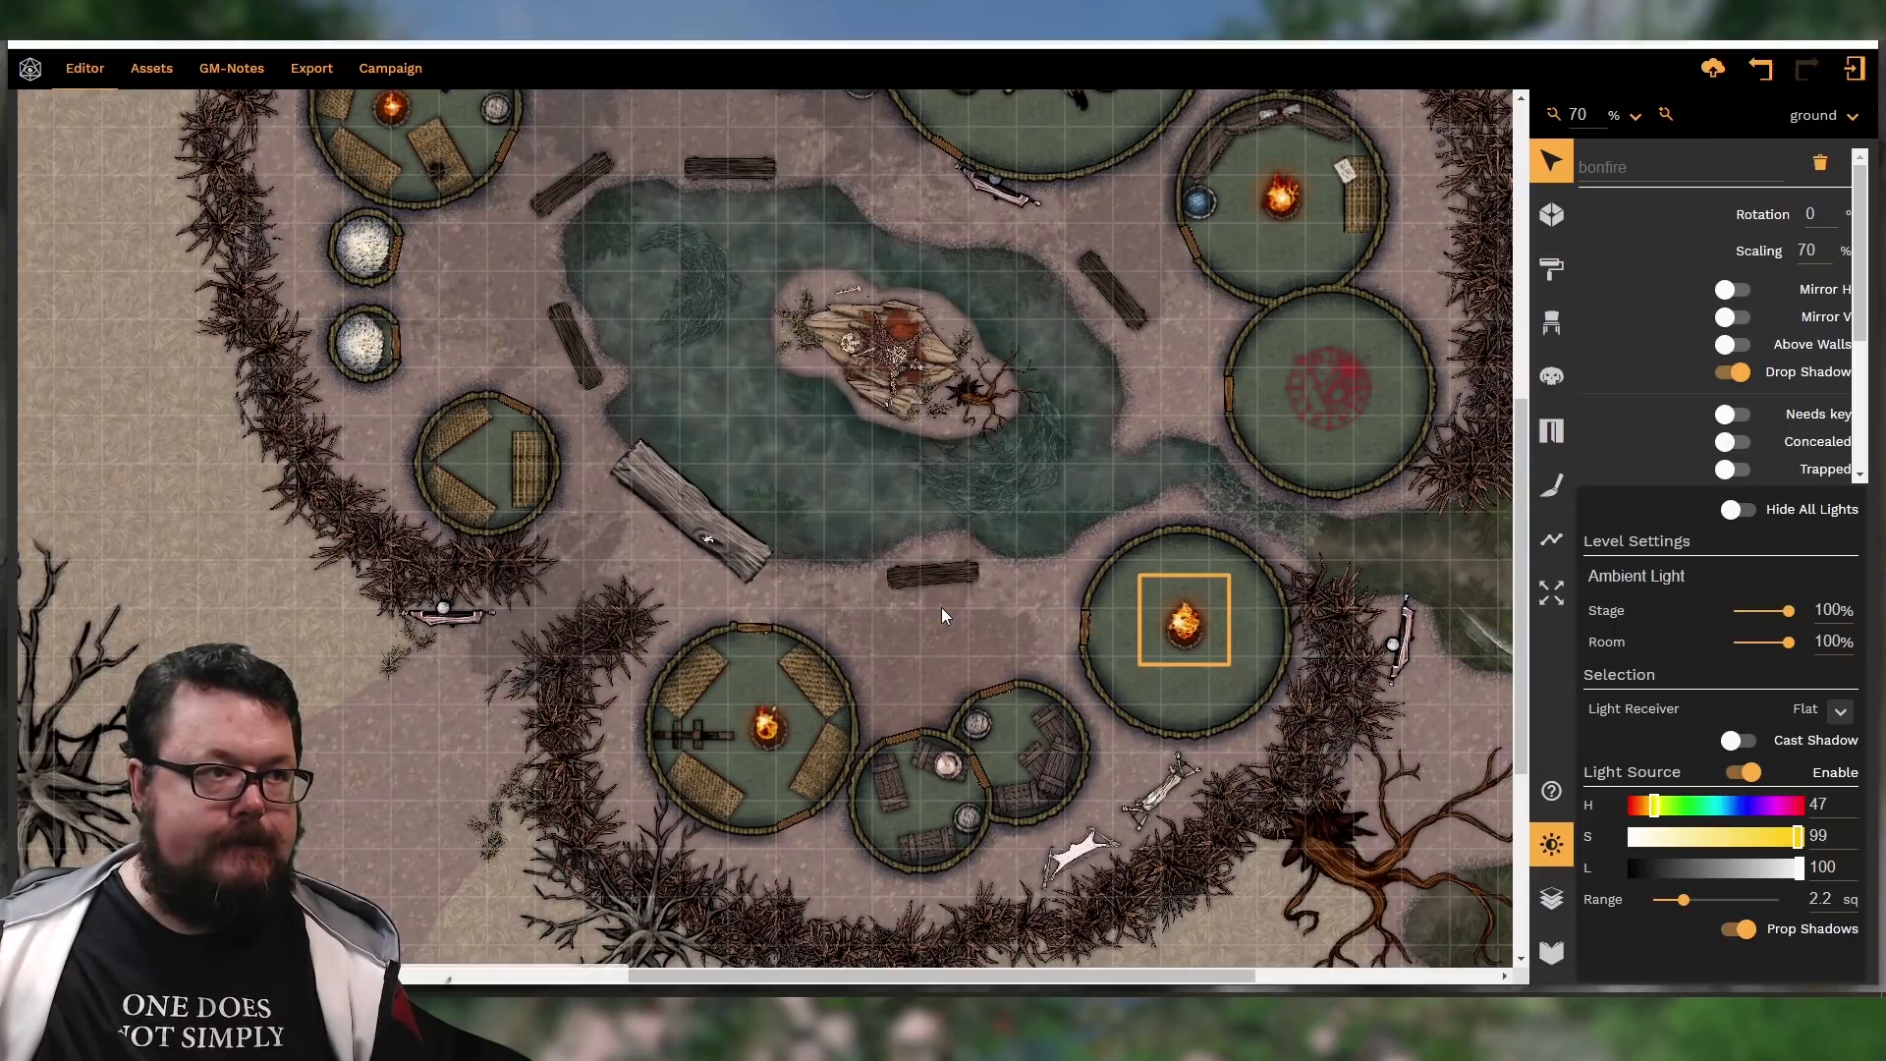
click(769, 729)
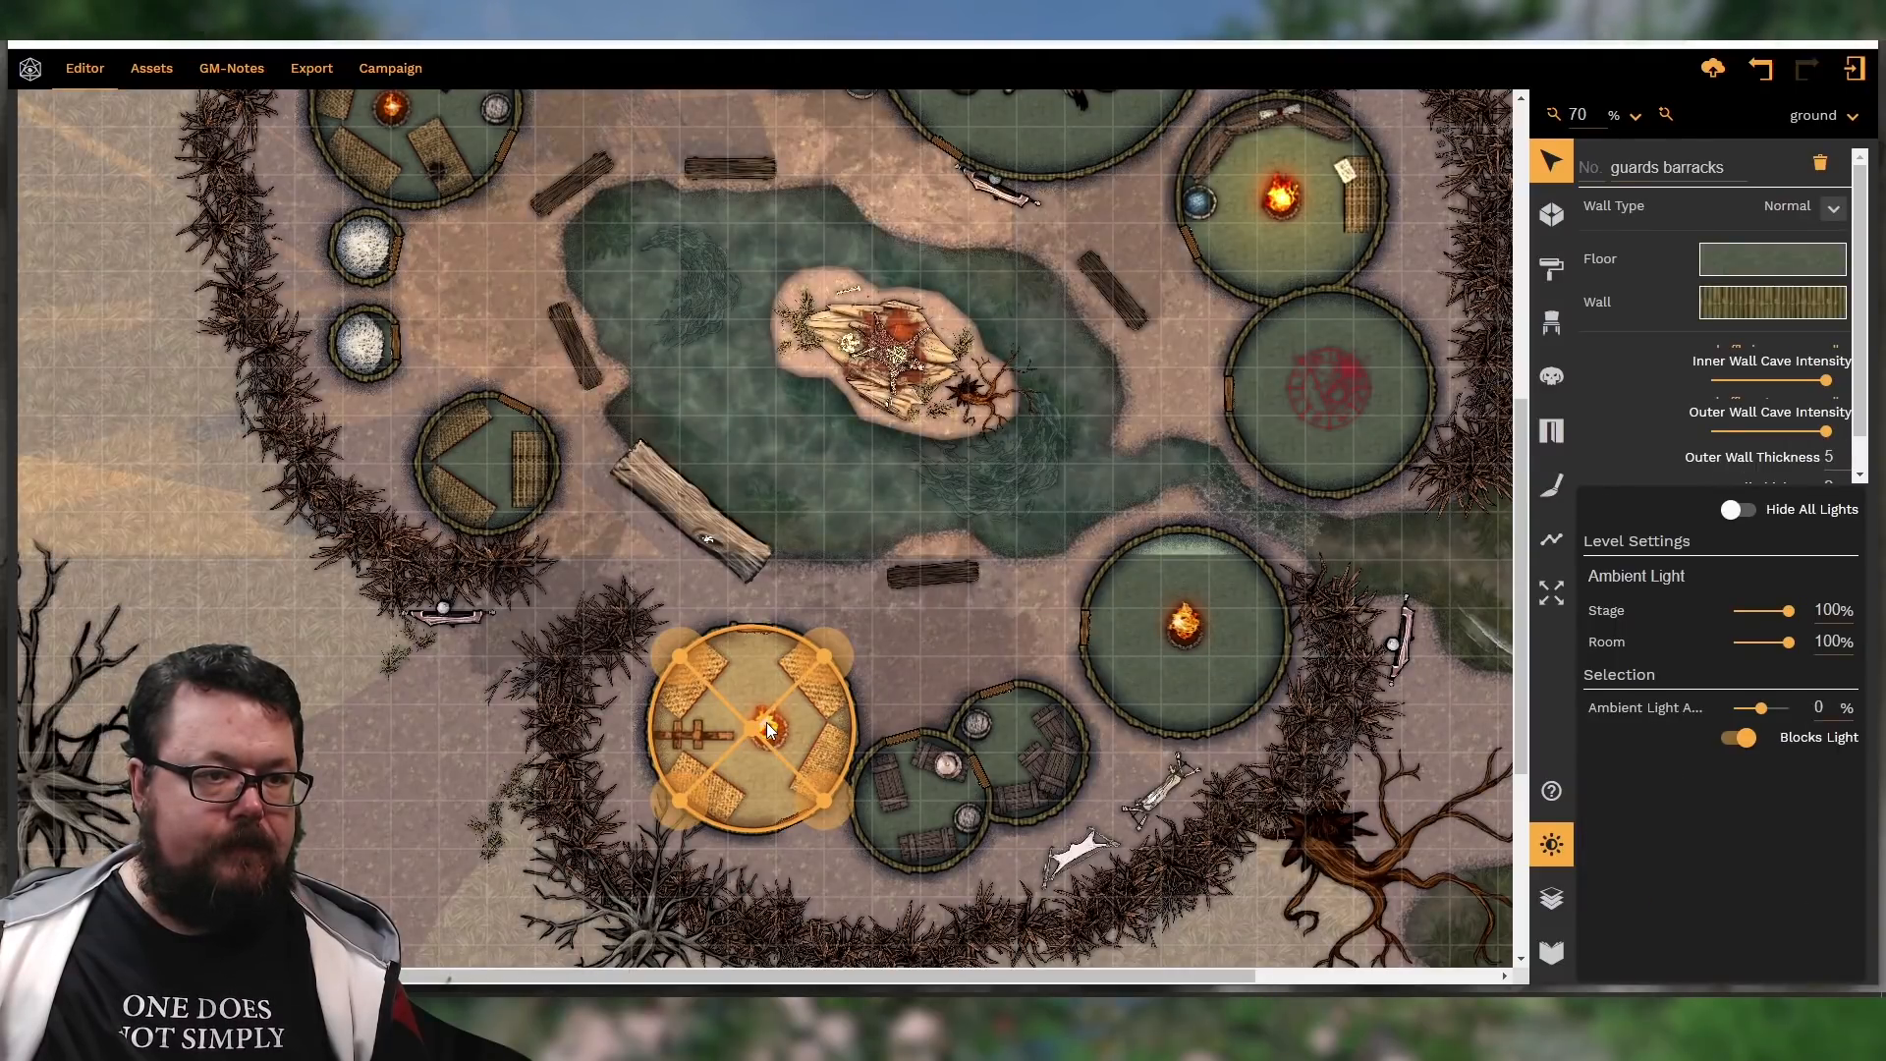
click(769, 729)
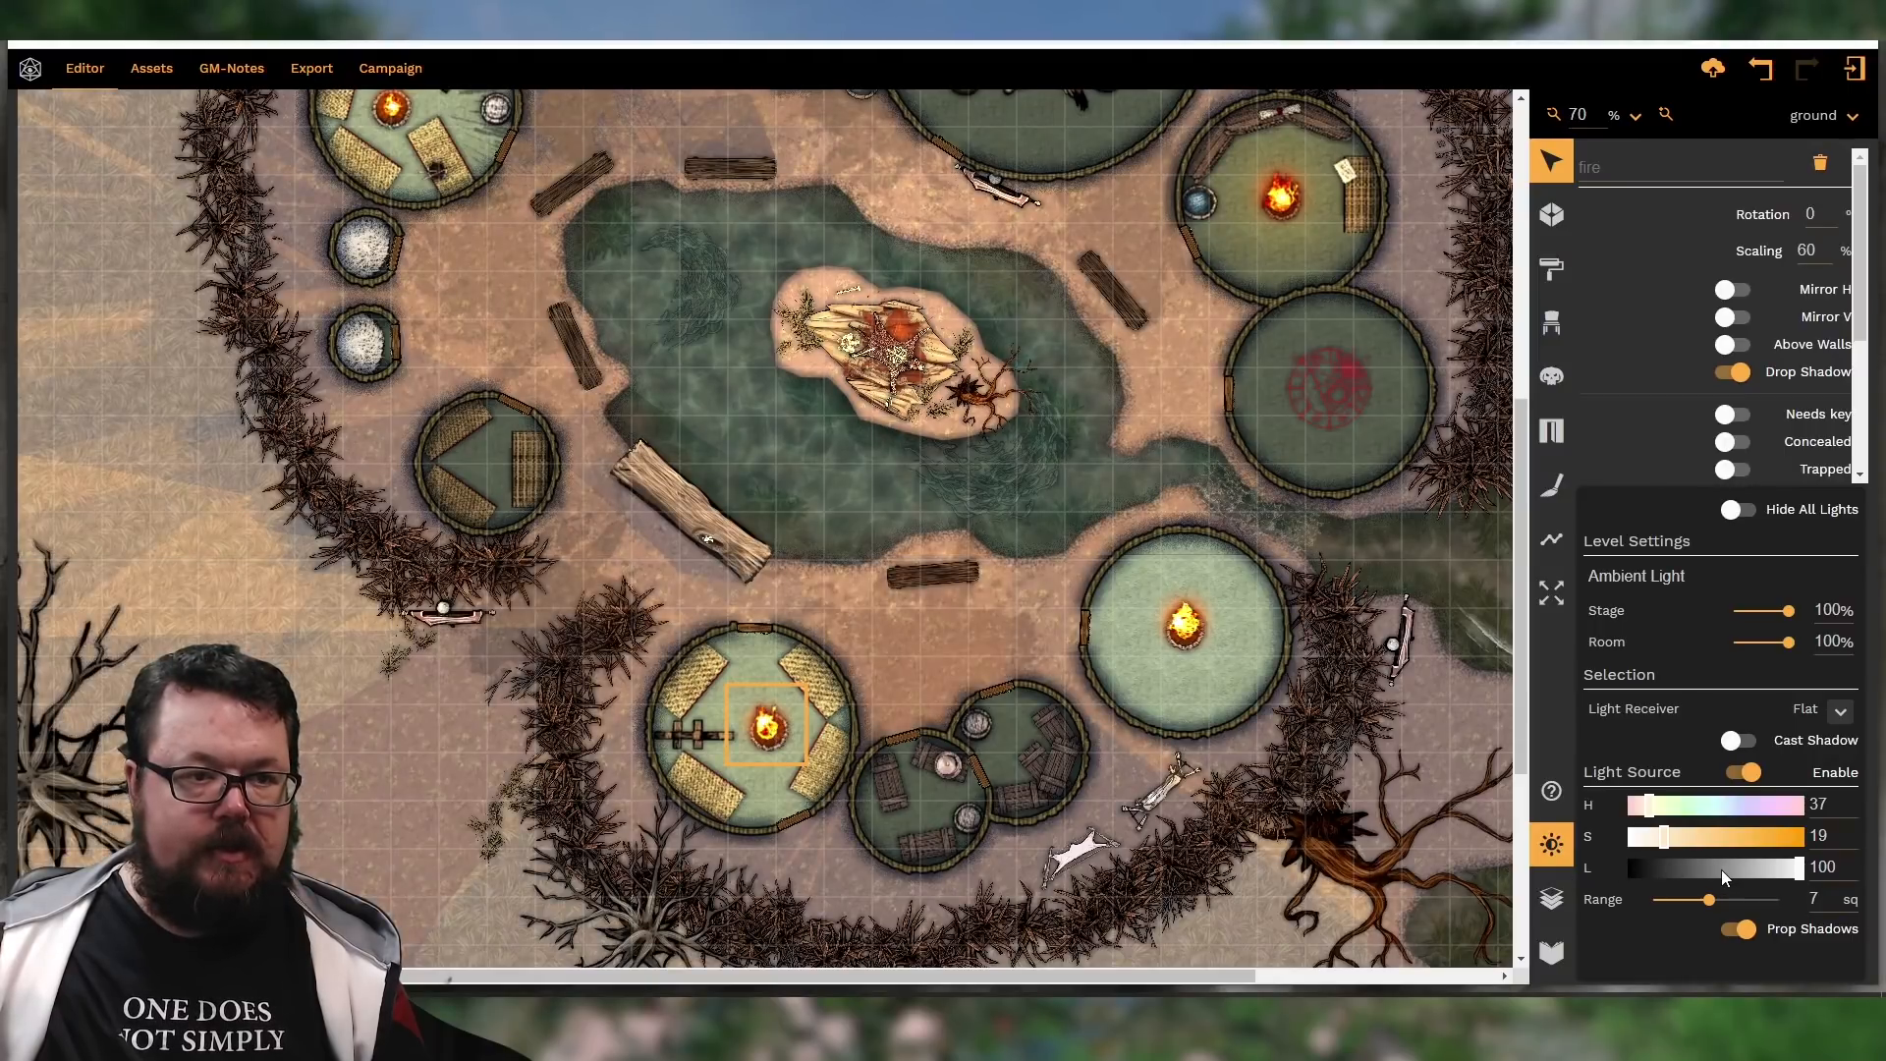
click(1720, 869)
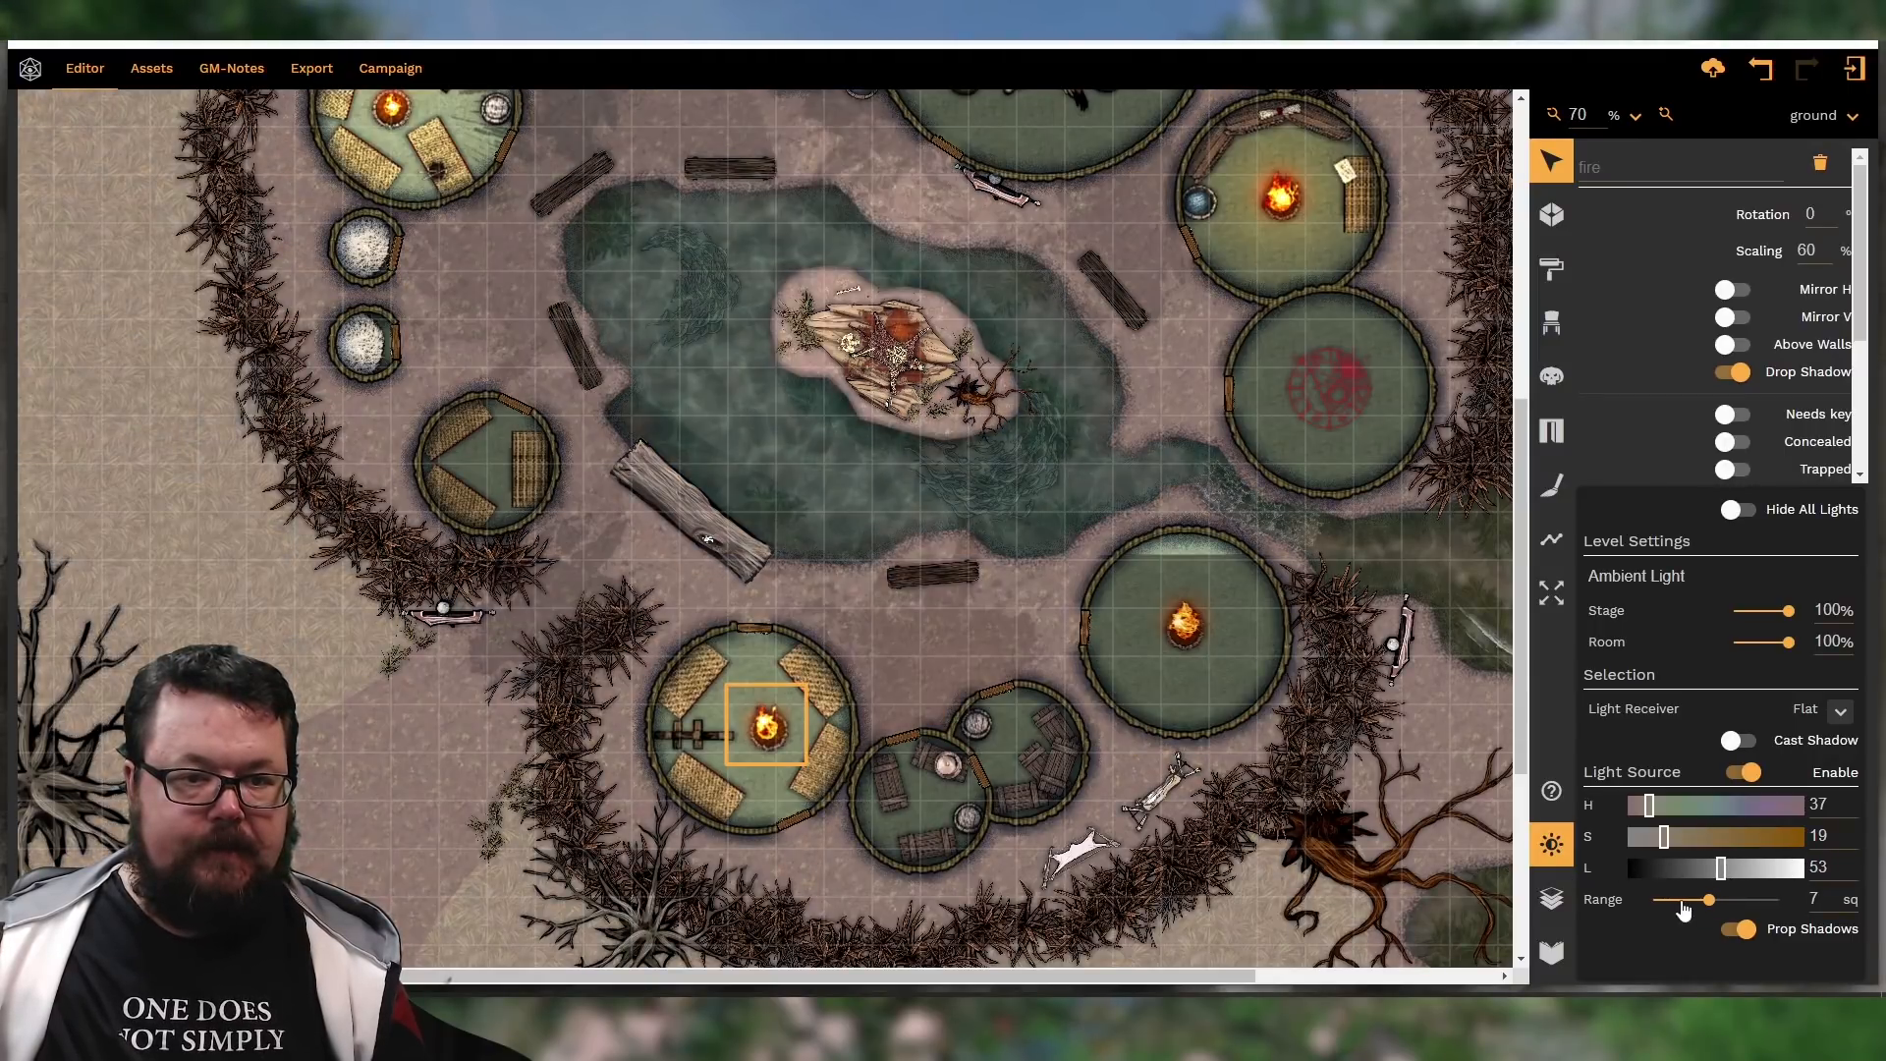
click(1683, 902)
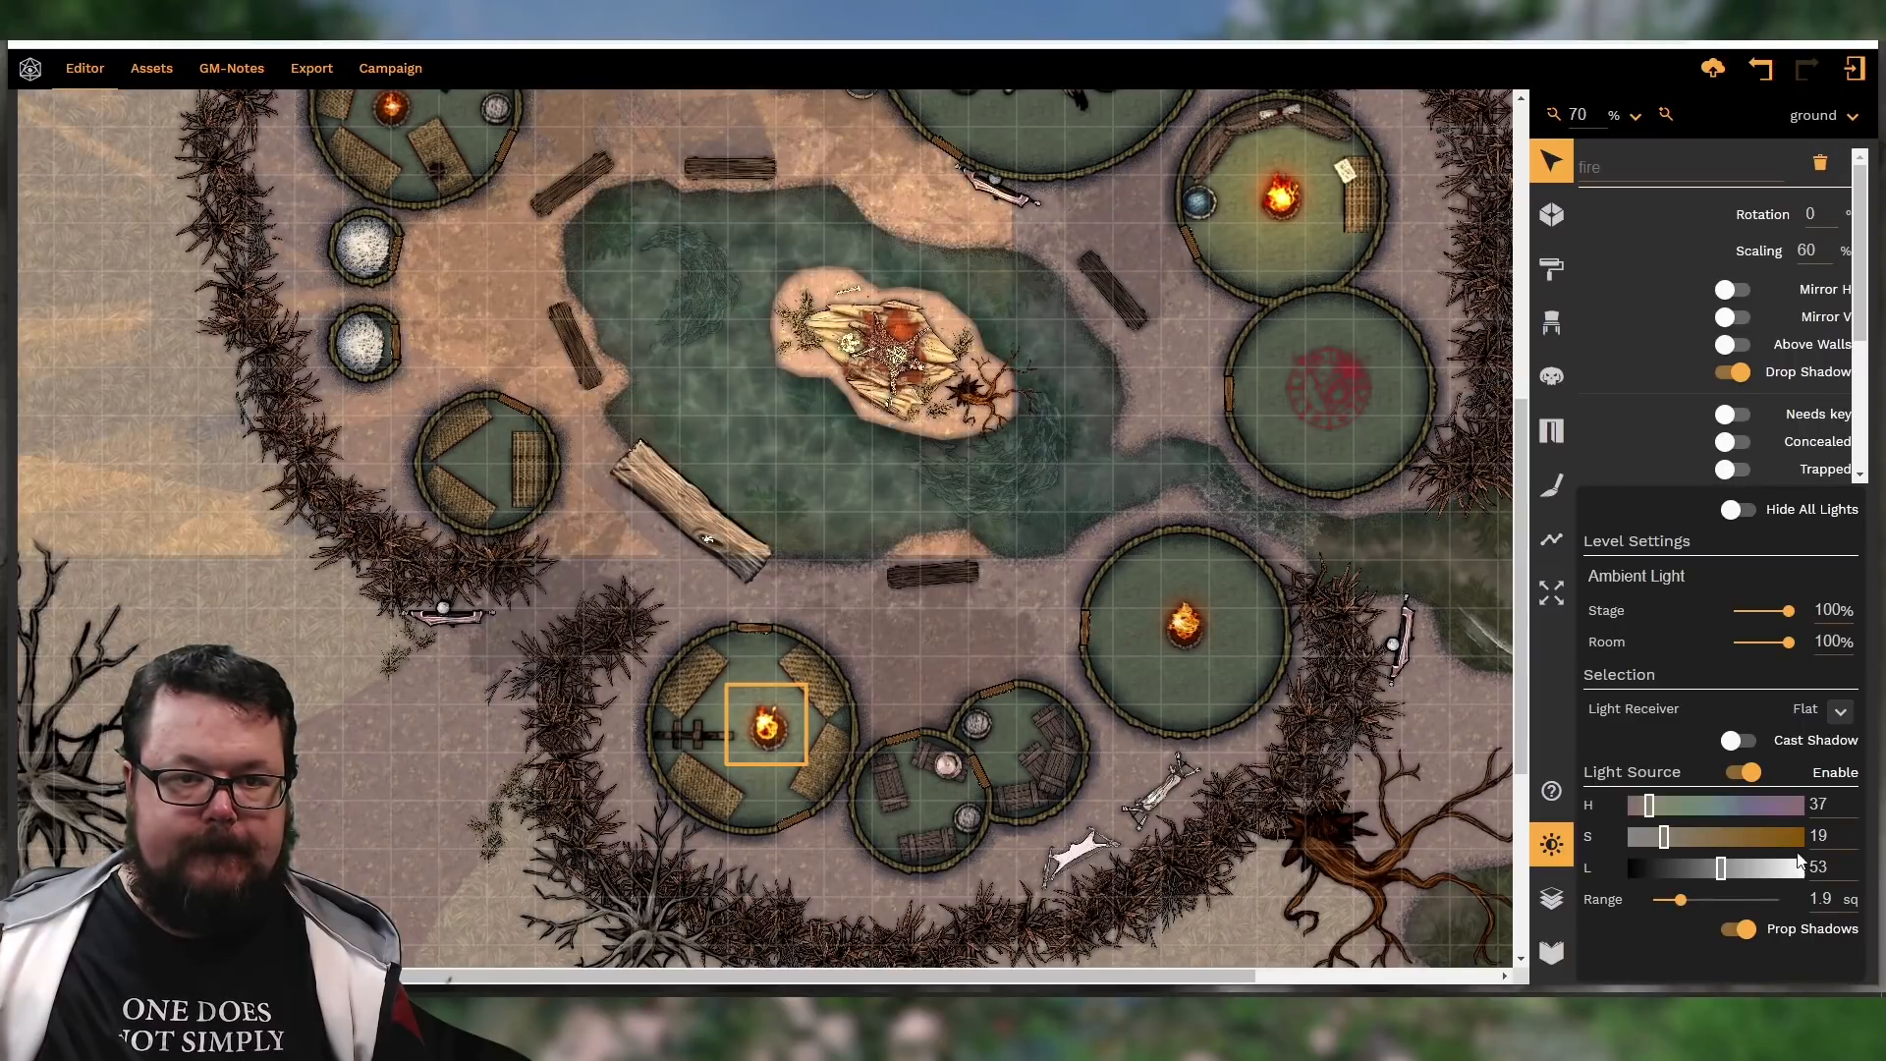
click(1798, 837)
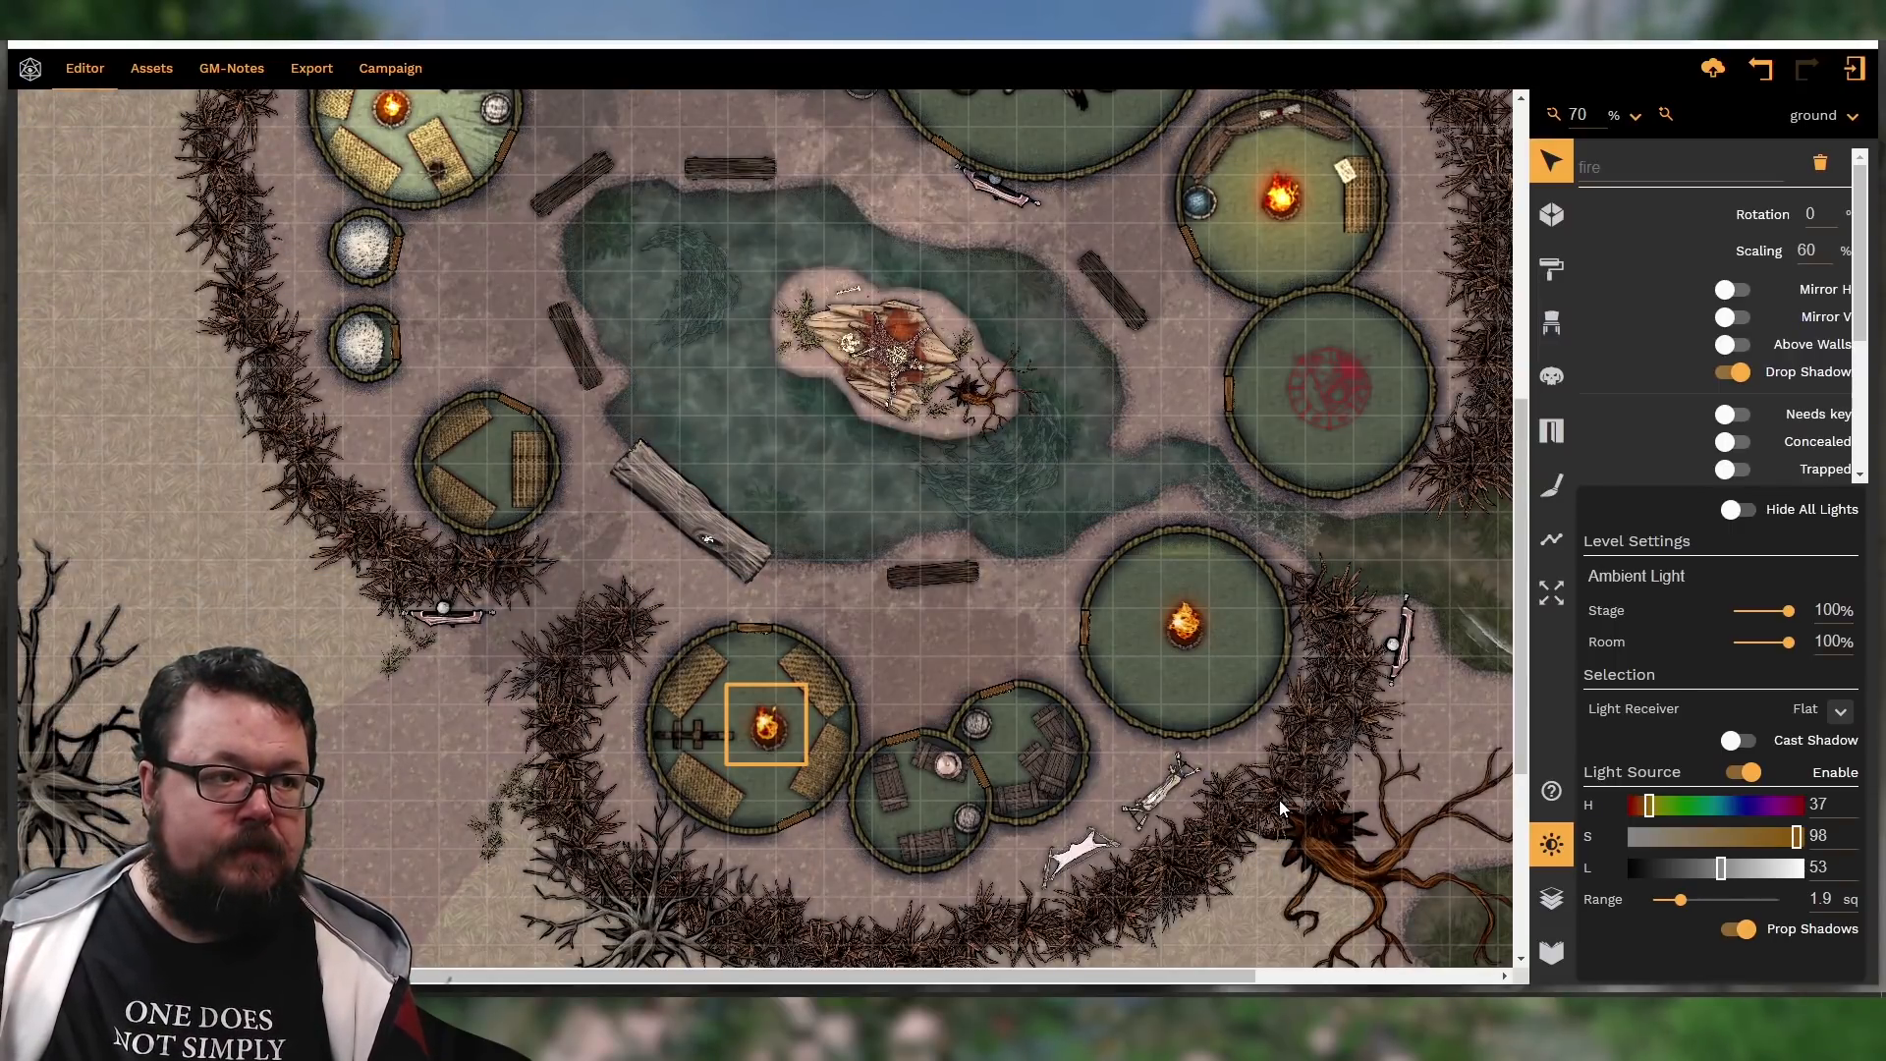
Set the light of the small fire in the west hut to saturation 99, lightness 63 and range 2.2 squares
scroll(281, 509, up, 2)
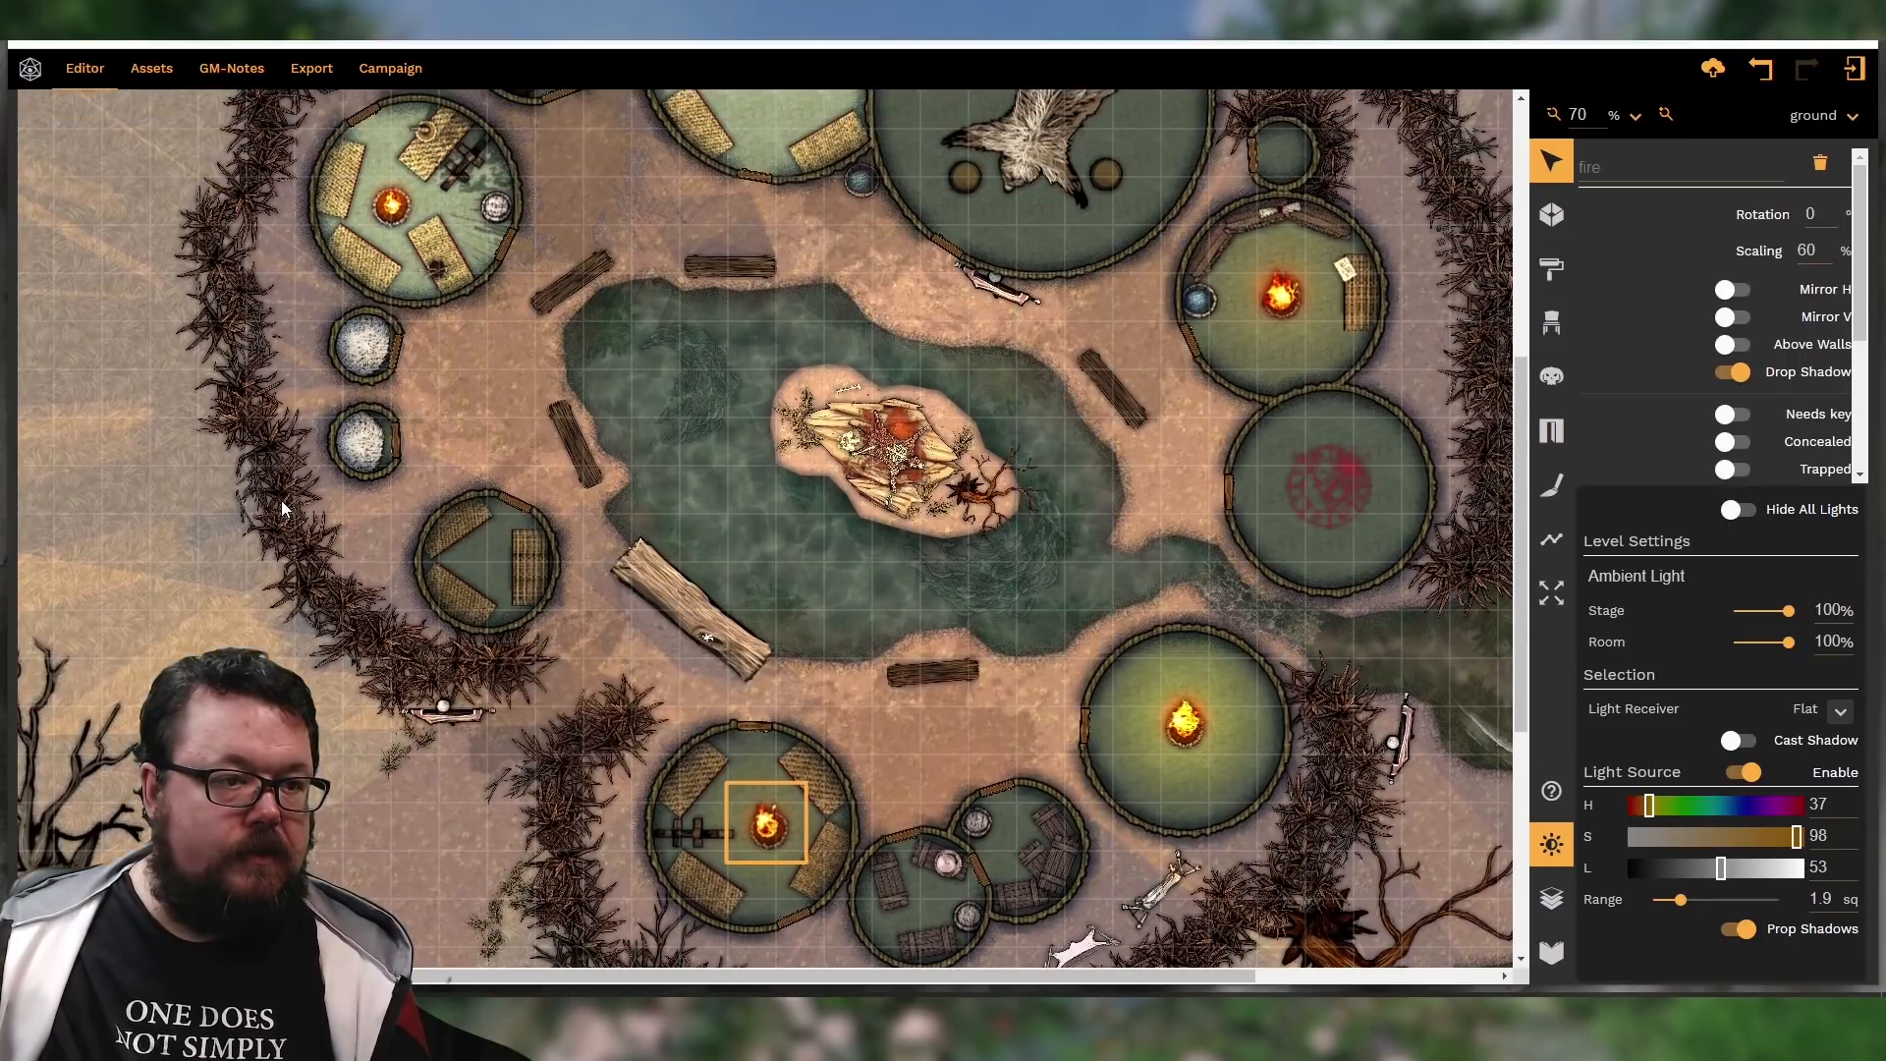
scroll(281, 509, up, 1)
click(392, 403)
click(392, 403)
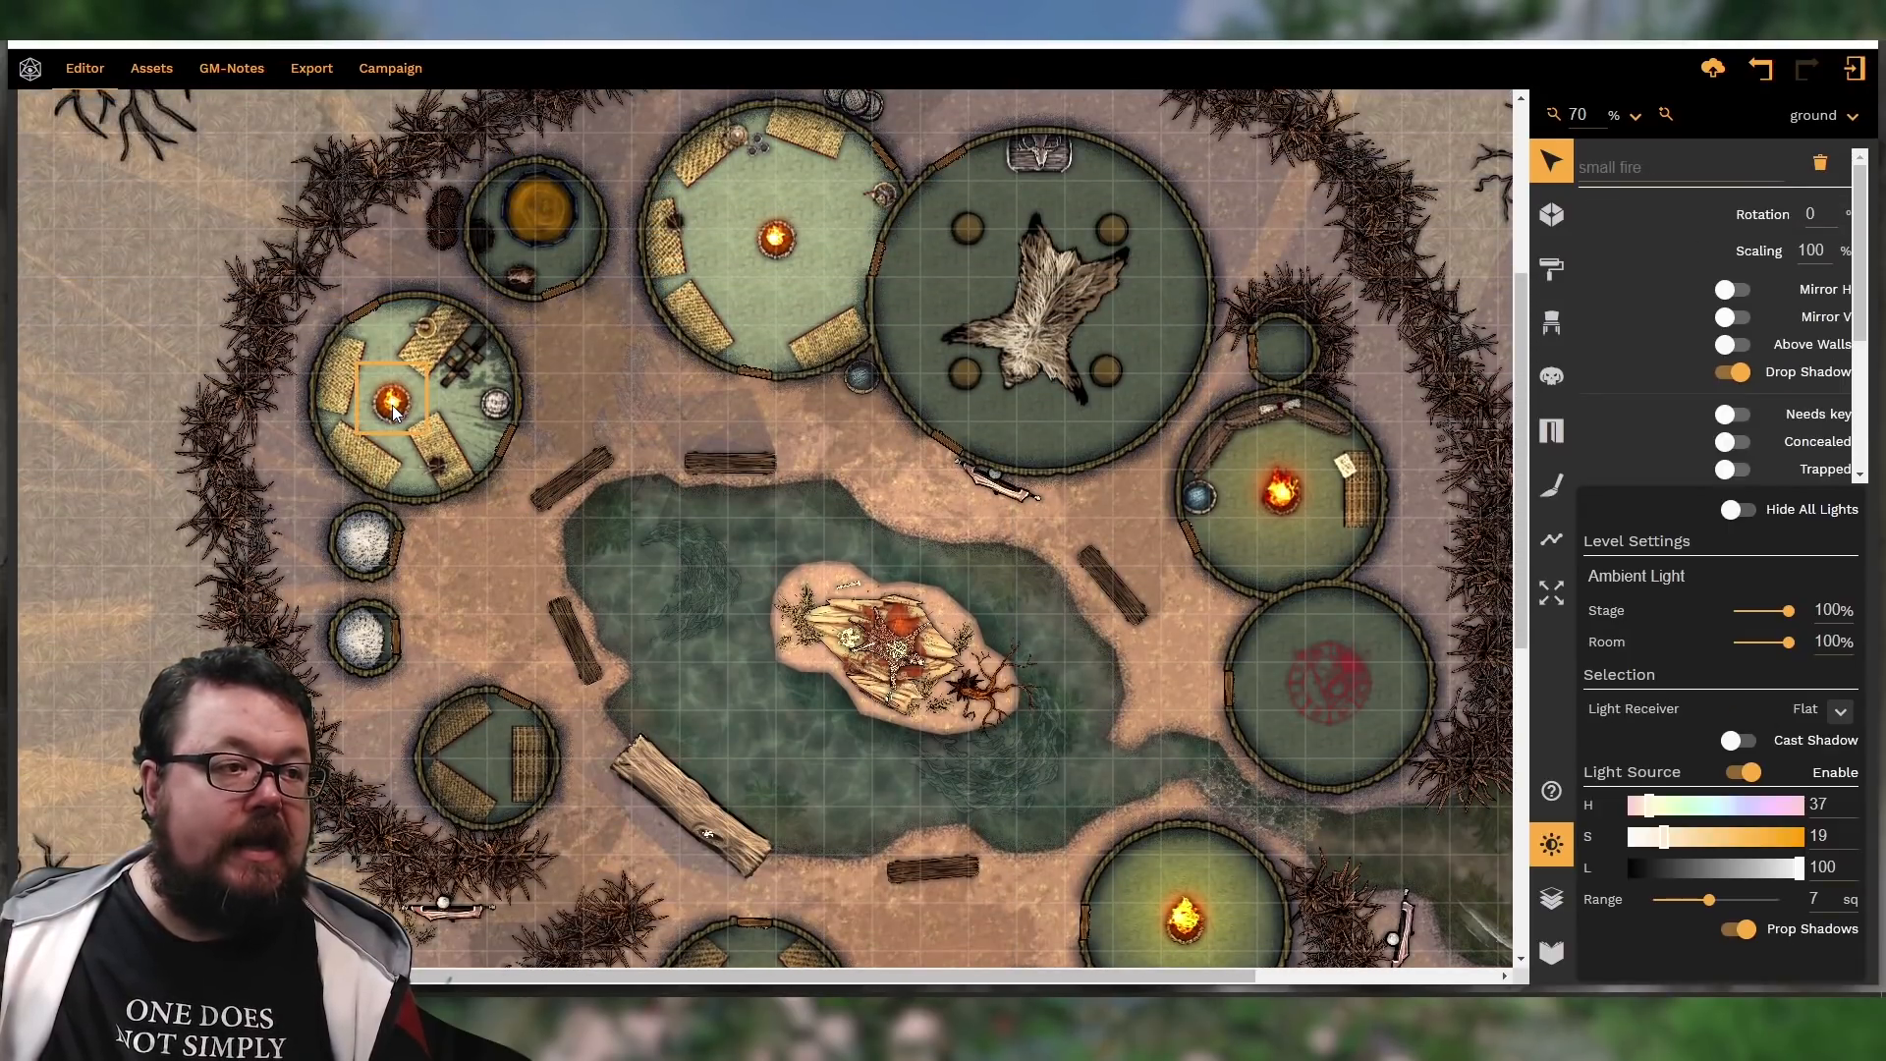
click(1800, 837)
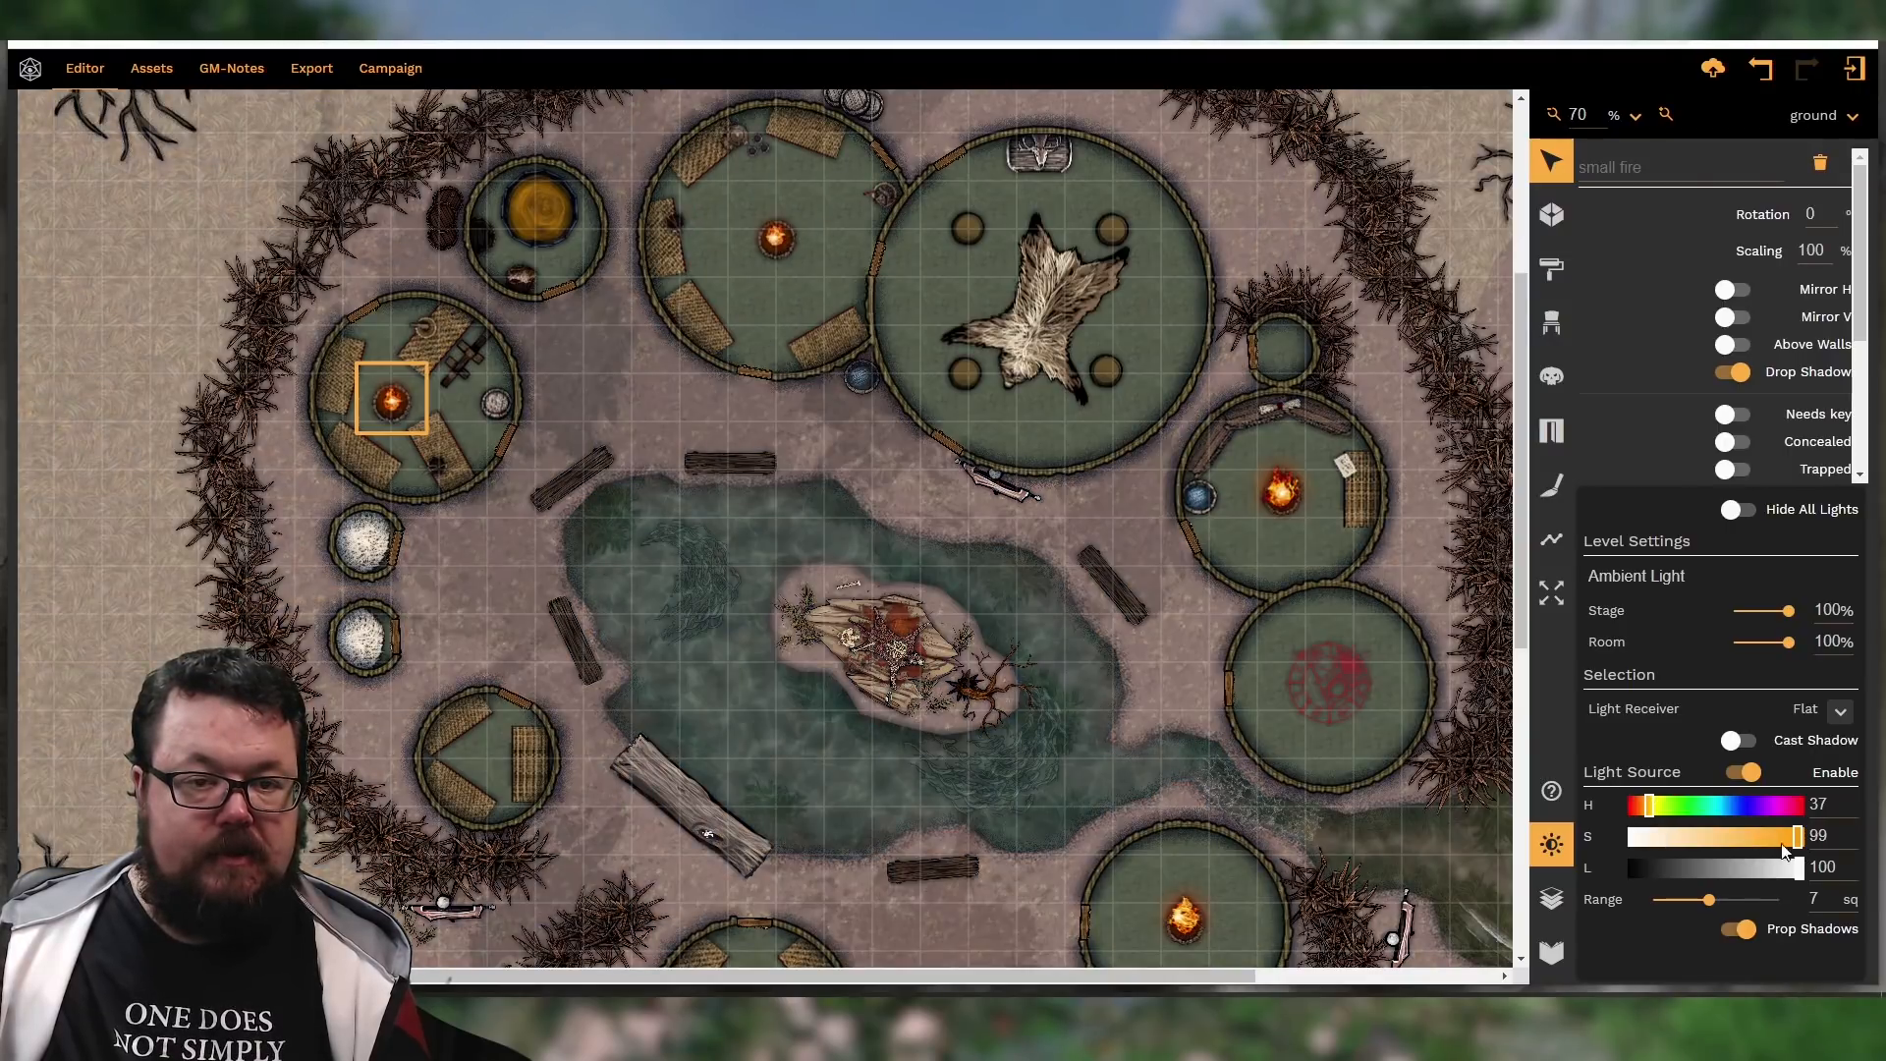
click(1737, 868)
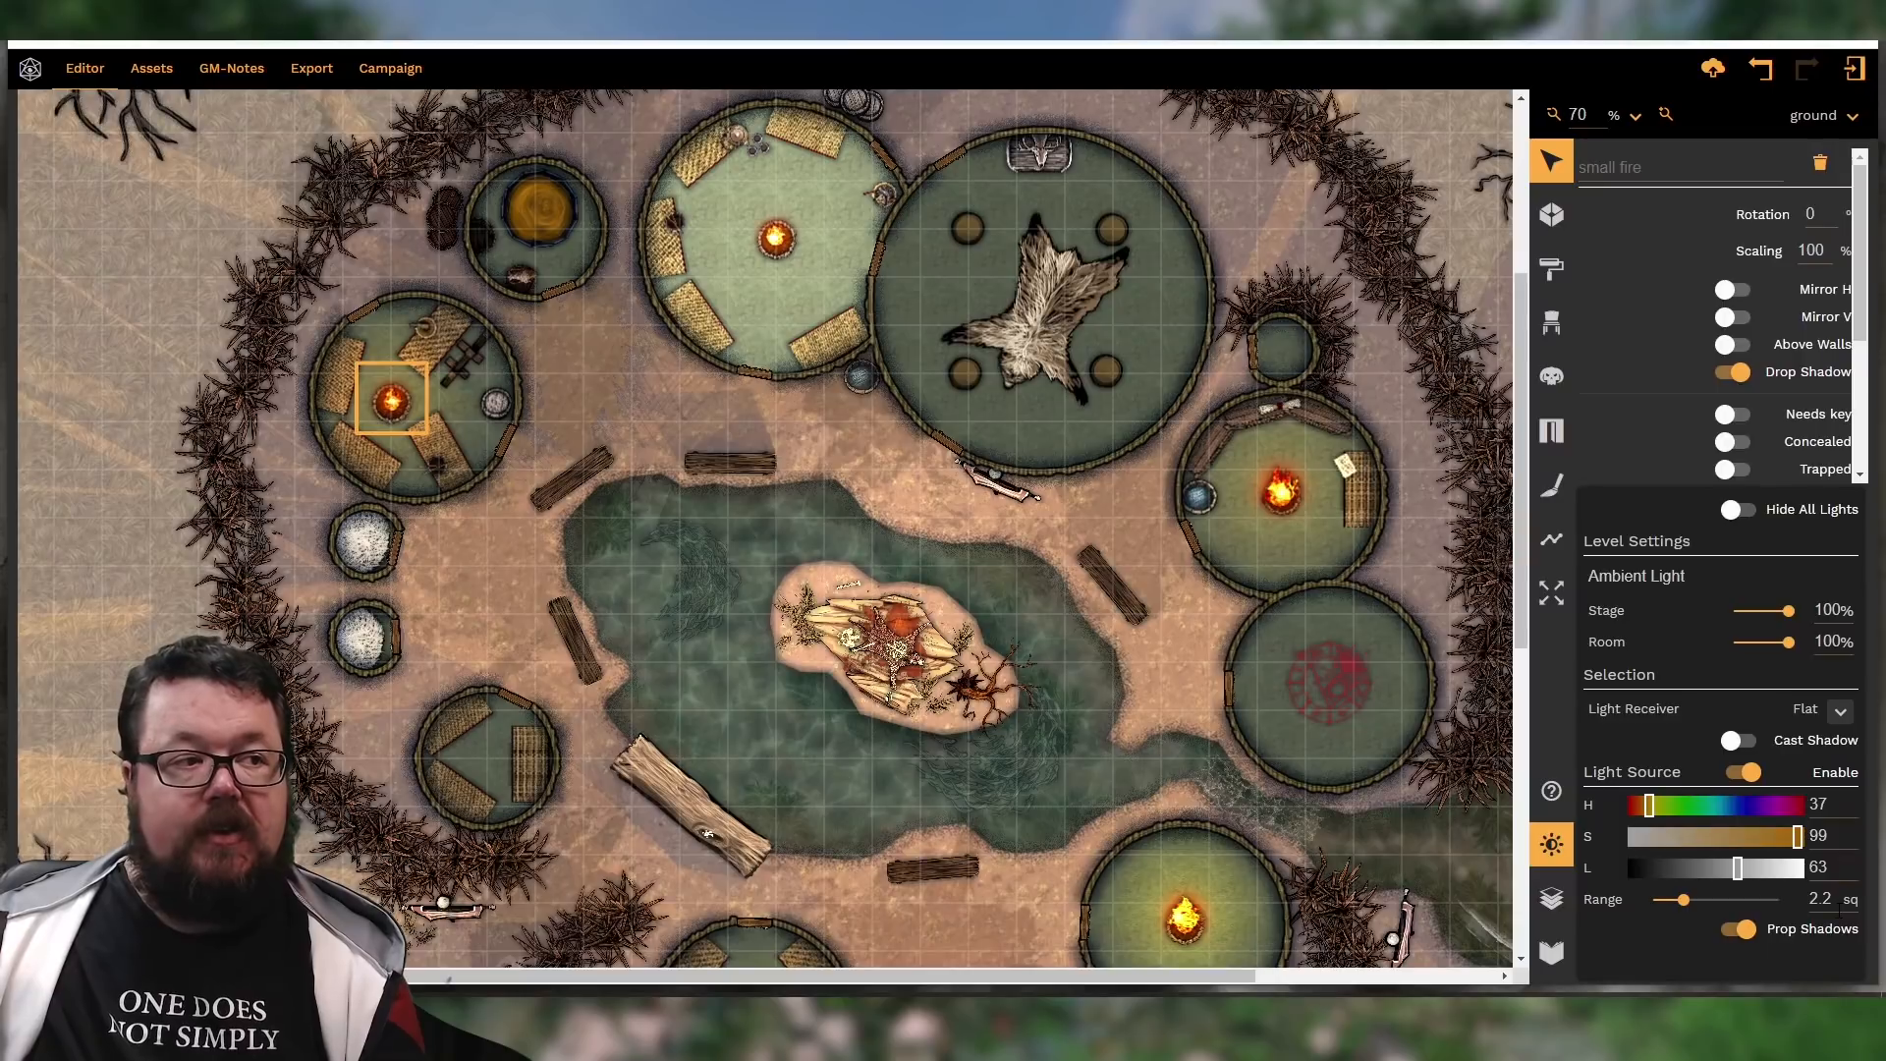
Set the light of the flame in the large north hut with the straw beds to range 2.1 squares, saturation 92 and lightness 67
click(783, 244)
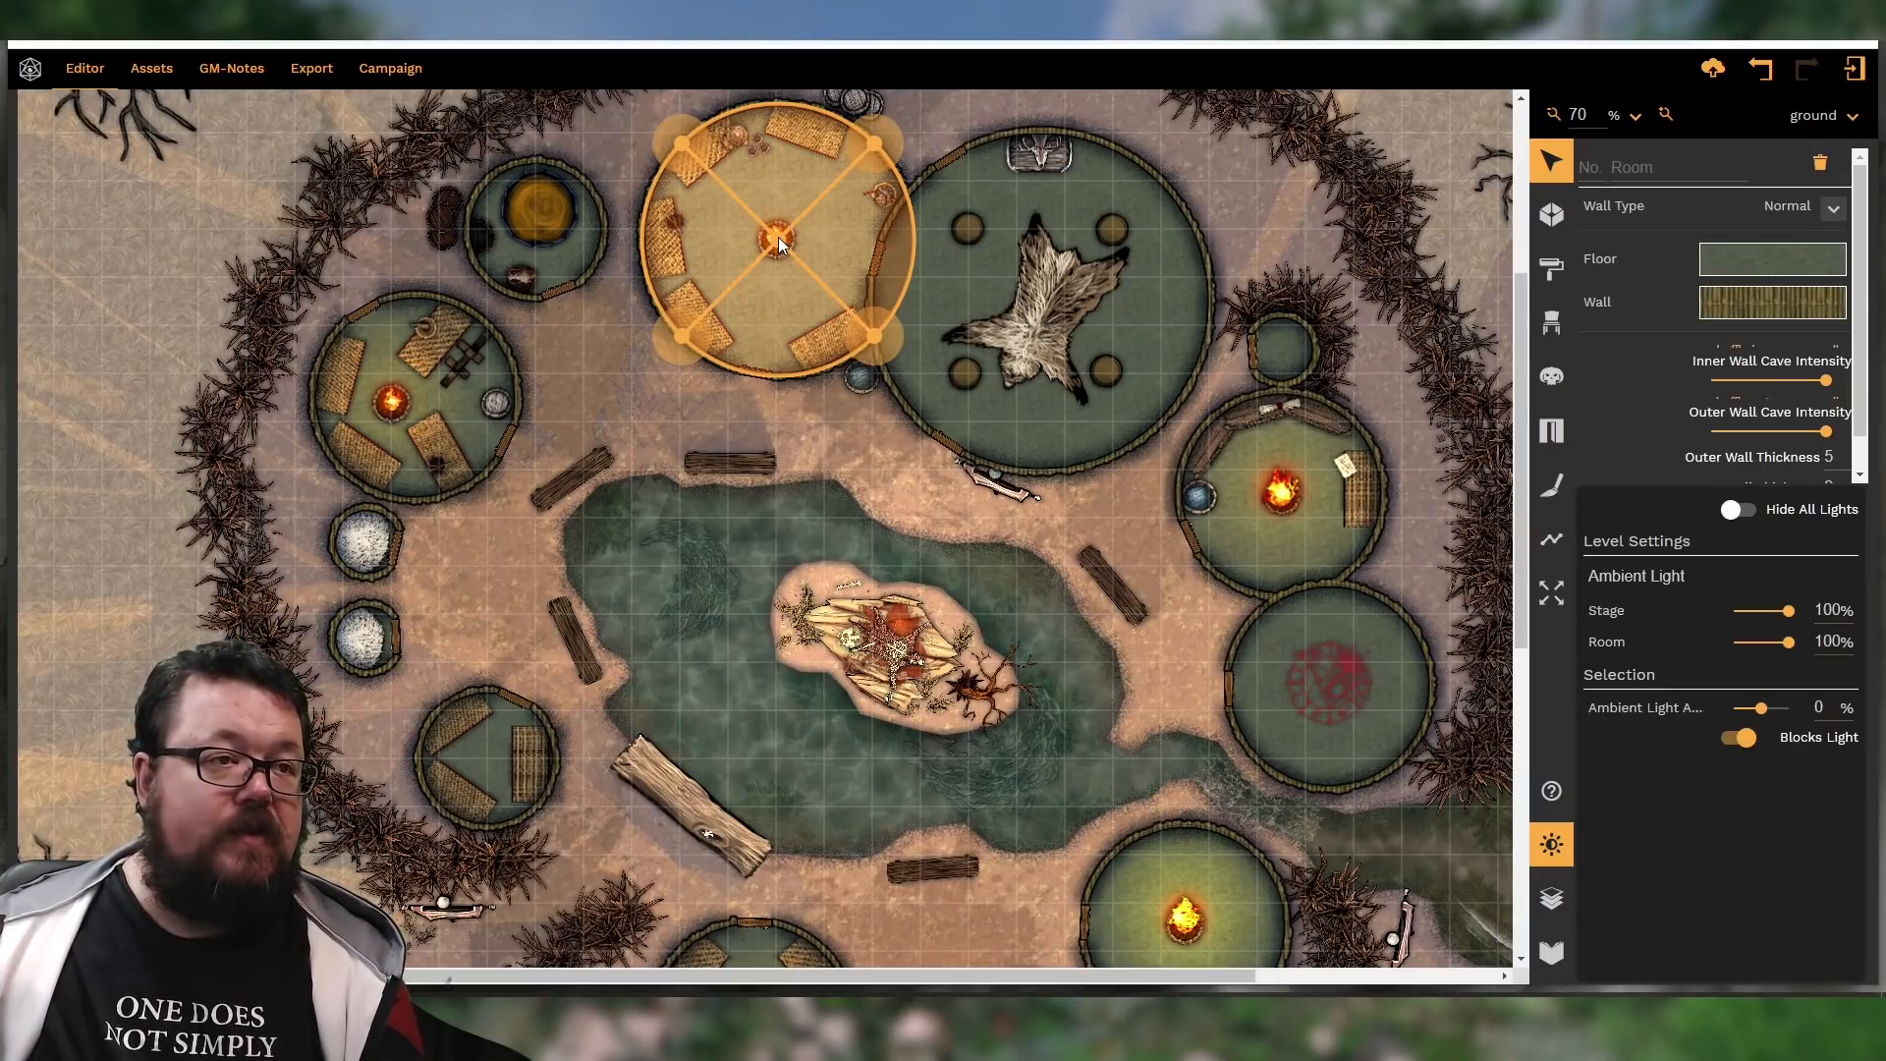
click(773, 238)
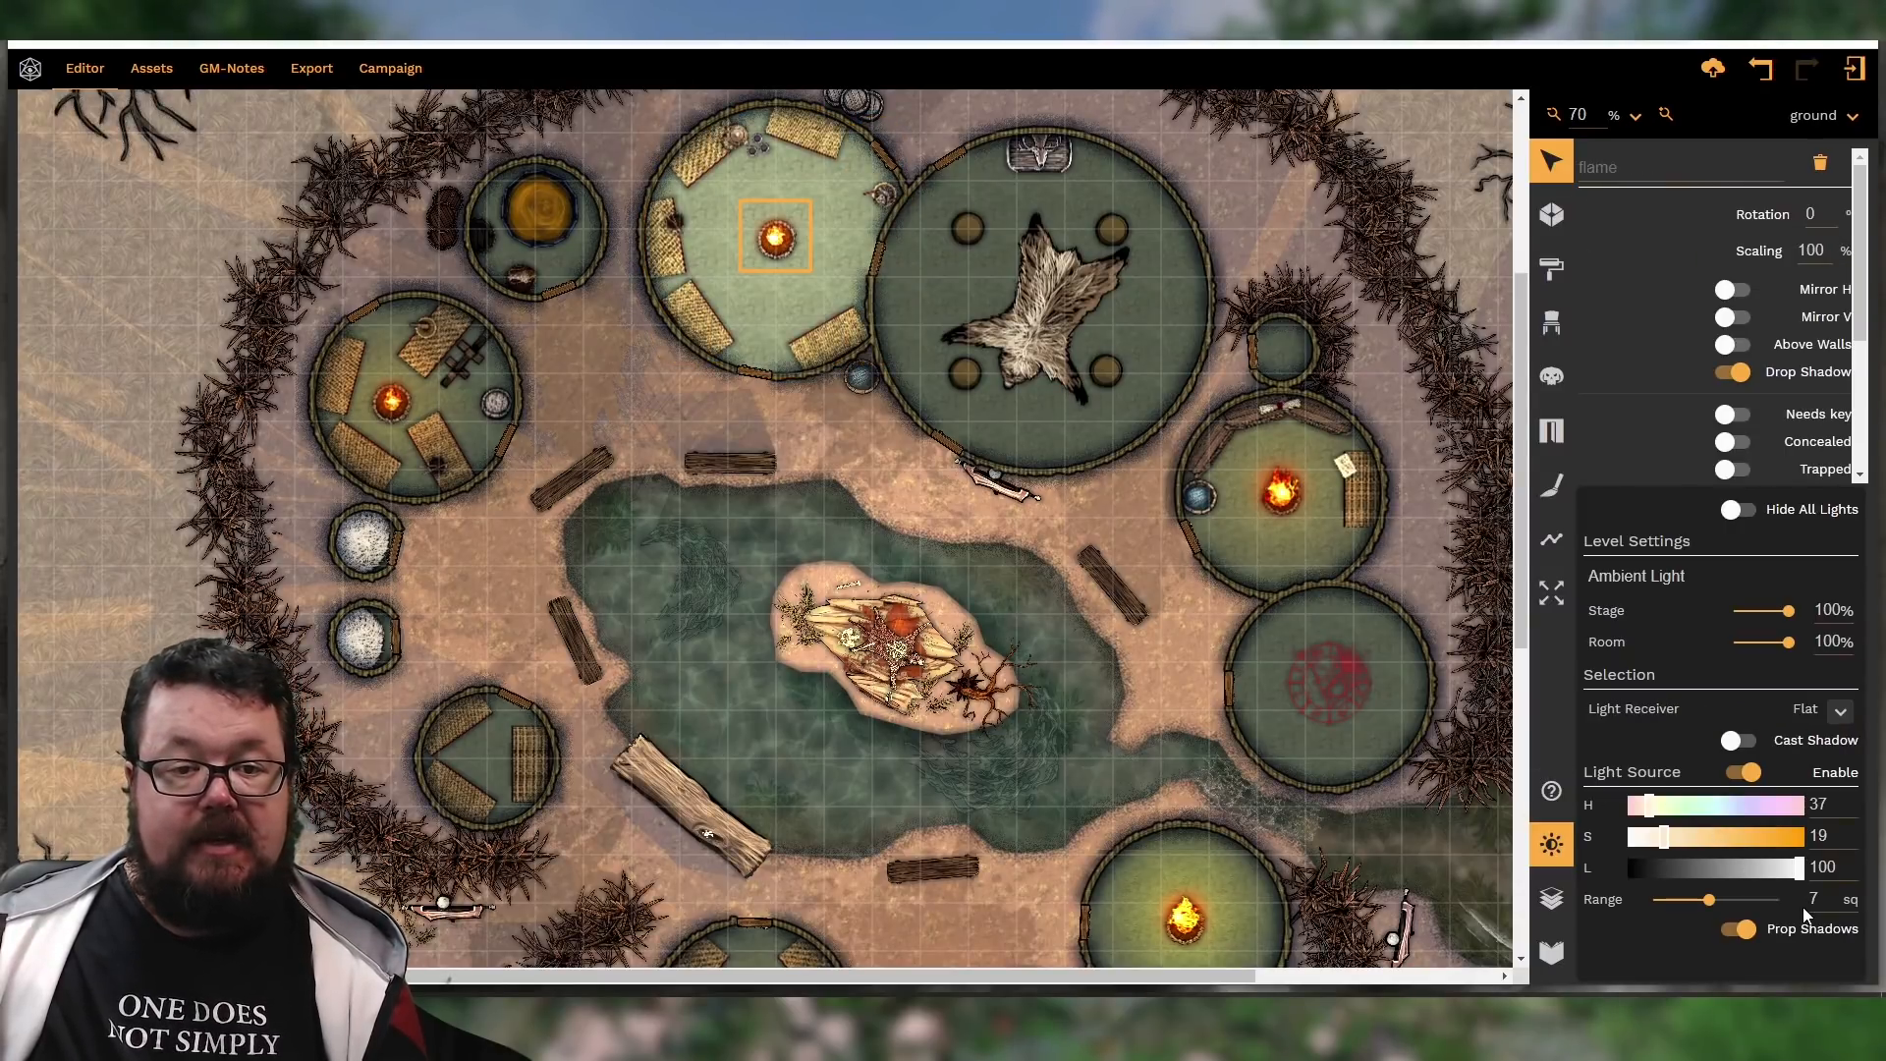
click(1787, 838)
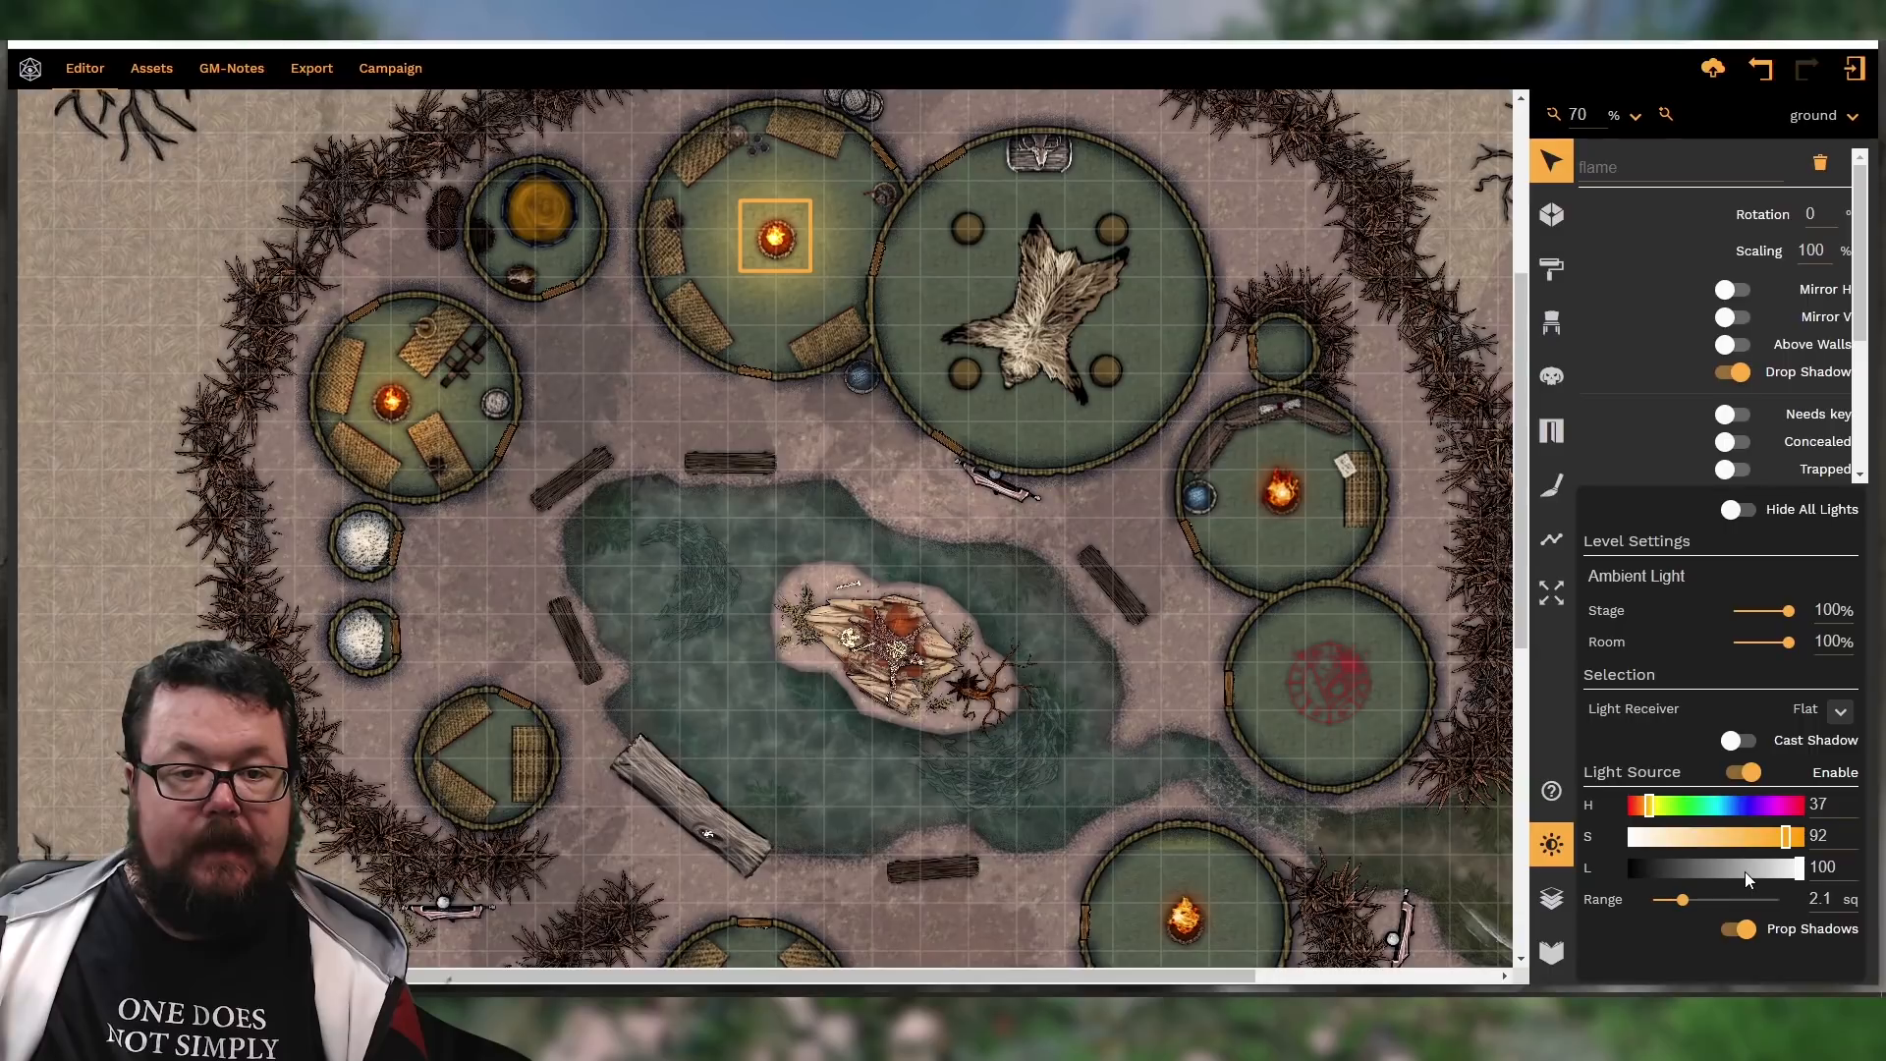
click(1746, 868)
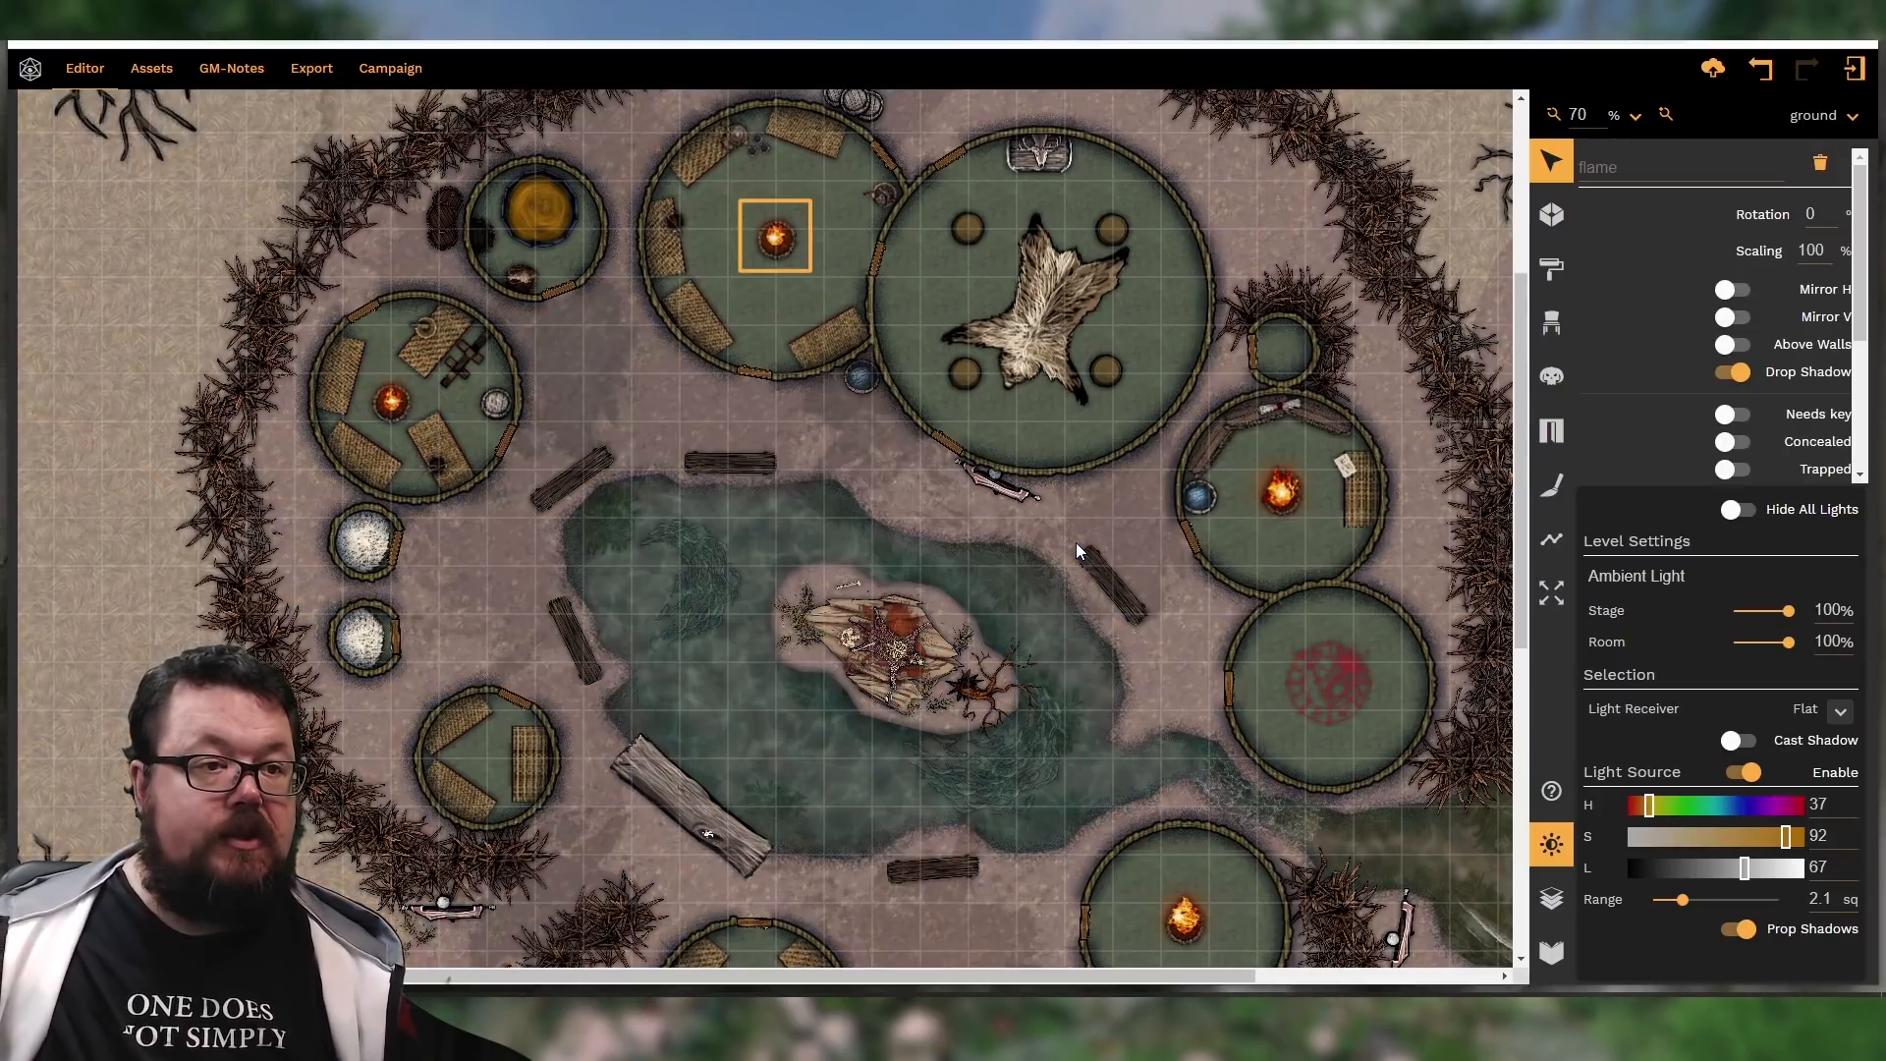
Lower the level's stage ambient light to 68% and deselect the priests' hut
scroll(1076, 542, down, 1)
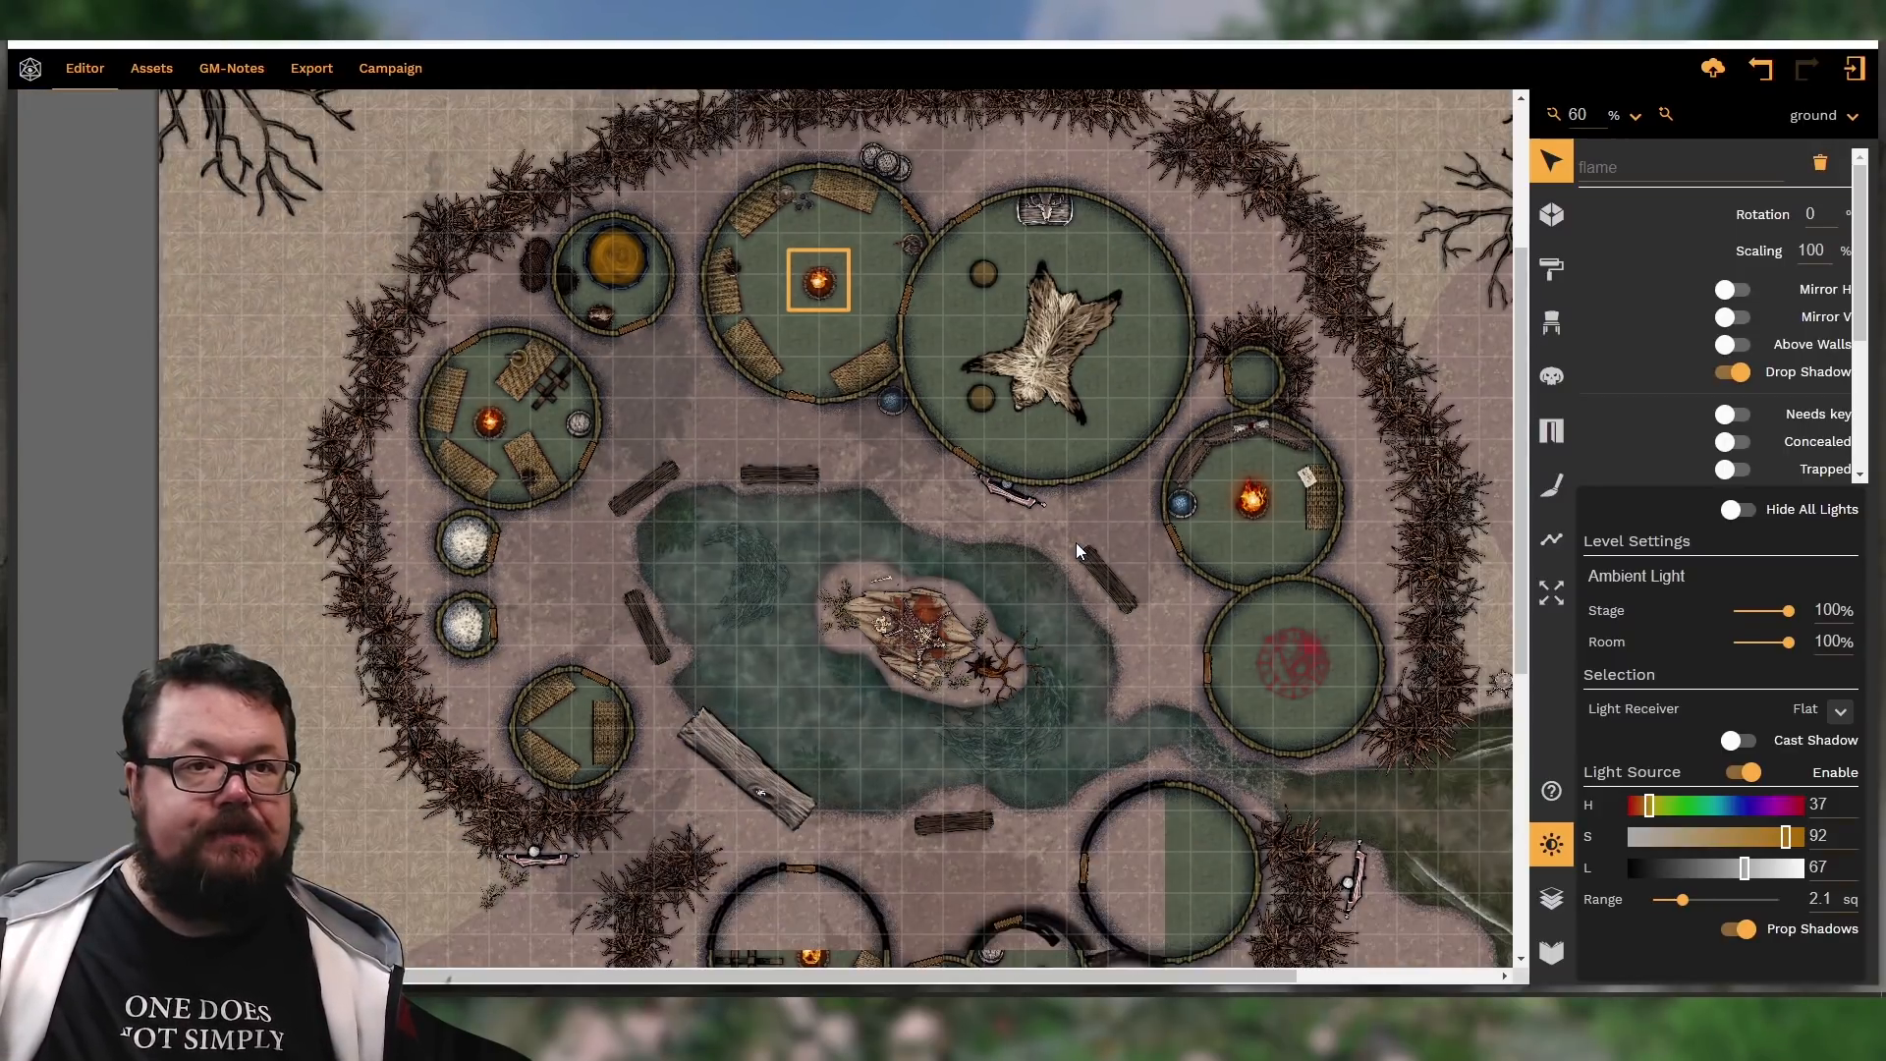
scroll(1039, 542, down, 1)
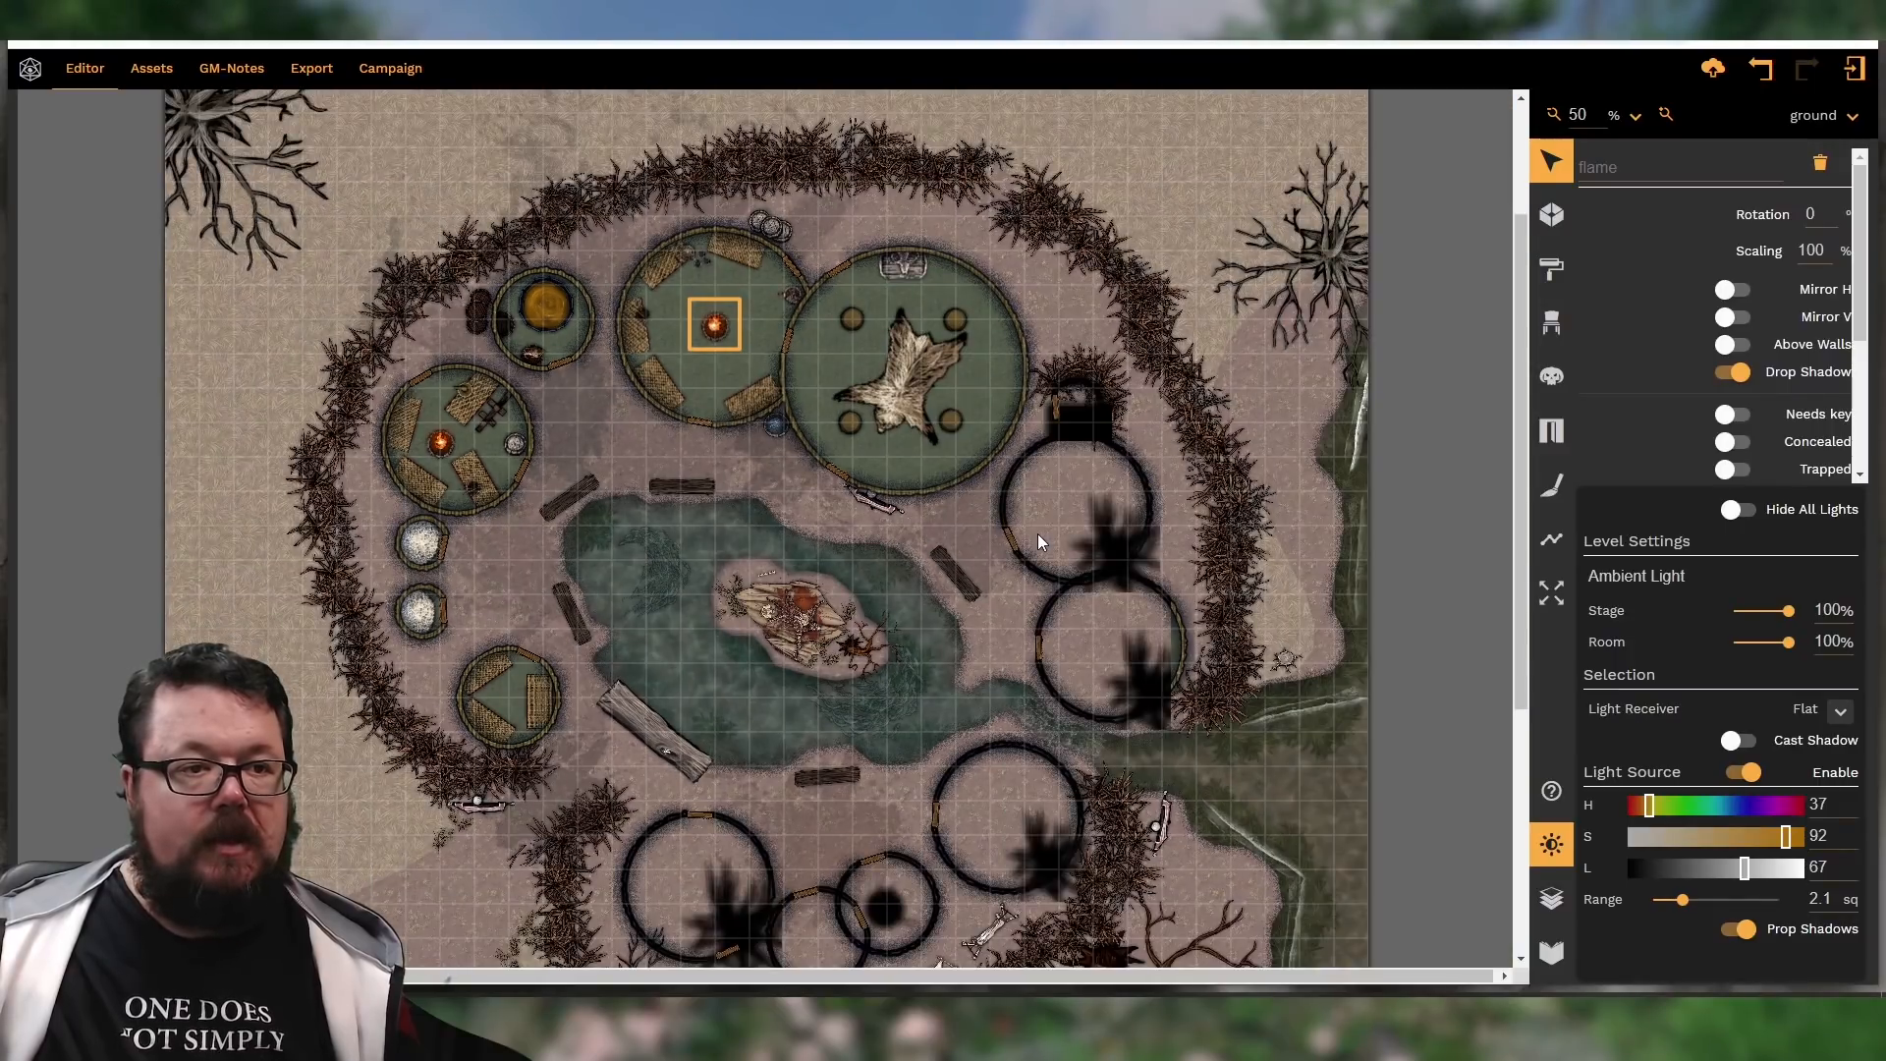
click(1039, 536)
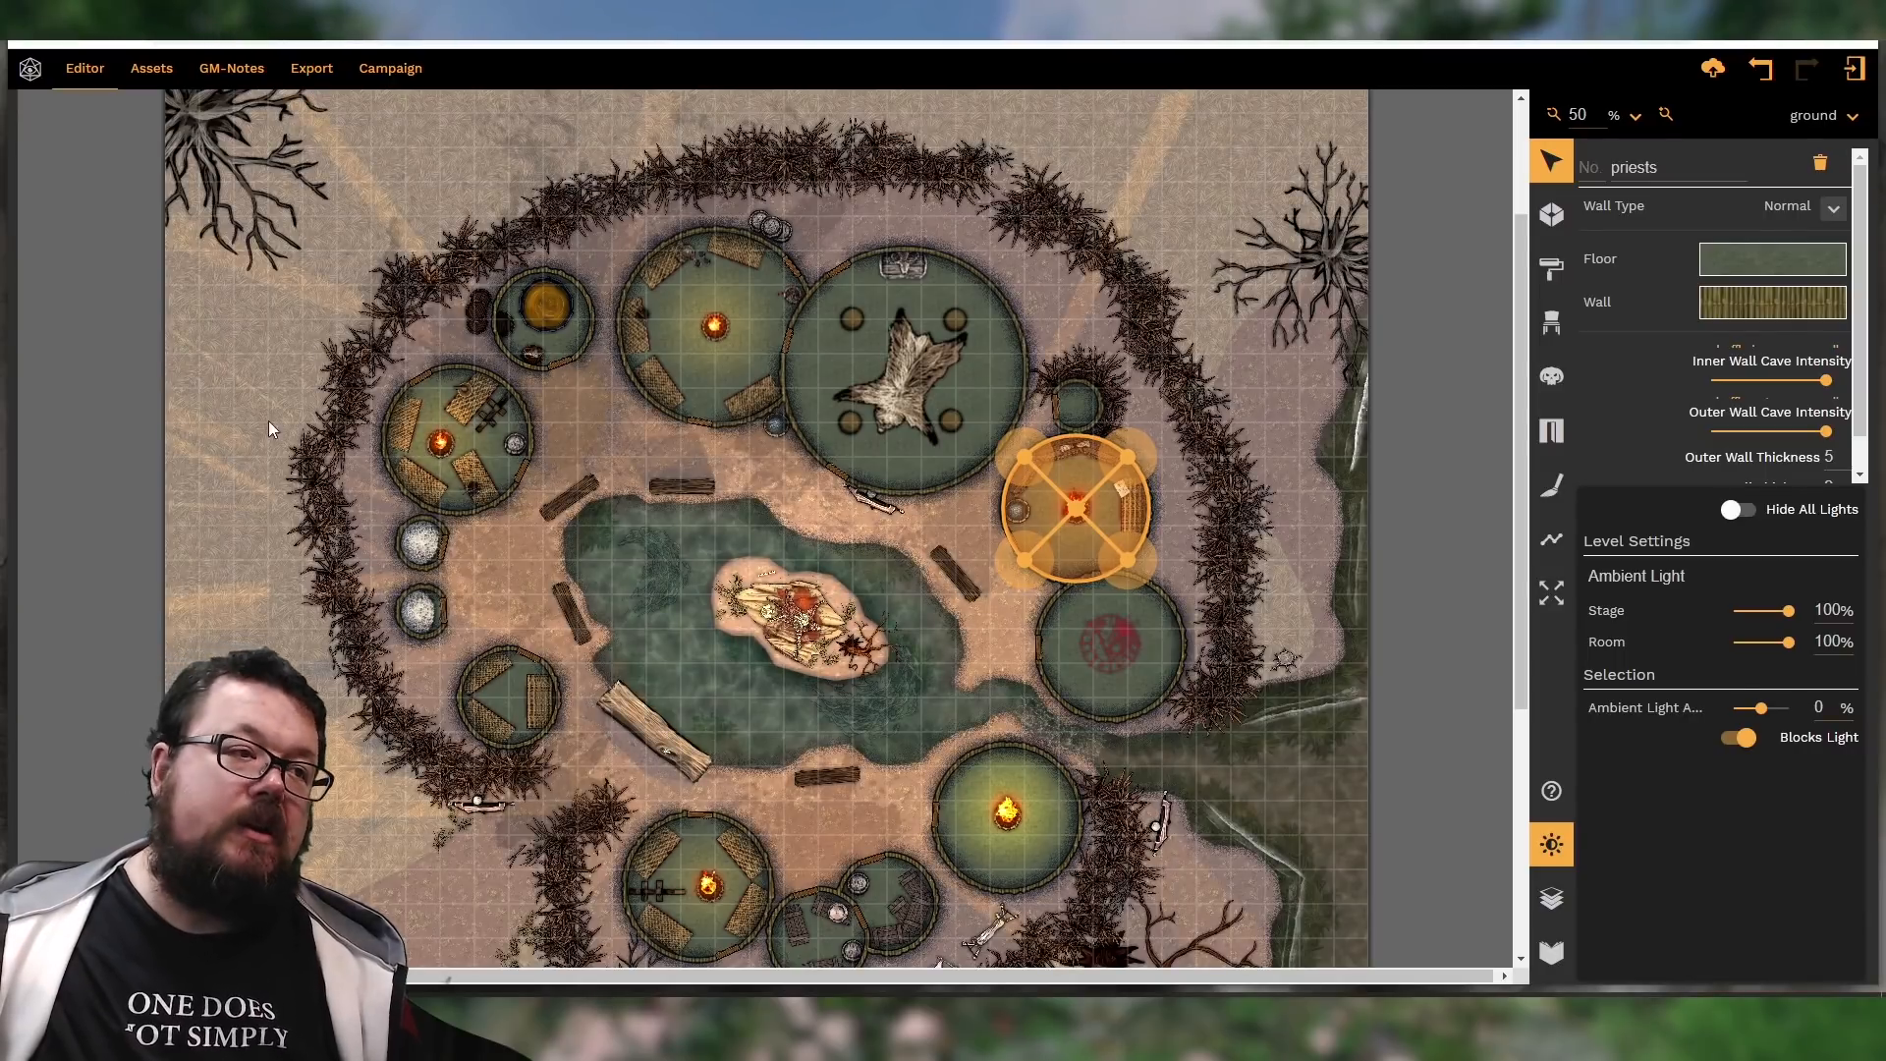
scroll(1330, 421, down, 2)
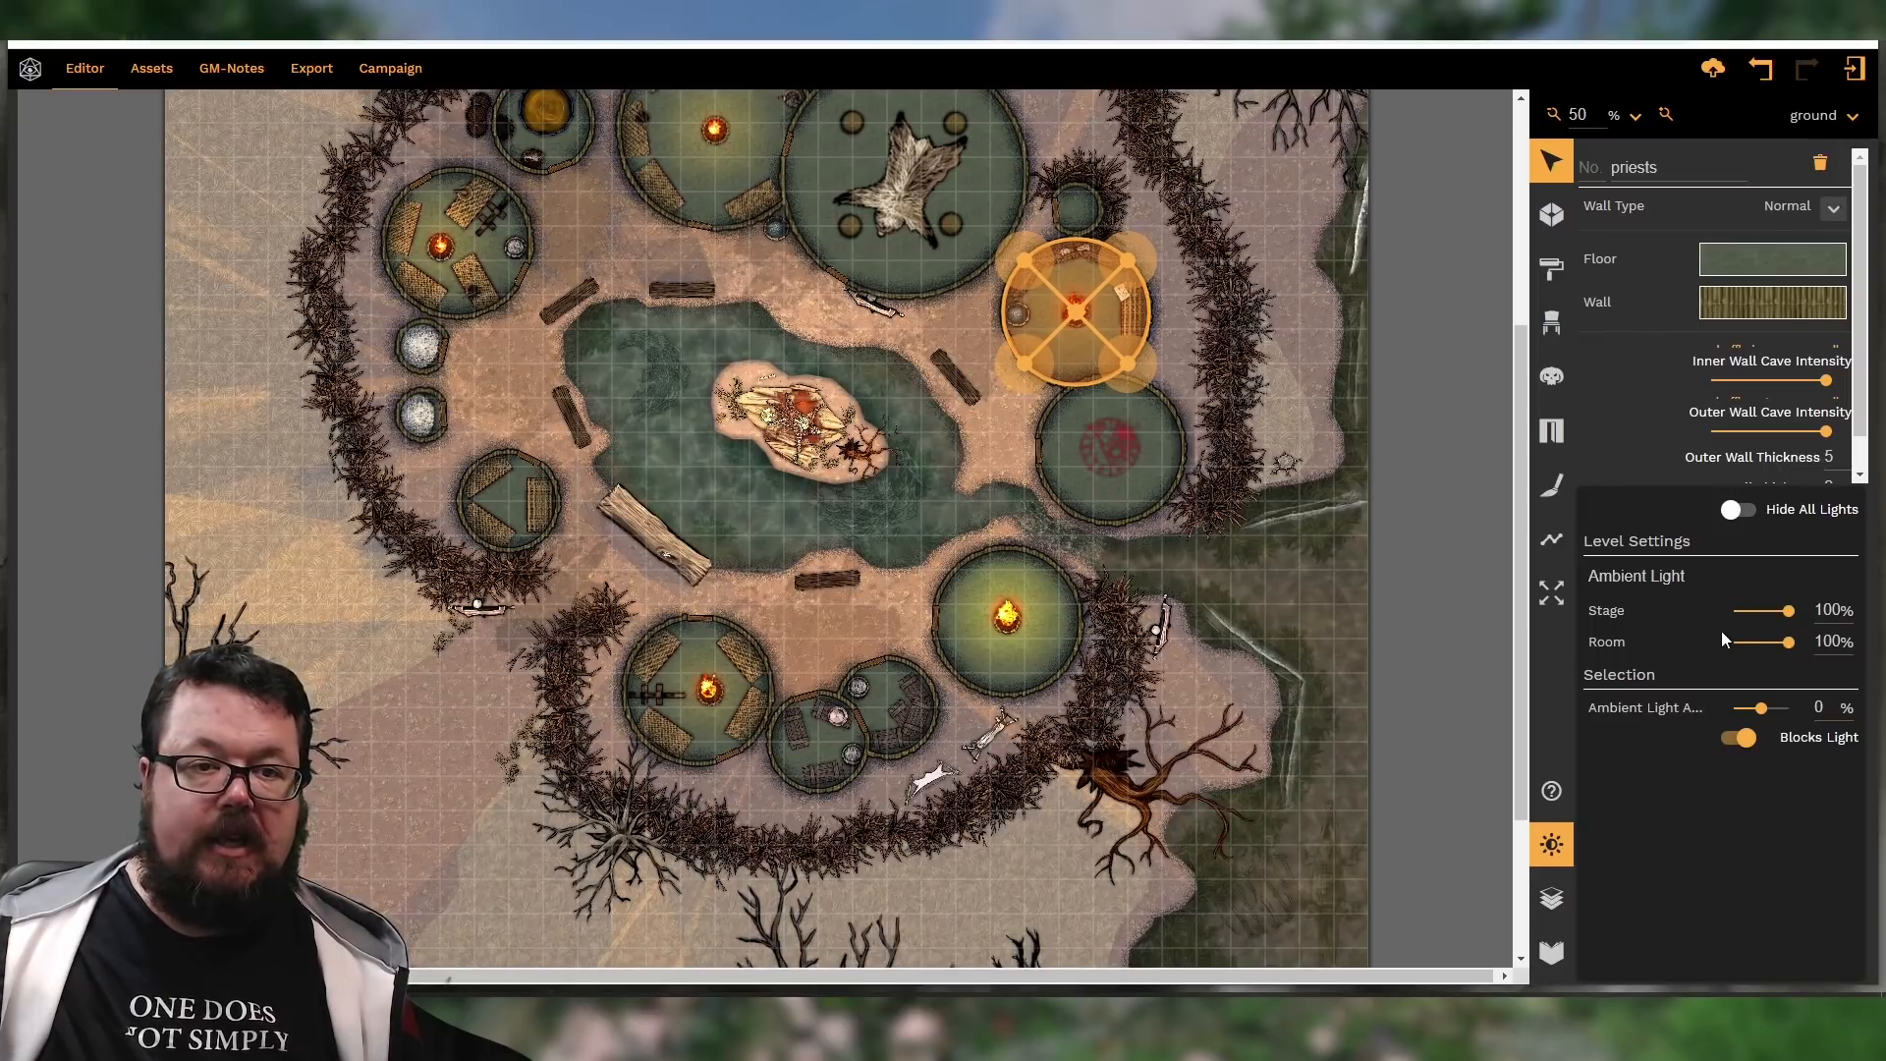
drag(1786, 619, 1776, 626)
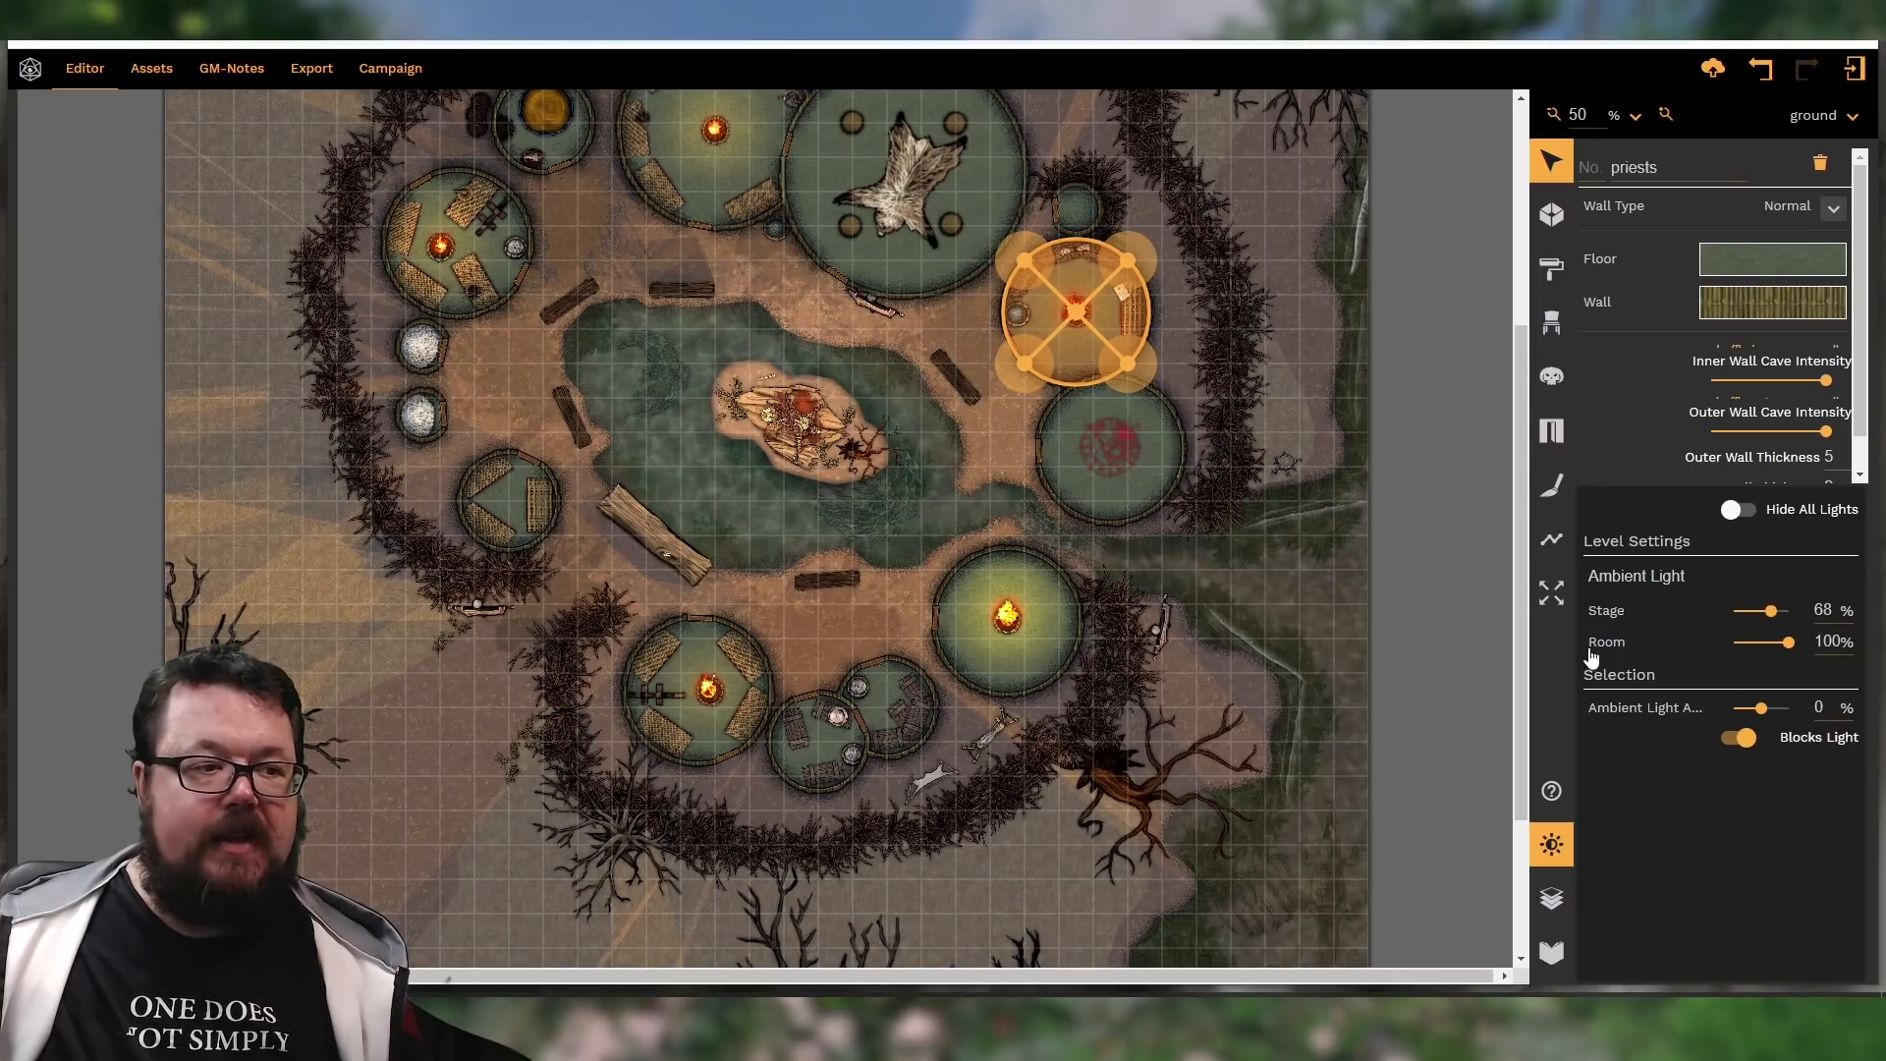
scroll(1211, 735, up, 4)
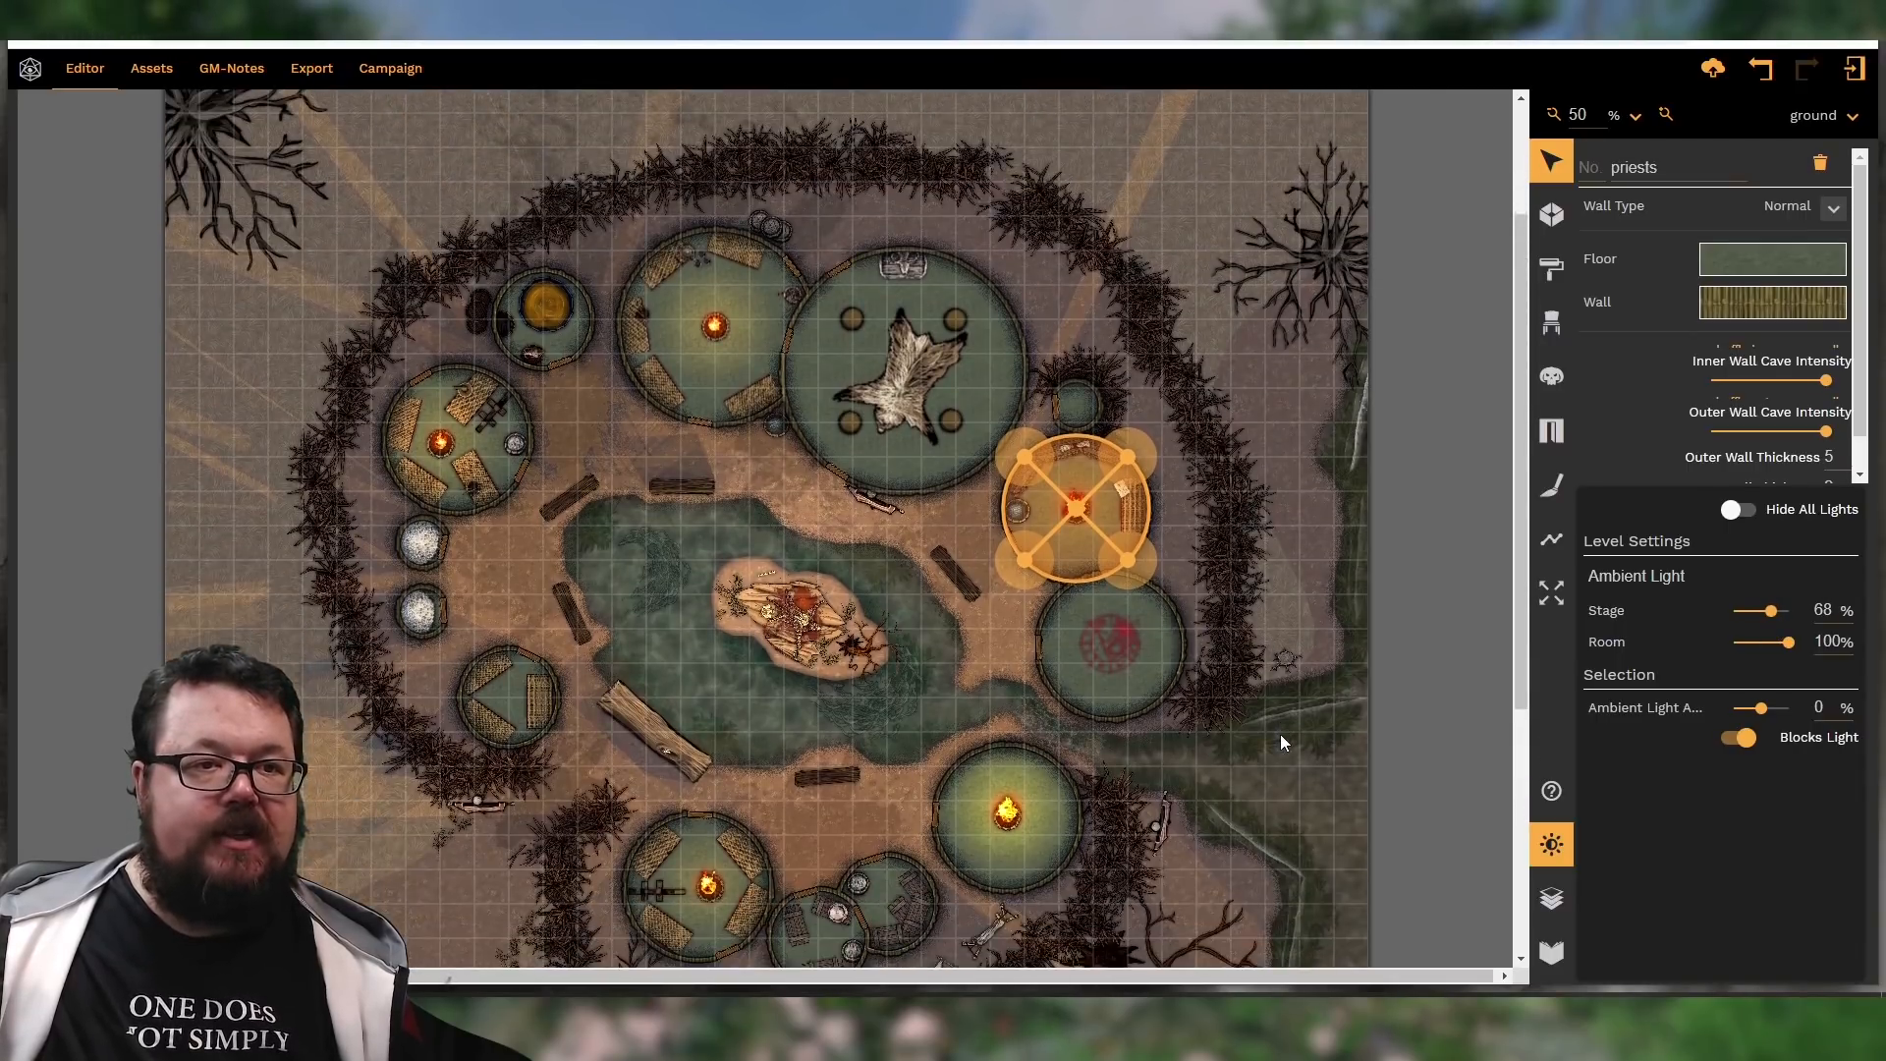
click(1464, 795)
scroll(1436, 746, down, 4)
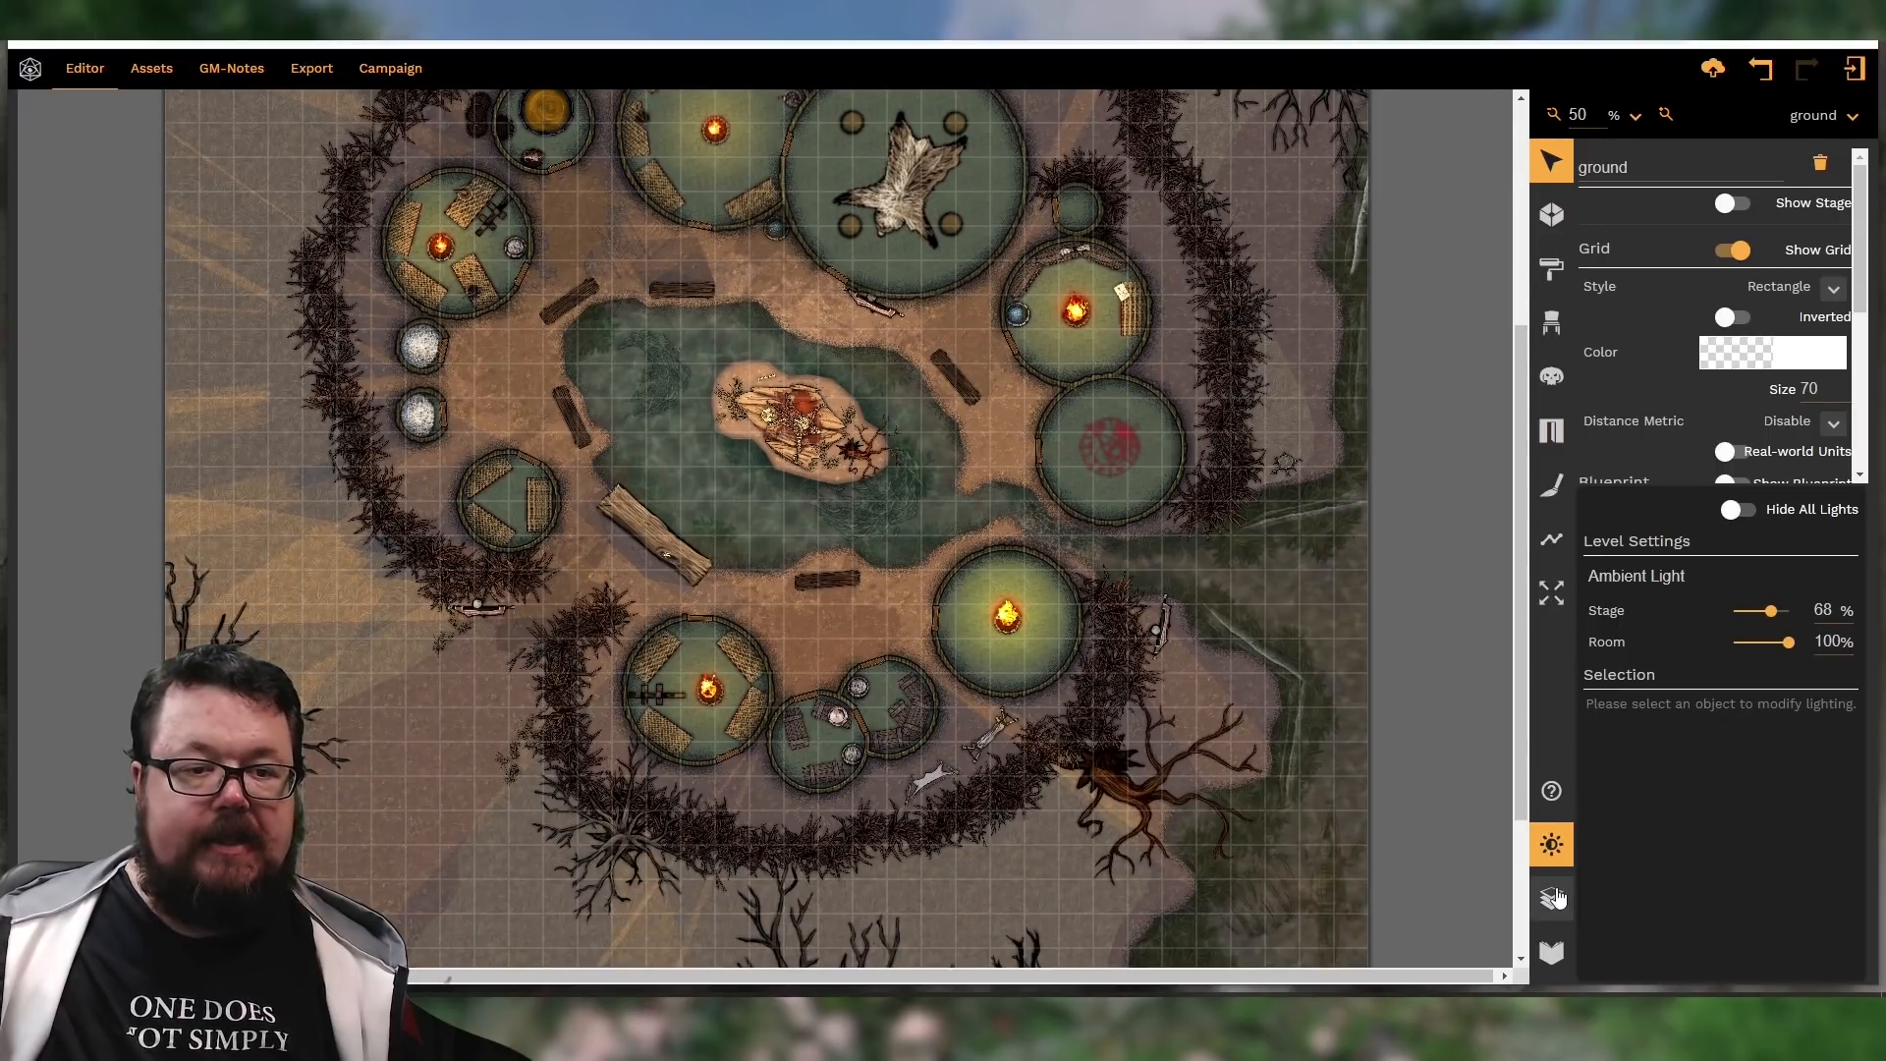
On the undgrand level, place one small blue fire at the pool's west end and another at its east outlet
click(1551, 898)
click(1781, 128)
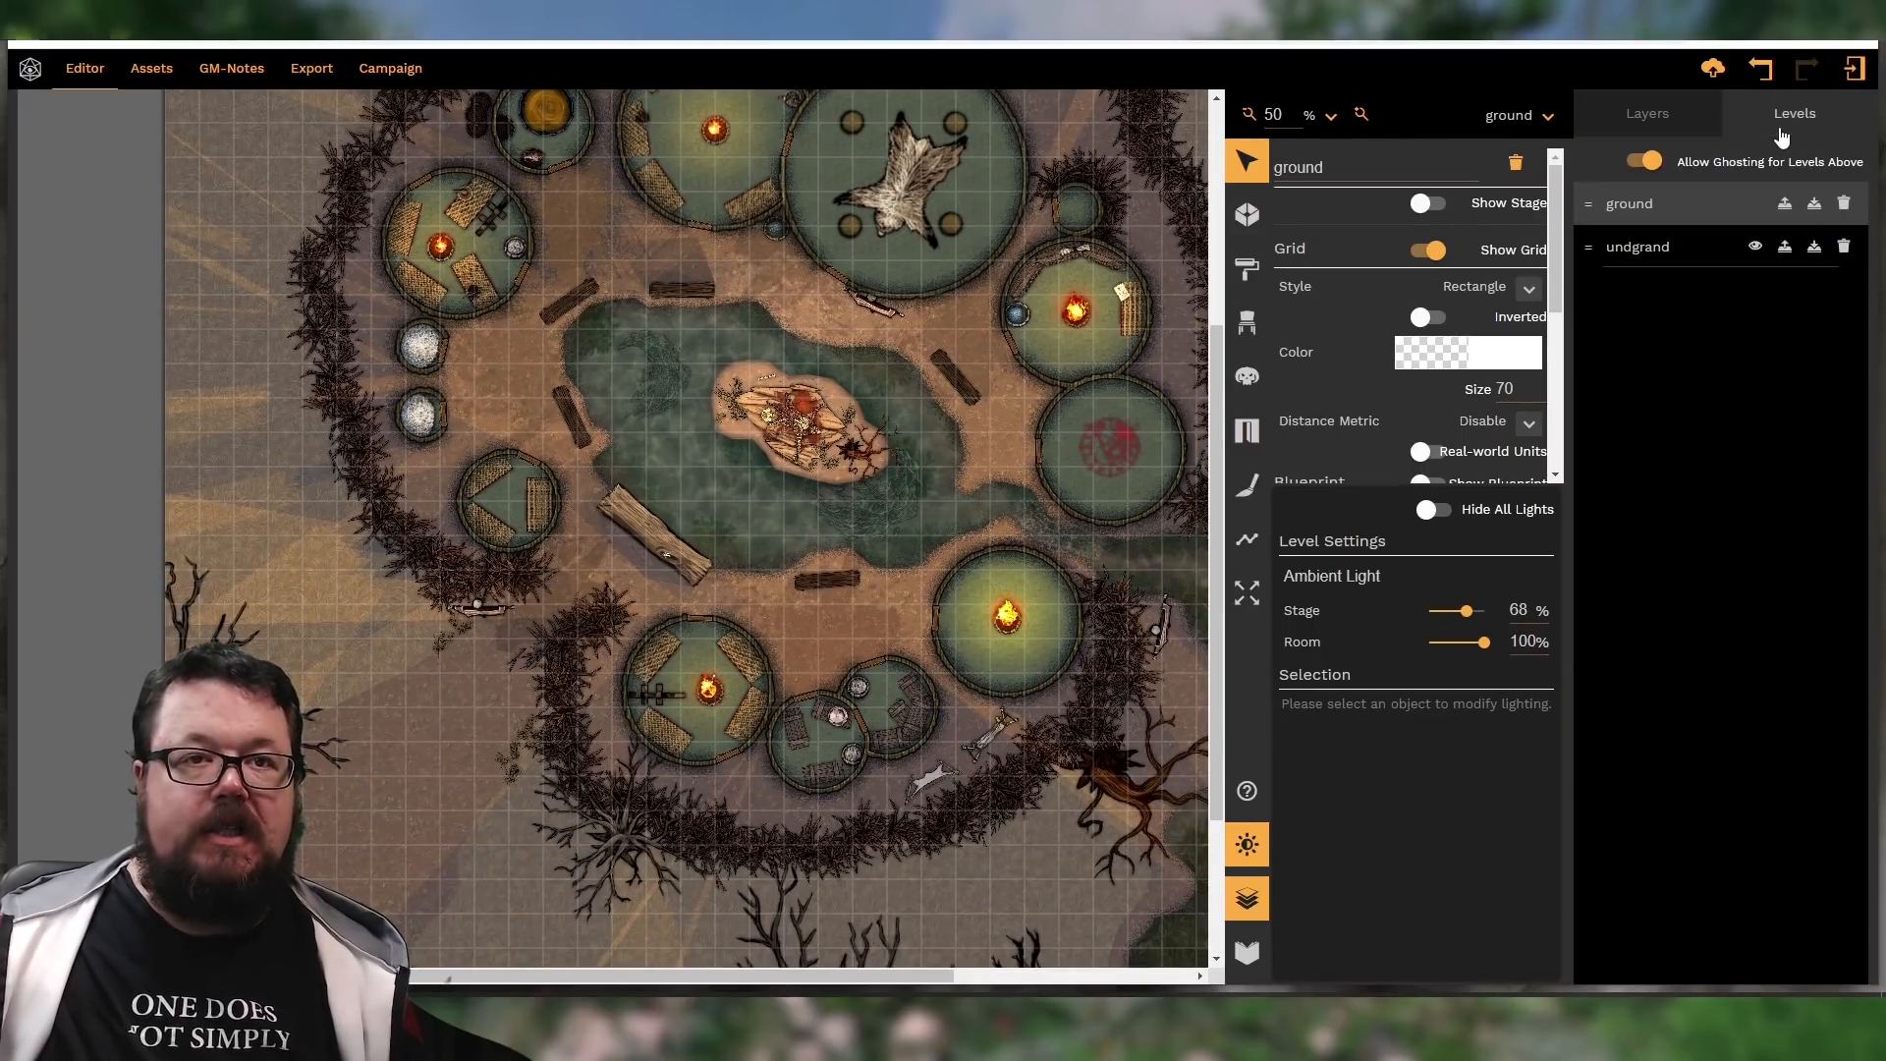
click(1704, 247)
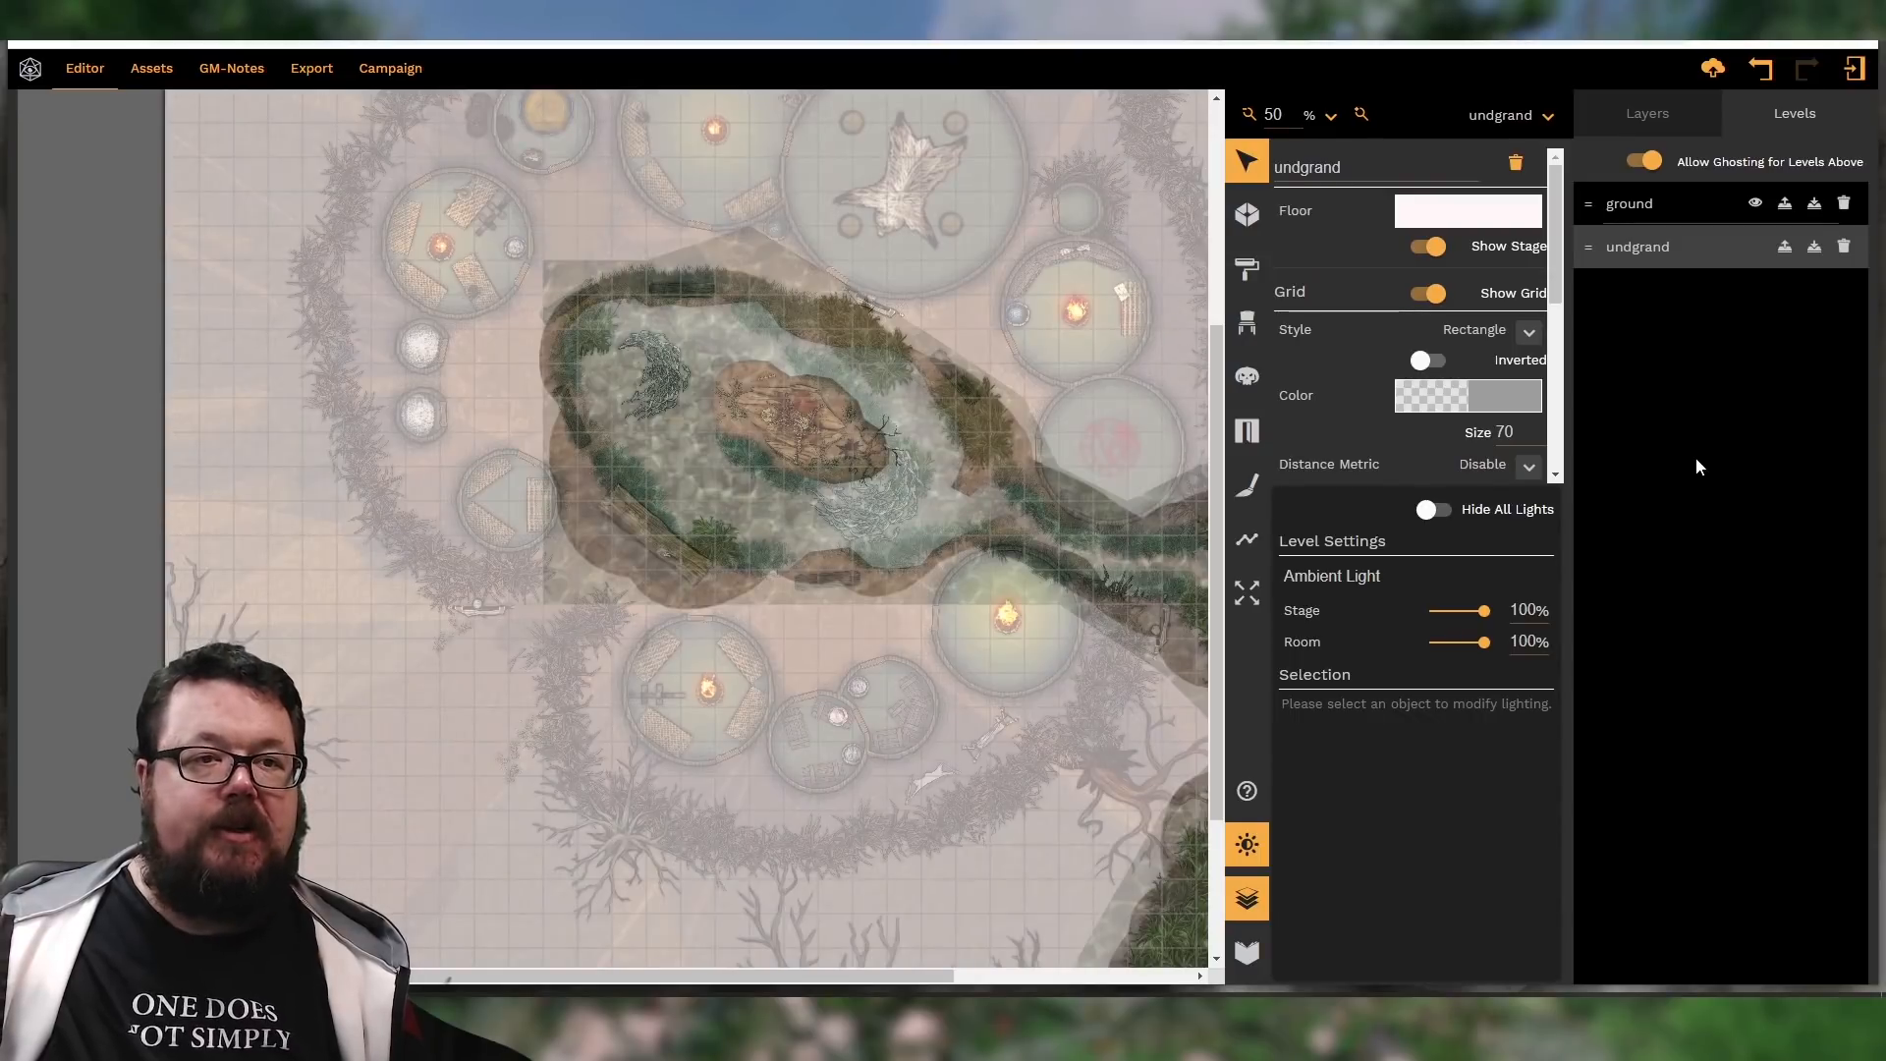
click(1245, 847)
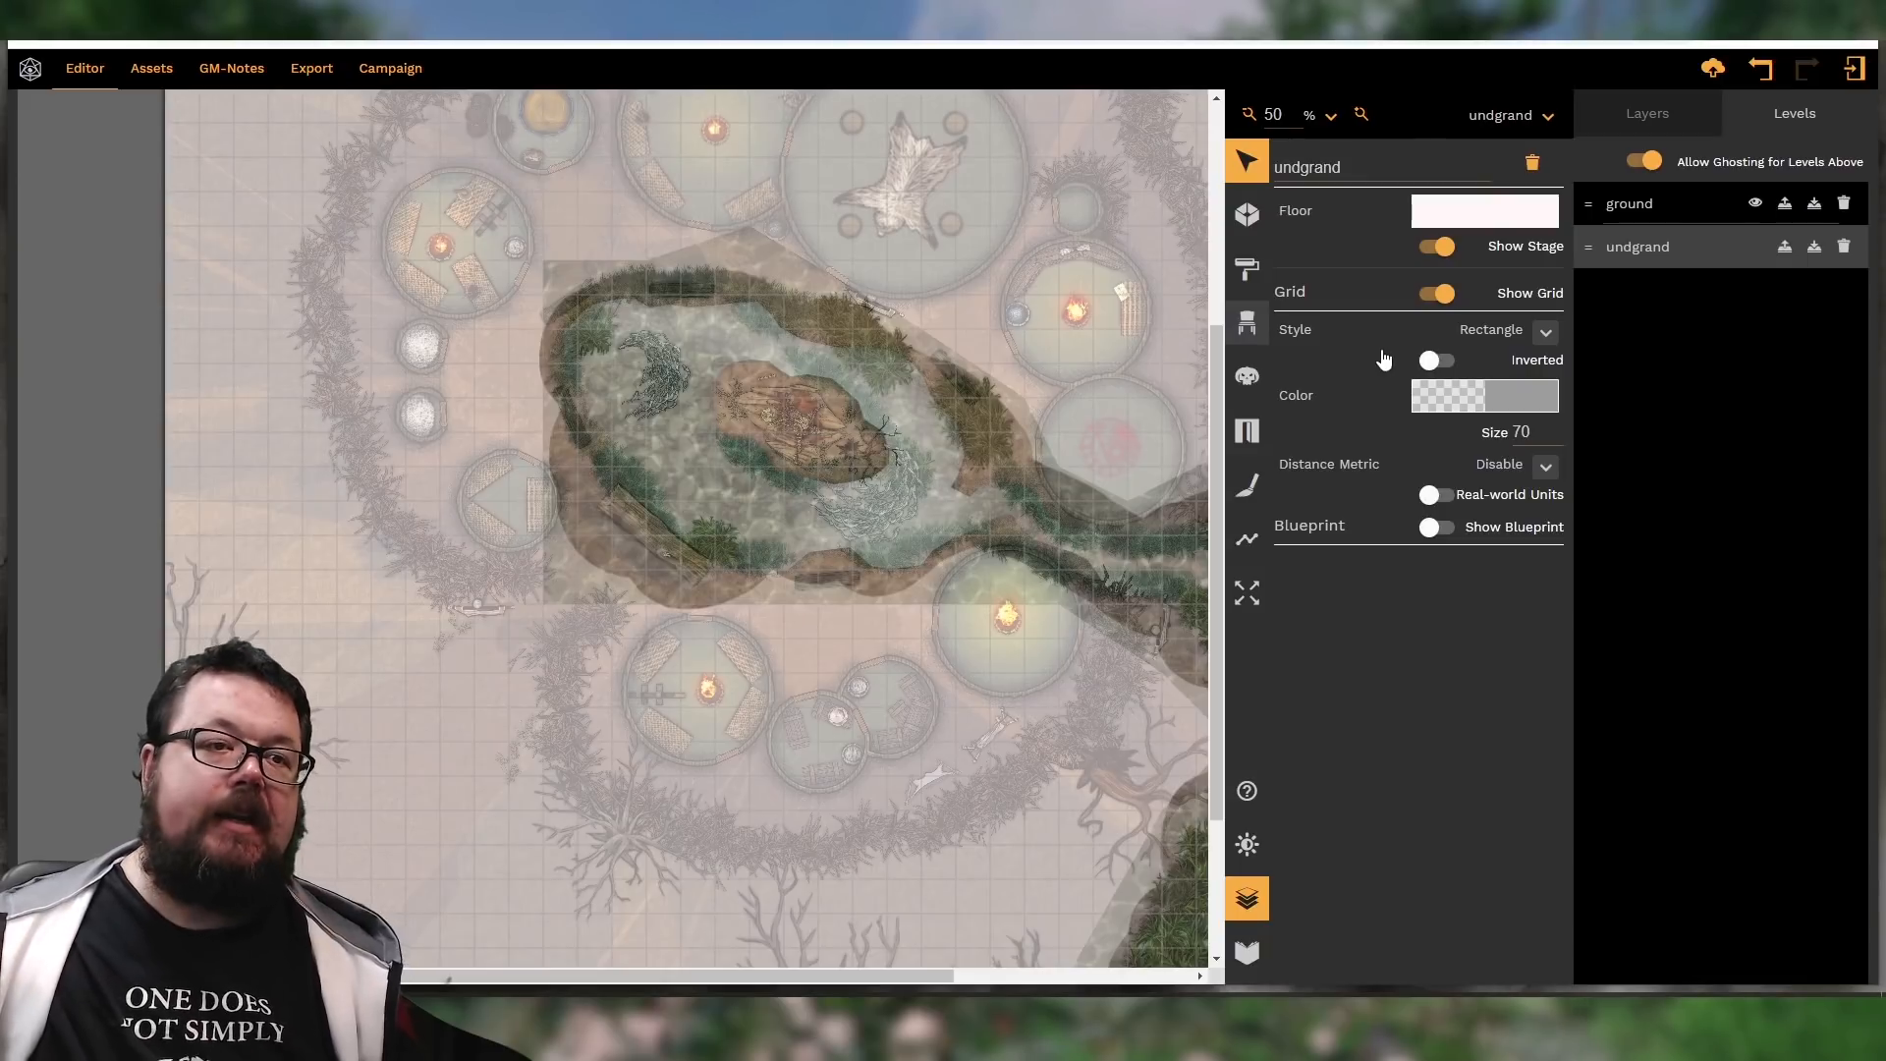
click(1080, 856)
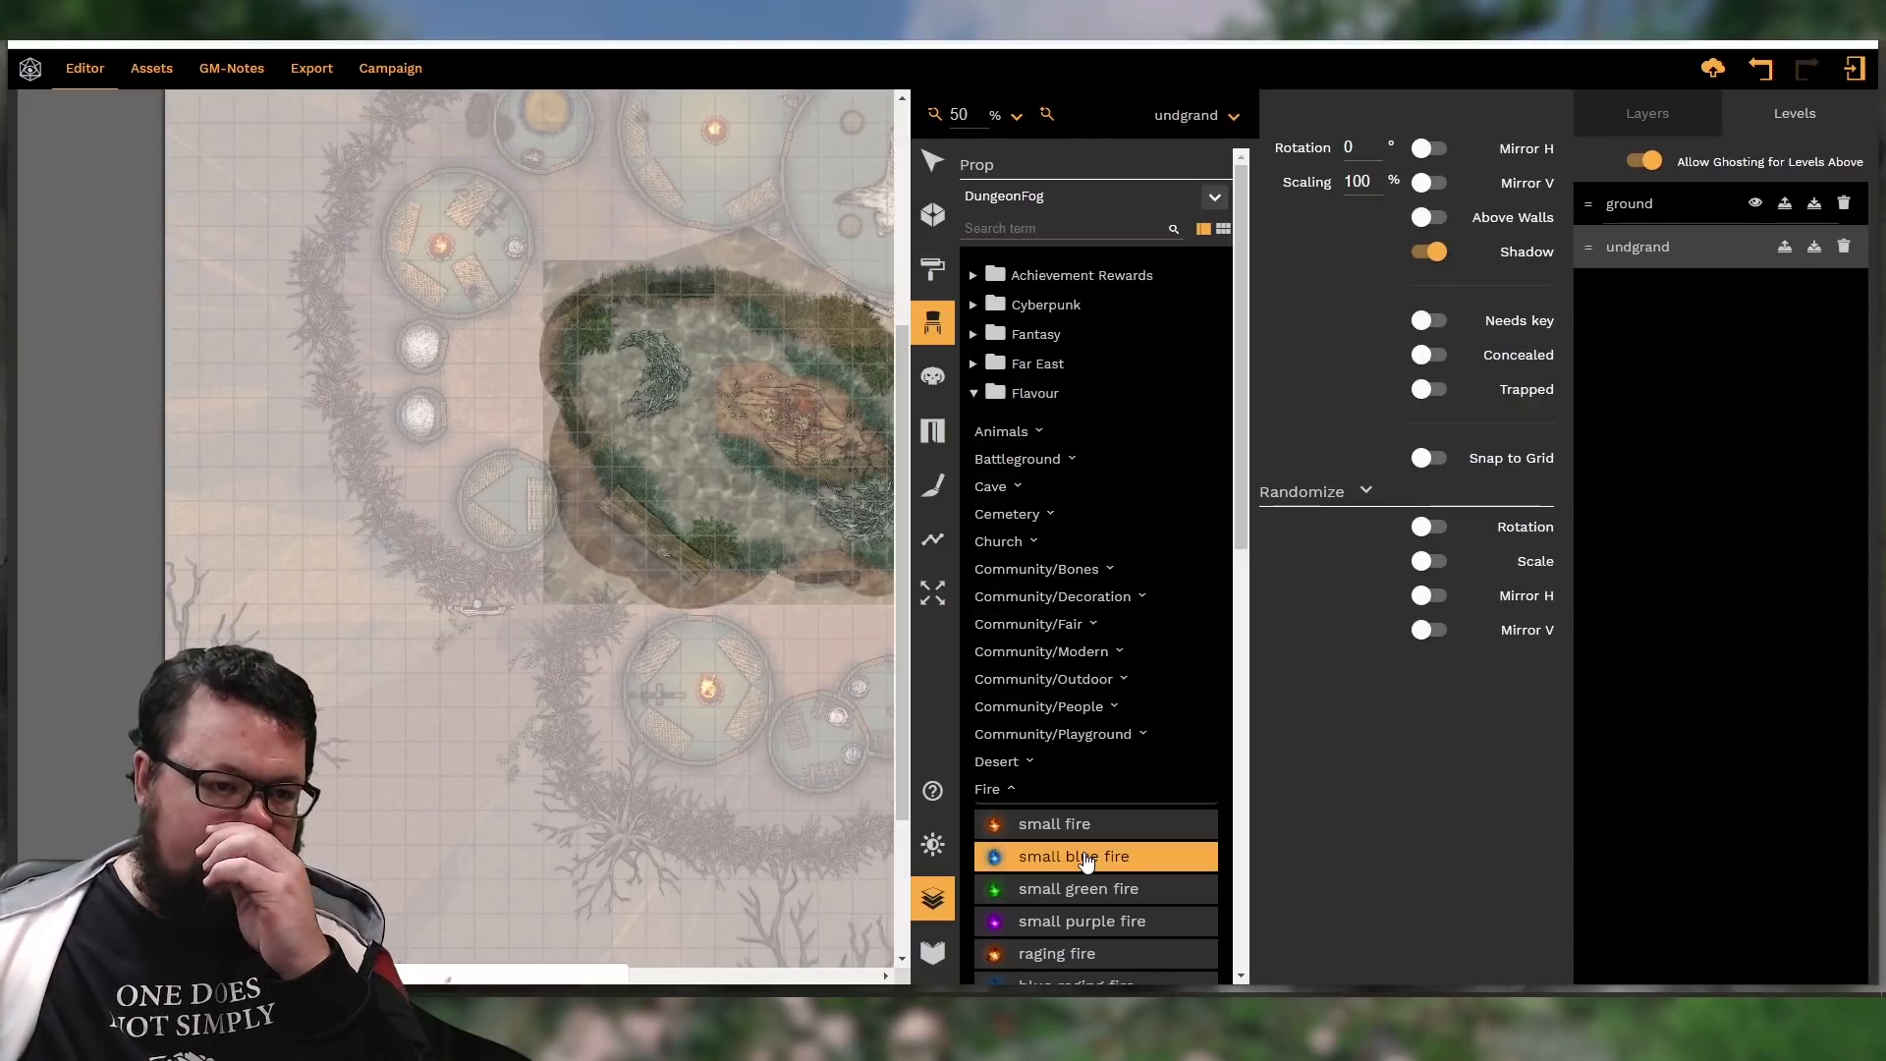
click(673, 401)
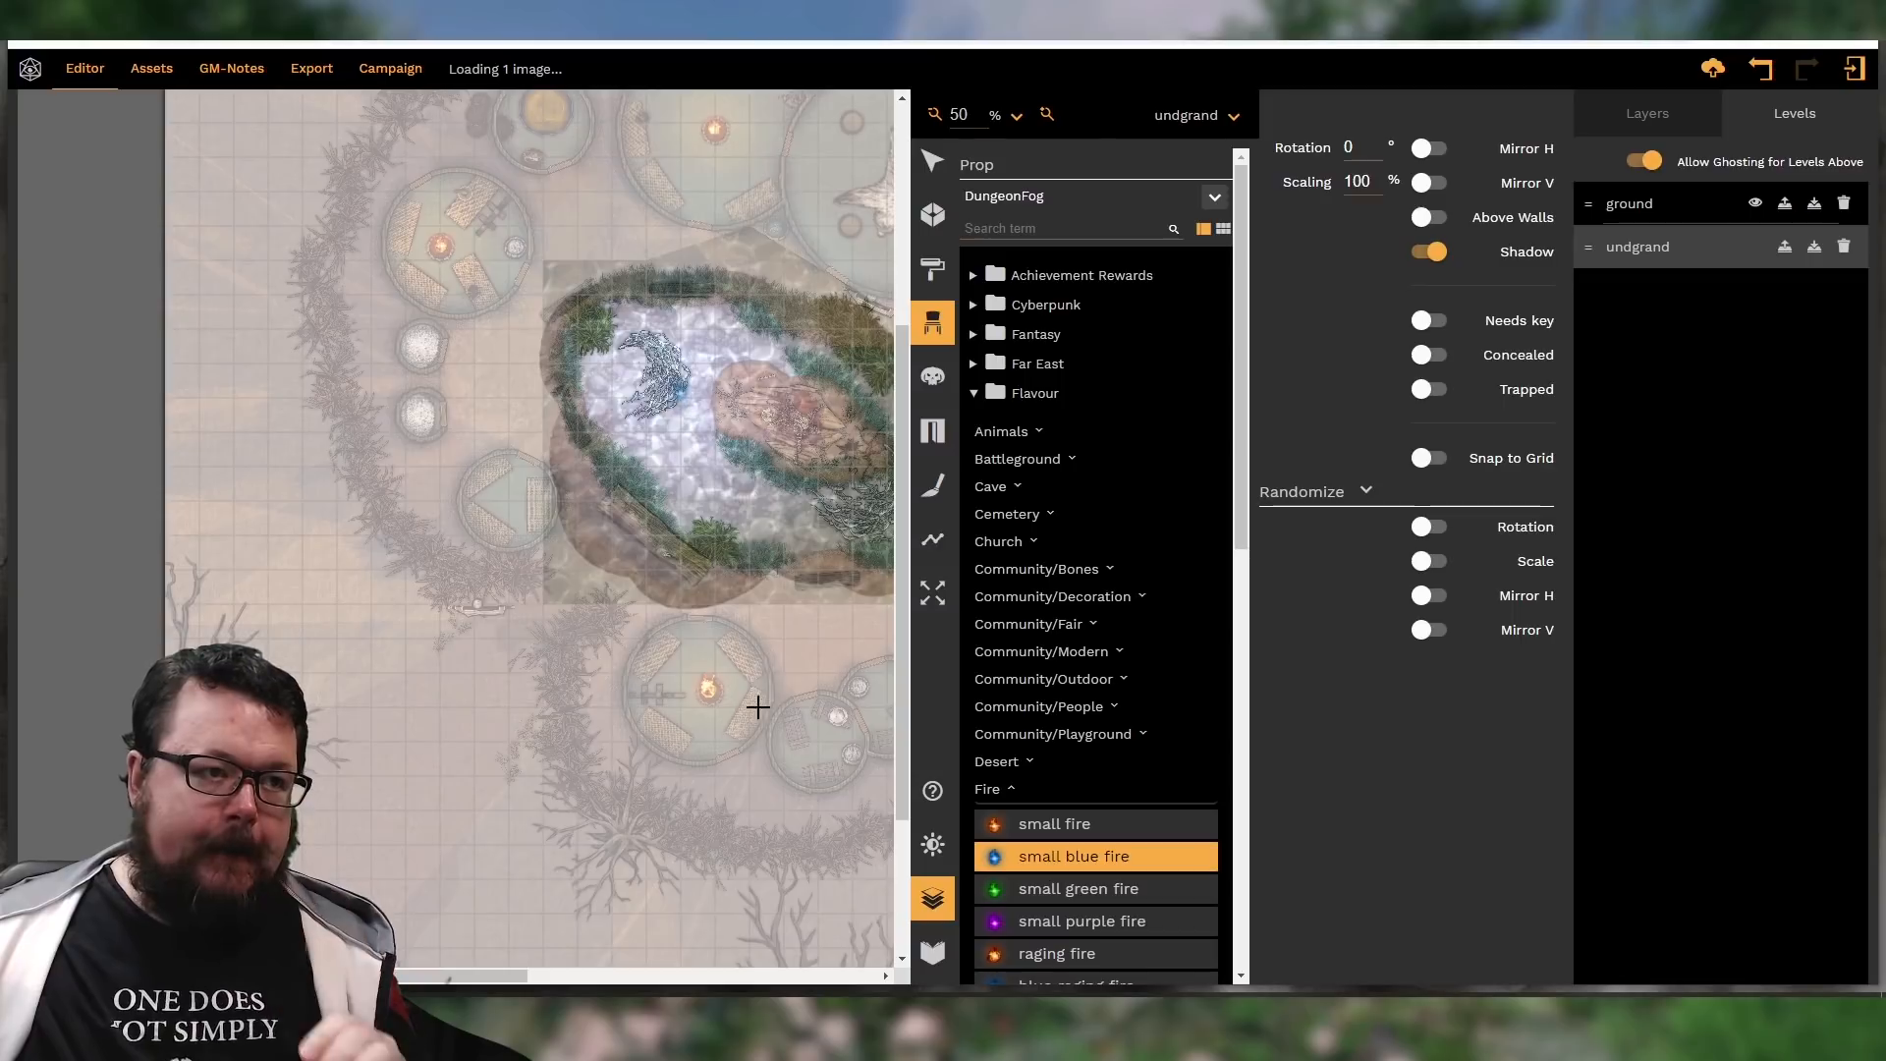
drag(491, 979, 751, 980)
click(501, 491)
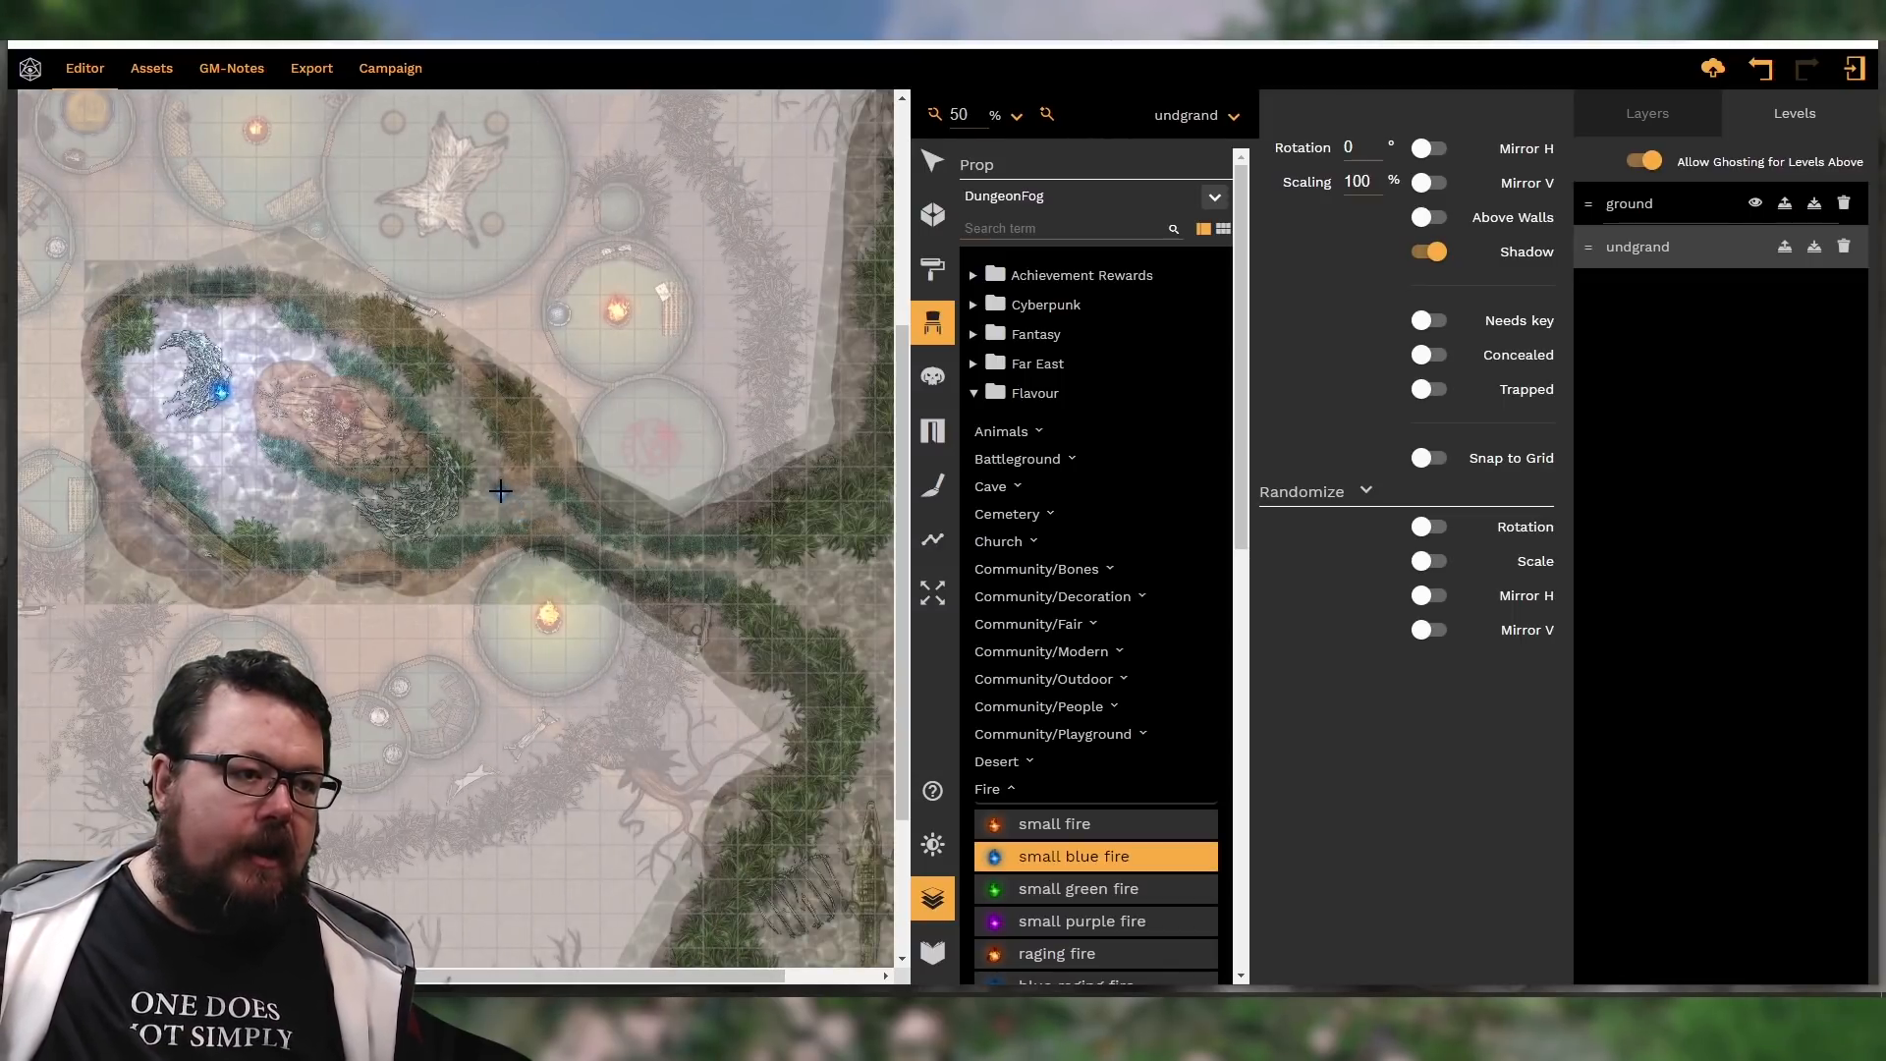
Choose the blue raging fire prop, check the pool's blue glow from the ground level and return to the undgrand level
scroll(1057, 870, down, 1)
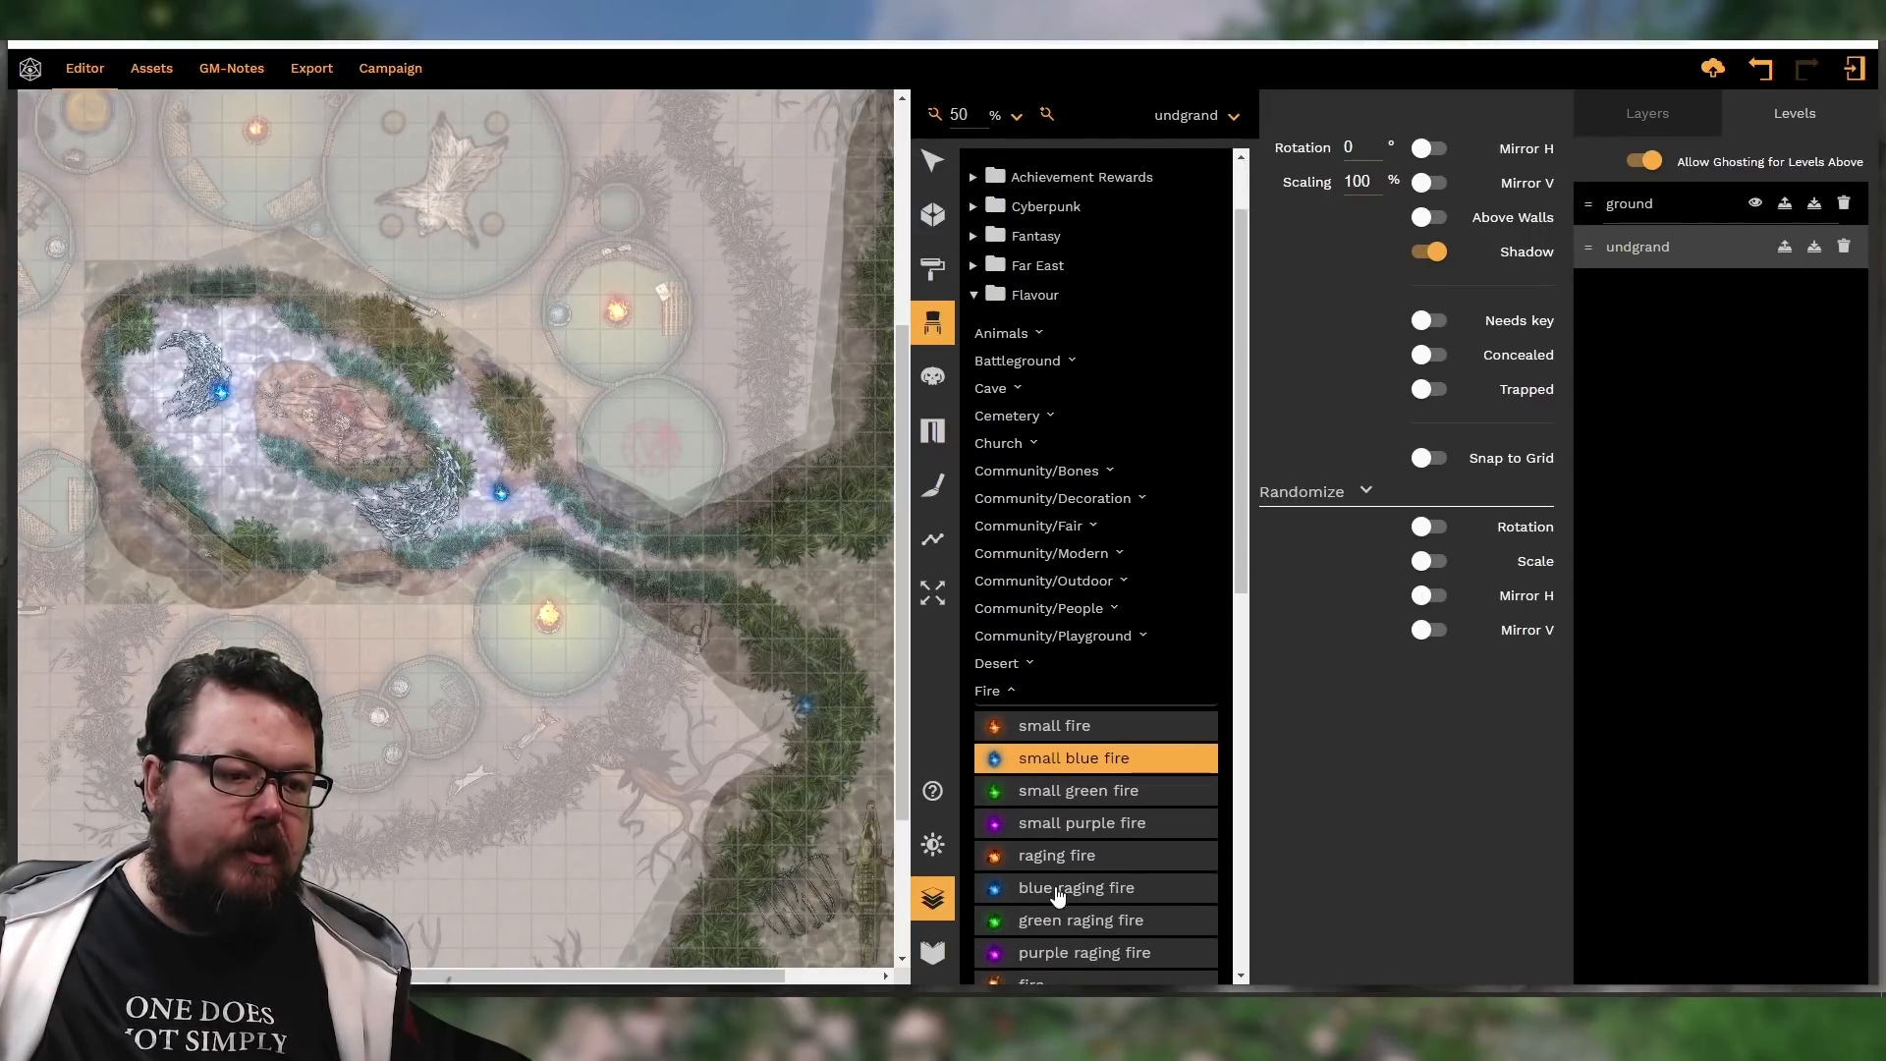
click(1057, 889)
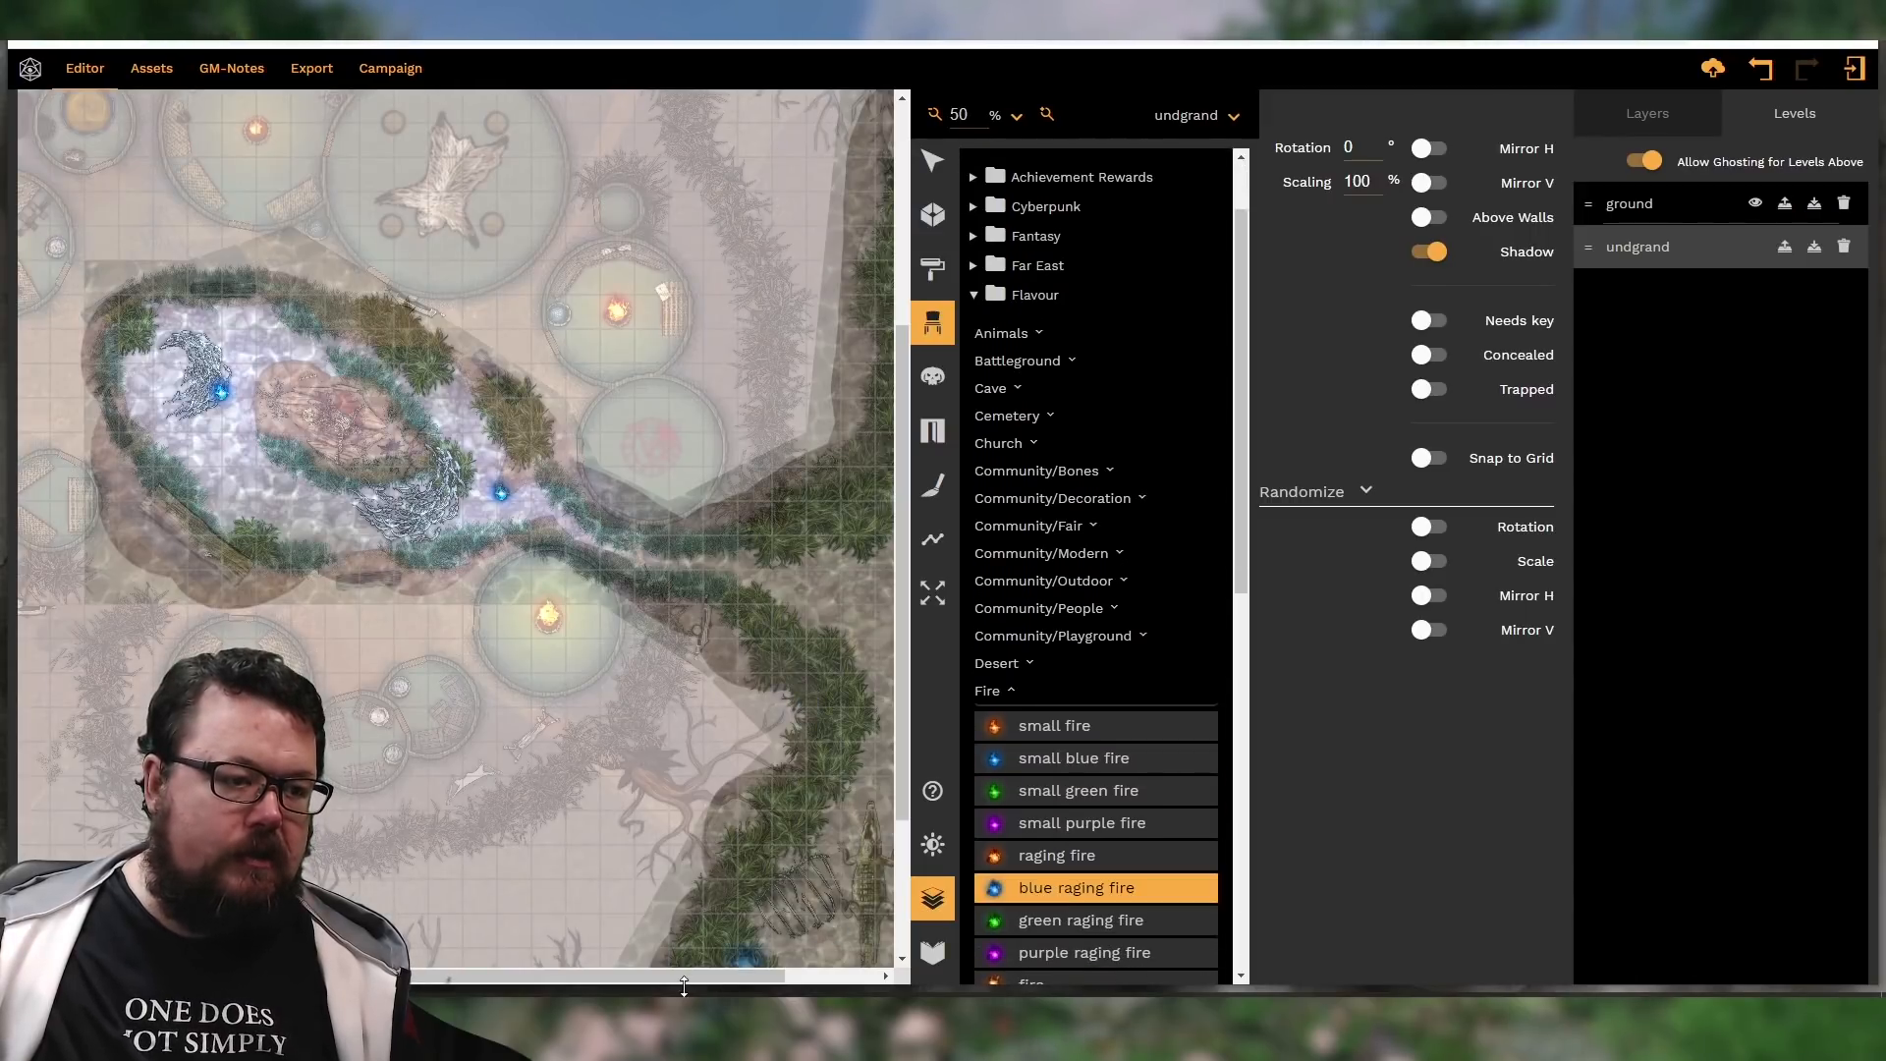
drag(681, 976, 586, 978)
click(1682, 206)
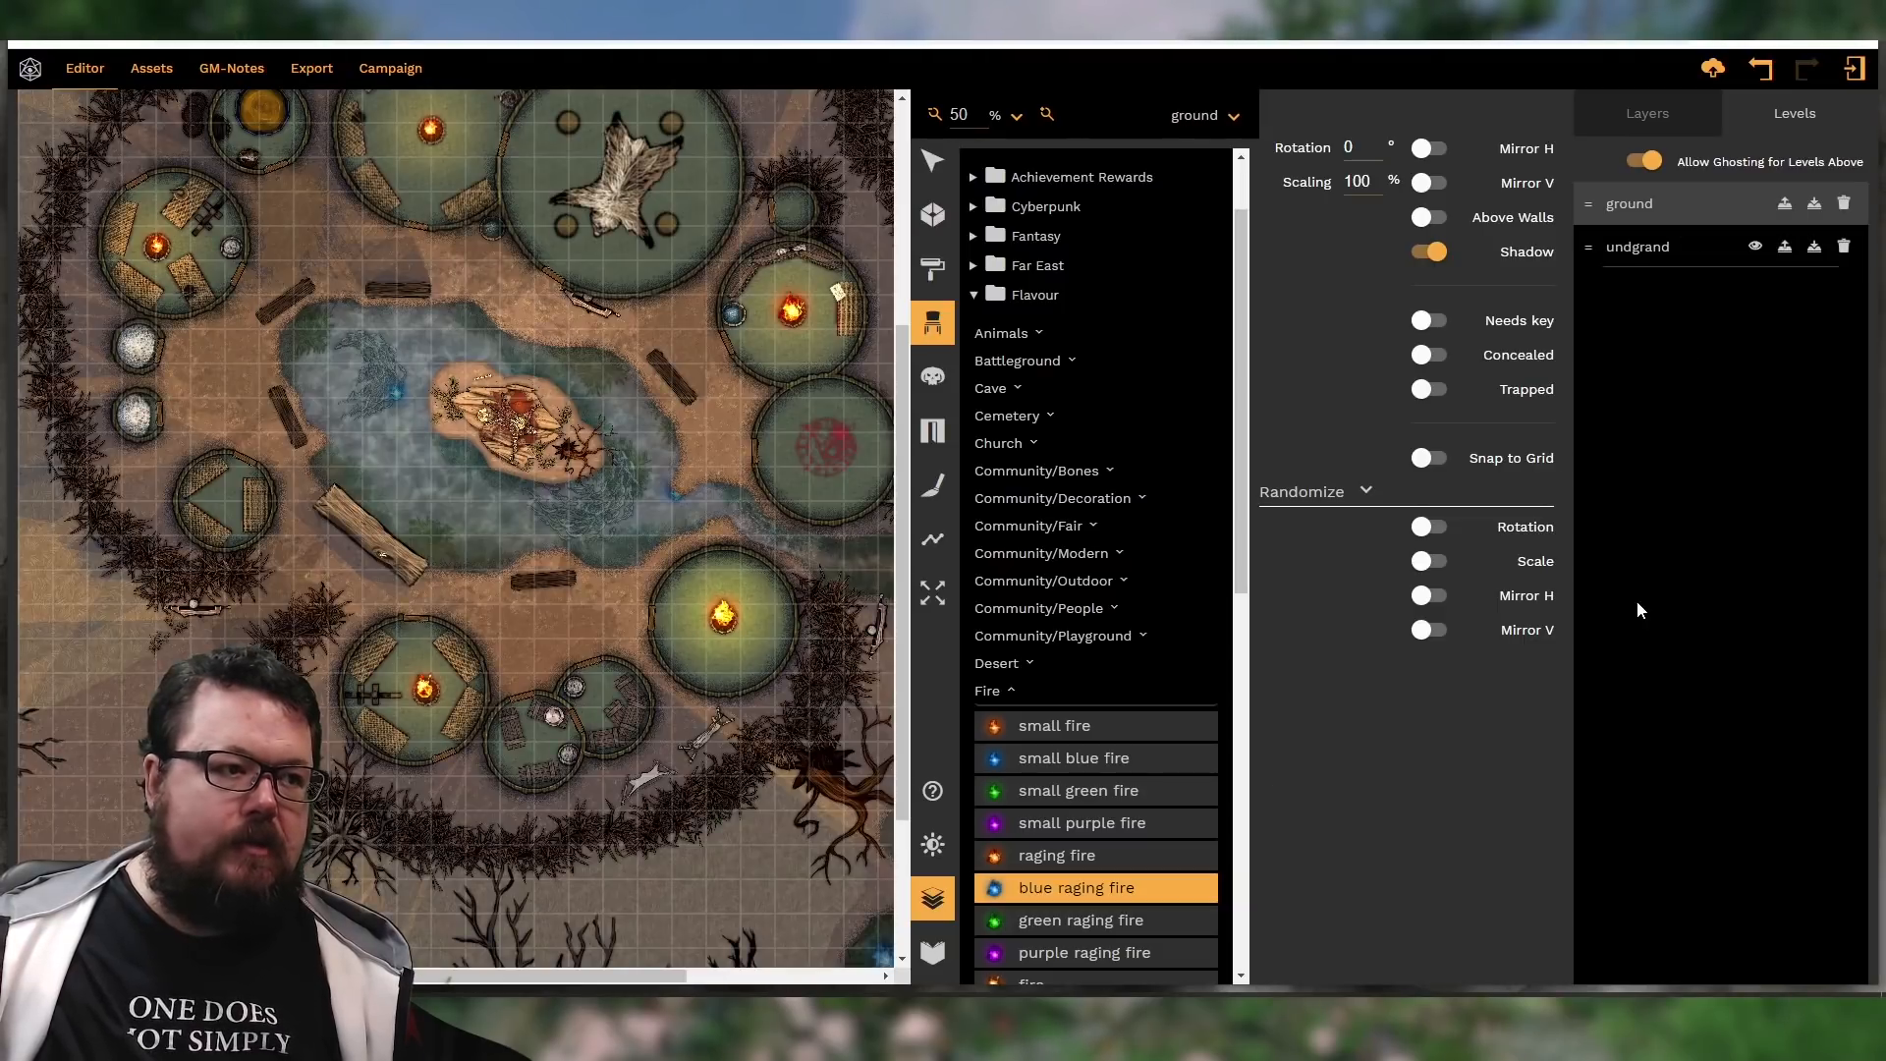
click(1695, 261)
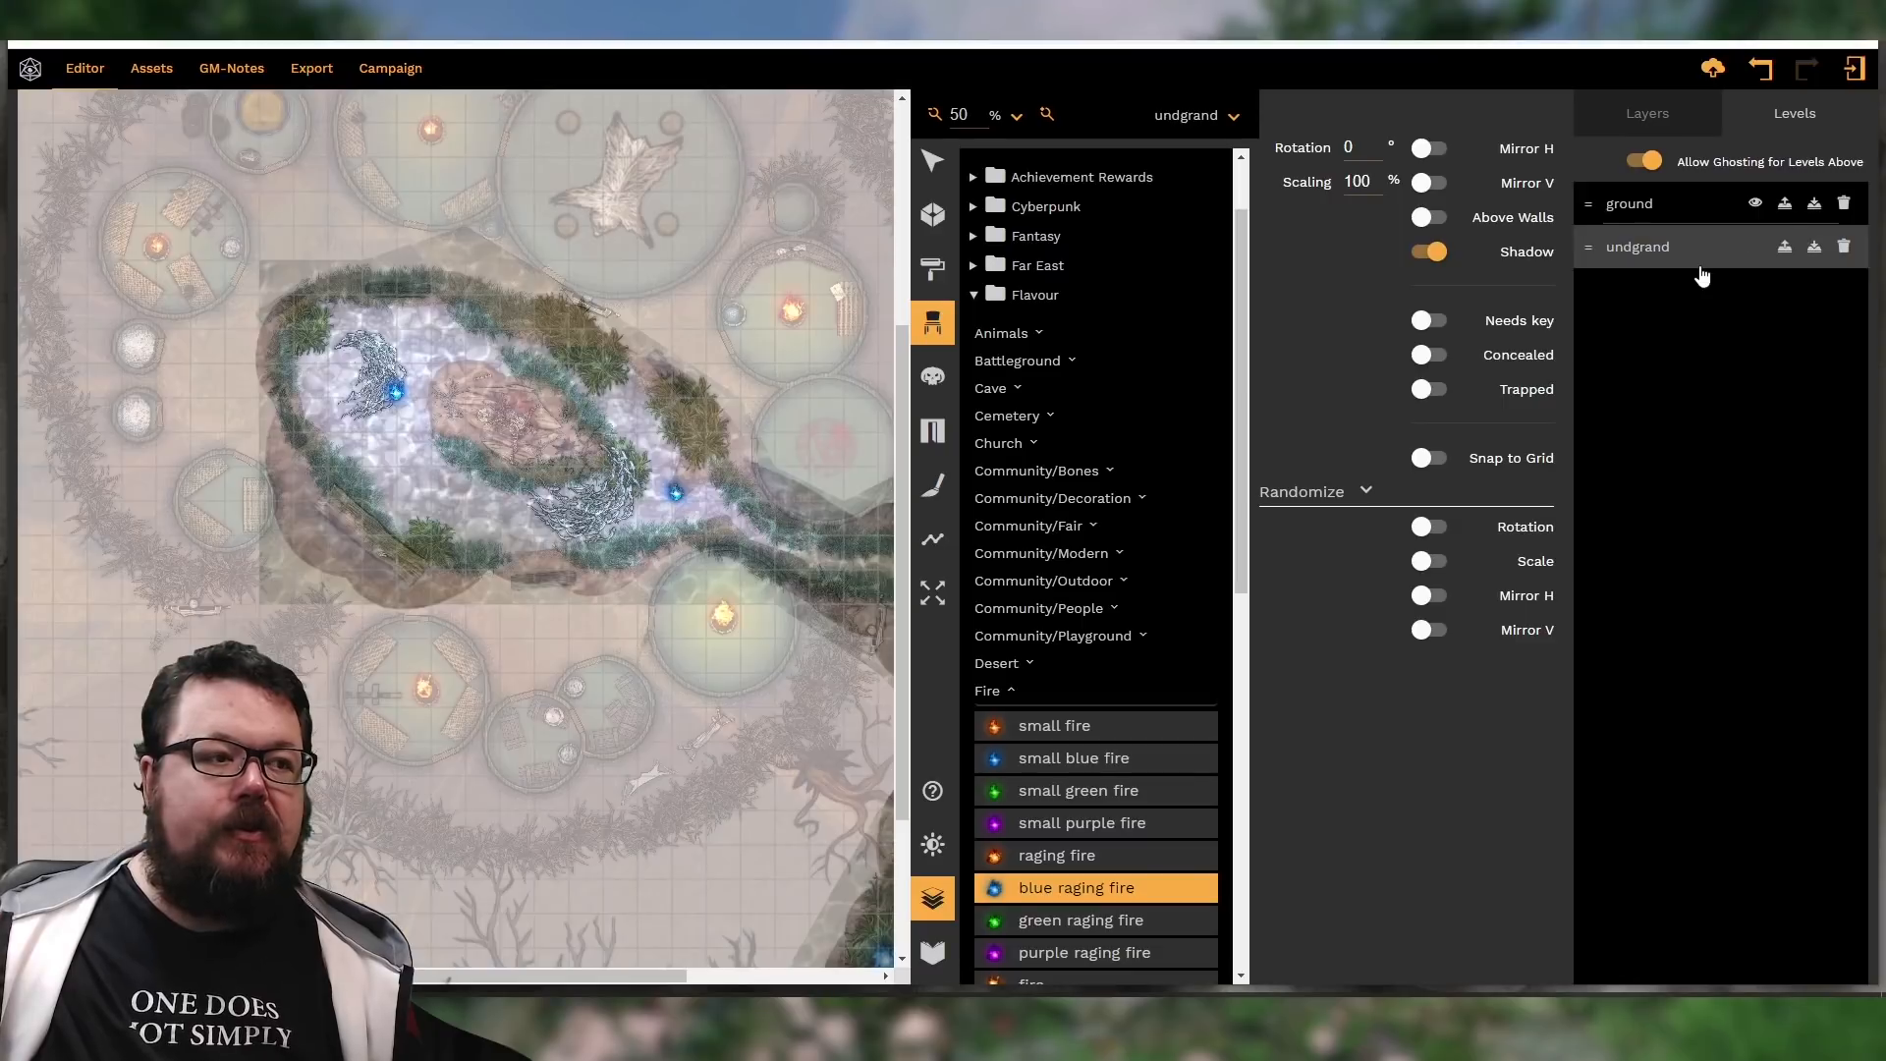
Set the west blue fire's light to saturation 81 and hue 203, and reduce the prop's own opacity to 0
click(934, 163)
click(398, 398)
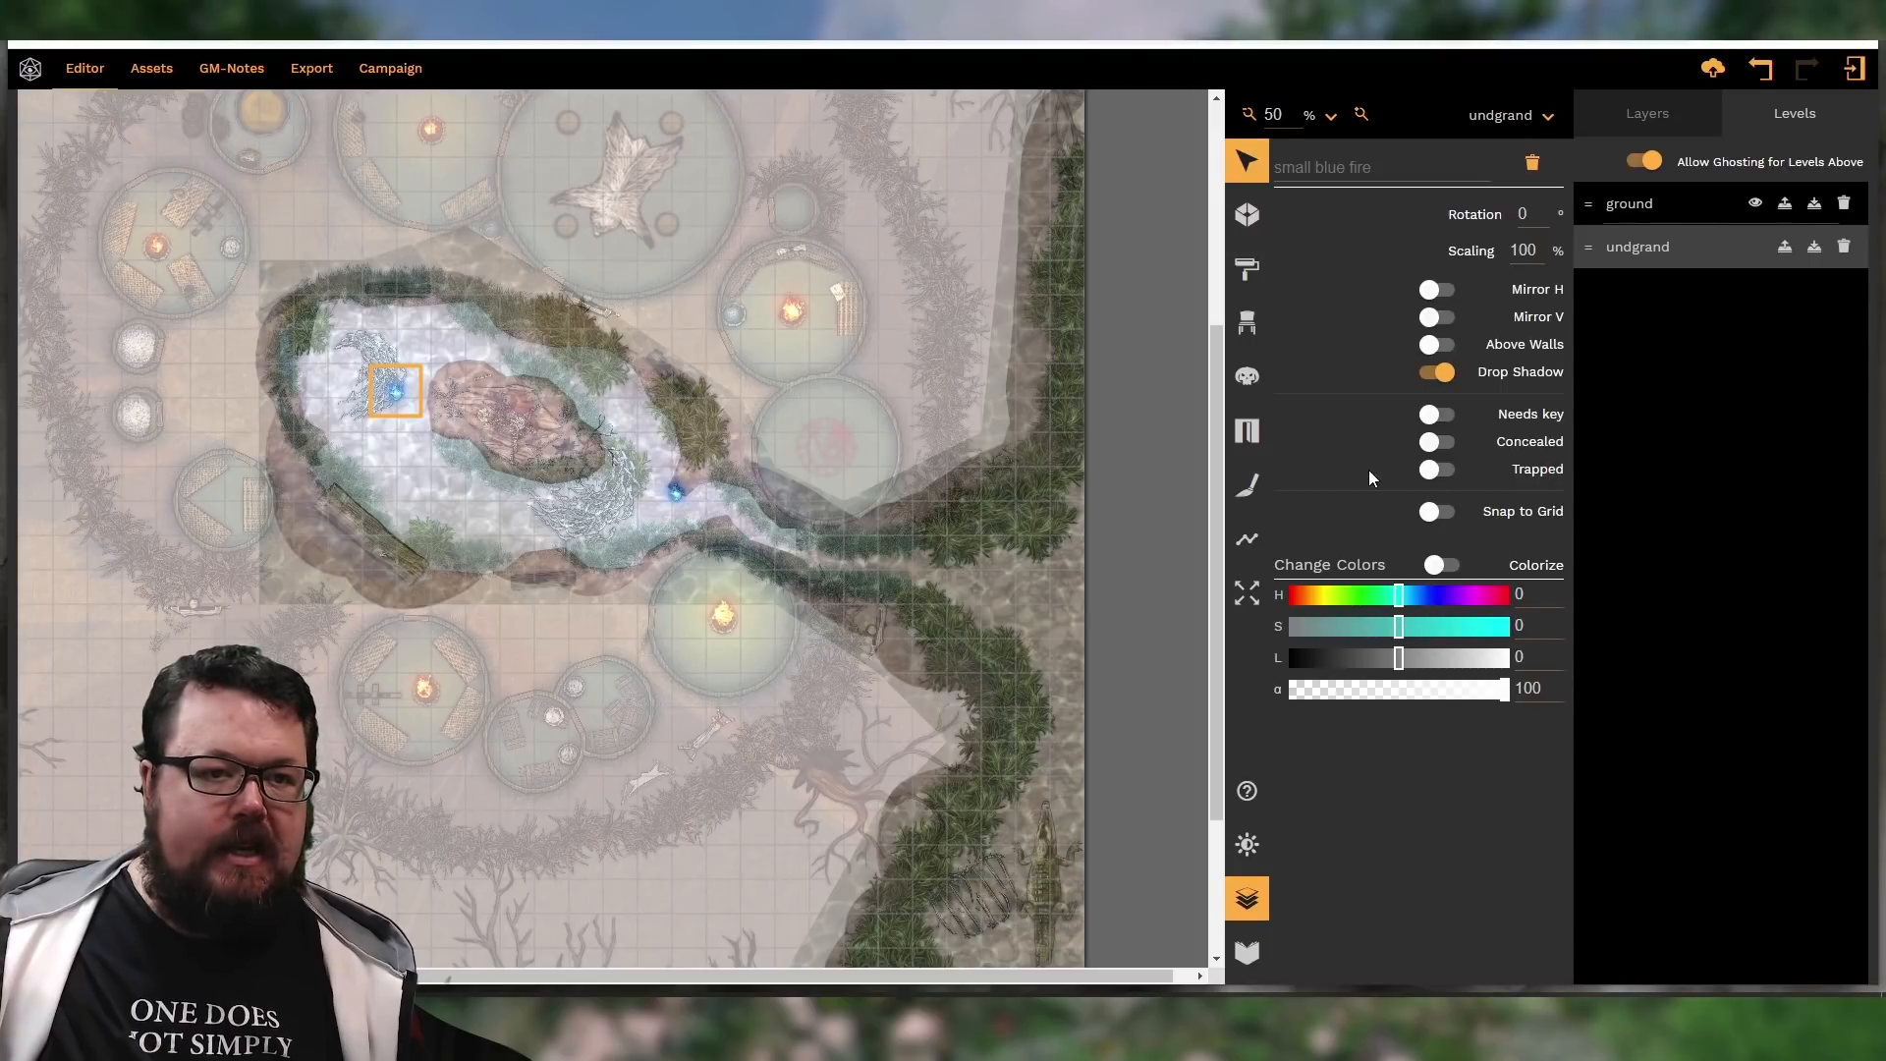
click(1247, 847)
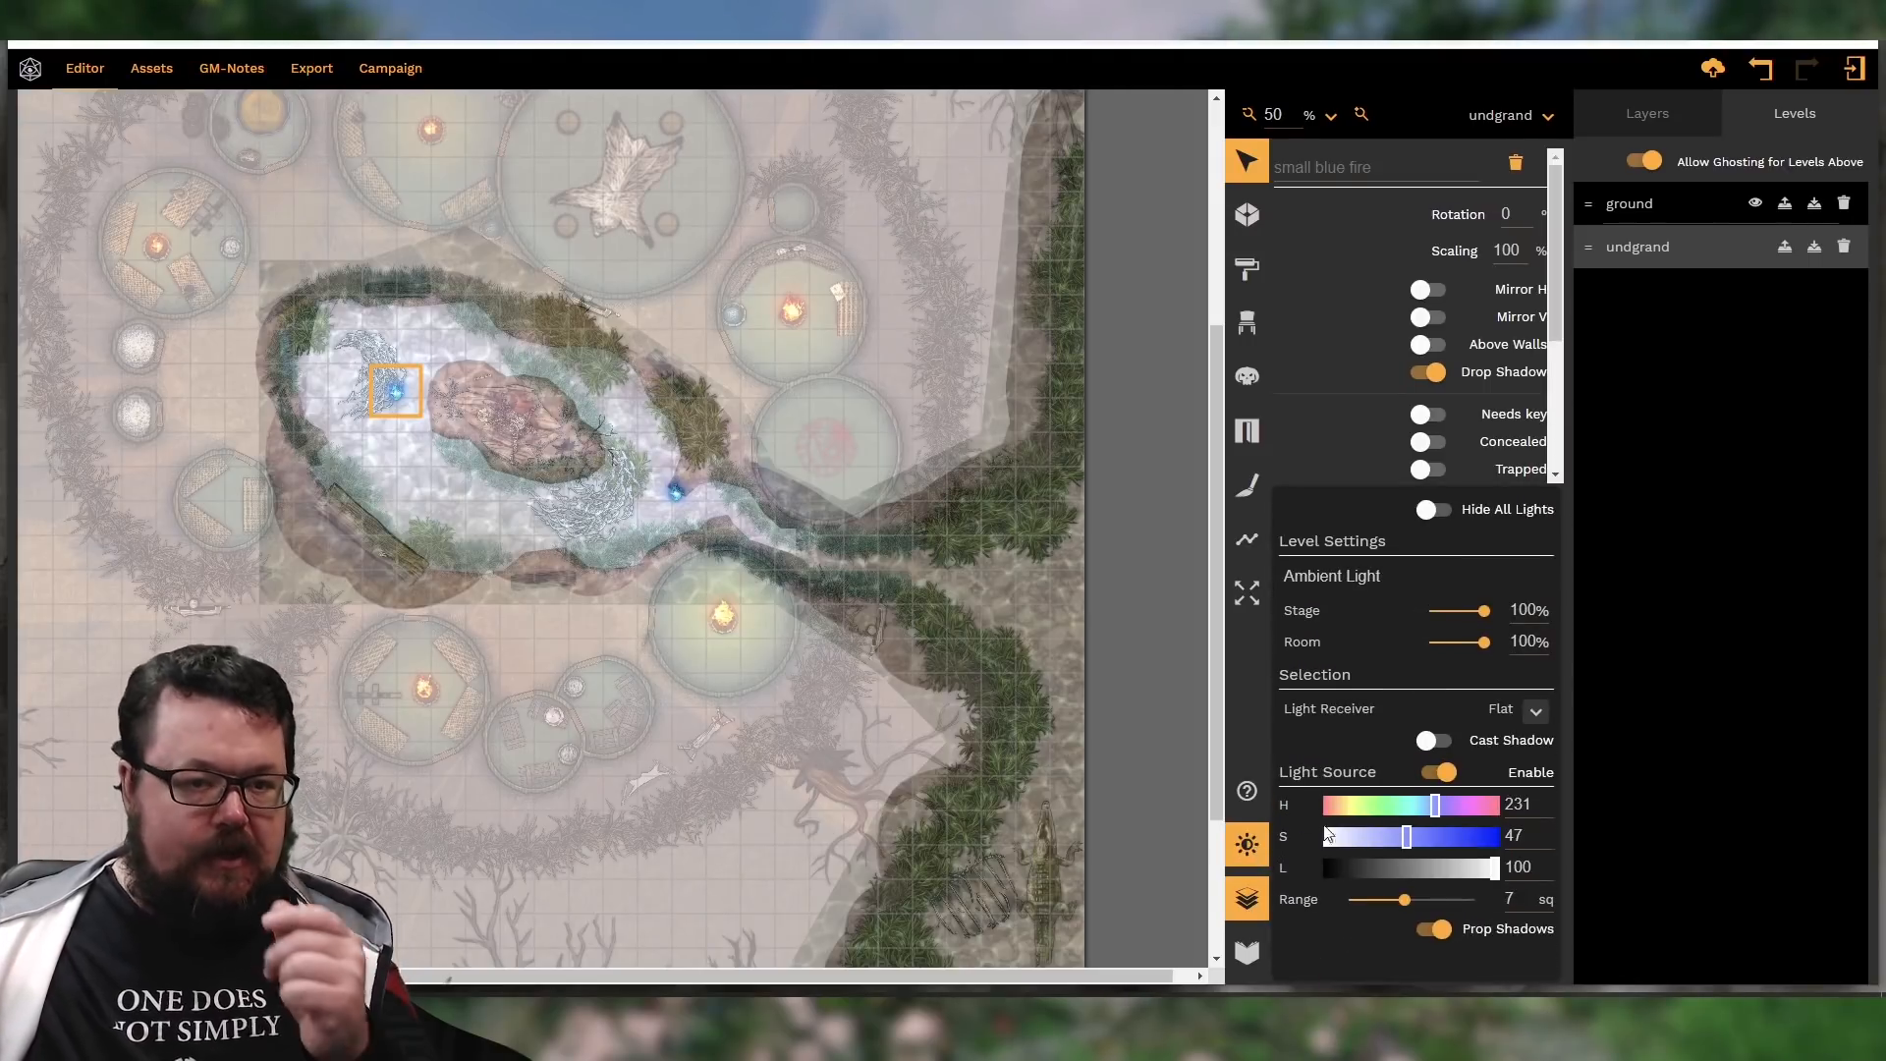
click(1462, 839)
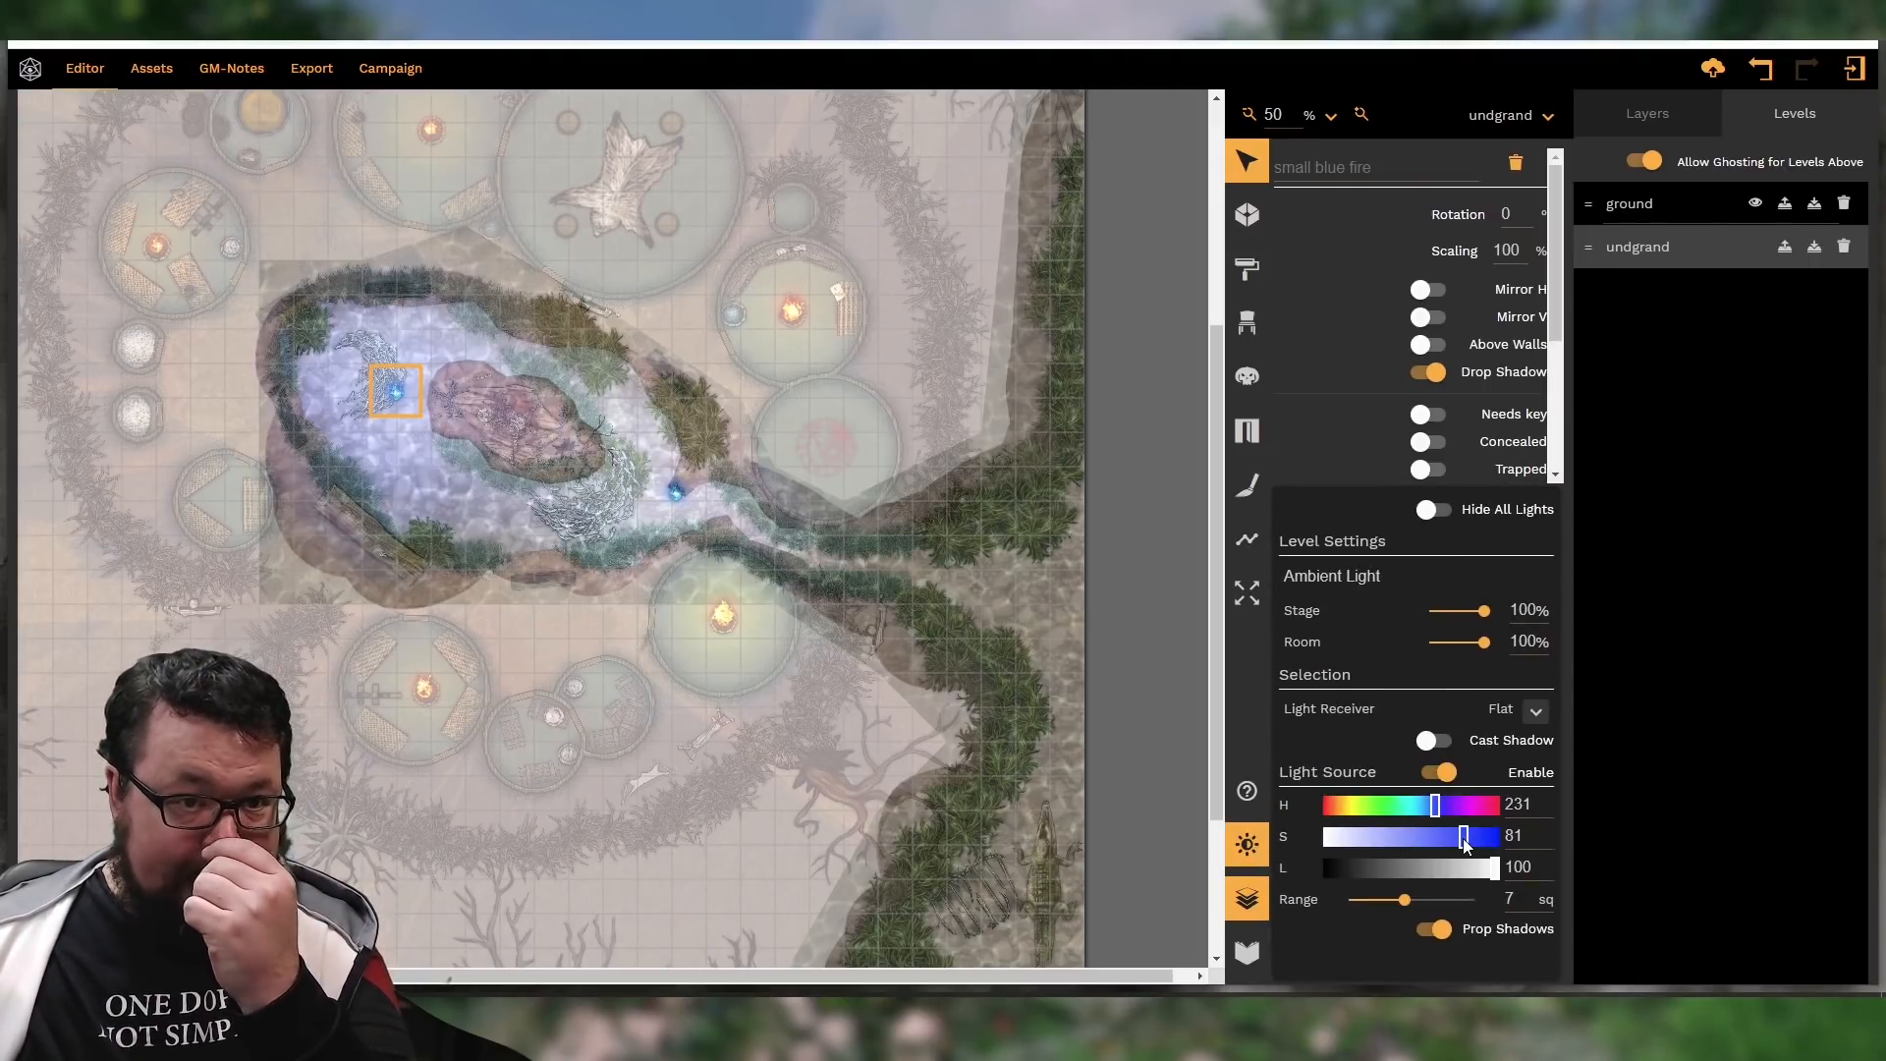
click(1423, 806)
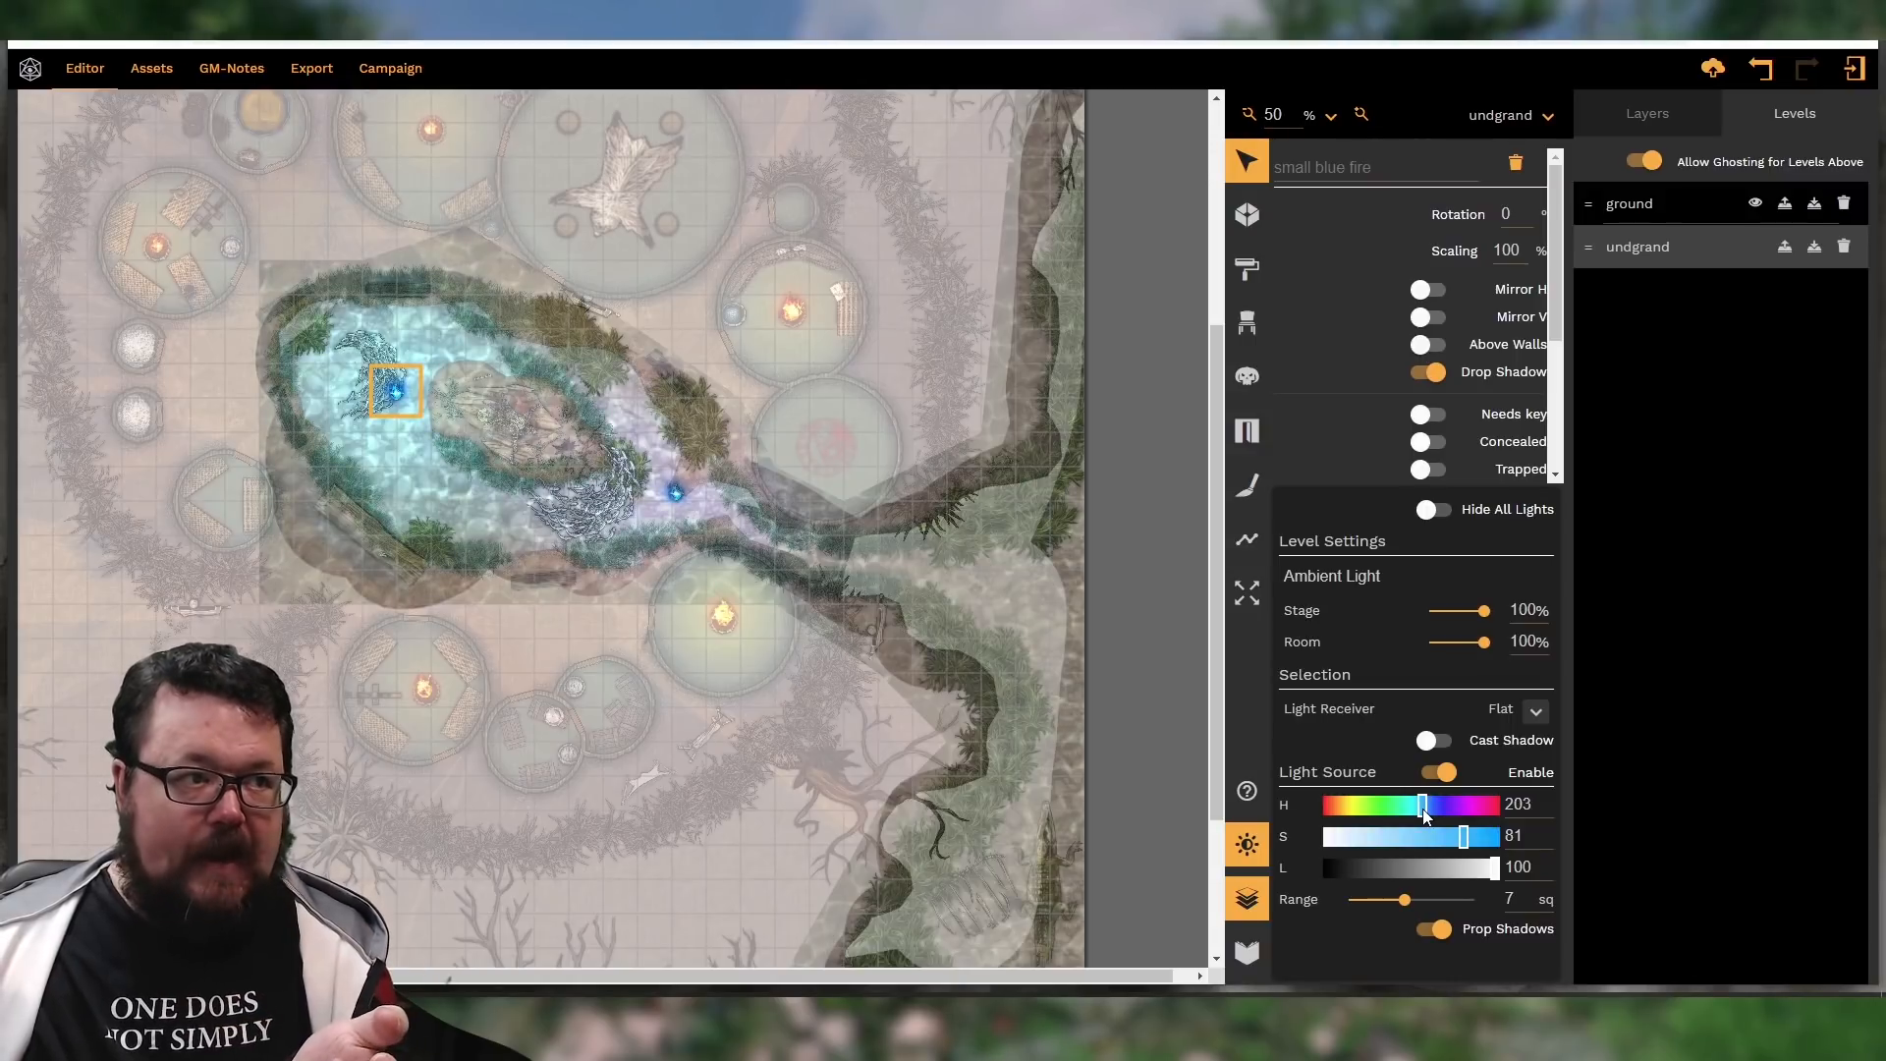
scroll(1375, 422, down, 3)
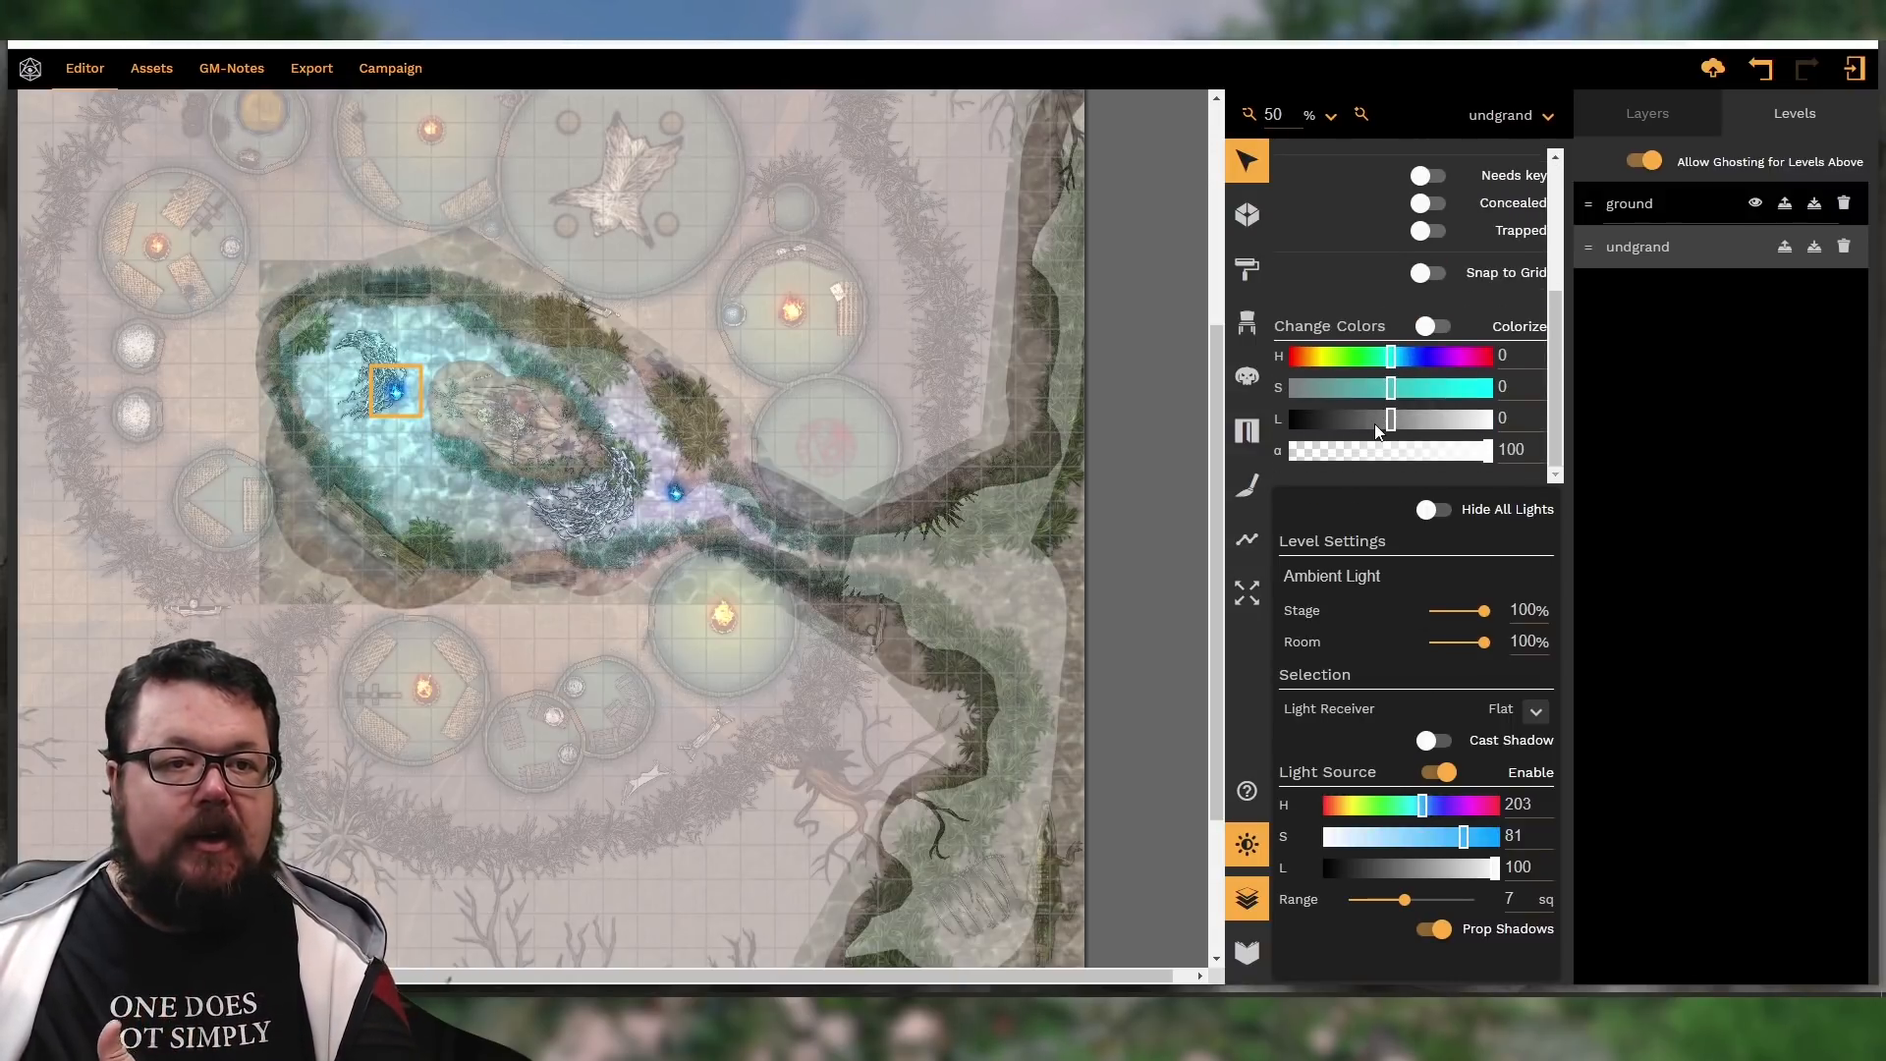
drag(1488, 452, 1292, 466)
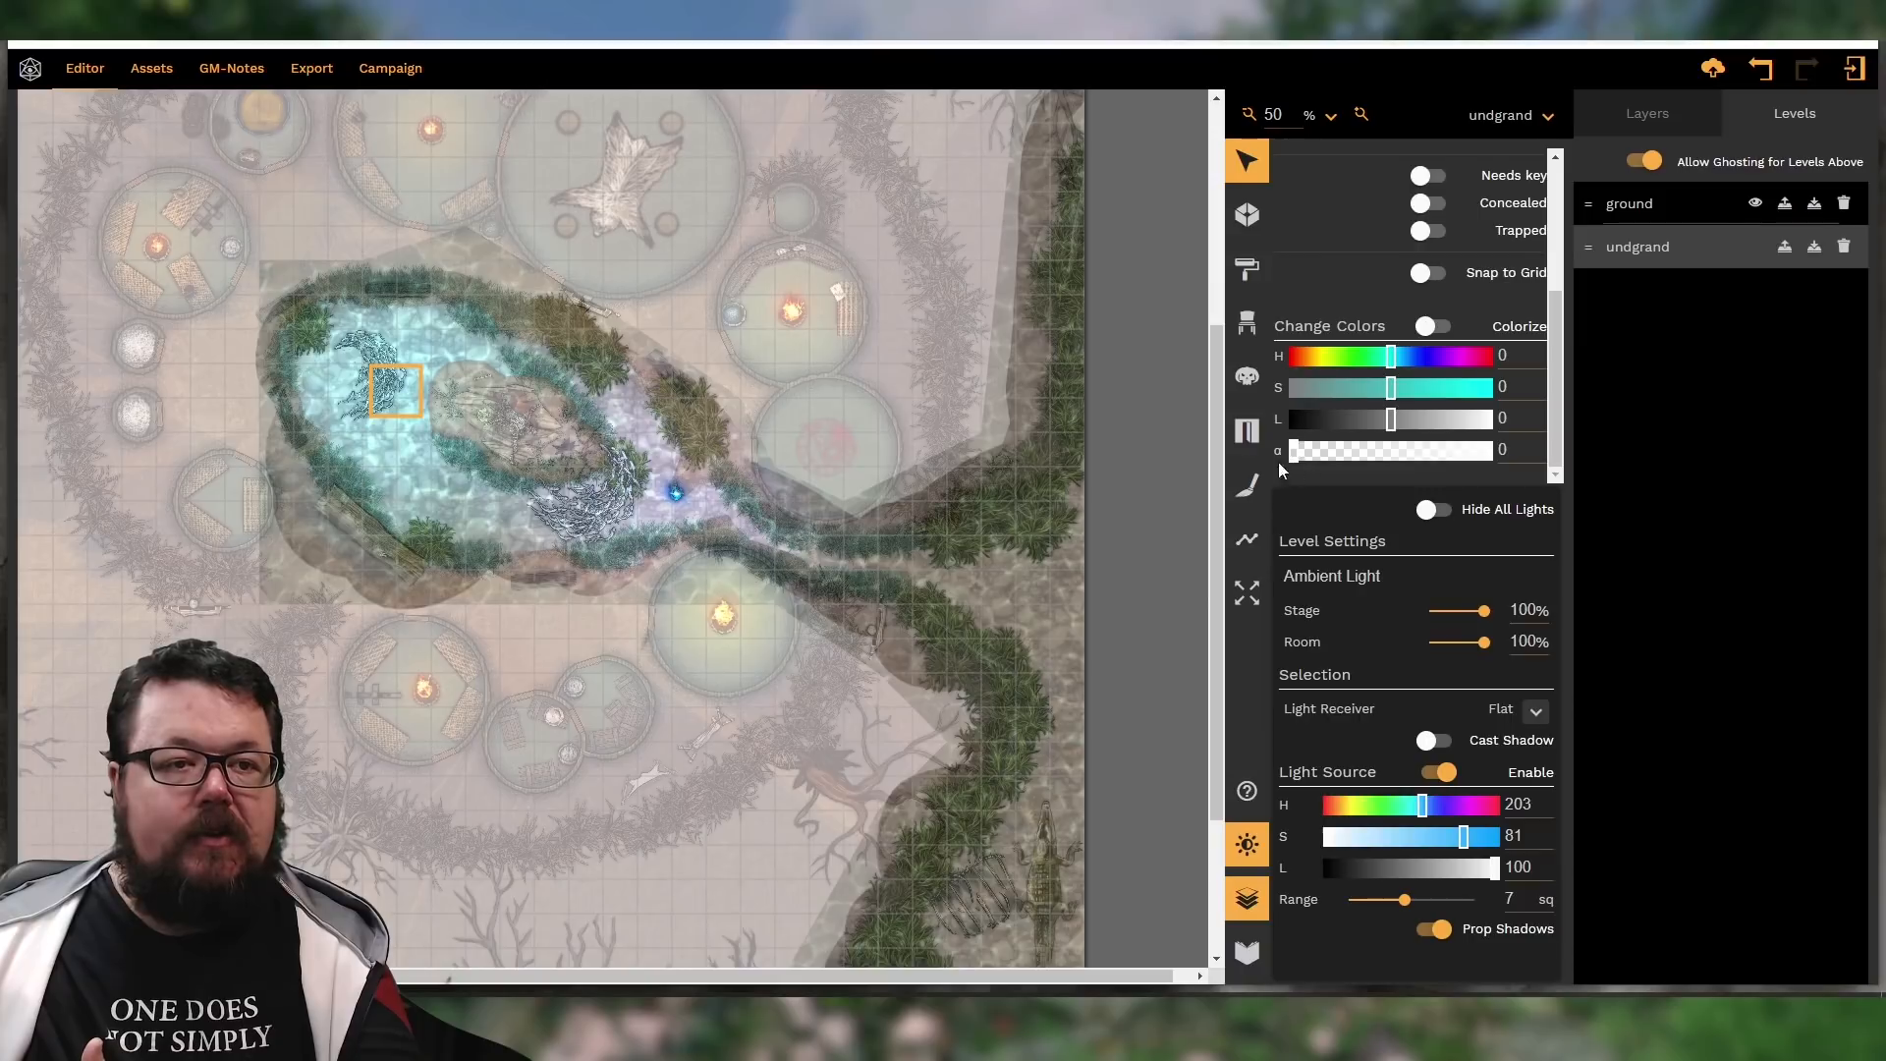
Set the blue fire at the pool's east outlet to light saturation 72, light hue 195 and prop opacity 0
click(374, 360)
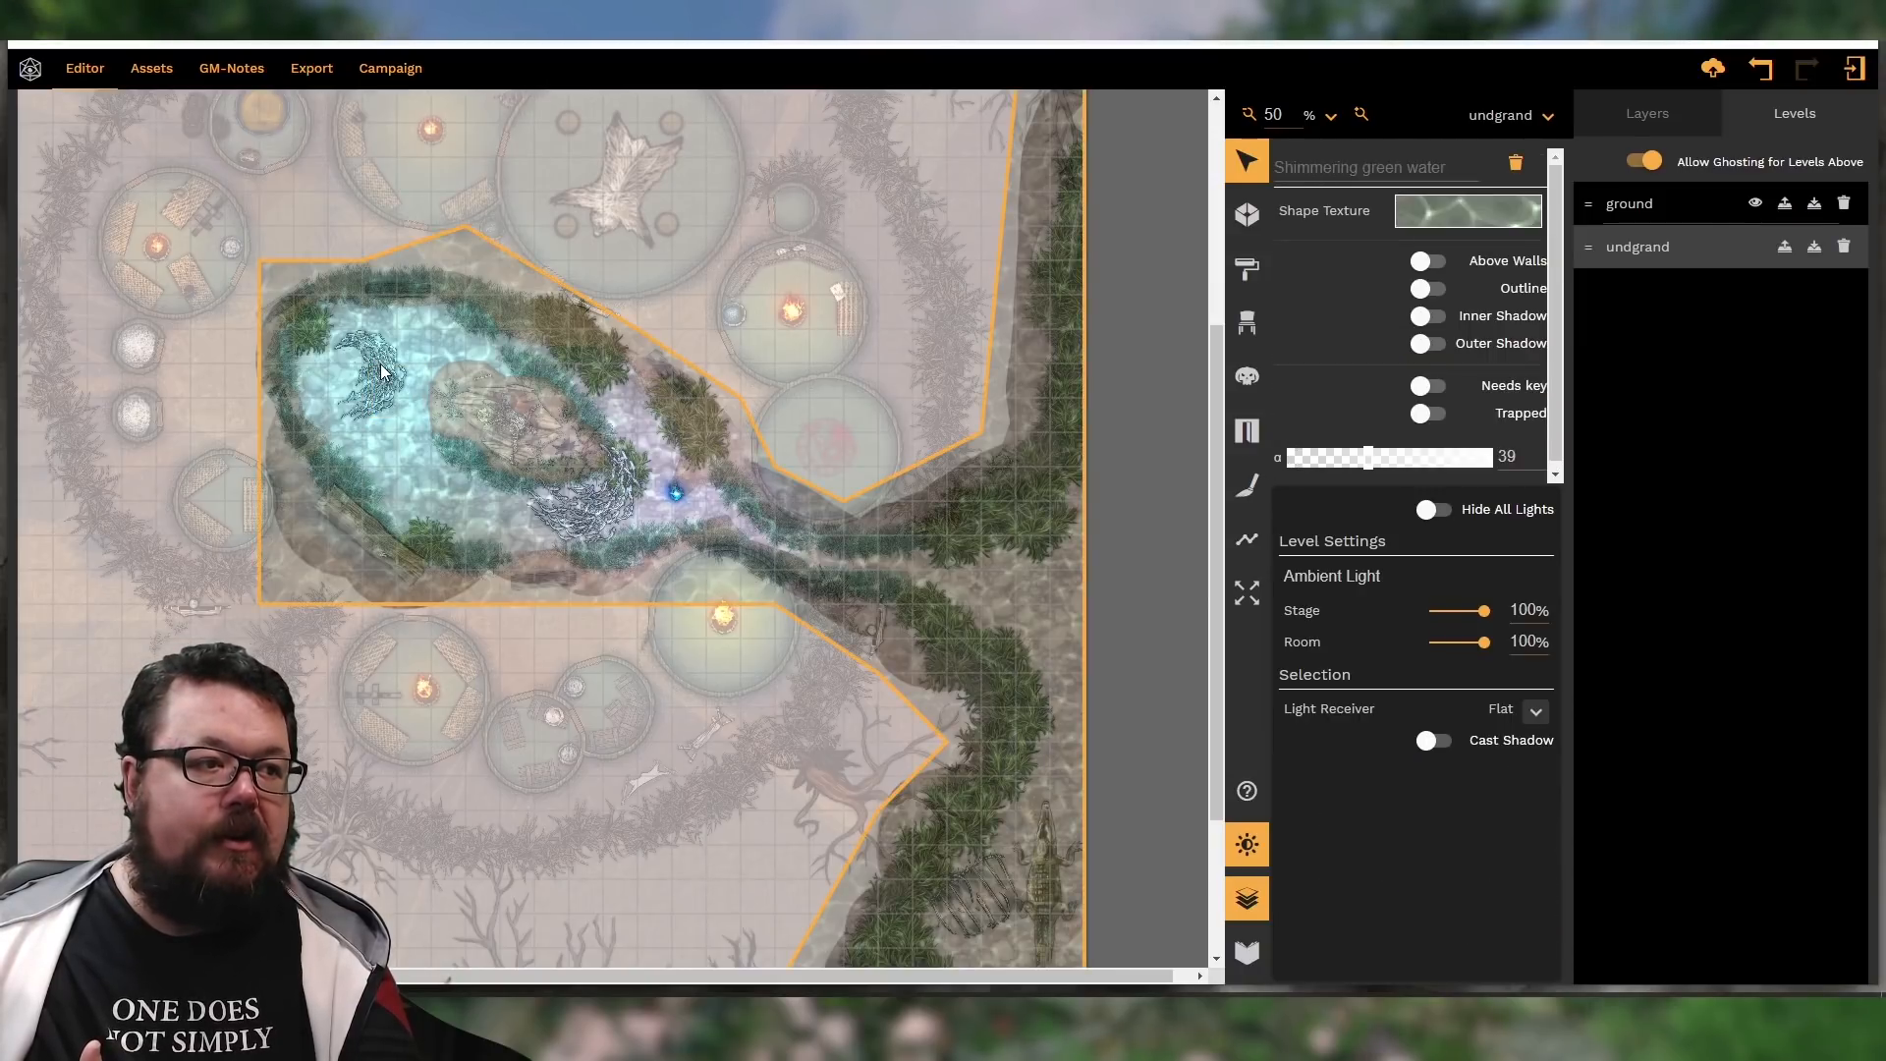
click(675, 495)
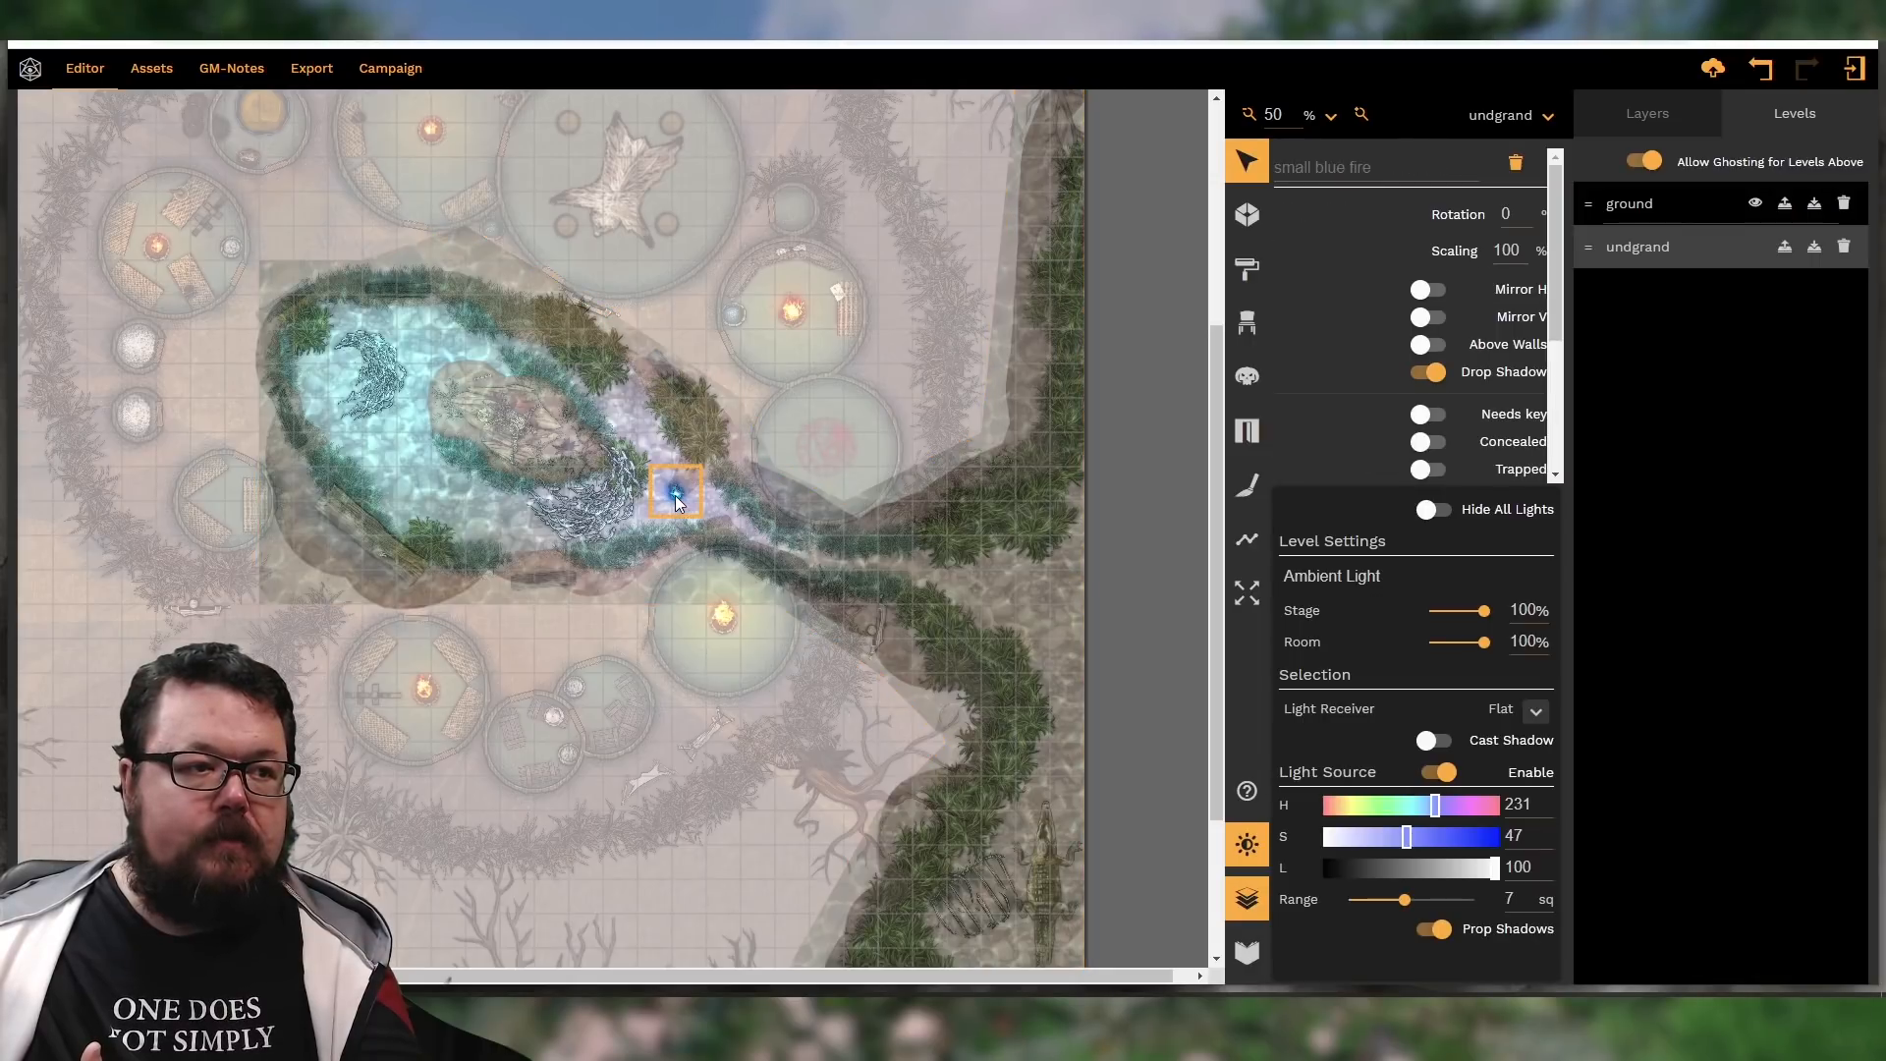
click(1448, 836)
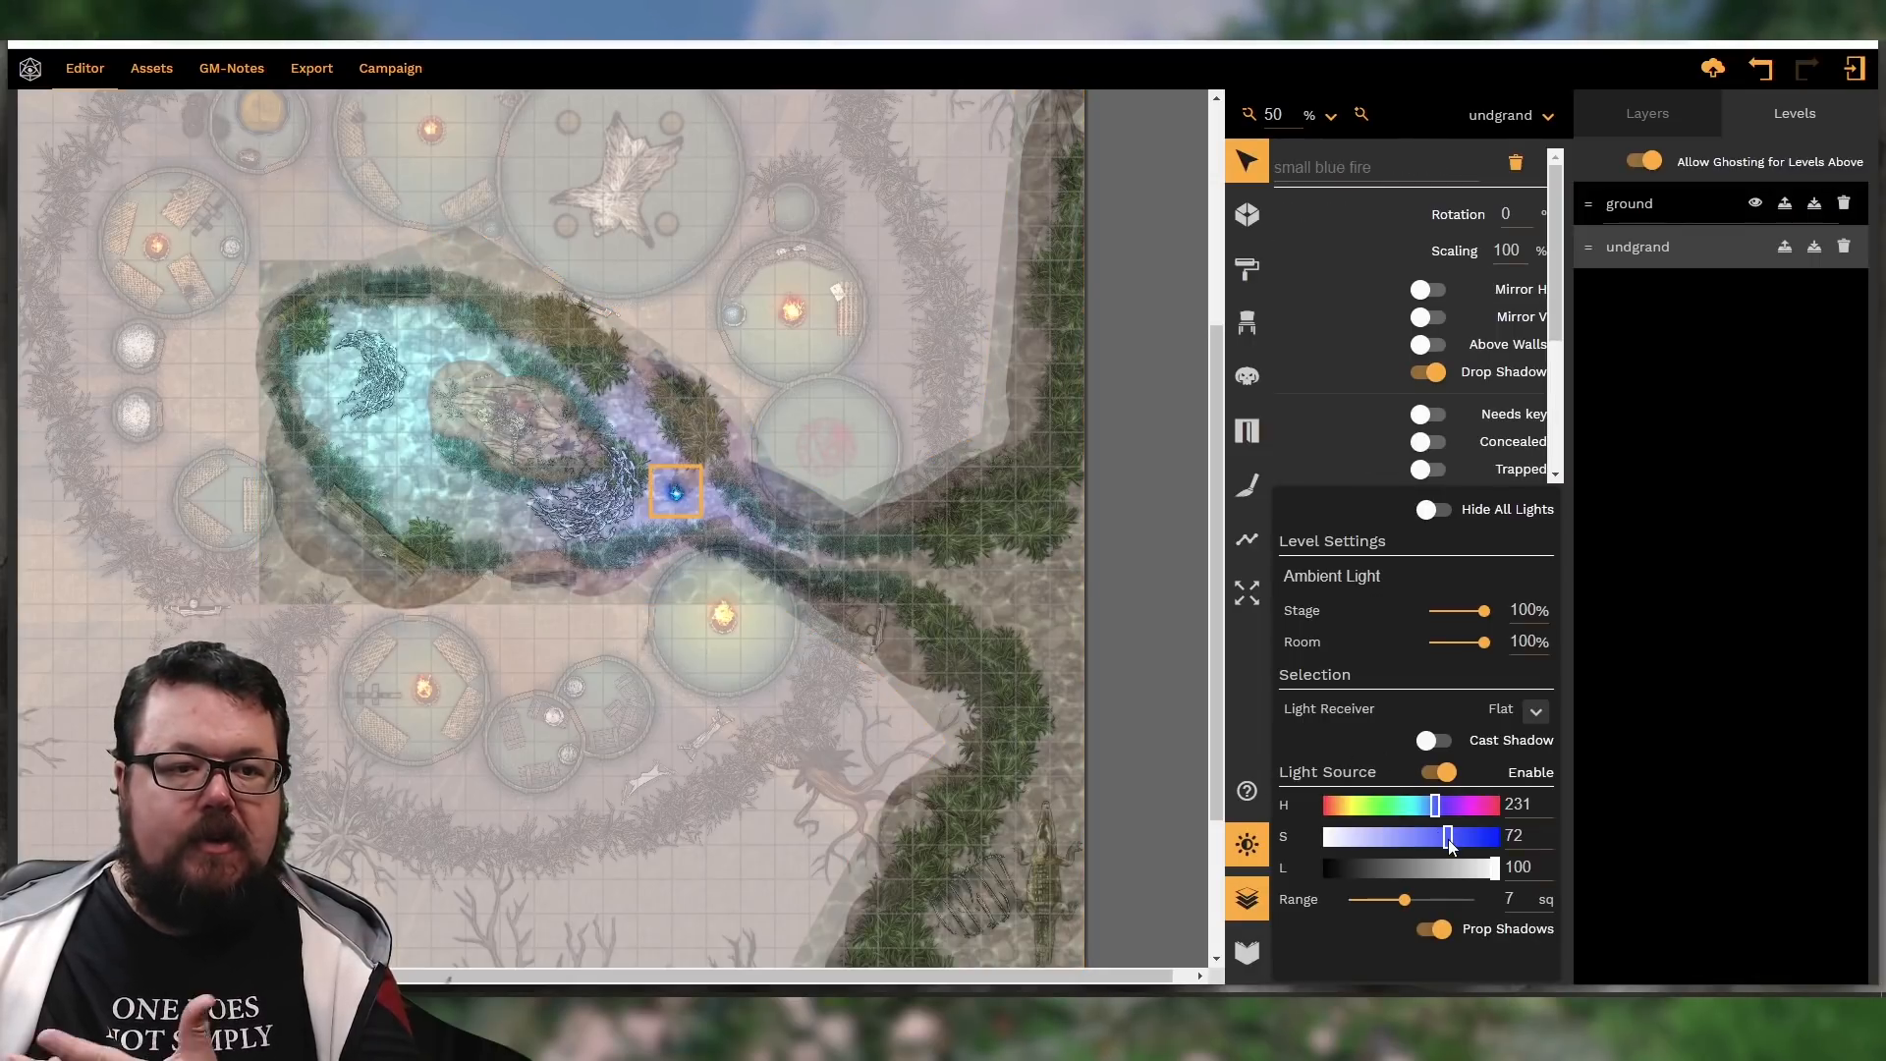
scroll(1387, 411, down, 3)
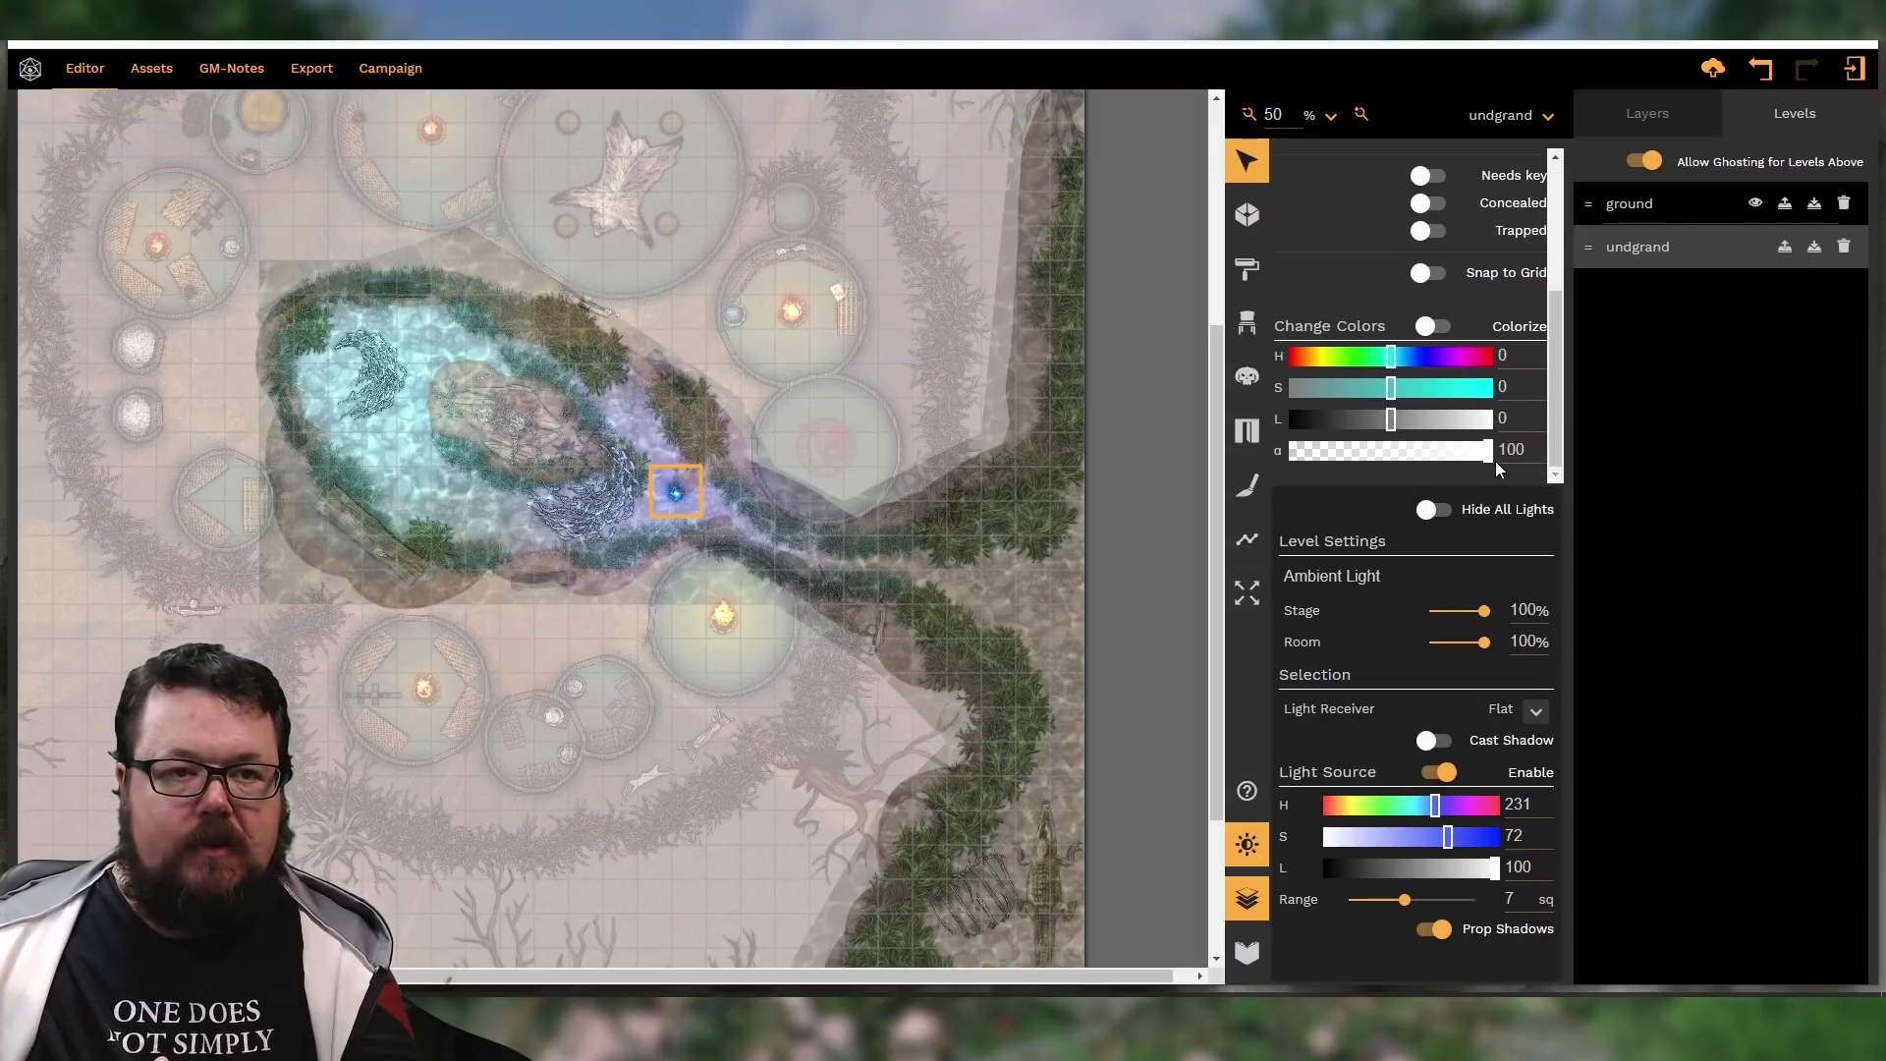
drag(1488, 454, 1223, 451)
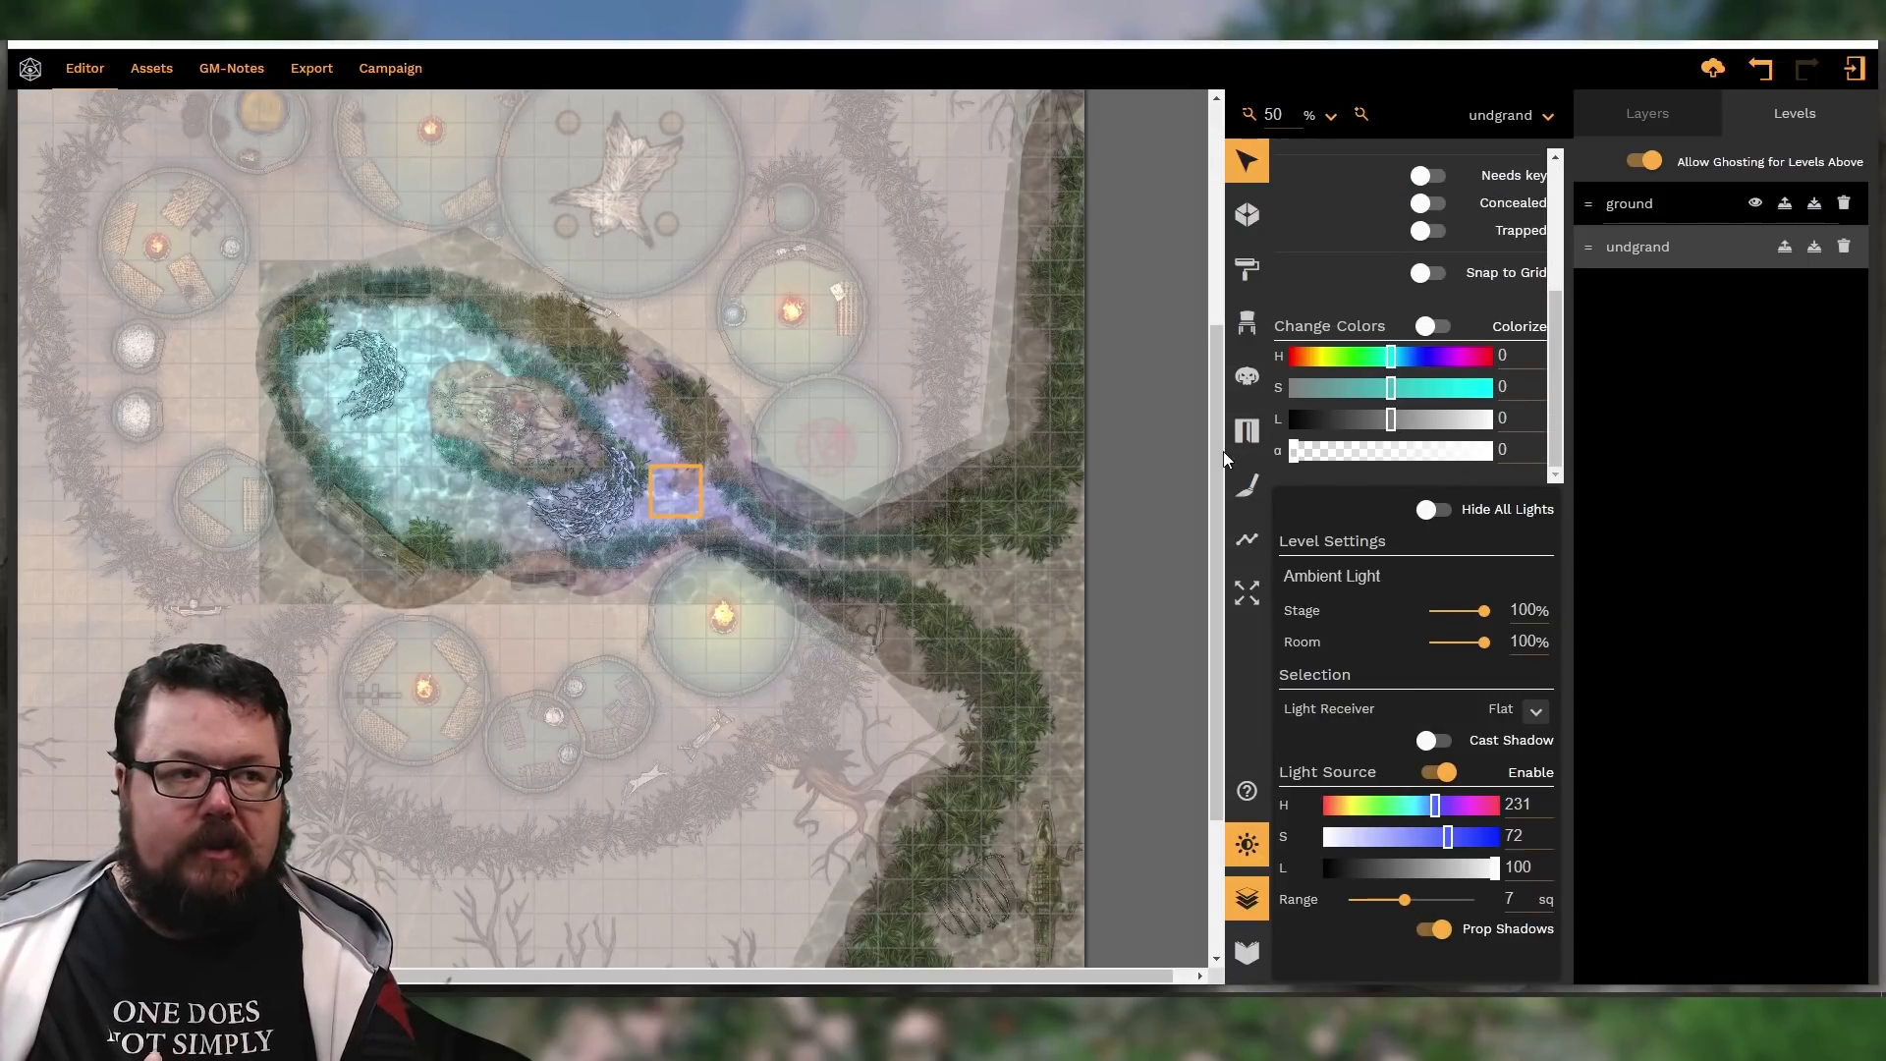
click(1419, 810)
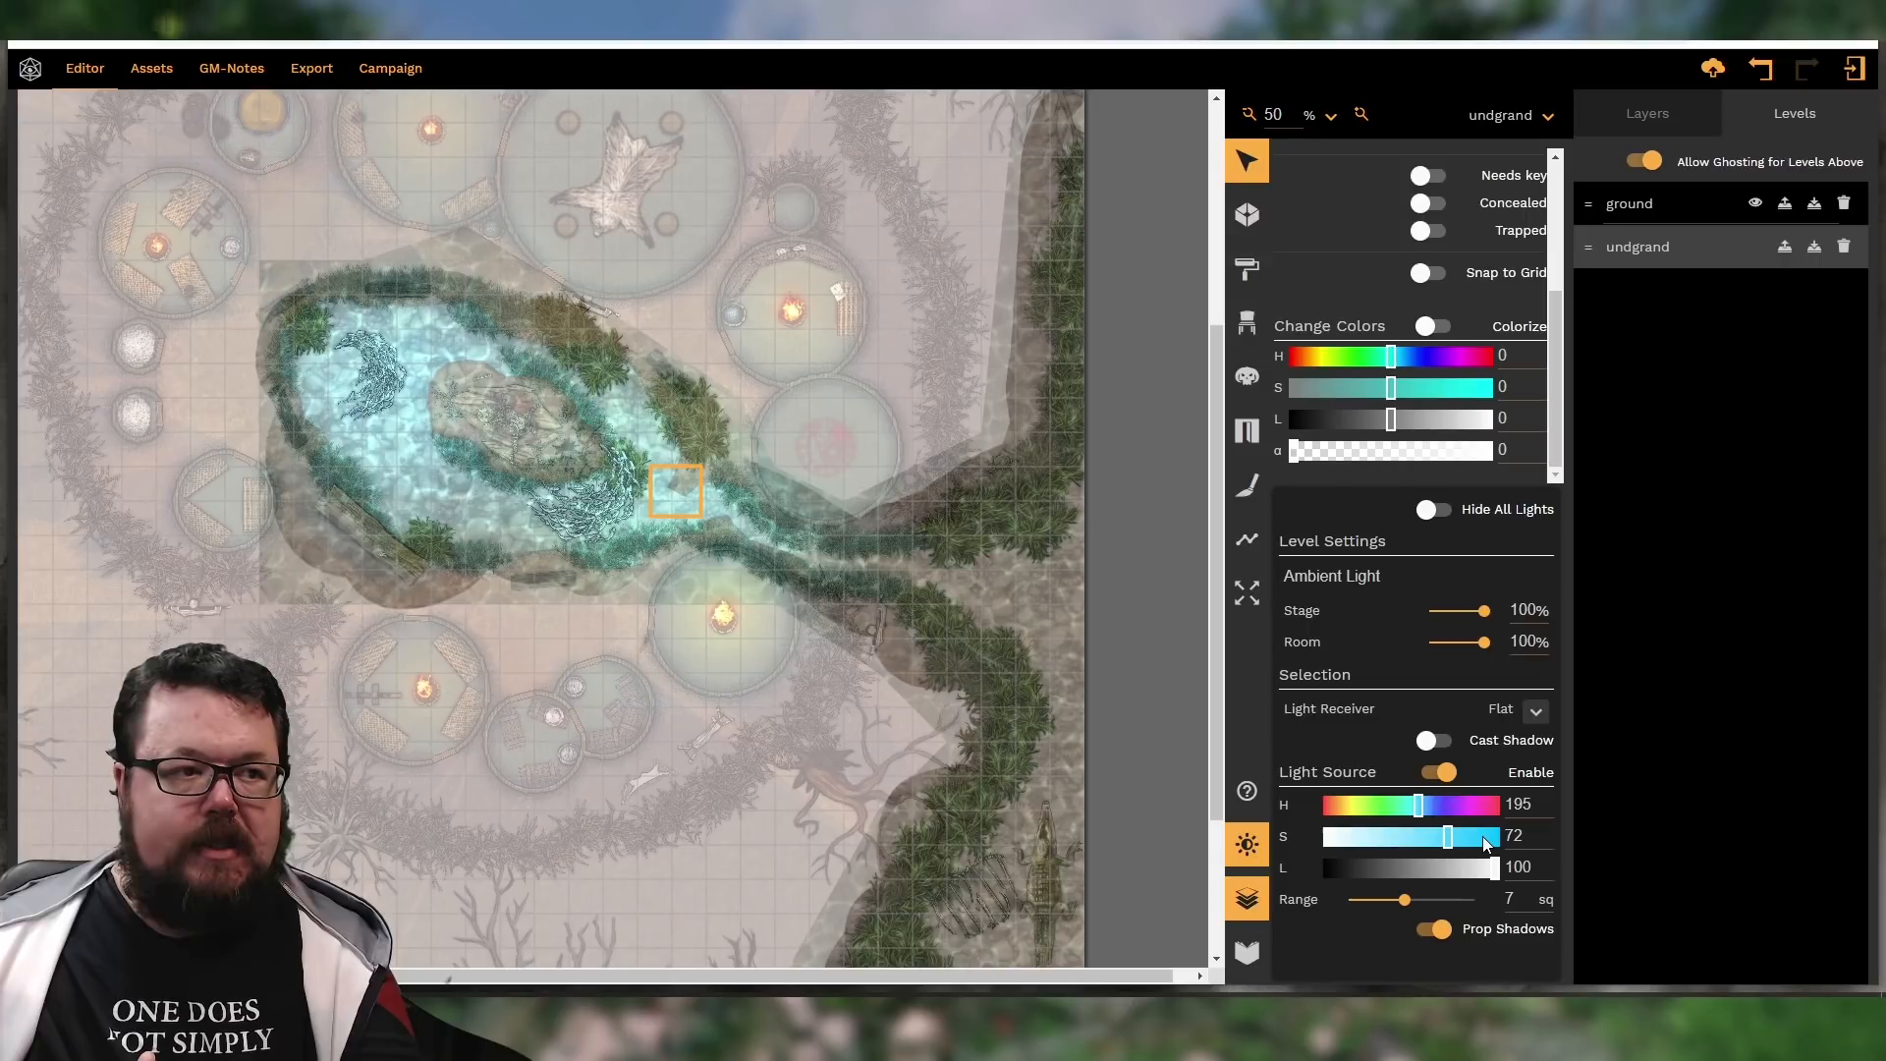
click(1185, 664)
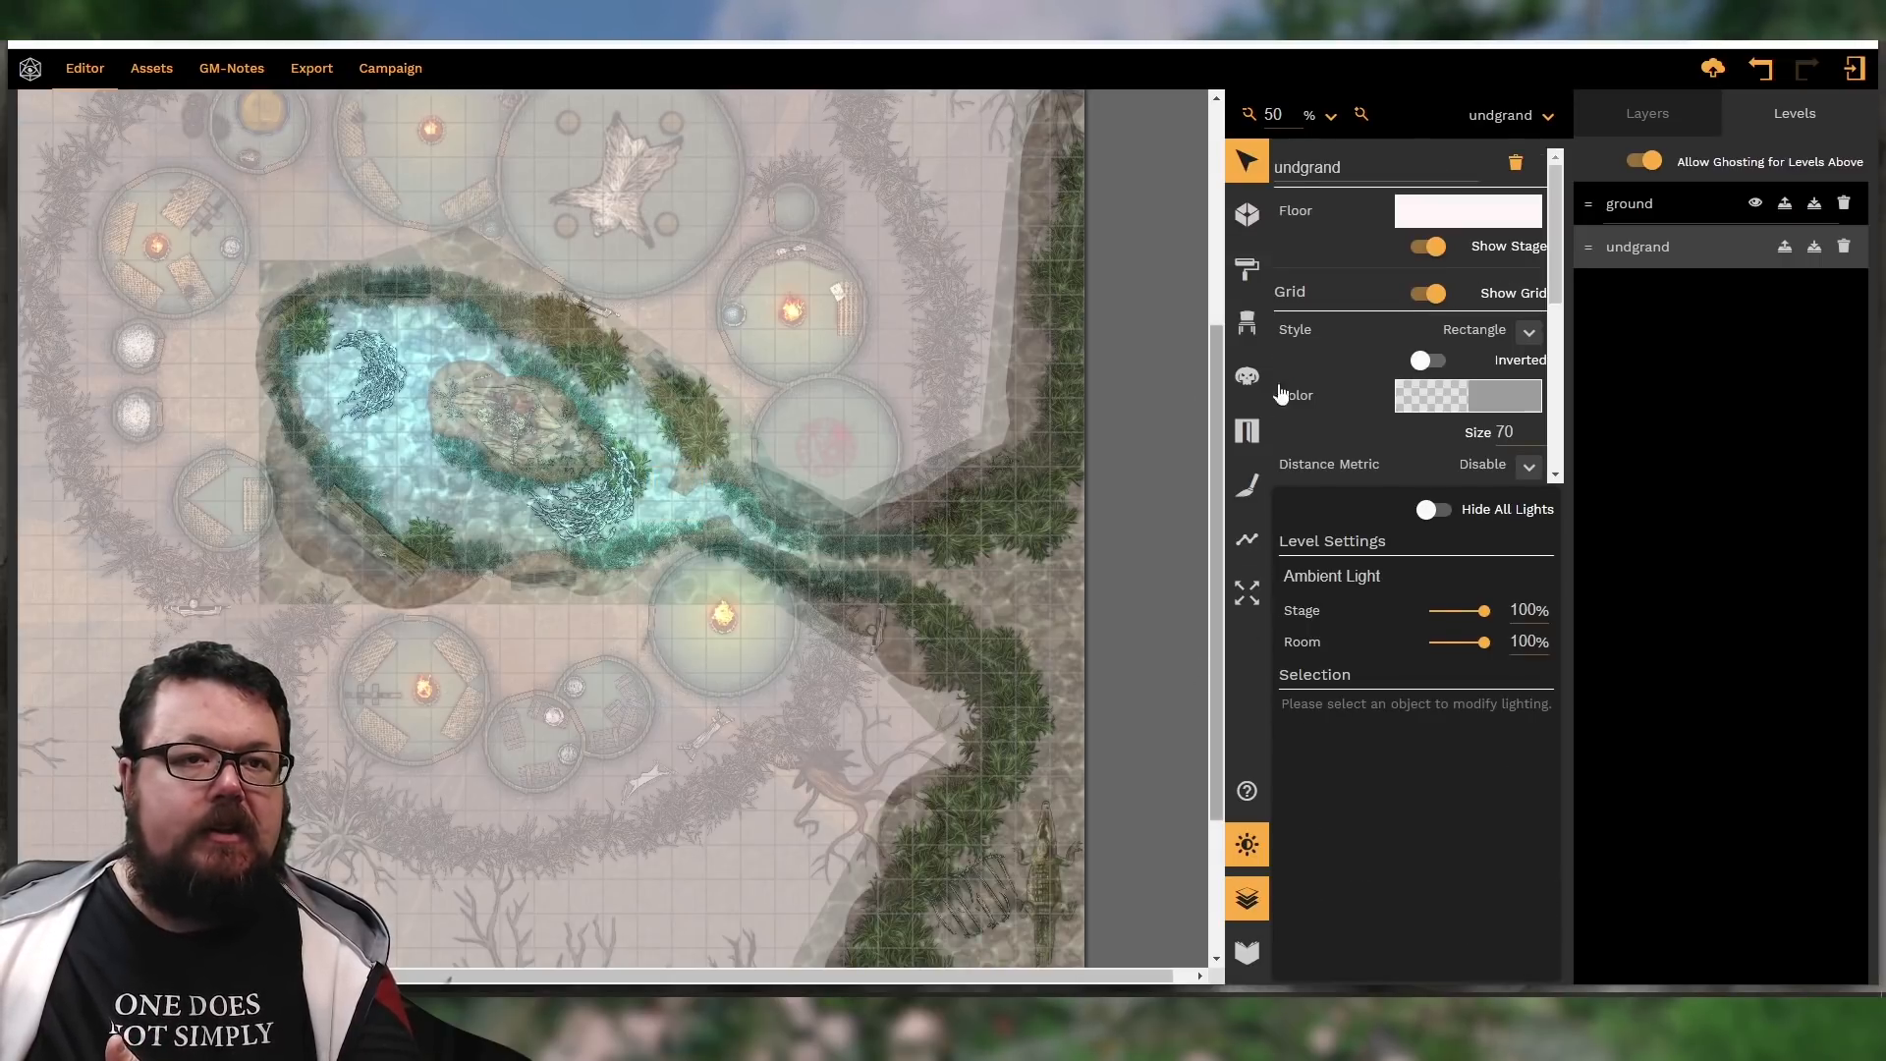
Return to the ground level, set its room ambient light to 79% and close the lighting and levels settings
click(1700, 215)
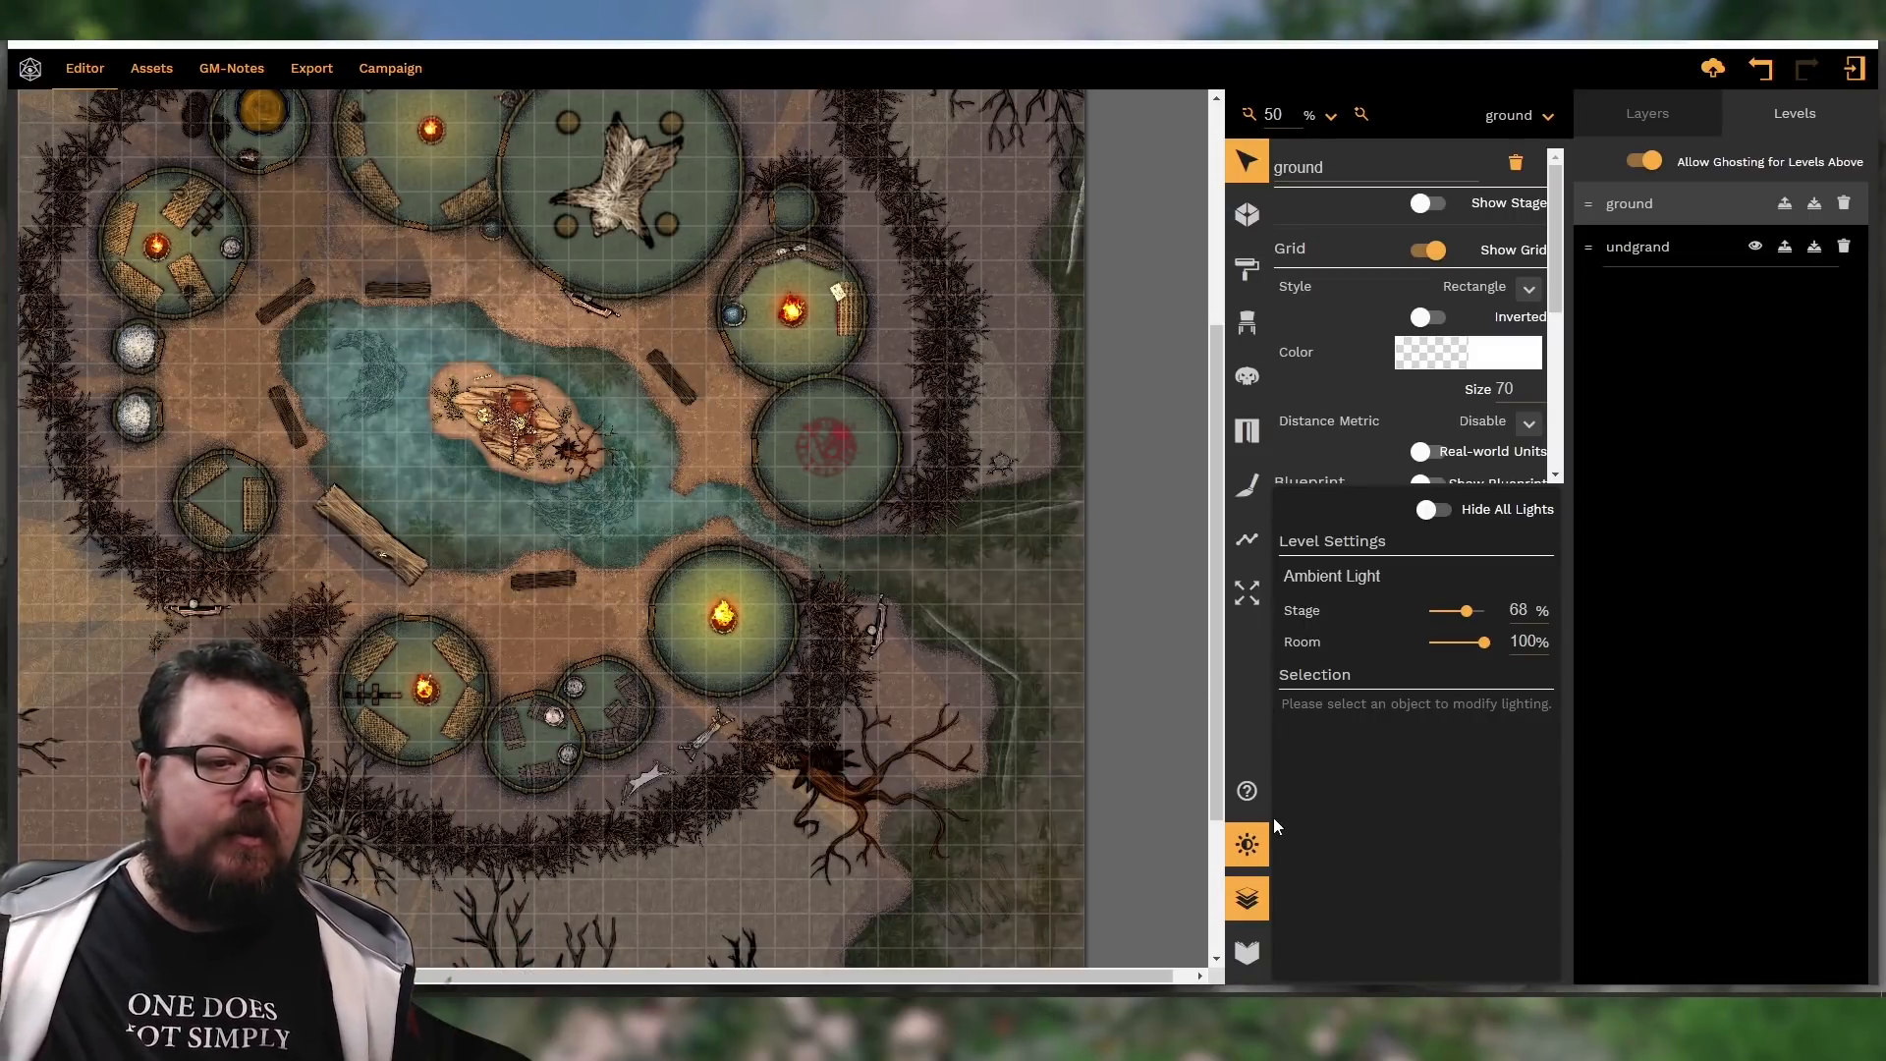
drag(1484, 644, 1467, 643)
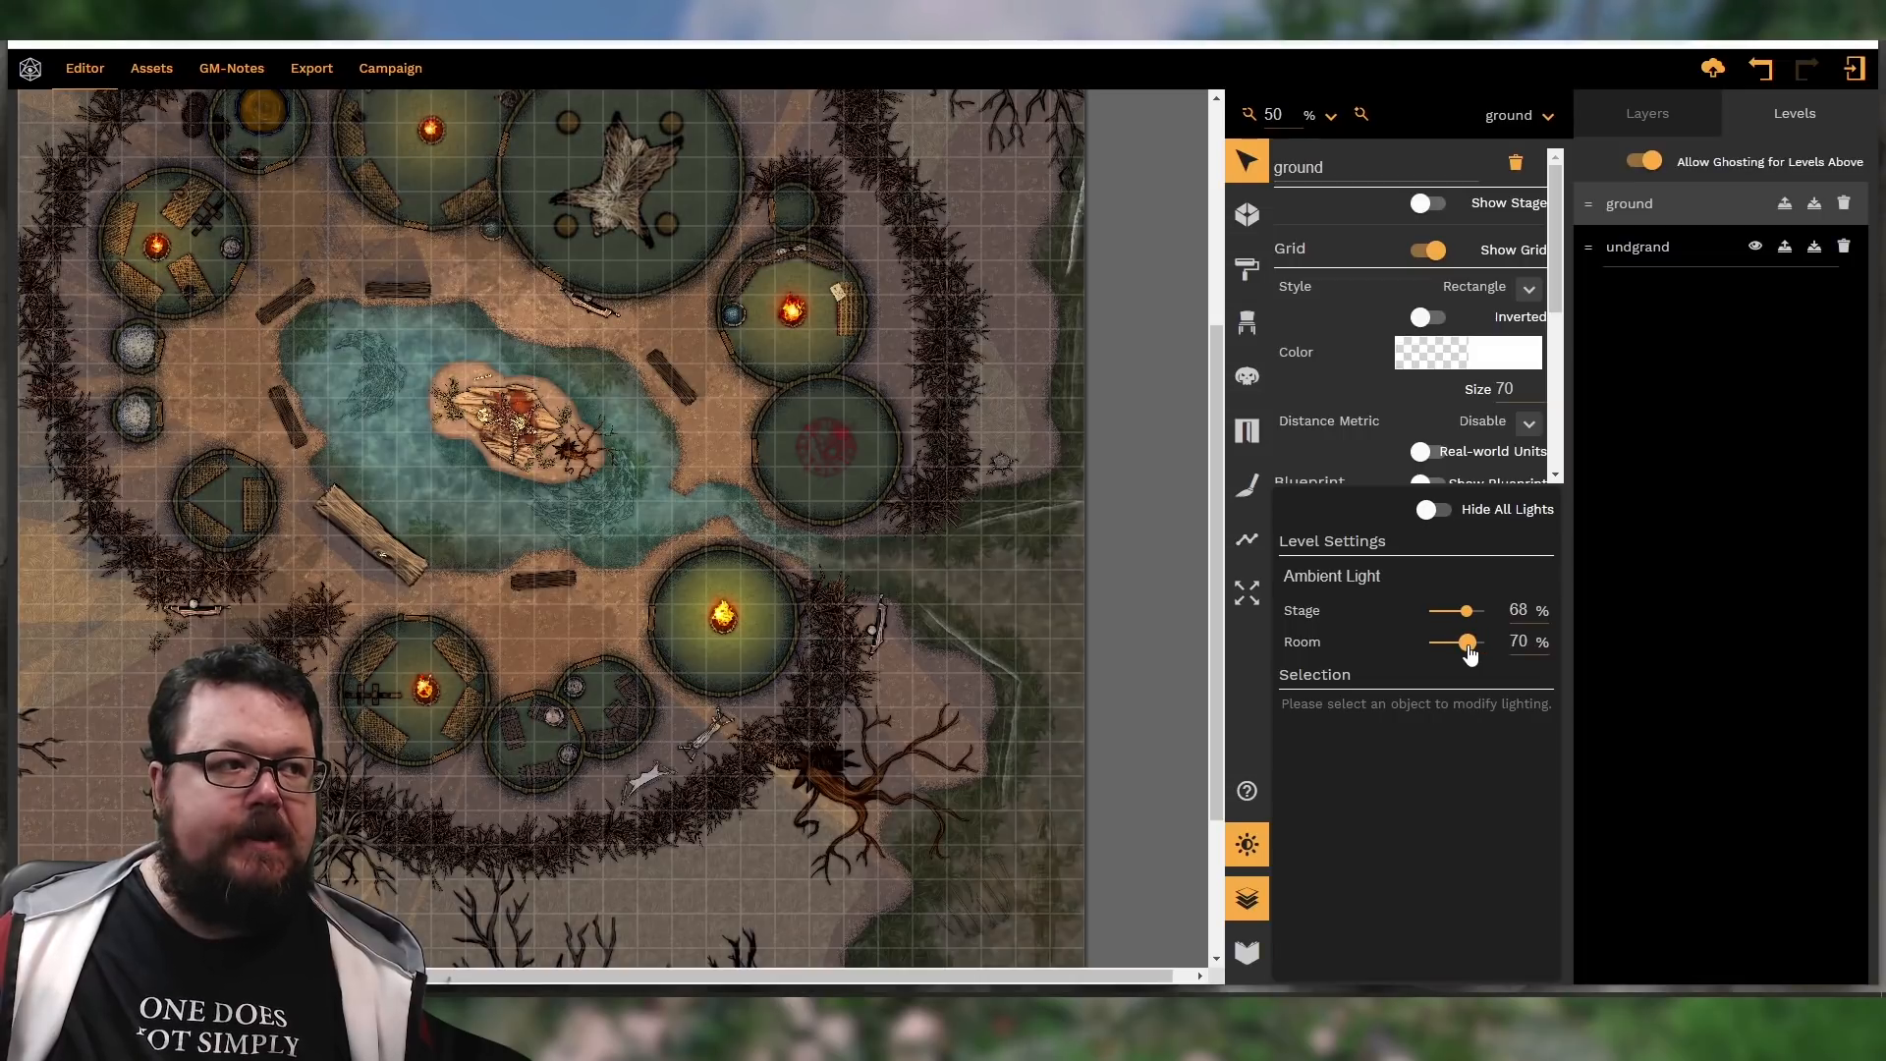
drag(1470, 644, 1473, 644)
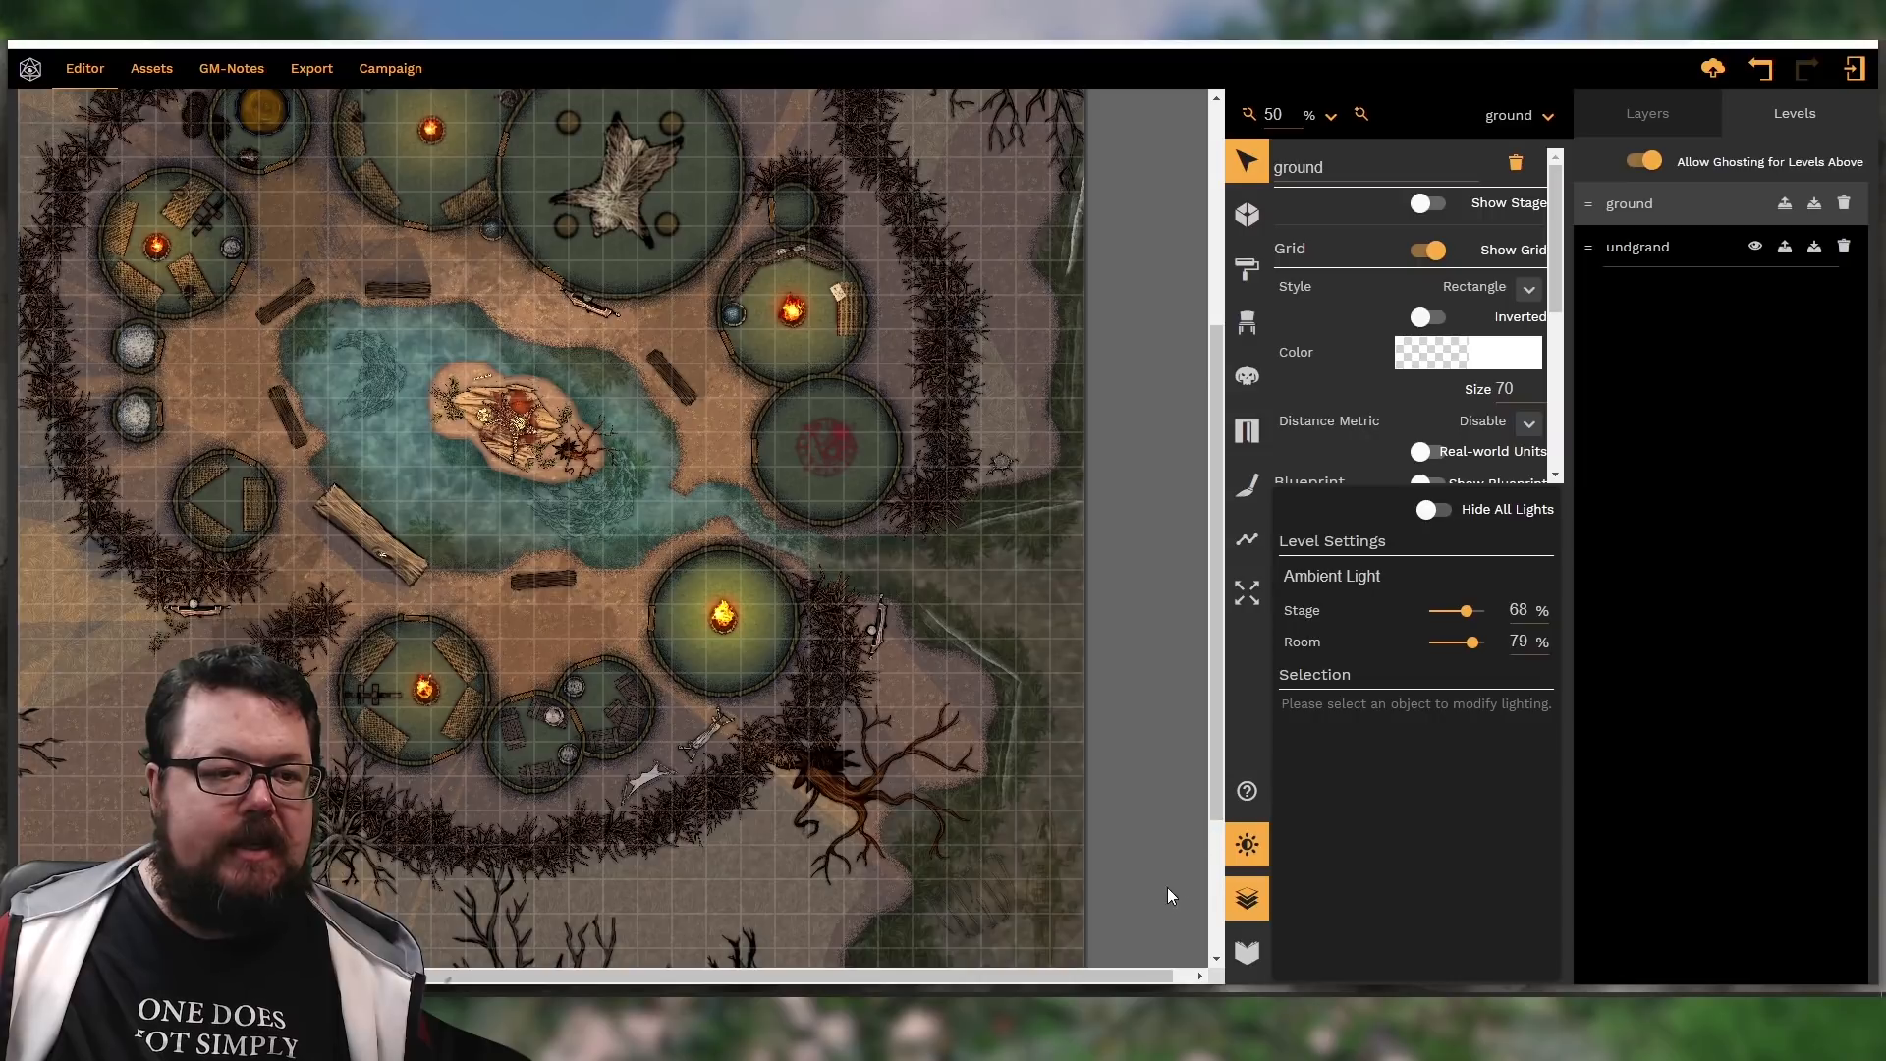
click(1246, 844)
click(1247, 898)
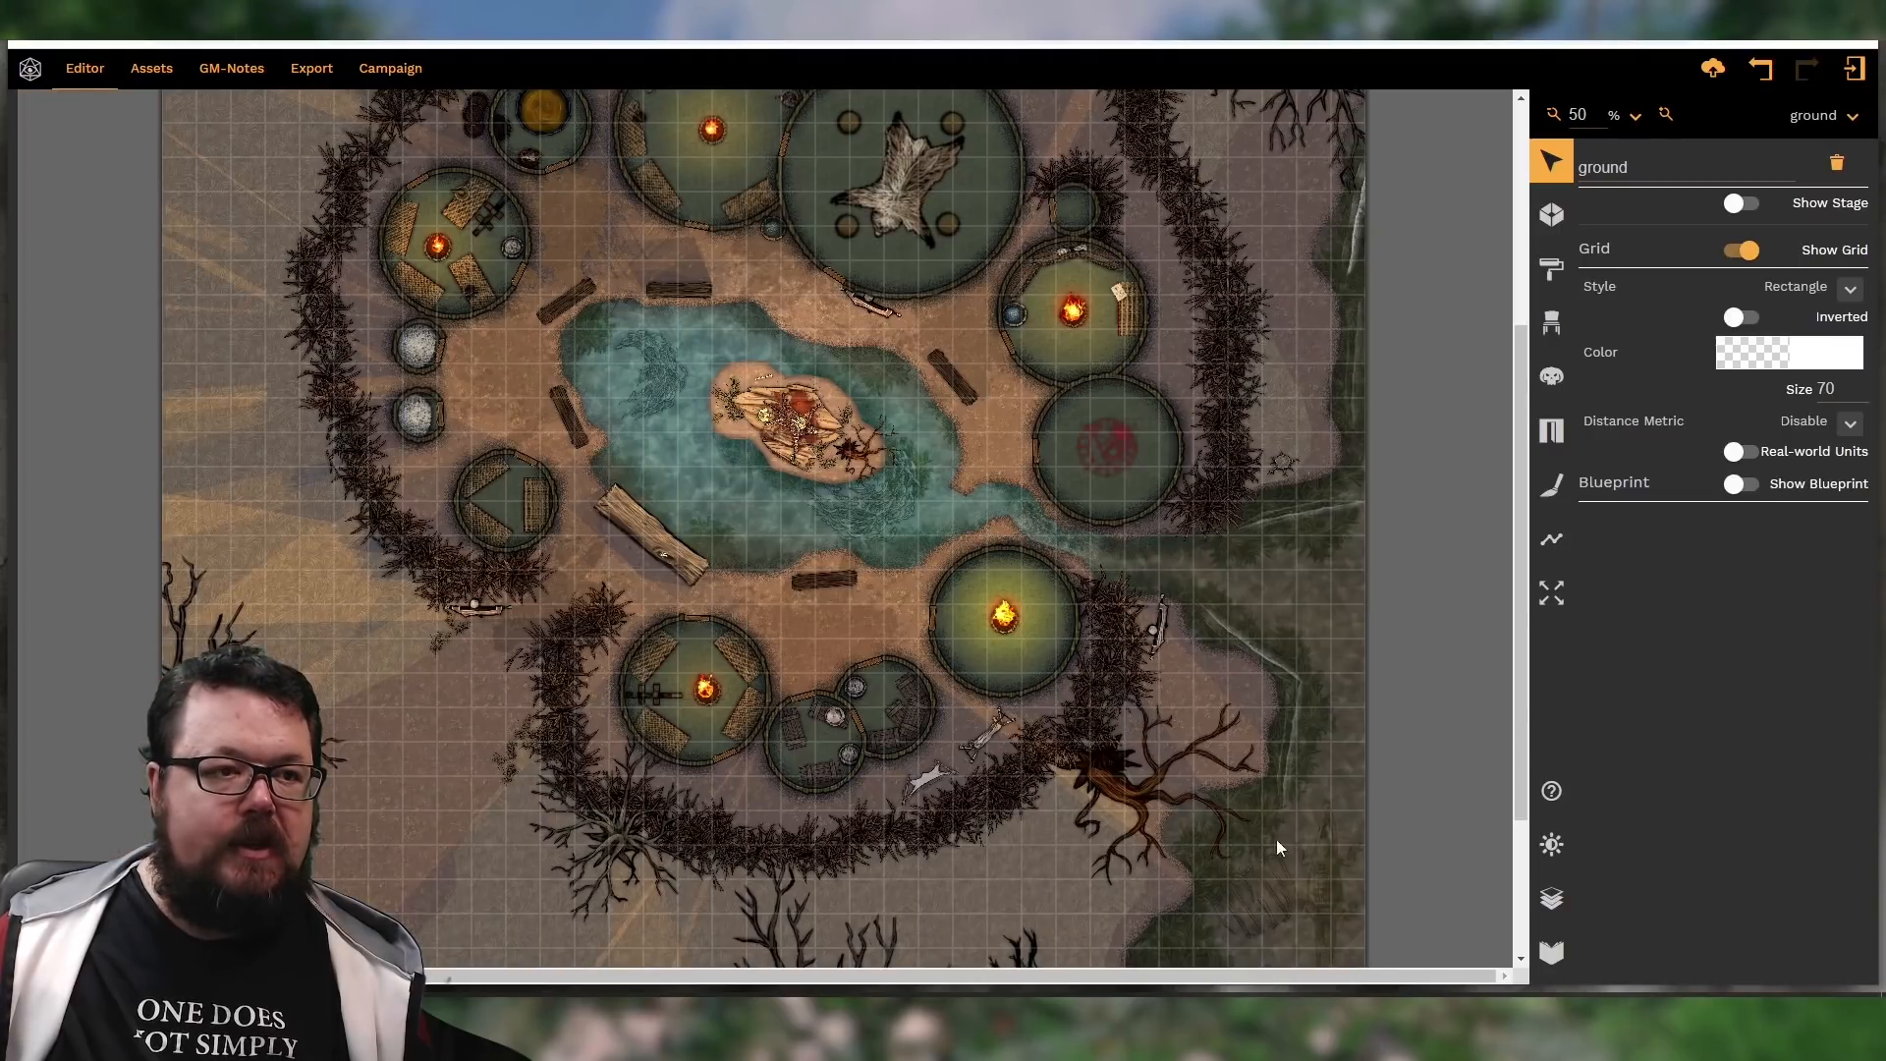
Enable shadow casting for two neighbouring iron bushes in the northeast part of the hedge ring
scroll(1448, 753, up, 3)
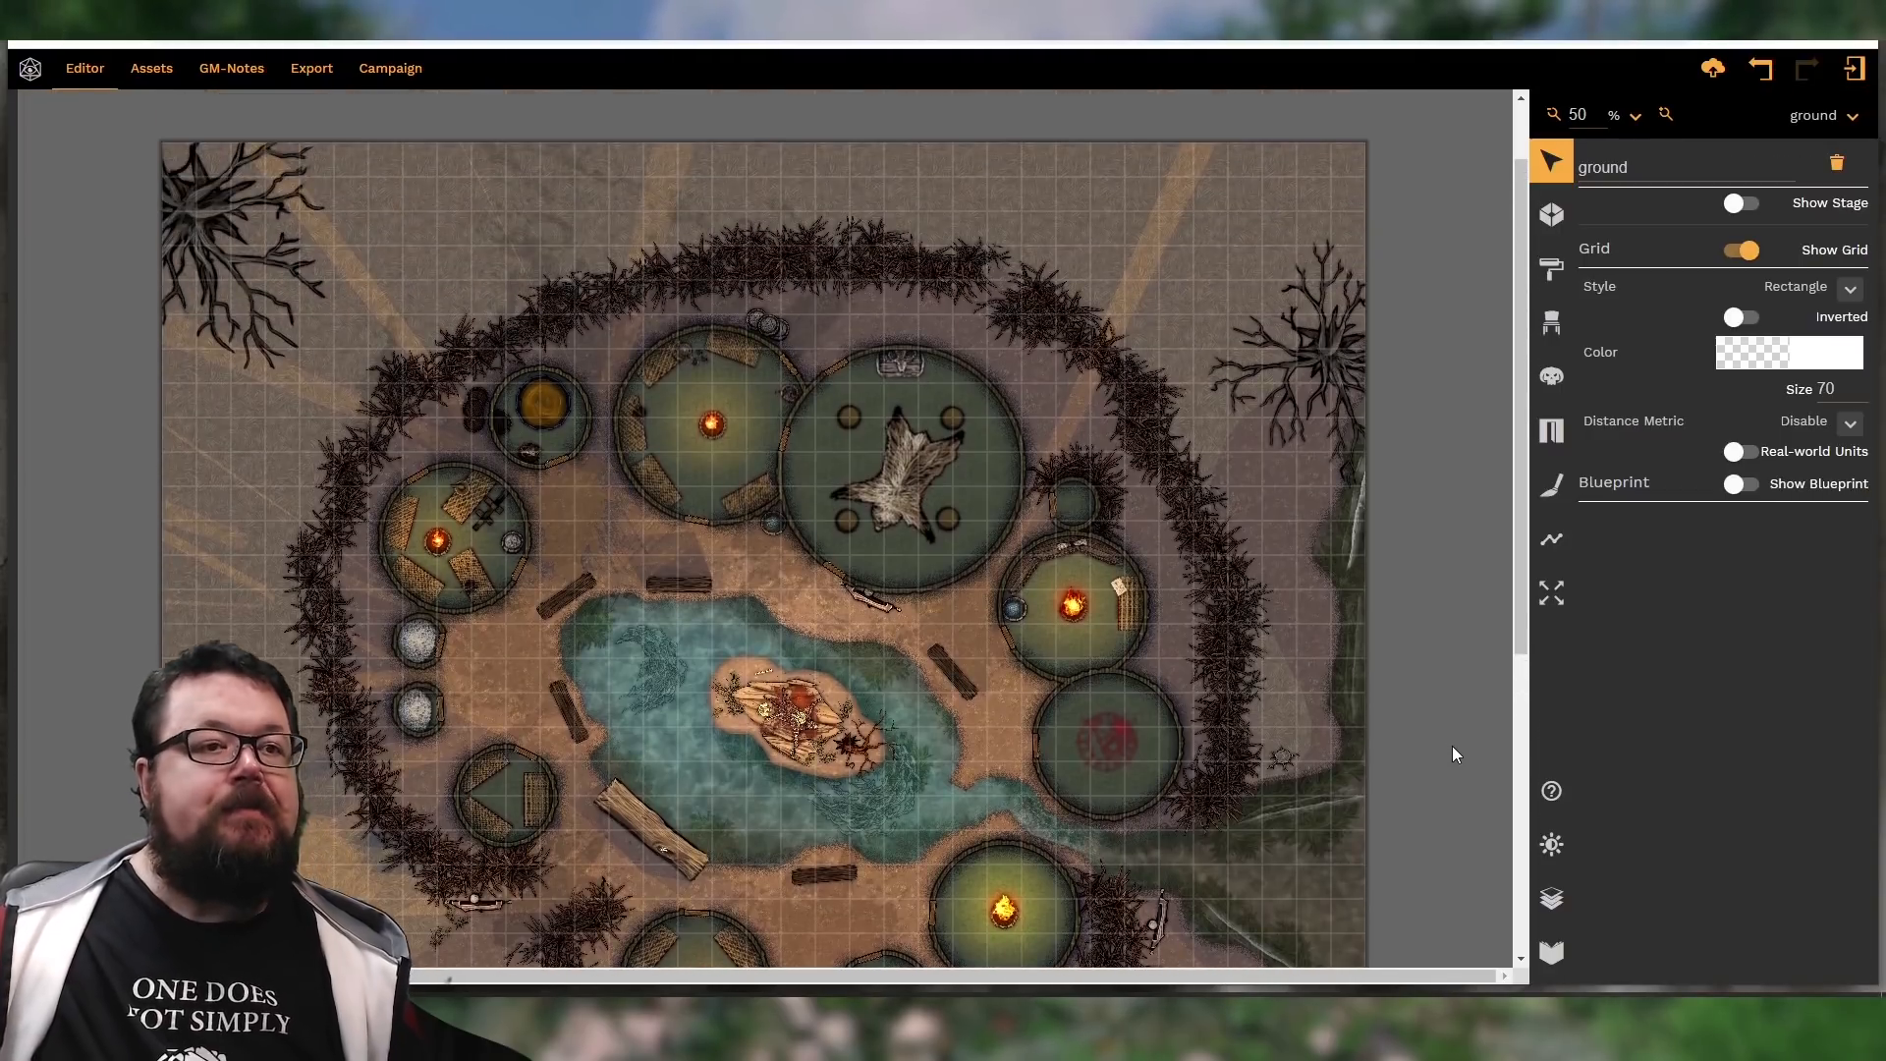
scroll(216, 497, down, 3)
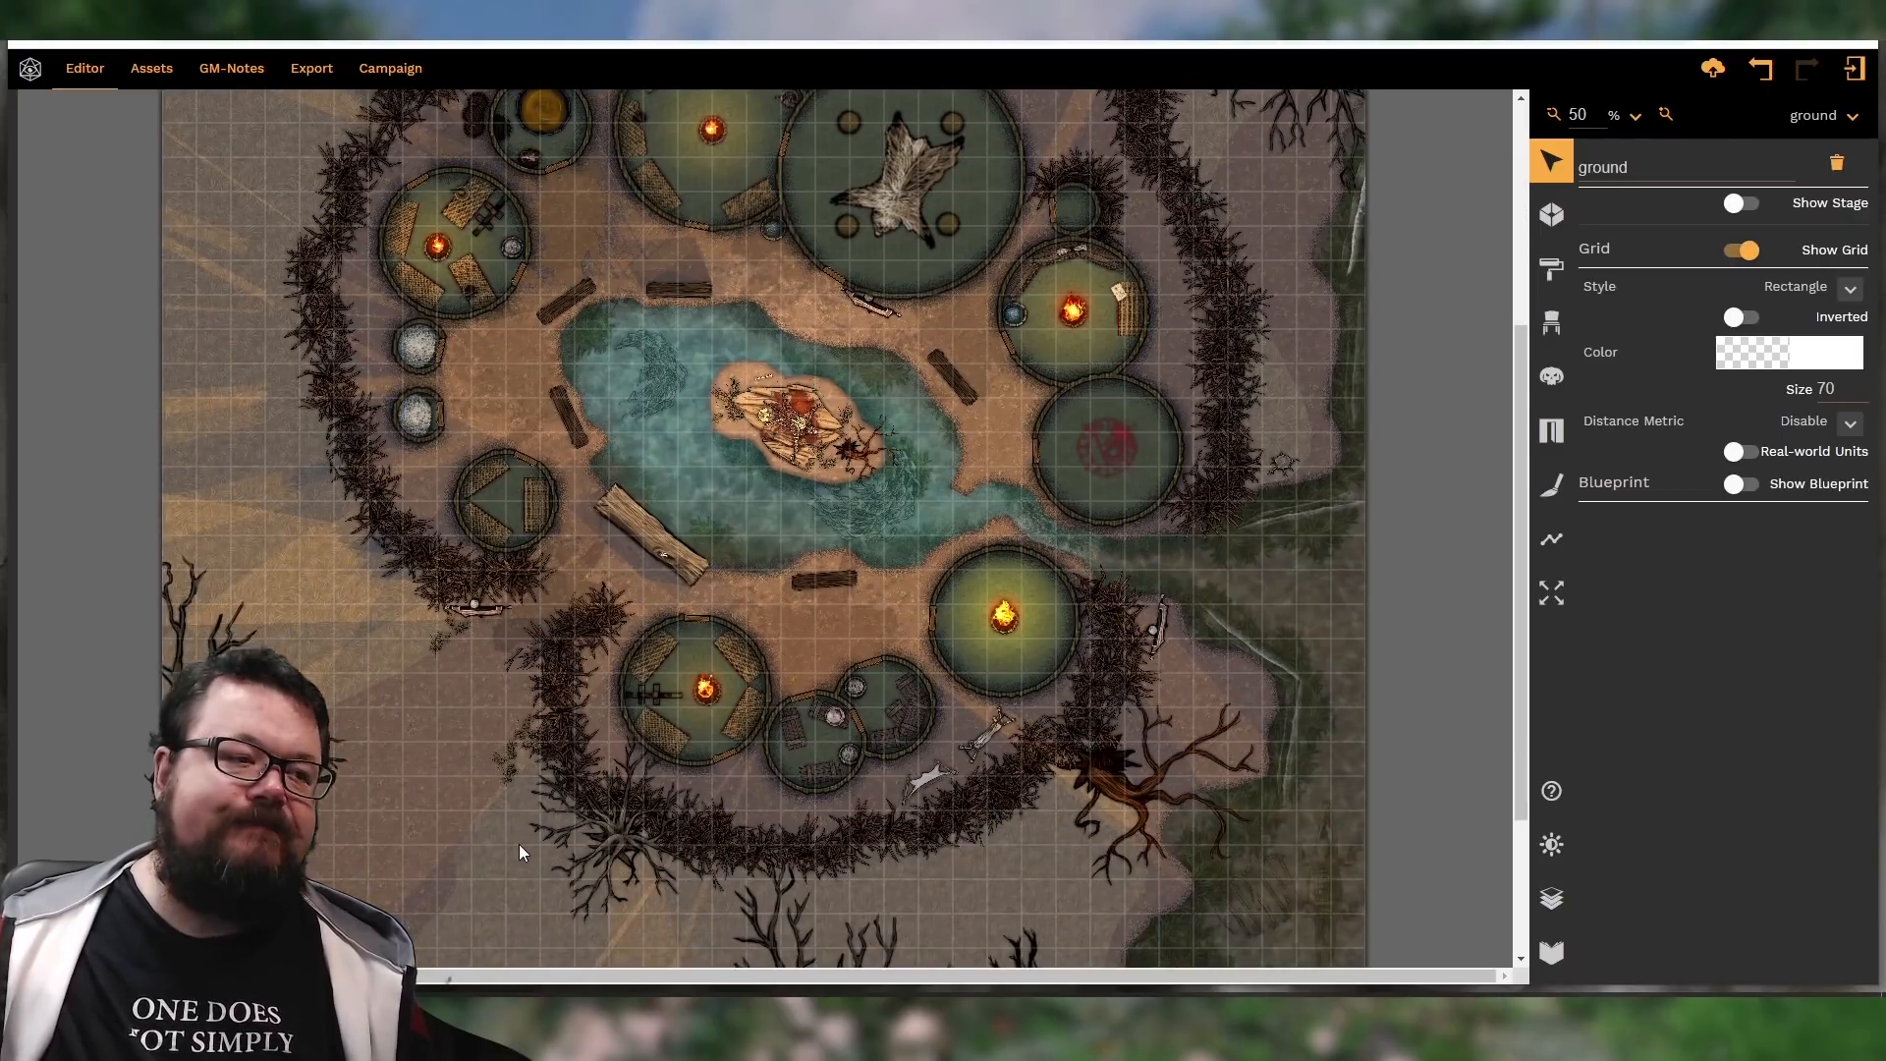
scroll(521, 850, up, 1)
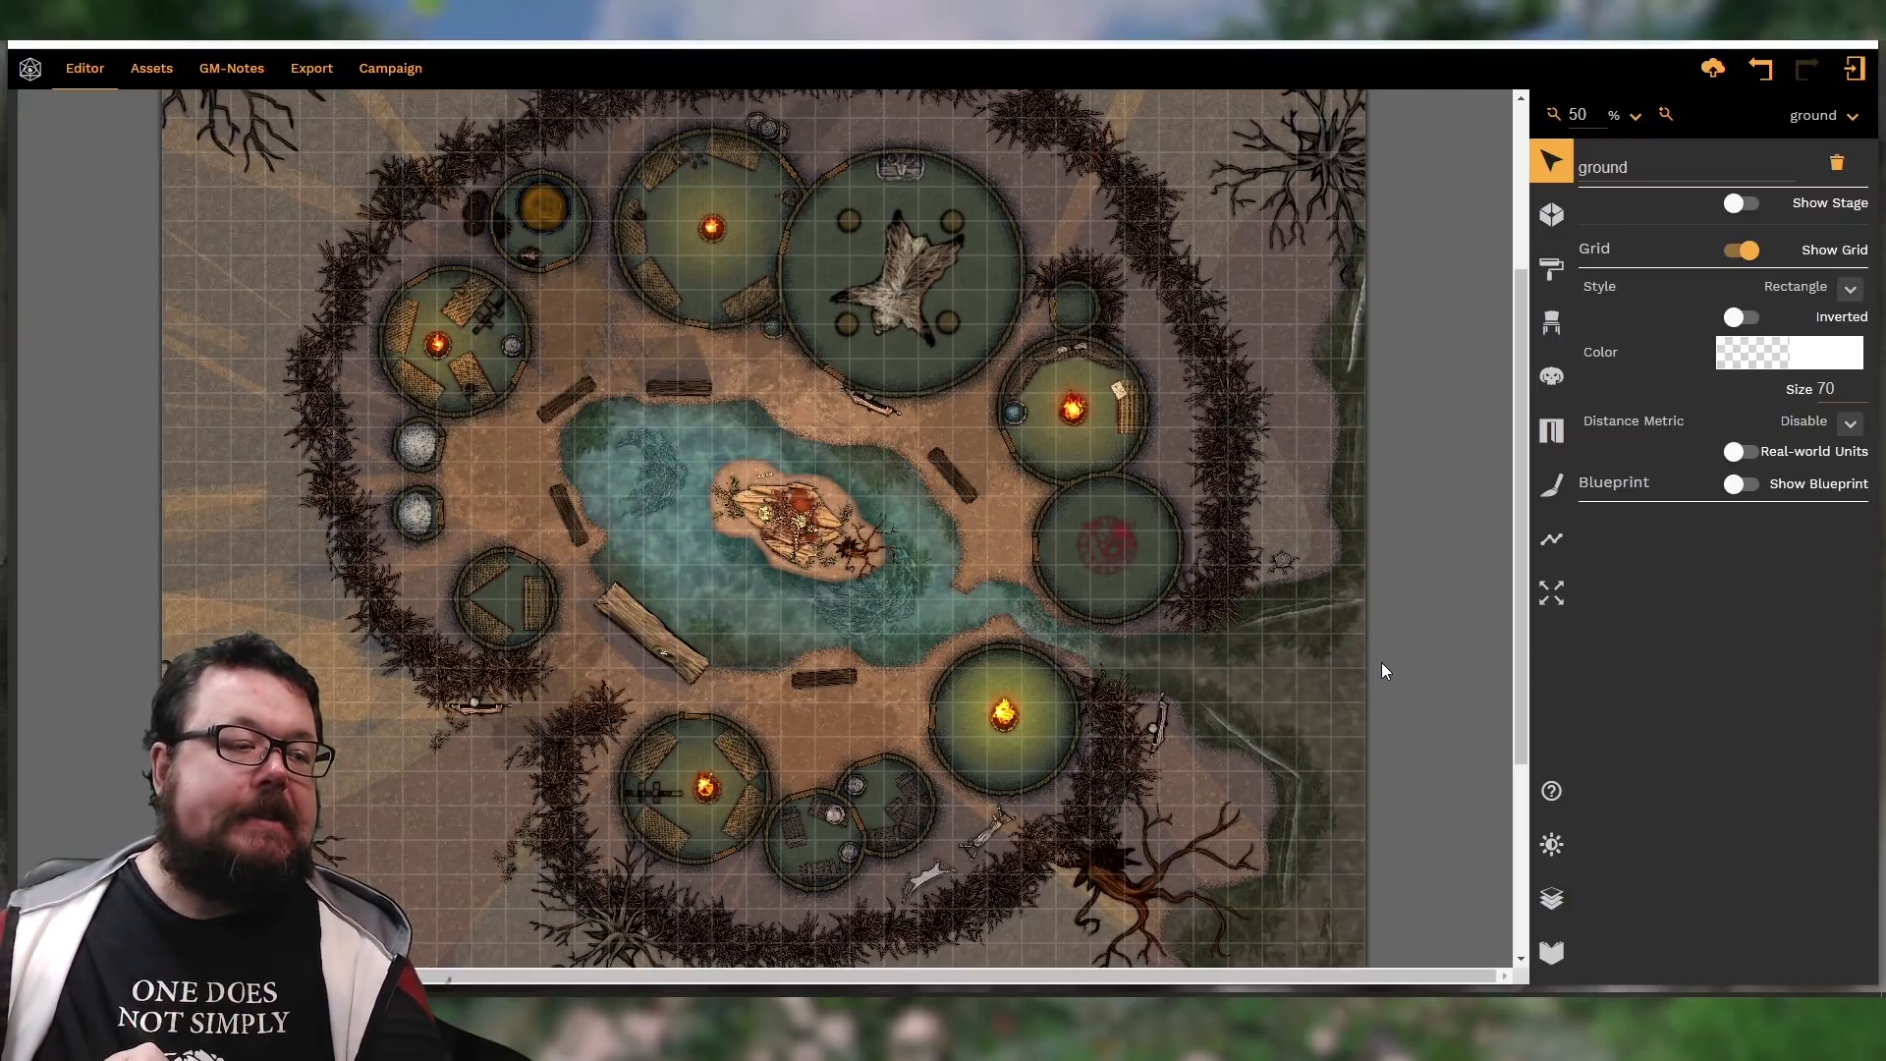
scroll(1332, 709, up, 3)
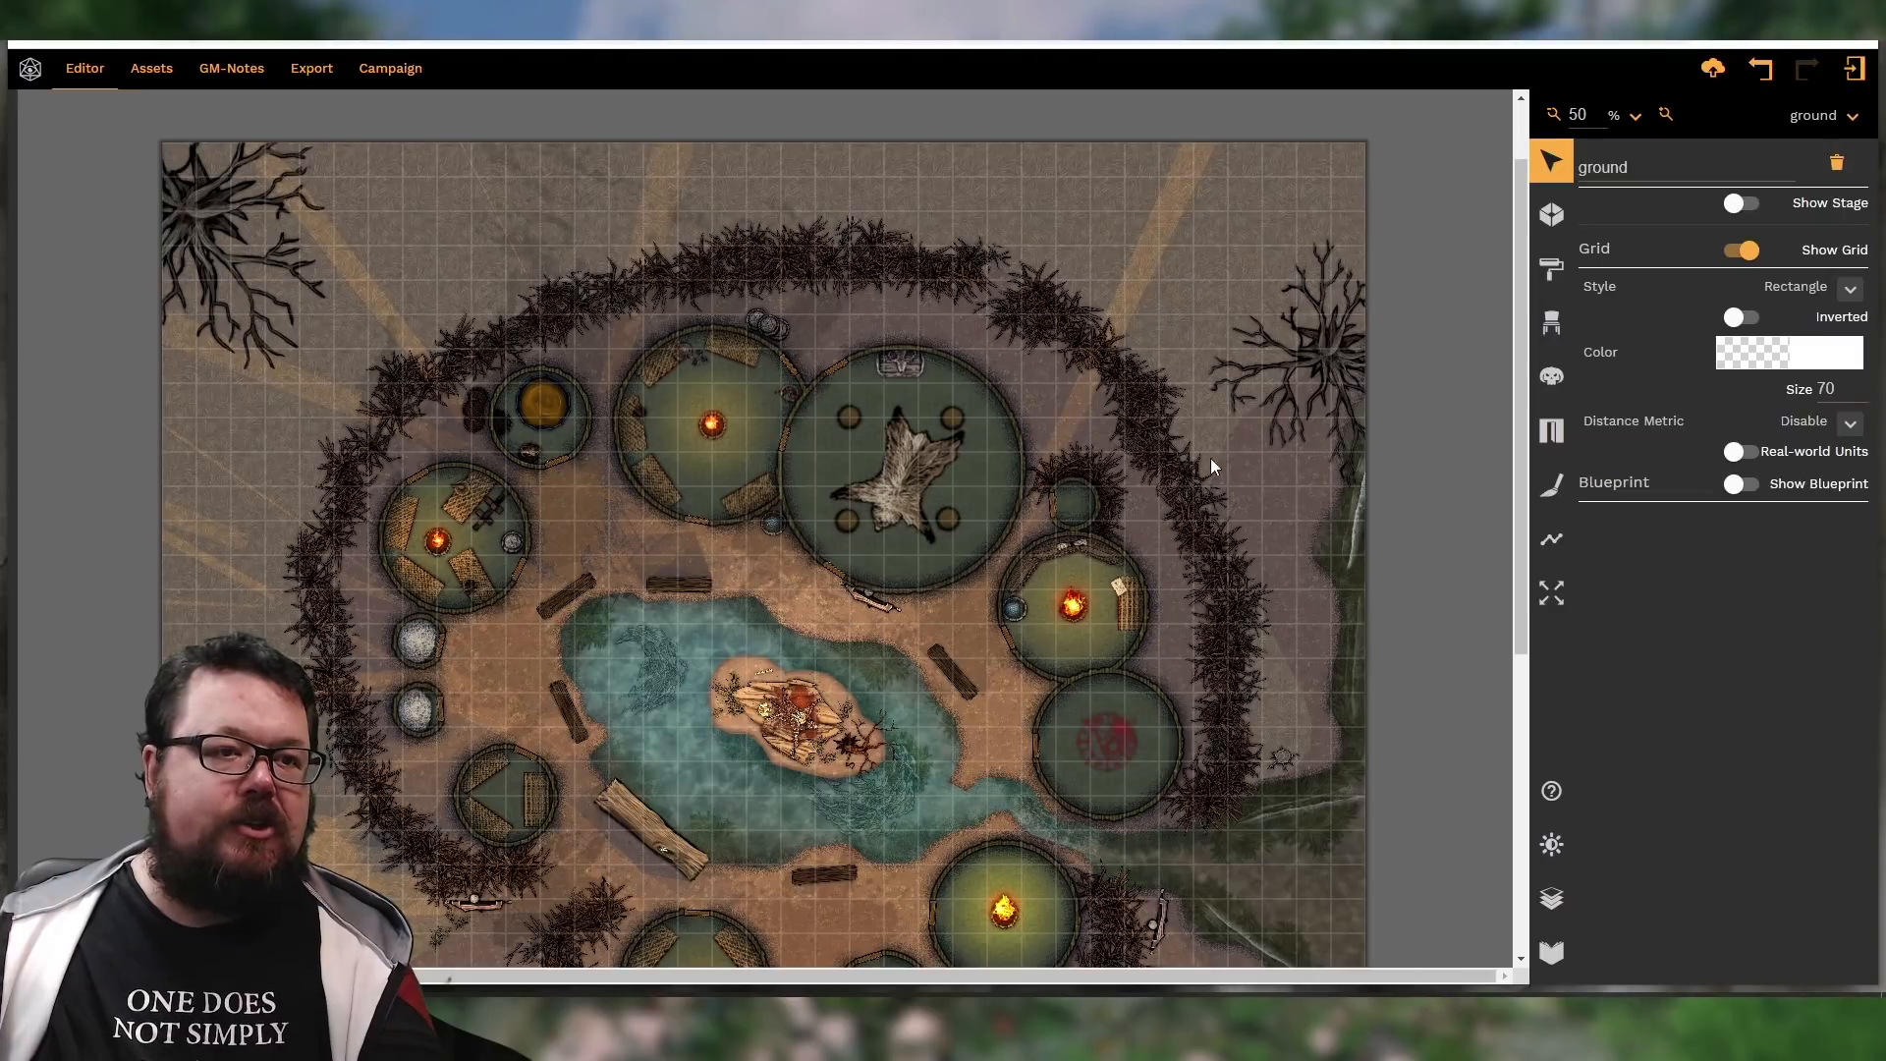
click(1143, 395)
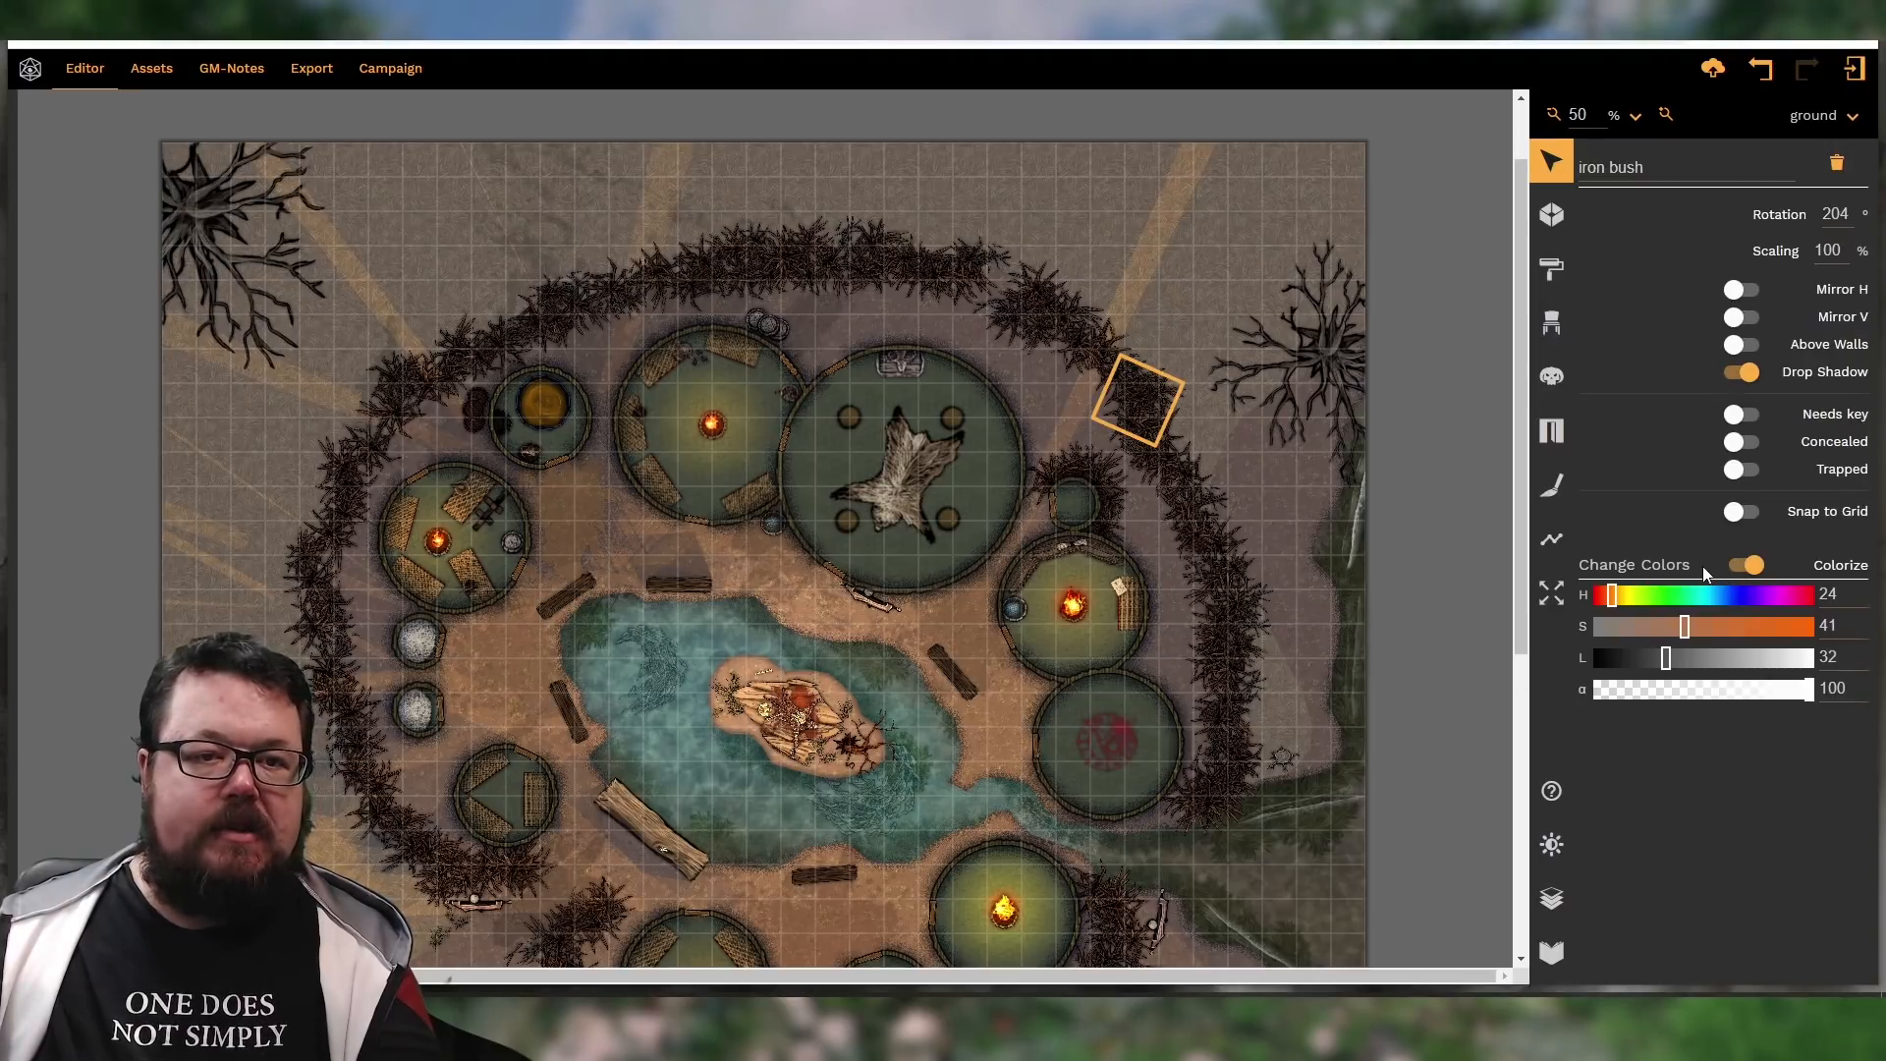
click(1552, 845)
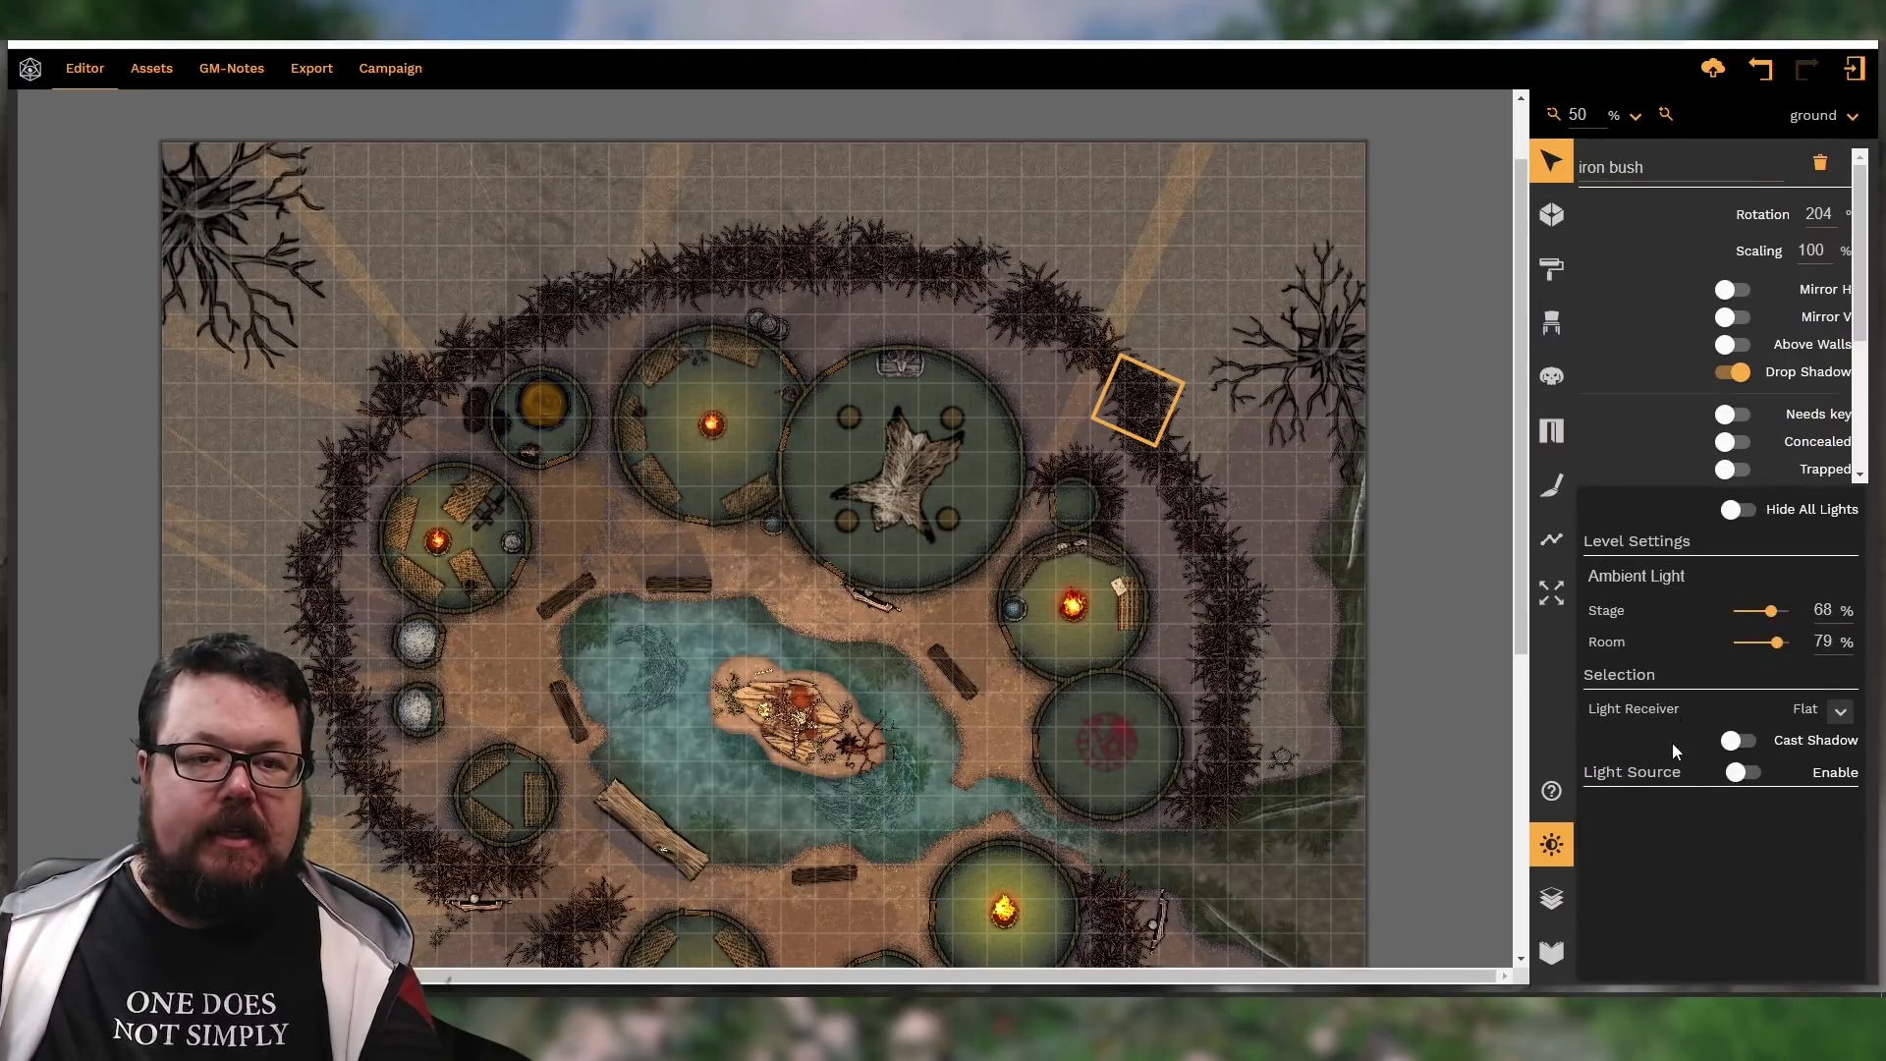
click(1750, 751)
click(1106, 360)
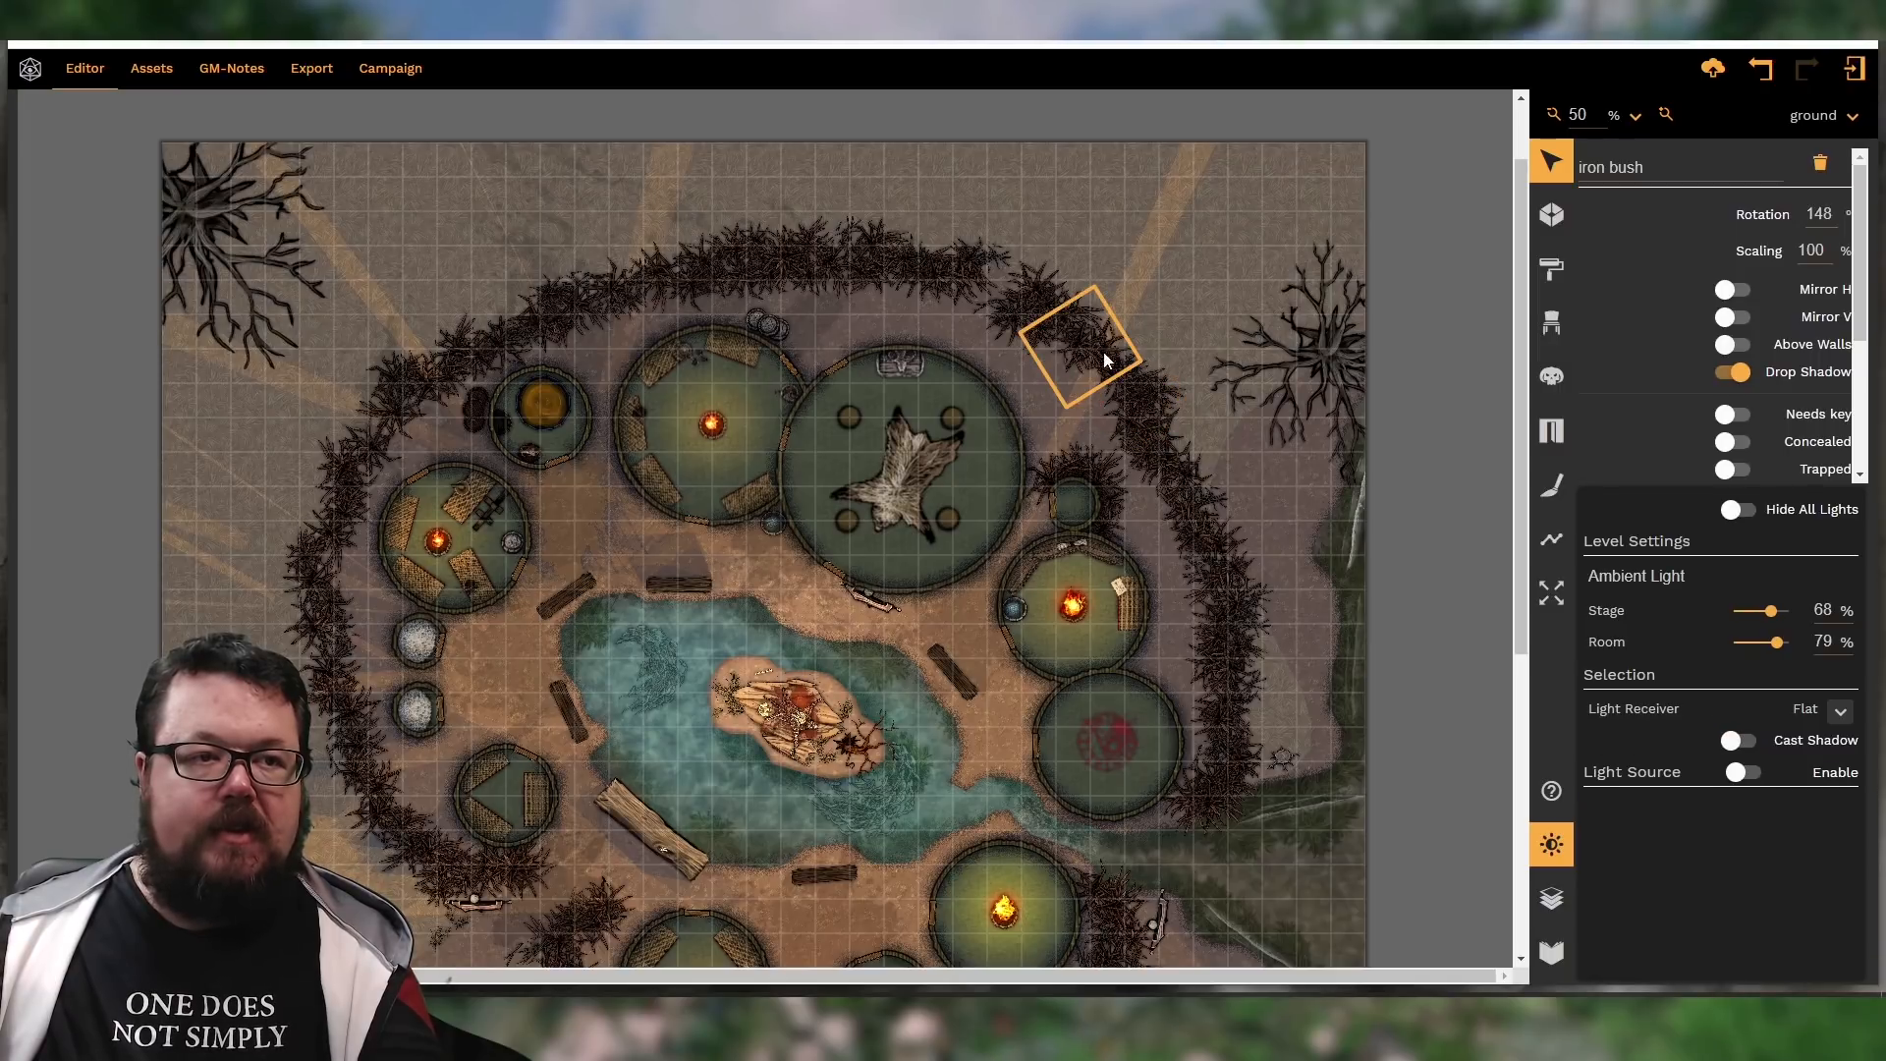
click(1731, 741)
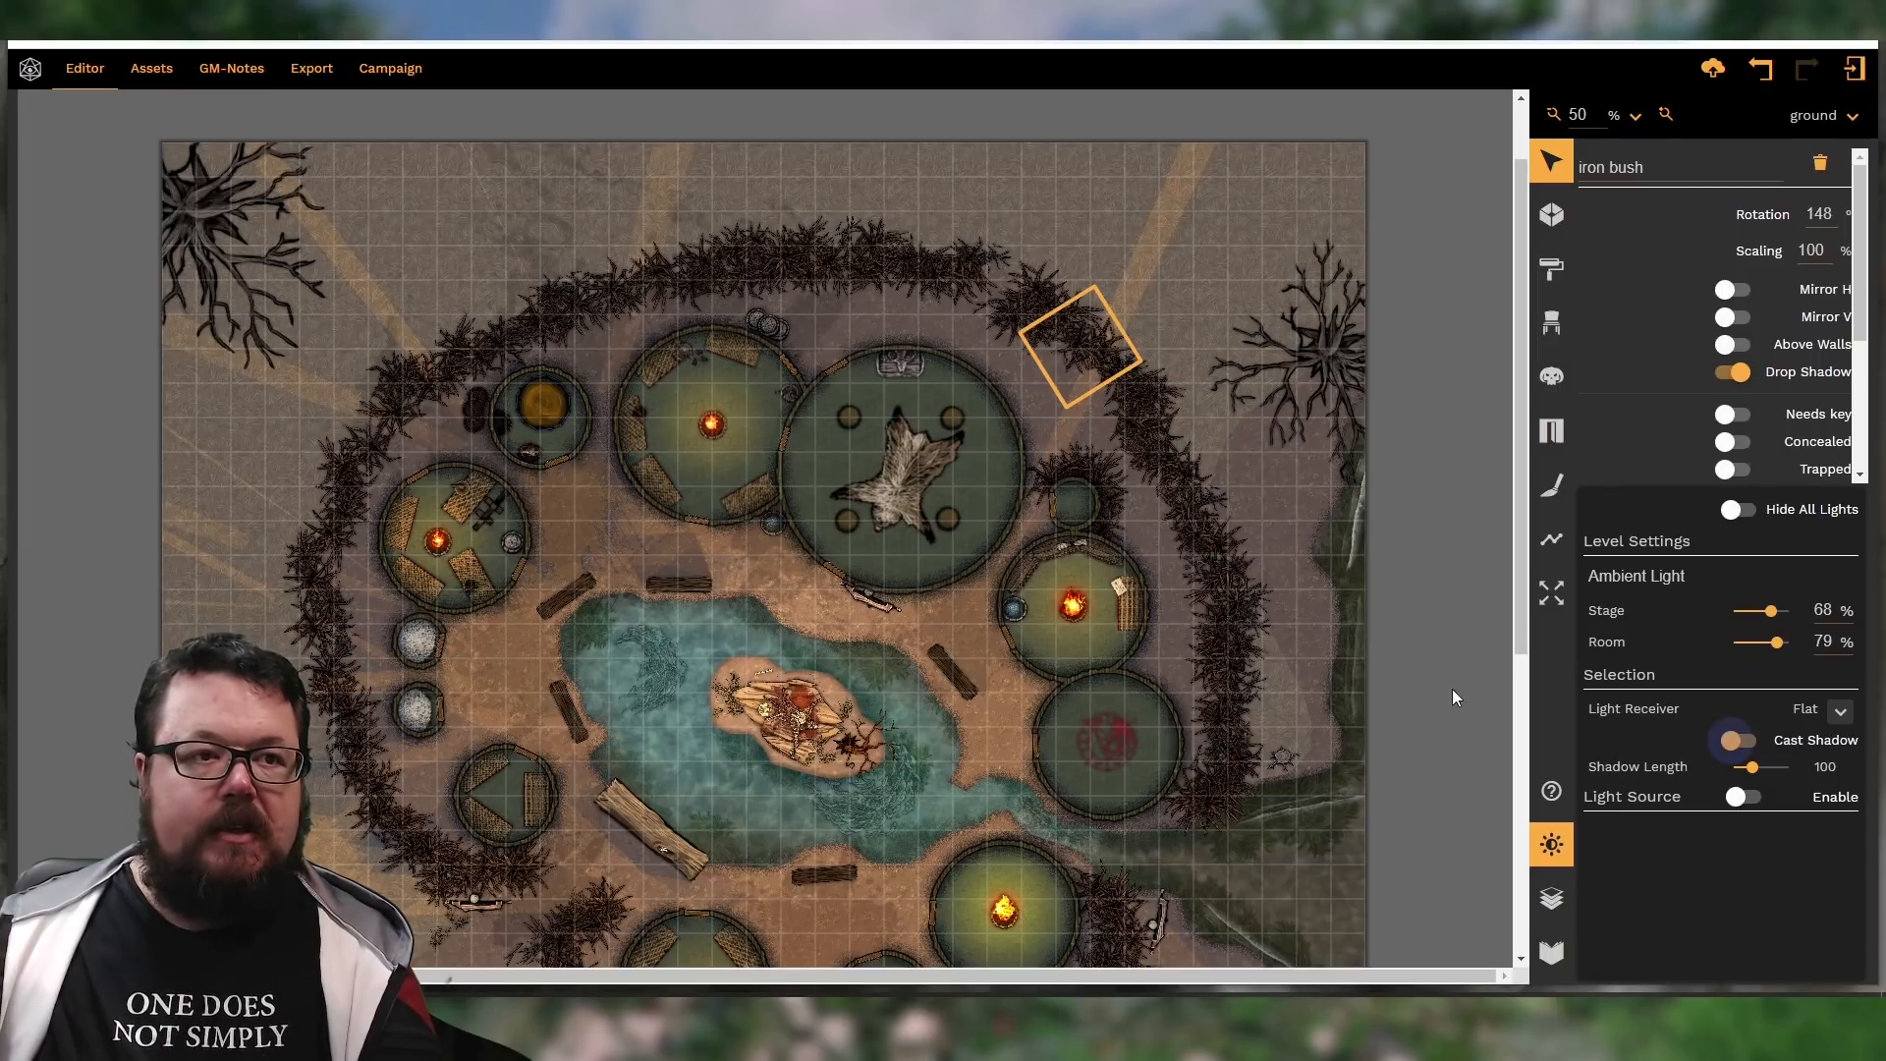
Enable shadow casting for two twigs props in the east hedge and one in the northwest hedge, and clear the selection
click(1181, 489)
click(1734, 741)
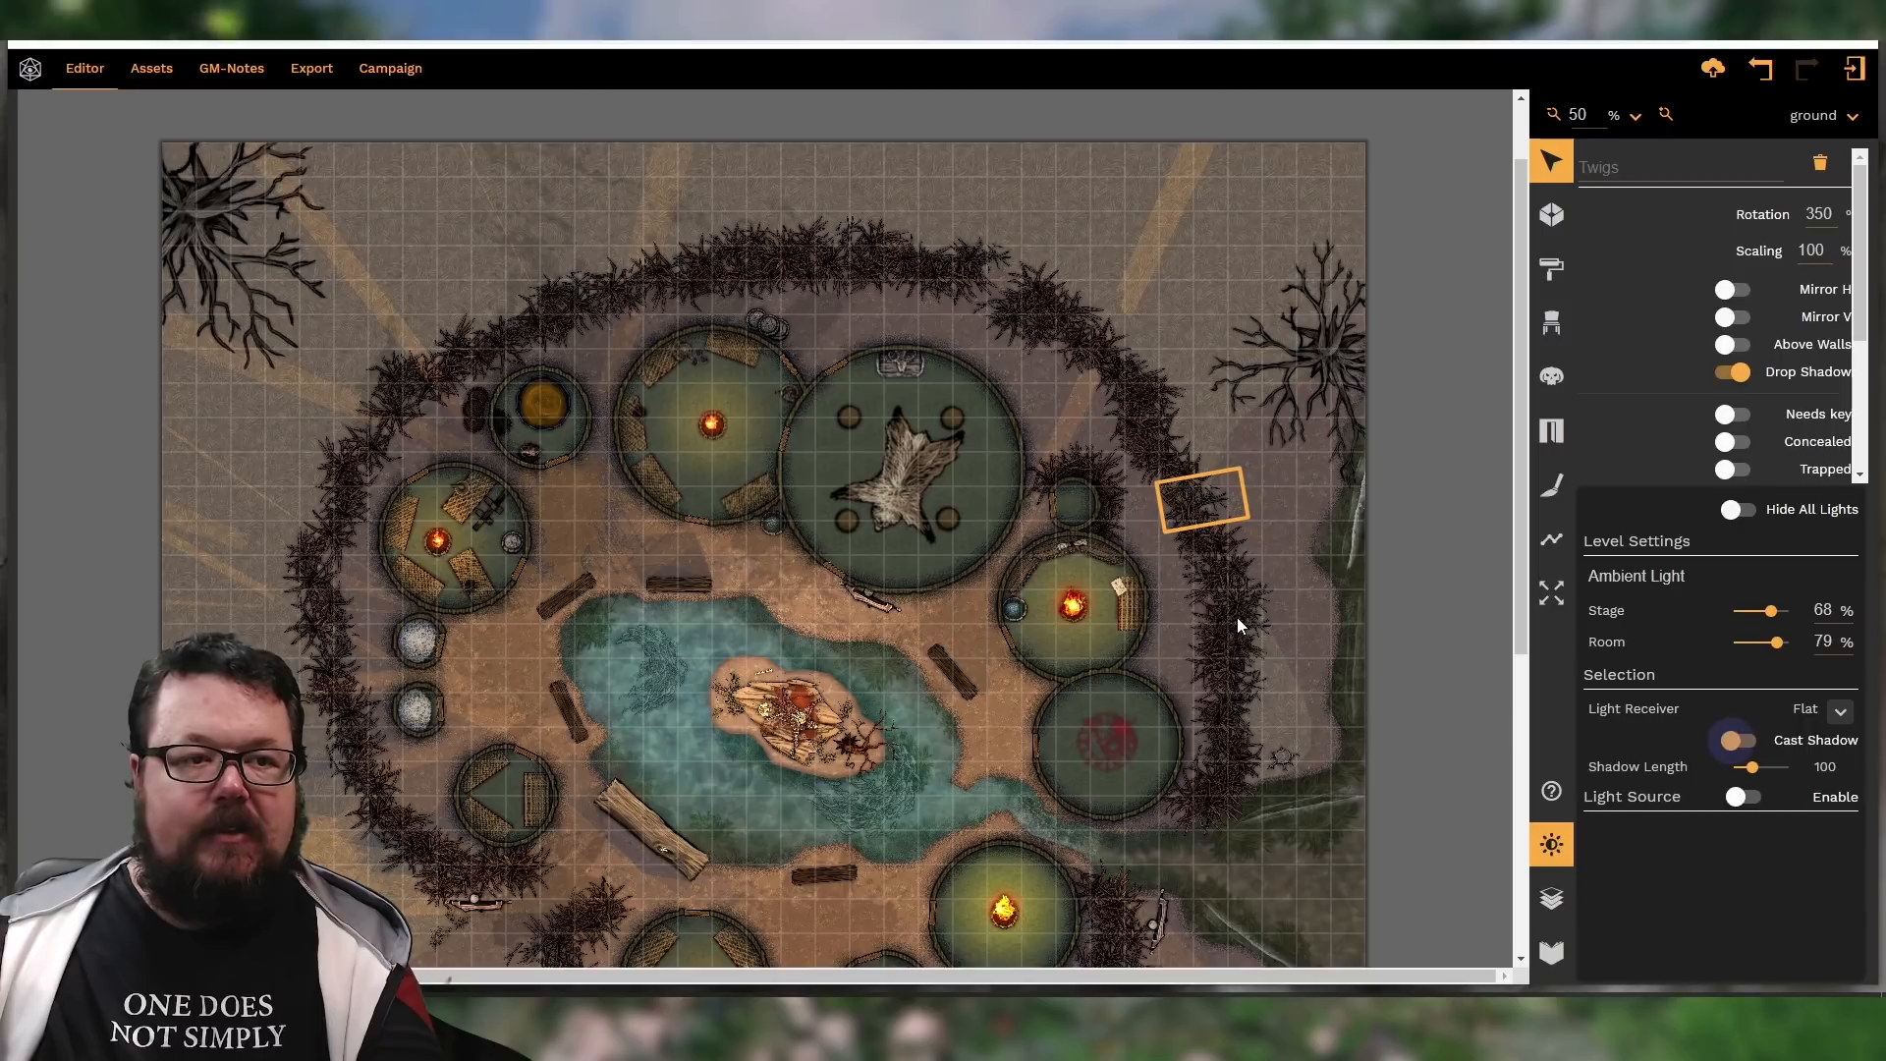
click(1243, 625)
click(1753, 743)
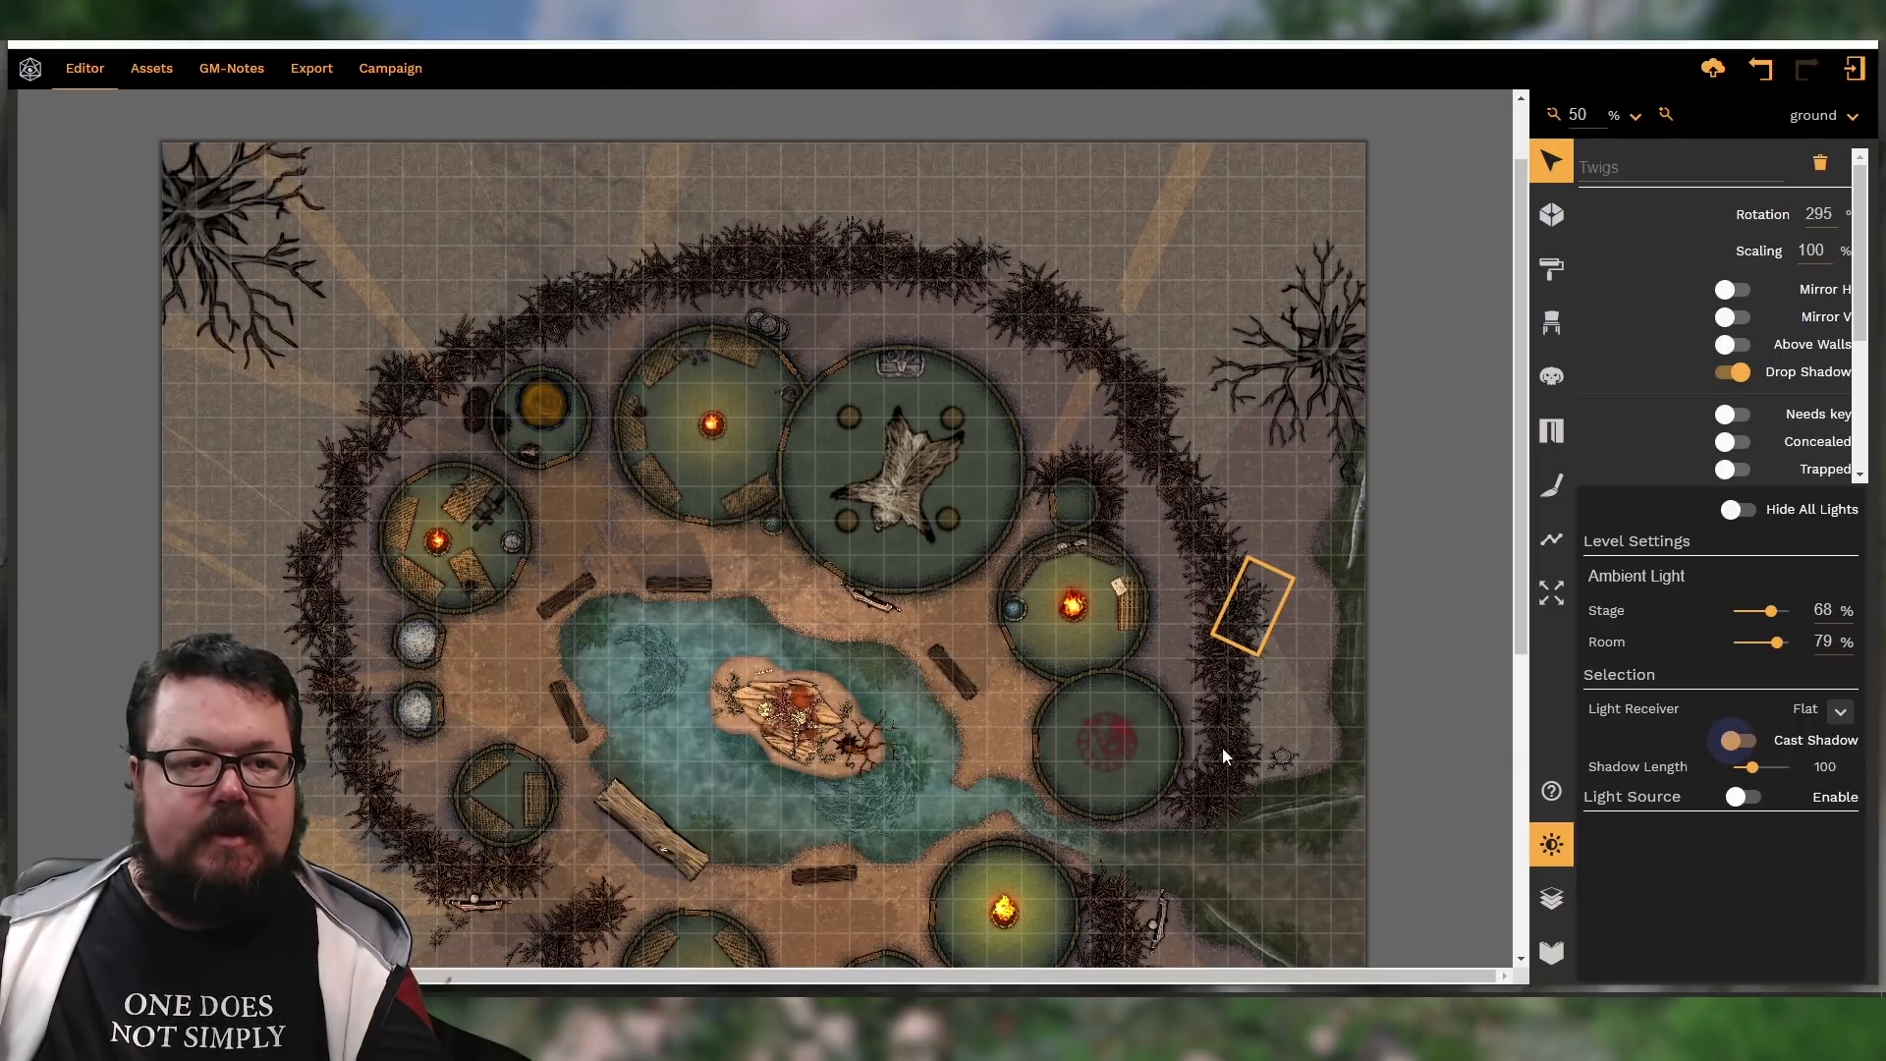
click(645, 290)
click(1737, 742)
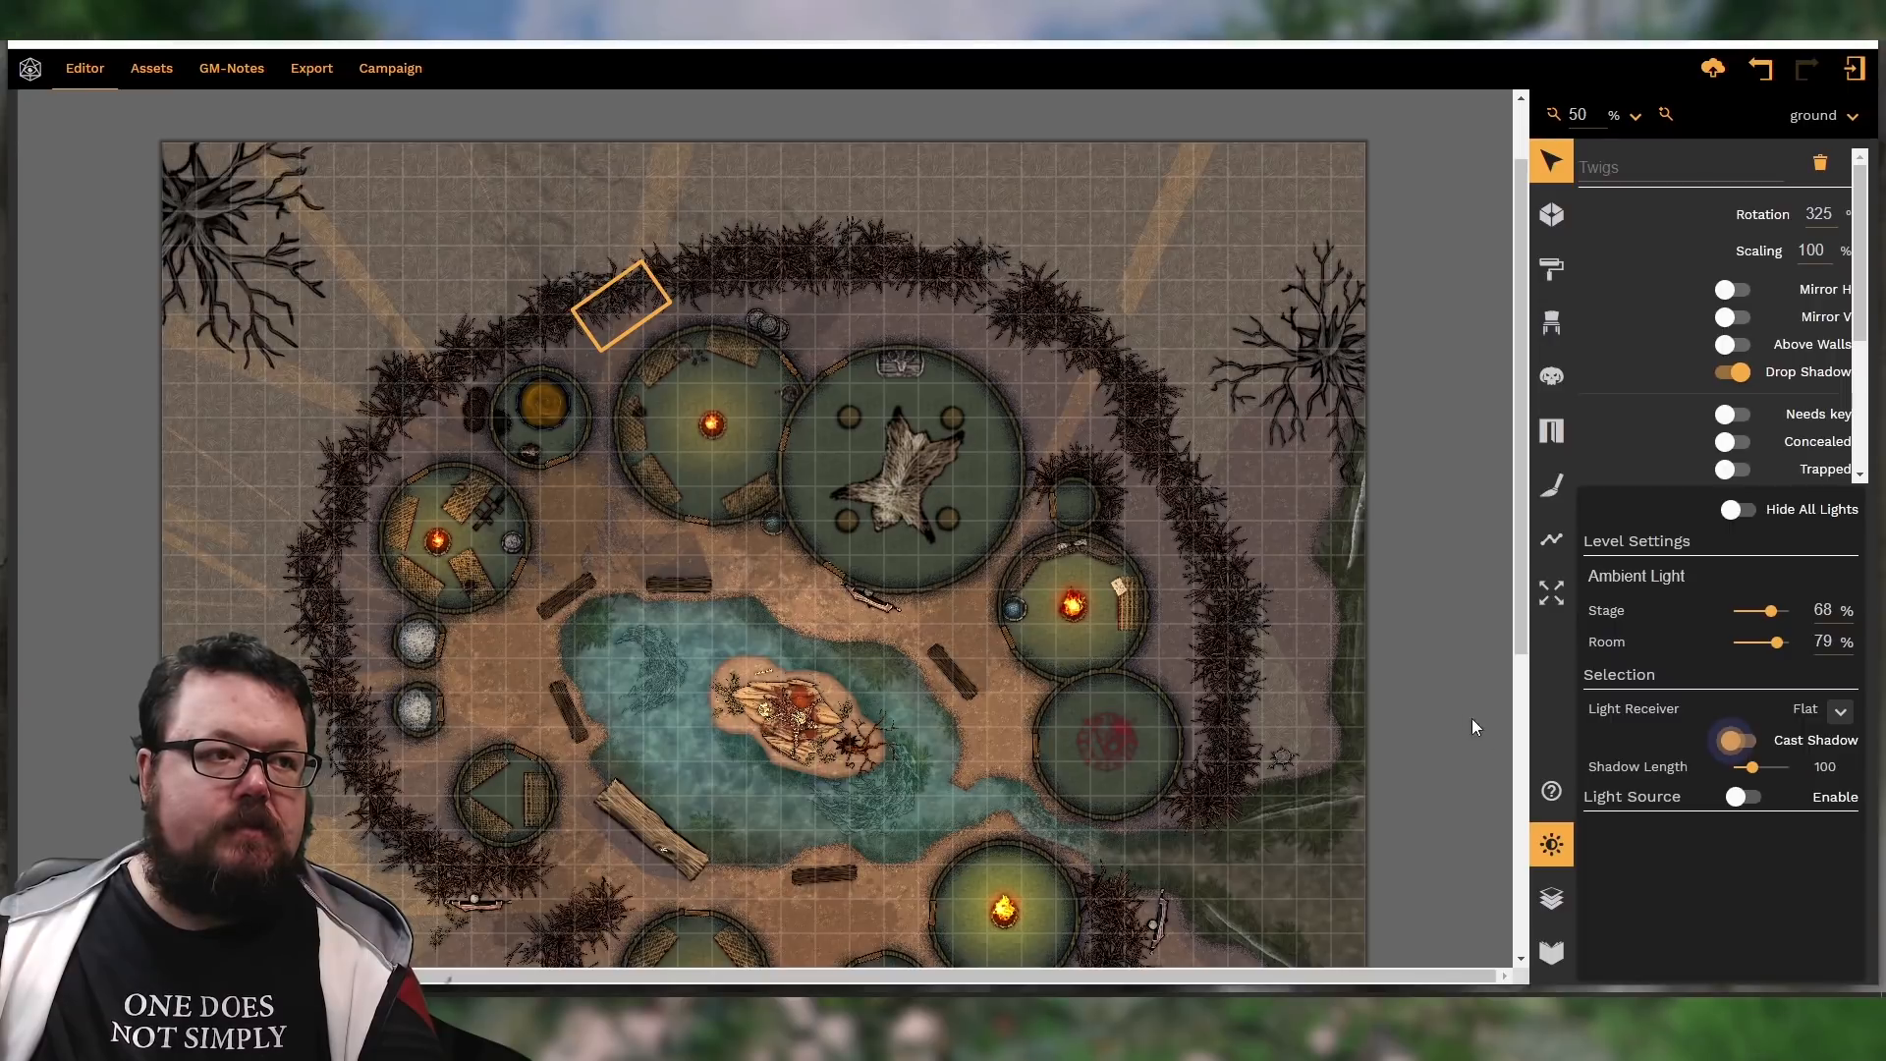
click(1429, 680)
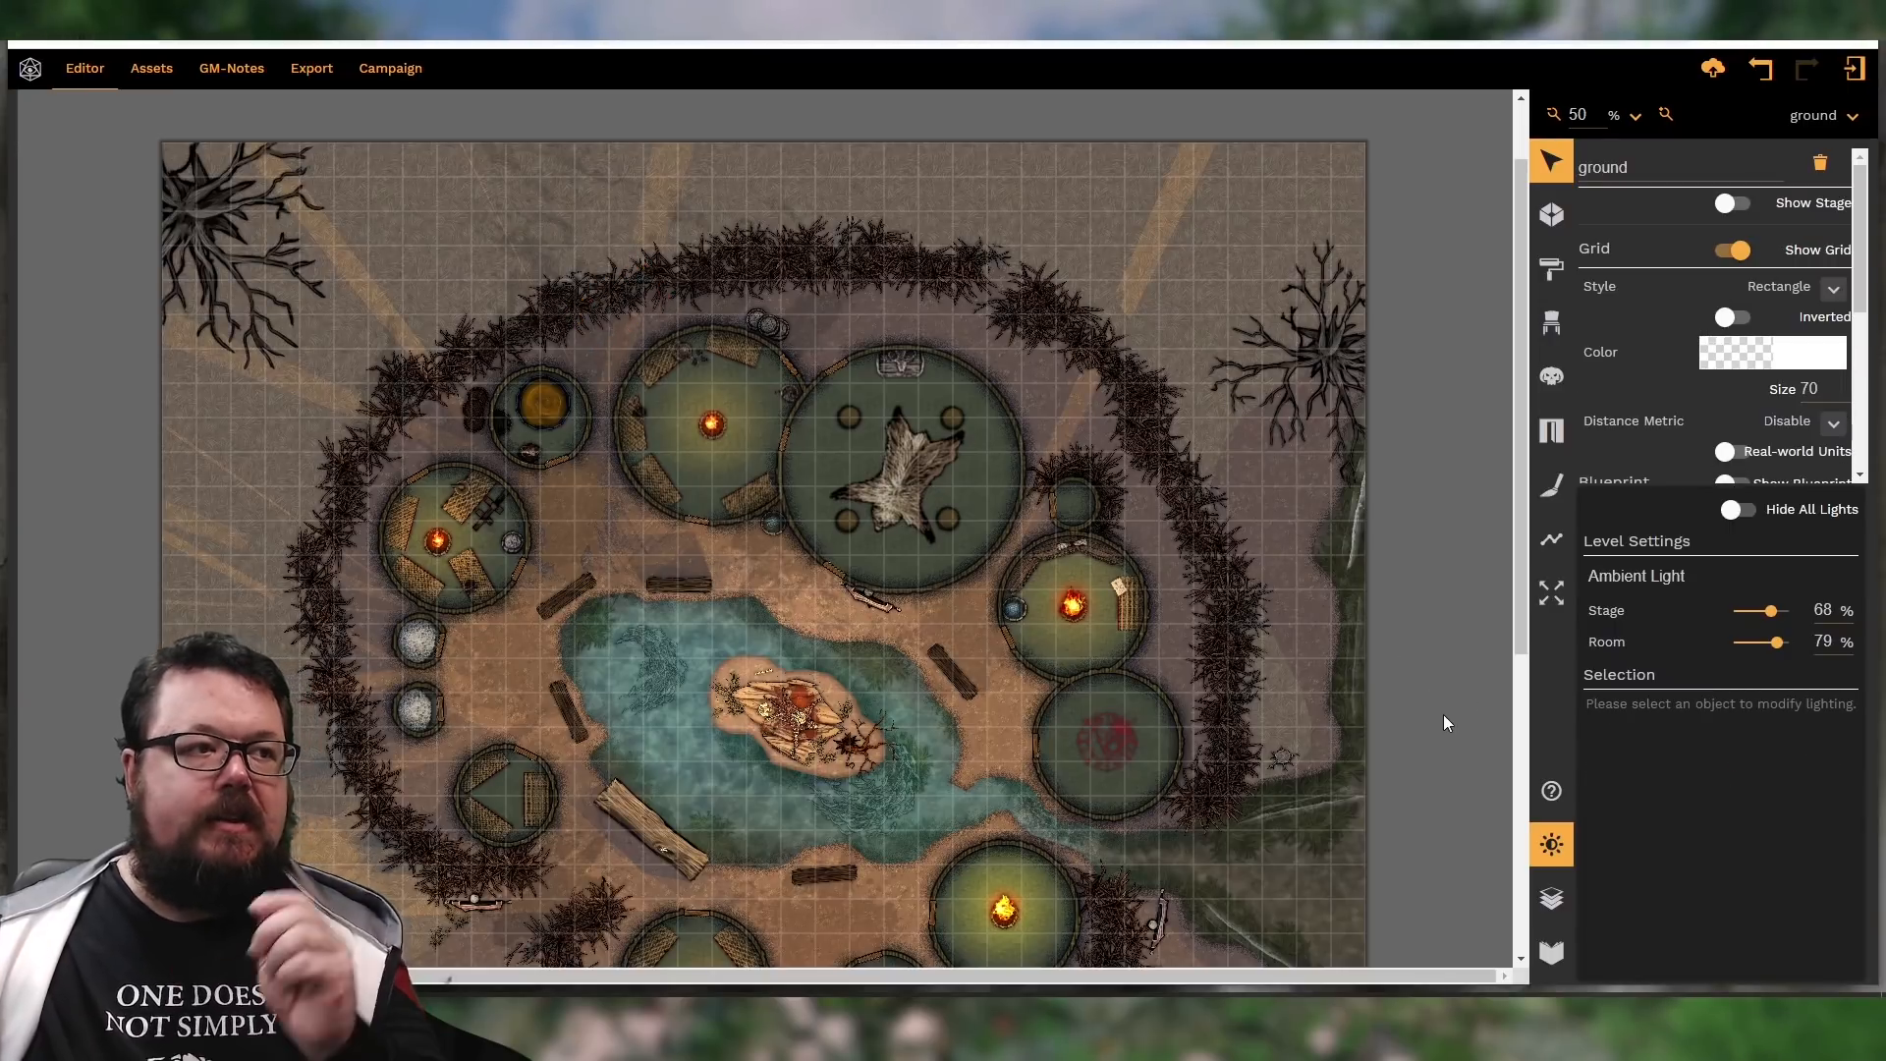
scroll(1444, 722, down, 3)
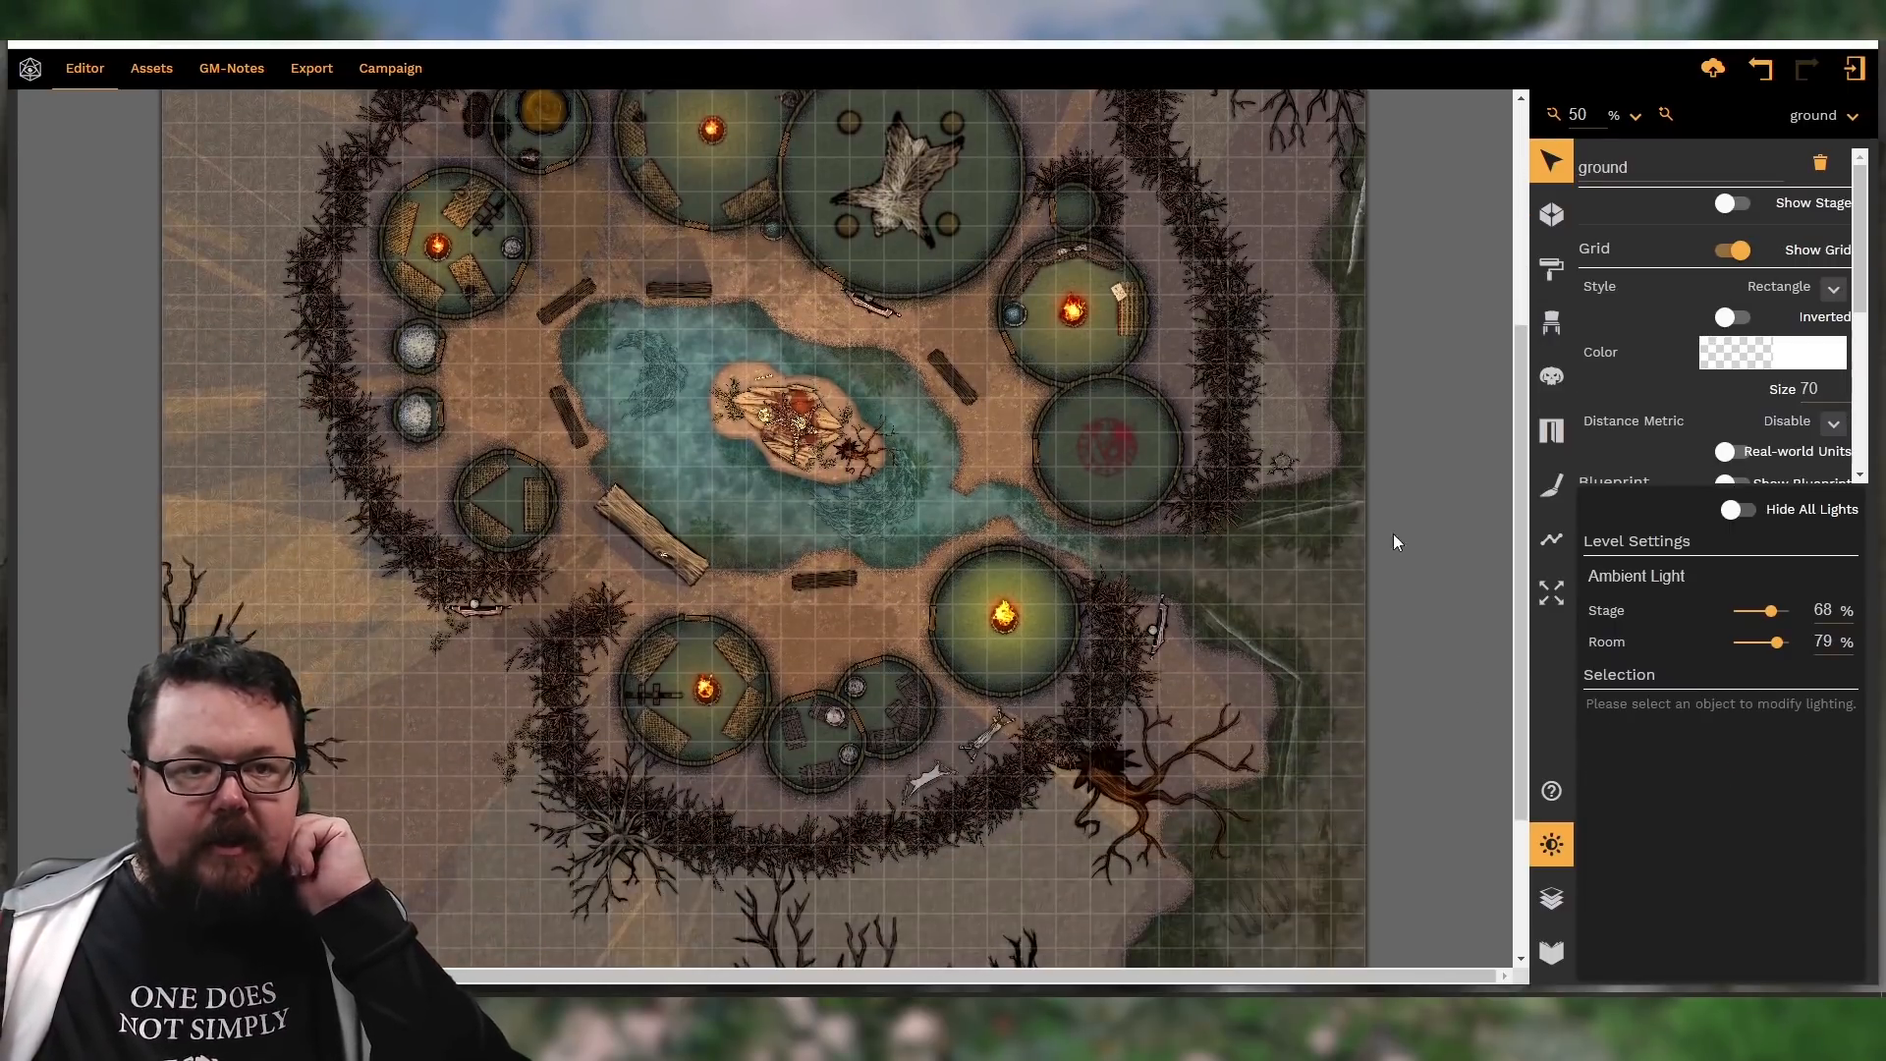